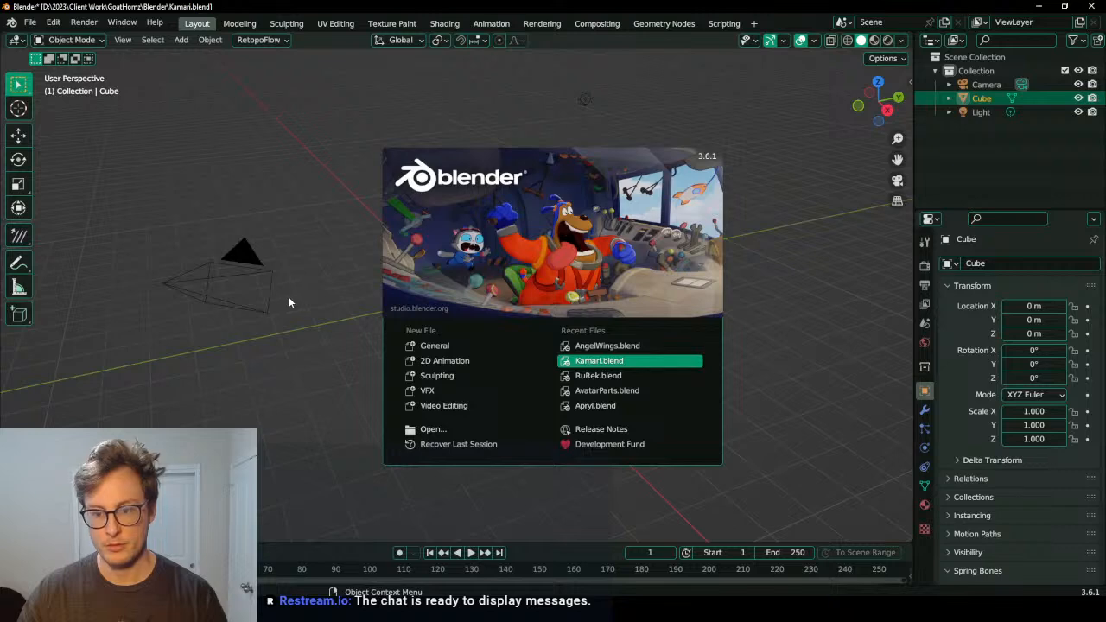
Step: Leave local view on the retopo body so the full high-poly sculpt shows again
{"action": "scroll", "coordinate": [347, 271], "scroll_direction": "down", "scroll_amount": 5}
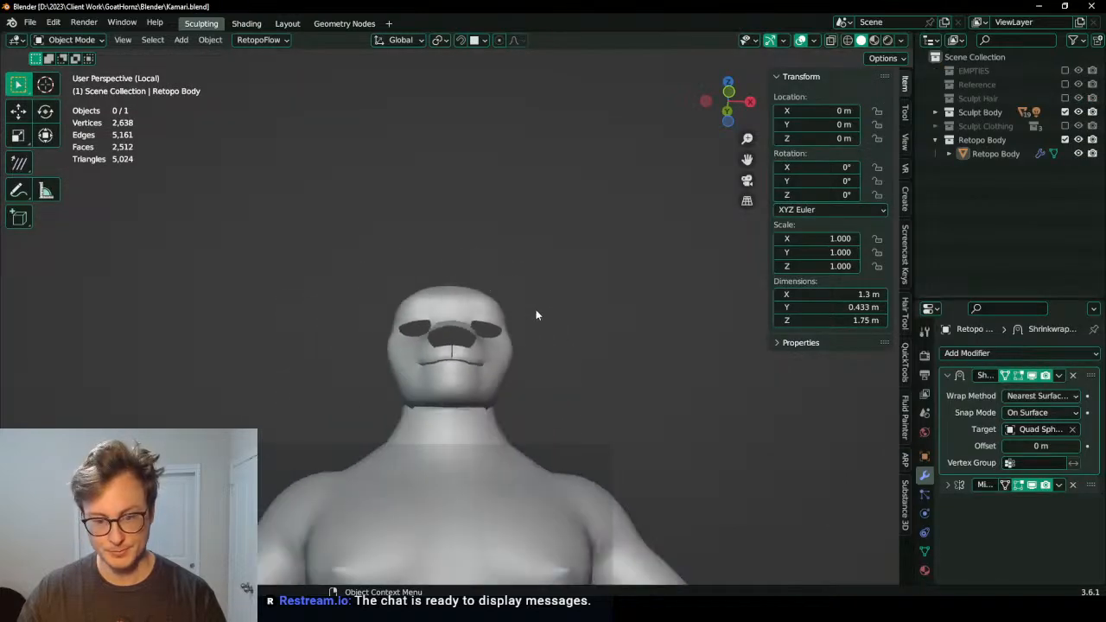
{"action": "middle_click_drag", "start_coordinate": [536, 309], "coordinate": [490, 347]}
{"action": "scroll", "coordinate": [489, 363], "scroll_direction": "up", "scroll_amount": 2}
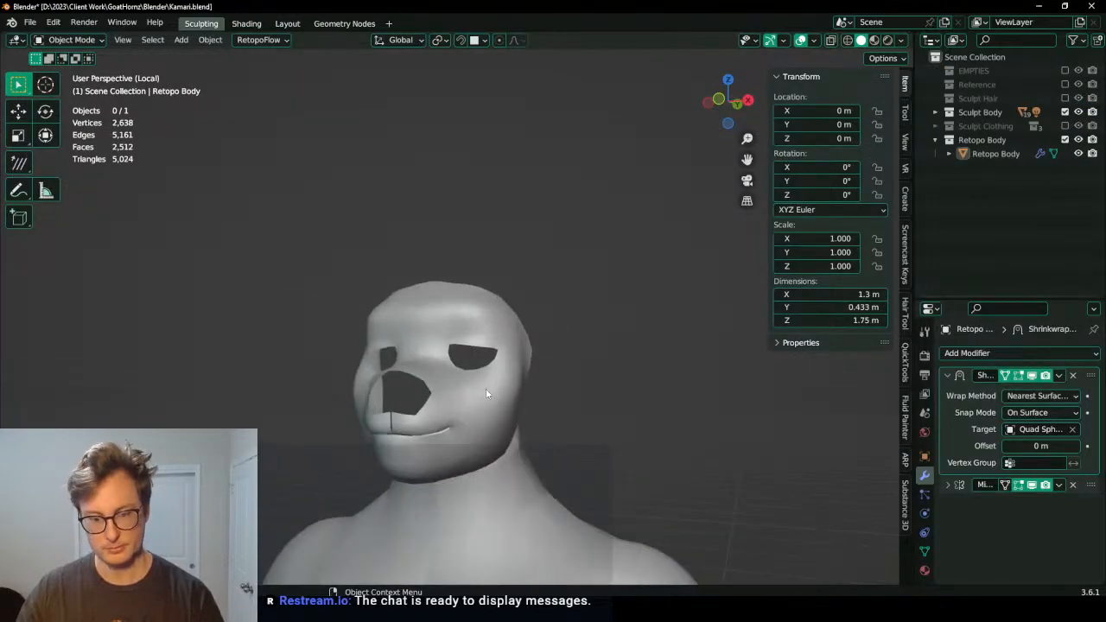
{"action": "key", "text": "KP_Divide"}
{"action": "middle_click_drag", "start_coordinate": [483, 373], "coordinate": [527, 371]}
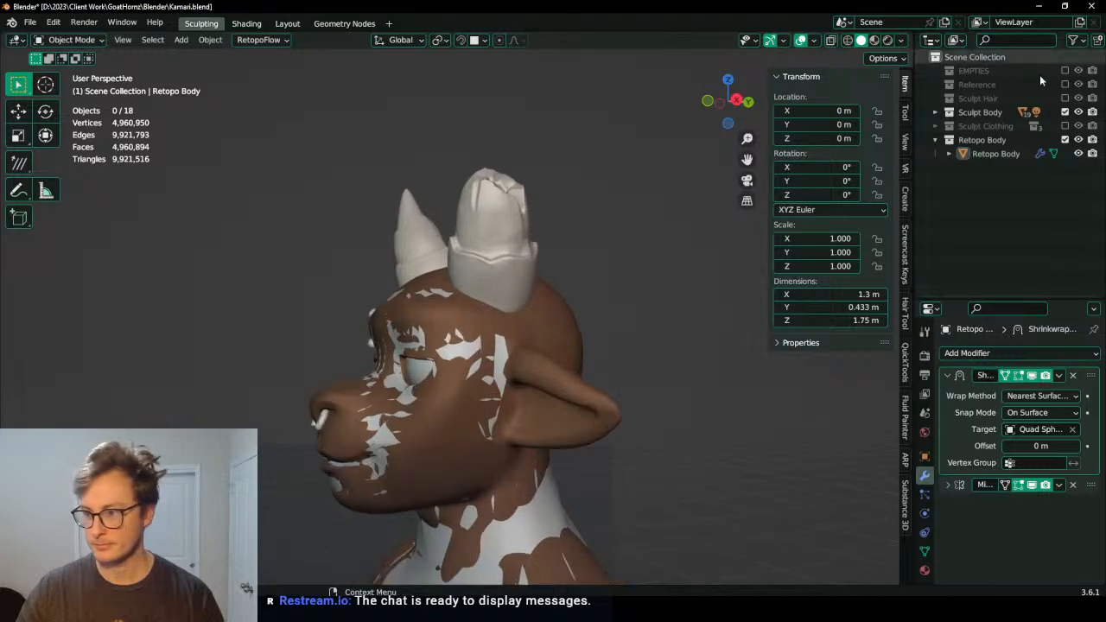
Step: Open the Retopo Body mesh for editing around the centre-line vertices between the nose and upper lip
{"action": "left_click", "coordinate": [995, 154]}
{"action": "key", "text": "Tab"}
{"action": "scroll", "coordinate": [497, 319], "scroll_direction": "up", "scroll_amount": 5}
{"action": "middle_click_drag", "start_coordinate": [459, 375], "coordinate": [559, 309], "text": "shift"}
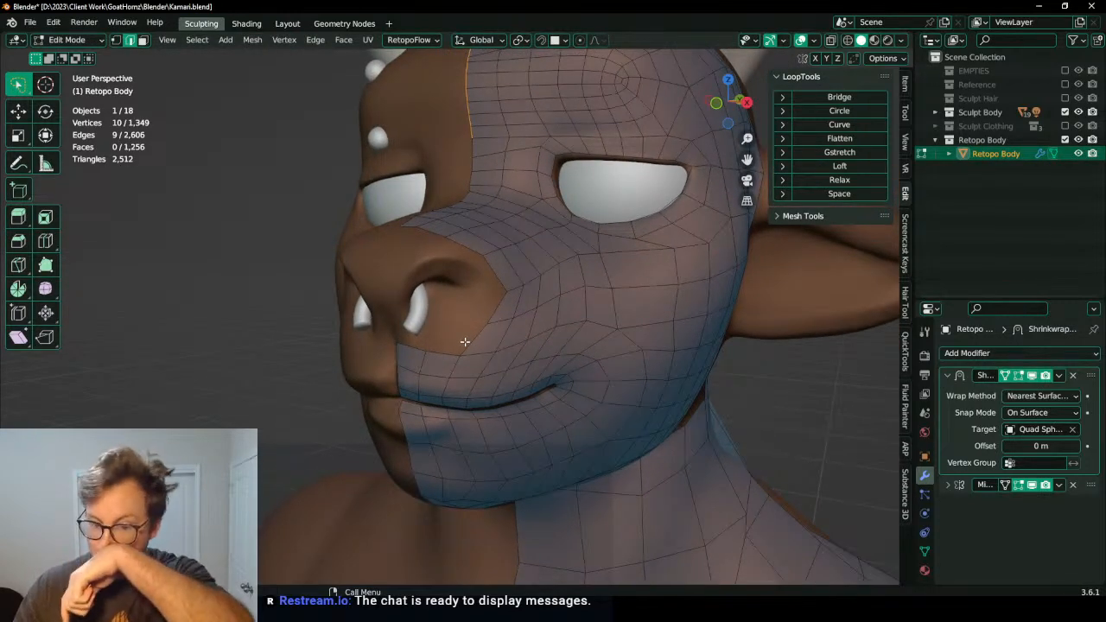
{"action": "middle_click_drag", "start_coordinate": [465, 343], "coordinate": [436, 266]}
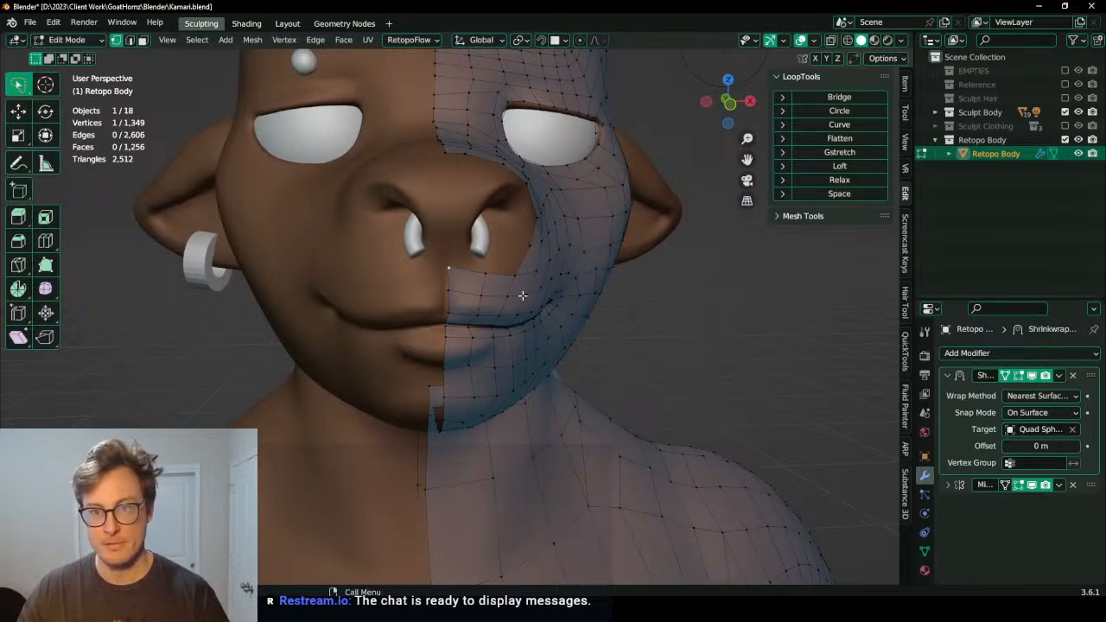
{"action": "middle_click_drag", "start_coordinate": [458, 285], "coordinate": [457, 283]}
{"action": "key", "text": "KP_1"}
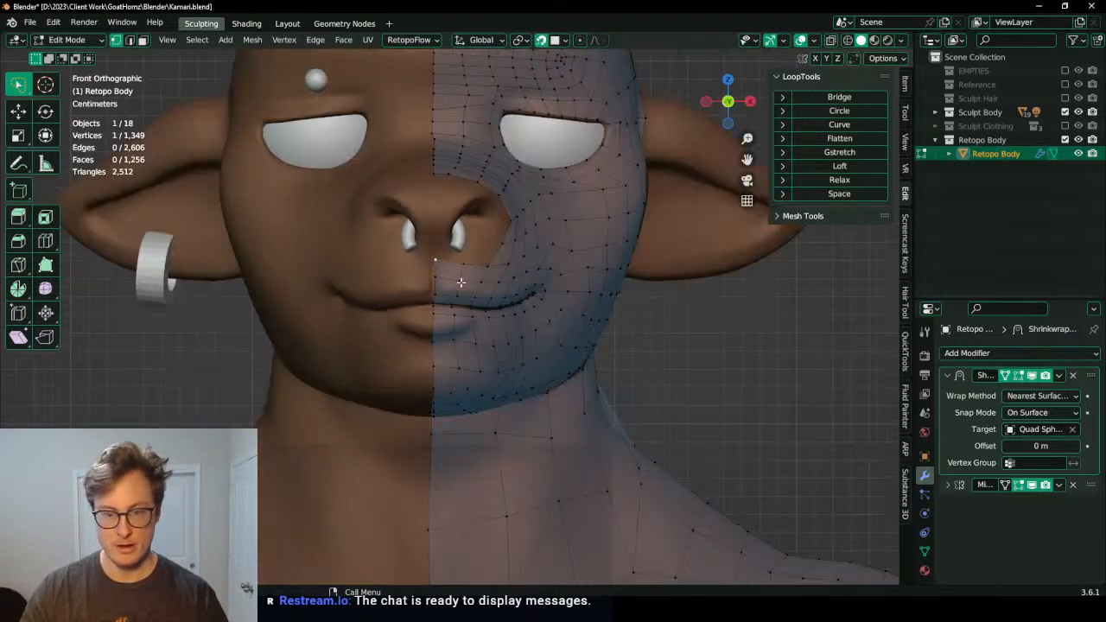
{"action": "scroll", "coordinate": [460, 281], "scroll_direction": "up", "scroll_amount": 8}
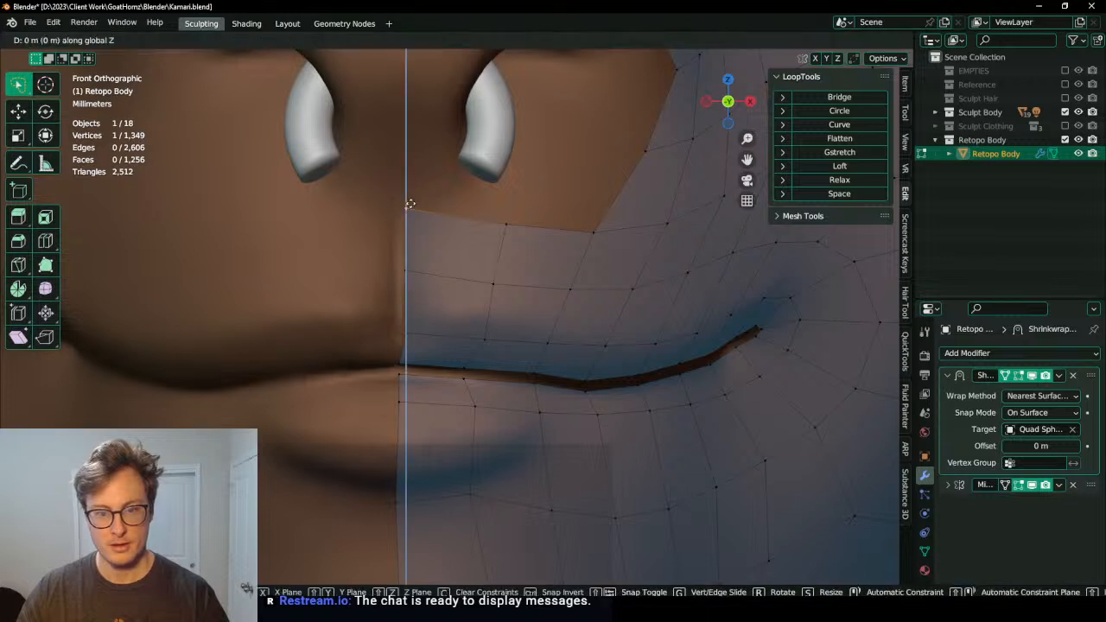
{"action": "middle_click_drag", "start_coordinate": [424, 211], "coordinate": [511, 361], "text": "shift"}
{"action": "key", "text": "e"}
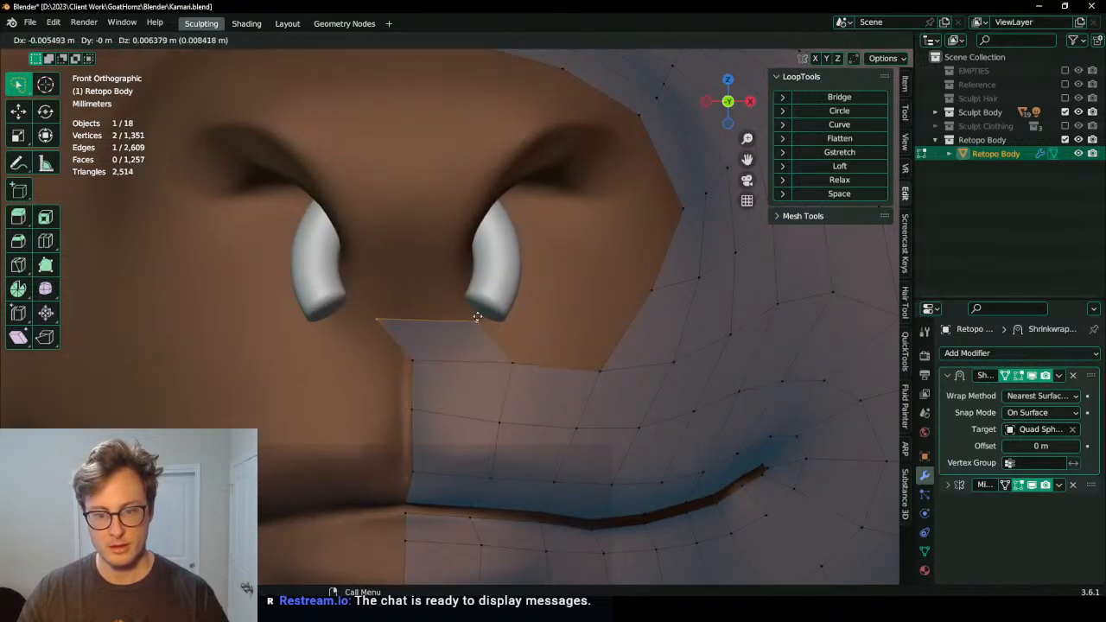
{"action": "left_click", "coordinate": [482, 315]}
{"action": "key", "text": "ctrl+z"}
Step: Extrude the centre edge above the upper lip upward along Z and shift its outer vertex inward beneath the nostril
{"action": "key", "text": "e"}
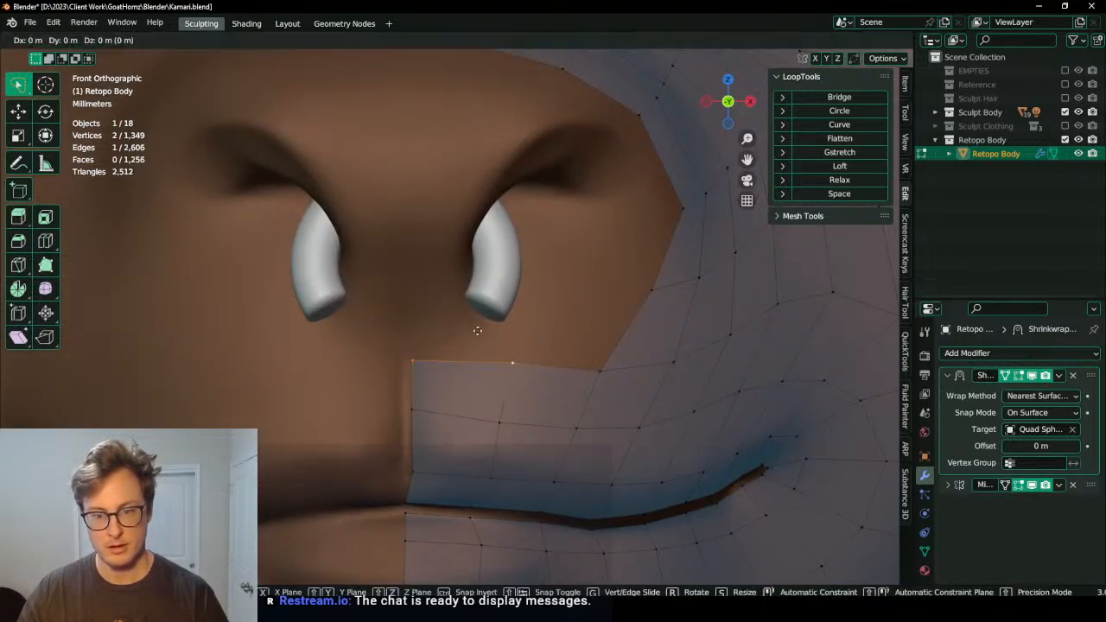
{"action": "key", "text": "z"}
{"action": "left_click", "coordinate": [490, 307]}
{"action": "left_click", "coordinate": [490, 307]}
{"action": "key", "text": "g"}
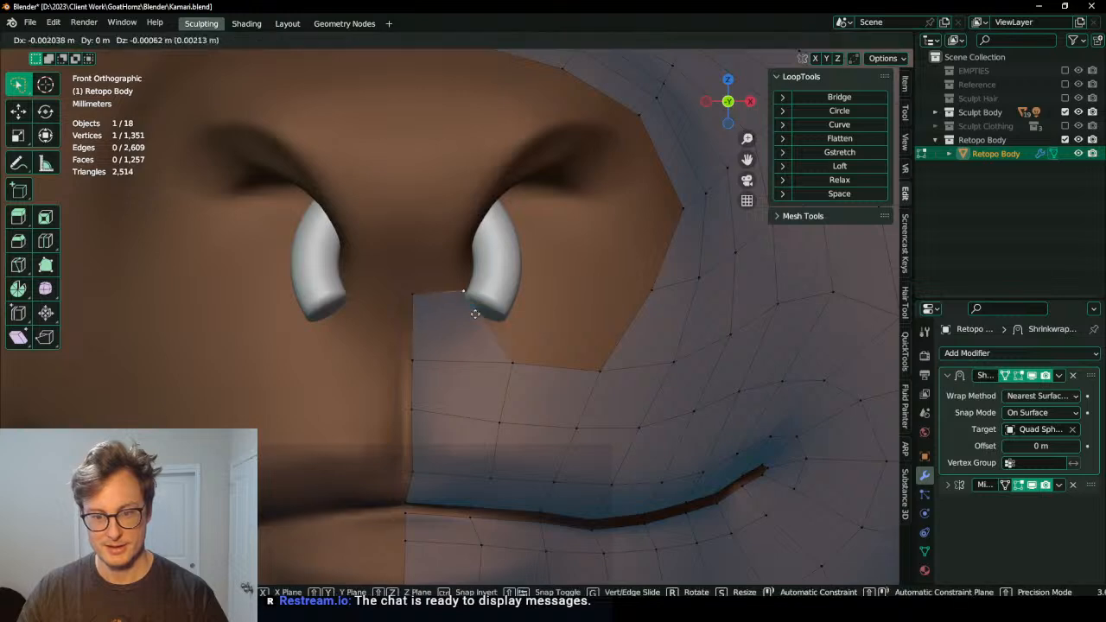
{"action": "left_click", "coordinate": [472, 318]}
Step: Return to Object Mode and delete the nose ring (Torus)
{"action": "key", "text": "Tab"}
{"action": "left_click", "coordinate": [530, 309]}
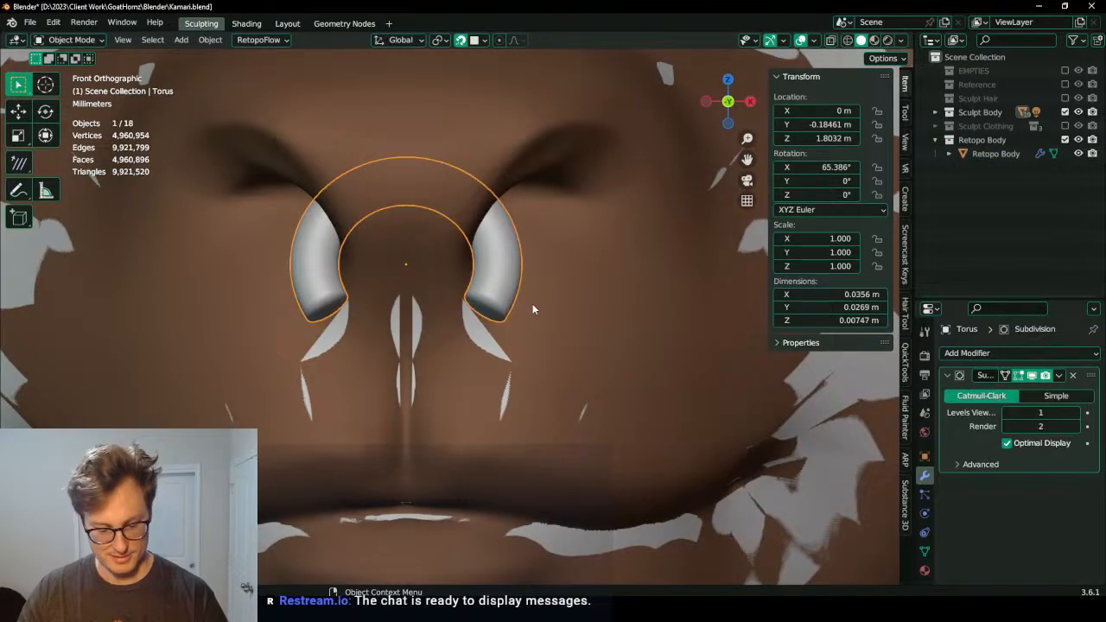
{"action": "key", "text": "Delete"}
{"action": "scroll", "coordinate": [531, 286], "scroll_direction": "down", "scroll_amount": 10}
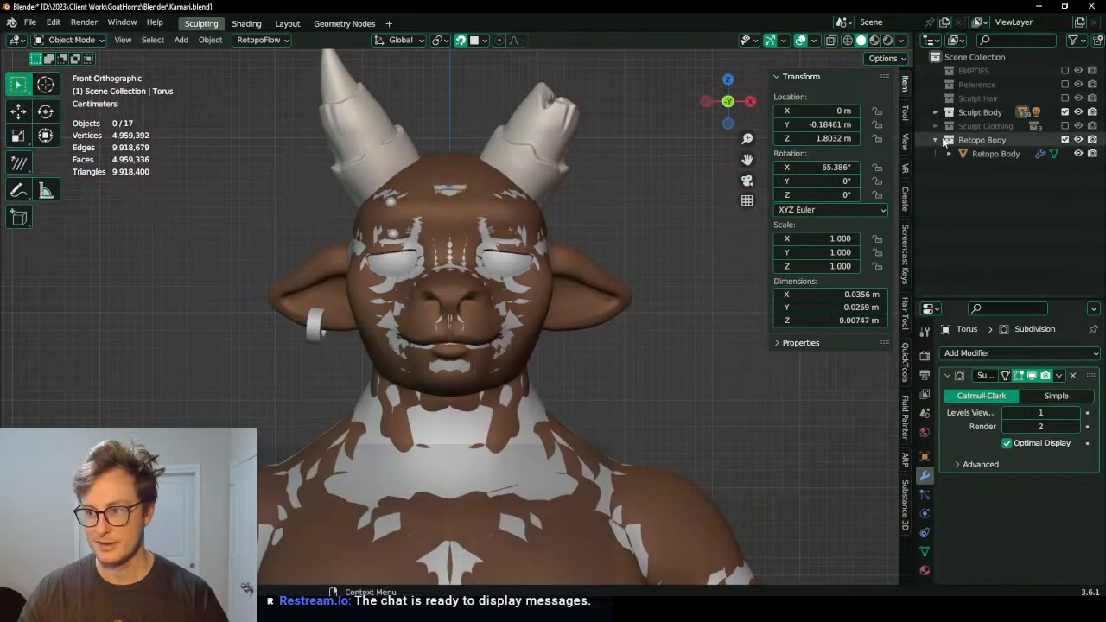
Step: Delete both horns from the character's head
{"action": "left_click", "coordinate": [540, 146]}
{"action": "key", "text": "Delete"}
{"action": "middle_click_drag", "start_coordinate": [540, 147], "coordinate": [412, 197]}
{"action": "left_click", "coordinate": [411, 128]}
{"action": "key", "text": "Delete"}
{"action": "middle_click_drag", "start_coordinate": [411, 138], "coordinate": [544, 177]}
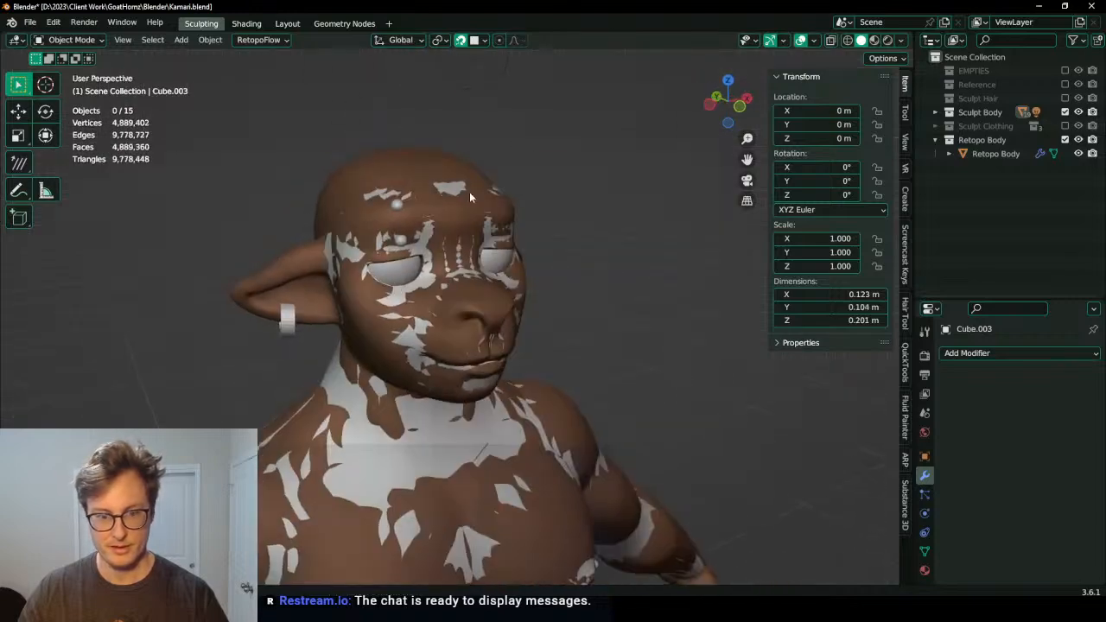
Step: Delete the earring on the character's ear
{"action": "left_click", "coordinate": [290, 329]}
{"action": "key", "text": "Delete"}
{"action": "middle_click_drag", "start_coordinate": [362, 334], "coordinate": [432, 322]}
Step: Resume editing Retopo Body and fill a face between the centre edge above the nose and the extruded edge below it
{"action": "left_click", "coordinate": [995, 154]}
{"action": "key", "text": "Tab"}
{"action": "scroll", "coordinate": [414, 291], "scroll_direction": "up", "scroll_amount": 6}
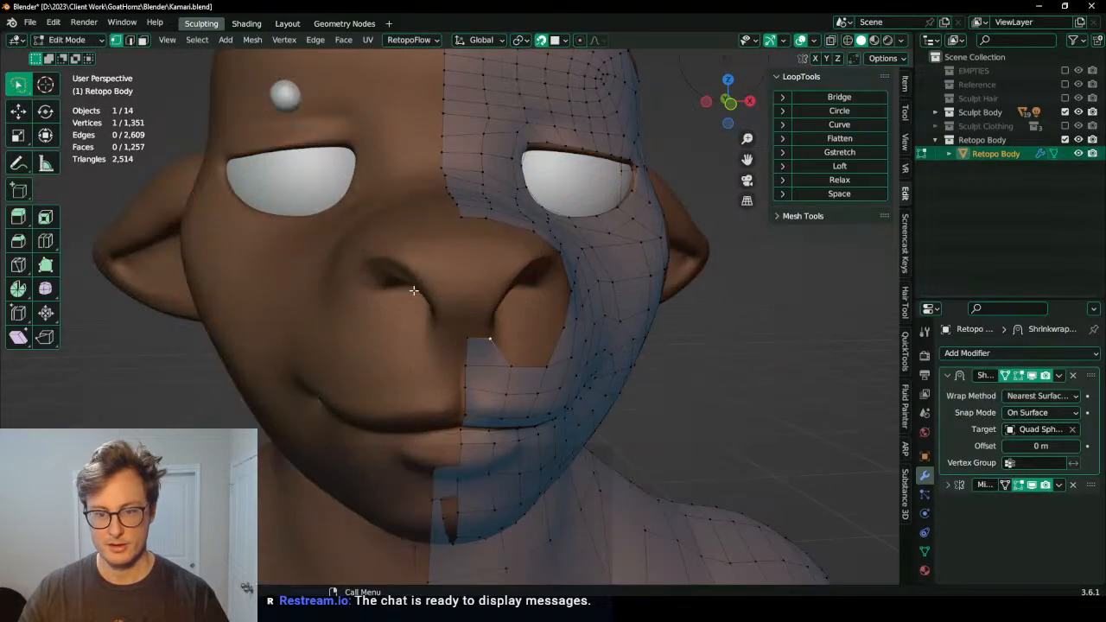
{"action": "key", "text": "KP_1"}
{"action": "scroll", "coordinate": [413, 290], "scroll_direction": "up", "scroll_amount": 5}
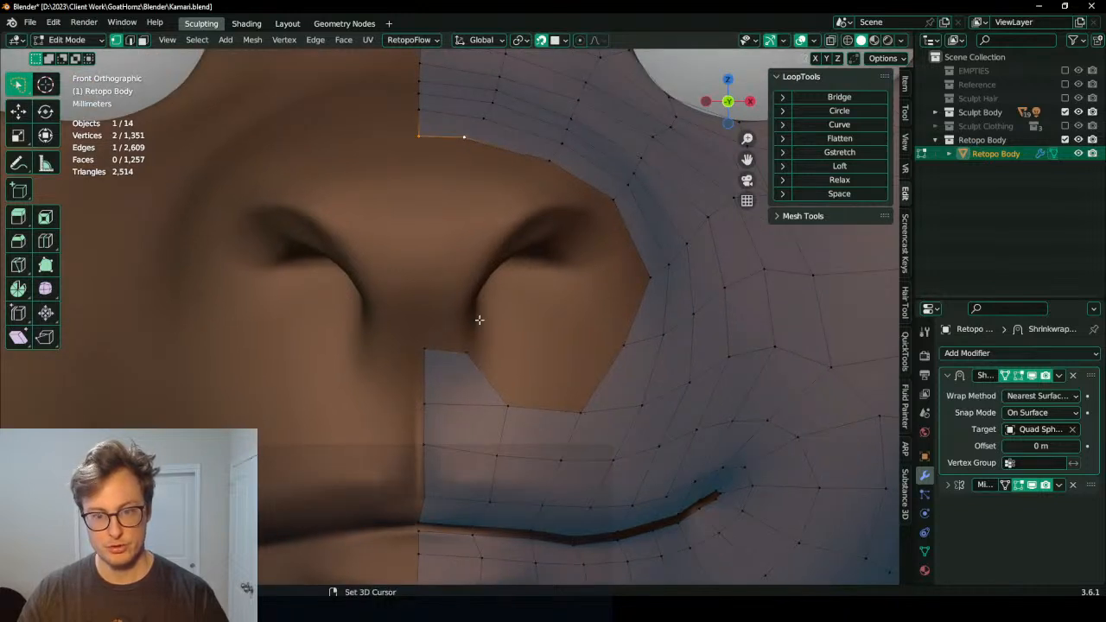
{"action": "left_click", "coordinate": [428, 348], "text": "shift"}
{"action": "key", "text": "f"}
Step: Add a loop cut across the new nose face, level it, and move it down about 5.7 mm along Z
{"action": "left_click", "coordinate": [463, 236]}
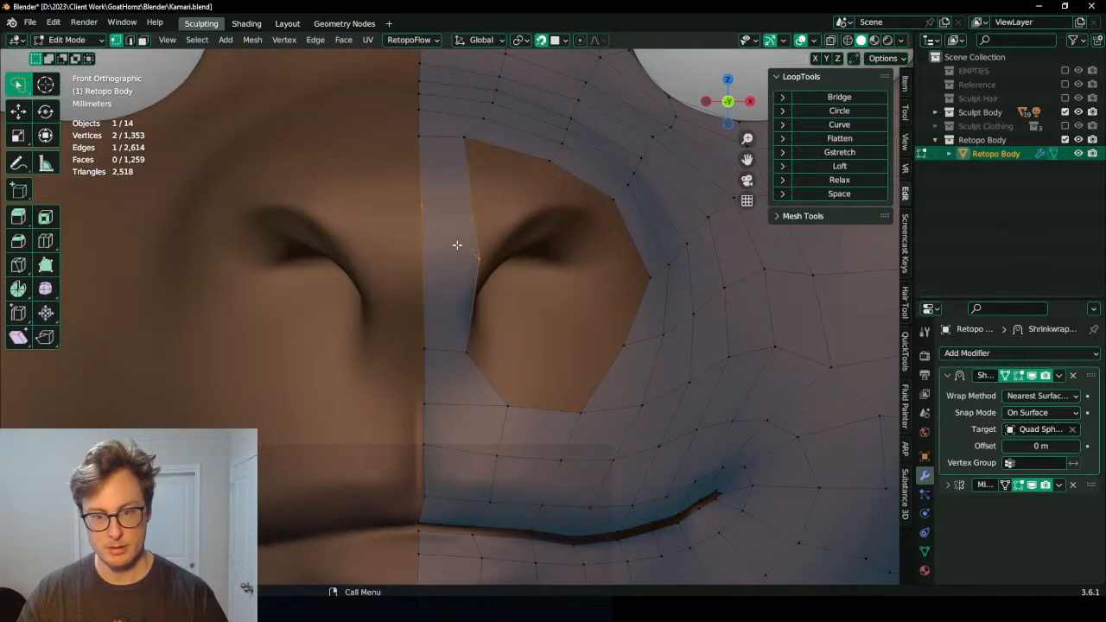
{"action": "key", "text": "g"}
{"action": "left_click", "coordinate": [489, 263]}
{"action": "key", "text": "g"}
{"action": "left_click", "coordinate": [492, 260]}
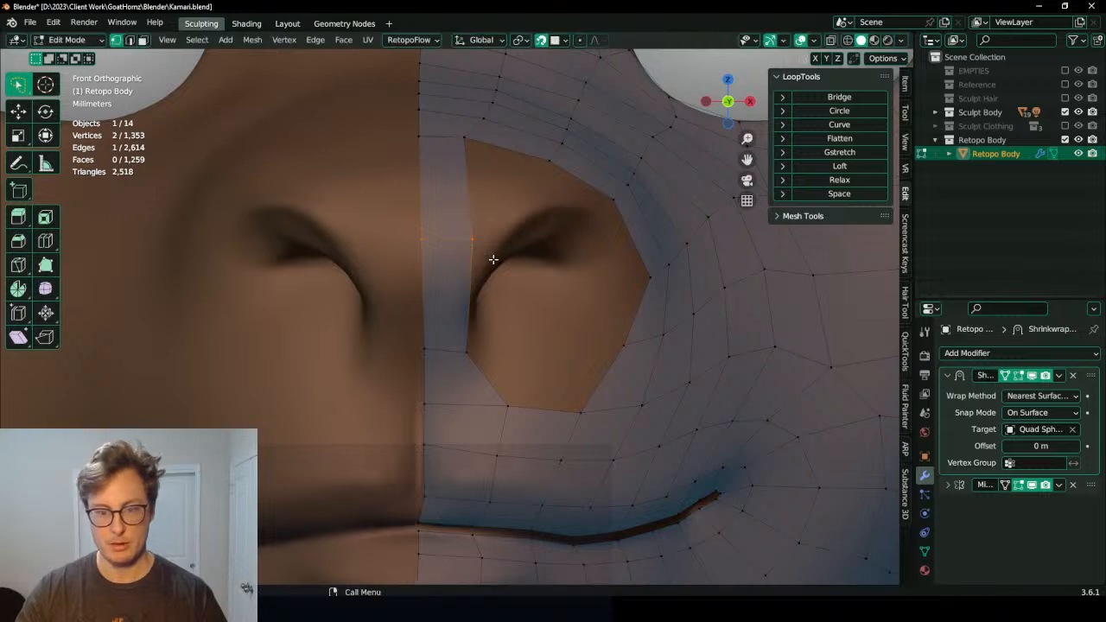
{"action": "key", "text": "g"}
{"action": "key", "text": "z"}
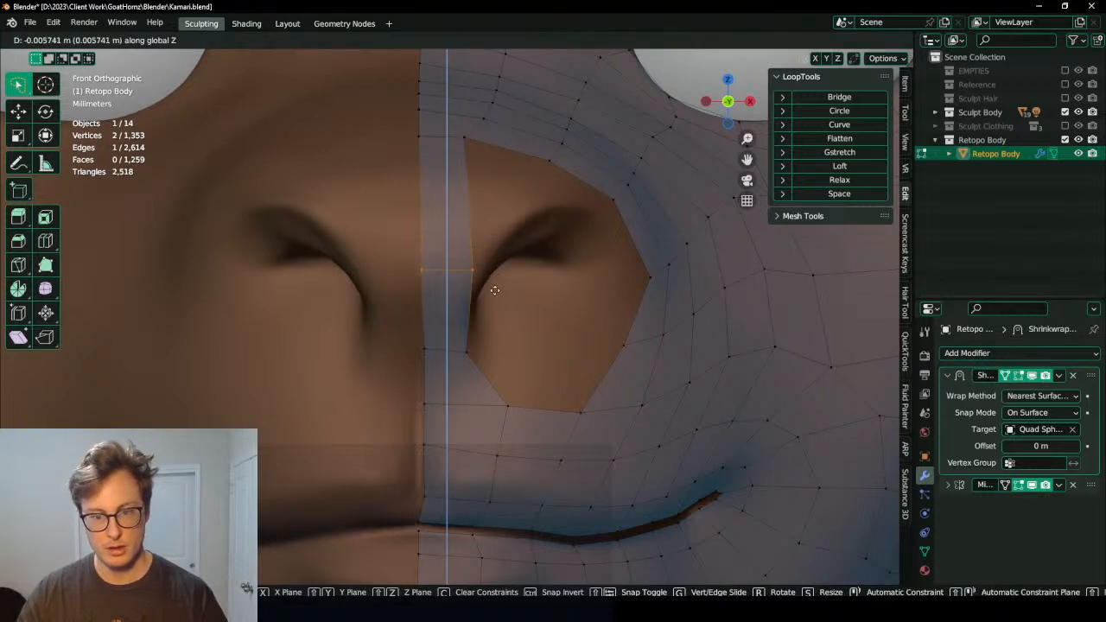
{"action": "left_click", "coordinate": [495, 290]}
Step: Flatten the additional loop cut in the upper half of the nose strip by scaling it to 0 along Z
{"action": "key", "text": "g"}
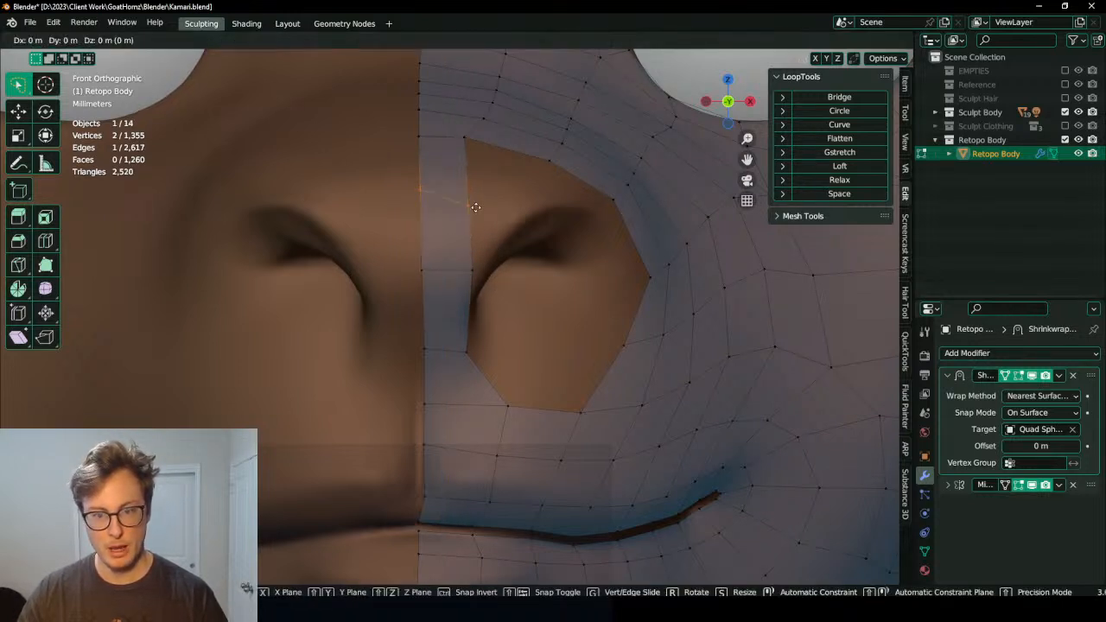
{"action": "right_click", "coordinate": [476, 207]}
{"action": "key", "text": "s"}
{"action": "key", "text": "z"}
{"action": "key", "text": "0"}
{"action": "left_click", "coordinate": [476, 207]}
{"action": "key", "text": "ctrl+r"}
{"action": "right_click", "coordinate": [476, 207]}
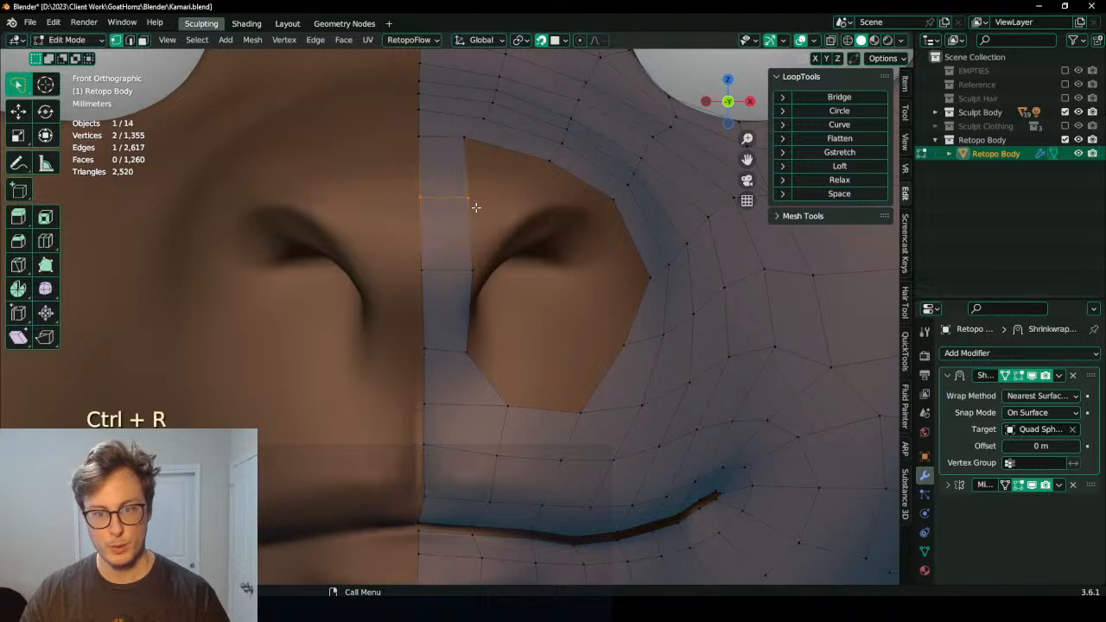
Step: Add two more loop cuts across the strip of faces running down the centre of the nose
{"action": "scroll", "coordinate": [484, 215], "scroll_direction": "down", "scroll_amount": 4}
{"action": "middle_click_drag", "start_coordinate": [567, 272], "coordinate": [449, 331]}
{"action": "mouse_move", "coordinate": [328, 297]}
{"action": "middle_mouse_down"}
{"action": "mouse_move", "coordinate": [377, 292]}
{"action": "mouse_move", "coordinate": [336, 294]}
{"action": "middle_mouse_up"}
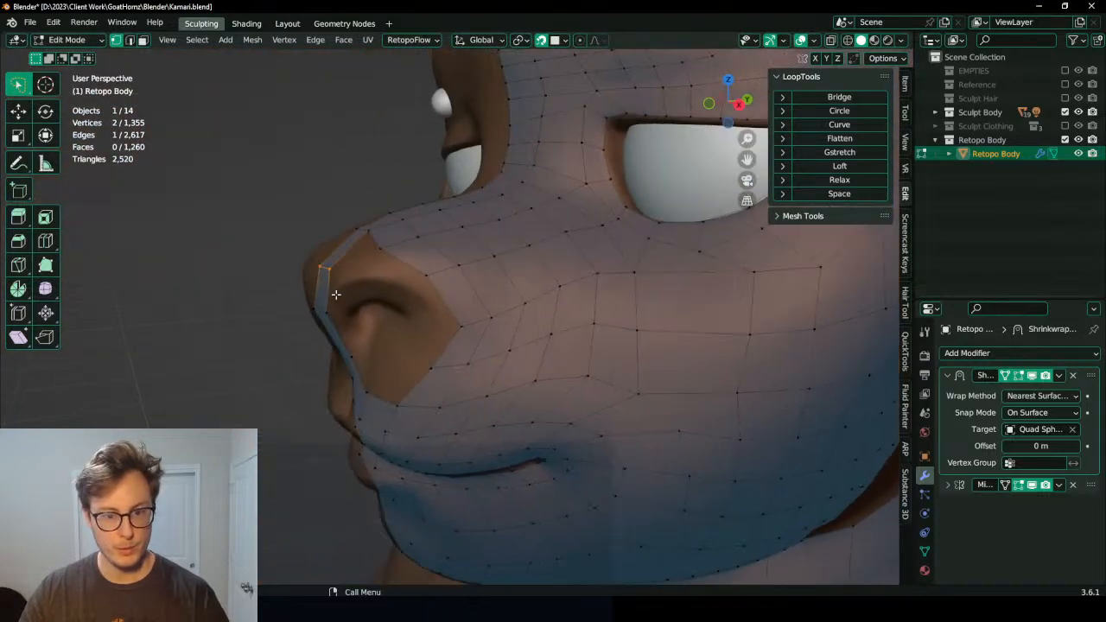
{"action": "key", "text": "KP_1"}
{"action": "scroll", "coordinate": [410, 293], "scroll_direction": "up", "scroll_amount": 4}
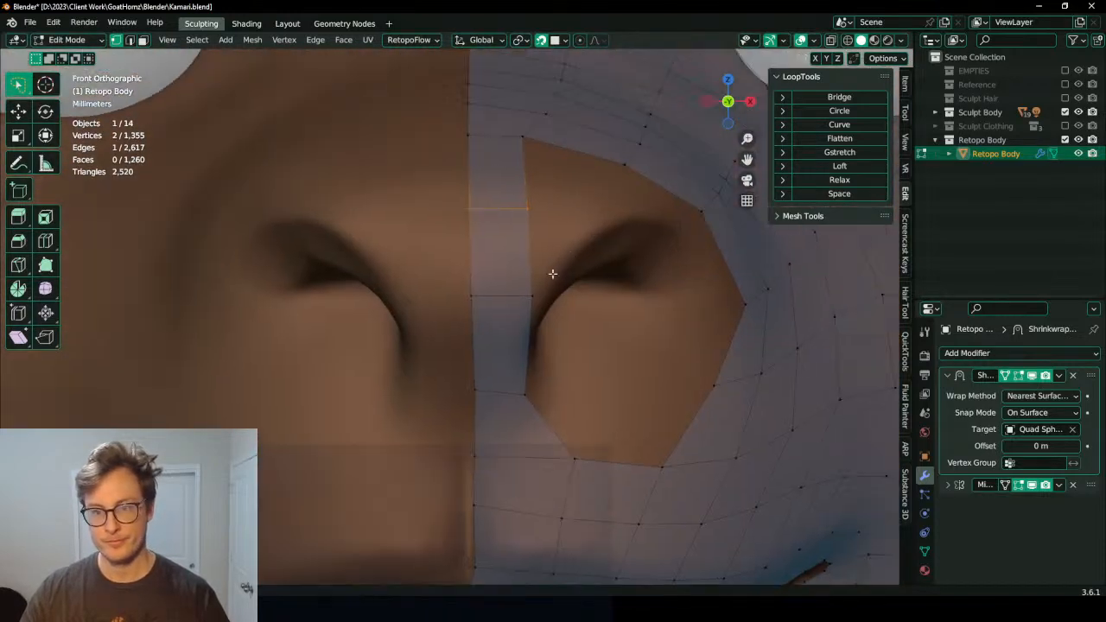
{"action": "key", "text": "ctrl+r"}
{"action": "scroll", "coordinate": [537, 283], "scroll_direction": "down", "scroll_amount": 4}
{"action": "middle_click_drag", "start_coordinate": [538, 283], "coordinate": [509, 285]}
{"action": "scroll", "coordinate": [504, 277], "scroll_direction": "up", "scroll_amount": 4}
{"action": "key", "text": "ctrl+r"}
{"action": "left_click", "coordinate": [542, 413]}
{"action": "left_click", "coordinate": [543, 412]}
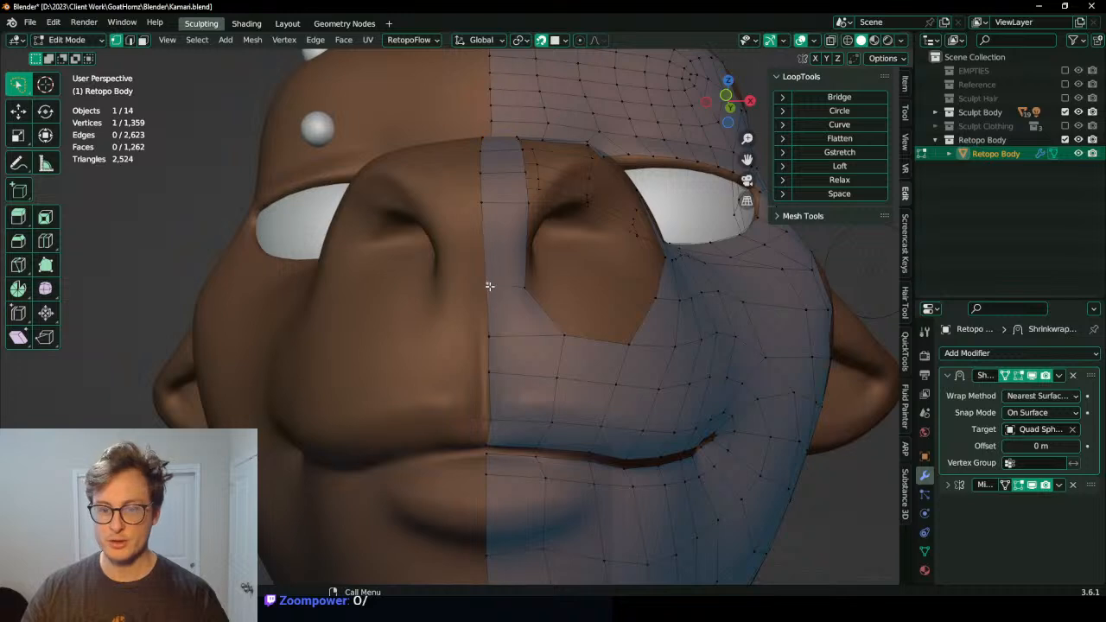
Step: Lower the centre-line vertex at the base of the nose strip along Z and reposition the outer vertex beside it
{"action": "key", "text": "KP_1"}
{"action": "scroll", "coordinate": [493, 340], "scroll_direction": "up", "scroll_amount": 4}
{"action": "key", "text": "g"}
{"action": "key", "text": "z"}
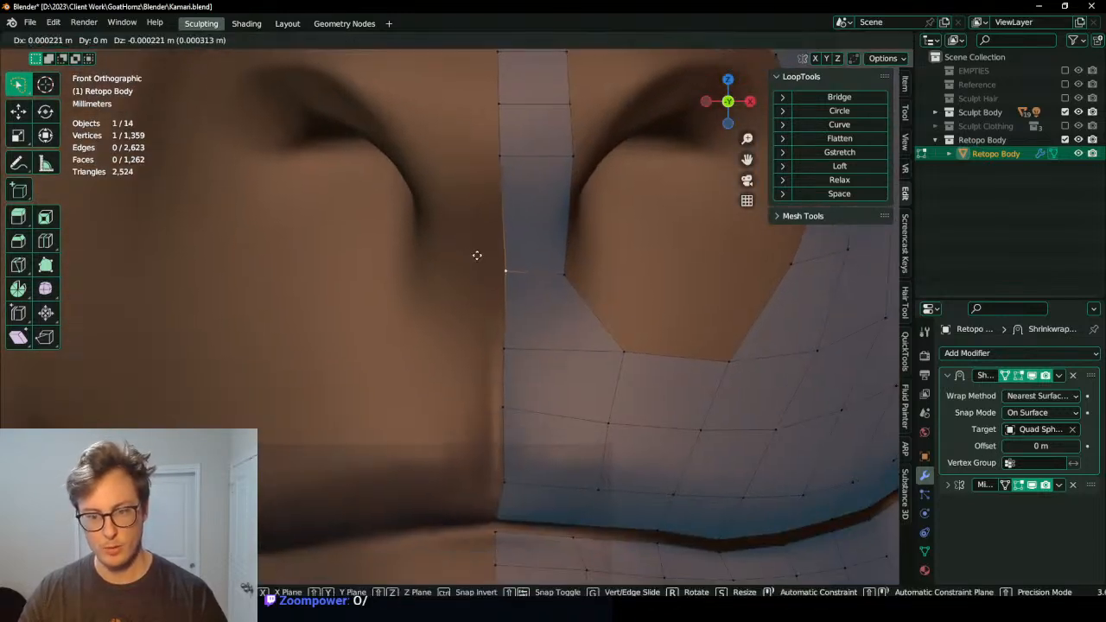
{"action": "left_click", "coordinate": [479, 307]}
{"action": "left_click", "coordinate": [570, 271]}
{"action": "key", "text": "g"}
{"action": "key", "text": "z"}
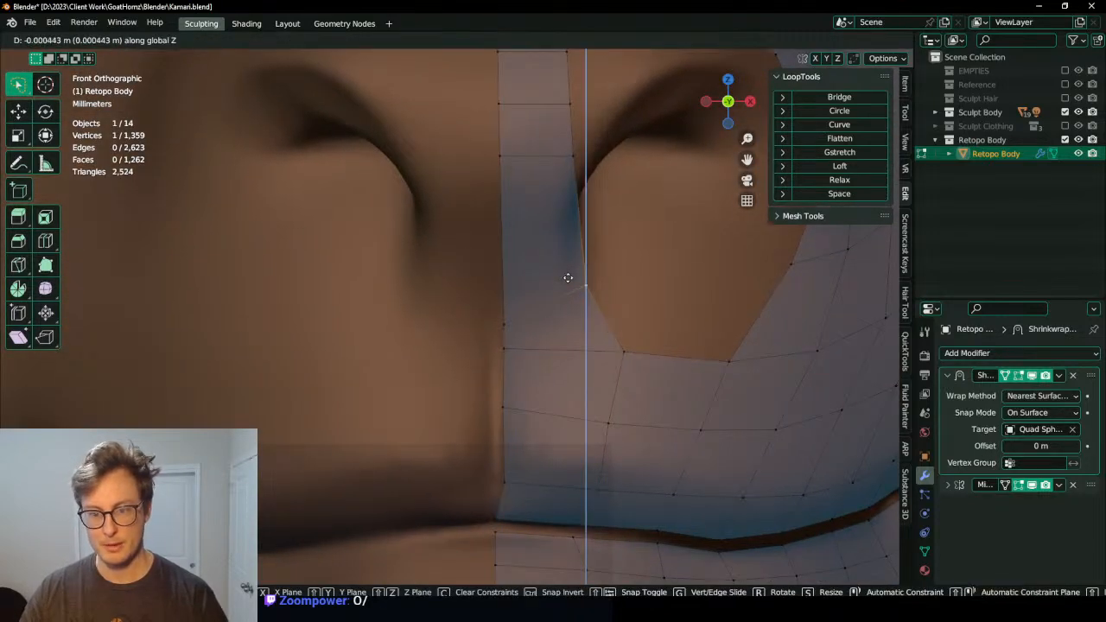
{"action": "left_click", "coordinate": [567, 278]}
{"action": "key", "text": "g"}
{"action": "left_click", "coordinate": [589, 317]}
Step: Add a loop cut across the long face near the strip's base and adjust its outer vertex along the nostril edge
{"action": "key", "text": "ctrl+r"}
{"action": "double_click", "coordinate": [565, 232]}
{"action": "left_click", "coordinate": [567, 229]}
{"action": "key", "text": "g"}
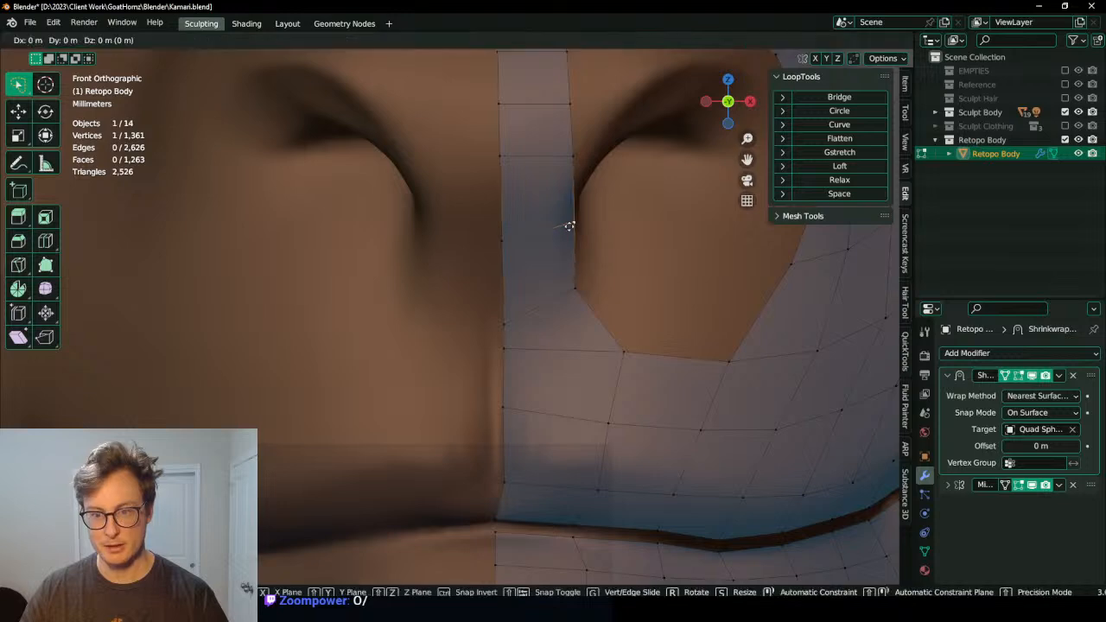
{"action": "left_click", "coordinate": [564, 233]}
Step: Move the row of vertices just above the upper lip edge upward, starting near the centre line, to even out the spacing
{"action": "scroll", "coordinate": [514, 249], "scroll_direction": "down", "scroll_amount": 3}
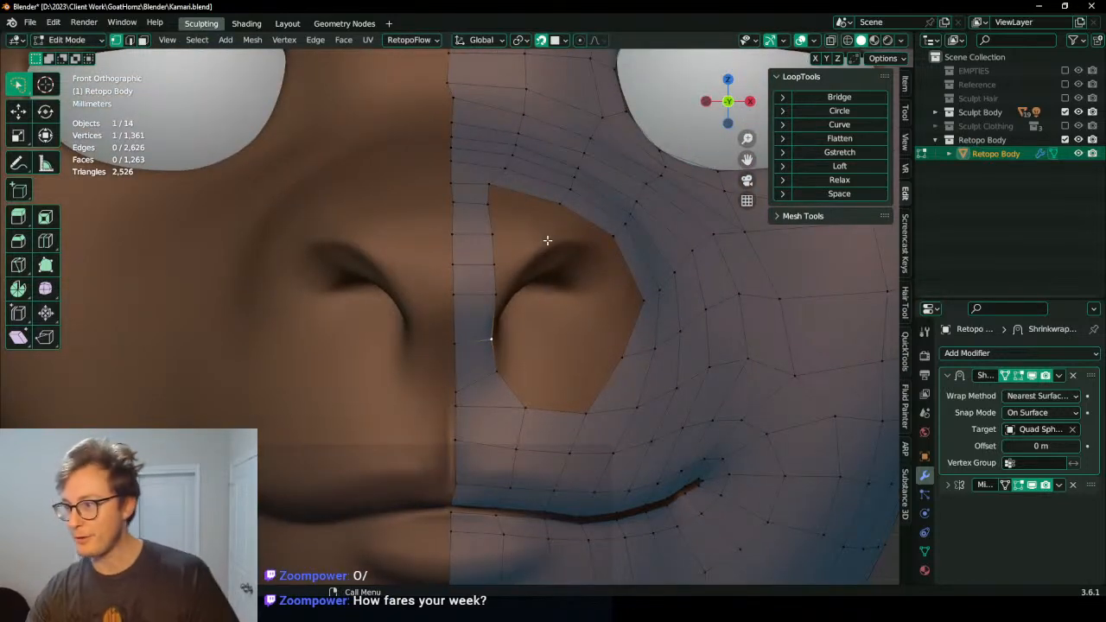
{"action": "middle_click_drag", "start_coordinate": [543, 296], "coordinate": [420, 391]}
{"action": "key", "text": "KP_1"}
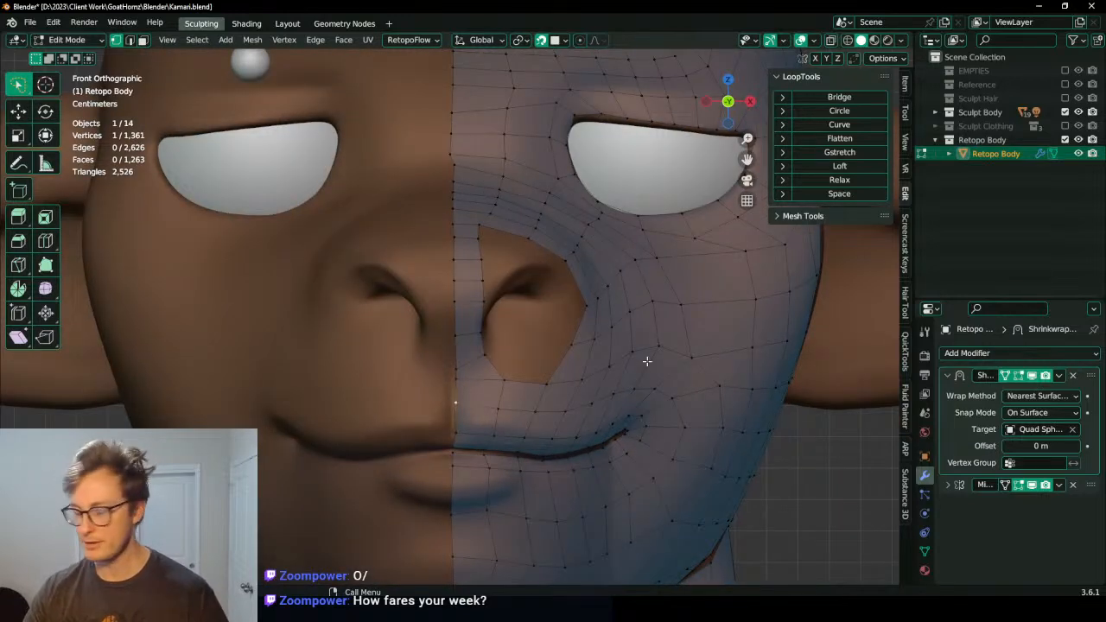
{"action": "scroll", "coordinate": [518, 466], "scroll_direction": "up", "scroll_amount": 2}
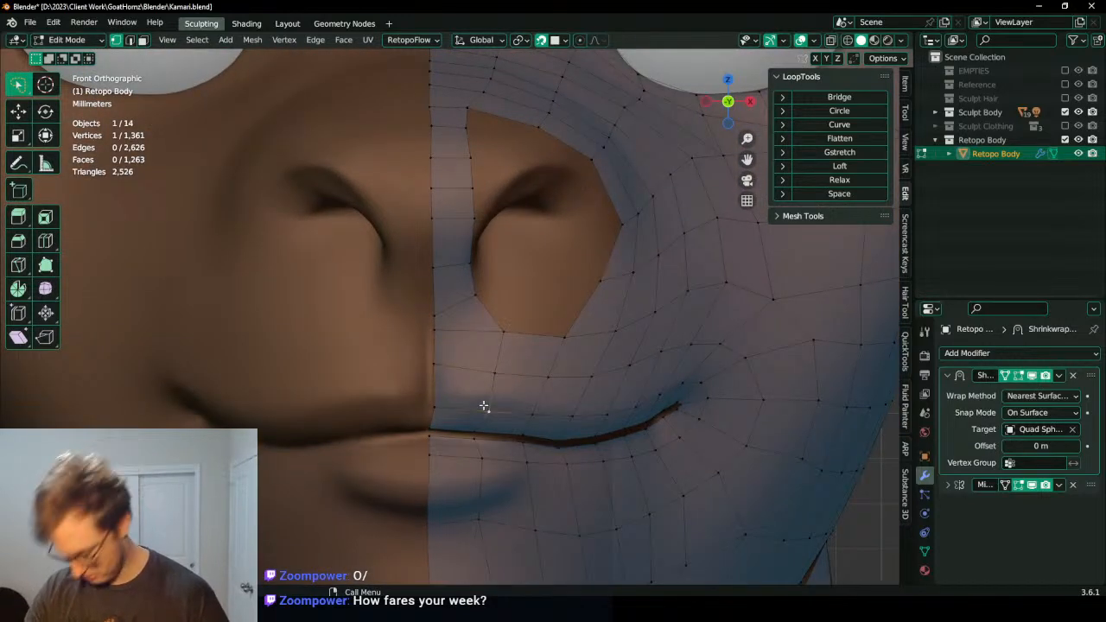
{"action": "key", "text": "g"}
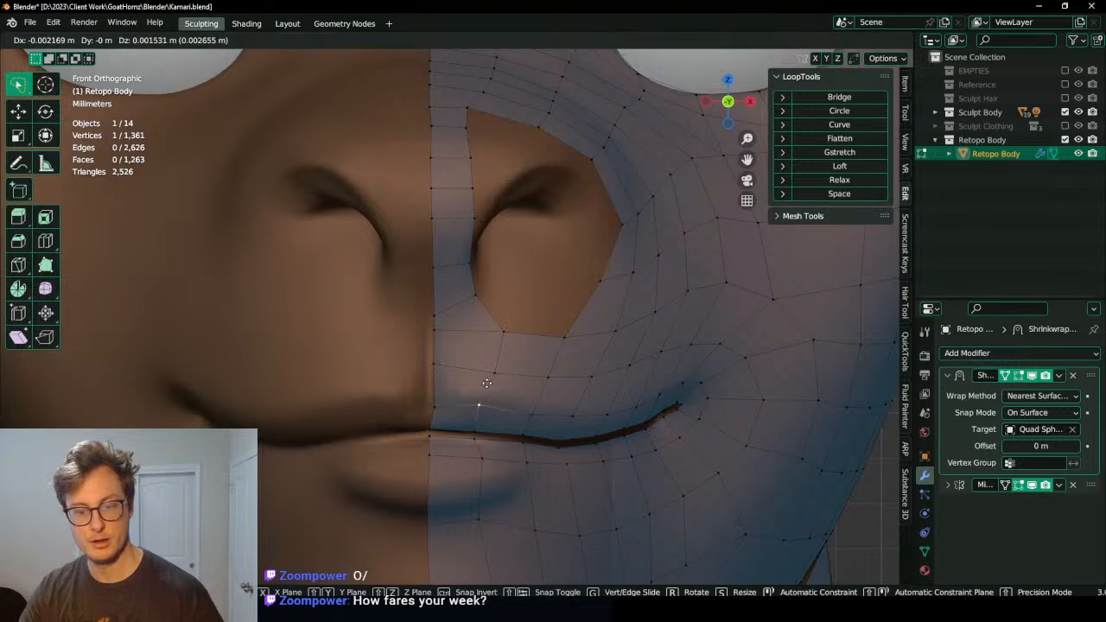
{"action": "left_click", "coordinate": [487, 375]}
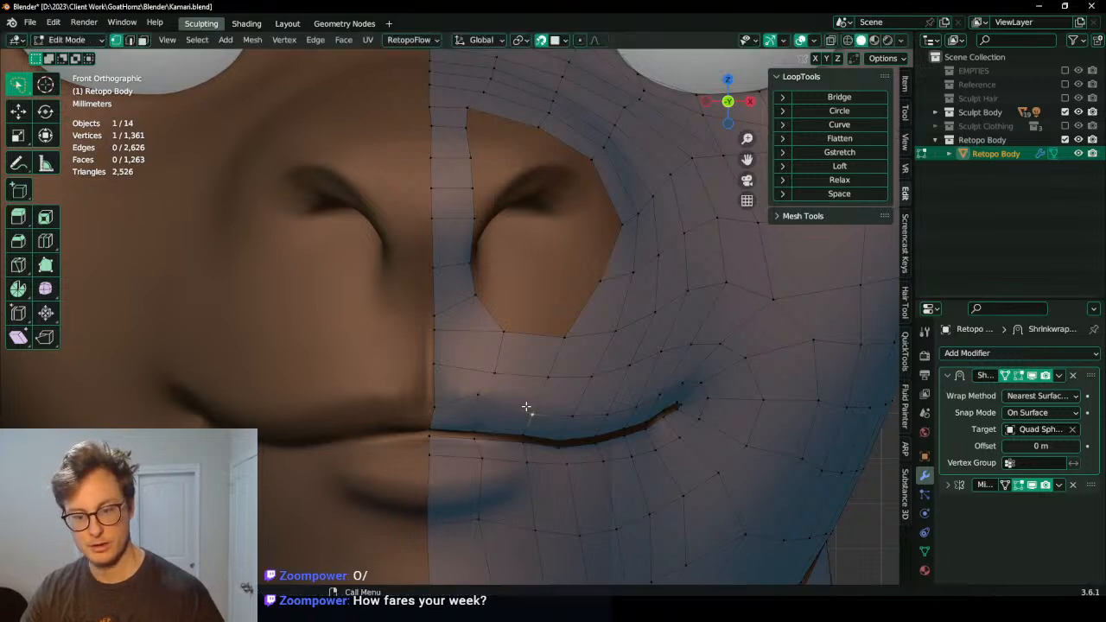
{"action": "key", "text": "g"}
{"action": "left_click", "coordinate": [441, 393]}
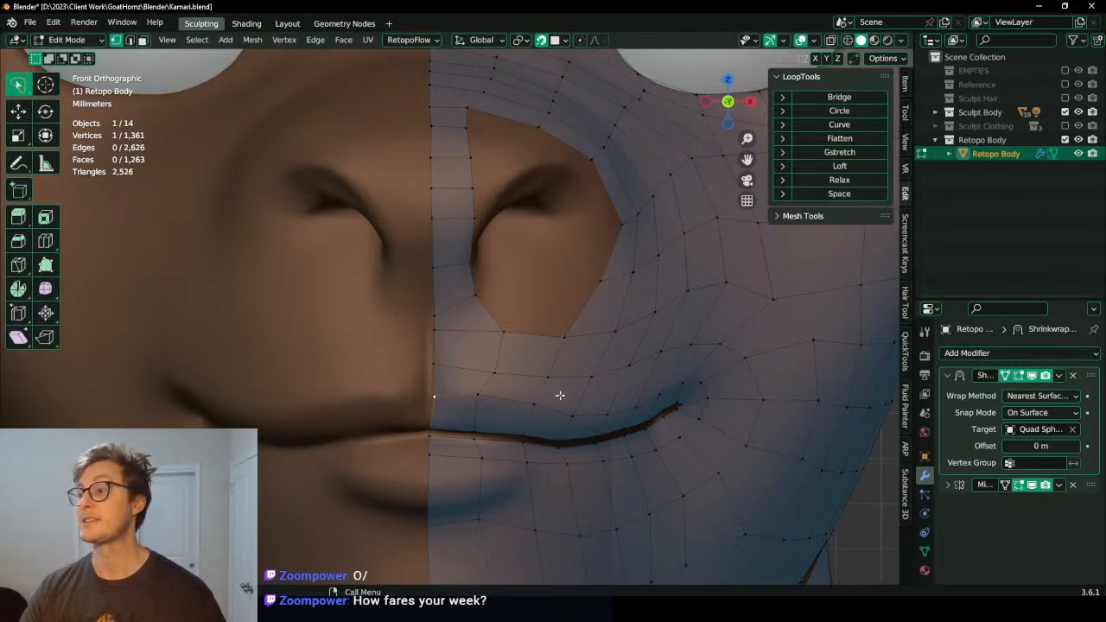
{"action": "key", "text": "g"}
{"action": "left_click", "coordinate": [619, 420]}
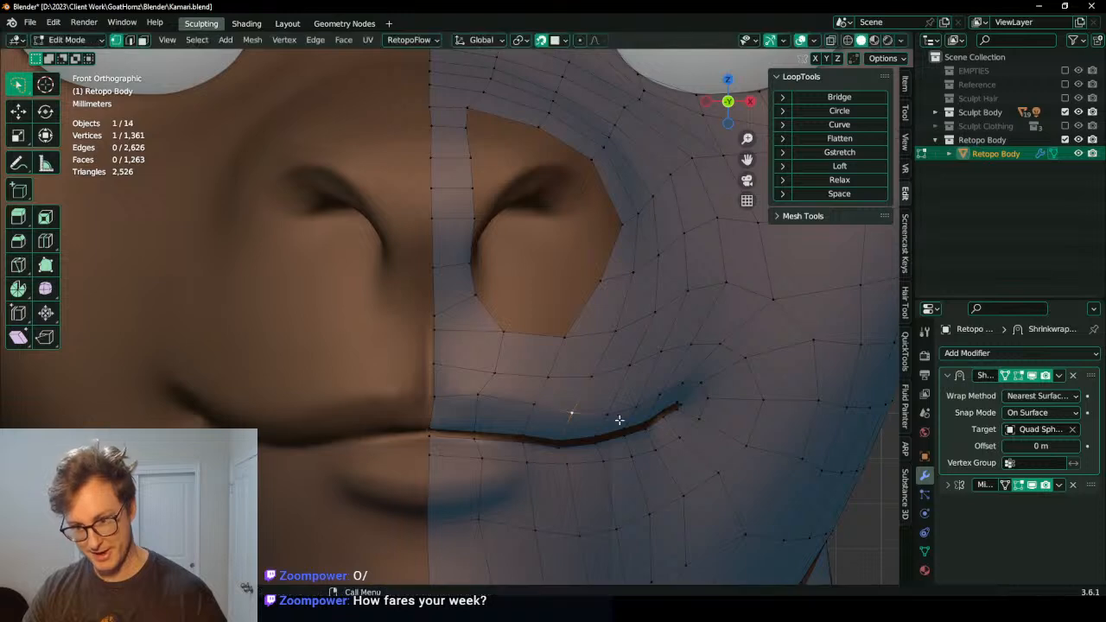
Step: Lower the two lower-lip vertices nearest the centre line along Z and fine-tune the height of the outer one
{"action": "middle_click_drag", "start_coordinate": [636, 381], "coordinate": [401, 384]}
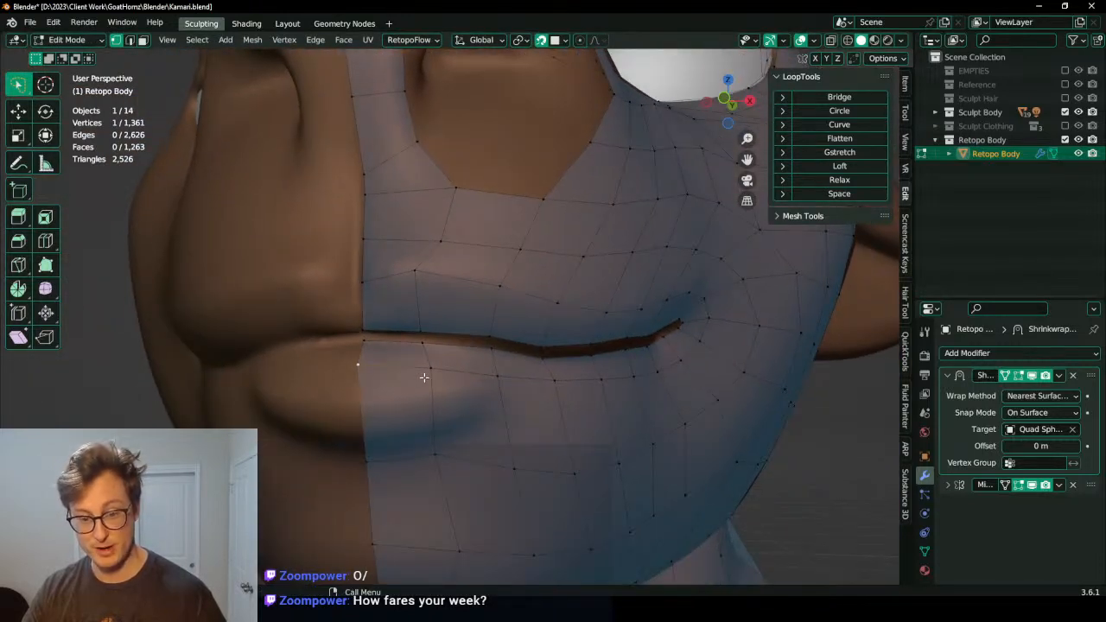
{"action": "key", "text": "KP_1"}
{"action": "middle_click_drag", "start_coordinate": [467, 419], "coordinate": [476, 365], "text": "shift"}
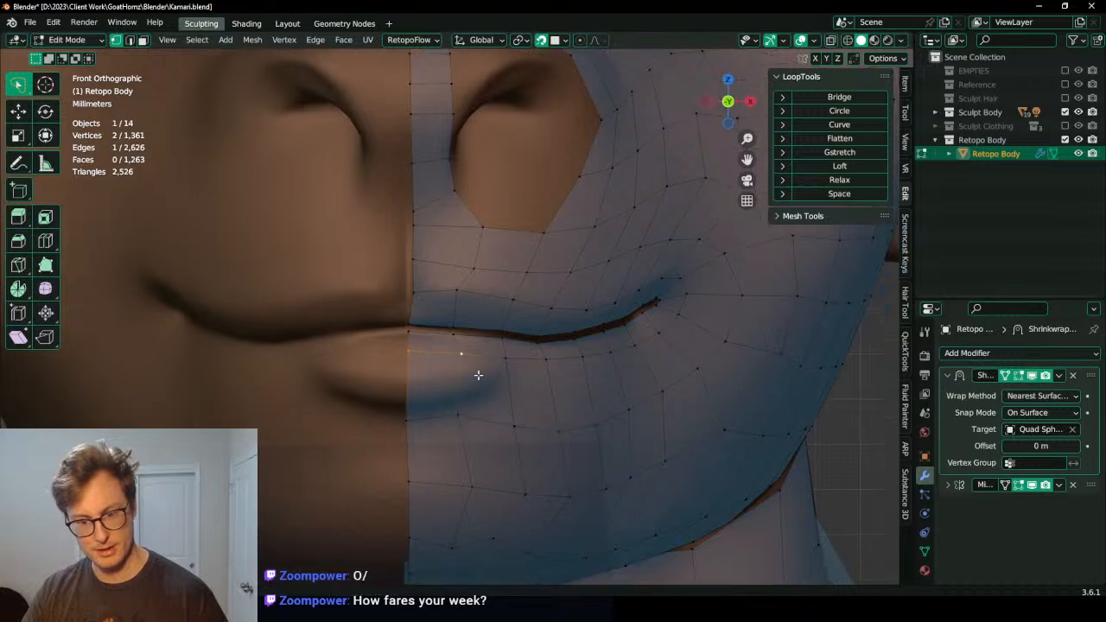
{"action": "key", "text": "g"}
{"action": "key", "text": "z"}
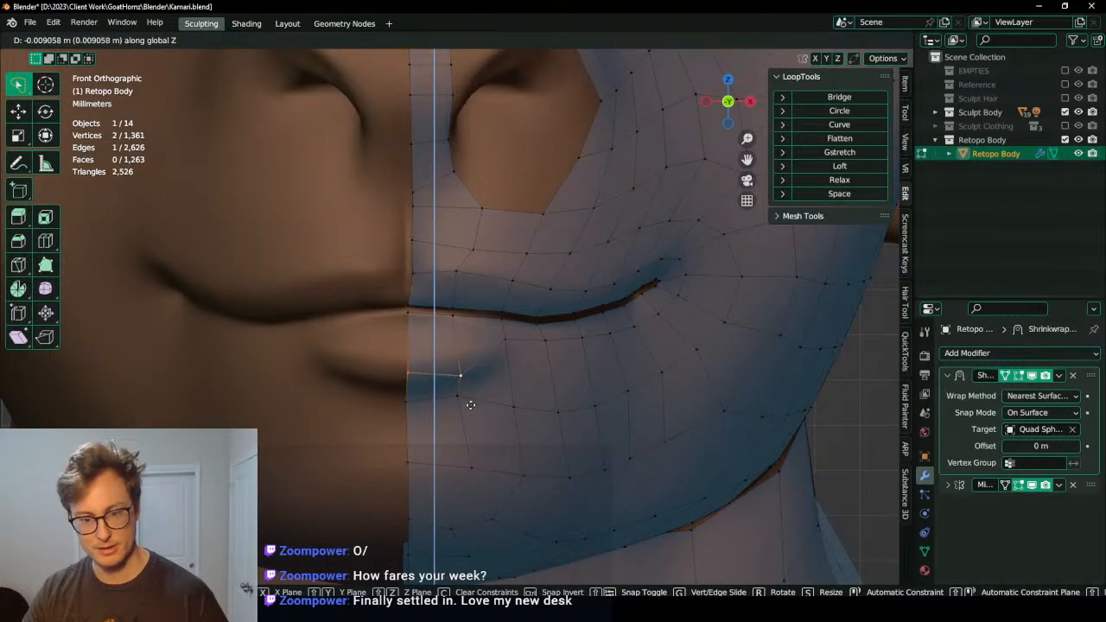
{"action": "left_click", "coordinate": [471, 388]}
{"action": "left_click", "coordinate": [463, 367]}
{"action": "key", "text": "g"}
{"action": "key", "text": "z"}
{"action": "left_click", "coordinate": [464, 362]}
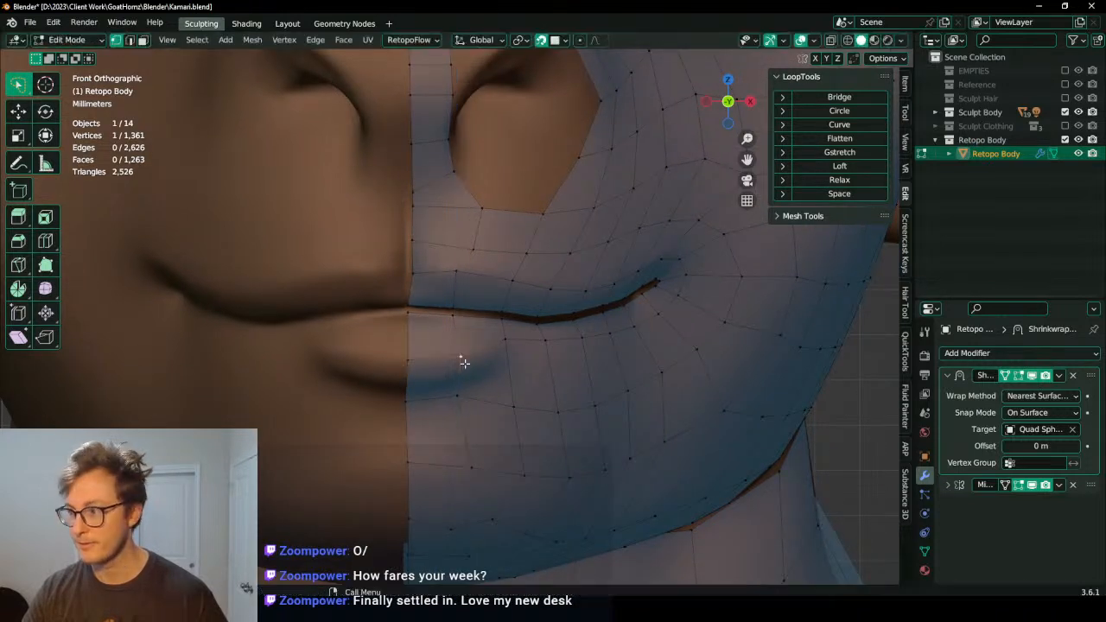
Step: Raise the centre-line vertex and its neighbour in the row beneath the lower lip to follow the lip crease
{"action": "middle_click_drag", "start_coordinate": [466, 366], "coordinate": [483, 326], "text": "shift"}
{"action": "scroll", "coordinate": [491, 340], "scroll_direction": "up", "scroll_amount": 2}
{"action": "left_click", "coordinate": [413, 378]}
{"action": "key", "text": "g"}
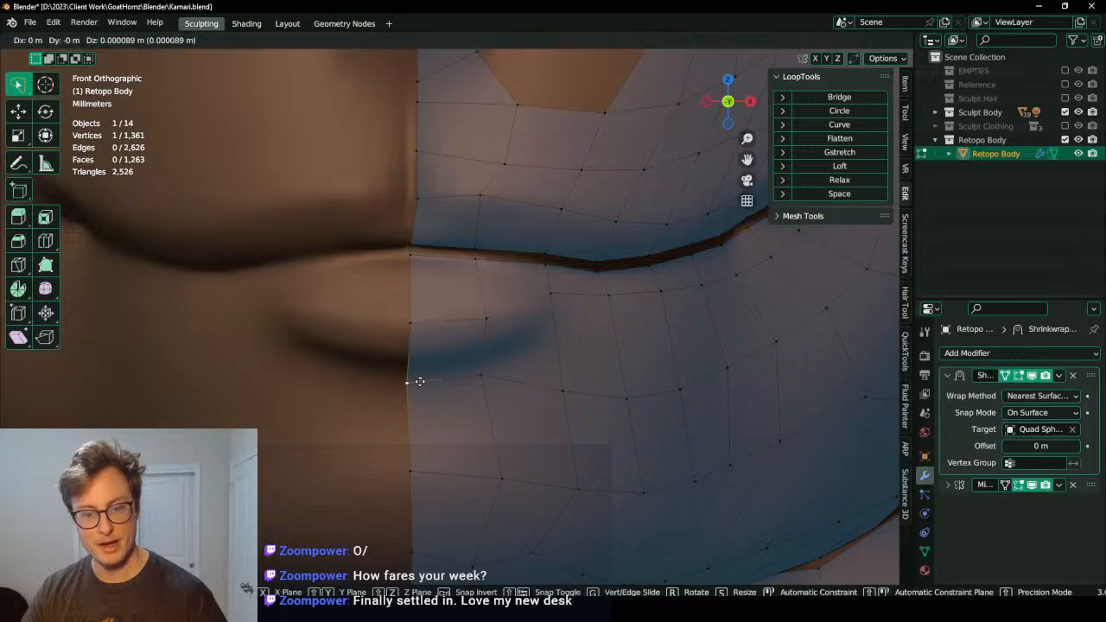
{"action": "left_click", "coordinate": [420, 381]}
{"action": "left_click", "coordinate": [483, 376]}
{"action": "key", "text": "g"}
{"action": "key", "text": "z"}
{"action": "left_click", "coordinate": [496, 366]}
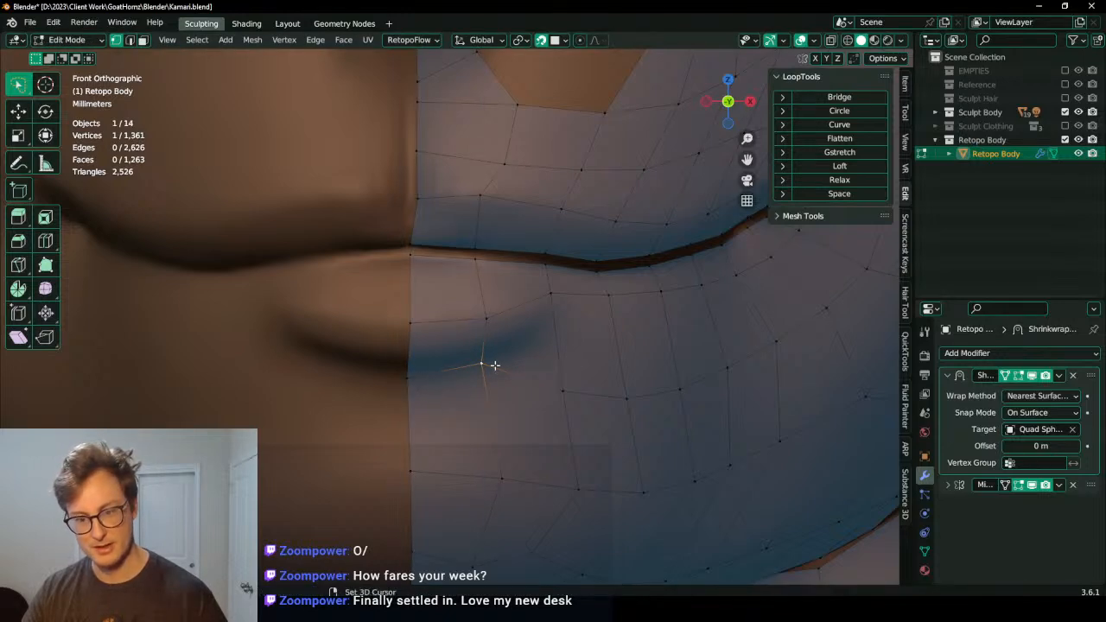
Step: Shift the column of vertices beside the centre line above the upper lip inward to align it with the nose strip
{"action": "scroll", "coordinate": [494, 365], "scroll_direction": "down", "scroll_amount": 5}
{"action": "mouse_move", "coordinate": [495, 365]}
{"action": "middle_mouse_down"}
{"action": "mouse_move", "coordinate": [463, 341]}
{"action": "mouse_move", "coordinate": [449, 350]}
{"action": "mouse_move", "coordinate": [415, 331]}
{"action": "mouse_move", "coordinate": [453, 358]}
{"action": "middle_mouse_up"}
{"action": "scroll", "coordinate": [449, 350], "scroll_direction": "up", "scroll_amount": 3}
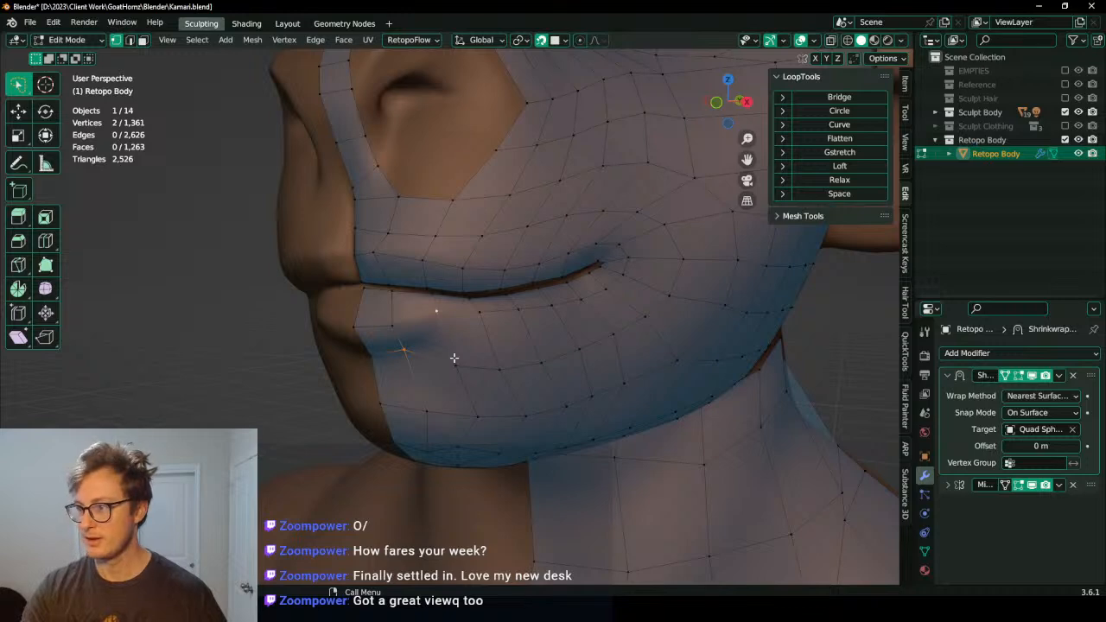
{"action": "key", "text": "KP_1"}
{"action": "scroll", "coordinate": [460, 350], "scroll_direction": "down", "scroll_amount": 4}
{"action": "scroll", "coordinate": [466, 348], "scroll_direction": "up", "scroll_amount": 8}
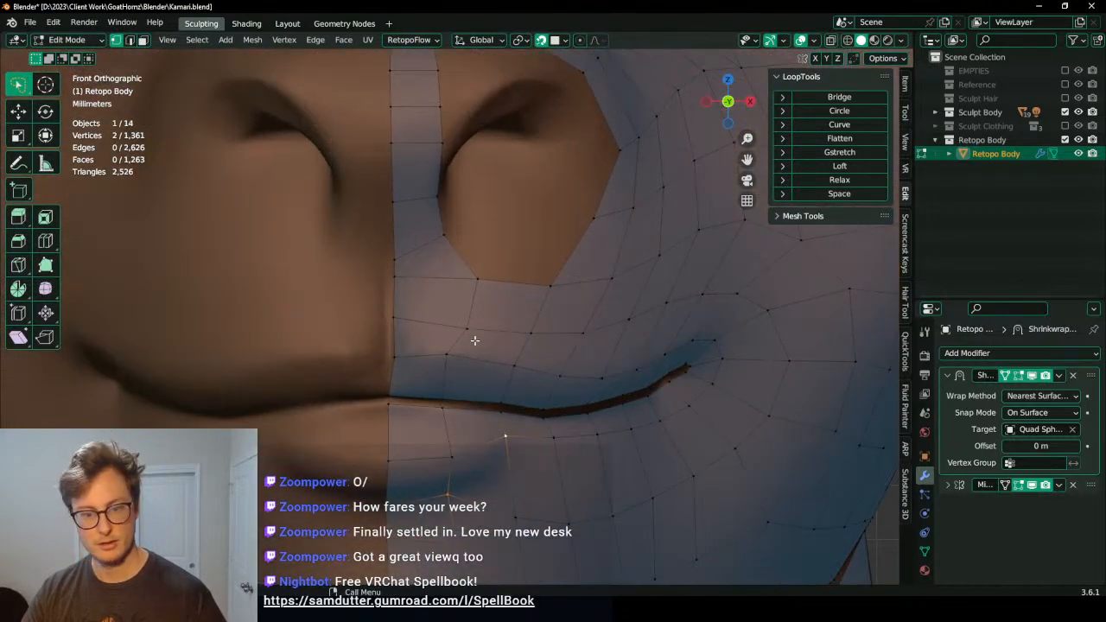
{"action": "left_click", "coordinate": [469, 331]}
{"action": "key", "text": "g"}
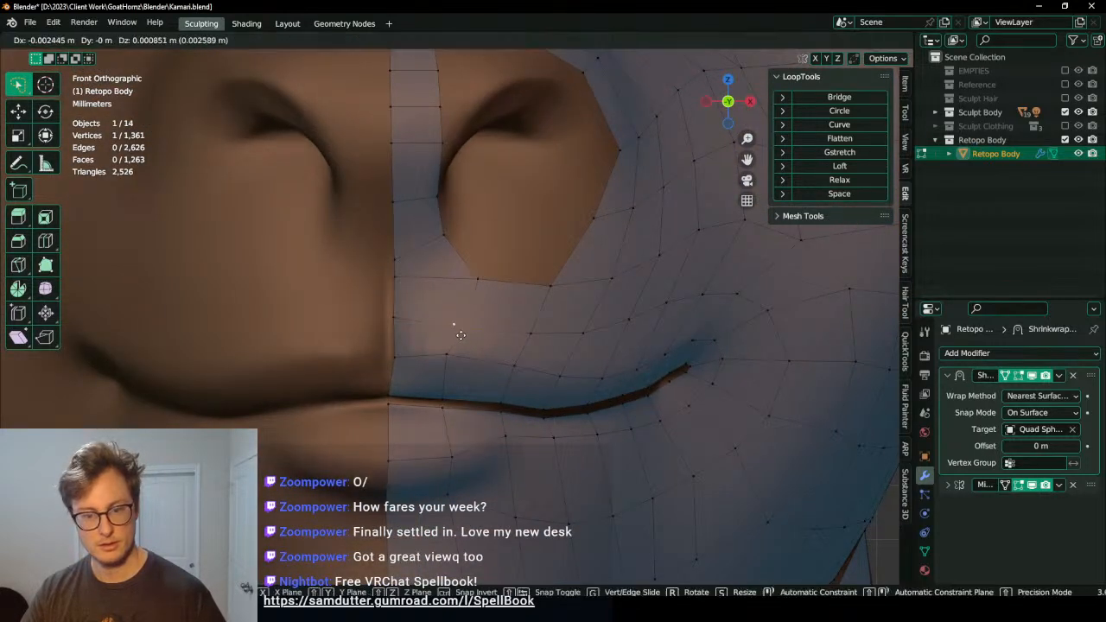
{"action": "left_click", "coordinate": [450, 324]}
{"action": "left_click", "coordinate": [478, 281]}
{"action": "key", "text": "g"}
{"action": "left_click", "coordinate": [448, 276]}
{"action": "left_click", "coordinate": [449, 324]}
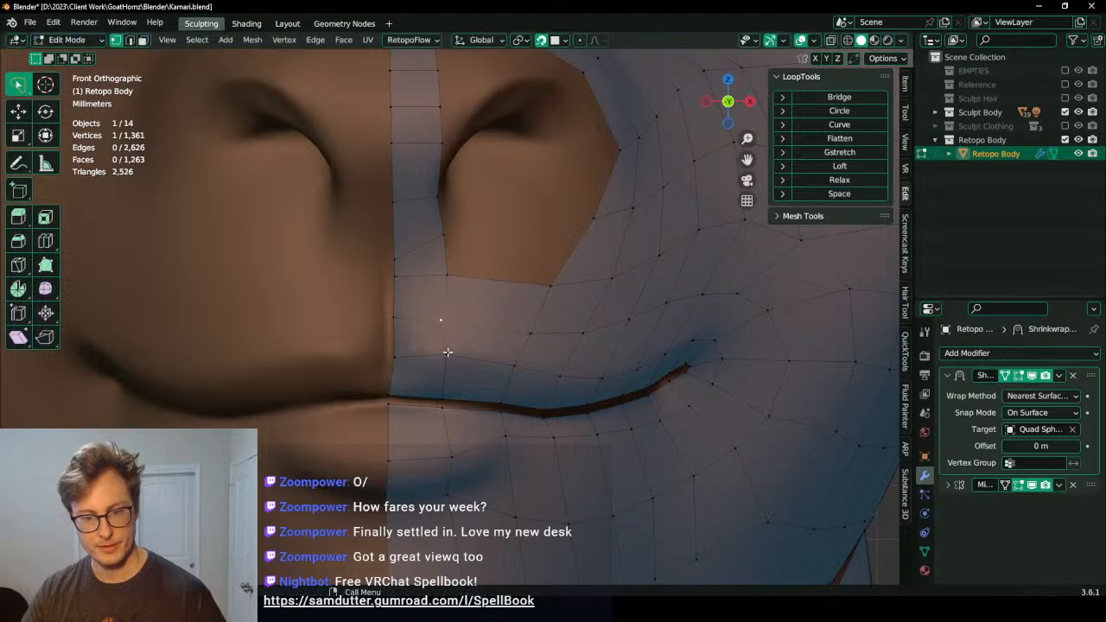
{"action": "key", "text": "g"}
{"action": "left_click", "coordinate": [433, 396]}
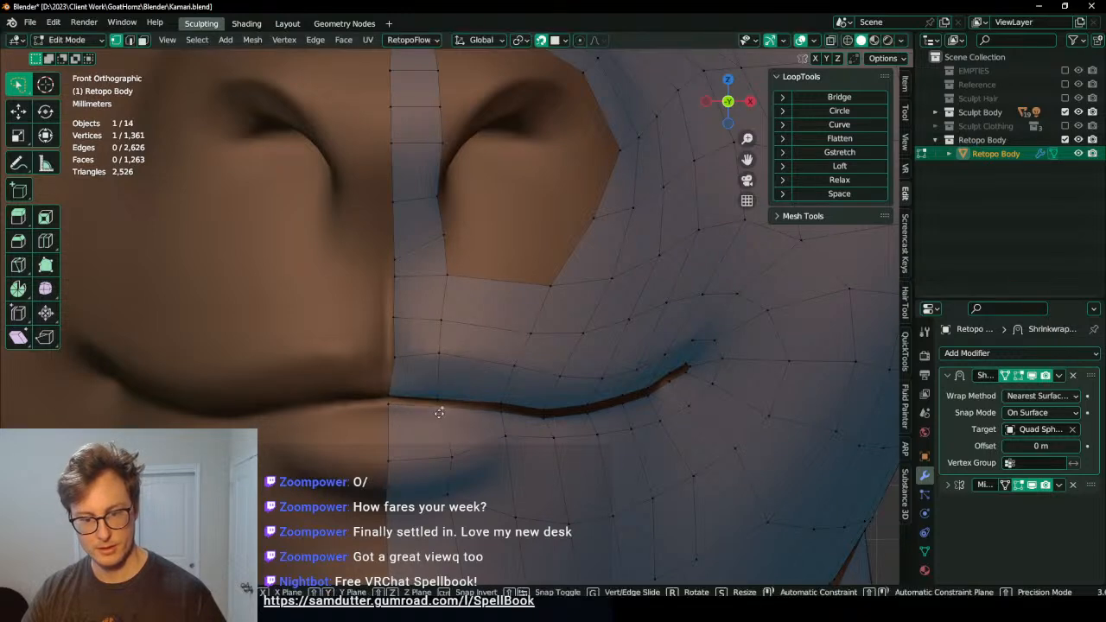
Step: Move the upper-lip edge vertices around the middle of the mouth half down to the lower-lip edge
{"action": "middle_click_drag", "start_coordinate": [437, 410], "coordinate": [558, 348]}
{"action": "scroll", "coordinate": [439, 353], "scroll_direction": "up", "scroll_amount": 2}
{"action": "middle_click_drag", "start_coordinate": [440, 355], "coordinate": [459, 330]}
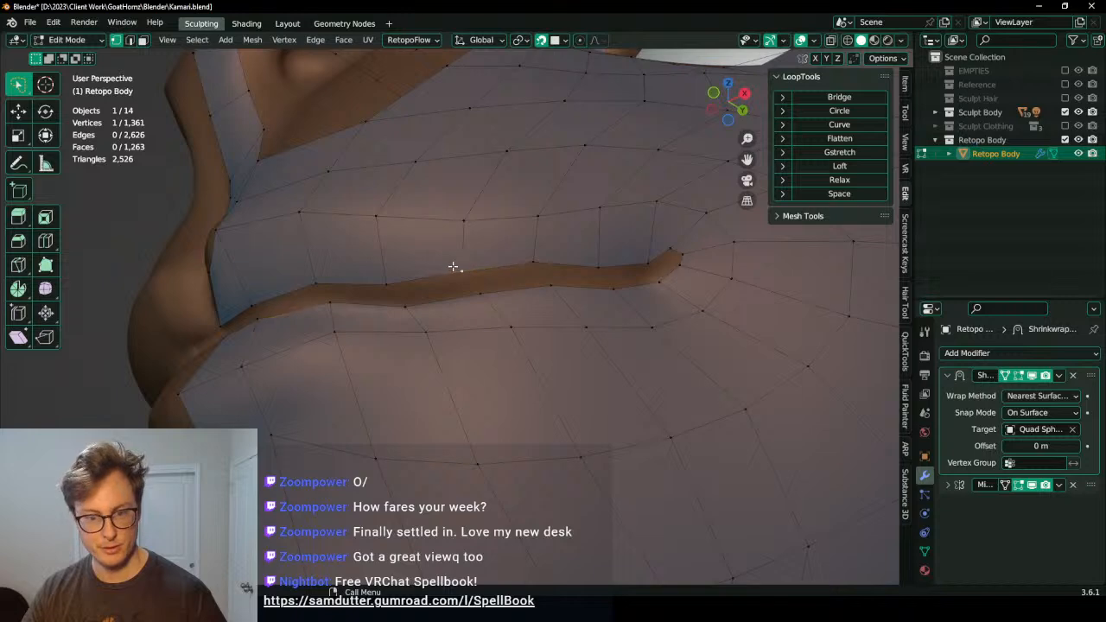
{"action": "key", "text": "g"}
{"action": "left_click", "coordinate": [482, 301]}
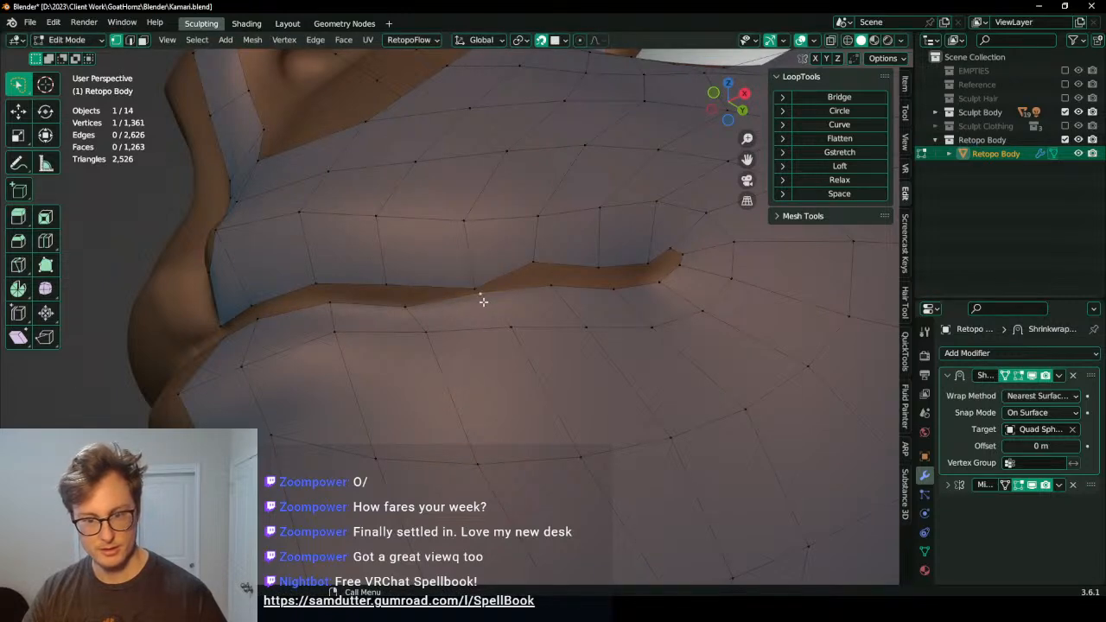
{"action": "key", "text": "g"}
{"action": "left_click", "coordinate": [401, 306]}
Step: Move the upper-lip edge vertices nearest the centre line down to narrow the mouth gap
{"action": "middle_click_drag", "start_coordinate": [401, 307], "coordinate": [440, 322]}
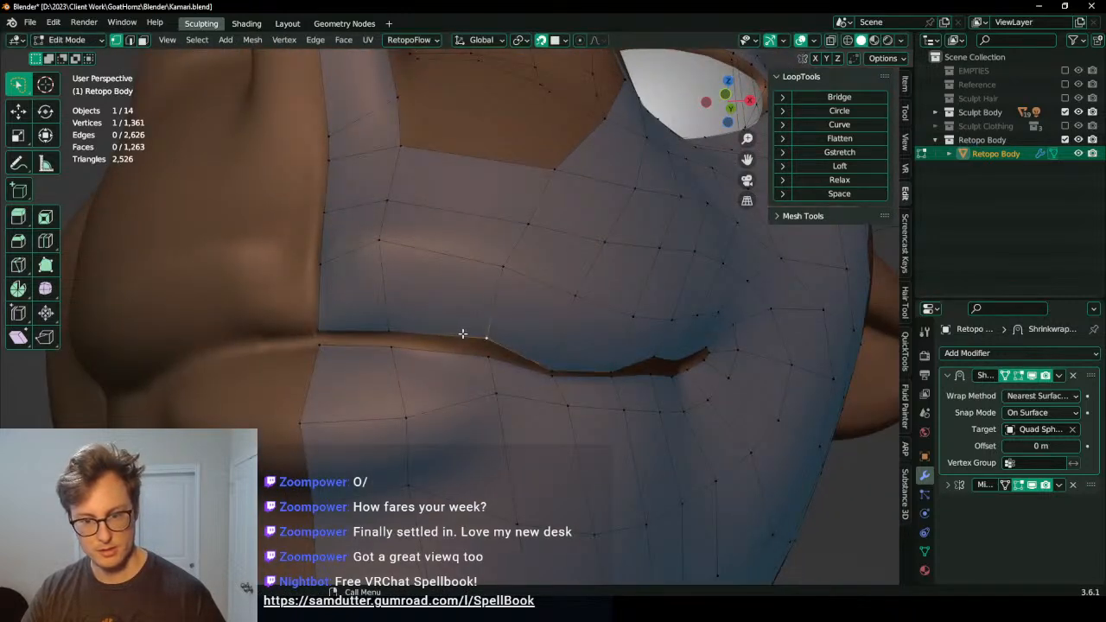
{"action": "key", "text": "g"}
{"action": "left_click", "coordinate": [463, 348]}
{"action": "left_click", "coordinate": [388, 328]}
{"action": "key", "text": "g"}
{"action": "left_click", "coordinate": [392, 336]}
{"action": "left_click", "coordinate": [393, 349]}
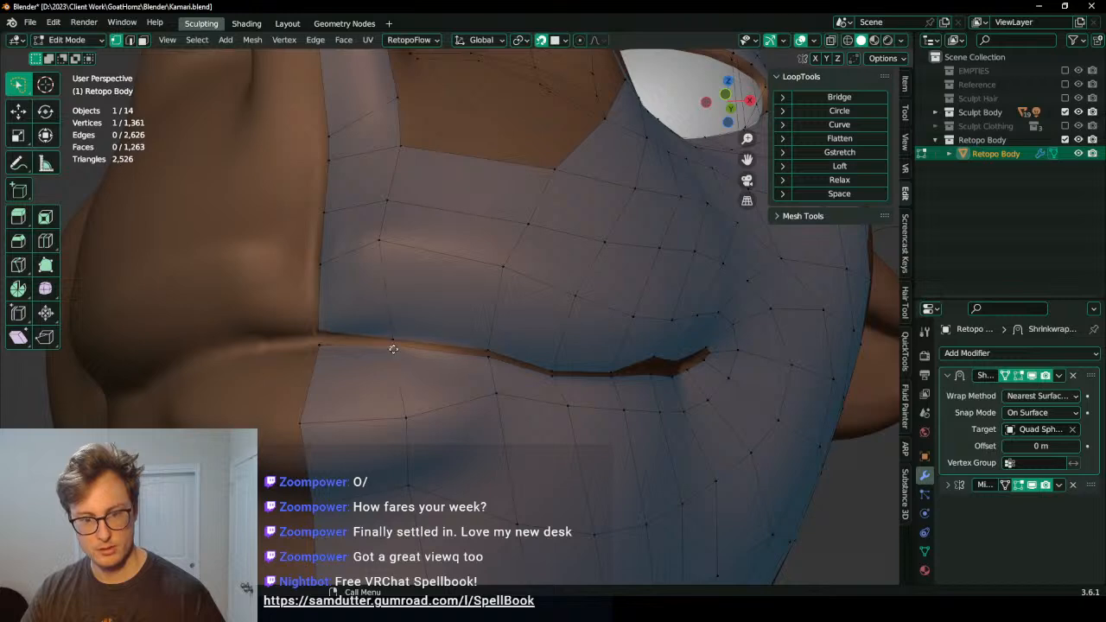
{"action": "left_click", "coordinate": [396, 332], "text": "shift"}
{"action": "key", "text": "g"}
{"action": "key", "text": "z"}
{"action": "left_click", "coordinate": [395, 326]}
{"action": "key", "text": "g"}
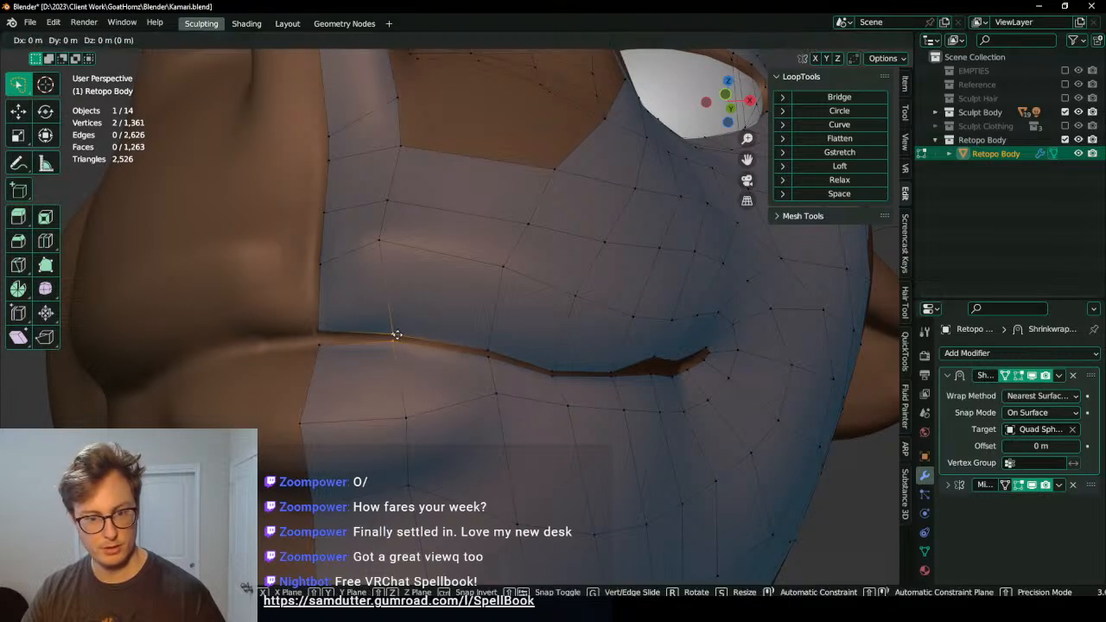
{"action": "left_click", "coordinate": [395, 334]}
Step: Adjust the centre-line vertex of the upper-lip edge along Z to match the mouth seam
{"action": "middle_click_drag", "start_coordinate": [284, 358], "coordinate": [333, 350]}
{"action": "left_click", "coordinate": [391, 326]}
{"action": "key", "text": "g"}
{"action": "key", "text": "z"}
{"action": "left_click", "coordinate": [390, 326]}
{"action": "left_click", "coordinate": [394, 318]}
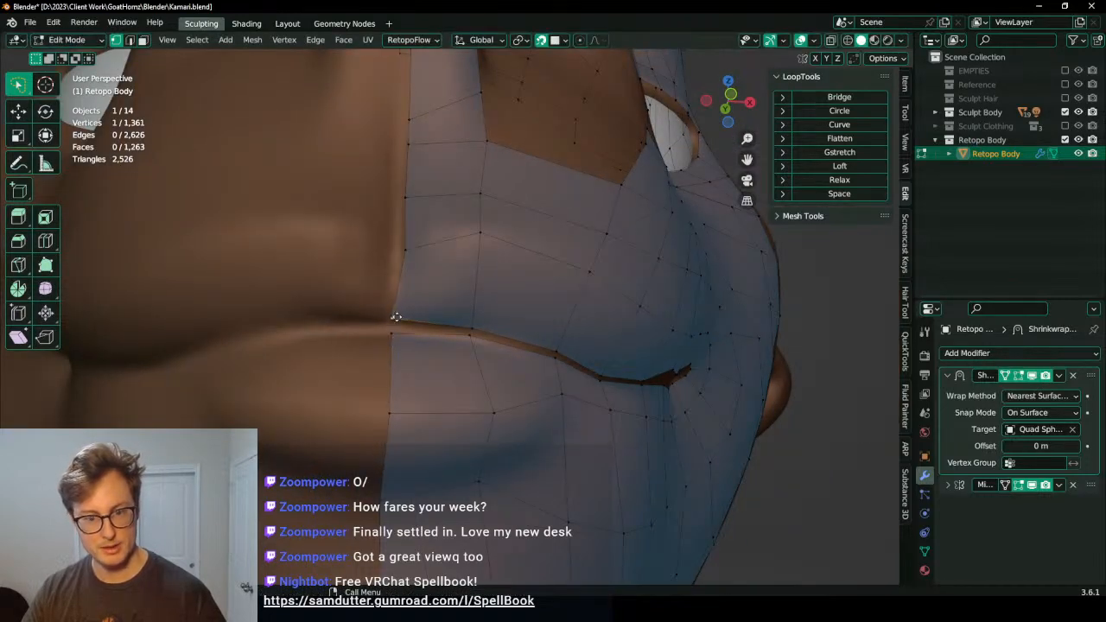
{"action": "key", "text": "g"}
{"action": "key", "text": "z"}
{"action": "left_click", "coordinate": [395, 323]}
Step: Move the outer upper-lip edge vertices leading to the mouth corner down onto the lower-lip edge
{"action": "middle_click_drag", "start_coordinate": [670, 362], "coordinate": [576, 355]}
{"action": "left_click", "coordinate": [534, 378]}
{"action": "key", "text": "g"}
{"action": "left_click", "coordinate": [549, 372]}
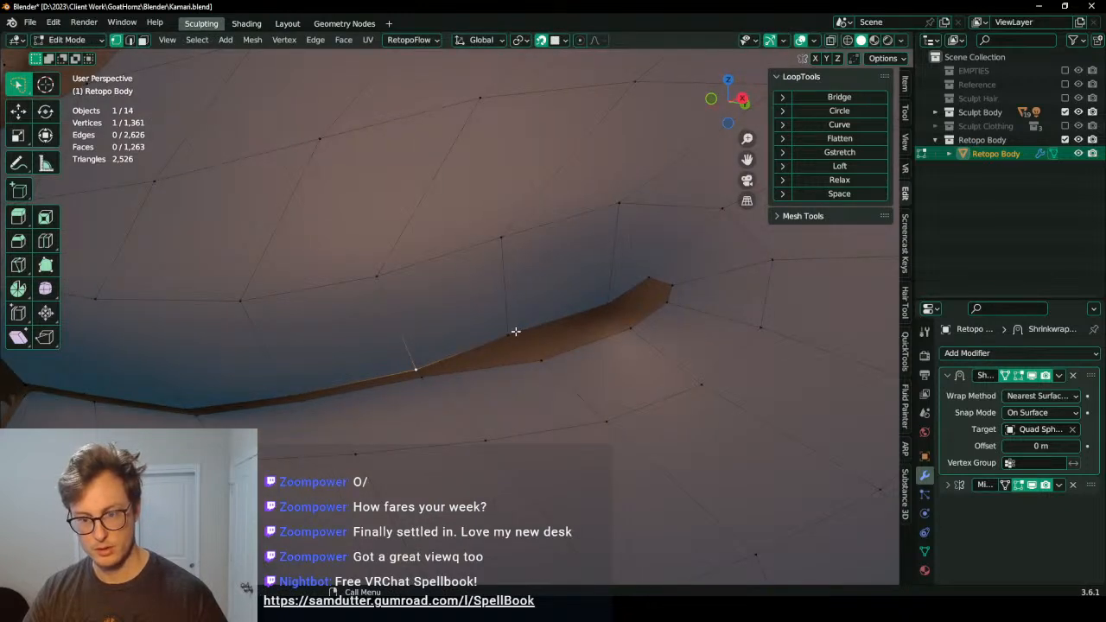
{"action": "key", "text": "g"}
{"action": "left_click", "coordinate": [651, 294]}
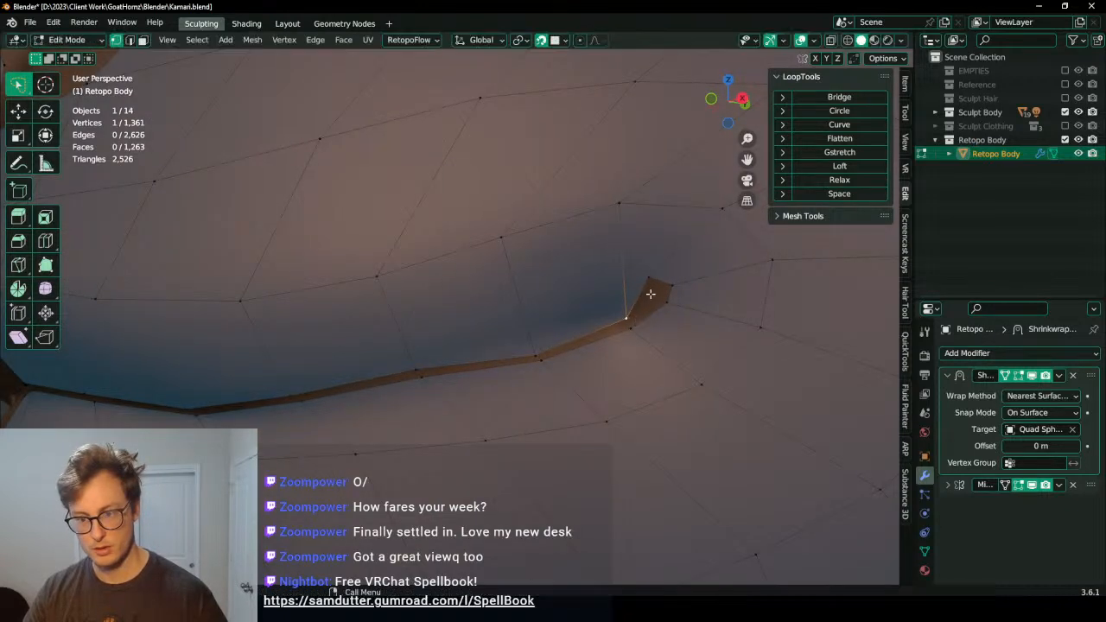
Step: Reposition the upper and lower lip vertices at the mouth corner to narrow the opening to a thin slit
{"action": "left_click", "coordinate": [654, 283]}
{"action": "key", "text": "g"}
{"action": "left_click", "coordinate": [661, 295]}
{"action": "left_click", "coordinate": [668, 304]}
{"action": "key", "text": "g"}
{"action": "left_click", "coordinate": [663, 303]}
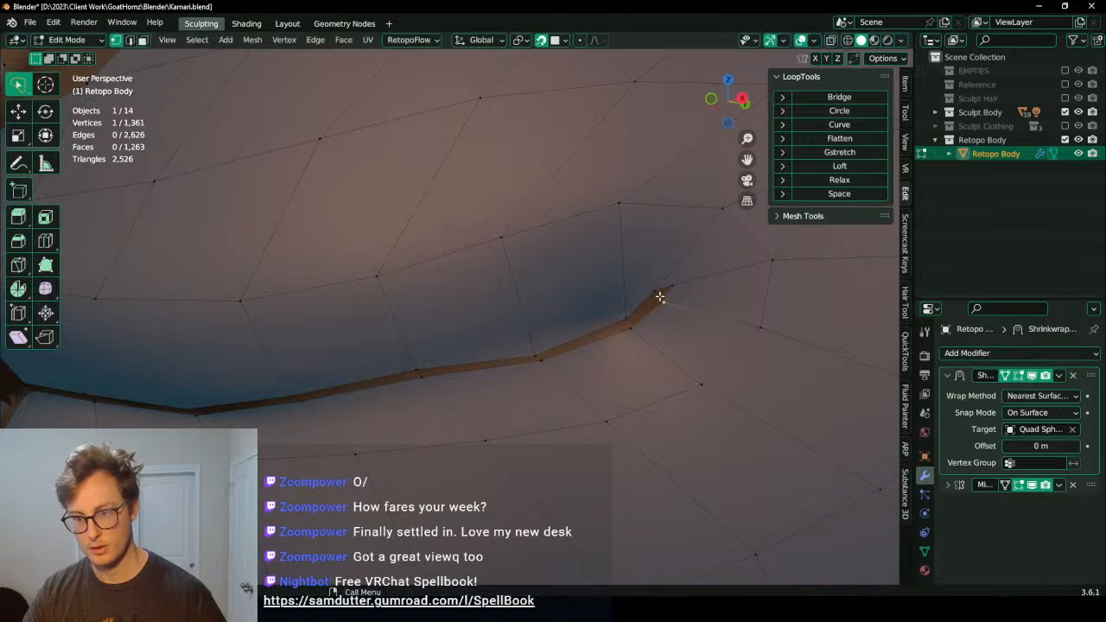
{"action": "key", "text": "g"}
{"action": "left_click", "coordinate": [671, 291]}
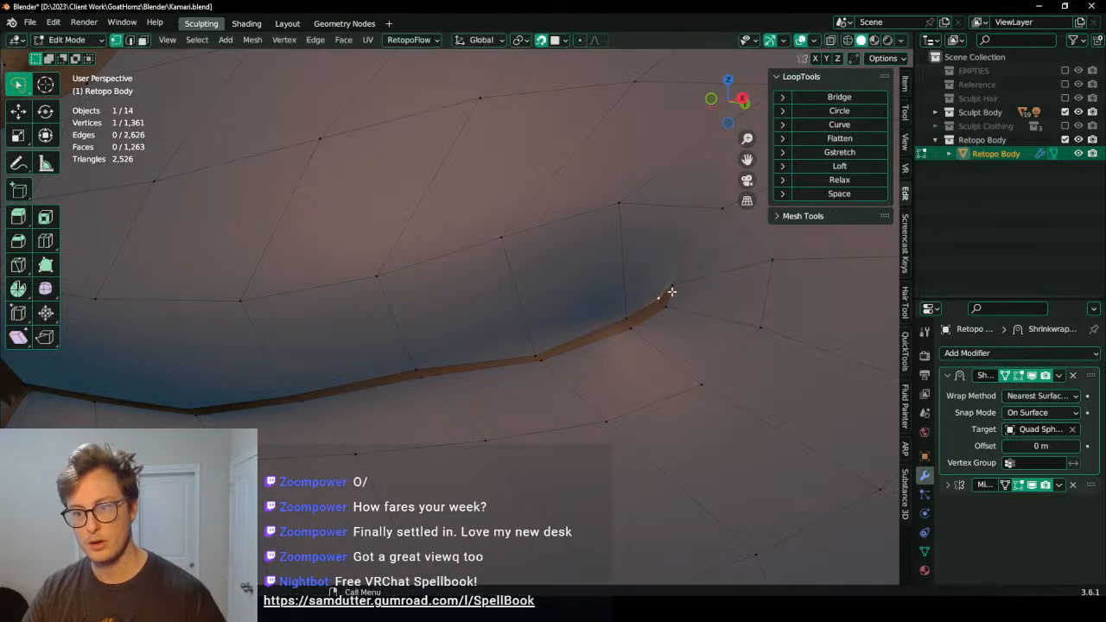
{"action": "key", "text": "g"}
{"action": "left_click", "coordinate": [672, 301]}
Step: Reposition the two vertices along the nostril hole's upper edge to straighten it
{"action": "scroll", "coordinate": [720, 306], "scroll_direction": "down", "scroll_amount": 7}
{"action": "middle_click_drag", "start_coordinate": [578, 326], "coordinate": [470, 395]}
{"action": "scroll", "coordinate": [691, 318], "scroll_direction": "down", "scroll_amount": 3}
{"action": "scroll", "coordinate": [455, 355], "scroll_direction": "up", "scroll_amount": 4}
{"action": "scroll", "coordinate": [510, 359], "scroll_direction": "up", "scroll_amount": 2}
{"action": "scroll", "coordinate": [469, 395], "scroll_direction": "up", "scroll_amount": 5}
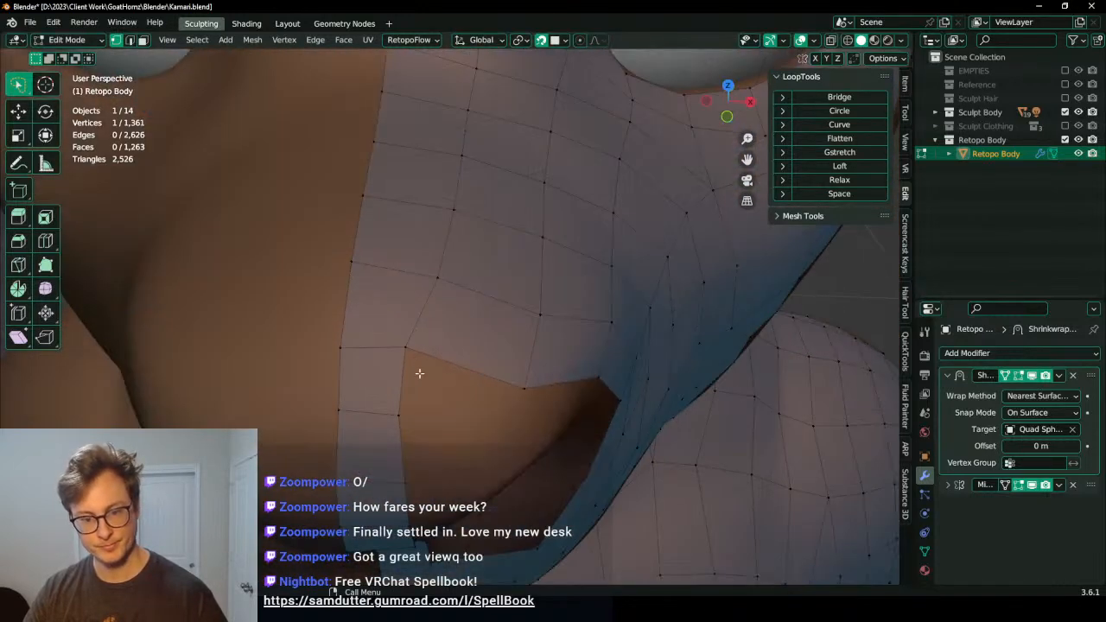
{"action": "key", "text": "g"}
{"action": "left_click", "coordinate": [579, 399]}
{"action": "key", "text": "g"}
{"action": "left_click", "coordinate": [539, 375]}
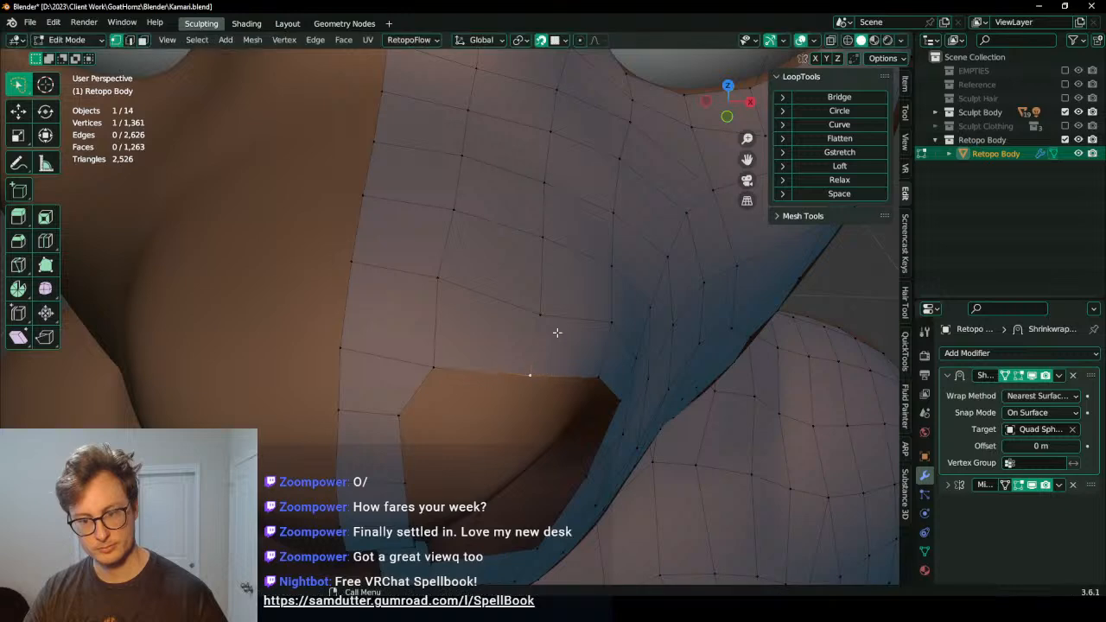
Step: Raise the vertex just above the nostril hole's upper edge and nudge the vertex at the hole's outer corner
{"action": "scroll", "coordinate": [557, 332], "scroll_direction": "up", "scroll_amount": 2}
{"action": "left_click", "coordinate": [564, 316]}
{"action": "key", "text": "g"}
{"action": "left_click", "coordinate": [566, 292]}
{"action": "scroll", "coordinate": [566, 298], "scroll_direction": "down", "scroll_amount": 5}
{"action": "middle_click_drag", "start_coordinate": [565, 304], "coordinate": [403, 291]}
{"action": "scroll", "coordinate": [402, 292], "scroll_direction": "up", "scroll_amount": 4}
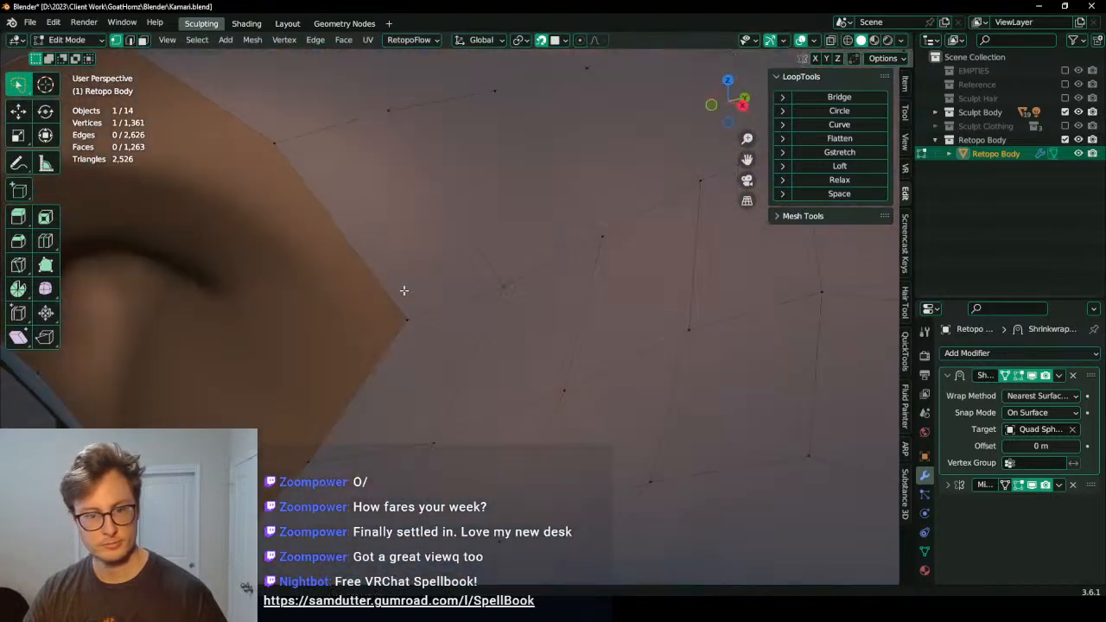
{"action": "scroll", "coordinate": [380, 272], "scroll_direction": "down", "scroll_amount": 5}
{"action": "middle_click_drag", "start_coordinate": [350, 245], "coordinate": [432, 285]}
{"action": "scroll", "coordinate": [510, 332], "scroll_direction": "up", "scroll_amount": 1}
{"action": "left_click", "coordinate": [514, 343]}
{"action": "left_click", "coordinate": [508, 341]}
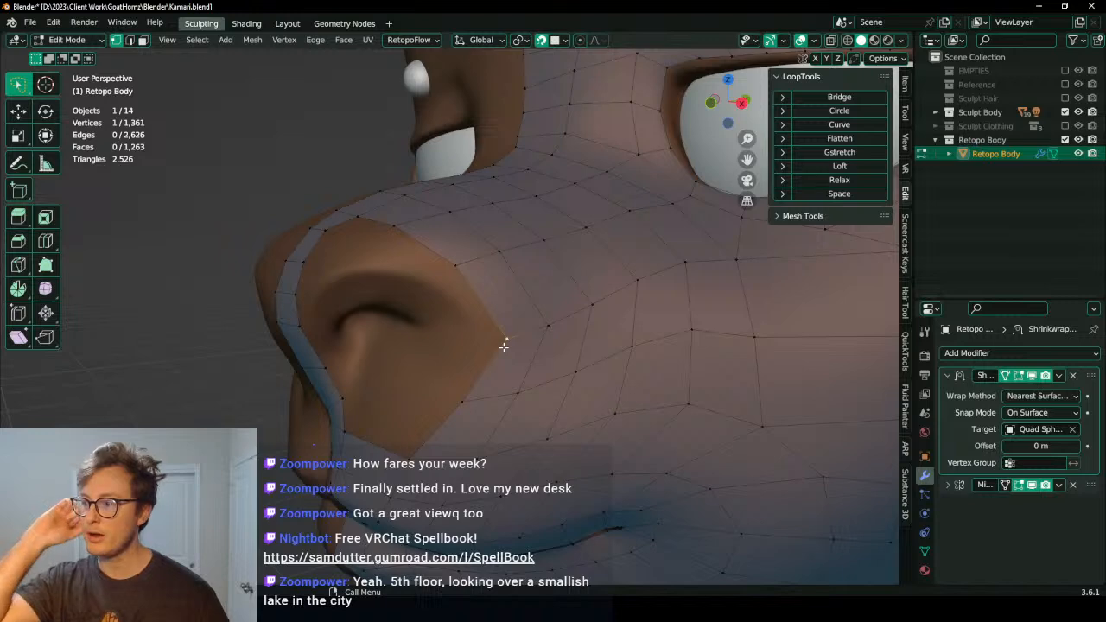
Step: Try deleting the vertices in the upper part of the nose strip, then undo the deletion
{"action": "middle_click_drag", "start_coordinate": [490, 328], "coordinate": [484, 300]}
{"action": "middle_click_drag", "start_coordinate": [385, 344], "coordinate": [412, 296]}
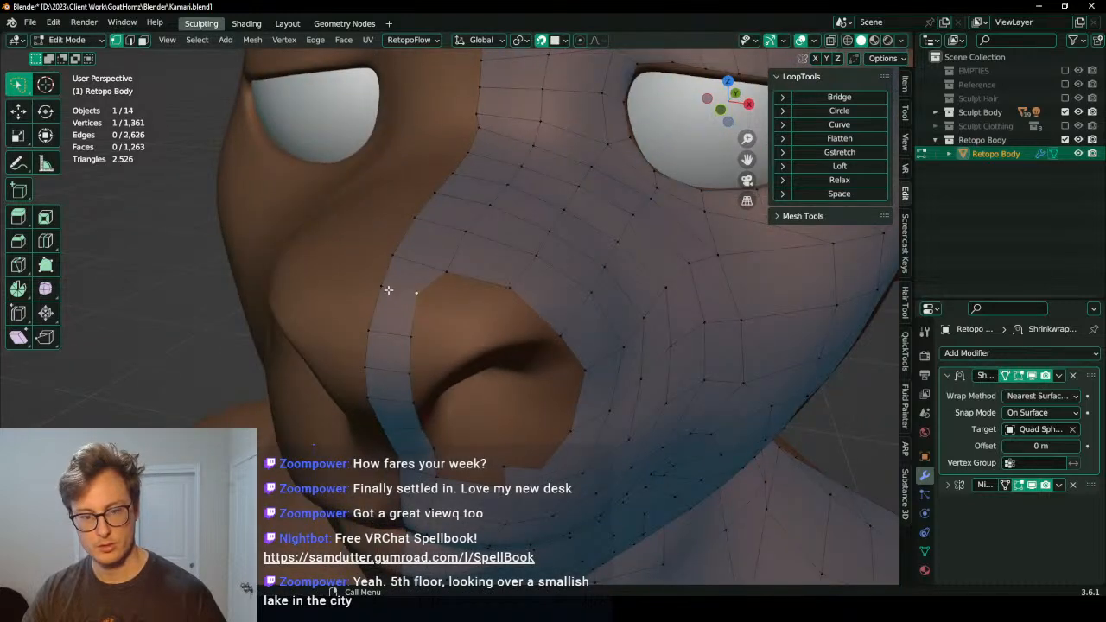
{"action": "key", "text": "x"}
{"action": "left_click", "coordinate": [410, 341]}
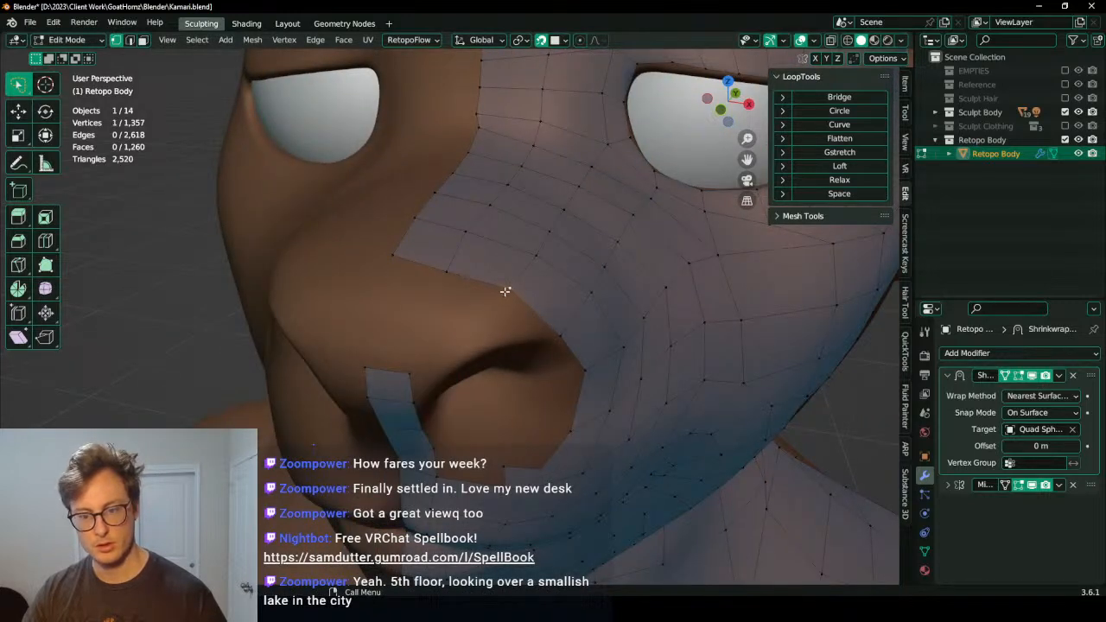
{"action": "middle_click_drag", "start_coordinate": [506, 291], "coordinate": [520, 357]}
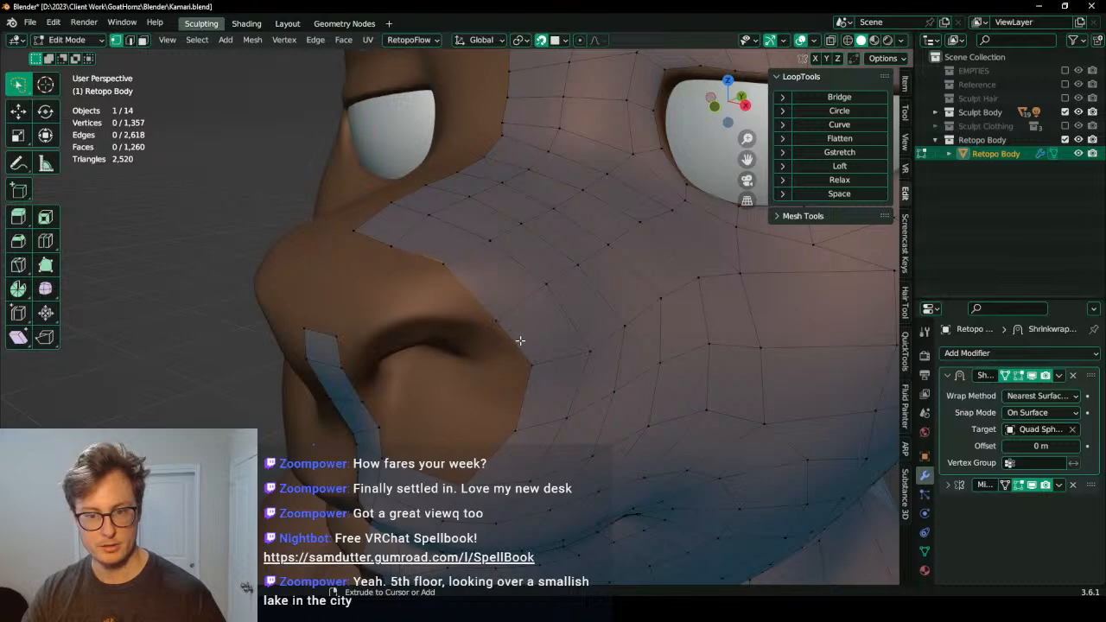
{"action": "key", "text": "ctrl+z"}
Step: Raise the centre-line vertex near the base of the nose strip along Z and adjust the outer vertex beside it
{"action": "middle_click_drag", "start_coordinate": [433, 374], "coordinate": [462, 349]}
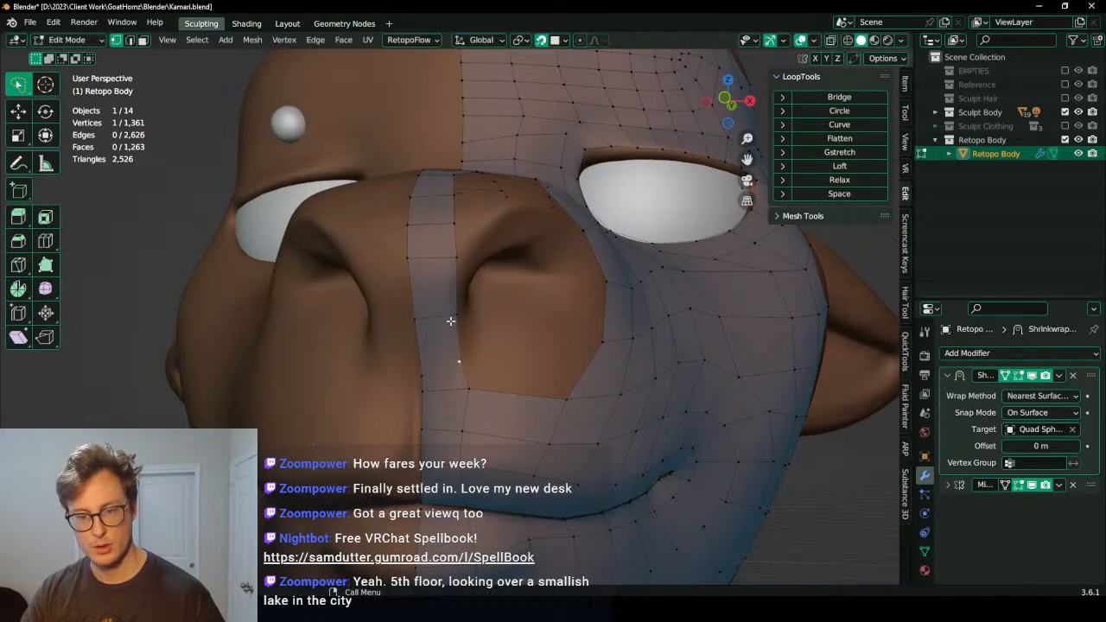
{"action": "middle_click_drag", "start_coordinate": [476, 302], "coordinate": [433, 330]}
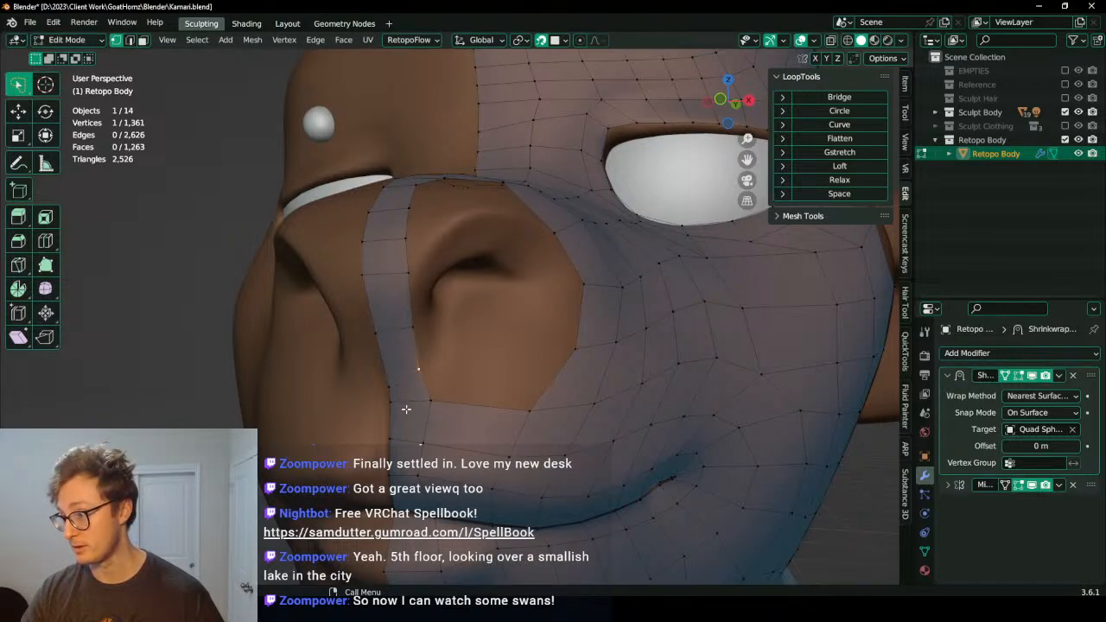
{"action": "key", "text": "z"}
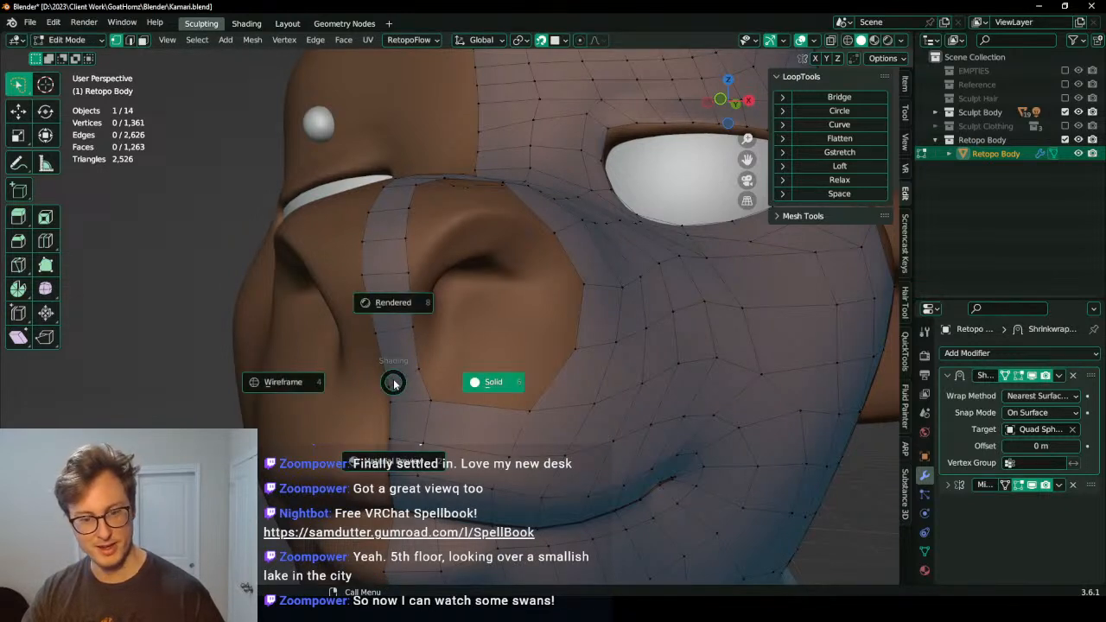
{"action": "left_click", "coordinate": [393, 384]}
{"action": "left_click", "coordinate": [393, 384]}
{"action": "key", "text": "g"}
{"action": "key", "text": "z"}
{"action": "left_click", "coordinate": [437, 338]}
{"action": "left_click", "coordinate": [421, 368]}
{"action": "key", "text": "g"}
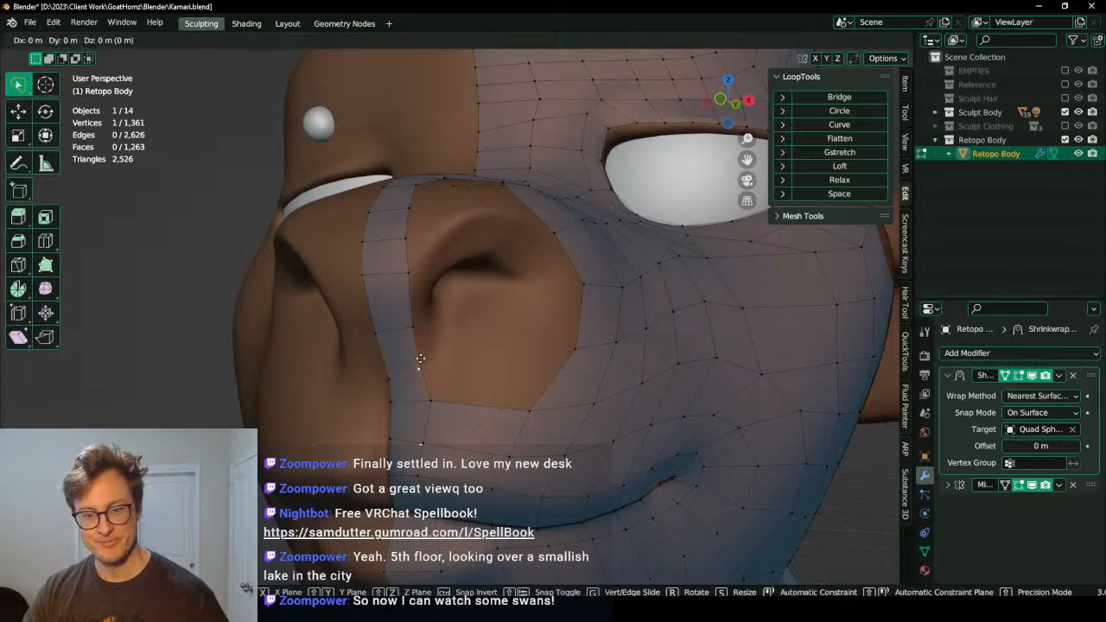
{"action": "left_click", "coordinate": [423, 384]}
Step: Move the strip's edge at the bottom of the nostril hole along Z and adjust the hole's lower outer corner vertex
{"action": "left_click", "coordinate": [431, 404], "text": "shift"}
{"action": "key", "text": "g"}
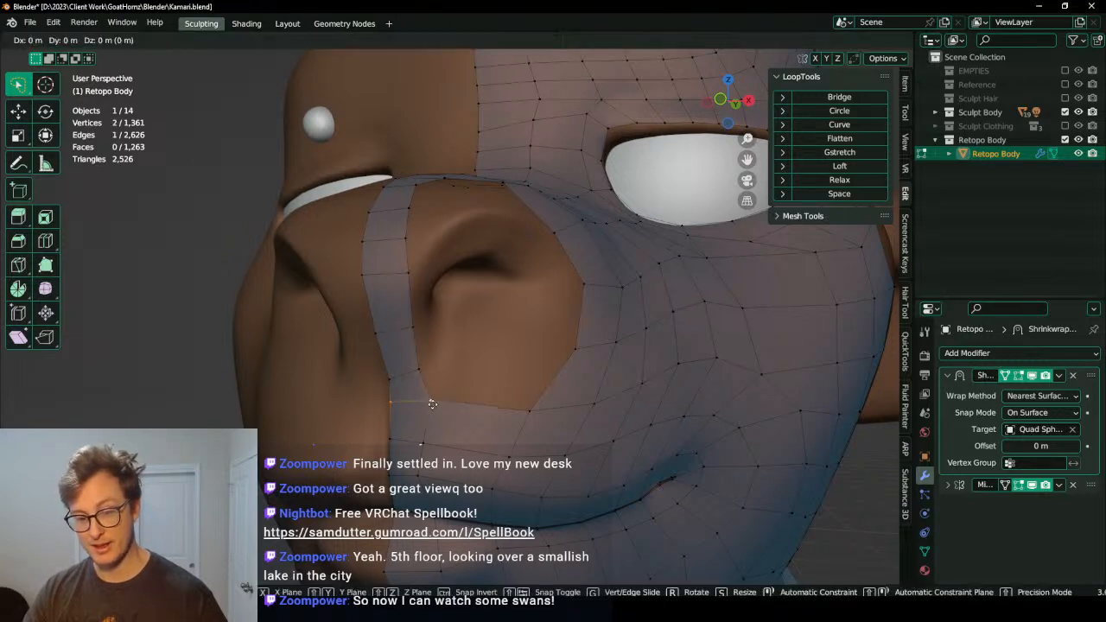
{"action": "key", "text": "z"}
{"action": "left_click", "coordinate": [428, 460]}
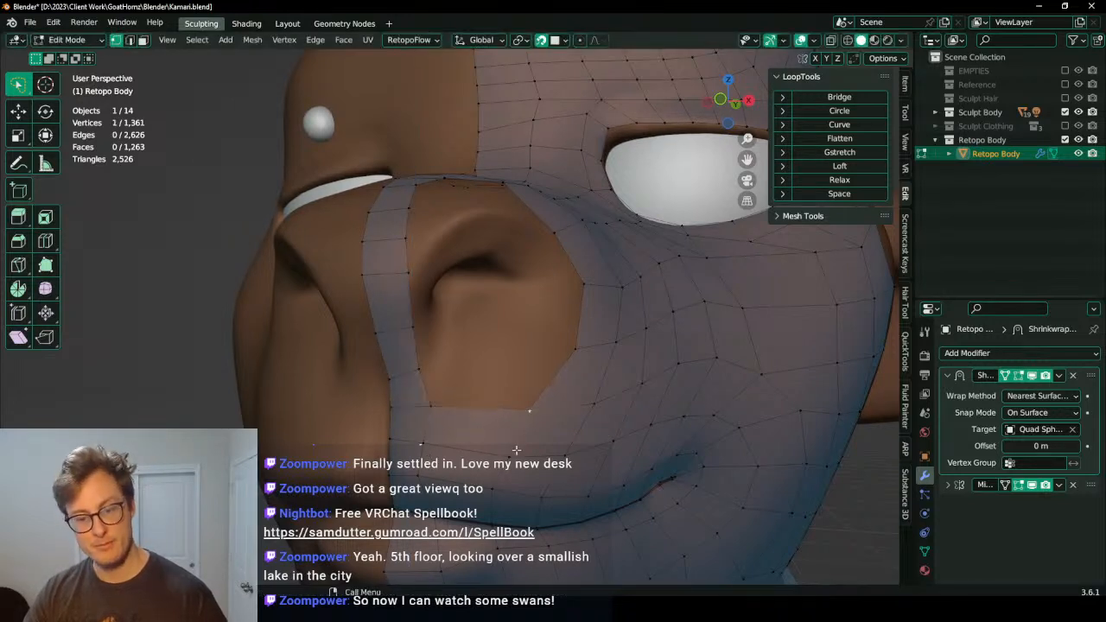
{"action": "left_click", "coordinate": [516, 450], "text": "shift"}
{"action": "key", "text": "g"}
{"action": "left_click", "coordinate": [497, 456]}
{"action": "key", "text": "r"}
{"action": "left_click", "coordinate": [551, 349]}
Step: Delete the boundary vertex on the lower outer side of the nostril hole together with its adjoining faces
{"action": "mouse_move", "coordinate": [551, 349]}
{"action": "middle_mouse_down"}
{"action": "mouse_move", "coordinate": [505, 351]}
{"action": "mouse_move", "coordinate": [562, 345]}
{"action": "middle_mouse_up"}
{"action": "left_click", "coordinate": [505, 334]}
{"action": "key", "text": "x"}
{"action": "left_click", "coordinate": [558, 341]}
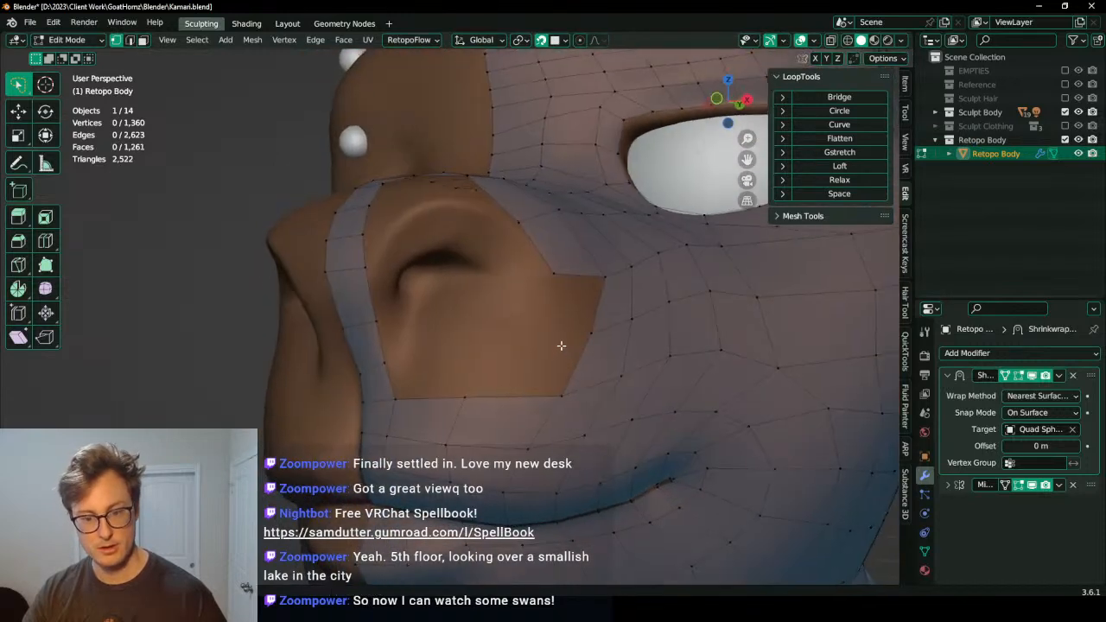
Step: Try to extrude the lower and outer boundary edges of the nostril hole inward as a new row of faces
{"action": "scroll", "coordinate": [436, 398], "scroll_direction": "up", "scroll_amount": 3}
{"action": "scroll", "coordinate": [507, 363], "scroll_direction": "down", "scroll_amount": 3}
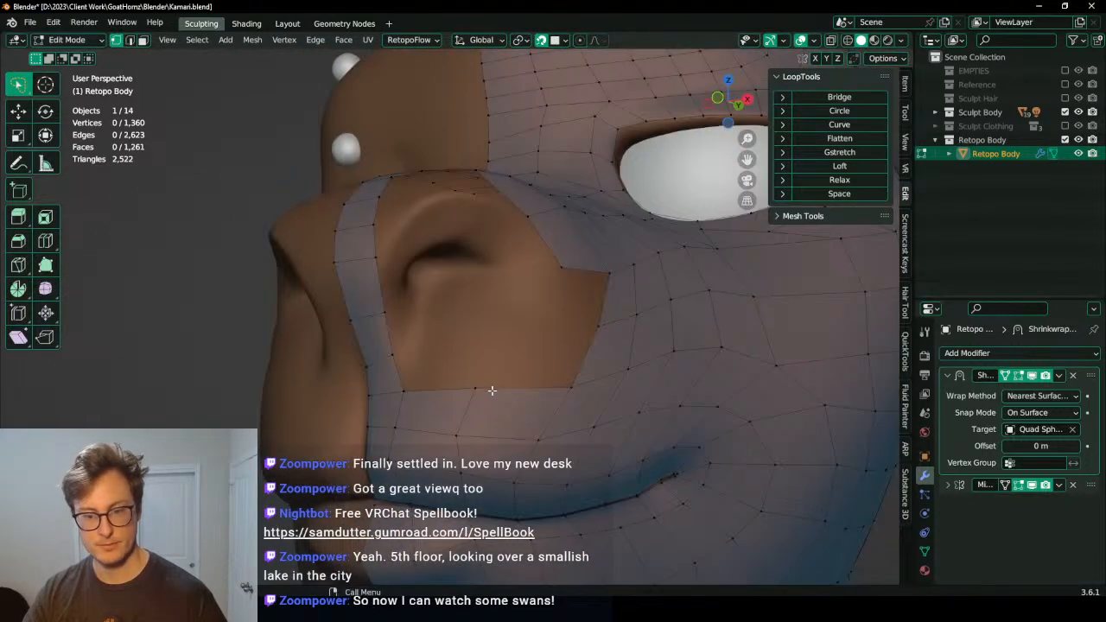
{"action": "left_click", "coordinate": [606, 333], "text": "ctrl"}
{"action": "key", "text": "e"}
{"action": "left_click", "coordinate": [575, 300]}
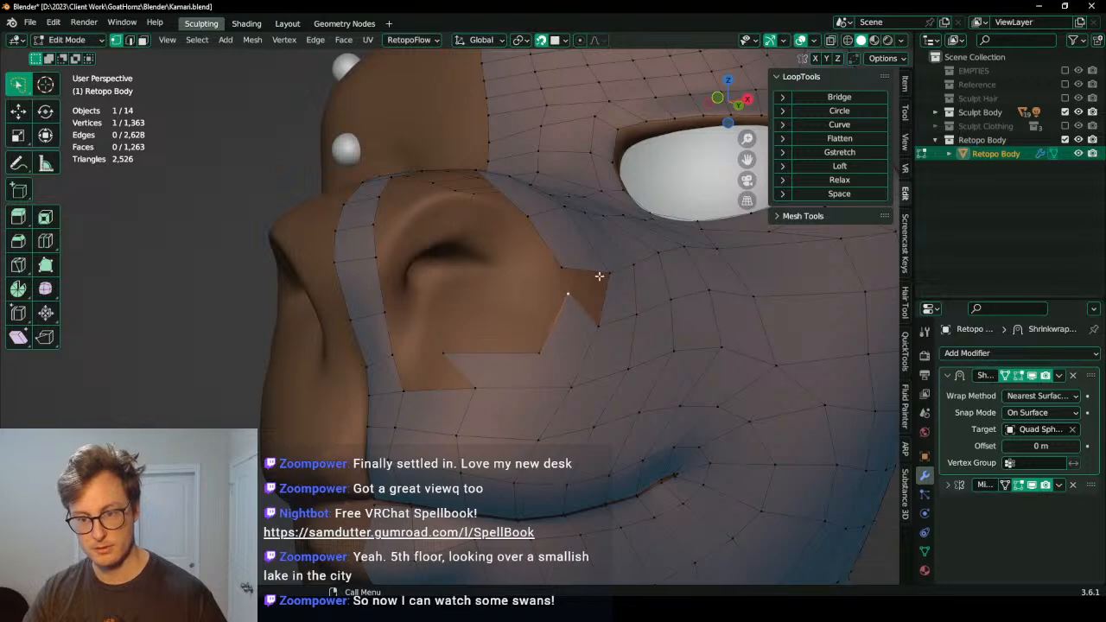
Step: Try to fill the gap at the extruded row's outer end and reposition its boundary vertices around the nostril hole
{"action": "left_click", "coordinate": [564, 265], "text": "ctrl"}
{"action": "key", "text": "f"}
{"action": "left_click", "coordinate": [572, 294]}
{"action": "key", "text": "g"}
{"action": "left_click", "coordinate": [555, 308]}
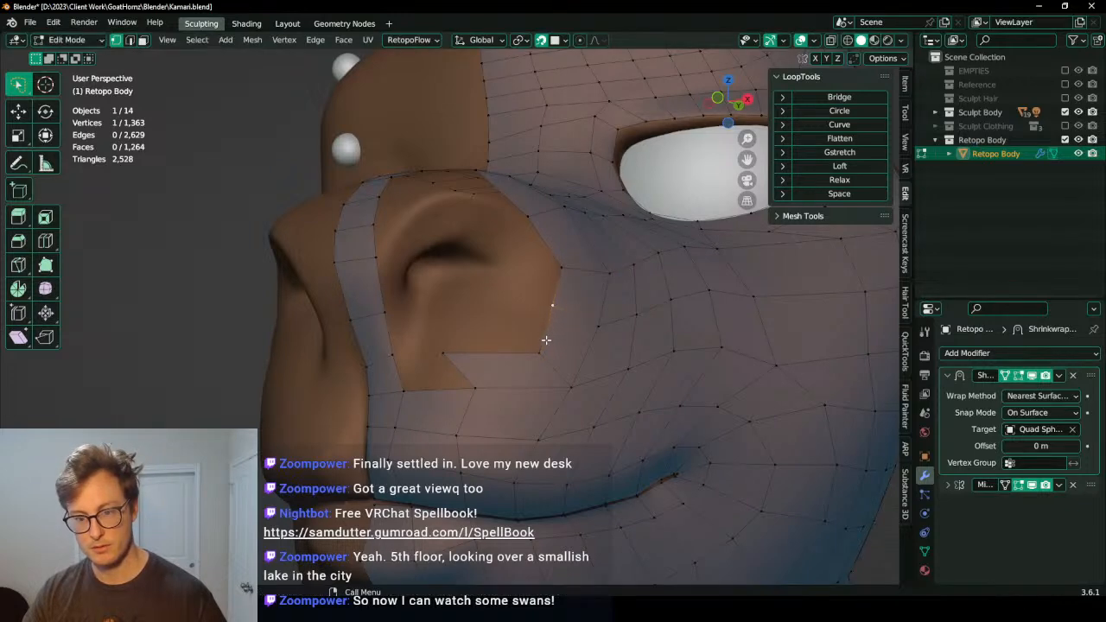
{"action": "key", "text": "g"}
{"action": "left_click", "coordinate": [385, 370]}
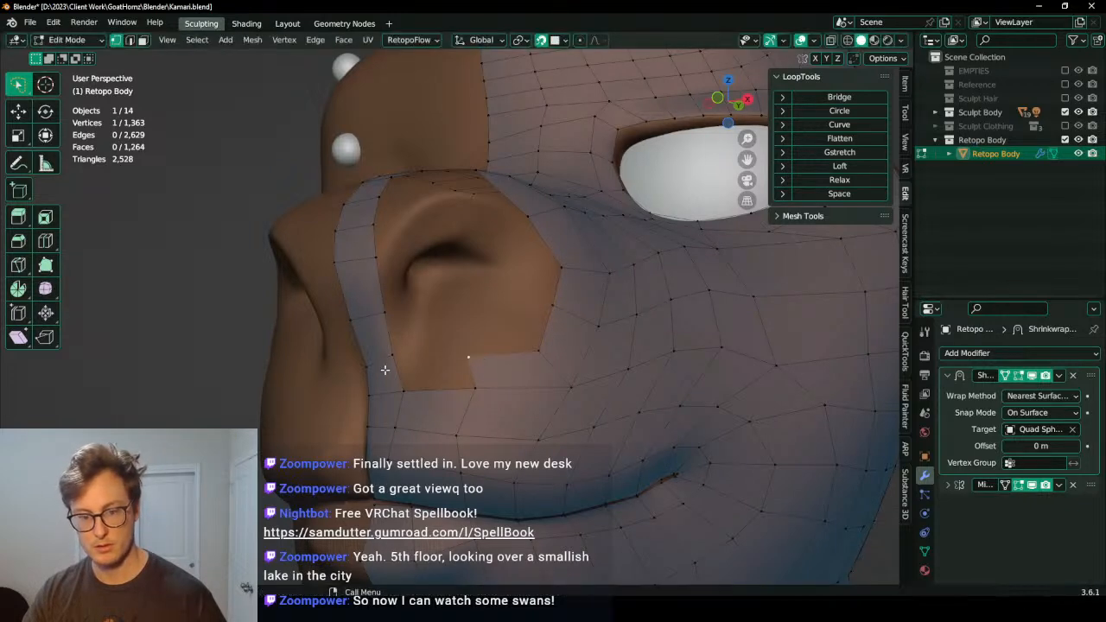
{"action": "key", "text": "f"}
Step: Undo the extruded row of faces along the lower and outer sides of the nostril hole
{"action": "middle_click_drag", "start_coordinate": [394, 352], "coordinate": [471, 342]}
{"action": "scroll", "coordinate": [465, 283], "scroll_direction": "down", "scroll_amount": 4}
{"action": "scroll", "coordinate": [472, 343], "scroll_direction": "up", "scroll_amount": 3}
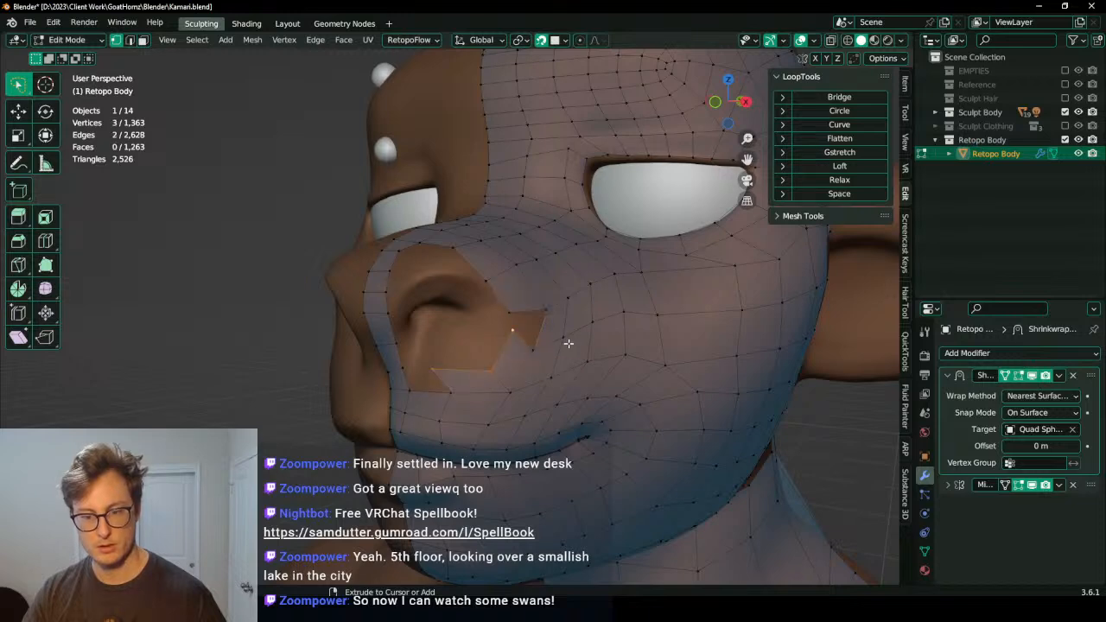
{"action": "key", "text": "ctrl+z"}
{"action": "key", "text": "ctrl+z"}
Step: Delete the front row of vertices across the nose above the nostril hole and the top two vertices of the nose strip
{"action": "middle_click_drag", "start_coordinate": [568, 343], "coordinate": [486, 411]}
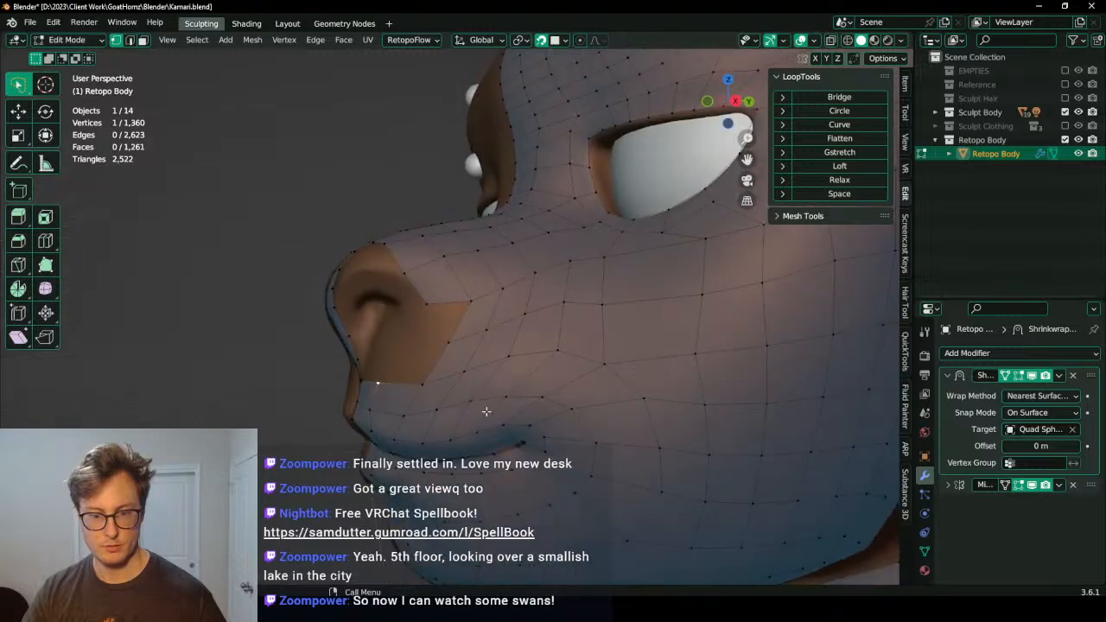
{"action": "middle_click_drag", "start_coordinate": [416, 279], "coordinate": [492, 347]}
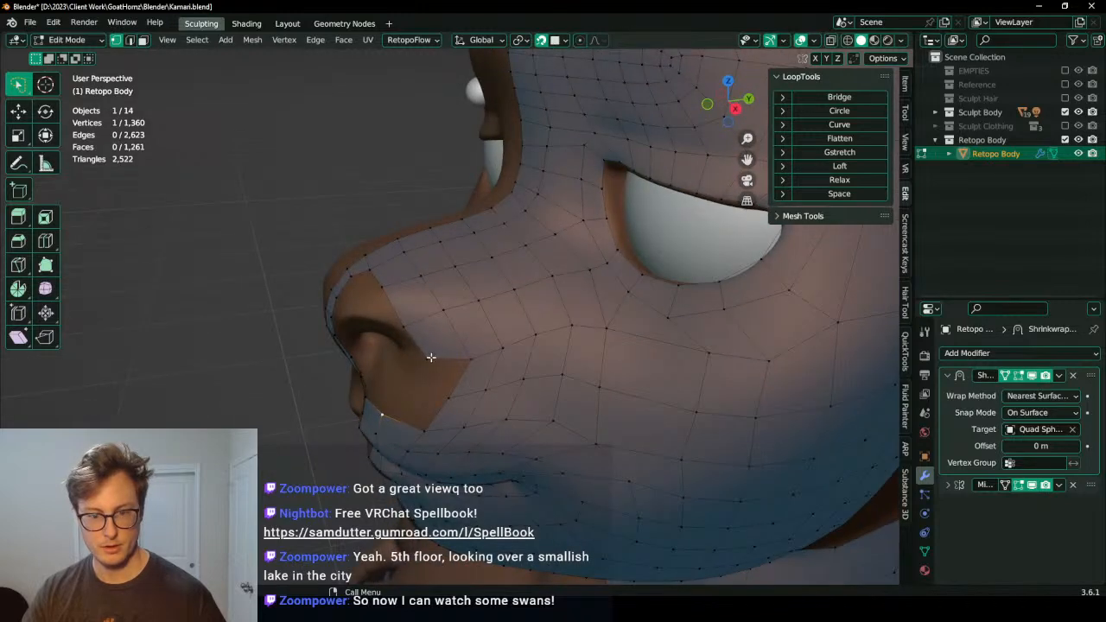
{"action": "key", "text": "x"}
{"action": "left_click", "coordinate": [398, 268]}
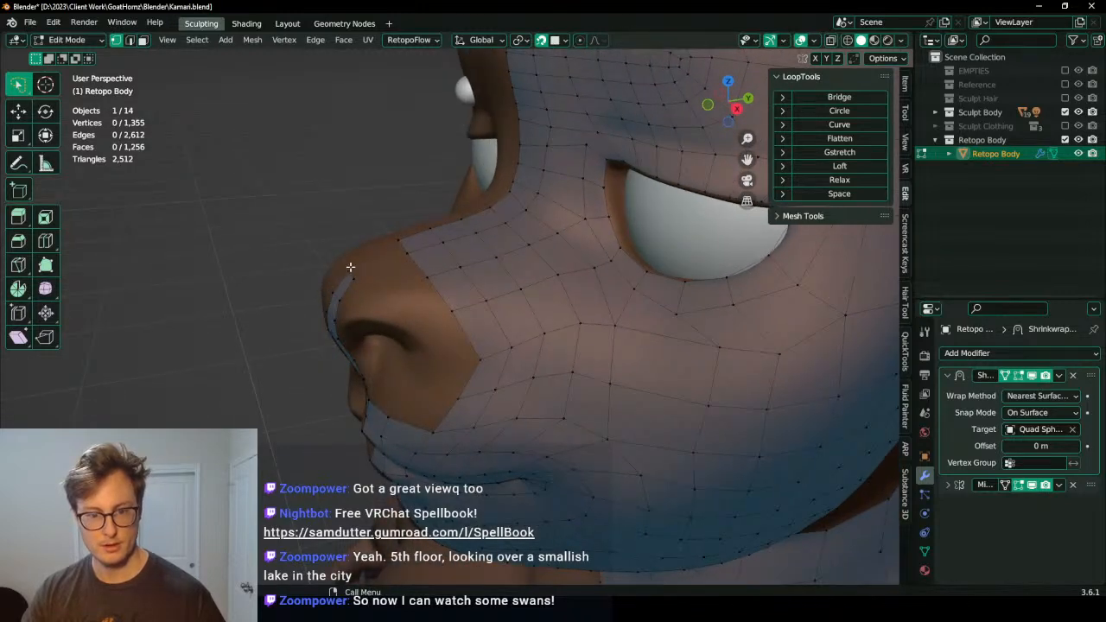
{"action": "key", "text": "x"}
Step: Select the 16-face patch on the nose bridge between the centre line and the nostril hole and move it forward along Y
{"action": "key", "text": "KP_7"}
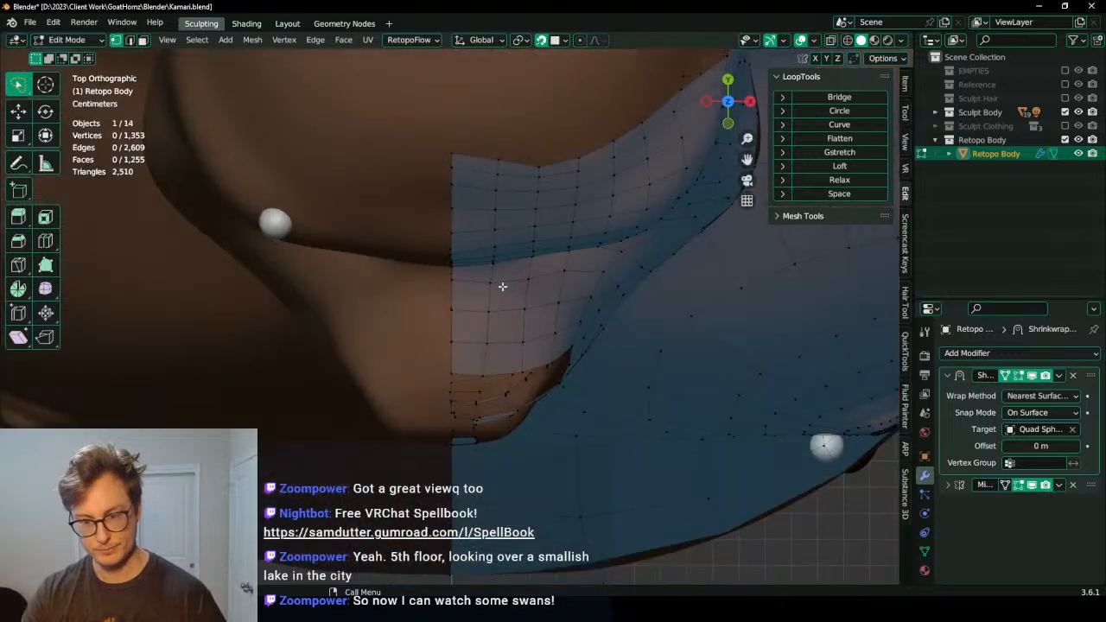
{"action": "middle_click_drag", "start_coordinate": [502, 286], "coordinate": [488, 247]}
{"action": "left_click", "coordinate": [466, 211]}
{"action": "middle_click_drag", "start_coordinate": [570, 335], "coordinate": [537, 275]}
{"action": "left_click", "coordinate": [560, 357], "text": "ctrl+shift"}
{"action": "middle_click_drag", "start_coordinate": [585, 340], "coordinate": [550, 321]}
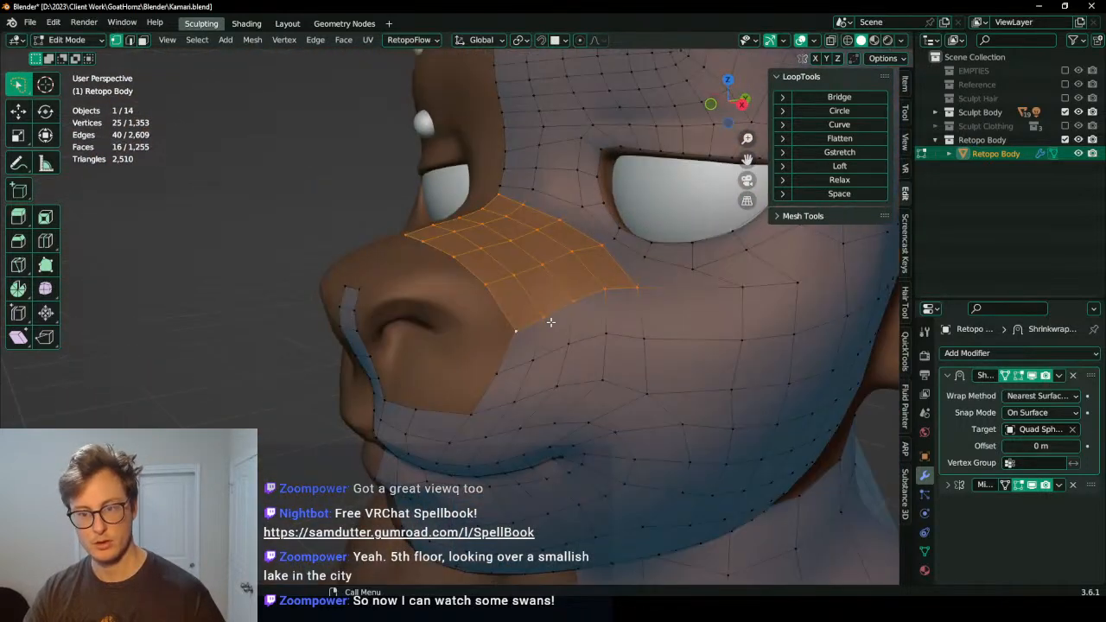
{"action": "key", "text": "g"}
{"action": "key", "text": "y"}
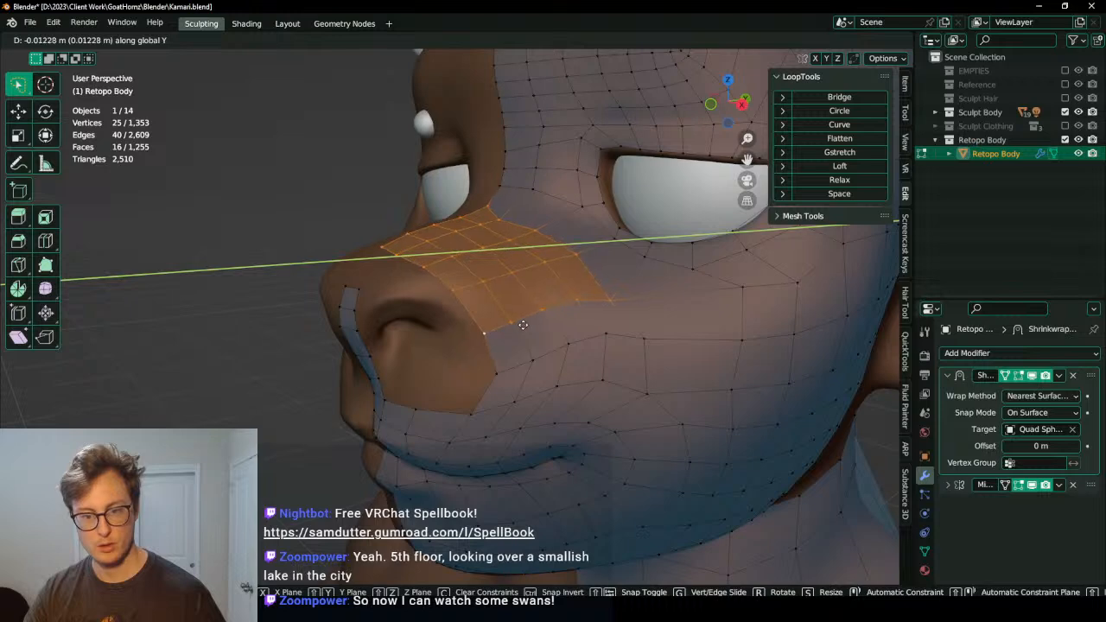
{"action": "left_click", "coordinate": [510, 325]}
Step: Select the five-vertex row at the back of the nose bridge patch and move it back toward the eye along Y
{"action": "middle_click_drag", "start_coordinate": [509, 326], "coordinate": [541, 363]}
{"action": "left_click", "coordinate": [469, 216]}
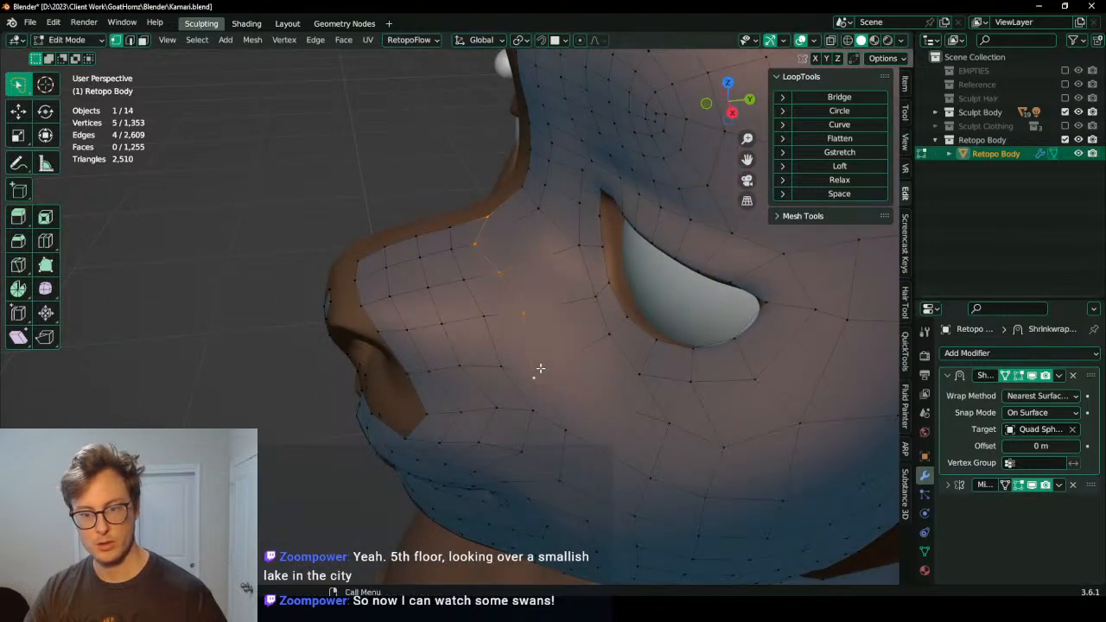
{"action": "key", "text": "g"}
{"action": "key", "text": "y"}
{"action": "left_click", "coordinate": [567, 357]}
{"action": "key", "text": "g"}
{"action": "key", "text": "y"}
{"action": "left_click", "coordinate": [567, 356]}
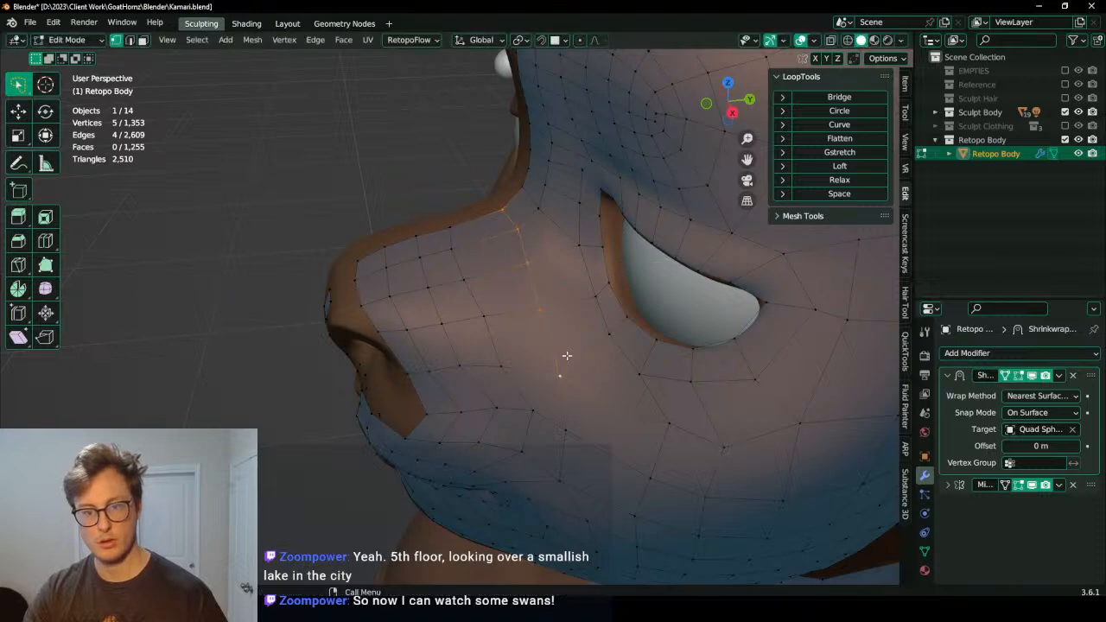
{"action": "key", "text": "g"}
{"action": "key", "text": "y"}
{"action": "left_click", "coordinate": [560, 354]}
Step: Select the six-vertex row across the middle of the nose, from the centre line to the cheek, and adjust it along Y
{"action": "middle_click_drag", "start_coordinate": [488, 306], "coordinate": [500, 317]}
{"action": "left_click", "coordinate": [544, 413], "text": "ctrl"}
{"action": "key", "text": "g"}
{"action": "key", "text": "y"}
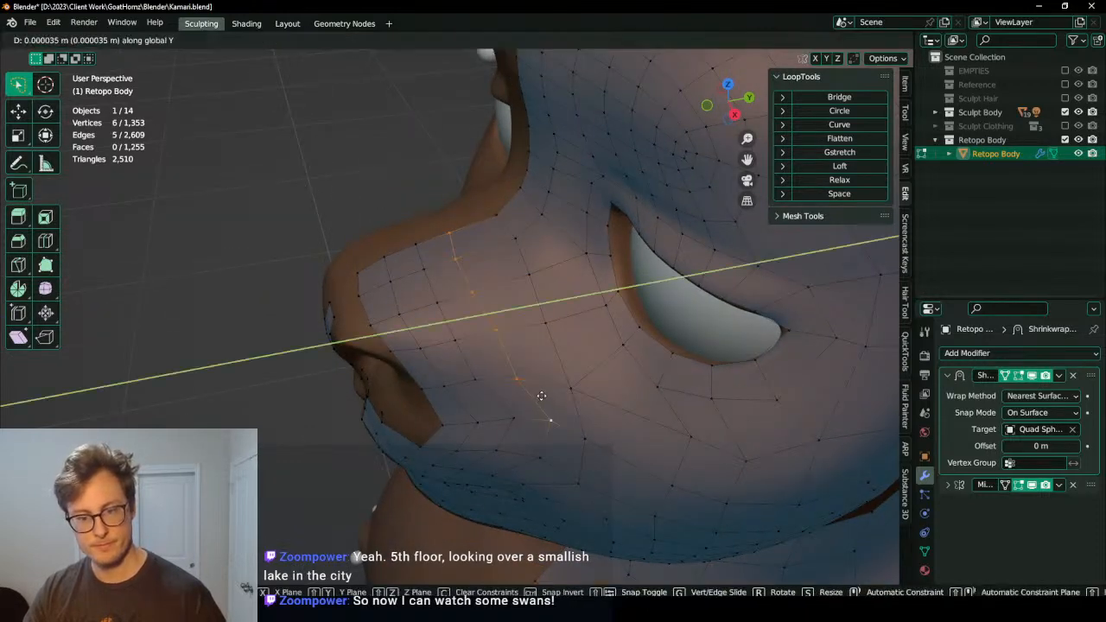
{"action": "left_click", "coordinate": [542, 396]}
Step: Move the selected cheek vertices beside the nostril hole along Y and reposition the vertex on the hole's outer edge
{"action": "middle_click_drag", "start_coordinate": [466, 401], "coordinate": [508, 354]}
{"action": "middle_click_drag", "start_coordinate": [487, 395], "coordinate": [520, 349]}
{"action": "left_click", "coordinate": [541, 333], "text": "ctrl+shift"}
{"action": "key", "text": "g"}
{"action": "key", "text": "y"}
{"action": "left_click", "coordinate": [512, 336]}
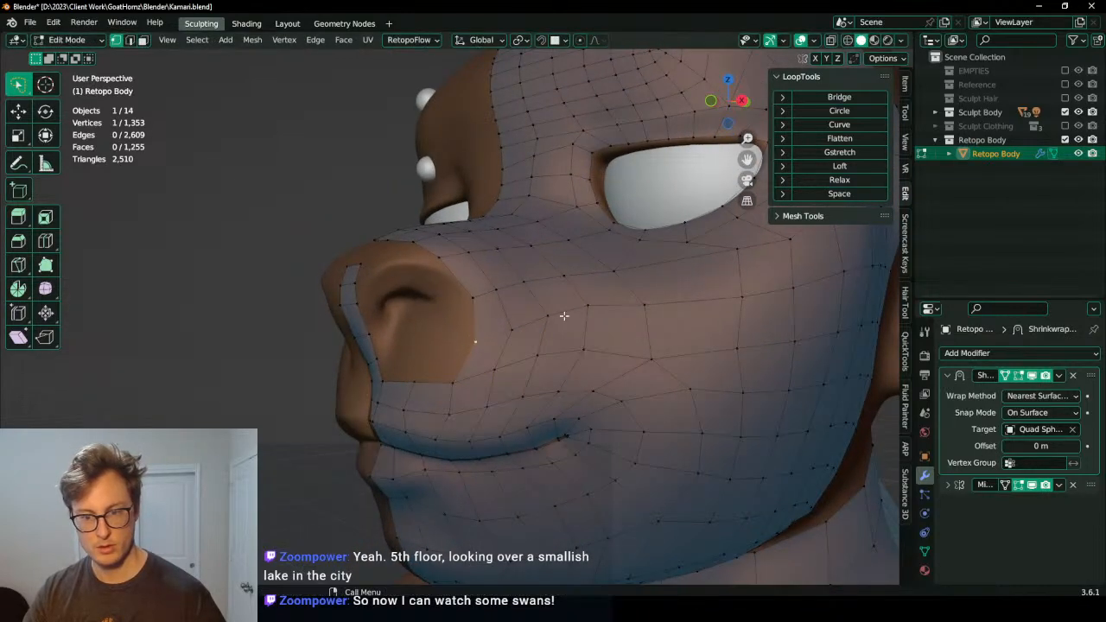
{"action": "left_click", "coordinate": [460, 343]}
Step: Move the four-vertex edge row behind the hole's upper outer corner along Y and adjust the hole's lower outer corner vertex
{"action": "left_click", "coordinate": [570, 307], "text": "ctrl"}
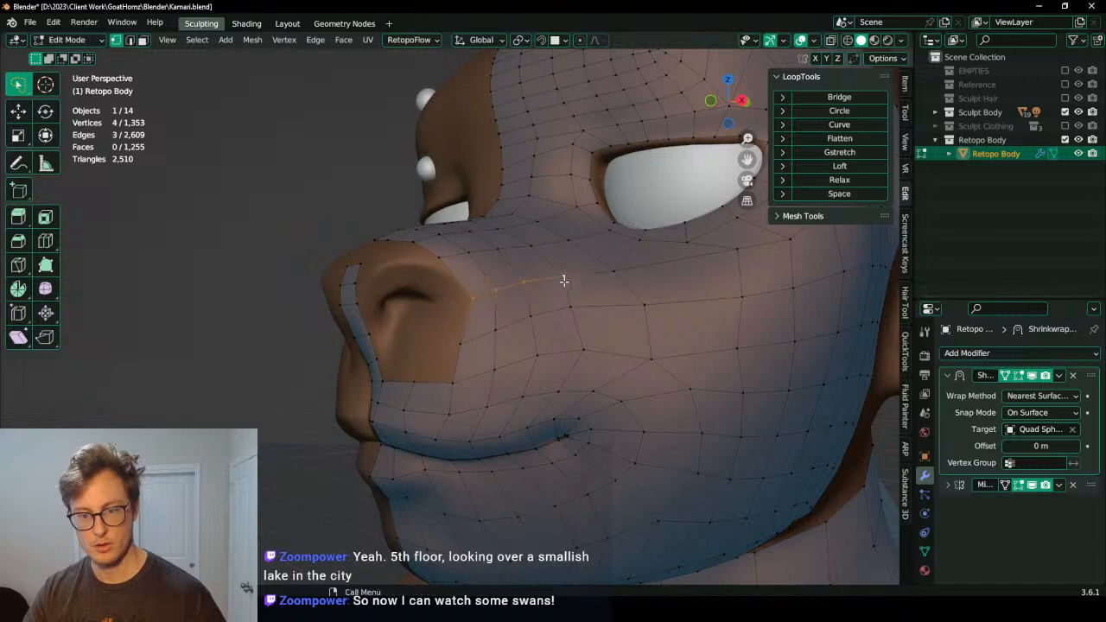
{"action": "key", "text": "g"}
{"action": "key", "text": "y"}
{"action": "left_click", "coordinate": [560, 283]}
{"action": "middle_click_drag", "start_coordinate": [526, 360], "coordinate": [504, 383]}
{"action": "left_click", "coordinate": [603, 365], "text": "ctrl"}
{"action": "key", "text": "g"}
{"action": "left_click", "coordinate": [592, 366]}
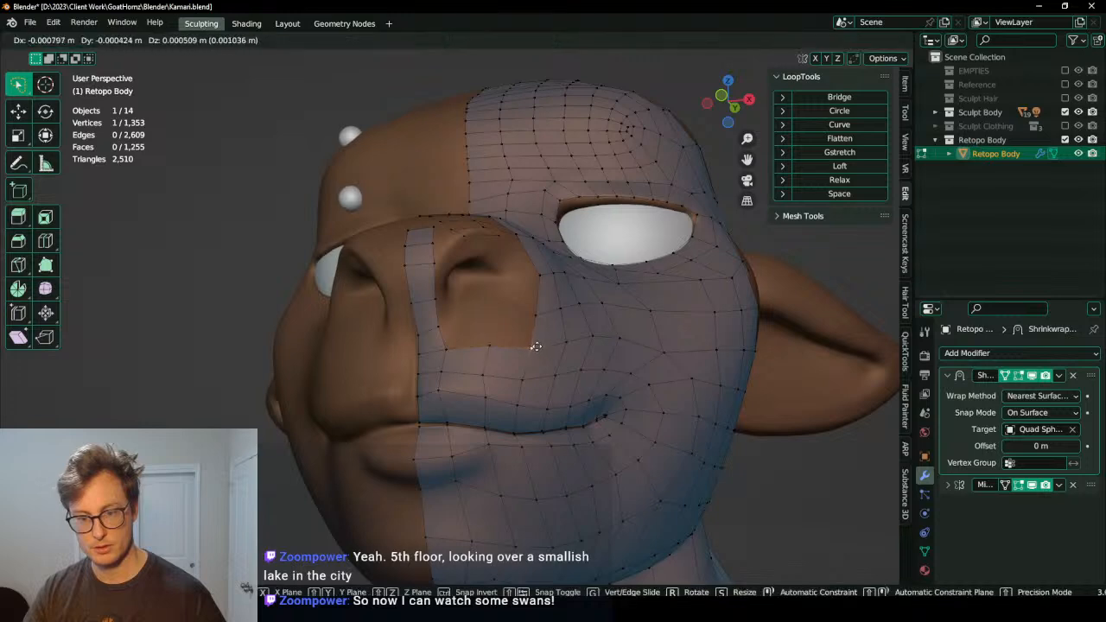
Step: Duplicate the Shrinkwrap modifier on Retopo Body, apply the first copy, and return to editing the mesh
{"action": "key", "text": "Tab"}
{"action": "left_click", "coordinate": [1059, 375]}
{"action": "left_click", "coordinate": [1022, 434]}
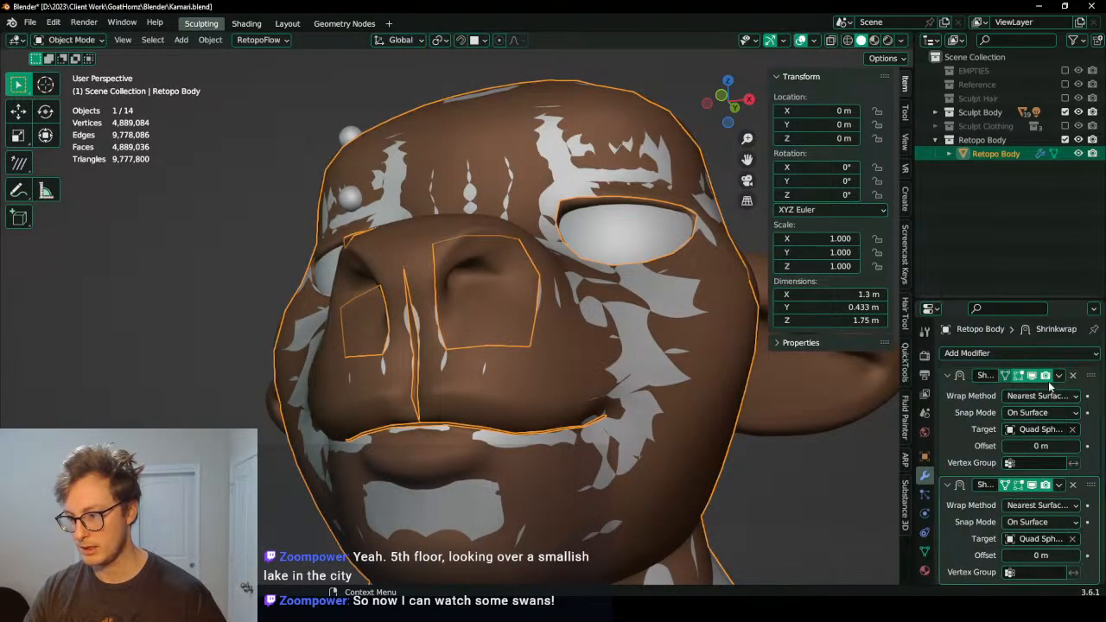
{"action": "left_click", "coordinate": [1058, 376]}
{"action": "left_click", "coordinate": [1043, 391]}
{"action": "key", "text": "Tab"}
Step: Save the Kamari.blend file with the updated nose topology
{"action": "middle_click_drag", "start_coordinate": [527, 380], "coordinate": [484, 383]}
{"action": "scroll", "coordinate": [484, 384], "scroll_direction": "up", "scroll_amount": 3}
{"action": "left_click", "coordinate": [486, 384]}
{"action": "scroll", "coordinate": [478, 398], "scroll_direction": "down", "scroll_amount": 3}
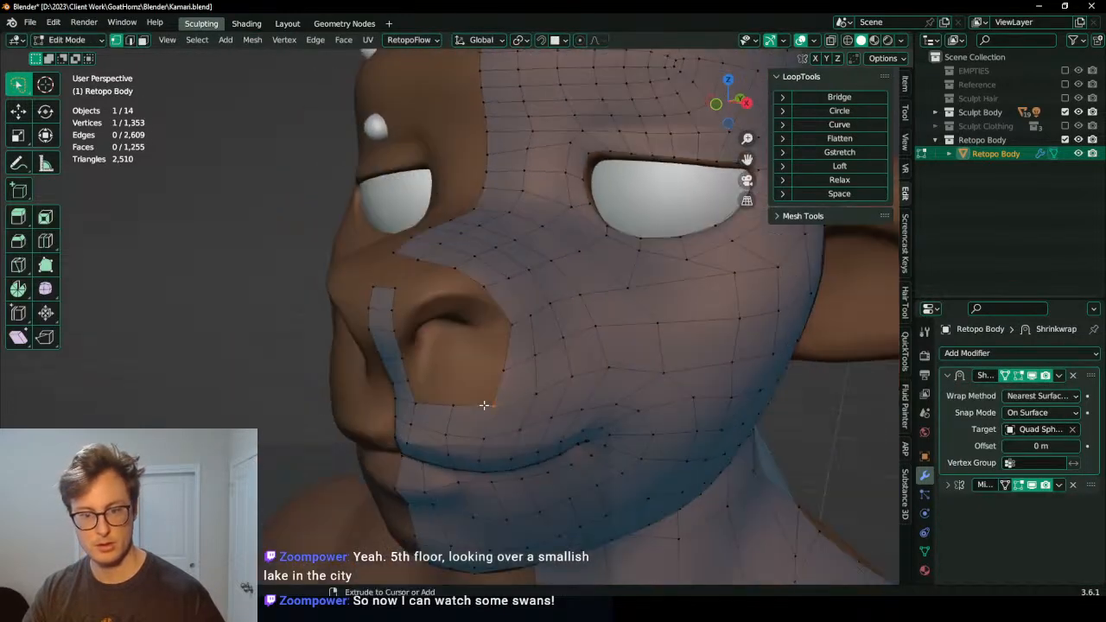
{"action": "key", "text": "ctrl+s"}
Step: Reposition the vertex at the upper outer corner of the nostril hole
{"action": "mouse_move", "coordinate": [562, 346]}
{"action": "middle_mouse_down"}
{"action": "mouse_move", "coordinate": [407, 348]}
{"action": "mouse_move", "coordinate": [551, 354]}
{"action": "middle_mouse_up"}
{"action": "scroll", "coordinate": [551, 354], "scroll_direction": "up", "scroll_amount": 2}
{"action": "scroll", "coordinate": [553, 350], "scroll_direction": "up", "scroll_amount": 2}
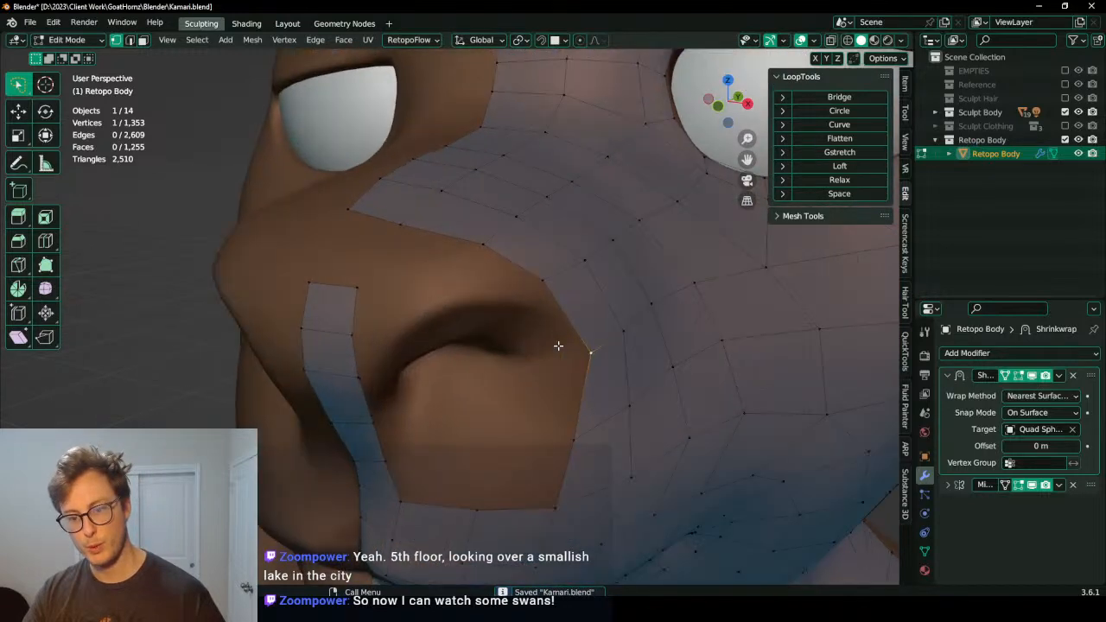
{"action": "key", "text": "g"}
{"action": "left_click", "coordinate": [626, 327]}
Step: Examine the nose topology and the open gap around the nostril from above, the front and the side
{"action": "scroll", "coordinate": [589, 312], "scroll_direction": "down", "scroll_amount": 2}
{"action": "middle_click_drag", "start_coordinate": [587, 311], "coordinate": [561, 368]}
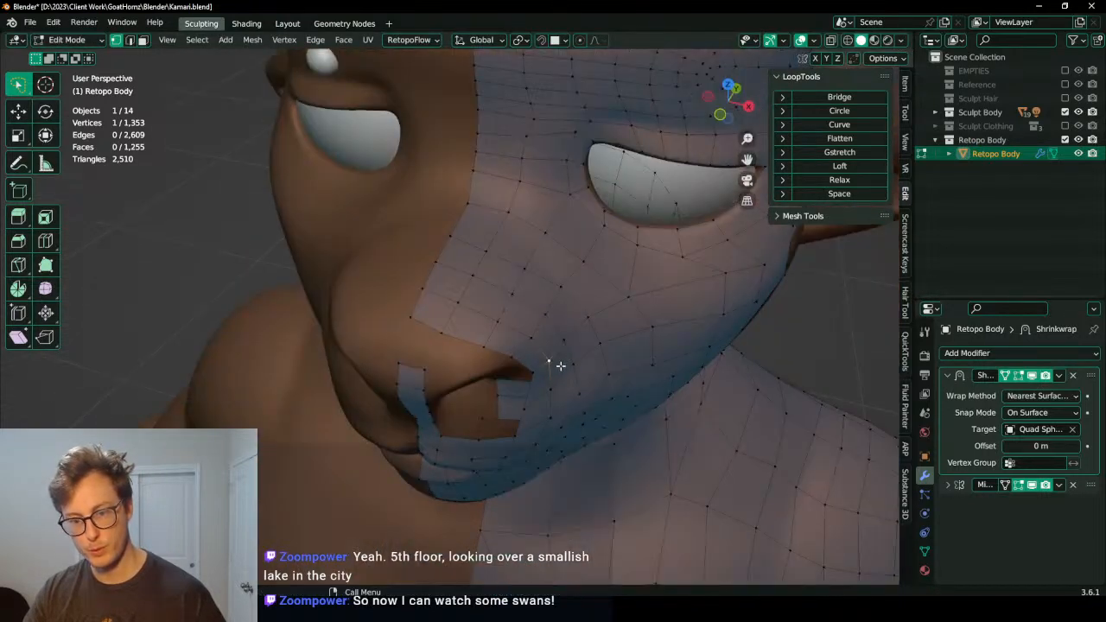
{"action": "middle_click_drag", "start_coordinate": [468, 339], "coordinate": [510, 351]}
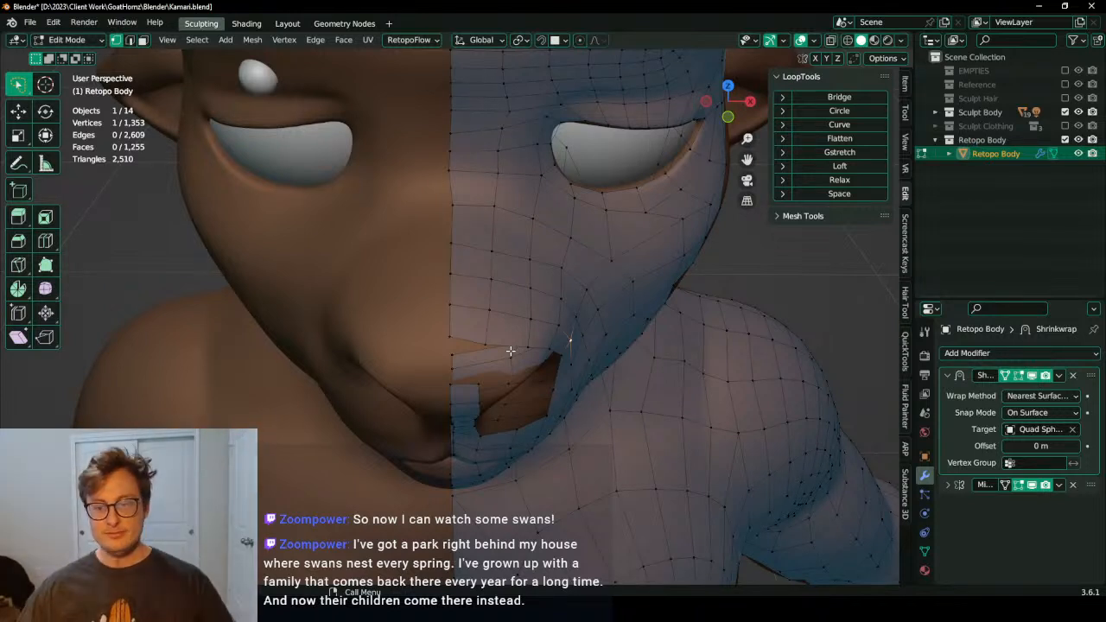
{"action": "middle_click_drag", "start_coordinate": [509, 350], "coordinate": [538, 328]}
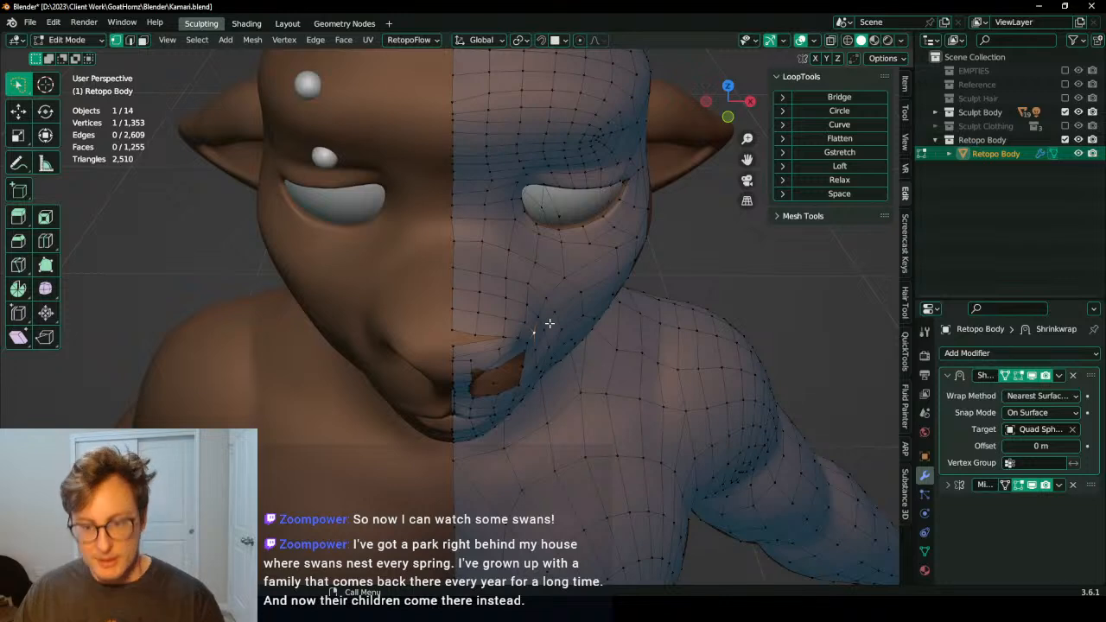
{"action": "middle_click_drag", "start_coordinate": [614, 334], "coordinate": [565, 265]}
{"action": "scroll", "coordinate": [442, 272], "scroll_direction": "up", "scroll_amount": 4}
{"action": "scroll", "coordinate": [441, 272], "scroll_direction": "down", "scroll_amount": 1}
{"action": "mouse_move", "coordinate": [303, 349]}
{"action": "middle_mouse_down"}
{"action": "mouse_move", "coordinate": [334, 348]}
{"action": "mouse_move", "coordinate": [323, 350]}
{"action": "middle_mouse_up"}
{"action": "scroll", "coordinate": [427, 328], "scroll_direction": "down", "scroll_amount": 4}
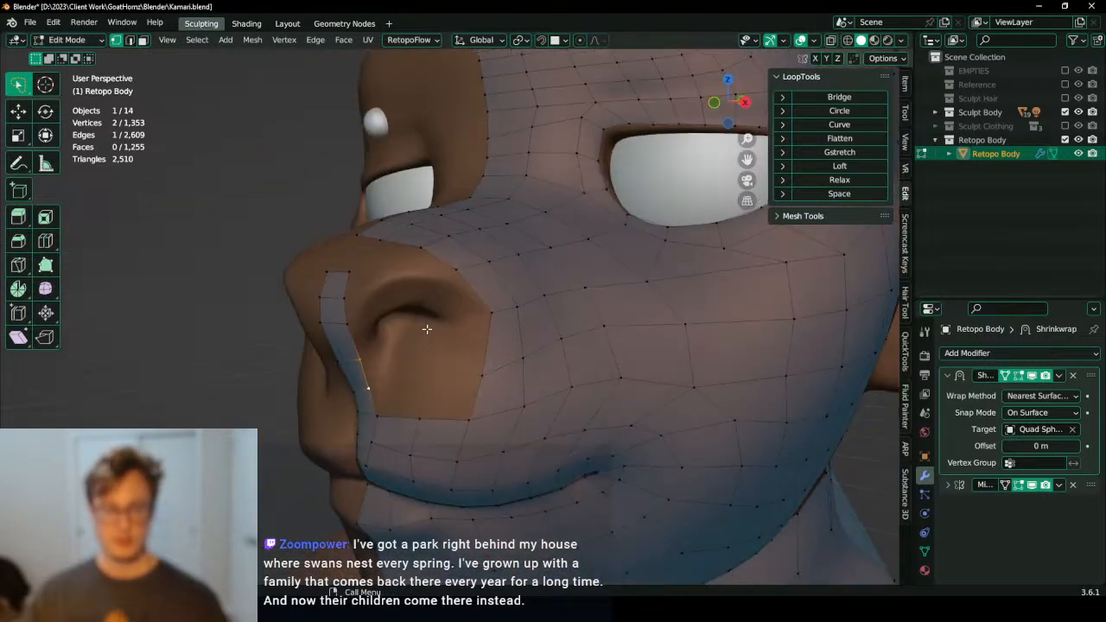
Step: Fill a face from the nose strip's outer edge across to the nostril hole's upper outer edge and split it with a loop cut
{"action": "key", "text": "f"}
{"action": "middle_click_drag", "start_coordinate": [486, 322], "coordinate": [501, 322]}
{"action": "key", "text": "ctrl+r"}
{"action": "double_click", "coordinate": [417, 325]}
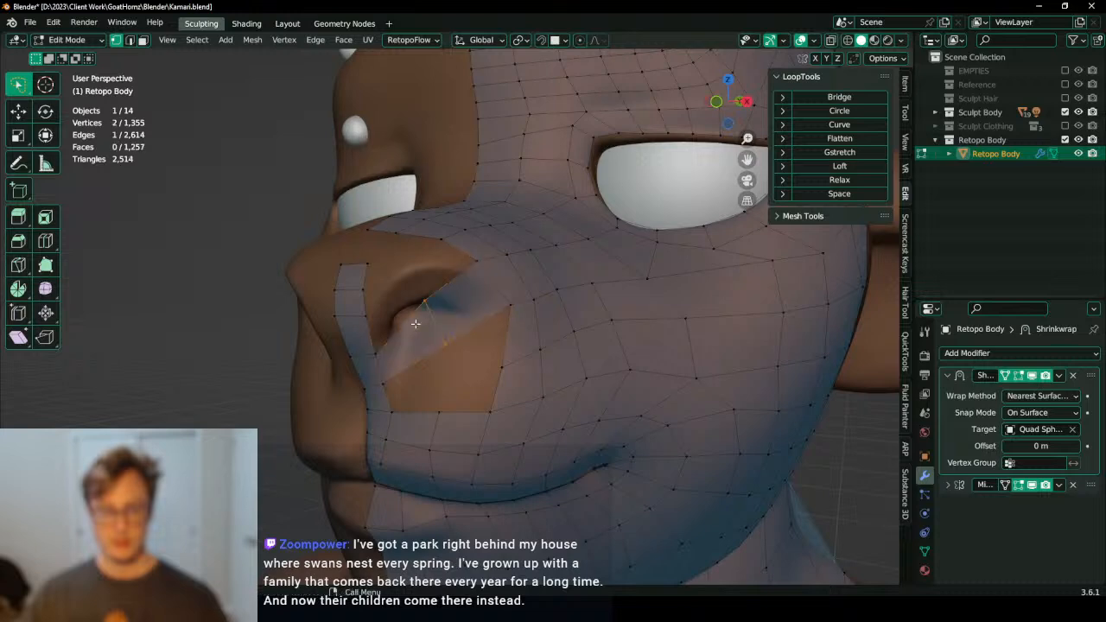
Step: Move the bridge's middle edge toward the outer end of the nostril opening, with snapping turned on for the final placement
{"action": "key", "text": "g"}
{"action": "left_click", "coordinate": [518, 318]}
{"action": "scroll", "coordinate": [530, 309], "scroll_direction": "up", "scroll_amount": 2}
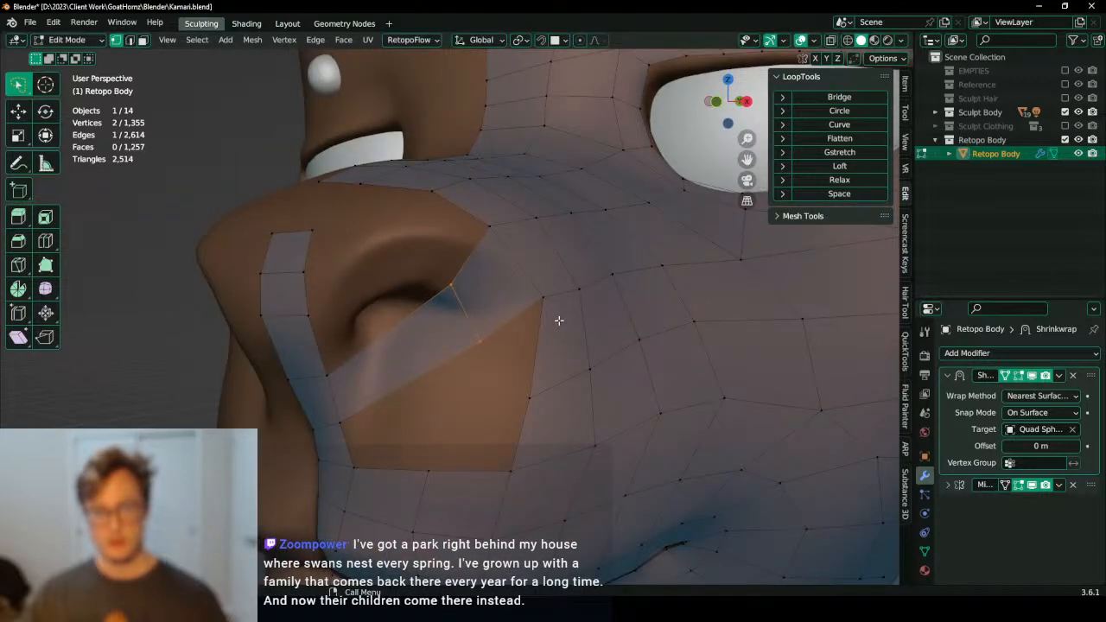
{"action": "key", "text": "g"}
{"action": "left_click", "coordinate": [501, 332]}
{"action": "key", "text": "g"}
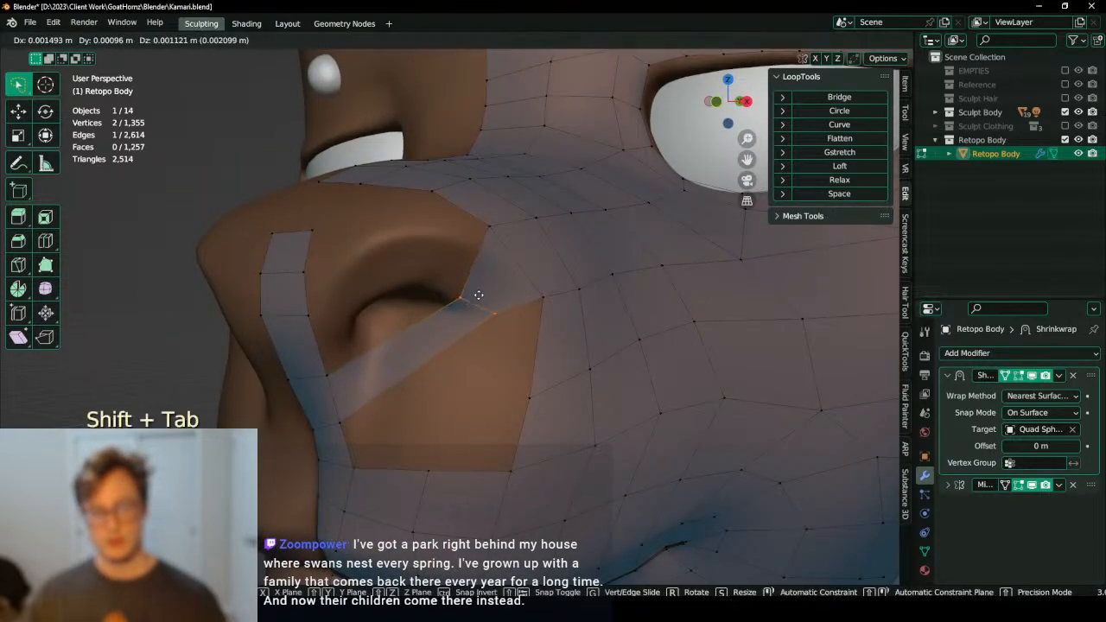
{"action": "left_click", "coordinate": [477, 296]}
Step: Add a loop cut to the inner section of the nostril bridge and move its edge close to the nose strip
{"action": "key", "text": "alt+a"}
{"action": "key", "text": "ctrl+r"}
{"action": "double_click", "coordinate": [368, 369]}
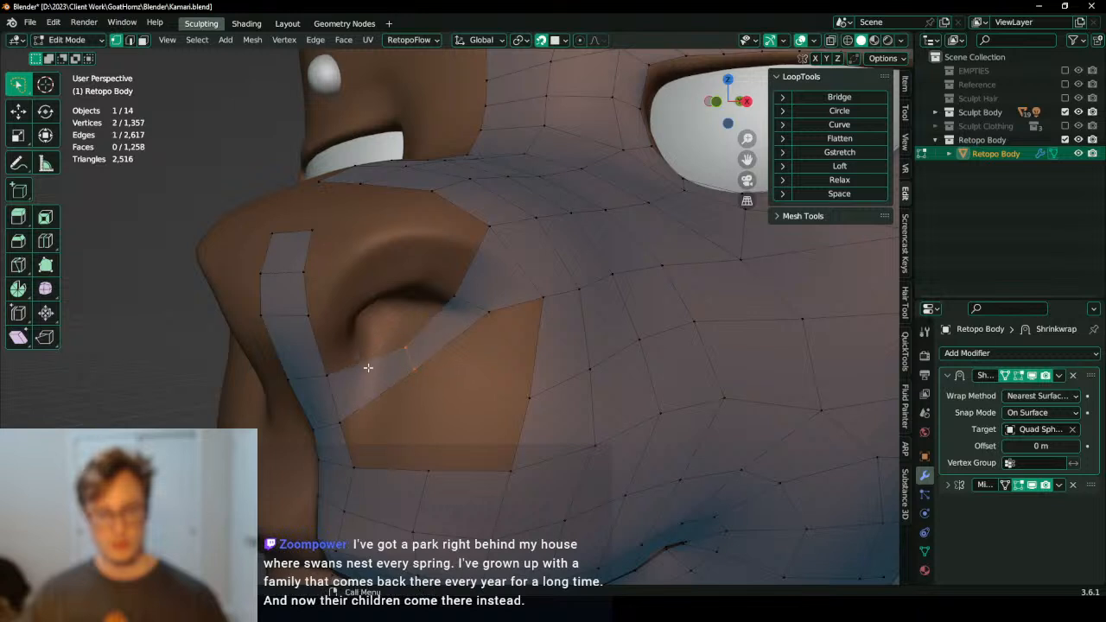
{"action": "key", "text": "ctrl+r"}
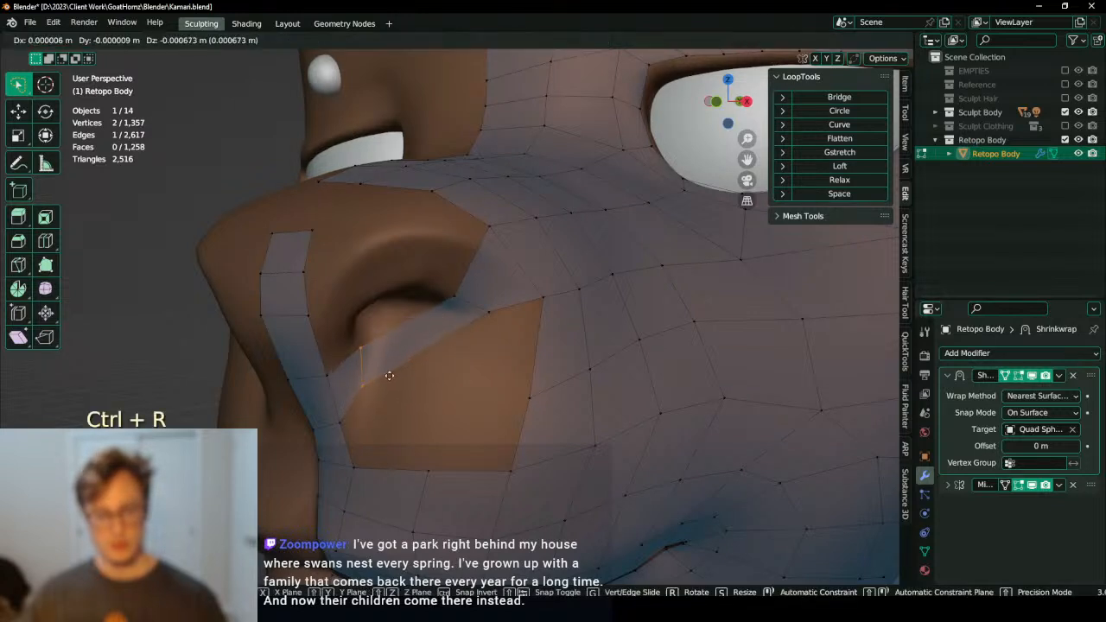
{"action": "key", "text": "g"}
{"action": "left_click", "coordinate": [361, 370]}
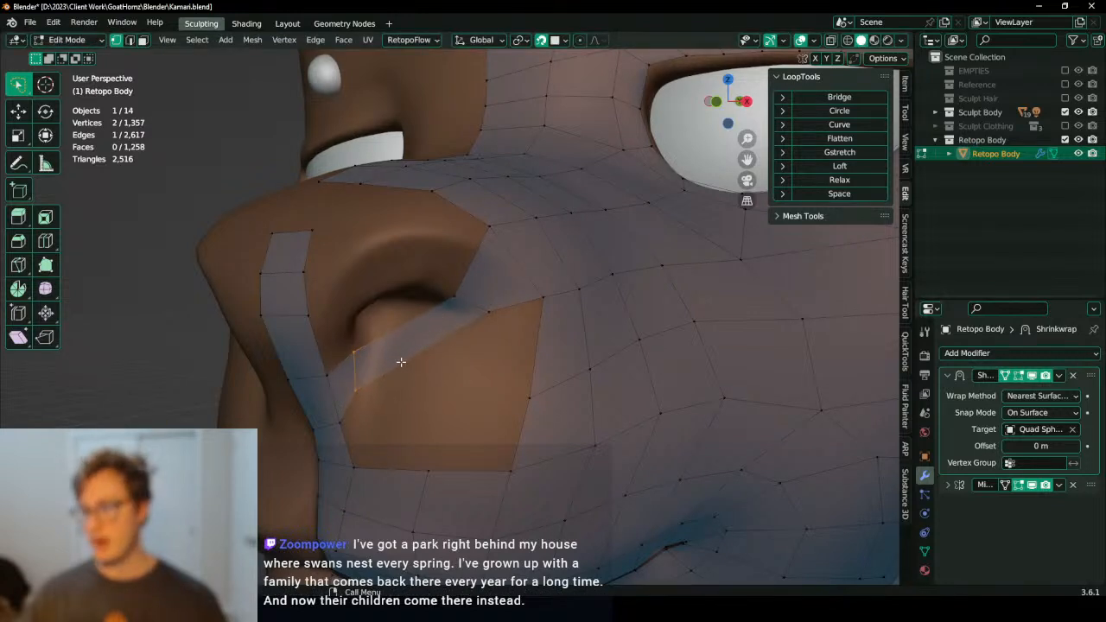
Step: Add another edge across the middle of the nostril bridge and place it on the opening's lower rim
{"action": "key", "text": "e"}
{"action": "left_click", "coordinate": [375, 313]}
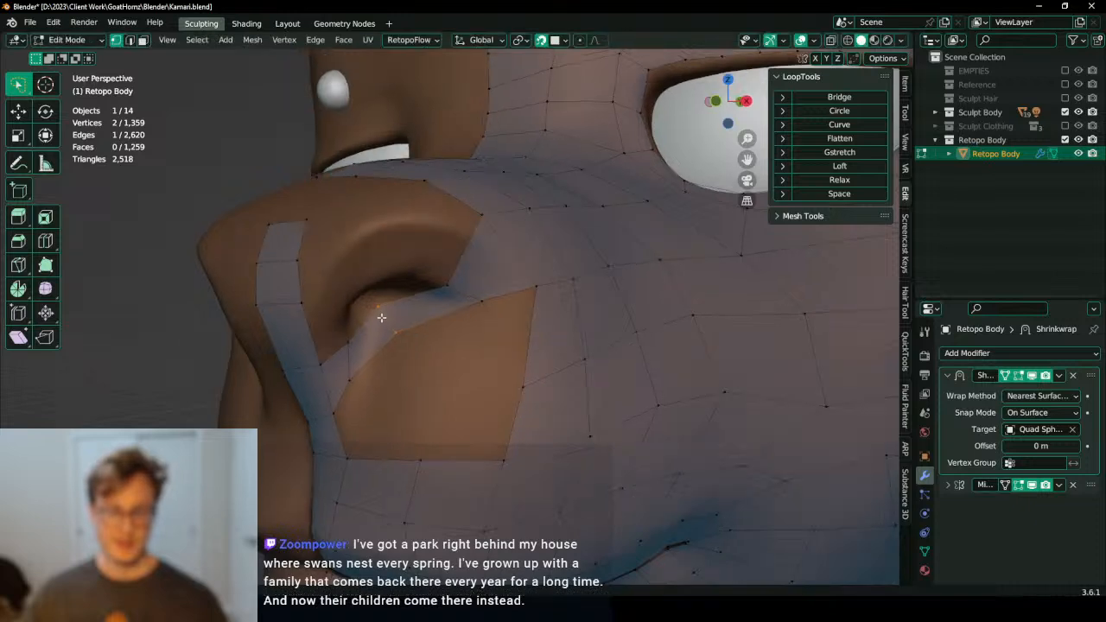
Step: Extrude the edge at the nostril opening's outer side inward along the upper rim and rotate it to follow the curve
{"action": "middle_click_drag", "start_coordinate": [375, 314], "coordinate": [438, 255]}
{"action": "left_click", "coordinate": [501, 157]}
{"action": "middle_click_drag", "start_coordinate": [501, 158], "coordinate": [363, 205]}
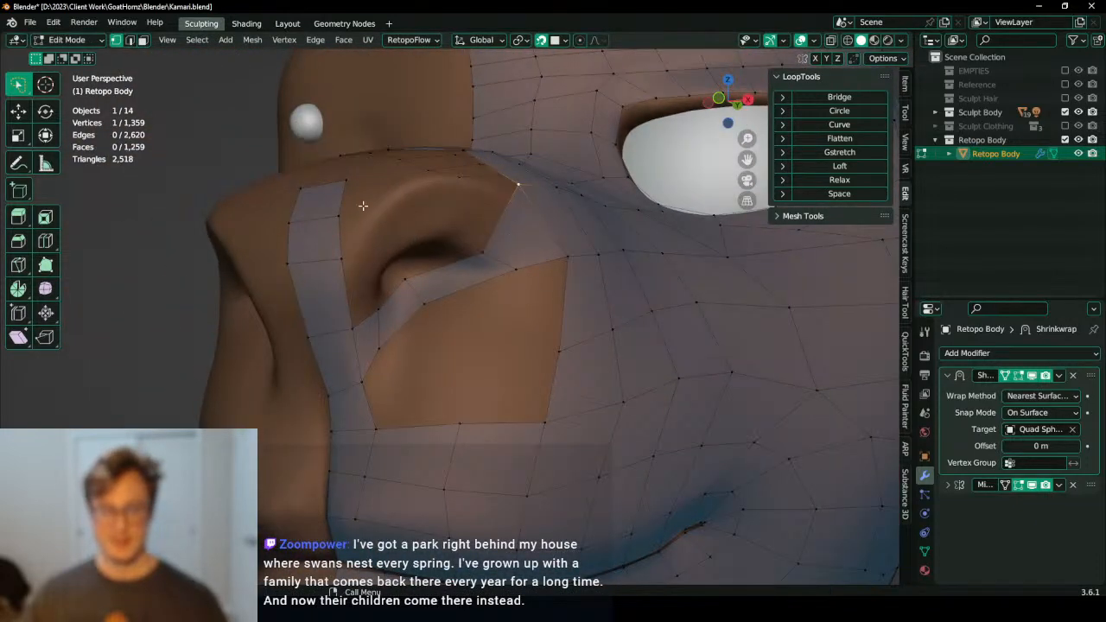
{"action": "middle_click_drag", "start_coordinate": [460, 208], "coordinate": [476, 218]}
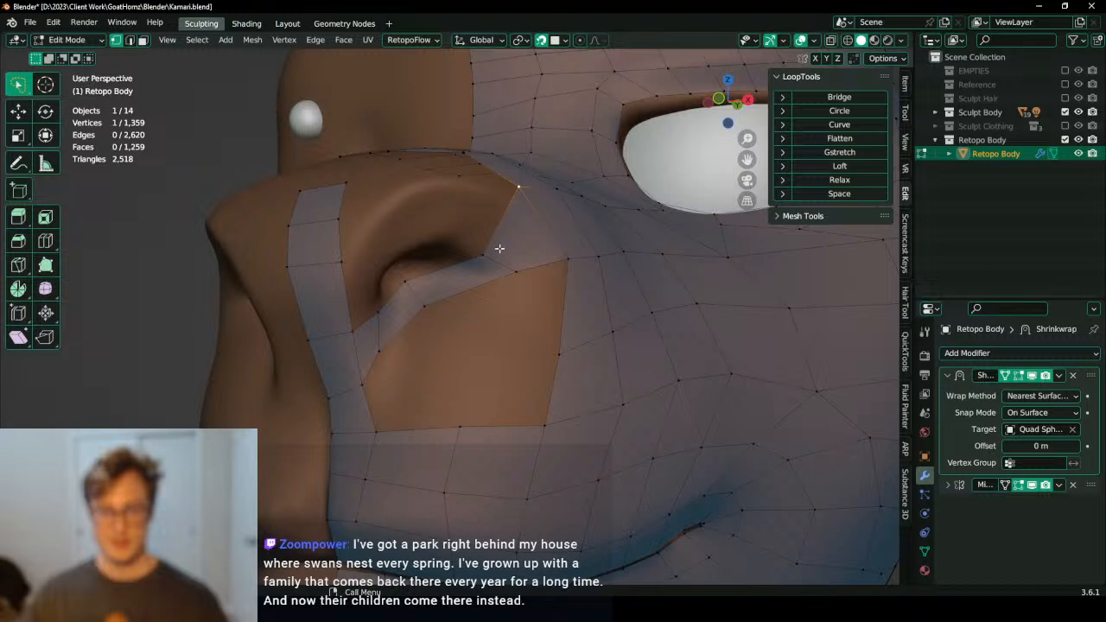
{"action": "key", "text": "e"}
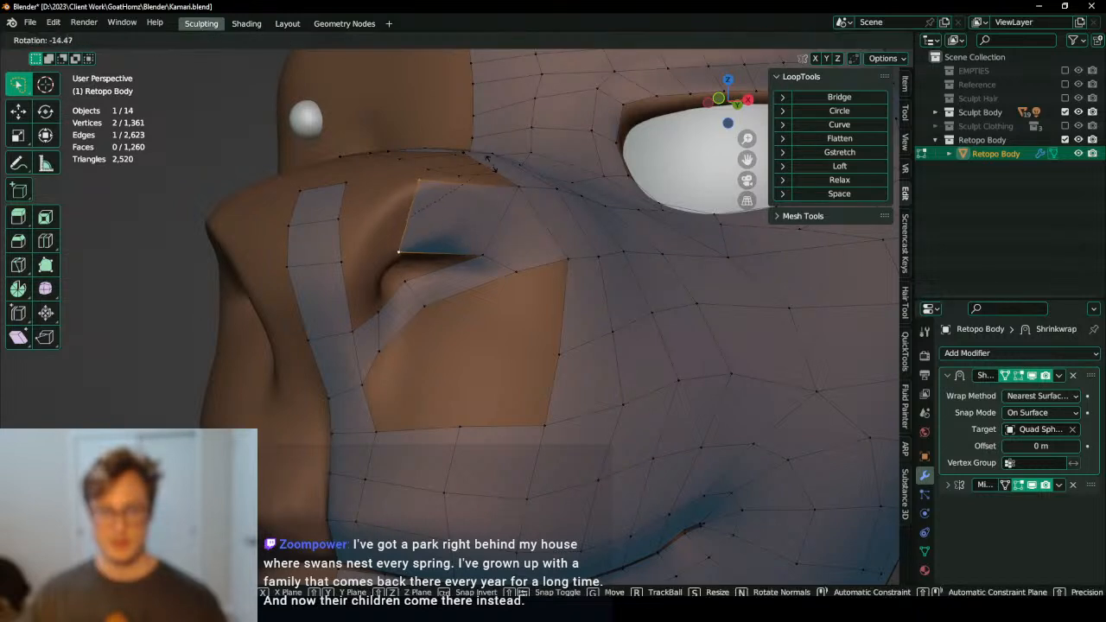
{"action": "left_click", "coordinate": [425, 202]}
{"action": "key", "text": "e"}
{"action": "left_click", "coordinate": [437, 195]}
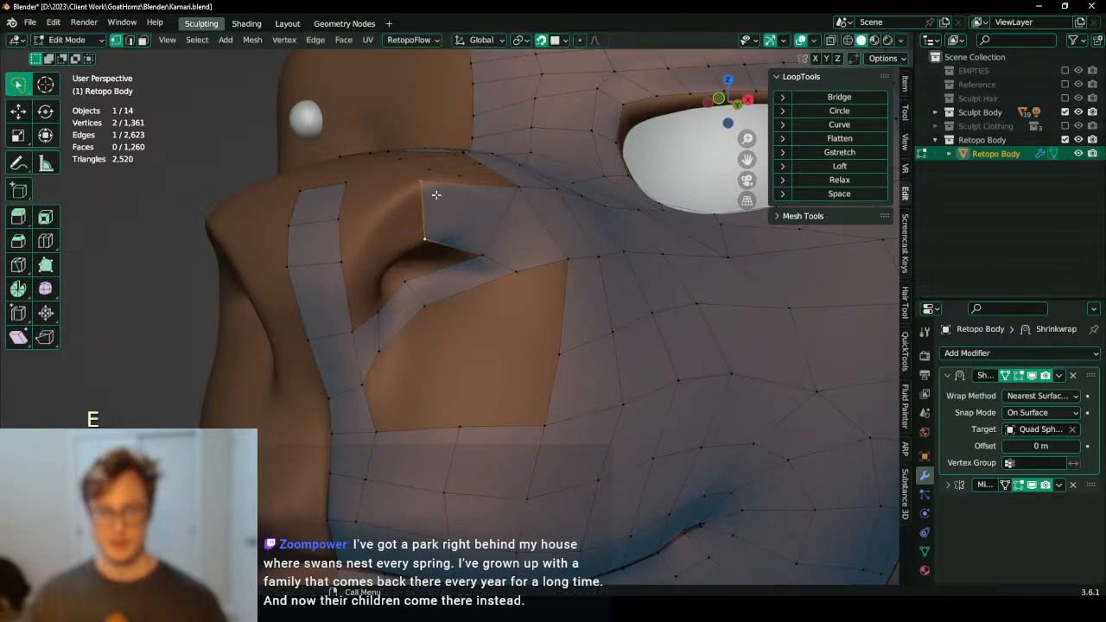
Step: Scale and reposition the extruded edge on the nostril's upper rim, and fill a face joining it to the bridge's inner end
{"action": "key", "text": "s"}
{"action": "left_click", "coordinate": [446, 201]}
{"action": "key", "text": "g"}
{"action": "left_click", "coordinate": [459, 191]}
{"action": "left_click", "coordinate": [355, 325]}
{"action": "left_click", "coordinate": [382, 310], "text": "shift"}
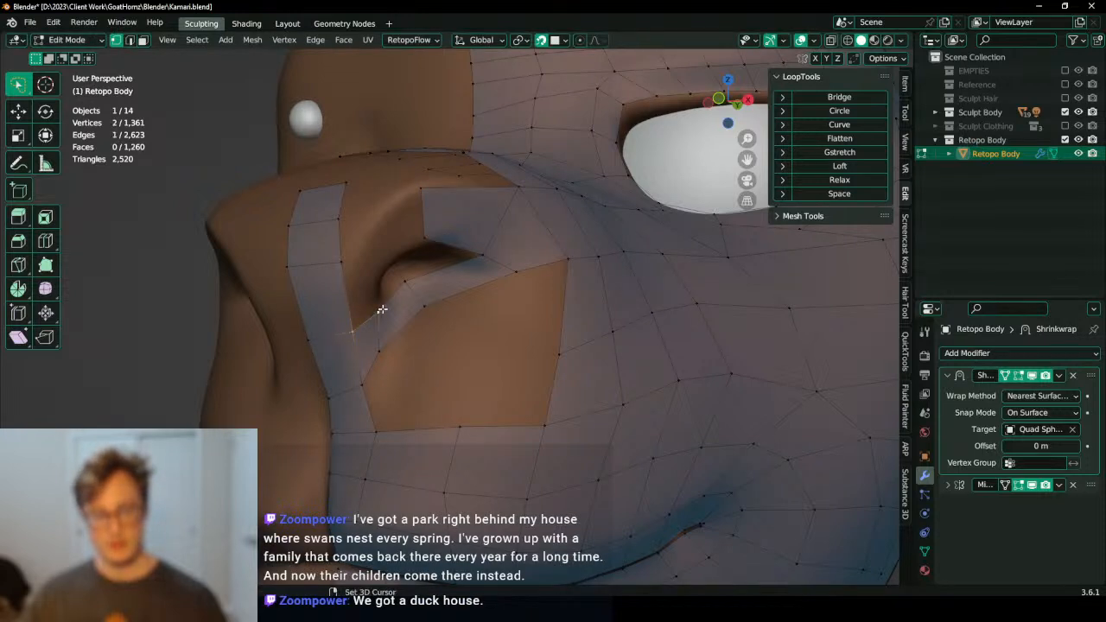
{"action": "left_click", "coordinate": [426, 235], "text": "shift"}
{"action": "key", "text": "f"}
Step: Add a loop cut across the new nostril face, and scale and move its edge to follow the curve of the rim
{"action": "key", "text": "ctrl+r"}
{"action": "left_click", "coordinate": [411, 251]}
{"action": "right_click", "coordinate": [397, 247]}
{"action": "key", "text": "g"}
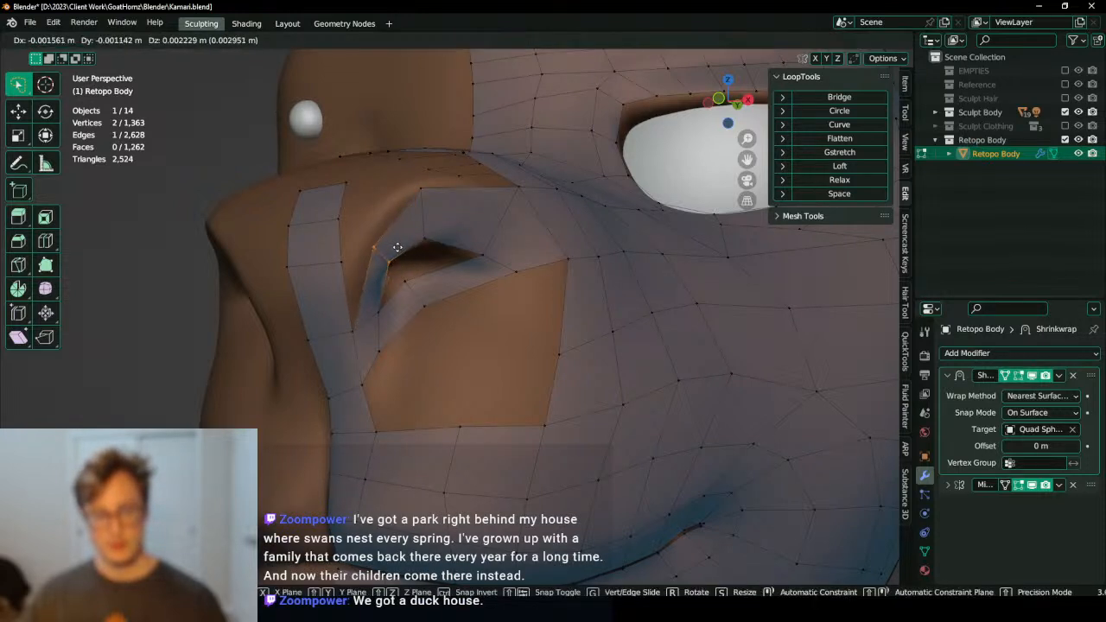
{"action": "left_click", "coordinate": [389, 246]}
{"action": "key", "text": "s"}
{"action": "left_click", "coordinate": [448, 228]}
{"action": "key", "text": "g"}
{"action": "left_click", "coordinate": [354, 260]}
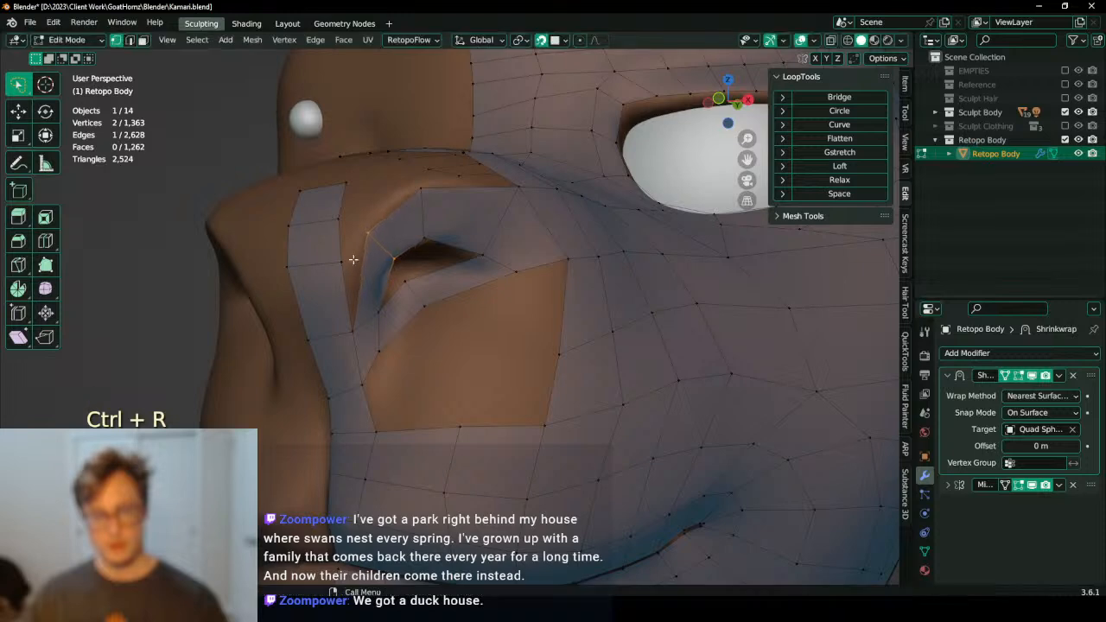
{"action": "key", "text": "g"}
{"action": "left_click", "coordinate": [384, 275]}
Step: Move the vertex at the upper outer corner of the nostril loop closer to the rim
{"action": "middle_click_drag", "start_coordinate": [428, 264], "coordinate": [444, 286]}
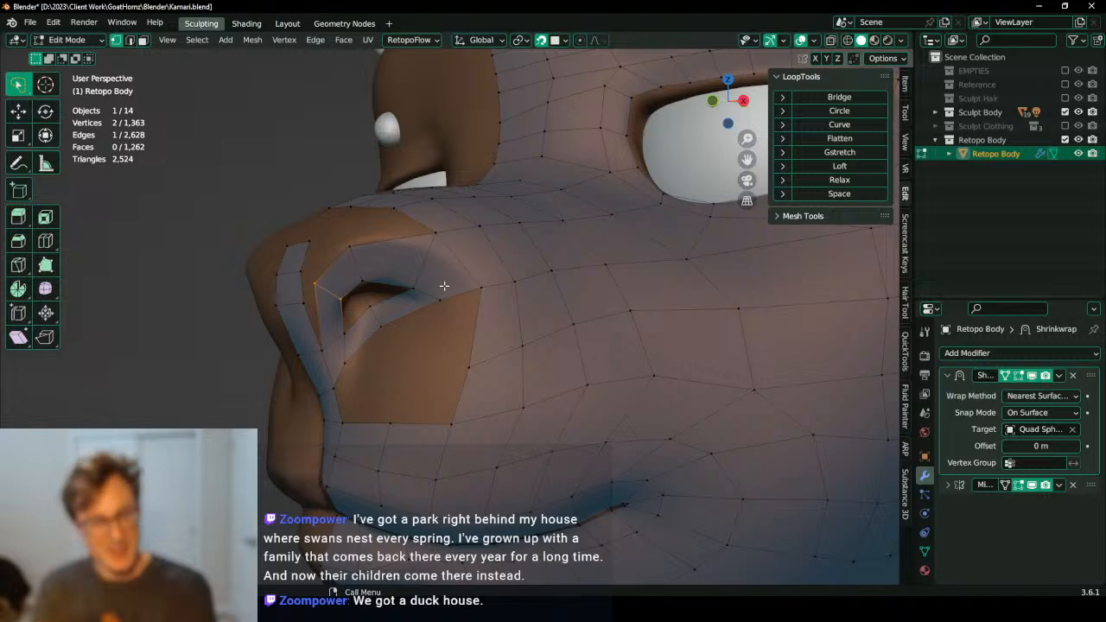
{"action": "scroll", "coordinate": [444, 286], "scroll_direction": "up", "scroll_amount": 3}
{"action": "middle_click_drag", "start_coordinate": [396, 170], "coordinate": [420, 221]}
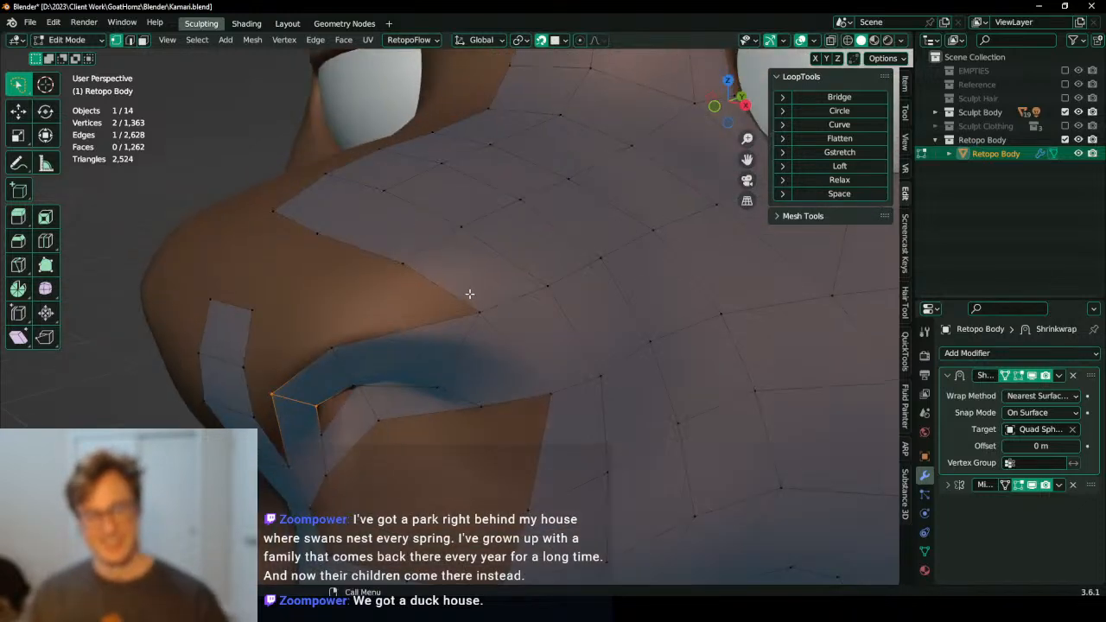
{"action": "left_click", "coordinate": [476, 312]}
{"action": "key", "text": "g"}
{"action": "left_click", "coordinate": [465, 334]}
{"action": "scroll", "coordinate": [447, 299], "scroll_direction": "down", "scroll_amount": 5}
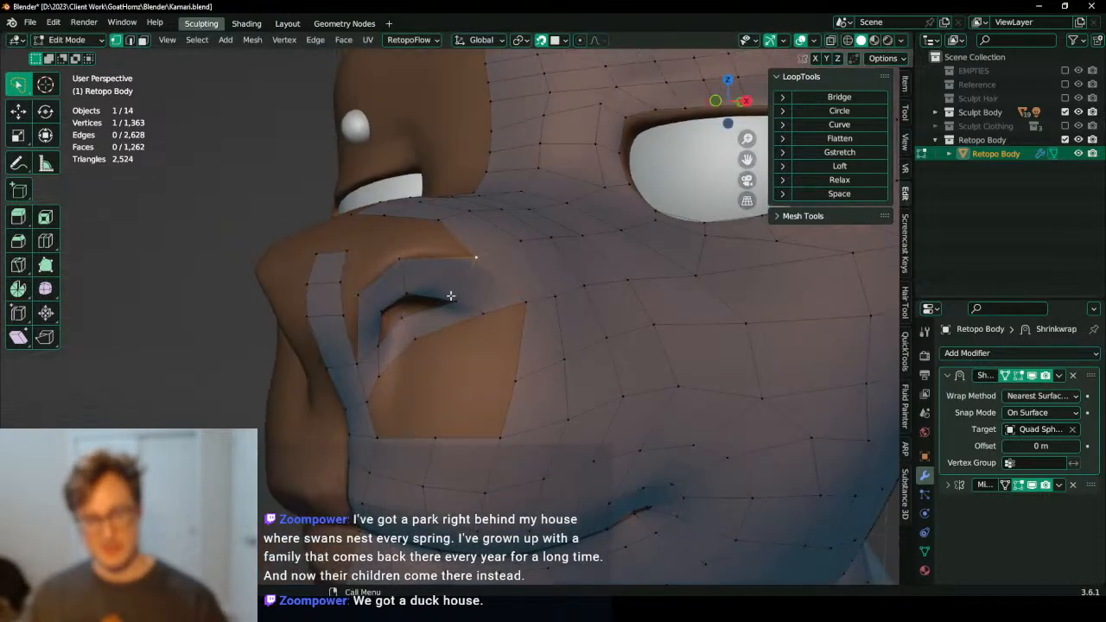
Step: Add a loop cut to the outer section of the nostril's upper rim and another to its inner section beside the nose strip
{"action": "scroll", "coordinate": [453, 270], "scroll_direction": "up", "scroll_amount": 5}
{"action": "key", "text": "ctrl+r"}
{"action": "left_click", "coordinate": [442, 265]}
{"action": "right_click", "coordinate": [442, 265]}
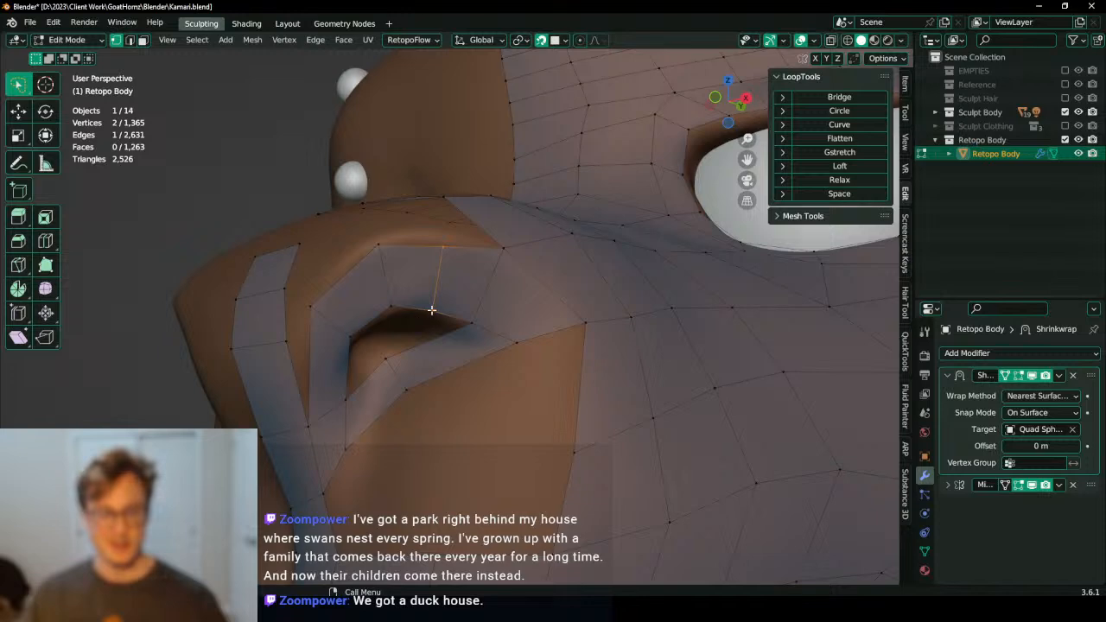
{"action": "left_click", "coordinate": [391, 307]}
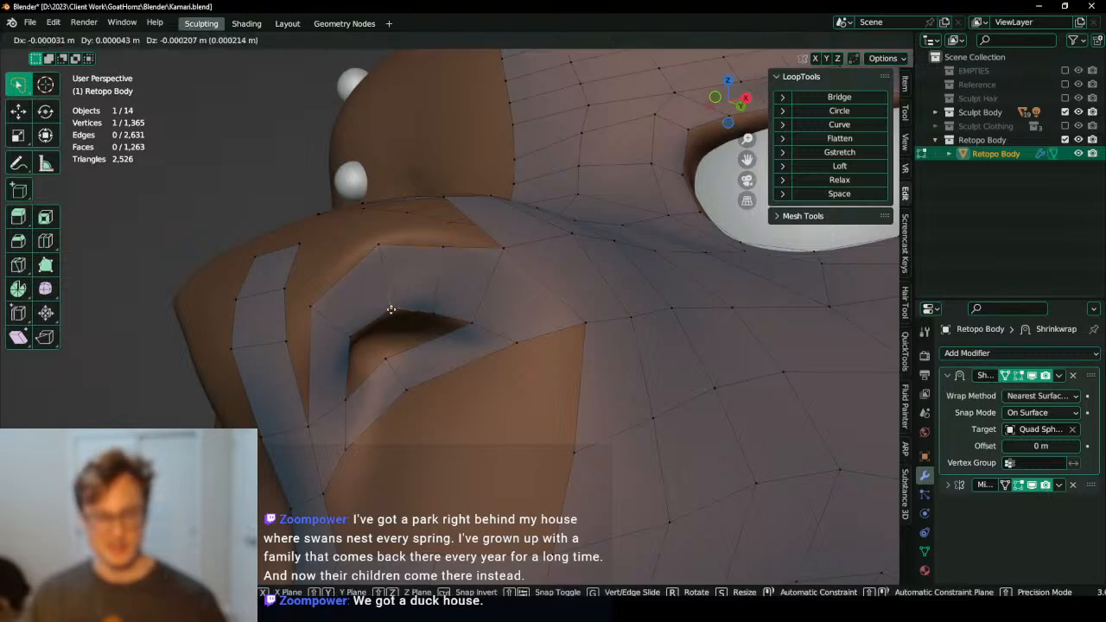
{"action": "left_click", "coordinate": [345, 371]}
{"action": "key", "text": "Return"}
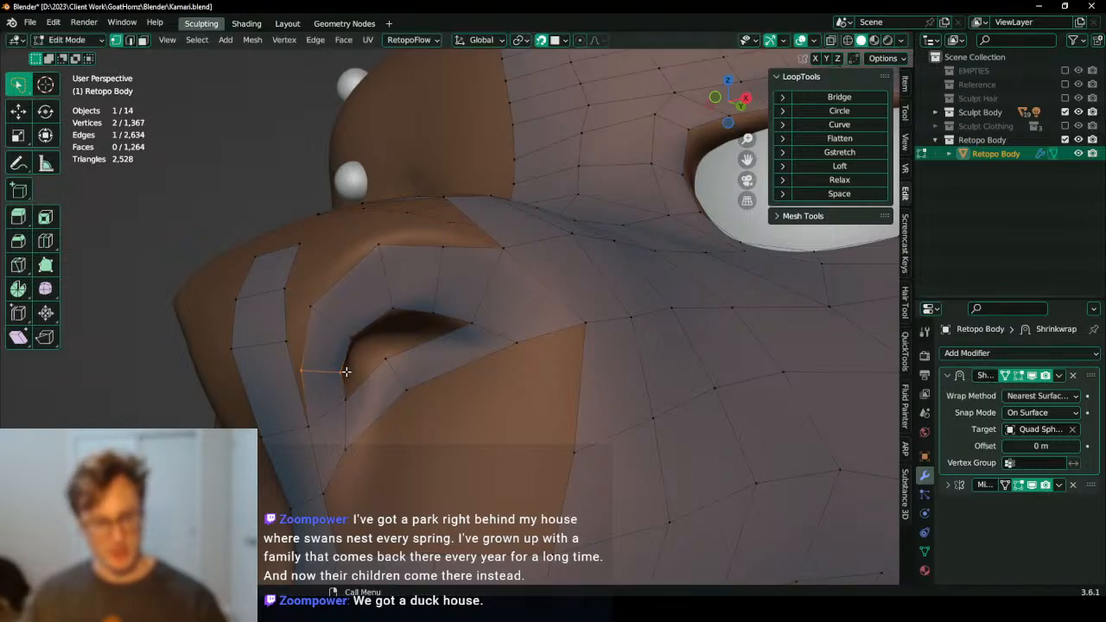
Step: Reposition the vertices along the outer edge of the nostril's upper rim to smooth its curve
{"action": "middle_click_drag", "start_coordinate": [343, 373], "coordinate": [487, 371]}
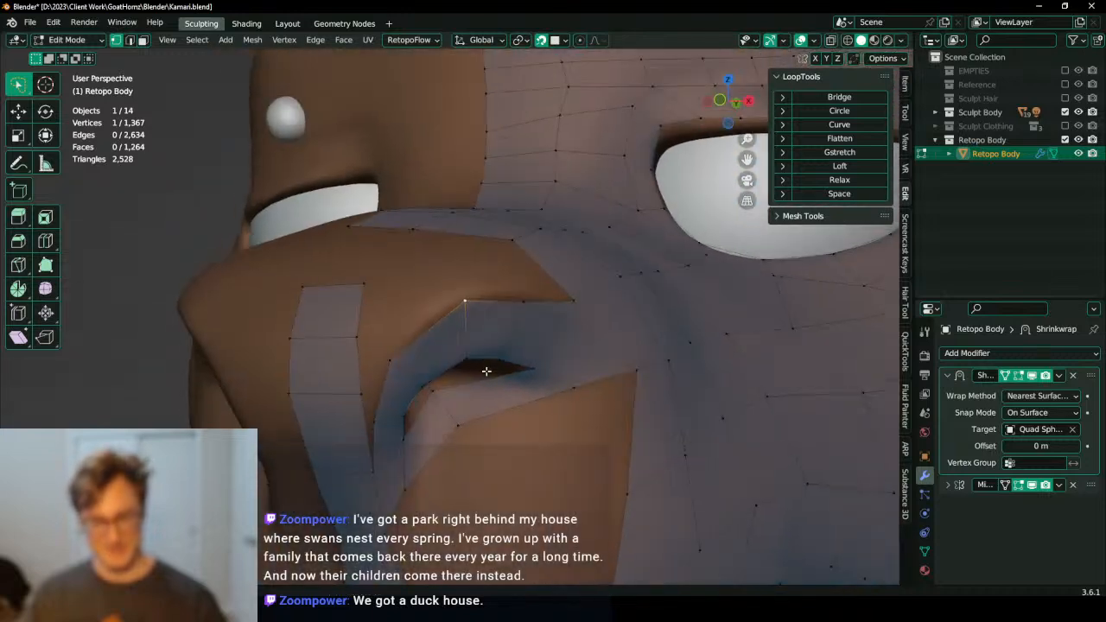
{"action": "left_click", "coordinate": [515, 299]}
{"action": "left_click", "coordinate": [461, 305]}
{"action": "key", "text": "g"}
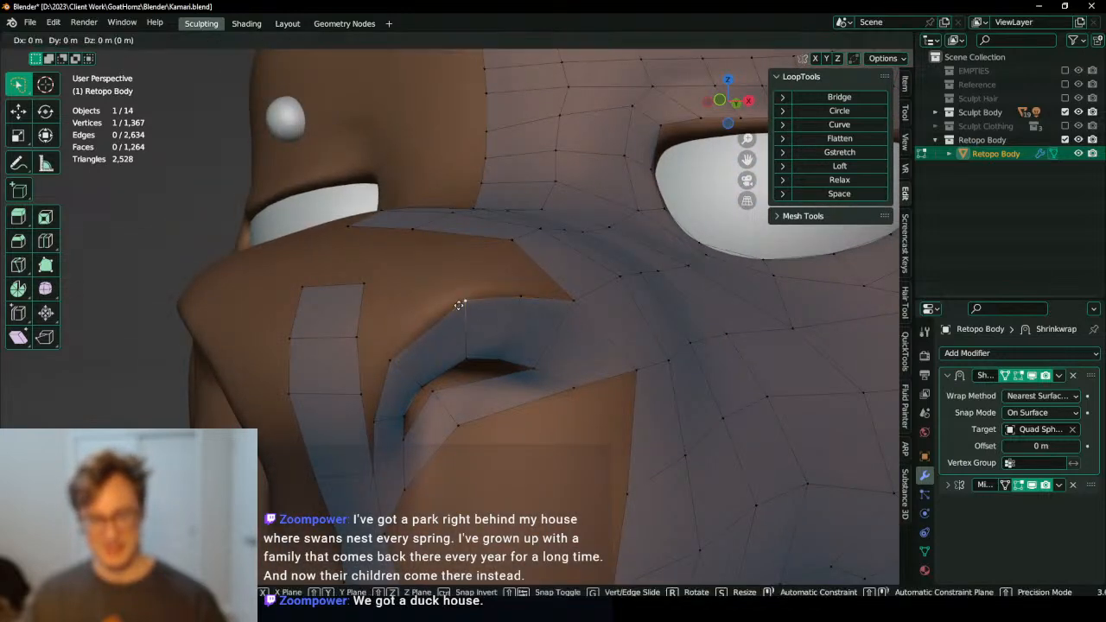
{"action": "left_click", "coordinate": [444, 309]}
{"action": "left_click", "coordinate": [397, 351]}
{"action": "key", "text": "g"}
{"action": "left_click", "coordinate": [407, 346]}
Step: Slide the nose strip's vertex beside the nostril along its edge and merge it with the adjacent nostril loop vertex
{"action": "middle_click_drag", "start_coordinate": [407, 345], "coordinate": [396, 372]}
{"action": "key", "text": "g"}
{"action": "key", "text": "g"}
{"action": "left_click", "coordinate": [406, 376]}
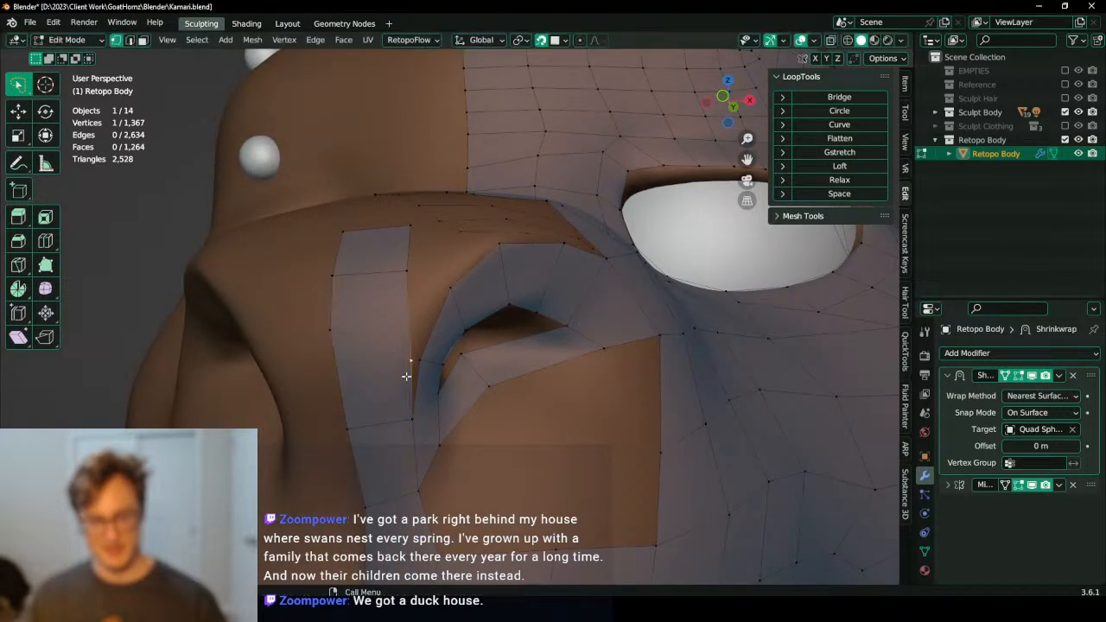
{"action": "key", "text": "m"}
{"action": "left_click", "coordinate": [419, 363]}
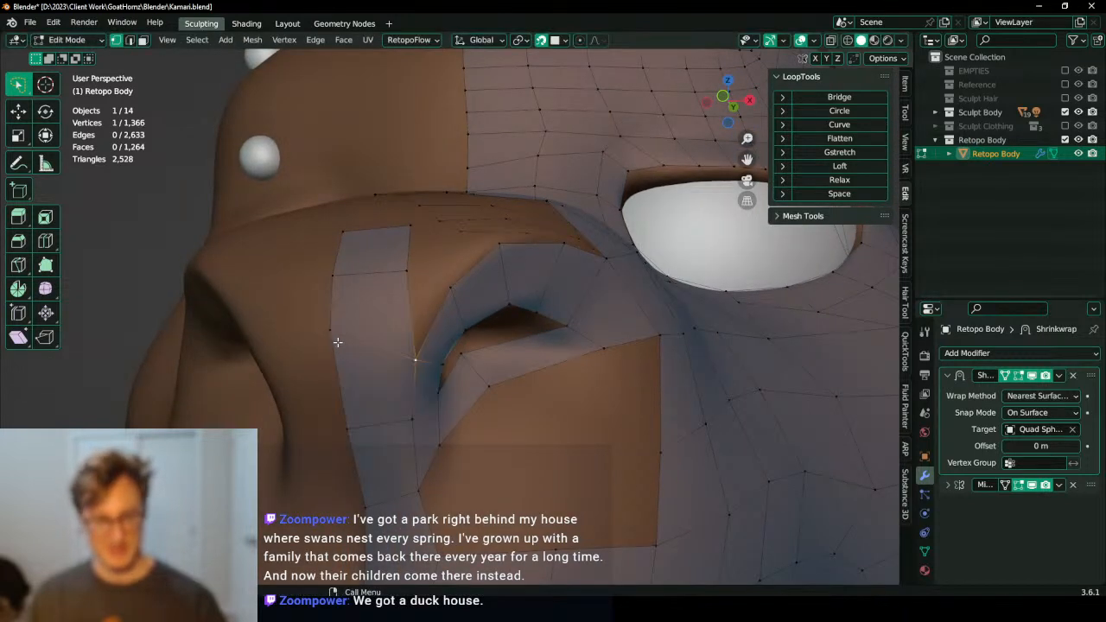
Step: Move the opposite vertex of the nose strip down so its cross edge lines up with the merged vertex
{"action": "key", "text": "g"}
{"action": "key", "text": "z"}
{"action": "left_click", "coordinate": [341, 378]}
{"action": "key", "text": "g"}
{"action": "left_click", "coordinate": [343, 346]}
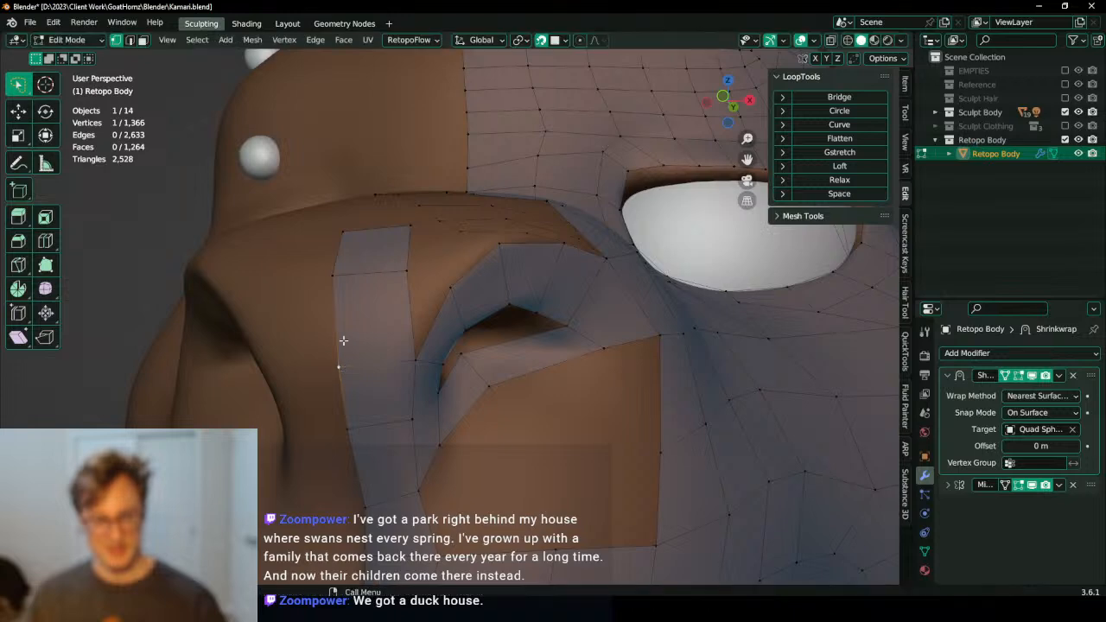
Step: Fill a face between the upper end of the nose strip and the mesh on the bridge of the nose
{"action": "middle_click_drag", "start_coordinate": [343, 340], "coordinate": [377, 432]}
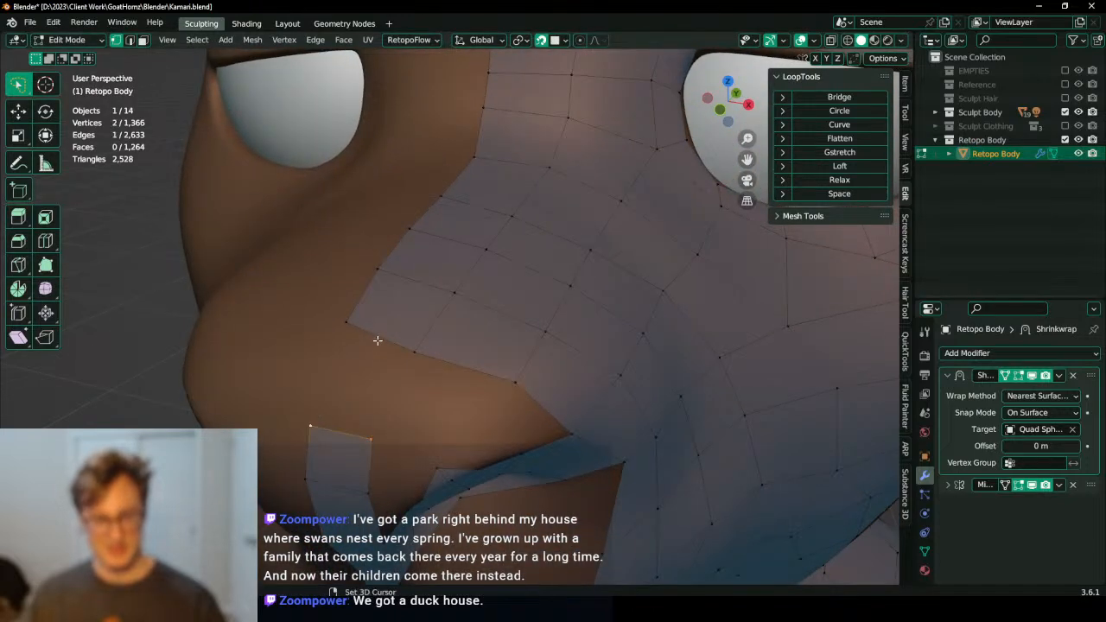
{"action": "key", "text": "f"}
Step: Fill a long face below the nostril from the nose strip to the corner of the cheek mesh
{"action": "middle_click_drag", "start_coordinate": [401, 343], "coordinate": [461, 329]}
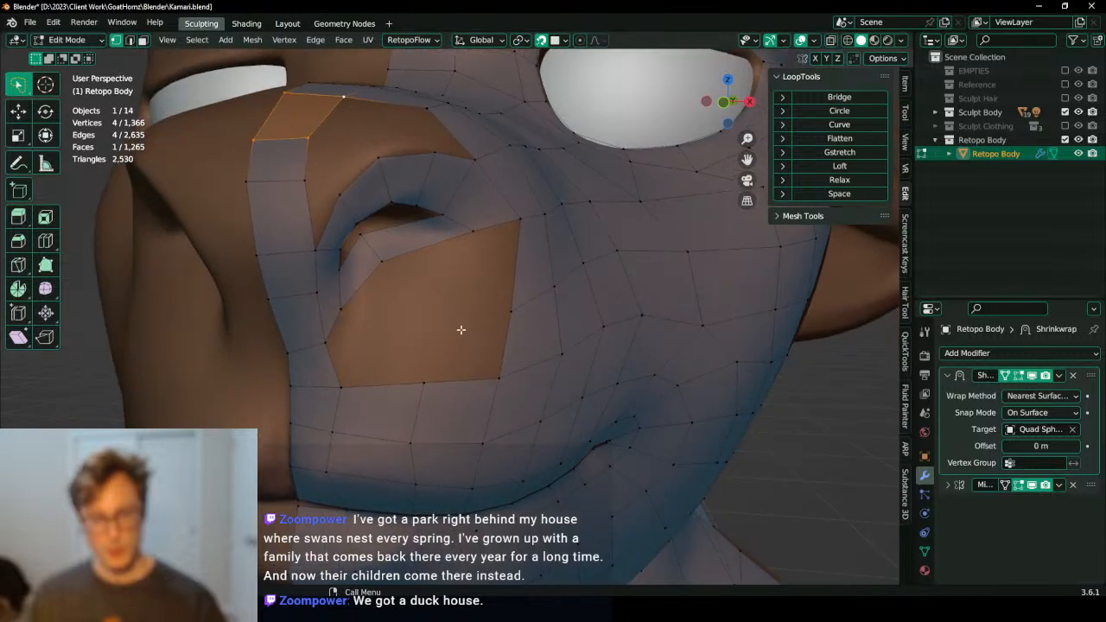
{"action": "left_click", "coordinate": [328, 340], "text": "shift"}
{"action": "left_click", "coordinate": [468, 228], "text": "shift"}
{"action": "left_click", "coordinate": [523, 226], "text": "shift"}
{"action": "key", "text": "f"}
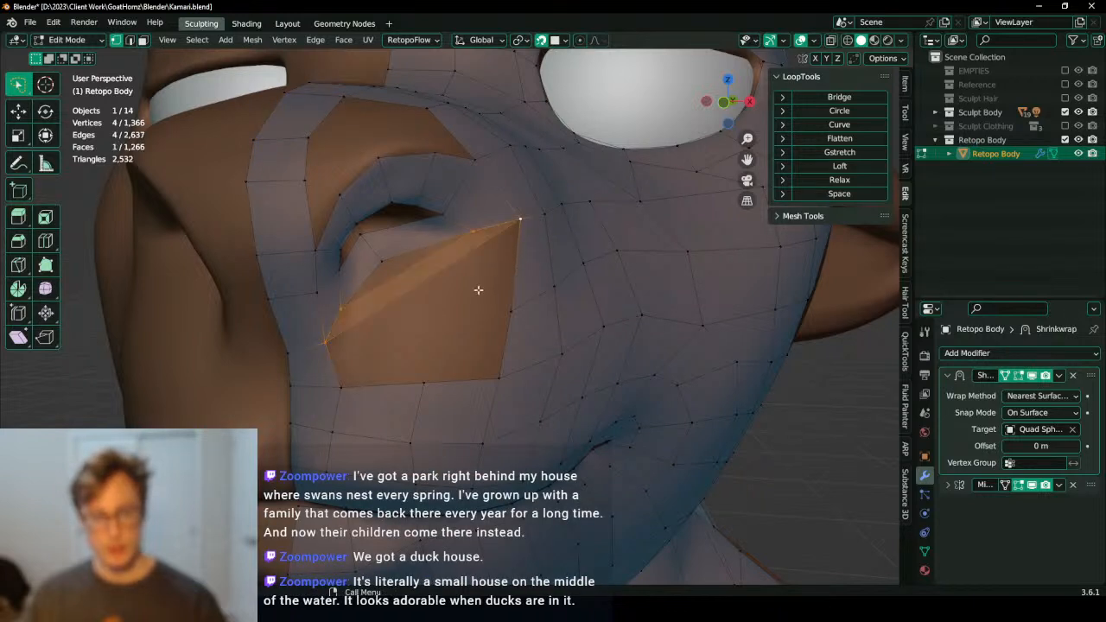
Step: Add a loop cut across the long face below the nostril, and move, rotate and scale its edge to span the gap
{"action": "key", "text": "ctrl+r"}
{"action": "left_click", "coordinate": [420, 275]}
{"action": "left_click", "coordinate": [420, 275]}
{"action": "key", "text": "g"}
{"action": "left_click", "coordinate": [417, 292]}
{"action": "key", "text": "r"}
{"action": "left_click", "coordinate": [409, 245]}
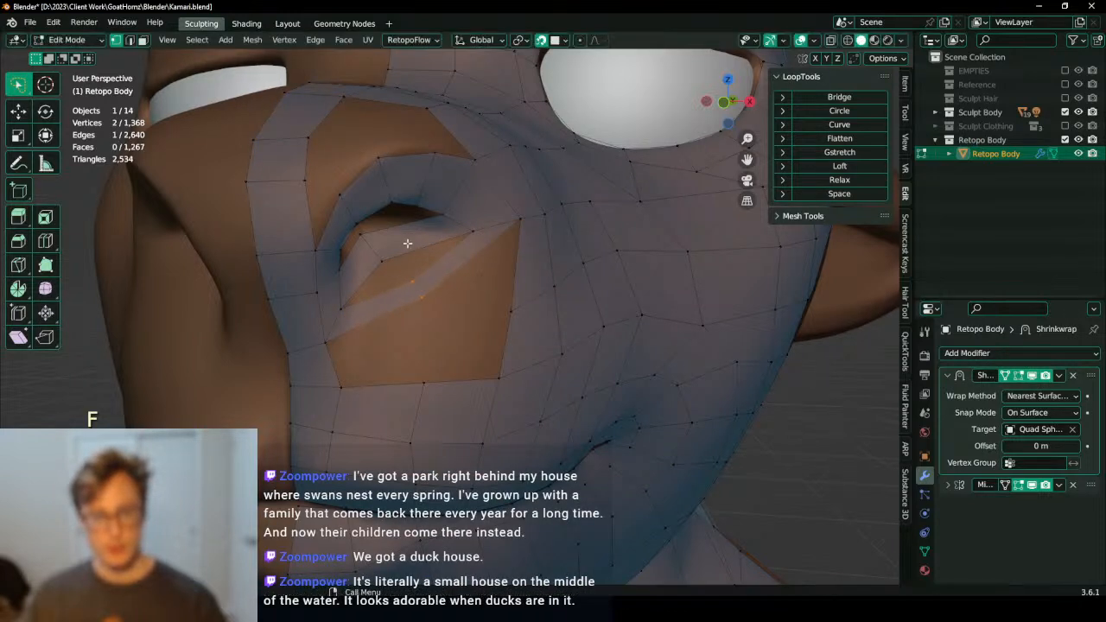
{"action": "key", "text": "s"}
{"action": "left_click", "coordinate": [434, 160]}
{"action": "key", "text": "g"}
{"action": "left_click", "coordinate": [415, 164]}
Step: Merge the two middle vertices below the nostril at their center and adjust the lower vertex of the new edge
{"action": "left_click", "coordinate": [379, 262]}
{"action": "left_click", "coordinate": [389, 274], "text": "shift"}
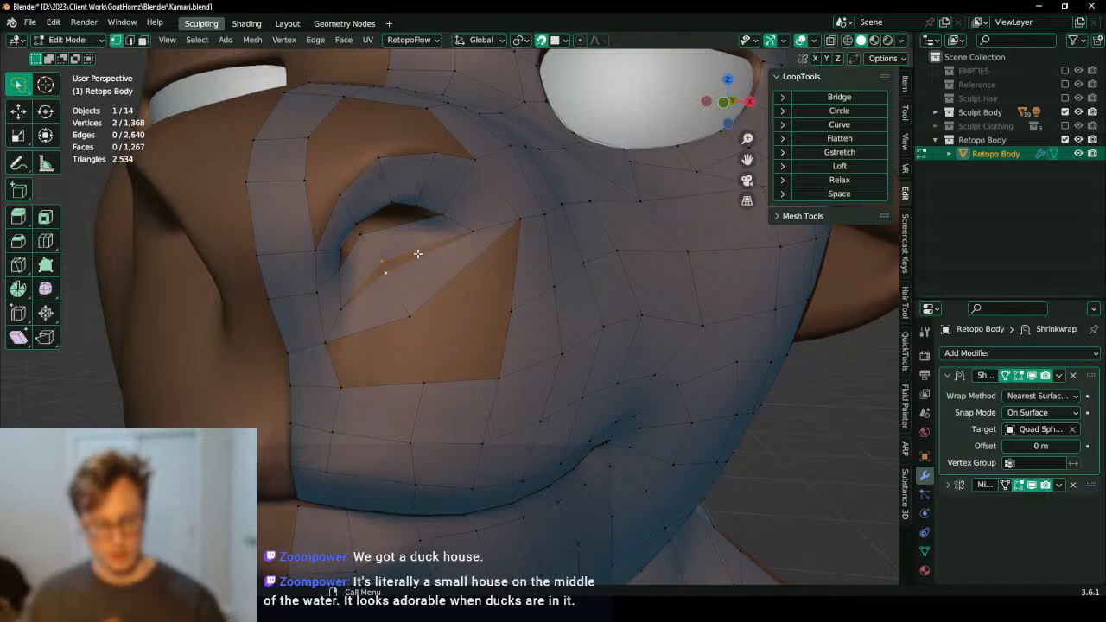
{"action": "key", "text": "m"}
{"action": "key", "text": "c"}
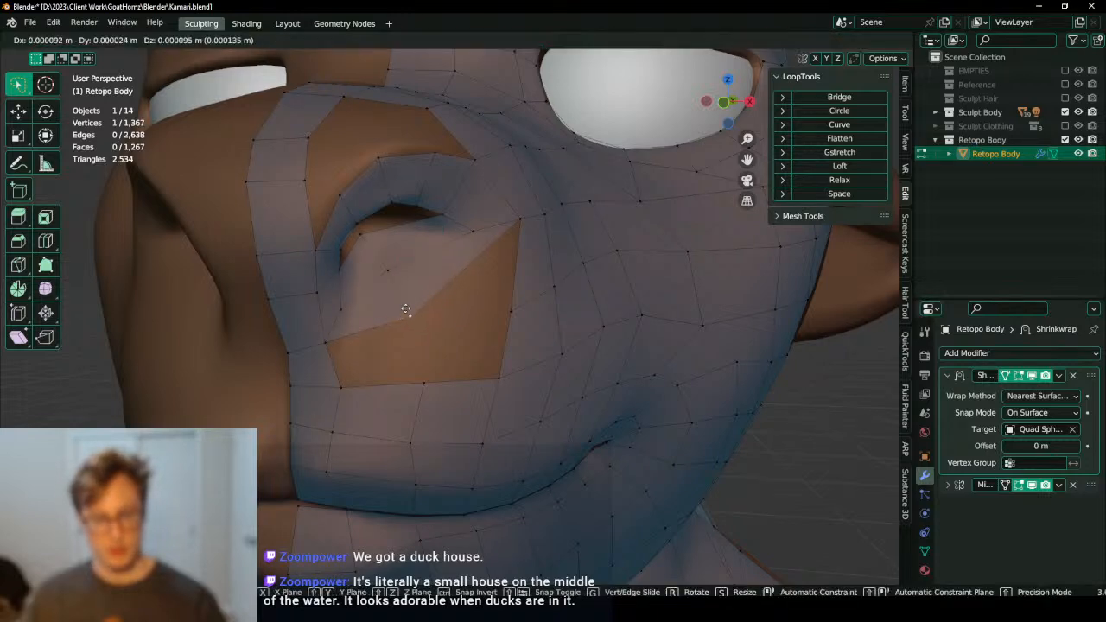
{"action": "middle_click_drag", "start_coordinate": [412, 306], "coordinate": [319, 304]}
{"action": "middle_click_drag", "start_coordinate": [295, 335], "coordinate": [439, 326]}
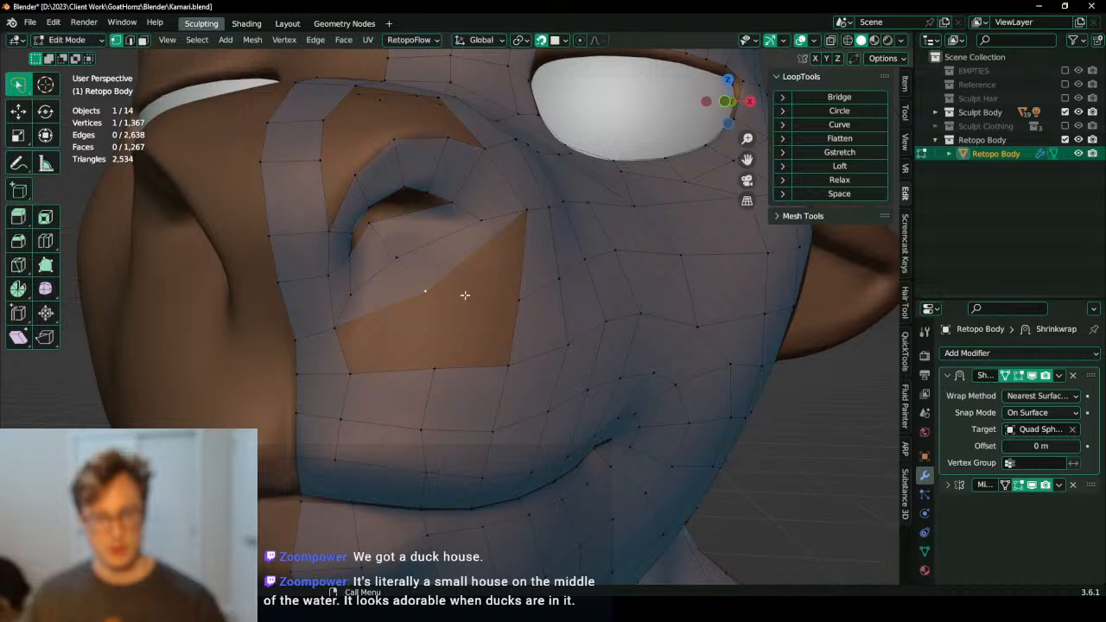
Step: Add a loop cut across the nose strip beside the remaining hole below the nostril
{"action": "key", "text": "ctrl+r"}
{"action": "left_click", "coordinate": [323, 354]}
{"action": "left_click", "coordinate": [325, 353]}
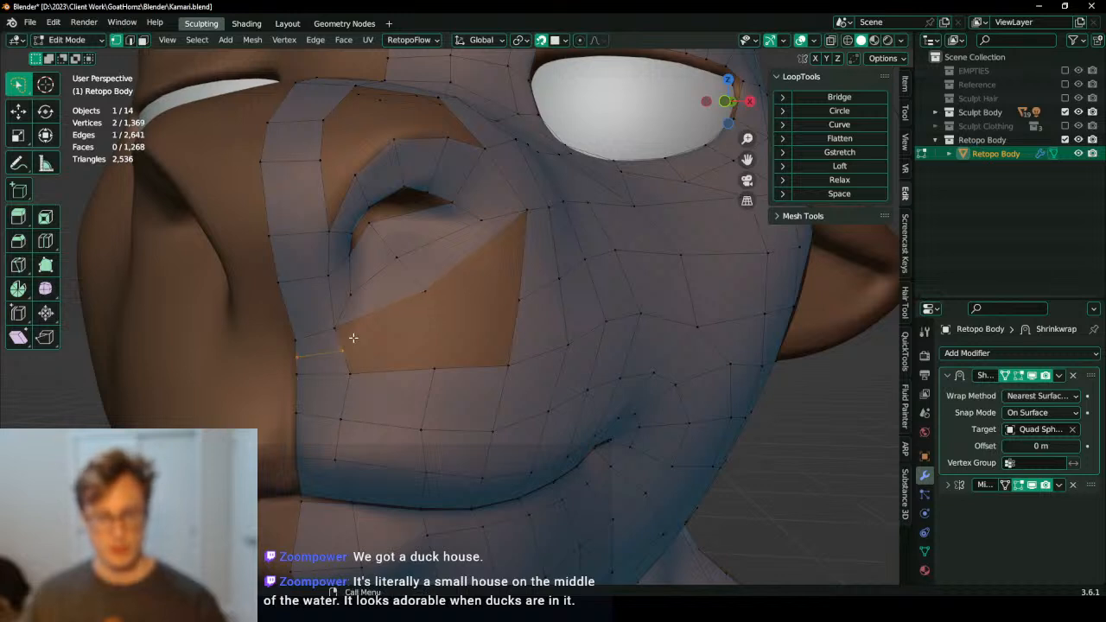
Step: Try to close the hole below the nostril with Grid Fill, and undo the attempt
{"action": "left_click", "coordinate": [413, 297], "text": "alt"}
{"action": "key", "text": "q"}
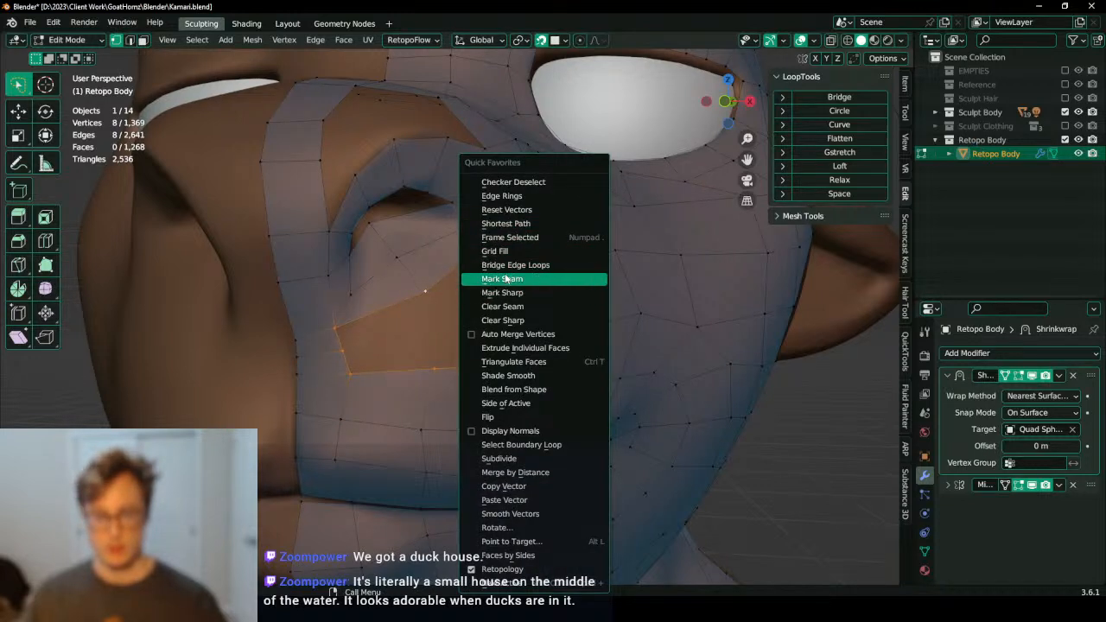
{"action": "left_click", "coordinate": [496, 250]}
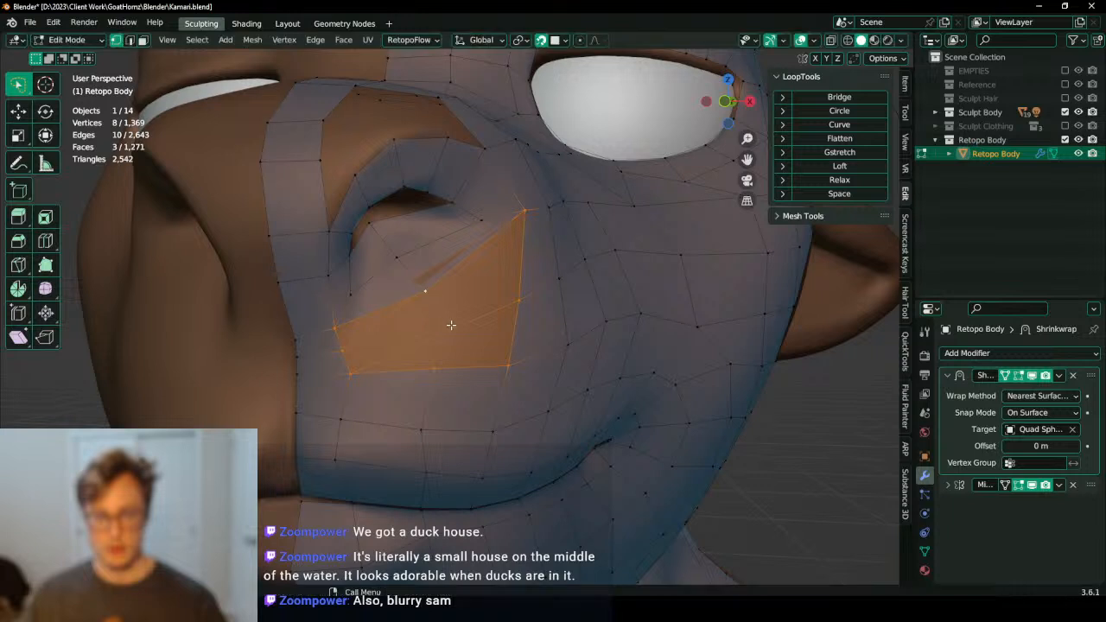
{"action": "key", "text": "ctrl+z"}
{"action": "key", "text": "ctrl+z"}
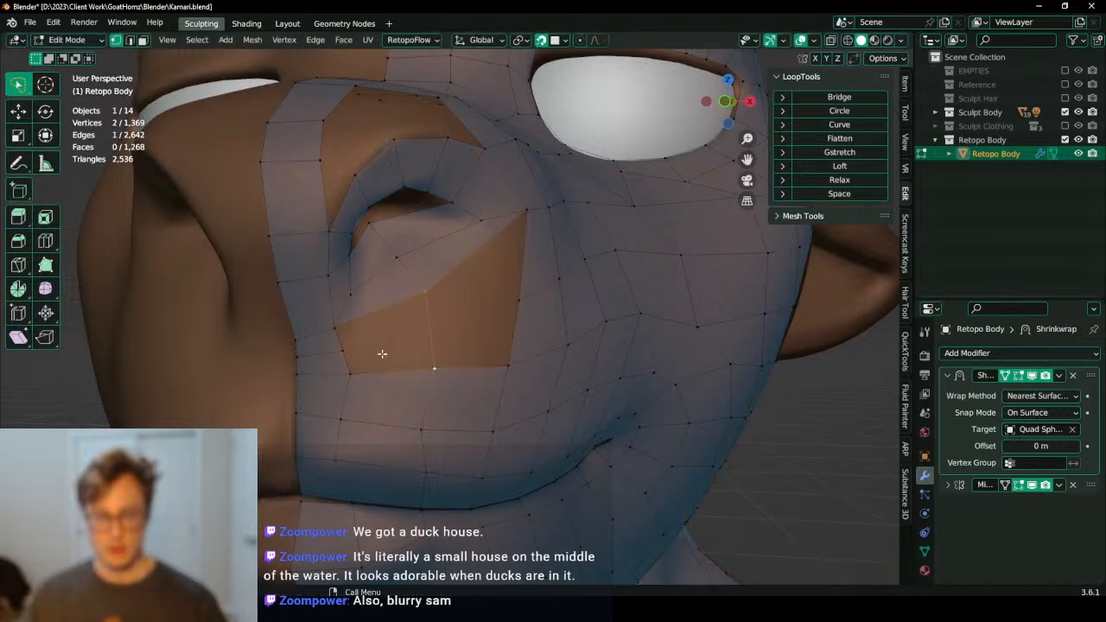
Step: Fill the outer half of the hole below the nostril and add a centered loop cut across the new face
{"action": "key", "text": "f"}
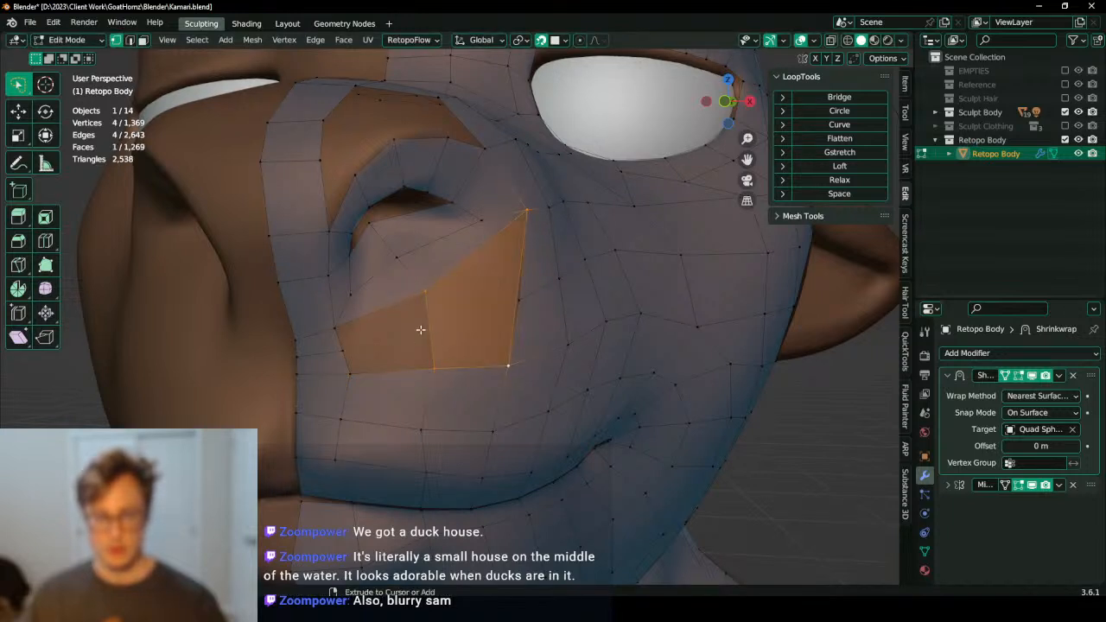
{"action": "key", "text": "ctrl+r"}
{"action": "left_click", "coordinate": [430, 328]}
{"action": "right_click", "coordinate": [430, 328]}
Step: Merge the loop cut's outer vertex with the neighboring cheek vertex and adjust the position of the merged vertex
{"action": "left_click", "coordinate": [513, 290]}
{"action": "key", "text": "g"}
{"action": "right_click", "coordinate": [505, 300]}
{"action": "left_click", "coordinate": [523, 304], "text": "shift"}
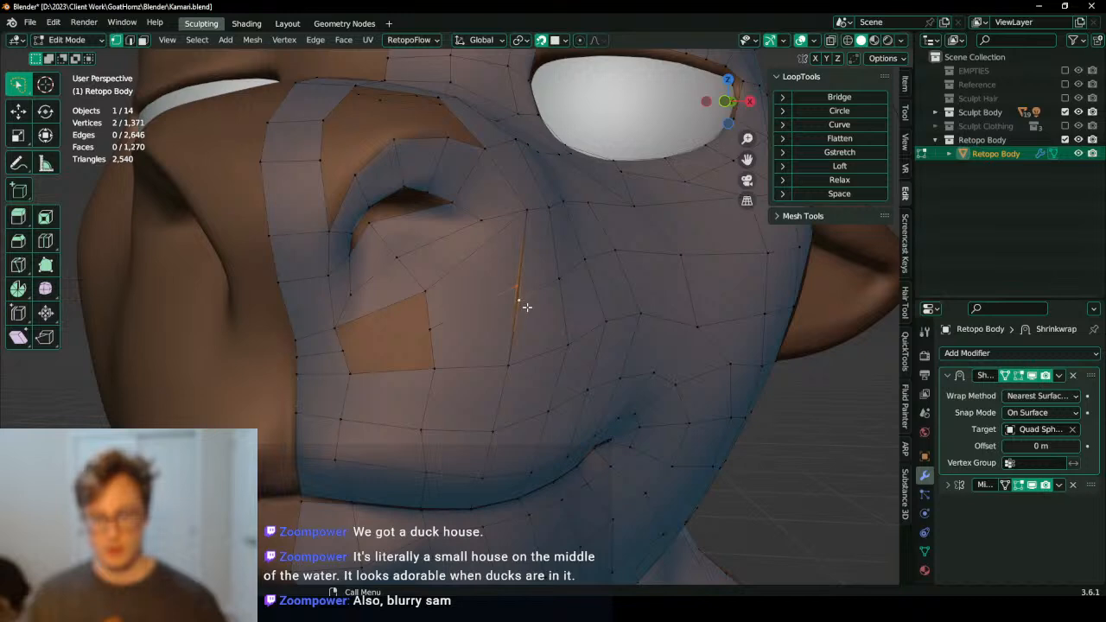
{"action": "key", "text": "m"}
{"action": "left_click", "coordinate": [526, 305]}
{"action": "key", "text": "g"}
{"action": "left_click", "coordinate": [483, 320]}
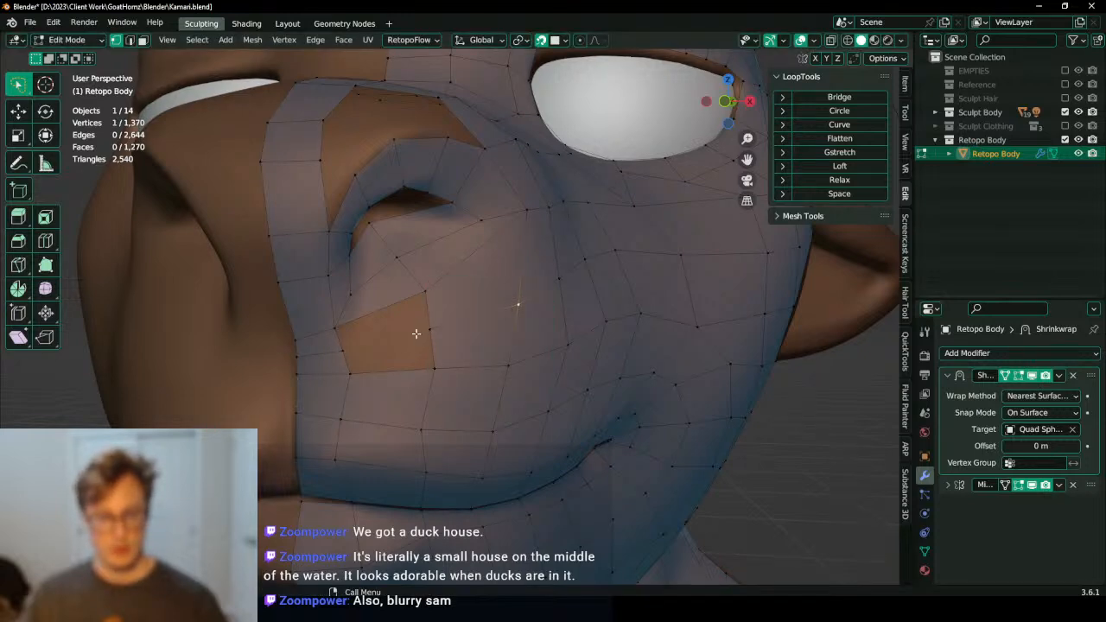
Step: Fill the two remaining faces in the inner half of the hole below the nostril
{"action": "key", "text": "f"}
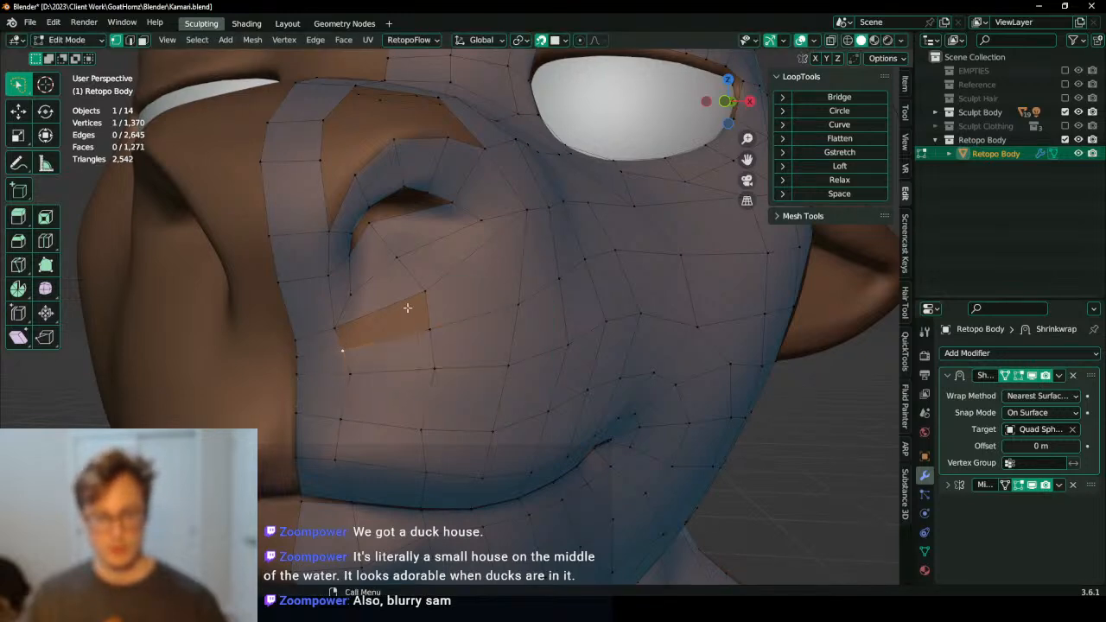
{"action": "key", "text": "f"}
Step: Reposition vertices along the outer edge of the nostril's upper rim so they follow the sculpted crease
{"action": "mouse_move", "coordinate": [438, 308]}
{"action": "middle_mouse_down"}
{"action": "mouse_move", "coordinate": [444, 321]}
{"action": "mouse_move", "coordinate": [316, 331]}
{"action": "mouse_move", "coordinate": [439, 313]}
{"action": "middle_mouse_up"}
{"action": "scroll", "coordinate": [380, 328], "scroll_direction": "up", "scroll_amount": 3}
{"action": "middle_click_drag", "start_coordinate": [361, 332], "coordinate": [407, 328]}
{"action": "scroll", "coordinate": [407, 328], "scroll_direction": "up", "scroll_amount": 2}
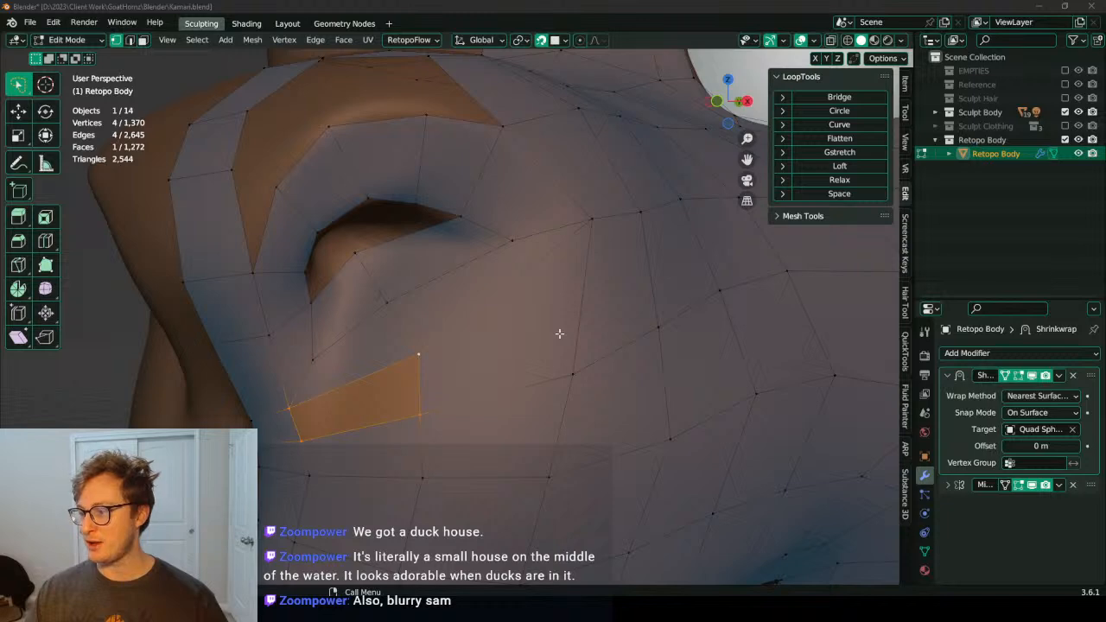
{"action": "middle_click_drag", "start_coordinate": [512, 354], "coordinate": [439, 333]}
{"action": "scroll", "coordinate": [432, 342], "scroll_direction": "up", "scroll_amount": 4}
{"action": "left_click", "coordinate": [442, 328]}
{"action": "key", "text": "g"}
{"action": "left_click", "coordinate": [430, 324]}
{"action": "key", "text": "g"}
{"action": "left_click", "coordinate": [437, 326]}
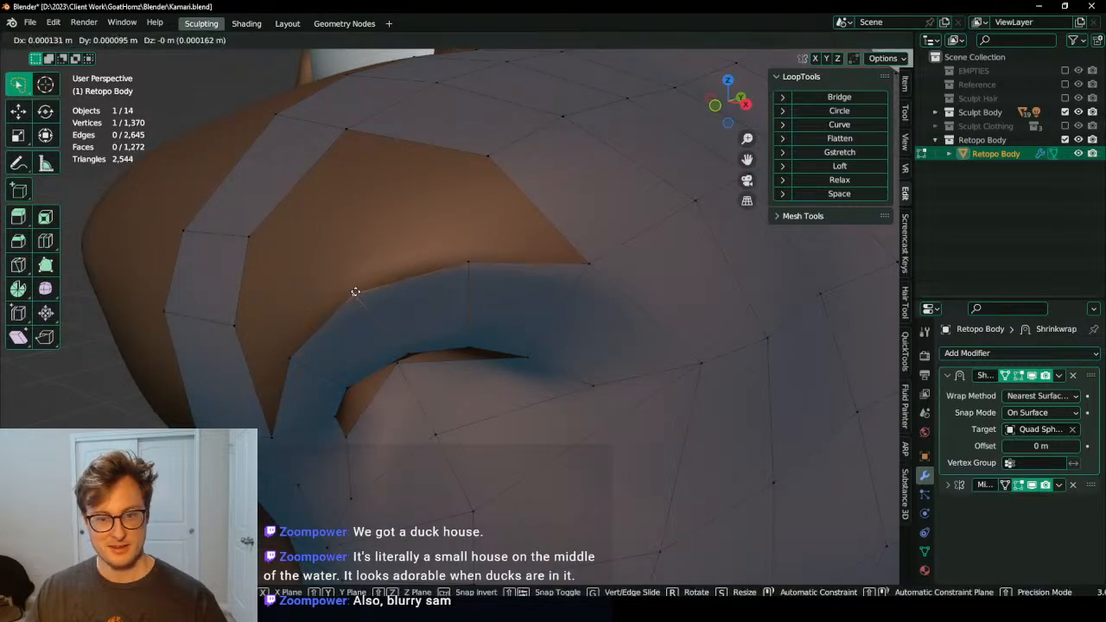
Step: Move the vertices along the upper edge of the nostril opening to follow the sculpted rim
{"action": "middle_click_drag", "start_coordinate": [365, 288], "coordinate": [427, 214]}
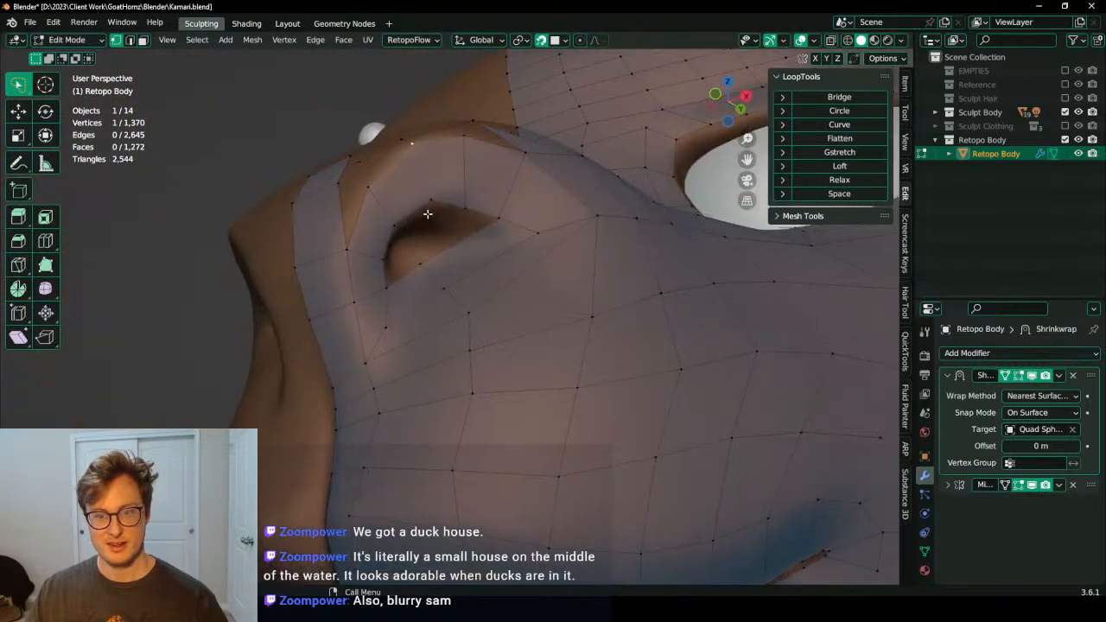
{"action": "key", "text": "g"}
{"action": "left_click", "coordinate": [432, 197]}
{"action": "left_click", "coordinate": [463, 206]}
{"action": "key", "text": "g"}
{"action": "left_click", "coordinate": [460, 197]}
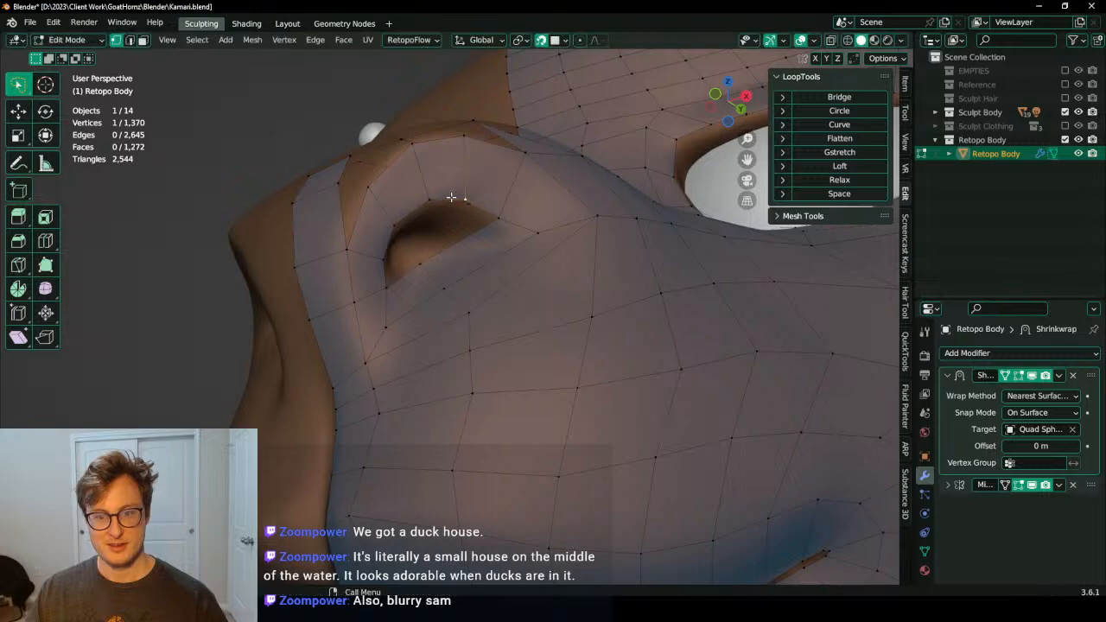
{"action": "left_click", "coordinate": [428, 202]}
{"action": "key", "text": "g"}
{"action": "left_click", "coordinate": [430, 204]}
Step: Add a loop cut across the upper part of the nose strip and reposition its geometry
{"action": "mouse_move", "coordinate": [431, 208]}
{"action": "middle_mouse_down"}
{"action": "mouse_move", "coordinate": [462, 239]}
{"action": "mouse_move", "coordinate": [469, 306]}
{"action": "mouse_move", "coordinate": [475, 287]}
{"action": "mouse_move", "coordinate": [444, 273]}
{"action": "mouse_move", "coordinate": [447, 235]}
{"action": "mouse_move", "coordinate": [359, 257]}
{"action": "mouse_move", "coordinate": [354, 238]}
{"action": "mouse_move", "coordinate": [403, 265]}
{"action": "mouse_move", "coordinate": [412, 249]}
{"action": "mouse_move", "coordinate": [348, 258]}
{"action": "mouse_move", "coordinate": [415, 237]}
{"action": "mouse_move", "coordinate": [502, 278]}
{"action": "mouse_move", "coordinate": [520, 226]}
{"action": "middle_mouse_up"}
{"action": "left_click", "coordinate": [390, 251], "text": "shift"}
{"action": "key", "text": "ctrl+r"}
{"action": "left_click", "coordinate": [346, 227]}
{"action": "left_click", "coordinate": [346, 227]}
{"action": "key", "text": "g"}
{"action": "left_click", "coordinate": [358, 242]}
{"action": "key", "text": "f"}
{"action": "key", "text": "ctrl+z"}
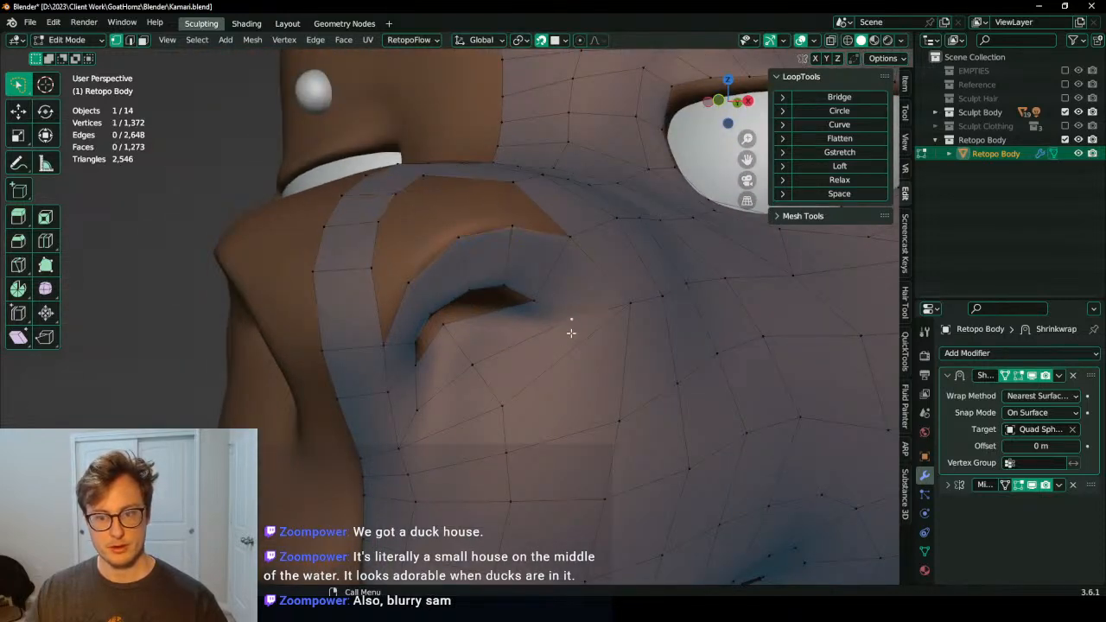
Step: Move the vertex beside the outer corner of the nostril closer to the opening
{"action": "middle_click_drag", "start_coordinate": [569, 321], "coordinate": [578, 289]}
{"action": "key", "text": "g"}
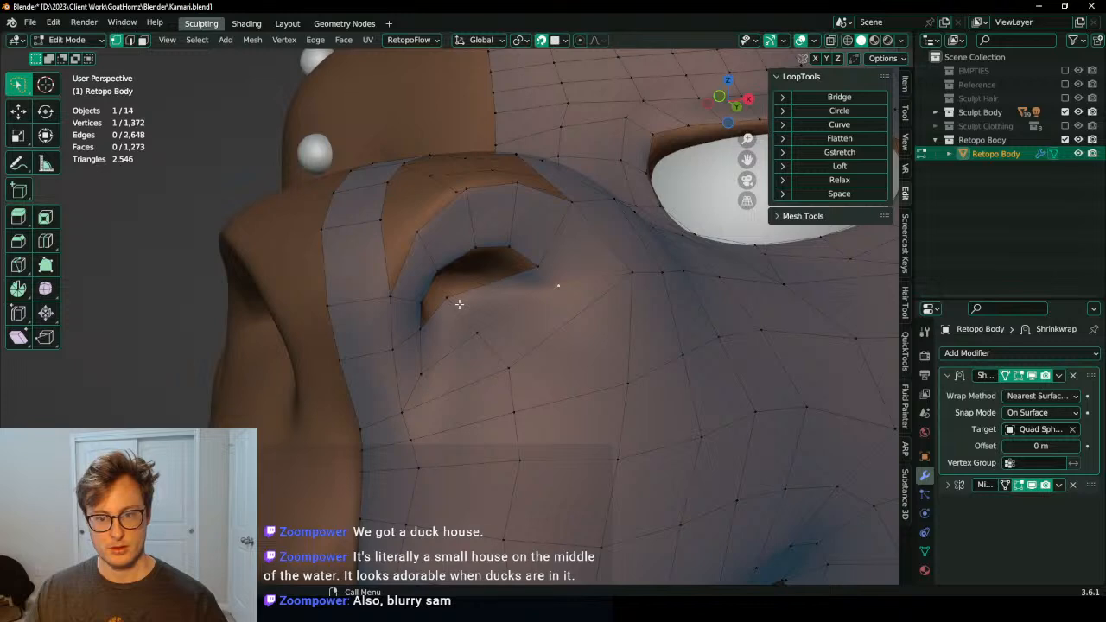
Step: Delete the stray vertex just below the nostril opening
{"action": "left_click", "coordinate": [489, 320]}
{"action": "key", "text": "x"}
{"action": "left_click", "coordinate": [493, 323]}
Step: Reposition the vertices at the lower inner corner of the nostril so they follow the edge of the sculpted opening
{"action": "middle_click_drag", "start_coordinate": [494, 323], "coordinate": [333, 383]}
{"action": "left_click", "coordinate": [337, 382]}
{"action": "key", "text": "g"}
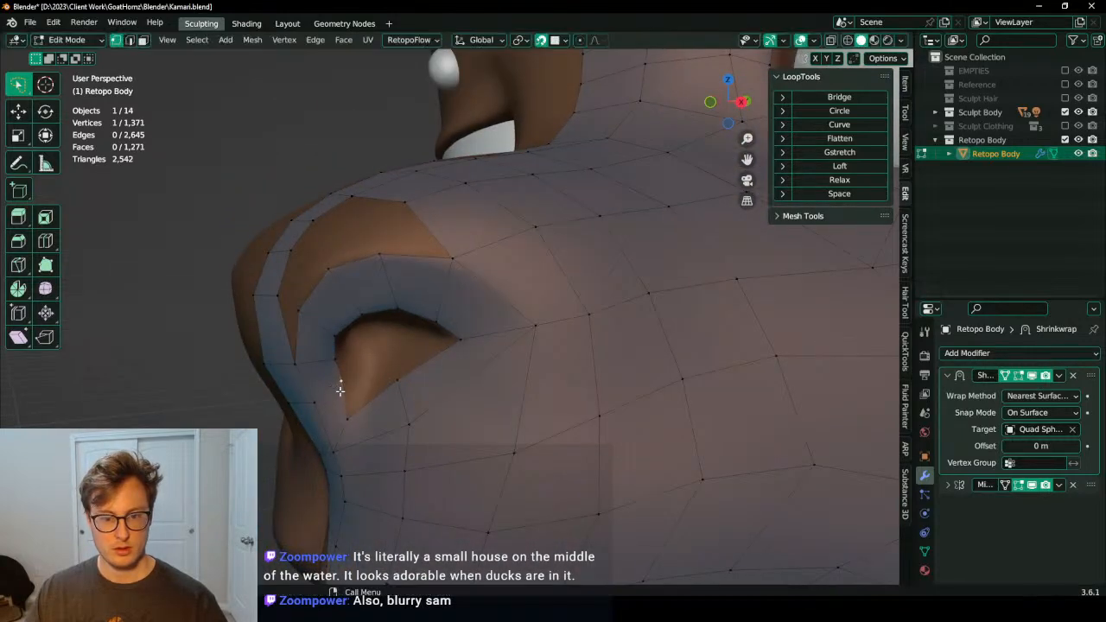
{"action": "left_click", "coordinate": [357, 407]}
{"action": "left_click", "coordinate": [341, 384]}
{"action": "key", "text": "g"}
{"action": "left_click", "coordinate": [340, 385]}
{"action": "left_click", "coordinate": [355, 415]}
{"action": "key", "text": "g"}
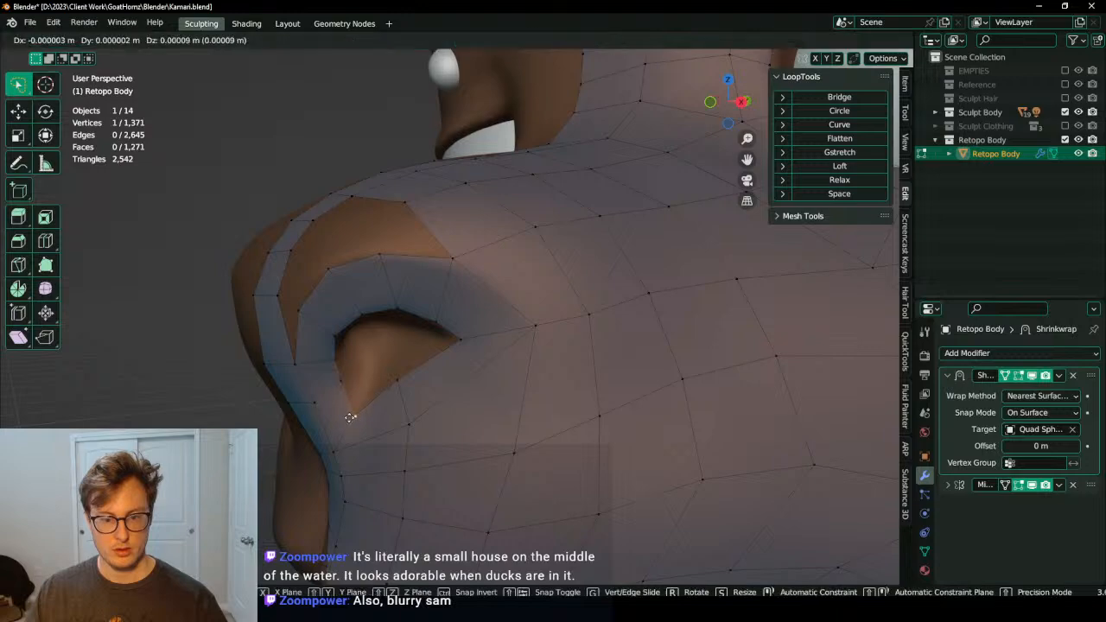
{"action": "left_click", "coordinate": [355, 413]}
Step: Add a cut across the nostril's upper rim strip and evenly space the vertices along its inner edge with LoopTools Space
{"action": "middle_click_drag", "start_coordinate": [355, 413], "coordinate": [376, 293]}
{"action": "scroll", "coordinate": [471, 329], "scroll_direction": "down", "scroll_amount": 3}
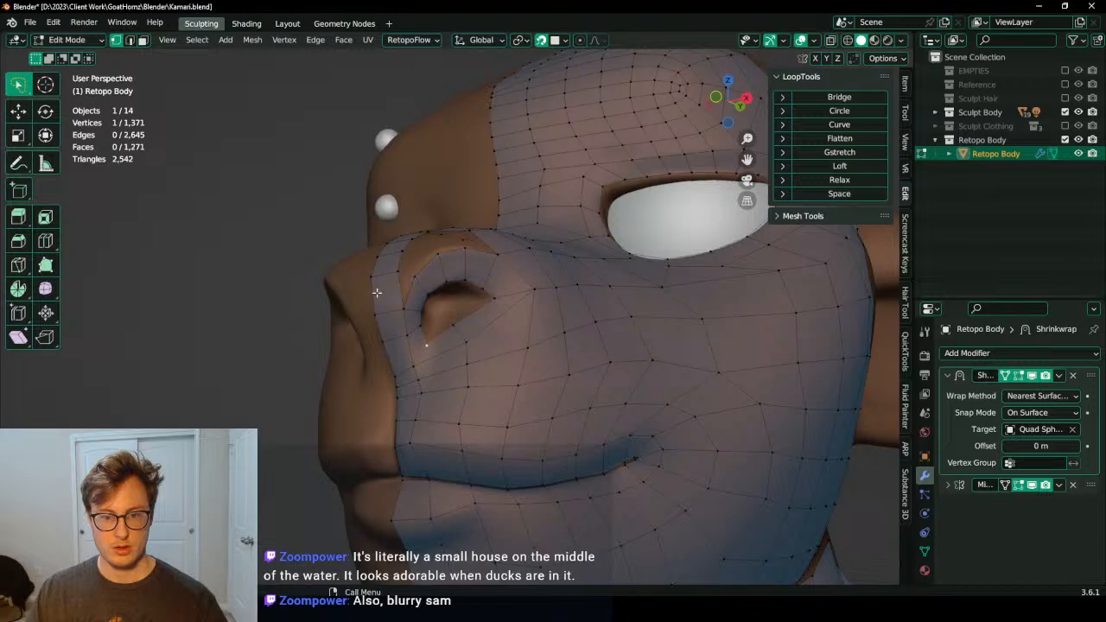
{"action": "middle_click_drag", "start_coordinate": [393, 231], "coordinate": [464, 320]}
{"action": "scroll", "coordinate": [427, 311], "scroll_direction": "up", "scroll_amount": 2}
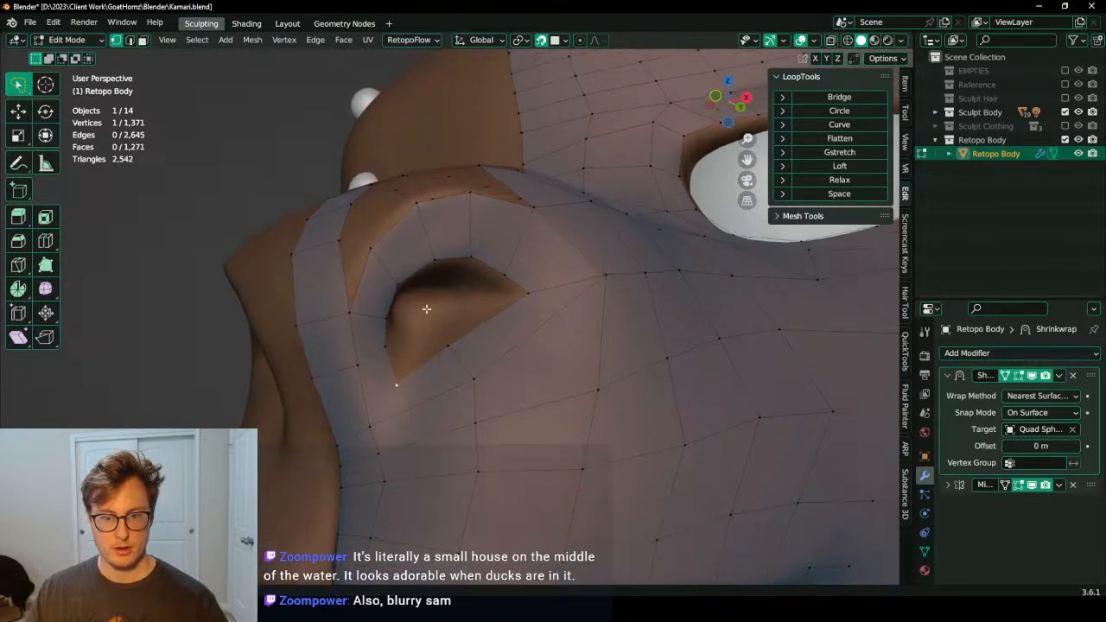
{"action": "key", "text": "g"}
{"action": "left_click", "coordinate": [399, 237]}
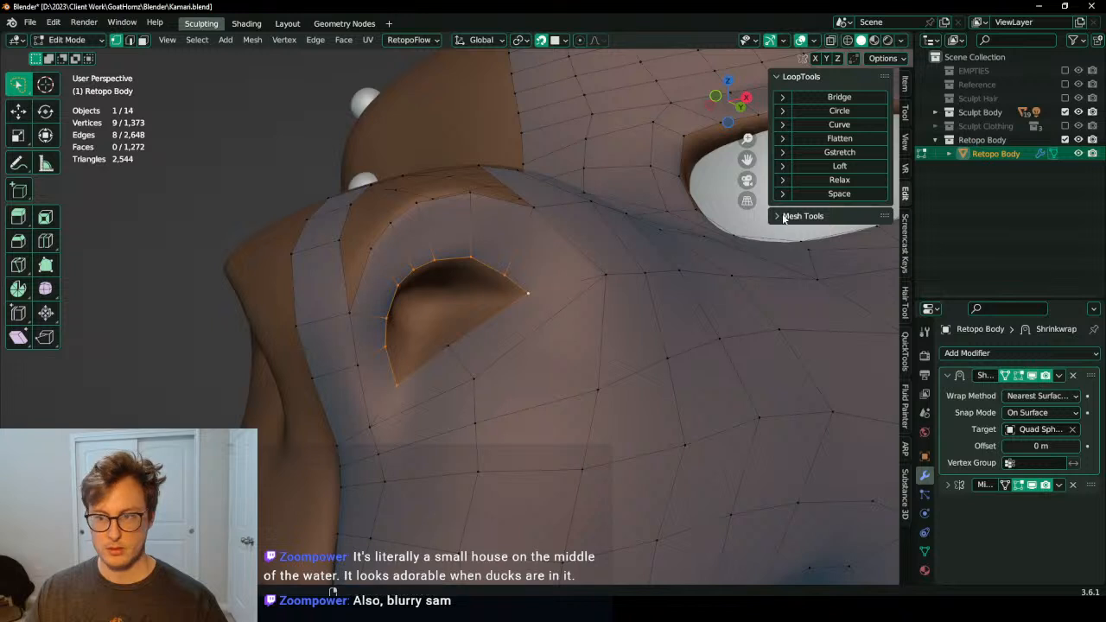
{"action": "left_click", "coordinate": [837, 193]}
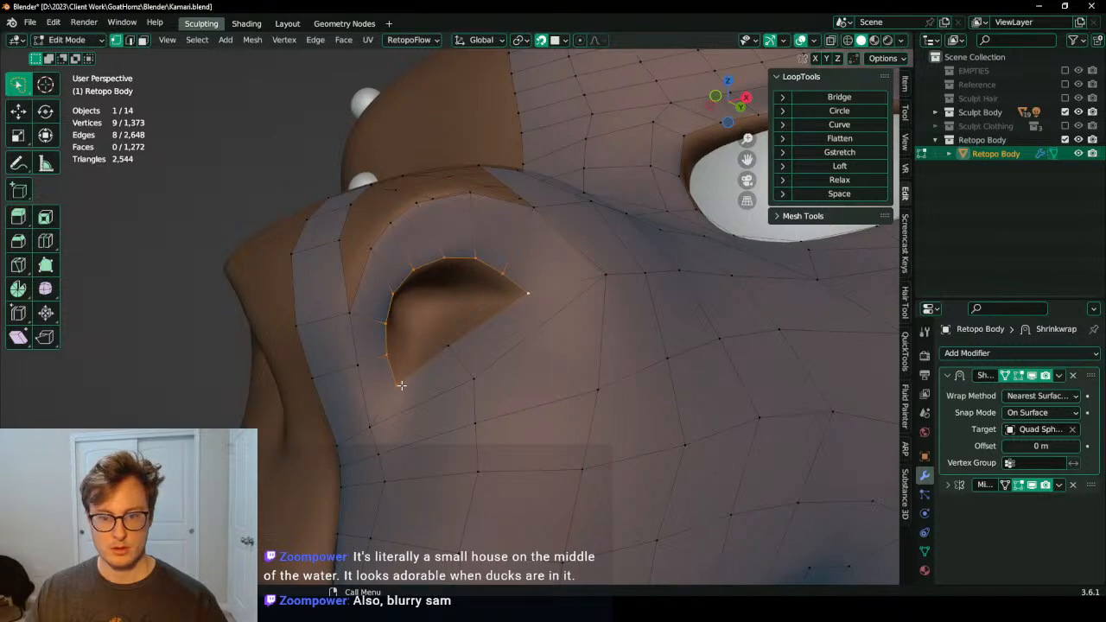
{"action": "scroll", "coordinate": [471, 380], "scroll_direction": "down", "scroll_amount": 5}
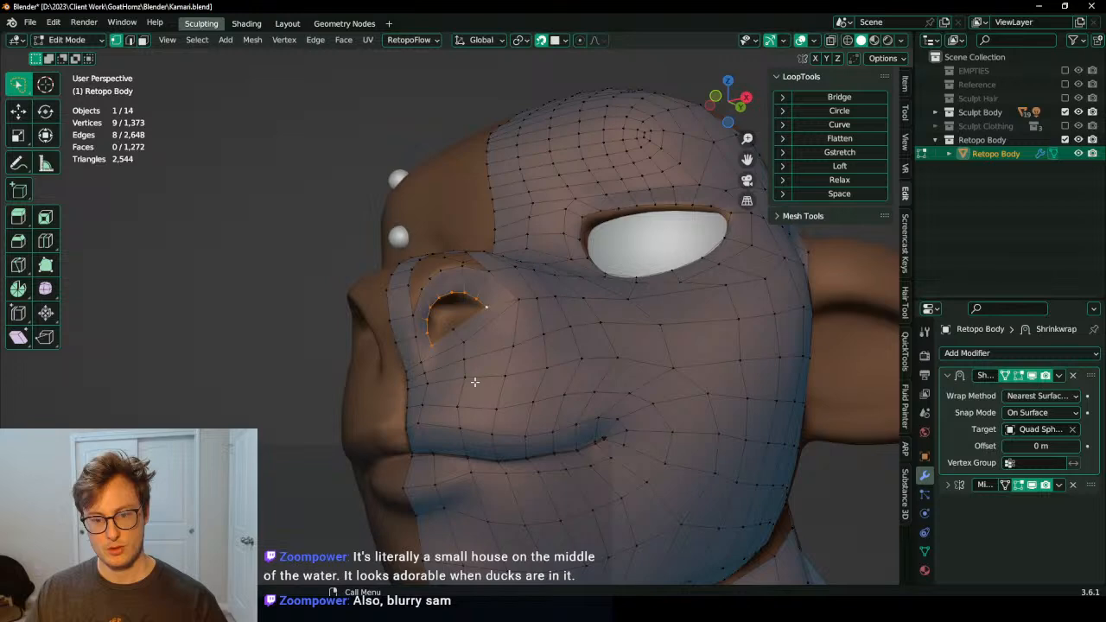
Step: Extrude a vertex from the nostril rim's outer edge and fill faces between it and the nose strip above
{"action": "middle_click_drag", "start_coordinate": [472, 389], "coordinate": [514, 409]}
{"action": "scroll", "coordinate": [511, 419], "scroll_direction": "up", "scroll_amount": 2}
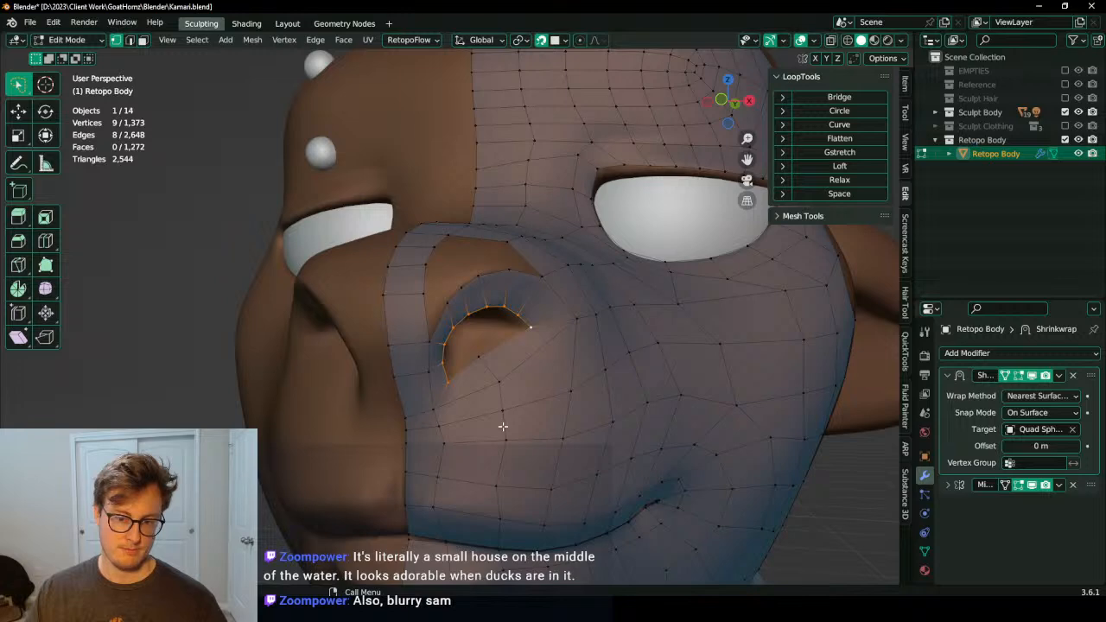
{"action": "mouse_move", "coordinate": [506, 337]}
{"action": "middle_mouse_down"}
{"action": "mouse_move", "coordinate": [562, 323]}
{"action": "mouse_move", "coordinate": [556, 314]}
{"action": "mouse_move", "coordinate": [486, 316]}
{"action": "mouse_move", "coordinate": [494, 387]}
{"action": "mouse_move", "coordinate": [627, 457]}
{"action": "mouse_move", "coordinate": [425, 446]}
{"action": "mouse_move", "coordinate": [440, 442]}
{"action": "mouse_move", "coordinate": [383, 348]}
{"action": "mouse_move", "coordinate": [472, 326]}
{"action": "mouse_move", "coordinate": [440, 264]}
{"action": "mouse_move", "coordinate": [383, 360]}
{"action": "mouse_move", "coordinate": [490, 319]}
{"action": "mouse_move", "coordinate": [493, 353]}
{"action": "middle_mouse_up"}
{"action": "left_click", "coordinate": [472, 325]}
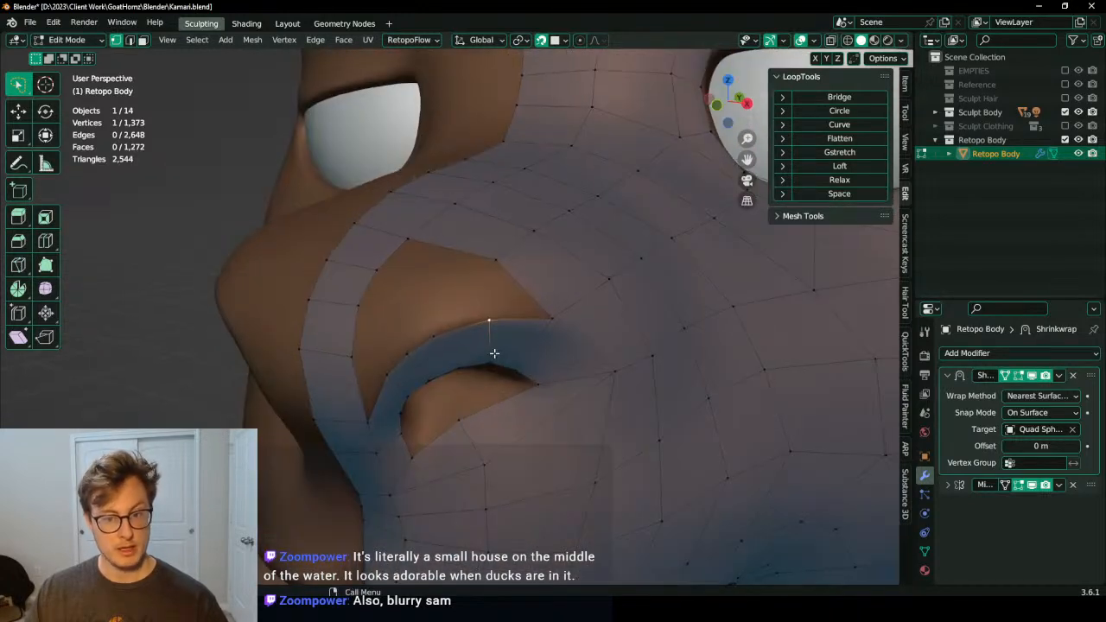
{"action": "key", "text": "e"}
{"action": "left_click", "coordinate": [438, 287]}
{"action": "left_click", "coordinate": [500, 258], "text": "shift"}
{"action": "key", "text": "f"}
{"action": "key", "text": "f"}
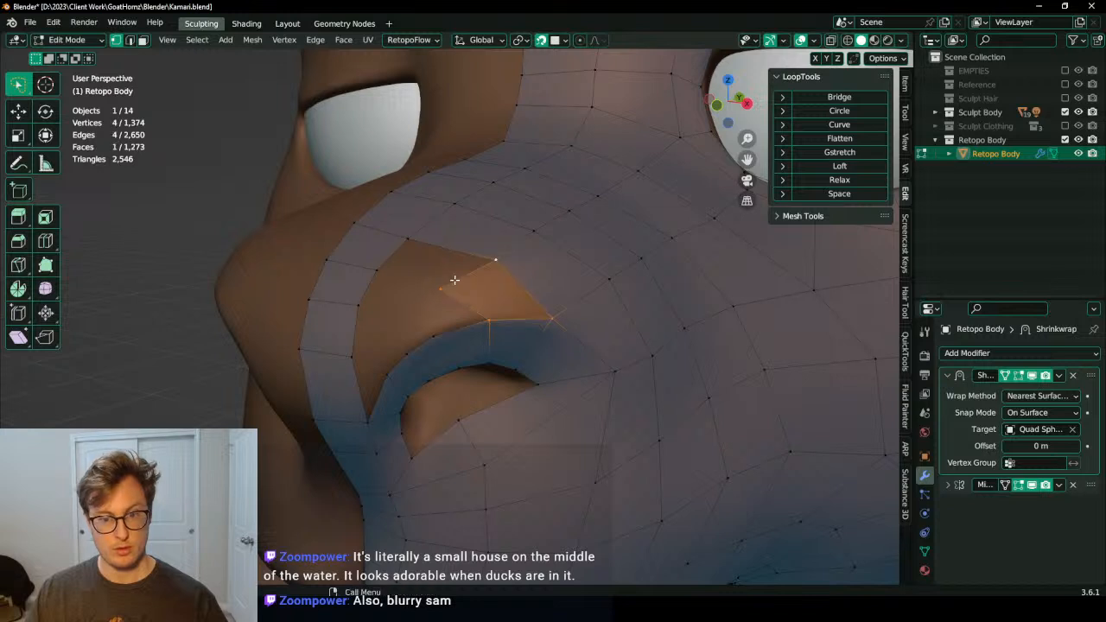
{"action": "key", "text": "f"}
{"action": "middle_click_drag", "start_coordinate": [432, 280], "coordinate": [442, 275]}
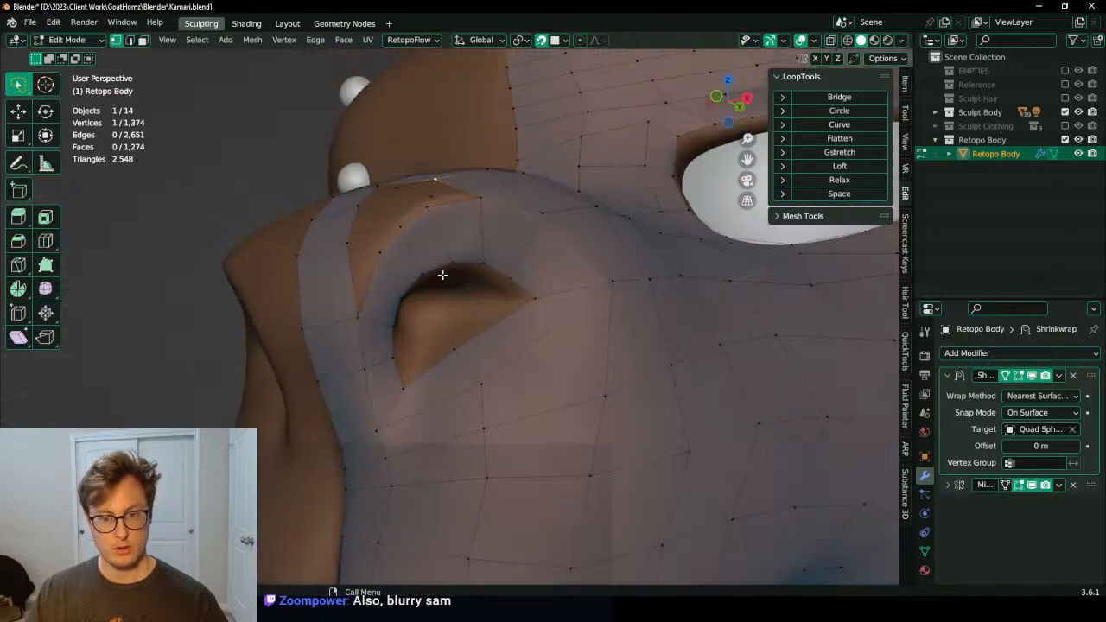
Step: Bridge the nostril opening with a band of faces, add a loop cut across the band and reposition it
{"action": "left_click", "coordinate": [510, 278], "text": "shift"}
{"action": "key", "text": "f"}
{"action": "key", "text": "ctrl+r"}
{"action": "double_click", "coordinate": [424, 306]}
{"action": "key", "text": "g"}
{"action": "left_click", "coordinate": [425, 303]}
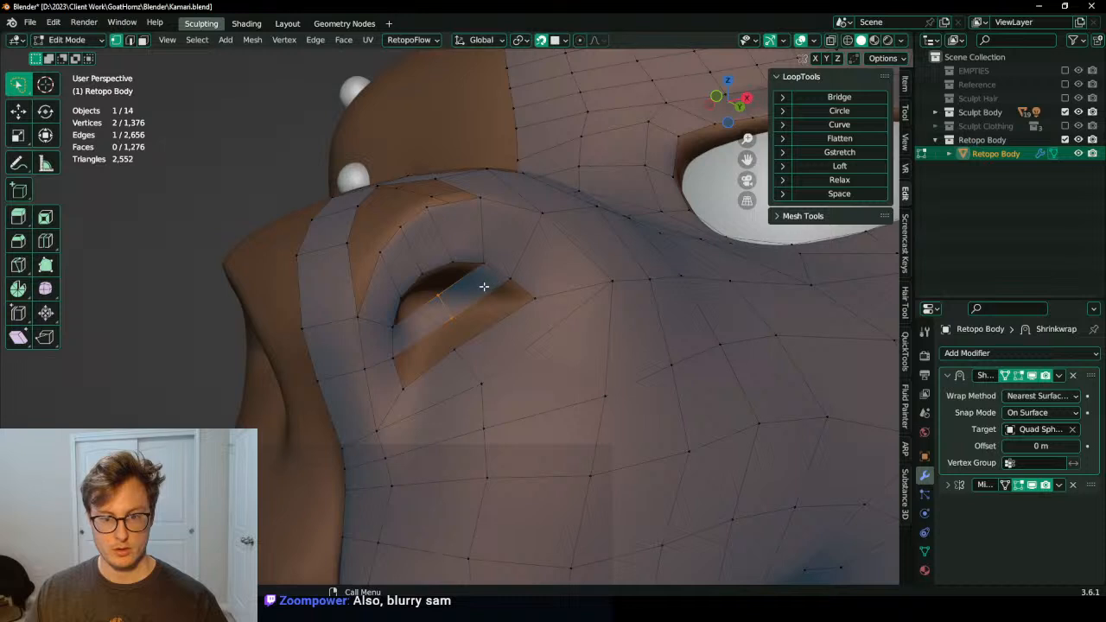
{"action": "key", "text": "g"}
{"action": "left_click", "coordinate": [462, 296]}
Step: Fill the remaining gaps above and below the band inside the nostril opening with faces
{"action": "left_click", "coordinate": [427, 299], "text": "ctrl"}
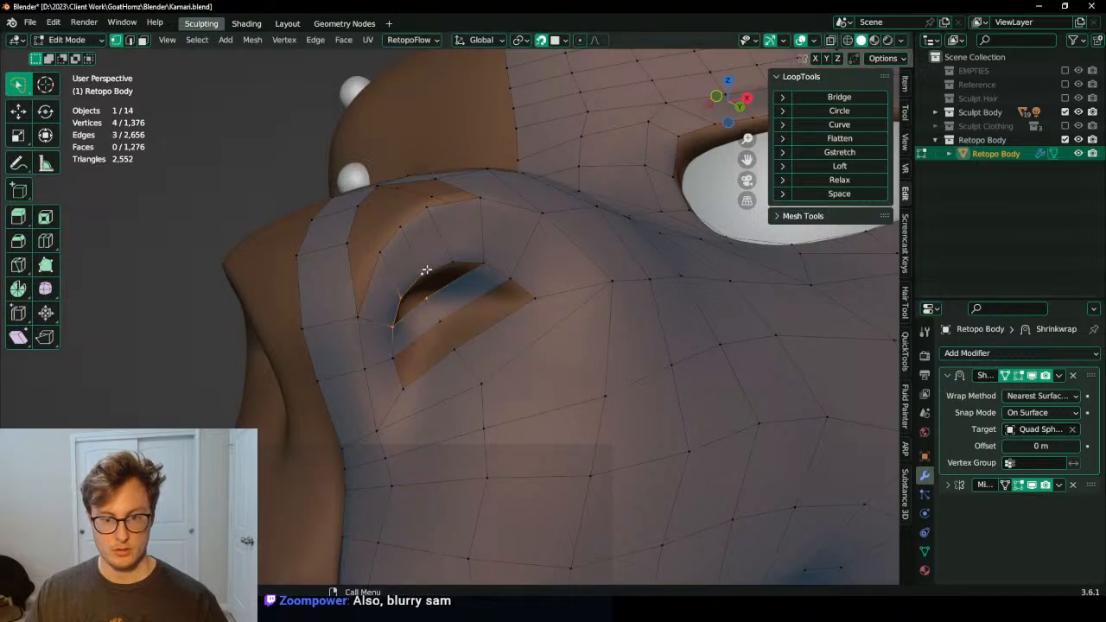
{"action": "key", "text": "f"}
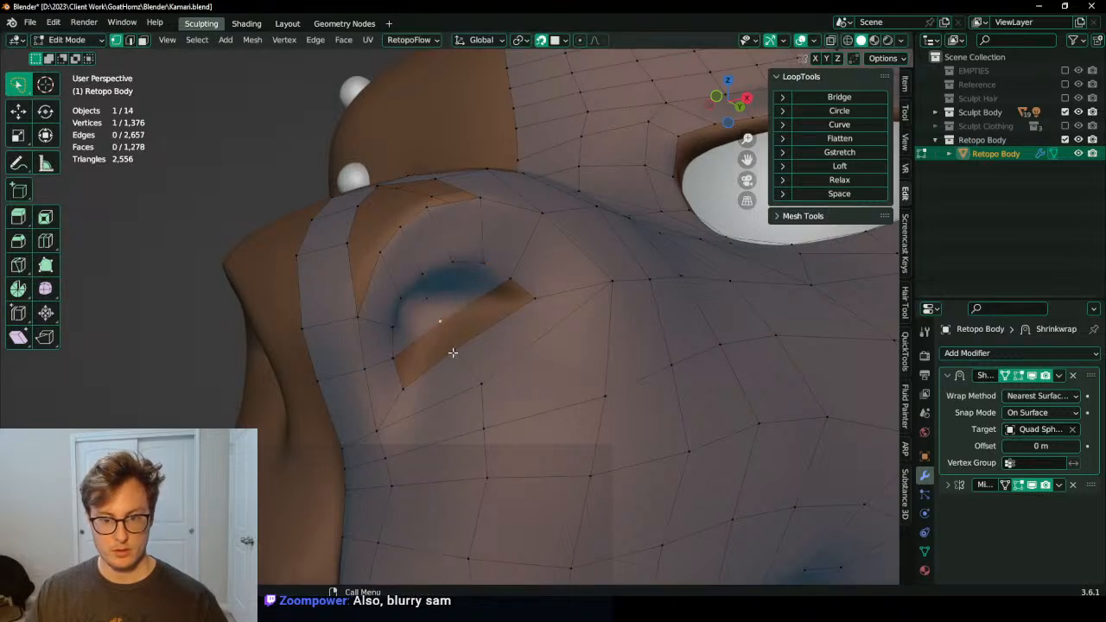
{"action": "key", "text": "f"}
{"action": "key", "text": "f"}
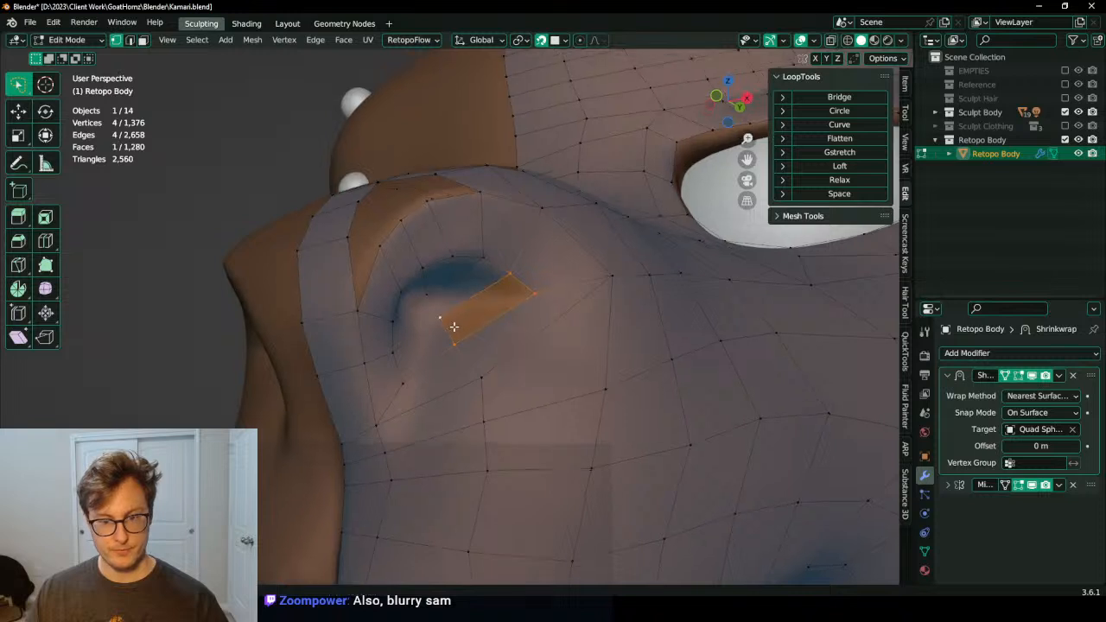
Step: Select all faces filling the nostril, extrude them in place and scale them down to form an inner ring
{"action": "middle_click_drag", "start_coordinate": [451, 332], "coordinate": [427, 313]}
{"action": "scroll", "coordinate": [427, 314], "scroll_direction": "down", "scroll_amount": 1}
{"action": "left_click", "coordinate": [406, 294]}
{"action": "key", "text": "ctrl+KP_Add"}
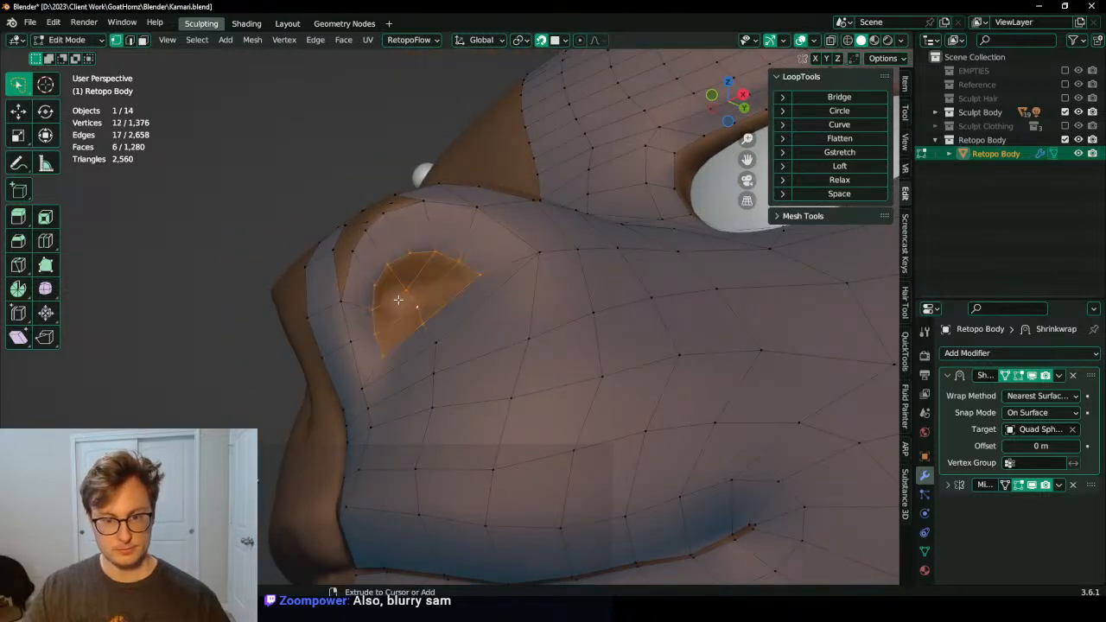
{"action": "scroll", "coordinate": [403, 301], "scroll_direction": "up", "scroll_amount": 3}
{"action": "key", "text": "e"}
{"action": "right_click", "coordinate": [531, 223]}
{"action": "key", "text": "s"}
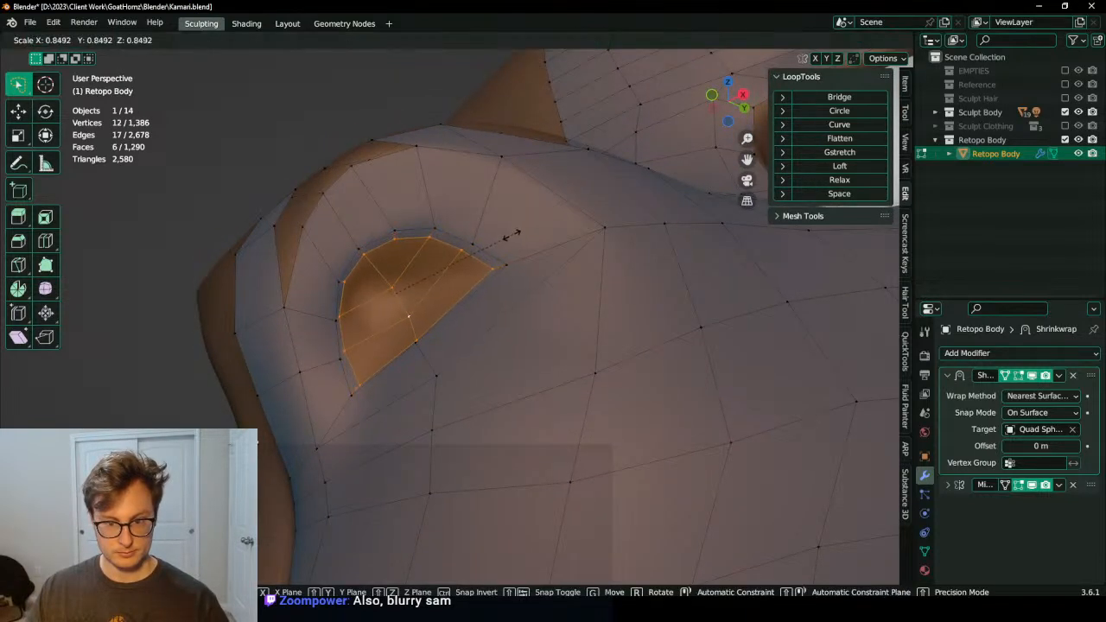
{"action": "left_click", "coordinate": [496, 235]}
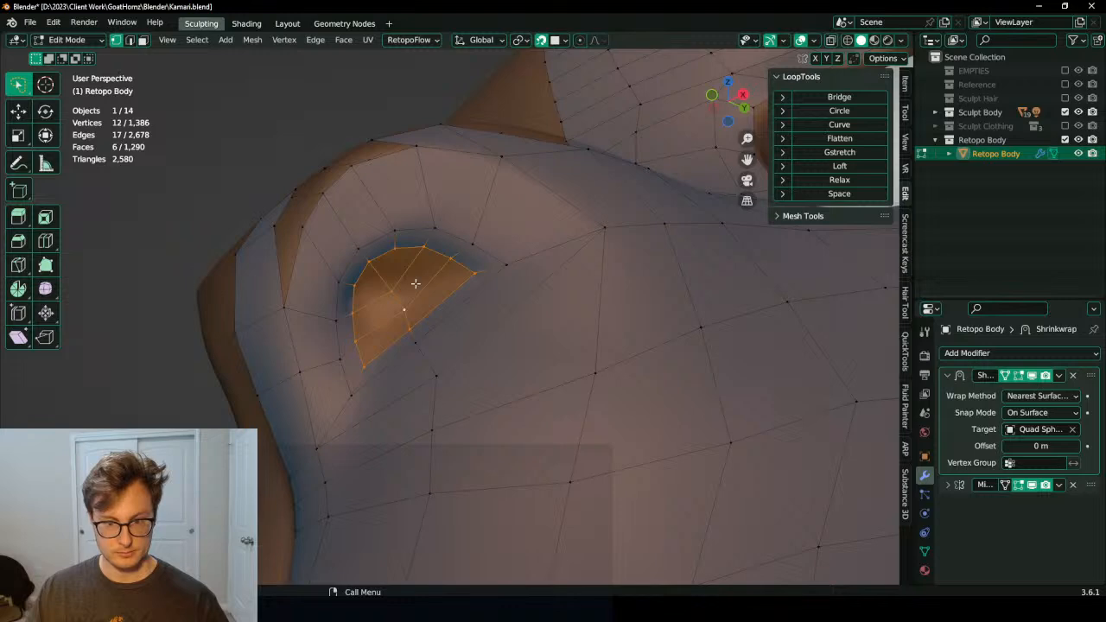
Step: Extrude the nostril faces again and scale them down to form a second, smaller ring inside the nostril
{"action": "middle_click_drag", "start_coordinate": [416, 283], "coordinate": [471, 297]}
{"action": "key", "text": "e"}
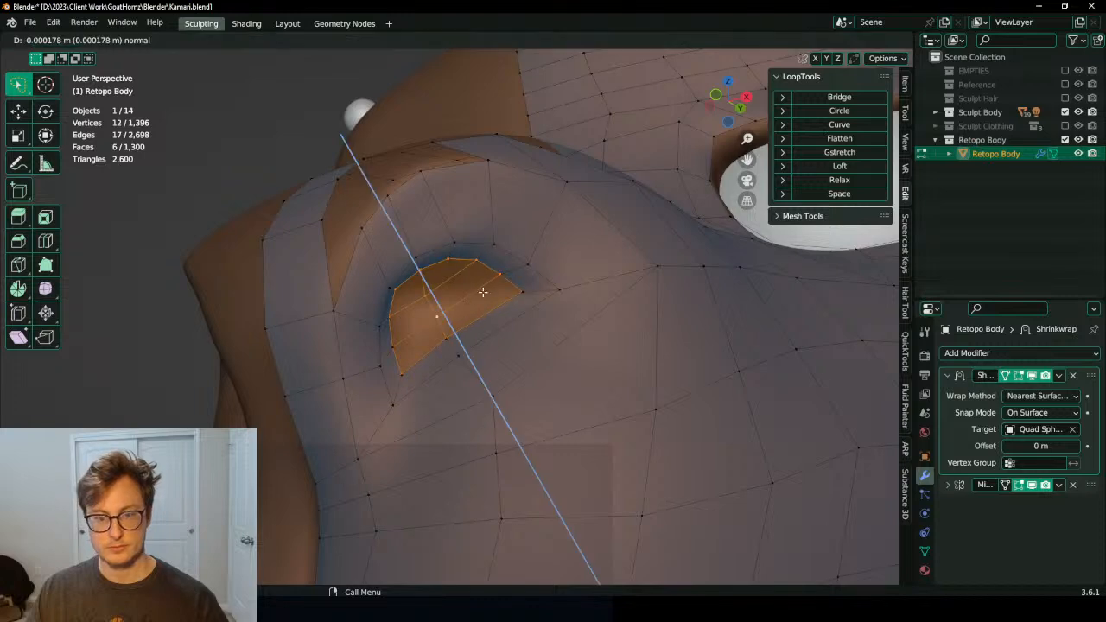
{"action": "key", "text": "s"}
{"action": "left_click", "coordinate": [439, 310]}
{"action": "key", "text": "g"}
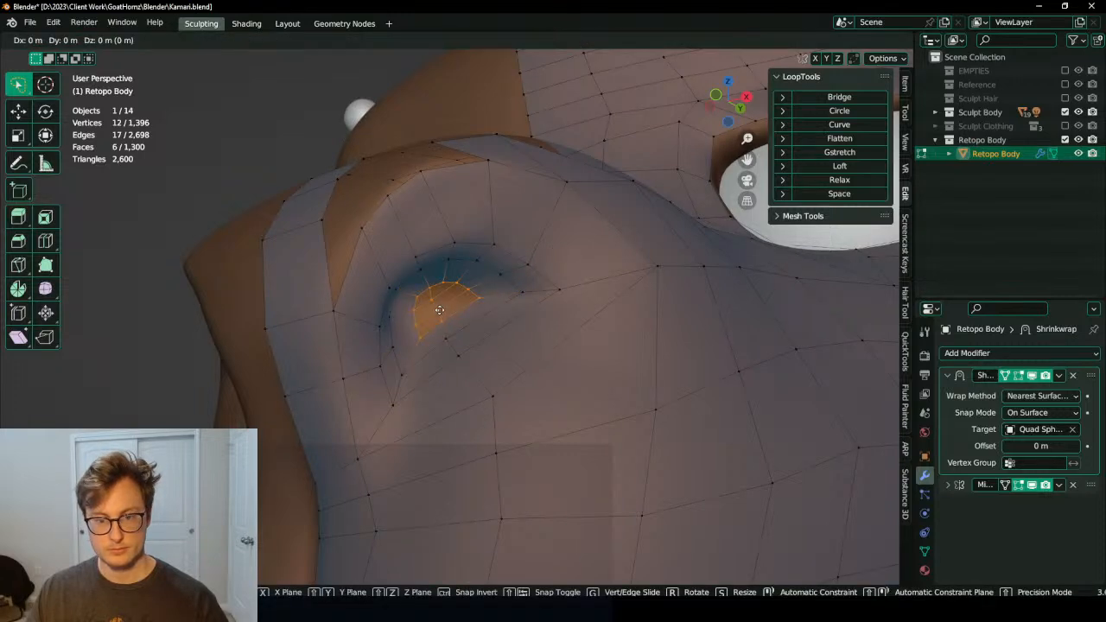
{"action": "right_click", "coordinate": [439, 310]}
Step: Extrude another vertex into the gap above the nostril rim and fill two faces up to the nose strip
{"action": "middle_click_drag", "start_coordinate": [439, 310], "coordinate": [360, 305]}
{"action": "middle_click_drag", "start_coordinate": [456, 237], "coordinate": [436, 287]}
{"action": "left_click", "coordinate": [438, 273]}
{"action": "key", "text": "e"}
{"action": "left_click", "coordinate": [404, 257]}
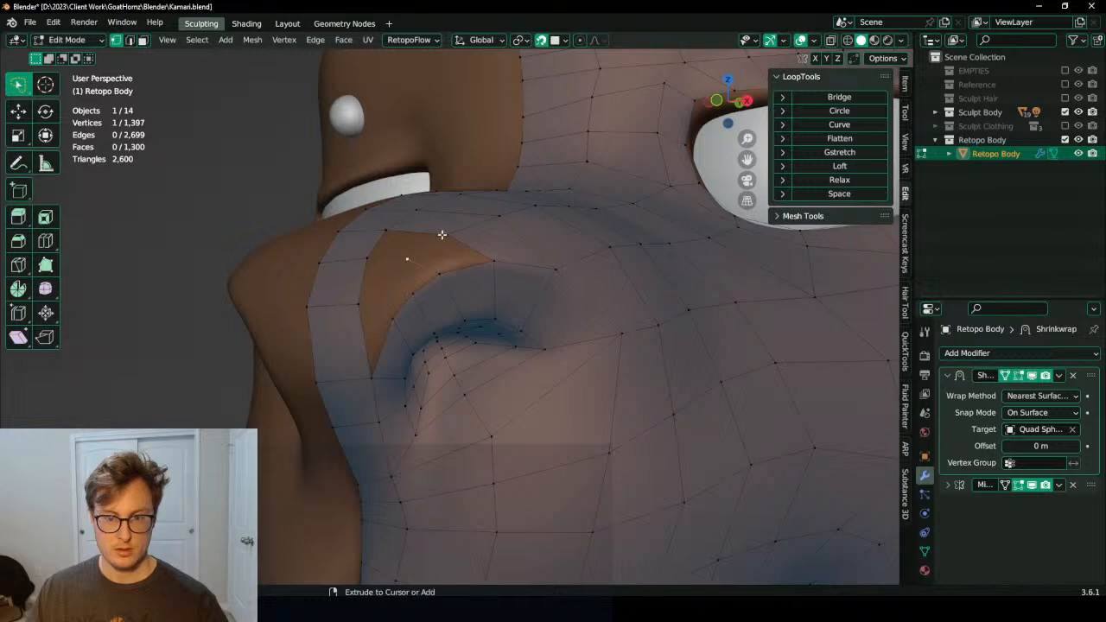
{"action": "key", "text": "f"}
{"action": "key", "text": "f"}
{"action": "middle_click_drag", "start_coordinate": [381, 252], "coordinate": [403, 294]}
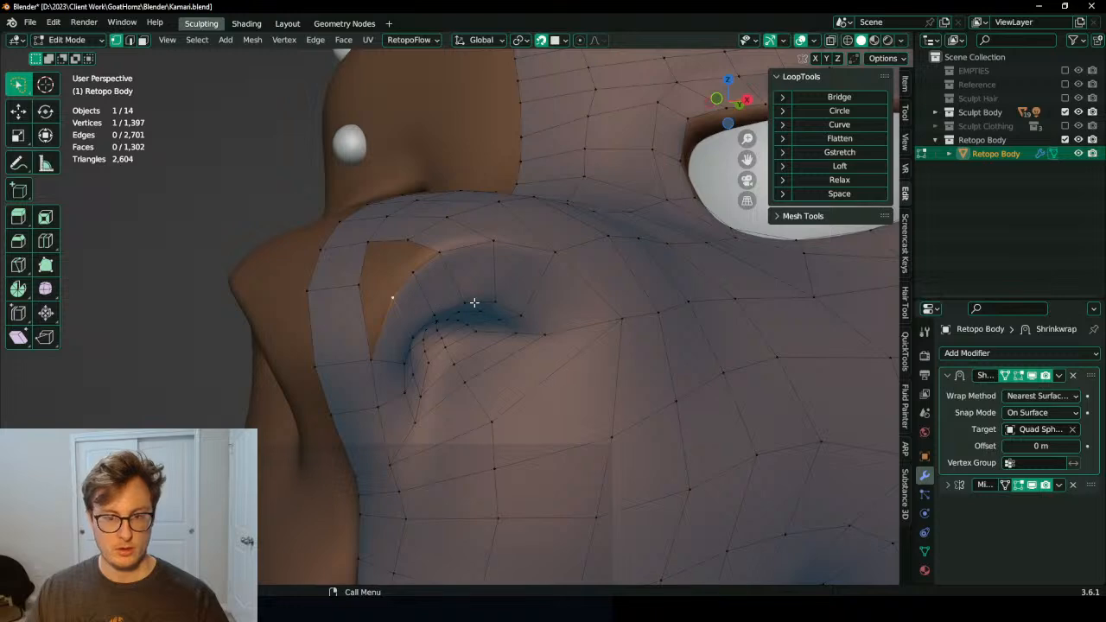
Step: Add a loop cut across the nose strip beside the remaining gap and move its inner vertex away from the nostril
{"action": "mouse_move", "coordinate": [473, 303]}
{"action": "middle_mouse_down"}
{"action": "mouse_move", "coordinate": [533, 308]}
{"action": "mouse_move", "coordinate": [480, 309]}
{"action": "middle_mouse_up"}
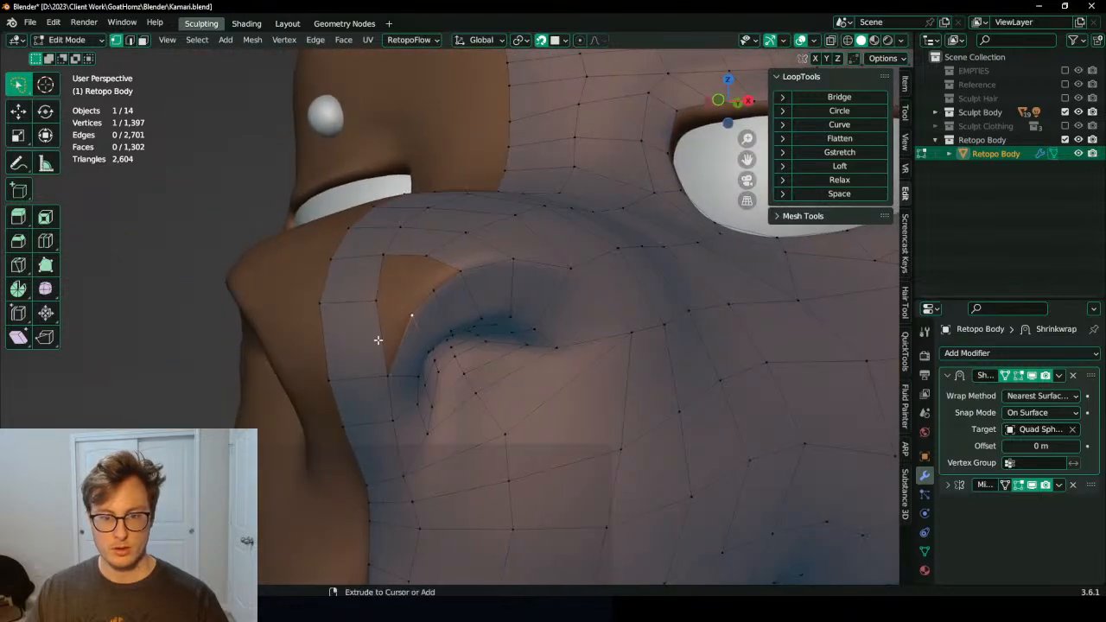
{"action": "key", "text": "ctrl+r"}
{"action": "double_click", "coordinate": [377, 340]}
{"action": "left_click", "coordinate": [375, 339]}
{"action": "key", "text": "g"}
{"action": "left_click", "coordinate": [363, 337]}
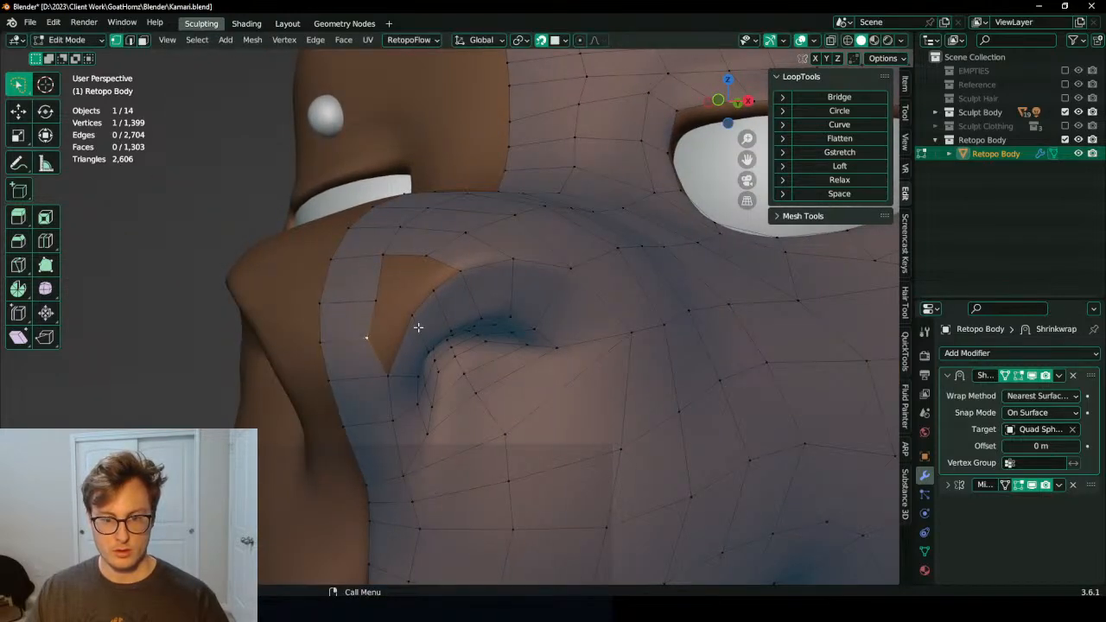
Step: Fill the lower end of the gap with a face and add loop cuts through the adjoining strip and the new face
{"action": "left_click", "coordinate": [381, 306], "text": "ctrl"}
{"action": "key", "text": "f"}
{"action": "middle_click_drag", "start_coordinate": [429, 288], "coordinate": [417, 300]}
{"action": "key", "text": "ctrl+r"}
{"action": "double_click", "coordinate": [343, 298]}
{"action": "middle_click_drag", "start_coordinate": [343, 298], "coordinate": [388, 311]}
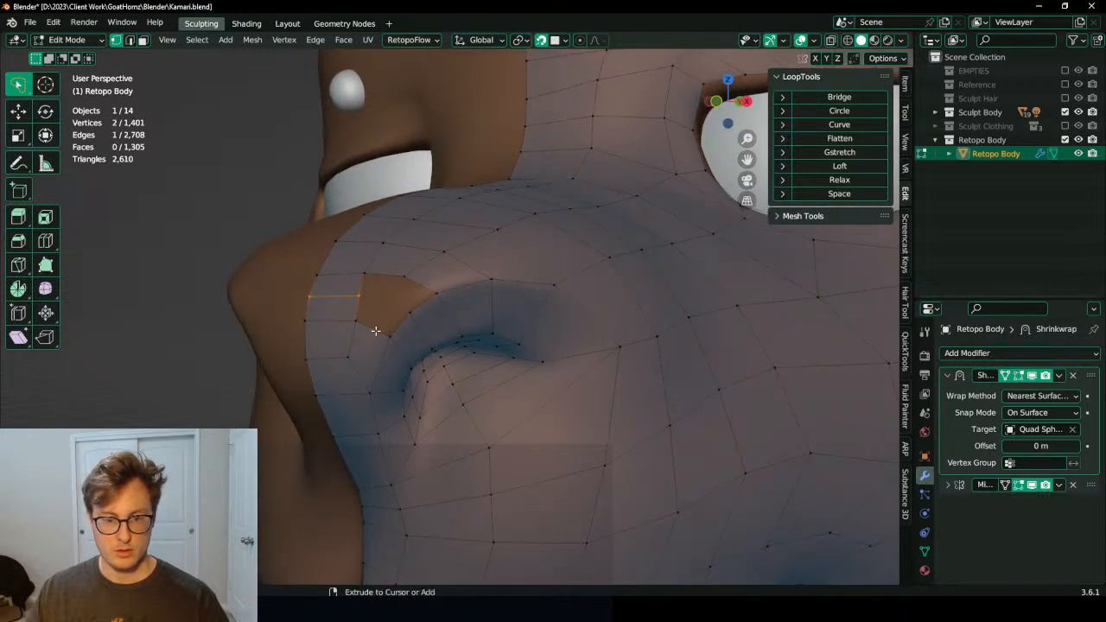
{"action": "right_click", "coordinate": [376, 331], "text": "ctrl"}
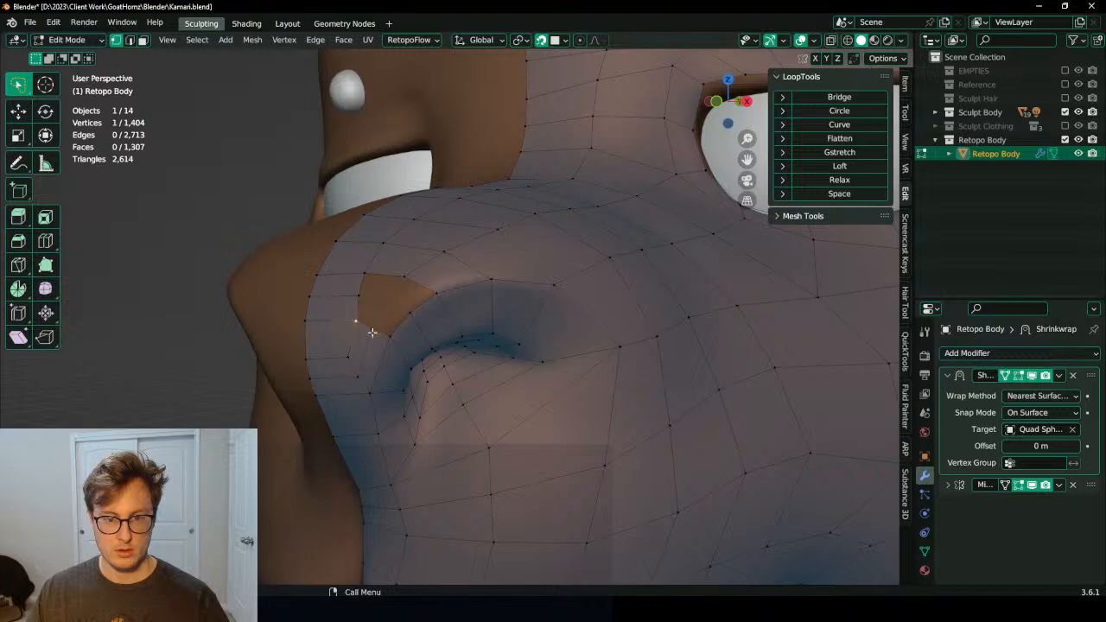
Step: Select the boundary of the remaining gap above the nostril and close it with Grid Fill
{"action": "left_click", "coordinate": [367, 273], "text": "shift"}
{"action": "left_click", "coordinate": [439, 291], "text": "ctrl"}
{"action": "key", "text": "q"}
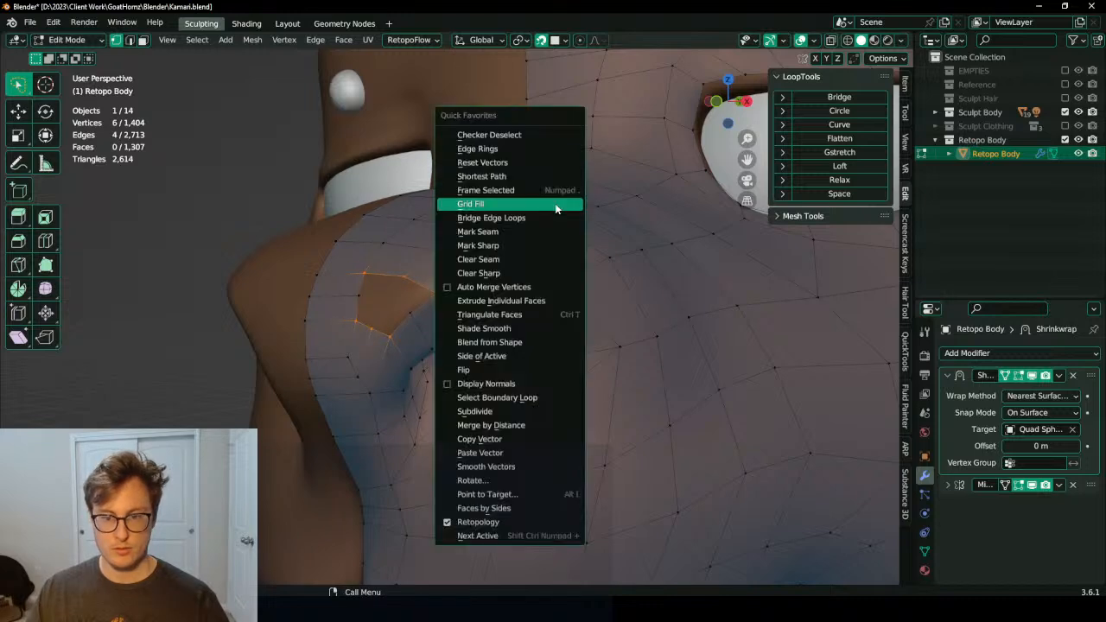
{"action": "left_click", "coordinate": [557, 206]}
Step: Examine the filled nostril area and the path of the edge loop running from the nose up over the forehead
{"action": "scroll", "coordinate": [422, 314], "scroll_direction": "down", "scroll_amount": 2}
{"action": "scroll", "coordinate": [414, 317], "scroll_direction": "down", "scroll_amount": 1}
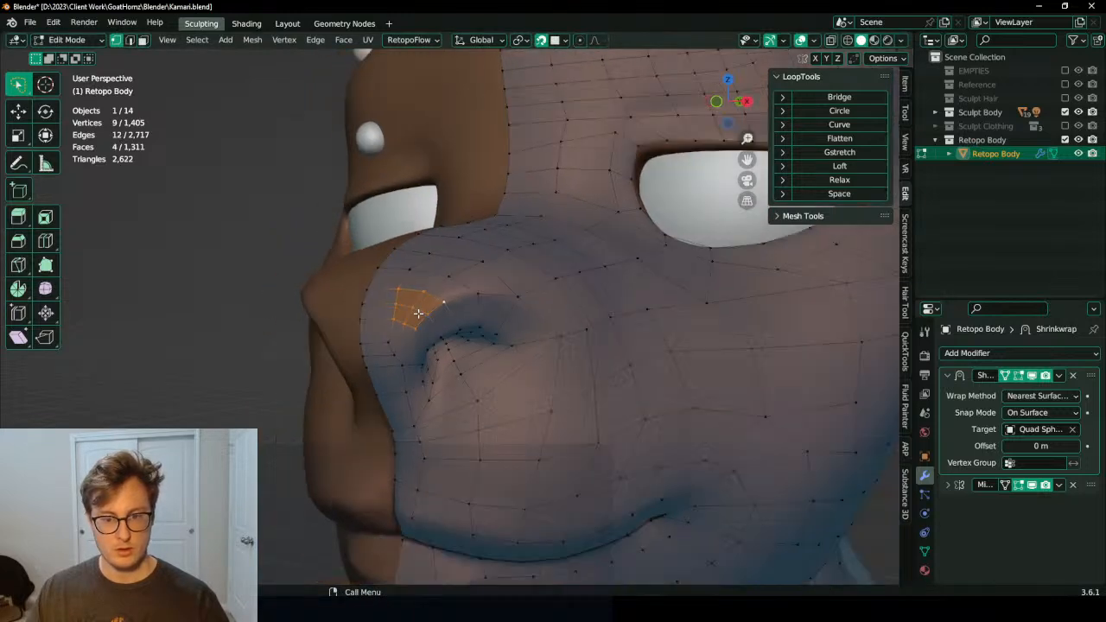
{"action": "middle_click_drag", "start_coordinate": [415, 318], "coordinate": [471, 328]}
{"action": "scroll", "coordinate": [465, 320], "scroll_direction": "up", "scroll_amount": 3}
{"action": "scroll", "coordinate": [439, 348], "scroll_direction": "down", "scroll_amount": 4}
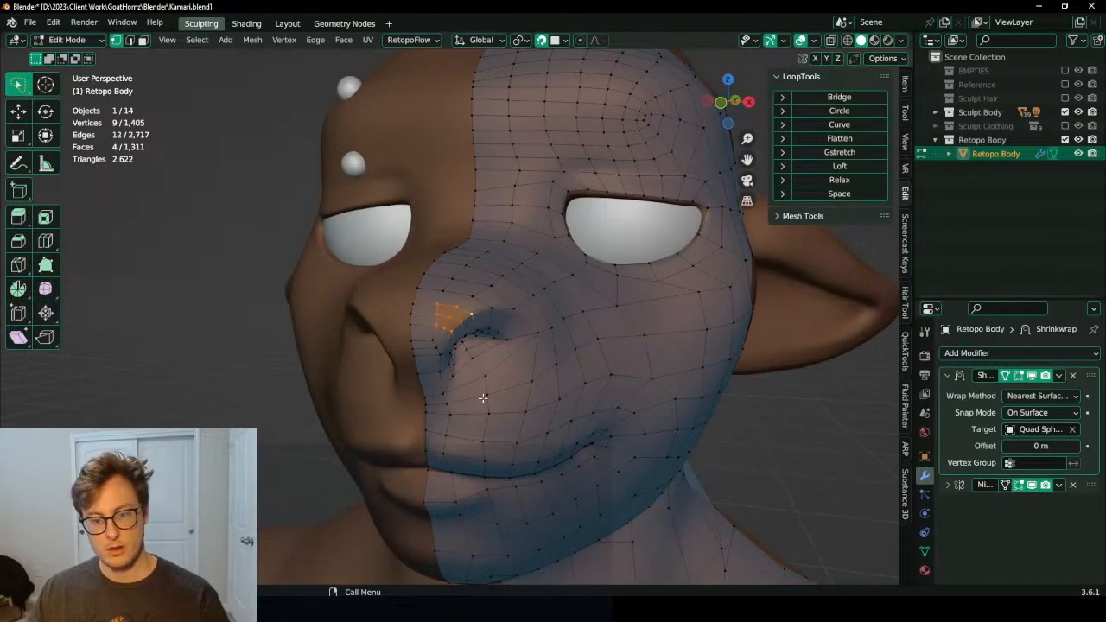
{"action": "key", "text": "ctrl+r"}
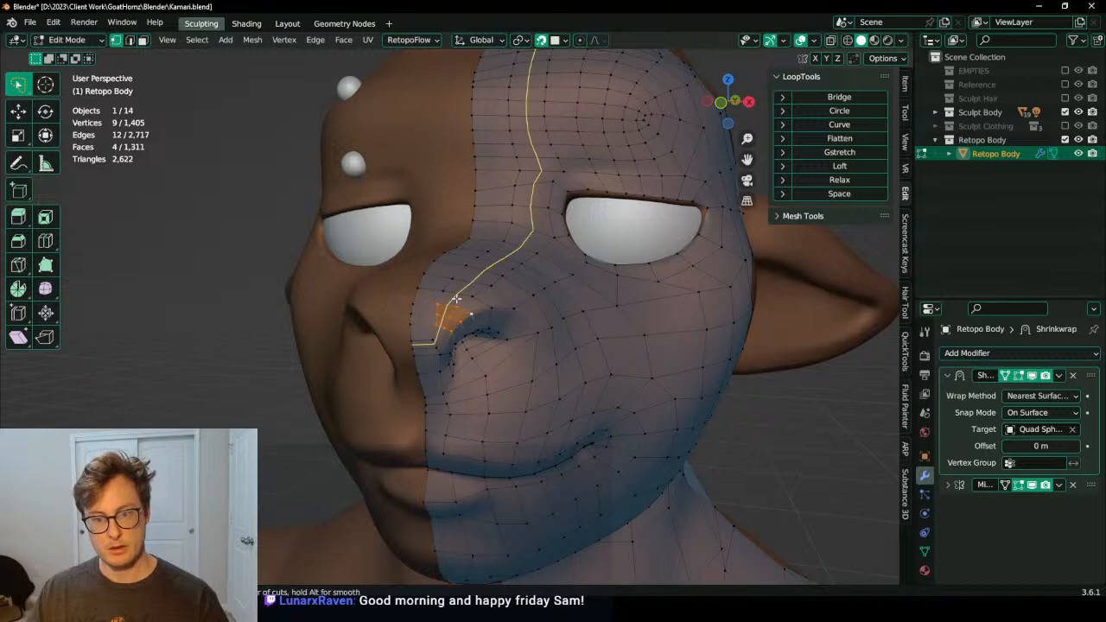
{"action": "right_click", "coordinate": [566, 304]}
{"action": "middle_click_drag", "start_coordinate": [566, 304], "coordinate": [497, 300]}
{"action": "scroll", "coordinate": [440, 358], "scroll_direction": "up", "scroll_amount": 3}
{"action": "scroll", "coordinate": [476, 320], "scroll_direction": "down", "scroll_amount": 2}
{"action": "scroll", "coordinate": [446, 336], "scroll_direction": "up", "scroll_amount": 2}
Step: Try to evenly space the upper lip's edge vertices with the mouth corner included
{"action": "middle_click_drag", "start_coordinate": [439, 360], "coordinate": [263, 364]}
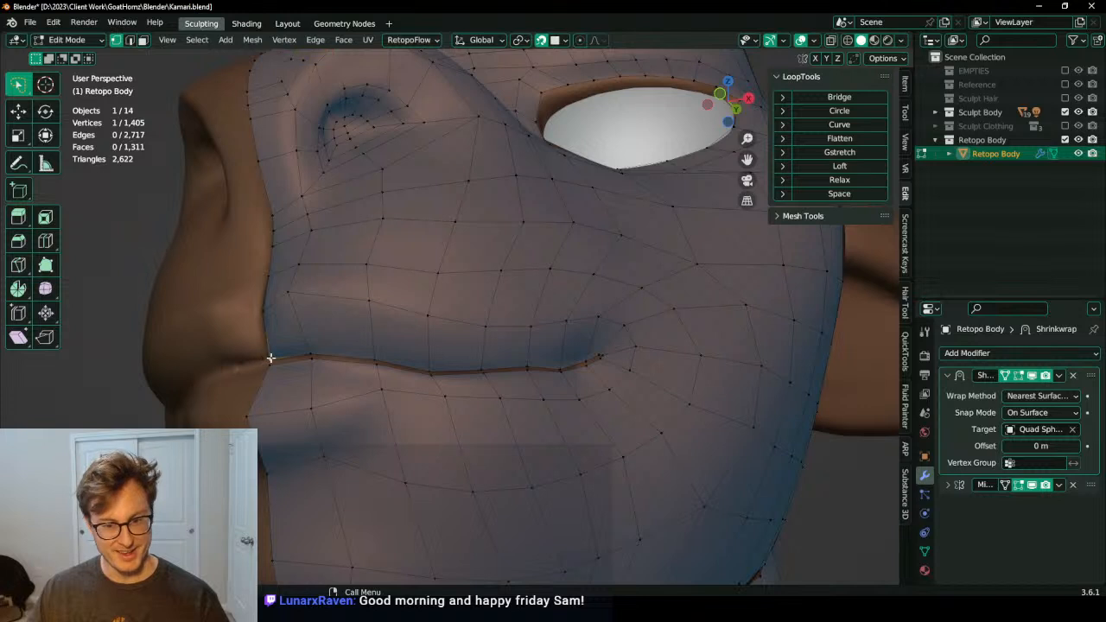
{"action": "left_click", "coordinate": [587, 354], "text": "ctrl"}
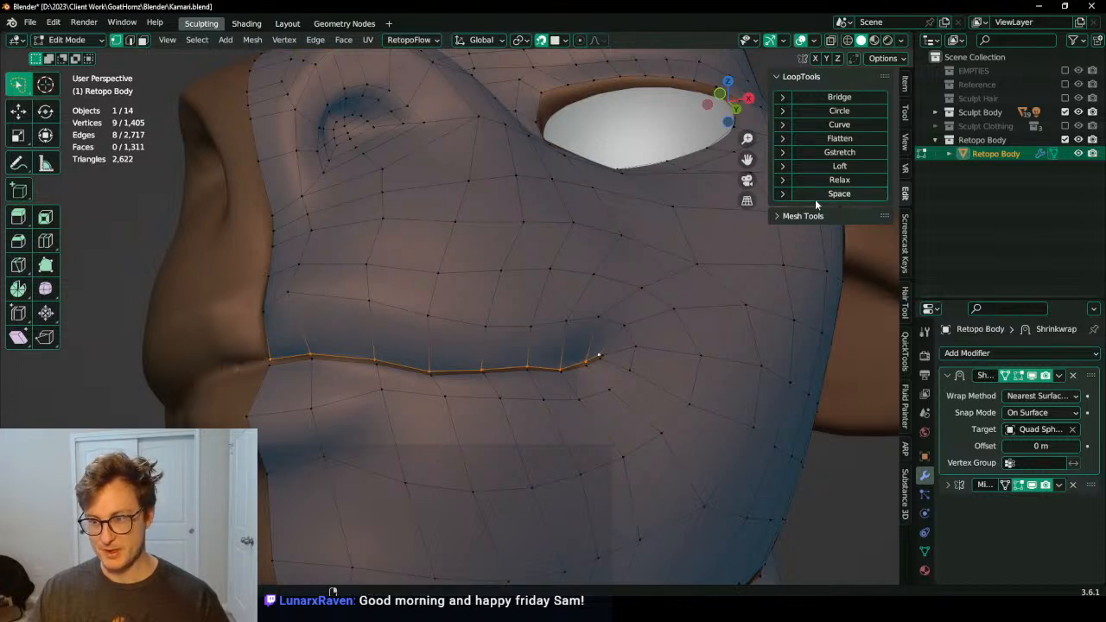
{"action": "left_click", "coordinate": [283, 369]}
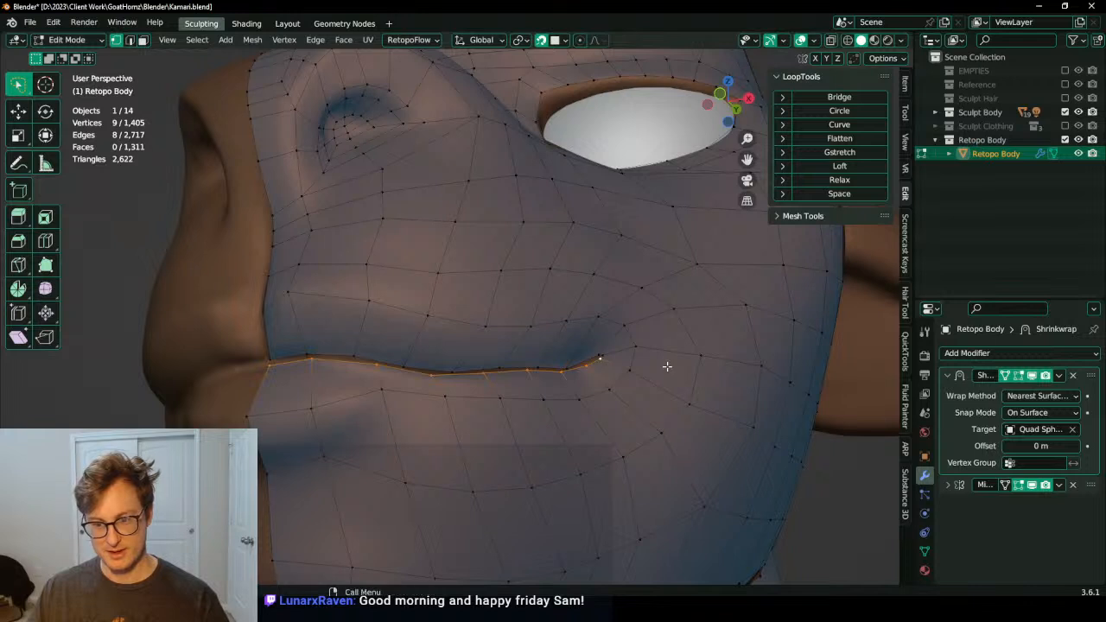
{"action": "key", "text": "ctrl+z"}
{"action": "key", "text": "ctrl+z"}
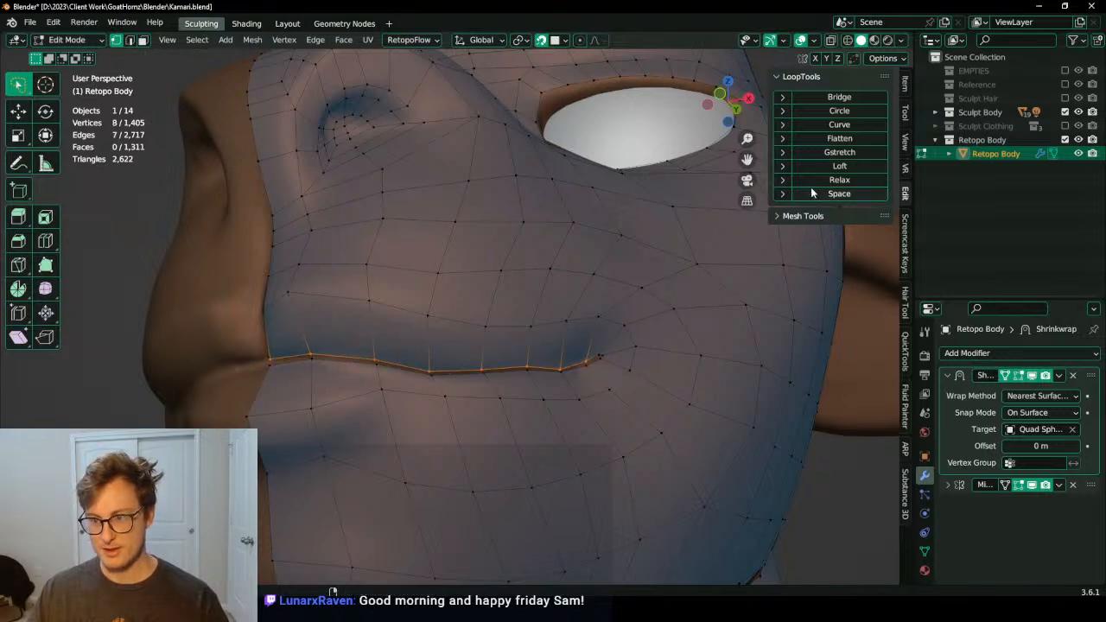
Step: Evenly space the edge vertices of both lips from the centreline to the mouth corner with LoopTools Space
{"action": "left_click", "coordinate": [813, 194]}
{"action": "left_click", "coordinate": [589, 372]}
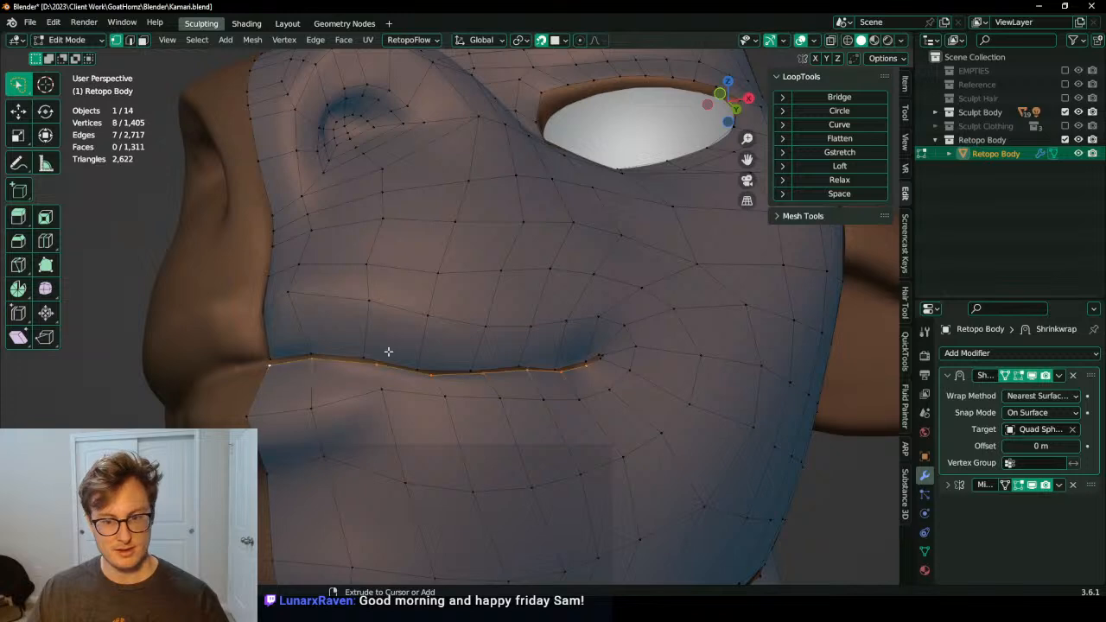
{"action": "left_click", "coordinate": [839, 193]}
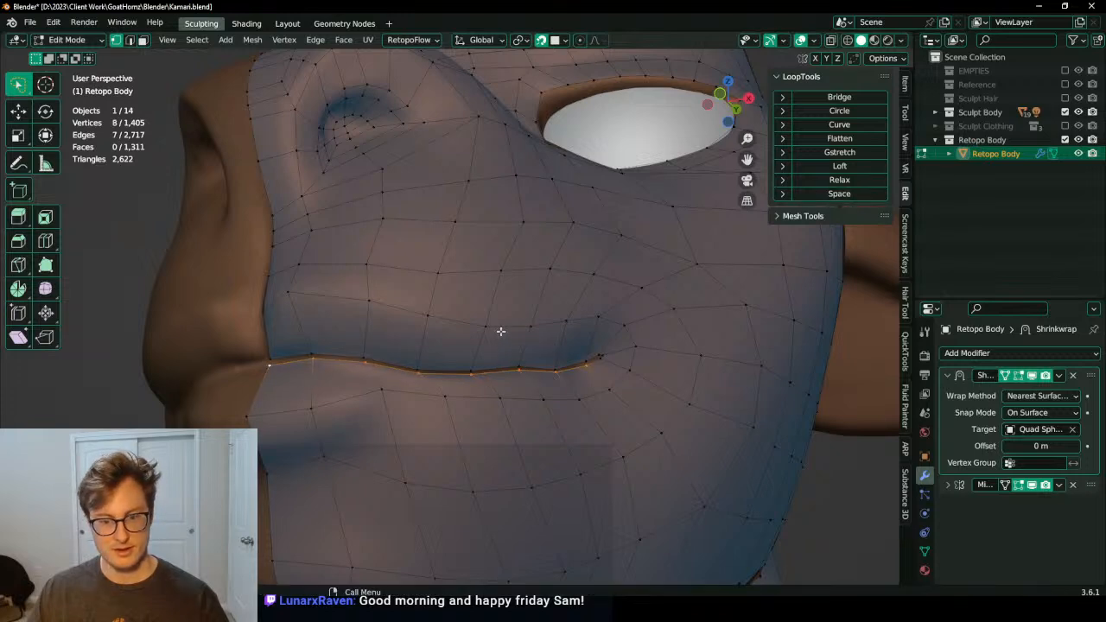
{"action": "left_click", "coordinate": [277, 356]}
{"action": "left_click", "coordinate": [589, 357], "text": "ctrl"}
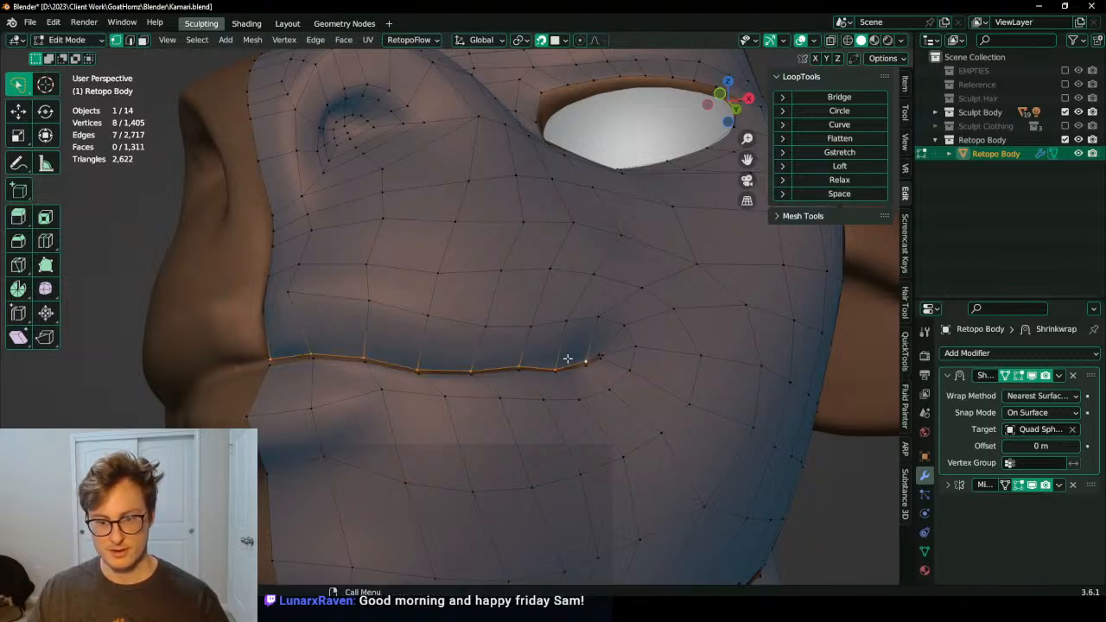
Step: Reposition the vertices below the lower lip near the centreline to even out the chin's face spacing
{"action": "scroll", "coordinate": [519, 351], "scroll_direction": "down", "scroll_amount": 2}
{"action": "middle_click_drag", "start_coordinate": [428, 363], "coordinate": [432, 337]}
{"action": "scroll", "coordinate": [432, 336], "scroll_direction": "up", "scroll_amount": 5}
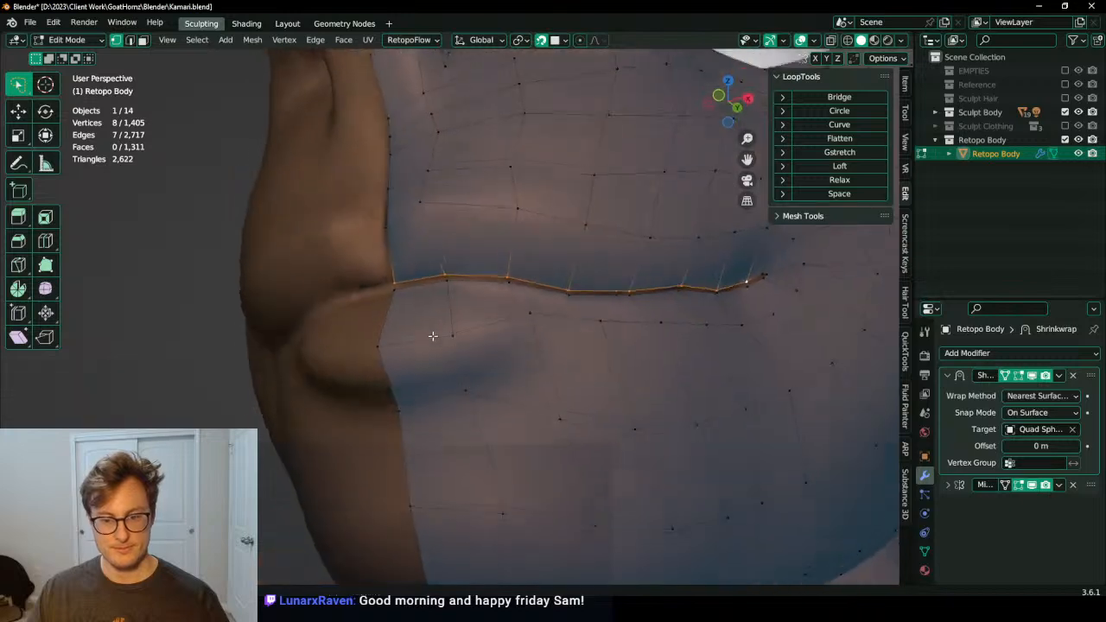
{"action": "left_click", "coordinate": [472, 397]}
{"action": "scroll", "coordinate": [471, 401], "scroll_direction": "down", "scroll_amount": 4}
{"action": "key", "text": "g"}
{"action": "left_click", "coordinate": [476, 418]}
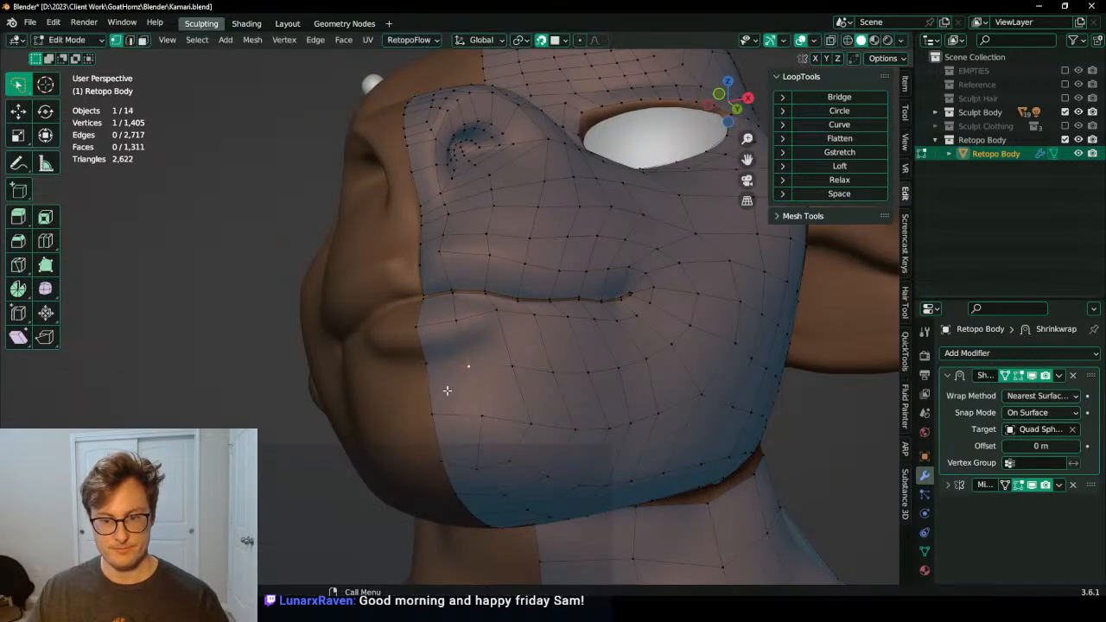
{"action": "left_click", "coordinate": [435, 366]}
{"action": "key", "text": "g"}
{"action": "left_click", "coordinate": [435, 374]}
Step: Shift a chin centreline vertex along the Y axis and reposition the neighbouring vertices under the chin
{"action": "scroll", "coordinate": [435, 374], "scroll_direction": "down", "scroll_amount": 2}
{"action": "middle_click_drag", "start_coordinate": [441, 368], "coordinate": [473, 362]}
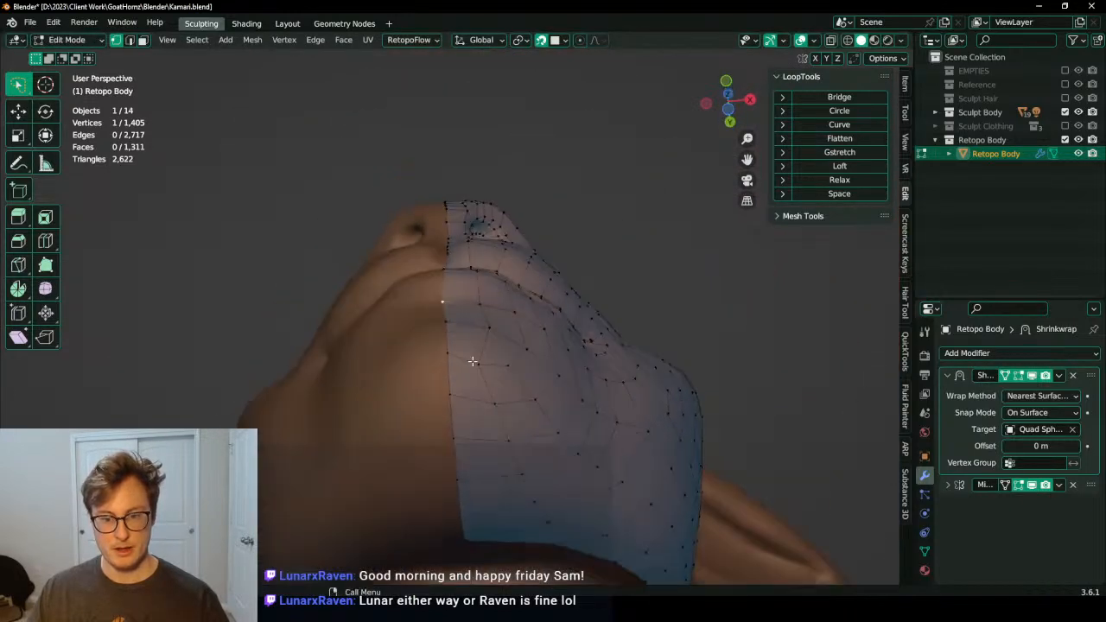
{"action": "key", "text": "g"}
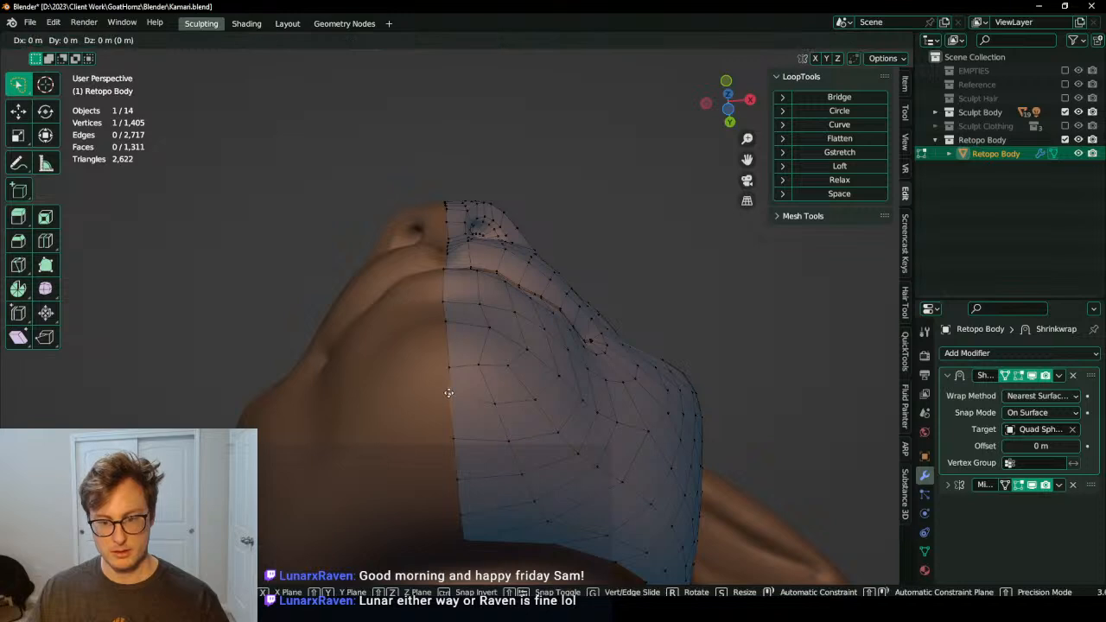
{"action": "key", "text": "y"}
{"action": "left_click", "coordinate": [450, 401]}
{"action": "middle_click_drag", "start_coordinate": [452, 403], "coordinate": [476, 439]}
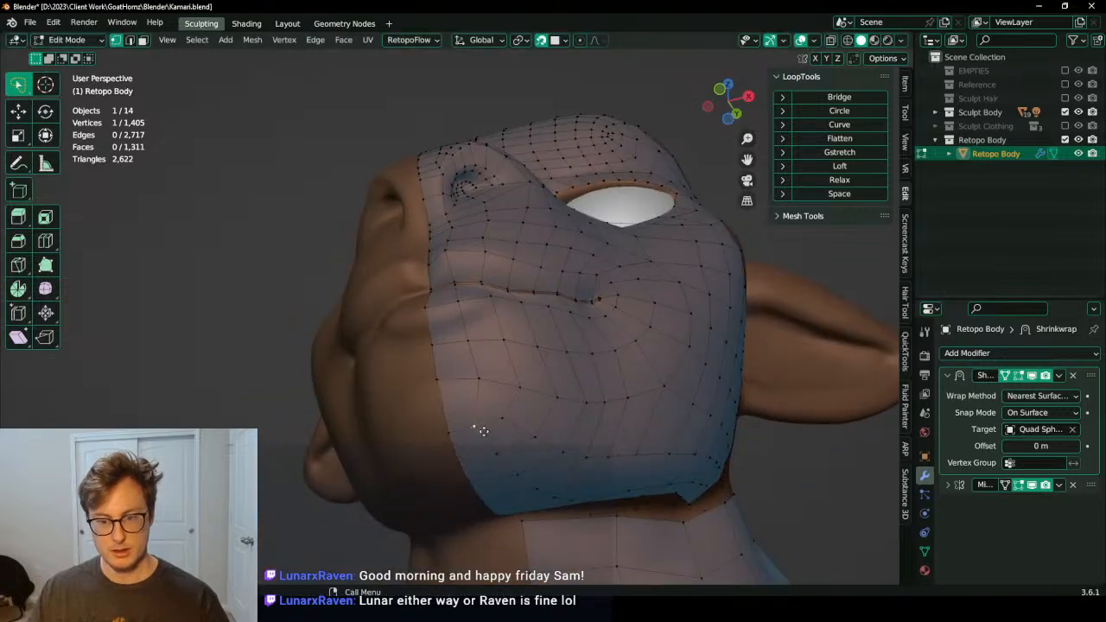
{"action": "key", "text": "g"}
{"action": "left_click", "coordinate": [494, 393]}
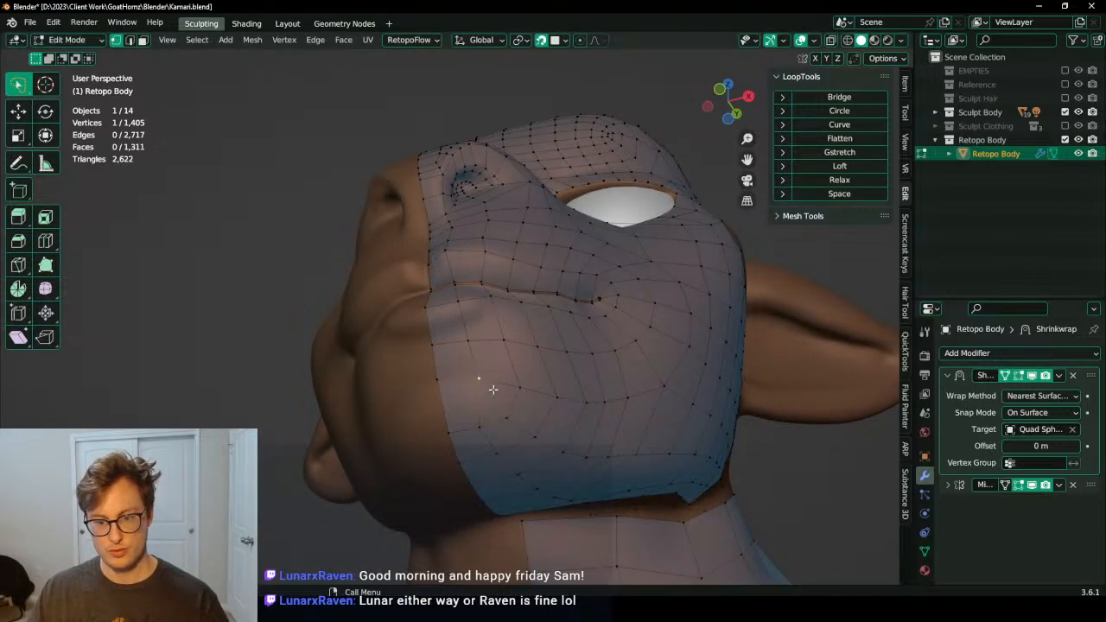
Step: Save the Blender file
{"action": "middle_click_drag", "start_coordinate": [493, 390], "coordinate": [501, 264]}
{"action": "scroll", "coordinate": [583, 299], "scroll_direction": "up", "scroll_amount": 4}
{"action": "key", "text": "ctrl+s"}
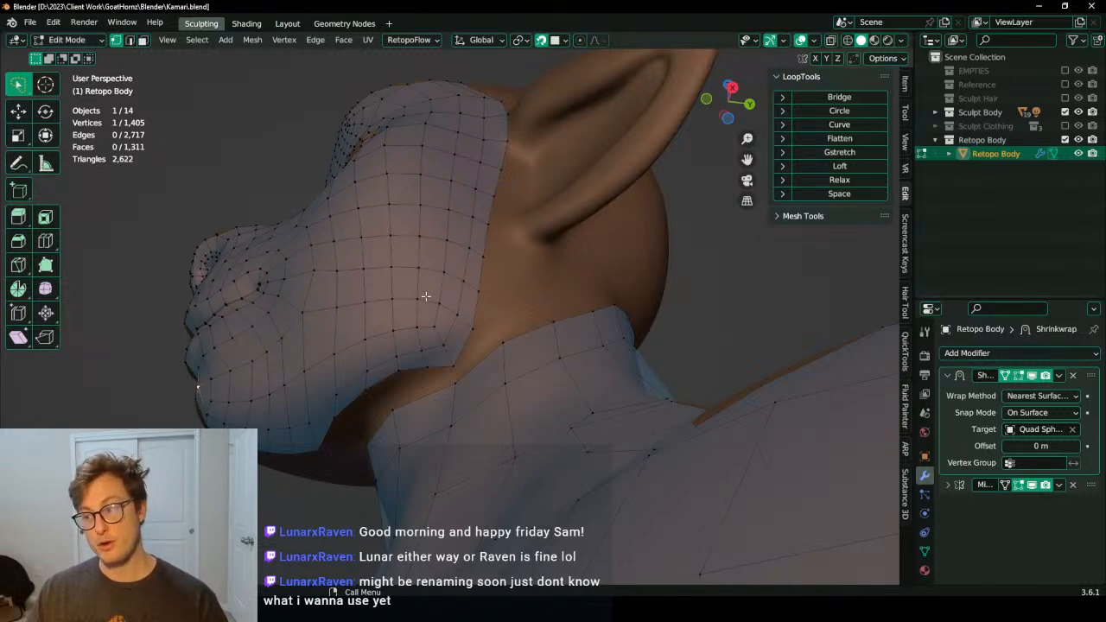
Step: Pull the forehead's open mesh border back over the skull with proportional editing
{"action": "middle_click_drag", "start_coordinate": [425, 296], "coordinate": [483, 329]}
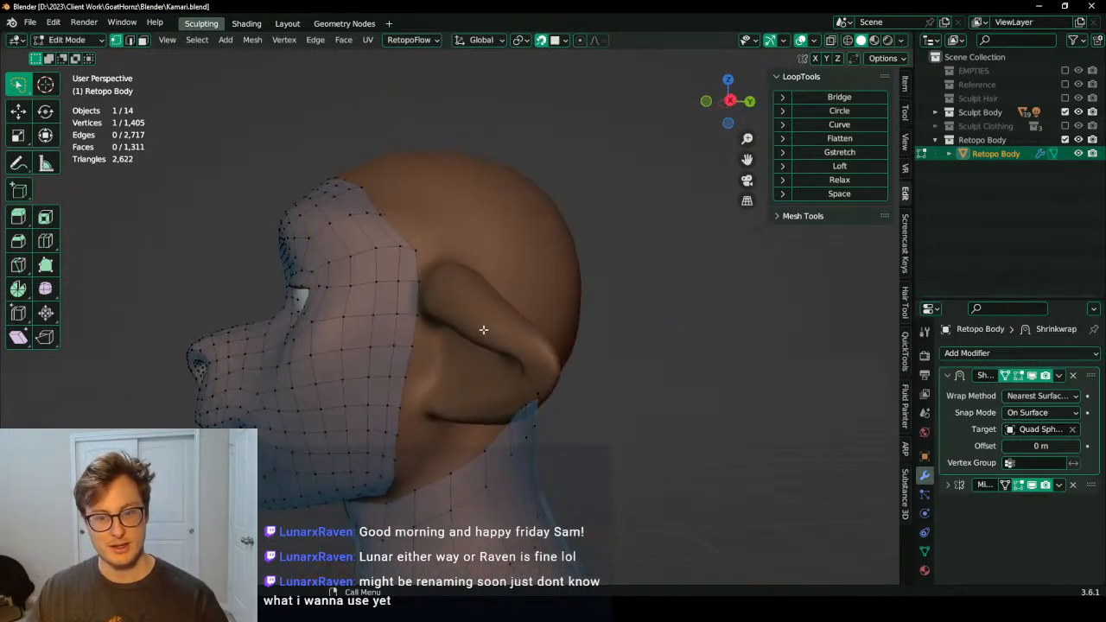
{"action": "left_click", "coordinate": [415, 270]}
{"action": "left_click", "coordinate": [412, 379], "text": "ctrl"}
{"action": "middle_click_drag", "start_coordinate": [413, 380], "coordinate": [505, 303]}
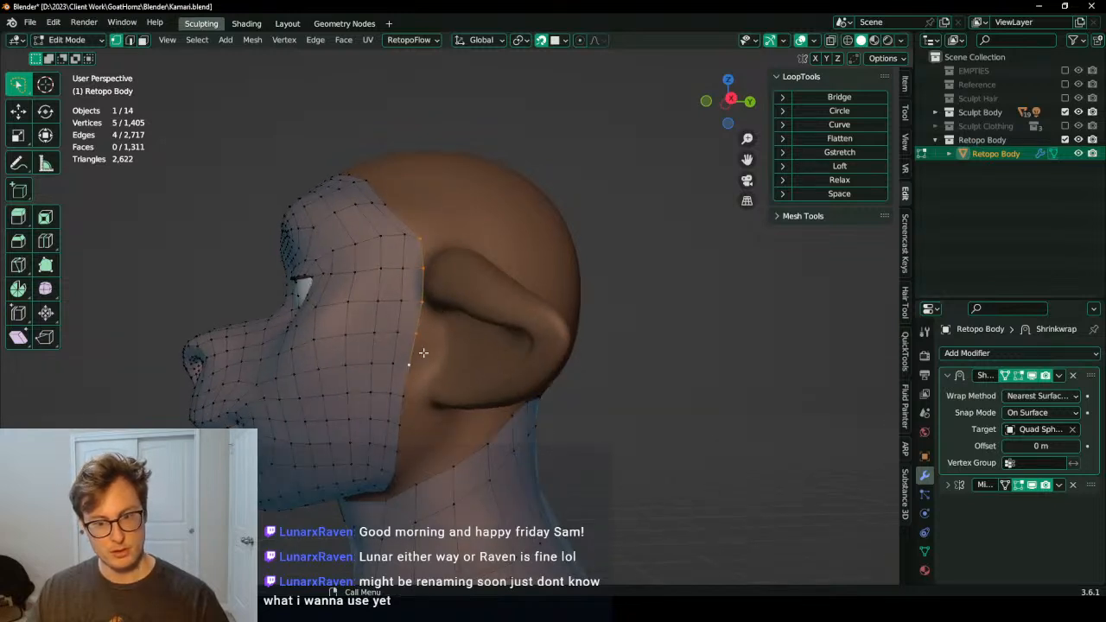
{"action": "middle_click_drag", "start_coordinate": [398, 410], "coordinate": [416, 288]}
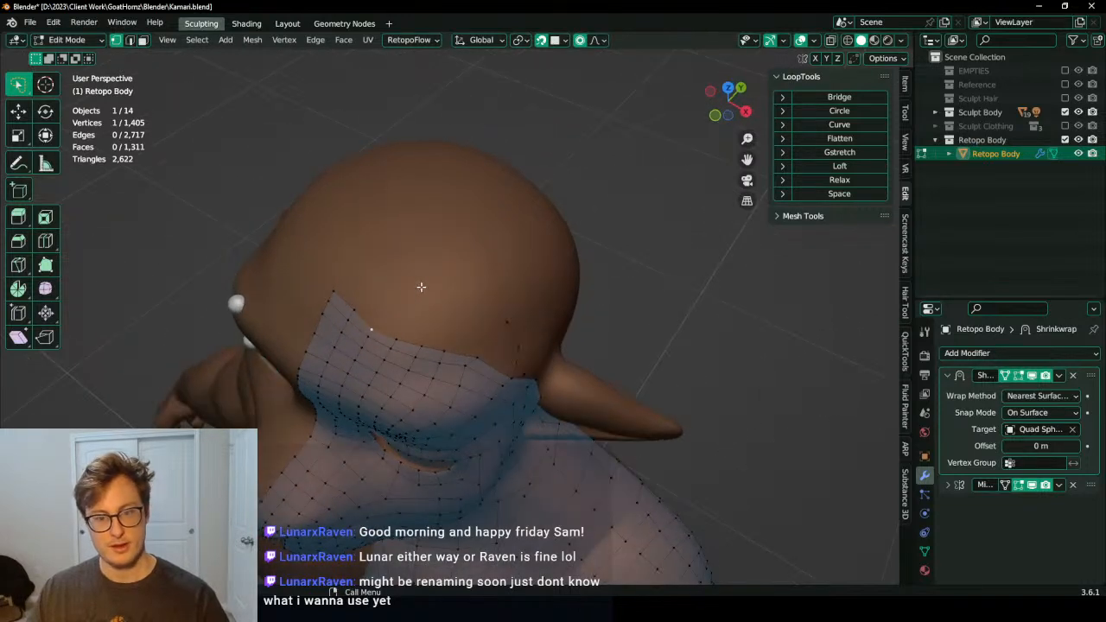
{"action": "key", "text": "g"}
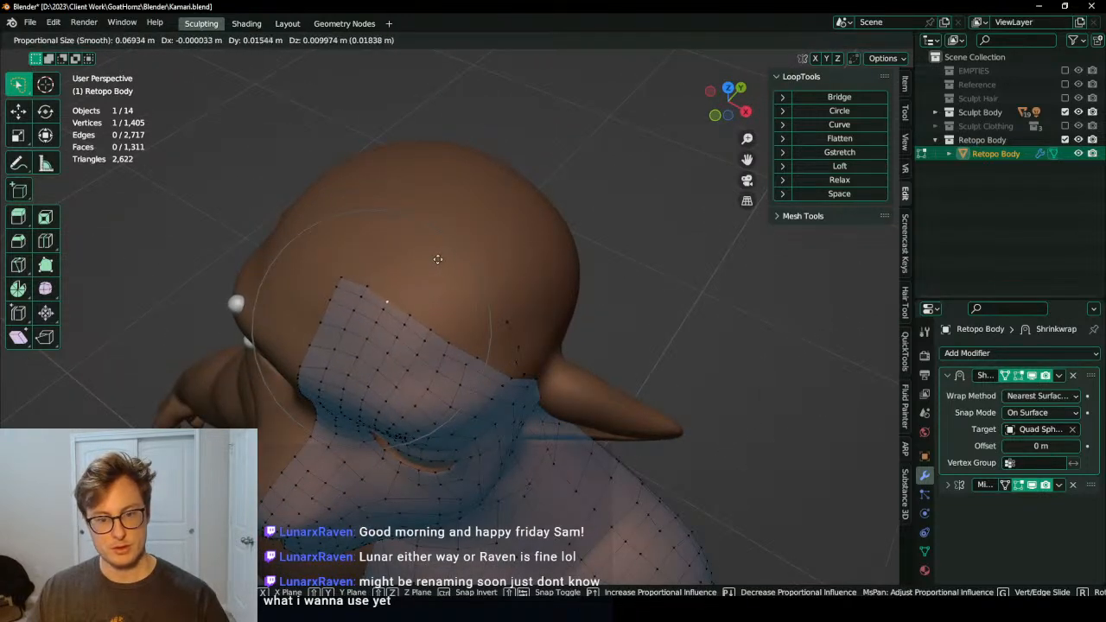
{"action": "left_click", "coordinate": [442, 263]}
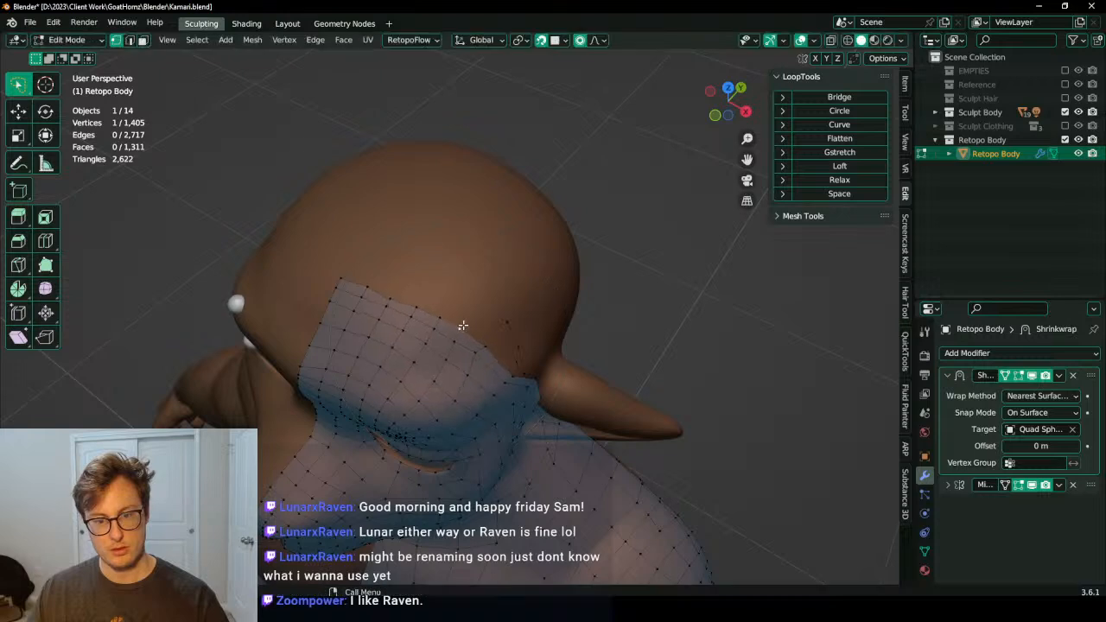
Step: Pull the centreline corner and middle of the forehead border farther up the skull with proportional editing
{"action": "middle_click_drag", "start_coordinate": [480, 349], "coordinate": [417, 355]}
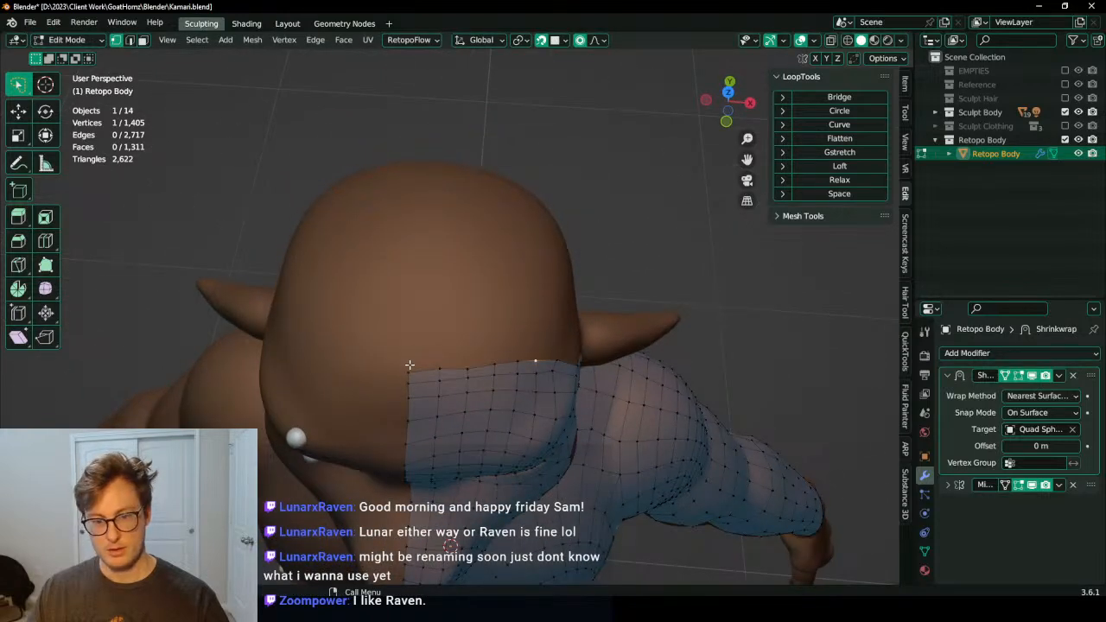
{"action": "key", "text": "g"}
{"action": "right_click", "coordinate": [410, 366]}
{"action": "left_click", "coordinate": [407, 372]}
{"action": "key", "text": "g"}
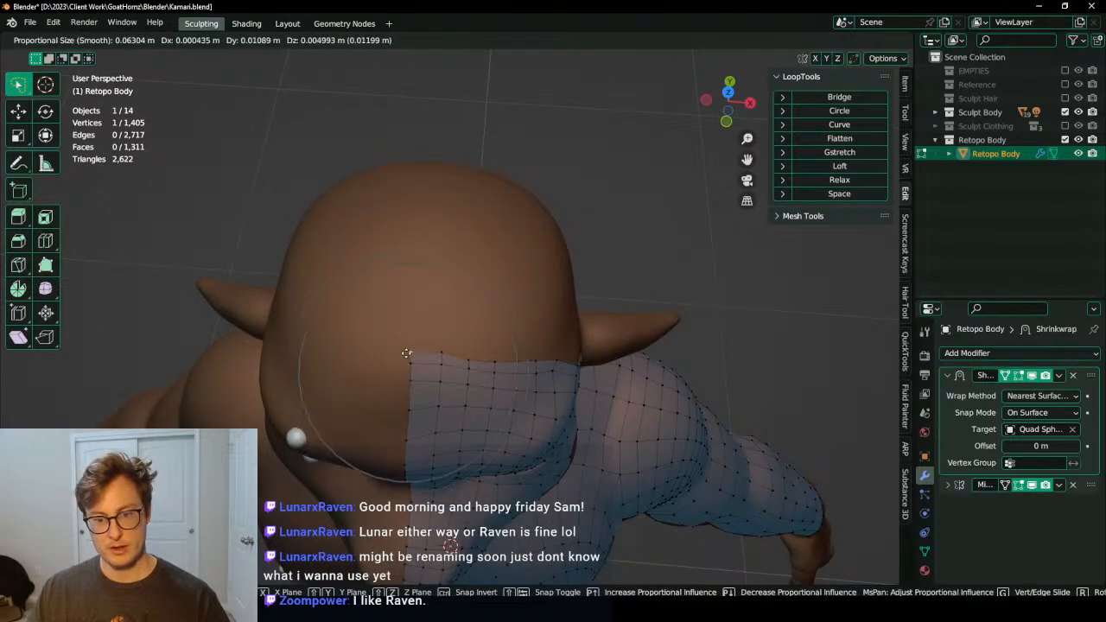
{"action": "left_click", "coordinate": [409, 357]}
{"action": "key", "text": "g"}
{"action": "left_click", "coordinate": [502, 344]}
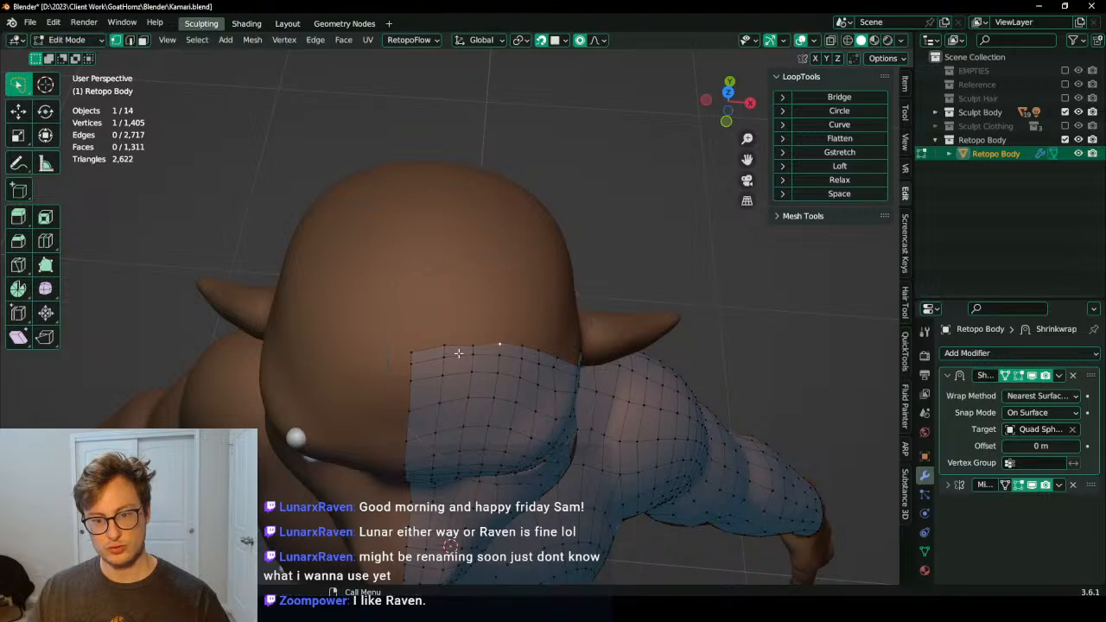
Step: Move the centreline corner vertex of the forehead border farther back along the Y axis
{"action": "left_click", "coordinate": [413, 351]}
{"action": "key", "text": "g"}
{"action": "key", "text": "y"}
{"action": "left_click", "coordinate": [413, 328]}
Step: Even out the remaining border vertices across the forehead and temple with proportional moves
{"action": "scroll", "coordinate": [491, 321], "scroll_direction": "up", "scroll_amount": 1}
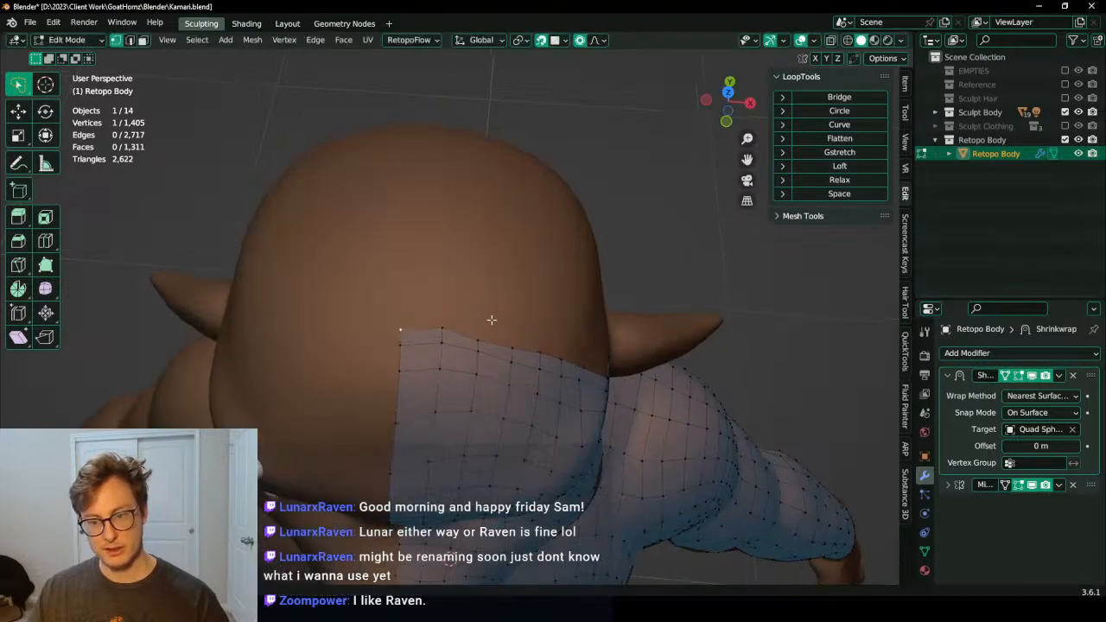
{"action": "middle_click_drag", "start_coordinate": [491, 320], "coordinate": [429, 309]}
{"action": "key", "text": "g"}
{"action": "left_click", "coordinate": [447, 277]}
{"action": "left_click", "coordinate": [403, 312]}
{"action": "key", "text": "g"}
{"action": "left_click", "coordinate": [385, 317]}
{"action": "key", "text": "g"}
{"action": "left_click", "coordinate": [384, 292]}
{"action": "scroll", "coordinate": [384, 292], "scroll_direction": "down", "scroll_amount": 3}
{"action": "scroll", "coordinate": [405, 326], "scroll_direction": "up", "scroll_amount": 4}
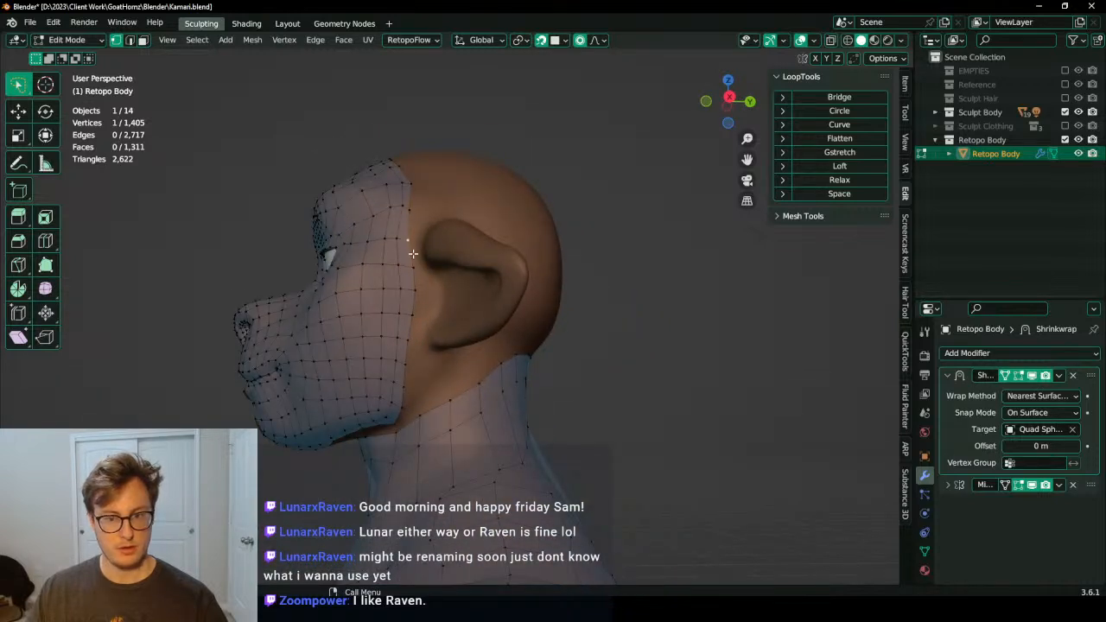
Step: Adjust the border vertex at the temple just above and in front of the ear
{"action": "middle_click_drag", "start_coordinate": [413, 254], "coordinate": [402, 331], "text": "shift"}
{"action": "scroll", "coordinate": [403, 331], "scroll_direction": "up", "scroll_amount": 2}
{"action": "key", "text": "g"}
{"action": "left_click", "coordinate": [398, 300]}
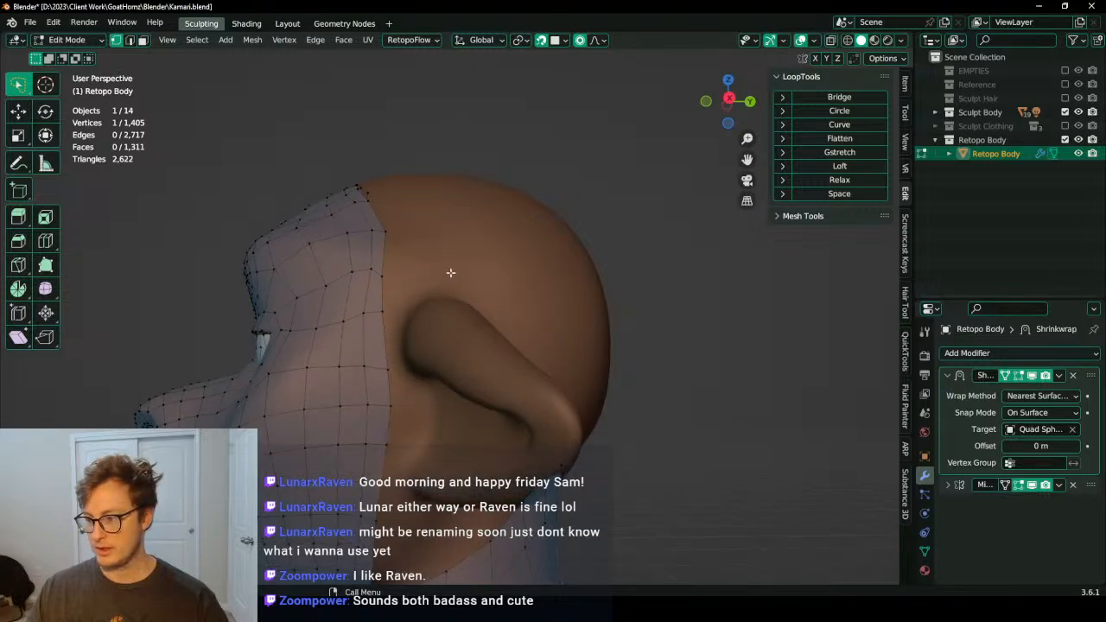
Step: Select the border edges from the crown to the ear and extrude them back over the skull along Y
{"action": "middle_click_drag", "start_coordinate": [452, 271], "coordinate": [461, 283]}
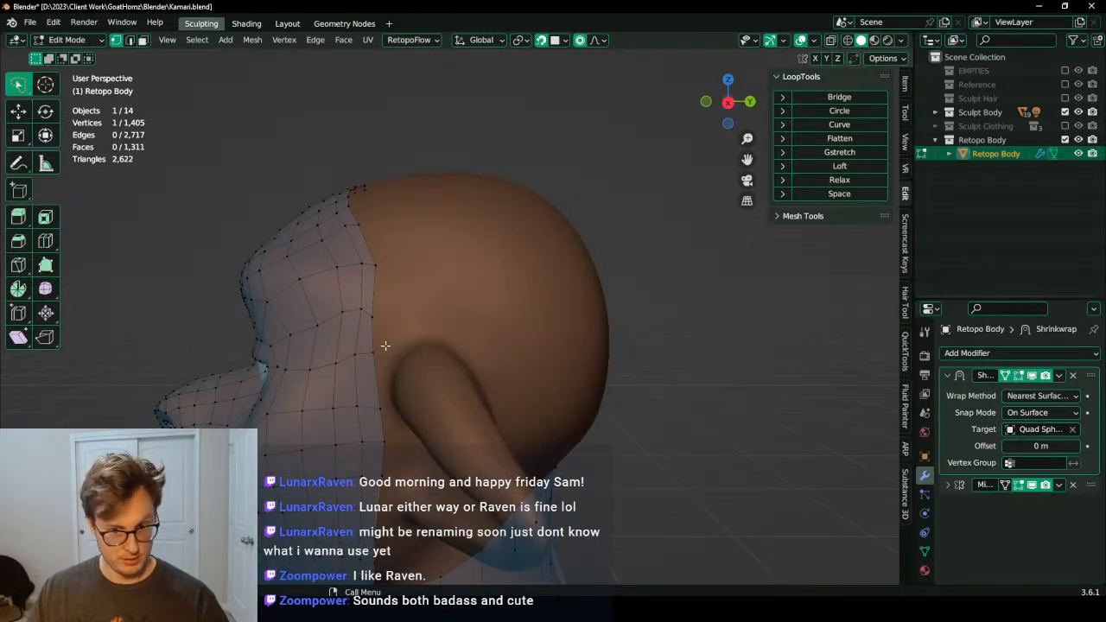
{"action": "middle_click_drag", "start_coordinate": [378, 267], "coordinate": [386, 320]}
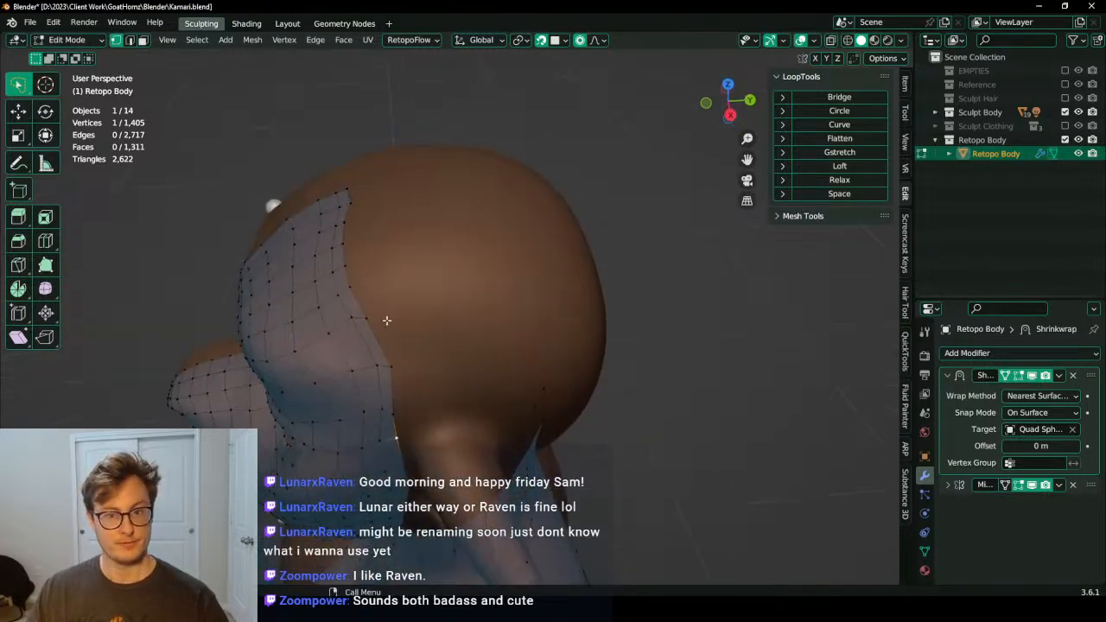
{"action": "left_click", "coordinate": [352, 181], "text": "alt"}
{"action": "key", "text": "e"}
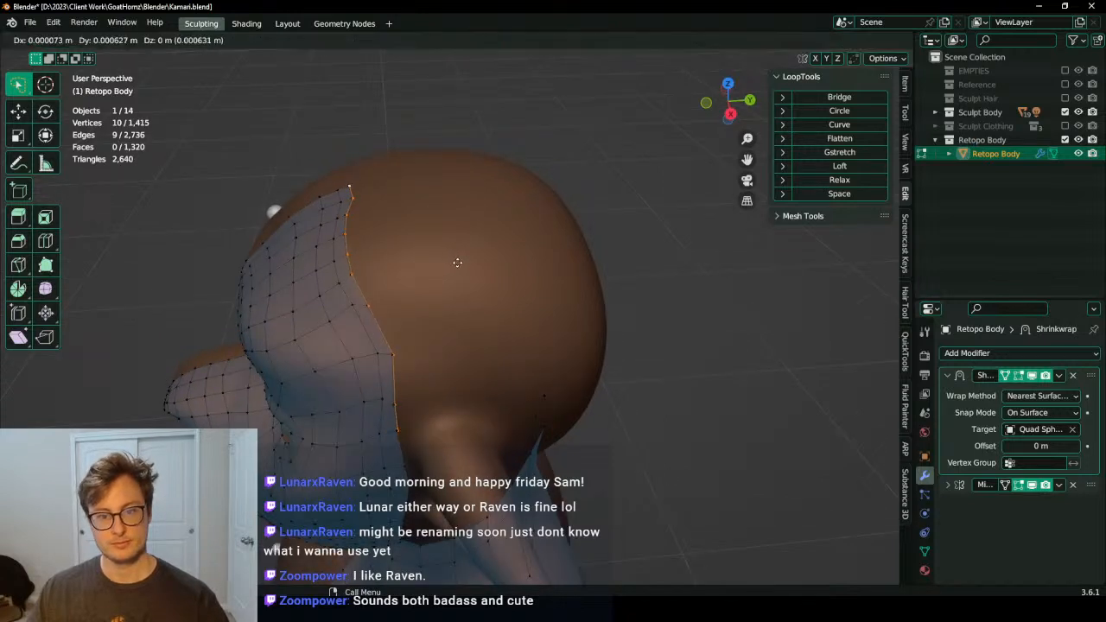
{"action": "key", "text": "y"}
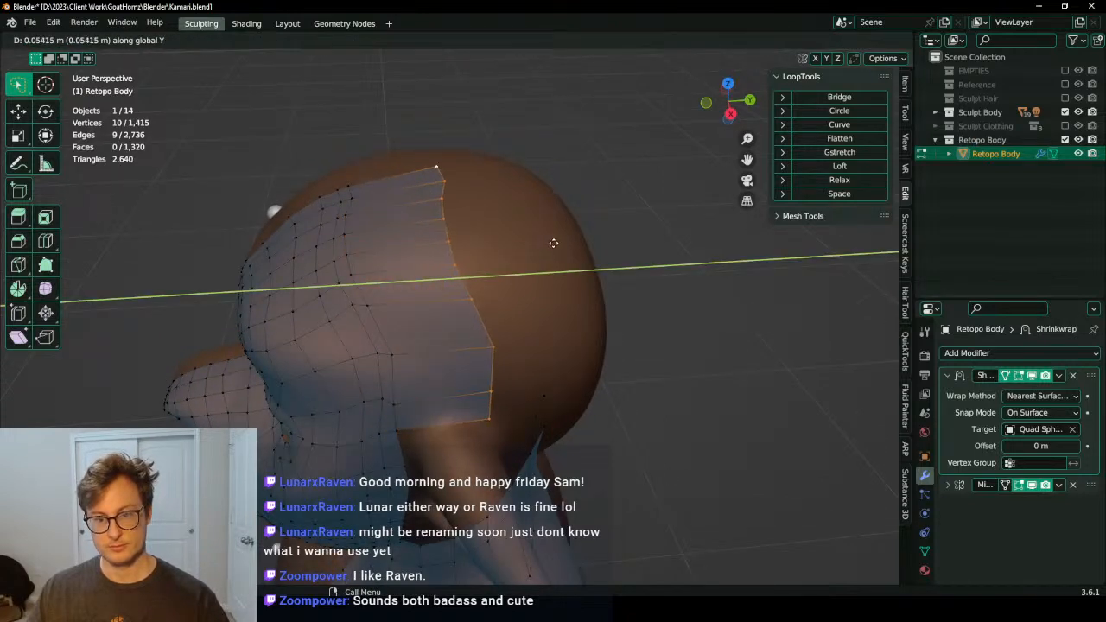
{"action": "left_click", "coordinate": [525, 255]}
Step: Add a centred loop cut through the extruded strip and raise its lowest vertex to the top of the ear
{"action": "middle_click_drag", "start_coordinate": [472, 263], "coordinate": [459, 289]}
{"action": "key", "text": "ctrl+r"}
{"action": "left_click", "coordinate": [455, 228]}
{"action": "right_click", "coordinate": [455, 229]}
{"action": "key", "text": "g"}
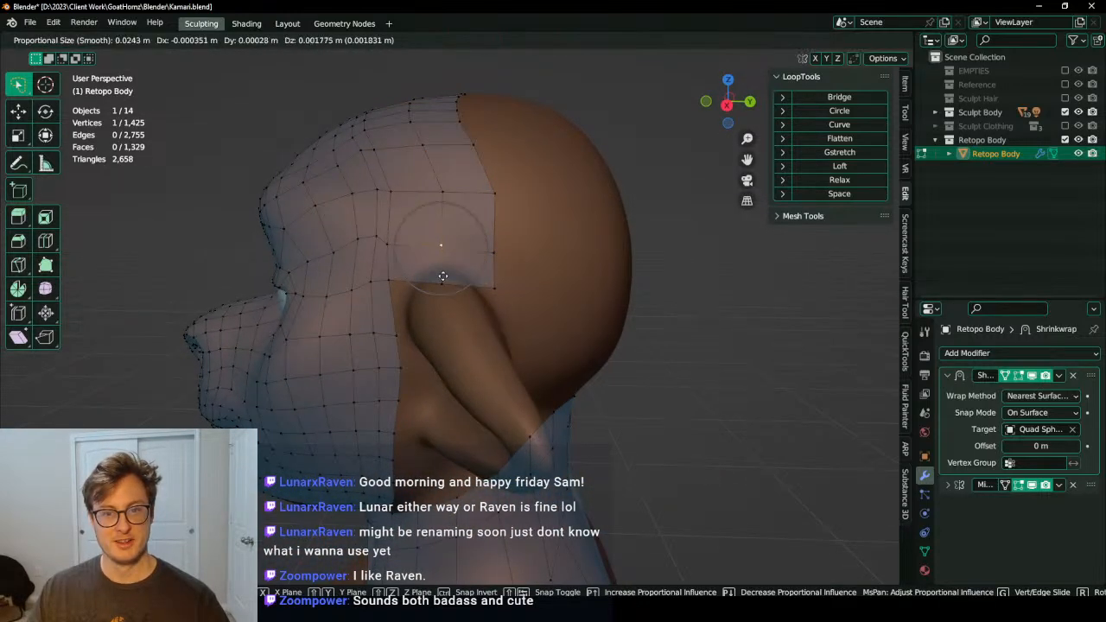
{"action": "left_click", "coordinate": [441, 272]}
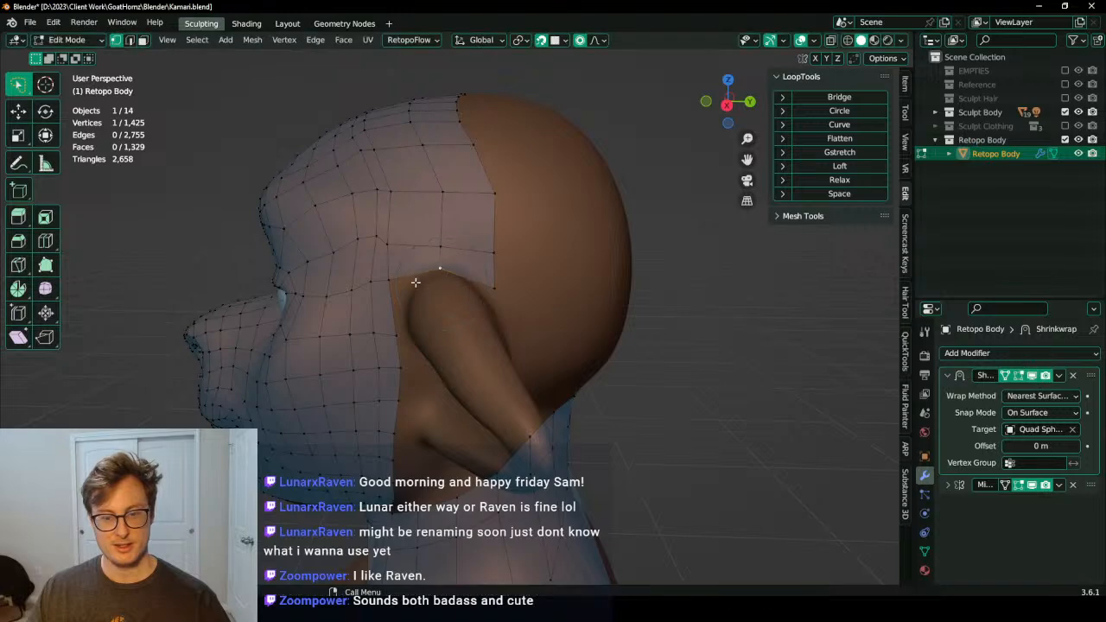
Step: Move the neck's front border vertex beneath the jaw corner with proportional editing
{"action": "mouse_move", "coordinate": [415, 281]}
{"action": "middle_mouse_down"}
{"action": "mouse_move", "coordinate": [383, 259]}
{"action": "mouse_move", "coordinate": [395, 329]}
{"action": "mouse_move", "coordinate": [459, 242]}
{"action": "mouse_move", "coordinate": [463, 365]}
{"action": "mouse_move", "coordinate": [354, 400]}
{"action": "mouse_move", "coordinate": [441, 386]}
{"action": "mouse_move", "coordinate": [461, 394]}
{"action": "mouse_move", "coordinate": [459, 424]}
{"action": "mouse_move", "coordinate": [484, 367]}
{"action": "mouse_move", "coordinate": [496, 416]}
{"action": "mouse_move", "coordinate": [456, 385]}
{"action": "mouse_move", "coordinate": [493, 375]}
{"action": "mouse_move", "coordinate": [467, 417]}
{"action": "mouse_move", "coordinate": [482, 392]}
{"action": "middle_mouse_up"}
{"action": "scroll", "coordinate": [459, 242], "scroll_direction": "up", "scroll_amount": 5}
{"action": "key", "text": "g"}
{"action": "left_click", "coordinate": [423, 406]}
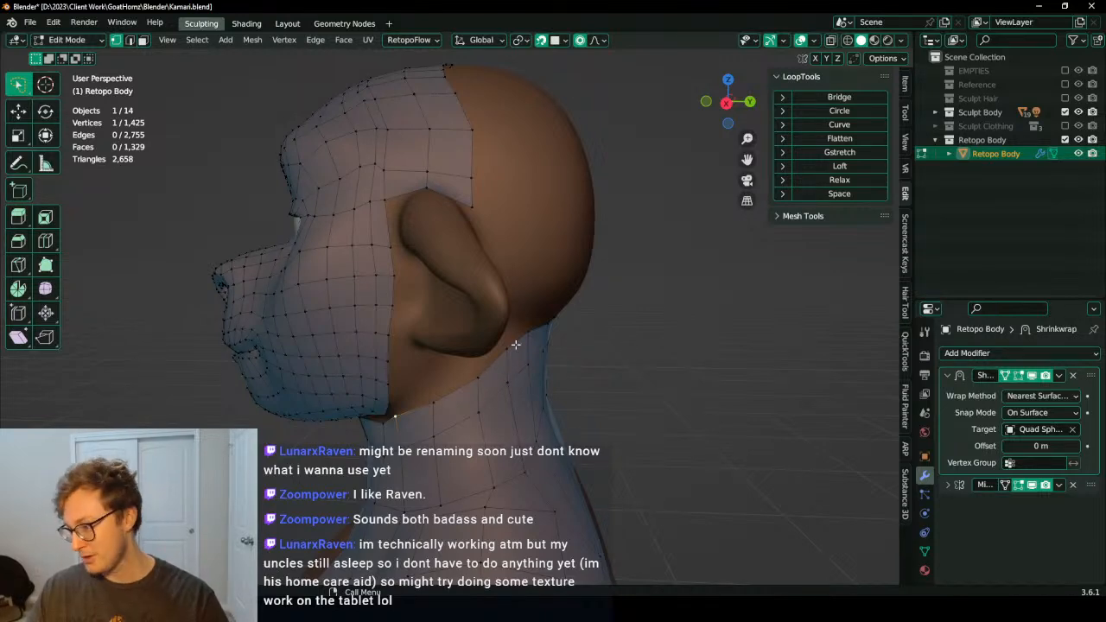
Step: Switch the retopo body to Sculpt Mode, isolate it in local view and show its wireframe
{"action": "mouse_move", "coordinate": [515, 344]}
{"action": "middle_mouse_down"}
{"action": "mouse_move", "coordinate": [487, 346]}
{"action": "mouse_move", "coordinate": [591, 320]}
{"action": "mouse_move", "coordinate": [535, 295]}
{"action": "mouse_move", "coordinate": [576, 234]}
{"action": "middle_mouse_up"}
{"action": "key", "text": "ctrl+Tab"}
{"action": "left_click", "coordinate": [575, 315]}
{"action": "key", "text": "KP_Divide"}
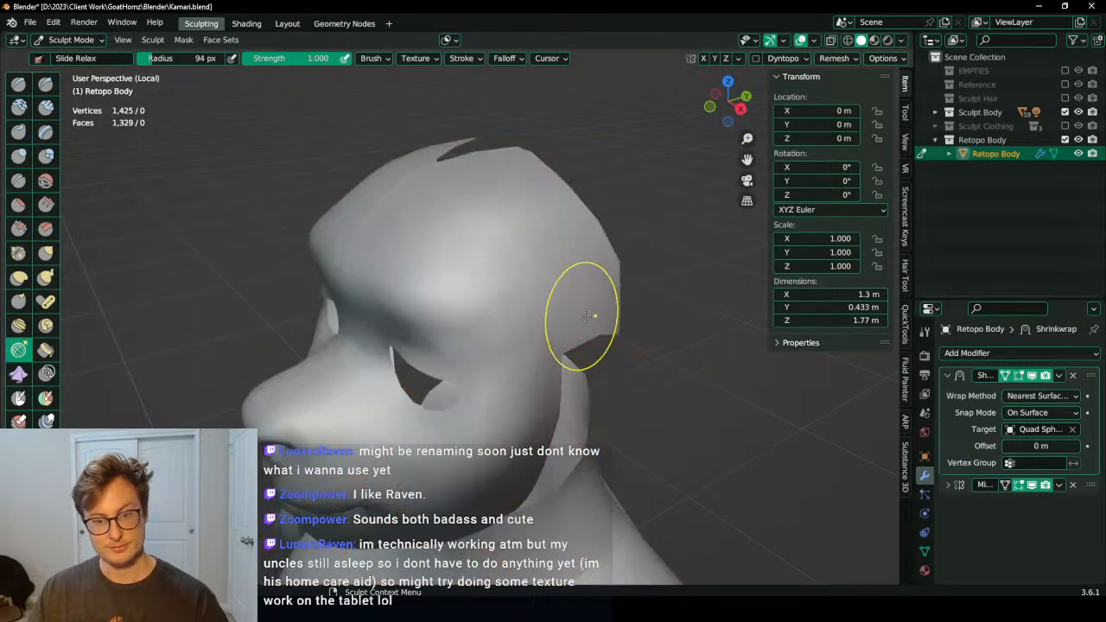
{"action": "key", "text": "q"}
{"action": "left_click", "coordinate": [521, 430]}
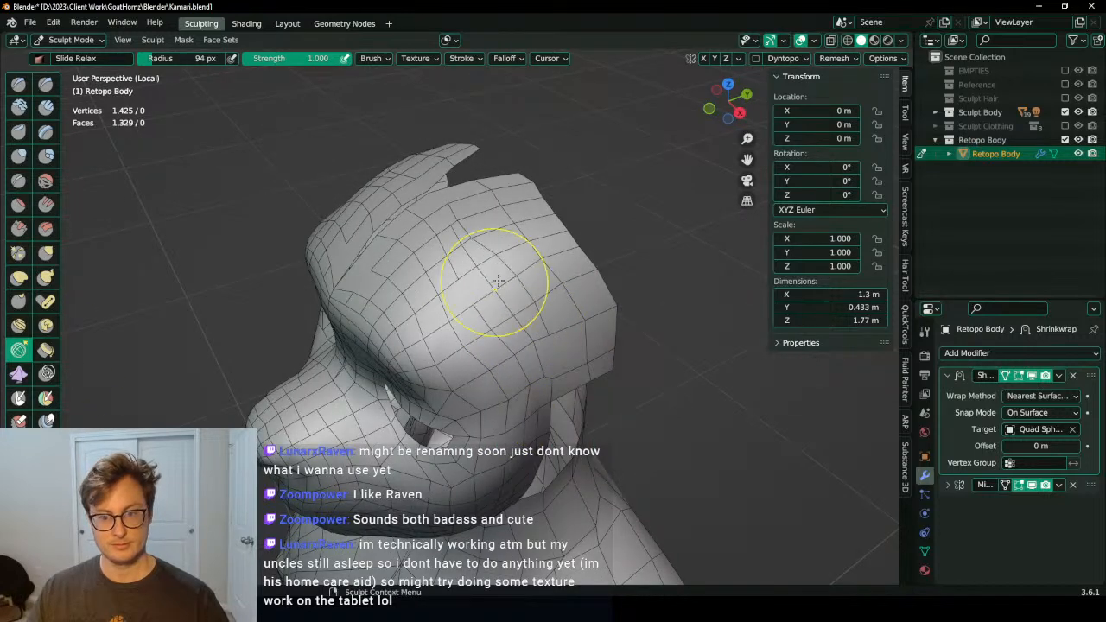
Step: Relax the mesh flow across the forehead near the centreline with the Slide Relax brush
{"action": "middle_click_drag", "start_coordinate": [497, 281], "coordinate": [503, 306]}
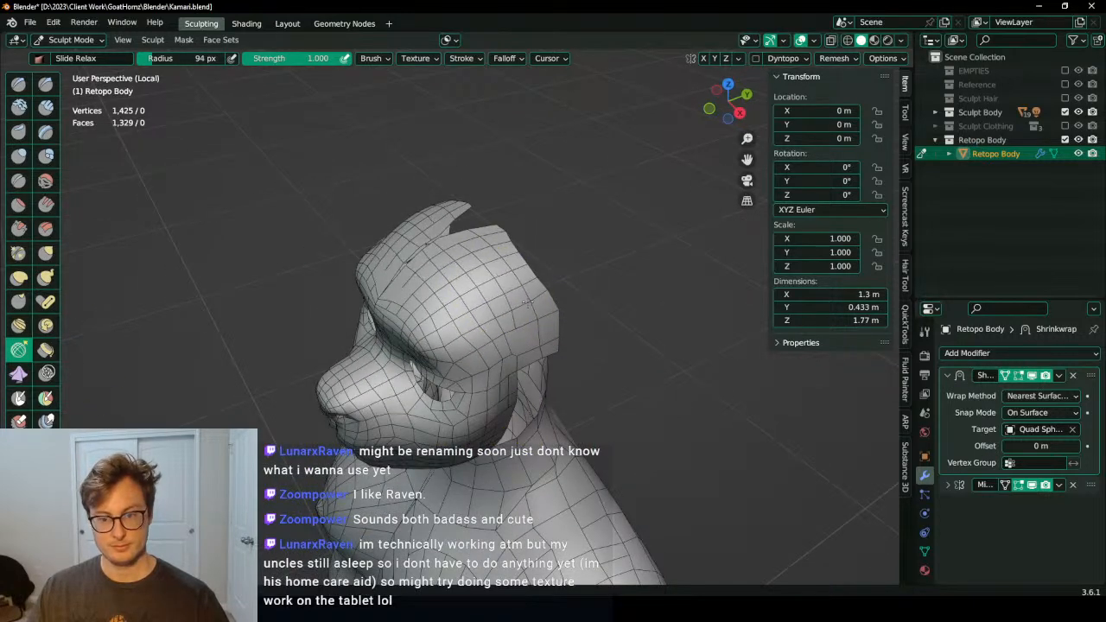
{"action": "middle_click_drag", "start_coordinate": [476, 249], "coordinate": [533, 299]}
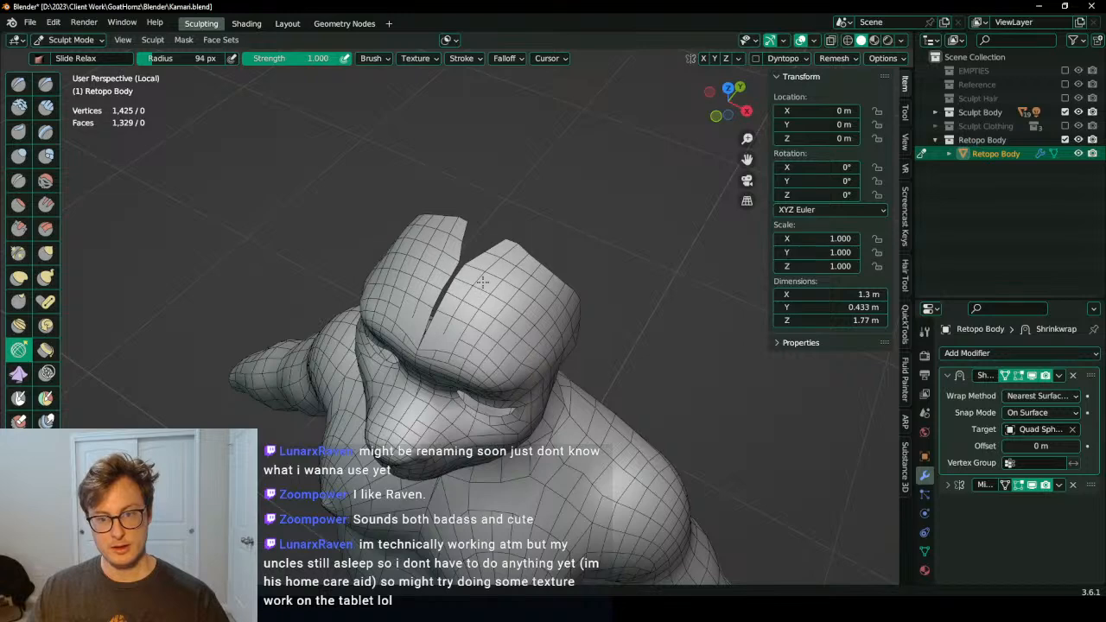
{"action": "scroll", "coordinate": [462, 333], "scroll_direction": "up", "scroll_amount": 3}
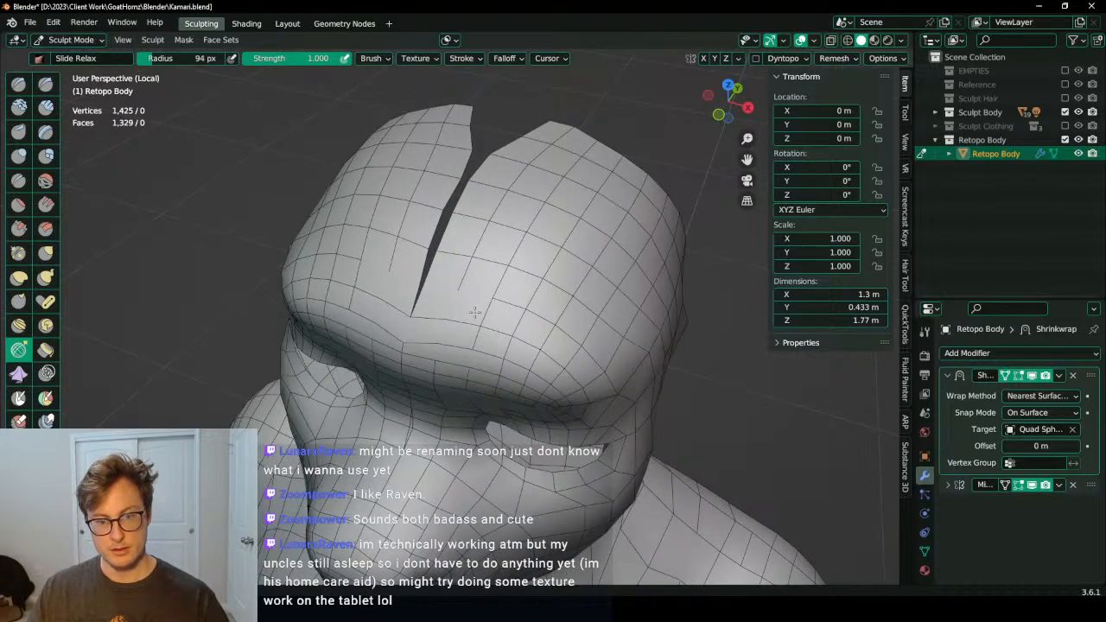
{"action": "left_click_drag", "start_coordinate": [465, 326], "coordinate": [466, 281]}
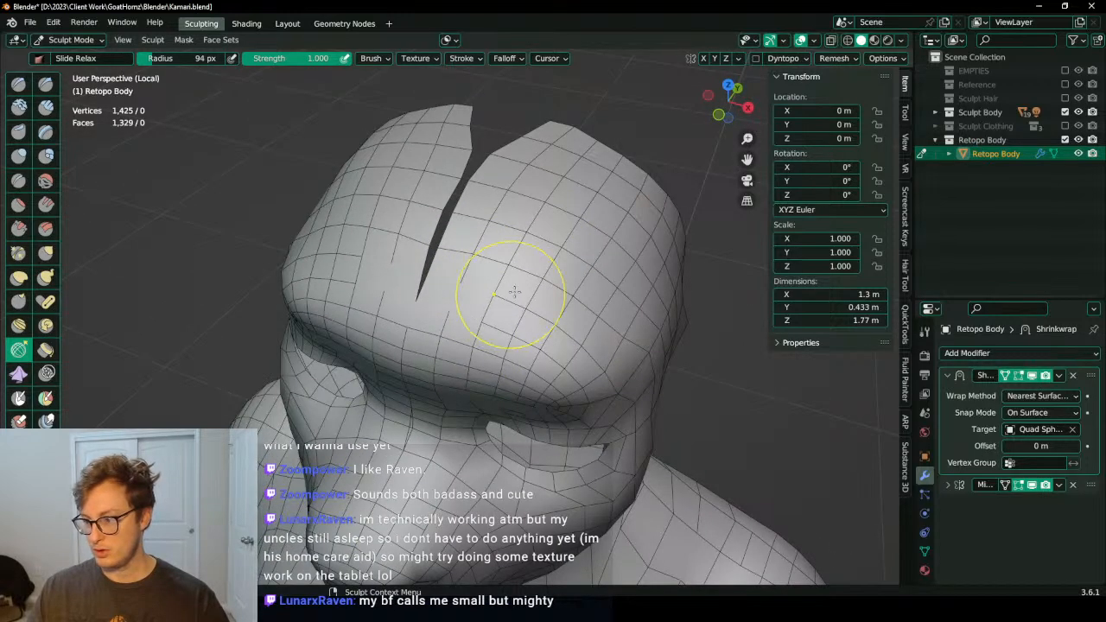
{"action": "mouse_move", "coordinate": [575, 299]}
{"action": "middle_mouse_down", "text": "shift"}
{"action": "mouse_move", "coordinate": [536, 305]}
{"action": "mouse_move", "coordinate": [539, 289]}
{"action": "mouse_move", "coordinate": [506, 239]}
{"action": "mouse_move", "coordinate": [450, 218]}
{"action": "middle_mouse_up", "text": "shift"}
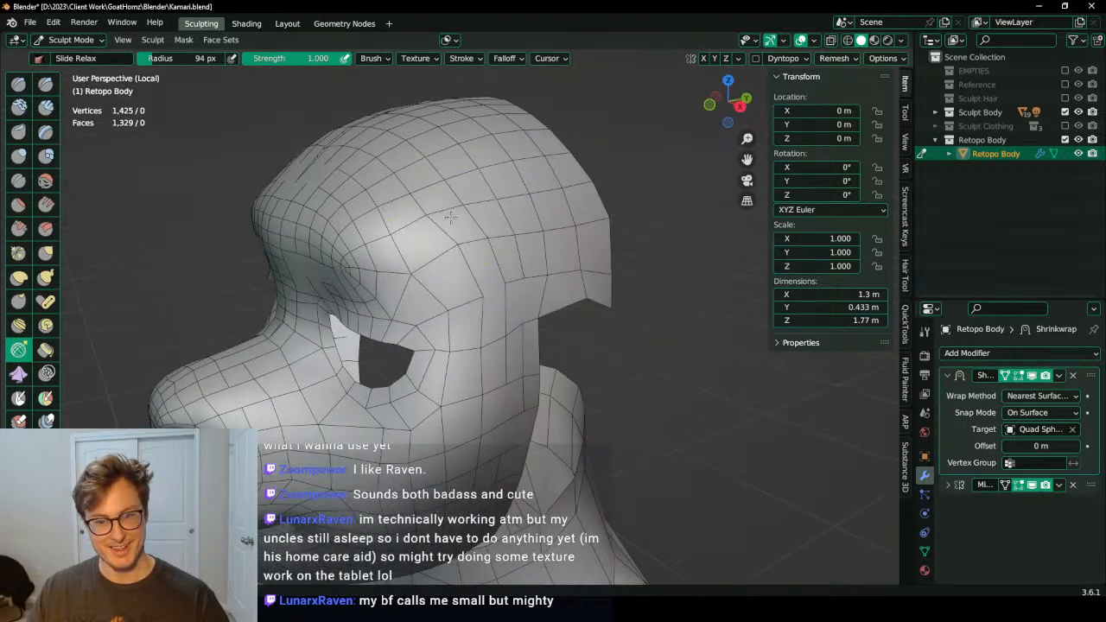
Step: Examine the relaxed mesh flow across the forehead, eye socket and side of the head
{"action": "middle_click_drag", "start_coordinate": [531, 339], "coordinate": [493, 275]}
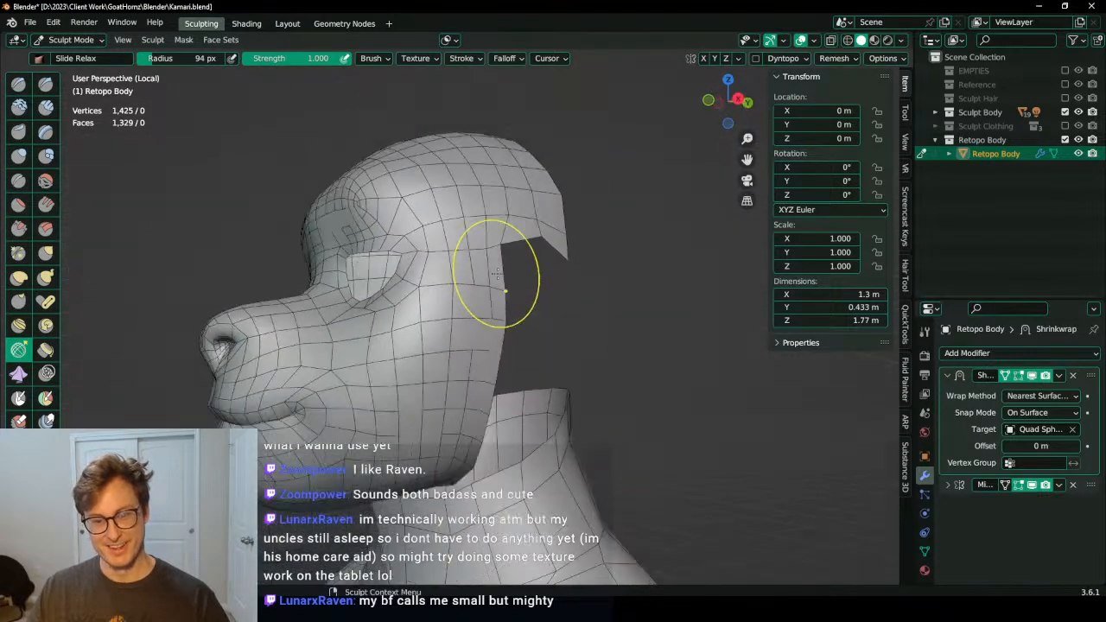
{"action": "middle_click_drag", "start_coordinate": [444, 395], "coordinate": [490, 324]}
{"action": "middle_click_drag", "start_coordinate": [419, 333], "coordinate": [502, 294]}
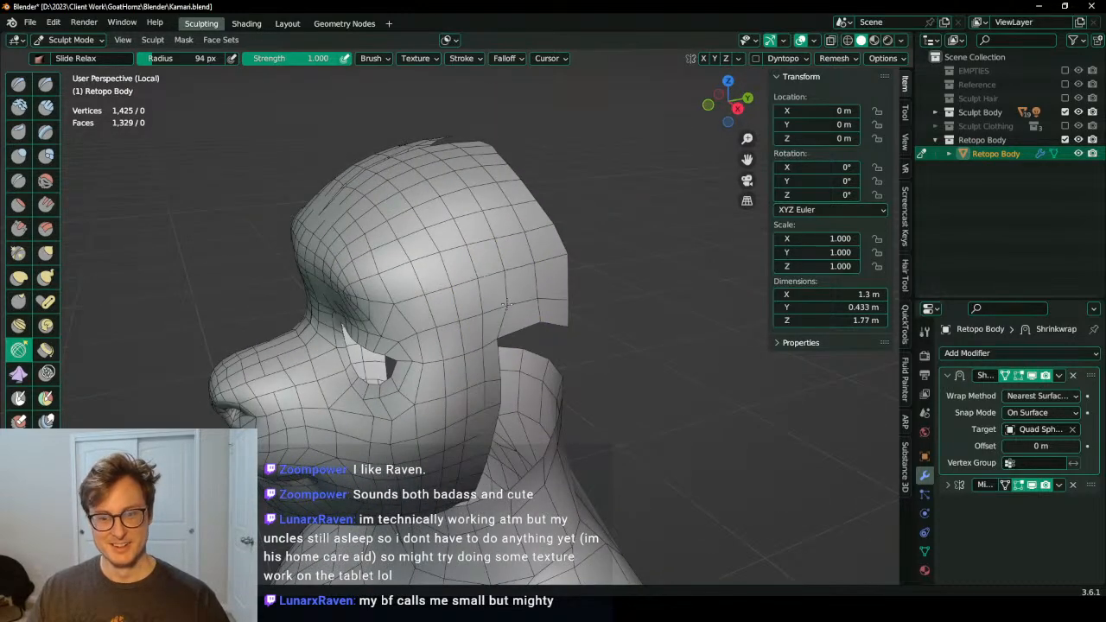
{"action": "middle_click_drag", "start_coordinate": [491, 241], "coordinate": [499, 294]}
{"action": "middle_click_drag", "start_coordinate": [446, 262], "coordinate": [546, 307]}
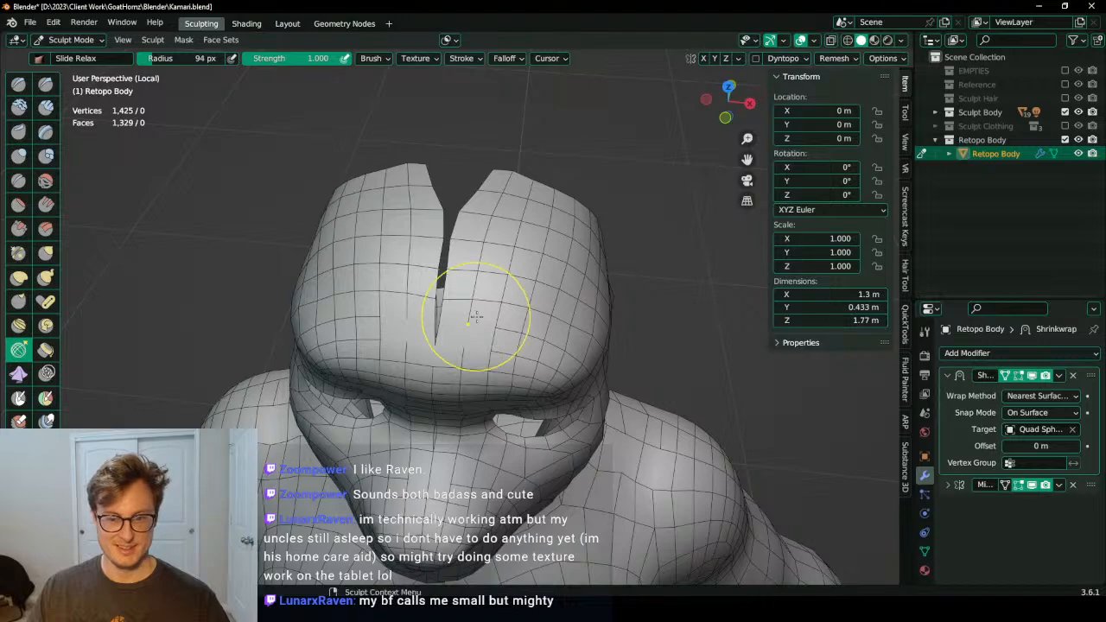
{"action": "scroll", "coordinate": [475, 314], "scroll_direction": "up", "scroll_amount": 3}
{"action": "middle_click_drag", "start_coordinate": [476, 313], "coordinate": [479, 239]}
{"action": "middle_click_drag", "start_coordinate": [432, 394], "coordinate": [438, 247]}
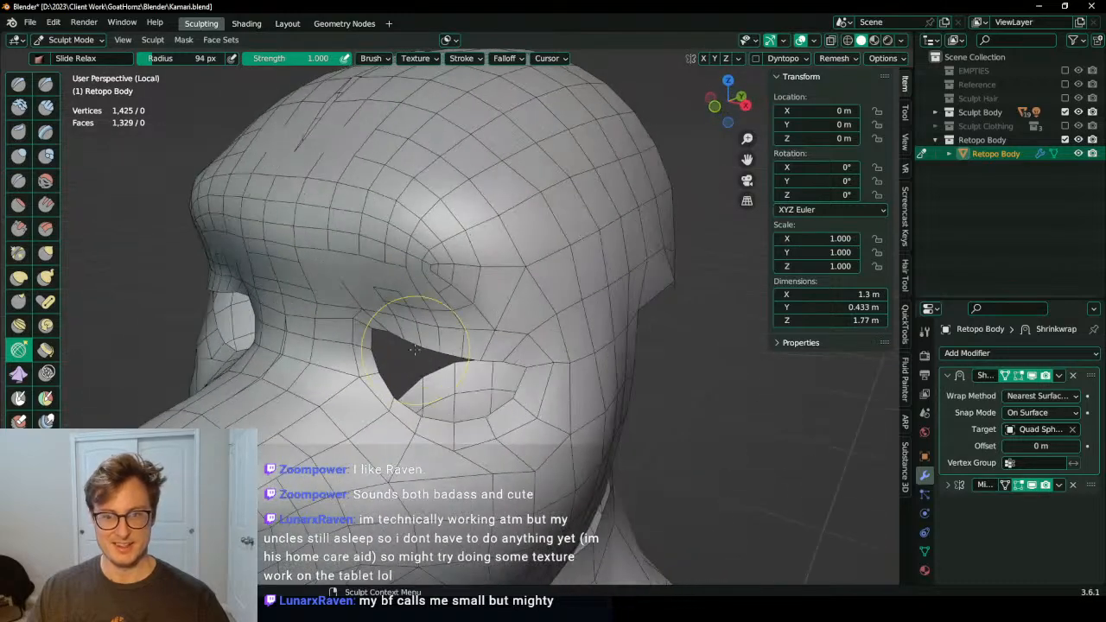
{"action": "scroll", "coordinate": [424, 266], "scroll_direction": "down", "scroll_amount": 4}
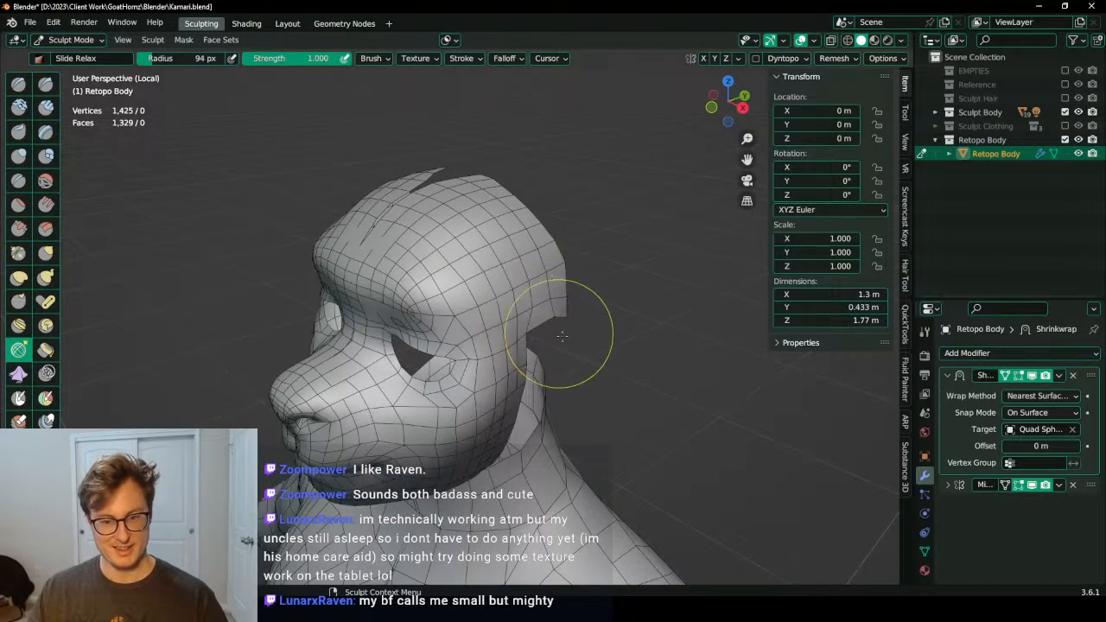
Step: Return the retopo body to Object Mode, hide its wireframe overlay and leave local view to bring back the sculpt
{"action": "key", "text": "q"}
{"action": "key", "text": "ctrl+Tab"}
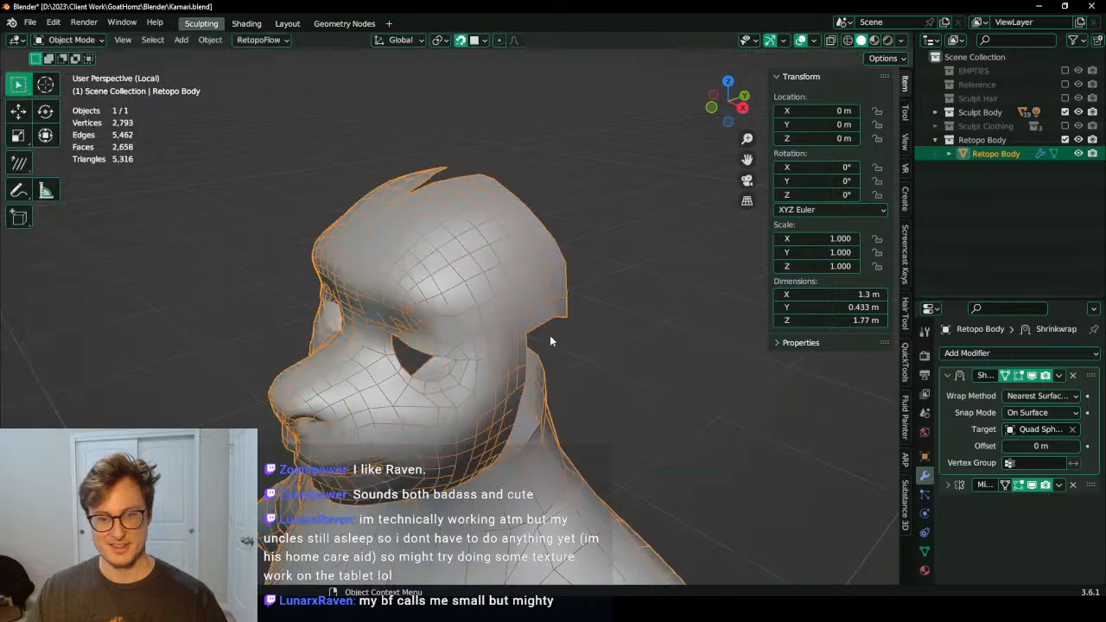
{"action": "key", "text": "q"}
{"action": "left_click", "coordinate": [551, 335]}
{"action": "middle_click_drag", "start_coordinate": [585, 334], "coordinate": [486, 317]}
{"action": "key", "text": "KP_Divide"}
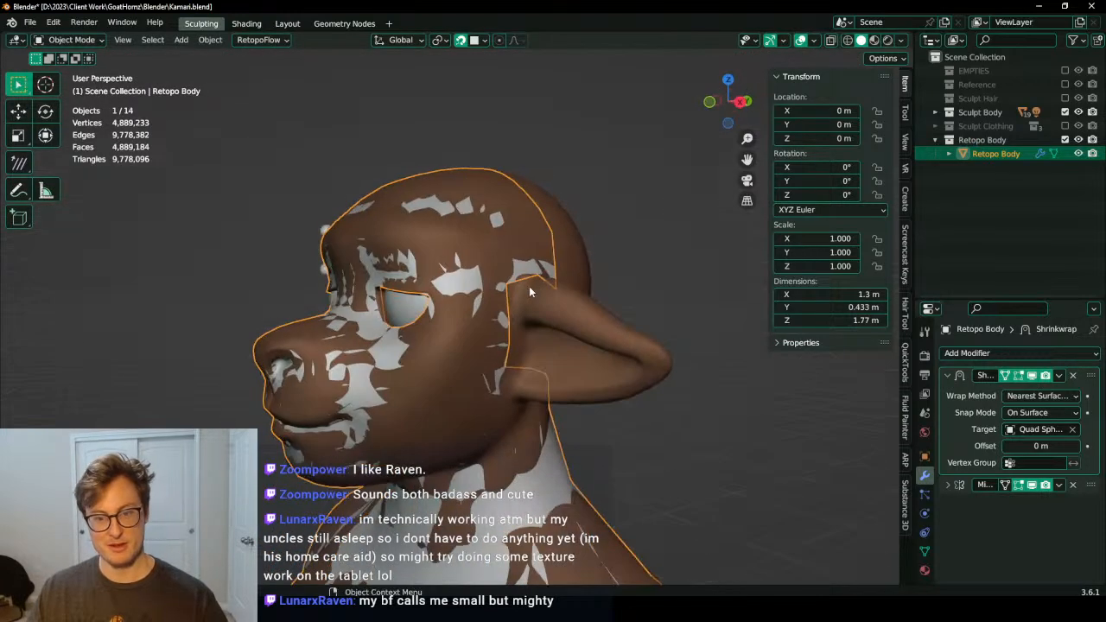
Step: Switch to Edit Mode and move the lower rear corner vertex of the skull strip above the ear
{"action": "key", "text": "ctrl+Tab"}
{"action": "left_click", "coordinate": [457, 324]}
{"action": "key", "text": "g"}
{"action": "left_click", "coordinate": [440, 309]}
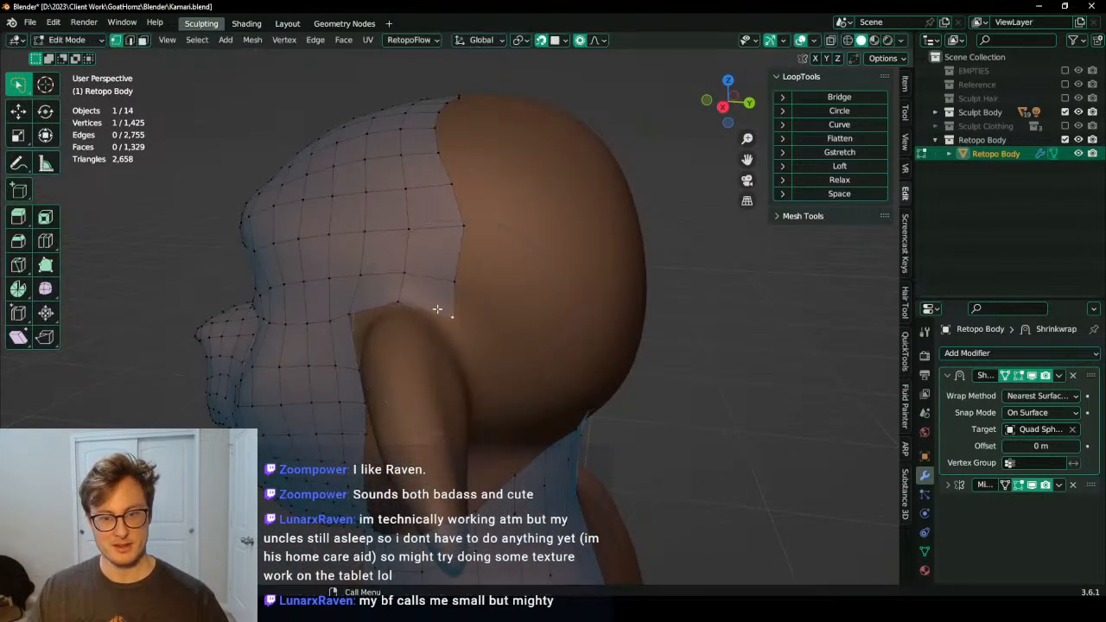
Step: Move the jaw underside's front corner vertex and its neighbouring border vertex closer to the neck with proportional editing
{"action": "middle_click_drag", "start_coordinate": [439, 308], "coordinate": [450, 253]}
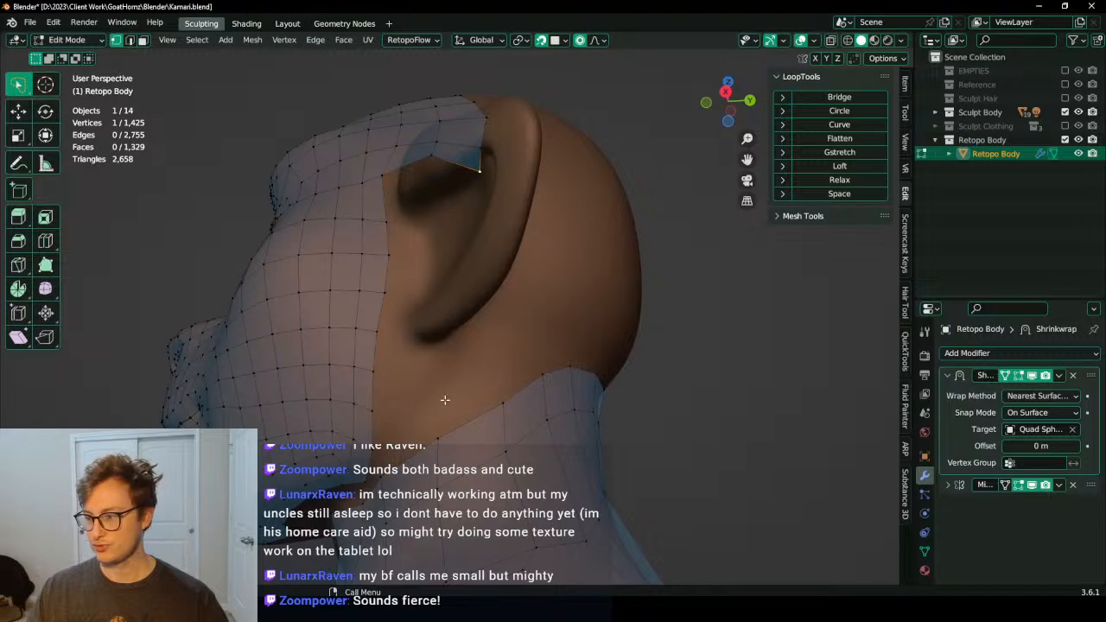
{"action": "middle_click_drag", "start_coordinate": [445, 400], "coordinate": [515, 355]}
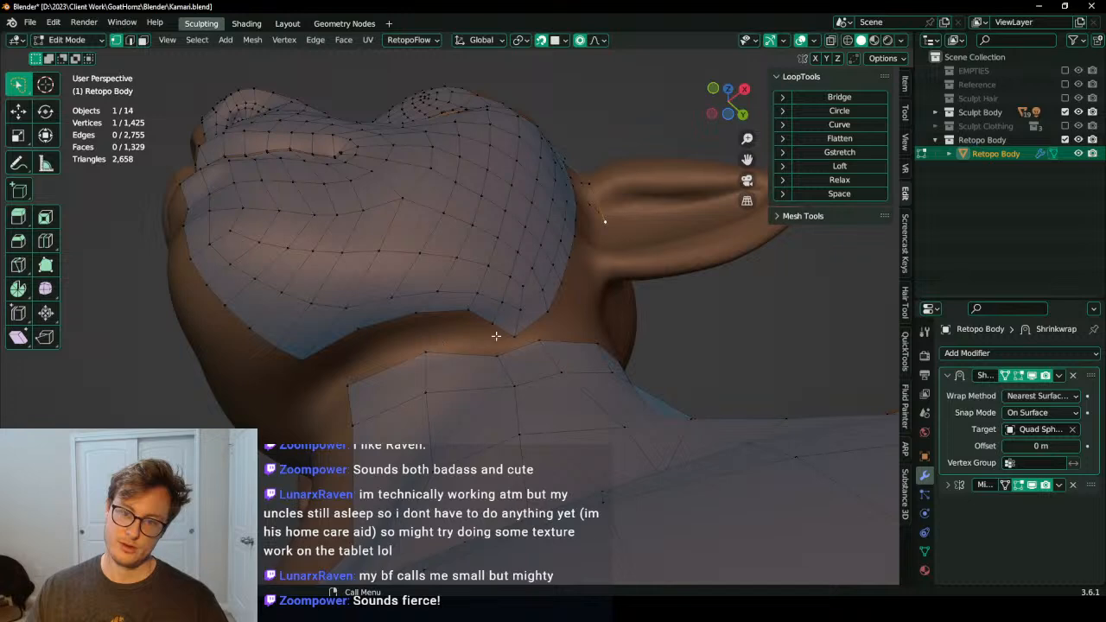
{"action": "middle_click_drag", "start_coordinate": [508, 333], "coordinate": [548, 338]}
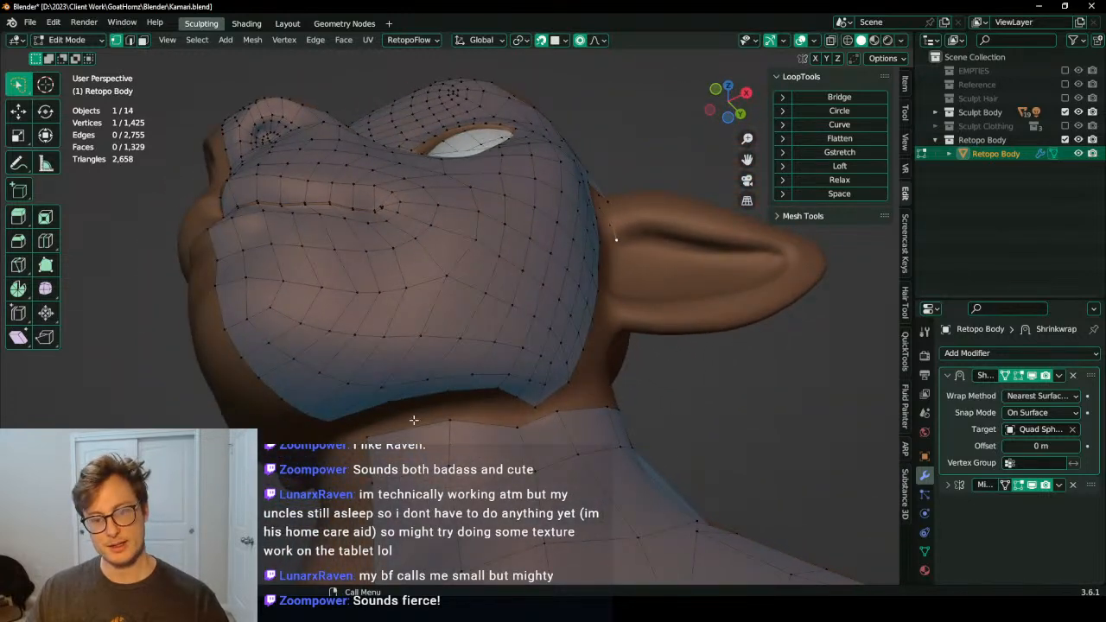
{"action": "middle_click_drag", "start_coordinate": [414, 420], "coordinate": [464, 369]}
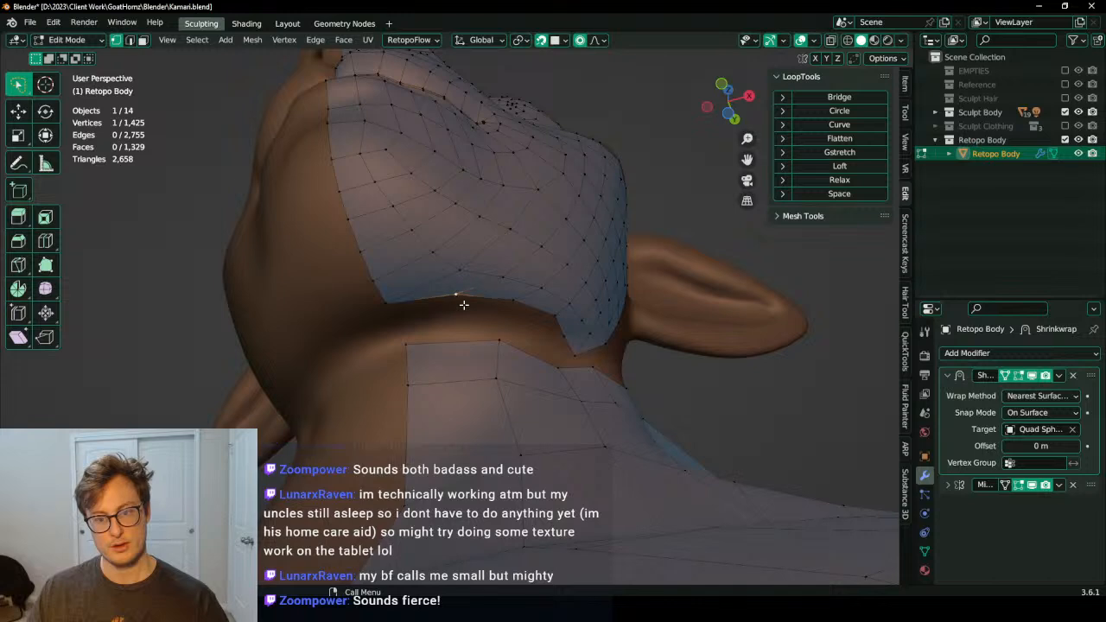
{"action": "key", "text": "g"}
{"action": "left_click", "coordinate": [474, 331]}
{"action": "key", "text": "g"}
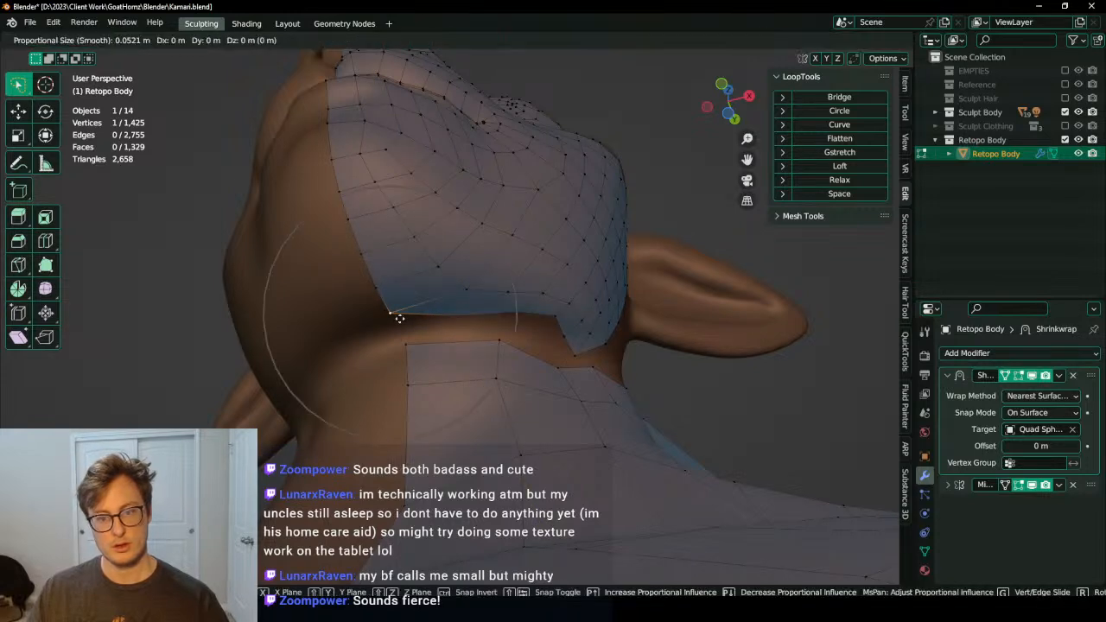
{"action": "left_click", "coordinate": [404, 331]}
Step: Reposition the jaw's lower border vertices towards the jaw corner to even out their spacing above the neck
{"action": "middle_click_drag", "start_coordinate": [403, 331], "coordinate": [488, 357]}
{"action": "left_click", "coordinate": [467, 326]}
{"action": "key", "text": "g"}
{"action": "left_click", "coordinate": [468, 326]}
{"action": "key", "text": "g"}
{"action": "left_click", "coordinate": [471, 359]}
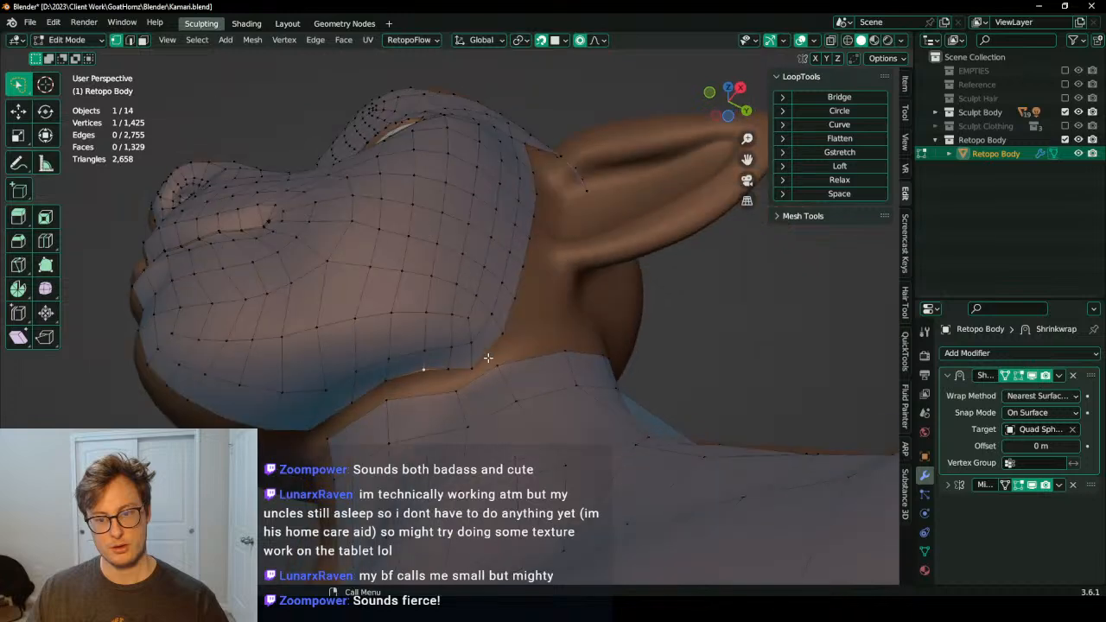
{"action": "key", "text": "g"}
{"action": "left_click", "coordinate": [488, 356]}
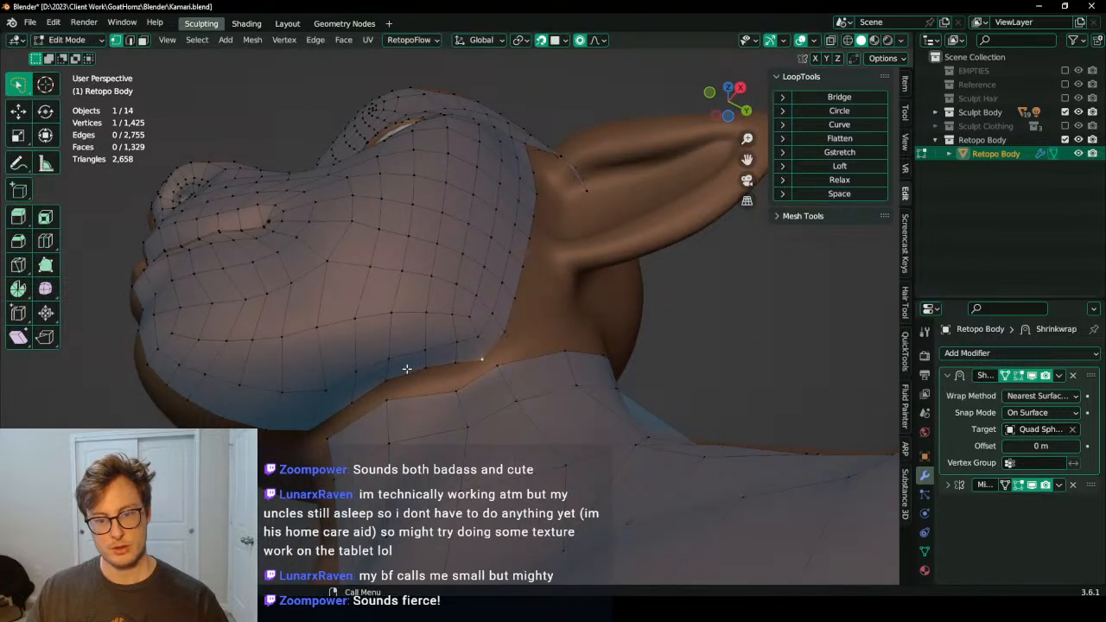
{"action": "key", "text": "g"}
{"action": "left_click", "coordinate": [424, 376]}
Step: Knife-cut a new edge line from the neck's front border inward and up to its top border
{"action": "middle_click_drag", "start_coordinate": [424, 376], "coordinate": [467, 233]}
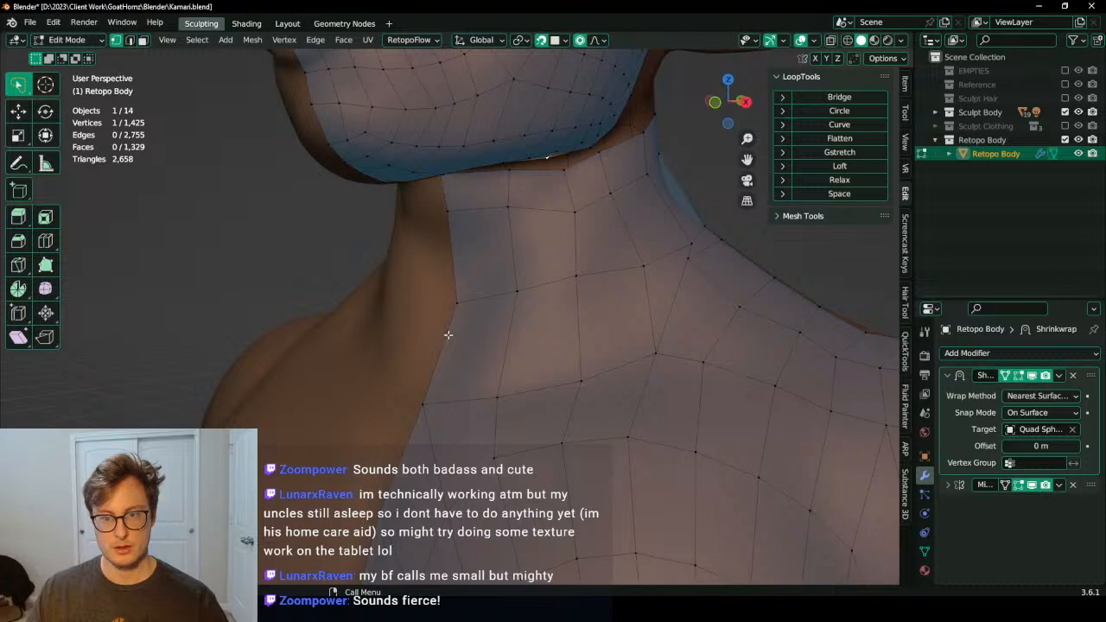
{"action": "middle_click_drag", "start_coordinate": [437, 376], "coordinate": [460, 346]}
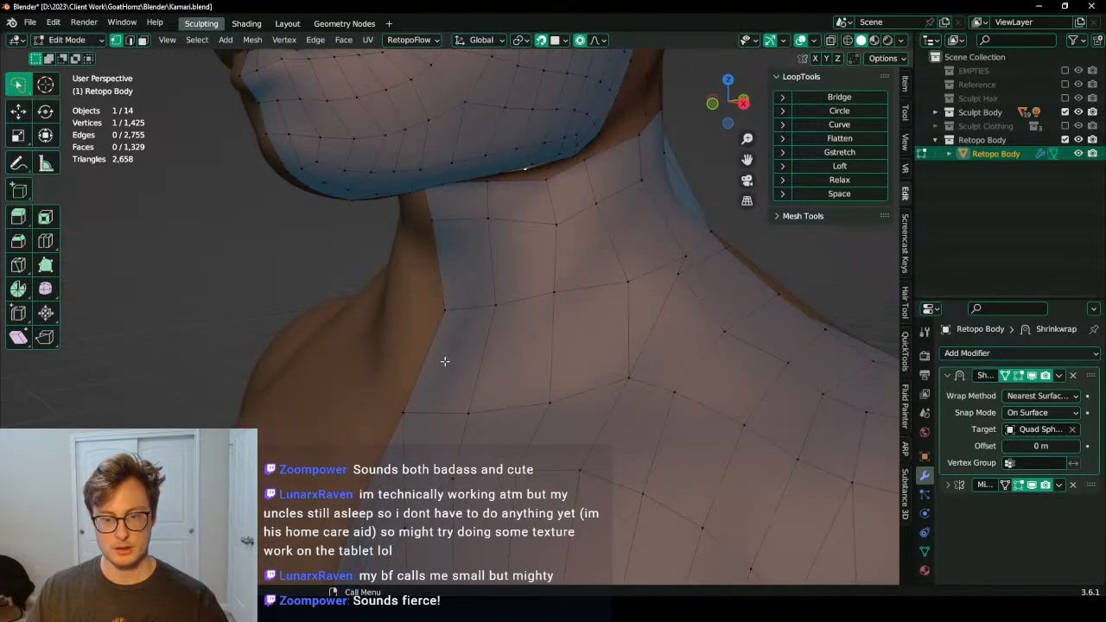
{"action": "key", "text": "k"}
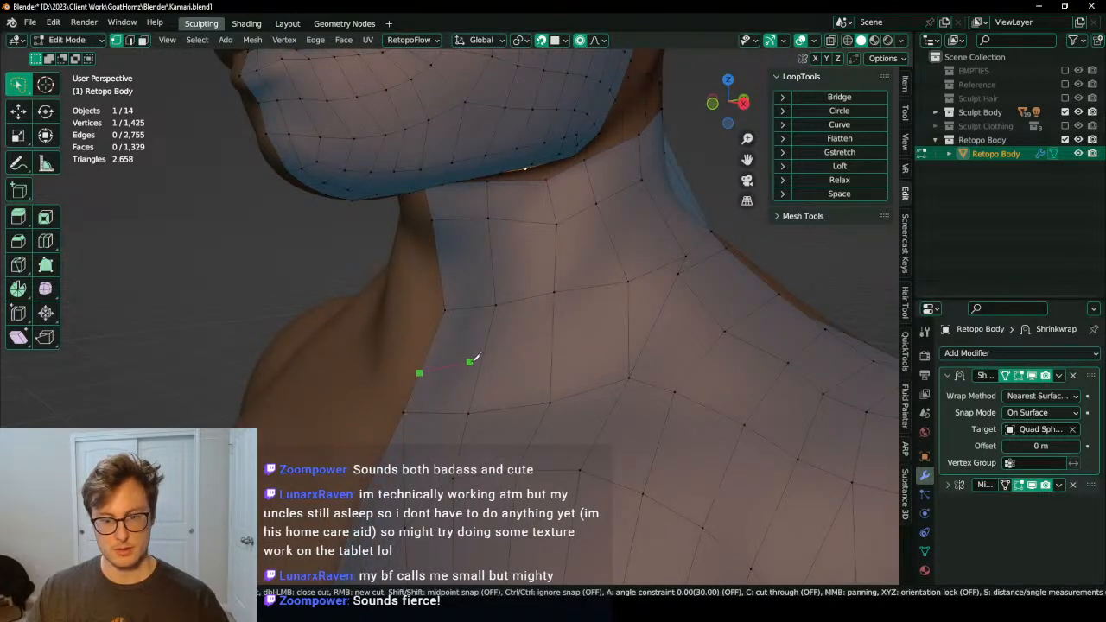
{"action": "middle_click_drag", "start_coordinate": [457, 371], "coordinate": [461, 144]}
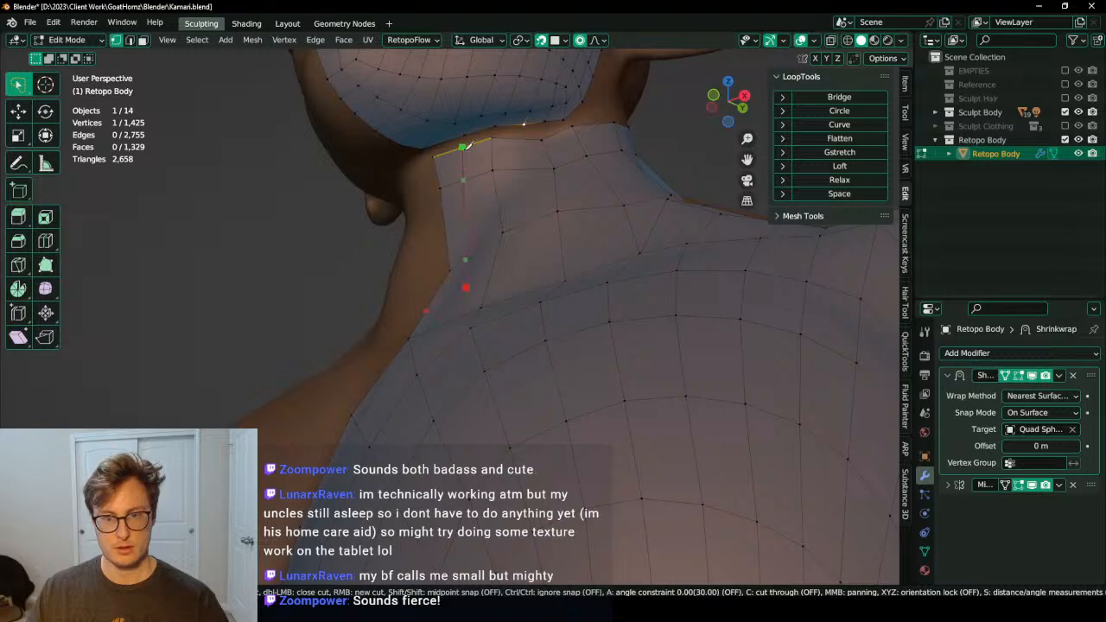
{"action": "middle_click_drag", "start_coordinate": [463, 149], "coordinate": [471, 287]}
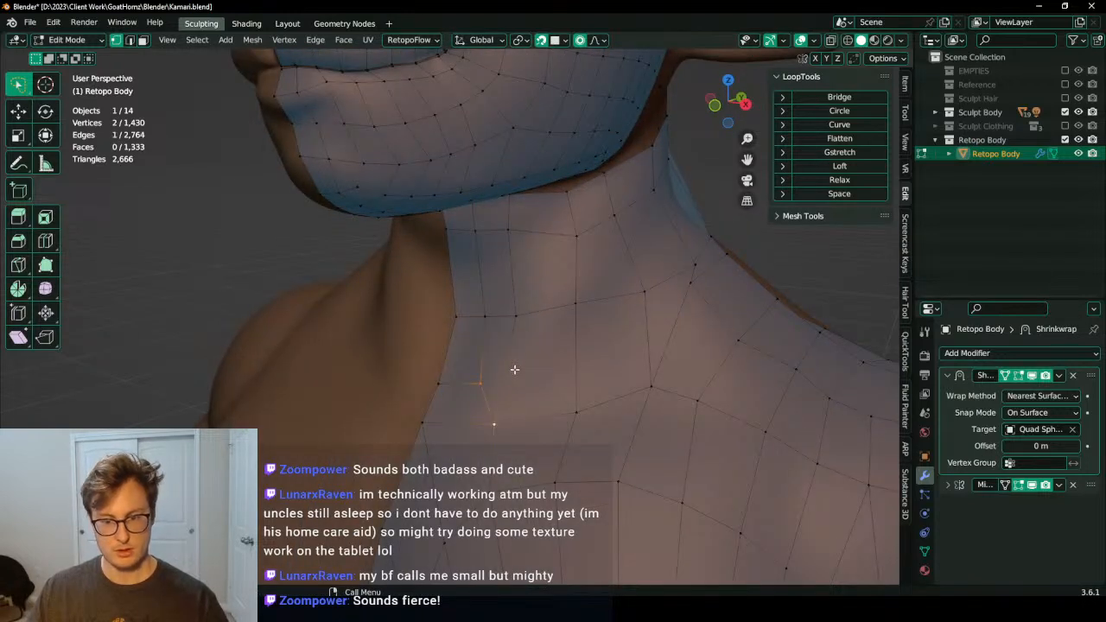
Step: Delete the jaw's border edge beside its front corner and fill a face bridging that corner to the neck's top border
{"action": "middle_click_drag", "start_coordinate": [514, 370], "coordinate": [453, 217]}
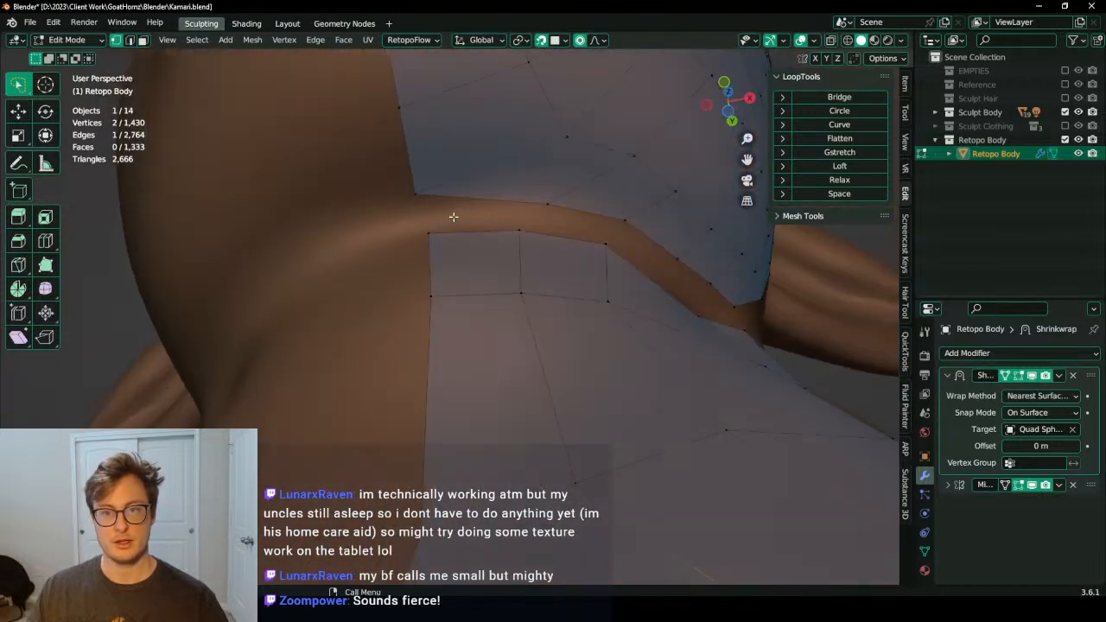
{"action": "scroll", "coordinate": [454, 217], "scroll_direction": "down", "scroll_amount": 3}
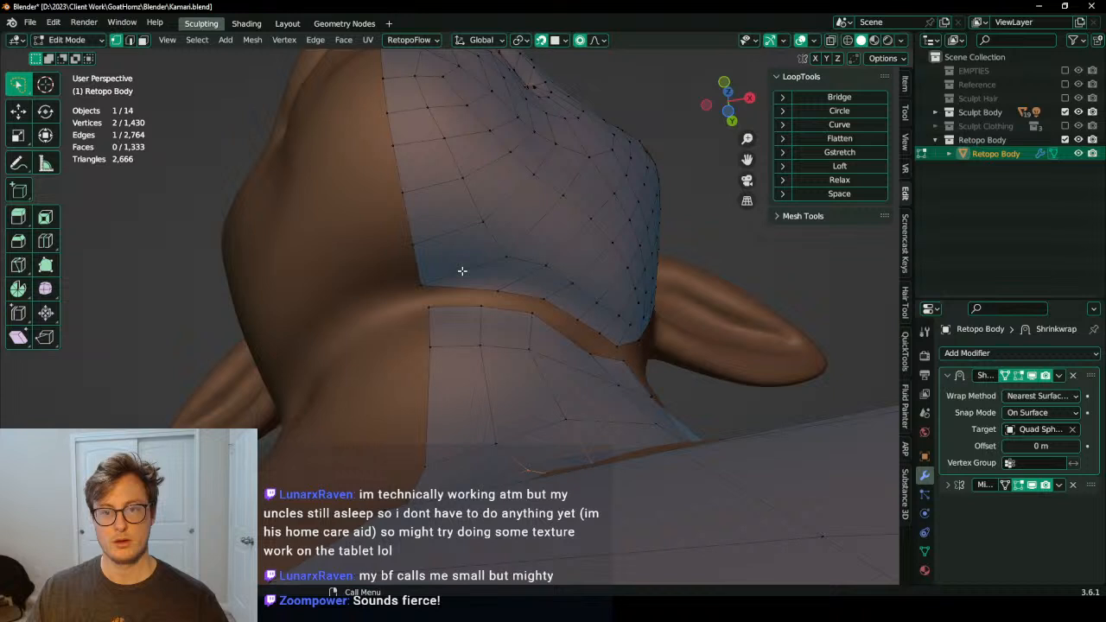
{"action": "left_click", "coordinate": [432, 283]}
{"action": "middle_click_drag", "start_coordinate": [432, 283], "coordinate": [424, 326]}
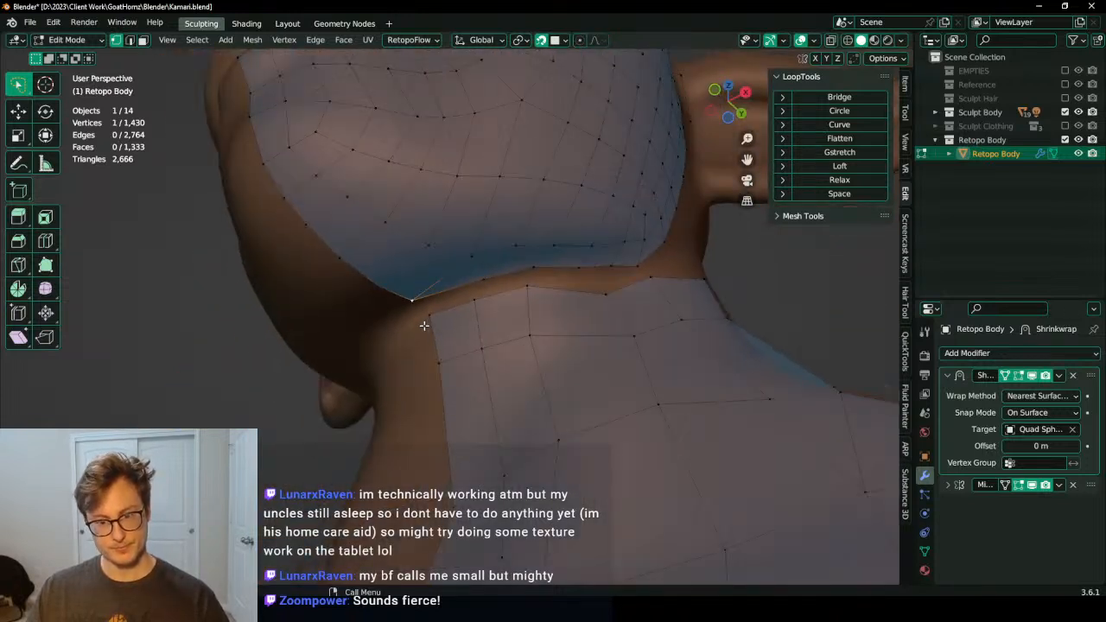
{"action": "left_click", "coordinate": [475, 281], "text": "shift"}
{"action": "key", "text": "m"}
{"action": "key", "text": "c"}
{"action": "middle_click_drag", "start_coordinate": [474, 281], "coordinate": [489, 285]}
{"action": "key", "text": "ctrl+z"}
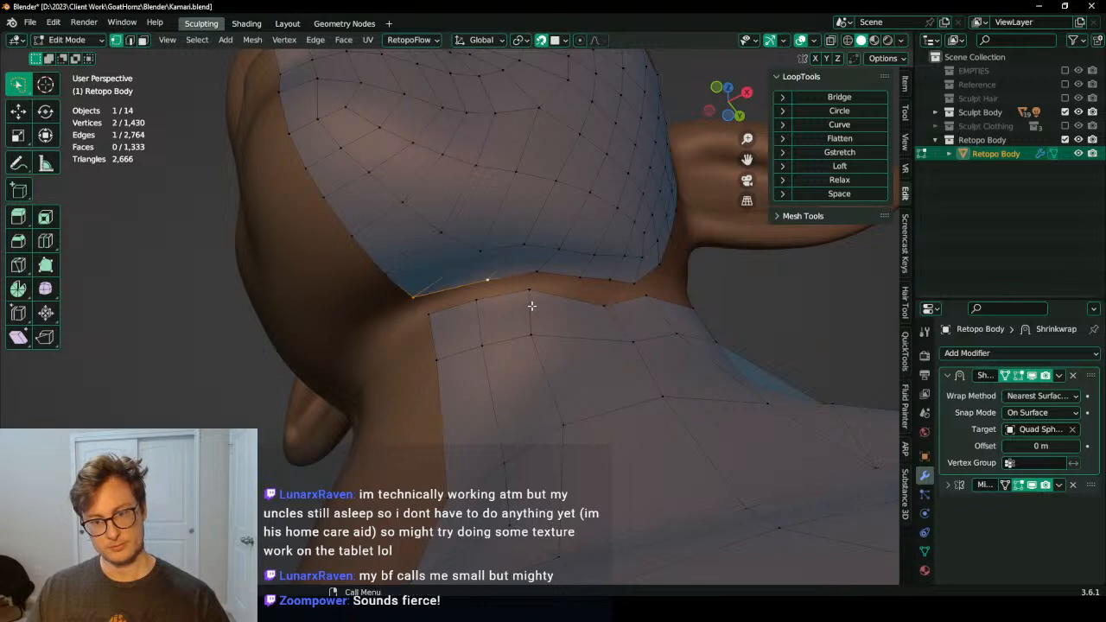
{"action": "key", "text": "x"}
{"action": "left_click", "coordinate": [519, 326]}
{"action": "middle_click_drag", "start_coordinate": [519, 326], "coordinate": [483, 256]}
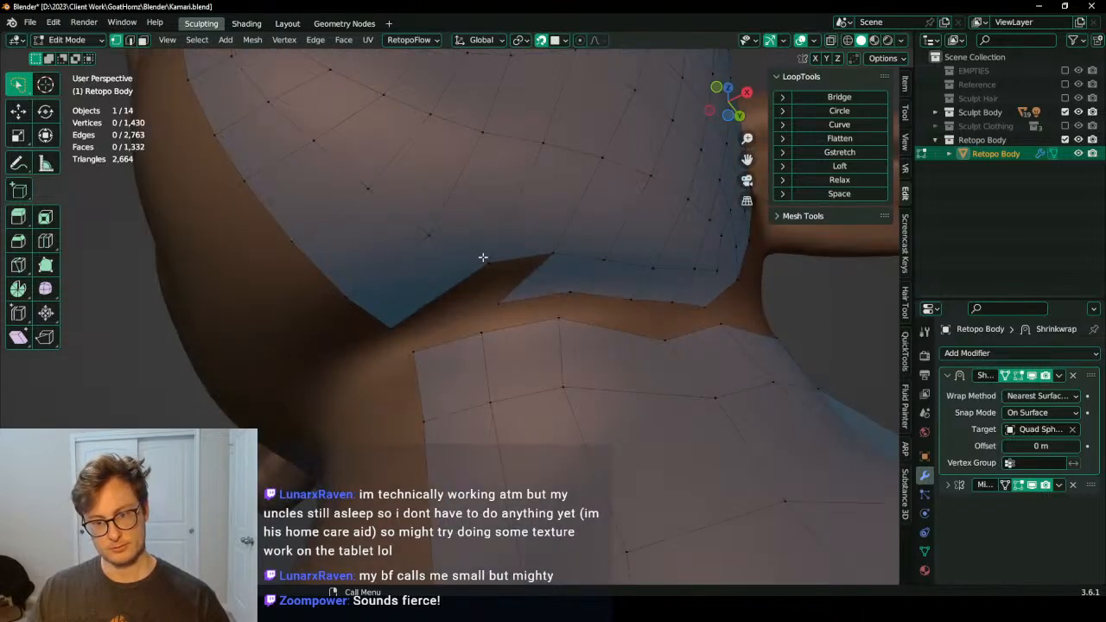
{"action": "key", "text": "f"}
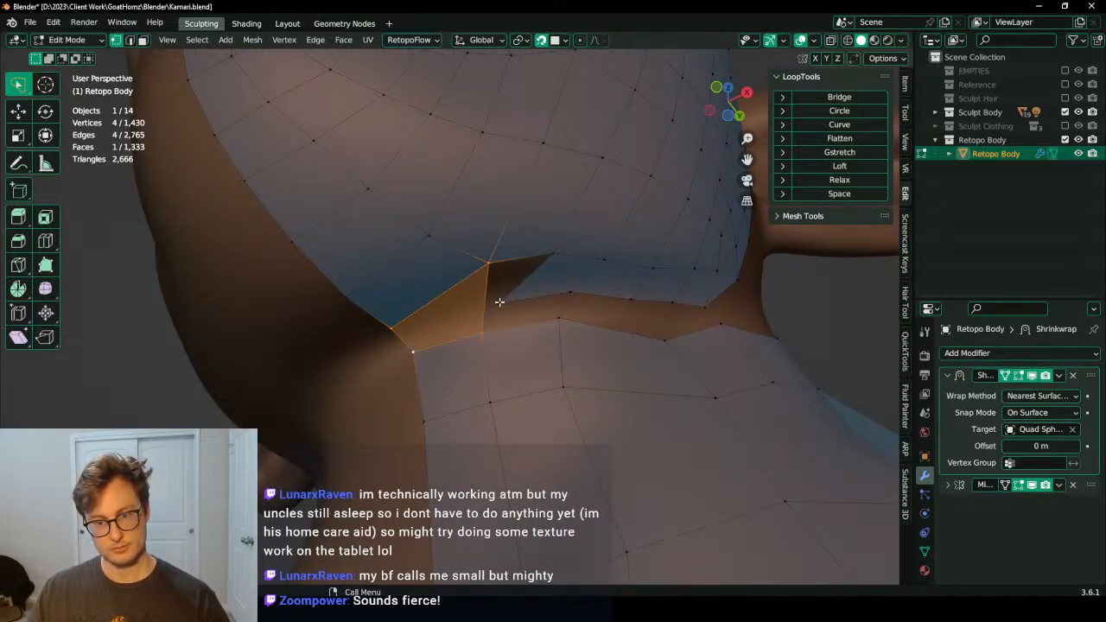
{"action": "left_click", "coordinate": [498, 301]}
Step: Try to merge two pairs of facing jaw and neck border vertices, nudging a neck vertex closer to the jaw
{"action": "middle_click_drag", "start_coordinate": [526, 303], "coordinate": [546, 299]}
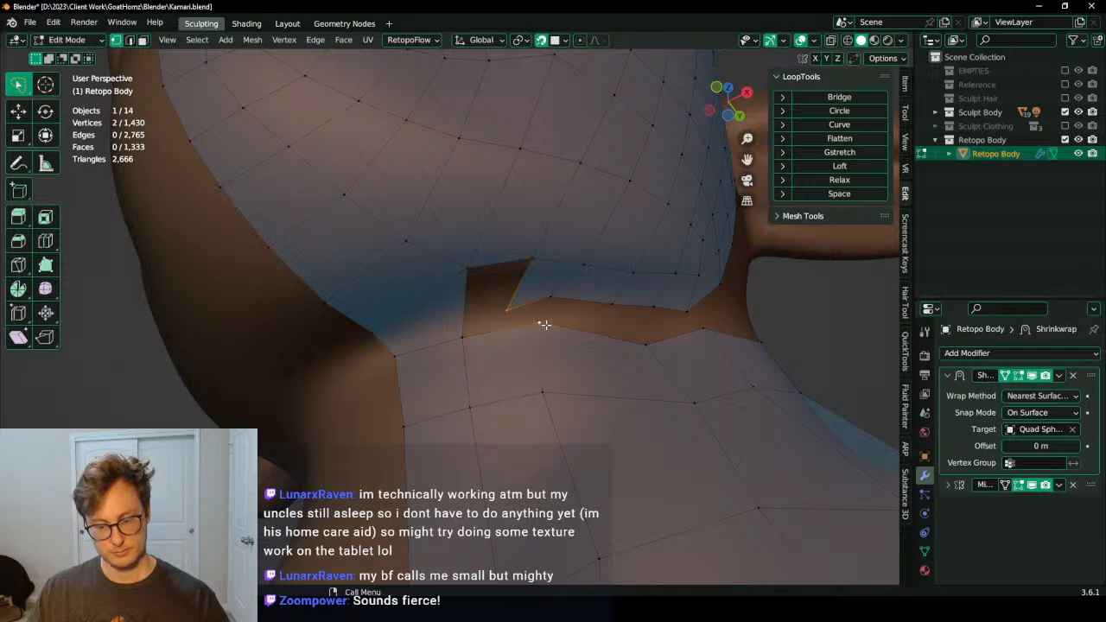
{"action": "key", "text": "m"}
{"action": "left_click", "coordinate": [525, 385]}
{"action": "middle_click_drag", "start_coordinate": [525, 384], "coordinate": [564, 391]}
{"action": "left_click", "coordinate": [612, 361], "text": "shift"}
{"action": "key", "text": "g"}
{"action": "left_click", "coordinate": [545, 335]}
{"action": "key", "text": "m"}
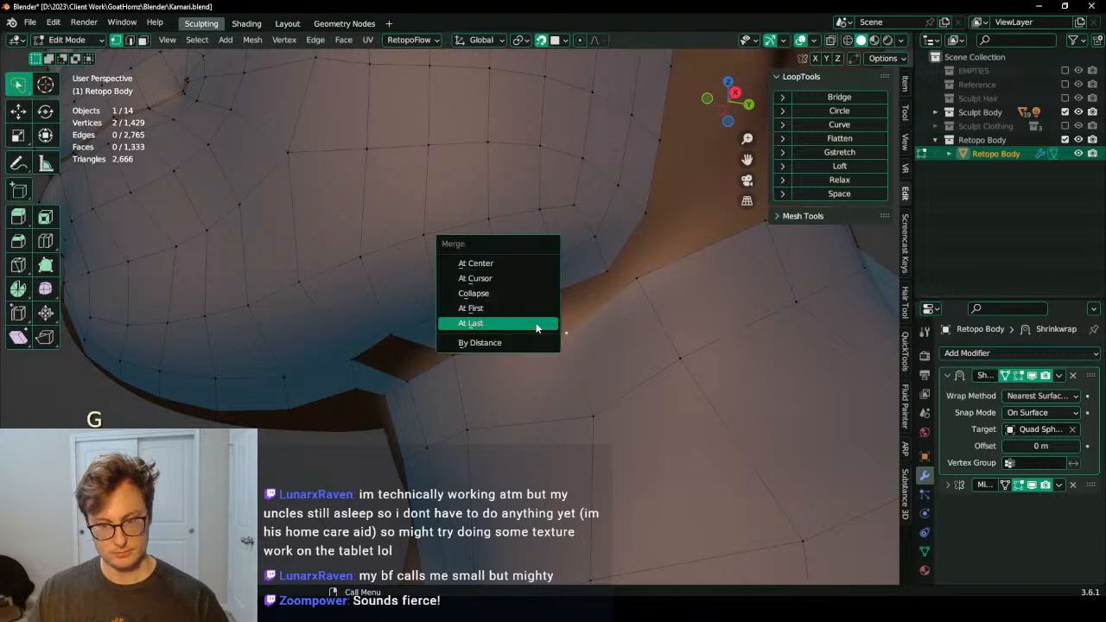
{"action": "left_click", "coordinate": [536, 323]}
{"action": "key", "text": "m"}
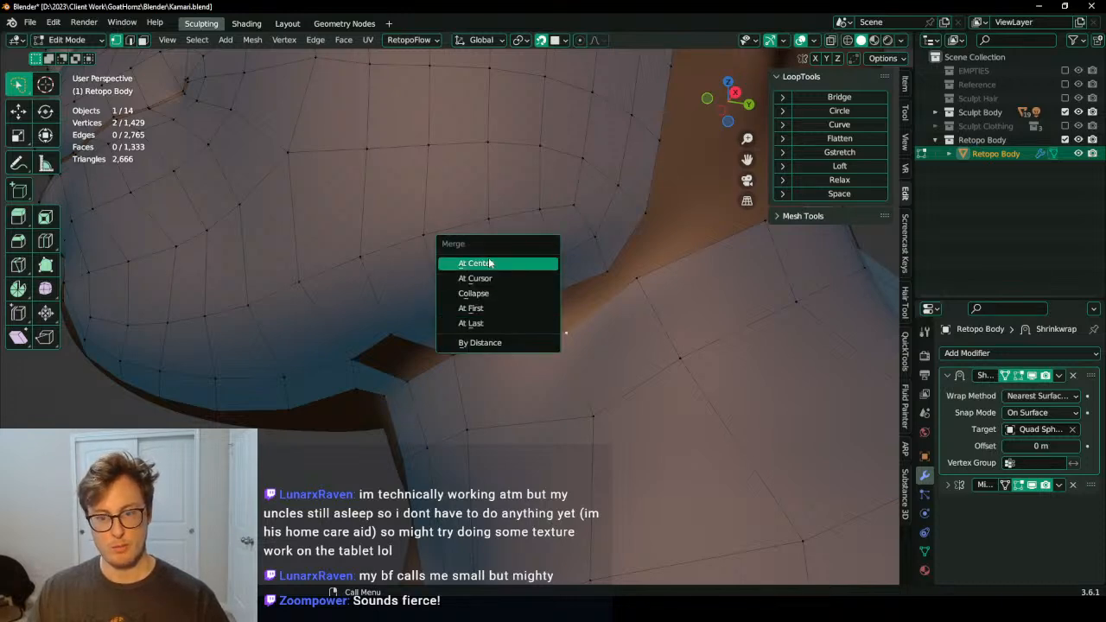
{"action": "left_click", "coordinate": [518, 263]}
Step: Select the border of the open hole, then undo back to before the jaw and neck vertex merges
{"action": "middle_click_drag", "start_coordinate": [518, 263], "coordinate": [513, 295]}
{"action": "middle_click_drag", "start_coordinate": [472, 343], "coordinate": [490, 292]}
{"action": "left_click", "coordinate": [377, 341], "text": "alt"}
{"action": "scroll", "coordinate": [386, 340], "scroll_direction": "down", "scroll_amount": 3}
{"action": "middle_click_drag", "start_coordinate": [499, 187], "coordinate": [539, 268]}
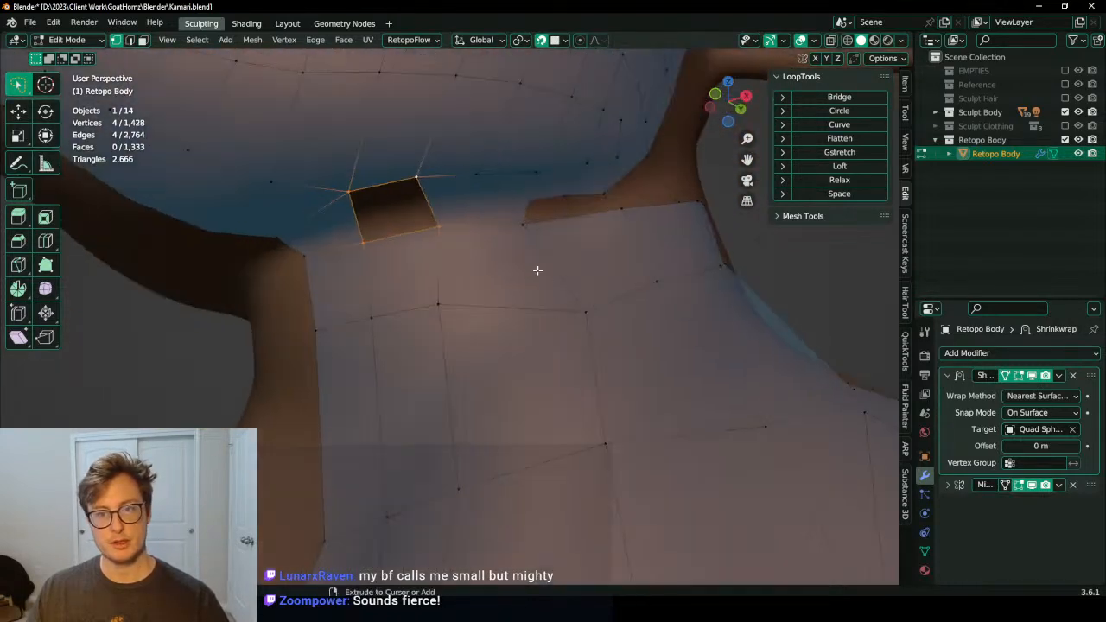
{"action": "key", "text": "ctrl+z"}
{"action": "key", "text": "ctrl+z"}
{"action": "key", "text": "ctrl+z"}
{"action": "key", "text": "ctrl+z"}
{"action": "key", "text": "ctrl+z"}
{"action": "key", "text": "ctrl+z"}
{"action": "key", "text": "ctrl+z"}
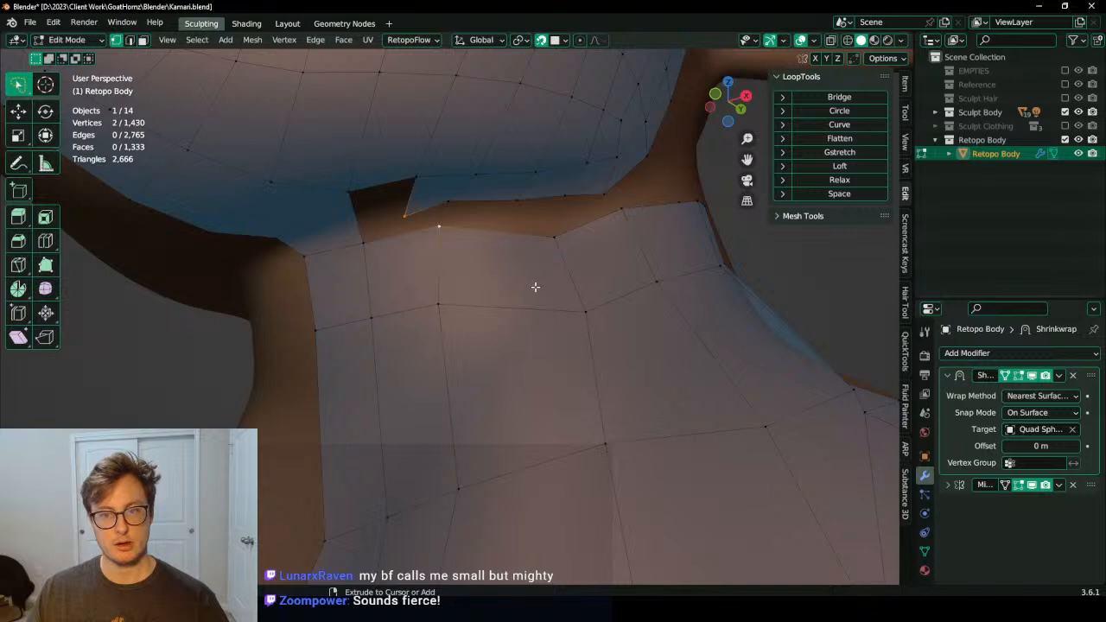
Step: Add a vertical loop cut through the neck beside the bridging face and merge its top vertex with the jaw vertex at center
{"action": "middle_click_drag", "start_coordinate": [428, 292], "coordinate": [459, 227]}
{"action": "key", "text": "ctrl+r"}
{"action": "left_click", "coordinate": [421, 292]}
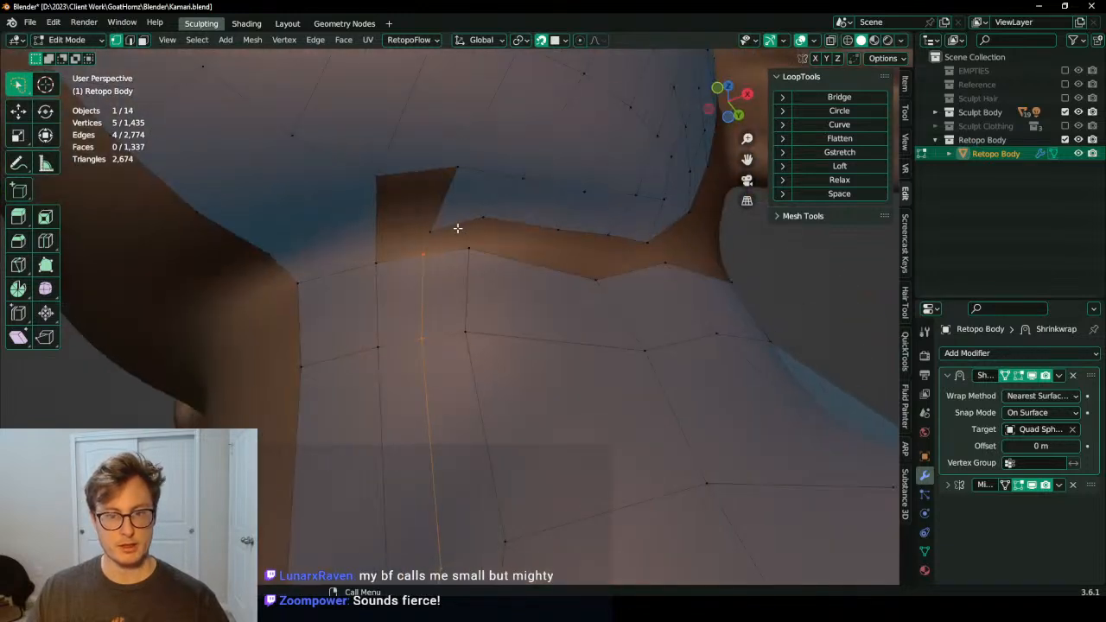
{"action": "left_click", "coordinate": [428, 250]}
{"action": "key", "text": "m"}
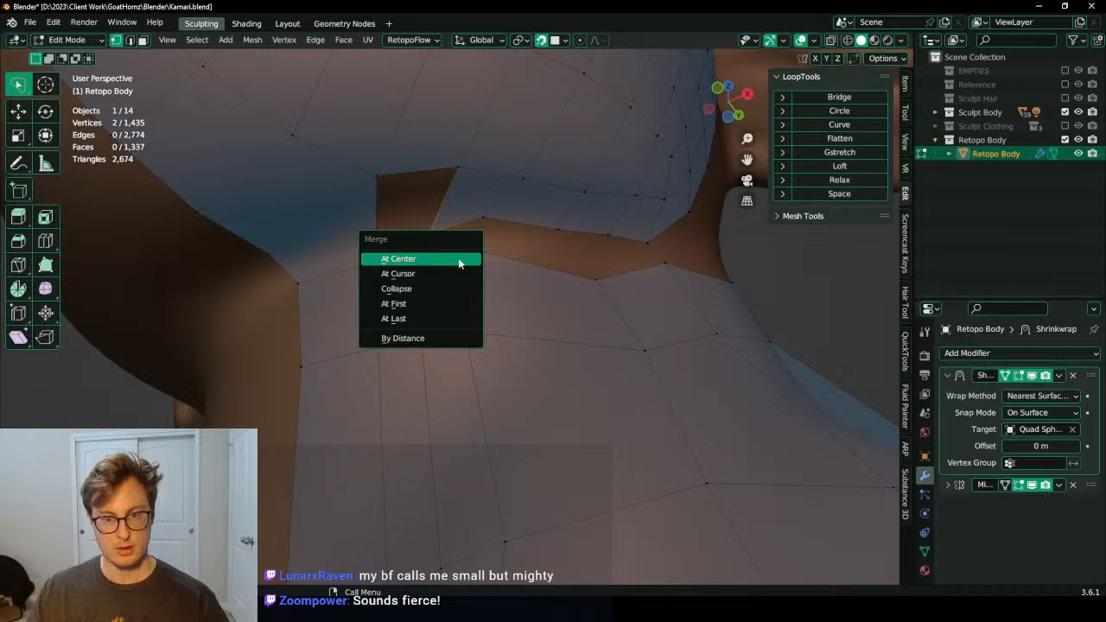
{"action": "left_click", "coordinate": [458, 259]}
Step: Repeat the merge at center for the next two pairs of jaw and neck border vertices, and save the file
{"action": "left_click", "coordinate": [484, 216], "text": "shift"}
{"action": "key", "text": "shift+r"}
{"action": "middle_click_drag", "start_coordinate": [566, 238], "coordinate": [498, 304]}
{"action": "key", "text": "shift+r"}
{"action": "scroll", "coordinate": [498, 304], "scroll_direction": "down", "scroll_amount": 3}
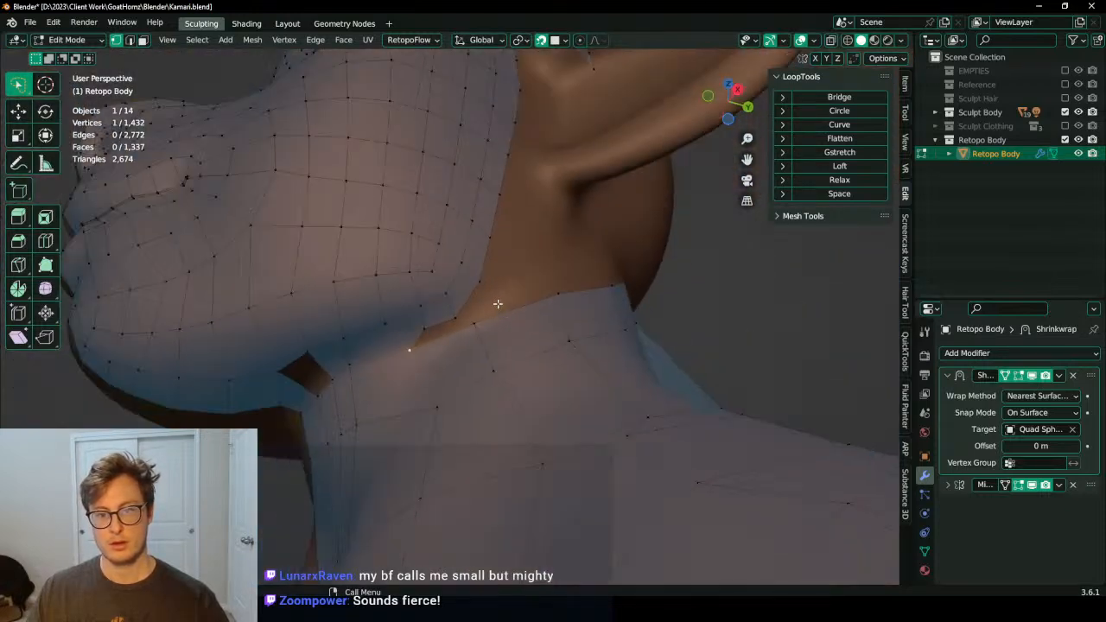
{"action": "key", "text": "ctrl+s"}
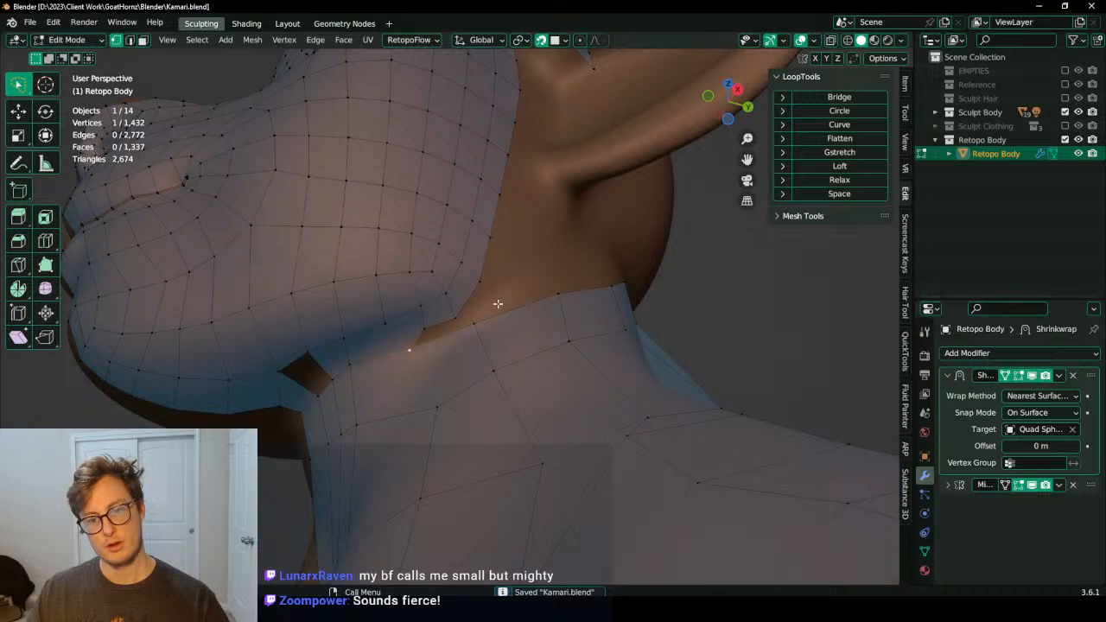
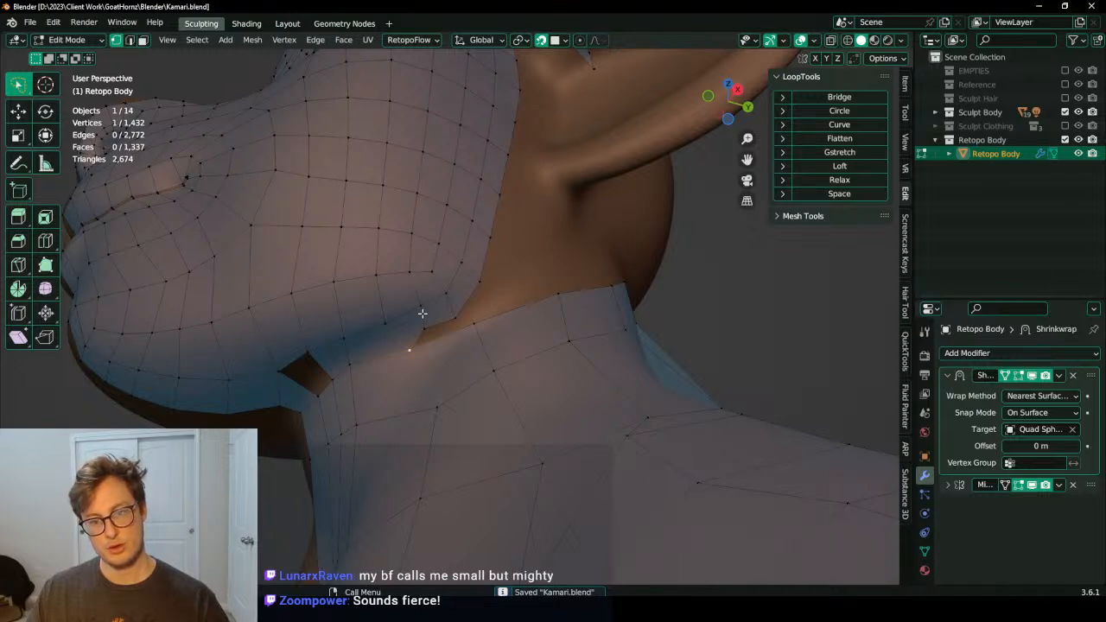
Step: Collapse the three successive three-vertex chains at the jaw's rear corner into single vertices, working outward to the border
{"action": "middle_click_drag", "start_coordinate": [508, 206], "coordinate": [484, 239]}
{"action": "scroll", "coordinate": [484, 239], "scroll_direction": "up", "scroll_amount": 2}
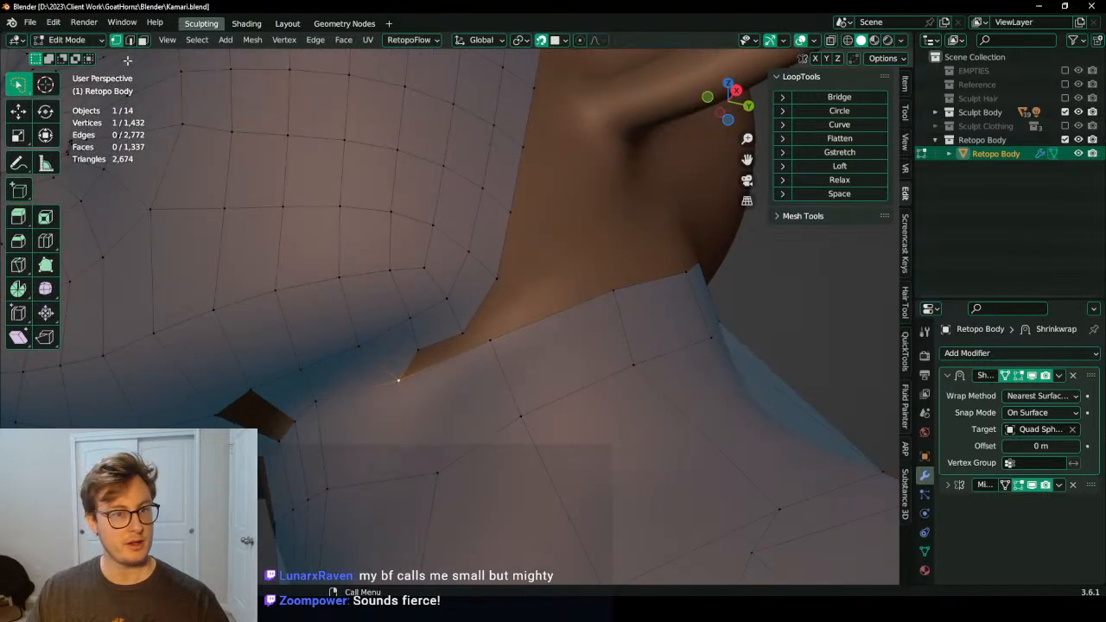
{"action": "left_click", "coordinate": [396, 266], "text": "alt"}
{"action": "key", "text": "m"}
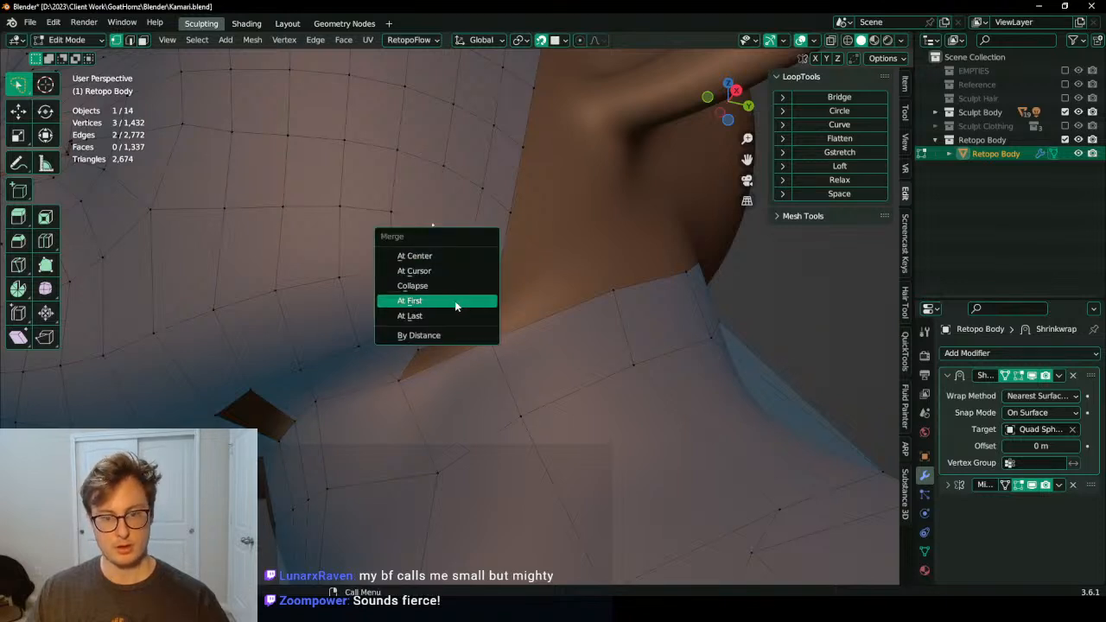
{"action": "left_click", "coordinate": [446, 287]}
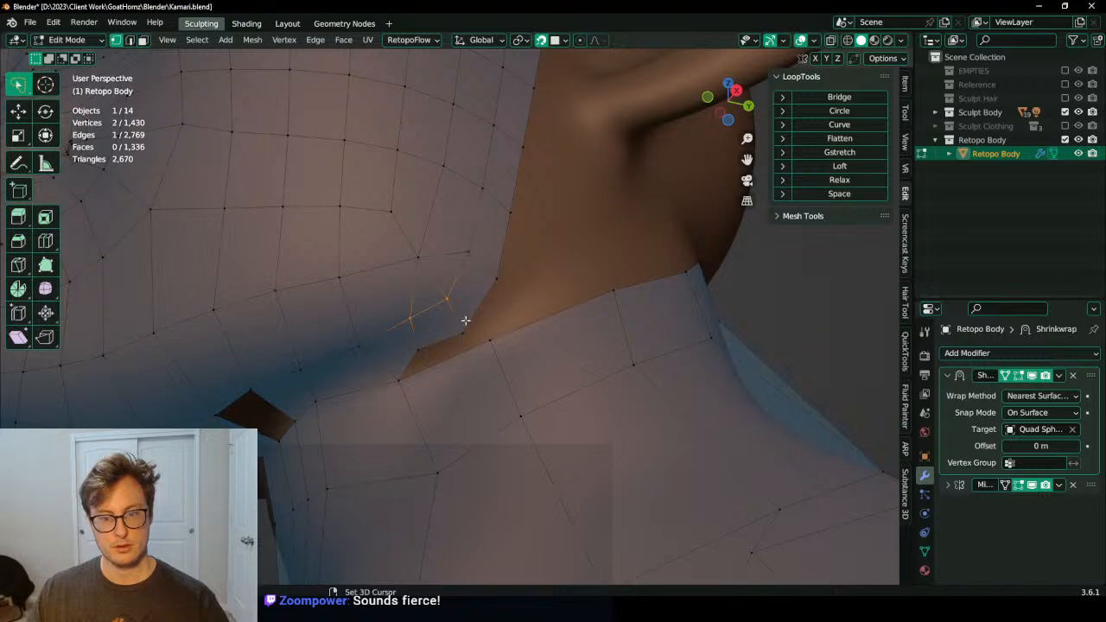
{"action": "key", "text": "m"}
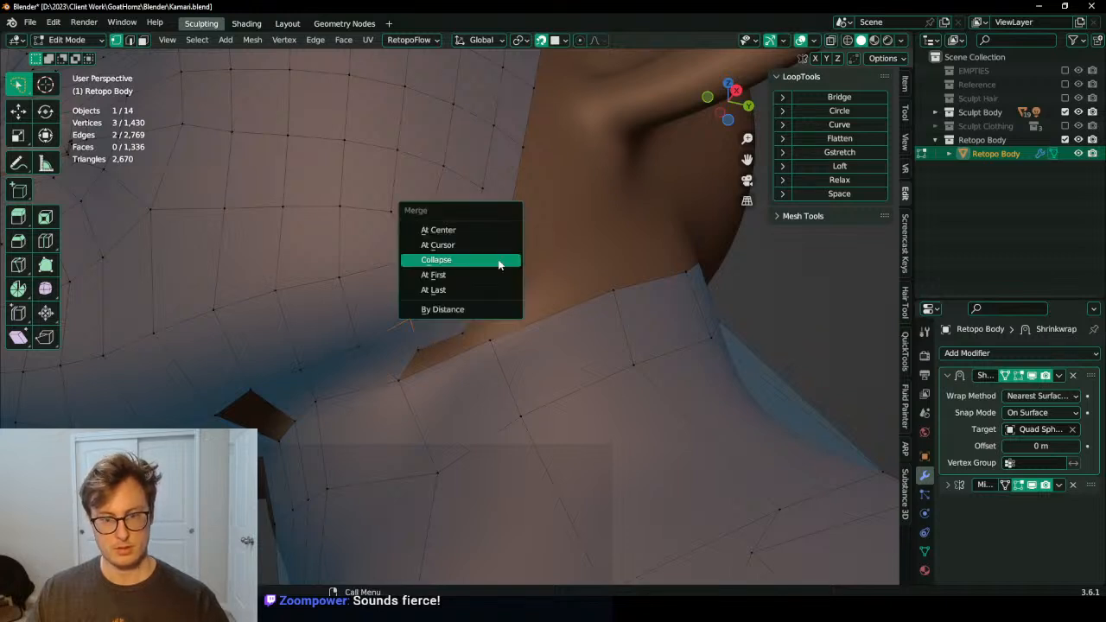
{"action": "left_click", "coordinate": [495, 259]}
{"action": "left_click", "coordinate": [505, 271], "text": "ctrl"}
{"action": "key", "text": "x"}
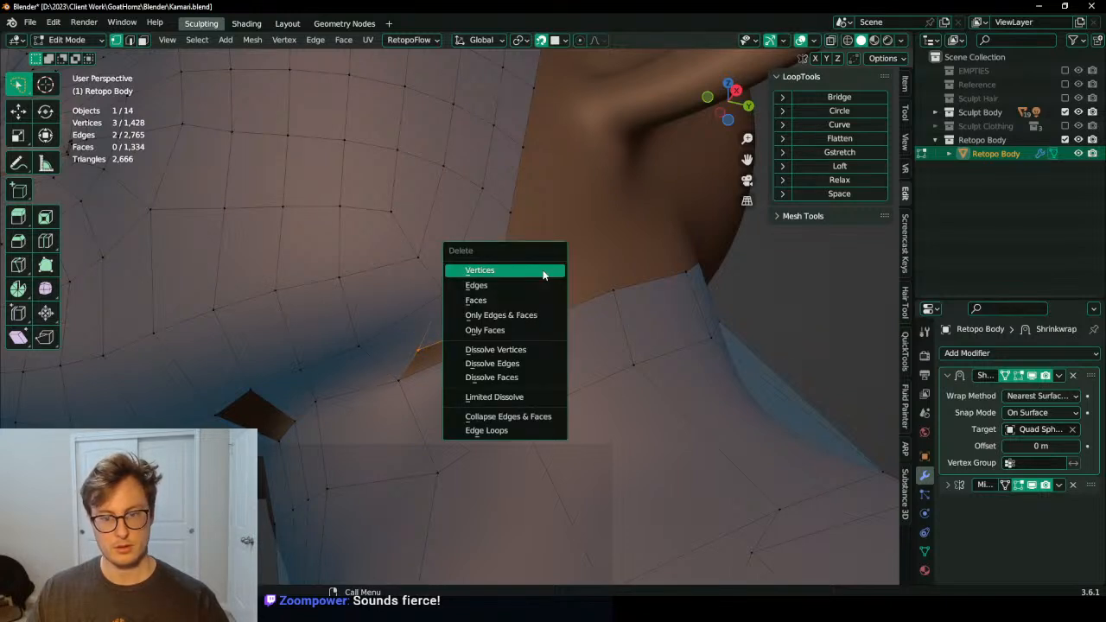
{"action": "left_click", "coordinate": [494, 421]}
Step: Merge the jaw's rear corner vertex with the facing neck border vertex at center
{"action": "scroll", "coordinate": [505, 272], "scroll_direction": "up", "scroll_amount": 2}
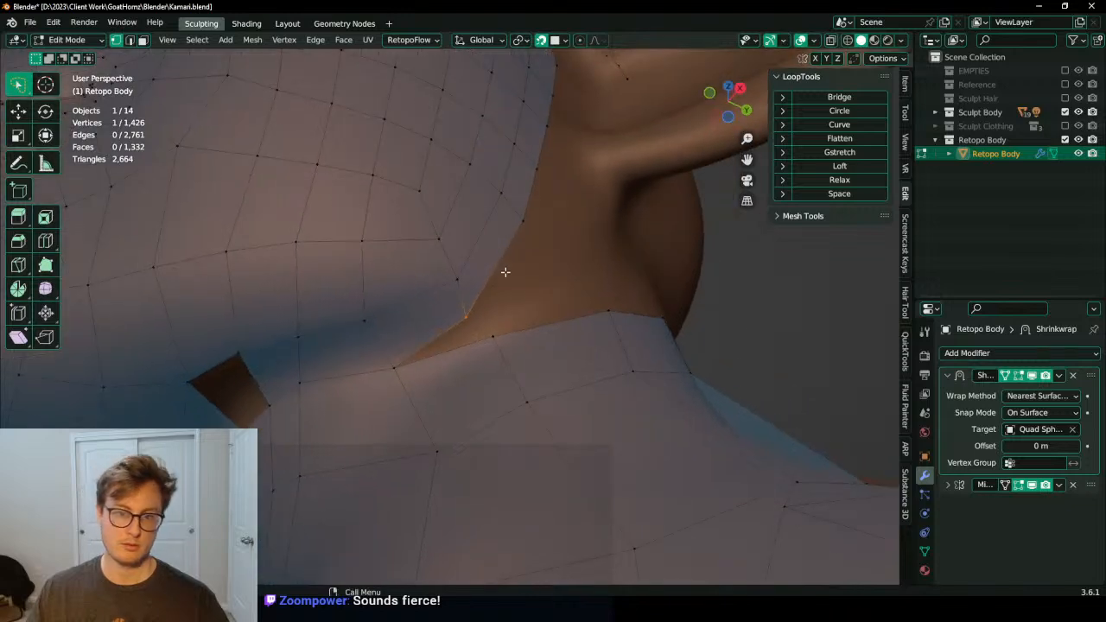
{"action": "key", "text": "m"}
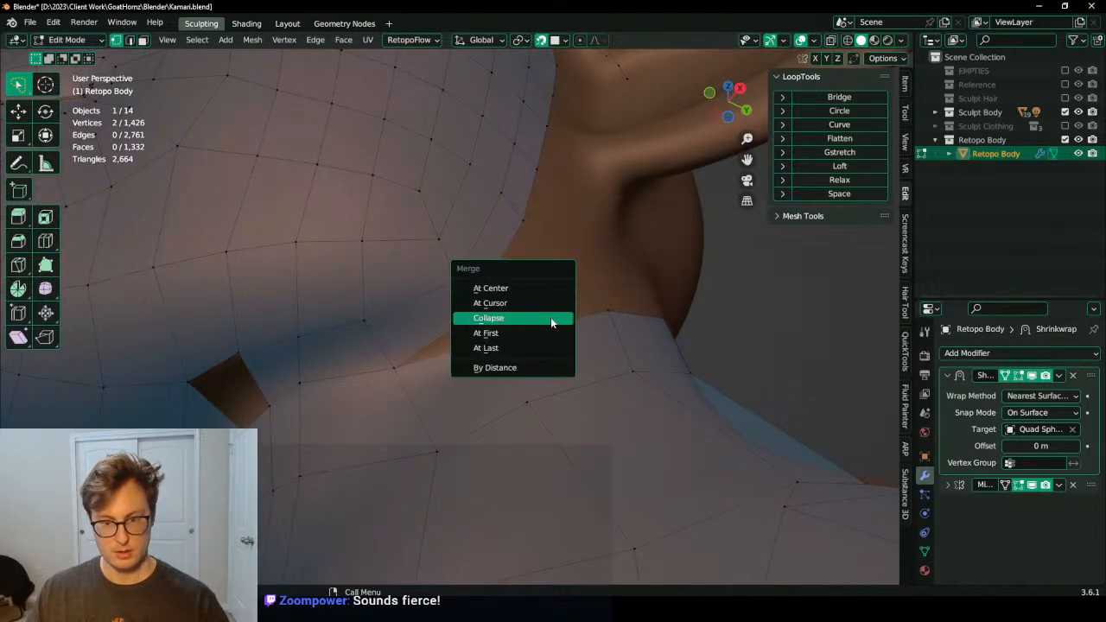
{"action": "left_click", "coordinate": [535, 289]}
{"action": "scroll", "coordinate": [518, 293], "scroll_direction": "down", "scroll_amount": 3}
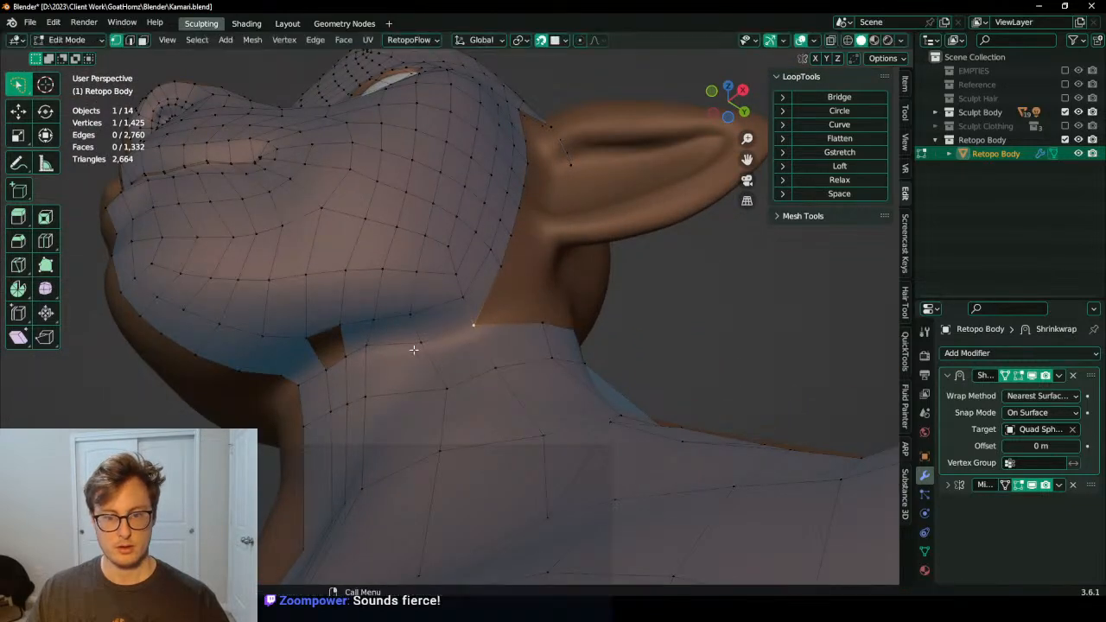
Step: Fill the remaining four-sided gap under the jaw with a face
{"action": "scroll", "coordinate": [418, 347], "scroll_direction": "up", "scroll_amount": 2}
{"action": "middle_click_drag", "start_coordinate": [418, 346], "coordinate": [358, 349]}
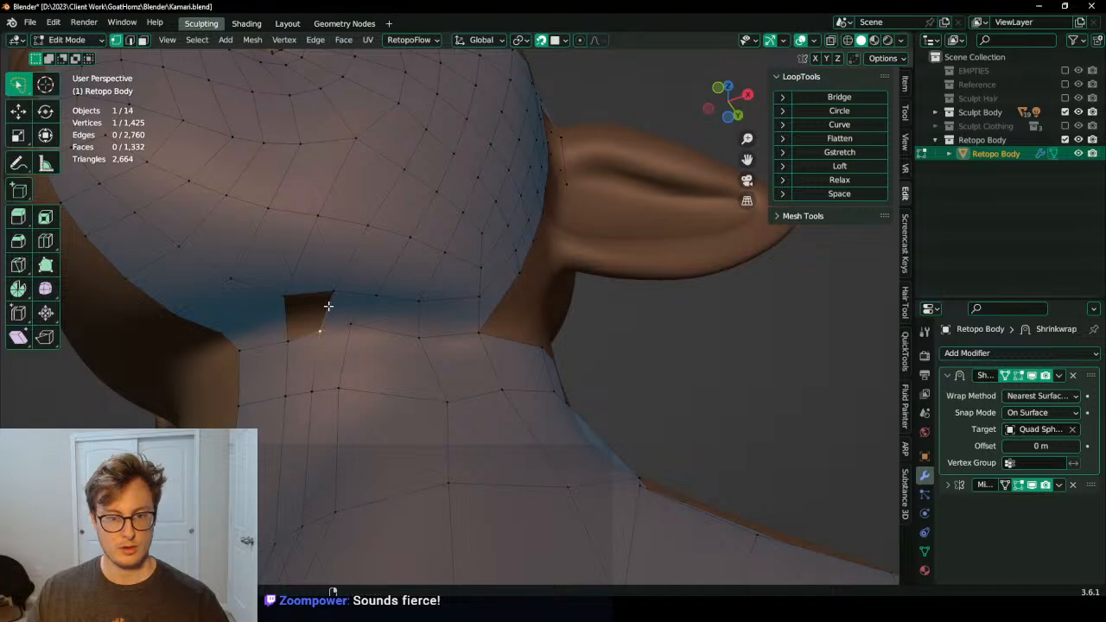
{"action": "key", "text": "f"}
Step: Extrude the two cheek border edges just below the ear backward along the side of the head
{"action": "scroll", "coordinate": [484, 281], "scroll_direction": "down", "scroll_amount": 5}
{"action": "middle_click_drag", "start_coordinate": [521, 268], "coordinate": [464, 331]}
{"action": "scroll", "coordinate": [462, 311], "scroll_direction": "up", "scroll_amount": 2}
{"action": "scroll", "coordinate": [501, 242], "scroll_direction": "down", "scroll_amount": 1}
{"action": "middle_click_drag", "start_coordinate": [501, 242], "coordinate": [463, 314], "text": "shift"}
{"action": "scroll", "coordinate": [462, 314], "scroll_direction": "up", "scroll_amount": 1}
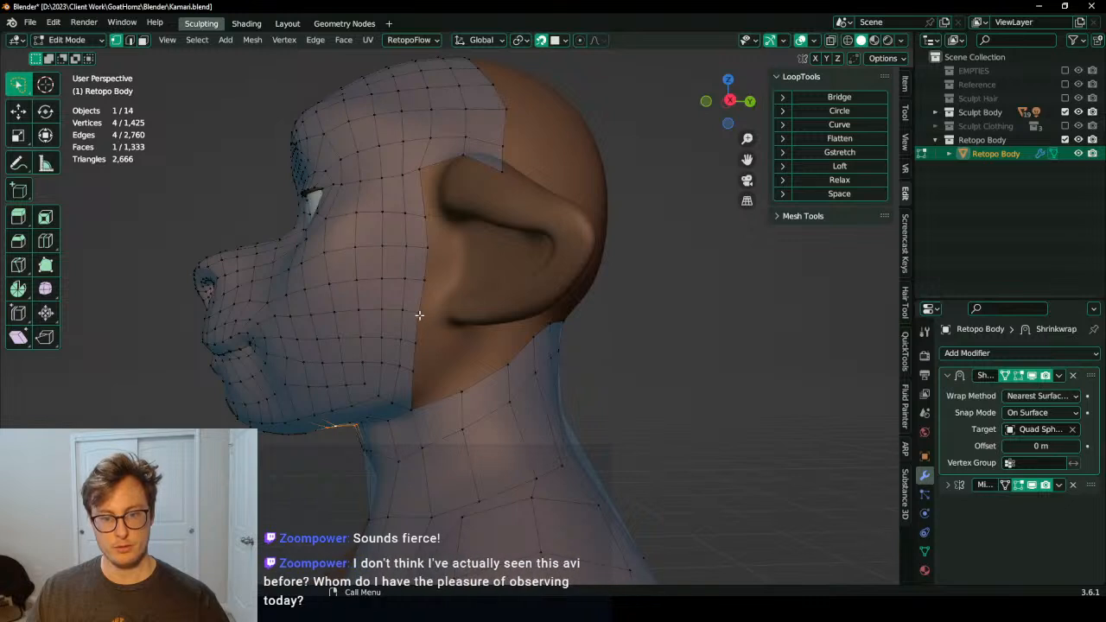
{"action": "left_click", "coordinate": [416, 380], "text": "ctrl"}
{"action": "middle_click_drag", "start_coordinate": [416, 380], "coordinate": [436, 294]}
{"action": "key", "text": "e"}
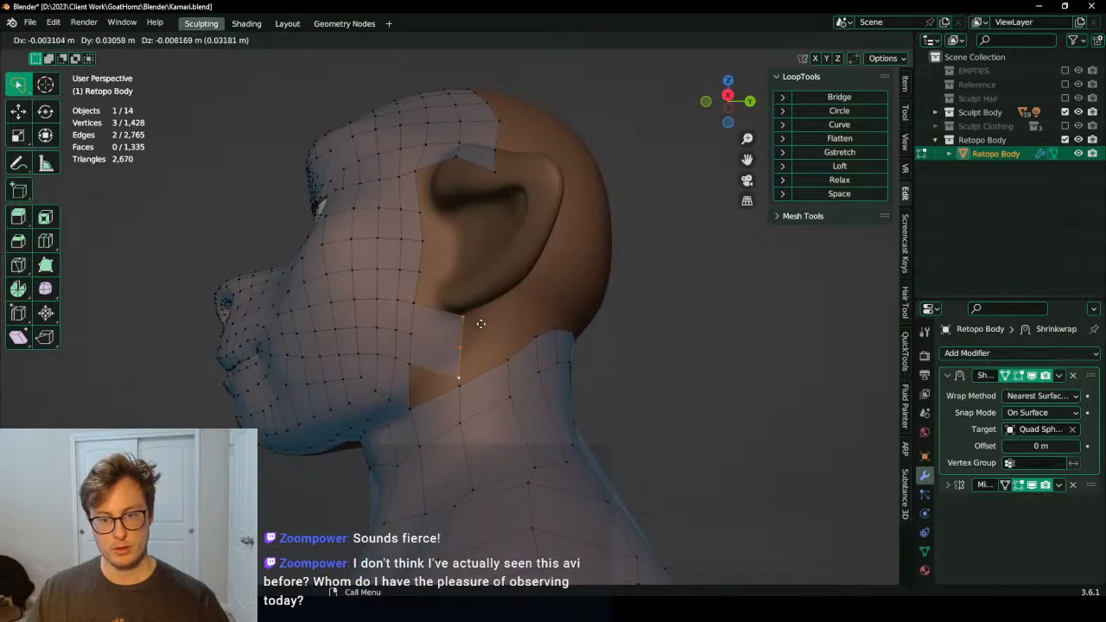
{"action": "left_click", "coordinate": [493, 316]}
Step: Scale down the extruded edges below the ear and move them slightly farther back
{"action": "scroll", "coordinate": [510, 318], "scroll_direction": "up", "scroll_amount": 2}
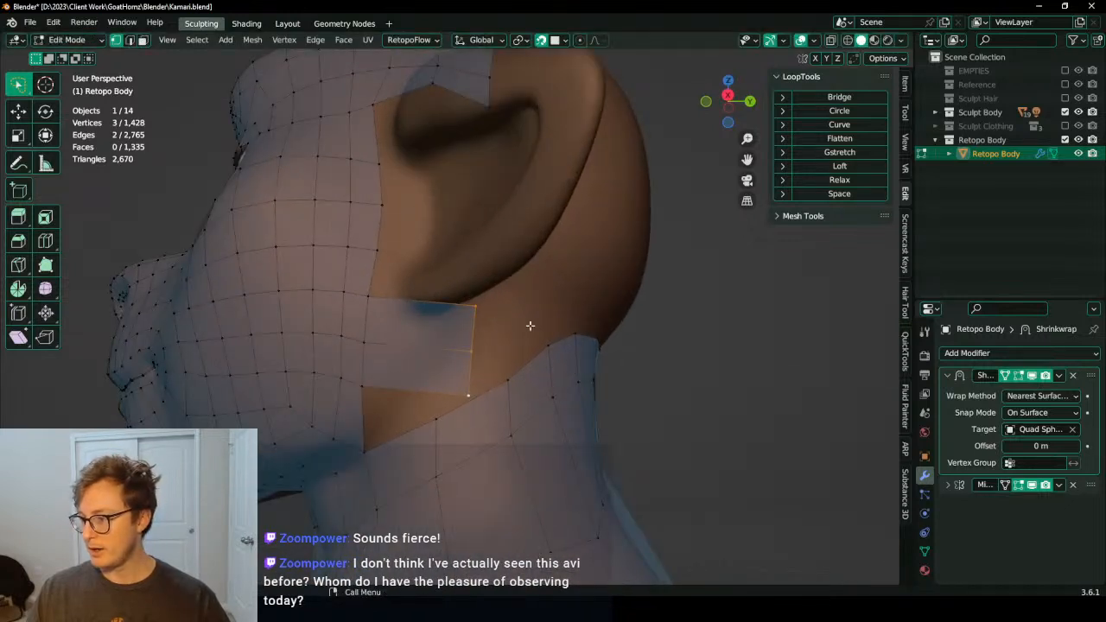
{"action": "middle_click_drag", "start_coordinate": [530, 325], "coordinate": [514, 309]}
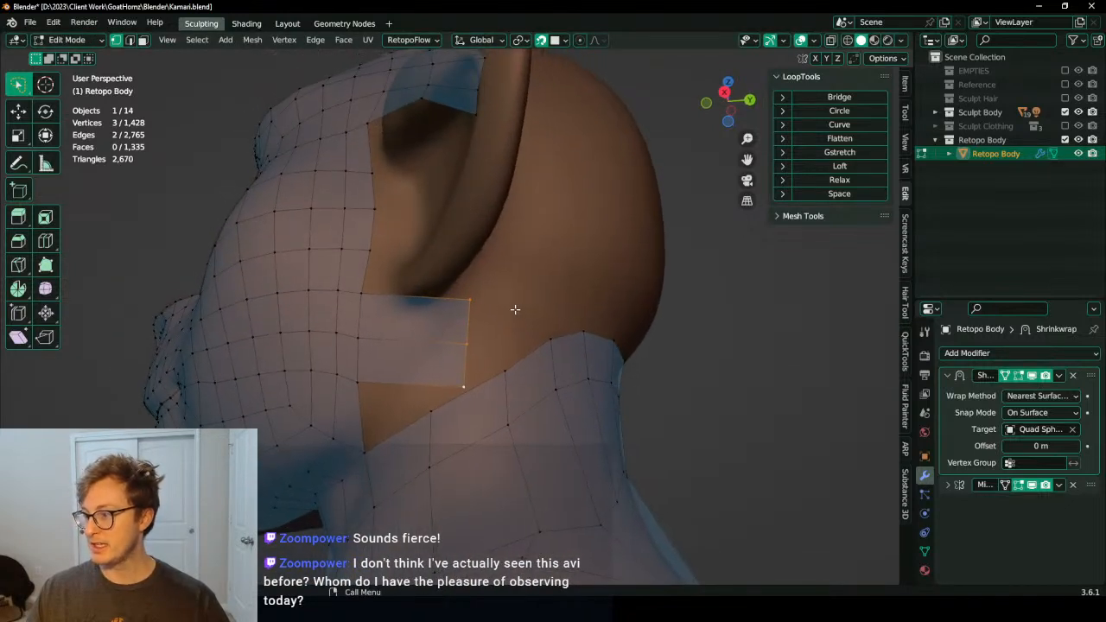
{"action": "key", "text": "s"}
{"action": "left_click", "coordinate": [543, 270]}
{"action": "key", "text": "g"}
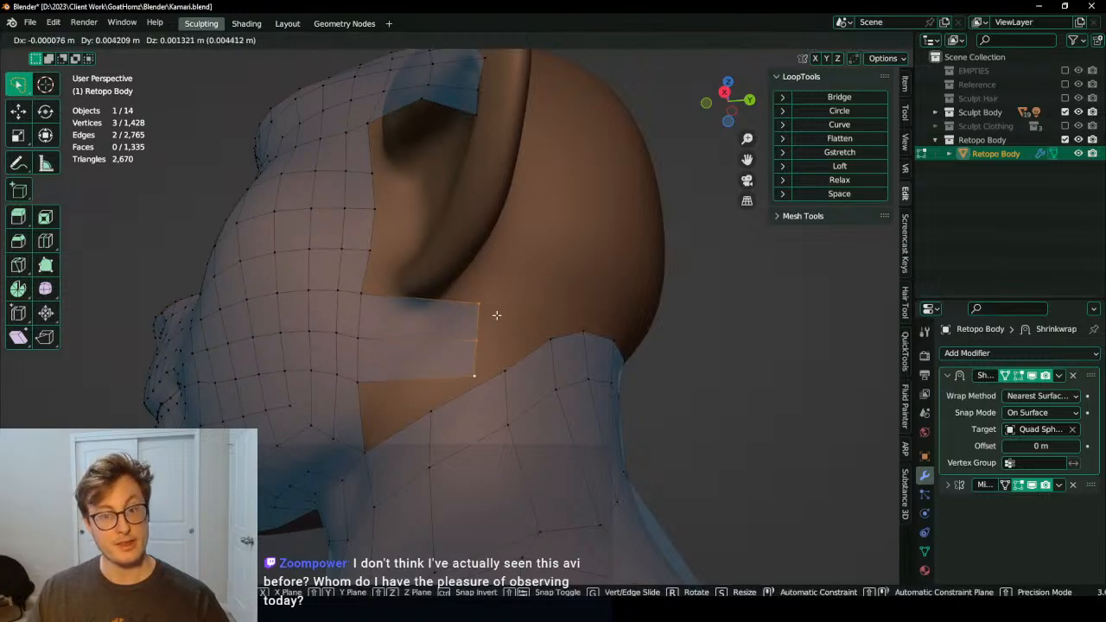
{"action": "left_click", "coordinate": [496, 313]}
Step: Add a loop cut across the middle of the extruded faces, then scale and reposition it to fit the surface
{"action": "key", "text": "ctrl+r"}
{"action": "left_click", "coordinate": [433, 303]}
{"action": "key", "text": "s"}
{"action": "left_click", "coordinate": [431, 308]}
{"action": "key", "text": "g"}
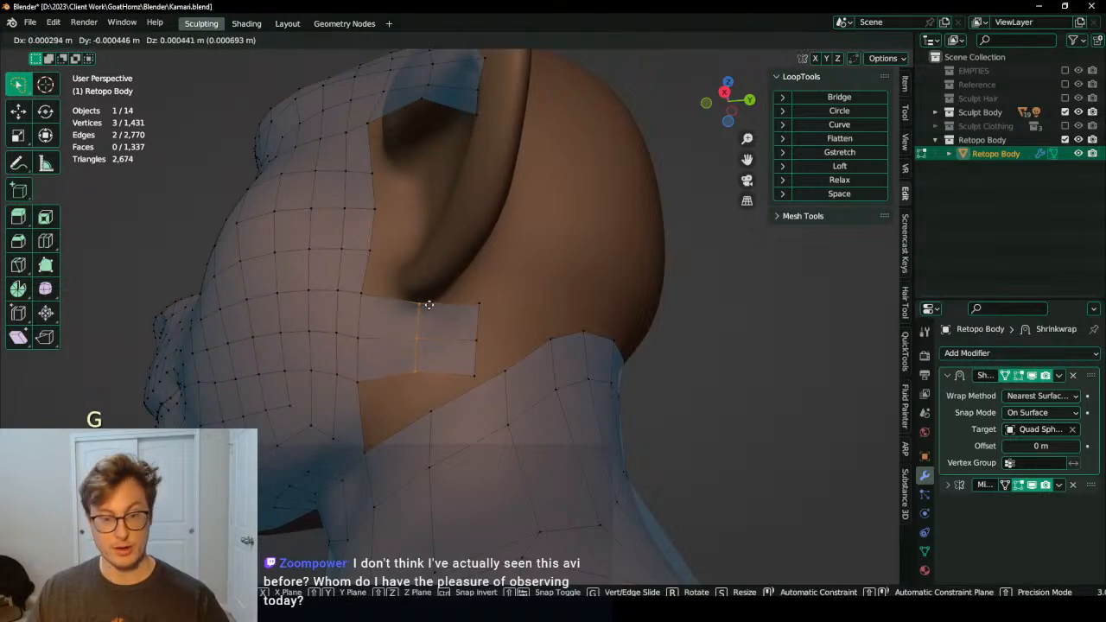
{"action": "left_click", "coordinate": [427, 305]}
Step: Leave Edit Mode, exclude the Retopo Body collection and reveal the hidden parts of the sculpt
{"action": "middle_click_drag", "start_coordinate": [315, 276], "coordinate": [340, 285]}
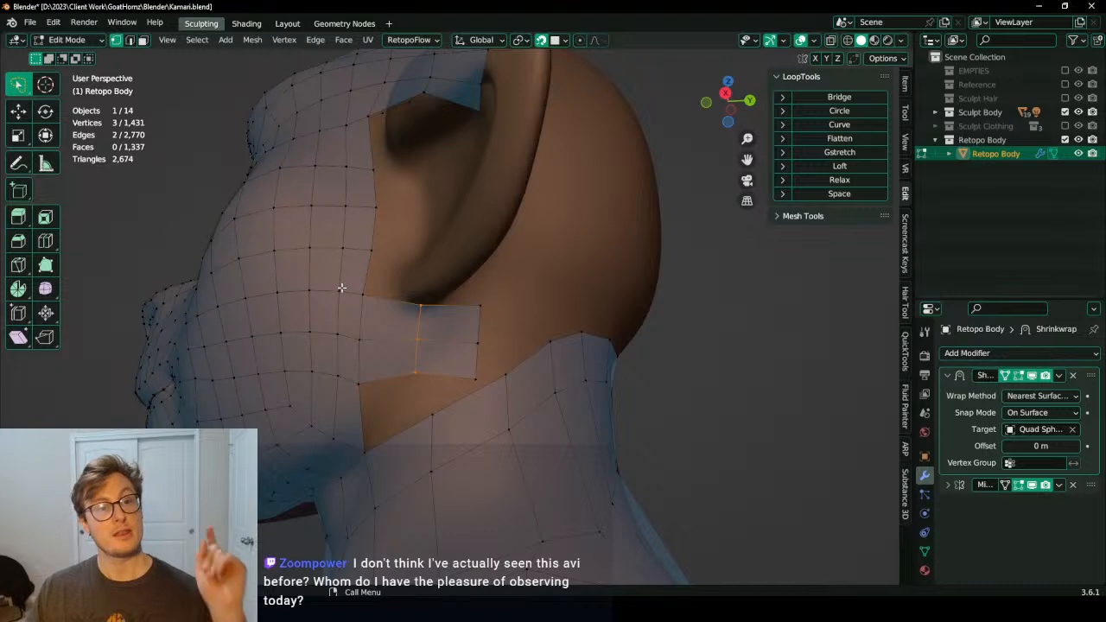
{"action": "scroll", "coordinate": [427, 331], "scroll_direction": "down", "scroll_amount": 12}
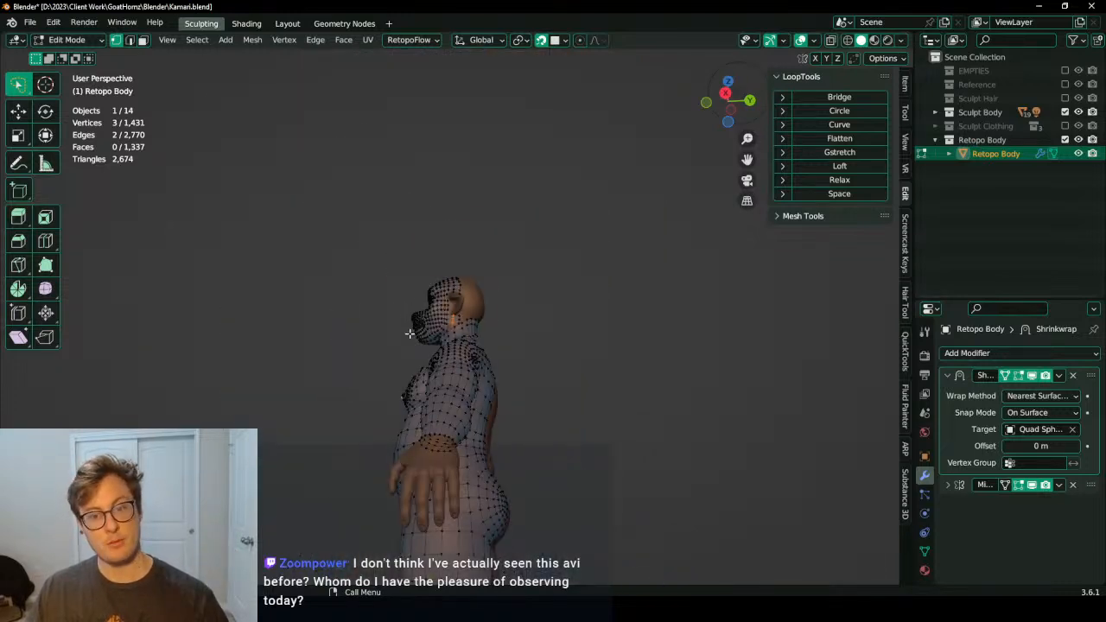
{"action": "key", "text": "Tab"}
{"action": "middle_click_drag", "start_coordinate": [414, 331], "coordinate": [550, 399]}
{"action": "middle_click_drag", "start_coordinate": [550, 399], "coordinate": [536, 258], "text": "shift"}
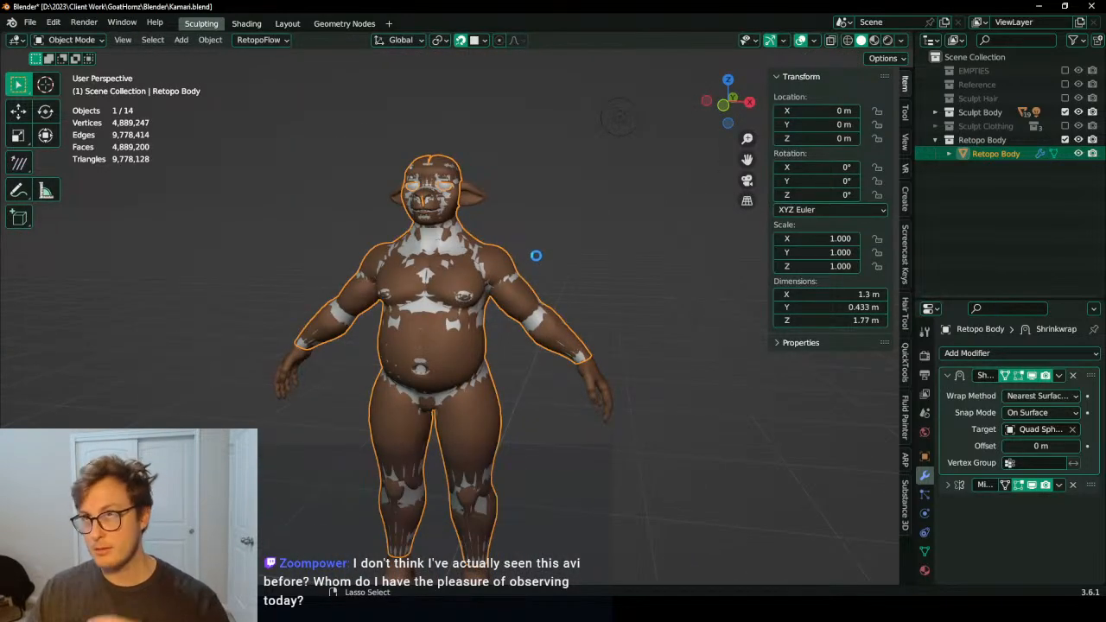
{"action": "left_click", "coordinate": [1065, 140]}
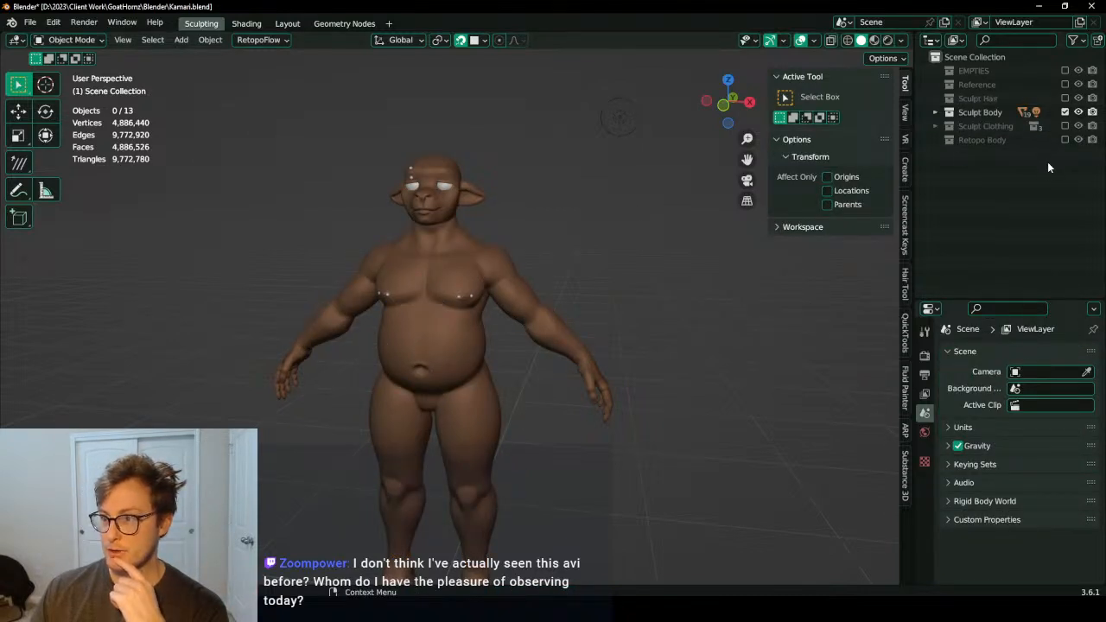
{"action": "left_click", "coordinate": [1065, 126]}
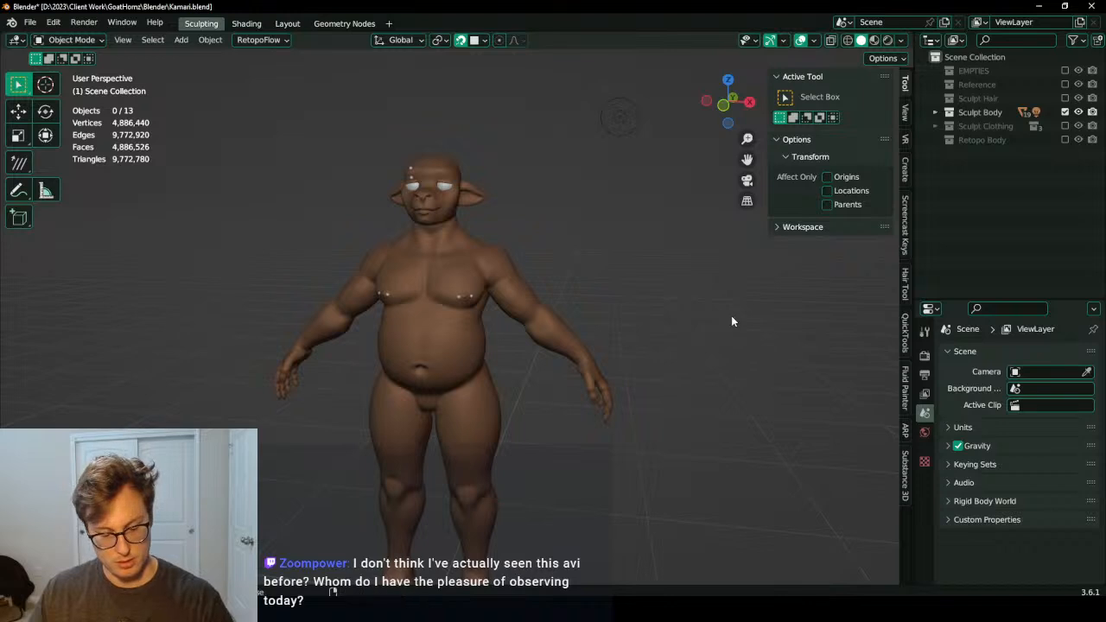
{"action": "scroll", "coordinate": [671, 292], "scroll_direction": "down", "scroll_amount": 1}
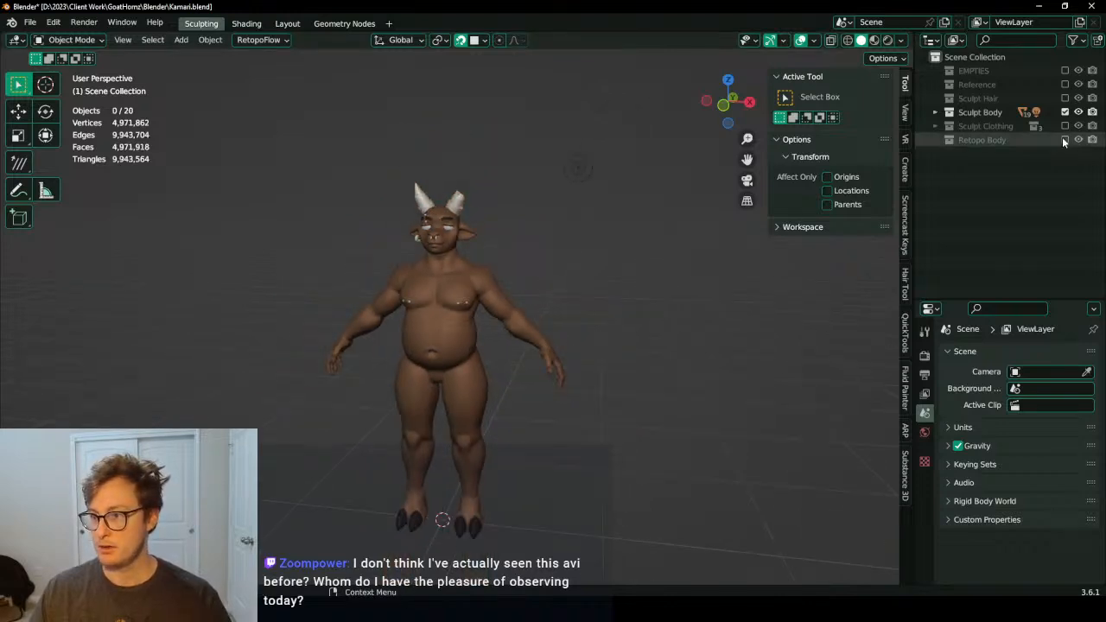
Step: Include the Sculpt Clothing and Sculpt Hair collections to show the fully dressed character
{"action": "left_click", "coordinate": [1066, 125]}
{"action": "mouse_move", "coordinate": [617, 266]}
{"action": "middle_mouse_down"}
{"action": "mouse_move", "coordinate": [498, 292]}
{"action": "mouse_move", "coordinate": [553, 285]}
{"action": "middle_mouse_up"}
{"action": "scroll", "coordinate": [579, 280], "scroll_direction": "up", "scroll_amount": 2}
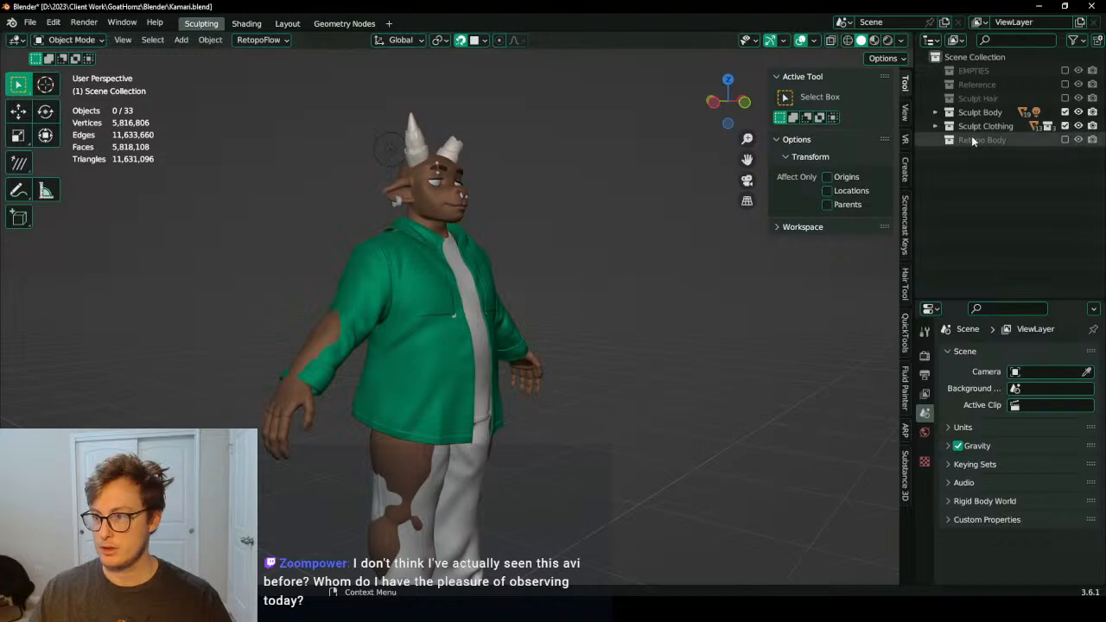
{"action": "left_click", "coordinate": [1066, 97]}
{"action": "left_click", "coordinate": [935, 98]}
{"action": "middle_click_drag", "start_coordinate": [488, 216], "coordinate": [827, 209]}
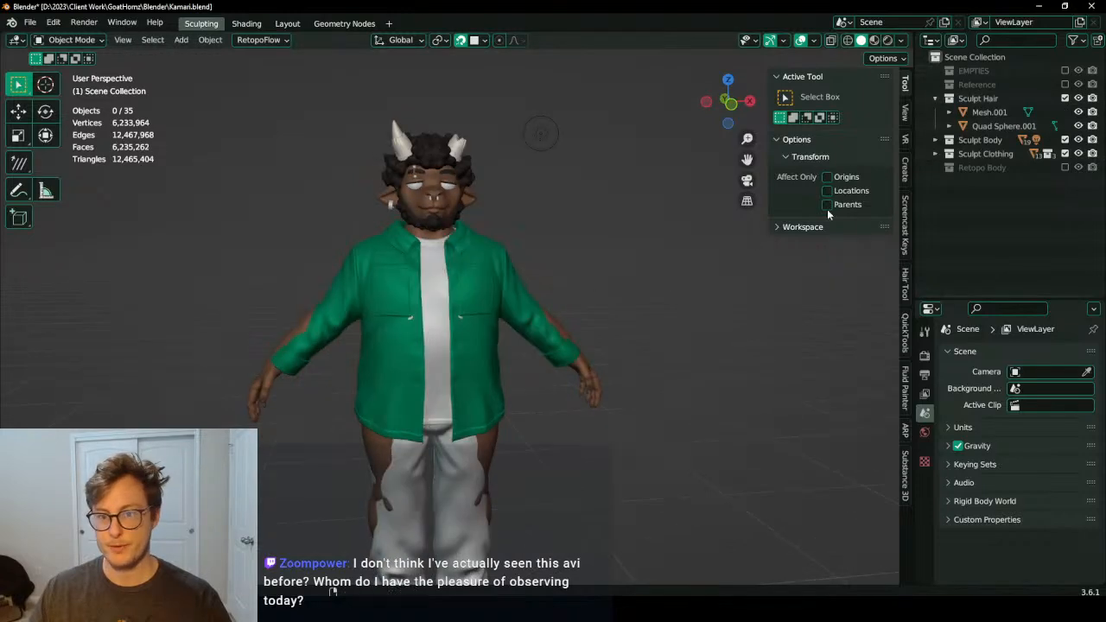
Step: Show the Reference collection beside the character in Material Preview, with the toolbar and sidebar hidden
{"action": "left_click", "coordinate": [1066, 85]}
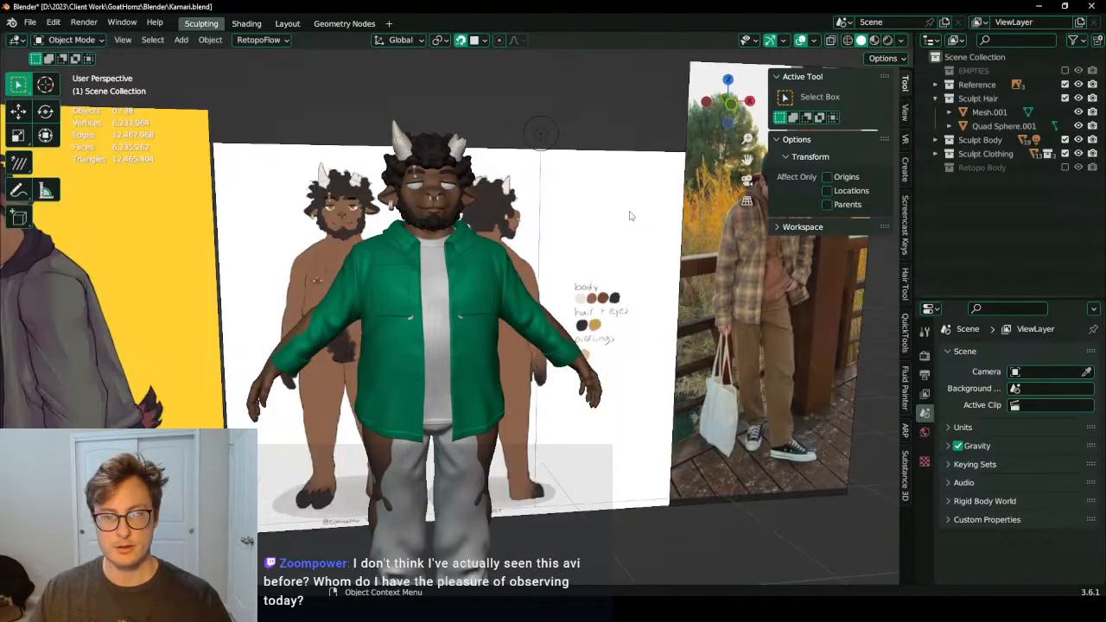
{"action": "key", "text": "z"}
{"action": "left_click", "coordinate": [593, 448]}
{"action": "mouse_move", "coordinate": [615, 364]}
{"action": "middle_mouse_down"}
{"action": "mouse_move", "coordinate": [529, 332]}
{"action": "mouse_move", "coordinate": [537, 319]}
{"action": "mouse_move", "coordinate": [517, 355]}
{"action": "mouse_move", "coordinate": [370, 340]}
{"action": "mouse_move", "coordinate": [485, 360]}
{"action": "mouse_move", "coordinate": [484, 379]}
{"action": "mouse_move", "coordinate": [543, 346]}
{"action": "mouse_move", "coordinate": [453, 347]}
{"action": "mouse_move", "coordinate": [465, 336]}
{"action": "mouse_move", "coordinate": [382, 359]}
{"action": "middle_mouse_up"}
{"action": "key", "text": "t"}
{"action": "key", "text": "n"}
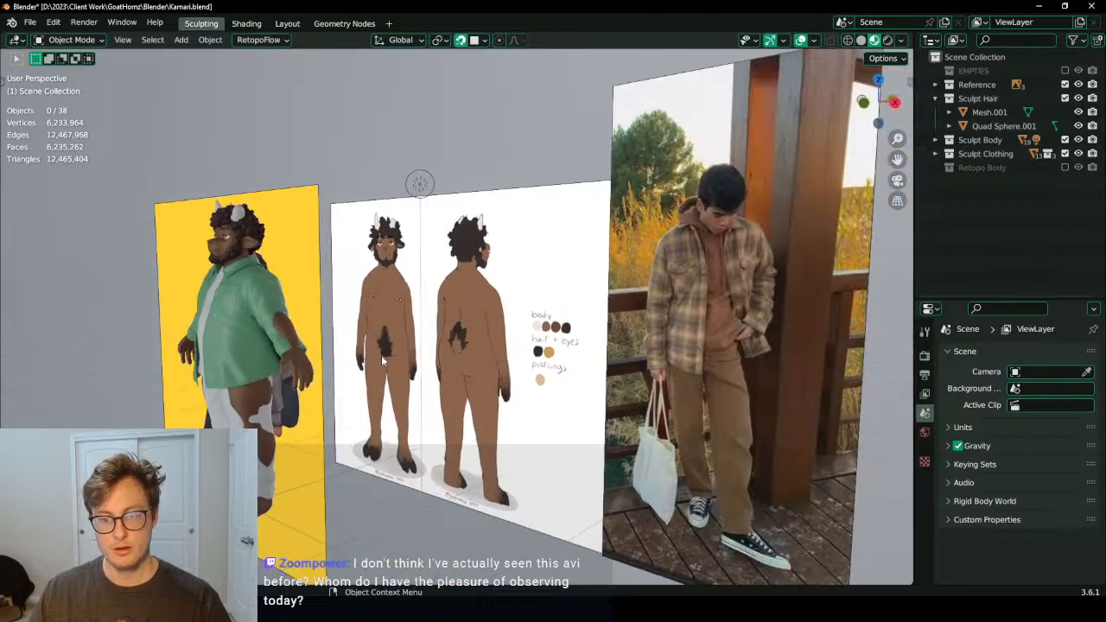
{"action": "scroll", "coordinate": [468, 329], "scroll_direction": "up", "scroll_amount": 5}
{"action": "scroll", "coordinate": [456, 354], "scroll_direction": "down", "scroll_amount": 5}
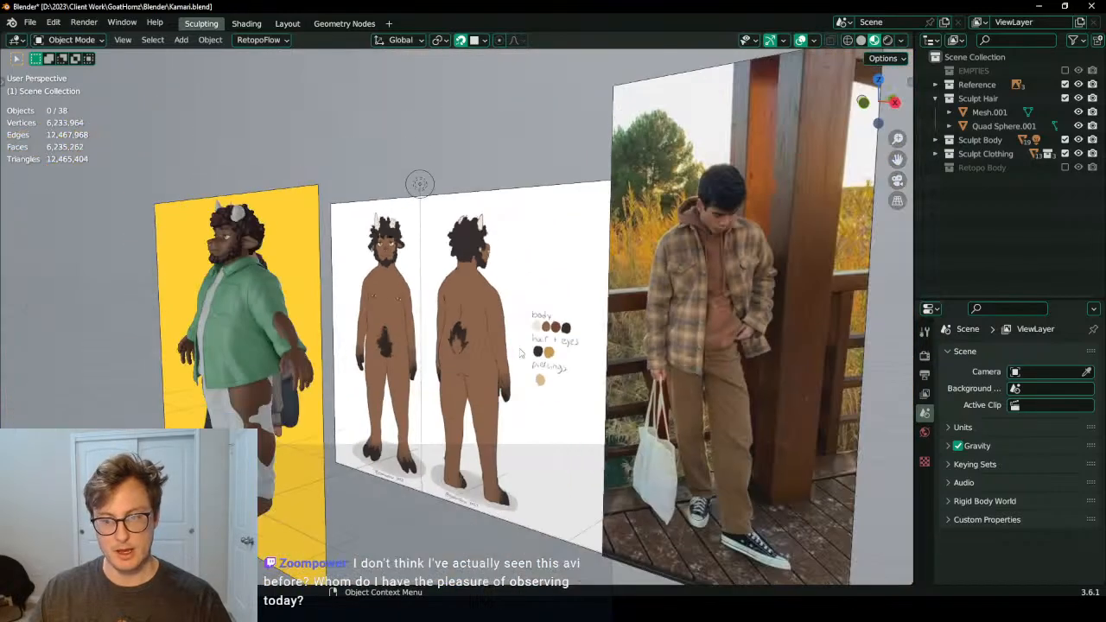
{"action": "middle_click_drag", "start_coordinate": [328, 346], "coordinate": [557, 378]}
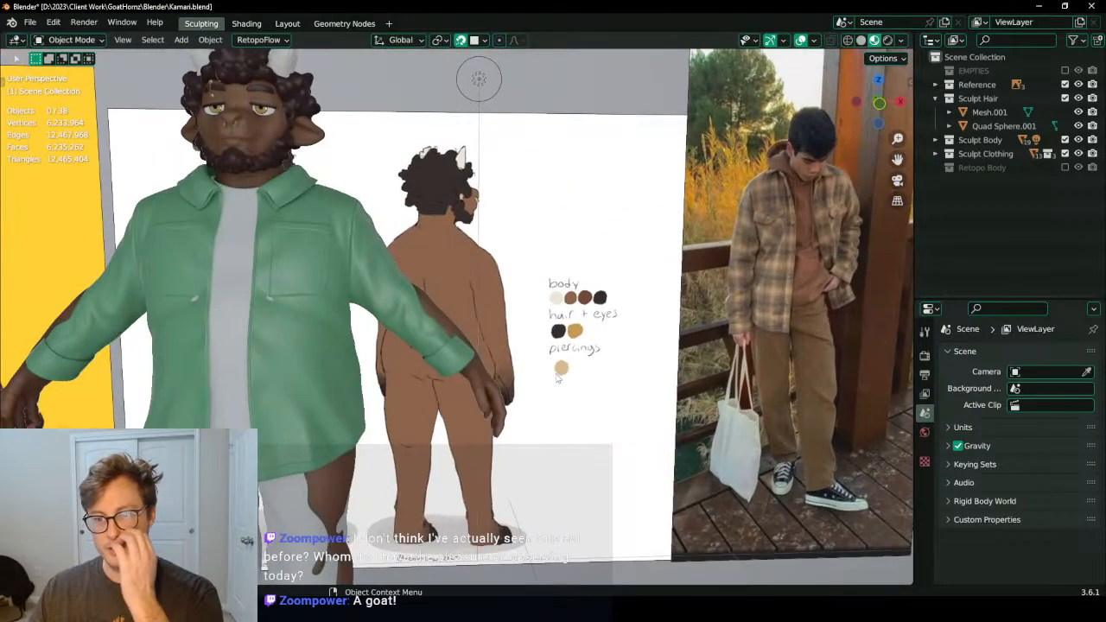
Step: Exclude the Reference, Sculpt Hair and Sculpt Clothing collections and include Retopo Body again
{"action": "left_click", "coordinate": [935, 98]}
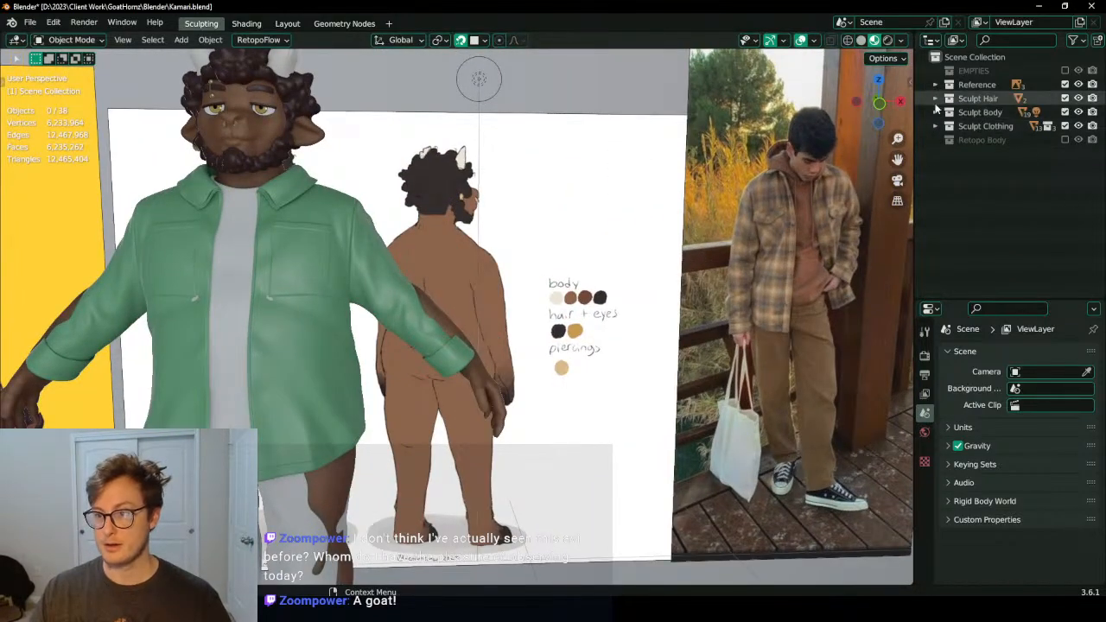
{"action": "left_click", "coordinate": [1065, 85]}
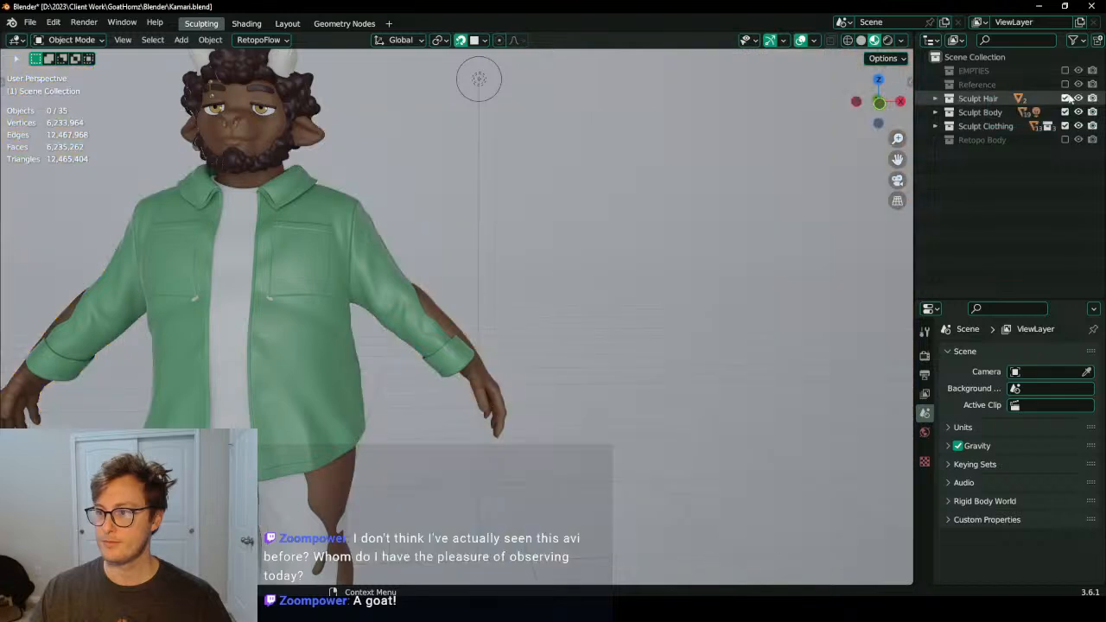
{"action": "left_click", "coordinate": [1066, 98]}
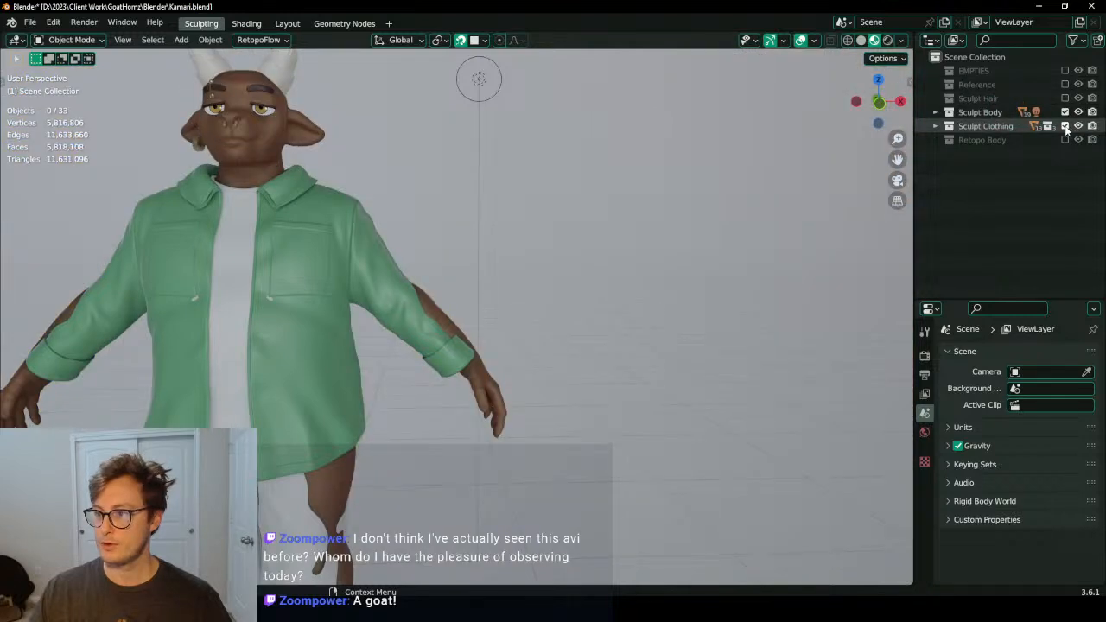
{"action": "left_click", "coordinate": [1065, 127]}
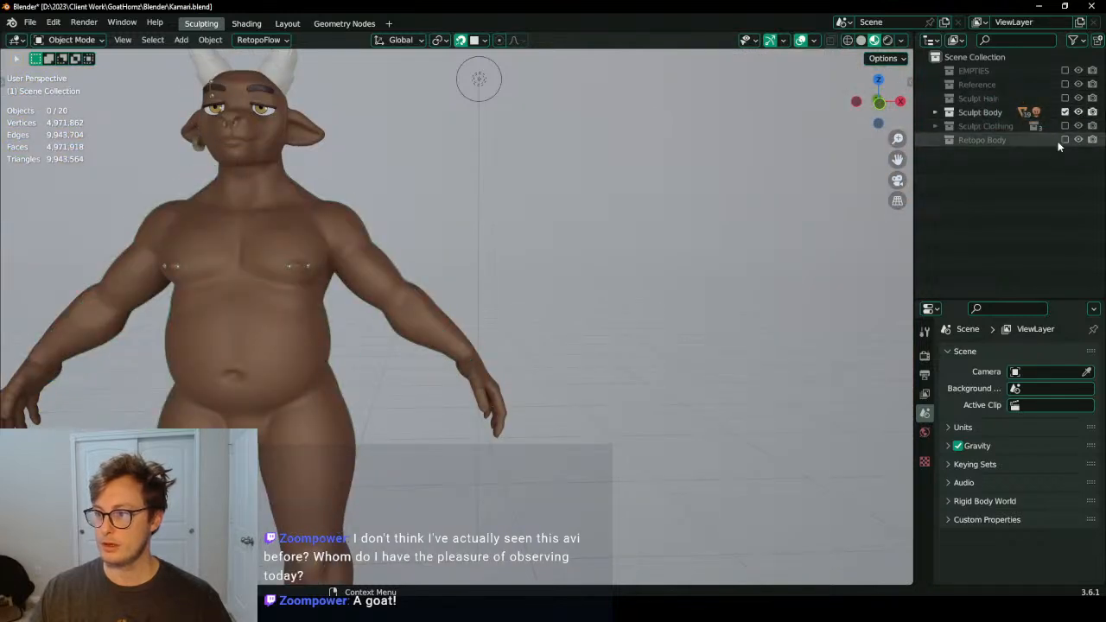
{"action": "left_click", "coordinate": [1065, 140]}
Step: Select the sculpted body and the retopo mesh, hide all other objects, and clear the selection
{"action": "middle_click_drag", "start_coordinate": [484, 298], "coordinate": [550, 396]}
{"action": "left_click", "coordinate": [350, 143]}
{"action": "middle_click_drag", "start_coordinate": [348, 149], "coordinate": [543, 279], "text": "shift"}
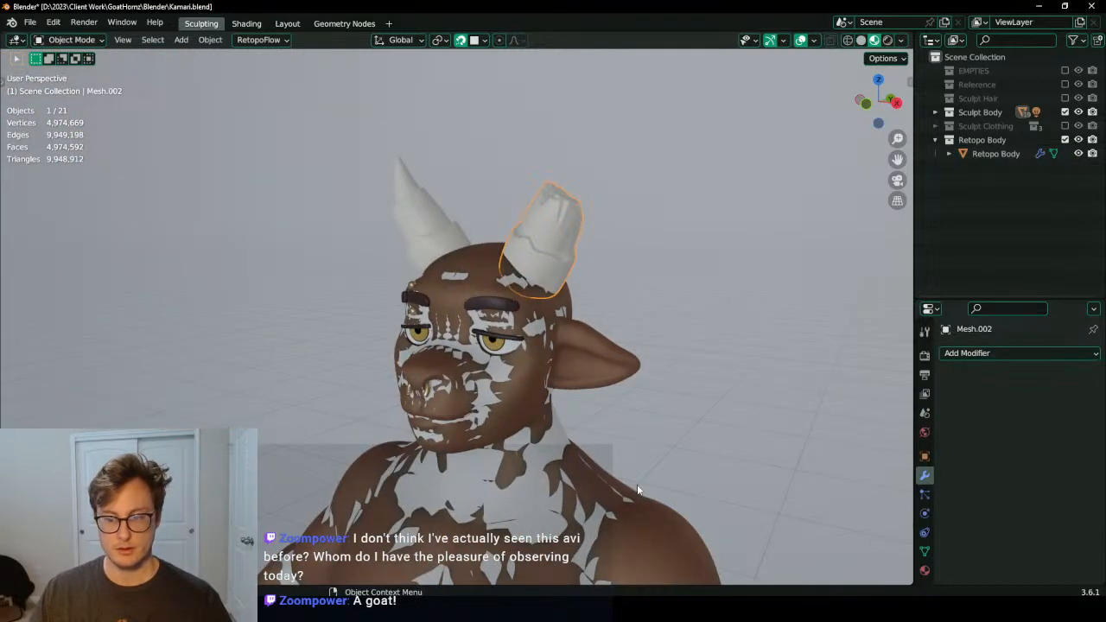
{"action": "left_click", "coordinate": [593, 482]}
{"action": "left_click", "coordinate": [633, 513], "text": "shift"}
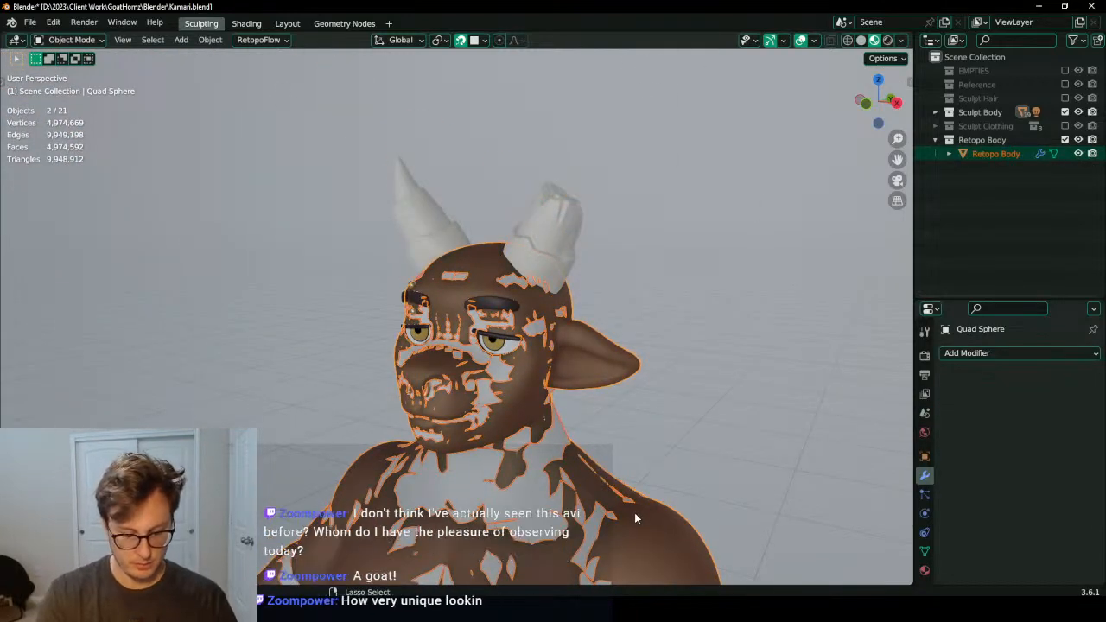
{"action": "key", "text": "shift+h"}
{"action": "key", "text": "alt+a"}
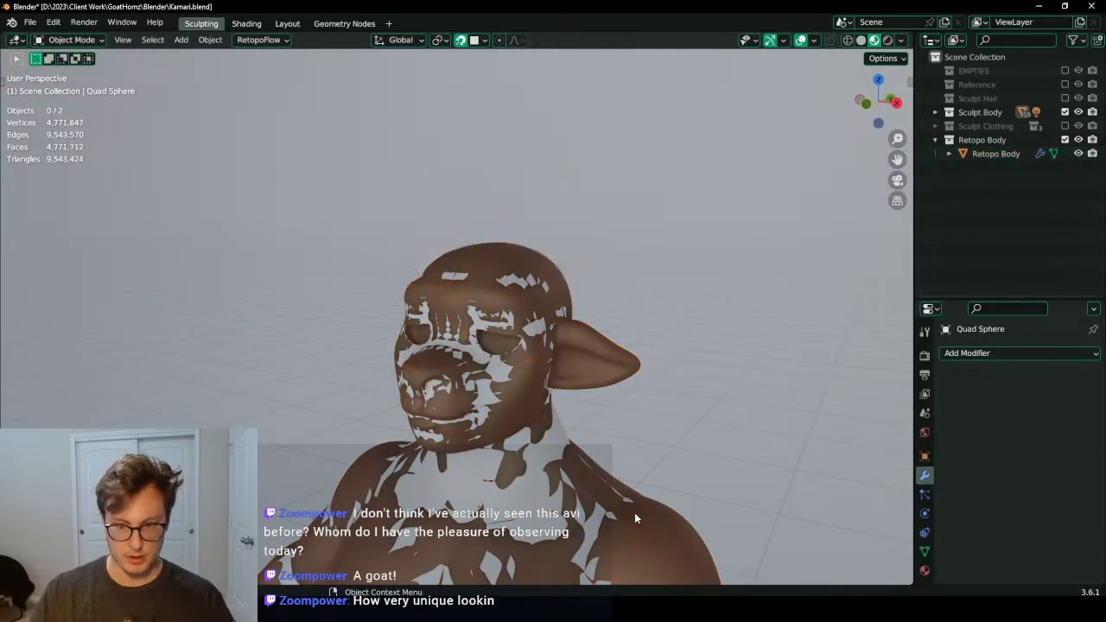
Step: Edit the Retopo Body mesh and rotate, scale and move the open end of the strip below the ear toward the nape
{"action": "left_click", "coordinate": [996, 157]}
{"action": "key", "text": "Tab"}
{"action": "middle_click_drag", "start_coordinate": [518, 371], "coordinate": [418, 299], "text": "ctrl"}
{"action": "middle_click_drag", "start_coordinate": [418, 300], "coordinate": [467, 257]}
{"action": "middle_click_drag", "start_coordinate": [468, 257], "coordinate": [380, 322]}
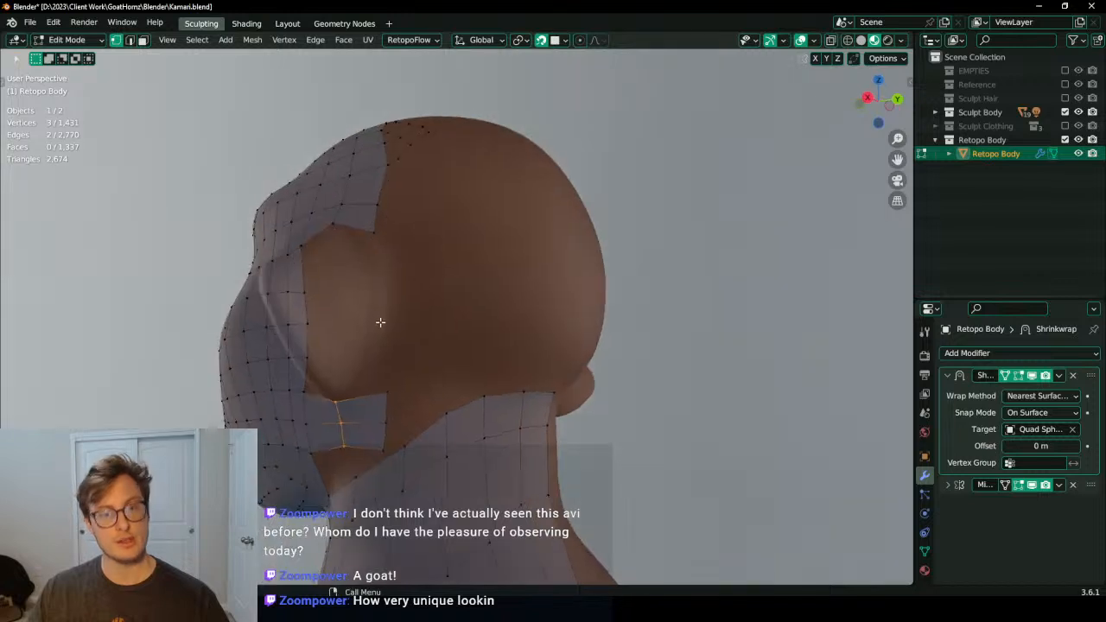
{"action": "left_click", "coordinate": [377, 457]}
{"action": "middle_click_drag", "start_coordinate": [377, 456], "coordinate": [441, 418]}
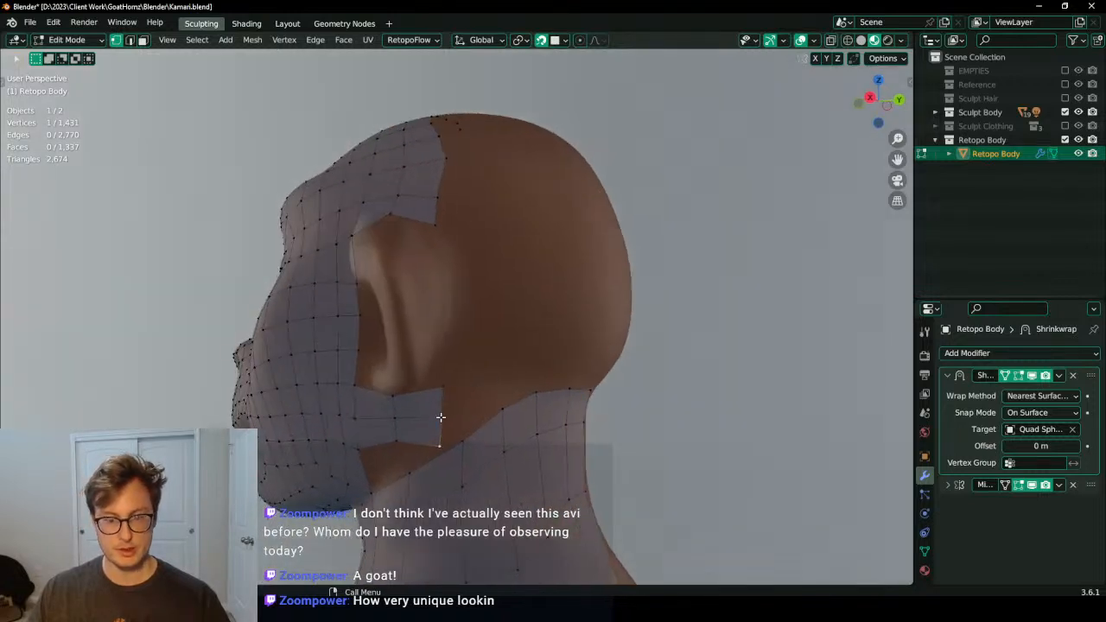
{"action": "key", "text": "r"}
{"action": "key", "text": "s"}
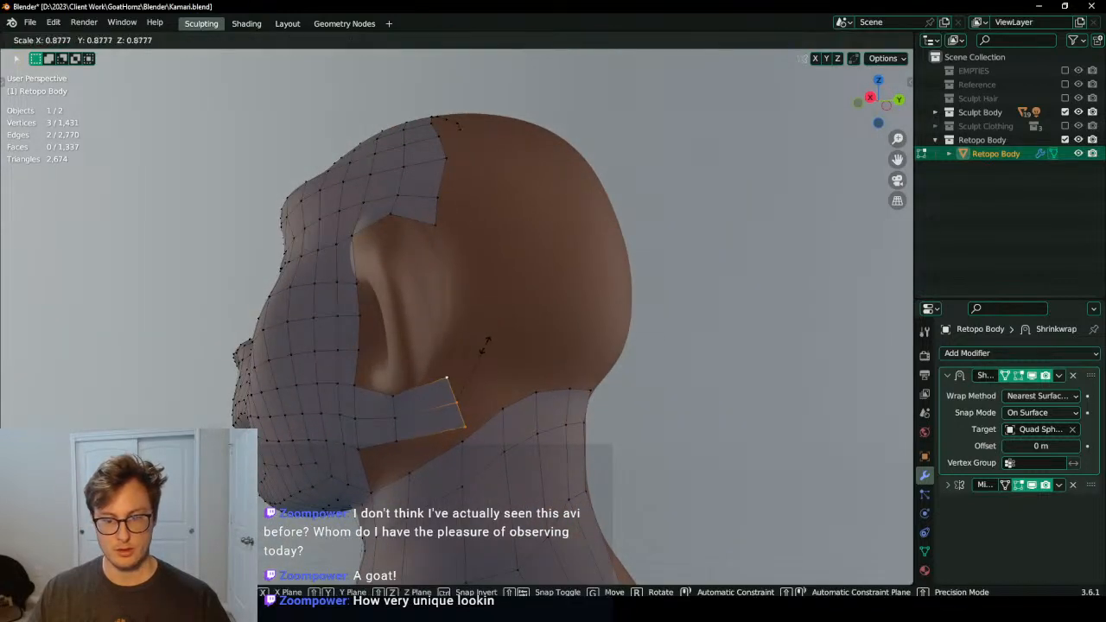
{"action": "key", "text": "g"}
{"action": "left_click", "coordinate": [461, 372]}
Step: Fill two faces between the strip below the ear and the upper edge of the neck mesh
{"action": "mouse_move", "coordinate": [460, 371]}
{"action": "middle_mouse_down"}
{"action": "mouse_move", "coordinate": [487, 434]}
{"action": "mouse_move", "coordinate": [441, 434]}
{"action": "mouse_move", "coordinate": [456, 397]}
{"action": "mouse_move", "coordinate": [562, 380]}
{"action": "mouse_move", "coordinate": [576, 452]}
{"action": "mouse_move", "coordinate": [529, 476]}
{"action": "mouse_move", "coordinate": [474, 441]}
{"action": "mouse_move", "coordinate": [495, 408]}
{"action": "mouse_move", "coordinate": [439, 307]}
{"action": "mouse_move", "coordinate": [471, 358]}
{"action": "middle_mouse_up"}
{"action": "key", "text": "f"}
{"action": "key", "text": "f"}
Step: Span a face strip from the crown to the nape and move its new middle loop cut onto the back of the skull
{"action": "left_click", "coordinate": [431, 291], "text": "shift"}
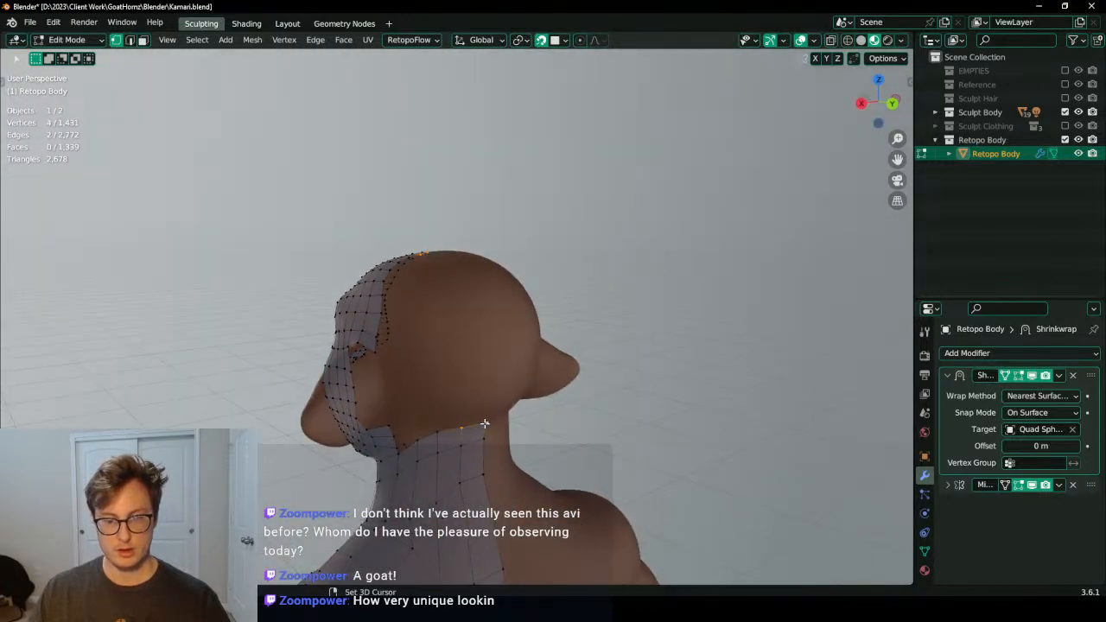
{"action": "key", "text": "f"}
{"action": "middle_click_drag", "start_coordinate": [491, 397], "coordinate": [499, 343]}
{"action": "key", "text": "ctrl+r"}
{"action": "left_click", "coordinate": [472, 380]}
{"action": "key", "text": "g"}
{"action": "left_click", "coordinate": [488, 372]}
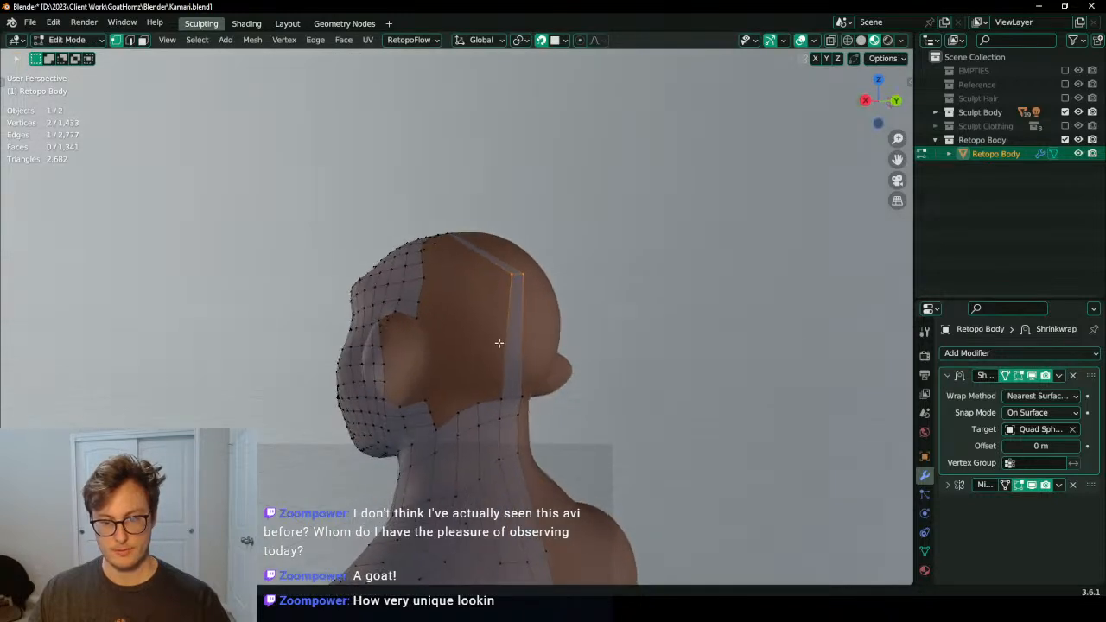
Step: Add three loop cuts to the lower part of the back-of-head strip, then slide them closer together and lower them along Z
{"action": "left_click", "coordinate": [457, 406]}
{"action": "middle_click_drag", "start_coordinate": [457, 407], "coordinate": [486, 379]}
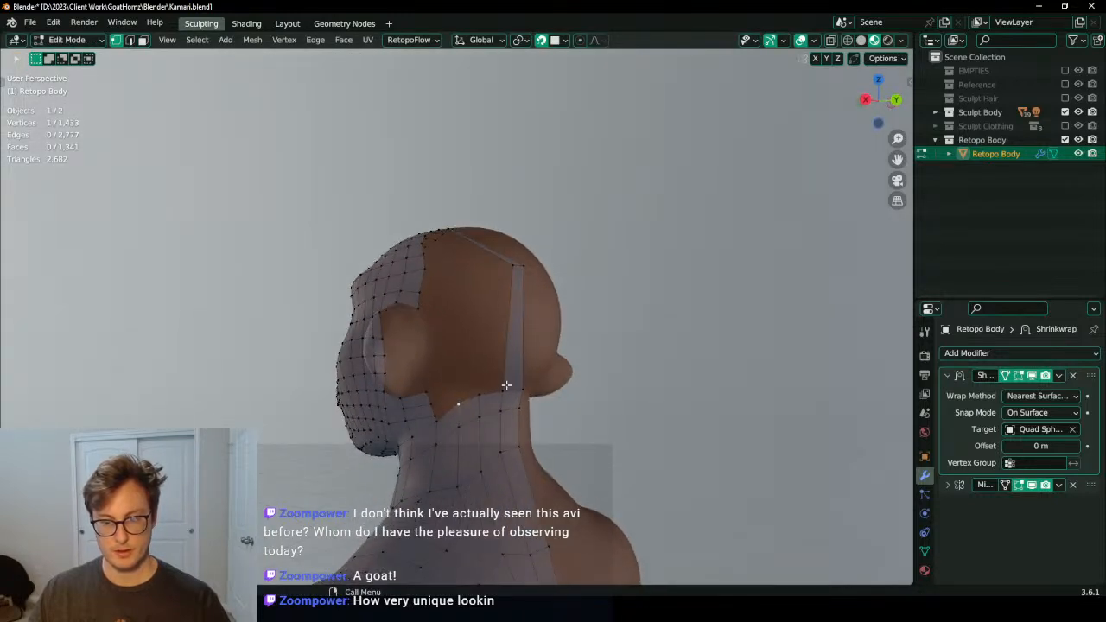
{"action": "key", "text": "ctrl+r"}
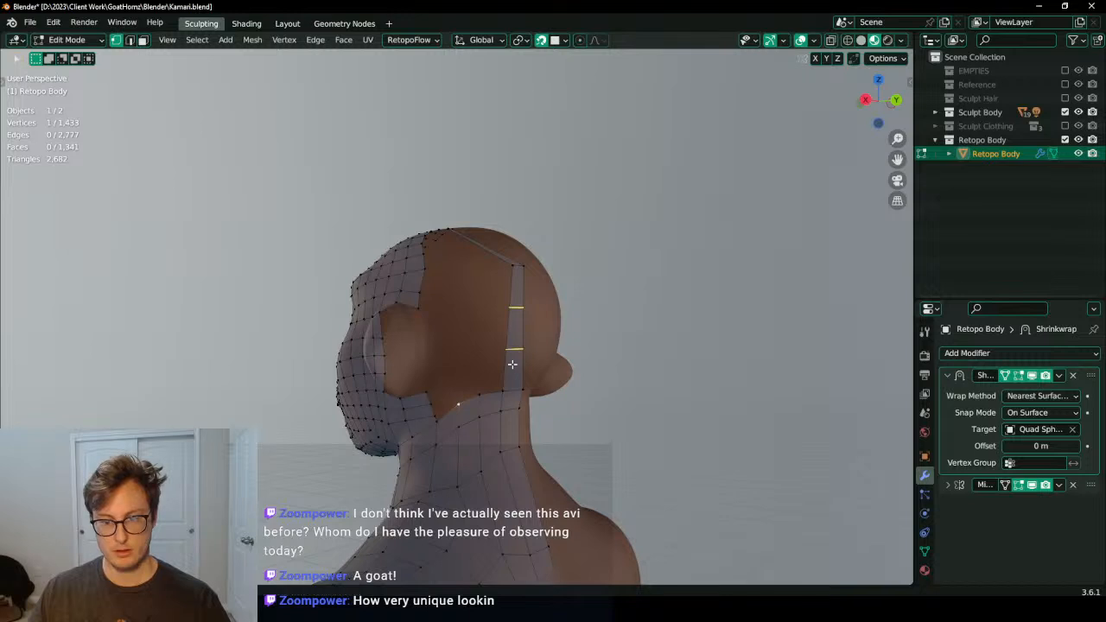
{"action": "left_click", "coordinate": [513, 364]}
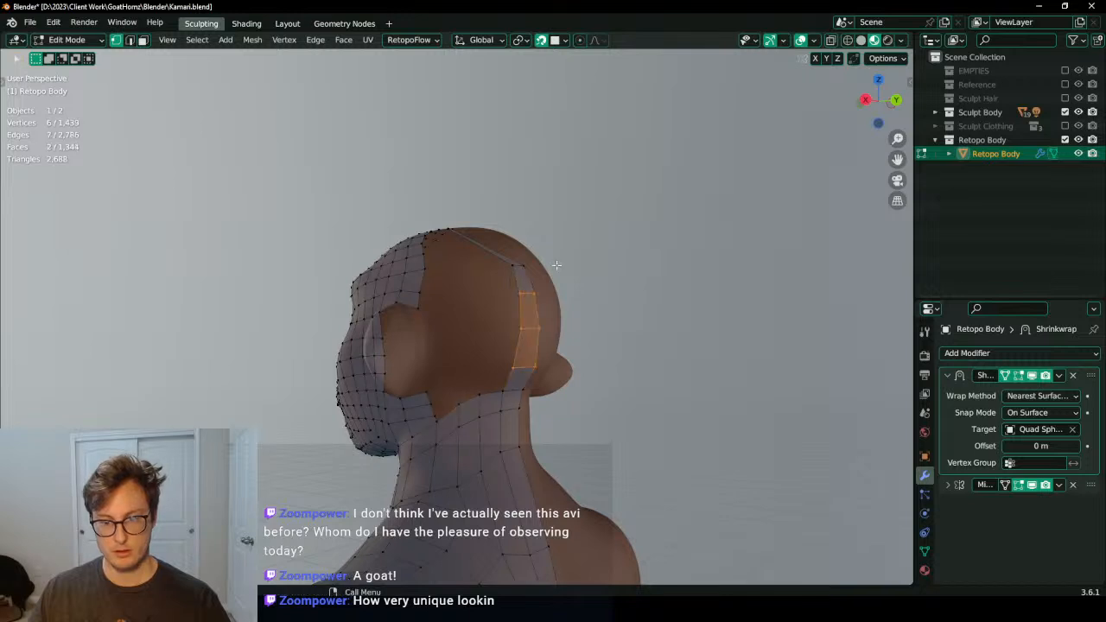
{"action": "left_click", "coordinate": [530, 332]}
{"action": "key", "text": "g"}
{"action": "key", "text": "g"}
{"action": "left_click", "coordinate": [505, 374]}
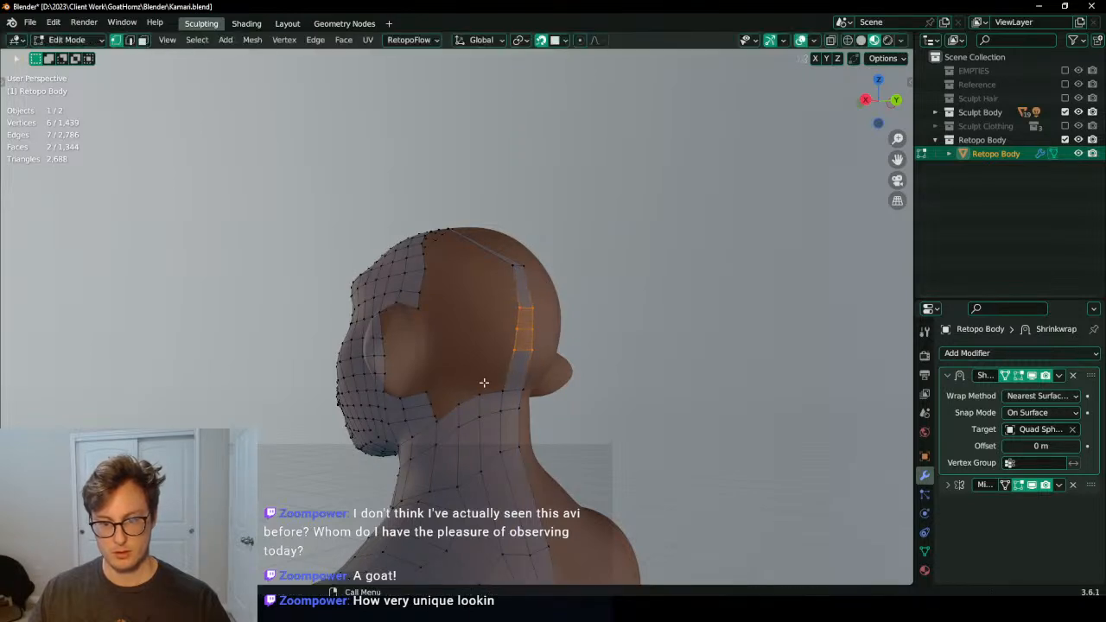
{"action": "key", "text": "g"}
{"action": "key", "text": "z"}
{"action": "left_click", "coordinate": [538, 355]}
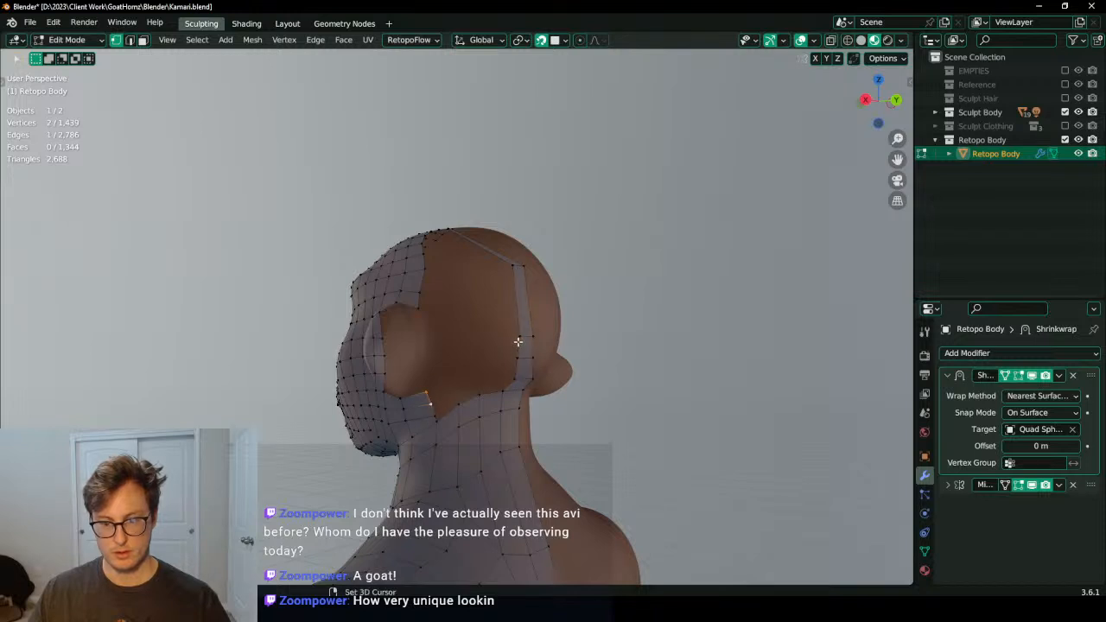
Step: Bridge the below-ear strip to the back-of-head strip with a face cut by two loops, and grid fill the gap above the neck
{"action": "key", "text": "f"}
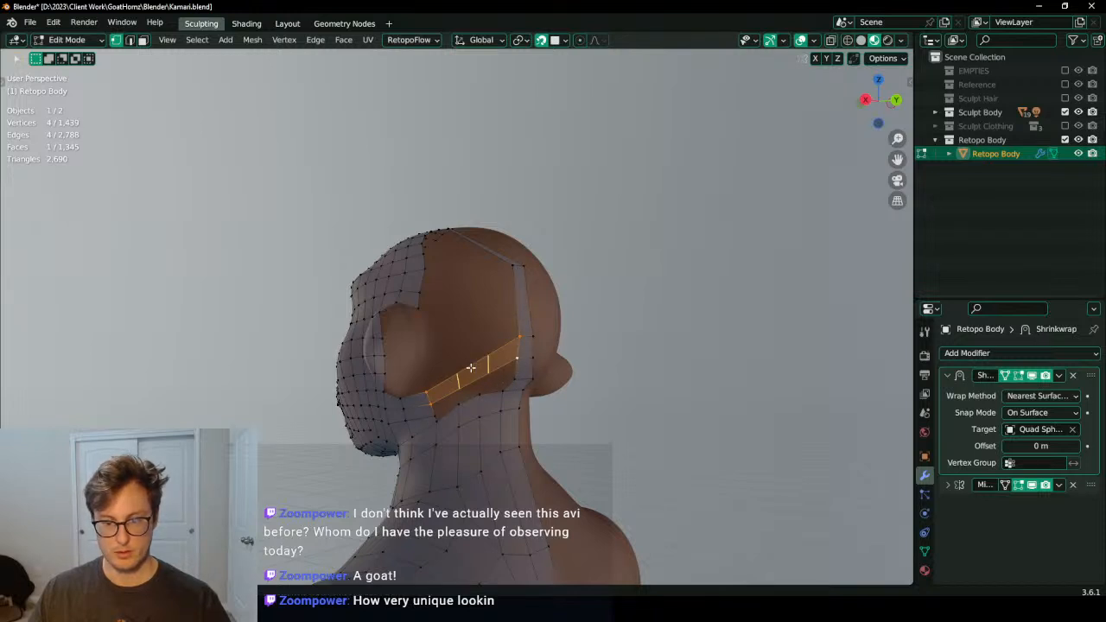
{"action": "left_click", "coordinate": [471, 368]}
{"action": "right_click", "coordinate": [471, 368]}
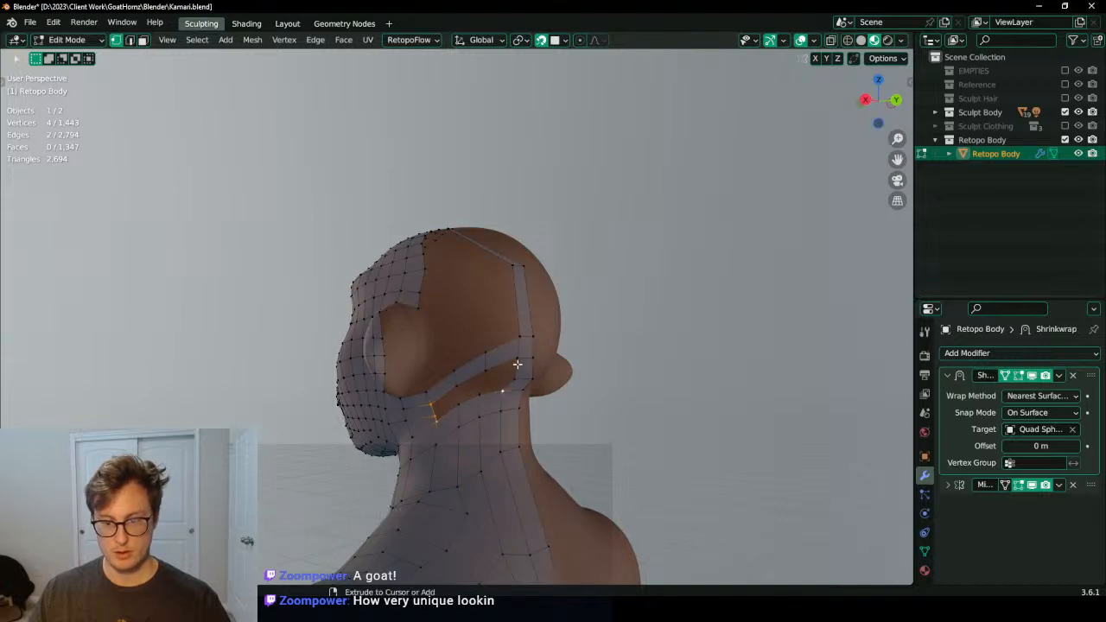
{"action": "key", "text": "q"}
{"action": "left_click", "coordinate": [519, 250]}
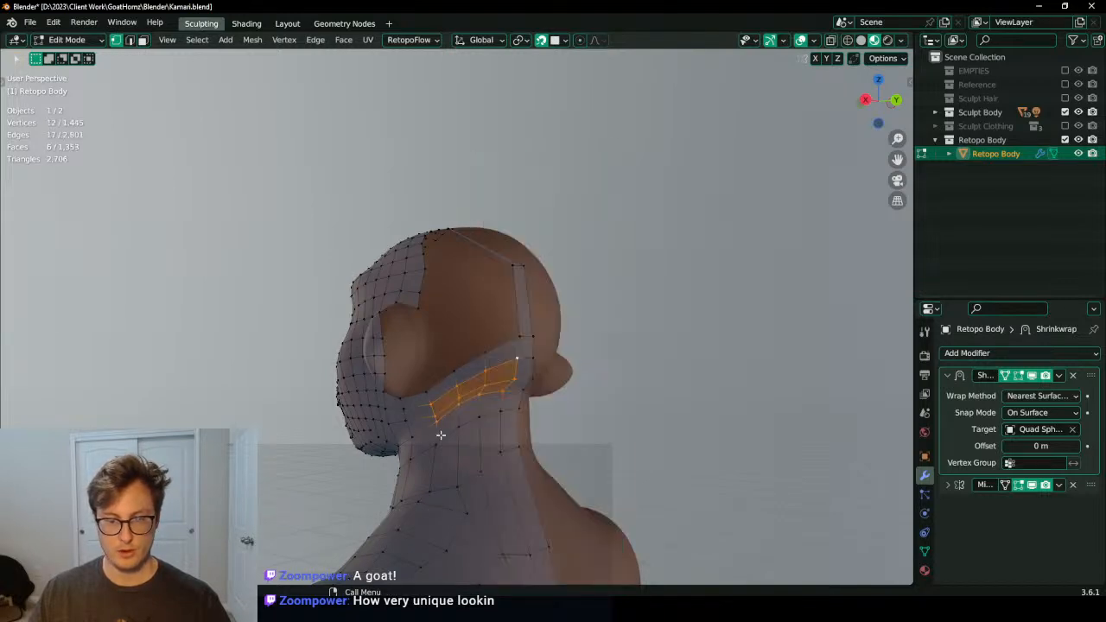
Step: Add a centred loop cut to the upper part of the back-of-head strip, near the crown
{"action": "middle_click_drag", "start_coordinate": [449, 418], "coordinate": [441, 339]}
{"action": "key", "text": "ctrl+r"}
{"action": "left_click", "coordinate": [443, 359]}
{"action": "right_click", "coordinate": [443, 359]}
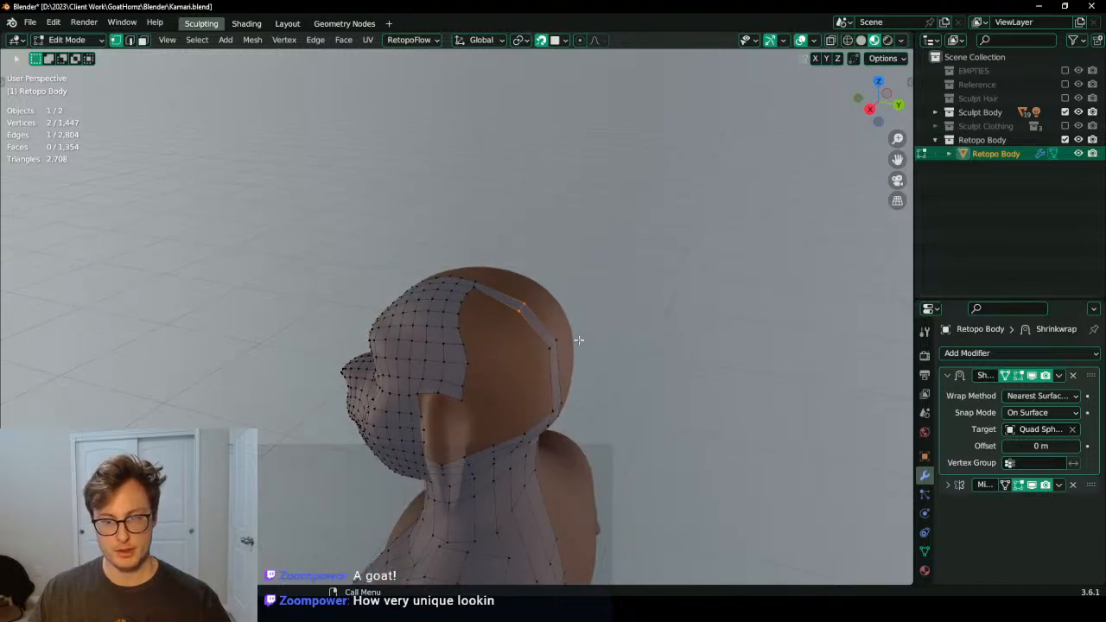
Step: Bridge the rear boundary edges near the crown with the matching edges behind the ear across the side of the head
{"action": "middle_click_drag", "start_coordinate": [579, 340], "coordinate": [503, 338]}
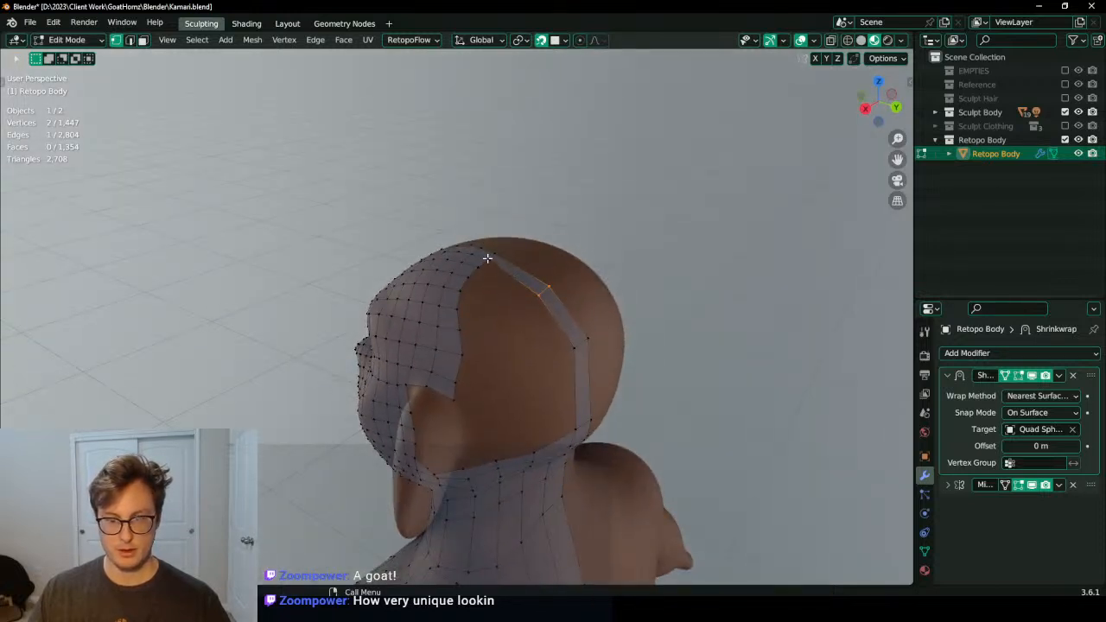
{"action": "left_click", "coordinate": [473, 293], "text": "ctrl"}
{"action": "middle_click_drag", "start_coordinate": [472, 293], "coordinate": [506, 387]}
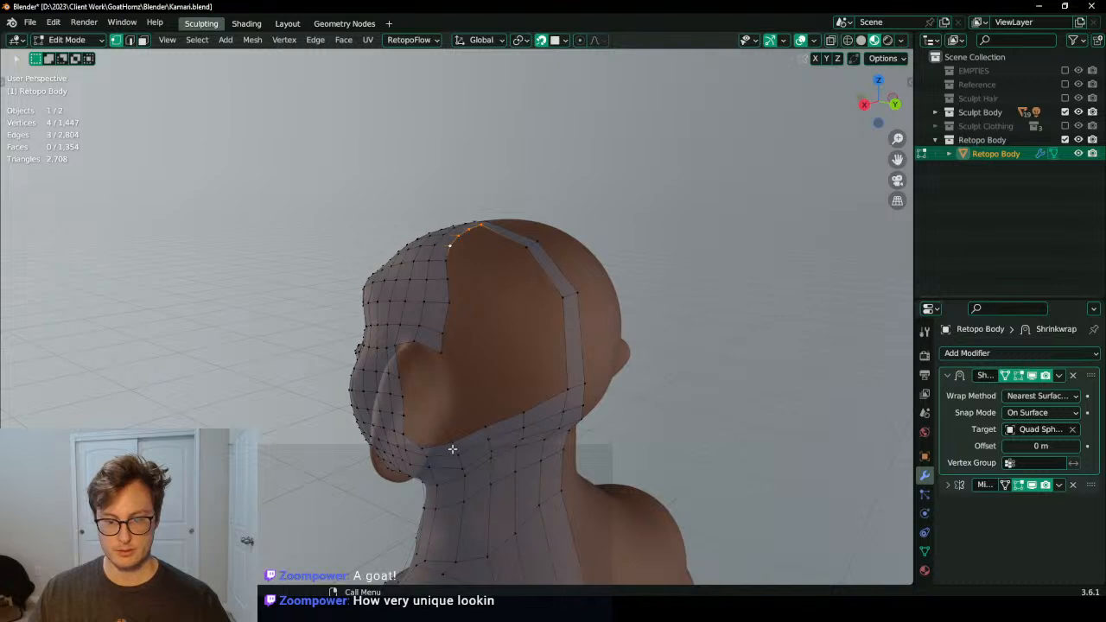
{"action": "right_click", "coordinate": [633, 250]}
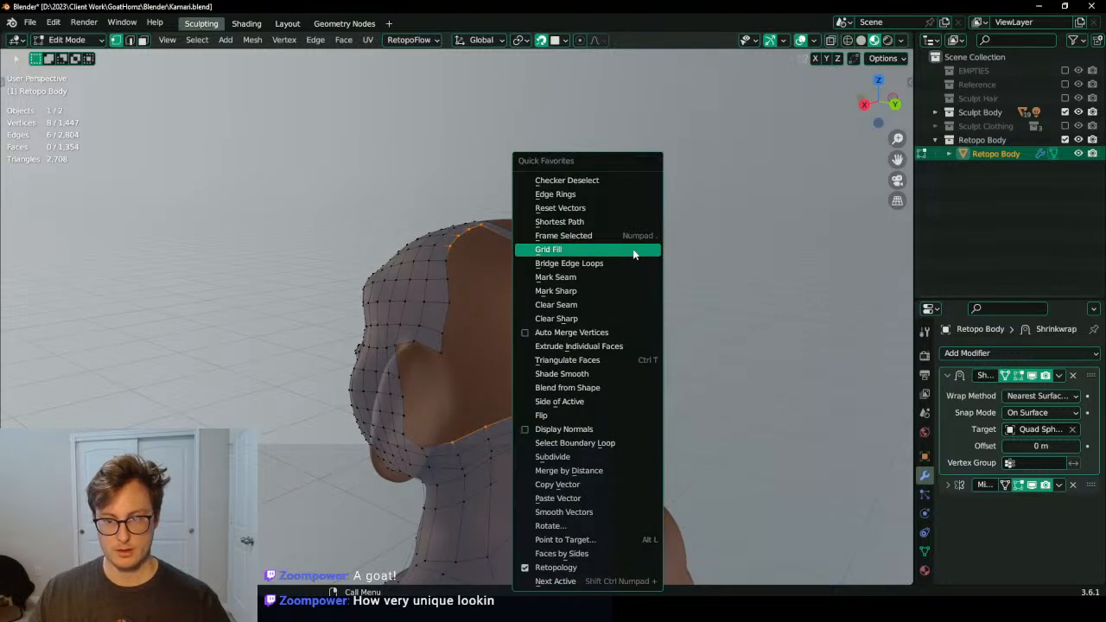
{"action": "left_click", "coordinate": [626, 261]}
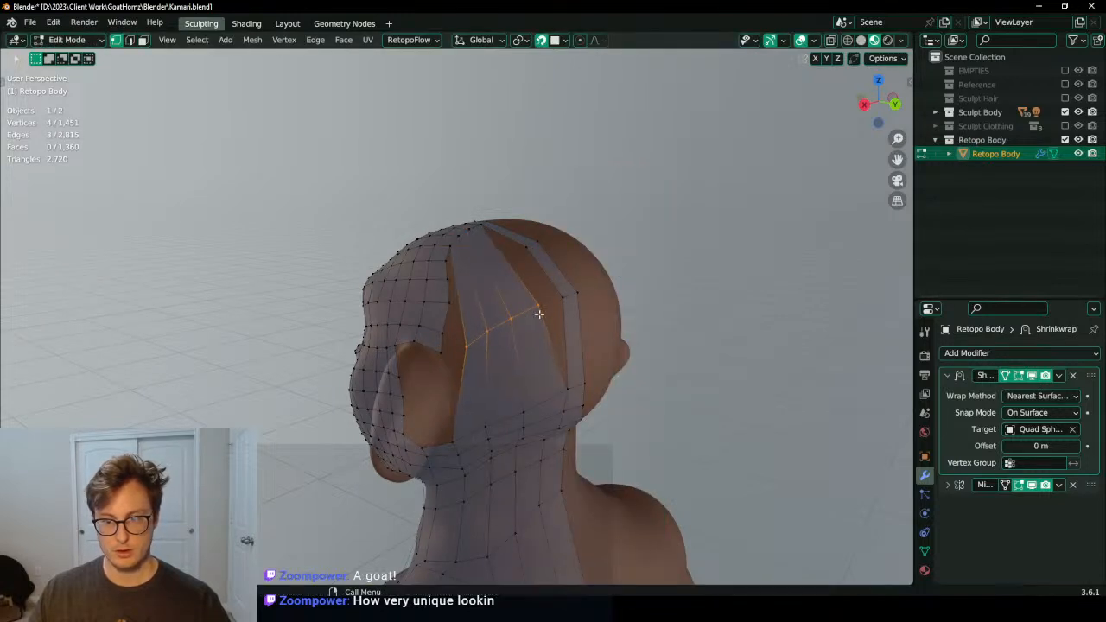
Step: Add a loop cut across the bridged side patch and merge its rear vertex into the back-of-head strip
{"action": "key", "text": "ctrl+r"}
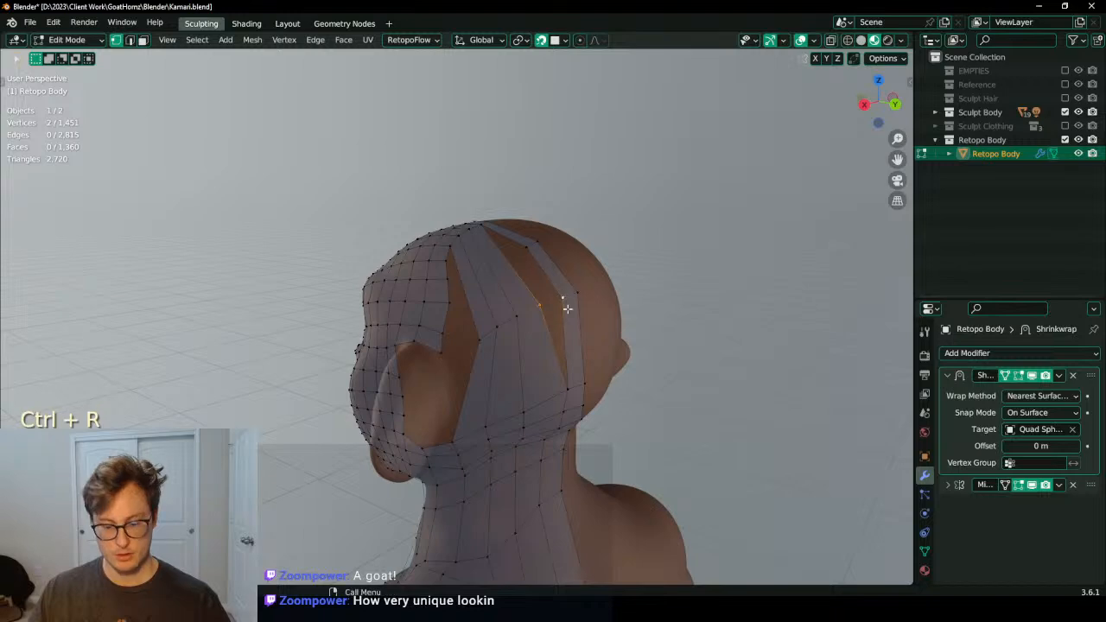
{"action": "key", "text": "m"}
{"action": "left_click", "coordinate": [566, 309]}
{"action": "key", "text": "g"}
{"action": "left_click", "coordinate": [561, 305]}
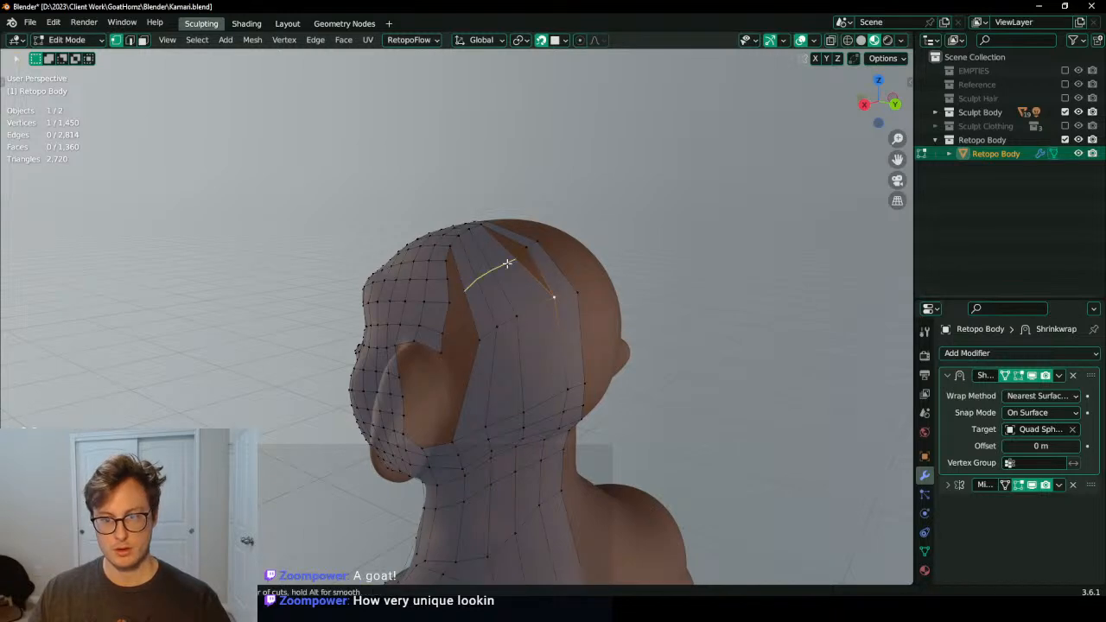
Step: Add a loop cut across the upper half of the side patch and weld its rear end to the back-of-head strip
{"action": "left_click", "coordinate": [508, 263]}
{"action": "left_click", "coordinate": [517, 257]}
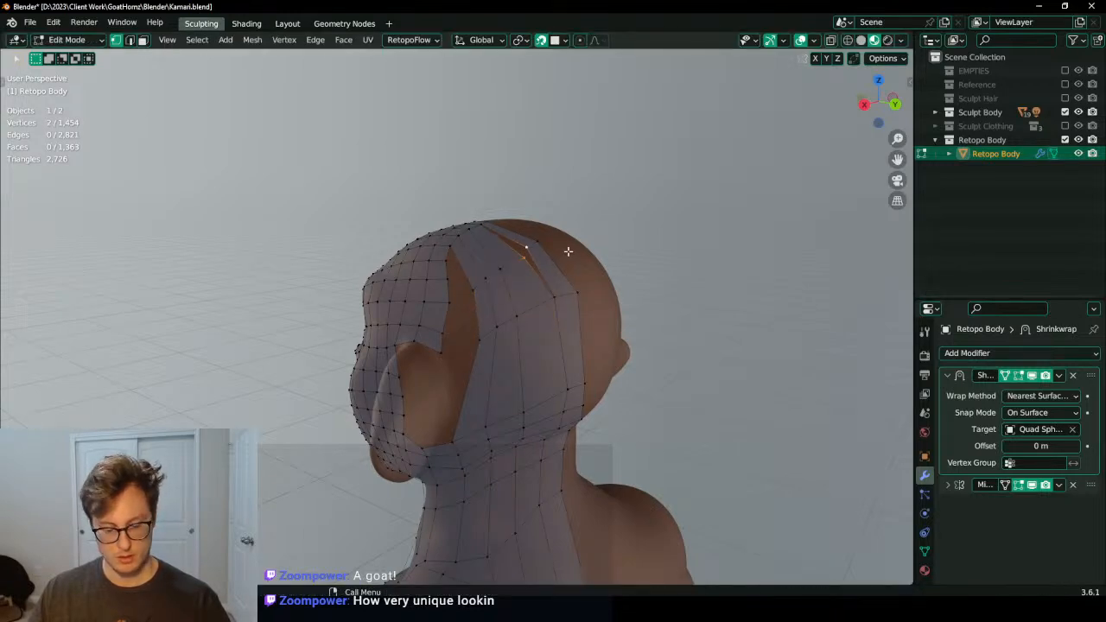
{"action": "middle_click_drag", "start_coordinate": [570, 253], "coordinate": [483, 295]}
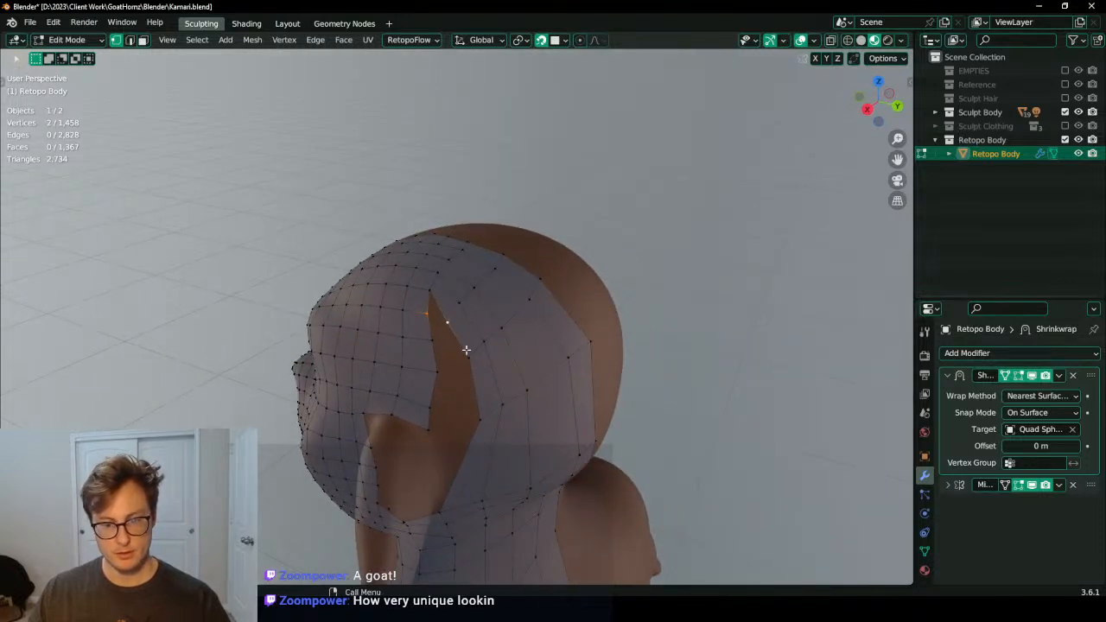
{"action": "middle_click_drag", "start_coordinate": [465, 349], "coordinate": [522, 313]}
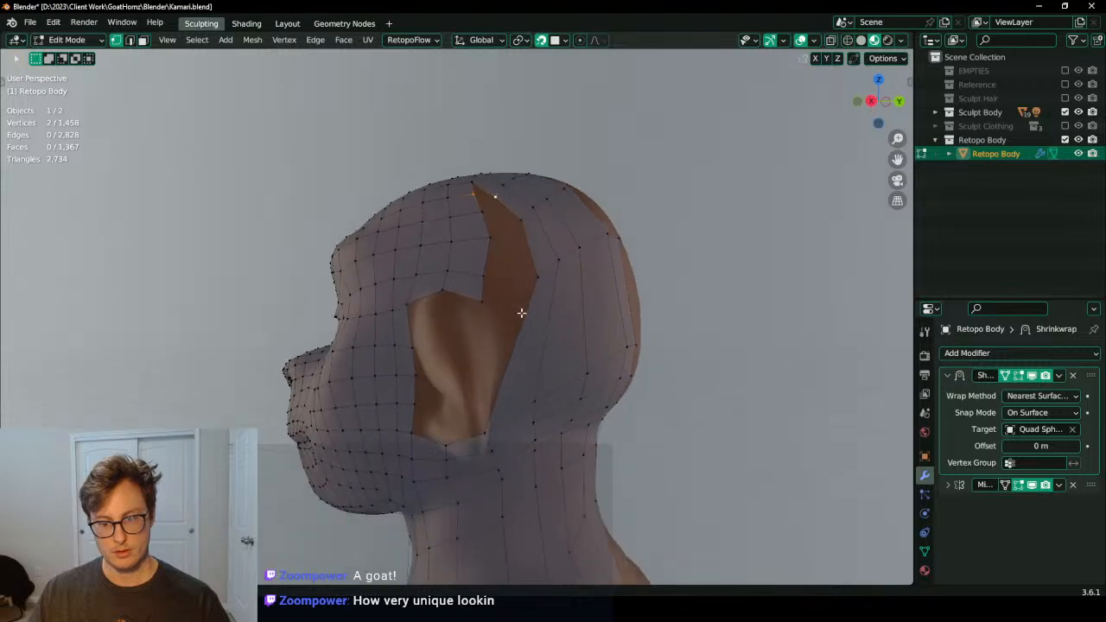
Step: Add a loop cut behind the ear and merge the side patch's front vertex with the forehead mesh's corner above the ear
{"action": "middle_click_drag", "start_coordinate": [595, 334], "coordinate": [483, 337]}
{"action": "key", "text": "ctrl+r"}
{"action": "left_click", "coordinate": [522, 342]}
{"action": "right_click", "coordinate": [522, 342]}
{"action": "left_click", "coordinate": [481, 341]}
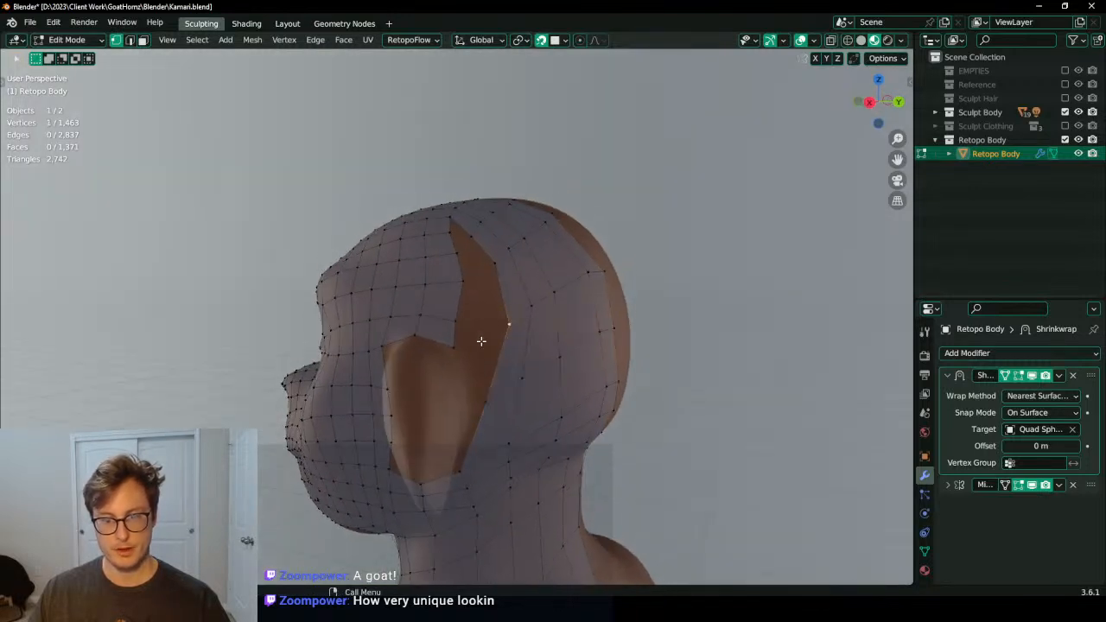
{"action": "key", "text": "m"}
{"action": "left_click", "coordinate": [524, 311]}
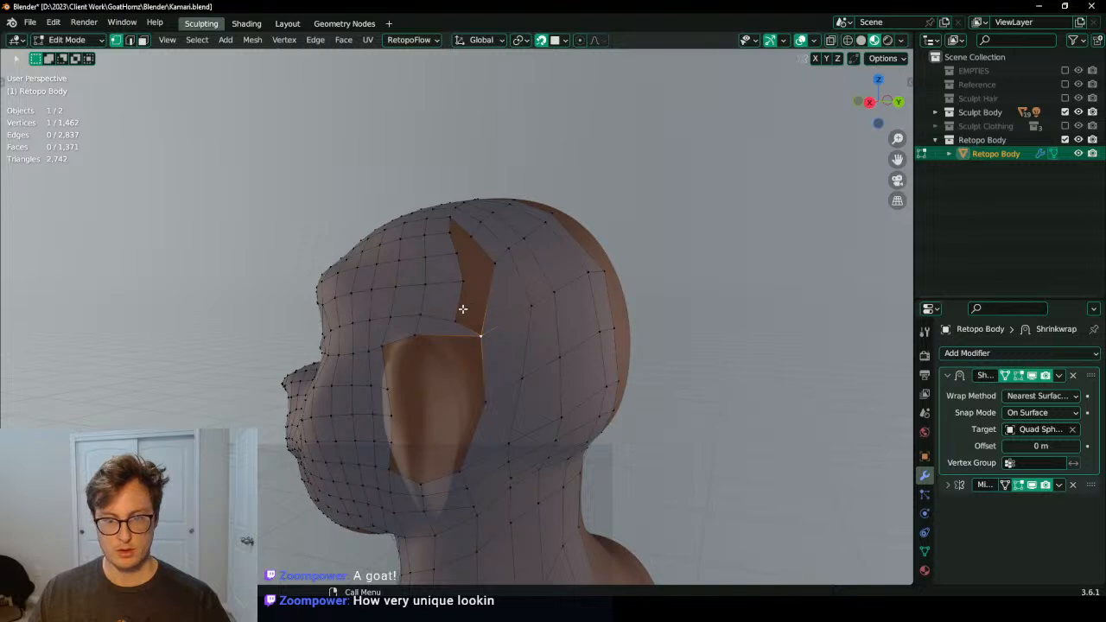
Step: Add another loop cut above the ear and merge its front vertices with the forehead mesh's rear edge
{"action": "middle_click_drag", "start_coordinate": [574, 290], "coordinate": [518, 326]}
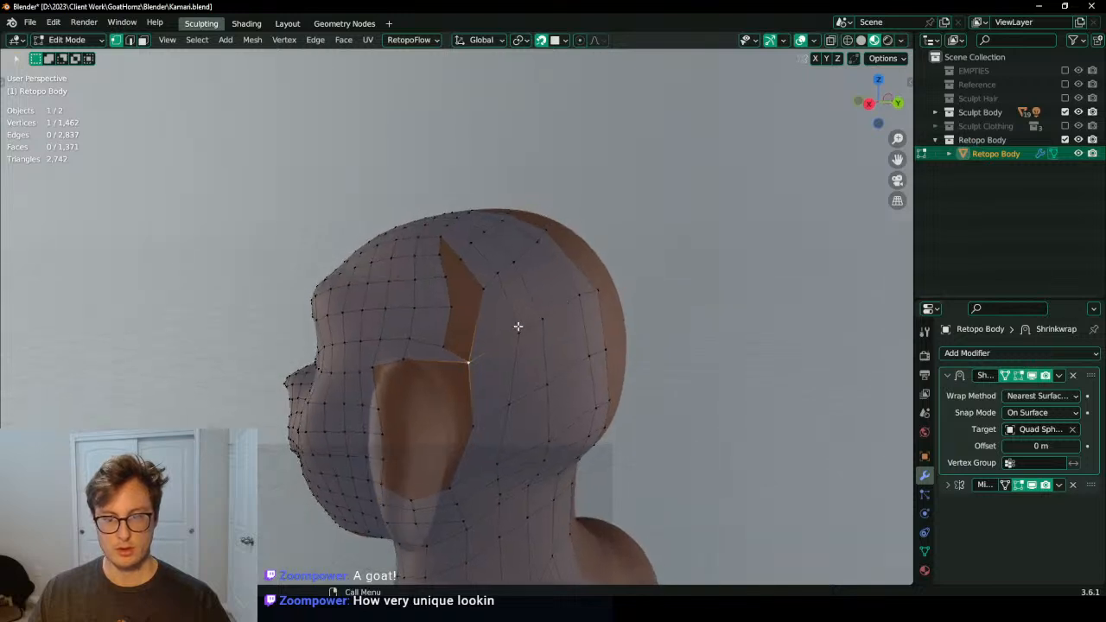
{"action": "key", "text": "g"}
{"action": "left_click", "coordinate": [457, 329]}
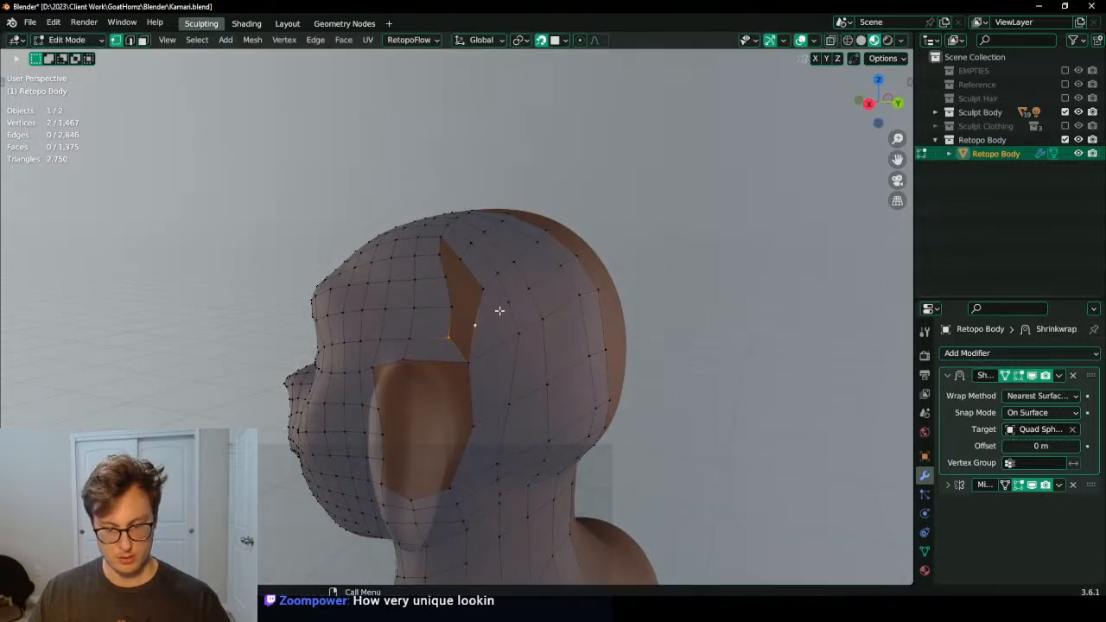
{"action": "scroll", "coordinate": [500, 310], "scroll_direction": "up", "scroll_amount": 2}
{"action": "key", "text": "m"}
{"action": "left_click", "coordinate": [454, 306]}
{"action": "key", "text": "m"}
{"action": "left_click", "coordinate": [498, 269]}
Step: Merge the remaining vertex pairs at center to close the gap between the forehead mesh and the side patch
{"action": "middle_click_drag", "start_coordinate": [464, 272], "coordinate": [468, 314]}
{"action": "left_click", "coordinate": [470, 287], "text": "shift"}
{"action": "key", "text": "m"}
{"action": "left_click", "coordinate": [469, 288]}
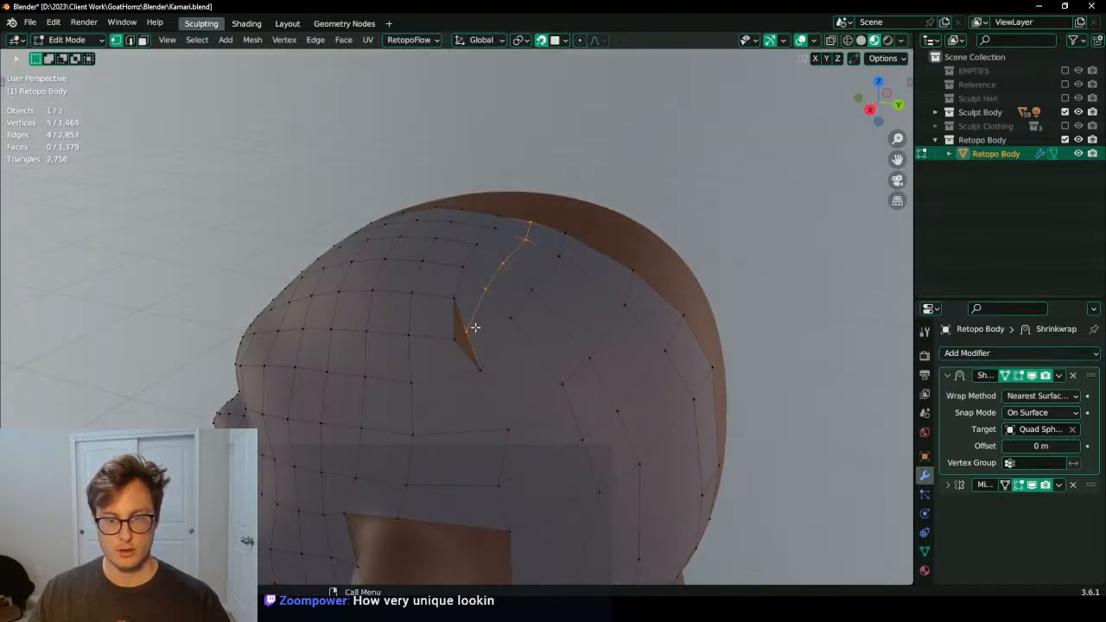
{"action": "key", "text": "m"}
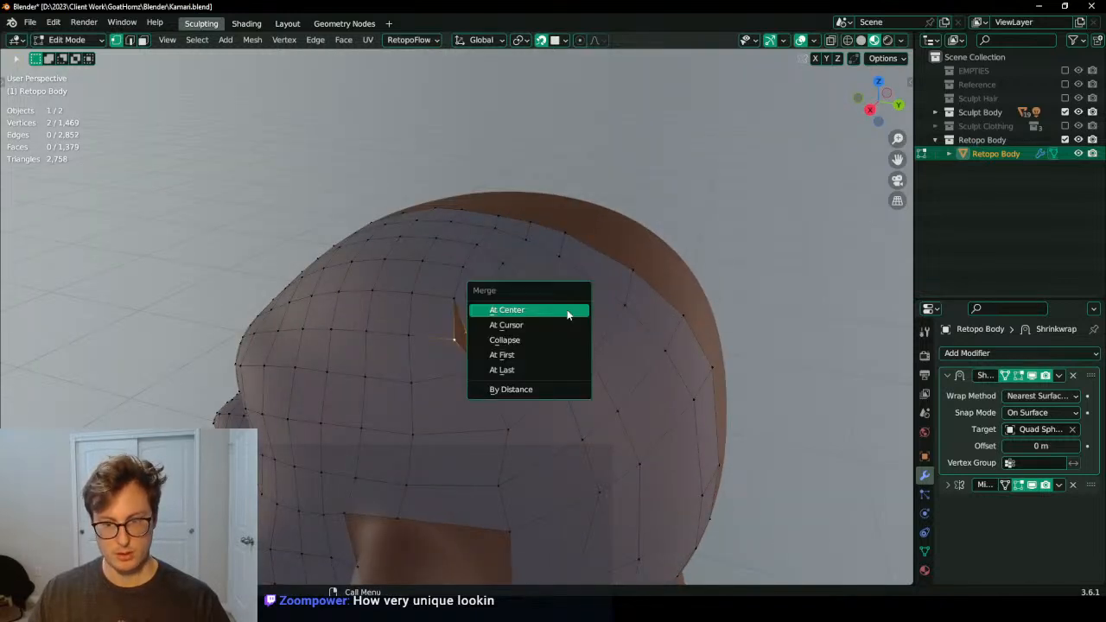
{"action": "left_click", "coordinate": [530, 313]}
Step: Switch the retopo mesh to Sculpt Mode with the back of the head in view
{"action": "scroll", "coordinate": [538, 305], "scroll_direction": "down", "scroll_amount": 5}
{"action": "mouse_move", "coordinate": [538, 305]}
{"action": "middle_mouse_down"}
{"action": "mouse_move", "coordinate": [503, 261]}
{"action": "mouse_move", "coordinate": [616, 230]}
{"action": "mouse_move", "coordinate": [447, 254]}
{"action": "mouse_move", "coordinate": [504, 259]}
{"action": "middle_mouse_up"}
{"action": "key", "text": "ctrl+Tab"}
{"action": "left_click", "coordinate": [541, 367]}
{"action": "scroll", "coordinate": [533, 390], "scroll_direction": "down", "scroll_amount": 3}
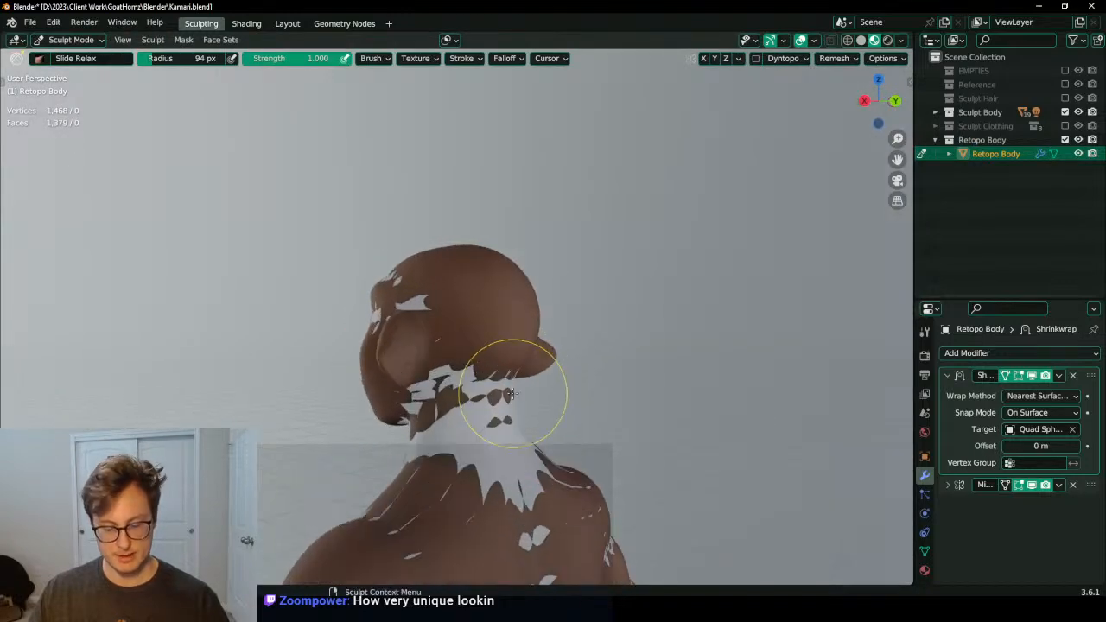
Step: Isolate the retopo mesh and display it in Solid shading with its wireframe shown
{"action": "key", "text": "slash"}
{"action": "key", "text": "q"}
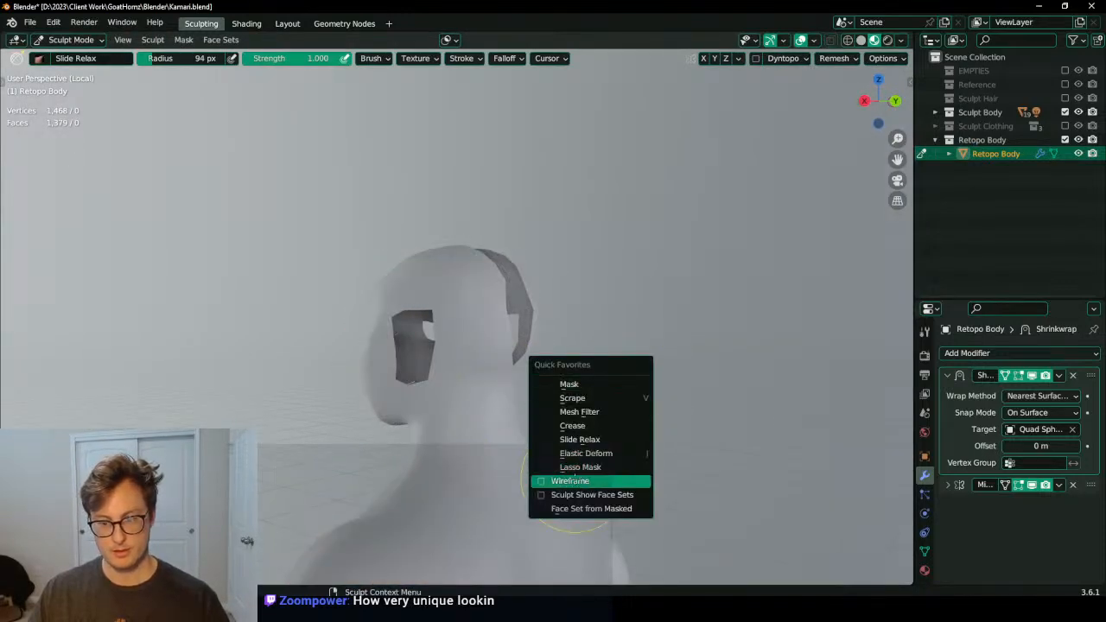
{"action": "left_click", "coordinate": [571, 481]}
{"action": "key", "text": "z"}
{"action": "left_click", "coordinate": [438, 422]}
{"action": "scroll", "coordinate": [459, 381], "scroll_direction": "up", "scroll_amount": 1}
{"action": "middle_click_drag", "start_coordinate": [459, 381], "coordinate": [473, 383]}
{"action": "key", "text": "z"}
{"action": "left_click", "coordinate": [478, 391]}
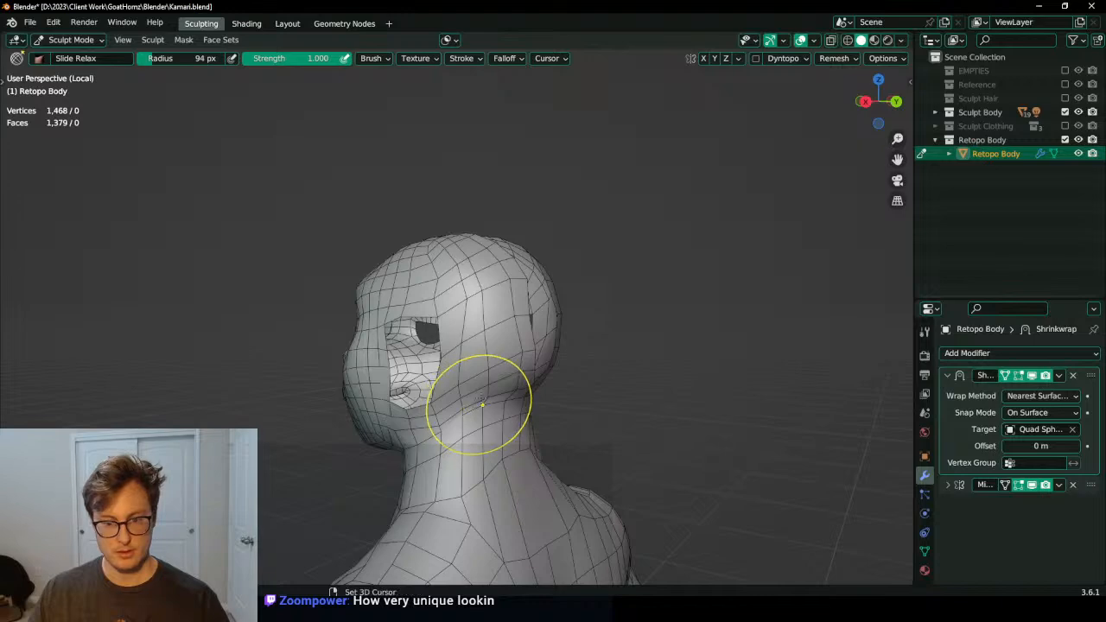
Step: Relax the topology on the neck and the back of the head with the Slide Relax brush
{"action": "left_click_drag", "start_coordinate": [480, 399], "coordinate": [497, 372], "text": "shift"}
{"action": "middle_click_drag", "start_coordinate": [494, 357], "coordinate": [476, 388]}
{"action": "mouse_move", "coordinate": [457, 322]}
{"action": "middle_mouse_down"}
{"action": "mouse_move", "coordinate": [582, 345]}
{"action": "mouse_move", "coordinate": [502, 258]}
{"action": "mouse_move", "coordinate": [563, 354]}
{"action": "mouse_move", "coordinate": [499, 335]}
{"action": "middle_mouse_up"}
Step: Turn off the wireframe overlay and reopen the isolated retopo mesh in Edit Mode, viewing the open area at the back of the head
{"action": "key", "text": "ctrl+Tab"}
{"action": "key", "text": "KP_Divide"}
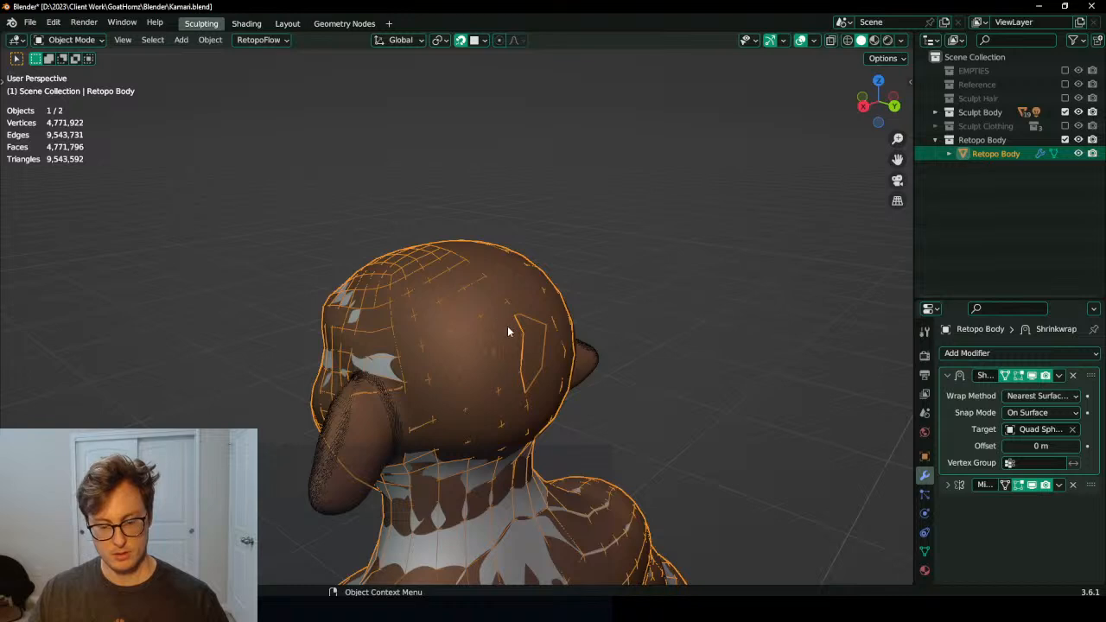
{"action": "key", "text": "q"}
{"action": "left_click", "coordinate": [509, 326]}
{"action": "key", "text": "KP_Divide"}
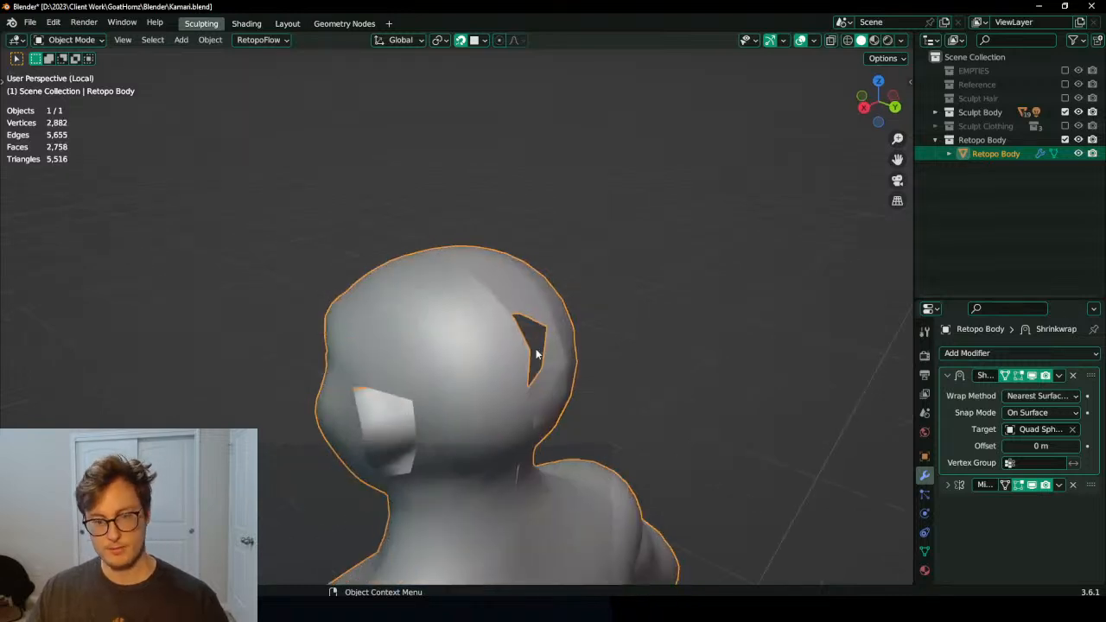
{"action": "key", "text": "Tab"}
{"action": "middle_click_drag", "start_coordinate": [520, 332], "coordinate": [497, 465]}
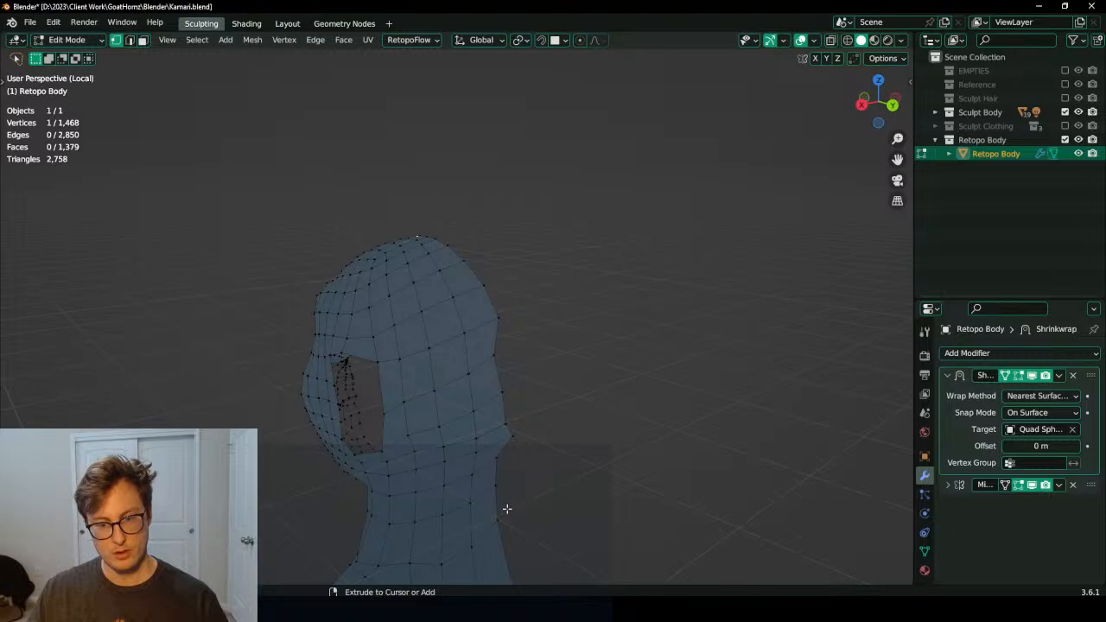
Step: Set the pivot to 3D Cursor and flatten the head mesh's centreline edges to 0 along the global X axis
{"action": "key", "text": "period"}
{"action": "key", "text": "a"}
{"action": "key", "text": "s"}
{"action": "key", "text": "x"}
{"action": "key", "text": "0"}
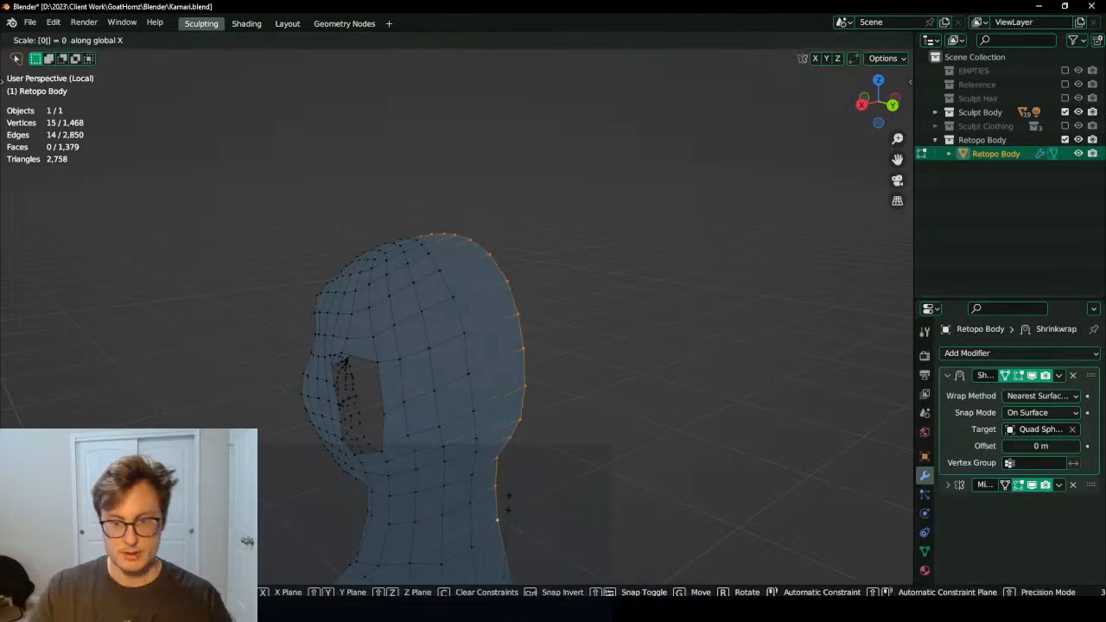
{"action": "key", "text": "Return"}
{"action": "middle_click_drag", "start_coordinate": [517, 309], "coordinate": [436, 302]}
{"action": "left_click", "coordinate": [531, 265], "text": "alt"}
{"action": "key", "text": "s"}
{"action": "key", "text": "x"}
{"action": "key", "text": "0"}
{"action": "key", "text": "Return"}
Step: In Object Mode, duplicate the Shrinkwrap modifier, apply one of the two copies, and save the file
{"action": "key", "text": "Tab"}
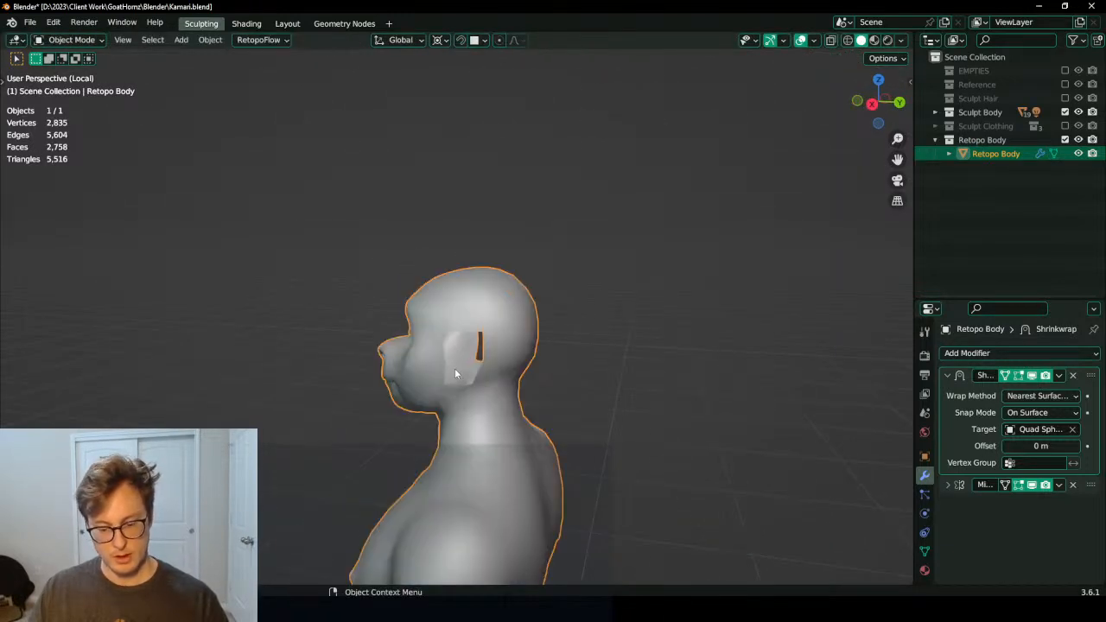
{"action": "left_click", "coordinate": [1058, 375]}
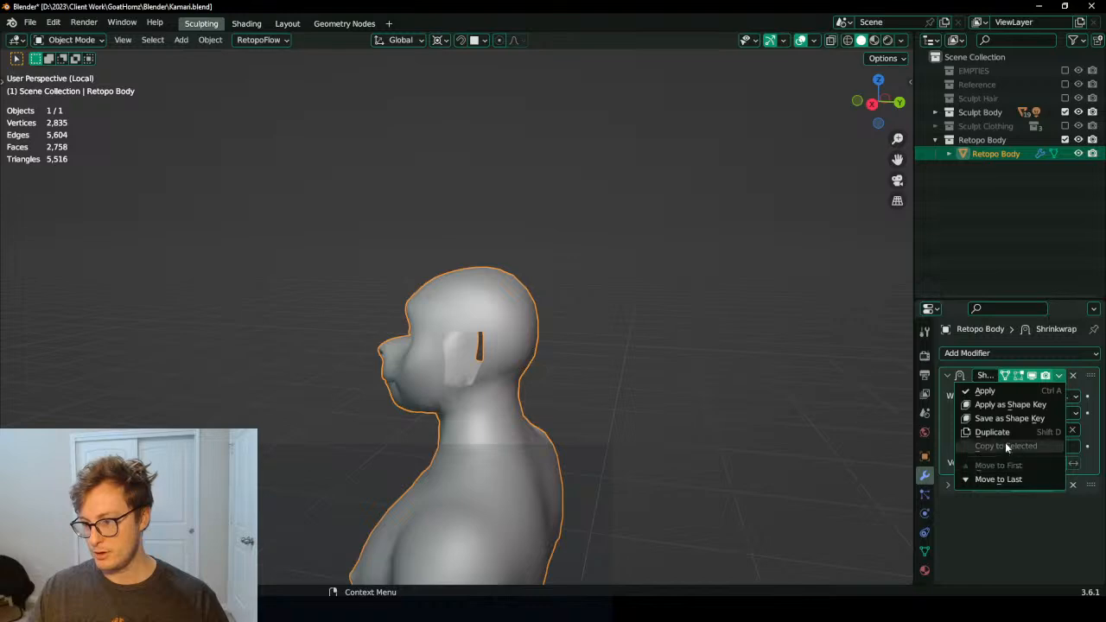
{"action": "left_click", "coordinate": [992, 432]}
{"action": "left_click", "coordinate": [1059, 375]}
{"action": "left_click", "coordinate": [985, 391]}
{"action": "middle_click_drag", "start_coordinate": [553, 337], "coordinate": [405, 327]}
{"action": "key", "text": "ctrl+s"}
Step: Leave local view and select the boundary loop around the ear opening in Edit Mode
{"action": "key", "text": "KP_Divide"}
{"action": "key", "text": "Tab"}
{"action": "scroll", "coordinate": [405, 326], "scroll_direction": "up", "scroll_amount": 1}
{"action": "left_click", "coordinate": [272, 271], "text": "alt"}
{"action": "left_click", "coordinate": [272, 273], "text": "alt"}
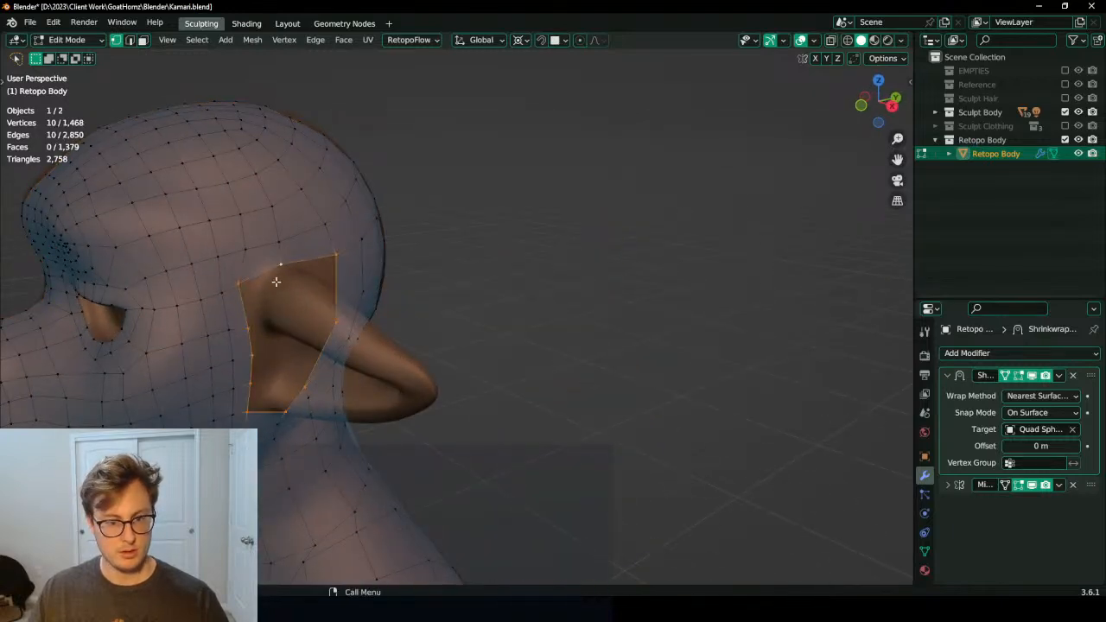
Step: Try to extrude the ear-opening boundary outward toward the ear, working in front view
{"action": "middle_click_drag", "start_coordinate": [276, 281], "coordinate": [337, 311]}
{"action": "scroll", "coordinate": [345, 313], "scroll_direction": "down", "scroll_amount": 1}
{"action": "key", "text": "KP_1"}
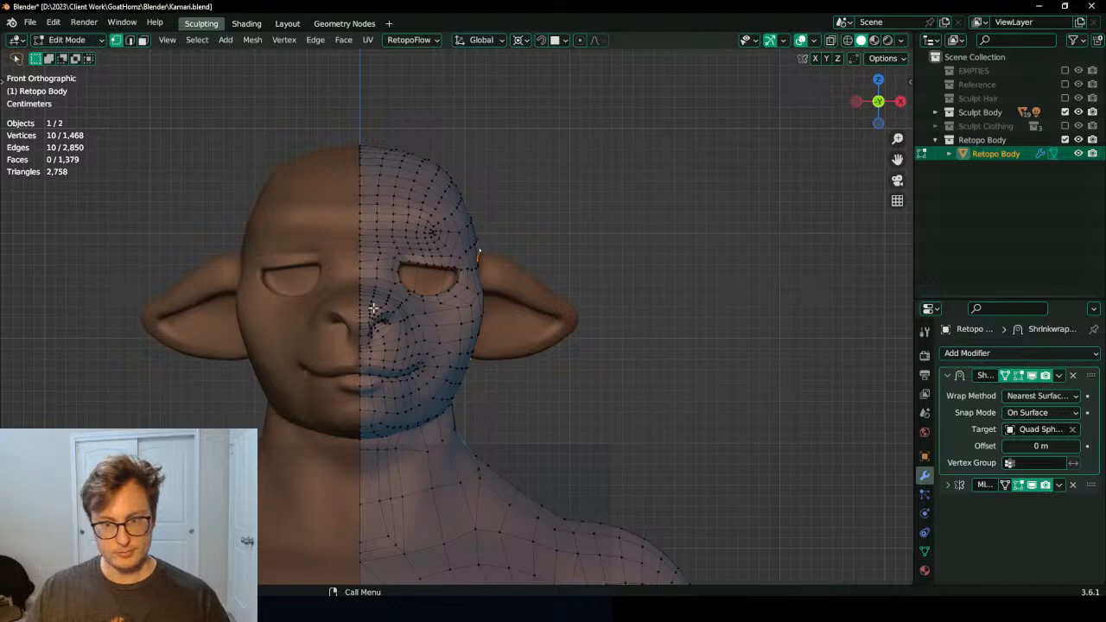
{"action": "middle_click_drag", "start_coordinate": [583, 205], "coordinate": [493, 235], "text": "shift"}
{"action": "scroll", "coordinate": [493, 235], "scroll_direction": "up", "scroll_amount": 3}
{"action": "scroll", "coordinate": [419, 301], "scroll_direction": "up", "scroll_amount": 1}
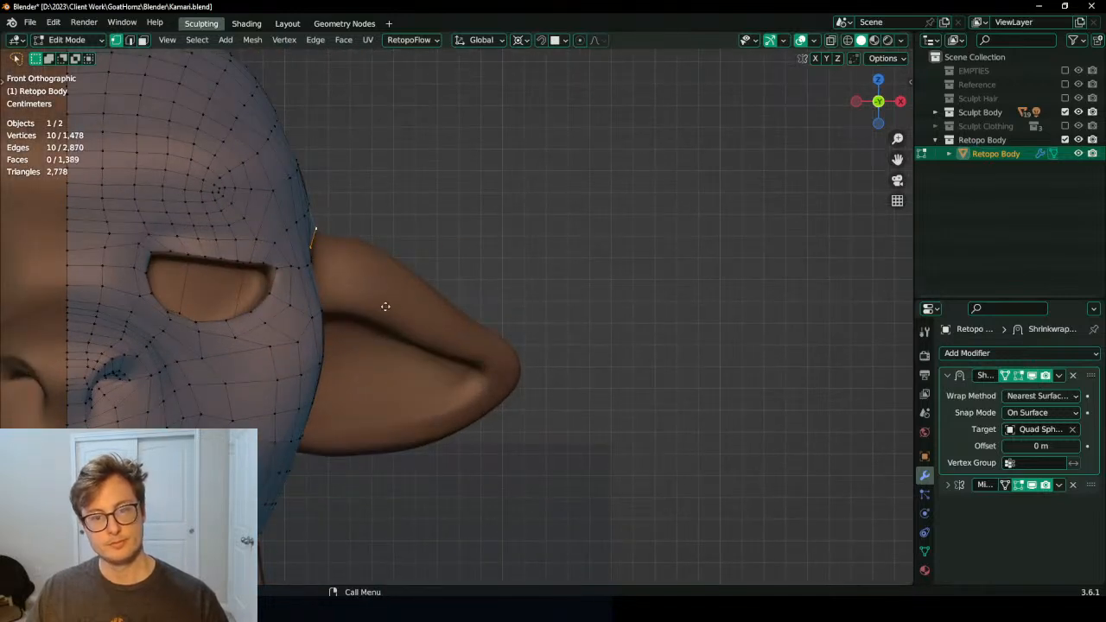
{"action": "key", "text": "g"}
{"action": "left_click", "coordinate": [487, 312]}
{"action": "middle_click_drag", "start_coordinate": [474, 315], "coordinate": [391, 275]}
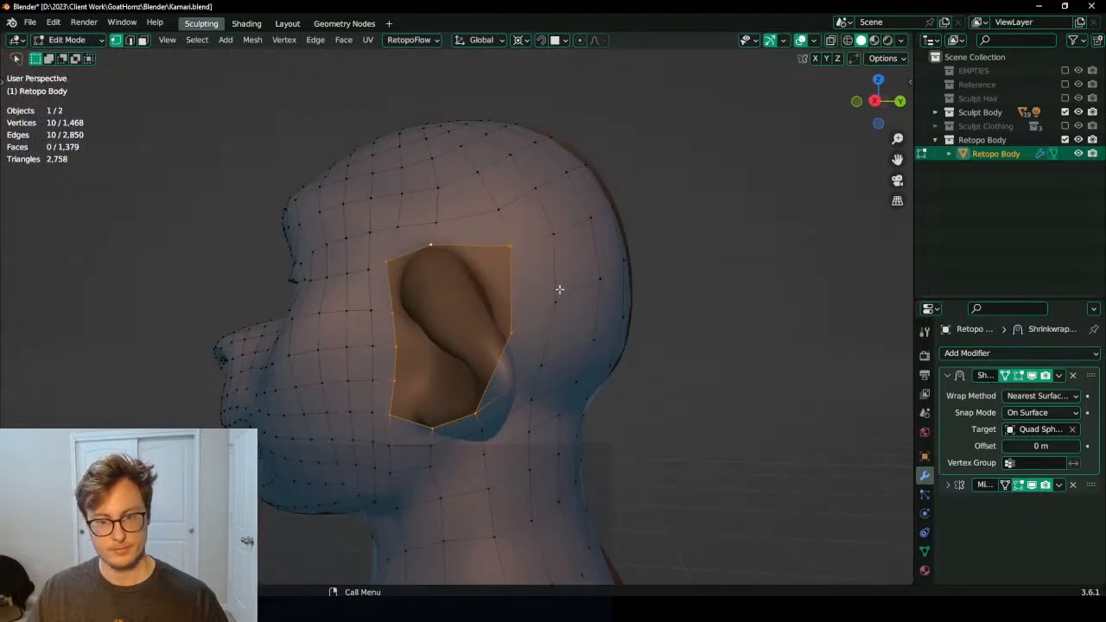
Step: Switch the transform pivot away from the 3D Cursor for working on the ear-opening loop
{"action": "key", "text": "s"}
{"action": "right_click", "coordinate": [555, 284]}
{"action": "key", "text": "period"}
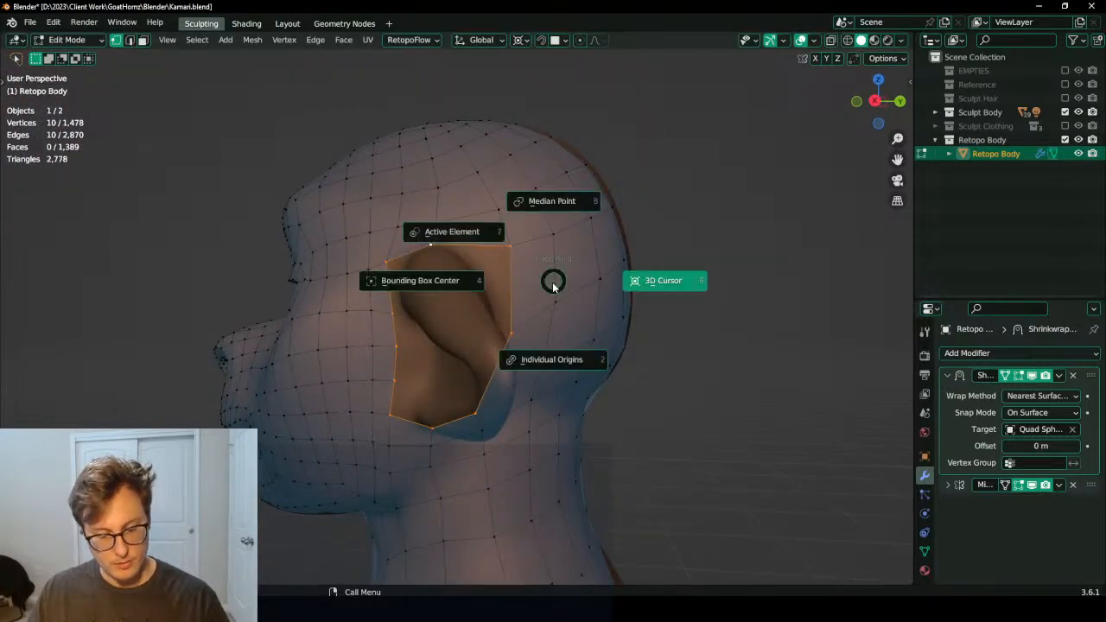
{"action": "left_click", "coordinate": [549, 291]}
Step: Try to extrude the ear-opening boundary and scale it inward, and undo the attempt
{"action": "key", "text": "e"}
{"action": "key", "text": "s"}
{"action": "left_click", "coordinate": [546, 263]}
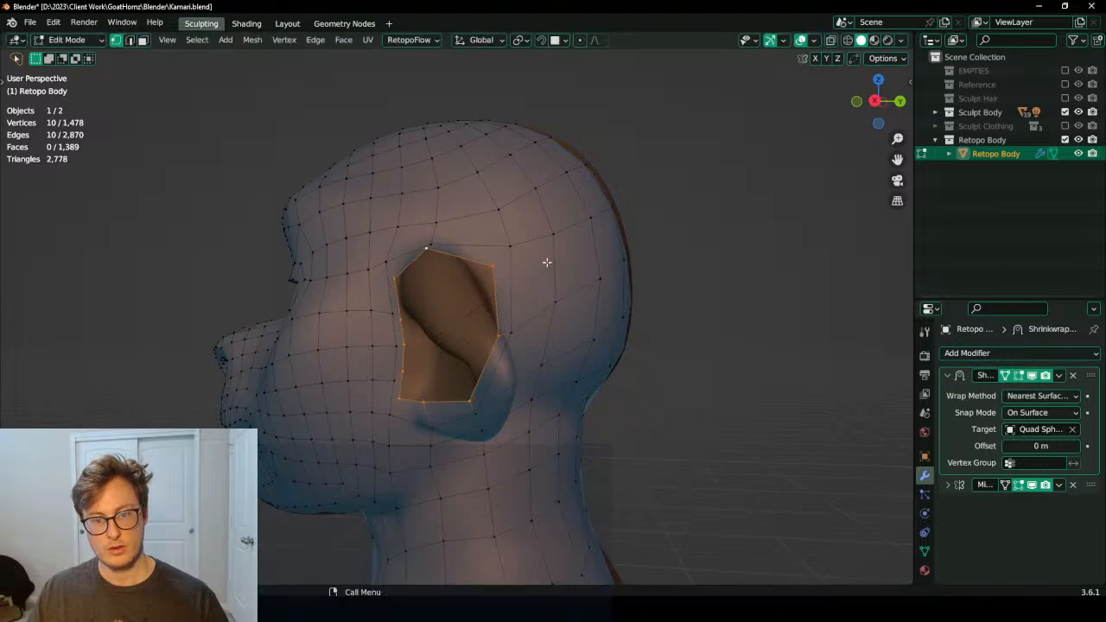
{"action": "key", "text": "ctrl+z"}
{"action": "middle_click_drag", "start_coordinate": [467, 286], "coordinate": [445, 288]}
{"action": "key", "text": "ctrl+z"}
Step: Extrude the ear-opening boundary outward along X and shift the new loop onto the ear's base in top view
{"action": "scroll", "coordinate": [492, 301], "scroll_direction": "down", "scroll_amount": 1}
{"action": "key", "text": "e"}
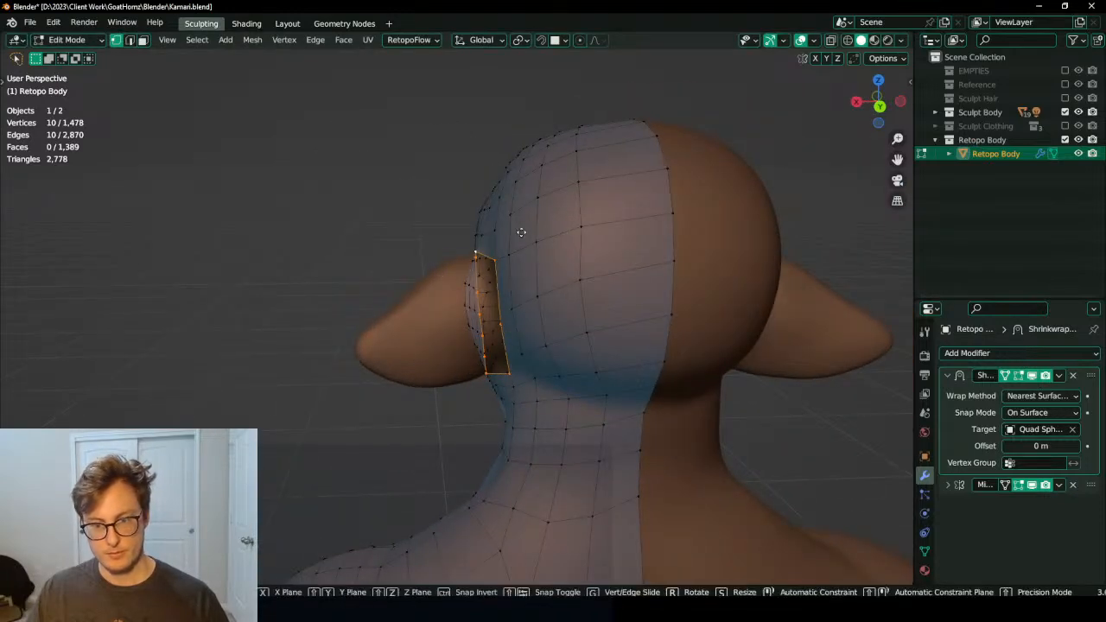
{"action": "key", "text": "x"}
{"action": "left_click", "coordinate": [452, 230]}
{"action": "middle_click_drag", "start_coordinate": [449, 230], "coordinate": [471, 261]}
{"action": "key", "text": "KP_7"}
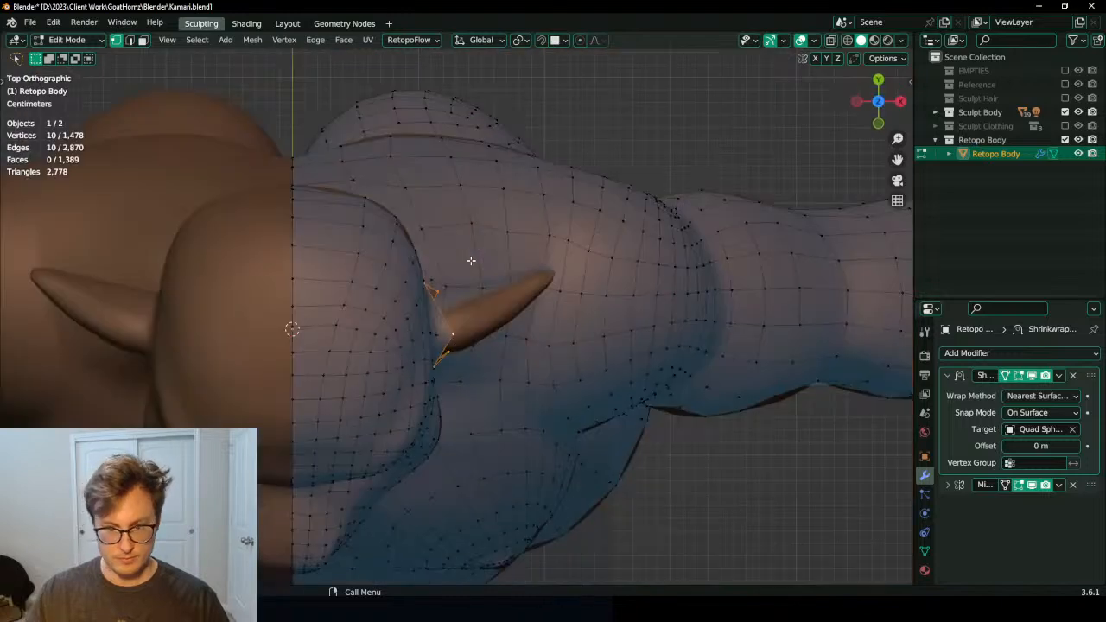
{"action": "key", "text": "g"}
{"action": "left_click", "coordinate": [504, 285]}
{"action": "scroll", "coordinate": [468, 299], "scroll_direction": "up", "scroll_amount": 4}
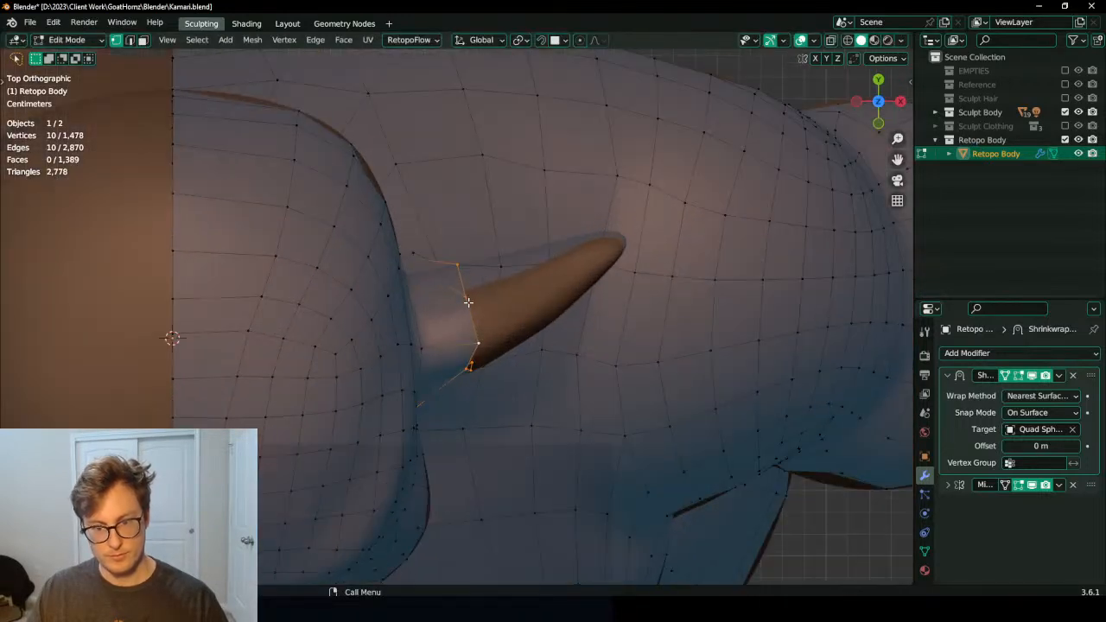
Step: Move the rear vertices of the extruded loop onto the back of the ear's base
{"action": "middle_click_drag", "start_coordinate": [466, 300], "coordinate": [233, 235]}
{"action": "scroll", "coordinate": [417, 253], "scroll_direction": "up", "scroll_amount": 3}
{"action": "key", "text": "g"}
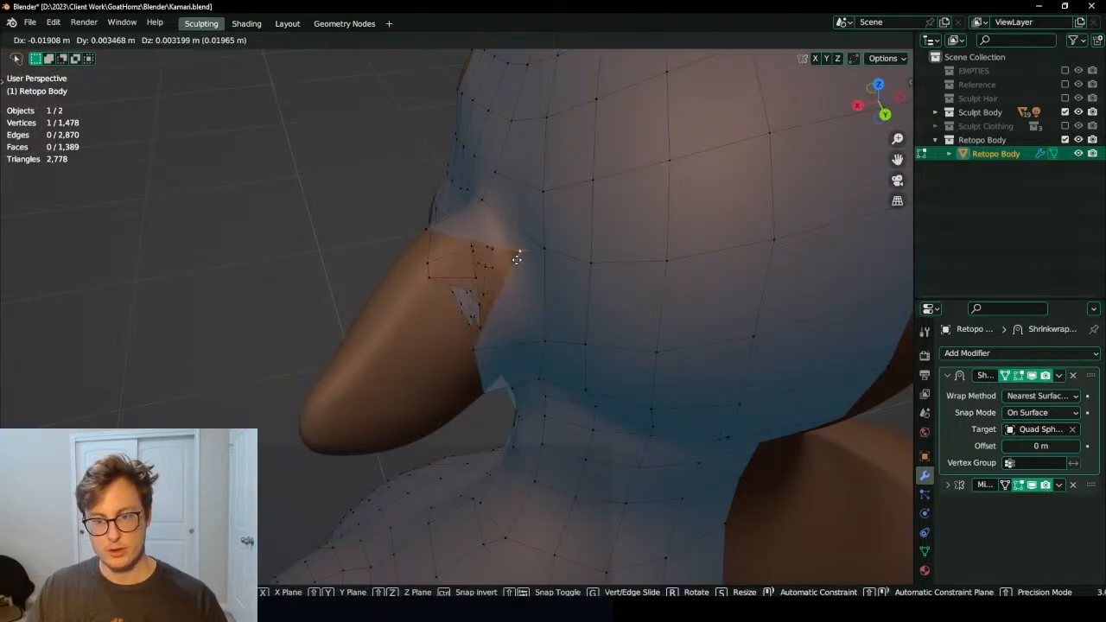
{"action": "left_click", "coordinate": [517, 255]}
{"action": "middle_click_drag", "start_coordinate": [515, 268], "coordinate": [488, 249]}
{"action": "left_click", "coordinate": [478, 320]}
{"action": "key", "text": "g"}
{"action": "left_click", "coordinate": [522, 324]}
{"action": "middle_click_drag", "start_coordinate": [522, 324], "coordinate": [502, 313]}
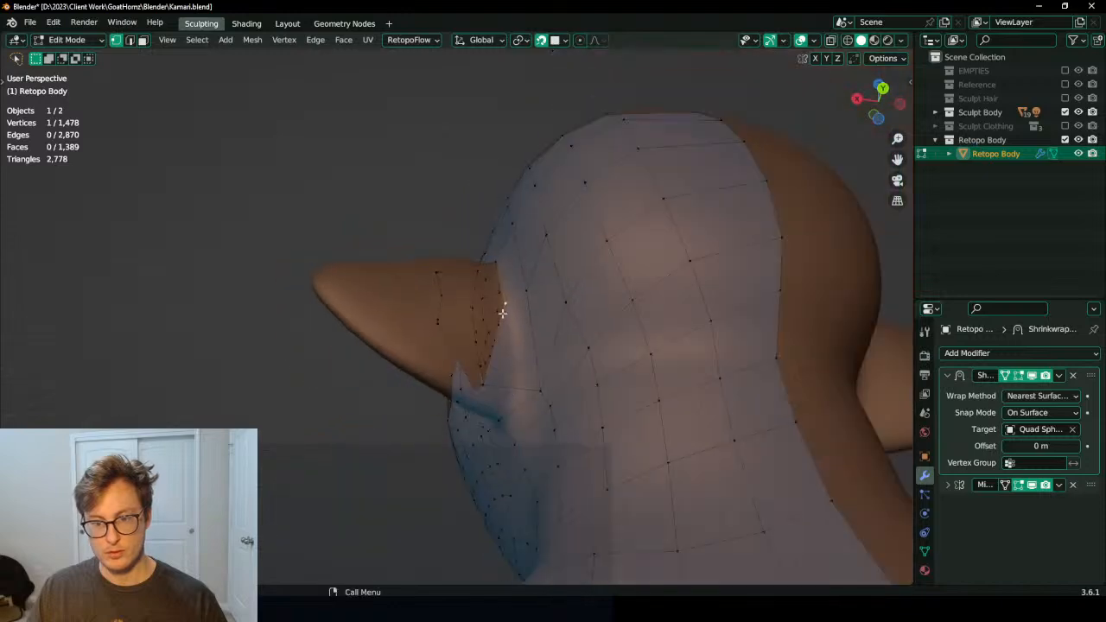
{"action": "key", "text": "g"}
{"action": "left_click", "coordinate": [521, 389]}
Step: Reposition the loop's lower vertices around the underside and lower front of the ear's base
{"action": "middle_click_drag", "start_coordinate": [521, 388], "coordinate": [462, 445]}
{"action": "left_click", "coordinate": [447, 476]}
{"action": "key", "text": "g"}
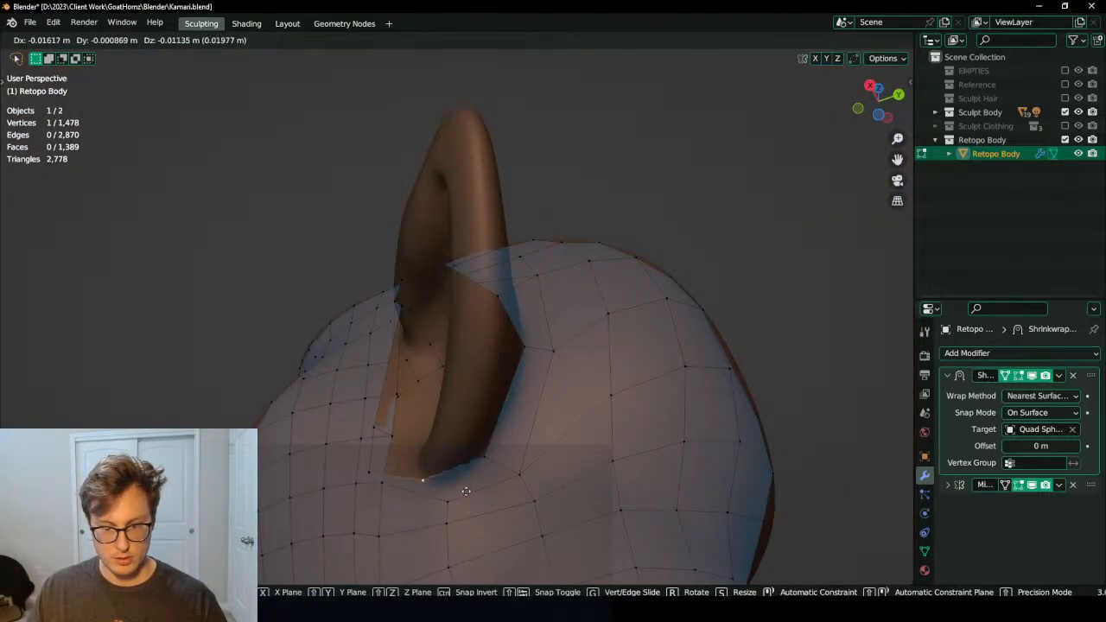
{"action": "left_click", "coordinate": [466, 491]}
{"action": "middle_click_drag", "start_coordinate": [350, 345], "coordinate": [346, 425]}
{"action": "key", "text": "g"}
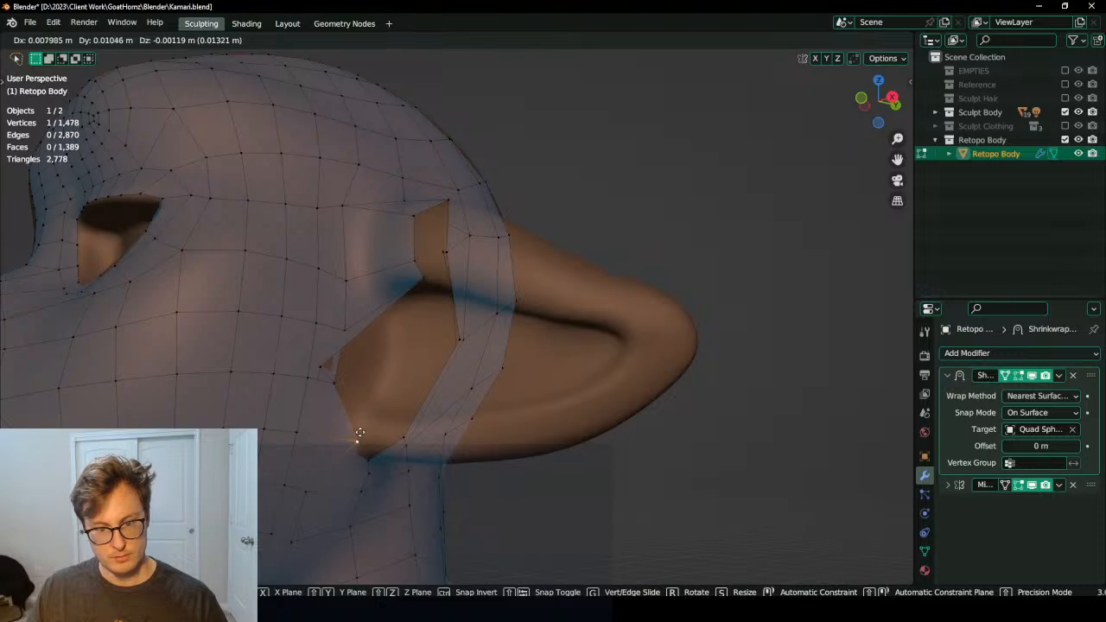
{"action": "left_click", "coordinate": [348, 432]}
{"action": "key", "text": "g"}
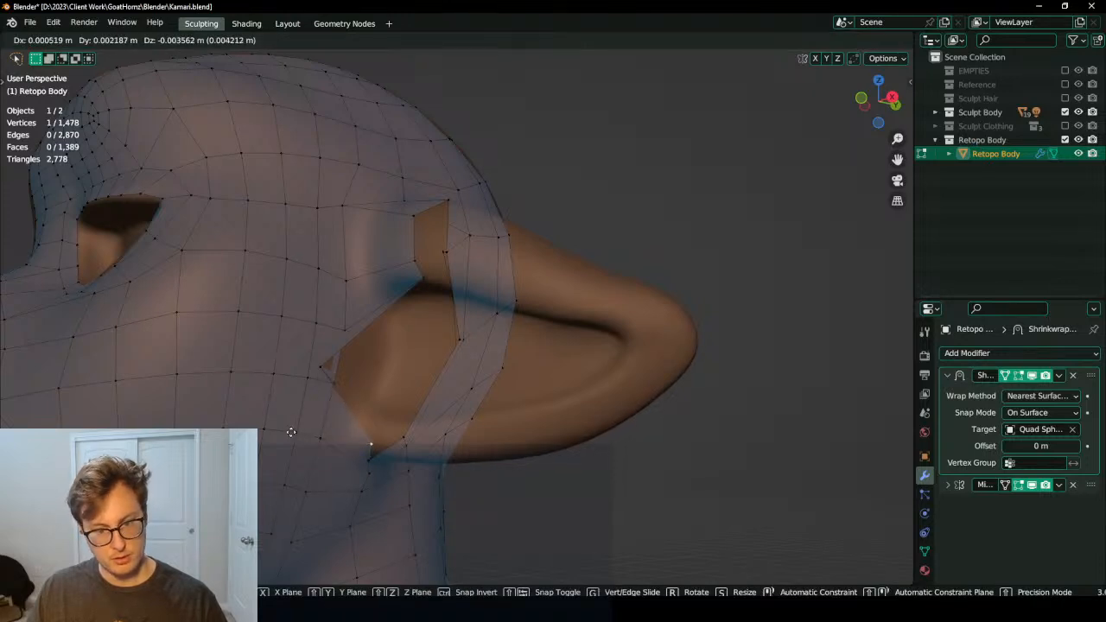
{"action": "left_click", "coordinate": [310, 370]}
Step: Reposition the loop's front vertices so they follow the front edge of the ear's base
{"action": "left_click", "coordinate": [324, 369]}
{"action": "key", "text": "g"}
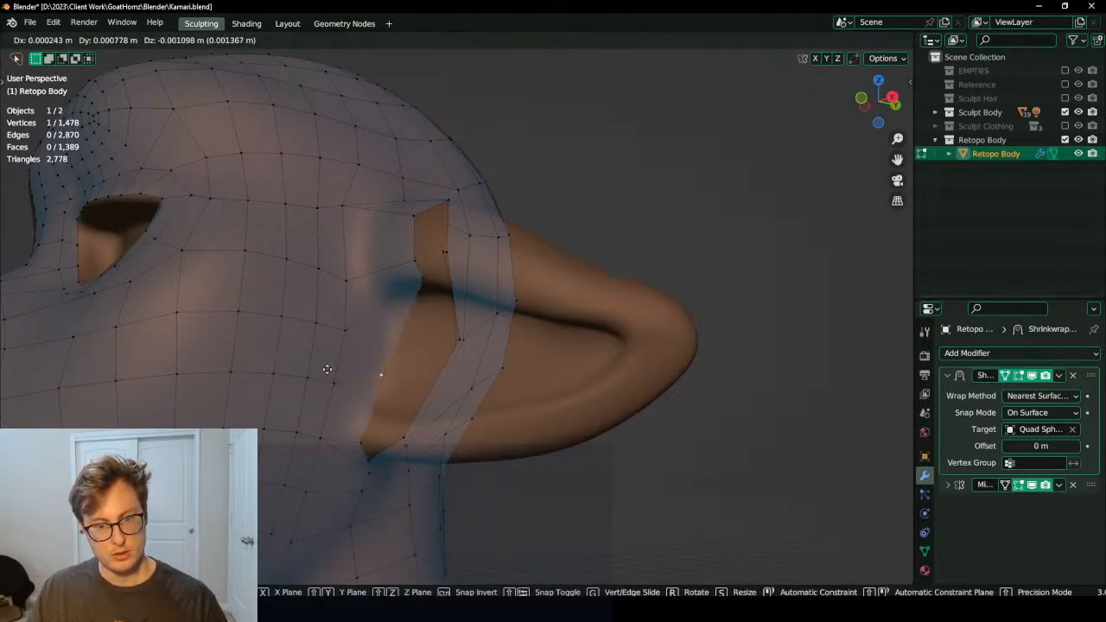
{"action": "left_click", "coordinate": [328, 369]}
{"action": "key", "text": "g"}
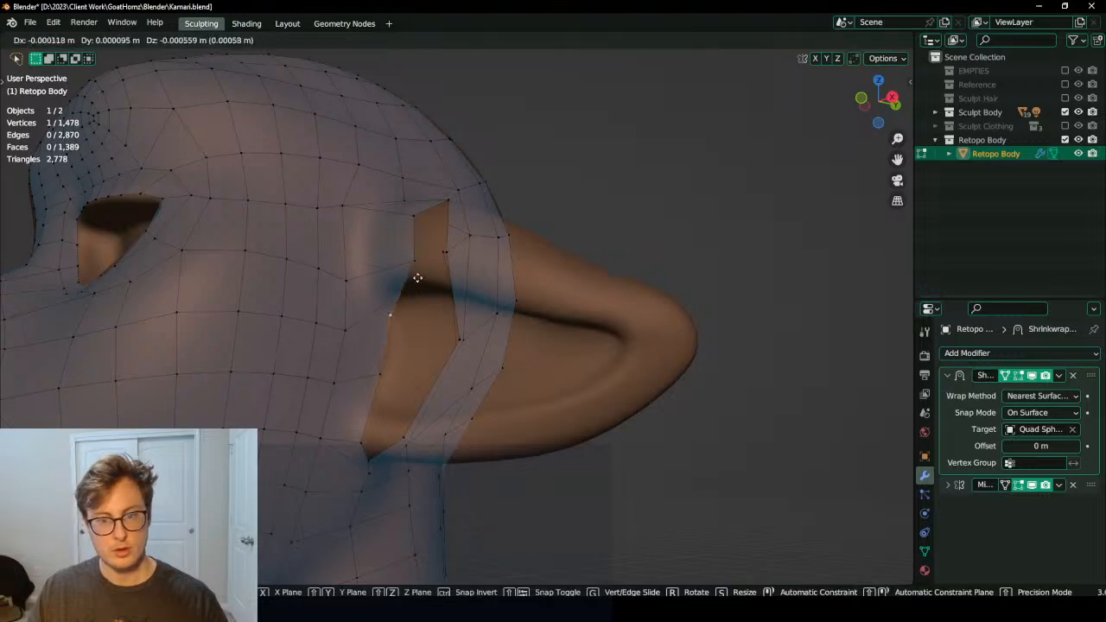
{"action": "left_click", "coordinate": [411, 261]}
{"action": "left_click", "coordinate": [410, 261]}
{"action": "key", "text": "g"}
{"action": "left_click", "coordinate": [388, 261]}
Step: Move the upper vertices of the ear loop so they wrap around the top of the ear's base
{"action": "middle_click_drag", "start_coordinate": [388, 262], "coordinate": [412, 262]}
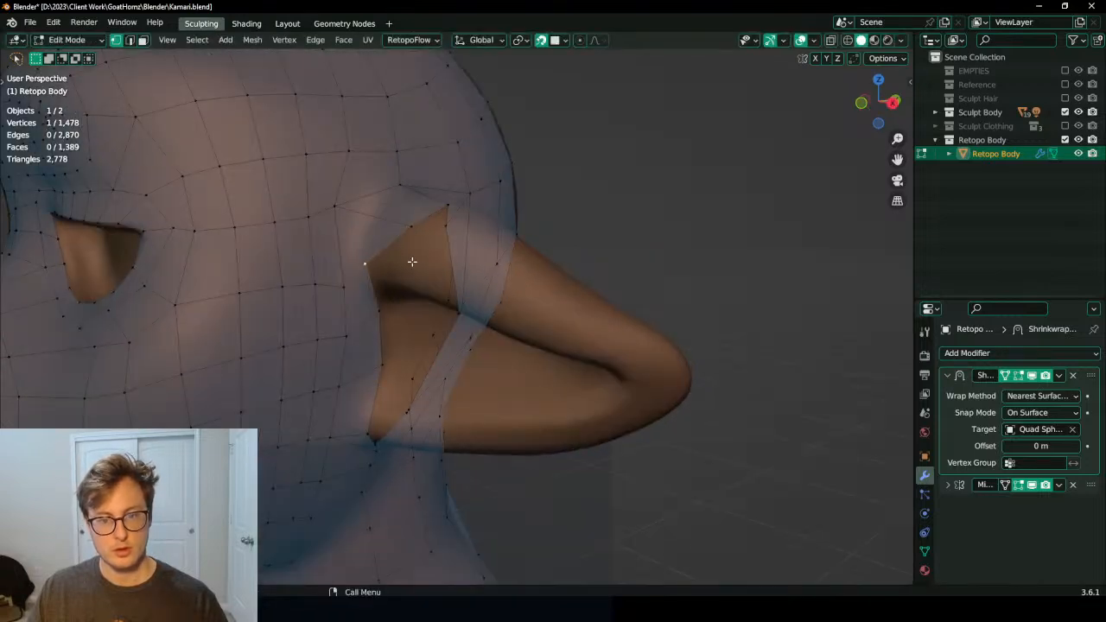
{"action": "left_click", "coordinate": [414, 221]}
{"action": "key", "text": "g"}
{"action": "left_click", "coordinate": [397, 218]}
{"action": "key", "text": "g"}
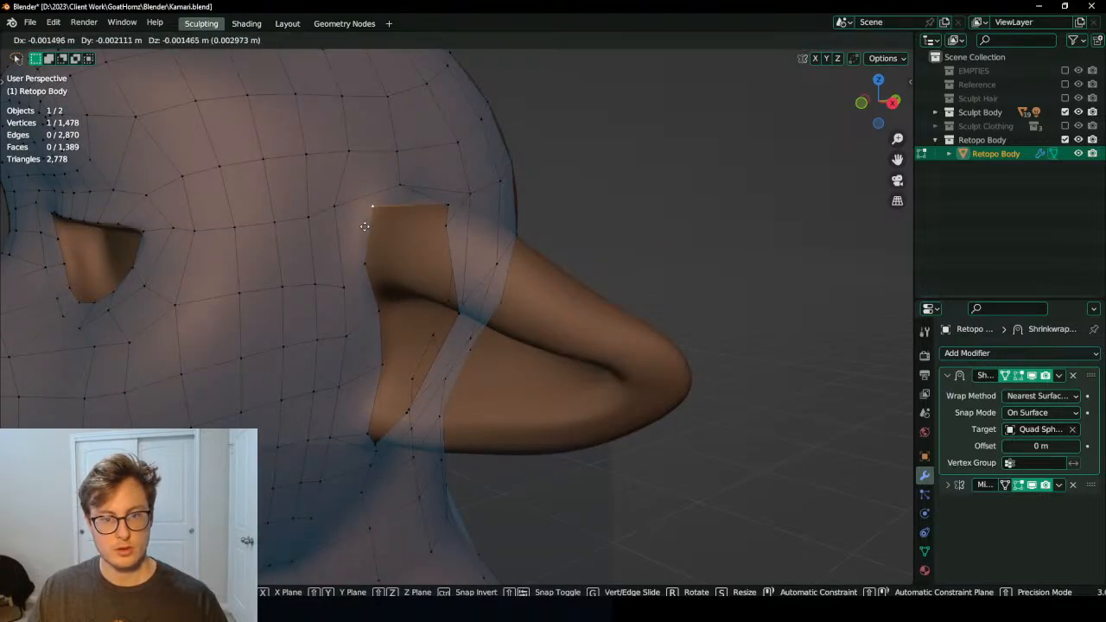
{"action": "left_click", "coordinate": [367, 221]}
{"action": "middle_click_drag", "start_coordinate": [367, 221], "coordinate": [435, 240]}
{"action": "key", "text": "g"}
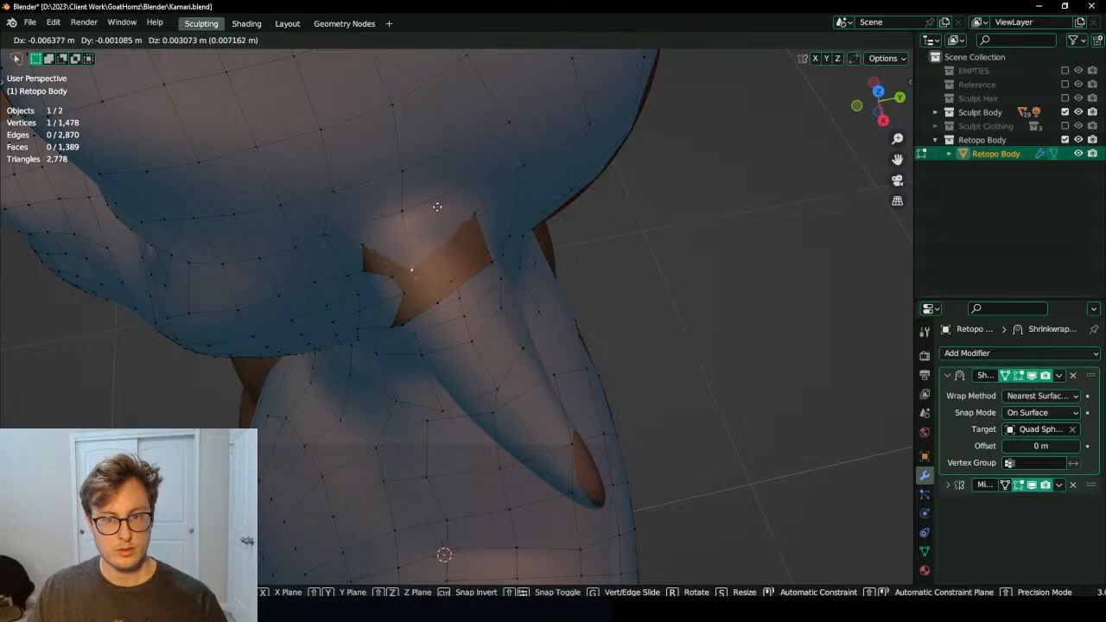
{"action": "left_click", "coordinate": [408, 198]}
{"action": "key", "text": "g"}
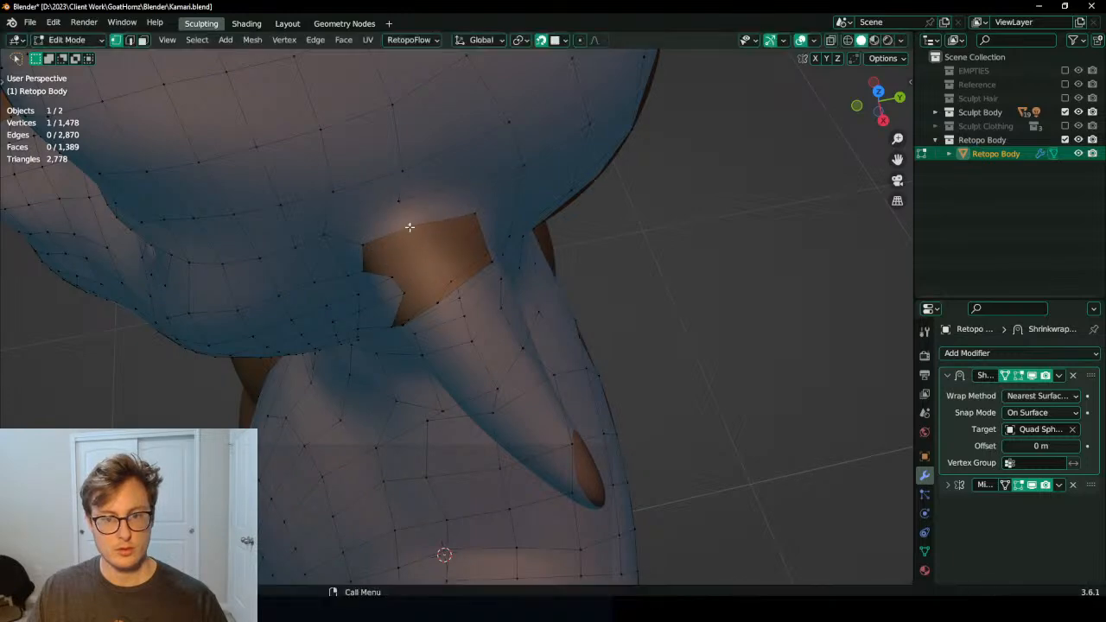
Step: Refine the vertices beside the front edge of the ear opening to even out the cheek topology
{"action": "middle_click_drag", "start_coordinate": [409, 227], "coordinate": [378, 219]}
{"action": "middle_click_drag", "start_coordinate": [350, 267], "coordinate": [395, 263]}
{"action": "scroll", "coordinate": [395, 263], "scroll_direction": "up", "scroll_amount": 2}
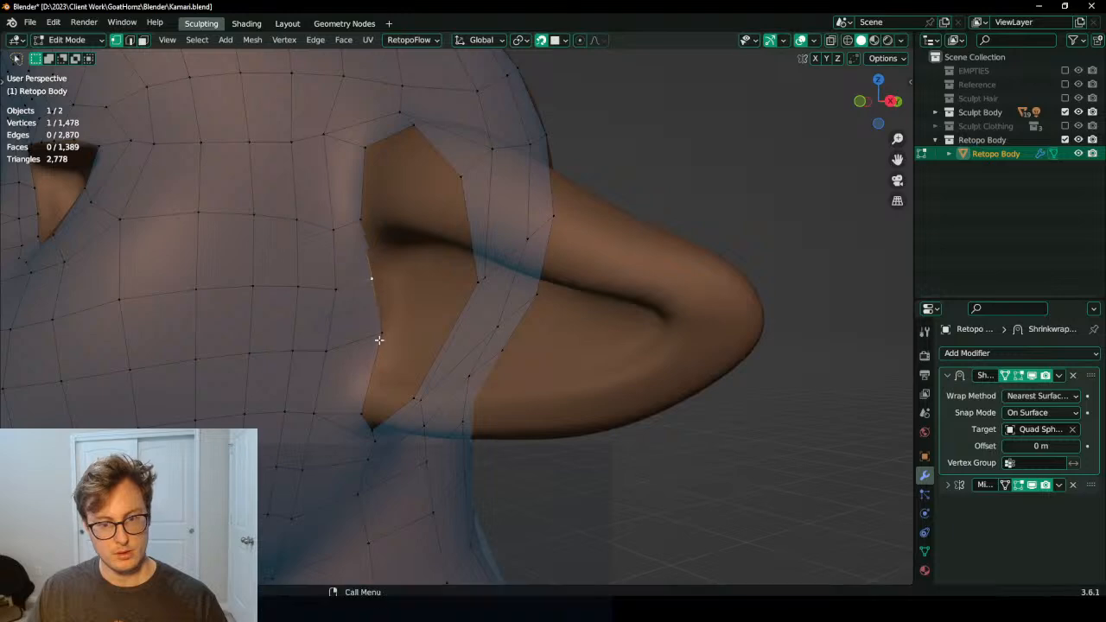
{"action": "mouse_move", "coordinate": [369, 346]}
{"action": "middle_mouse_down"}
{"action": "mouse_move", "coordinate": [350, 452]}
{"action": "mouse_move", "coordinate": [383, 352]}
{"action": "middle_mouse_up"}
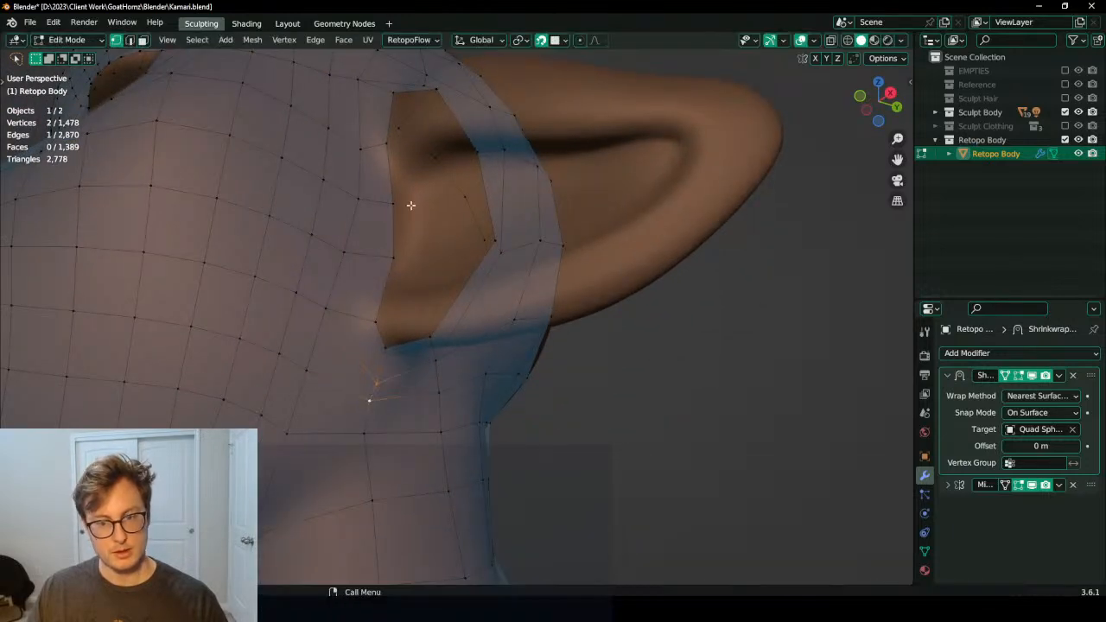
{"action": "scroll", "coordinate": [464, 191], "scroll_direction": "down", "scroll_amount": 4}
{"action": "middle_click_drag", "start_coordinate": [464, 191], "coordinate": [511, 239]}
{"action": "mouse_move", "coordinate": [560, 213]}
{"action": "middle_mouse_down"}
{"action": "mouse_move", "coordinate": [289, 234]}
{"action": "mouse_move", "coordinate": [444, 247]}
{"action": "mouse_move", "coordinate": [420, 257]}
{"action": "mouse_move", "coordinate": [541, 208]}
{"action": "middle_mouse_up"}
{"action": "scroll", "coordinate": [435, 225], "scroll_direction": "up", "scroll_amount": 3}
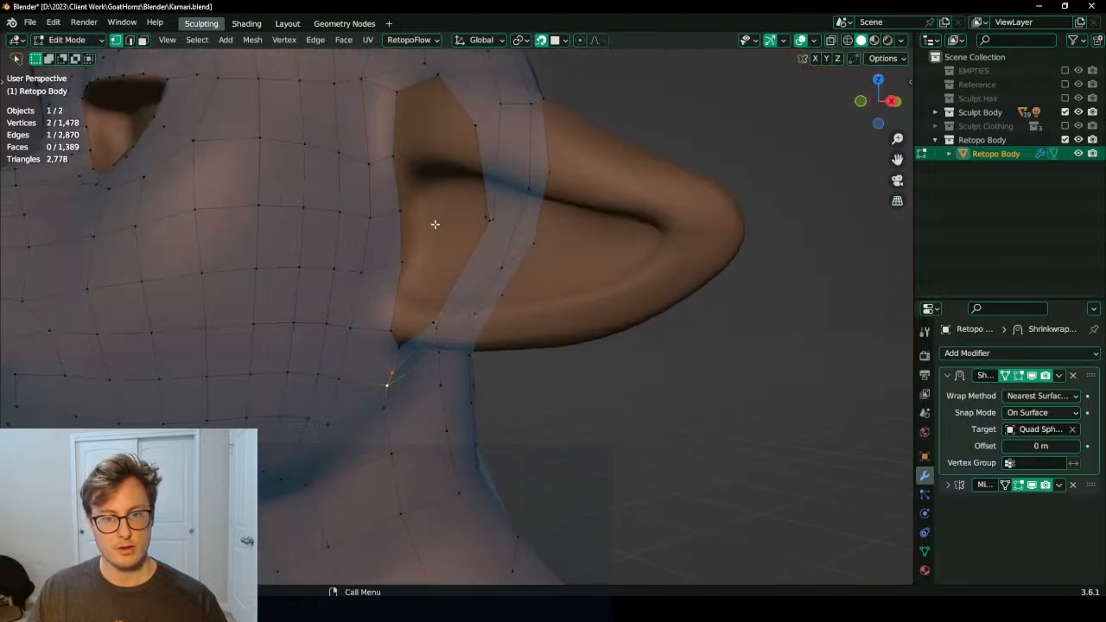
{"action": "left_click", "coordinate": [392, 208]}
{"action": "key", "text": "g"}
{"action": "left_click", "coordinate": [392, 209]}
{"action": "left_click", "coordinate": [392, 168]}
{"action": "key", "text": "g"}
{"action": "left_click", "coordinate": [394, 167]}
Step: Adjust the vertices above and behind the ear opening to even out the spacing on the side of the head
{"action": "scroll", "coordinate": [413, 168], "scroll_direction": "down", "scroll_amount": 3}
{"action": "middle_click_drag", "start_coordinate": [471, 171], "coordinate": [520, 222]}
{"action": "left_click", "coordinate": [430, 230], "text": "shift"}
{"action": "key", "text": "g"}
{"action": "left_click", "coordinate": [439, 216]}
{"action": "left_click", "coordinate": [474, 204]}
{"action": "key", "text": "g"}
{"action": "left_click", "coordinate": [469, 206]}
{"action": "scroll", "coordinate": [424, 264], "scroll_direction": "up", "scroll_amount": 1}
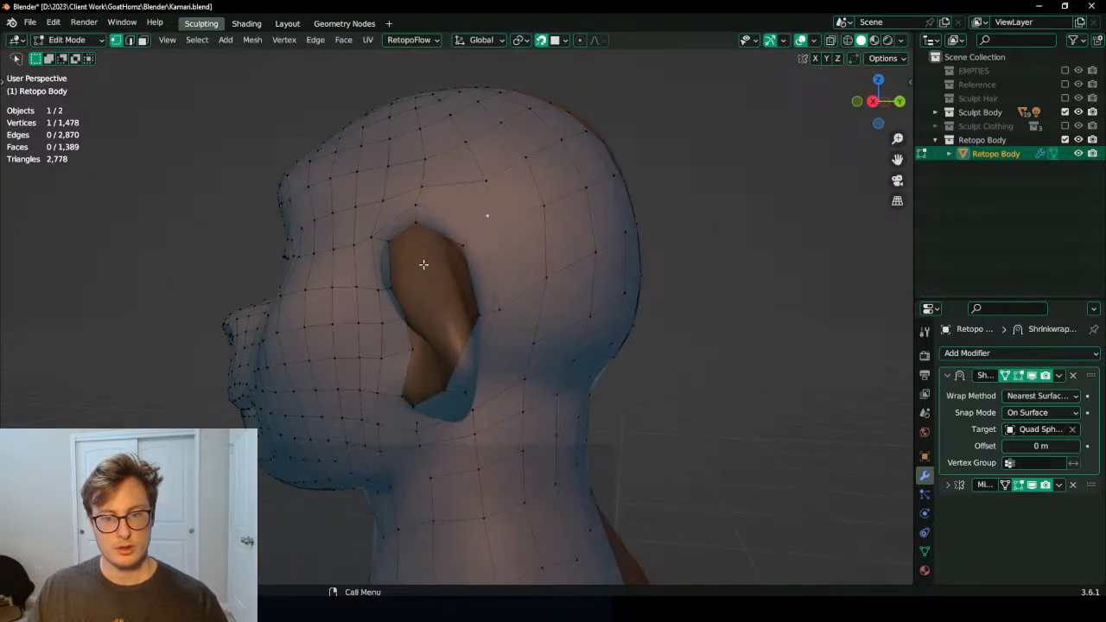
{"action": "middle_click_drag", "start_coordinate": [424, 265], "coordinate": [408, 239]}
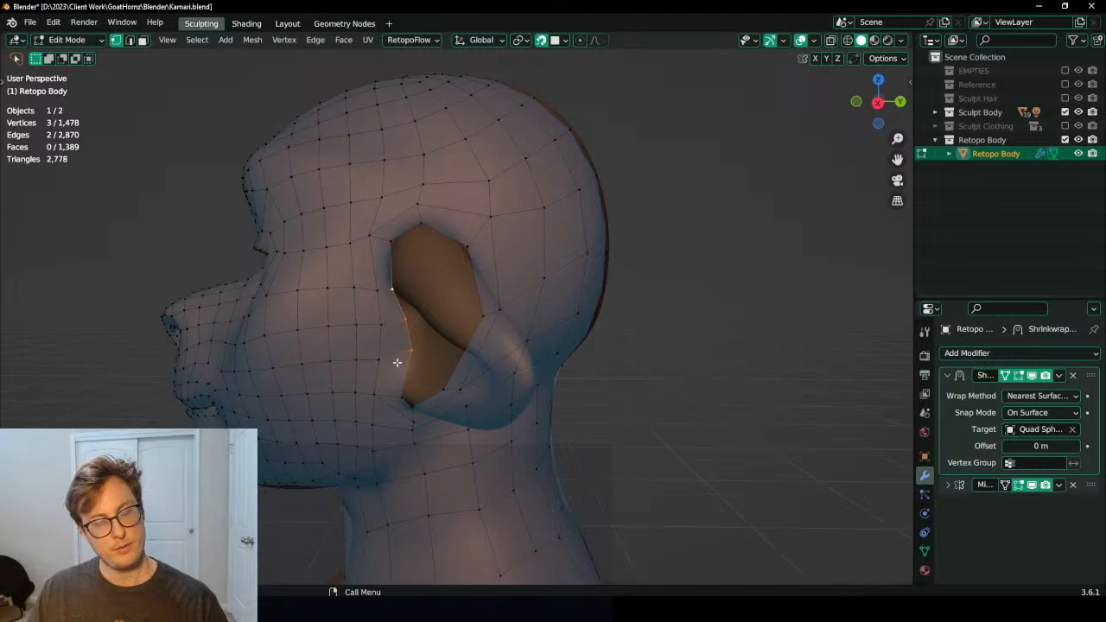
Step: Add two horizontal loop cuts from the rear of the ear opening across the back of the head to the centreline
{"action": "middle_click_drag", "start_coordinate": [518, 250], "coordinate": [475, 243]}
{"action": "key", "text": "ctrl+r"}
{"action": "left_click", "coordinate": [496, 258]}
{"action": "right_click", "coordinate": [494, 268]}
{"action": "key", "text": "ctrl+r"}
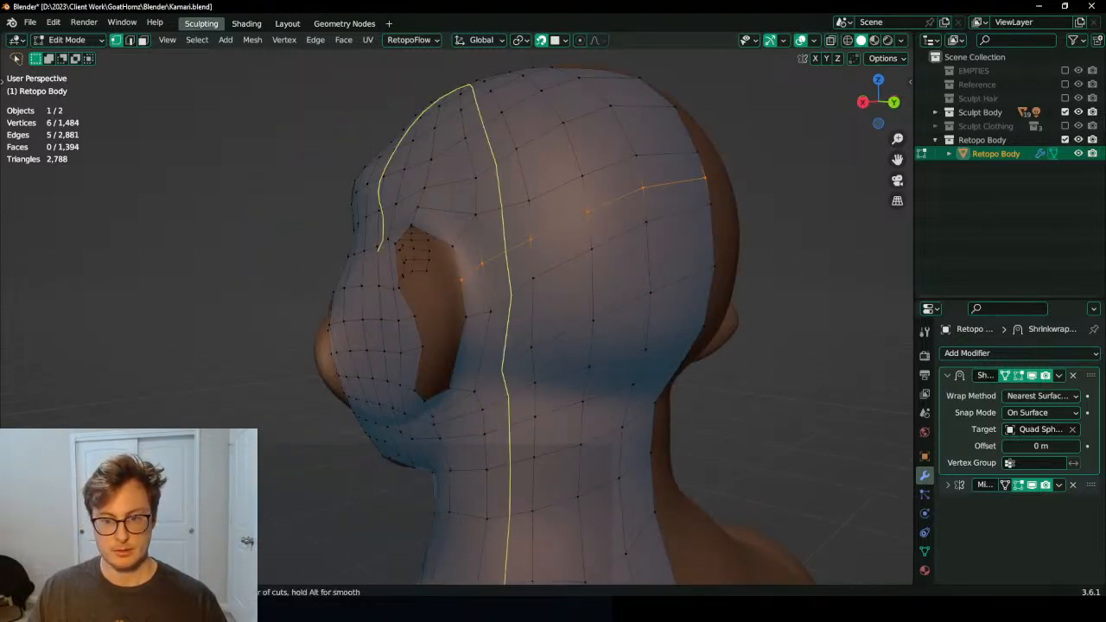
{"action": "left_click", "coordinate": [553, 313]}
{"action": "right_click", "coordinate": [541, 315]}
{"action": "key", "text": "ctrl+r"}
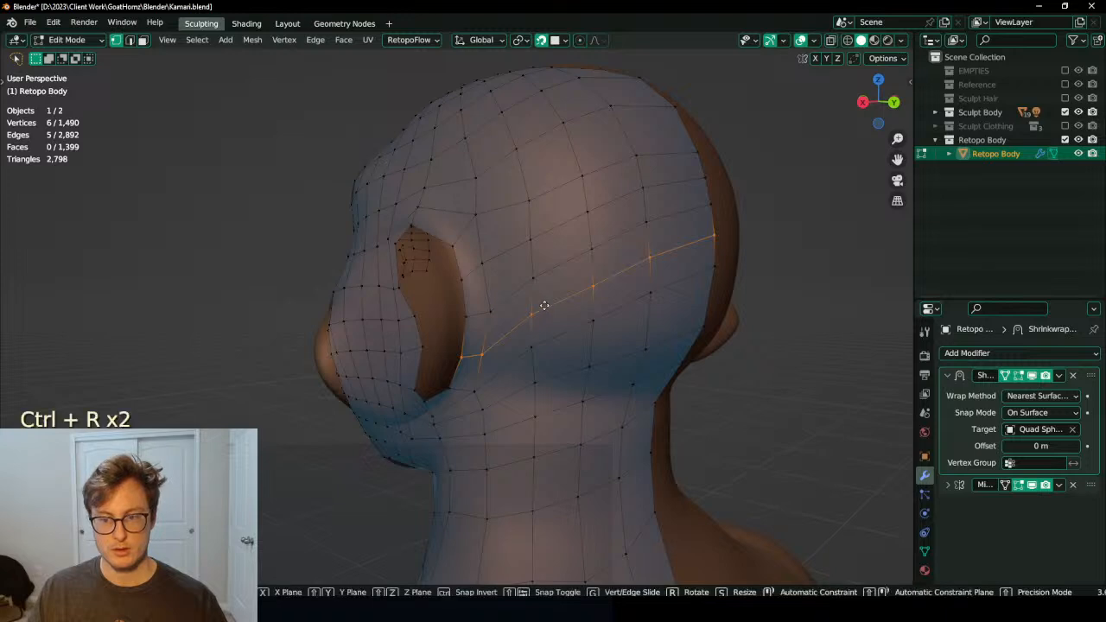
{"action": "mouse_move", "coordinate": [571, 288]}
{"action": "middle_mouse_down"}
{"action": "mouse_move", "coordinate": [526, 279]}
{"action": "mouse_move", "coordinate": [574, 272]}
{"action": "mouse_move", "coordinate": [557, 277]}
{"action": "middle_mouse_up"}
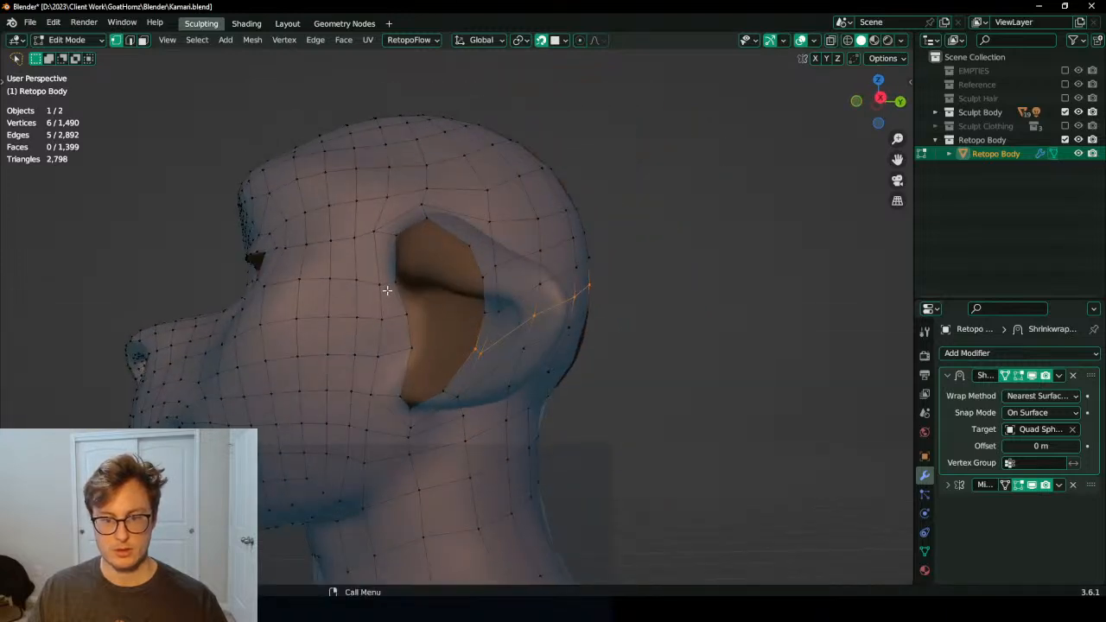
Step: Shift the three middle vertices along the front edge of the ear opening to fit the ear's base
{"action": "left_click", "coordinate": [399, 252], "text": "alt"}
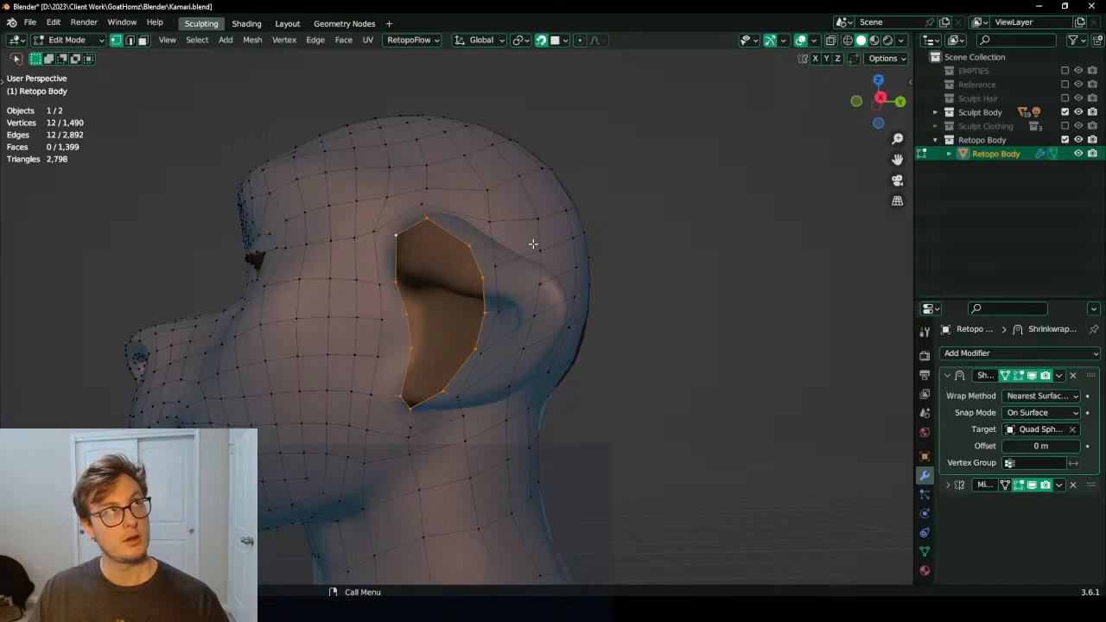
{"action": "middle_click_drag", "start_coordinate": [489, 273], "coordinate": [421, 322]}
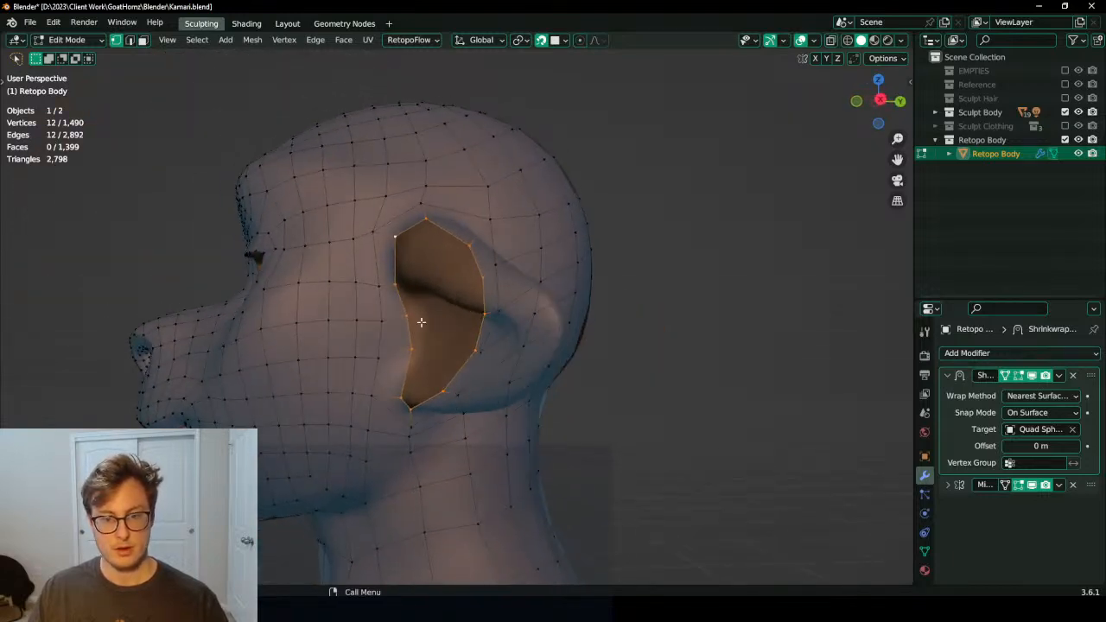
{"action": "middle_click_drag", "start_coordinate": [454, 296], "coordinate": [501, 291]}
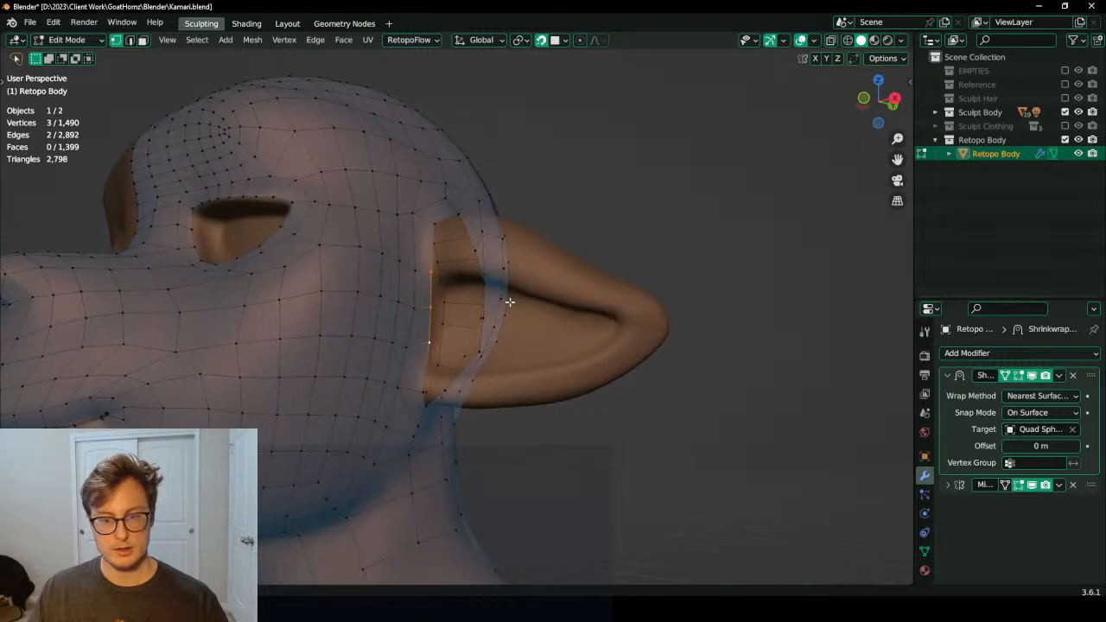
{"action": "scroll", "coordinate": [413, 275], "scroll_direction": "up", "scroll_amount": 3}
{"action": "key", "text": "g"}
{"action": "left_click", "coordinate": [348, 308]}
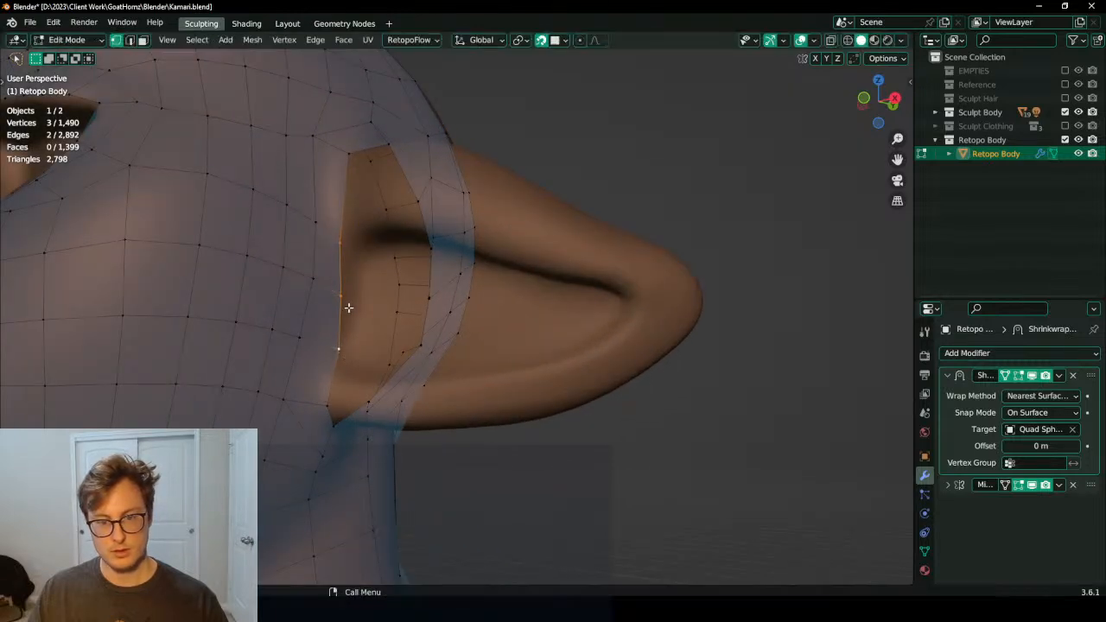
{"action": "key", "text": "e"}
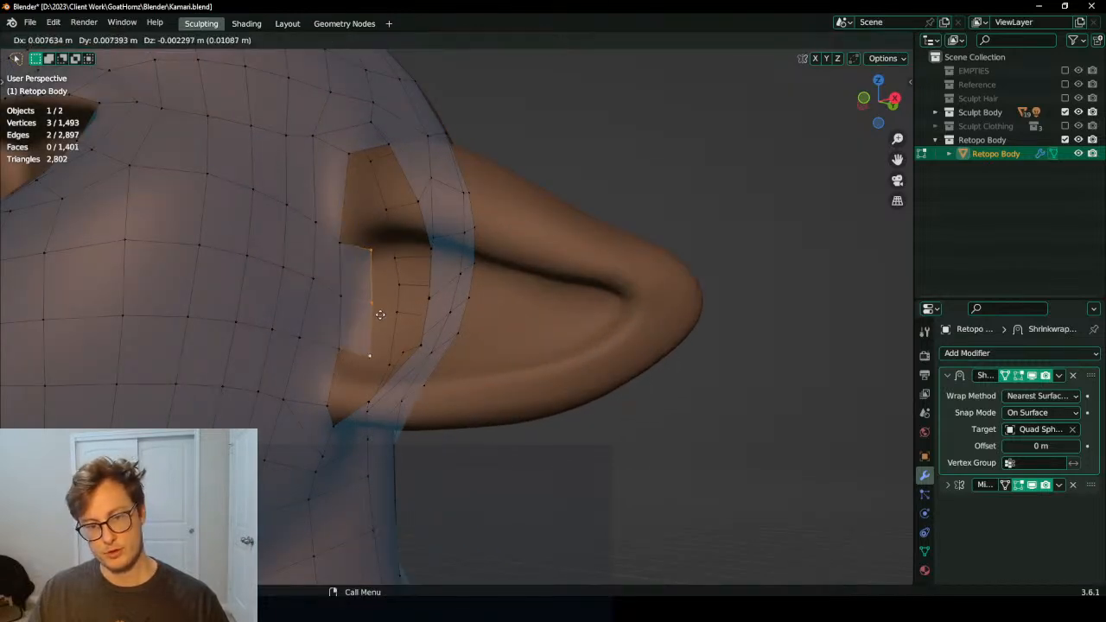
{"action": "left_click", "coordinate": [376, 316]}
{"action": "key", "text": "ctrl+z"}
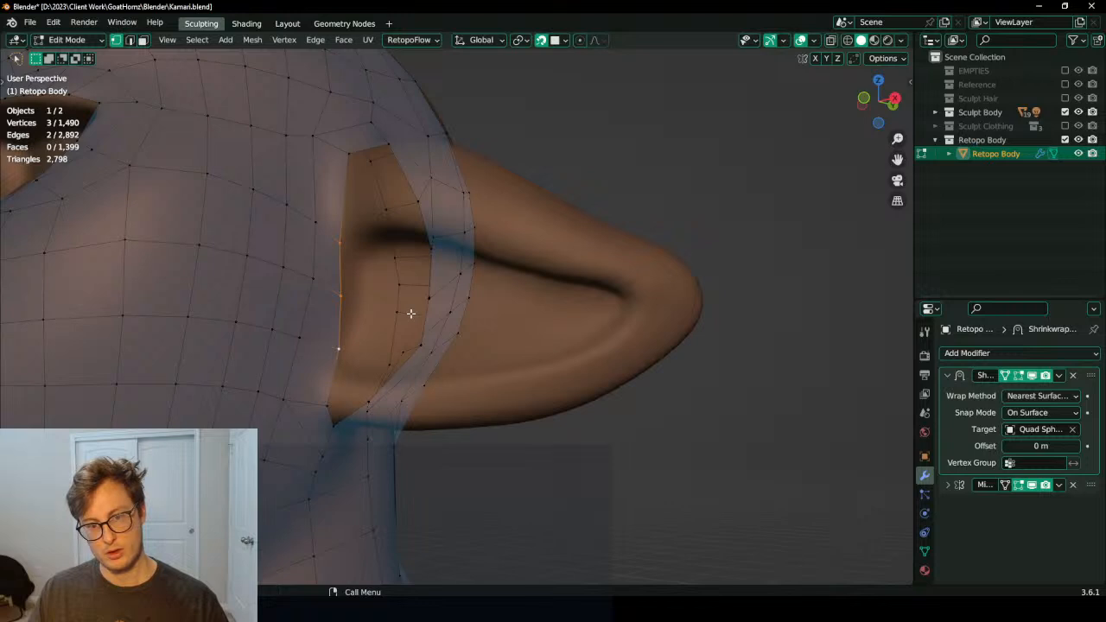
Step: Select the ear opening's edge loop, then duplicate the Shrinkwrap modifier in Object Mode and apply one copy
{"action": "left_click", "coordinate": [352, 195], "text": "alt"}
{"action": "middle_click_drag", "start_coordinate": [353, 181], "coordinate": [615, 316]}
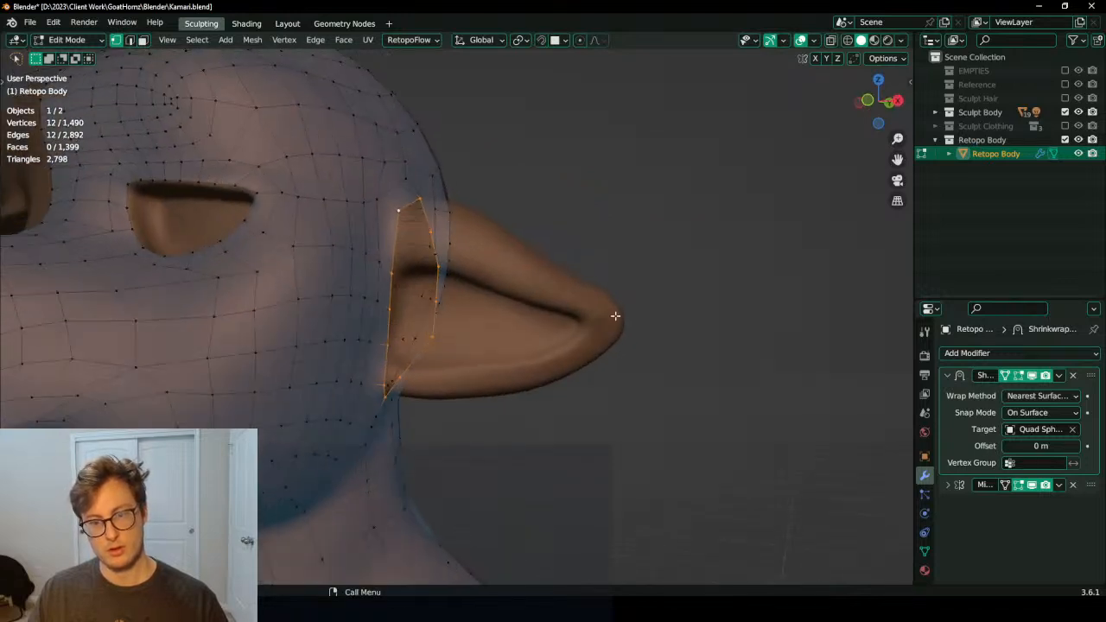
{"action": "key", "text": "Tab"}
{"action": "left_click", "coordinate": [1062, 377]}
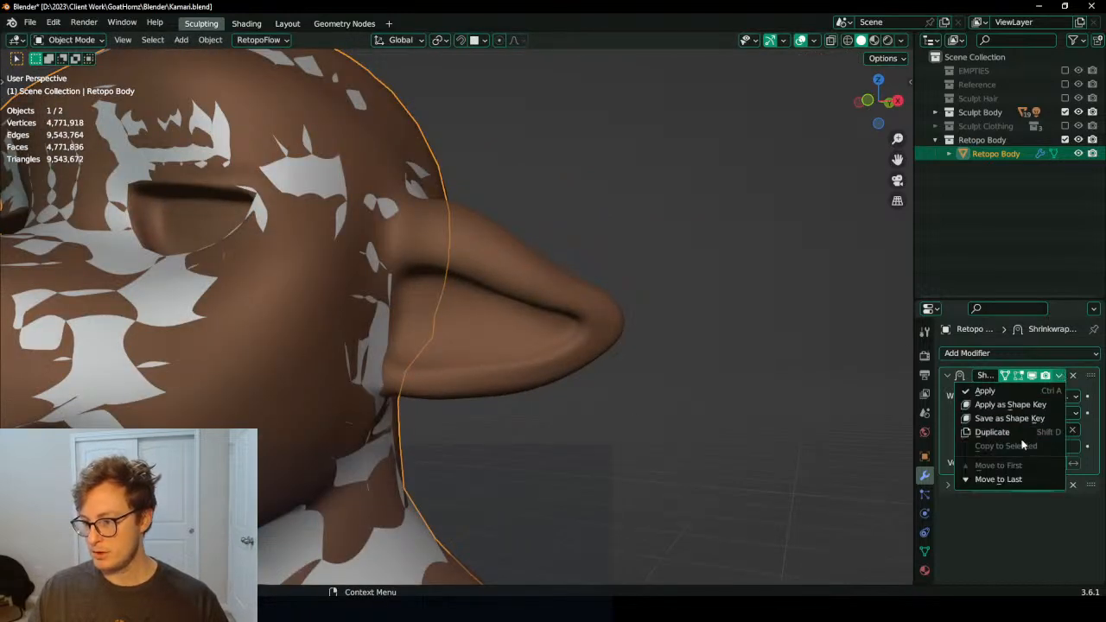
{"action": "left_click", "coordinate": [992, 432]}
{"action": "left_click", "coordinate": [1060, 376]}
{"action": "key", "text": "Return"}
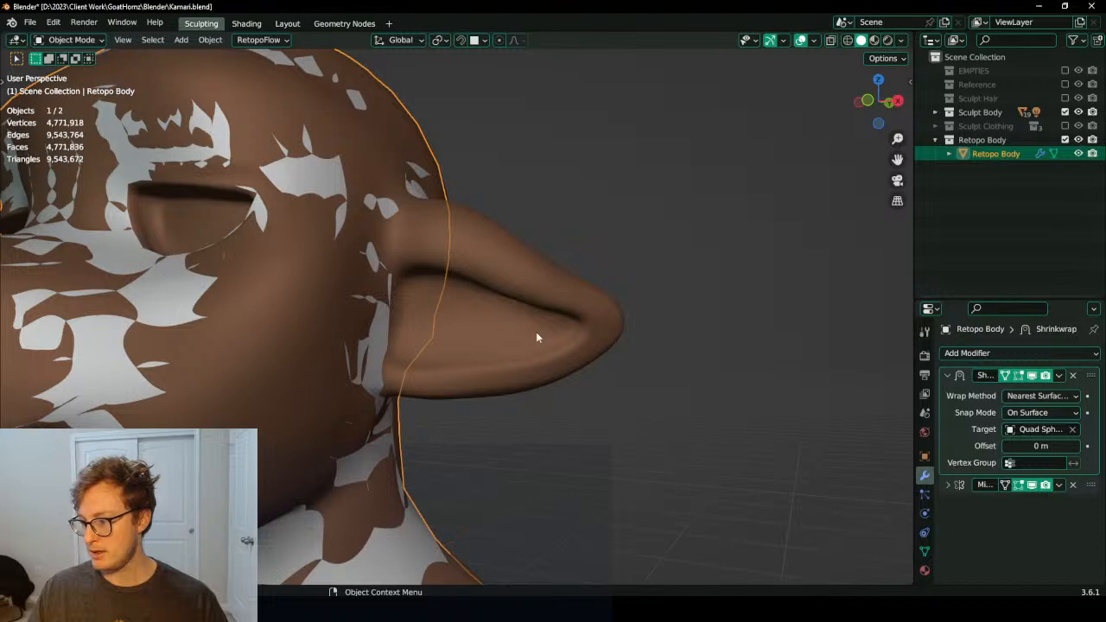
Step: Extrude the ear opening's edge loop outward along the ear and place it near the ear's tip
{"action": "key", "text": "Tab"}
{"action": "key", "text": "g"}
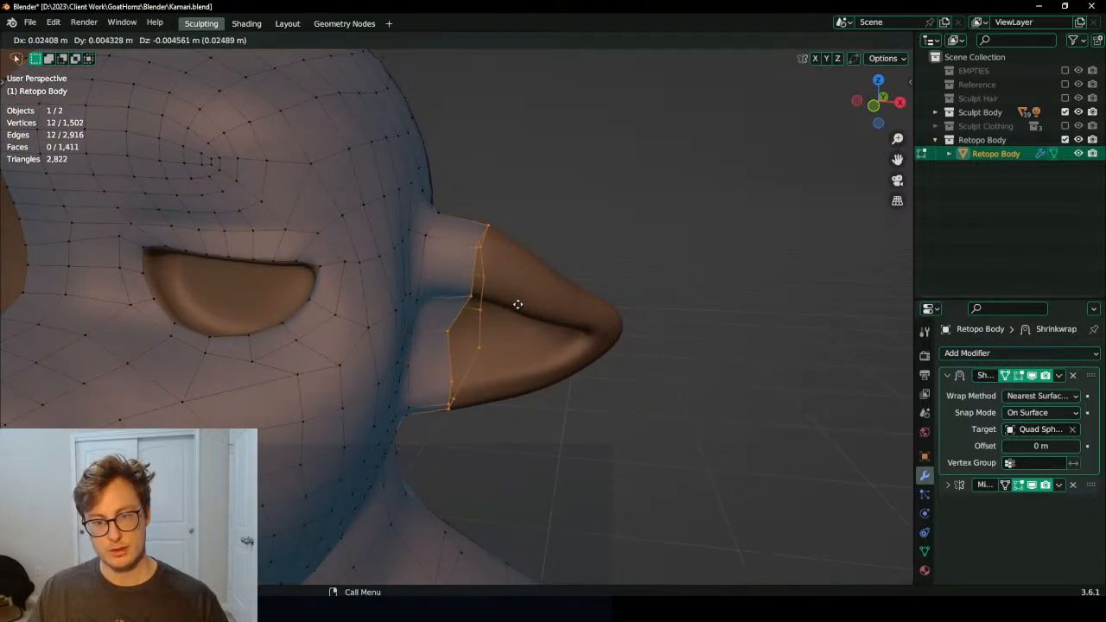
{"action": "left_click", "coordinate": [520, 304]}
{"action": "middle_click_drag", "start_coordinate": [544, 304], "coordinate": [502, 284]}
{"action": "key", "text": "g"}
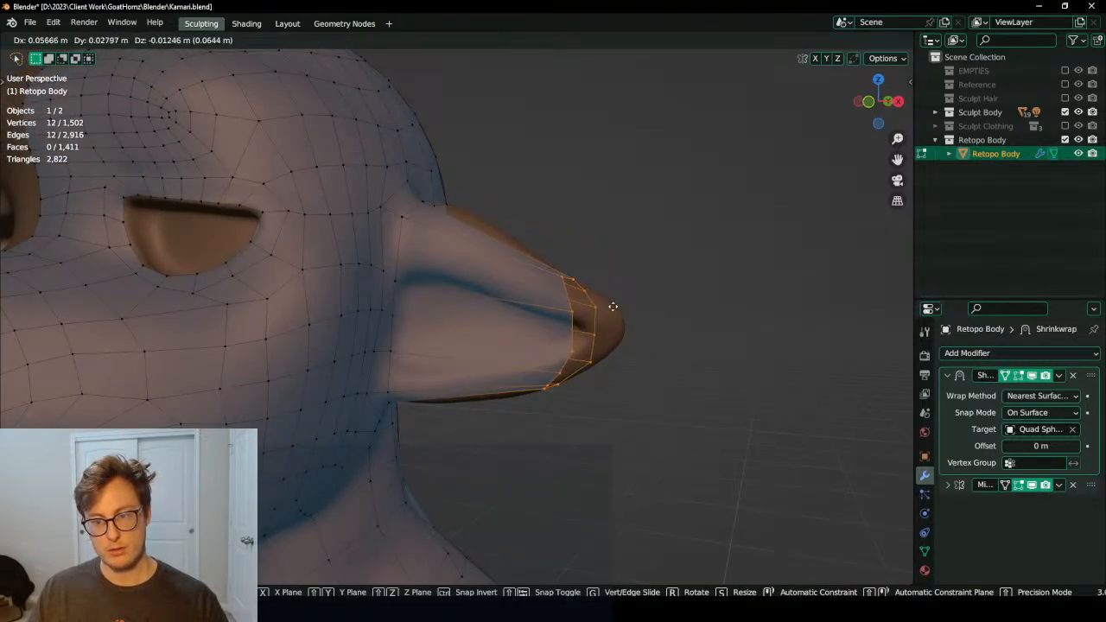
{"action": "left_click", "coordinate": [614, 306]}
{"action": "middle_click_drag", "start_coordinate": [662, 304], "coordinate": [468, 300]}
{"action": "key", "text": "g"}
{"action": "left_click", "coordinate": [649, 302]}
Step: Select three vertices along the top of the tip opening and close the hole with a grid fill
{"action": "scroll", "coordinate": [469, 291], "scroll_direction": "up", "scroll_amount": 2}
{"action": "middle_click_drag", "start_coordinate": [500, 240], "coordinate": [497, 250]}
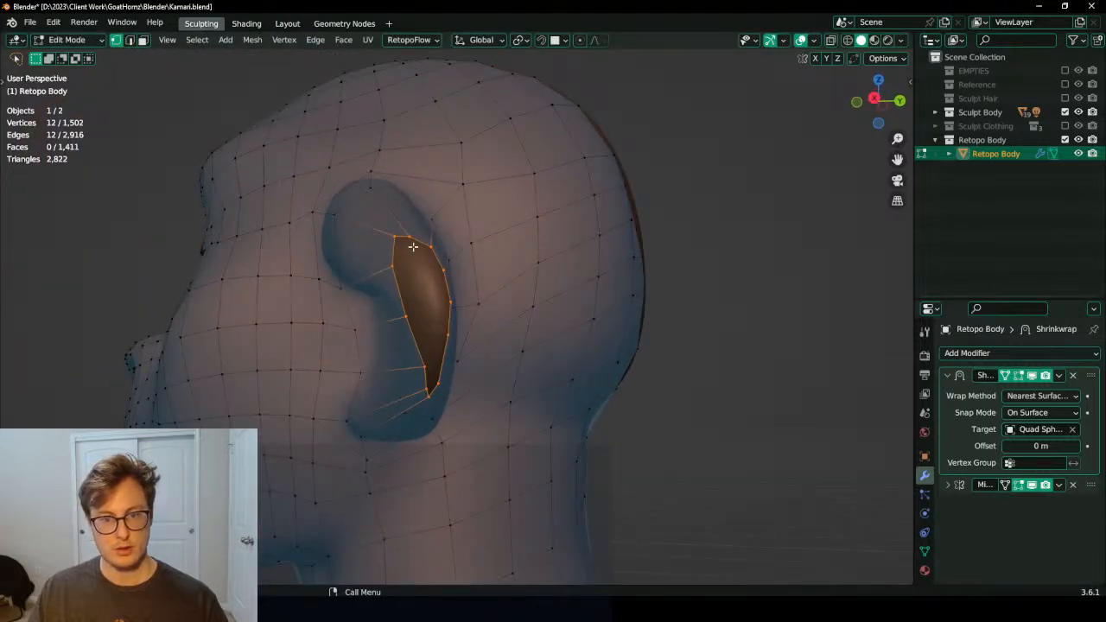
{"action": "middle_click_drag", "start_coordinate": [413, 248], "coordinate": [412, 261]}
{"action": "left_click", "coordinate": [395, 300]}
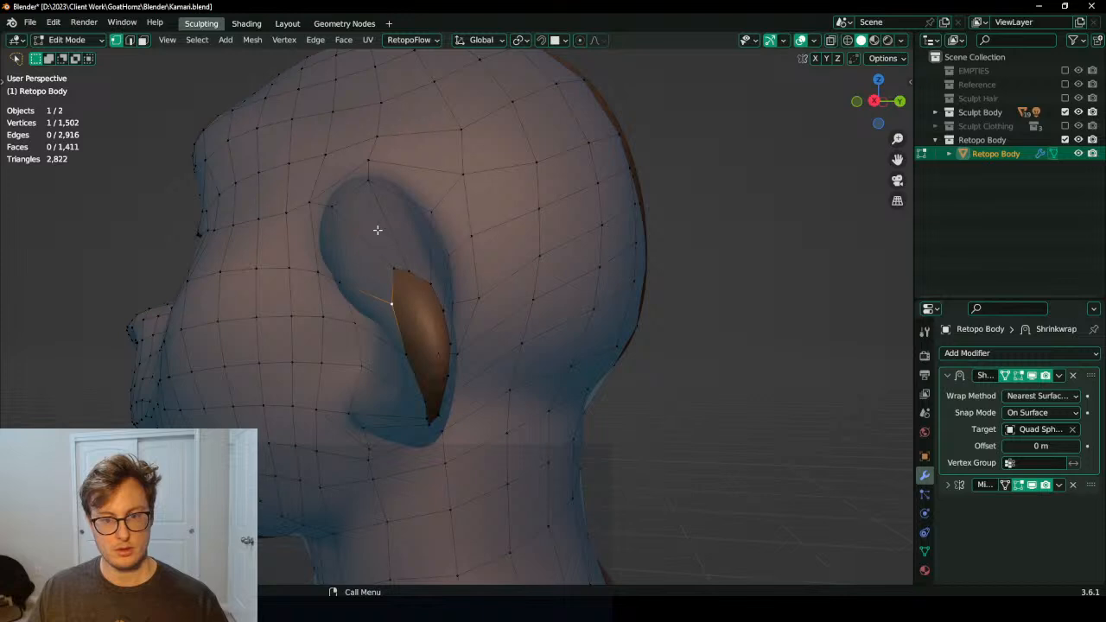
{"action": "left_click", "coordinate": [429, 281], "text": "ctrl"}
{"action": "middle_click_drag", "start_coordinate": [430, 282], "coordinate": [434, 305]}
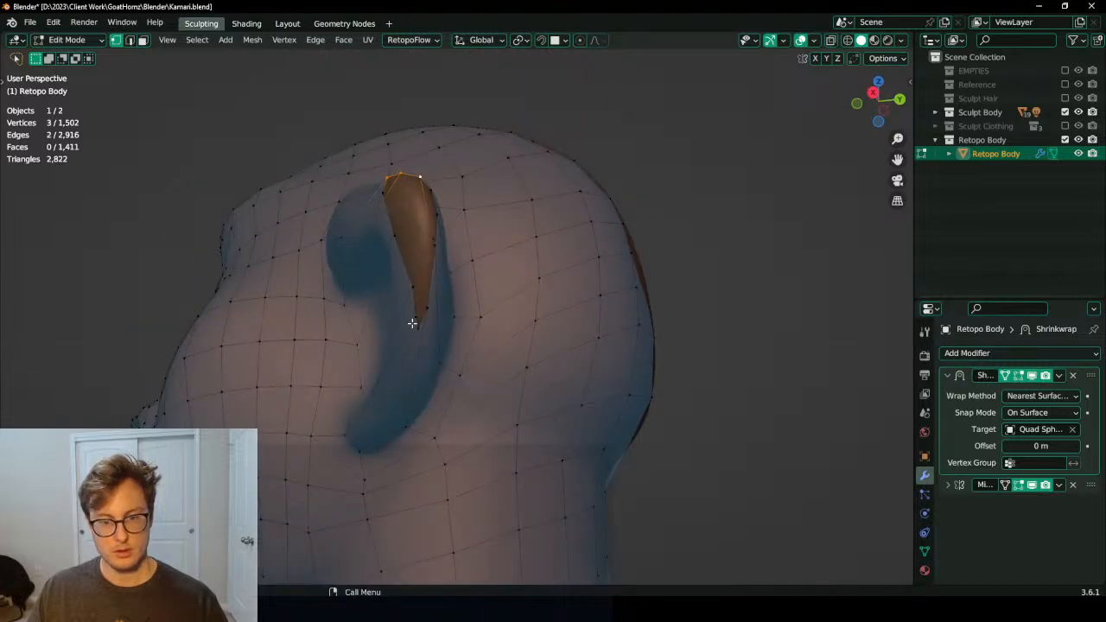
{"action": "middle_click_drag", "start_coordinate": [410, 260], "coordinate": [396, 469]}
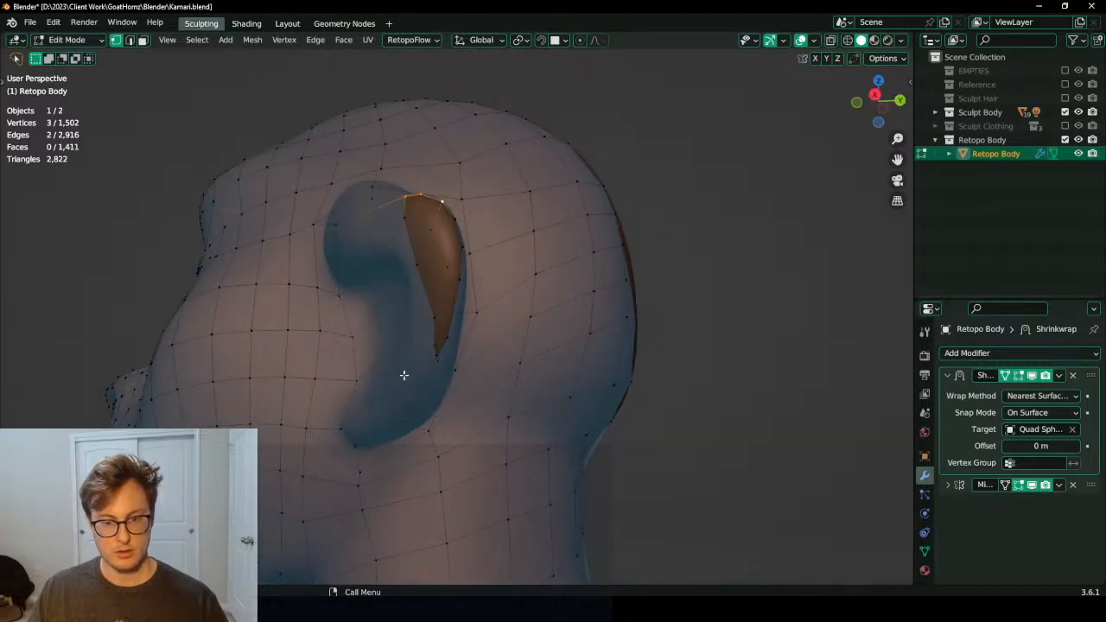
{"action": "middle_click_drag", "start_coordinate": [442, 341], "coordinate": [415, 294]}
{"action": "key", "text": "q"}
{"action": "left_click", "coordinate": [473, 249]}
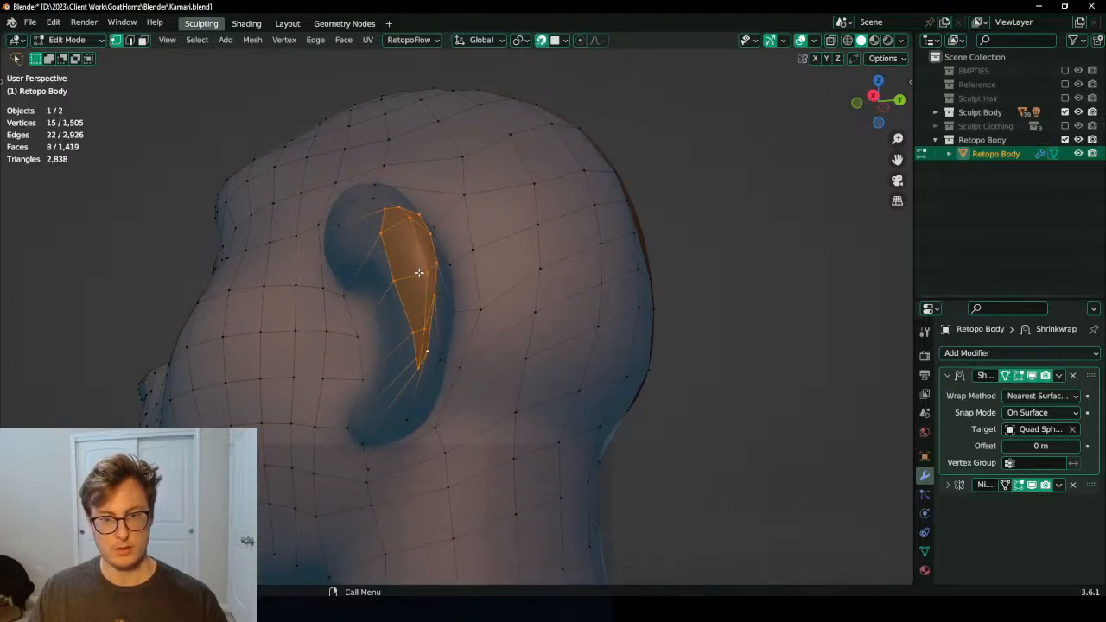
{"action": "key", "text": "g"}
{"action": "left_click", "coordinate": [419, 272]}
{"action": "key", "text": "ctrl+z"}
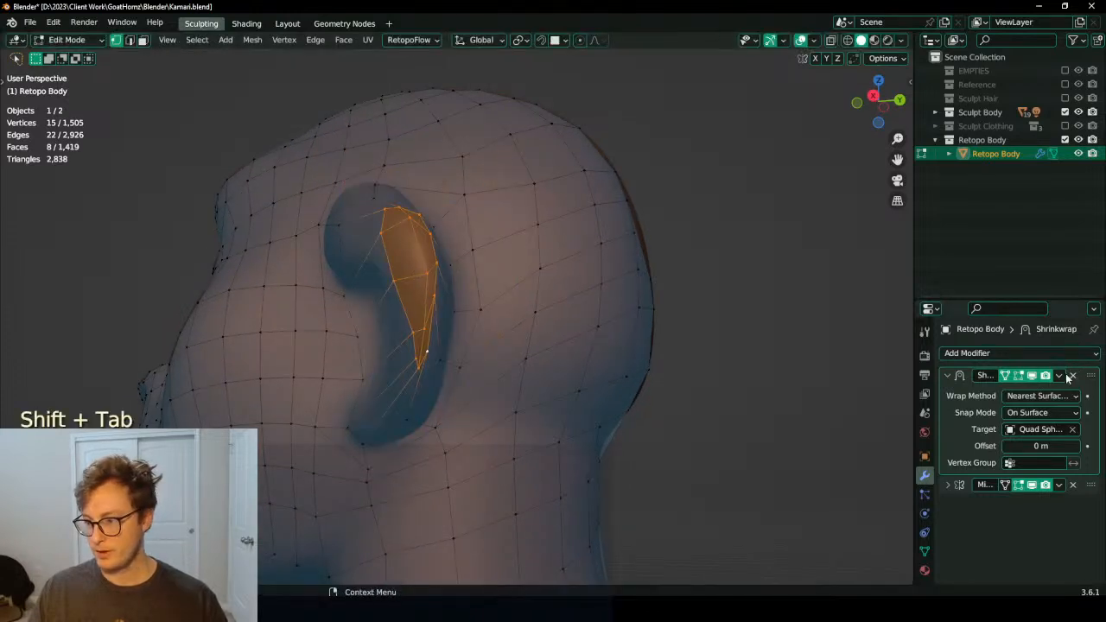
Step: Duplicate the Shrinkwrap modifier again and apply one copy in Object Mode to fix the ear tip onto the sculpt
{"action": "left_click", "coordinate": [1060, 375]}
{"action": "left_click", "coordinate": [994, 432]}
{"action": "left_click", "coordinate": [1059, 375]}
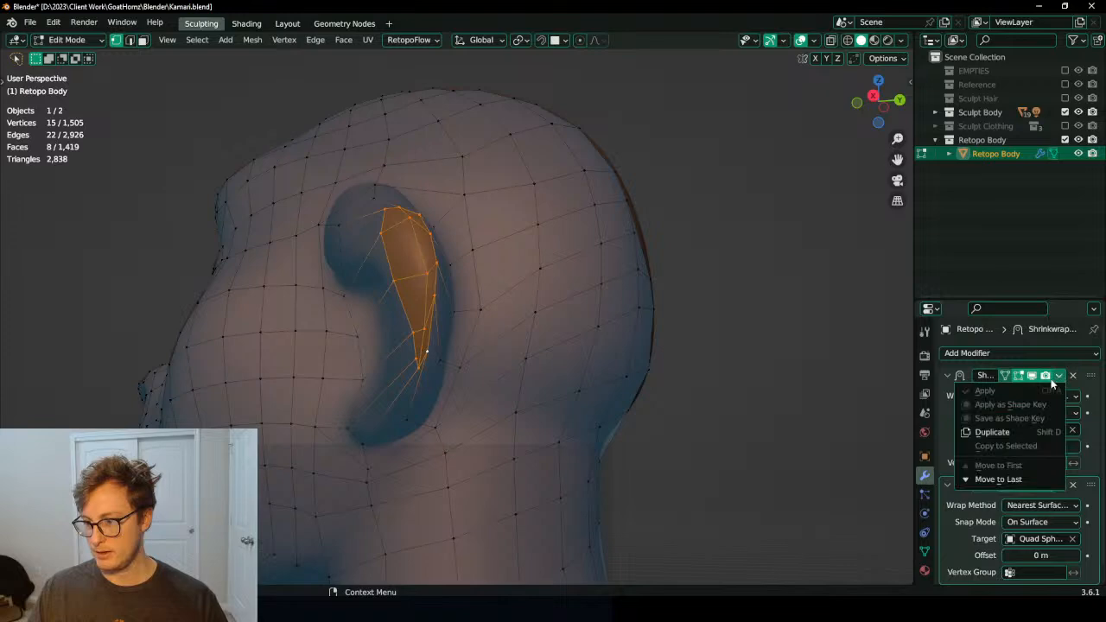
{"action": "key", "text": "Escape"}
{"action": "key", "text": "Tab"}
{"action": "left_click", "coordinate": [1061, 377]}
{"action": "left_click", "coordinate": [1020, 392]}
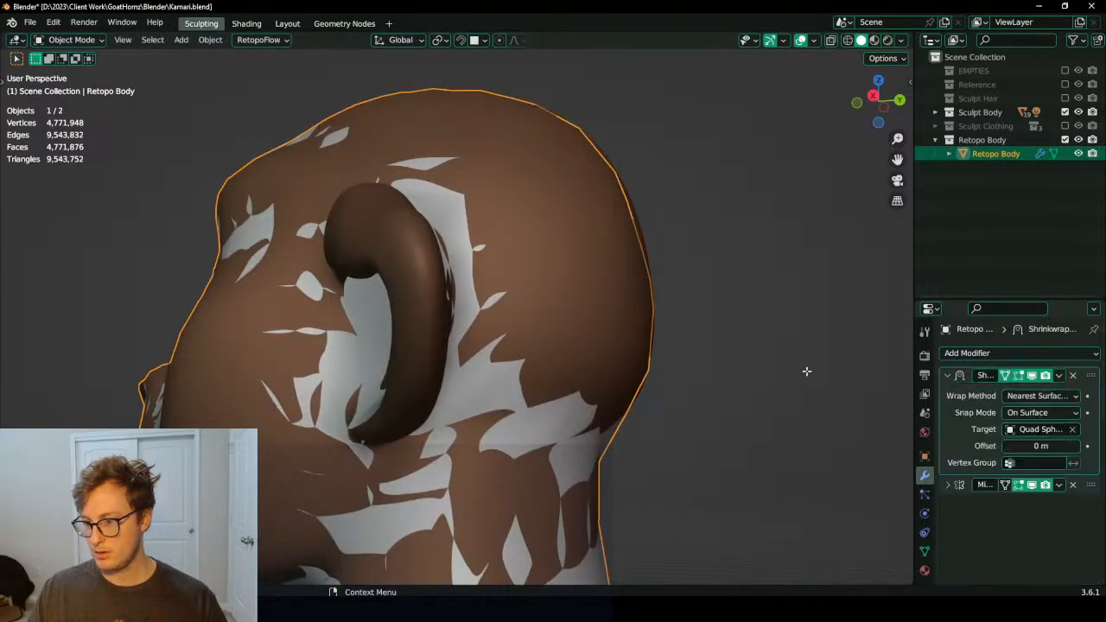
Step: Add three evenly spaced loop cuts around the ear between its base and the filled tip
{"action": "key", "text": "Tab"}
{"action": "middle_click_drag", "start_coordinate": [372, 259], "coordinate": [509, 274]}
{"action": "scroll", "coordinate": [532, 281], "scroll_direction": "down", "scroll_amount": 2}
{"action": "key", "text": "ctrl+r"}
{"action": "scroll", "coordinate": [524, 285], "scroll_direction": "up", "scroll_amount": 2}
{"action": "left_click", "coordinate": [524, 286]}
{"action": "right_click", "coordinate": [525, 286]}
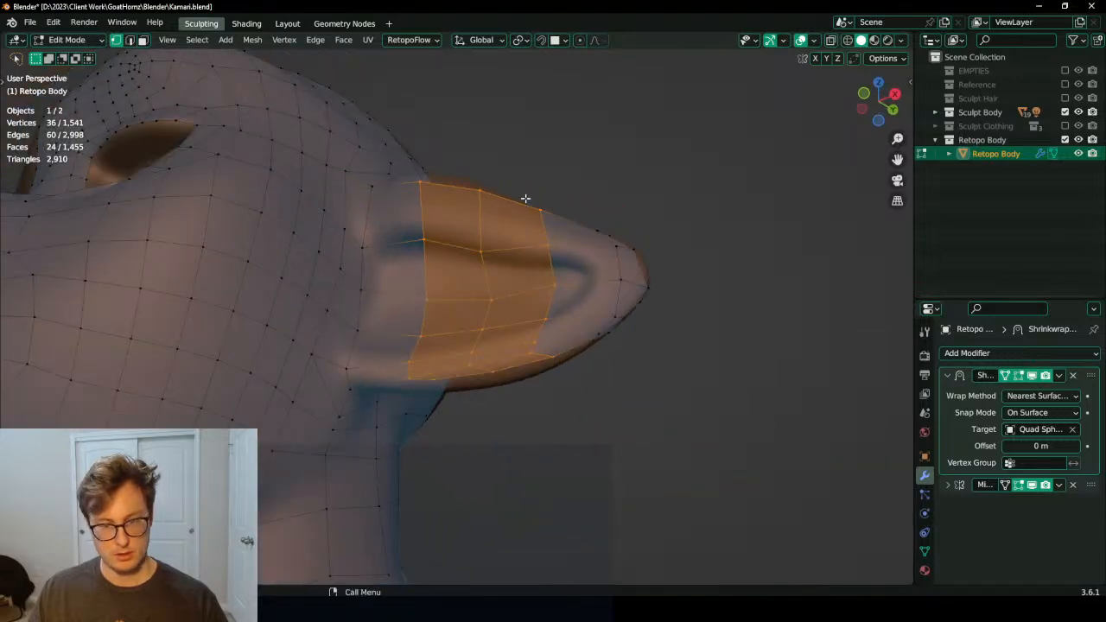
Step: Scale the three new ear loops up along Z so they fit the ear's full height
{"action": "key", "text": "s"}
{"action": "key", "text": "z"}
{"action": "left_click", "coordinate": [559, 189]}
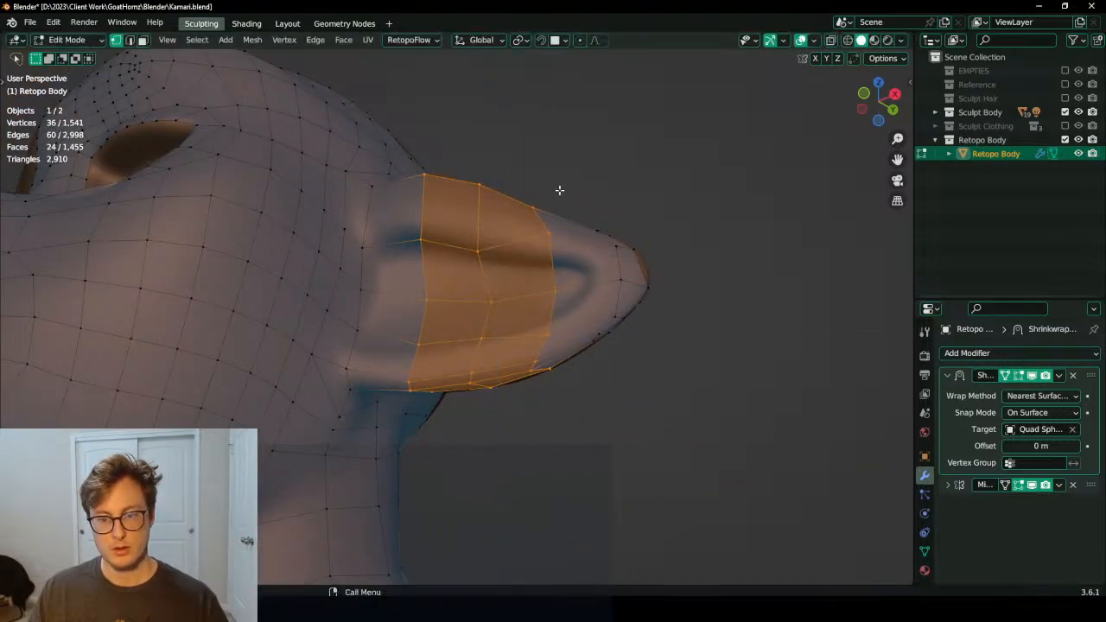
{"action": "middle_click_drag", "start_coordinate": [559, 189], "coordinate": [334, 244]}
Step: Reposition the three vertices along the upper fold of the inner ear to follow the sculpted crease
{"action": "middle_click_drag", "start_coordinate": [410, 267], "coordinate": [461, 293]}
{"action": "left_click", "coordinate": [512, 278]}
{"action": "key", "text": "g"}
{"action": "left_click", "coordinate": [409, 239]}
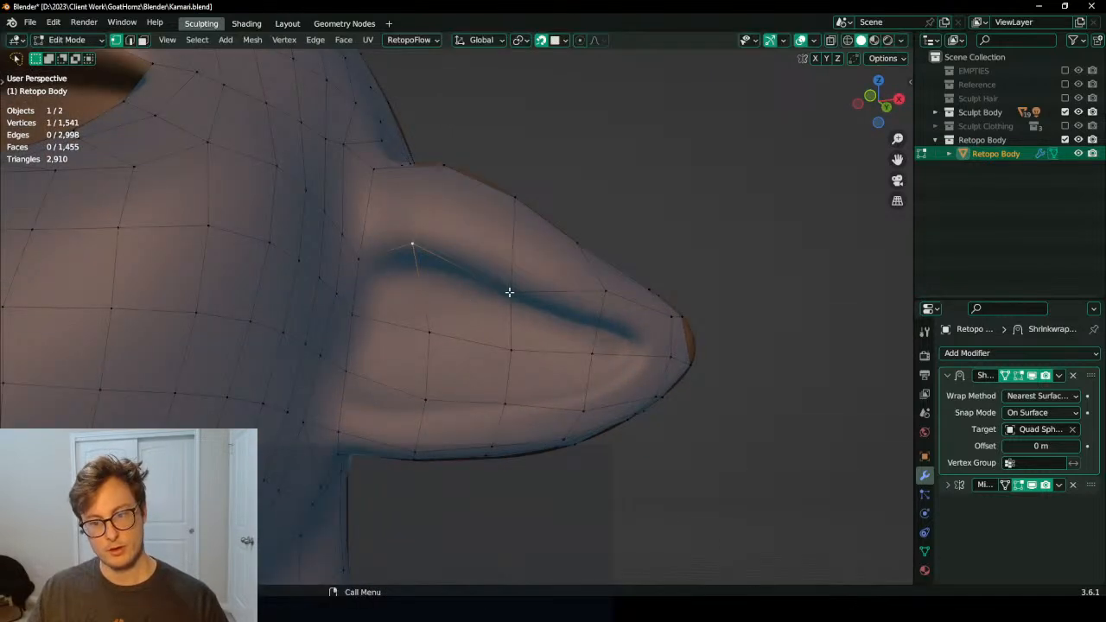
{"action": "left_click", "coordinate": [510, 291]}
{"action": "key", "text": "g"}
{"action": "left_click", "coordinate": [504, 248]}
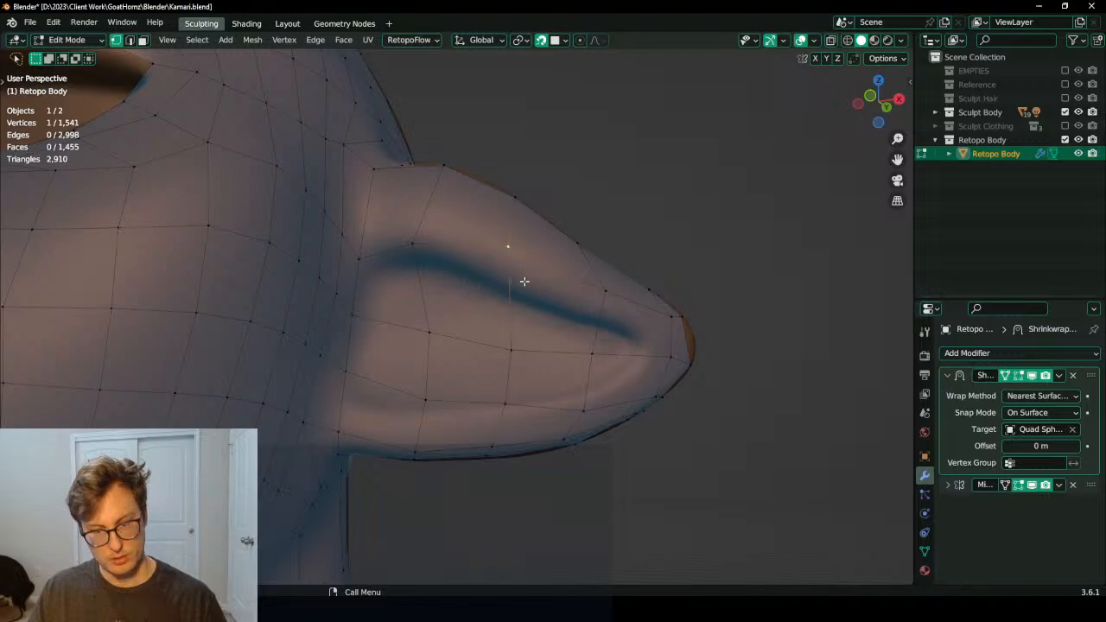
{"action": "key", "text": "g"}
{"action": "left_click", "coordinate": [526, 296]}
{"action": "left_click", "coordinate": [603, 290]}
{"action": "key", "text": "g"}
{"action": "left_click", "coordinate": [590, 302]}
Step: Select the three middle vertices along the ear's upper ridge and shift them to follow the outer rim
{"action": "middle_click_drag", "start_coordinate": [590, 301], "coordinate": [344, 277]}
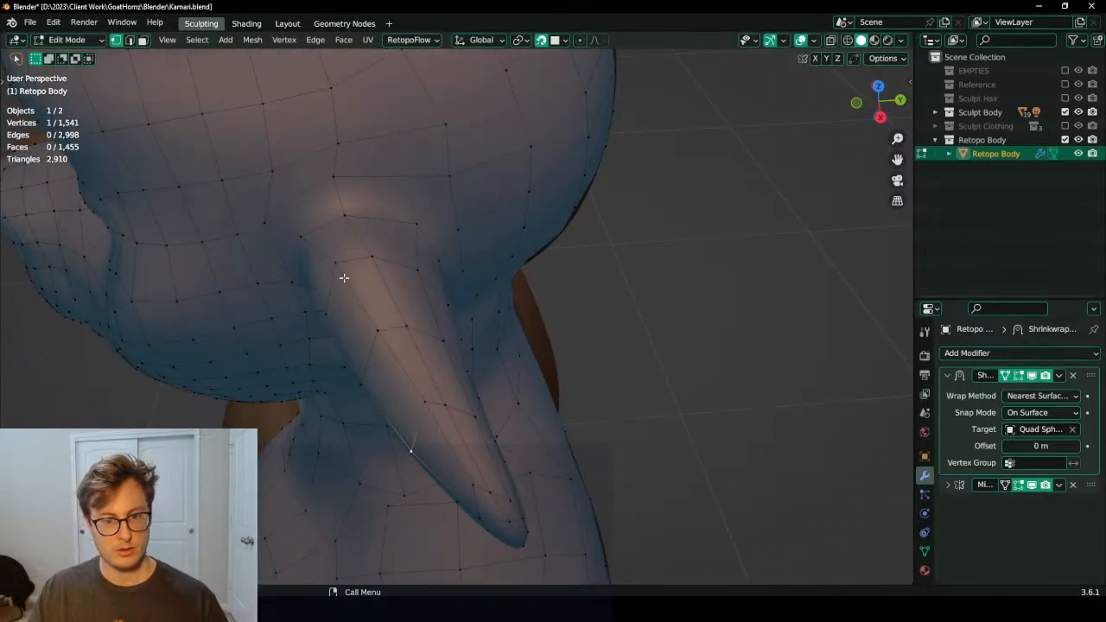
{"action": "left_click", "coordinate": [434, 412], "text": "ctrl"}
{"action": "key", "text": "g"}
{"action": "left_click", "coordinate": [411, 404]}
{"action": "mouse_move", "coordinate": [411, 404]}
{"action": "middle_mouse_down"}
{"action": "mouse_move", "coordinate": [406, 371]}
{"action": "mouse_move", "coordinate": [338, 353]}
{"action": "mouse_move", "coordinate": [590, 284]}
{"action": "mouse_move", "coordinate": [556, 259]}
{"action": "mouse_move", "coordinate": [547, 299]}
{"action": "middle_mouse_up"}
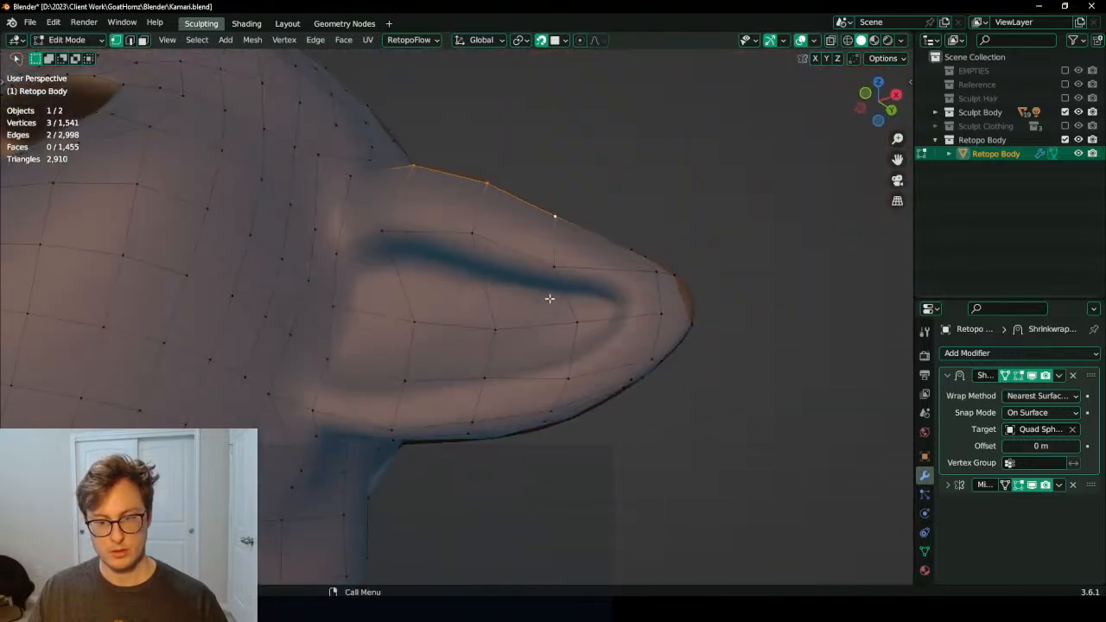
Step: Isolate the retopo body in local view, switch it to Sculpt Mode and display its wireframe
{"action": "key", "text": "Tab"}
{"action": "key", "text": "ctrl+Tab"}
{"action": "left_click", "coordinate": [605, 314]}
{"action": "mouse_move", "coordinate": [696, 381]}
{"action": "middle_mouse_down"}
{"action": "mouse_move", "coordinate": [578, 406]}
{"action": "mouse_move", "coordinate": [358, 353]}
{"action": "middle_mouse_up"}
{"action": "key", "text": "KP_Divide"}
{"action": "key", "text": "z"}
{"action": "left_click", "coordinate": [546, 402]}
{"action": "key", "text": "shift+z"}
{"action": "right_click", "coordinate": [437, 332]}
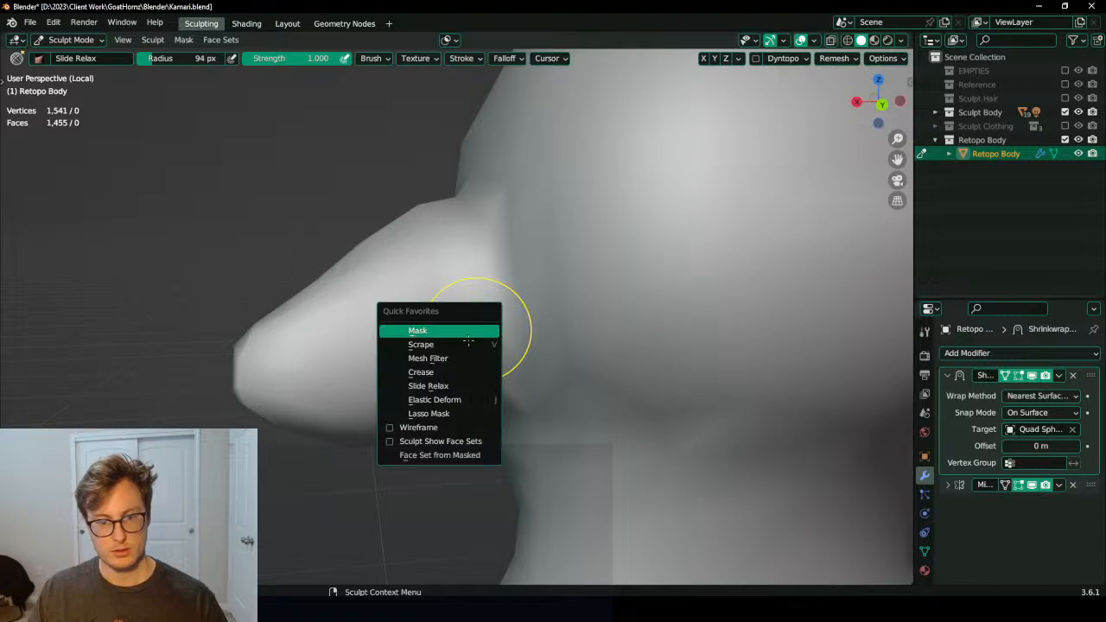
{"action": "left_click", "coordinate": [415, 426]}
Step: Examine the topology of the ears, back of the head, neck and shoulders from all sides
{"action": "middle_click_drag", "start_coordinate": [429, 356], "coordinate": [412, 320]}
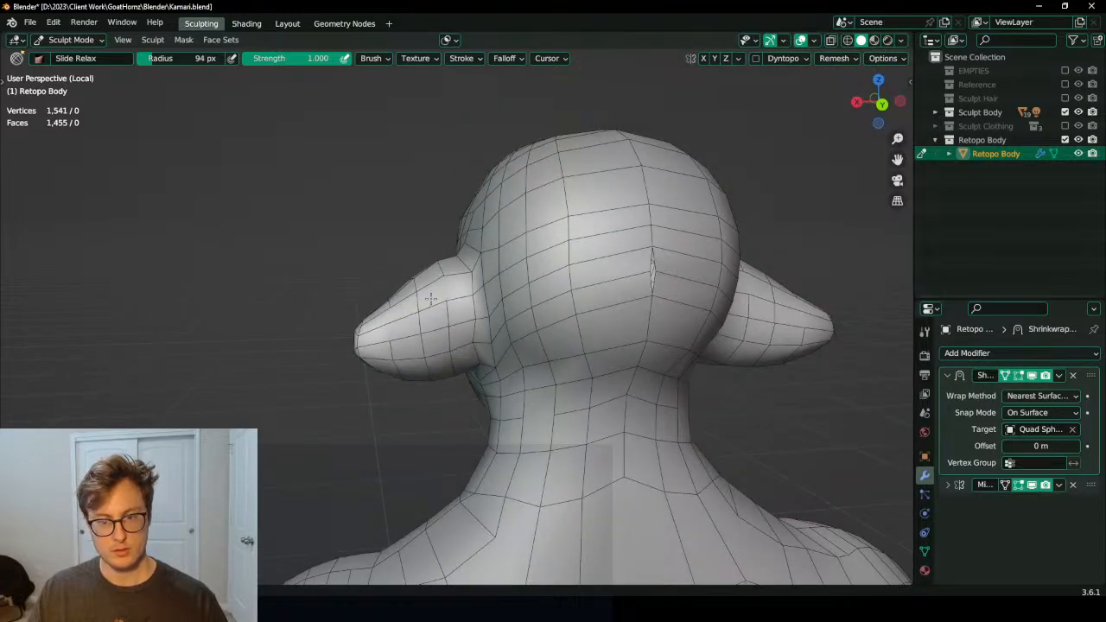
{"action": "middle_click_drag", "start_coordinate": [458, 291], "coordinate": [432, 322]}
{"action": "middle_click_drag", "start_coordinate": [531, 371], "coordinate": [548, 329]}
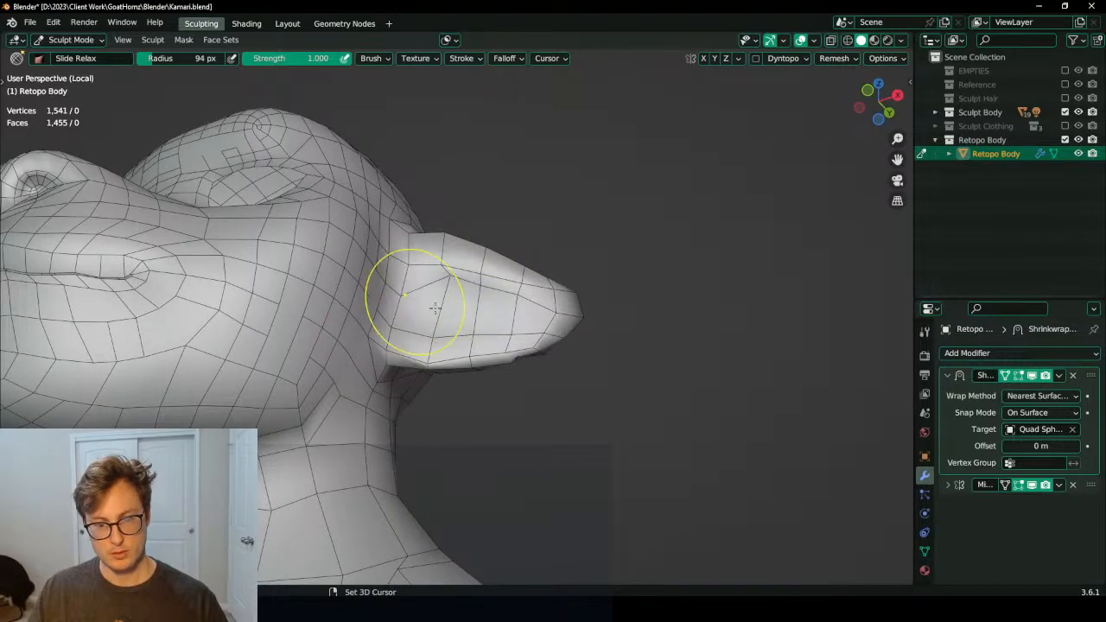
{"action": "middle_click_drag", "start_coordinate": [434, 308], "coordinate": [414, 391]}
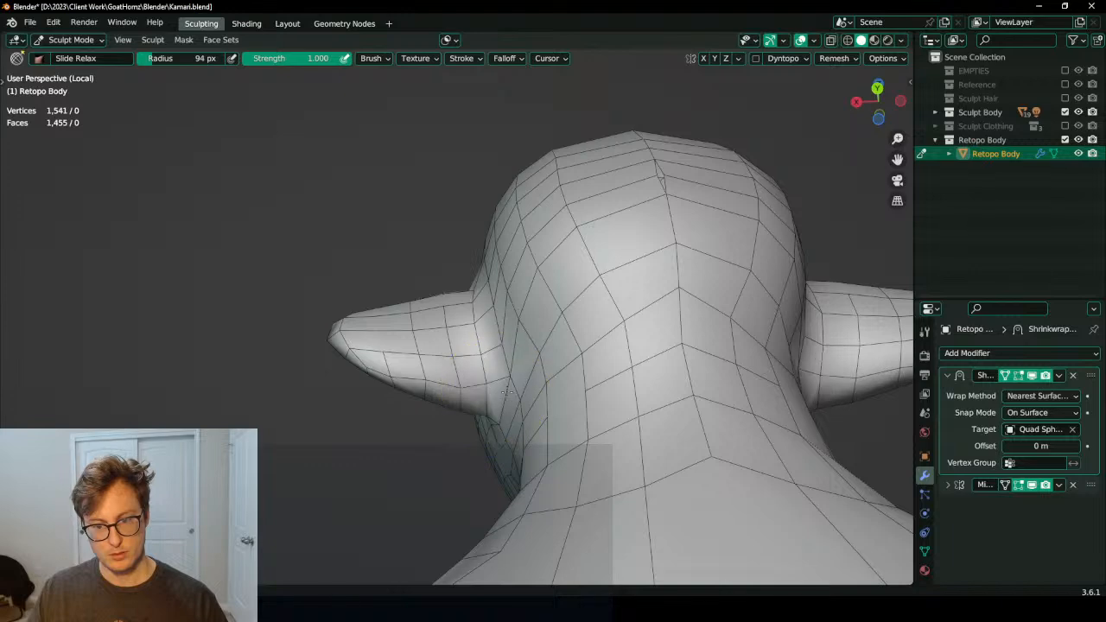
{"action": "middle_click_drag", "start_coordinate": [488, 386], "coordinate": [581, 436]}
{"action": "scroll", "coordinate": [619, 383], "scroll_direction": "down", "scroll_amount": 2}
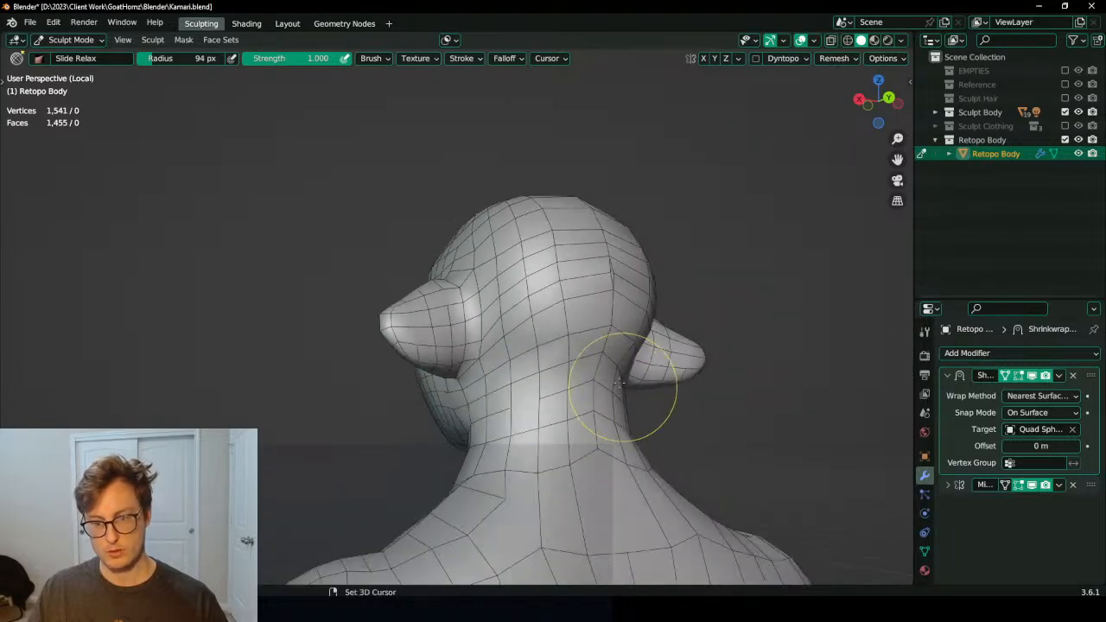
{"action": "middle_click_drag", "start_coordinate": [592, 307], "coordinate": [563, 279]}
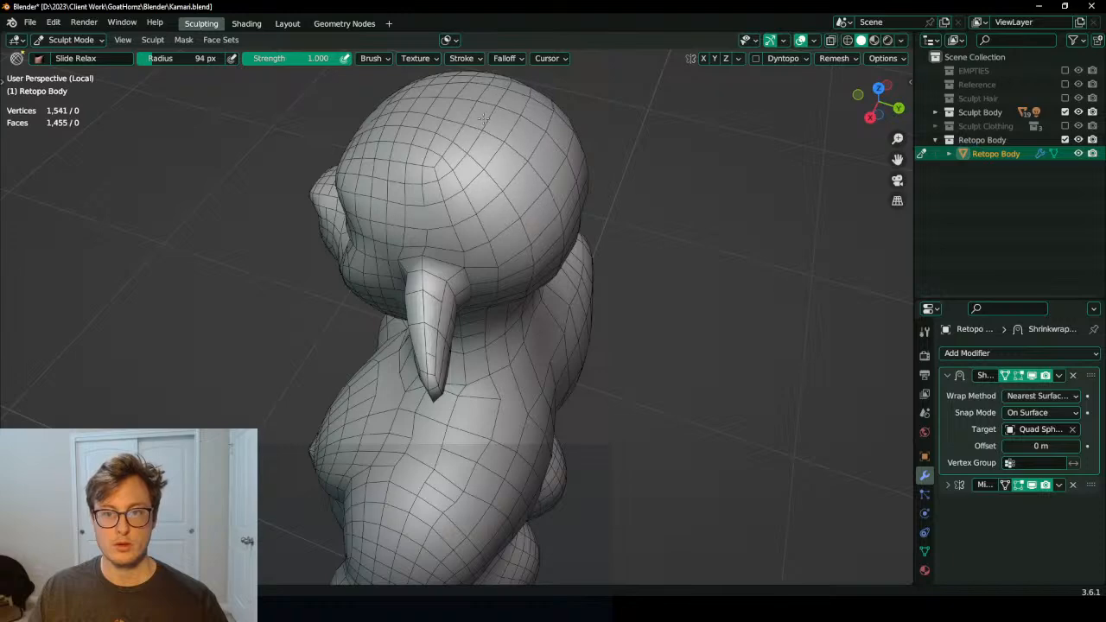
{"action": "middle_click_drag", "start_coordinate": [481, 186], "coordinate": [482, 148]}
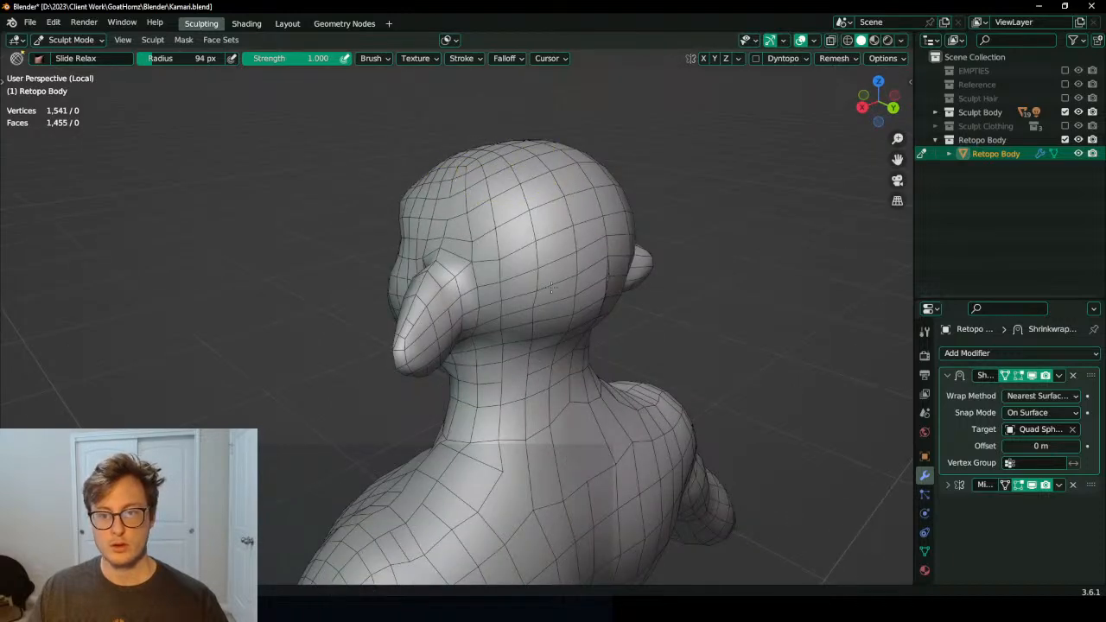
{"action": "middle_click_drag", "start_coordinate": [498, 216], "coordinate": [464, 406]}
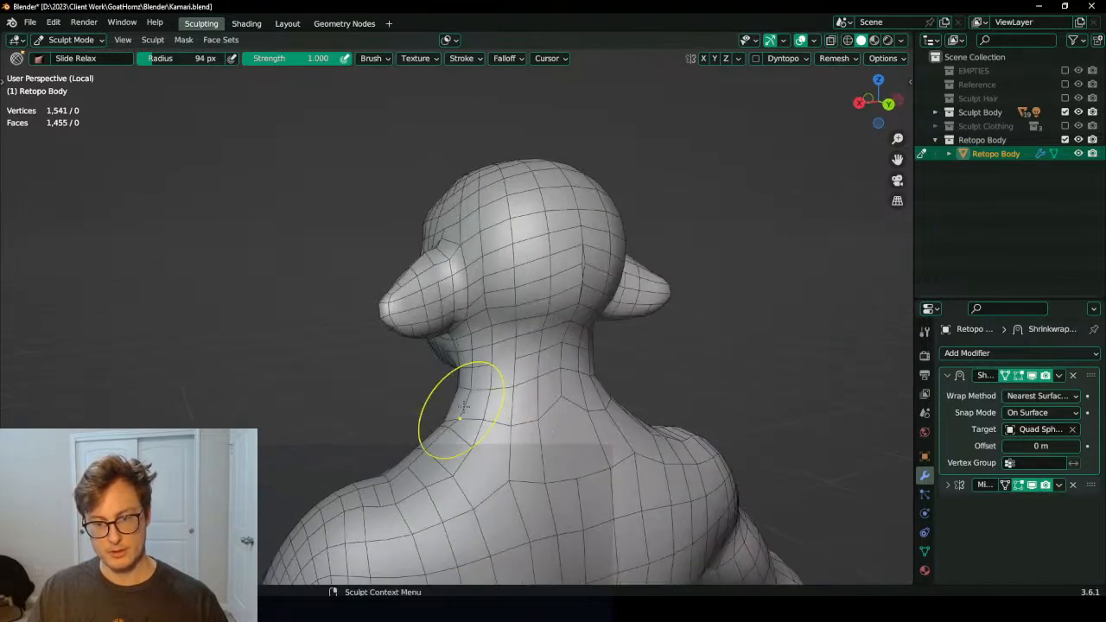
Step: Relax the topology on the back and side of the neck with the Slide Relax brush
{"action": "left_click_drag", "start_coordinate": [551, 417], "coordinate": [551, 394], "text": "shift"}
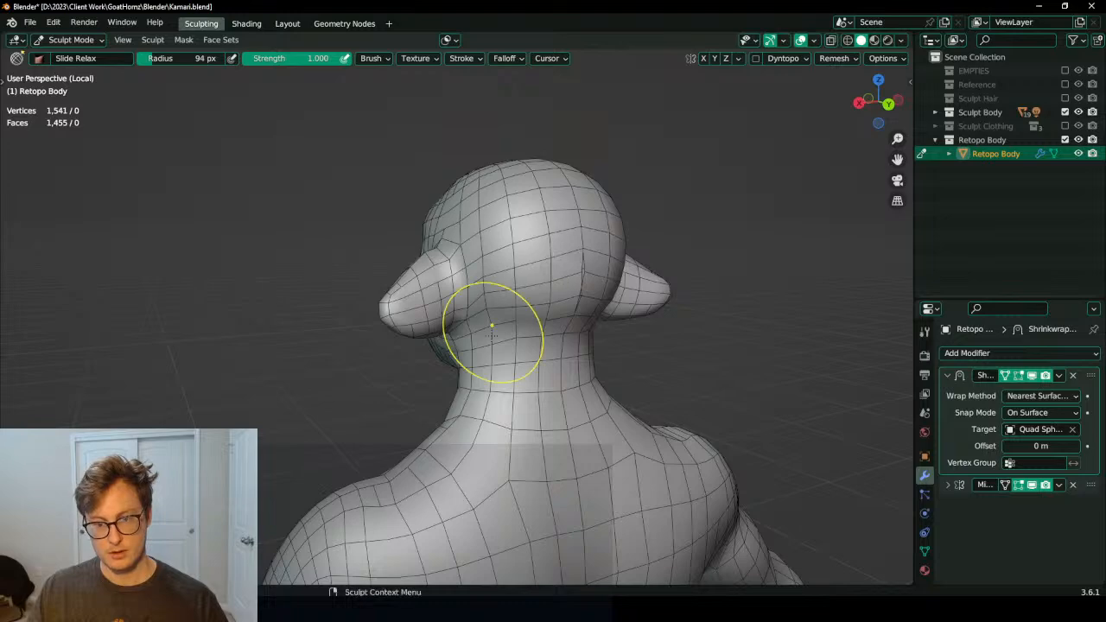
{"action": "middle_click_drag", "start_coordinate": [491, 326], "coordinate": [424, 438]}
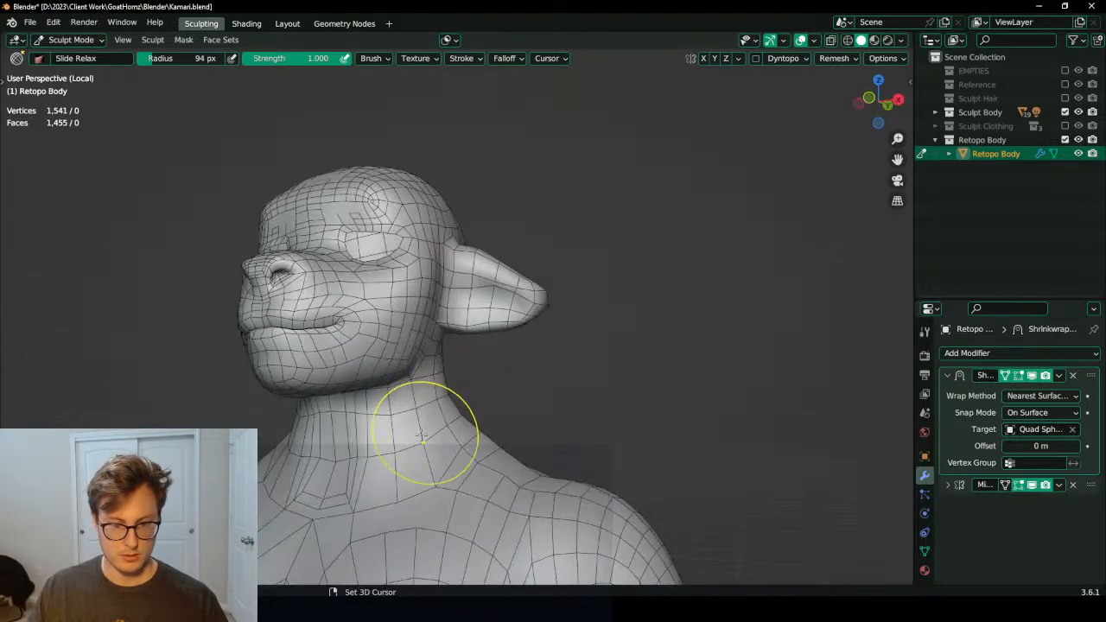
{"action": "mouse_move", "coordinate": [422, 438]}
{"action": "left_mouse_down", "text": "shift"}
{"action": "mouse_move", "coordinate": [336, 475]}
{"action": "mouse_move", "coordinate": [406, 445]}
{"action": "left_mouse_up", "text": "shift"}
{"action": "middle_click_drag", "start_coordinate": [427, 419], "coordinate": [649, 370]}
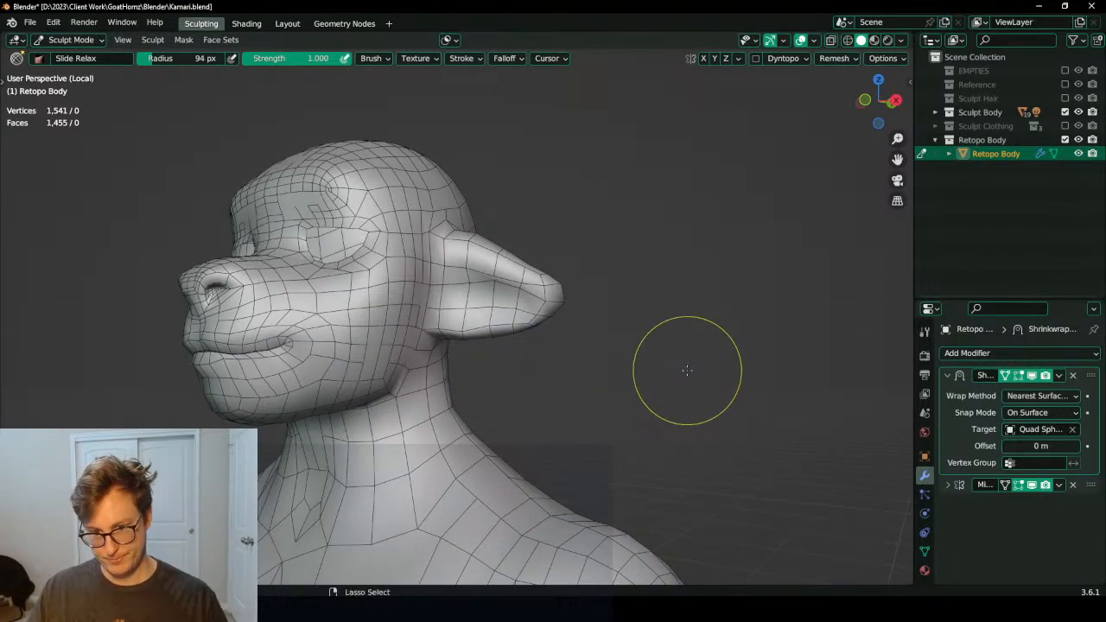
Step: Hide the wireframe, leave local view to bring back the sculpt, and return the retopo body to Edit Mode
{"action": "key", "text": "ctrl+Tab"}
{"action": "left_click", "coordinate": [546, 330]}
{"action": "scroll", "coordinate": [531, 319], "scroll_direction": "up", "scroll_amount": 3}
{"action": "key", "text": "q"}
{"action": "left_click", "coordinate": [581, 368]}
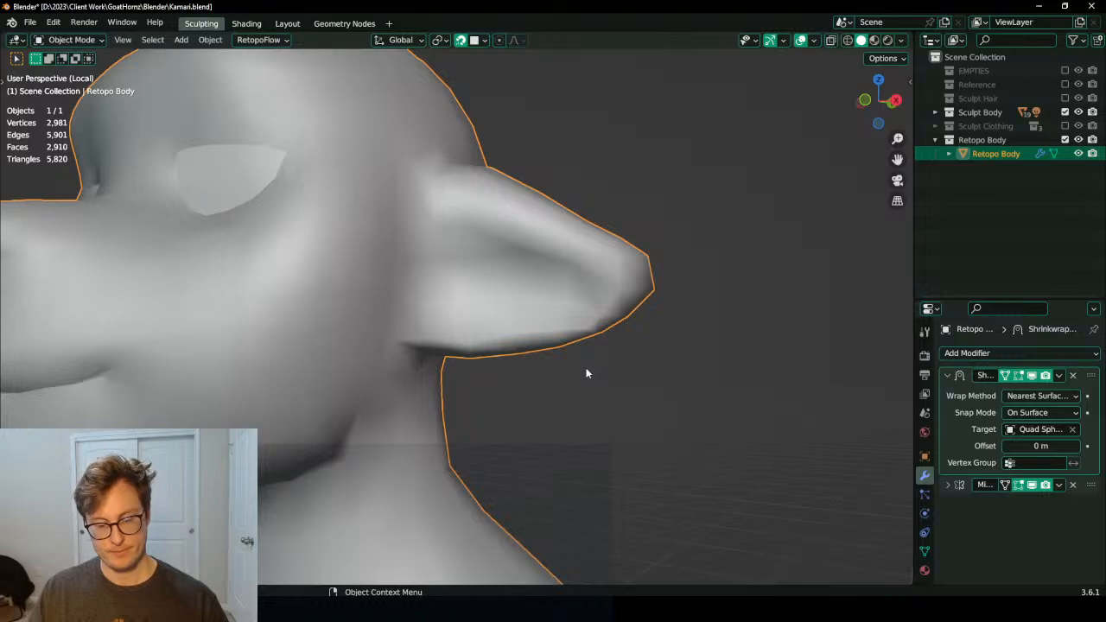
{"action": "key", "text": "KP_Divide"}
{"action": "key", "text": "Tab"}
{"action": "middle_click_drag", "start_coordinate": [485, 356], "coordinate": [386, 298], "text": "shift"}
{"action": "scroll", "coordinate": [515, 399], "scroll_direction": "up", "scroll_amount": 2}
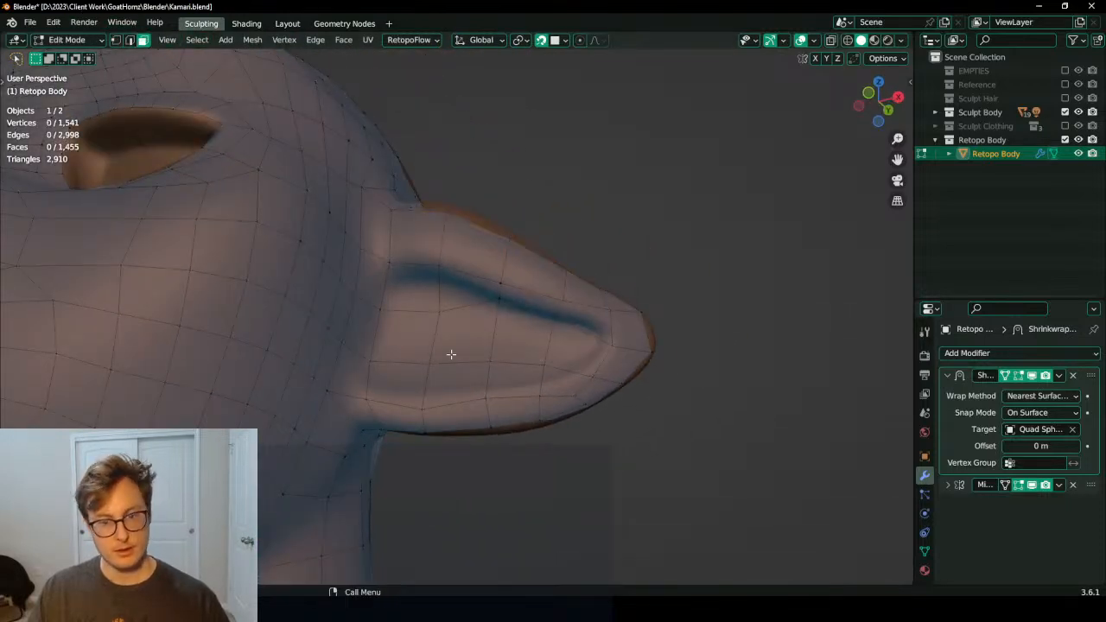
Step: Select the block of eight faces covering the hollow of the inner ear
{"action": "left_click", "coordinate": [406, 292]}
{"action": "middle_click_drag", "start_coordinate": [458, 339], "coordinate": [345, 382], "text": "shift"}
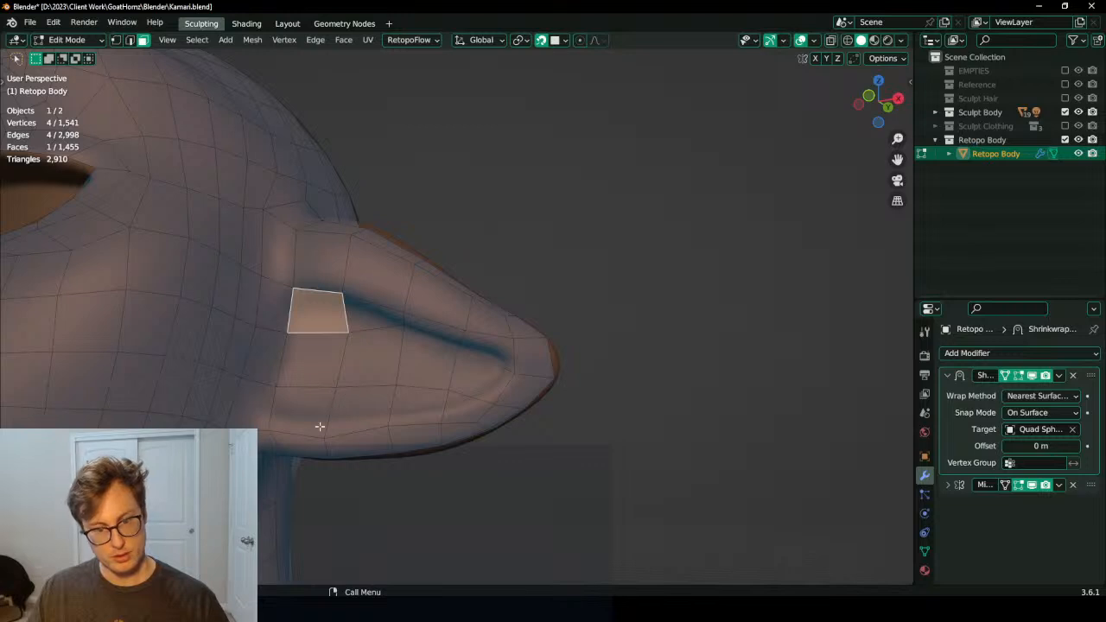
{"action": "left_click", "coordinate": [491, 380], "text": "ctrl"}
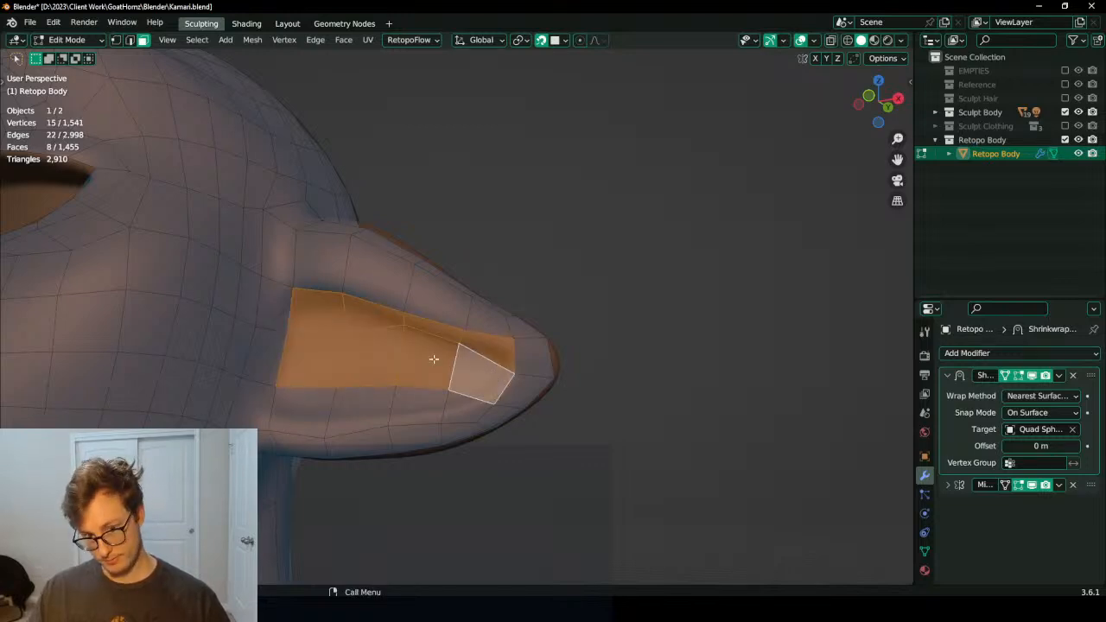
{"action": "middle_click_drag", "start_coordinate": [323, 385], "coordinate": [356, 372], "text": "shift"}
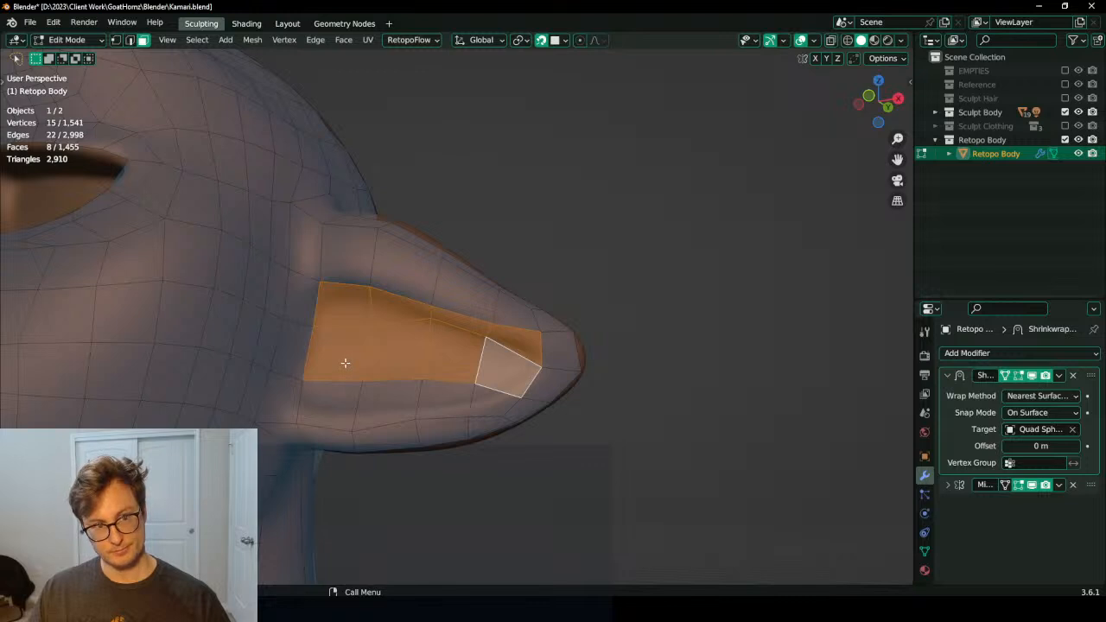
Step: Switch to vertex selection and move the lower front vertex of the inner ear down toward the ear's base
{"action": "left_click", "coordinate": [116, 41]}
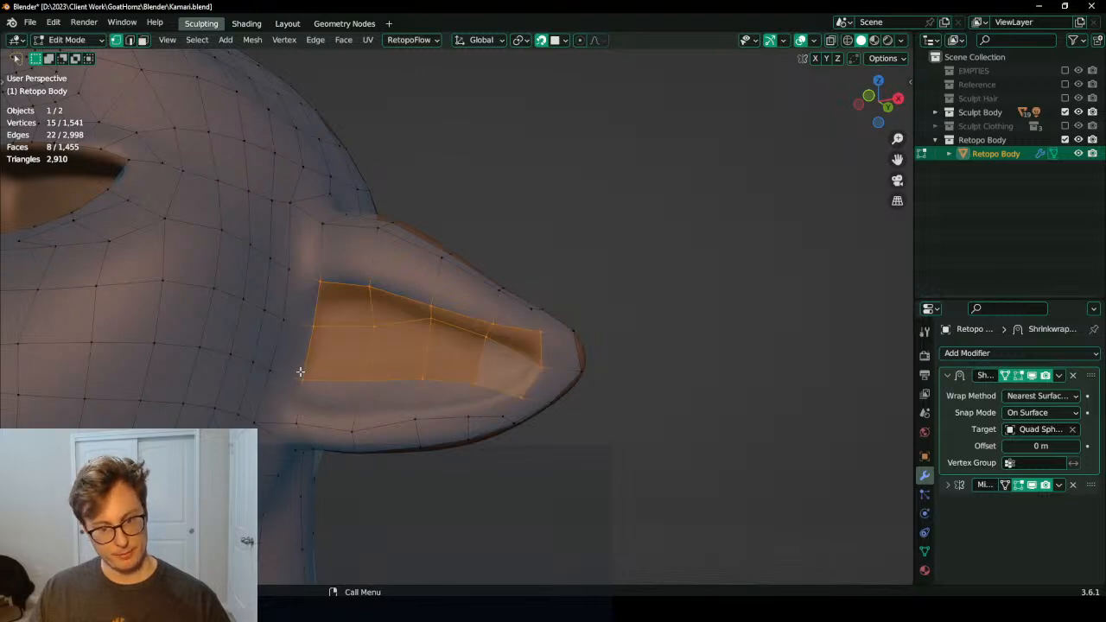
{"action": "left_click", "coordinate": [301, 375]}
{"action": "middle_click_drag", "start_coordinate": [301, 378], "coordinate": [344, 365], "text": "shift"}
{"action": "scroll", "coordinate": [349, 363], "scroll_direction": "up", "scroll_amount": 2}
{"action": "key", "text": "g"}
{"action": "left_click", "coordinate": [327, 426]}
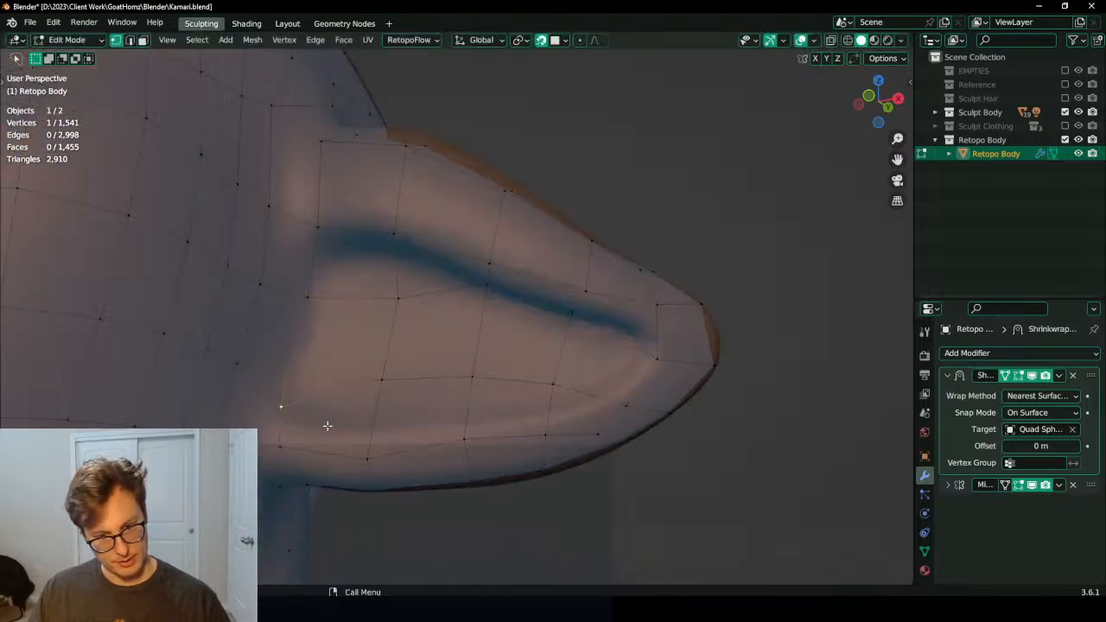
Step: Reposition the two vertices where the inner ear meets the head, spacing them along the ear's base edge
{"action": "left_click", "coordinate": [317, 235]}
{"action": "key", "text": "g"}
{"action": "left_click", "coordinate": [320, 227]}
{"action": "left_click", "coordinate": [308, 305]}
{"action": "key", "text": "g"}
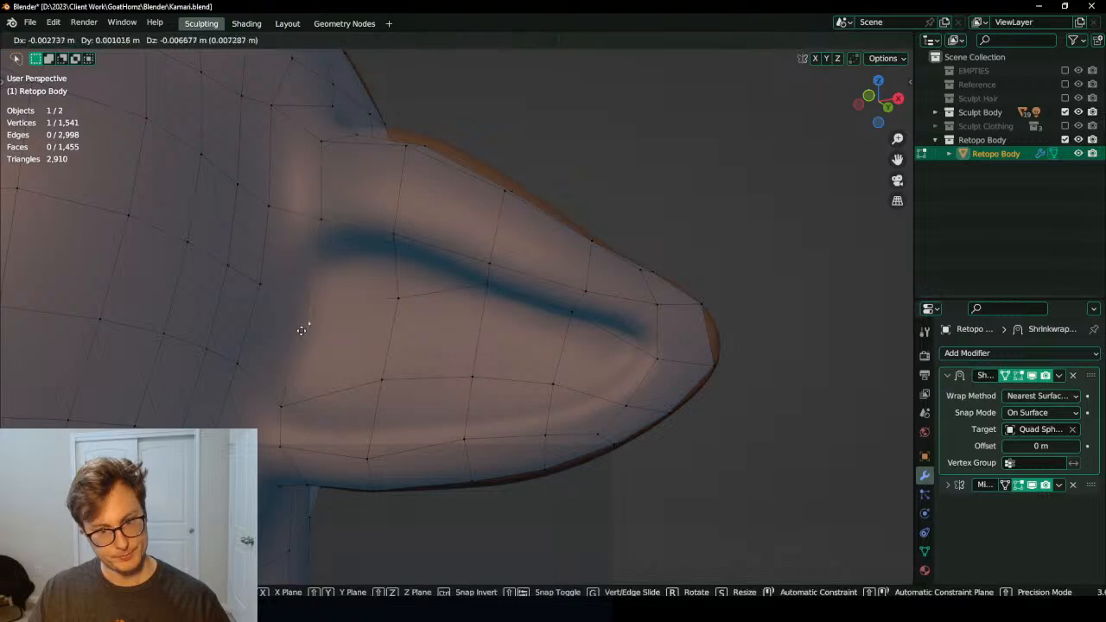
{"action": "left_click", "coordinate": [303, 328]}
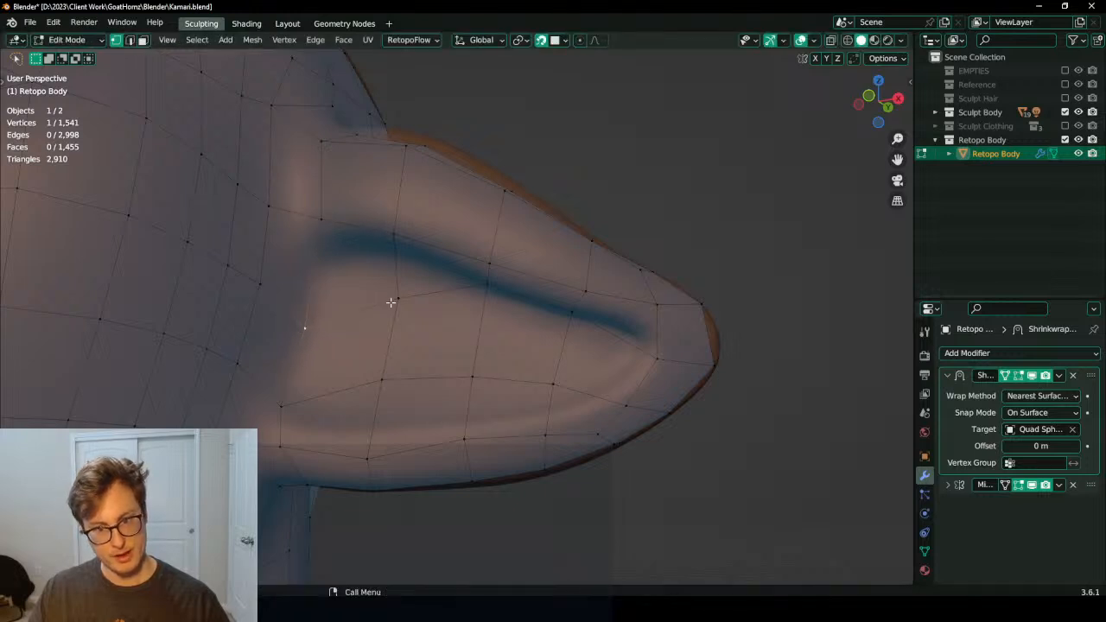
Step: Lower the row of vertices under the ear's dark crease so it runs through the middle of the inner ear
{"action": "left_click", "coordinate": [391, 302]}
{"action": "key", "text": "g"}
{"action": "left_click", "coordinate": [387, 346]}
{"action": "left_click", "coordinate": [478, 287]}
{"action": "key", "text": "g"}
{"action": "left_click", "coordinate": [475, 367]}
{"action": "key", "text": "g"}
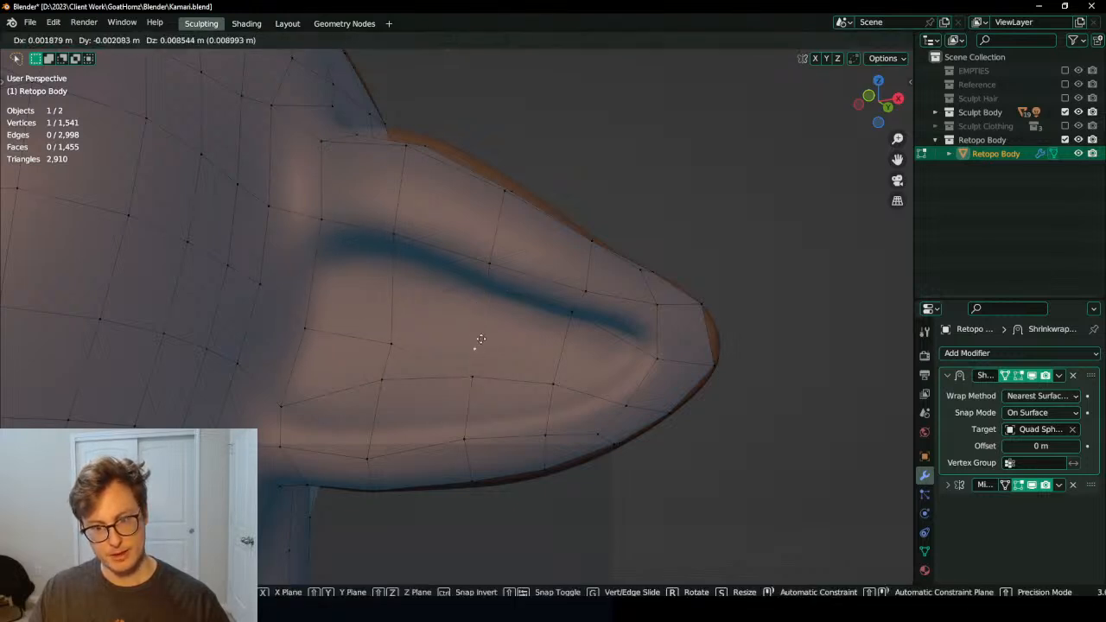
{"action": "left_click", "coordinate": [481, 336]}
{"action": "key", "text": "period"}
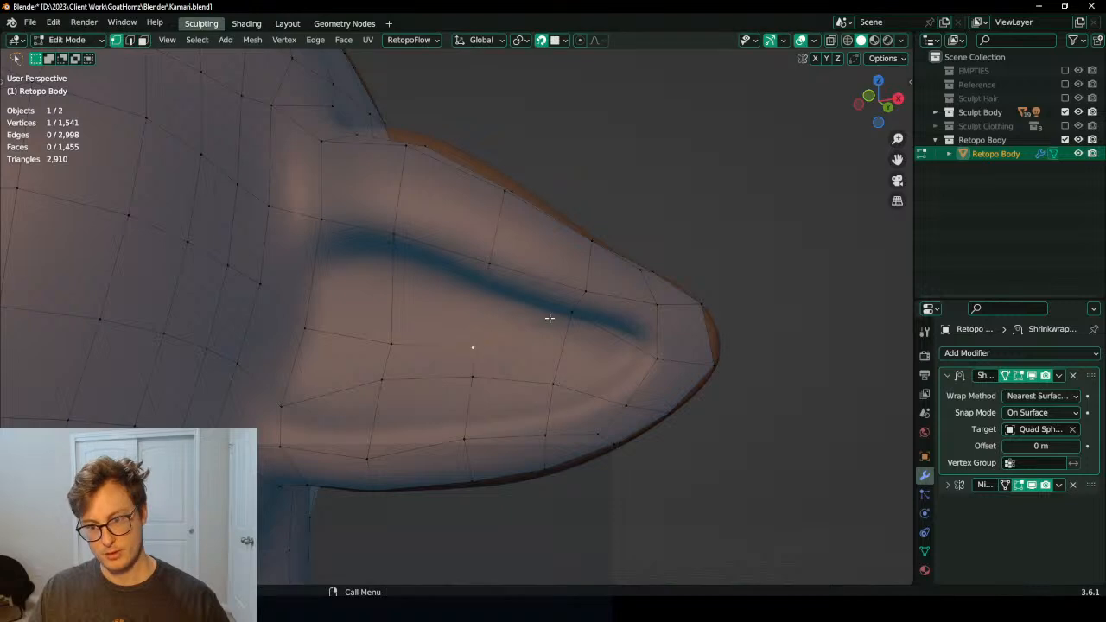
{"action": "key", "text": "g"}
{"action": "left_click", "coordinate": [561, 365]}
{"action": "key", "text": "g"}
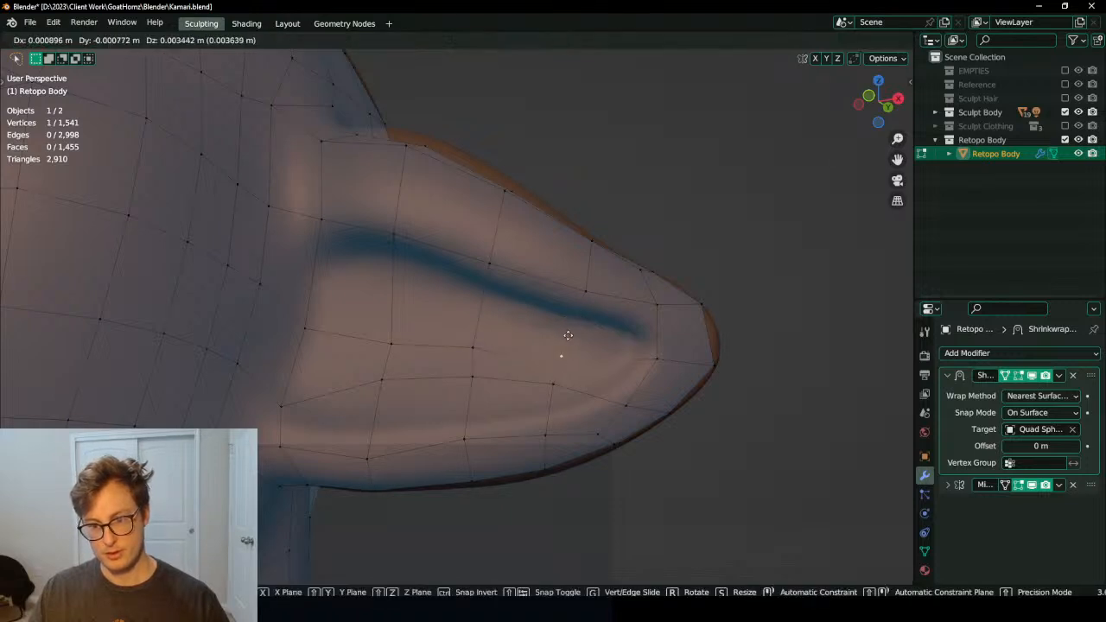
{"action": "left_click", "coordinate": [571, 332]}
Step: Nudge the two inner vertices near the ear tip closer to the end of the crease
{"action": "left_click", "coordinate": [659, 352]}
{"action": "key", "text": "g"}
{"action": "left_click", "coordinate": [657, 347]}
{"action": "left_click", "coordinate": [654, 303]}
{"action": "key", "text": "g"}
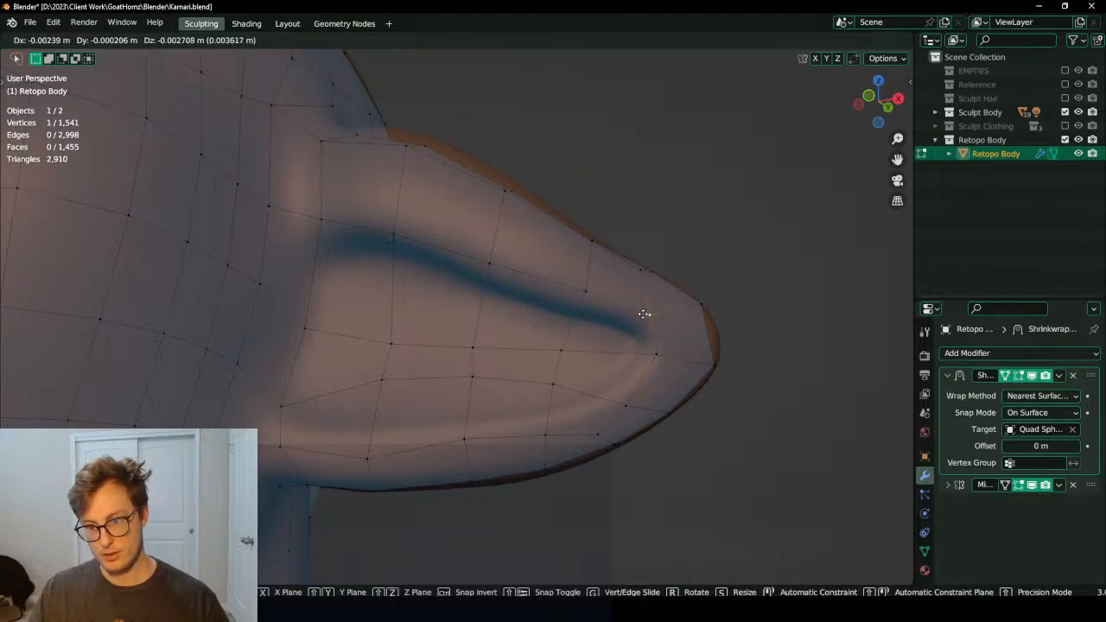
{"action": "left_click", "coordinate": [646, 314]}
Step: Raise the upper row of inner-ear vertices so it follows the fold just above the dark crease
{"action": "left_click", "coordinate": [585, 289]}
{"action": "left_click", "coordinate": [490, 259]}
{"action": "key", "text": "g"}
{"action": "left_click", "coordinate": [485, 247]}
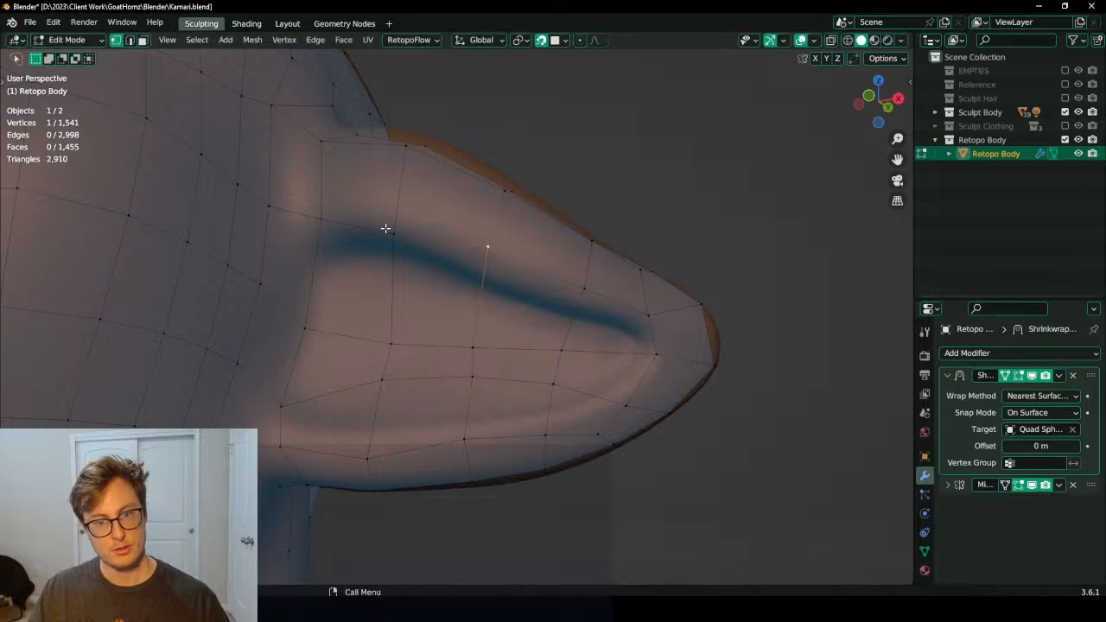
{"action": "left_click", "coordinate": [390, 231]}
{"action": "key", "text": "g"}
{"action": "left_click", "coordinate": [393, 196]}
{"action": "key", "text": "g"}
{"action": "left_click", "coordinate": [329, 211]}
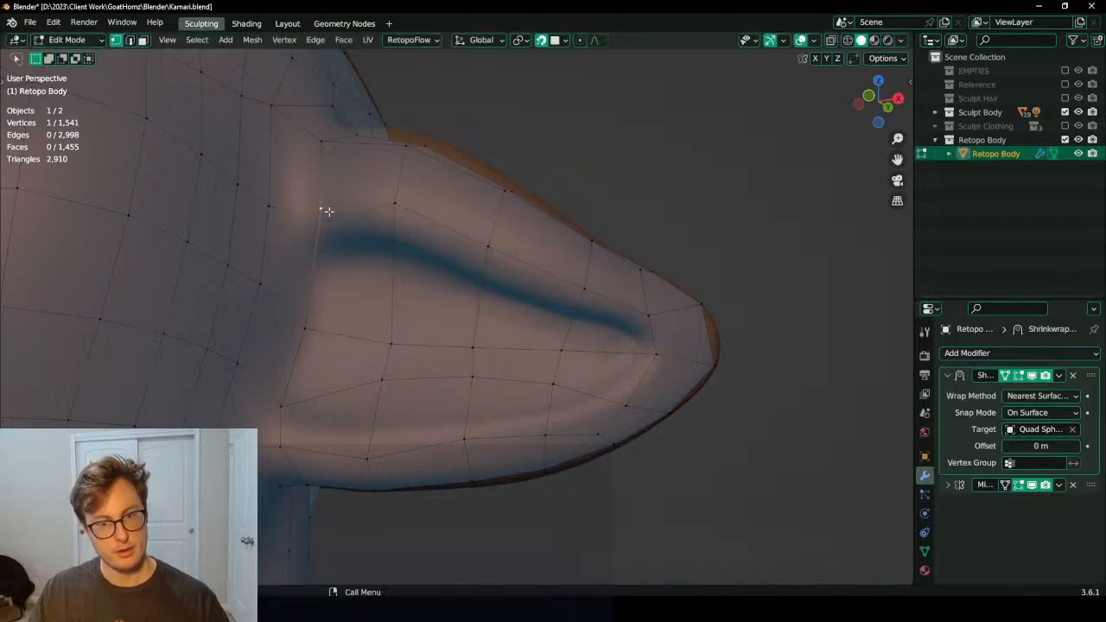
Step: Move the outer lower row of ear vertices down to the ear's bottom edge, from the base towards the tip
{"action": "middle_click_drag", "start_coordinate": [369, 414], "coordinate": [374, 354], "text": "shift"}
{"action": "left_click", "coordinate": [289, 384]}
{"action": "key", "text": "g"}
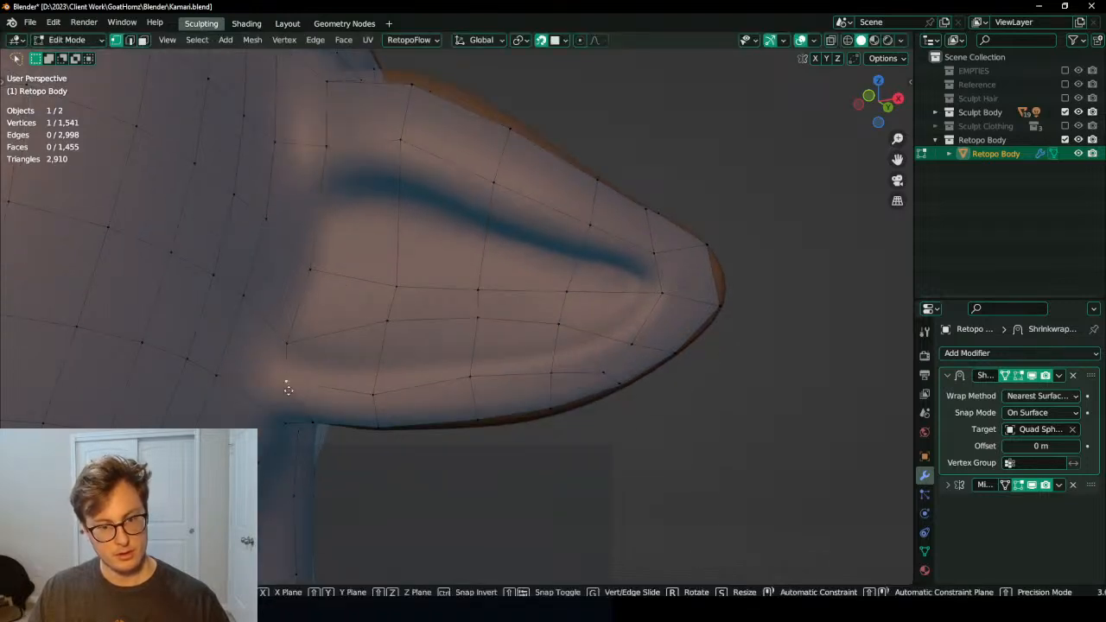
{"action": "left_click", "coordinate": [292, 405]}
{"action": "left_click", "coordinate": [377, 399]}
{"action": "key", "text": "g"}
{"action": "left_click", "coordinate": [383, 421]}
{"action": "left_click", "coordinate": [478, 390]}
{"action": "key", "text": "g"}
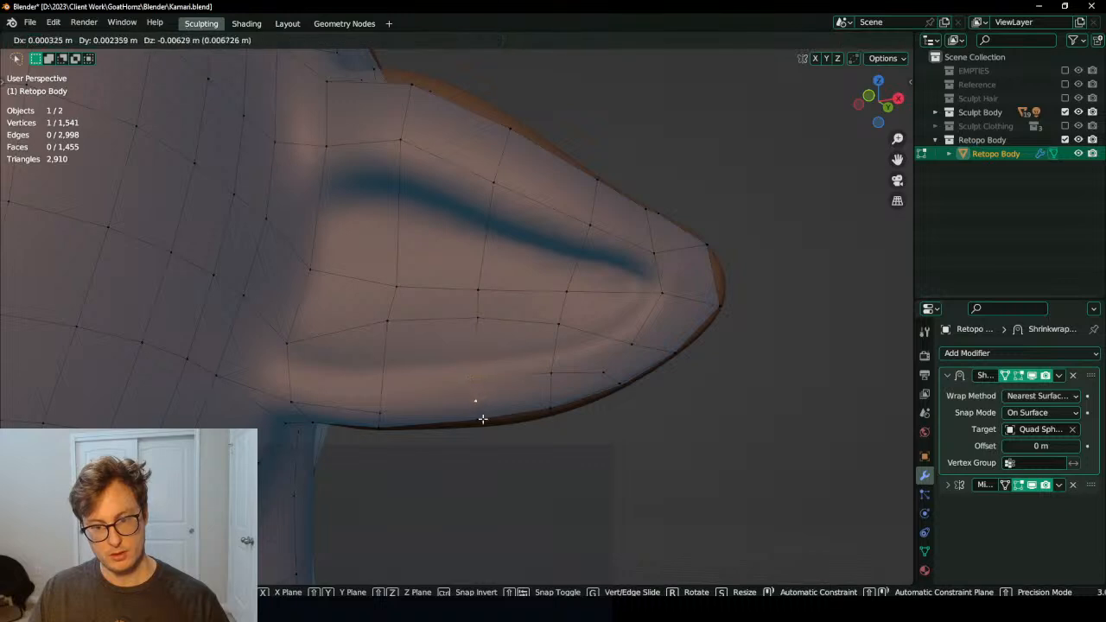
{"action": "left_click", "coordinate": [483, 418]}
{"action": "left_click", "coordinate": [548, 383]}
{"action": "key", "text": "g"}
{"action": "left_click", "coordinate": [549, 400]}
{"action": "left_click", "coordinate": [598, 368]}
{"action": "key", "text": "g"}
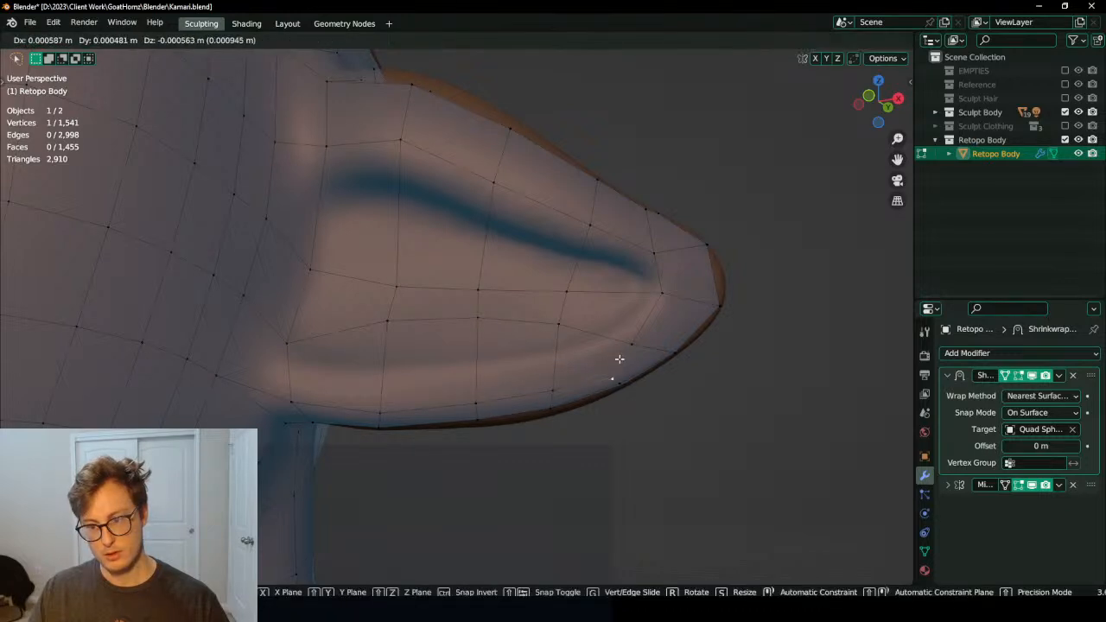
{"action": "left_click", "coordinate": [618, 360]}
Step: Reposition the lower vertices near the ear tip to follow the curve of the rim
{"action": "left_click", "coordinate": [635, 339]}
{"action": "key", "text": "g"}
{"action": "left_click", "coordinate": [657, 336]}
{"action": "left_click", "coordinate": [665, 292]}
{"action": "key", "text": "g"}
{"action": "left_click", "coordinate": [671, 289]}
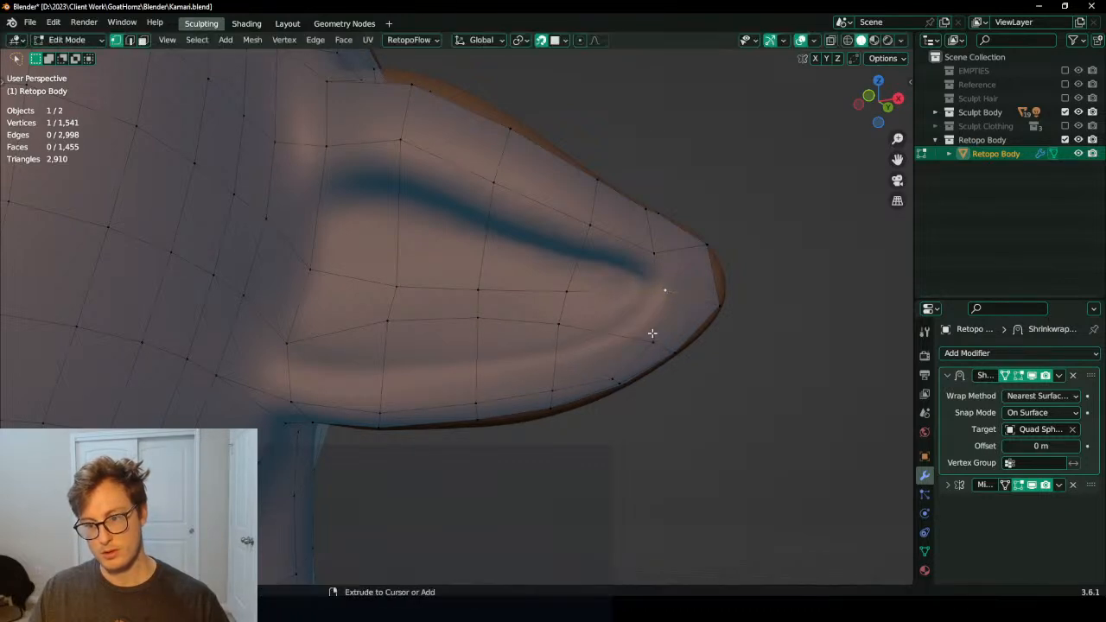
{"action": "left_click", "coordinate": [650, 345]}
{"action": "key", "text": "g"}
{"action": "left_click", "coordinate": [643, 334]}
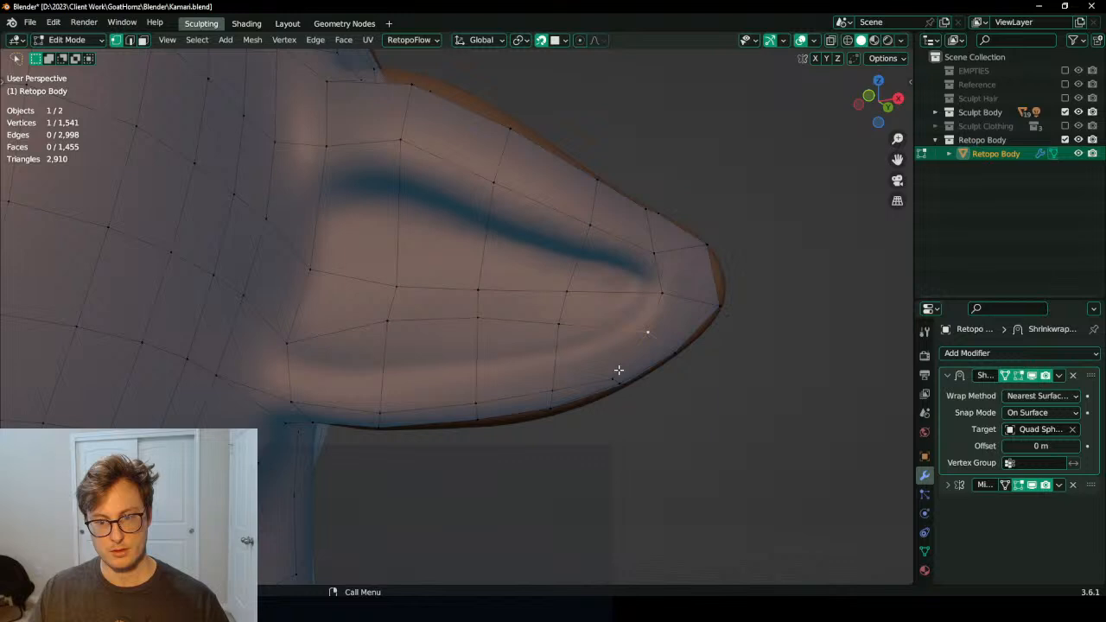
{"action": "key", "text": "g"}
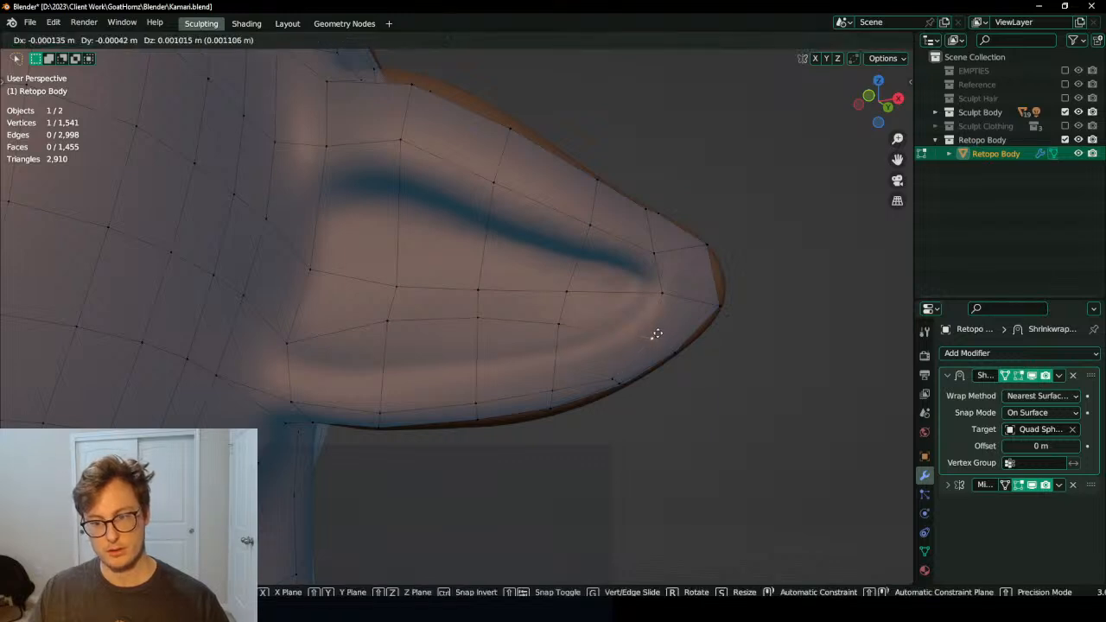
{"action": "left_click", "coordinate": [654, 333]}
Step: Move the second row of lower ear vertices down onto the raised lower rim, back to the ear's base
{"action": "left_click", "coordinate": [568, 325]}
{"action": "key", "text": "g"}
{"action": "left_click", "coordinate": [572, 366]}
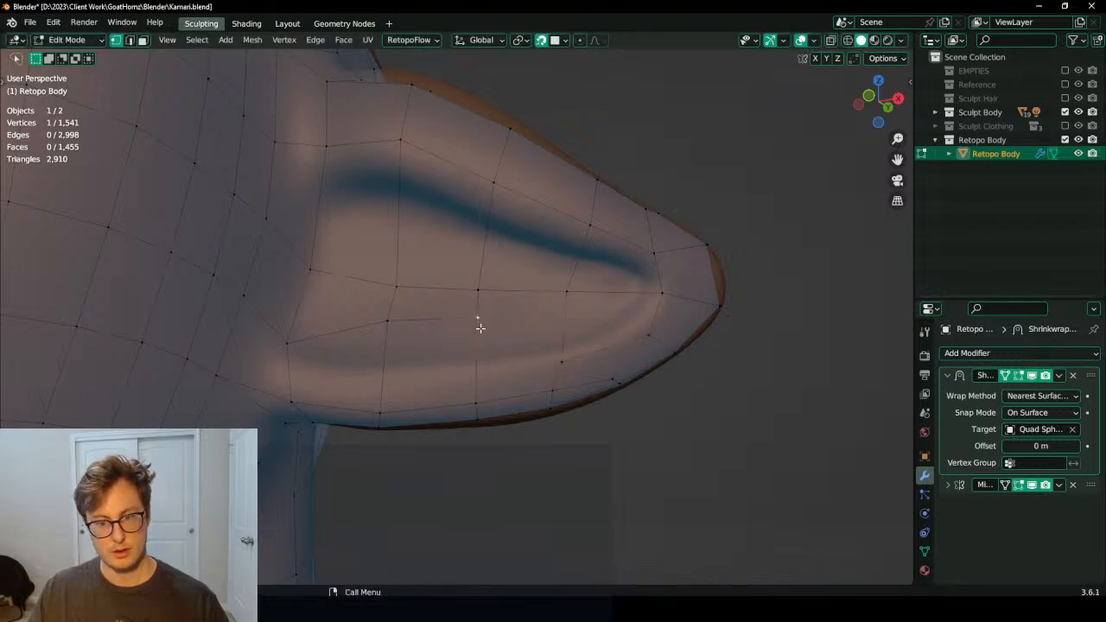
{"action": "key", "text": "g"}
{"action": "left_click", "coordinate": [478, 380]}
{"action": "left_click", "coordinate": [390, 322]}
{"action": "key", "text": "g"}
{"action": "left_click", "coordinate": [342, 381]}
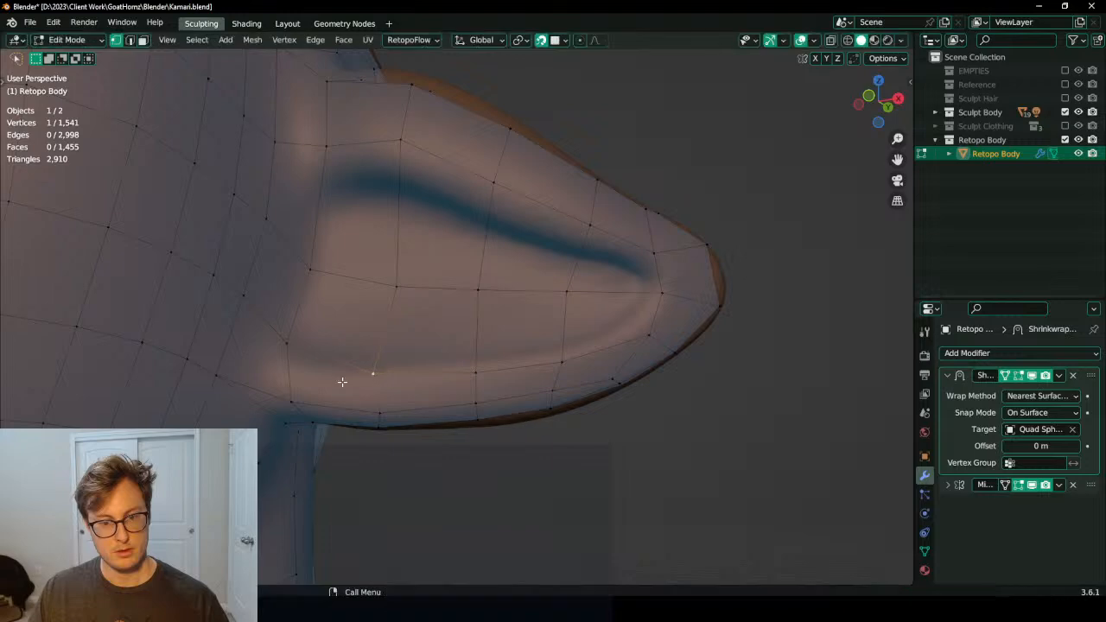
{"action": "left_click", "coordinate": [291, 347]}
{"action": "key", "text": "g"}
{"action": "left_click", "coordinate": [280, 351]}
Step: Select the eight inner-ear faces and extrude them into a smaller patch inside the rim
{"action": "scroll", "coordinate": [389, 306], "scroll_direction": "down", "scroll_amount": 2}
{"action": "middle_click_drag", "start_coordinate": [397, 303], "coordinate": [370, 252]}
{"action": "left_click", "coordinate": [571, 322], "text": "ctrl+shift"}
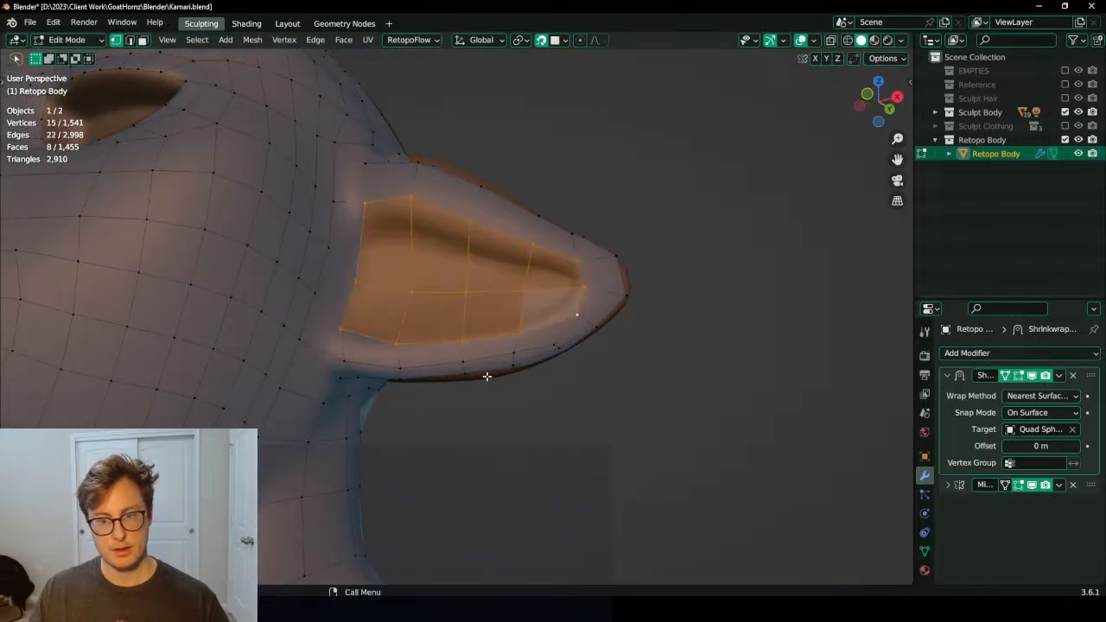
{"action": "key", "text": "e"}
{"action": "left_click", "coordinate": [566, 279]}
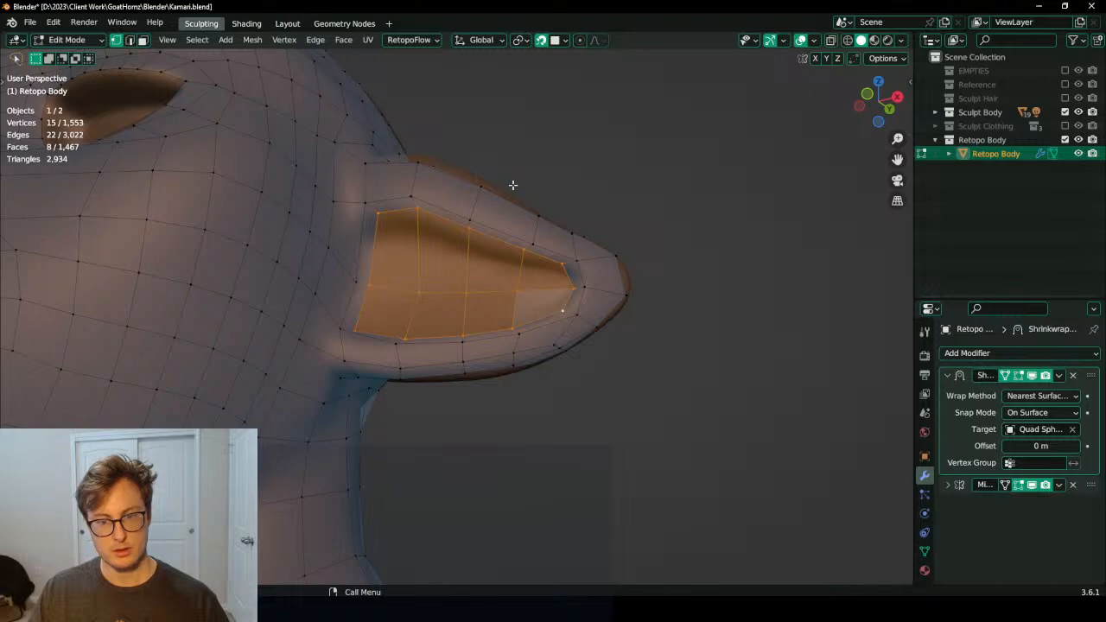
Step: Flatten the inner-ear patch by scaling it along Z and shift it into place inside the ear
{"action": "key", "text": "s"}
{"action": "key", "text": "z"}
{"action": "left_click", "coordinate": [499, 214]}
{"action": "key", "text": "g"}
{"action": "left_click", "coordinate": [478, 283]}
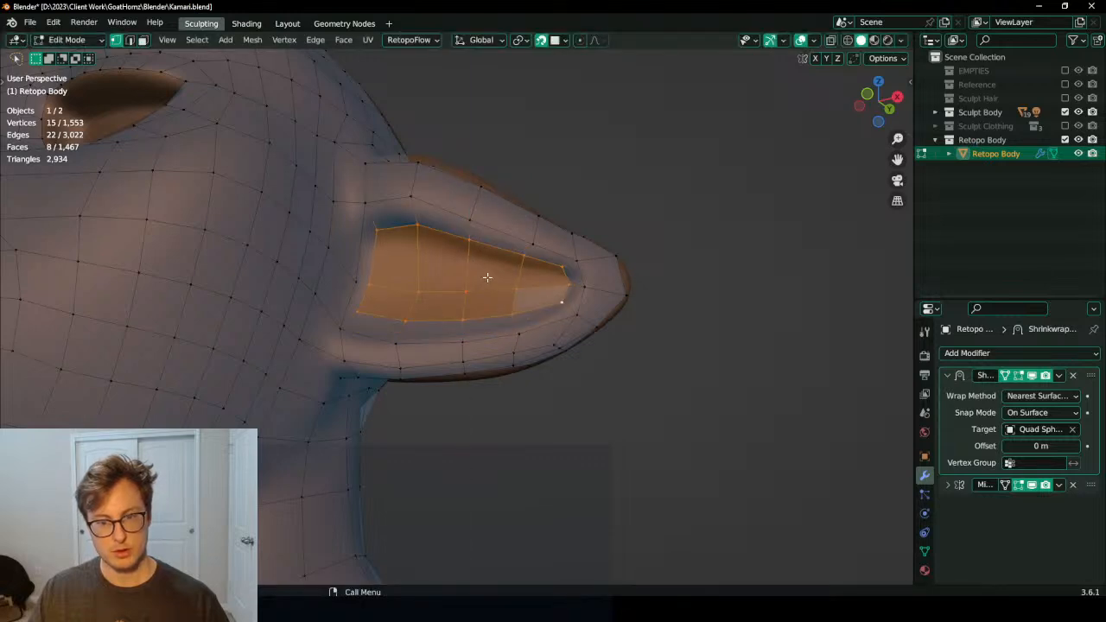
{"action": "scroll", "coordinate": [489, 279], "scroll_direction": "up", "scroll_amount": 2}
{"action": "key", "text": "g"}
{"action": "left_click", "coordinate": [520, 265]}
Step: Adjust the upper row of the inner-ear patch's vertices along the underside of the dark crease
{"action": "left_click", "coordinate": [335, 190]}
{"action": "key", "text": "g"}
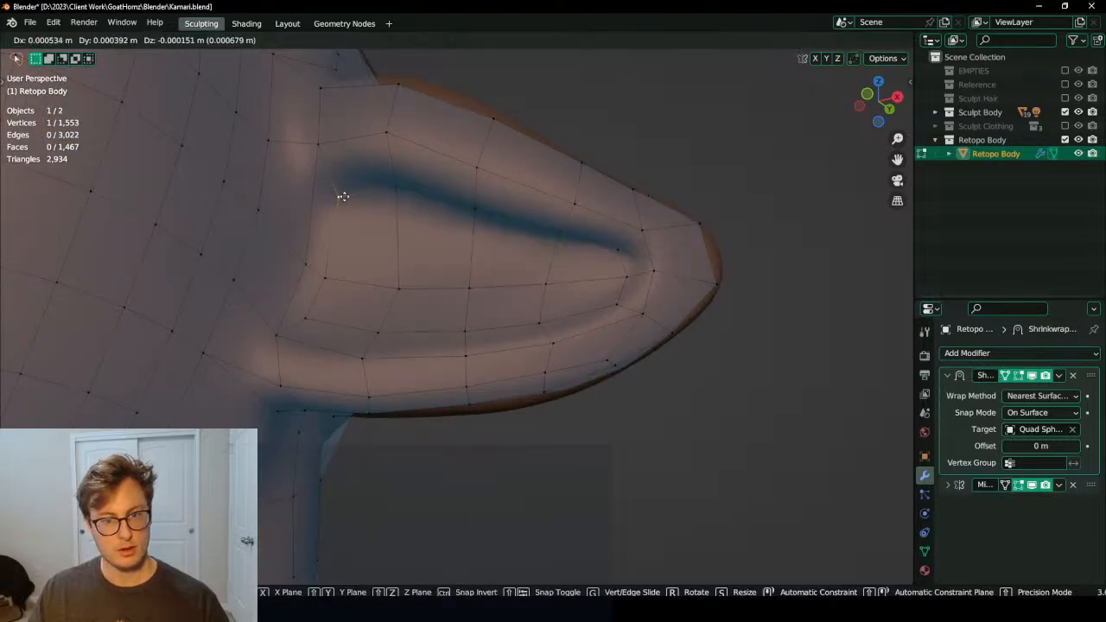
{"action": "left_click", "coordinate": [344, 196]}
{"action": "left_click", "coordinate": [398, 196]}
{"action": "key", "text": "g"}
{"action": "left_click", "coordinate": [395, 201]}
{"action": "left_click", "coordinate": [468, 222]}
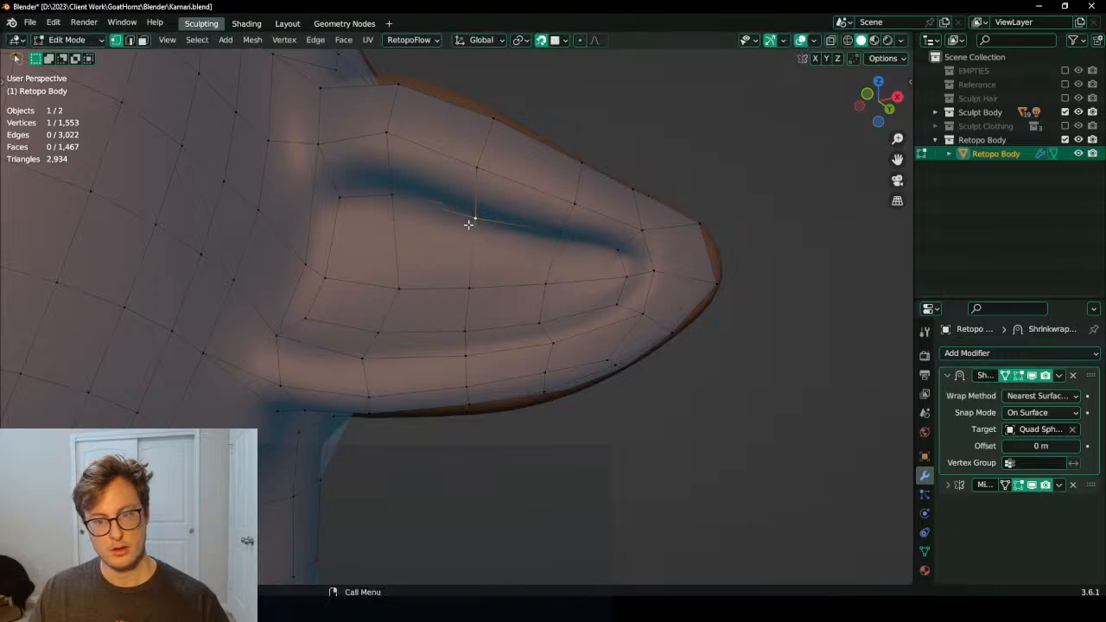
{"action": "left_click", "coordinate": [563, 234]}
{"action": "key", "text": "g"}
{"action": "left_click", "coordinate": [564, 235]}
{"action": "left_click", "coordinate": [615, 249]}
{"action": "key", "text": "g"}
{"action": "left_click", "coordinate": [615, 251]}
{"action": "middle_click_drag", "start_coordinate": [616, 254], "coordinate": [623, 306]}
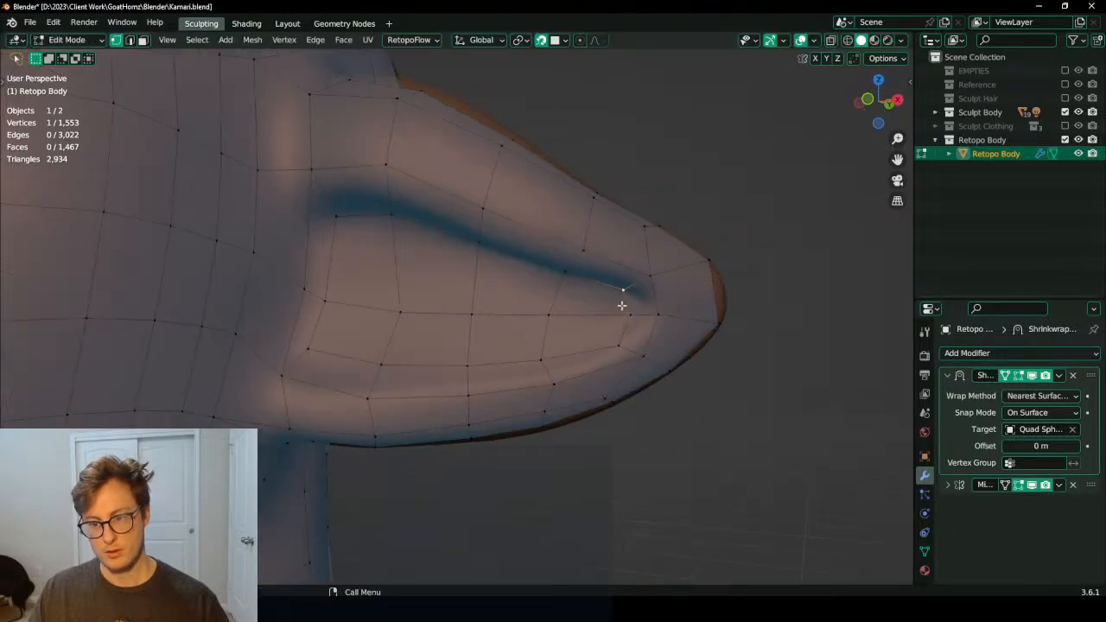
Step: Align the inner-ear patch's lower row of vertices with the rim and adjust the vertex at its base
{"action": "key", "text": "g"}
{"action": "left_click", "coordinate": [616, 340]}
{"action": "left_click", "coordinate": [554, 360]}
{"action": "key", "text": "g"}
{"action": "left_click", "coordinate": [558, 361]}
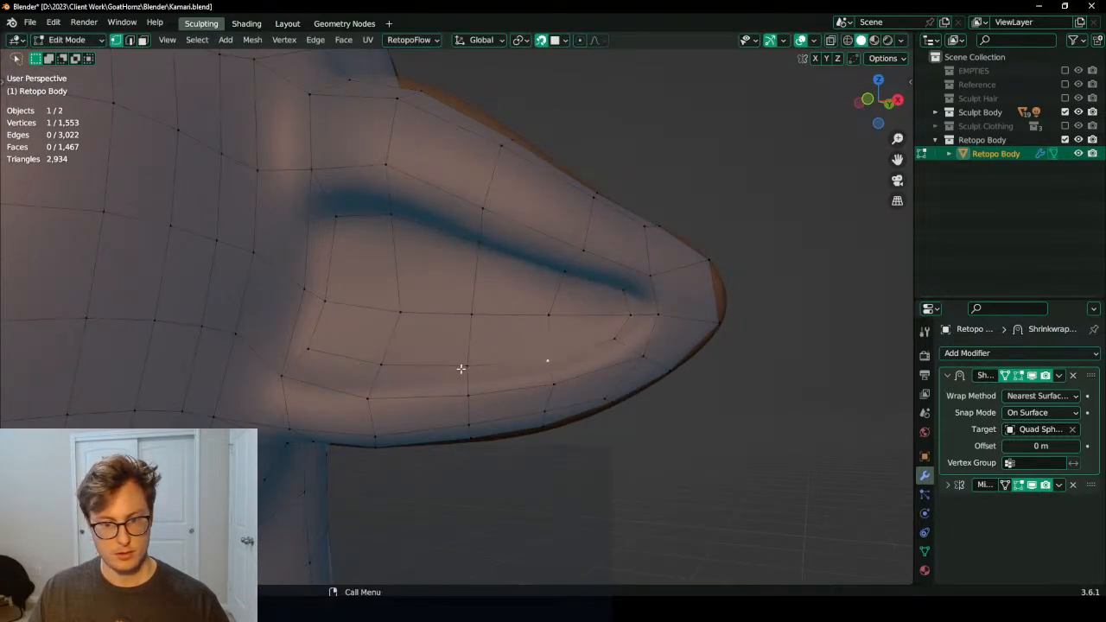
{"action": "left_click", "coordinate": [460, 369]}
{"action": "key", "text": "g"}
{"action": "left_click", "coordinate": [459, 372]}
{"action": "left_click", "coordinate": [383, 366]}
{"action": "key", "text": "g"}
{"action": "left_click", "coordinate": [382, 372]}
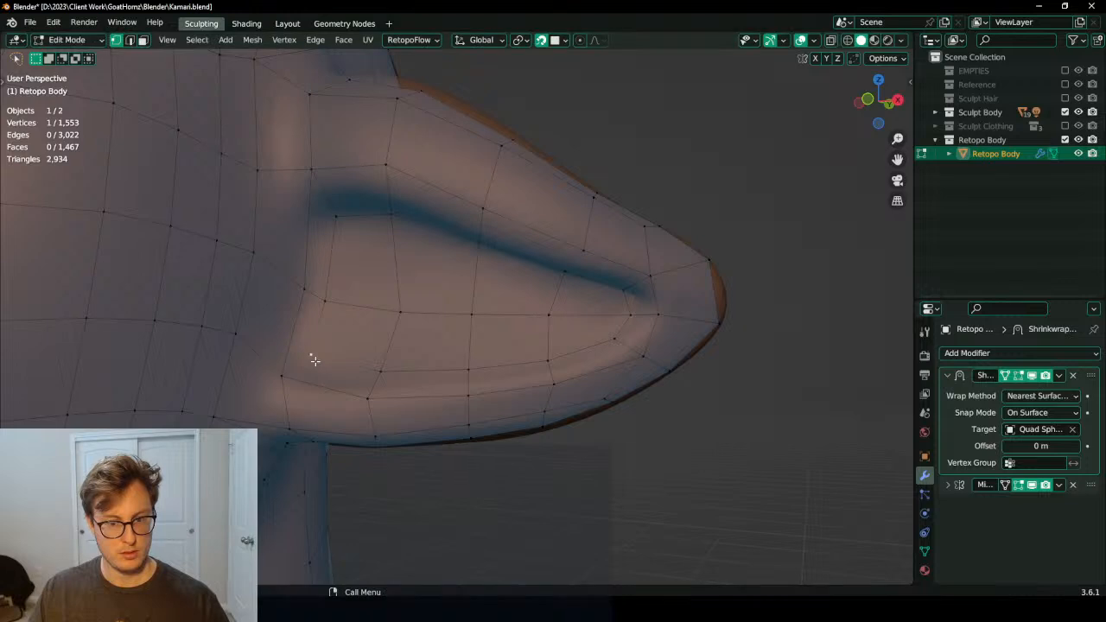
{"action": "left_click", "coordinate": [321, 303], "text": "shift"}
{"action": "key", "text": "g"}
{"action": "left_click", "coordinate": [305, 292]}
Step: Reposition the vertices on the back of the ear near the head to even out the edge flow
{"action": "middle_click_drag", "start_coordinate": [305, 292], "coordinate": [457, 458]}
{"action": "key", "text": "s"}
{"action": "left_click", "coordinate": [370, 267]}
{"action": "key", "text": "g"}
{"action": "left_click", "coordinate": [353, 271]}
{"action": "key", "text": "g"}
{"action": "left_click", "coordinate": [210, 351]}
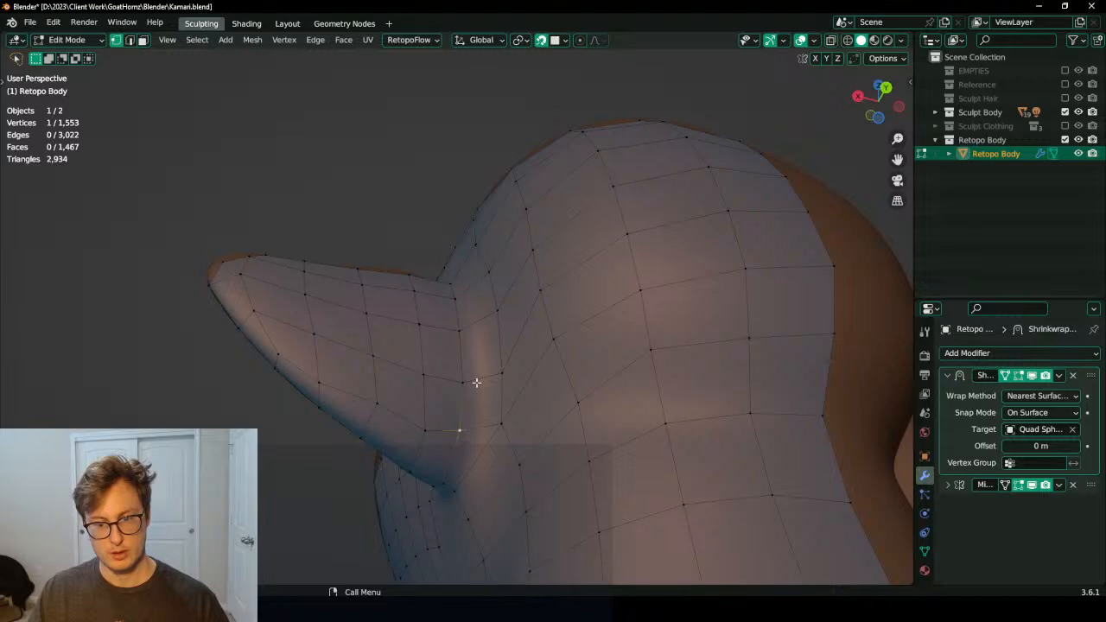
{"action": "key", "text": "g"}
{"action": "middle_click_drag", "start_coordinate": [479, 295], "coordinate": [604, 239]}
{"action": "left_click", "coordinate": [487, 301]}
{"action": "middle_click_drag", "start_coordinate": [553, 266], "coordinate": [346, 406]}
{"action": "left_click", "coordinate": [415, 346]}
{"action": "key", "text": "g"}
{"action": "left_click", "coordinate": [406, 349]}
Step: Select the vertices at the ear tip through the mesh and pull them outward to match the sculpt's tip
{"action": "key", "text": "alt+z"}
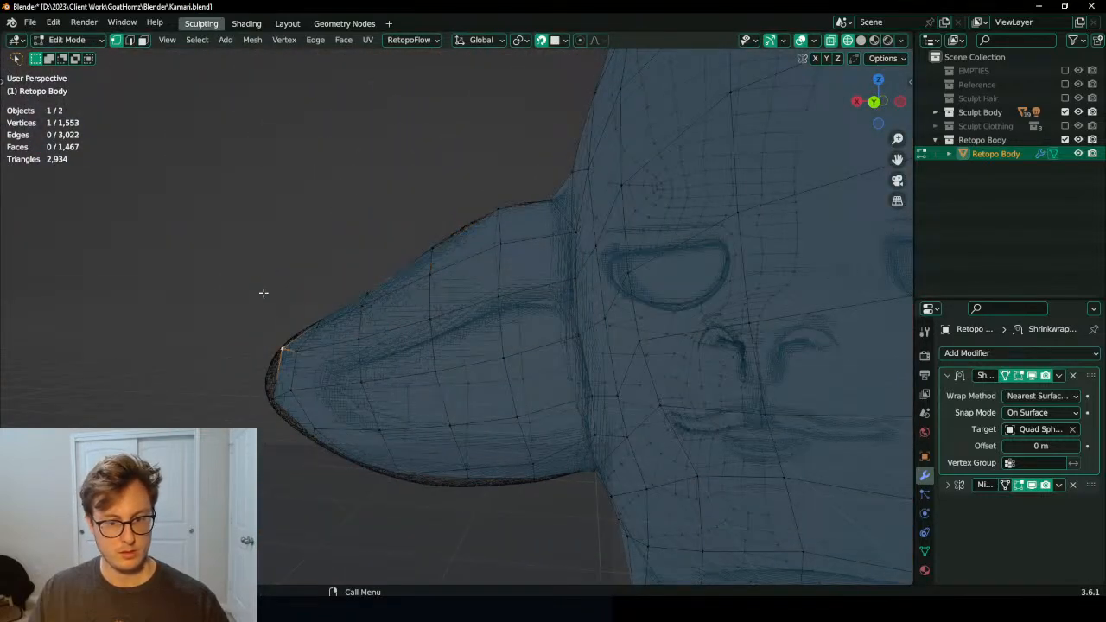
{"action": "key", "text": "alt+z"}
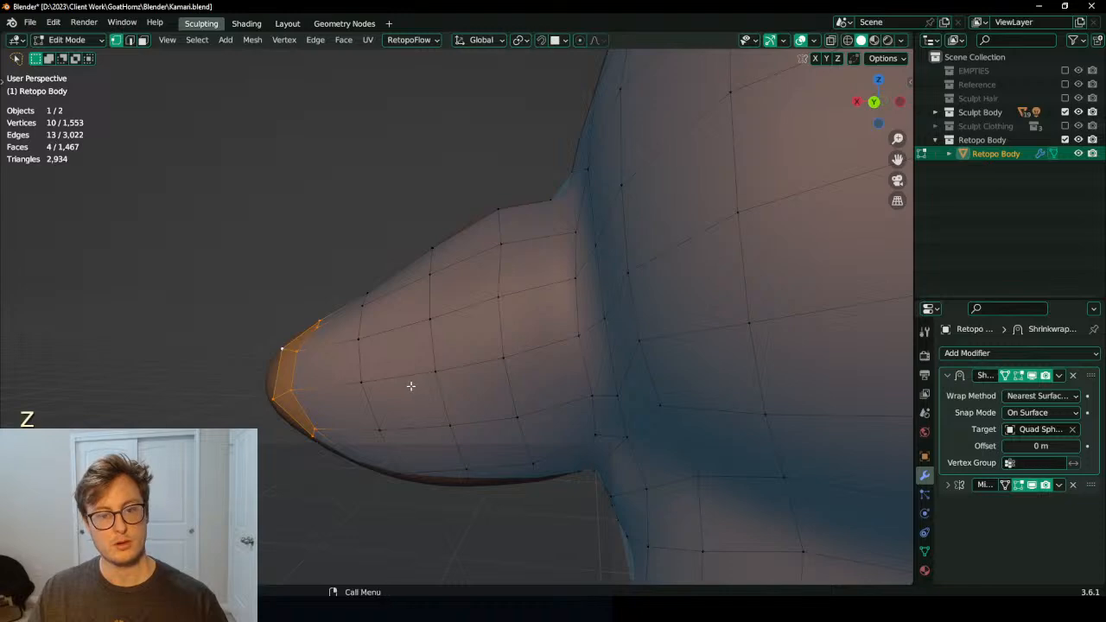
{"action": "key", "text": "g"}
{"action": "key", "text": "x"}
{"action": "mouse_move", "coordinate": [439, 366]}
{"action": "middle_mouse_down"}
{"action": "mouse_move", "coordinate": [619, 356]}
{"action": "mouse_move", "coordinate": [637, 372]}
{"action": "middle_mouse_up"}
{"action": "key", "text": "z"}
{"action": "left_click_drag", "start_coordinate": [508, 330], "coordinate": [570, 433], "text": "ctrl"}
{"action": "key", "text": "z"}
{"action": "key", "text": "g"}
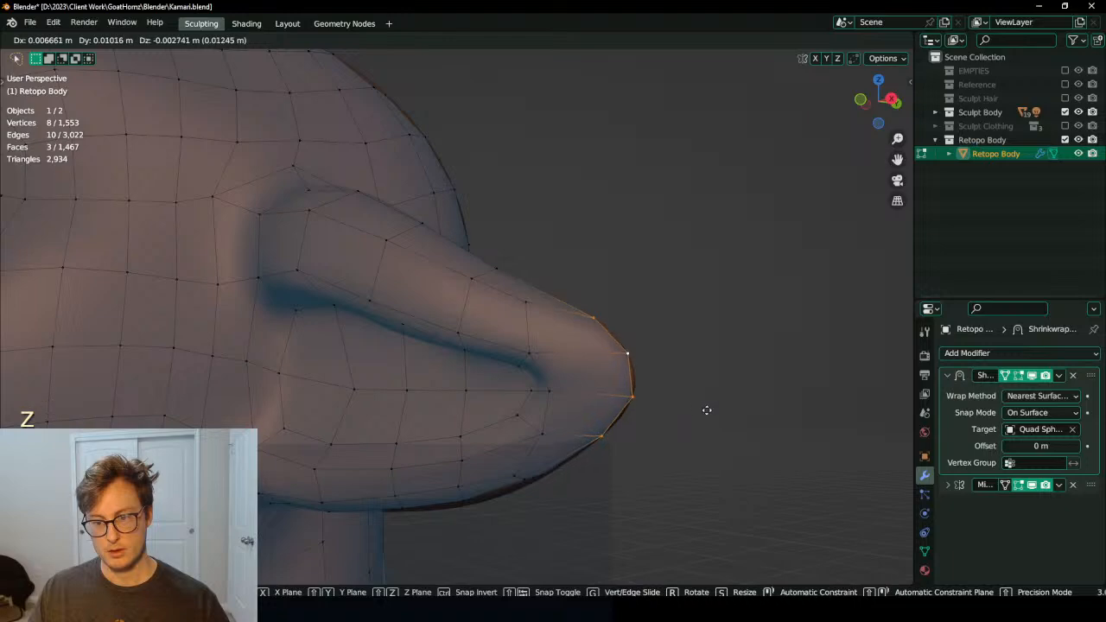
{"action": "left_click", "coordinate": [718, 410]}
Step: Try adding an edge loop across the ear near its tip
{"action": "key", "text": "ctrl+r"}
{"action": "left_click", "coordinate": [594, 316]}
{"action": "right_click", "coordinate": [595, 316]}
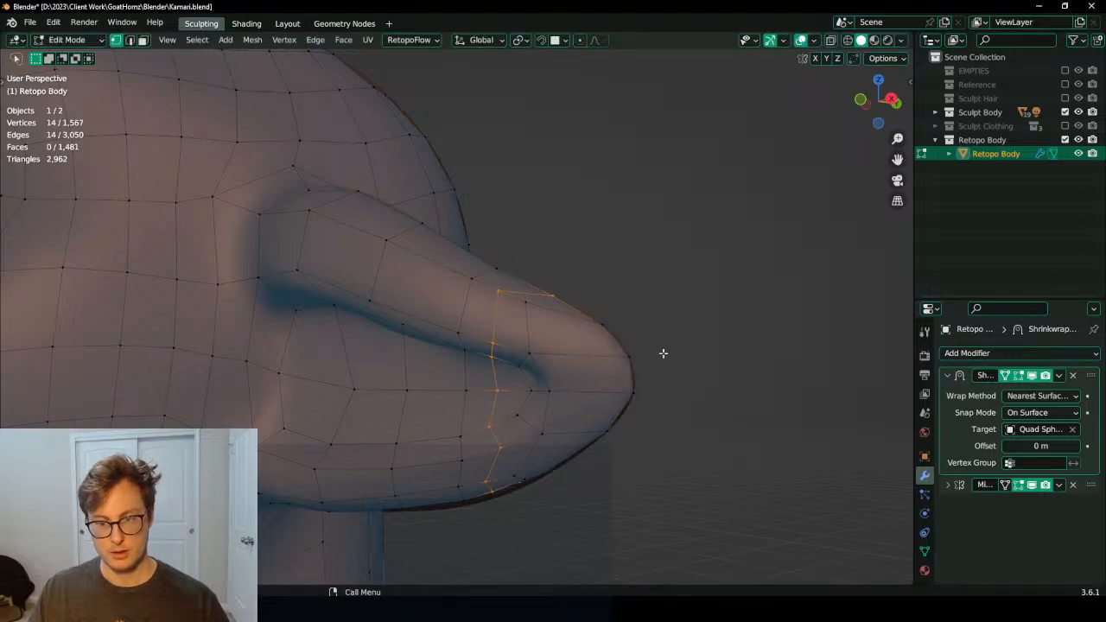
{"action": "key", "text": "ctrl+r"}
{"action": "middle_click_drag", "start_coordinate": [581, 371], "coordinate": [628, 347]}
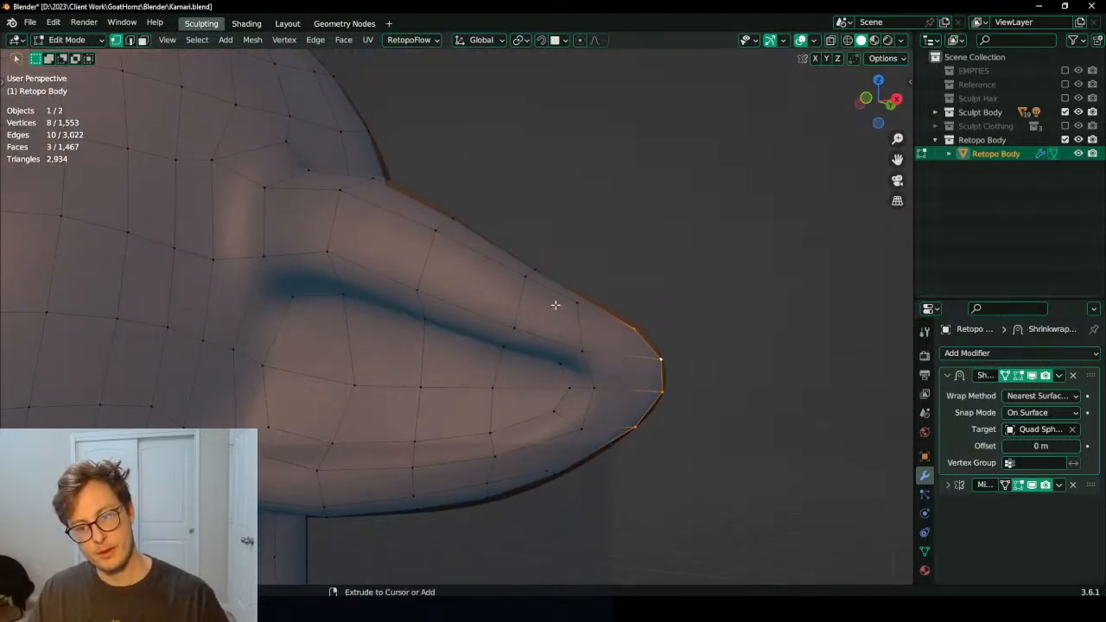
{"action": "key", "text": "ctrl+r"}
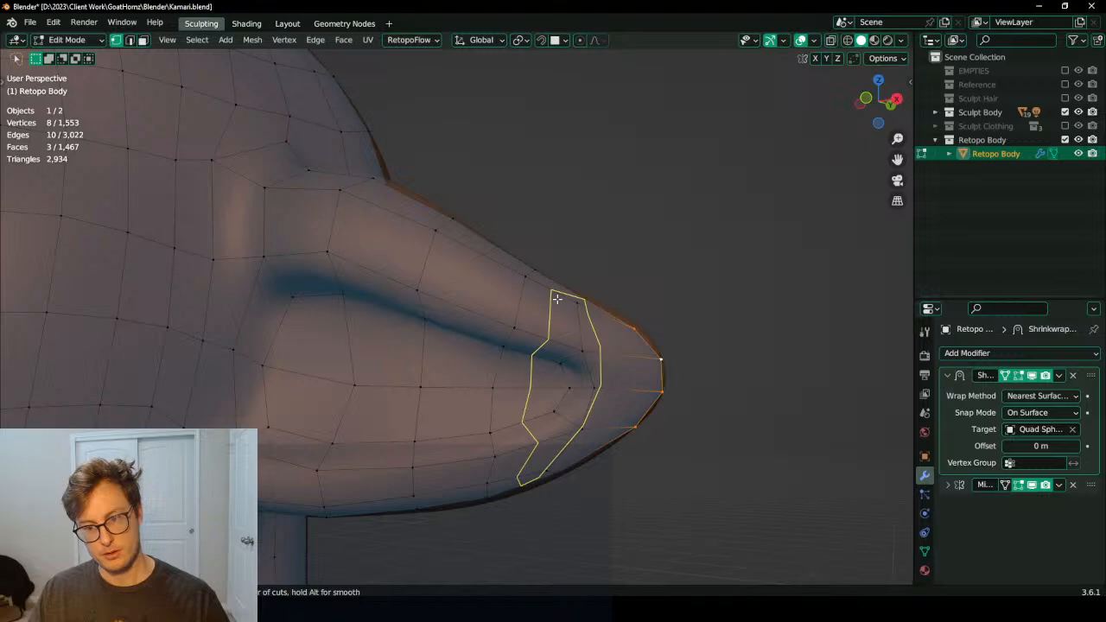
{"action": "right_click", "coordinate": [625, 384]}
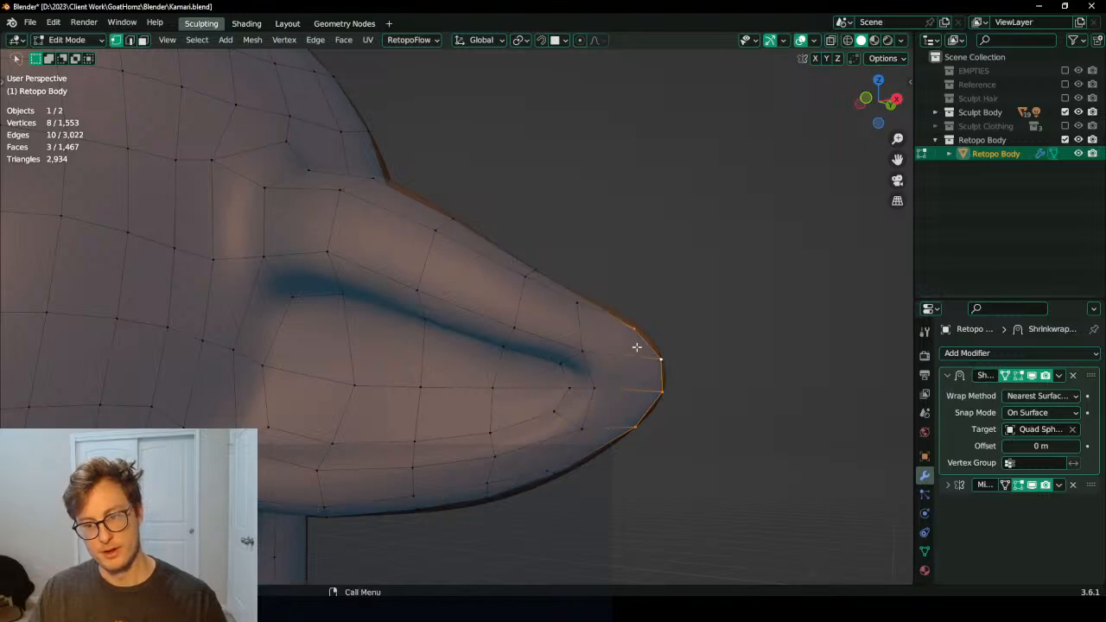
Step: Try deleting the selected ear-tip vertices, undo the deletion, and view the ear from the side
{"action": "mouse_move", "coordinate": [634, 348]}
{"action": "middle_mouse_down"}
{"action": "mouse_move", "coordinate": [657, 397]}
{"action": "mouse_move", "coordinate": [571, 443]}
{"action": "mouse_move", "coordinate": [654, 400]}
{"action": "middle_mouse_up"}
{"action": "key", "text": "shift+z"}
{"action": "key", "text": "x"}
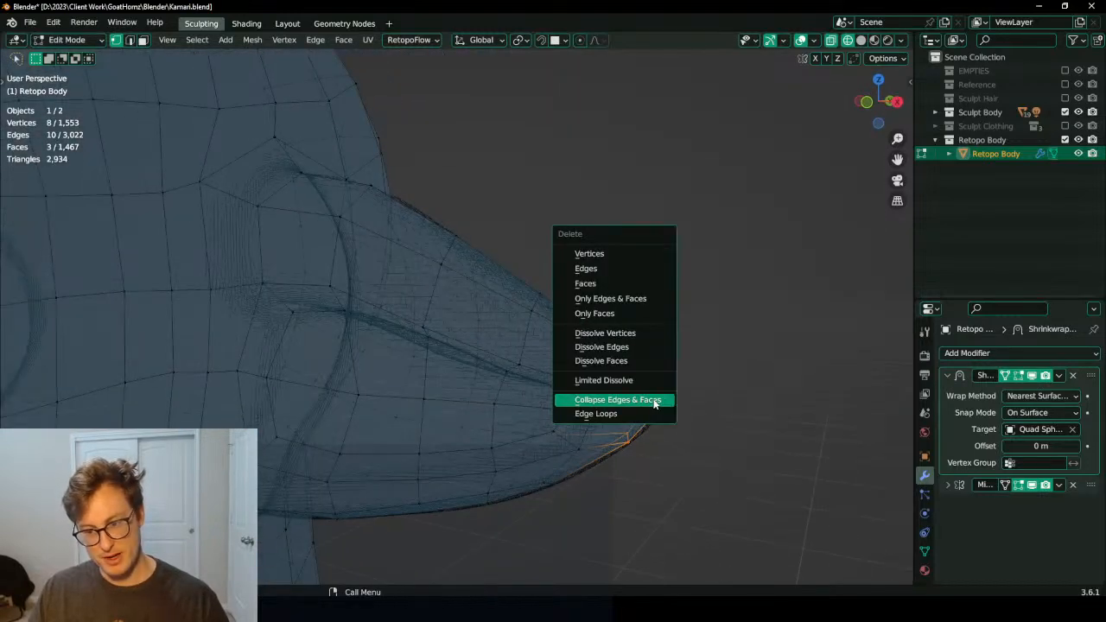
{"action": "key", "text": "v"}
{"action": "key", "text": "shift+z"}
{"action": "mouse_move", "coordinate": [726, 403]}
{"action": "middle_mouse_down"}
{"action": "mouse_move", "coordinate": [396, 452]}
{"action": "mouse_move", "coordinate": [419, 463]}
{"action": "mouse_move", "coordinate": [578, 440]}
{"action": "mouse_move", "coordinate": [598, 358]}
{"action": "middle_mouse_up"}
{"action": "key", "text": "ctrl+z"}
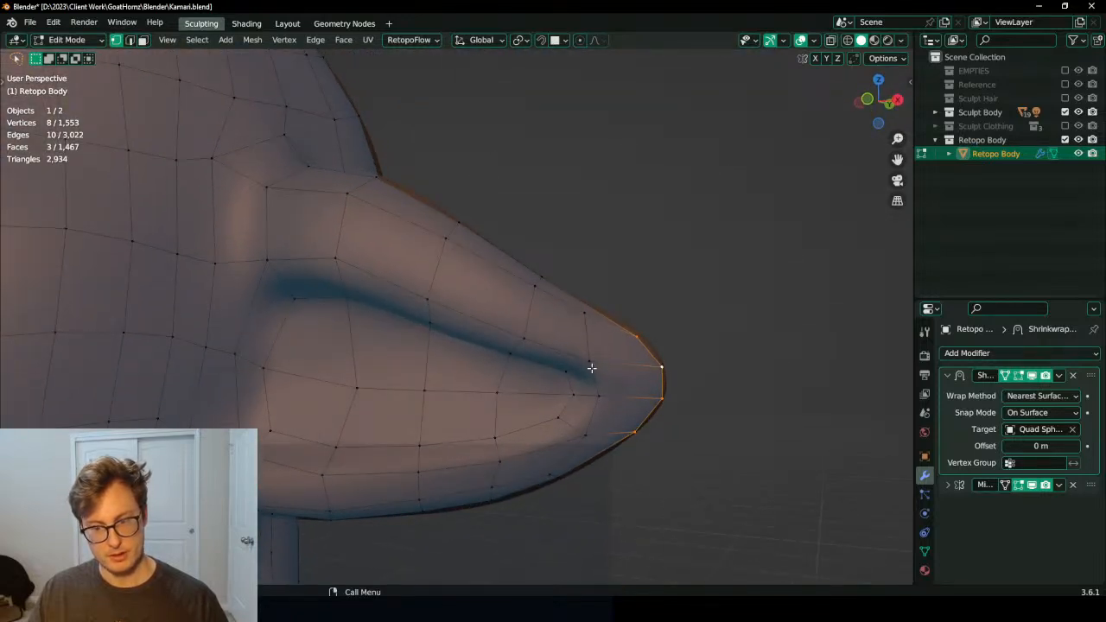
{"action": "middle_click_drag", "start_coordinate": [608, 403], "coordinate": [489, 376]}
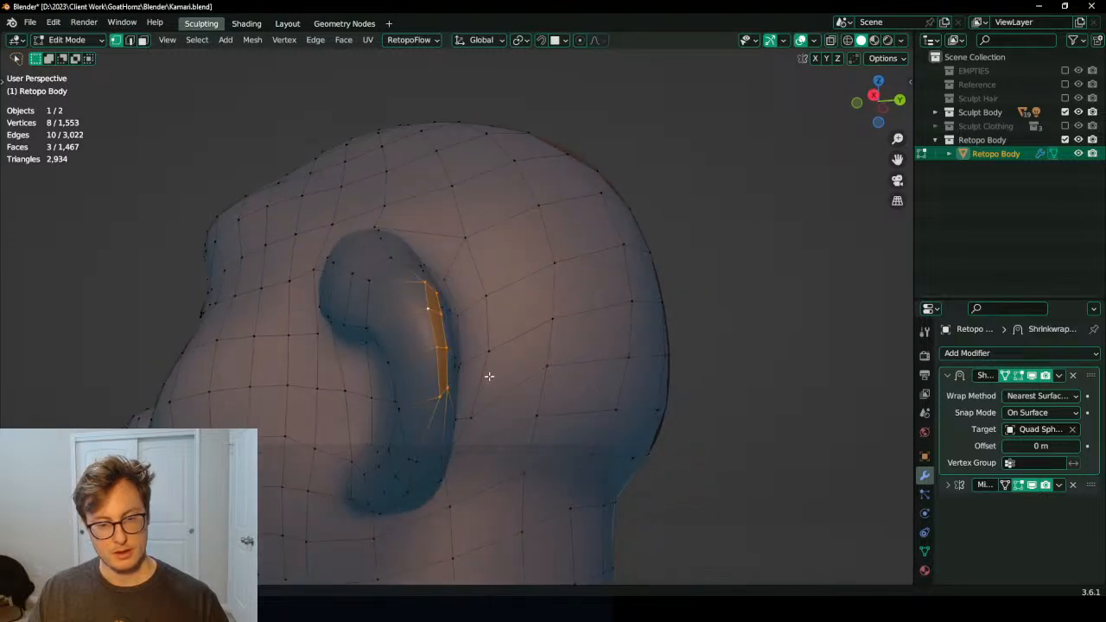
Step: Select a path of vertices near the ear's tip and adjust their position
{"action": "left_click", "coordinate": [406, 459]}
{"action": "middle_click_drag", "start_coordinate": [406, 458], "coordinate": [510, 366]}
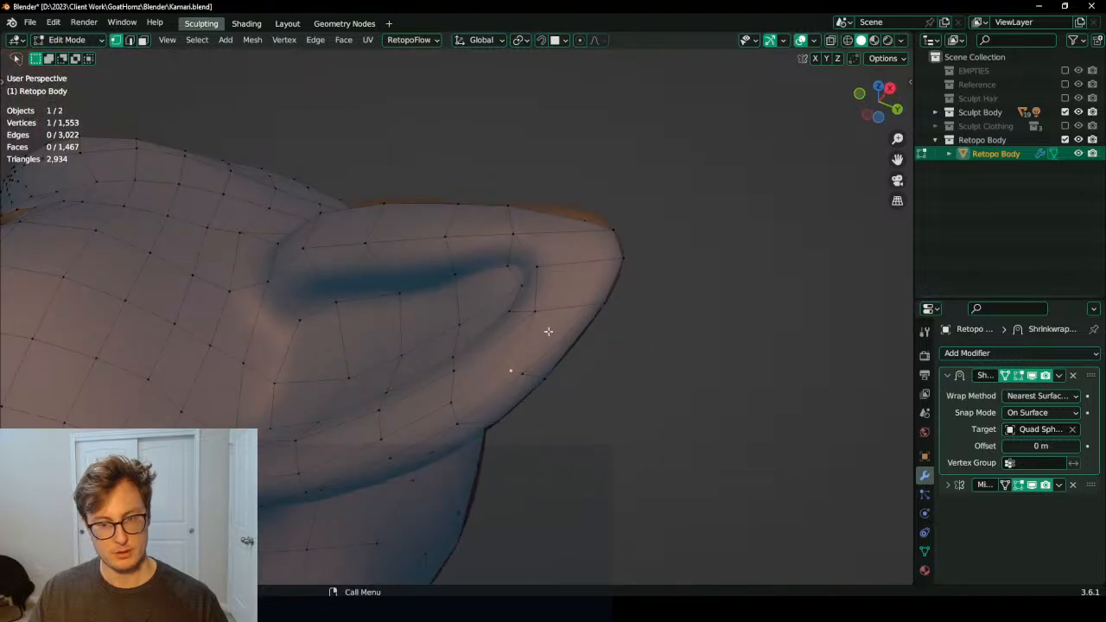
{"action": "middle_click_drag", "start_coordinate": [548, 331], "coordinate": [518, 417]}
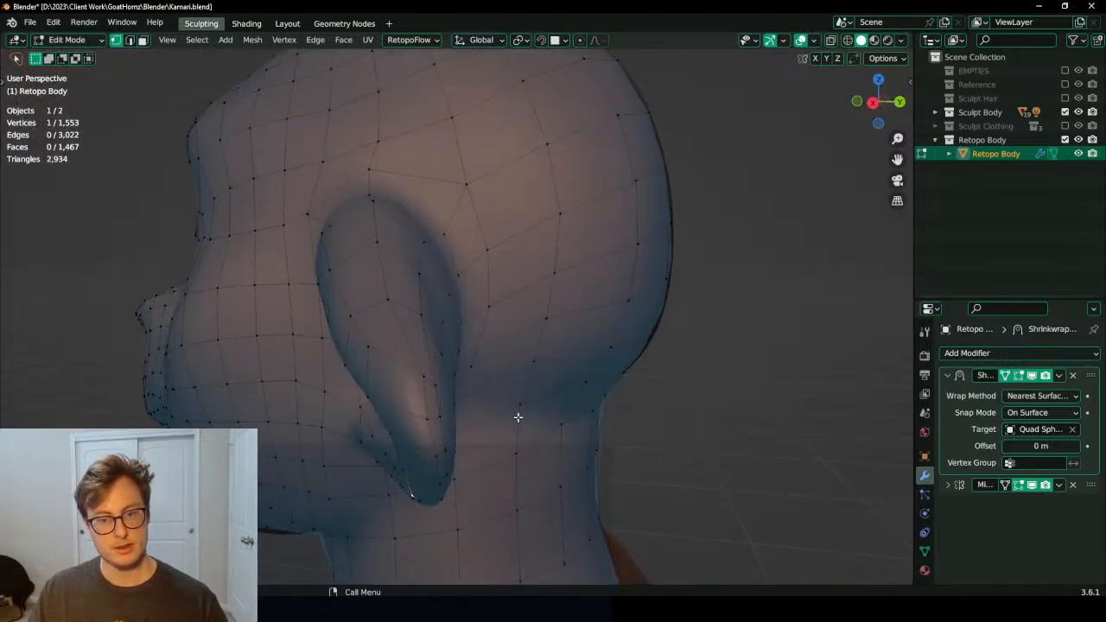
{"action": "middle_click_drag", "start_coordinate": [413, 391], "coordinate": [408, 338]}
{"action": "left_click", "coordinate": [372, 413], "text": "ctrl"}
{"action": "key", "text": "g"}
{"action": "left_click", "coordinate": [423, 369]}
{"action": "left_click", "coordinate": [414, 360], "text": "ctrl"}
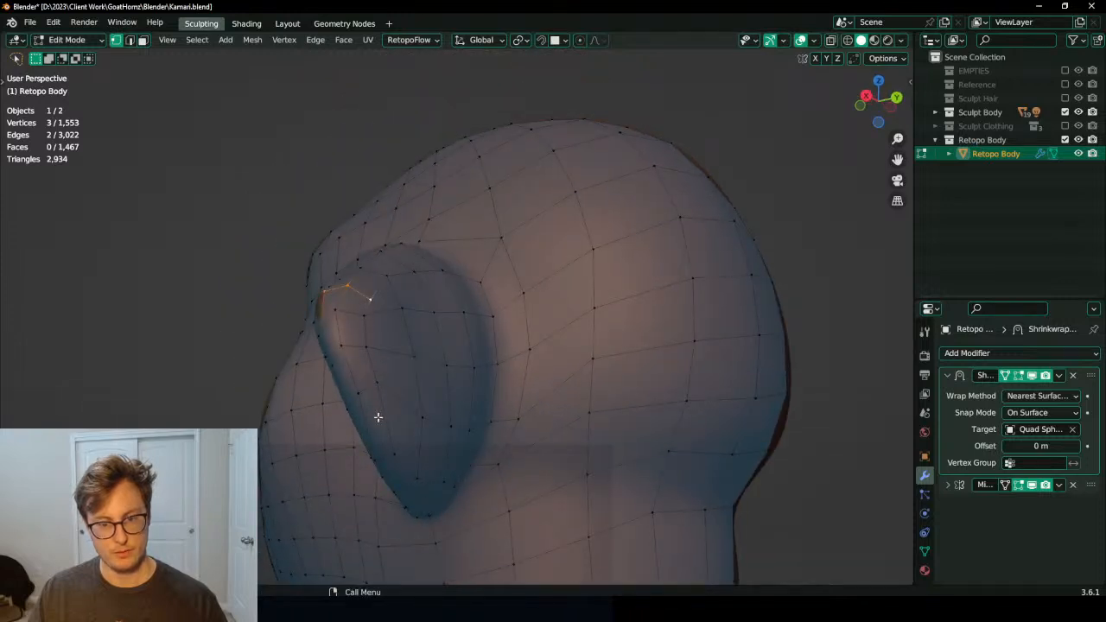
Step: Select the block of faces covering the ear's tip
{"action": "left_click", "coordinate": [392, 447]}
{"action": "middle_click_drag", "start_coordinate": [392, 447], "coordinate": [416, 446]}
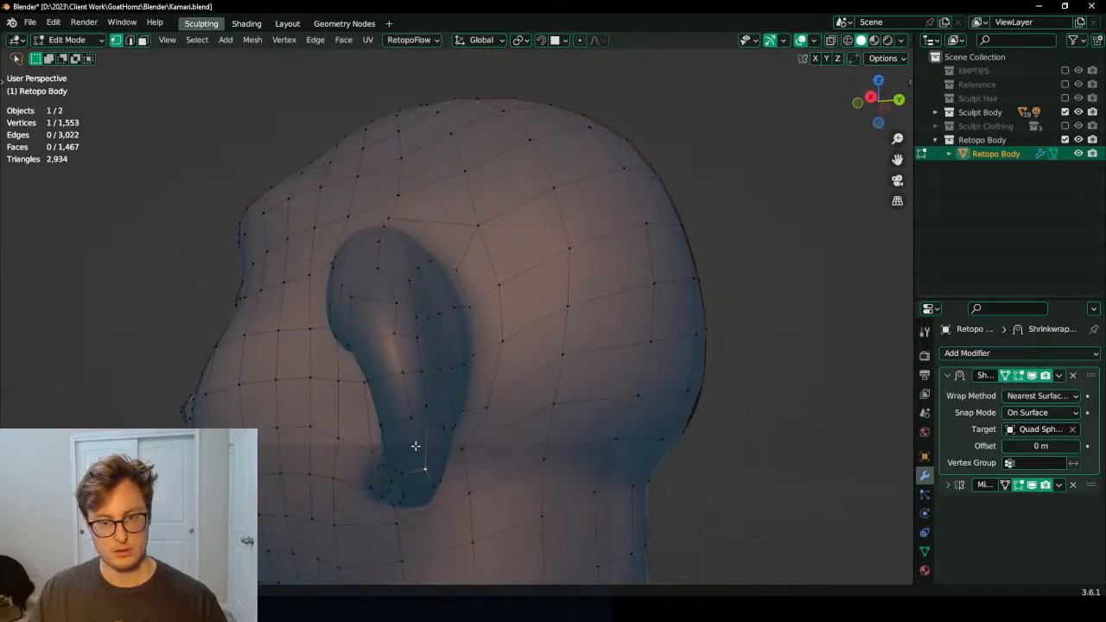
{"action": "left_click", "coordinate": [364, 299], "text": "ctrl+shift"}
Step: Try extruding the selected ear-tip faces in place and scaling them down
{"action": "key", "text": "e"}
{"action": "right_click", "coordinate": [488, 311]}
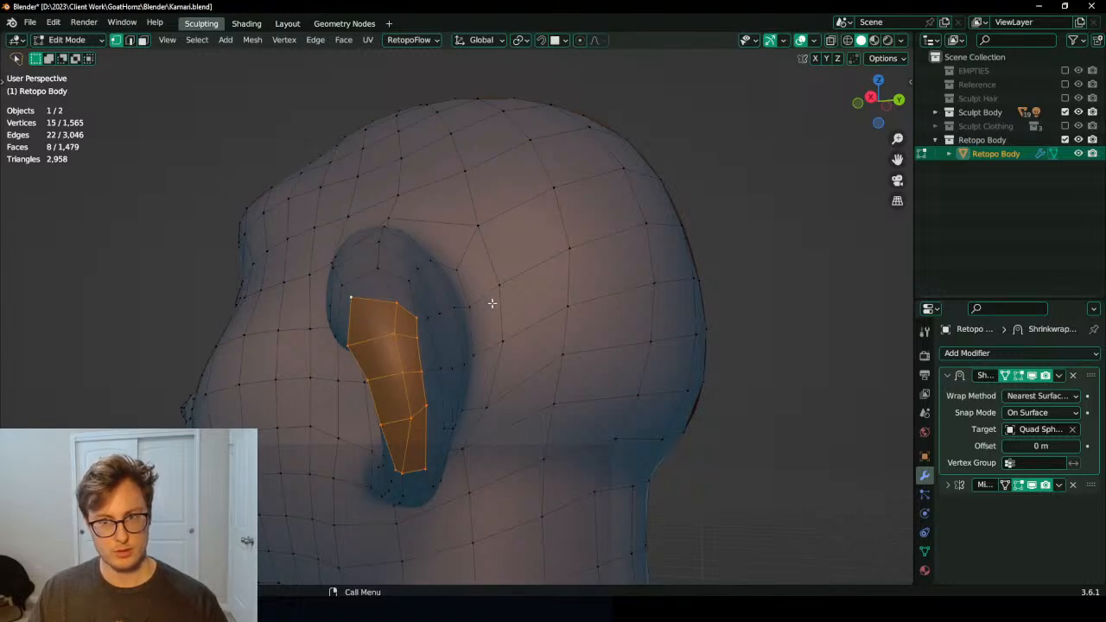
{"action": "key", "text": "s"}
{"action": "left_click", "coordinate": [444, 342]}
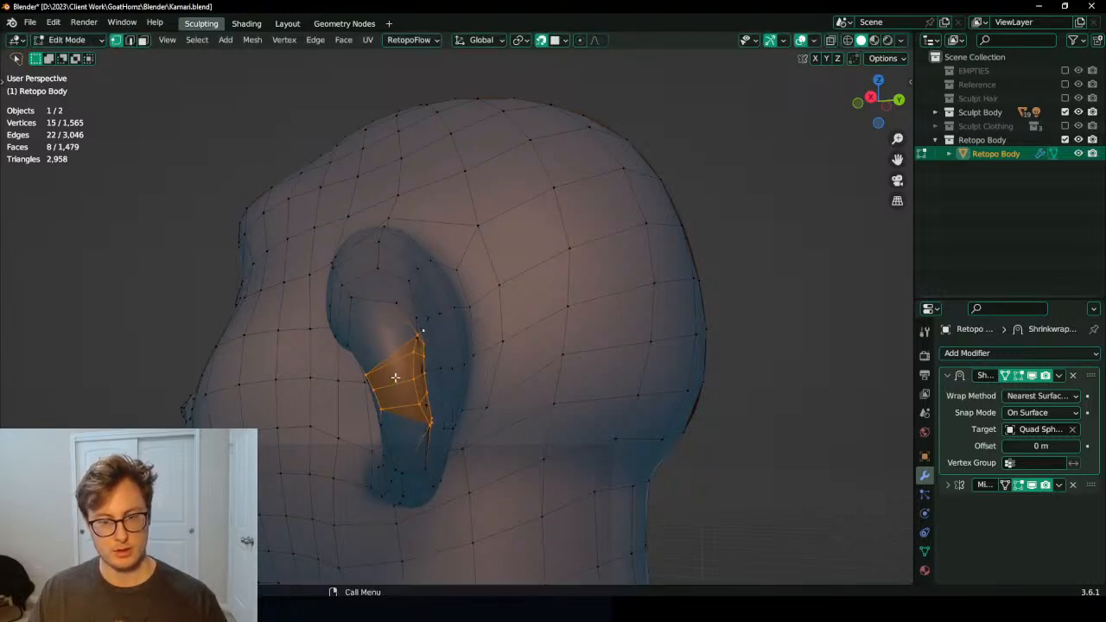
Step: Try moving the extruded ear-tip faces over the surface and scaling them along the Y axis
{"action": "key", "text": "g"}
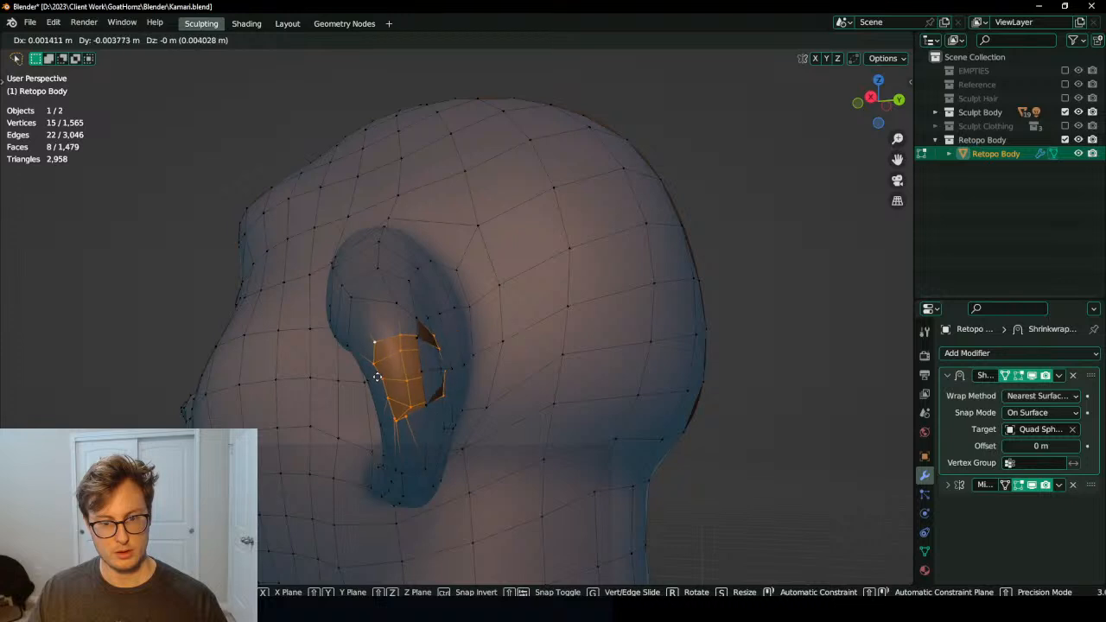
{"action": "left_click", "coordinate": [377, 377]}
{"action": "key", "text": "s"}
{"action": "key", "text": "y"}
{"action": "left_click", "coordinate": [375, 378]}
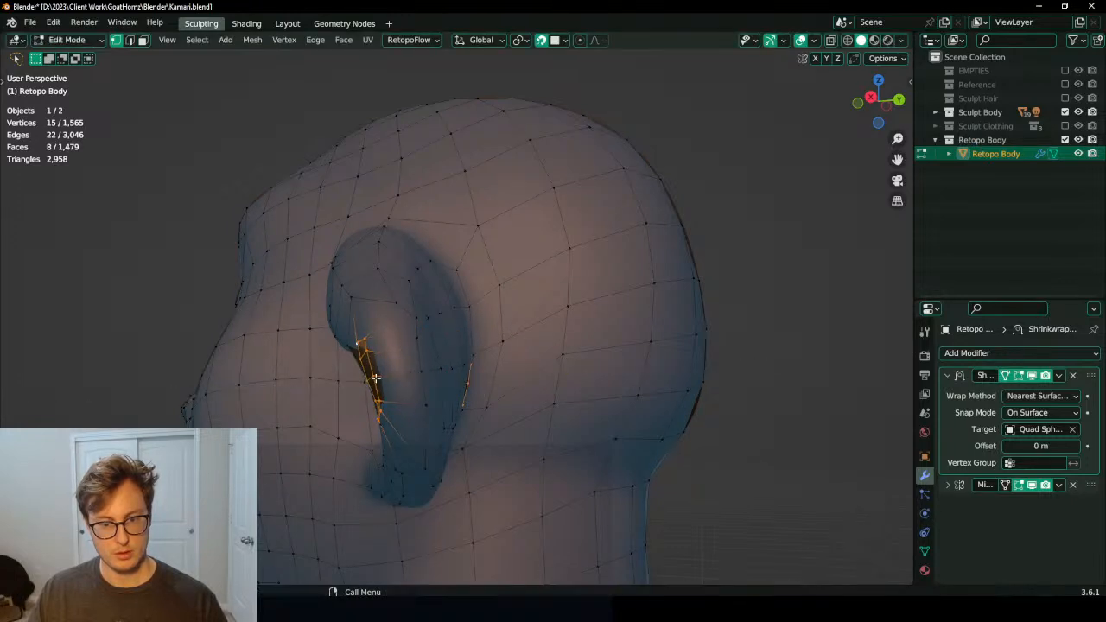
{"action": "key", "text": "g"}
{"action": "left_click", "coordinate": [414, 372]}
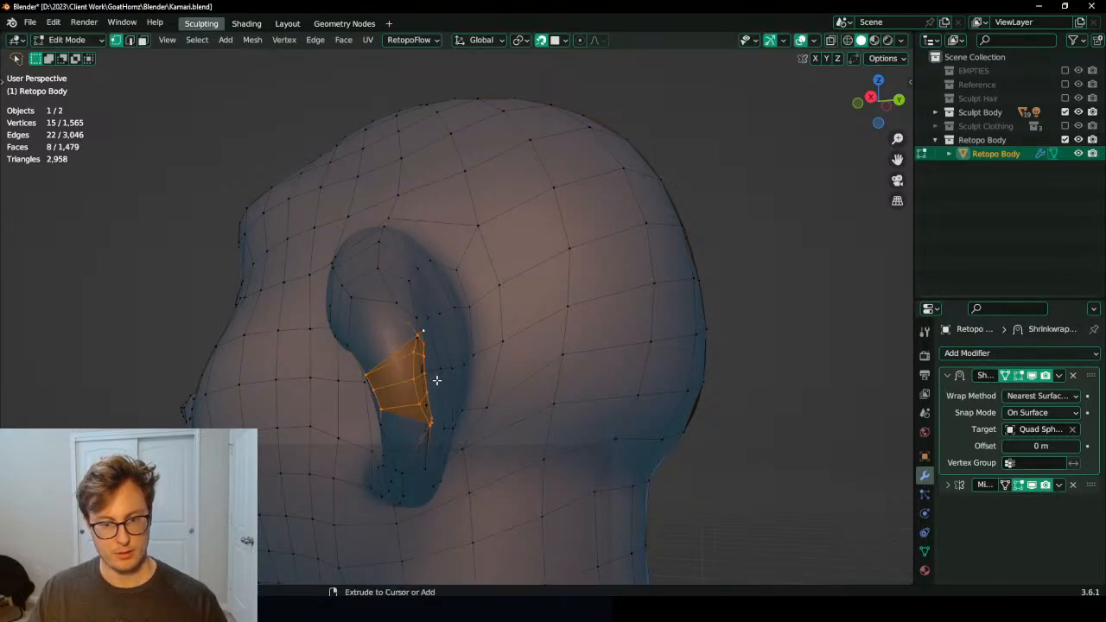
Step: Try extruding the ear-tip faces again and moving them outward, and undo back to the unextruded tip
{"action": "middle_click_drag", "start_coordinate": [437, 371], "coordinate": [590, 368]}
{"action": "key", "text": "e"}
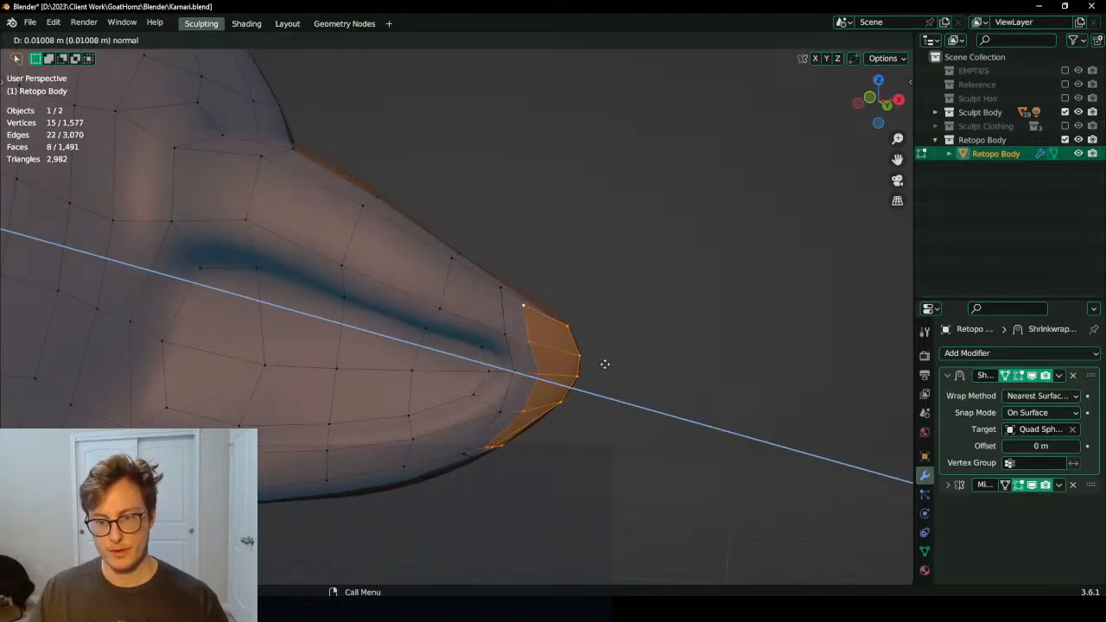
{"action": "right_click", "coordinate": [659, 345]}
{"action": "key", "text": "g"}
{"action": "key", "text": "shift+Tab"}
{"action": "left_click", "coordinate": [615, 356]}
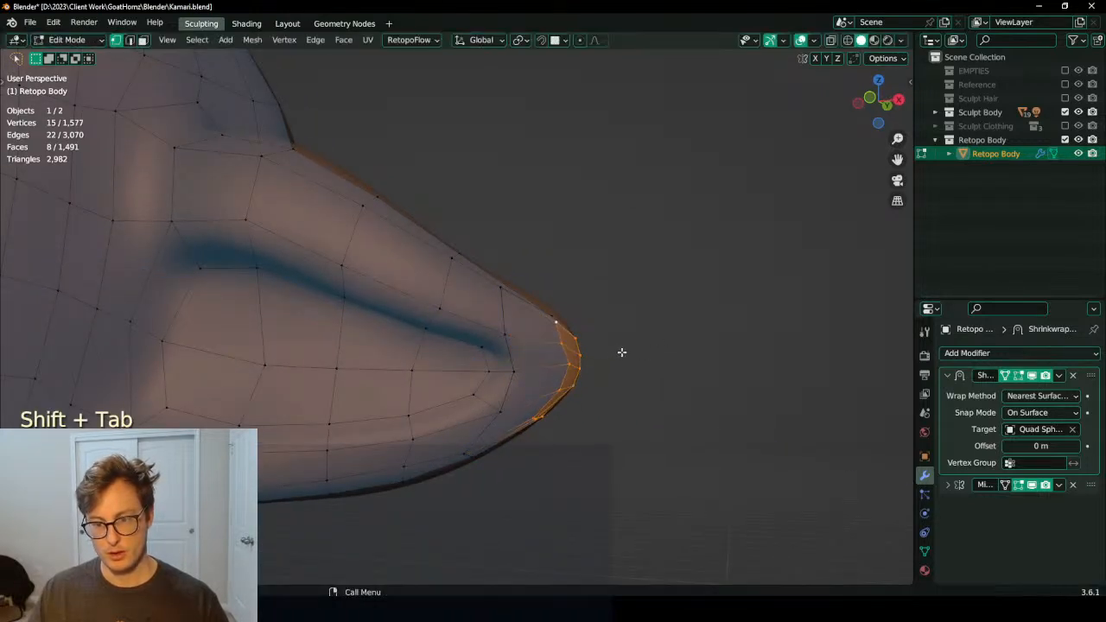
{"action": "middle_click_drag", "start_coordinate": [620, 351], "coordinate": [461, 408]}
{"action": "scroll", "coordinate": [449, 419], "scroll_direction": "up", "scroll_amount": 4}
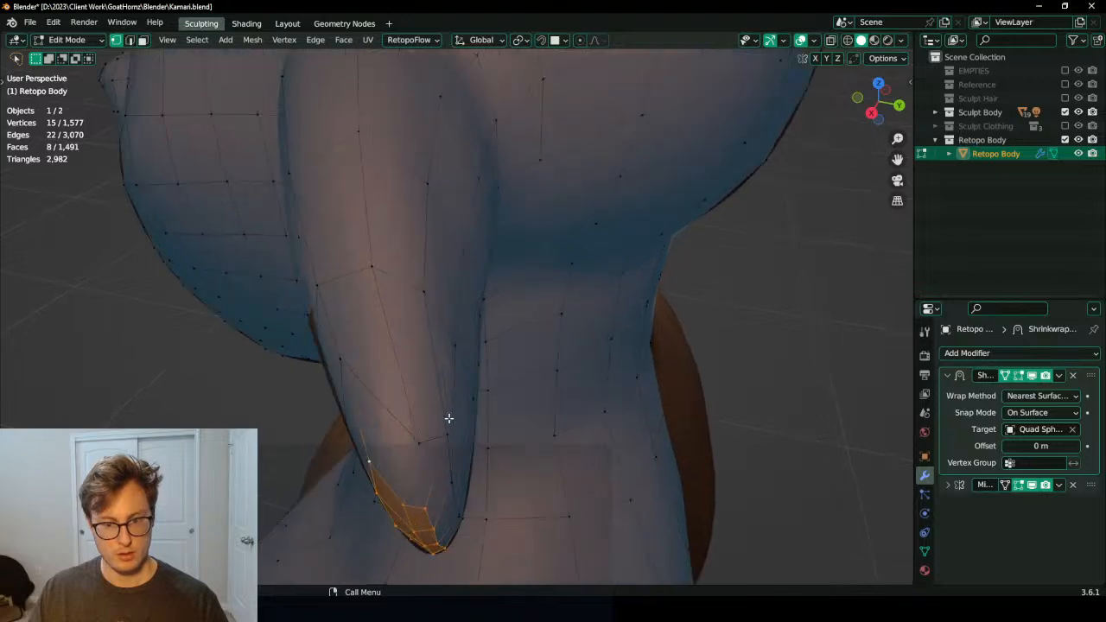
{"action": "key", "text": "ctrl+z"}
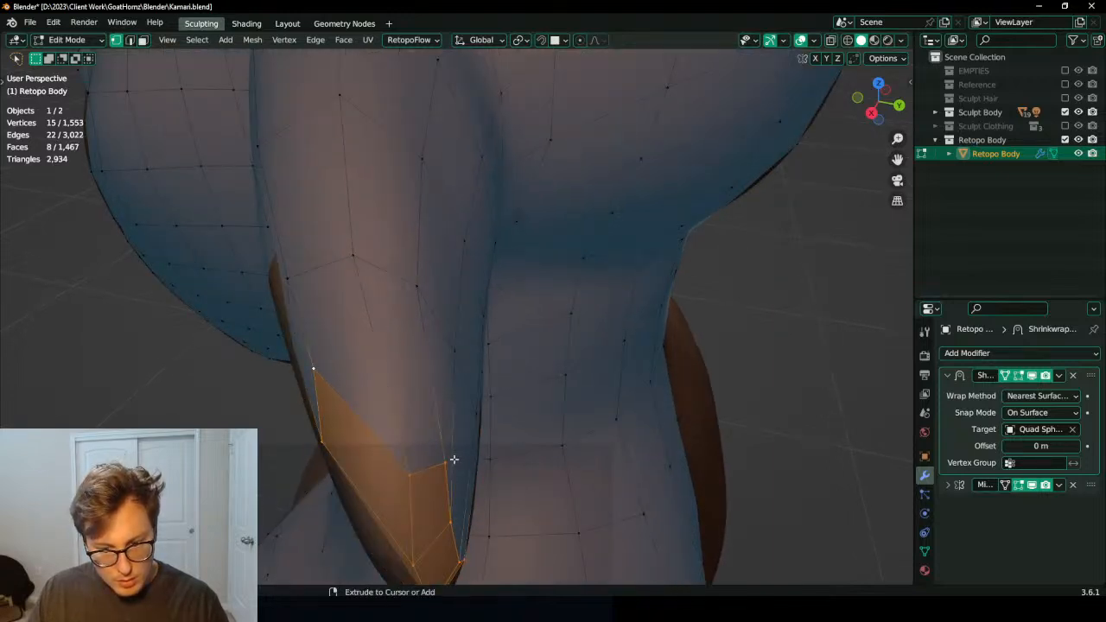
Step: Extrude the ear-tip faces outward along their normal and add an edge loop around the extruded section
{"action": "middle_click_drag", "start_coordinate": [454, 459], "coordinate": [610, 324]}
{"action": "key", "text": "e"}
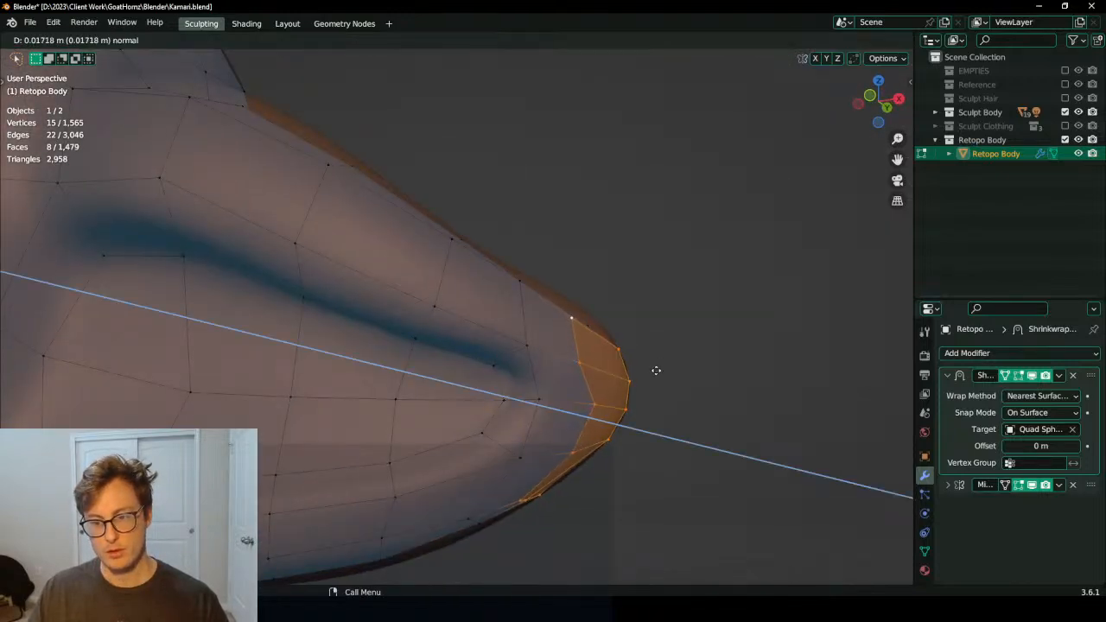
{"action": "left_click", "coordinate": [667, 372]}
{"action": "mouse_move", "coordinate": [683, 365]}
{"action": "middle_mouse_down"}
{"action": "mouse_move", "coordinate": [562, 446]}
{"action": "mouse_move", "coordinate": [512, 412]}
{"action": "mouse_move", "coordinate": [314, 334]}
{"action": "mouse_move", "coordinate": [578, 348]}
{"action": "mouse_move", "coordinate": [539, 315]}
{"action": "mouse_move", "coordinate": [397, 341]}
{"action": "mouse_move", "coordinate": [524, 325]}
{"action": "middle_mouse_up"}
{"action": "key", "text": "ctrl+r"}
{"action": "double_click", "coordinate": [510, 332]}
Step: Switch to Sculpt Mode and isolate the Retopo Body mesh in local view to check the ear's tip
{"action": "key", "text": "ctrl+Tab"}
{"action": "mouse_move", "coordinate": [584, 435]}
{"action": "middle_mouse_down"}
{"action": "mouse_move", "coordinate": [548, 420]}
{"action": "mouse_move", "coordinate": [521, 378]}
{"action": "mouse_move", "coordinate": [412, 432]}
{"action": "mouse_move", "coordinate": [457, 394]}
{"action": "mouse_move", "coordinate": [418, 369]}
{"action": "middle_mouse_up"}
{"action": "key", "text": "KP_Divide"}
{"action": "right_click", "coordinate": [520, 378]}
{"action": "left_click", "coordinate": [519, 377]}
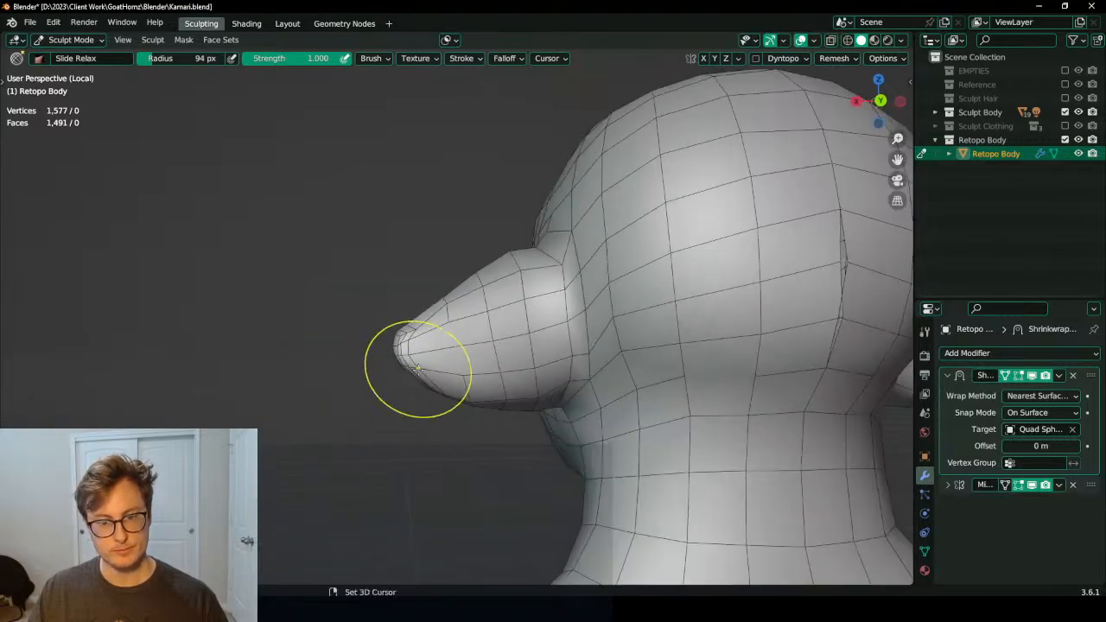
{"action": "scroll", "coordinate": [445, 385], "scroll_direction": "up", "scroll_amount": 2}
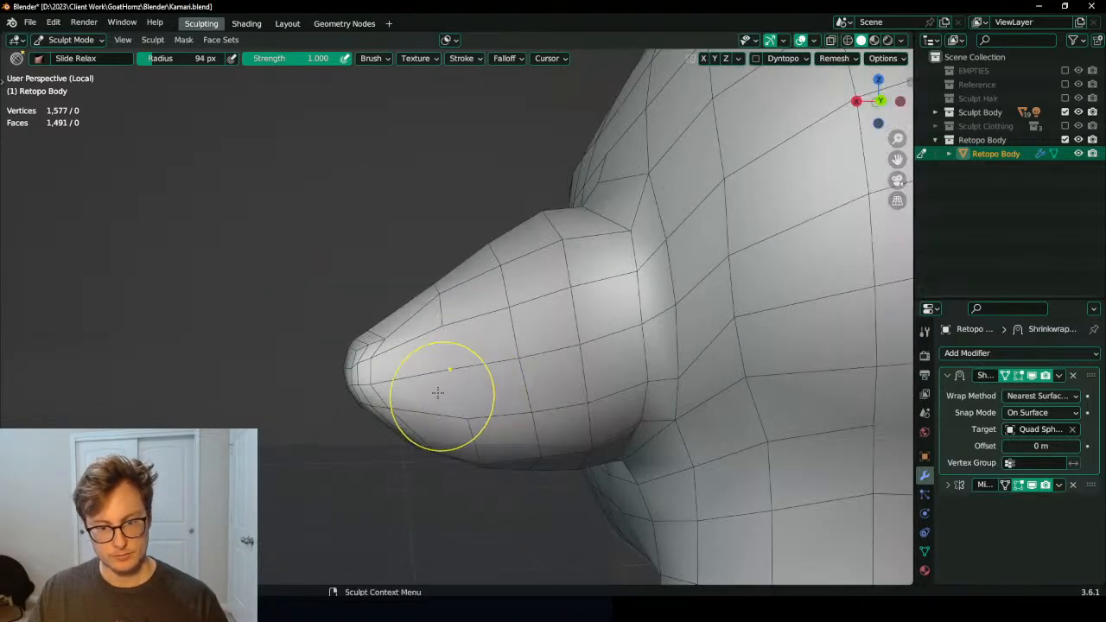
{"action": "middle_click_drag", "start_coordinate": [371, 357], "coordinate": [476, 394]}
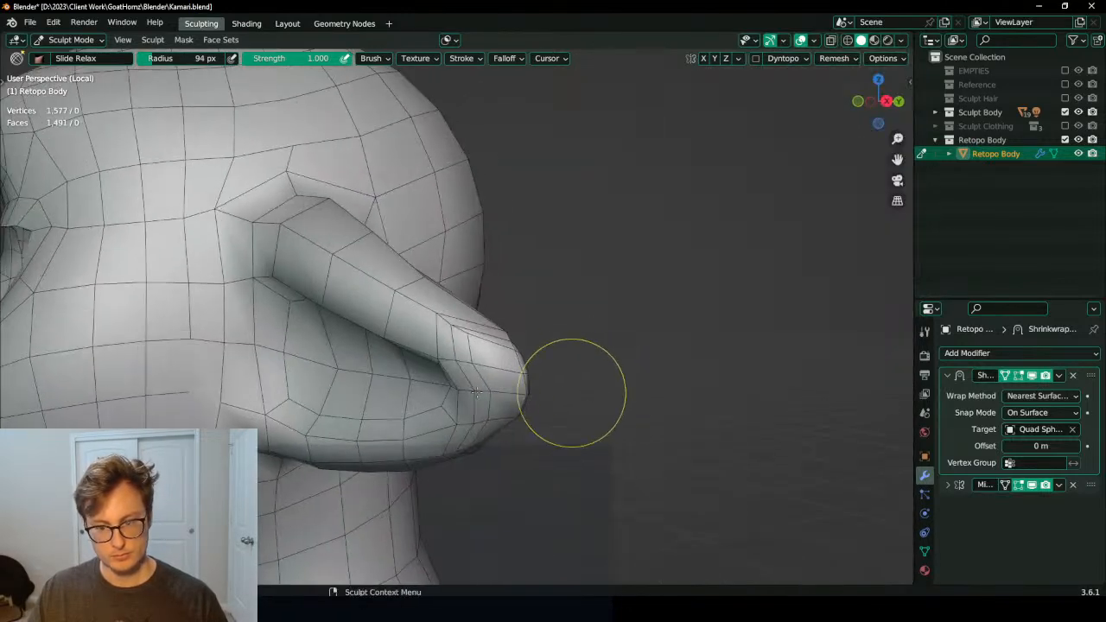
Step: Duplicate the Shrinkwrap modifier and try applying the original one
{"action": "left_click", "coordinate": [1058, 378]}
{"action": "left_click", "coordinate": [1022, 429]}
{"action": "left_click", "coordinate": [1060, 376]}
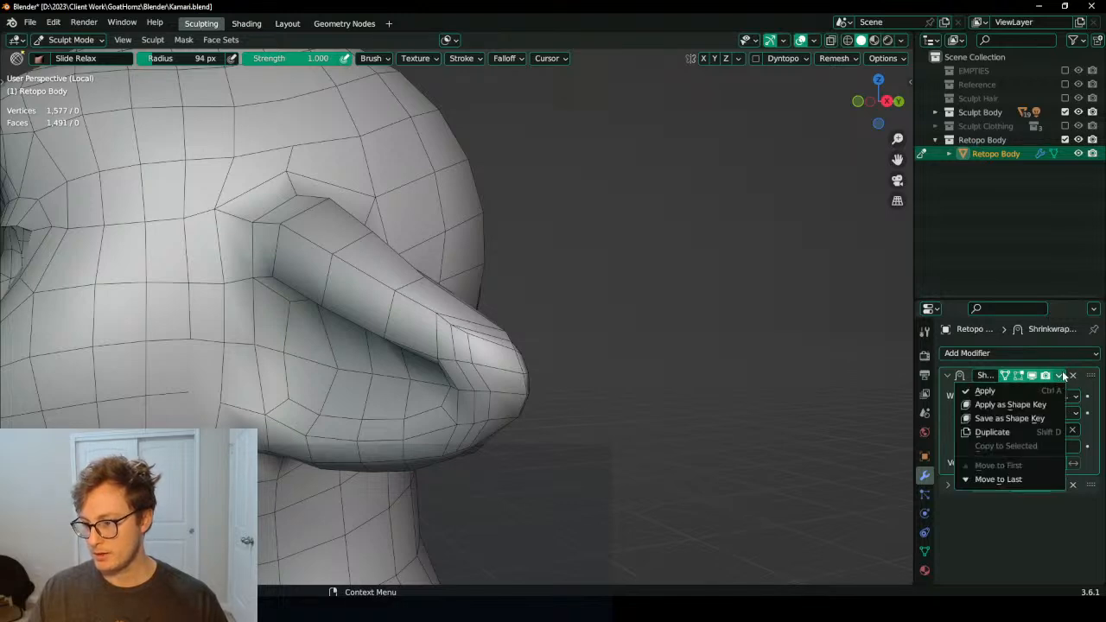
{"action": "left_click", "coordinate": [1009, 432]}
{"action": "left_click", "coordinate": [1058, 376]}
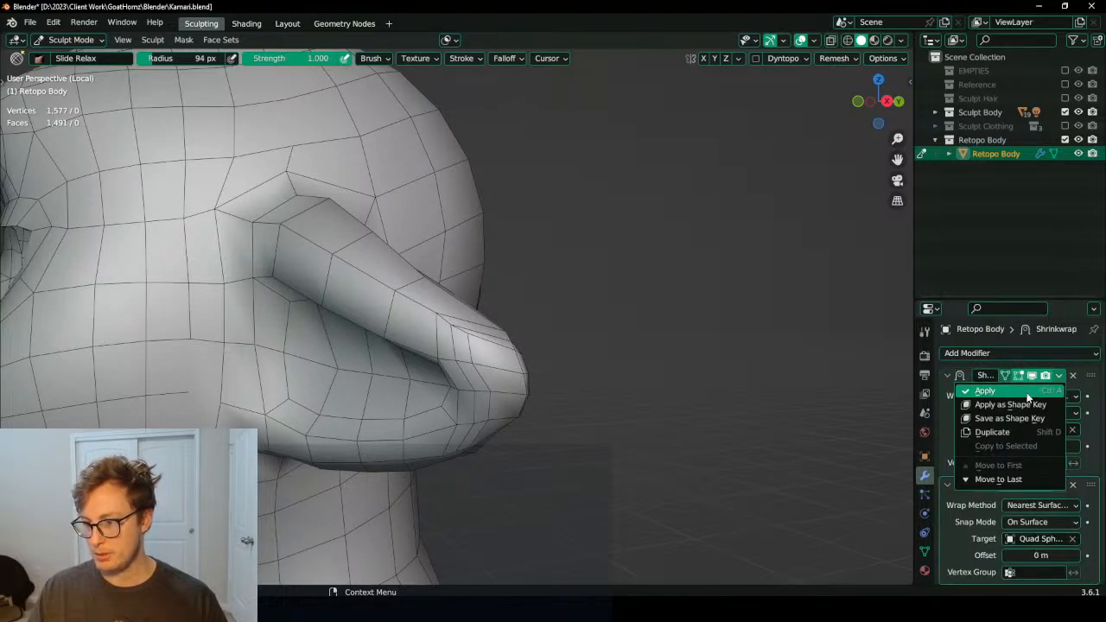
{"action": "left_click", "coordinate": [1026, 393]}
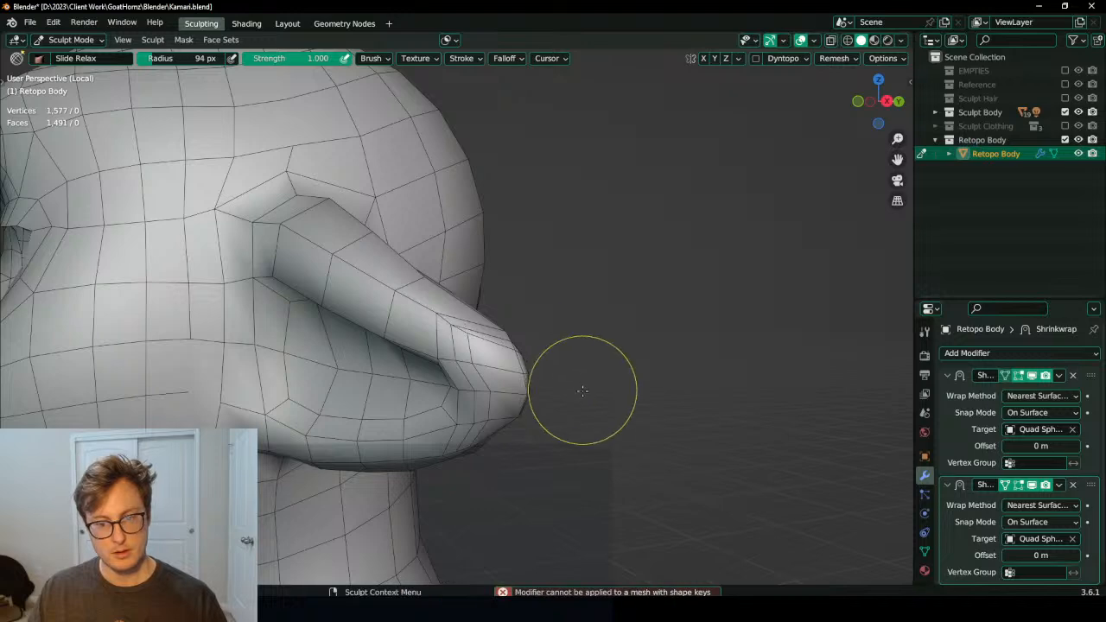
Step: Switch to Object Mode and delete all shape keys from the Retopo Body mesh
{"action": "key", "text": "ctrl+Tab"}
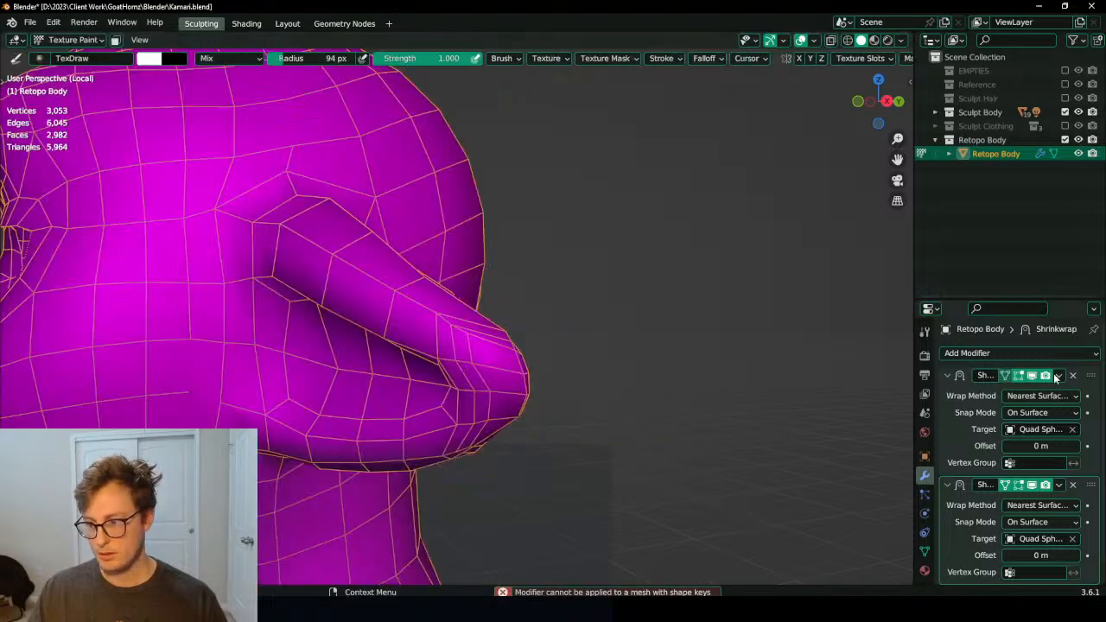
{"action": "left_click", "coordinate": [925, 550]}
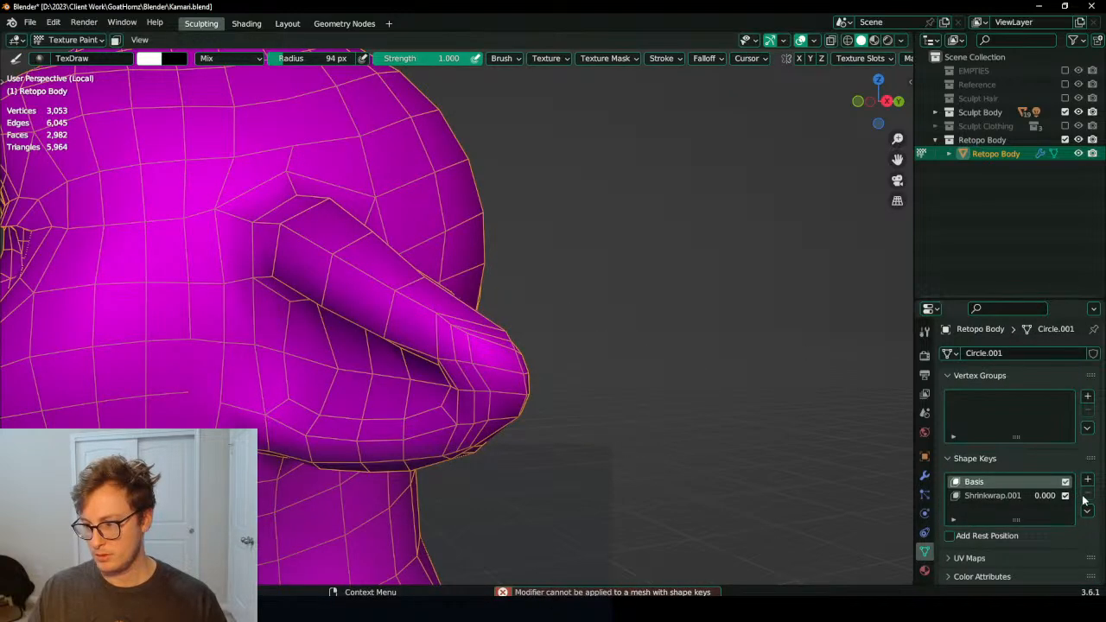
{"action": "key", "text": "Tab"}
{"action": "key", "text": "Tab"}
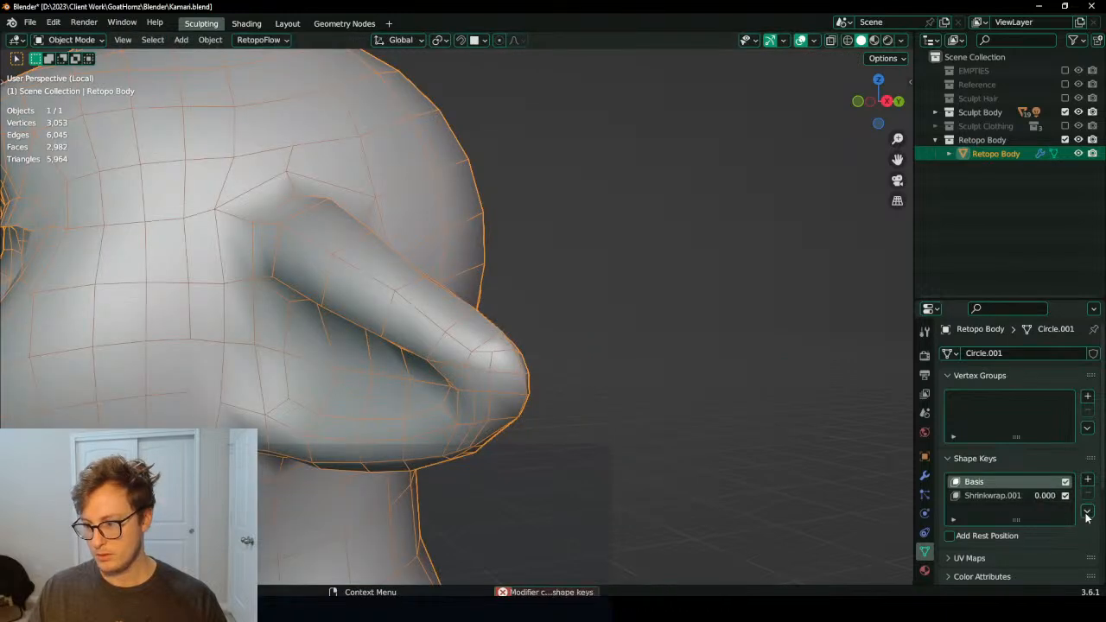
{"action": "left_click", "coordinate": [1087, 511]}
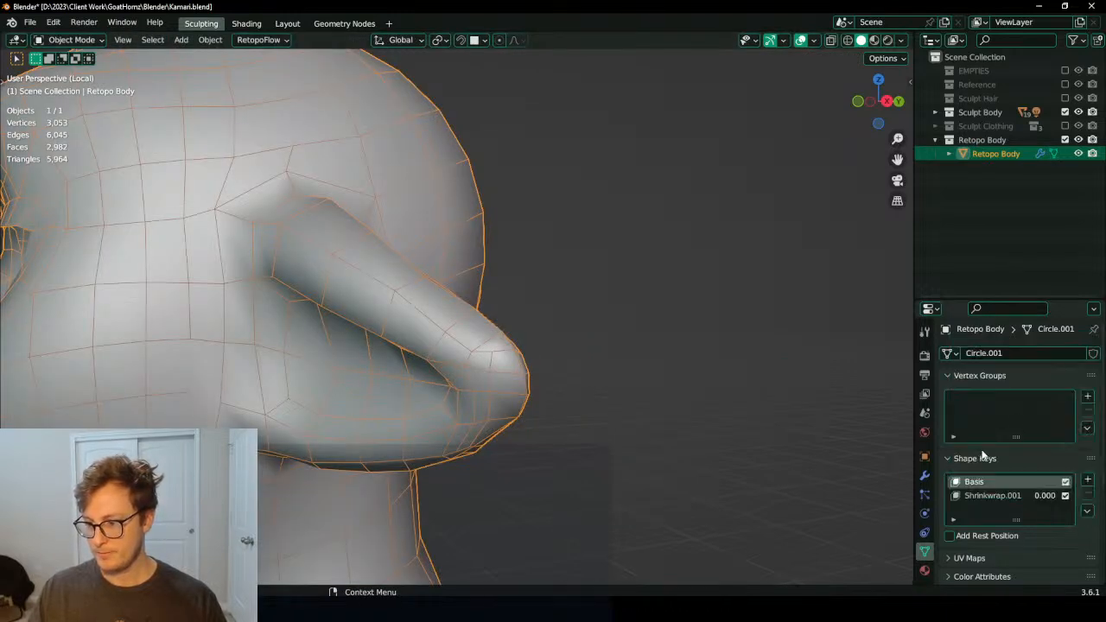
{"action": "left_click", "coordinate": [994, 495]}
{"action": "left_click", "coordinate": [1087, 511]}
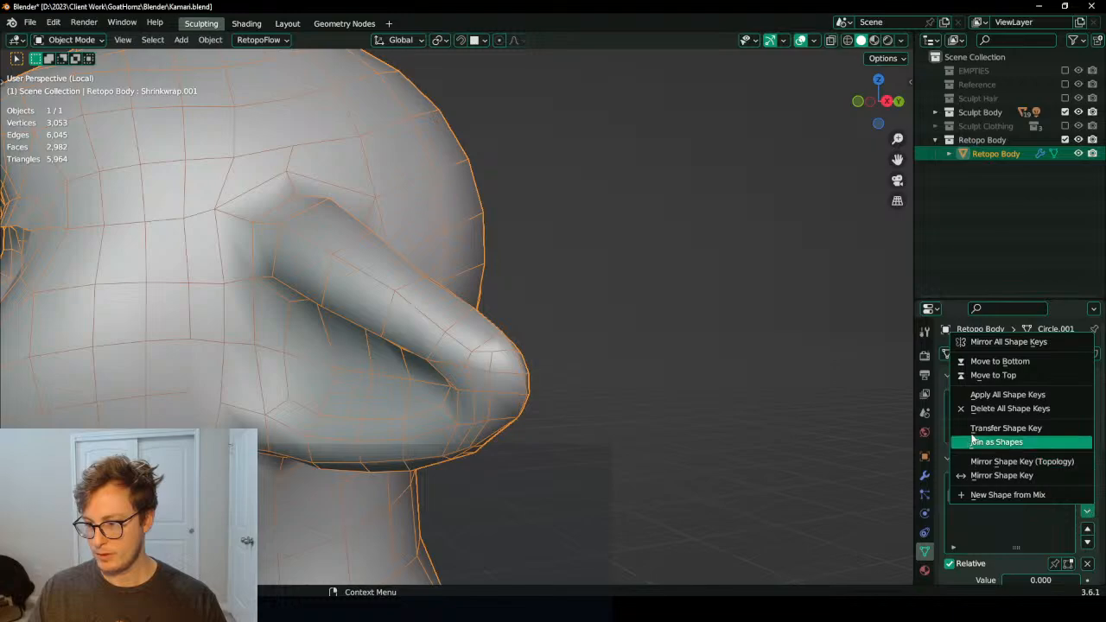
{"action": "left_click", "coordinate": [988, 409]}
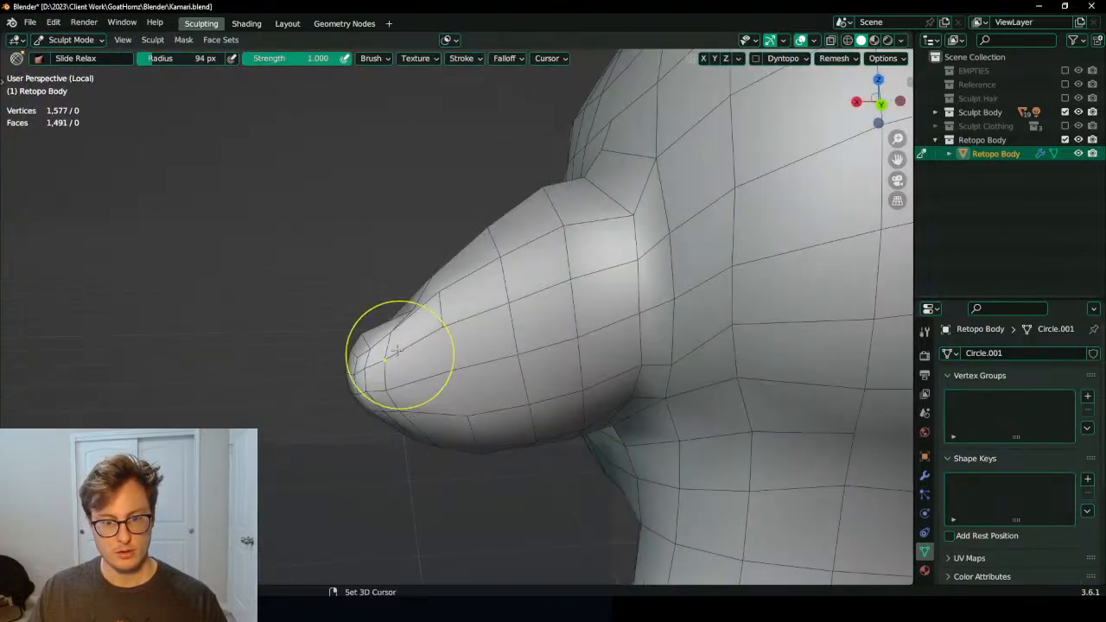
Step: Smooth the edge flow around the ear's tip with the Slide Relax brush in Sculpt Mode
{"action": "middle_click_drag", "start_coordinate": [390, 370], "coordinate": [466, 363]}
{"action": "scroll", "coordinate": [406, 363], "scroll_direction": "down", "scroll_amount": 3}
{"action": "mouse_move", "coordinate": [401, 346]}
{"action": "middle_mouse_down"}
{"action": "mouse_move", "coordinate": [492, 349]}
{"action": "mouse_move", "coordinate": [543, 300]}
{"action": "middle_mouse_up"}
{"action": "scroll", "coordinate": [492, 349], "scroll_direction": "up", "scroll_amount": 3}
{"action": "key", "text": "Tab"}
{"action": "key", "text": "Tab"}
{"action": "scroll", "coordinate": [542, 311], "scroll_direction": "down", "scroll_amount": 2}
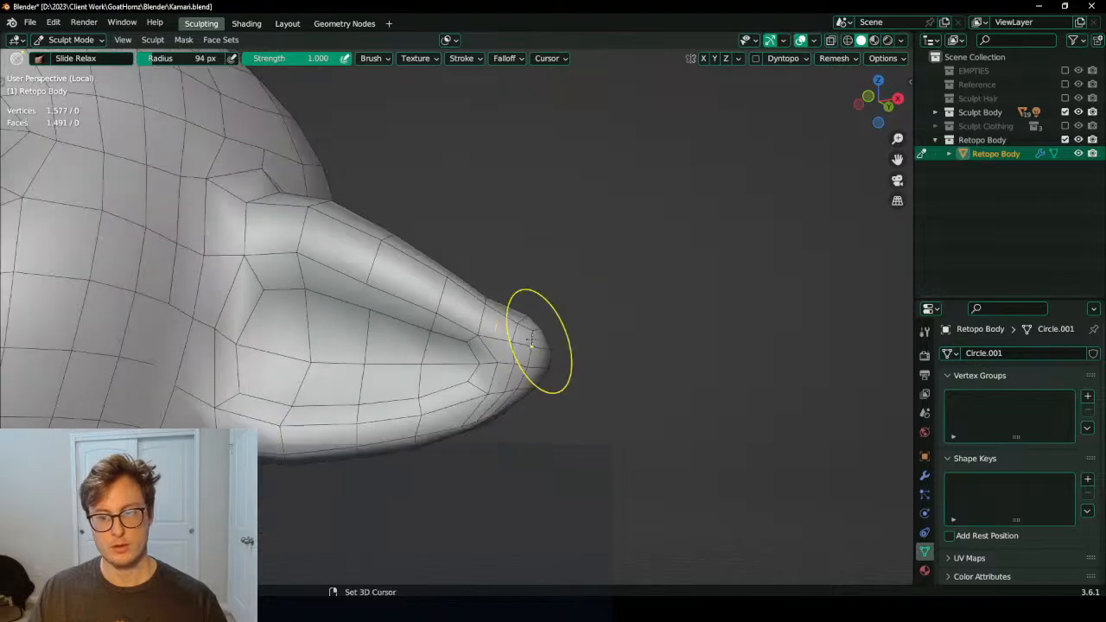
{"action": "left_click_drag", "start_coordinate": [541, 341], "coordinate": [509, 385], "text": "shift"}
{"action": "mouse_move", "coordinate": [467, 432]}
{"action": "middle_mouse_down"}
{"action": "mouse_move", "coordinate": [483, 381]}
{"action": "mouse_move", "coordinate": [475, 324]}
{"action": "mouse_move", "coordinate": [538, 306]}
{"action": "mouse_move", "coordinate": [501, 420]}
{"action": "mouse_move", "coordinate": [507, 444]}
{"action": "middle_mouse_up"}
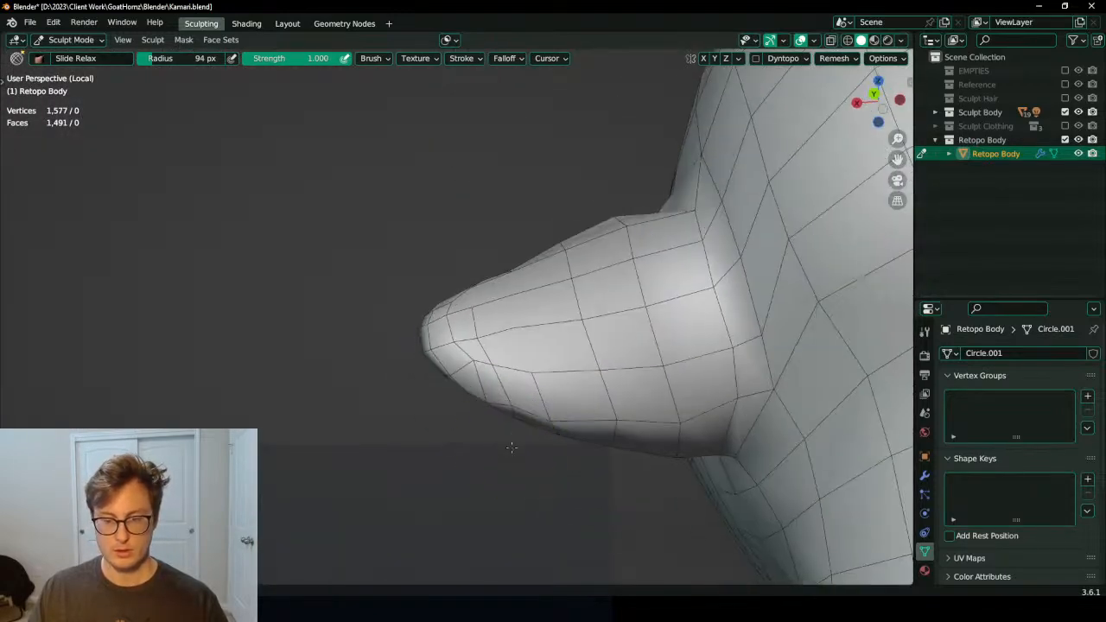
{"action": "mouse_move", "coordinate": [521, 383]}
{"action": "middle_mouse_down"}
{"action": "mouse_move", "coordinate": [552, 275]}
{"action": "mouse_move", "coordinate": [636, 277]}
{"action": "middle_mouse_up"}
Step: Return to Object Mode and apply the first Shrinkwrap modifier
{"action": "key", "text": "ctrl+Tab"}
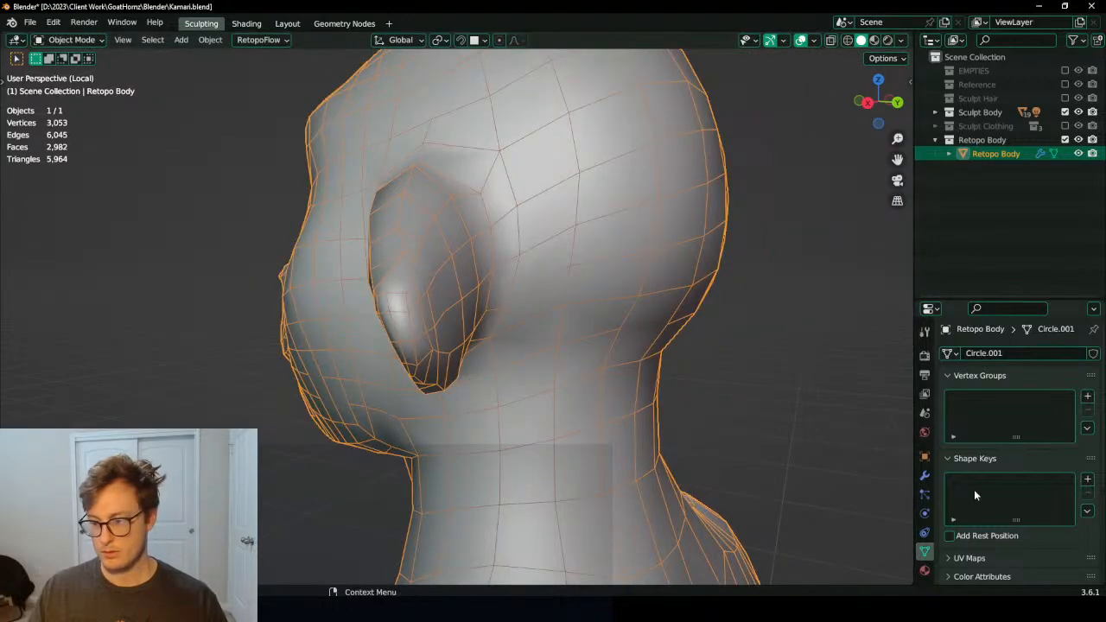
{"action": "left_click", "coordinate": [924, 475]}
{"action": "left_click", "coordinate": [1058, 377]}
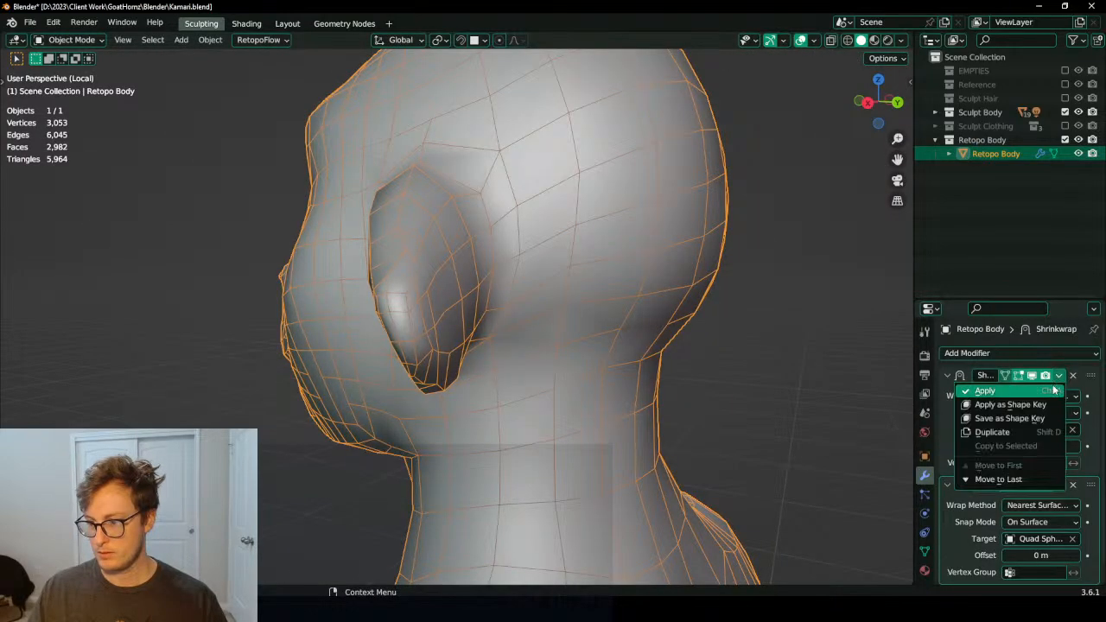
{"action": "left_click", "coordinate": [1055, 390]}
Step: Go back to Sculpt Mode and relax the ear-tip mesh further with Slide Relax
{"action": "middle_click_drag", "start_coordinate": [473, 310], "coordinate": [363, 328]}
{"action": "key", "text": "ctrl+Tab"}
{"action": "middle_click_drag", "start_coordinate": [510, 351], "coordinate": [533, 371]}
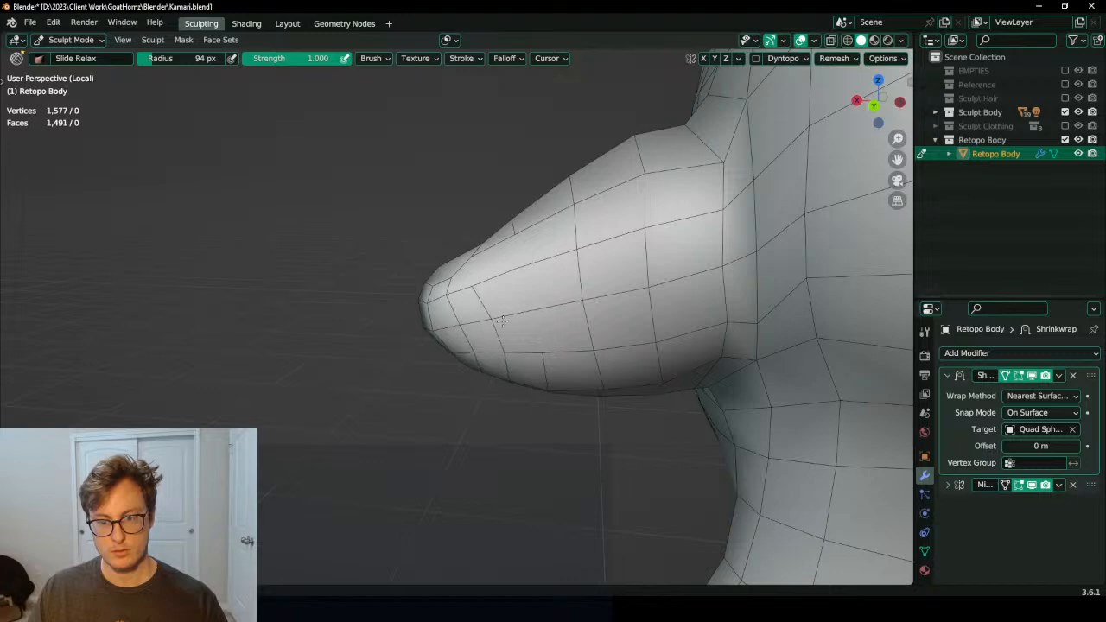
{"action": "mouse_move", "coordinate": [501, 320]}
{"action": "middle_mouse_down"}
{"action": "mouse_move", "coordinate": [492, 269]}
{"action": "mouse_move", "coordinate": [438, 288]}
{"action": "mouse_move", "coordinate": [423, 325]}
{"action": "mouse_move", "coordinate": [465, 291]}
{"action": "middle_mouse_up"}
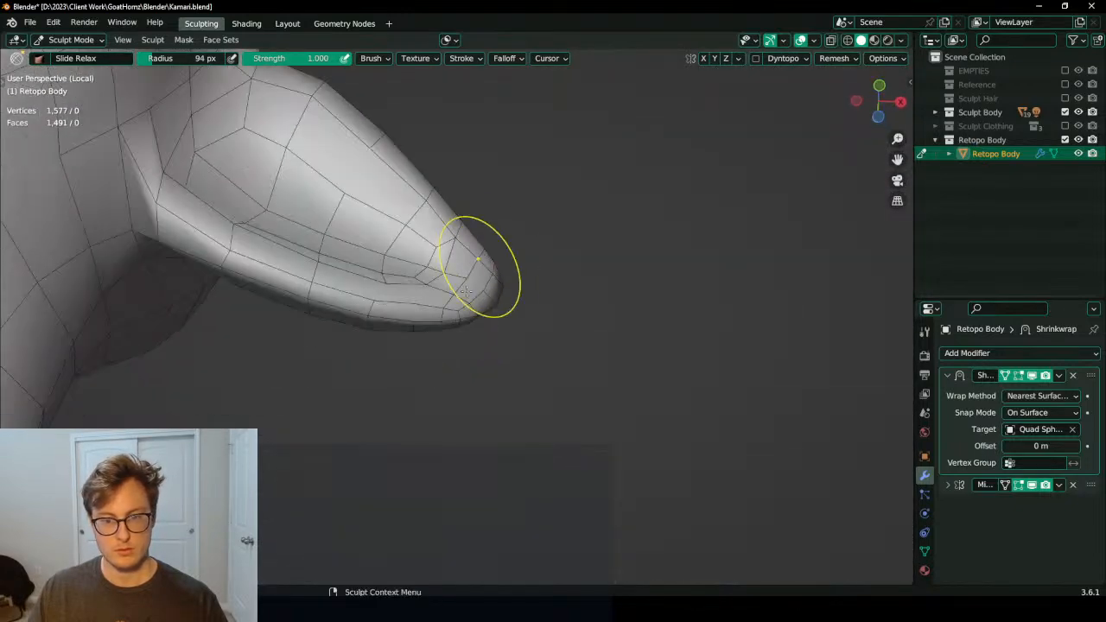
Step: Lower the wireframe overlay's opacity and check the ear's shape from the front and back
{"action": "left_click", "coordinate": [813, 41]}
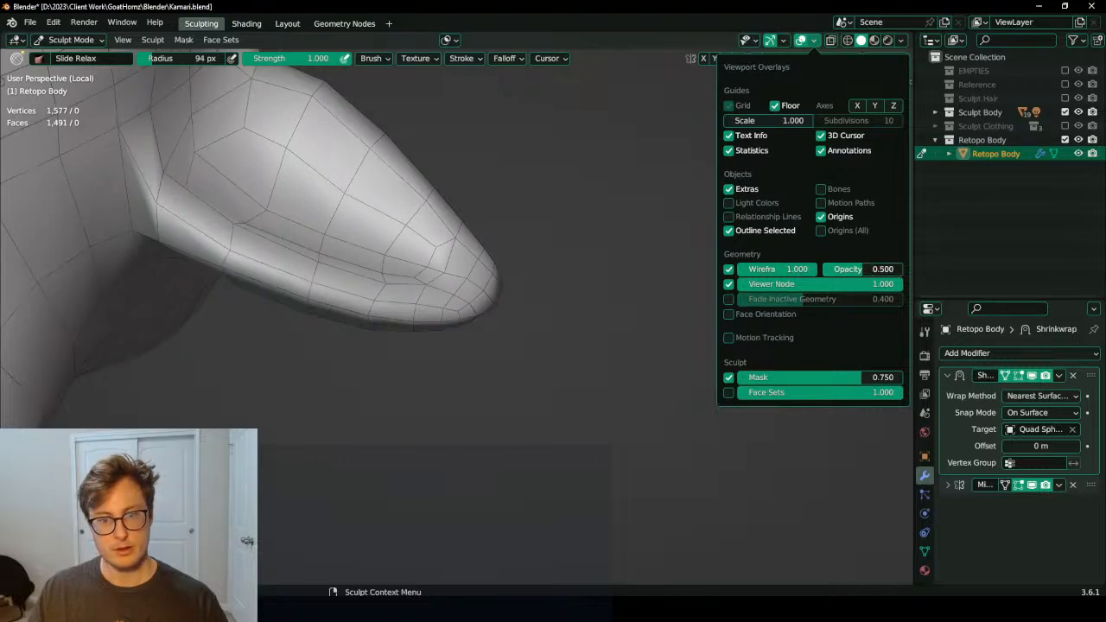
{"action": "mouse_move", "coordinate": [657, 259]}
{"action": "middle_mouse_down"}
{"action": "mouse_move", "coordinate": [328, 303]}
{"action": "mouse_move", "coordinate": [682, 259]}
{"action": "mouse_move", "coordinate": [476, 328]}
{"action": "mouse_move", "coordinate": [544, 310]}
{"action": "mouse_move", "coordinate": [574, 287]}
{"action": "mouse_move", "coordinate": [619, 295]}
{"action": "middle_mouse_up"}
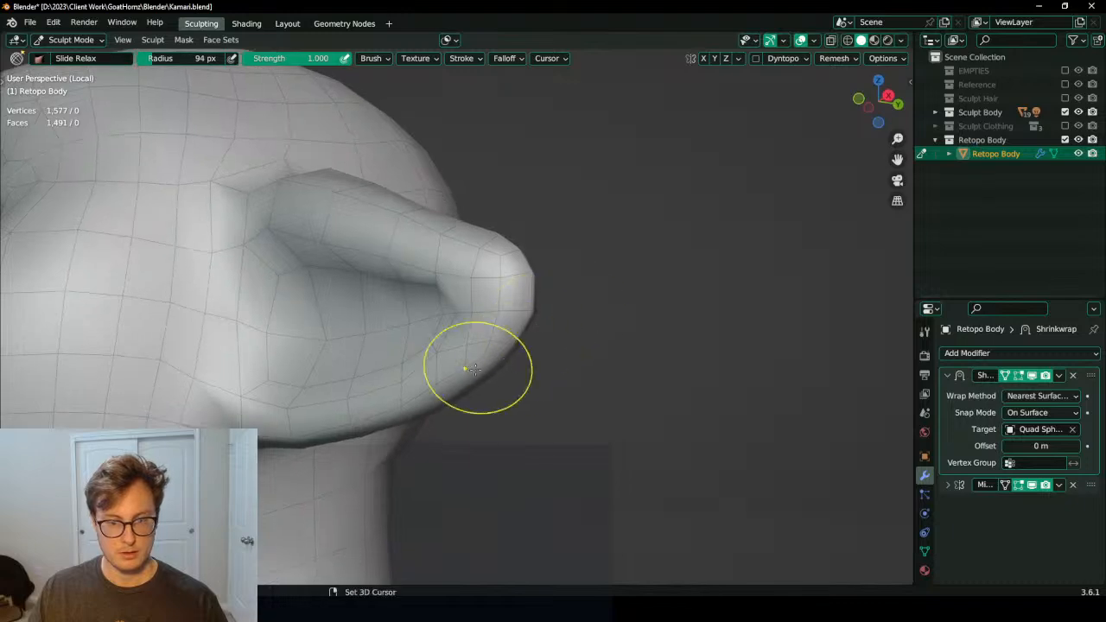
{"action": "mouse_move", "coordinate": [474, 369]}
{"action": "middle_mouse_down"}
{"action": "mouse_move", "coordinate": [504, 316]}
{"action": "mouse_move", "coordinate": [415, 197]}
{"action": "mouse_move", "coordinate": [353, 178]}
{"action": "mouse_move", "coordinate": [355, 150]}
{"action": "middle_mouse_up"}
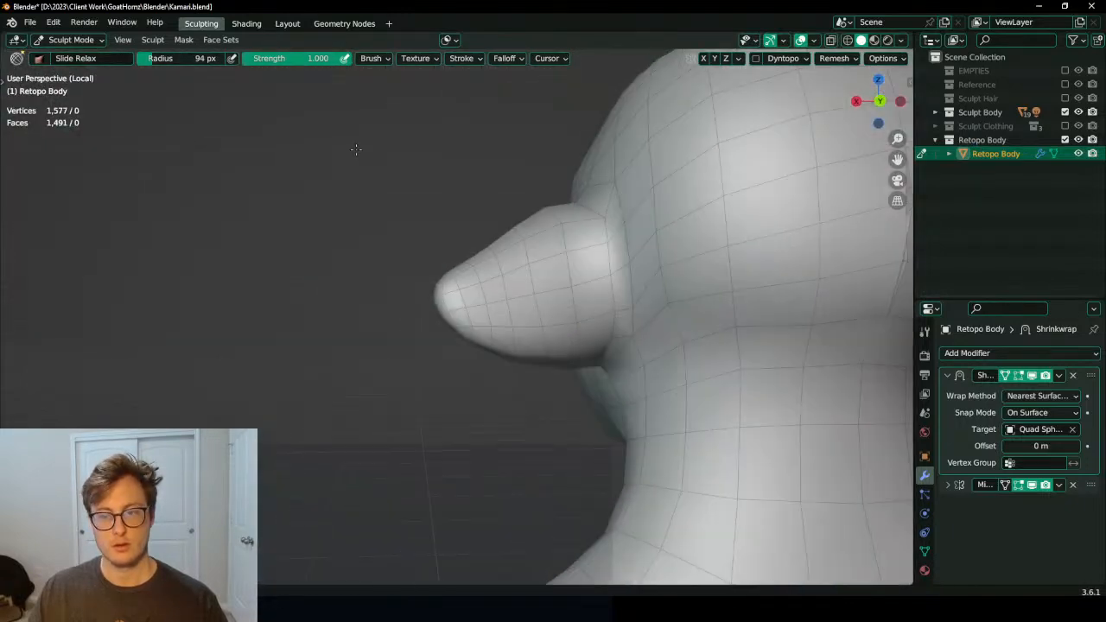
{"action": "mouse_move", "coordinate": [468, 253]}
{"action": "middle_mouse_down"}
{"action": "mouse_move", "coordinate": [716, 256]}
{"action": "mouse_move", "coordinate": [741, 247]}
{"action": "mouse_move", "coordinate": [523, 263]}
{"action": "middle_mouse_up"}
{"action": "key", "text": "ctrl+r"}
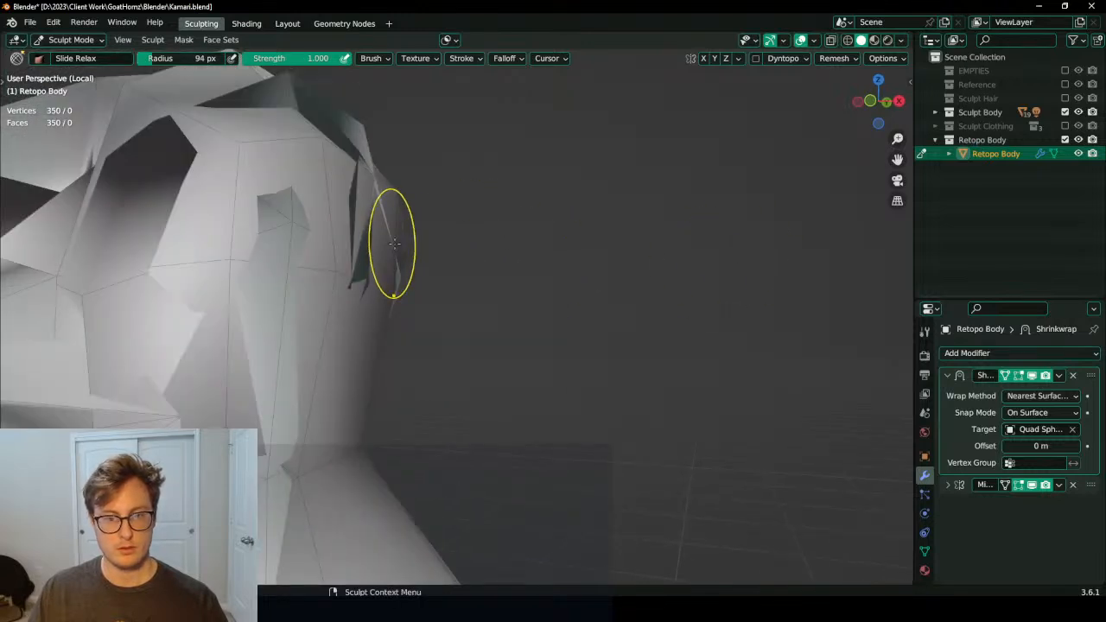
{"action": "key", "text": "ctrl+z"}
Step: Insert extra edge loops across the ear and around its base in Edit Mode and return to Sculpt Mode
{"action": "key", "text": "Tab"}
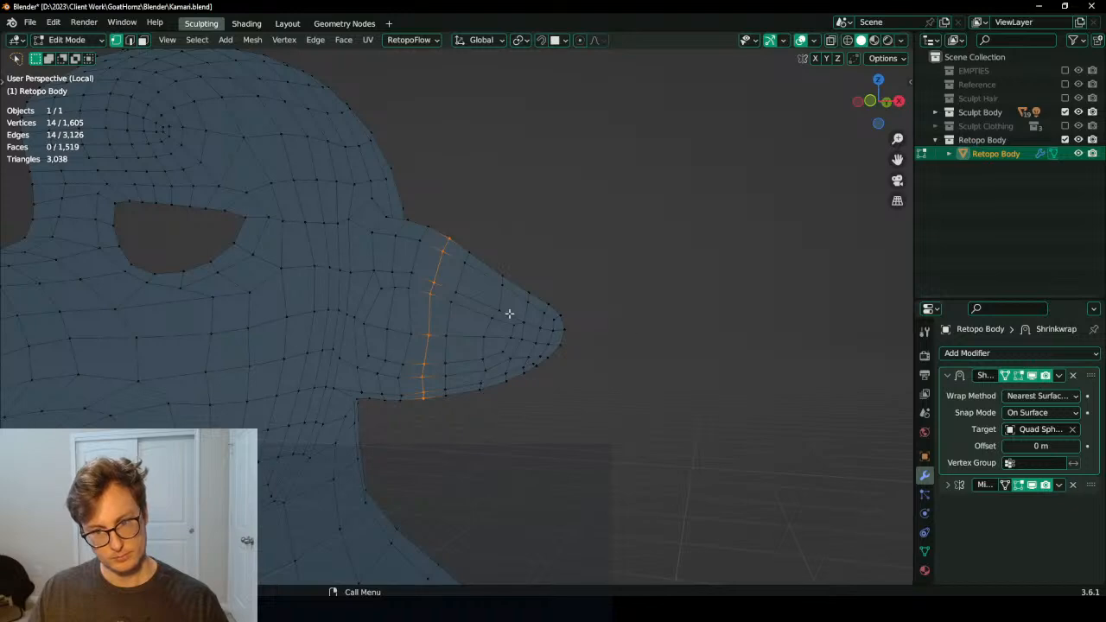
{"action": "left_click", "coordinate": [486, 288]}
{"action": "right_click", "coordinate": [486, 288]}
{"action": "mouse_move", "coordinate": [716, 343]}
{"action": "middle_mouse_down"}
{"action": "mouse_move", "coordinate": [432, 357]}
{"action": "mouse_move", "coordinate": [403, 377]}
{"action": "mouse_move", "coordinate": [668, 360]}
{"action": "mouse_move", "coordinate": [648, 317]}
{"action": "mouse_move", "coordinate": [342, 375]}
{"action": "mouse_move", "coordinate": [552, 342]}
{"action": "middle_mouse_up"}
{"action": "scroll", "coordinate": [669, 361], "scroll_direction": "down", "scroll_amount": 4}
{"action": "key", "text": "Tab"}
{"action": "scroll", "coordinate": [477, 355], "scroll_direction": "up", "scroll_amount": 8}
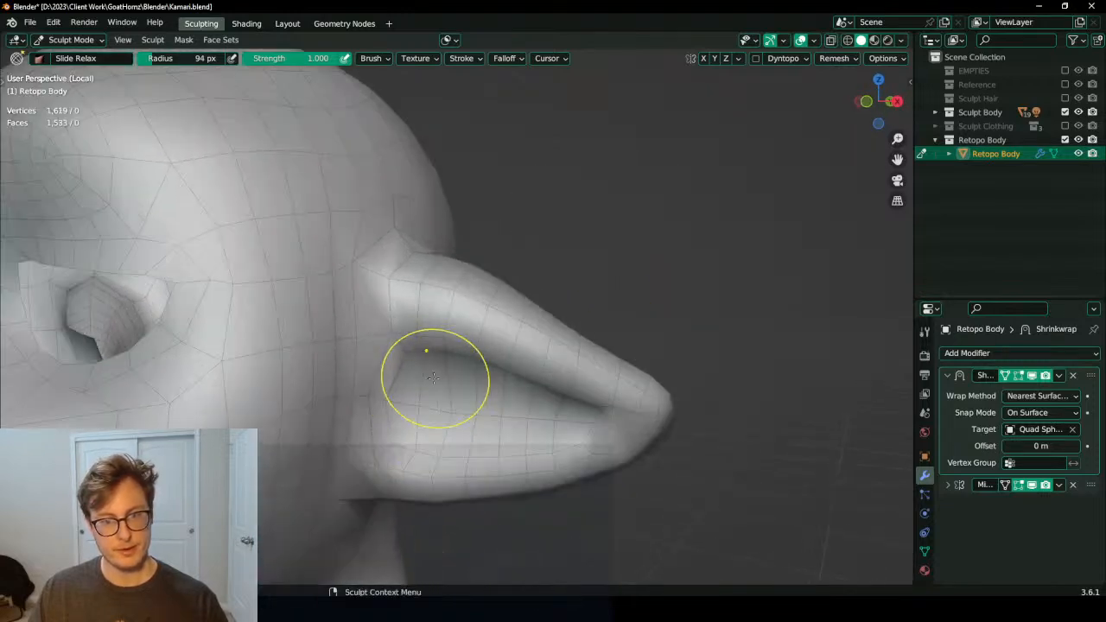
{"action": "key", "text": "Tab"}
{"action": "scroll", "coordinate": [355, 265], "scroll_direction": "down", "scroll_amount": 6}
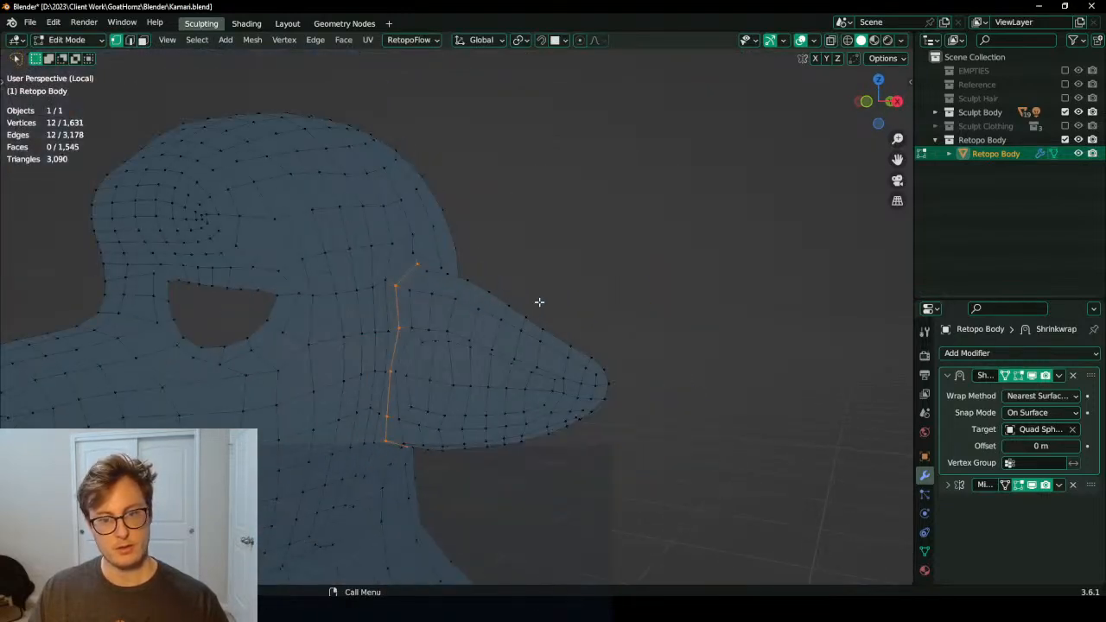
{"action": "key", "text": "Tab"}
Step: Examine the ear's topology and its junction with the head from the side, back and below
{"action": "middle_click_drag", "start_coordinate": [538, 302], "coordinate": [407, 327]}
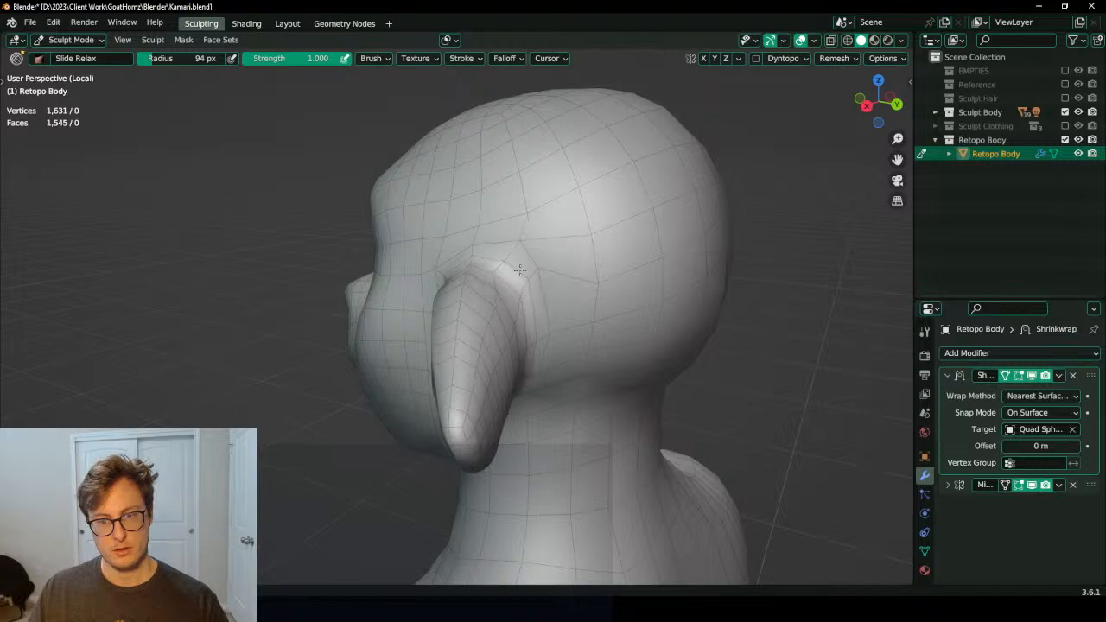
{"action": "middle_click_drag", "start_coordinate": [512, 259], "coordinate": [518, 266]}
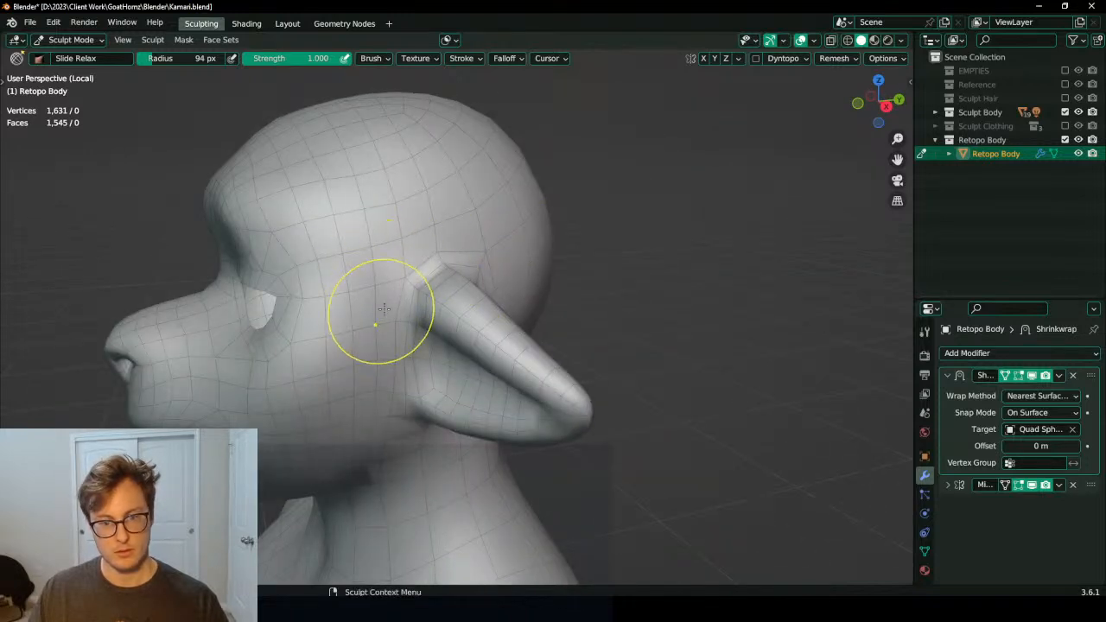
{"action": "middle_click_drag", "start_coordinate": [384, 308], "coordinate": [366, 361]}
{"action": "middle_click_drag", "start_coordinate": [448, 481], "coordinate": [559, 386]}
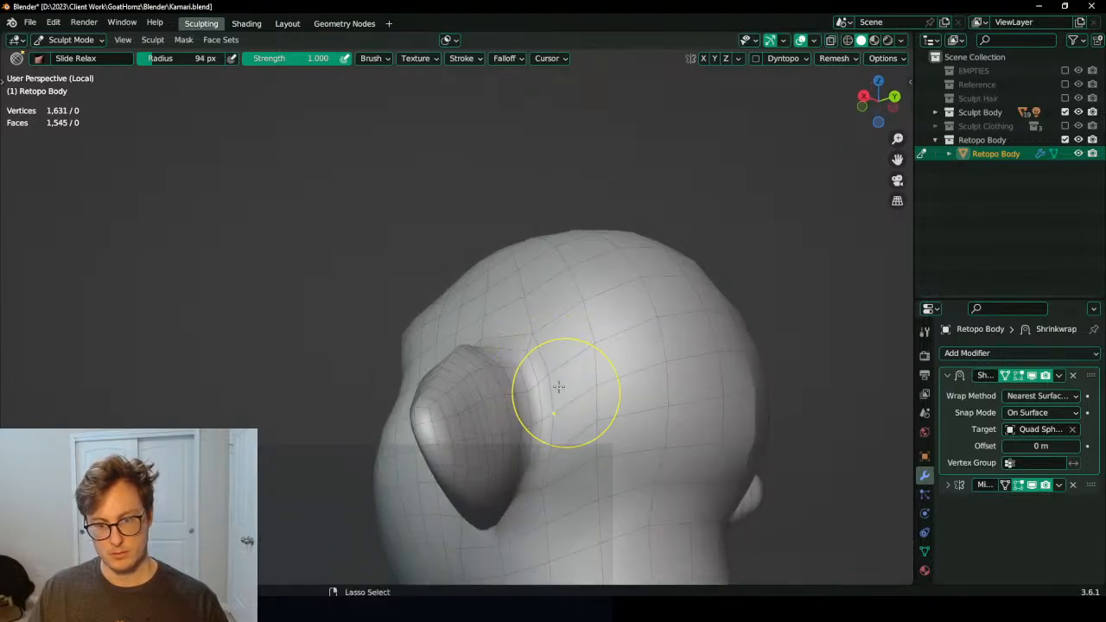
{"action": "middle_click_drag", "start_coordinate": [575, 343], "coordinate": [550, 302]}
{"action": "scroll", "coordinate": [549, 302], "scroll_direction": "down", "scroll_amount": 4}
{"action": "middle_click_drag", "start_coordinate": [623, 368], "coordinate": [553, 304]}
Step: Switch to Object Mode, leave local view to bring back the sculpt, and save the file with Retopo Body in Edit Mode
{"action": "key", "text": "ctrl+Tab"}
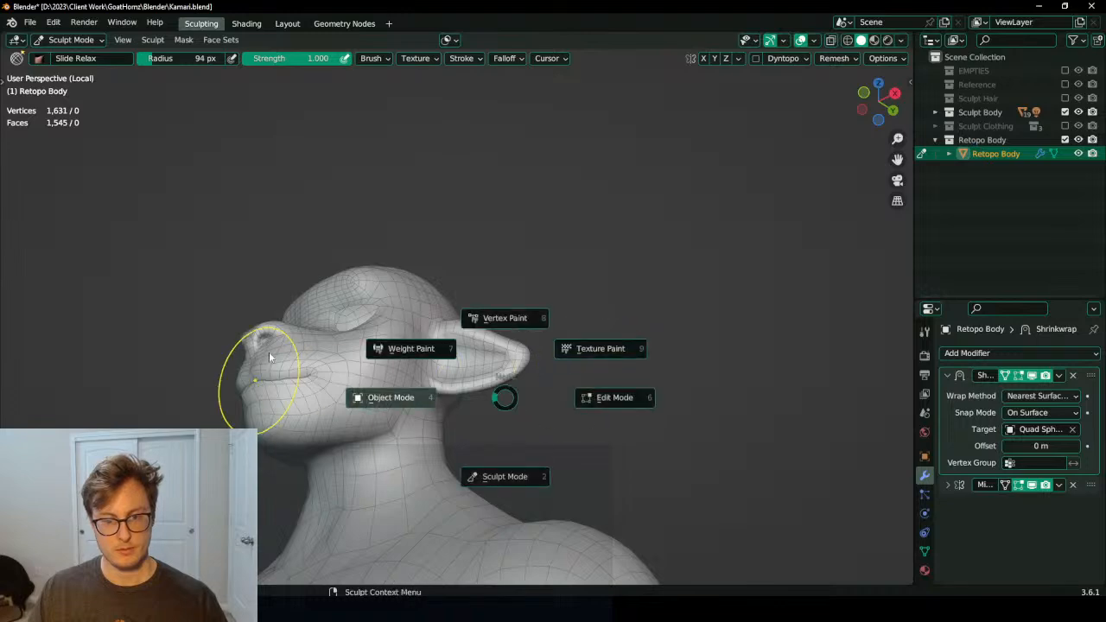
{"action": "left_click", "coordinate": [390, 398]}
{"action": "scroll", "coordinate": [345, 377], "scroll_direction": "down", "scroll_amount": 2}
{"action": "mouse_move", "coordinate": [345, 377]}
{"action": "middle_mouse_down"}
{"action": "mouse_move", "coordinate": [551, 388]}
{"action": "mouse_move", "coordinate": [361, 392]}
{"action": "middle_mouse_up"}
{"action": "key", "text": "KP_Divide"}
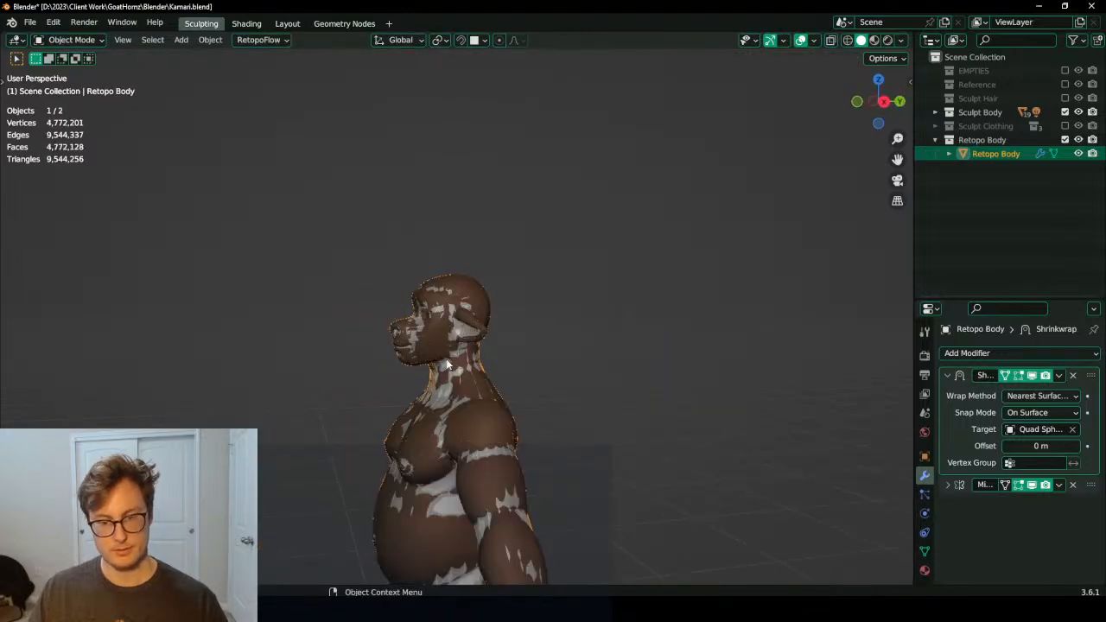
{"action": "scroll", "coordinate": [460, 358], "scroll_direction": "up", "scroll_amount": 2}
{"action": "key", "text": "q"}
{"action": "left_click", "coordinate": [482, 361]}
{"action": "scroll", "coordinate": [467, 363], "scroll_direction": "up", "scroll_amount": 4}
{"action": "mouse_move", "coordinate": [465, 366]}
{"action": "middle_mouse_down"}
{"action": "mouse_move", "coordinate": [522, 357]}
{"action": "mouse_move", "coordinate": [504, 251]}
{"action": "mouse_move", "coordinate": [522, 374]}
{"action": "mouse_move", "coordinate": [487, 539]}
{"action": "middle_mouse_up"}
{"action": "key", "text": "Tab"}
{"action": "key", "text": "ctrl+s"}
Step: Move the stray boundary vertex between the buttocks upward, closer to the end of the mesh's centre edge
{"action": "scroll", "coordinate": [541, 351], "scroll_direction": "down", "scroll_amount": 3}
{"action": "scroll", "coordinate": [452, 313], "scroll_direction": "up", "scroll_amount": 4}
{"action": "middle_click_drag", "start_coordinate": [451, 313], "coordinate": [559, 366]}
{"action": "scroll", "coordinate": [559, 367], "scroll_direction": "up", "scroll_amount": 8}
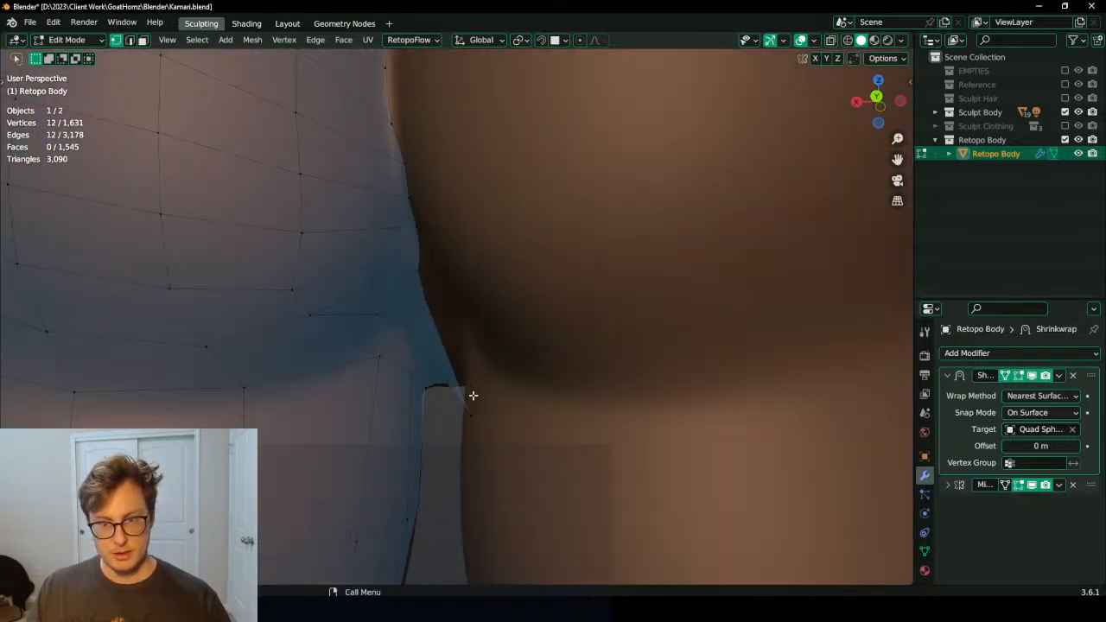
{"action": "left_click", "coordinate": [472, 395]}
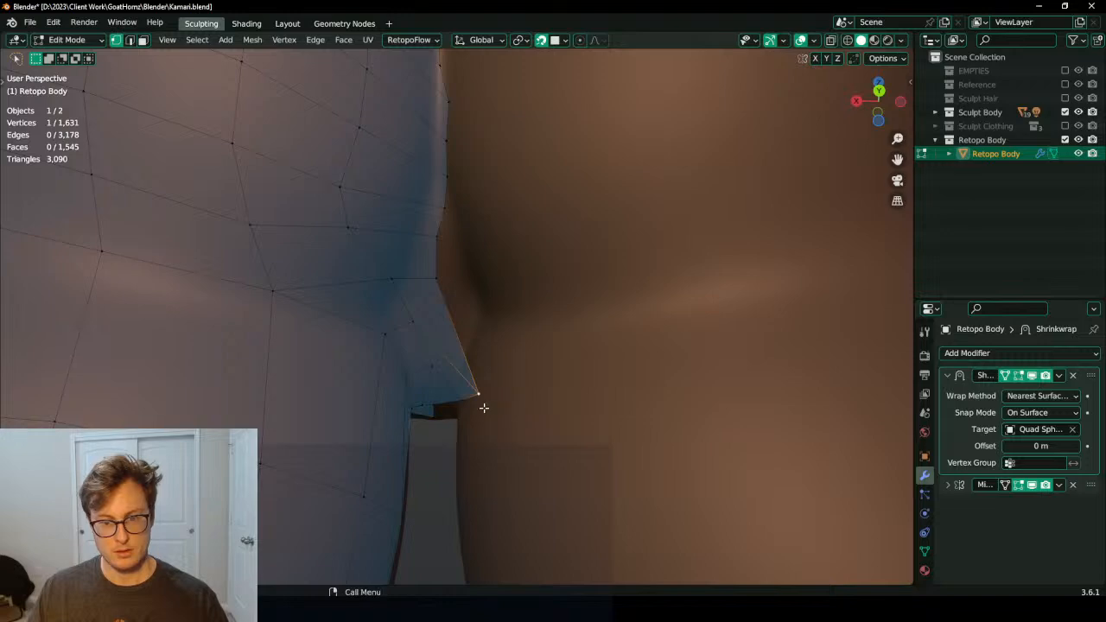
{"action": "key", "text": "g"}
{"action": "left_click", "coordinate": [475, 351]}
{"action": "key", "text": "r"}
{"action": "left_click", "coordinate": [469, 295]}
{"action": "scroll", "coordinate": [415, 362], "scroll_direction": "down", "scroll_amount": 2}
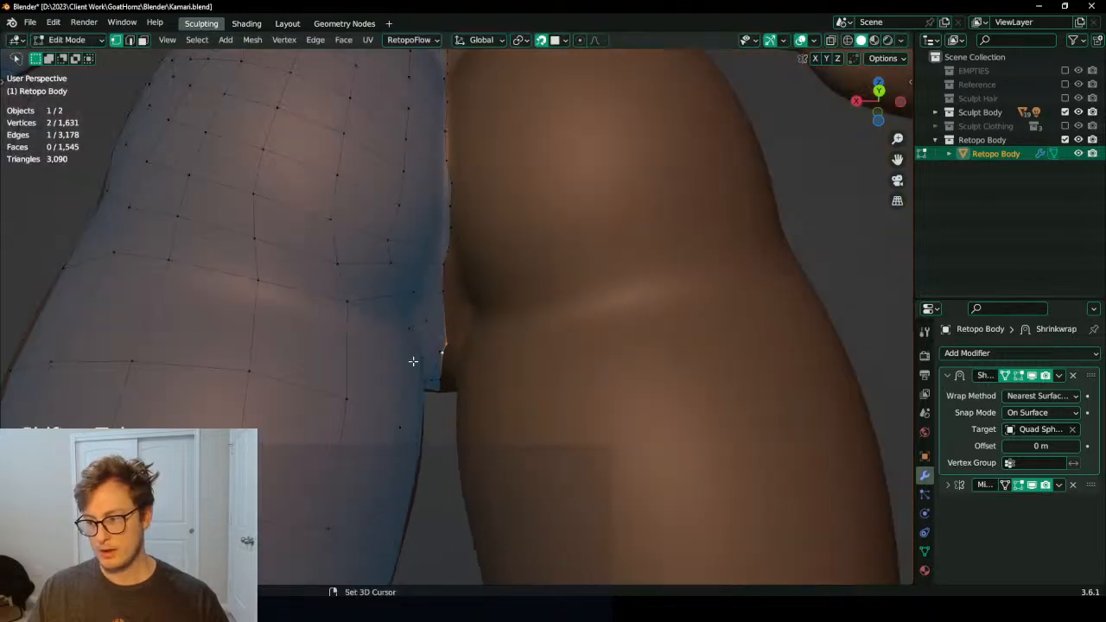
Step: Try extruding the front five vertices of the ankle's open edge along Y over the foot and shifting them along X
{"action": "scroll", "coordinate": [442, 187], "scroll_direction": "down", "scroll_amount": 6}
{"action": "middle_click_drag", "start_coordinate": [412, 363], "coordinate": [534, 262], "text": "shift"}
{"action": "scroll", "coordinate": [442, 186], "scroll_direction": "down", "scroll_amount": 5}
{"action": "scroll", "coordinate": [420, 267], "scroll_direction": "up", "scroll_amount": 7}
{"action": "middle_click_drag", "start_coordinate": [432, 380], "coordinate": [581, 329], "text": "shift"}
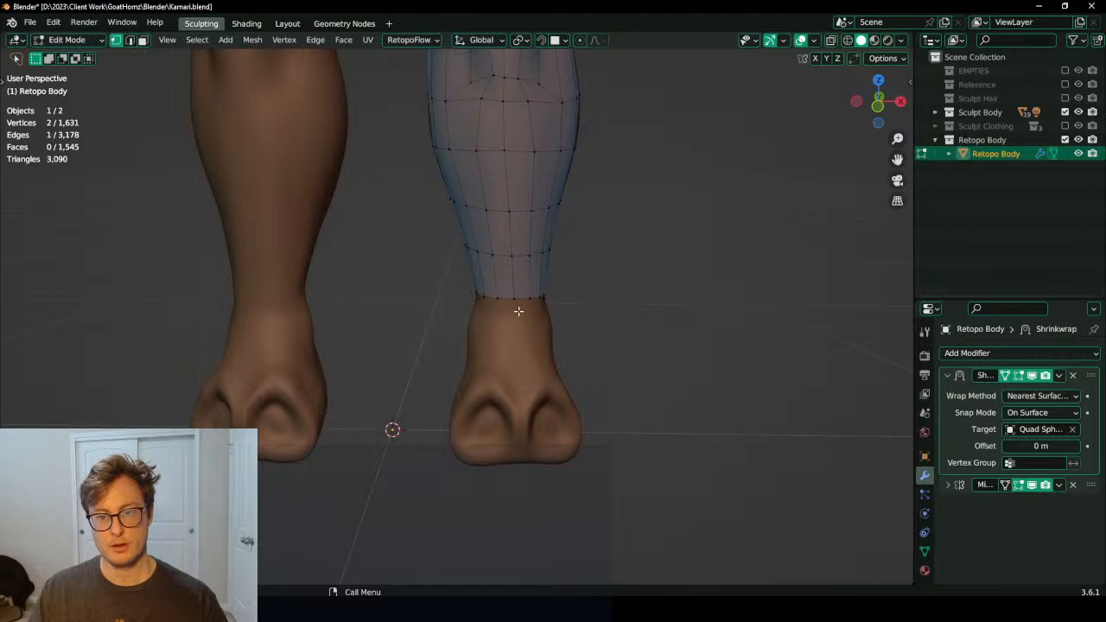
{"action": "middle_click_drag", "start_coordinate": [526, 290], "coordinate": [496, 376], "text": "shift"}
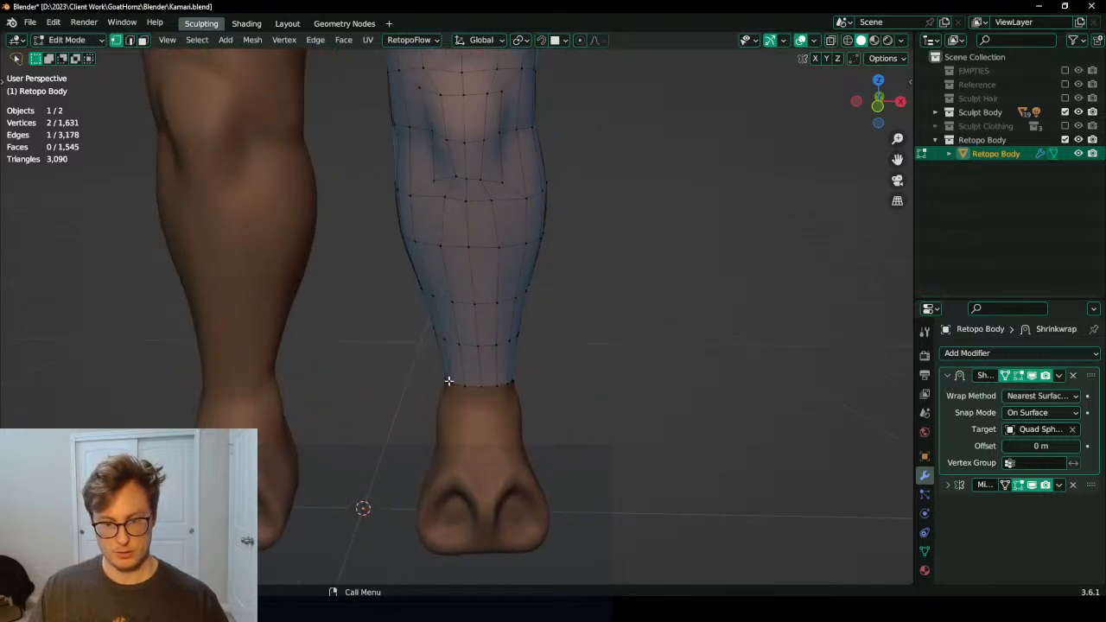
{"action": "scroll", "coordinate": [514, 397], "scroll_direction": "up", "scroll_amount": 3}
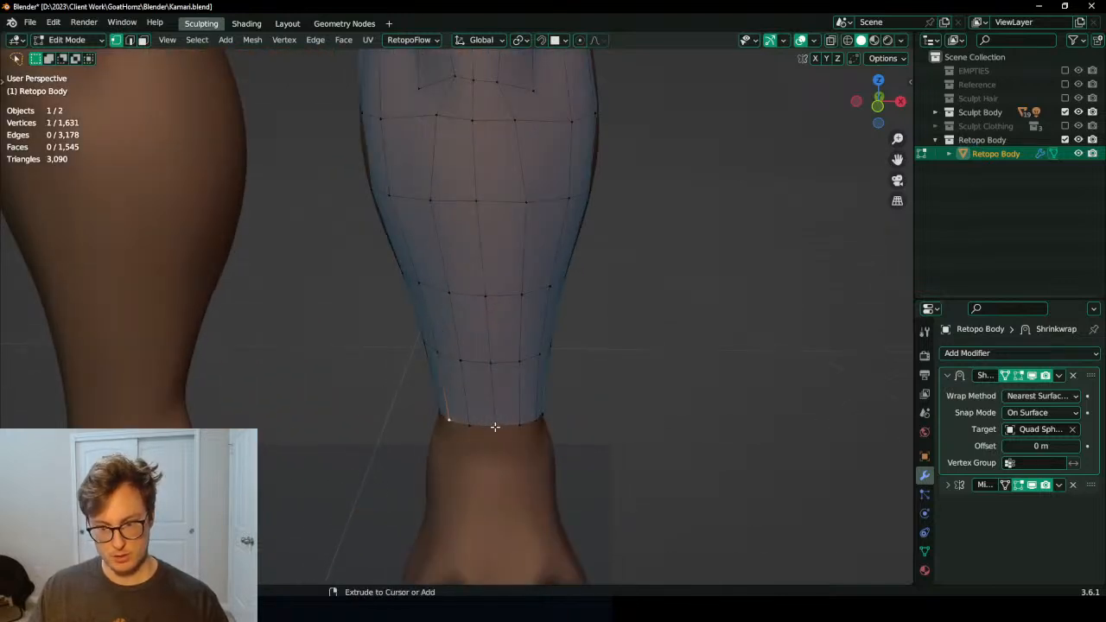
{"action": "left_click", "coordinate": [534, 424], "text": "ctrl"}
{"action": "middle_click_drag", "start_coordinate": [508, 484], "coordinate": [481, 335], "text": "shift"}
{"action": "key", "text": "shift+Tab"}
{"action": "middle_click_drag", "start_coordinate": [471, 376], "coordinate": [463, 316], "text": "shift"}
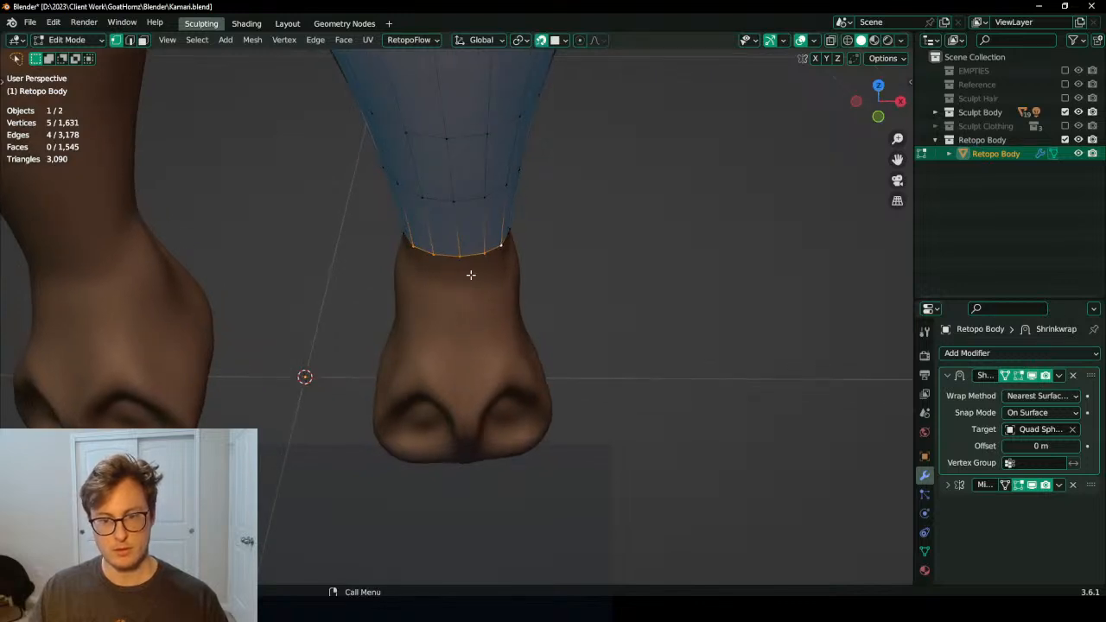
{"action": "key", "text": "e"}
{"action": "key", "text": "y"}
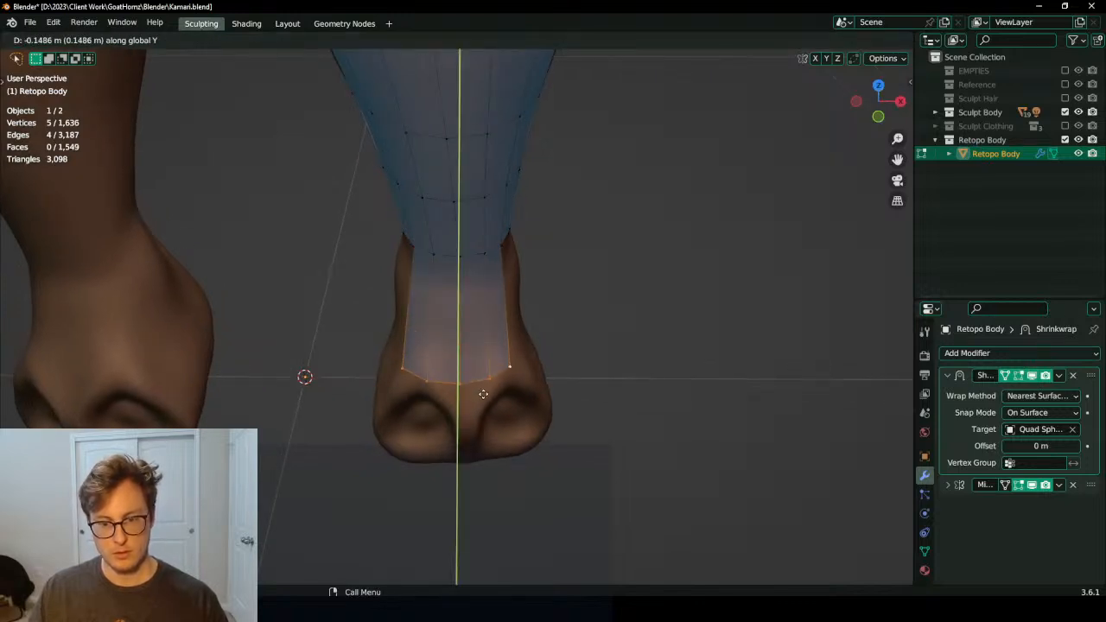
{"action": "left_click", "coordinate": [483, 391]}
{"action": "scroll", "coordinate": [485, 375], "scroll_direction": "up", "scroll_amount": 1}
{"action": "key", "text": "g"}
{"action": "key", "text": "x"}
{"action": "left_click", "coordinate": [525, 377]}
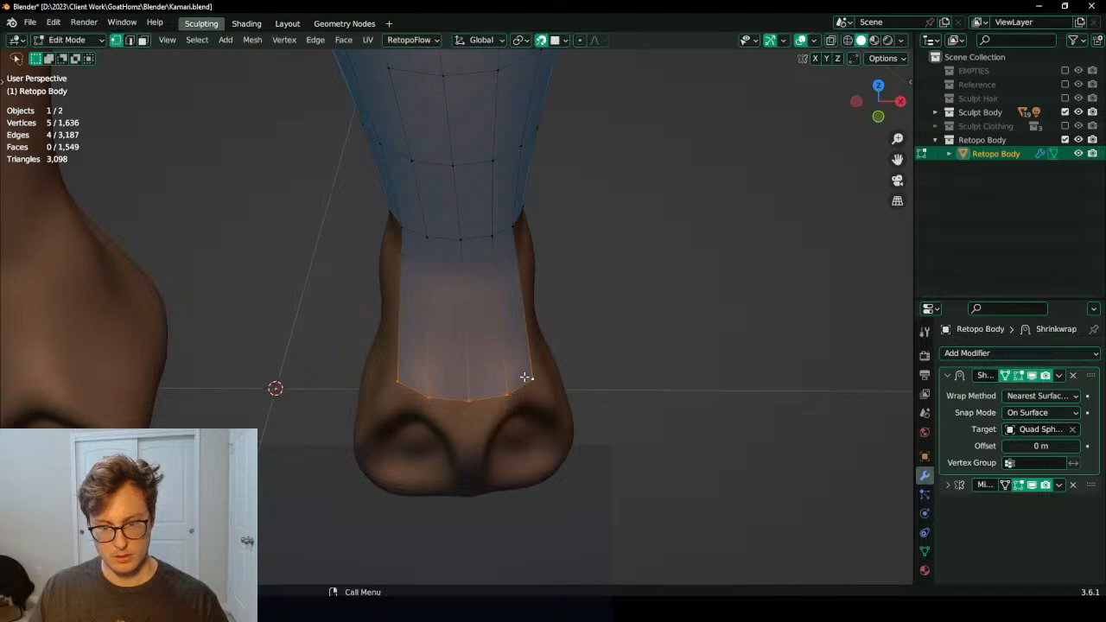
Step: Try a loop cut across the strip extruded over the foot, and undo both the cut and the extrusion
{"action": "middle_click_drag", "start_coordinate": [525, 376], "coordinate": [586, 320]}
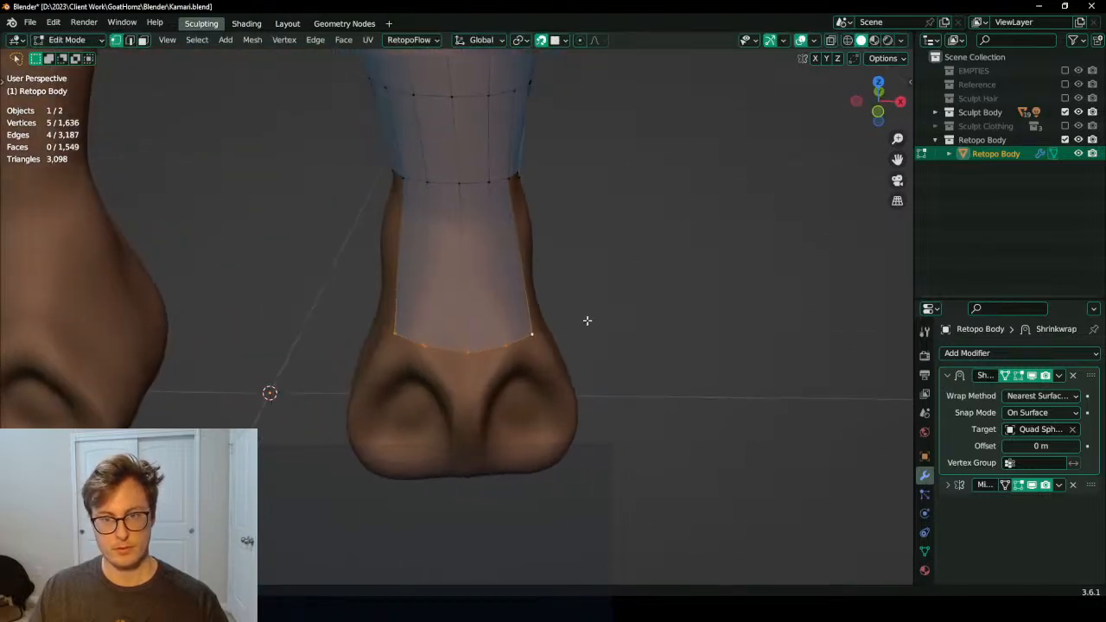
{"action": "key", "text": "ctrl+r"}
{"action": "left_click", "coordinate": [518, 275]}
{"action": "left_click", "coordinate": [529, 273]}
{"action": "middle_click_drag", "start_coordinate": [529, 273], "coordinate": [543, 204]}
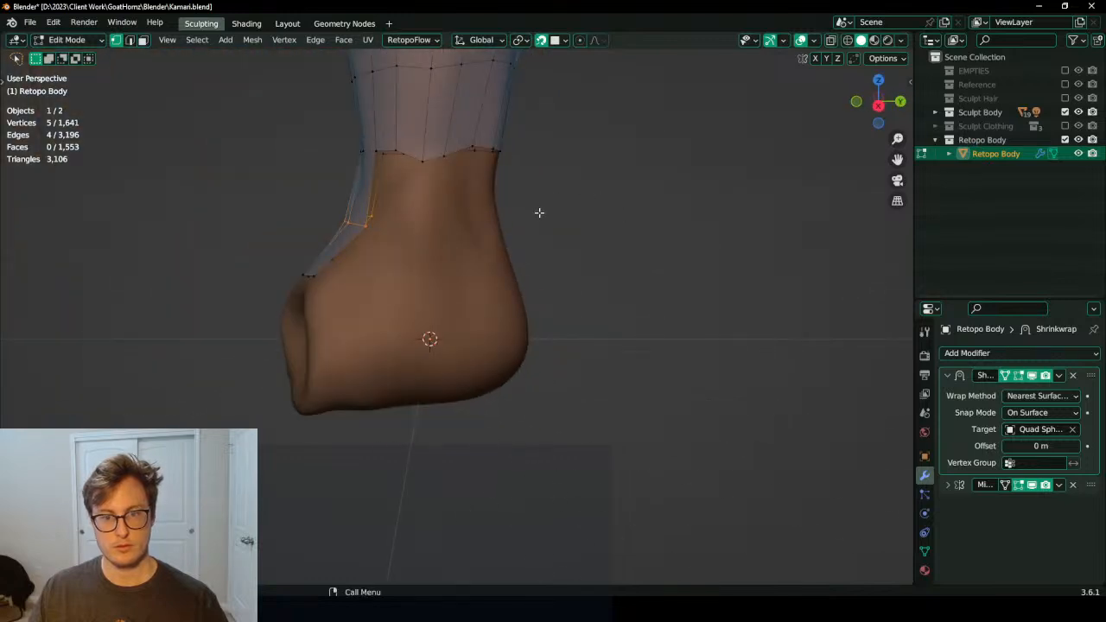
{"action": "key", "text": "ctrl+z"}
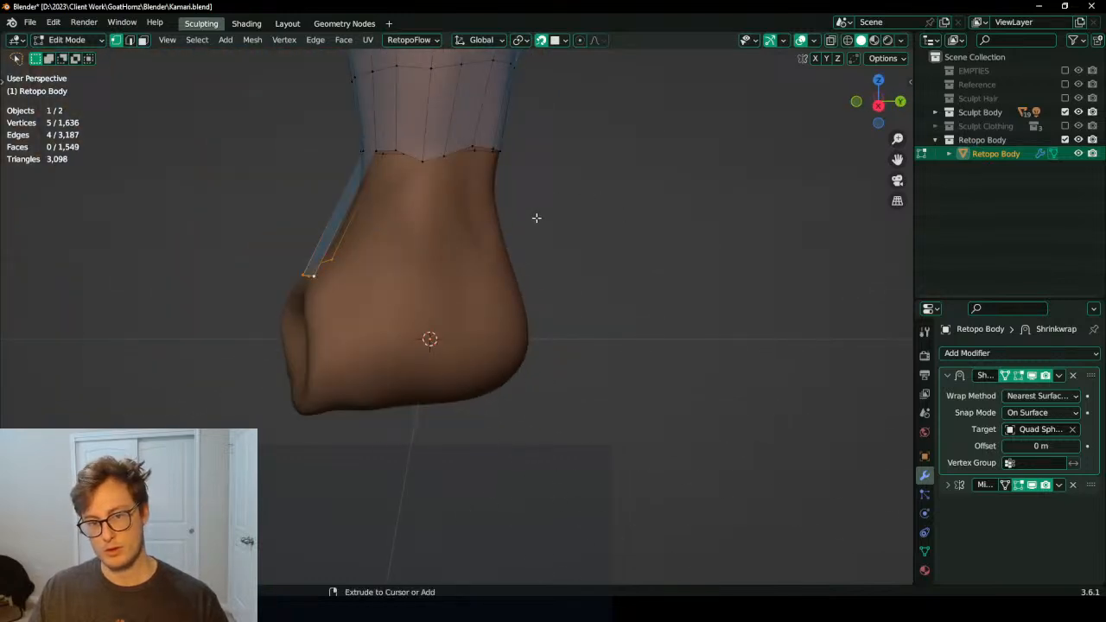
{"action": "key", "text": "ctrl+z"}
Step: Select the ankle's entire open edge loop and extrude it a short way down along Z
{"action": "middle_click_drag", "start_coordinate": [535, 217], "coordinate": [511, 234]}
{"action": "left_click", "coordinate": [486, 175], "text": "alt"}
{"action": "key", "text": "e"}
{"action": "key", "text": "z"}
{"action": "left_click", "coordinate": [501, 254]}
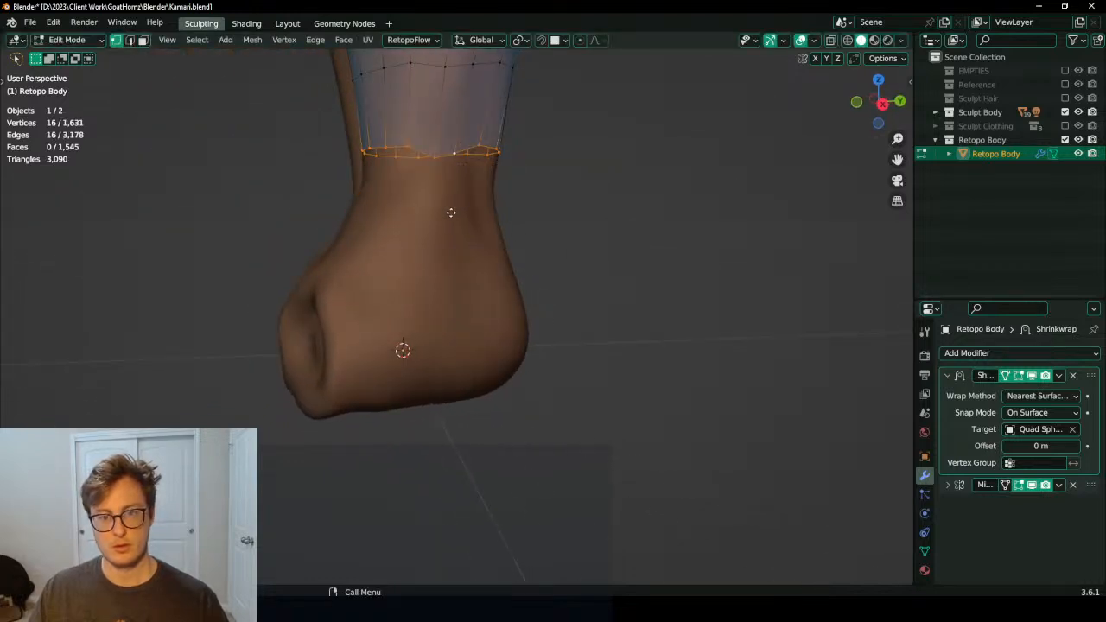
{"action": "key", "text": "g"}
{"action": "key", "text": "z"}
{"action": "left_click", "coordinate": [443, 239]}
Step: Extrude the ankle loop two more times along Z toward the top of the foot
{"action": "key", "text": "e"}
{"action": "key", "text": "z"}
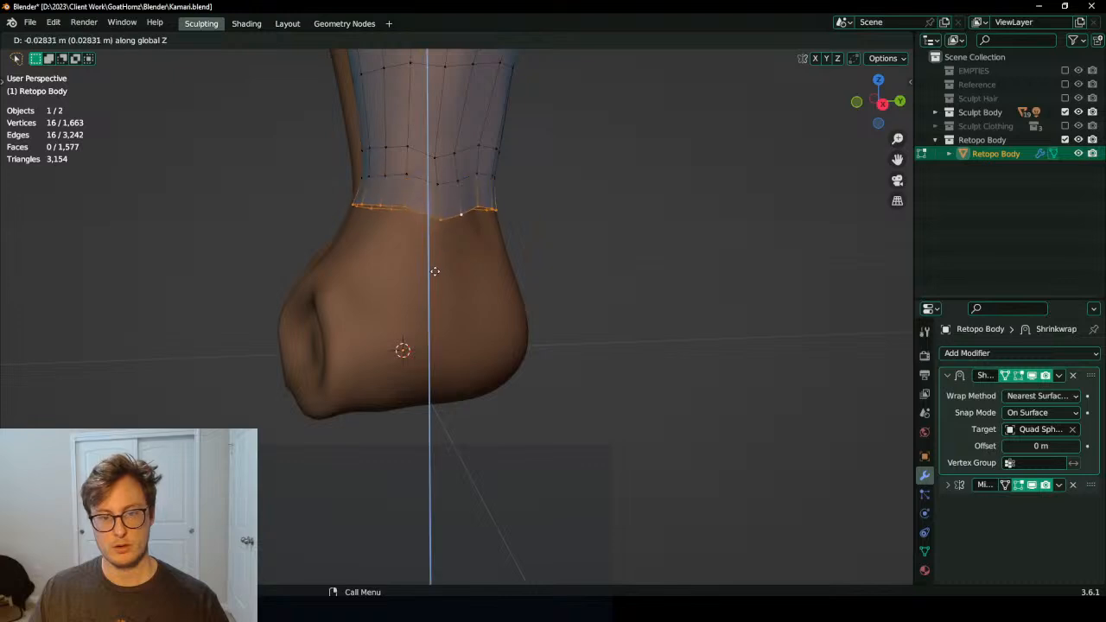
{"action": "left_click", "coordinate": [434, 272]}
{"action": "key", "text": "e"}
{"action": "key", "text": "z"}
{"action": "left_click", "coordinate": [423, 324]}
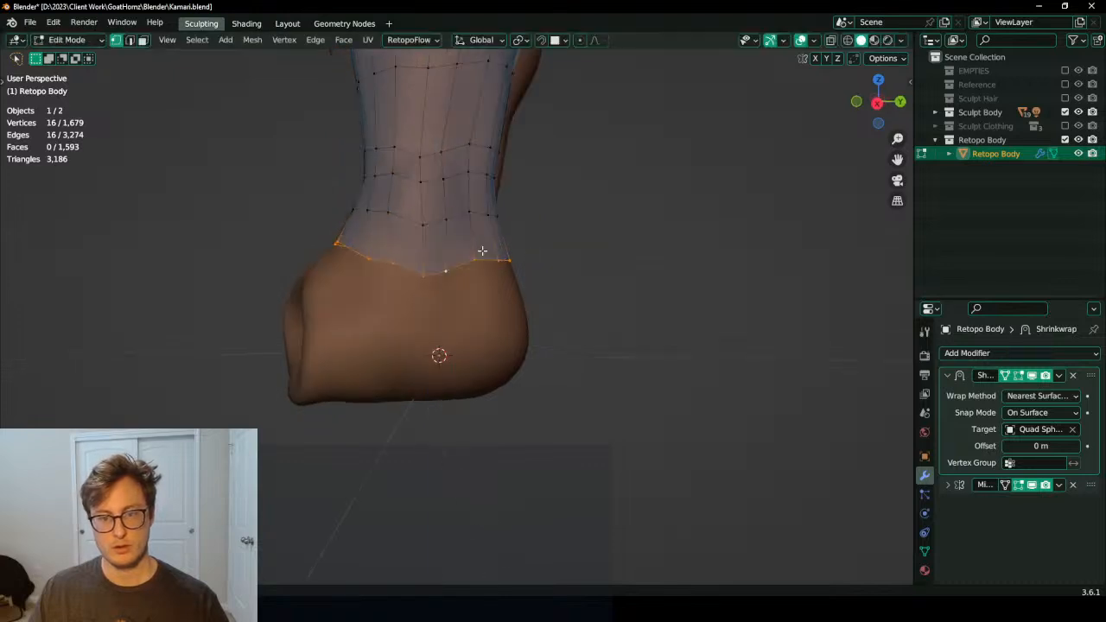
Step: Scale the lowest ankle loop along X to match the width of the sculpted foot
{"action": "middle_click_drag", "start_coordinate": [422, 323], "coordinate": [319, 264]}
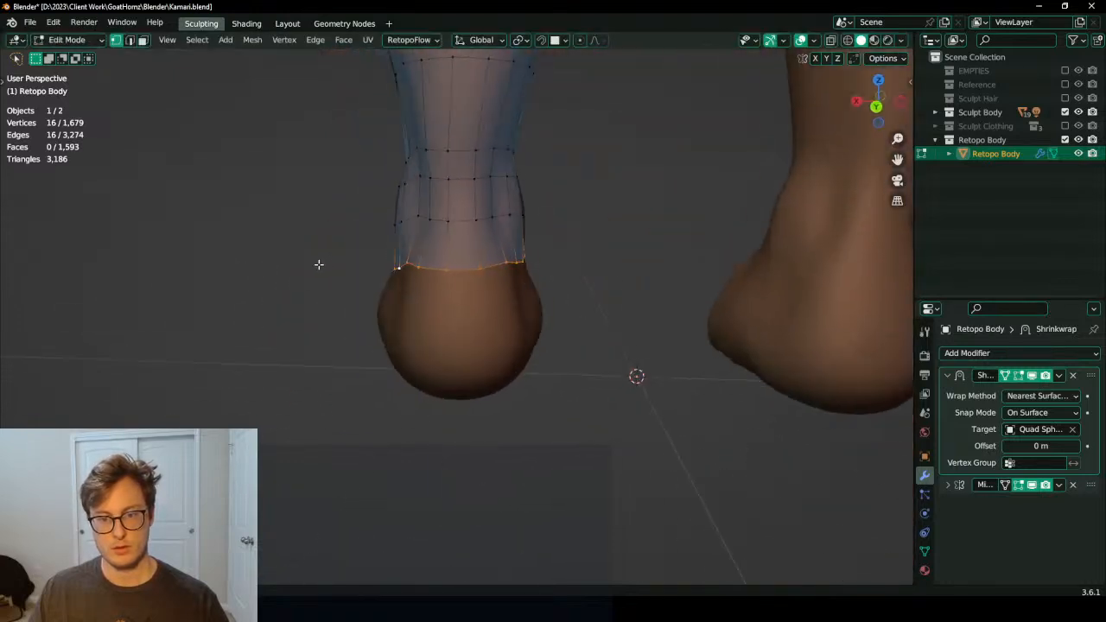
{"action": "middle_click_drag", "start_coordinate": [407, 265], "coordinate": [602, 276]}
{"action": "key", "text": "s"}
{"action": "key", "text": "x"}
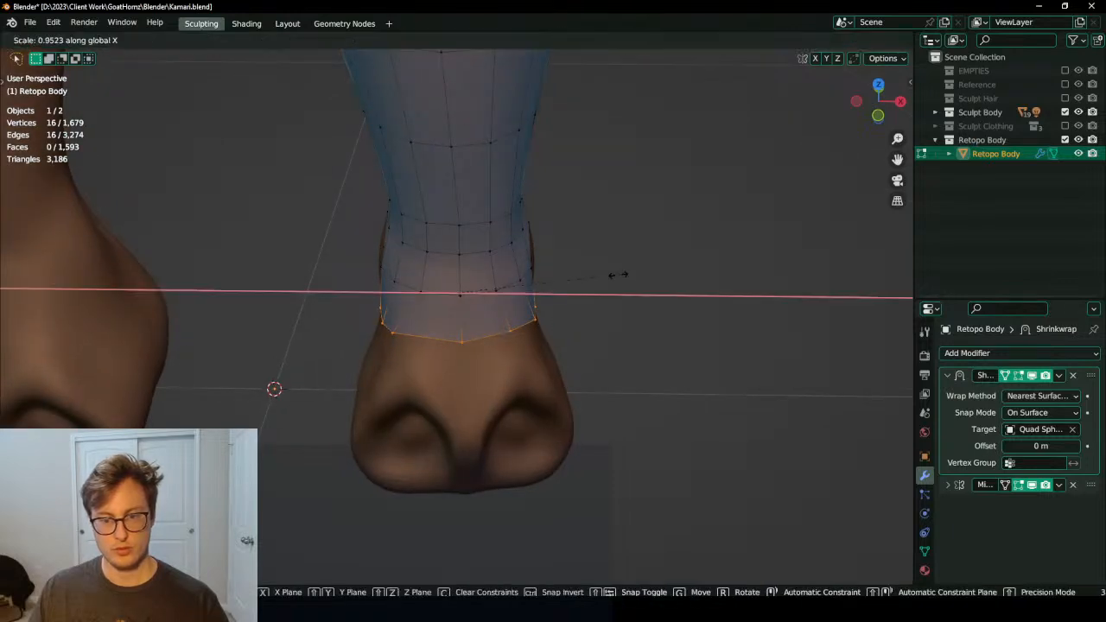
{"action": "left_click", "coordinate": [603, 279]}
{"action": "key", "text": "s"}
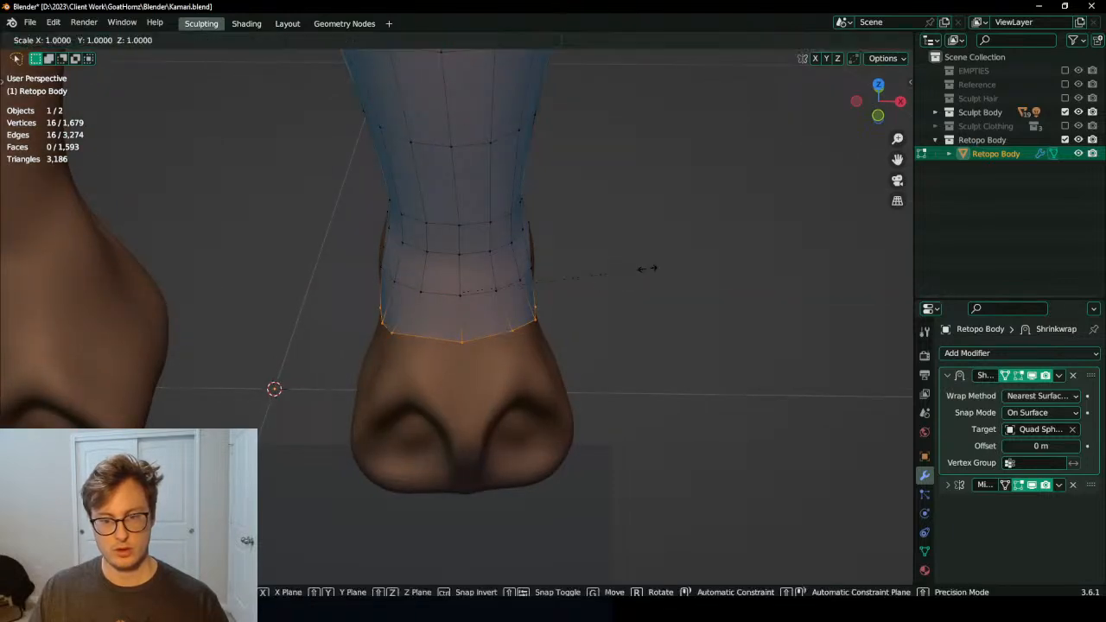
{"action": "key", "text": "x"}
{"action": "left_click", "coordinate": [633, 274]}
{"action": "middle_click_drag", "start_coordinate": [634, 275], "coordinate": [446, 307]}
Step: Duplicate the Shrinkwrap modifier in Object Mode and apply the first copy
{"action": "key", "text": "Tab"}
{"action": "left_click", "coordinate": [1058, 375]}
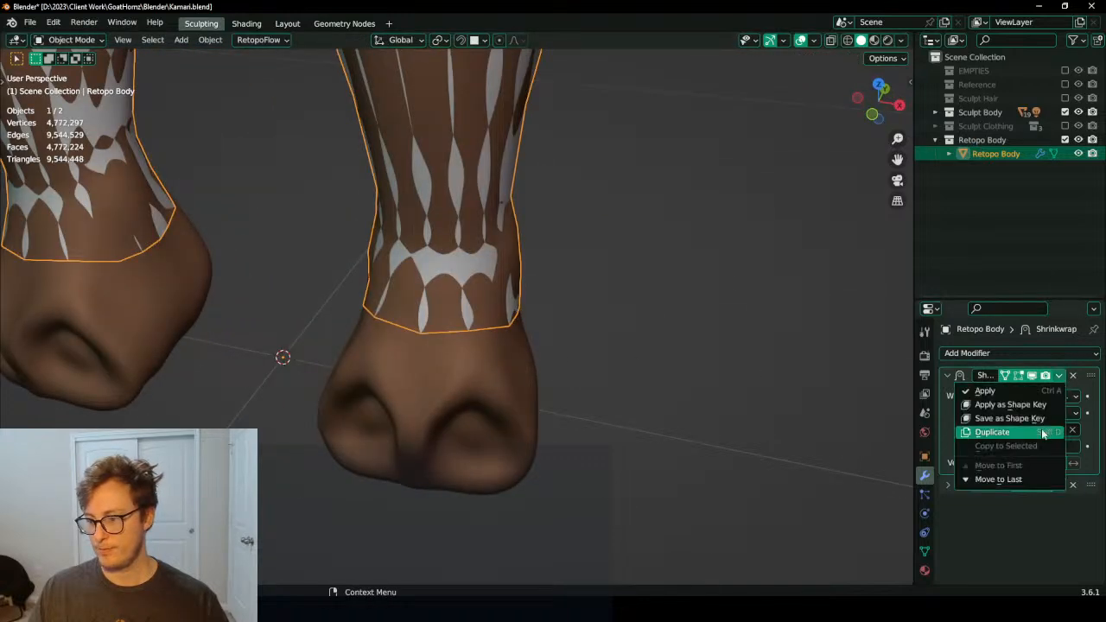
{"action": "left_click", "coordinate": [992, 432]}
{"action": "left_click", "coordinate": [1059, 375]}
{"action": "left_click", "coordinate": [1050, 391]}
Step: In Edit Mode, extrude the five front vertices of the ankle loop over the foot and scale them along X
{"action": "key", "text": "Tab"}
{"action": "middle_click_drag", "start_coordinate": [388, 332], "coordinate": [509, 360]}
{"action": "left_click", "coordinate": [394, 346]}
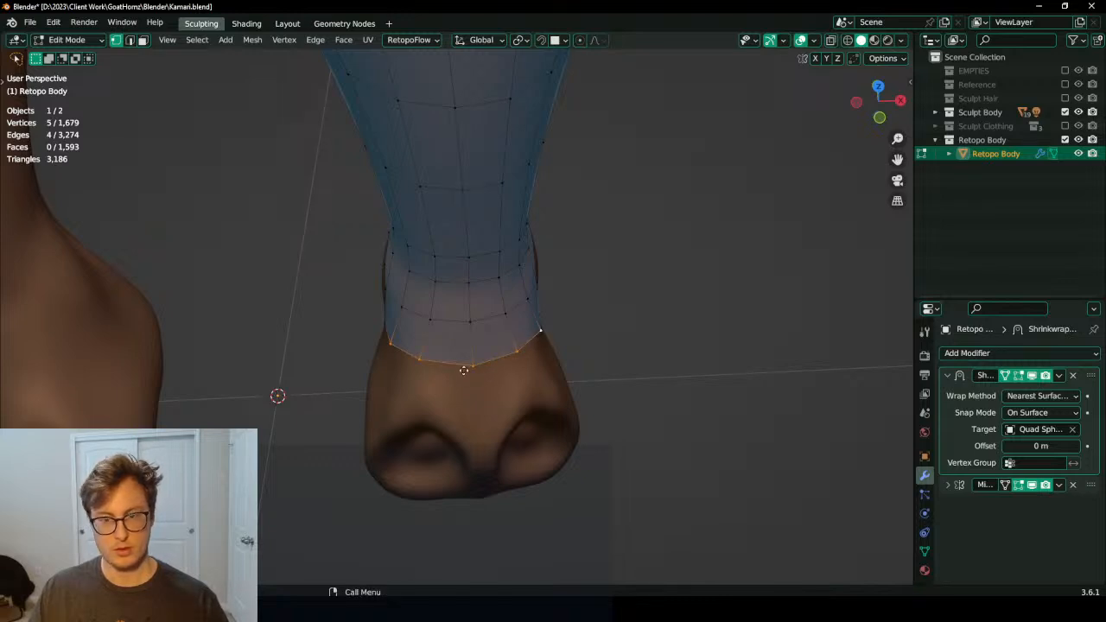
{"action": "key", "text": "e"}
{"action": "left_click", "coordinate": [538, 410]}
{"action": "key", "text": "s"}
{"action": "key", "text": "x"}
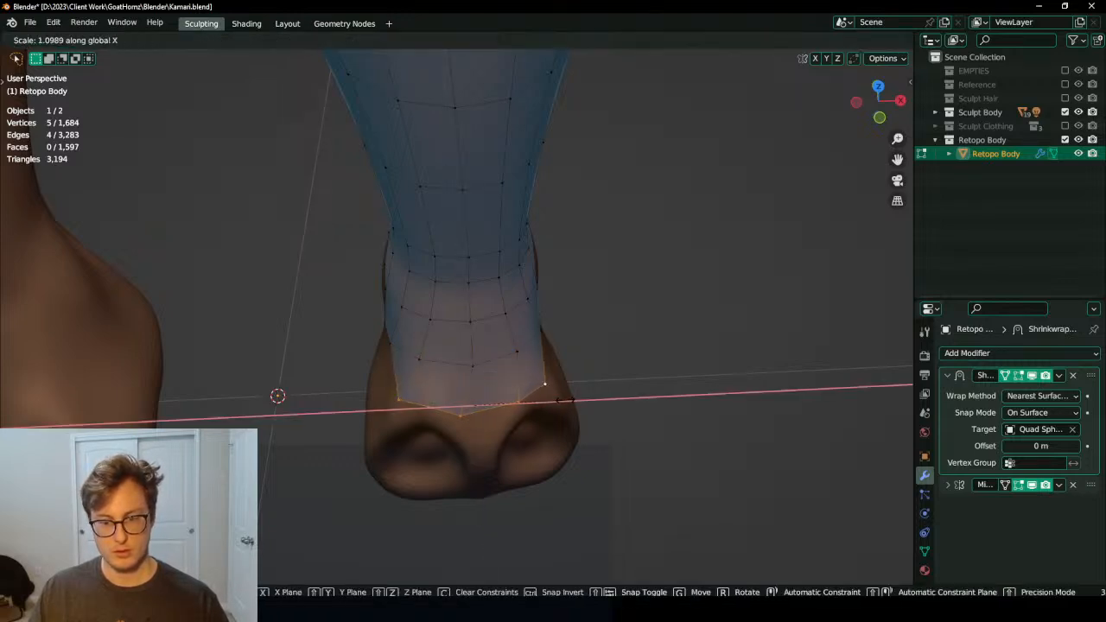
{"action": "left_click", "coordinate": [566, 399]}
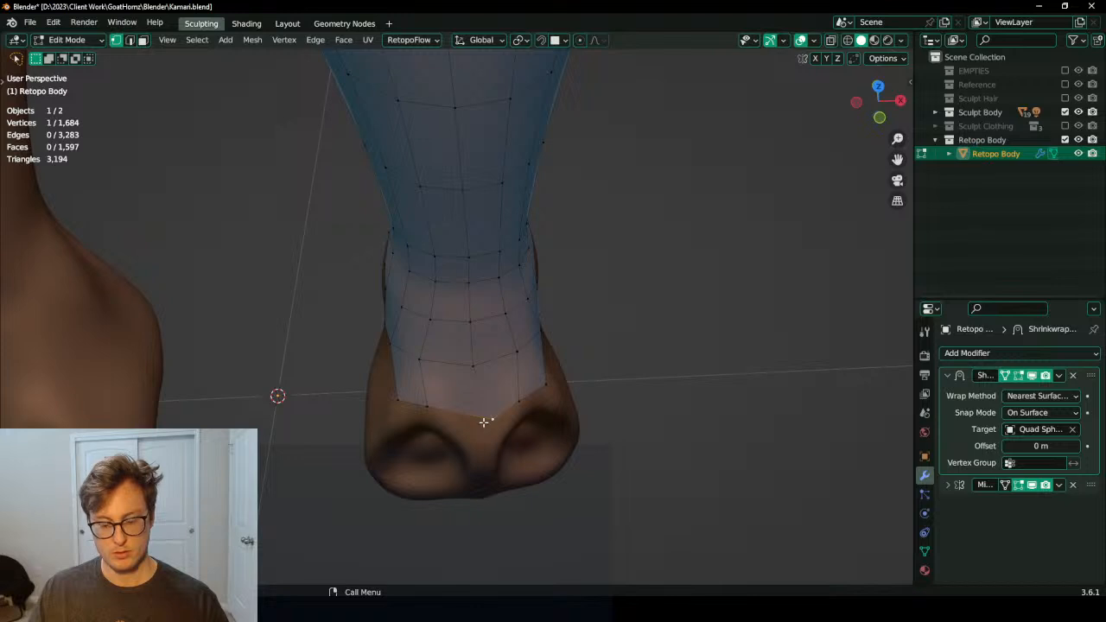
Step: Reposition the middle vertex of the new front edge on the foot, just above the gap between the toes
{"action": "key", "text": "g"}
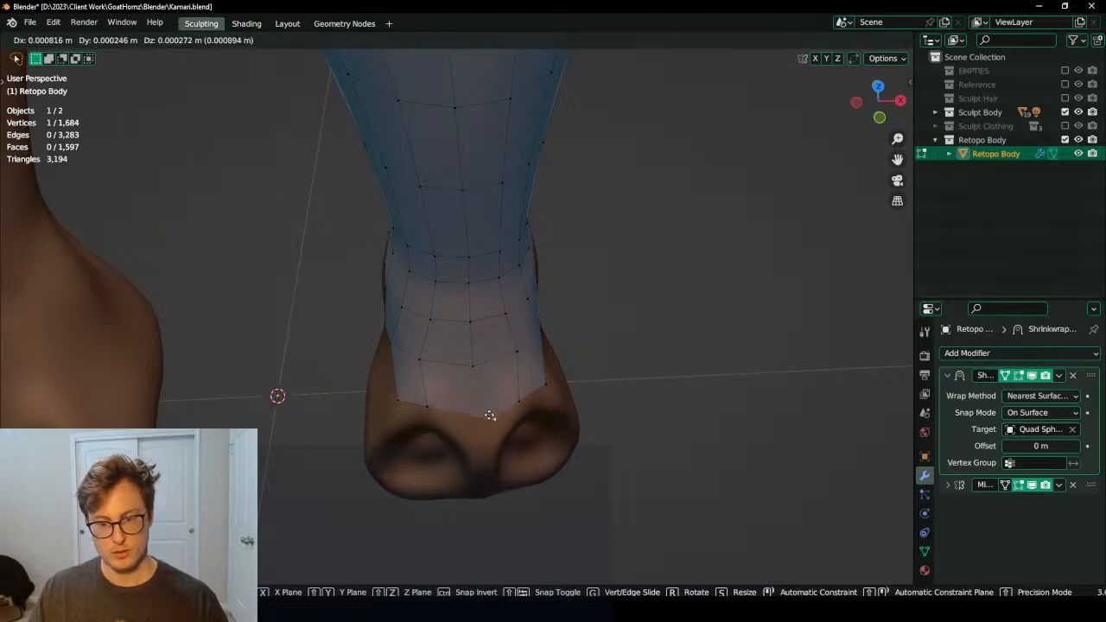
{"action": "left_click", "coordinate": [530, 420]}
{"action": "middle_click_drag", "start_coordinate": [530, 420], "coordinate": [519, 327]}
{"action": "key", "text": "g"}
{"action": "left_click", "coordinate": [454, 338]}
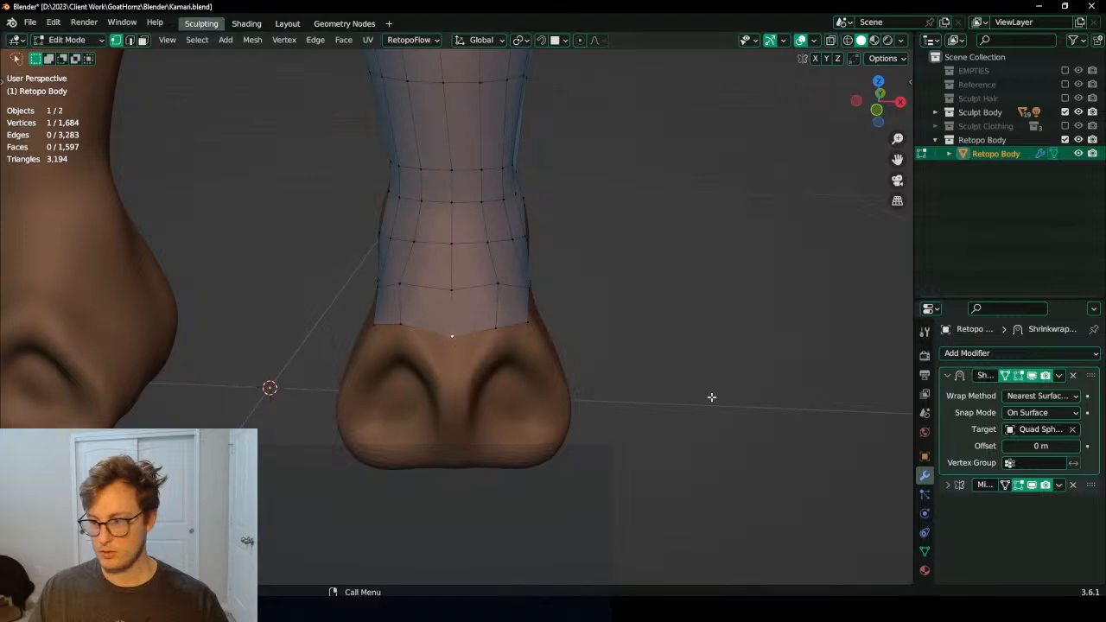
Step: Set the Shrinkwrap modifier's snap mode to Above Surface
{"action": "left_click", "coordinate": [1066, 396]}
{"action": "left_click", "coordinate": [1066, 396]}
{"action": "left_click", "coordinate": [1066, 396]}
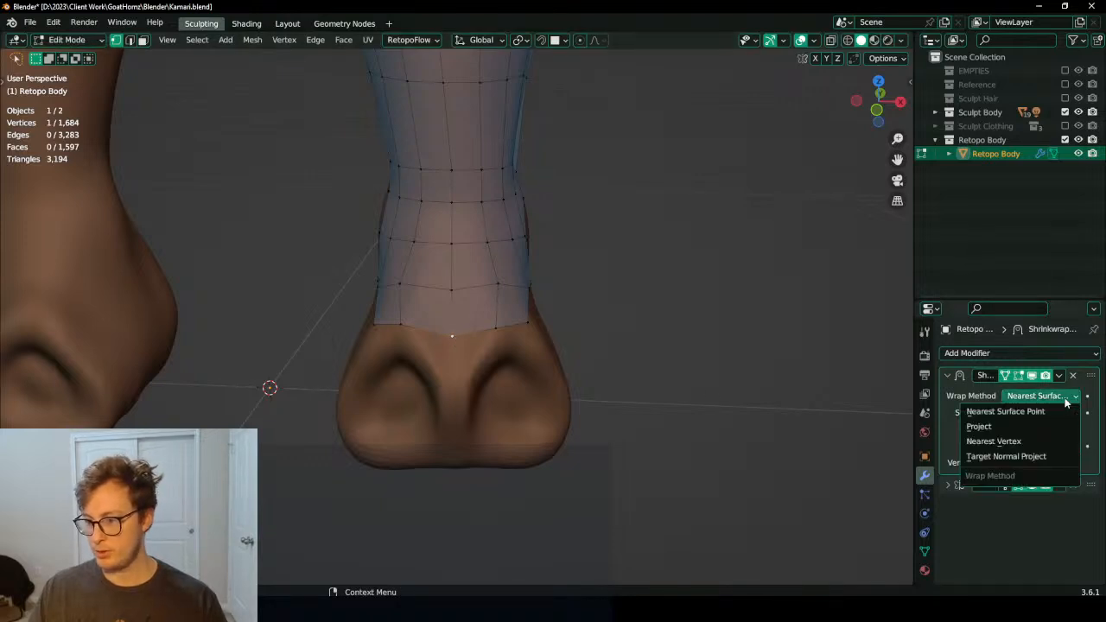
{"action": "left_click", "coordinate": [1066, 399]}
{"action": "left_click", "coordinate": [1053, 414]}
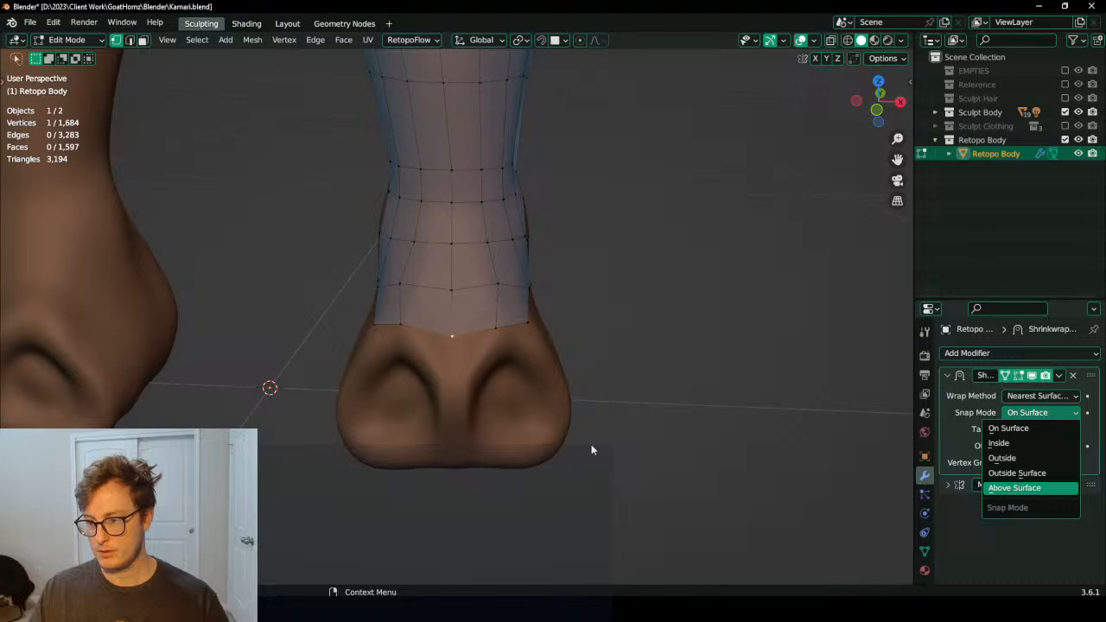
{"action": "key", "text": "Return"}
Step: Extrude the 12 open ankle edges around the sides and heel about 0.089 m down along Z and flatten them with a Z scale of 0
{"action": "middle_click_drag", "start_coordinate": [562, 394], "coordinate": [369, 341]}
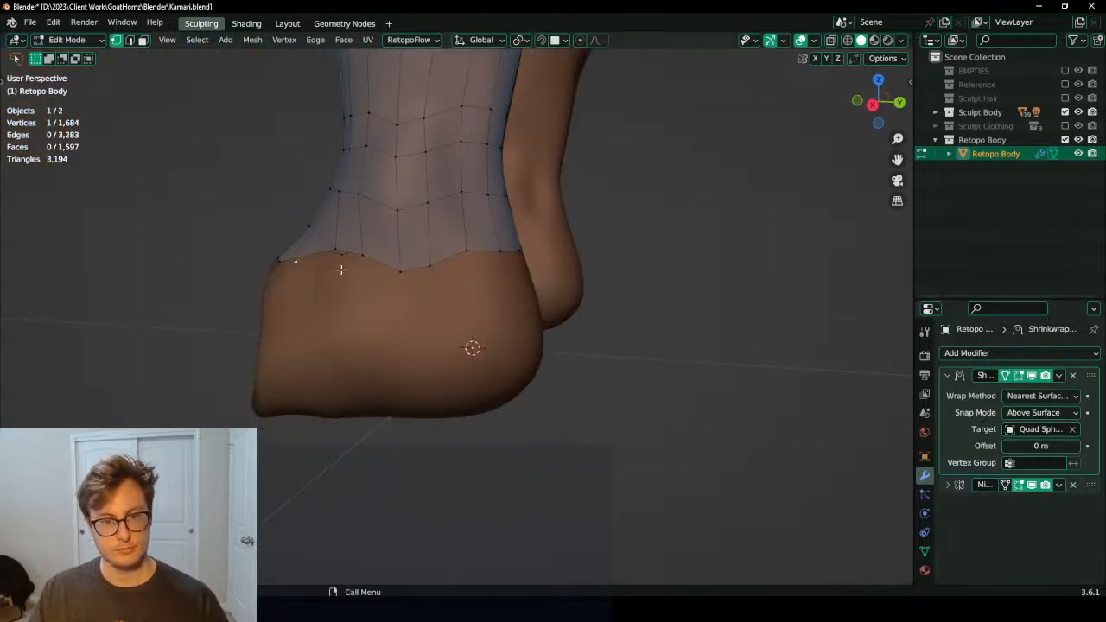
{"action": "left_click", "coordinate": [388, 268], "text": "alt"}
{"action": "middle_click_drag", "start_coordinate": [388, 268], "coordinate": [469, 328]}
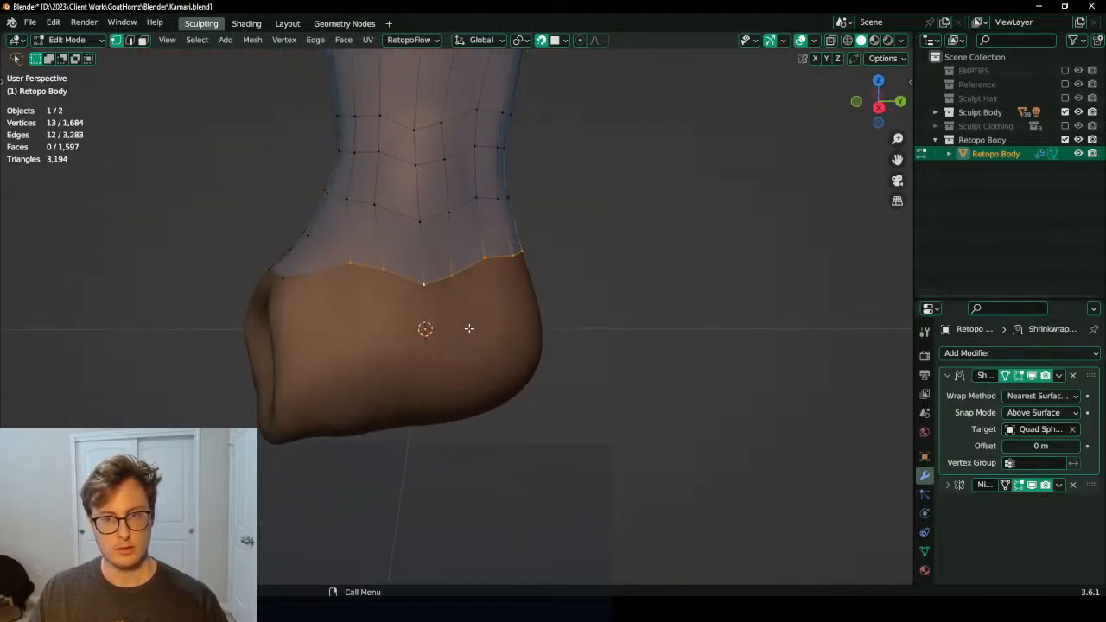
{"action": "key", "text": "e"}
{"action": "key", "text": "z"}
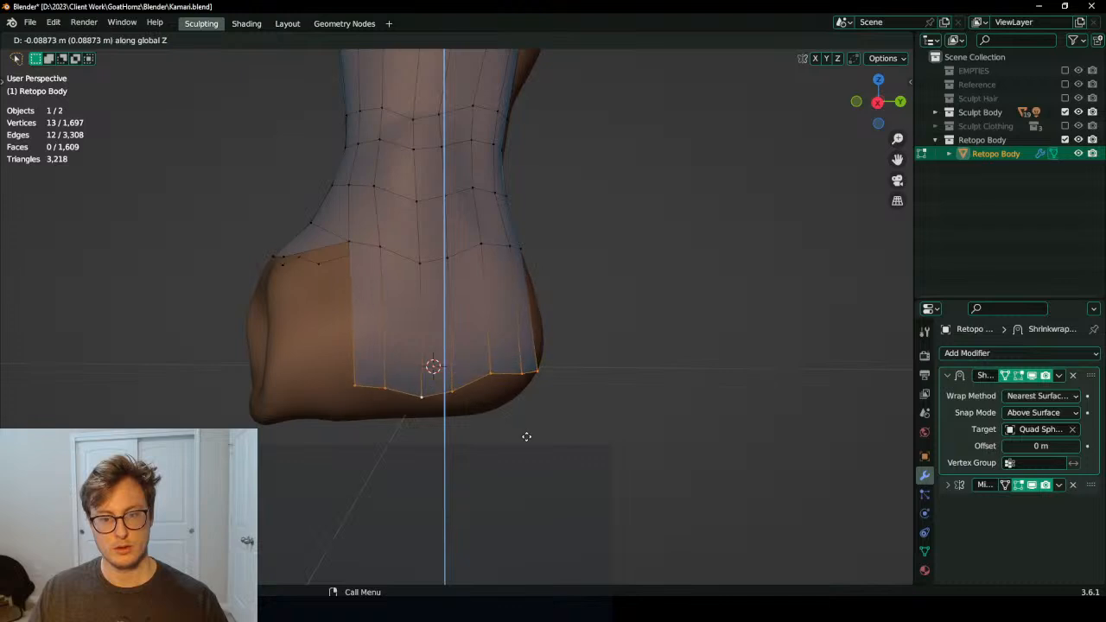
{"action": "left_click", "coordinate": [536, 413]}
{"action": "middle_click_drag", "start_coordinate": [536, 413], "coordinate": [515, 387]}
{"action": "key", "text": "s"}
{"action": "key", "text": "z"}
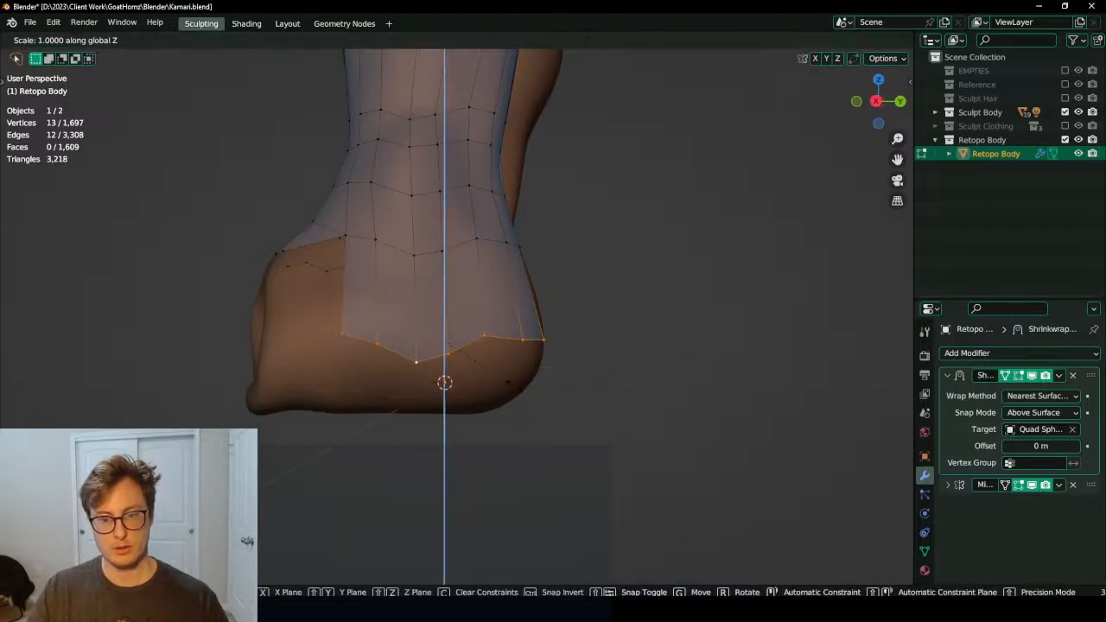
{"action": "key", "text": "0"}
{"action": "key", "text": "Return"}
Step: Extrude the flattened edge down along Z toward the sole and add a centred horizontal loop cut through the tall band above
{"action": "key", "text": "KP_3"}
{"action": "key", "text": "e"}
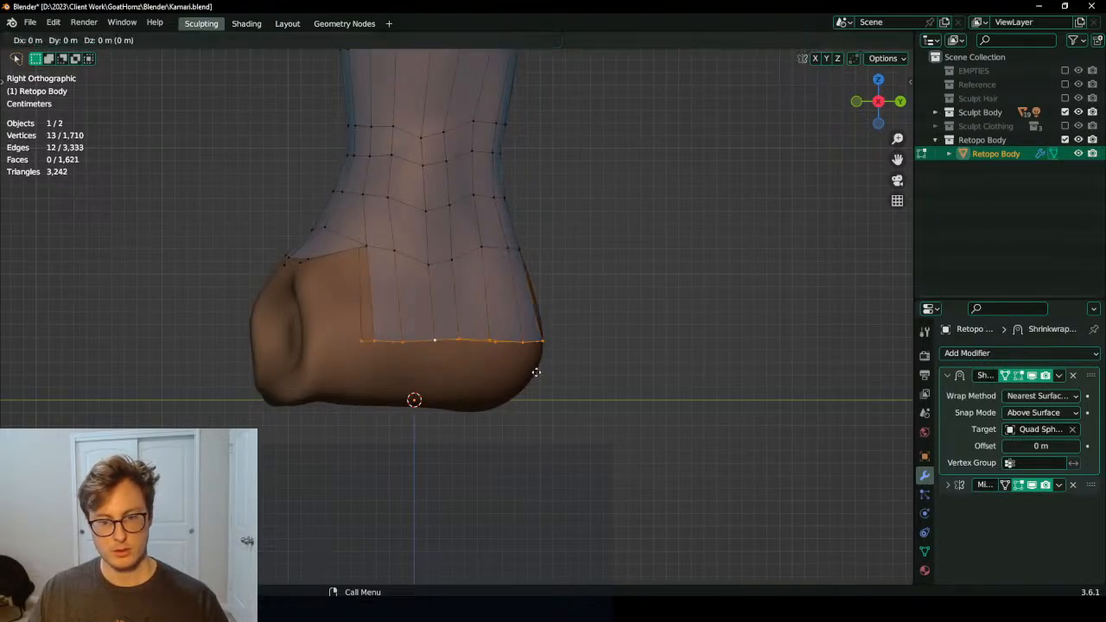
{"action": "key", "text": "z"}
{"action": "left_click", "coordinate": [529, 398]}
{"action": "key", "text": "ctrl+r"}
{"action": "left_click", "coordinate": [517, 296]}
{"action": "left_click", "coordinate": [517, 296]}
{"action": "middle_click_drag", "start_coordinate": [517, 296], "coordinate": [375, 356]}
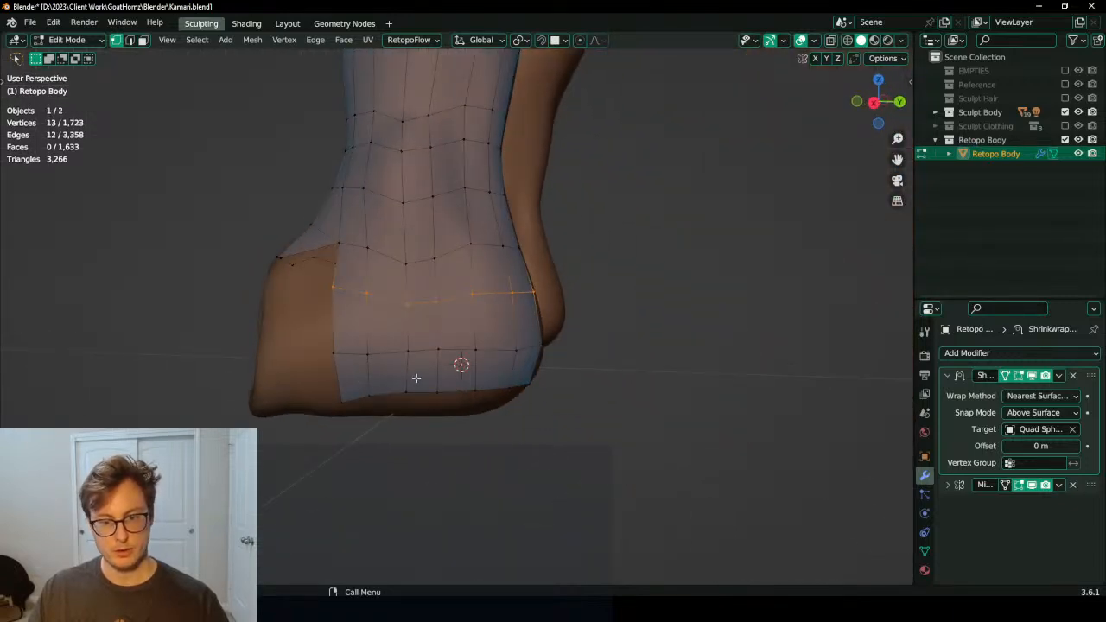
Step: Bridge the four frontmost bottom edges on one side of the foot to the four matching edges opposite, spanning the sole
{"action": "left_click", "coordinate": [468, 389]}
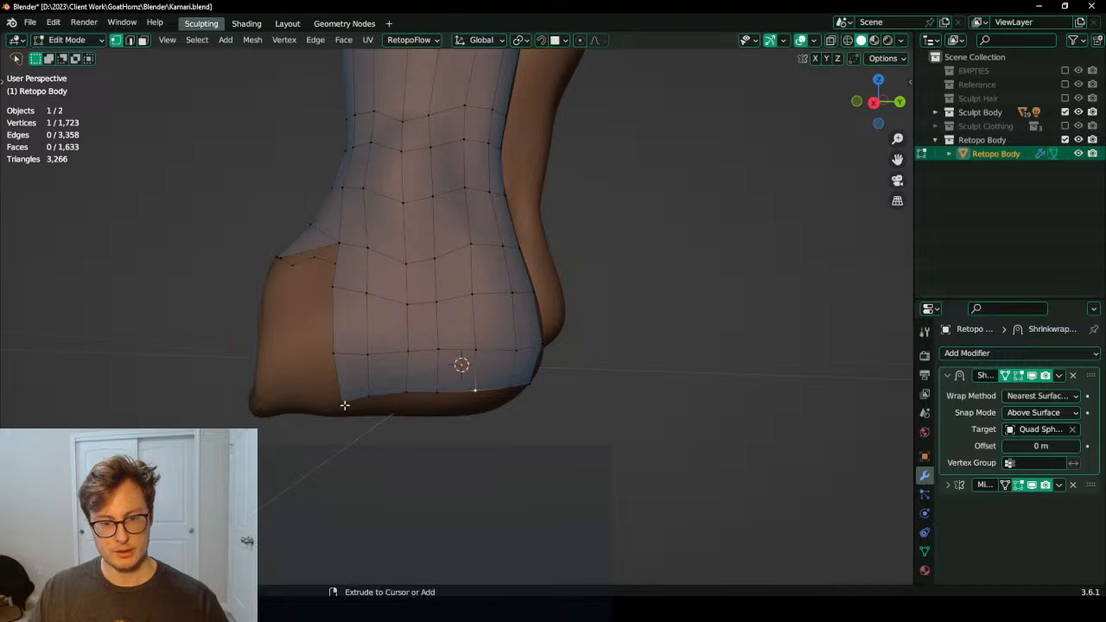
{"action": "left_click", "coordinate": [376, 412], "text": "ctrl"}
{"action": "middle_click_drag", "start_coordinate": [376, 411], "coordinate": [290, 397]}
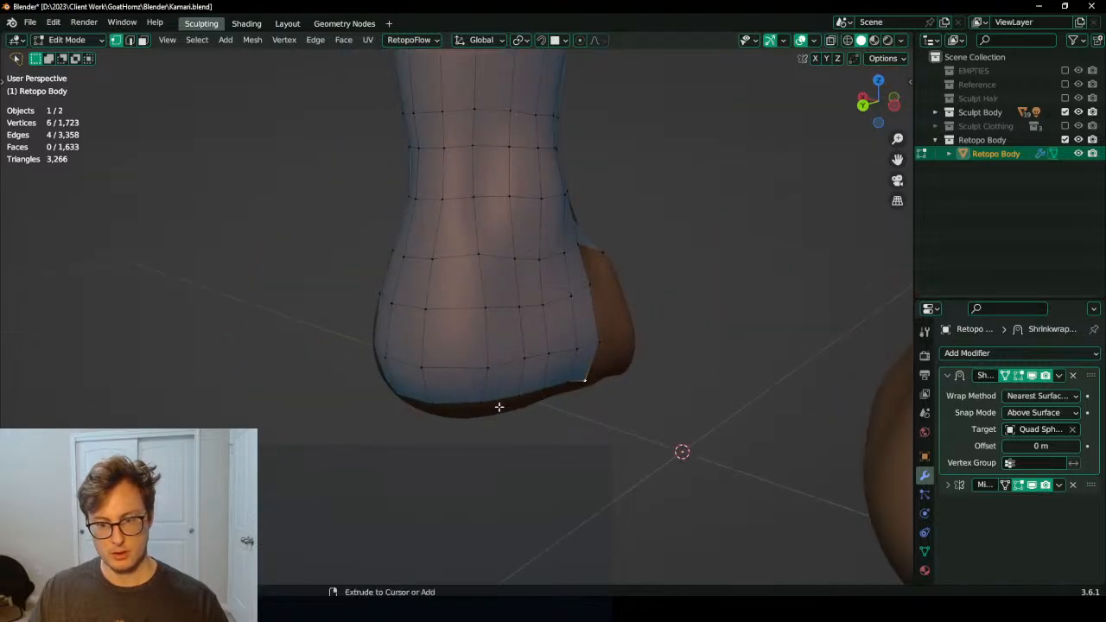
{"action": "left_click", "coordinate": [582, 377], "text": "ctrl"}
{"action": "middle_click_drag", "start_coordinate": [582, 378], "coordinate": [412, 259]}
{"action": "key", "text": "q"}
{"action": "left_click", "coordinate": [655, 264]}
Step: Add three lengthwise loop cuts to the bridged sole faces and nudge the new vertices slightly into place on the sole
{"action": "middle_click_drag", "start_coordinate": [438, 400], "coordinate": [449, 377]}
{"action": "scroll", "coordinate": [449, 377], "scroll_direction": "up", "scroll_amount": 1}
{"action": "key", "text": "ctrl+KP_7"}
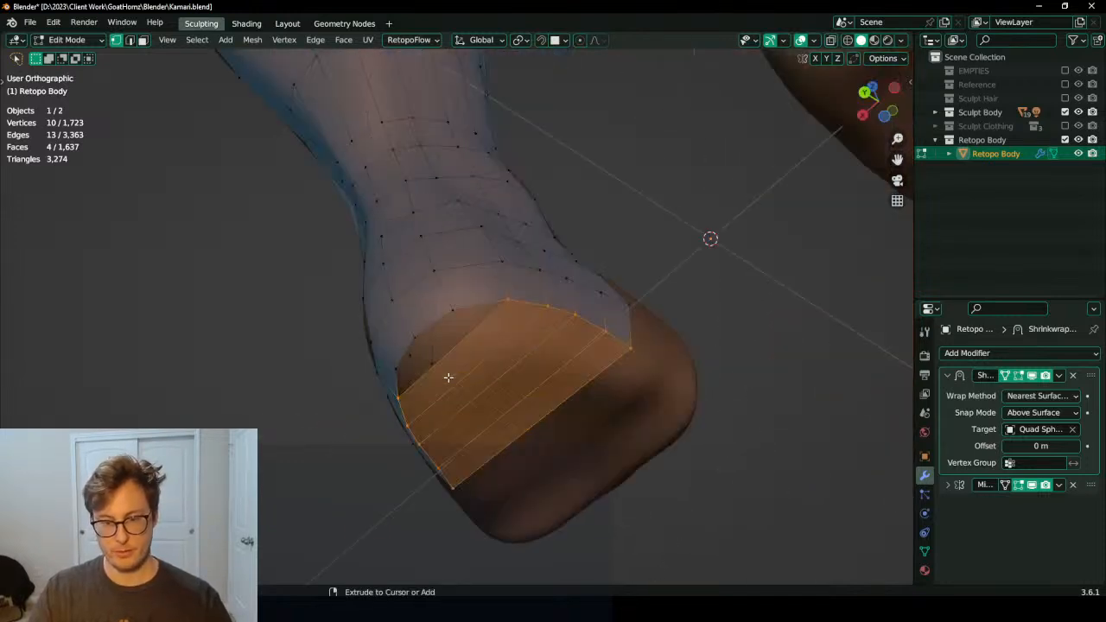
{"action": "key", "text": "ctrl+r"}
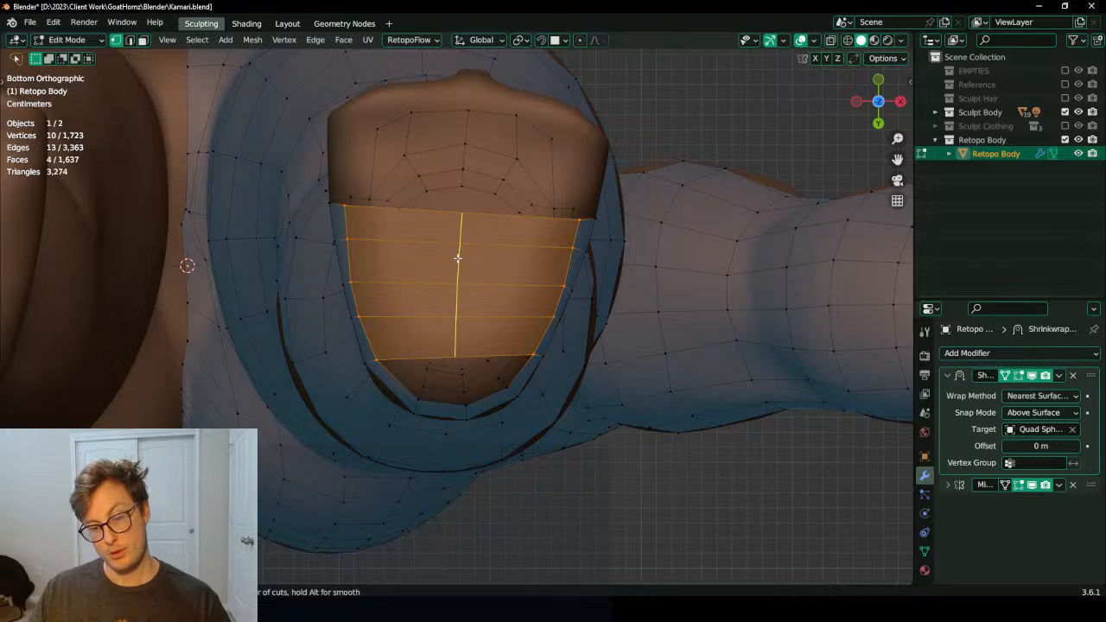
{"action": "scroll", "coordinate": [458, 257], "scroll_direction": "up", "scroll_amount": 1}
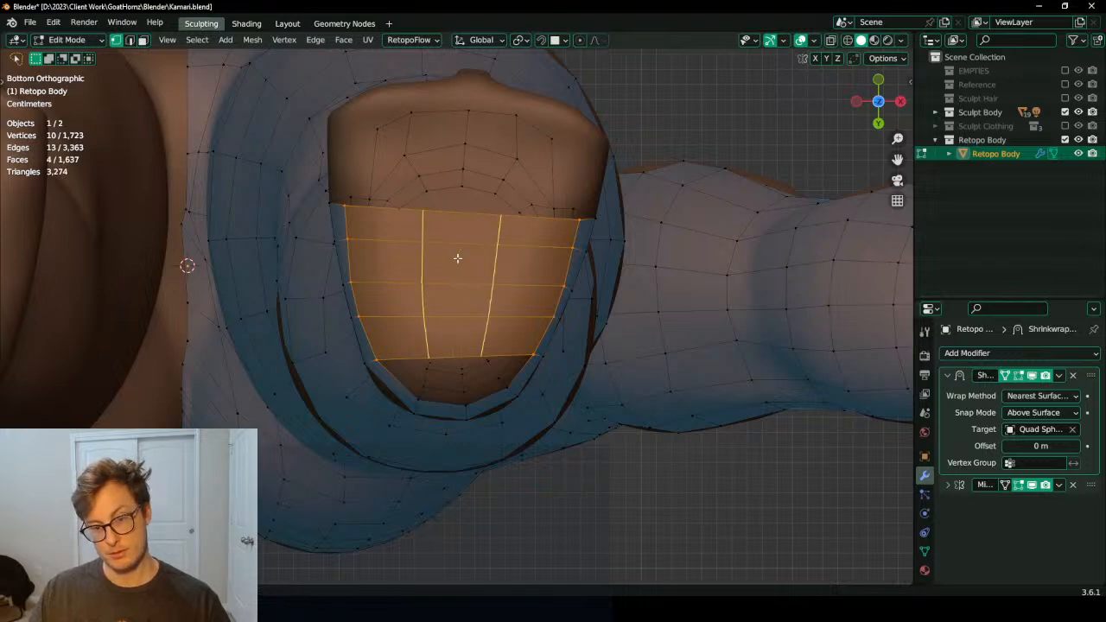
{"action": "scroll", "coordinate": [458, 257], "scroll_direction": "down", "scroll_amount": 1}
{"action": "scroll", "coordinate": [458, 257], "scroll_direction": "up", "scroll_amount": 2}
{"action": "left_click", "coordinate": [458, 258]}
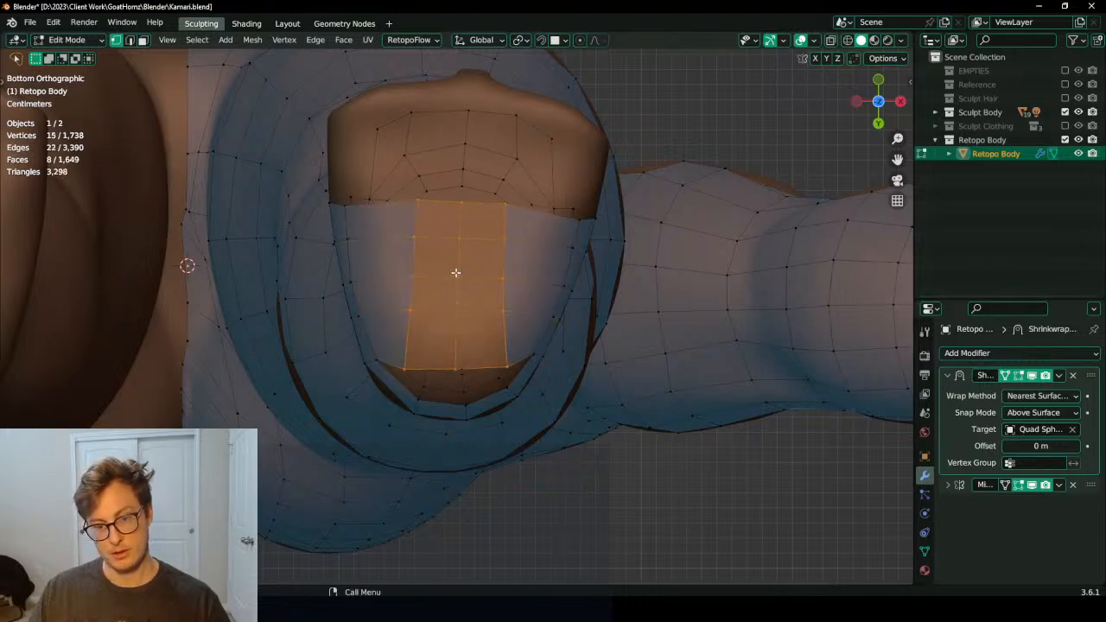
{"action": "key", "text": "g"}
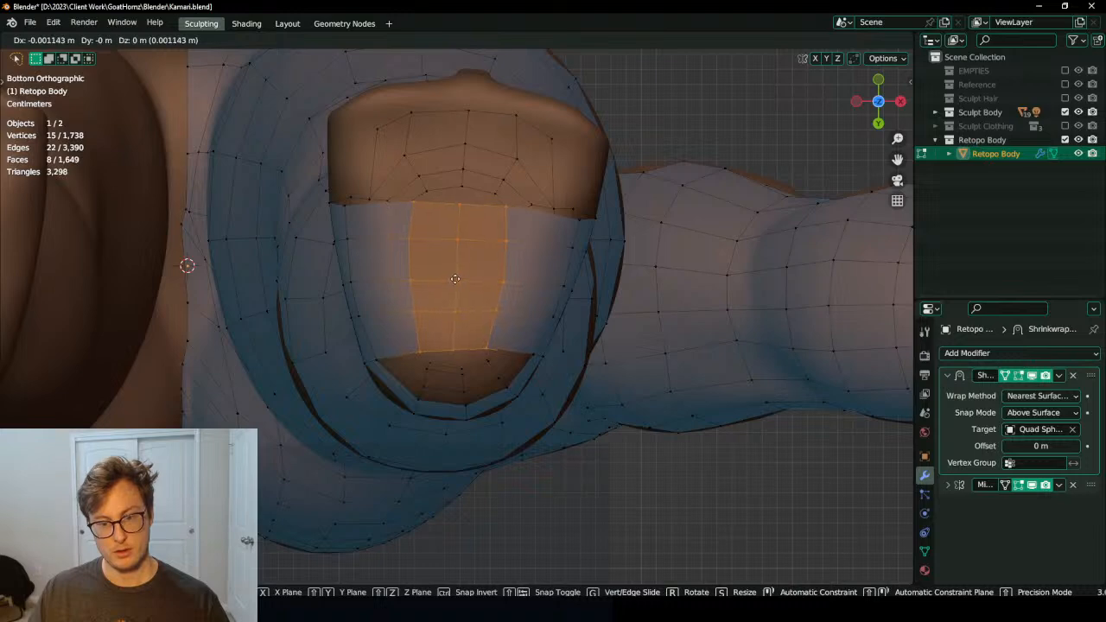
{"action": "left_click", "coordinate": [454, 281]}
Step: Merge the three middle vertices at the sole's rear edge with the opposite heel vertices to close the hole under the heel
{"action": "middle_click_drag", "start_coordinate": [454, 284], "coordinate": [490, 288]}
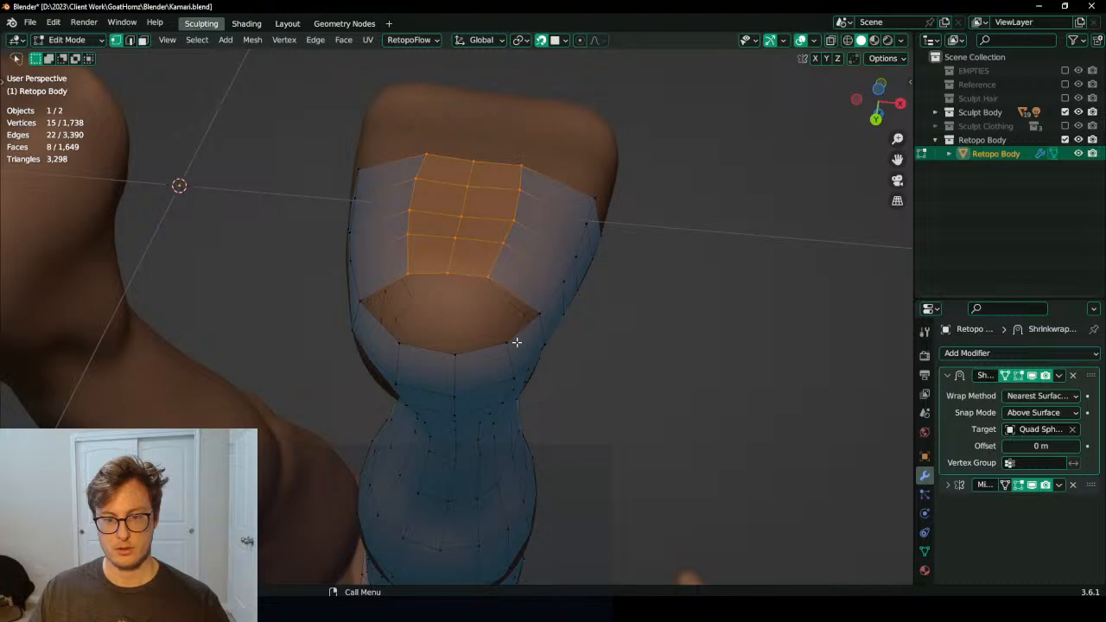
{"action": "left_click", "coordinate": [402, 291]}
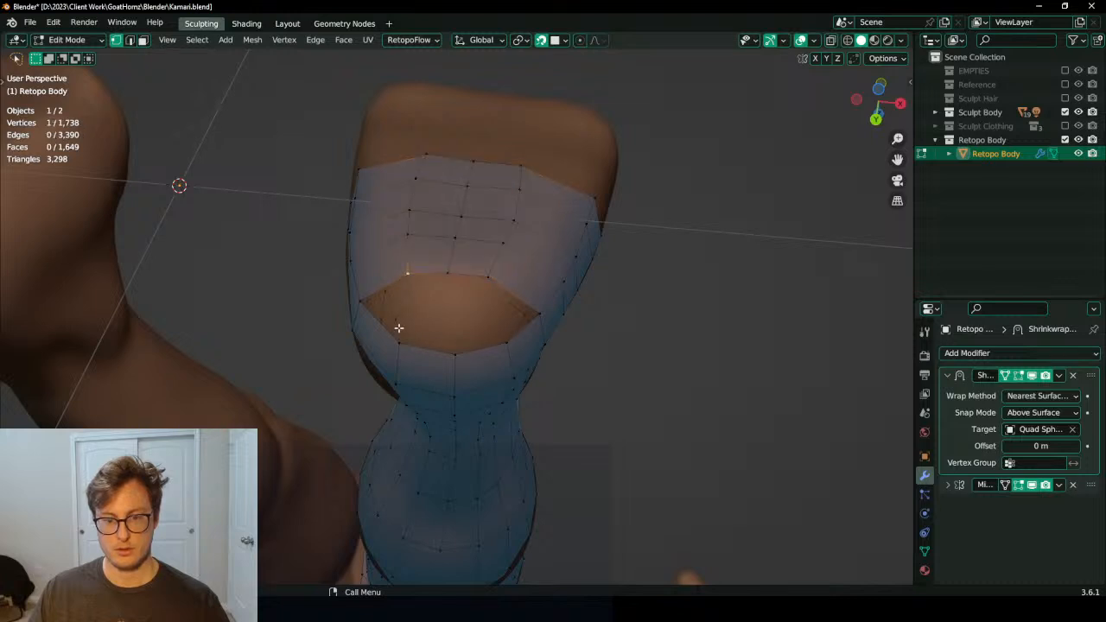
{"action": "key", "text": "m"}
{"action": "left_click", "coordinate": [467, 310]}
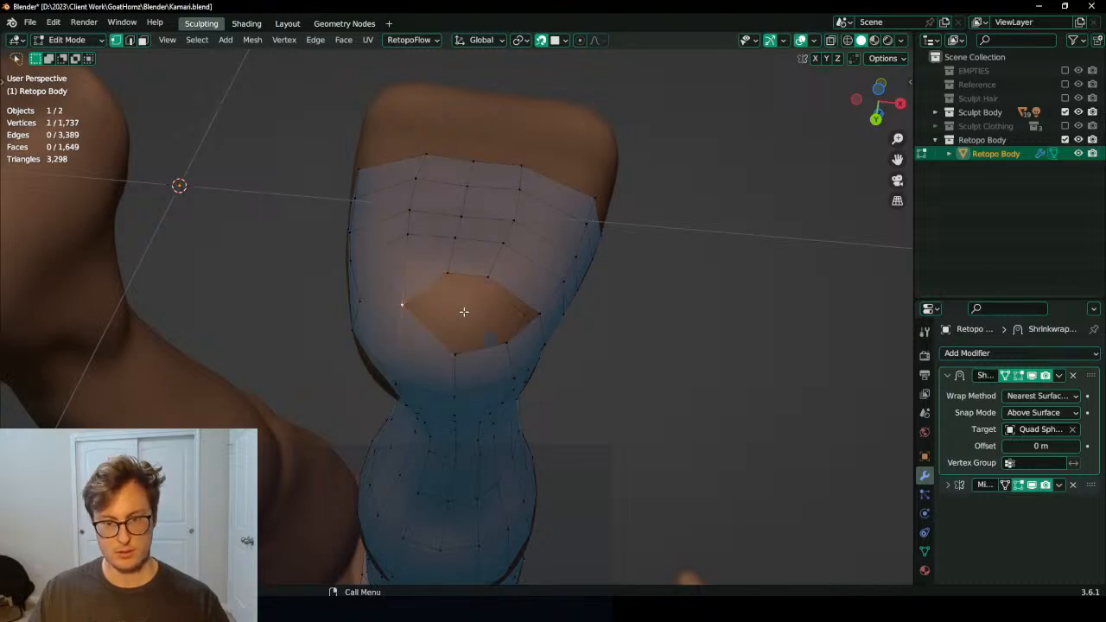
{"action": "middle_click_drag", "start_coordinate": [464, 311], "coordinate": [448, 326]}
{"action": "left_click", "coordinate": [467, 358], "text": "shift"}
{"action": "key", "text": "m"}
{"action": "left_click", "coordinate": [468, 357]}
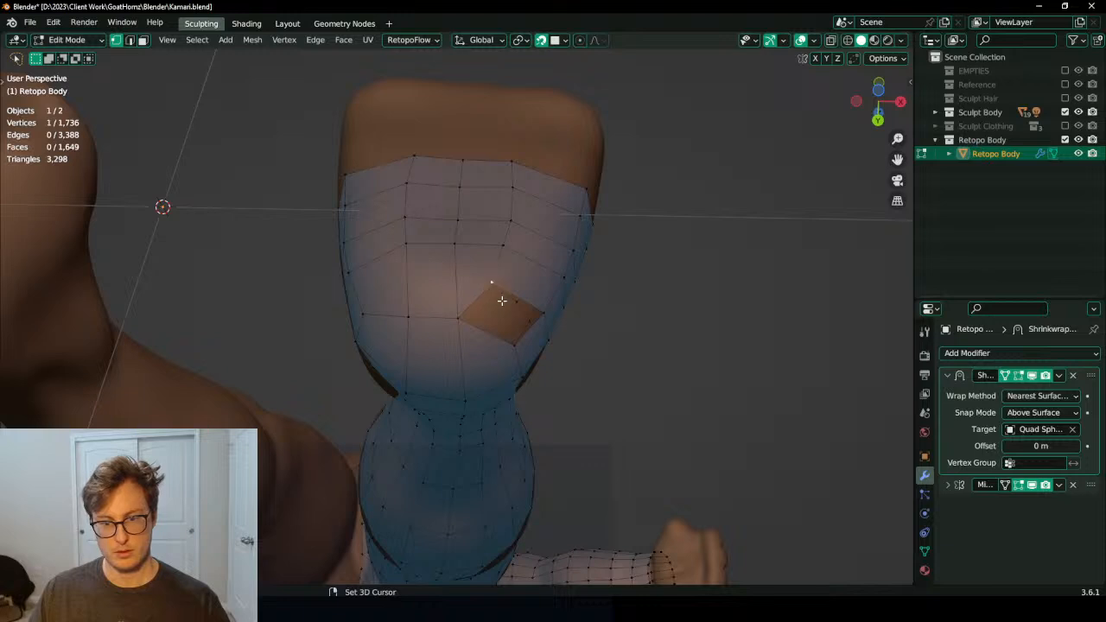
{"action": "key", "text": "m"}
{"action": "left_click", "coordinate": [526, 348]}
Step: Adjust the position of the vertices on the underside of the heel to follow the sculpted foot
{"action": "middle_click_drag", "start_coordinate": [526, 348], "coordinate": [473, 383]}
{"action": "left_click", "coordinate": [414, 318], "text": "ctrl"}
{"action": "key", "text": "g"}
{"action": "left_click", "coordinate": [458, 343]}
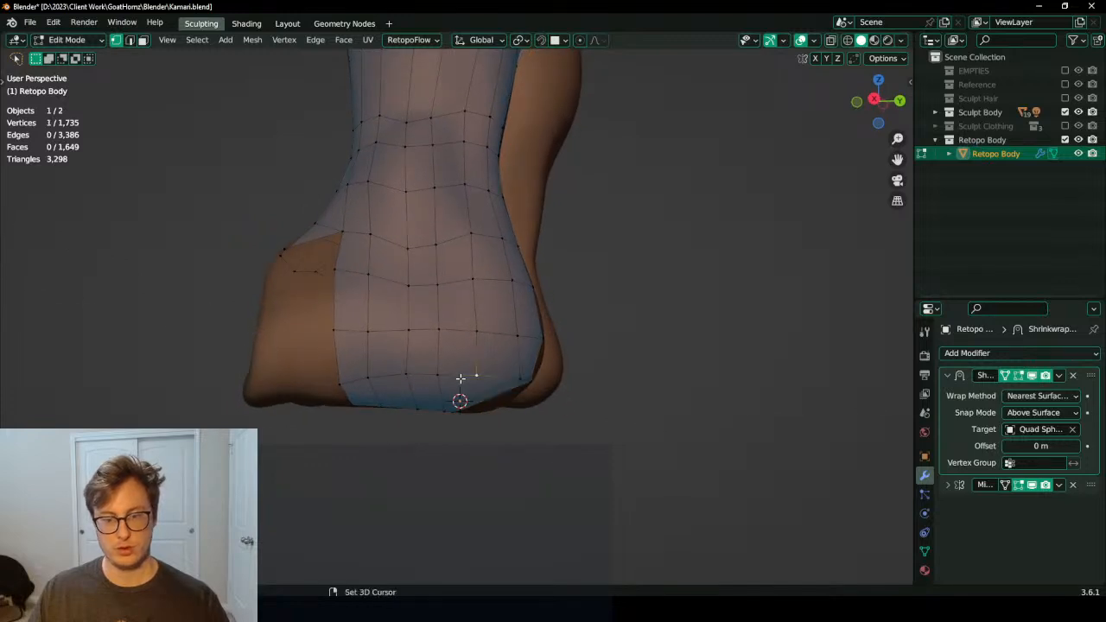
Step: Select the 13-vertex horizontal loop just above the sole, running around the sides and heel
{"action": "middle_click_drag", "start_coordinate": [579, 364], "coordinate": [460, 372]}
{"action": "left_click", "coordinate": [454, 373], "text": "ctrl"}
{"action": "left_click", "coordinate": [536, 369], "text": "ctrl"}
{"action": "middle_click_drag", "start_coordinate": [544, 370], "coordinate": [484, 375]}
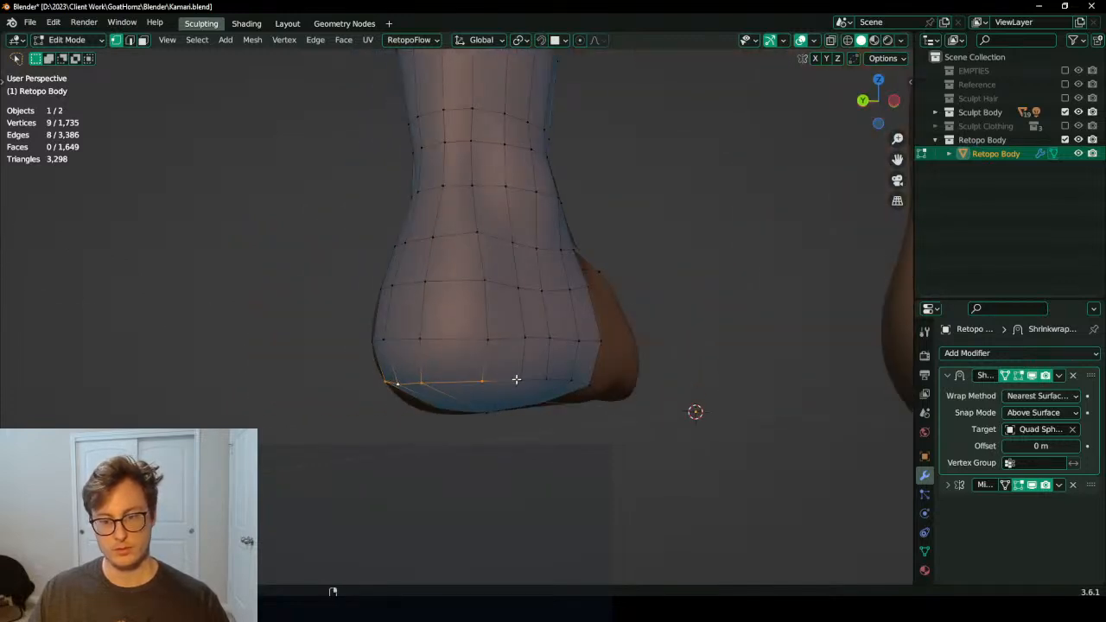
Step: Try to move the selected loop down about 0.022 m along Z and add a loop cut in the band above it
{"action": "key", "text": "g"}
{"action": "key", "text": "z"}
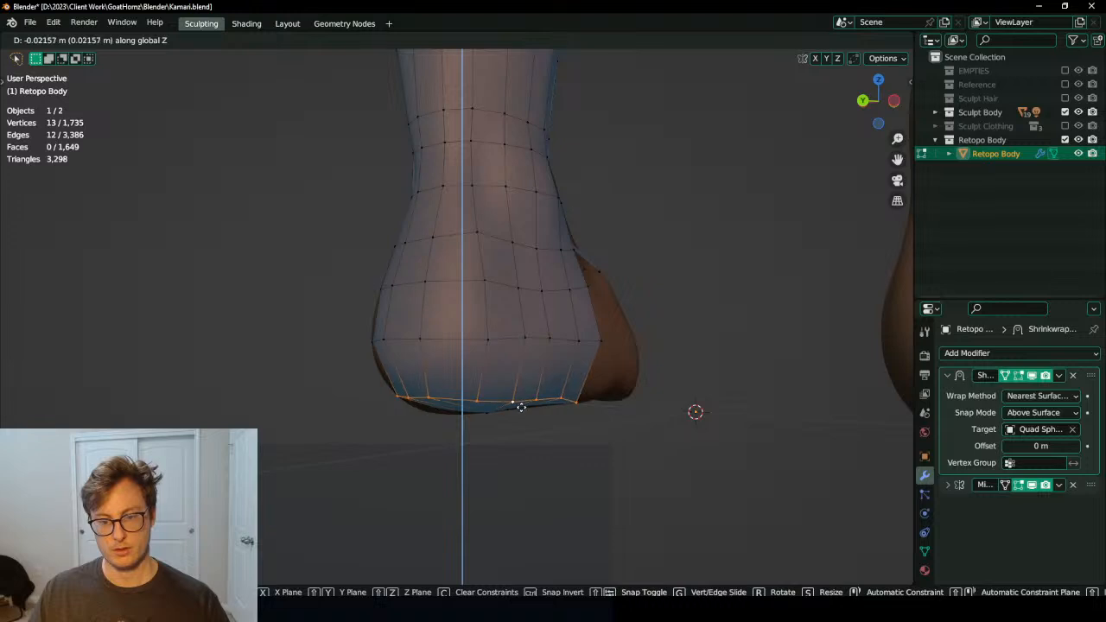
{"action": "left_click", "coordinate": [521, 407]}
{"action": "key", "text": "ctrl+r"}
{"action": "double_click", "coordinate": [497, 380]}
{"action": "middle_click_drag", "start_coordinate": [418, 363], "coordinate": [653, 374]}
{"action": "scroll", "coordinate": [521, 354], "scroll_direction": "down", "scroll_amount": 2}
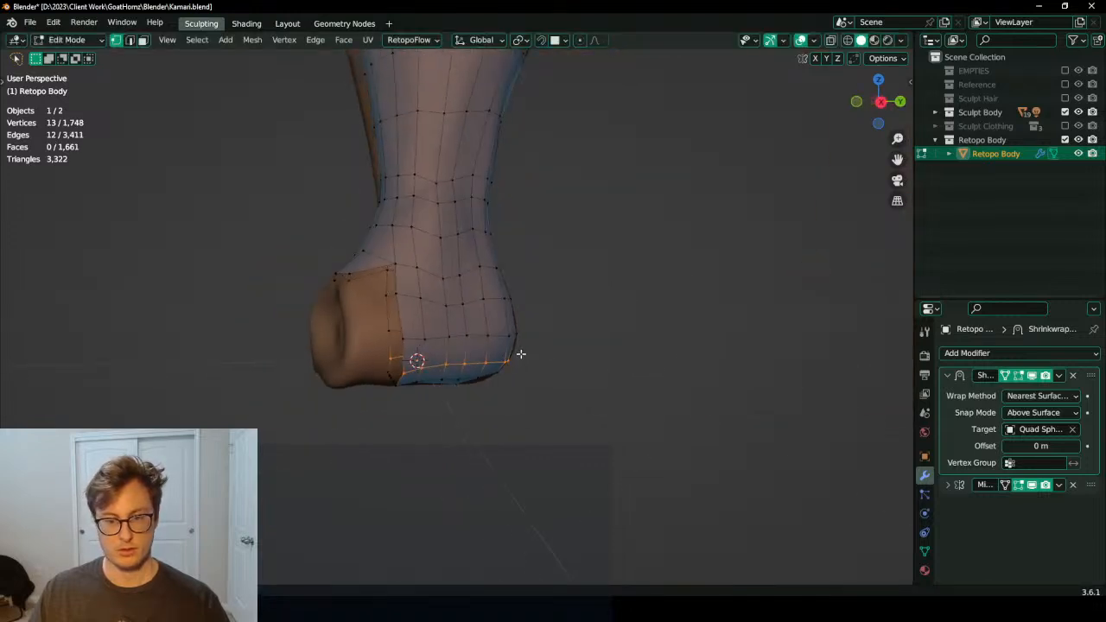
{"action": "middle_click_drag", "start_coordinate": [521, 354], "coordinate": [497, 344]}
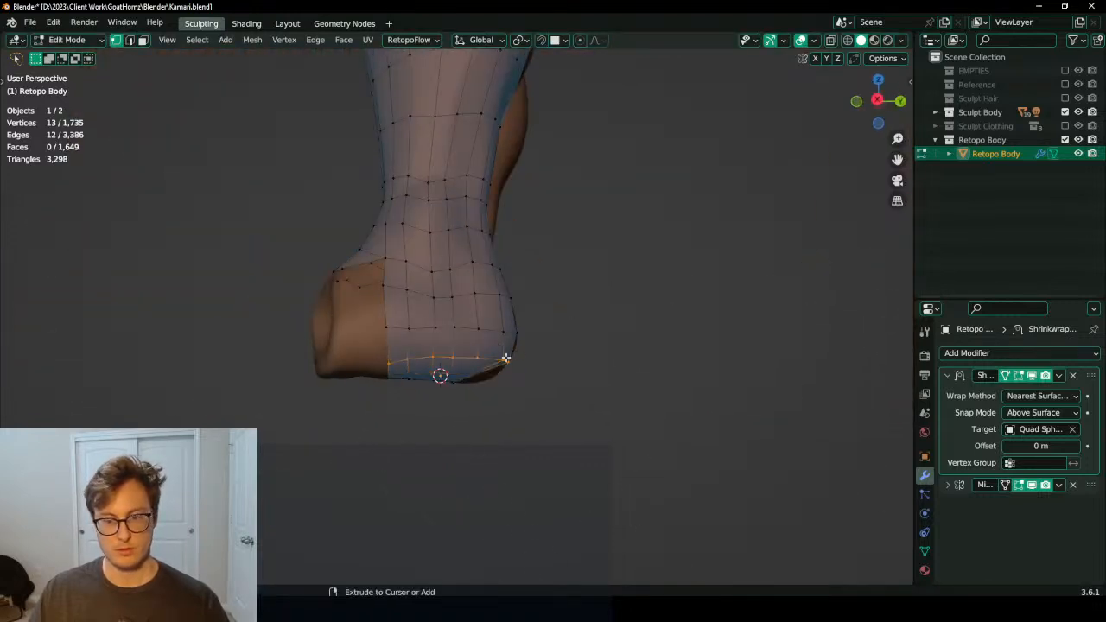
Step: Move the loop just above the sole down about 0.014 m and the loop above it down about 0.013 m along Z
{"action": "middle_click_drag", "start_coordinate": [578, 350], "coordinate": [469, 341]}
{"action": "key", "text": "g"}
{"action": "key", "text": "z"}
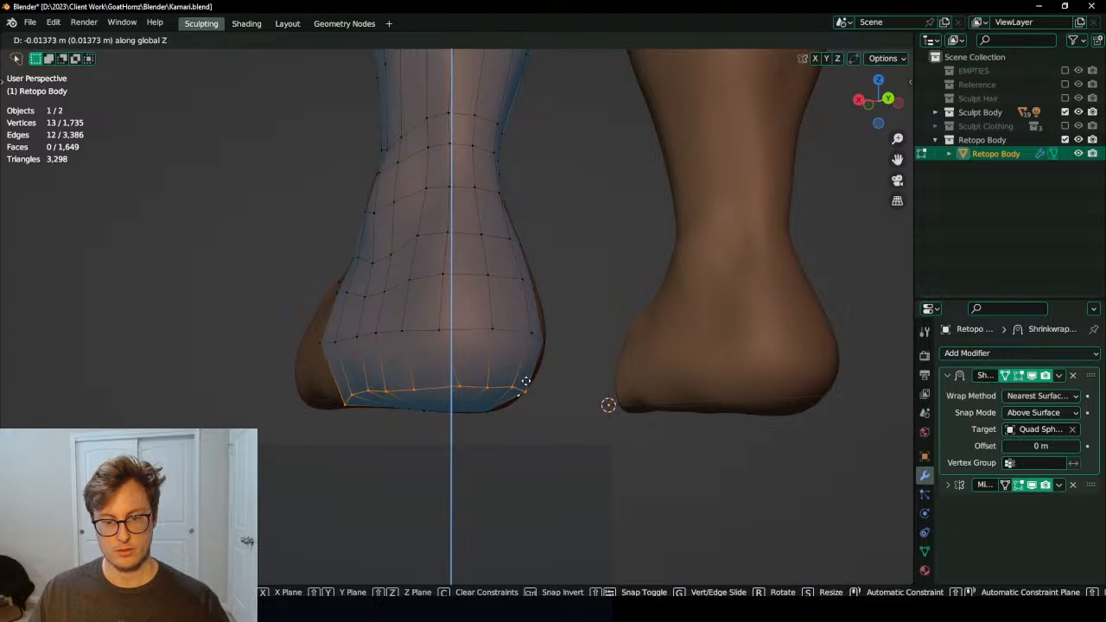
{"action": "left_click", "coordinate": [523, 383]}
{"action": "key", "text": "g"}
{"action": "key", "text": "z"}
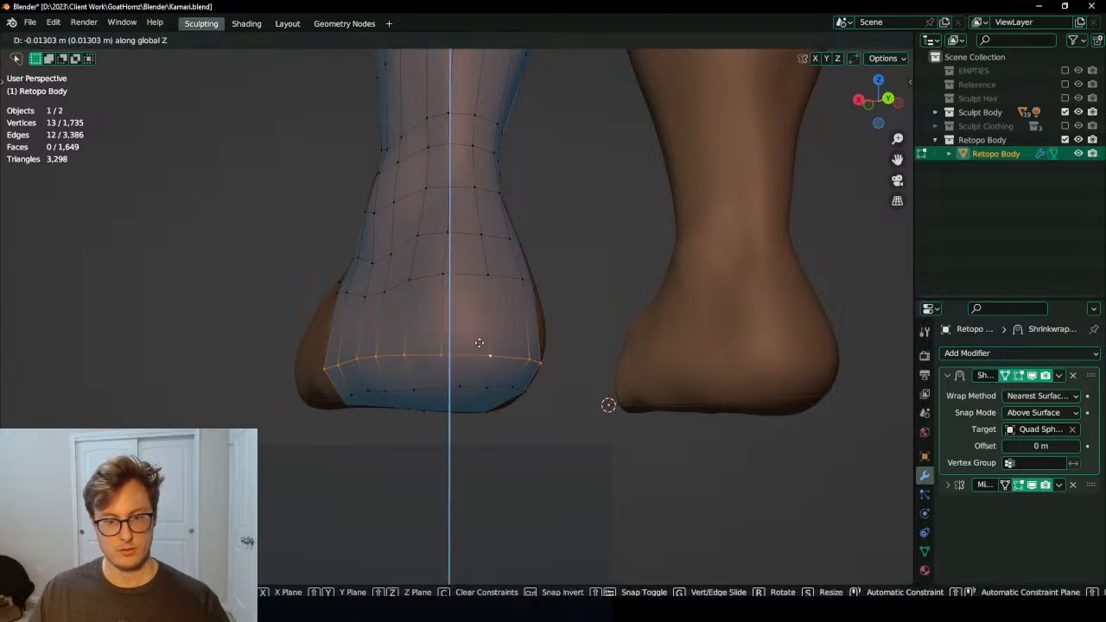
{"action": "left_click", "coordinate": [482, 345]}
Step: Reposition the next higher heel loop along Z to even out the band spacing, and save the file
{"action": "middle_click_drag", "start_coordinate": [482, 346], "coordinate": [448, 344]}
{"action": "left_click", "coordinate": [465, 292], "text": "alt"}
{"action": "key", "text": "g"}
{"action": "key", "text": "z"}
{"action": "left_click", "coordinate": [525, 316]}
{"action": "key", "text": "ctrl+s"}
Step: Bridge the four front edges below the ankle to the four front edges of the sole, covering the toes
{"action": "left_click", "coordinate": [364, 265]}
{"action": "middle_click_drag", "start_coordinate": [364, 266], "coordinate": [371, 291]}
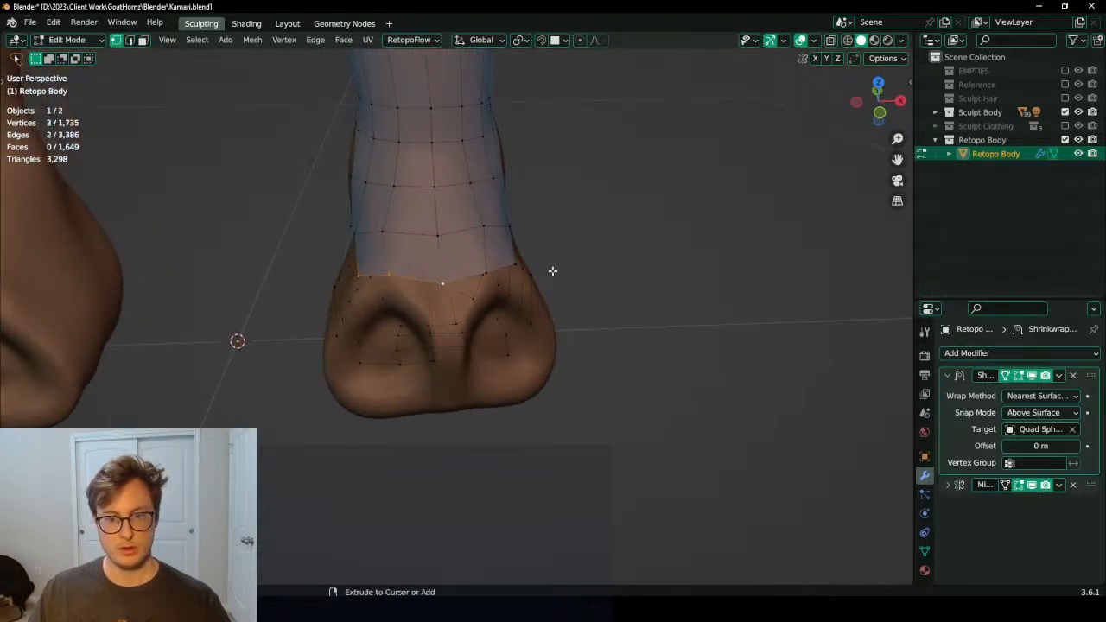
{"action": "left_click", "coordinate": [511, 264], "text": "ctrl"}
{"action": "middle_click_drag", "start_coordinate": [511, 264], "coordinate": [401, 339]}
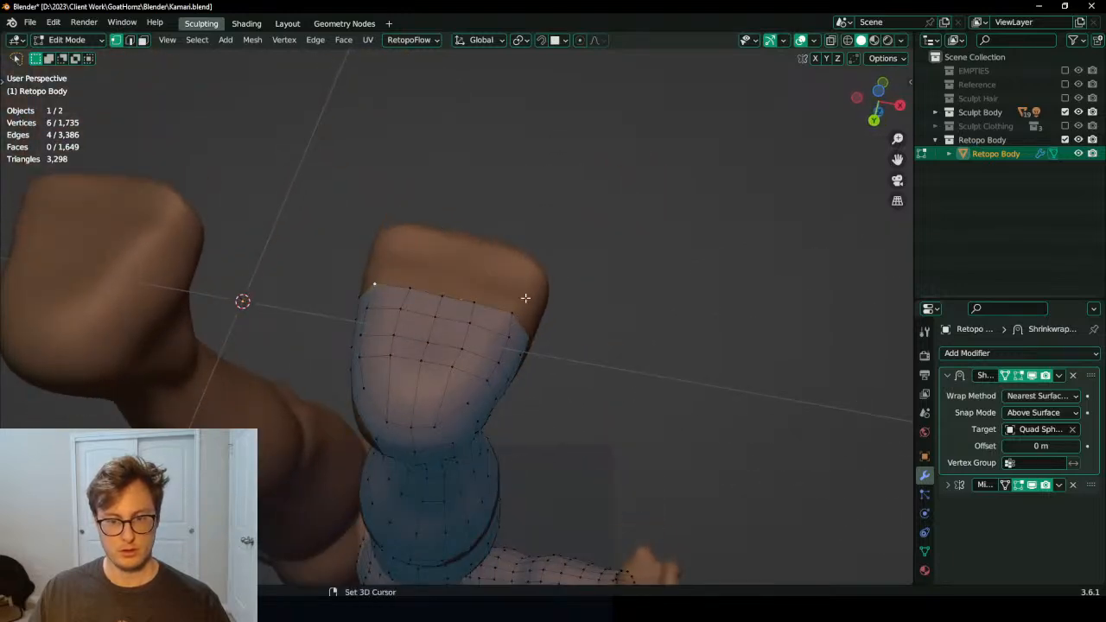
{"action": "left_click", "coordinate": [509, 309], "text": "ctrl"}
{"action": "mouse_move", "coordinate": [508, 310]}
{"action": "middle_mouse_down"}
{"action": "mouse_move", "coordinate": [469, 328]}
{"action": "mouse_move", "coordinate": [444, 371]}
{"action": "mouse_move", "coordinate": [424, 366]}
{"action": "mouse_move", "coordinate": [526, 243]}
{"action": "mouse_move", "coordinate": [501, 301]}
{"action": "middle_mouse_up"}
{"action": "key", "text": "q"}
{"action": "left_click", "coordinate": [529, 241]}
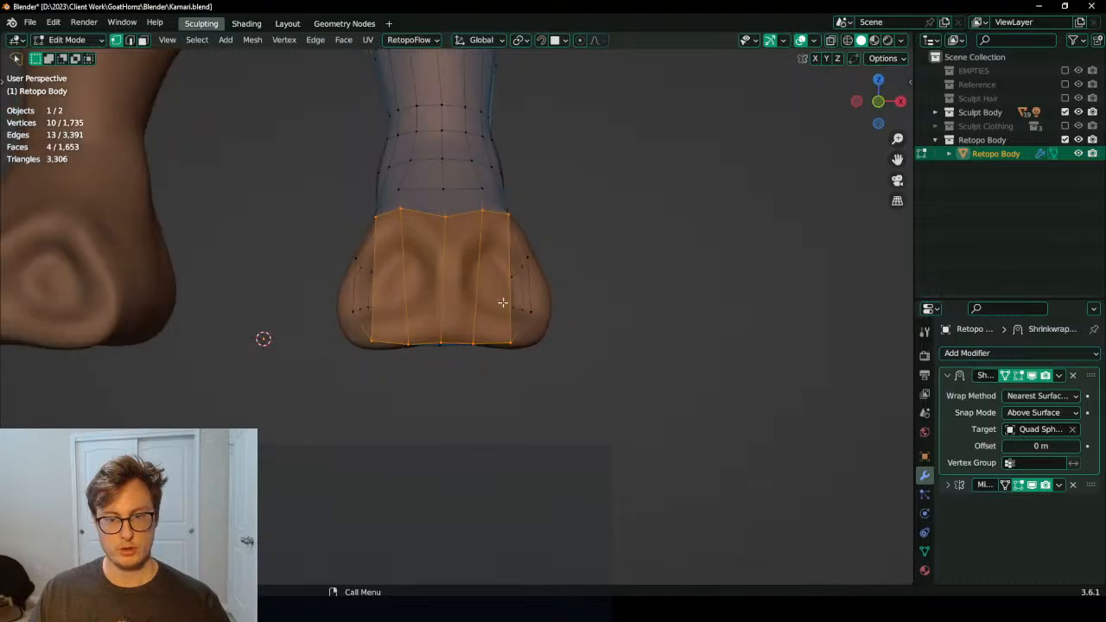
Step: Add a horizontal loop cut through the bridged toe faces and move it to mid-height across the toes
{"action": "key", "text": "ctrl+r"}
{"action": "left_click", "coordinate": [496, 299]}
{"action": "right_click", "coordinate": [496, 298]}
{"action": "key", "text": "KP_1"}
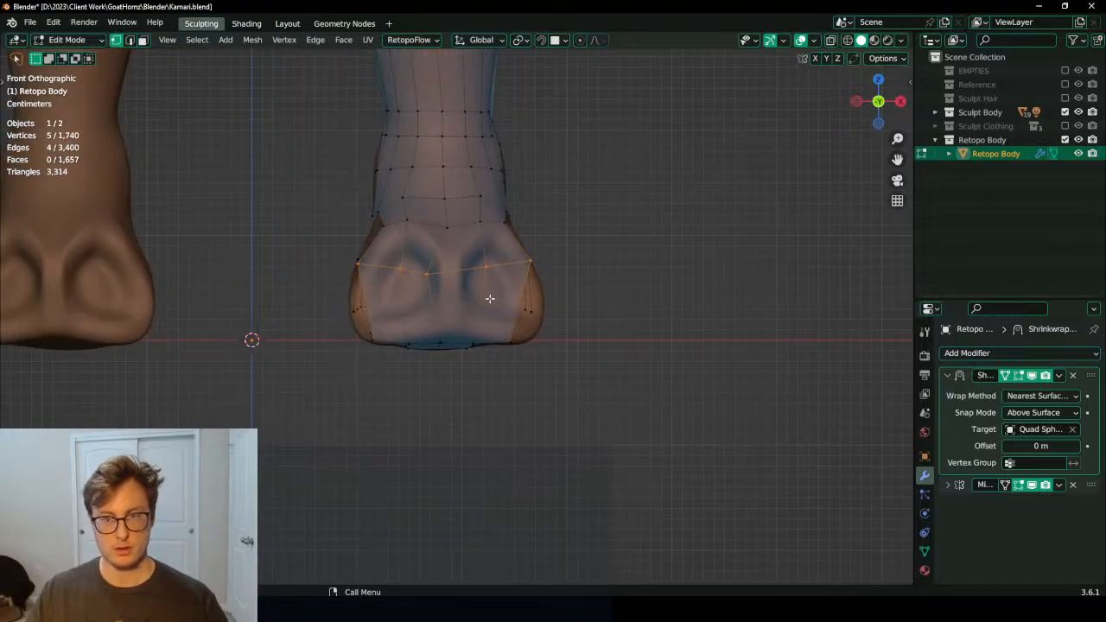
{"action": "scroll", "coordinate": [489, 298], "scroll_direction": "up", "scroll_amount": 2}
{"action": "key", "text": "g"}
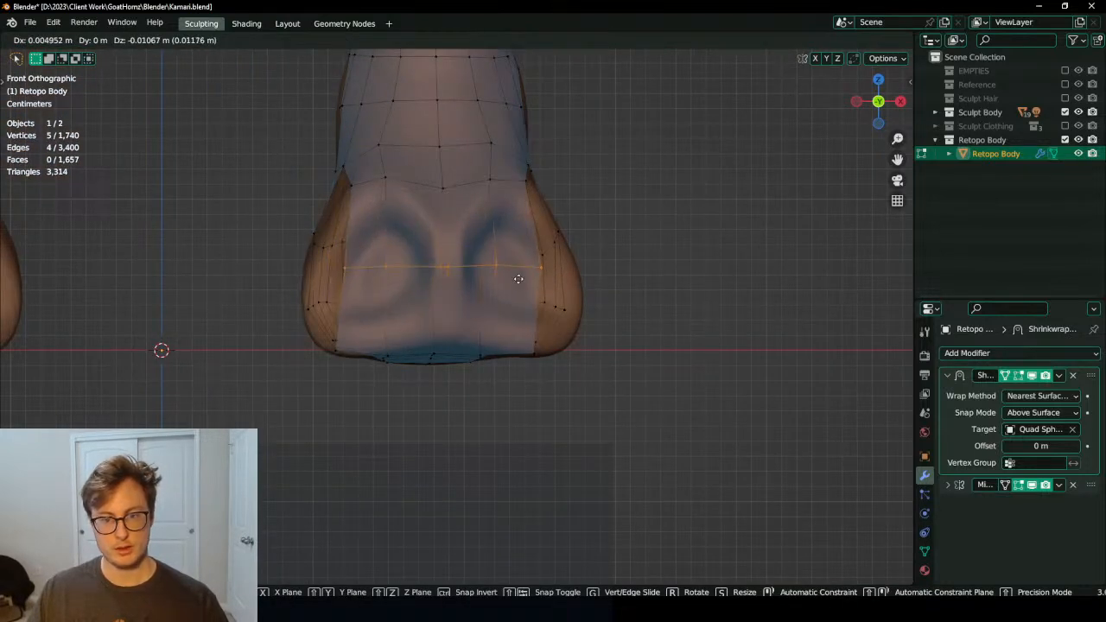
{"action": "left_click", "coordinate": [516, 278]}
{"action": "middle_click_drag", "start_coordinate": [501, 302], "coordinate": [498, 341]}
Step: Add one centred horizontal loop cut above and one below the middle loop on the toe faces
{"action": "key", "text": "KP_1"}
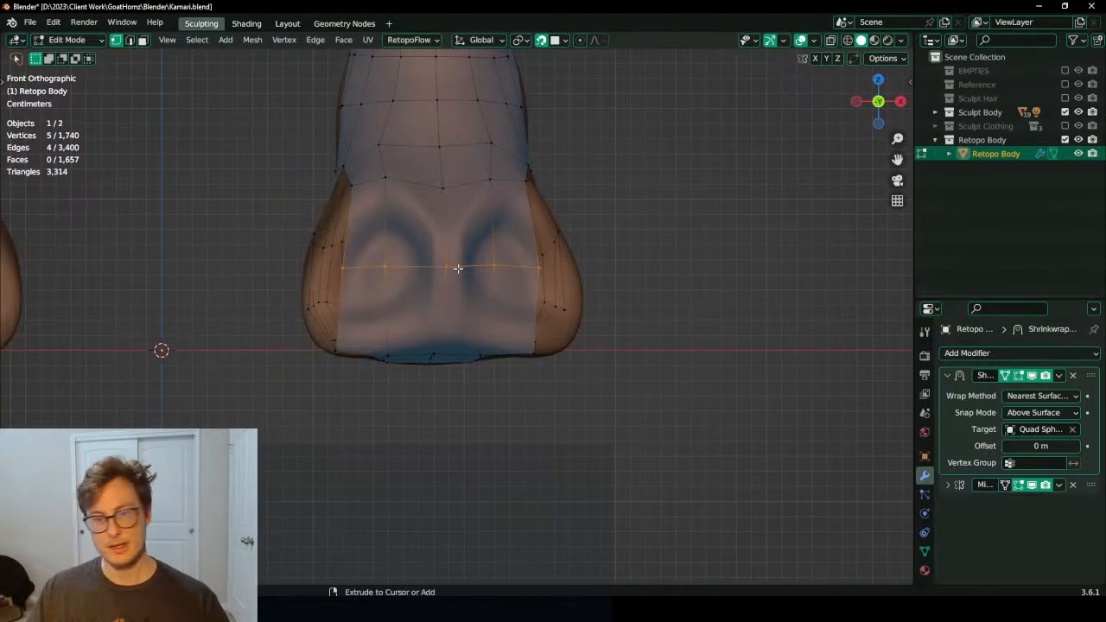
{"action": "key", "text": "ctrl+r"}
{"action": "double_click", "coordinate": [453, 242]}
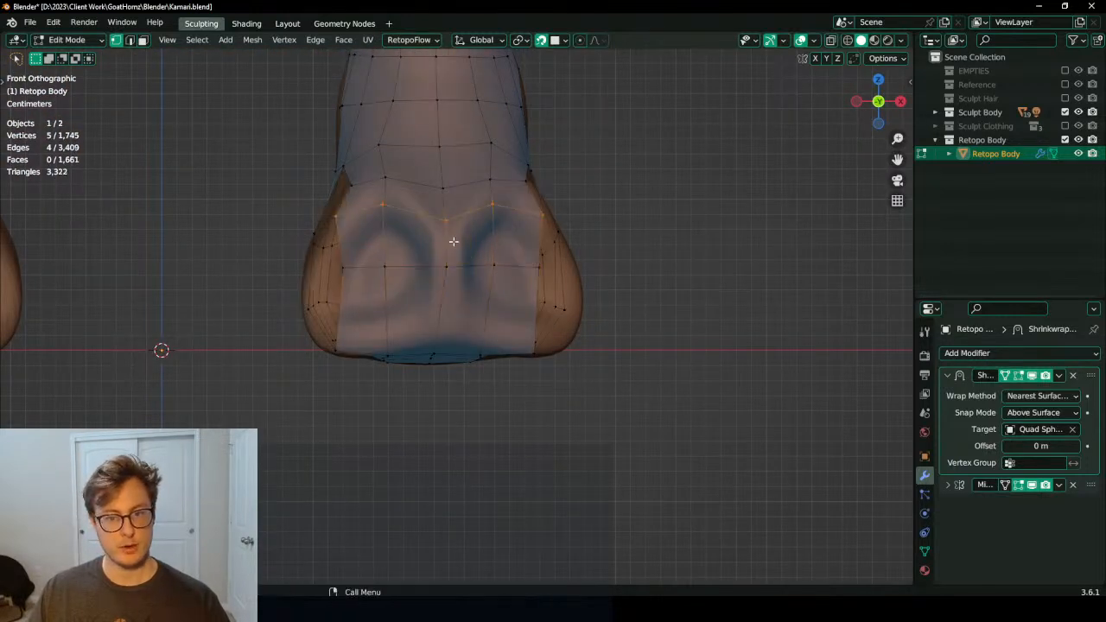
{"action": "key", "text": "ctrl+r"}
{"action": "double_click", "coordinate": [445, 311]}
{"action": "mouse_move", "coordinate": [444, 311]}
{"action": "middle_mouse_down"}
{"action": "mouse_move", "coordinate": [540, 306]}
{"action": "mouse_move", "coordinate": [573, 286]}
{"action": "mouse_move", "coordinate": [565, 331]}
{"action": "mouse_move", "coordinate": [560, 252]}
{"action": "mouse_move", "coordinate": [587, 289]}
{"action": "mouse_move", "coordinate": [585, 276]}
{"action": "middle_mouse_up"}
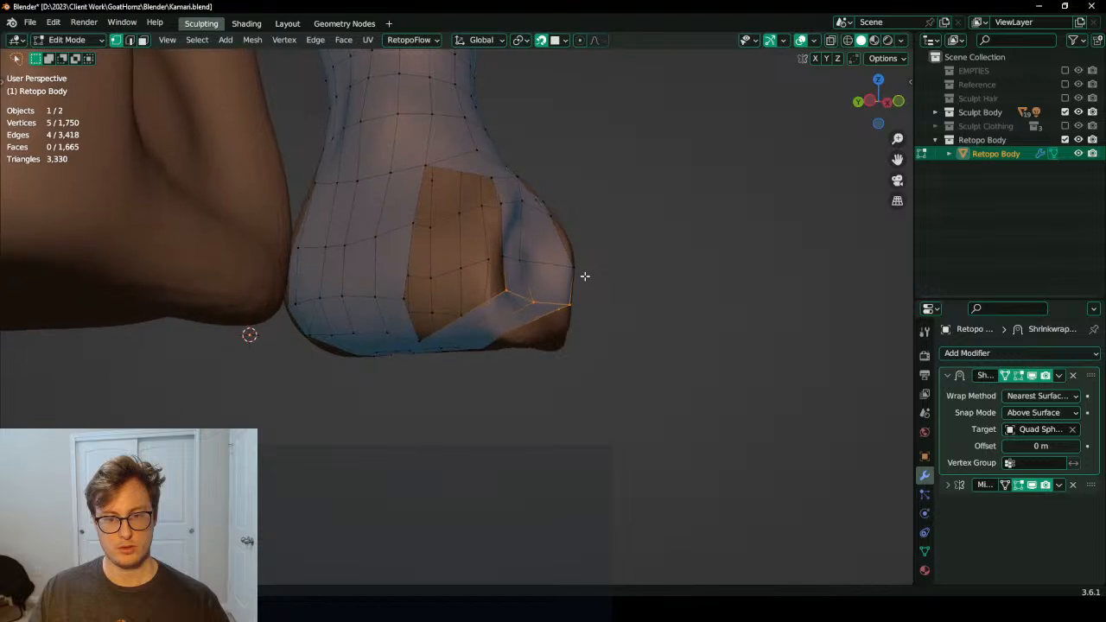
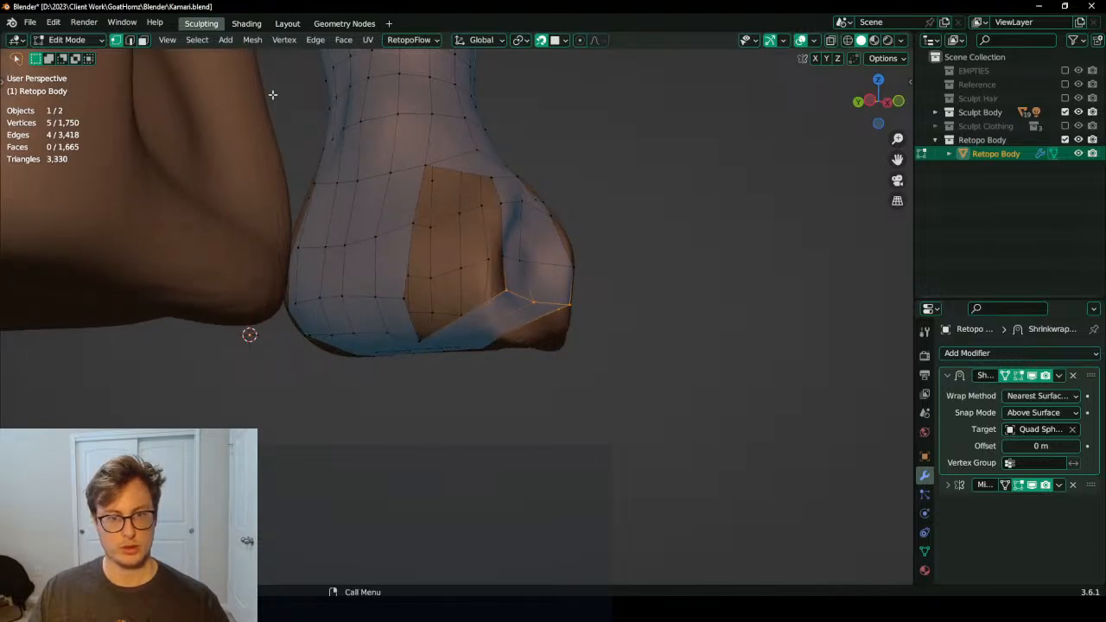
Step: Fill the open gap on each side of the foot, between the toe faces and the side of the foot, with quads
{"action": "left_click", "coordinate": [417, 192], "text": "alt"}
{"action": "key", "text": "q"}
{"action": "left_click", "coordinate": [536, 144]}
{"action": "middle_click_drag", "start_coordinate": [536, 143], "coordinate": [479, 267]}
{"action": "left_click", "coordinate": [492, 262], "text": "alt"}
{"action": "key", "text": "q"}
{"action": "left_click", "coordinate": [485, 257]}
Step: Select the 20 vertices of the toe patch through the mesh in wireframe side view and move them toward the toe tips
{"action": "key", "text": "KP_3"}
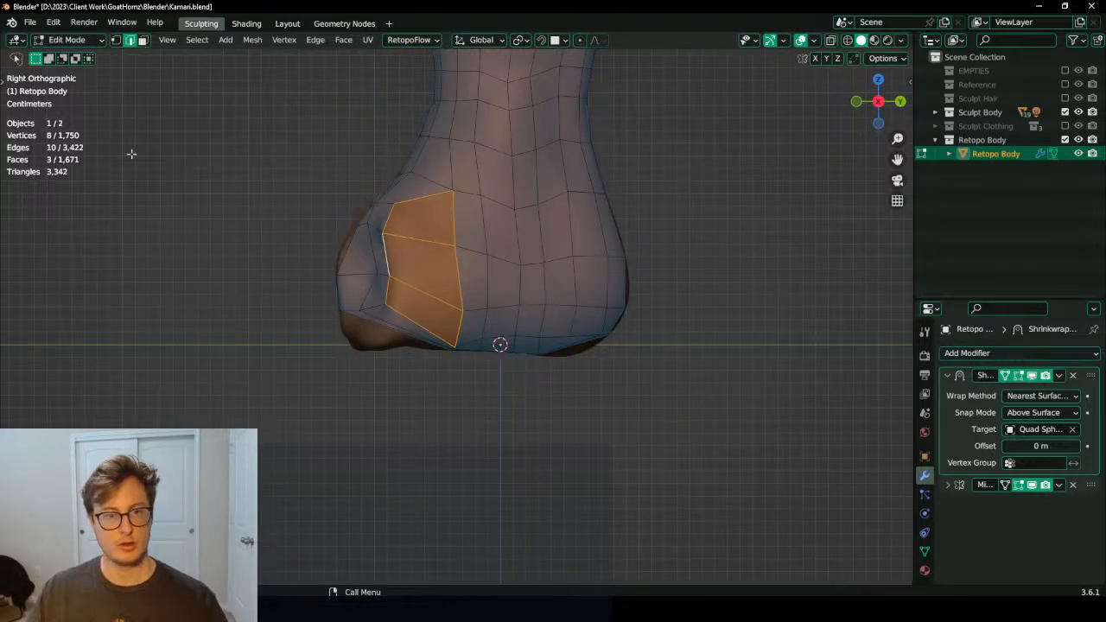
{"action": "left_click", "coordinate": [115, 45]}
{"action": "key", "text": "z"}
{"action": "left_click", "coordinate": [313, 250]}
{"action": "mouse_move", "coordinate": [313, 250]}
{"action": "middle_mouse_down"}
{"action": "mouse_move", "coordinate": [365, 264]}
{"action": "mouse_move", "coordinate": [362, 274]}
{"action": "middle_mouse_up"}
{"action": "middle_click_drag", "start_coordinate": [388, 281], "coordinate": [448, 310]}
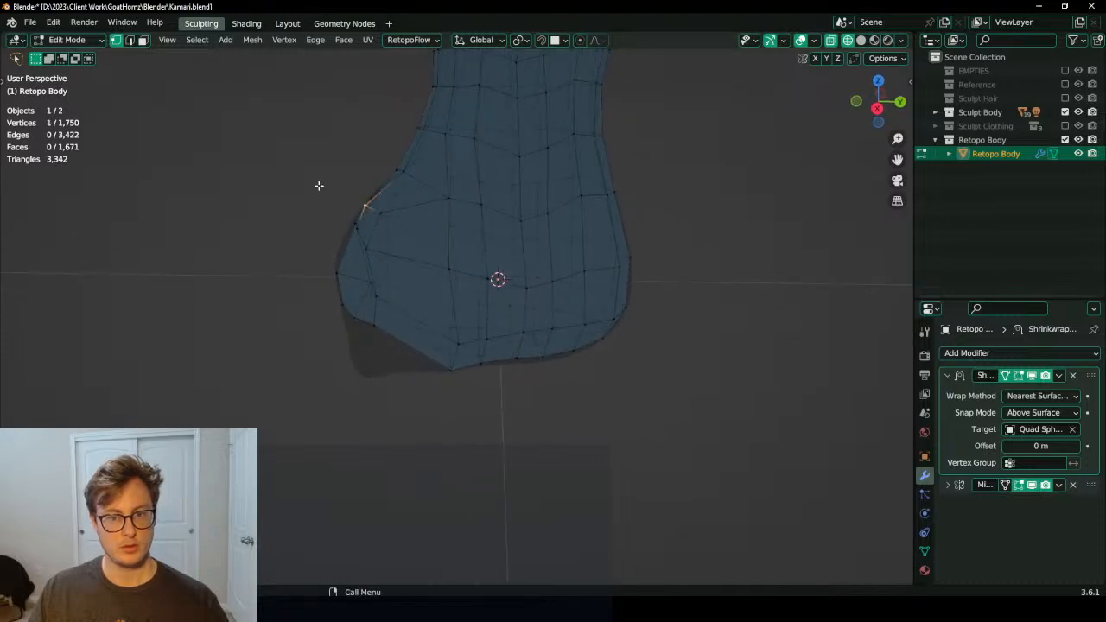
{"action": "left_click_drag", "start_coordinate": [319, 185], "coordinate": [411, 309]}
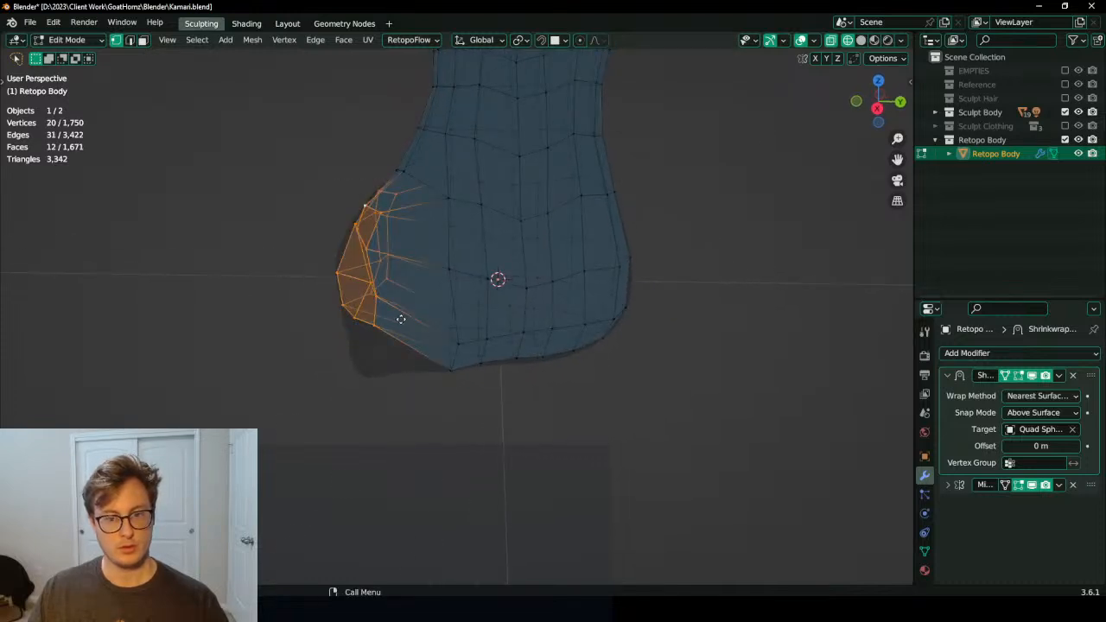
{"action": "key", "text": "g"}
{"action": "left_click", "coordinate": [401, 313]}
Step: Return to solid shading and move the selected toe patch slightly forward along Y only
{"action": "key", "text": "shift+z"}
{"action": "mouse_move", "coordinate": [381, 297]}
{"action": "middle_mouse_down"}
{"action": "mouse_move", "coordinate": [524, 357]}
{"action": "mouse_move", "coordinate": [531, 388]}
{"action": "mouse_move", "coordinate": [492, 378]}
{"action": "mouse_move", "coordinate": [508, 390]}
{"action": "middle_mouse_up"}
{"action": "key", "text": "g"}
{"action": "left_click", "coordinate": [533, 412]}
{"action": "key", "text": "ctrl+z"}
{"action": "key", "text": "g"}
{"action": "key", "text": "y"}
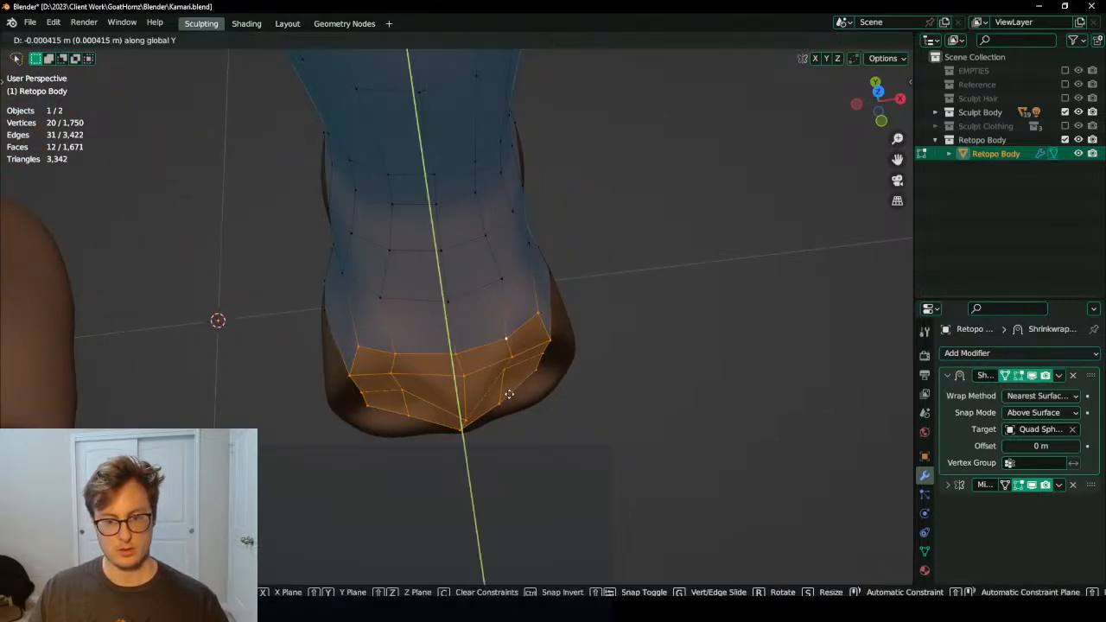
{"action": "left_click", "coordinate": [509, 394]}
Step: Try adding loop cuts around the ring of faces directly behind the toe patch
{"action": "key", "text": "ctrl+r"}
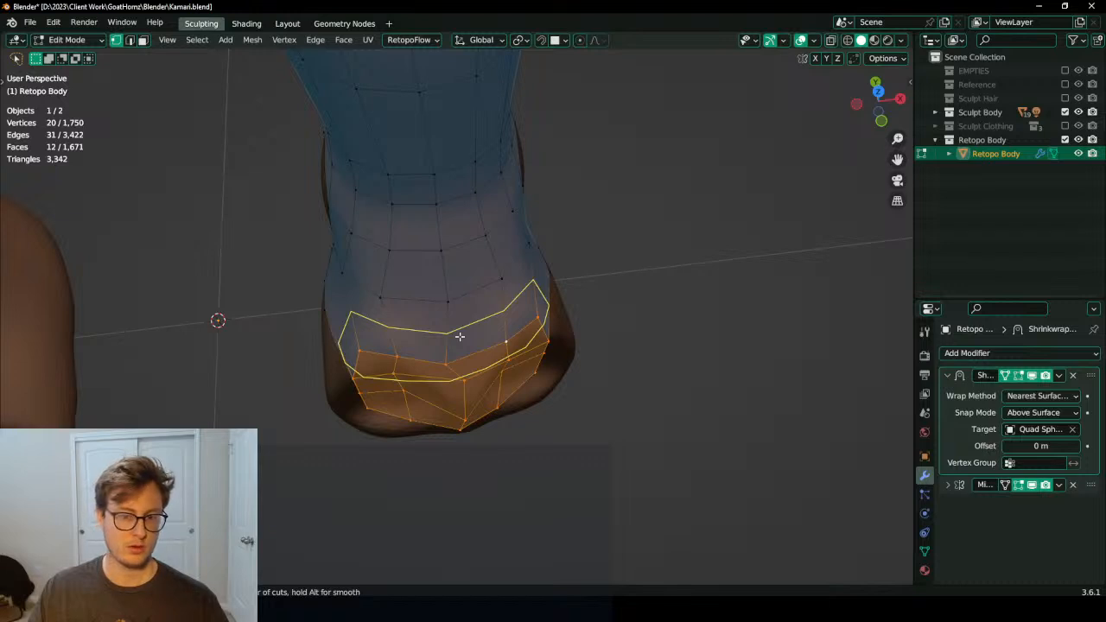
{"action": "left_click", "coordinate": [459, 334]}
{"action": "middle_click_drag", "start_coordinate": [459, 335], "coordinate": [464, 255]}
{"action": "key", "text": "ctrl+z"}
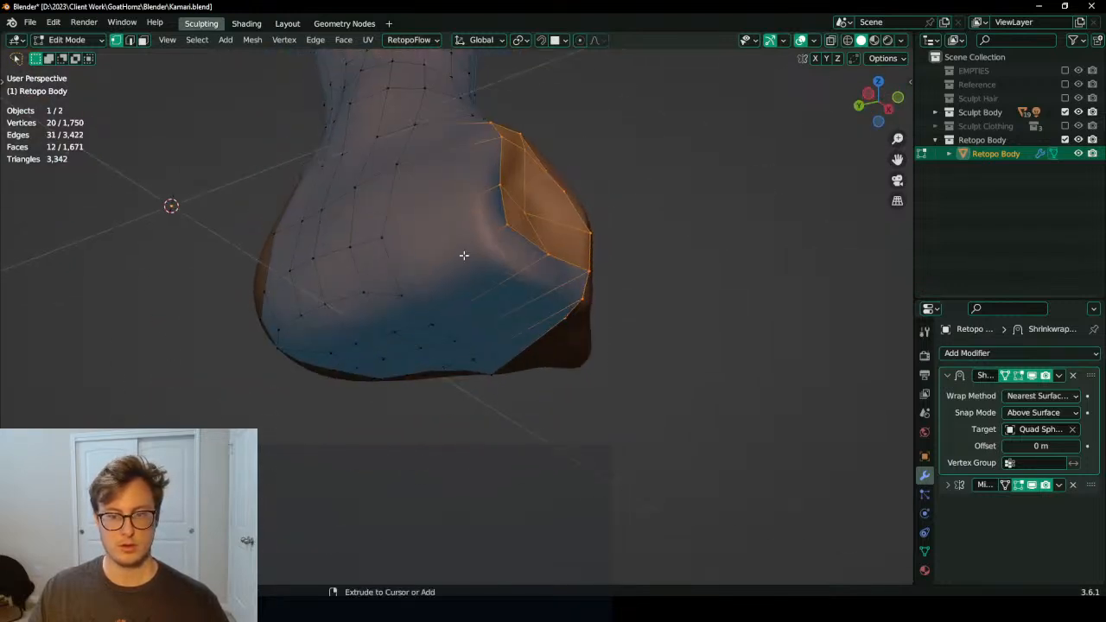
{"action": "key", "text": "ctrl+r"}
{"action": "scroll", "coordinate": [464, 264], "scroll_direction": "up", "scroll_amount": 1}
{"action": "left_click", "coordinate": [466, 268]}
{"action": "middle_click_drag", "start_coordinate": [563, 296], "coordinate": [372, 303]}
{"action": "key", "text": "ctrl+z"}
{"action": "middle_click_drag", "start_coordinate": [432, 250], "coordinate": [439, 298]}
{"action": "key", "text": "Tab"}
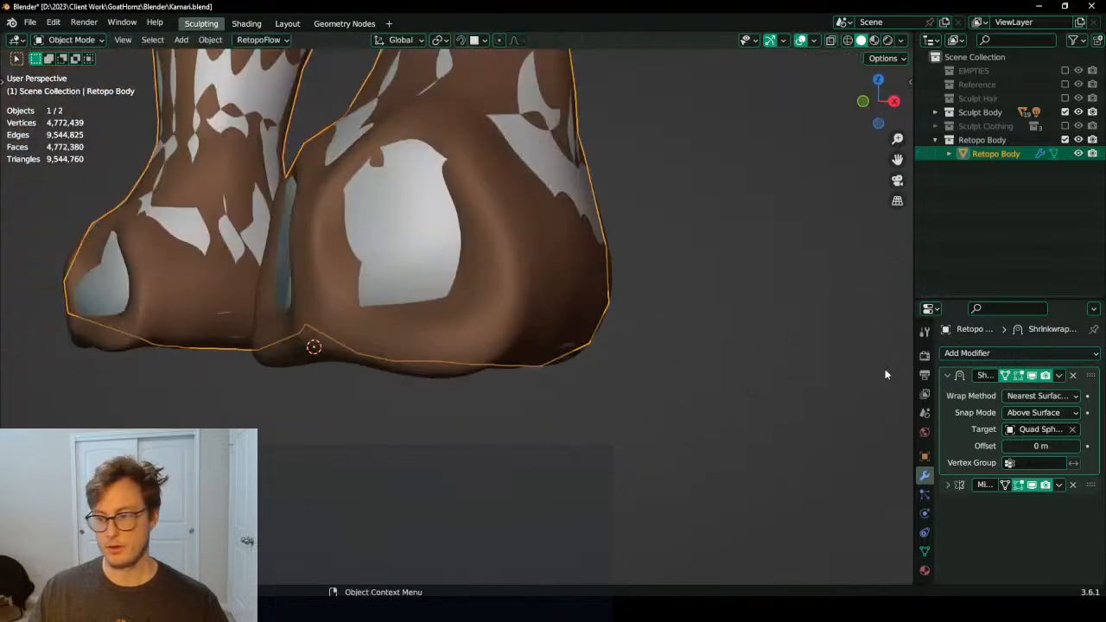
{"action": "left_click", "coordinate": [1058, 376]}
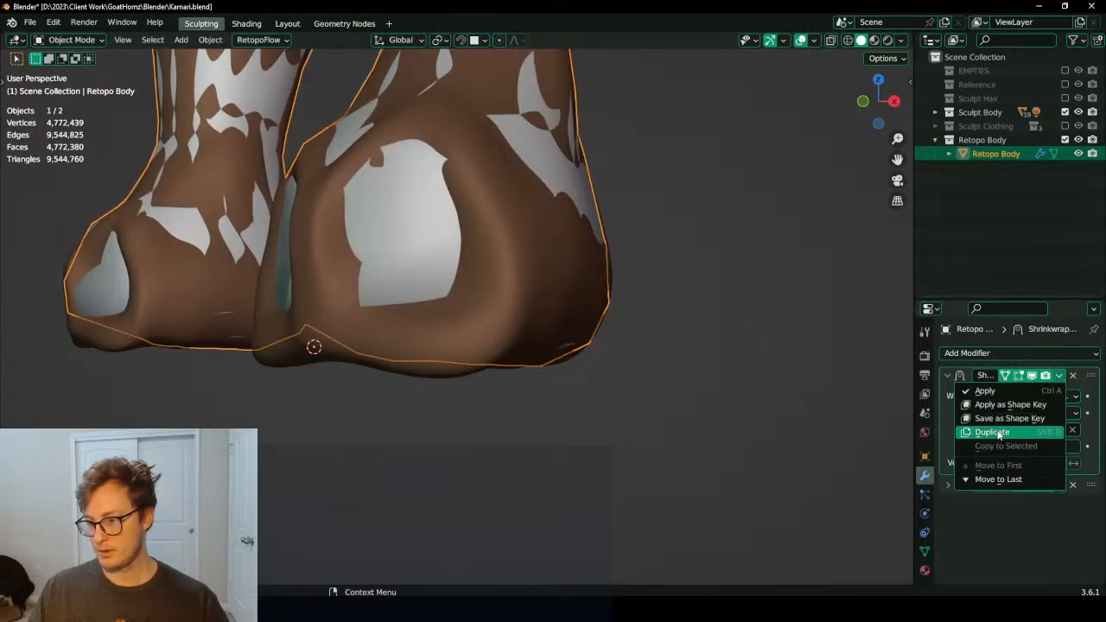
{"action": "left_click", "coordinate": [1058, 376]}
{"action": "key", "text": "Tab"}
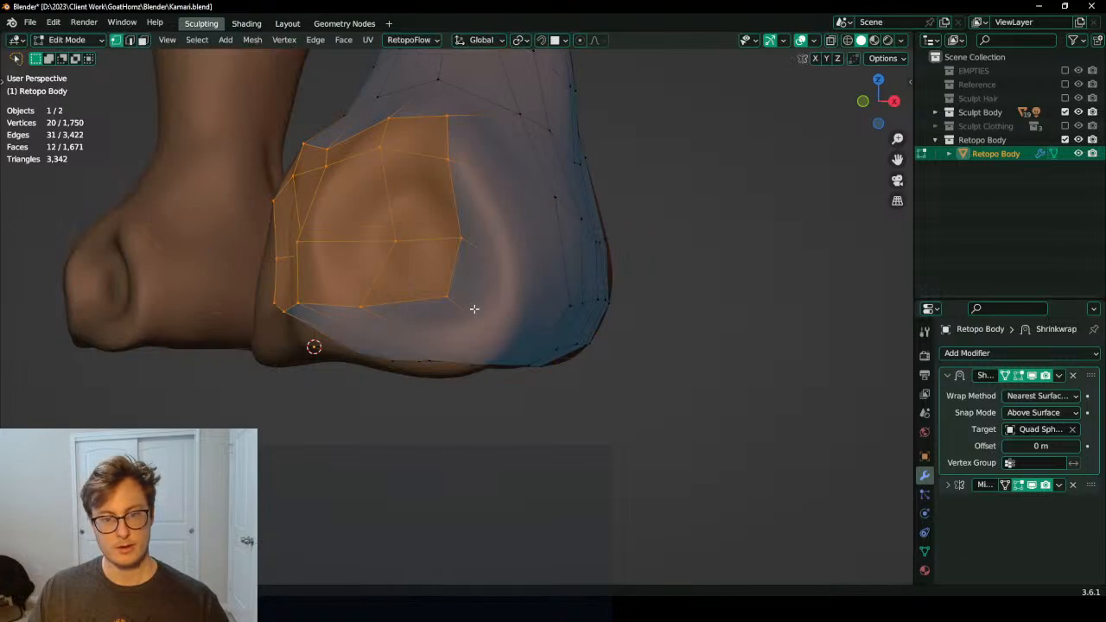
Step: Try a denser set of loop cuts through the faces between the foot and the toe patch
{"action": "middle_click_drag", "start_coordinate": [473, 308], "coordinate": [519, 277]}
{"action": "key", "text": "ctrl+r"}
{"action": "scroll", "coordinate": [463, 221], "scroll_direction": "up", "scroll_amount": 2}
{"action": "left_click", "coordinate": [462, 220]}
{"action": "key", "text": "ctrl+z"}
Step: Delete the 12 selected toe patch faces, then scale the opening's border loop along Z and move it along Y
{"action": "key", "text": "x"}
{"action": "key", "text": "f"}
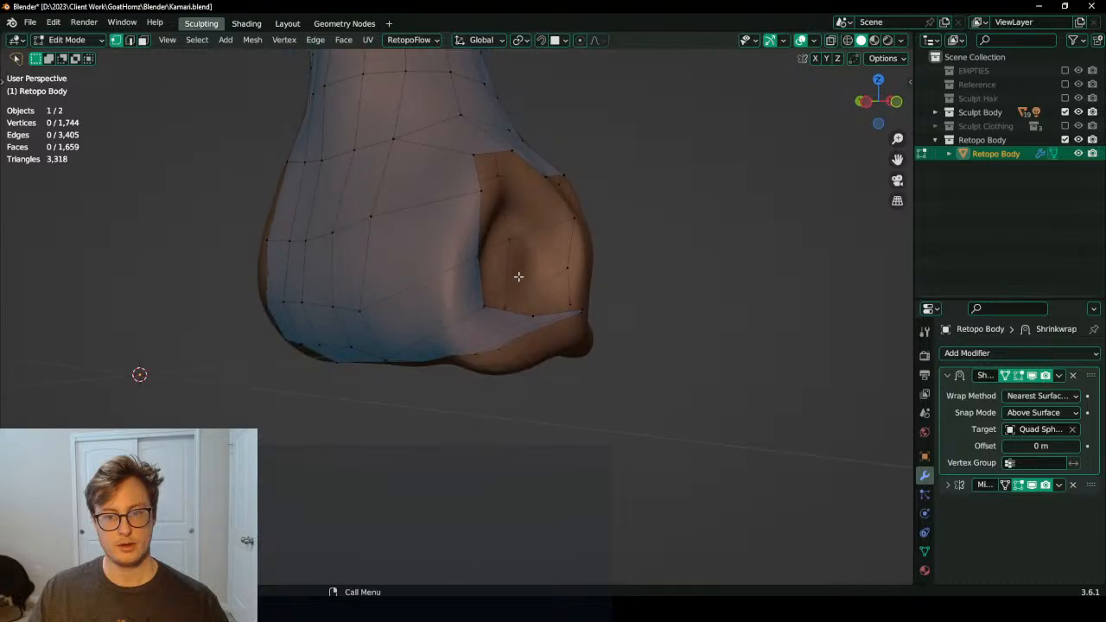
{"action": "left_click", "coordinate": [472, 186], "text": "alt"}
{"action": "middle_click_drag", "start_coordinate": [472, 186], "coordinate": [587, 216]}
{"action": "key", "text": "s"}
{"action": "key", "text": "z"}
{"action": "left_click", "coordinate": [588, 128]}
{"action": "key", "text": "g"}
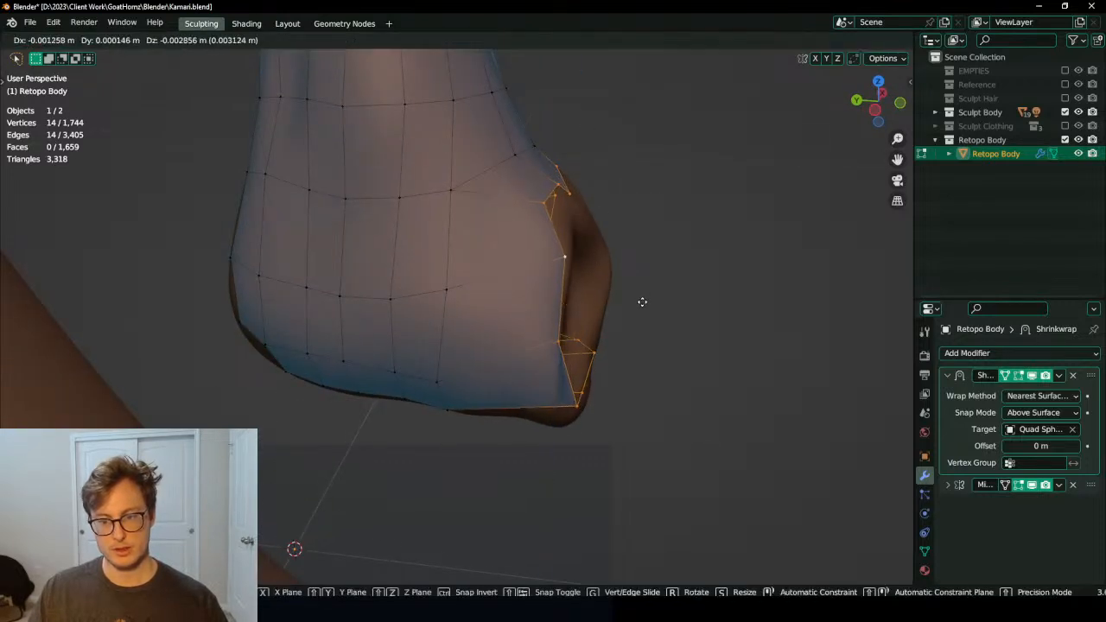
{"action": "key", "text": "y"}
{"action": "left_click", "coordinate": [622, 299]}
Step: Reposition individual vertices along the inner rim of the toe opening, up to its upper inner corner
{"action": "middle_click_drag", "start_coordinate": [623, 299], "coordinate": [372, 294]}
{"action": "left_click", "coordinate": [406, 264]}
{"action": "key", "text": "g"}
{"action": "left_click", "coordinate": [361, 289]}
{"action": "key", "text": "g"}
{"action": "left_click", "coordinate": [390, 277]}
{"action": "left_click", "coordinate": [390, 212]}
{"action": "key", "text": "g"}
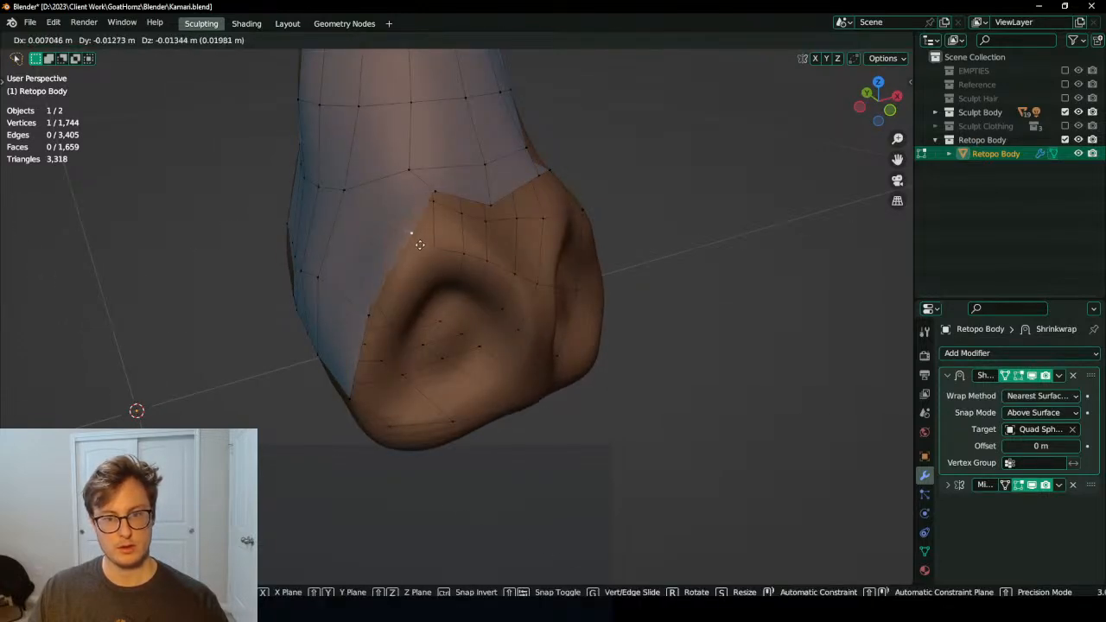
{"action": "left_click", "coordinate": [419, 243]}
Step: Reposition individual vertices along the upper rim of the toe opening to follow the sculpted toes
{"action": "middle_click_drag", "start_coordinate": [420, 242], "coordinate": [453, 227]}
{"action": "key", "text": "g"}
{"action": "left_click", "coordinate": [390, 261]}
{"action": "left_click", "coordinate": [420, 212]}
{"action": "key", "text": "g"}
{"action": "left_click", "coordinate": [428, 243]}
{"action": "left_click", "coordinate": [436, 220]}
{"action": "key", "text": "g"}
{"action": "left_click", "coordinate": [458, 261]}
{"action": "key", "text": "g"}
{"action": "left_click", "coordinate": [417, 243]}
{"action": "left_click", "coordinate": [454, 232]}
{"action": "key", "text": "g"}
{"action": "left_click", "coordinate": [503, 234]}
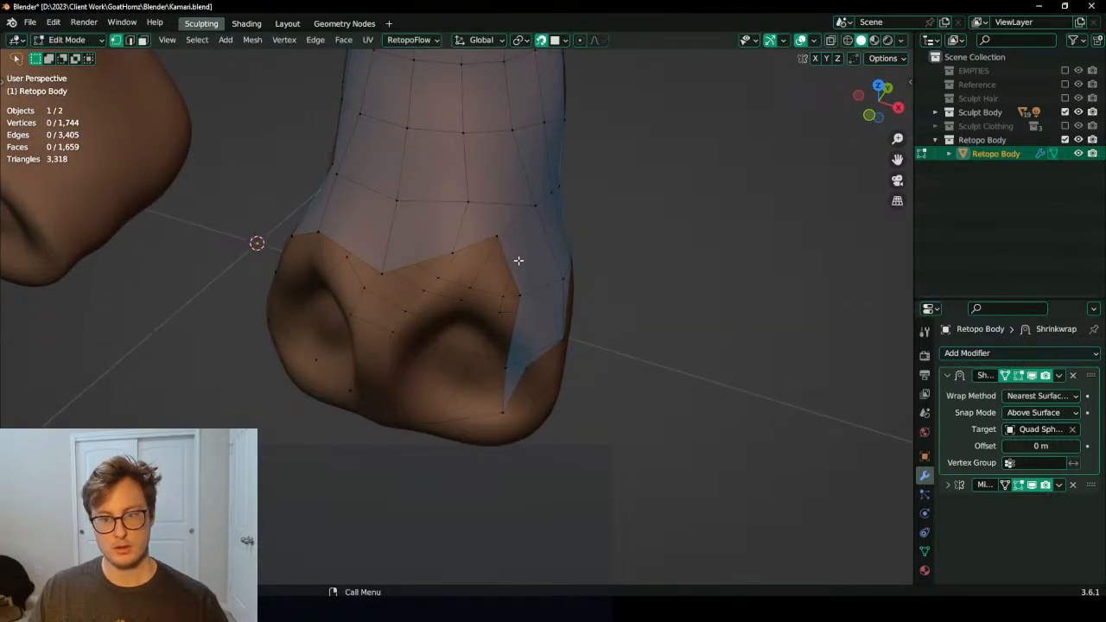
Step: Reposition the upper outer corner vertex and the vertices along the outer rim of the toe opening
{"action": "left_click", "coordinate": [499, 241]}
{"action": "key", "text": "g"}
{"action": "left_click", "coordinate": [513, 271]}
{"action": "middle_click_drag", "start_coordinate": [512, 272], "coordinate": [339, 275]}
{"action": "key", "text": "g"}
{"action": "left_click", "coordinate": [468, 255]}
{"action": "key", "text": "g"}
{"action": "left_click", "coordinate": [436, 279]}
{"action": "left_click", "coordinate": [431, 276]}
{"action": "key", "text": "g"}
{"action": "left_click", "coordinate": [416, 266]}
Step: Reposition the vertices along the front edge of the sole, working toward the inner side of the foot
{"action": "left_click", "coordinate": [465, 250]}
{"action": "key", "text": "g"}
{"action": "left_click", "coordinate": [482, 242]}
{"action": "left_click", "coordinate": [395, 232]}
{"action": "key", "text": "g"}
{"action": "left_click", "coordinate": [389, 216]}
{"action": "left_click", "coordinate": [343, 242]}
{"action": "key", "text": "g"}
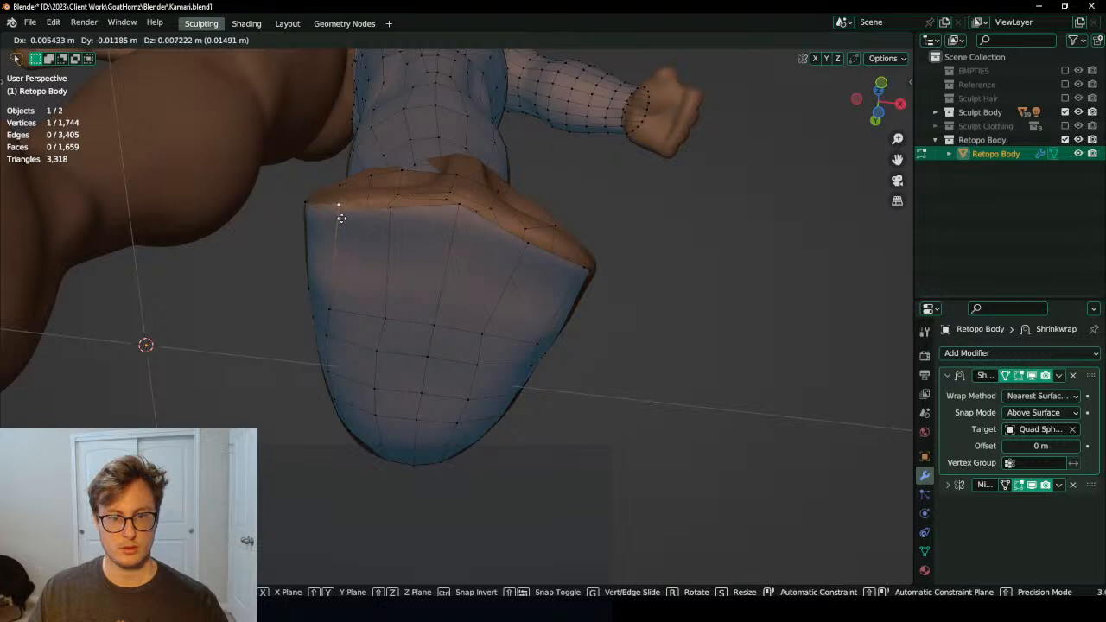
{"action": "left_click", "coordinate": [342, 217]}
Step: Move a lower vertex on the outer rim of the toe opening to align it with its neighbours
{"action": "middle_click_drag", "start_coordinate": [341, 218], "coordinate": [388, 247]}
{"action": "key", "text": "g"}
{"action": "left_click", "coordinate": [501, 248]}
{"action": "middle_click_drag", "start_coordinate": [501, 248], "coordinate": [481, 326]}
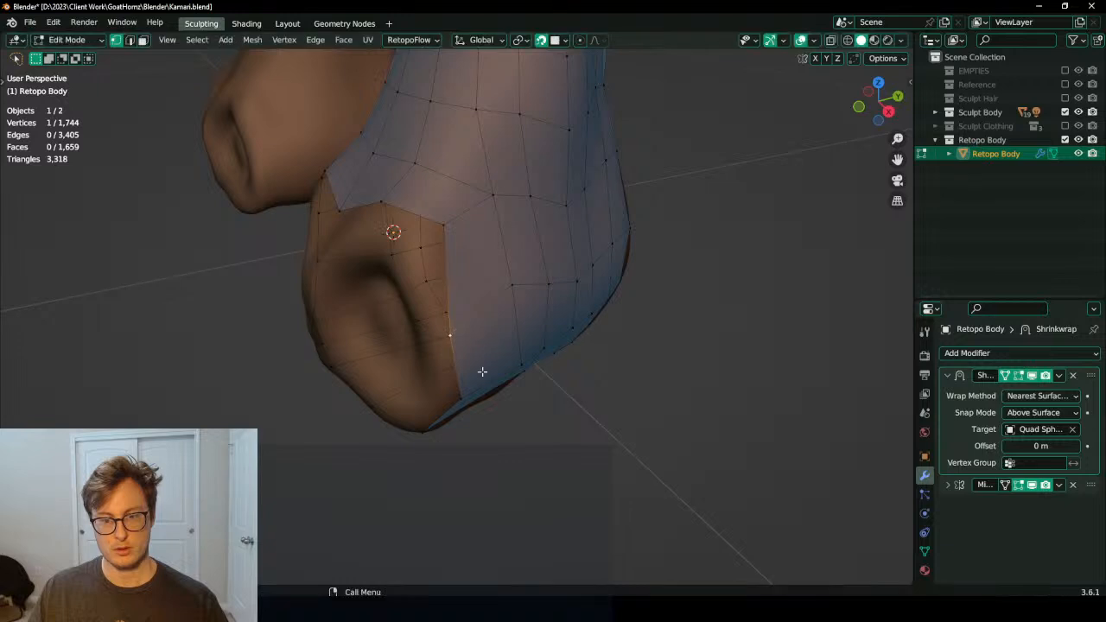
Step: Smooth the upper rim above the toes by moving its vertices closer to the toe crease
{"action": "middle_click_drag", "start_coordinate": [483, 372], "coordinate": [458, 304]}
{"action": "key", "text": "g"}
{"action": "left_click", "coordinate": [363, 222]}
{"action": "key", "text": "g"}
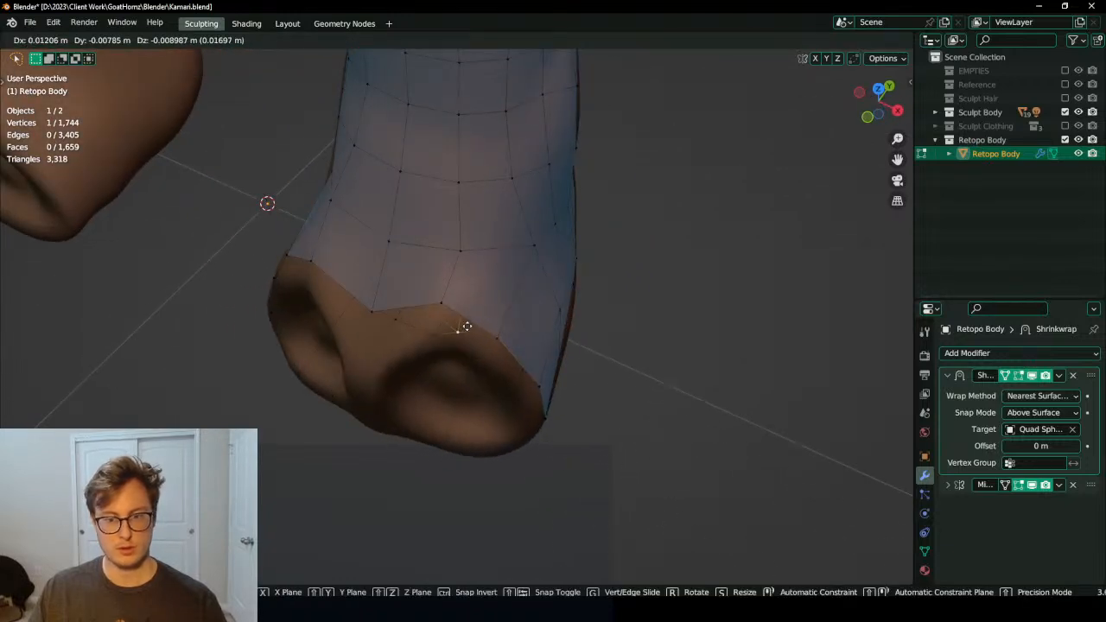
{"action": "left_click", "coordinate": [442, 302]}
{"action": "key", "text": "g"}
{"action": "left_click", "coordinate": [446, 314]}
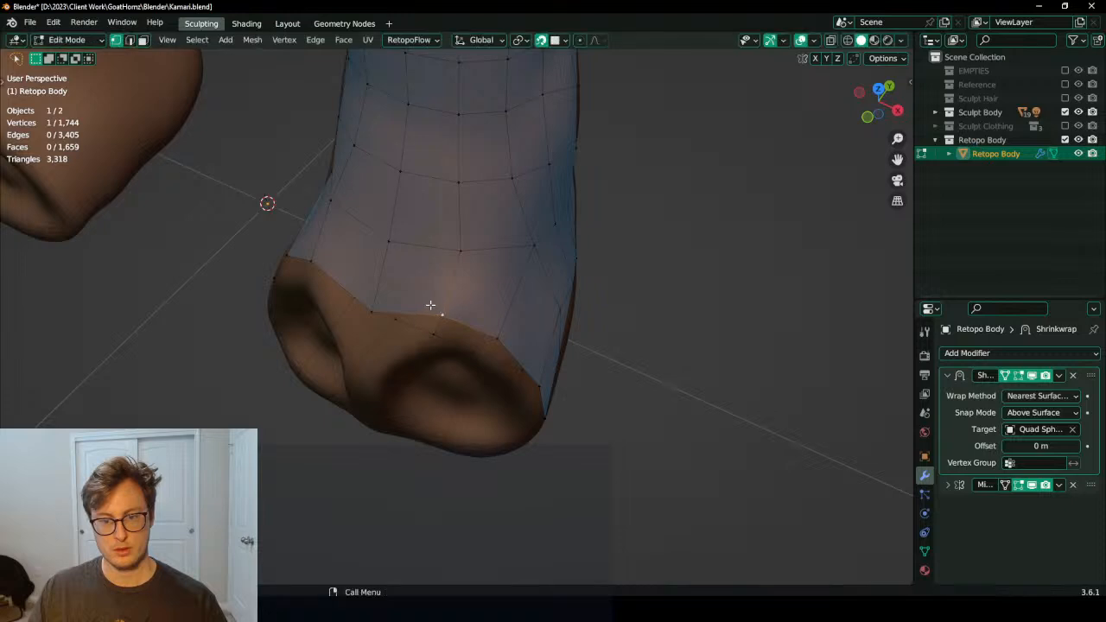
Step: Adjust the remaining inner rim vertices down to the lower inner corner of the toe opening
{"action": "middle_click_drag", "start_coordinate": [432, 306], "coordinate": [381, 318]}
{"action": "key", "text": "g"}
{"action": "left_click", "coordinate": [516, 258]}
{"action": "key", "text": "g"}
{"action": "left_click", "coordinate": [484, 224]}
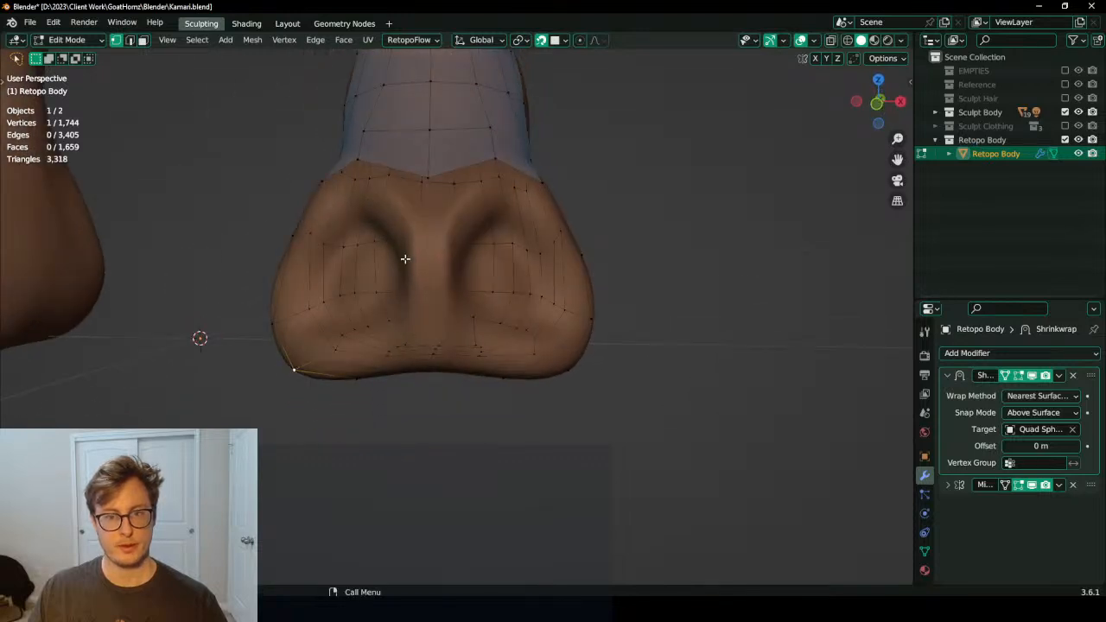
Step: Bridge the two middle edges of the upper toe rim to the two middle edges of the sole rim
{"action": "middle_click_drag", "start_coordinate": [415, 272], "coordinate": [414, 266]}
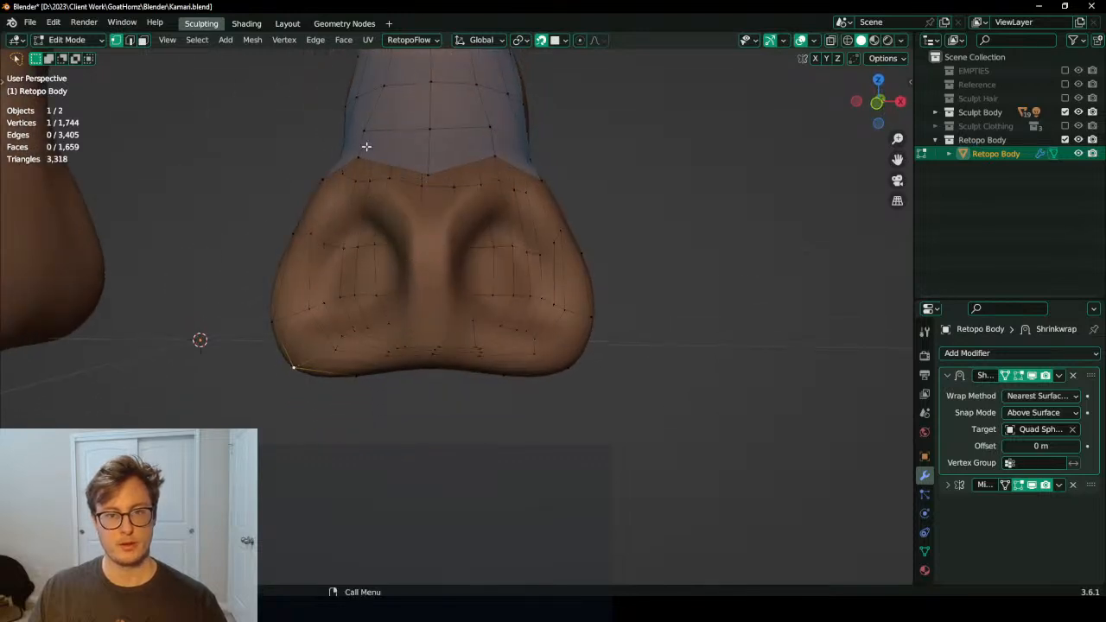
{"action": "left_click", "coordinate": [484, 183], "text": "ctrl"}
{"action": "middle_click_drag", "start_coordinate": [484, 182], "coordinate": [440, 229]}
{"action": "left_click", "coordinate": [488, 259], "text": "ctrl"}
{"action": "middle_click_drag", "start_coordinate": [488, 258], "coordinate": [493, 254]}
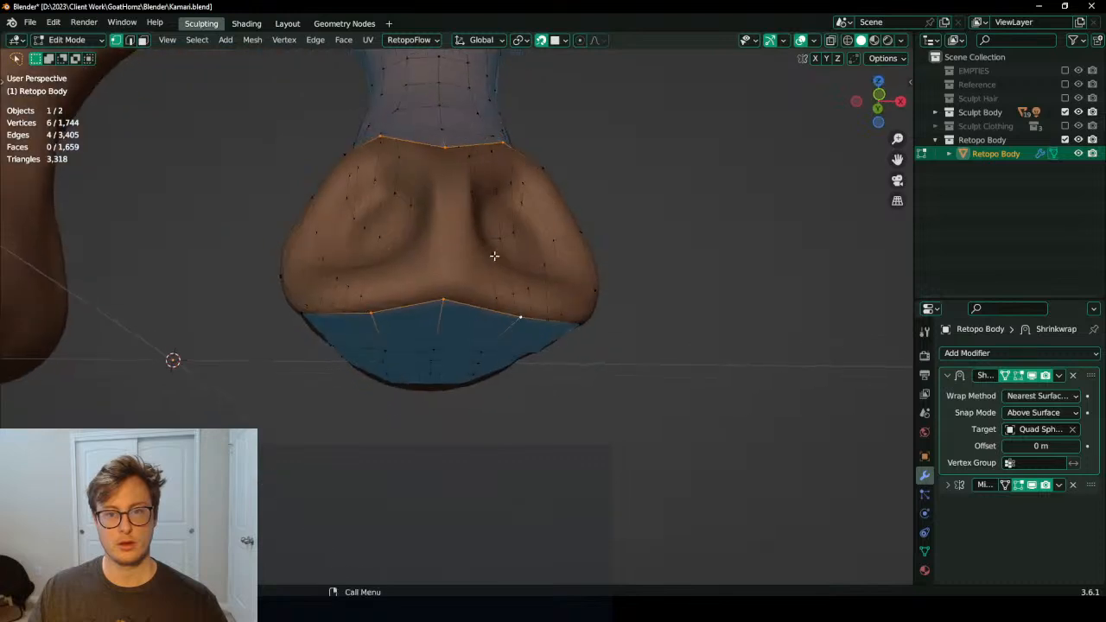
{"action": "key", "text": "q"}
{"action": "left_click", "coordinate": [534, 222]}
Step: Add a centred horizontal loop cut to the bridged strip and scale it narrow to fit the ridge between the toes
{"action": "middle_click_drag", "start_coordinate": [533, 222], "coordinate": [476, 250]}
{"action": "key", "text": "ctrl+r"}
{"action": "double_click", "coordinate": [508, 243]}
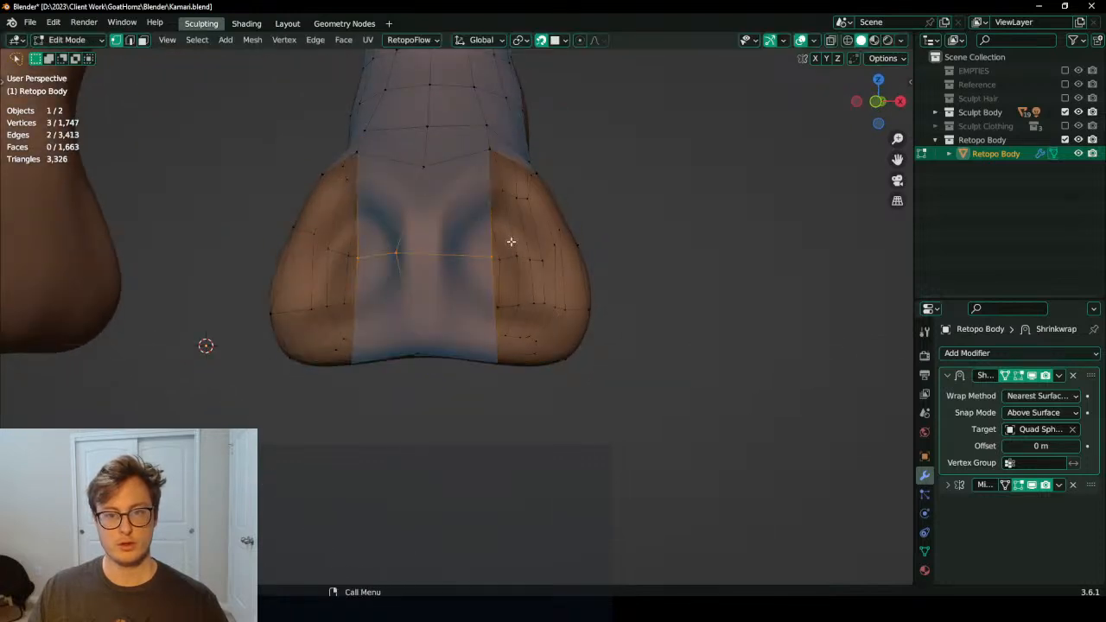
{"action": "key", "text": "s"}
{"action": "left_click", "coordinate": [452, 254]}
{"action": "key", "text": "g"}
{"action": "right_click", "coordinate": [421, 260]}
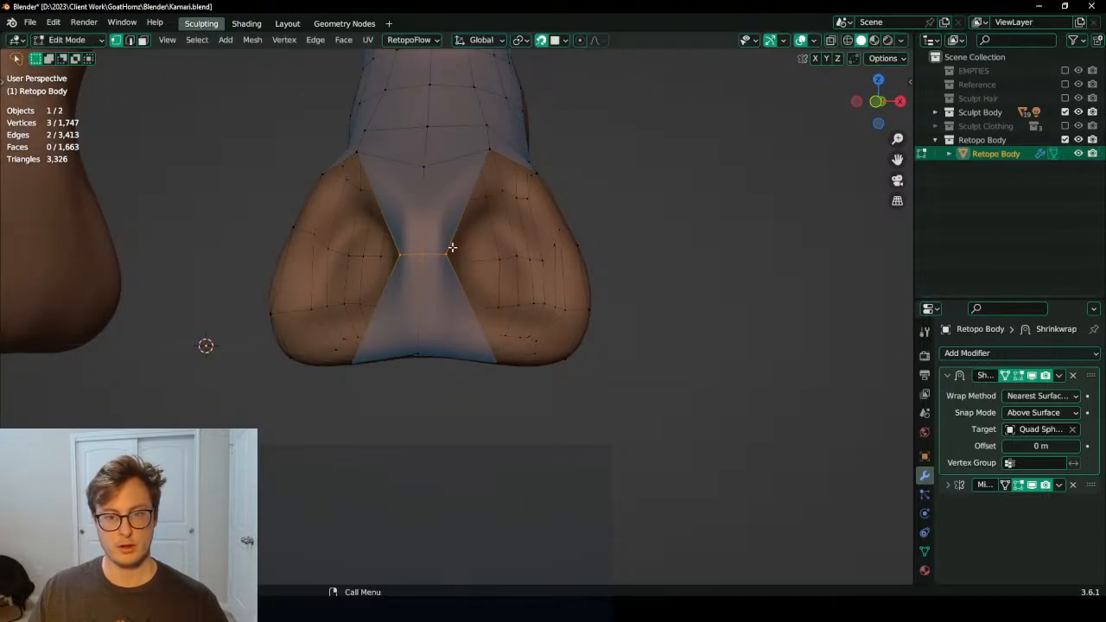
{"action": "key", "text": "s"}
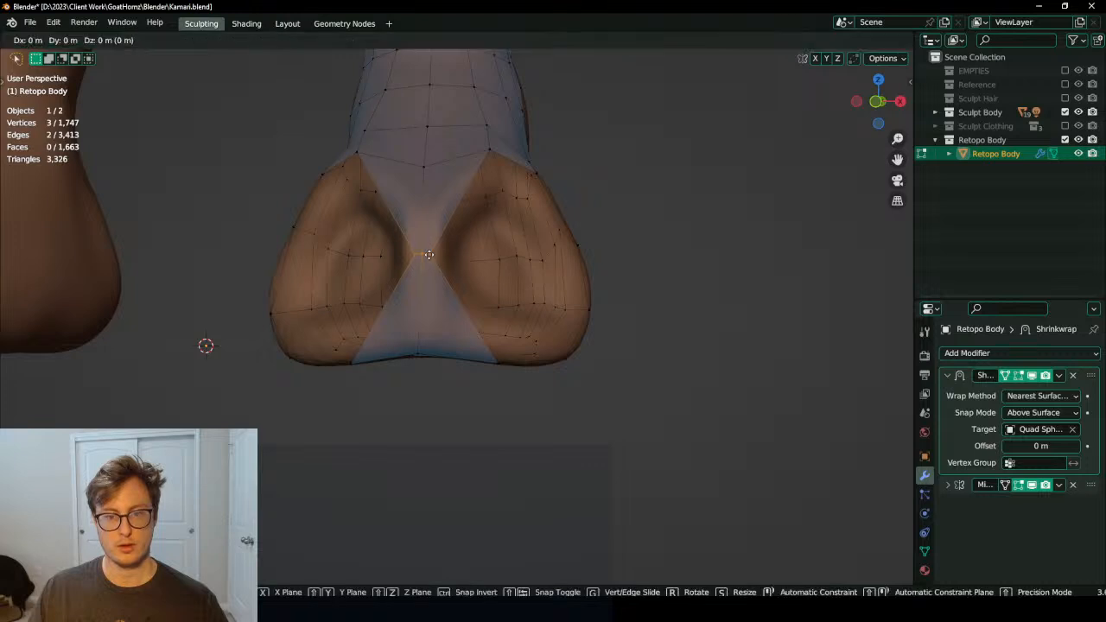
{"action": "left_click", "coordinate": [442, 250]}
{"action": "key", "text": "s"}
{"action": "left_click", "coordinate": [445, 257]}
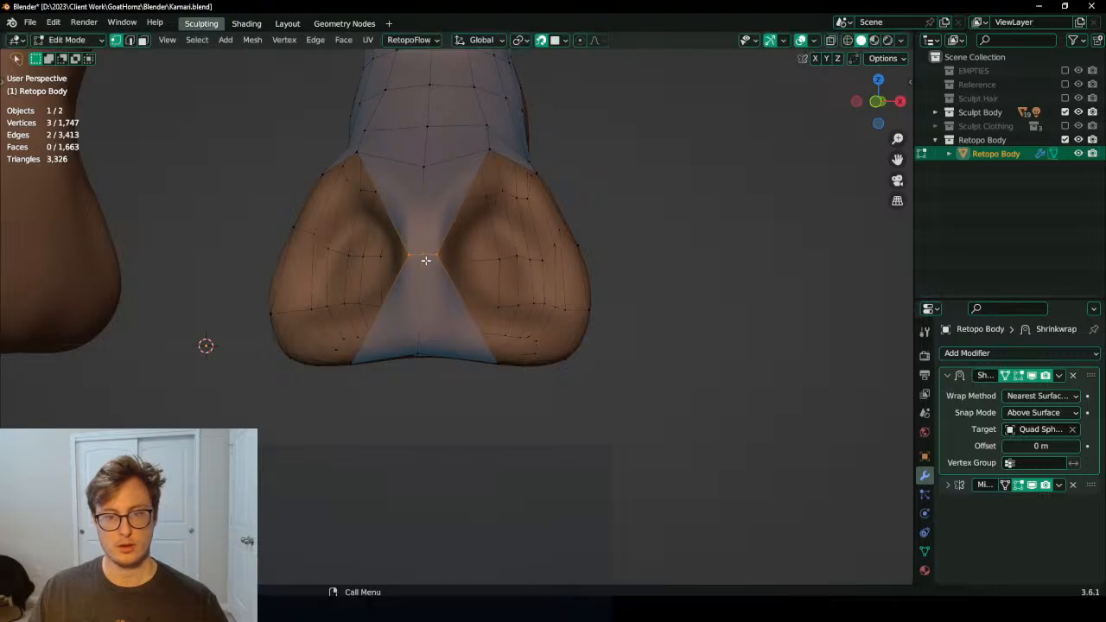
Step: Add a loop above the strip's middle loop, then scale it narrow and move it onto the ridge
{"action": "key", "text": "e"}
{"action": "key", "text": "s"}
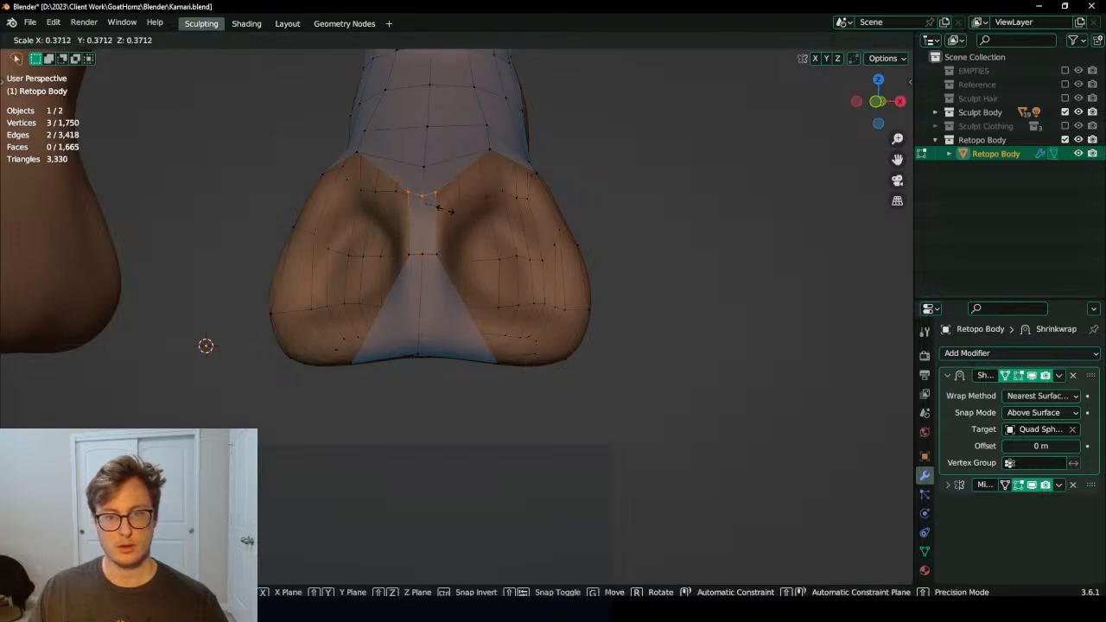
{"action": "left_click", "coordinate": [443, 209]}
{"action": "key", "text": "g"}
{"action": "left_click", "coordinate": [423, 203]}
Step: Add a loop cut to the lower part of the strip, then scale it narrow and move it down the ridge
{"action": "key", "text": "ctrl+r"}
{"action": "double_click", "coordinate": [431, 316]}
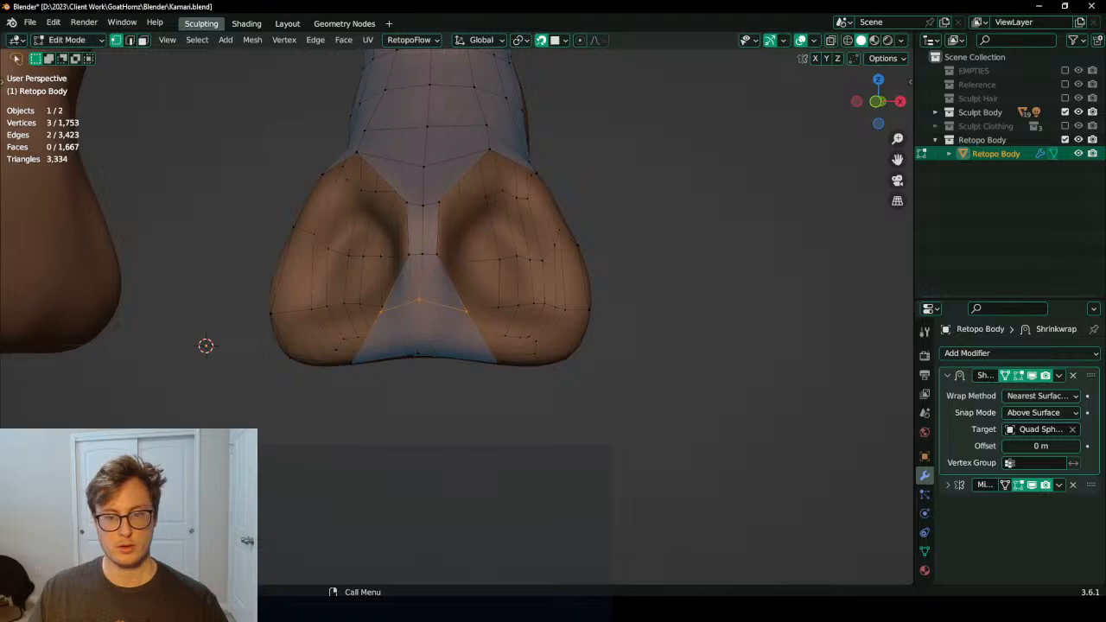
{"action": "key", "text": "s"}
{"action": "left_click", "coordinate": [439, 298]}
{"action": "key", "text": "g"}
{"action": "left_click", "coordinate": [472, 302]}
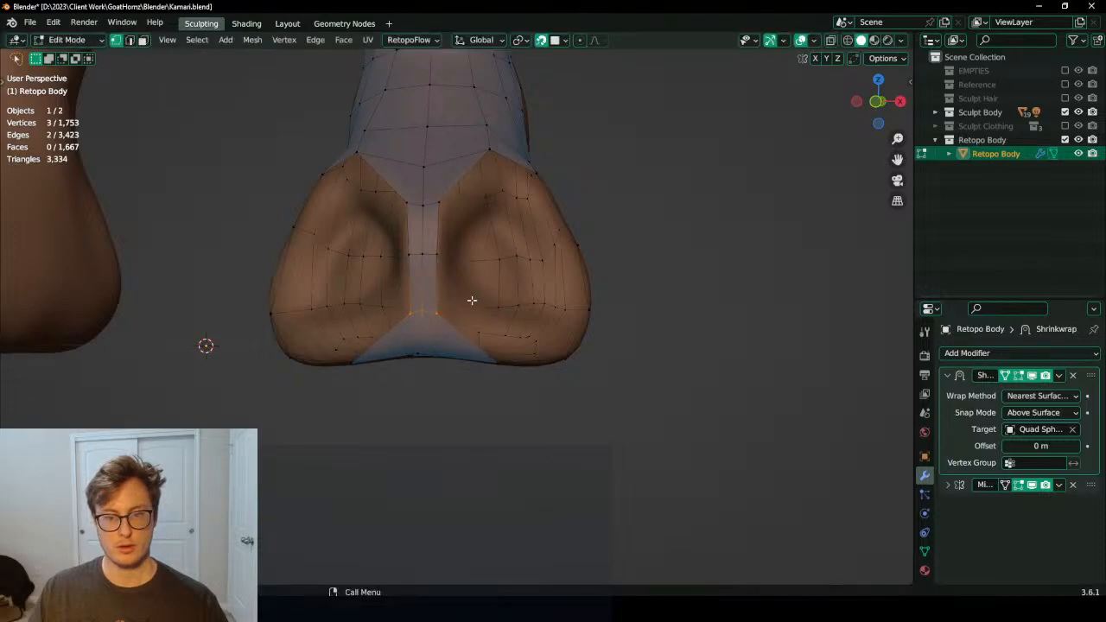
{"action": "key", "text": "ctrl+r"}
{"action": "right_click", "coordinate": [462, 254]}
Step: Delete the vertices of the bridged strip between the two toe hollows
{"action": "middle_click_drag", "start_coordinate": [461, 254], "coordinate": [365, 241]}
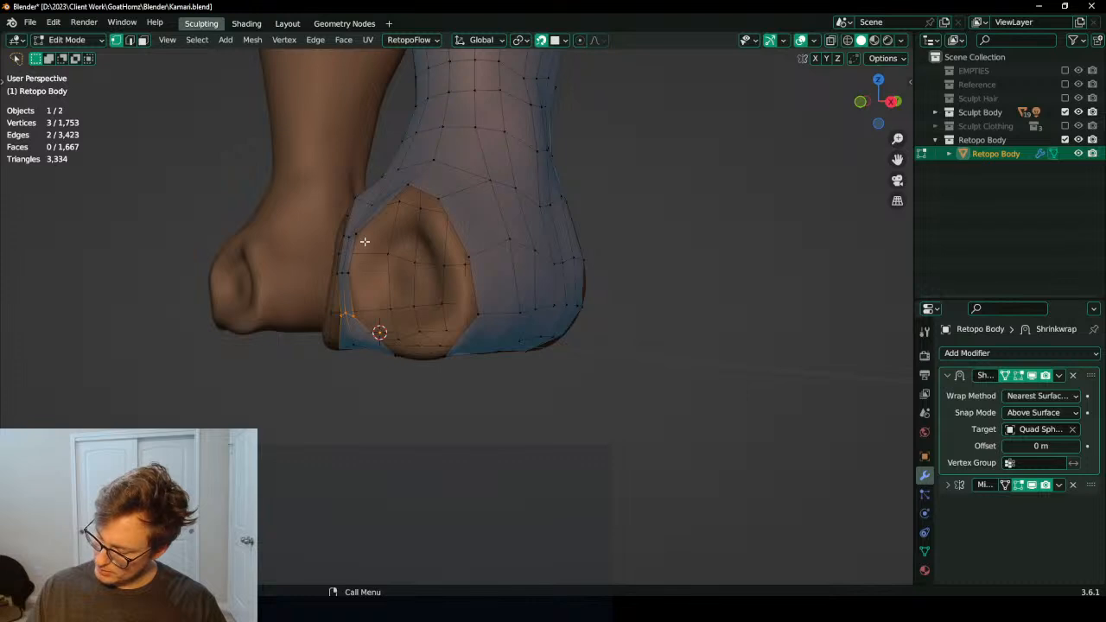
{"action": "middle_click_drag", "start_coordinate": [361, 244], "coordinate": [477, 227]}
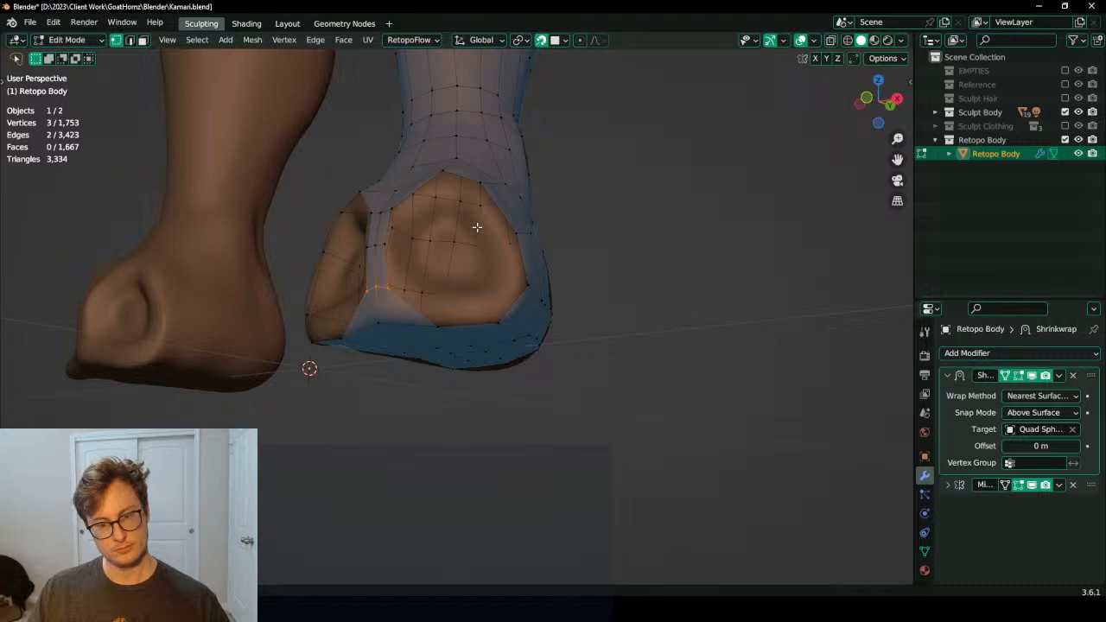
{"action": "middle_click_drag", "start_coordinate": [478, 228], "coordinate": [478, 254]}
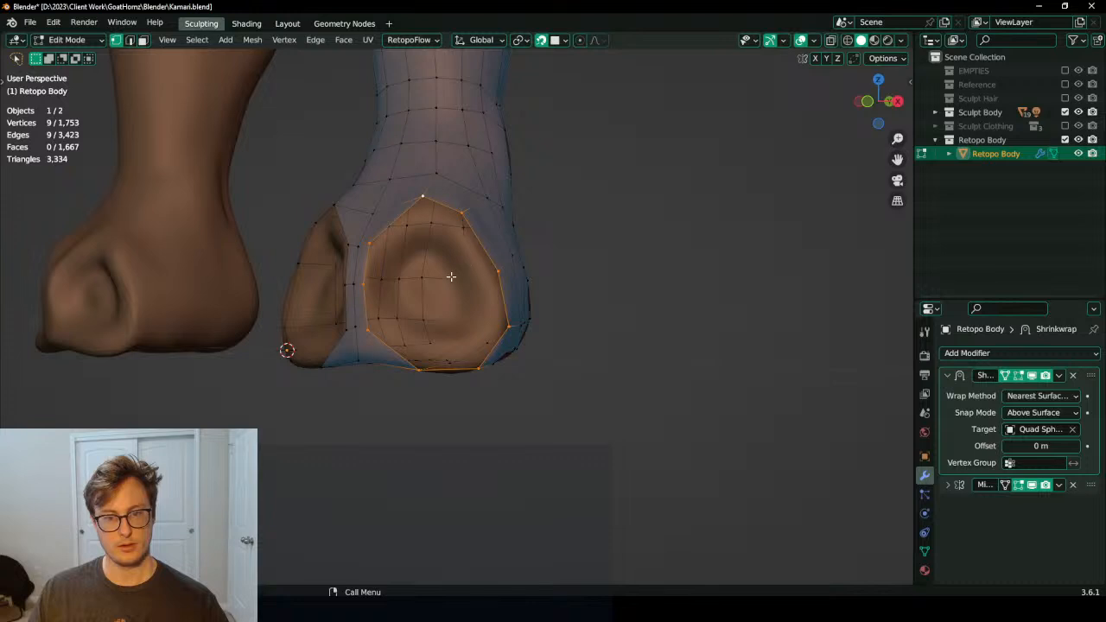
{"action": "middle_click_drag", "start_coordinate": [451, 276], "coordinate": [338, 285]}
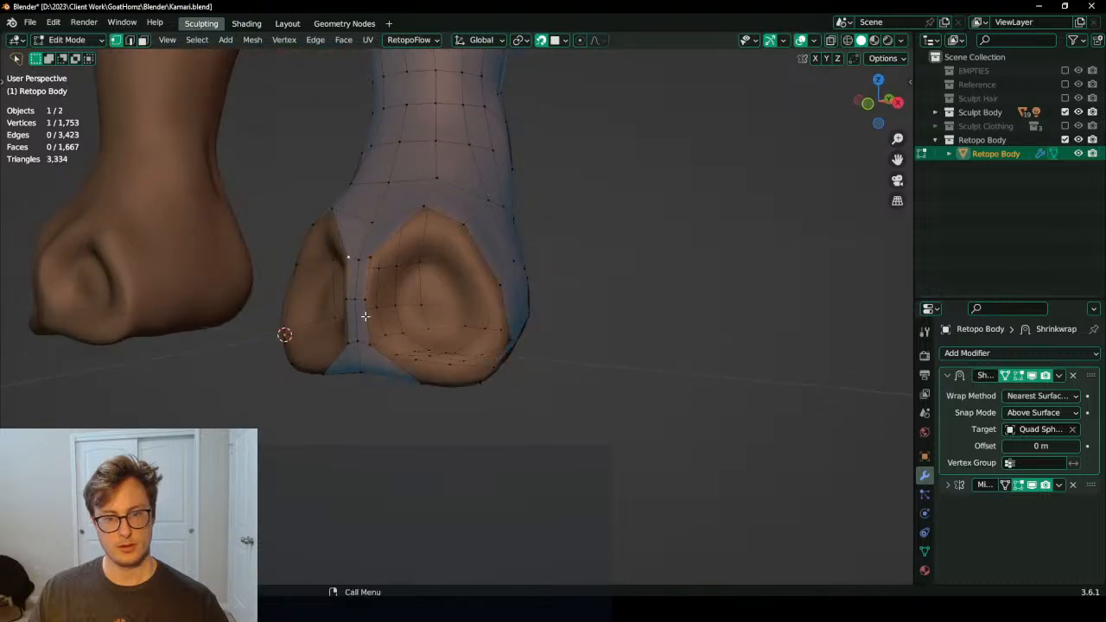
{"action": "left_click", "coordinate": [377, 343], "text": "ctrl+shift"}
{"action": "key", "text": "x"}
{"action": "key", "text": "v"}
Step: Connect the middle vertex of the upper toe rim to the middle vertex of the sole rim with a single edge
{"action": "middle_click_drag", "start_coordinate": [439, 278], "coordinate": [369, 224]}
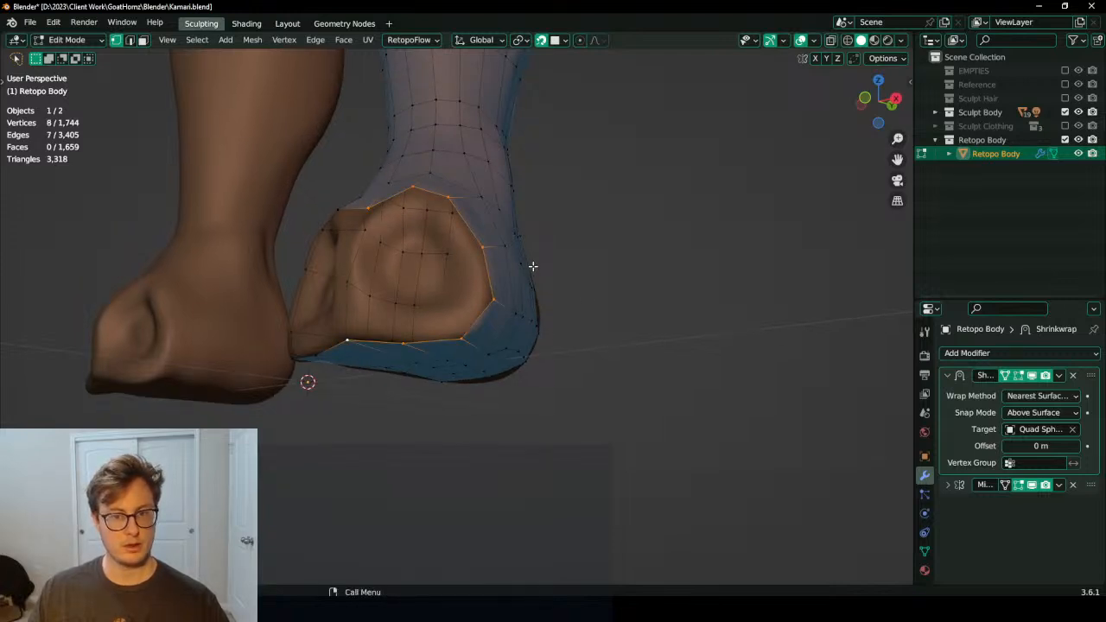
{"action": "middle_click_drag", "start_coordinate": [532, 266], "coordinate": [547, 276]}
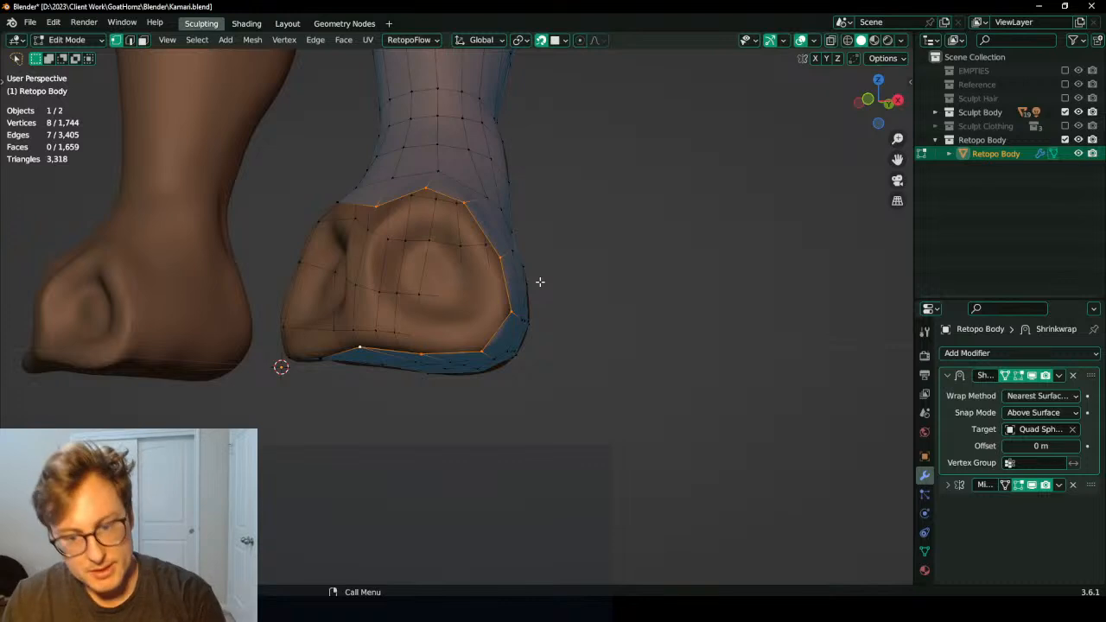
{"action": "middle_click_drag", "start_coordinate": [519, 177], "coordinate": [529, 218]}
{"action": "middle_click_drag", "start_coordinate": [362, 204], "coordinate": [426, 194]}
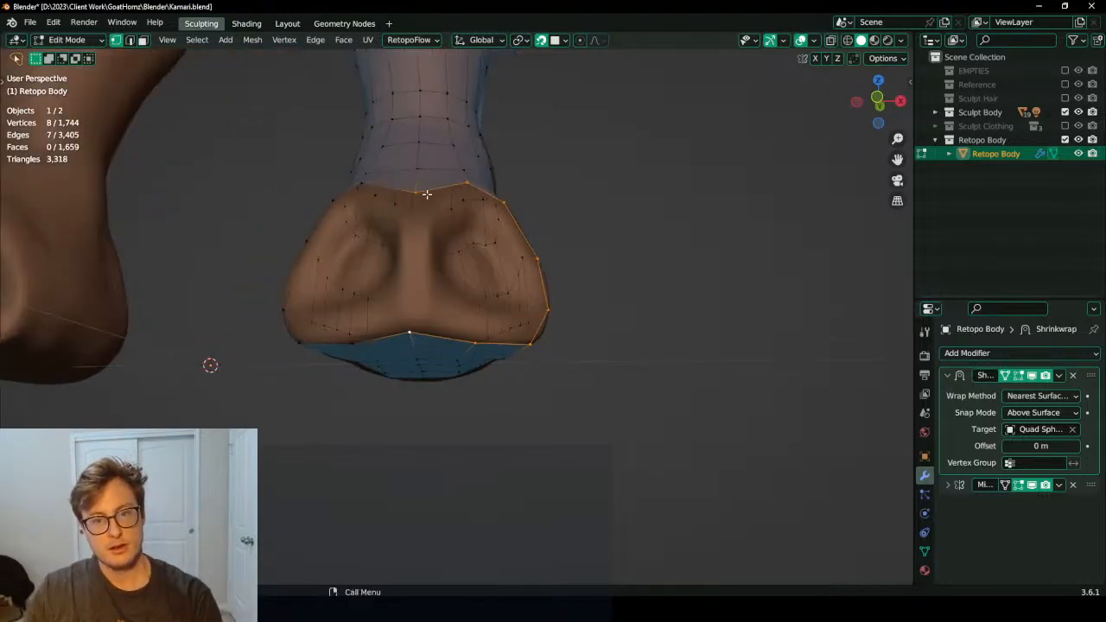
{"action": "key", "text": "f"}
{"action": "middle_click_drag", "start_coordinate": [516, 277], "coordinate": [390, 275]}
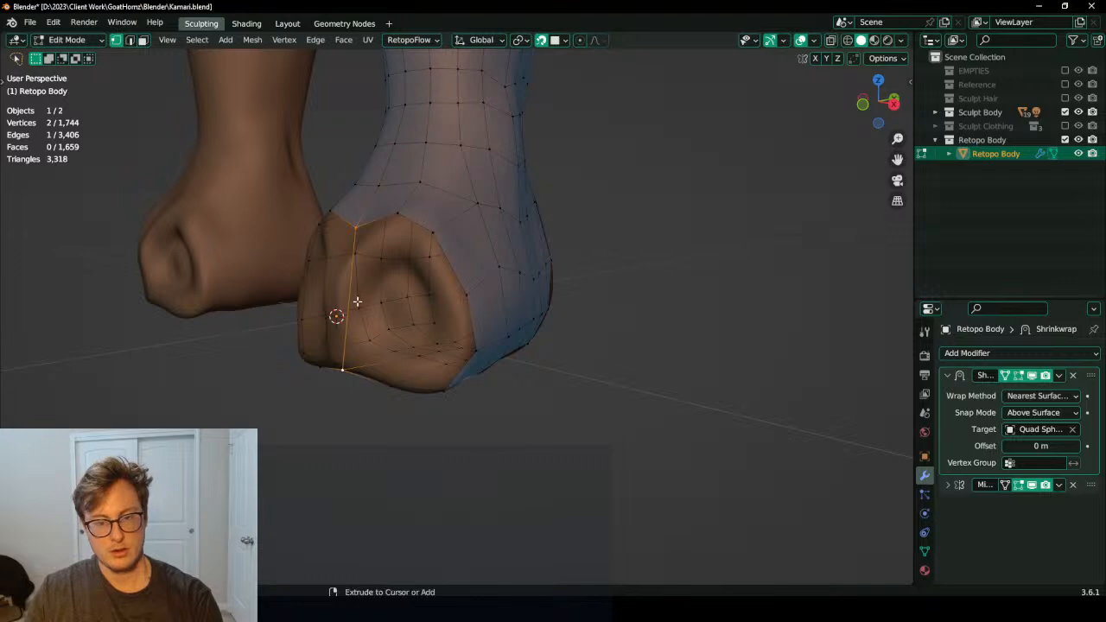
Step: Subdivide the single edge between the toes with three new vertices and move them onto the ridge between the hollows
{"action": "key", "text": "ctrl+b"}
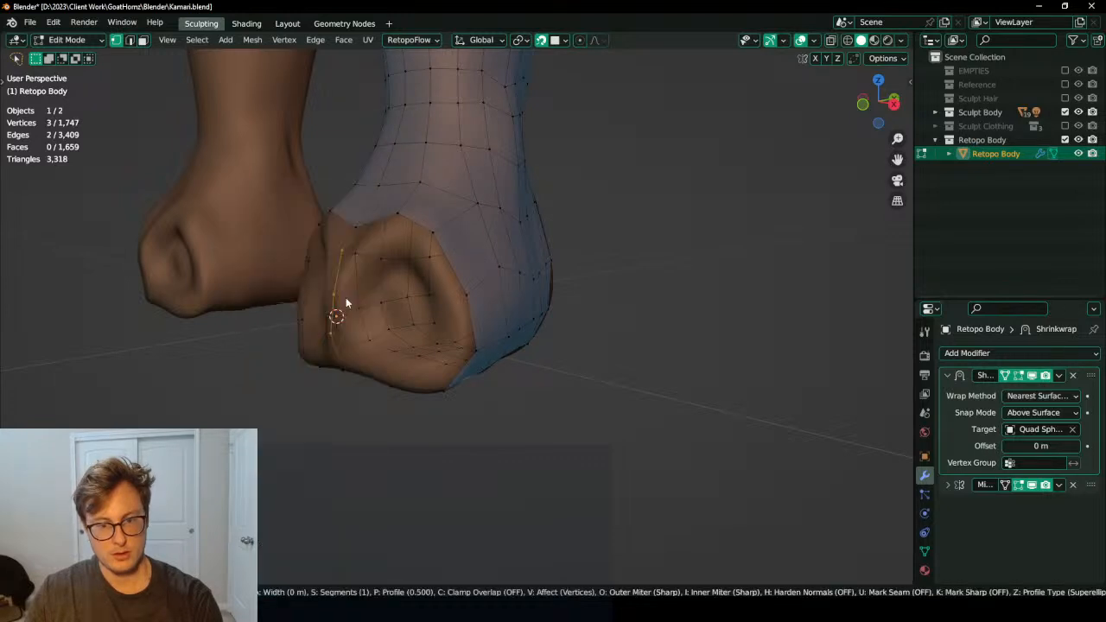
{"action": "left_click", "coordinate": [412, 310]}
{"action": "mouse_move", "coordinate": [422, 322]}
{"action": "middle_mouse_down"}
{"action": "mouse_move", "coordinate": [474, 328]}
{"action": "mouse_move", "coordinate": [431, 328]}
{"action": "middle_mouse_up"}
{"action": "key", "text": "KP_1"}
{"action": "key", "text": "g"}
{"action": "left_click", "coordinate": [487, 327]}
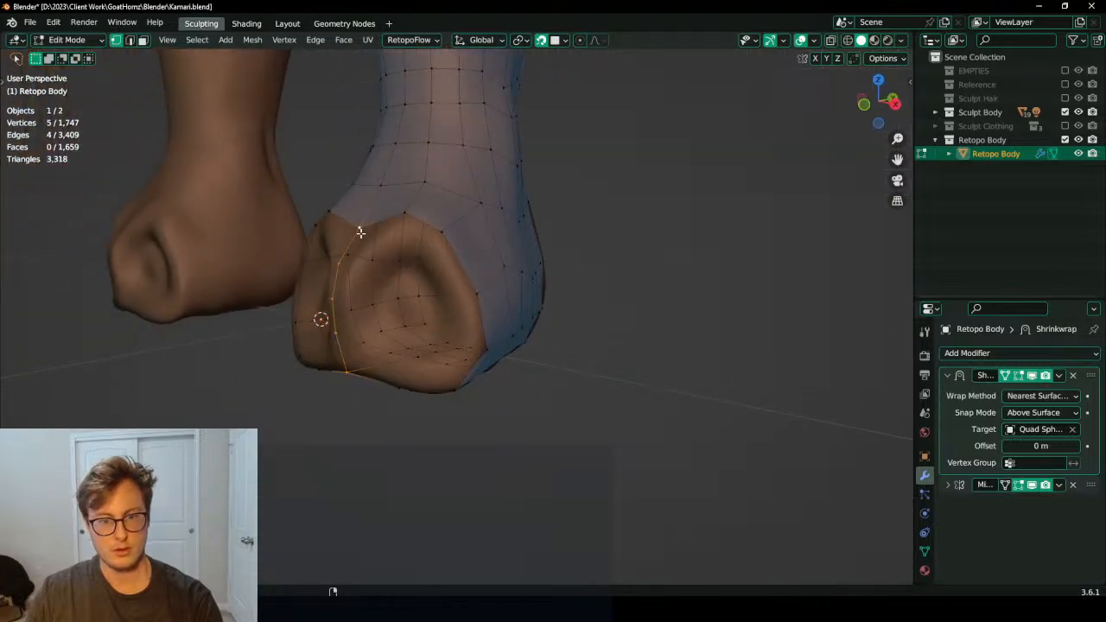
Step: Select the closed boundary loop around the outer toe opening and examine its vertices from the sole and the front
{"action": "left_click", "coordinate": [454, 248], "text": "alt+shift"}
{"action": "key", "text": "ctrl+z"}
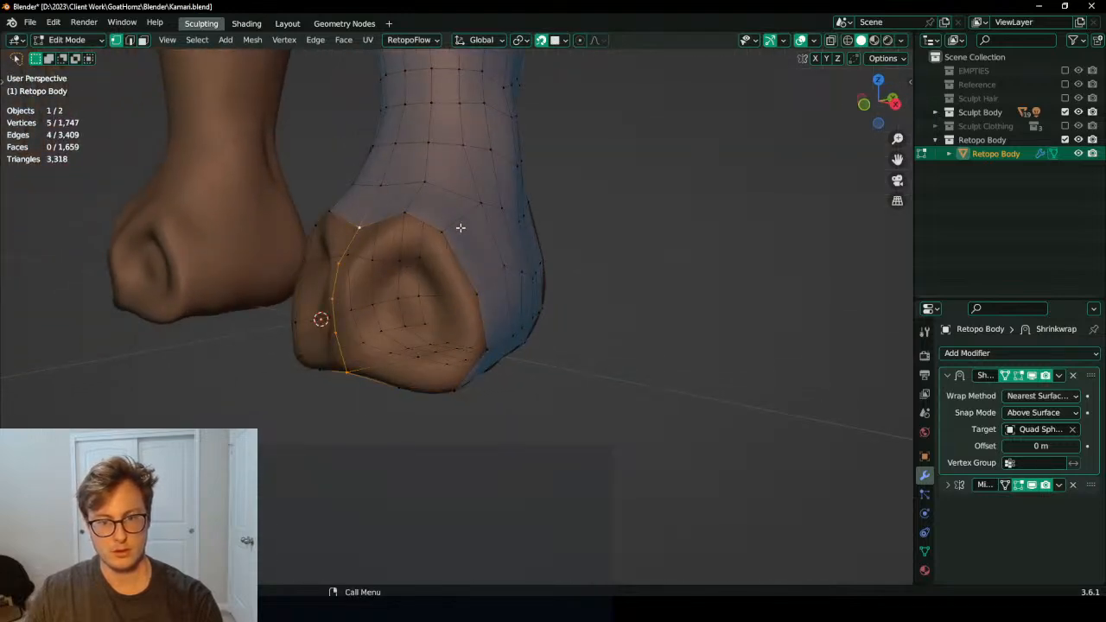
{"action": "middle_click_drag", "start_coordinate": [485, 349], "coordinate": [431, 318]}
{"action": "key", "text": "ctrl+z"}
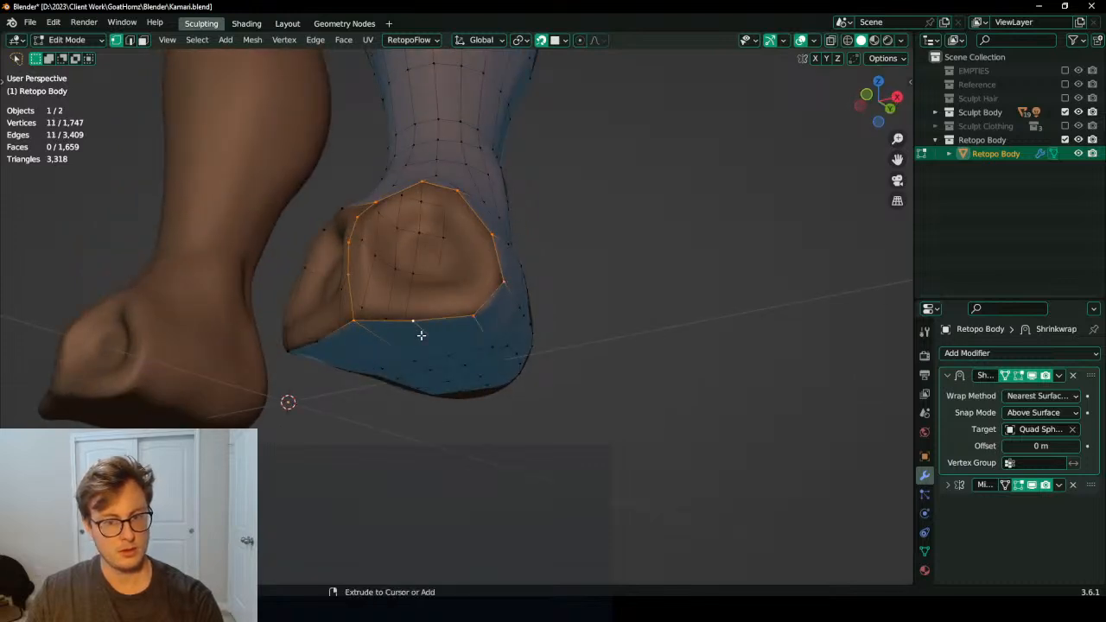
{"action": "middle_click_drag", "start_coordinate": [481, 254], "coordinate": [460, 323]}
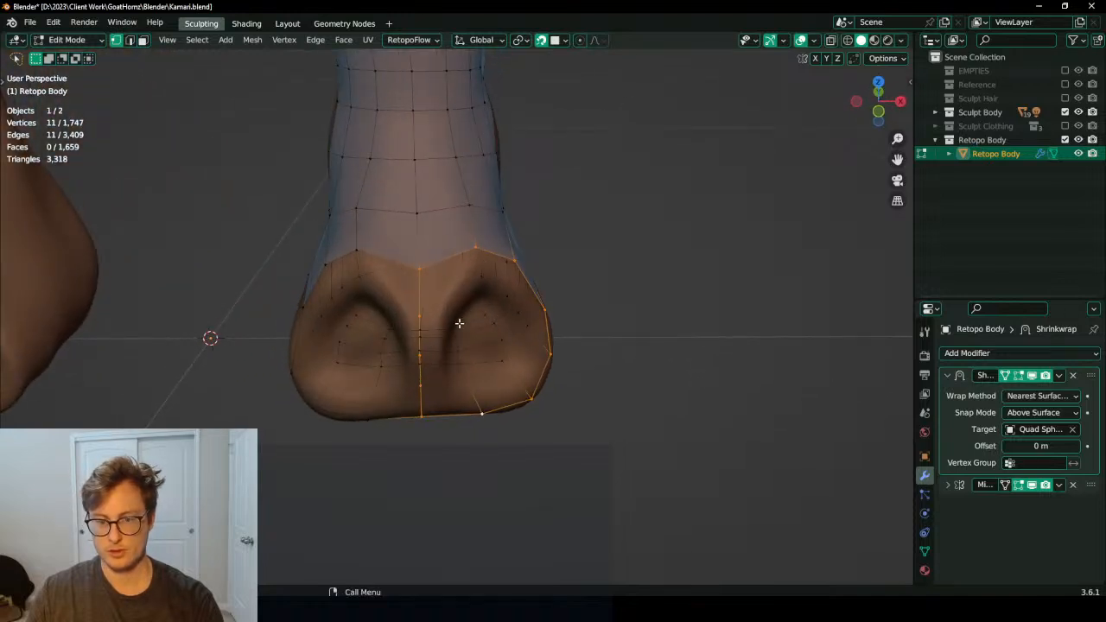
{"action": "middle_click_drag", "start_coordinate": [459, 325], "coordinate": [447, 347]}
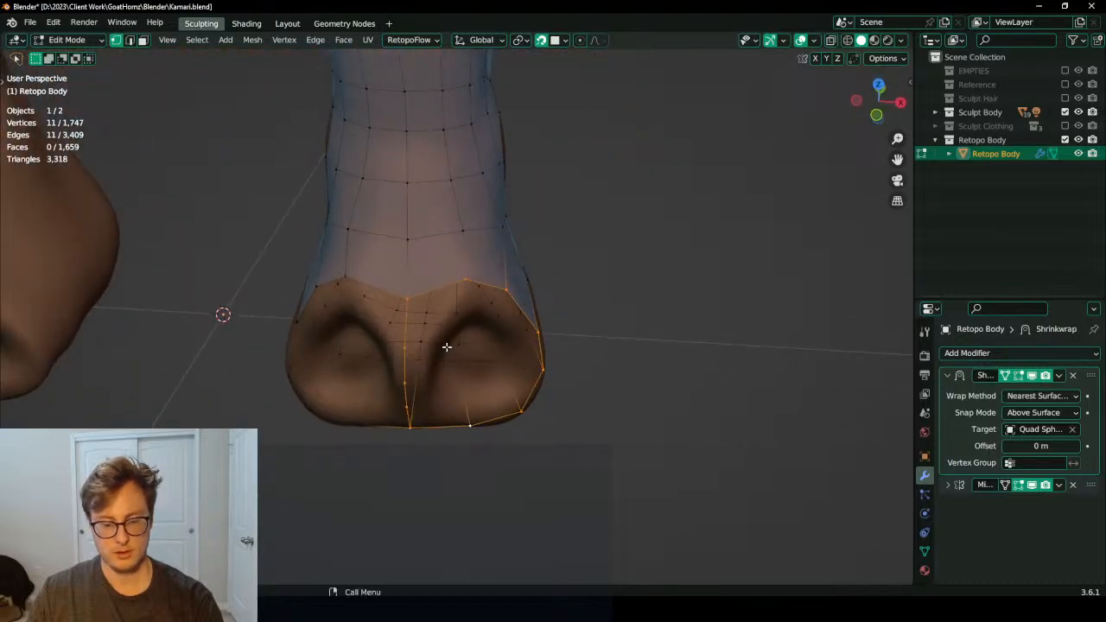
Step: Add a centred horizontal loop cut around the side and heel of the foot, ending at the toe openings
{"action": "key", "text": "k"}
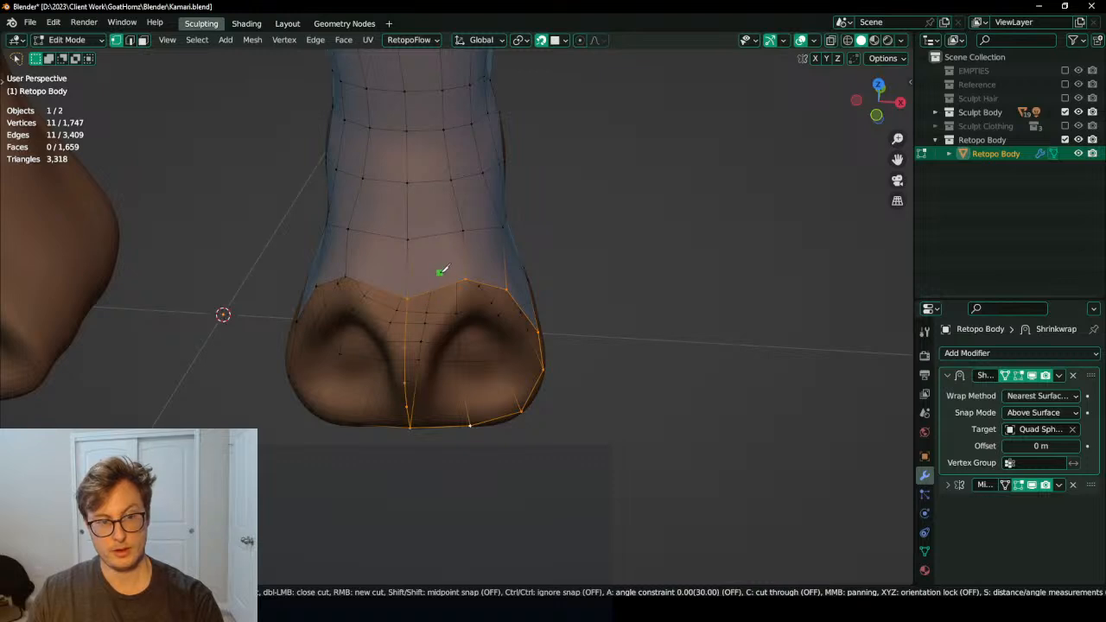
{"action": "key", "text": "Escape"}
{"action": "middle_click_drag", "start_coordinate": [446, 446], "coordinate": [449, 240]}
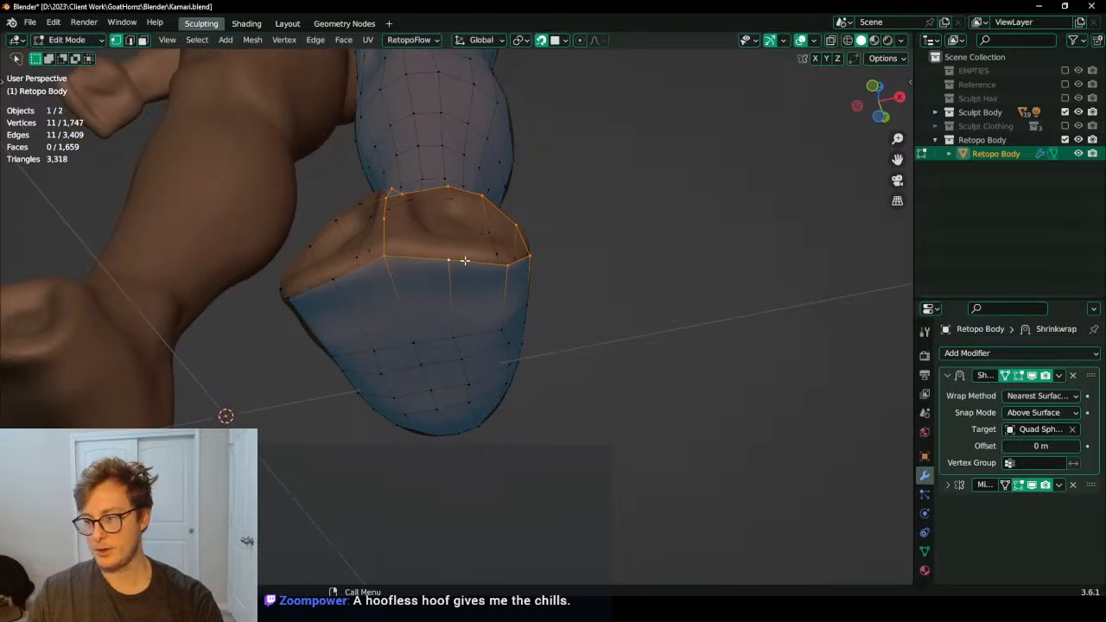
{"action": "middle_click_drag", "start_coordinate": [486, 272], "coordinate": [397, 350]}
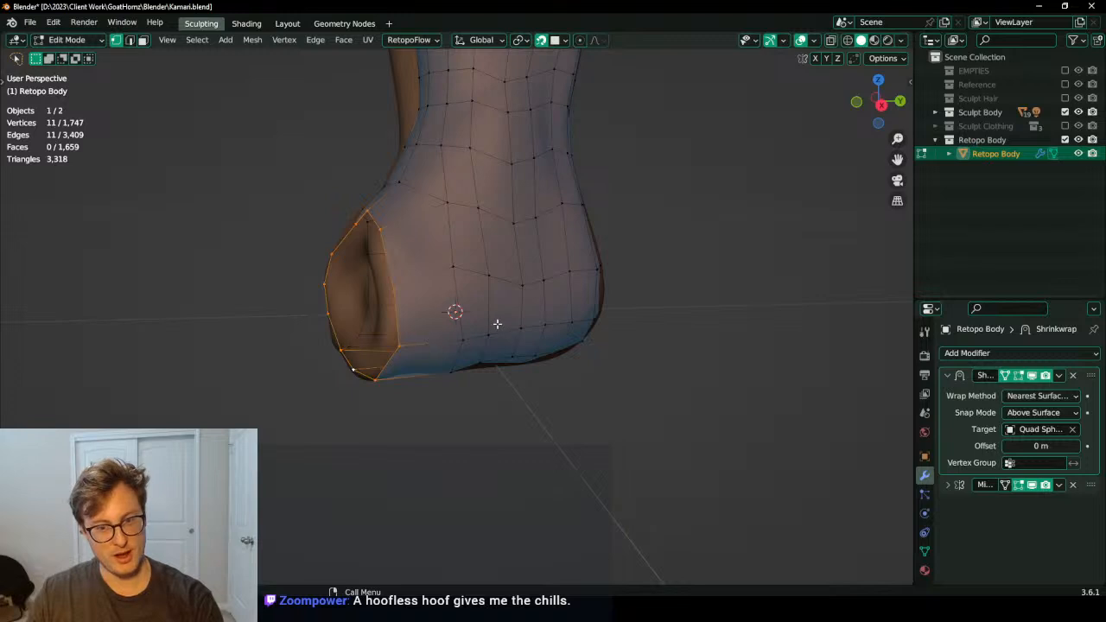
{"action": "middle_click_drag", "start_coordinate": [497, 324], "coordinate": [464, 272]}
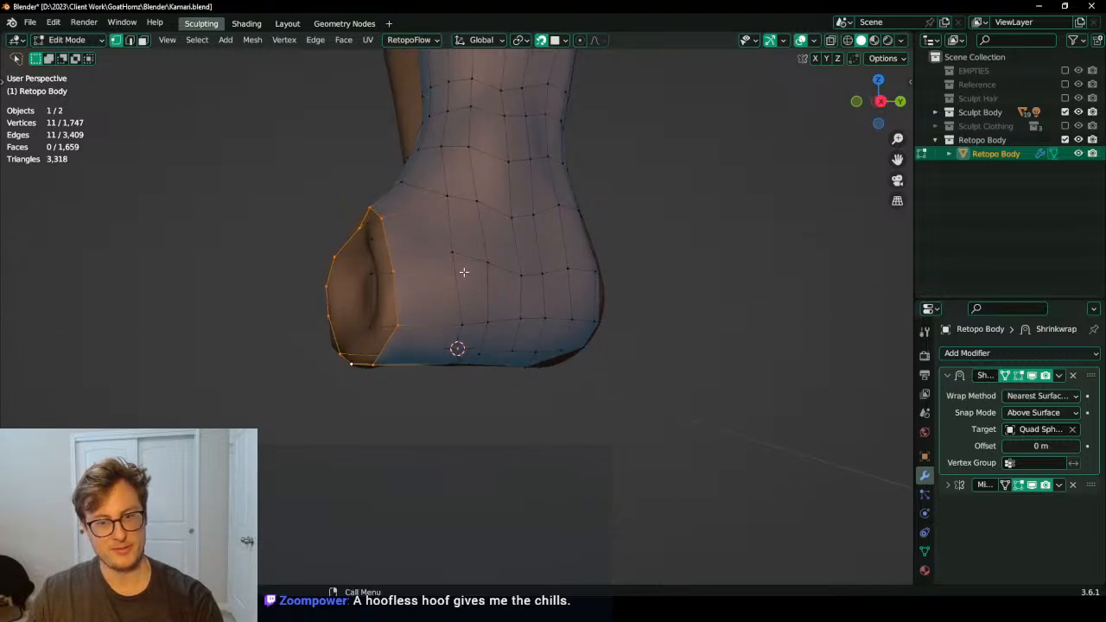
{"action": "key", "text": "ctrl+r"}
{"action": "left_click", "coordinate": [467, 291]}
{"action": "right_click", "coordinate": [467, 291]}
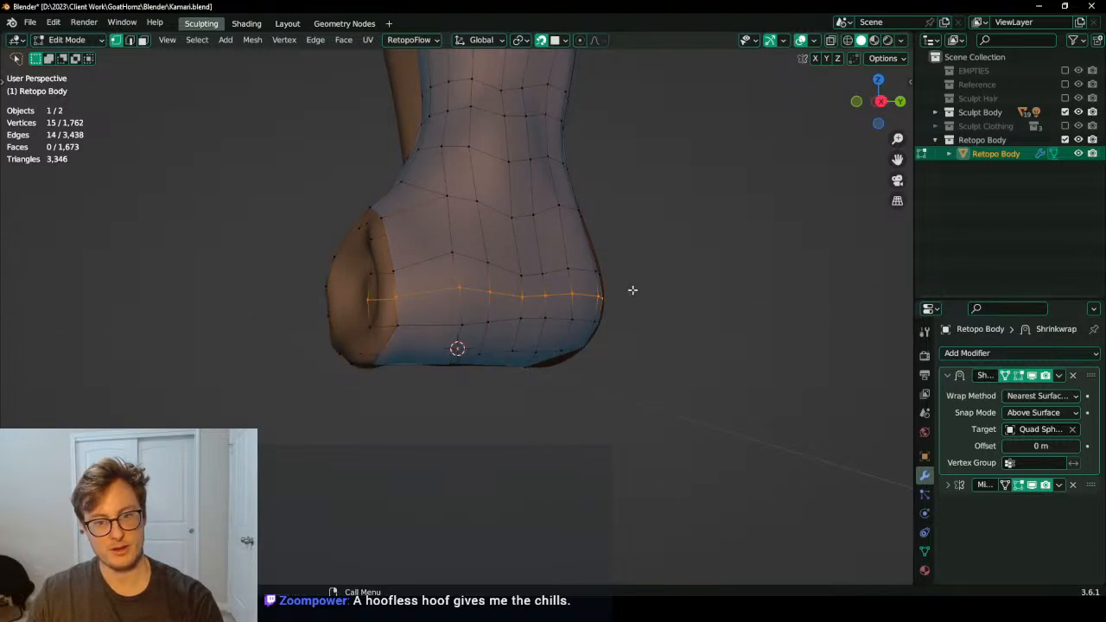
Step: Knife a three-sided cut into the two faces above the outer toe hollow and connect its corners to the vertices above
{"action": "middle_click_drag", "start_coordinate": [632, 289], "coordinate": [608, 285]}
{"action": "mouse_move", "coordinate": [388, 353]}
{"action": "middle_mouse_down"}
{"action": "mouse_move", "coordinate": [420, 321]}
{"action": "mouse_move", "coordinate": [415, 333]}
{"action": "mouse_move", "coordinate": [487, 372]}
{"action": "middle_mouse_up"}
{"action": "middle_click_drag", "start_coordinate": [486, 306], "coordinate": [386, 389]}
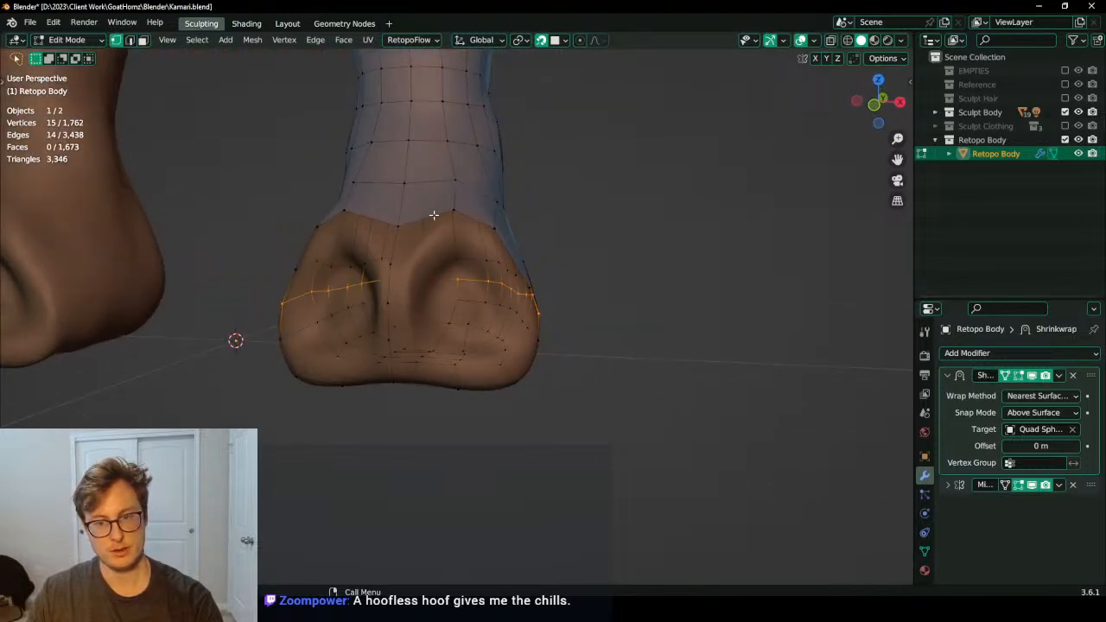
{"action": "middle_click_drag", "start_coordinate": [444, 214], "coordinate": [419, 273]}
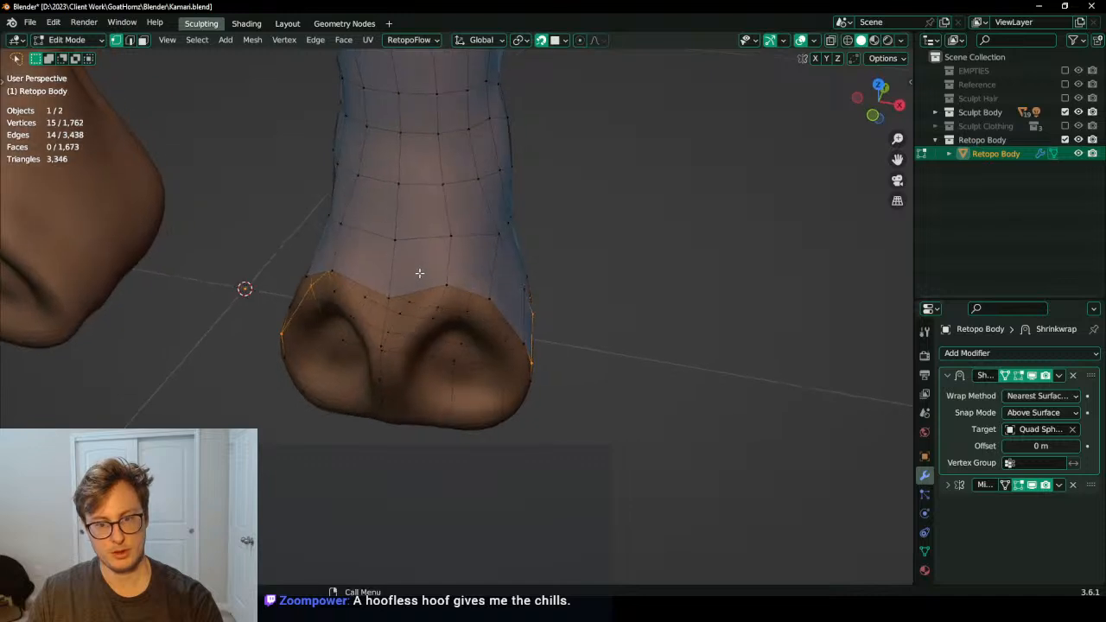
{"action": "key", "text": "k"}
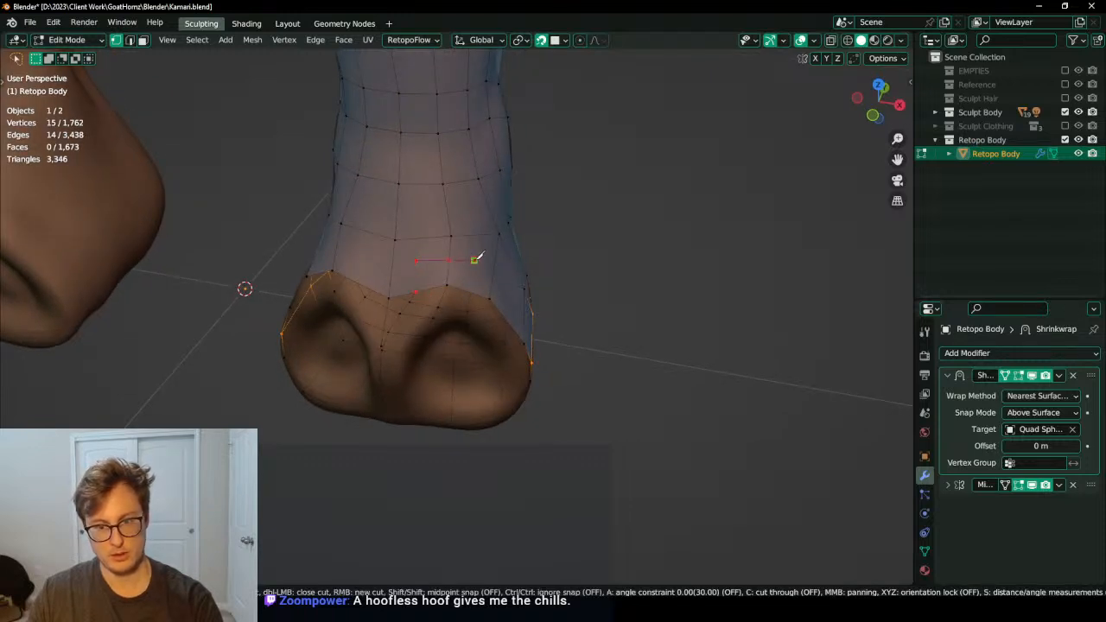
{"action": "key", "text": "Return"}
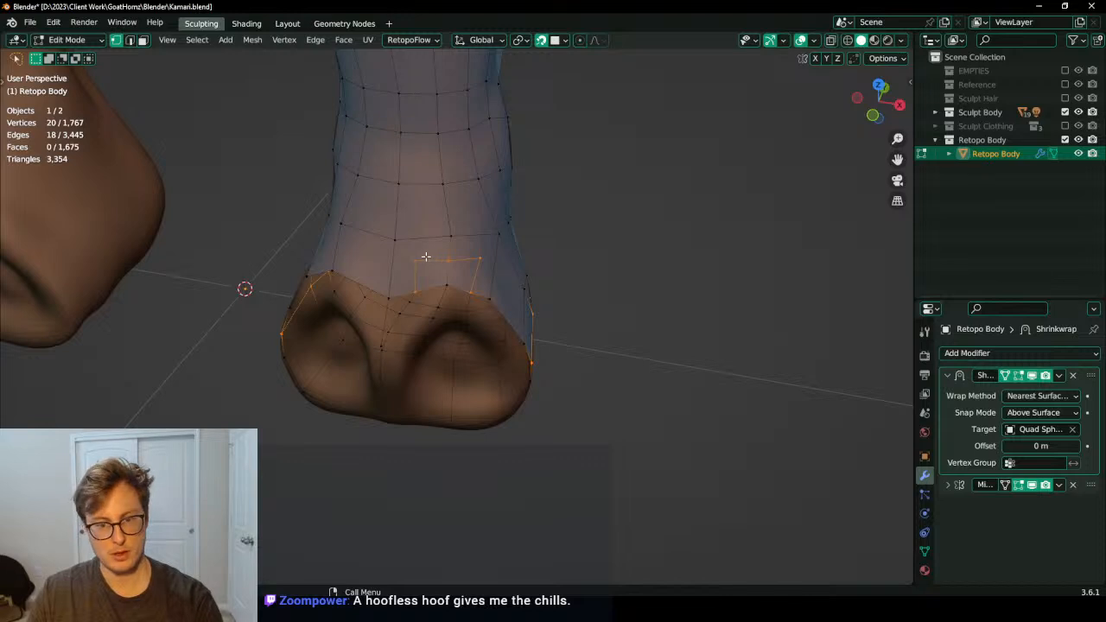
{"action": "left_click", "coordinate": [426, 256]}
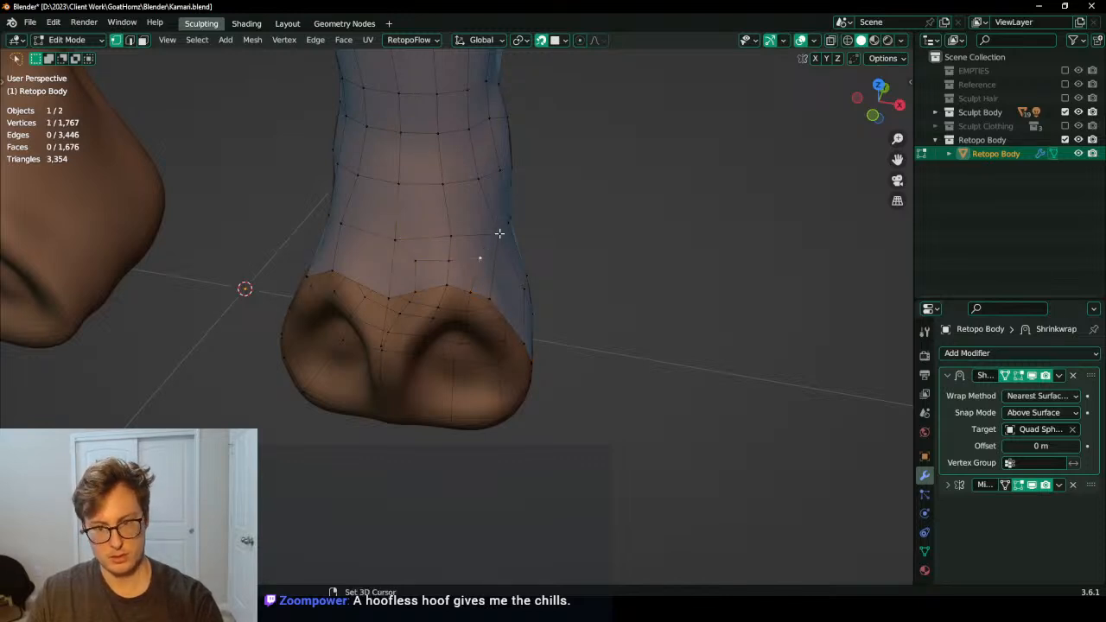
{"action": "middle_click_drag", "start_coordinate": [498, 267], "coordinate": [451, 314]}
{"action": "key", "text": "k"}
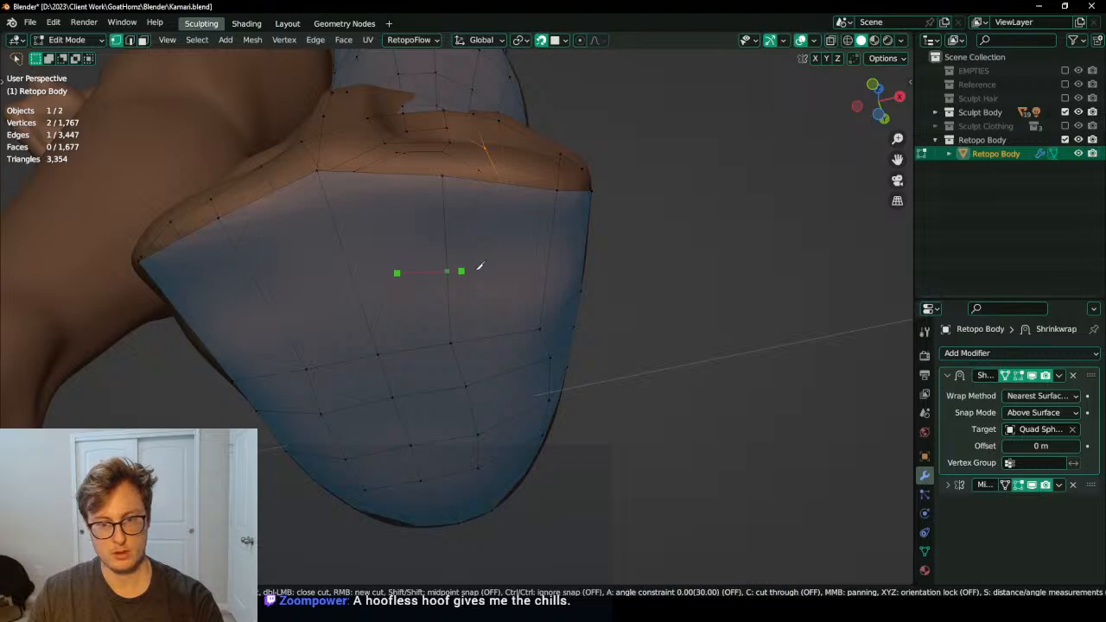
{"action": "left_click", "coordinate": [499, 271]}
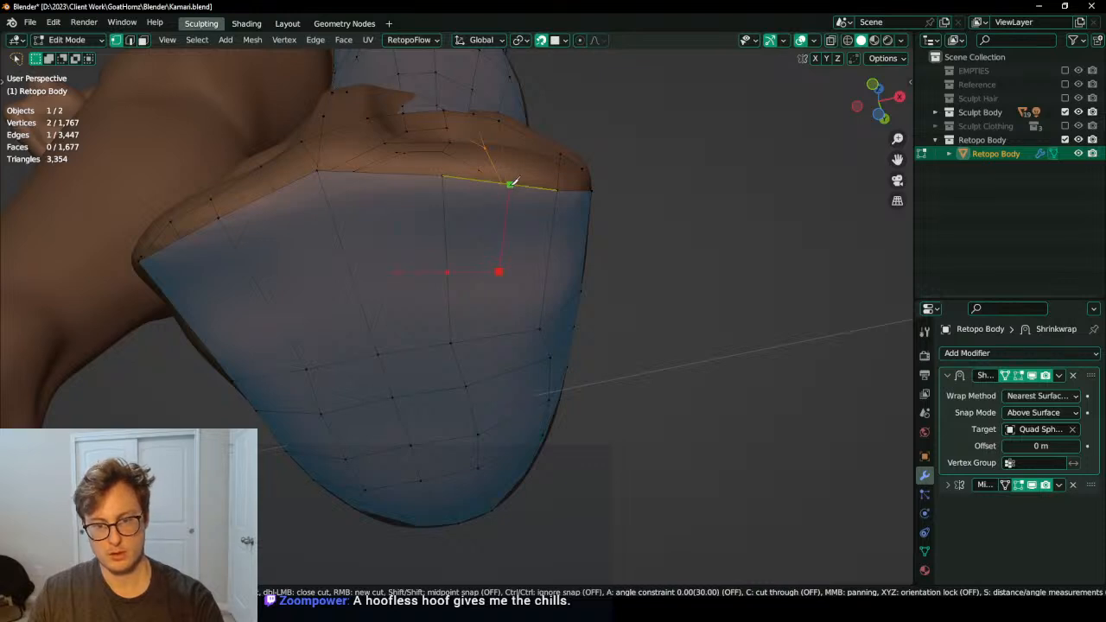
{"action": "key", "text": "Escape"}
Step: Knife a three-sided cut into the sole below the outer toe and connect its corners to the vertex row behind
{"action": "key", "text": "k"}
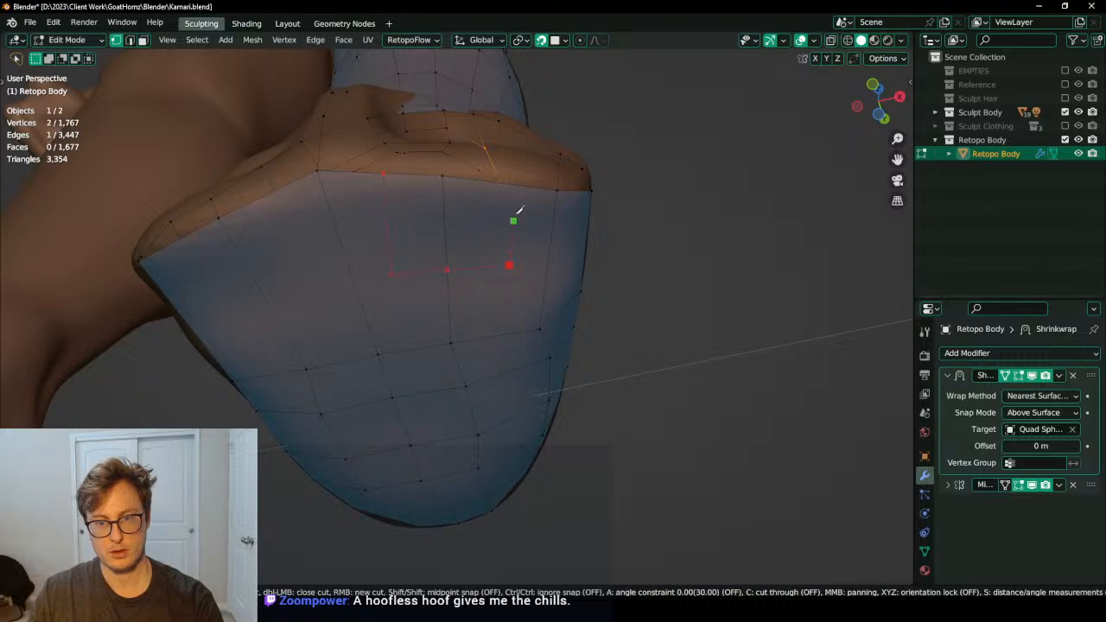
{"action": "left_click", "coordinate": [511, 183]}
{"action": "key", "text": "Return"}
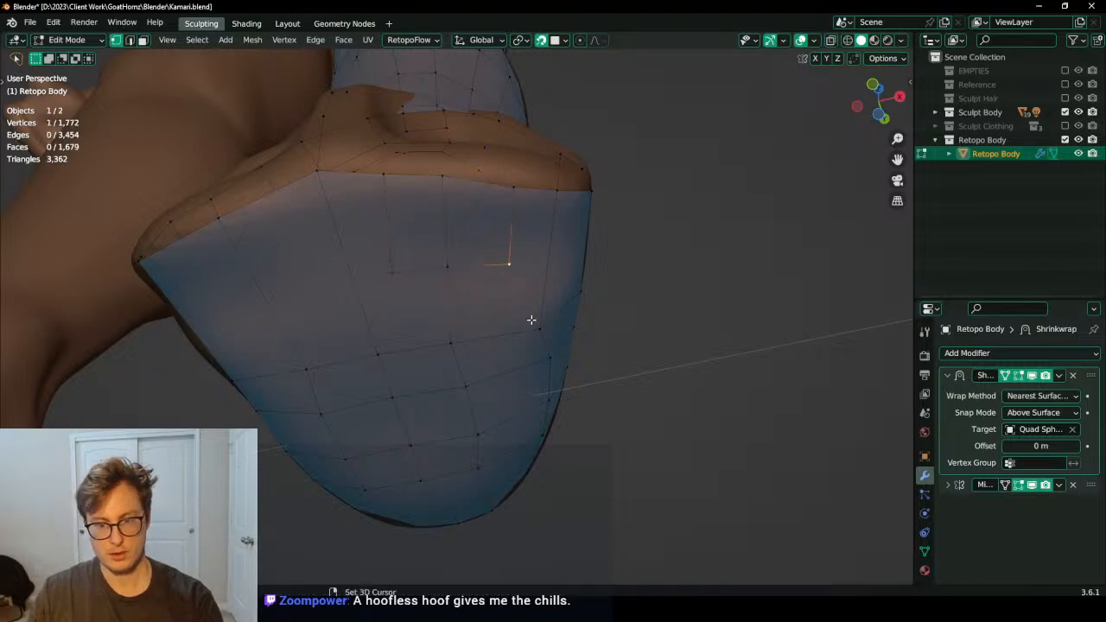
{"action": "key", "text": "j"}
{"action": "left_click", "coordinate": [394, 277]}
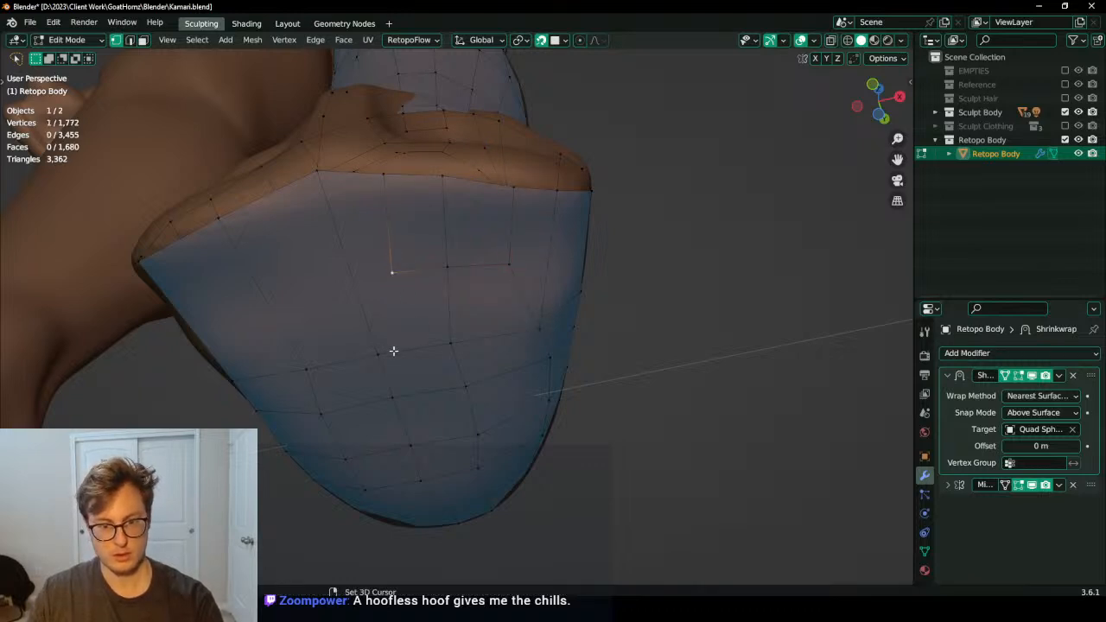
{"action": "key", "text": "j"}
Step: Select the closed vertex loop around the outer toe opening, following the upper rim, outer side, sole rim and central ridge
{"action": "middle_click_drag", "start_coordinate": [393, 350], "coordinate": [455, 357]}
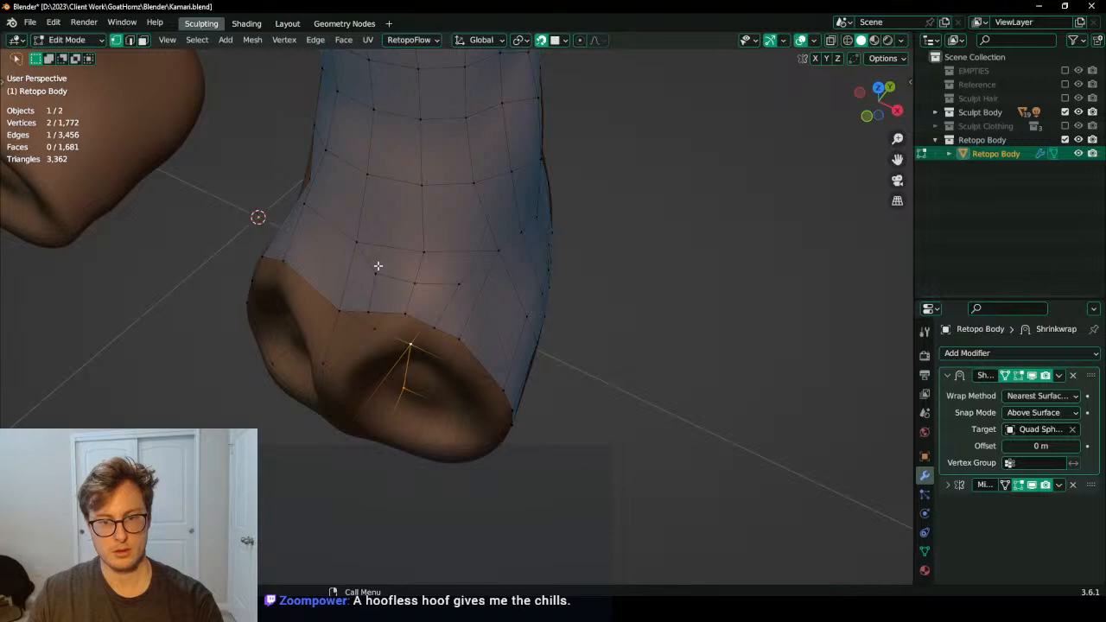
{"action": "middle_click_drag", "start_coordinate": [377, 266], "coordinate": [423, 312]}
{"action": "left_click", "coordinate": [391, 240], "text": "alt"}
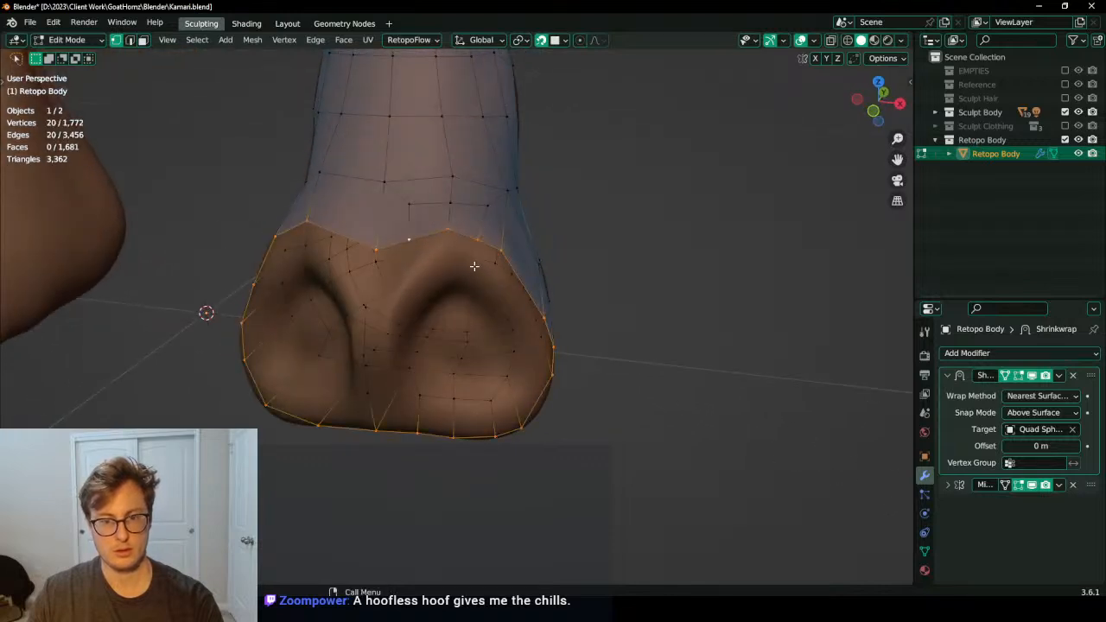
{"action": "middle_click_drag", "start_coordinate": [391, 241], "coordinate": [429, 292]}
{"action": "left_click", "coordinate": [377, 249]}
{"action": "left_click", "coordinate": [489, 253], "text": "ctrl"}
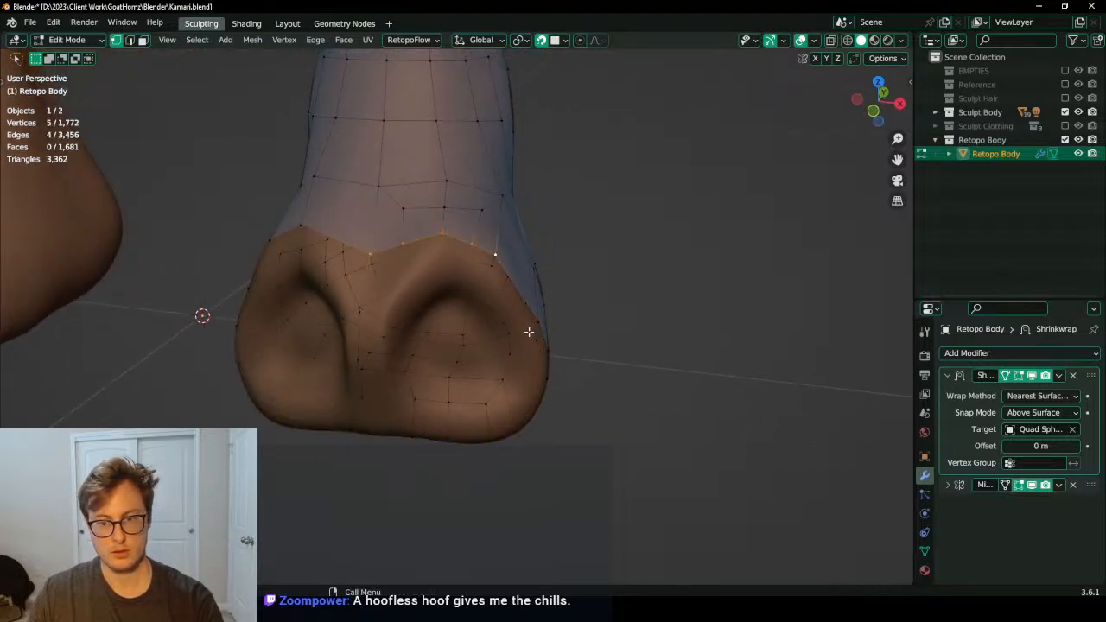
{"action": "middle_click_drag", "start_coordinate": [528, 331], "coordinate": [444, 286]}
{"action": "left_click", "coordinate": [450, 386], "text": "ctrl"}
{"action": "left_click", "coordinate": [321, 357], "text": "ctrl"}
{"action": "left_click", "coordinate": [365, 242], "text": "ctrl"}
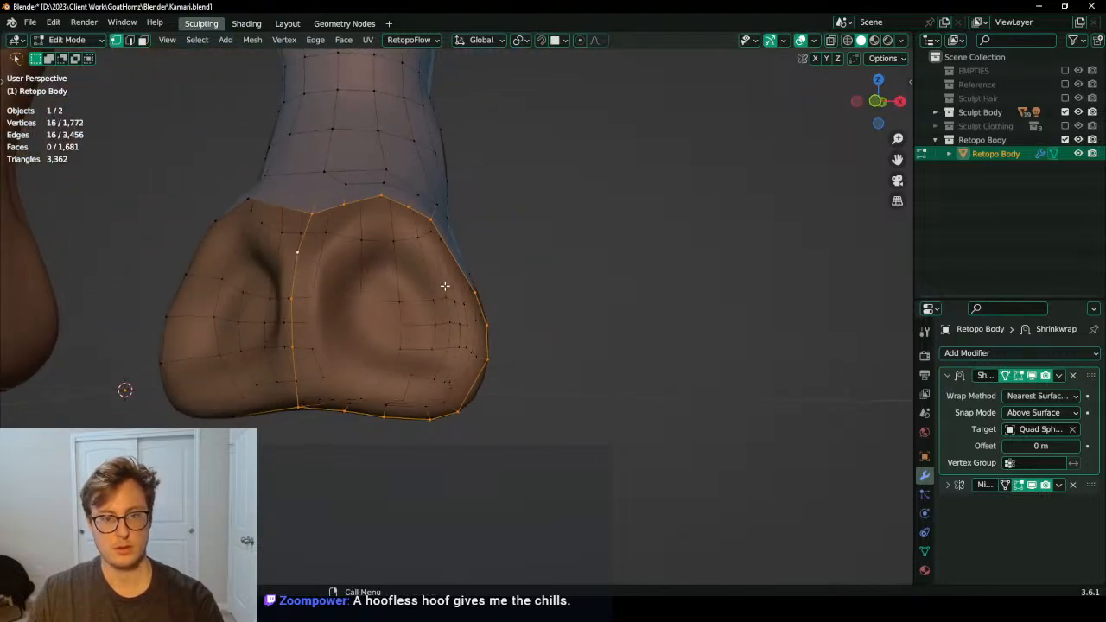
Step: Extrude the outer toe's rim loop, scale it inward and shape it into a circle with LoopTools
{"action": "key", "text": "e"}
{"action": "right_click", "coordinate": [505, 250]}
{"action": "key", "text": "s"}
{"action": "left_click", "coordinate": [472, 270]}
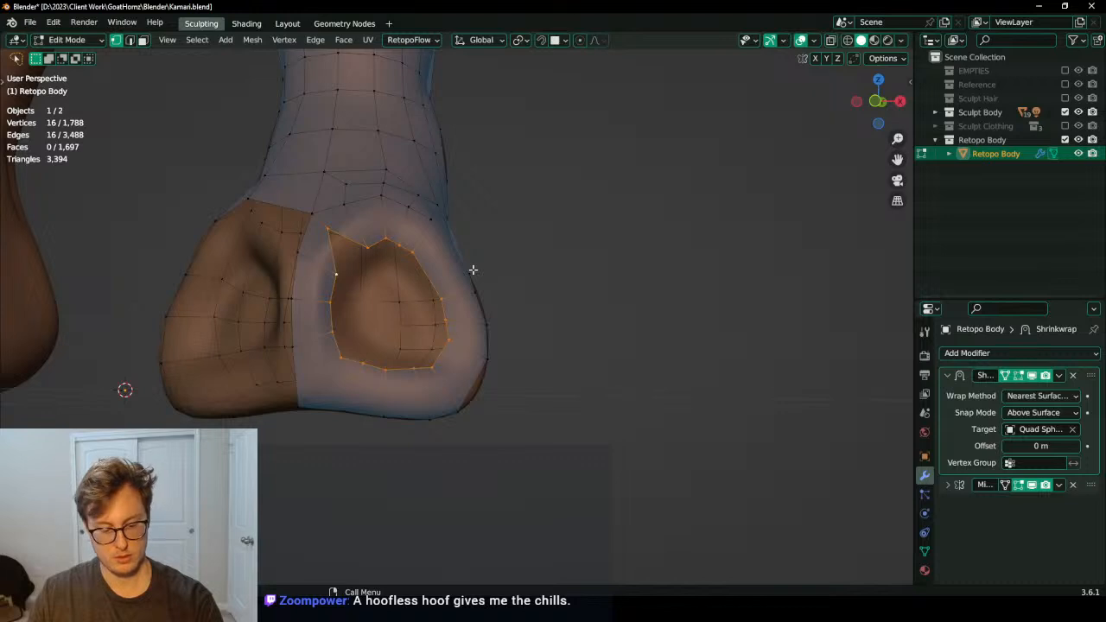
{"action": "key", "text": "shift+Tab"}
{"action": "left_click", "coordinate": [839, 110]}
Step: Stretch the circular loop along the Z axis around the outer toe hollow
{"action": "middle_click_drag", "start_coordinate": [432, 223], "coordinate": [504, 253]}
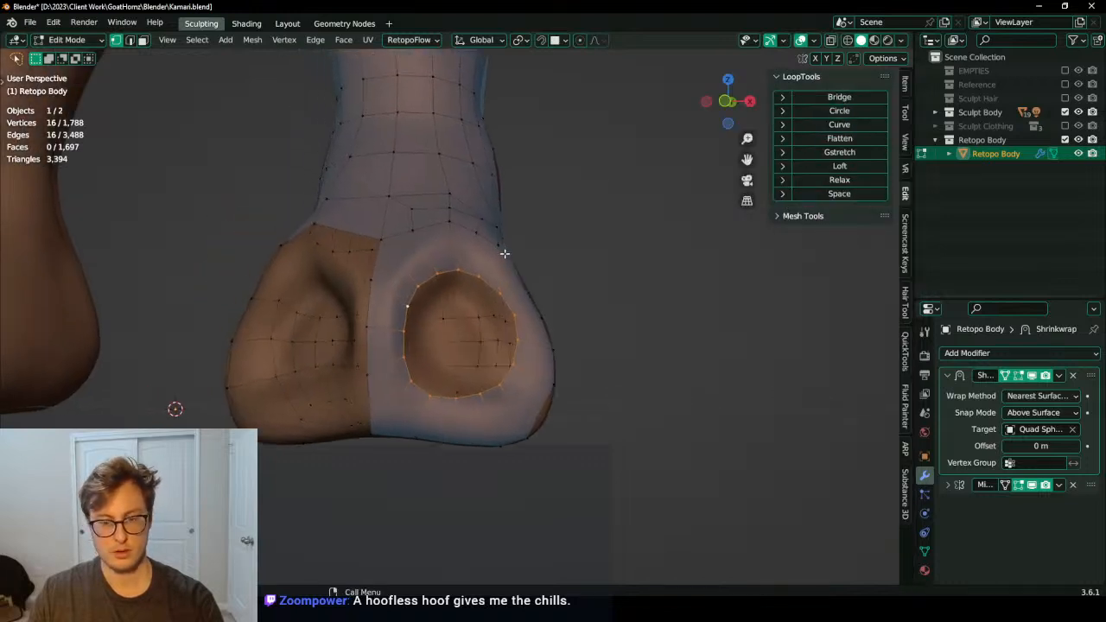
{"action": "key", "text": "s"}
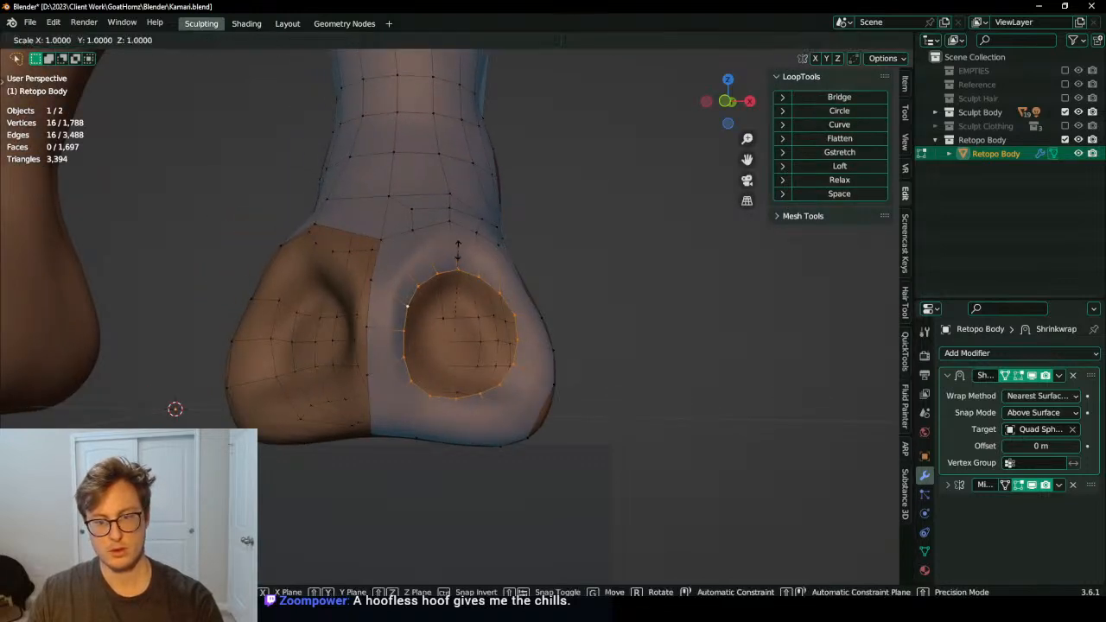
{"action": "key", "text": "z"}
{"action": "left_click", "coordinate": [456, 241]}
{"action": "key", "text": "g"}
{"action": "right_click", "coordinate": [455, 240]}
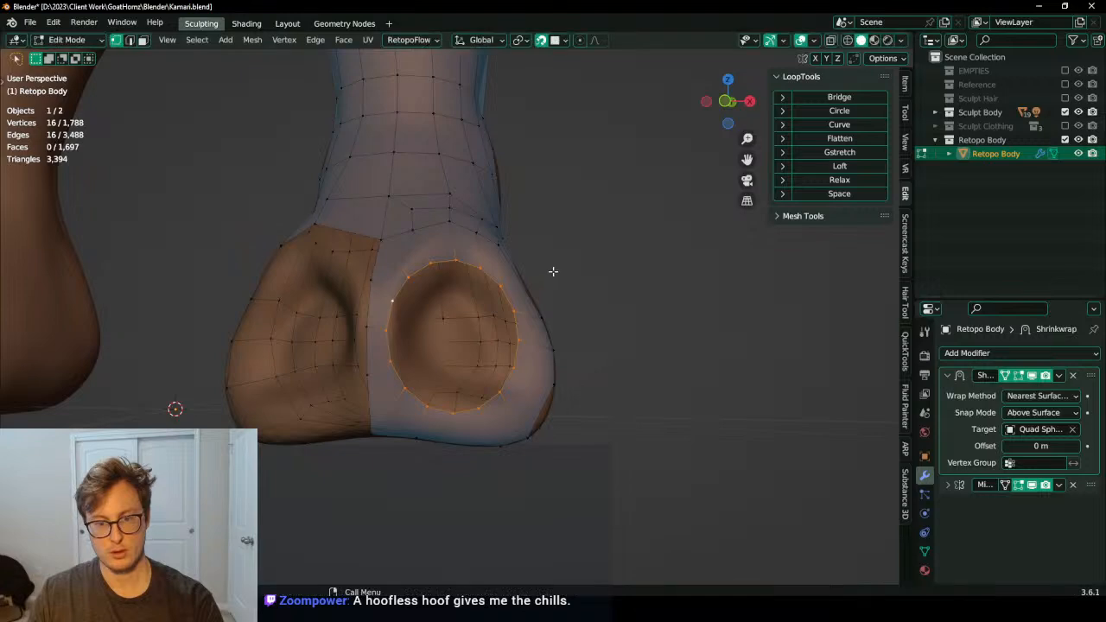
Step: Shrink the loop to the edge of the outer toe hollow, reposition it and adjust its height along Z
{"action": "key", "text": "s"}
{"action": "left_click", "coordinate": [536, 274]}
{"action": "key", "text": "g"}
{"action": "left_click", "coordinate": [485, 265]}
{"action": "key", "text": "s"}
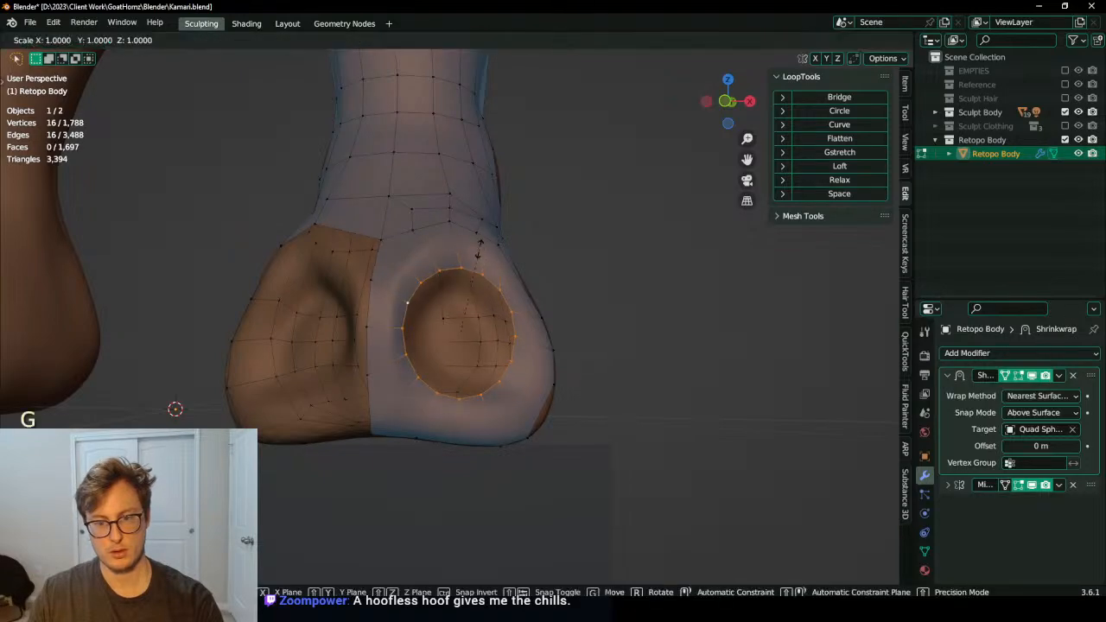
{"action": "key", "text": "z"}
{"action": "left_click", "coordinate": [496, 252]}
Step: Knife a three-sided cut into the faces above the inner toe hollow and connect its corners to the vertices above
{"action": "middle_click_drag", "start_coordinate": [496, 251], "coordinate": [436, 303]}
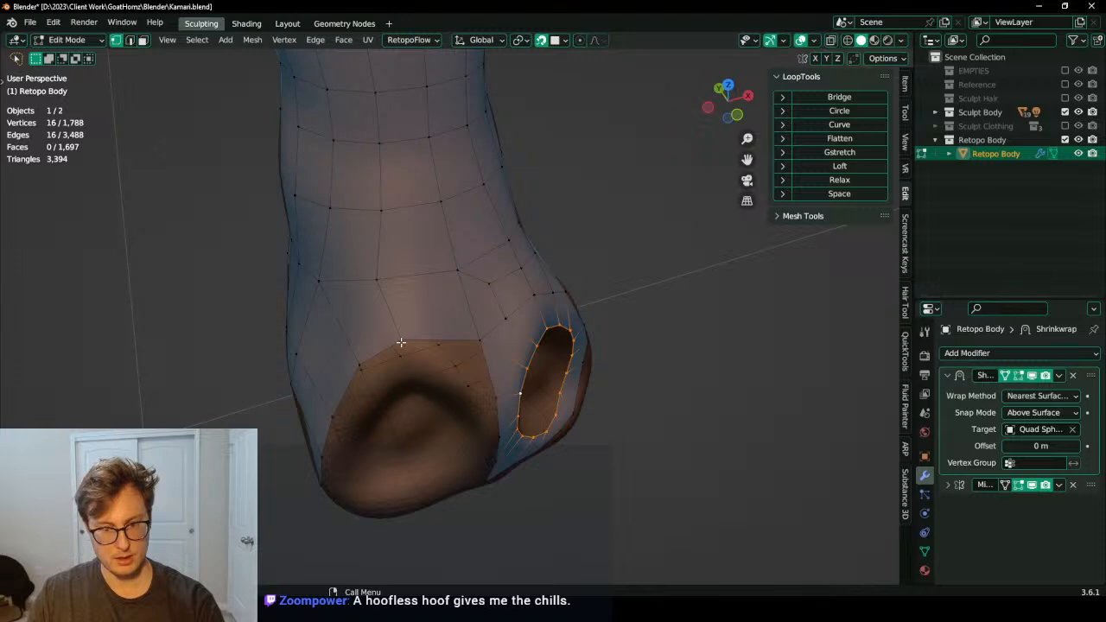
{"action": "key", "text": "k"}
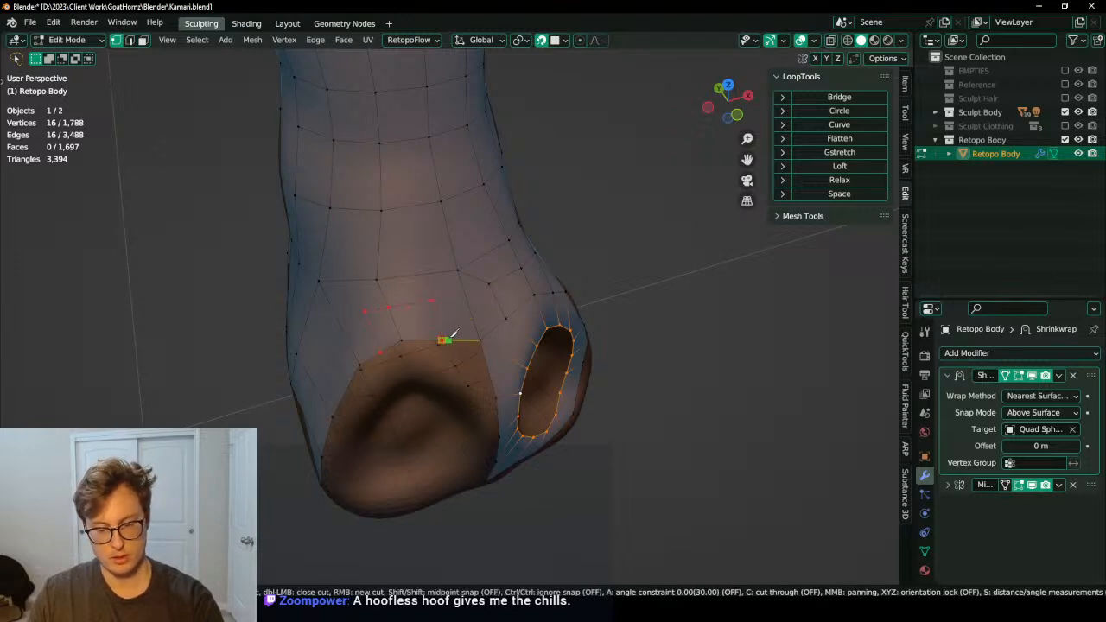
{"action": "key", "text": "Return"}
{"action": "middle_click_drag", "start_coordinate": [444, 337], "coordinate": [371, 225]}
{"action": "left_click", "coordinate": [346, 212]}
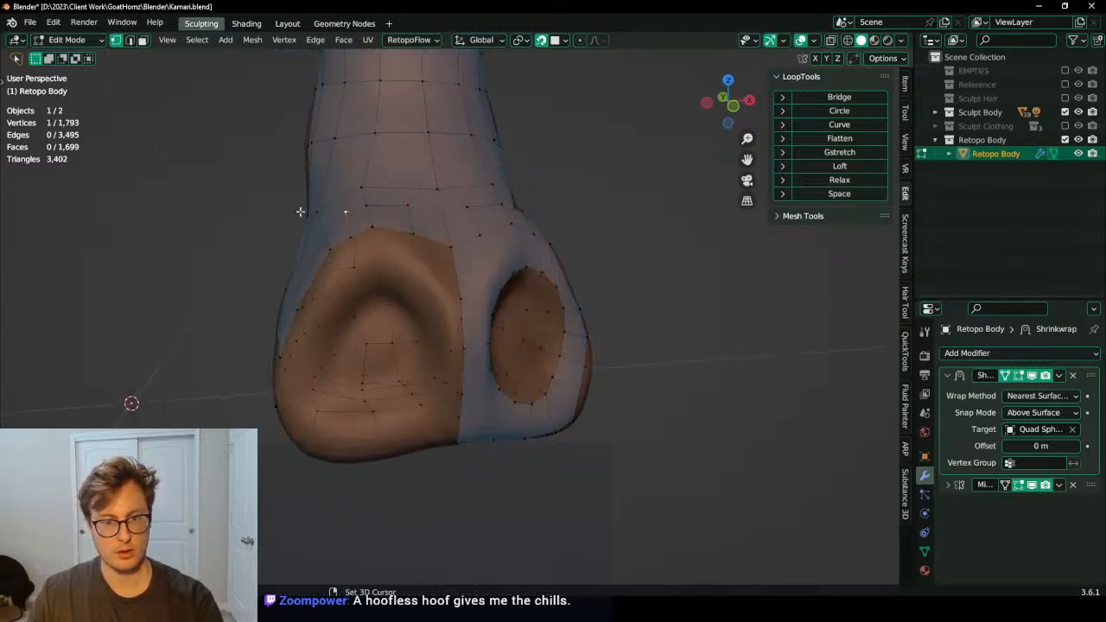
{"action": "left_click", "coordinate": [404, 207]}
{"action": "left_click", "coordinate": [436, 185], "text": "shift"}
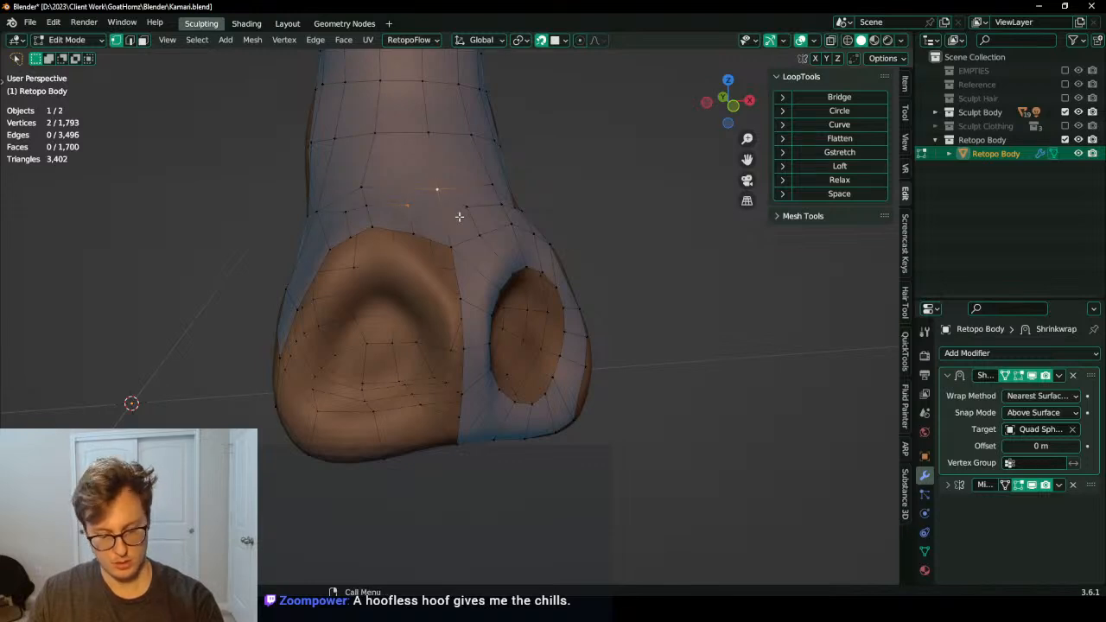
{"action": "middle_click_drag", "start_coordinate": [426, 287], "coordinate": [426, 314]}
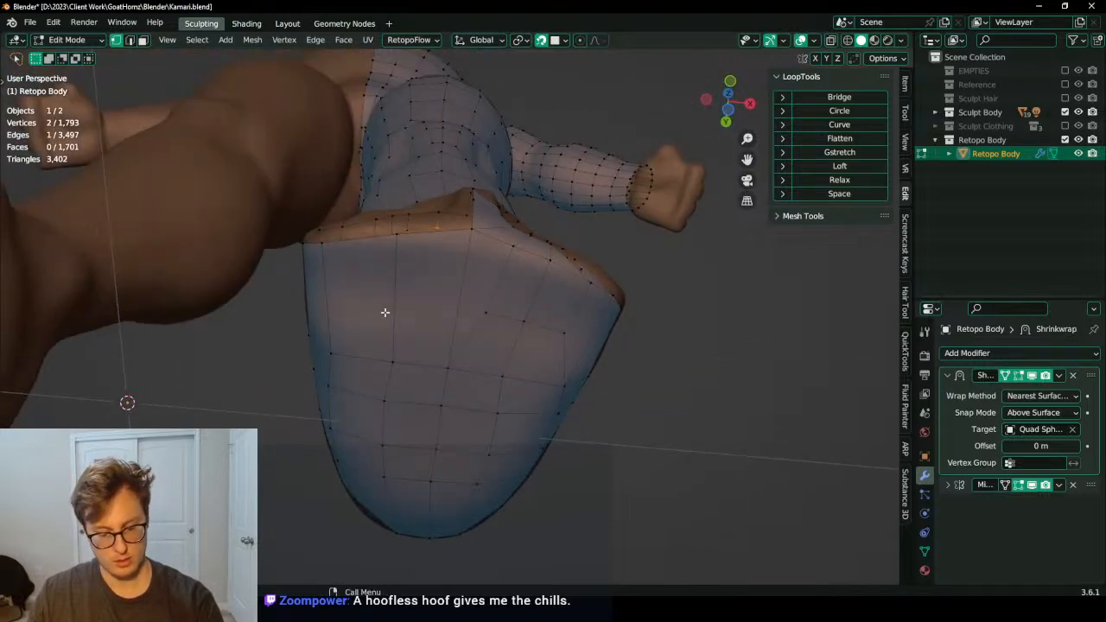
Step: Knife a three-sided cut into the sole faces below the inner toe hollow and connect its corners to the vertices behind
{"action": "key", "text": "k"}
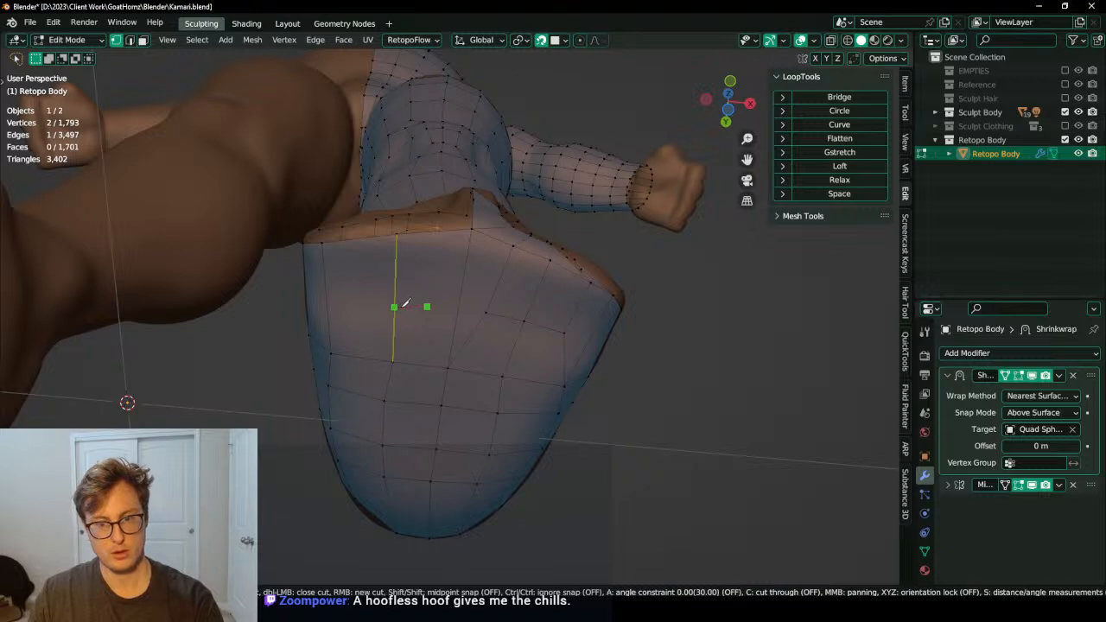
{"action": "left_click", "coordinate": [434, 231]}
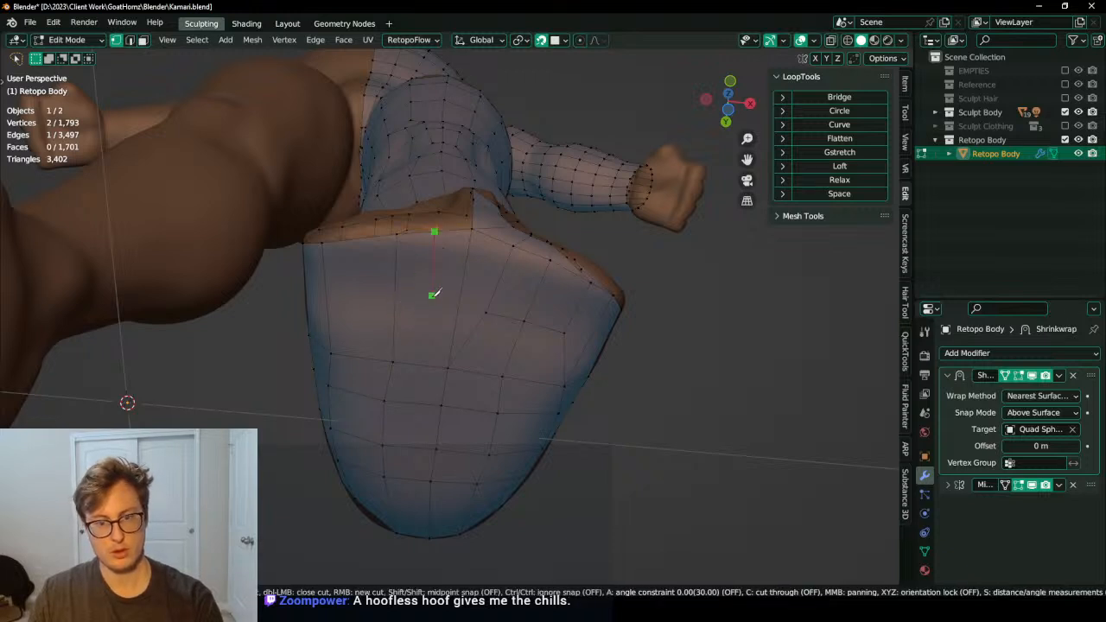
{"action": "left_click", "coordinate": [356, 238]}
{"action": "key", "text": "Return"}
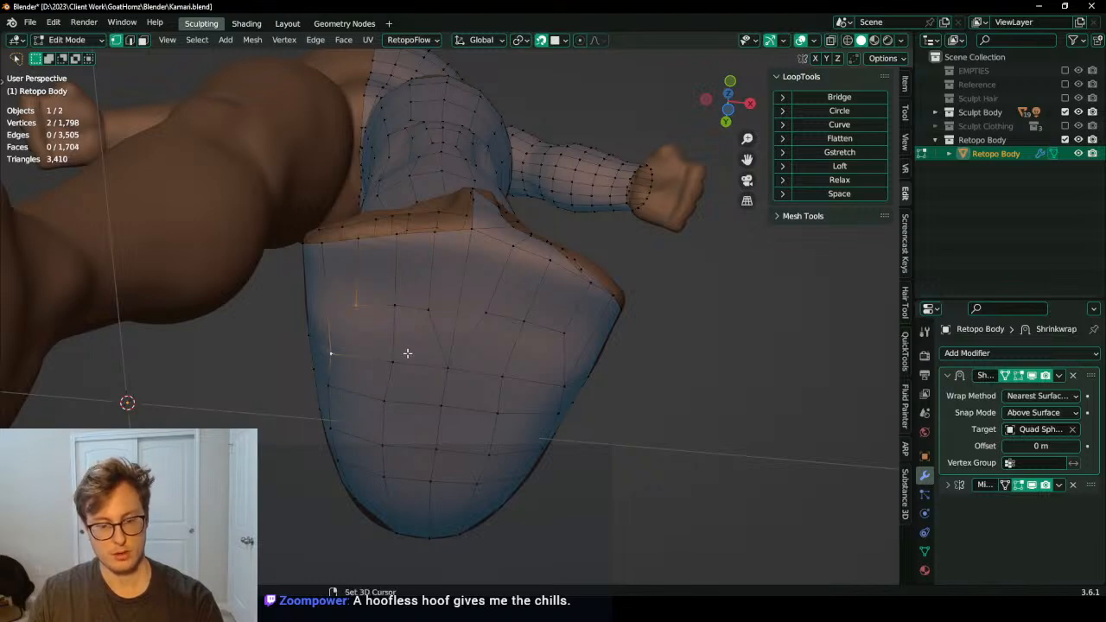
Step: Extrude the inner toe's rim loop, scale it inward and shape it into a circle with LoopTools
{"action": "middle_click_drag", "start_coordinate": [446, 260], "coordinate": [391, 246]}
{"action": "left_click", "coordinate": [384, 256], "text": "alt"}
{"action": "middle_click_drag", "start_coordinate": [475, 302], "coordinate": [473, 286]}
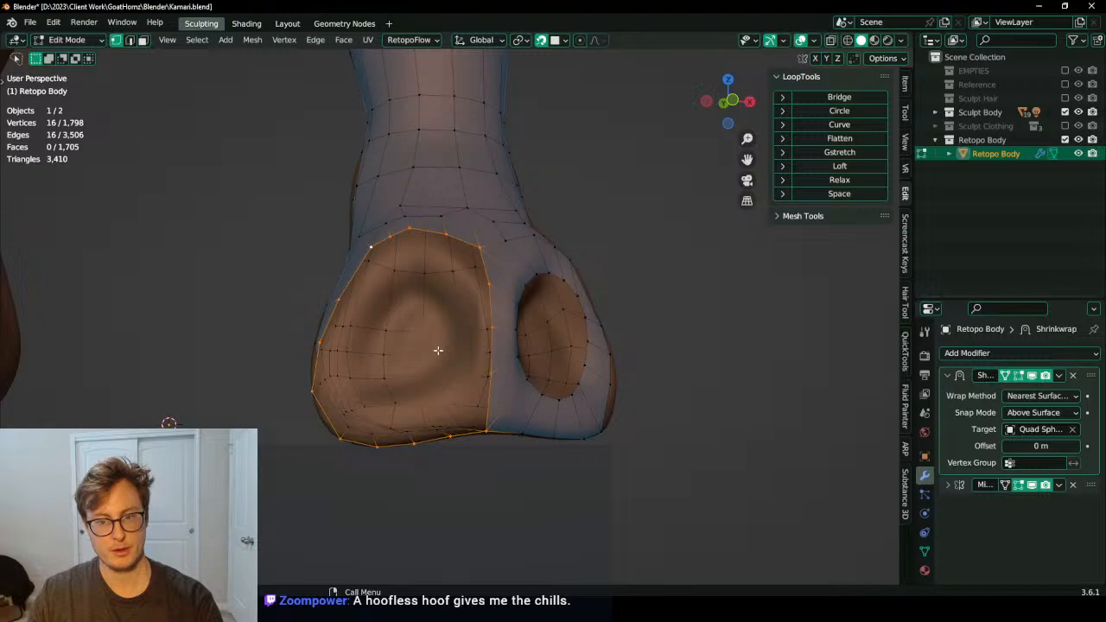
{"action": "middle_click_drag", "start_coordinate": [438, 350], "coordinate": [424, 336]}
{"action": "key", "text": "e"}
{"action": "right_click", "coordinate": [435, 324]}
{"action": "key", "text": "s"}
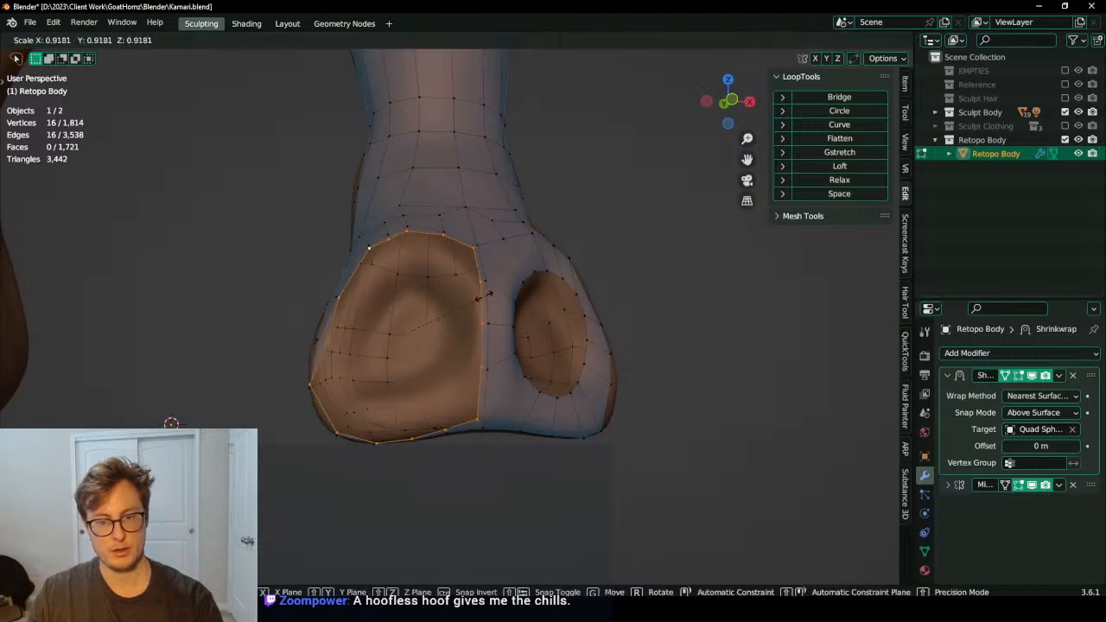
{"action": "left_click", "coordinate": [459, 302]}
{"action": "left_click", "coordinate": [840, 110]}
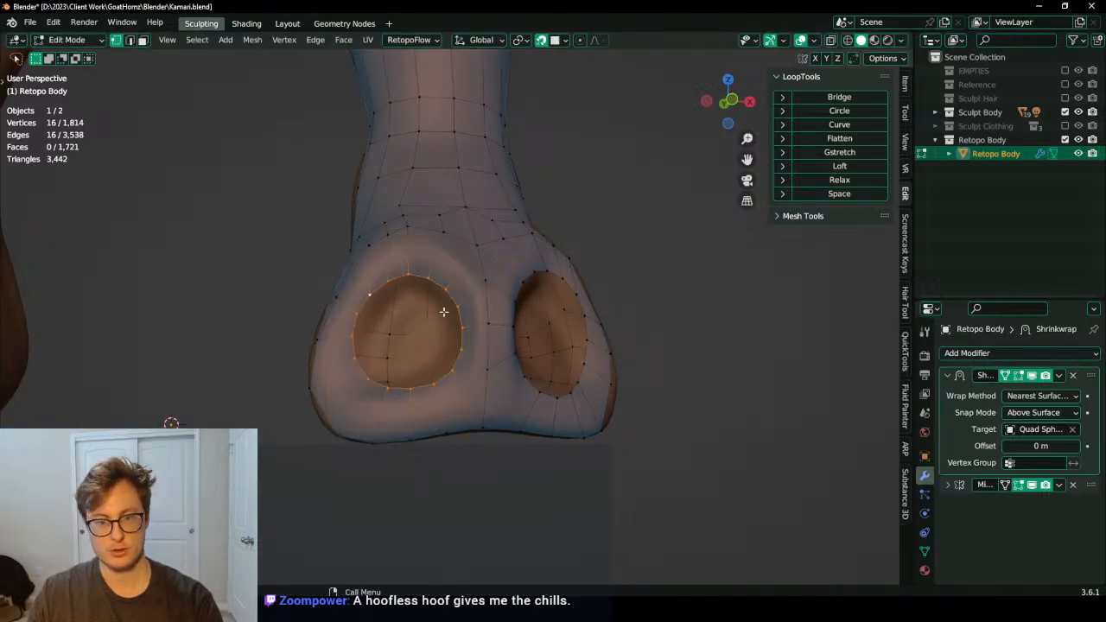
Step: Stretch the circular loop along the Z axis by about 1.22 and reposition it on the edge of the inner toe hollow
{"action": "key", "text": "g"}
{"action": "key", "text": "z"}
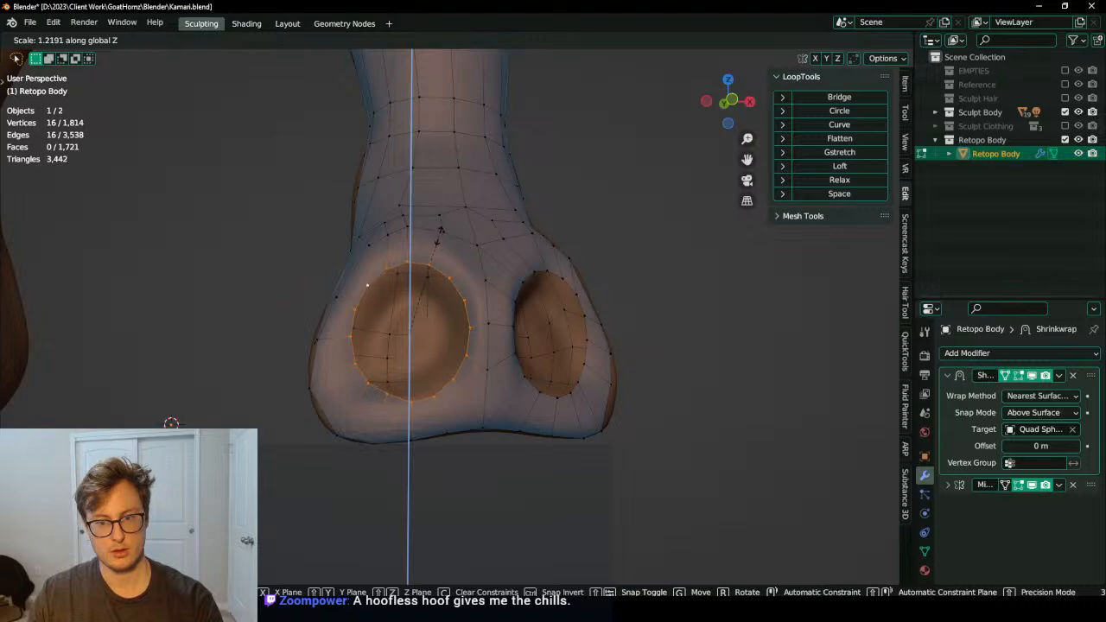
{"action": "left_click", "coordinate": [439, 234]}
{"action": "key", "text": "g"}
{"action": "left_click", "coordinate": [424, 262]}
{"action": "key", "text": "g"}
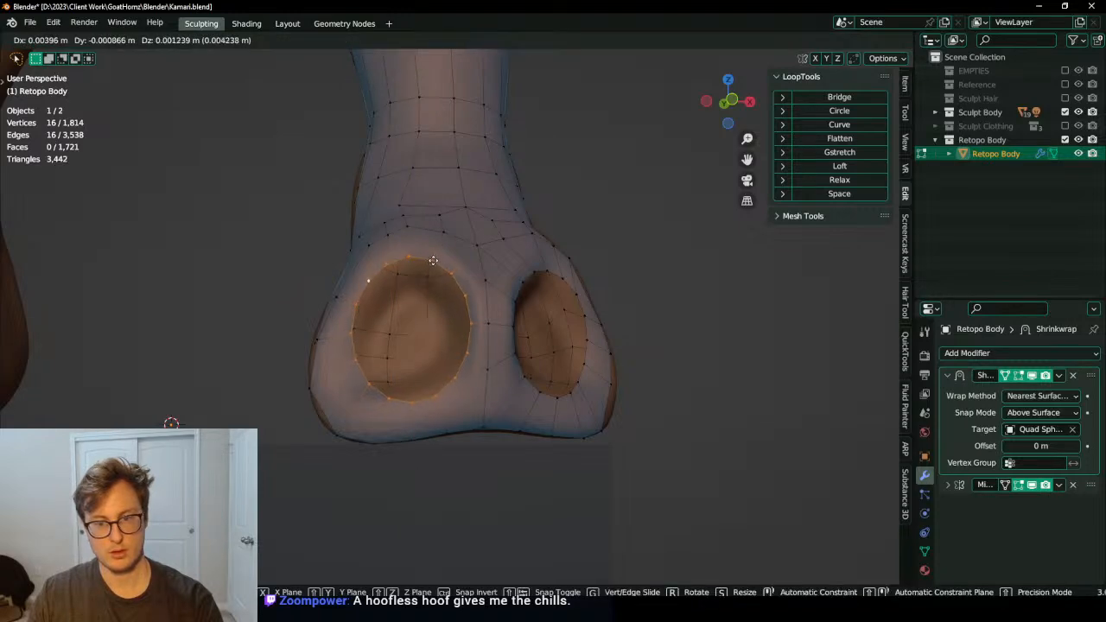
{"action": "left_click", "coordinate": [433, 261]}
Step: Select the opposing upper and lower edge runs of the inner toe's open loop and close the hole with Grid Fill
{"action": "mouse_move", "coordinate": [467, 292]}
{"action": "middle_mouse_down"}
{"action": "mouse_move", "coordinate": [441, 323]}
{"action": "mouse_move", "coordinate": [565, 345]}
{"action": "mouse_move", "coordinate": [440, 320]}
{"action": "mouse_move", "coordinate": [563, 301]}
{"action": "mouse_move", "coordinate": [506, 299]}
{"action": "mouse_move", "coordinate": [517, 290]}
{"action": "mouse_move", "coordinate": [482, 285]}
{"action": "middle_mouse_up"}
{"action": "scroll", "coordinate": [485, 279], "scroll_direction": "up", "scroll_amount": 4}
{"action": "middle_click_drag", "start_coordinate": [389, 261], "coordinate": [432, 242]}
{"action": "left_click", "coordinate": [322, 328]}
{"action": "left_click", "coordinate": [465, 311], "text": "ctrl"}
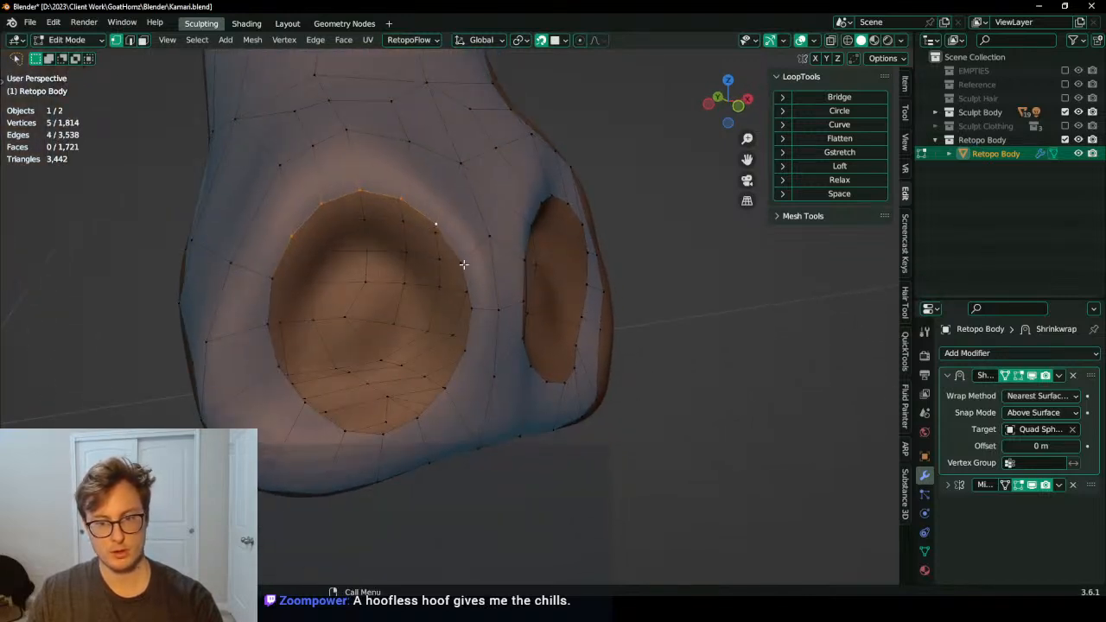
{"action": "left_click", "coordinate": [445, 391], "text": "shift"}
{"action": "middle_click_drag", "start_coordinate": [445, 392], "coordinate": [373, 483]}
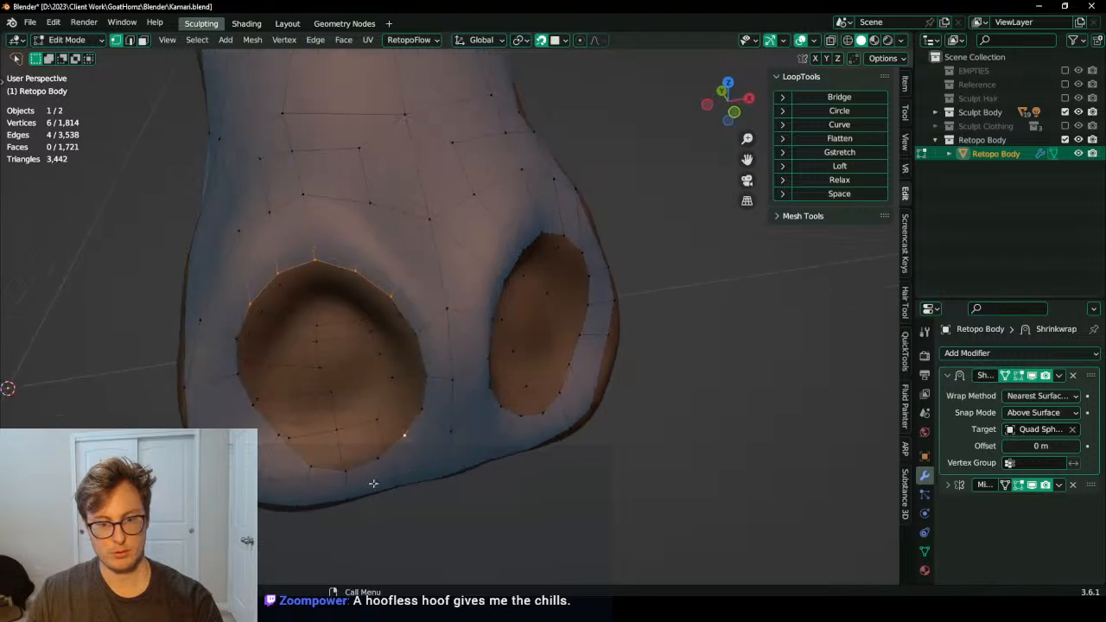
{"action": "left_click", "coordinate": [272, 442], "text": "ctrl"}
{"action": "key", "text": "q"}
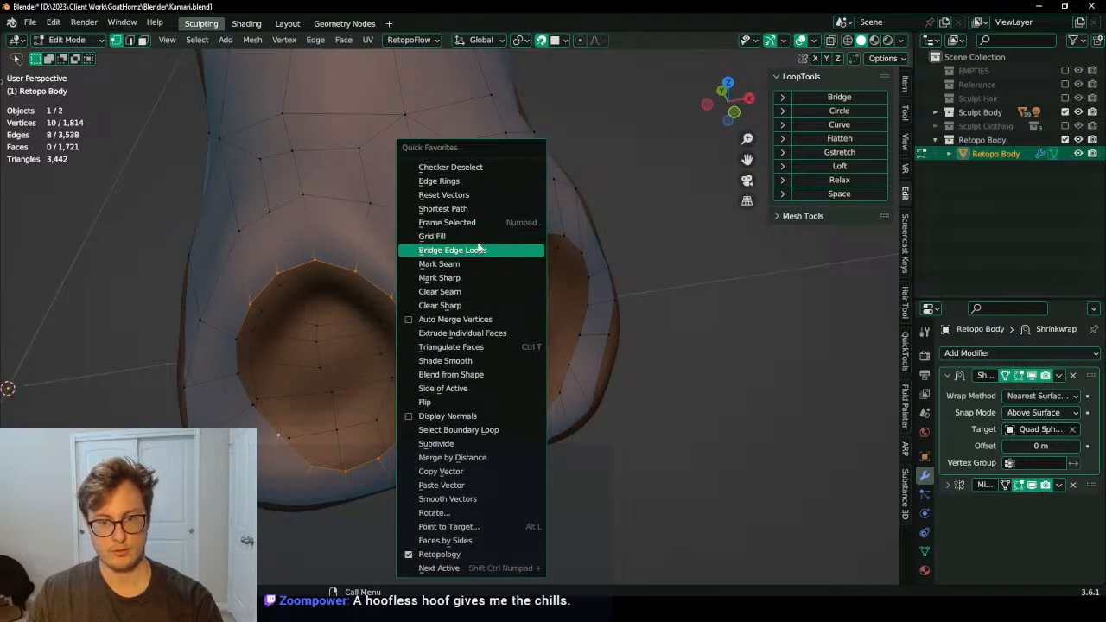
{"action": "left_click", "coordinate": [436, 236]}
{"action": "mouse_move", "coordinate": [437, 236]}
{"action": "middle_mouse_down"}
{"action": "mouse_move", "coordinate": [519, 254]}
{"action": "mouse_move", "coordinate": [492, 225]}
{"action": "mouse_move", "coordinate": [427, 229]}
{"action": "middle_mouse_up"}
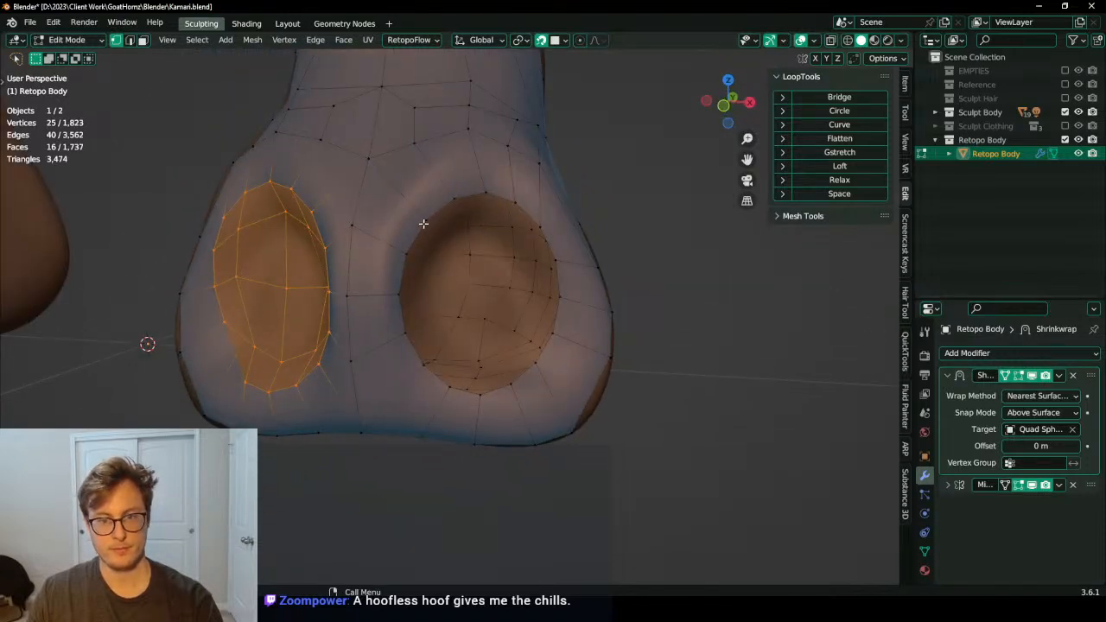
Step: Close the outer toe hollow with Grid Fill between the upper and lower edge runs of its open loop
{"action": "left_click", "coordinate": [425, 222]}
{"action": "left_click", "coordinate": [540, 227], "text": "ctrl"}
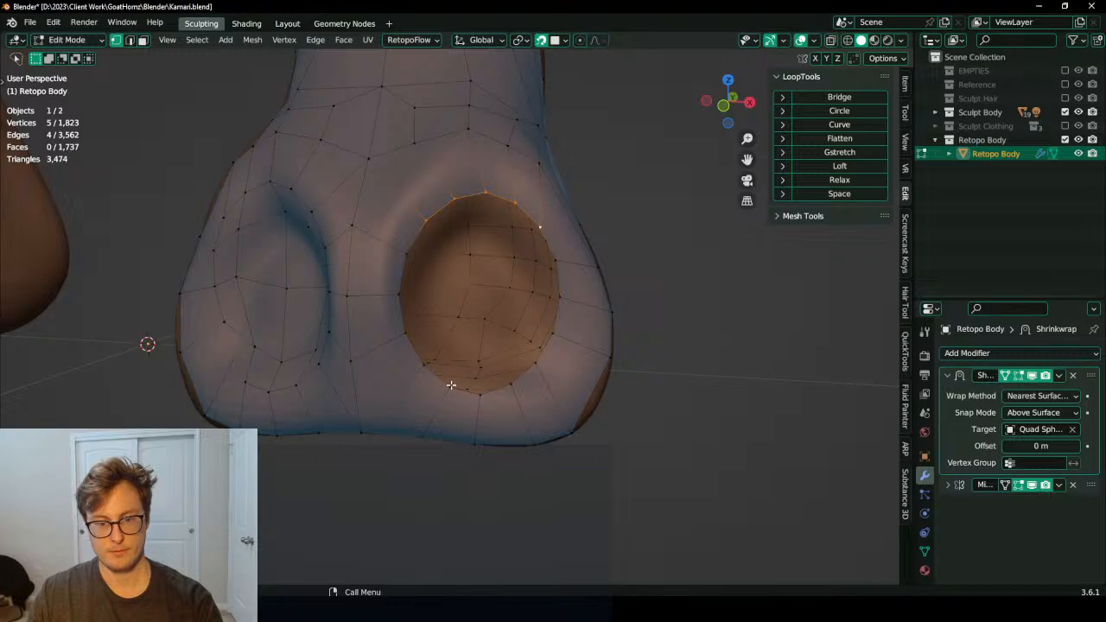
{"action": "key", "text": "q"}
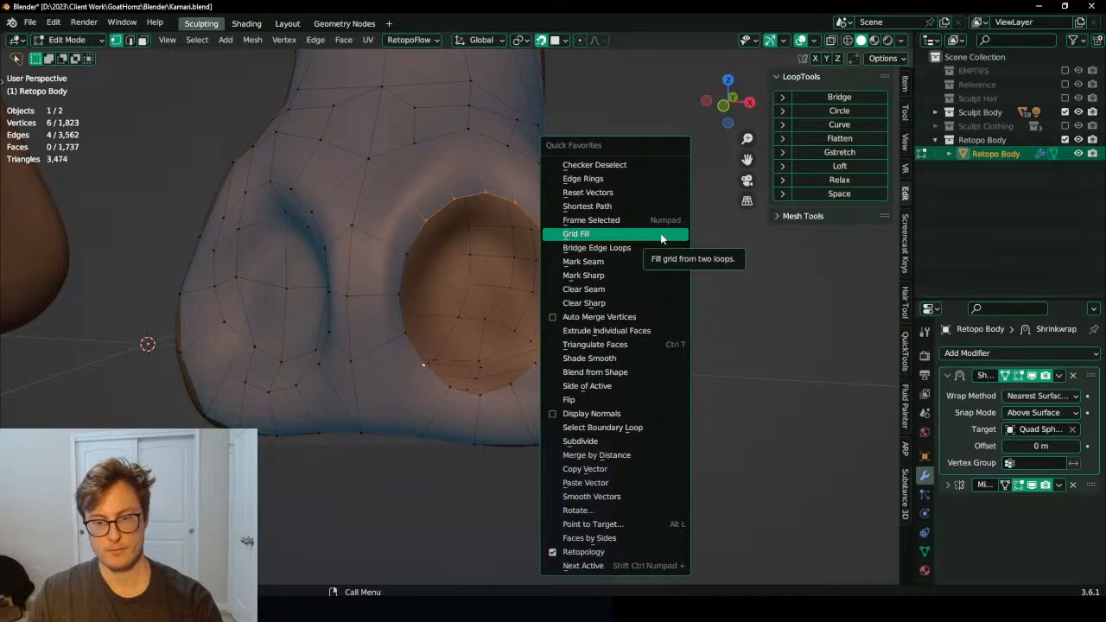
{"action": "left_click", "coordinate": [536, 368], "text": "ctrl"}
{"action": "key", "text": "q"}
{"action": "left_click", "coordinate": [664, 209]}
{"action": "scroll", "coordinate": [529, 252], "scroll_direction": "down", "scroll_amount": 4}
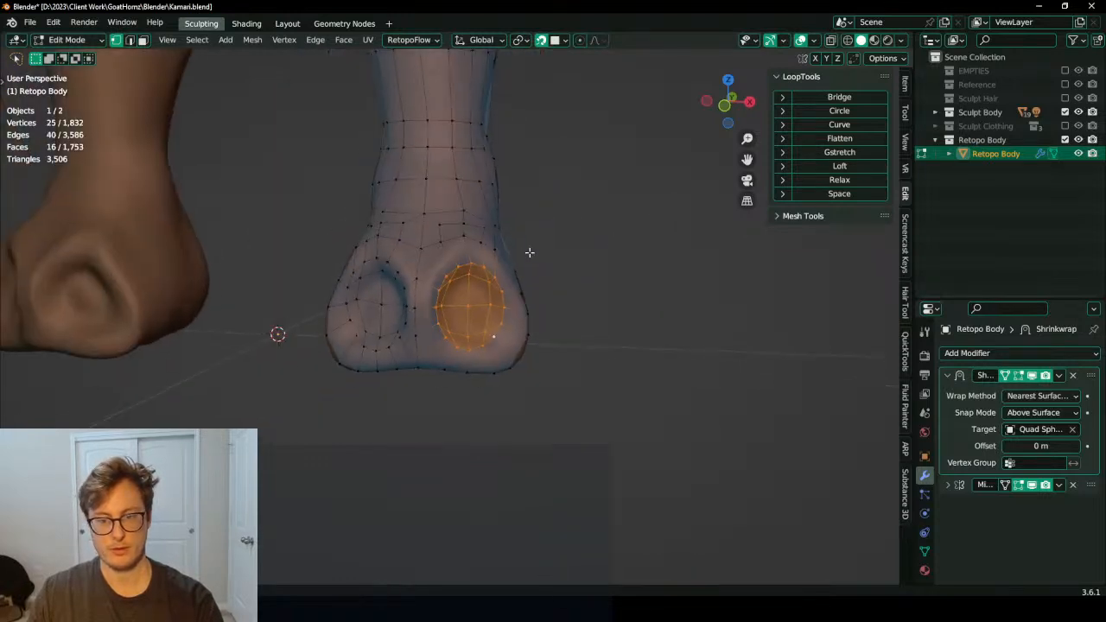
Step: Select the filled grid patch inside the inner toe hollow and nudge its position
{"action": "middle_click_drag", "start_coordinate": [529, 251], "coordinate": [398, 309]}
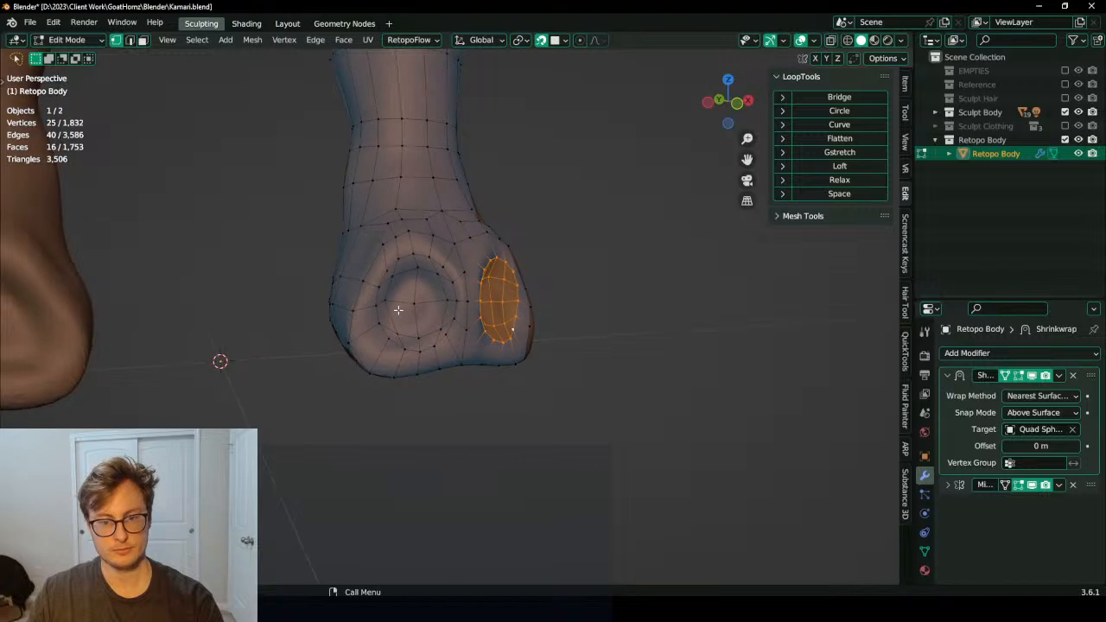
{"action": "left_click", "coordinate": [389, 273]}
{"action": "left_click", "coordinate": [442, 337], "text": "ctrl+shift"}
{"action": "key", "text": "g"}
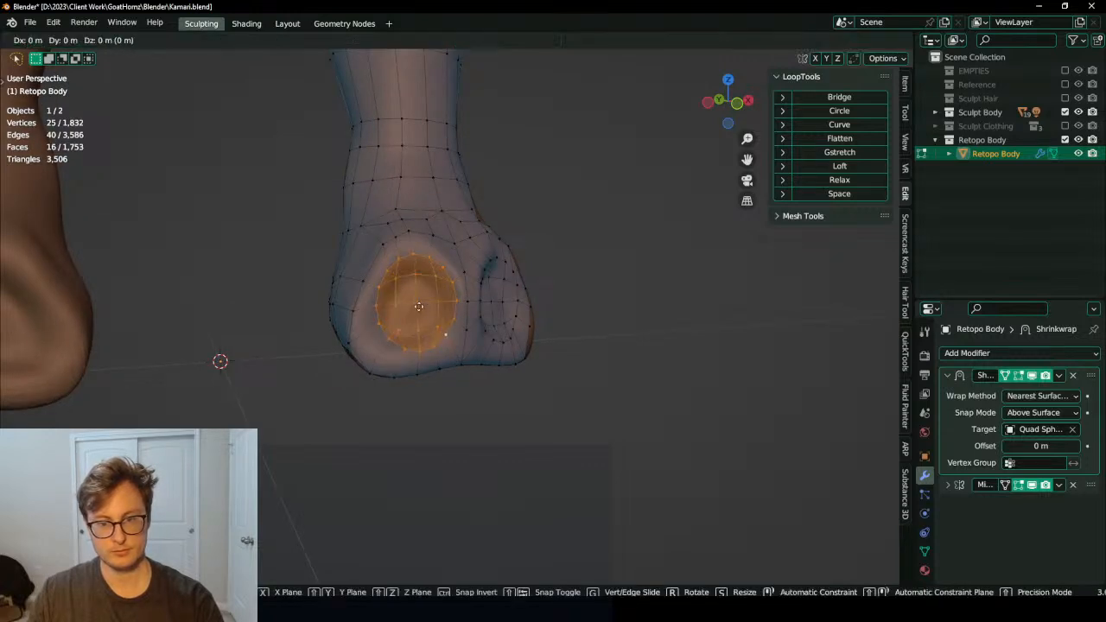
{"action": "left_click", "coordinate": [447, 331]}
Step: Add supporting loop cuts to the toe area, including one around the rim of the inner toe hollow
{"action": "middle_click_drag", "start_coordinate": [499, 294], "coordinate": [466, 322]}
{"action": "key", "text": "ctrl+r"}
{"action": "double_click", "coordinate": [389, 299]}
{"action": "middle_click_drag", "start_coordinate": [550, 280], "coordinate": [463, 334]}
{"action": "key", "text": "ctrl+r"}
{"action": "double_click", "coordinate": [396, 260]}
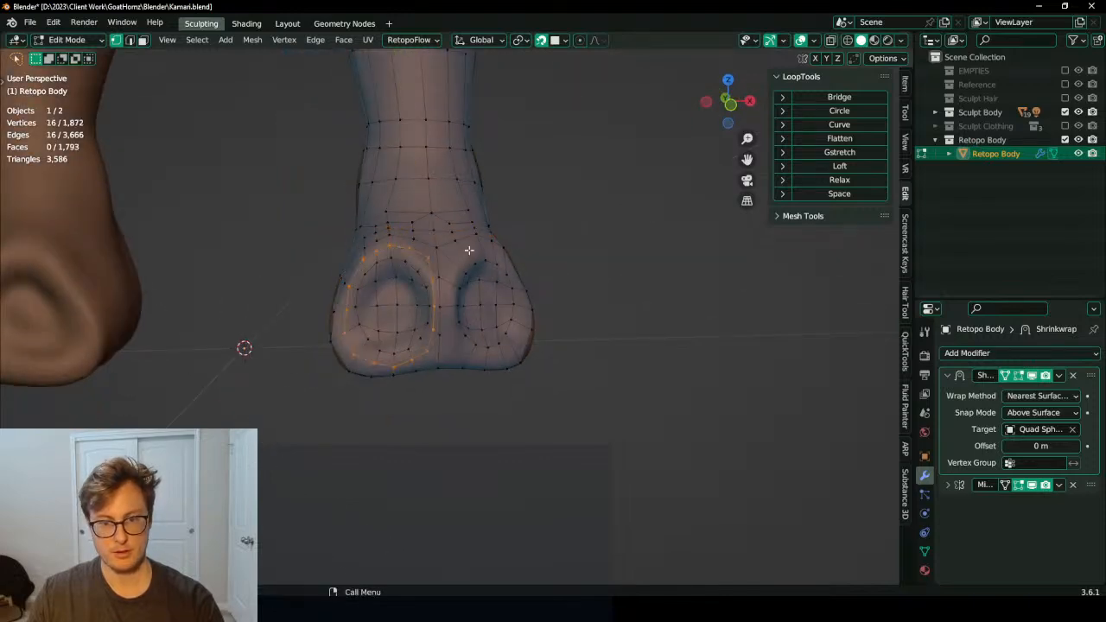
Step: Leave Edit Mode, isolate the Retopo Body in local view and shade it smooth
{"action": "middle_click_drag", "start_coordinate": [461, 247], "coordinate": [542, 313]}
{"action": "scroll", "coordinate": [371, 259], "scroll_direction": "down", "scroll_amount": 8}
{"action": "scroll", "coordinate": [519, 320], "scroll_direction": "up", "scroll_amount": 4}
{"action": "key", "text": "Tab"}
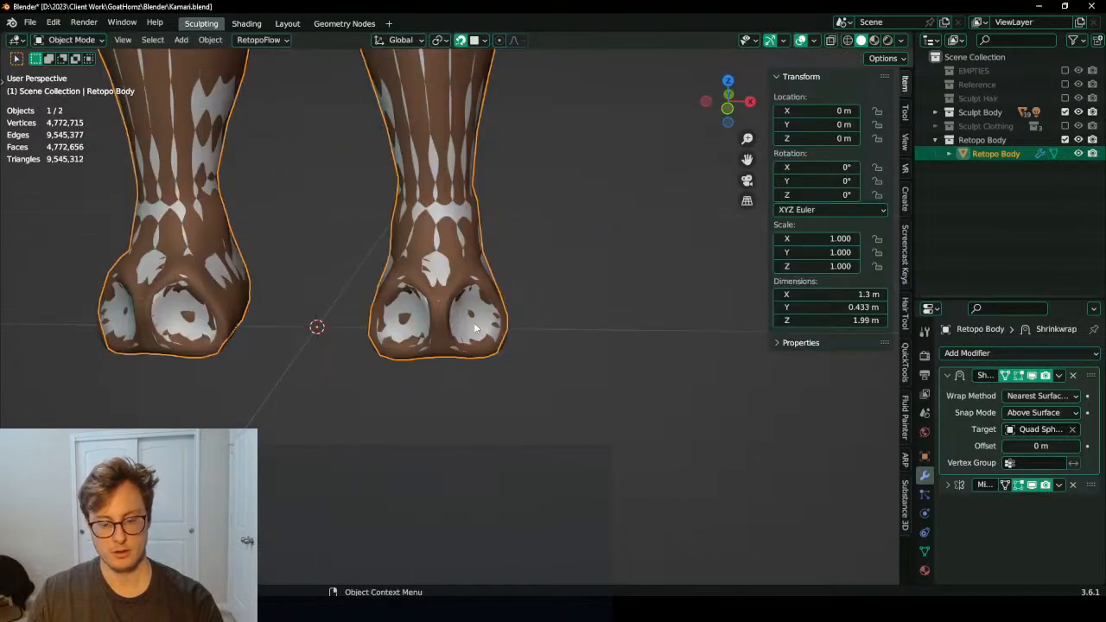
{"action": "key", "text": "KP_Divide"}
{"action": "right_click", "coordinate": [471, 256]}
{"action": "left_click", "coordinate": [475, 256]}
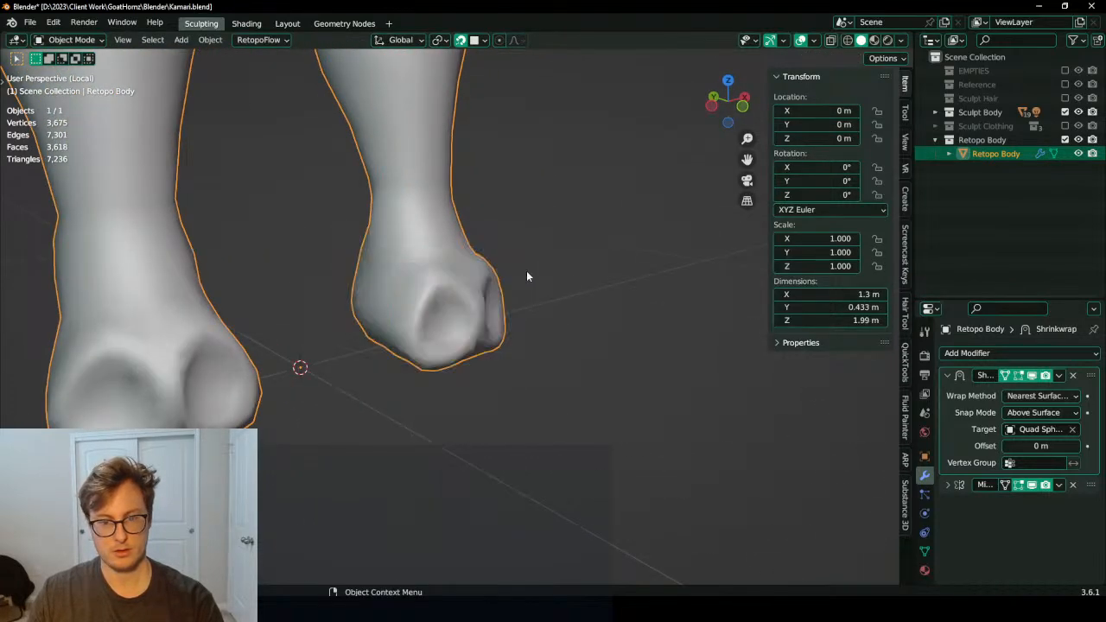
{"action": "middle_click_drag", "start_coordinate": [526, 276], "coordinate": [490, 398]}
Step: Switch the Retopo Body to Sculpt Mode and turn on its wireframe display
{"action": "key", "text": "ctrl+Tab"}
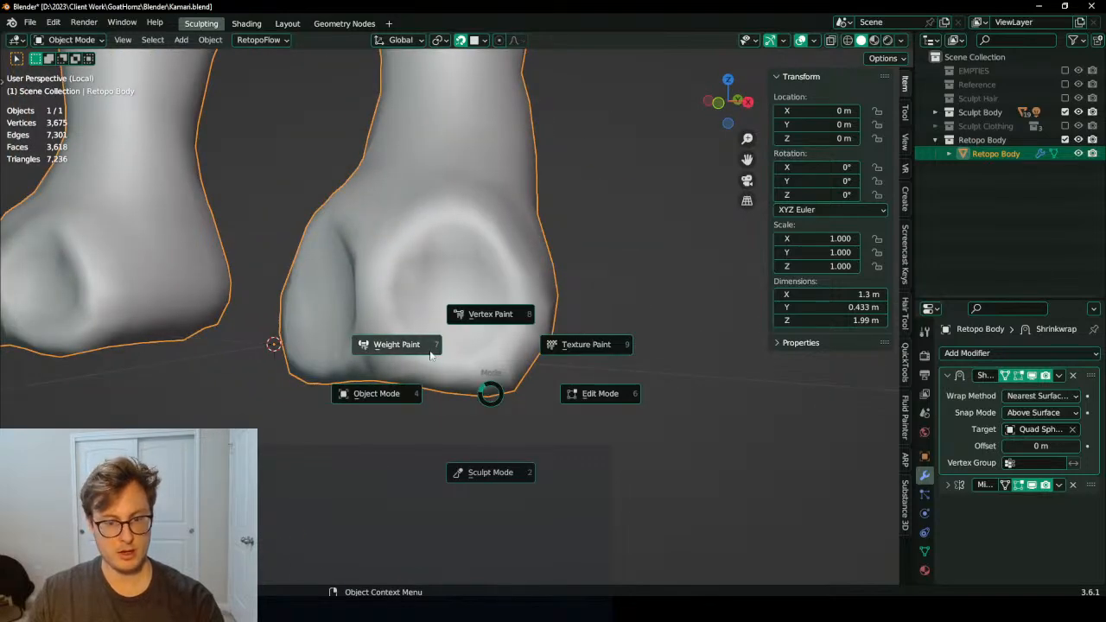
{"action": "left_click", "coordinate": [440, 361]}
{"action": "key", "text": "ctrl+Tab"}
{"action": "left_click", "coordinate": [443, 539]}
{"action": "middle_click_drag", "start_coordinate": [530, 383], "coordinate": [493, 371]}
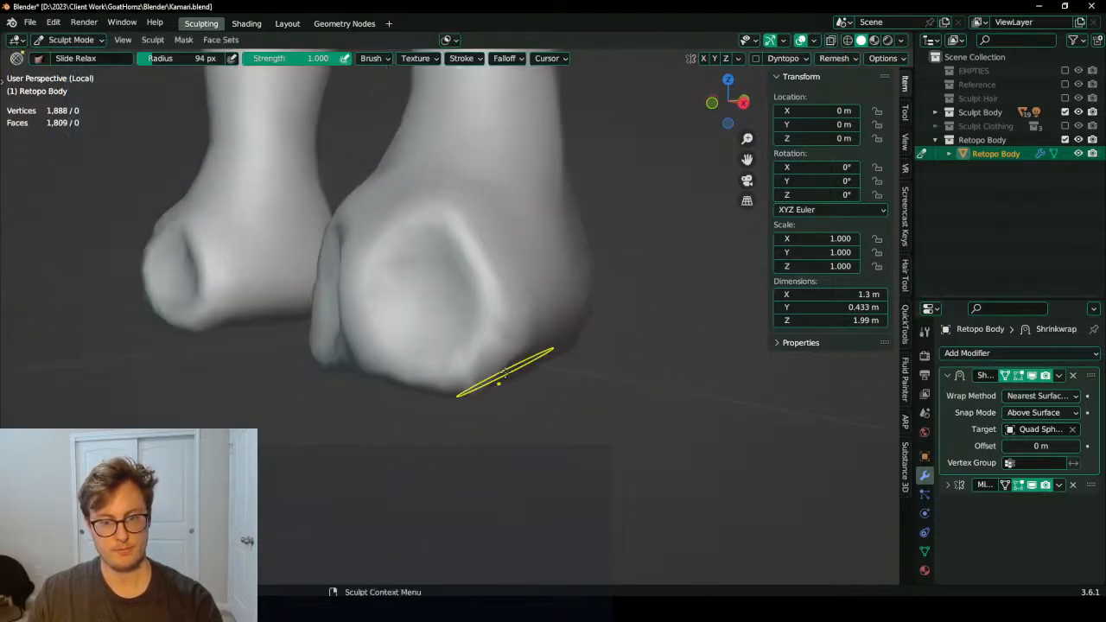
{"action": "key", "text": "q"}
{"action": "left_click", "coordinate": [506, 468]}
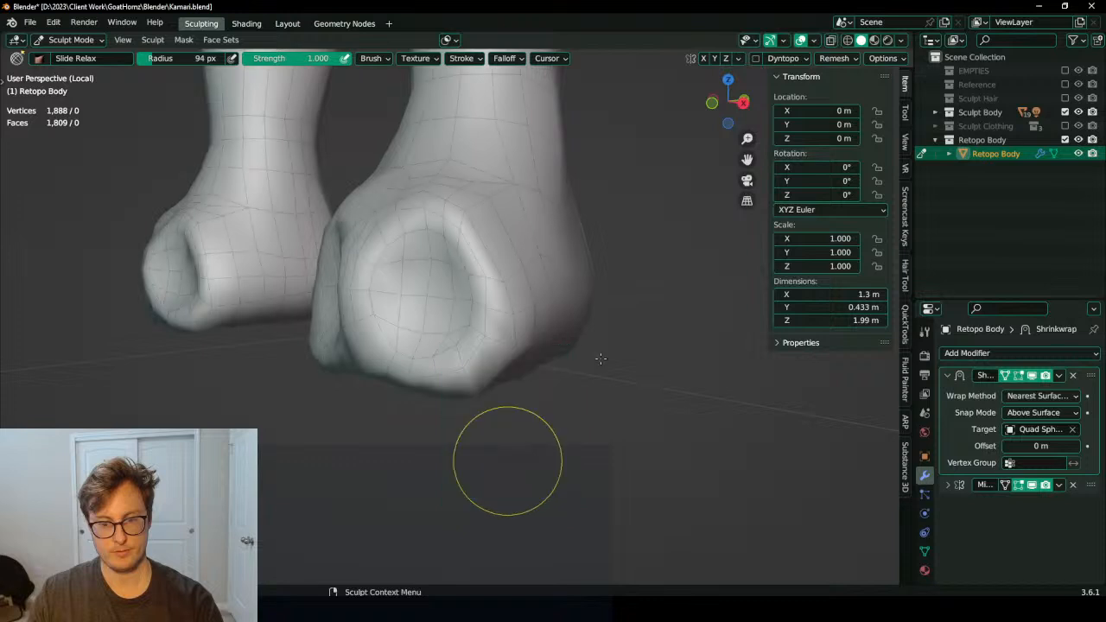
Step: Examine the wireframe topology of the feet around the toes, ankle, heel and sole
{"action": "middle_click_drag", "start_coordinate": [507, 461], "coordinate": [560, 265]}
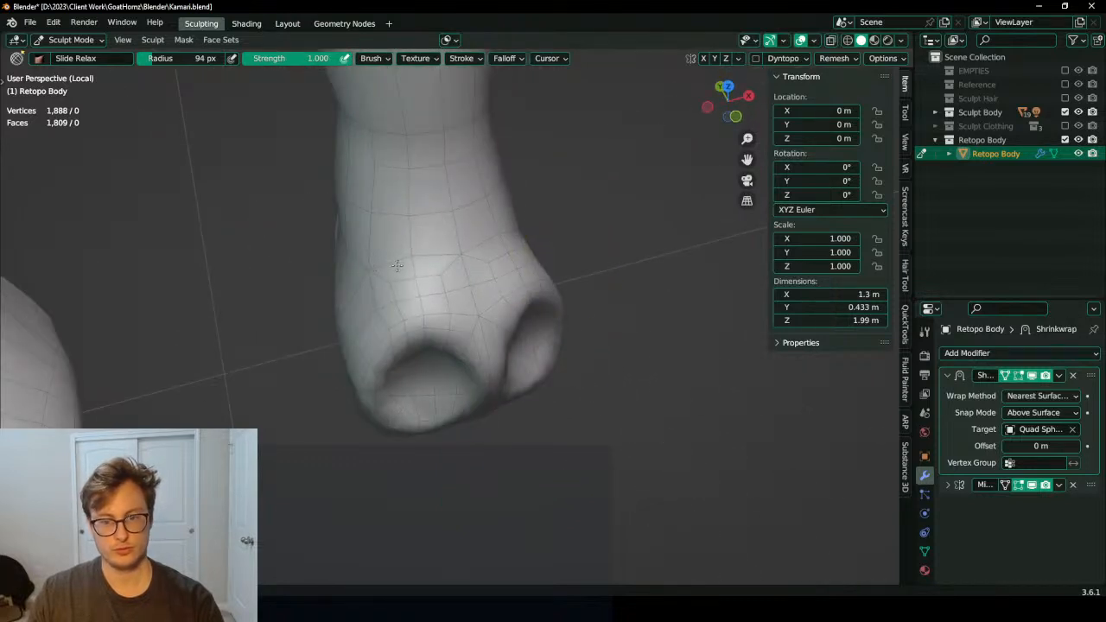
{"action": "middle_click_drag", "start_coordinate": [396, 265], "coordinate": [424, 248]}
{"action": "middle_click_drag", "start_coordinate": [375, 388], "coordinate": [506, 356]}
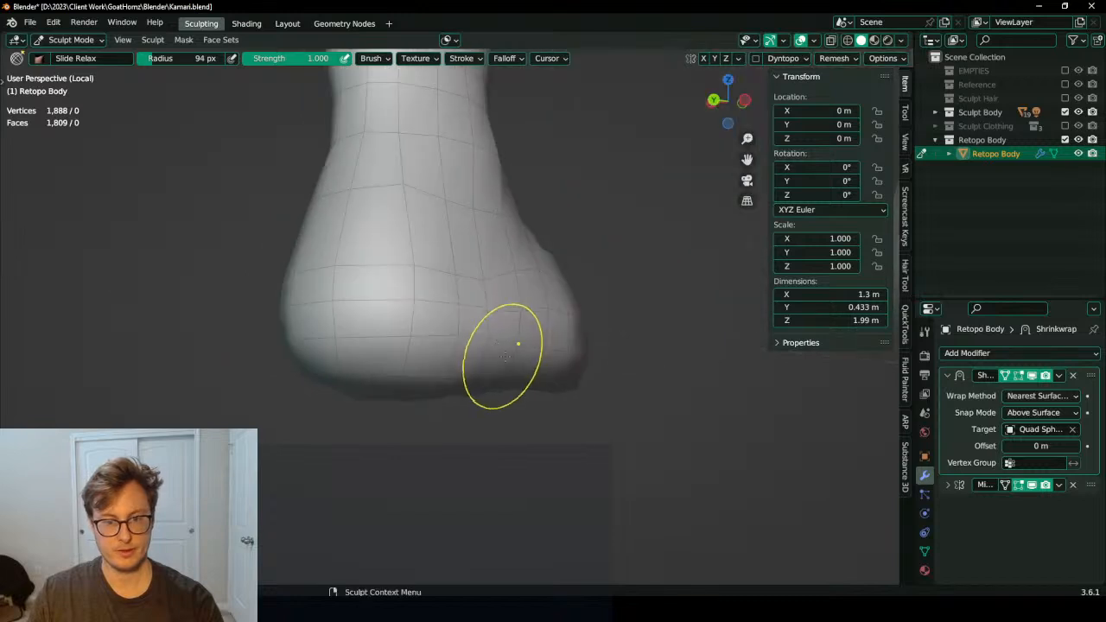
{"action": "scroll", "coordinate": [511, 273], "scroll_direction": "down", "scroll_amount": 5}
{"action": "middle_click_drag", "start_coordinate": [436, 277], "coordinate": [530, 316]}
{"action": "mouse_move", "coordinate": [465, 298]}
{"action": "middle_mouse_down"}
{"action": "mouse_move", "coordinate": [516, 313]}
{"action": "mouse_move", "coordinate": [481, 284]}
{"action": "mouse_move", "coordinate": [501, 353]}
{"action": "mouse_move", "coordinate": [494, 277]}
{"action": "mouse_move", "coordinate": [536, 263]}
{"action": "middle_mouse_up"}
{"action": "scroll", "coordinate": [450, 334], "scroll_direction": "up", "scroll_amount": 3}
{"action": "scroll", "coordinate": [493, 276], "scroll_direction": "down", "scroll_amount": 2}
{"action": "middle_click_drag", "start_coordinate": [451, 341], "coordinate": [415, 277]}
{"action": "scroll", "coordinate": [432, 370], "scroll_direction": "up", "scroll_amount": 3}
{"action": "middle_click_drag", "start_coordinate": [394, 315], "coordinate": [433, 322]}
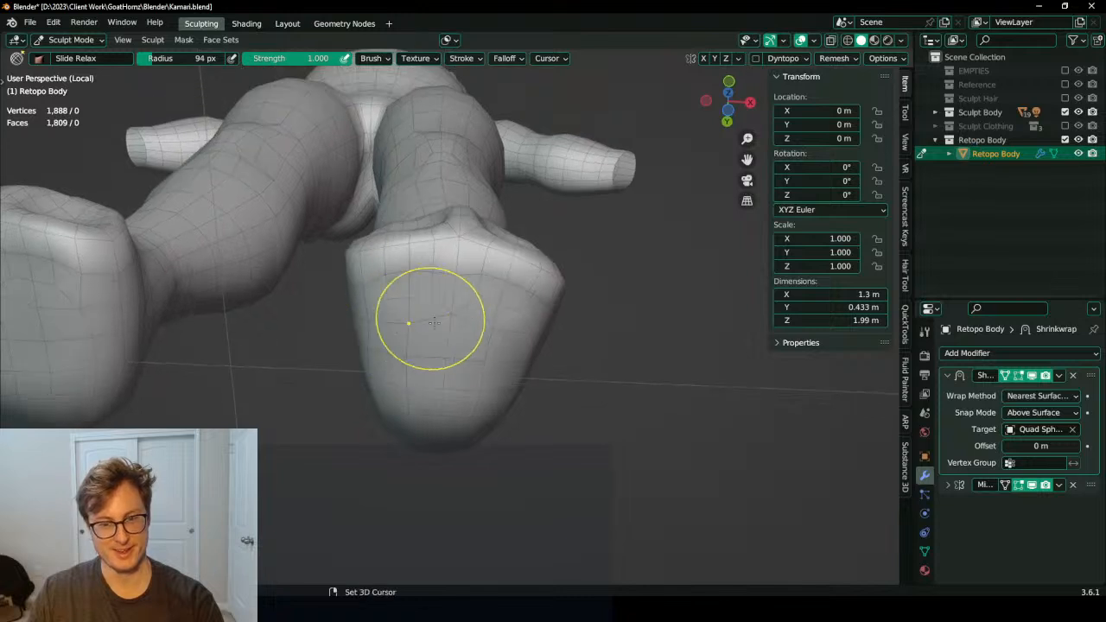
{"action": "scroll", "coordinate": [464, 337], "scroll_direction": "down", "scroll_amount": 5}
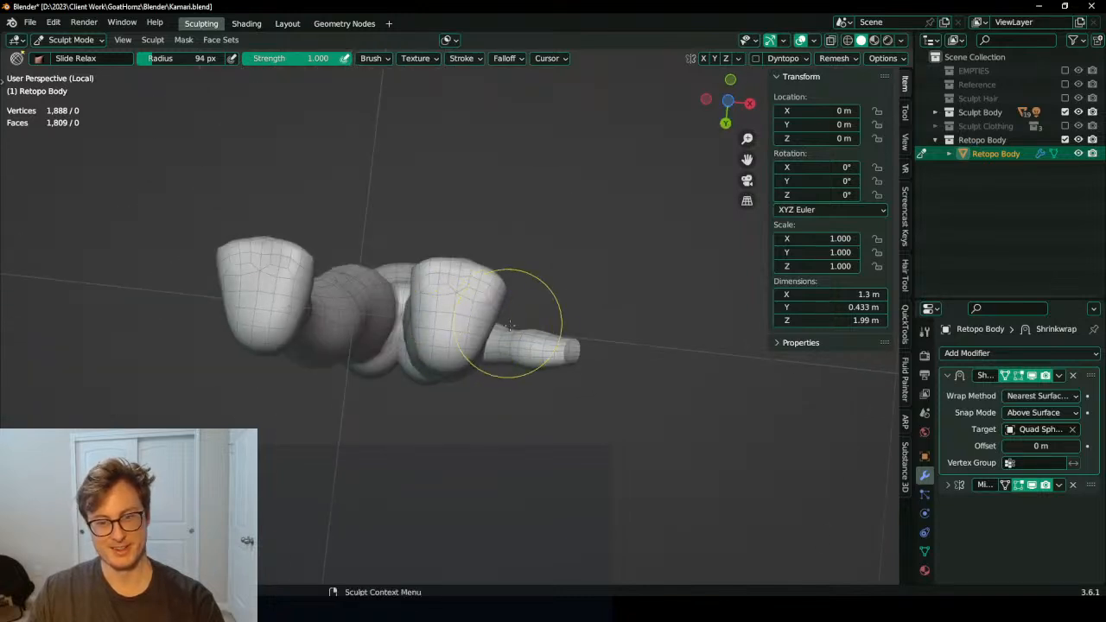
{"action": "scroll", "coordinate": [463, 349], "scroll_direction": "up", "scroll_amount": 2}
Step: Examine the edge flow and spacing along the lower legs, knees and thighs
{"action": "mouse_move", "coordinate": [446, 313]}
{"action": "middle_mouse_down"}
{"action": "mouse_move", "coordinate": [479, 388]}
{"action": "mouse_move", "coordinate": [452, 363]}
{"action": "mouse_move", "coordinate": [548, 280]}
{"action": "mouse_move", "coordinate": [462, 300]}
{"action": "mouse_move", "coordinate": [558, 296]}
{"action": "mouse_move", "coordinate": [378, 292]}
{"action": "middle_mouse_up"}
{"action": "middle_click_drag", "start_coordinate": [502, 281], "coordinate": [366, 289]}
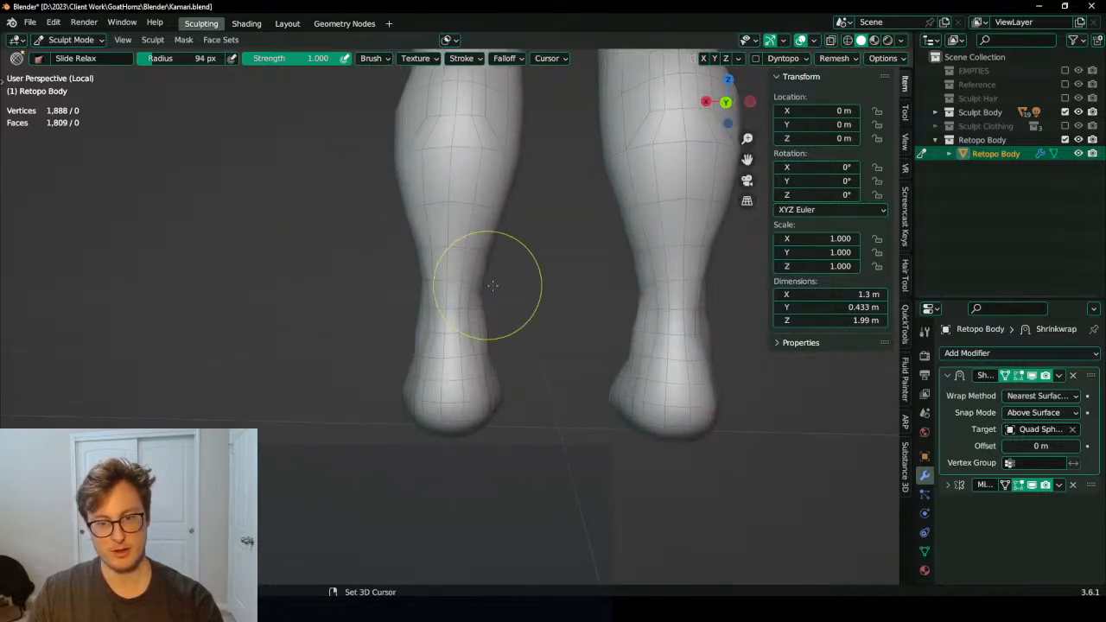
{"action": "middle_click_drag", "start_coordinate": [492, 286], "coordinate": [378, 292]}
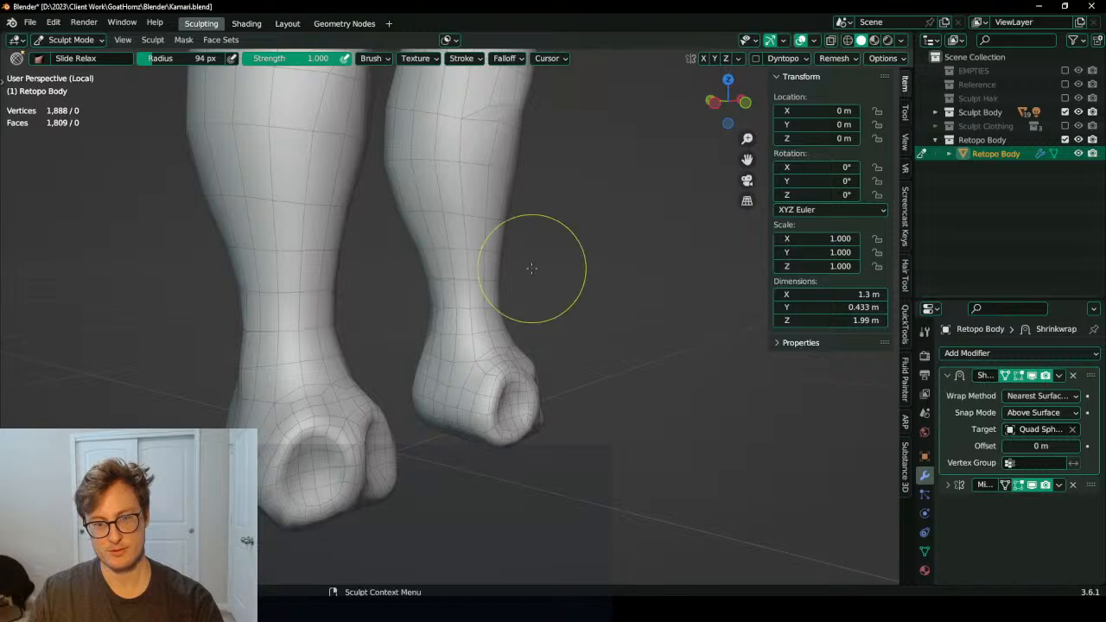
{"action": "mouse_move", "coordinate": [531, 269]}
{"action": "middle_mouse_down"}
{"action": "mouse_move", "coordinate": [553, 311]}
{"action": "mouse_move", "coordinate": [553, 217]}
{"action": "mouse_move", "coordinate": [469, 204]}
{"action": "mouse_move", "coordinate": [447, 188]}
{"action": "mouse_move", "coordinate": [443, 204]}
{"action": "middle_mouse_up"}
{"action": "middle_click_drag", "start_coordinate": [537, 213], "coordinate": [378, 288]}
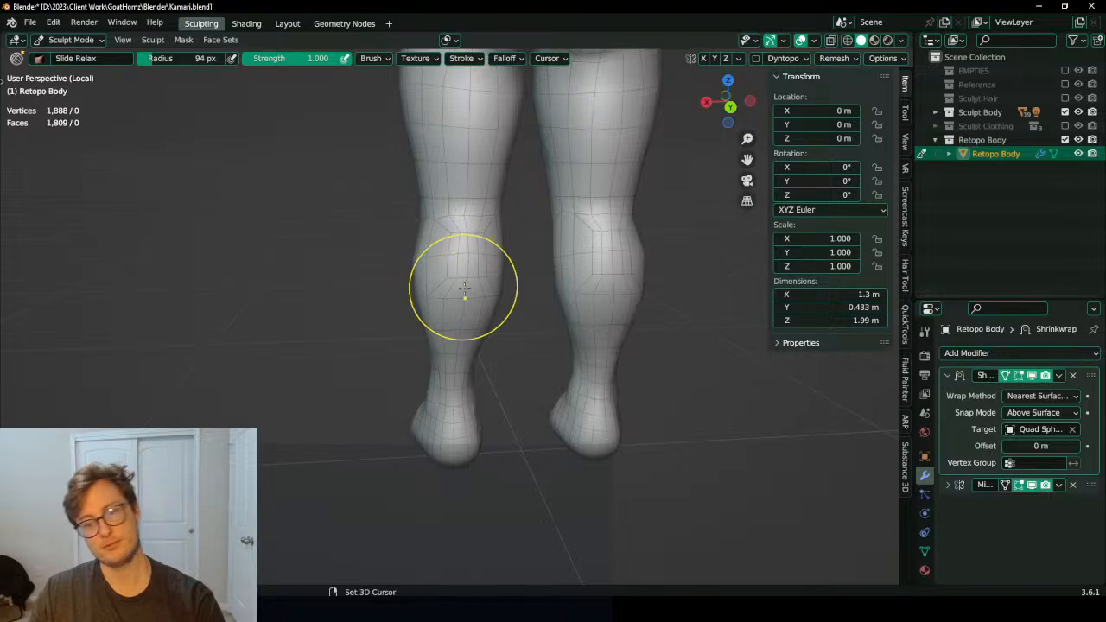
{"action": "mouse_move", "coordinate": [464, 287]}
{"action": "middle_mouse_down"}
{"action": "mouse_move", "coordinate": [459, 228]}
{"action": "mouse_move", "coordinate": [467, 248]}
{"action": "mouse_move", "coordinate": [412, 323]}
{"action": "mouse_move", "coordinate": [583, 346]}
{"action": "middle_mouse_up"}
{"action": "scroll", "coordinate": [442, 280], "scroll_direction": "down", "scroll_amount": 2}
{"action": "mouse_move", "coordinate": [583, 346]}
{"action": "middle_mouse_down", "text": "shift"}
{"action": "mouse_move", "coordinate": [494, 236]}
{"action": "mouse_move", "coordinate": [521, 224]}
{"action": "mouse_move", "coordinate": [475, 246]}
{"action": "mouse_move", "coordinate": [417, 247]}
{"action": "mouse_move", "coordinate": [427, 263]}
{"action": "middle_mouse_up", "text": "shift"}
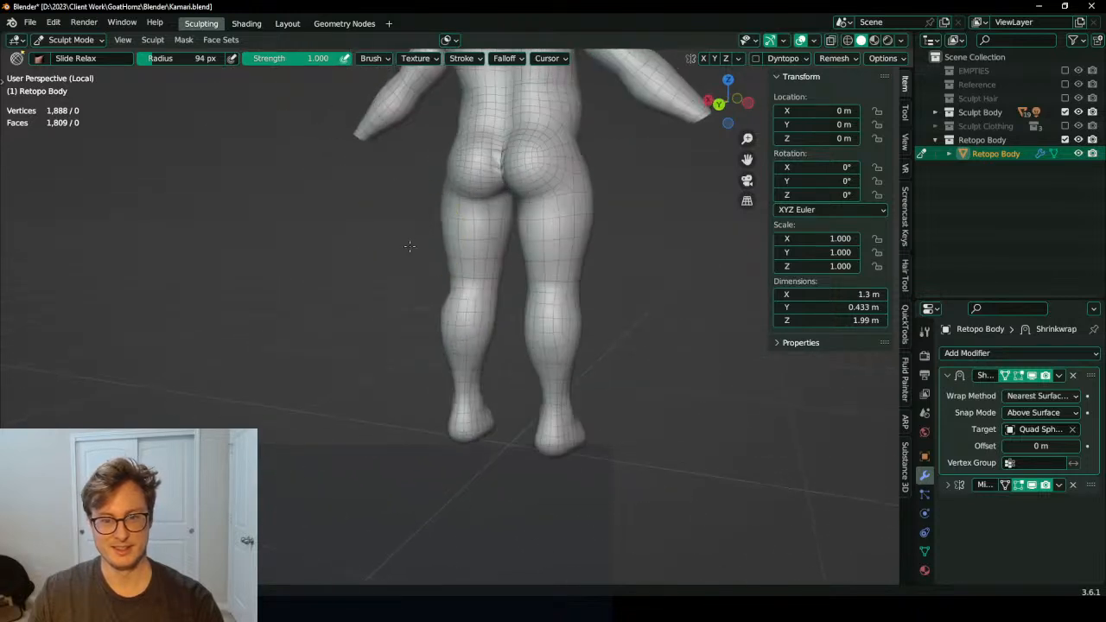
Step: Add four edge loops around the thigh in Edit Mode and return to Sculpt Mode to check the leg
{"action": "scroll", "coordinate": [444, 284], "scroll_direction": "up", "scroll_amount": 3}
{"action": "key", "text": "Tab"}
{"action": "double_click", "coordinate": [471, 227]}
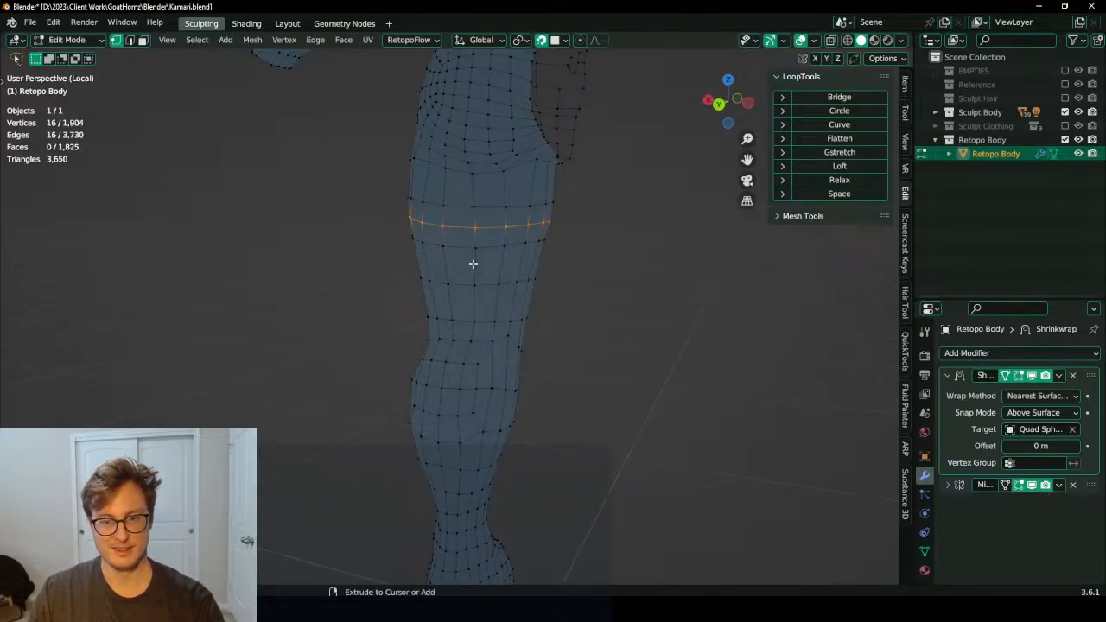
{"action": "key", "text": "ctrl+r"}
{"action": "double_click", "coordinate": [475, 266]}
{"action": "key", "text": "ctrl+r"}
{"action": "double_click", "coordinate": [477, 301]}
{"action": "key", "text": "ctrl+r"}
{"action": "double_click", "coordinate": [471, 193]}
{"action": "scroll", "coordinate": [402, 237], "scroll_direction": "down", "scroll_amount": 3}
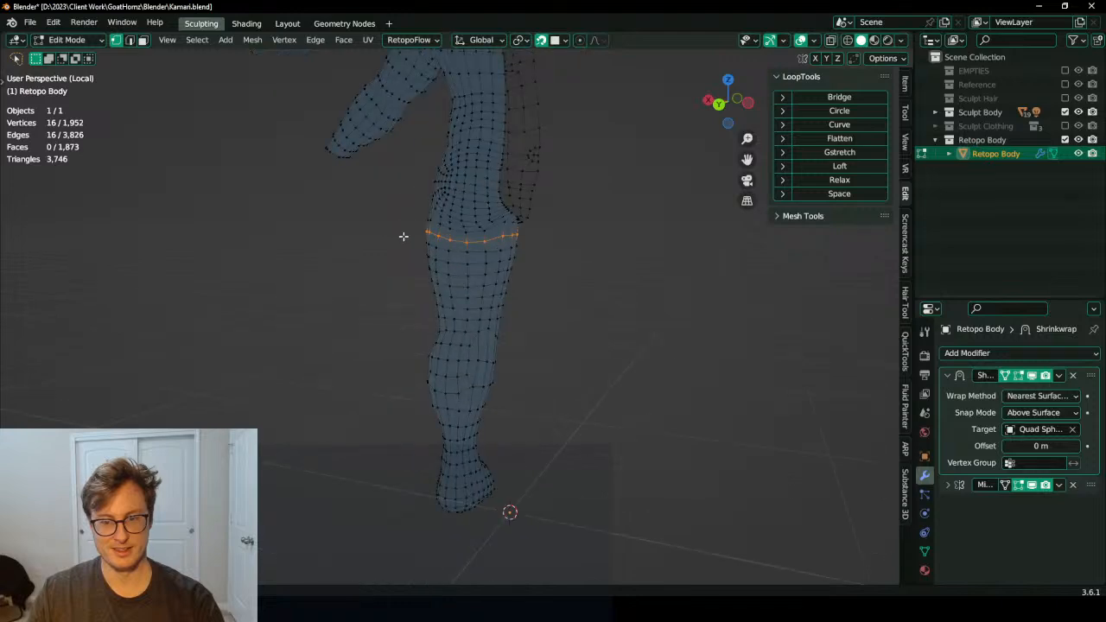
{"action": "key", "text": "ctrl+Tab"}
{"action": "mouse_move", "coordinate": [403, 237]}
{"action": "middle_mouse_down"}
{"action": "mouse_move", "coordinate": [425, 259]}
{"action": "mouse_move", "coordinate": [561, 277]}
{"action": "mouse_move", "coordinate": [502, 273]}
{"action": "middle_mouse_up"}
{"action": "scroll", "coordinate": [424, 273], "scroll_direction": "down", "scroll_amount": 1}
{"action": "scroll", "coordinate": [502, 272], "scroll_direction": "up", "scroll_amount": 5}
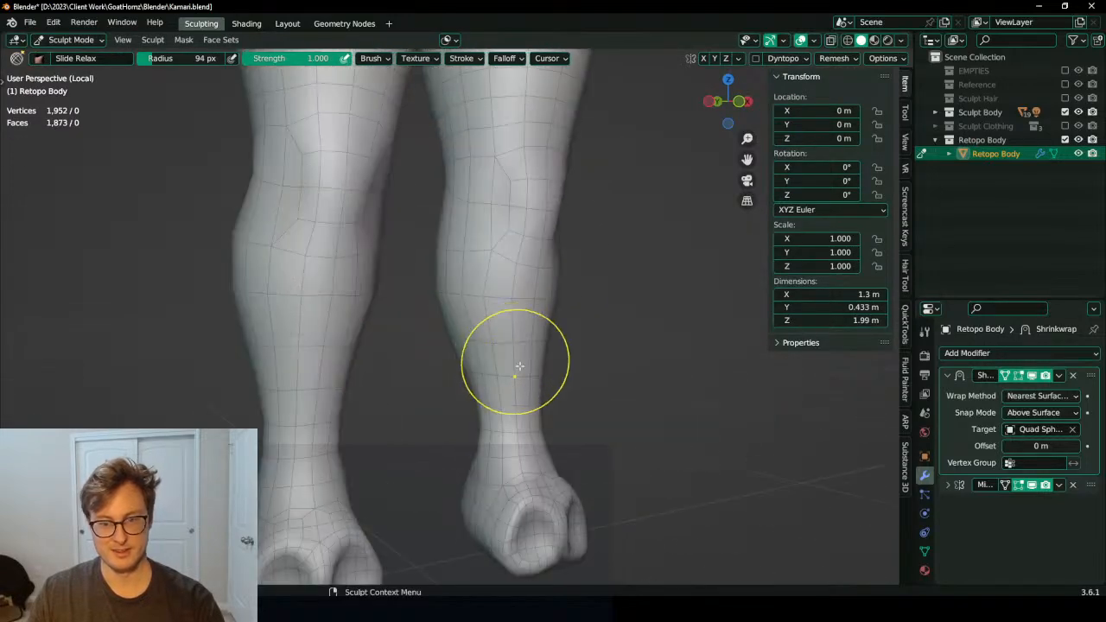
Step: Add edge loops around the knee and just below it in Edit Mode, and return the Retopo Body to Sculpt Mode
{"action": "key", "text": "ctrl+Tab"}
{"action": "key", "text": "ctrl+r"}
{"action": "double_click", "coordinate": [481, 275]}
{"action": "key", "text": "ctrl+r"}
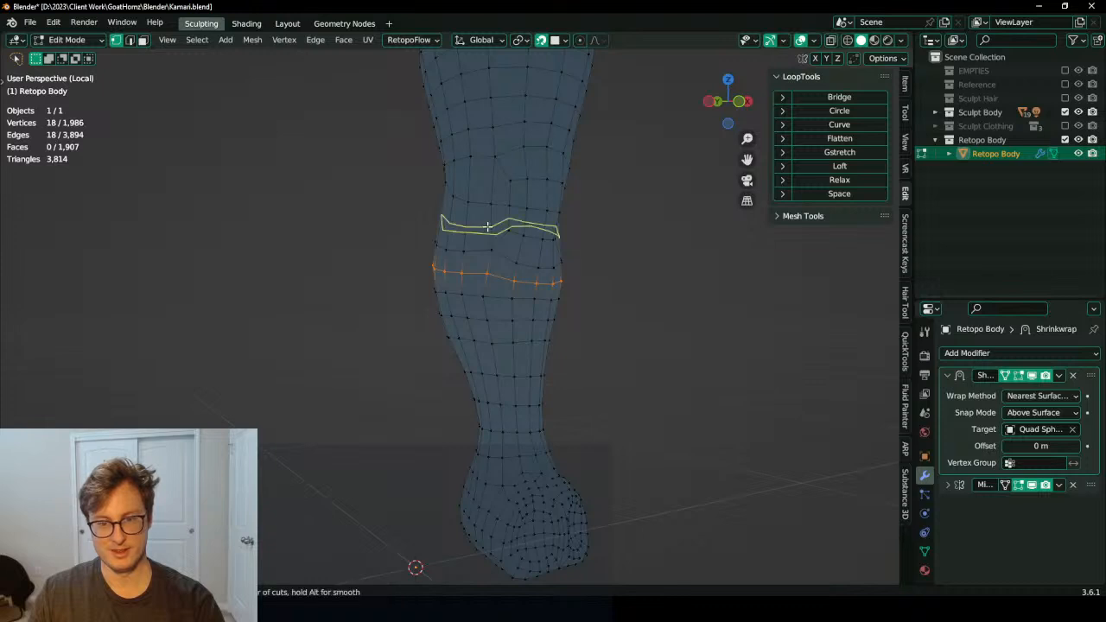
{"action": "double_click", "coordinate": [500, 193]}
{"action": "key", "text": "ctrl+r"}
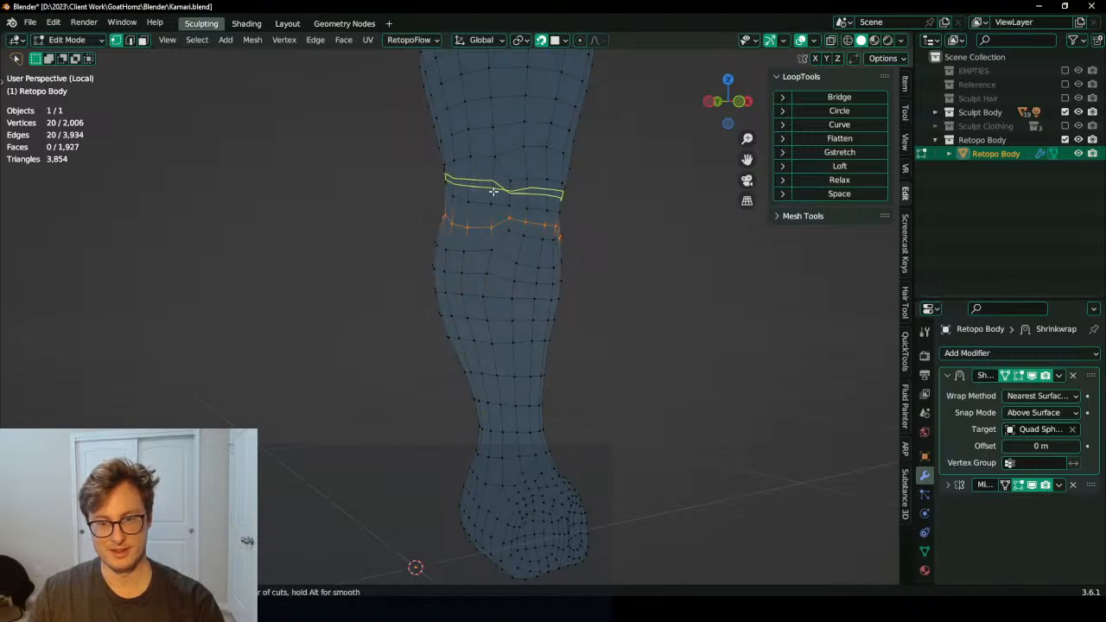
{"action": "double_click", "coordinate": [499, 191]}
{"action": "scroll", "coordinate": [545, 227], "scroll_direction": "down", "scroll_amount": 3}
{"action": "middle_click_drag", "start_coordinate": [546, 227], "coordinate": [294, 234]}
{"action": "scroll", "coordinate": [293, 234], "scroll_direction": "down", "scroll_amount": 1}
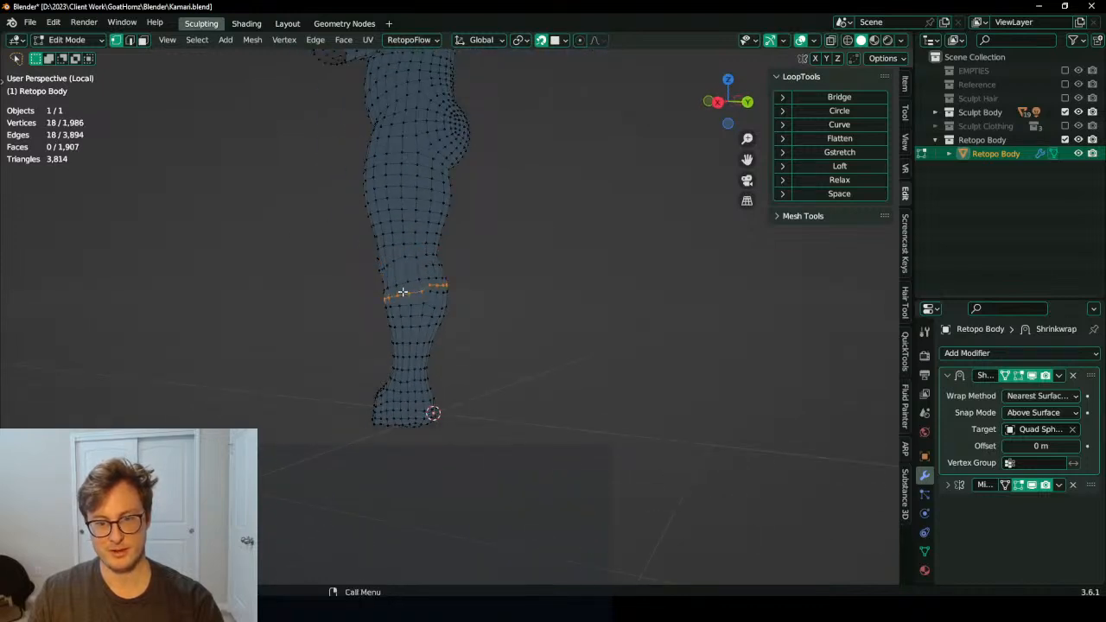
{"action": "mouse_move", "coordinate": [362, 312]}
{"action": "middle_mouse_down"}
{"action": "mouse_move", "coordinate": [562, 324]}
{"action": "mouse_move", "coordinate": [453, 307]}
{"action": "mouse_move", "coordinate": [476, 262]}
{"action": "mouse_move", "coordinate": [544, 317]}
{"action": "mouse_move", "coordinate": [501, 316]}
{"action": "mouse_move", "coordinate": [476, 334]}
{"action": "mouse_move", "coordinate": [384, 334]}
{"action": "middle_mouse_up"}
{"action": "key", "text": "ctrl+r"}
{"action": "double_click", "coordinate": [430, 300]}
{"action": "key", "text": "ctrl+Tab"}
Step: Examine the wireframe flow of both lower legs around the calves, knees and shins
{"action": "middle_click_drag", "start_coordinate": [467, 326], "coordinate": [454, 327]}
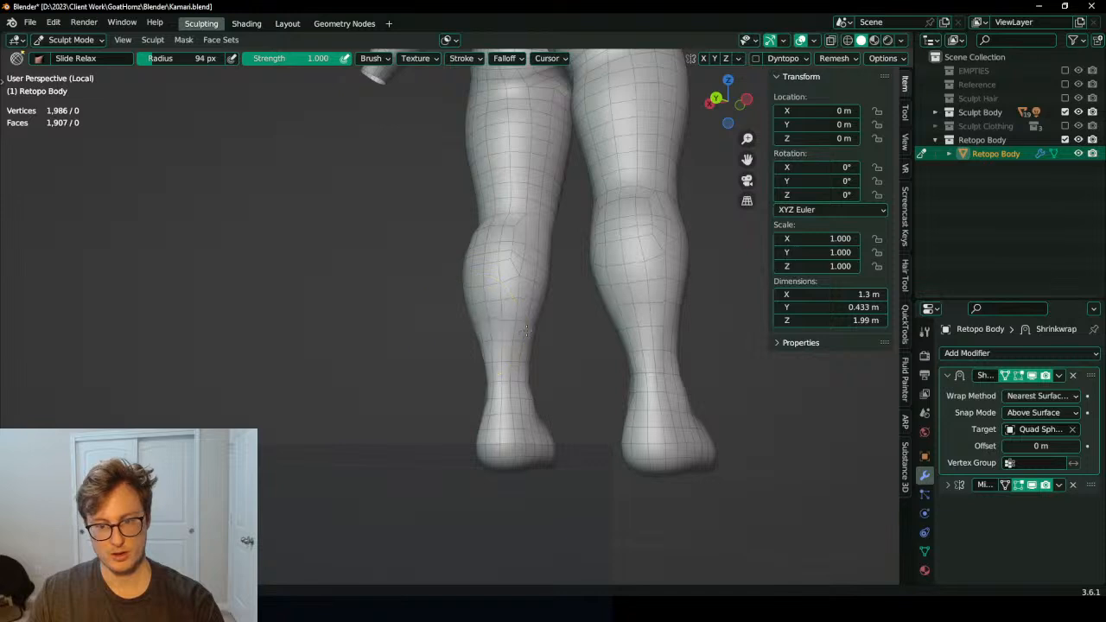
{"action": "mouse_move", "coordinate": [527, 331]}
{"action": "middle_mouse_down"}
{"action": "mouse_move", "coordinate": [451, 327]}
{"action": "mouse_move", "coordinate": [495, 293]}
{"action": "mouse_move", "coordinate": [531, 289]}
{"action": "middle_mouse_up"}
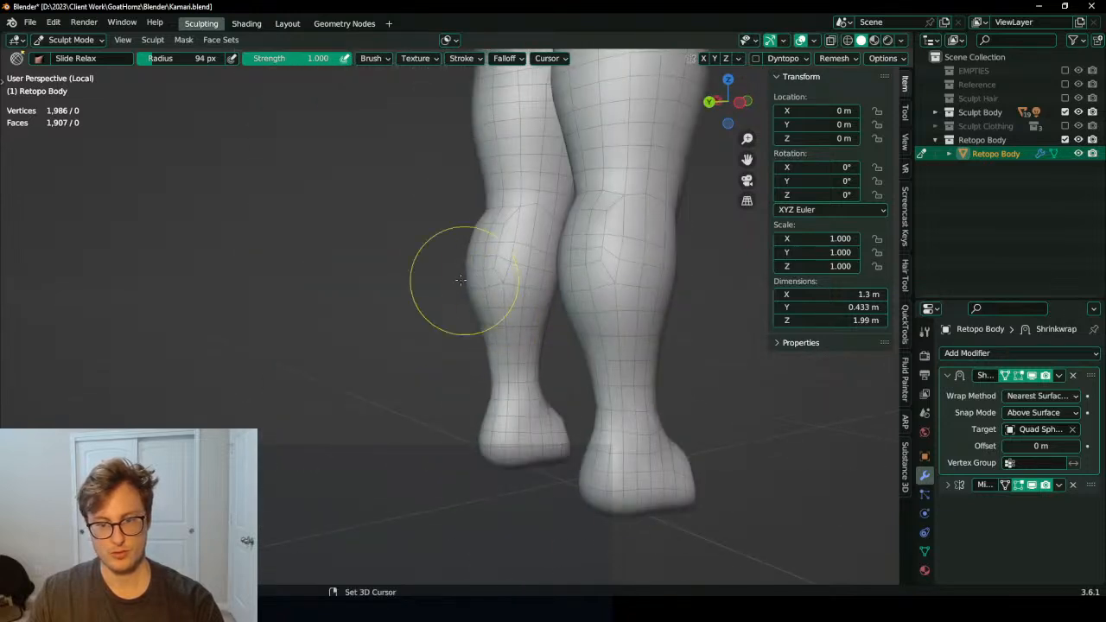
{"action": "mouse_move", "coordinate": [460, 280]}
{"action": "middle_mouse_down"}
{"action": "mouse_move", "coordinate": [438, 257]}
{"action": "mouse_move", "coordinate": [518, 265]}
{"action": "mouse_move", "coordinate": [505, 241]}
{"action": "mouse_move", "coordinate": [424, 222]}
{"action": "middle_mouse_up"}
{"action": "mouse_move", "coordinate": [533, 229]}
{"action": "middle_mouse_down"}
{"action": "mouse_move", "coordinate": [444, 207]}
{"action": "mouse_move", "coordinate": [468, 226]}
{"action": "mouse_move", "coordinate": [445, 229]}
{"action": "middle_mouse_up"}
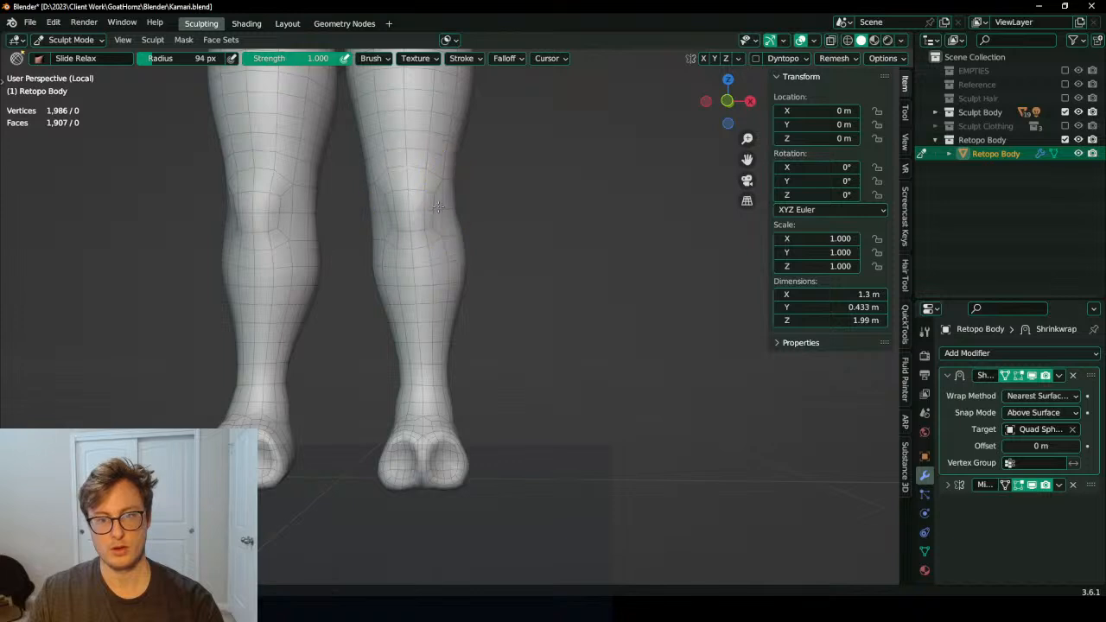
{"action": "scroll", "coordinate": [440, 257], "scroll_direction": "down", "scroll_amount": 4}
{"action": "middle_click_drag", "start_coordinate": [458, 273], "coordinate": [423, 251], "text": "shift"}
Step: Examine the wireframe topology of the thighs, buttocks and back
{"action": "mouse_move", "coordinate": [455, 201]}
{"action": "middle_mouse_down", "text": "shift"}
{"action": "mouse_move", "coordinate": [465, 319]}
{"action": "mouse_move", "coordinate": [743, 324]}
{"action": "middle_mouse_up", "text": "shift"}
{"action": "scroll", "coordinate": [465, 320], "scroll_direction": "down", "scroll_amount": 3}
{"action": "scroll", "coordinate": [574, 326], "scroll_direction": "up", "scroll_amount": 6}
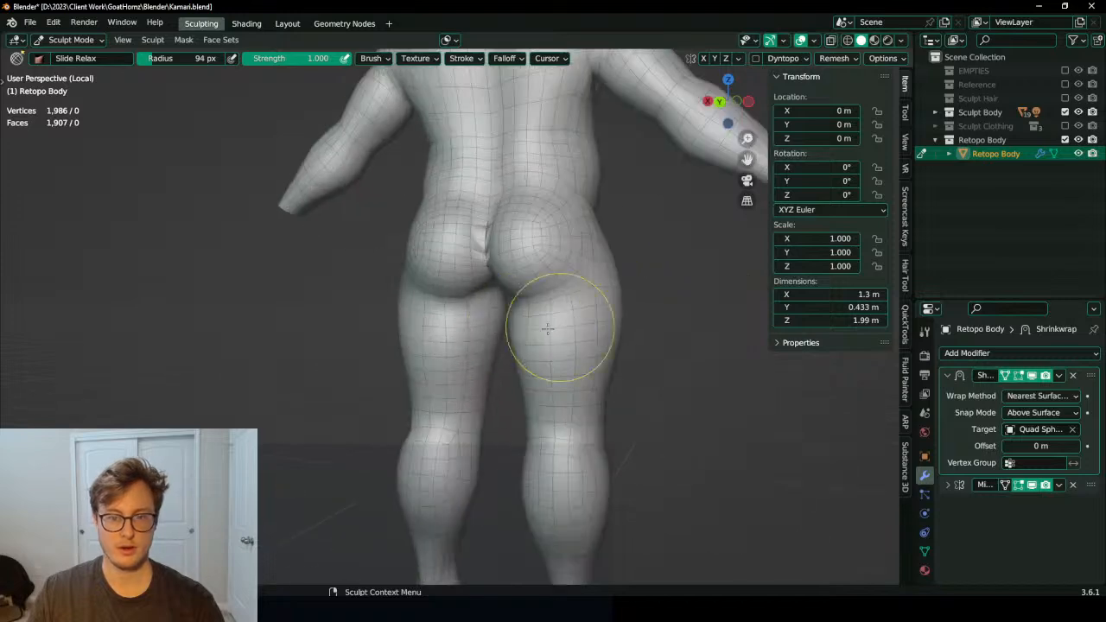
{"action": "middle_click_drag", "start_coordinate": [509, 329], "coordinate": [520, 296]}
{"action": "scroll", "coordinate": [478, 383], "scroll_direction": "up", "scroll_amount": 5}
{"action": "scroll", "coordinate": [521, 296], "scroll_direction": "down", "scroll_amount": 4}
{"action": "middle_click_drag", "start_coordinate": [439, 299], "coordinate": [430, 246]}
{"action": "scroll", "coordinate": [416, 234], "scroll_direction": "up", "scroll_amount": 3}
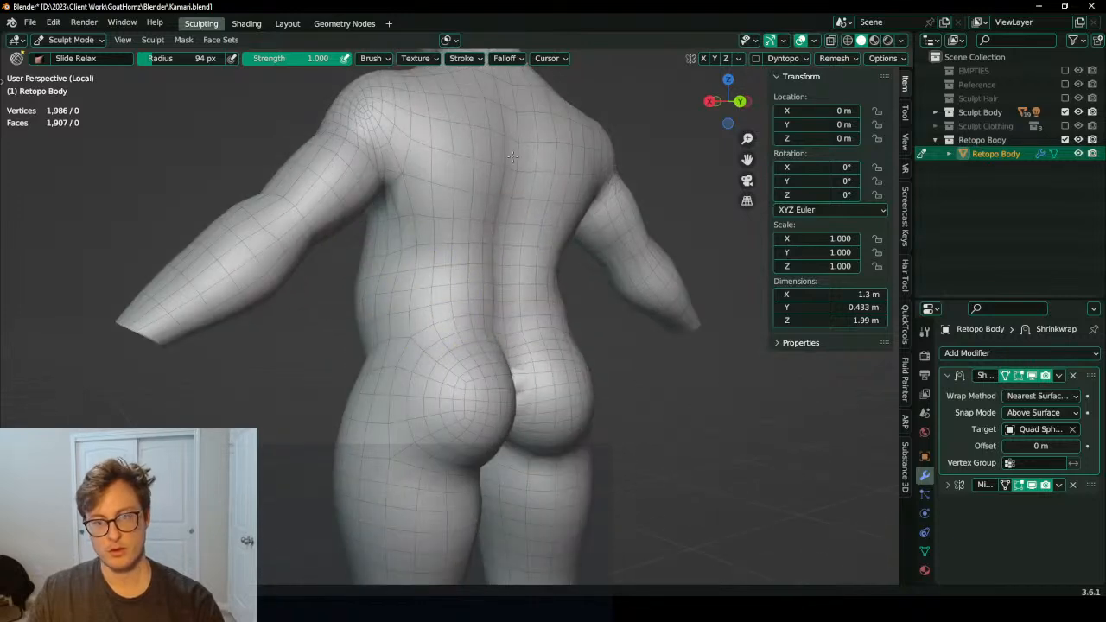
{"action": "middle_click_drag", "start_coordinate": [442, 283], "coordinate": [513, 306]}
Step: Examine the torso topology from the chest to the belly, including the quads around the navel
{"action": "middle_click_drag", "start_coordinate": [436, 251], "coordinate": [459, 323]}
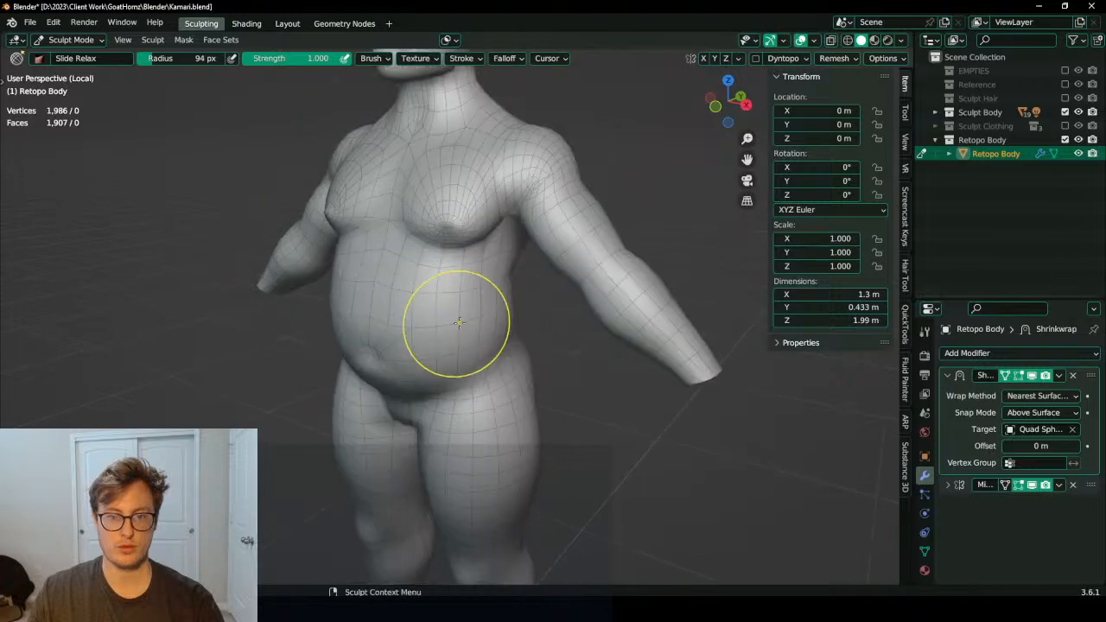
{"action": "scroll", "coordinate": [446, 264], "scroll_direction": "down", "scroll_amount": 2}
{"action": "mouse_move", "coordinate": [388, 295]}
{"action": "middle_mouse_down"}
{"action": "mouse_move", "coordinate": [447, 264]}
{"action": "mouse_move", "coordinate": [250, 259]}
{"action": "mouse_move", "coordinate": [467, 288]}
{"action": "middle_mouse_up"}
{"action": "scroll", "coordinate": [516, 259], "scroll_direction": "up", "scroll_amount": 3}
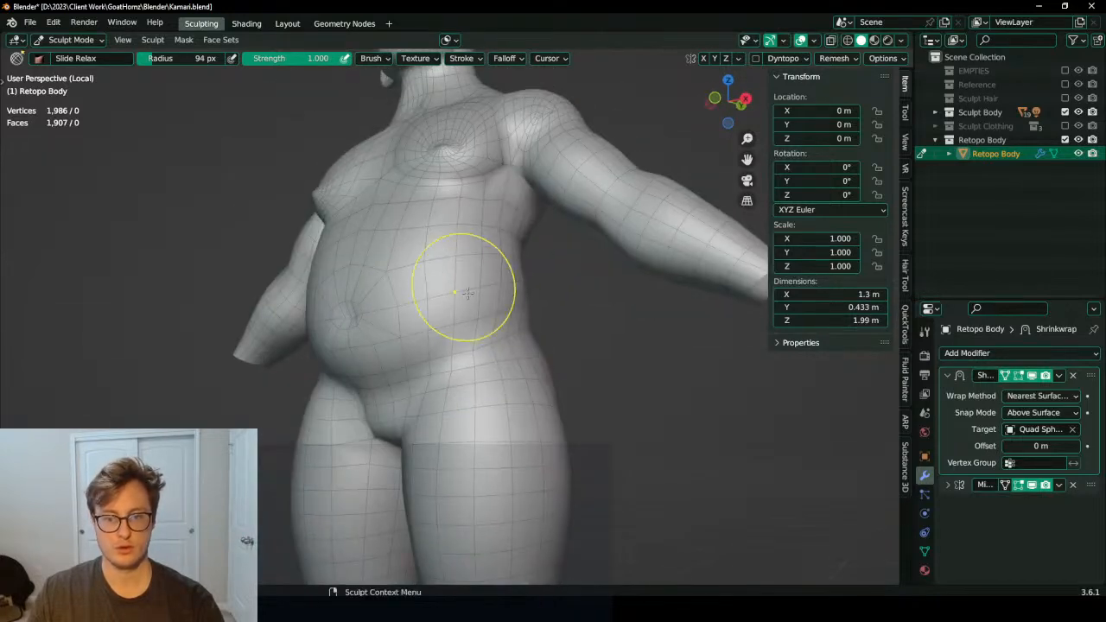
{"action": "mouse_move", "coordinate": [451, 339]}
{"action": "middle_mouse_down"}
{"action": "mouse_move", "coordinate": [507, 338]}
{"action": "mouse_move", "coordinate": [510, 354]}
{"action": "mouse_move", "coordinate": [467, 354]}
{"action": "middle_mouse_up"}
{"action": "middle_click_drag", "start_coordinate": [407, 284], "coordinate": [568, 299]}
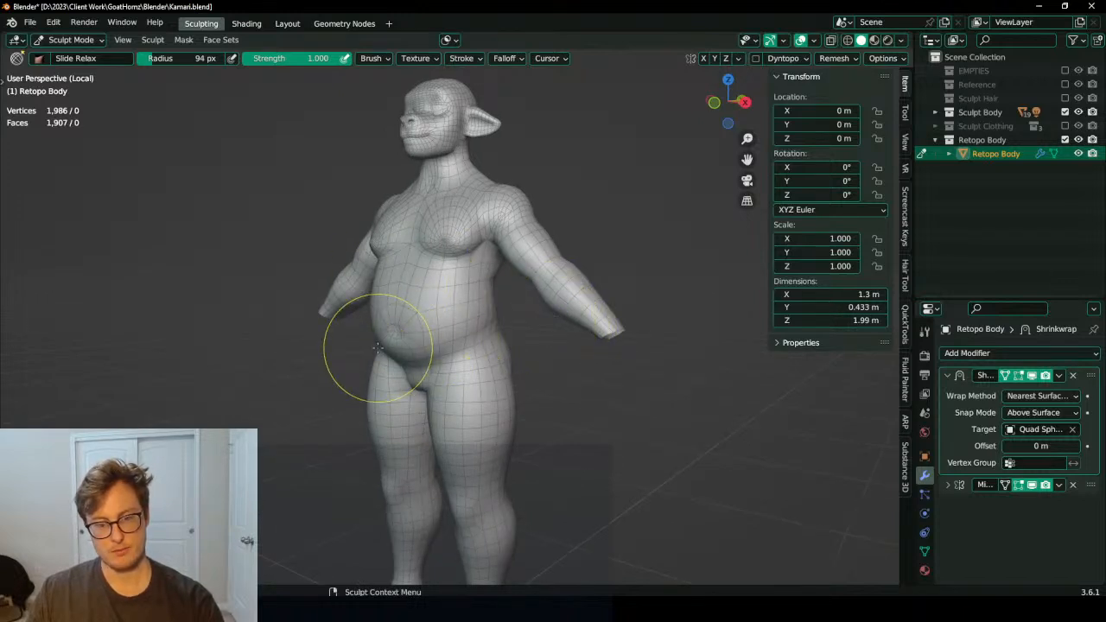
{"action": "scroll", "coordinate": [377, 348], "scroll_direction": "up", "scroll_amount": 2}
{"action": "left_click_drag", "start_coordinate": [376, 346], "coordinate": [377, 347]}
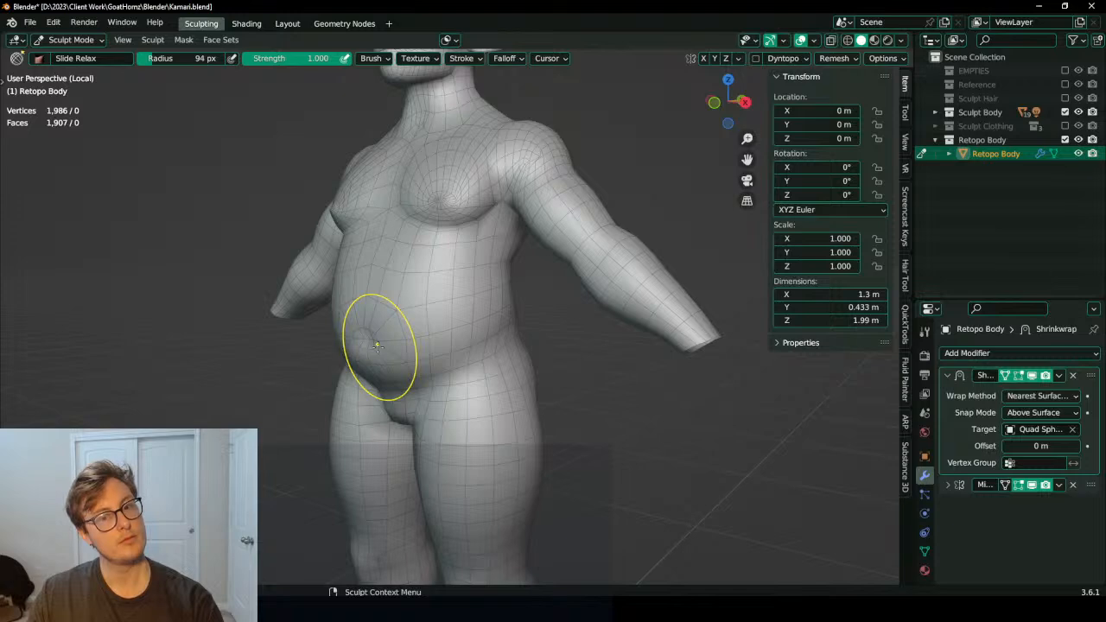
{"action": "middle_click_drag", "start_coordinate": [376, 346], "coordinate": [415, 326]}
{"action": "scroll", "coordinate": [415, 326], "scroll_direction": "up", "scroll_amount": 4}
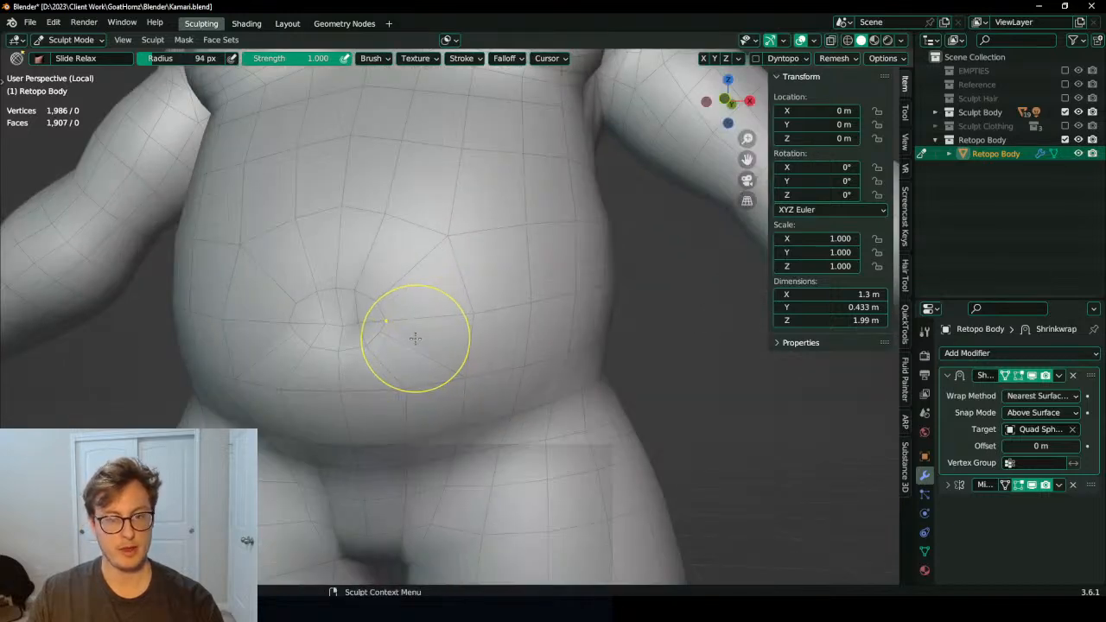
{"action": "scroll", "coordinate": [414, 337], "scroll_direction": "down", "scroll_amount": 5}
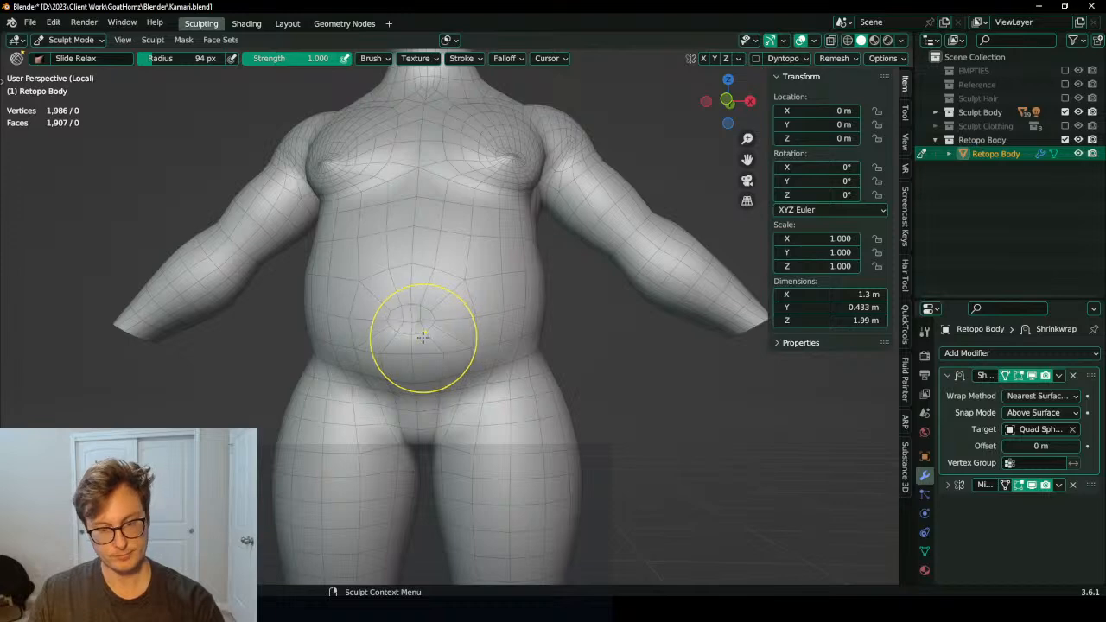
Step: Switch the Retopo Body to Object Mode, duplicate its Shrinkwrap modifier and apply one of the two copies
{"action": "key", "text": "ctrl+Tab"}
{"action": "left_click", "coordinate": [584, 398]}
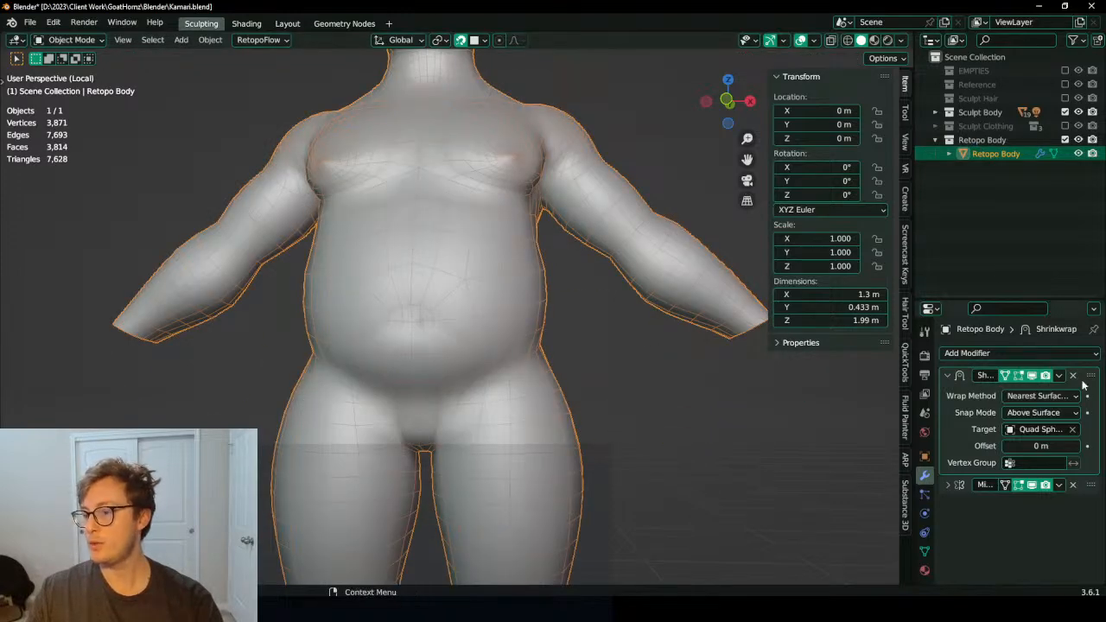
{"action": "left_click", "coordinate": [1059, 375]}
{"action": "left_click", "coordinate": [1024, 432]}
{"action": "left_click", "coordinate": [1059, 376]}
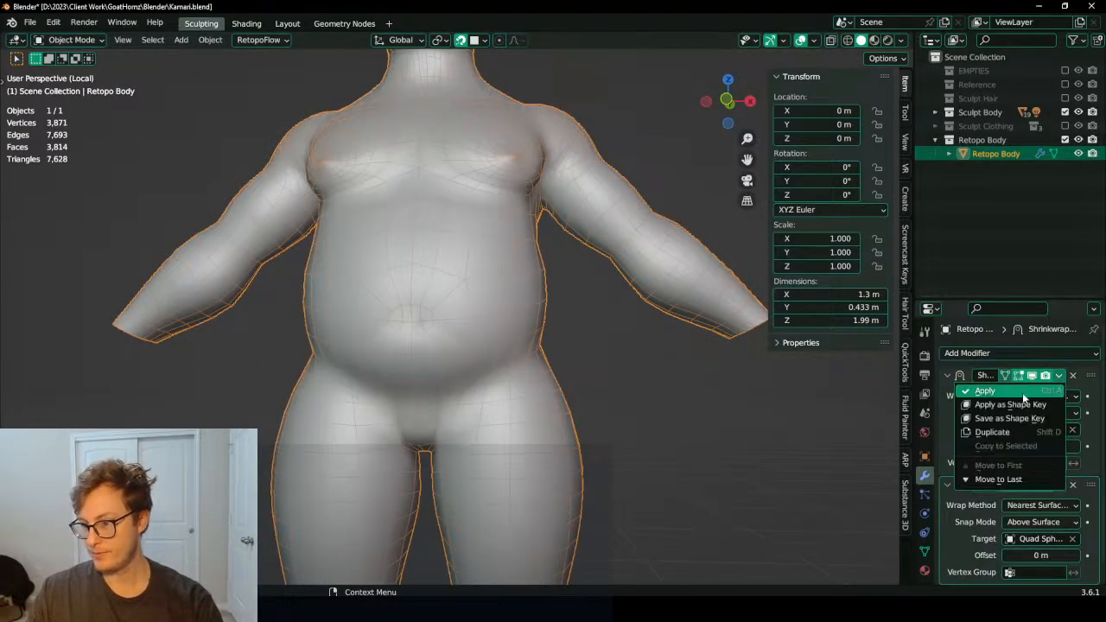
{"action": "left_click", "coordinate": [1022, 392]}
Step: Exit local view and, in Edit Mode, delete the block of vertices around the navel
{"action": "scroll", "coordinate": [425, 351], "scroll_direction": "up", "scroll_amount": 1}
{"action": "middle_click_drag", "start_coordinate": [425, 351], "coordinate": [477, 347]}
{"action": "key", "text": "Tab"}
{"action": "key", "text": "Tab"}
{"action": "key", "text": "KP_Divide"}
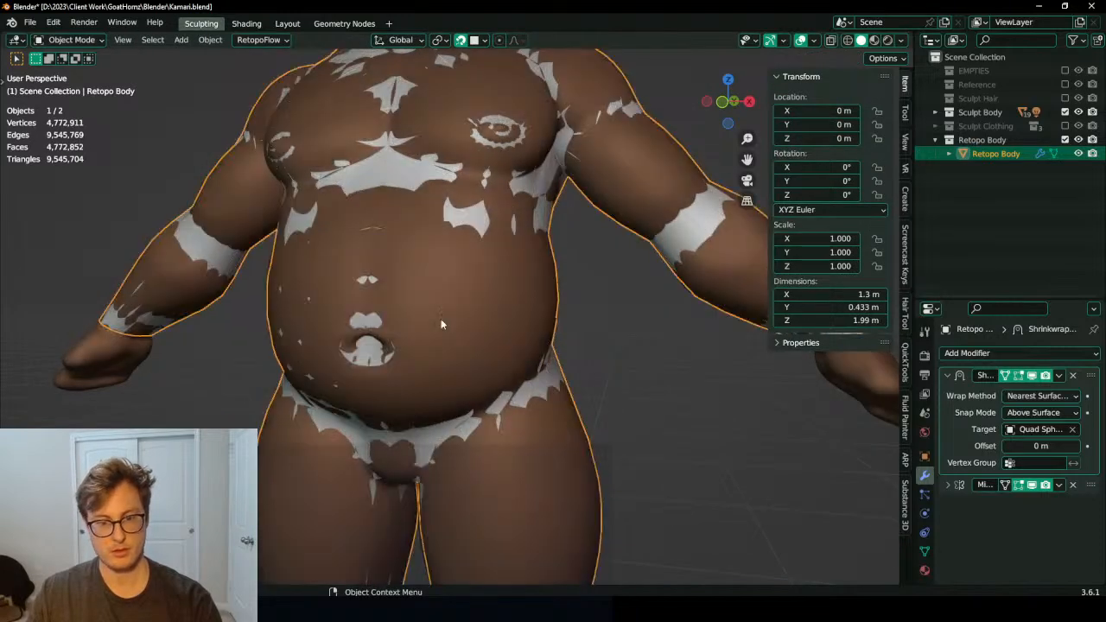
{"action": "key", "text": "Tab"}
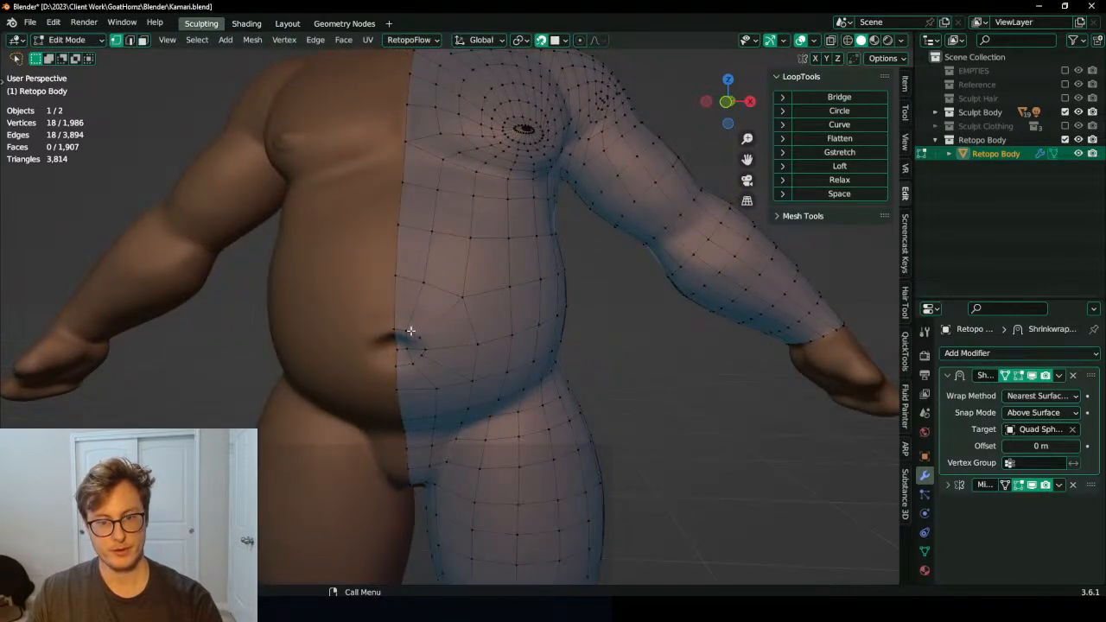
{"action": "left_click", "coordinate": [410, 331]}
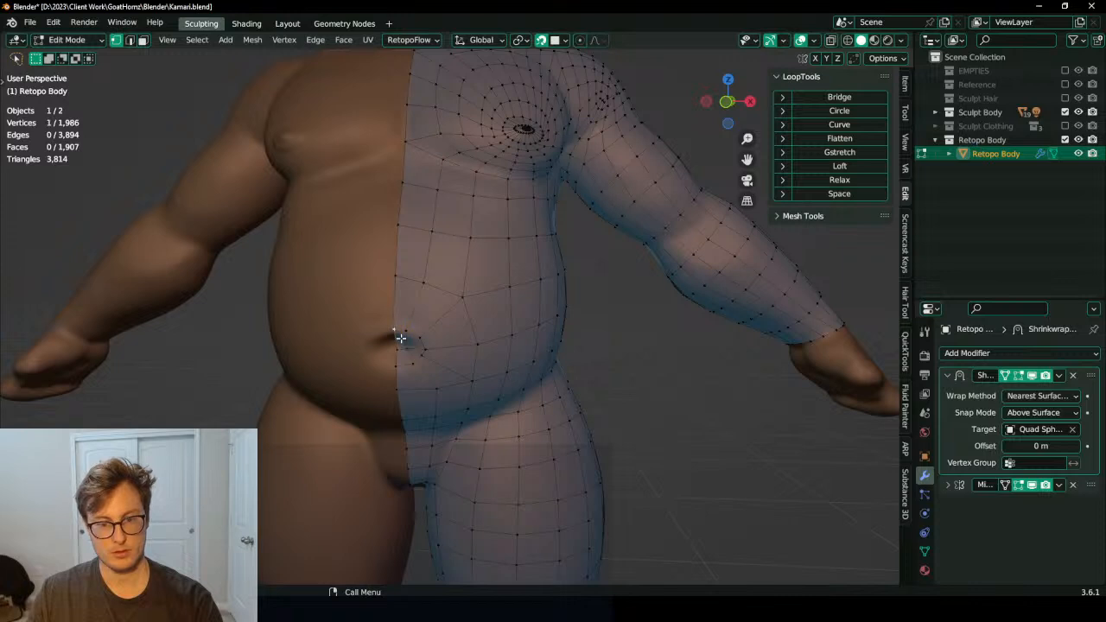
{"action": "left_click", "coordinate": [423, 359], "text": "ctrl+shift"}
{"action": "key", "text": "x"}
{"action": "key", "text": "v"}
{"action": "middle_click_drag", "start_coordinate": [486, 350], "coordinate": [444, 330]}
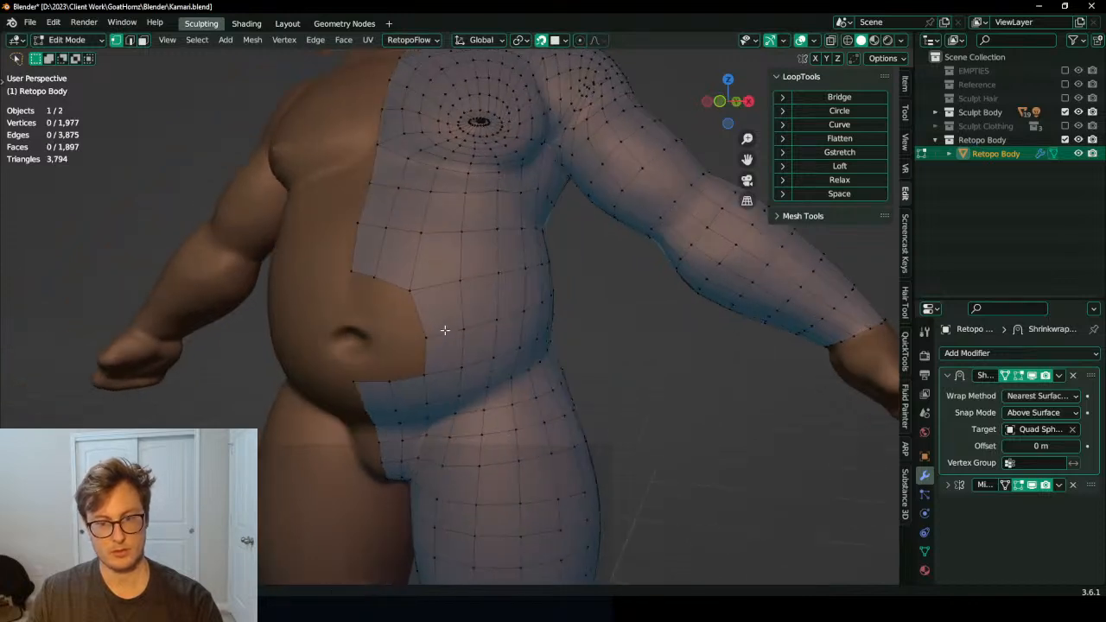
Step: Delete the remaining front belly vertices between the chest and the waist, including the leftover isolated patch
{"action": "middle_click_drag", "start_coordinate": [390, 269], "coordinate": [369, 278]}
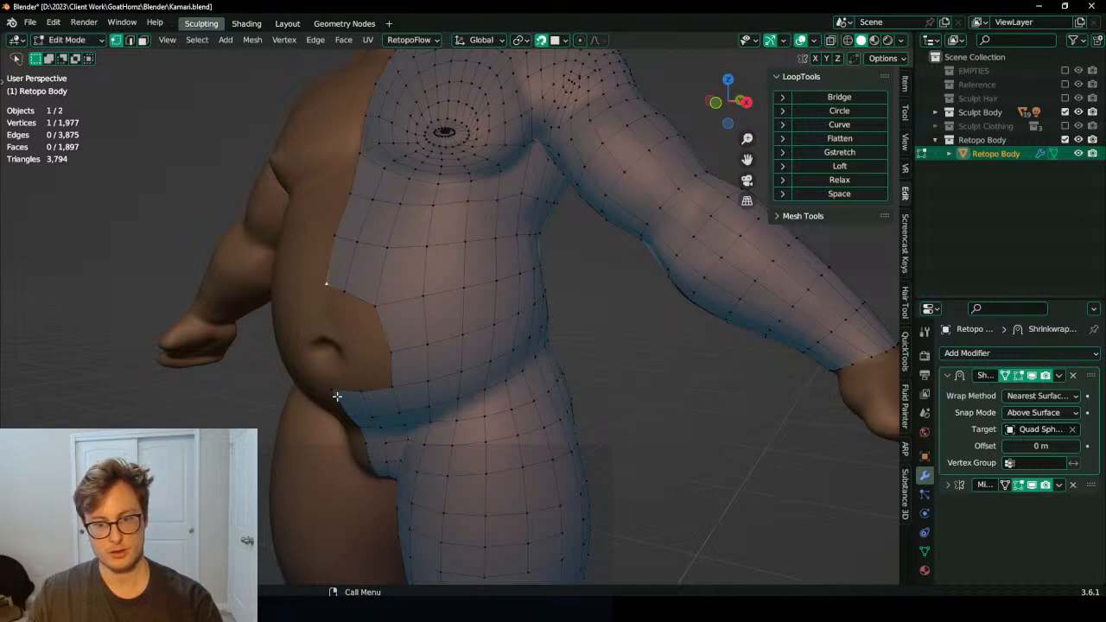
{"action": "left_click", "coordinate": [461, 371], "text": "ctrl"}
{"action": "left_click", "coordinate": [466, 206], "text": "ctrl"}
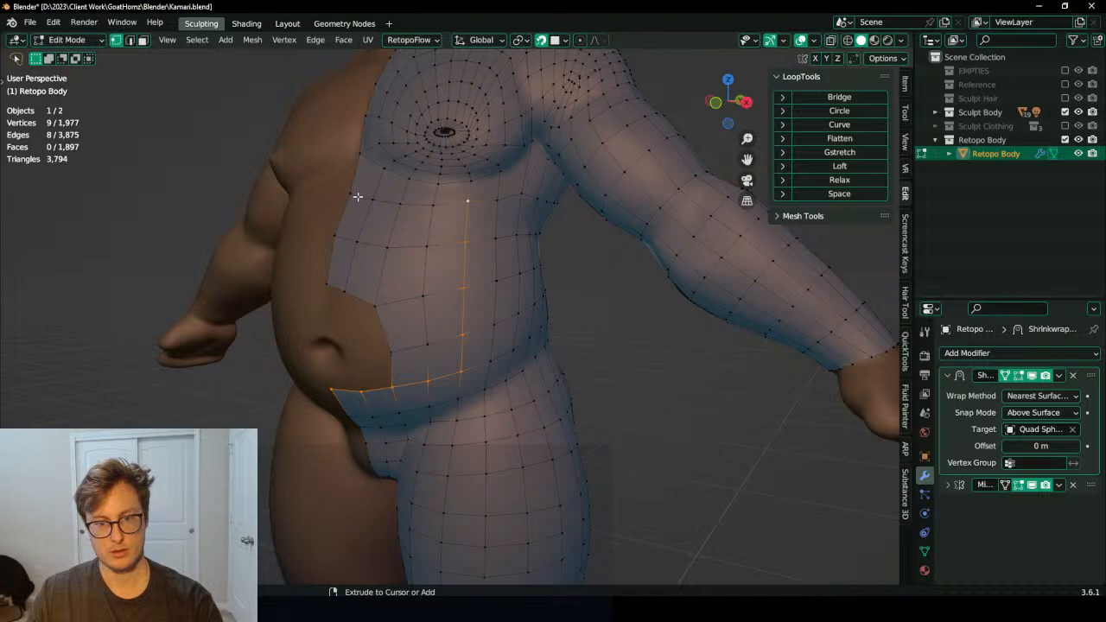
{"action": "left_click", "coordinate": [357, 197], "text": "ctrl"}
{"action": "key", "text": "x"}
{"action": "key", "text": "v"}
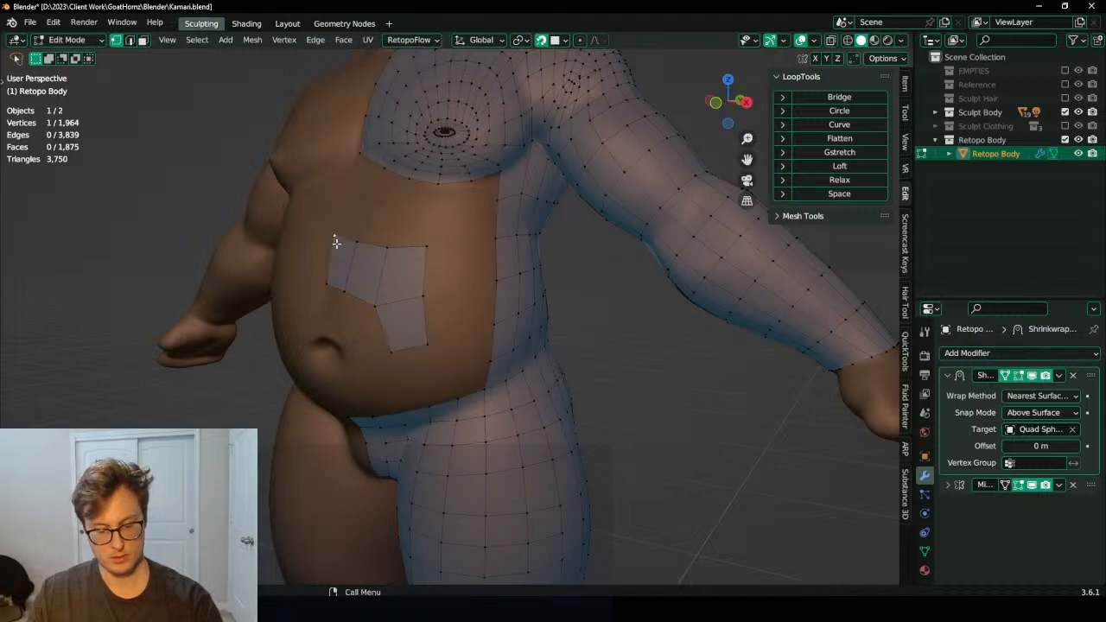
{"action": "key", "text": "l"}
{"action": "key", "text": "x"}
{"action": "key", "text": "v"}
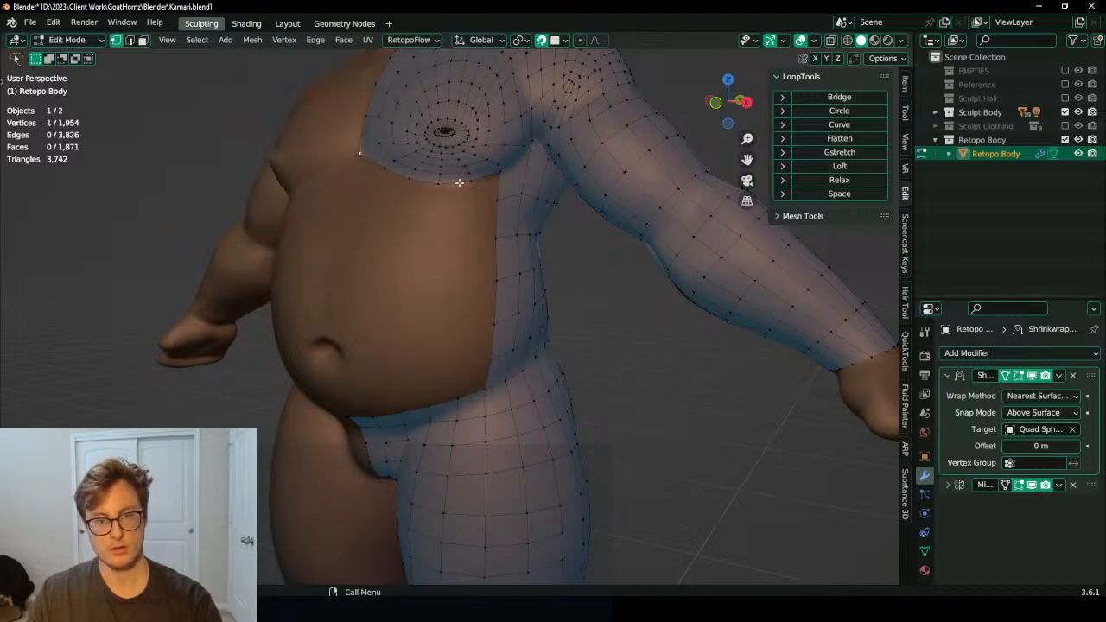
Step: Select the open boundary around the belly hole, from under the chest down the side and along the waist
{"action": "left_click", "coordinate": [497, 176], "text": "ctrl"}
{"action": "left_click", "coordinate": [484, 390], "text": "ctrl"}
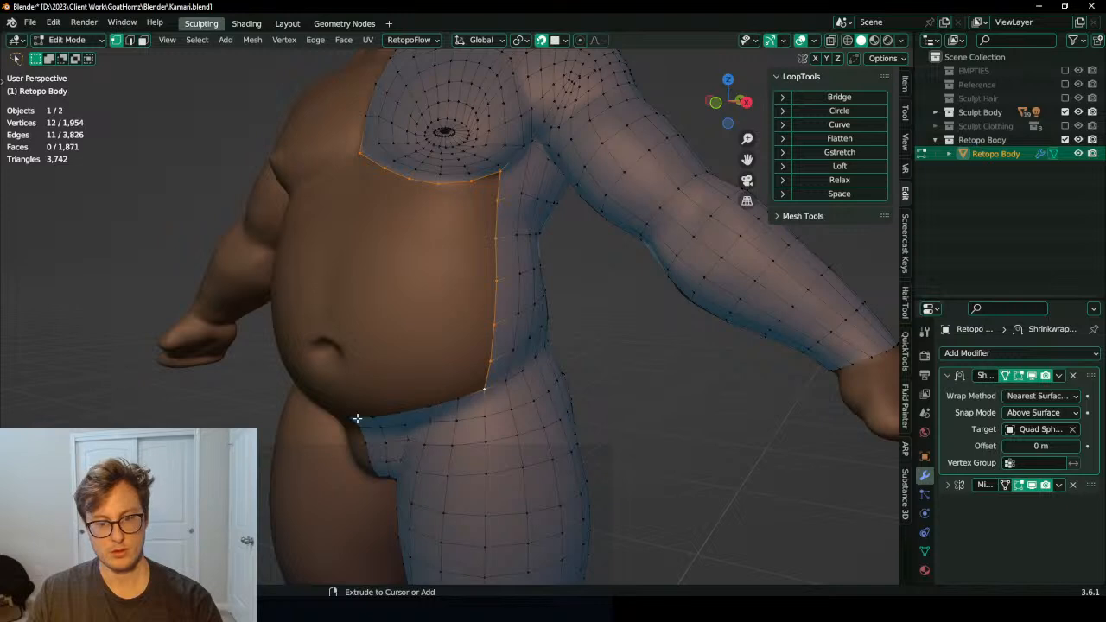
{"action": "left_click", "coordinate": [357, 418], "text": "ctrl"}
{"action": "middle_click_drag", "start_coordinate": [357, 418], "coordinate": [518, 297]}
Step: Try to extrude the belly boundary and scale it inward with the current pivot point, and undo it
{"action": "key", "text": "e"}
{"action": "key", "text": "Escape"}
{"action": "key", "text": "s"}
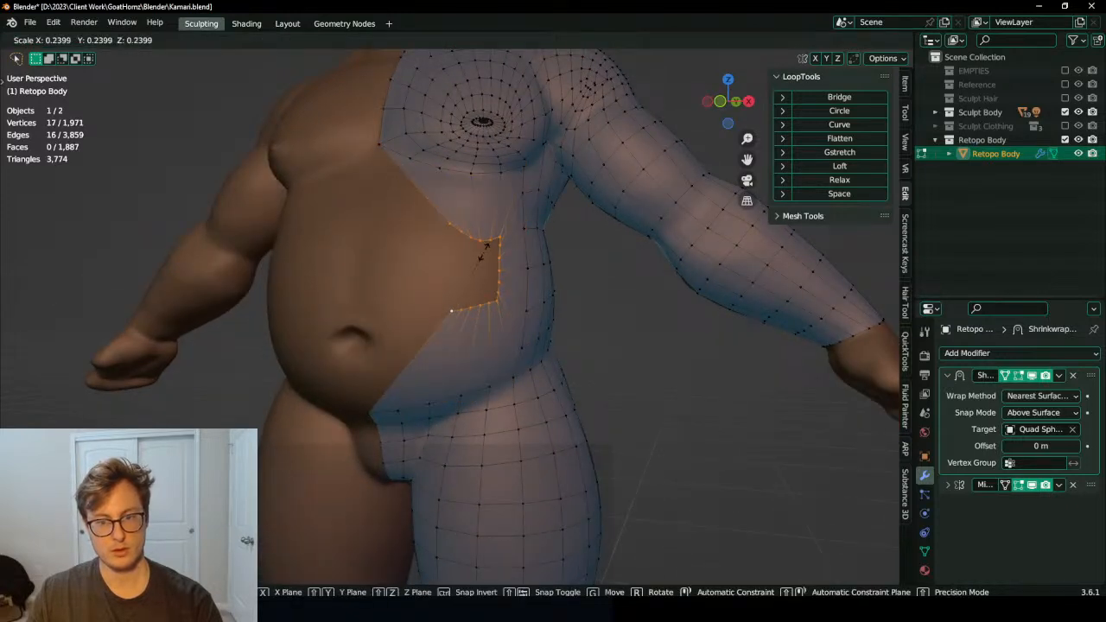
{"action": "left_click", "coordinate": [484, 251]}
{"action": "key", "text": "ctrl+z"}
{"action": "key", "text": "ctrl+z"}
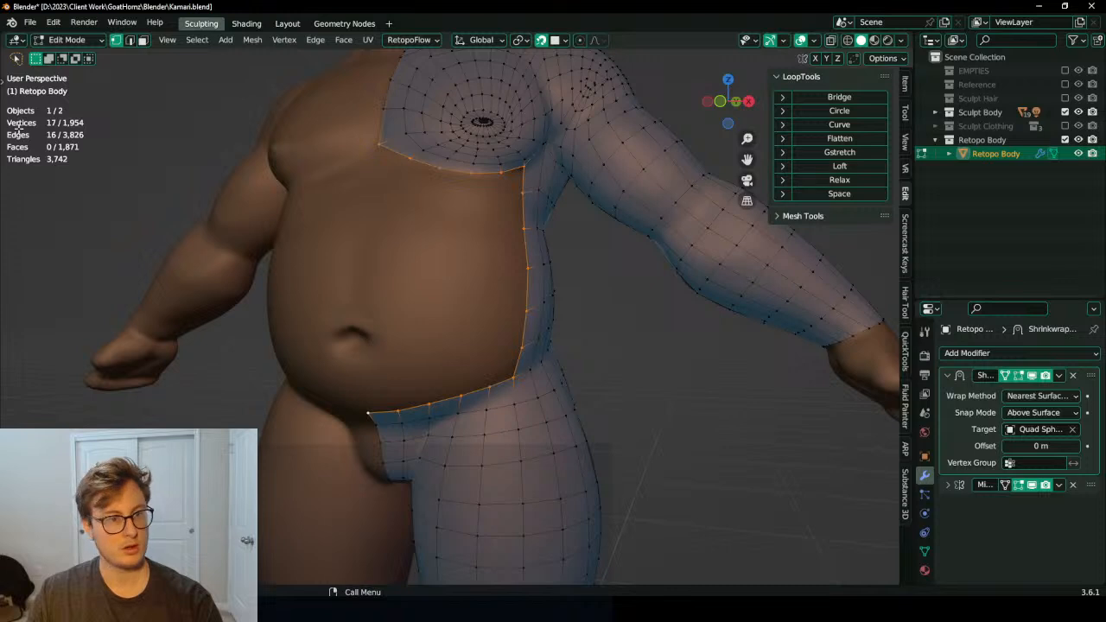
Step: Extrude the belly boundary and scale it inward toward the navel, using the 3D cursor placed on the navel as the pivot point
{"action": "key", "text": "t"}
{"action": "left_click", "coordinate": [46, 84]}
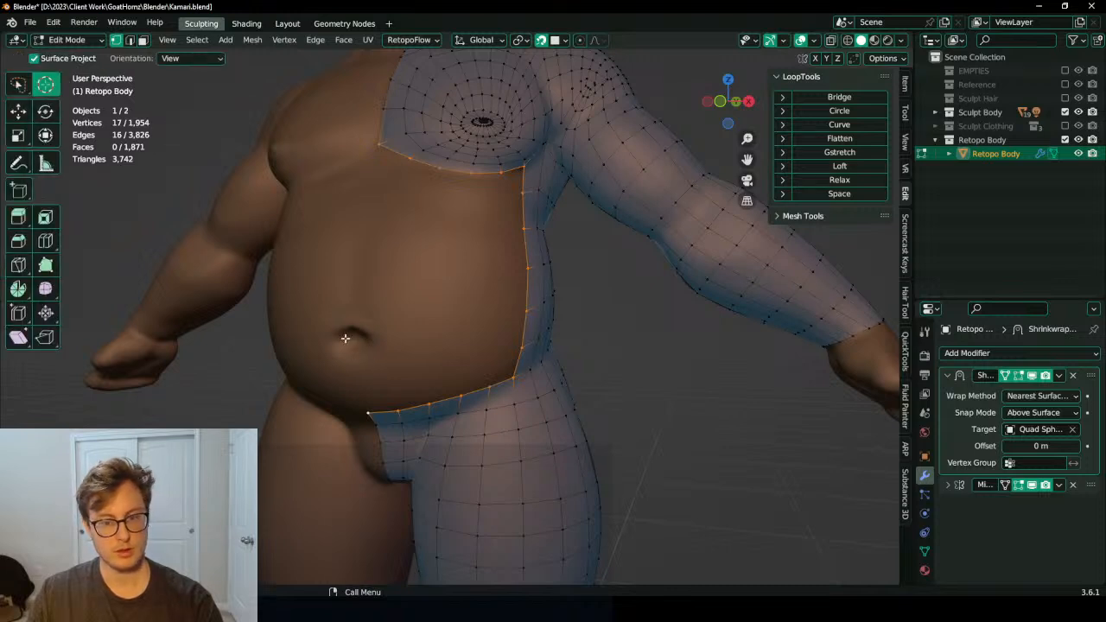
{"action": "key", "text": "e"}
{"action": "key", "text": "Escape"}
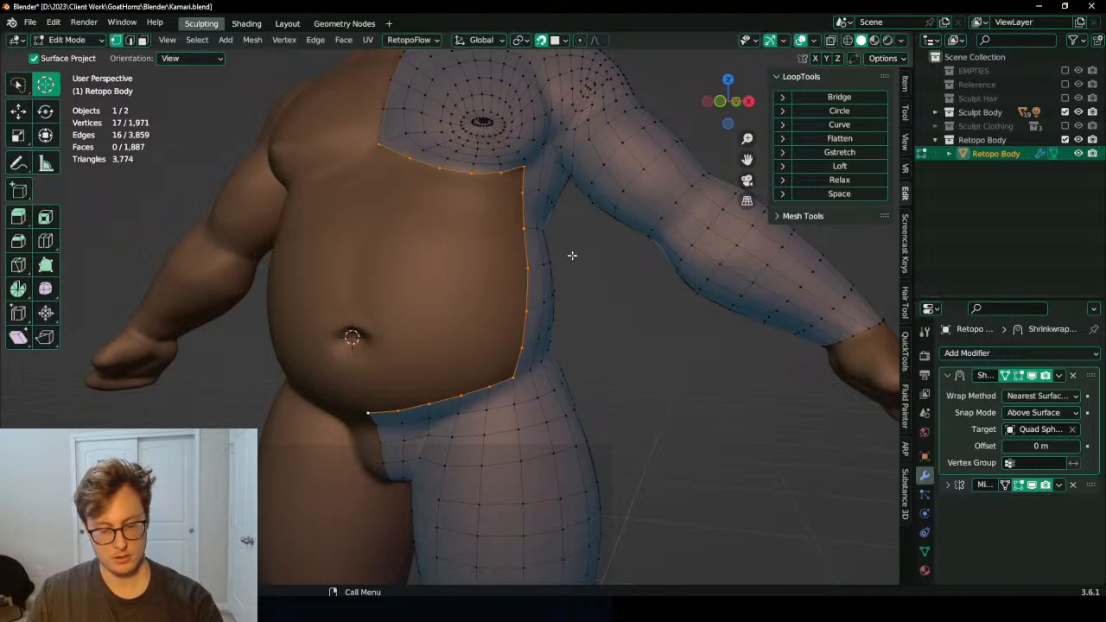
{"action": "key", "text": "period"}
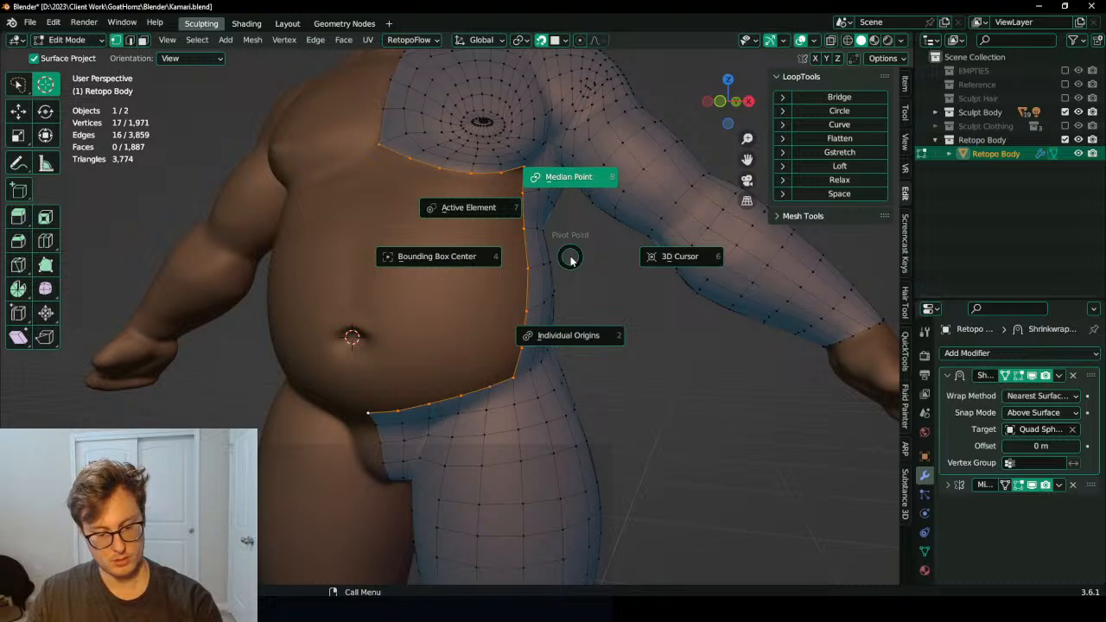
{"action": "key", "text": "6"}
{"action": "key", "text": "s"}
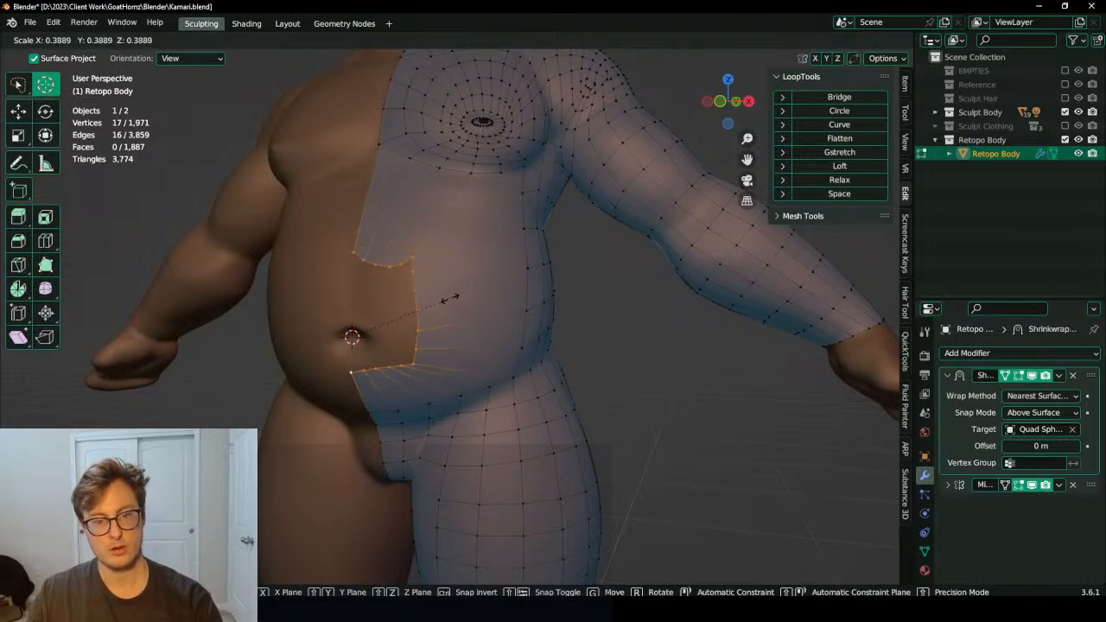
{"action": "left_click", "coordinate": [425, 312]}
Step: Try smoothing the extruded edge around the navel with LoopTools Relax, and undo the smoothing
{"action": "left_click", "coordinate": [844, 180]}
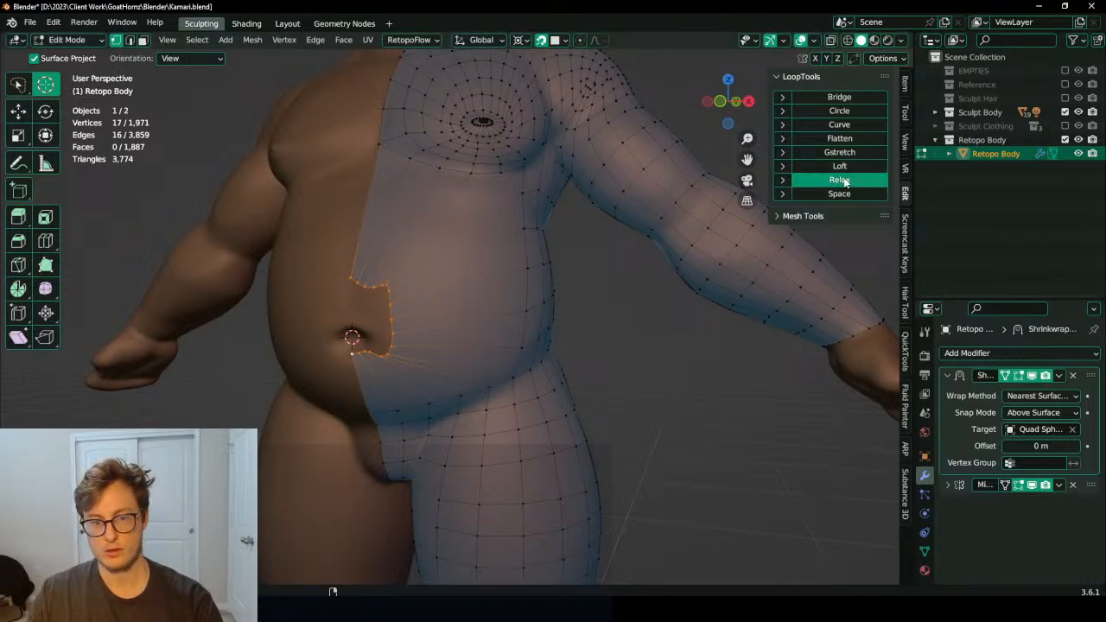
{"action": "key", "text": "KP_1"}
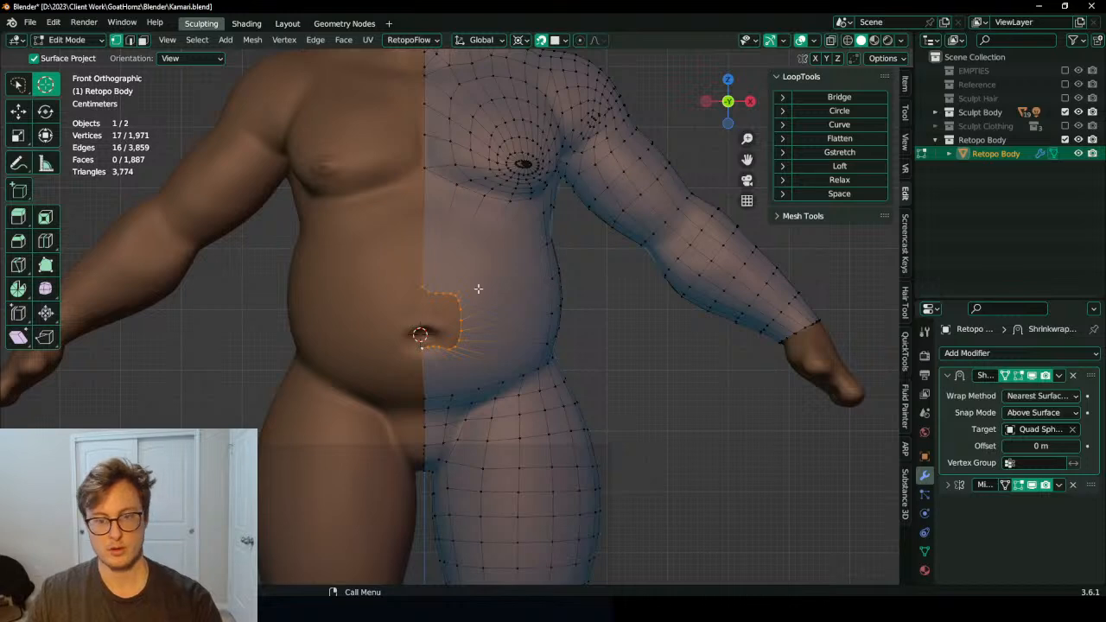
{"action": "left_click", "coordinate": [835, 182]}
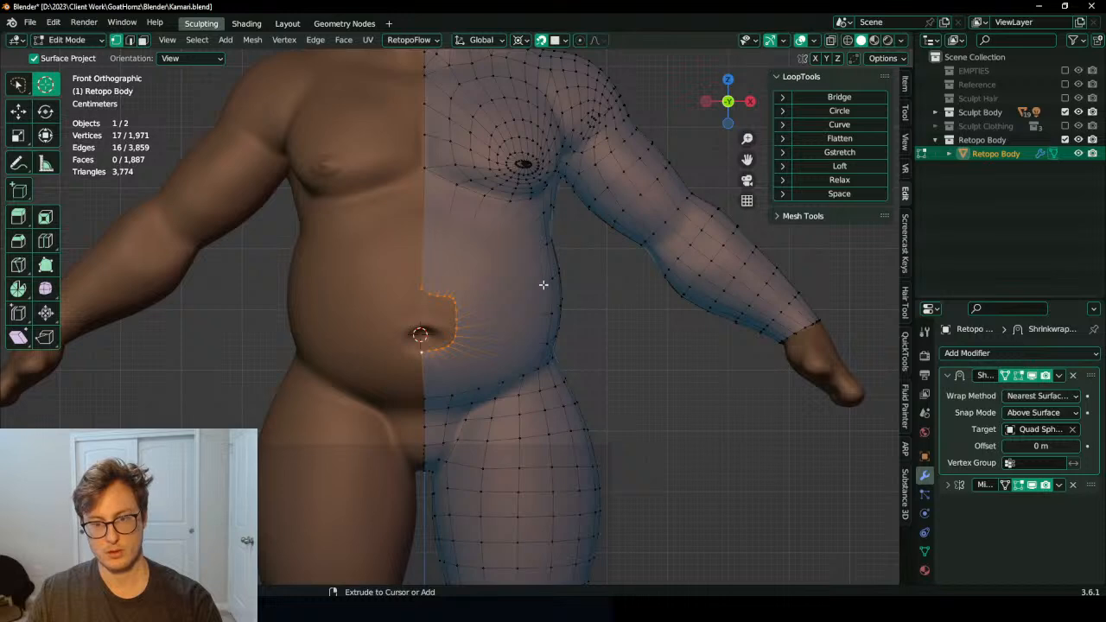
{"action": "key", "text": "ctrl+z"}
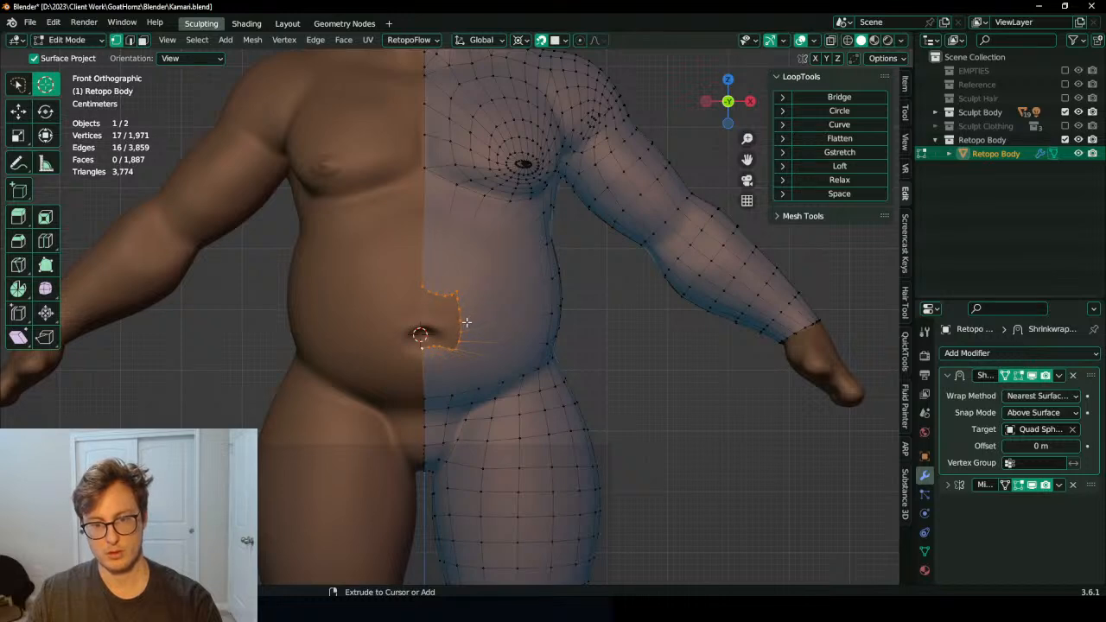
Step: Undo the inward scale of the extruded belly edge, scale it again slightly larger around the navel, and lower it along Z
{"action": "key", "text": "ctrl+z"}
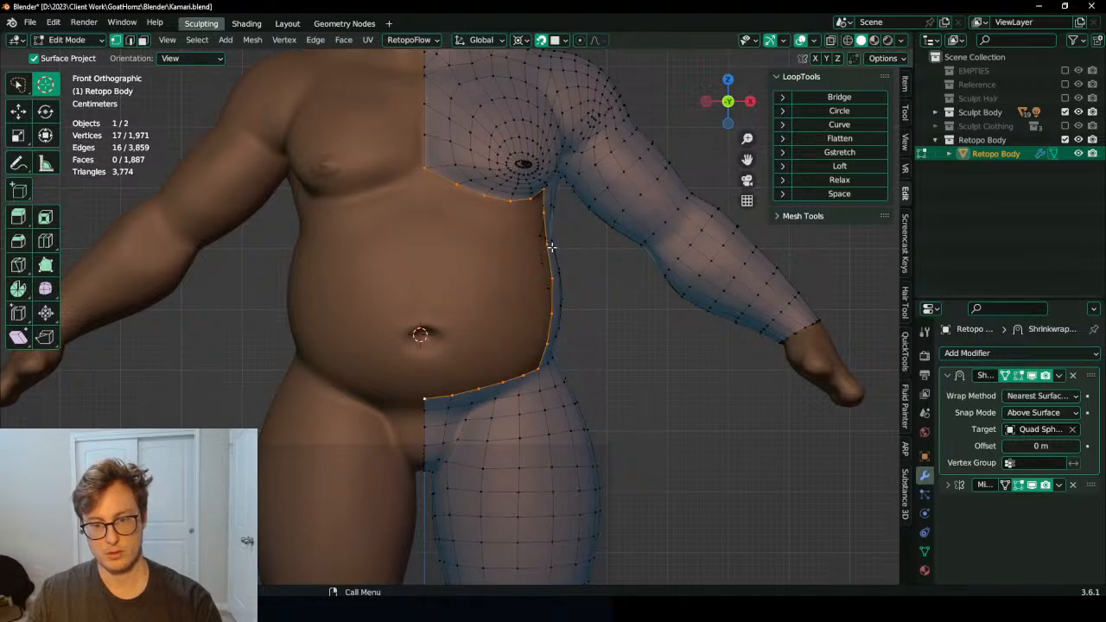
{"action": "key", "text": "s"}
{"action": "left_click", "coordinate": [469, 307]}
{"action": "key", "text": "g"}
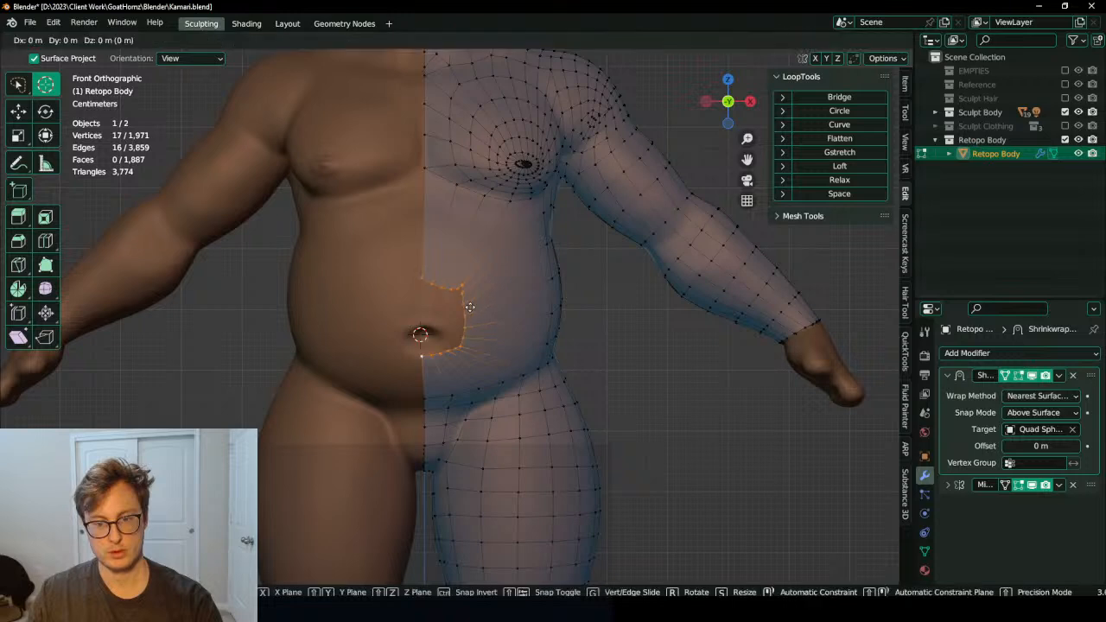
{"action": "key", "text": "z"}
{"action": "left_click", "coordinate": [482, 315]}
Step: Add three evenly spaced loop cuts around the new belly band between the chest, side and waist boundary and the inner edge
{"action": "key", "text": "ctrl+r"}
{"action": "scroll", "coordinate": [503, 287], "scroll_direction": "up", "scroll_amount": 2}
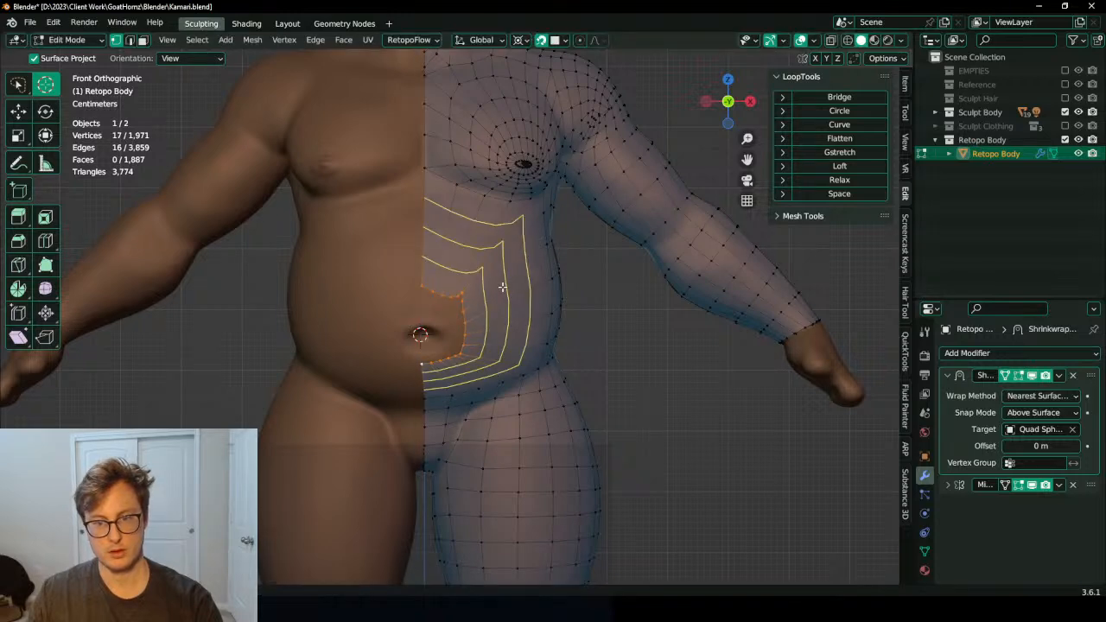
{"action": "left_click", "coordinate": [503, 287]}
{"action": "right_click", "coordinate": [511, 289]}
{"action": "middle_click_drag", "start_coordinate": [511, 289], "coordinate": [486, 301]}
{"action": "scroll", "coordinate": [479, 294], "scroll_direction": "up", "scroll_amount": 3}
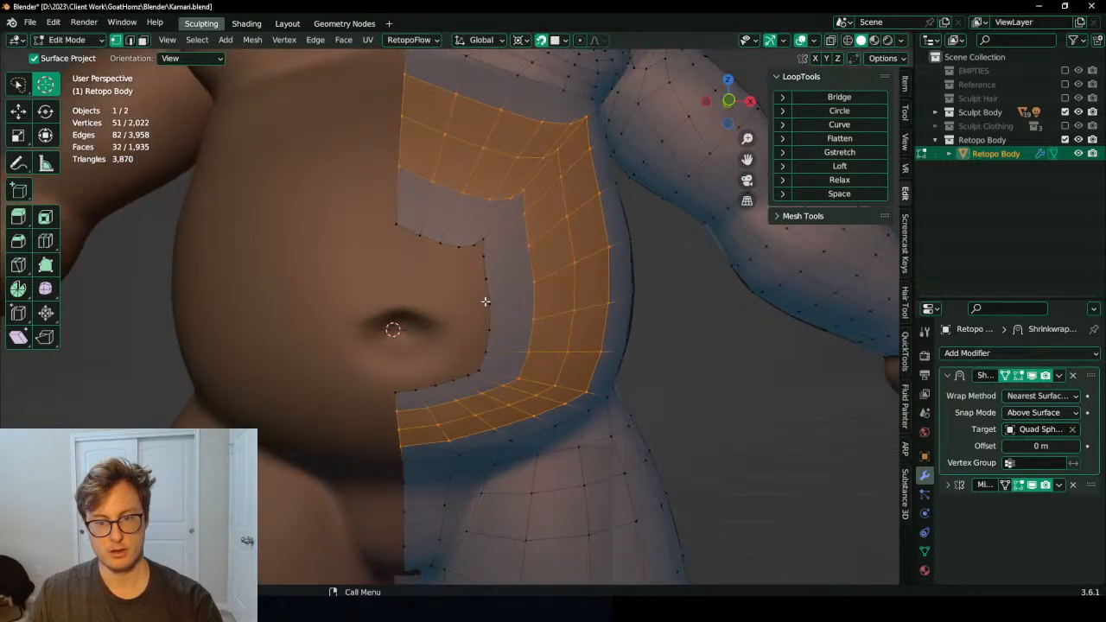
{"action": "scroll", "coordinate": [477, 303], "scroll_direction": "down", "scroll_amount": 6}
{"action": "scroll", "coordinate": [477, 302], "scroll_direction": "up", "scroll_amount": 6}
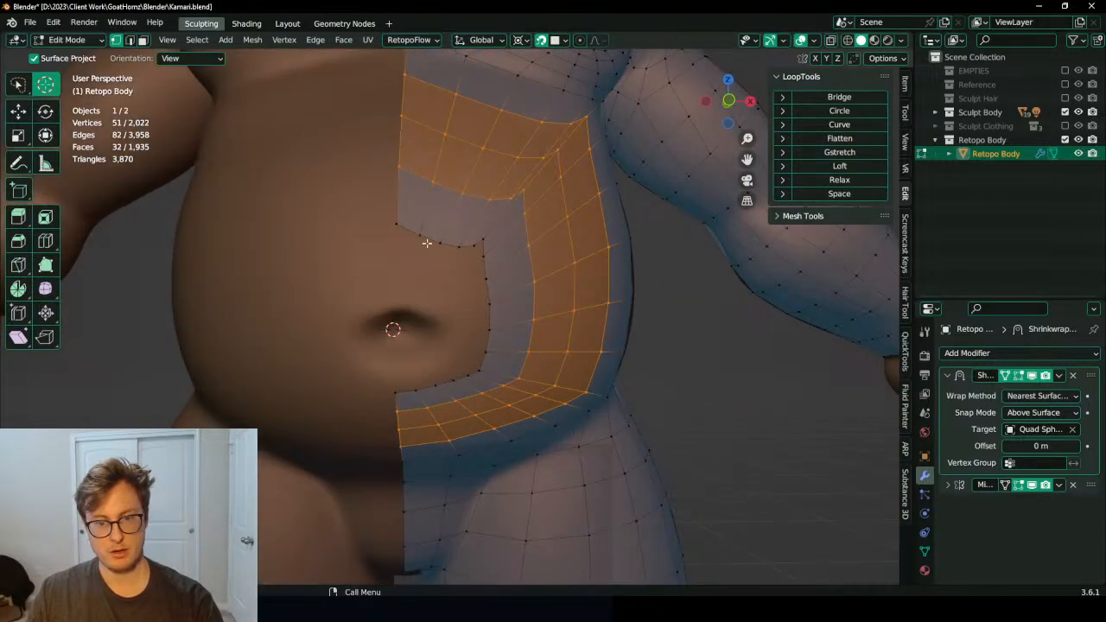
Step: Bridge the upper and lower edges of the remaining hole over the navel with Bridge Edge Loops
{"action": "key", "text": "w"}
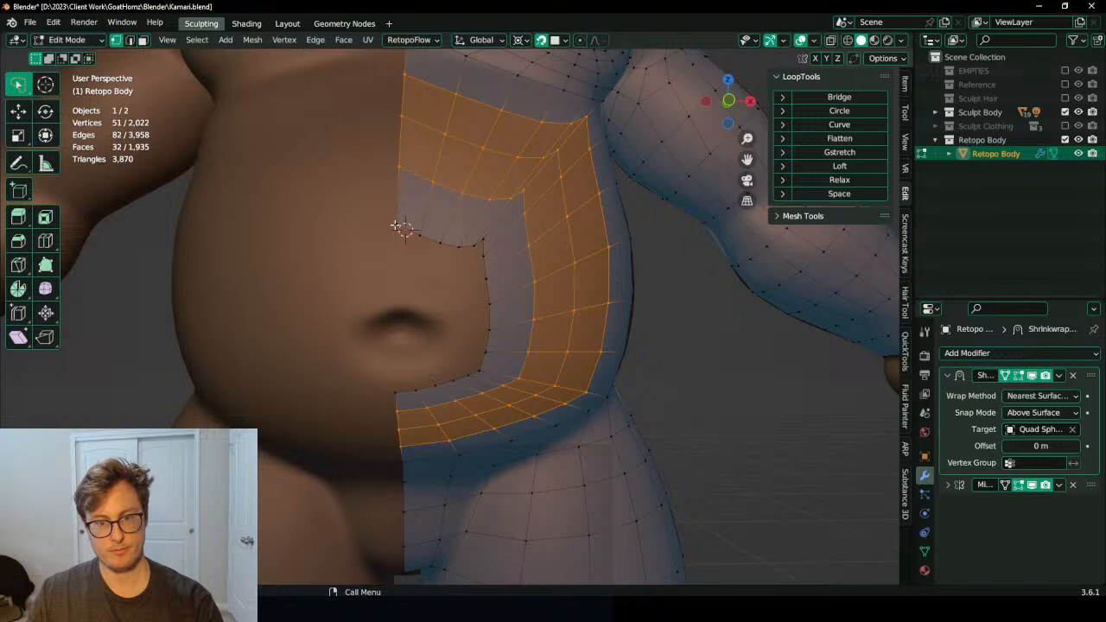
{"action": "left_click", "coordinate": [485, 237]}
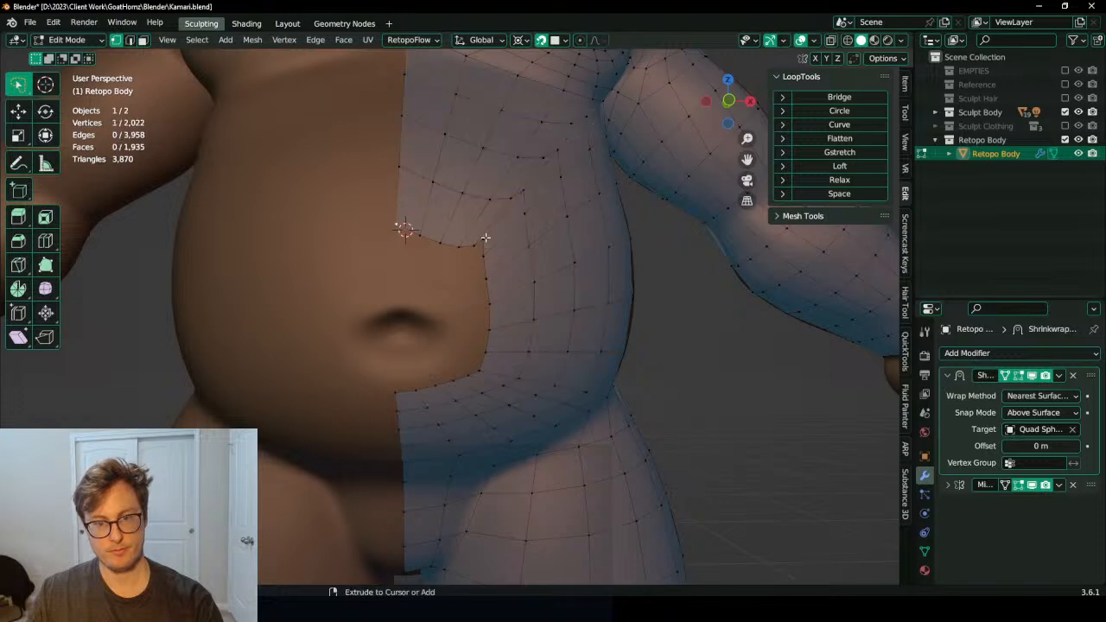
{"action": "left_click", "coordinate": [396, 392], "text": "ctrl"}
{"action": "key", "text": "q"}
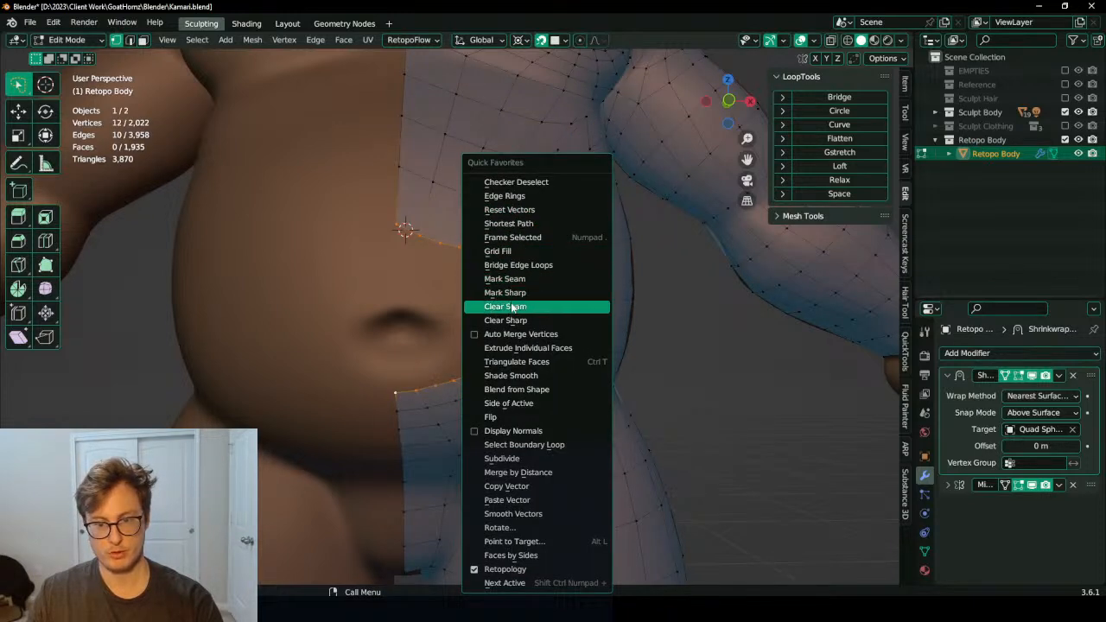
{"action": "left_click", "coordinate": [512, 265]}
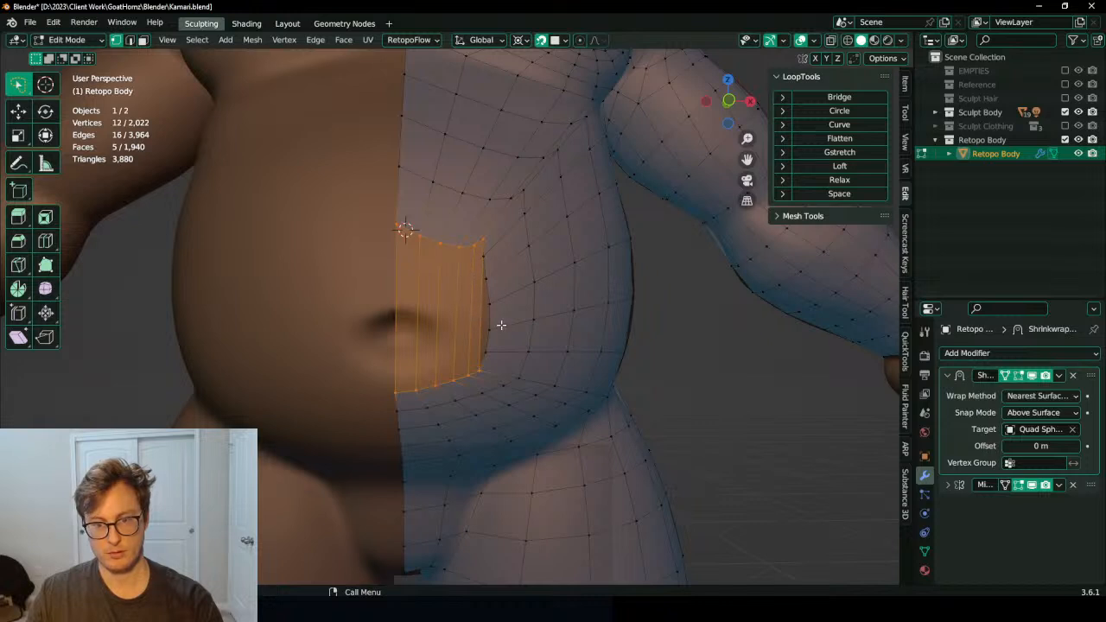
Step: Add five evenly spaced horizontal loop cuts across the bridged navel faces
{"action": "key", "text": "ctrl+r"}
{"action": "scroll", "coordinate": [453, 329], "scroll_direction": "up", "scroll_amount": 4}
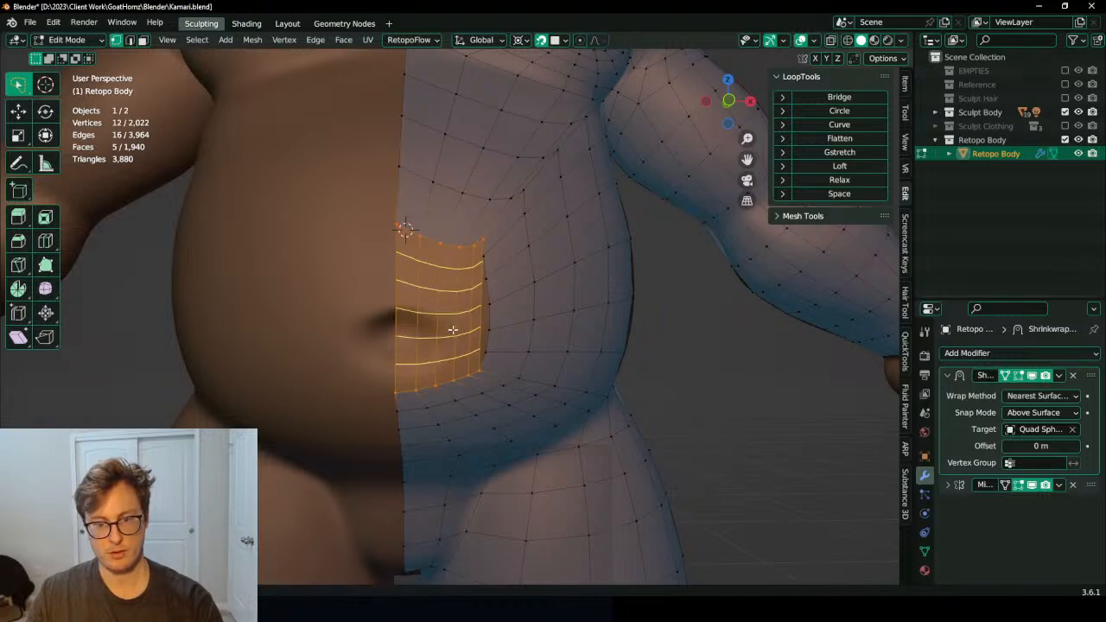
{"action": "left_click", "coordinate": [454, 330]}
{"action": "right_click", "coordinate": [455, 330]}
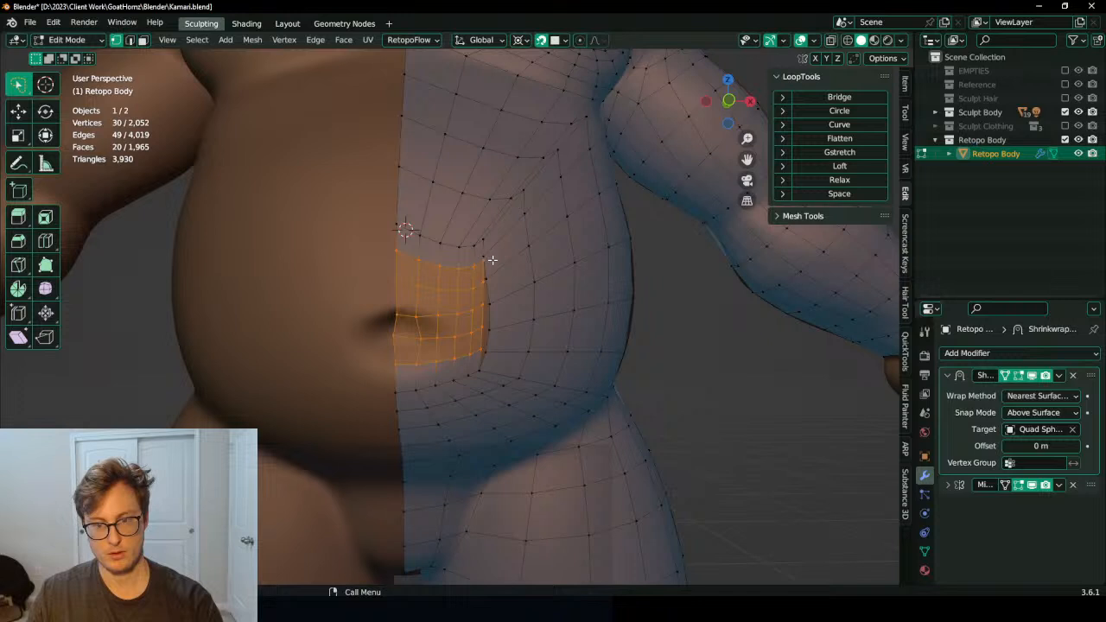
Step: Close the narrow vertical gap beside the navel patch by bridging its two edges and merging their vertices
{"action": "scroll", "coordinate": [492, 260], "scroll_direction": "up", "scroll_amount": 2}
{"action": "left_click", "coordinate": [413, 283], "text": "alt"}
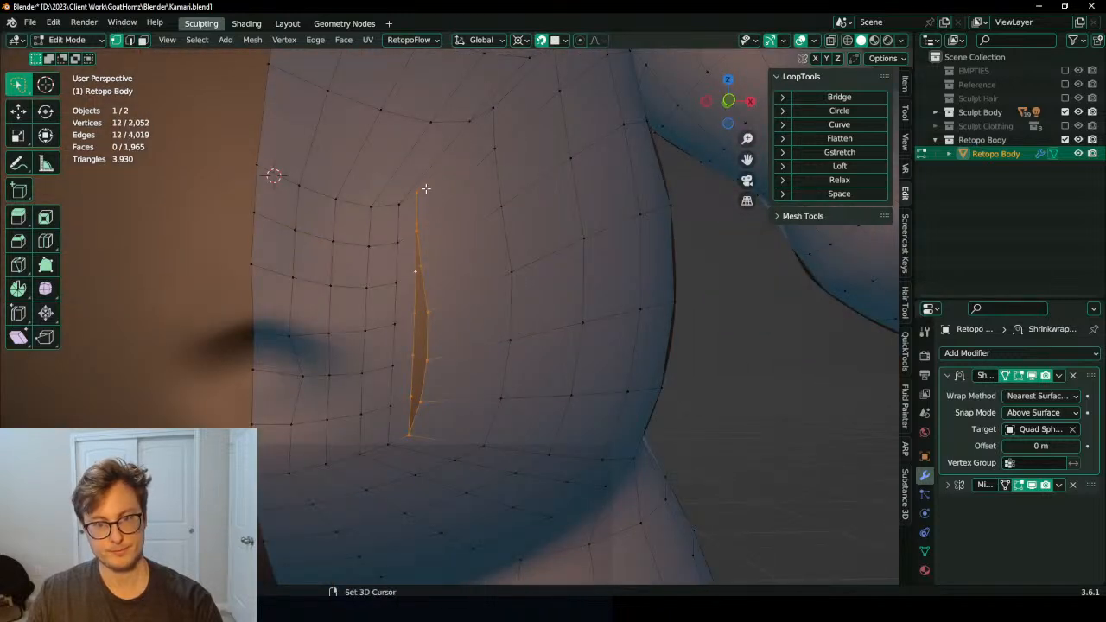
{"action": "key", "text": "q"}
{"action": "left_click", "coordinate": [544, 258]}
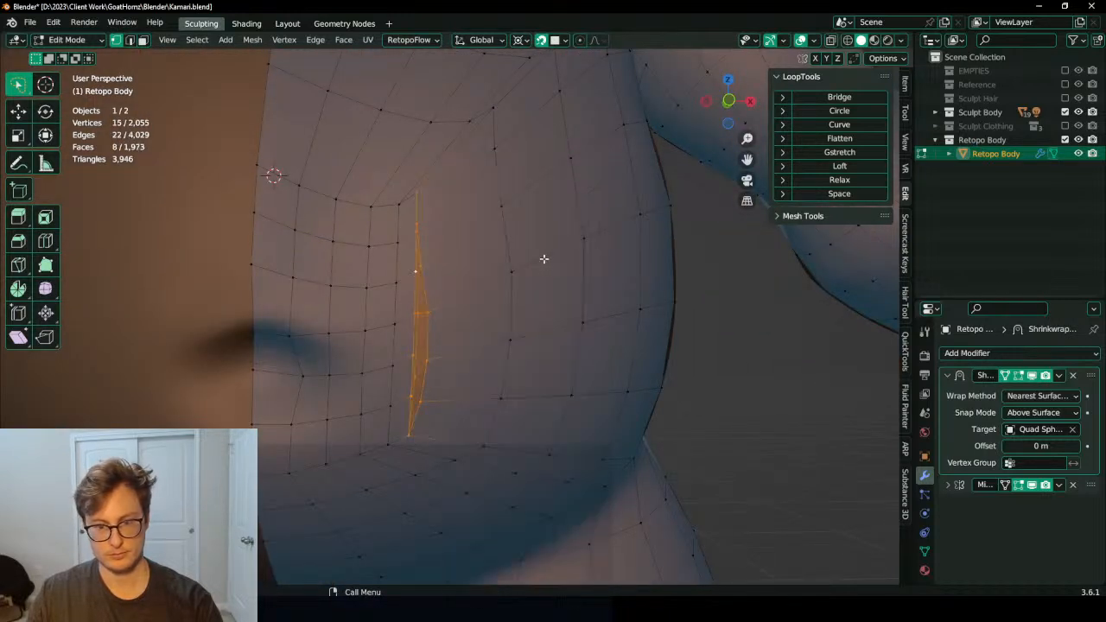
{"action": "key", "text": "q"}
{"action": "left_click", "coordinate": [543, 262]}
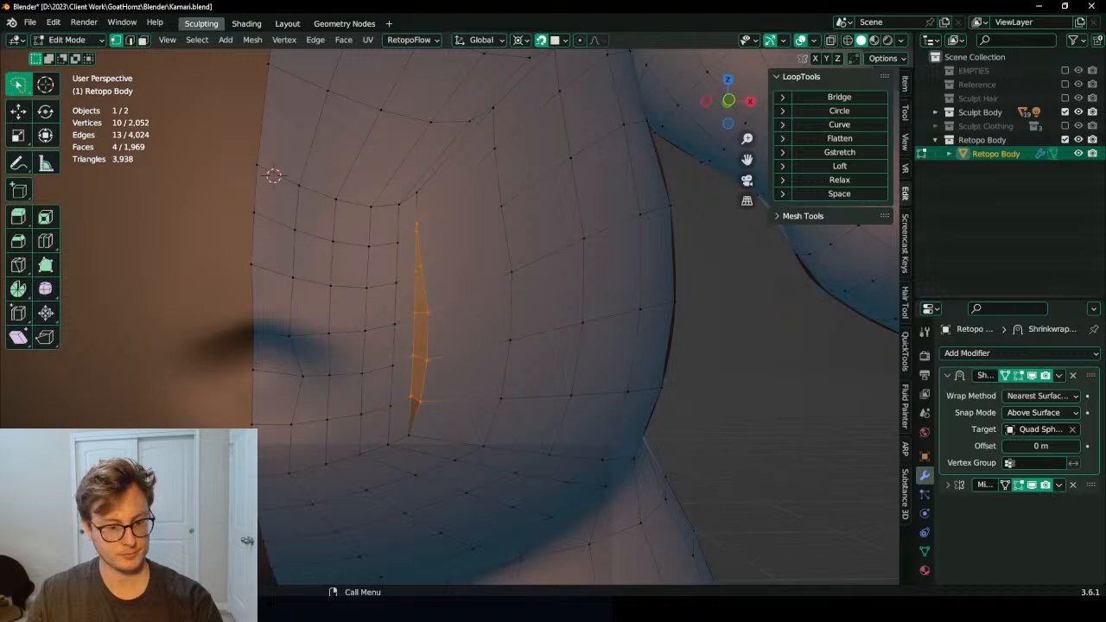
{"action": "left_click", "coordinate": [160, 463]}
{"action": "scroll", "coordinate": [439, 309], "scroll_direction": "down", "scroll_amount": 5}
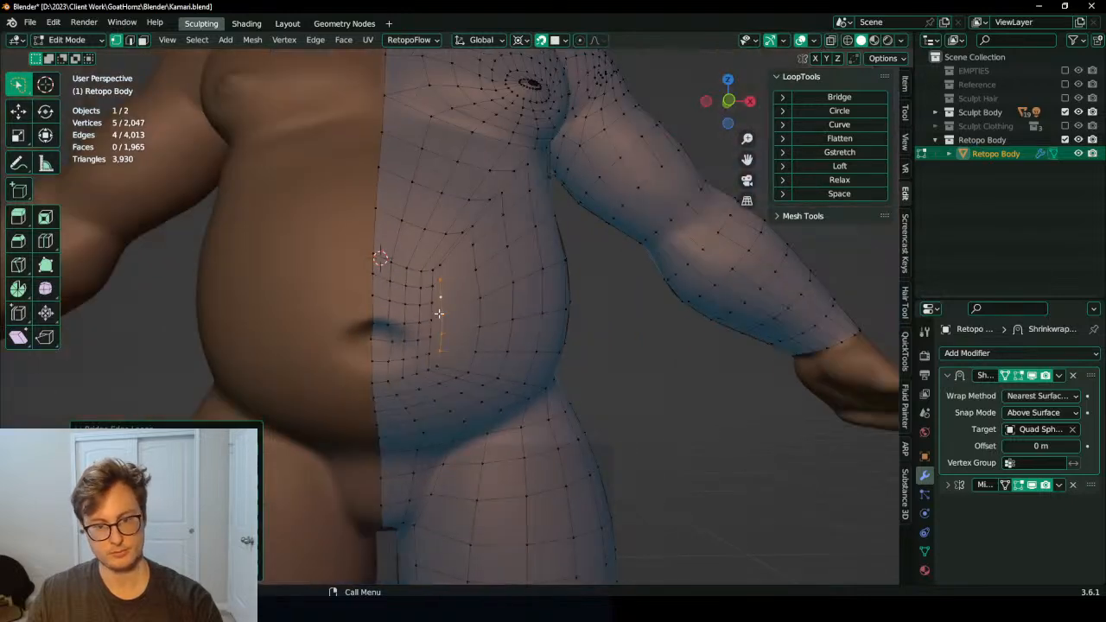
Step: Move the vertices above the navel so the edge follows its upper rim, from the centre line outward
{"action": "middle_click_drag", "start_coordinate": [439, 308], "coordinate": [403, 338]}
{"action": "scroll", "coordinate": [440, 300], "scroll_direction": "up", "scroll_amount": 3}
{"action": "scroll", "coordinate": [440, 303], "scroll_direction": "down", "scroll_amount": 2}
{"action": "left_click", "coordinate": [339, 373]}
{"action": "scroll", "coordinate": [397, 335], "scroll_direction": "up", "scroll_amount": 3}
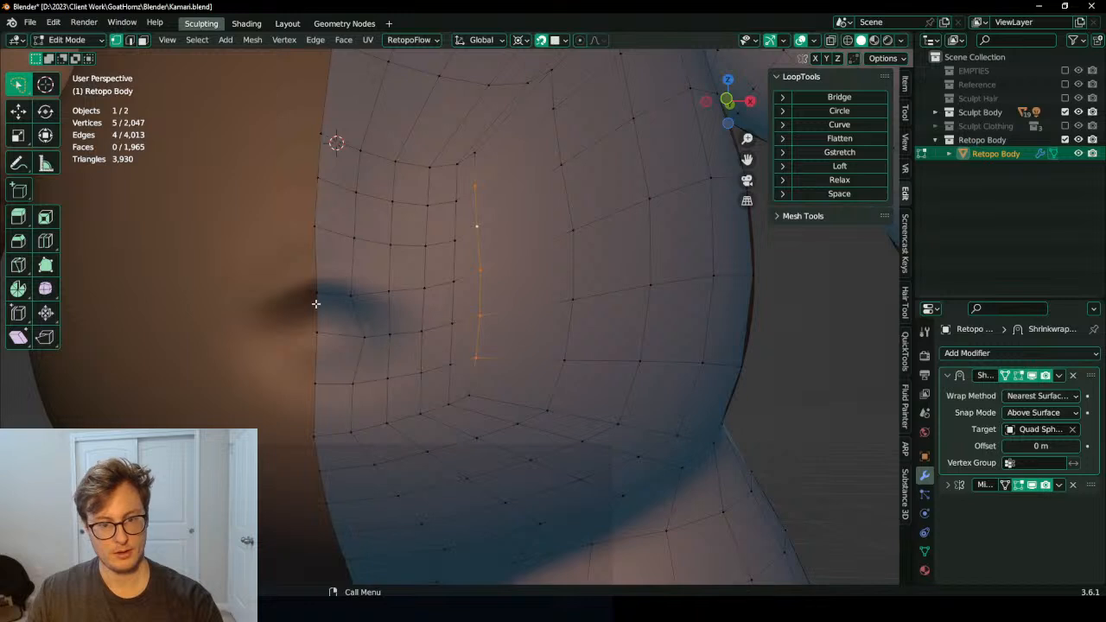
{"action": "left_click", "coordinate": [316, 294]}
{"action": "key", "text": "g"}
{"action": "left_click", "coordinate": [323, 277]}
{"action": "left_click", "coordinate": [349, 295]}
{"action": "key", "text": "g"}
{"action": "left_click", "coordinate": [352, 280]}
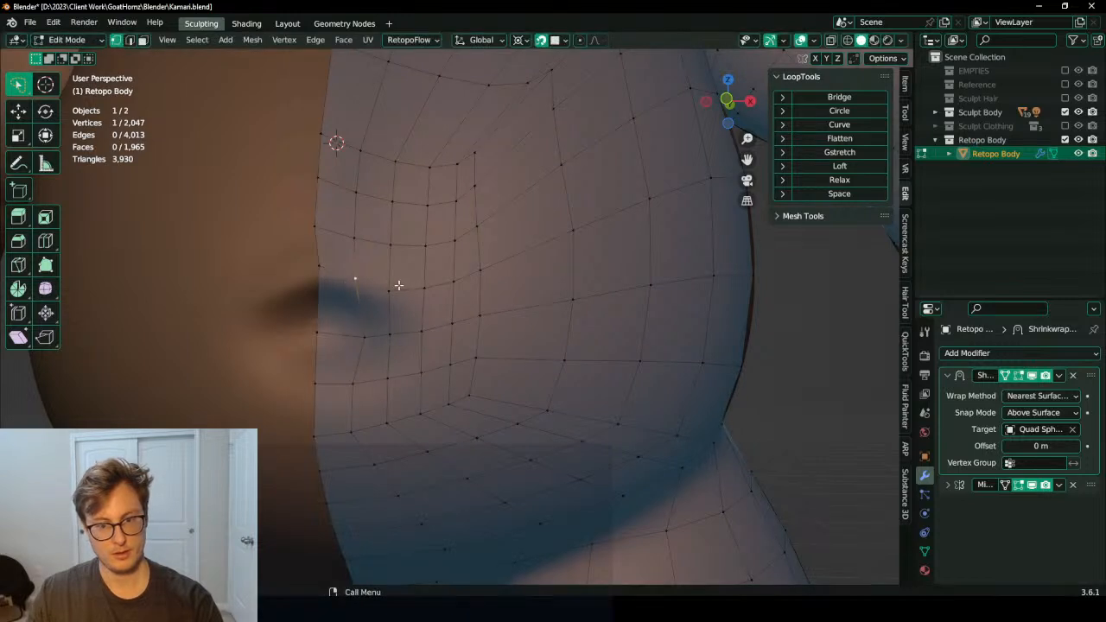
{"action": "left_click", "coordinate": [391, 289]}
{"action": "key", "text": "g"}
{"action": "left_click", "coordinate": [394, 289]}
Step: Move the vertices at the navel's side and lower rim outward, and lower the bottom centre-line vertex along Z
{"action": "left_click", "coordinate": [393, 331]}
{"action": "key", "text": "g"}
{"action": "left_click", "coordinate": [399, 330]}
{"action": "left_click", "coordinate": [395, 370]}
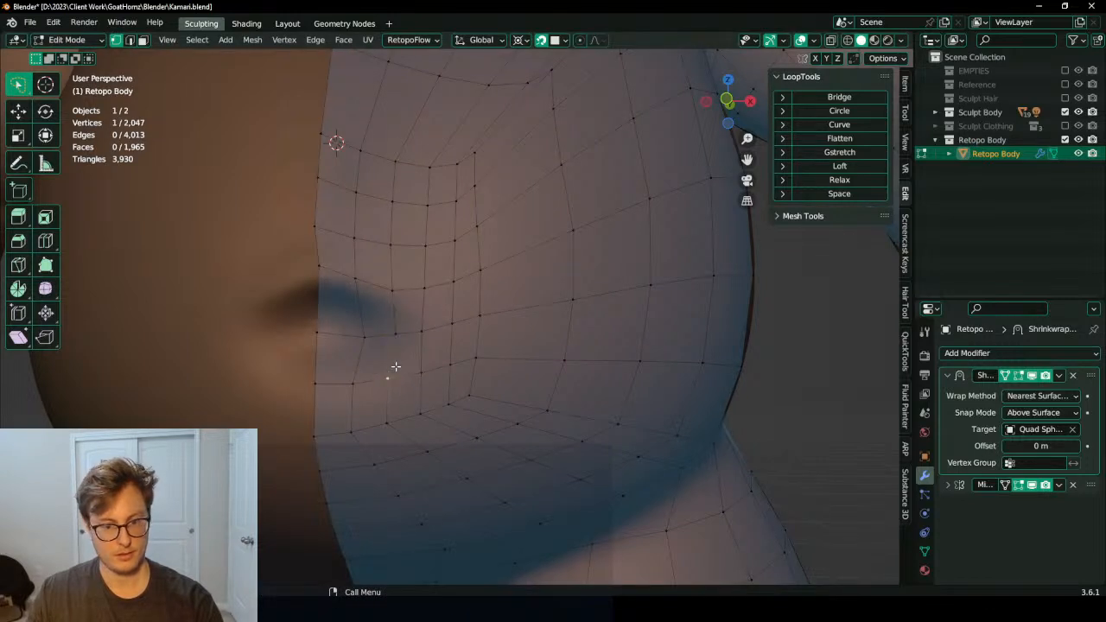
{"action": "key", "text": "g"}
{"action": "left_click", "coordinate": [402, 370]}
{"action": "left_click", "coordinate": [323, 394]}
{"action": "key", "text": "g"}
{"action": "key", "text": "z"}
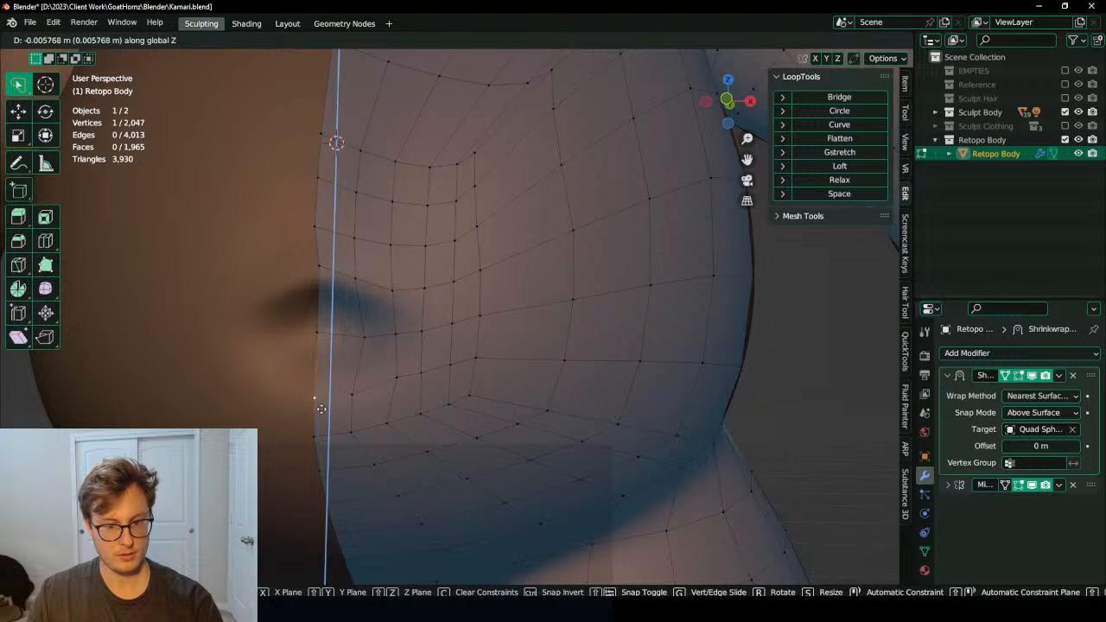
{"action": "left_click", "coordinate": [321, 413]}
Step: Snap the 3D cursor to the centre-line vertex in the middle of the navel
{"action": "left_click", "coordinate": [324, 338]}
{"action": "left_click", "coordinate": [369, 337], "text": "shift"}
{"action": "key", "text": "ctrl+KP_Add"}
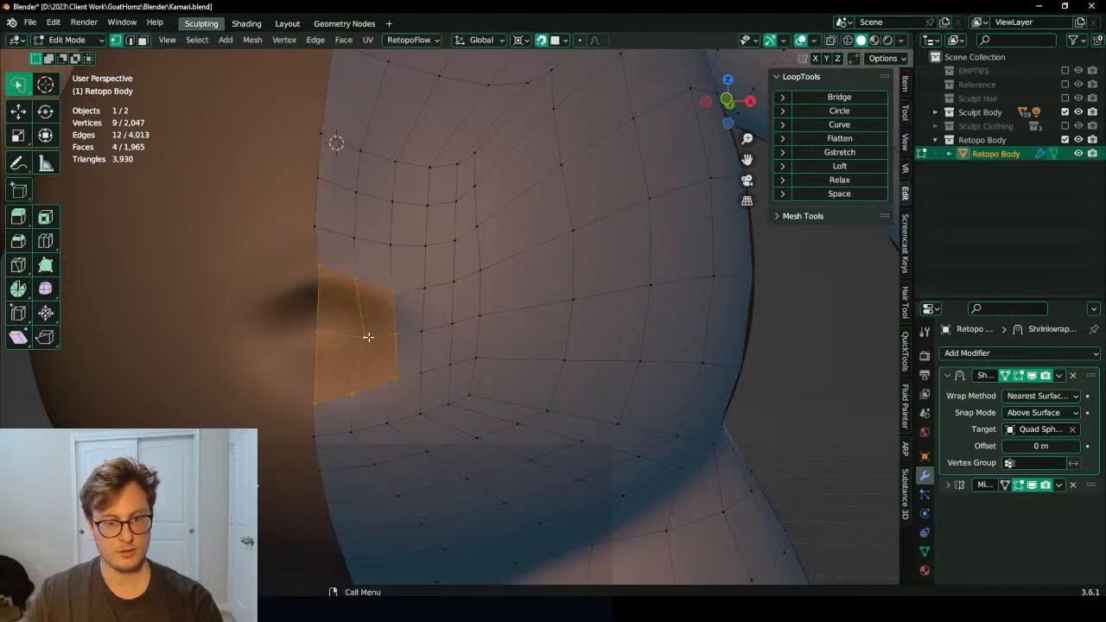
{"action": "left_click", "coordinate": [312, 337]}
{"action": "key", "text": "shift+s"}
{"action": "left_click", "coordinate": [478, 372]}
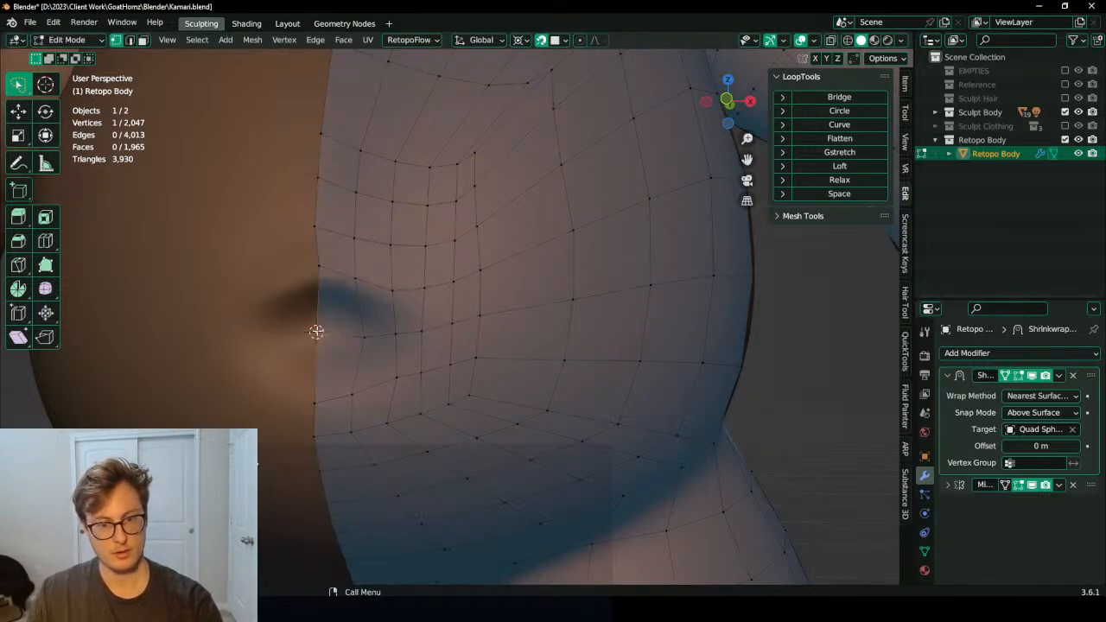
Step: Select the four navel faces, extrude them and scale them inward around the 3D cursor
{"action": "left_click", "coordinate": [356, 335], "text": "shift"}
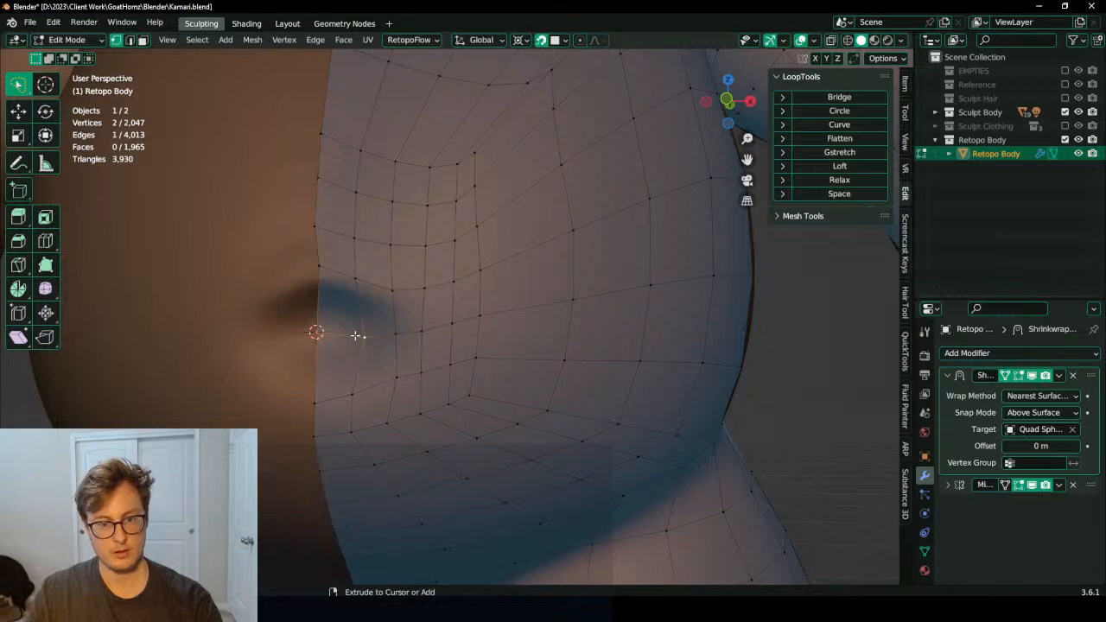
{"action": "key", "text": "ctrl+KP_Add"}
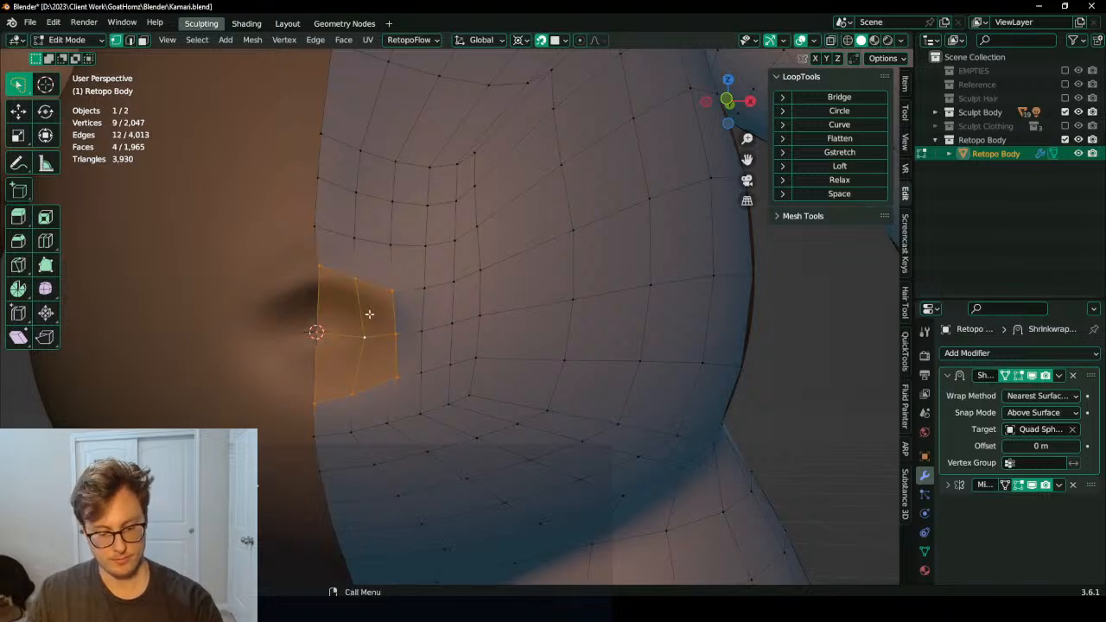
{"action": "key", "text": "period"}
{"action": "left_click", "coordinate": [423, 309]}
{"action": "middle_click_drag", "start_coordinate": [416, 303], "coordinate": [448, 296]}
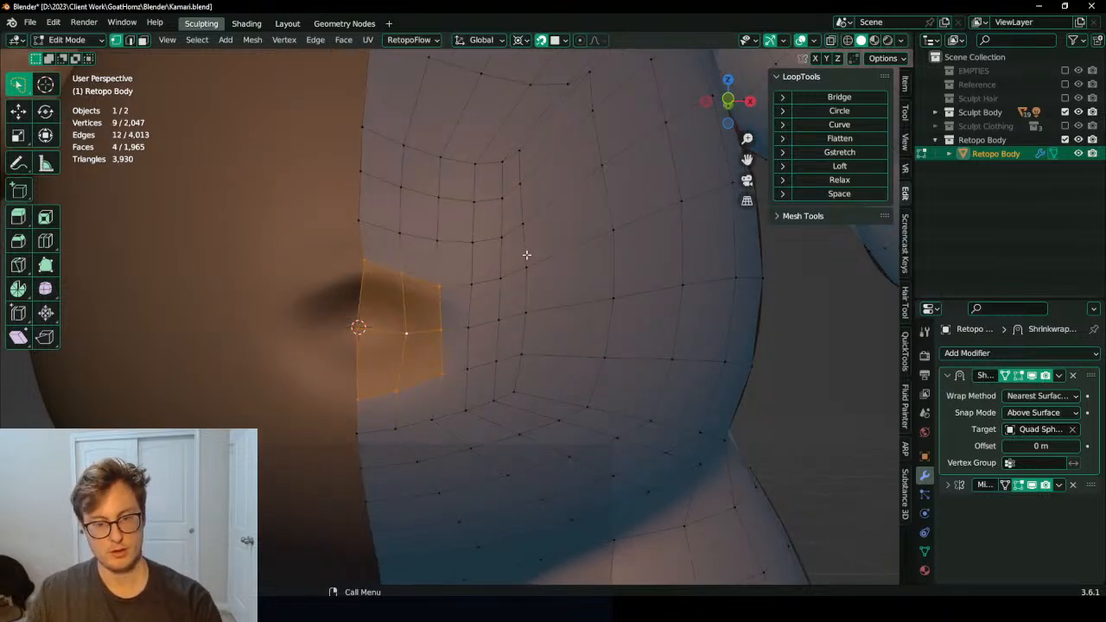
{"action": "key", "text": "e"}
{"action": "key", "text": "s"}
{"action": "left_click", "coordinate": [435, 306]}
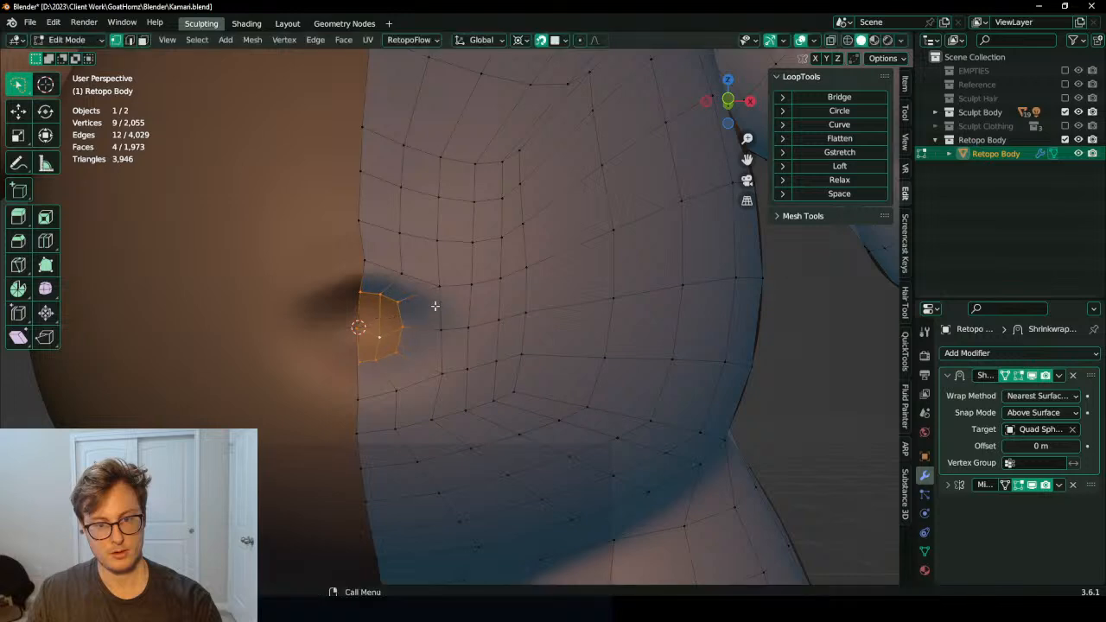
Step: Shift the extruded navel faces along X and delete the leftover vertex on the centre line
{"action": "key", "text": "g"}
{"action": "key", "text": "x"}
{"action": "left_click", "coordinate": [375, 331]}
{"action": "left_click", "coordinate": [355, 330]}
{"action": "key", "text": "x"}
{"action": "key", "text": "v"}
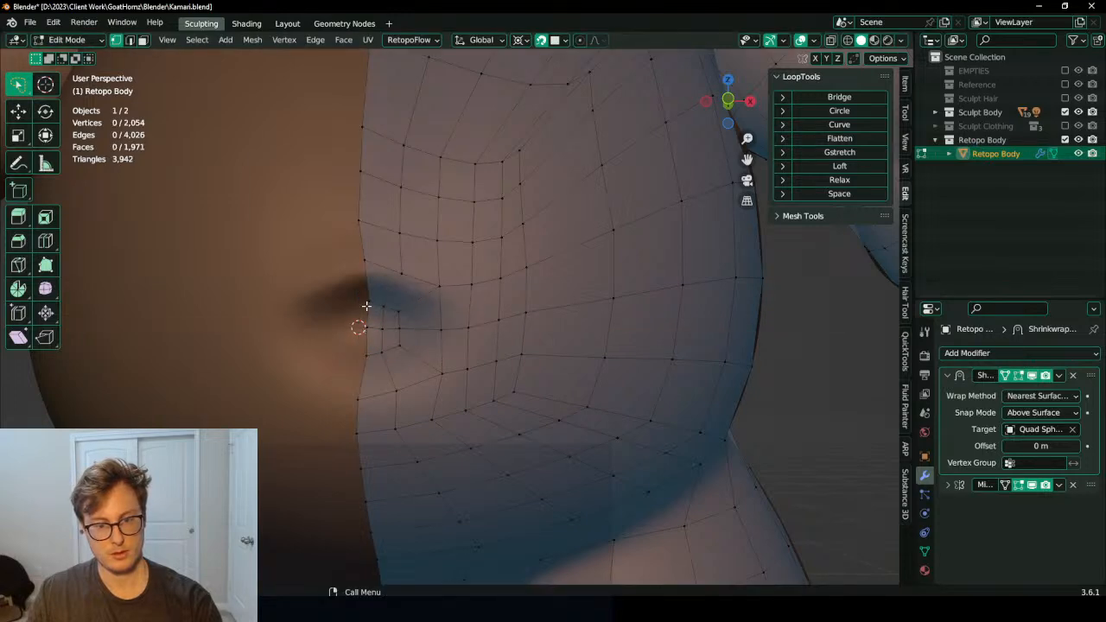
Step: Move the inner navel's centre-line vertices along X to line up with the mirror line
{"action": "key", "text": "g"}
{"action": "key", "text": "x"}
{"action": "left_click", "coordinate": [407, 338]}
Step: Add a centred loop cut around the navel between its outer rim and the inner faces
{"action": "scroll", "coordinate": [420, 292], "scroll_direction": "down", "scroll_amount": 6}
{"action": "middle_click_drag", "start_coordinate": [420, 292], "coordinate": [386, 314]}
{"action": "scroll", "coordinate": [386, 314], "scroll_direction": "up", "scroll_amount": 5}
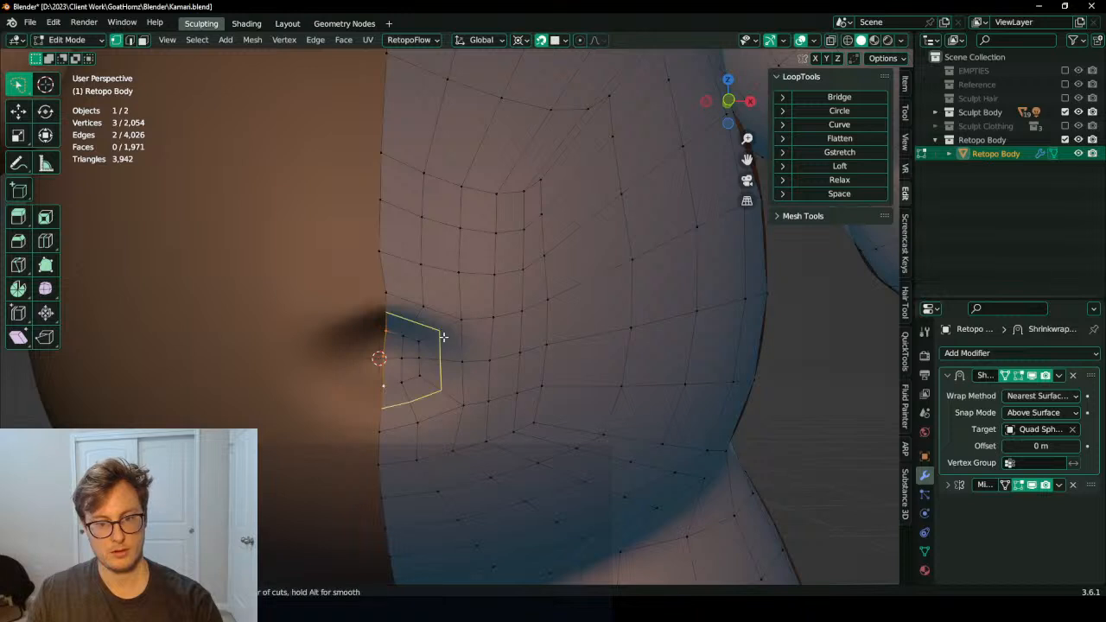
{"action": "left_click", "coordinate": [443, 337]}
{"action": "right_click", "coordinate": [443, 337]}
Step: Reposition the outer navel ring's upper vertices so the loop hugs the navel's upper fold
{"action": "middle_click_drag", "start_coordinate": [443, 337], "coordinate": [447, 323]}
{"action": "key", "text": "g"}
{"action": "left_click", "coordinate": [446, 320]}
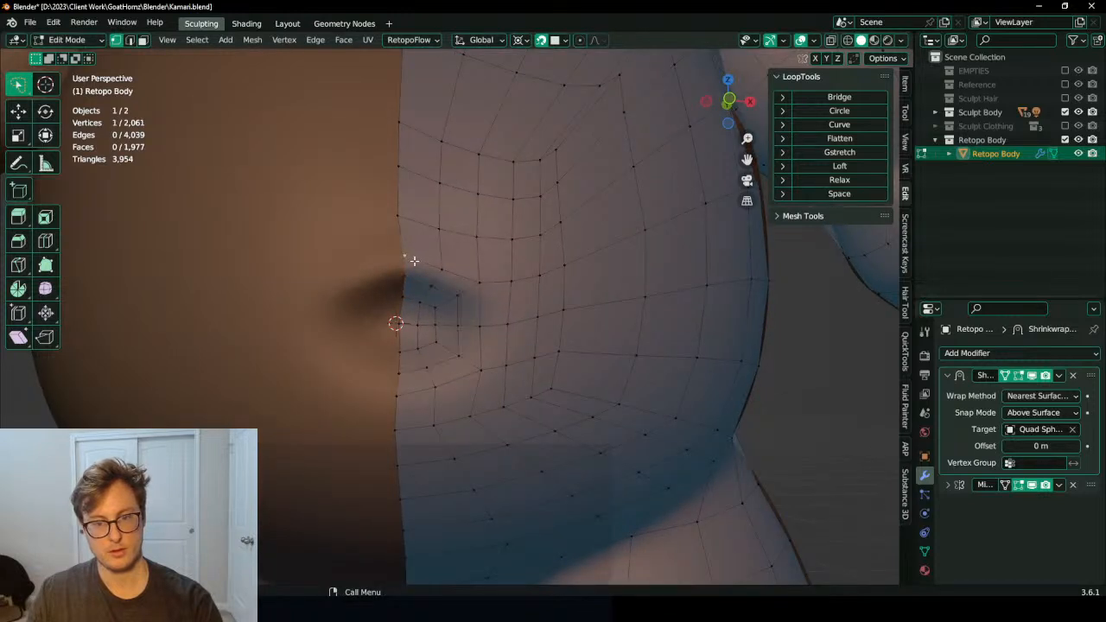
{"action": "key", "text": "g"}
{"action": "left_click", "coordinate": [416, 267]}
{"action": "left_click", "coordinate": [441, 269]}
{"action": "key", "text": "g"}
{"action": "left_click", "coordinate": [442, 273]}
{"action": "left_click", "coordinate": [470, 281]}
{"action": "key", "text": "g"}
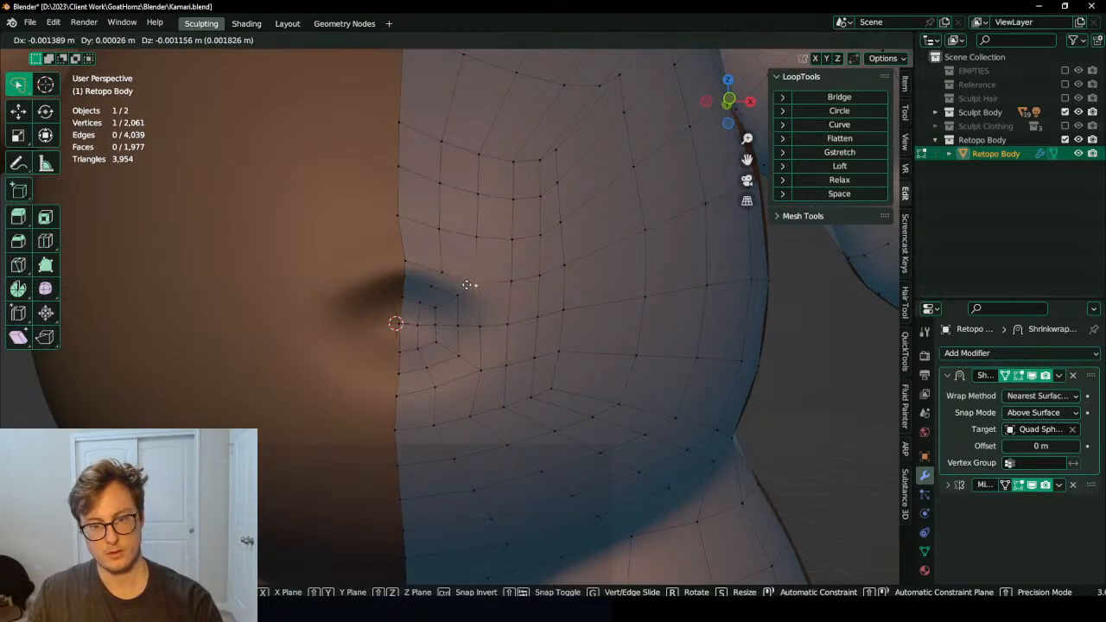
{"action": "left_click", "coordinate": [482, 324]}
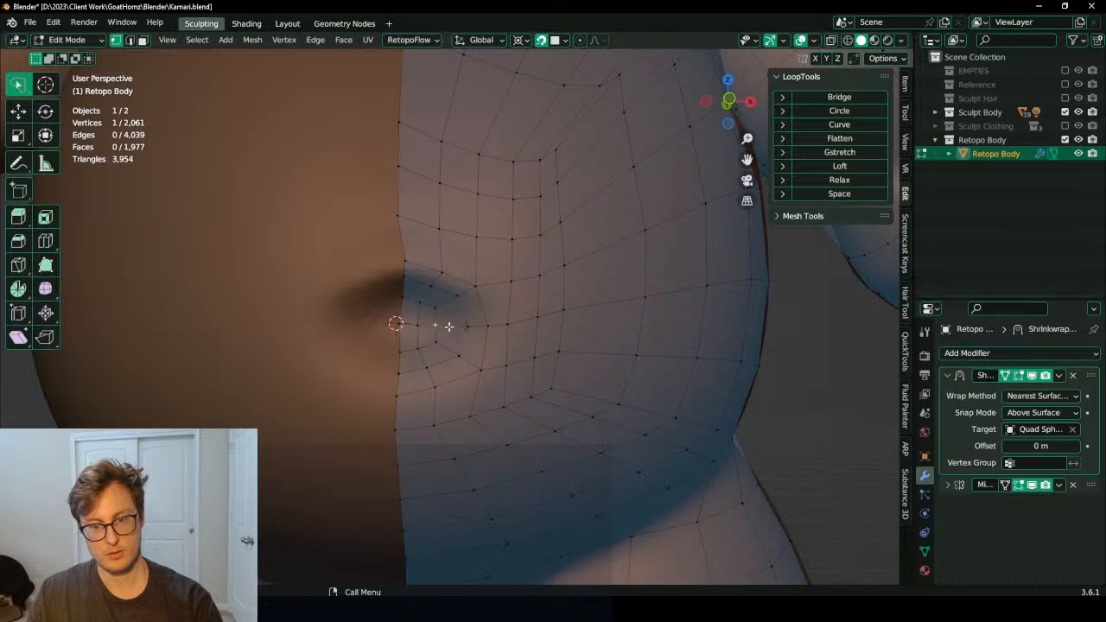
Step: Move the vertices at the navel's side and lower outer corner to round out the loops
{"action": "key", "text": "g"}
{"action": "left_click", "coordinate": [460, 329]}
{"action": "key", "text": "g"}
{"action": "left_click", "coordinate": [480, 370]}
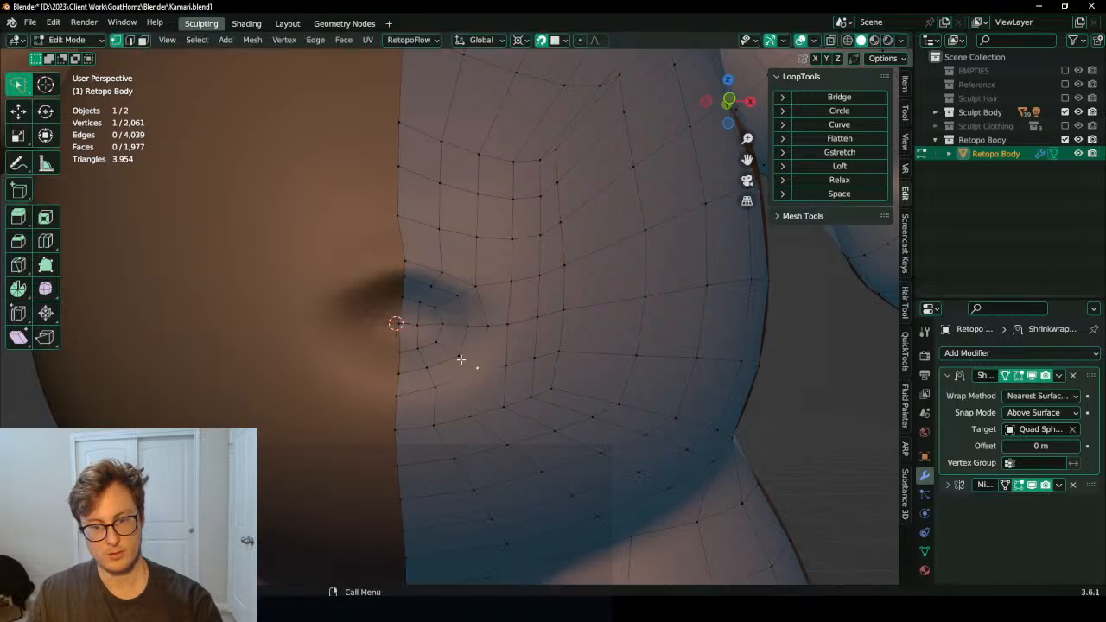
{"action": "key", "text": "g"}
{"action": "left_click", "coordinate": [437, 388]}
Step: Adjust the vertices of the lower and inner navel loops to even out the small quads inside the navel
{"action": "left_click", "coordinate": [421, 368]}
{"action": "key", "text": "g"}
{"action": "left_click", "coordinate": [424, 363]}
{"action": "left_click", "coordinate": [437, 345]}
{"action": "key", "text": "g"}
{"action": "left_click", "coordinate": [439, 341]}
{"action": "left_click", "coordinate": [418, 325]}
{"action": "key", "text": "g"}
{"action": "left_click", "coordinate": [421, 324]}
Step: Switch the Retopo Body to Sculpt Mode, isolate it in local view, and display its wireframe for checking the belly flow
{"action": "scroll", "coordinate": [432, 324], "scroll_direction": "down", "scroll_amount": 5}
{"action": "middle_click_drag", "start_coordinate": [532, 323], "coordinate": [508, 324]}
{"action": "key", "text": "ctrl+Tab"}
{"action": "left_click", "coordinate": [531, 348]}
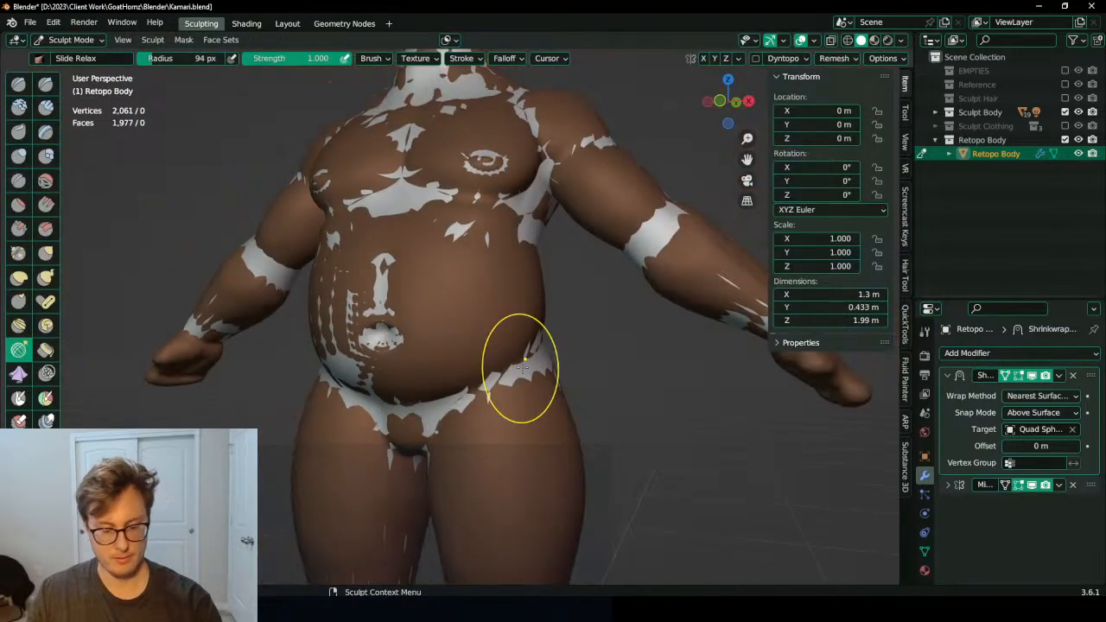
{"action": "right_click", "coordinate": [530, 372]}
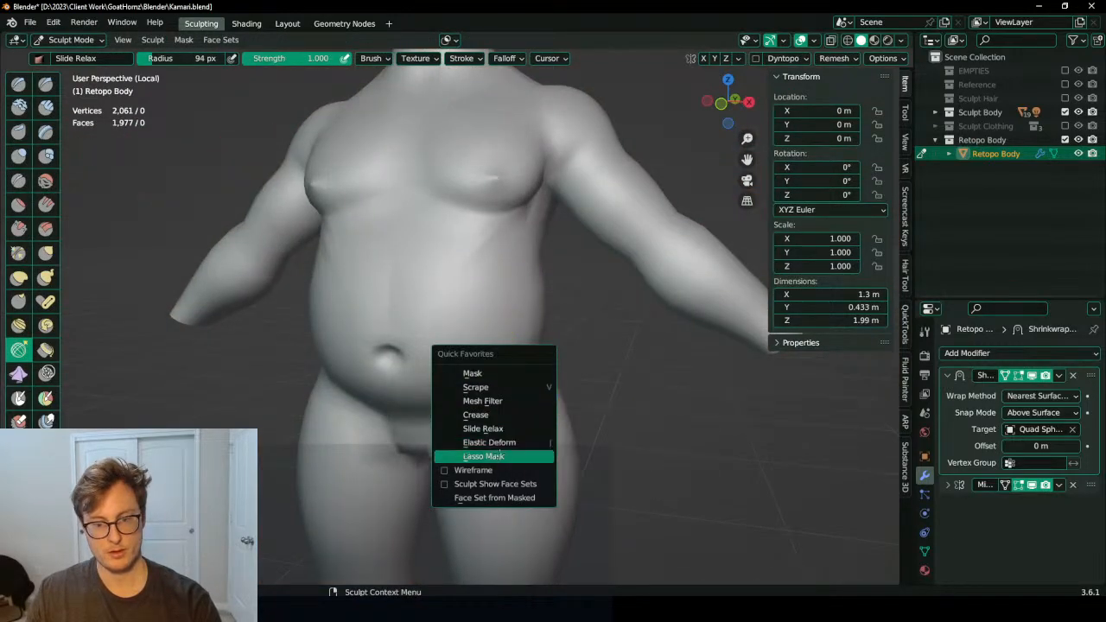
{"action": "left_click", "coordinate": [500, 465]}
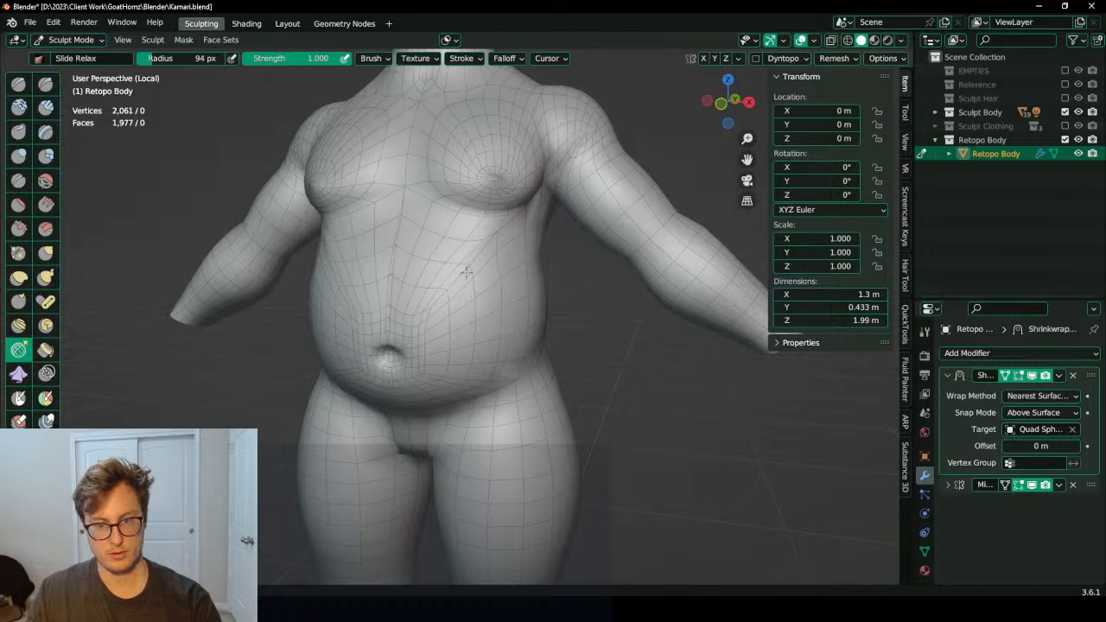
{"action": "middle_click_drag", "start_coordinate": [469, 284], "coordinate": [408, 258]}
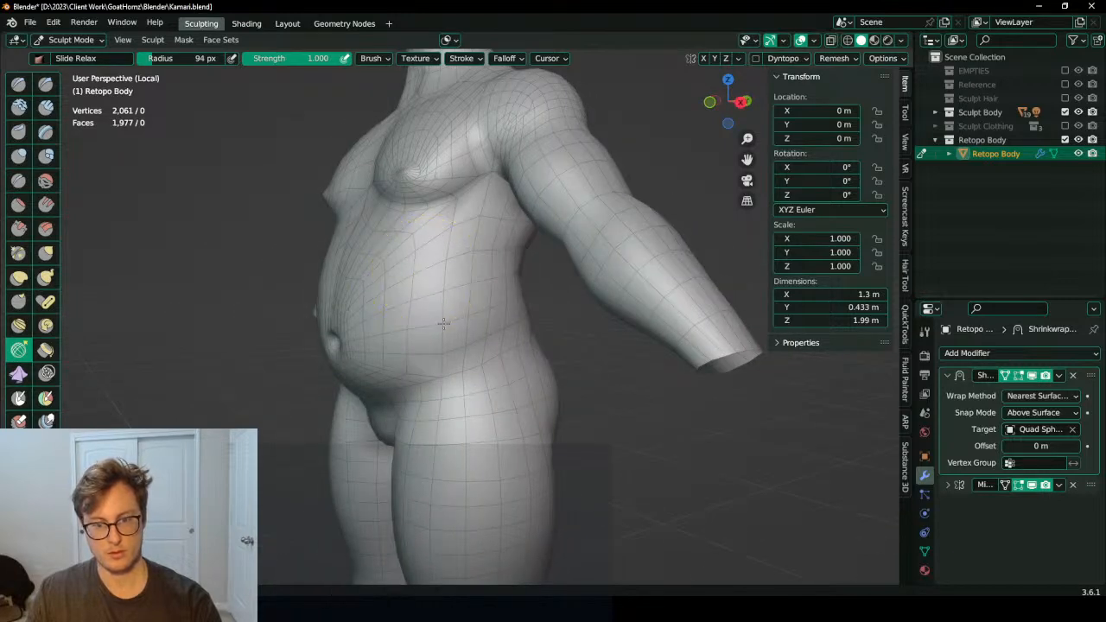
Step: Examine the wireframe flow of the belly, navel, chest and arms from several angles
{"action": "middle_click_drag", "start_coordinate": [412, 315], "coordinate": [452, 311]}
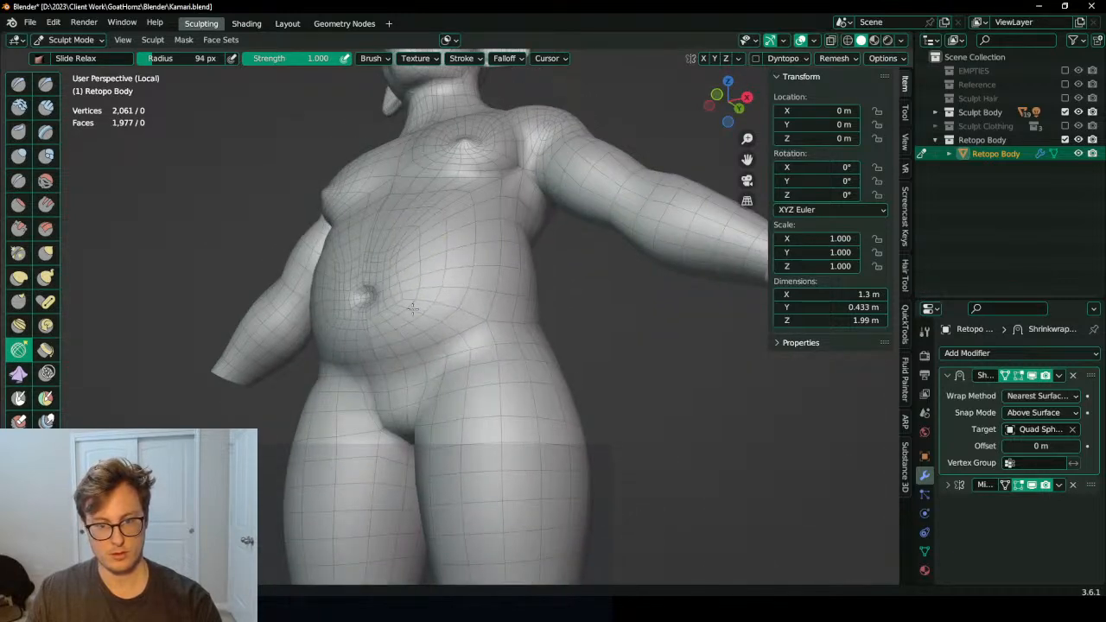
{"action": "mouse_move", "coordinate": [416, 263]}
{"action": "middle_mouse_down"}
{"action": "mouse_move", "coordinate": [393, 250]}
{"action": "mouse_move", "coordinate": [436, 269]}
{"action": "middle_mouse_up"}
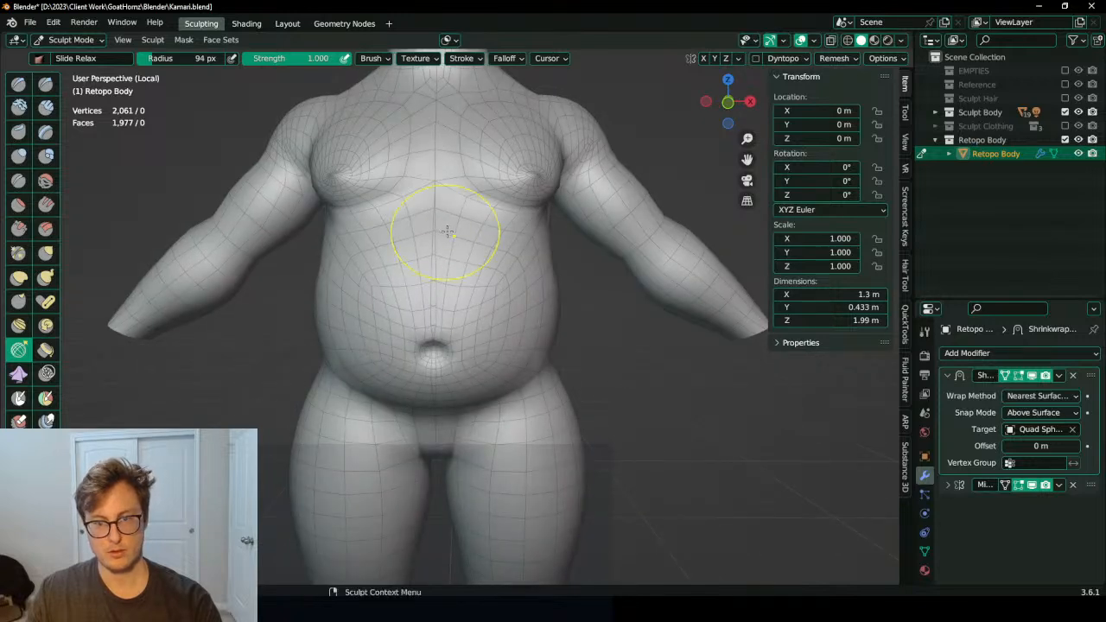
{"action": "scroll", "coordinate": [540, 285], "scroll_direction": "up", "scroll_amount": 2}
{"action": "middle_click_drag", "start_coordinate": [451, 190], "coordinate": [495, 237]}
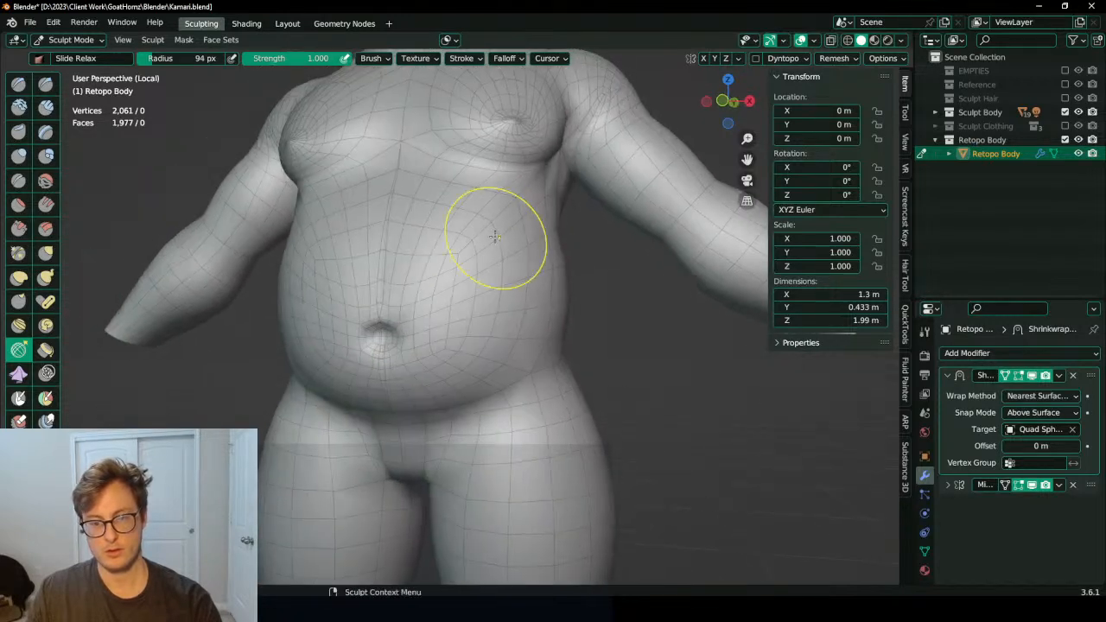
{"action": "middle_click_drag", "start_coordinate": [461, 363], "coordinate": [466, 261]}
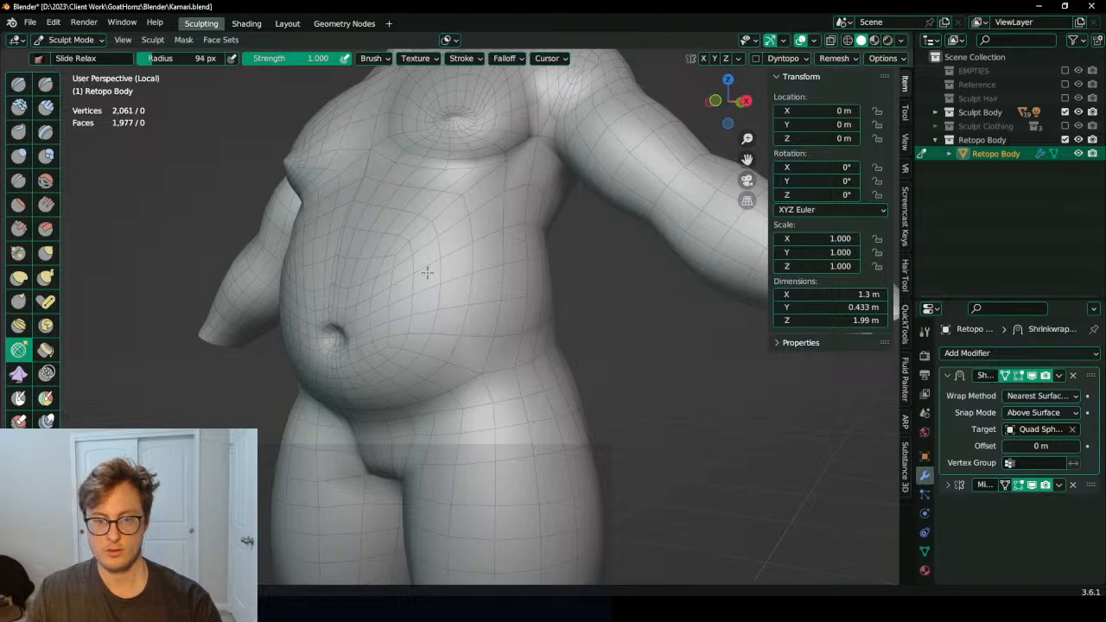
{"action": "middle_click_drag", "start_coordinate": [414, 352], "coordinate": [463, 313]}
{"action": "middle_click_drag", "start_coordinate": [492, 259], "coordinate": [512, 251]}
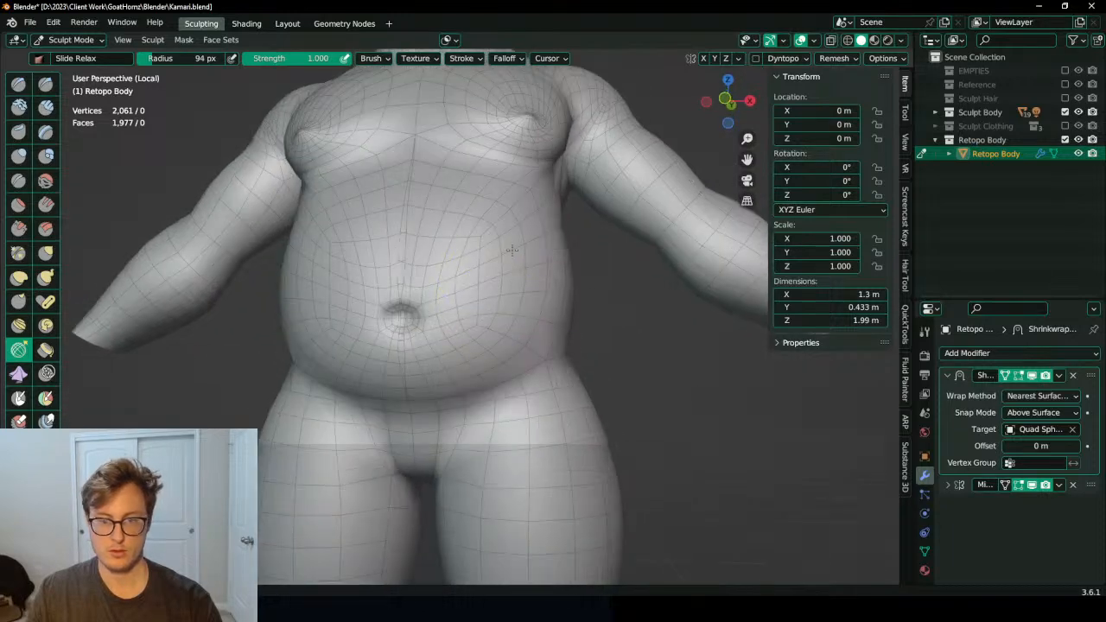
{"action": "scroll", "coordinate": [509, 279], "scroll_direction": "down", "scroll_amount": 3}
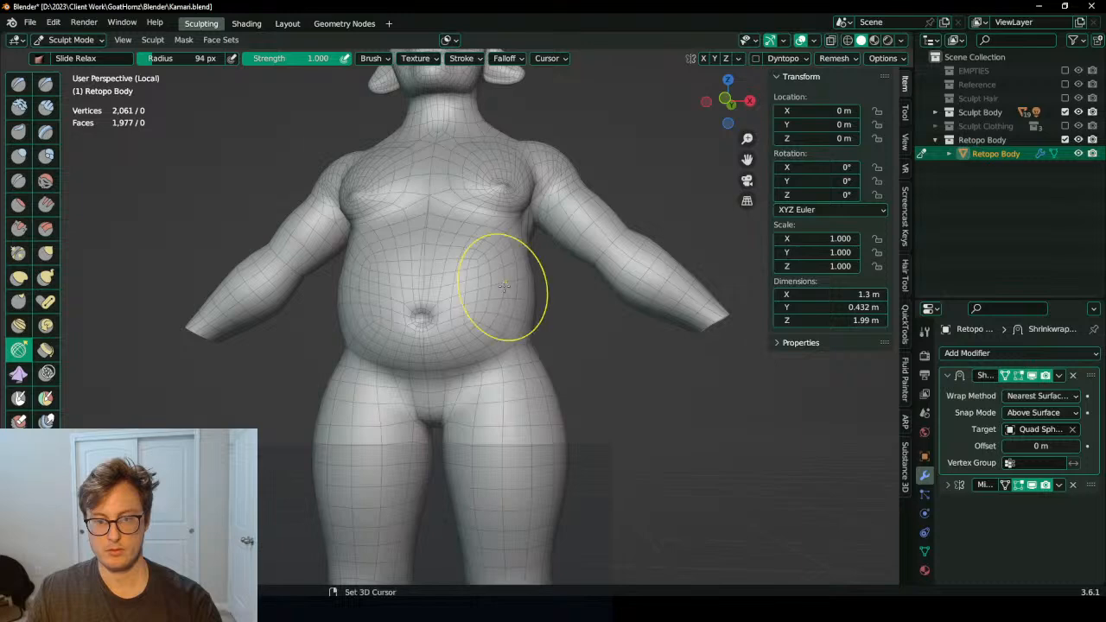
{"action": "scroll", "coordinate": [504, 285], "scroll_direction": "up", "scroll_amount": 3}
{"action": "middle_click_drag", "start_coordinate": [536, 294], "coordinate": [504, 300]}
{"action": "mouse_move", "coordinate": [408, 211]}
{"action": "middle_mouse_down"}
{"action": "mouse_move", "coordinate": [507, 259]}
{"action": "mouse_move", "coordinate": [461, 263]}
{"action": "middle_mouse_up"}
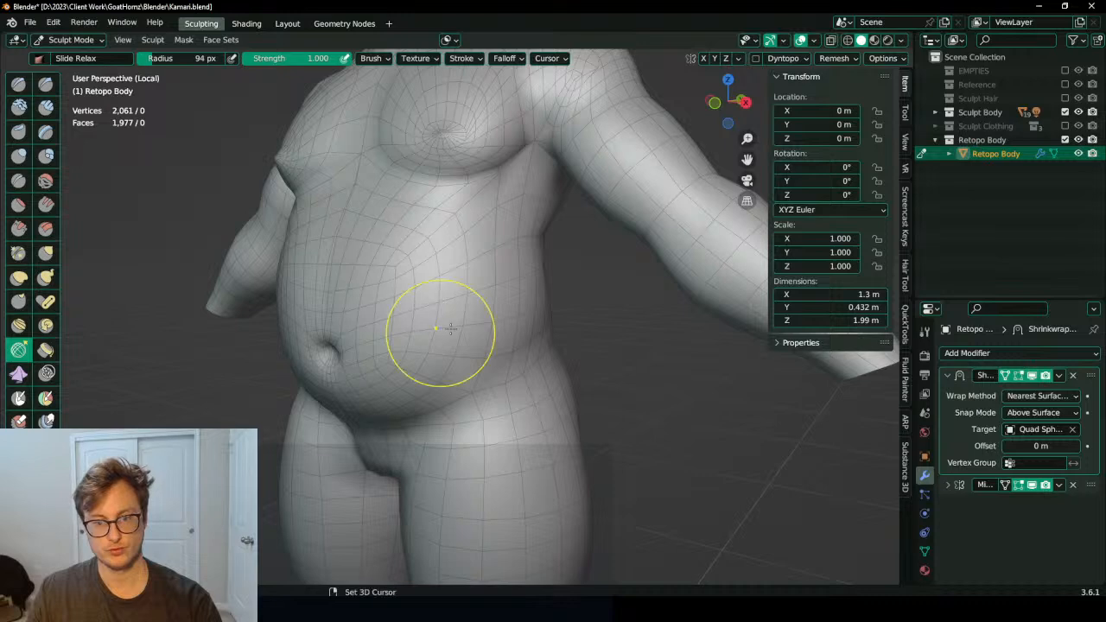
{"action": "middle_click_drag", "start_coordinate": [450, 329], "coordinate": [419, 242]}
{"action": "mouse_move", "coordinate": [485, 297]}
{"action": "middle_mouse_down"}
{"action": "mouse_move", "coordinate": [406, 234]}
{"action": "mouse_move", "coordinate": [464, 180]}
{"action": "mouse_move", "coordinate": [454, 220]}
{"action": "mouse_move", "coordinate": [489, 292]}
{"action": "mouse_move", "coordinate": [498, 254]}
{"action": "mouse_move", "coordinate": [525, 328]}
{"action": "mouse_move", "coordinate": [487, 362]}
{"action": "middle_mouse_up"}
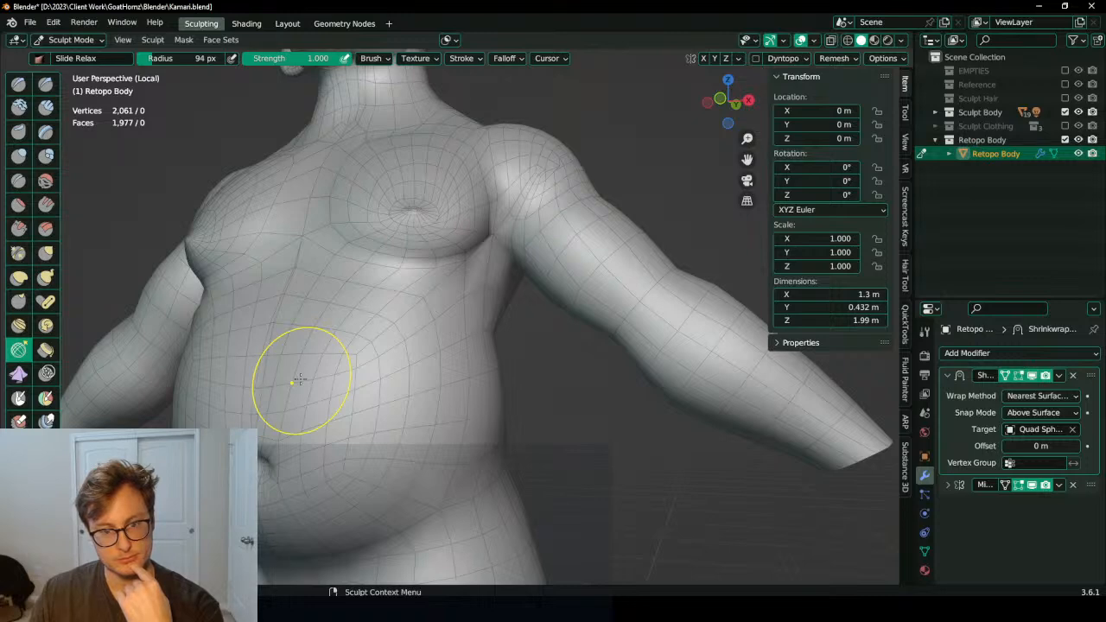
{"action": "mouse_move", "coordinate": [308, 363]}
{"action": "middle_mouse_down"}
{"action": "mouse_move", "coordinate": [366, 294]}
{"action": "mouse_move", "coordinate": [358, 320]}
{"action": "mouse_move", "coordinate": [252, 330]}
{"action": "mouse_move", "coordinate": [598, 335]}
{"action": "middle_mouse_up"}
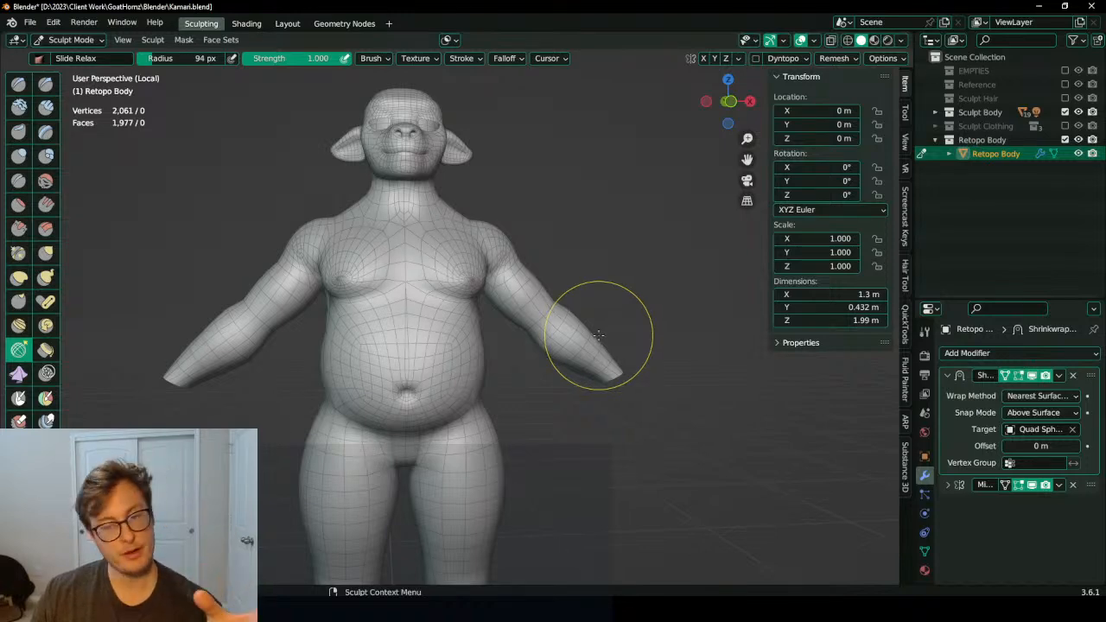
{"action": "mouse_move", "coordinate": [506, 346]}
{"action": "middle_mouse_down"}
{"action": "mouse_move", "coordinate": [500, 384]}
{"action": "mouse_move", "coordinate": [549, 320]}
{"action": "mouse_move", "coordinate": [469, 346]}
{"action": "middle_mouse_up"}
Step: Exit local view, turn off the wireframe display, and return the Retopo Body to Edit Mode near the open wrist
{"action": "key", "text": "KP_Divide"}
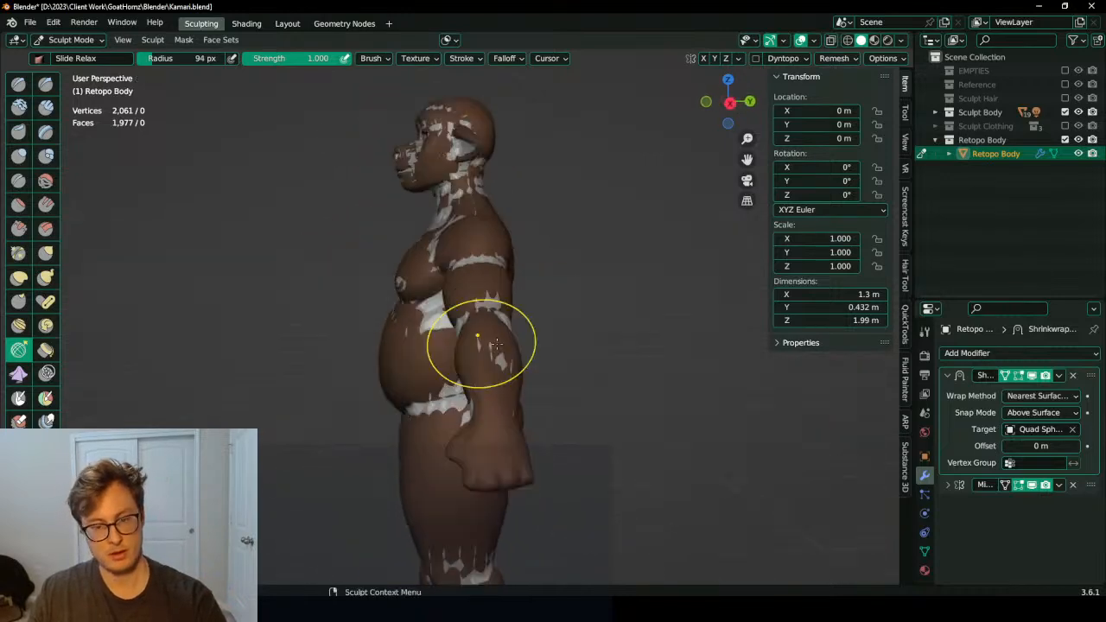
{"action": "key", "text": "q"}
{"action": "left_click", "coordinate": [587, 372]}
{"action": "key", "text": "ctrl+Tab"}
{"action": "mouse_move", "coordinate": [587, 337]}
{"action": "middle_mouse_down"}
{"action": "mouse_move", "coordinate": [604, 336]}
{"action": "mouse_move", "coordinate": [346, 331]}
{"action": "mouse_move", "coordinate": [271, 265]}
{"action": "mouse_move", "coordinate": [397, 146]}
{"action": "mouse_move", "coordinate": [428, 282]}
{"action": "mouse_move", "coordinate": [414, 259]}
{"action": "mouse_move", "coordinate": [382, 319]}
{"action": "mouse_move", "coordinate": [455, 318]}
{"action": "middle_mouse_up"}
{"action": "key", "text": "Tab"}
{"action": "scroll", "coordinate": [447, 320], "scroll_direction": "up", "scroll_amount": 5}
{"action": "scroll", "coordinate": [447, 321], "scroll_direction": "down", "scroll_amount": 3}
{"action": "scroll", "coordinate": [368, 323], "scroll_direction": "up", "scroll_amount": 5}
{"action": "middle_click_drag", "start_coordinate": [574, 292], "coordinate": [384, 331], "text": "shift"}
{"action": "middle_click_drag", "start_coordinate": [239, 365], "coordinate": [313, 354], "text": "shift"}
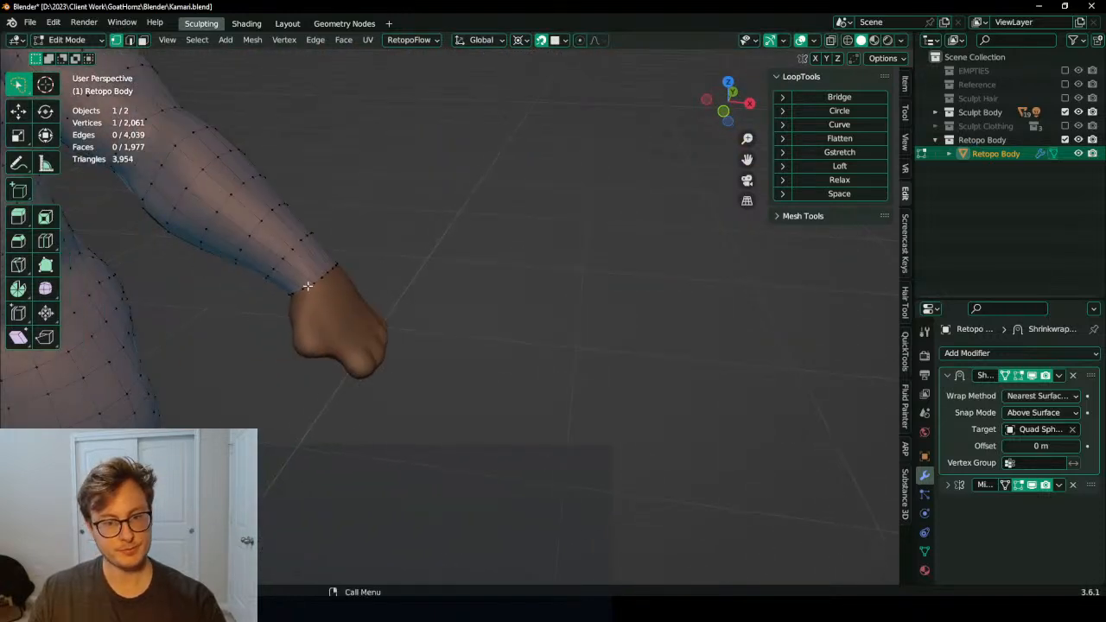
Step: Duplicate the Retopo Body's Shrinkwrap modifier in Object Mode and apply the original one
{"action": "key", "text": "KP_1"}
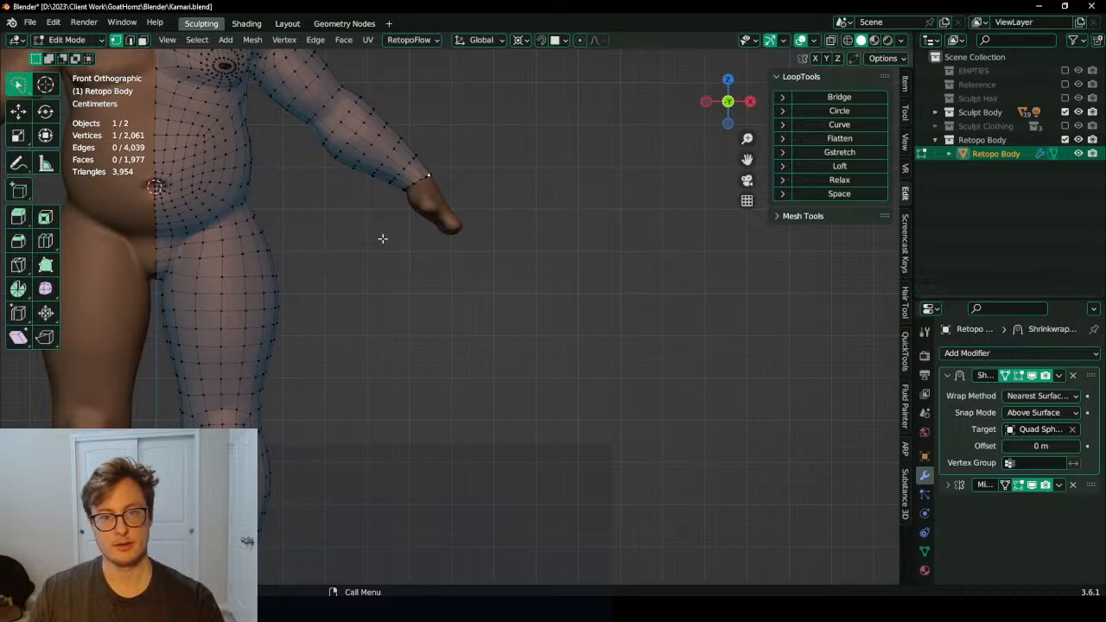
{"action": "middle_click_drag", "start_coordinate": [452, 231], "coordinate": [495, 410], "text": "shift"}
{"action": "scroll", "coordinate": [495, 409], "scroll_direction": "up", "scroll_amount": 1}
{"action": "key", "text": "Tab"}
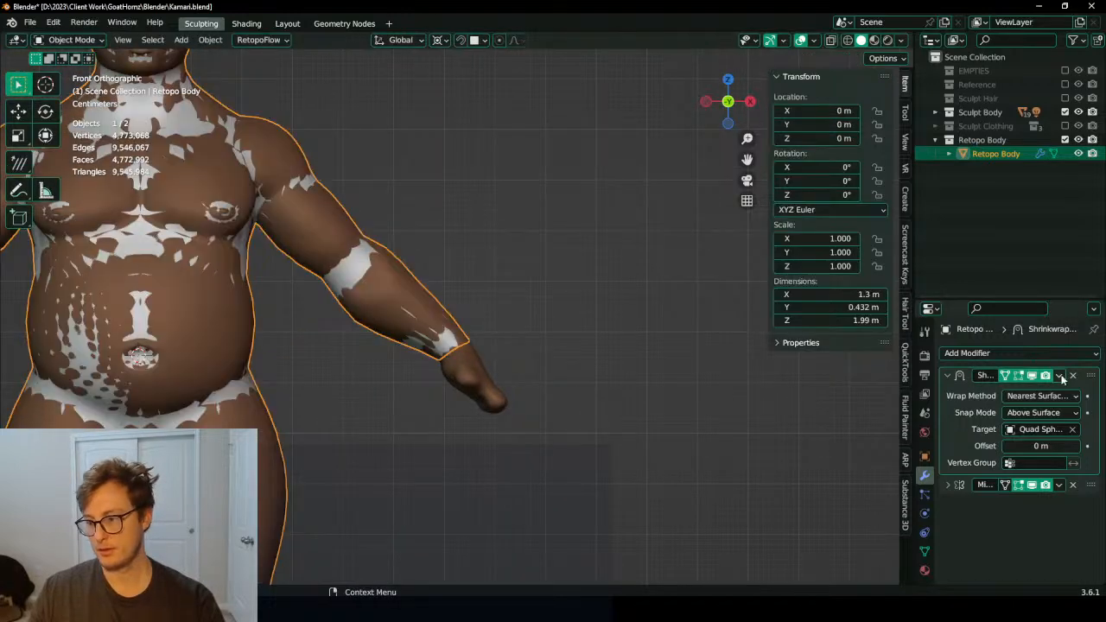
{"action": "left_click", "coordinate": [1059, 375]}
{"action": "left_click", "coordinate": [992, 432]}
{"action": "left_click", "coordinate": [1058, 375]}
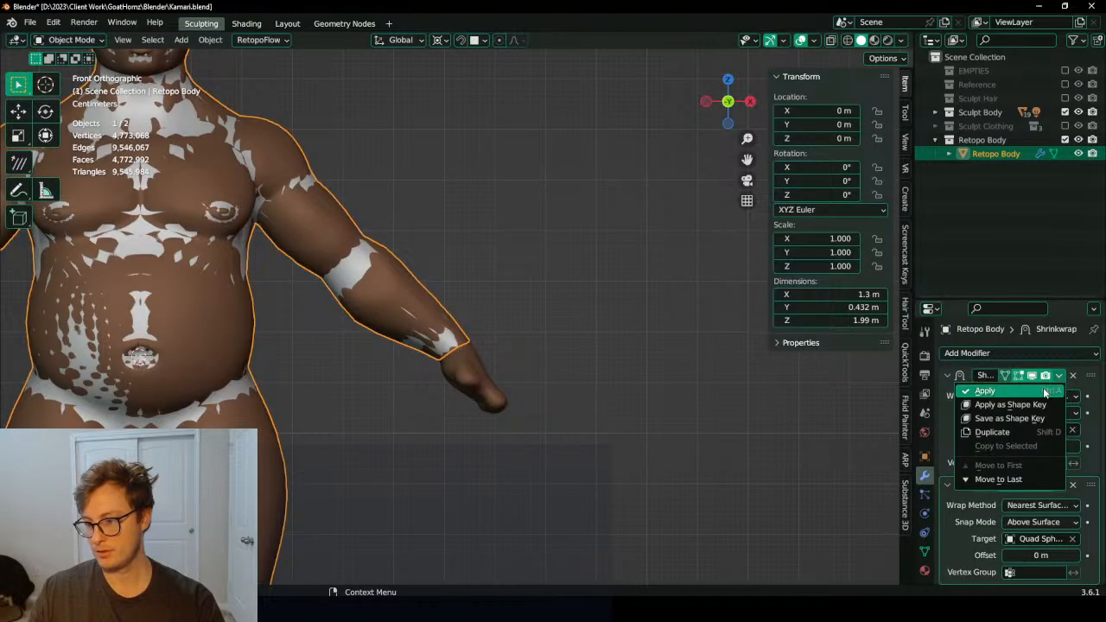
{"action": "left_click", "coordinate": [985, 391]}
Step: Add an edge loop around the forearm just above the open wrist boundary in Edit Mode
{"action": "key", "text": "Tab"}
{"action": "scroll", "coordinate": [469, 366], "scroll_direction": "up", "scroll_amount": 2}
{"action": "left_click", "coordinate": [461, 355], "text": "alt"}
{"action": "middle_click_drag", "start_coordinate": [484, 359], "coordinate": [390, 368], "text": "shift"}
{"action": "scroll", "coordinate": [390, 368], "scroll_direction": "down", "scroll_amount": 5}
{"action": "middle_click_drag", "start_coordinate": [328, 430], "coordinate": [483, 365], "text": "shift"}
{"action": "scroll", "coordinate": [483, 366], "scroll_direction": "up", "scroll_amount": 2}
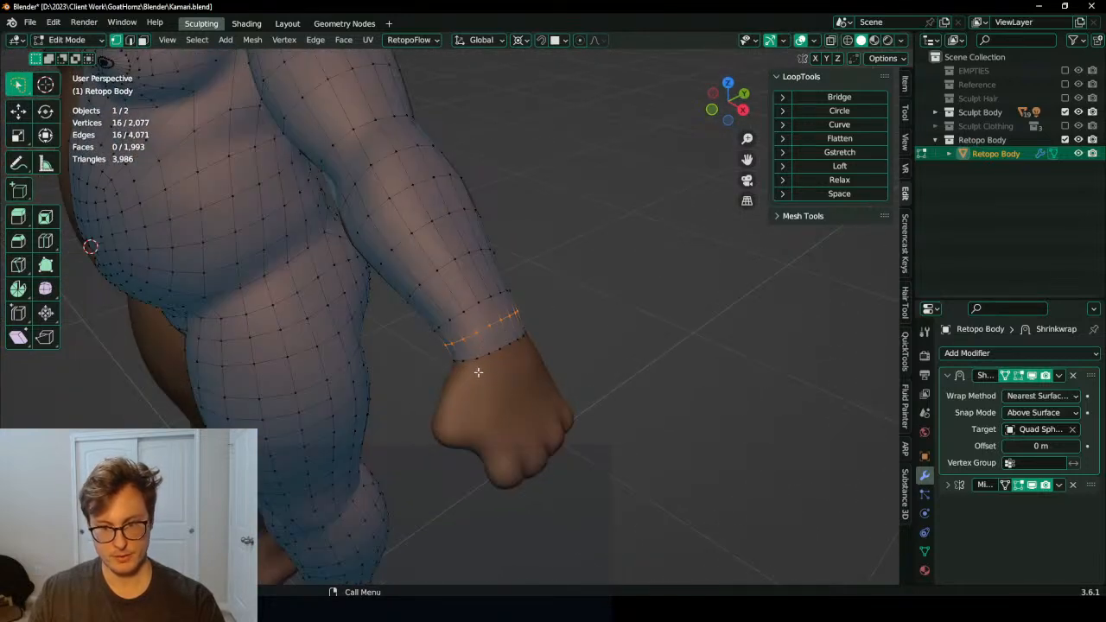
Step: Select the five boundary vertices on the back of the wrist, change the pivot point, and scale them slightly wider
{"action": "key", "text": "KP_Decimal"}
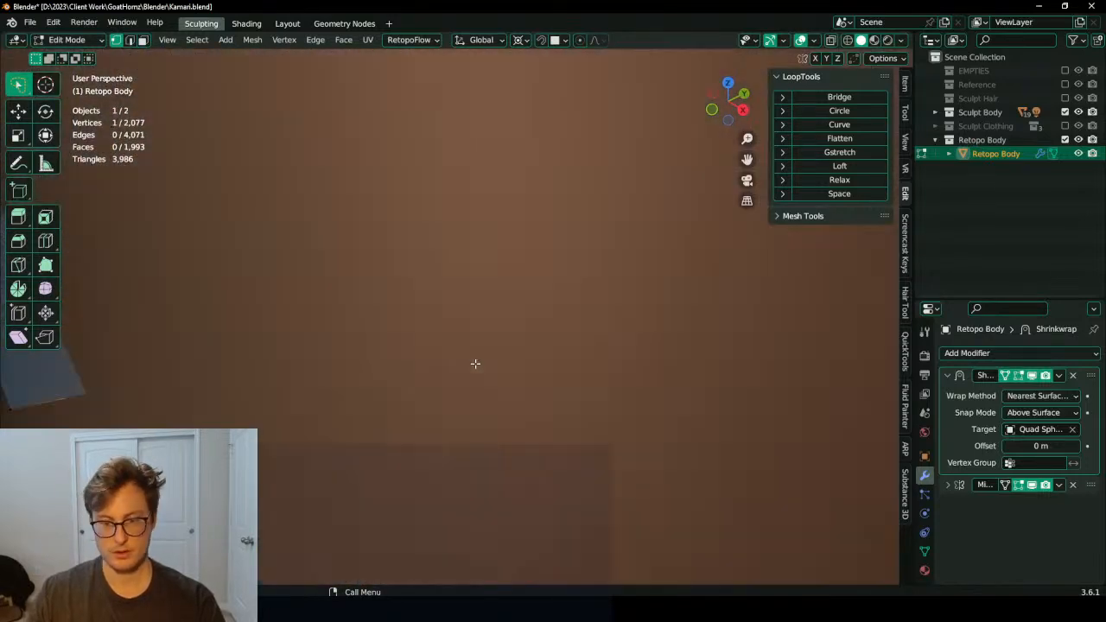
{"action": "scroll", "coordinate": [469, 335], "scroll_direction": "down", "scroll_amount": 14}
{"action": "middle_click_drag", "start_coordinate": [484, 329], "coordinate": [457, 264]}
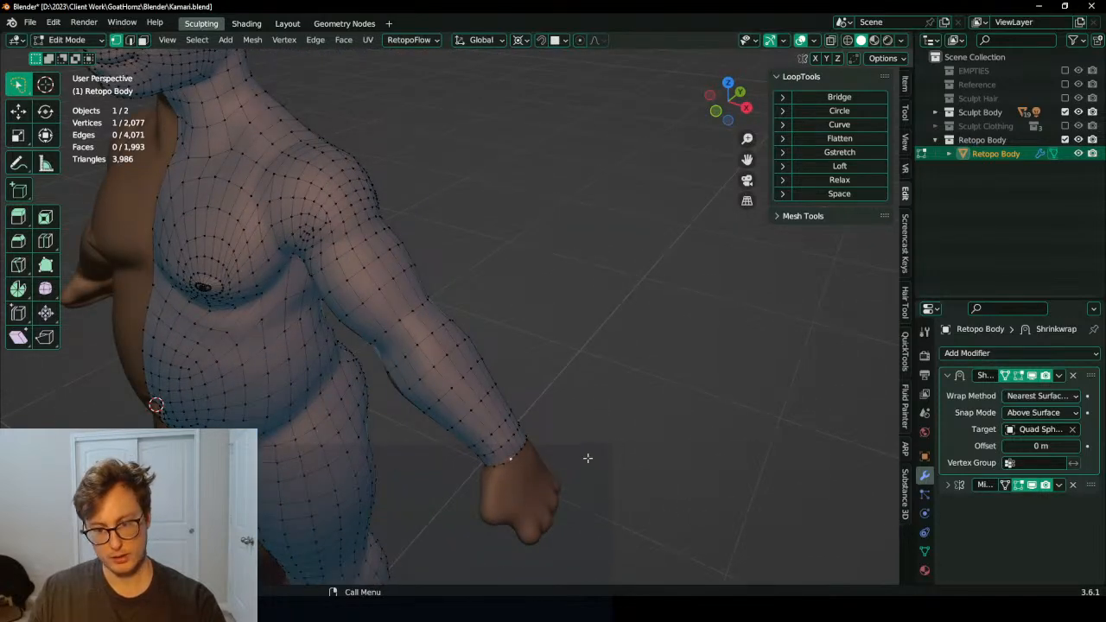
{"action": "middle_click_drag", "start_coordinate": [587, 458], "coordinate": [452, 323]}
{"action": "scroll", "coordinate": [450, 319], "scroll_direction": "up", "scroll_amount": 3}
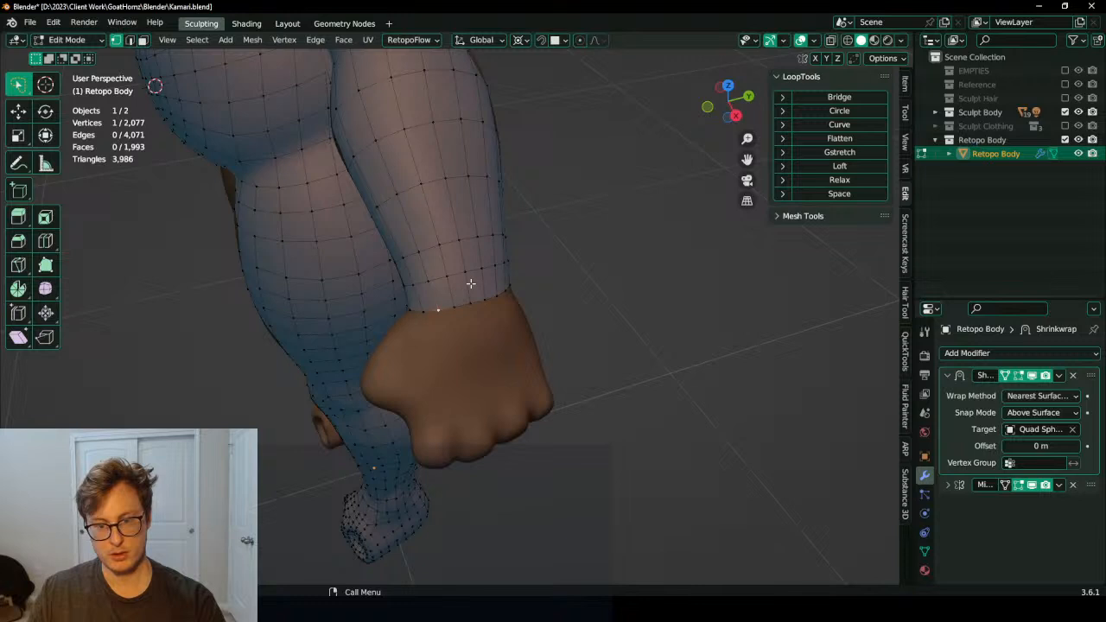
{"action": "left_click", "coordinate": [499, 296], "text": "ctrl"}
{"action": "middle_click_drag", "start_coordinate": [500, 296], "coordinate": [548, 331]}
{"action": "key", "text": "s"}
{"action": "right_click", "coordinate": [566, 333]}
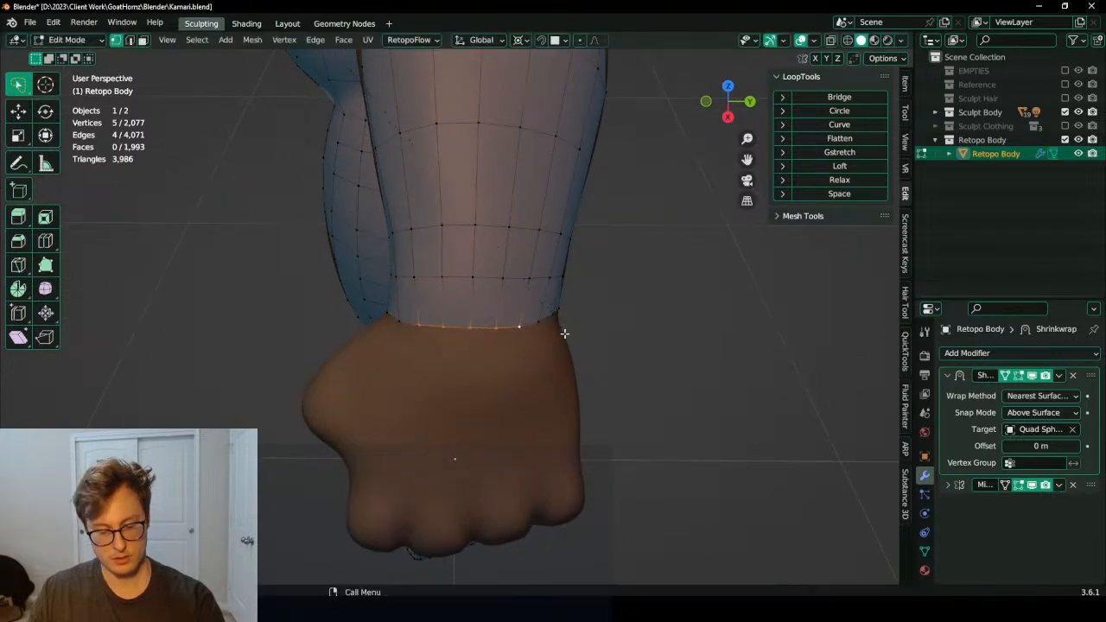
{"action": "key", "text": "period"}
{"action": "left_click", "coordinate": [553, 298]}
{"action": "key", "text": "s"}
{"action": "left_click", "coordinate": [576, 294]}
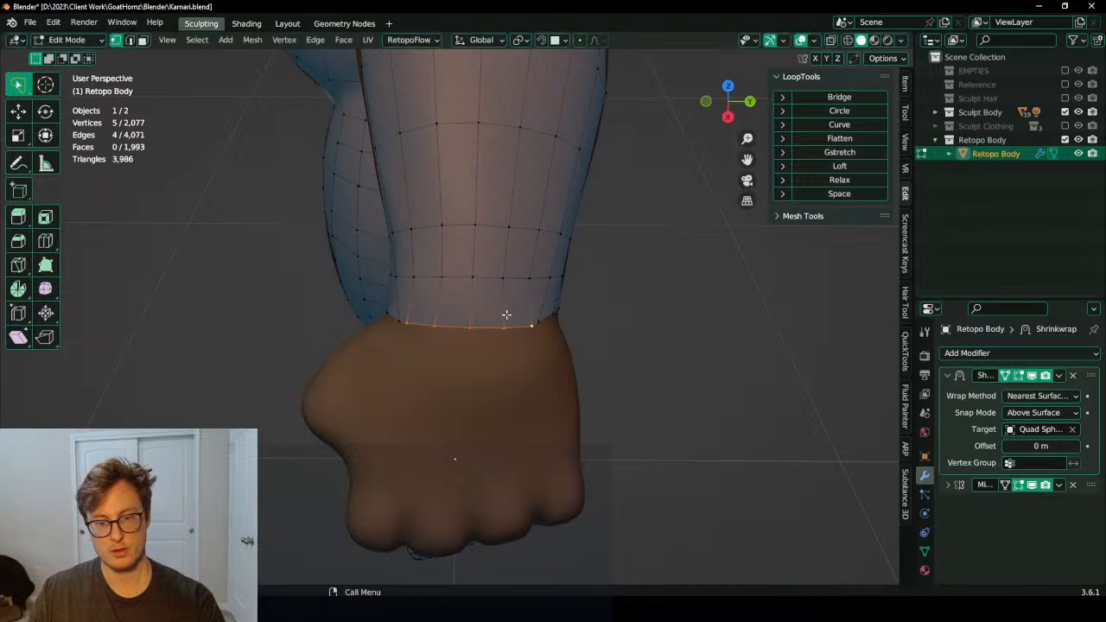
Step: Extrude the selected wrist edges down the back of the hand to the knuckles and widen the new edge row
{"action": "key", "text": "e"}
{"action": "left_click", "coordinate": [511, 459]}
{"action": "key", "text": "s"}
{"action": "left_click", "coordinate": [610, 417]}
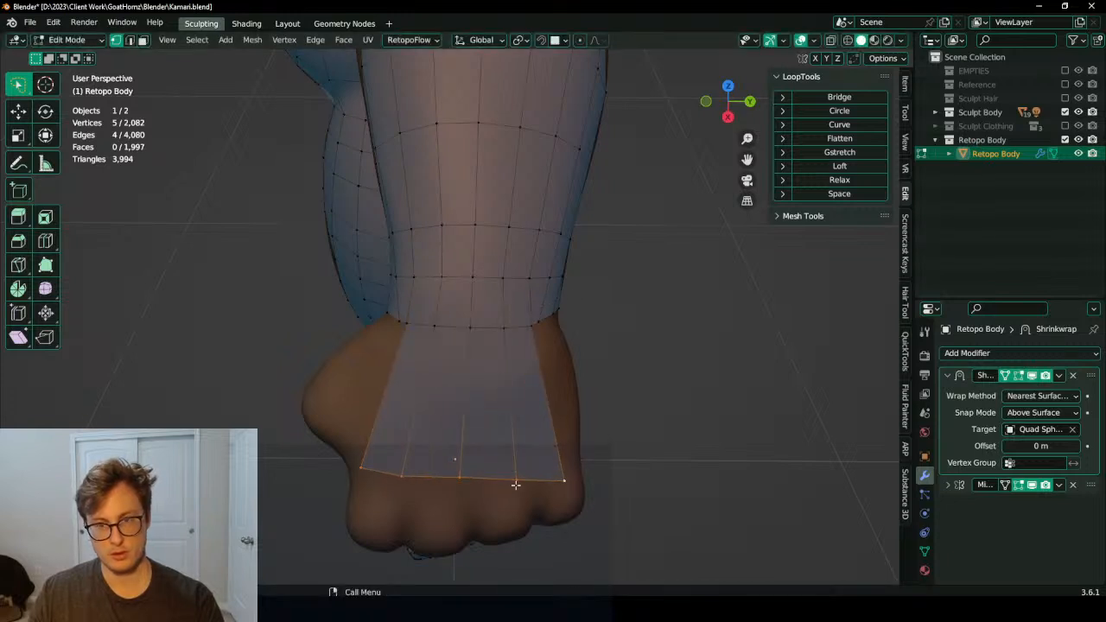
{"action": "key", "text": "e"}
{"action": "left_click", "coordinate": [499, 482]}
{"action": "key", "text": "s"}
{"action": "left_click", "coordinate": [638, 393]}
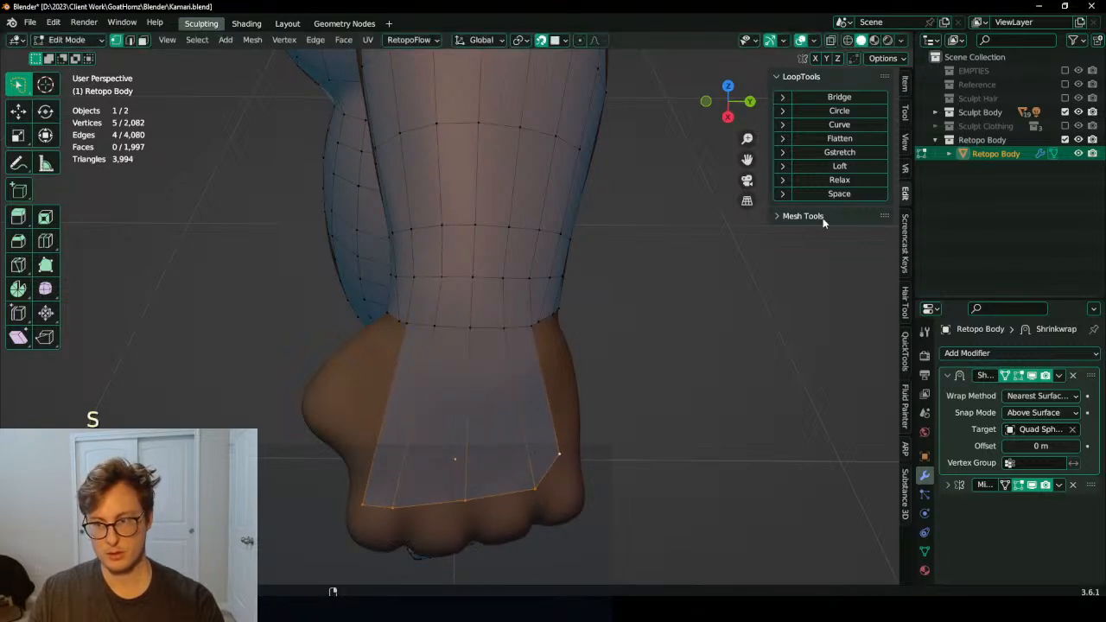
Step: Straighten the knuckle edge row with LoopTools, rotate it, and move it closer to the knuckles
{"action": "left_click", "coordinate": [829, 152]}
{"action": "key", "text": "r"}
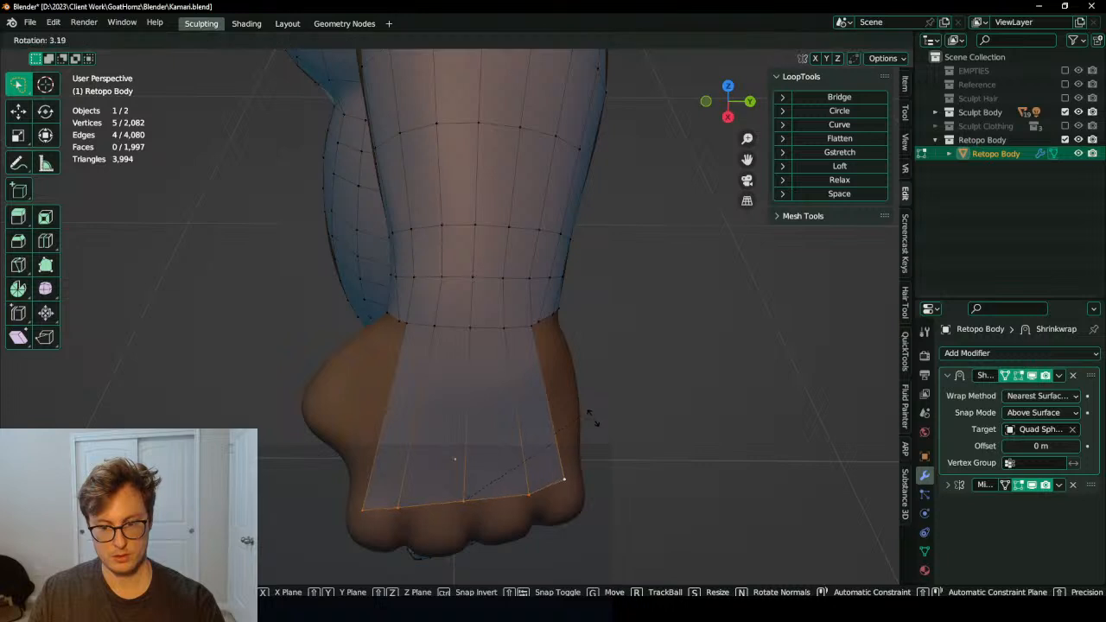
{"action": "left_click", "coordinate": [592, 421]}
{"action": "key", "text": "g"}
{"action": "left_click", "coordinate": [491, 490]}
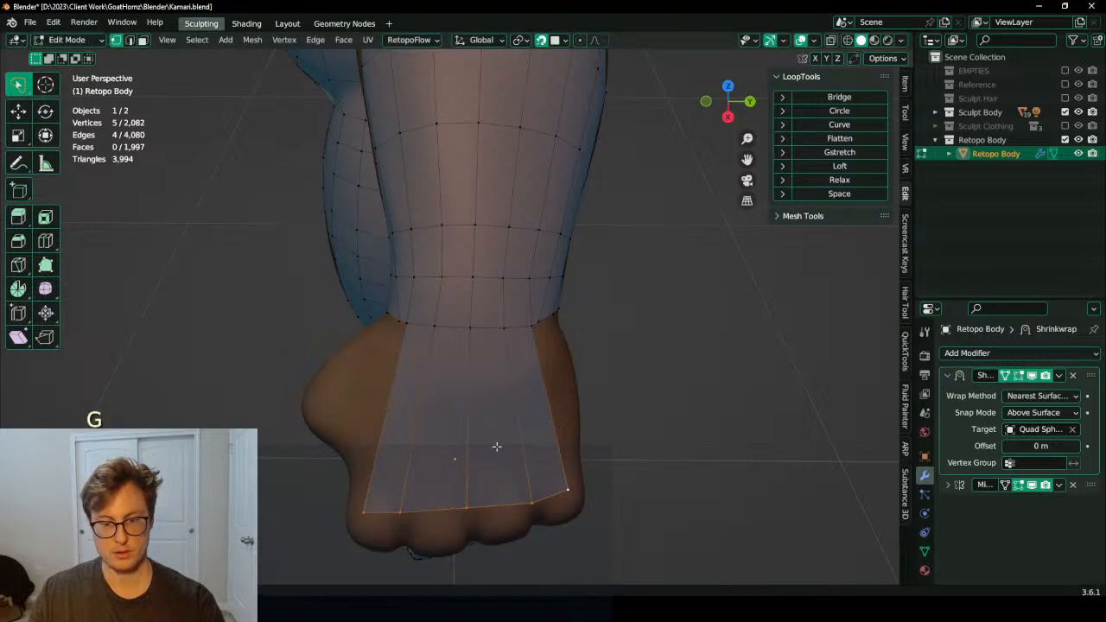
Step: Add three edge loops across the back-of-hand strip, then scale and shift them to fit the hand
{"action": "left_click", "coordinate": [471, 423]}
{"action": "right_click", "coordinate": [473, 424]}
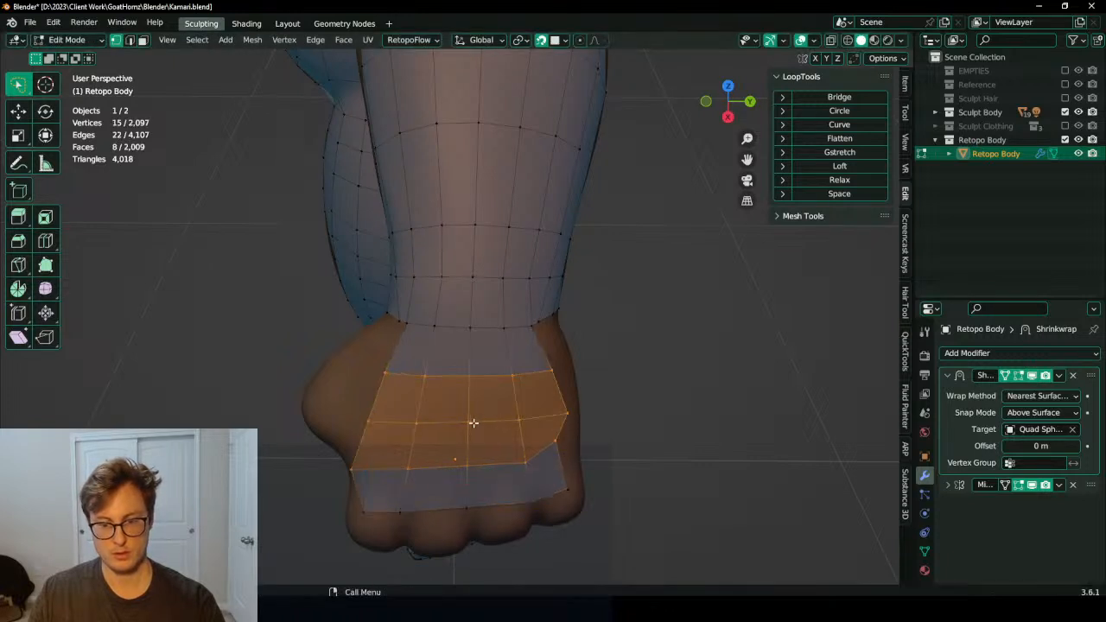
{"action": "key", "text": "s"}
{"action": "left_click", "coordinate": [593, 392]}
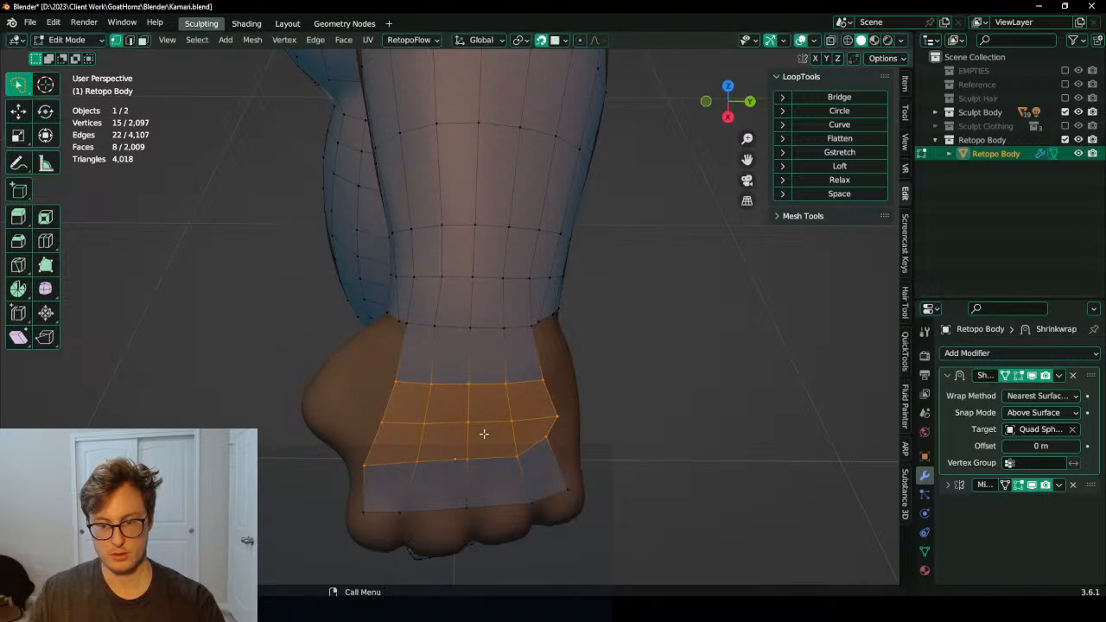
{"action": "key", "text": "g"}
{"action": "left_click", "coordinate": [484, 430]}
Step: Select the five boundary vertices on the palm side of the wrist and extrude them down to the base of the fingers
{"action": "middle_click_drag", "start_coordinate": [537, 403], "coordinate": [492, 350]}
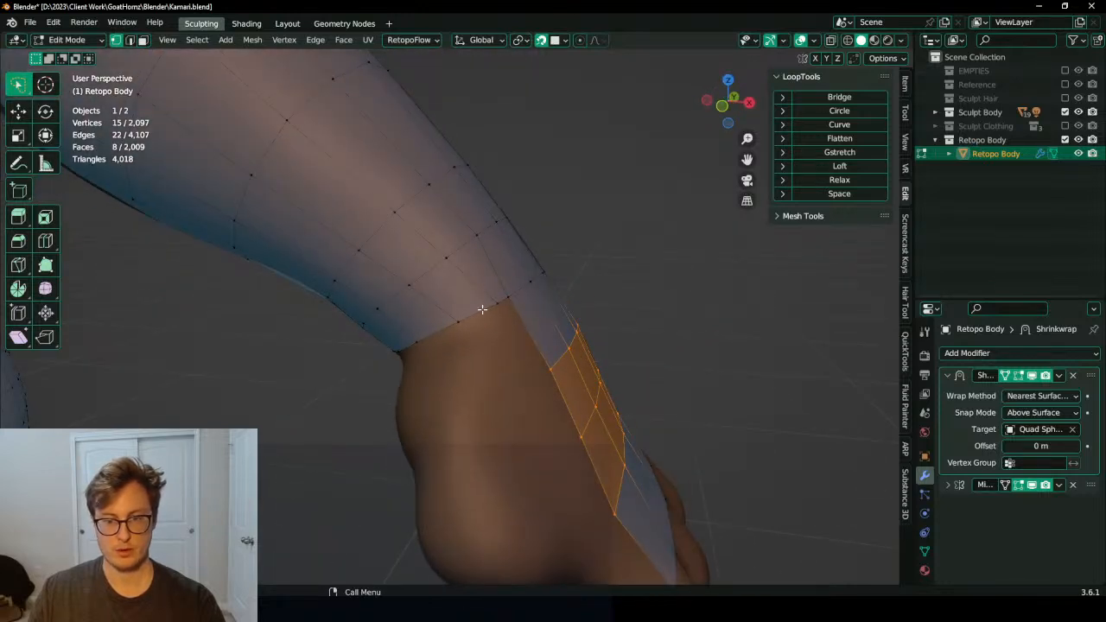
{"action": "middle_click_drag", "start_coordinate": [429, 330], "coordinate": [455, 347]}
{"action": "left_click", "coordinate": [447, 332]}
{"action": "left_click", "coordinate": [334, 323], "text": "ctrl"}
{"action": "scroll", "coordinate": [415, 312], "scroll_direction": "down", "scroll_amount": 2}
{"action": "key", "text": "e"}
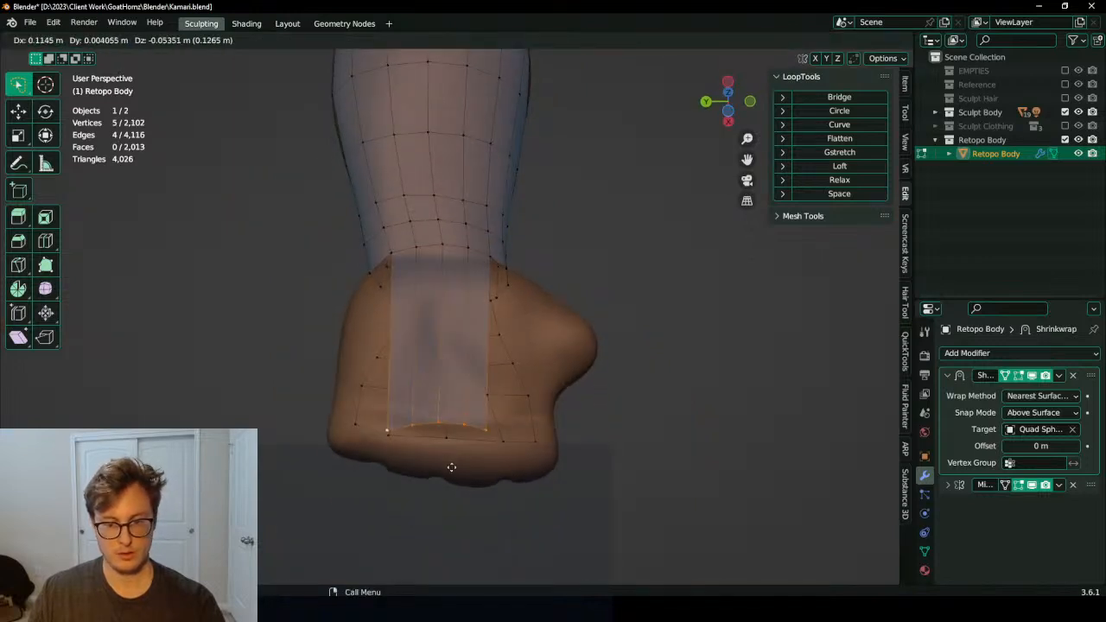
{"action": "left_click", "coordinate": [452, 468]}
Step: Rotate, widen and reposition the extruded palm edge row to match the base of the fingers
{"action": "key", "text": "r"}
{"action": "left_click", "coordinate": [522, 396]}
{"action": "key", "text": "s"}
{"action": "left_click", "coordinate": [598, 364]}
{"action": "key", "text": "g"}
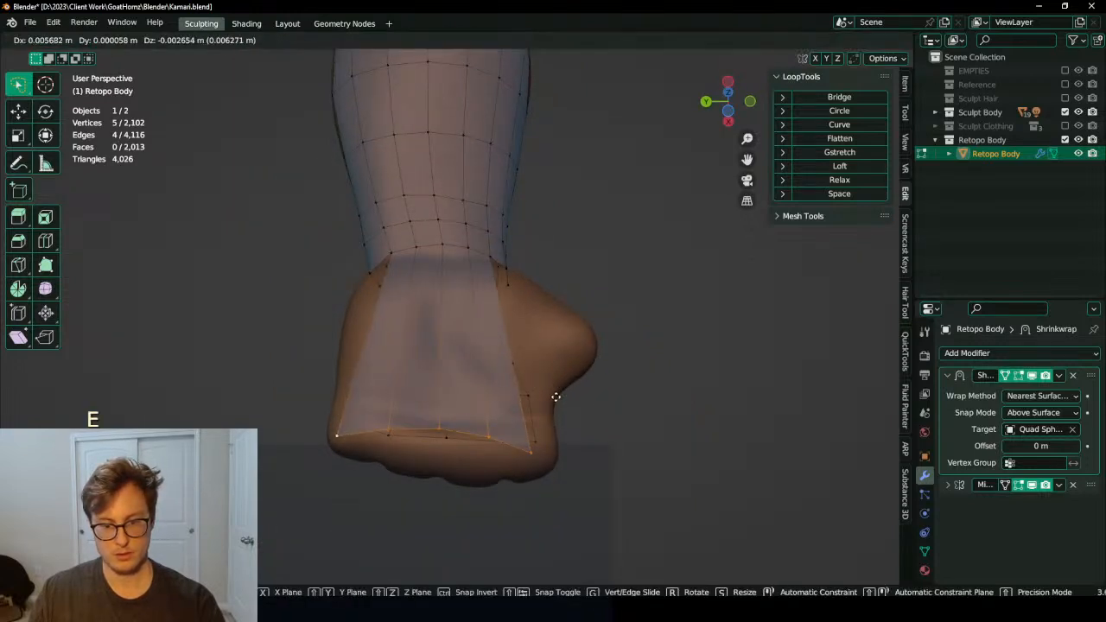
{"action": "left_click", "coordinate": [555, 397]}
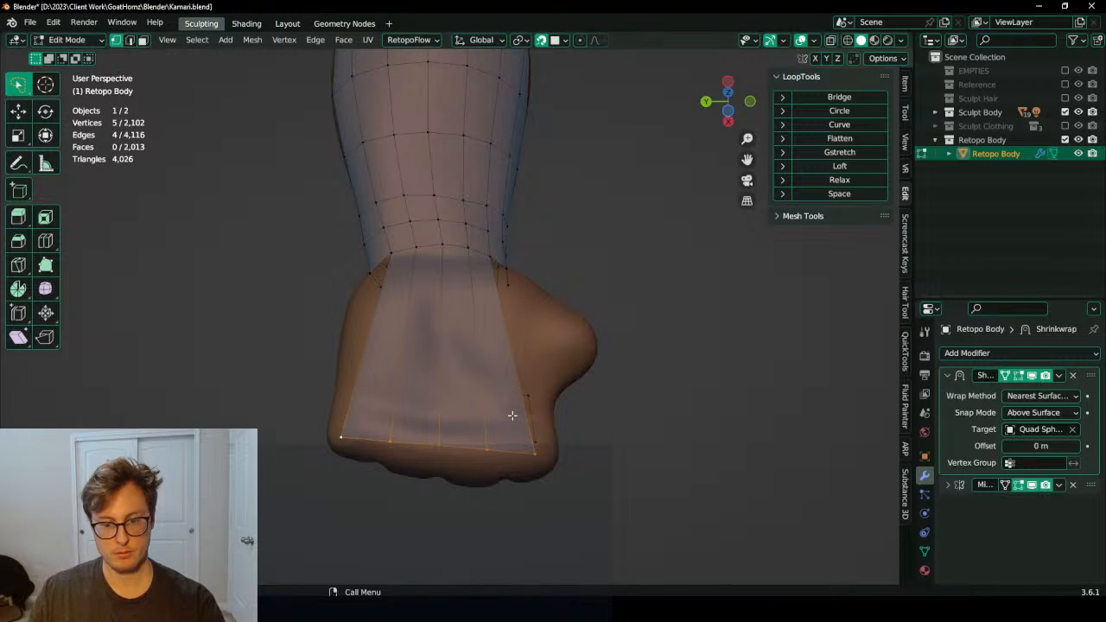
Step: Add three evenly spaced edge loops across the palm strip
{"action": "key", "text": "ctrl+r"}
{"action": "scroll", "coordinate": [443, 354], "scroll_direction": "up", "scroll_amount": 2}
{"action": "left_click", "coordinate": [444, 353]}
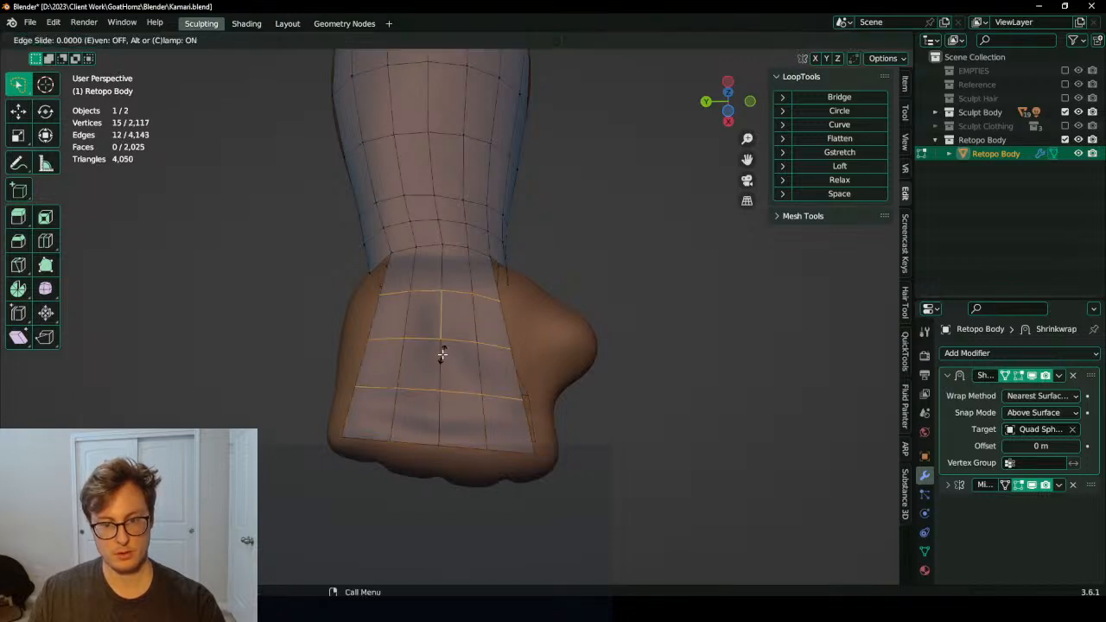
{"action": "right_click", "coordinate": [444, 353]}
Step: Insert two more crosswise edge loops in the hand strips, starting with one near the palm's finger end
{"action": "middle_click_drag", "start_coordinate": [544, 338], "coordinate": [497, 370]}
{"action": "key", "text": "ctrl+r"}
{"action": "left_click", "coordinate": [541, 413]}
{"action": "right_click", "coordinate": [543, 415]}
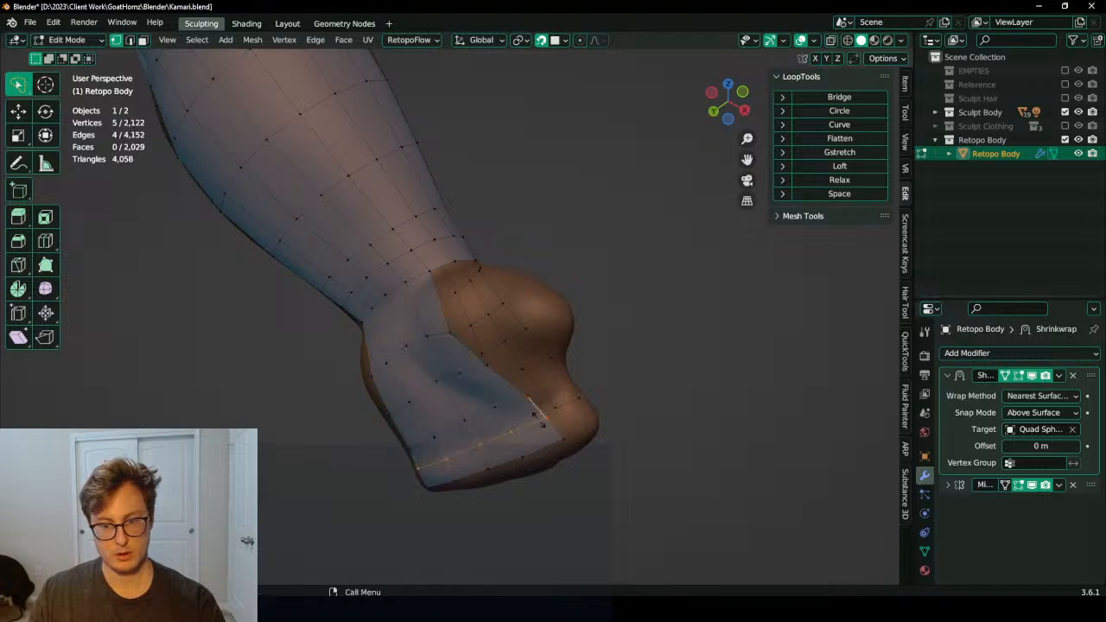
{"action": "middle_click_drag", "start_coordinate": [543, 414], "coordinate": [580, 373]}
{"action": "key", "text": "ctrl+r"}
{"action": "left_click", "coordinate": [432, 413]}
{"action": "right_click", "coordinate": [432, 413]}
Step: Fill a quad face joining the palm and back-of-hand strips at the index finger side
{"action": "left_click", "coordinate": [523, 361], "text": "shift"}
{"action": "scroll", "coordinate": [482, 407], "scroll_direction": "up", "scroll_amount": 2}
{"action": "left_click", "coordinate": [582, 377], "text": "shift"}
{"action": "key", "text": "f"}
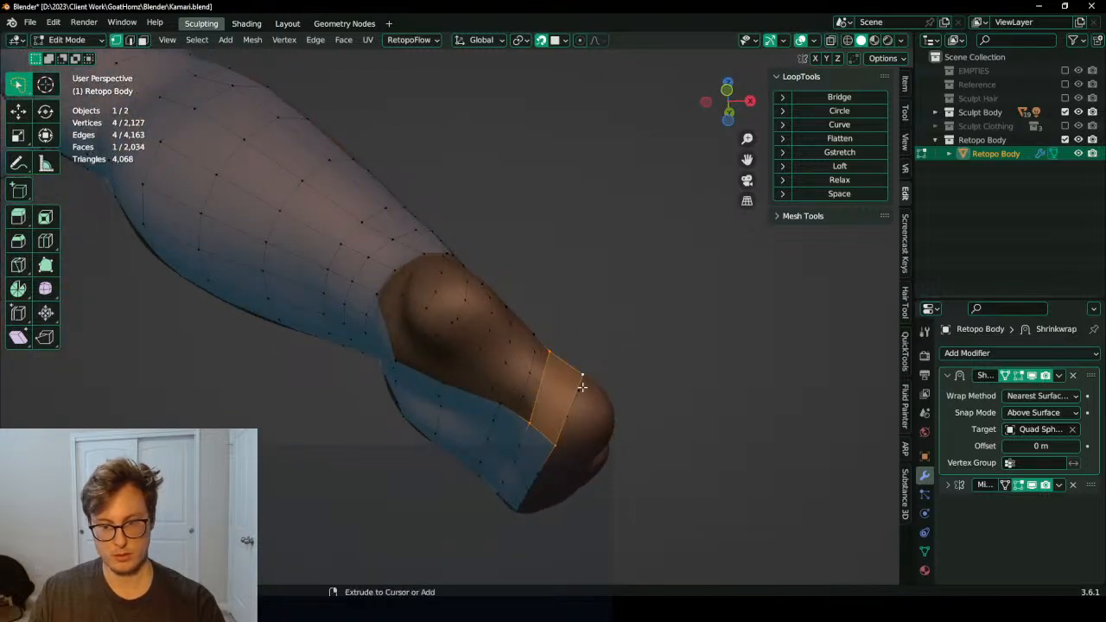
Step: Divide the joining face with three edge loops, then move and scale them to fit the side of the hand
{"action": "left_click", "coordinate": [560, 396]}
{"action": "key", "text": "g"}
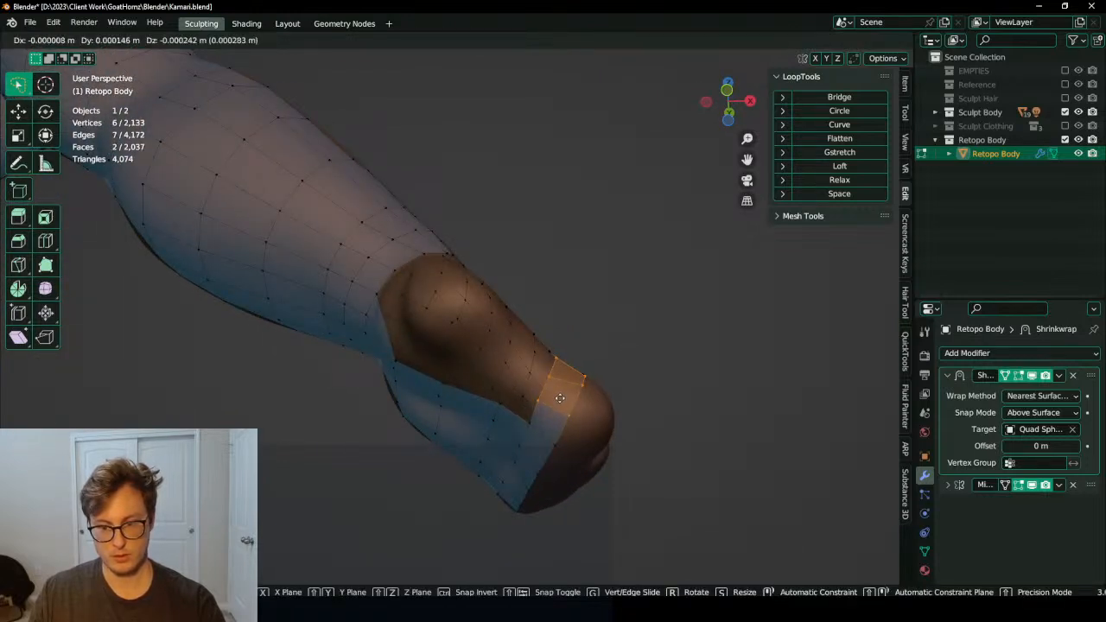
{"action": "left_click", "coordinate": [552, 407]}
{"action": "key", "text": "s"}
{"action": "left_click", "coordinate": [624, 367]}
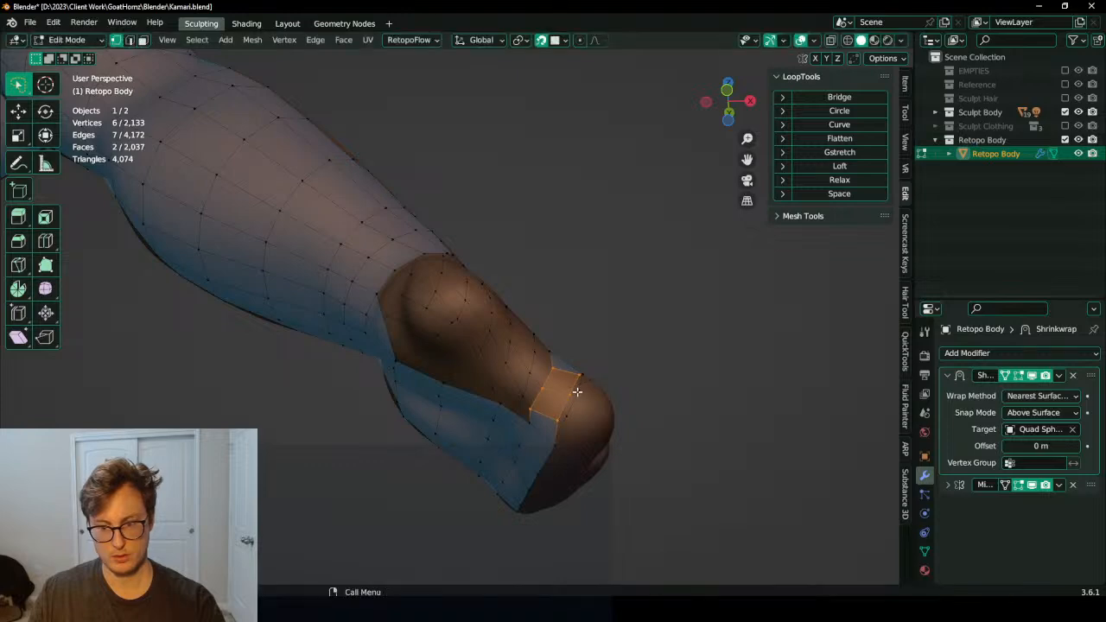
Step: Reposition the selected strip joining palm and back of hand at the index finger side, and adjust a neighbouring border vertex
{"action": "key", "text": "g"}
{"action": "left_click", "coordinate": [576, 398]}
{"action": "middle_click_drag", "start_coordinate": [601, 384], "coordinate": [495, 398]}
{"action": "left_click", "coordinate": [450, 417]}
{"action": "key", "text": "g"}
{"action": "left_click", "coordinate": [493, 403]}
Step: Fill a quad face joining the back-of-hand and palm strips at the little finger side
{"action": "middle_click_drag", "start_coordinate": [562, 400], "coordinate": [442, 447]}
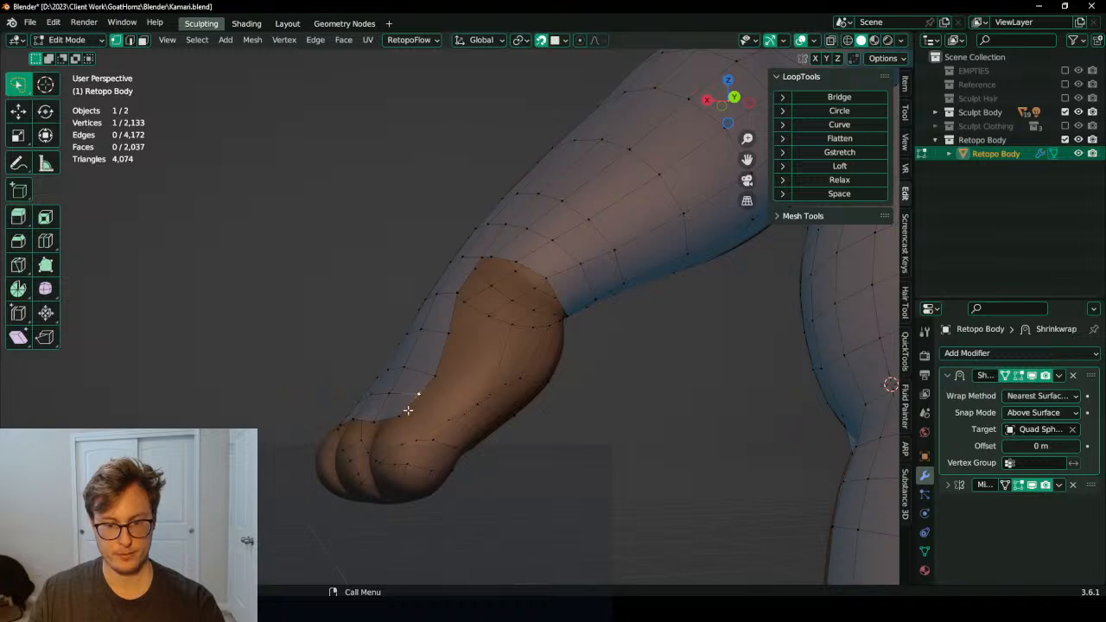
{"action": "left_click", "coordinate": [407, 411], "text": "shift"}
{"action": "middle_click_drag", "start_coordinate": [407, 411], "coordinate": [396, 391]}
{"action": "middle_click_drag", "start_coordinate": [349, 423], "coordinate": [365, 443]}
{"action": "key", "text": "f"}
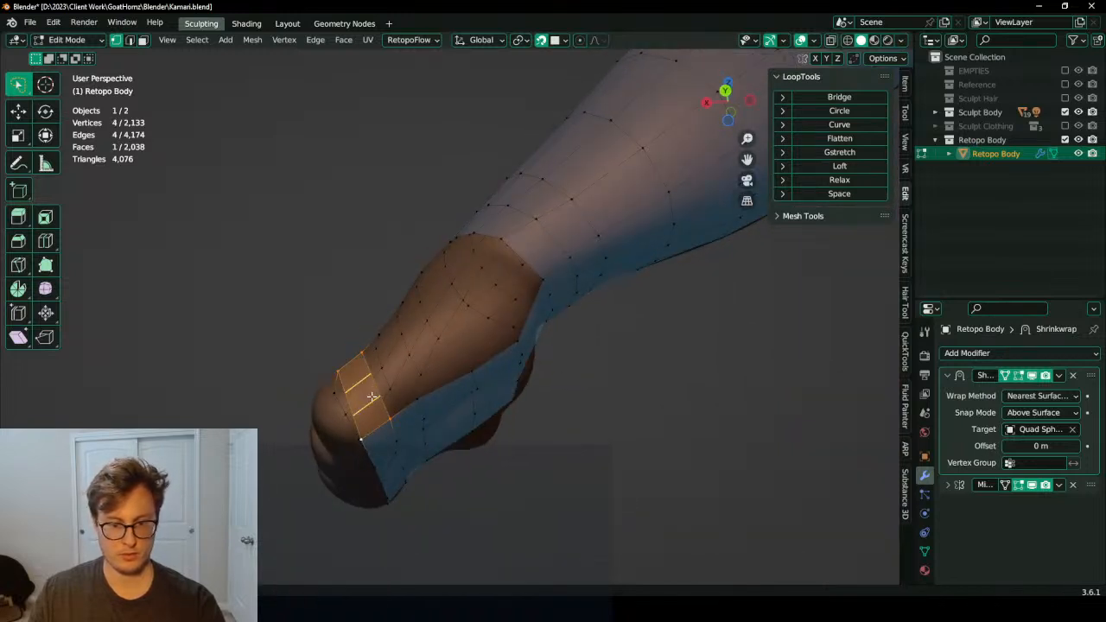
Step: Divide the little finger side's joining face with three edge loops, moving, scaling and rotating them to follow the hand
{"action": "left_click", "coordinate": [371, 397]}
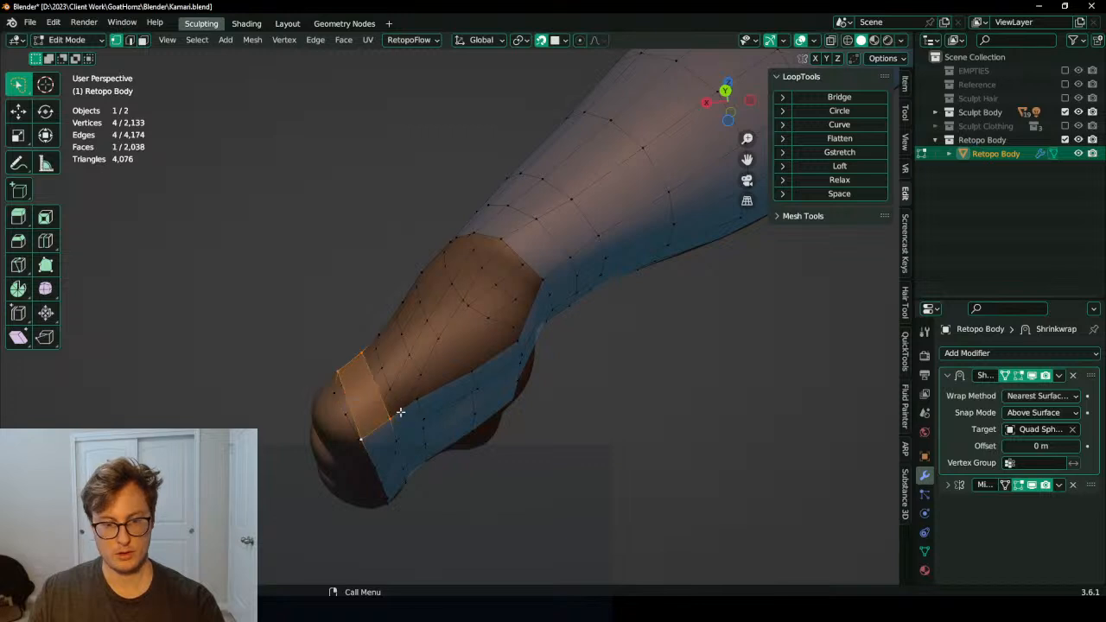
{"action": "key", "text": "ctrl+z"}
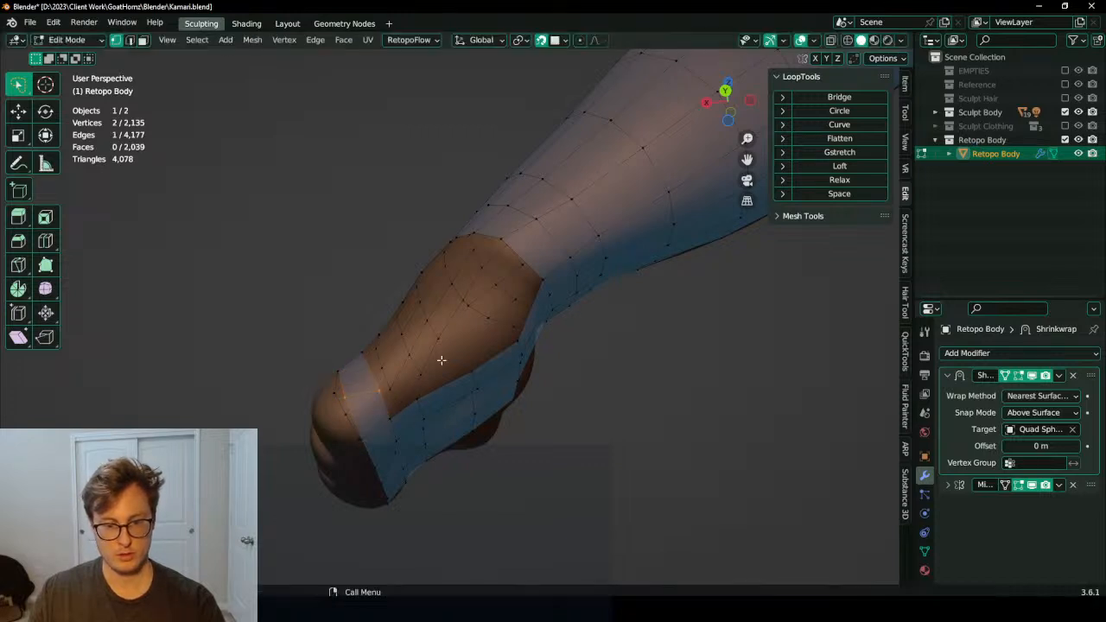
{"action": "key", "text": "ctrl+r"}
{"action": "left_click", "coordinate": [366, 382]}
{"action": "key", "text": "s"}
{"action": "key", "text": "g"}
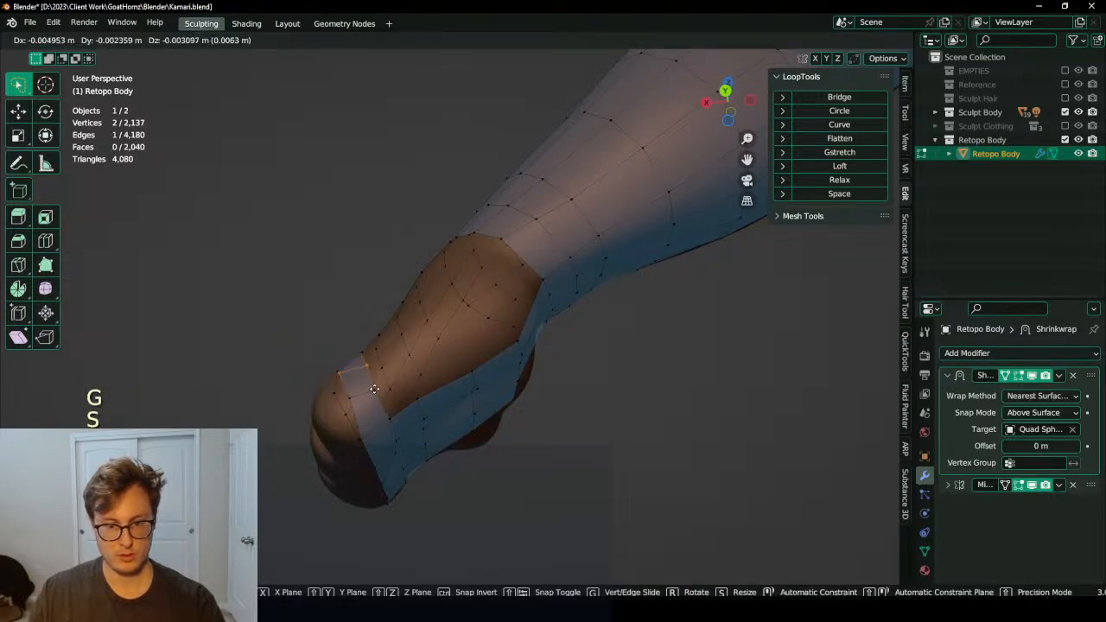
{"action": "left_click", "coordinate": [373, 407]}
{"action": "key", "text": "r"}
{"action": "left_click", "coordinate": [374, 407]}
{"action": "key", "text": "ctrl+r"}
{"action": "left_click", "coordinate": [376, 407]}
Step: Try to extrude the thumb opening's rim inward and shape it into a circle with LoopTools
{"action": "middle_click_drag", "start_coordinate": [511, 306], "coordinate": [432, 284]}
{"action": "left_click", "coordinate": [437, 281], "text": "alt+shift"}
{"action": "middle_click_drag", "start_coordinate": [518, 277], "coordinate": [469, 310]}
{"action": "key", "text": "e"}
{"action": "right_click", "coordinate": [542, 303]}
{"action": "key", "text": "s"}
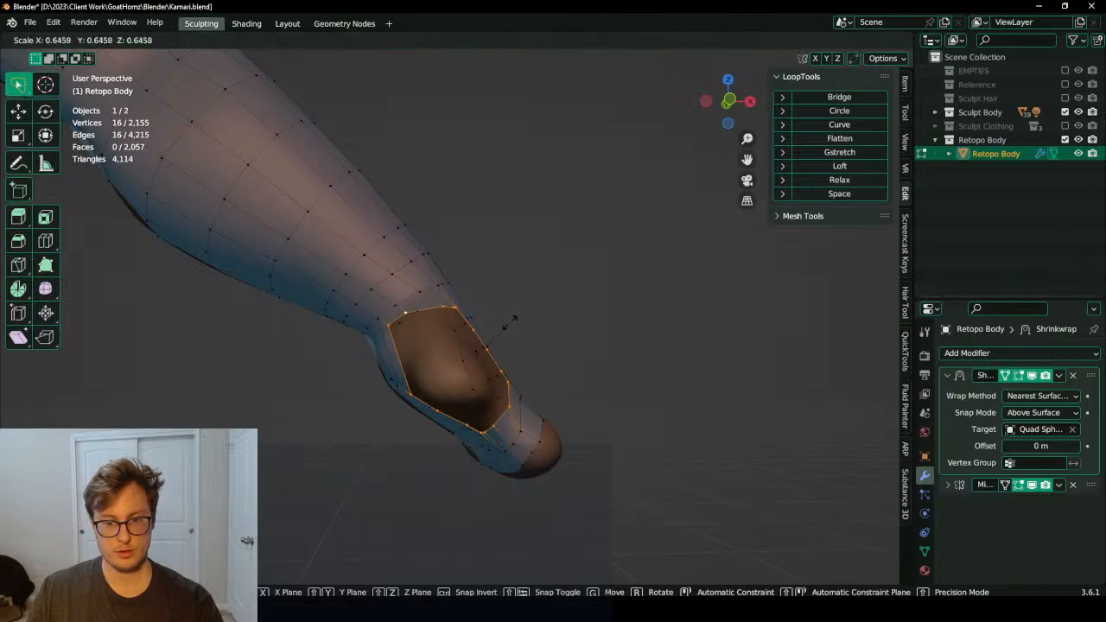
{"action": "left_click", "coordinate": [495, 330]}
{"action": "left_click", "coordinate": [825, 121]}
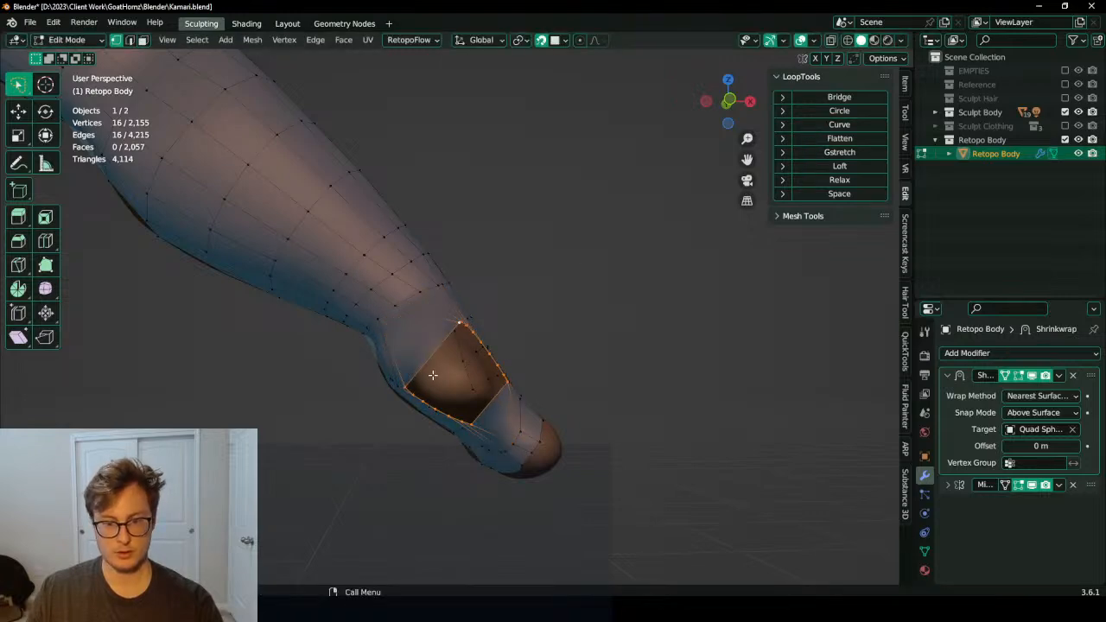
{"action": "key", "text": "g"}
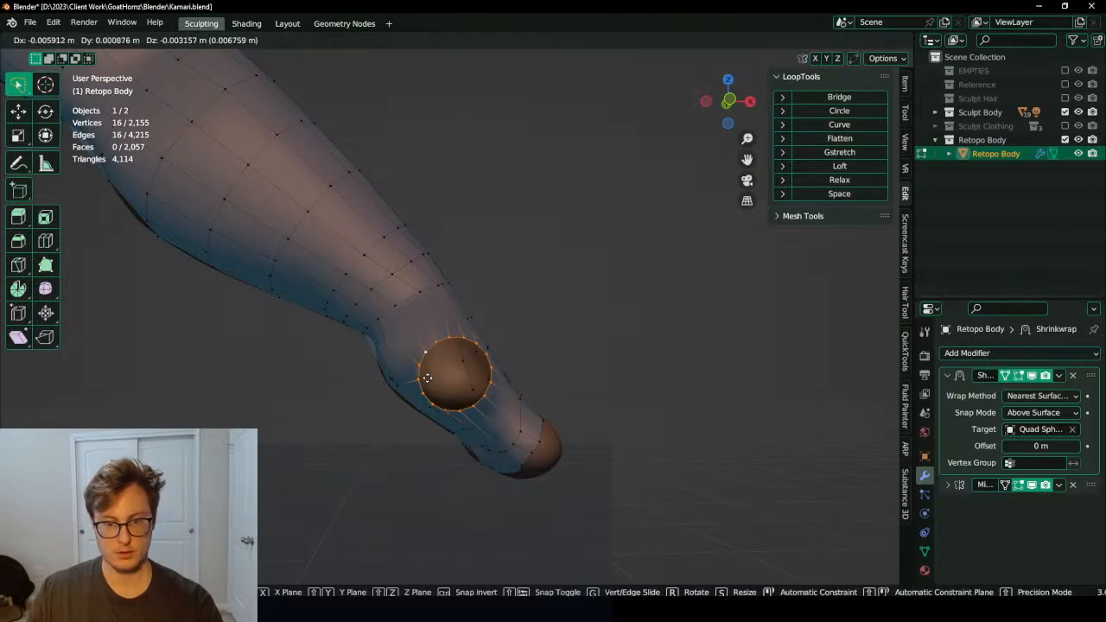
{"action": "left_click", "coordinate": [427, 377]}
{"action": "mouse_move", "coordinate": [510, 328]}
{"action": "middle_mouse_down"}
{"action": "mouse_move", "coordinate": [354, 370]}
{"action": "mouse_move", "coordinate": [476, 323]}
{"action": "mouse_move", "coordinate": [591, 202]}
{"action": "mouse_move", "coordinate": [573, 279]}
{"action": "mouse_move", "coordinate": [499, 333]}
{"action": "middle_mouse_up"}
{"action": "middle_click_drag", "start_coordinate": [494, 368], "coordinate": [487, 326]}
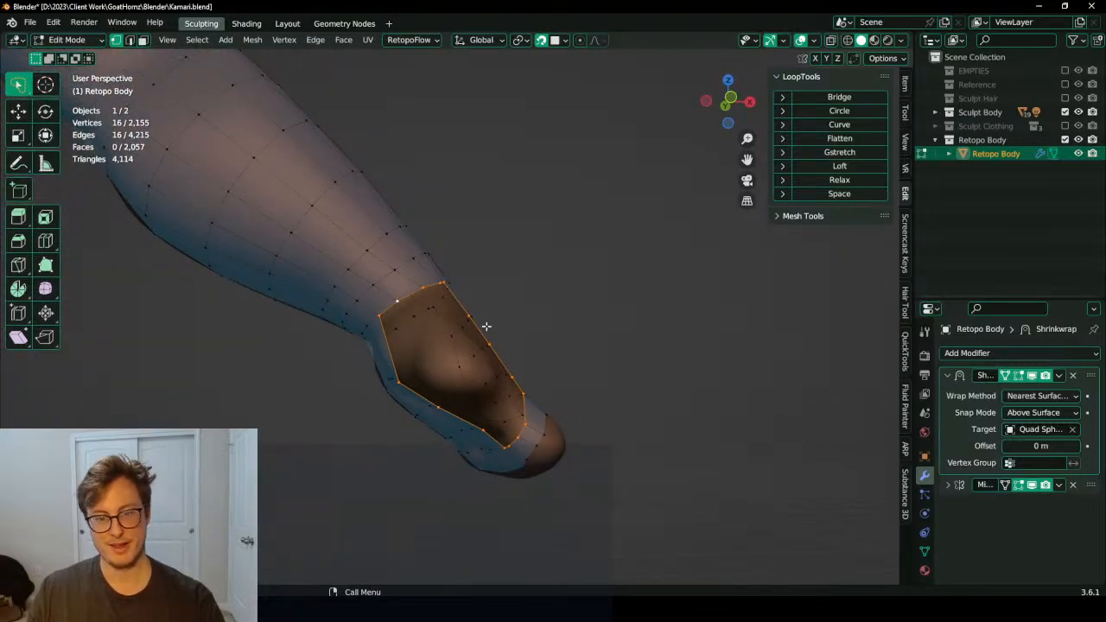
Step: Duplicate the Retopo Body's Shrinkwrap modifier, apply the original, and return to Edit Mode
{"action": "key", "text": "Tab"}
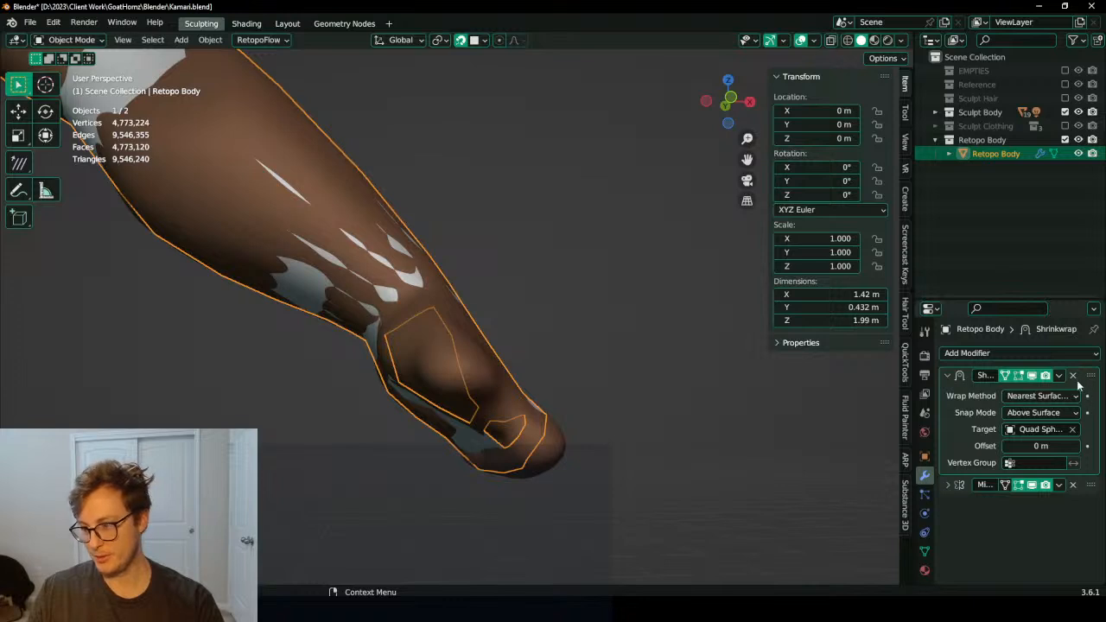
{"action": "left_click", "coordinate": [1062, 375]}
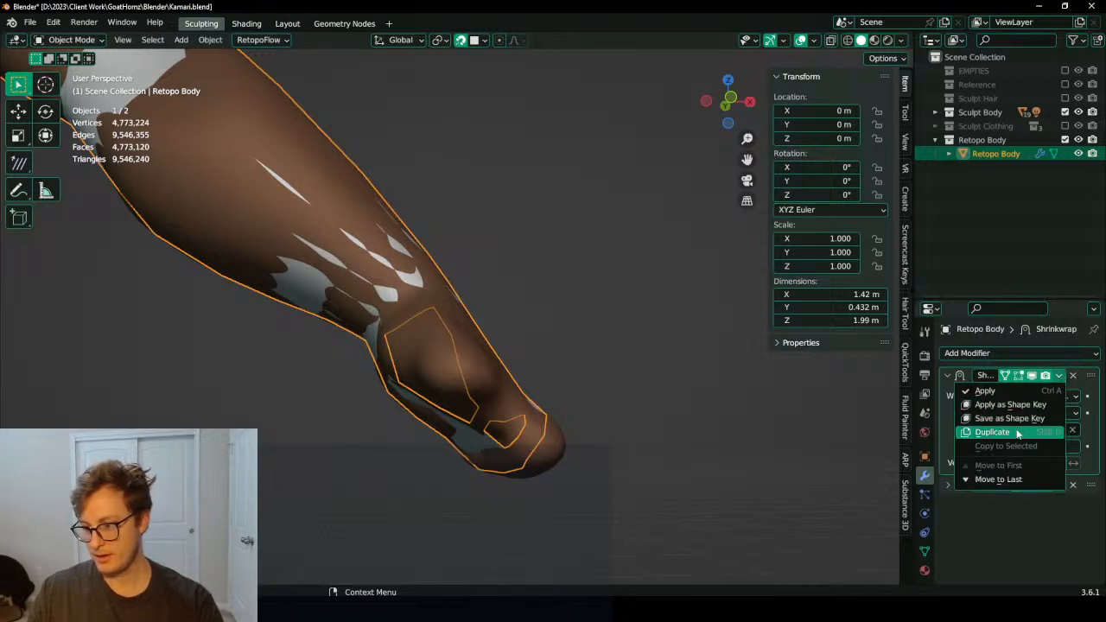
{"action": "left_click", "coordinate": [1019, 432]}
{"action": "left_click", "coordinate": [1059, 375]}
{"action": "left_click", "coordinate": [977, 403]}
{"action": "key", "text": "Tab"}
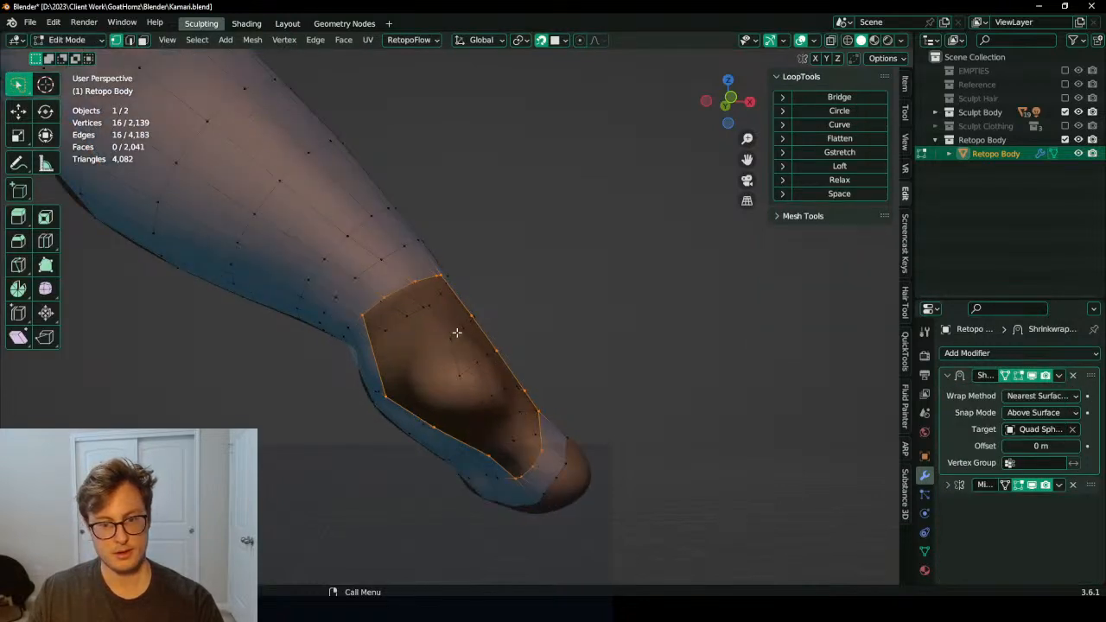
Step: Extrude the thumb opening's rim, scale it inward, and round it with the LoopTools Circle operation
{"action": "key", "text": "e"}
{"action": "key", "text": "s"}
{"action": "left_click", "coordinate": [476, 341]}
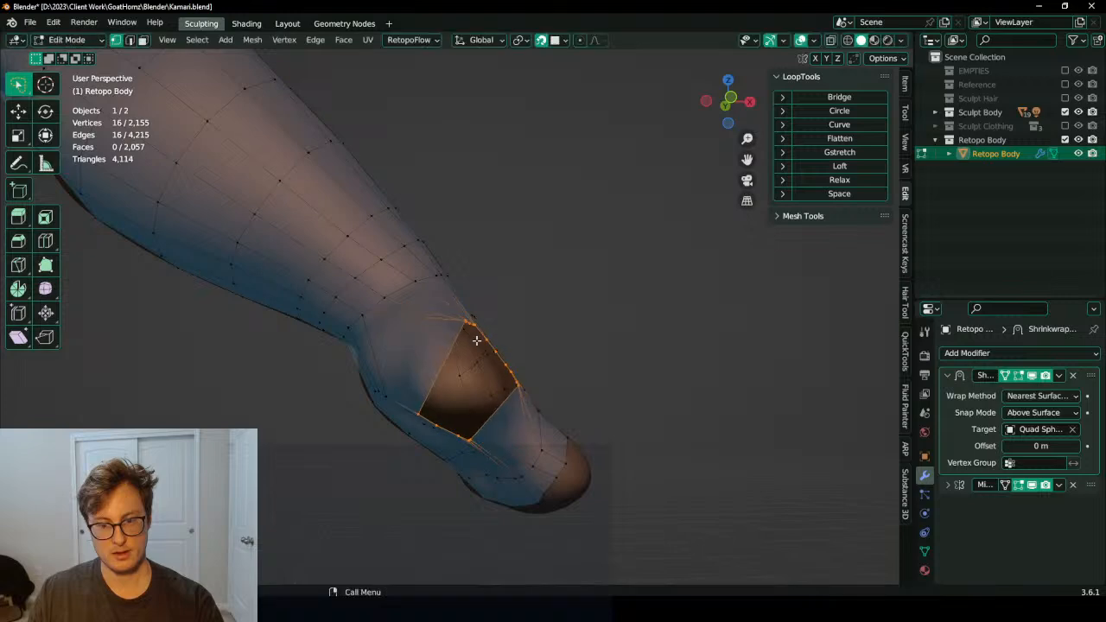
{"action": "key", "text": "g"}
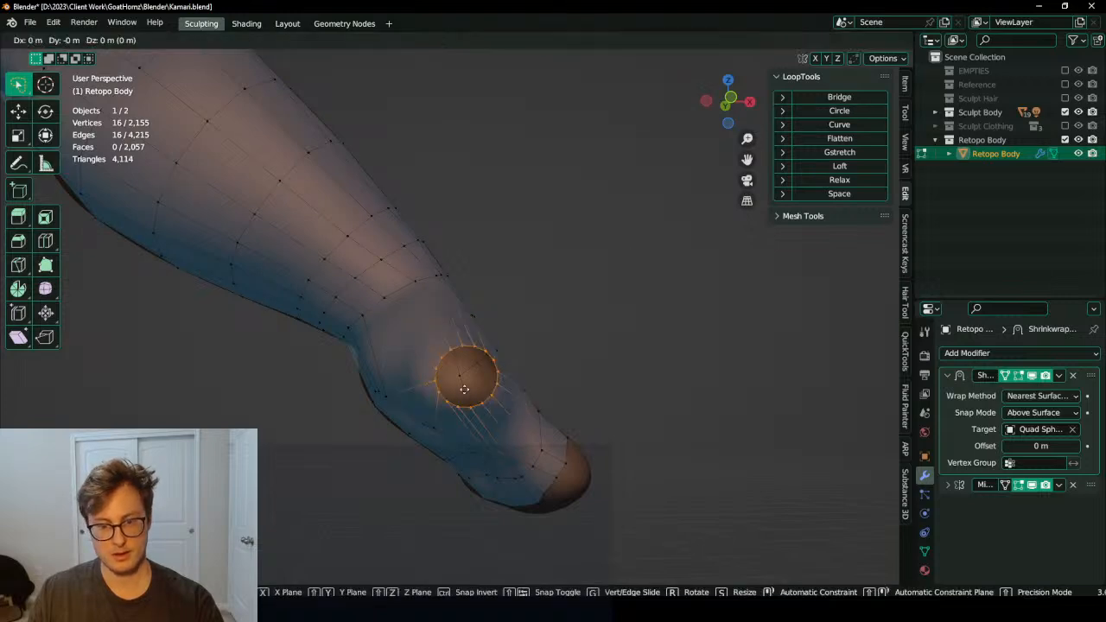
{"action": "right_click", "coordinate": [464, 389]}
Step: Insert three evenly spaced edge loops in the new band of faces around the thumb base
{"action": "middle_click_drag", "start_coordinate": [467, 389], "coordinate": [310, 433]}
{"action": "key", "text": "ctrl+r"}
{"action": "scroll", "coordinate": [392, 365], "scroll_direction": "up", "scroll_amount": 2}
{"action": "left_click", "coordinate": [392, 366]}
{"action": "right_click", "coordinate": [393, 366]}
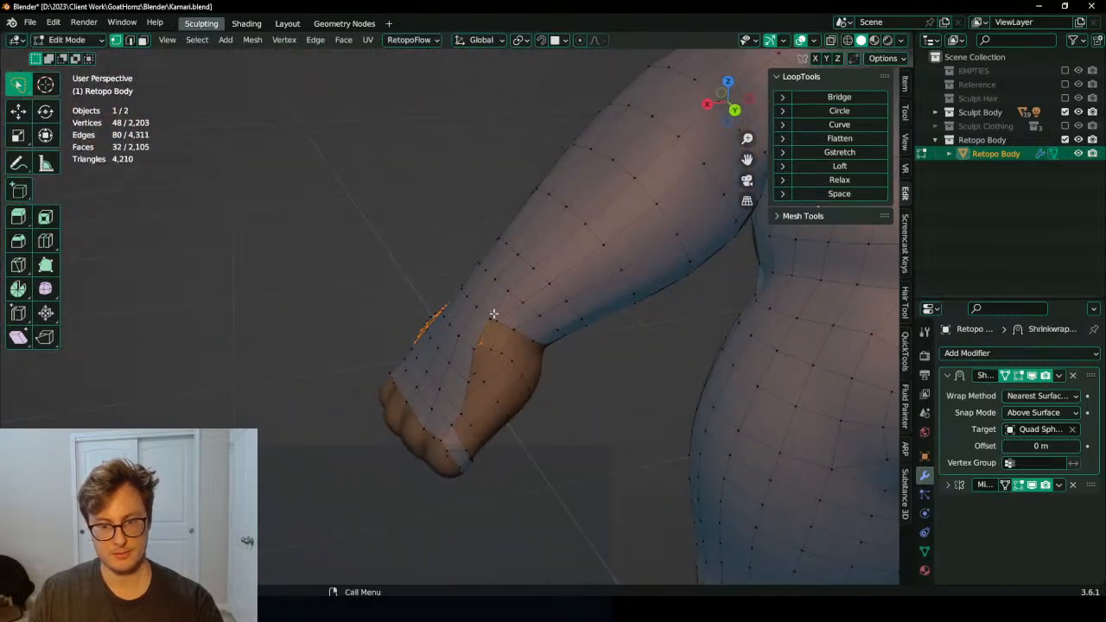
Step: Try to fill the opening along the little finger side of the hand using its whole border loop
{"action": "middle_click_drag", "start_coordinate": [494, 317], "coordinate": [539, 370]}
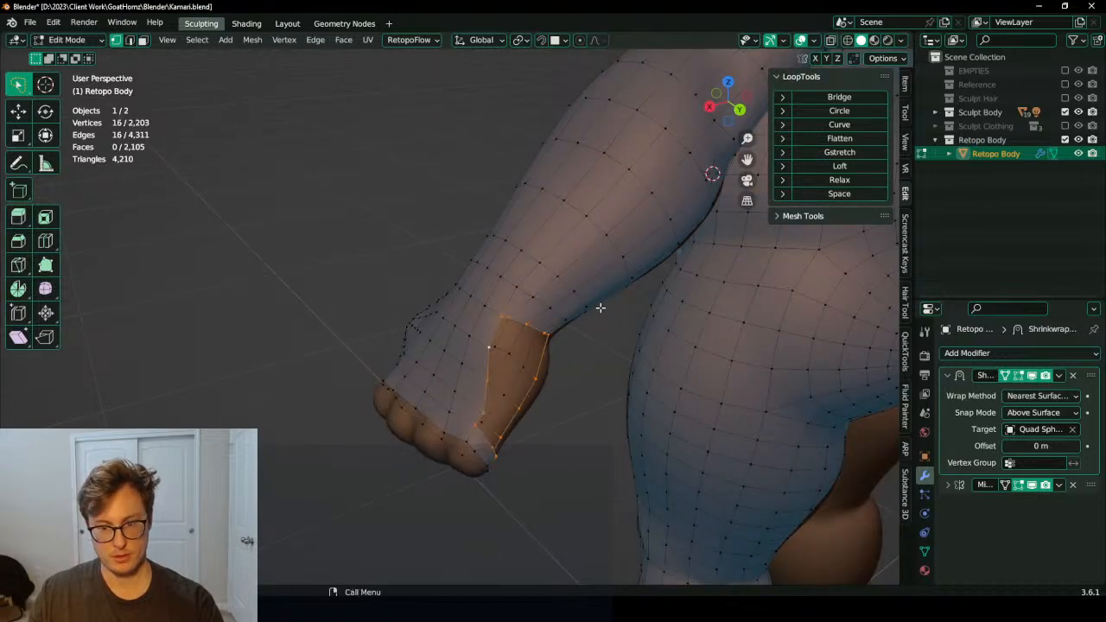
{"action": "middle_click_drag", "start_coordinate": [600, 308], "coordinate": [548, 242]}
{"action": "key", "text": "q"}
{"action": "left_click", "coordinate": [546, 250]}
{"action": "mouse_move", "coordinate": [553, 290]}
{"action": "middle_mouse_down"}
{"action": "mouse_move", "coordinate": [534, 313]}
{"action": "mouse_move", "coordinate": [555, 321]}
{"action": "mouse_move", "coordinate": [549, 295]}
{"action": "middle_mouse_up"}
{"action": "key", "text": "ctrl+z"}
Step: Select the wrist-end and finger-end edges of the little finger side opening and fill it with a four-by-four quad grid
{"action": "left_click", "coordinate": [558, 331], "text": "ctrl"}
{"action": "middle_click_drag", "start_coordinate": [395, 378], "coordinate": [431, 403]}
{"action": "left_click", "coordinate": [413, 386], "text": "shift"}
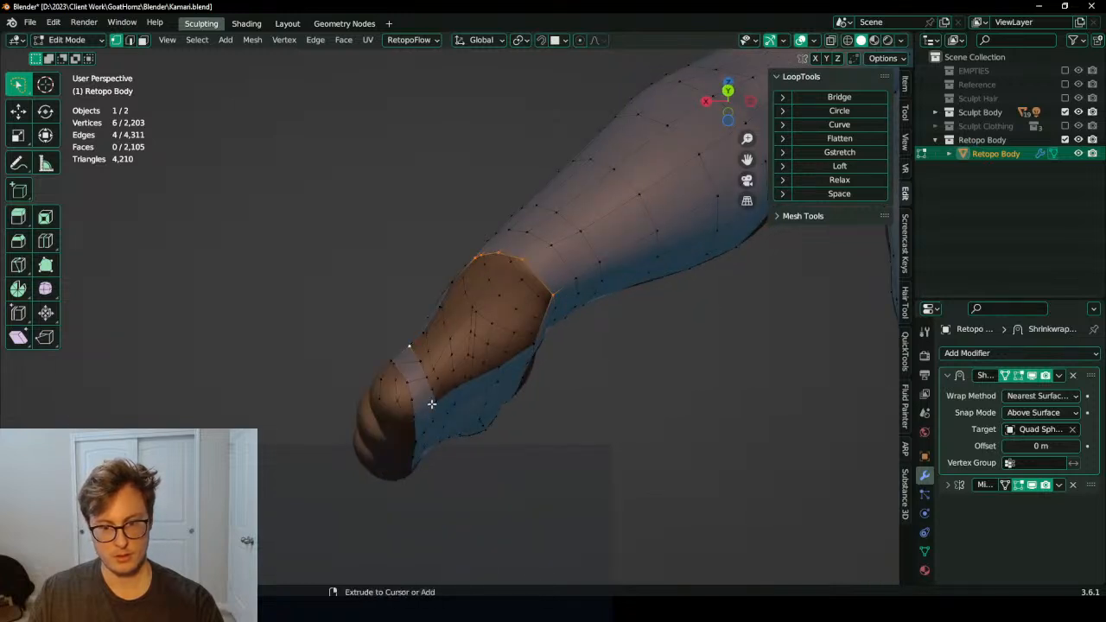
{"action": "right_click", "coordinate": [633, 260]}
{"action": "left_click", "coordinate": [633, 261]}
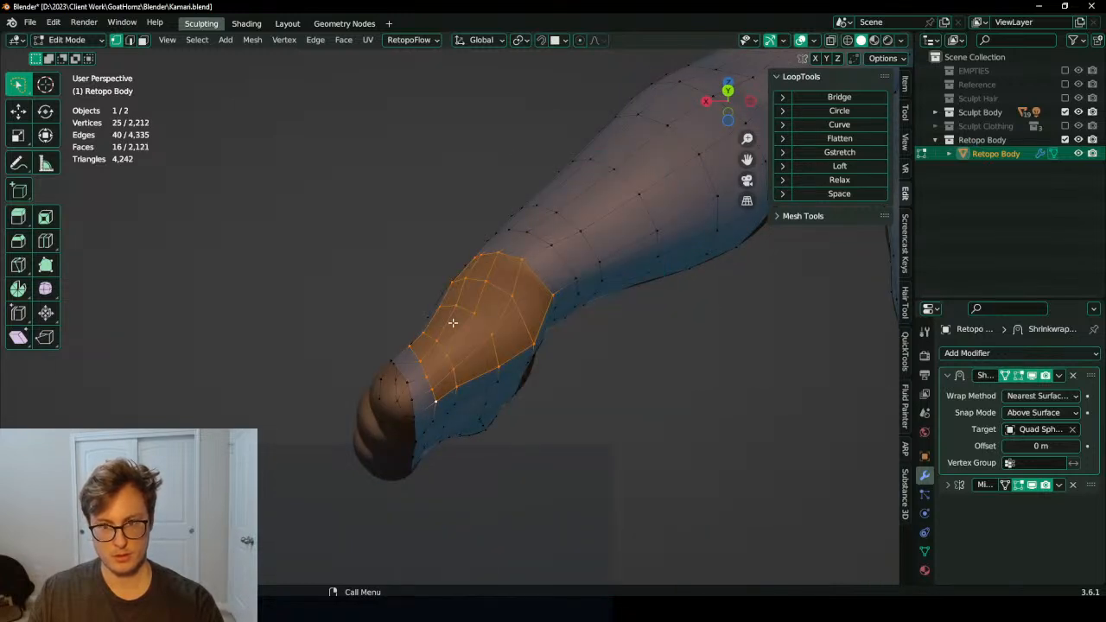
Step: Duplicate the Shrinkwrap modifier again and apply the original to the Retopo Body with its filled hand side
{"action": "middle_click_drag", "start_coordinate": [443, 337], "coordinate": [585, 410]}
{"action": "key", "text": "Tab"}
{"action": "left_click", "coordinate": [1060, 378]}
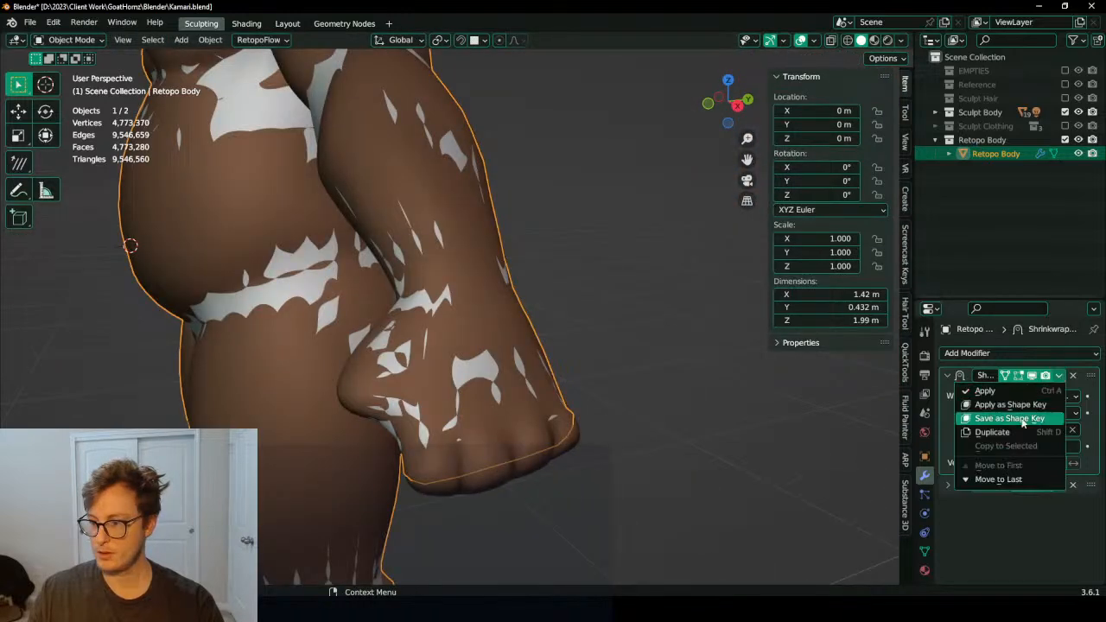
{"action": "left_click", "coordinate": [1015, 435]}
{"action": "left_click", "coordinate": [1060, 378]}
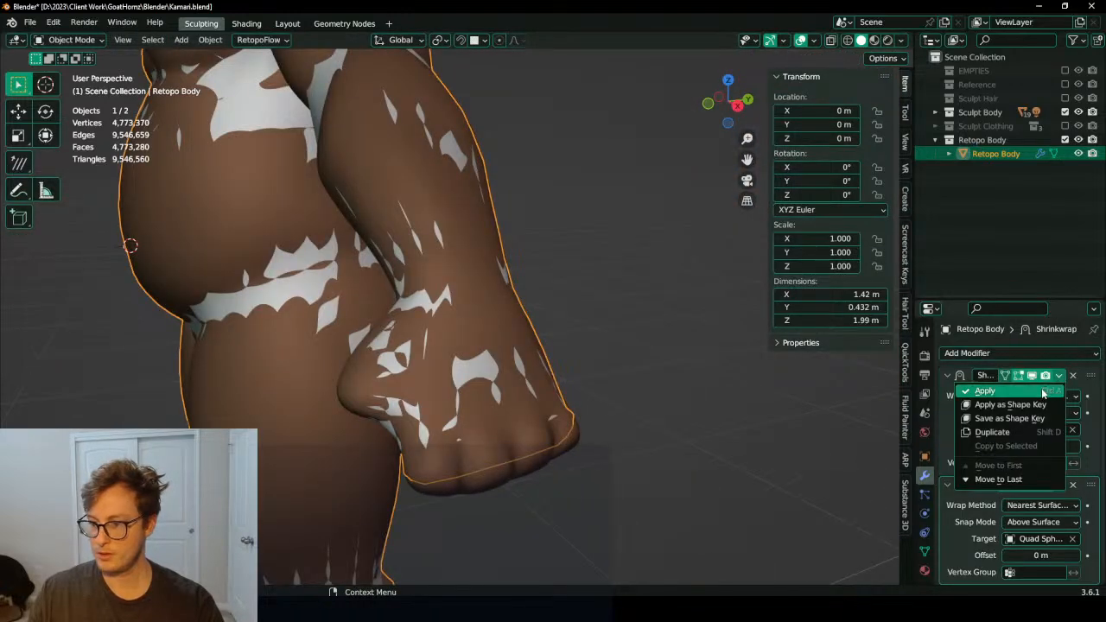
{"action": "left_click", "coordinate": [1042, 391]}
{"action": "scroll", "coordinate": [487, 338], "scroll_direction": "down", "scroll_amount": 3}
{"action": "key", "text": "Tab"}
{"action": "scroll", "coordinate": [447, 314], "scroll_direction": "up", "scroll_amount": 1}
Step: Isolate the Retopo Body in Sculpt Mode and display its wireframe
{"action": "mouse_move", "coordinate": [555, 295]}
{"action": "middle_mouse_down"}
{"action": "mouse_move", "coordinate": [367, 314]}
{"action": "mouse_move", "coordinate": [349, 262]}
{"action": "middle_mouse_up"}
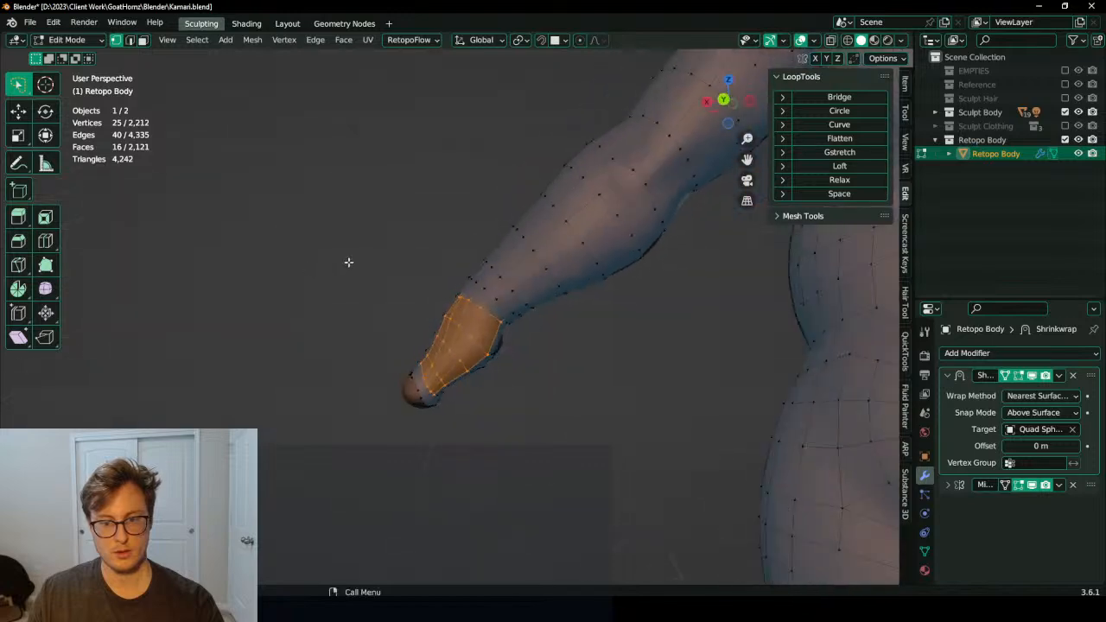
{"action": "key", "text": "Tab"}
{"action": "key", "text": "ctrl+Tab"}
{"action": "key", "text": "KP_Divide"}
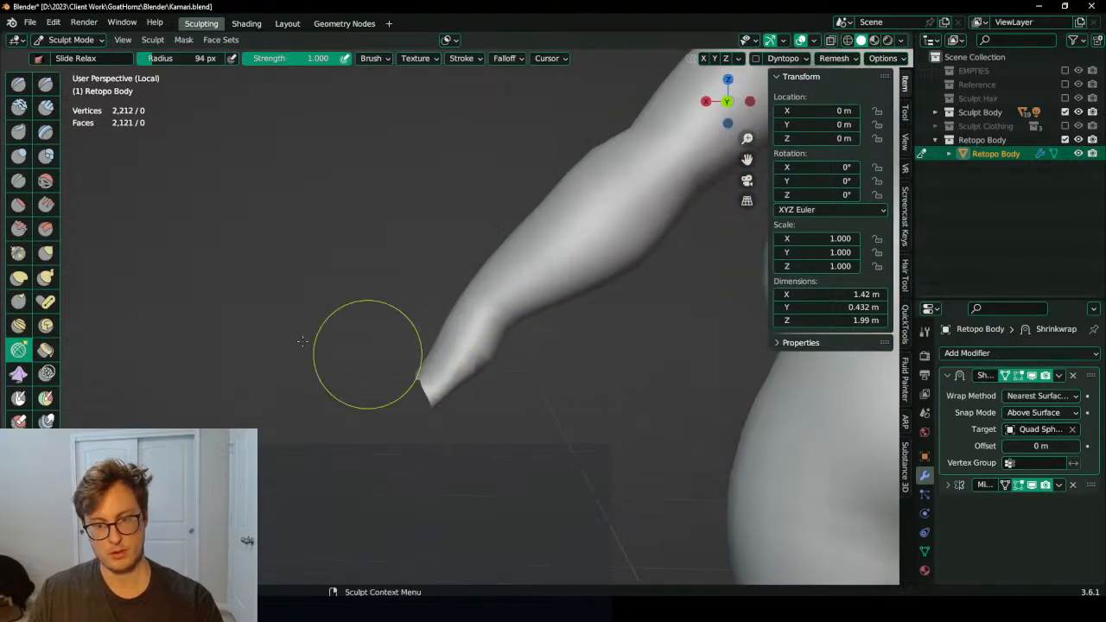
{"action": "middle_click_drag", "start_coordinate": [365, 348], "coordinate": [533, 395]}
{"action": "key", "text": "q"}
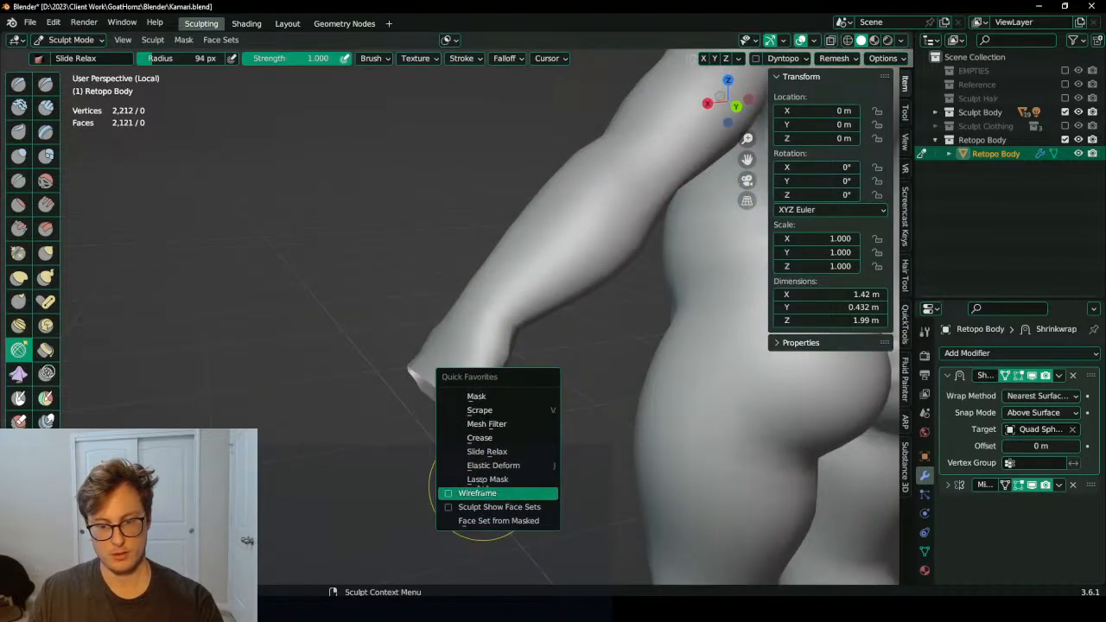
{"action": "left_click", "coordinate": [477, 492]}
Step: Even out the quad flow around the wrist, palm, thumb base and back of the hand with the Slide Relax brush
{"action": "middle_click_drag", "start_coordinate": [476, 492], "coordinate": [531, 366]}
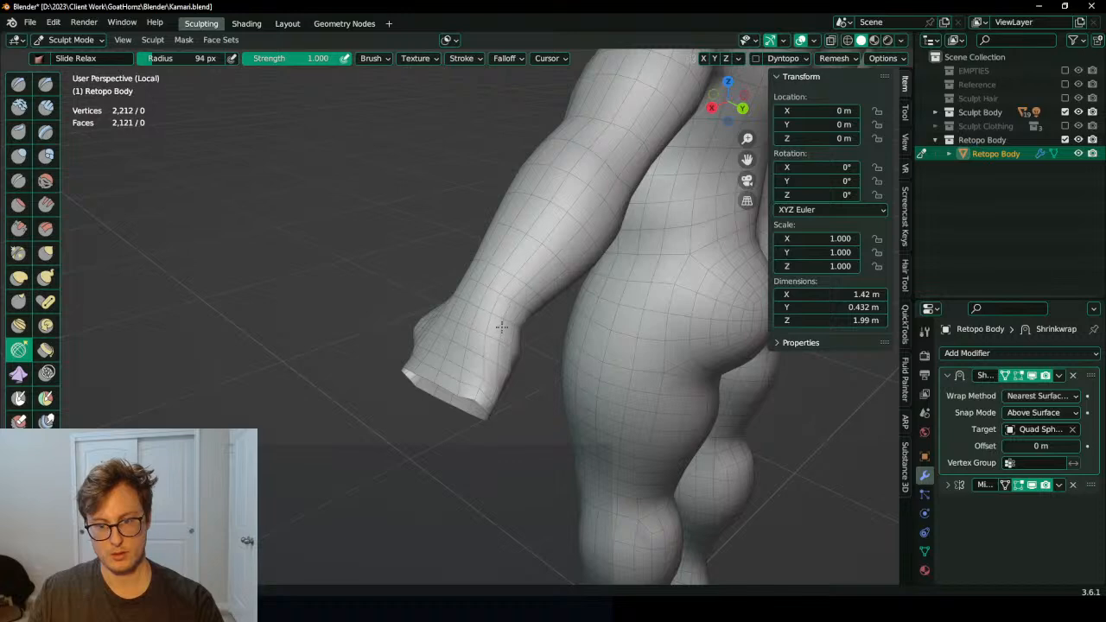
{"action": "middle_click_drag", "start_coordinate": [501, 327], "coordinate": [488, 341]}
{"action": "middle_click_drag", "start_coordinate": [402, 335], "coordinate": [453, 313]}
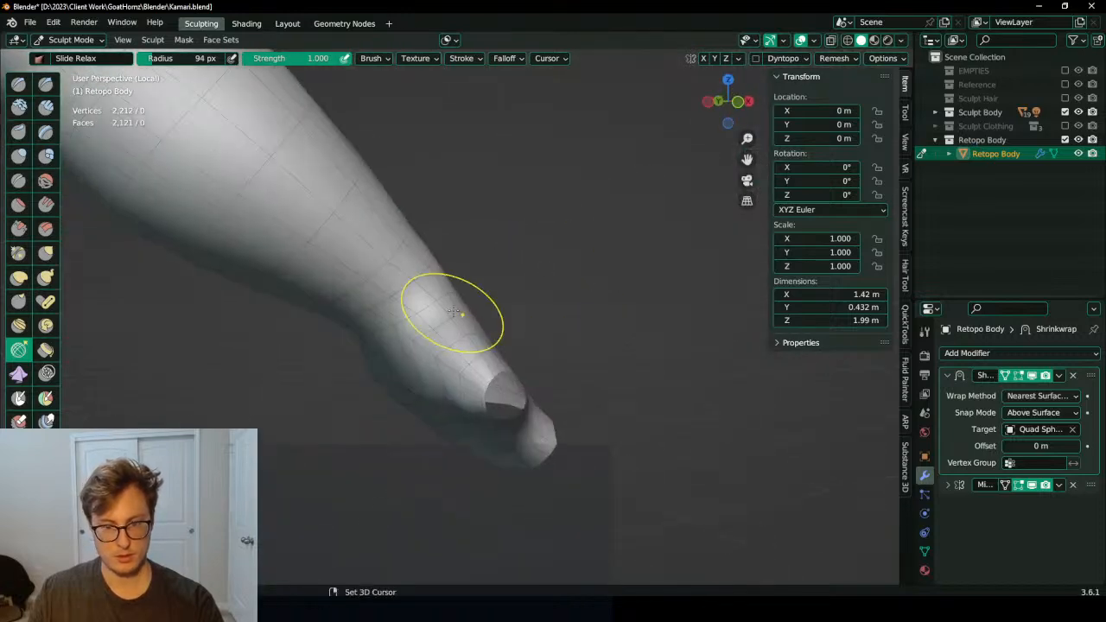
{"action": "middle_click_drag", "start_coordinate": [427, 356], "coordinate": [451, 298]}
{"action": "scroll", "coordinate": [408, 335], "scroll_direction": "down", "scroll_amount": 3}
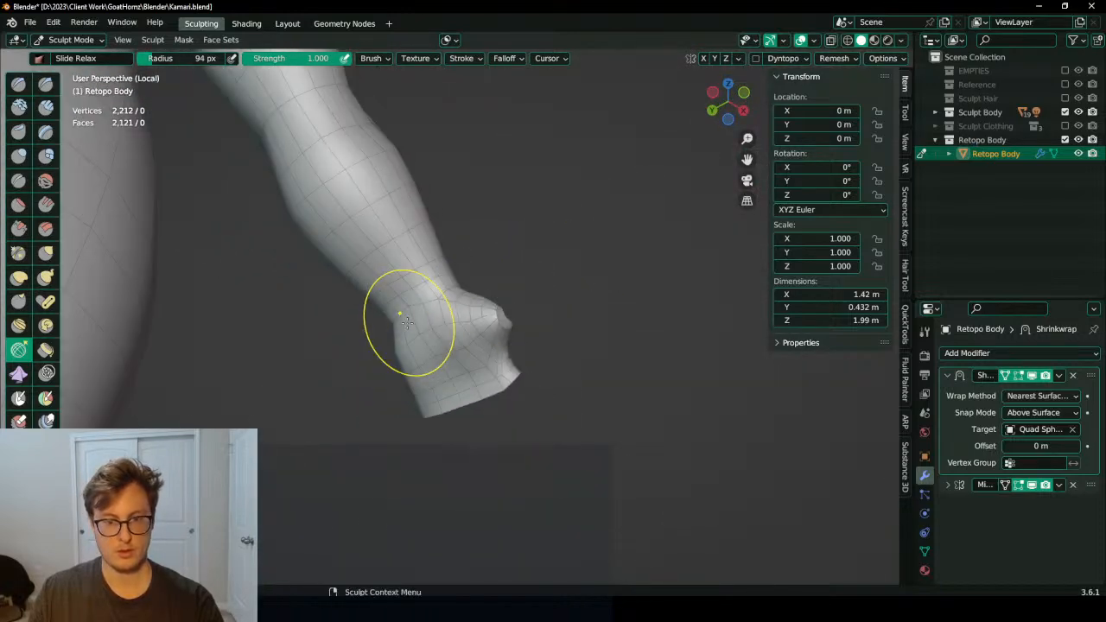
{"action": "scroll", "coordinate": [443, 352], "scroll_direction": "up", "scroll_amount": 2}
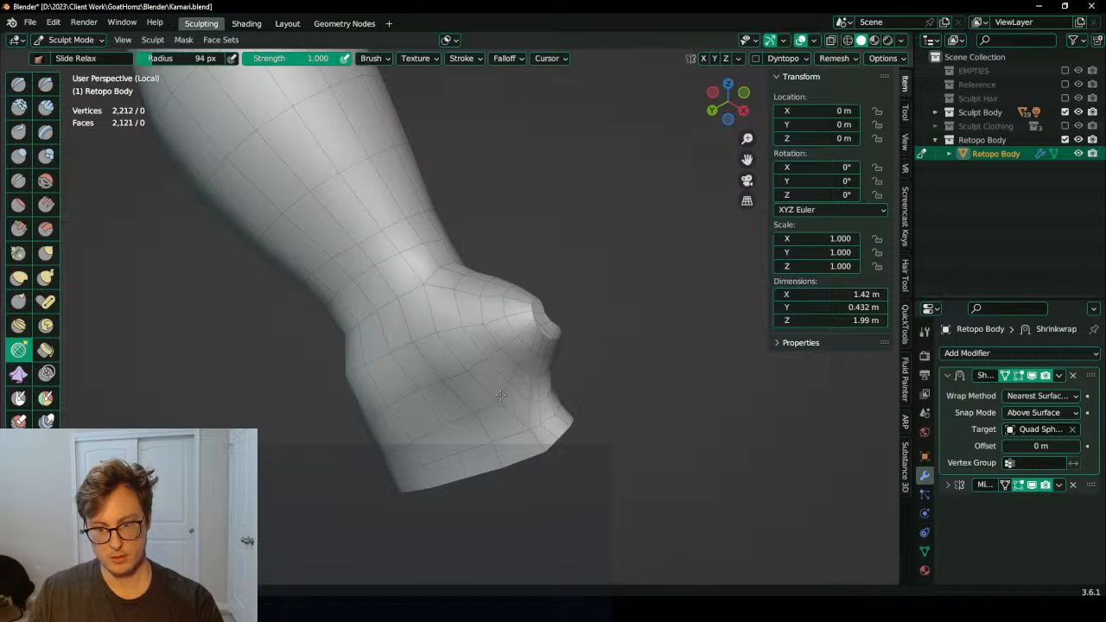
{"action": "mouse_move", "coordinate": [463, 398]}
{"action": "middle_mouse_down"}
{"action": "mouse_move", "coordinate": [415, 382]}
{"action": "mouse_move", "coordinate": [434, 393]}
{"action": "middle_mouse_up"}
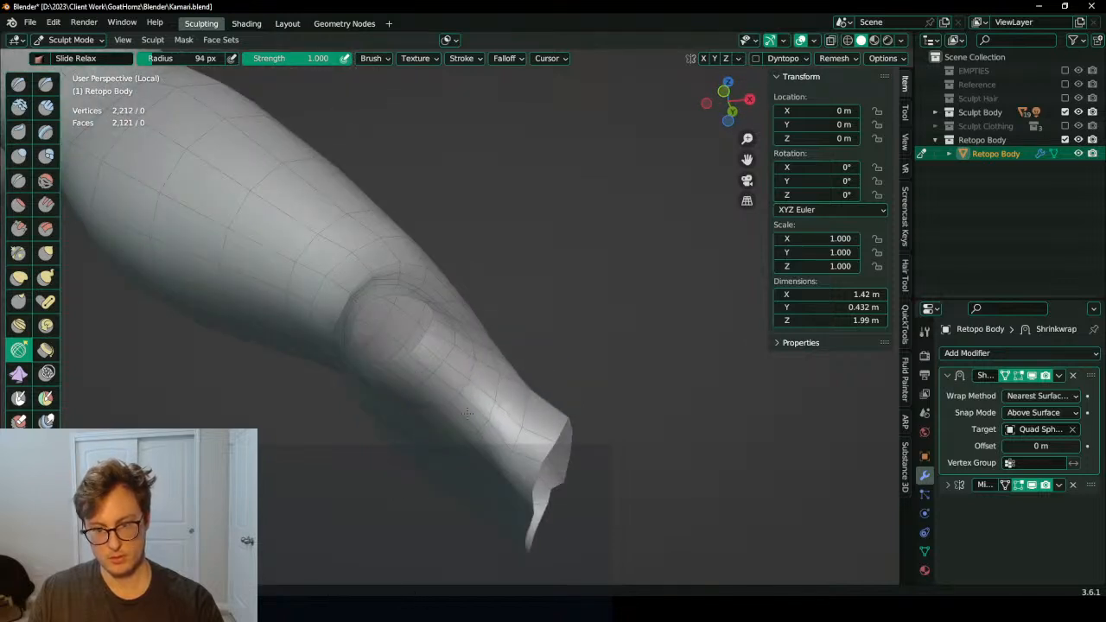
{"action": "middle_click_drag", "start_coordinate": [495, 365], "coordinate": [467, 408]}
{"action": "middle_click_drag", "start_coordinate": [426, 348], "coordinate": [473, 405]}
{"action": "middle_click_drag", "start_coordinate": [484, 354], "coordinate": [470, 395]}
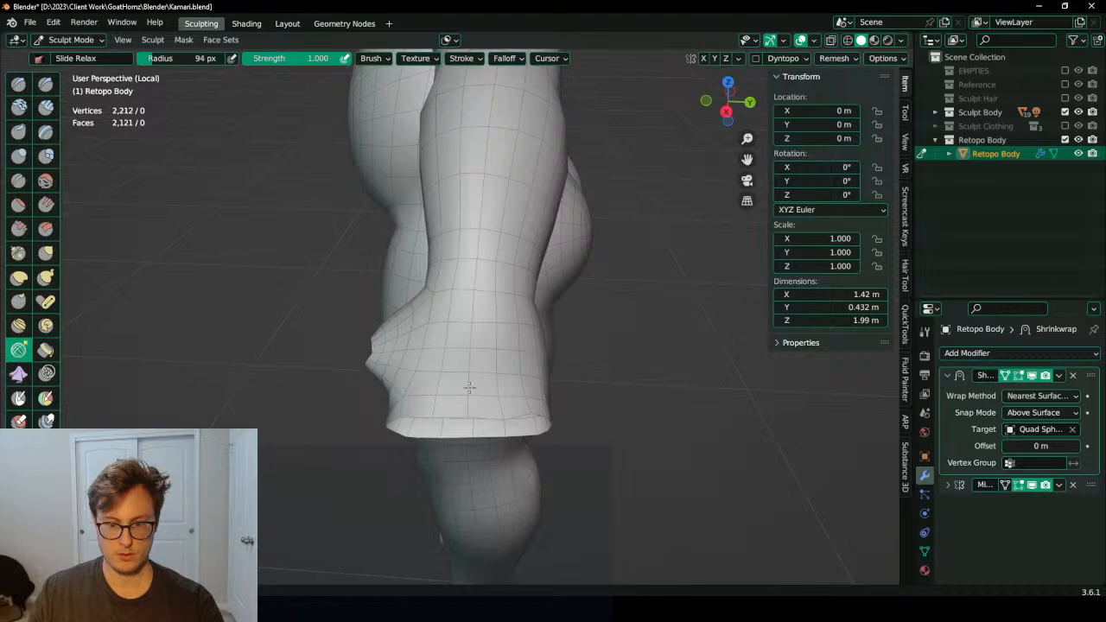
{"action": "middle_click_drag", "start_coordinate": [465, 357], "coordinate": [513, 329]}
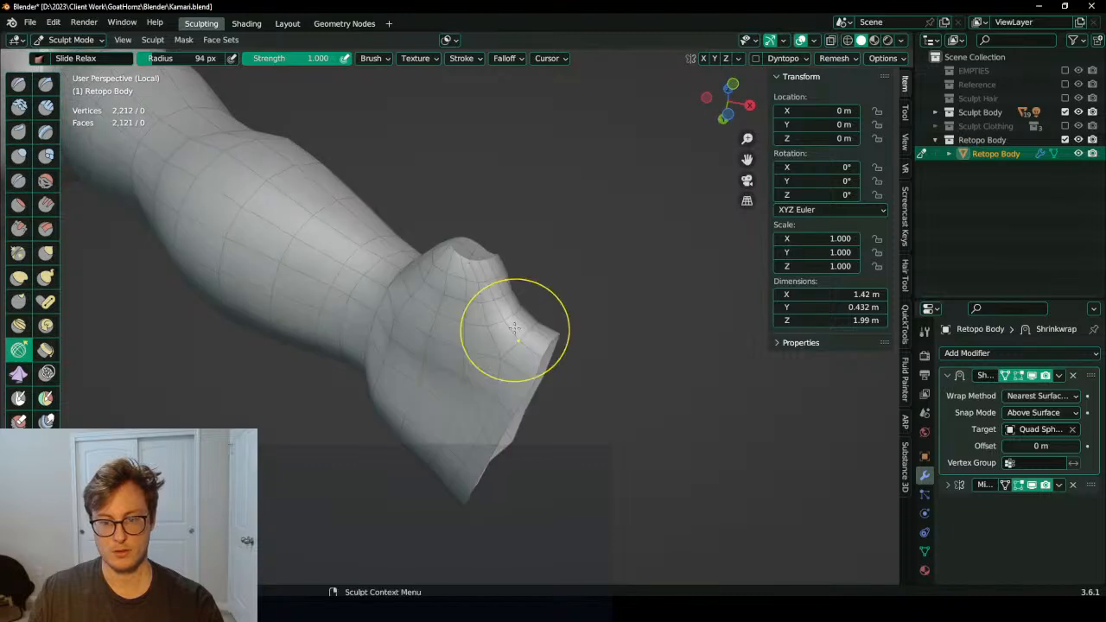
{"action": "middle_click_drag", "start_coordinate": [424, 360], "coordinate": [471, 358]}
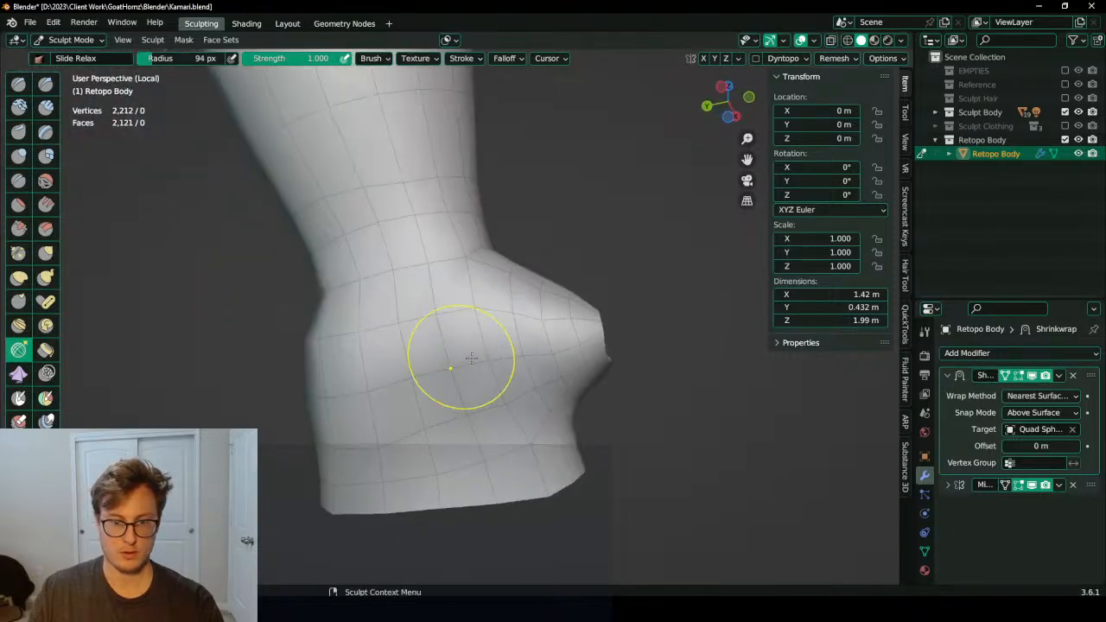
Step: Leave Sculpt Mode and the isolated view, turn the wireframe off, and enter Edit Mode on the Retopo Body
{"action": "scroll", "coordinate": [550, 330], "scroll_direction": "down", "scroll_amount": 4}
{"action": "mouse_move", "coordinate": [374, 333]}
{"action": "middle_mouse_down"}
{"action": "mouse_move", "coordinate": [605, 324]}
{"action": "mouse_move", "coordinate": [431, 352]}
{"action": "mouse_move", "coordinate": [473, 330]}
{"action": "mouse_move", "coordinate": [544, 328]}
{"action": "middle_mouse_up"}
{"action": "scroll", "coordinate": [475, 329], "scroll_direction": "down", "scroll_amount": 7}
{"action": "key", "text": "ctrl+Tab"}
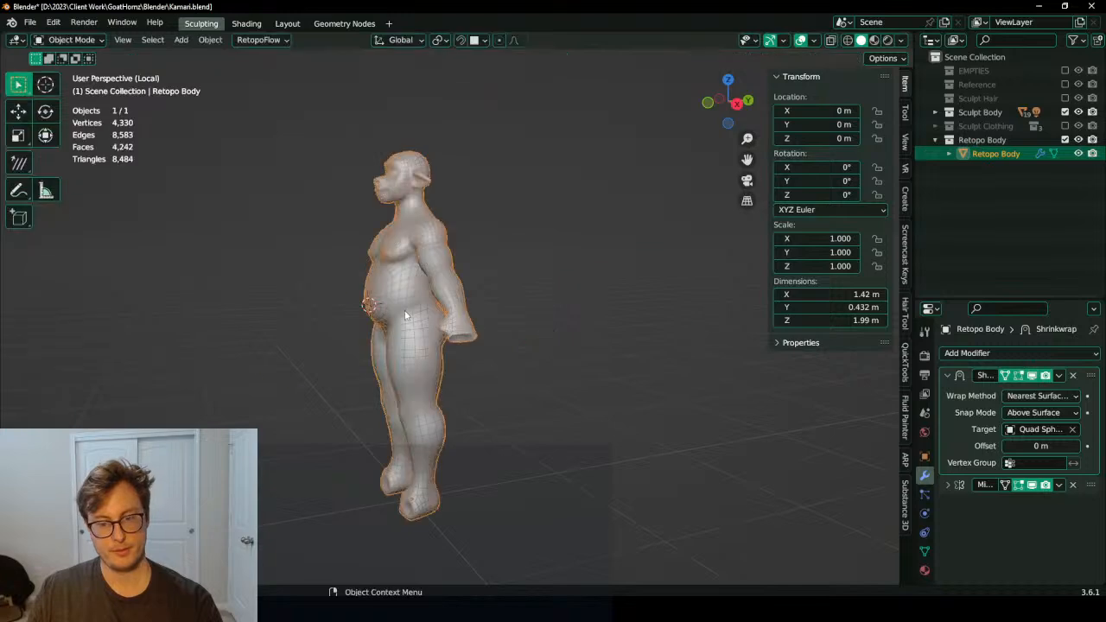
{"action": "key", "text": "KP_Divide"}
{"action": "key", "text": "q"}
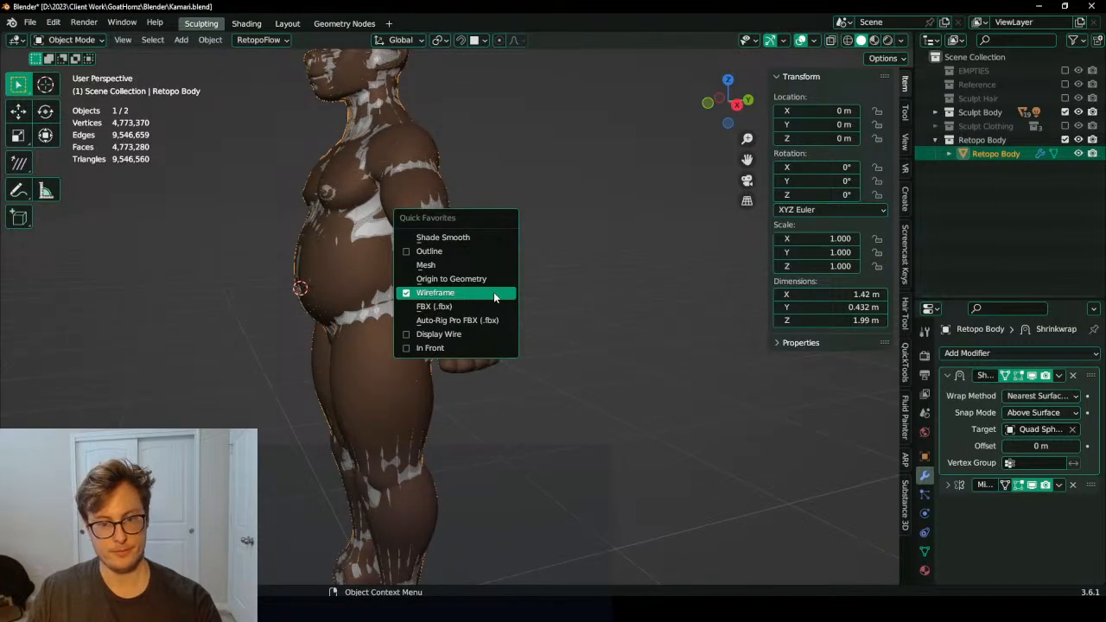
{"action": "left_click", "coordinate": [494, 294]}
{"action": "key", "text": "Tab"}
Step: Review the retopology over the whole character from the front and save the file
{"action": "middle_click_drag", "start_coordinate": [533, 309], "coordinate": [450, 309]}
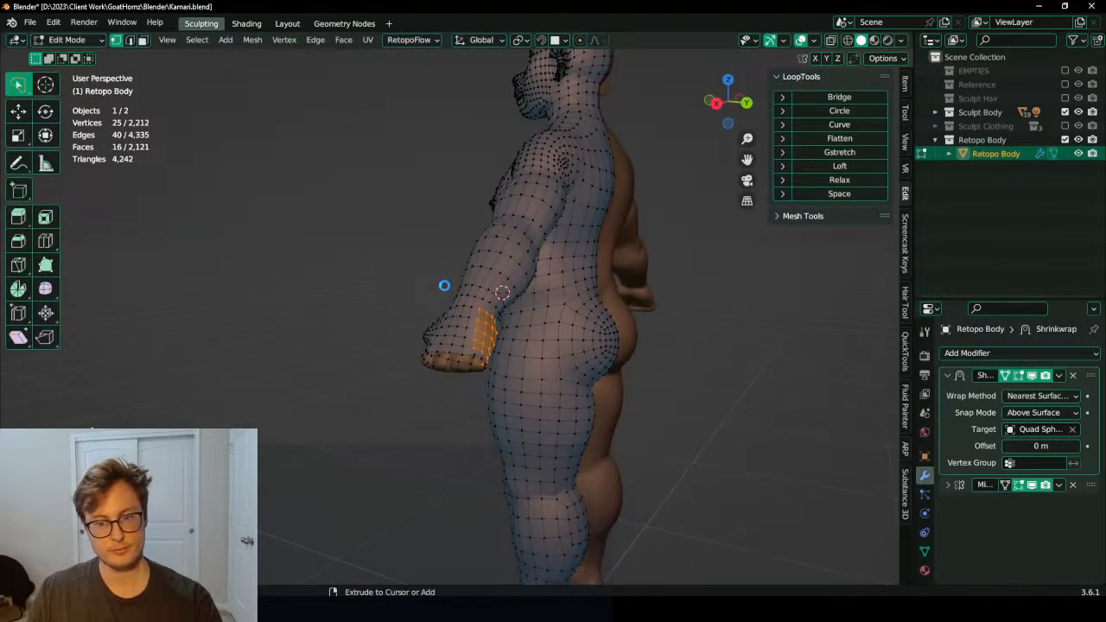
{"action": "middle_click_drag", "start_coordinate": [333, 286], "coordinate": [518, 328]}
{"action": "scroll", "coordinate": [475, 311], "scroll_direction": "down", "scroll_amount": 6}
{"action": "key", "text": "Tab"}
{"action": "middle_click_drag", "start_coordinate": [472, 337], "coordinate": [477, 312], "text": "shift"}
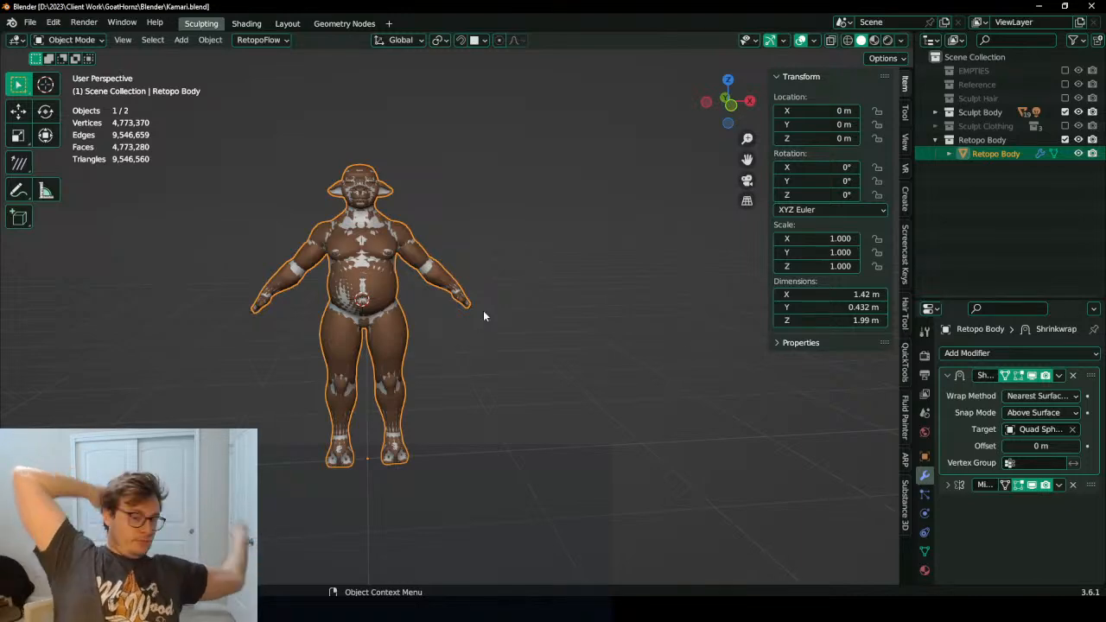
{"action": "middle_click_drag", "start_coordinate": [475, 339], "coordinate": [553, 336], "text": "shift"}
{"action": "scroll", "coordinate": [471, 320], "scroll_direction": "up", "scroll_amount": 6}
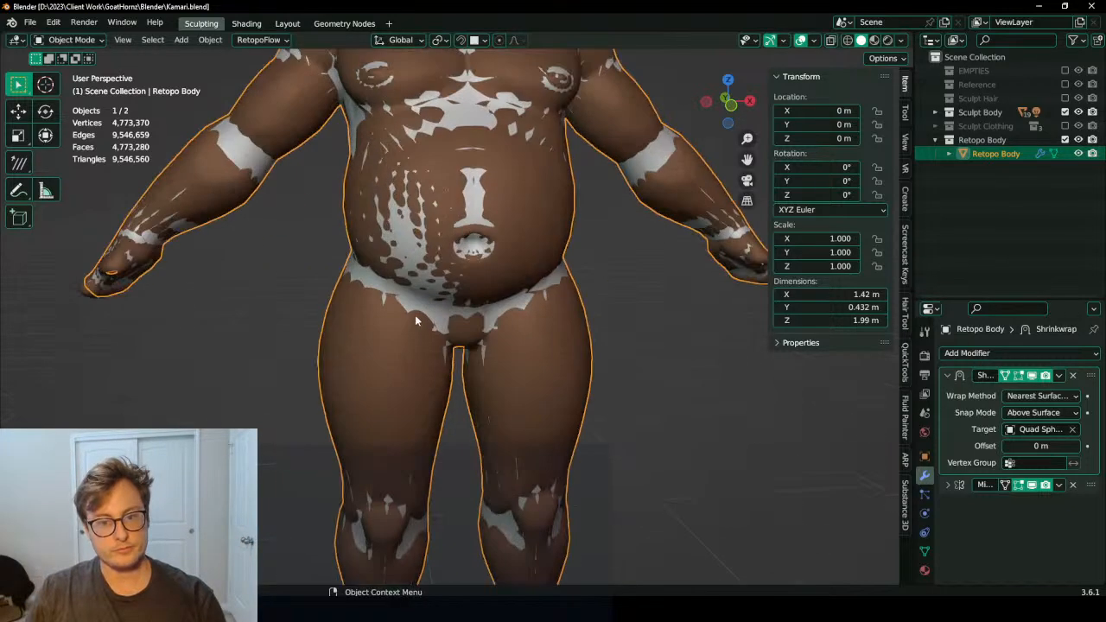
{"action": "scroll", "coordinate": [470, 319], "scroll_direction": "down", "scroll_amount": 3}
{"action": "middle_click_drag", "start_coordinate": [471, 319], "coordinate": [443, 311]}
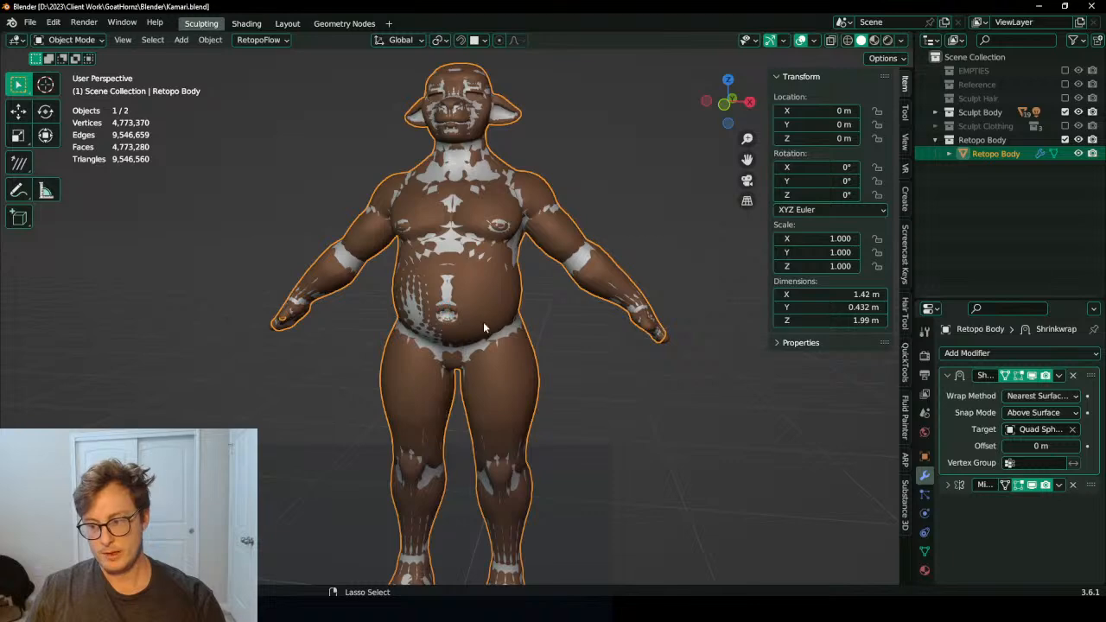
{"action": "key", "text": "ctrl+s"}
Step: Inspect the upper back's topology, then isolate the Retopo Body in Sculpt Mode
{"action": "middle_click_drag", "start_coordinate": [485, 381], "coordinate": [497, 342], "text": "shift"}
{"action": "key", "text": "Tab"}
{"action": "scroll", "coordinate": [365, 321], "scroll_direction": "up", "scroll_amount": 5}
{"action": "scroll", "coordinate": [281, 320], "scroll_direction": "down", "scroll_amount": 5}
{"action": "scroll", "coordinate": [509, 347], "scroll_direction": "up", "scroll_amount": 4}
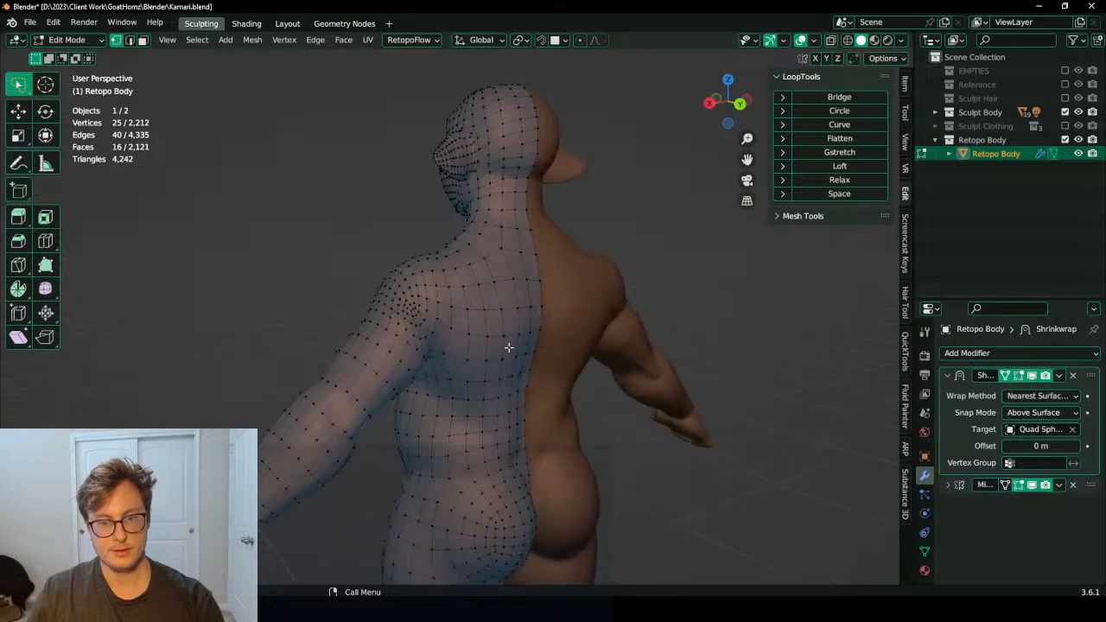
{"action": "scroll", "coordinate": [509, 347], "scroll_direction": "up", "scroll_amount": 2}
{"action": "key", "text": "Tab"}
{"action": "key", "text": "ctrl+Tab"}
{"action": "key", "text": "KP_Divide"}
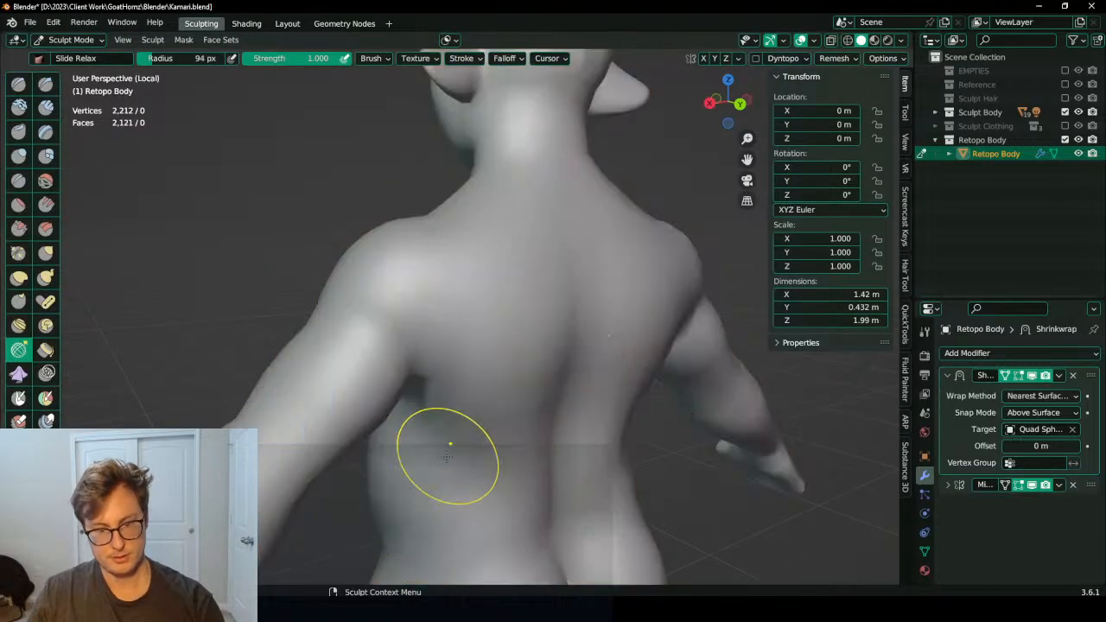
Step: Show the wireframe on the retopo body and examine the topology across the back, shoulder, chest and arm
{"action": "key", "text": "q"}
{"action": "left_click", "coordinate": [471, 374]}
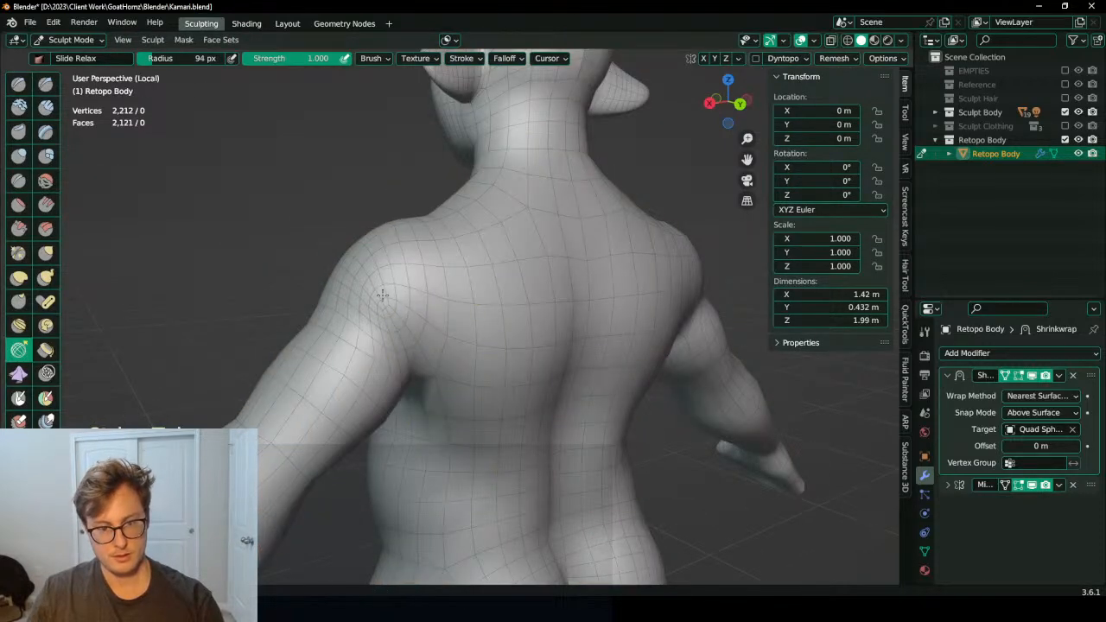
{"action": "middle_click_drag", "start_coordinate": [400, 310], "coordinate": [568, 345]}
{"action": "scroll", "coordinate": [570, 285], "scroll_direction": "up", "scroll_amount": 3}
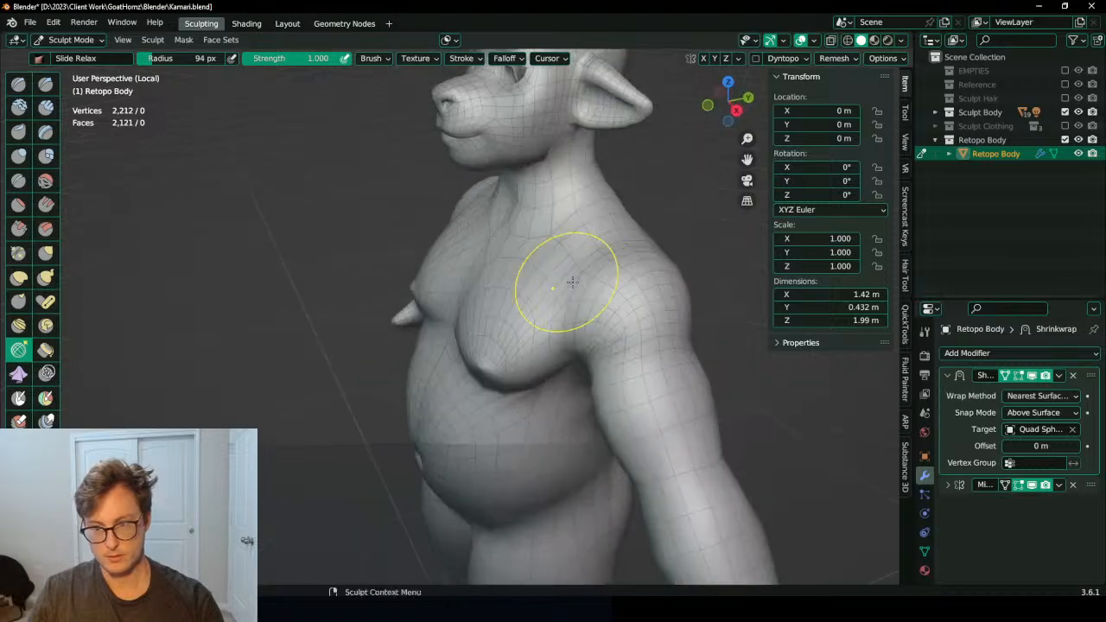
{"action": "mouse_move", "coordinate": [644, 309]}
{"action": "middle_mouse_down"}
{"action": "mouse_move", "coordinate": [547, 329]}
{"action": "mouse_move", "coordinate": [560, 261]}
{"action": "mouse_move", "coordinate": [565, 285]}
{"action": "mouse_move", "coordinate": [549, 264]}
{"action": "mouse_move", "coordinate": [566, 270]}
{"action": "mouse_move", "coordinate": [471, 313]}
{"action": "middle_mouse_up"}
{"action": "mouse_move", "coordinate": [533, 327]}
{"action": "middle_mouse_down"}
{"action": "mouse_move", "coordinate": [367, 405]}
{"action": "mouse_move", "coordinate": [414, 375]}
{"action": "mouse_move", "coordinate": [353, 338]}
{"action": "mouse_move", "coordinate": [403, 350]}
{"action": "mouse_move", "coordinate": [333, 340]}
{"action": "mouse_move", "coordinate": [365, 395]}
{"action": "mouse_move", "coordinate": [610, 391]}
{"action": "mouse_move", "coordinate": [612, 363]}
{"action": "middle_mouse_up"}
{"action": "scroll", "coordinate": [320, 417], "scroll_direction": "down", "scroll_amount": 3}
{"action": "scroll", "coordinate": [350, 343], "scroll_direction": "up", "scroll_amount": 2}
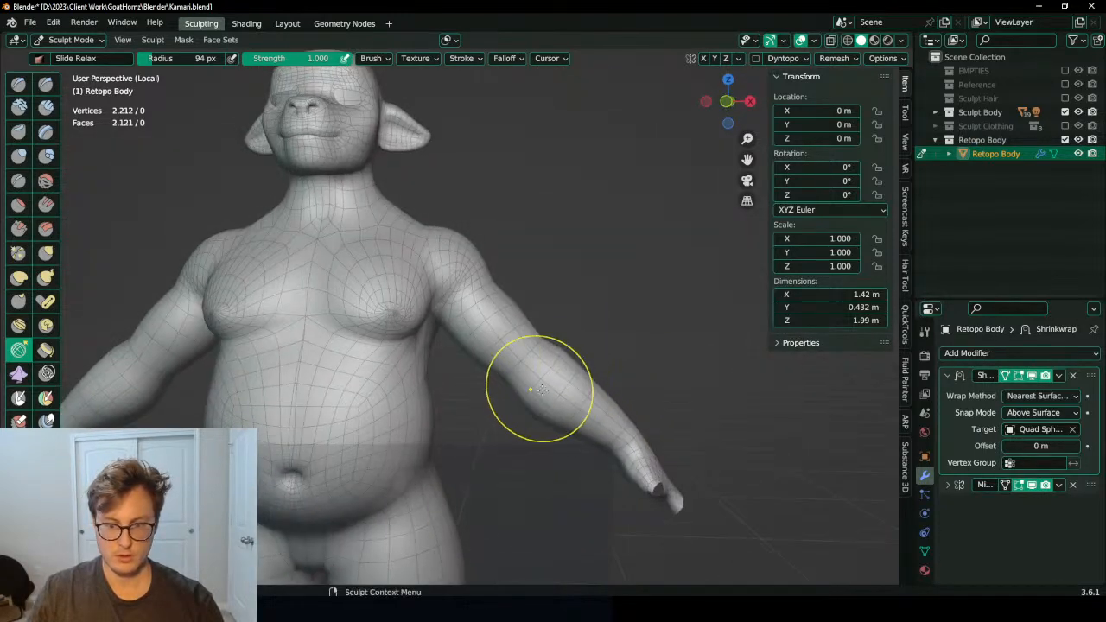
{"action": "mouse_move", "coordinate": [539, 389]}
{"action": "middle_mouse_down"}
{"action": "mouse_move", "coordinate": [406, 382]}
{"action": "mouse_move", "coordinate": [419, 380]}
{"action": "middle_mouse_up"}
Step: Hide the wireframe, bring the sculpted body back into view and enter Edit Mode on the retopo body
{"action": "key", "text": "ctrl+Tab"}
{"action": "key", "text": "Tab"}
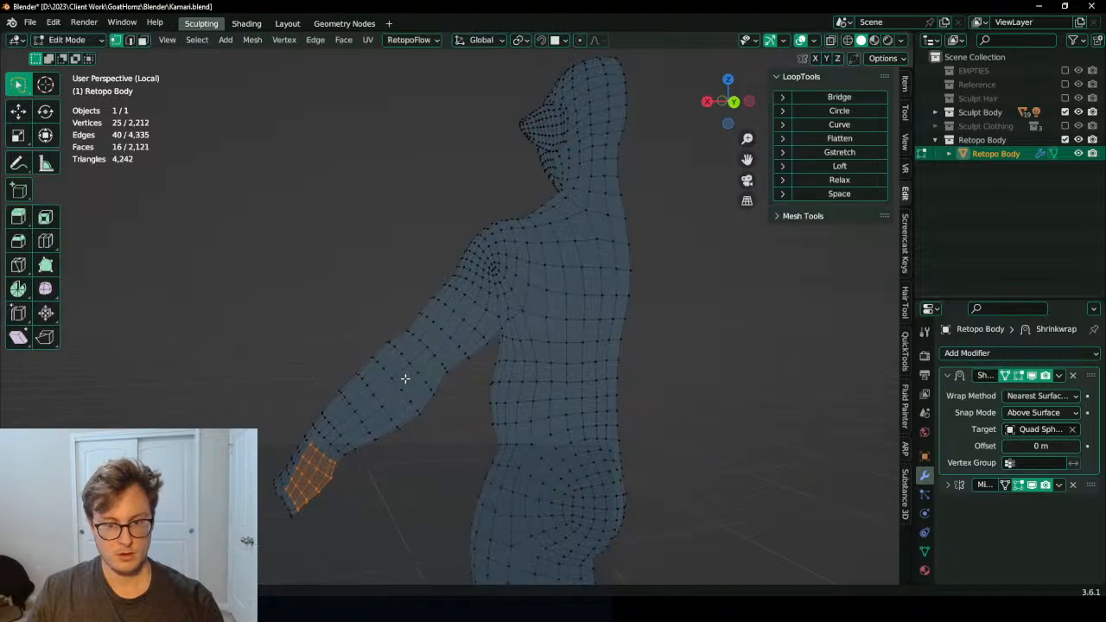
{"action": "scroll", "coordinate": [403, 379], "scroll_direction": "up", "scroll_amount": 2}
{"action": "key", "text": "Tab"}
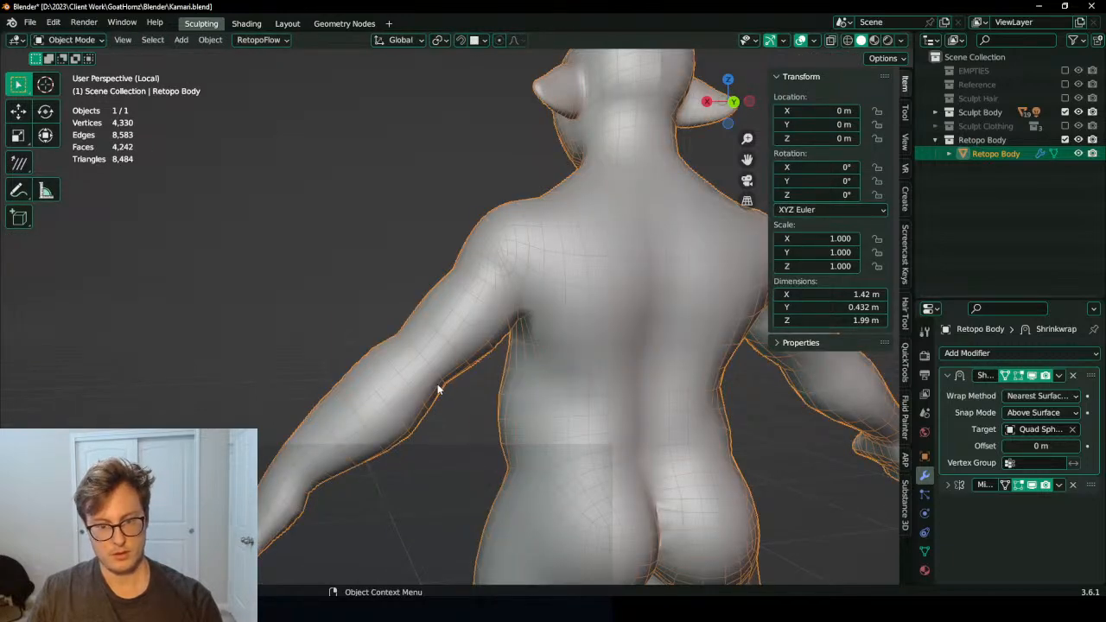
{"action": "key", "text": "q"}
{"action": "left_click", "coordinate": [455, 385]}
{"action": "key", "text": "alt+h"}
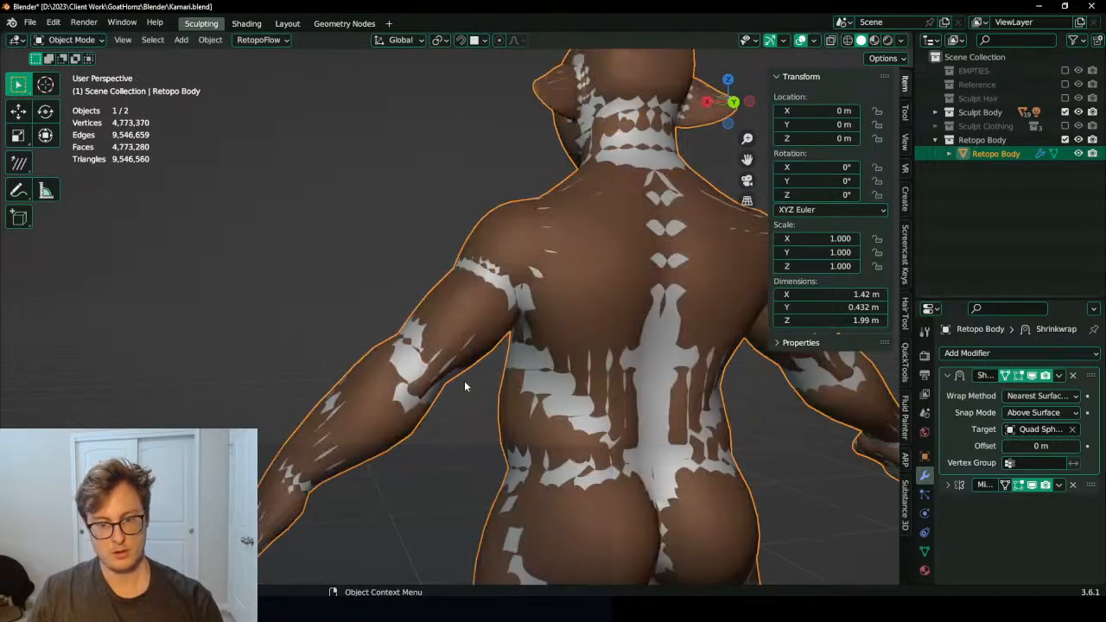
{"action": "key", "text": "Tab"}
Step: Add extra edge loops around the arm of the retopo mesh near the elbow
{"action": "middle_click_drag", "start_coordinate": [430, 375], "coordinate": [436, 323]}
{"action": "key", "text": "ctrl+r"}
{"action": "left_click", "coordinate": [499, 373]}
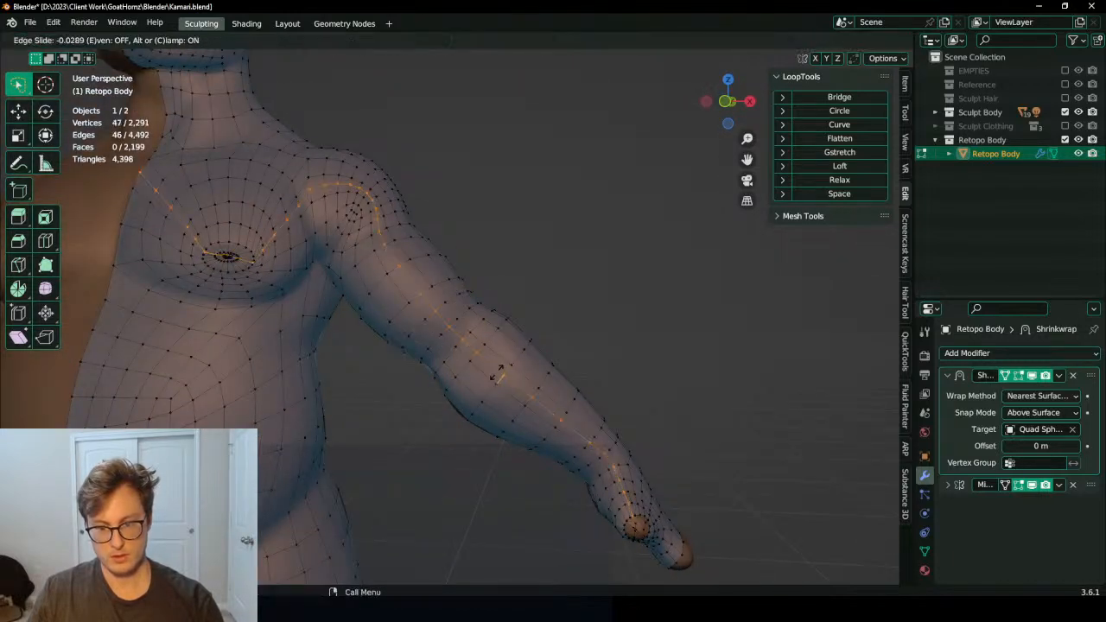
{"action": "left_click", "coordinate": [498, 373]}
{"action": "left_click", "coordinate": [482, 374]}
{"action": "left_click", "coordinate": [482, 374]}
Step: Turn on snapping and reposition the vertex at the front of the armpit on the sculpt's surface
{"action": "middle_click_drag", "start_coordinate": [526, 348], "coordinate": [437, 345]}
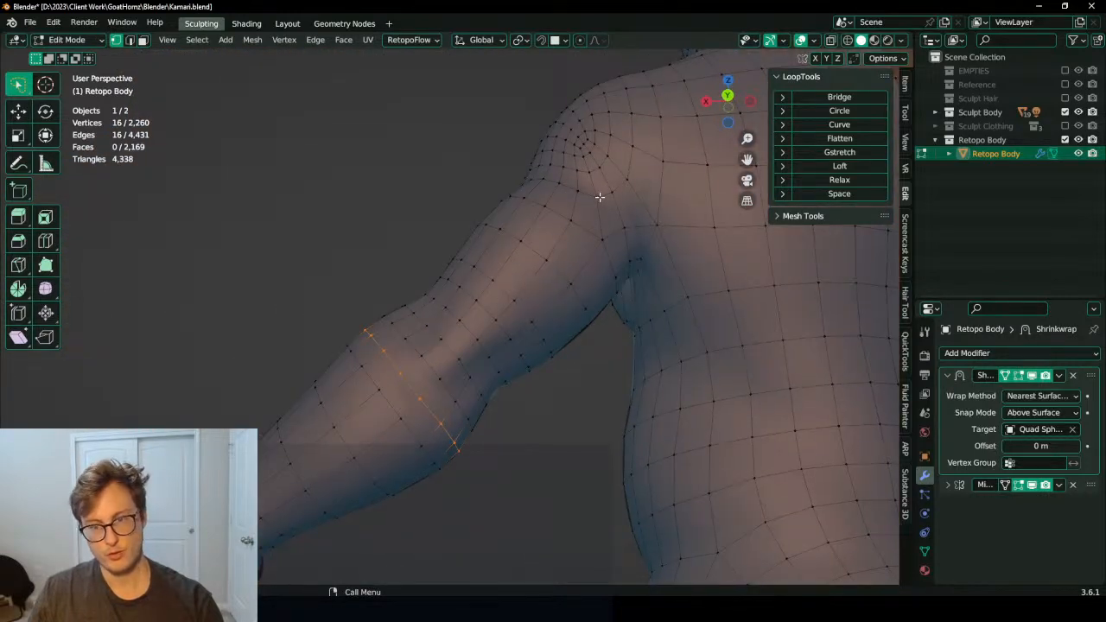
{"action": "middle_click_drag", "start_coordinate": [587, 153], "coordinate": [577, 224]}
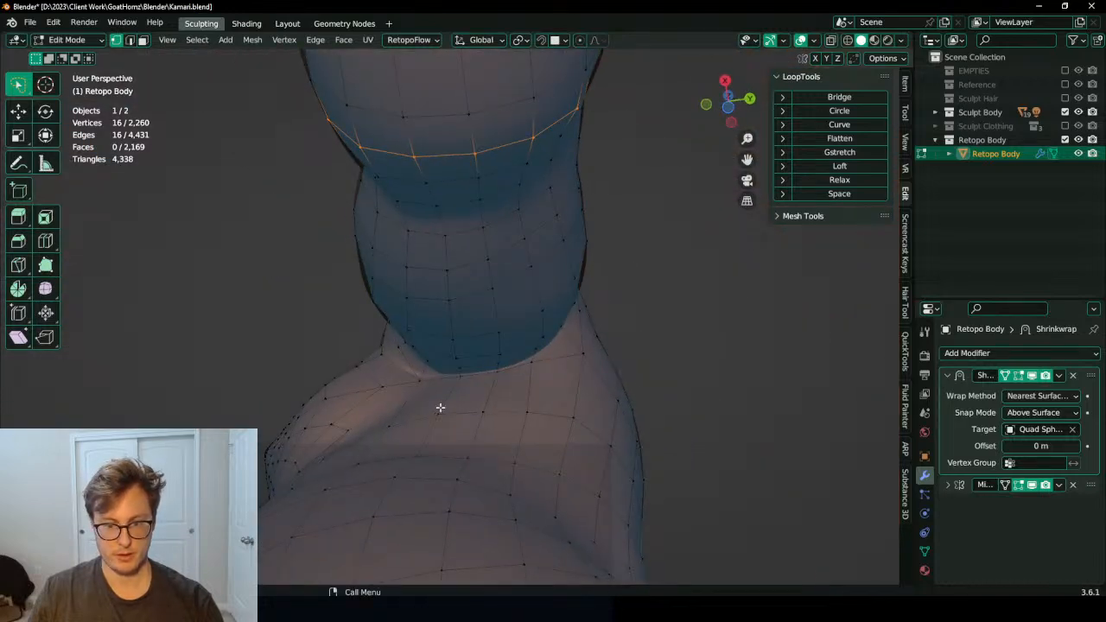
{"action": "middle_click_drag", "start_coordinate": [439, 407], "coordinate": [414, 373]}
{"action": "left_click", "coordinate": [381, 327]}
{"action": "middle_click_drag", "start_coordinate": [382, 327], "coordinate": [380, 358]}
{"action": "key", "text": "shift+Tab"}
{"action": "key", "text": "g"}
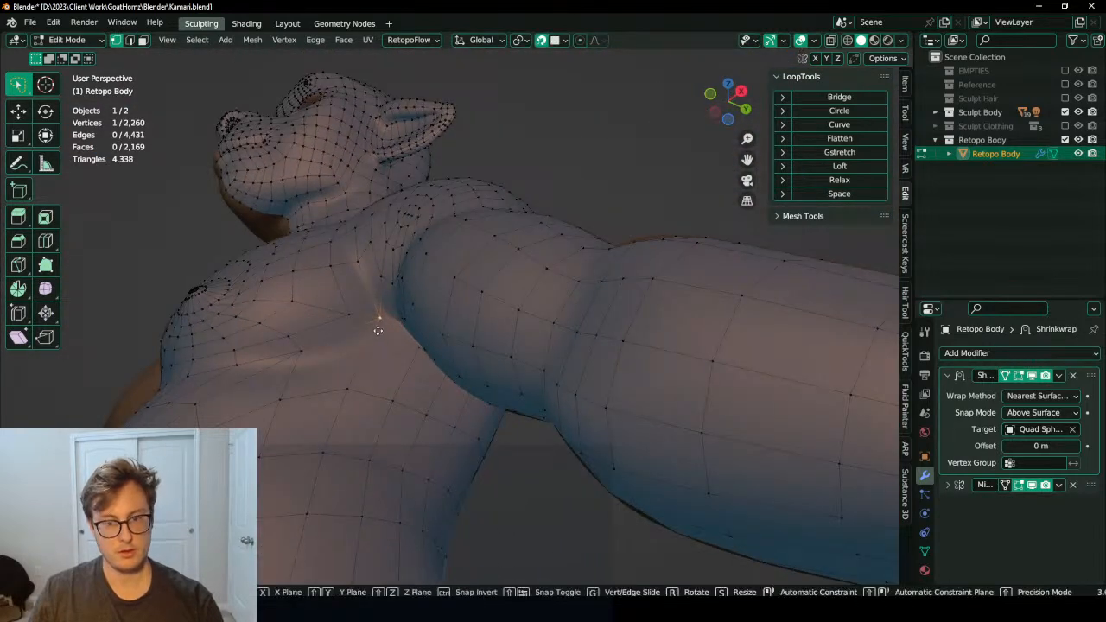
{"action": "left_click", "coordinate": [380, 320]}
Step: Move the vertices along the crease behind the armpit to even out the edge flow between arm and torso
{"action": "middle_click_drag", "start_coordinate": [432, 328], "coordinate": [553, 258]}
{"action": "key", "text": "g"}
{"action": "left_click", "coordinate": [521, 298]}
{"action": "key", "text": "g"}
{"action": "left_click", "coordinate": [578, 217]}
{"action": "key", "text": "g"}
{"action": "left_click", "coordinate": [540, 313]}
{"action": "left_click", "coordinate": [511, 299]}
{"action": "key", "text": "g"}
{"action": "left_click", "coordinate": [518, 320]}
{"action": "key", "text": "g"}
{"action": "left_click", "coordinate": [541, 304]}
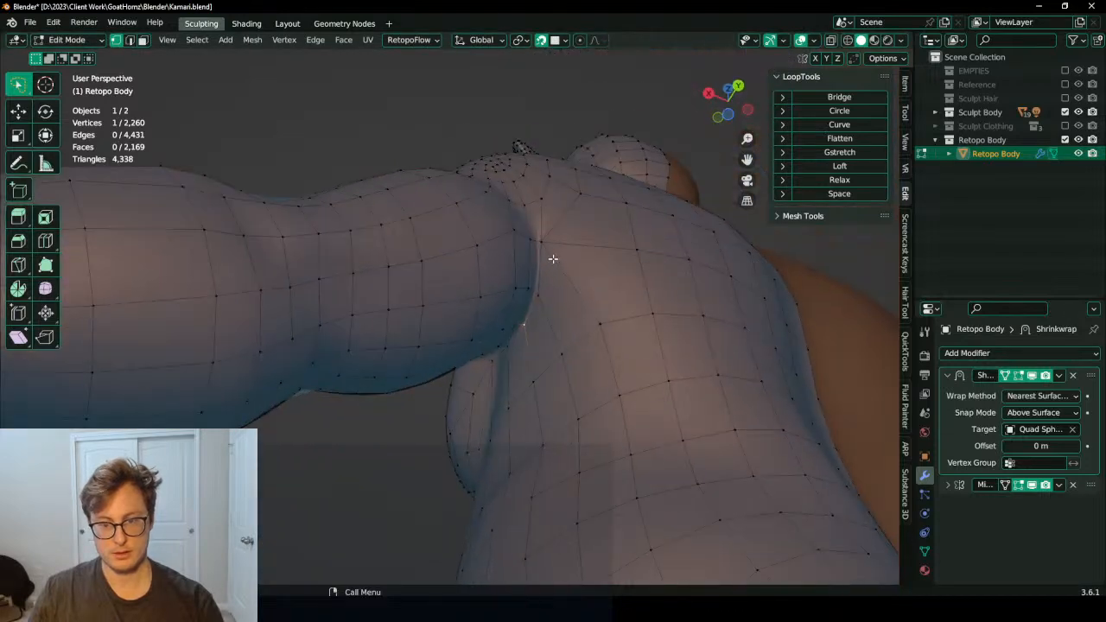
{"action": "key", "text": "g"}
{"action": "left_click", "coordinate": [545, 284]}
{"action": "key", "text": "g"}
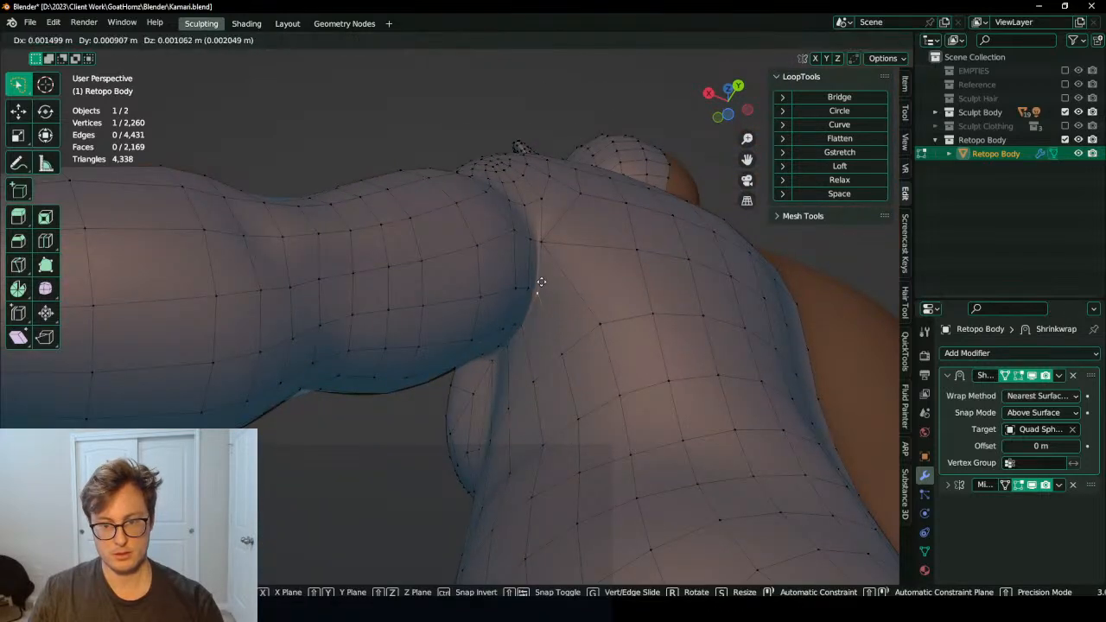
{"action": "left_click", "coordinate": [536, 284]}
Step: Shift the back vertices beside the armpit and below the shoulder blade to even out the quads
{"action": "middle_click_drag", "start_coordinate": [536, 284], "coordinate": [585, 271]}
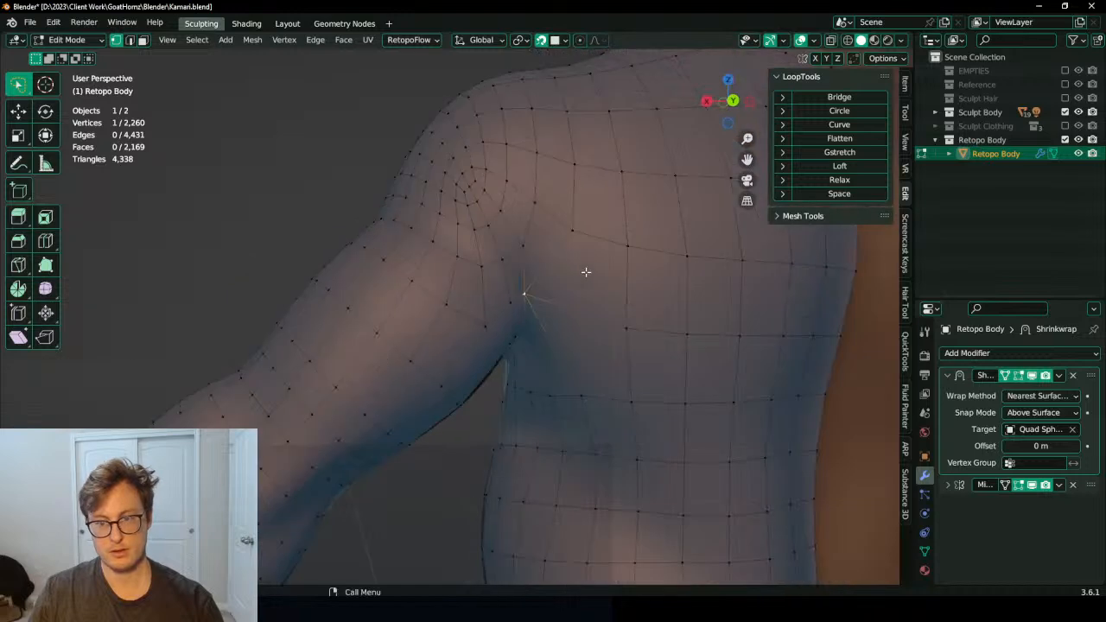
{"action": "key", "text": "g"}
{"action": "left_click", "coordinate": [560, 211]}
{"action": "key", "text": "g"}
{"action": "left_click", "coordinate": [562, 390]}
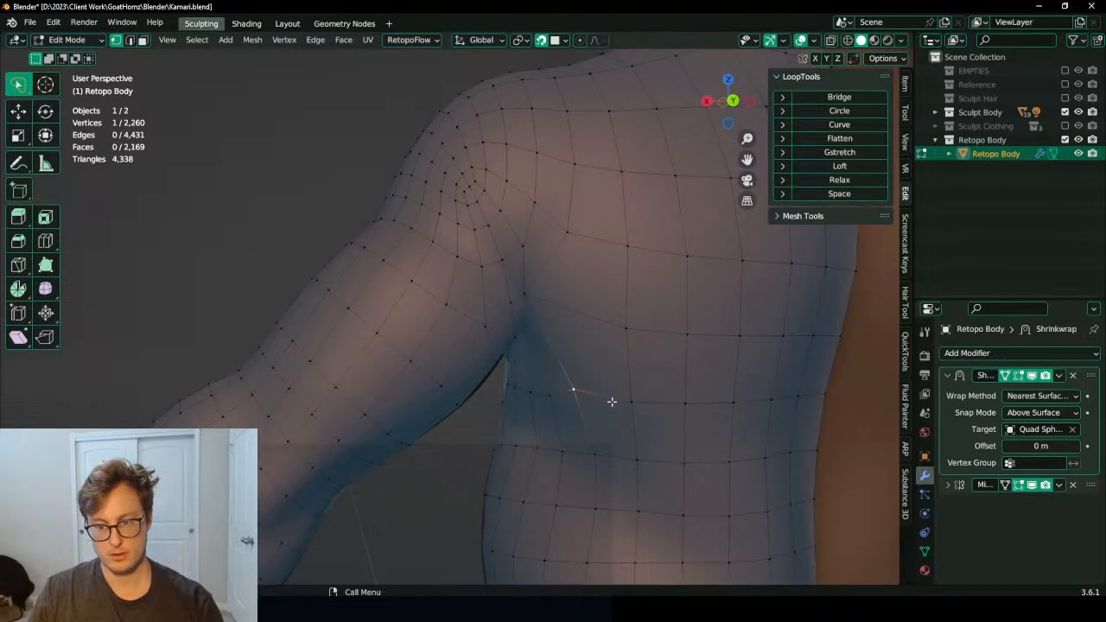
{"action": "left_click", "coordinate": [612, 400]}
{"action": "key", "text": "g"}
{"action": "left_click", "coordinate": [593, 381]}
{"action": "left_click", "coordinate": [619, 331]}
{"action": "key", "text": "g"}
{"action": "left_click", "coordinate": [607, 321]}
{"action": "left_click", "coordinate": [615, 396]}
{"action": "key", "text": "g"}
{"action": "left_click", "coordinate": [608, 390]}
Step: Examine the edge flow around the armpit and shoulder, selecting edge loops to trace them from arm to back
{"action": "middle_click_drag", "start_coordinate": [601, 370], "coordinate": [569, 214]}
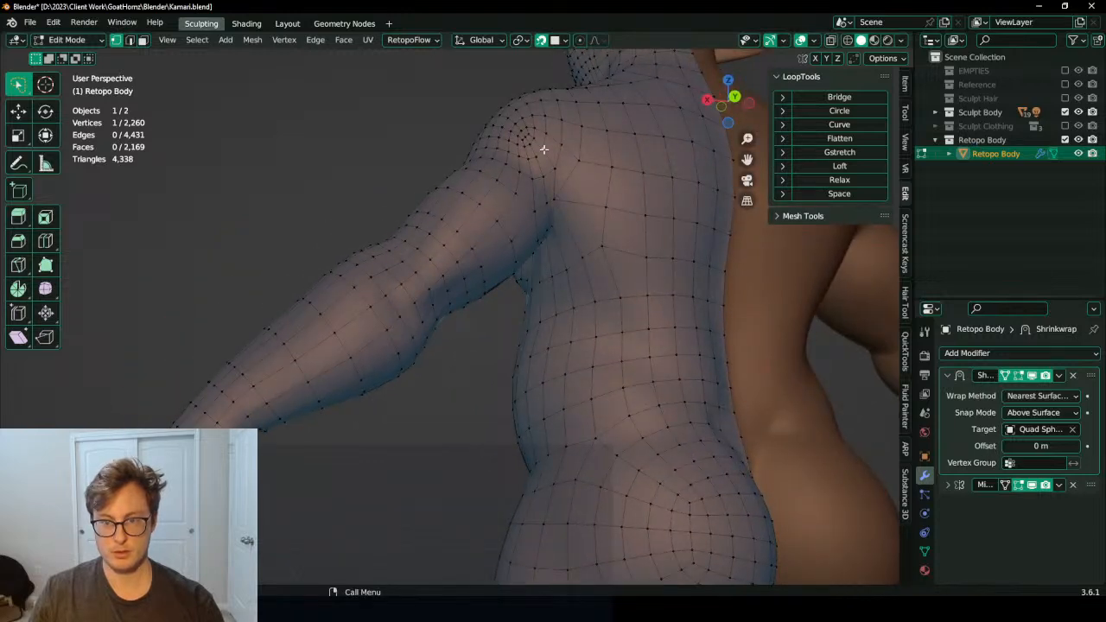
{"action": "middle_click_drag", "start_coordinate": [543, 149], "coordinate": [561, 340]}
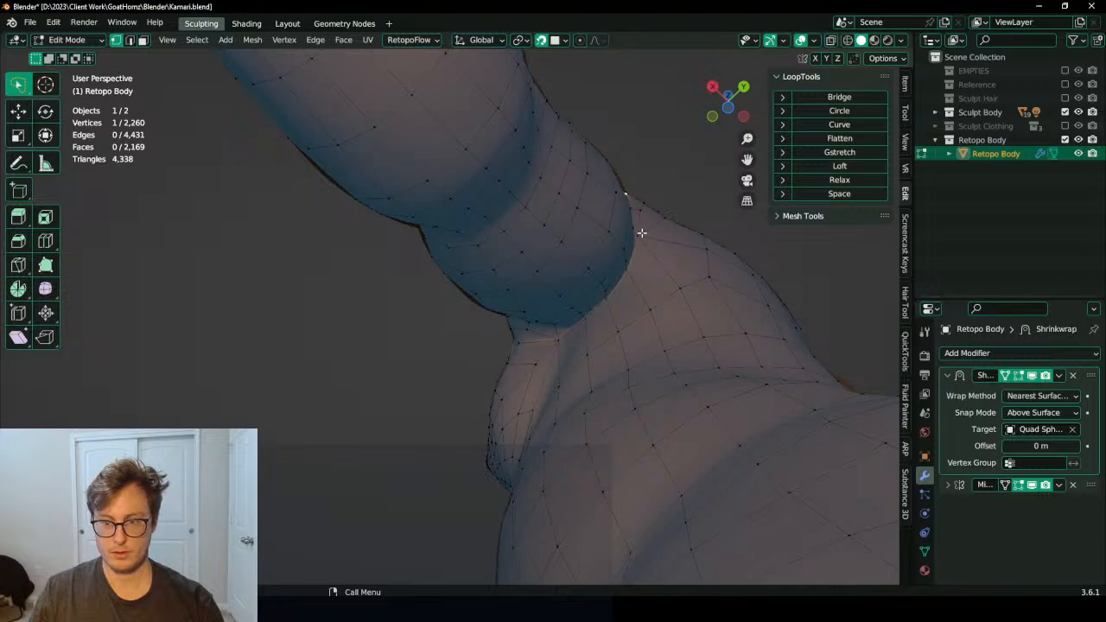
{"action": "middle_click_drag", "start_coordinate": [641, 233], "coordinate": [584, 199]}
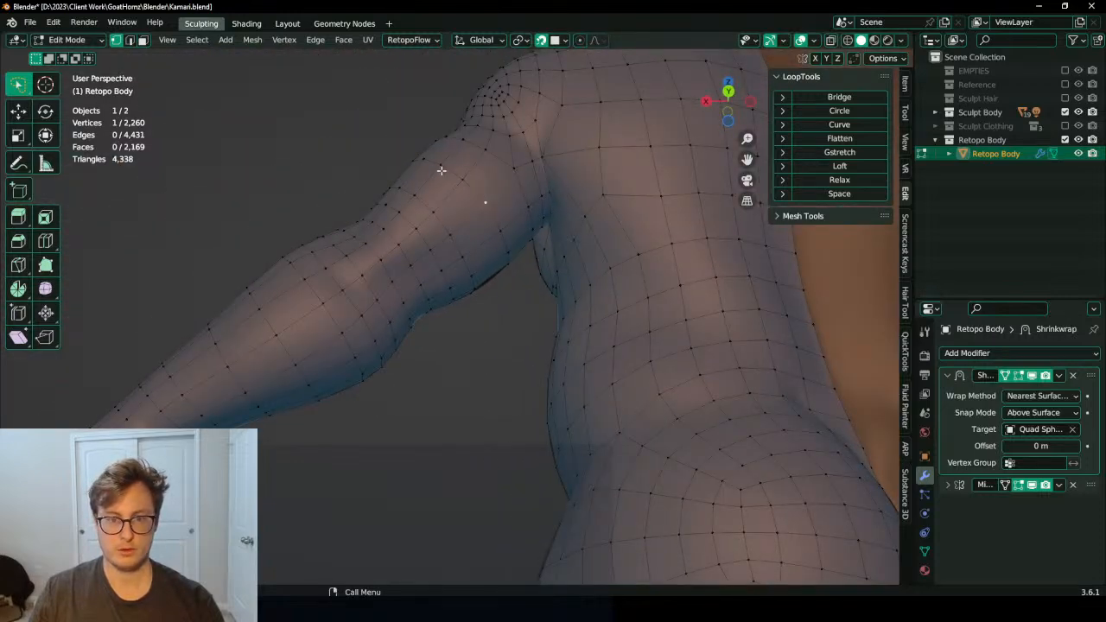
{"action": "middle_click_drag", "start_coordinate": [441, 170], "coordinate": [448, 222]}
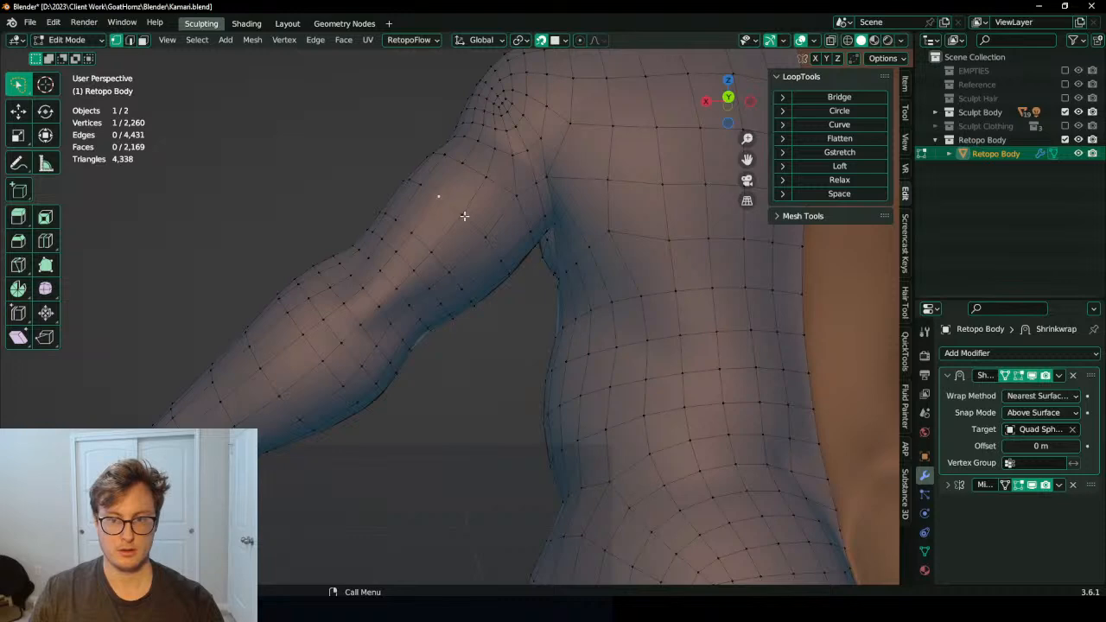
{"action": "middle_click_drag", "start_coordinate": [481, 249], "coordinate": [473, 380]}
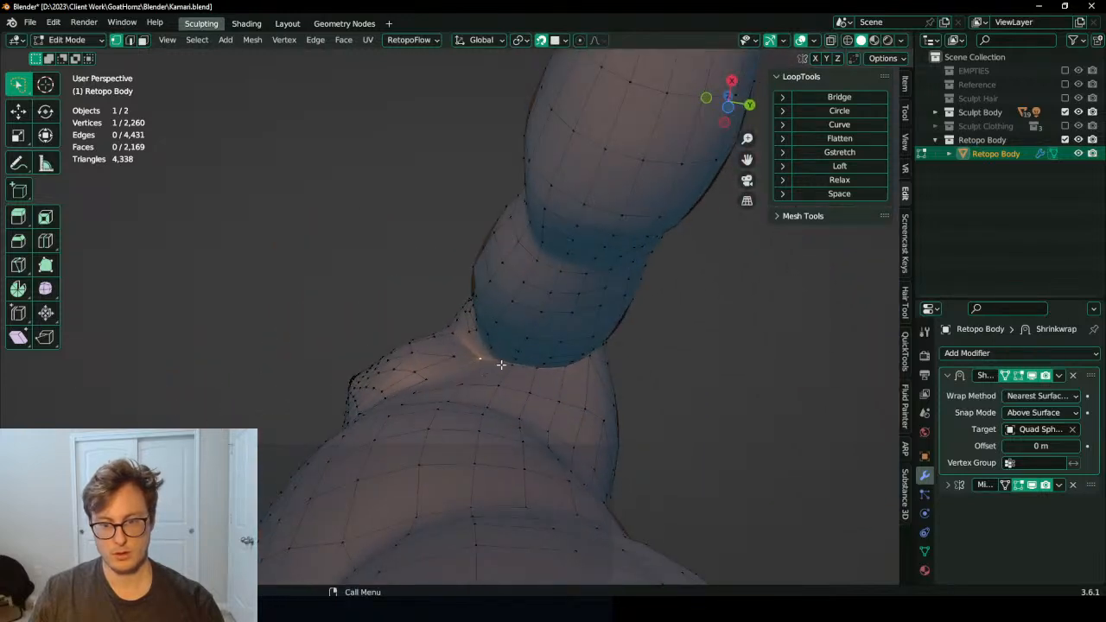
{"action": "middle_click_drag", "start_coordinate": [494, 408], "coordinate": [475, 380]}
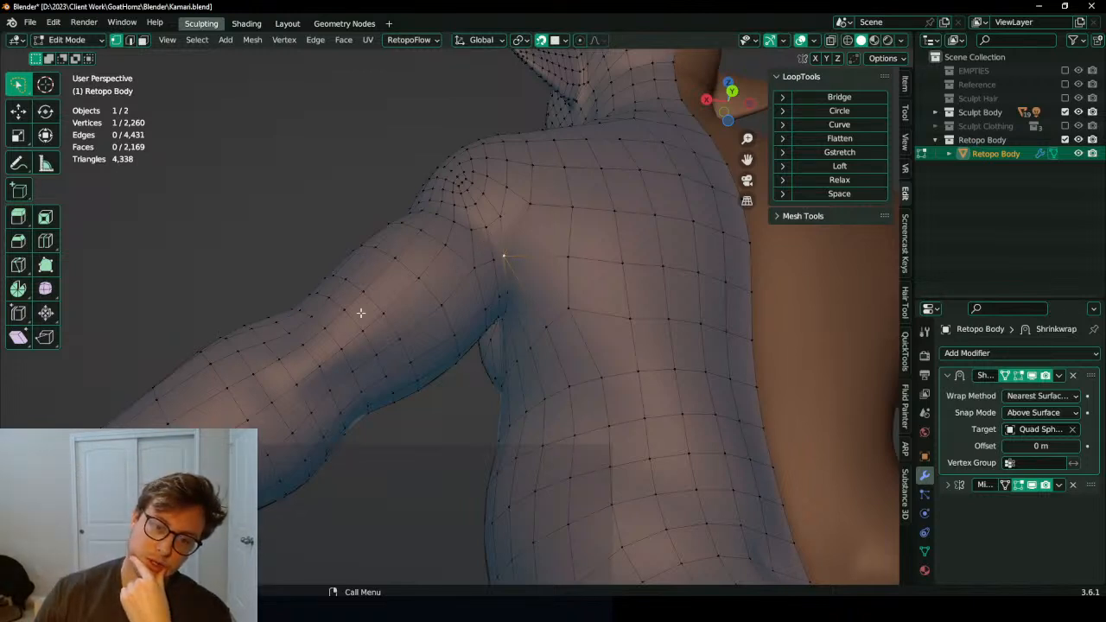
{"action": "left_click", "coordinate": [404, 299]}
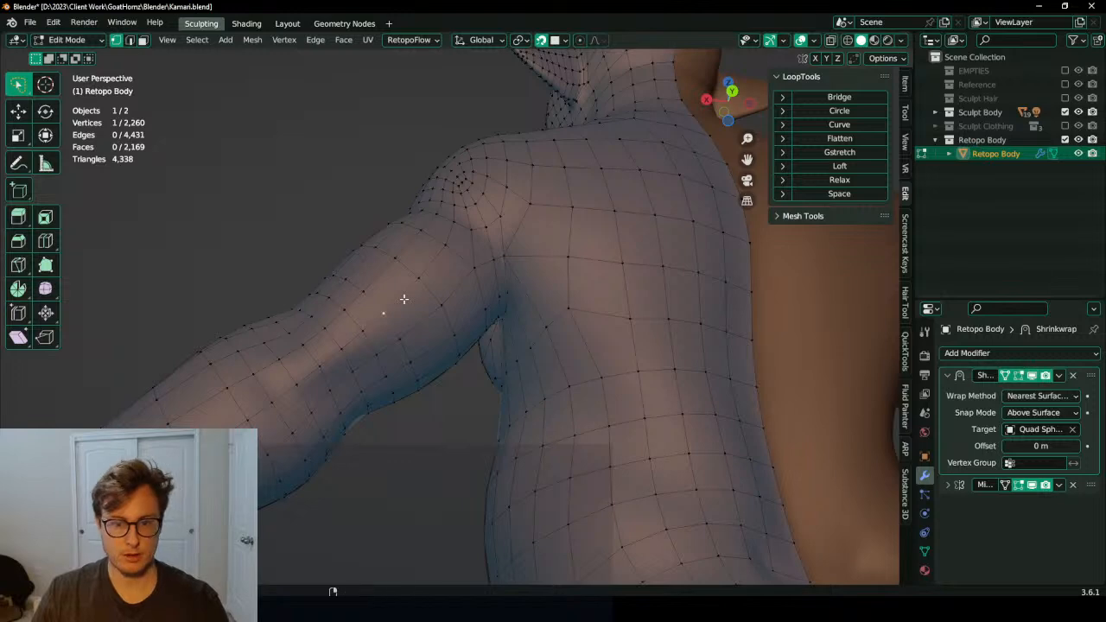
{"action": "left_click", "coordinate": [404, 299], "text": "alt"}
{"action": "scroll", "coordinate": [390, 299], "scroll_direction": "down", "scroll_amount": 4}
{"action": "middle_click_drag", "start_coordinate": [388, 299], "coordinate": [408, 296], "text": "shift"}
{"action": "scroll", "coordinate": [411, 307], "scroll_direction": "up", "scroll_amount": 3}
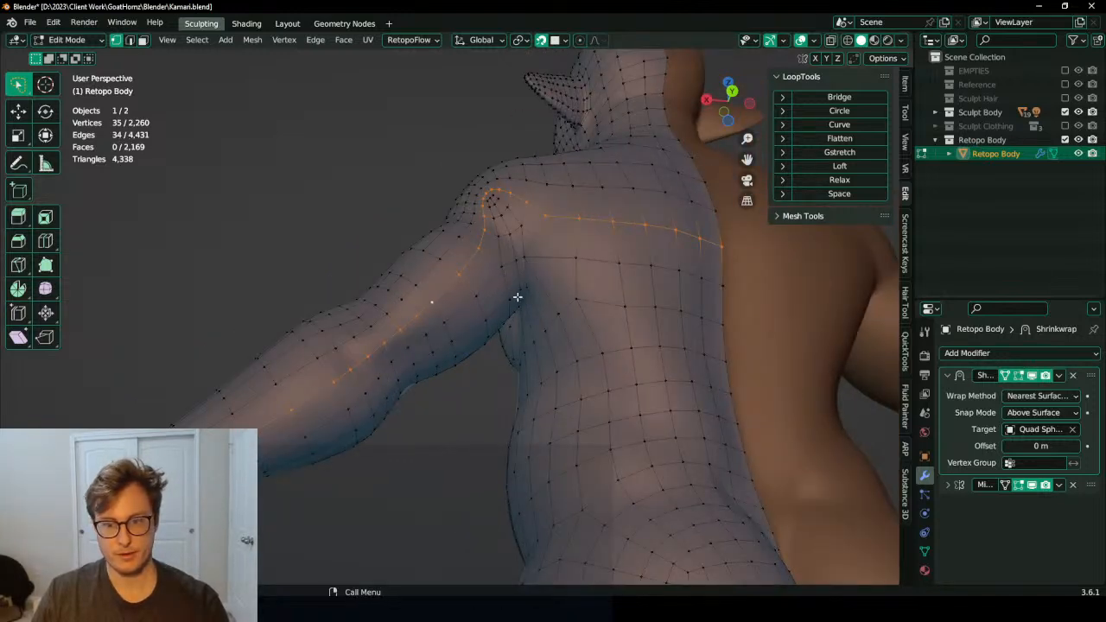
{"action": "middle_click_drag", "start_coordinate": [516, 296], "coordinate": [573, 229]}
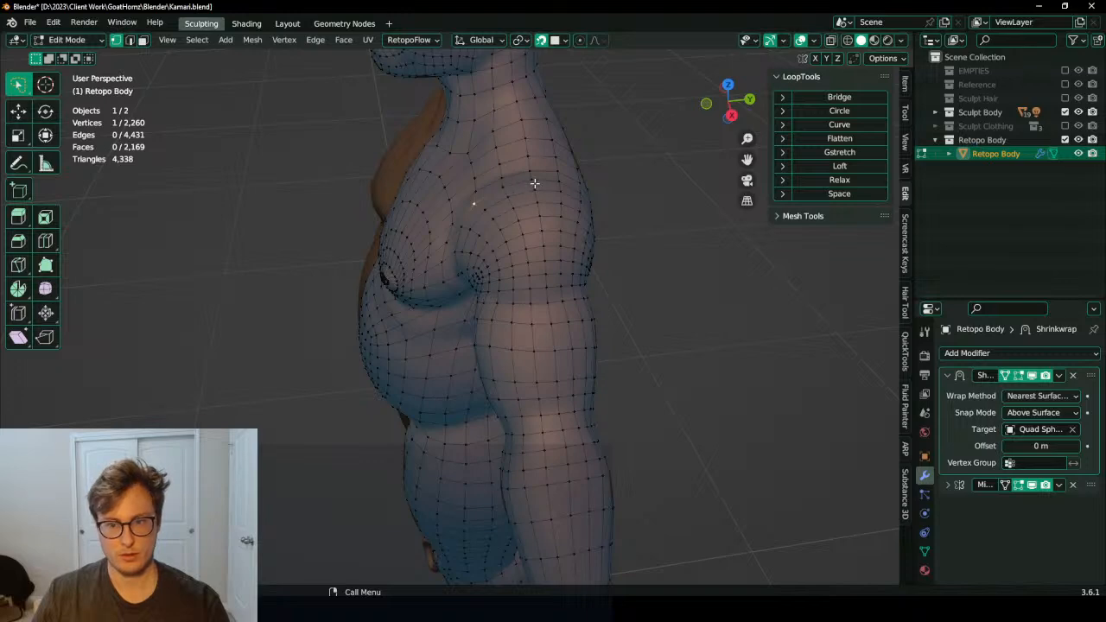
{"action": "middle_click_drag", "start_coordinate": [588, 198], "coordinate": [500, 215]}
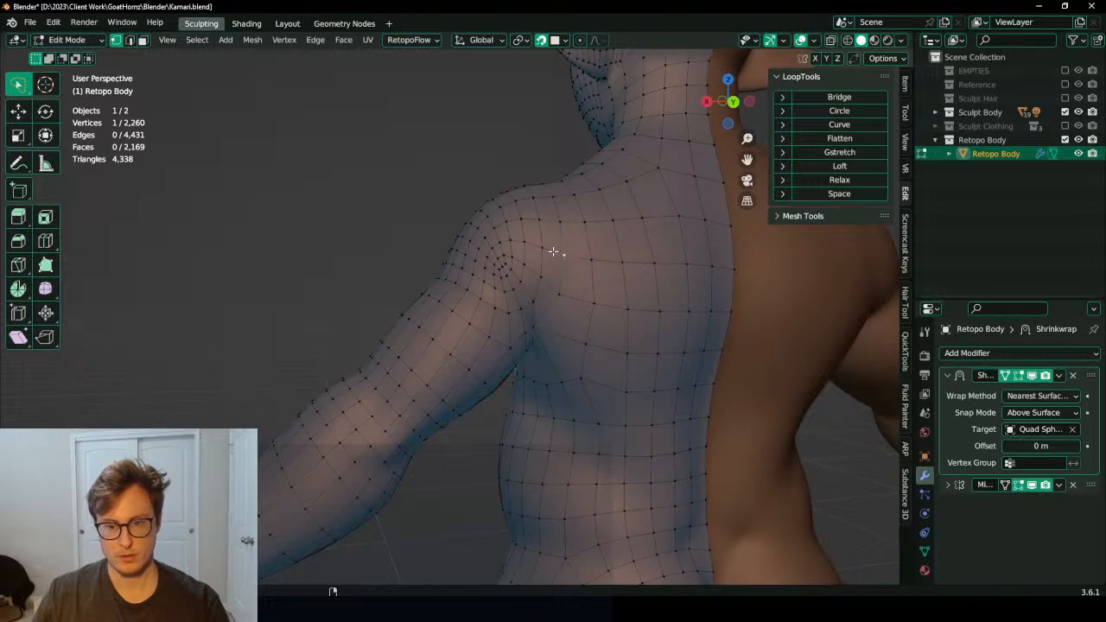
{"action": "left_click", "coordinate": [554, 252], "text": "alt"}
{"action": "middle_click_drag", "start_coordinate": [519, 259], "coordinate": [515, 134], "text": "shift"}
Step: Inset a patch of eight faces at the back of the elbow, scale it and move it into place
{"action": "middle_click_drag", "start_coordinate": [496, 245], "coordinate": [409, 303]}
{"action": "scroll", "coordinate": [485, 262], "scroll_direction": "down", "scroll_amount": 4}
{"action": "scroll", "coordinate": [435, 284], "scroll_direction": "up", "scroll_amount": 5}
{"action": "scroll", "coordinate": [434, 285], "scroll_direction": "down", "scroll_amount": 3}
{"action": "scroll", "coordinate": [533, 293], "scroll_direction": "up", "scroll_amount": 3}
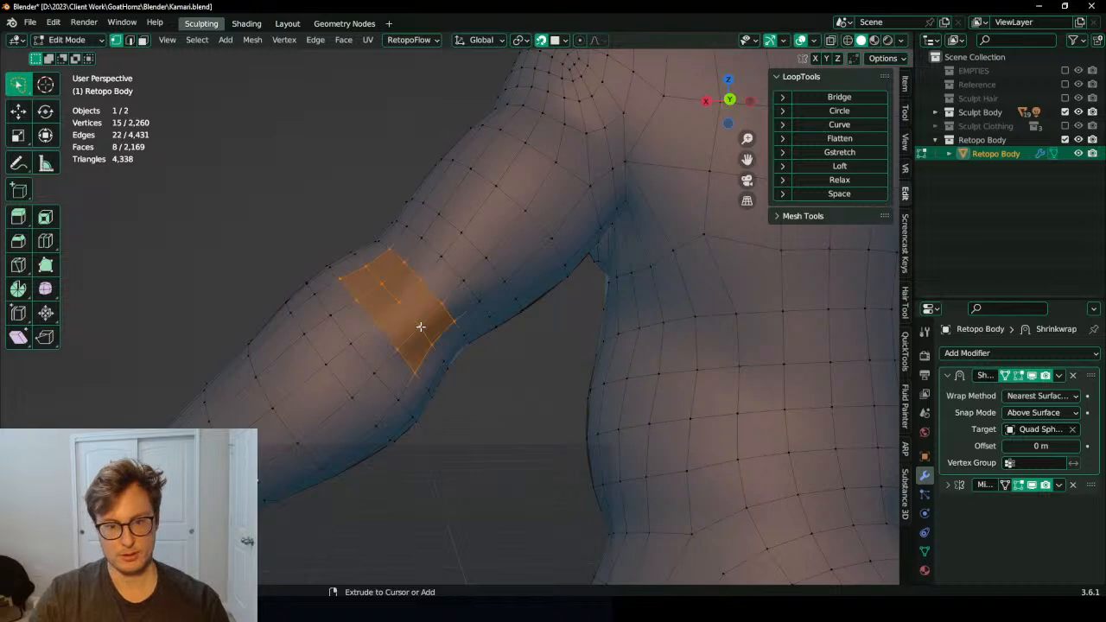
{"action": "key", "text": "ctrl+z"}
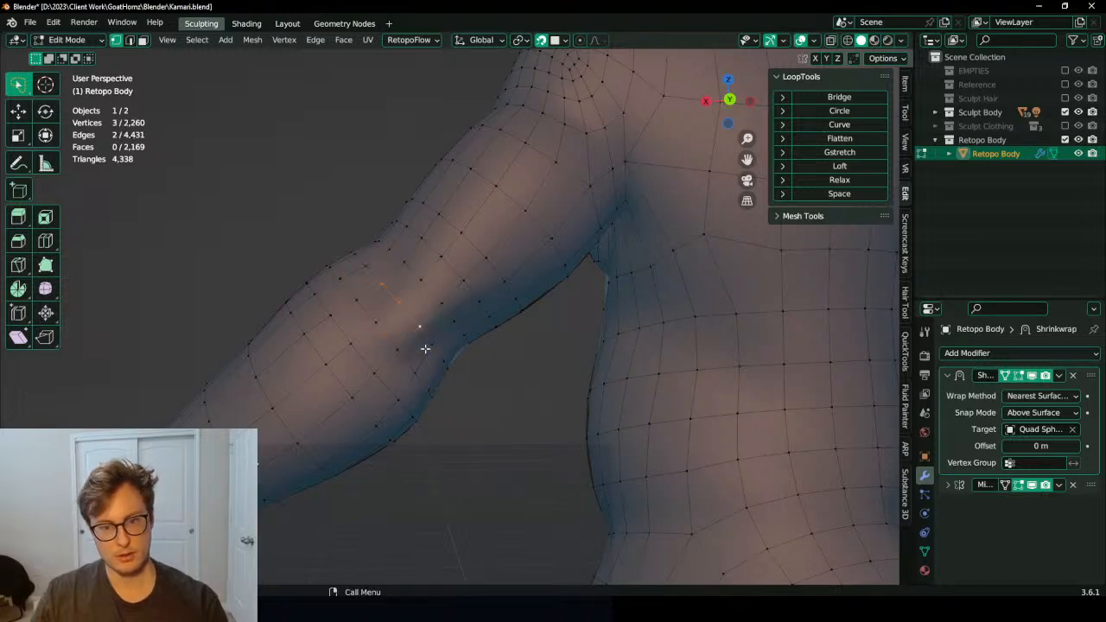
{"action": "key", "text": "ctrl+shift+z"}
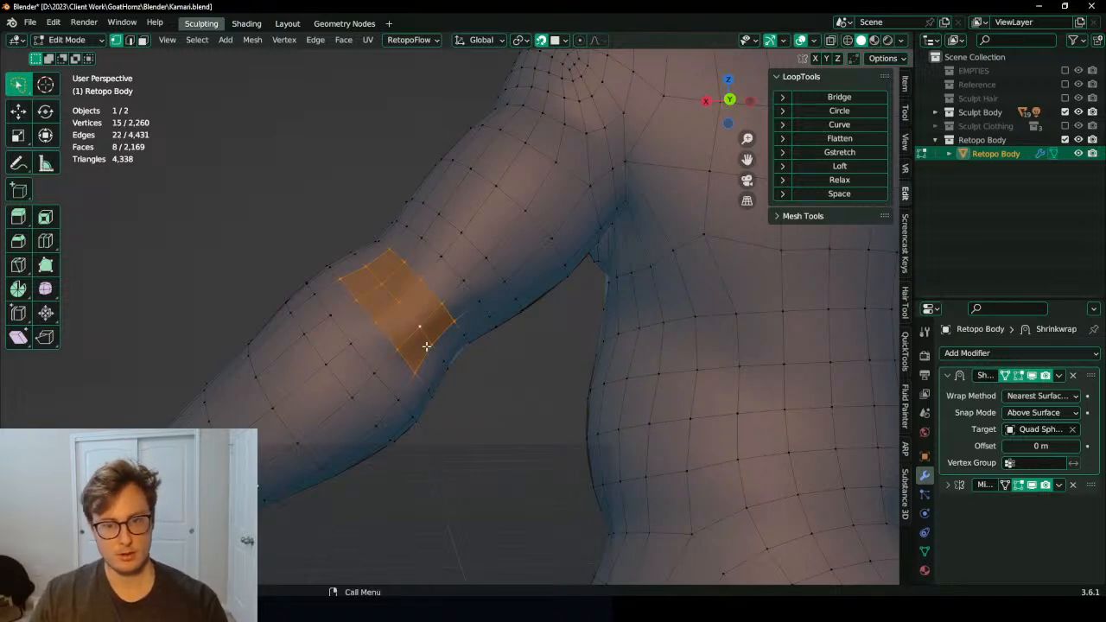
{"action": "key", "text": "s"}
{"action": "left_click", "coordinate": [420, 309]}
{"action": "key", "text": "g"}
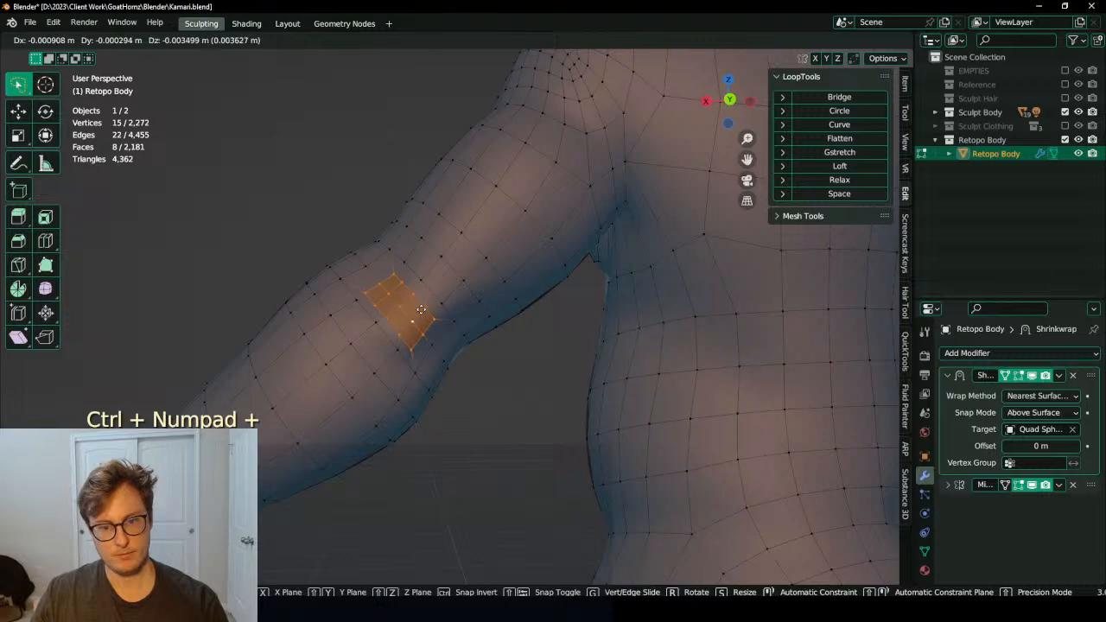
{"action": "left_click", "coordinate": [425, 315]}
Step: Examine the retopo mesh on the front torso and leg, and check the new elbow patch from behind
{"action": "scroll", "coordinate": [414, 321], "scroll_direction": "down", "scroll_amount": 5}
{"action": "middle_click_drag", "start_coordinate": [402, 329], "coordinate": [652, 363]}
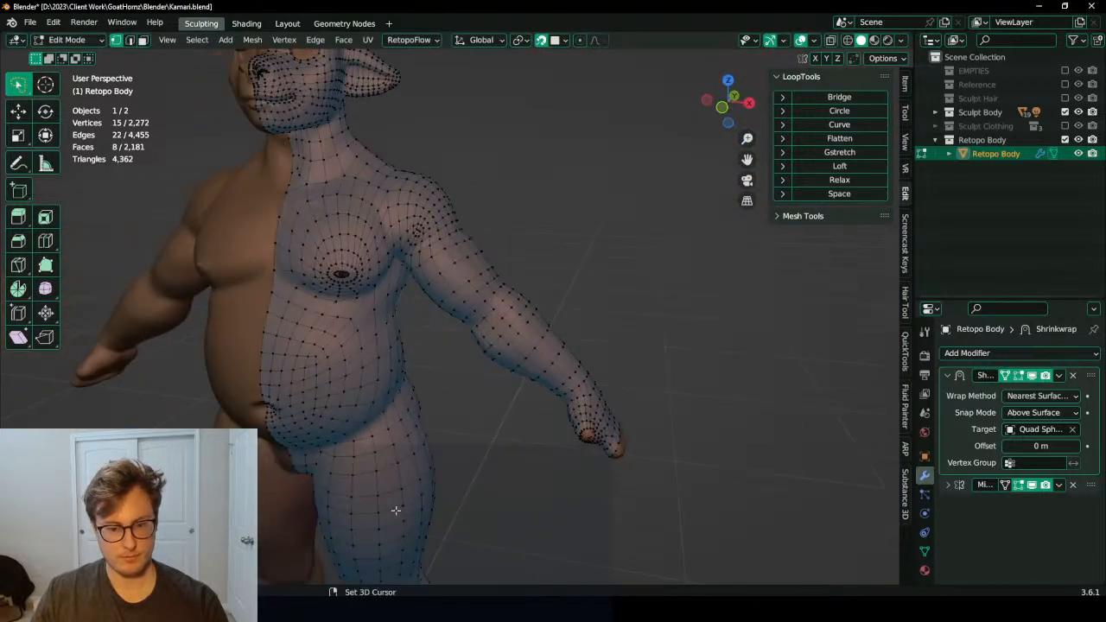
{"action": "middle_click_drag", "start_coordinate": [395, 510], "coordinate": [471, 418], "text": "shift"}
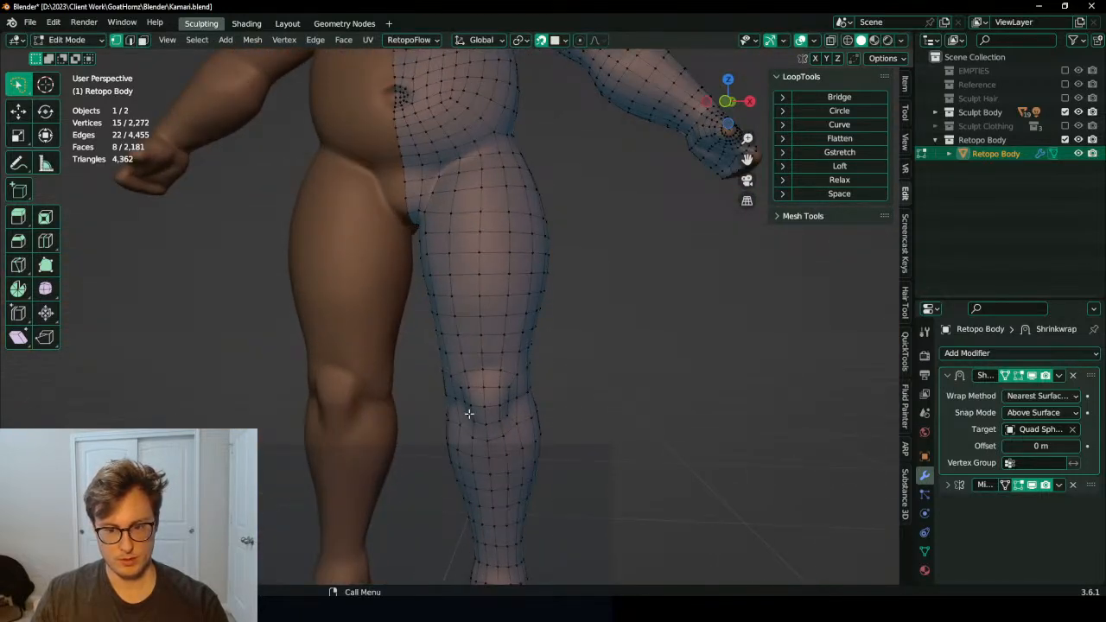
{"action": "middle_click_drag", "start_coordinate": [588, 344], "coordinate": [444, 300]}
{"action": "scroll", "coordinate": [443, 301], "scroll_direction": "up", "scroll_amount": 4}
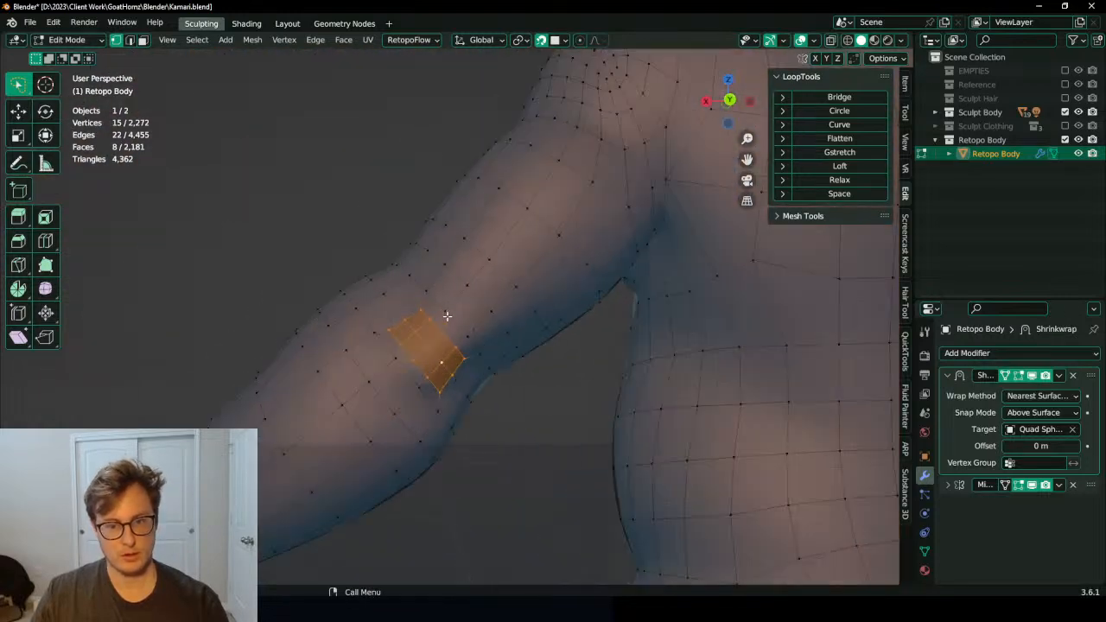
{"action": "scroll", "coordinate": [469, 327], "scroll_direction": "down", "scroll_amount": 5}
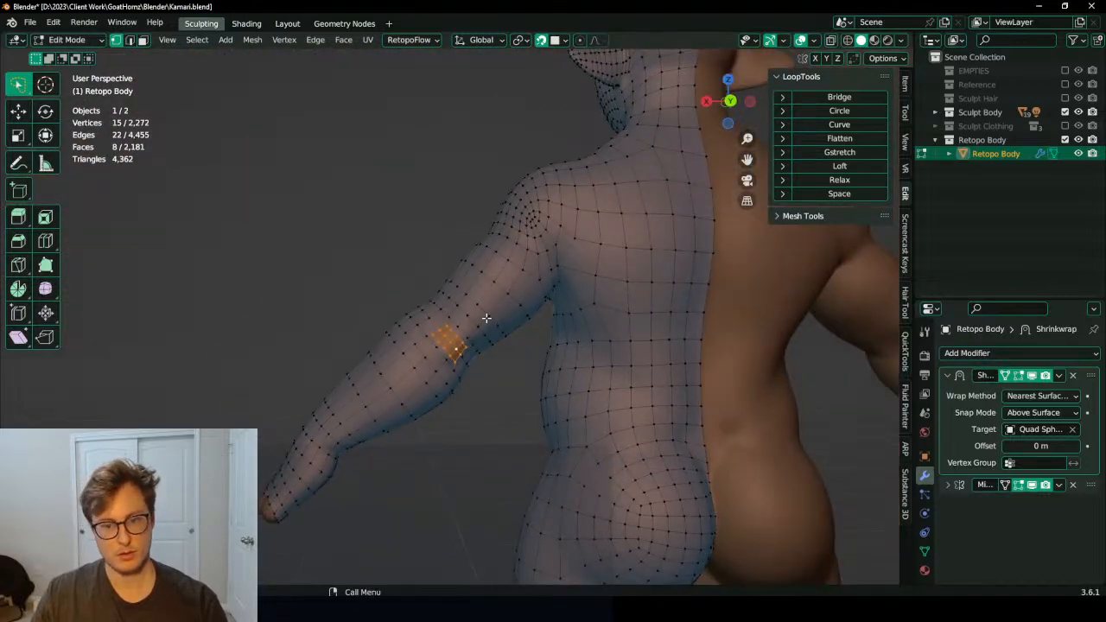
Step: Switch the retopo body to Sculpt Mode, isolate it from the sculpt and show its wireframe around the elbow
{"action": "key", "text": "Tab"}
{"action": "key", "text": "ctrl+Tab"}
{"action": "left_click", "coordinate": [507, 381]}
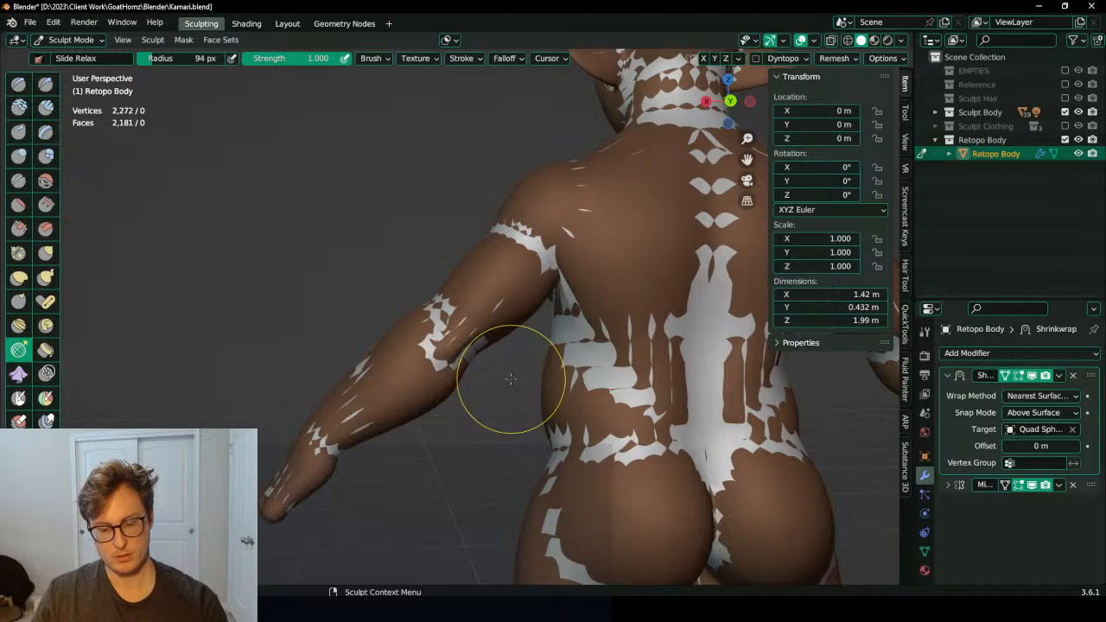
{"action": "key", "text": "KP_Divide"}
{"action": "key", "text": "q"}
{"action": "left_click", "coordinate": [507, 384]}
{"action": "scroll", "coordinate": [439, 352], "scroll_direction": "up", "scroll_amount": 3}
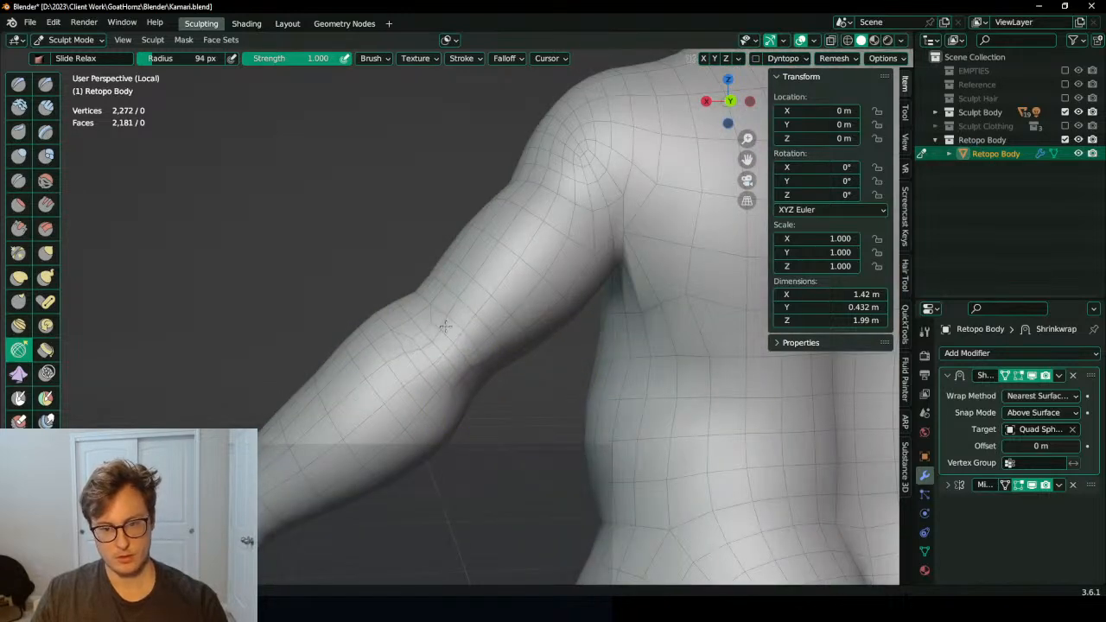
{"action": "scroll", "coordinate": [472, 326], "scroll_direction": "down", "scroll_amount": 3}
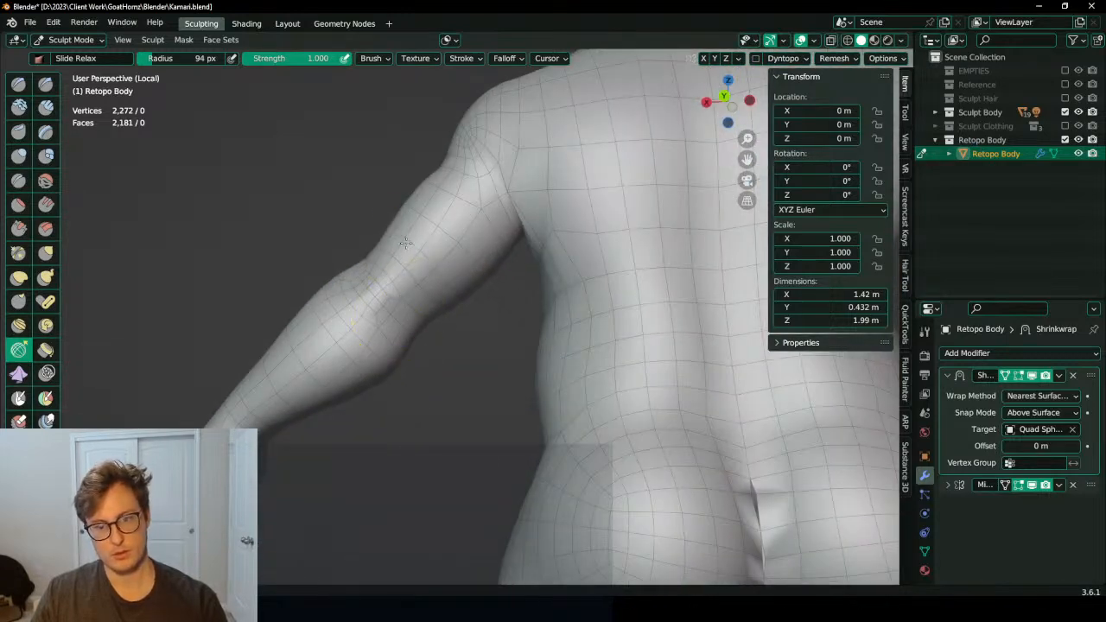
Step: Examine the retopo wireframe on the arm, elbow, shoulder and chest from the front, side, below and back
{"action": "scroll", "coordinate": [435, 277], "scroll_direction": "down", "scroll_amount": 2}
{"action": "scroll", "coordinate": [444, 275], "scroll_direction": "up", "scroll_amount": 5}
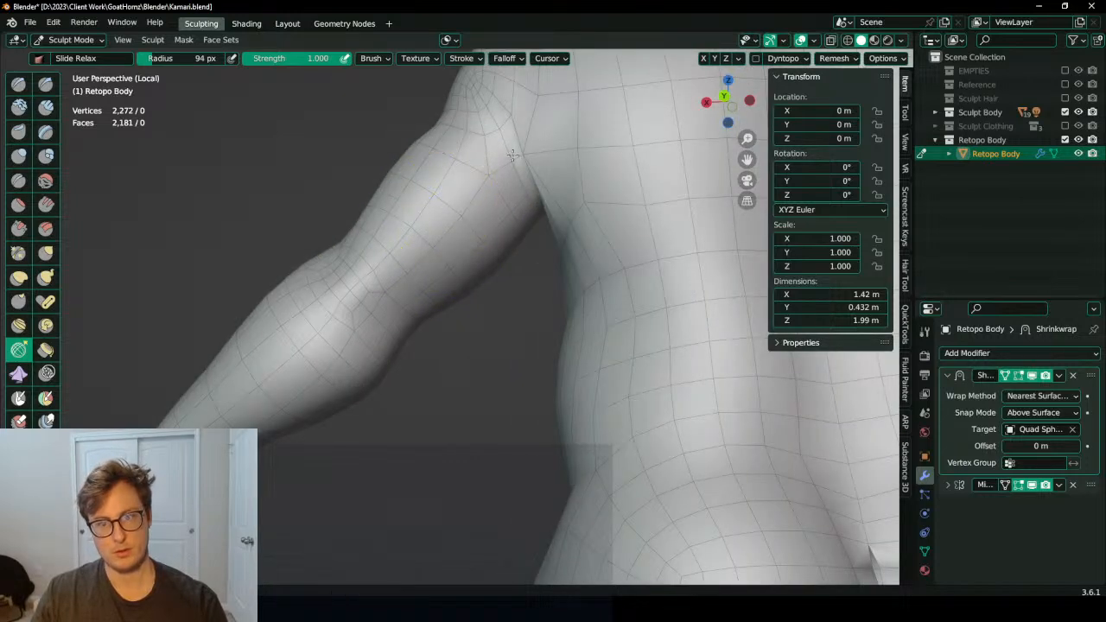
{"action": "mouse_move", "coordinate": [530, 168]}
{"action": "middle_mouse_down"}
{"action": "mouse_move", "coordinate": [522, 226]}
{"action": "mouse_move", "coordinate": [576, 256]}
{"action": "mouse_move", "coordinate": [543, 291]}
{"action": "middle_mouse_up"}
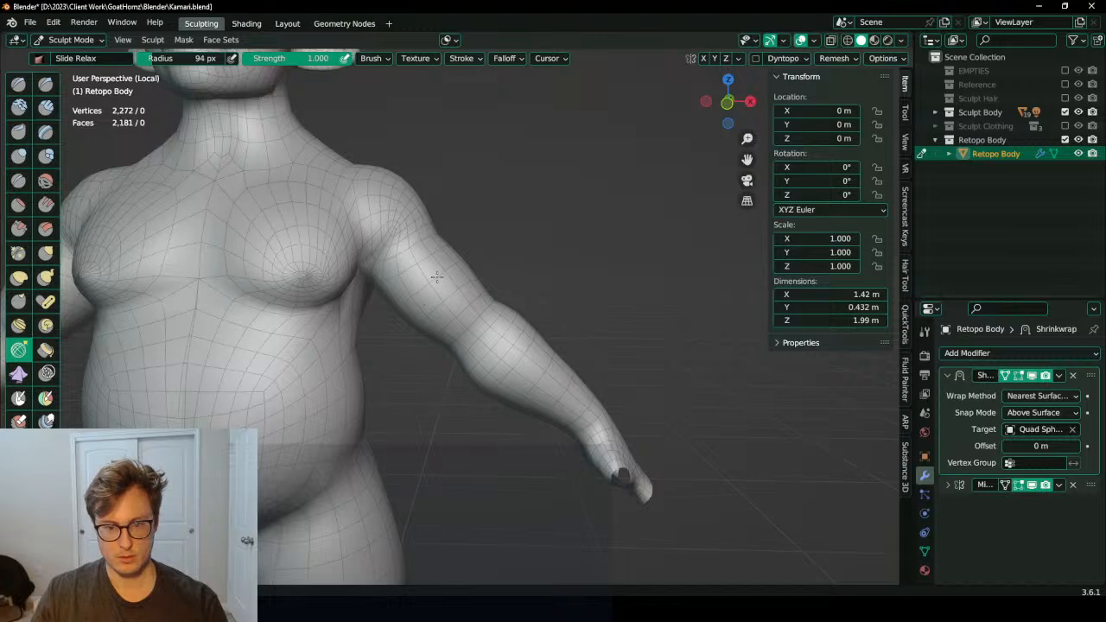
{"action": "middle_click_drag", "start_coordinate": [437, 277], "coordinate": [444, 282]}
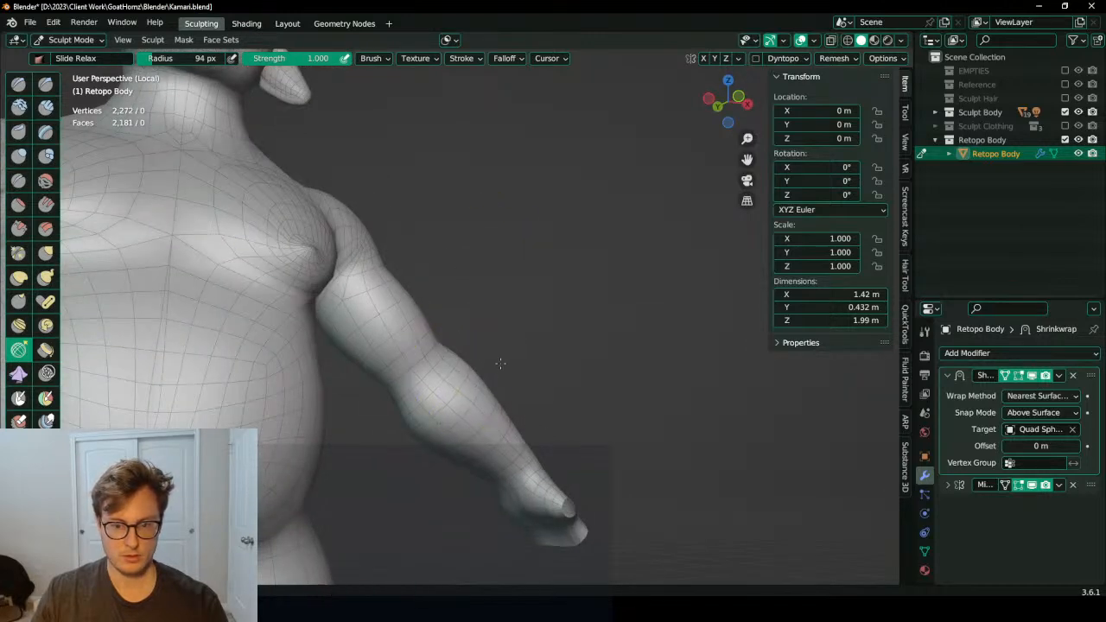
{"action": "mouse_move", "coordinate": [517, 377]}
{"action": "middle_mouse_down"}
{"action": "mouse_move", "coordinate": [579, 326]}
{"action": "mouse_move", "coordinate": [321, 343]}
{"action": "mouse_move", "coordinate": [371, 361]}
{"action": "middle_mouse_up"}
{"action": "mouse_move", "coordinate": [395, 429]}
{"action": "middle_mouse_down"}
{"action": "mouse_move", "coordinate": [378, 279]}
{"action": "mouse_move", "coordinate": [593, 357]}
{"action": "mouse_move", "coordinate": [508, 363]}
{"action": "mouse_move", "coordinate": [509, 371]}
{"action": "mouse_move", "coordinate": [538, 346]}
{"action": "mouse_move", "coordinate": [622, 335]}
{"action": "middle_mouse_up"}
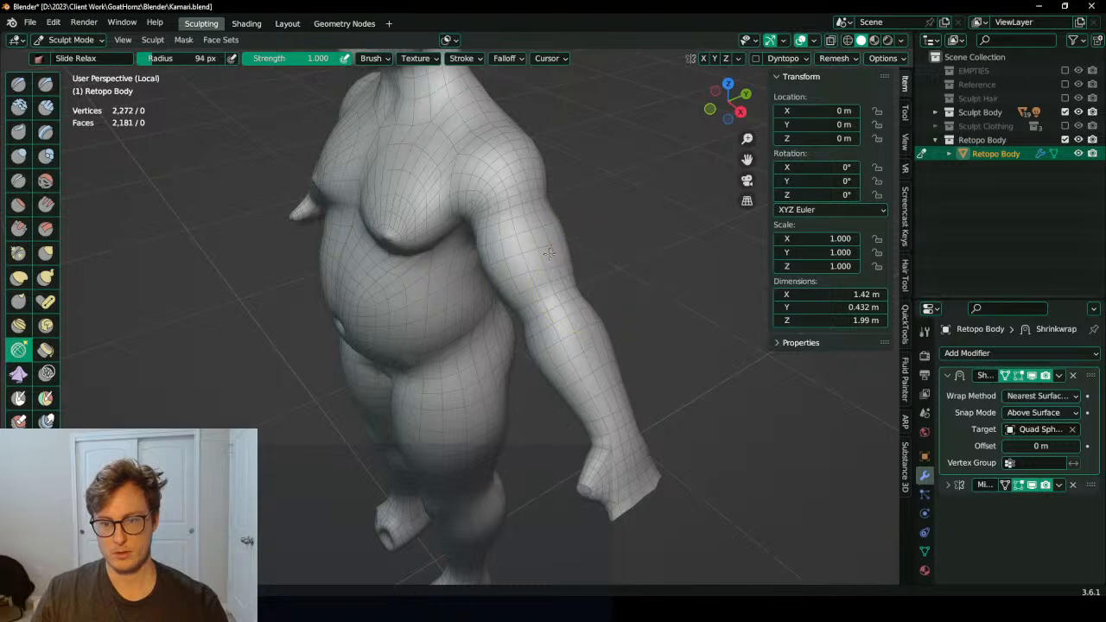
{"action": "middle_click_drag", "start_coordinate": [528, 257], "coordinate": [562, 244]}
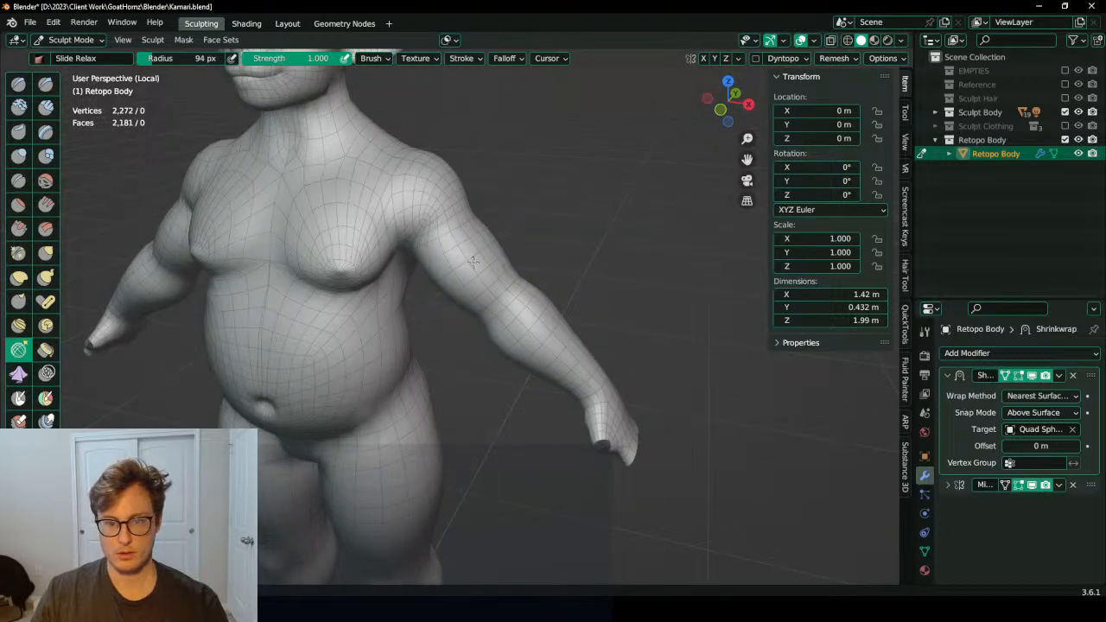
{"action": "middle_click_drag", "start_coordinate": [473, 262], "coordinate": [472, 251]}
{"action": "scroll", "coordinate": [432, 268], "scroll_direction": "up", "scroll_amount": 2}
{"action": "mouse_move", "coordinate": [398, 284]}
{"action": "middle_mouse_down", "text": "shift"}
{"action": "mouse_move", "coordinate": [407, 308]}
{"action": "mouse_move", "coordinate": [424, 252]}
{"action": "mouse_move", "coordinate": [319, 408]}
{"action": "mouse_move", "coordinate": [571, 328]}
{"action": "middle_mouse_up", "text": "shift"}
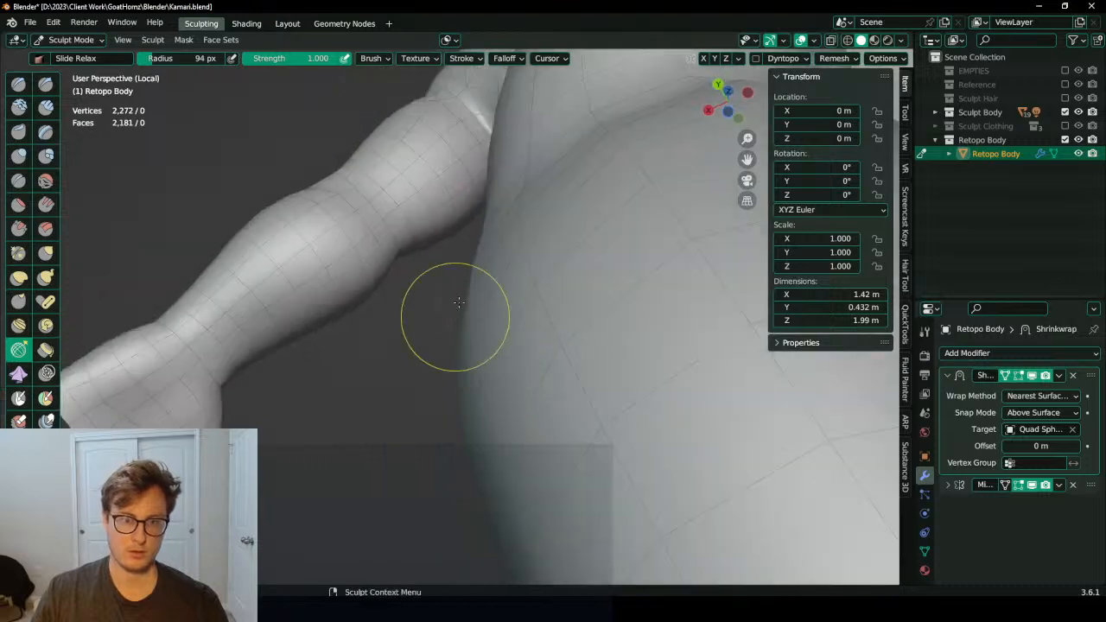
{"action": "scroll", "coordinate": [453, 311], "scroll_direction": "down", "scroll_amount": 4}
{"action": "middle_click_drag", "start_coordinate": [435, 213], "coordinate": [448, 335]}
{"action": "left_click_drag", "start_coordinate": [432, 345], "coordinate": [426, 358]}
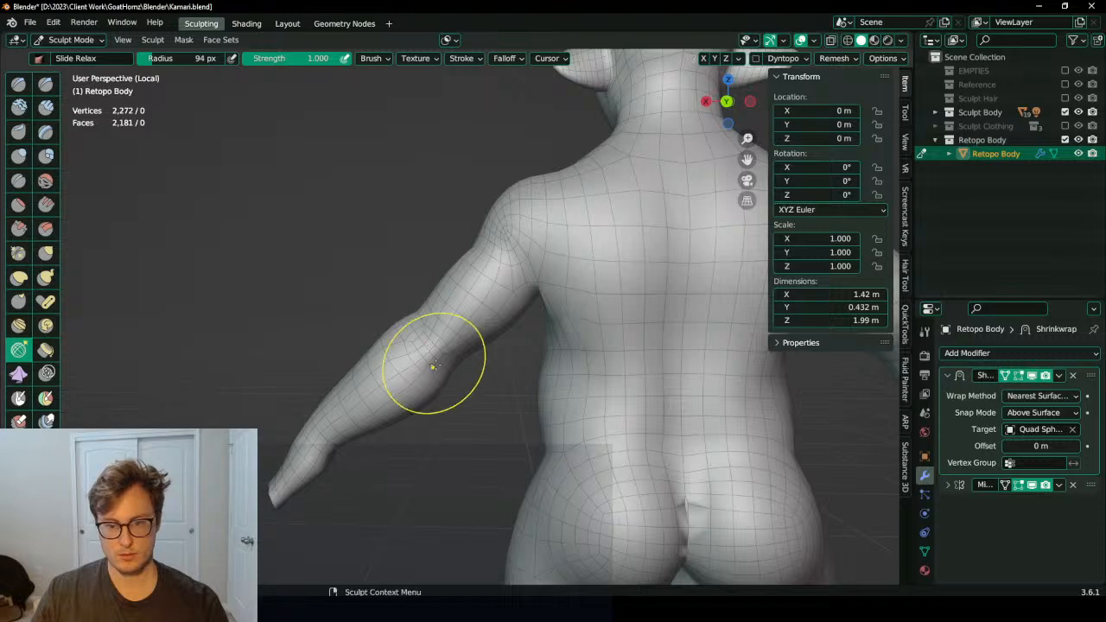
{"action": "mouse_move", "coordinate": [450, 363]}
{"action": "middle_mouse_down"}
{"action": "mouse_move", "coordinate": [483, 322]}
{"action": "mouse_move", "coordinate": [553, 334]}
{"action": "middle_mouse_up"}
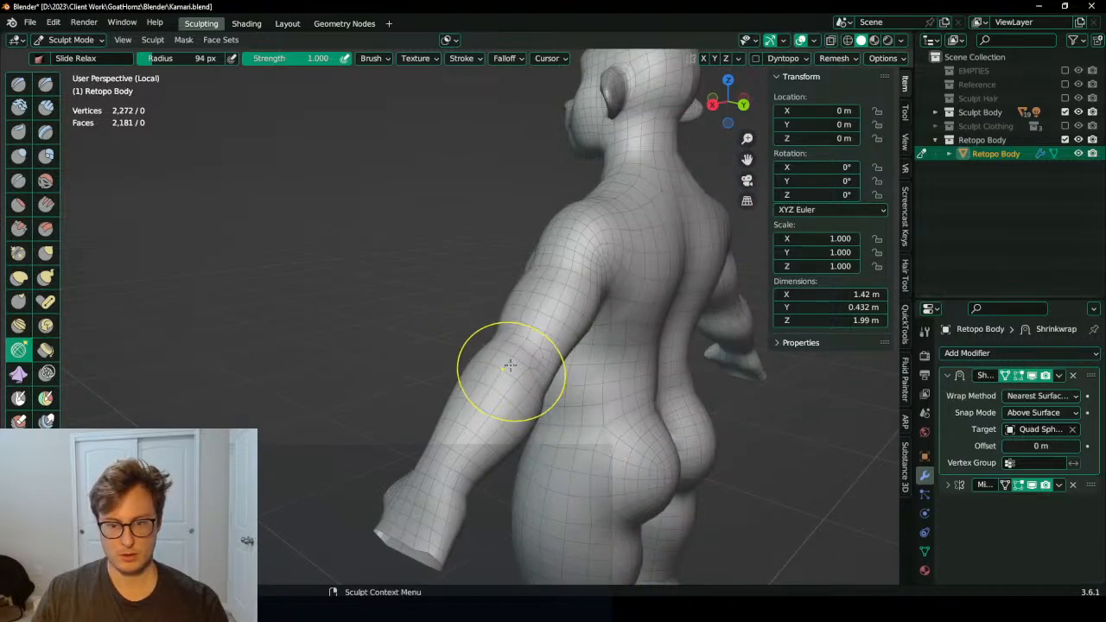
{"action": "mouse_move", "coordinate": [503, 363]}
{"action": "middle_mouse_down"}
{"action": "mouse_move", "coordinate": [463, 365]}
{"action": "mouse_move", "coordinate": [493, 377]}
{"action": "mouse_move", "coordinate": [446, 361]}
{"action": "mouse_move", "coordinate": [485, 329]}
{"action": "mouse_move", "coordinate": [459, 309]}
{"action": "middle_mouse_up"}
Step: Bring the sculpt back into view, return the retopo body to Edit Mode with nothing selected and save the file
{"action": "key", "text": "ctrl+Tab"}
{"action": "scroll", "coordinate": [456, 365], "scroll_direction": "down", "scroll_amount": 4}
{"action": "key", "text": "q"}
{"action": "left_click", "coordinate": [480, 359]}
{"action": "key", "text": "slash"}
{"action": "key", "text": "ctrl+Tab"}
{"action": "scroll", "coordinate": [484, 373], "scroll_direction": "up", "scroll_amount": 6}
{"action": "key", "text": "shift+Tab"}
{"action": "scroll", "coordinate": [501, 331], "scroll_direction": "down", "scroll_amount": 5}
{"action": "key", "text": "alt+a"}
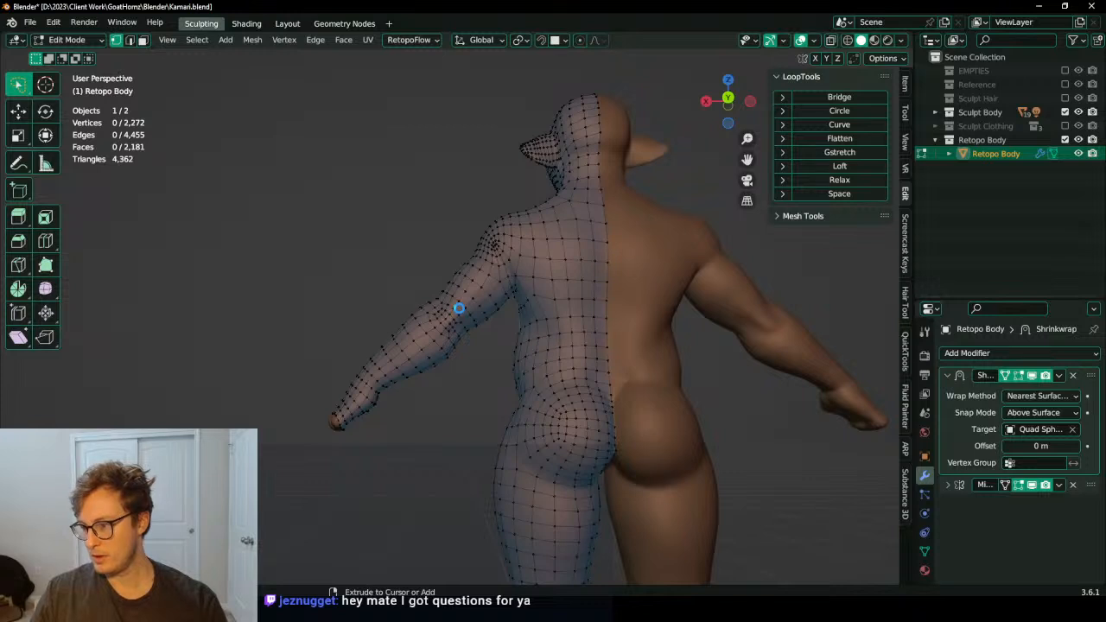
{"action": "key", "text": "ctrl+s"}
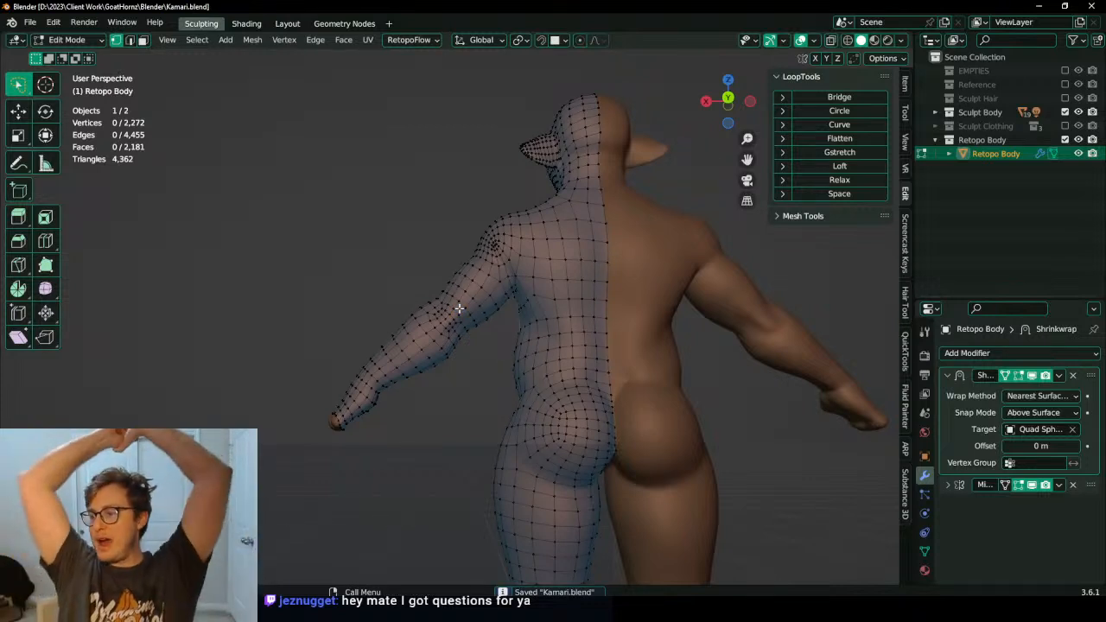
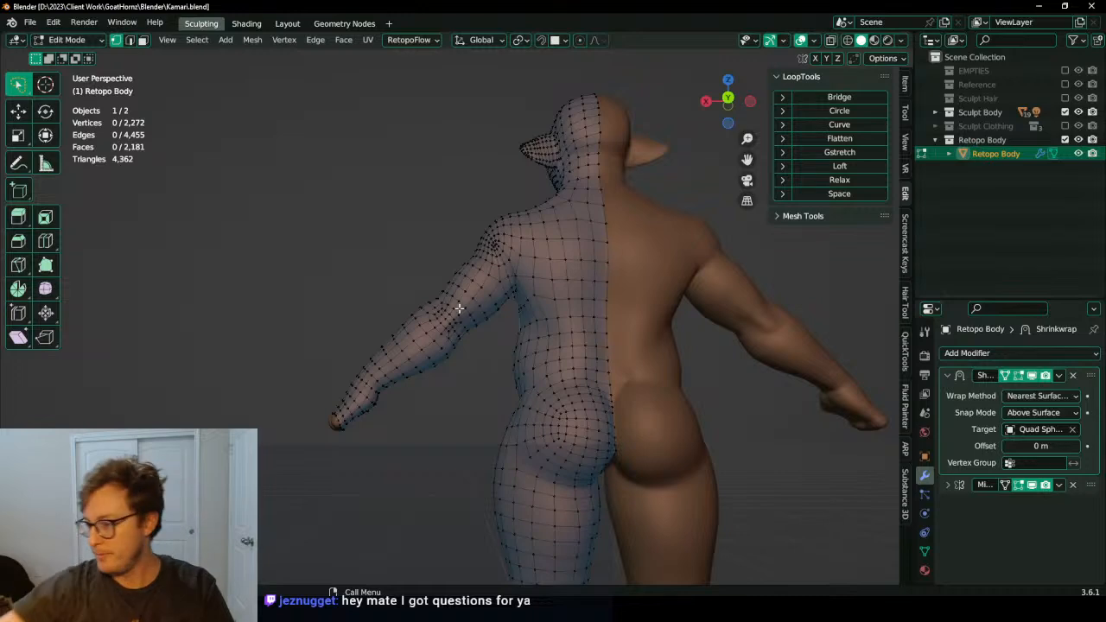
Step: Extrude the open edge loop around the eye hole and scale the new loop inward
{"action": "middle_click_drag", "start_coordinate": [415, 237], "coordinate": [506, 368]}
{"action": "scroll", "coordinate": [506, 368], "scroll_direction": "up", "scroll_amount": 8}
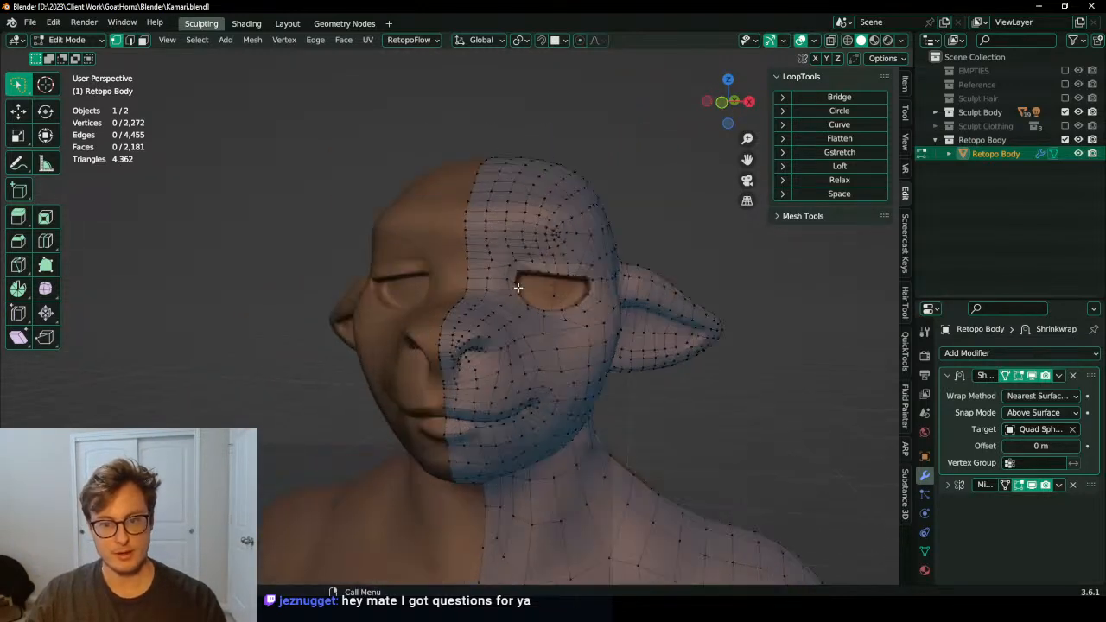
{"action": "middle_click_drag", "start_coordinate": [553, 338], "coordinate": [485, 359]}
{"action": "middle_click_drag", "start_coordinate": [614, 361], "coordinate": [473, 360]}
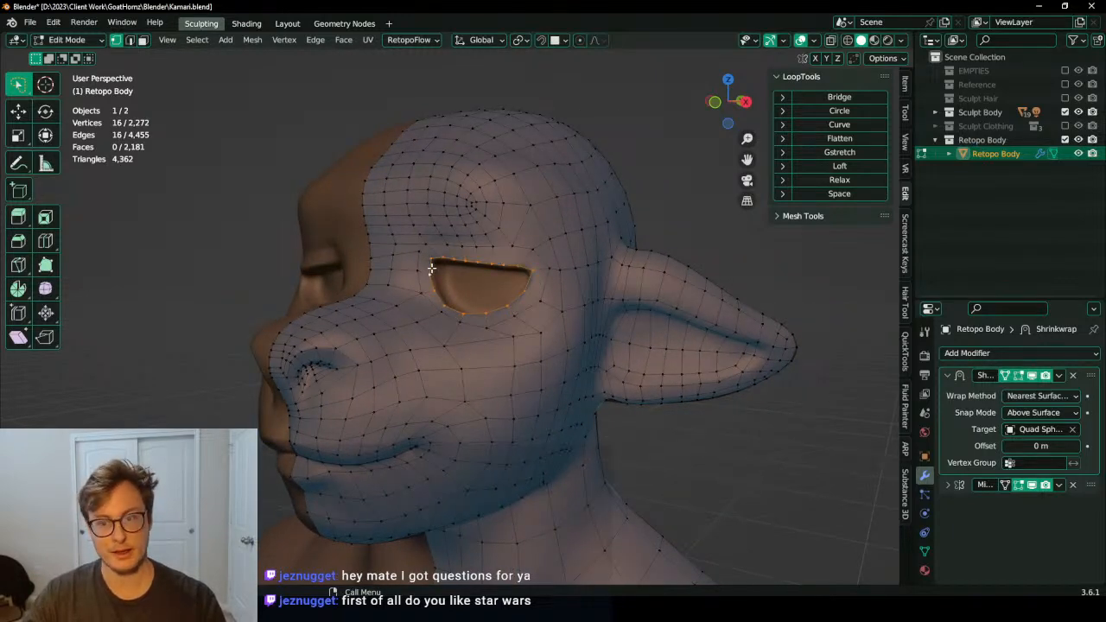
{"action": "key", "text": "KP_Decimal"}
{"action": "middle_click_drag", "start_coordinate": [489, 264], "coordinate": [607, 367]}
{"action": "key", "text": "e"}
{"action": "right_click", "coordinate": [618, 341]}
{"action": "key", "text": "s"}
{"action": "left_click", "coordinate": [638, 276]}
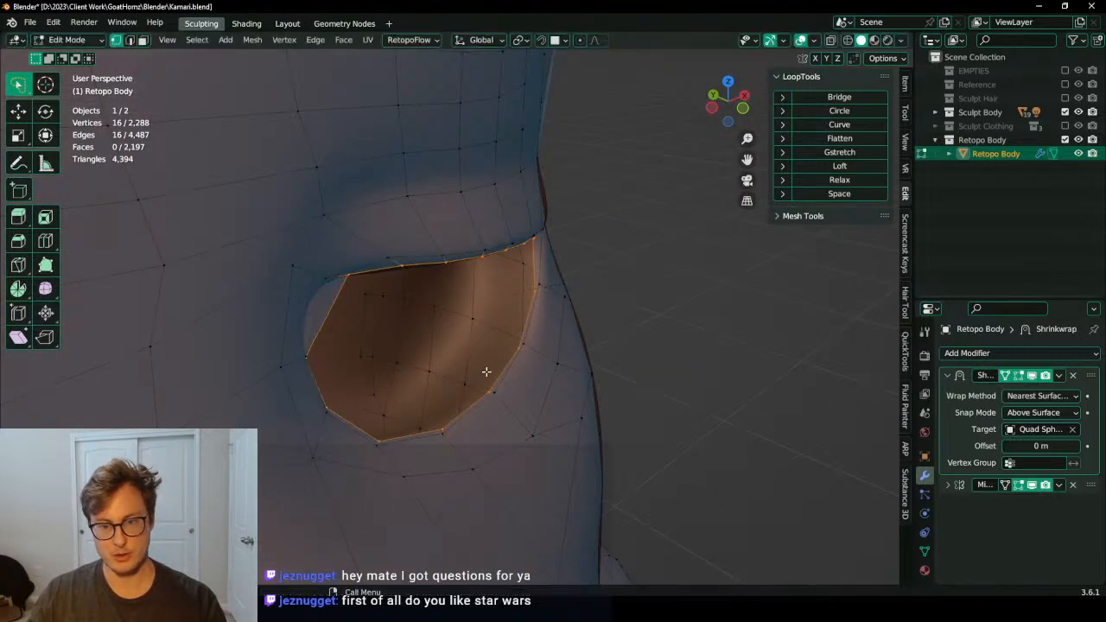
Step: Move the extruded eye loop along Y into the socket and scale it to about 0.83 along Z
{"action": "key", "text": "g"}
{"action": "key", "text": "y"}
{"action": "middle_click_drag", "start_coordinate": [486, 372], "coordinate": [565, 297]}
{"action": "left_click", "coordinate": [484, 339]}
{"action": "key", "text": "s"}
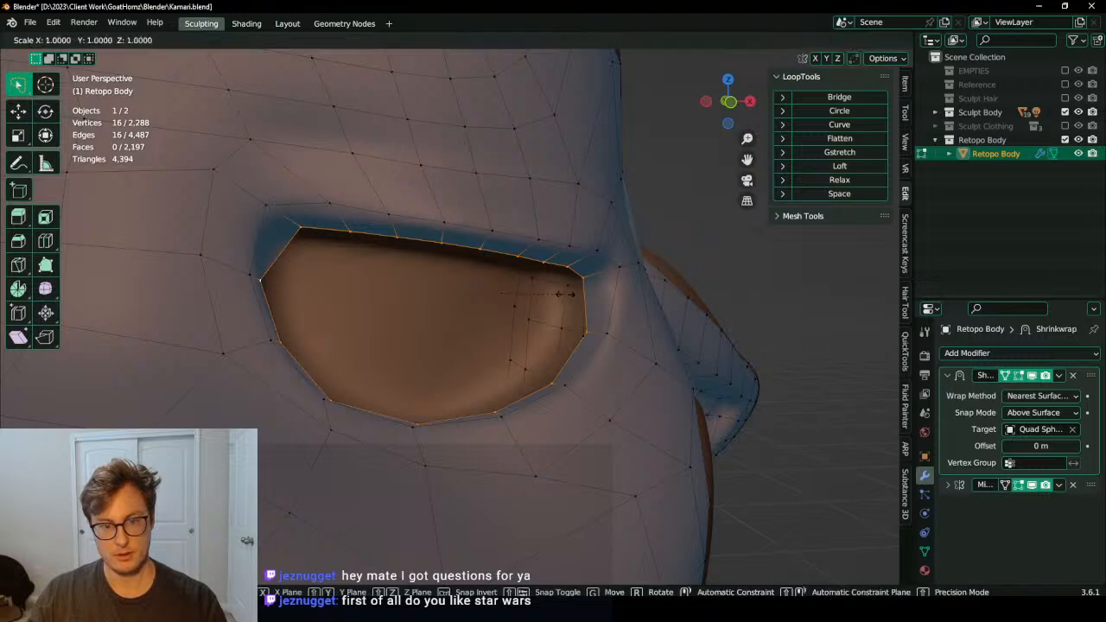
{"action": "key", "text": "z"}
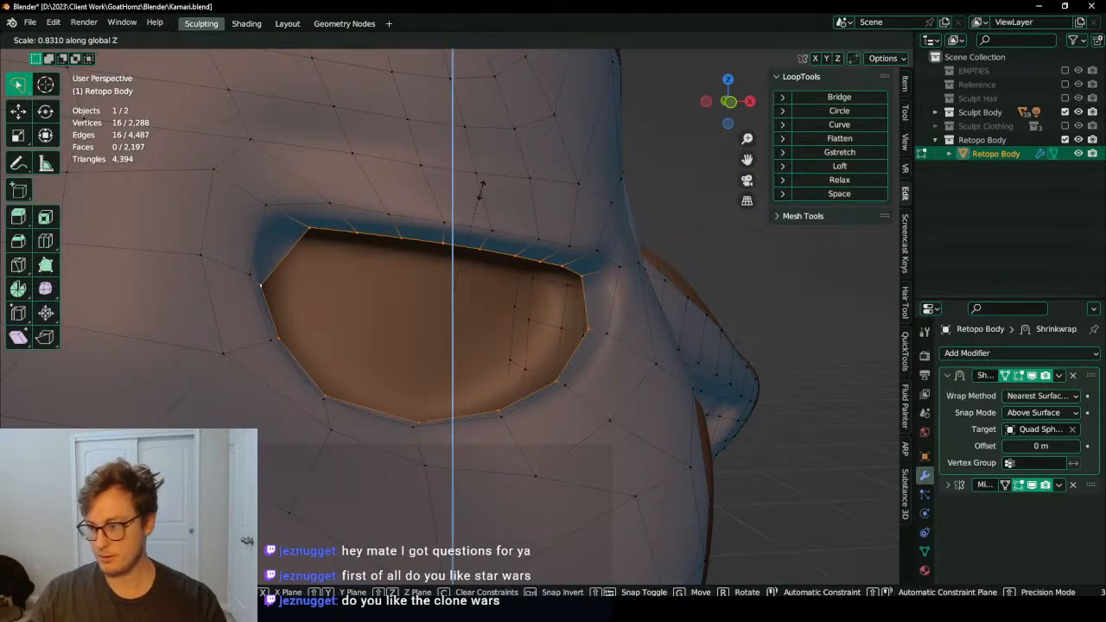
{"action": "left_click", "coordinate": [482, 186]}
Step: Try shifting the inner eye loop freely and along the X axis, undoing the moves
{"action": "middle_click_drag", "start_coordinate": [482, 193], "coordinate": [352, 237]}
{"action": "key", "text": "g"}
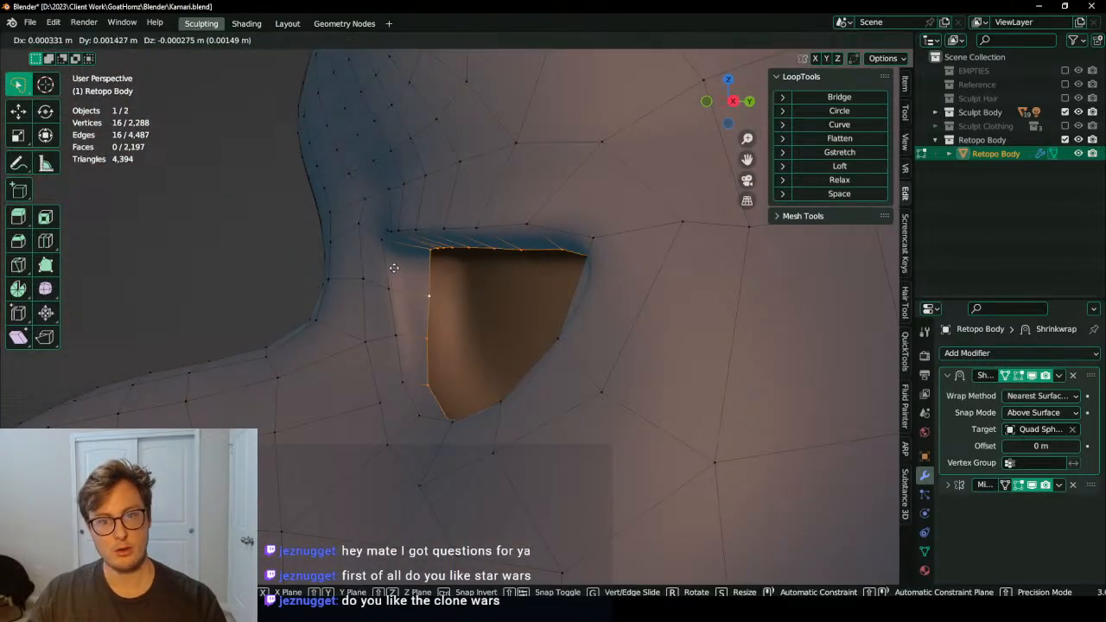
{"action": "left_click", "coordinate": [391, 283]}
{"action": "middle_click_drag", "start_coordinate": [390, 284], "coordinate": [514, 263]}
{"action": "key", "text": "ctrl+z"}
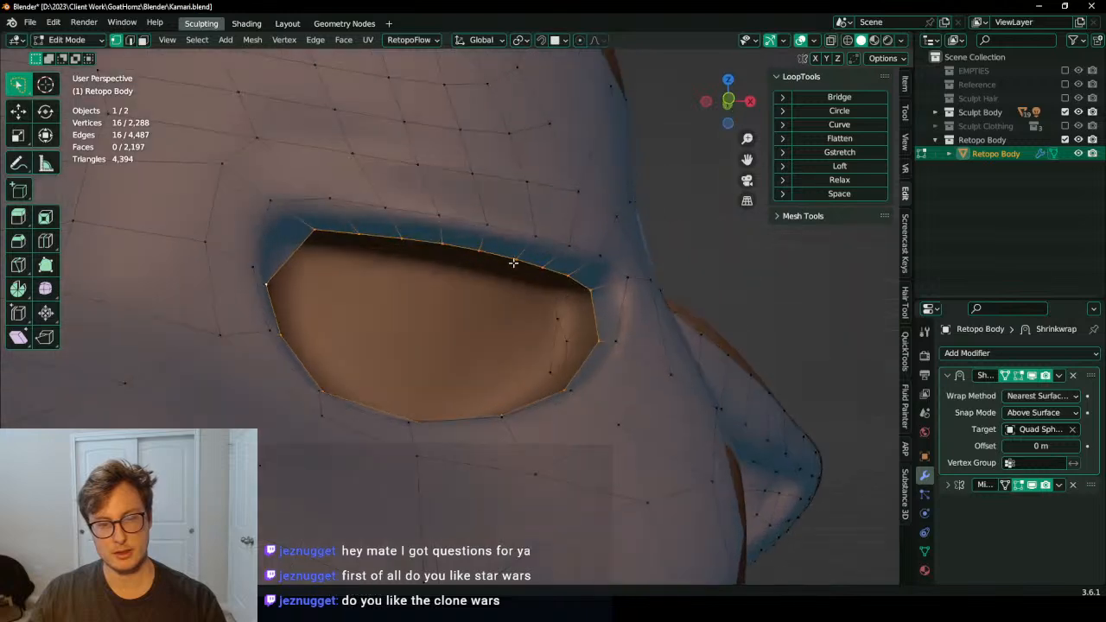
{"action": "middle_click_drag", "start_coordinate": [316, 233], "coordinate": [417, 374]}
{"action": "key", "text": "g"}
{"action": "key", "text": "x"}
{"action": "left_click", "coordinate": [390, 303]}
{"action": "key", "text": "ctrl+z"}
Step: Move the inner eye loop along Y and reposition it within the eye opening
{"action": "key", "text": "g"}
{"action": "key", "text": "y"}
{"action": "left_click", "coordinate": [513, 381]}
{"action": "key", "text": "g"}
{"action": "left_click", "coordinate": [483, 424]}
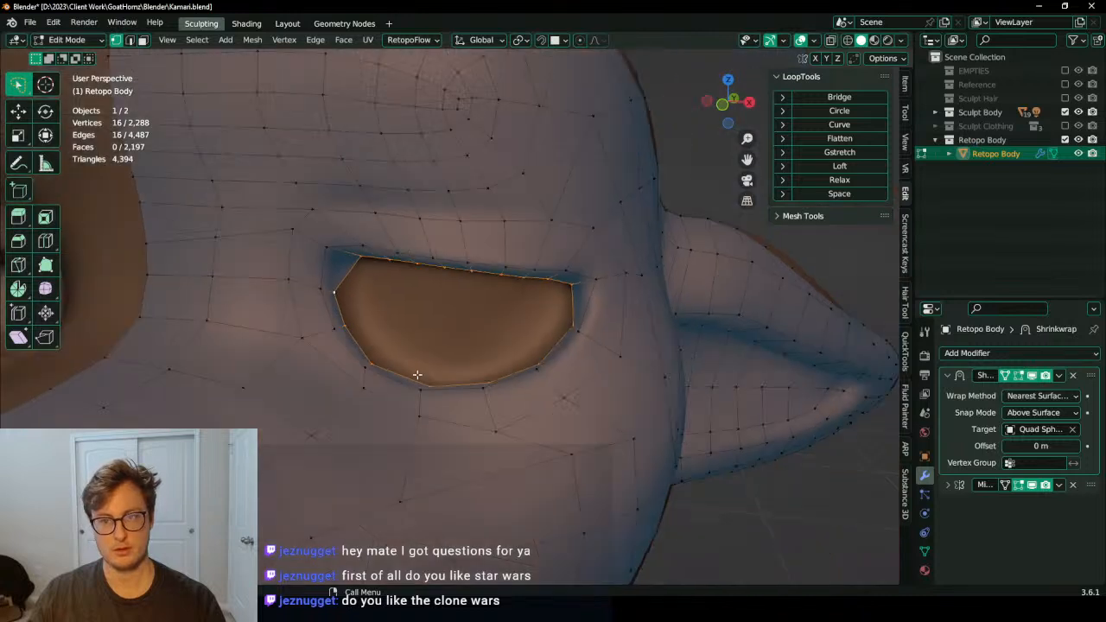
{"action": "key", "text": "g"}
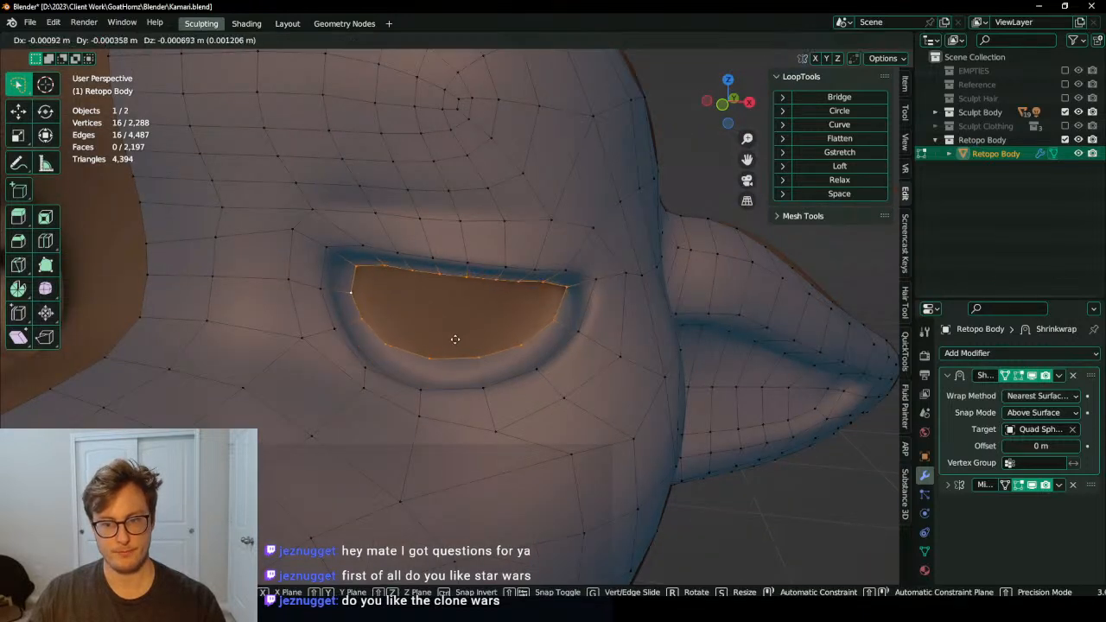
{"action": "left_click", "coordinate": [445, 272]}
Step: Stretch the inner eye loop to about 1.29 along Z and about 1.17 along X
{"action": "key", "text": "s"}
{"action": "key", "text": "z"}
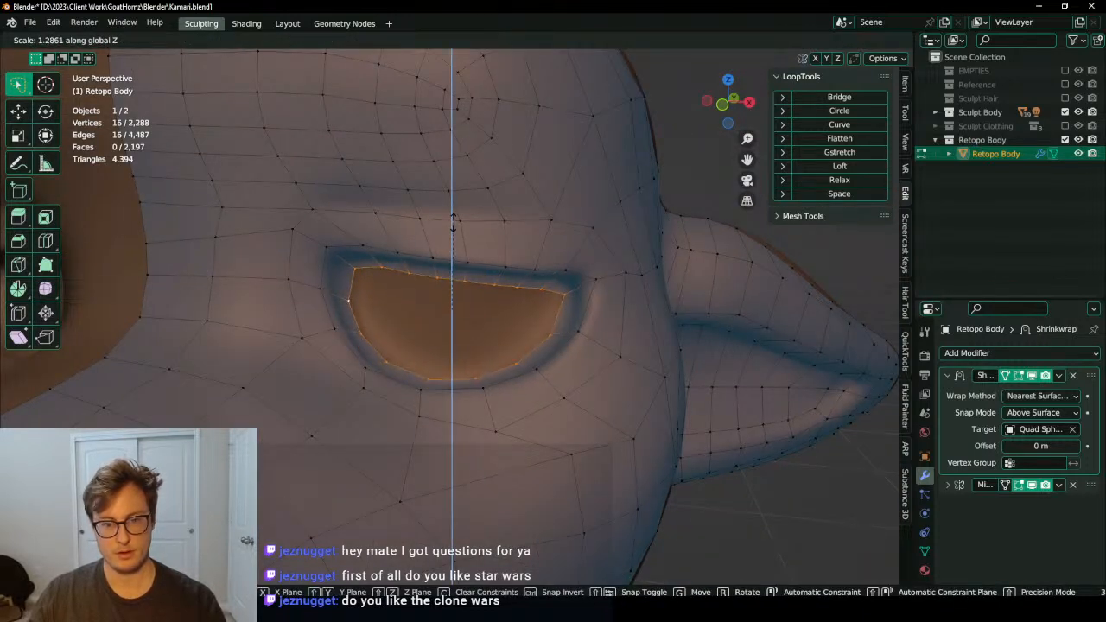
{"action": "key", "text": "Escape"}
{"action": "key", "text": "s"}
{"action": "key", "text": "x"}
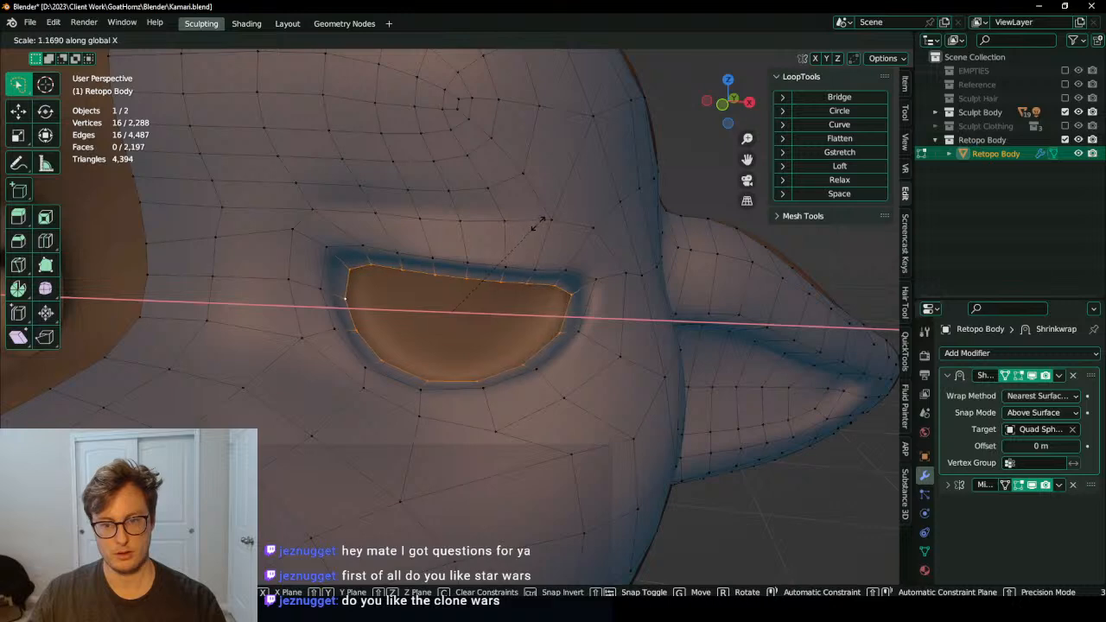
{"action": "left_click", "coordinate": [538, 224]}
Step: Reposition and uniformly rescale the inner eye loop so it sits evenly inside the eyelid rim
{"action": "key", "text": "g"}
{"action": "left_click", "coordinate": [455, 259]}
{"action": "key", "text": "g"}
{"action": "left_click", "coordinate": [426, 282]}
{"action": "key", "text": "s"}
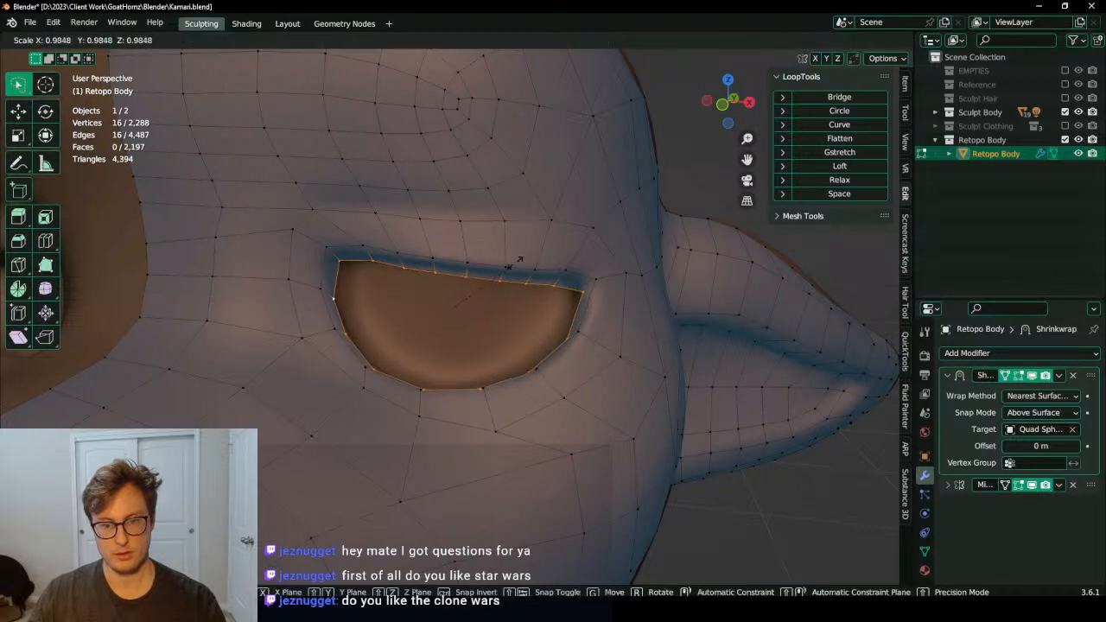
{"action": "left_click", "coordinate": [509, 265]}
{"action": "key", "text": "g"}
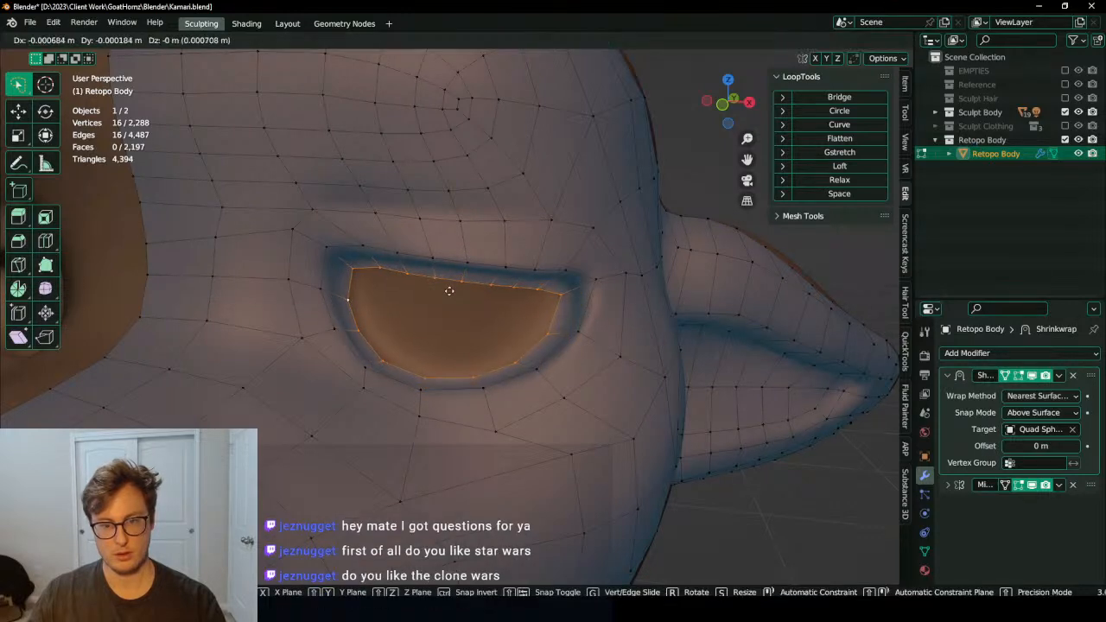
{"action": "left_click", "coordinate": [449, 290]}
Step: Move the upper eyelid rim vertex beside the inner eye corner
{"action": "middle_click_drag", "start_coordinate": [449, 290], "coordinate": [573, 289]}
{"action": "scroll", "coordinate": [573, 288], "scroll_direction": "up", "scroll_amount": 4}
{"action": "middle_click_drag", "start_coordinate": [400, 340], "coordinate": [508, 362]}
{"action": "scroll", "coordinate": [501, 355], "scroll_direction": "up", "scroll_amount": 1}
{"action": "left_click", "coordinate": [415, 278]}
{"action": "key", "text": "g"}
{"action": "left_click", "coordinate": [404, 277]}
{"action": "scroll", "coordinate": [415, 279], "scroll_direction": "down", "scroll_amount": 3}
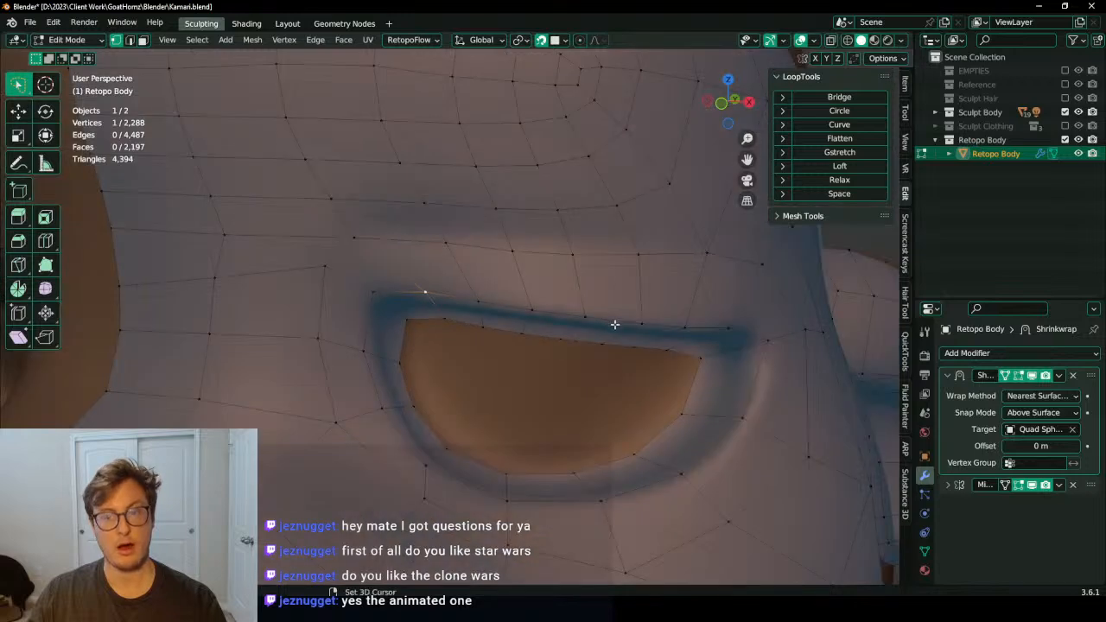
Step: Adjust the upper eyelid rim vertices near the outer eye corner one by one
{"action": "middle_click_drag", "start_coordinate": [614, 324], "coordinate": [544, 323]}
{"action": "key", "text": "g"}
{"action": "left_click", "coordinate": [524, 336]}
{"action": "middle_click_drag", "start_coordinate": [555, 370], "coordinate": [561, 381]}
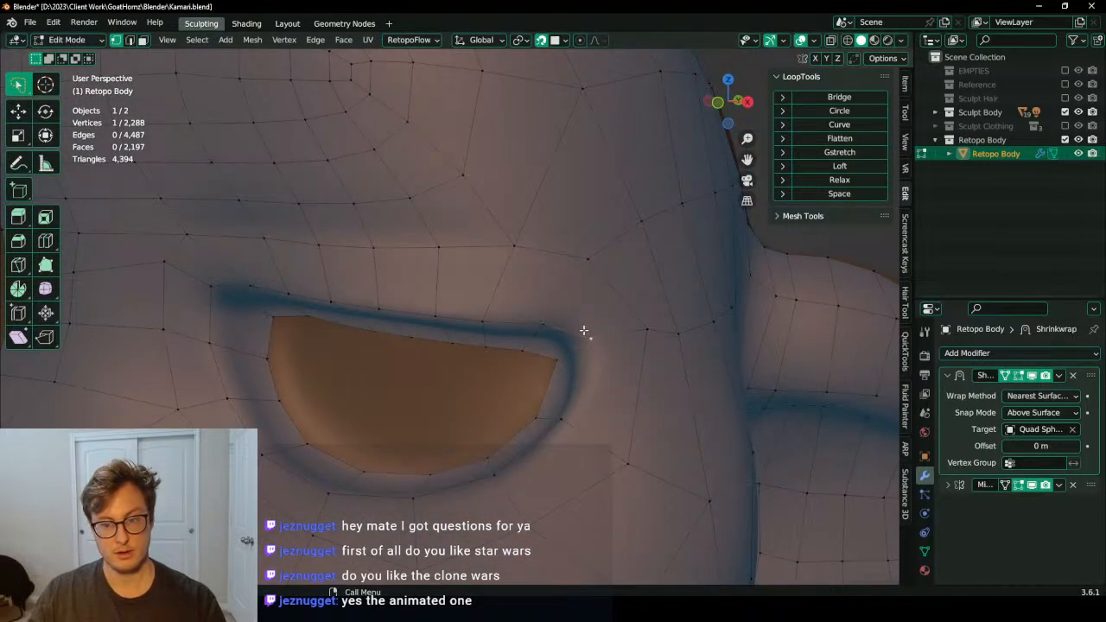
{"action": "middle_click_drag", "start_coordinate": [584, 330], "coordinate": [501, 325]}
{"action": "left_click", "coordinate": [544, 320]}
{"action": "key", "text": "g"}
{"action": "left_click", "coordinate": [553, 320]}
{"action": "left_click", "coordinate": [500, 320]}
{"action": "key", "text": "g"}
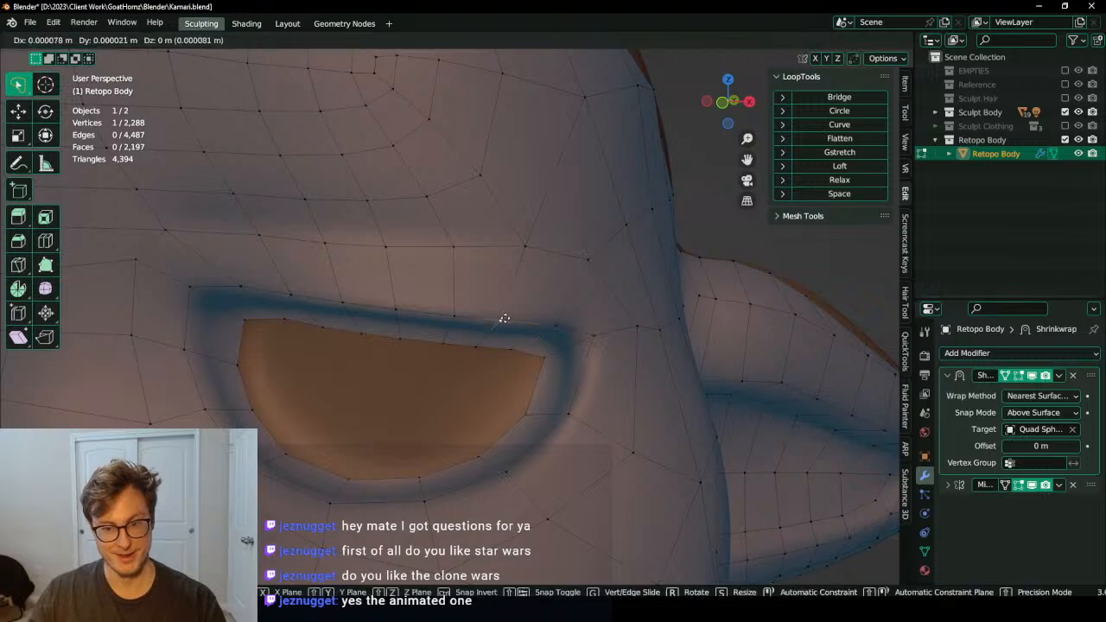
{"action": "left_click", "coordinate": [505, 319]}
Step: Adjust the eyelid rim vertices around the inner eye corner to follow the sculpted socket edge
{"action": "middle_click_drag", "start_coordinate": [267, 299], "coordinate": [339, 321]}
{"action": "left_click", "coordinate": [336, 319]}
{"action": "key", "text": "g"}
{"action": "left_click", "coordinate": [331, 321]}
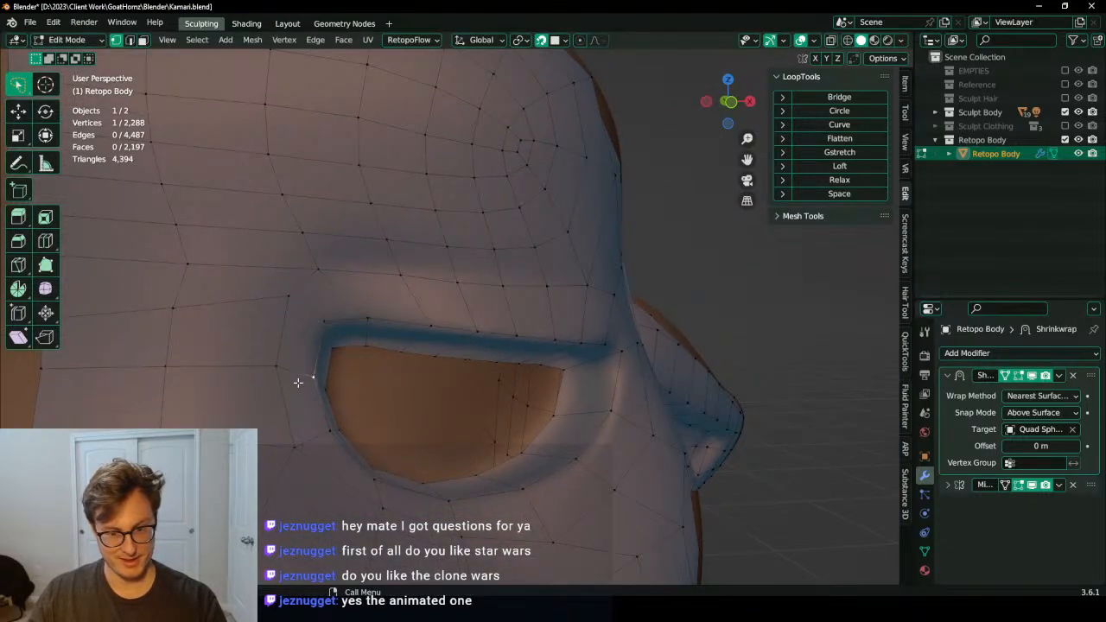
{"action": "key", "text": "g"}
{"action": "left_click", "coordinate": [297, 380]}
Step: Slightly shift the vertices along the middle of the upper eyelid rim to even out their spacing
{"action": "key", "text": "g"}
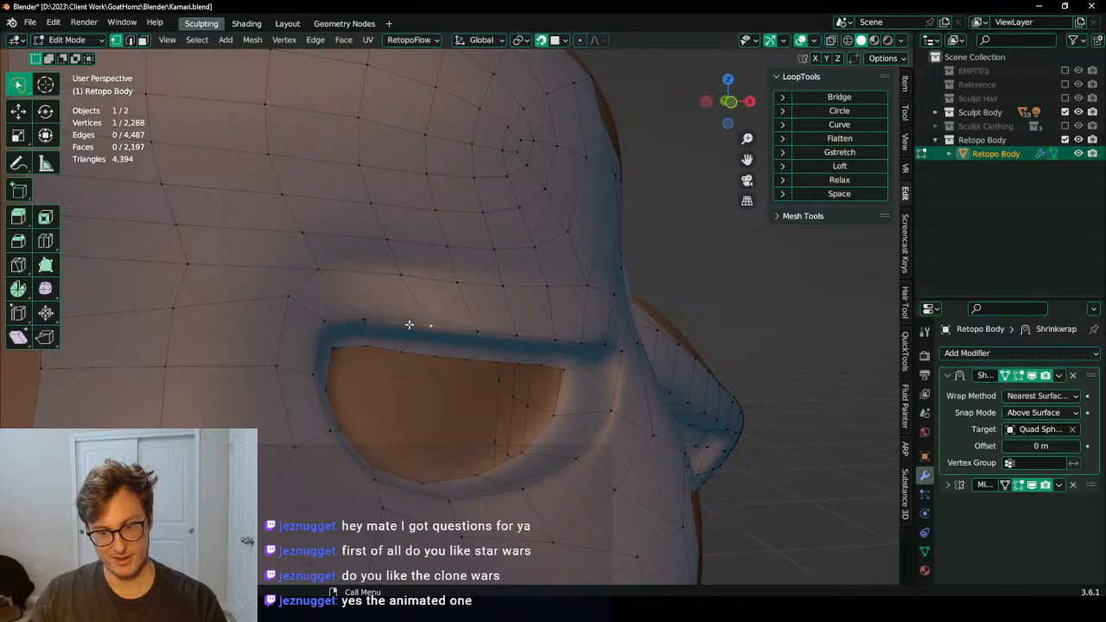
{"action": "left_click", "coordinate": [404, 324]}
{"action": "middle_click_drag", "start_coordinate": [405, 324], "coordinate": [426, 329]}
{"action": "left_click", "coordinate": [437, 331]}
{"action": "key", "text": "g"}
{"action": "left_click", "coordinate": [438, 331]}
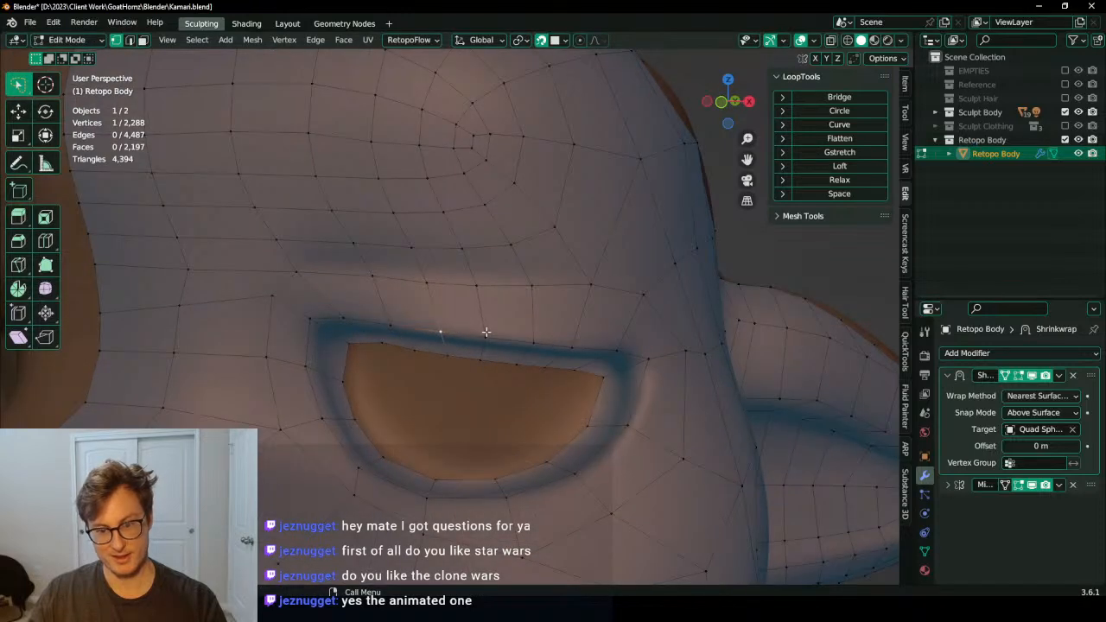
{"action": "left_click", "coordinate": [487, 333]}
{"action": "key", "text": "g"}
{"action": "left_click", "coordinate": [488, 334]}
Step: Reposition the vertices along the outer and lower eyelid rim to follow the sculpted lid edge
{"action": "middle_click_drag", "start_coordinate": [534, 341], "coordinate": [507, 378]}
{"action": "left_click", "coordinate": [497, 359]}
{"action": "key", "text": "g"}
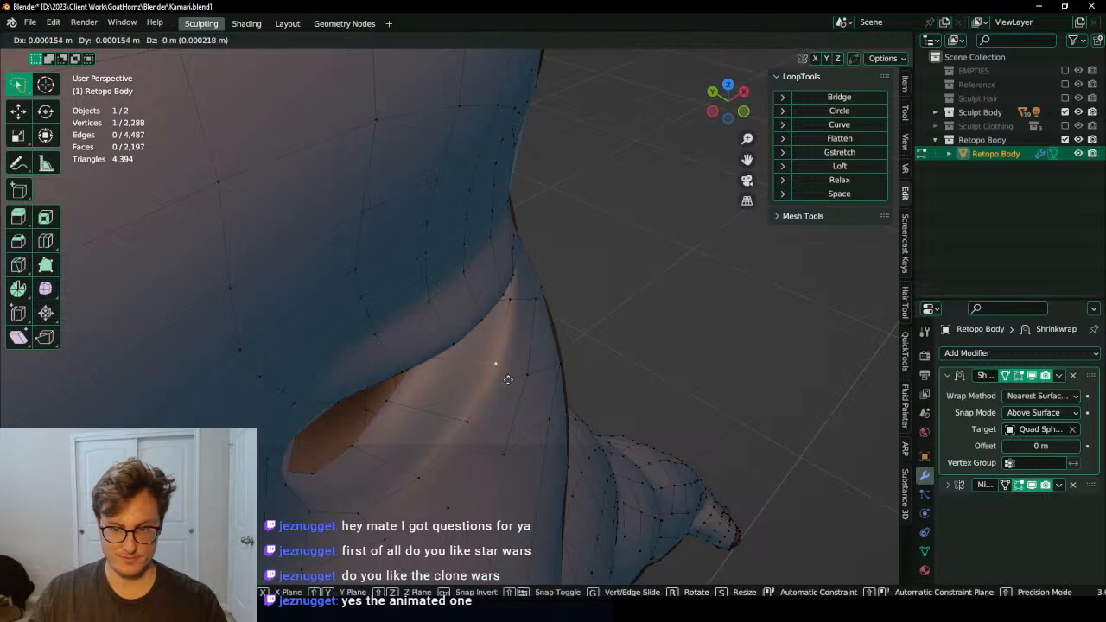
{"action": "left_click", "coordinate": [508, 380]}
{"action": "key", "text": "g"}
{"action": "left_click", "coordinate": [482, 421]}
{"action": "left_click", "coordinate": [420, 475]}
{"action": "key", "text": "g"}
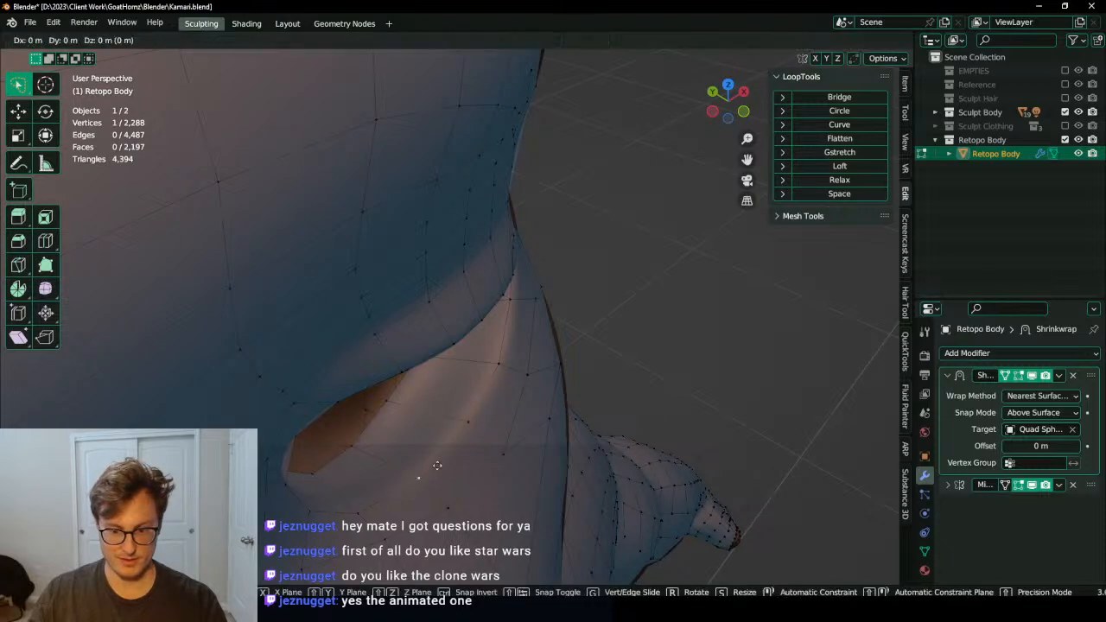
{"action": "left_click", "coordinate": [419, 471]}
{"action": "middle_click_drag", "start_coordinate": [420, 471], "coordinate": [457, 299]}
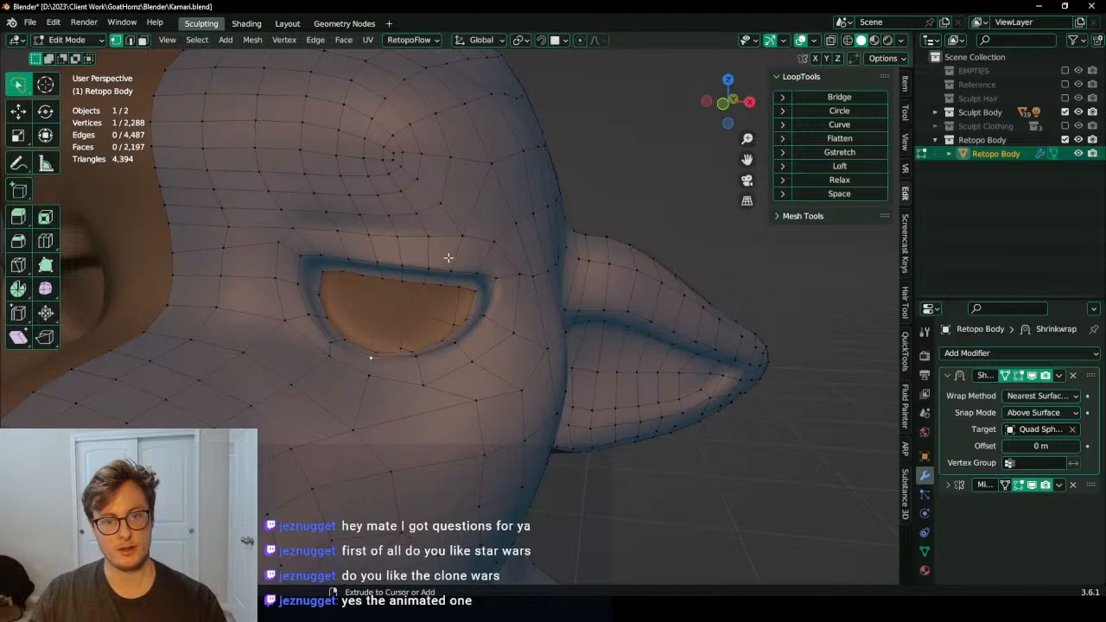
Step: Try a loop cut through the faces just above the upper eyelid, then undo it
{"action": "key", "text": "ctrl+r"}
{"action": "scroll", "coordinate": [448, 257], "scroll_direction": "up", "scroll_amount": 1}
{"action": "left_click", "coordinate": [448, 258]}
{"action": "mouse_move", "coordinate": [544, 283]}
{"action": "middle_mouse_down"}
{"action": "mouse_move", "coordinate": [431, 265]}
{"action": "mouse_move", "coordinate": [531, 279]}
{"action": "mouse_move", "coordinate": [538, 302]}
{"action": "middle_mouse_up"}
{"action": "key", "text": "ctrl+z"}
Step: Insert a single edge loop encircling the eye just outside the eyelid rim
{"action": "key", "text": "ctrl+r"}
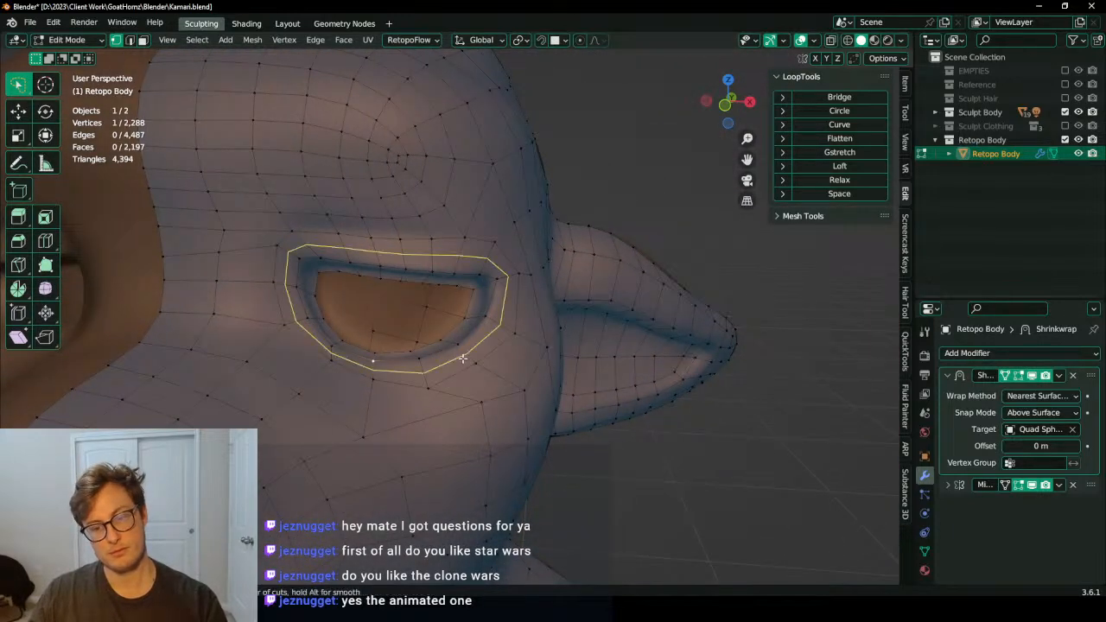
{"action": "middle_click_drag", "start_coordinate": [489, 304], "coordinate": [518, 307]}
{"action": "scroll", "coordinate": [455, 302], "scroll_direction": "down", "scroll_amount": 5}
{"action": "scroll", "coordinate": [421, 313], "scroll_direction": "up", "scroll_amount": 3}
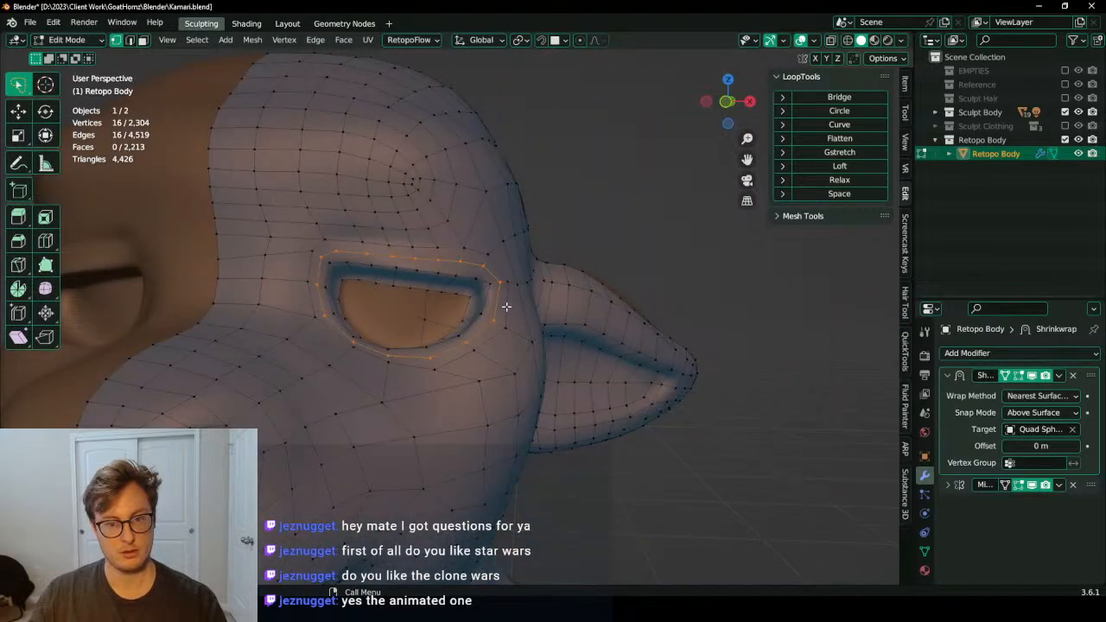
Step: Flatten the retopo mesh's centre-line edge loop to zero on X about the 3D cursor and save the file
{"action": "scroll", "coordinate": [496, 312], "scroll_direction": "down", "scroll_amount": 4}
{"action": "key", "text": "Tab"}
{"action": "middle_click_drag", "start_coordinate": [498, 306], "coordinate": [393, 406]}
{"action": "key", "text": "Tab"}
{"action": "left_click", "coordinate": [419, 188]}
{"action": "left_click", "coordinate": [422, 185], "text": "alt"}
{"action": "scroll", "coordinate": [422, 337], "scroll_direction": "down", "scroll_amount": 4}
{"action": "middle_click_drag", "start_coordinate": [422, 342], "coordinate": [484, 301]}
{"action": "key", "text": "period"}
{"action": "key", "text": "6"}
{"action": "key", "text": "s"}
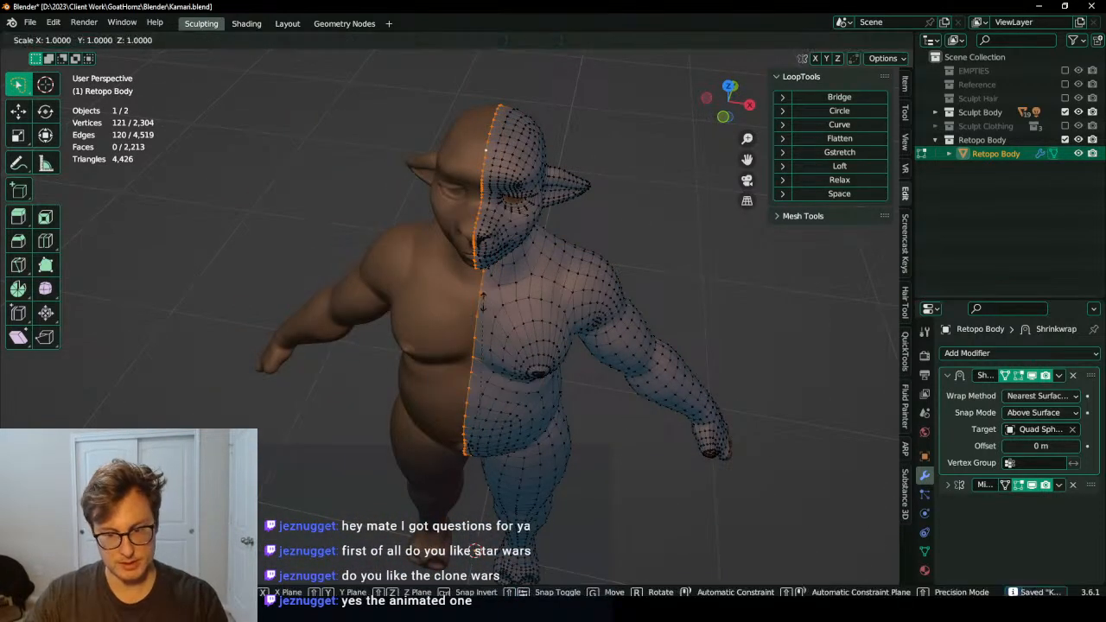
{"action": "key", "text": "x"}
{"action": "key", "text": "0"}
{"action": "key", "text": "Return"}
{"action": "middle_click_drag", "start_coordinate": [476, 300], "coordinate": [575, 242]}
{"action": "key", "text": "Tab"}
{"action": "key", "text": "ctrl+s"}
Step: Examine the retopology of the hips, legs and buttocks over the sculpt
{"action": "key", "text": "Tab"}
{"action": "middle_click_drag", "start_coordinate": [523, 327], "coordinate": [435, 232], "text": "shift"}
{"action": "scroll", "coordinate": [435, 232], "scroll_direction": "up", "scroll_amount": 4}
{"action": "middle_click_drag", "start_coordinate": [437, 288], "coordinate": [435, 215], "text": "shift"}
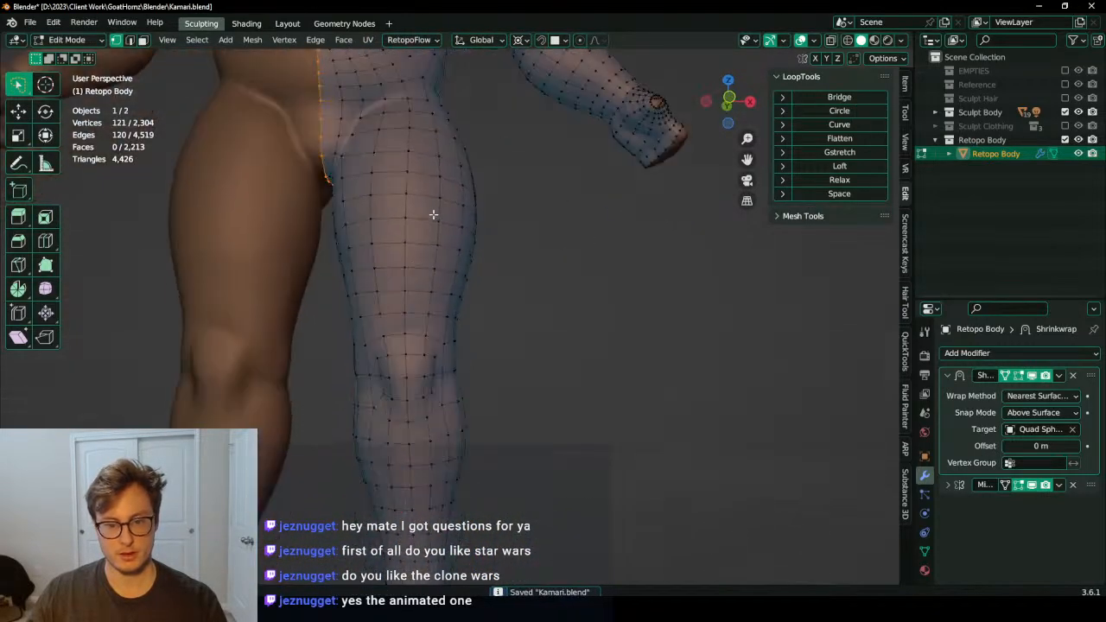
{"action": "middle_click_drag", "start_coordinate": [399, 372], "coordinate": [409, 242], "text": "shift"}
{"action": "middle_click_drag", "start_coordinate": [414, 294], "coordinate": [493, 311]}
{"action": "middle_click_drag", "start_coordinate": [519, 186], "coordinate": [451, 400], "text": "shift"}
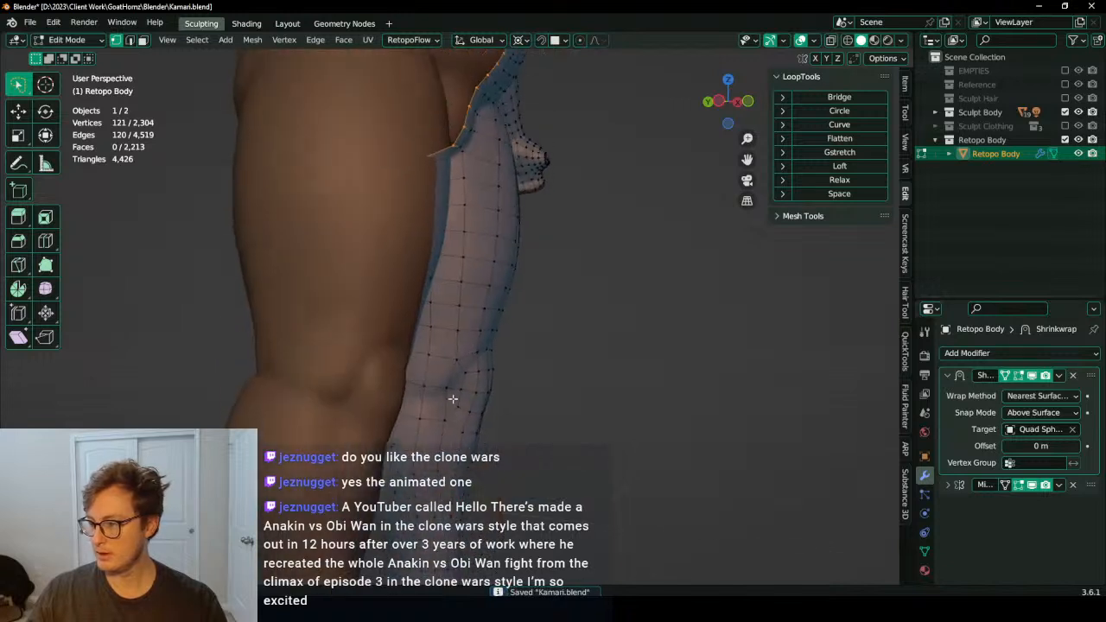
{"action": "scroll", "coordinate": [479, 303], "scroll_direction": "down", "scroll_amount": 2}
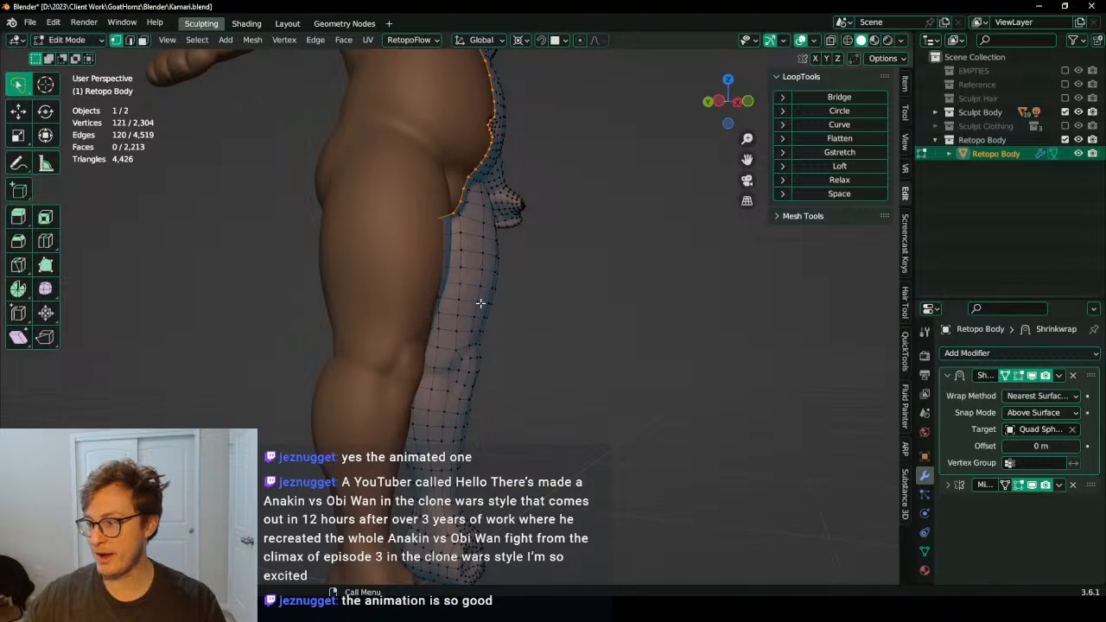
{"action": "middle_click_drag", "start_coordinate": [494, 210], "coordinate": [456, 271]}
{"action": "middle_click_drag", "start_coordinate": [521, 202], "coordinate": [540, 277], "text": "shift"}
{"action": "middle_click_drag", "start_coordinate": [540, 277], "coordinate": [527, 216]}
{"action": "scroll", "coordinate": [444, 271], "scroll_direction": "up", "scroll_amount": 4}
{"action": "middle_click_drag", "start_coordinate": [444, 271], "coordinate": [461, 360]}
{"action": "left_click", "coordinate": [434, 360]}
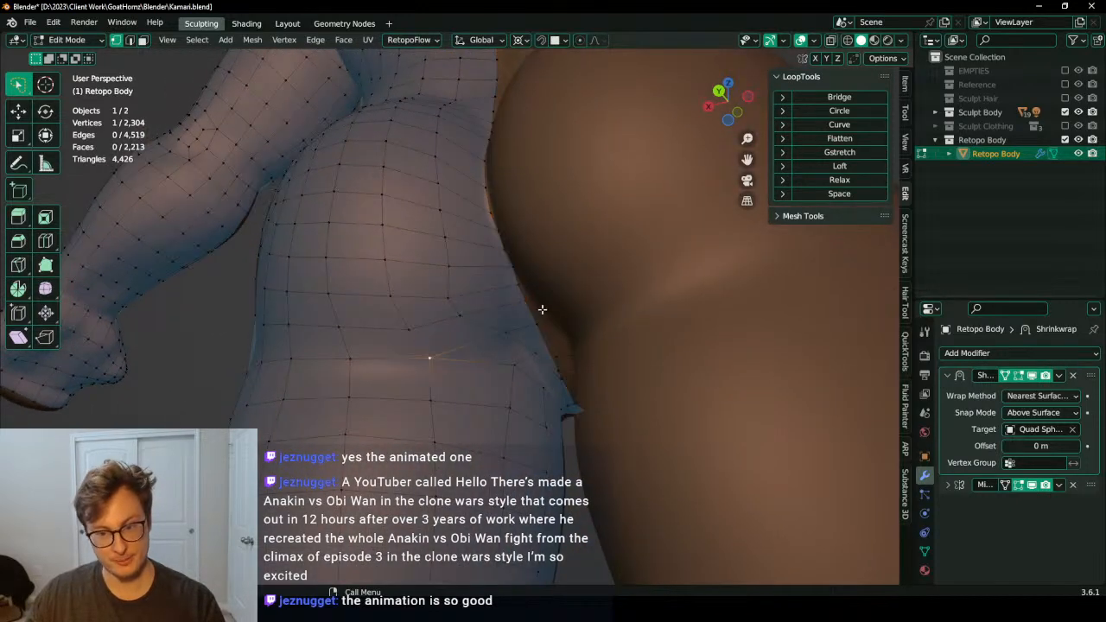
{"action": "middle_click_drag", "start_coordinate": [541, 308], "coordinate": [458, 267]}
{"action": "scroll", "coordinate": [458, 267], "scroll_direction": "up", "scroll_amount": 2}
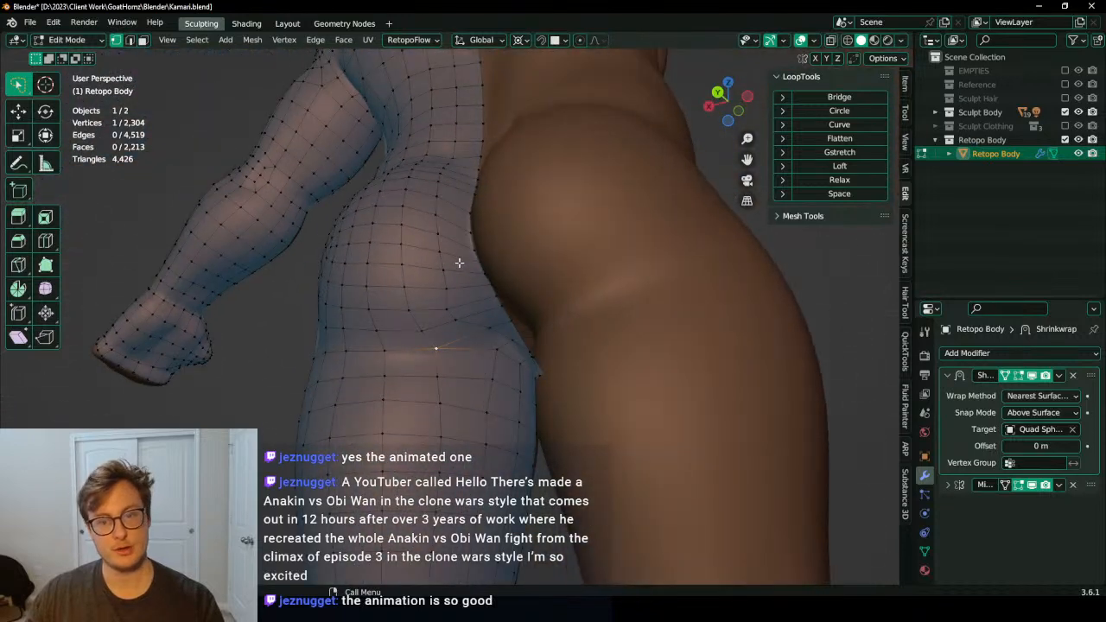
{"action": "left_click", "coordinate": [475, 318]}
{"action": "left_click", "coordinate": [481, 358]}
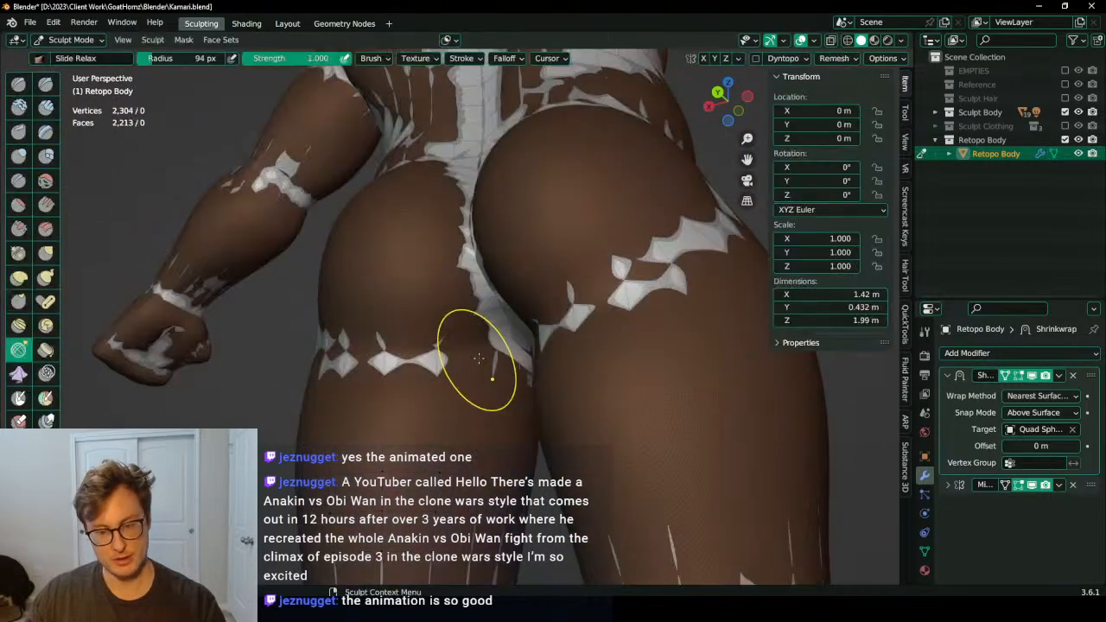
Step: Isolate the retopo body in Sculpt Mode and inspect its edge flow over the buttocks, thighs, back and calves
{"action": "key", "text": "KP_Divide"}
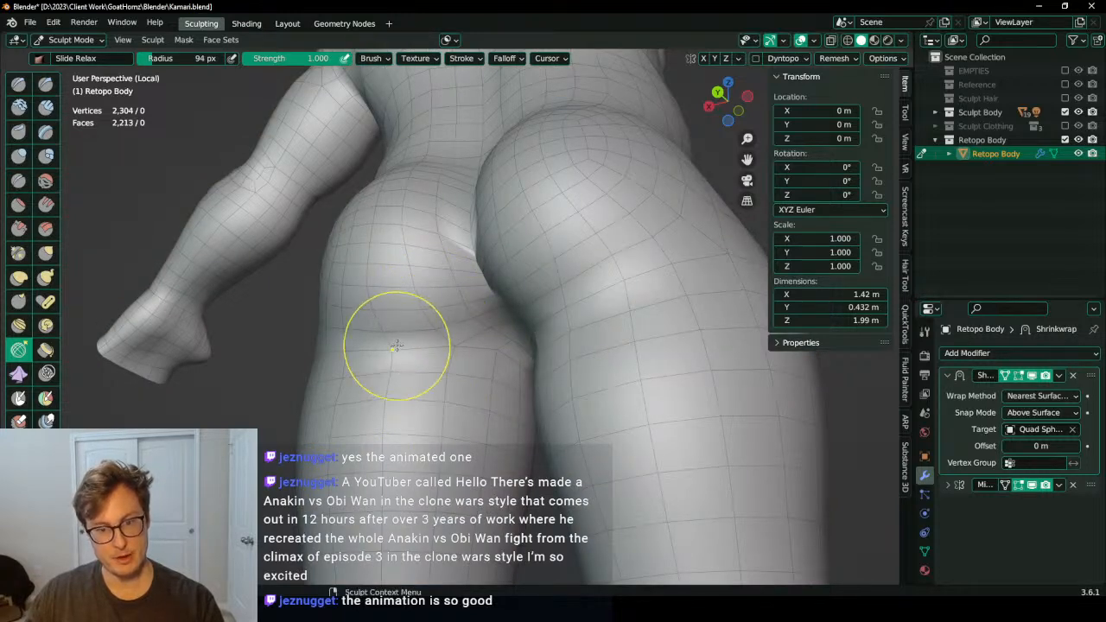
{"action": "middle_click_drag", "start_coordinate": [395, 346], "coordinate": [422, 322]}
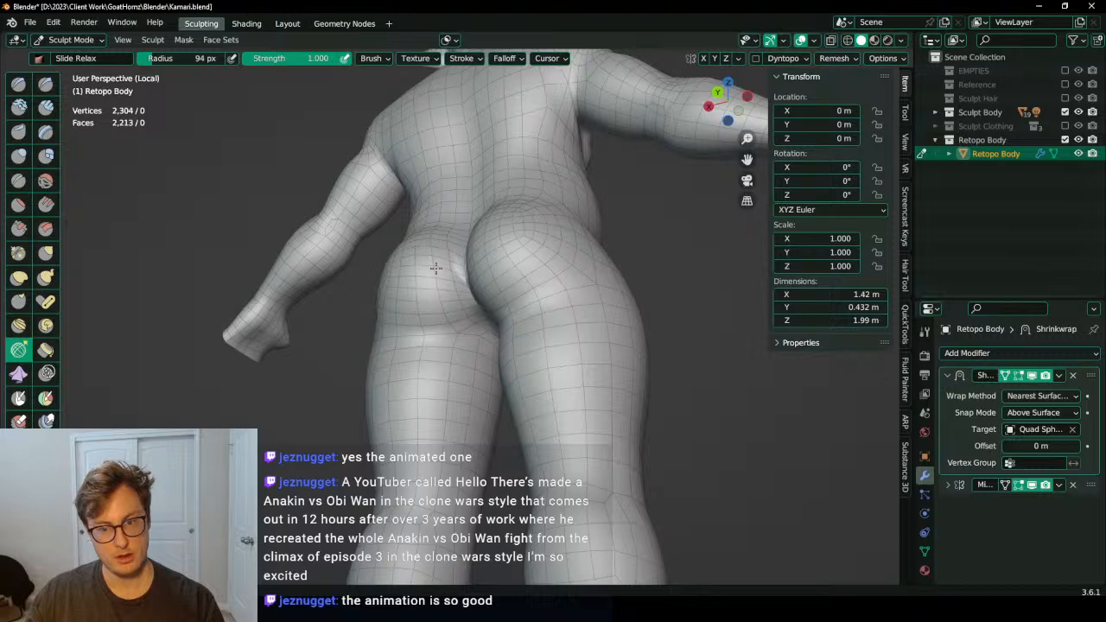
{"action": "middle_click_drag", "start_coordinate": [446, 337], "coordinate": [448, 347]}
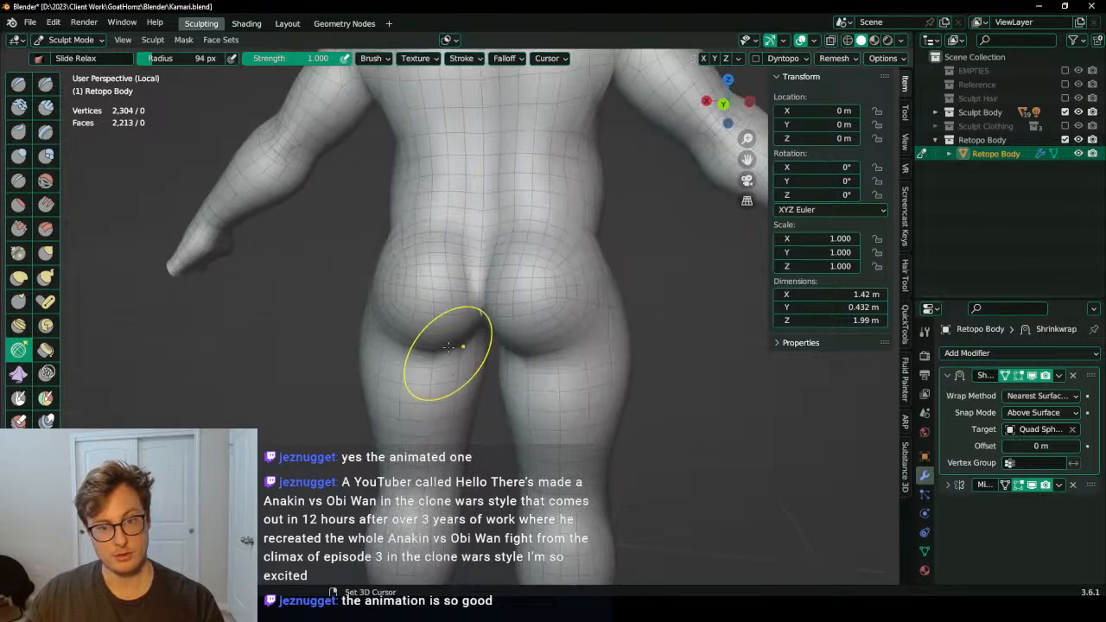
{"action": "middle_click_drag", "start_coordinate": [438, 302], "coordinate": [430, 238]}
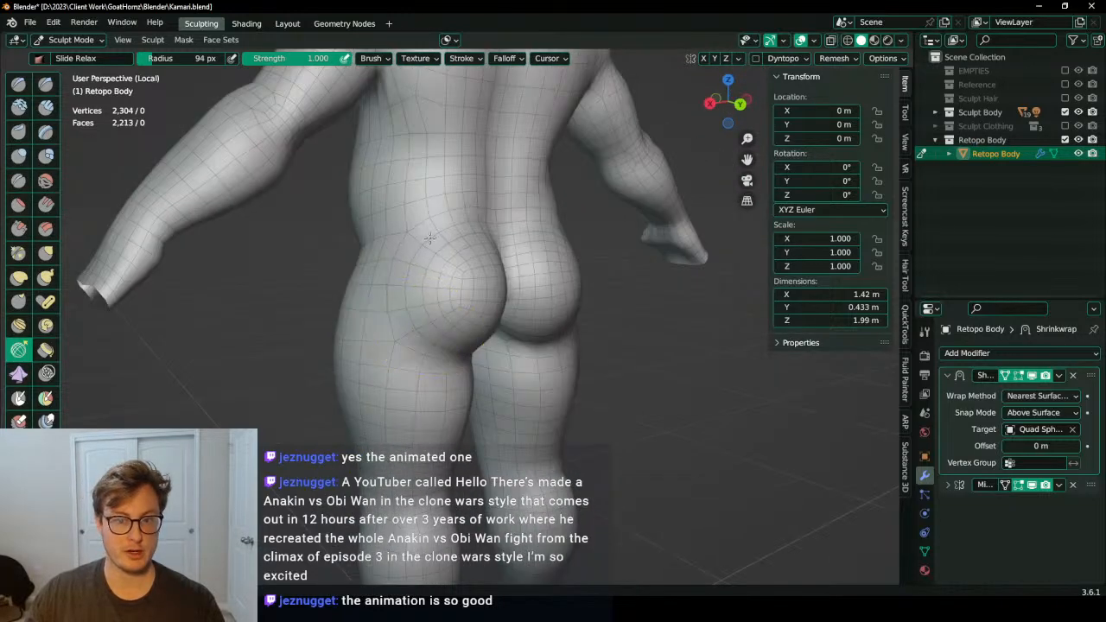
{"action": "middle_click_drag", "start_coordinate": [418, 302], "coordinate": [416, 238]}
{"action": "middle_click_drag", "start_coordinate": [362, 206], "coordinate": [515, 256]}
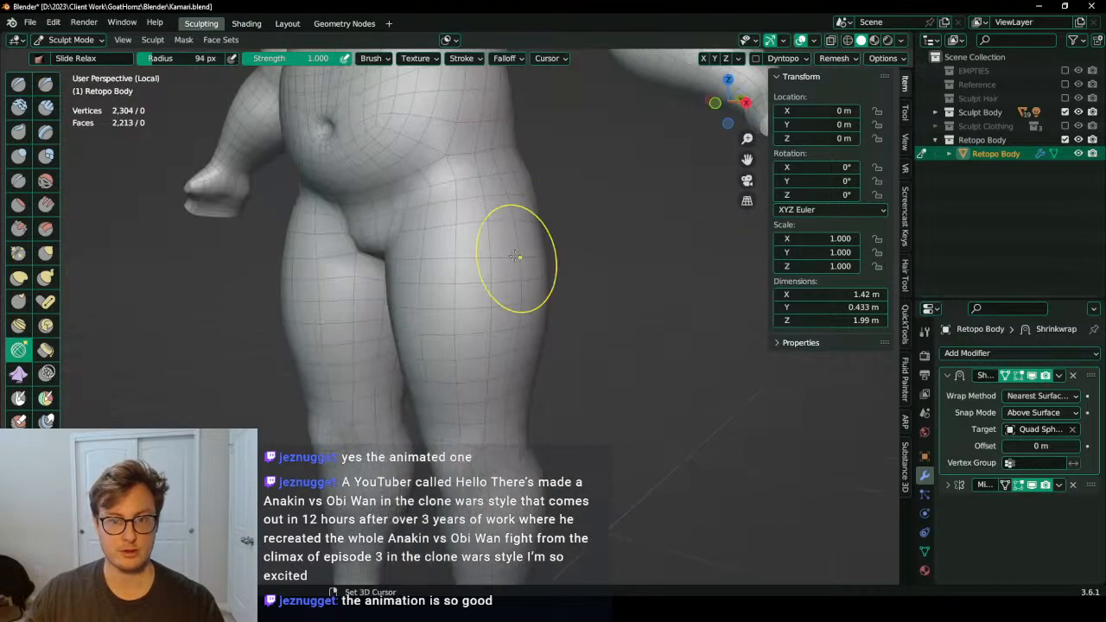
{"action": "scroll", "coordinate": [512, 260], "scroll_direction": "down", "scroll_amount": 3}
{"action": "mouse_move", "coordinate": [454, 284]}
{"action": "middle_mouse_down"}
{"action": "mouse_move", "coordinate": [511, 289]}
{"action": "mouse_move", "coordinate": [553, 268]}
{"action": "mouse_move", "coordinate": [490, 271]}
{"action": "mouse_move", "coordinate": [457, 395]}
{"action": "mouse_move", "coordinate": [513, 358]}
{"action": "middle_mouse_up"}
{"action": "scroll", "coordinate": [512, 305], "scroll_direction": "up", "scroll_amount": 2}
{"action": "scroll", "coordinate": [403, 358], "scroll_direction": "up", "scroll_amount": 3}
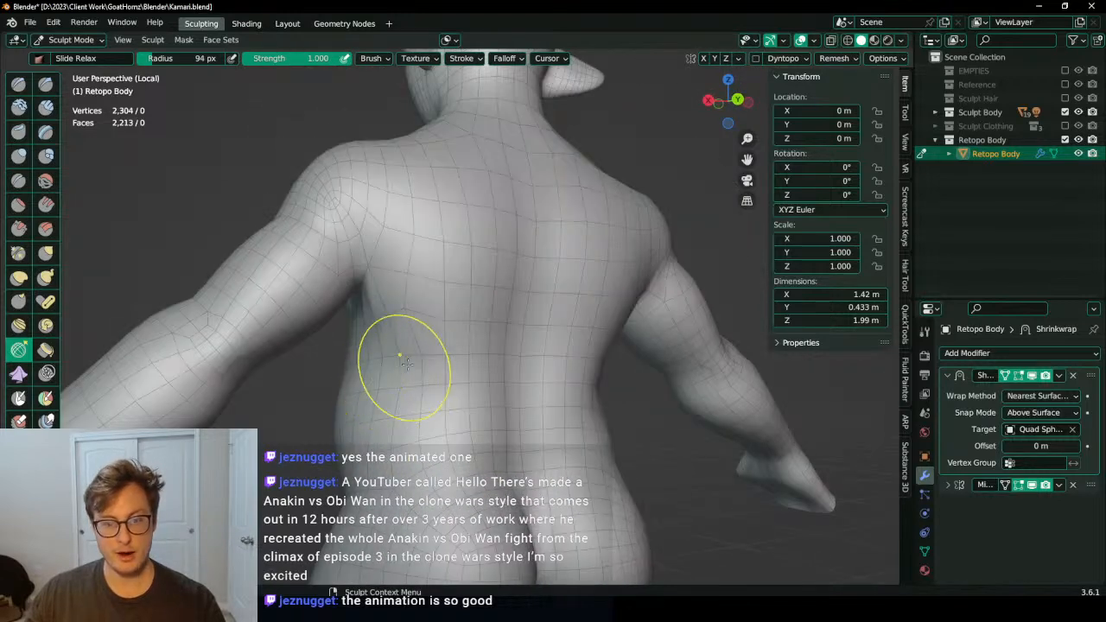
{"action": "scroll", "coordinate": [435, 347], "scroll_direction": "down", "scroll_amount": 3}
{"action": "middle_click_drag", "start_coordinate": [444, 323], "coordinate": [458, 326]}
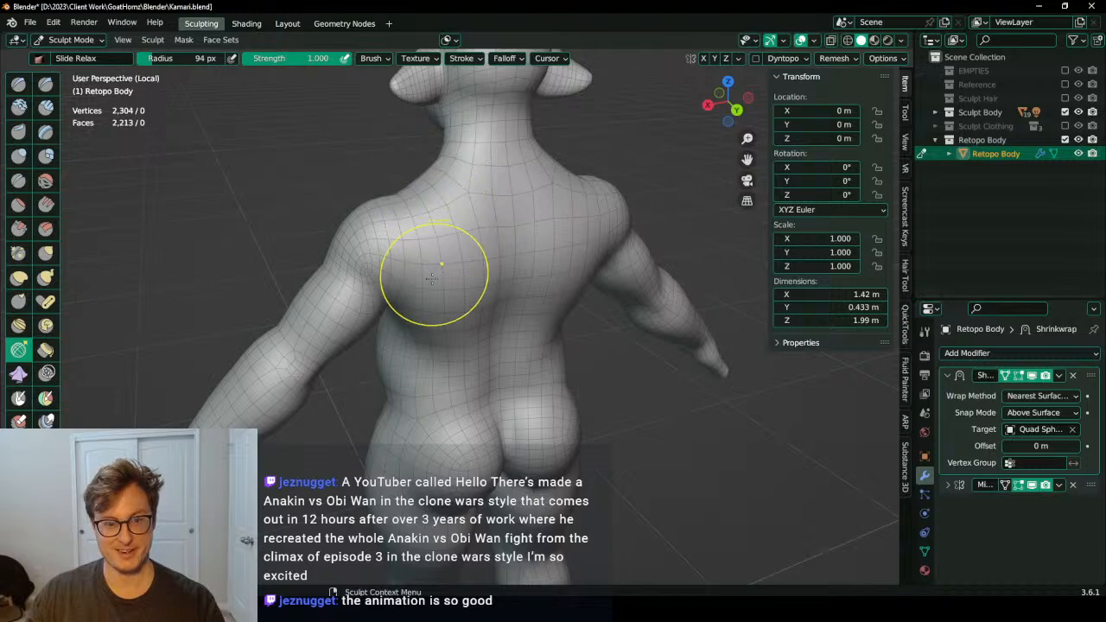
{"action": "mouse_move", "coordinate": [435, 267]}
{"action": "middle_mouse_down"}
{"action": "mouse_move", "coordinate": [470, 247]}
{"action": "mouse_move", "coordinate": [357, 180]}
{"action": "middle_mouse_up"}
{"action": "middle_click_drag", "start_coordinate": [415, 289], "coordinate": [332, 125], "text": "shift"}
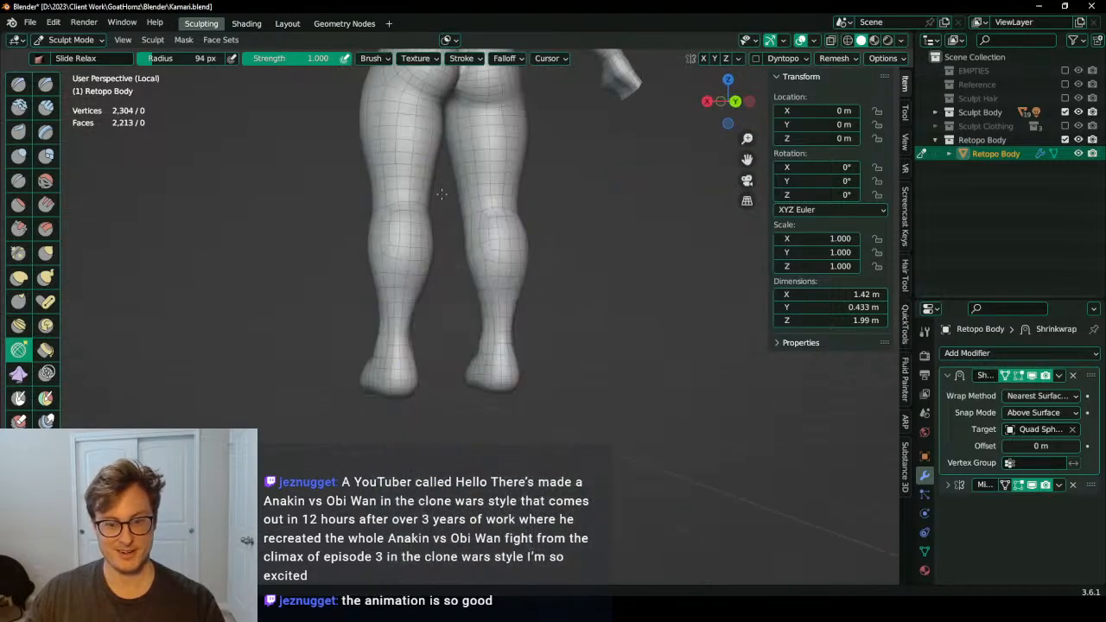
{"action": "mouse_move", "coordinate": [415, 250]}
{"action": "middle_mouse_down"}
{"action": "mouse_move", "coordinate": [597, 234]}
{"action": "mouse_move", "coordinate": [521, 255]}
{"action": "middle_mouse_up"}
{"action": "middle_click_drag", "start_coordinate": [522, 112], "coordinate": [568, 334], "text": "shift"}
Step: Check the whole retopo body in Object Mode, both isolated and together with the sculpt
{"action": "key", "text": "ctrl+Tab"}
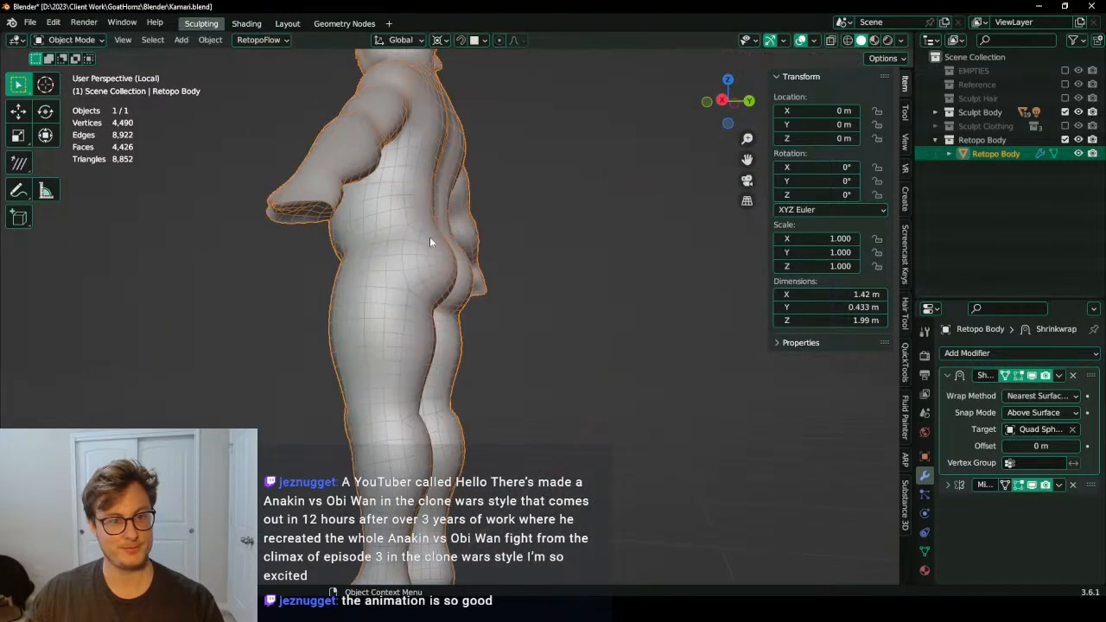
{"action": "mouse_move", "coordinate": [429, 237]}
{"action": "middle_mouse_down"}
{"action": "mouse_move", "coordinate": [396, 266]}
{"action": "mouse_move", "coordinate": [177, 226]}
{"action": "middle_mouse_up"}
{"action": "key", "text": "slash"}
{"action": "key", "text": "slash"}
{"action": "scroll", "coordinate": [399, 209], "scroll_direction": "down", "scroll_amount": 5}
{"action": "middle_click_drag", "start_coordinate": [395, 210], "coordinate": [313, 248]}
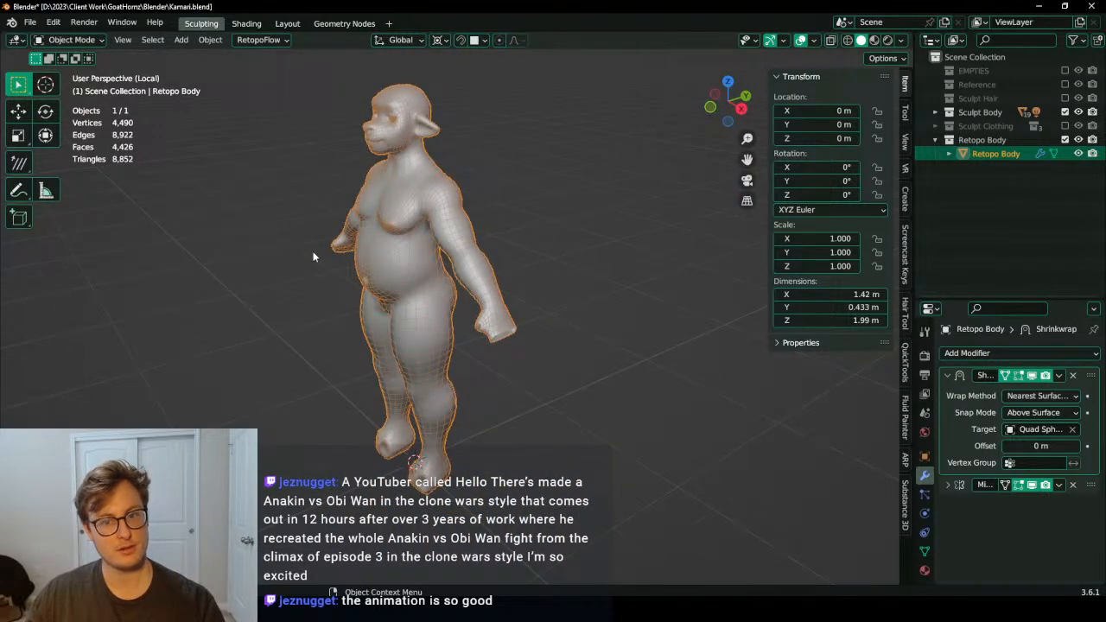
{"action": "key", "text": "slash"}
{"action": "middle_click_drag", "start_coordinate": [447, 348], "coordinate": [489, 284]}
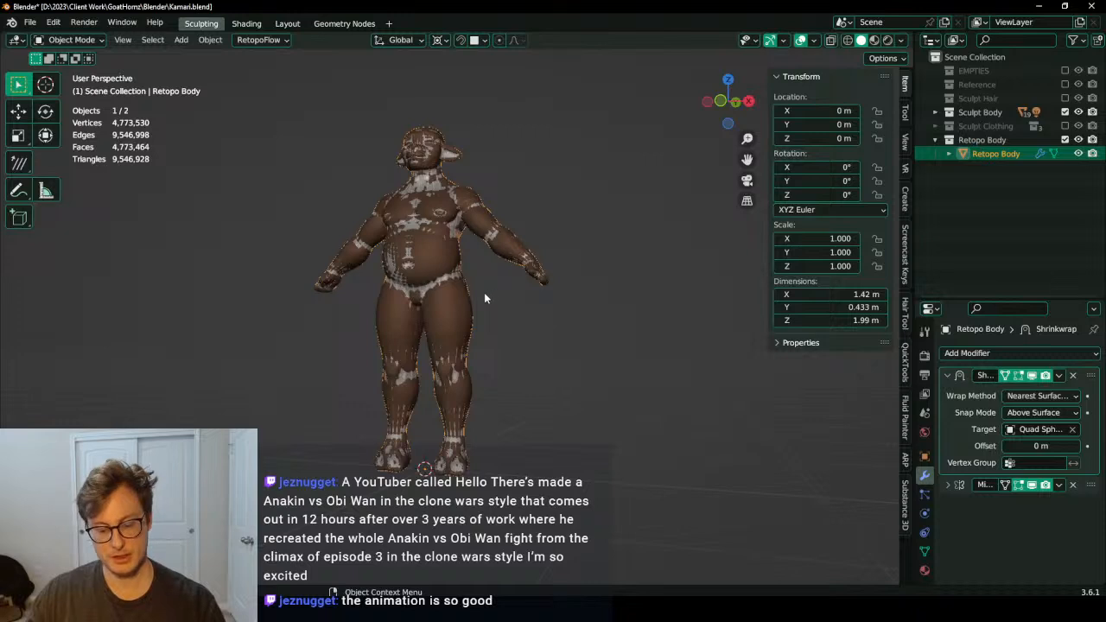
Step: Save the file with the retopo body isolated and apply its Shrinkwrap modifier
{"action": "key", "text": "slash"}
{"action": "key", "text": "ctrl+s"}
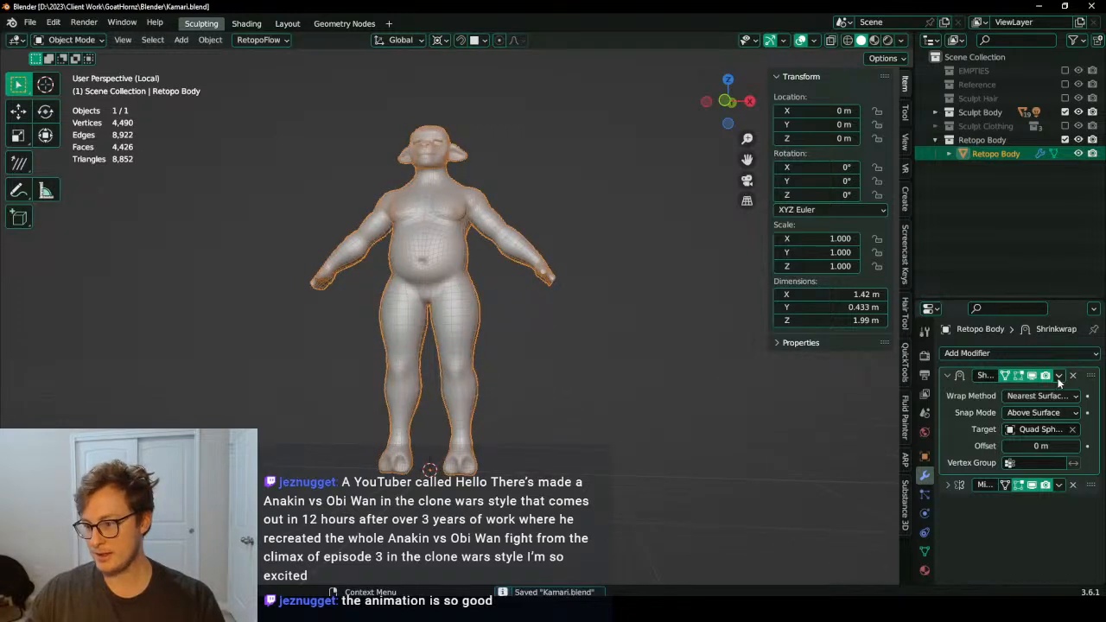
{"action": "left_click", "coordinate": [1059, 376]}
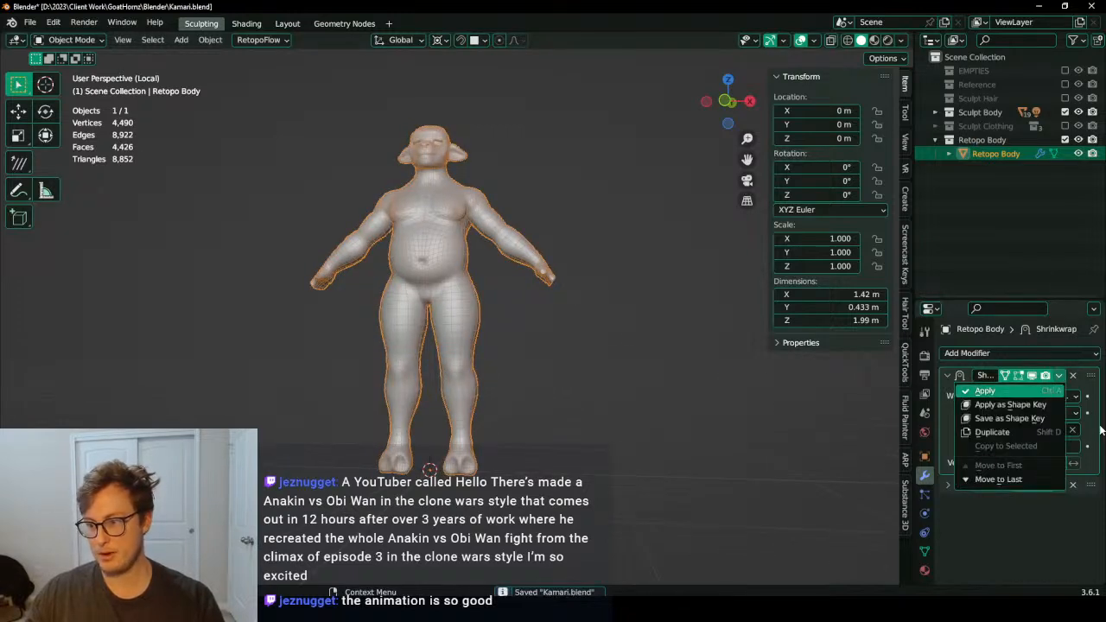
{"action": "left_click", "coordinate": [1060, 393]}
Step: Inspect the isolated head's topology around the ear, face and mouth, selecting the edge loop along the lip seam
{"action": "middle_click_drag", "start_coordinate": [362, 201], "coordinate": [333, 211]}
{"action": "middle_click_drag", "start_coordinate": [332, 212], "coordinate": [353, 266], "text": "shift"}
{"action": "scroll", "coordinate": [380, 250], "scroll_direction": "up", "scroll_amount": 4}
{"action": "middle_click_drag", "start_coordinate": [406, 233], "coordinate": [449, 304]}
{"action": "scroll", "coordinate": [384, 302], "scroll_direction": "up", "scroll_amount": 3}
{"action": "mouse_move", "coordinate": [450, 304]}
{"action": "middle_mouse_down", "text": "shift"}
{"action": "mouse_move", "coordinate": [328, 277]}
{"action": "mouse_move", "coordinate": [524, 285]}
{"action": "mouse_move", "coordinate": [441, 276]}
{"action": "mouse_move", "coordinate": [475, 313]}
{"action": "mouse_move", "coordinate": [405, 200]}
{"action": "middle_mouse_up", "text": "shift"}
{"action": "scroll", "coordinate": [402, 286], "scroll_direction": "up", "scroll_amount": 3}
{"action": "key", "text": "ctrl+Tab"}
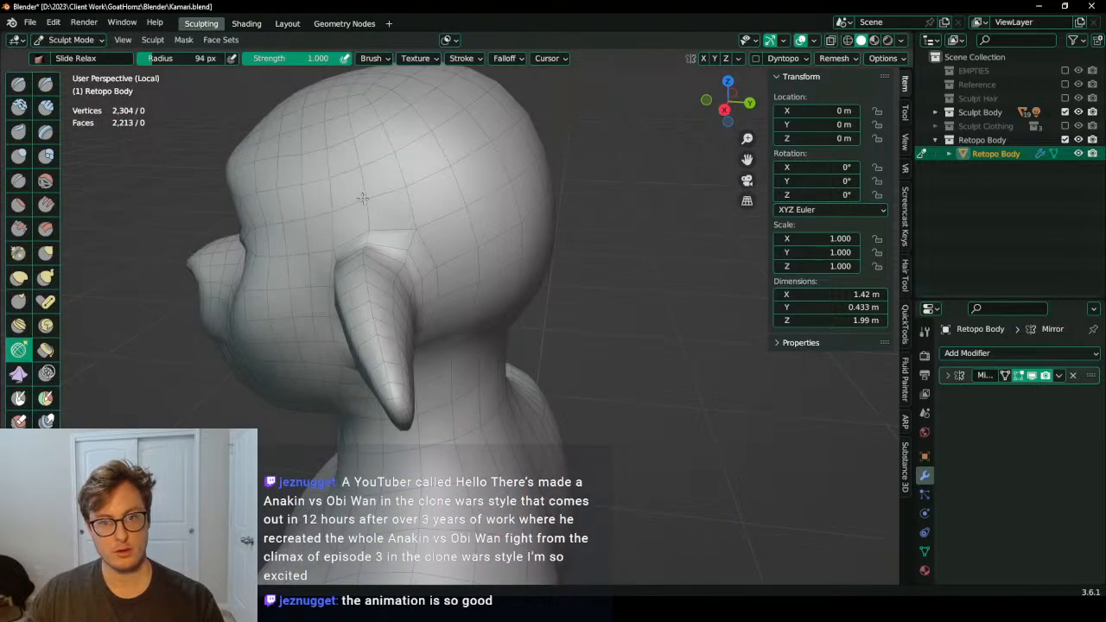
{"action": "middle_click_drag", "start_coordinate": [458, 265], "coordinate": [518, 289]}
{"action": "key", "text": "ctrl+Tab"}
{"action": "scroll", "coordinate": [450, 289], "scroll_direction": "down", "scroll_amount": 2}
{"action": "scroll", "coordinate": [391, 302], "scroll_direction": "up", "scroll_amount": 4}
{"action": "mouse_move", "coordinate": [376, 289]}
{"action": "middle_mouse_down"}
{"action": "mouse_move", "coordinate": [430, 315]}
{"action": "mouse_move", "coordinate": [345, 372]}
{"action": "mouse_move", "coordinate": [420, 320]}
{"action": "middle_mouse_up"}
{"action": "key", "text": "Tab"}
{"action": "scroll", "coordinate": [421, 319], "scroll_direction": "up", "scroll_amount": 1}
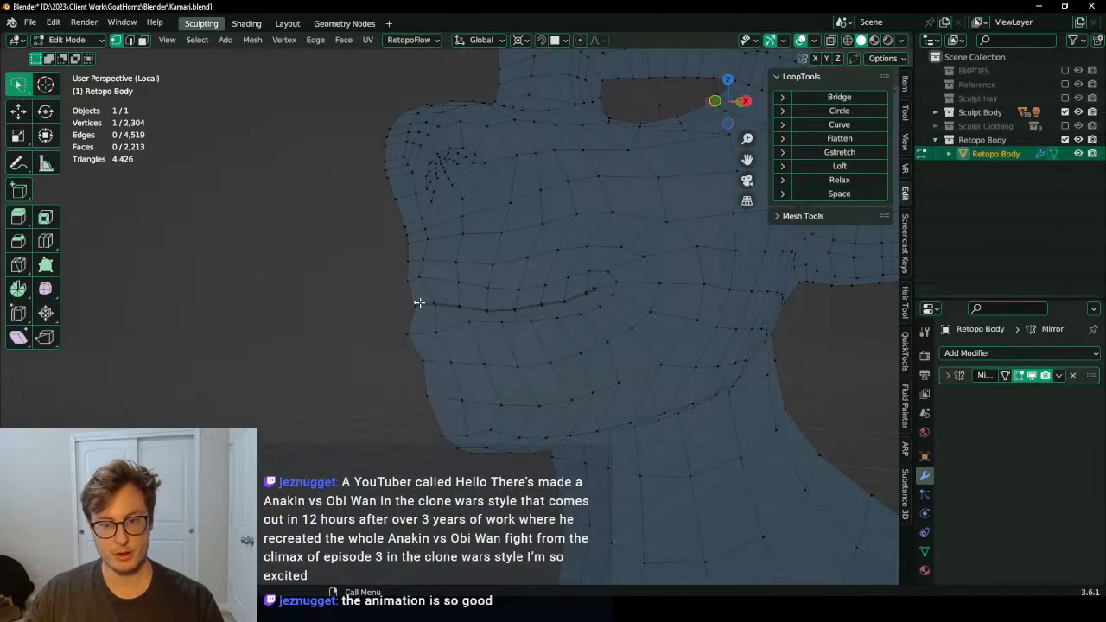
{"action": "left_click", "coordinate": [423, 304], "text": "alt"}
{"action": "scroll", "coordinate": [425, 302], "scroll_direction": "up", "scroll_amount": 5}
{"action": "scroll", "coordinate": [421, 301], "scroll_direction": "down", "scroll_amount": 4}
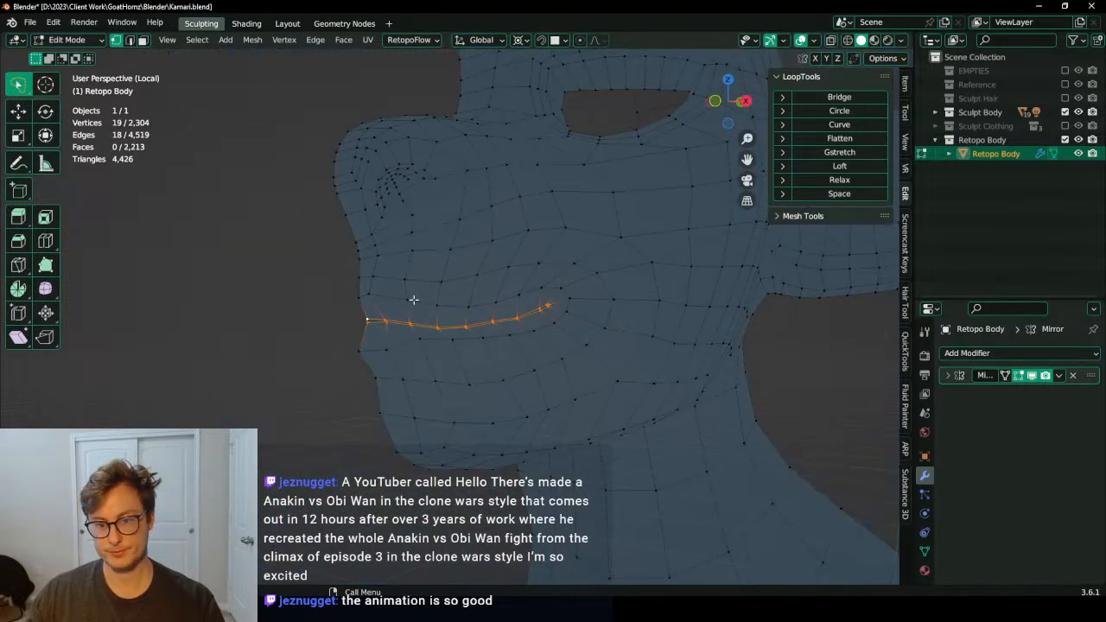
{"action": "middle_click_drag", "start_coordinate": [412, 299], "coordinate": [449, 327]}
Step: Add a new Shrinkwrap modifier above the Mirror modifier, targeting the sculpted body with the On Surface snap mode
{"action": "key", "text": "Tab"}
{"action": "left_click", "coordinate": [1003, 353]}
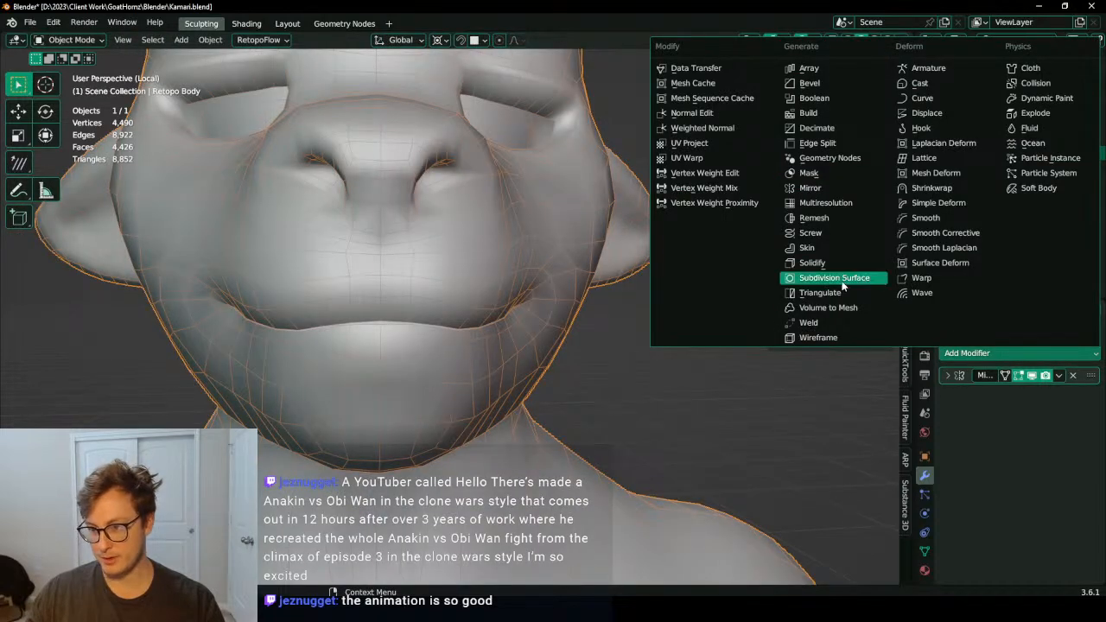
{"action": "key", "text": "slash"}
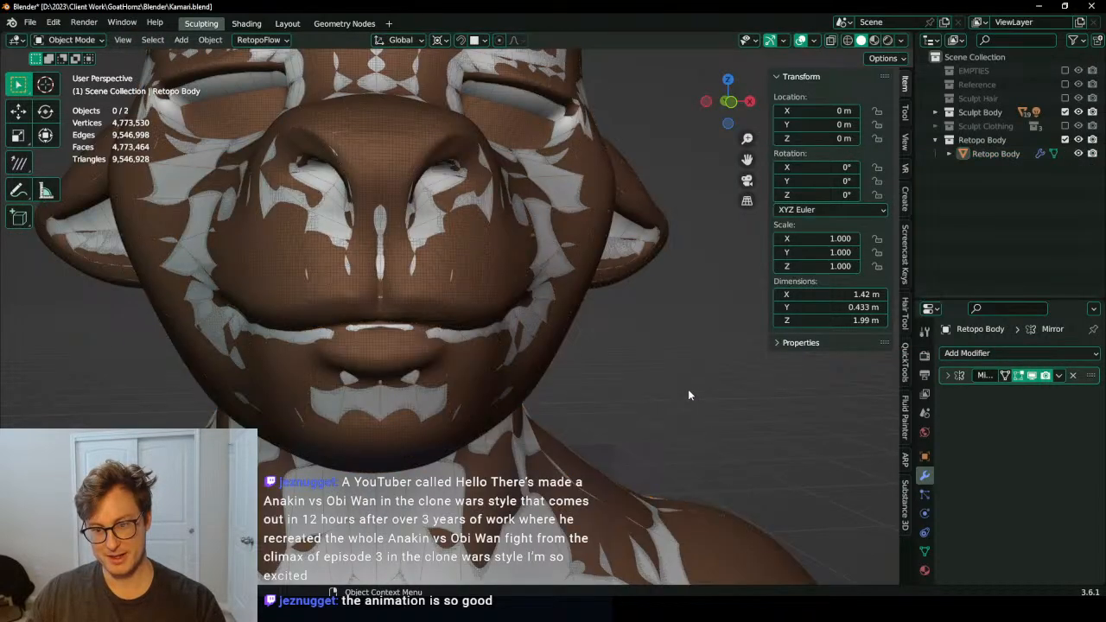
{"action": "left_click", "coordinate": [1002, 353]}
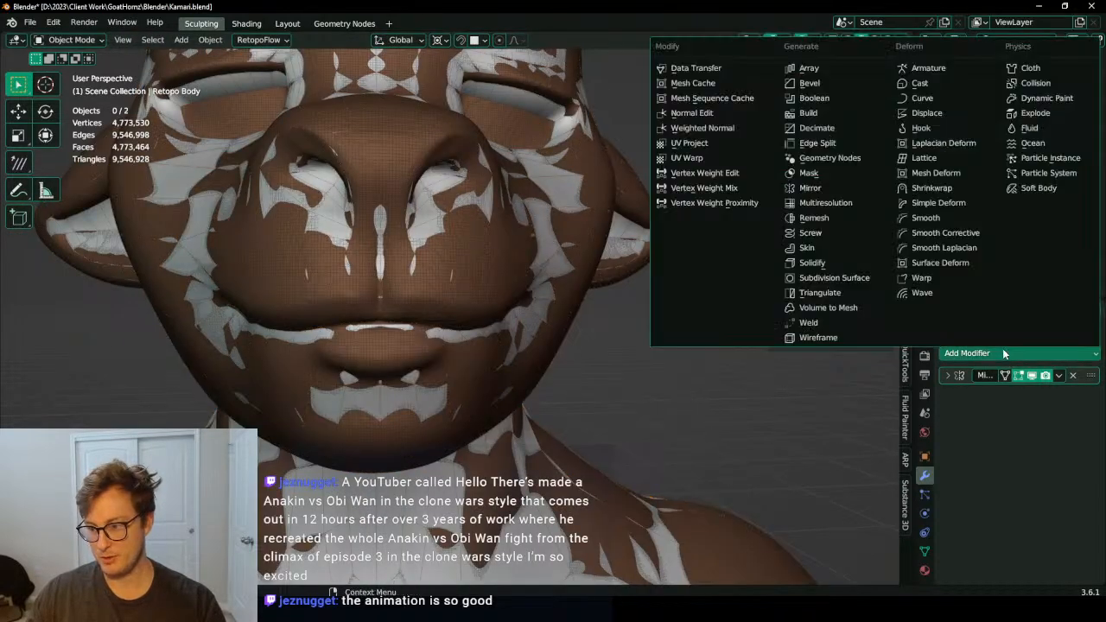
{"action": "left_click", "coordinate": [932, 187]}
{"action": "left_click_drag", "start_coordinate": [1088, 400], "coordinate": [1072, 373]}
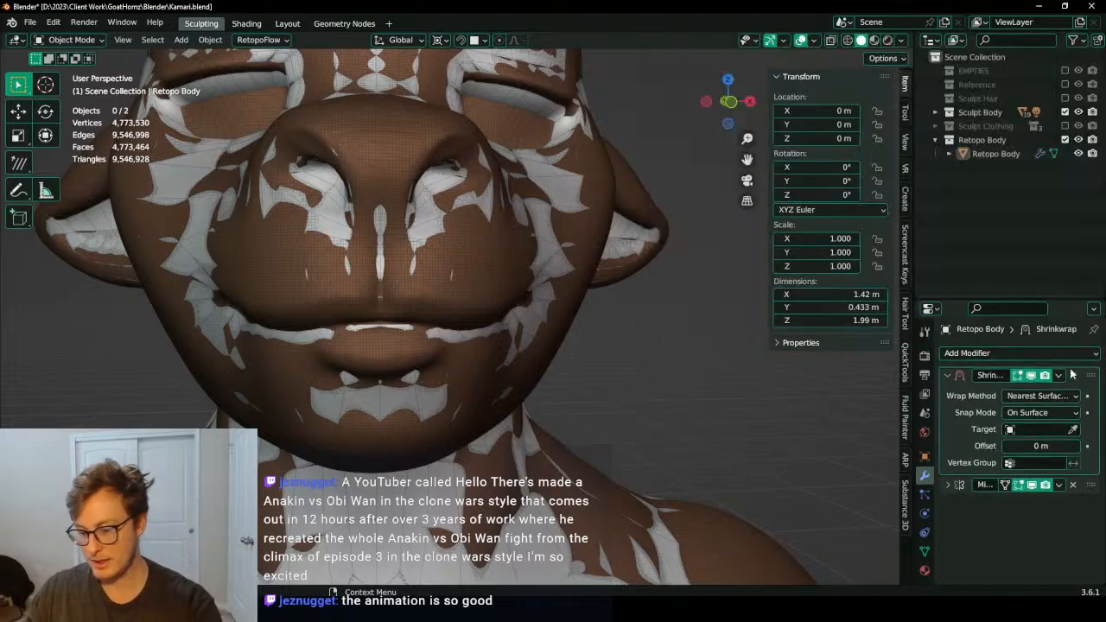
{"action": "left_click", "coordinate": [1072, 430]}
{"action": "left_click", "coordinate": [657, 510]}
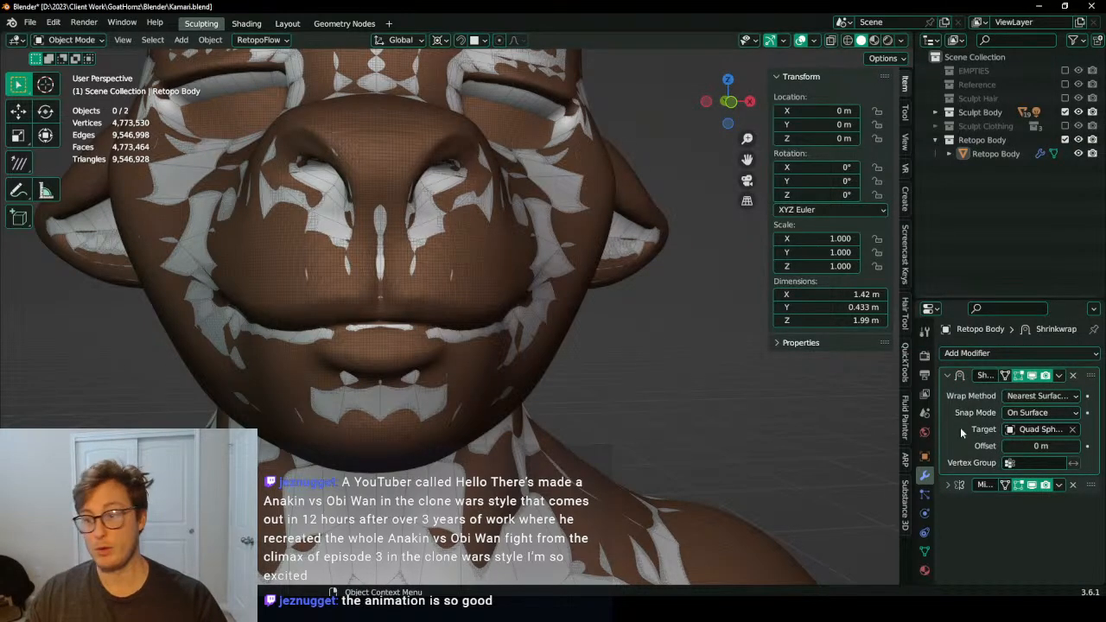
Step: Insert a centred edge loop around the mouth next to the lip seam in the retopo mesh
{"action": "left_click", "coordinate": [968, 154]}
{"action": "key", "text": "Tab"}
{"action": "scroll", "coordinate": [467, 309], "scroll_direction": "up", "scroll_amount": 1}
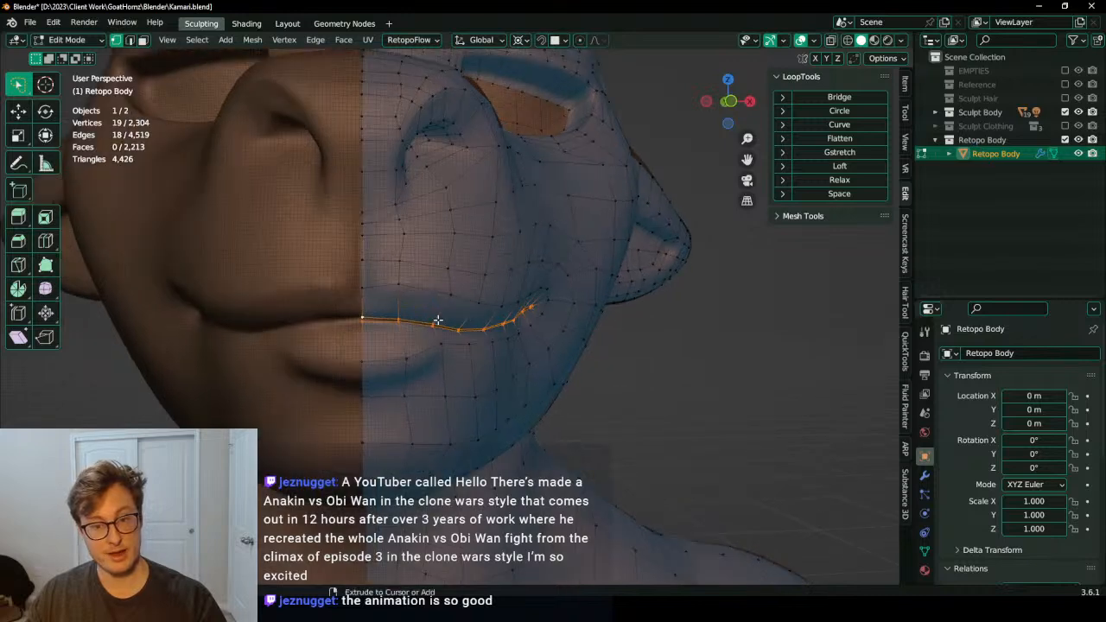
{"action": "key", "text": "ctrl+r"}
{"action": "left_click", "coordinate": [404, 306]}
{"action": "right_click", "coordinate": [405, 306]}
{"action": "scroll", "coordinate": [444, 317], "scroll_direction": "up", "scroll_amount": 2}
{"action": "middle_click_drag", "start_coordinate": [447, 316], "coordinate": [454, 339]}
Step: Inset the block of six lower lip faces beside the centre line
{"action": "left_click", "coordinate": [375, 338]}
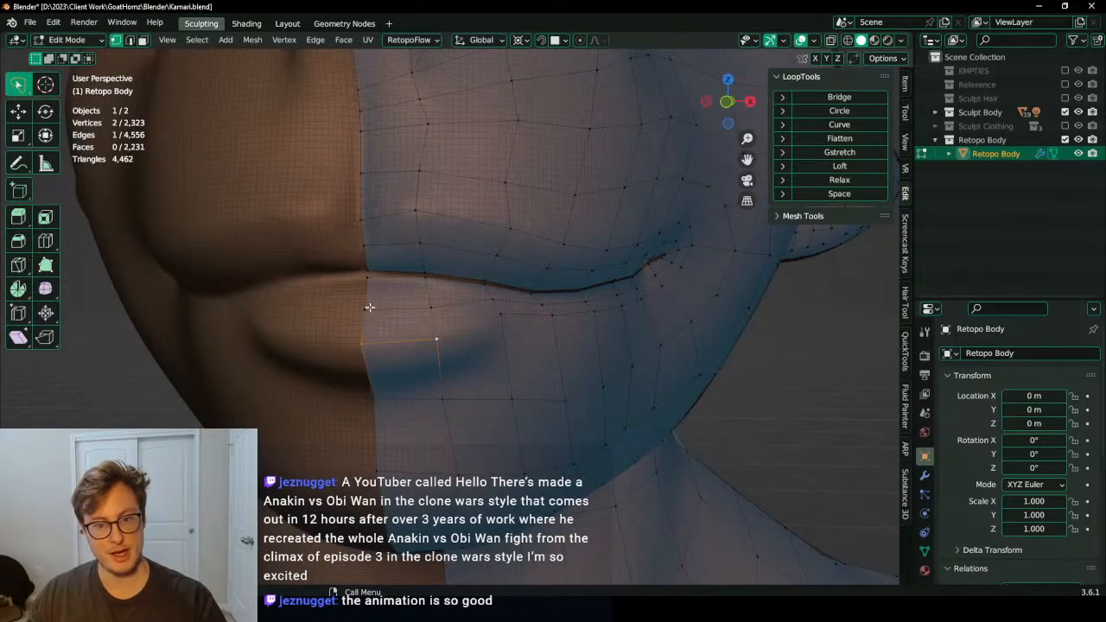
{"action": "key", "text": "ctrl+KP_Add"}
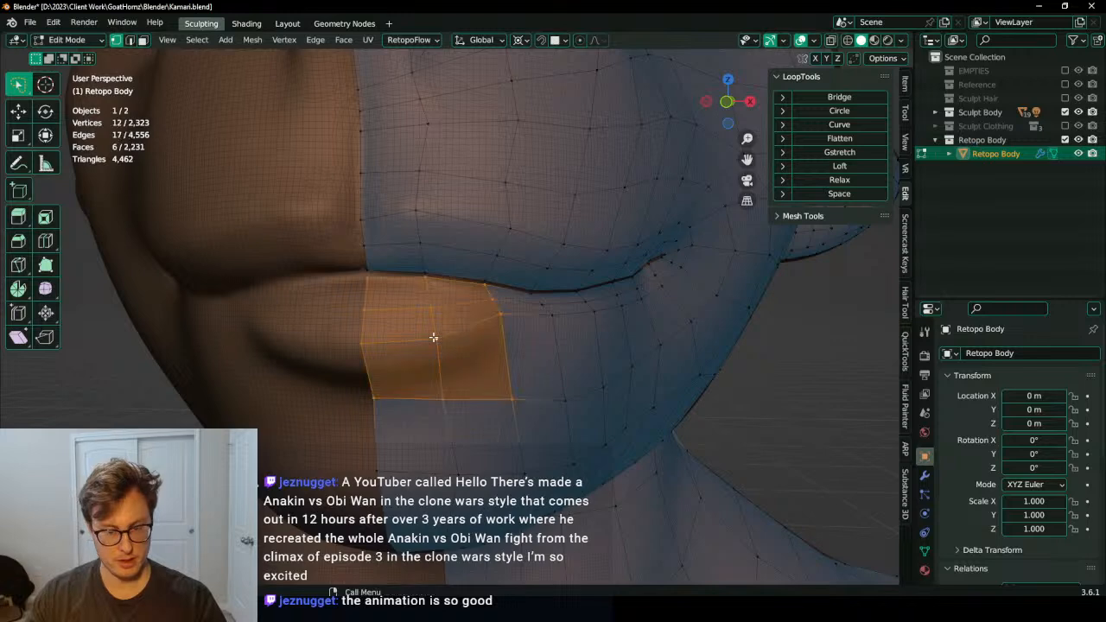
{"action": "key", "text": "i"}
{"action": "left_click", "coordinate": [451, 291]}
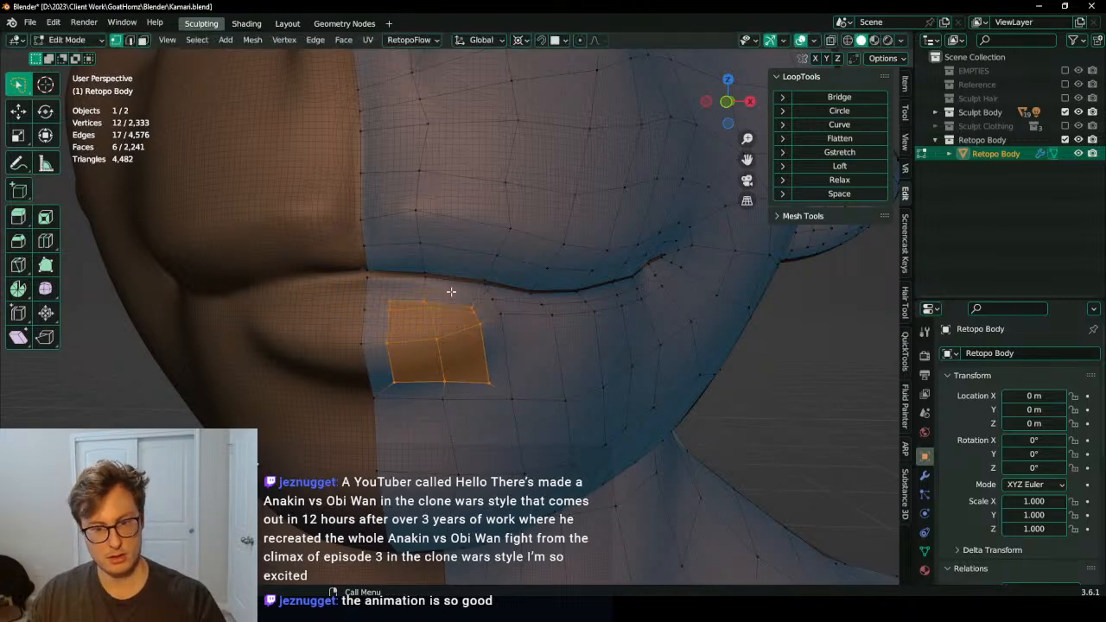
Step: Delete the leftover lower lip vertices on the centre line outside the inset
{"action": "left_click", "coordinate": [366, 315]}
{"action": "left_click", "coordinate": [363, 343], "text": "shift"}
{"action": "key", "text": "x"}
{"action": "key", "text": "v"}
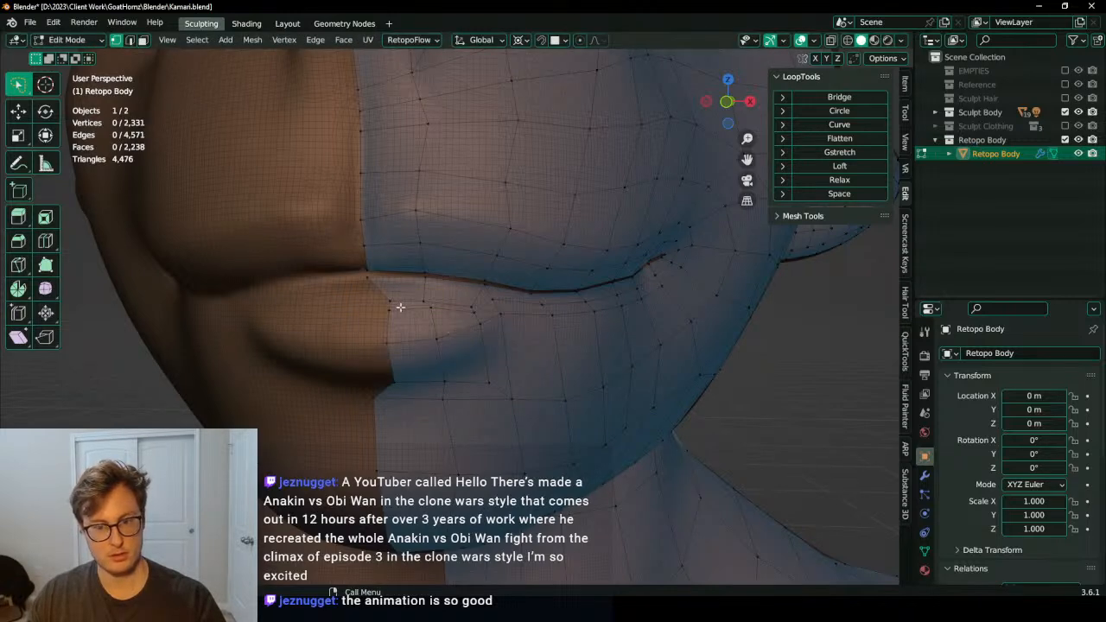
Step: Flatten the inset's open inner edge onto the centre line by scaling it to 0 on X about the 3D cursor
{"action": "left_click", "coordinate": [399, 380], "text": "ctrl"}
{"action": "key", "text": "period"}
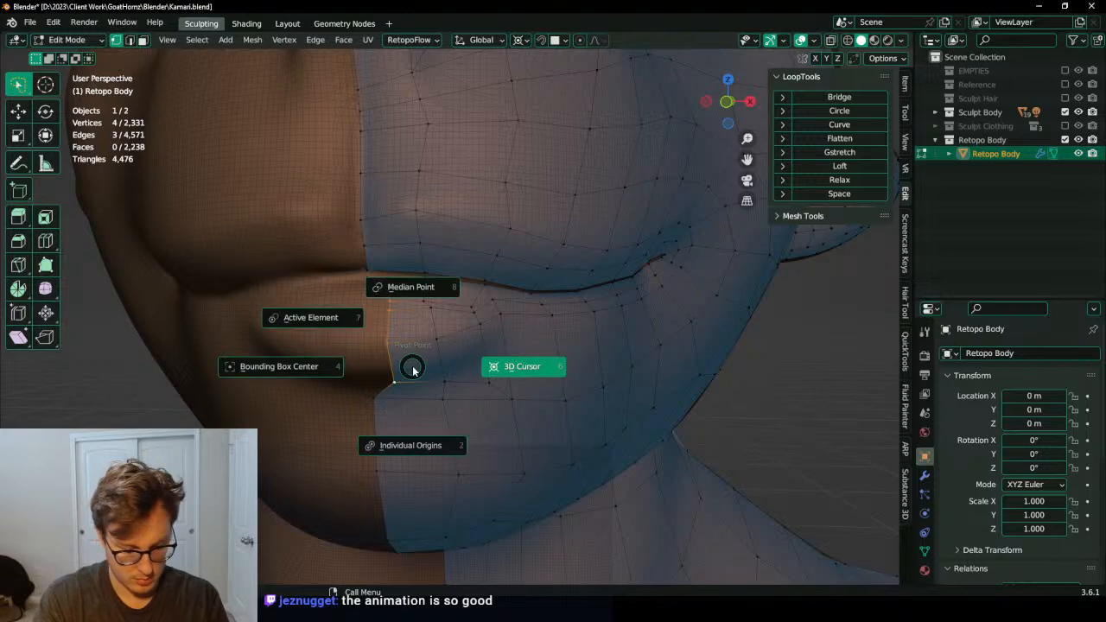
{"action": "key", "text": "s"}
{"action": "key", "text": "x"}
{"action": "key", "text": "0"}
{"action": "key", "text": "Return"}
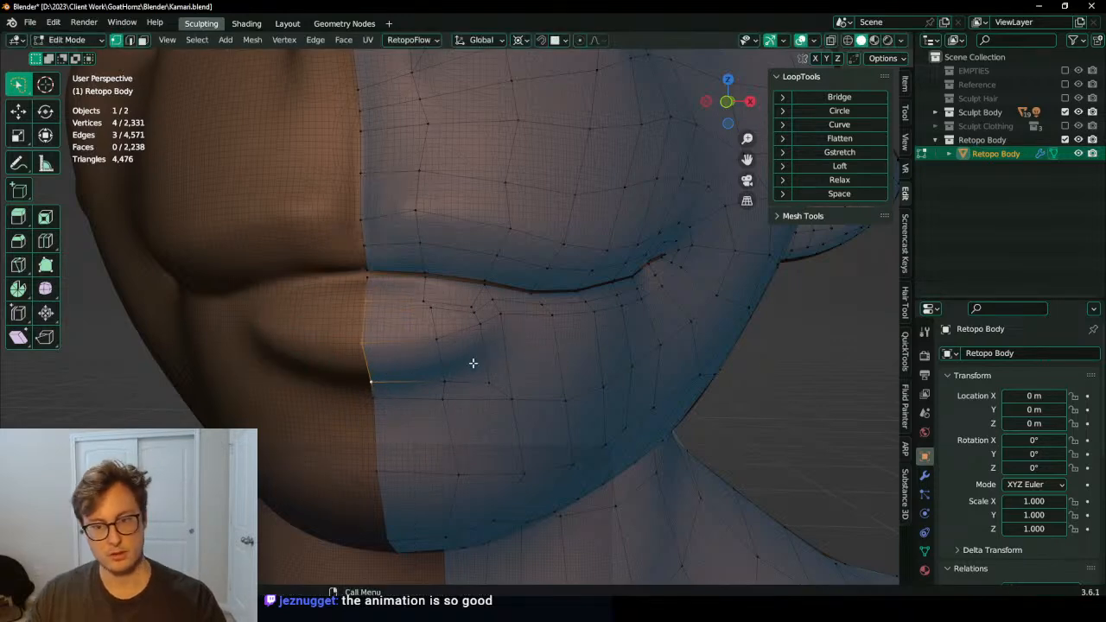
Step: Insert a centred edge loop around the lower lip, running through the ring of faces created by the inset
{"action": "key", "text": "ctrl+r"}
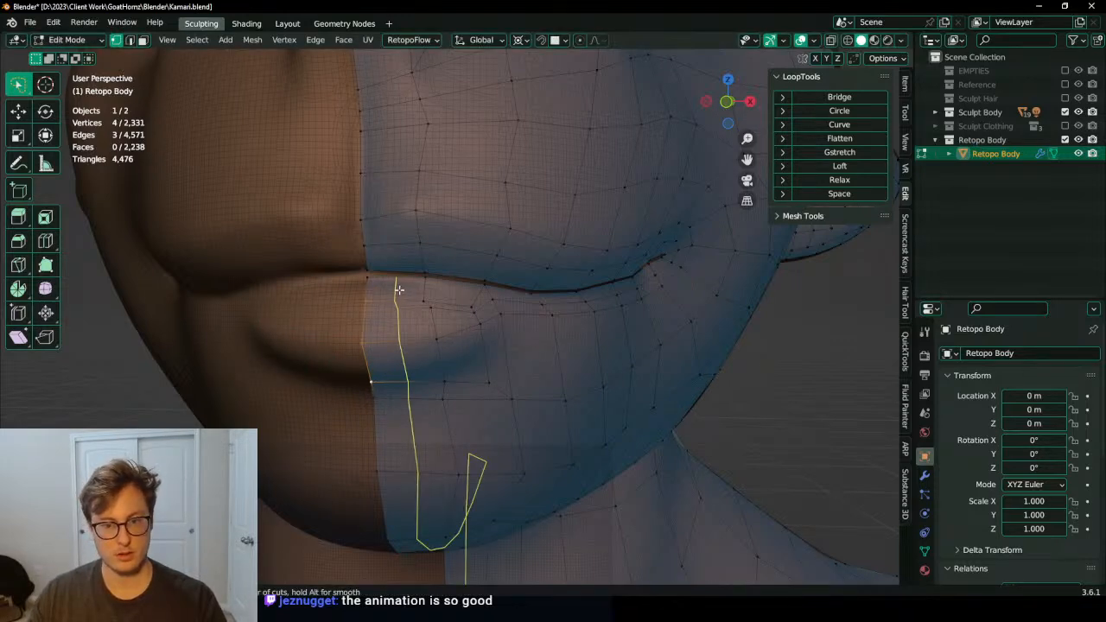
{"action": "double_click", "coordinate": [366, 290]}
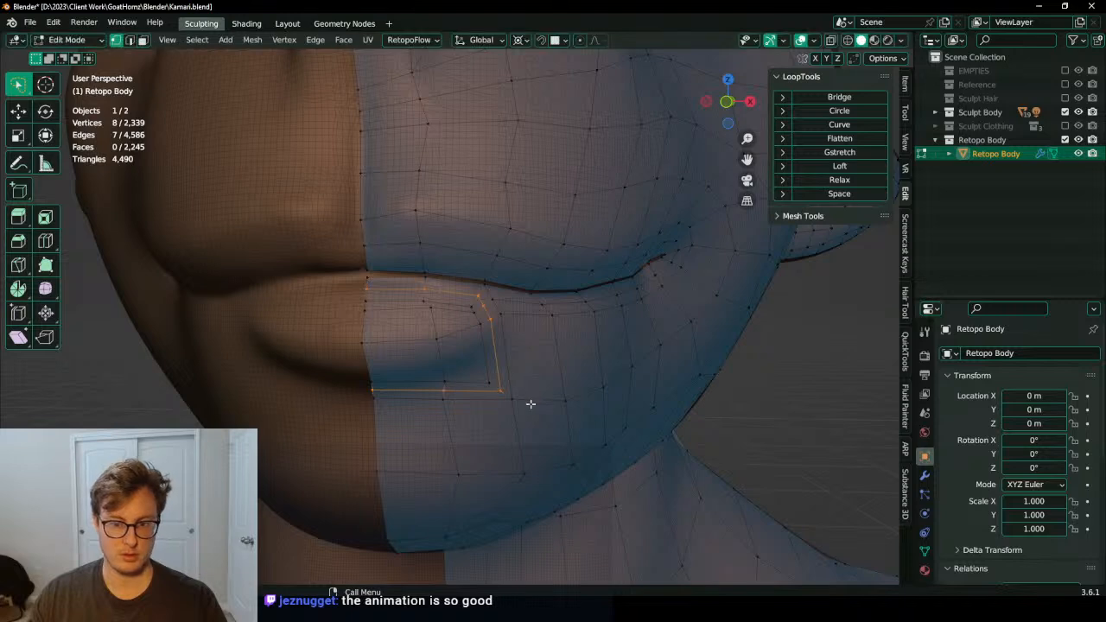
{"action": "middle_click_drag", "start_coordinate": [531, 402], "coordinate": [493, 392]}
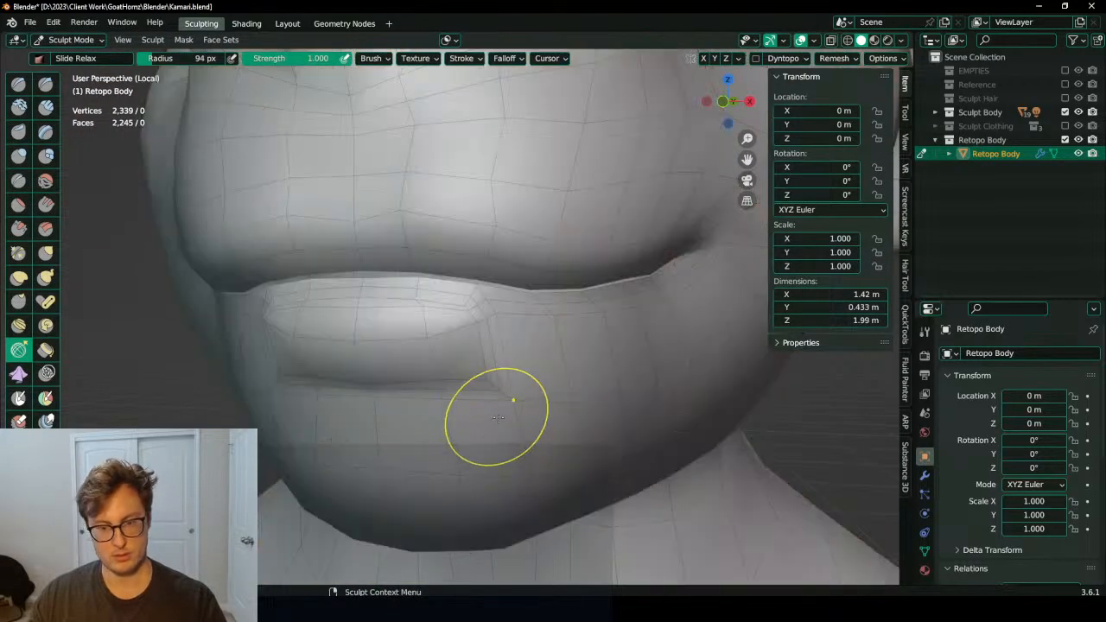
Step: Relax the topology around and below the lower lip with the Slide Relax brush
{"action": "middle_click_drag", "start_coordinate": [497, 418], "coordinate": [456, 368]}
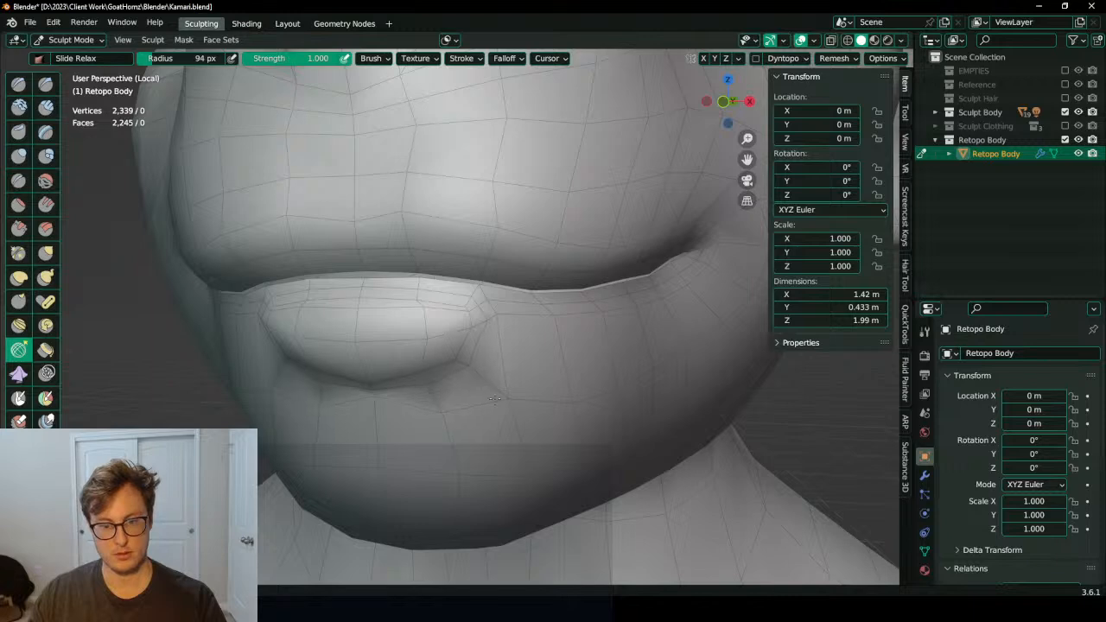
{"action": "left_click_drag", "start_coordinate": [495, 398], "coordinate": [426, 413]}
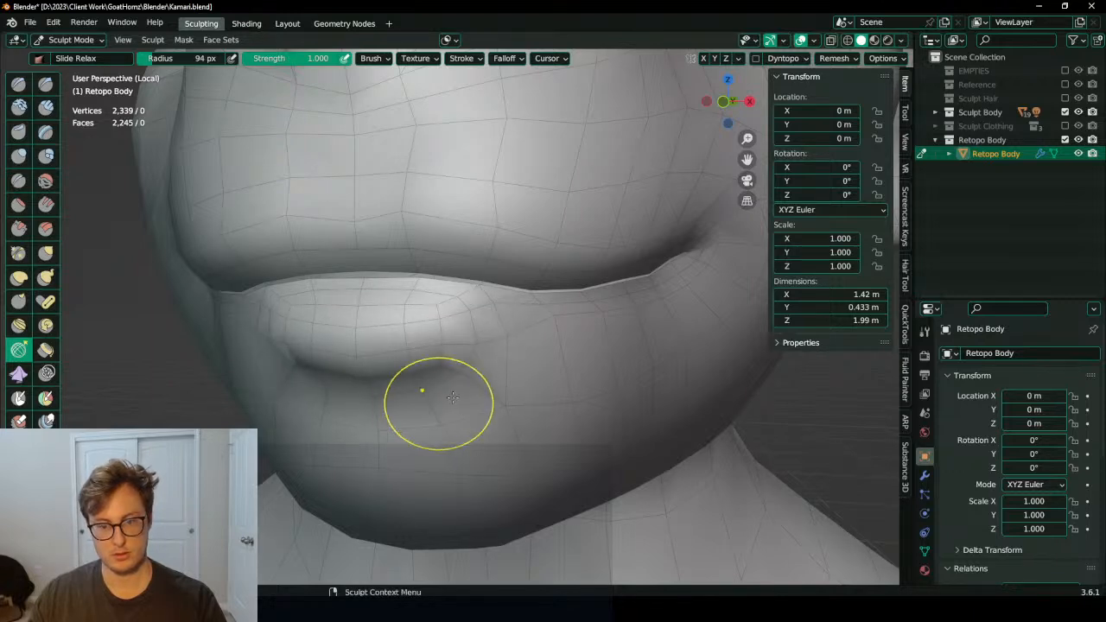
{"action": "mouse_move", "coordinate": [422, 395]}
{"action": "middle_mouse_down"}
{"action": "mouse_move", "coordinate": [593, 375]}
{"action": "mouse_move", "coordinate": [366, 374]}
{"action": "mouse_move", "coordinate": [461, 386]}
{"action": "mouse_move", "coordinate": [599, 371]}
{"action": "mouse_move", "coordinate": [481, 387]}
{"action": "mouse_move", "coordinate": [456, 298]}
{"action": "mouse_move", "coordinate": [524, 330]}
{"action": "mouse_move", "coordinate": [483, 337]}
{"action": "middle_mouse_up"}
{"action": "scroll", "coordinate": [469, 316], "scroll_direction": "down", "scroll_amount": 2}
{"action": "middle_click_drag", "start_coordinate": [556, 329], "coordinate": [503, 341]}
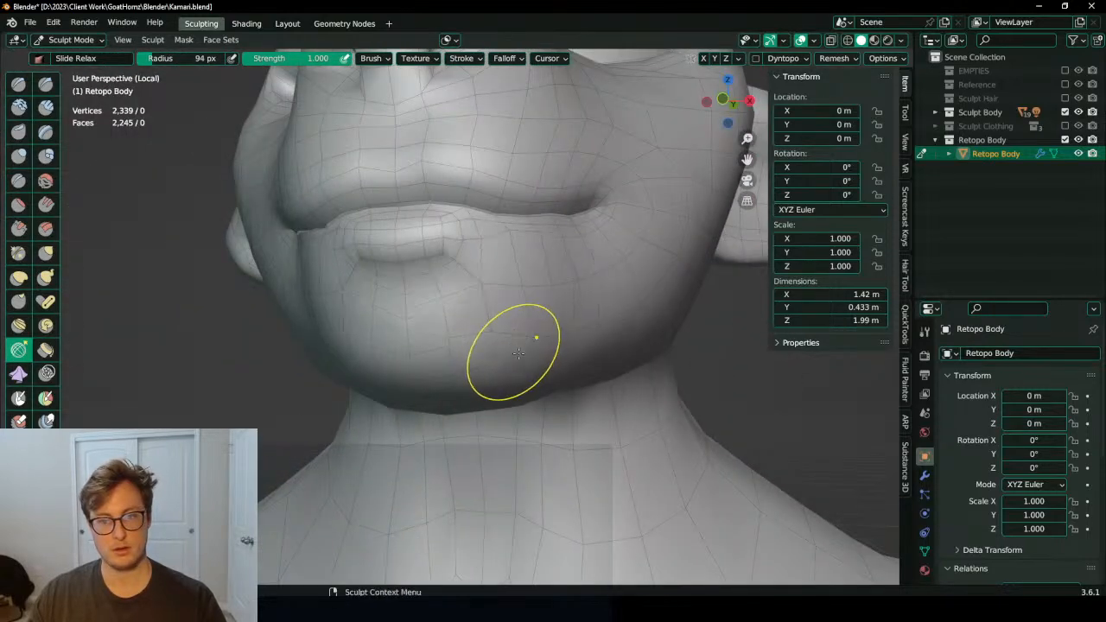
Step: Show the retopo body's modifier settings in Object Mode, and return to Sculpt Mode
{"action": "key", "text": "ctrl+Tab"}
{"action": "left_click", "coordinate": [551, 461]}
{"action": "left_click", "coordinate": [925, 476]}
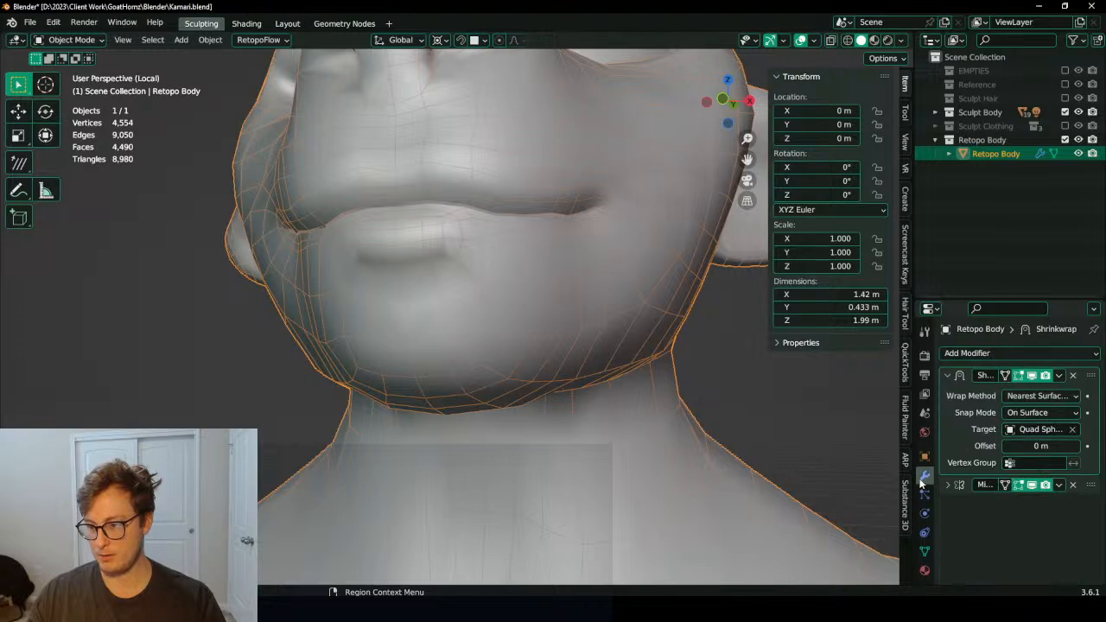
{"action": "key", "text": "ctrl+Tab"}
{"action": "left_click", "coordinate": [518, 352]}
Step: Examine the topology under the chin, along the jaw and on the front of the neck
{"action": "mouse_move", "coordinate": [456, 337]}
{"action": "middle_mouse_down"}
{"action": "mouse_move", "coordinate": [542, 319]}
{"action": "mouse_move", "coordinate": [560, 334]}
{"action": "mouse_move", "coordinate": [563, 322]}
{"action": "middle_mouse_up"}
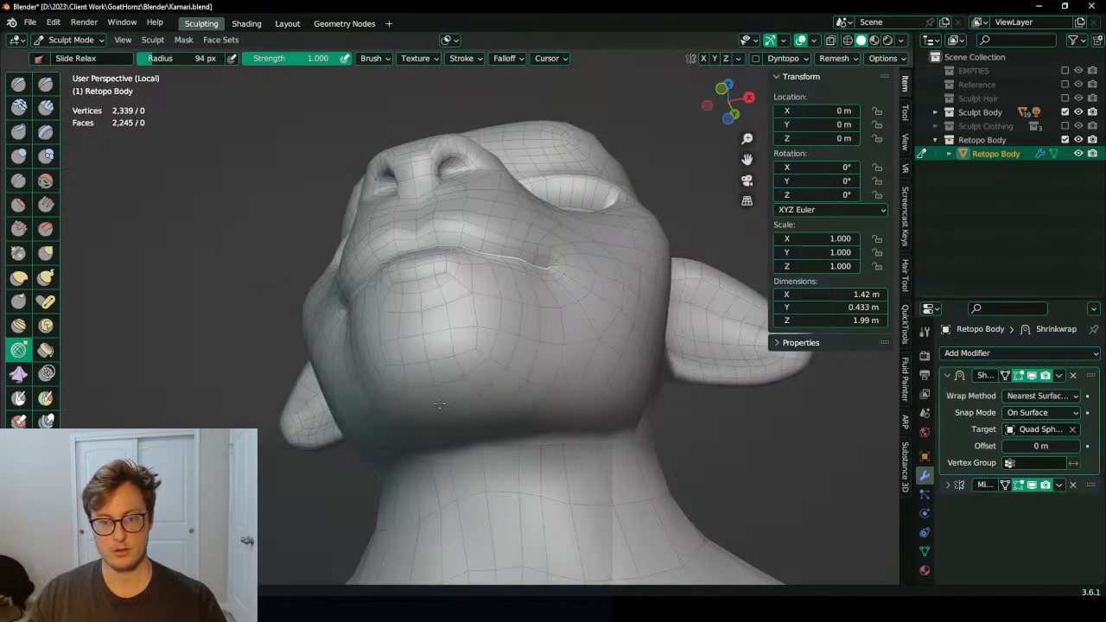
{"action": "middle_click_drag", "start_coordinate": [527, 374], "coordinate": [494, 354]}
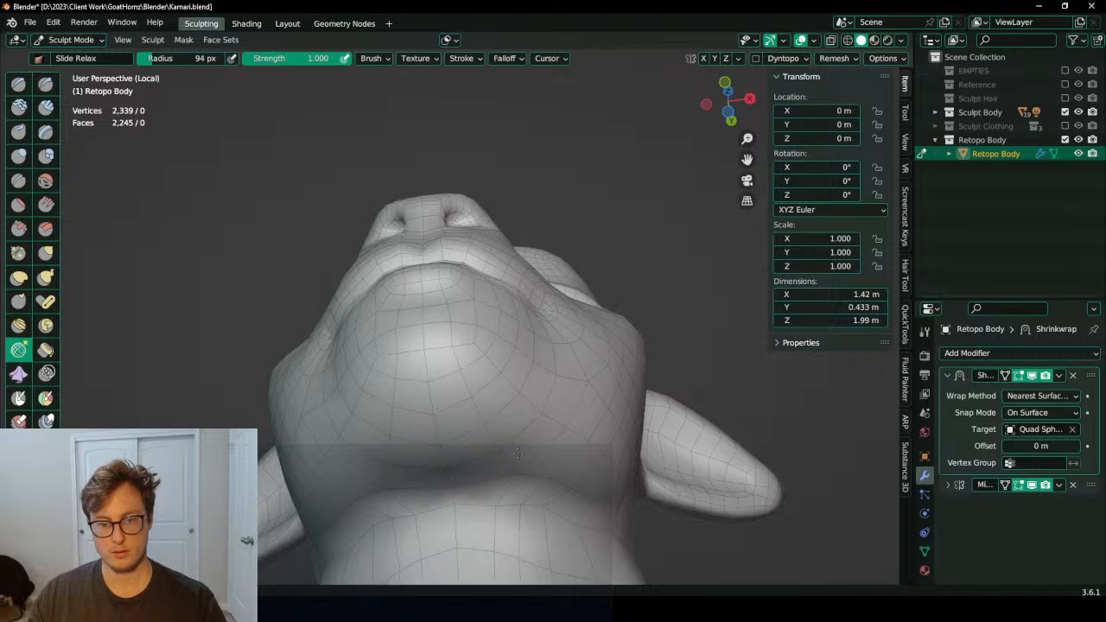
{"action": "mouse_move", "coordinate": [514, 495]}
{"action": "middle_mouse_down"}
{"action": "mouse_move", "coordinate": [454, 443]}
{"action": "mouse_move", "coordinate": [486, 435]}
{"action": "mouse_move", "coordinate": [500, 337]}
{"action": "middle_mouse_up"}
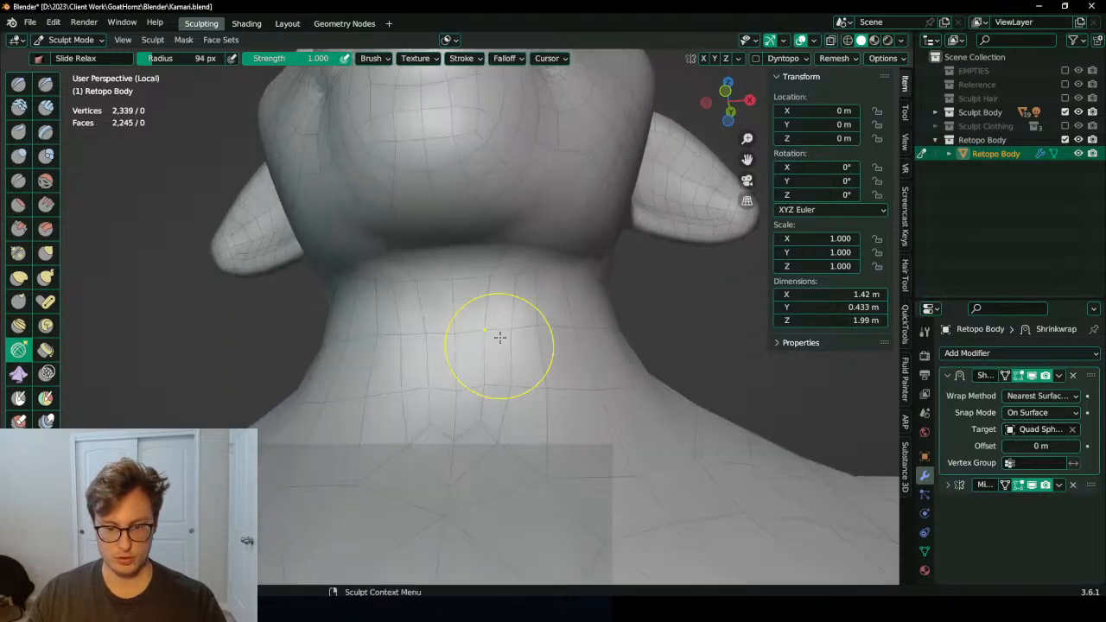
{"action": "middle_click_drag", "start_coordinate": [438, 485], "coordinate": [437, 503]}
{"action": "mouse_move", "coordinate": [511, 335]}
{"action": "middle_mouse_down"}
{"action": "mouse_move", "coordinate": [475, 345]}
{"action": "mouse_move", "coordinate": [501, 311]}
{"action": "middle_mouse_up"}
{"action": "middle_click_drag", "start_coordinate": [525, 210], "coordinate": [546, 327]}
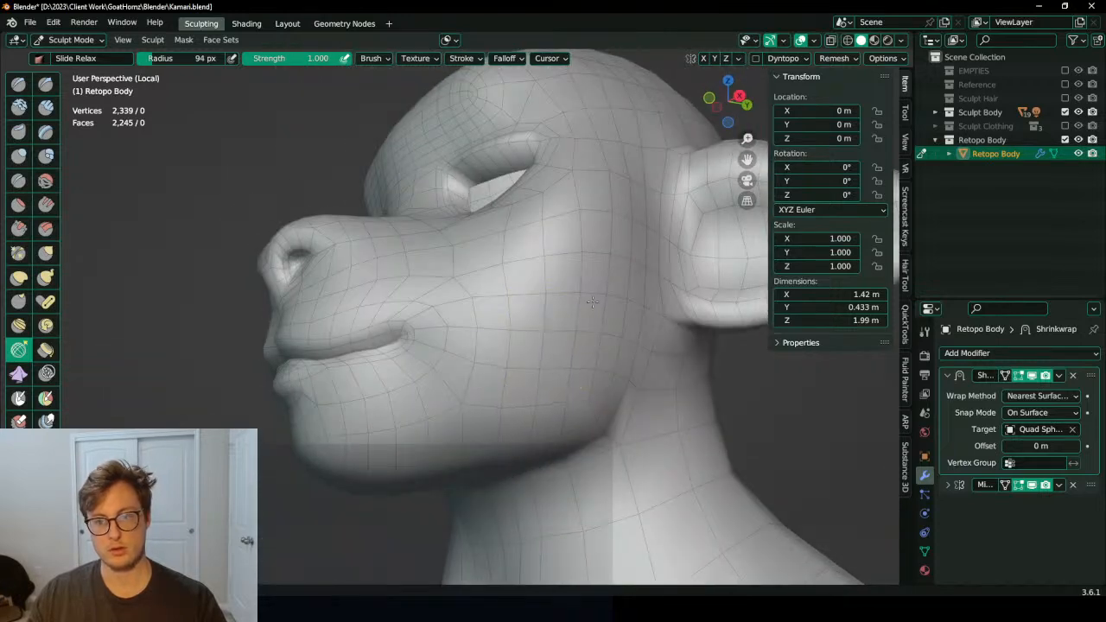
Step: Examine the edge flow around the nose, nostril, eyes, cheek and mouth corner from several angles
{"action": "middle_click_drag", "start_coordinate": [506, 294], "coordinate": [477, 326]}
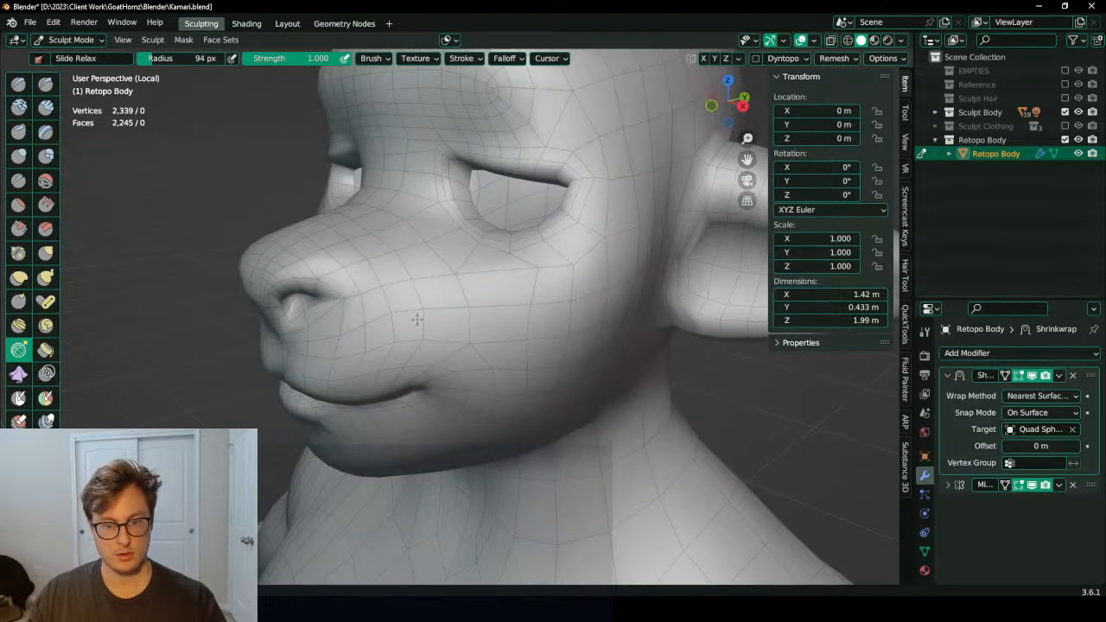
{"action": "scroll", "coordinate": [424, 320], "scroll_direction": "up", "scroll_amount": 4}
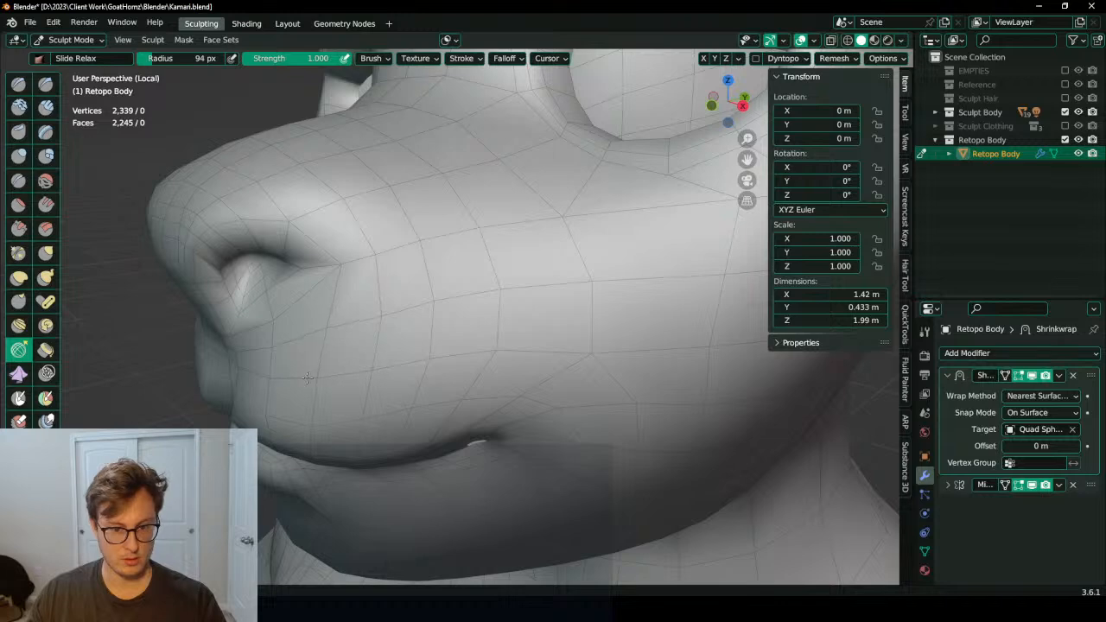
{"action": "scroll", "coordinate": [421, 297], "scroll_direction": "down", "scroll_amount": 3}
{"action": "middle_click_drag", "start_coordinate": [449, 266], "coordinate": [467, 294]}
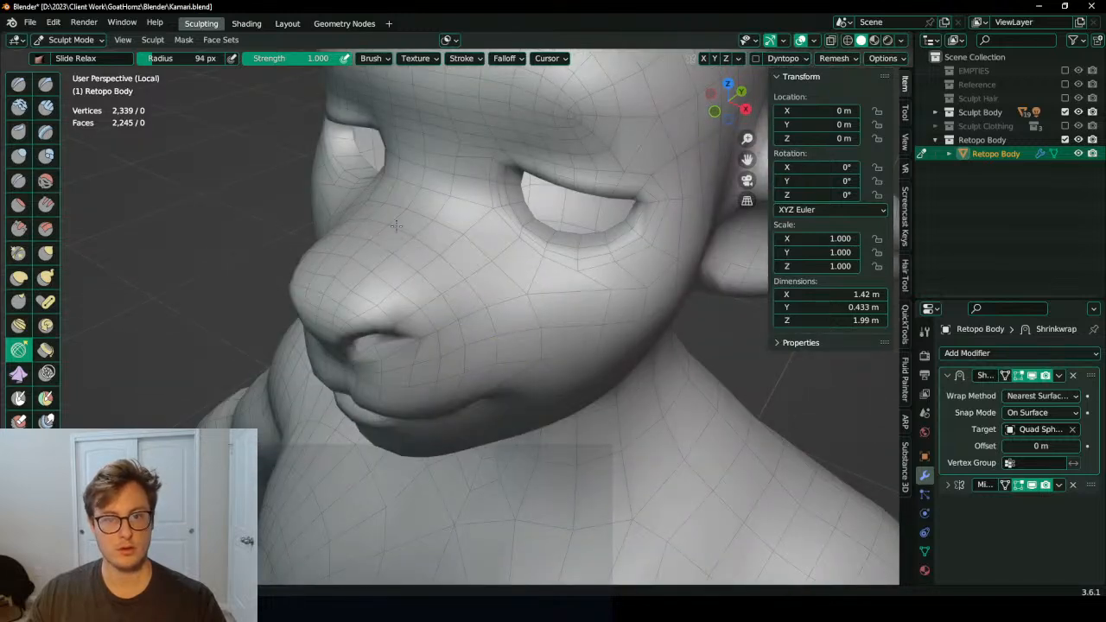
{"action": "scroll", "coordinate": [443, 252], "scroll_direction": "up", "scroll_amount": 2}
{"action": "mouse_move", "coordinate": [292, 275]}
{"action": "middle_mouse_down"}
{"action": "mouse_move", "coordinate": [375, 248]}
{"action": "mouse_move", "coordinate": [442, 262]}
{"action": "mouse_move", "coordinate": [474, 184]}
{"action": "middle_mouse_up"}
{"action": "scroll", "coordinate": [445, 264], "scroll_direction": "down", "scroll_amount": 2}
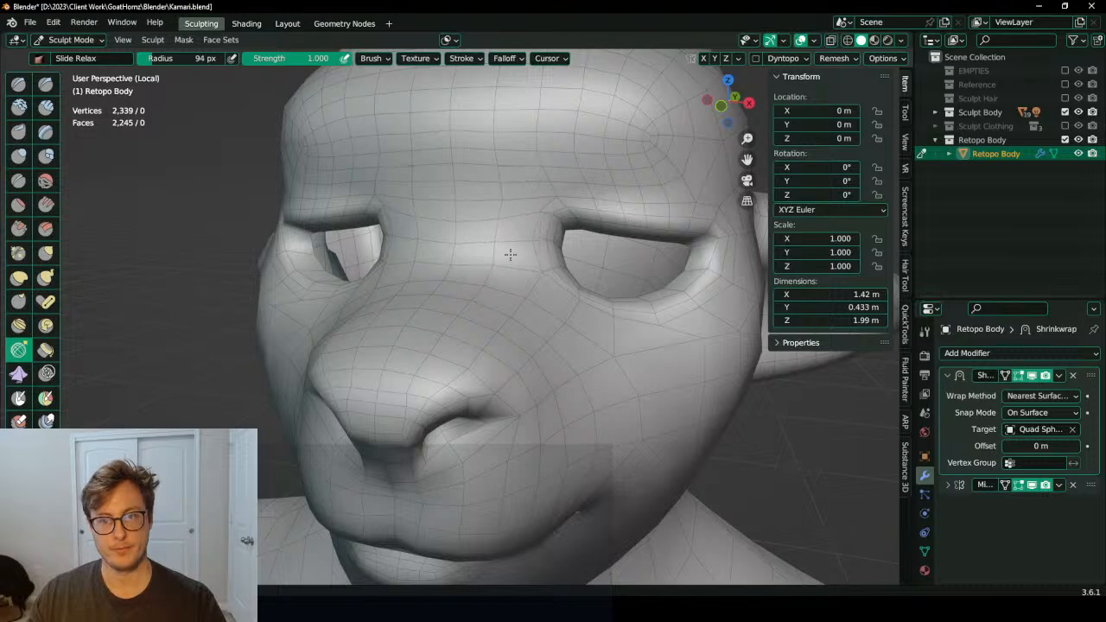
{"action": "scroll", "coordinate": [484, 285], "scroll_direction": "up", "scroll_amount": 2}
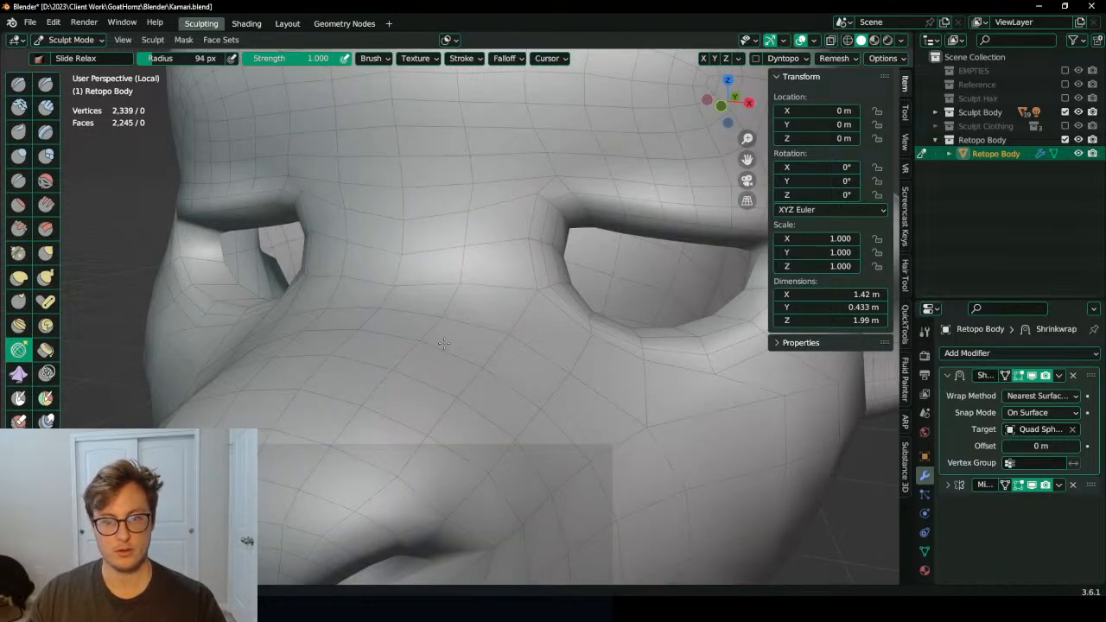
{"action": "mouse_move", "coordinate": [598, 496]}
{"action": "middle_mouse_down", "text": "shift"}
{"action": "mouse_move", "coordinate": [553, 289]}
{"action": "mouse_move", "coordinate": [582, 275]}
{"action": "mouse_move", "coordinate": [529, 282]}
{"action": "middle_mouse_up", "text": "shift"}
{"action": "scroll", "coordinate": [553, 289], "scroll_direction": "down", "scroll_amount": 2}
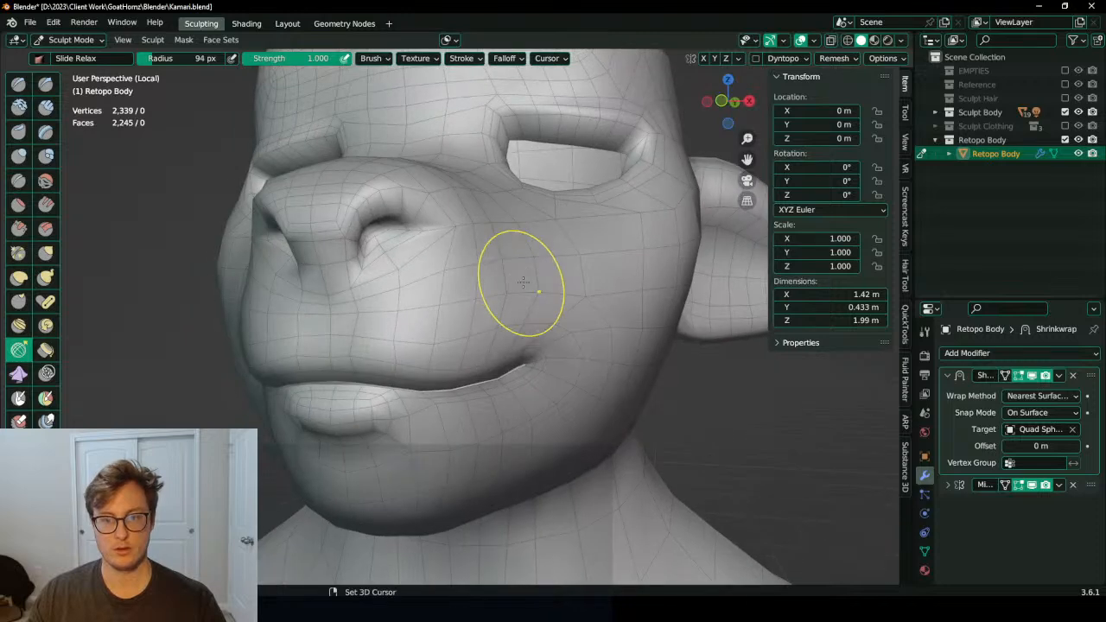
{"action": "middle_click_drag", "start_coordinate": [407, 312], "coordinate": [418, 308]}
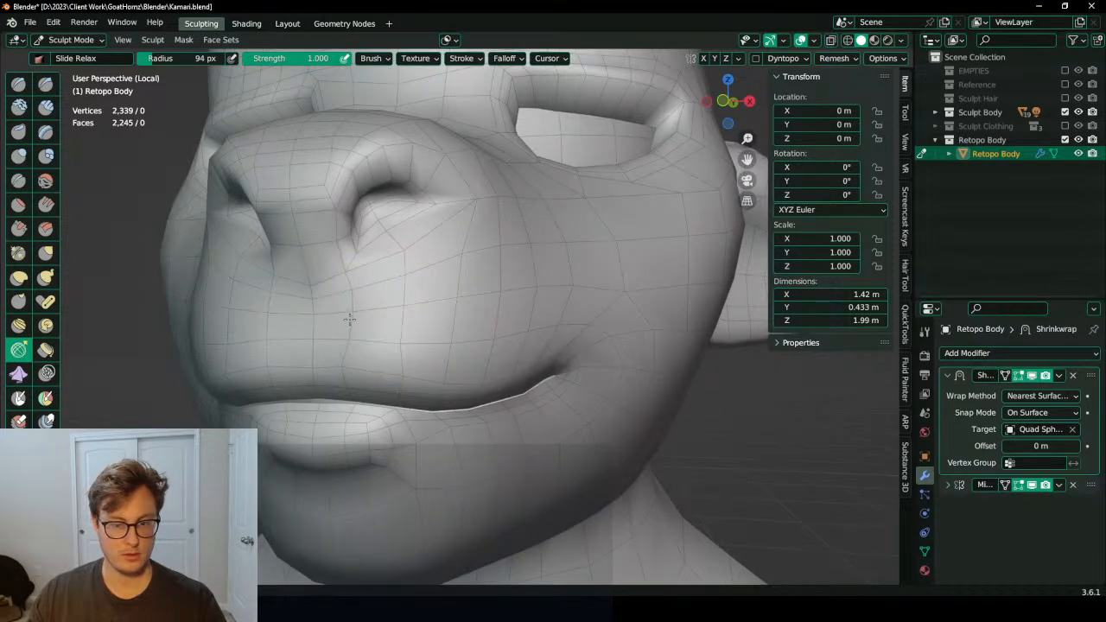
{"action": "middle_click_drag", "start_coordinate": [349, 319], "coordinate": [340, 256]}
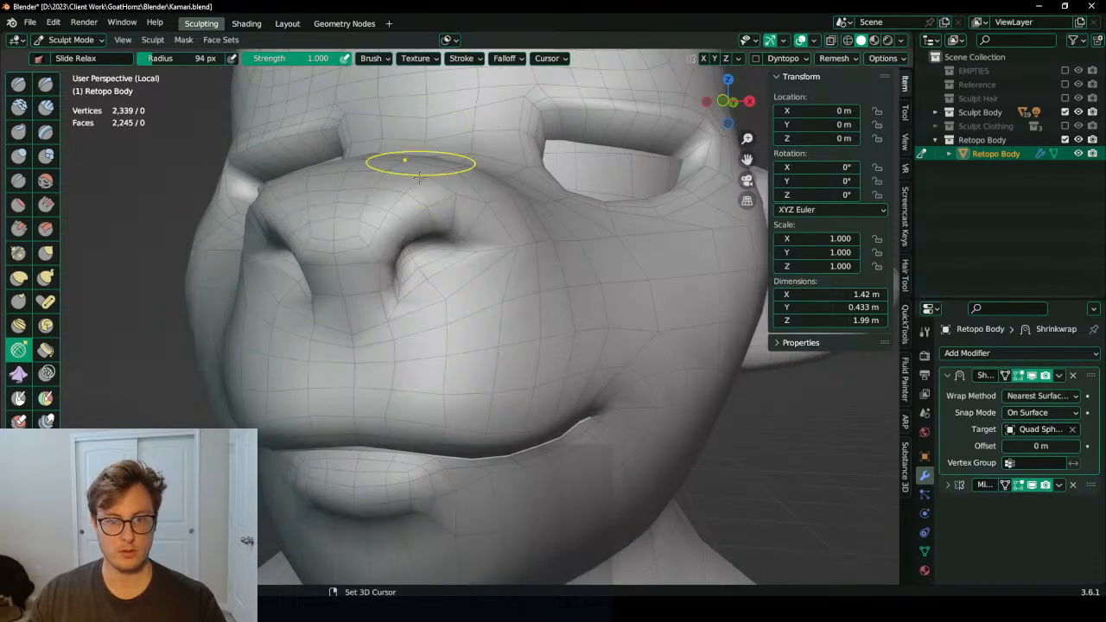
{"action": "middle_click_drag", "start_coordinate": [419, 177], "coordinate": [389, 342]}
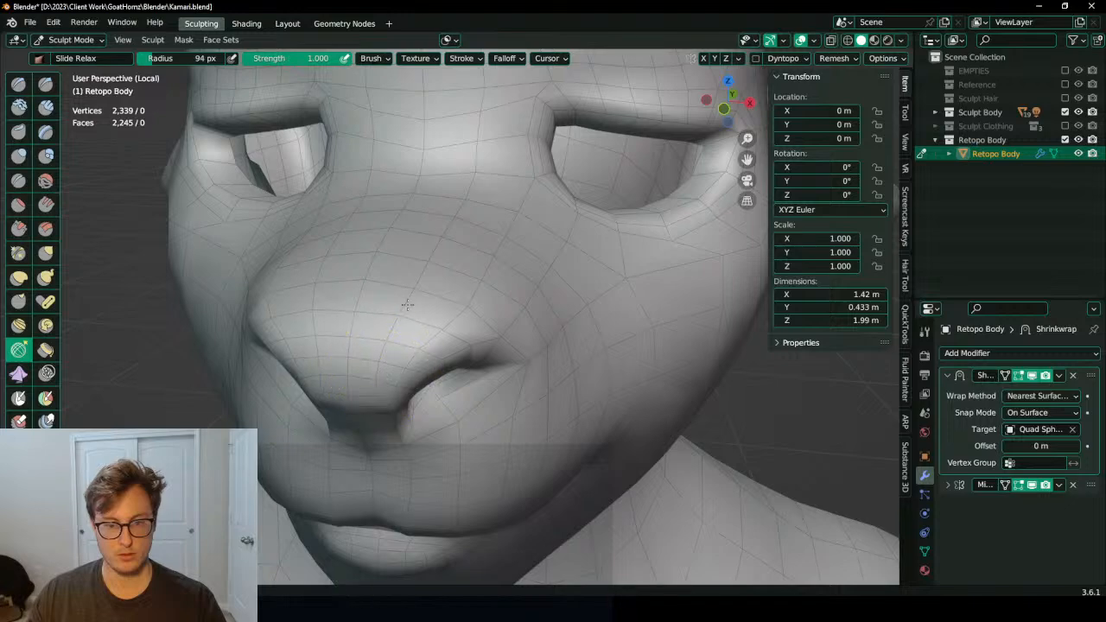
{"action": "middle_click_drag", "start_coordinate": [471, 304], "coordinate": [458, 253]}
{"action": "mouse_move", "coordinate": [476, 299]}
{"action": "middle_mouse_down"}
{"action": "mouse_move", "coordinate": [507, 289]}
{"action": "mouse_move", "coordinate": [510, 299]}
{"action": "mouse_move", "coordinate": [469, 323]}
{"action": "mouse_move", "coordinate": [472, 334]}
{"action": "mouse_move", "coordinate": [452, 279]}
{"action": "middle_mouse_up"}
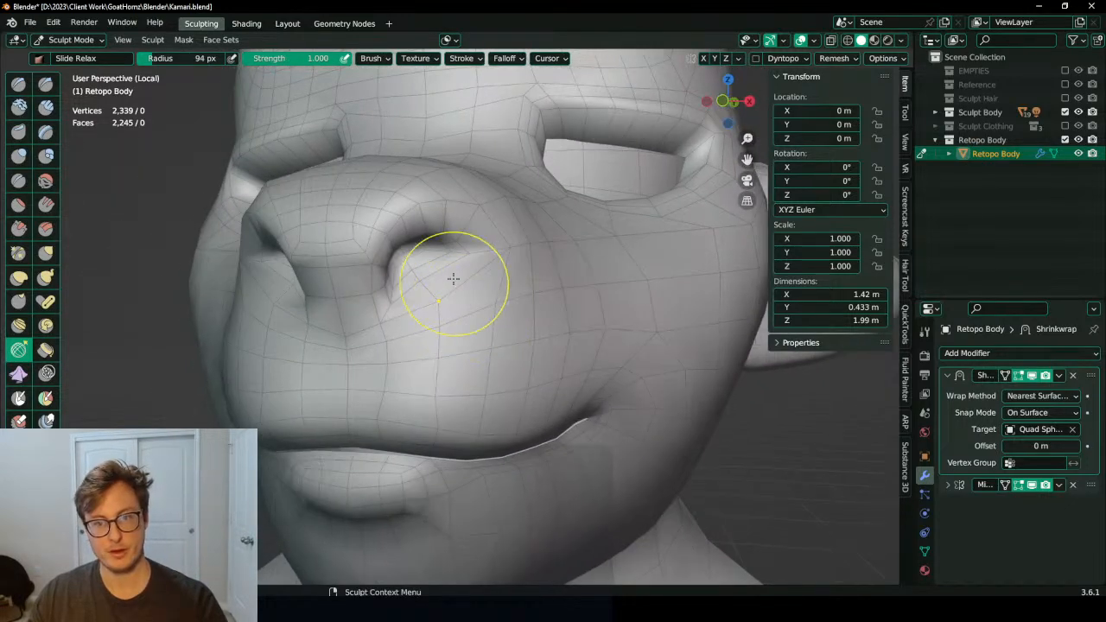
Step: Try to insert an edge loop around the nostril
{"action": "key", "text": "Tab"}
{"action": "left_click_drag", "start_coordinate": [444, 247], "coordinate": [444, 227]}
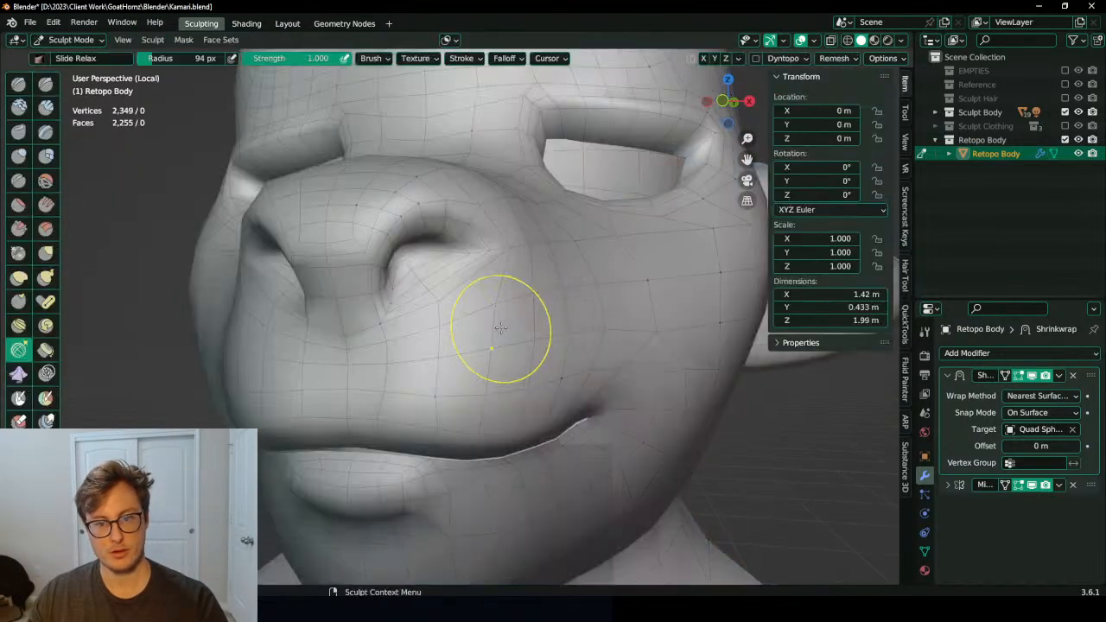
{"action": "middle_click_drag", "start_coordinate": [501, 328], "coordinate": [523, 333]}
{"action": "key", "text": "Tab"}
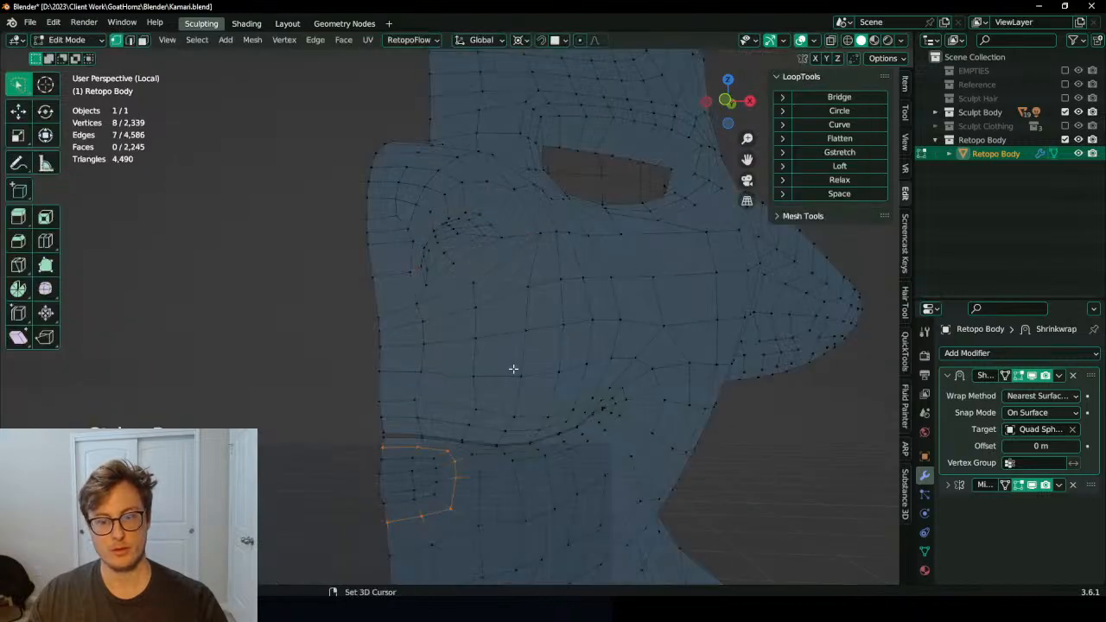
Step: Select the block of twelve chin faces beside the centre line and inset them
{"action": "middle_click_drag", "start_coordinate": [513, 369], "coordinate": [518, 346]}
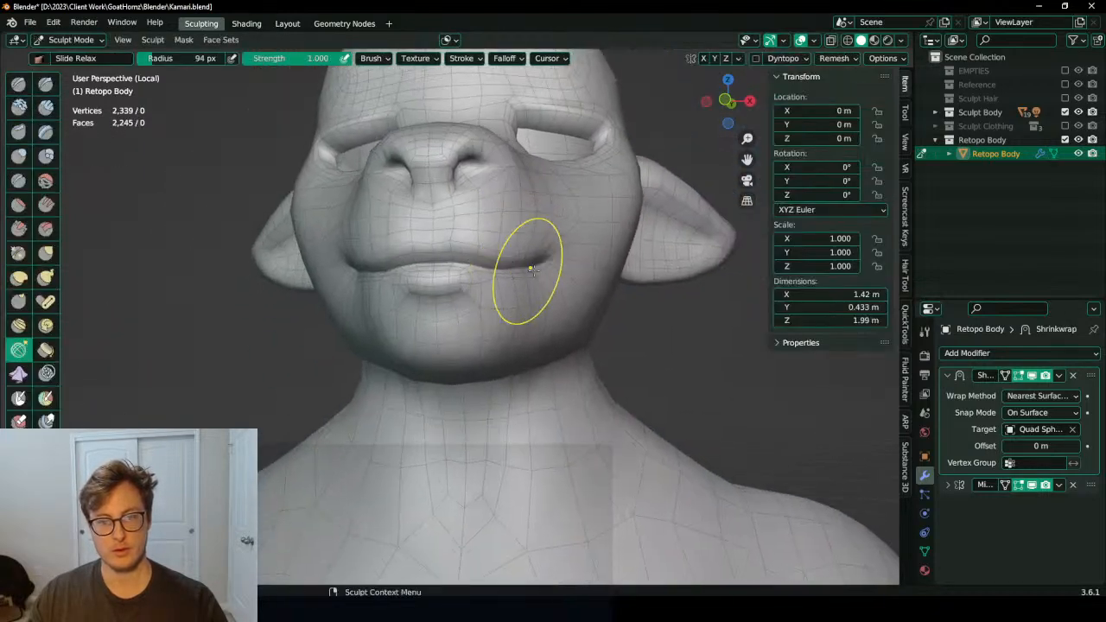
{"action": "mouse_move", "coordinate": [524, 276]}
{"action": "middle_mouse_down"}
{"action": "mouse_move", "coordinate": [593, 279]}
{"action": "mouse_move", "coordinate": [553, 280]}
{"action": "mouse_move", "coordinate": [518, 259]}
{"action": "mouse_move", "coordinate": [507, 279]}
{"action": "middle_mouse_up"}
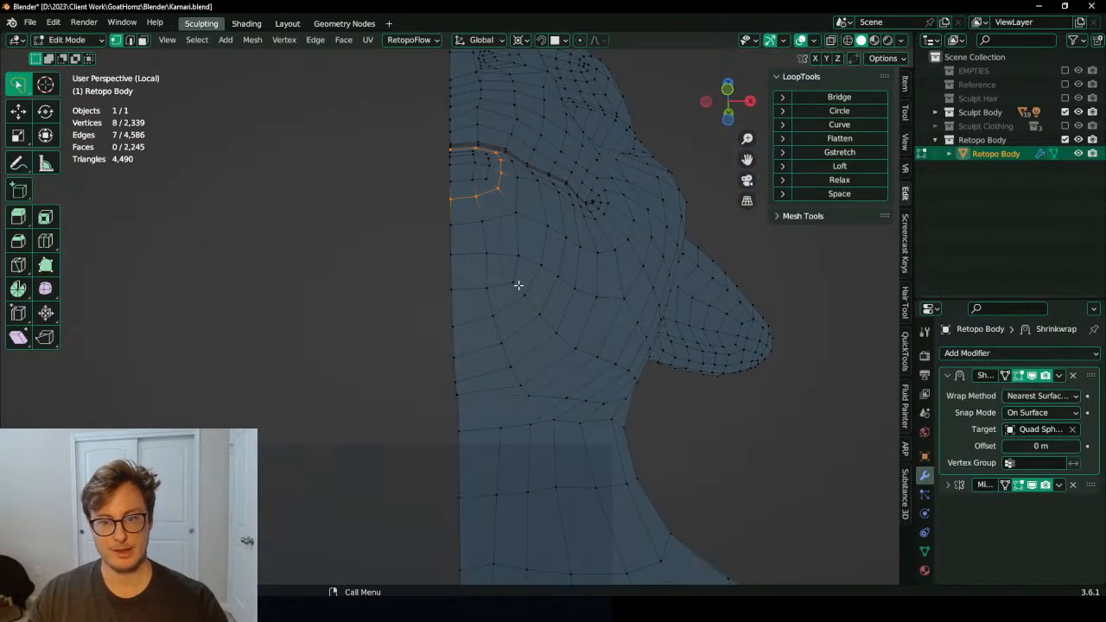
{"action": "middle_click_drag", "start_coordinate": [517, 285], "coordinate": [450, 320]}
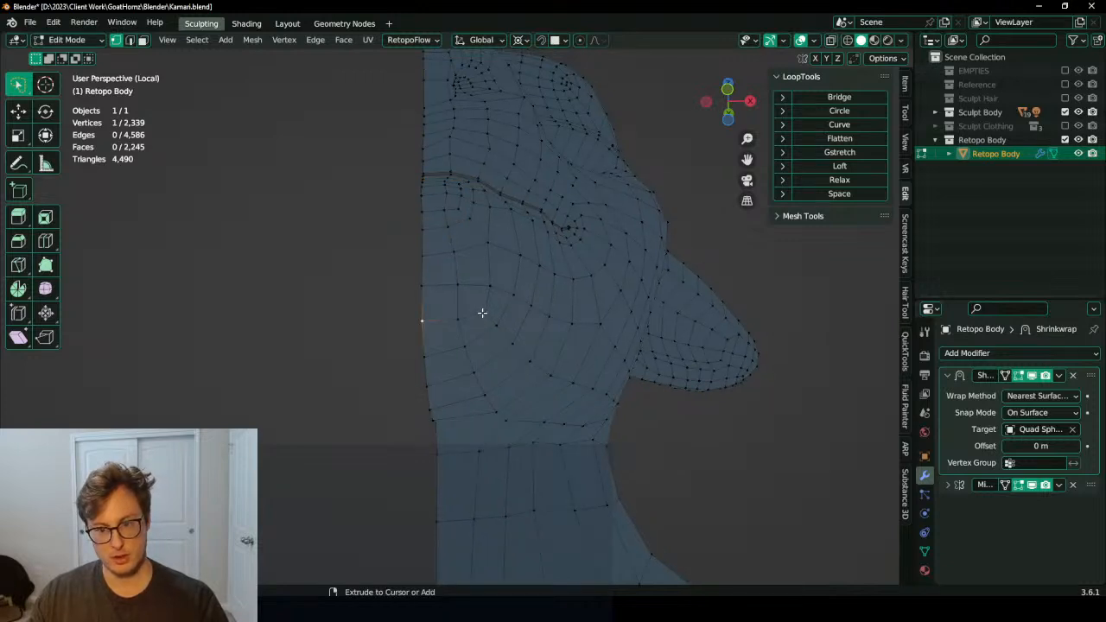
{"action": "middle_click_drag", "start_coordinate": [482, 313], "coordinate": [461, 287]}
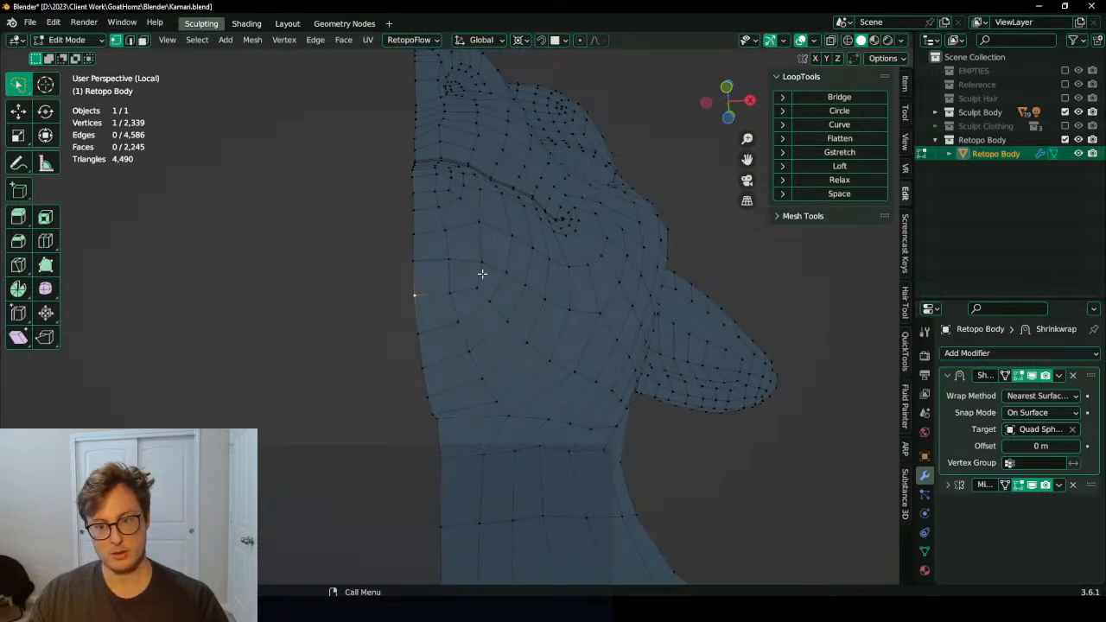
{"action": "key", "text": "ctrl+KP_Add"}
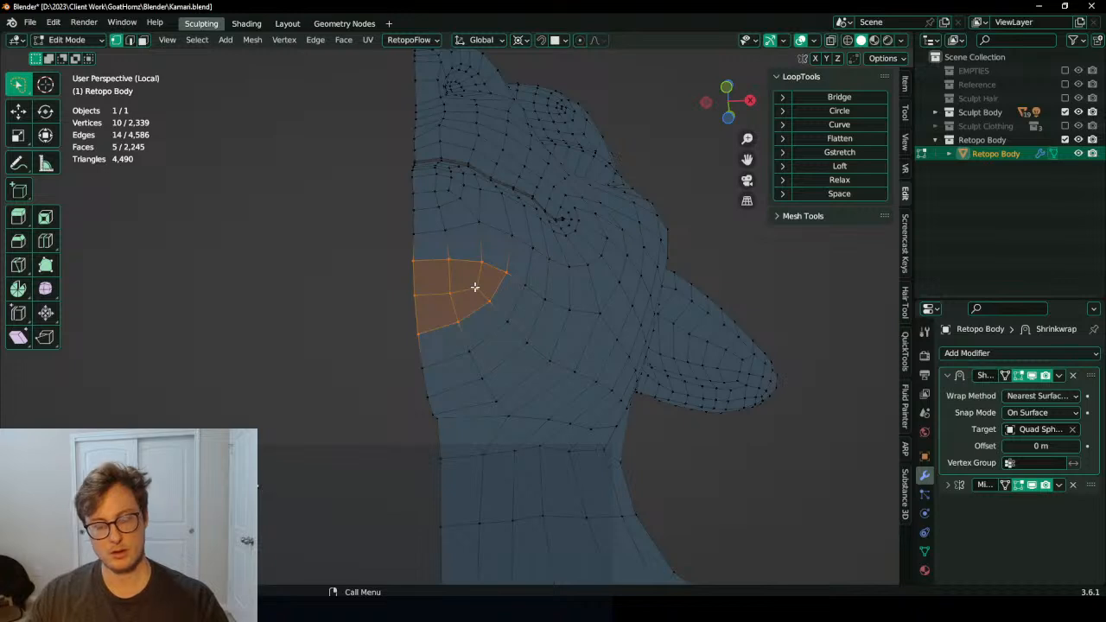
{"action": "key", "text": "ctrl+KP_Add"}
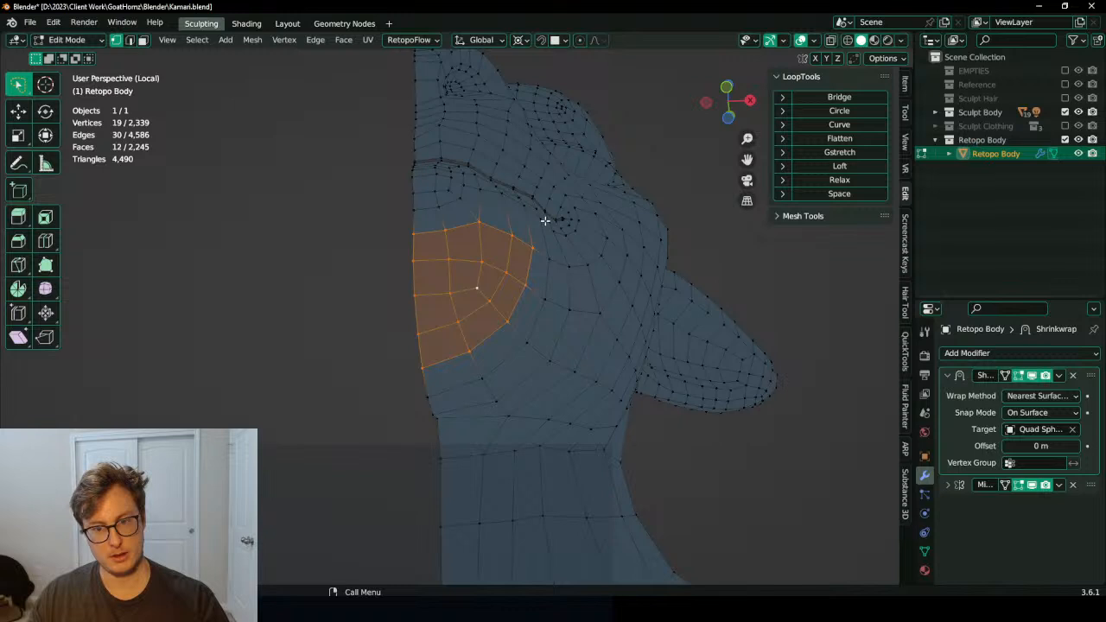
{"action": "key", "text": "i"}
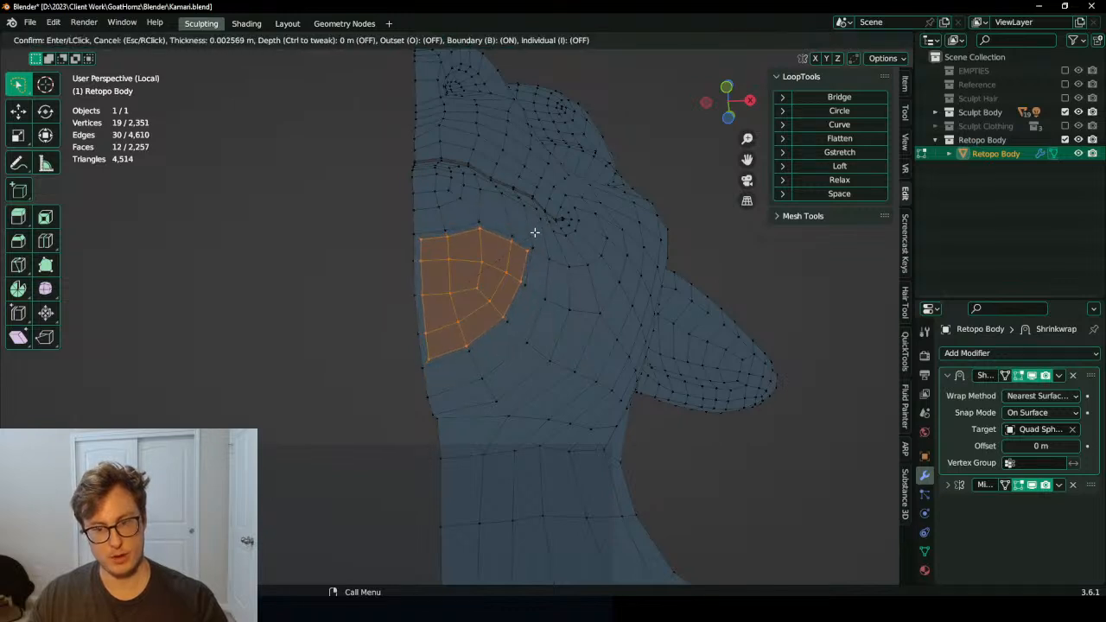
Step: Delete the three leftover chin vertices on the centre line outside the inset
{"action": "left_click", "coordinate": [405, 263]}
{"action": "left_click", "coordinate": [407, 262]}
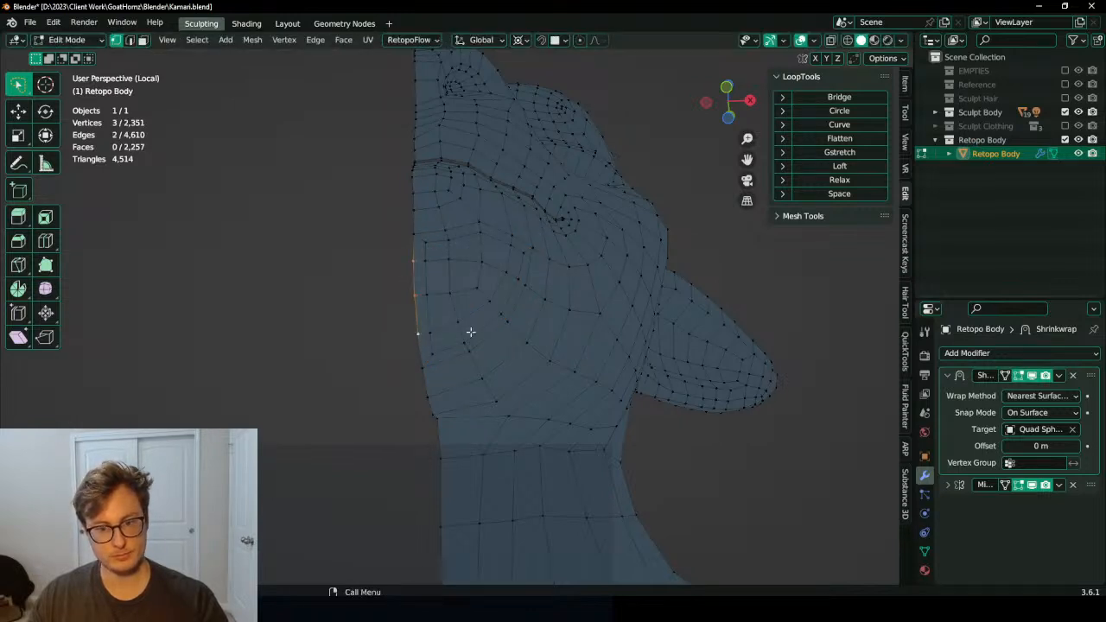
{"action": "key", "text": "x"}
{"action": "left_click", "coordinate": [424, 273]}
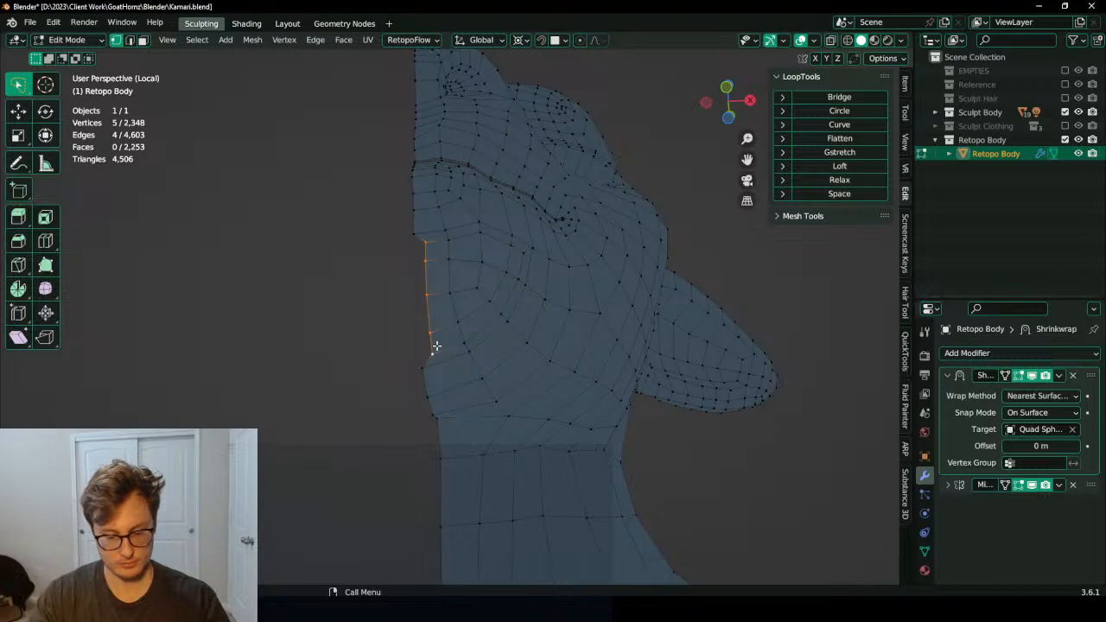
Step: Flatten the chin inset's open edge of five vertices onto the centre line by scaling it to 0 on X
{"action": "key", "text": "period"}
{"action": "left_click", "coordinate": [437, 346]}
{"action": "key", "text": "s"}
{"action": "key", "text": "x"}
{"action": "key", "text": "0"}
{"action": "key", "text": "Return"}
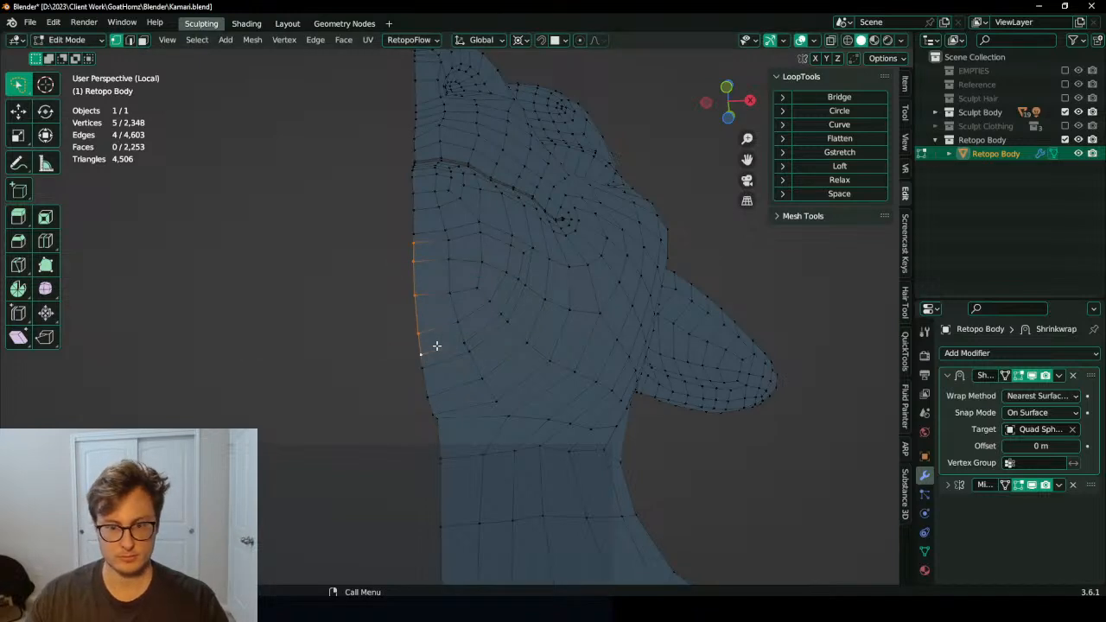
Step: Snap the 3D cursor to the chin's middle centre-line vertex, select the eight inner chin faces and use the cursor as pivot point
{"action": "left_click", "coordinate": [409, 295]}
{"action": "key", "text": "shift+s"}
{"action": "left_click", "coordinate": [501, 341]}
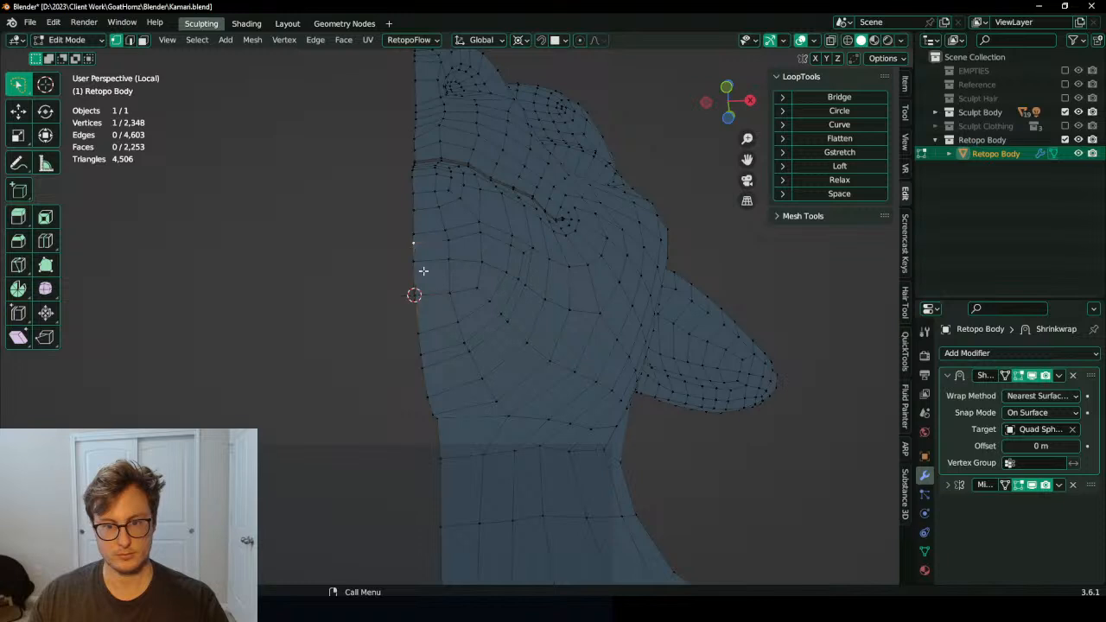
{"action": "left_click", "coordinate": [488, 299], "text": "ctrl+shift"}
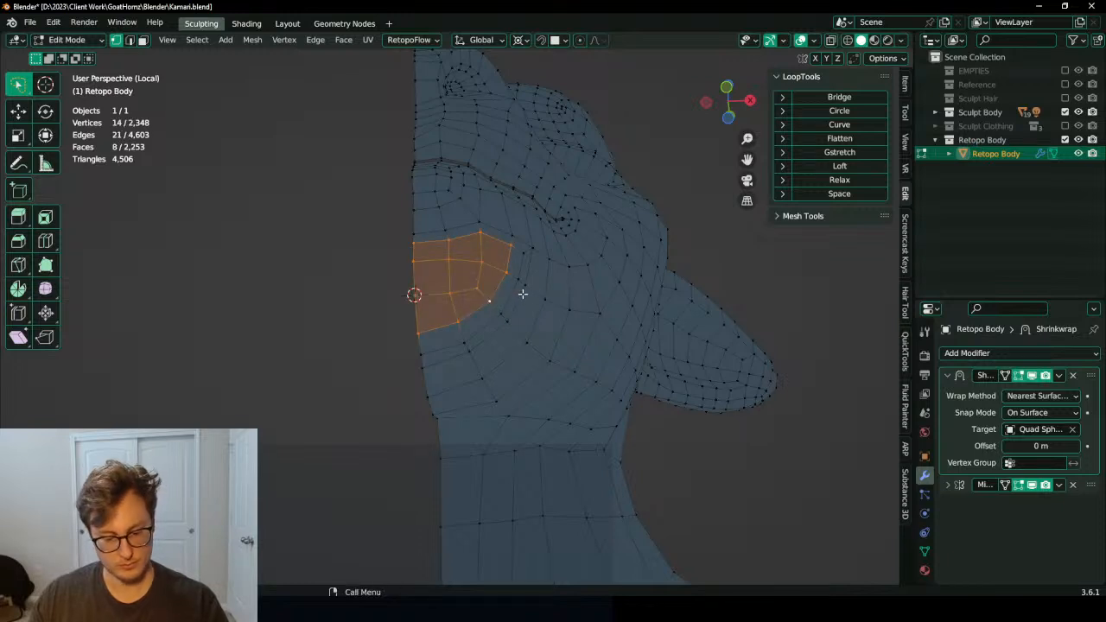
{"action": "key", "text": "period"}
{"action": "left_click", "coordinate": [553, 295]}
Step: Try to shrink the eight inner chin faces towards the 3D cursor and add an edge loop around them
{"action": "key", "text": "s"}
{"action": "left_click", "coordinate": [487, 251]}
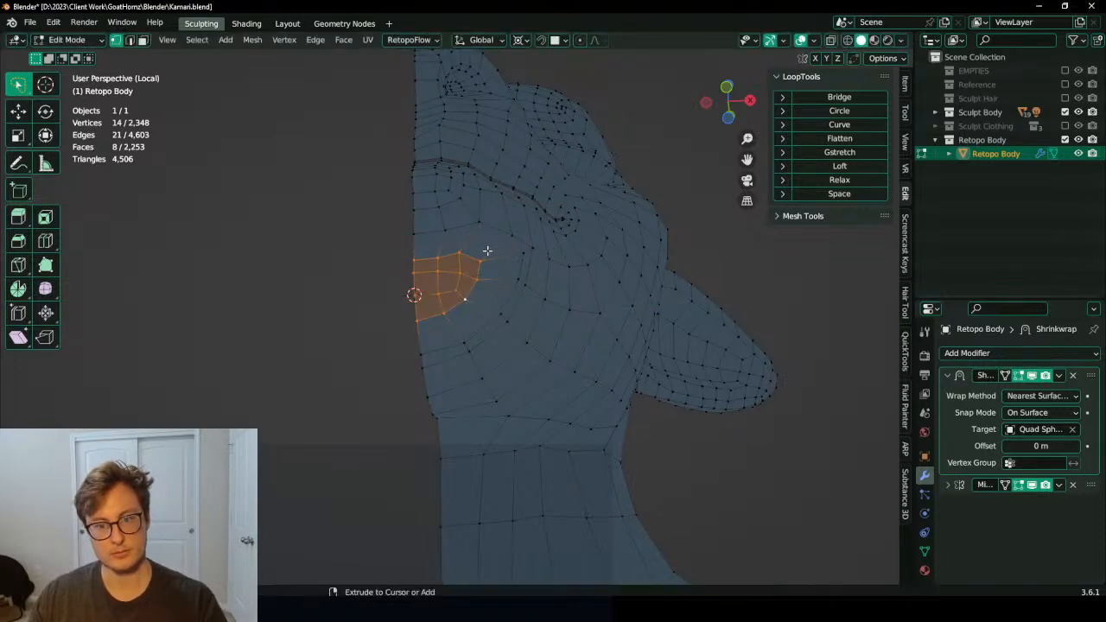
{"action": "key", "text": "ctrl+r"}
{"action": "double_click", "coordinate": [504, 260]}
{"action": "key", "text": "ctrl+z"}
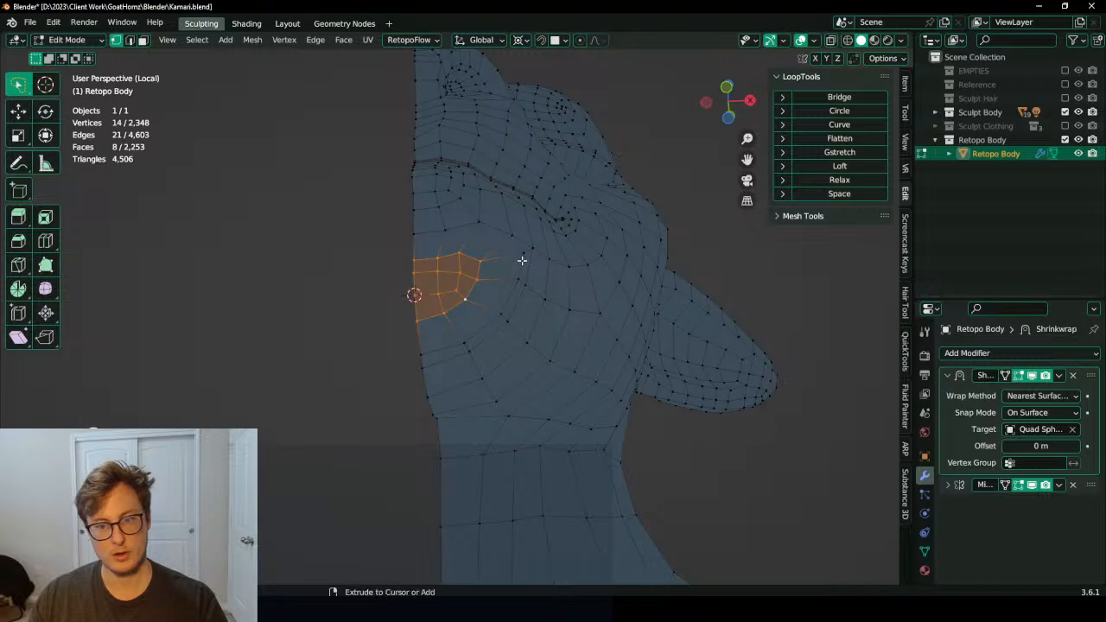
{"action": "key", "text": "ctrl+z"}
Step: Extend the selection to all twelve chin faces, scale them down about the 3D cursor and insert an edge loop around them
{"action": "left_click", "coordinate": [421, 355], "text": "ctrl"}
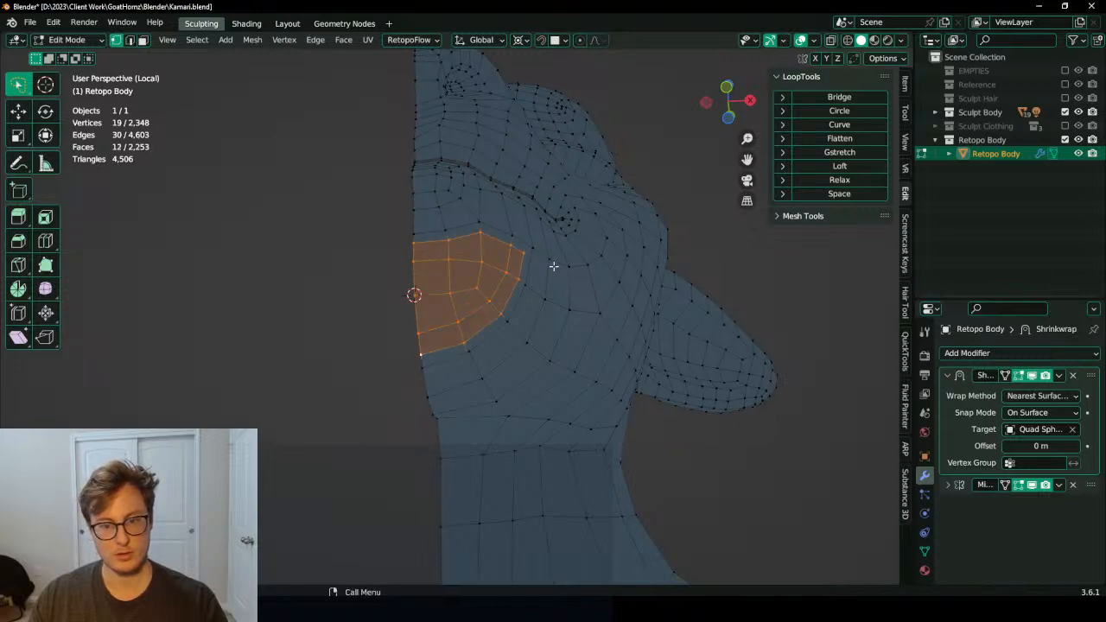
{"action": "key", "text": "s"}
{"action": "left_click", "coordinate": [516, 274]}
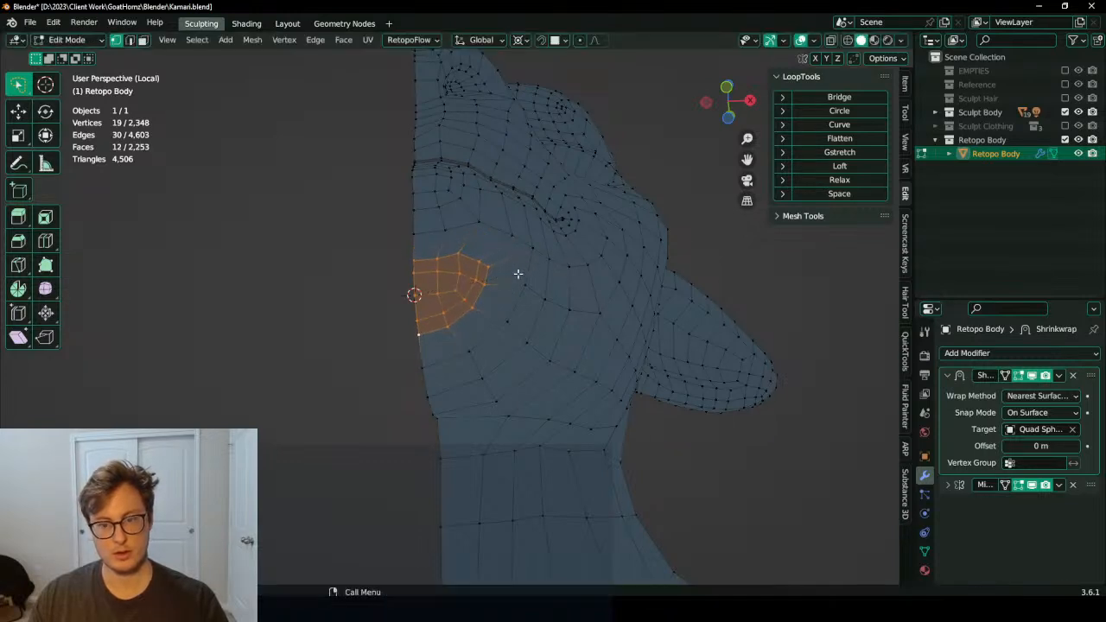
{"action": "key", "text": "ctrl+r"}
{"action": "left_click", "coordinate": [461, 247]}
{"action": "right_click", "coordinate": [463, 250]}
Step: Relax the topology around the chin and mouth corner in Sculpt Mode with the Slide Relax brush
{"action": "middle_click_drag", "start_coordinate": [504, 291], "coordinate": [458, 308]}
{"action": "key", "text": "ctrl+Tab"}
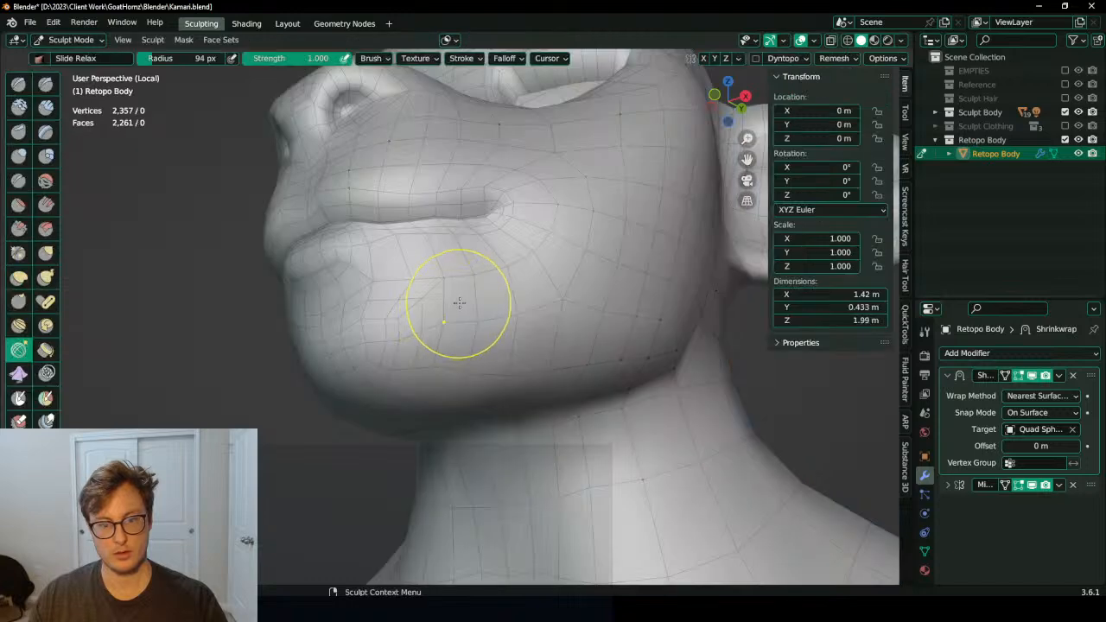
{"action": "mouse_move", "coordinate": [406, 341]}
{"action": "middle_mouse_down"}
{"action": "mouse_move", "coordinate": [493, 345]}
{"action": "mouse_move", "coordinate": [518, 286]}
{"action": "mouse_move", "coordinate": [533, 301]}
{"action": "mouse_move", "coordinate": [510, 285]}
{"action": "mouse_move", "coordinate": [471, 299]}
{"action": "middle_mouse_up"}
{"action": "scroll", "coordinate": [497, 294], "scroll_direction": "up", "scroll_amount": 2}
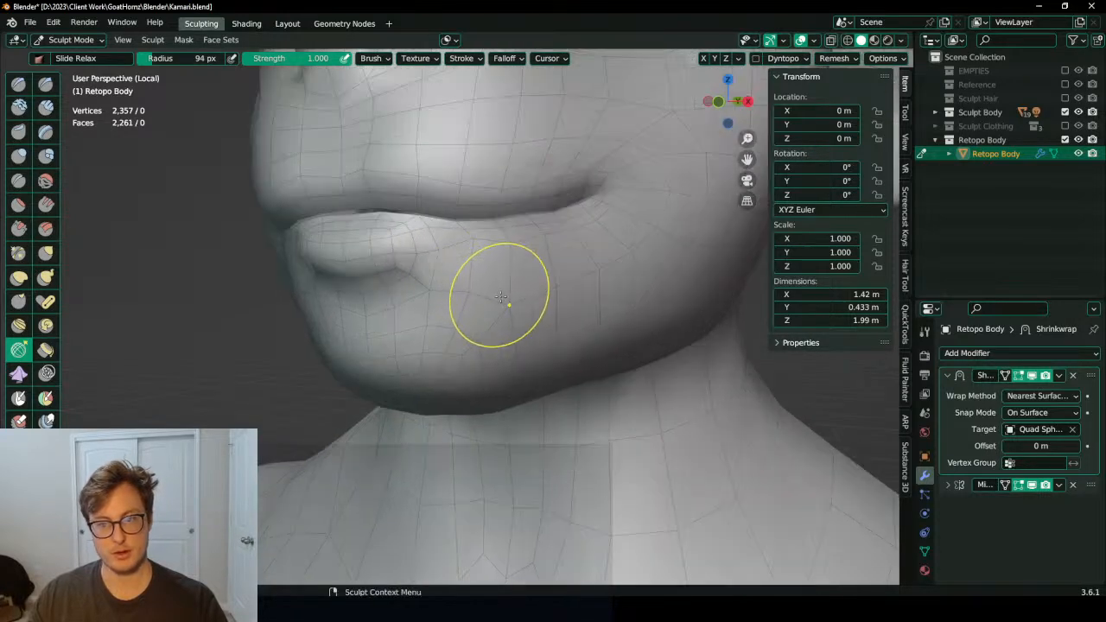
{"action": "scroll", "coordinate": [498, 329], "scroll_direction": "up", "scroll_amount": 2}
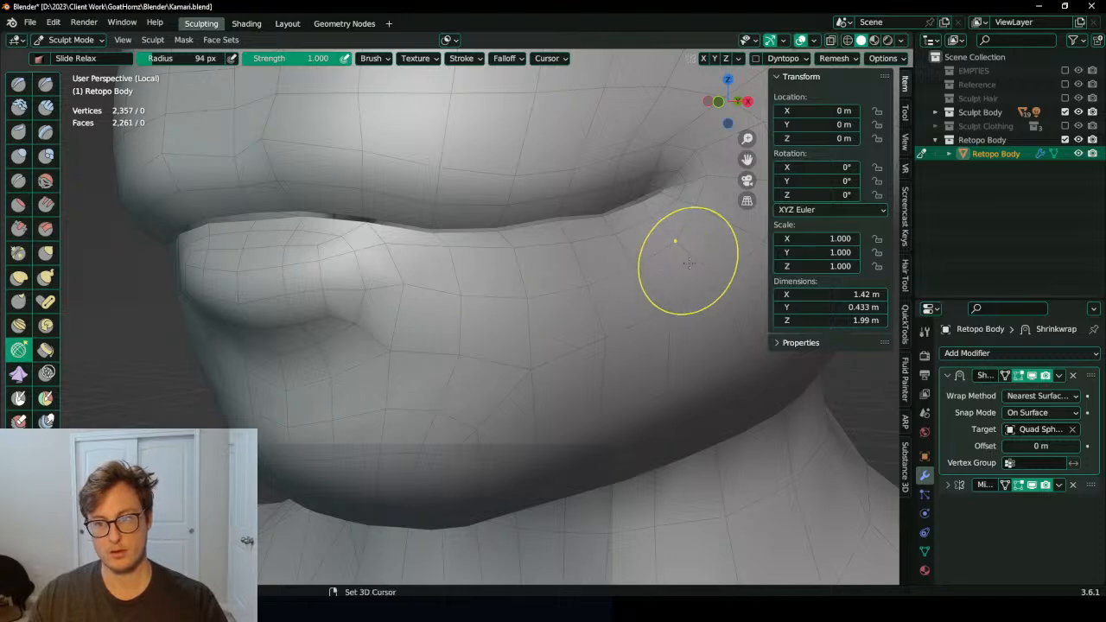
{"action": "scroll", "coordinate": [588, 291], "scroll_direction": "down", "scroll_amount": 3}
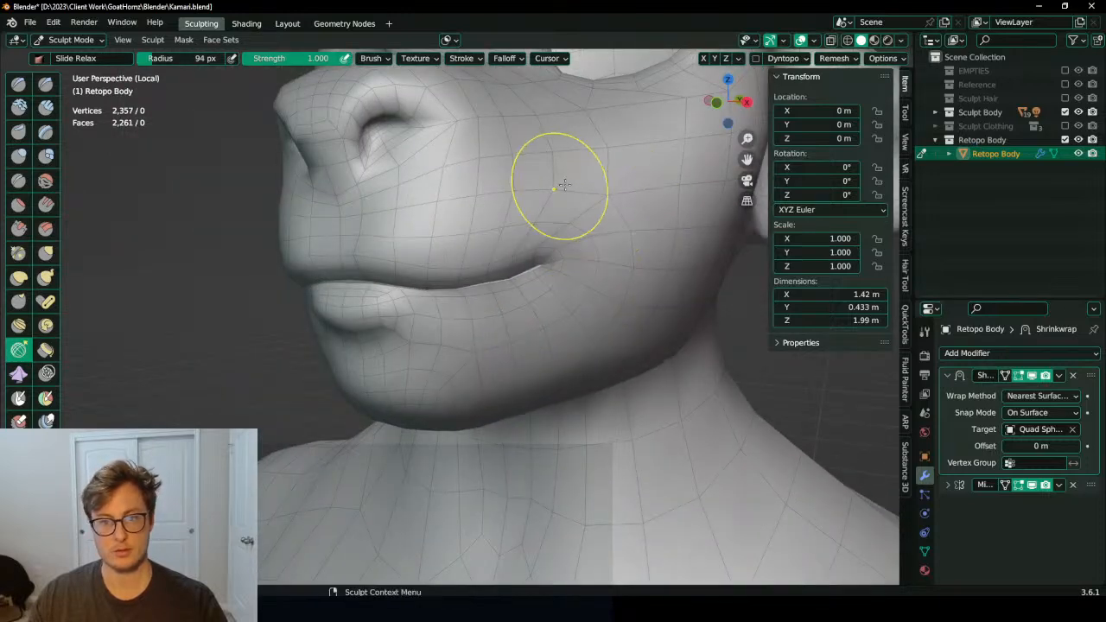
Step: Leave local view and move the five upper-lip vertices on the centre line outward, away from the centre
{"action": "mouse_move", "coordinate": [561, 178]}
{"action": "middle_mouse_down"}
{"action": "mouse_move", "coordinate": [506, 252]}
{"action": "mouse_move", "coordinate": [521, 235]}
{"action": "middle_mouse_up"}
{"action": "key", "text": "KP_Divide"}
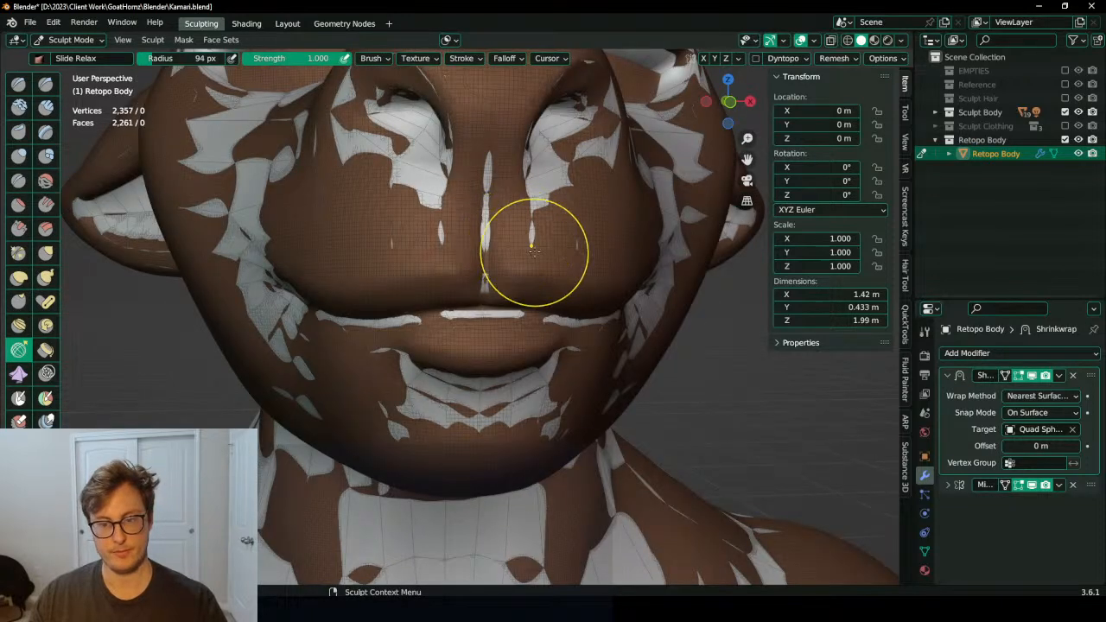
{"action": "key", "text": "Tab"}
{"action": "mouse_move", "coordinate": [545, 270]}
{"action": "middle_mouse_down"}
{"action": "mouse_move", "coordinate": [432, 292]}
{"action": "mouse_move", "coordinate": [526, 276]}
{"action": "mouse_move", "coordinate": [541, 187]}
{"action": "mouse_move", "coordinate": [531, 247]}
{"action": "mouse_move", "coordinate": [487, 262]}
{"action": "mouse_move", "coordinate": [487, 278]}
{"action": "middle_mouse_up"}
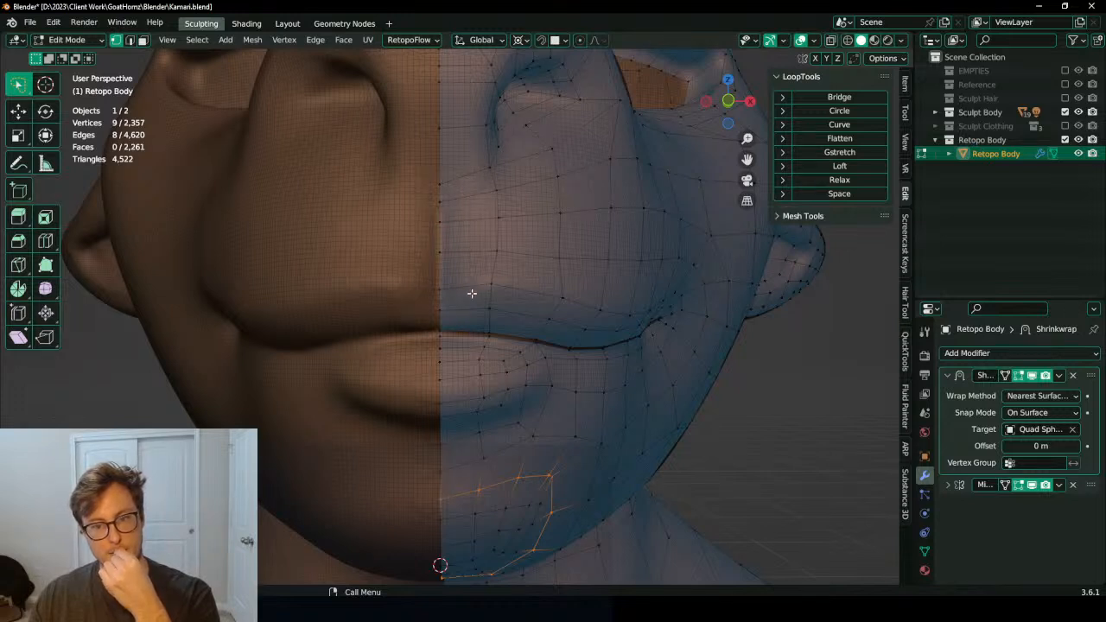
{"action": "middle_click_drag", "start_coordinate": [464, 297], "coordinate": [436, 295]}
{"action": "left_click", "coordinate": [437, 327]}
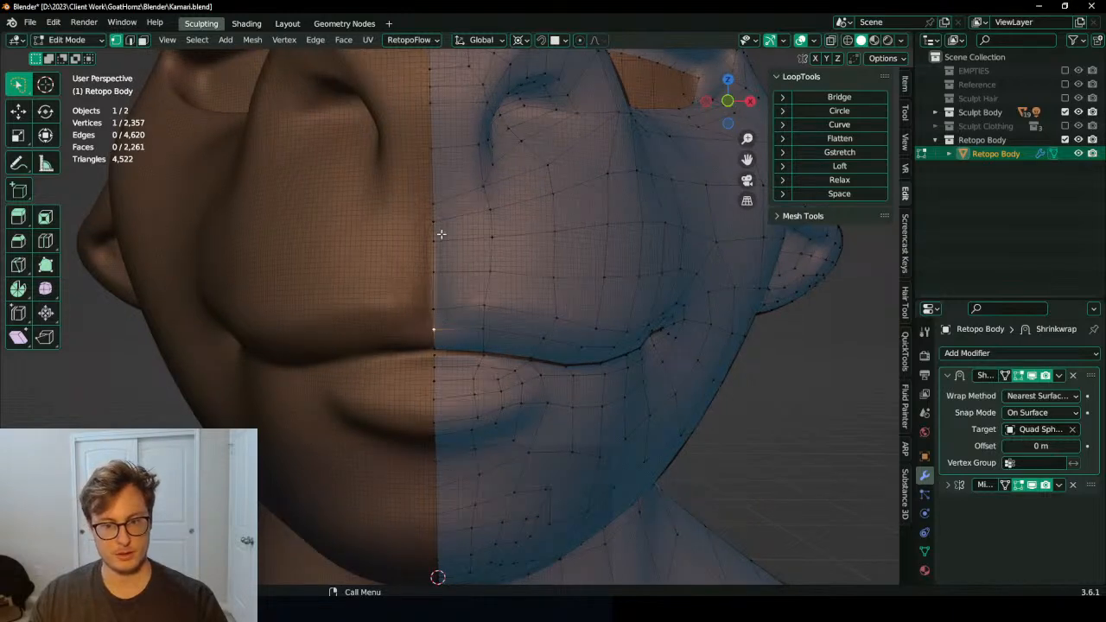
{"action": "left_click", "coordinate": [443, 228], "text": "ctrl"}
{"action": "key", "text": "g"}
{"action": "left_click", "coordinate": [463, 228]}
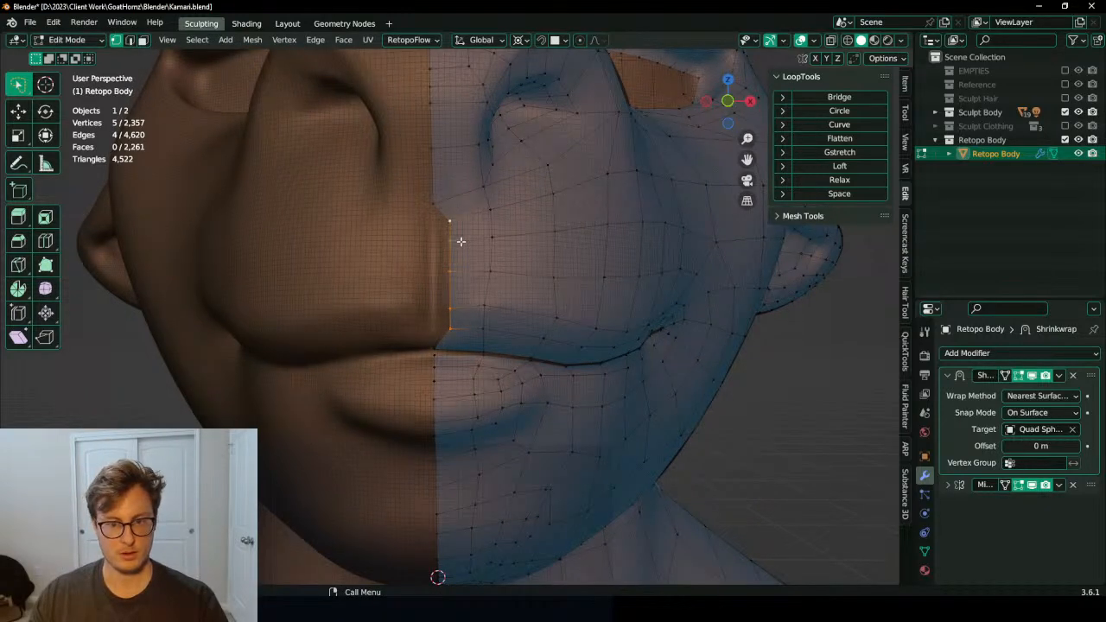
{"action": "key", "text": "g"}
{"action": "left_click", "coordinate": [468, 241]}
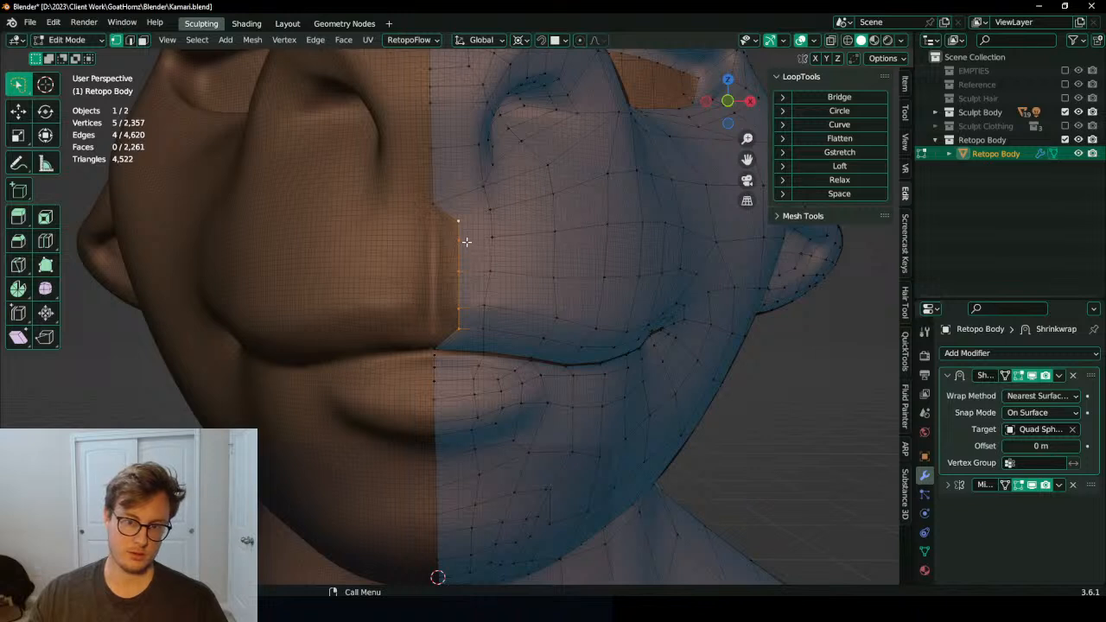
Step: Extrude the two middle upper-lip edges back to the centre line and fill the gaps above and below with faces
{"action": "key", "text": "e"}
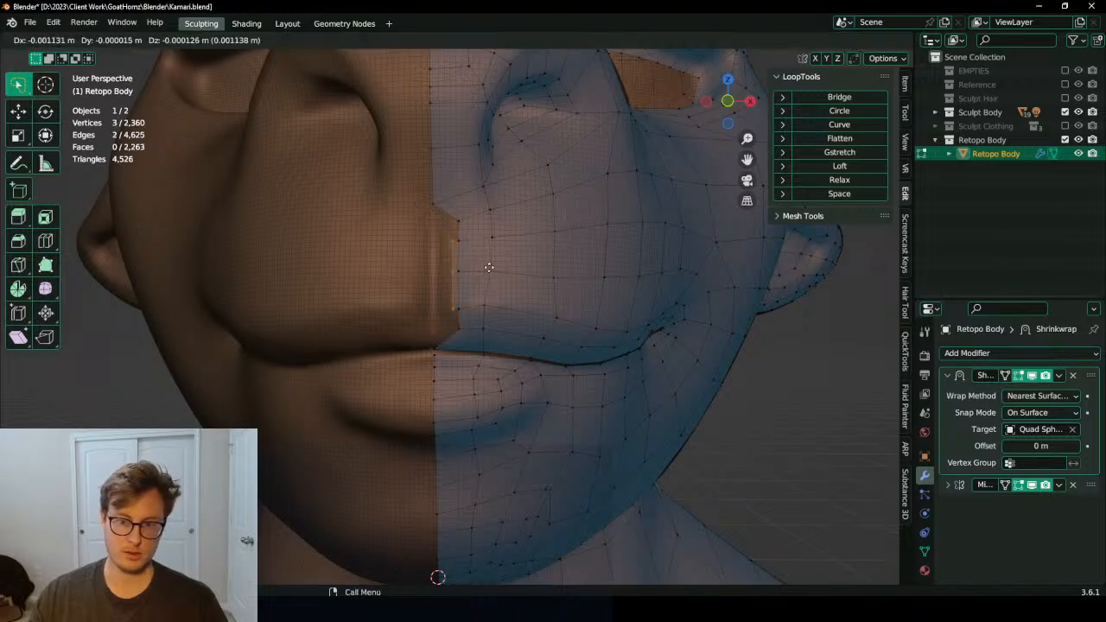
{"action": "left_click", "coordinate": [475, 262]}
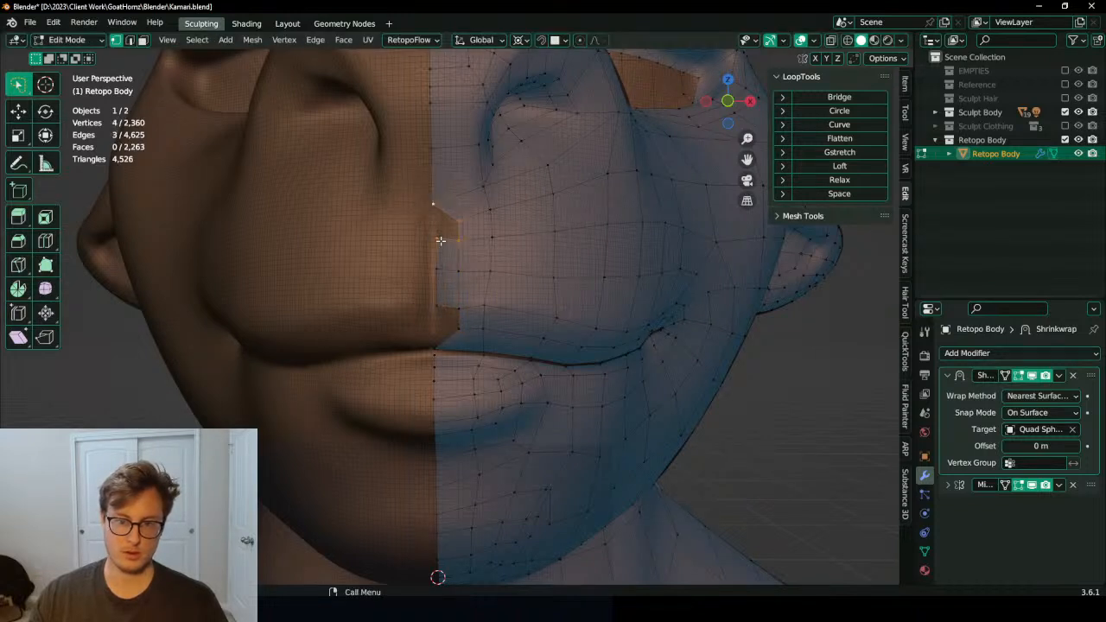
{"action": "key", "text": "f"}
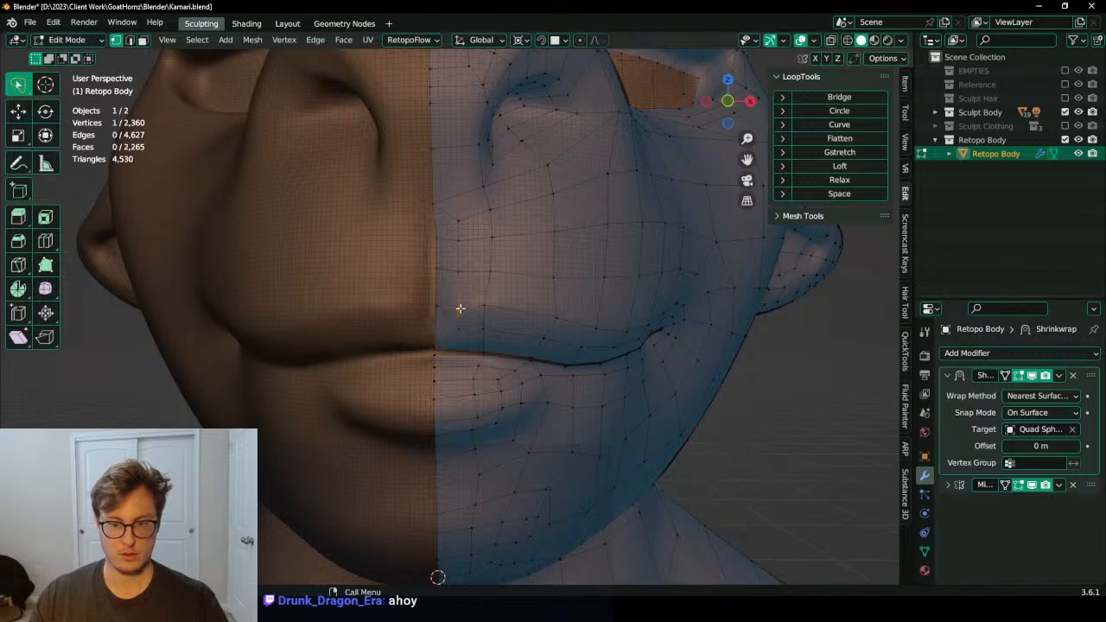
Step: Isolate the retopo mesh and relax the new upper-lip faces with the Slide Relax brush
{"action": "scroll", "coordinate": [480, 319], "scroll_direction": "down", "scroll_amount": 2}
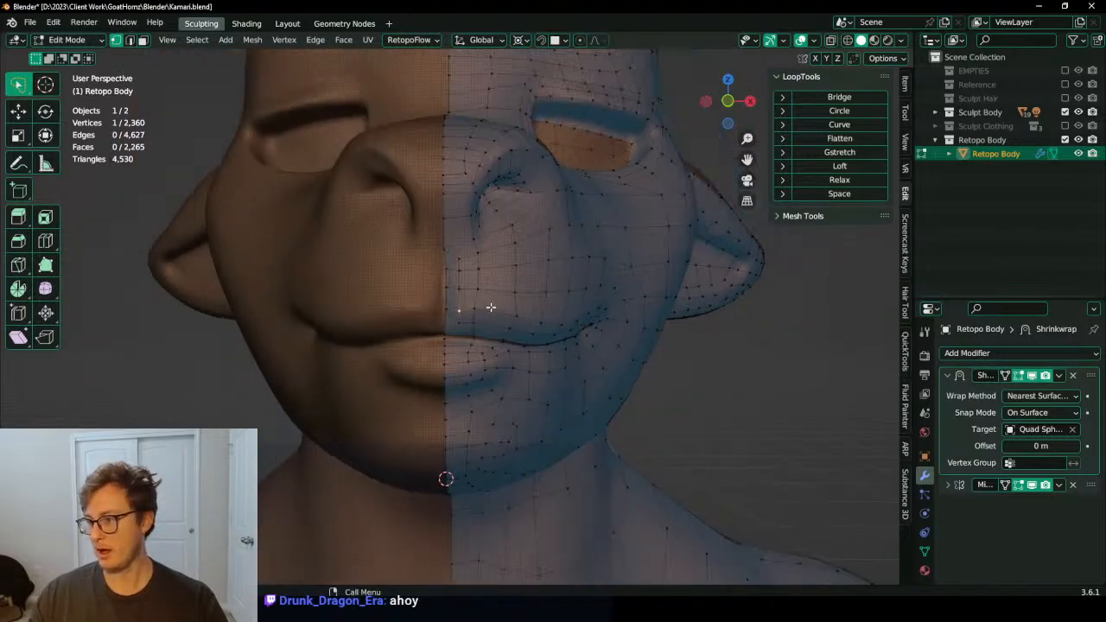
{"action": "key", "text": "ctrl+Tab"}
{"action": "key", "text": "KP_Divide"}
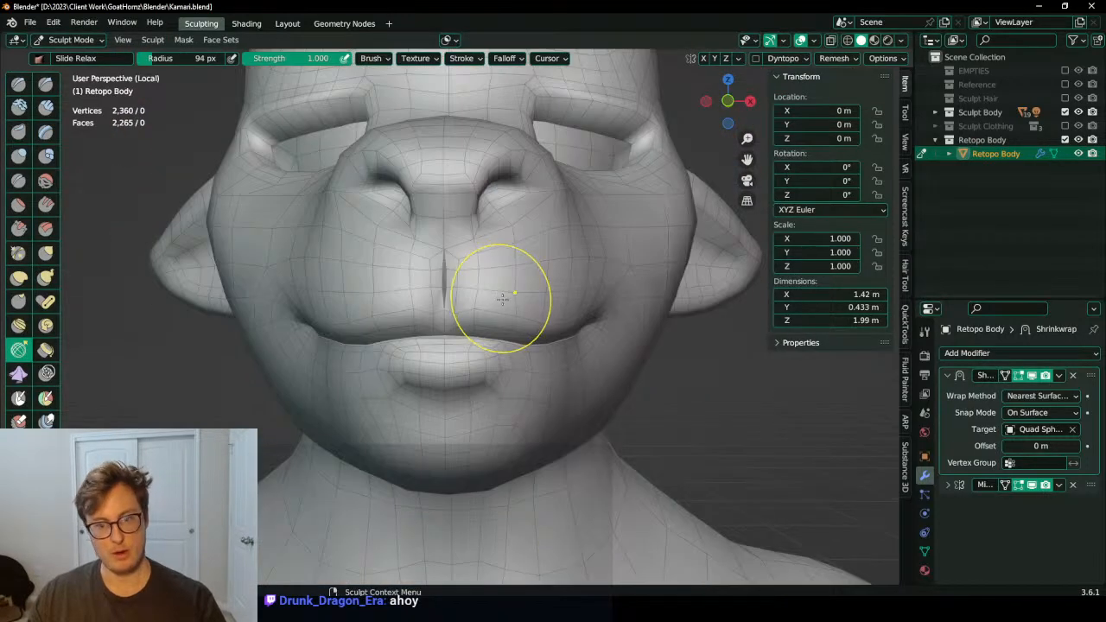
{"action": "scroll", "coordinate": [499, 303], "scroll_direction": "up", "scroll_amount": 1}
{"action": "scroll", "coordinate": [458, 313], "scroll_direction": "up", "scroll_amount": 5}
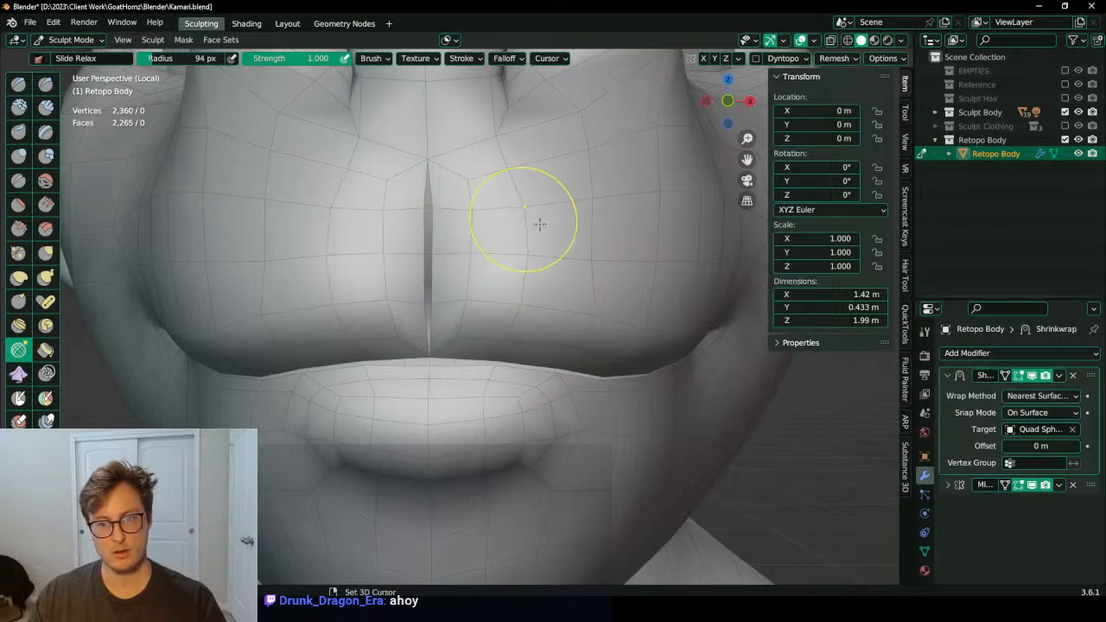
{"action": "scroll", "coordinate": [542, 274], "scroll_direction": "down", "scroll_amount": 2}
{"action": "middle_click_drag", "start_coordinate": [596, 223], "coordinate": [548, 247]}
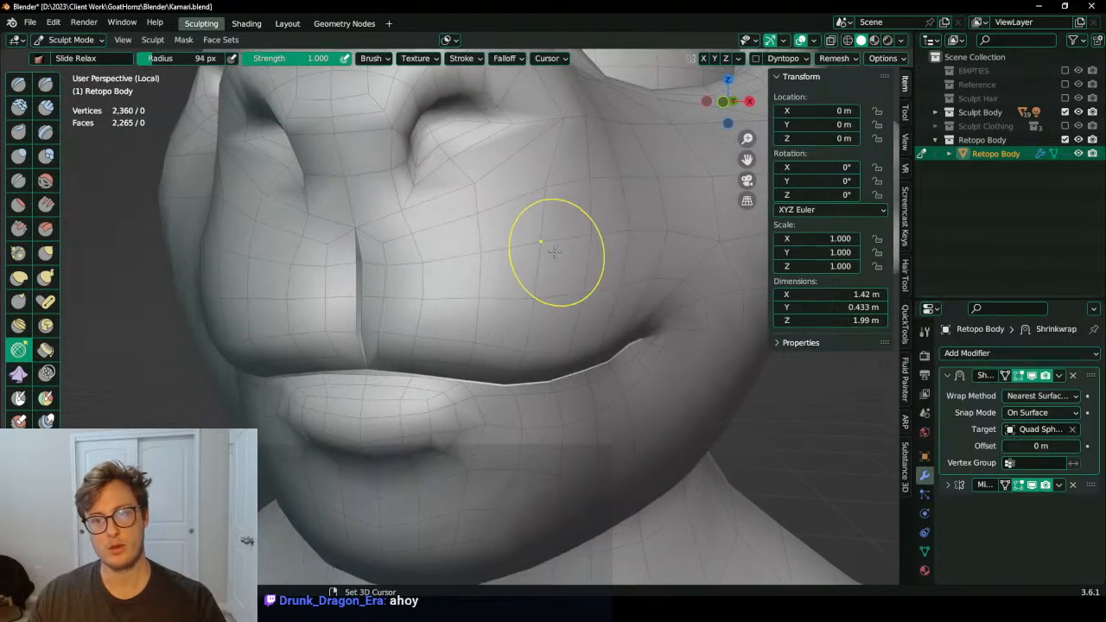
{"action": "left_click_drag", "start_coordinate": [479, 263], "coordinate": [461, 289], "text": "shift"}
{"action": "mouse_move", "coordinate": [461, 289]}
{"action": "middle_mouse_down"}
{"action": "mouse_move", "coordinate": [494, 254]}
{"action": "mouse_move", "coordinate": [562, 260]}
{"action": "mouse_move", "coordinate": [502, 293]}
{"action": "middle_mouse_up"}
{"action": "key", "text": "Tab"}
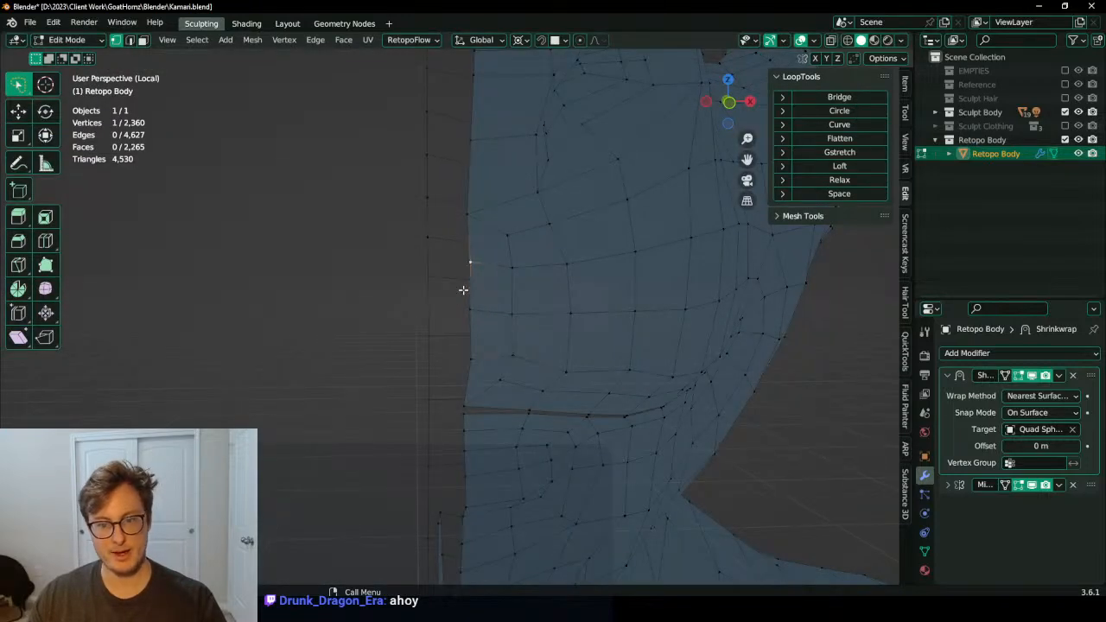
Step: Select the body's whole open centre-line border and flatten it by scaling to 0 on X about the 3D cursor
{"action": "left_click", "coordinate": [427, 269], "text": "alt"}
{"action": "scroll", "coordinate": [428, 277], "scroll_direction": "down", "scroll_amount": 2}
{"action": "middle_click_drag", "start_coordinate": [432, 290], "coordinate": [672, 354]}
{"action": "key", "text": "b"}
{"action": "middle_click_drag", "start_coordinate": [644, 403], "coordinate": [597, 299]}
{"action": "scroll", "coordinate": [569, 309], "scroll_direction": "down", "scroll_amount": 3}
{"action": "scroll", "coordinate": [597, 299], "scroll_direction": "down", "scroll_amount": 2}
{"action": "mouse_move", "coordinate": [437, 359]}
{"action": "middle_mouse_down", "text": "shift"}
{"action": "mouse_move", "coordinate": [420, 306]}
{"action": "mouse_move", "coordinate": [432, 365]}
{"action": "middle_mouse_up", "text": "shift"}
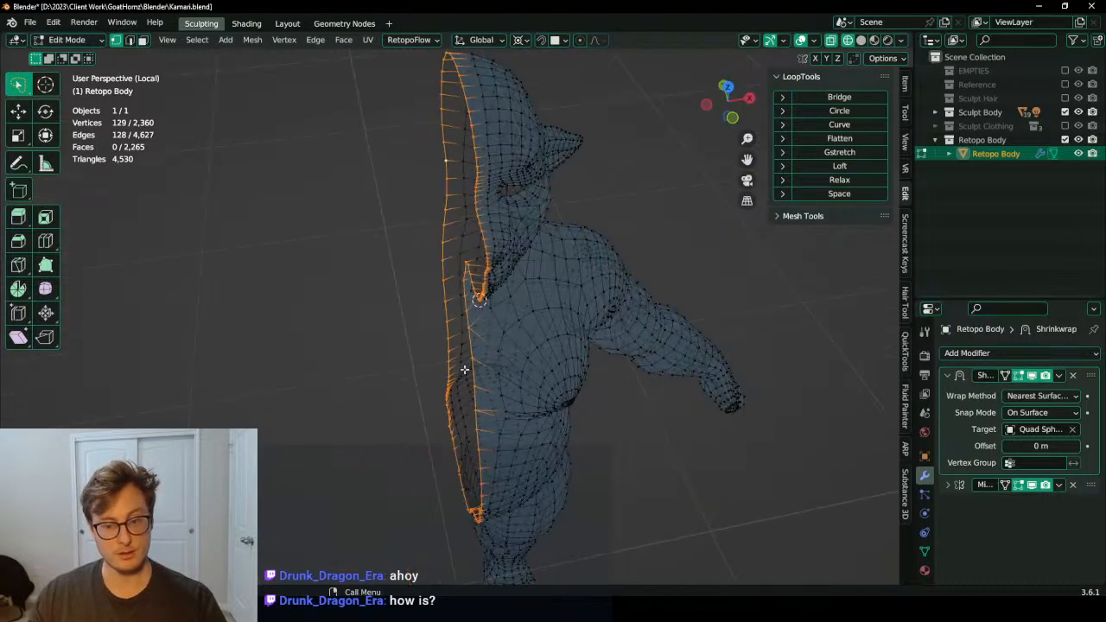
{"action": "key", "text": "period"}
{"action": "key", "text": "s"}
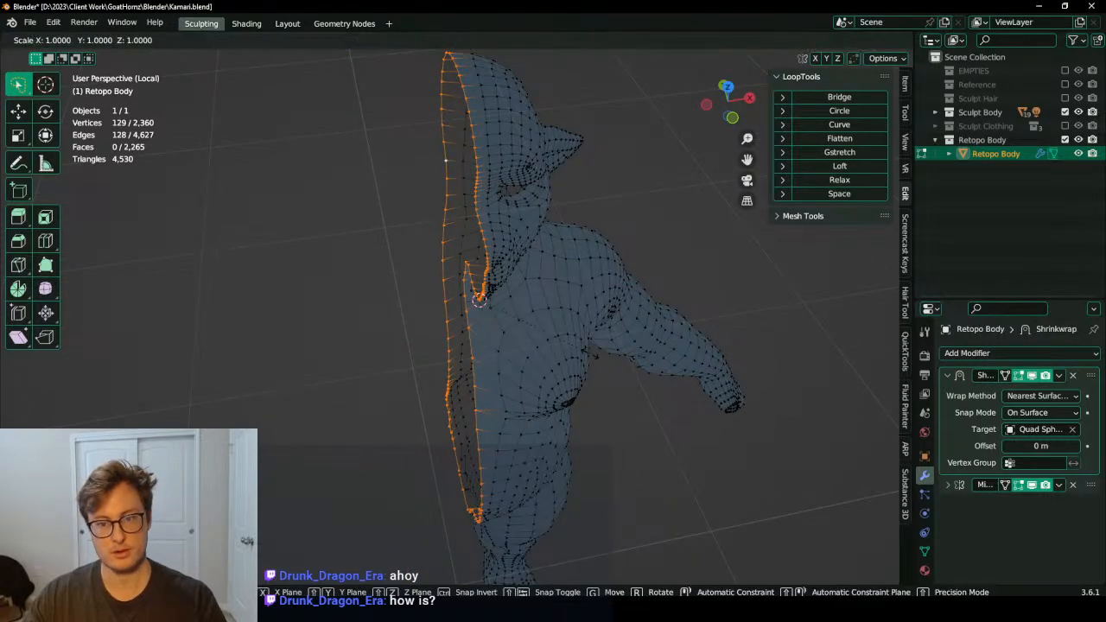
{"action": "key", "text": "x"}
{"action": "key", "text": "0"}
{"action": "key", "text": "Return"}
Step: Examine the flattened centre seam in Sculpt Mode and bring the sculpt back into view
{"action": "key", "text": "ctrl+Tab"}
{"action": "mouse_move", "coordinate": [519, 354]}
{"action": "middle_mouse_down"}
{"action": "mouse_move", "coordinate": [499, 285]}
{"action": "mouse_move", "coordinate": [579, 309]}
{"action": "middle_mouse_up"}
{"action": "key", "text": "ctrl+Tab"}
{"action": "left_click", "coordinate": [251, 251]}
{"action": "mouse_move", "coordinate": [501, 229]}
{"action": "middle_mouse_down"}
{"action": "mouse_move", "coordinate": [430, 241]}
{"action": "mouse_move", "coordinate": [506, 268]}
{"action": "mouse_move", "coordinate": [535, 295]}
{"action": "middle_mouse_up"}
{"action": "key", "text": "Tab"}
{"action": "key", "text": "Tab"}
{"action": "key", "text": "slash"}
{"action": "scroll", "coordinate": [528, 281], "scroll_direction": "down", "scroll_amount": 3}
Step: Reset the 3D cursor to the world origin
{"action": "key", "text": "Tab"}
{"action": "key", "text": "q"}
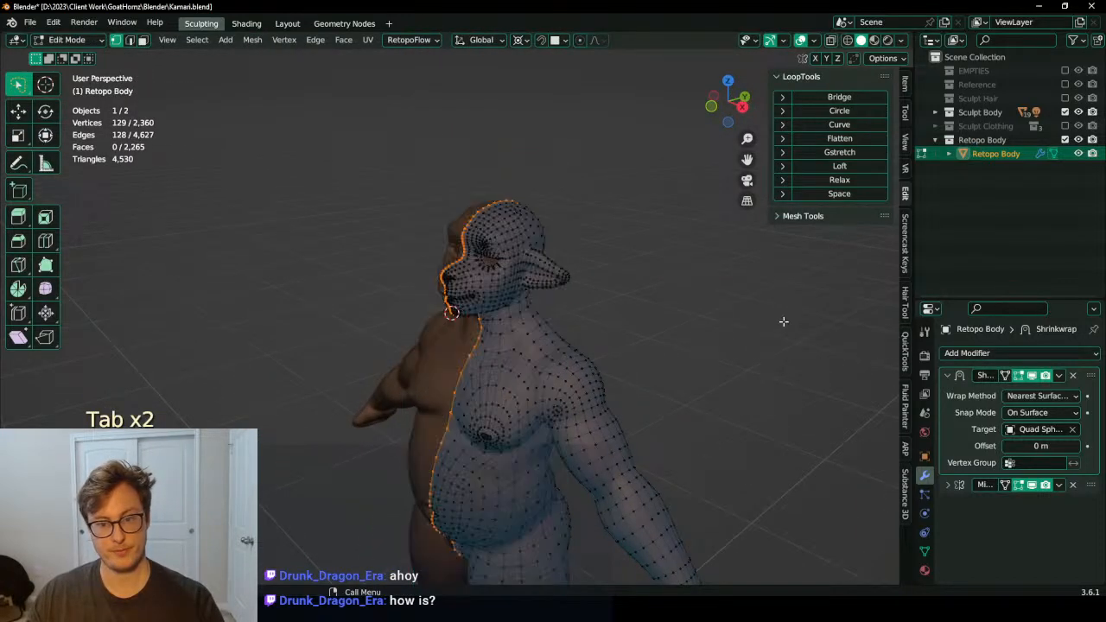
{"action": "key", "text": "Tab"}
{"action": "key", "text": "q"}
{"action": "left_click", "coordinate": [630, 344]}
Step: Examine the full-body retopology against the sculpt from behind and from the front
{"action": "key", "text": "Tab"}
{"action": "scroll", "coordinate": [626, 340], "scroll_direction": "up", "scroll_amount": 3}
{"action": "middle_click_drag", "start_coordinate": [626, 338], "coordinate": [525, 299]}
{"action": "scroll", "coordinate": [506, 337], "scroll_direction": "down", "scroll_amount": 4}
{"action": "scroll", "coordinate": [517, 348], "scroll_direction": "down", "scroll_amount": 2}
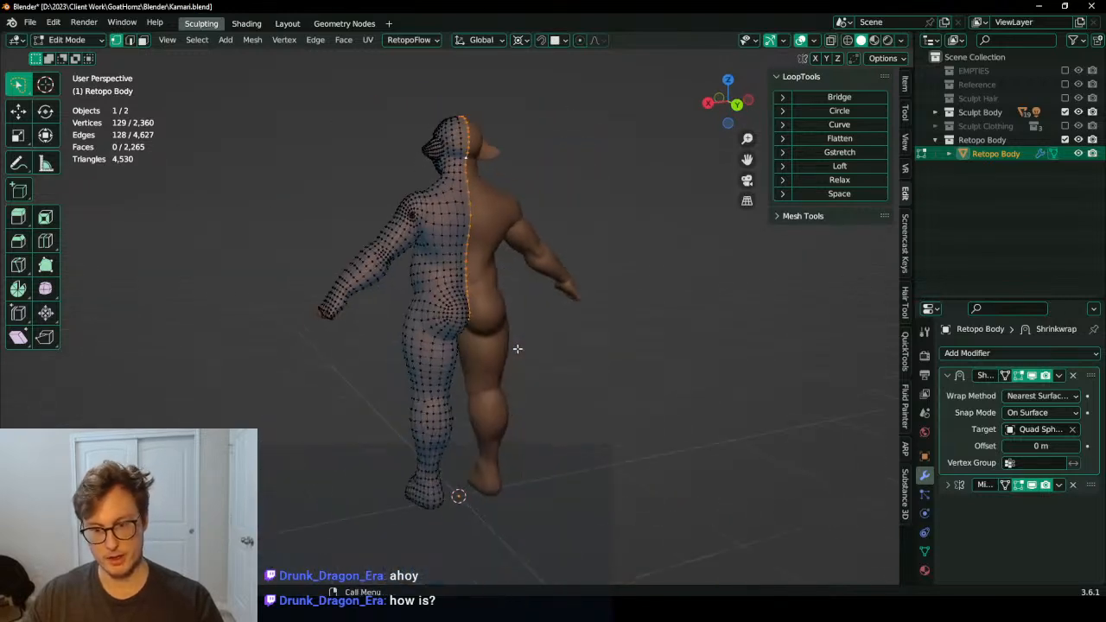
{"action": "key", "text": "KP_3"}
{"action": "key", "text": "Tab"}
{"action": "middle_click_drag", "start_coordinate": [527, 349], "coordinate": [626, 274]}
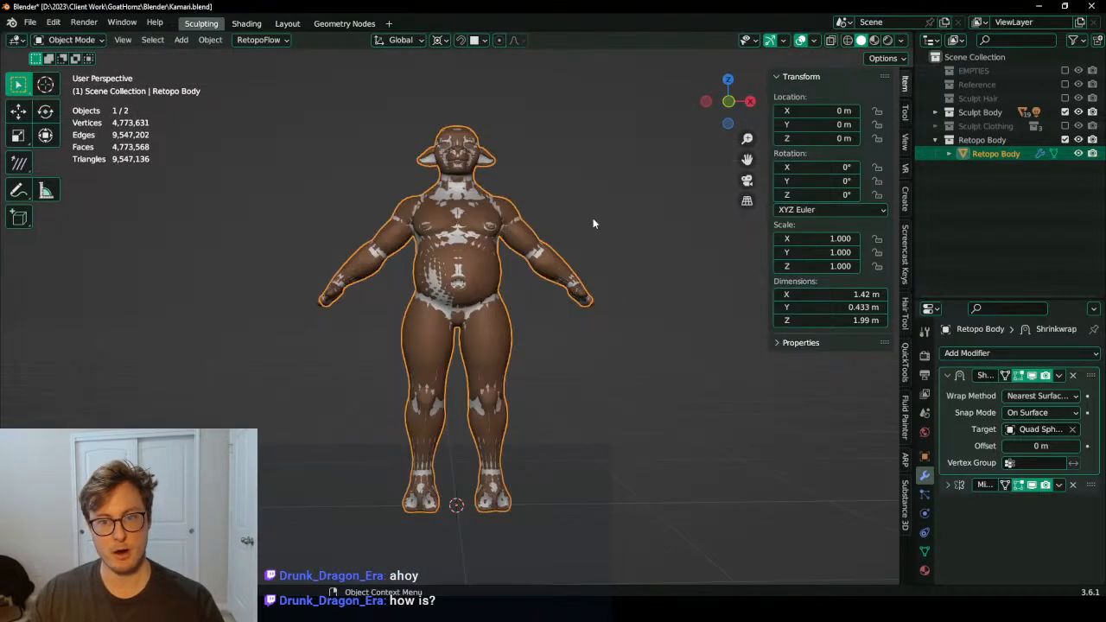
Step: Examine the edge flow on the belly around the navel in Edit Mode
{"action": "scroll", "coordinate": [593, 220], "scroll_direction": "up", "scroll_amount": 4}
{"action": "key", "text": "Tab"}
{"action": "middle_click_drag", "start_coordinate": [571, 198], "coordinate": [489, 309], "text": "shift"}
{"action": "middle_click_drag", "start_coordinate": [490, 309], "coordinate": [501, 239], "text": "shift"}
{"action": "scroll", "coordinate": [497, 246], "scroll_direction": "up", "scroll_amount": 3}
{"action": "middle_click_drag", "start_coordinate": [423, 282], "coordinate": [596, 327]}
{"action": "scroll", "coordinate": [492, 306], "scroll_direction": "up", "scroll_amount": 3}
{"action": "middle_click_drag", "start_coordinate": [595, 327], "coordinate": [329, 345], "text": "shift"}
{"action": "scroll", "coordinate": [423, 375], "scroll_direction": "up", "scroll_amount": 2}
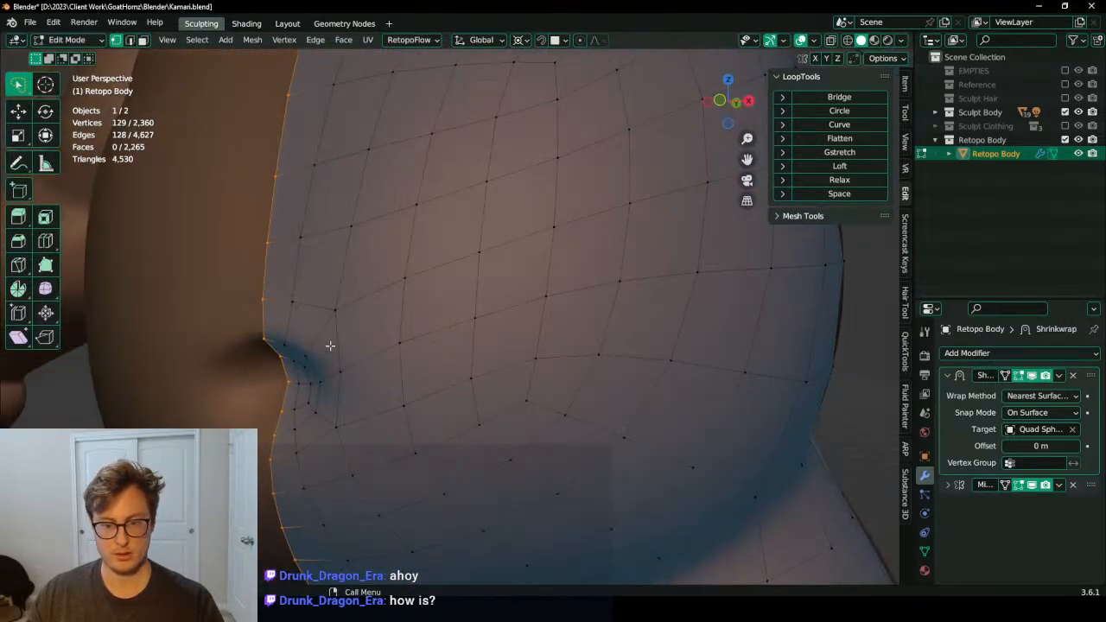
{"action": "scroll", "coordinate": [420, 316], "scroll_direction": "down", "scroll_amount": 4}
{"action": "middle_click_drag", "start_coordinate": [420, 316], "coordinate": [385, 330]}
Step: Compare the full retopo body with the sculpt in Object and Edit Mode, with and without the sculpt displayed
{"action": "key", "text": "Tab"}
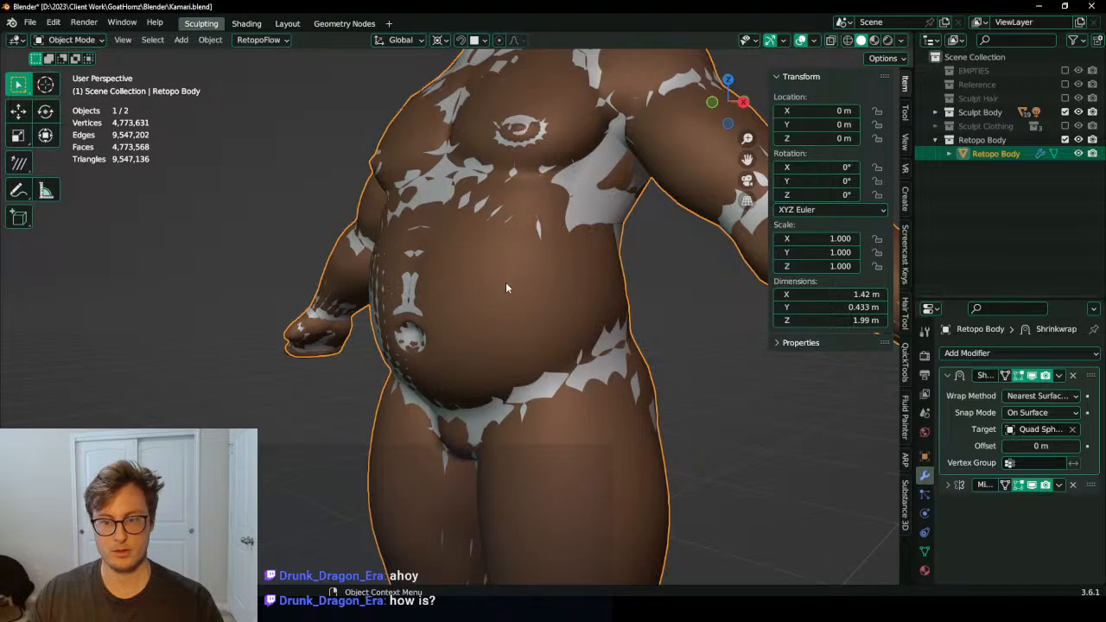
{"action": "scroll", "coordinate": [512, 284], "scroll_direction": "down", "scroll_amount": 7}
{"action": "scroll", "coordinate": [458, 276], "scroll_direction": "up", "scroll_amount": 1}
{"action": "key", "text": "Tab"}
{"action": "middle_click_drag", "start_coordinate": [458, 276], "coordinate": [627, 273]}
{"action": "key", "text": "Tab"}
{"action": "left_click", "coordinate": [575, 242]}
{"action": "mouse_move", "coordinate": [482, 285]}
{"action": "middle_mouse_down"}
{"action": "mouse_move", "coordinate": [570, 269]}
{"action": "mouse_move", "coordinate": [628, 283]}
{"action": "mouse_move", "coordinate": [467, 300]}
{"action": "mouse_move", "coordinate": [460, 252]}
{"action": "mouse_move", "coordinate": [378, 256]}
{"action": "mouse_move", "coordinate": [738, 261]}
{"action": "mouse_move", "coordinate": [385, 287]}
{"action": "mouse_move", "coordinate": [329, 273]}
{"action": "mouse_move", "coordinate": [415, 277]}
{"action": "middle_mouse_up"}
{"action": "left_click", "coordinate": [995, 154]}
{"action": "key", "text": "KP_Divide"}
{"action": "key", "text": "KP_Divide"}
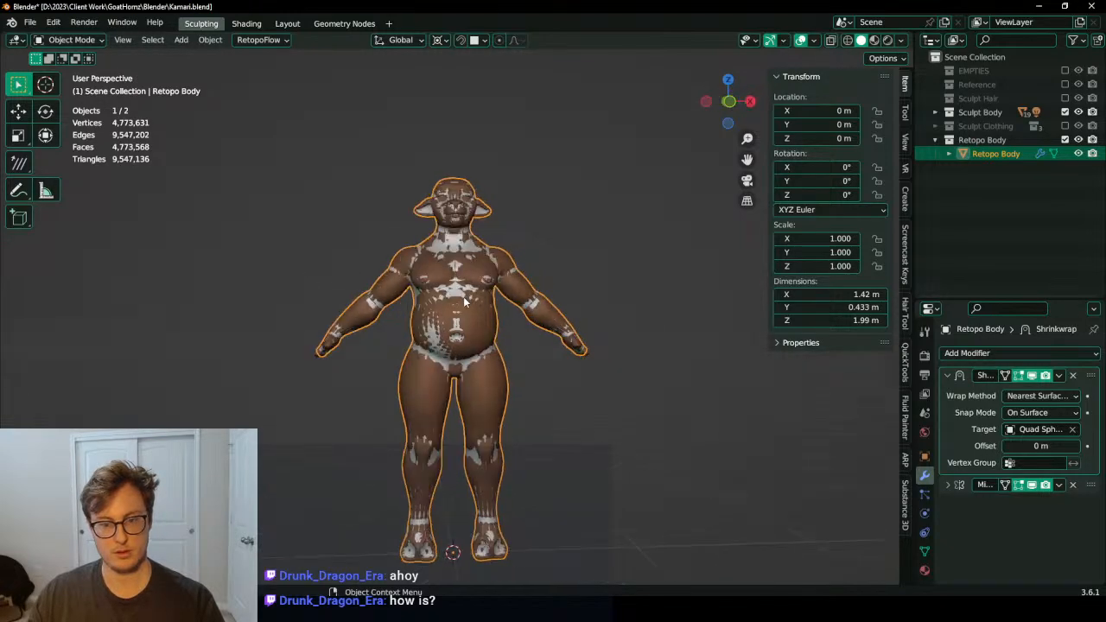
Step: Knife-cut a new edge path around the groin, from the centre line along the thigh crease and back to the centre line
{"action": "scroll", "coordinate": [464, 301], "scroll_direction": "up", "scroll_amount": 3}
{"action": "key", "text": "Tab"}
{"action": "scroll", "coordinate": [449, 298], "scroll_direction": "up", "scroll_amount": 10}
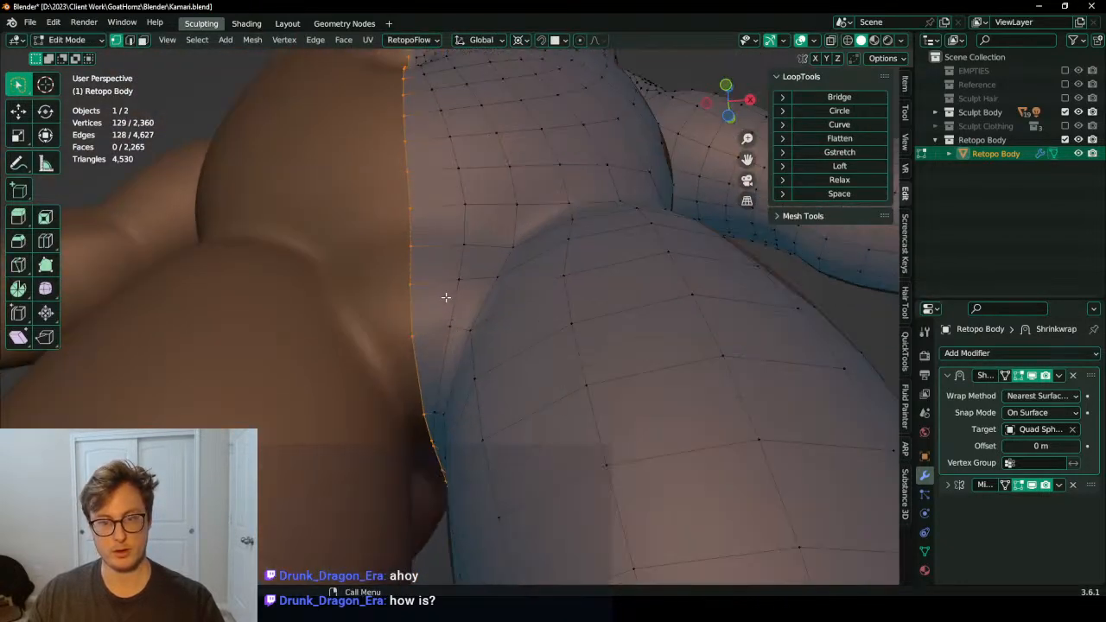
{"action": "middle_click_drag", "start_coordinate": [446, 297], "coordinate": [471, 301]}
{"action": "scroll", "coordinate": [421, 362], "scroll_direction": "up", "scroll_amount": 2}
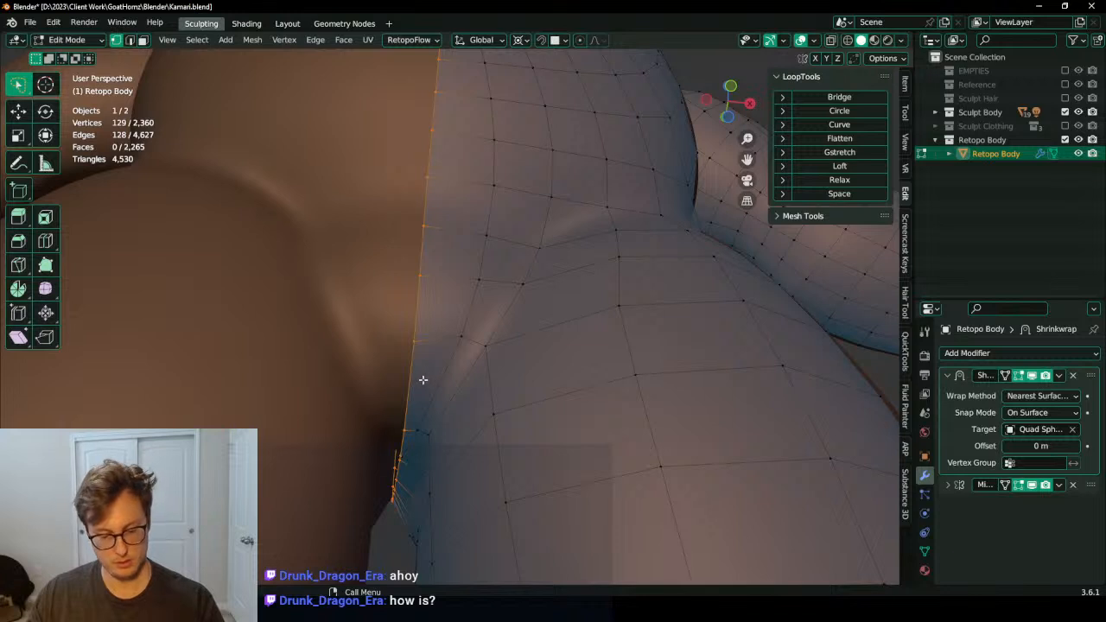
{"action": "key", "text": "k"}
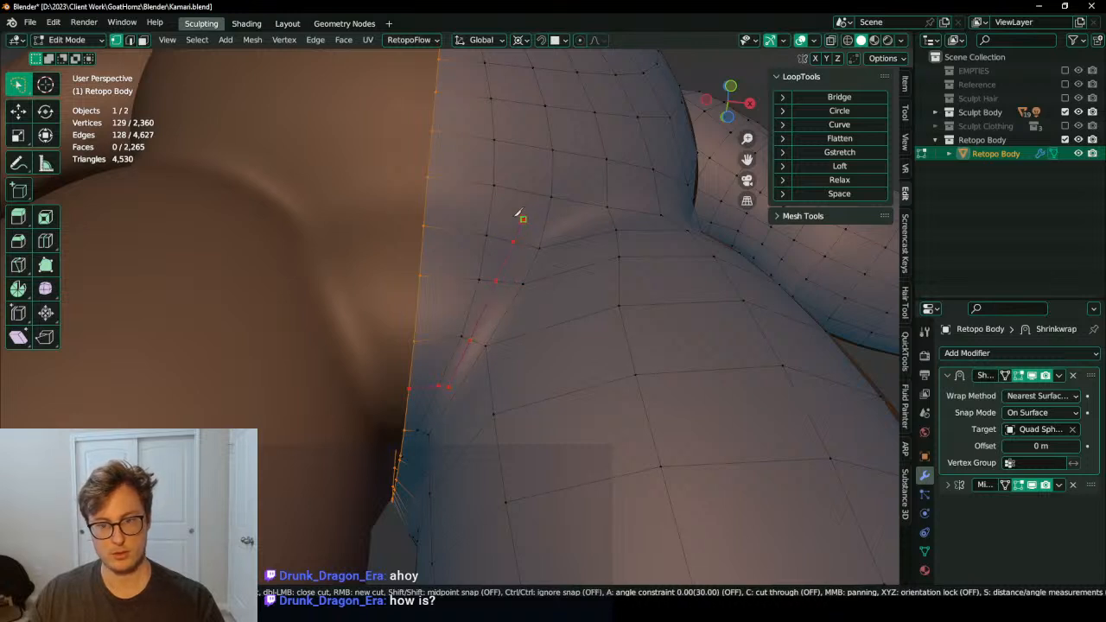
{"action": "key", "text": "Return"}
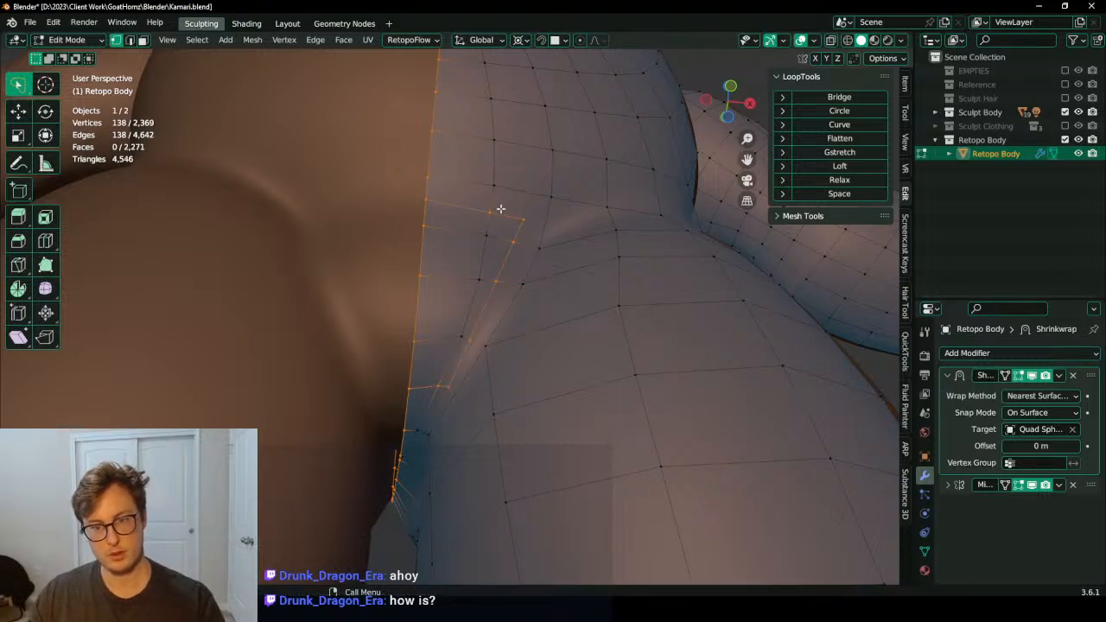
Step: Connect the loose corner vertices of the groin knife cut to the neighbouring vertices with new edges
{"action": "left_click", "coordinate": [455, 387]}
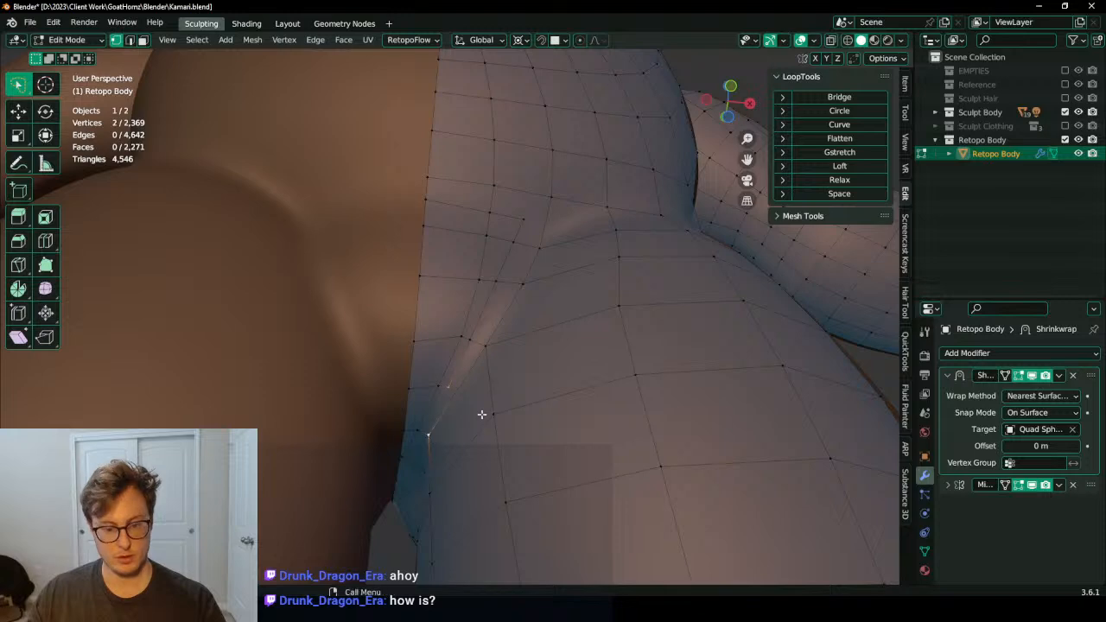
{"action": "middle_click_drag", "start_coordinate": [527, 326], "coordinate": [513, 229]}
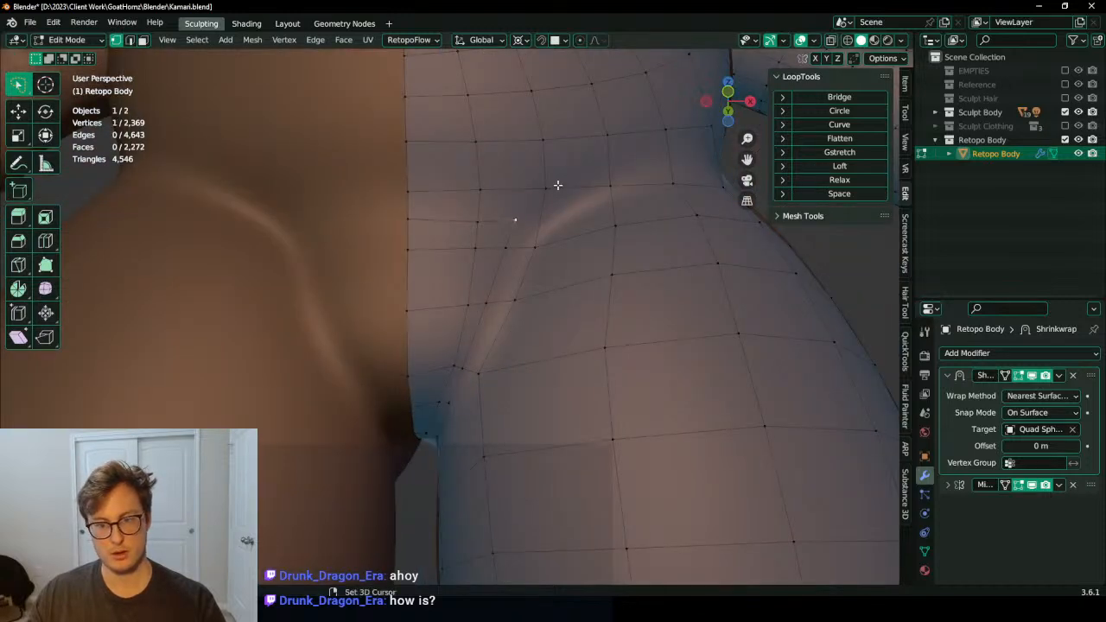
{"action": "key", "text": "j"}
{"action": "scroll", "coordinate": [570, 268], "scroll_direction": "down", "scroll_amount": 4}
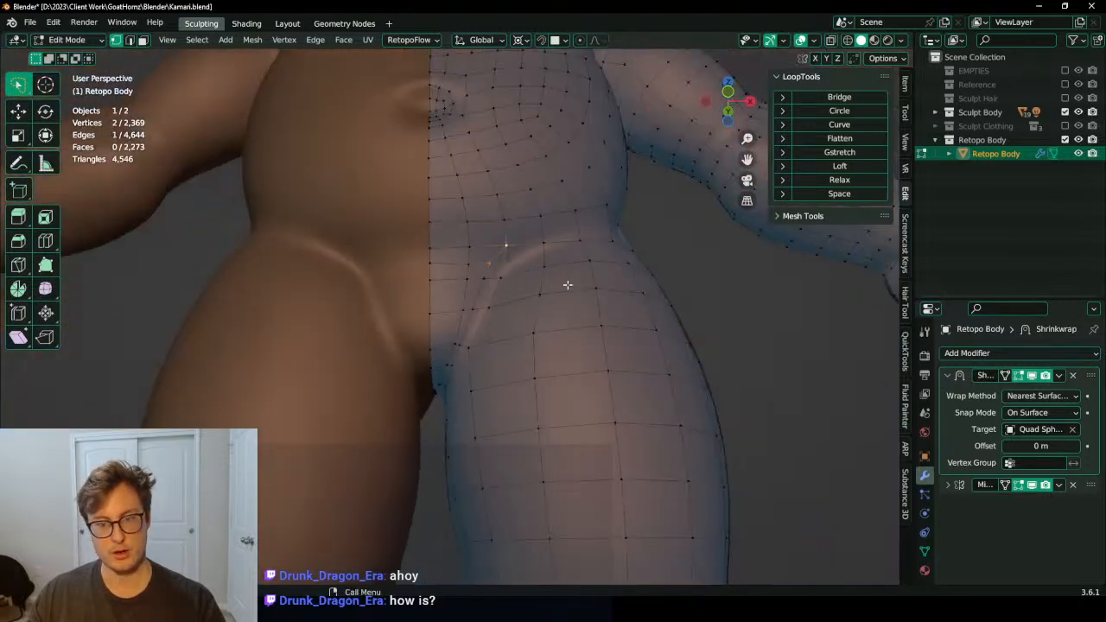
{"action": "scroll", "coordinate": [540, 298], "scroll_direction": "up", "scroll_amount": 2}
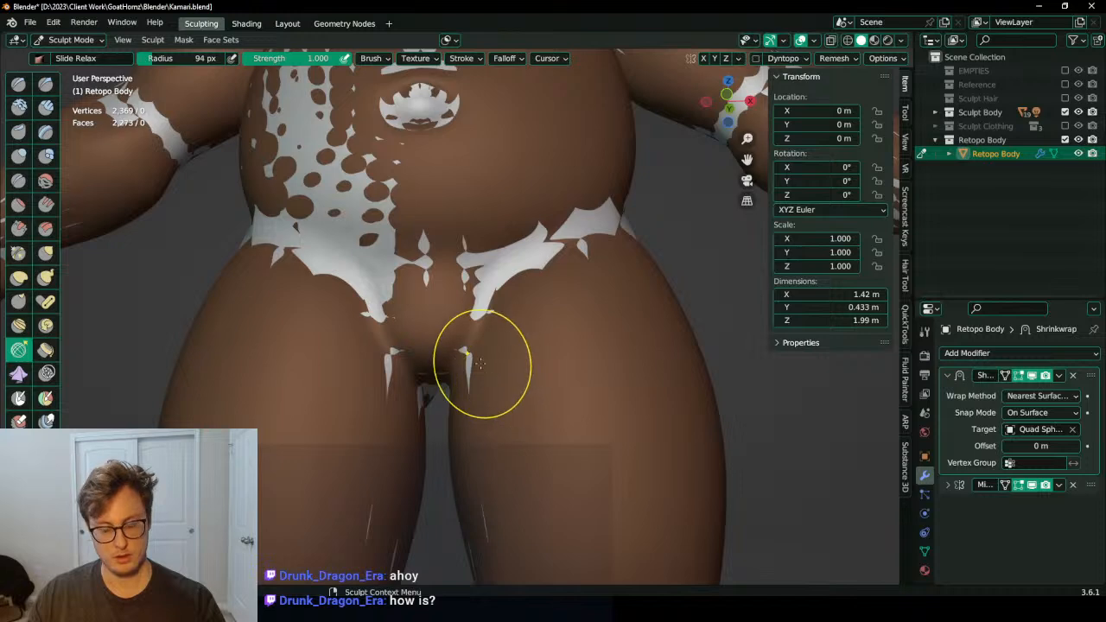
Step: Isolate the retopo body in Sculpt Mode with wireframe displayed, and relax the new groin topology using Slide Relax
{"action": "key", "text": "KP_Divide"}
{"action": "key", "text": "h"}
{"action": "key", "text": "h"}
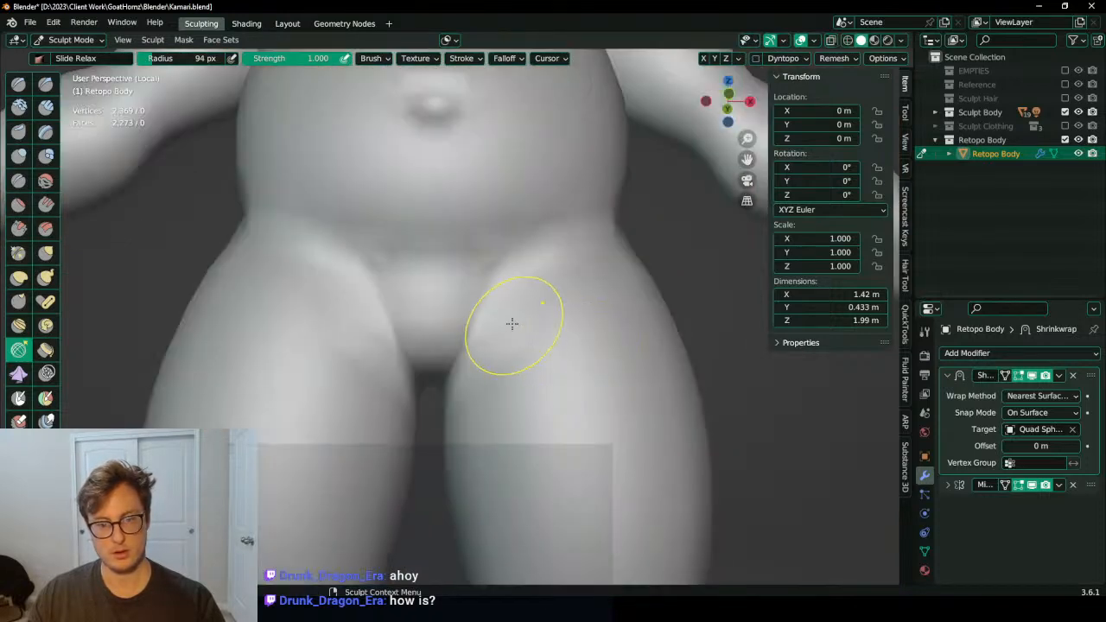
{"action": "key", "text": "q"}
{"action": "left_click", "coordinate": [465, 323]}
{"action": "scroll", "coordinate": [464, 322], "scroll_direction": "up", "scroll_amount": 2}
{"action": "mouse_move", "coordinate": [449, 343]}
{"action": "left_mouse_down"}
{"action": "mouse_move", "coordinate": [471, 342]}
{"action": "mouse_move", "coordinate": [458, 319]}
{"action": "left_mouse_up"}
Step: Examine the relaxed groin wireframe and the whole body's edge flow from the front and behind
{"action": "mouse_move", "coordinate": [462, 278]}
{"action": "middle_mouse_down"}
{"action": "mouse_move", "coordinate": [478, 275]}
{"action": "mouse_move", "coordinate": [456, 313]}
{"action": "middle_mouse_up"}
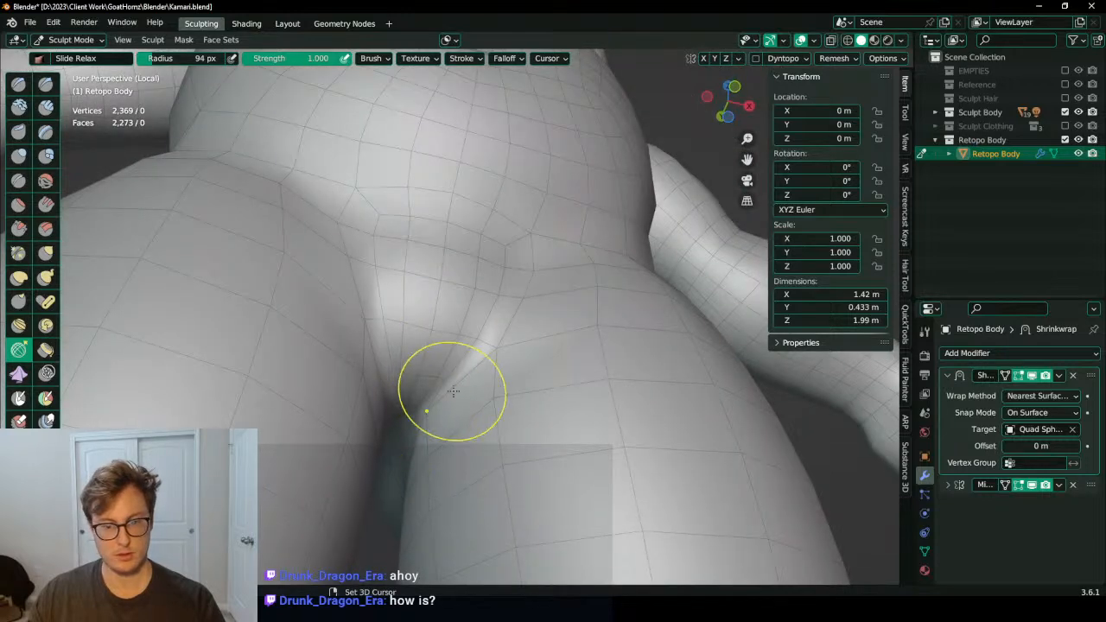
{"action": "mouse_move", "coordinate": [452, 382]}
{"action": "middle_mouse_down"}
{"action": "mouse_move", "coordinate": [452, 414]}
{"action": "mouse_move", "coordinate": [417, 381]}
{"action": "mouse_move", "coordinate": [420, 326]}
{"action": "mouse_move", "coordinate": [402, 251]}
{"action": "mouse_move", "coordinate": [390, 249]}
{"action": "mouse_move", "coordinate": [452, 291]}
{"action": "mouse_move", "coordinate": [431, 287]}
{"action": "mouse_move", "coordinate": [457, 259]}
{"action": "mouse_move", "coordinate": [527, 268]}
{"action": "mouse_move", "coordinate": [466, 282]}
{"action": "mouse_move", "coordinate": [460, 334]}
{"action": "mouse_move", "coordinate": [507, 345]}
{"action": "mouse_move", "coordinate": [430, 384]}
{"action": "middle_mouse_up"}
{"action": "scroll", "coordinate": [457, 260], "scroll_direction": "down", "scroll_amount": 2}
{"action": "scroll", "coordinate": [467, 283], "scroll_direction": "down", "scroll_amount": 3}
{"action": "scroll", "coordinate": [460, 334], "scroll_direction": "down", "scroll_amount": 3}
{"action": "scroll", "coordinate": [507, 345], "scroll_direction": "down", "scroll_amount": 4}
{"action": "scroll", "coordinate": [435, 382], "scroll_direction": "up", "scroll_amount": 4}
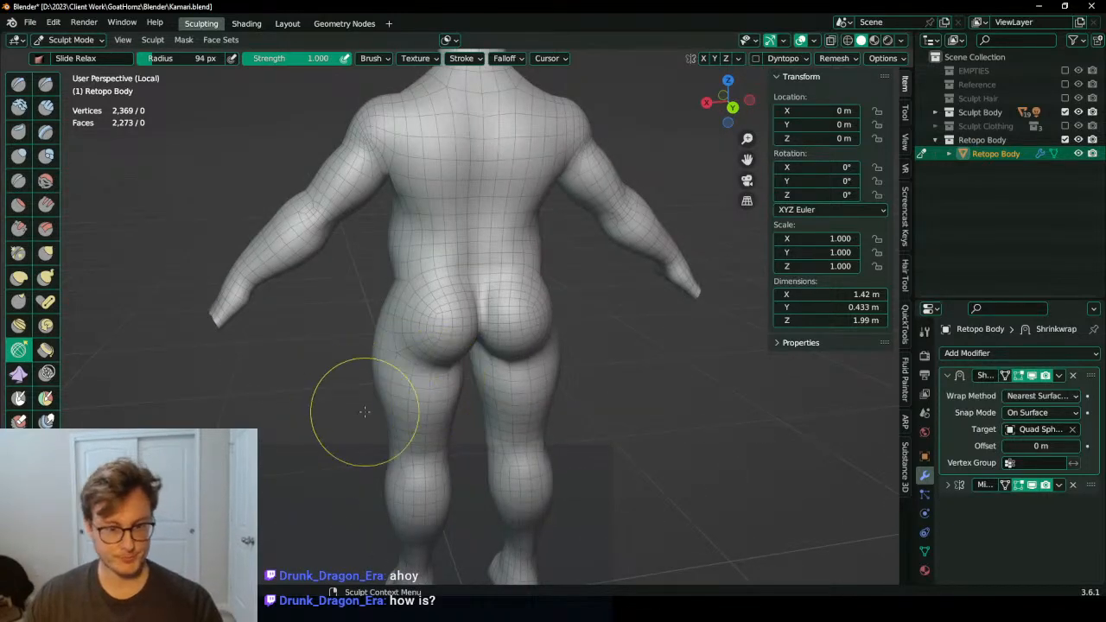
{"action": "middle_click_drag", "start_coordinate": [363, 412], "coordinate": [605, 402]}
Step: Apply the Shrinkwrap modifier to the retopo body in Object Mode and save the file
{"action": "key", "text": "ctrl+Tab"}
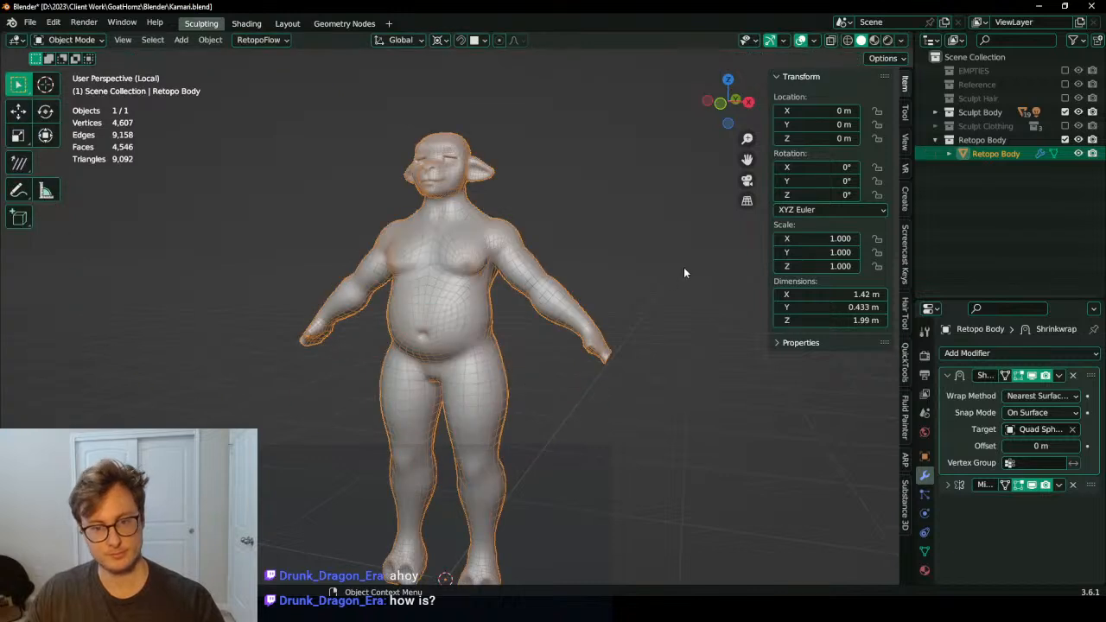
{"action": "left_click", "coordinate": [1059, 376]}
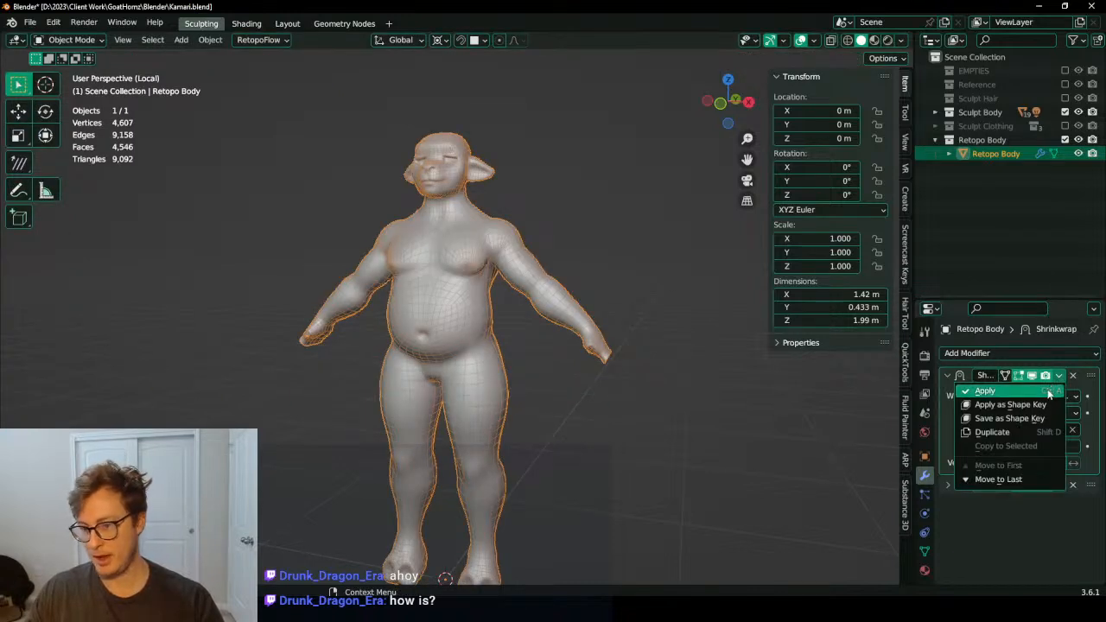
{"action": "left_click", "coordinate": [1049, 392]}
{"action": "scroll", "coordinate": [566, 397], "scroll_direction": "down", "scroll_amount": 4}
{"action": "left_click", "coordinate": [566, 398]}
{"action": "key", "text": "ctrl+s"}
Step: Turn off the wireframe display and leave local view to show the retopo body together with the sculpt
{"action": "right_click", "coordinate": [564, 395]}
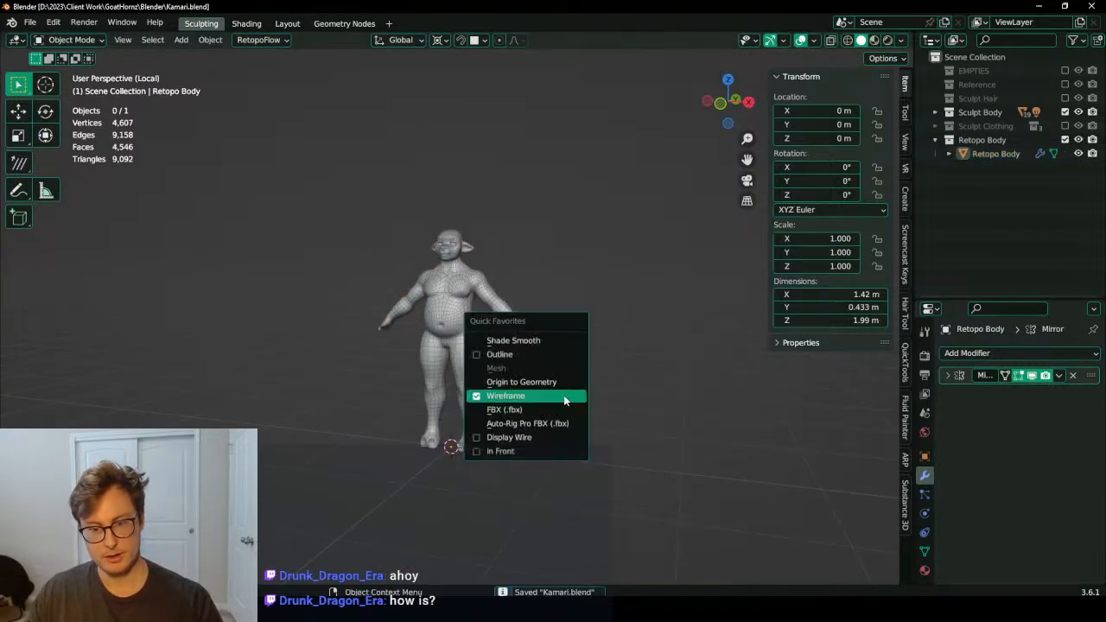
{"action": "left_click", "coordinate": [563, 395]}
{"action": "scroll", "coordinate": [545, 402], "scroll_direction": "up", "scroll_amount": 5}
{"action": "key", "text": "KP_Divide"}
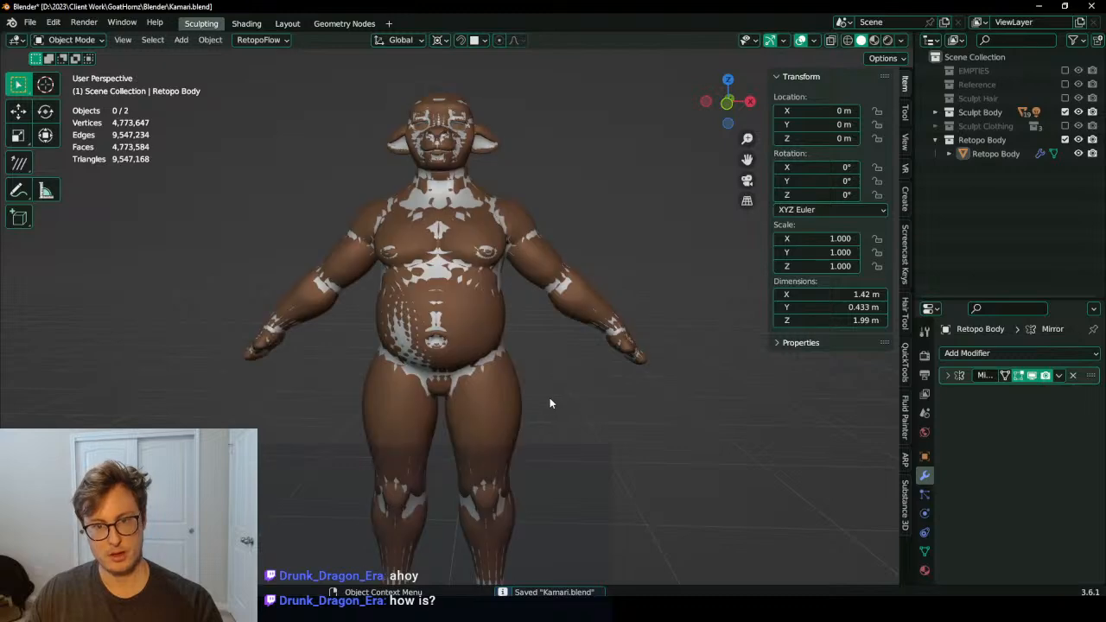
{"action": "middle_click_drag", "start_coordinate": [553, 374], "coordinate": [608, 428]}
{"action": "scroll", "coordinate": [608, 428], "scroll_direction": "up", "scroll_amount": 2}
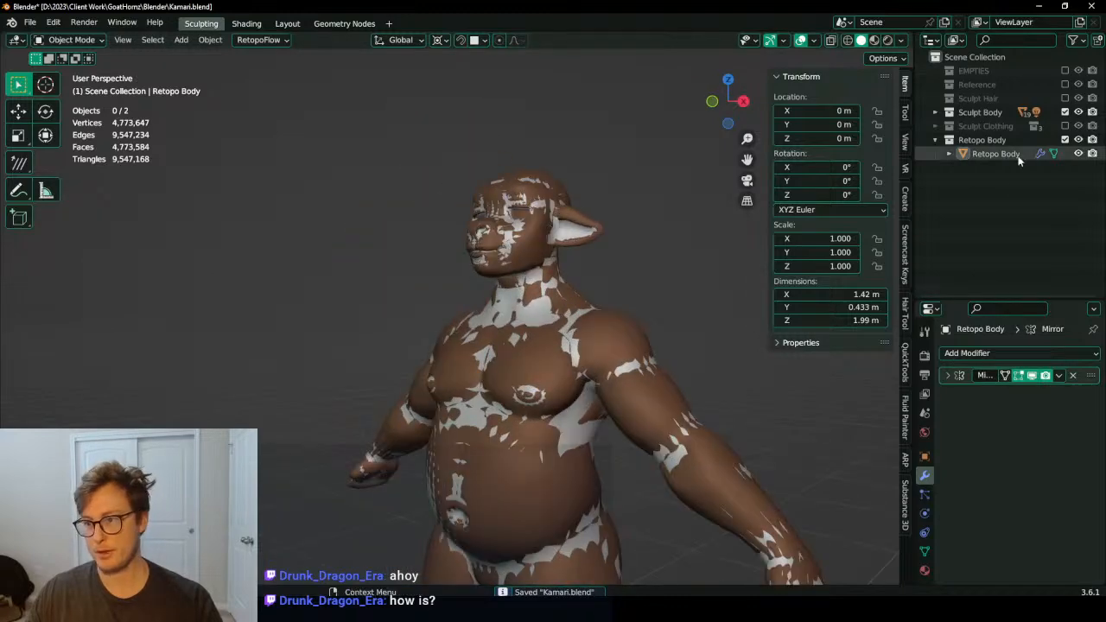
Step: Open Retopo Body in Edit Mode, isolate it, and switch off the Retopology overlay
{"action": "left_click", "coordinate": [1017, 156]}
{"action": "key", "text": "Tab"}
{"action": "key", "text": "KP_Divide"}
{"action": "scroll", "coordinate": [511, 250], "scroll_direction": "down", "scroll_amount": 2}
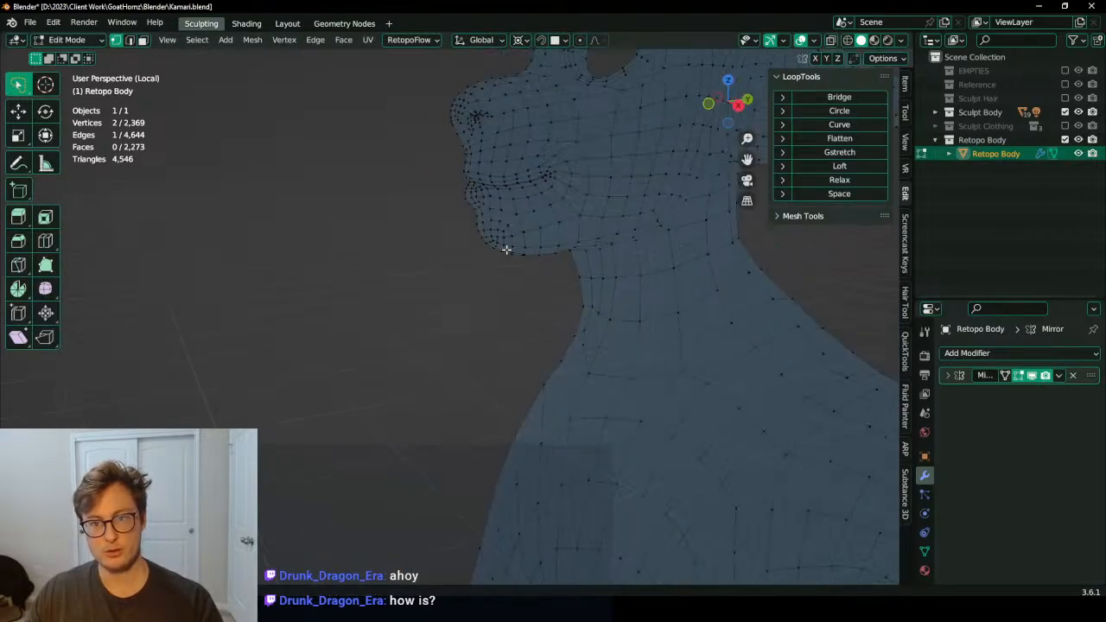
{"action": "left_click", "coordinate": [489, 222]}
{"action": "key", "text": "q"}
{"action": "key", "text": "Escape"}
{"action": "key", "text": "q"}
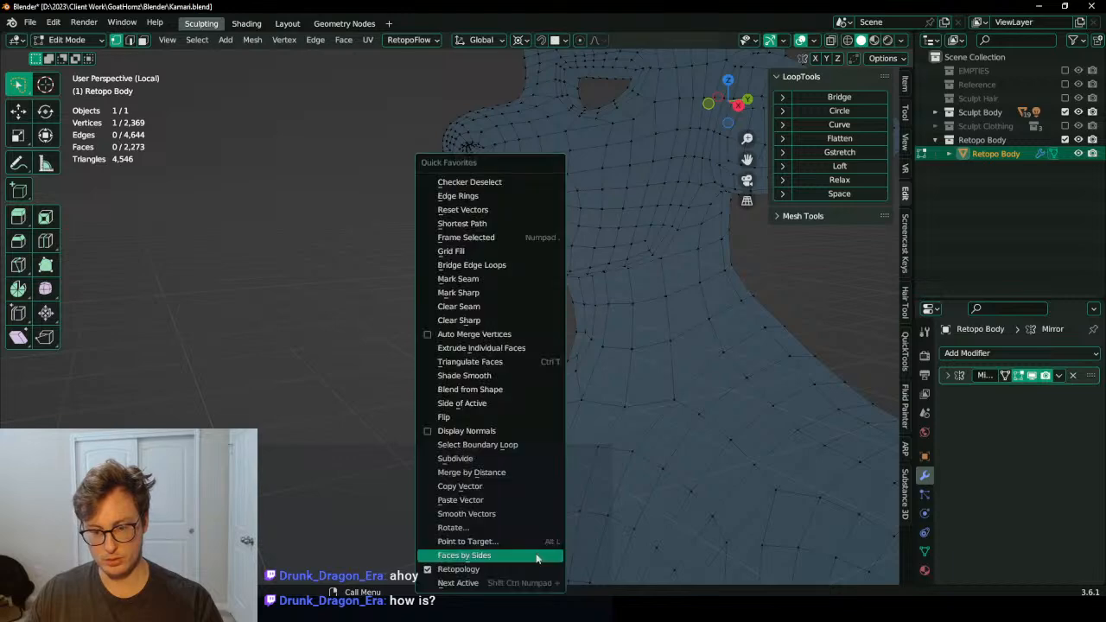
{"action": "left_click", "coordinate": [535, 569]}
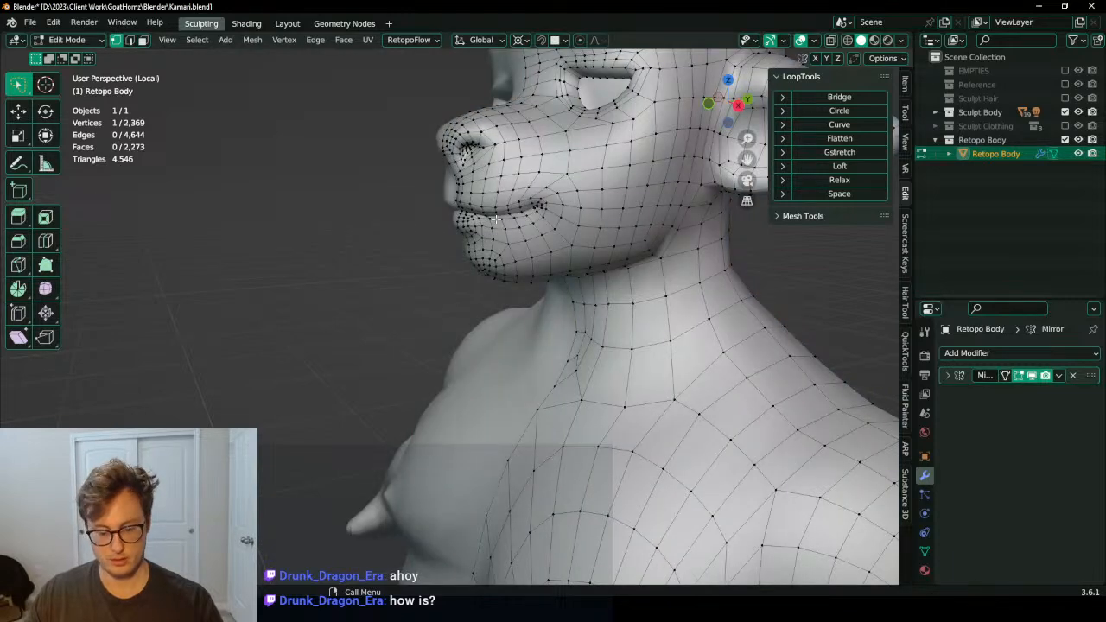
Step: Frame the mouth area and turn off the Mirror modifier's viewport display to expose the lip opening
{"action": "key", "text": "KP_Divide"}
{"action": "key", "text": "KP_Decimal"}
{"action": "key", "text": "KP_Divide"}
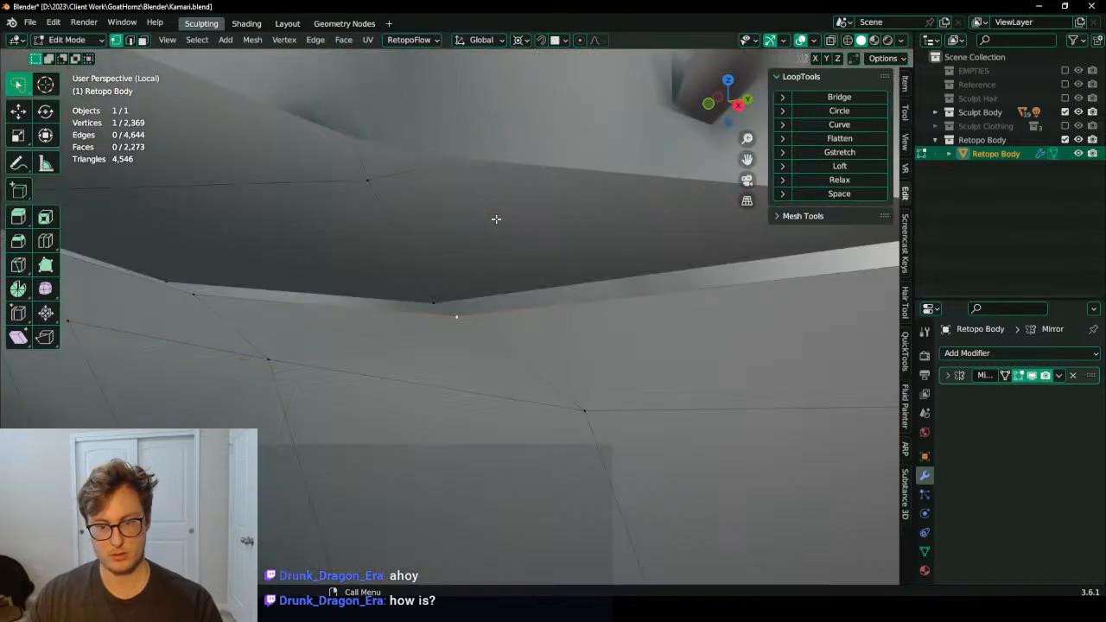
{"action": "scroll", "coordinate": [496, 220], "scroll_direction": "down", "scroll_amount": 4}
{"action": "middle_click_drag", "start_coordinate": [360, 284], "coordinate": [383, 294]}
{"action": "scroll", "coordinate": [604, 302], "scroll_direction": "down", "scroll_amount": 6}
{"action": "left_click", "coordinate": [1032, 377]}
{"action": "scroll", "coordinate": [374, 318], "scroll_direction": "up", "scroll_amount": 5}
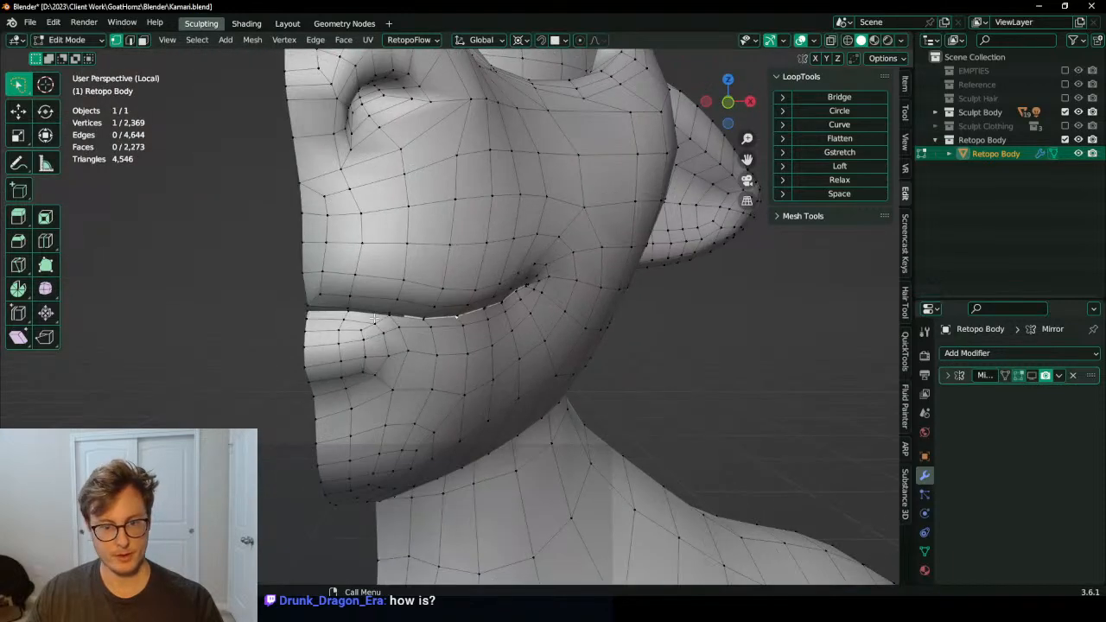
{"action": "scroll", "coordinate": [367, 319], "scroll_direction": "up", "scroll_amount": 4}
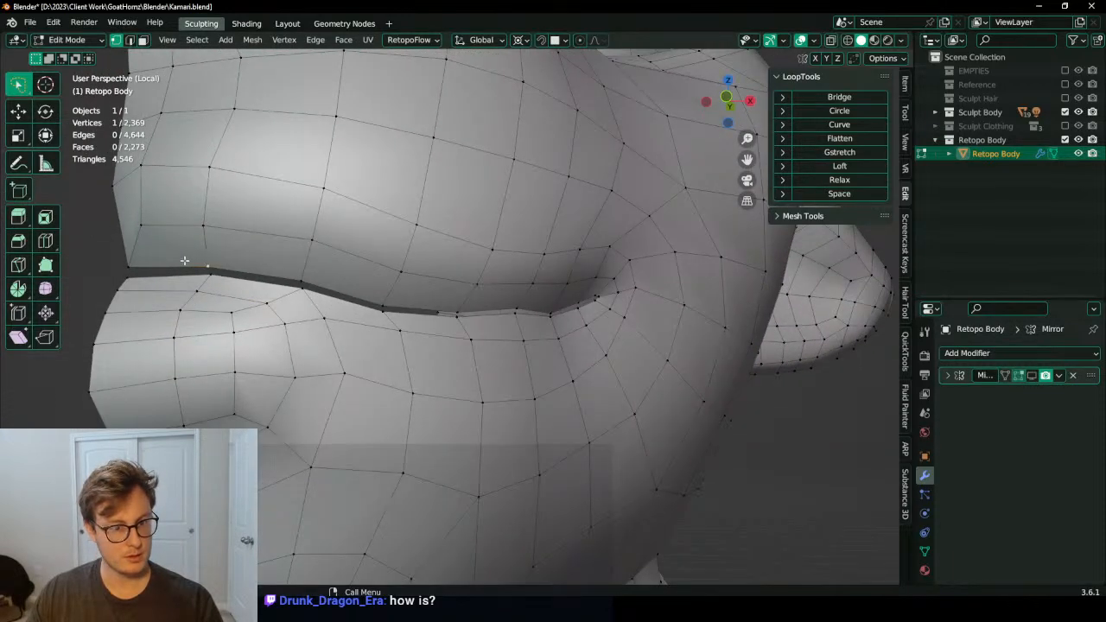
Step: Select the boundary edge loop around the mouth opening and extrude it along the Y axis
{"action": "left_click", "coordinate": [138, 268], "text": "alt"}
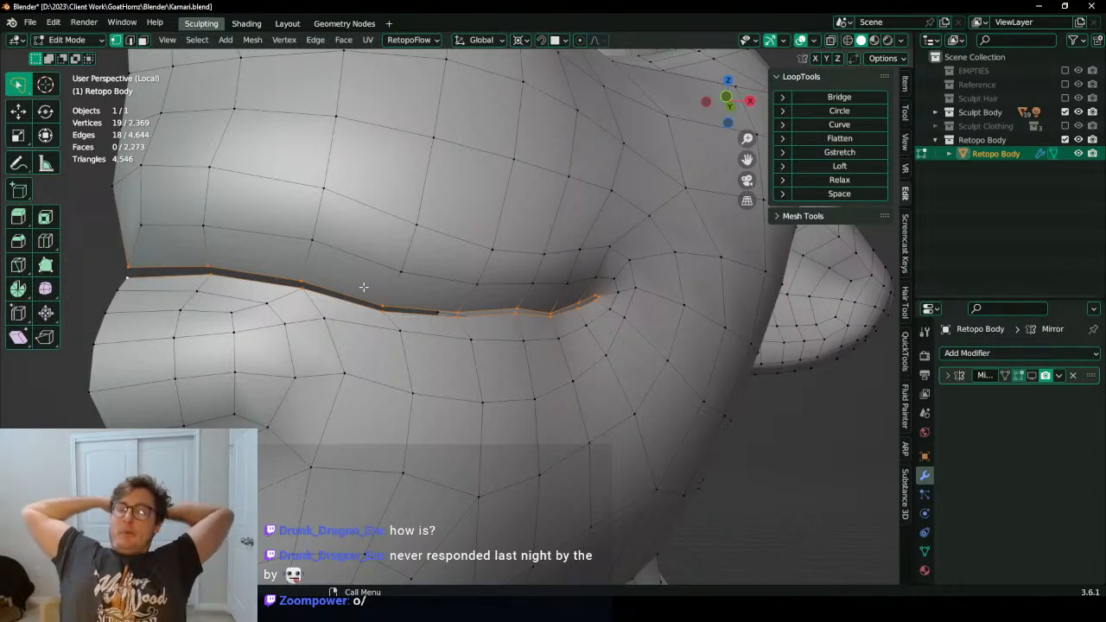
{"action": "middle_click_drag", "start_coordinate": [259, 260], "coordinate": [427, 348]}
{"action": "scroll", "coordinate": [439, 332], "scroll_direction": "down", "scroll_amount": 4}
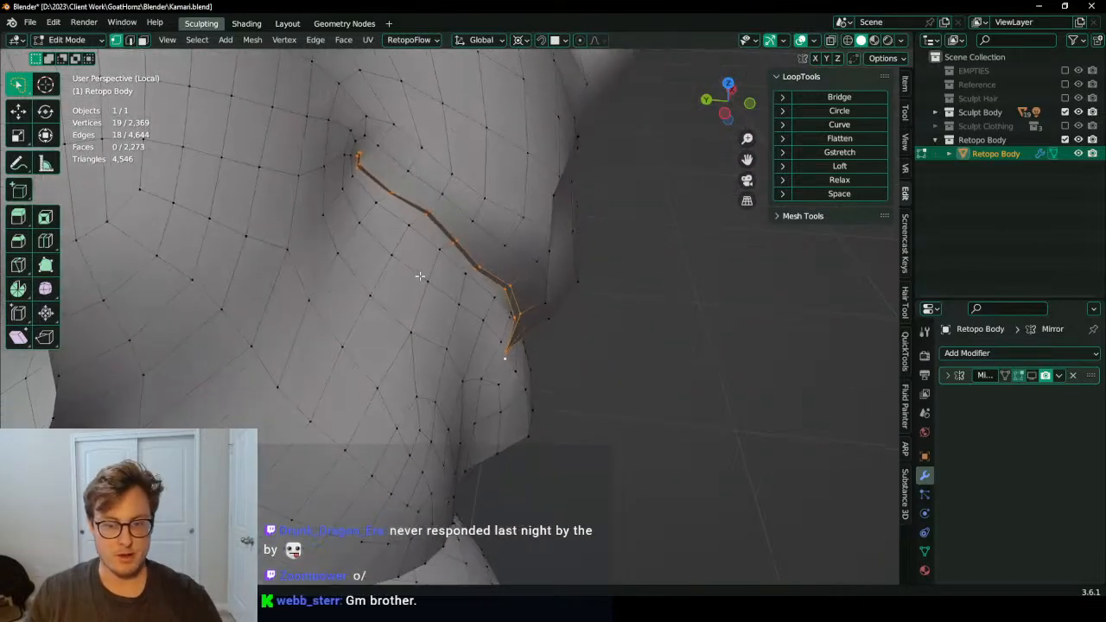
{"action": "key", "text": "e"}
{"action": "key", "text": "y"}
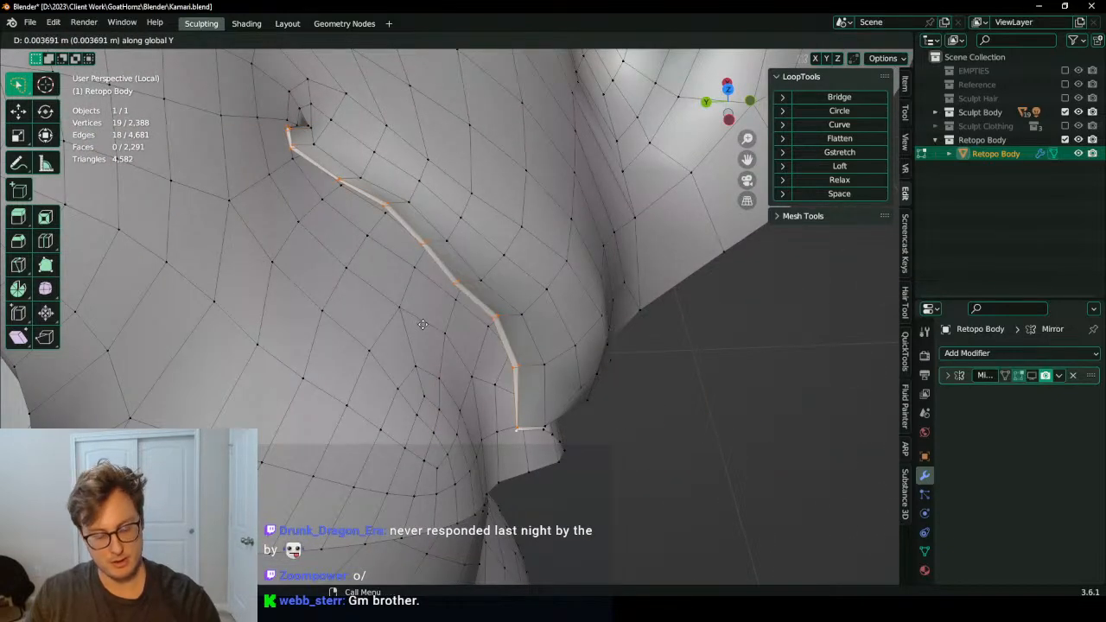
{"action": "left_click", "coordinate": [424, 330]}
Step: Move the extruded lip loop deeper into the mouth along the Y axis
{"action": "key", "text": "period"}
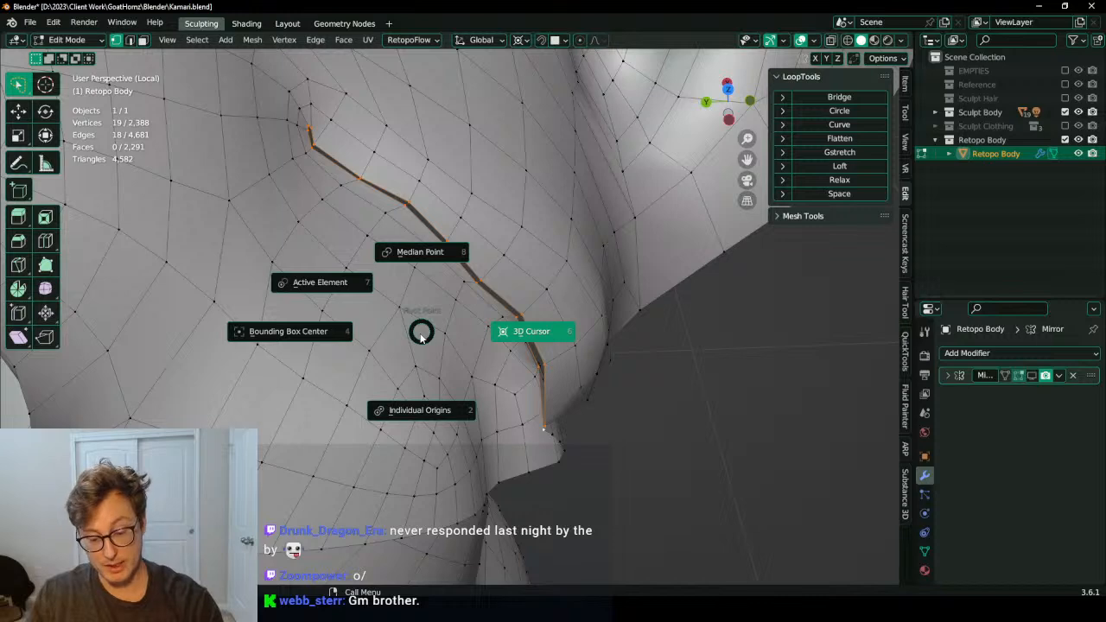
{"action": "left_click", "coordinate": [422, 336]}
{"action": "key", "text": "g"}
{"action": "key", "text": "y"}
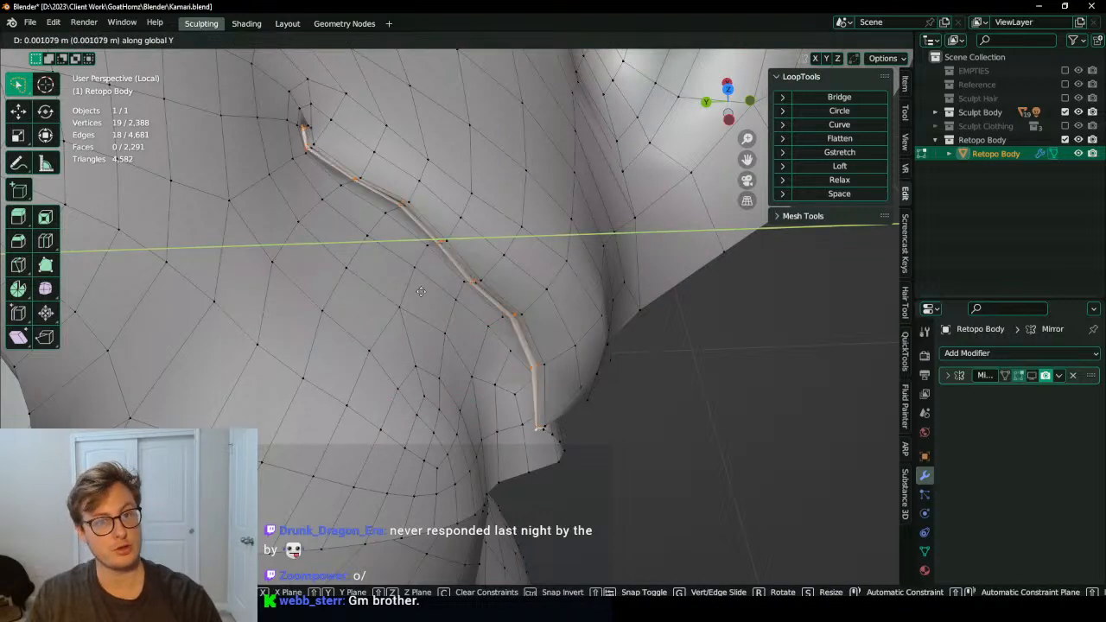
{"action": "left_click", "coordinate": [867, 306]}
{"action": "middle_click_drag", "start_coordinate": [553, 378], "coordinate": [536, 348]}
{"action": "key", "text": "g"}
{"action": "key", "text": "y"}
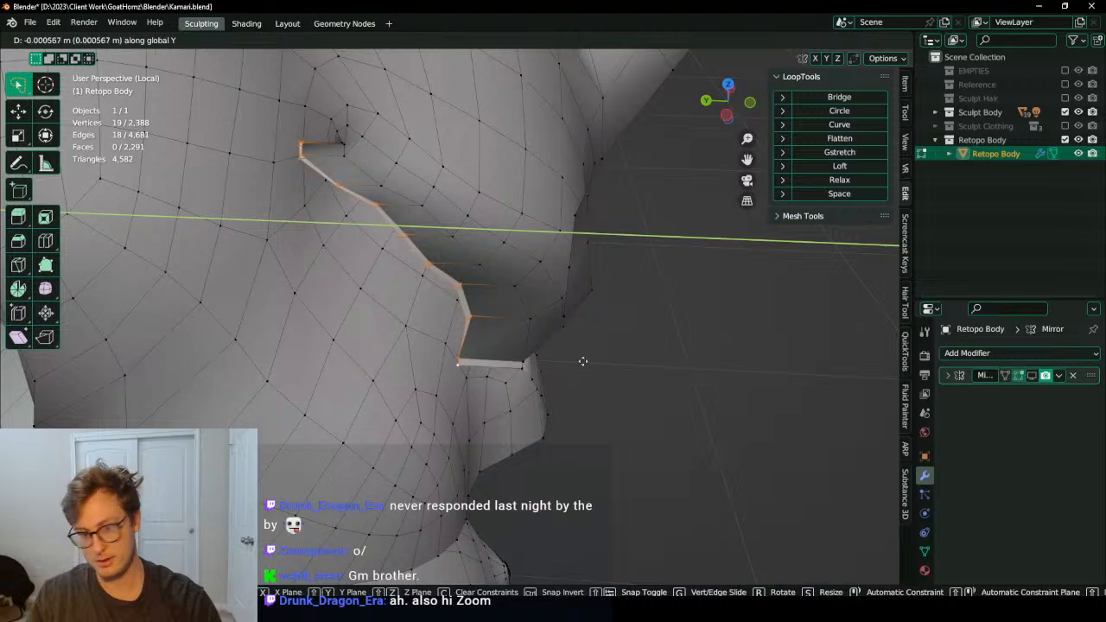
{"action": "left_click", "coordinate": [605, 356]}
Step: Change the pivot point and scale the extruded lip loop to about 0.9 along the X axis
{"action": "key", "text": "period"}
{"action": "left_click", "coordinate": [503, 309]}
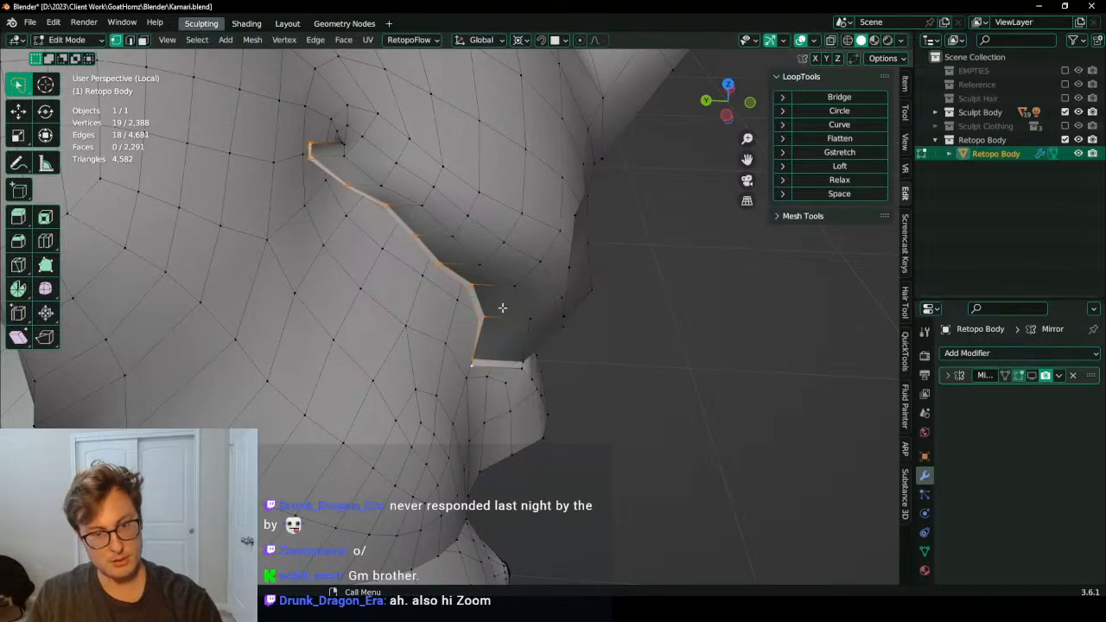
{"action": "middle_click_drag", "start_coordinate": [501, 309], "coordinate": [642, 368]}
{"action": "key", "text": "s"}
{"action": "key", "text": "x"}
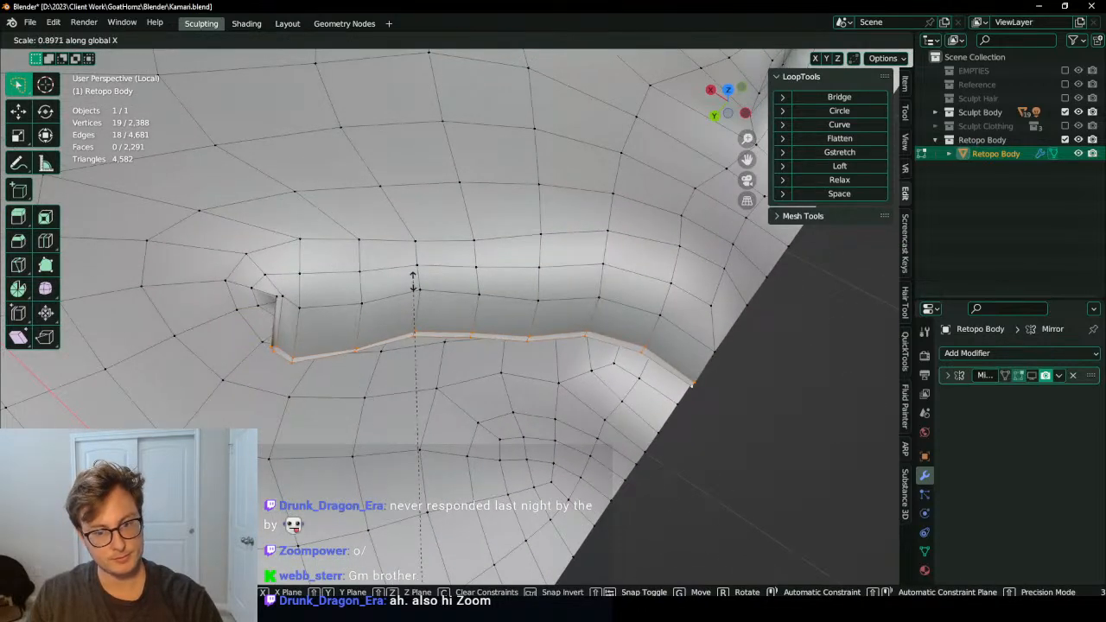
{"action": "left_click", "coordinate": [413, 282]}
Step: Shift the inner lip loop along Y toward the lips and edge-slide it into place
{"action": "key", "text": "period"}
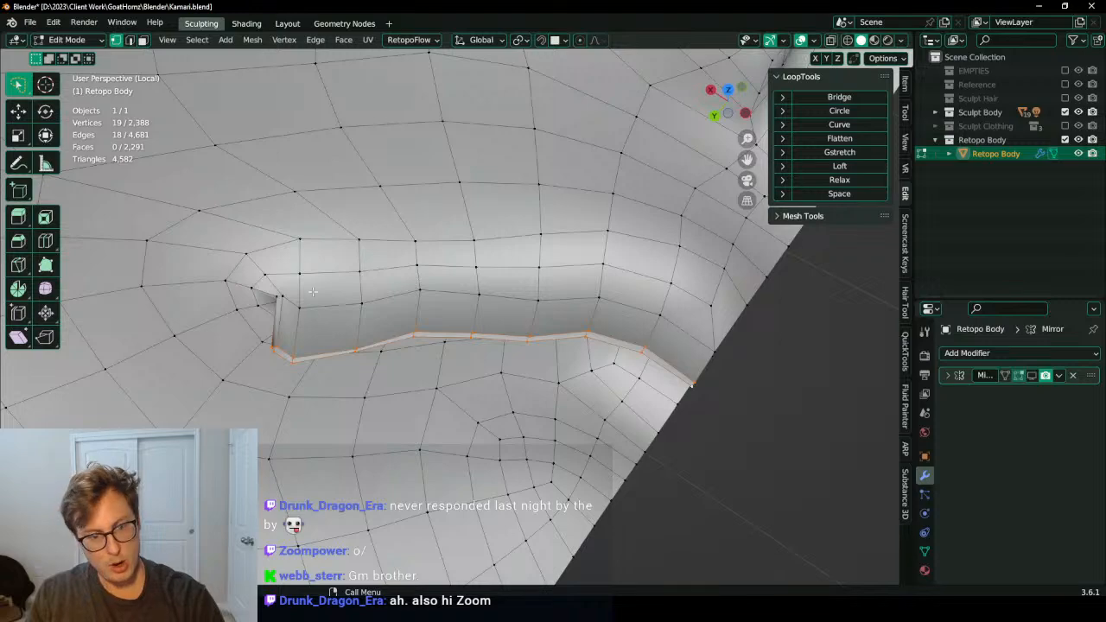
{"action": "key", "text": "g"}
{"action": "key", "text": "y"}
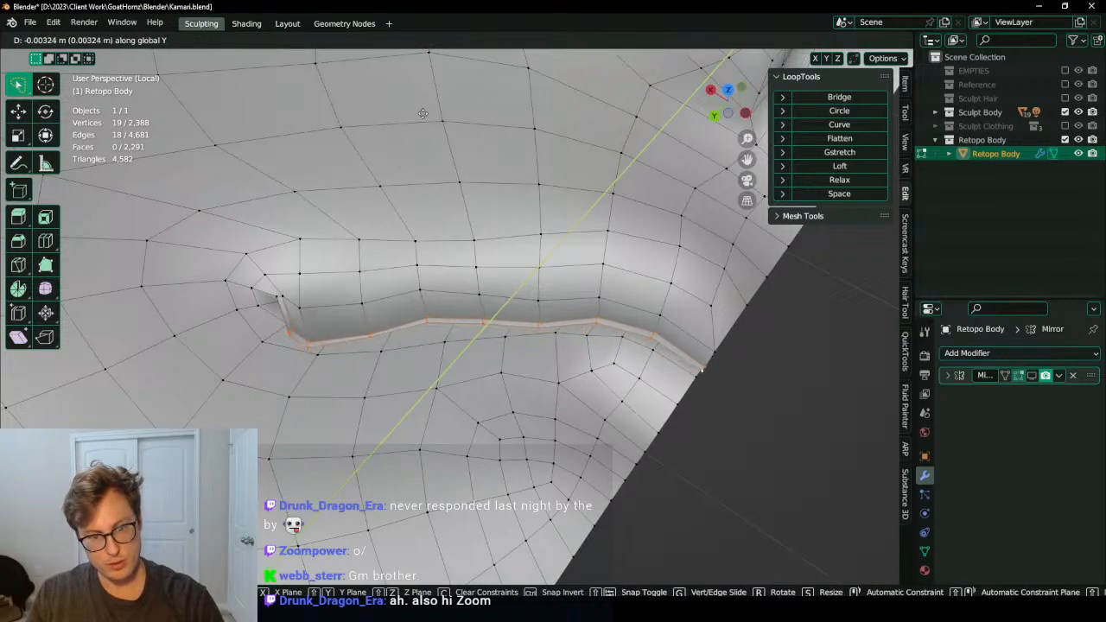
{"action": "left_click", "coordinate": [398, 164]}
{"action": "middle_click_drag", "start_coordinate": [399, 164], "coordinate": [470, 242]}
{"action": "key", "text": "g"}
{"action": "key", "text": "g"}
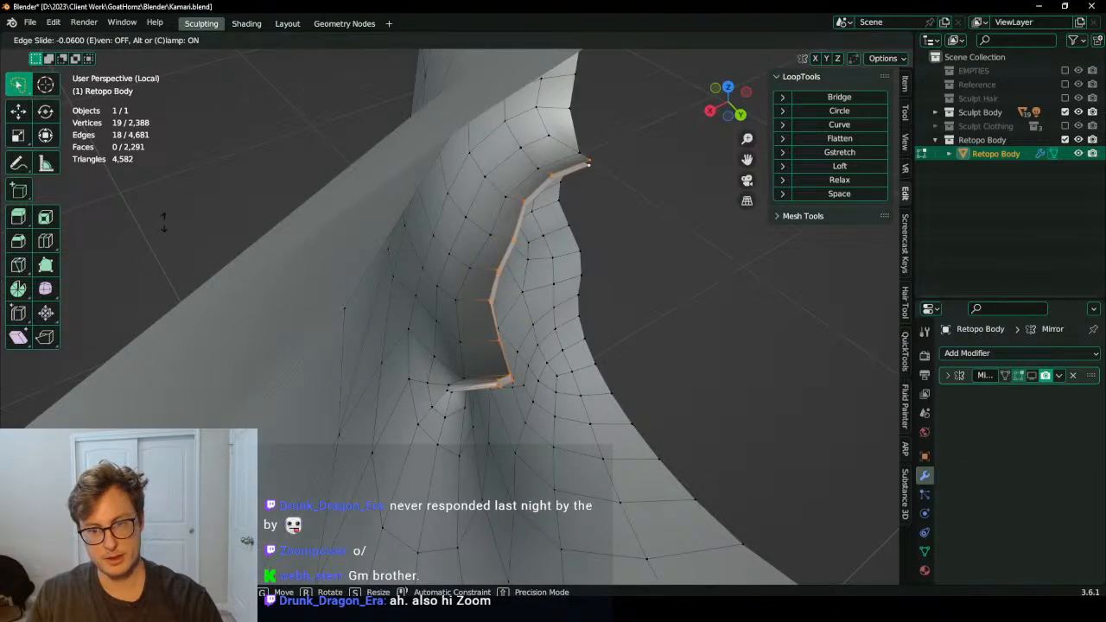
{"action": "left_click", "coordinate": [254, 320]}
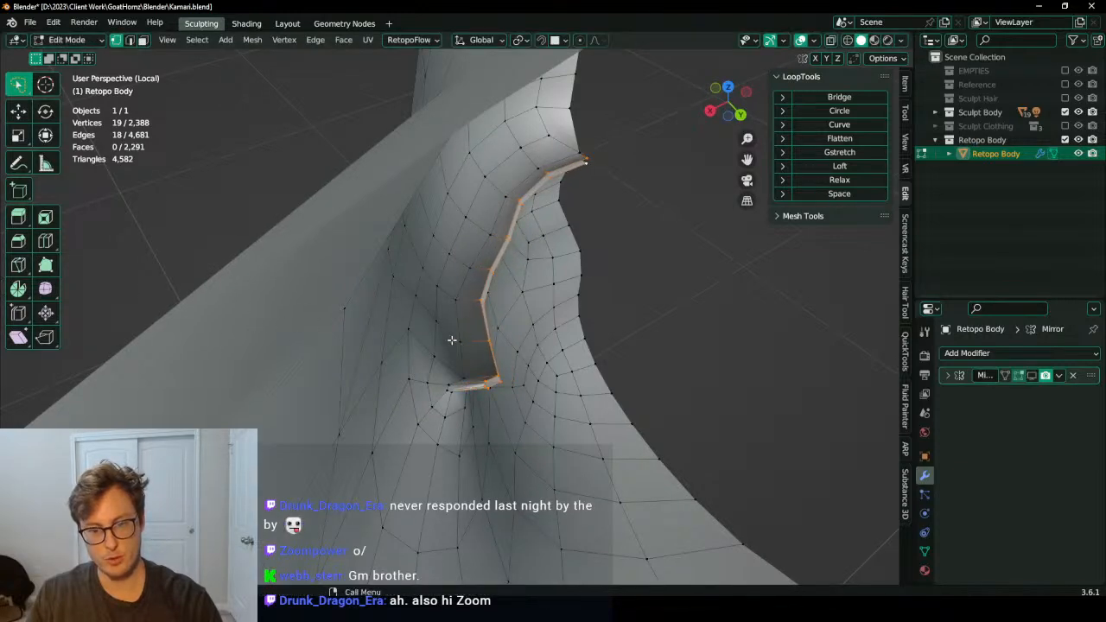
Step: Extrude another ring from the inner lip loop and scale it to about 0.95 along the X axis
{"action": "middle_click_drag", "start_coordinate": [451, 340], "coordinate": [449, 332]}
{"action": "middle_click_drag", "start_coordinate": [525, 330], "coordinate": [548, 342]}
{"action": "key", "text": "e"}
{"action": "left_click", "coordinate": [570, 328]}
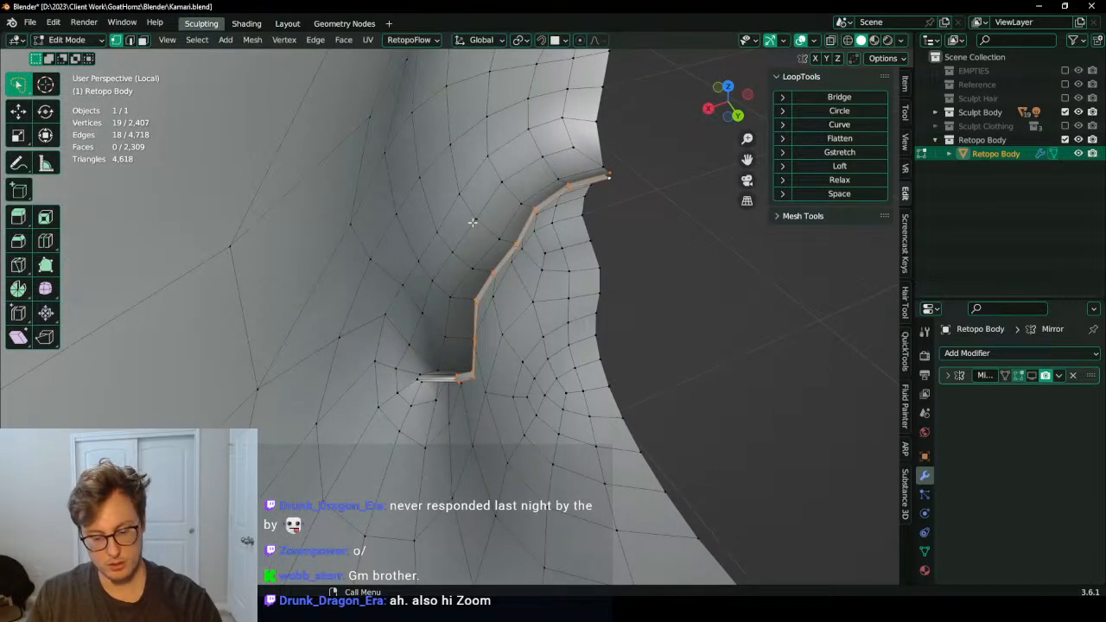
{"action": "key", "text": "period"}
{"action": "left_click", "coordinate": [420, 217]}
{"action": "key", "text": "s"}
{"action": "key", "text": "x"}
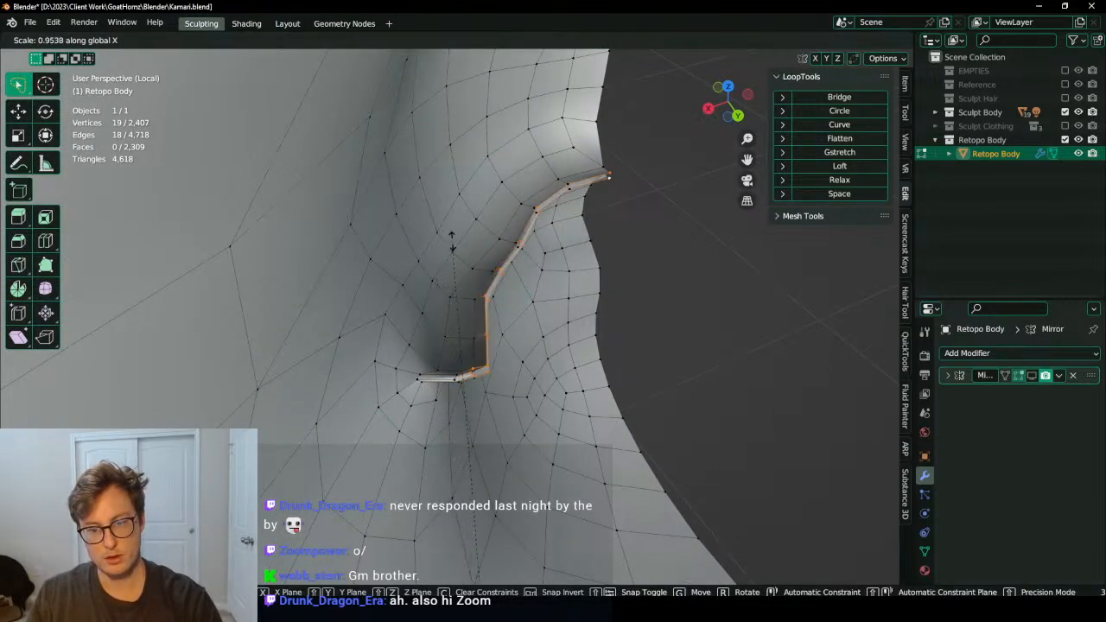
{"action": "left_click", "coordinate": [455, 245]}
Step: Push the newest mouth ring further into the mouth along the Y axis
{"action": "key", "text": "period"}
{"action": "left_click", "coordinate": [457, 241]}
{"action": "key", "text": "g"}
{"action": "key", "text": "y"}
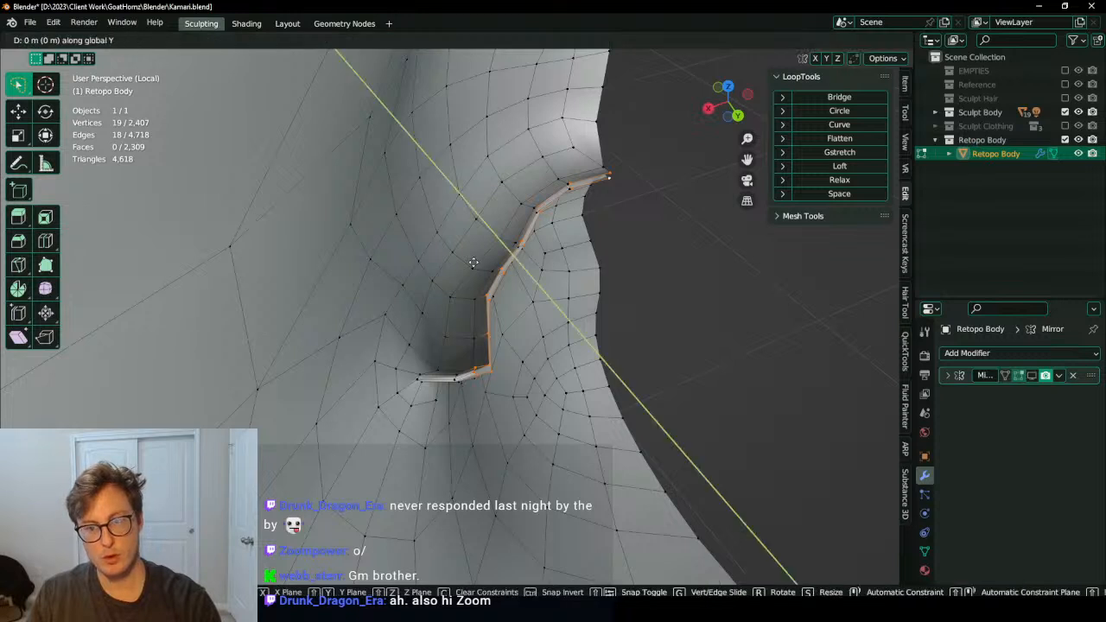
{"action": "left_click", "coordinate": [519, 322]}
{"action": "key", "text": "g"}
{"action": "key", "text": "y"}
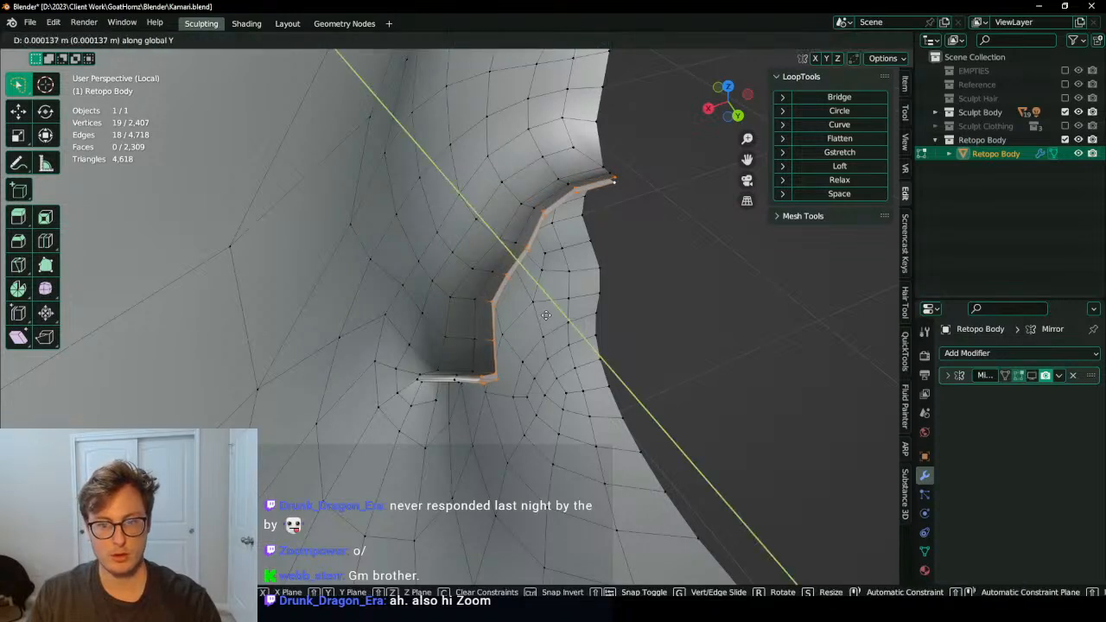
{"action": "left_click", "coordinate": [548, 283]}
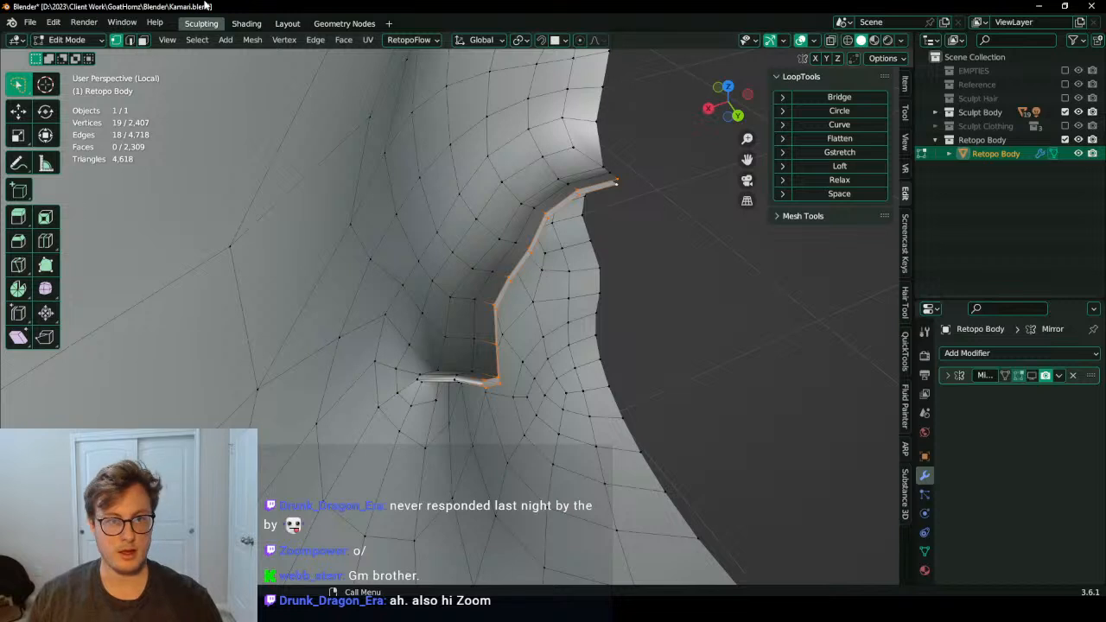
Step: Select the innermost ring of mouth faces and extrude the faces along their normals
{"action": "left_click", "coordinate": [143, 41]}
{"action": "scroll", "coordinate": [608, 300], "scroll_direction": "up", "scroll_amount": 2}
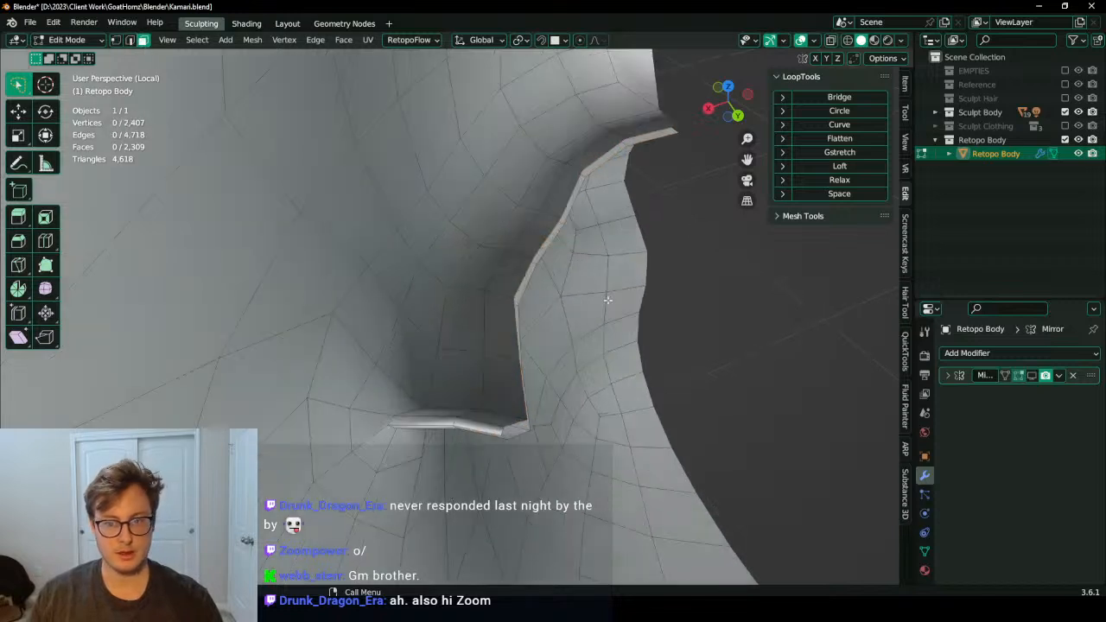
{"action": "left_click", "coordinate": [504, 294], "text": "alt"}
{"action": "mouse_move", "coordinate": [368, 41]}
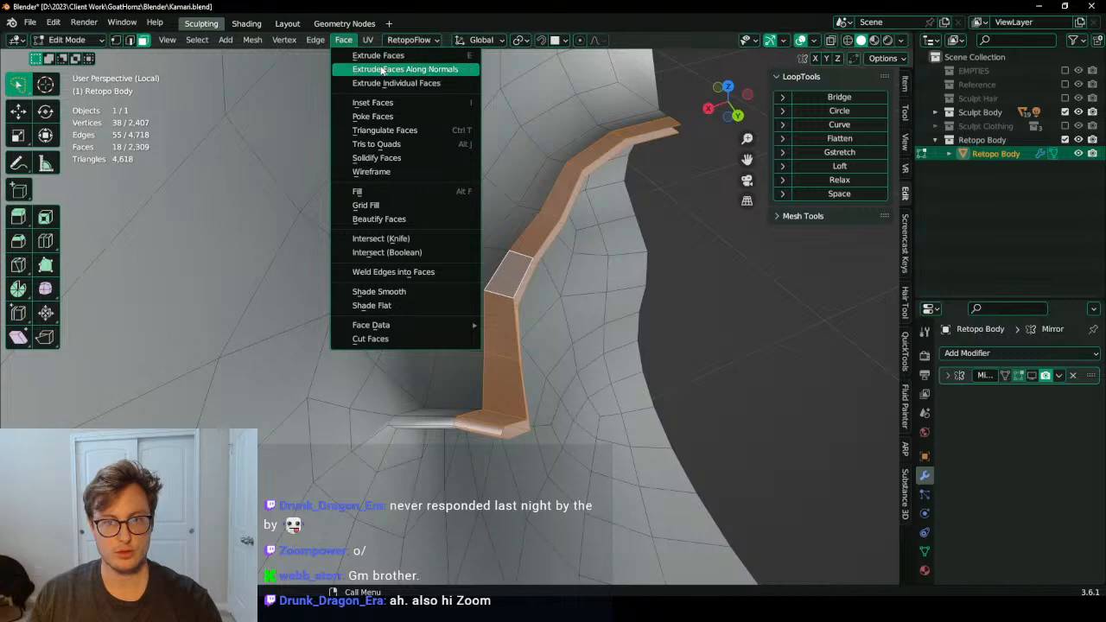
{"action": "left_click", "coordinate": [381, 70]}
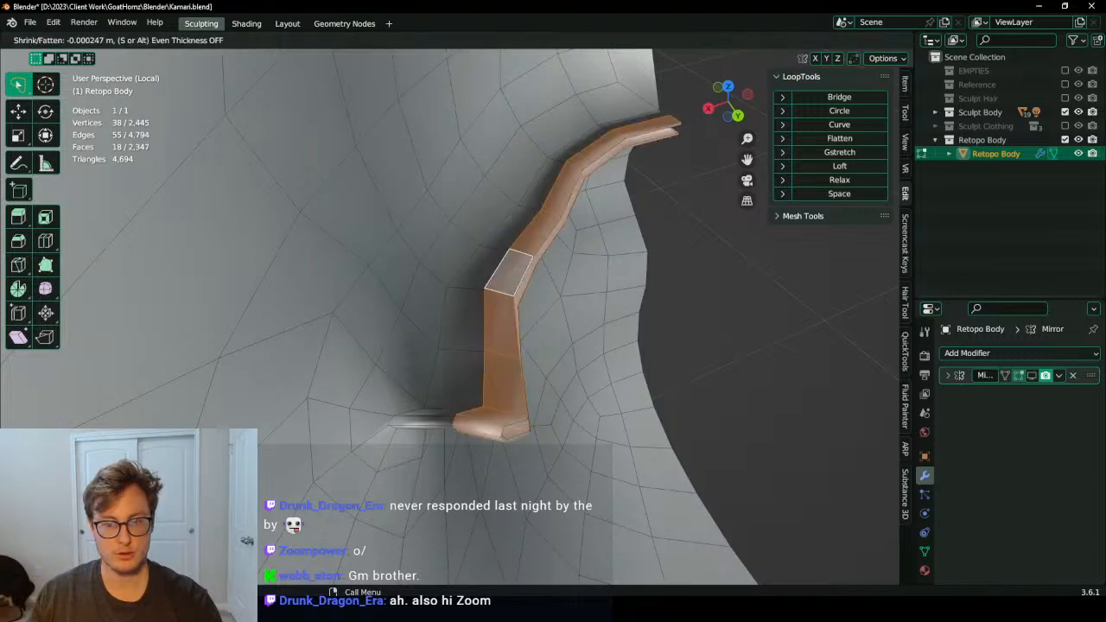
{"action": "left_click", "coordinate": [385, 104]}
{"action": "middle_click_drag", "start_coordinate": [386, 104], "coordinate": [562, 219]}
Step: Delete the two extruded end faces at the midline and the inward-facing face loop of the extrusion
{"action": "left_click", "coordinate": [570, 273]}
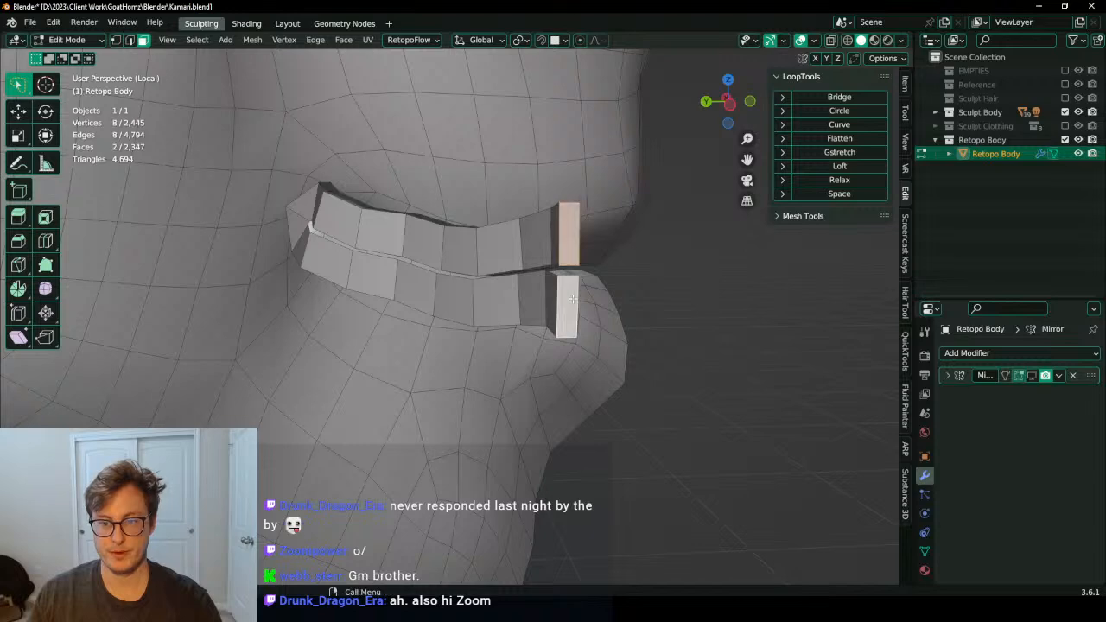
{"action": "key", "text": "x"}
{"action": "key", "text": "f"}
{"action": "left_click", "coordinate": [520, 247], "text": "alt"}
{"action": "key", "text": "x"}
{"action": "key", "text": "f"}
{"action": "middle_click_drag", "start_coordinate": [519, 247], "coordinate": [519, 302]}
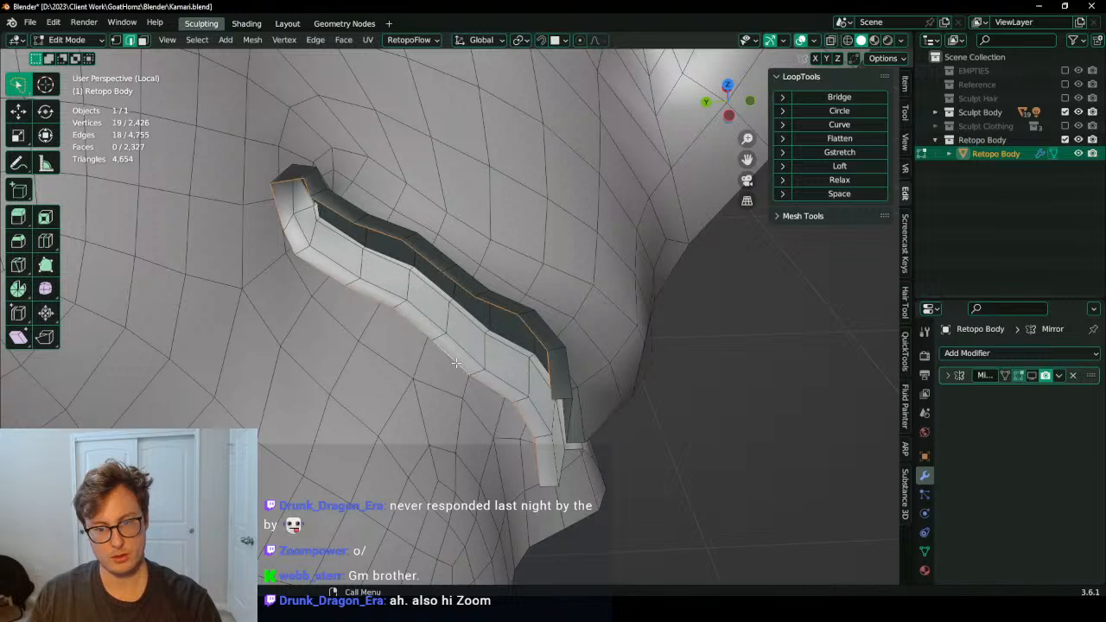
Step: Scale the open inner mouth edge loop along X about the 3D Cursor, and return the pivot to Median Point
{"action": "middle_click_drag", "start_coordinate": [456, 363], "coordinate": [415, 225]}
{"action": "key", "text": "s"}
{"action": "key", "text": "Escape"}
{"action": "key", "text": "period"}
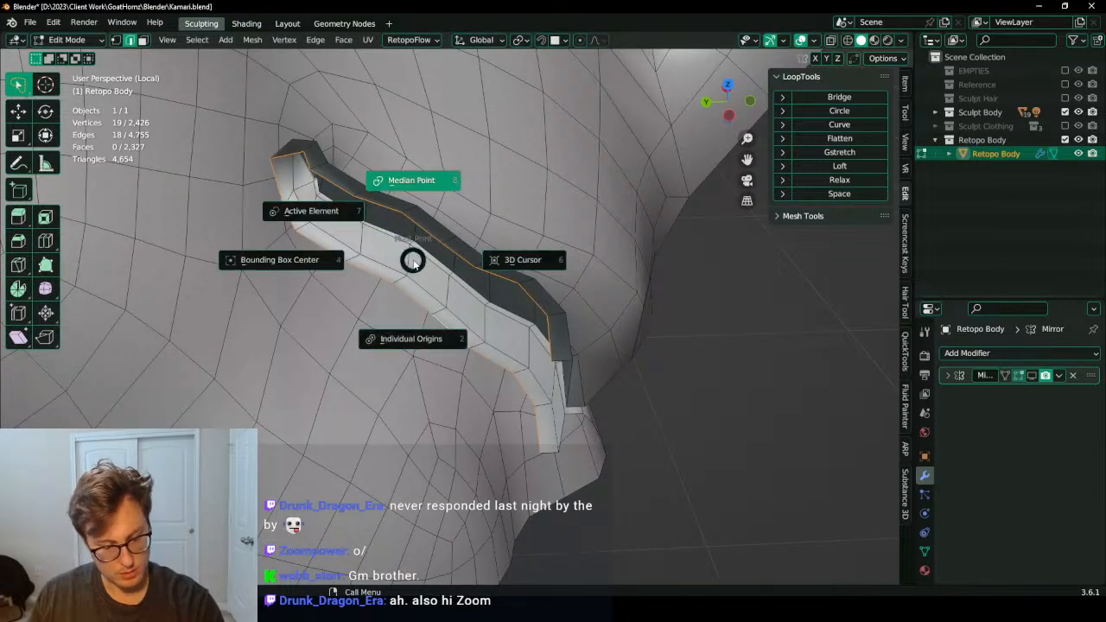
{"action": "left_click", "coordinate": [512, 260]}
{"action": "key", "text": "s"}
{"action": "key", "text": "x"}
{"action": "left_click", "coordinate": [415, 329]}
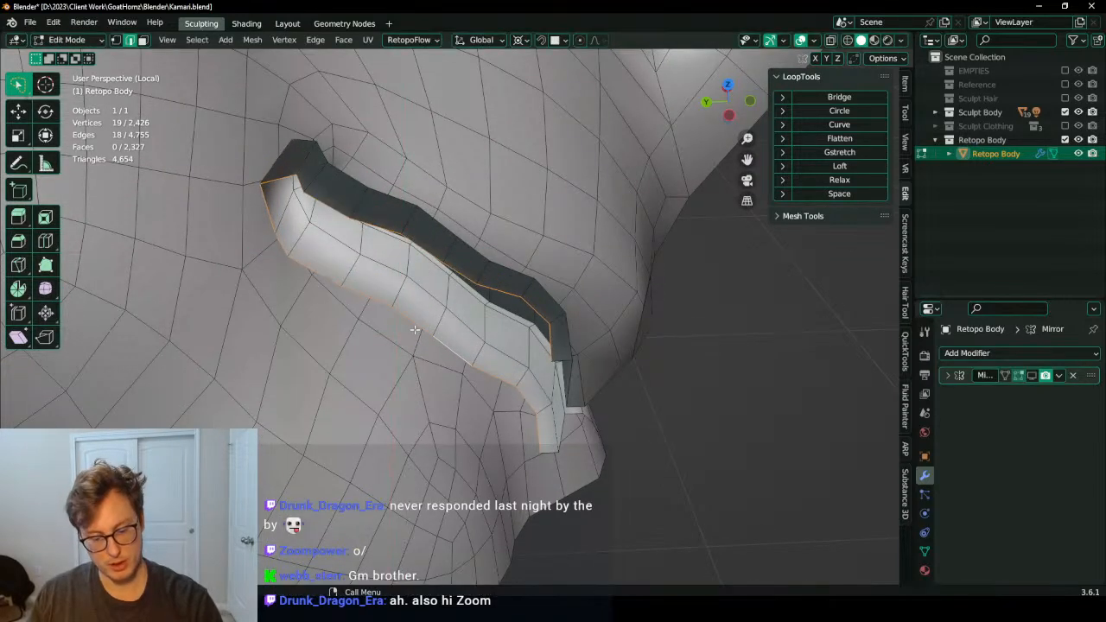
{"action": "key", "text": "period"}
{"action": "left_click", "coordinate": [437, 324]}
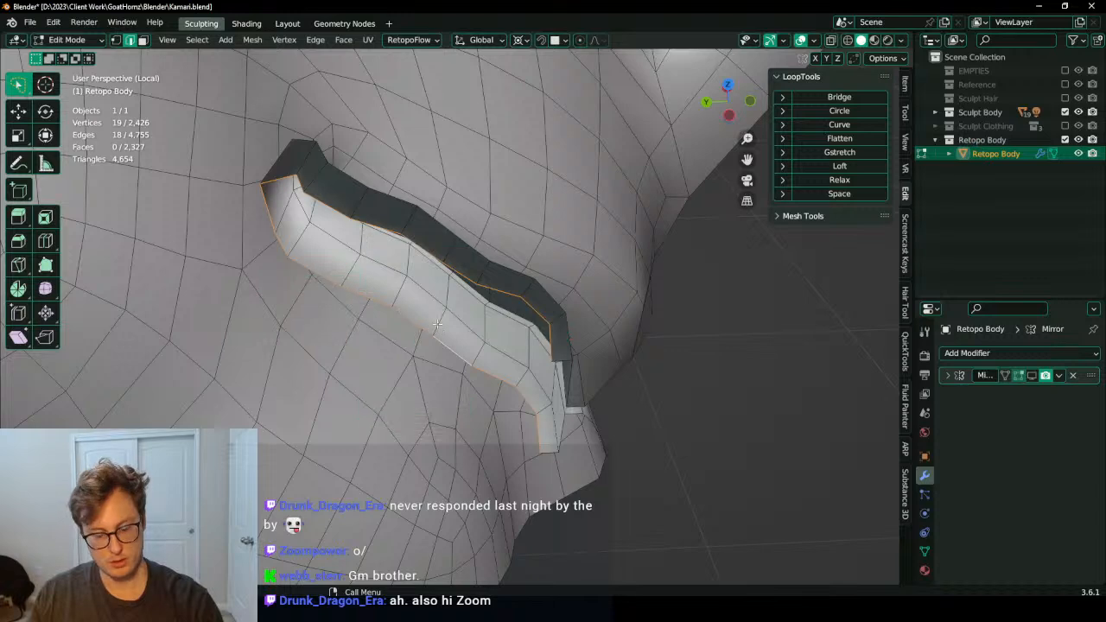
{"action": "key", "text": "period"}
{"action": "left_click", "coordinate": [437, 325]}
Step: From the side view, move the open mouth loop back into the head and adjust its height along Z
{"action": "key", "text": "ctrl+KP_3"}
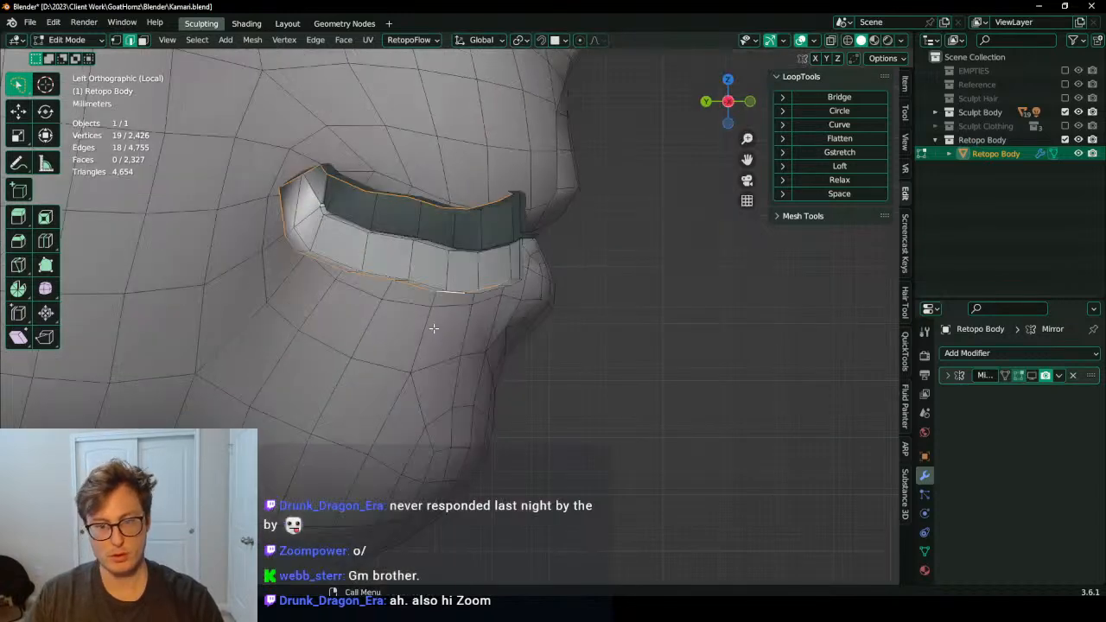
{"action": "key", "text": "g"}
{"action": "left_click", "coordinate": [394, 335]}
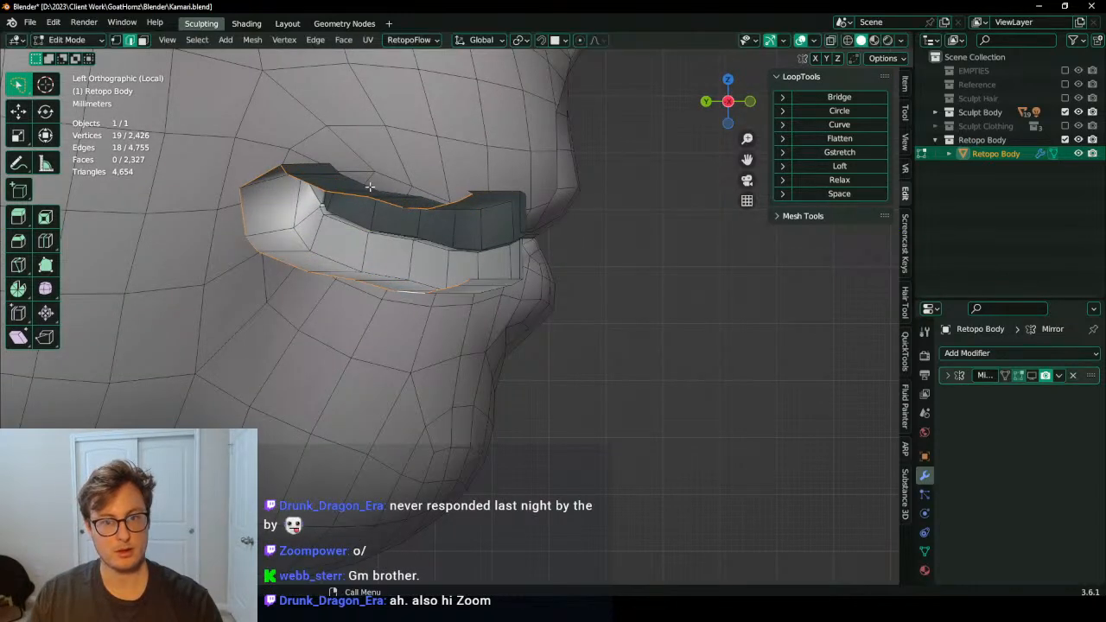
{"action": "key", "text": "g"}
{"action": "key", "text": "z"}
{"action": "left_click", "coordinate": [369, 142]}
Step: Scale the open mouth loop along Z and smooth it with LoopTools Relax
{"action": "middle_click_drag", "start_coordinate": [369, 145], "coordinate": [463, 175]}
{"action": "key", "text": "s"}
{"action": "key", "text": "z"}
{"action": "left_click", "coordinate": [460, 180]}
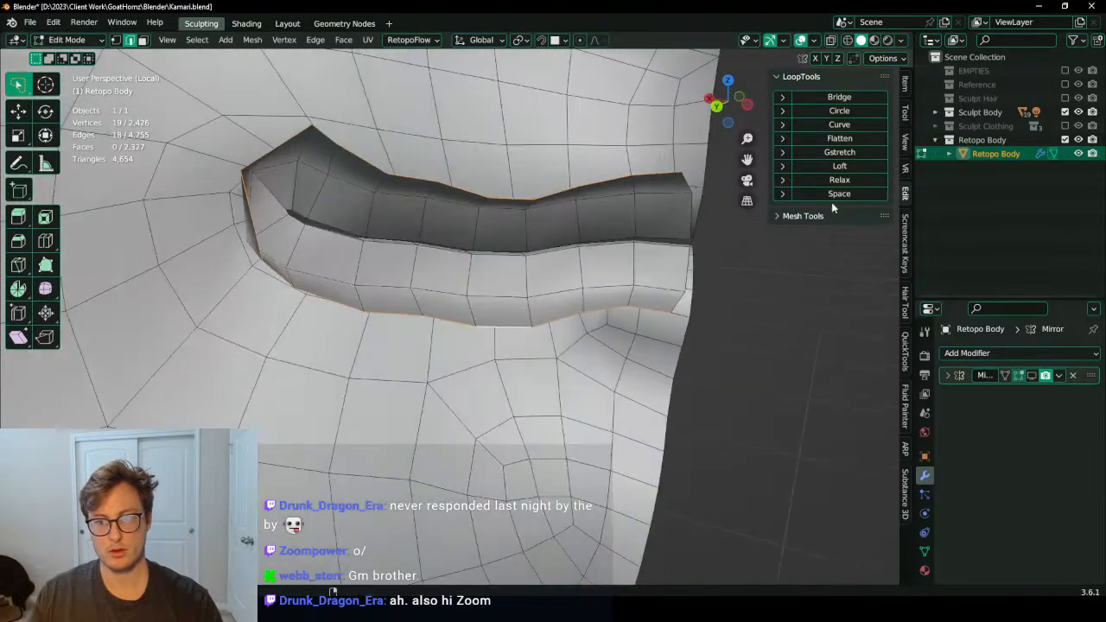
{"action": "left_click", "coordinate": [848, 184]}
{"action": "left_click", "coordinate": [848, 184]}
Step: Smooth the neighbouring edge loop of the mouth interior with repeated LoopTools Relax
{"action": "middle_click_drag", "start_coordinate": [518, 203], "coordinate": [378, 310]}
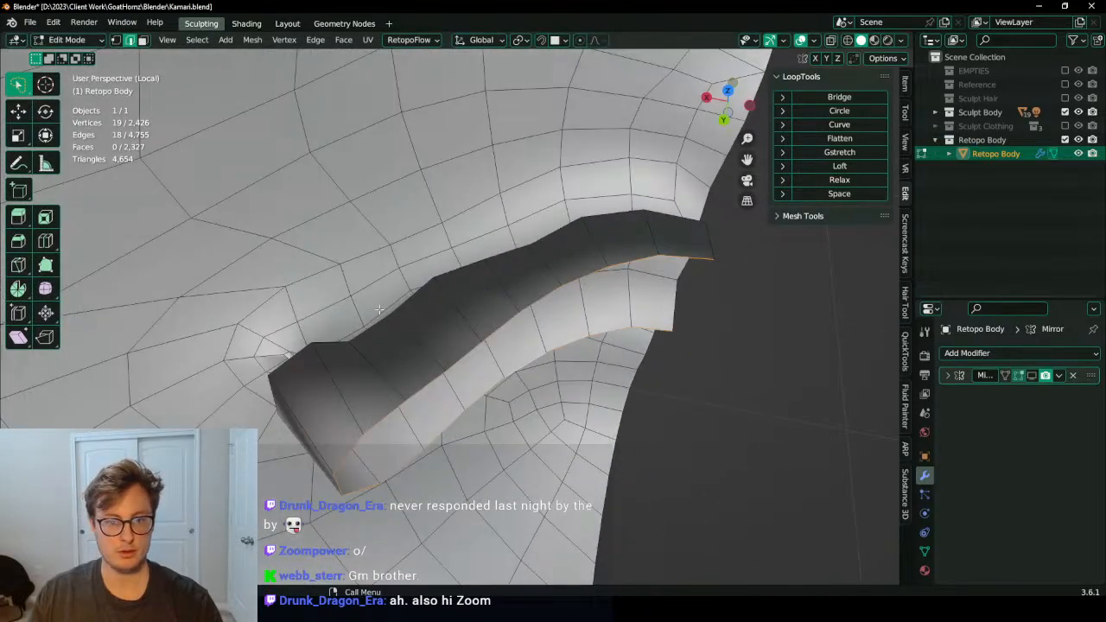
{"action": "left_click", "coordinate": [823, 180]}
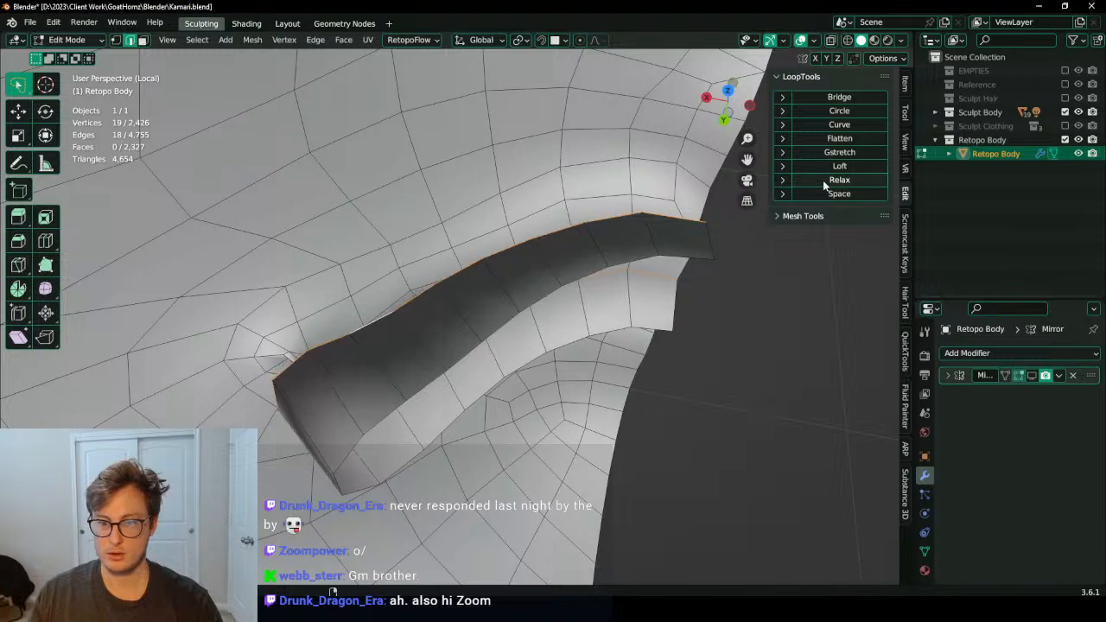
{"action": "left_click", "coordinate": [823, 180]}
{"action": "left_click", "coordinate": [823, 180]}
Step: Edge-slide the mouth interior loops to even out their spacing
{"action": "mouse_move", "coordinate": [537, 266]}
{"action": "middle_mouse_down"}
{"action": "mouse_move", "coordinate": [422, 220]}
{"action": "mouse_move", "coordinate": [432, 199]}
{"action": "mouse_move", "coordinate": [537, 213]}
{"action": "mouse_move", "coordinate": [646, 199]}
{"action": "mouse_move", "coordinate": [453, 264]}
{"action": "mouse_move", "coordinate": [506, 384]}
{"action": "mouse_move", "coordinate": [452, 308]}
{"action": "mouse_move", "coordinate": [519, 286]}
{"action": "mouse_move", "coordinate": [543, 261]}
{"action": "middle_mouse_up"}
{"action": "key", "text": "g"}
{"action": "key", "text": "g"}
{"action": "left_click", "coordinate": [437, 220]}
{"action": "key", "text": "g"}
{"action": "key", "text": "g"}
{"action": "left_click", "coordinate": [430, 213]}
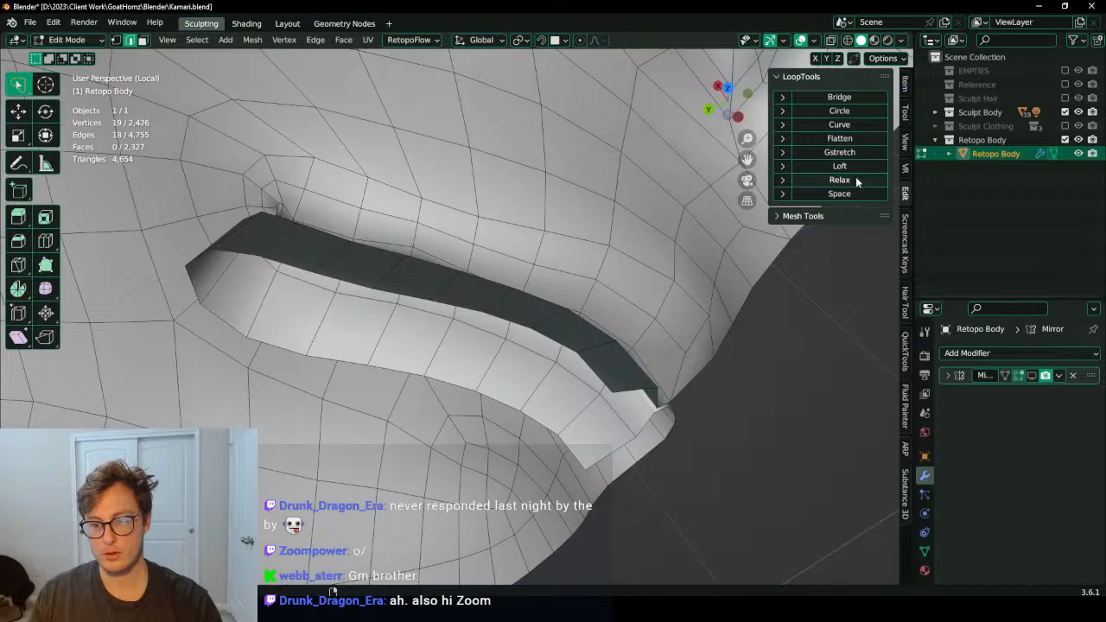
Step: Add an edge loop just inside the lips, adjust it with Shrink/Fatten, and check the lips in Object Mode
{"action": "middle_click_drag", "start_coordinate": [467, 350], "coordinate": [461, 324]}
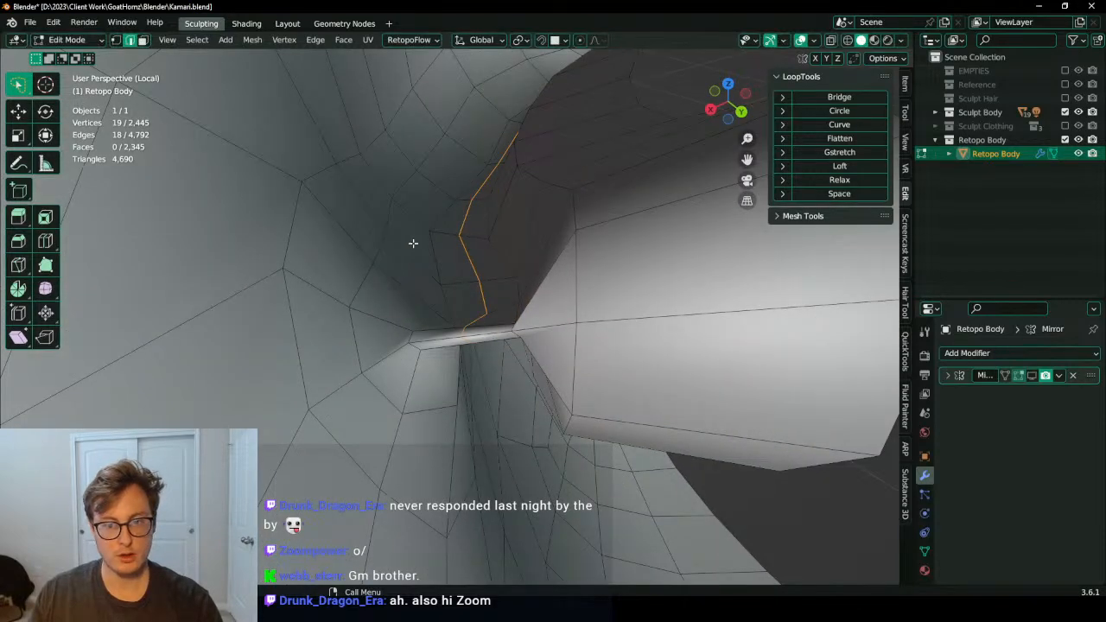
{"action": "middle_click_drag", "start_coordinate": [413, 243], "coordinate": [426, 154]}
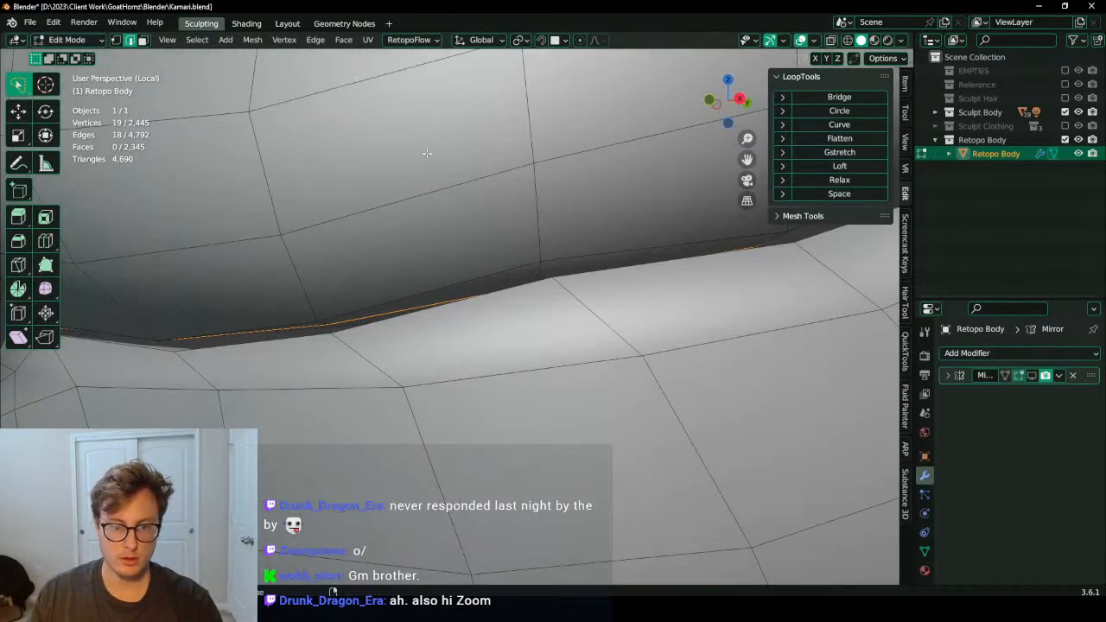
{"action": "key", "text": "alt+s"}
{"action": "left_click", "coordinate": [412, 116]}
{"action": "scroll", "coordinate": [404, 191], "scroll_direction": "down", "scroll_amount": 5}
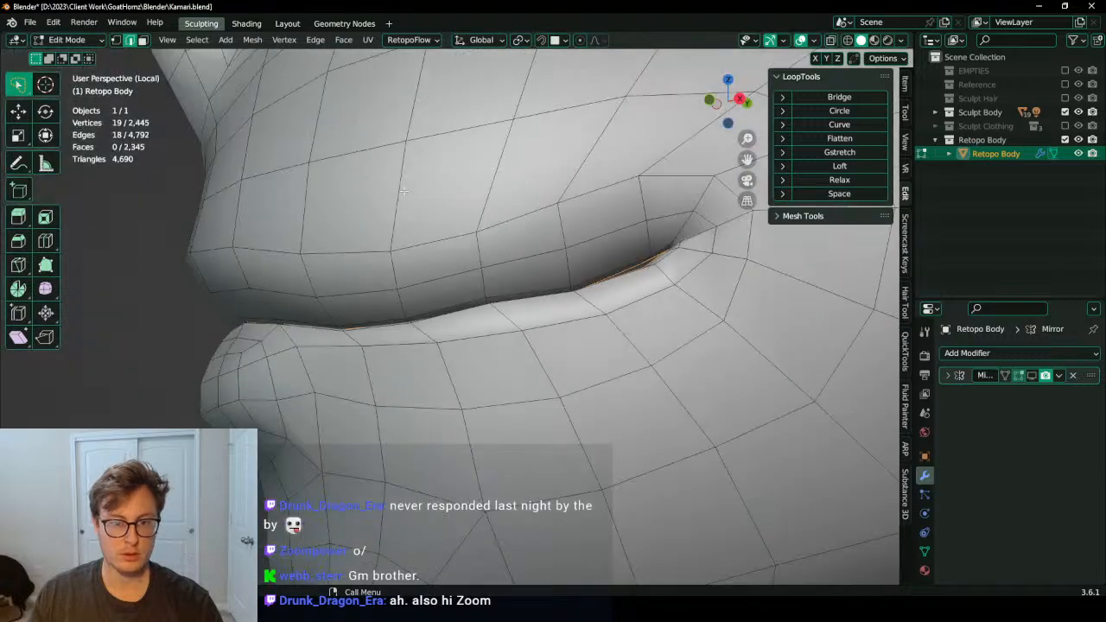
{"action": "key", "text": "Tab"}
{"action": "scroll", "coordinate": [380, 267], "scroll_direction": "down", "scroll_amount": 4}
{"action": "scroll", "coordinate": [438, 287], "scroll_direction": "up", "scroll_amount": 4}
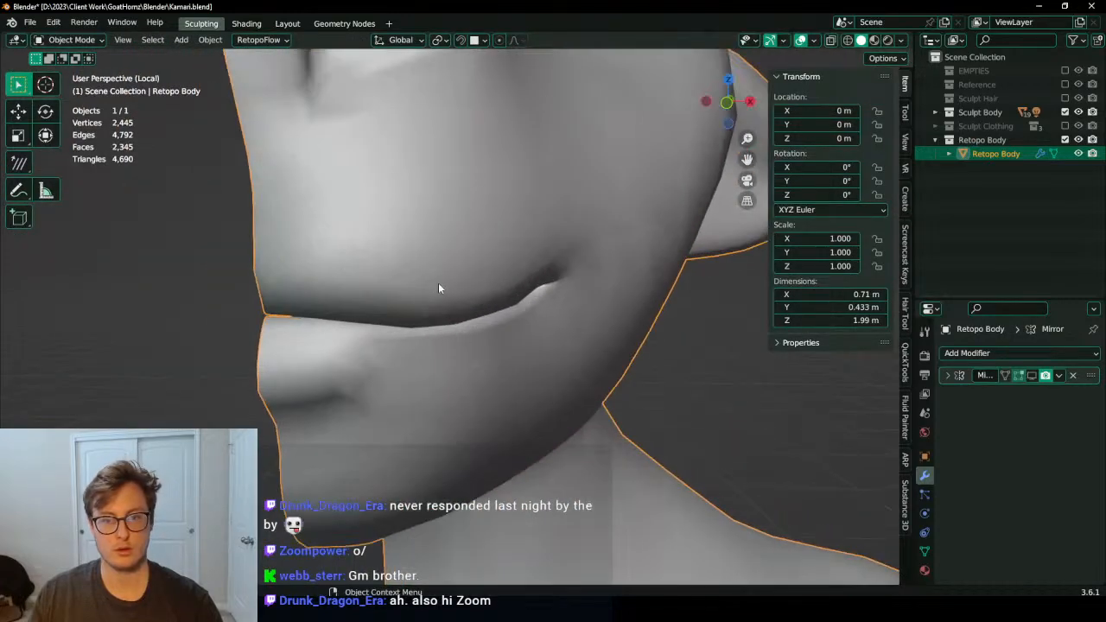
Step: Select the two overlapping inner lip vertices at the midline and scale them by -1 along Z
{"action": "mouse_move", "coordinate": [438, 288]}
{"action": "middle_mouse_down"}
{"action": "mouse_move", "coordinate": [484, 288]}
{"action": "mouse_move", "coordinate": [390, 288]}
{"action": "mouse_move", "coordinate": [556, 282]}
{"action": "mouse_move", "coordinate": [545, 300]}
{"action": "mouse_move", "coordinate": [457, 308]}
{"action": "middle_mouse_up"}
{"action": "key", "text": "Tab"}
{"action": "scroll", "coordinate": [486, 303], "scroll_direction": "up", "scroll_amount": 3}
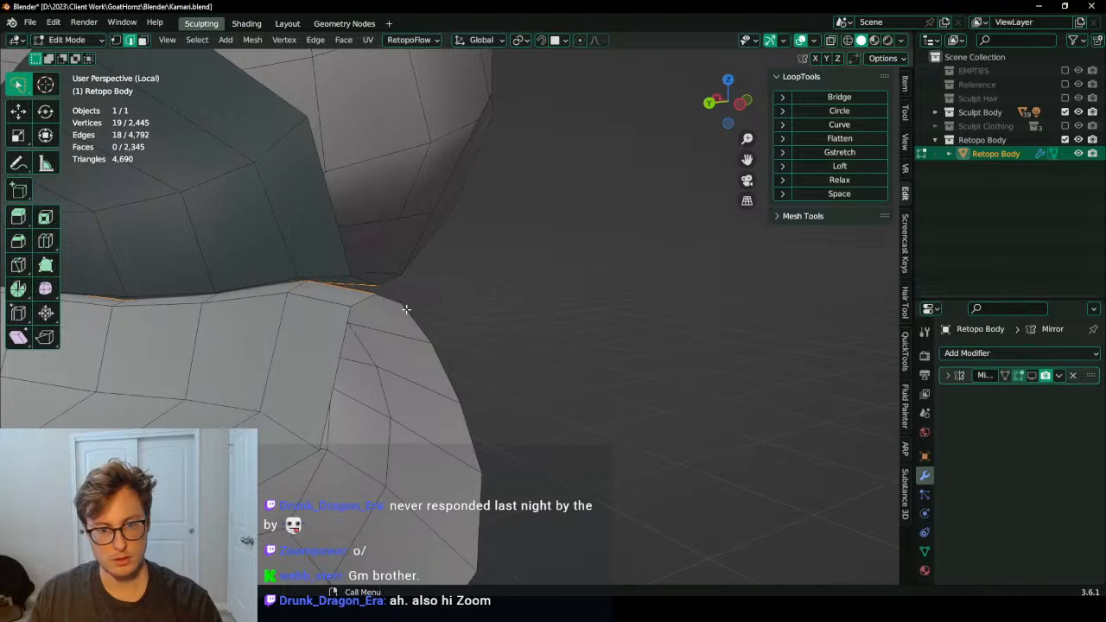
{"action": "middle_click_drag", "start_coordinate": [372, 277], "coordinate": [376, 289]}
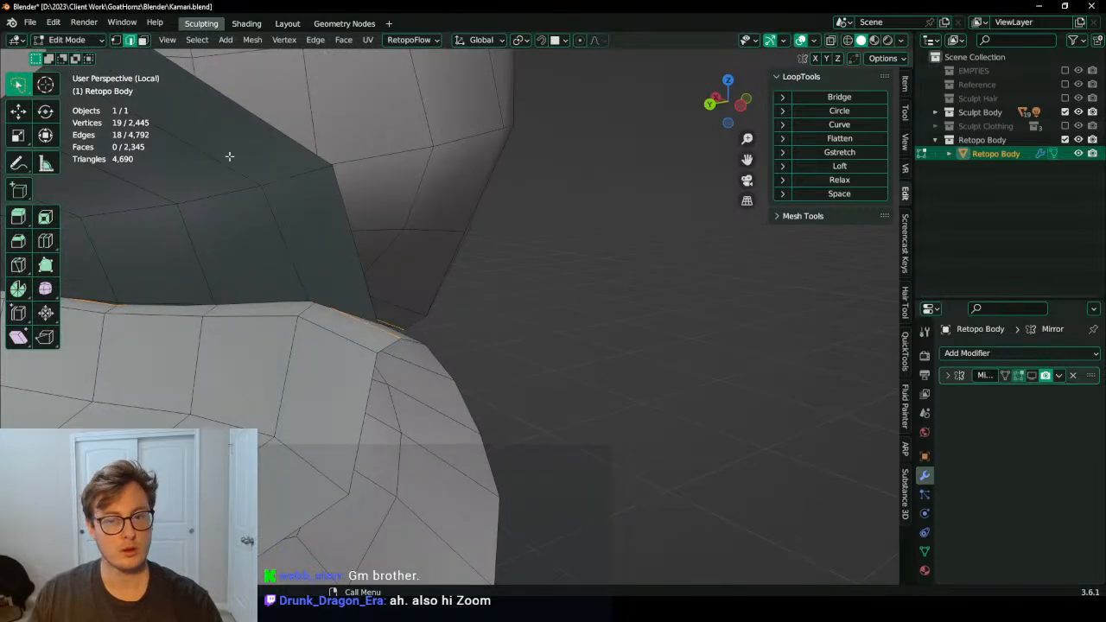
{"action": "scroll", "coordinate": [229, 156], "scroll_direction": "up", "scroll_amount": 2}
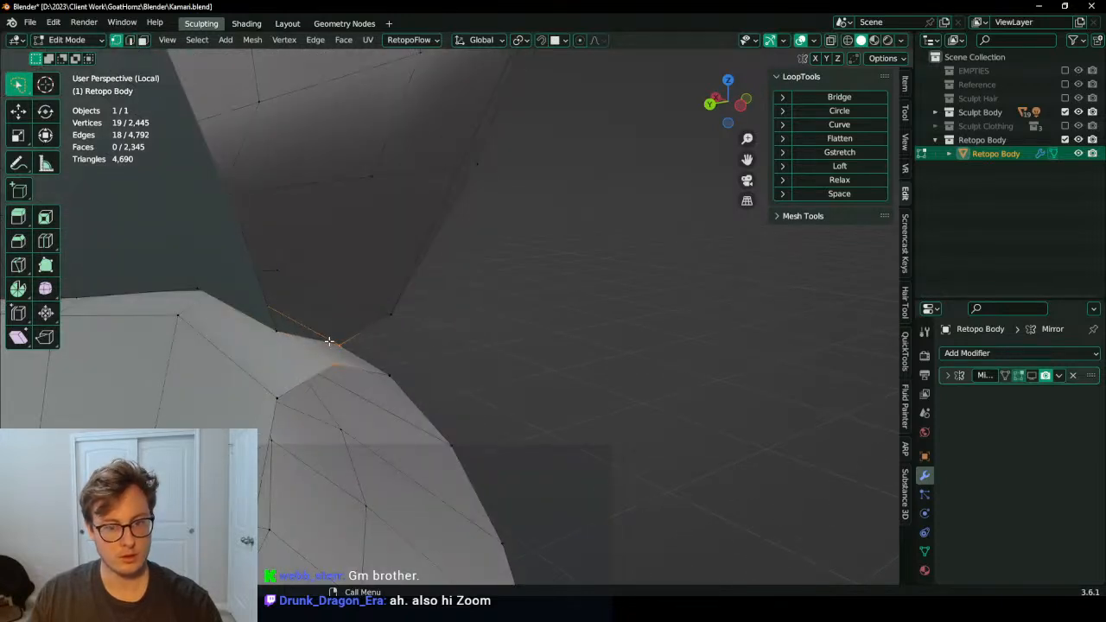
{"action": "left_click", "coordinate": [336, 367], "text": "shift"}
{"action": "middle_click_drag", "start_coordinate": [337, 366], "coordinate": [409, 317]}
{"action": "type", "text": "sz"}
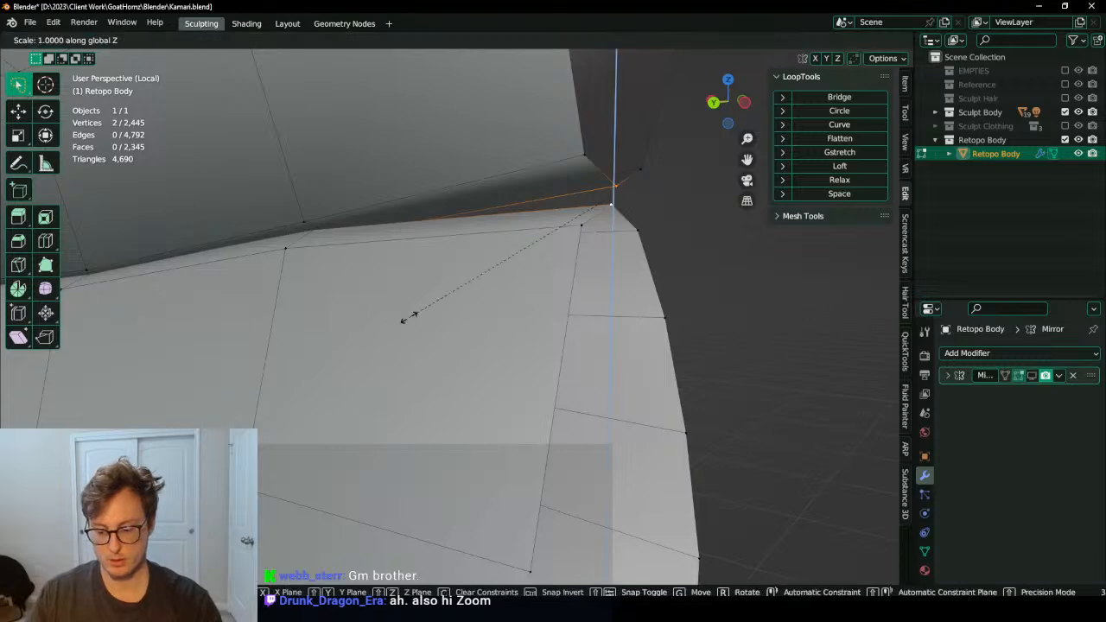
{"action": "type", "text": "-1"}
{"action": "key", "text": "Return"}
Step: Inspect the smooth-shaded lips in Object Mode from several angles and distances
{"action": "scroll", "coordinate": [410, 317], "scroll_direction": "down", "scroll_amount": 6}
{"action": "key", "text": "Tab"}
{"action": "scroll", "coordinate": [561, 222], "scroll_direction": "down", "scroll_amount": 3}
{"action": "middle_click_drag", "start_coordinate": [565, 222], "coordinate": [429, 273]}
{"action": "scroll", "coordinate": [429, 274], "scroll_direction": "down", "scroll_amount": 4}
{"action": "scroll", "coordinate": [429, 274], "scroll_direction": "down", "scroll_amount": 3}
{"action": "middle_click_drag", "start_coordinate": [522, 295], "coordinate": [487, 323]}
{"action": "scroll", "coordinate": [425, 315], "scroll_direction": "up", "scroll_amount": 4}
{"action": "scroll", "coordinate": [404, 316], "scroll_direction": "up", "scroll_amount": 3}
Step: Scale the selected inner lip vertices and save the file
{"action": "key", "text": "Tab"}
{"action": "scroll", "coordinate": [405, 316], "scroll_direction": "up", "scroll_amount": 3}
{"action": "middle_click_drag", "start_coordinate": [405, 316], "coordinate": [516, 338]}
{"action": "key", "text": "s"}
{"action": "left_click", "coordinate": [435, 331]}
{"action": "key", "text": "Tab"}
{"action": "scroll", "coordinate": [331, 323], "scroll_direction": "down", "scroll_amount": 7}
{"action": "scroll", "coordinate": [510, 339], "scroll_direction": "up", "scroll_amount": 2}
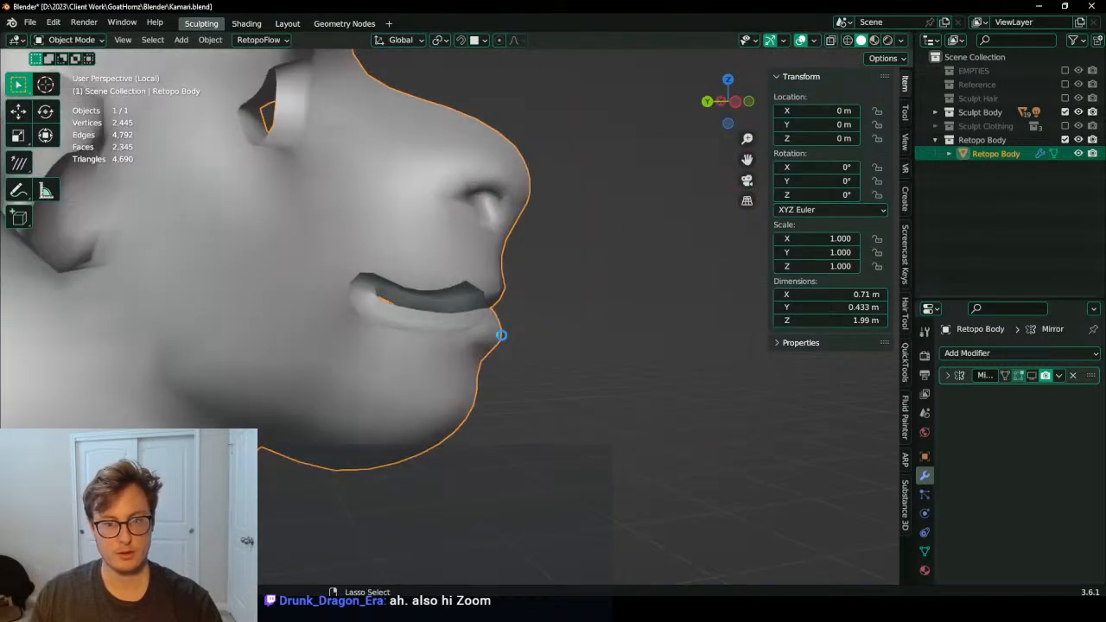
{"action": "key", "text": "ctrl+s"}
Step: Extrude the 14 rear edges of the open mouth loop and flatten them at X scale 0 about the 3D Cursor
{"action": "scroll", "coordinate": [492, 328], "scroll_direction": "up", "scroll_amount": 4}
{"action": "key", "text": "Tab"}
{"action": "middle_click_drag", "start_coordinate": [456, 315], "coordinate": [312, 175]}
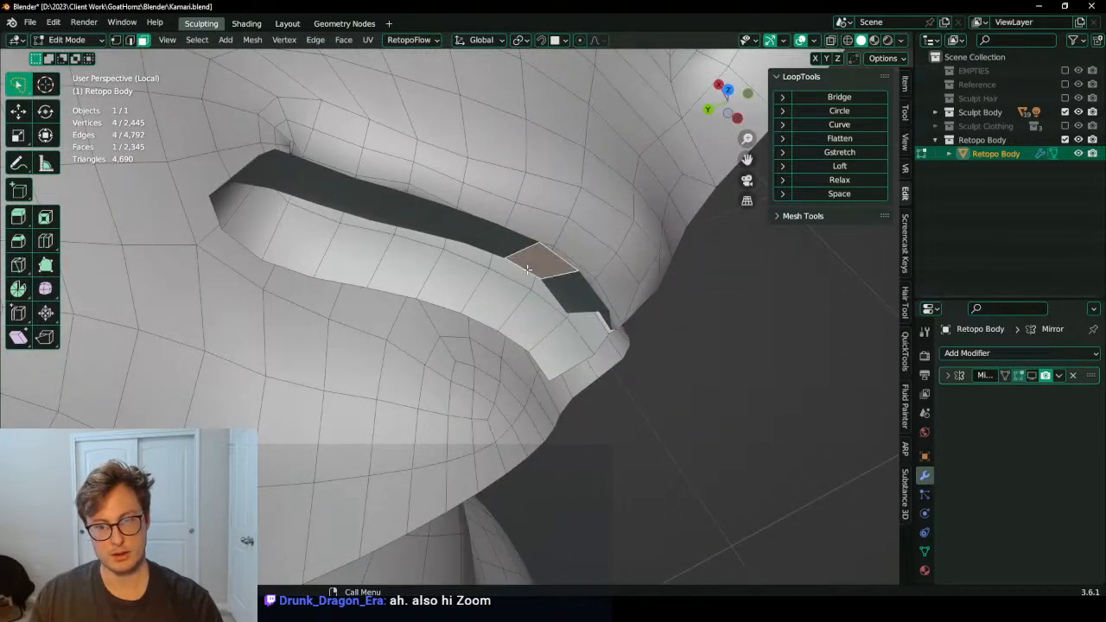
{"action": "left_click", "coordinate": [129, 40]}
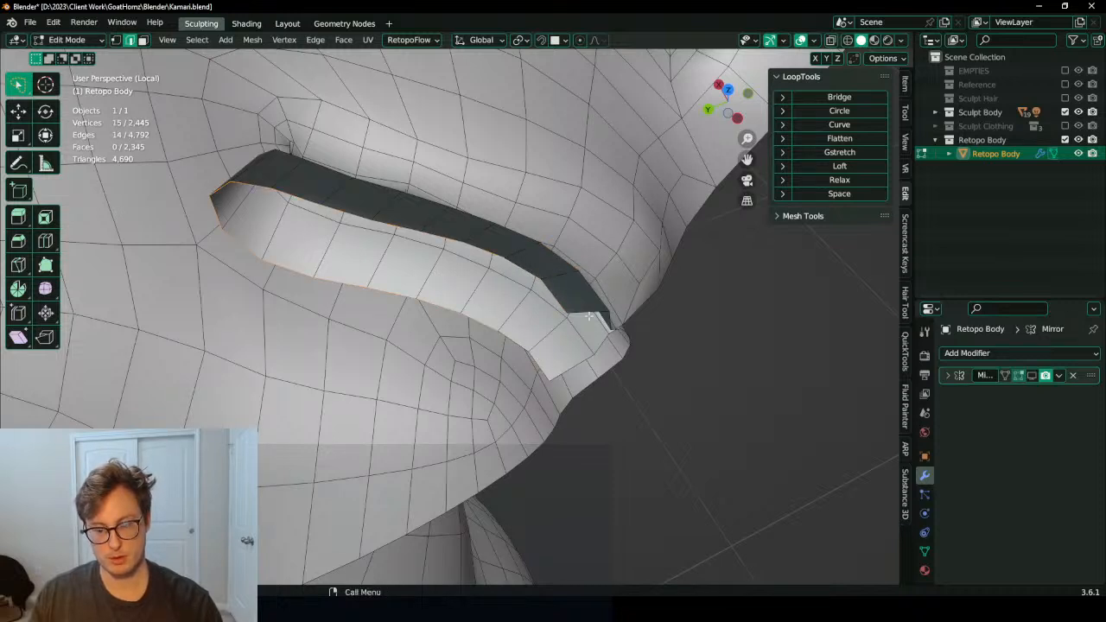
{"action": "key", "text": "period"}
{"action": "left_click", "coordinate": [698, 317]}
{"action": "key", "text": "e"}
{"action": "key", "text": "s"}
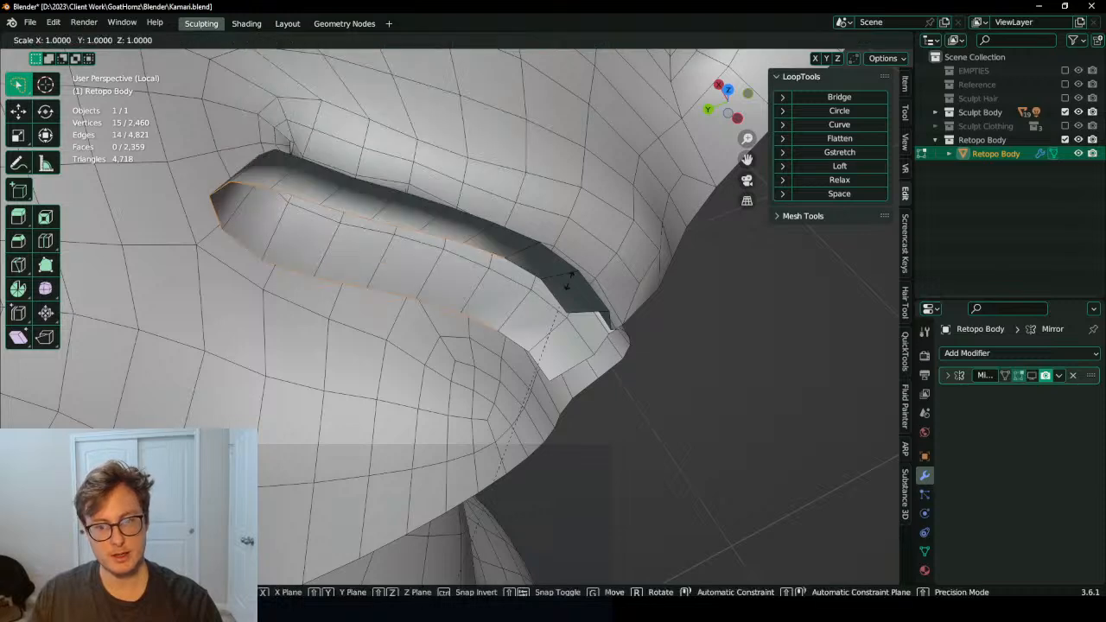
{"action": "key", "text": "x"}
{"action": "key", "text": "0"}
{"action": "key", "text": "Return"}
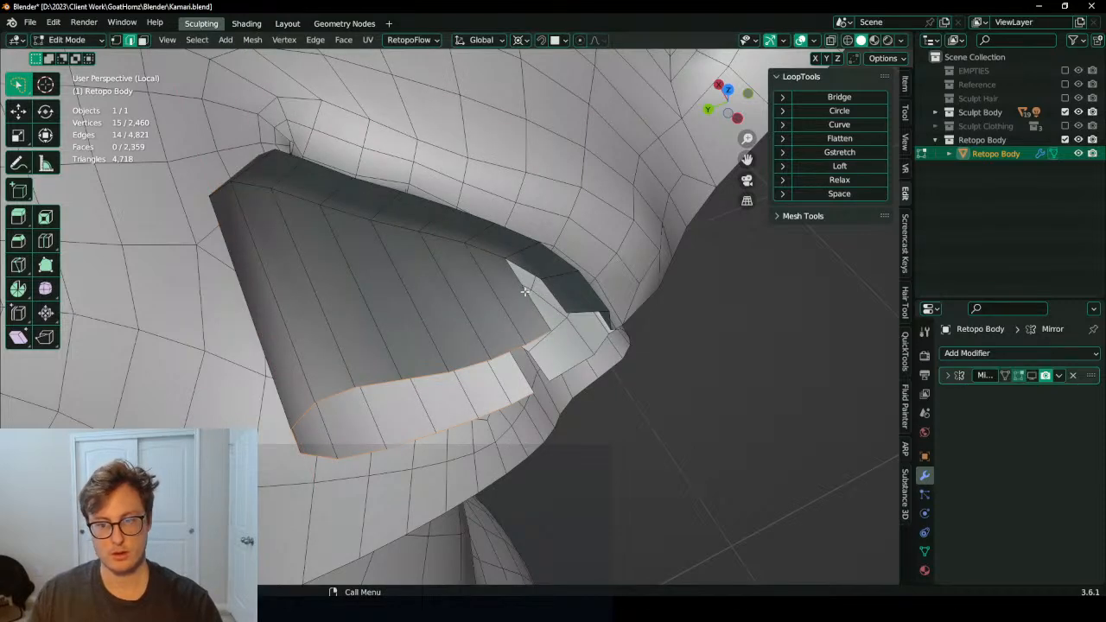
Step: Fill the two gaps at the front of the mouth interior with faces and relax the adjoining edge loop
{"action": "key", "text": "f"}
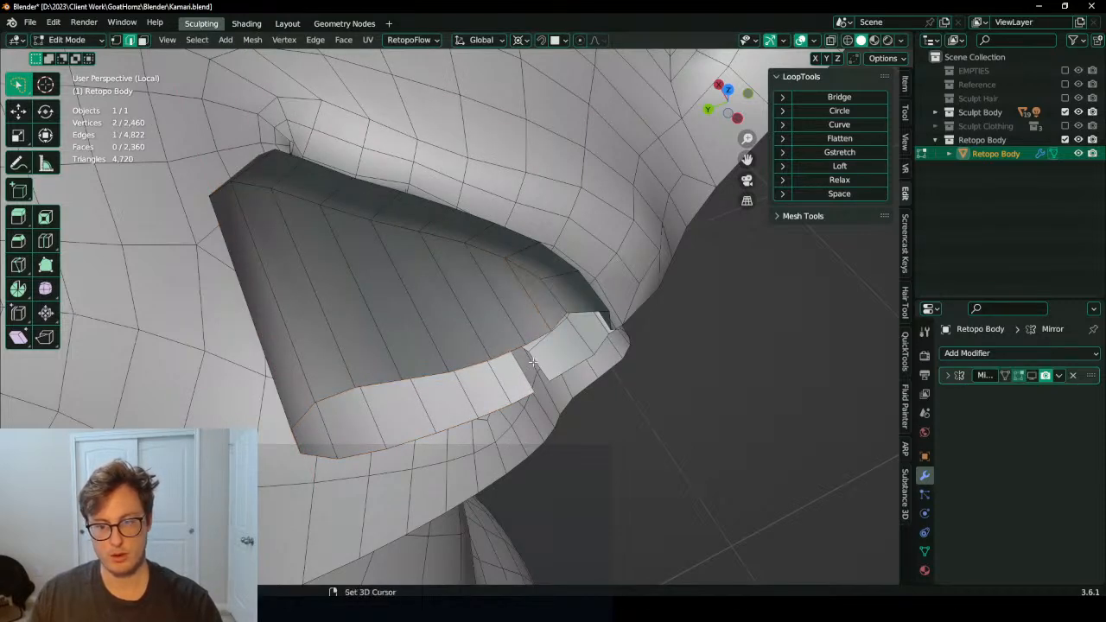
{"action": "middle_click_drag", "start_coordinate": [555, 381], "coordinate": [488, 365]}
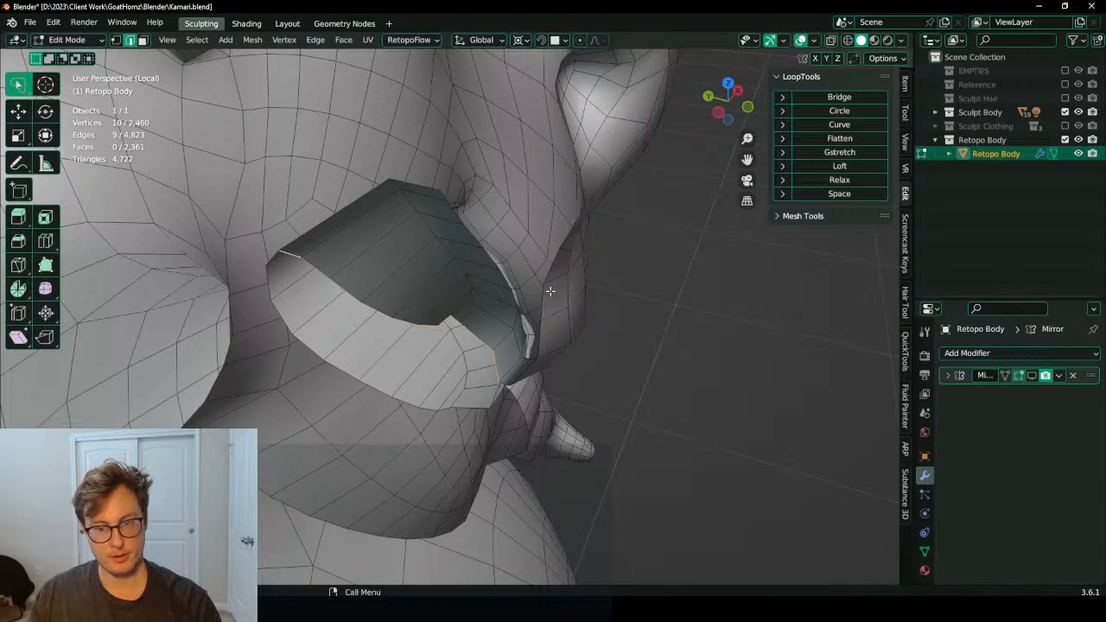
{"action": "left_click", "coordinate": [859, 184]}
{"action": "middle_click_drag", "start_coordinate": [495, 311], "coordinate": [285, 66]}
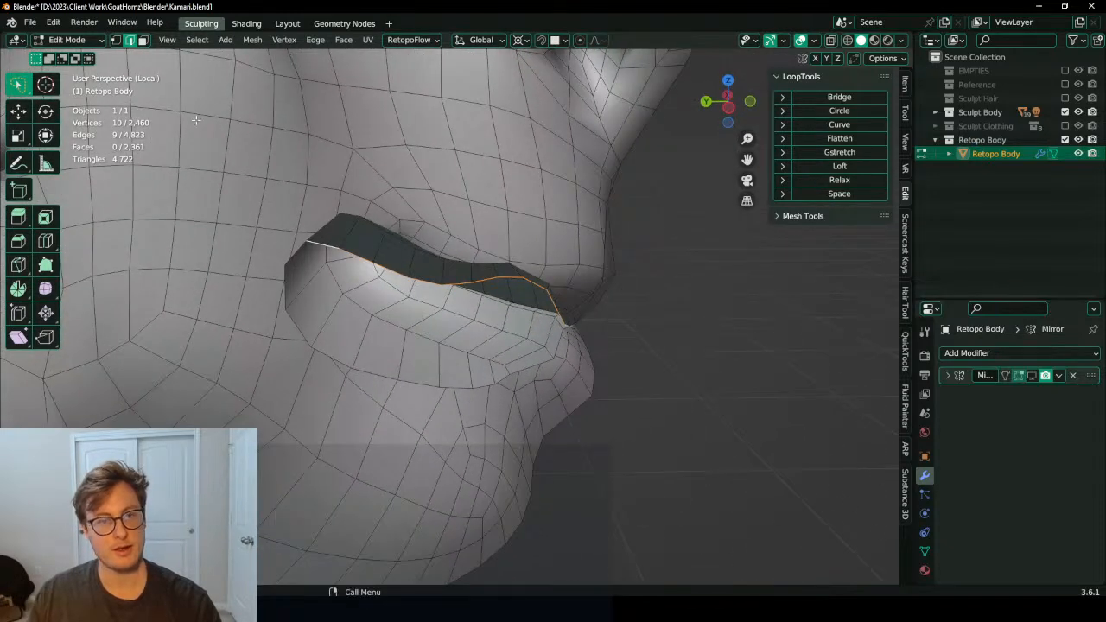
Step: Select the strip of seven faces forming the roof of the mouth interior
{"action": "middle_click_drag", "start_coordinate": [397, 203], "coordinate": [391, 259]}
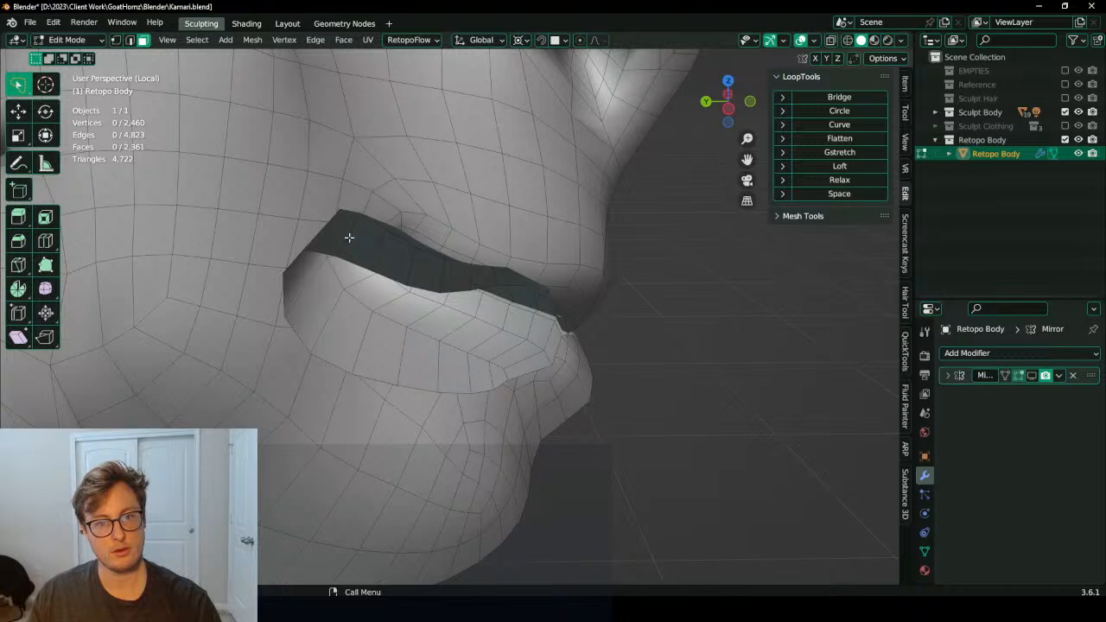
{"action": "left_click", "coordinate": [518, 284], "text": "ctrl"}
{"action": "middle_click_drag", "start_coordinate": [518, 283], "coordinate": [544, 333]}
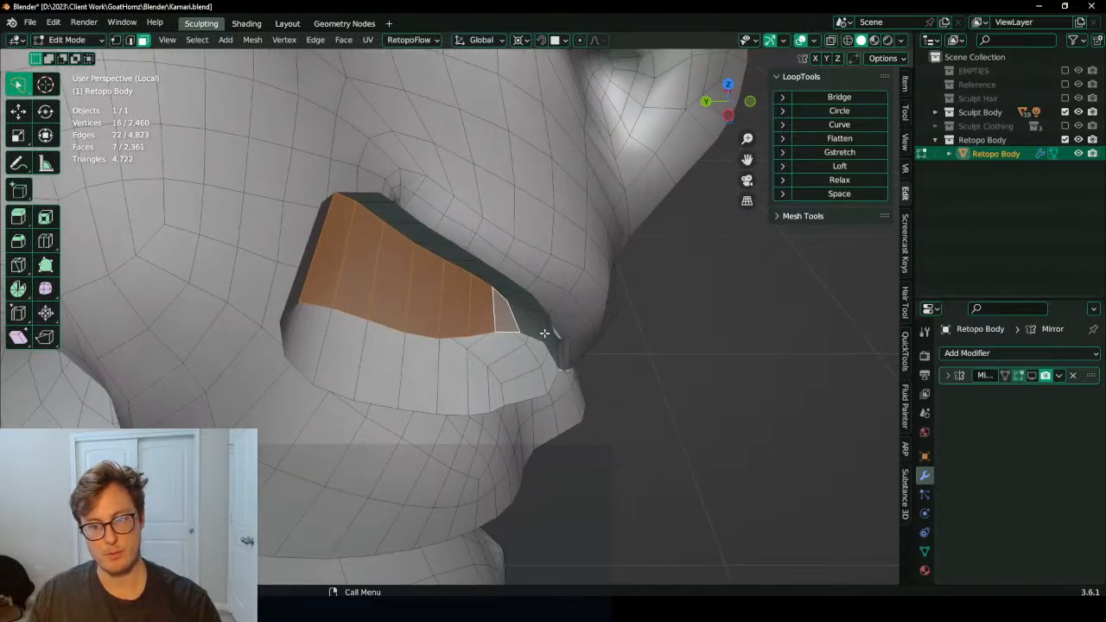
Step: Try to flatten the seven roof faces with Z scale 0 about the 3D Cursor
{"action": "key", "text": "s"}
{"action": "key", "text": "z"}
{"action": "key", "text": "0"}
{"action": "key", "text": "Return"}
{"action": "key", "text": "ctrl+z"}
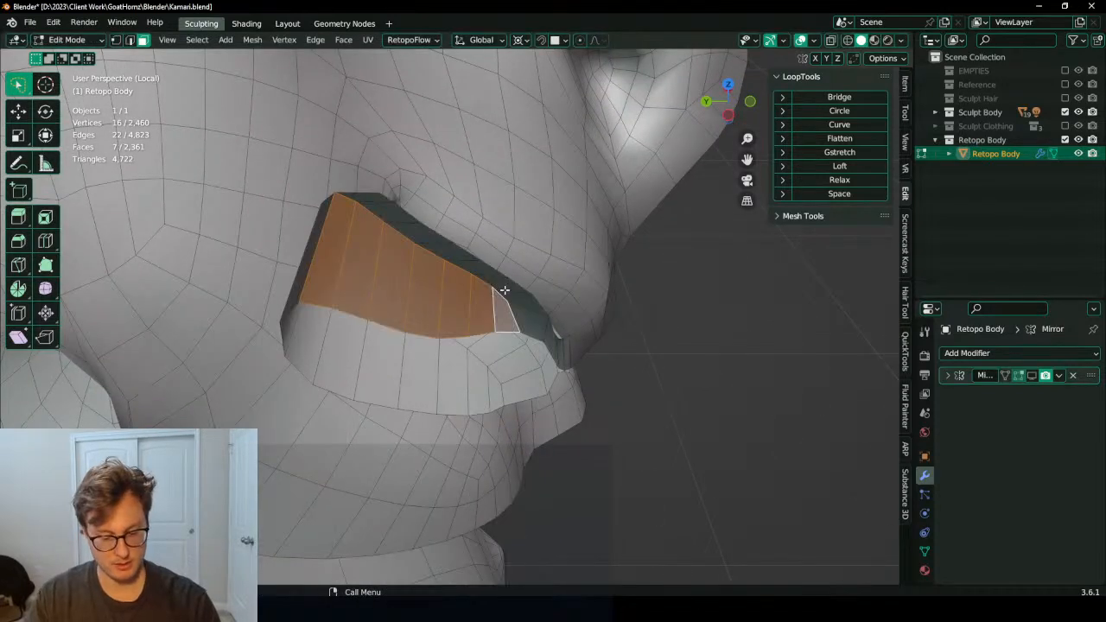
Step: Set the pivot to Median Point and flatten the seven roof faces with Z scale 0
{"action": "key", "text": "period"}
{"action": "key", "text": "s"}
{"action": "key", "text": "z"}
{"action": "key", "text": "0"}
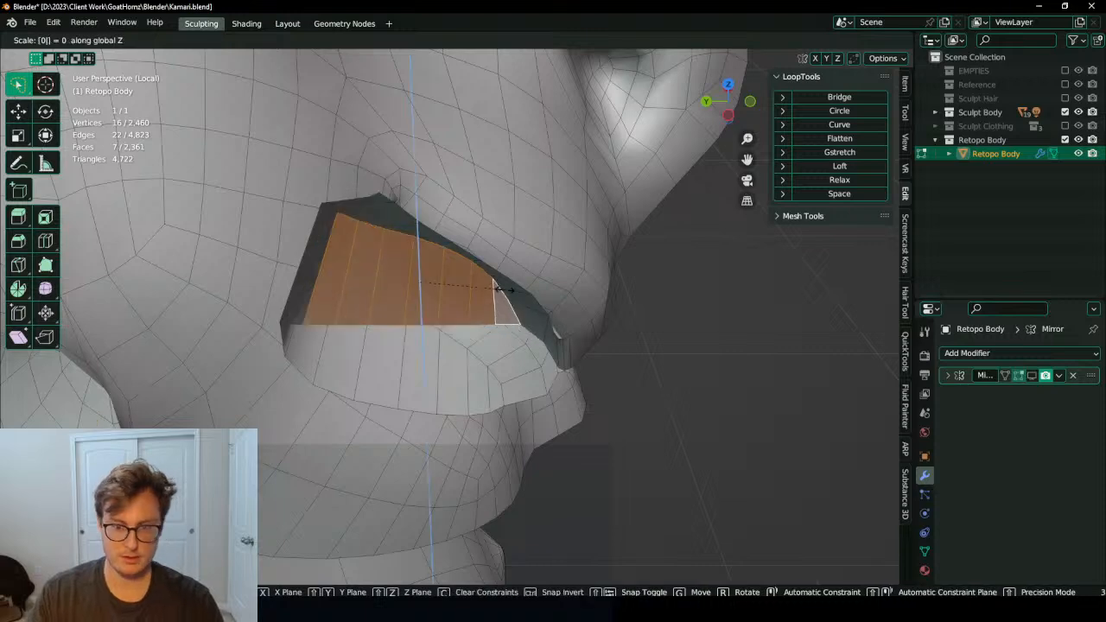
{"action": "key", "text": "Return"}
Step: Tilt the seven roof faces upward toward the back of the mouth and reposition them above the lips in side wireframe view
{"action": "key", "text": "KP_3"}
{"action": "key", "text": "z"}
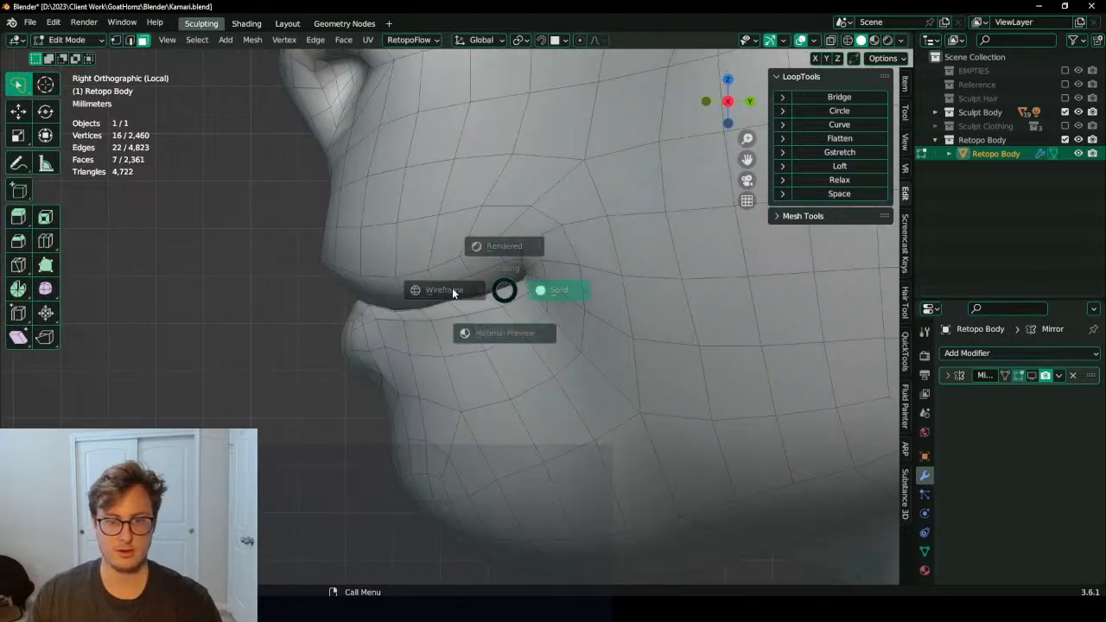
{"action": "left_click", "coordinate": [453, 293]}
{"action": "scroll", "coordinate": [485, 303], "scroll_direction": "up", "scroll_amount": 2}
{"action": "key", "text": "r"}
{"action": "left_click", "coordinate": [570, 238]}
{"action": "key", "text": "KP_3"}
{"action": "key", "text": "r"}
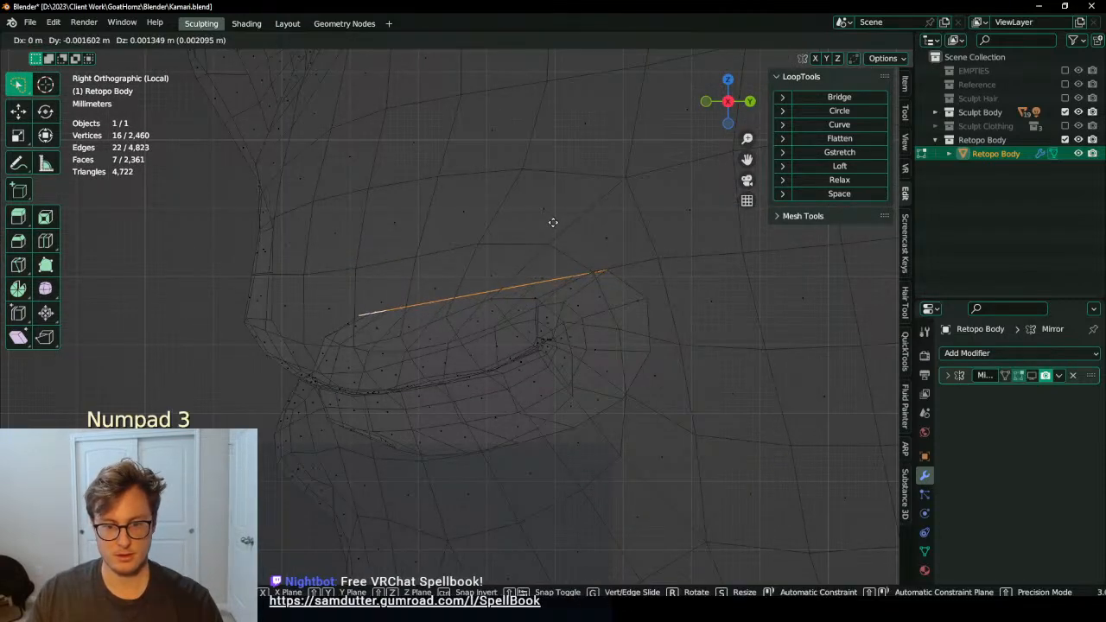
{"action": "left_click", "coordinate": [609, 214]}
{"action": "middle_click_drag", "start_coordinate": [596, 291], "coordinate": [575, 264], "text": "shift"}
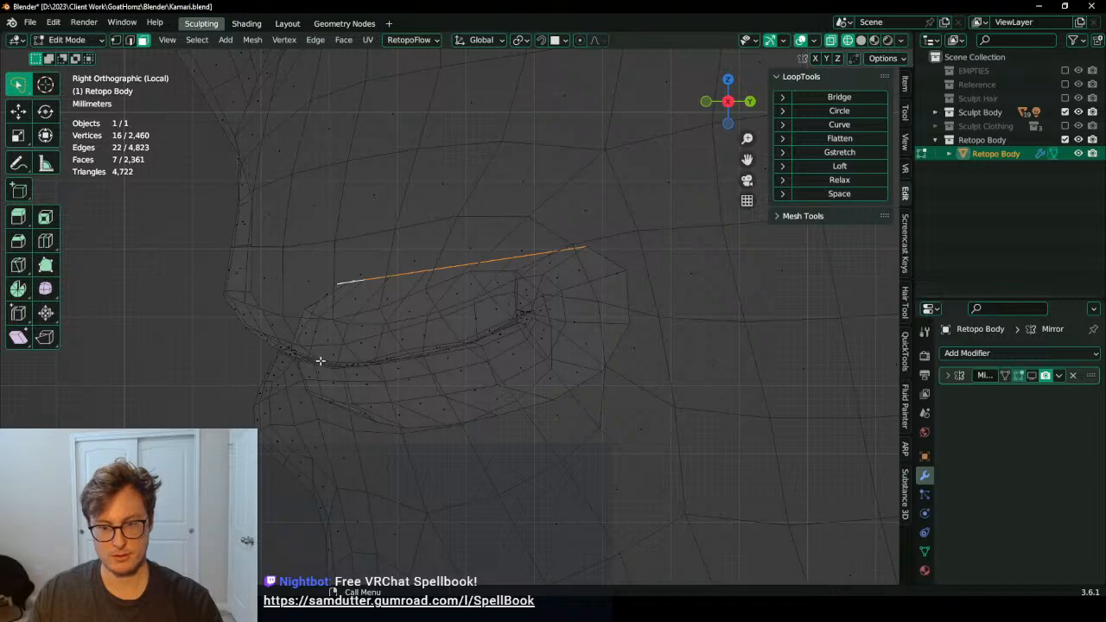
{"action": "key", "text": "shift+z"}
Step: Select the strip of six faces forming the floor of the mouth interior and flatten it with Z scale 0
{"action": "middle_click_drag", "start_coordinate": [290, 365], "coordinate": [382, 437]}
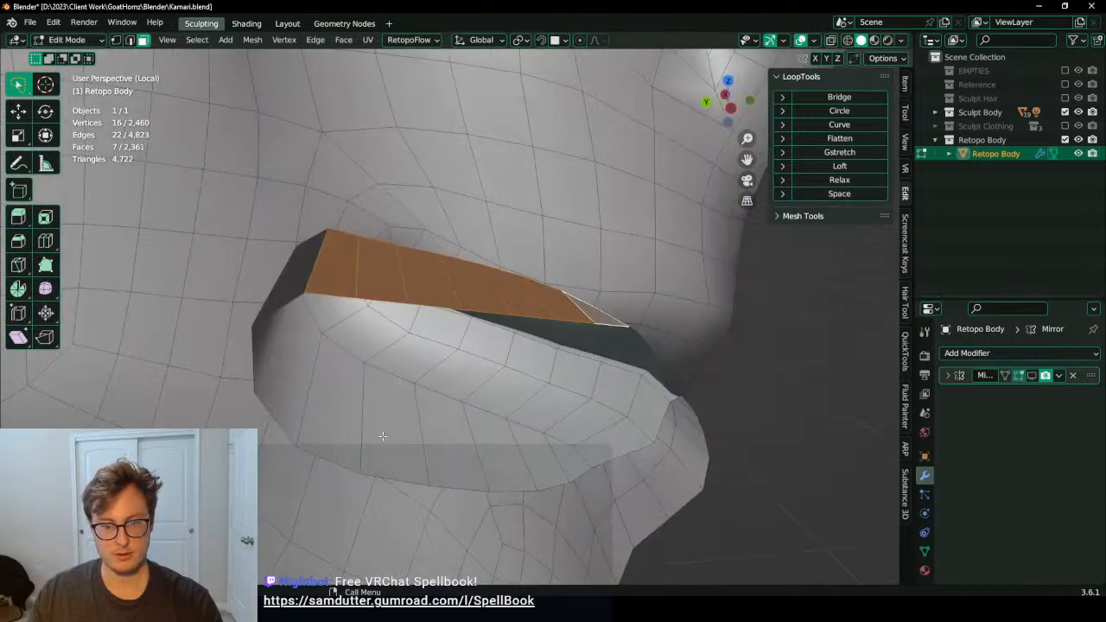
{"action": "middle_click_drag", "start_coordinate": [320, 391], "coordinate": [329, 396]}
{"action": "left_click", "coordinate": [324, 393]}
{"action": "left_click", "coordinate": [560, 449], "text": "ctrl"}
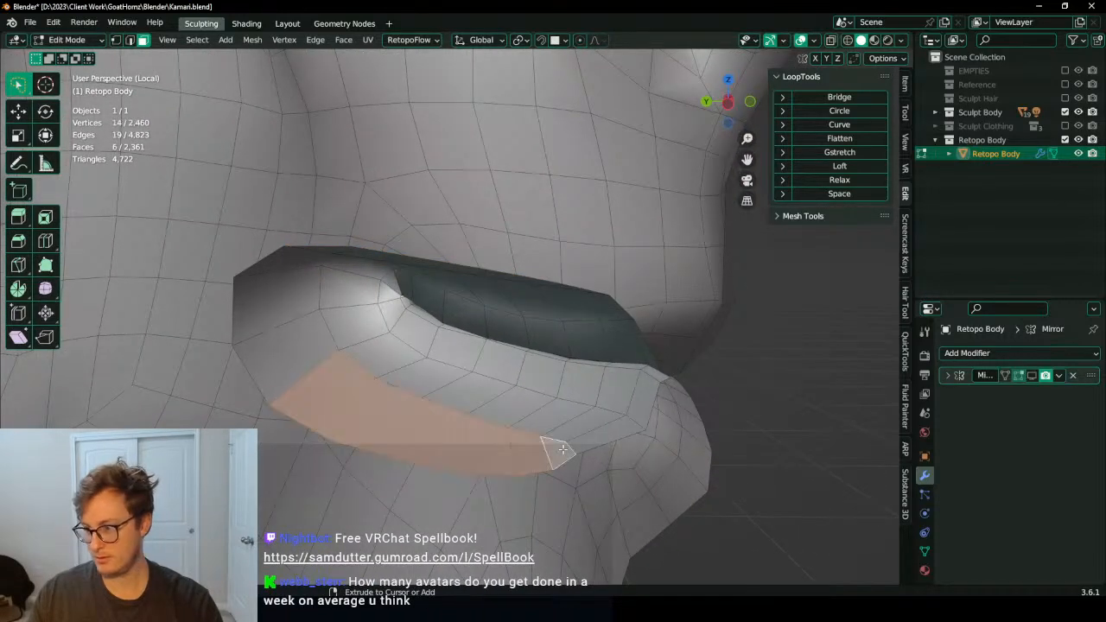
{"action": "key", "text": "s"}
{"action": "key", "text": "z"}
{"action": "key", "text": "0"}
{"action": "key", "text": "Return"}
Step: Lower the six floor faces and tilt them so they slope slightly upward toward the back of the mouth
{"action": "key", "text": "KP_3"}
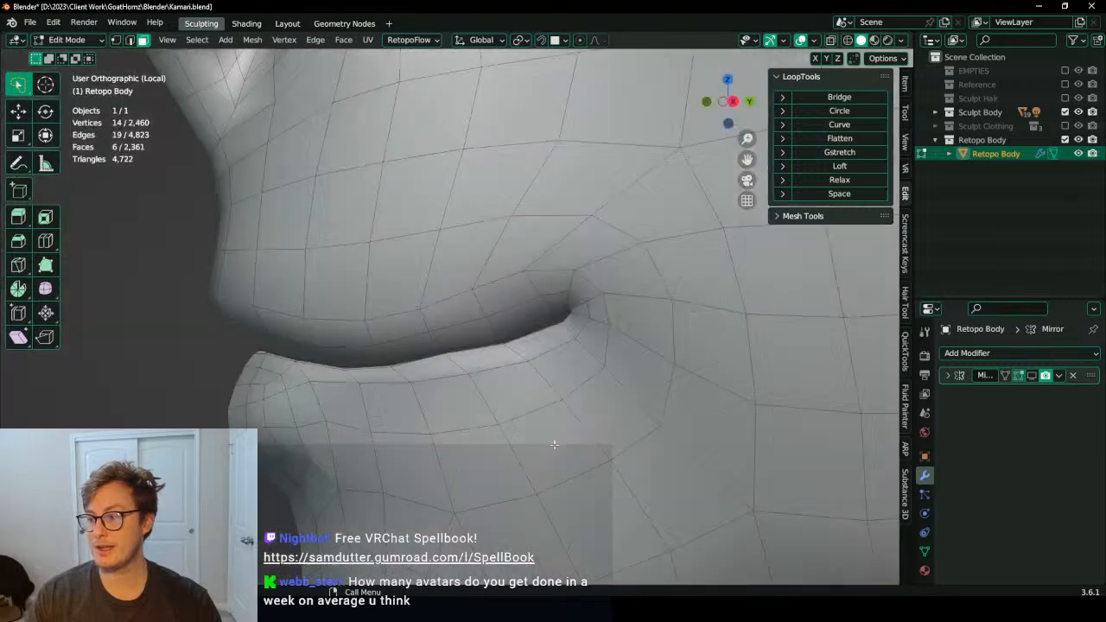
{"action": "key", "text": "shift+z"}
{"action": "scroll", "coordinate": [372, 357], "scroll_direction": "up", "scroll_amount": 1}
{"action": "middle_click_drag", "start_coordinate": [366, 355], "coordinate": [338, 299], "text": "shift"}
{"action": "key", "text": "g"}
{"action": "key", "text": "z"}
{"action": "left_click", "coordinate": [380, 307]}
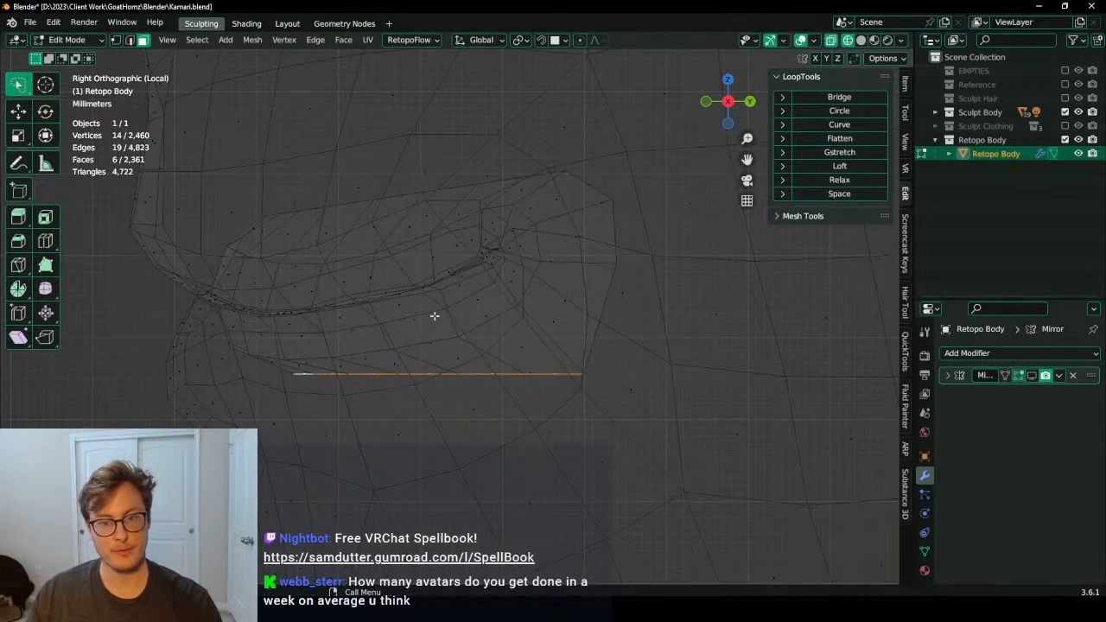
{"action": "key", "text": "r"}
{"action": "key", "text": "z"}
{"action": "key", "text": "g"}
{"action": "key", "text": "r"}
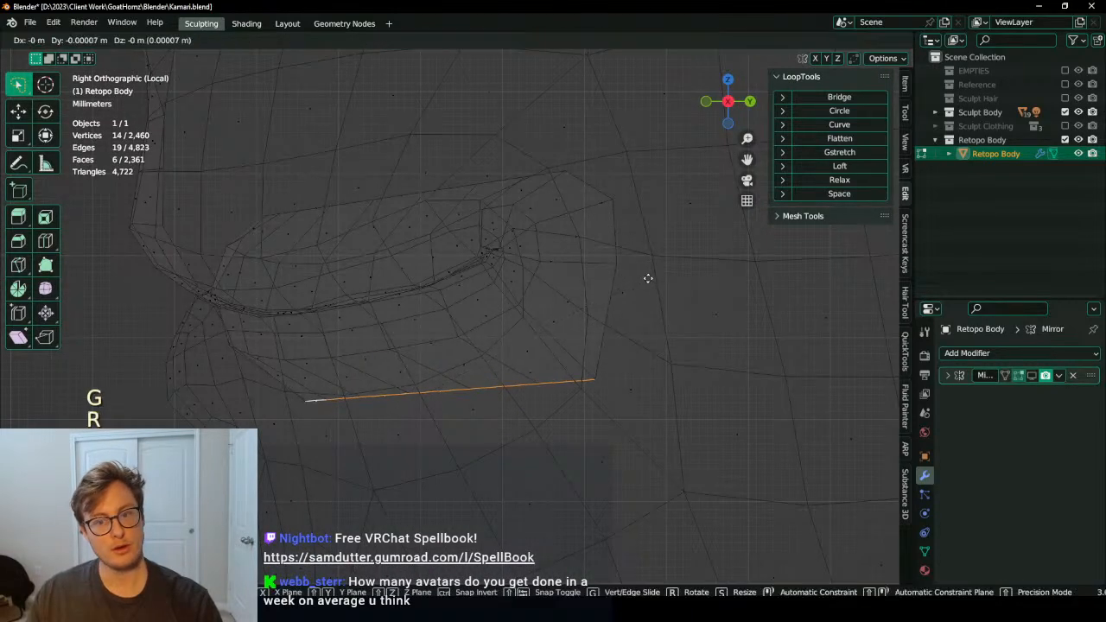
{"action": "left_click", "coordinate": [638, 287]}
{"action": "key", "text": "shift+z"}
Step: Select two edges on the side wall of the mouth cavity and scale them up along Z
{"action": "scroll", "coordinate": [377, 335], "scroll_direction": "down", "scroll_amount": 4}
{"action": "middle_click_drag", "start_coordinate": [378, 335], "coordinate": [605, 322]}
{"action": "scroll", "coordinate": [415, 319], "scroll_direction": "up", "scroll_amount": 4}
{"action": "mouse_move", "coordinate": [402, 302]}
{"action": "middle_mouse_down"}
{"action": "mouse_move", "coordinate": [410, 333]}
{"action": "mouse_move", "coordinate": [429, 342]}
{"action": "mouse_move", "coordinate": [397, 309]}
{"action": "middle_mouse_up"}
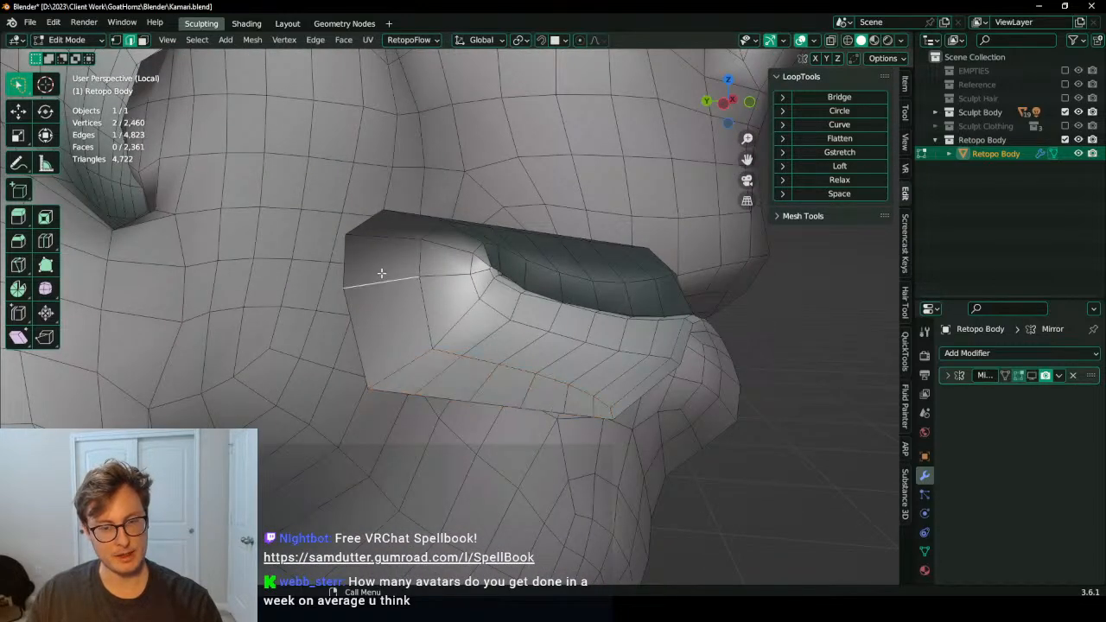
{"action": "key", "text": "KP_3"}
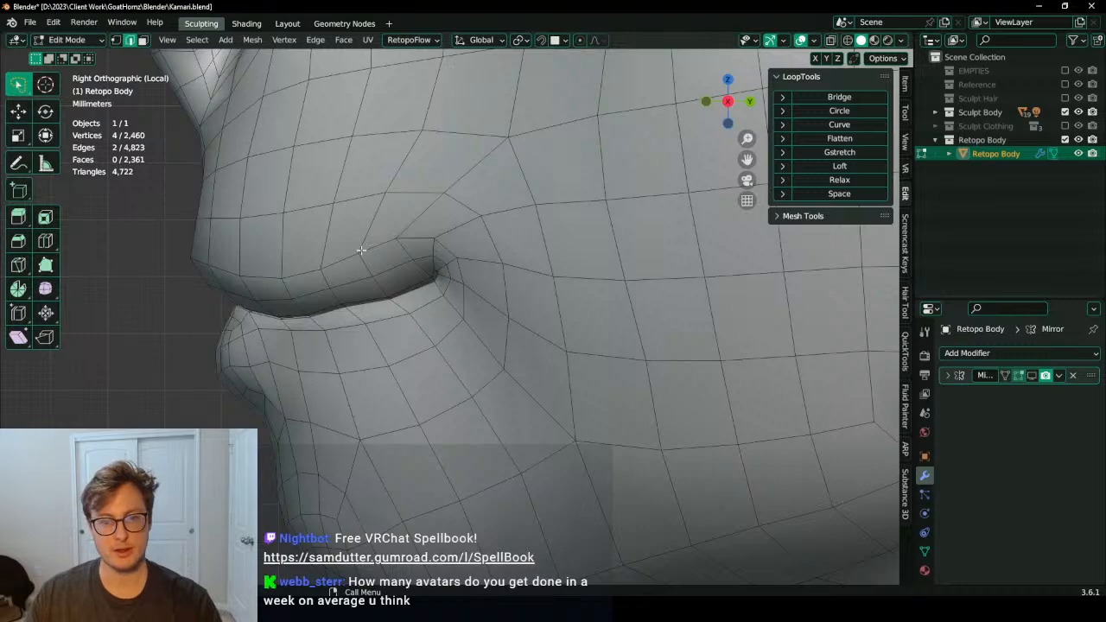
{"action": "key", "text": "shift+z"}
{"action": "key", "text": "g"}
{"action": "key", "text": "Escape"}
{"action": "key", "text": "s"}
{"action": "key", "text": "z"}
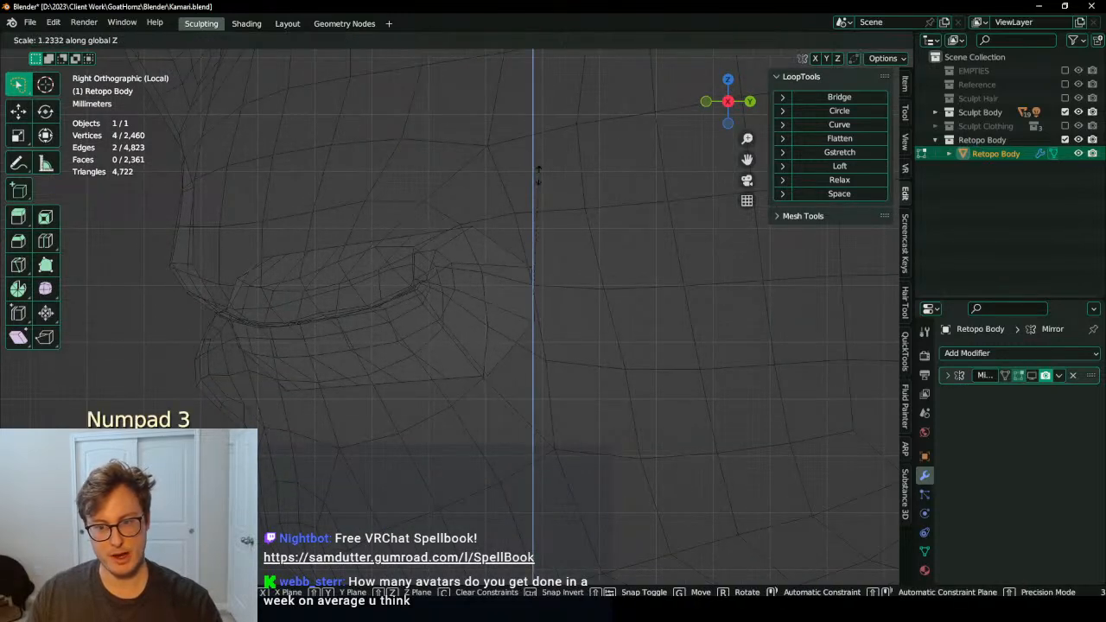
{"action": "left_click", "coordinate": [537, 118]}
{"action": "key", "text": "shift+z"}
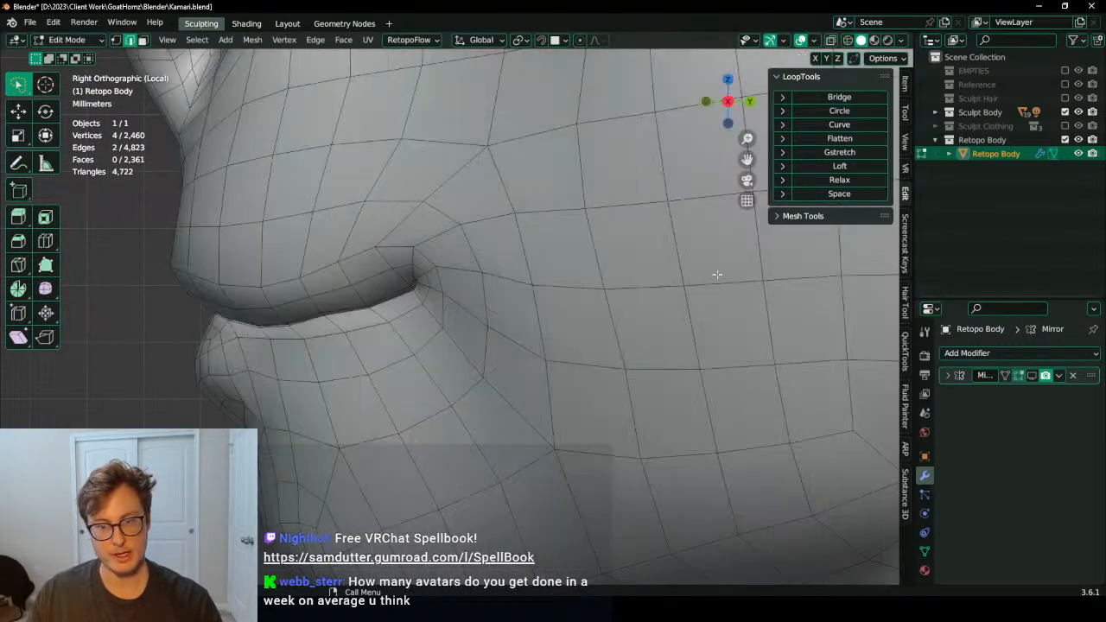
Step: Select the open rear border of the mouth cavity and relax it twice with LoopTools
{"action": "mouse_move", "coordinate": [718, 274]}
{"action": "middle_mouse_down"}
{"action": "mouse_move", "coordinate": [387, 324]}
{"action": "mouse_move", "coordinate": [415, 334]}
{"action": "middle_mouse_up"}
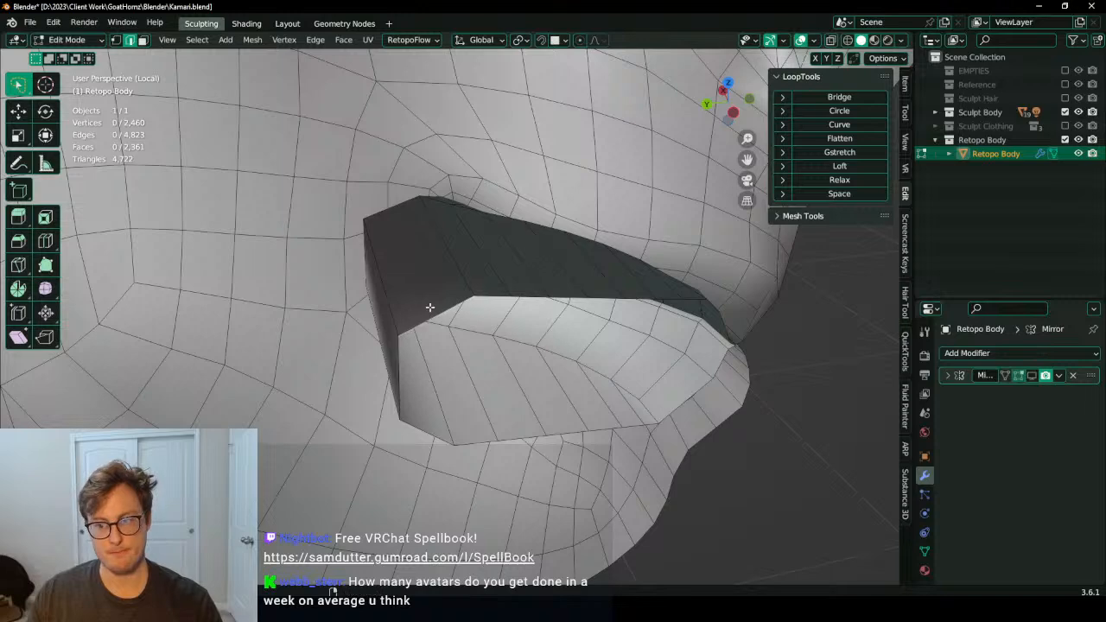
{"action": "left_click", "coordinate": [783, 344], "text": "alt"}
{"action": "left_click", "coordinate": [686, 302]}
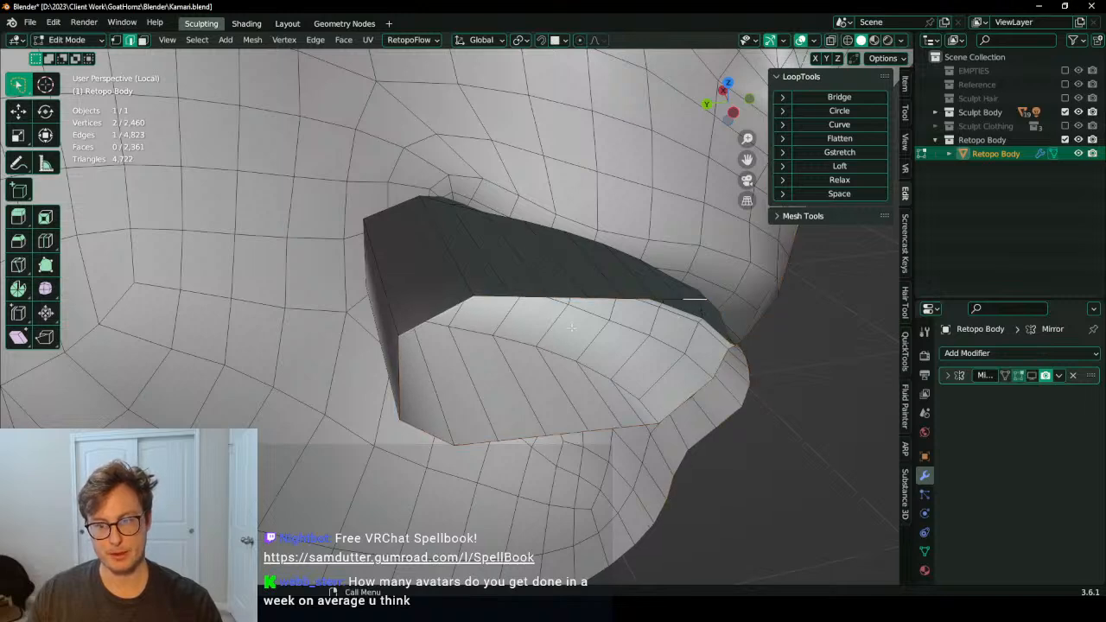
{"action": "left_click", "coordinate": [417, 318], "text": "ctrl"}
{"action": "middle_click_drag", "start_coordinate": [418, 318], "coordinate": [422, 282]}
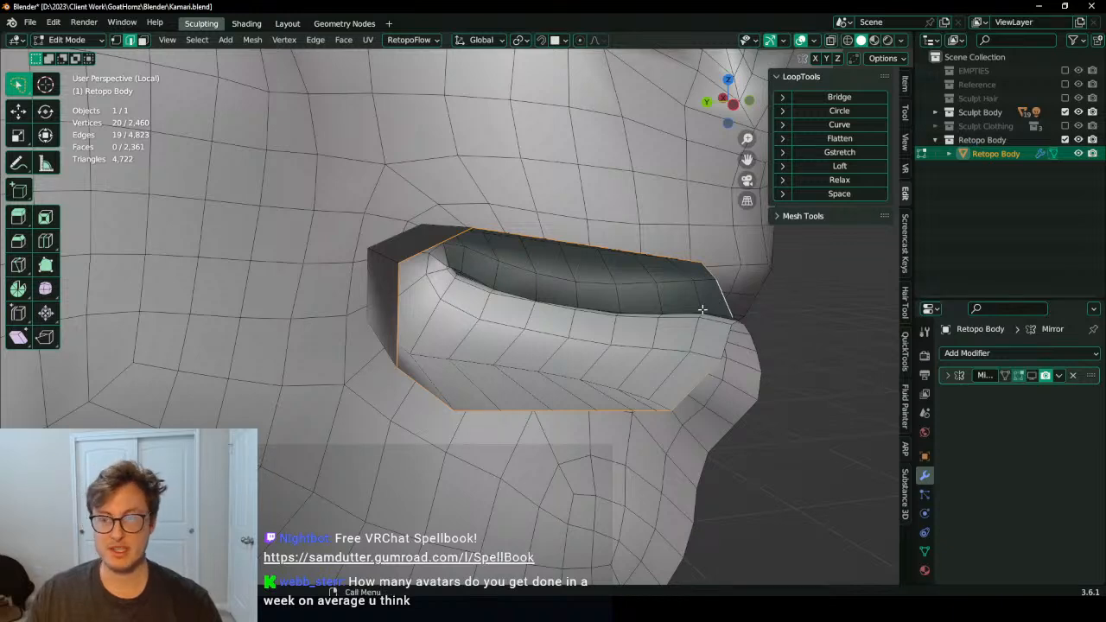
{"action": "middle_click_drag", "start_coordinate": [657, 317], "coordinate": [659, 355]}
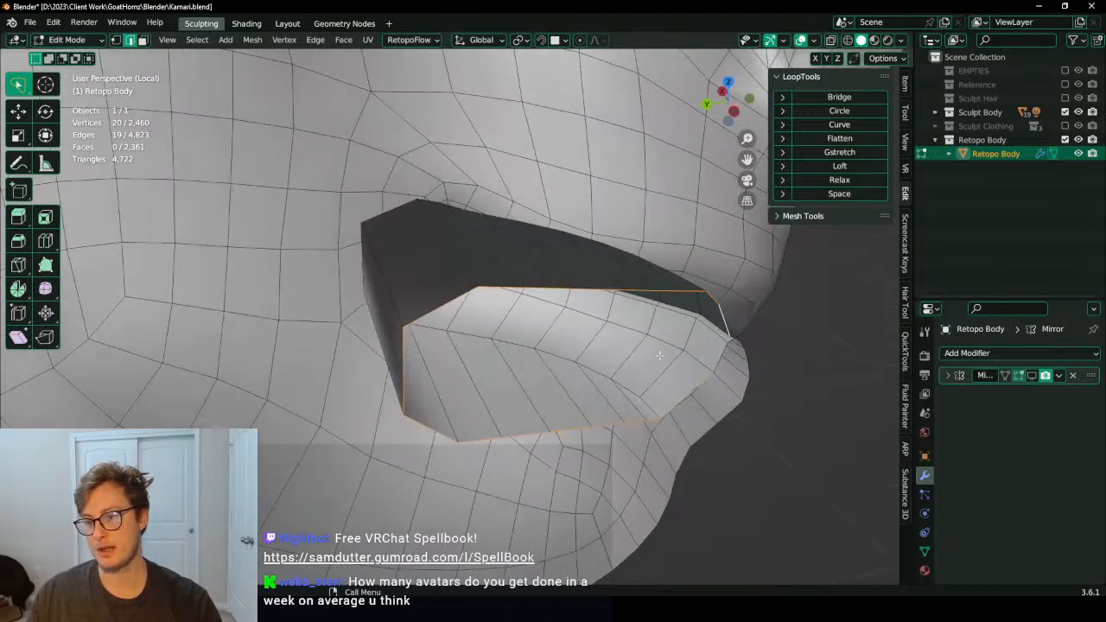
{"action": "left_click", "coordinate": [846, 183]}
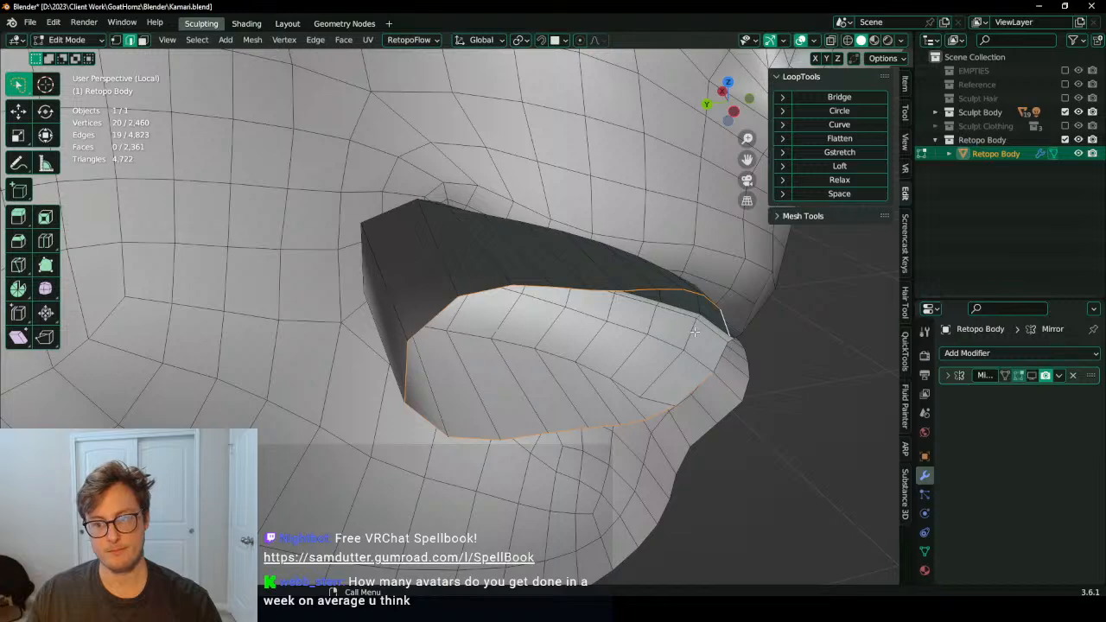
{"action": "middle_click_drag", "start_coordinate": [694, 331], "coordinate": [700, 312]}
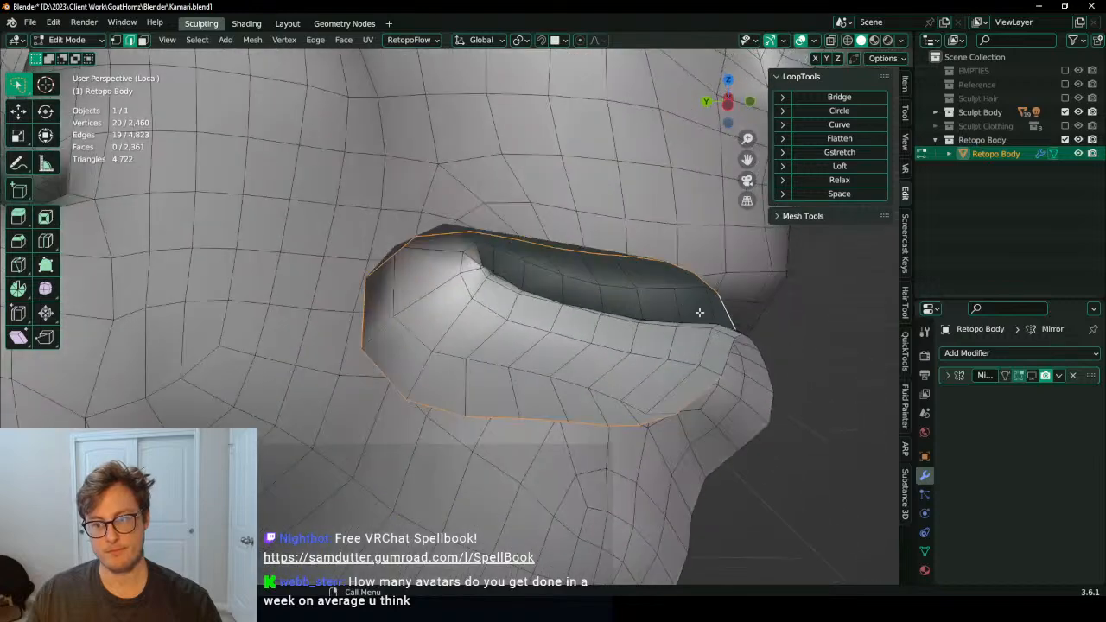
{"action": "left_click", "coordinate": [840, 182]}
Step: Select the edge loop around the cavity's outer bend, just inside the lips, and relax it twice with LoopTools
{"action": "middle_click_drag", "start_coordinate": [415, 367], "coordinate": [348, 342]}
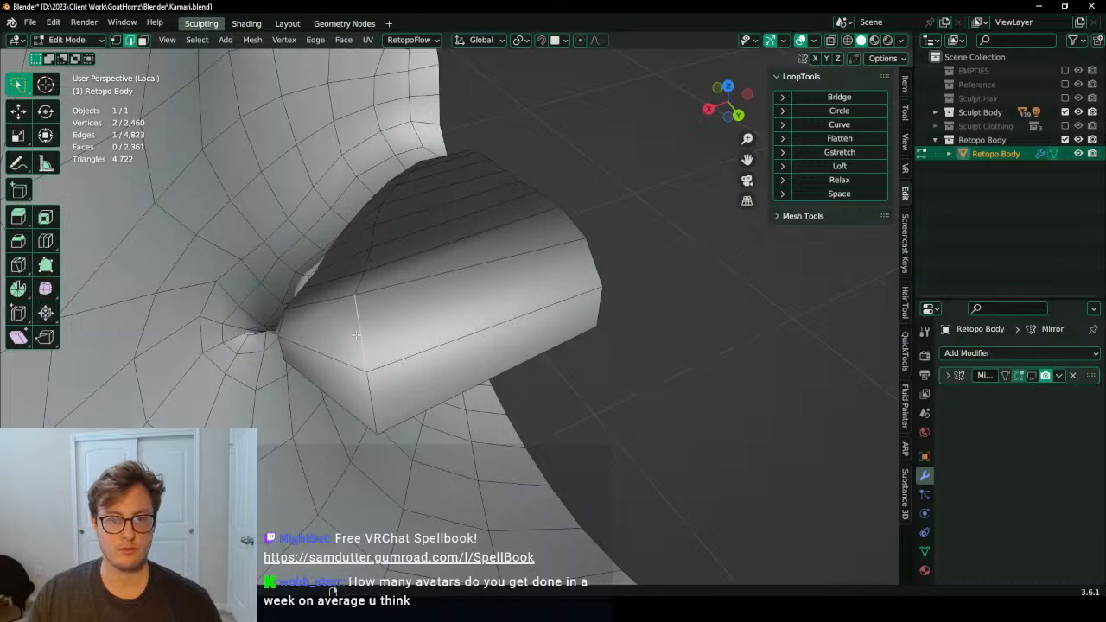
{"action": "middle_click_drag", "start_coordinate": [501, 337], "coordinate": [452, 235]}
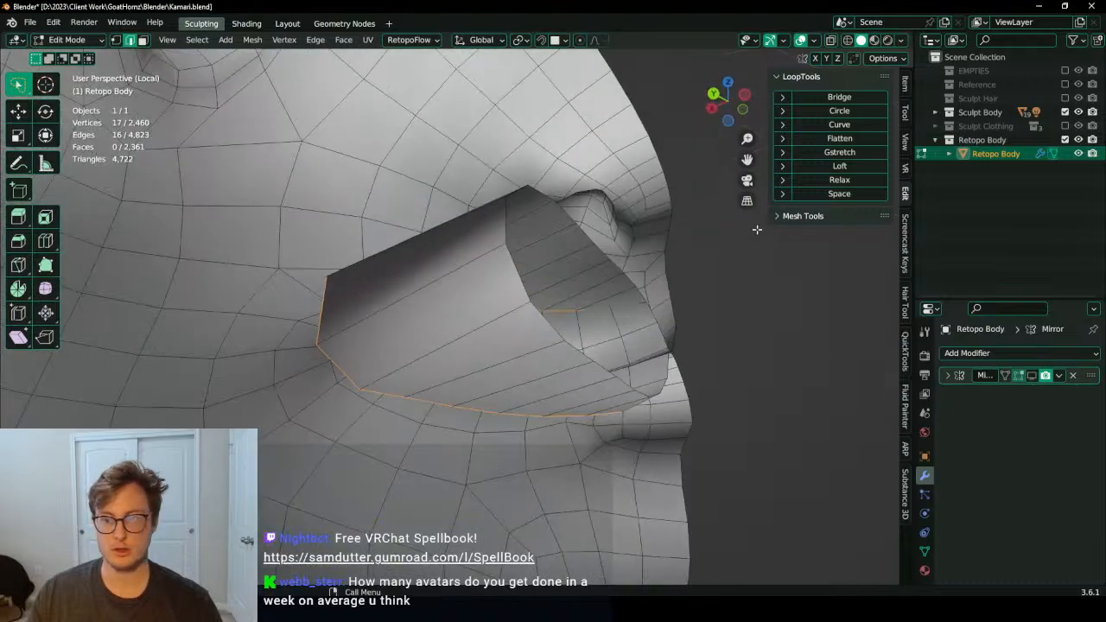
{"action": "left_click", "coordinate": [827, 179]}
{"action": "left_click", "coordinate": [827, 179]}
{"action": "middle_click_drag", "start_coordinate": [527, 298], "coordinate": [542, 392]}
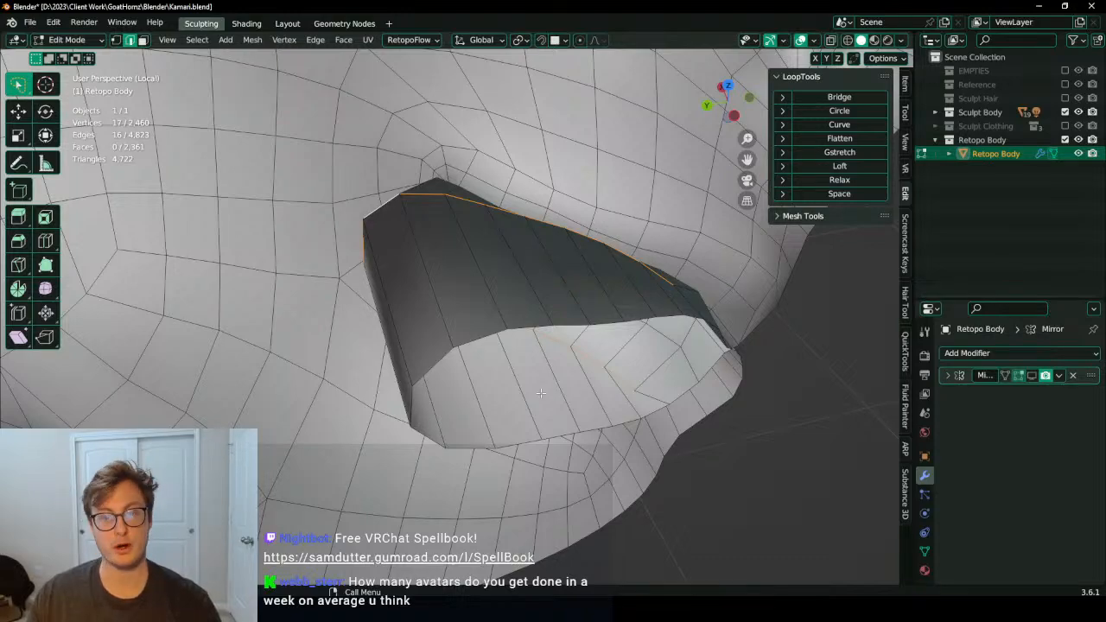
{"action": "middle_click_drag", "start_coordinate": [520, 337], "coordinate": [458, 346]}
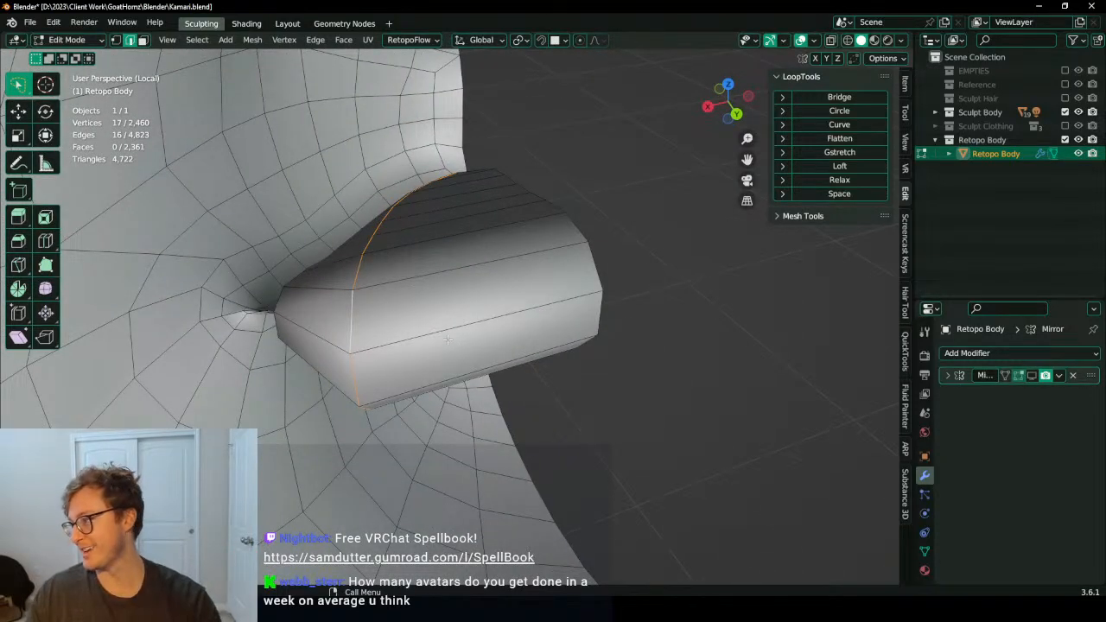
Step: Edge-slide the relaxed loop along the mouth cavity walls
{"action": "scroll", "coordinate": [469, 356], "scroll_direction": "up", "scroll_amount": 5}
{"action": "middle_click_drag", "start_coordinate": [439, 318], "coordinate": [488, 372]}
{"action": "scroll", "coordinate": [469, 356], "scroll_direction": "down", "scroll_amount": 5}
{"action": "key", "text": "g"}
{"action": "key", "text": "g"}
{"action": "left_click", "coordinate": [438, 335]}
{"action": "scroll", "coordinate": [502, 352], "scroll_direction": "down", "scroll_amount": 4}
{"action": "scroll", "coordinate": [561, 381], "scroll_direction": "up", "scroll_amount": 3}
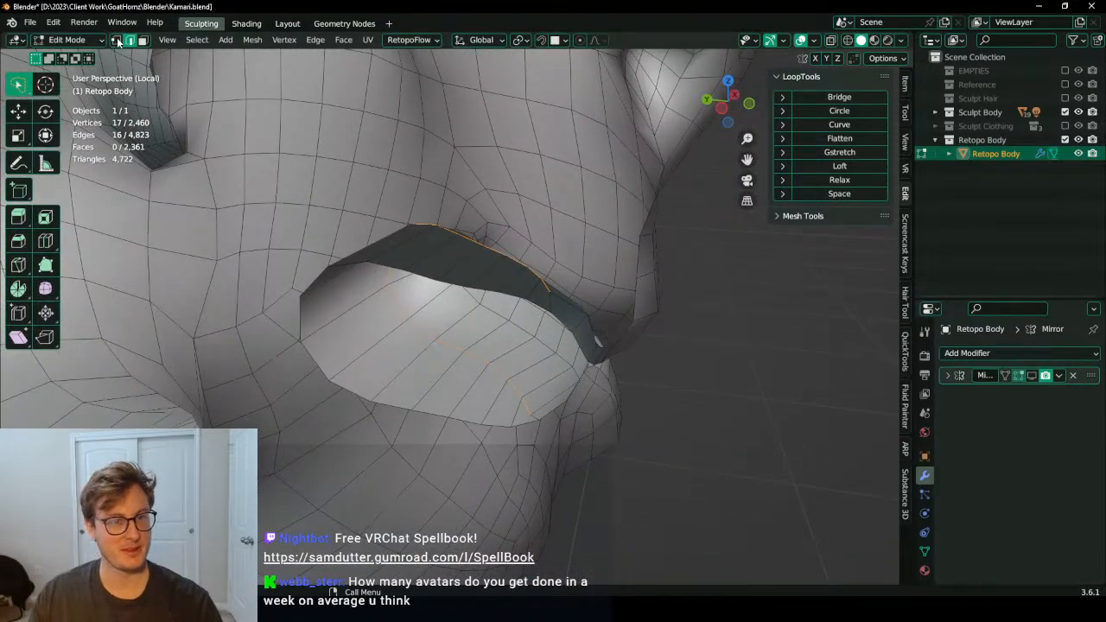
Step: Select one upper and one lower vertex at the front of the inner lips and snap the 3D Cursor between them
{"action": "middle_click_drag", "start_coordinate": [556, 300], "coordinate": [557, 336]}
{"action": "left_click", "coordinate": [650, 307]}
{"action": "left_click", "coordinate": [533, 315], "text": "shift"}
{"action": "scroll", "coordinate": [532, 315], "scroll_direction": "up", "scroll_amount": 1}
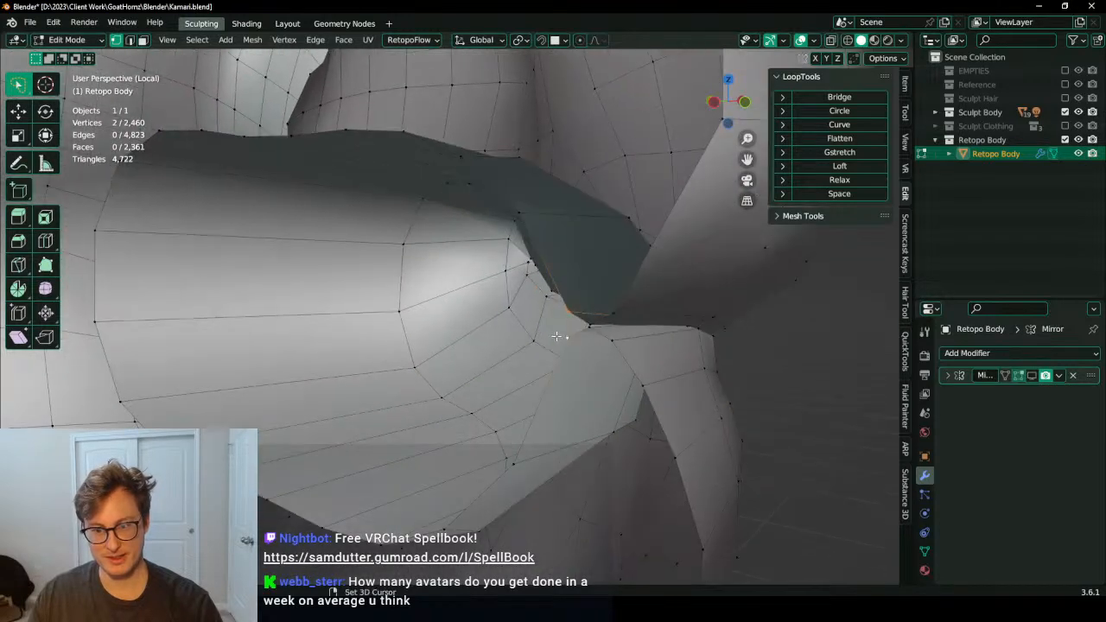
{"action": "key", "text": "shift+s"}
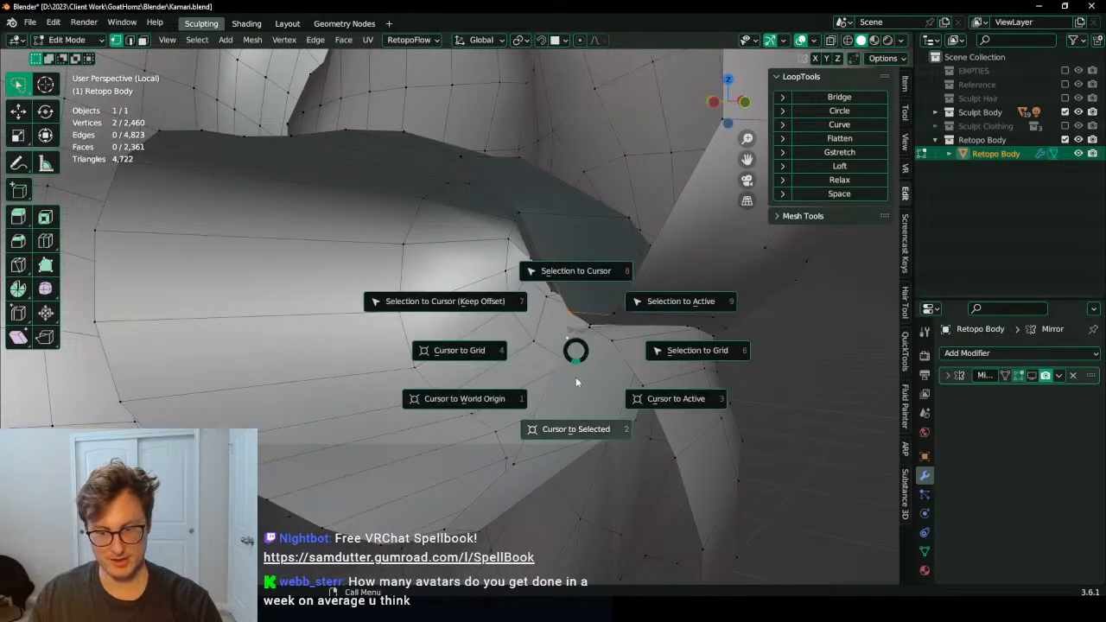
{"action": "left_click", "coordinate": [579, 426]}
{"action": "scroll", "coordinate": [571, 412], "scroll_direction": "down", "scroll_amount": 3}
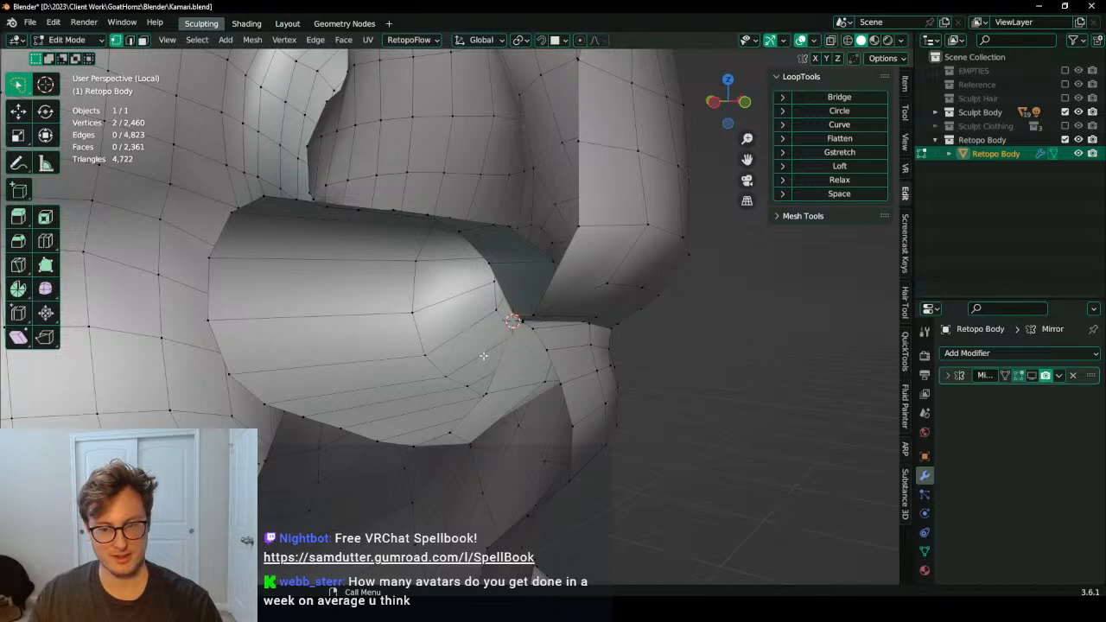
Step: Select the edge loop along the inner lip opening and mark it as a seam
{"action": "left_click", "coordinate": [131, 40]}
{"action": "scroll", "coordinate": [585, 339], "scroll_direction": "up", "scroll_amount": 2}
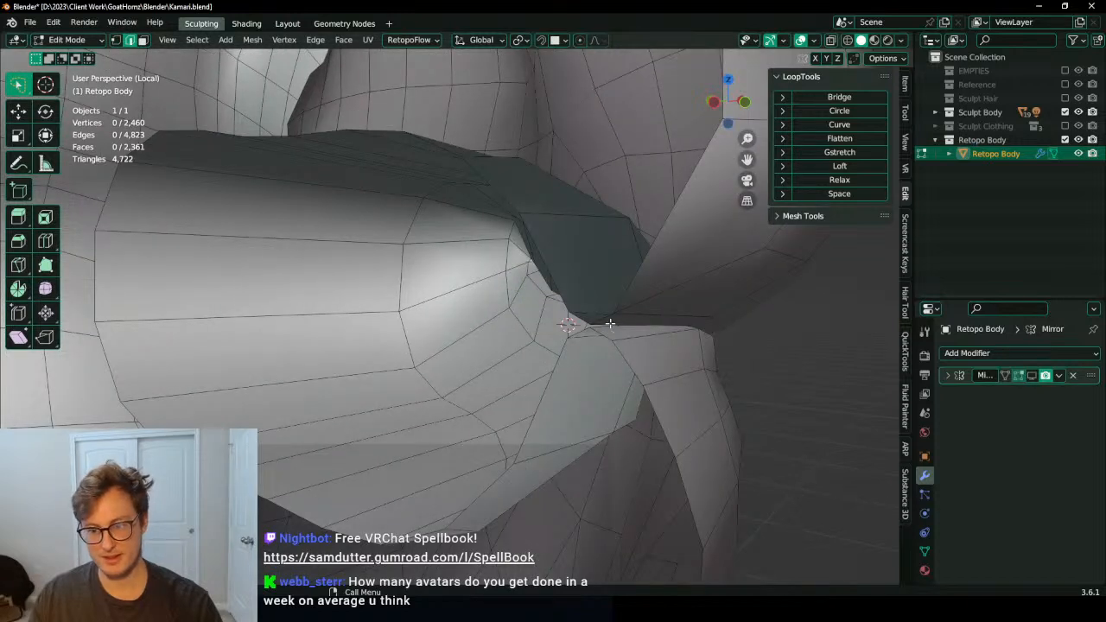
{"action": "key", "text": "q"}
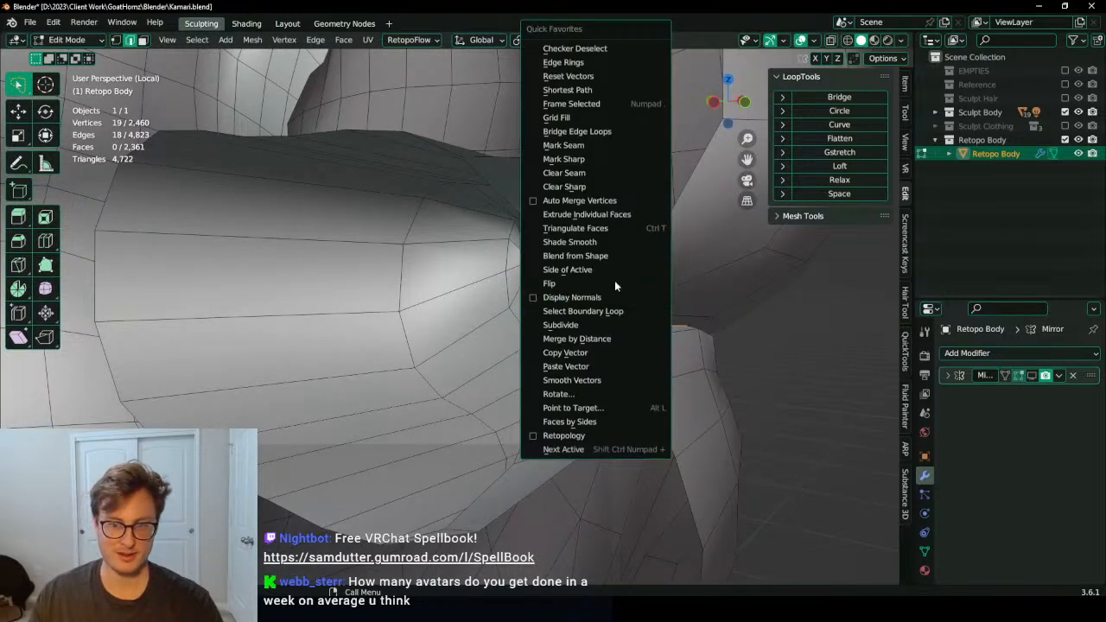
{"action": "left_click", "coordinate": [569, 147]}
{"action": "key", "text": "q"}
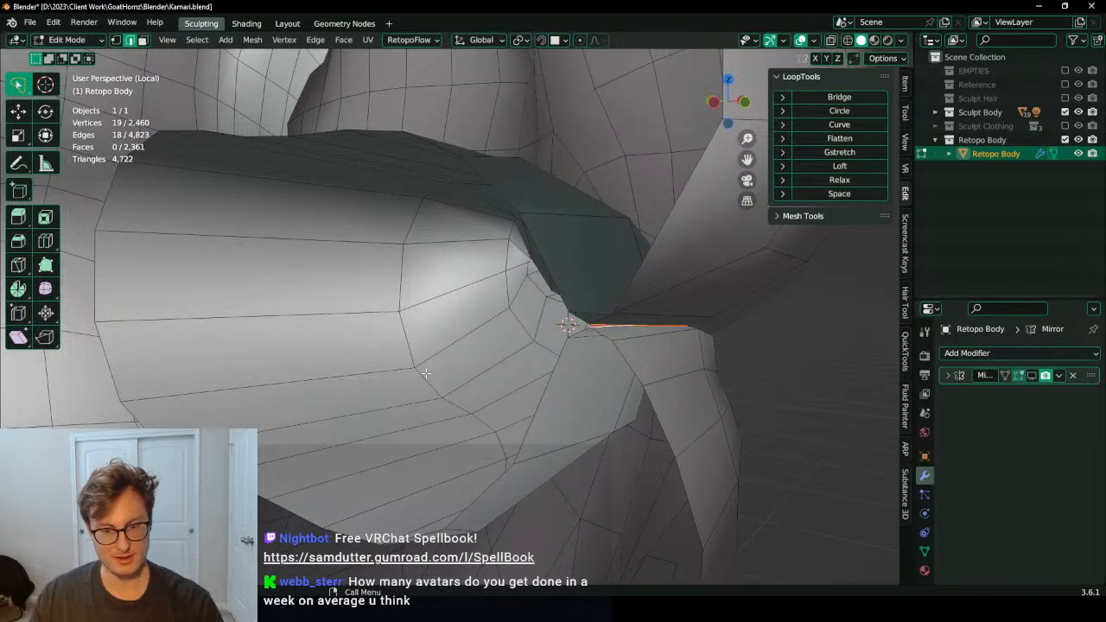
Step: Select only the linked faces of the mouth interior, bounded by the lip seam
{"action": "key", "text": "k"}
{"action": "key", "text": "Escape"}
{"action": "key", "text": "a"}
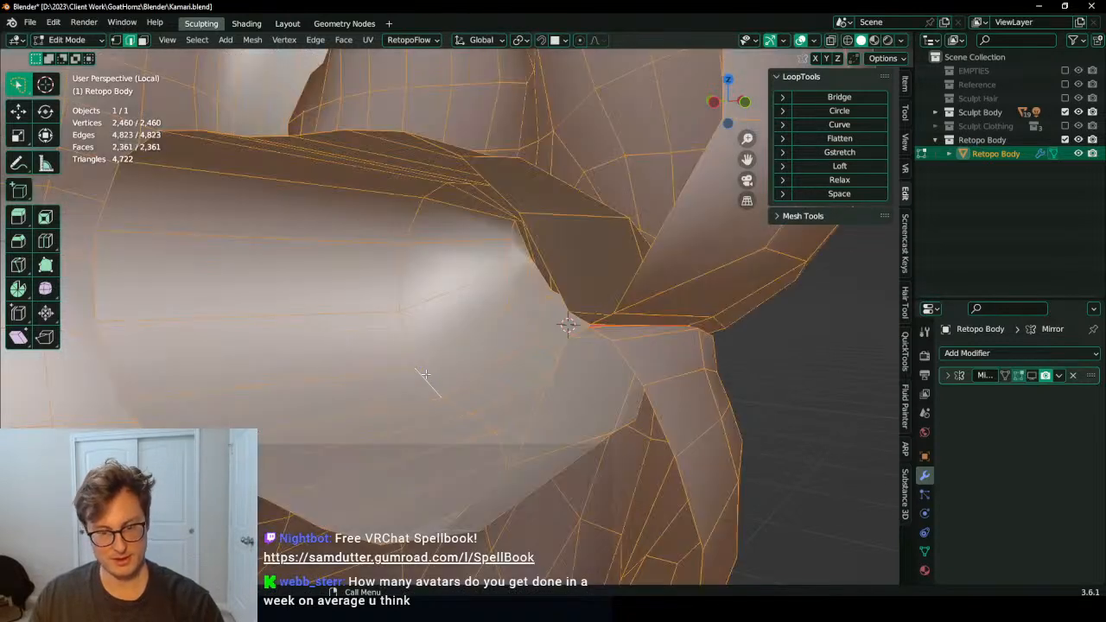
{"action": "left_click", "coordinate": [194, 542]}
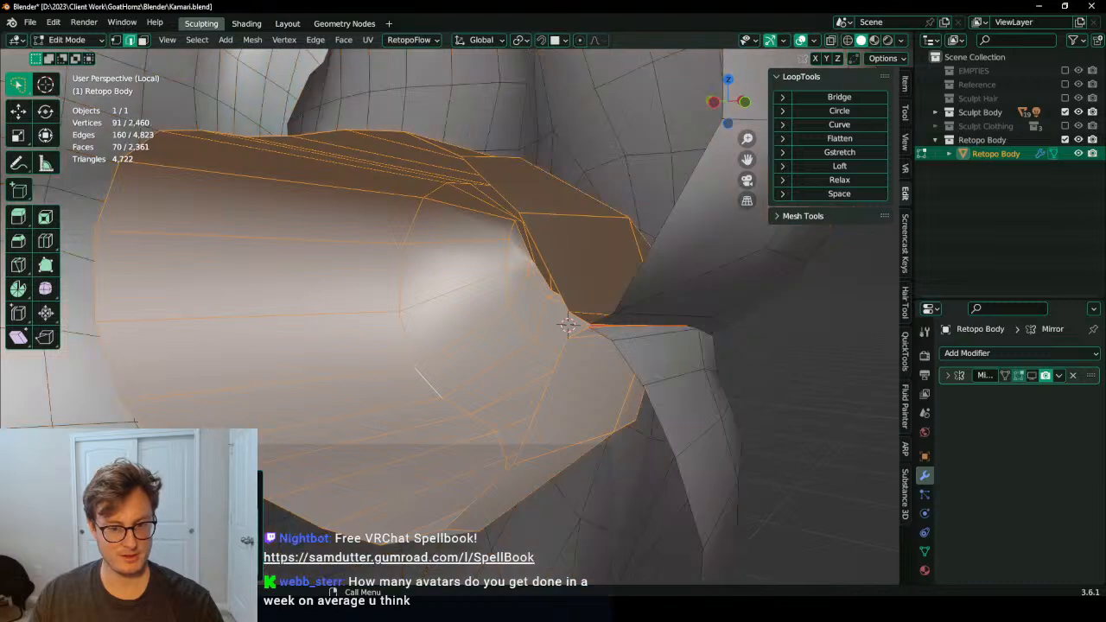
Step: Set the pivot to 3D Cursor, exclude the face row next to the lip seam, and scale the mouth interior up about 1.2 times
{"action": "key", "text": "KP_Decimal"}
{"action": "key", "text": "period"}
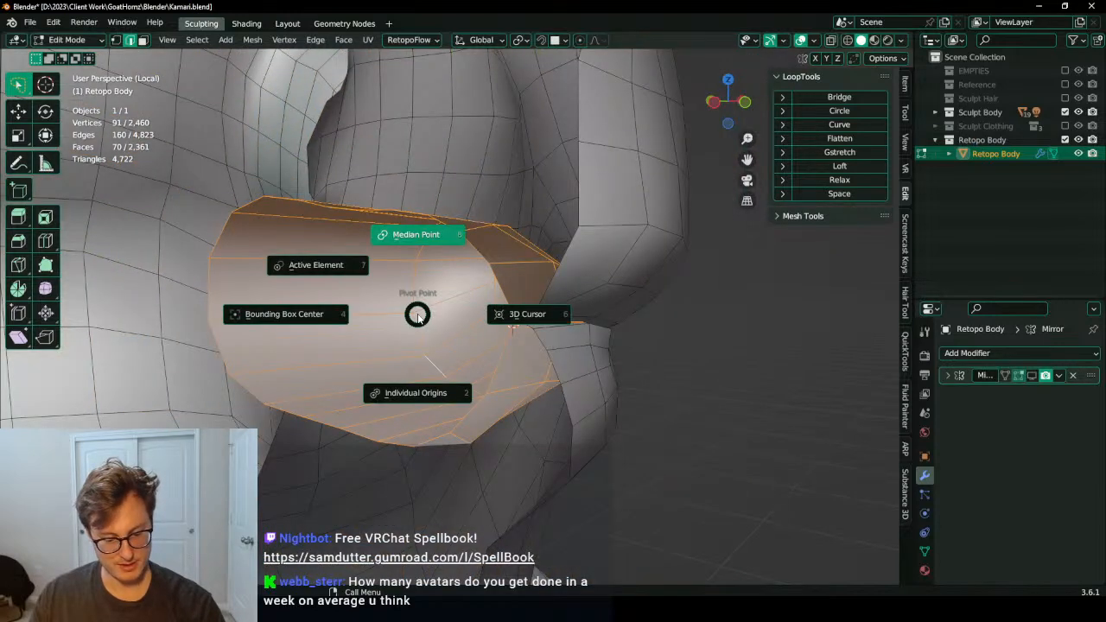
{"action": "left_click", "coordinate": [458, 313]}
{"action": "middle_click_drag", "start_coordinate": [444, 295], "coordinate": [466, 293]}
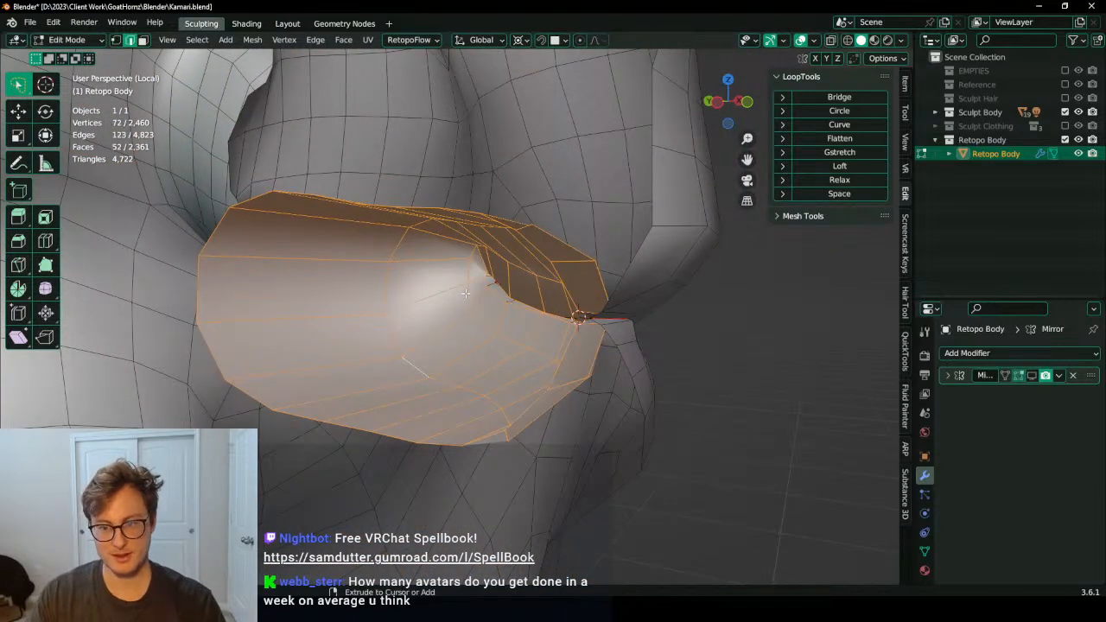
{"action": "key", "text": "s"}
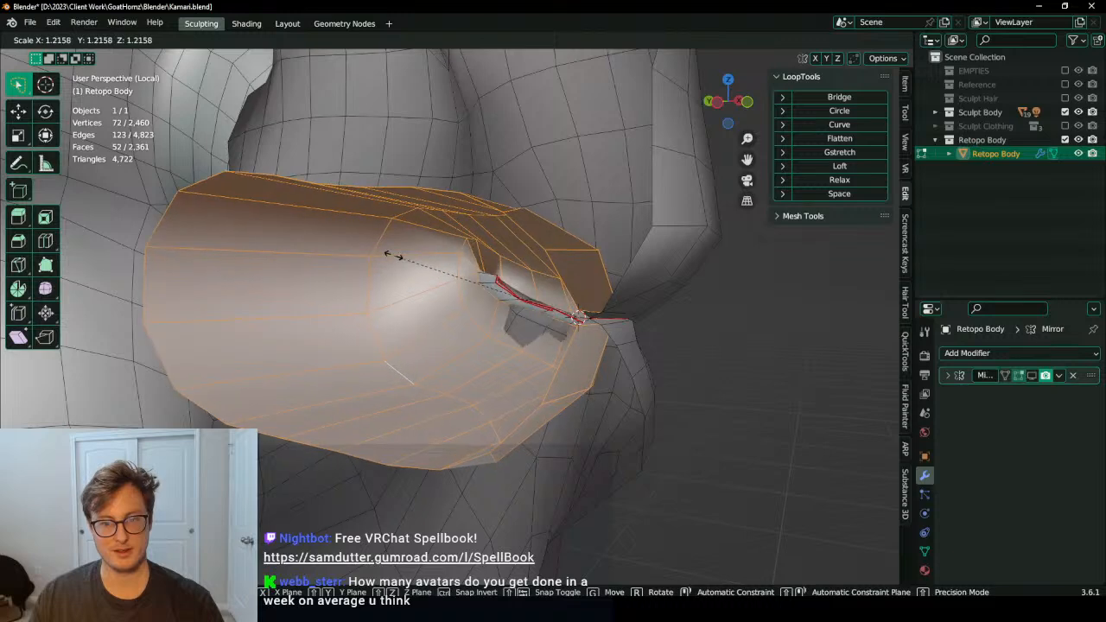
{"action": "left_click", "coordinate": [390, 250]}
Step: Try stretching the selected mouth interior about 1.5 times along Y from the 3D Cursor, then adjust its height along Z
{"action": "middle_click_drag", "start_coordinate": [390, 251], "coordinate": [547, 273]}
{"action": "key", "text": "s"}
{"action": "key", "text": "y"}
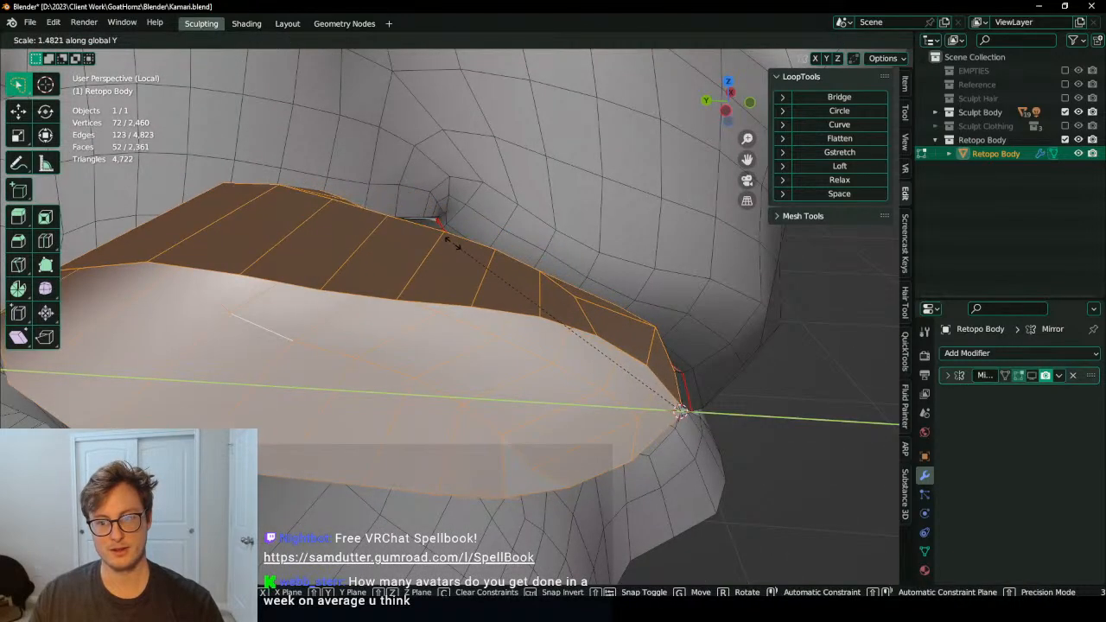
{"action": "left_click", "coordinate": [449, 234]}
{"action": "scroll", "coordinate": [450, 234], "scroll_direction": "down", "scroll_amount": 4}
{"action": "key", "text": "s"}
{"action": "key", "text": "z"}
{"action": "left_click", "coordinate": [447, 141]}
{"action": "middle_click_drag", "start_coordinate": [447, 141], "coordinate": [475, 309]}
{"action": "key", "text": "s"}
{"action": "key", "text": "y"}
{"action": "left_click", "coordinate": [453, 217]}
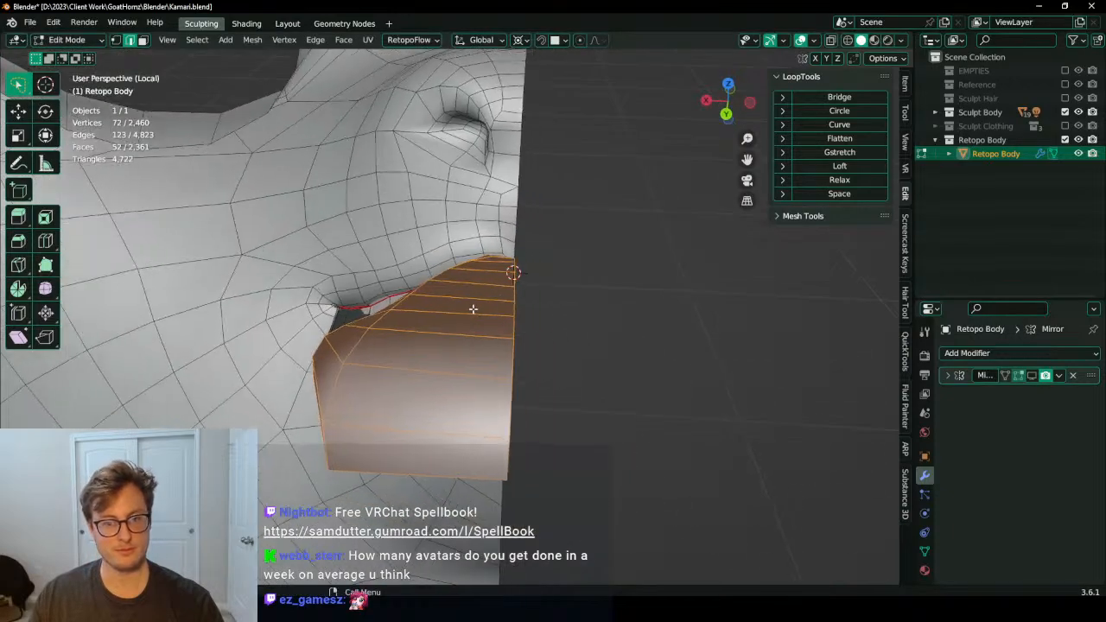
Step: In the right orthographic see-through view, try enlarging the mouth interior further with repeated scaling along Y and Z
{"action": "scroll", "coordinate": [475, 298], "scroll_direction": "down", "scroll_amount": 1}
{"action": "key", "text": "KP_3"}
{"action": "key", "text": "alt+z"}
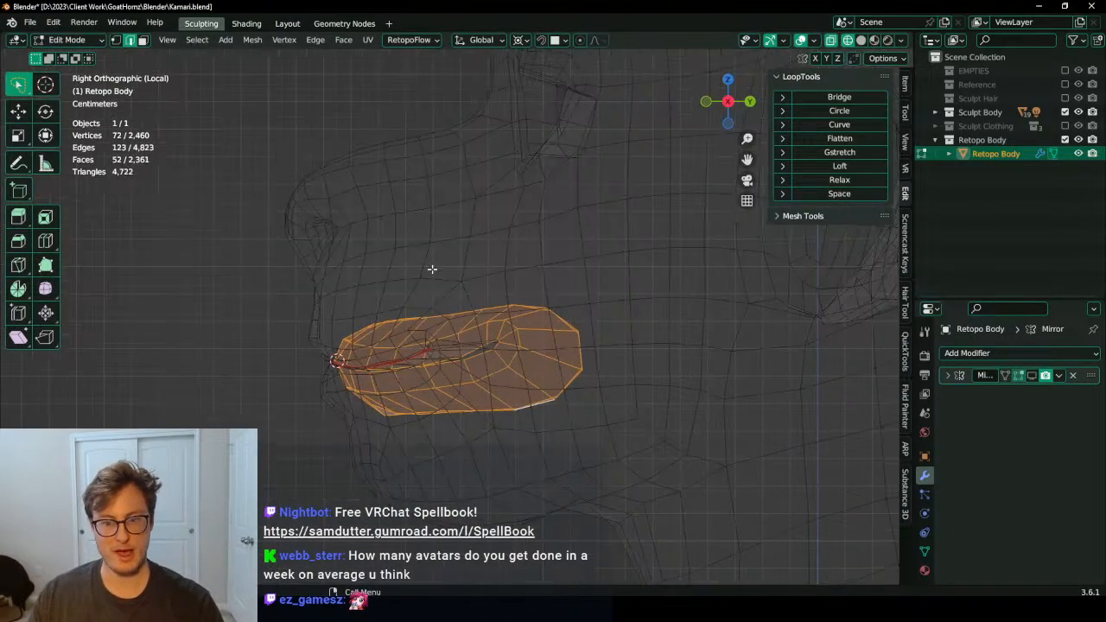
{"action": "key", "text": "s"}
{"action": "key", "text": "y"}
{"action": "left_click", "coordinate": [432, 266]}
{"action": "key", "text": "s"}
{"action": "key", "text": "z"}
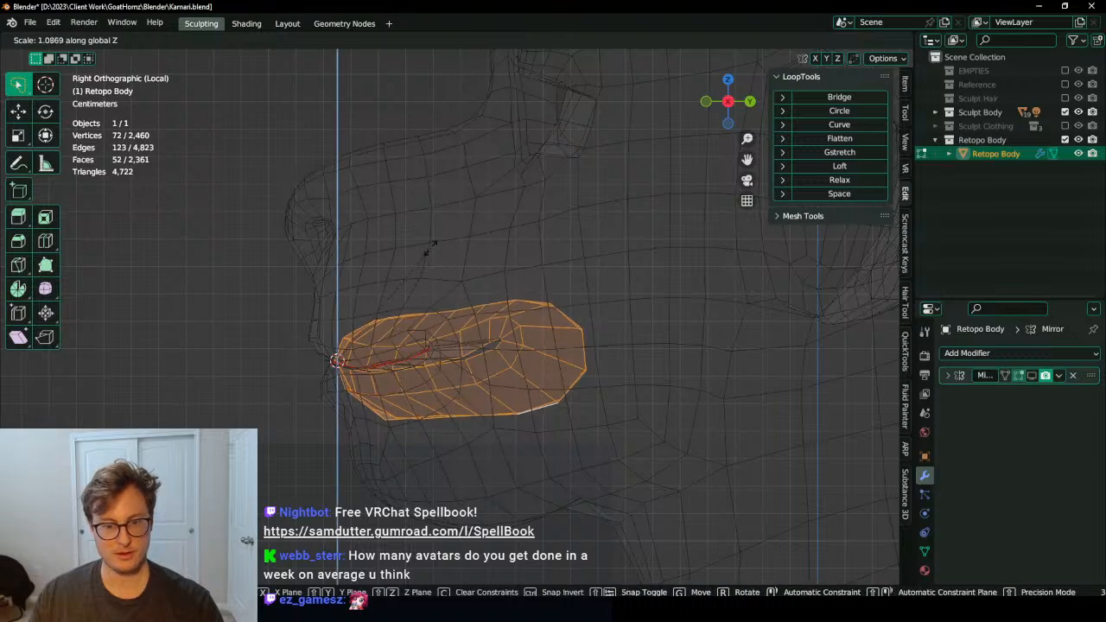
{"action": "left_click", "coordinate": [430, 245]}
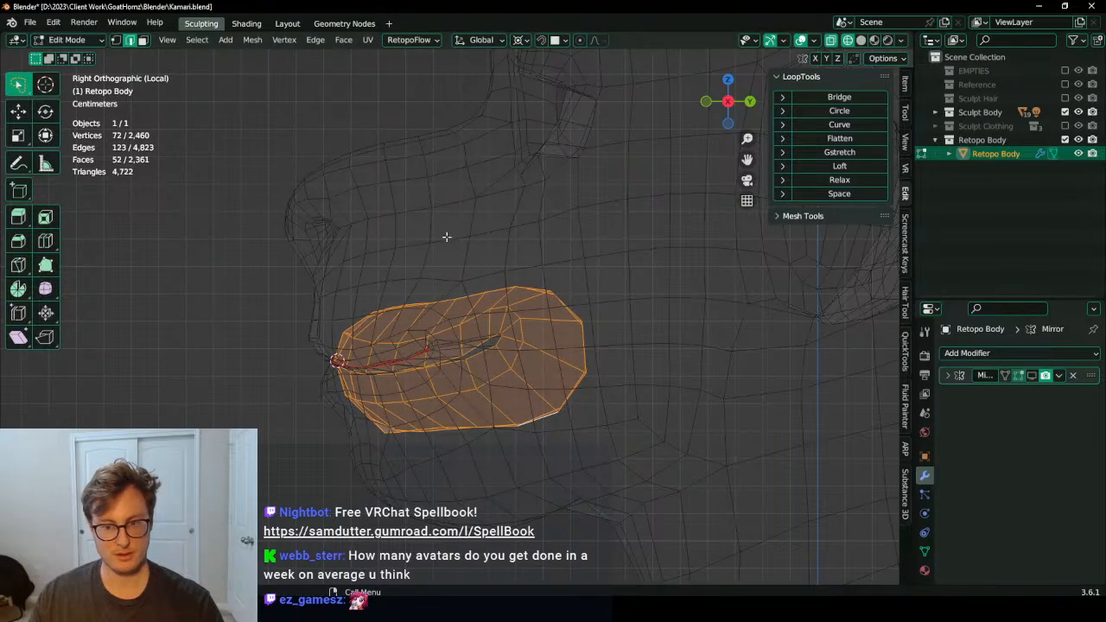
{"action": "key", "text": "s"}
{"action": "key", "text": "y"}
{"action": "left_click", "coordinate": [451, 226]}
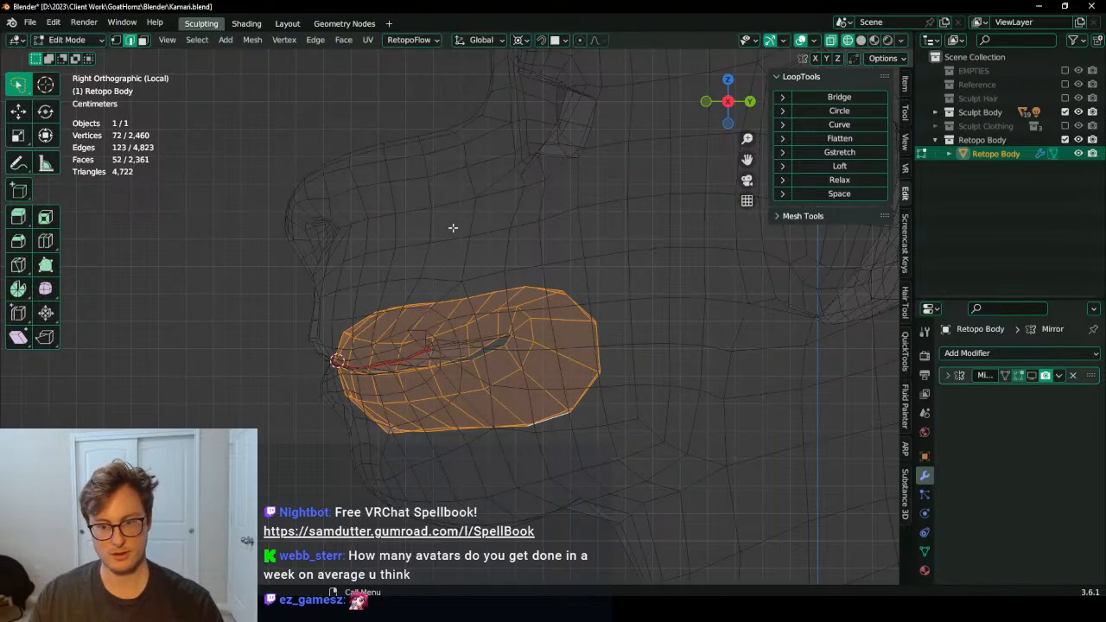
{"action": "key", "text": "s"}
{"action": "key", "text": "y"}
{"action": "left_click", "coordinate": [451, 195]}
{"action": "key", "text": "s"}
{"action": "key", "text": "z"}
{"action": "left_click", "coordinate": [452, 159]}
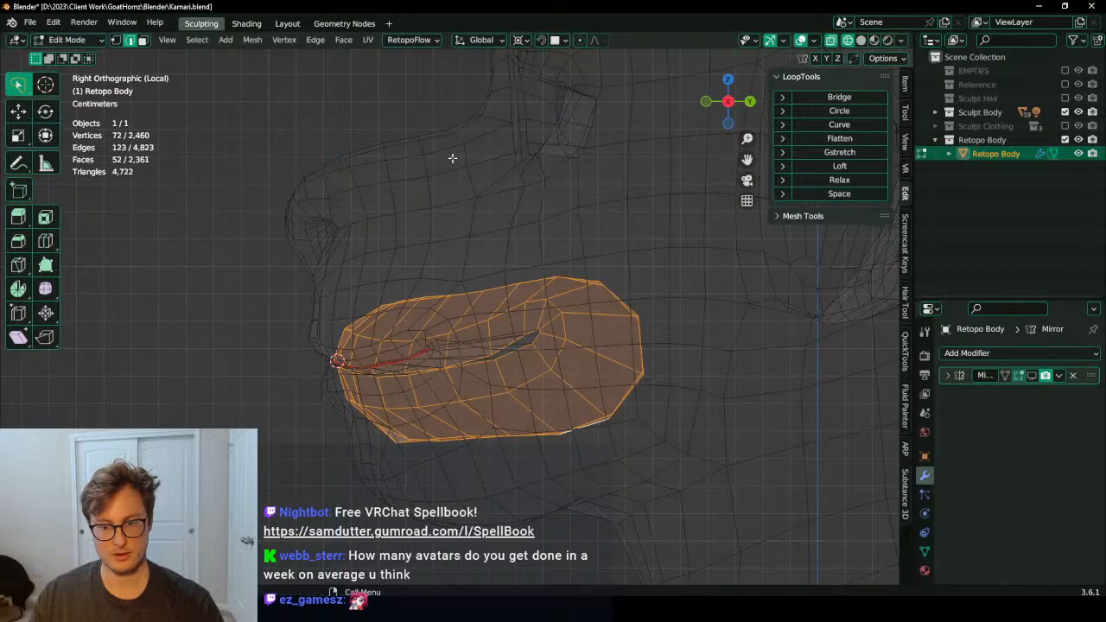
Step: Examine the enlarged mouth interior against the rest of the head, in Object Mode and up close in Edit Mode
{"action": "mouse_move", "coordinate": [452, 159]}
{"action": "middle_mouse_down"}
{"action": "mouse_move", "coordinate": [484, 276]}
{"action": "mouse_move", "coordinate": [461, 330]}
{"action": "middle_mouse_up"}
{"action": "key", "text": "Tab"}
{"action": "key", "text": "shift+z"}
{"action": "scroll", "coordinate": [443, 368], "scroll_direction": "down", "scroll_amount": 4}
{"action": "left_click", "coordinate": [592, 364]}
{"action": "middle_click_drag", "start_coordinate": [441, 367], "coordinate": [497, 267]}
{"action": "scroll", "coordinate": [593, 364], "scroll_direction": "up", "scroll_amount": 1}
{"action": "scroll", "coordinate": [468, 348], "scroll_direction": "up", "scroll_amount": 3}
{"action": "scroll", "coordinate": [483, 311], "scroll_direction": "up", "scroll_amount": 2}
{"action": "key", "text": "Tab"}
{"action": "scroll", "coordinate": [357, 386], "scroll_direction": "up", "scroll_amount": 1}
{"action": "scroll", "coordinate": [370, 381], "scroll_direction": "down", "scroll_amount": 2}
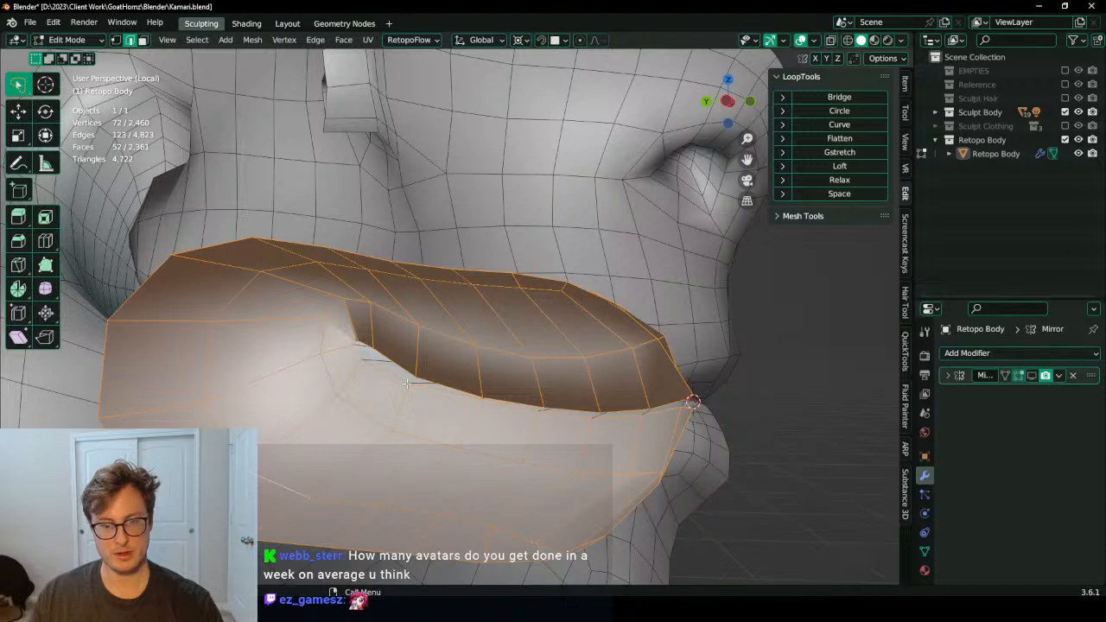
Step: Undo the recent scaling of the mouth interior, back to the smaller cavity with its full face selection
{"action": "key", "text": "ctrl+z"}
{"action": "key", "text": "ctrl+z"}
{"action": "key", "text": "ctrl+z"}
{"action": "key", "text": "ctrl+z"}
{"action": "key", "text": "ctrl+z"}
{"action": "key", "text": "ctrl+z"}
{"action": "key", "text": "ctrl+z"}
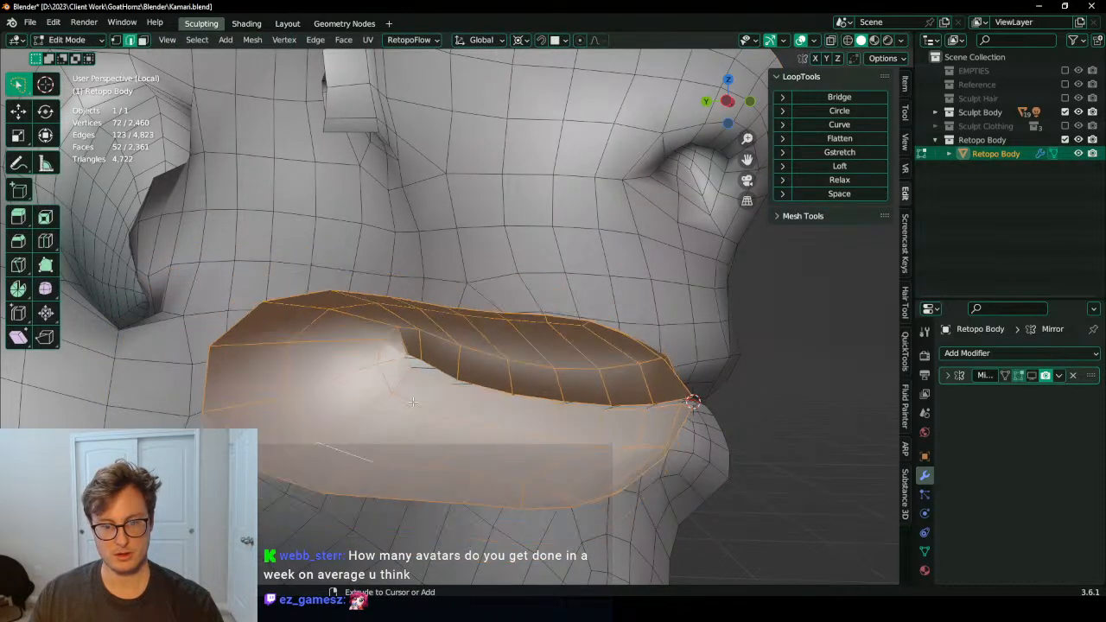
{"action": "key", "text": "ctrl+z"}
{"action": "key", "text": "ctrl+z"}
{"action": "key", "text": "ctrl+z"}
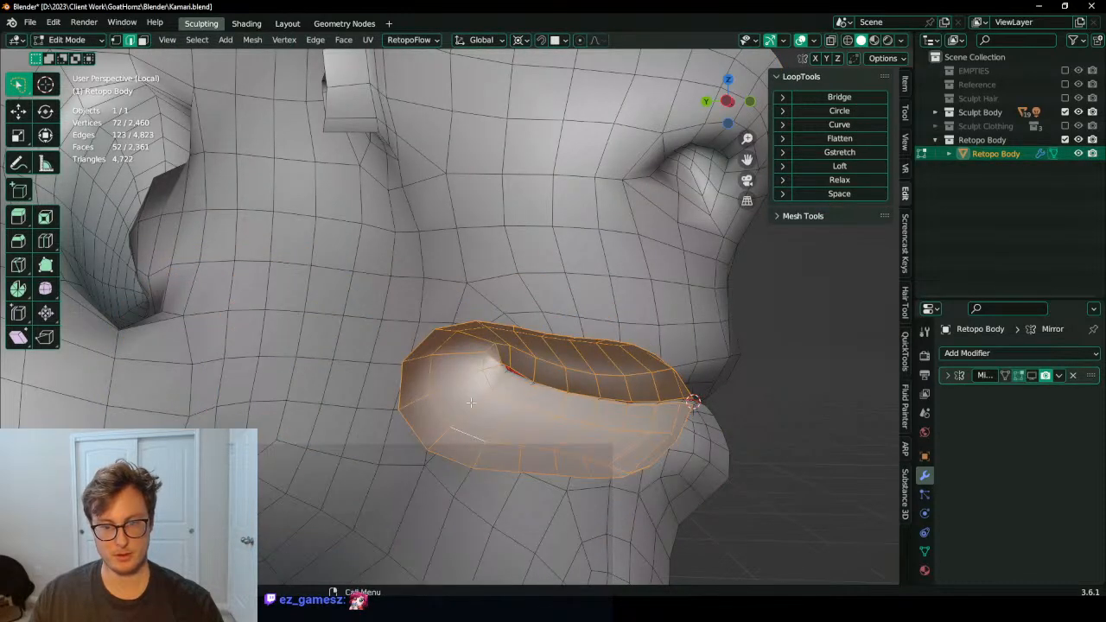
Step: Shrink the selection away from the lip seam and scale the remaining mouth interior along Y and Z
{"action": "middle_click_drag", "start_coordinate": [493, 399], "coordinate": [475, 393]}
{"action": "key", "text": "ctrl+KP_Subtract"}
{"action": "middle_click_drag", "start_coordinate": [575, 404], "coordinate": [558, 395]}
{"action": "key", "text": "s"}
{"action": "key", "text": "y"}
{"action": "left_click", "coordinate": [376, 259]}
{"action": "key", "text": "s"}
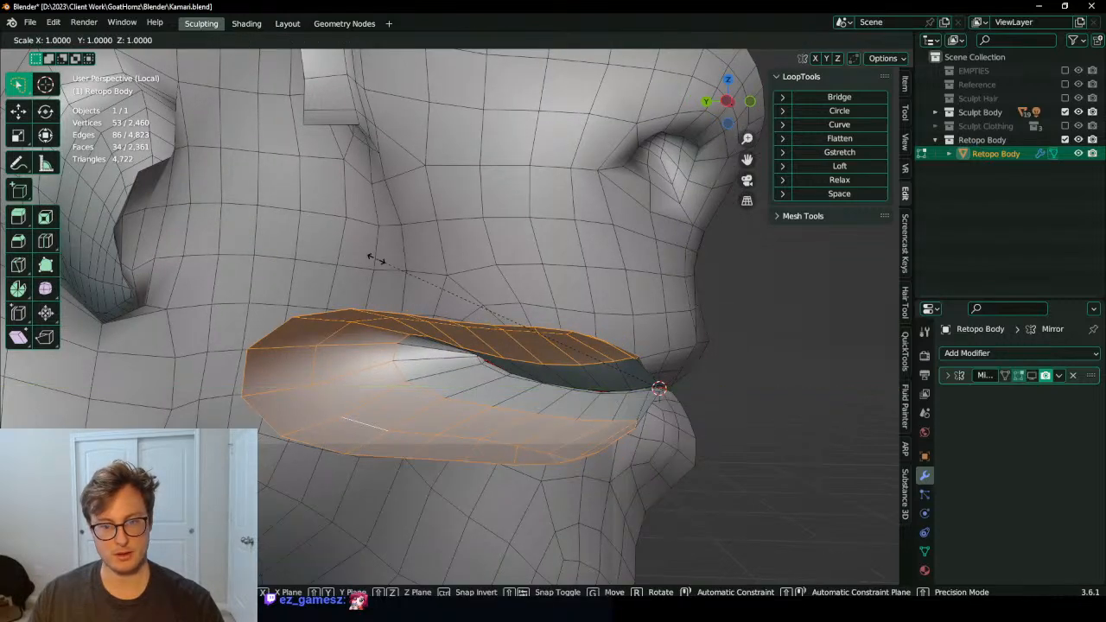
{"action": "key", "text": "z"}
{"action": "left_click", "coordinate": [412, 432]}
Step: Scale the selected mouth interior along X to adjust its width, and refine its depth along Y
{"action": "scroll", "coordinate": [476, 320], "scroll_direction": "down", "scroll_amount": 2}
{"action": "key", "text": "s"}
{"action": "middle_click_drag", "start_coordinate": [484, 309], "coordinate": [676, 417]}
{"action": "key", "text": "x"}
{"action": "left_click", "coordinate": [437, 280]}
{"action": "key", "text": "s"}
{"action": "key", "text": "y"}
{"action": "left_click", "coordinate": [473, 264]}
Step: Even out the edges at the inner mouth corner and the loop just inside the lip seam with LoopTools Relax and Space
{"action": "scroll", "coordinate": [676, 417], "scroll_direction": "up", "scroll_amount": 3}
{"action": "middle_click_drag", "start_coordinate": [381, 432], "coordinate": [328, 446]}
{"action": "scroll", "coordinate": [374, 380], "scroll_direction": "up", "scroll_amount": 4}
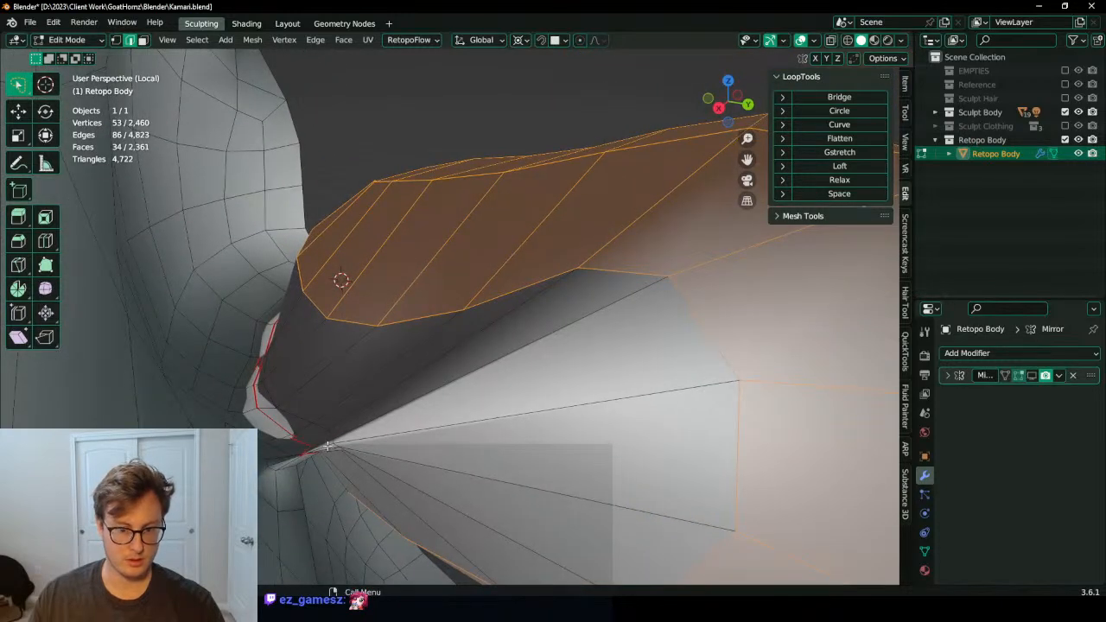
{"action": "left_click", "coordinate": [381, 419]}
{"action": "middle_click_drag", "start_coordinate": [436, 419], "coordinate": [429, 389], "text": "shift"}
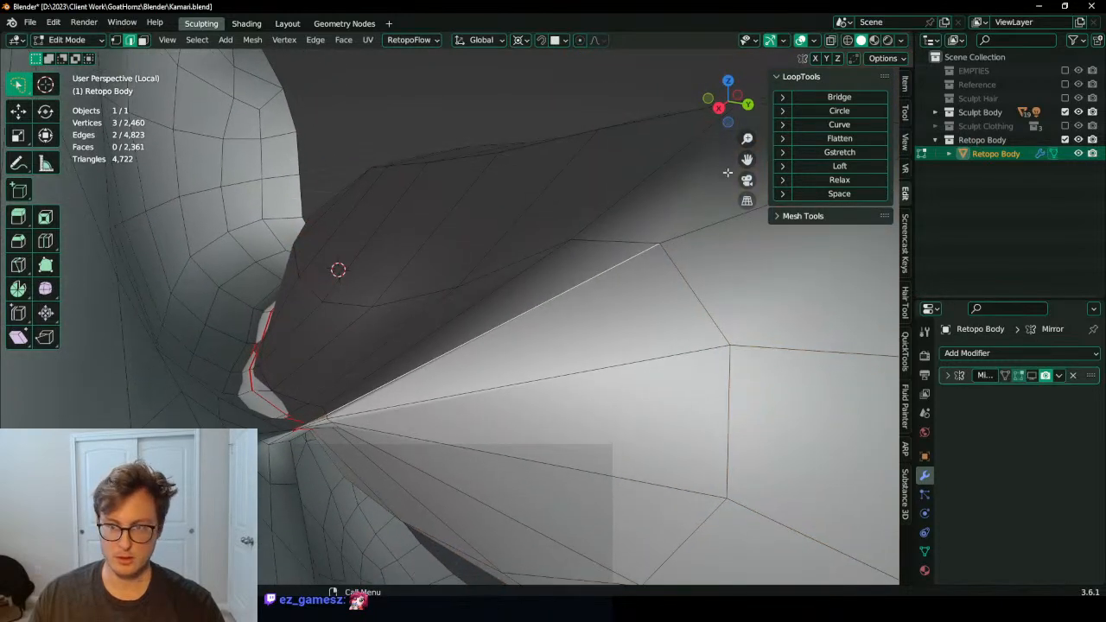
{"action": "left_click", "coordinate": [838, 181]}
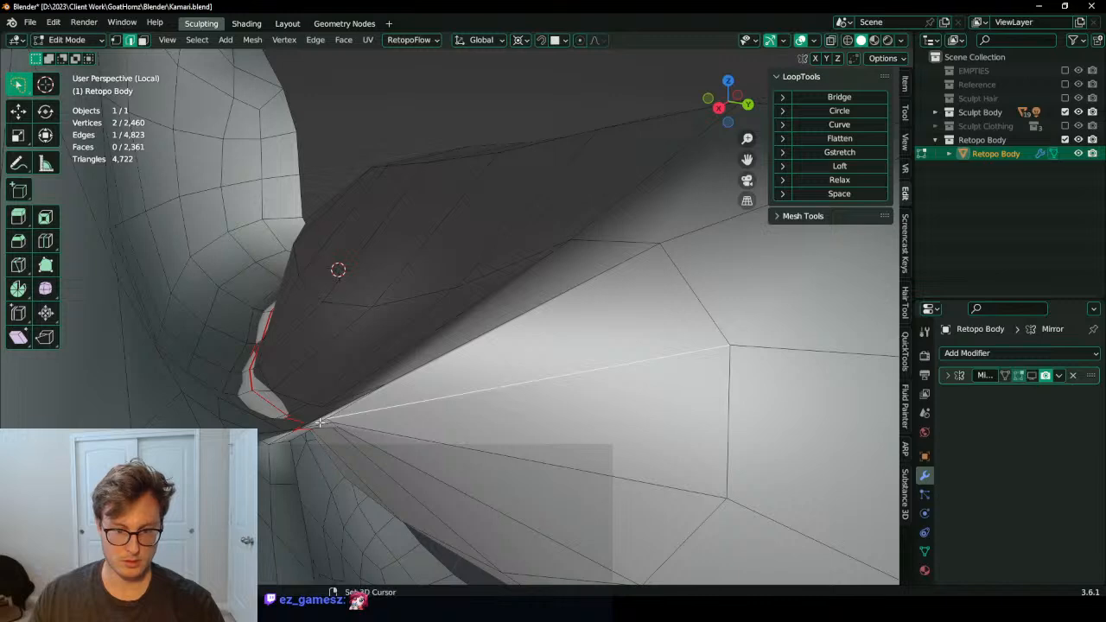
{"action": "middle_click_drag", "start_coordinate": [464, 400], "coordinate": [337, 419]}
{"action": "left_click", "coordinate": [849, 195]}
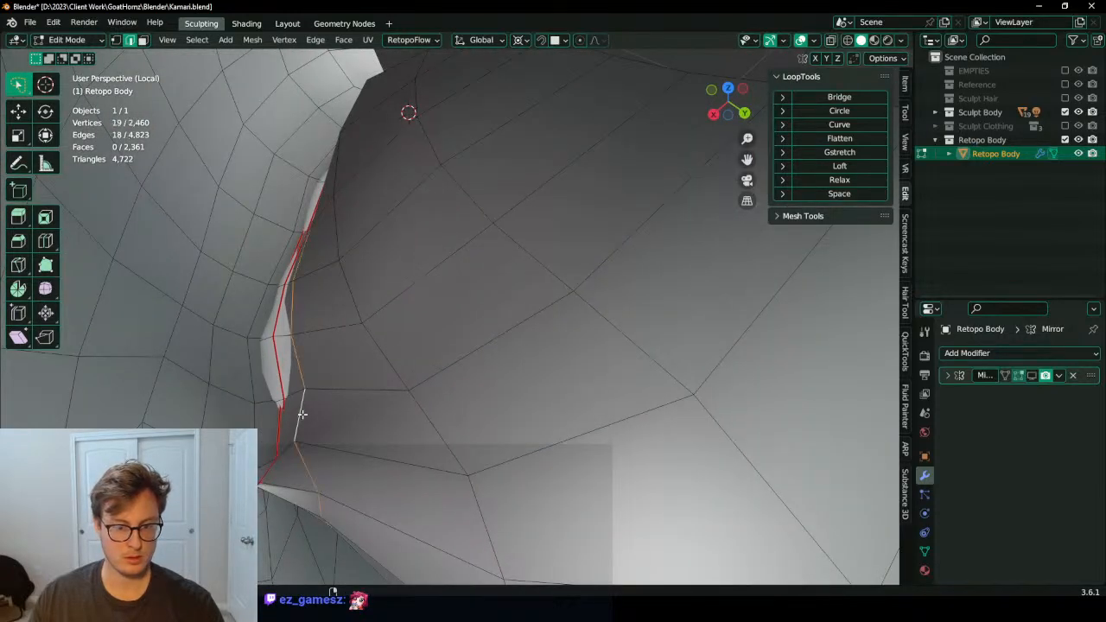
{"action": "left_click", "coordinate": [820, 178]}
{"action": "left_click", "coordinate": [820, 179]}
Step: Inspect the seam edges along the lip opening from inside the mouth, with and without X-ray
{"action": "middle_click_drag", "start_coordinate": [405, 358], "coordinate": [432, 371]}
{"action": "scroll", "coordinate": [479, 383], "scroll_direction": "up", "scroll_amount": 5}
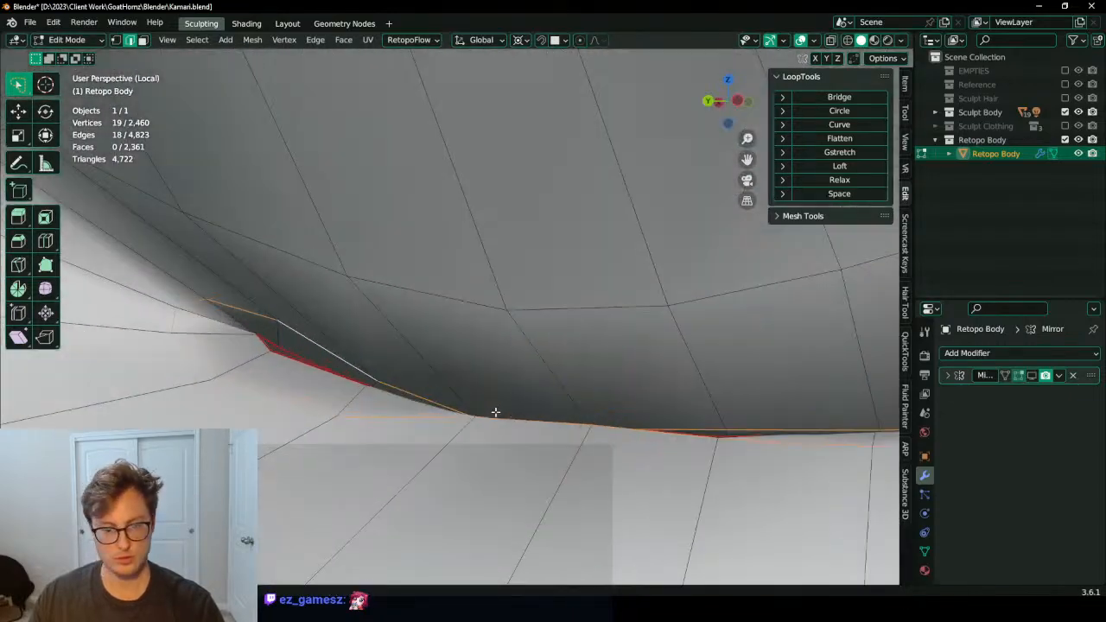
{"action": "middle_click_drag", "start_coordinate": [493, 412], "coordinate": [439, 423]}
{"action": "key", "text": "alt+z"}
{"action": "left_click", "coordinate": [400, 397]}
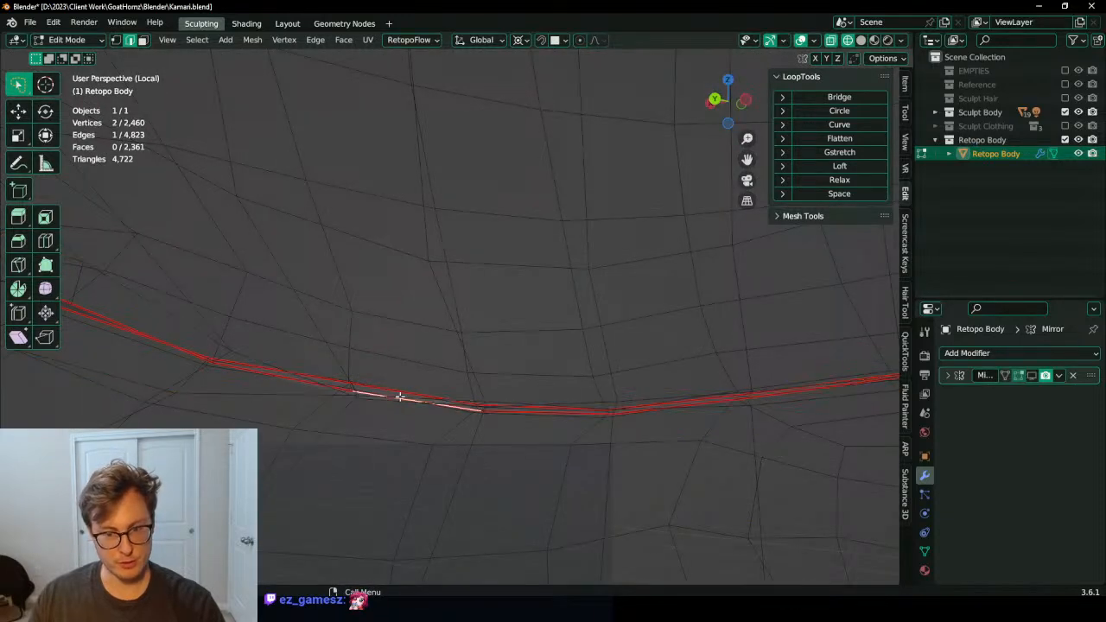
{"action": "key", "text": "alt+z"}
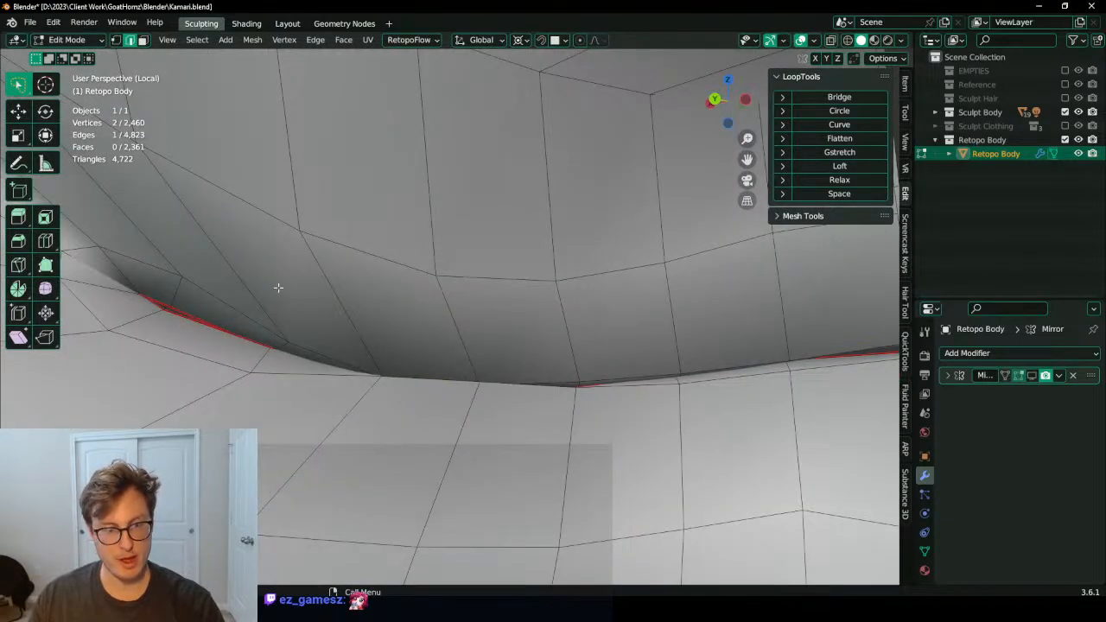
{"action": "scroll", "coordinate": [371, 292], "scroll_direction": "down", "scroll_amount": 15}
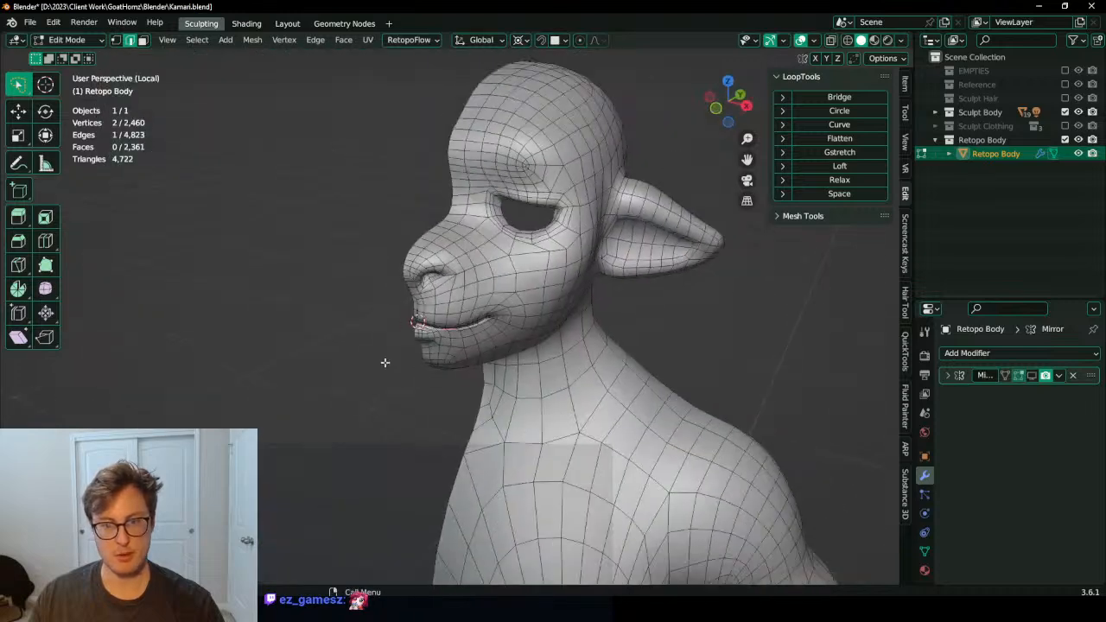
Step: Return to Object Mode outside local view, and turn on the Mirror modifier's viewport display to show the full body
{"action": "key", "text": "Tab"}
{"action": "middle_click_drag", "start_coordinate": [401, 396], "coordinate": [411, 373]}
{"action": "middle_click_drag", "start_coordinate": [483, 377], "coordinate": [456, 381]}
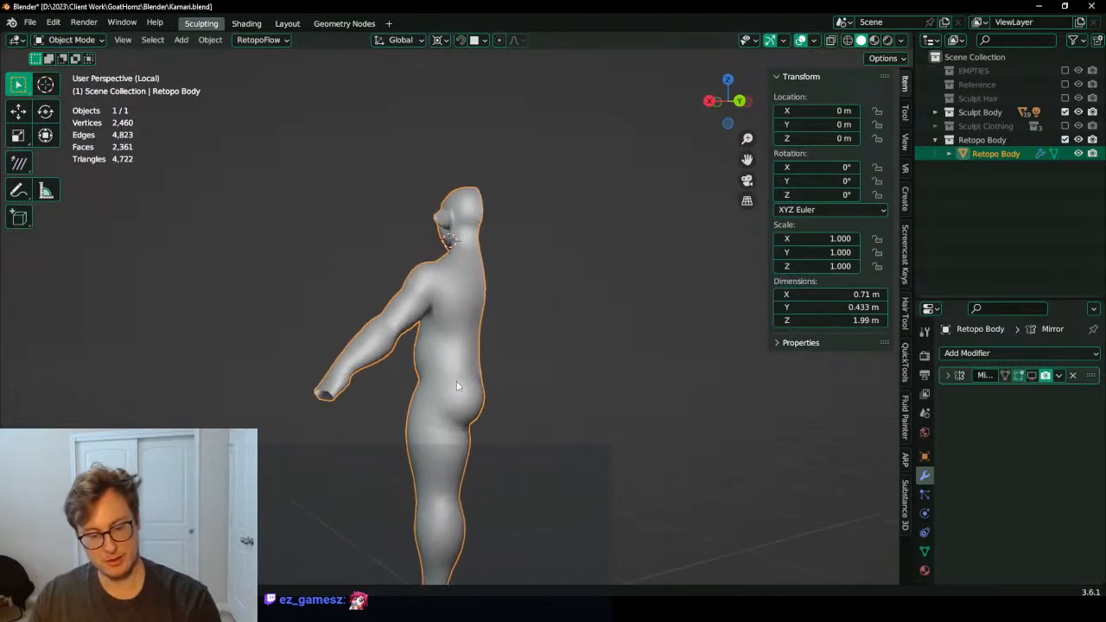
{"action": "scroll", "coordinate": [458, 389], "scroll_direction": "down", "scroll_amount": 2}
{"action": "scroll", "coordinate": [458, 252], "scroll_direction": "down", "scroll_amount": 4}
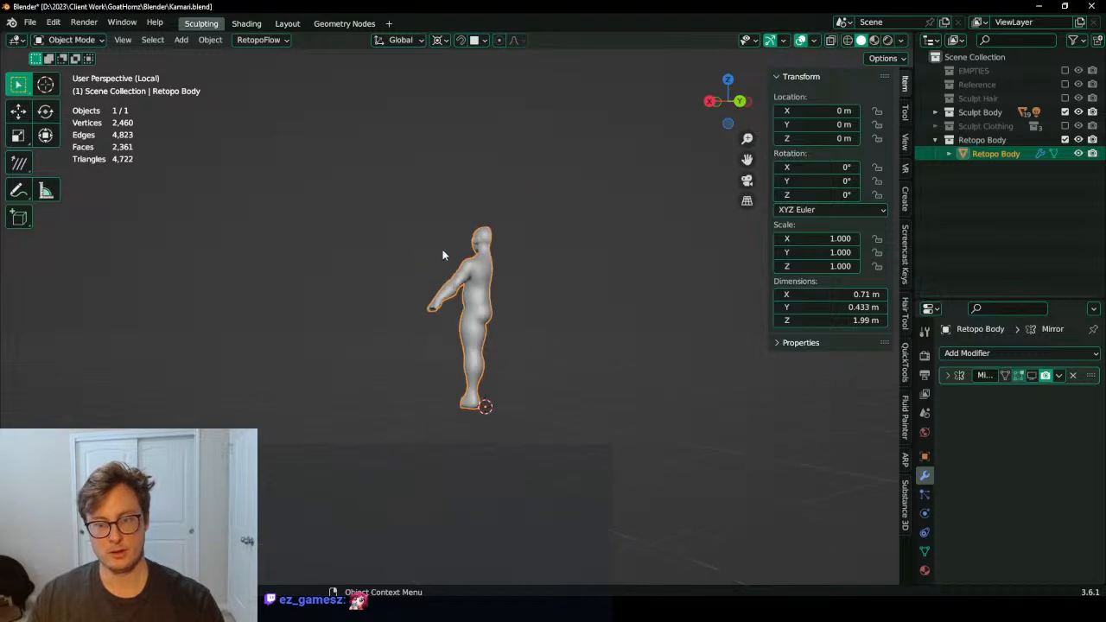
{"action": "scroll", "coordinate": [471, 250], "scroll_direction": "up", "scroll_amount": 4}
{"action": "mouse_move", "coordinate": [443, 250]}
{"action": "middle_mouse_down"}
{"action": "mouse_move", "coordinate": [524, 239]}
{"action": "mouse_move", "coordinate": [587, 328]}
{"action": "mouse_move", "coordinate": [622, 336]}
{"action": "mouse_move", "coordinate": [596, 324]}
{"action": "mouse_move", "coordinate": [451, 347]}
{"action": "mouse_move", "coordinate": [352, 333]}
{"action": "mouse_move", "coordinate": [533, 324]}
{"action": "mouse_move", "coordinate": [421, 308]}
{"action": "mouse_move", "coordinate": [439, 265]}
{"action": "middle_mouse_up"}
{"action": "left_click", "coordinate": [1032, 375]}
{"action": "left_click", "coordinate": [589, 253]}
{"action": "scroll", "coordinate": [421, 308], "scroll_direction": "up", "scroll_amount": 4}
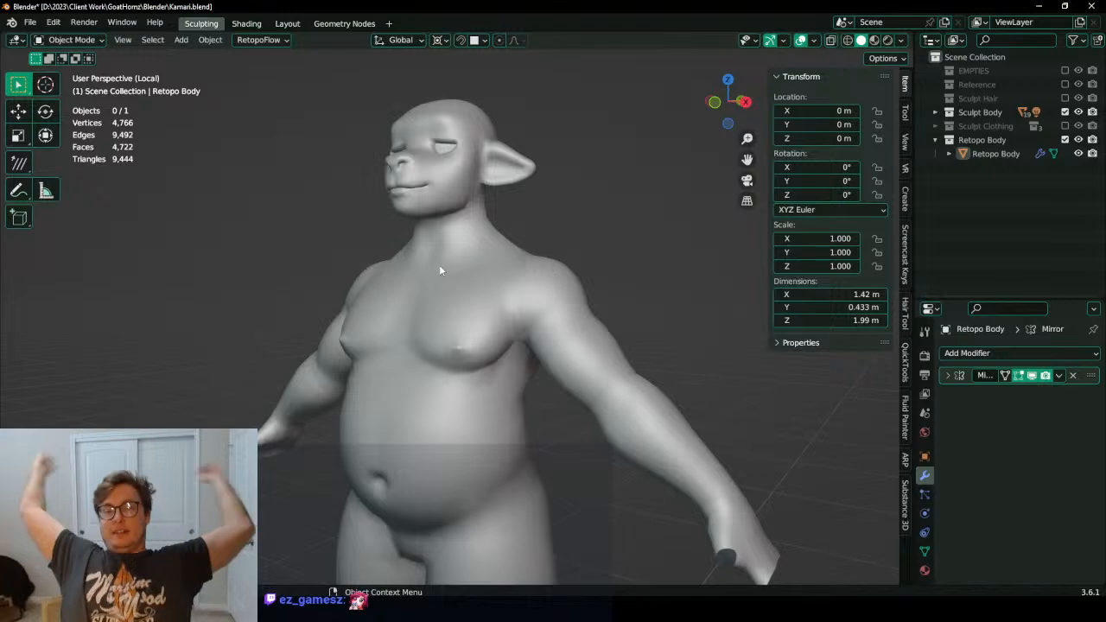
Step: Check the mirrored face in Edit Mode with the Mirror modifier off and on, return to Object Mode, and save the file
{"action": "middle_click_drag", "start_coordinate": [456, 319], "coordinate": [461, 354]}
{"action": "key", "text": "Tab"}
{"action": "scroll", "coordinate": [462, 354], "scroll_direction": "up", "scroll_amount": 5}
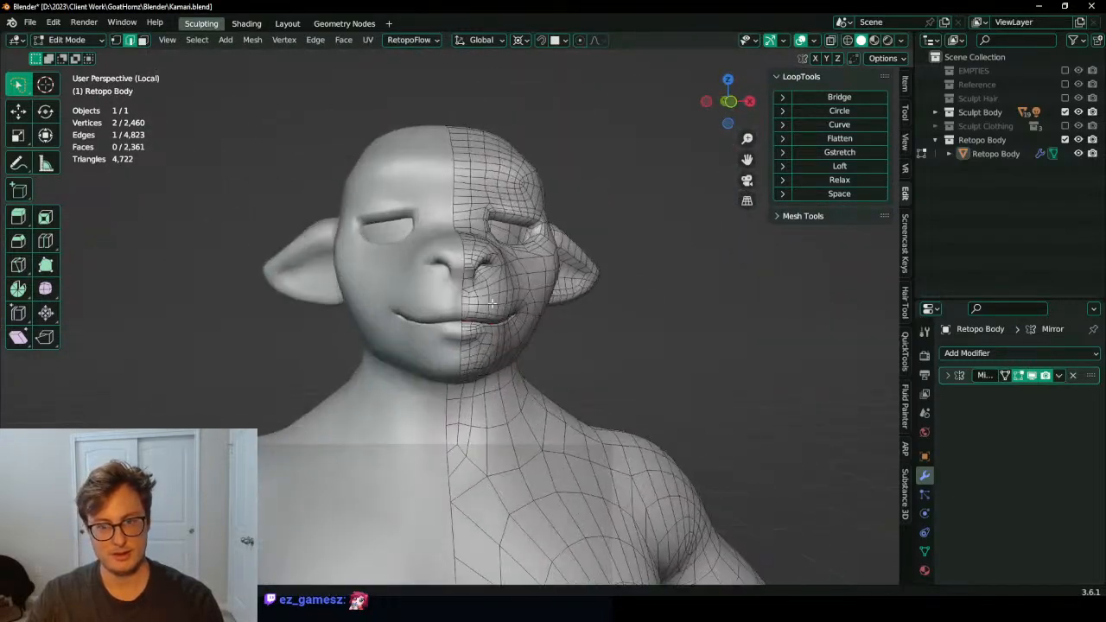
{"action": "middle_click_drag", "start_coordinate": [510, 298], "coordinate": [570, 299]}
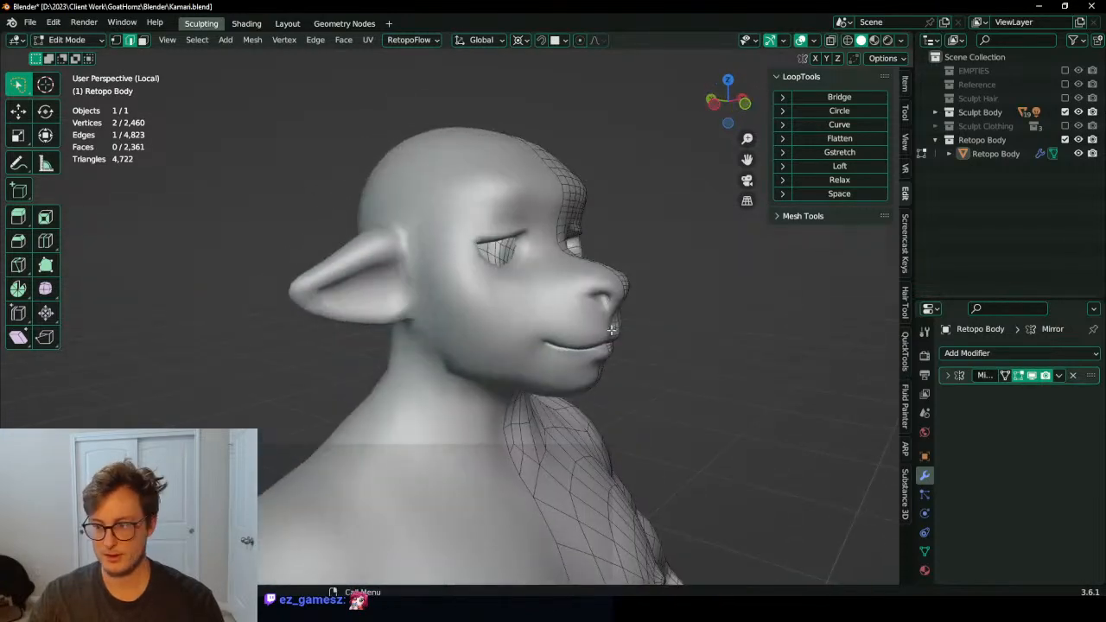
{"action": "left_click", "coordinate": [1031, 376]}
{"action": "middle_click_drag", "start_coordinate": [504, 362], "coordinate": [406, 371]}
{"action": "left_click", "coordinate": [1030, 375]}
{"action": "key", "text": "Tab"}
{"action": "scroll", "coordinate": [597, 337], "scroll_direction": "down", "scroll_amount": 3}
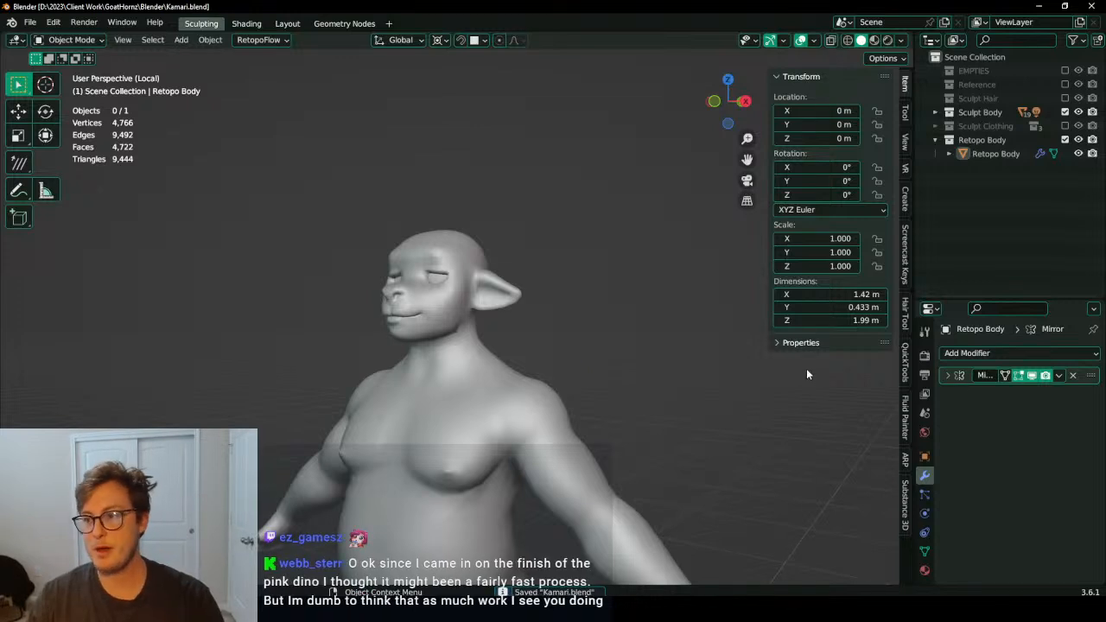
Step: Exclude the Retopo Body collection, leave local view, and reveal all the hidden objects of the Sculpt Body collection
{"action": "left_click", "coordinate": [1065, 139]}
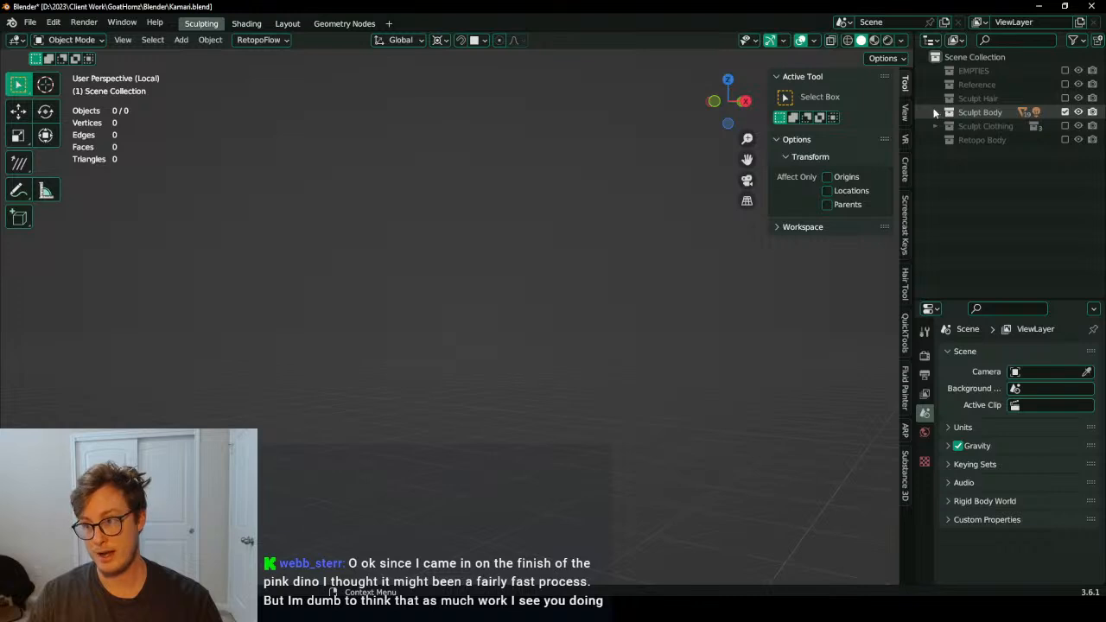
{"action": "left_click", "coordinate": [934, 112]}
{"action": "key", "text": "slash"}
{"action": "scroll", "coordinate": [448, 316], "scroll_direction": "up", "scroll_amount": 6}
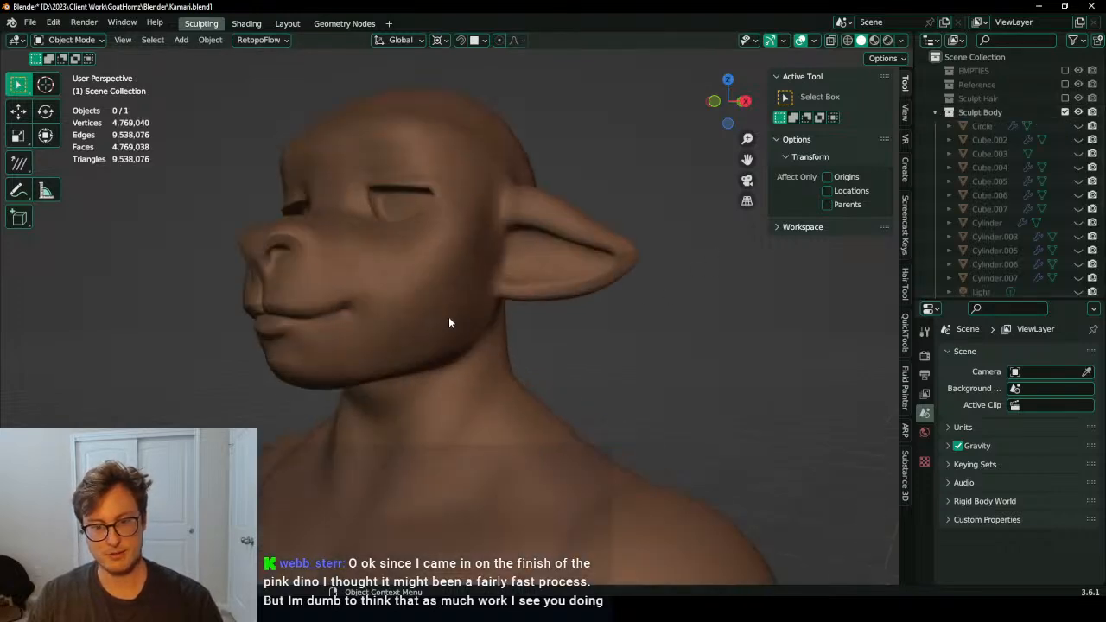
{"action": "middle_click_drag", "start_coordinate": [448, 316], "coordinate": [559, 345]}
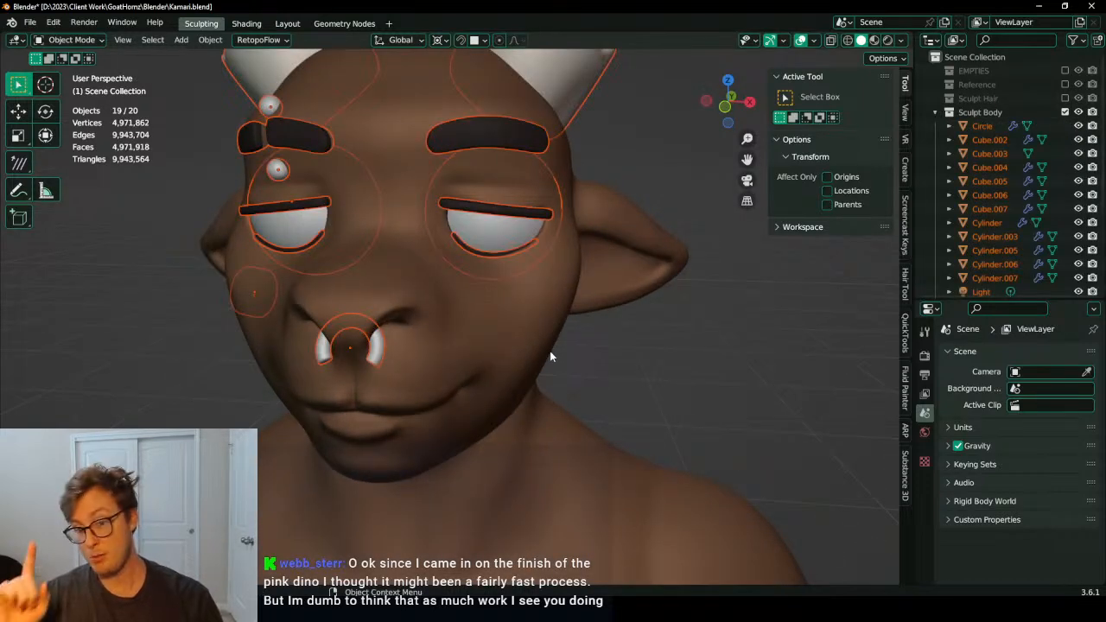
Step: Include the Sculpt Hair collection so the sculpted hair and beard show with the body
{"action": "scroll", "coordinate": [629, 375], "scroll_direction": "down", "scroll_amount": 10}
{"action": "middle_click_drag", "start_coordinate": [445, 375], "coordinate": [449, 311], "text": "shift"}
{"action": "middle_click_drag", "start_coordinate": [436, 320], "coordinate": [486, 372]}
{"action": "scroll", "coordinate": [491, 305], "scroll_direction": "up", "scroll_amount": 4}
{"action": "left_click", "coordinate": [1064, 98]}
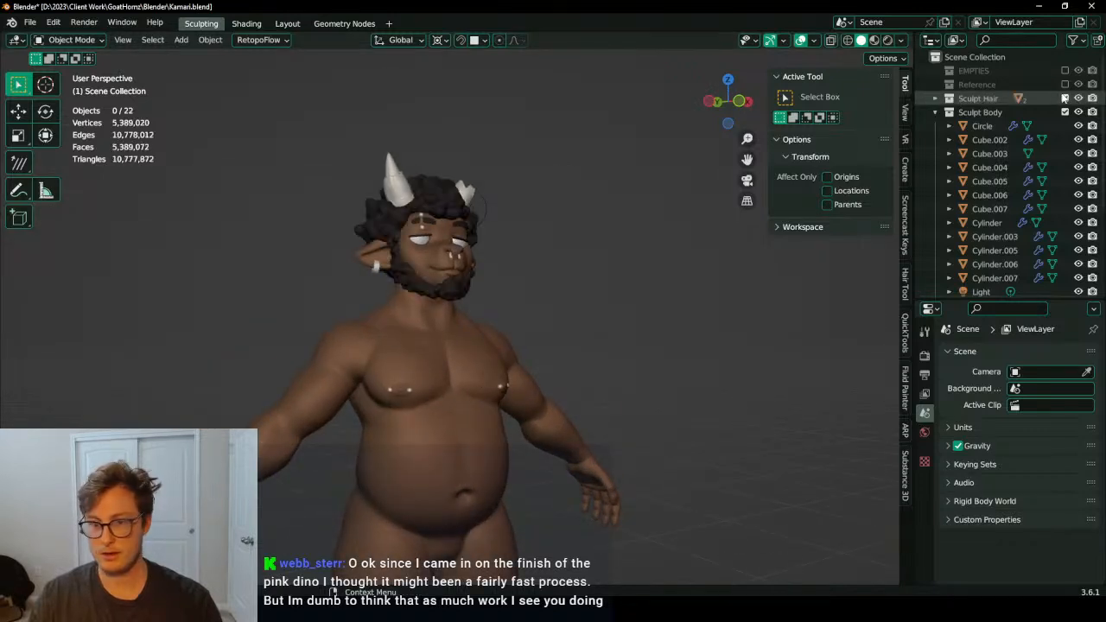
{"action": "middle_click_drag", "start_coordinate": [617, 301], "coordinate": [593, 300]}
{"action": "scroll", "coordinate": [592, 301], "scroll_direction": "down", "scroll_amount": 1}
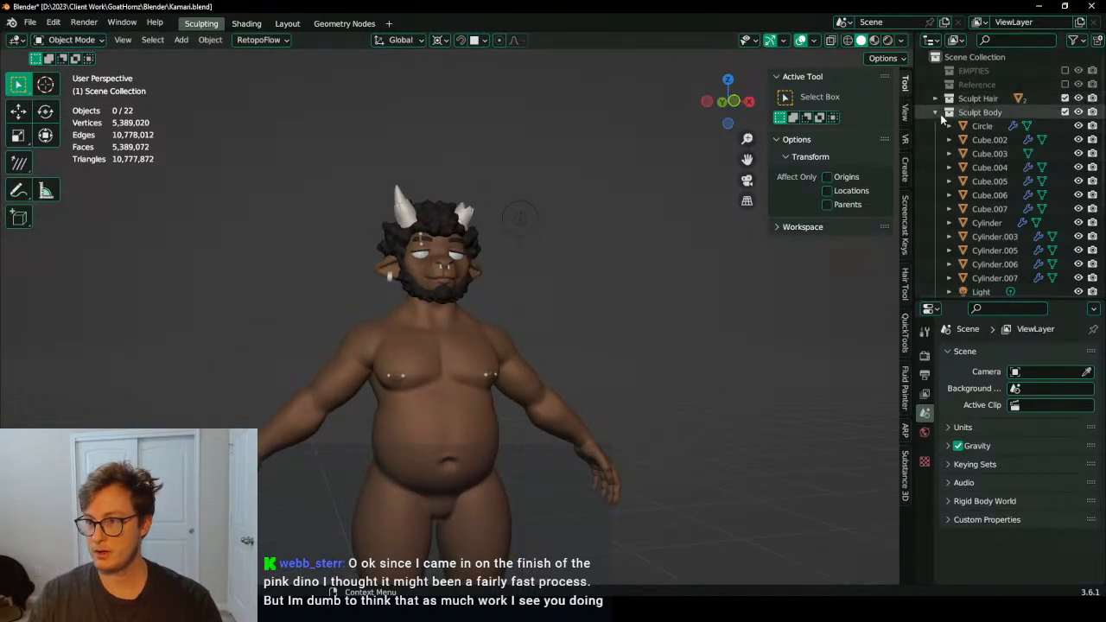
Step: Collapse the Sculpt Body collection, add a new collection under the Scene Collection, and name it Sculpt Teeth
{"action": "left_click", "coordinate": [936, 112]}
{"action": "right_click", "coordinate": [973, 58]}
{"action": "left_click", "coordinate": [973, 57]}
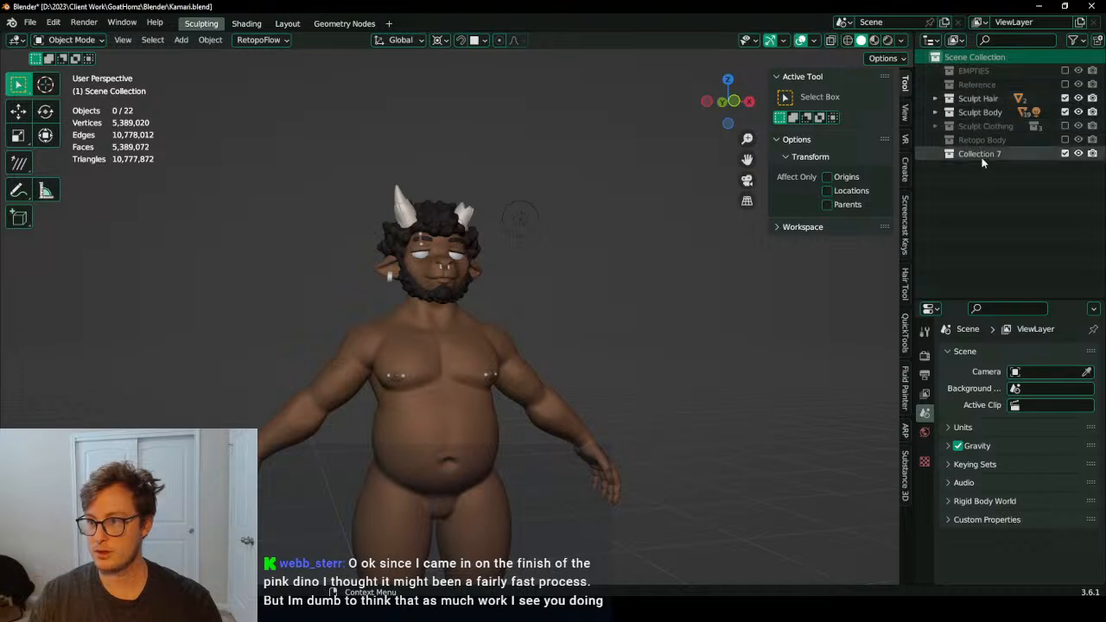
{"action": "double_click", "coordinate": [980, 154]}
{"action": "type", "text": "sculpt"}
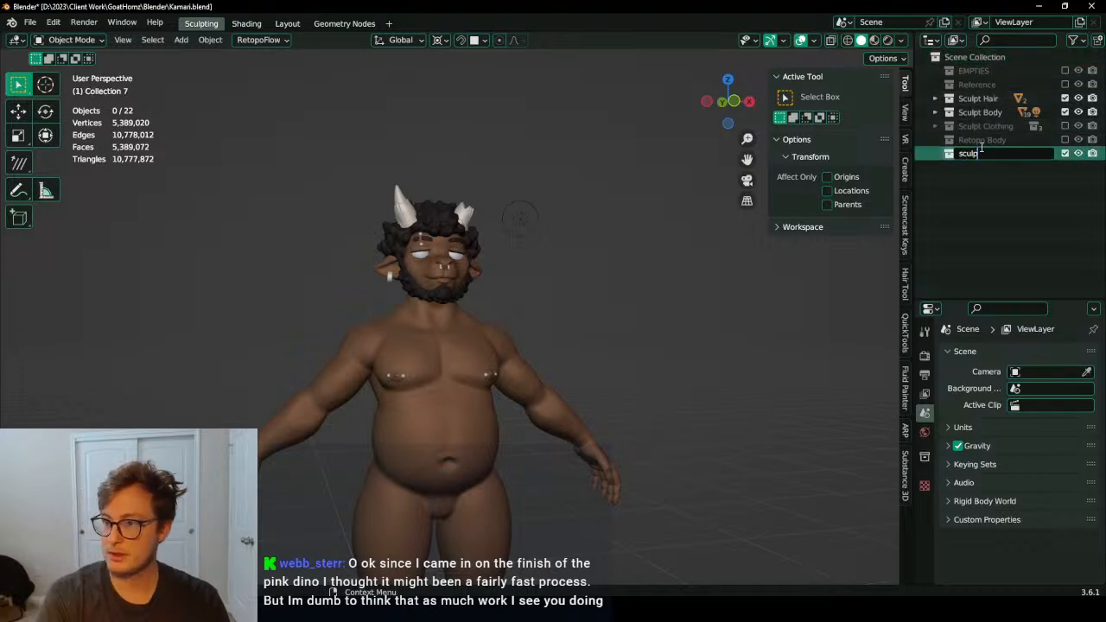
{"action": "key", "text": "BackSpace"}
{"action": "key", "text": "BackSpace"}
{"action": "key", "text": "BackSpace"}
{"action": "key", "text": "BackSpace"}
{"action": "key", "text": "BackSpace"}
{"action": "key", "text": "BackSpace"}
{"action": "type", "text": "Sculpt"}
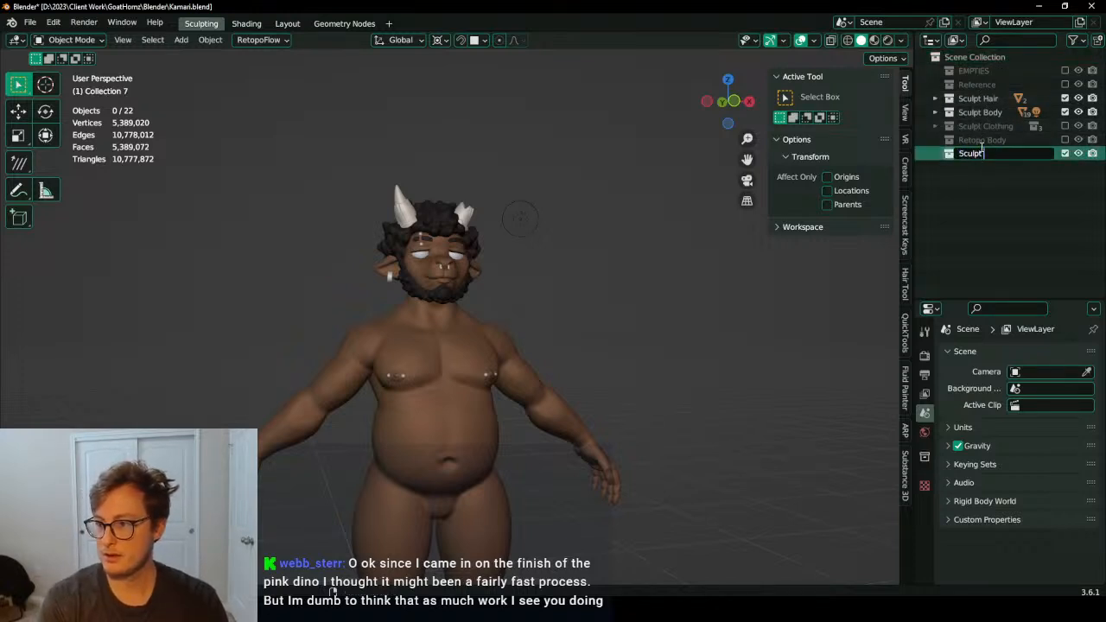
{"action": "type", "text": " Teeth"}
{"action": "key", "text": "Return"}
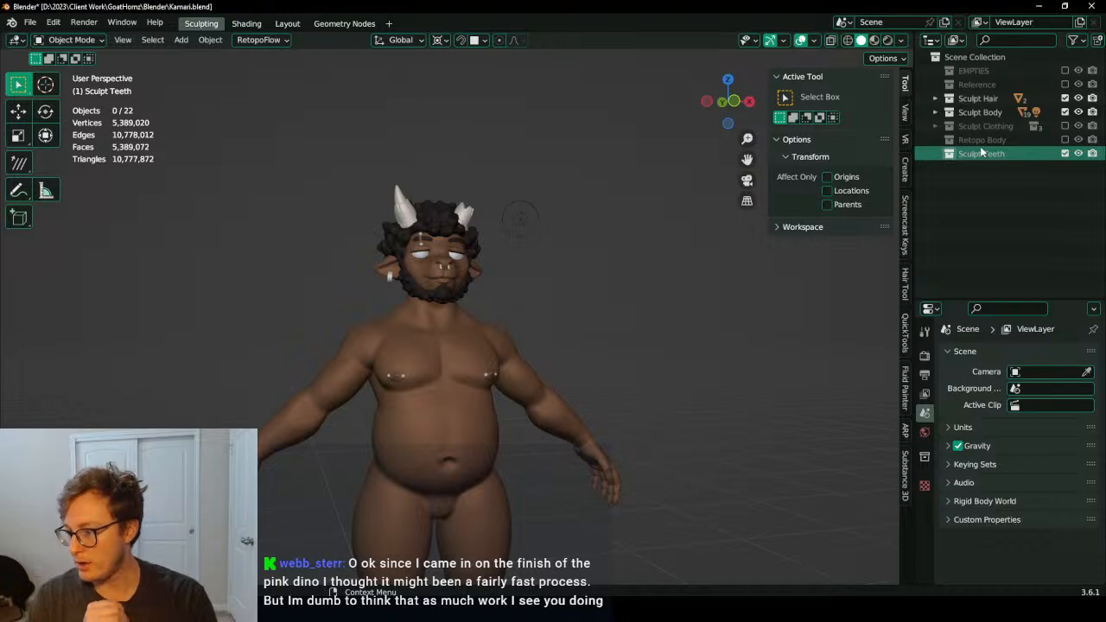
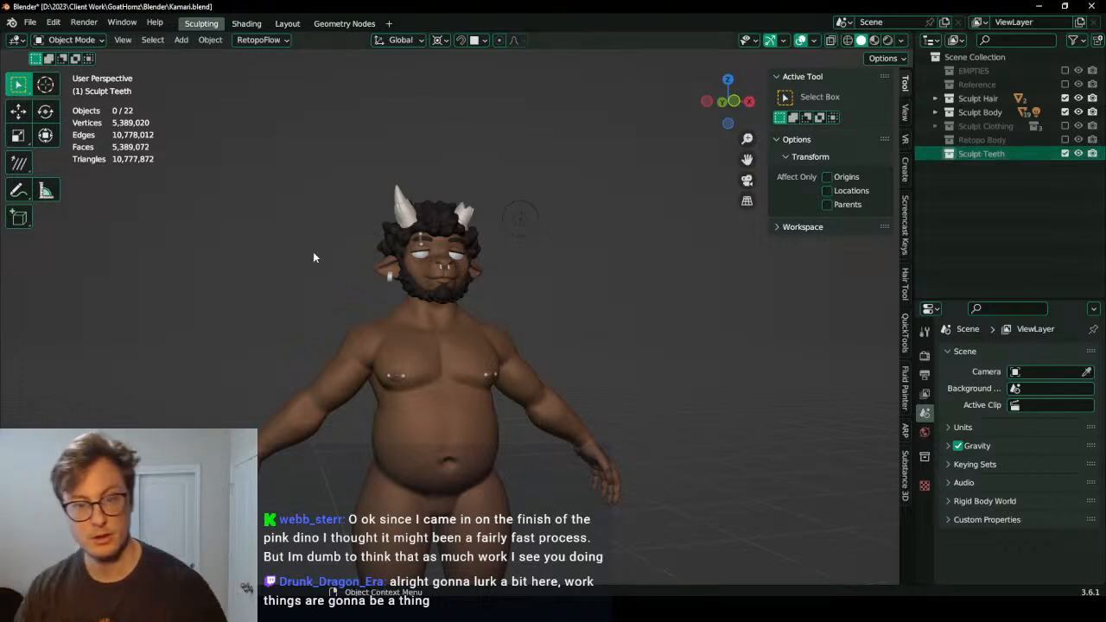
Step: Inspect the sculpted character from several angles, checking the head, torso and legs, and select the hooves
{"action": "middle_click_drag", "start_coordinate": [606, 329], "coordinate": [486, 316]}
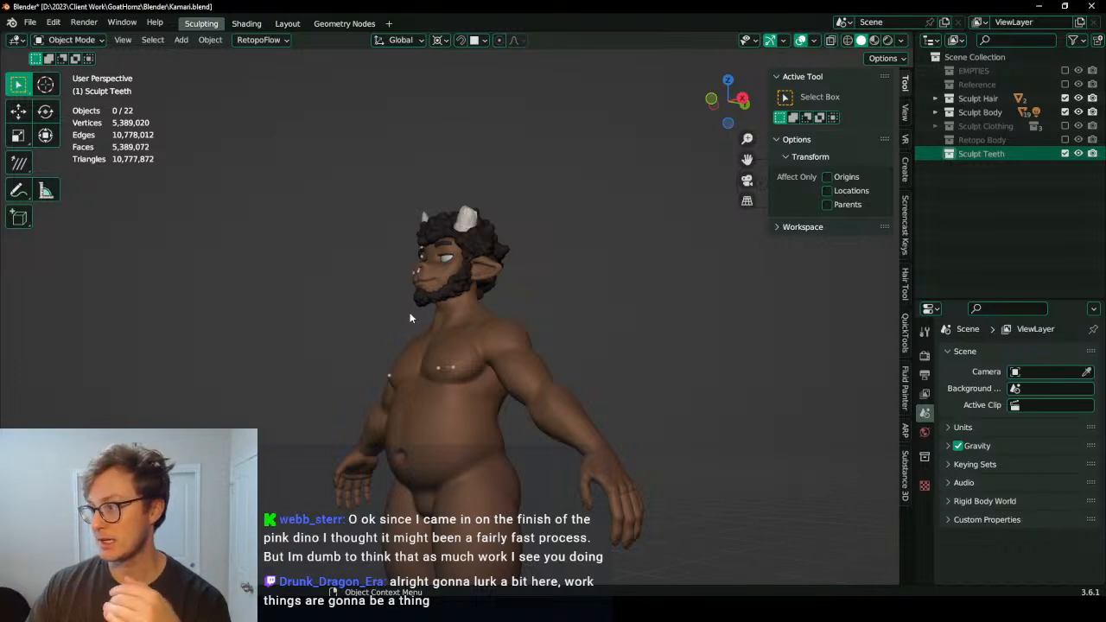
{"action": "middle_click_drag", "start_coordinate": [488, 388], "coordinate": [525, 362]}
{"action": "scroll", "coordinate": [531, 313], "scroll_direction": "up", "scroll_amount": 3}
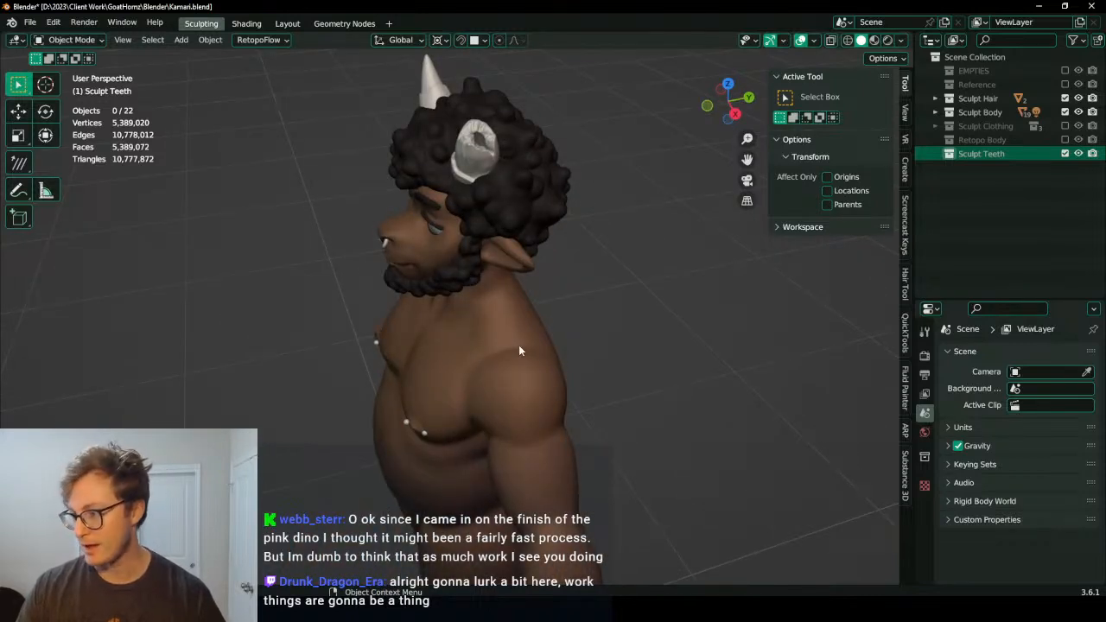
{"action": "middle_click_drag", "start_coordinate": [515, 365], "coordinate": [465, 309]}
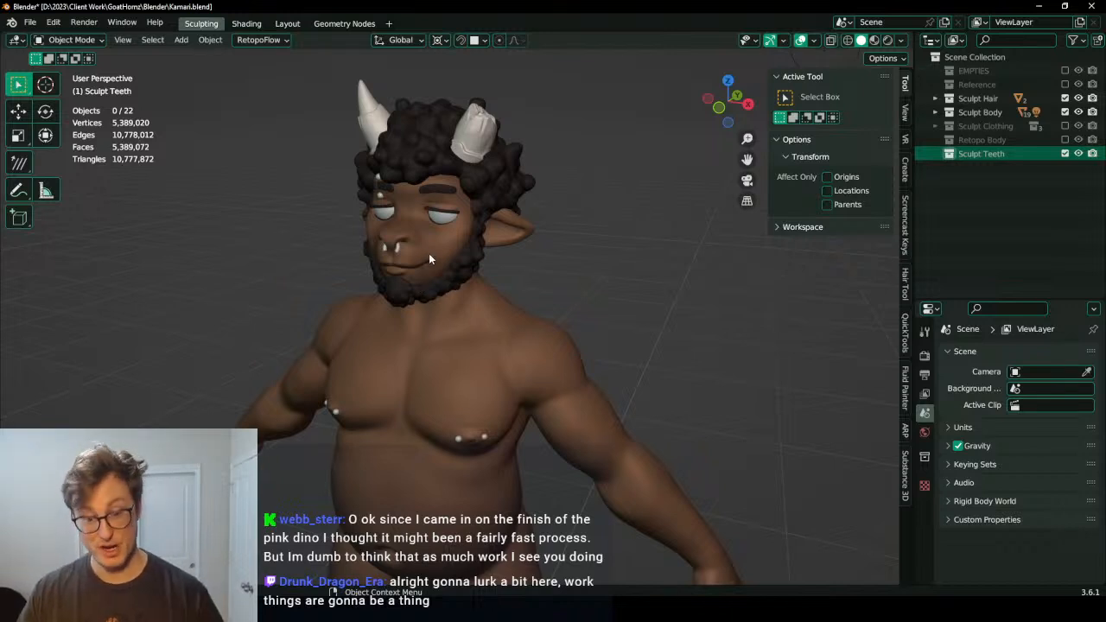
{"action": "middle_click_drag", "start_coordinate": [430, 254], "coordinate": [517, 274]}
{"action": "scroll", "coordinate": [569, 254], "scroll_direction": "down", "scroll_amount": 2}
{"action": "middle_click_drag", "start_coordinate": [480, 357], "coordinate": [514, 417], "text": "shift"}
{"action": "scroll", "coordinate": [514, 417], "scroll_direction": "up", "scroll_amount": 6}
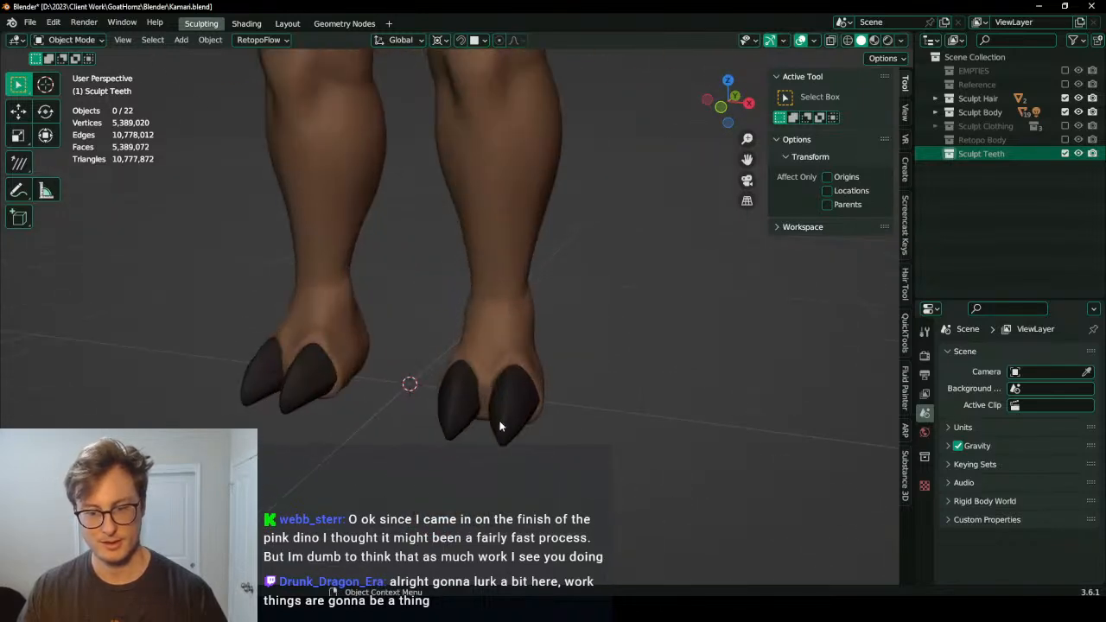
{"action": "left_click", "coordinate": [501, 425]}
{"action": "scroll", "coordinate": [487, 358], "scroll_direction": "down", "scroll_amount": 4}
{"action": "scroll", "coordinate": [447, 184], "scroll_direction": "down", "scroll_amount": 5}
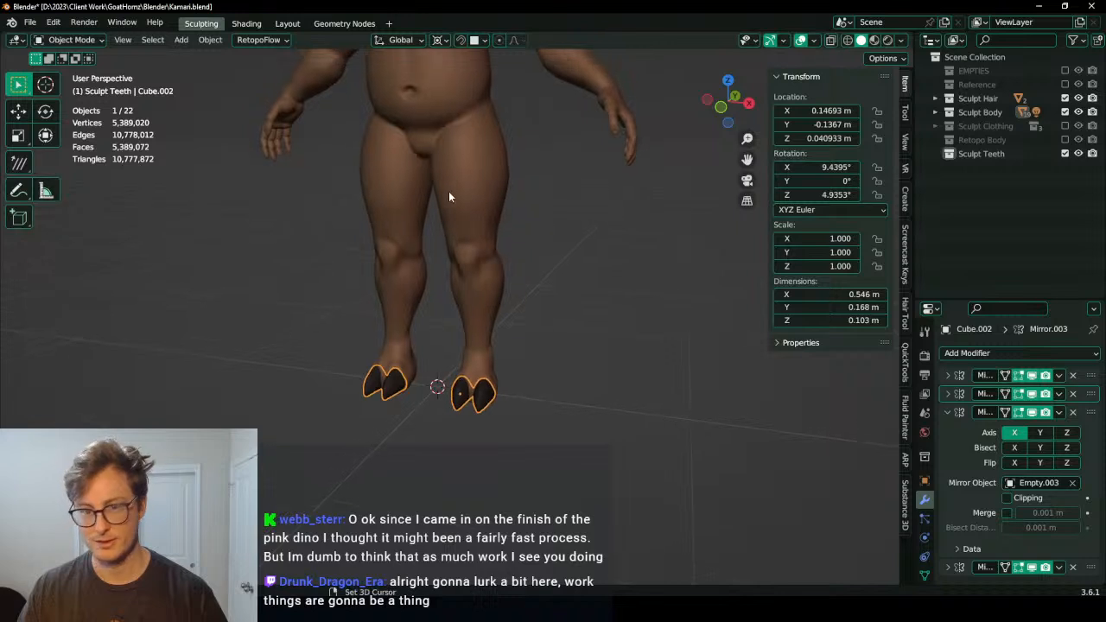
{"action": "scroll", "coordinate": [465, 313], "scroll_direction": "down", "scroll_amount": 4}
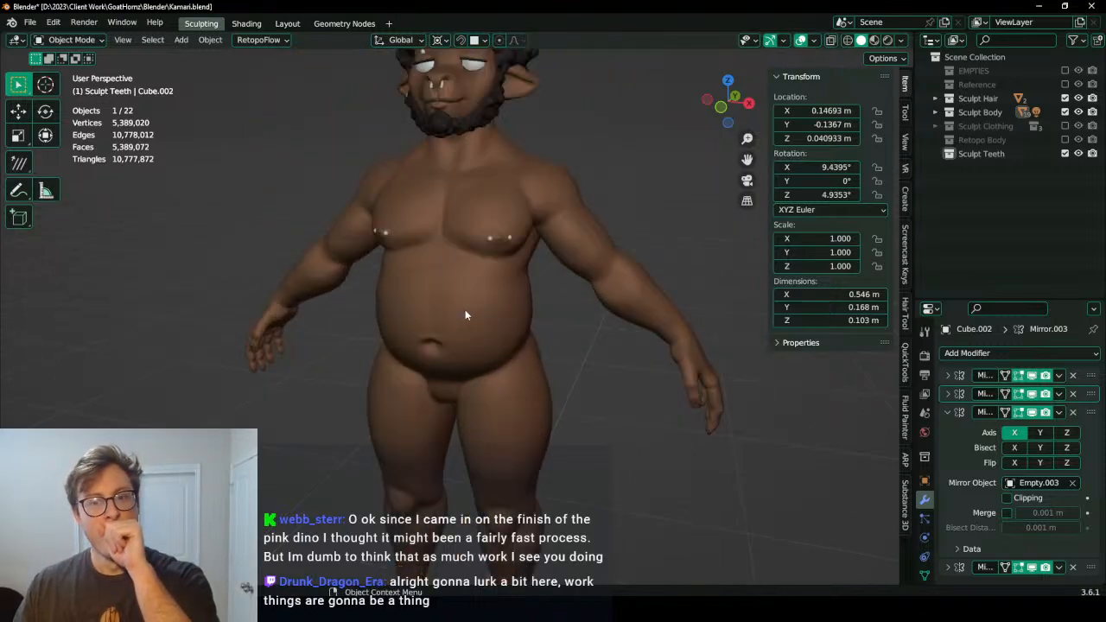
{"action": "scroll", "coordinate": [492, 283], "scroll_direction": "up", "scroll_amount": 3}
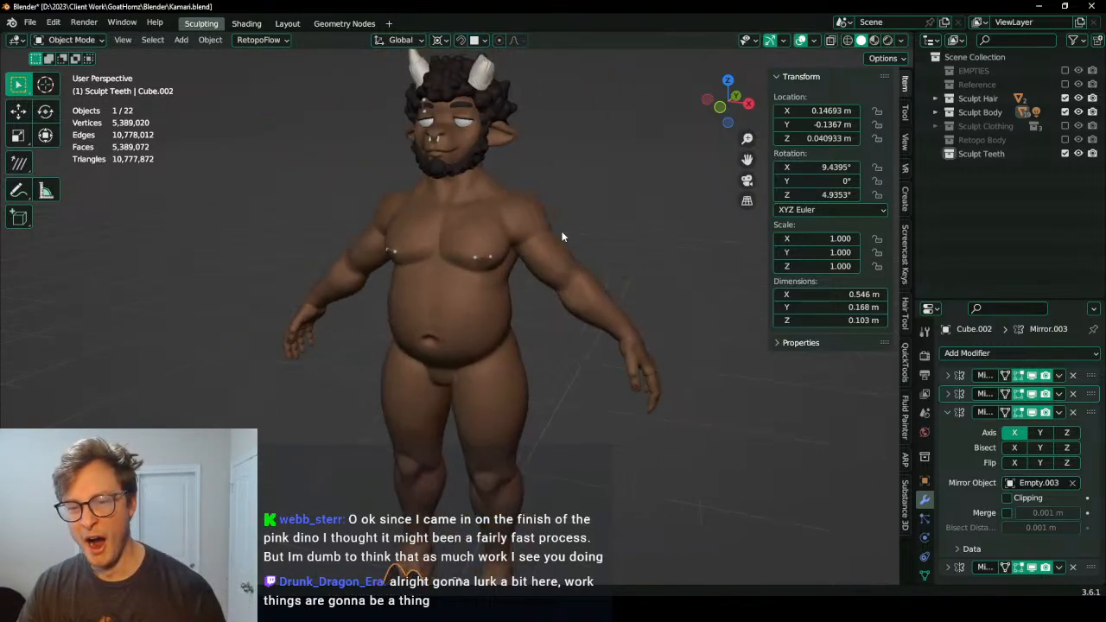
Step: Include the Reference collection and compare the sculpted character with the colored portrait, body turnaround and outfit photo
{"action": "middle_click_drag", "start_coordinate": [493, 284], "coordinate": [664, 179]}
{"action": "left_click", "coordinate": [1064, 85]}
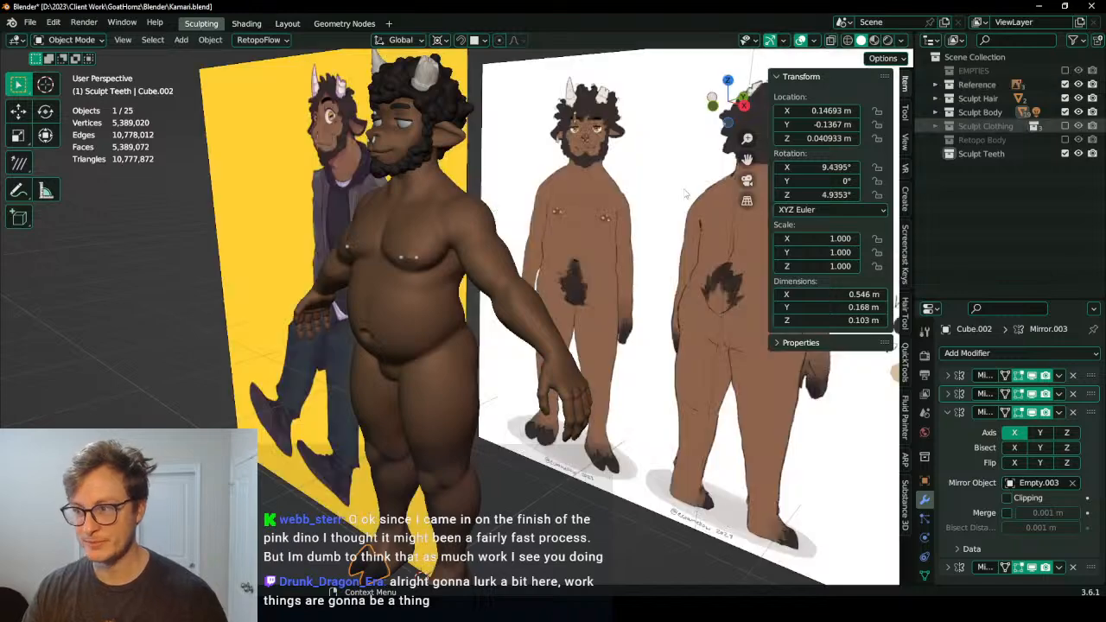
{"action": "scroll", "coordinate": [467, 294], "scroll_direction": "down", "scroll_amount": 4}
{"action": "middle_click_drag", "start_coordinate": [467, 294], "coordinate": [330, 235]}
{"action": "scroll", "coordinate": [535, 302], "scroll_direction": "up", "scroll_amount": 6}
{"action": "scroll", "coordinate": [446, 269], "scroll_direction": "down", "scroll_amount": 4}
{"action": "scroll", "coordinate": [485, 244], "scroll_direction": "up", "scroll_amount": 2}
{"action": "scroll", "coordinate": [485, 245], "scroll_direction": "down", "scroll_amount": 2}
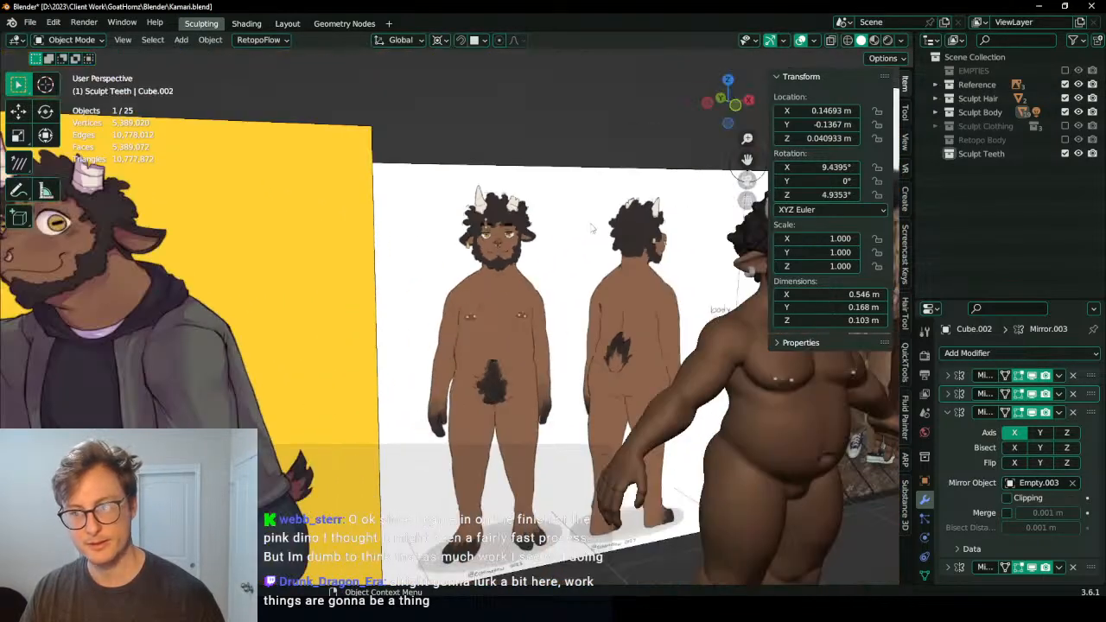
{"action": "scroll", "coordinate": [594, 237], "scroll_direction": "down", "scroll_amount": 2}
{"action": "middle_click_drag", "start_coordinate": [595, 242], "coordinate": [413, 281], "text": "shift"}
{"action": "scroll", "coordinate": [414, 281], "scroll_direction": "up", "scroll_amount": 4}
{"action": "middle_click_drag", "start_coordinate": [333, 306], "coordinate": [496, 301], "text": "shift"}
{"action": "scroll", "coordinate": [497, 301], "scroll_direction": "down", "scroll_amount": 6}
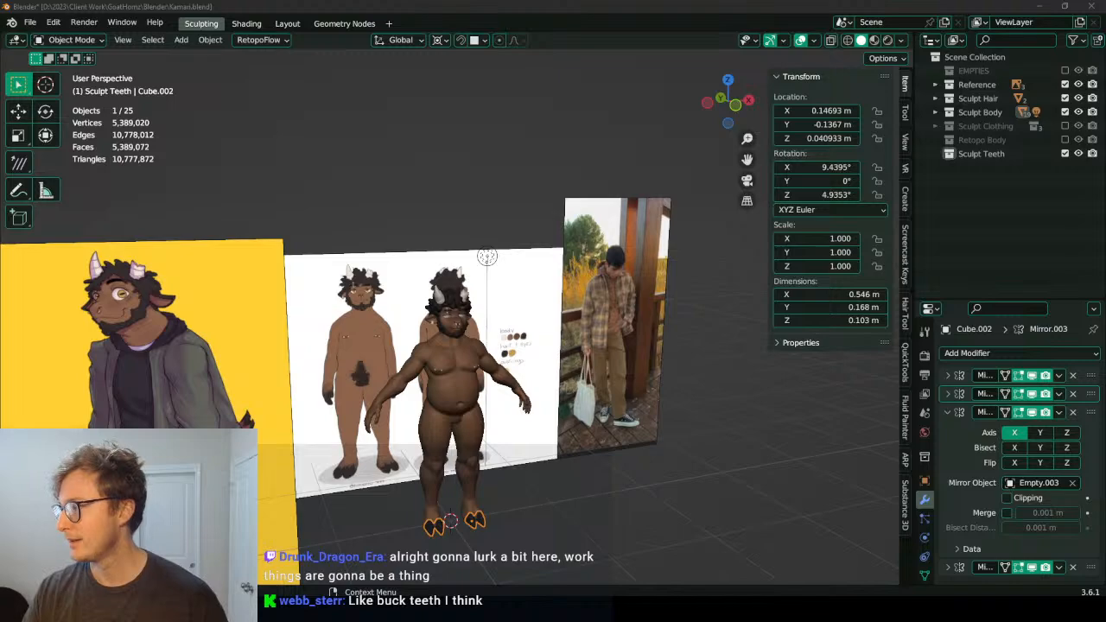
Step: Switch to the browser's goat teeth image results and examine the dental pad, open-mouth and front-teeth photos
{"action": "left_click_drag", "start_coordinate": [1105, 566], "coordinate": [585, 8]}
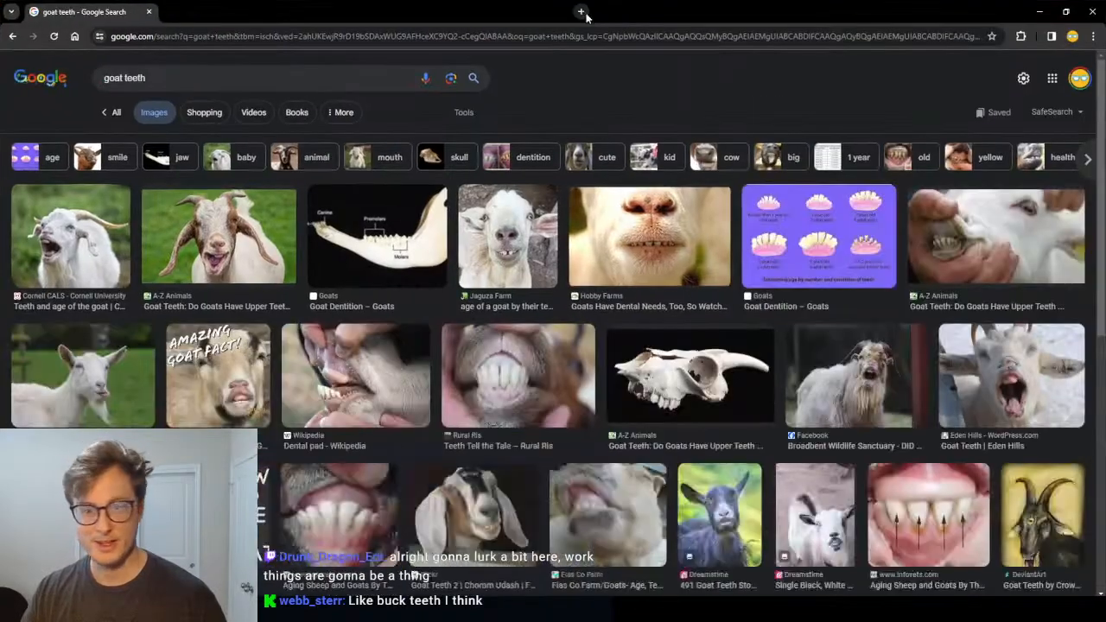
{"action": "left_click", "coordinate": [517, 259]}
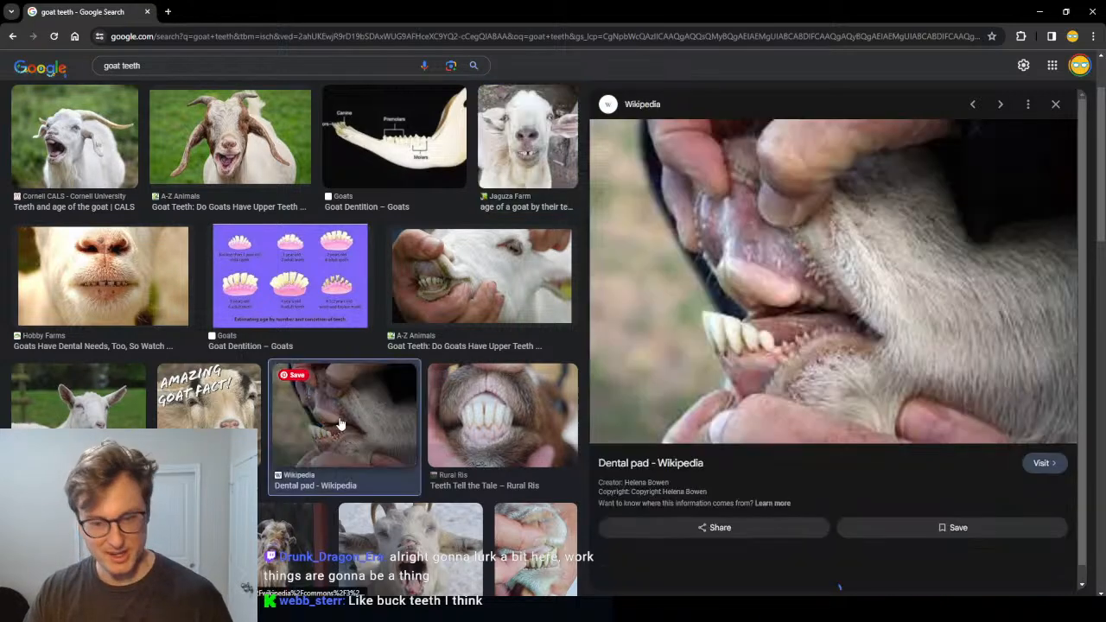
{"action": "left_click", "coordinate": [331, 429]}
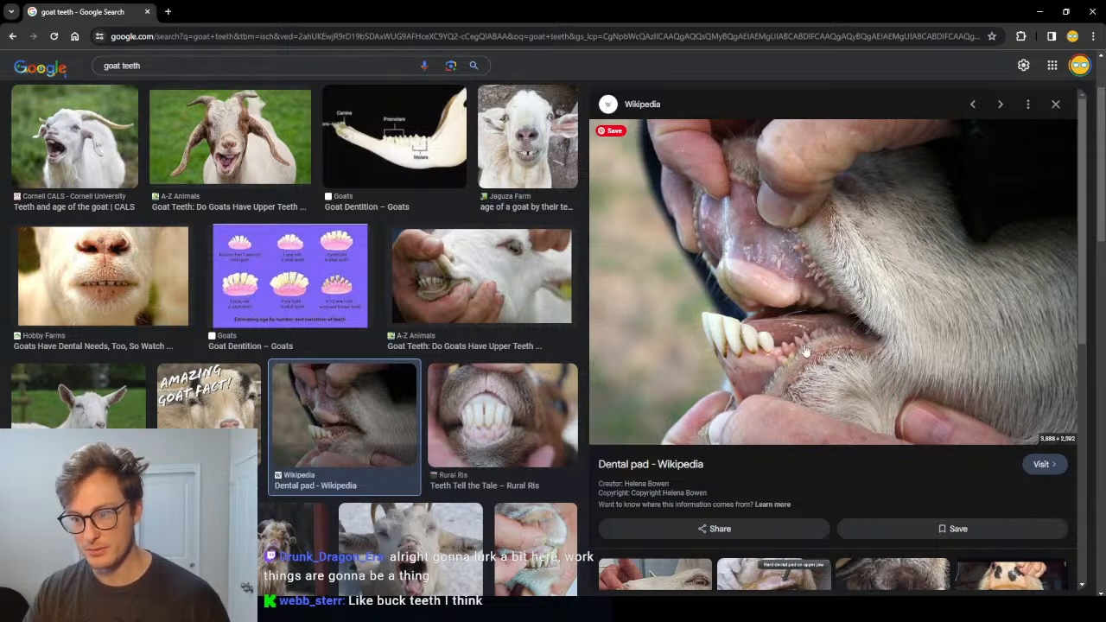
{"action": "left_click", "coordinate": [233, 177]}
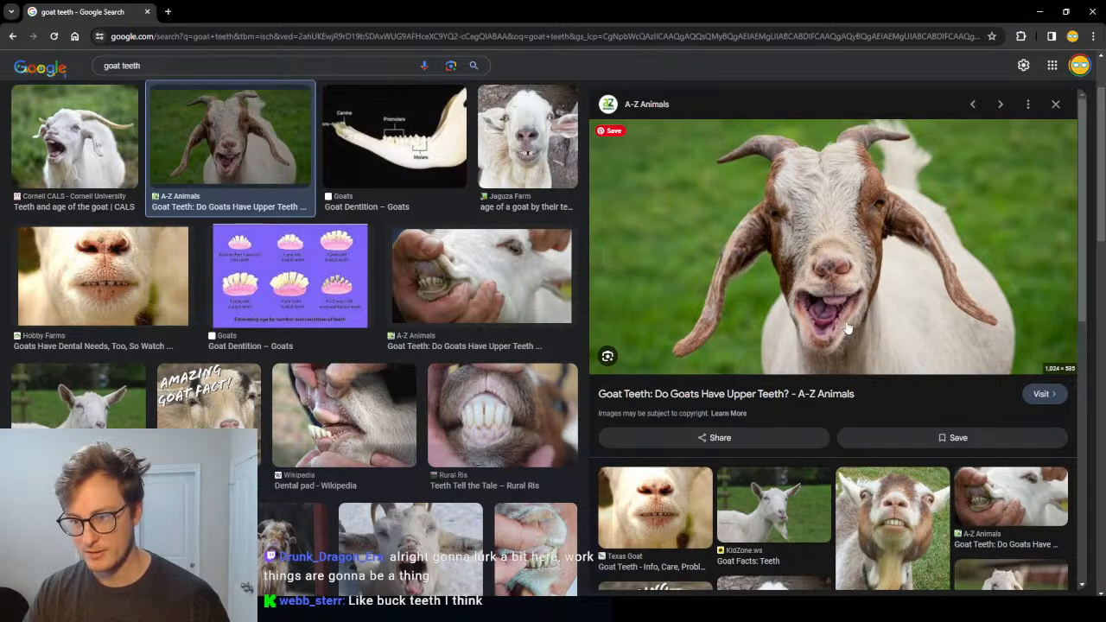
{"action": "left_click", "coordinate": [899, 501]}
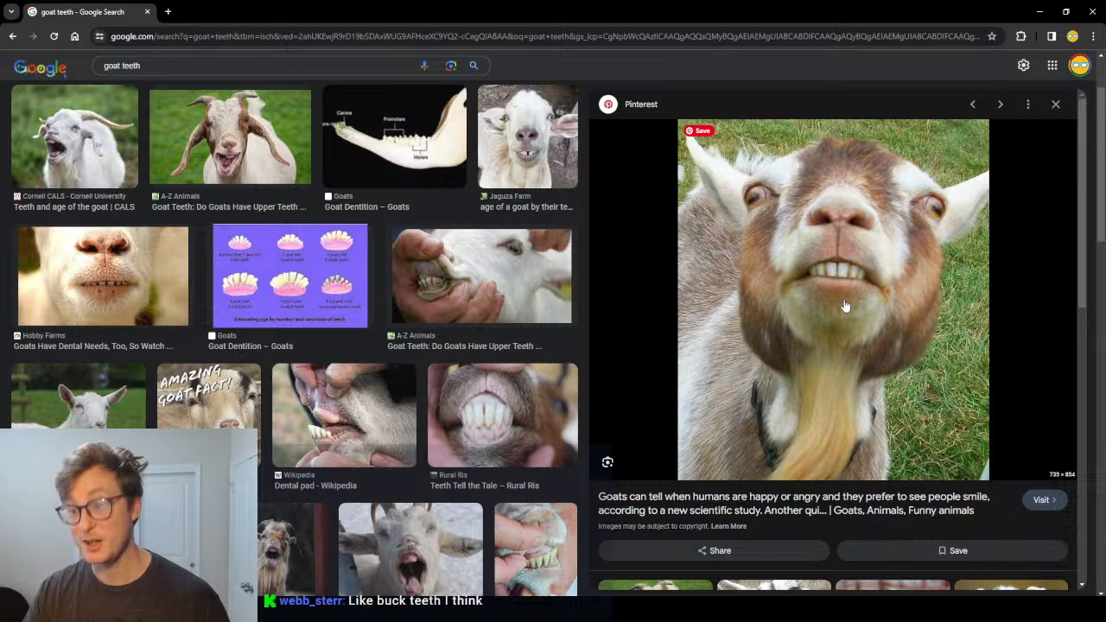
{"action": "left_click", "coordinate": [71, 158]}
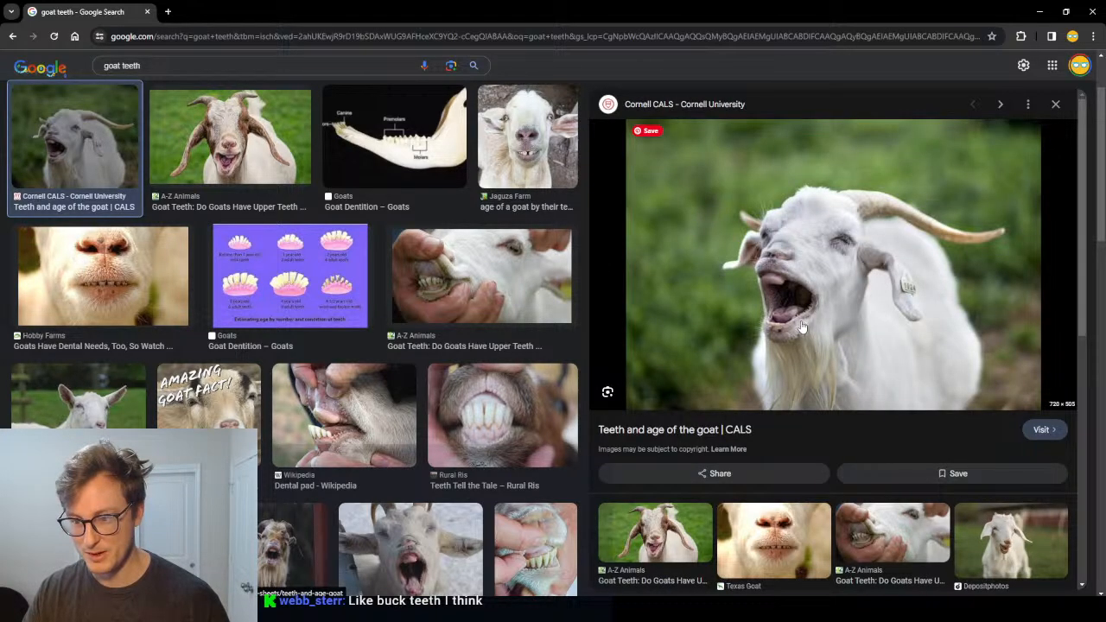
{"action": "left_click", "coordinate": [228, 163]}
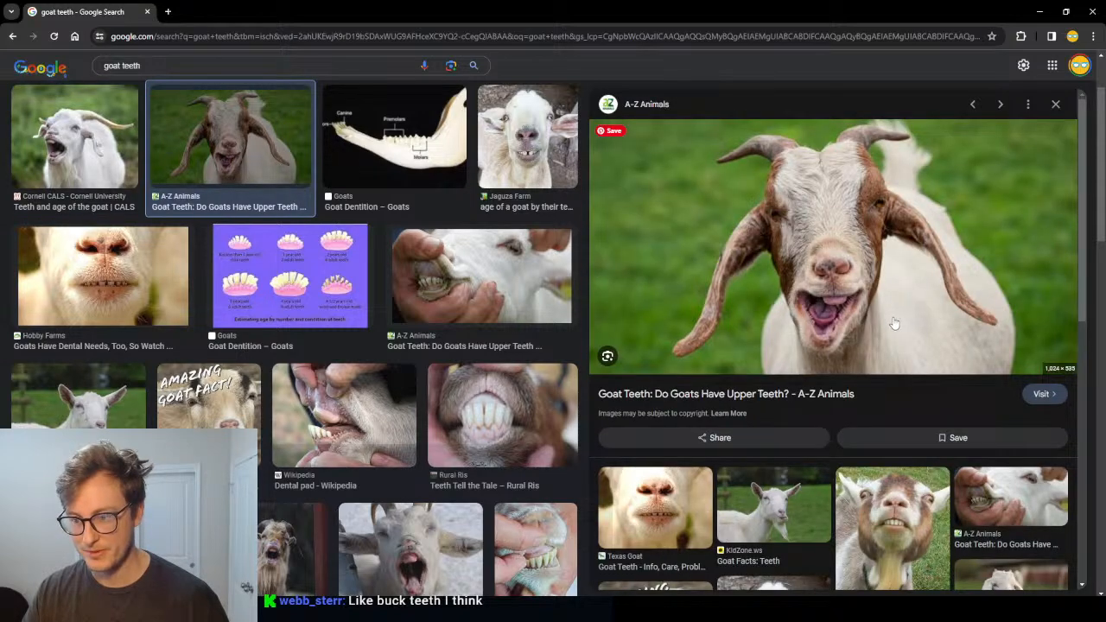
{"action": "left_click", "coordinate": [108, 277]}
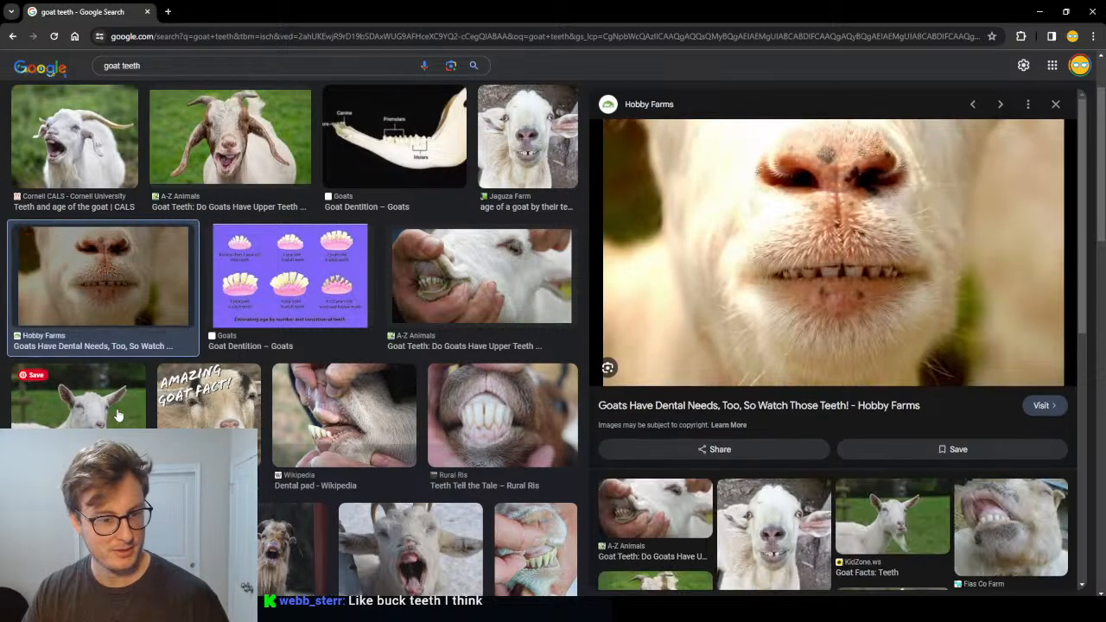
Step: Browse further down the goat teeth results and preview the Pixabay photo Goat Teeth Chew
{"action": "scroll", "coordinate": [111, 423], "scroll_direction": "down", "scroll_amount": 2}
{"action": "scroll", "coordinate": [297, 395], "scroll_direction": "down", "scroll_amount": 2}
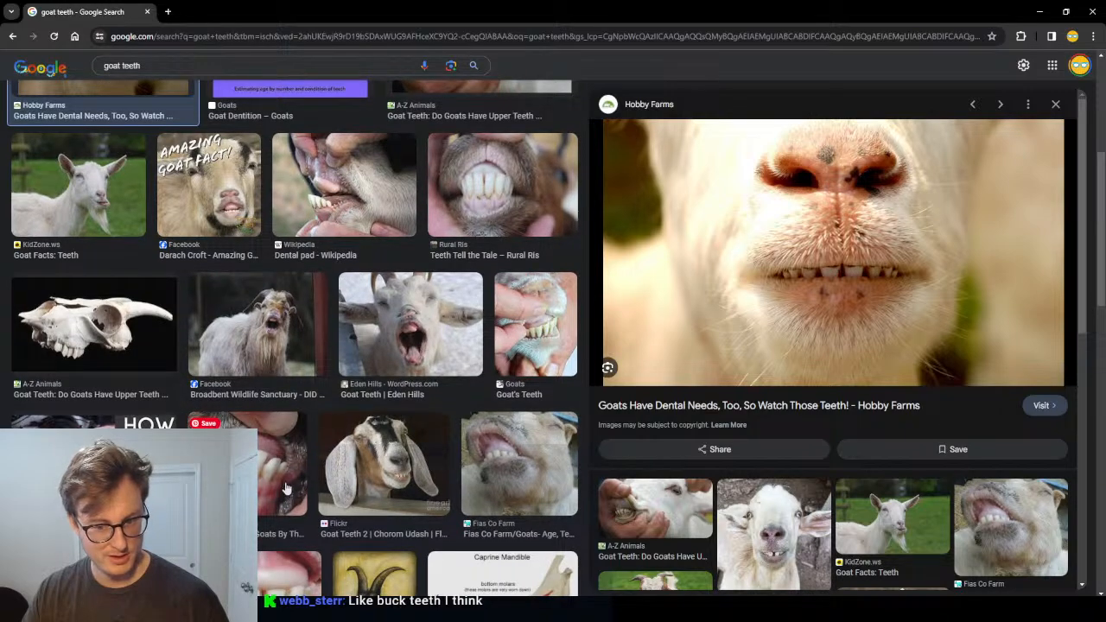
{"action": "scroll", "coordinate": [285, 488], "scroll_direction": "down", "scroll_amount": 3}
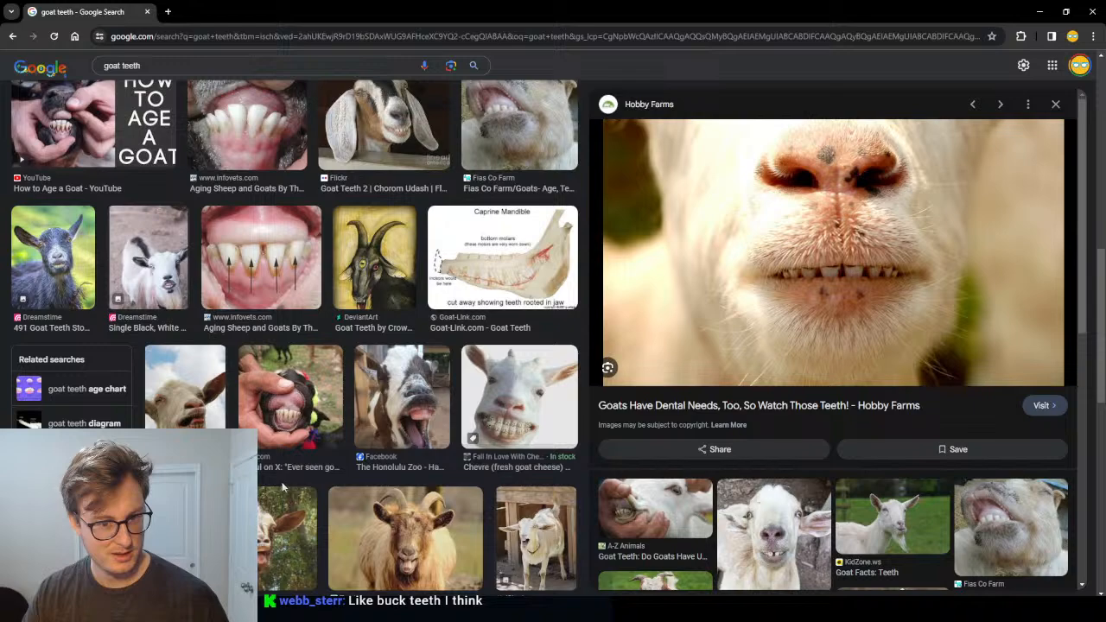
{"action": "scroll", "coordinate": [286, 383], "scroll_direction": "down", "scroll_amount": 3}
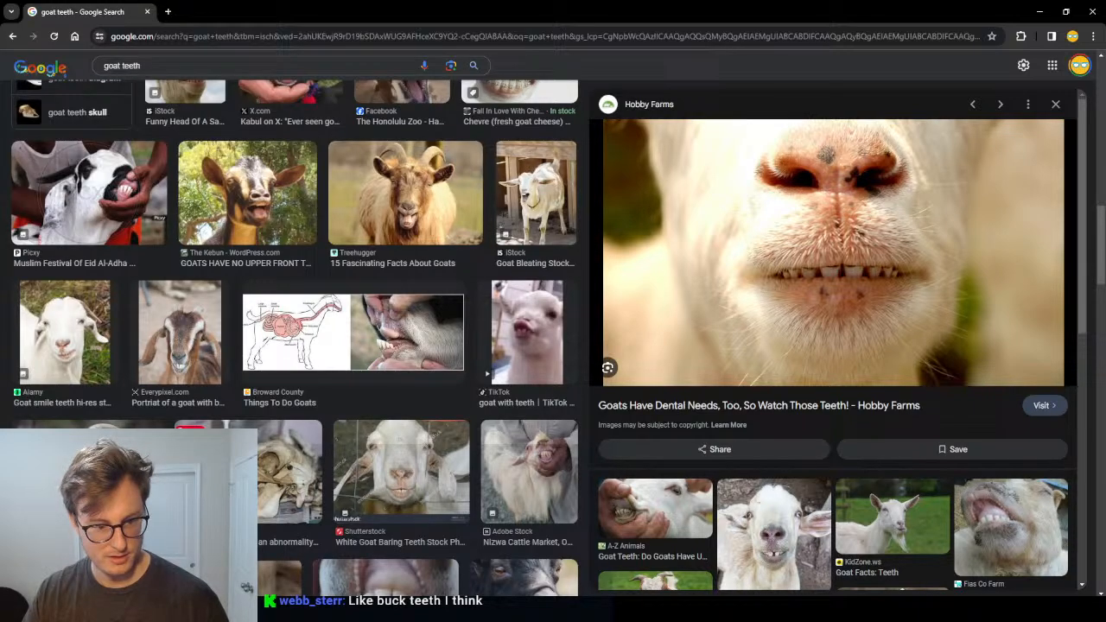
{"action": "left_click", "coordinate": [116, 473]}
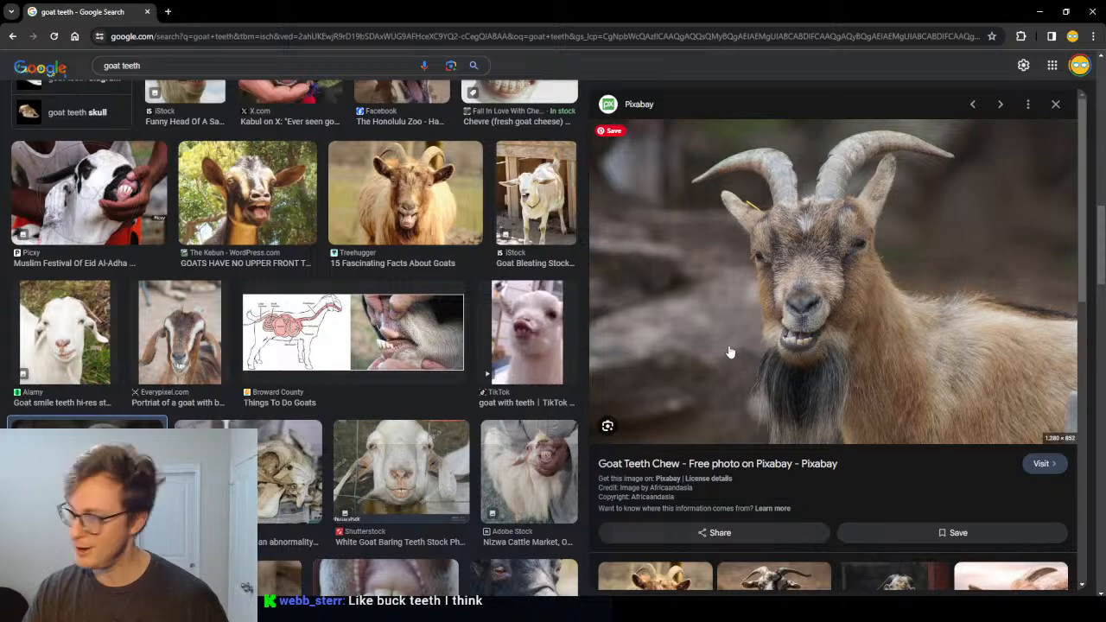
Step: Open the chewing goat photo's Pixabay page, close it, and try to open the full image in a new tab
{"action": "left_click", "coordinate": [803, 346]}
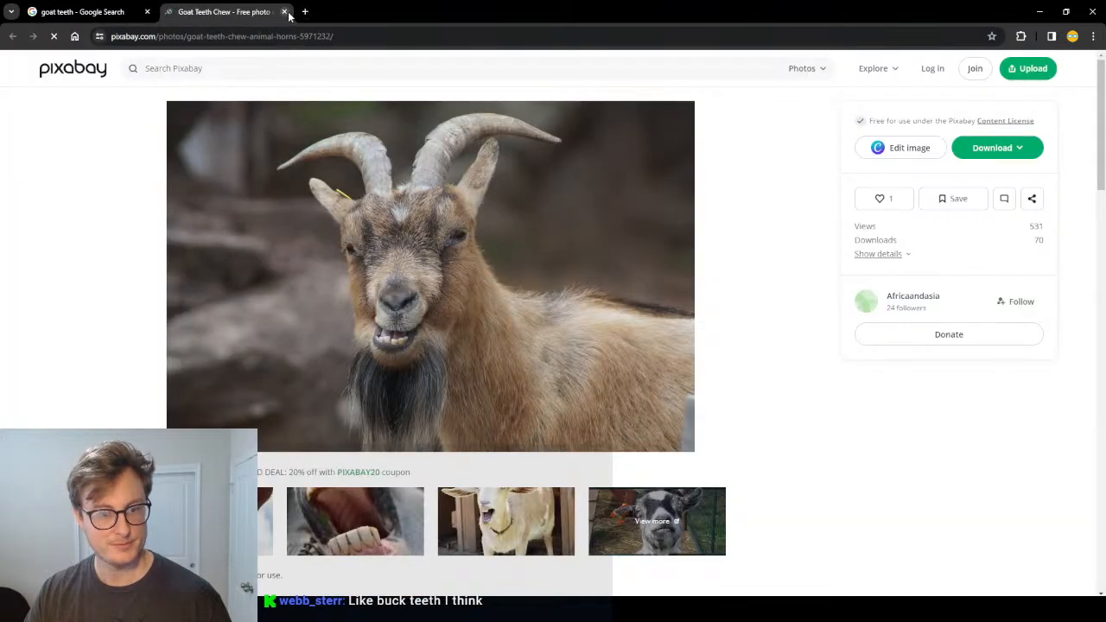
{"action": "left_click", "coordinate": [285, 11]}
{"action": "right_click", "coordinate": [840, 328]}
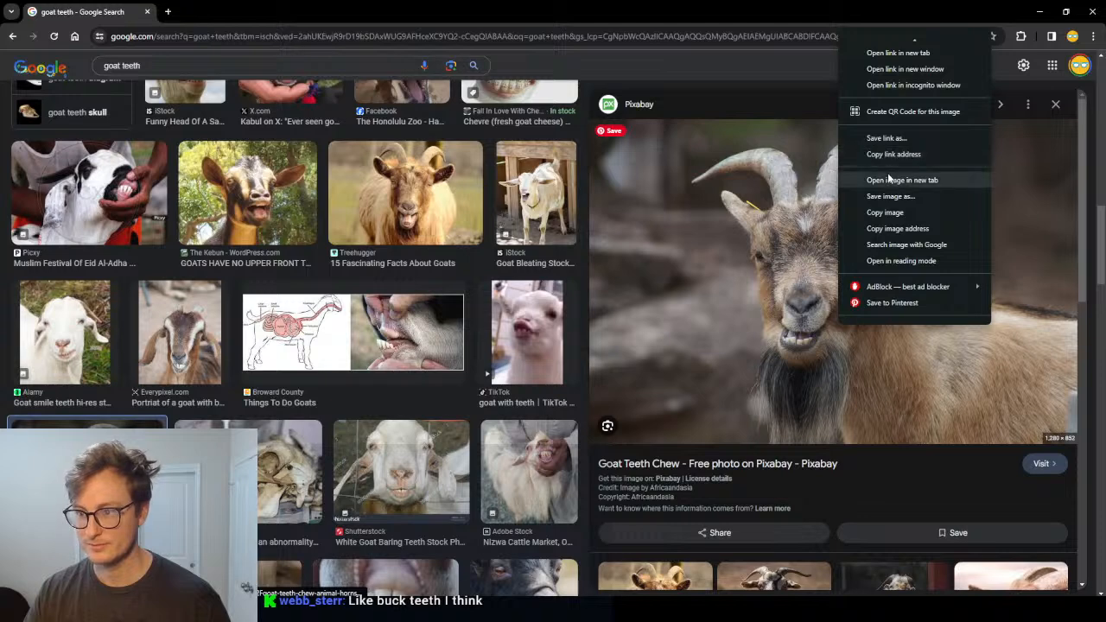
{"action": "left_click", "coordinate": [887, 180]}
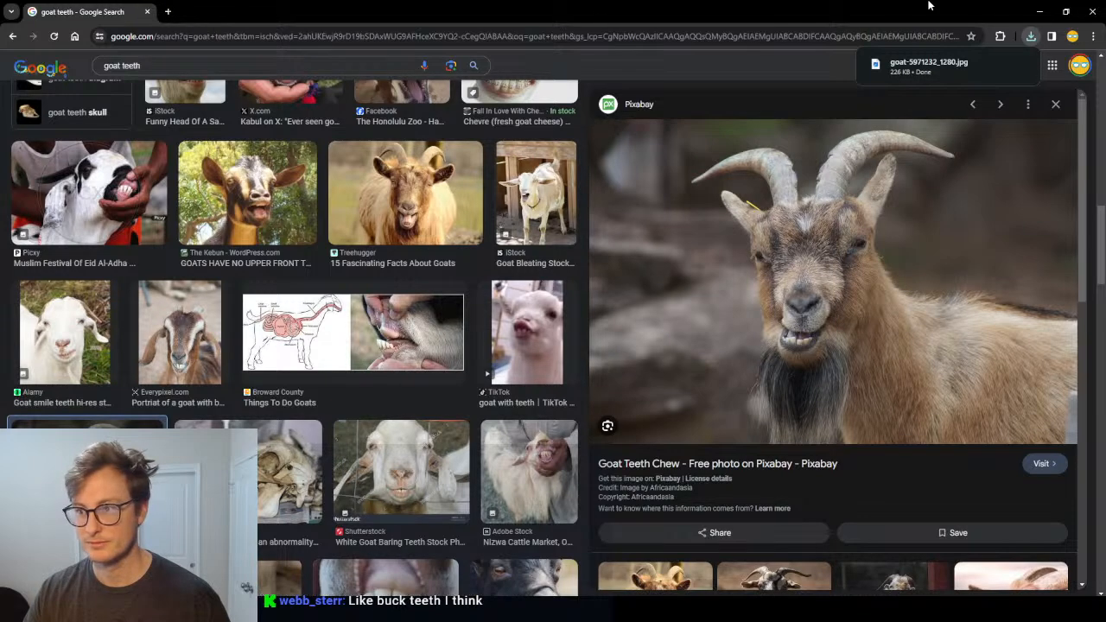
{"action": "right_click", "coordinate": [844, 322]}
{"action": "left_click", "coordinate": [889, 177]}
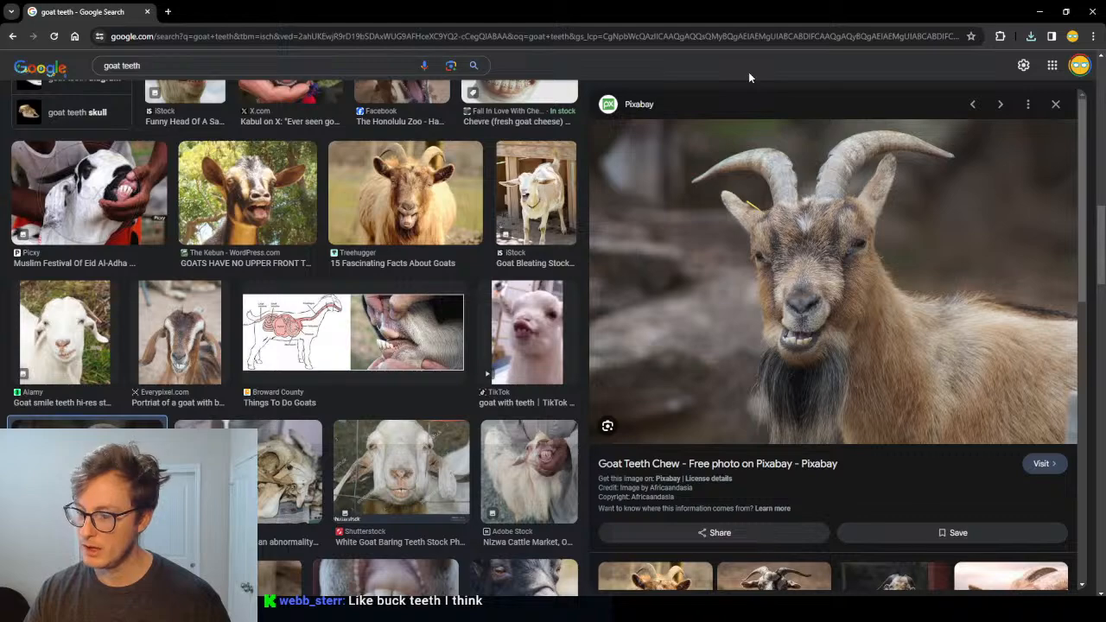
Step: Look through more goat teeth results, previewing the Goat-Link tooth-age diagrams and the Shutterstock close-up of a goat's teeth
{"action": "scroll", "coordinate": [352, 361], "scroll_direction": "down", "scroll_amount": 3}
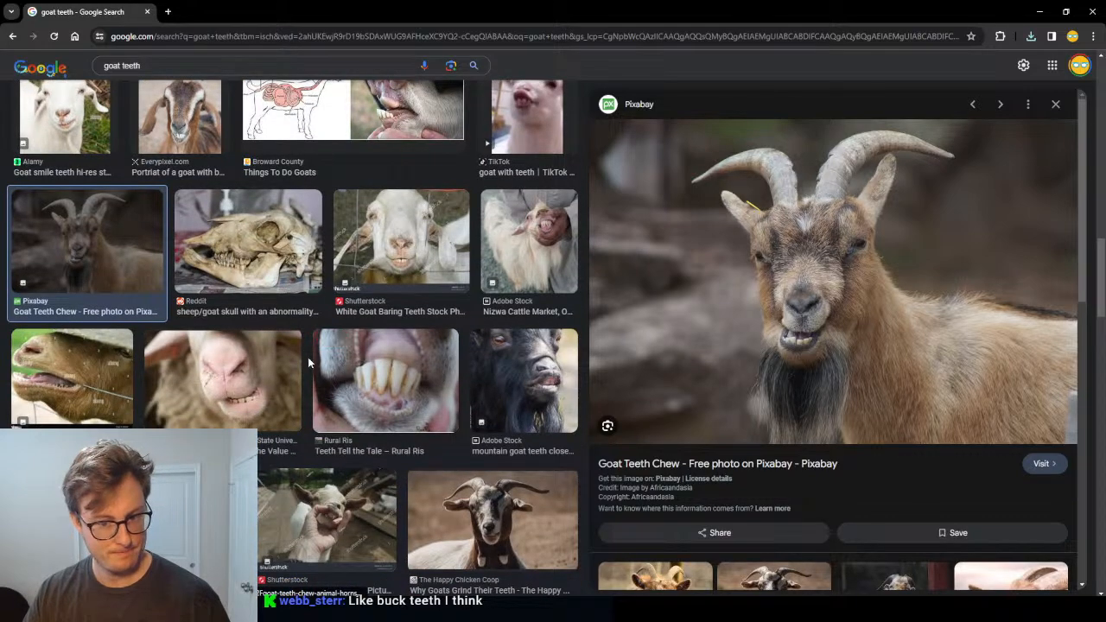
{"action": "scroll", "coordinate": [255, 395], "scroll_direction": "down", "scroll_amount": 3}
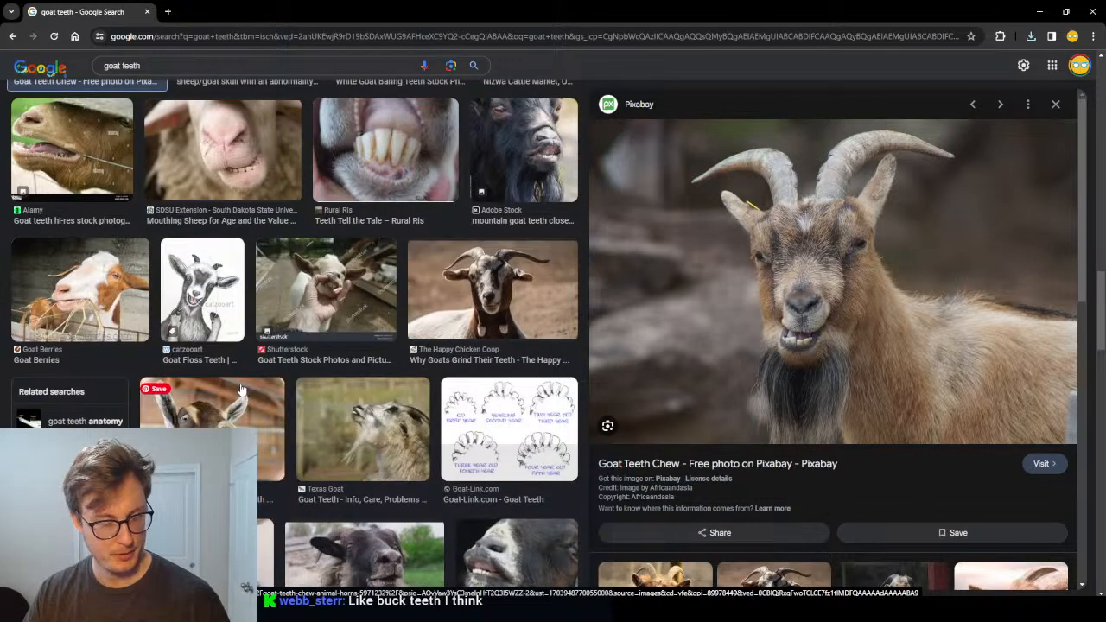
{"action": "scroll", "coordinate": [244, 393], "scroll_direction": "down", "scroll_amount": 2}
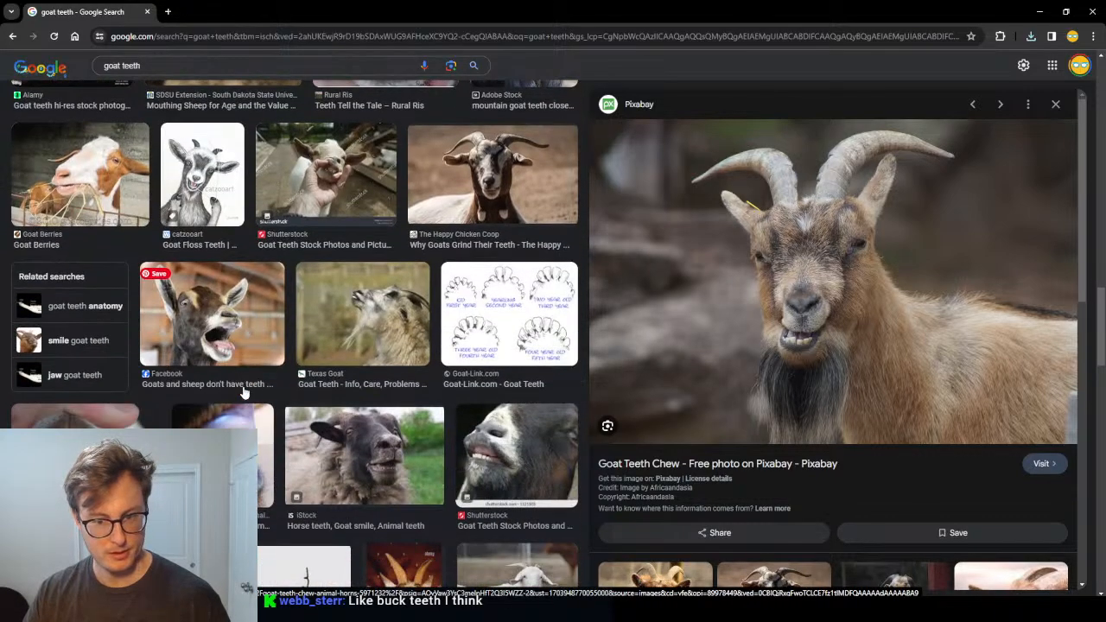
{"action": "left_click", "coordinate": [480, 337]}
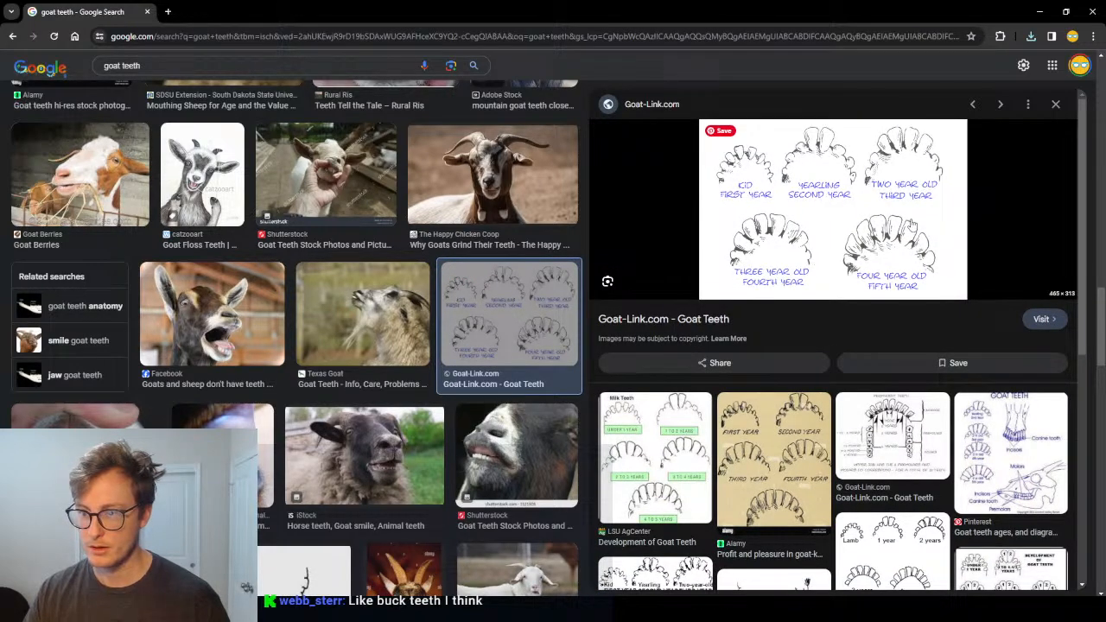
{"action": "scroll", "coordinate": [299, 263], "scroll_direction": "down", "scroll_amount": 3}
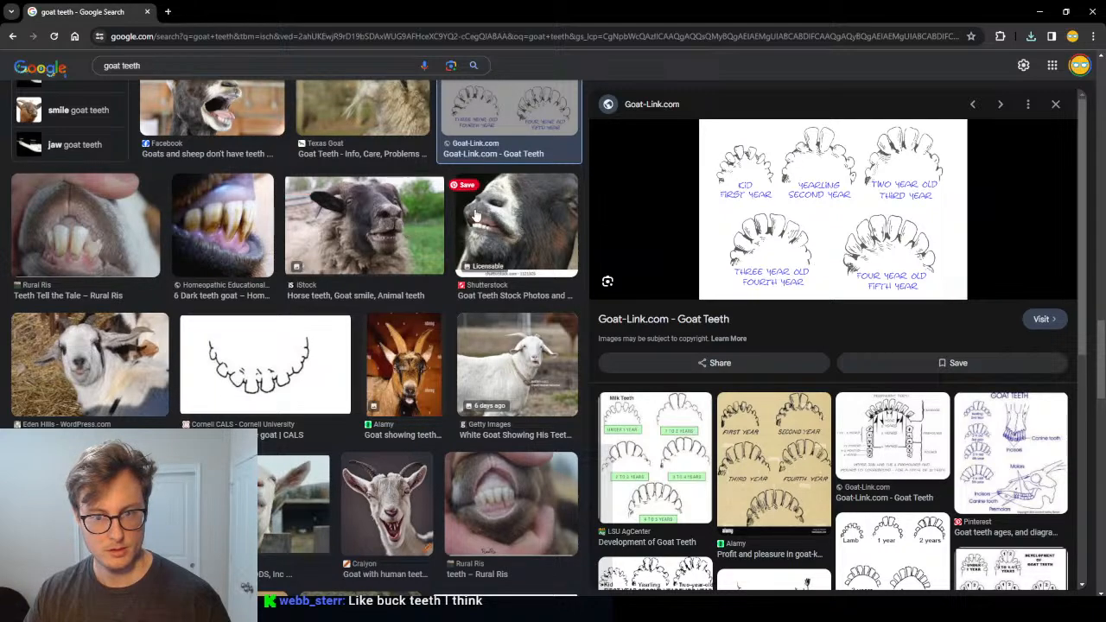
{"action": "left_click", "coordinate": [505, 223]}
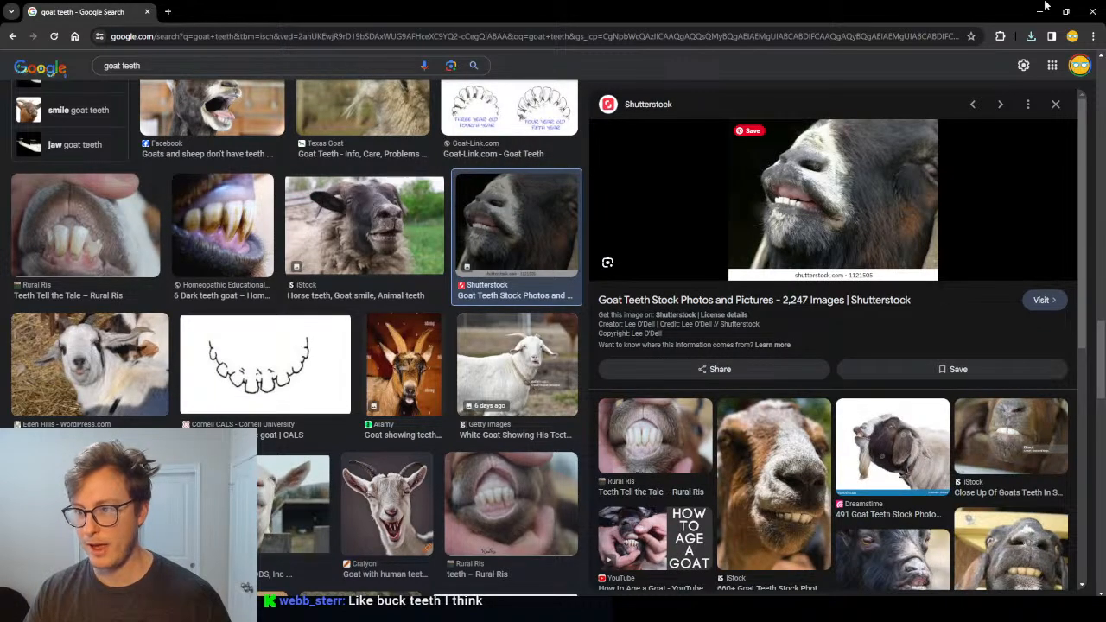
Step: Return to Blender, deselect the hooves, save the file, and view the character beside the reference images
{"action": "left_click", "coordinate": [1043, 7]}
{"action": "scroll", "coordinate": [425, 244], "scroll_direction": "up", "scroll_amount": 5}
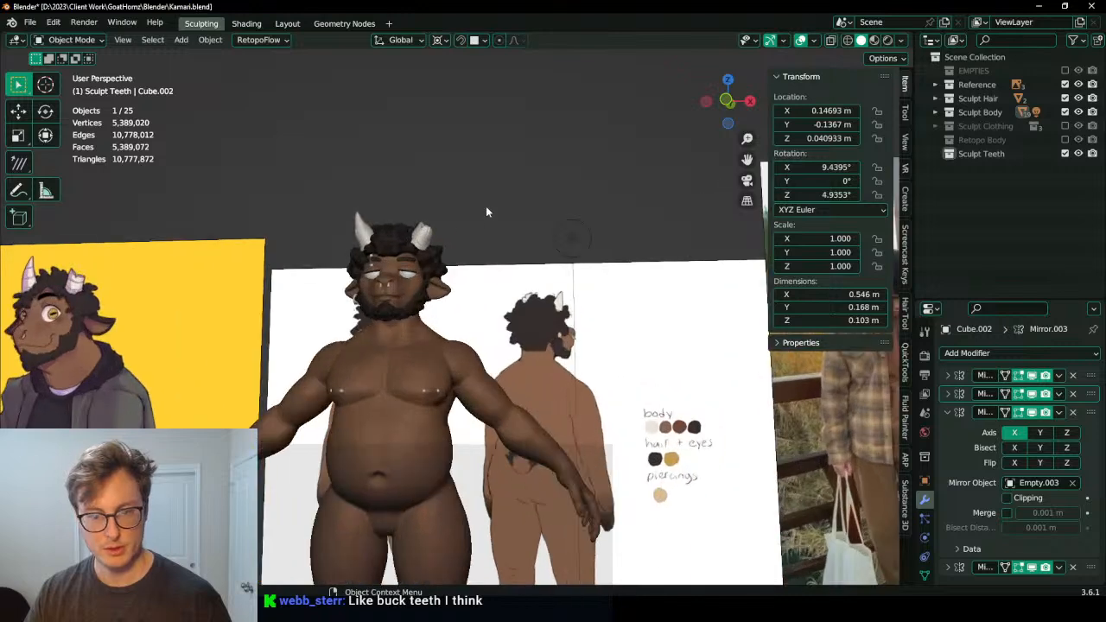
{"action": "left_click", "coordinate": [485, 211]}
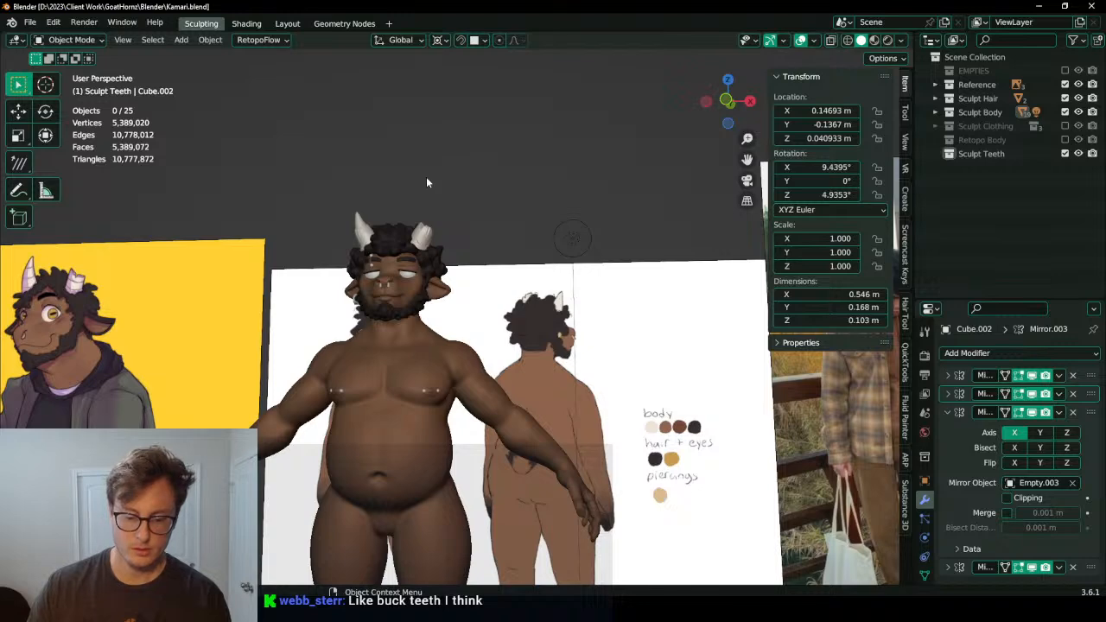
{"action": "scroll", "coordinate": [426, 215], "scroll_direction": "up", "scroll_amount": 2}
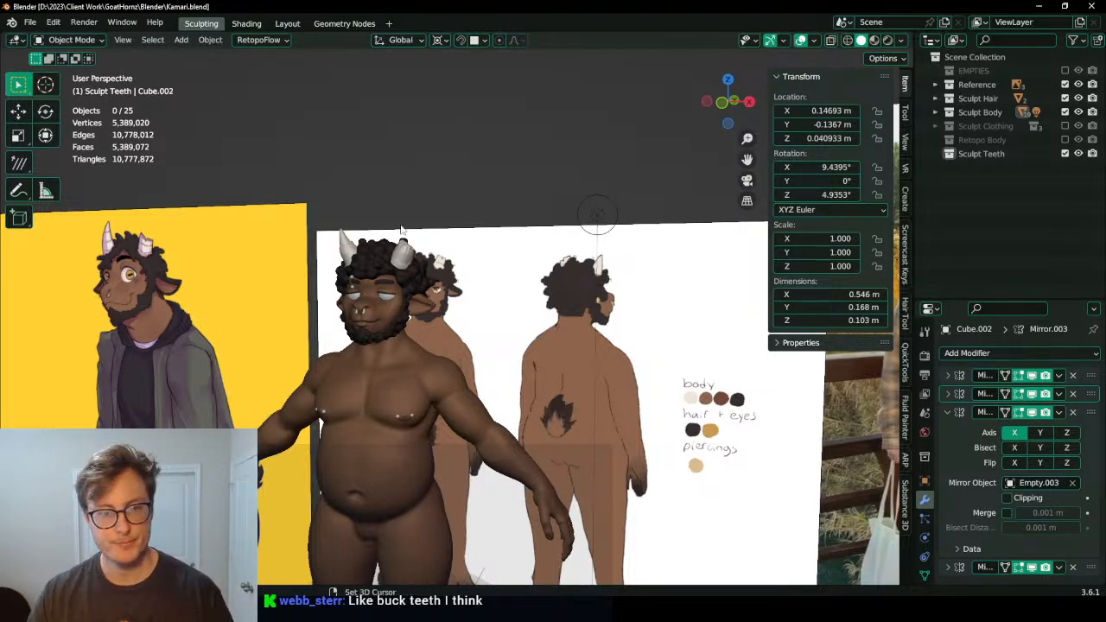
Step: Add a cube to the Sculpt Teeth collection and scale it down to about 0.216 m
{"action": "key", "text": "shift+a"}
{"action": "left_click", "coordinate": [456, 237]}
{"action": "scroll", "coordinate": [458, 389], "scroll_direction": "down", "scroll_amount": 3}
{"action": "key", "text": "s"}
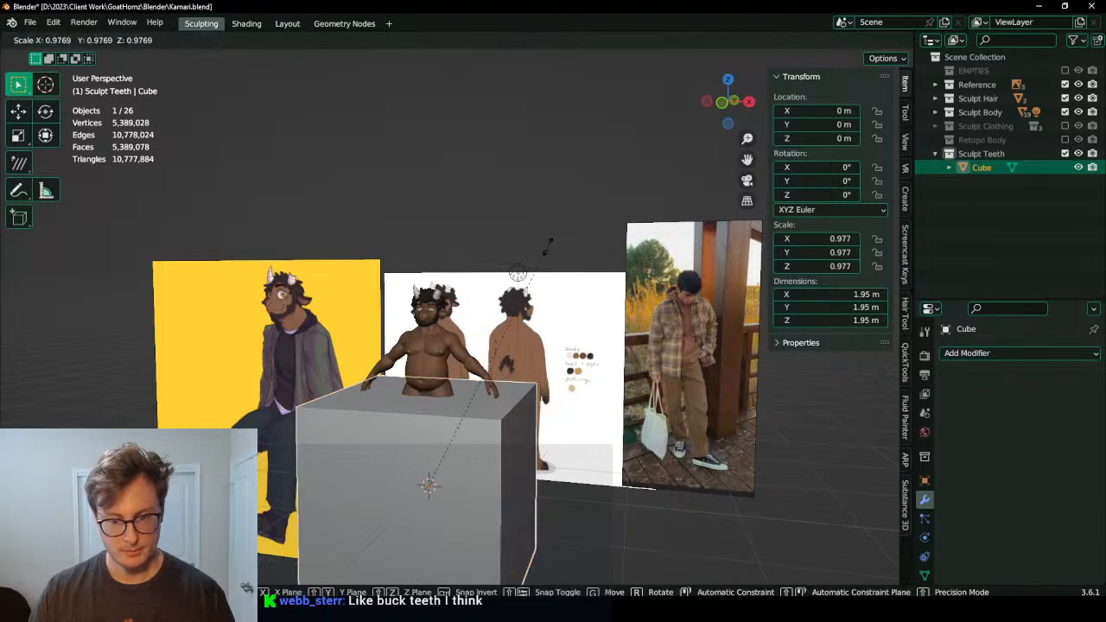
{"action": "left_click", "coordinate": [453, 468]}
{"action": "key", "text": "KP_7"}
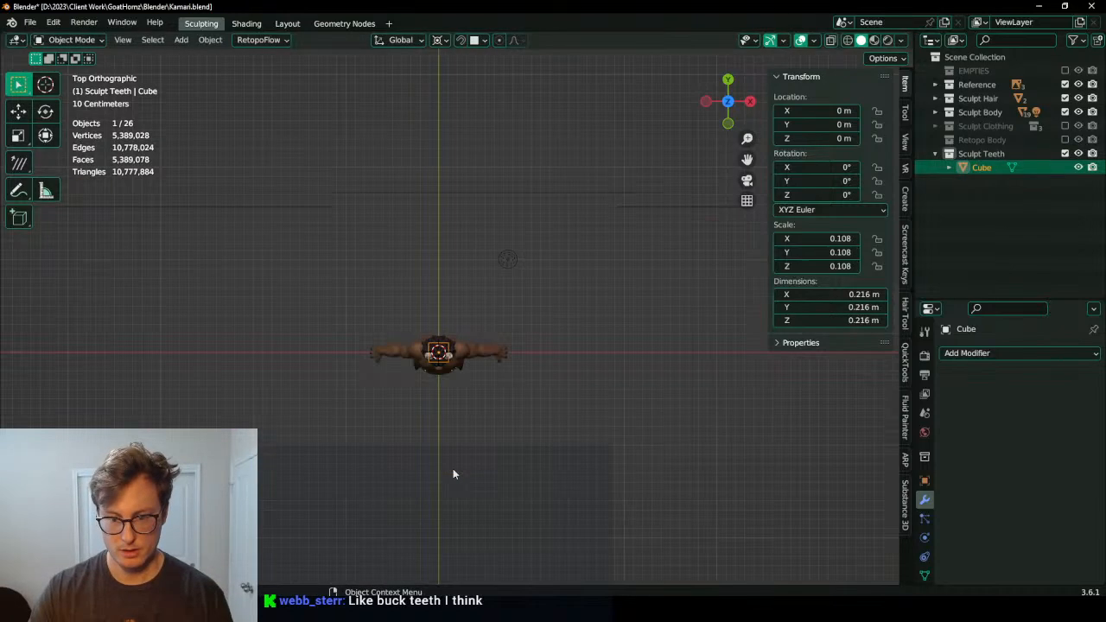
Step: In right view, position the cube over the character's muzzle and scale it down to about 0.198 m
{"action": "key", "text": "KP_3"}
{"action": "scroll", "coordinate": [453, 468], "scroll_direction": "up", "scroll_amount": 2}
{"action": "key", "text": "g"}
{"action": "left_click", "coordinate": [430, 257]}
{"action": "scroll", "coordinate": [413, 311], "scroll_direction": "up", "scroll_amount": 10}
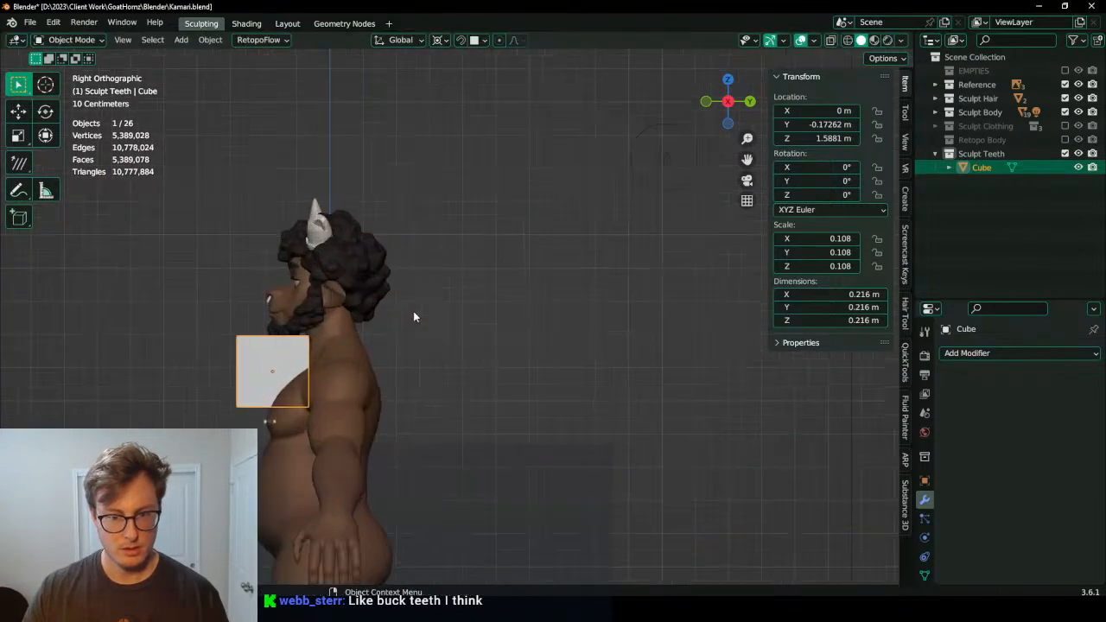
{"action": "key", "text": "s"}
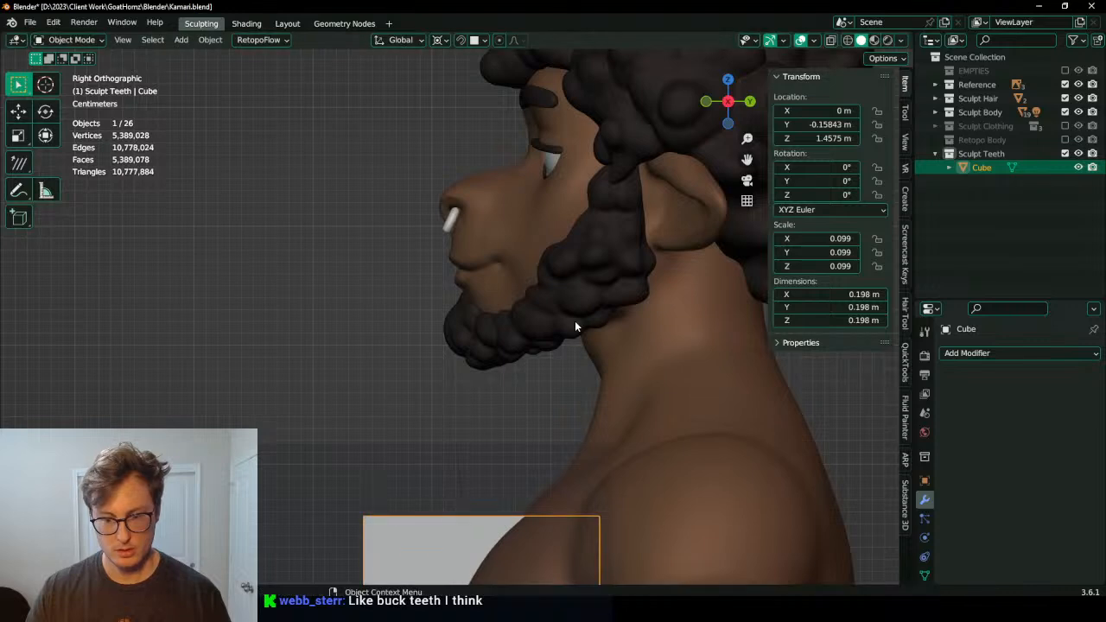
{"action": "left_click", "coordinate": [574, 321]}
{"action": "key", "text": "g"}
{"action": "left_click", "coordinate": [563, 547]}
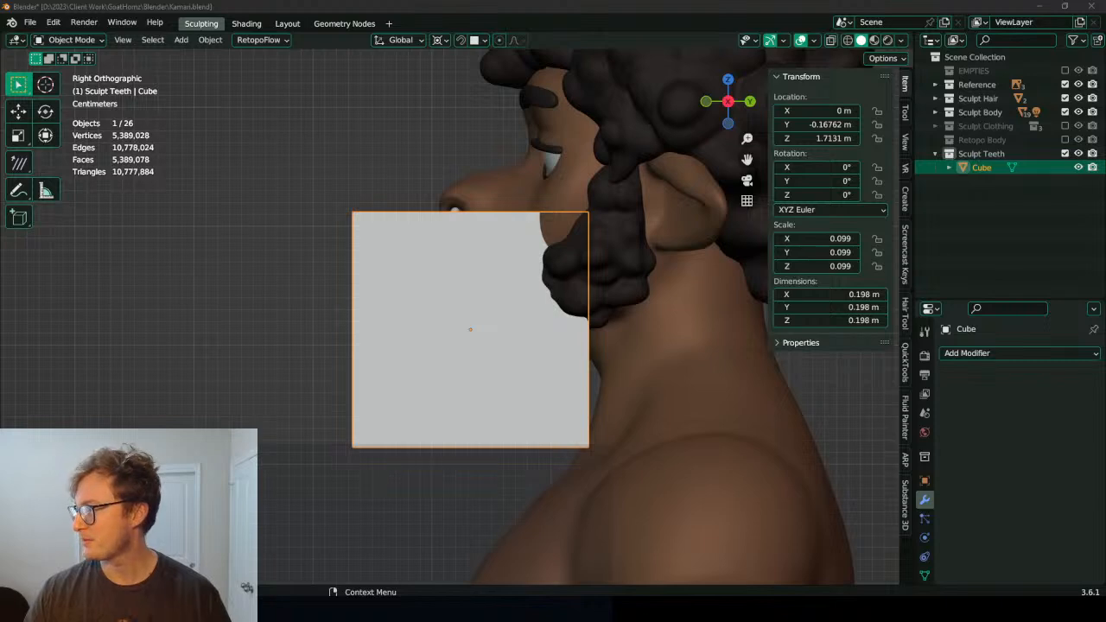
Step: Change the pivot point from 3D Cursor to Median Point and shrink the cube to about 0.034 m
{"action": "left_click", "coordinate": [326, 284]}
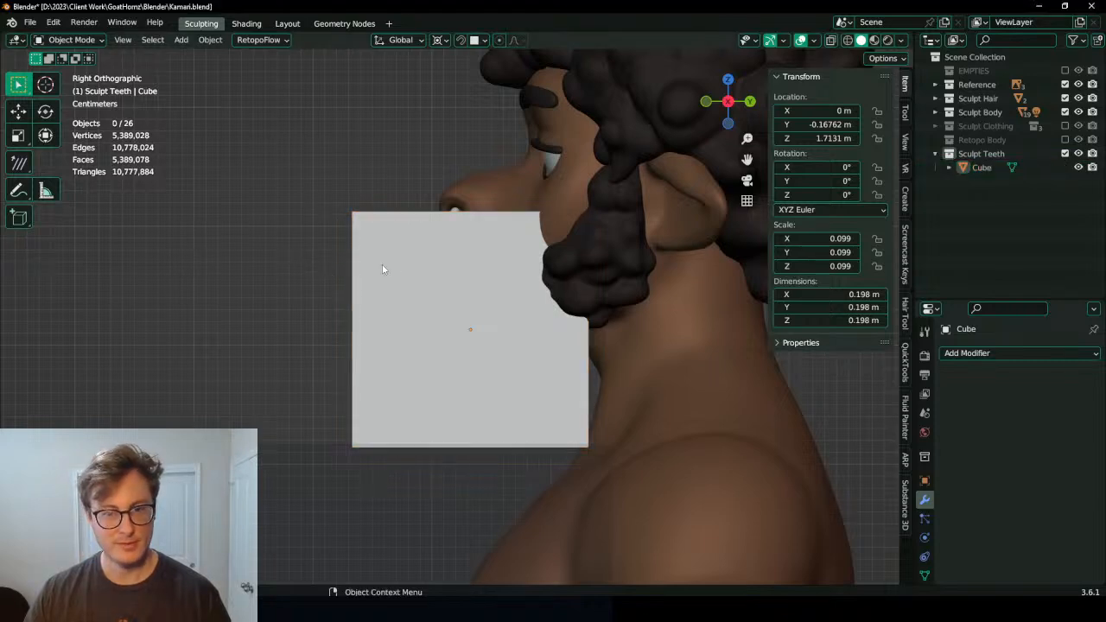
{"action": "left_click", "coordinate": [514, 247]}
{"action": "key", "text": "s"}
{"action": "right_click", "coordinate": [491, 268]}
{"action": "key", "text": "period"}
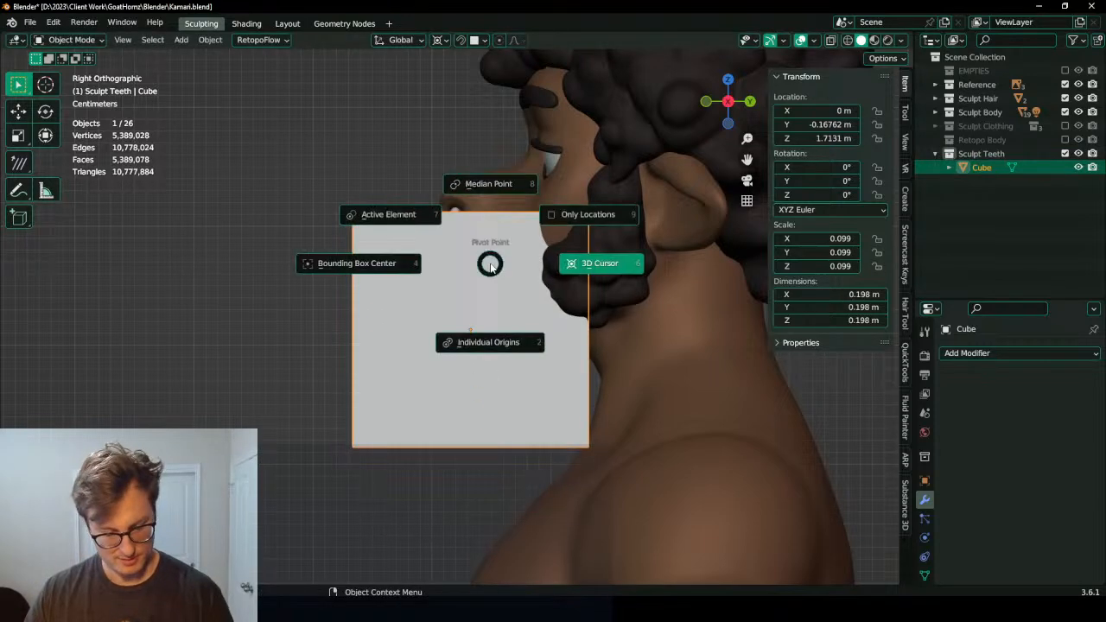
{"action": "key", "text": "s"}
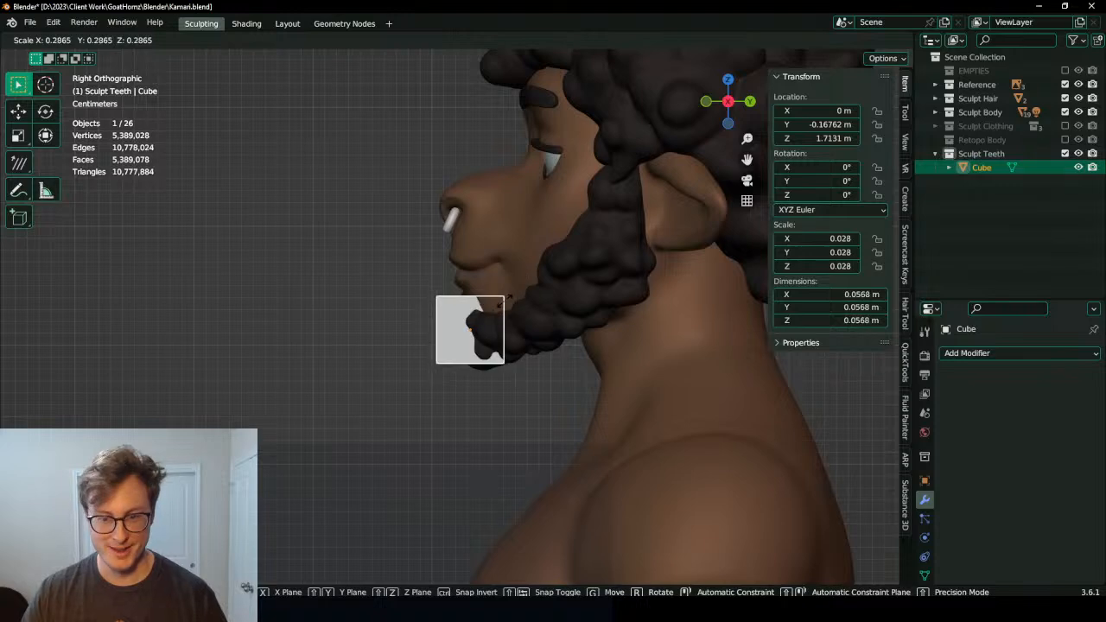
{"action": "left_click", "coordinate": [502, 298]}
{"action": "key", "text": "s"}
{"action": "left_click", "coordinate": [537, 276]}
Step: Move the cube inside the mouth behind the lips and scale it down to about 0.016 m
{"action": "key", "text": "g"}
{"action": "left_click", "coordinate": [505, 227]}
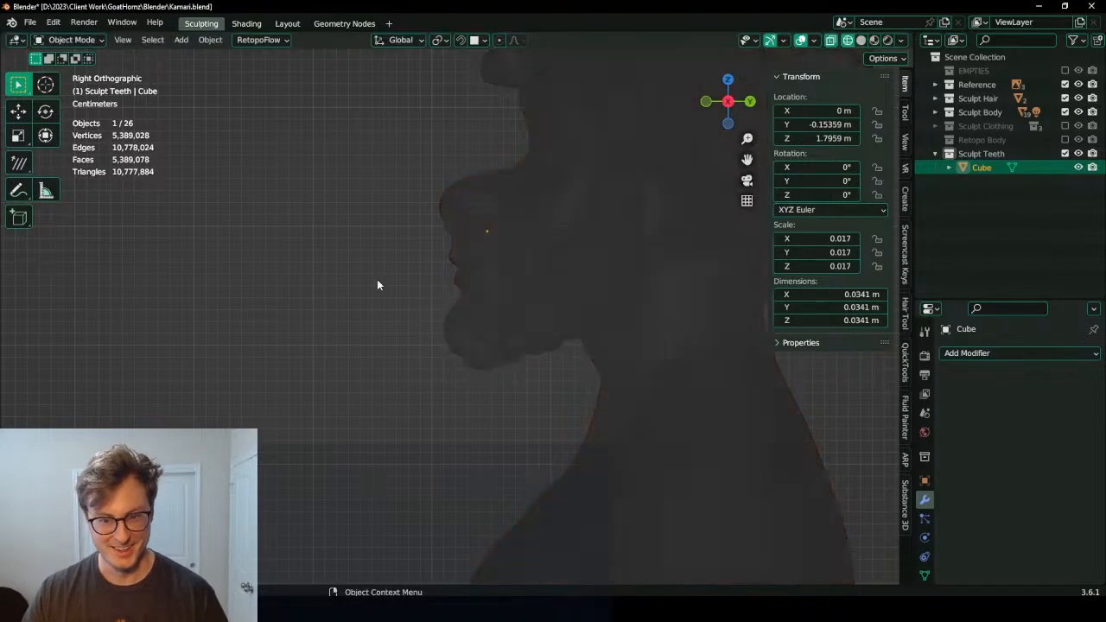
{"action": "scroll", "coordinate": [386, 309], "scroll_direction": "up", "scroll_amount": 3}
{"action": "key", "text": "g"}
{"action": "left_click", "coordinate": [541, 347]}
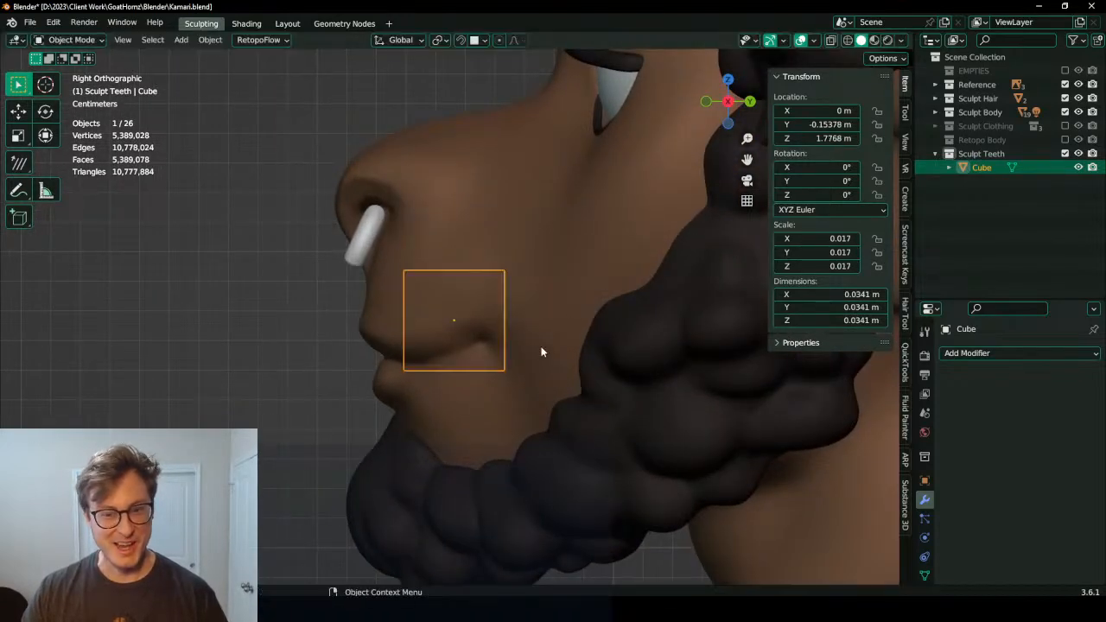
{"action": "key", "text": "s"}
{"action": "left_click", "coordinate": [496, 323]}
Step: Isolate the cube in local view from the top and apply its scale
{"action": "key", "text": "z"}
{"action": "key", "text": "z"}
{"action": "key", "text": "KP_7"}
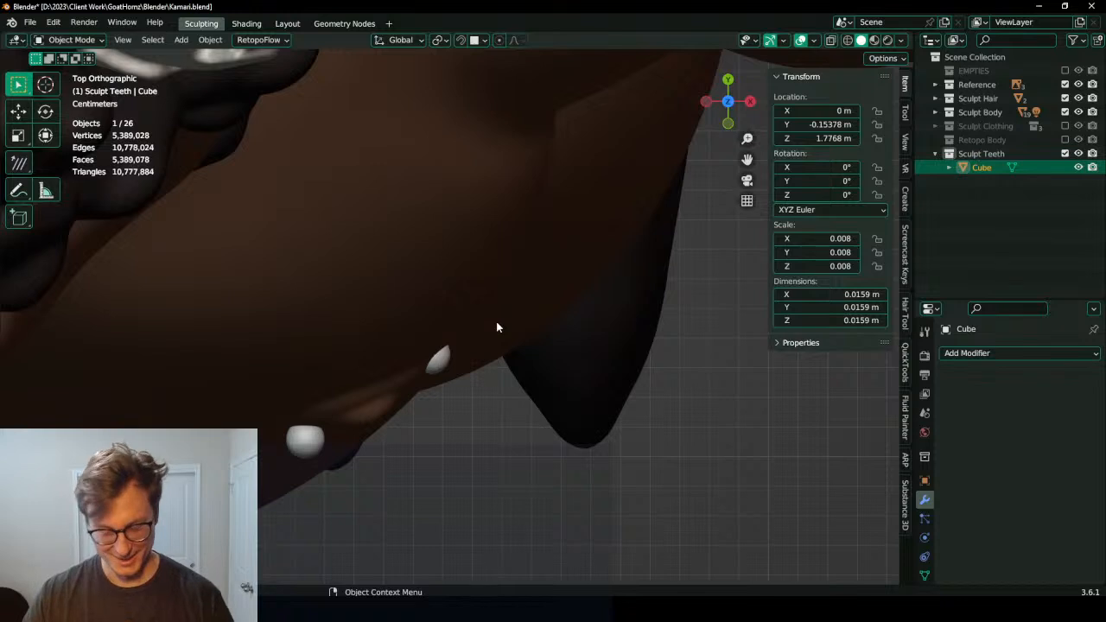
{"action": "key", "text": "KP_Divide"}
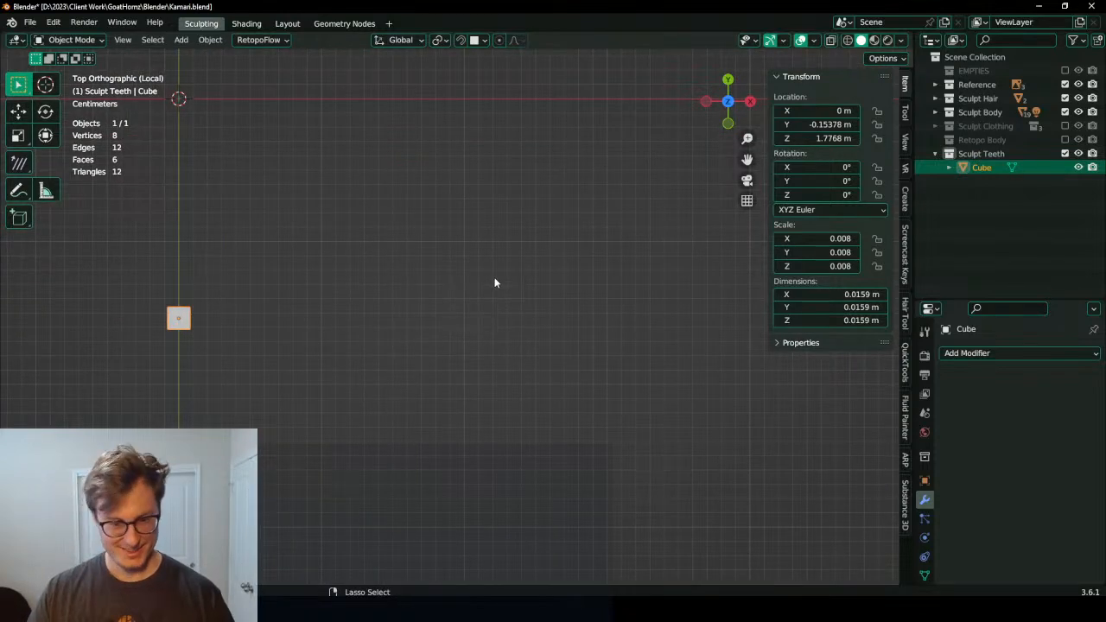
{"action": "key", "text": "ctrl+a"}
{"action": "left_click", "coordinate": [494, 277]}
{"action": "key", "text": "KP_Decimal"}
{"action": "scroll", "coordinate": [494, 282], "scroll_direction": "down", "scroll_amount": 6}
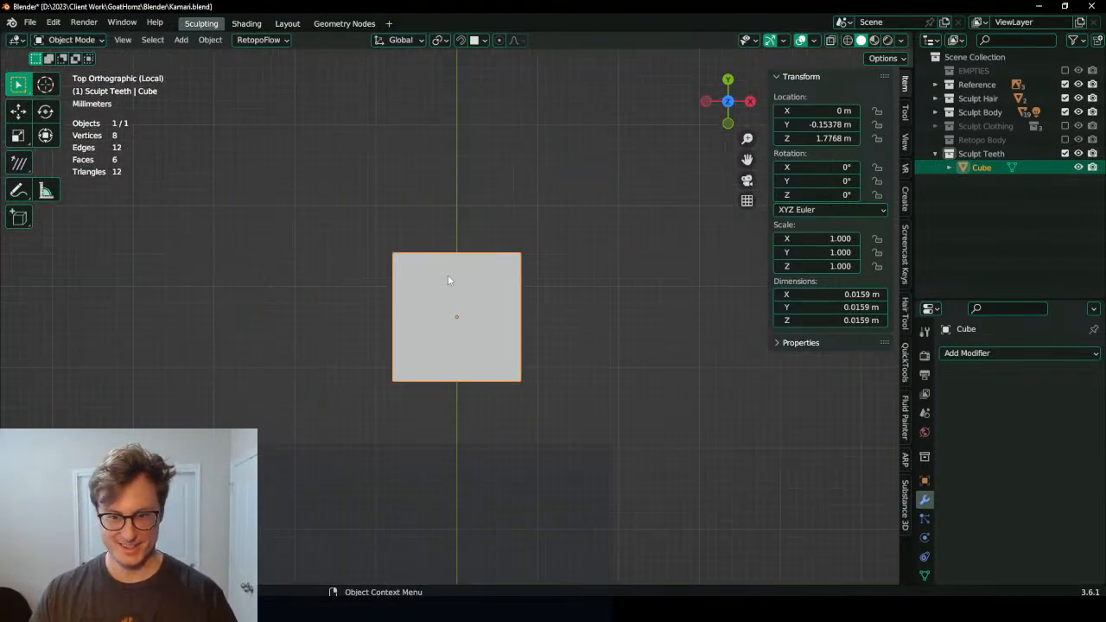
Step: Enter Edit Mode on the cube and add a Mirror modifier on the X axis
{"action": "middle_click_drag", "start_coordinate": [494, 281], "coordinate": [471, 326], "text": "shift"}
{"action": "key", "text": "Tab"}
{"action": "left_click", "coordinate": [972, 355]}
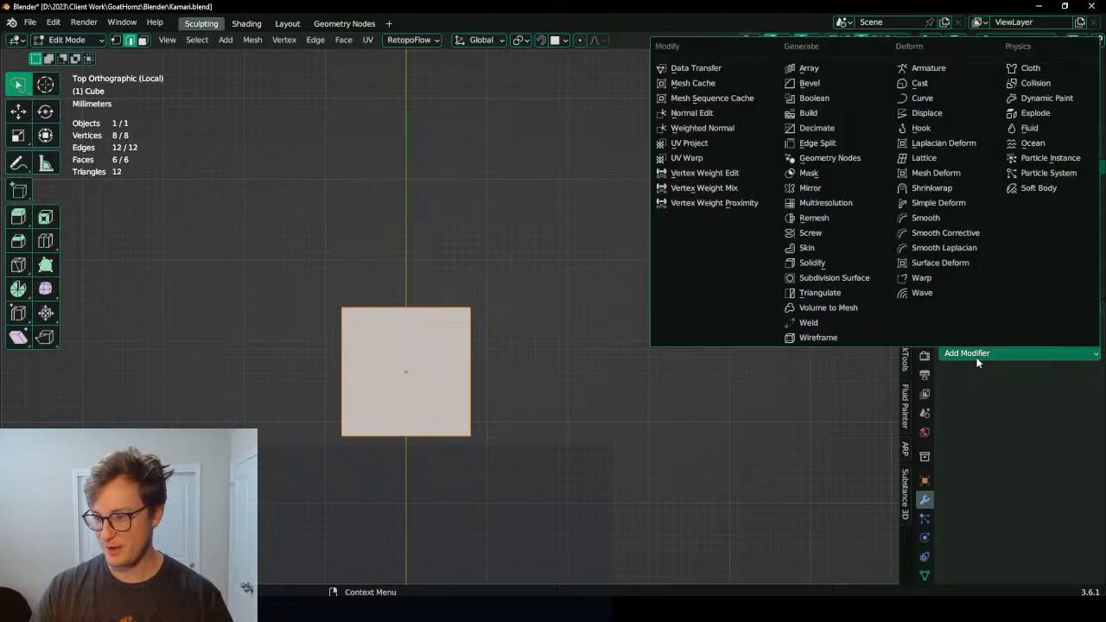
{"action": "left_click", "coordinate": [809, 188]}
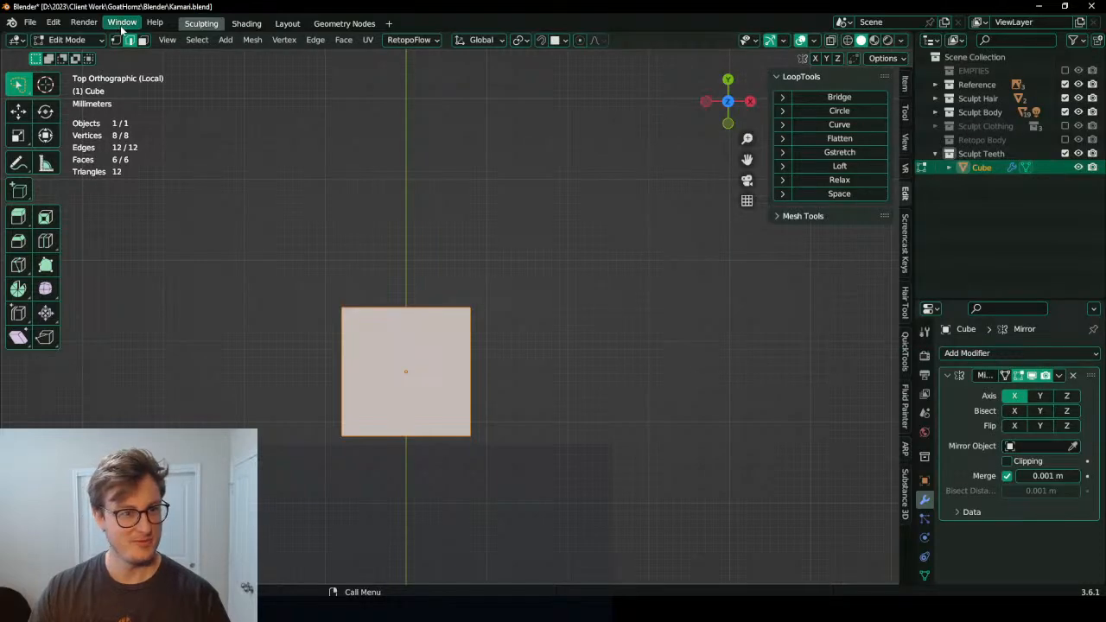
Step: With x-ray vertex selection, extrude the cube's +X side outward and angle the new end to begin a dental arch
{"action": "left_click", "coordinate": [117, 42]}
{"action": "key", "text": "alt+z"}
{"action": "left_click", "coordinate": [462, 307]}
{"action": "left_click_drag", "start_coordinate": [442, 281], "coordinate": [540, 479]}
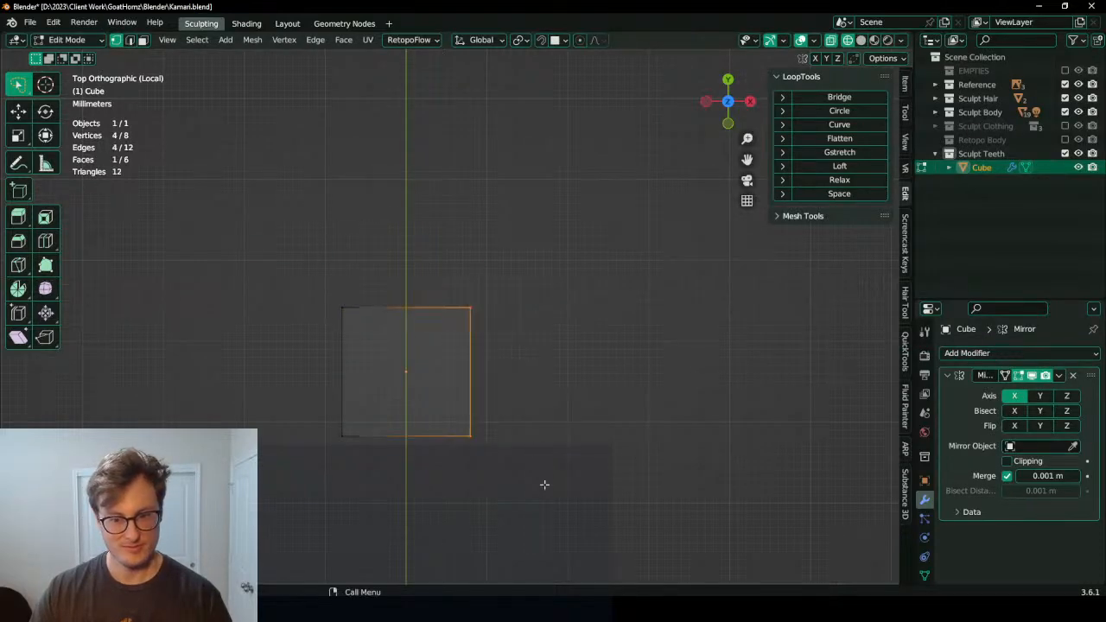
{"action": "middle_click_drag", "start_coordinate": [527, 342], "coordinate": [492, 413], "text": "shift"}
{"action": "key", "text": "e"}
{"action": "left_click", "coordinate": [611, 406]}
{"action": "key", "text": "z"}
{"action": "left_click", "coordinate": [560, 359]}
{"action": "key", "text": "b"}
{"action": "left_click", "coordinate": [555, 333]}
{"action": "scroll", "coordinate": [556, 371], "scroll_direction": "down", "scroll_amount": 4}
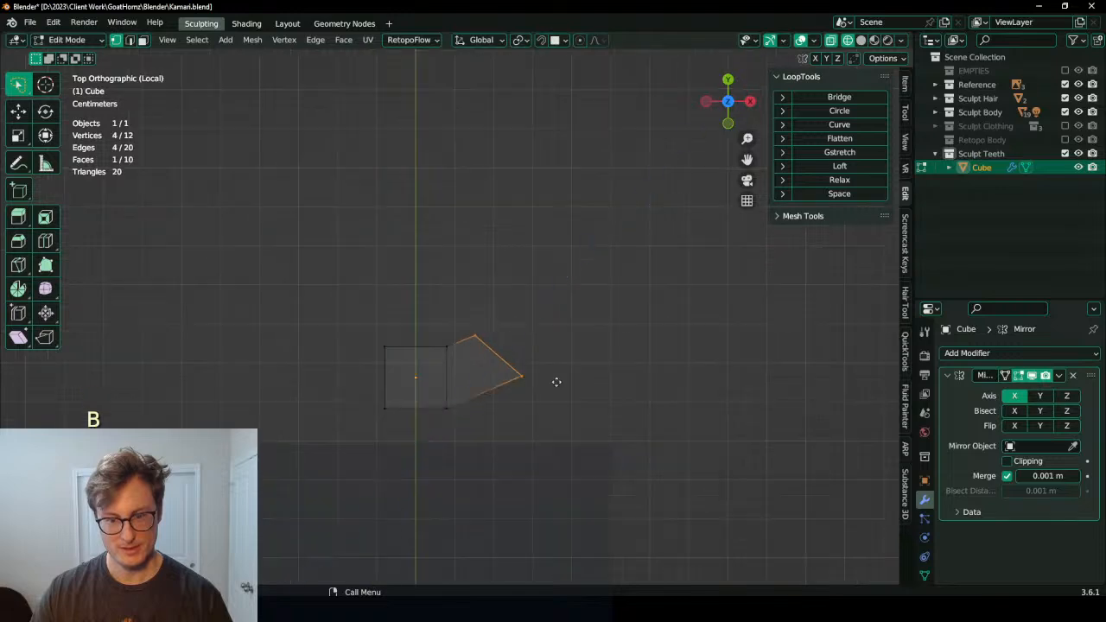
Step: Extrude a second arch segment toward the back of the mouth, then reposition and rotate its end
{"action": "key", "text": "e"}
{"action": "left_click", "coordinate": [567, 251]}
{"action": "middle_click_drag", "start_coordinate": [562, 294], "coordinate": [566, 436], "text": "shift"}
{"action": "key", "text": "g"}
{"action": "left_click", "coordinate": [534, 406]}
{"action": "key", "text": "r"}
{"action": "left_click", "coordinate": [630, 347]}
{"action": "key", "text": "g"}
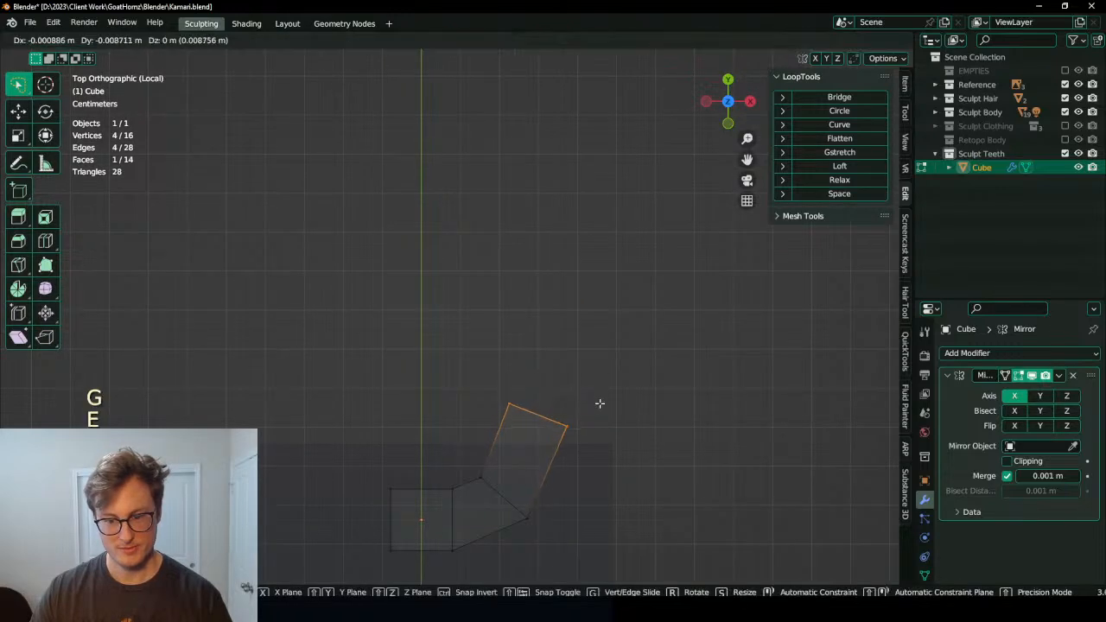
{"action": "left_click", "coordinate": [600, 402]}
{"action": "key", "text": "r"}
Step: Extrude a third arch segment straight back and adjust the position of its end
{"action": "key", "text": "e"}
{"action": "left_click", "coordinate": [565, 299]}
{"action": "key", "text": "g"}
{"action": "left_click", "coordinate": [646, 323]}
{"action": "key", "text": "g"}
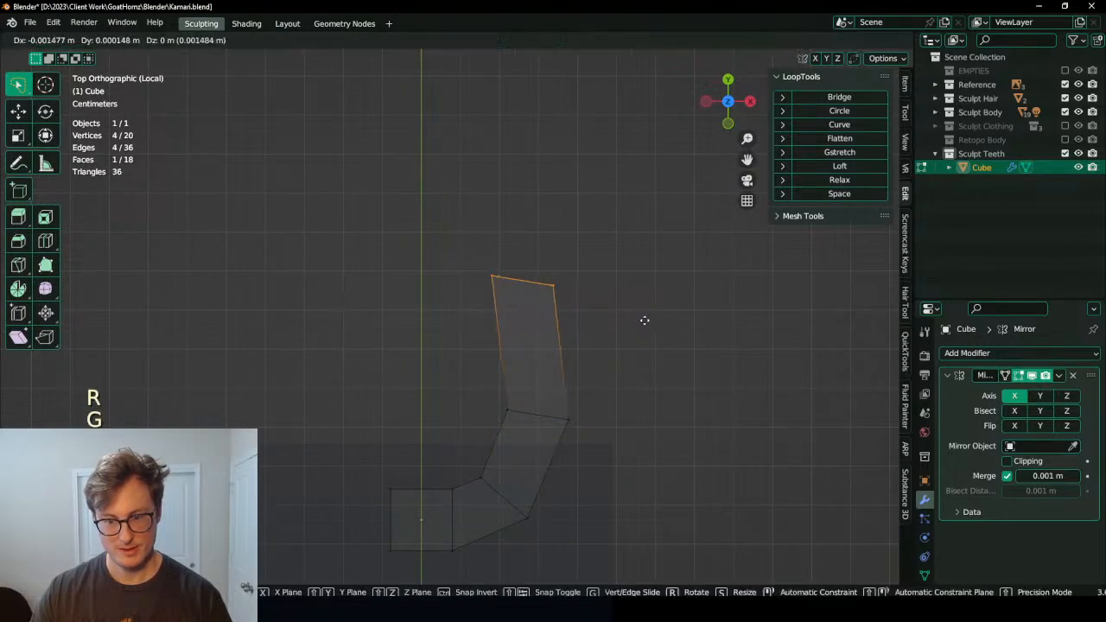
{"action": "left_click", "coordinate": [687, 329]}
Step: Exit local view and move the arch's rear segment outward along X
{"action": "middle_click_drag", "start_coordinate": [599, 421], "coordinate": [537, 343]}
{"action": "key", "text": "KP_Divide"}
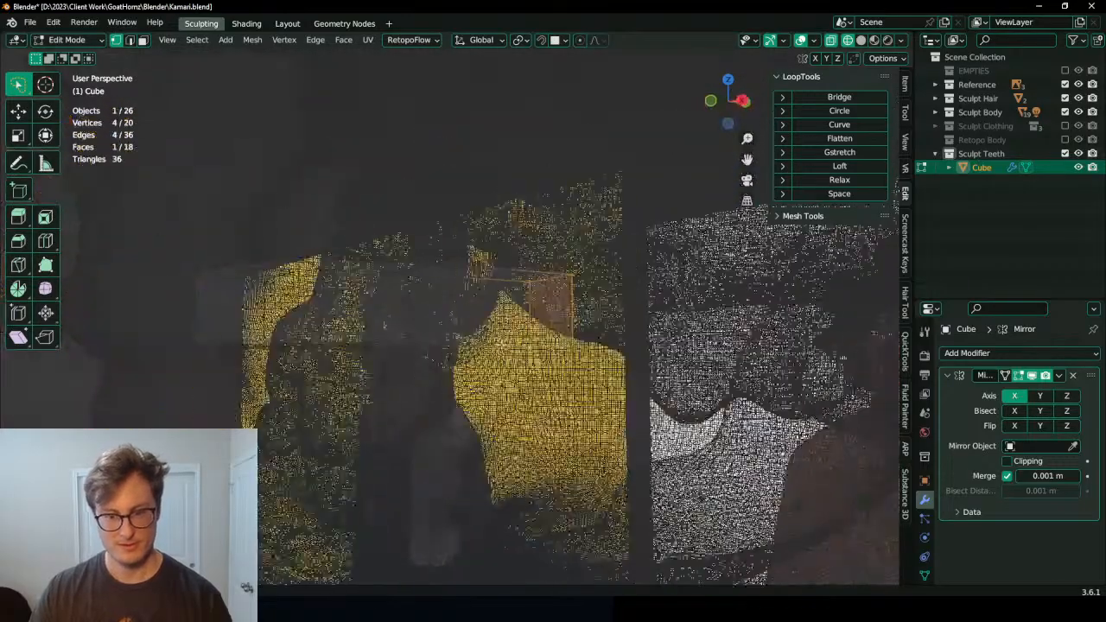
{"action": "scroll", "coordinate": [553, 403], "scroll_direction": "up", "scroll_amount": 3}
{"action": "middle_click_drag", "start_coordinate": [583, 429], "coordinate": [560, 405]}
{"action": "key", "text": "ctrl+l"}
{"action": "key", "text": "g"}
{"action": "key", "text": "x"}
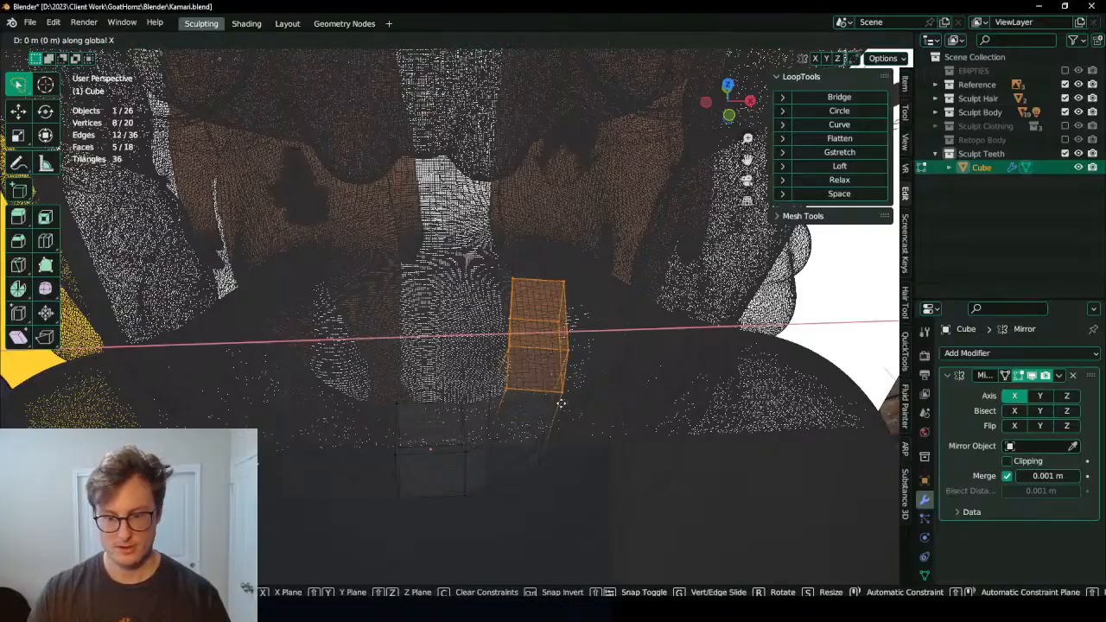
{"action": "left_click", "coordinate": [644, 389]}
Step: Select the whole arch, shorten it along Y and move it along Y inside the mouth
{"action": "middle_click_drag", "start_coordinate": [613, 379], "coordinate": [426, 324]}
{"action": "key", "text": "a"}
{"action": "key", "text": "s"}
{"action": "key", "text": "y"}
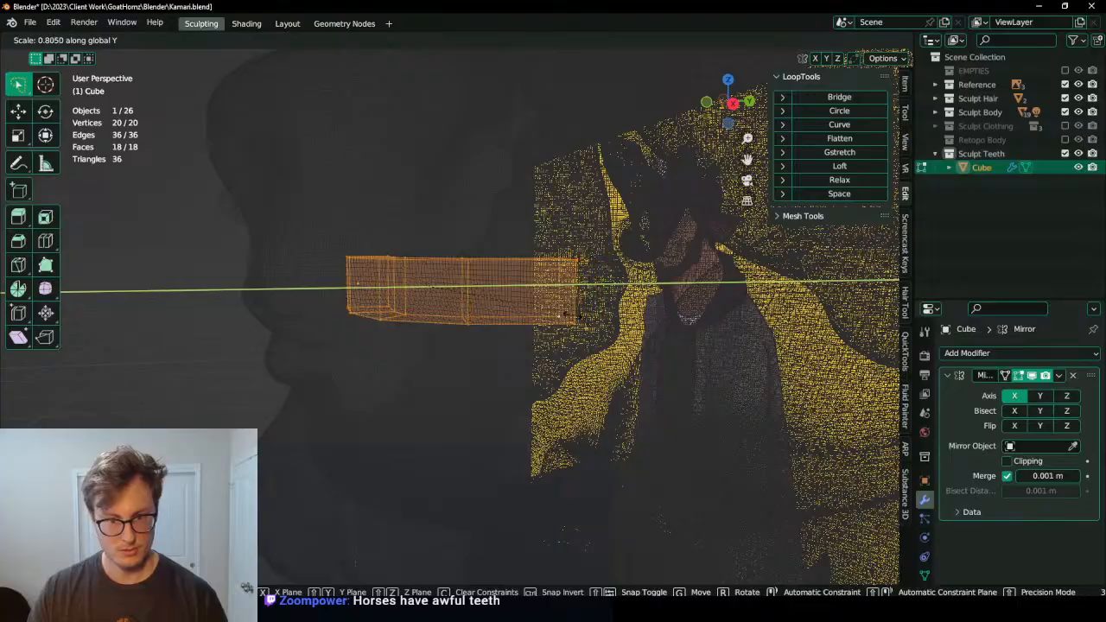
{"action": "left_click", "coordinate": [552, 318]}
{"action": "key", "text": "g"}
{"action": "key", "text": "y"}
{"action": "left_click", "coordinate": [478, 325]}
{"action": "middle_click_drag", "start_coordinate": [479, 326], "coordinate": [565, 406]}
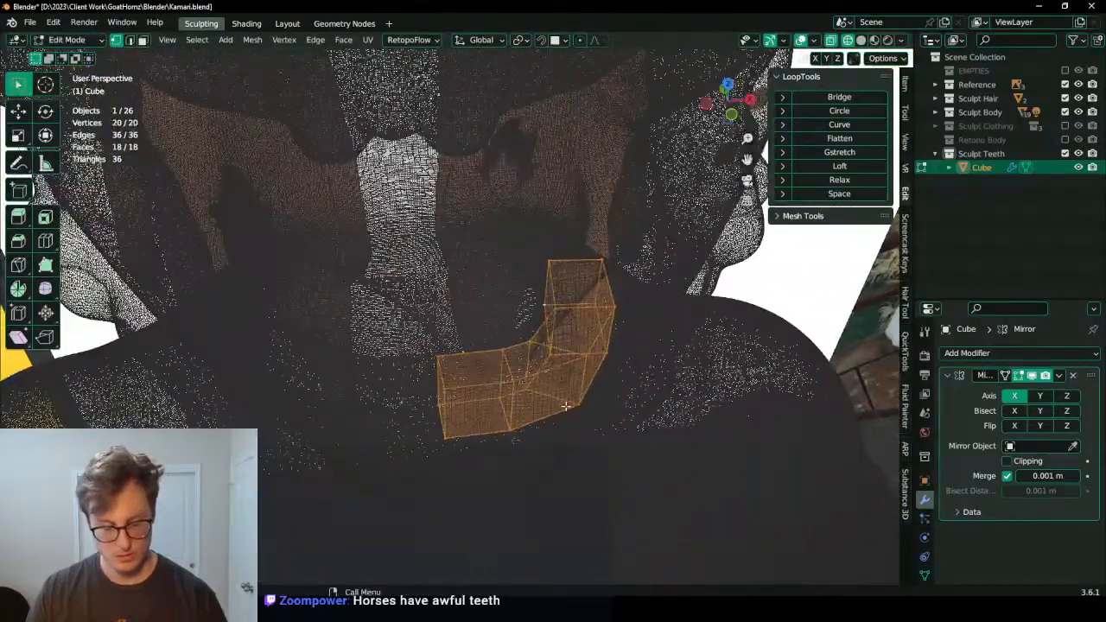
Step: Set the pivot point to 3D Cursor and widen the whole arch slightly along X
{"action": "key", "text": "period"}
{"action": "left_click", "coordinate": [644, 406]}
{"action": "middle_click_drag", "start_coordinate": [644, 406], "coordinate": [596, 302]}
{"action": "key", "text": "s"}
{"action": "key", "text": "y"}
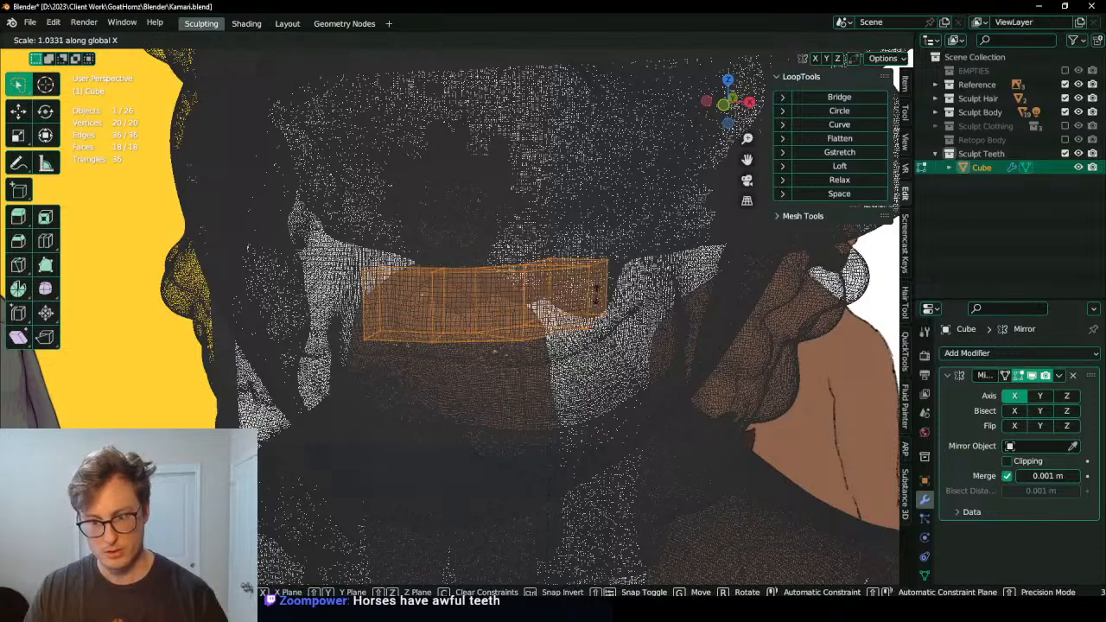
{"action": "left_click", "coordinate": [518, 351]}
Step: Move the whole arch along Y to fit it behind the lips
{"action": "middle_click_drag", "start_coordinate": [518, 351], "coordinate": [364, 318]}
{"action": "key", "text": "s"}
{"action": "right_click", "coordinate": [439, 415]}
{"action": "key", "text": "g"}
{"action": "key", "text": "y"}
{"action": "left_click", "coordinate": [363, 316]}
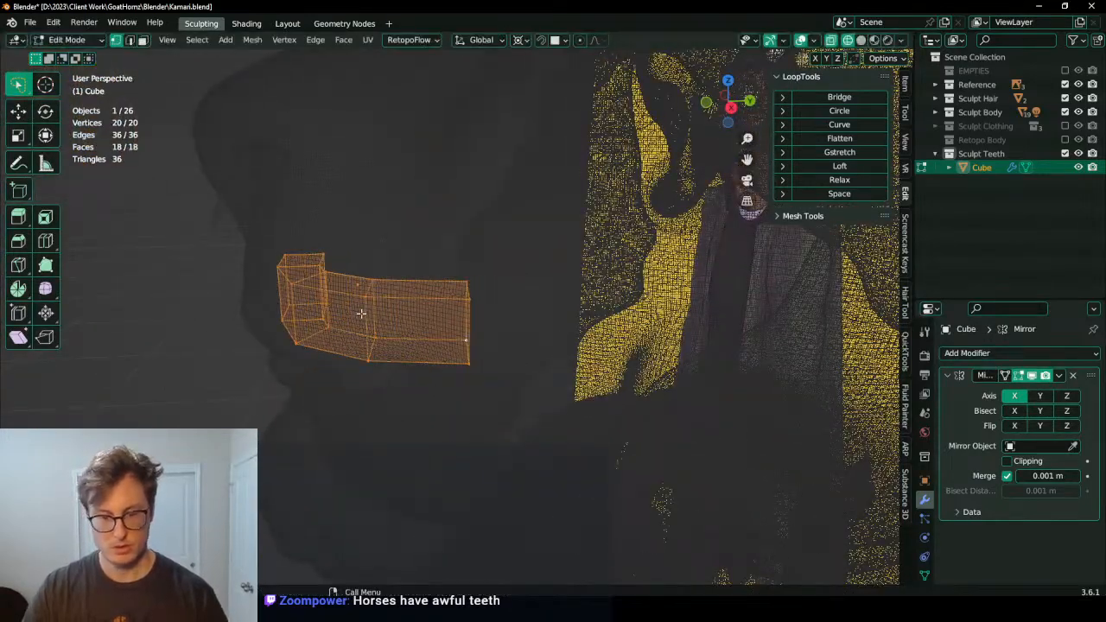
Step: Try to move the whole arch along Z in right view
{"action": "key", "text": "KP_3"}
{"action": "scroll", "coordinate": [361, 313], "scroll_direction": "up", "scroll_amount": 4}
{"action": "middle_click_drag", "start_coordinate": [281, 316], "coordinate": [346, 343], "text": "shift"}
{"action": "key", "text": "g"}
{"action": "key", "text": "z"}
{"action": "left_click", "coordinate": [351, 333]}
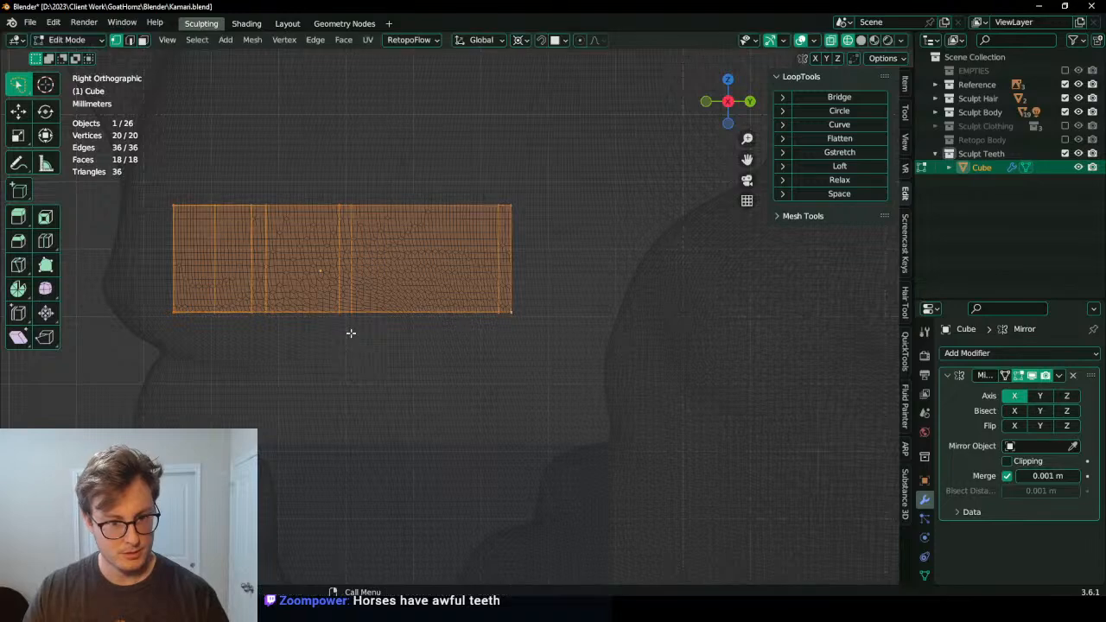
{"action": "key", "text": "ctrl+z"}
Step: Set the pivot point to Median Point and move the arch's lower vertices along Z to adjust its height
{"action": "key", "text": "period"}
{"action": "left_click", "coordinate": [218, 292]}
{"action": "left_click_drag", "start_coordinate": [153, 291], "coordinate": [586, 366]}
{"action": "key", "text": "g"}
{"action": "key", "text": "z"}
{"action": "left_click", "coordinate": [585, 348]}
Step: Turn off x-ray and try to edge-slide the arch's lower inner edge loop
{"action": "middle_click_drag", "start_coordinate": [580, 349], "coordinate": [439, 428]}
{"action": "key", "text": "alt+z"}
{"action": "key", "text": "alt+a"}
{"action": "left_click", "coordinate": [370, 343], "text": "alt"}
{"action": "middle_click_drag", "start_coordinate": [370, 343], "coordinate": [457, 368]}
{"action": "key", "text": "g"}
{"action": "key", "text": "g"}
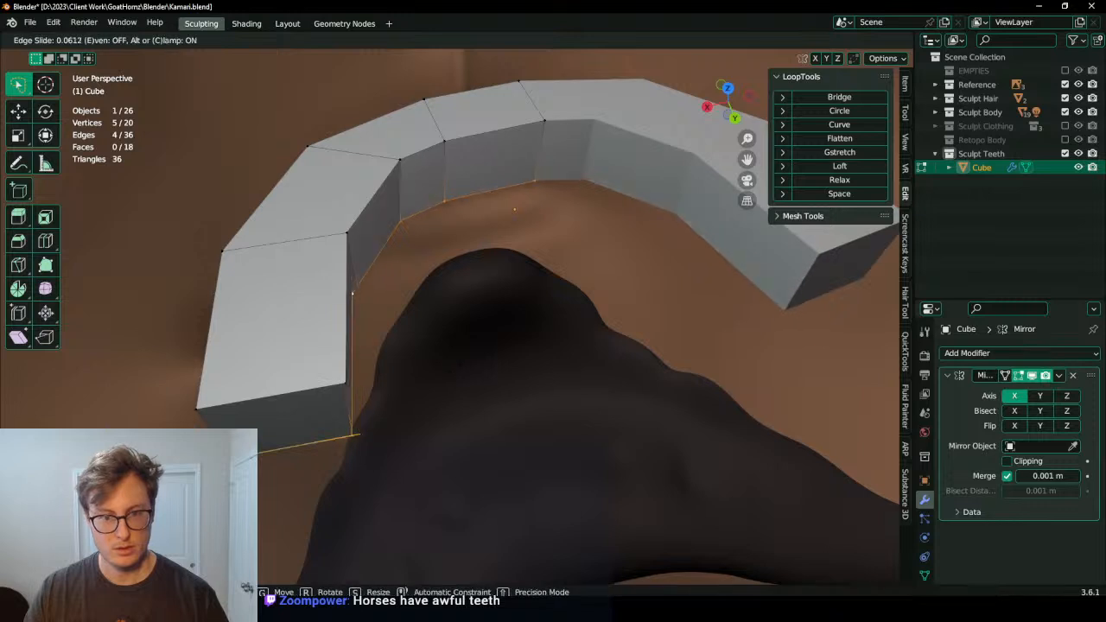
{"action": "left_click", "coordinate": [424, 348]}
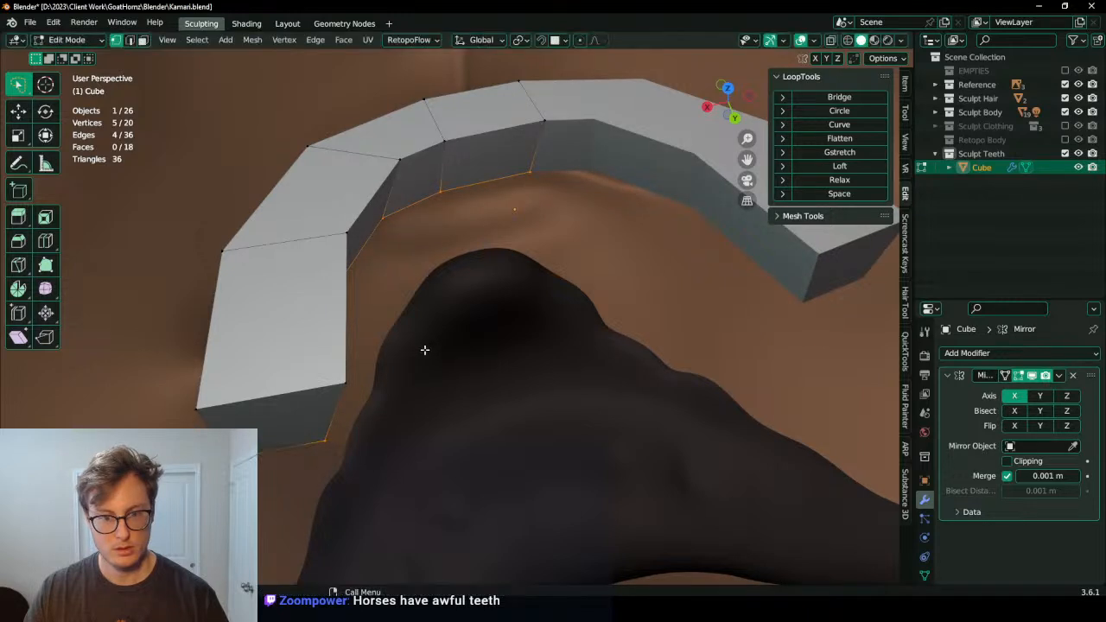
{"action": "middle_click_drag", "start_coordinate": [424, 348], "coordinate": [434, 302]}
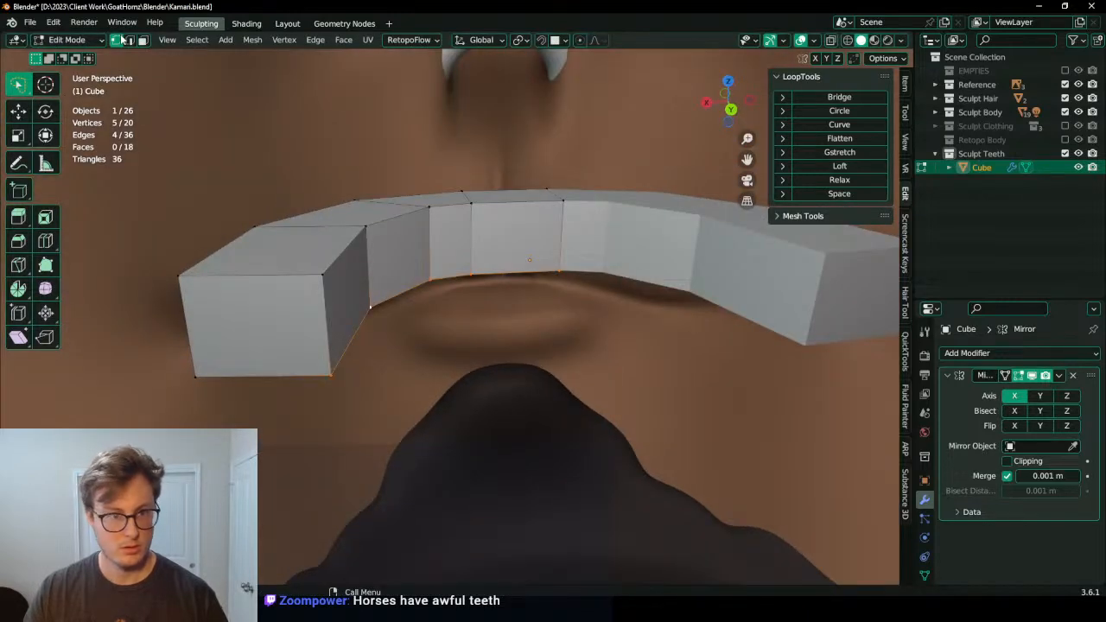
Step: Select the four inner side faces of the arch in face mode and try to move them
{"action": "key", "text": "3"}
{"action": "left_click", "coordinate": [341, 302]}
{"action": "left_click", "coordinate": [502, 241], "text": "ctrl"}
{"action": "key", "text": "g"}
{"action": "middle_click_drag", "start_coordinate": [502, 242], "coordinate": [530, 306]}
{"action": "key", "text": "g"}
{"action": "right_click", "coordinate": [541, 318]}
{"action": "key", "text": "ctrl+z"}
{"action": "key", "text": "ctrl+z"}
Step: Slide the four inner side faces slightly toward the outer side to thin the arch
{"action": "key", "text": "g"}
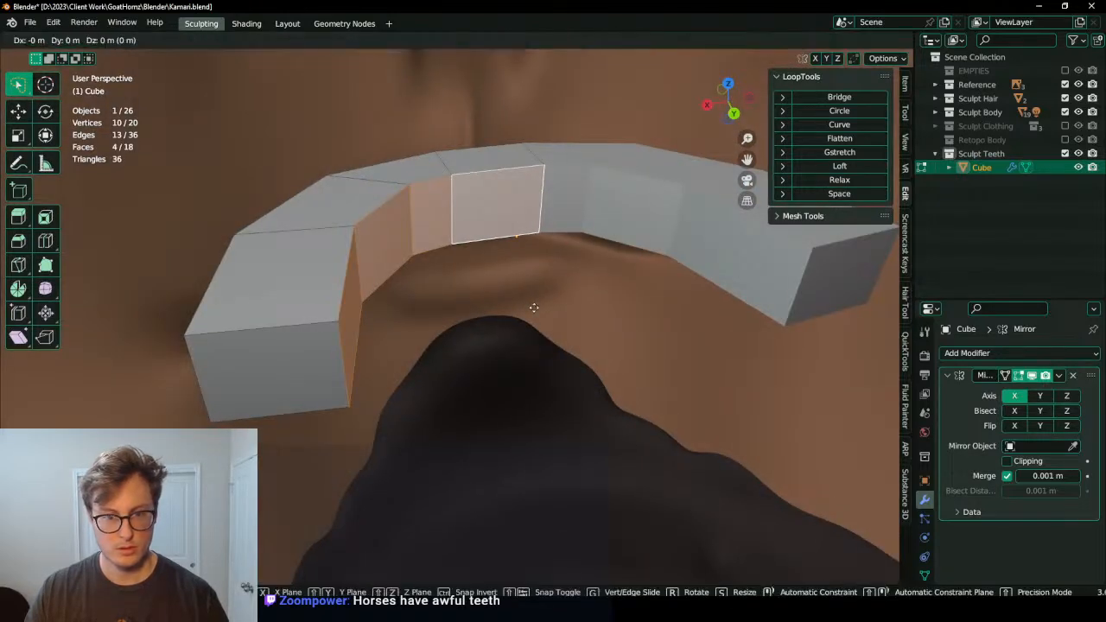
{"action": "key", "text": "g"}
{"action": "left_click", "coordinate": [522, 301]}
{"action": "key", "text": "ctrl+z"}
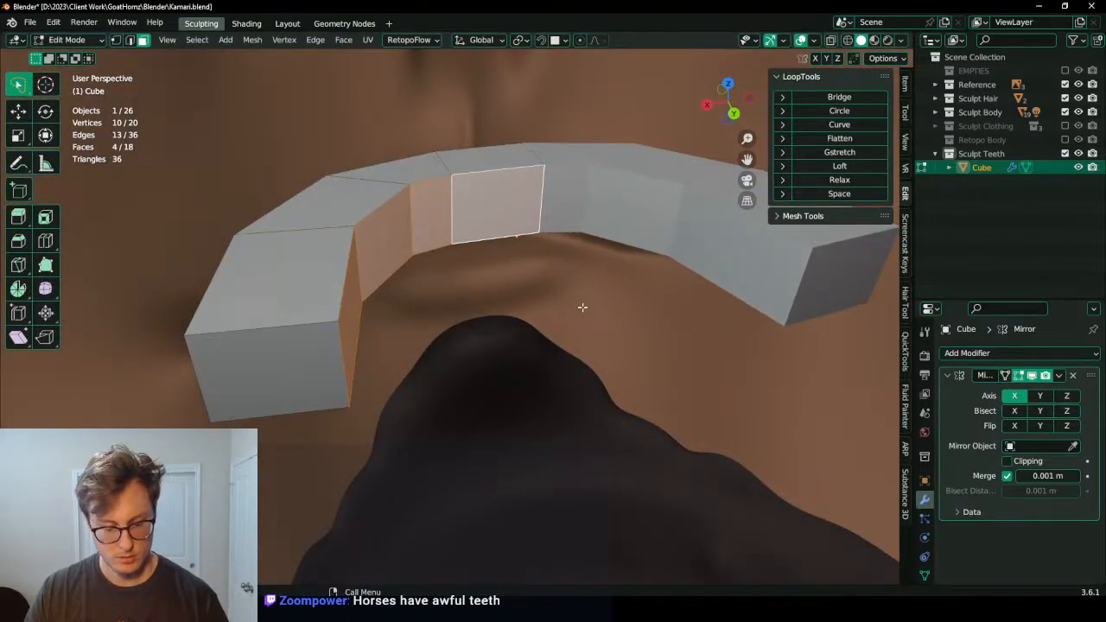
{"action": "key", "text": "g"}
{"action": "key", "text": "g"}
{"action": "left_click", "coordinate": [572, 302]}
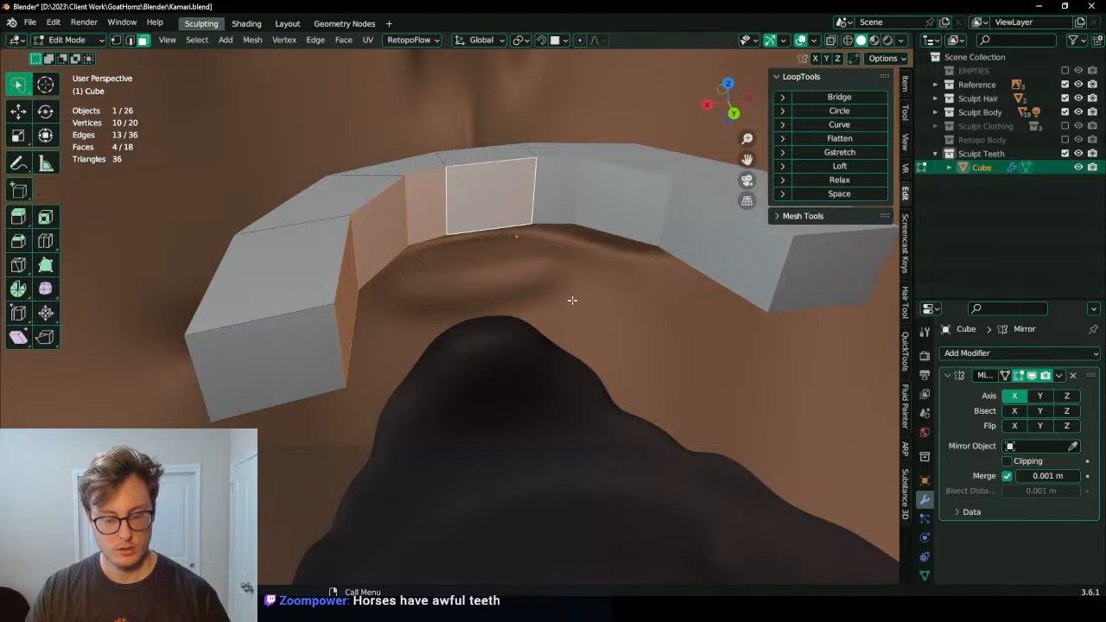
Step: Set the pivot point to 3D Cursor and scale the inner side faces outward along X
{"action": "key", "text": "period"}
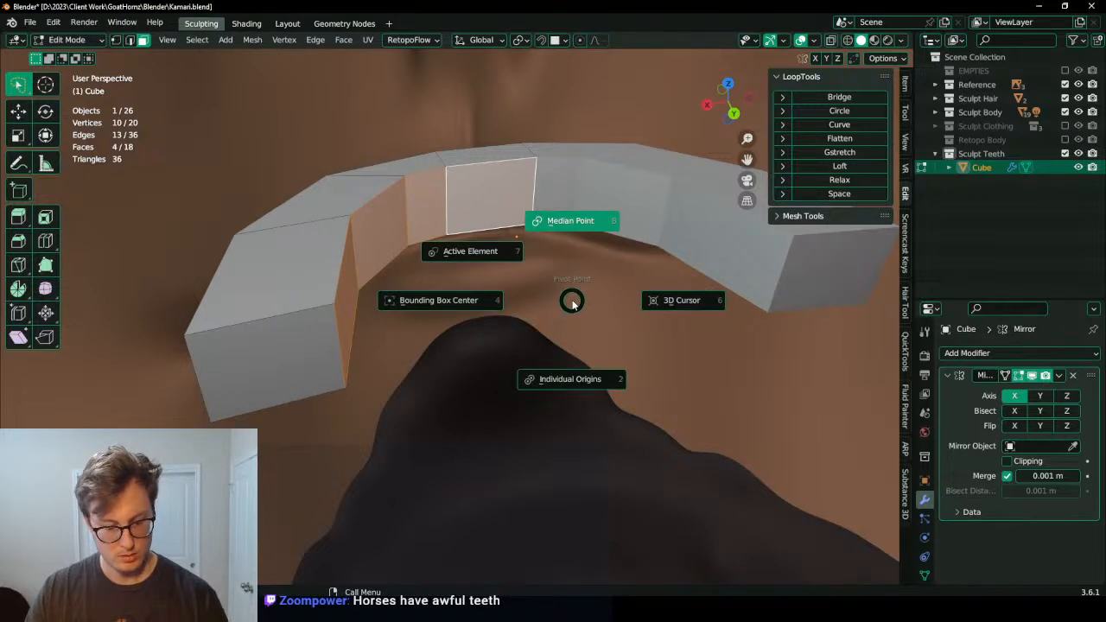
{"action": "left_click", "coordinate": [562, 281]}
{"action": "key", "text": "s"}
{"action": "key", "text": "x"}
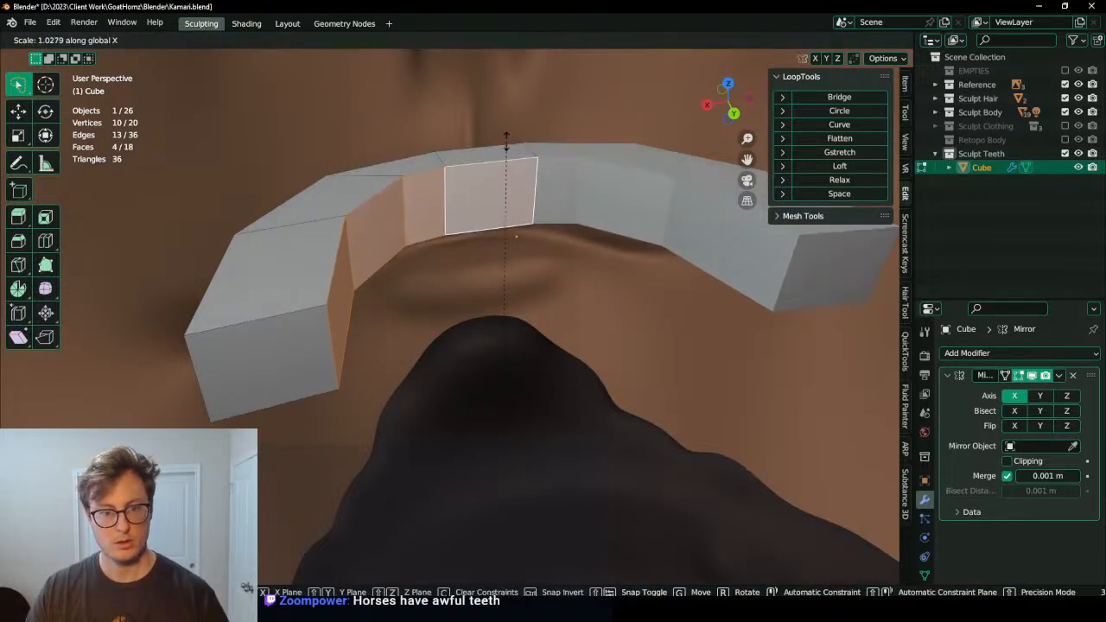
{"action": "left_click", "coordinate": [491, 60]}
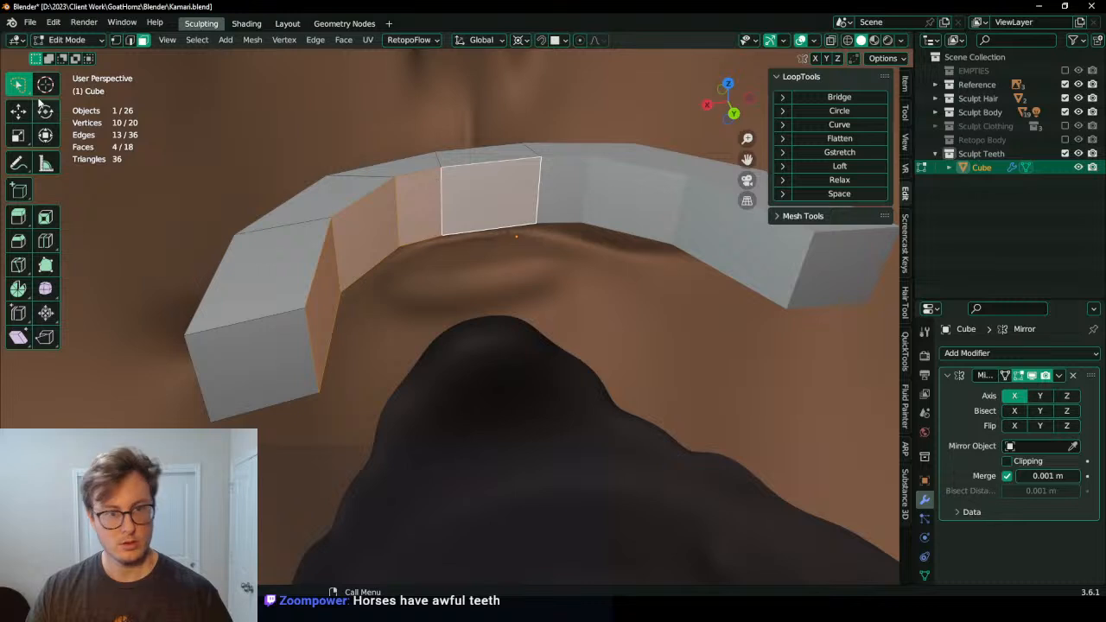
Step: Try to slide the lower inner edge loop of the thinned arch in edge mode
{"action": "left_click", "coordinate": [129, 39]}
{"action": "left_click", "coordinate": [360, 331]}
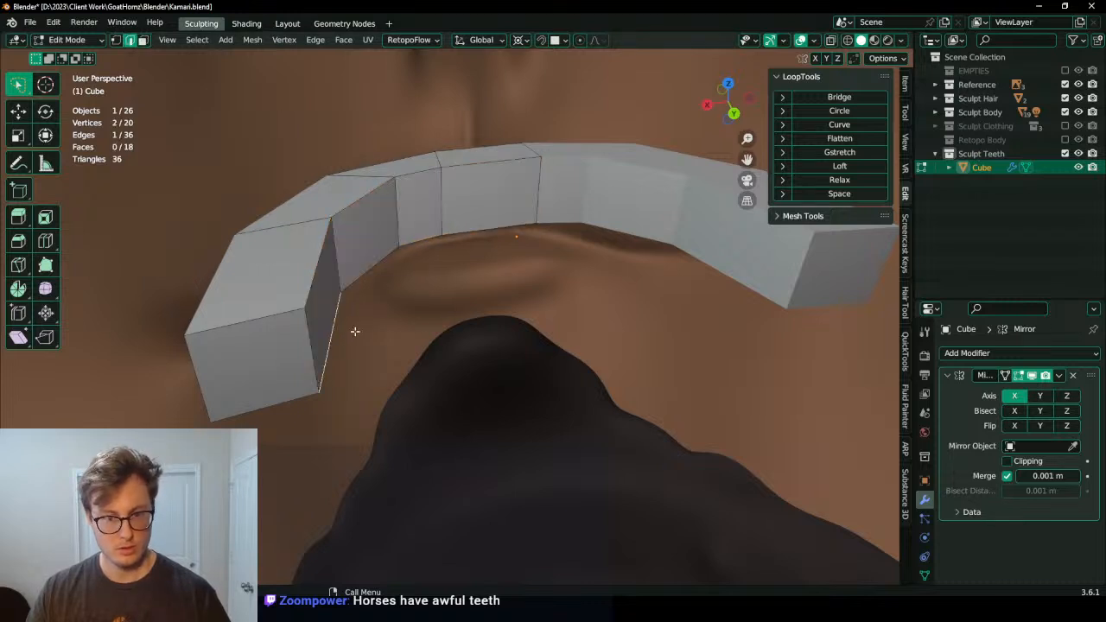
{"action": "left_click", "coordinate": [373, 271], "text": "alt"}
{"action": "key", "text": "g"}
{"action": "key", "text": "g"}
{"action": "left_click", "coordinate": [620, 312]}
{"action": "middle_click_drag", "start_coordinate": [425, 346], "coordinate": [443, 302]}
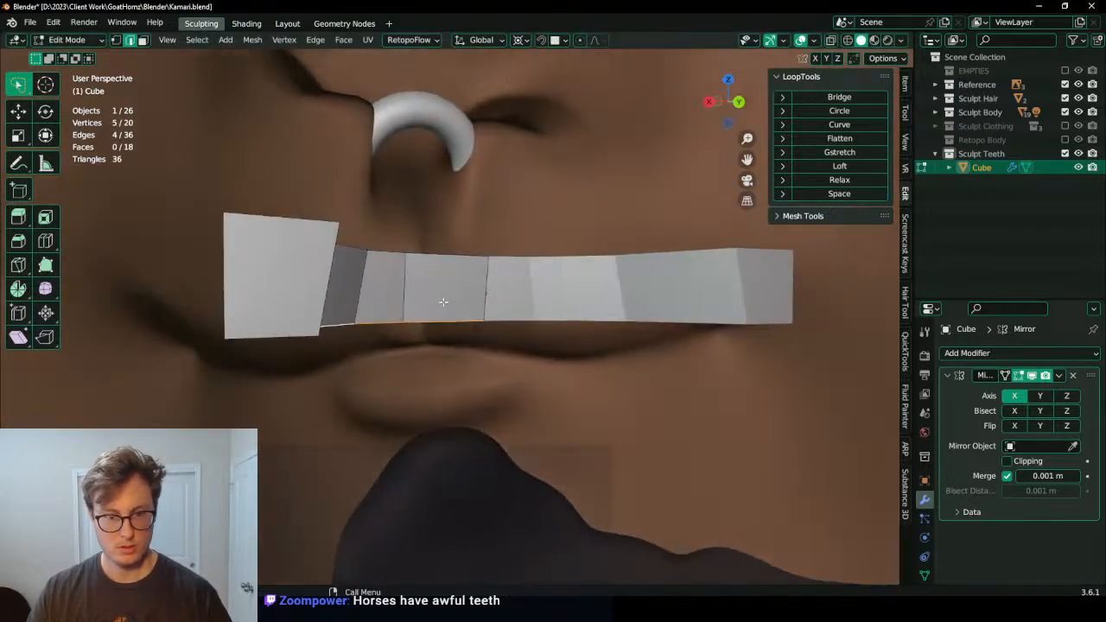
{"action": "key", "text": "ctrl+z"}
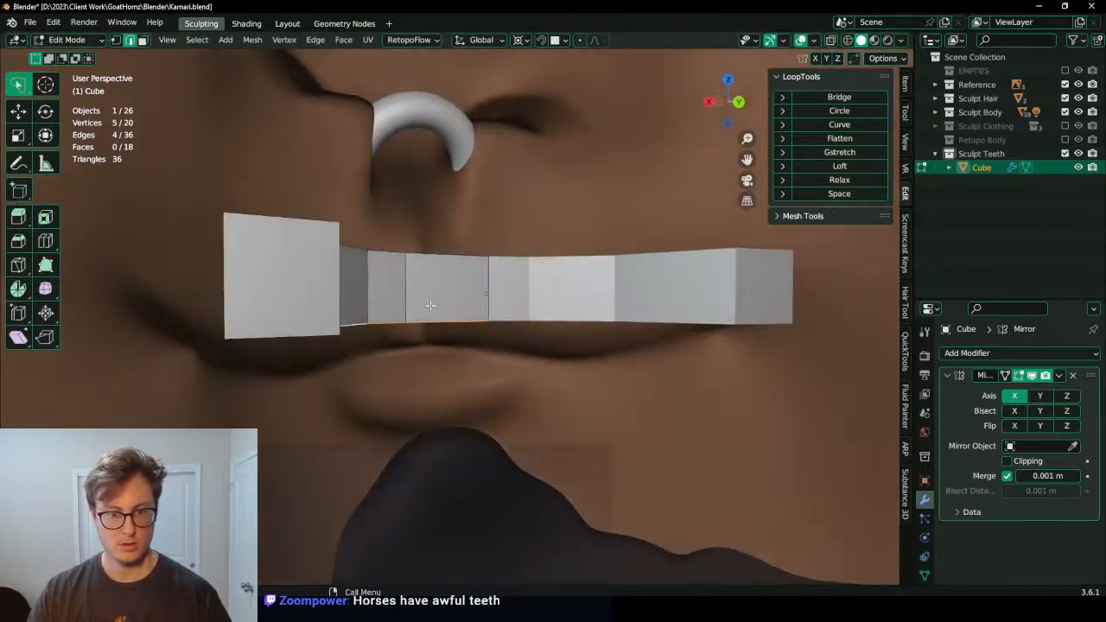
Step: Switch to face selection and select the underside face of the arch's rearmost segment
{"action": "left_click", "coordinate": [144, 40]}
{"action": "middle_click_drag", "start_coordinate": [236, 143], "coordinate": [307, 229]}
{"action": "left_click", "coordinate": [297, 308]}
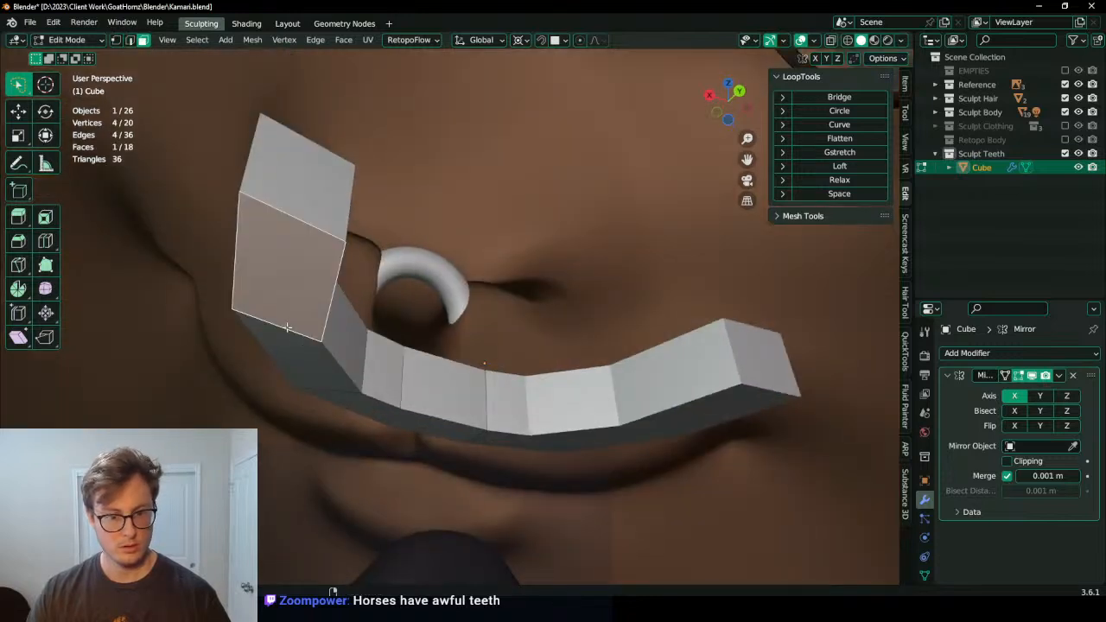
{"action": "left_click", "coordinate": [287, 328], "text": "alt"}
{"action": "key", "text": "ctrl+z"}
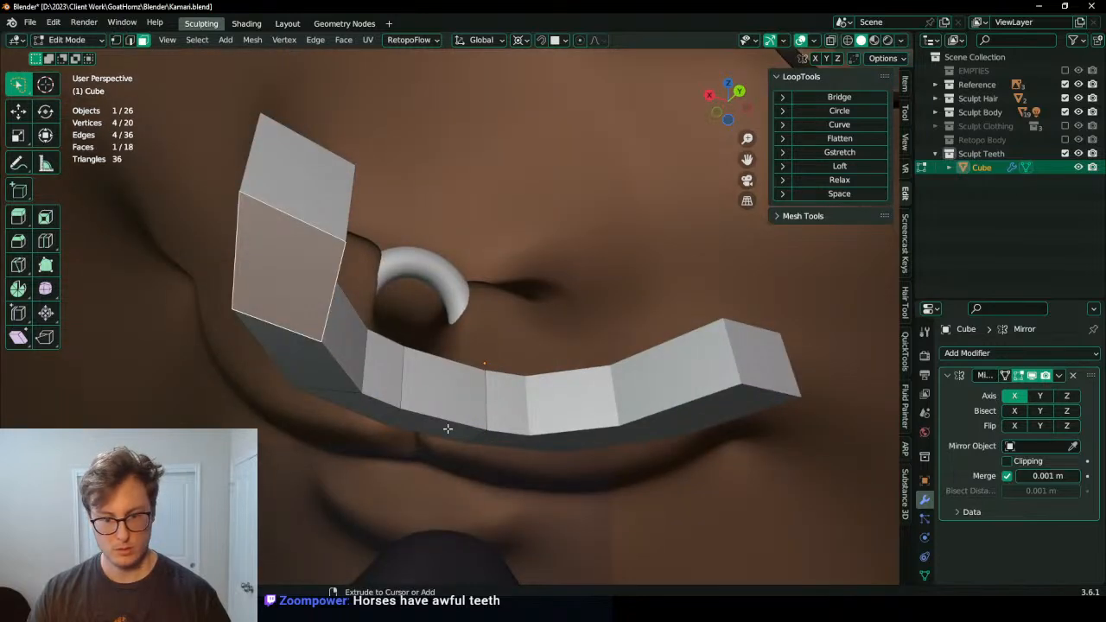
Step: Offset the arch's strip of bottom faces along their normals and scale it down along X
{"action": "left_click", "coordinate": [450, 411], "text": "ctrl"}
{"action": "key", "text": "alt+s"}
{"action": "left_click", "coordinate": [519, 230]}
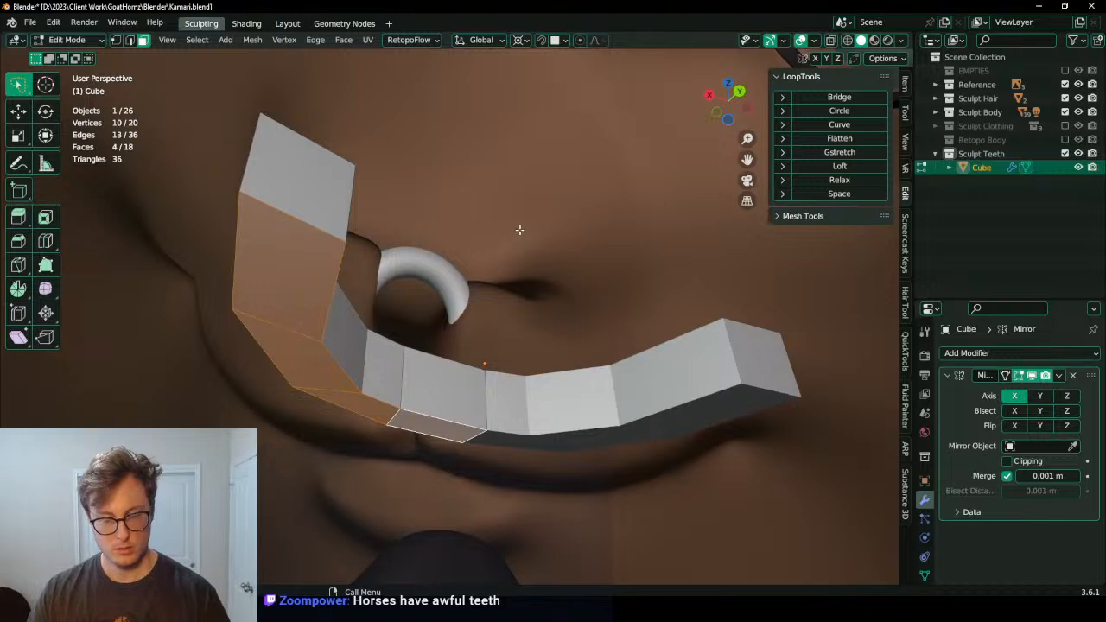
{"action": "key", "text": "s"}
{"action": "key", "text": "x"}
{"action": "left_click", "coordinate": [513, 280]}
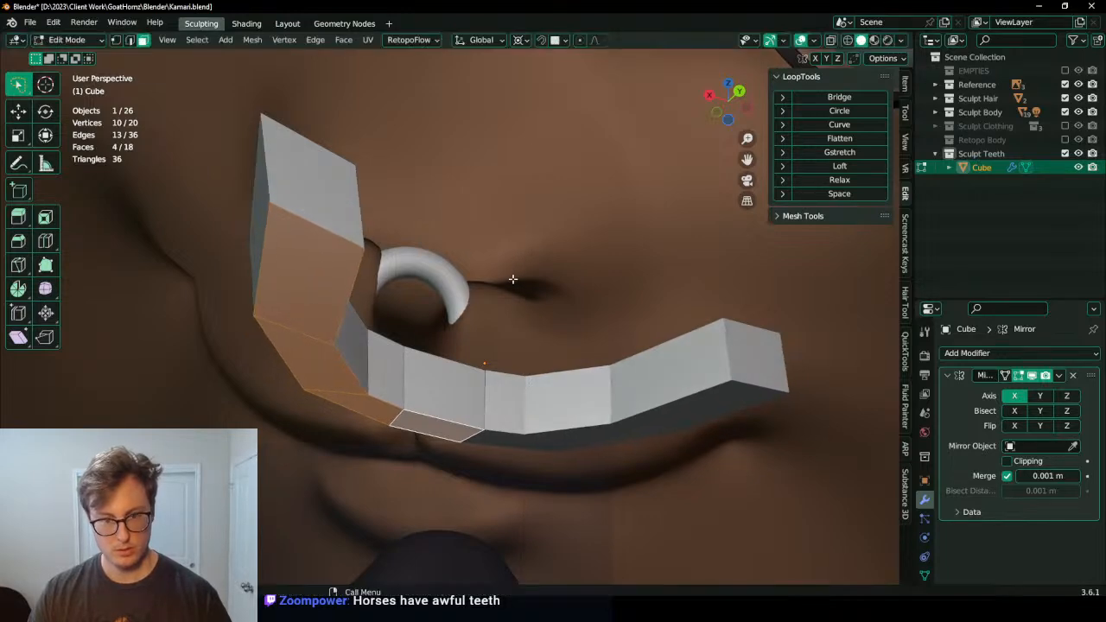
Step: Scale the arch's selected bottom faces along the Y axis
{"action": "middle_click_drag", "start_coordinate": [516, 247], "coordinate": [435, 249]}
{"action": "key", "text": "s"}
{"action": "key", "text": "y"}
{"action": "left_click", "coordinate": [501, 250]}
Step: Shade the arch smooth in Object Mode and isolate it in local view
{"action": "right_click", "coordinate": [453, 295]}
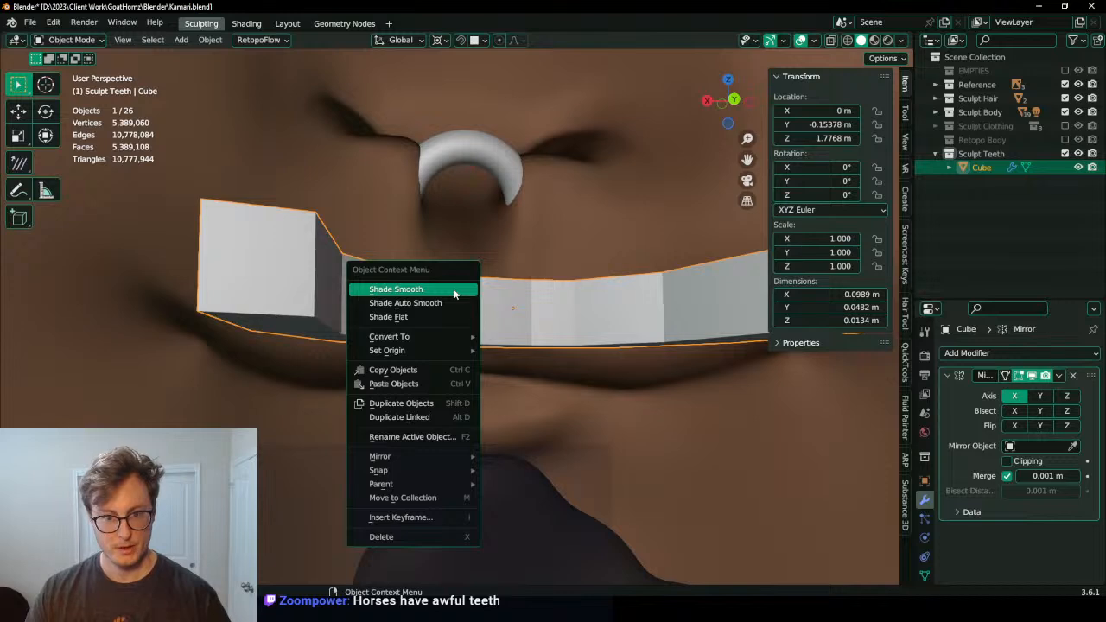
{"action": "left_click", "coordinate": [456, 289]}
{"action": "key", "text": "KP_Divide"}
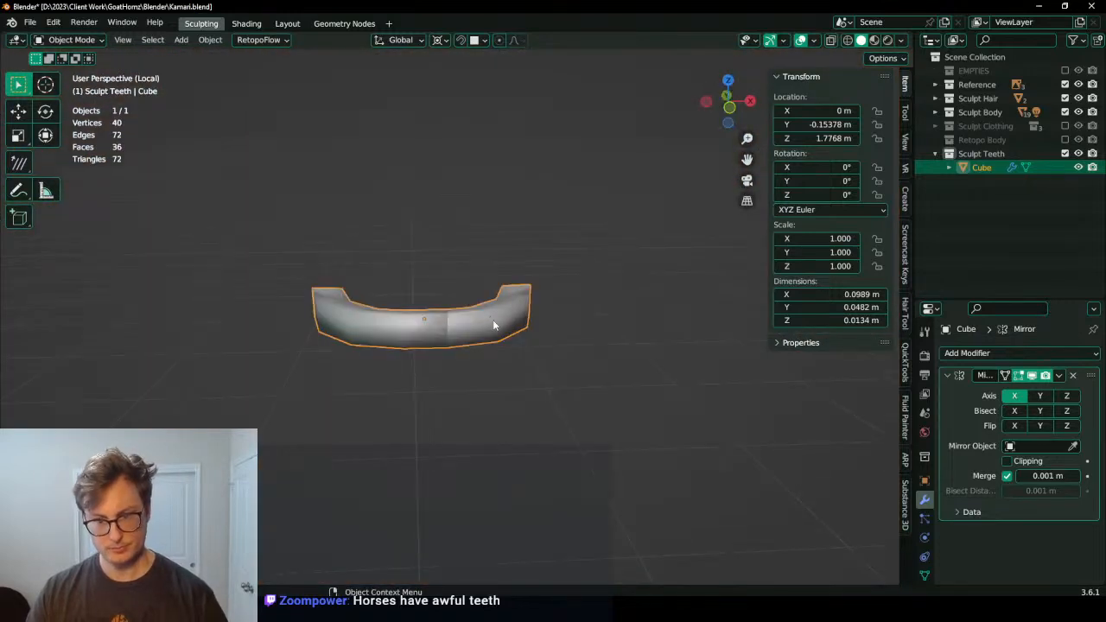
Step: Convert the mirrored arch to a plain mesh and switch it to Sculpt Mode
{"action": "key", "text": "q"}
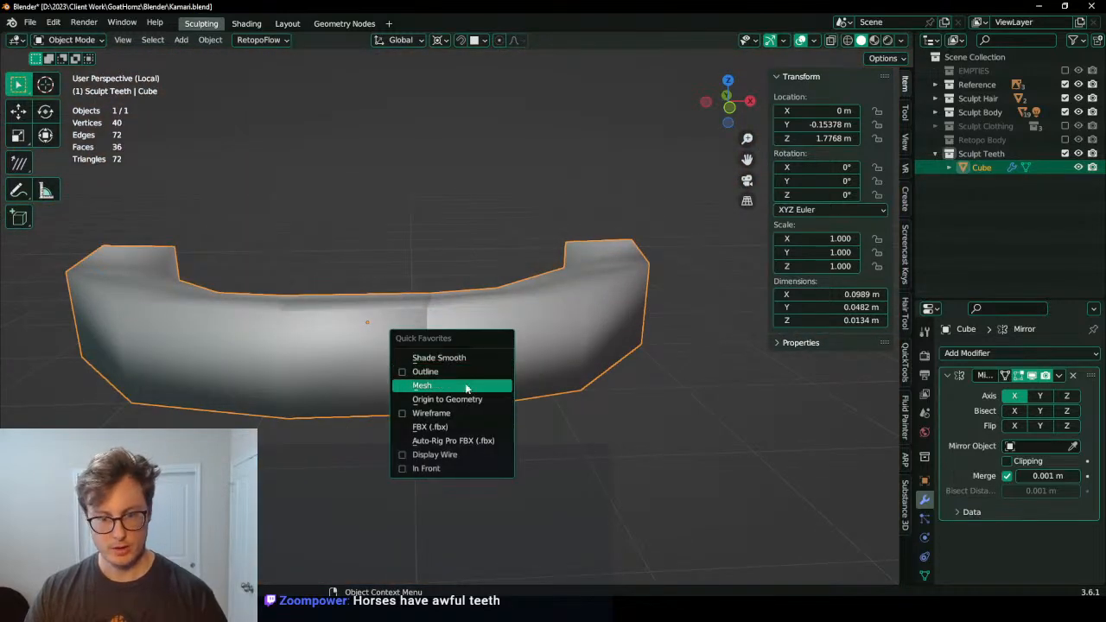
{"action": "left_click", "coordinate": [432, 385]}
{"action": "key", "text": "ctrl+Tab"}
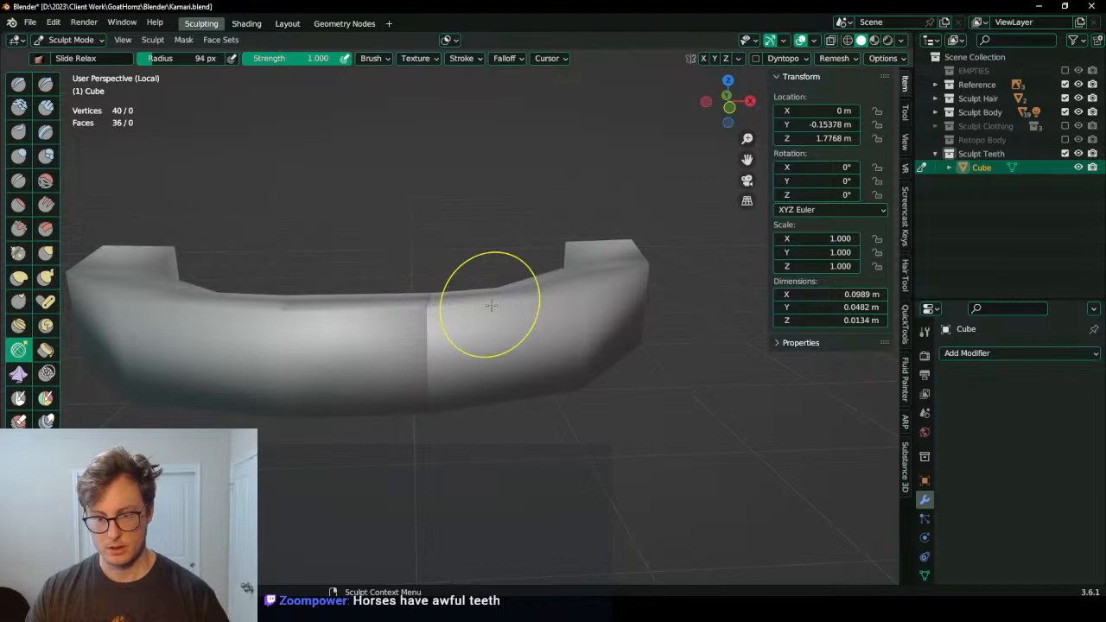
Step: Set the voxel size to about 0.00105 m and voxel-remesh the arch
{"action": "key", "text": "r"}
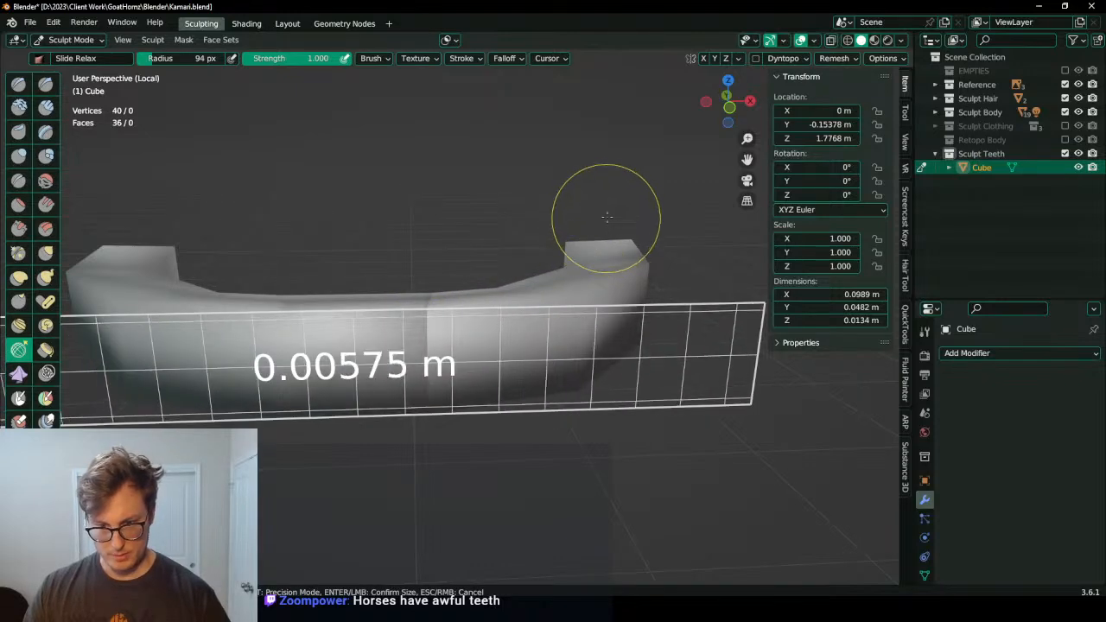
{"action": "left_click", "coordinate": [631, 82]}
{"action": "key", "text": "r"}
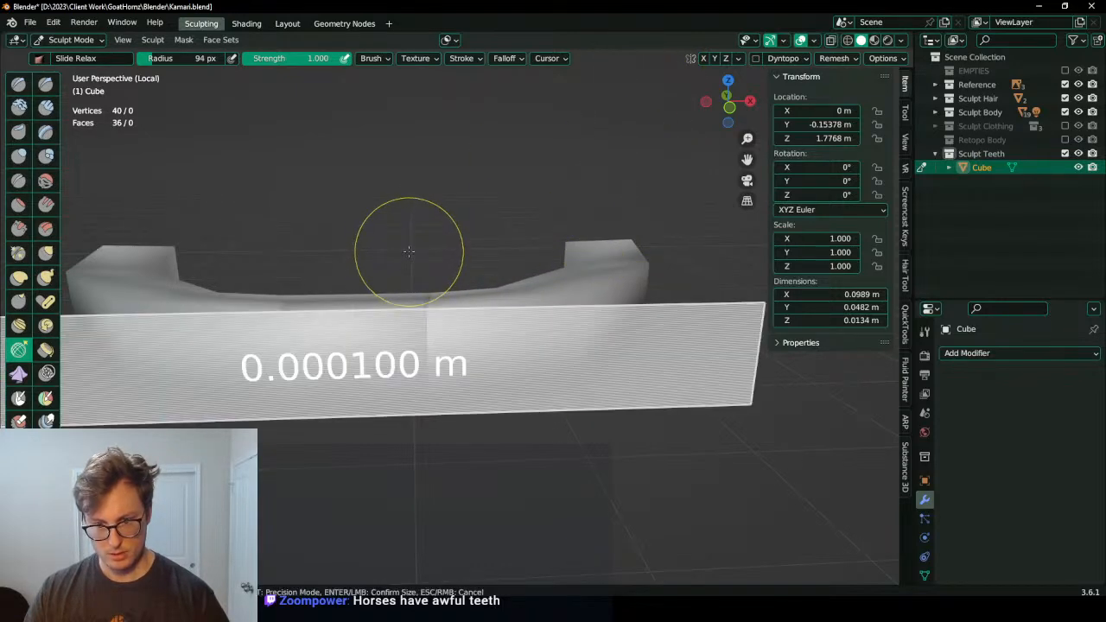
{"action": "left_click", "coordinate": [347, 308]}
{"action": "key", "text": "ctrl+r"}
{"action": "scroll", "coordinate": [504, 311], "scroll_direction": "down", "scroll_amount": 2}
{"action": "middle_click_drag", "start_coordinate": [504, 312], "coordinate": [489, 305]}
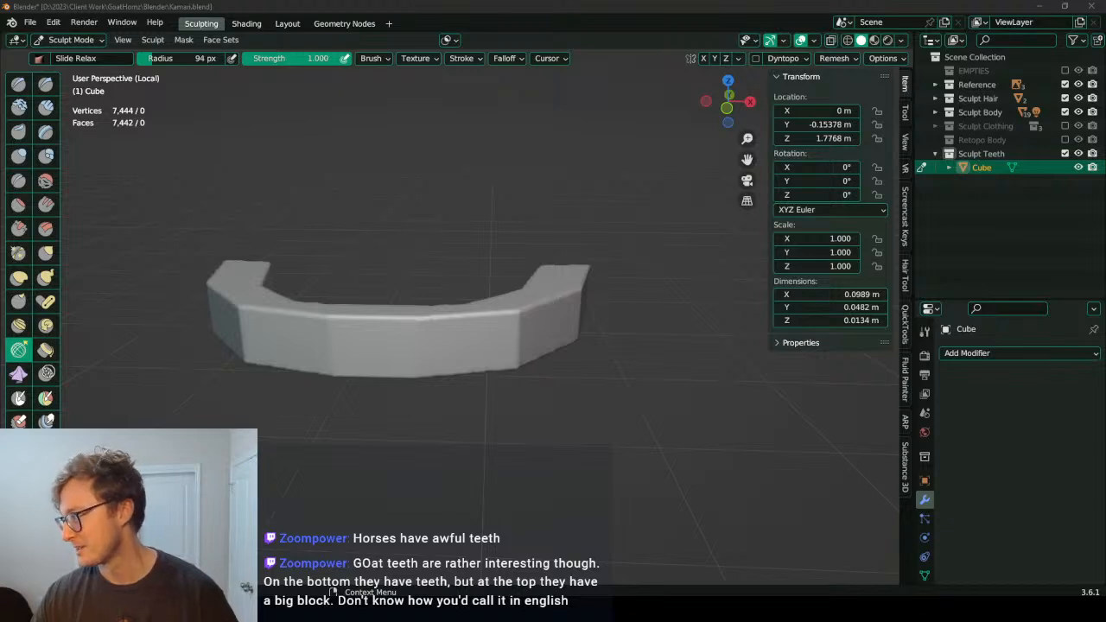
Step: Thicken the arch with the Inflate/Deflate brush, undoing the first stroke and sculpting again with X symmetry on
{"action": "scroll", "coordinate": [562, 205], "scroll_direction": "down", "scroll_amount": 3}
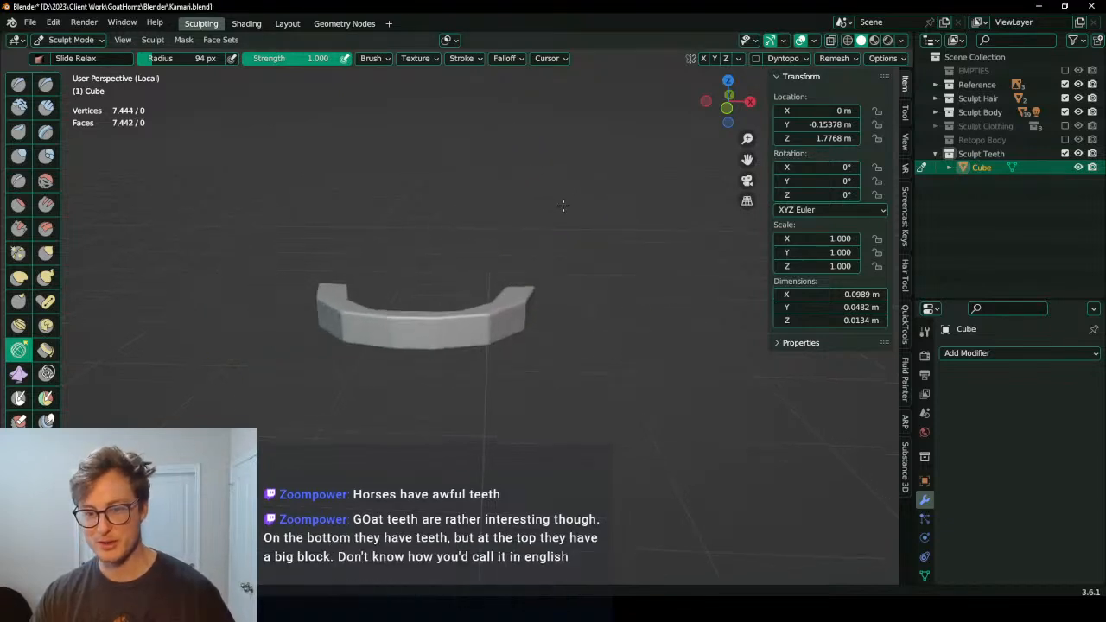
{"action": "middle_click_drag", "start_coordinate": [563, 206], "coordinate": [526, 276]}
{"action": "scroll", "coordinate": [526, 277], "scroll_direction": "up", "scroll_amount": 3}
{"action": "mouse_move", "coordinate": [411, 318]}
{"action": "middle_mouse_down"}
{"action": "mouse_move", "coordinate": [439, 321]}
{"action": "mouse_move", "coordinate": [420, 316]}
{"action": "middle_mouse_up"}
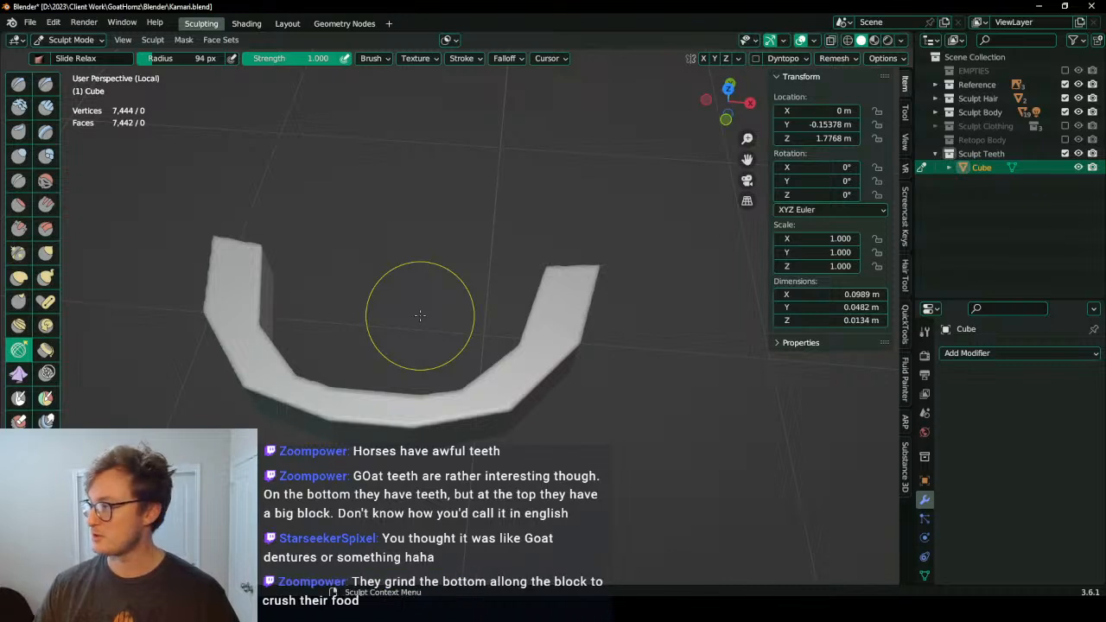
{"action": "middle_click_drag", "start_coordinate": [334, 358], "coordinate": [321, 333]}
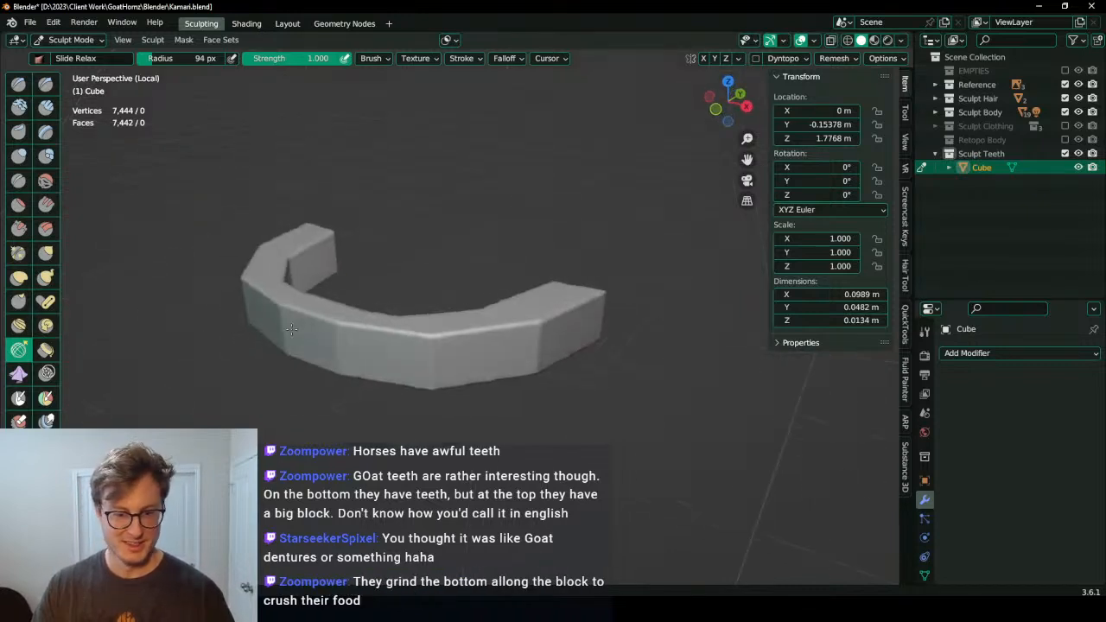
{"action": "key", "text": "i"}
{"action": "mouse_move", "coordinate": [266, 287]}
{"action": "left_mouse_down"}
{"action": "mouse_move", "coordinate": [350, 318]}
{"action": "mouse_move", "coordinate": [510, 318]}
{"action": "mouse_move", "coordinate": [462, 313]}
{"action": "left_mouse_up"}
{"action": "mouse_move", "coordinate": [463, 302]}
{"action": "middle_mouse_down"}
{"action": "mouse_move", "coordinate": [362, 339]}
{"action": "mouse_move", "coordinate": [363, 380]}
{"action": "mouse_move", "coordinate": [372, 250]}
{"action": "middle_mouse_up"}
{"action": "key", "text": "ctrl+z"}
{"action": "key", "text": "ctrl+z"}
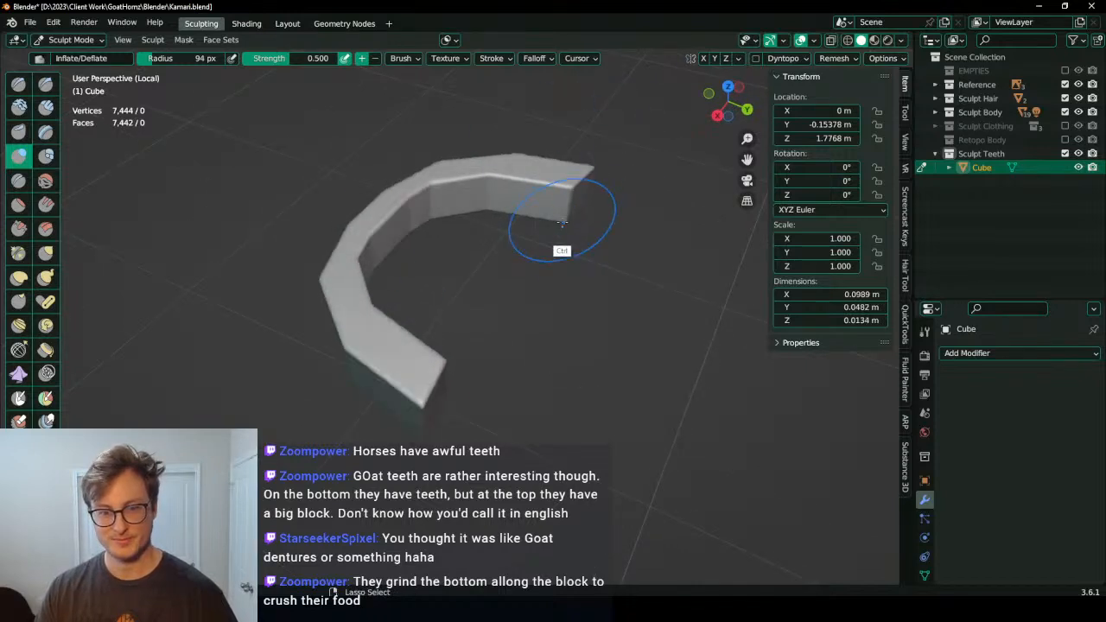
{"action": "mouse_move", "coordinate": [375, 218]}
{"action": "left_mouse_down"}
{"action": "mouse_move", "coordinate": [363, 268]}
{"action": "mouse_move", "coordinate": [409, 353]}
{"action": "left_mouse_up"}
Step: Enter a finer remesh voxel size and remesh the arch at that resolution
{"action": "key", "text": "r"}
{"action": "key", "text": "Escape"}
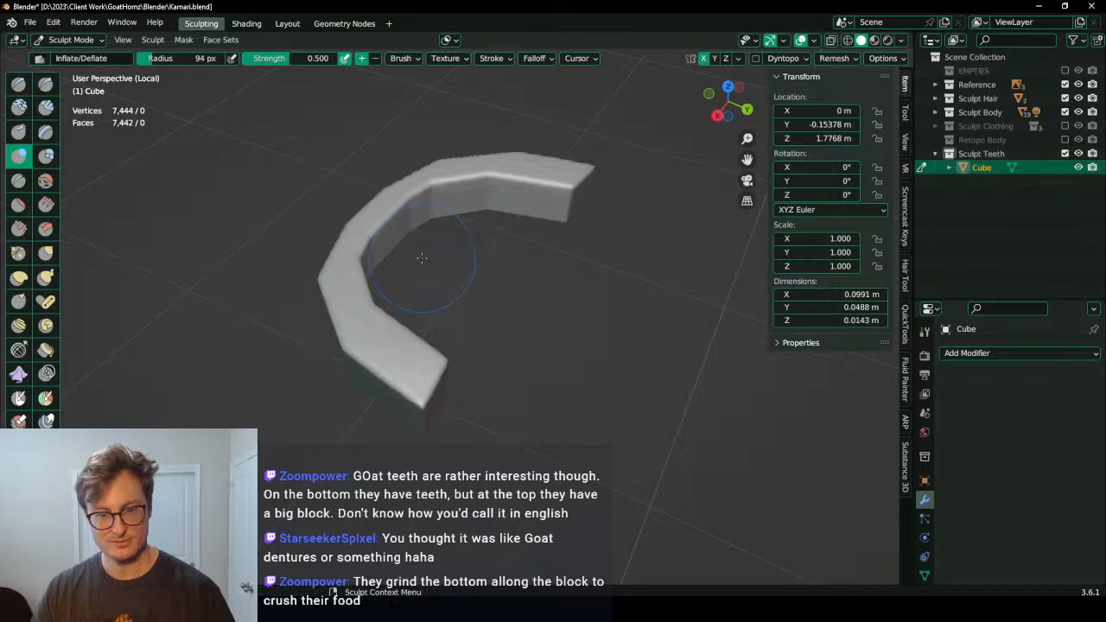
{"action": "left_click", "coordinate": [854, 59]}
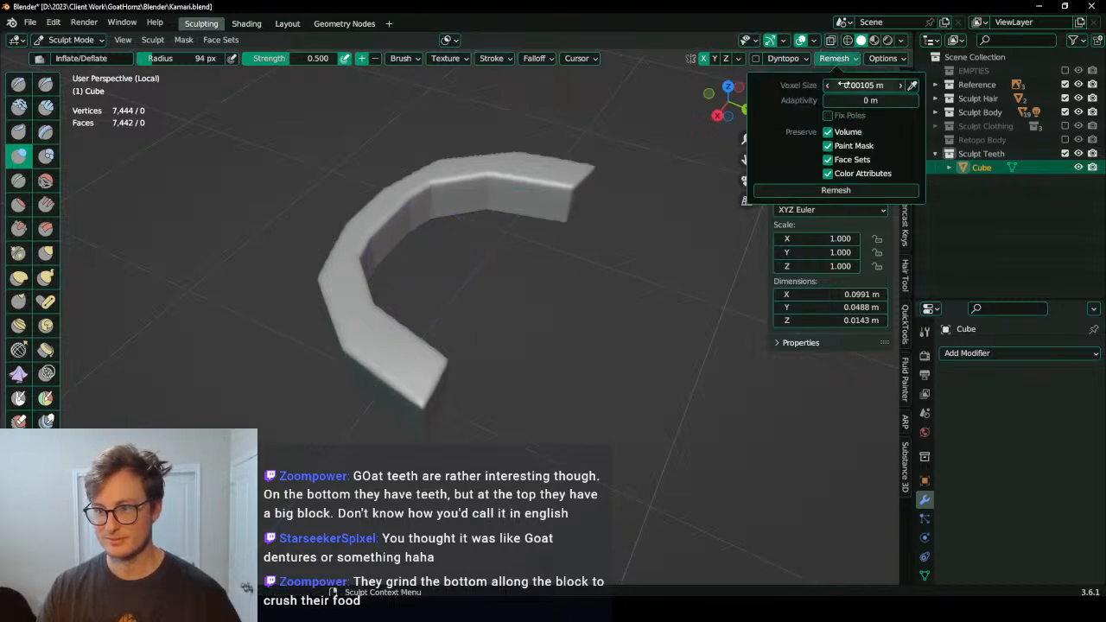
{"action": "left_click", "coordinate": [860, 85]}
{"action": "type", "text": ".0"}
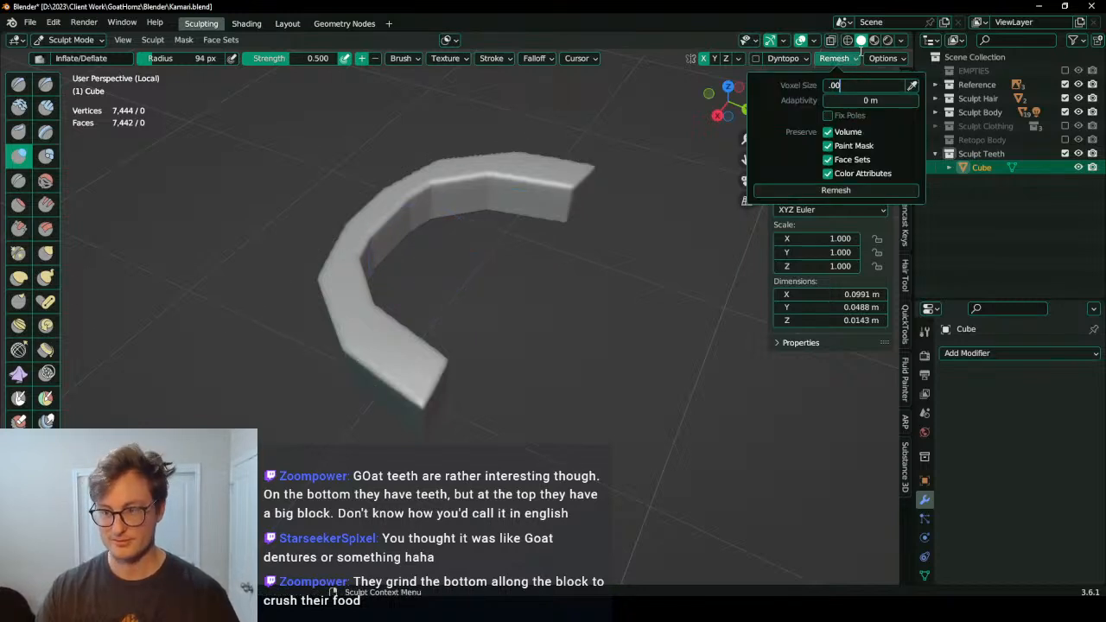
{"action": "key", "text": "Return"}
{"action": "key", "text": "ctrl+r"}
Step: Inflate the underside of the arch with one stroke along its curve
{"action": "middle_click_drag", "start_coordinate": [412, 260], "coordinate": [512, 230]}
{"action": "middle_click_drag", "start_coordinate": [405, 316], "coordinate": [388, 271]}
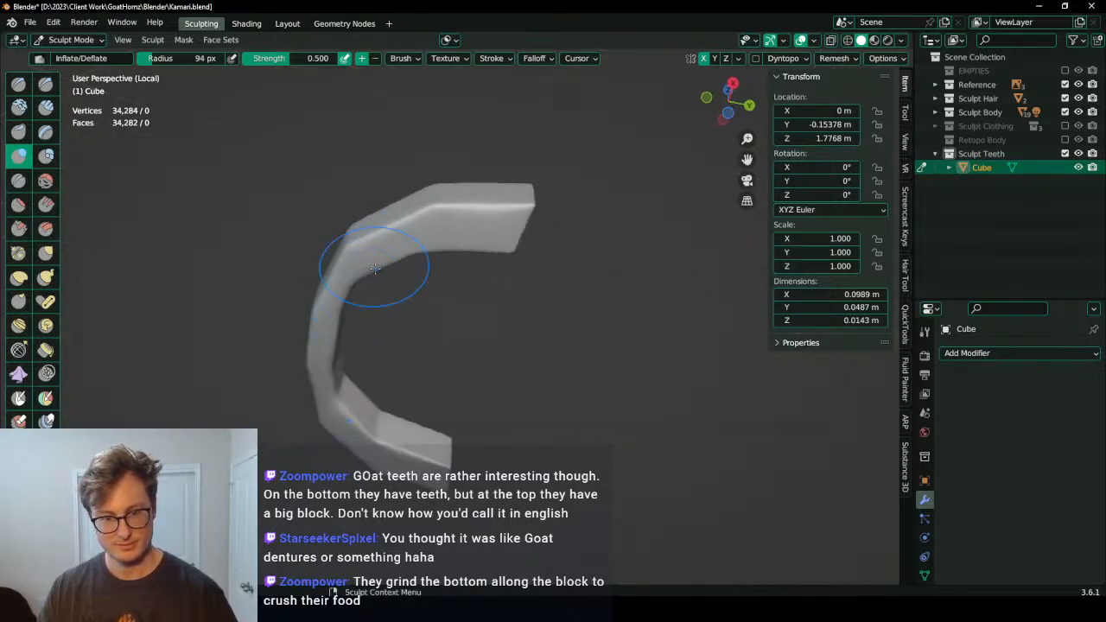
{"action": "mouse_move", "coordinate": [375, 269]}
{"action": "left_mouse_down"}
{"action": "mouse_move", "coordinate": [345, 414]}
{"action": "mouse_move", "coordinate": [399, 261]}
{"action": "mouse_move", "coordinate": [321, 395]}
{"action": "mouse_move", "coordinate": [351, 434]}
{"action": "left_mouse_up"}
Step: Smooth out the angular facets on the arch's outer face with the Scrape/Peaks brush
{"action": "mouse_move", "coordinate": [352, 435]}
{"action": "middle_mouse_down"}
{"action": "mouse_move", "coordinate": [487, 375]}
{"action": "mouse_move", "coordinate": [523, 281]}
{"action": "mouse_move", "coordinate": [506, 274]}
{"action": "middle_mouse_up"}
{"action": "key", "text": "shift+t"}
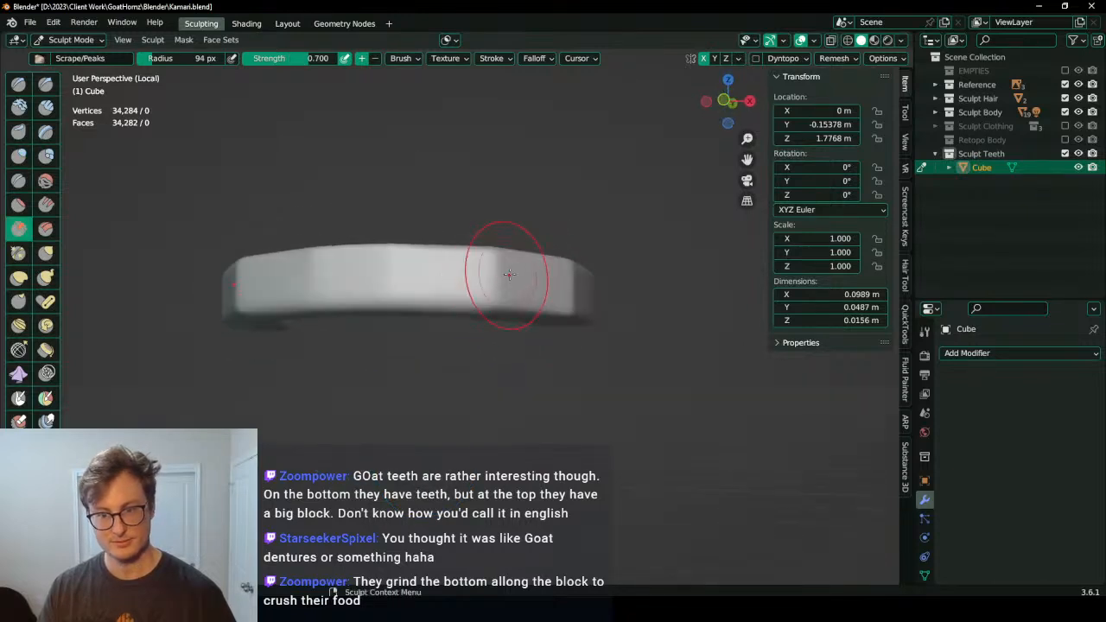
{"action": "left_click_drag", "start_coordinate": [506, 274], "coordinate": [518, 281]}
{"action": "middle_click_drag", "start_coordinate": [518, 277], "coordinate": [508, 291]}
{"action": "left_click_drag", "start_coordinate": [463, 285], "coordinate": [452, 301]}
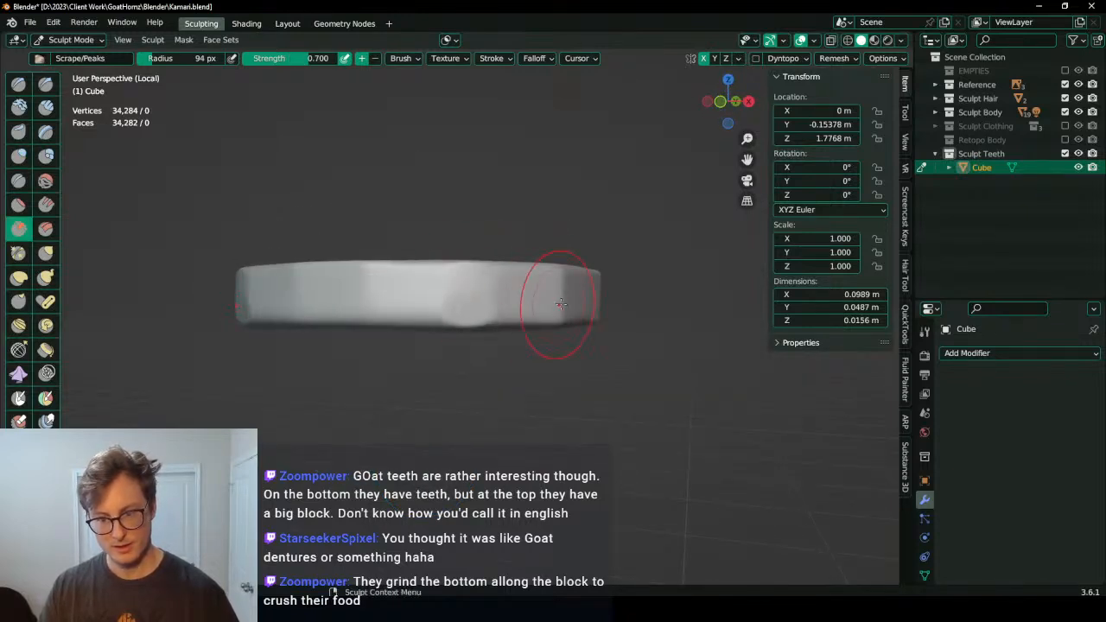
{"action": "left_click_drag", "start_coordinate": [561, 302], "coordinate": [562, 292]}
{"action": "mouse_move", "coordinate": [417, 299]}
{"action": "left_mouse_down"}
{"action": "mouse_move", "coordinate": [411, 292]}
{"action": "mouse_move", "coordinate": [436, 292]}
{"action": "left_mouse_up"}
{"action": "mouse_move", "coordinate": [437, 291]}
{"action": "middle_mouse_down"}
{"action": "mouse_move", "coordinate": [469, 341]}
{"action": "mouse_move", "coordinate": [563, 260]}
{"action": "middle_mouse_up"}
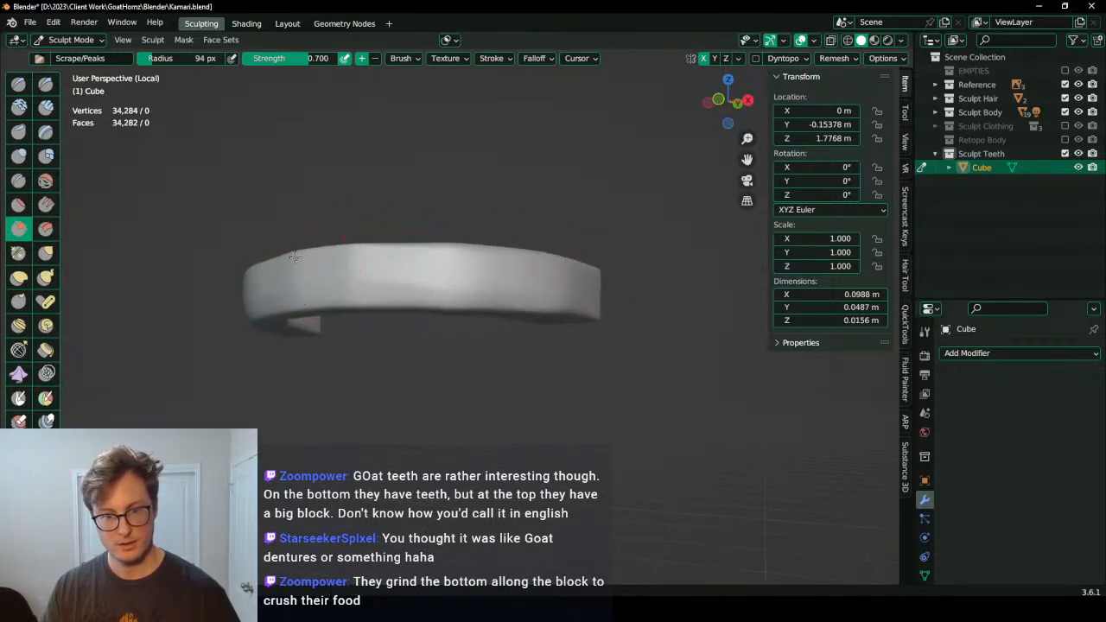
{"action": "mouse_move", "coordinate": [519, 247]}
{"action": "middle_mouse_down"}
{"action": "mouse_move", "coordinate": [520, 296]}
{"action": "mouse_move", "coordinate": [395, 287]}
{"action": "mouse_move", "coordinate": [451, 287]}
{"action": "mouse_move", "coordinate": [425, 274]}
{"action": "mouse_move", "coordinate": [430, 302]}
{"action": "middle_mouse_up"}
{"action": "mouse_move", "coordinate": [431, 302]}
{"action": "left_mouse_down"}
{"action": "mouse_move", "coordinate": [381, 298]}
{"action": "mouse_move", "coordinate": [518, 303]}
{"action": "left_mouse_up"}
Step: Return to Object Mode, add a cube mesh and scale it down to about 0.134 m
{"action": "mouse_move", "coordinate": [479, 312]}
{"action": "middle_mouse_down"}
{"action": "mouse_move", "coordinate": [535, 337]}
{"action": "mouse_move", "coordinate": [615, 234]}
{"action": "mouse_move", "coordinate": [553, 373]}
{"action": "mouse_move", "coordinate": [573, 349]}
{"action": "middle_mouse_up"}
{"action": "key", "text": "ctrl+Tab"}
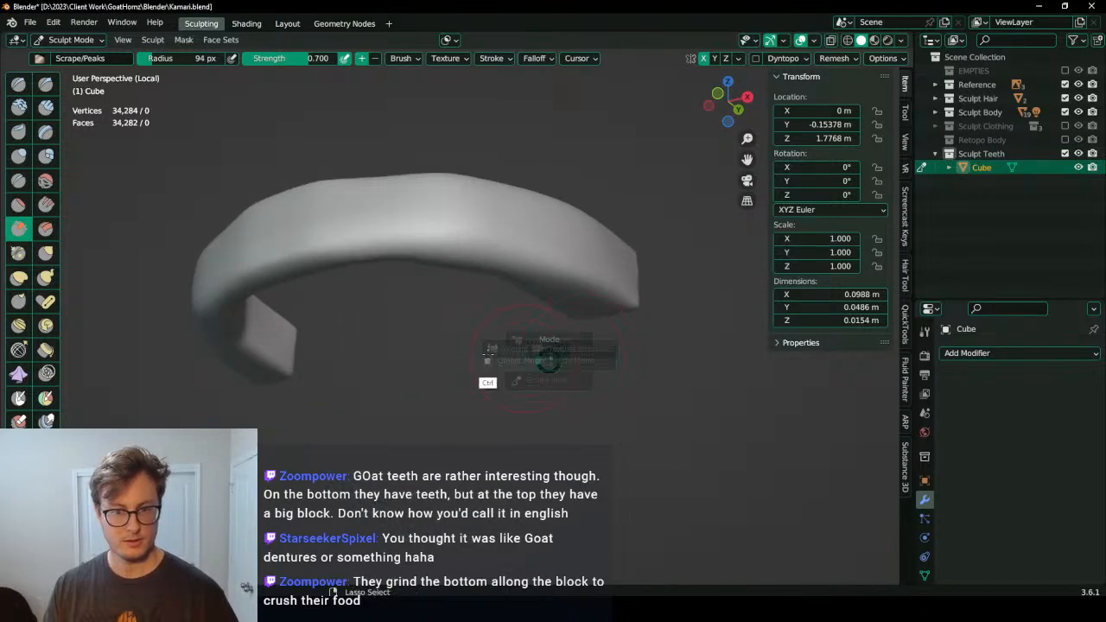
{"action": "left_click", "coordinate": [328, 376]}
{"action": "key", "text": "shift+a"}
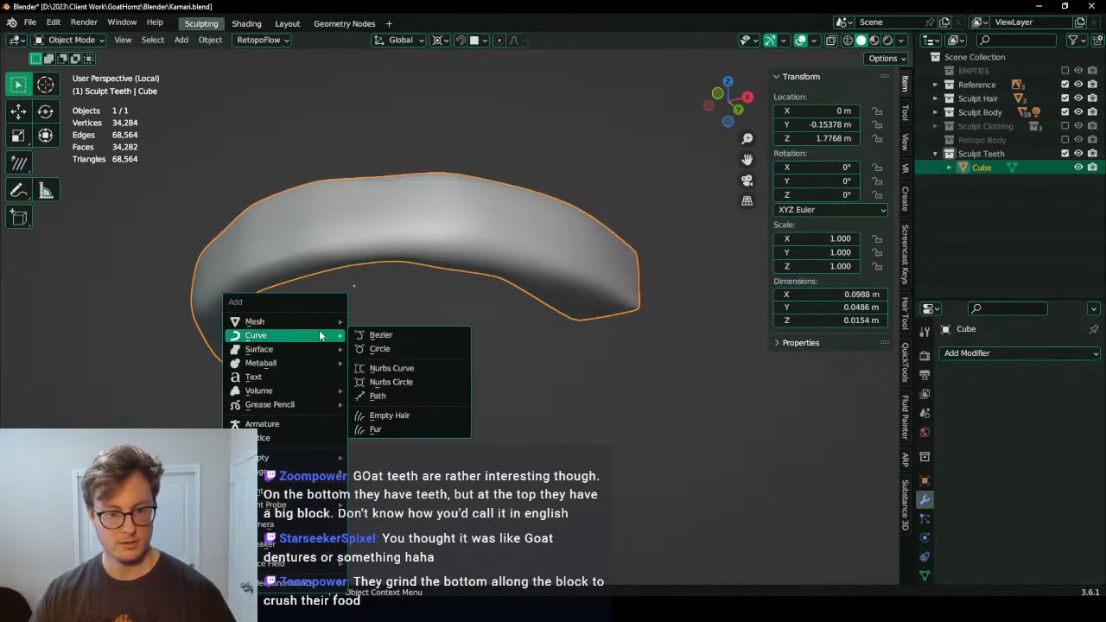
{"action": "mouse_move", "coordinate": [311, 322]}
{"action": "left_click", "coordinate": [378, 335]}
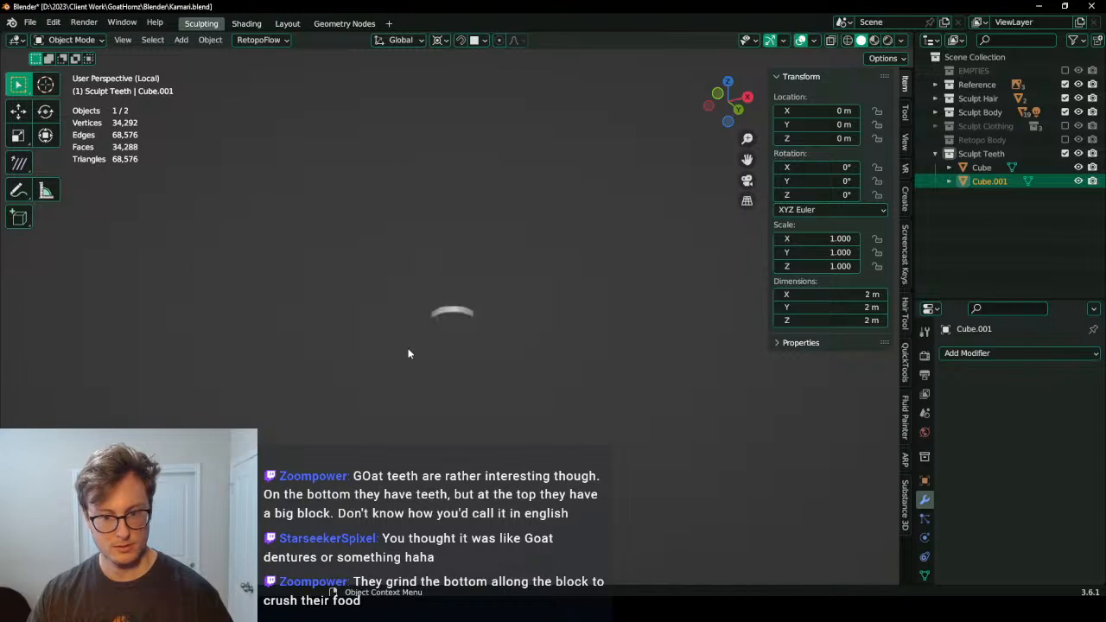
{"action": "key", "text": "s"}
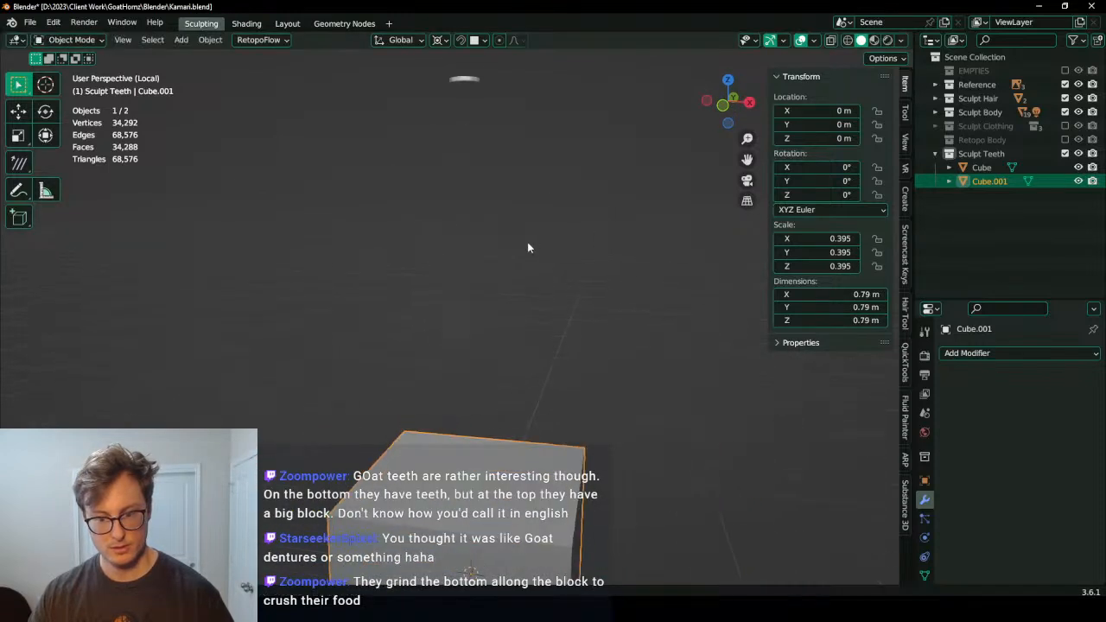
{"action": "left_click", "coordinate": [562, 417]}
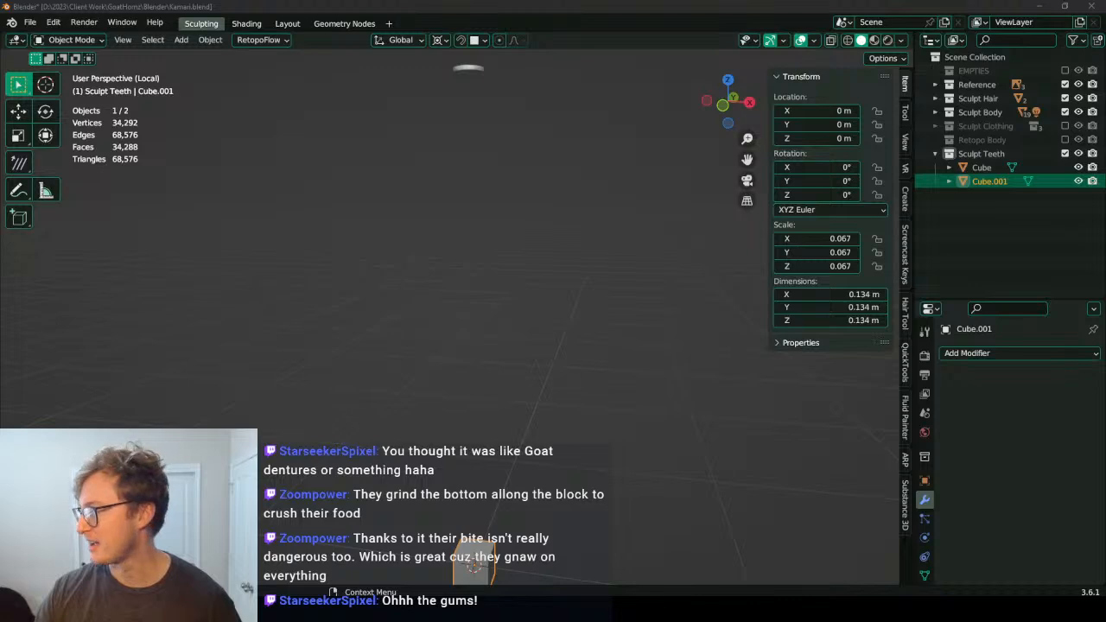
Step: Check the goat top teeth image results in the browser, then switch back to Blender
{"action": "left_click_drag", "start_coordinate": [0, 12], "coordinate": [821, 0]}
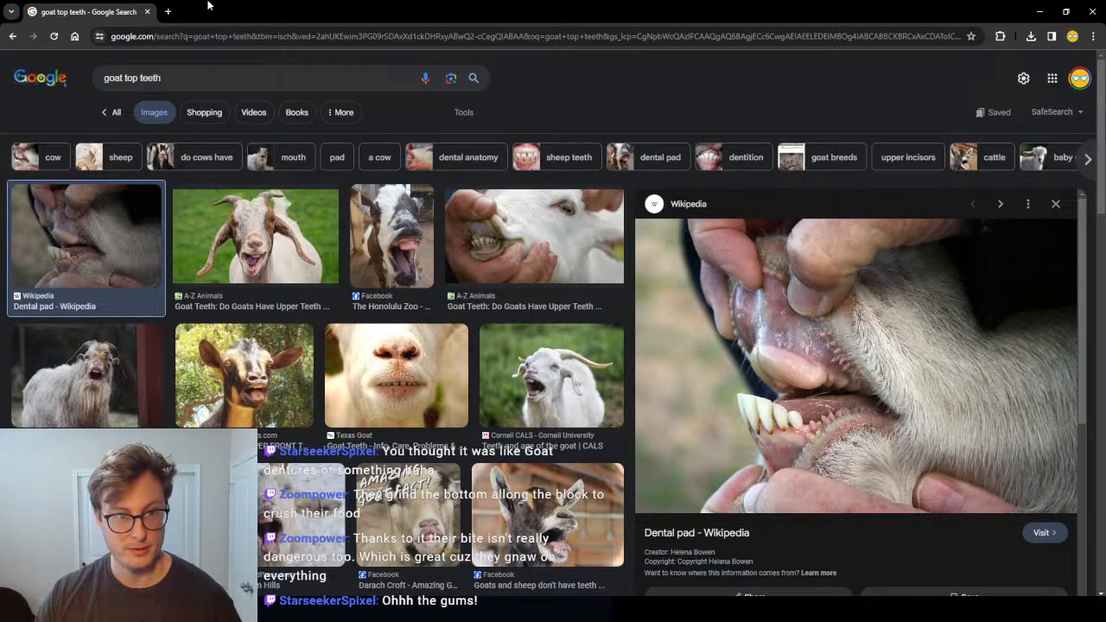
{"action": "key", "text": "alt+Tab"}
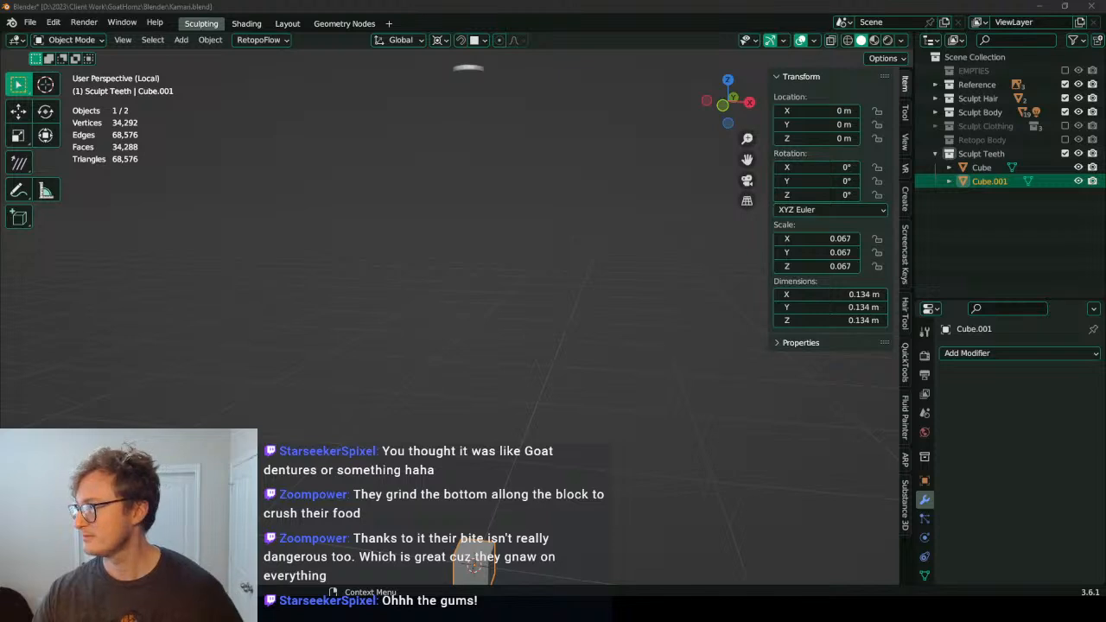
Step: Shrink the new cube to about 0.024 m and raise it along Z to about 1.726 m
{"action": "left_click", "coordinate": [496, 348]}
{"action": "scroll", "coordinate": [510, 350], "scroll_direction": "down", "scroll_amount": 3}
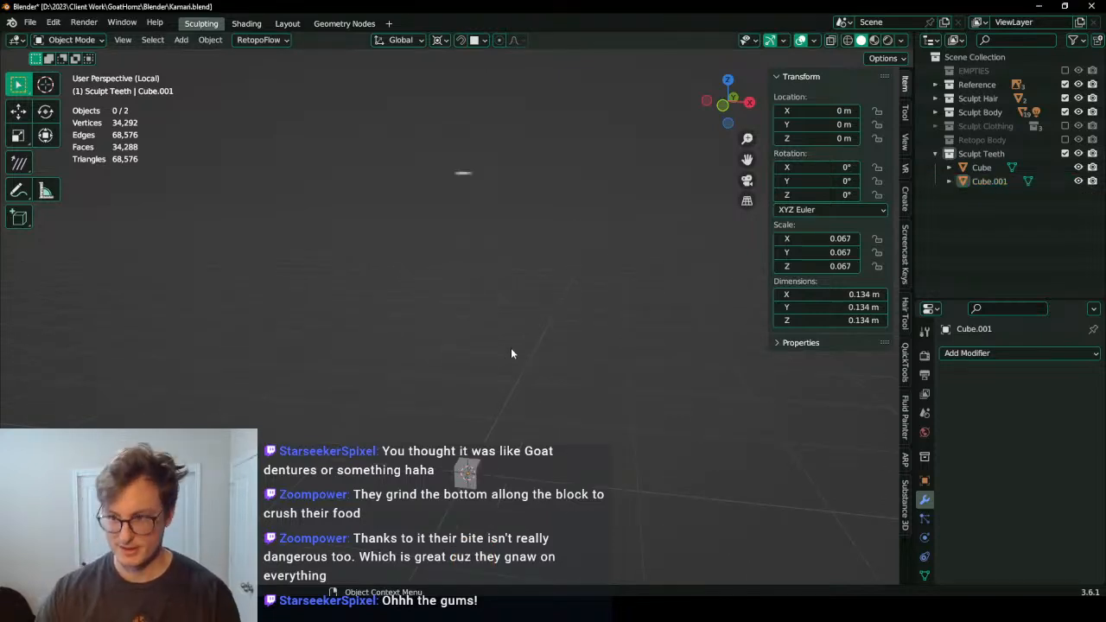
{"action": "left_click", "coordinate": [475, 472]}
{"action": "key", "text": "s"}
{"action": "left_click", "coordinate": [484, 439]}
{"action": "key", "text": "g"}
{"action": "key", "text": "z"}
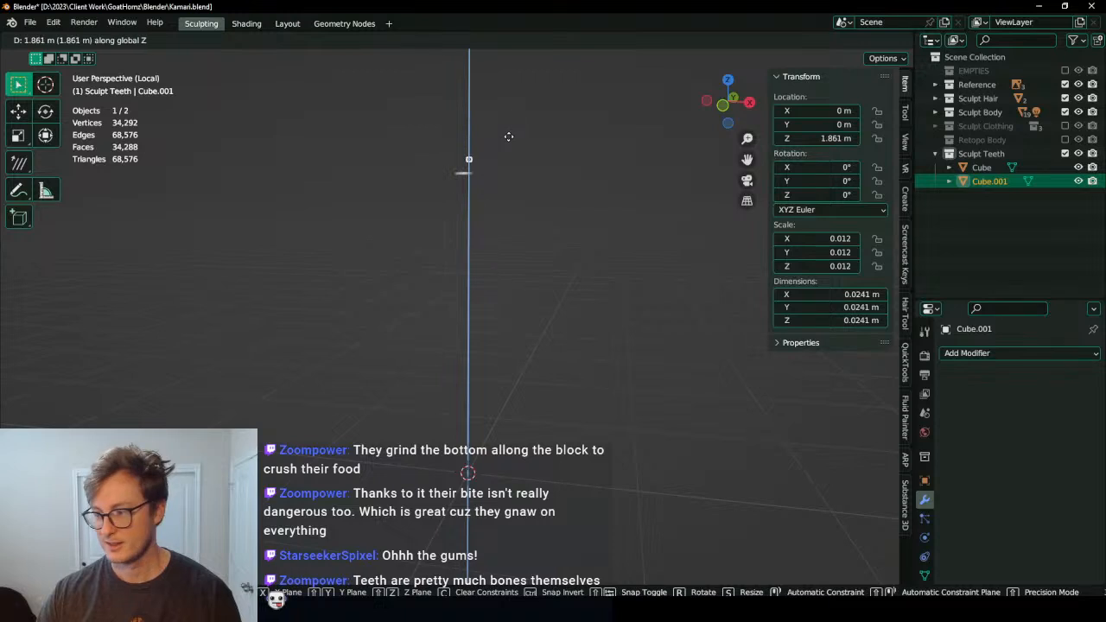
{"action": "left_click", "coordinate": [508, 155]}
Step: Frame the small cube in front view and set the transform pivot to Median Point
{"action": "key", "text": "KP_1"}
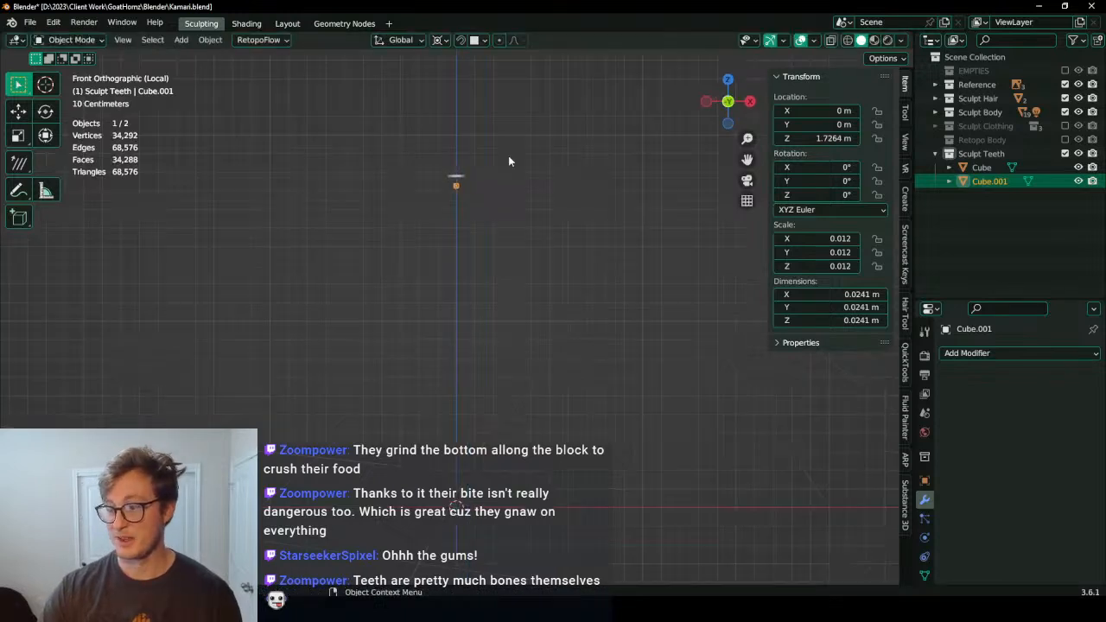
{"action": "key", "text": "KP_Decimal"}
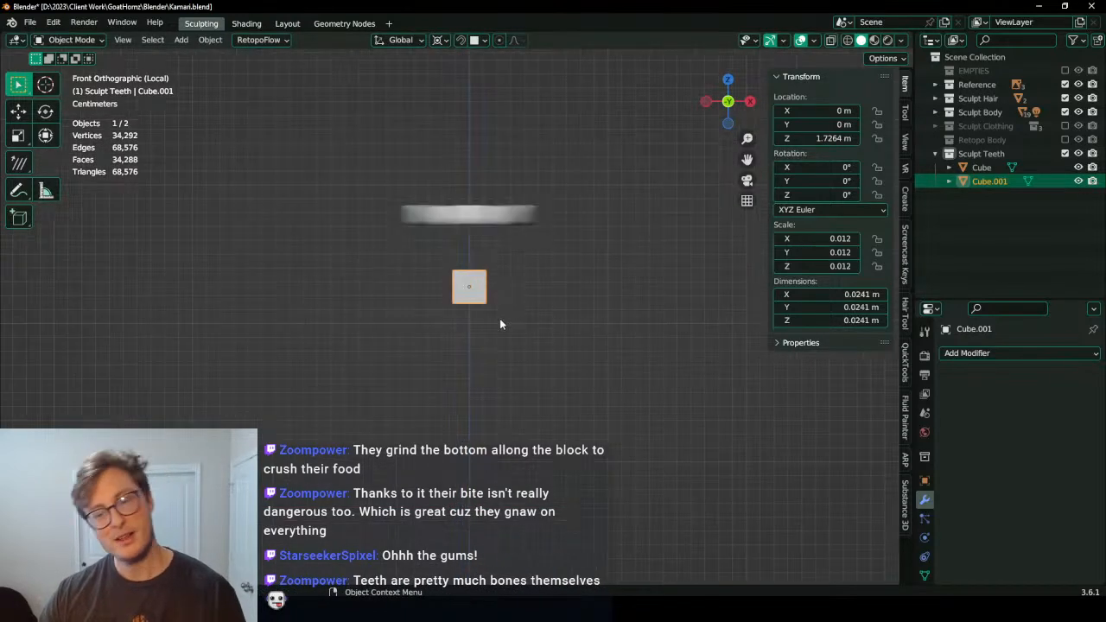
{"action": "scroll", "coordinate": [500, 319], "scroll_direction": "up", "scroll_amount": 1}
{"action": "middle_click_drag", "start_coordinate": [514, 279], "coordinate": [485, 403], "text": "shift"}
{"action": "key", "text": "s"}
{"action": "right_click", "coordinate": [522, 334]}
{"action": "key", "text": "period"}
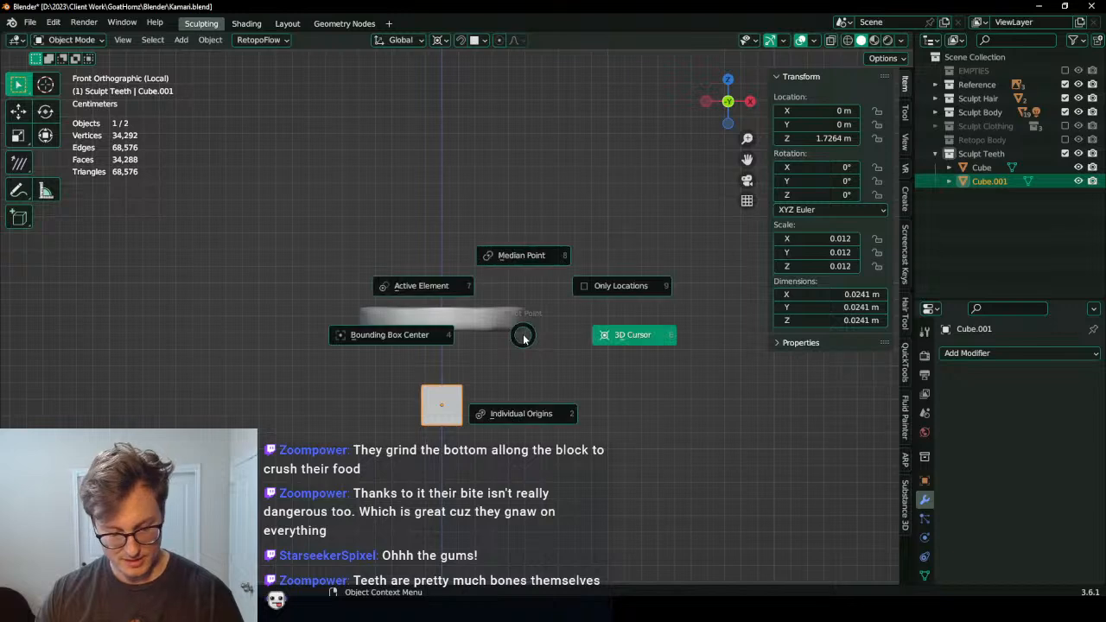
{"action": "left_click", "coordinate": [522, 260]}
Step: Scale the cube to about 0.012 m and move it to about X 0.0107 m, Z 1.776 m
{"action": "scroll", "coordinate": [498, 359], "scroll_direction": "up", "scroll_amount": 4}
{"action": "key", "text": "s"}
{"action": "left_click", "coordinate": [479, 377]}
{"action": "key", "text": "g"}
{"action": "left_click", "coordinate": [485, 256]}
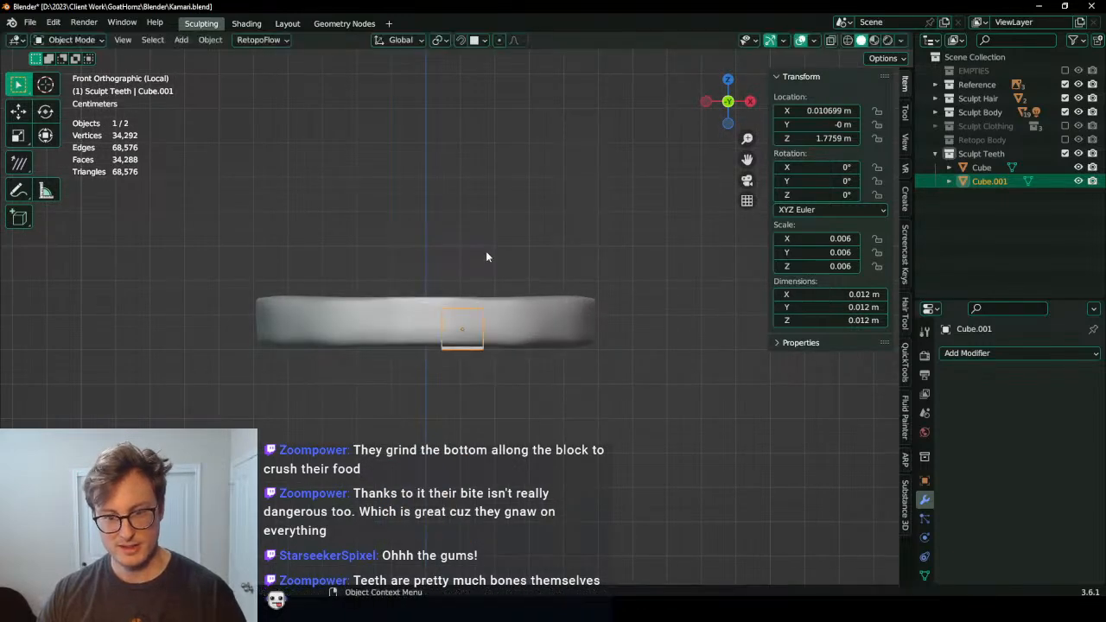
Step: Move the small cube onto the front of the gum arch in top view, to about X 0.0077 m, Y -0.172 m
{"action": "middle_click_drag", "start_coordinate": [486, 257], "coordinate": [492, 307]}
{"action": "key", "text": "KP_7"}
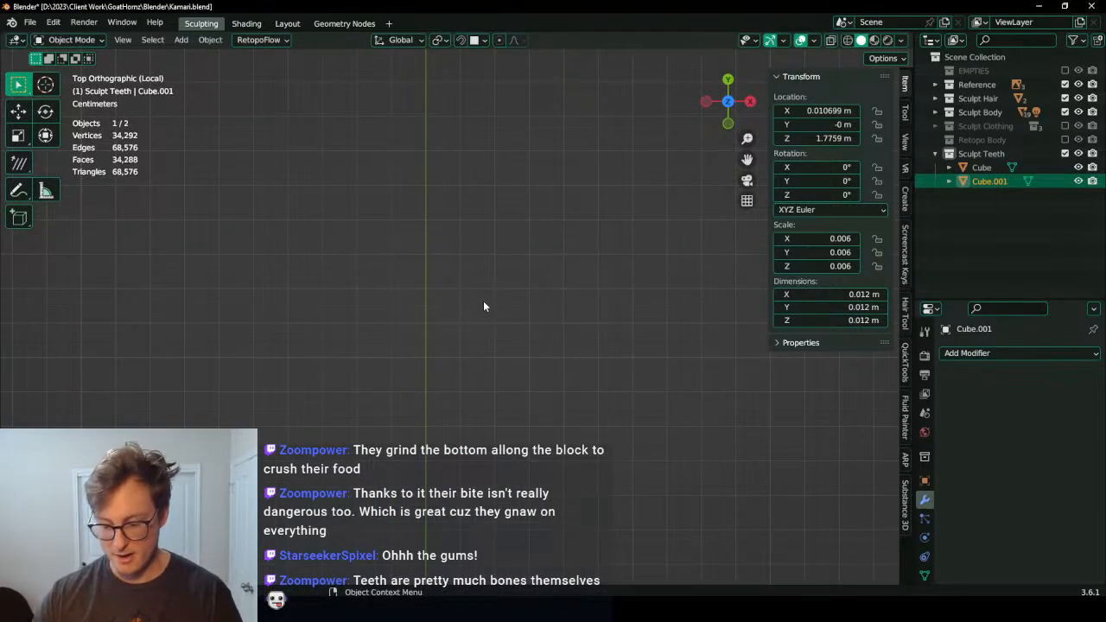
{"action": "key", "text": "KP_Decimal"}
{"action": "scroll", "coordinate": [466, 308], "scroll_direction": "down", "scroll_amount": 10}
{"action": "middle_click_drag", "start_coordinate": [473, 308], "coordinate": [436, 219], "text": "shift"}
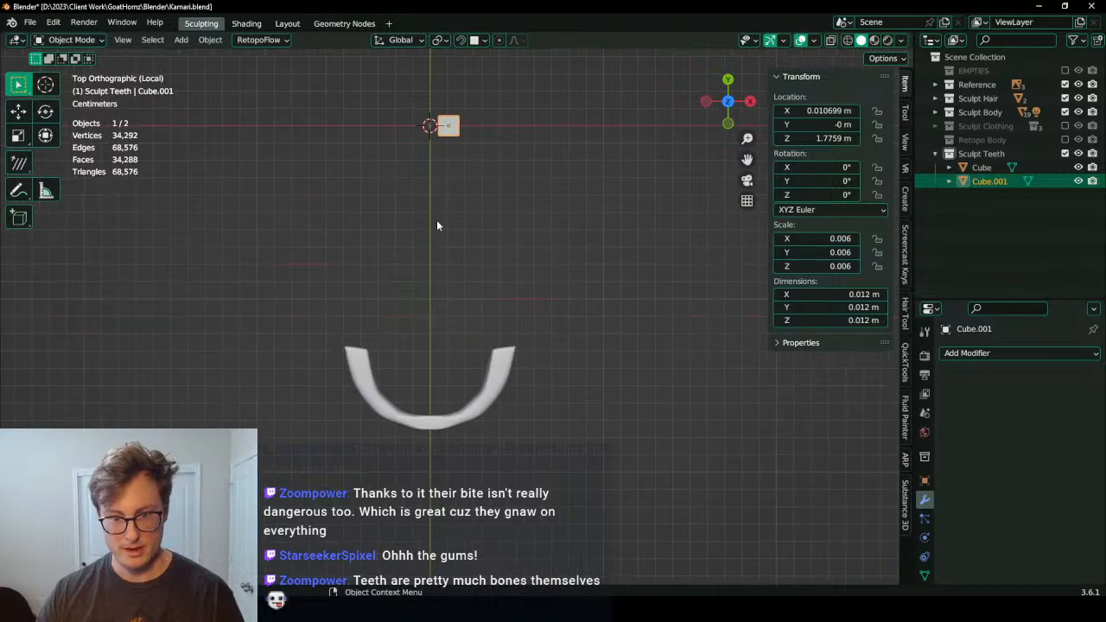
{"action": "key", "text": "g"}
{"action": "left_click", "coordinate": [458, 502]}
{"action": "scroll", "coordinate": [525, 406], "scroll_direction": "up", "scroll_amount": 8}
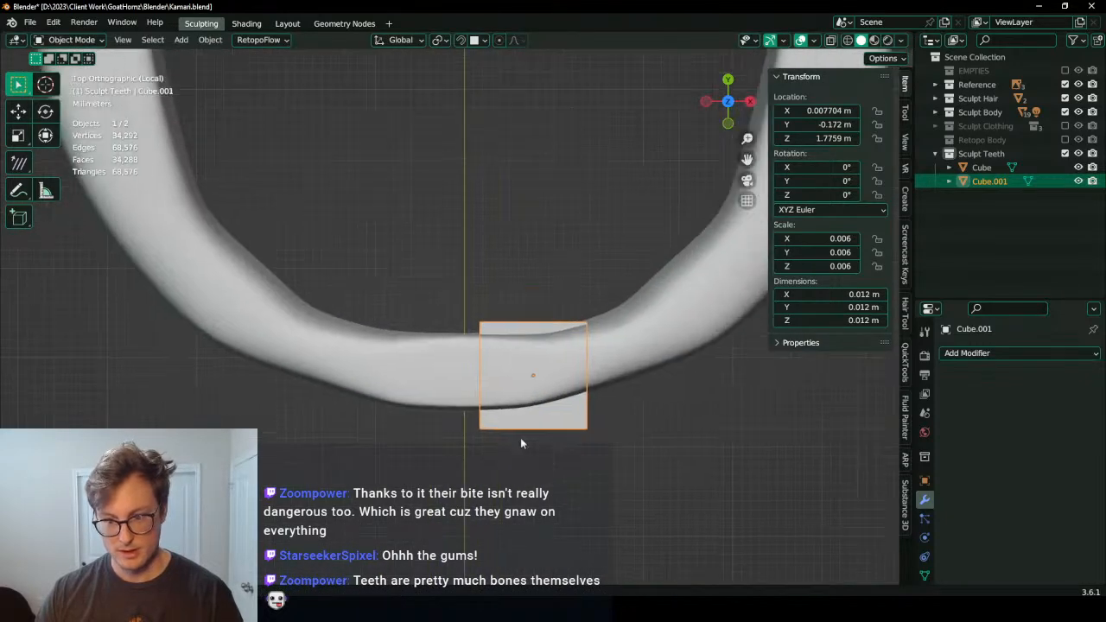
Step: Rotate the cube 11.25° about Z to follow the gum, apply its scale, and stretch it along Z to about 0.0179 m
{"action": "key", "text": "r"}
{"action": "left_click", "coordinate": [540, 400]}
{"action": "middle_click_drag", "start_coordinate": [540, 400], "coordinate": [520, 312]}
{"action": "key", "text": "ctrl+a"}
{"action": "key", "text": "s"}
{"action": "key", "text": "s"}
{"action": "key", "text": "z"}
{"action": "left_click", "coordinate": [509, 173]}
Step: Set the transform orientation to Local and thin the tooth block along its local Y axis
{"action": "middle_click_drag", "start_coordinate": [515, 190], "coordinate": [582, 265]}
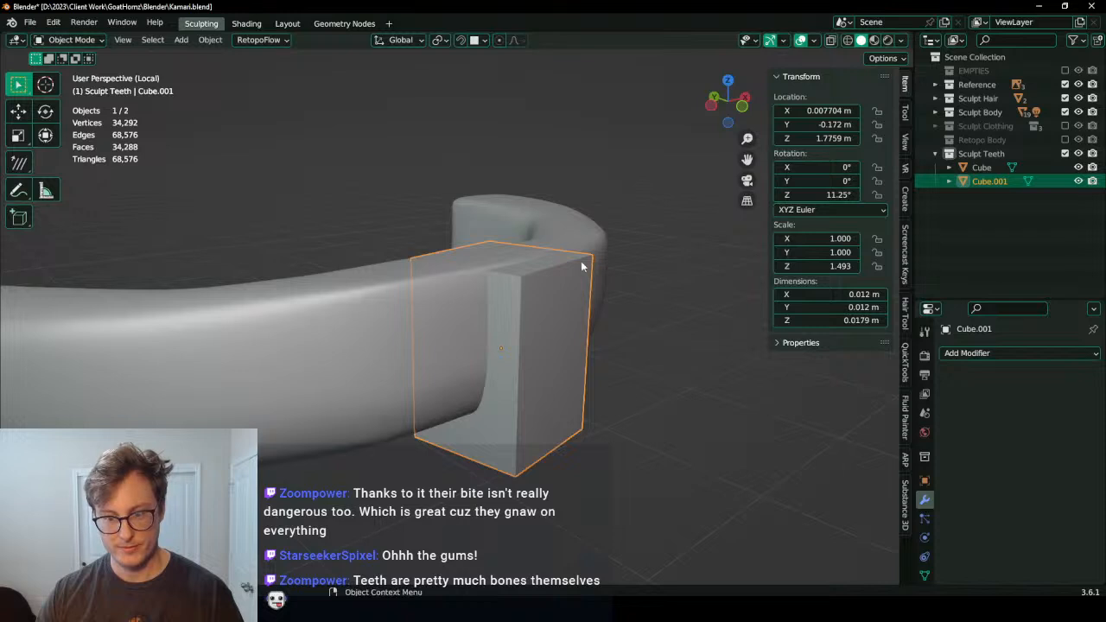
{"action": "left_click", "coordinate": [400, 42]}
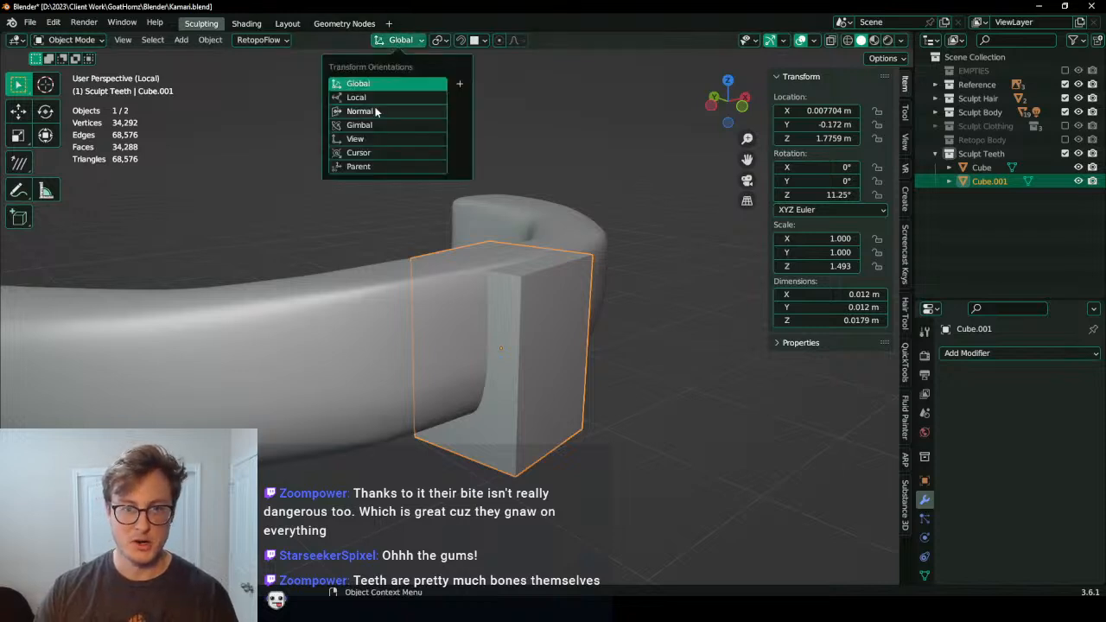
{"action": "key", "text": "s"}
{"action": "key", "text": "y"}
{"action": "left_click", "coordinate": [644, 302]}
{"action": "middle_click_drag", "start_coordinate": [644, 302], "coordinate": [402, 331]}
{"action": "key", "text": "s"}
{"action": "key", "text": "y"}
{"action": "key", "text": "y"}
{"action": "left_click", "coordinate": [609, 374]}
Step: Scale the tooth block down uniformly, lower it to about Z 1.7733 m, and shift it along Y against the gum
{"action": "key", "text": "s"}
{"action": "left_click", "coordinate": [503, 282]}
{"action": "key", "text": "g"}
{"action": "key", "text": "z"}
{"action": "left_click", "coordinate": [507, 299]}
{"action": "key", "text": "g"}
{"action": "key", "text": "y"}
{"action": "left_click", "coordinate": [561, 339]}
Step: Scale the tooth block along local X to about 0.0153 m, nudge it along Y, and apply its scale
{"action": "key", "text": "s"}
{"action": "key", "text": "x"}
{"action": "key", "text": "x"}
{"action": "left_click", "coordinate": [540, 309]}
{"action": "key", "text": "g"}
{"action": "key", "text": "y"}
{"action": "left_click", "coordinate": [382, 334]}
{"action": "key", "text": "ctrl+a"}
{"action": "key", "text": "s"}
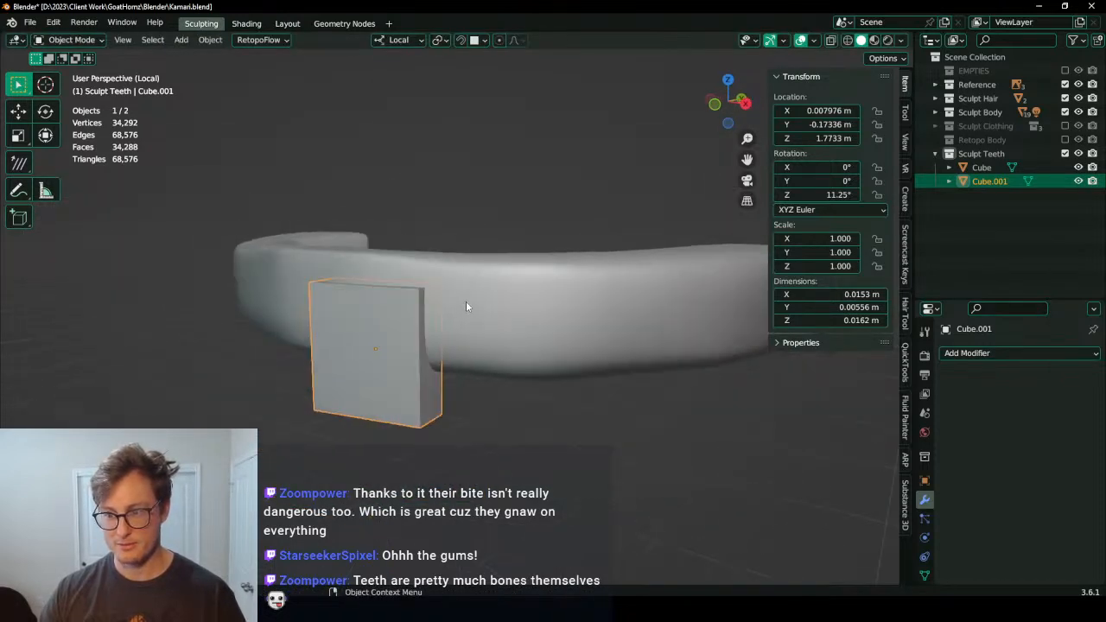
{"action": "key", "text": "r"}
{"action": "key", "text": "Escape"}
{"action": "key", "text": "Tab"}
{"action": "key", "text": "Tab"}
Step: Enter Sculpt Mode on the tooth block and remesh it with a voxel size of about 0.000525 m
{"action": "key", "text": "ctrl+Tab"}
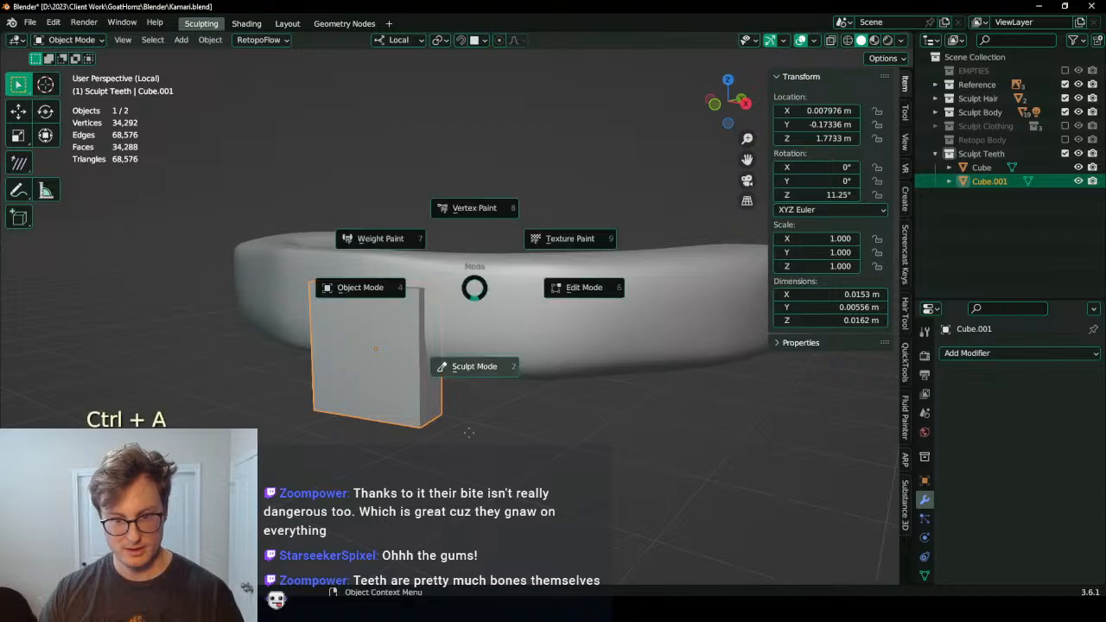
{"action": "left_click", "coordinate": [473, 369]}
{"action": "key", "text": "r"}
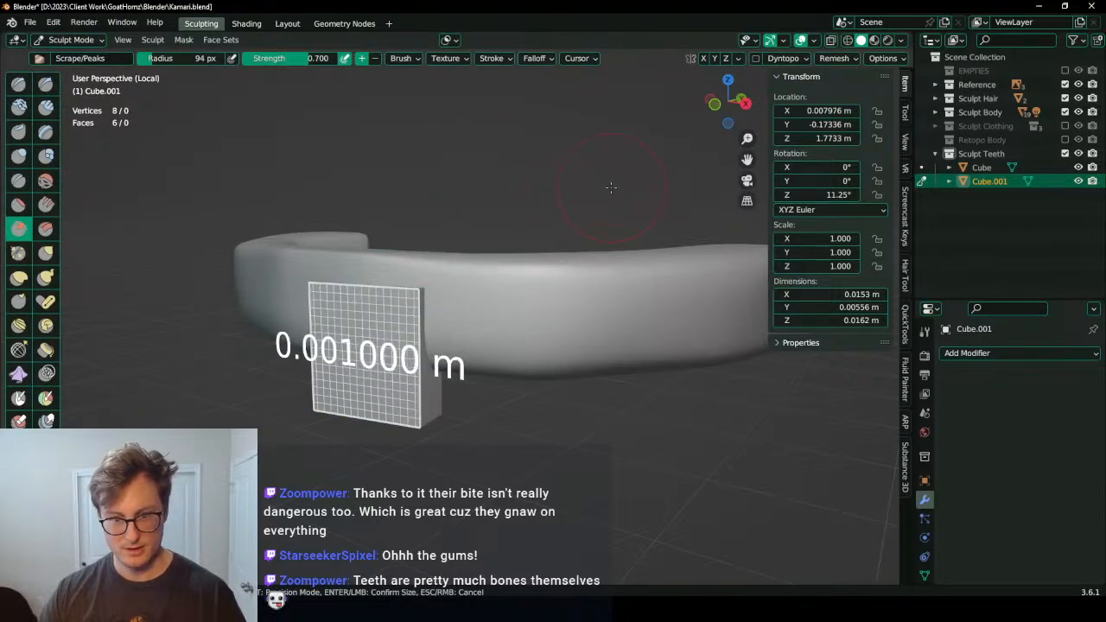
{"action": "left_click", "coordinate": [585, 183]}
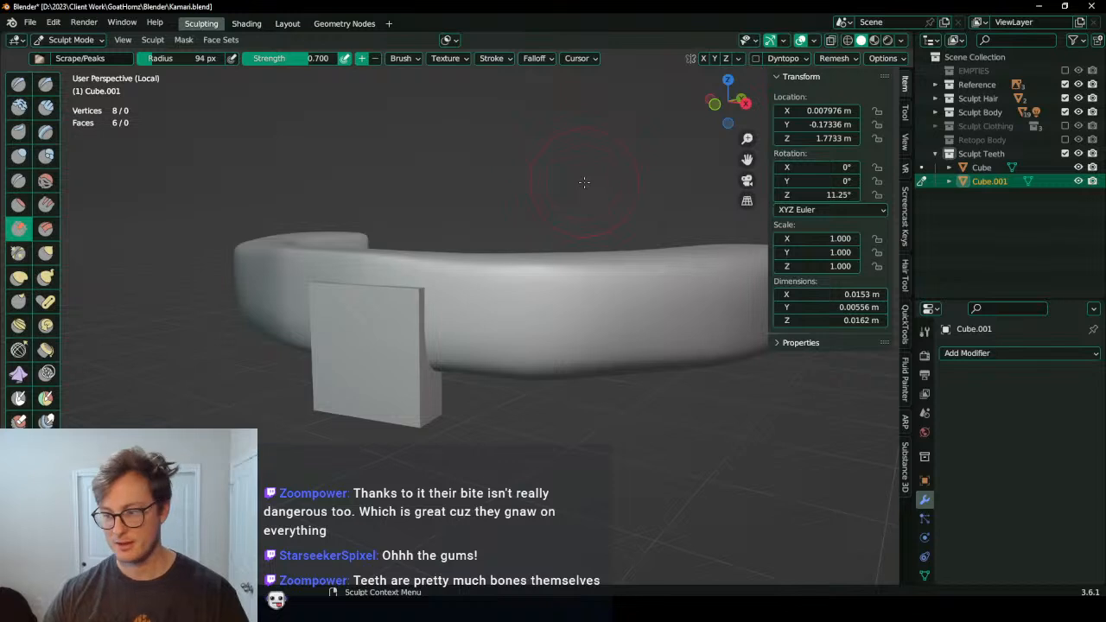
{"action": "key", "text": "r"}
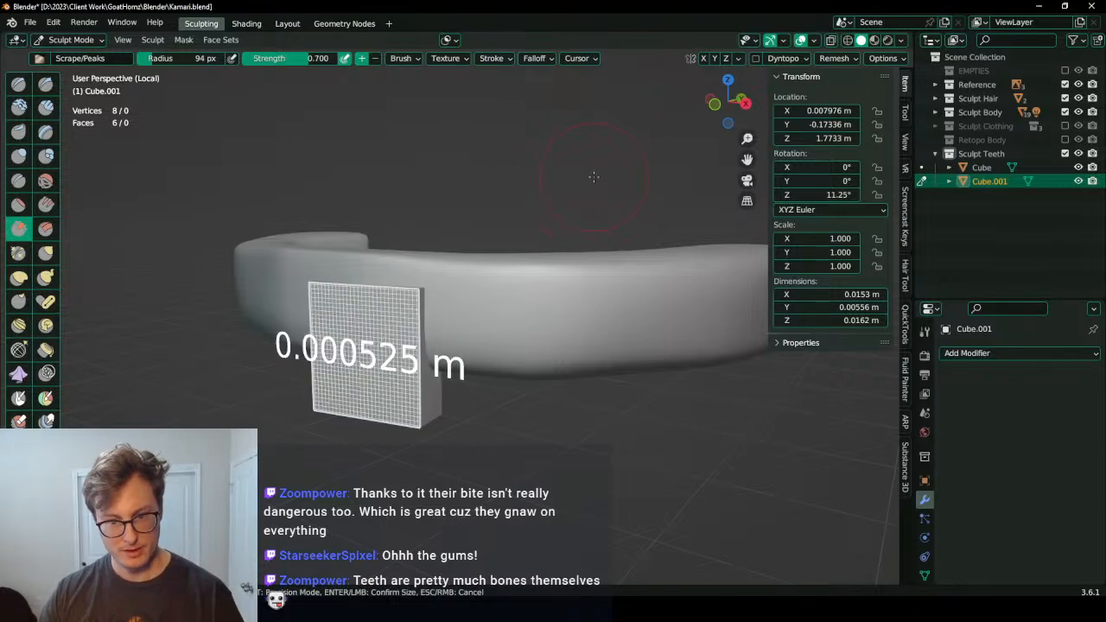
{"action": "left_click", "coordinate": [594, 177]}
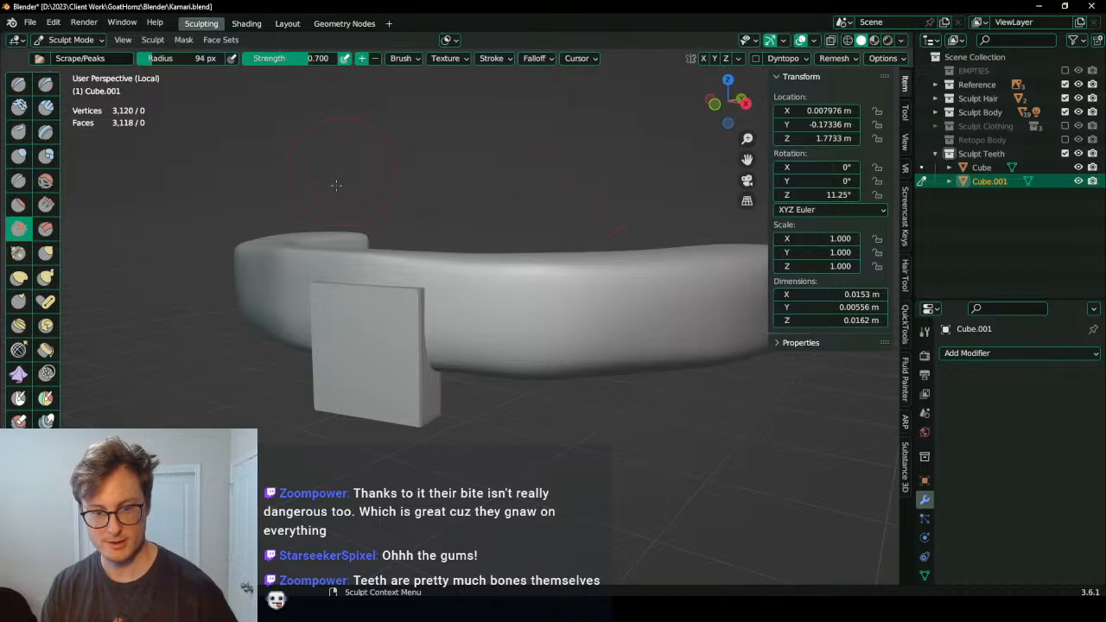
Step: Bend the tooth block from below with the Elastic Deform brush and X symmetry so it follows the gum's curve
{"action": "middle_click_drag", "start_coordinate": [445, 348], "coordinate": [479, 252]}
{"action": "key", "text": "ctrl+KP_7"}
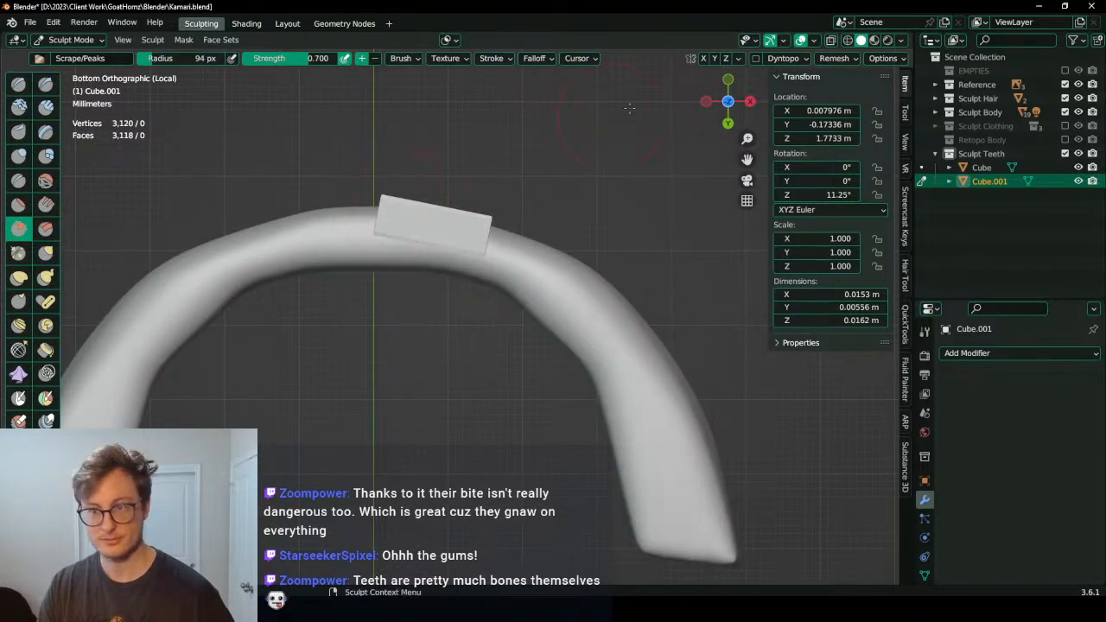
{"action": "middle_click_drag", "start_coordinate": [547, 182], "coordinate": [559, 247], "text": "shift"}
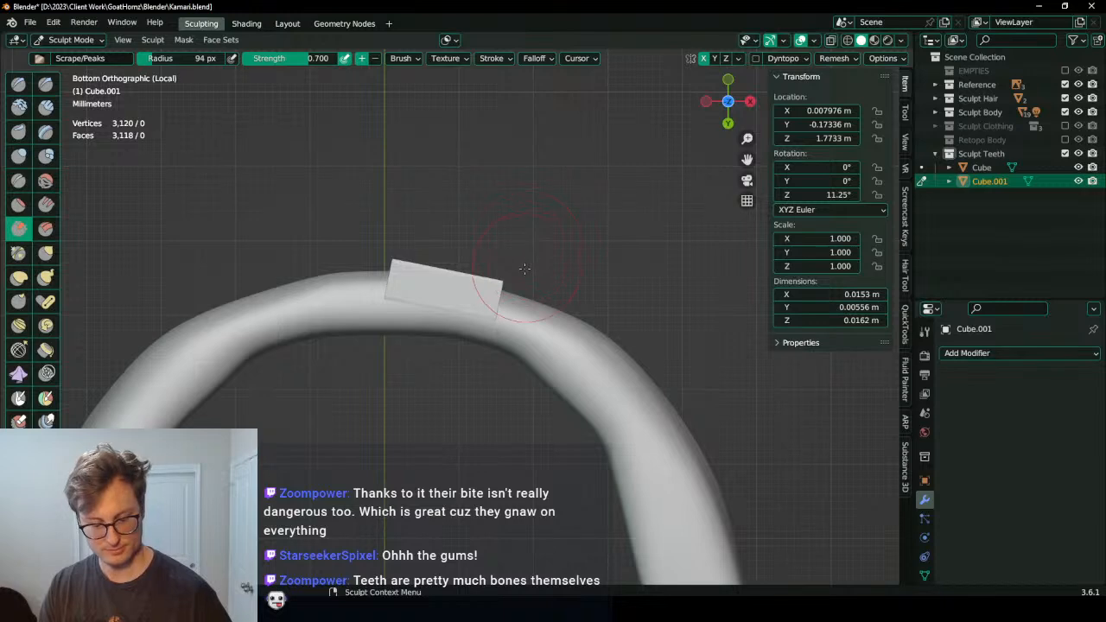
{"action": "key", "text": "g"}
{"action": "left_click_drag", "start_coordinate": [449, 293], "coordinate": [451, 286]}
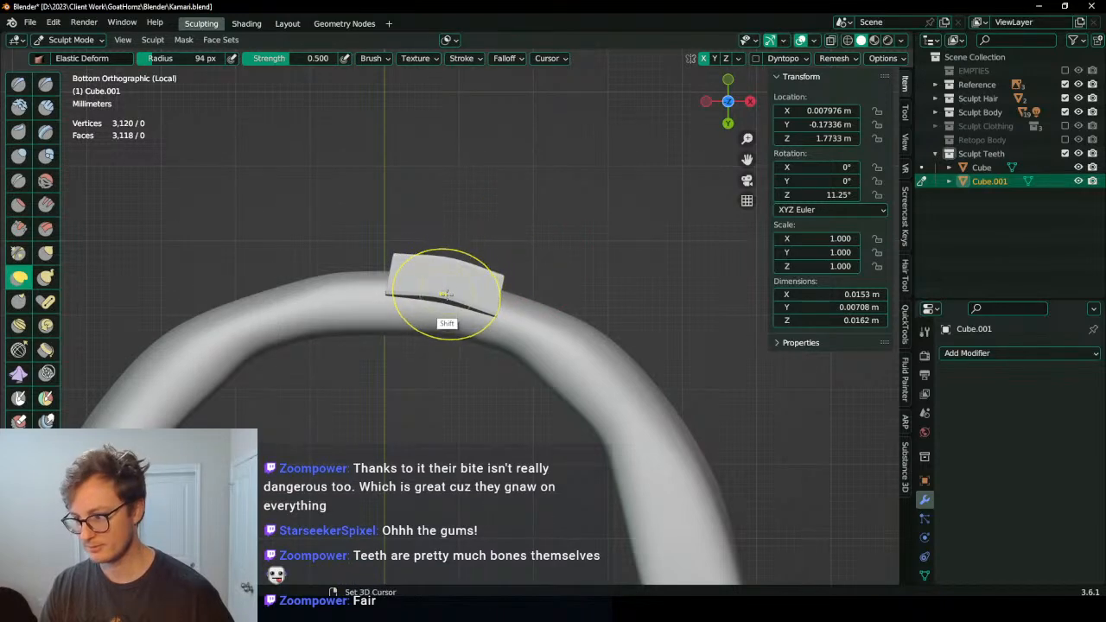
Step: Round off the tooth block's upper corners and side edges with the Scrape brush and smoothing
{"action": "middle_click_drag", "start_coordinate": [446, 296], "coordinate": [525, 348]}
{"action": "key", "text": "shift+t"}
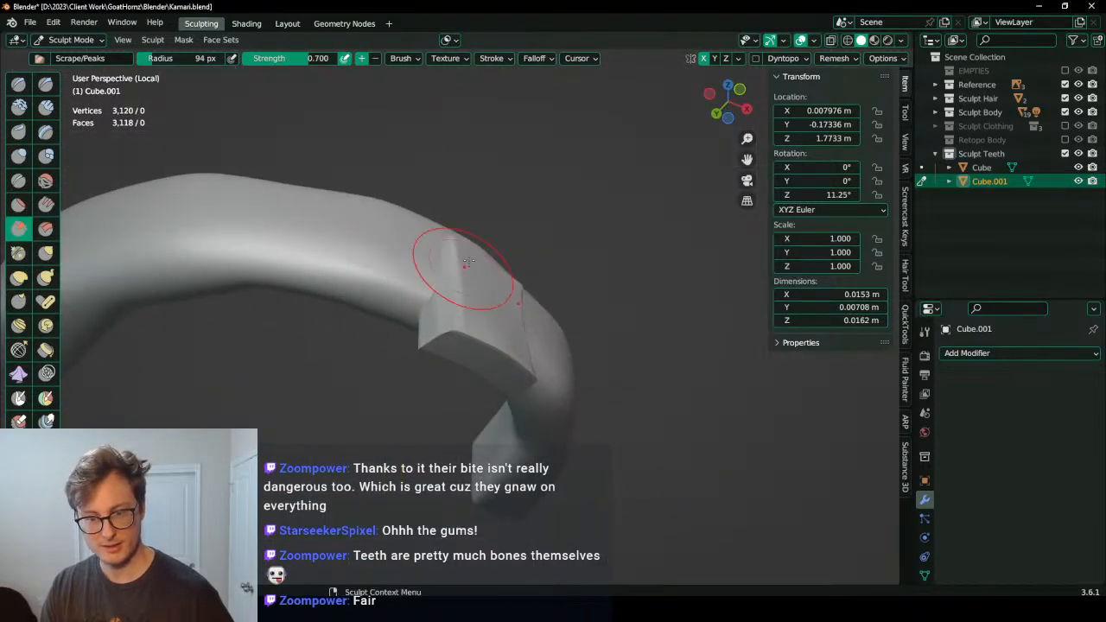
{"action": "middle_click_drag", "start_coordinate": [466, 262], "coordinate": [448, 295]}
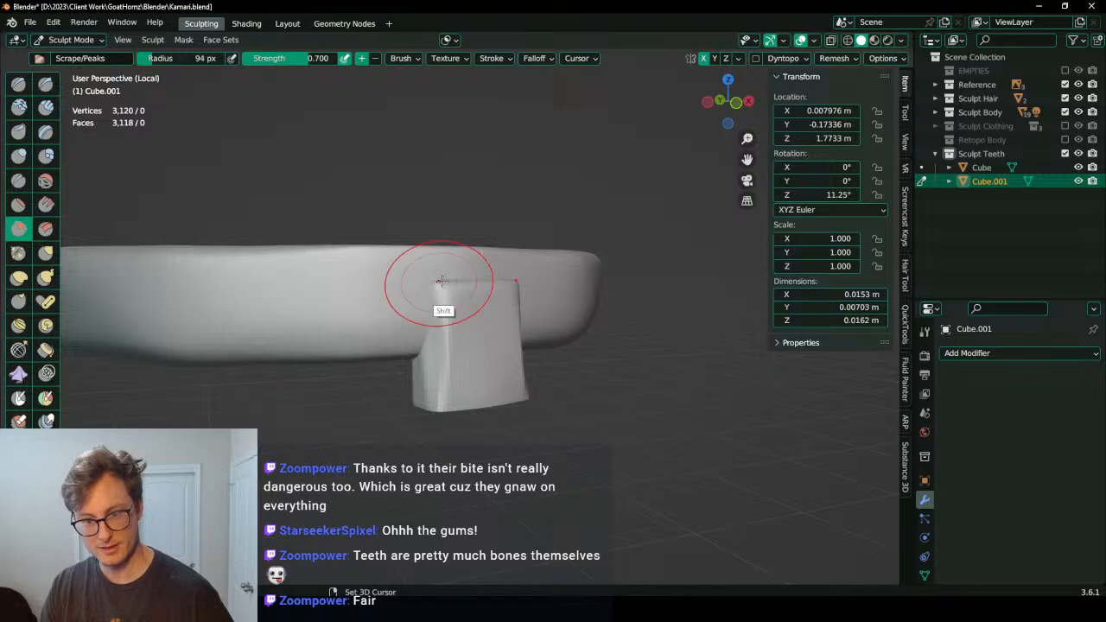
{"action": "middle_click_drag", "start_coordinate": [481, 371], "coordinate": [343, 396]}
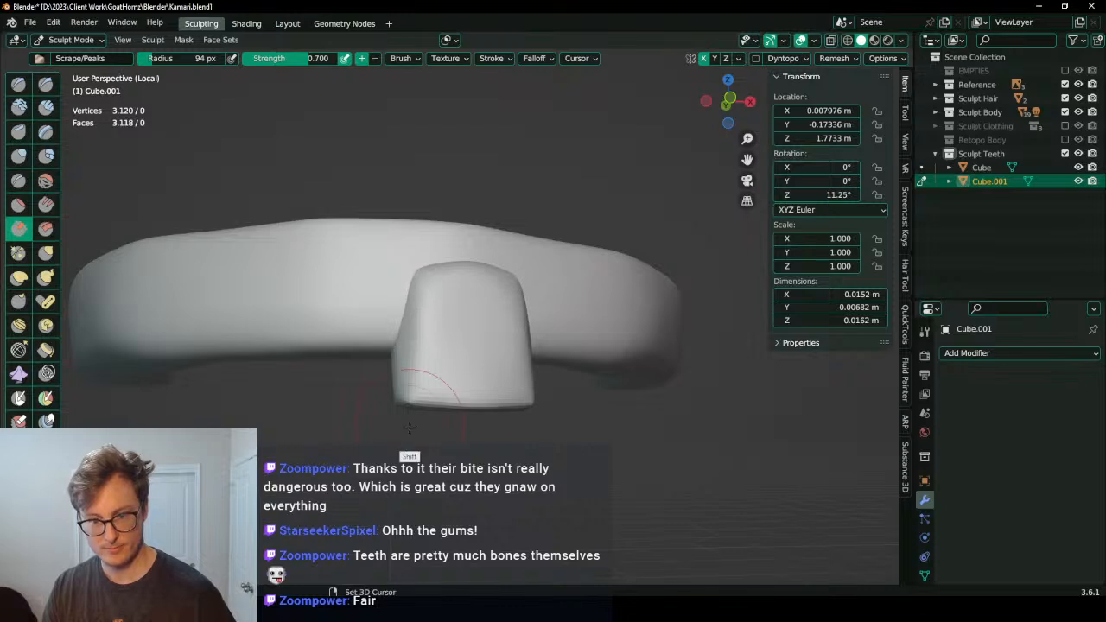
{"action": "middle_click_drag", "start_coordinate": [420, 358], "coordinate": [450, 242]}
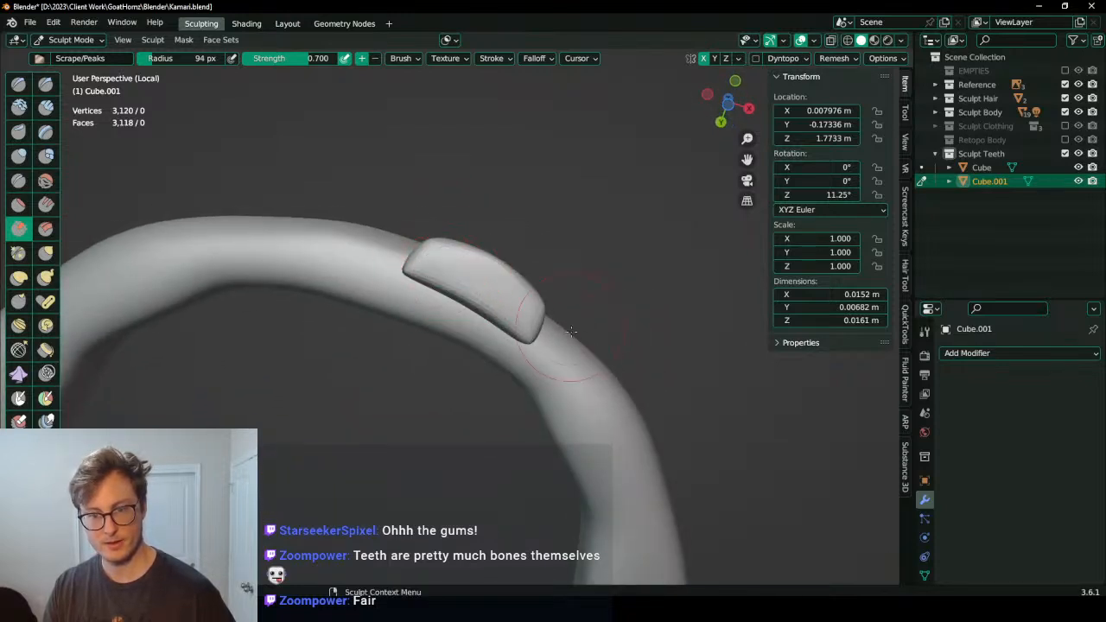
Step: Pinch the tooth's lower biting edge, then refine its faces with the Scrape and Draw brushes
{"action": "key", "text": "p"}
{"action": "left_click_drag", "start_coordinate": [461, 270], "coordinate": [524, 321]}
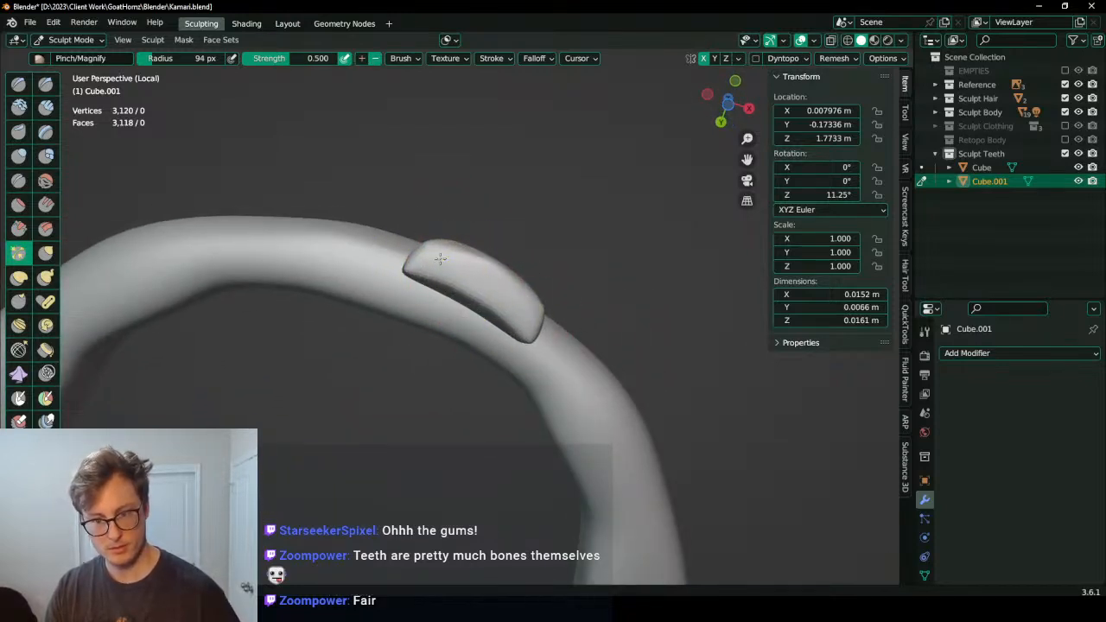
{"action": "mouse_move", "coordinate": [440, 258]}
{"action": "middle_mouse_down"}
{"action": "mouse_move", "coordinate": [445, 285]}
{"action": "mouse_move", "coordinate": [423, 215]}
{"action": "mouse_move", "coordinate": [458, 244]}
{"action": "mouse_move", "coordinate": [437, 259]}
{"action": "mouse_move", "coordinate": [440, 297]}
{"action": "mouse_move", "coordinate": [446, 250]}
{"action": "mouse_move", "coordinate": [440, 275]}
{"action": "mouse_move", "coordinate": [432, 252]}
{"action": "middle_mouse_up"}
{"action": "key", "text": "shift+t"}
{"action": "key", "text": "x"}
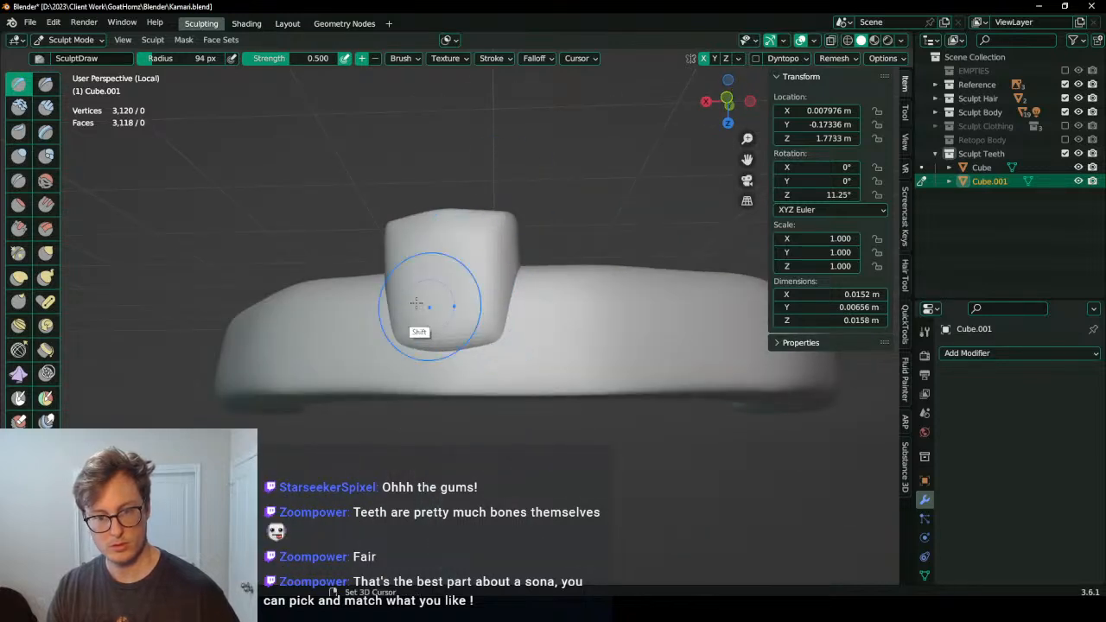
Step: Build up and carve the tooth's surface near the biting edge with the Inflate/Deflate brush
{"action": "mouse_move", "coordinate": [419, 214]}
{"action": "middle_mouse_down"}
{"action": "mouse_move", "coordinate": [457, 271]}
{"action": "mouse_move", "coordinate": [400, 284]}
{"action": "mouse_move", "coordinate": [450, 277]}
{"action": "middle_mouse_up"}
{"action": "key", "text": "i"}
{"action": "left_click_drag", "start_coordinate": [449, 278], "coordinate": [447, 289]}
{"action": "mouse_move", "coordinate": [448, 288]}
{"action": "middle_mouse_down"}
{"action": "mouse_move", "coordinate": [513, 247]}
{"action": "mouse_move", "coordinate": [448, 292]}
{"action": "middle_mouse_up"}
{"action": "left_click_drag", "start_coordinate": [447, 294], "coordinate": [507, 297], "text": "ctrl"}
{"action": "mouse_move", "coordinate": [466, 296]}
{"action": "middle_mouse_down"}
{"action": "mouse_move", "coordinate": [463, 345]}
{"action": "mouse_move", "coordinate": [458, 318]}
{"action": "mouse_move", "coordinate": [485, 289]}
{"action": "middle_mouse_up"}
Step: Remesh the tooth, then scrape and smooth its faces and biting edge
{"action": "key", "text": "shift+t"}
{"action": "key", "text": "ctrl+r"}
{"action": "middle_click_drag", "start_coordinate": [480, 341], "coordinate": [471, 287]}
{"action": "left_click_drag", "start_coordinate": [471, 287], "coordinate": [467, 319], "text": "shift"}
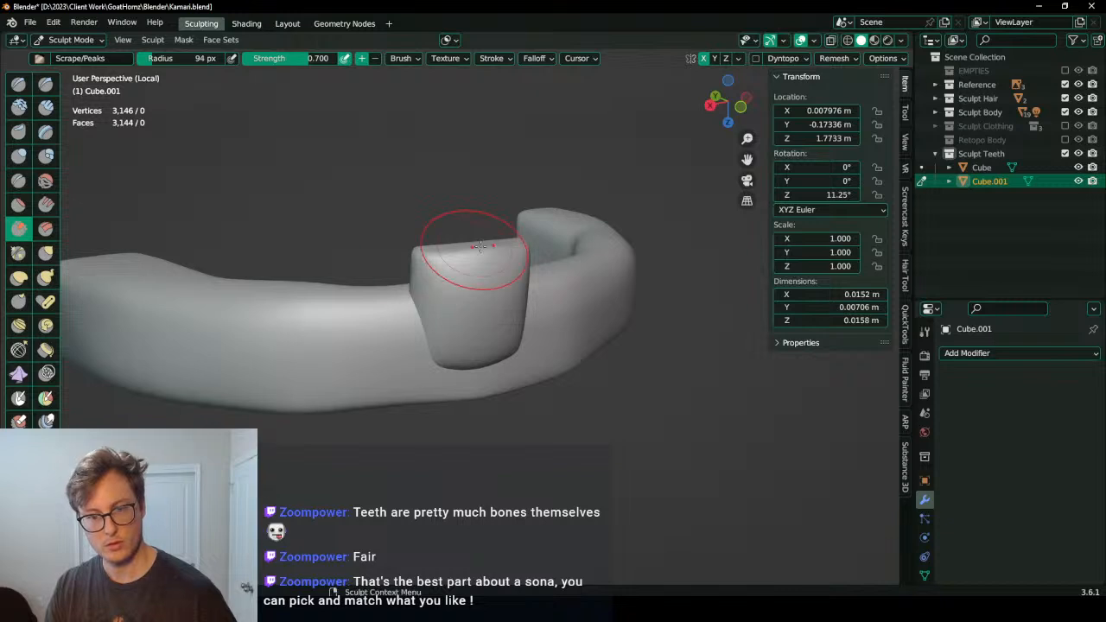
{"action": "mouse_move", "coordinate": [479, 246]}
{"action": "middle_mouse_down"}
{"action": "mouse_move", "coordinate": [469, 284]}
{"action": "mouse_move", "coordinate": [432, 308]}
{"action": "middle_mouse_up"}
{"action": "mouse_move", "coordinate": [432, 309]}
{"action": "left_mouse_down"}
{"action": "mouse_move", "coordinate": [426, 295]}
{"action": "mouse_move", "coordinate": [524, 312]}
{"action": "left_mouse_up"}
{"action": "mouse_move", "coordinate": [524, 312]}
{"action": "middle_mouse_down"}
{"action": "mouse_move", "coordinate": [585, 277]}
{"action": "mouse_move", "coordinate": [598, 254]}
{"action": "middle_mouse_up"}
{"action": "middle_click_drag", "start_coordinate": [448, 266], "coordinate": [582, 300]}
Step: Return the tooth to Object Mode, shade it smooth, and save the file
{"action": "key", "text": "ctrl+Tab"}
{"action": "middle_click_drag", "start_coordinate": [405, 298], "coordinate": [585, 392]}
{"action": "right_click", "coordinate": [491, 277]}
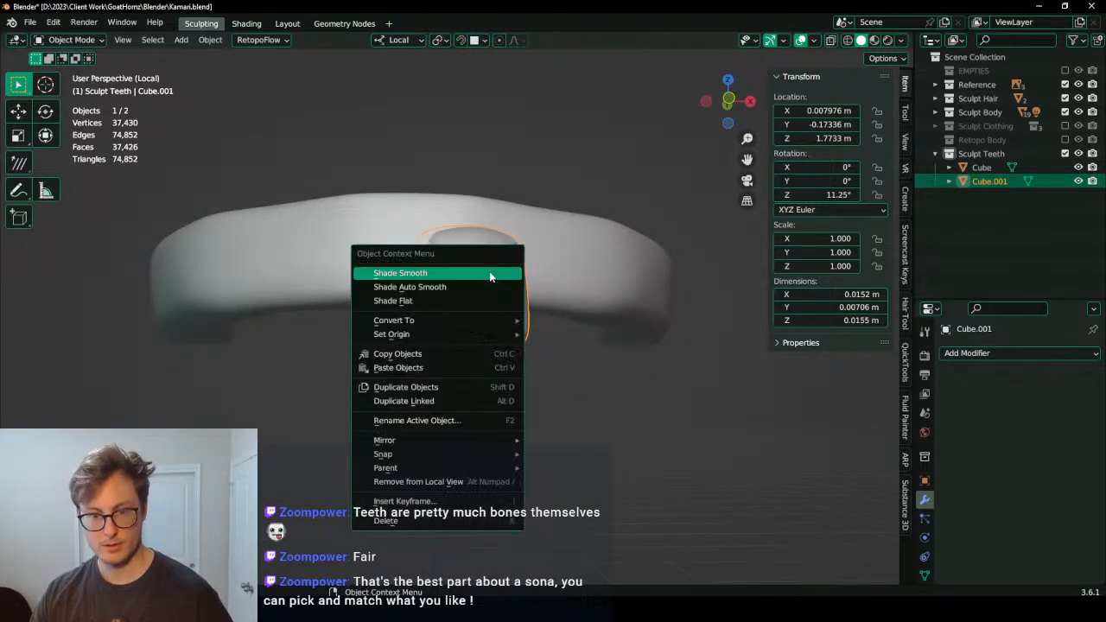
{"action": "left_click", "coordinate": [514, 278]}
{"action": "middle_click_drag", "start_coordinate": [530, 338], "coordinate": [521, 351]}
{"action": "key", "text": "ctrl+s"}
Step: Add a Mirror modifier to the tooth on the X axis with _Mirror Axis as the mirror object and Merge off
{"action": "left_click", "coordinate": [1011, 353]}
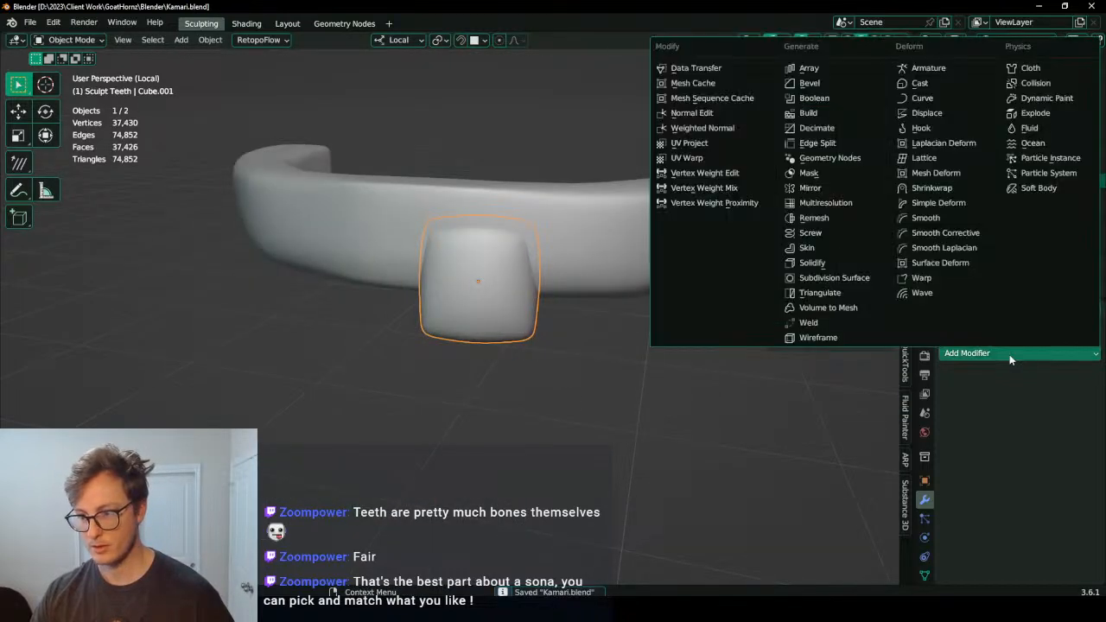
{"action": "left_click", "coordinate": [816, 187]}
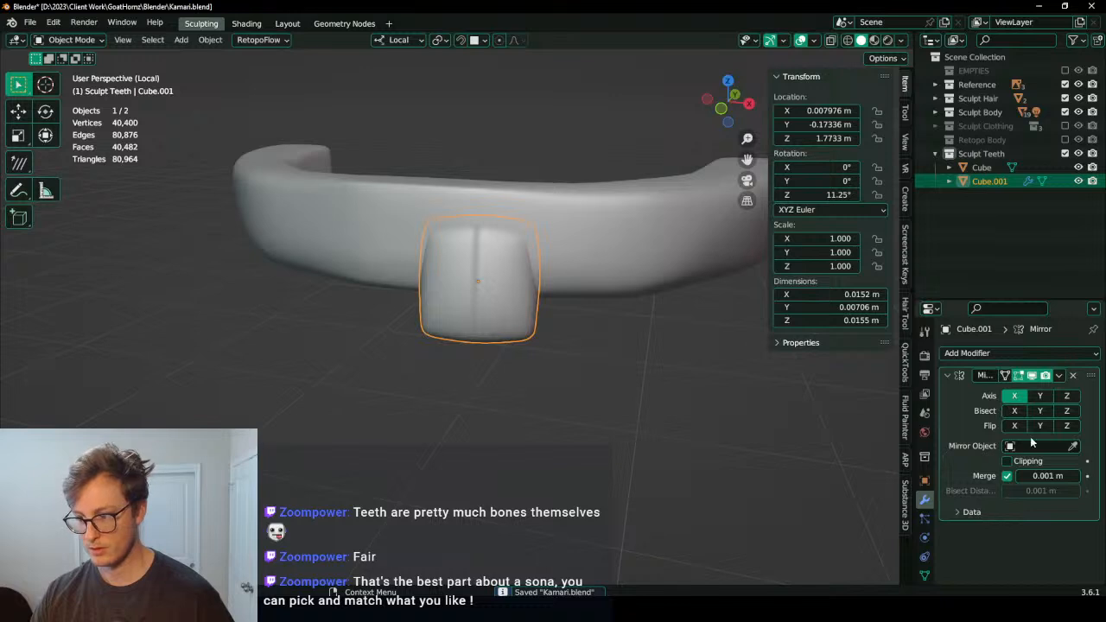
{"action": "left_click", "coordinate": [1032, 441]}
{"action": "left_click", "coordinate": [1034, 446]}
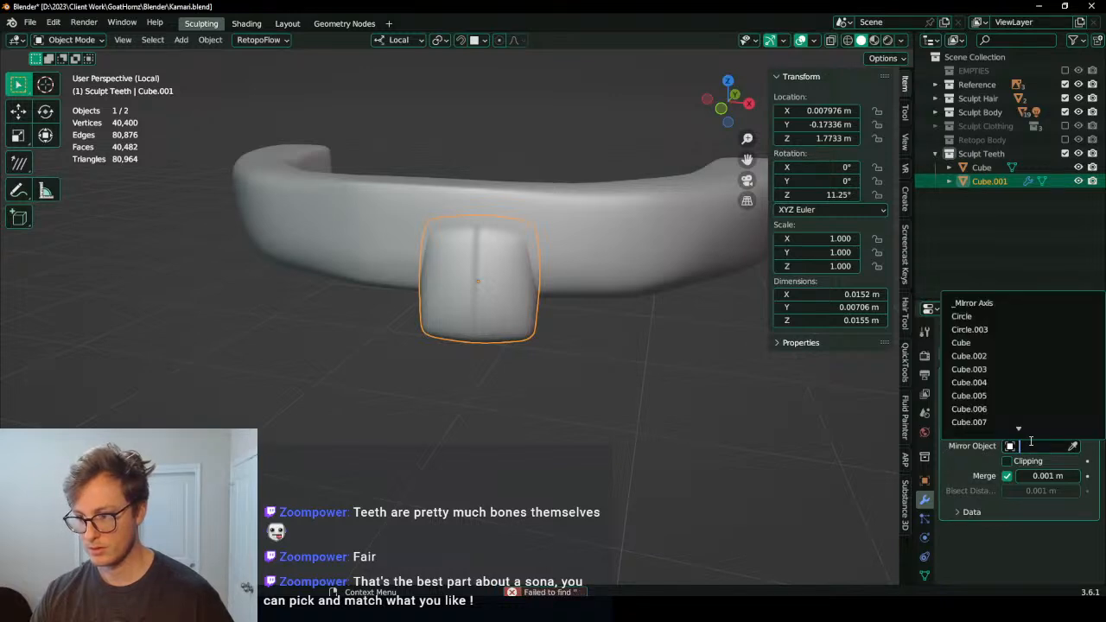
{"action": "left_click", "coordinate": [993, 308]}
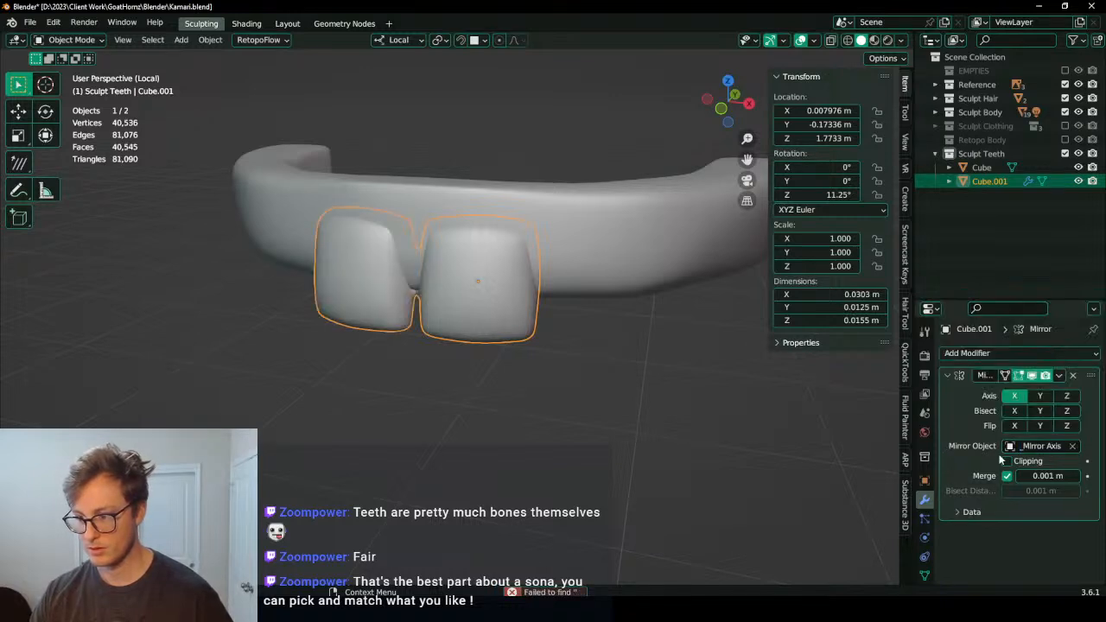
Step: Move the mirrored tooth closer to the centre and slightly down, to about X 0.0076 m, Z 1.7716 m
{"action": "middle_click_drag", "start_coordinate": [539, 287], "coordinate": [490, 348]}
{"action": "key", "text": "g"}
{"action": "key", "text": "x"}
{"action": "left_click", "coordinate": [531, 328]}
{"action": "key", "text": "g"}
{"action": "key", "text": "z"}
{"action": "left_click", "coordinate": [529, 305]}
Step: Reshape the front tooth in Sculpt Mode with the Elastic Deform brush, adjusting its profile, lower edge and sides
{"action": "key", "text": "ctrl+Tab"}
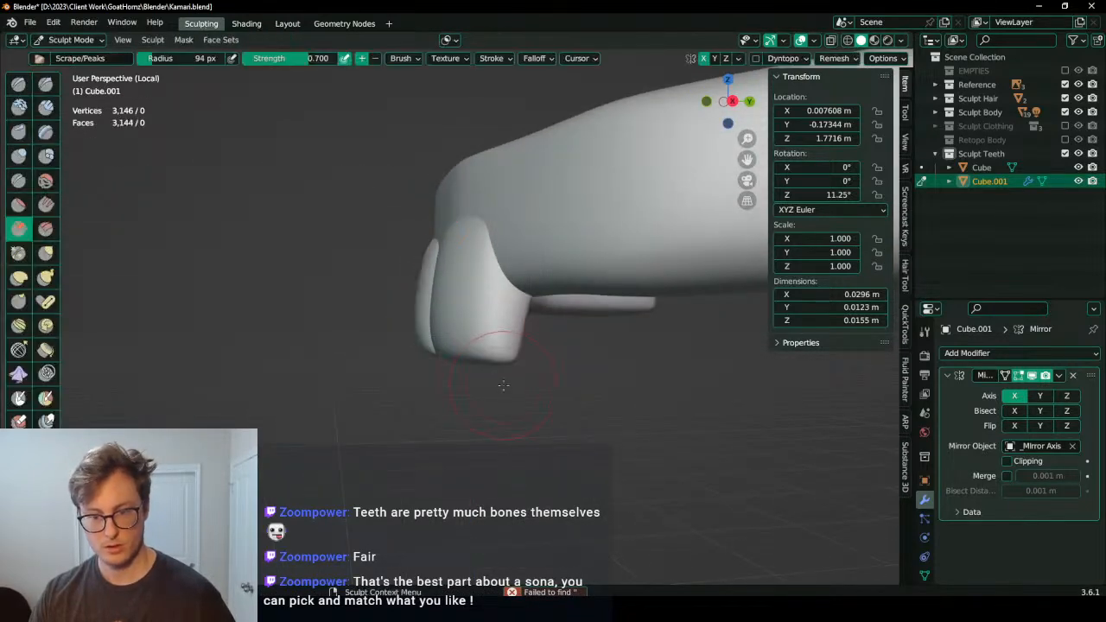
{"action": "key", "text": "g"}
{"action": "middle_click_drag", "start_coordinate": [462, 268], "coordinate": [421, 227]}
{"action": "middle_click_drag", "start_coordinate": [448, 336], "coordinate": [444, 256]}
{"action": "left_click_drag", "start_coordinate": [469, 328], "coordinate": [464, 286]}
{"action": "mouse_move", "coordinate": [471, 284]}
{"action": "middle_mouse_down"}
{"action": "mouse_move", "coordinate": [519, 281]}
{"action": "mouse_move", "coordinate": [488, 268]}
{"action": "mouse_move", "coordinate": [505, 259]}
{"action": "mouse_move", "coordinate": [484, 337]}
{"action": "middle_mouse_up"}
{"action": "left_click_drag", "start_coordinate": [473, 337], "coordinate": [453, 326]}
{"action": "mouse_move", "coordinate": [527, 313]}
{"action": "middle_mouse_down"}
{"action": "mouse_move", "coordinate": [481, 289]}
{"action": "mouse_move", "coordinate": [489, 321]}
{"action": "mouse_move", "coordinate": [451, 323]}
{"action": "middle_mouse_up"}
{"action": "left_click_drag", "start_coordinate": [523, 335], "coordinate": [517, 333]}
{"action": "left_click_drag", "start_coordinate": [463, 291], "coordinate": [457, 283]}
{"action": "mouse_move", "coordinate": [471, 281]}
{"action": "middle_mouse_down"}
{"action": "mouse_move", "coordinate": [485, 302]}
{"action": "mouse_move", "coordinate": [474, 318]}
{"action": "middle_mouse_up"}
{"action": "left_click_drag", "start_coordinate": [467, 260], "coordinate": [482, 262]}
{"action": "mouse_move", "coordinate": [486, 267]}
{"action": "middle_mouse_down"}
{"action": "mouse_move", "coordinate": [553, 243]}
{"action": "mouse_move", "coordinate": [568, 250]}
{"action": "mouse_move", "coordinate": [570, 236]}
{"action": "middle_mouse_up"}
Step: Switch sculpting to the gum, raise a rim around the front teeth with inverted Draw Sharp strokes, and smooth above it
{"action": "key", "text": "alt+q"}
{"action": "key", "text": "d"}
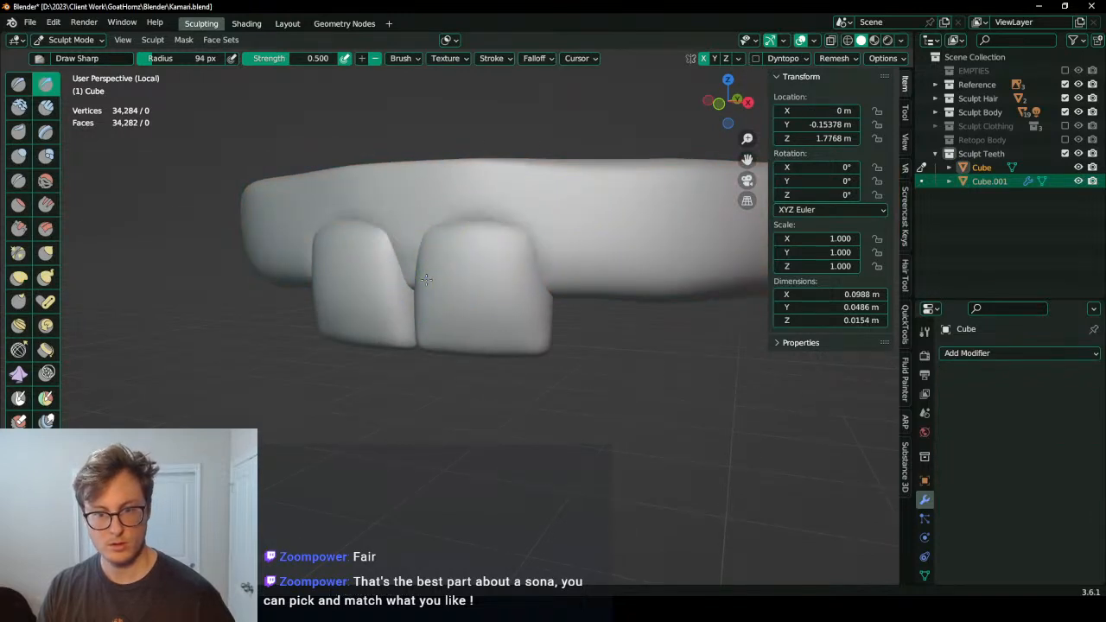
{"action": "mouse_move", "coordinate": [414, 273]}
{"action": "left_mouse_down", "text": "ctrl"}
{"action": "mouse_move", "coordinate": [536, 261]}
{"action": "mouse_move", "coordinate": [548, 280]}
{"action": "left_mouse_up", "text": "ctrl"}
{"action": "middle_click_drag", "start_coordinate": [534, 278], "coordinate": [571, 267]}
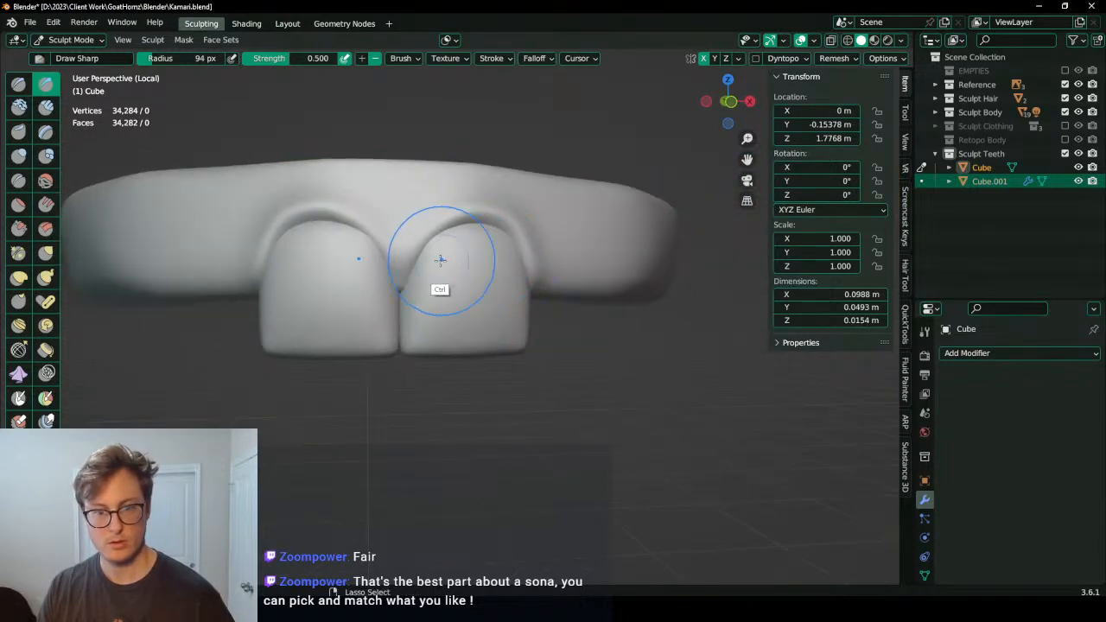
{"action": "mouse_move", "coordinate": [380, 203]}
{"action": "left_mouse_down", "text": "shift"}
{"action": "mouse_move", "coordinate": [486, 210]}
{"action": "mouse_move", "coordinate": [516, 194]}
{"action": "left_mouse_up", "text": "shift"}
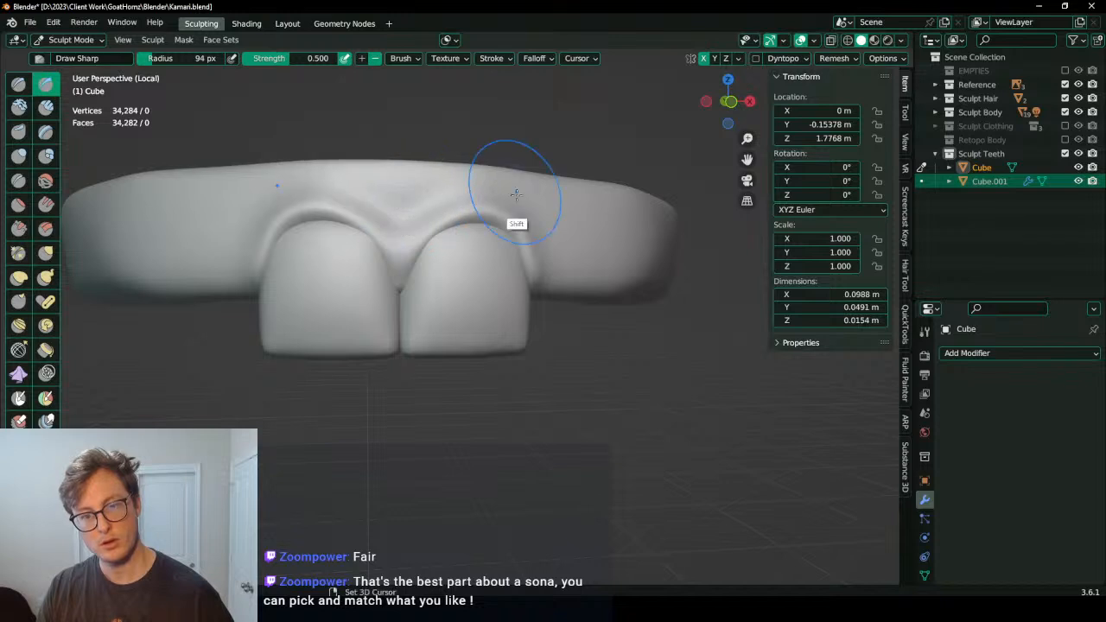
Step: Select the Inflate/Deflate brush and smooth the gum around the front teeth
{"action": "key", "text": "i"}
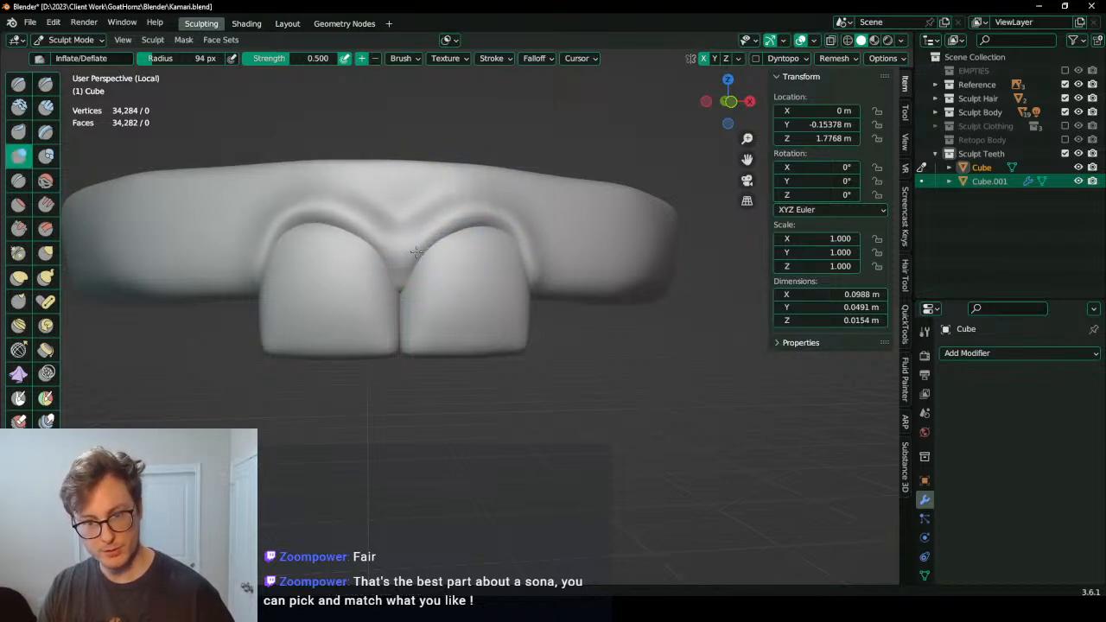
{"action": "mouse_move", "coordinate": [454, 246]}
{"action": "left_mouse_down", "text": "shift"}
{"action": "mouse_move", "coordinate": [449, 210]}
{"action": "mouse_move", "coordinate": [518, 239]}
{"action": "left_mouse_up", "text": "shift"}
{"action": "middle_click_drag", "start_coordinate": [518, 240], "coordinate": [472, 267]}
{"action": "scroll", "coordinate": [471, 267], "scroll_direction": "down", "scroll_amount": 3}
{"action": "mouse_move", "coordinate": [458, 311]}
{"action": "middle_mouse_down"}
{"action": "mouse_move", "coordinate": [434, 327]}
{"action": "mouse_move", "coordinate": [484, 342]}
{"action": "mouse_move", "coordinate": [451, 311]}
{"action": "middle_mouse_up"}
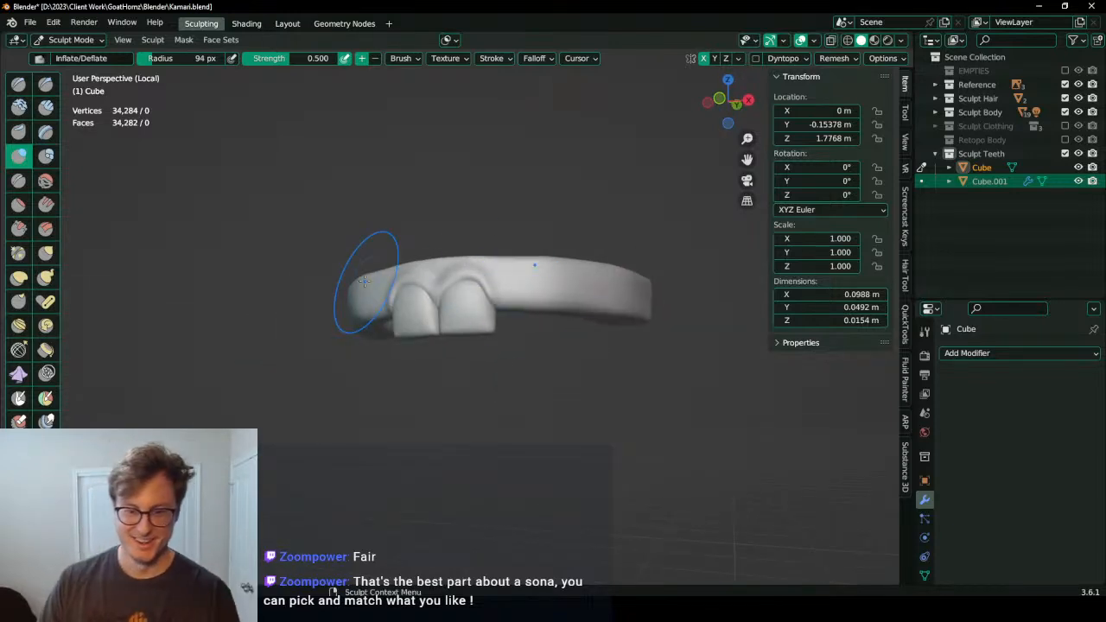
Step: Return to Object Mode and duplicate the mirrored front tooth in place
{"action": "key", "text": "ctrl+Tab"}
{"action": "left_click", "coordinate": [328, 268]}
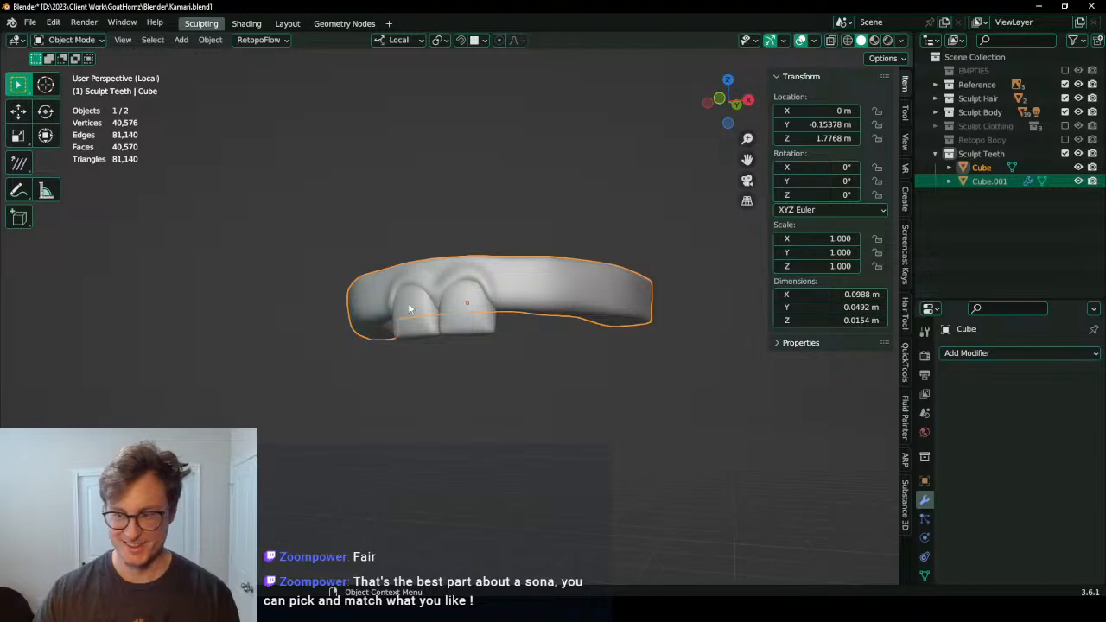
{"action": "scroll", "coordinate": [491, 363], "scroll_direction": "up", "scroll_amount": 3}
{"action": "left_click", "coordinate": [501, 314]}
{"action": "key", "text": "shift+d"}
{"action": "right_click", "coordinate": [634, 298]}
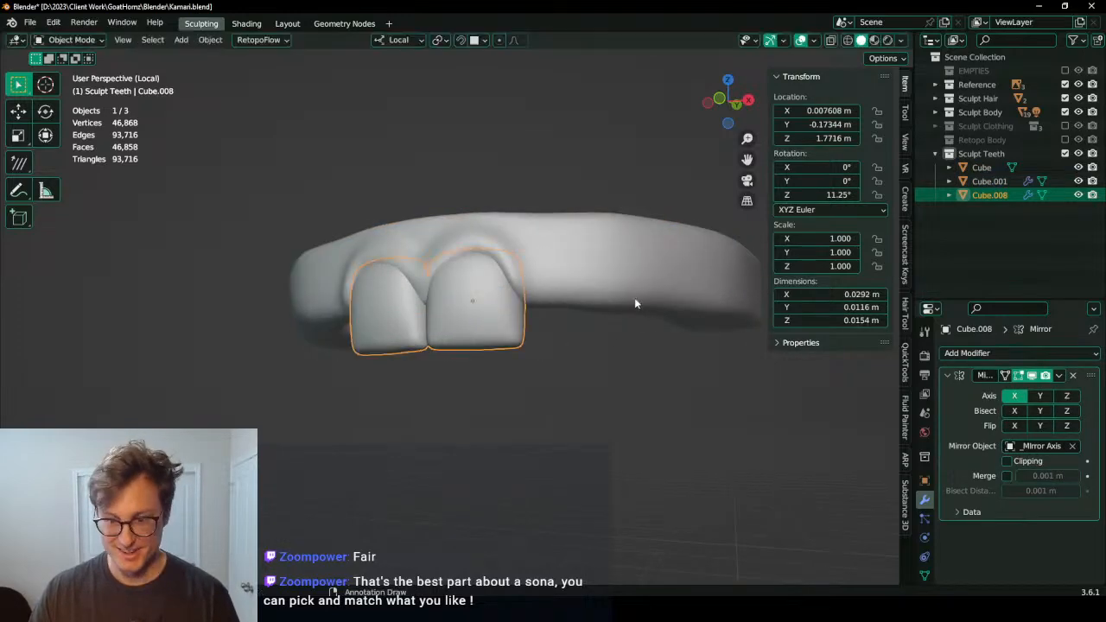
Step: Move the duplicated tooth outward beside the front tooth, rotate it to follow the gum arch, and adjust it along its local Y axis
{"action": "key", "text": "KP_7"}
{"action": "scroll", "coordinate": [637, 291], "scroll_direction": "up", "scroll_amount": 3}
{"action": "middle_click_drag", "start_coordinate": [625, 283], "coordinate": [493, 319], "text": "shift"}
{"action": "key", "text": "g"}
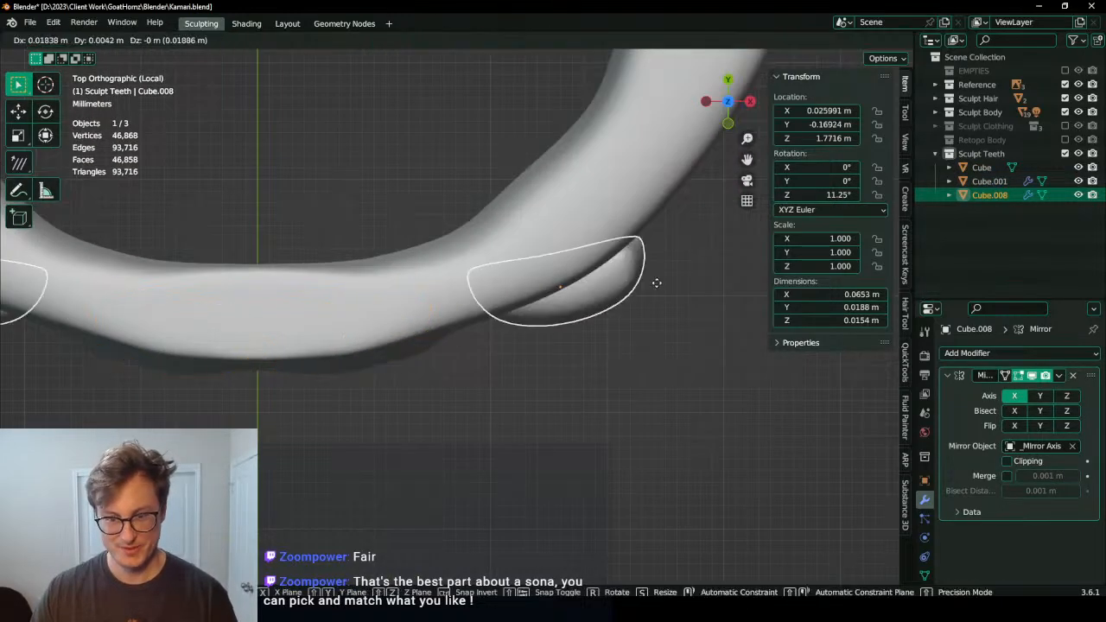
{"action": "left_click", "coordinate": [628, 287]}
{"action": "key", "text": "r"}
{"action": "left_click", "coordinate": [600, 299]}
{"action": "middle_click_drag", "start_coordinate": [599, 298], "coordinate": [499, 309]}
{"action": "key", "text": "g"}
{"action": "key", "text": "y"}
{"action": "left_click", "coordinate": [476, 237]}
Step: Sculpt the gum with Draw Sharp, carving an arched edge around the top of the second tooth and undoing unwanted strokes
{"action": "left_click", "coordinate": [571, 258]}
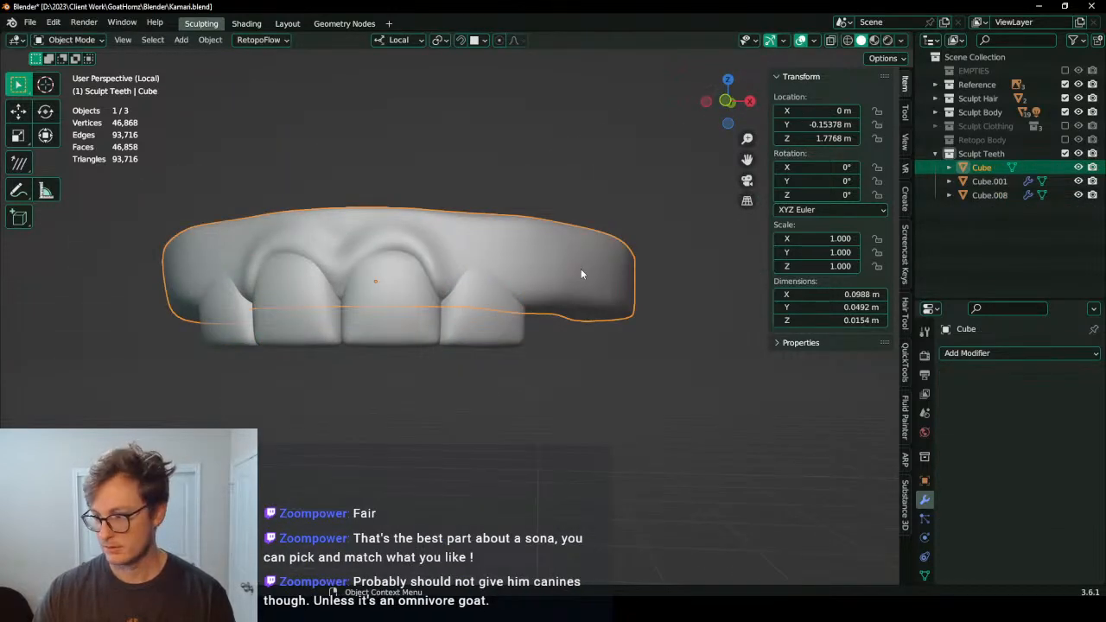
{"action": "mouse_move", "coordinate": [582, 274]}
{"action": "middle_mouse_down", "text": "shift"}
{"action": "mouse_move", "coordinate": [592, 310]}
{"action": "mouse_move", "coordinate": [600, 294]}
{"action": "middle_mouse_up", "text": "shift"}
{"action": "key", "text": "ctrl+Tab"}
{"action": "middle_click_drag", "start_coordinate": [627, 377], "coordinate": [584, 369]}
{"action": "scroll", "coordinate": [585, 369], "scroll_direction": "up", "scroll_amount": 1}
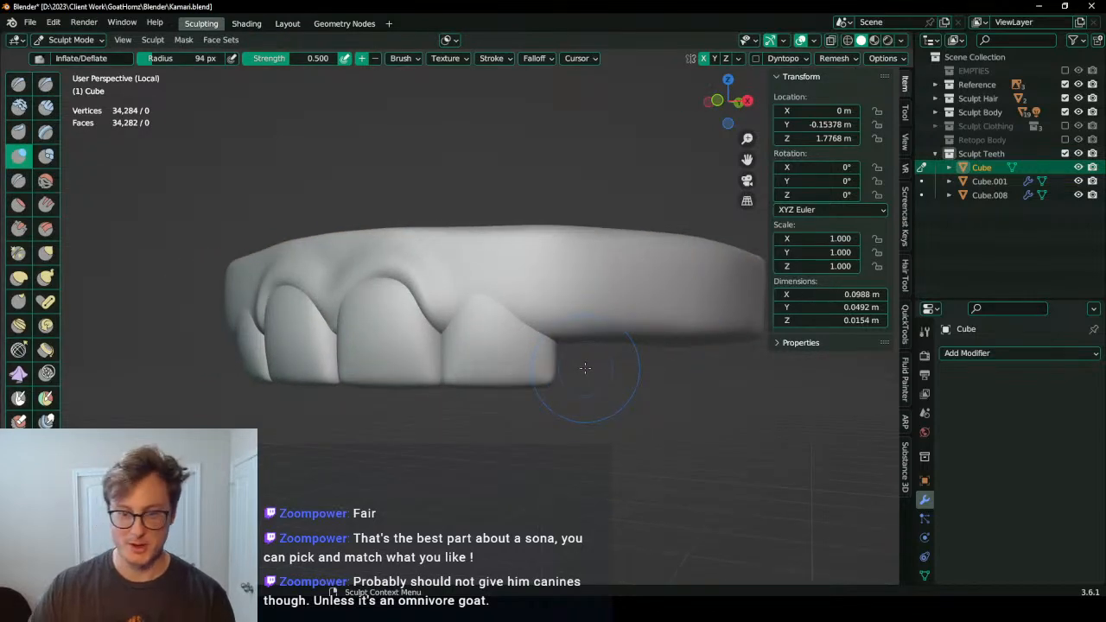
{"action": "key", "text": "d"}
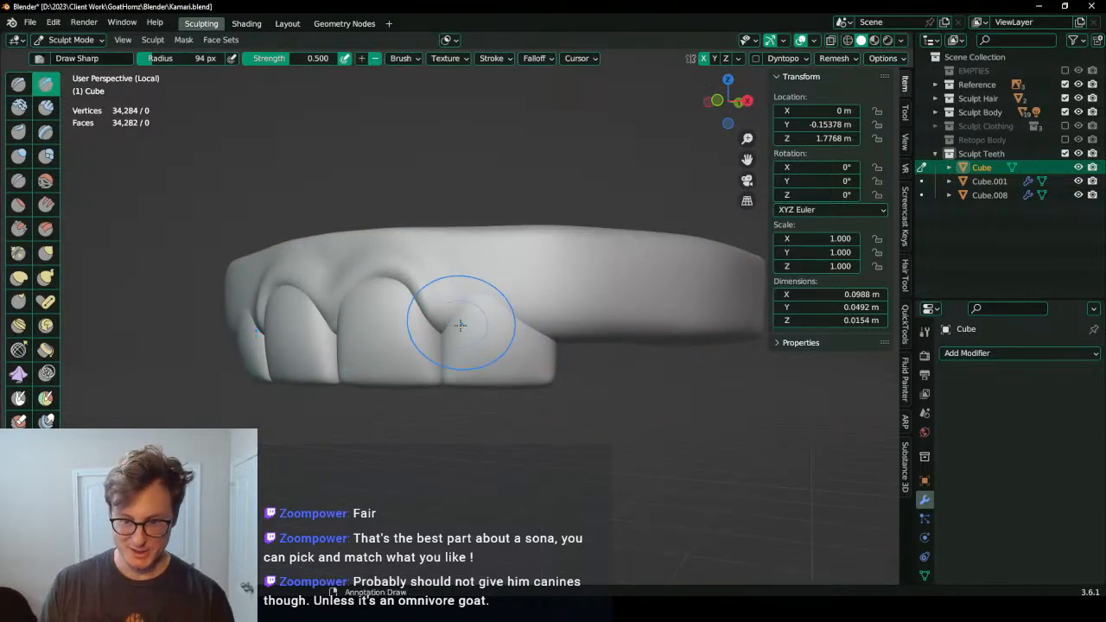
{"action": "left_click_drag", "start_coordinate": [451, 324], "coordinate": [555, 337]}
{"action": "mouse_move", "coordinate": [509, 299]}
{"action": "left_mouse_down", "text": "shift"}
{"action": "mouse_move", "coordinate": [454, 318]}
{"action": "mouse_move", "coordinate": [549, 341]}
{"action": "left_mouse_up", "text": "shift"}
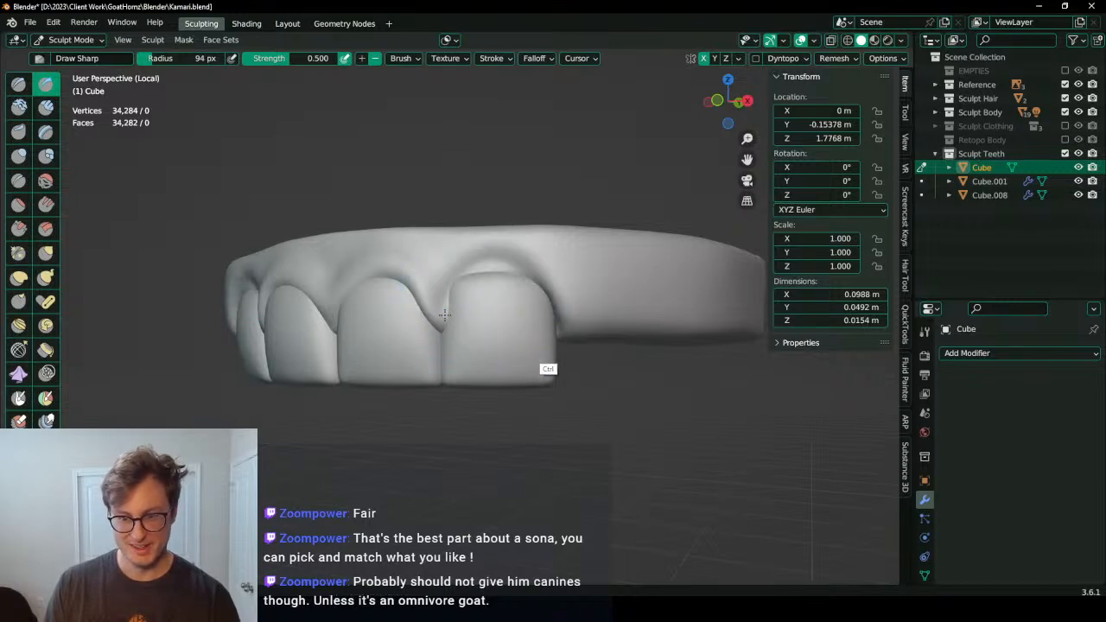
{"action": "key", "text": "ctrl+z"}
{"action": "left_click_drag", "start_coordinate": [448, 305], "coordinate": [548, 325]}
{"action": "key", "text": "ctrl+z"}
{"action": "middle_click_drag", "start_coordinate": [514, 286], "coordinate": [526, 292]}
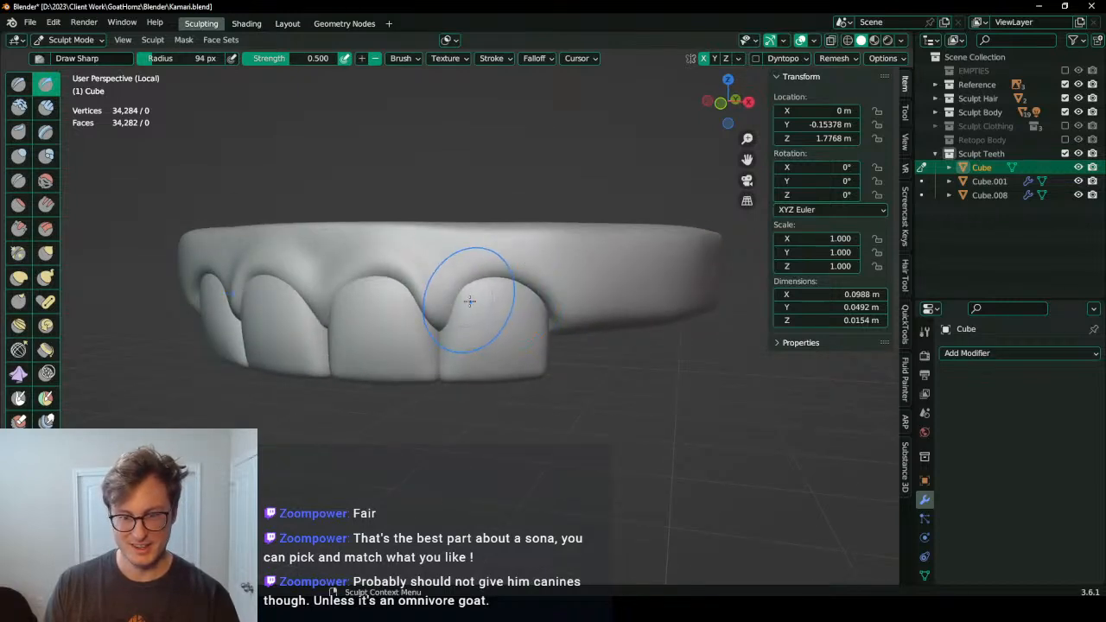
Step: Raise a gum rim around the second tooth with inverted Draw Sharp strokes
{"action": "left_click_drag", "start_coordinate": [442, 312], "coordinate": [551, 325], "text": "ctrl"}
{"action": "middle_click_drag", "start_coordinate": [524, 291], "coordinate": [541, 293]}
{"action": "left_click_drag", "start_coordinate": [449, 316], "coordinate": [548, 325], "text": "ctrl"}
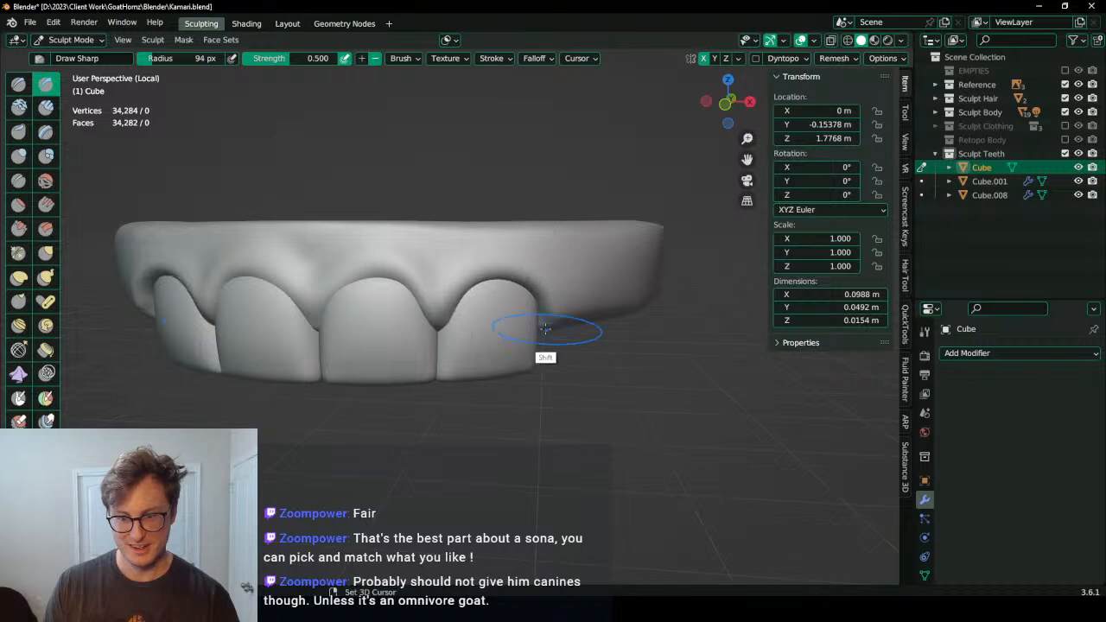
{"action": "middle_click_drag", "start_coordinate": [548, 326], "coordinate": [543, 312]}
{"action": "left_click_drag", "start_coordinate": [460, 261], "coordinate": [553, 296], "text": "ctrl"}
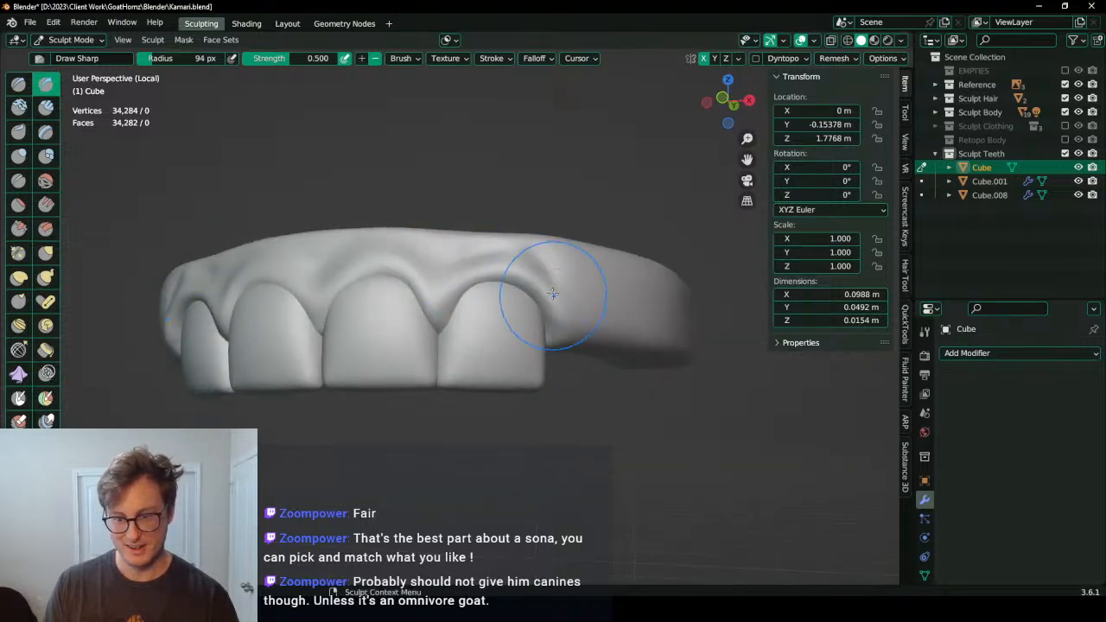
Step: Even out the gum surface above the teeth with the Scrape/Peaks brush and smoothing
{"action": "mouse_move", "coordinate": [484, 262]}
{"action": "middle_mouse_down"}
{"action": "mouse_move", "coordinate": [496, 254]}
{"action": "mouse_move", "coordinate": [550, 273]}
{"action": "mouse_move", "coordinate": [558, 259]}
{"action": "mouse_move", "coordinate": [440, 258]}
{"action": "mouse_move", "coordinate": [511, 311]}
{"action": "mouse_move", "coordinate": [360, 247]}
{"action": "middle_mouse_up"}
{"action": "key", "text": "shift+t"}
{"action": "middle_click_drag", "start_coordinate": [477, 235], "coordinate": [308, 247]}
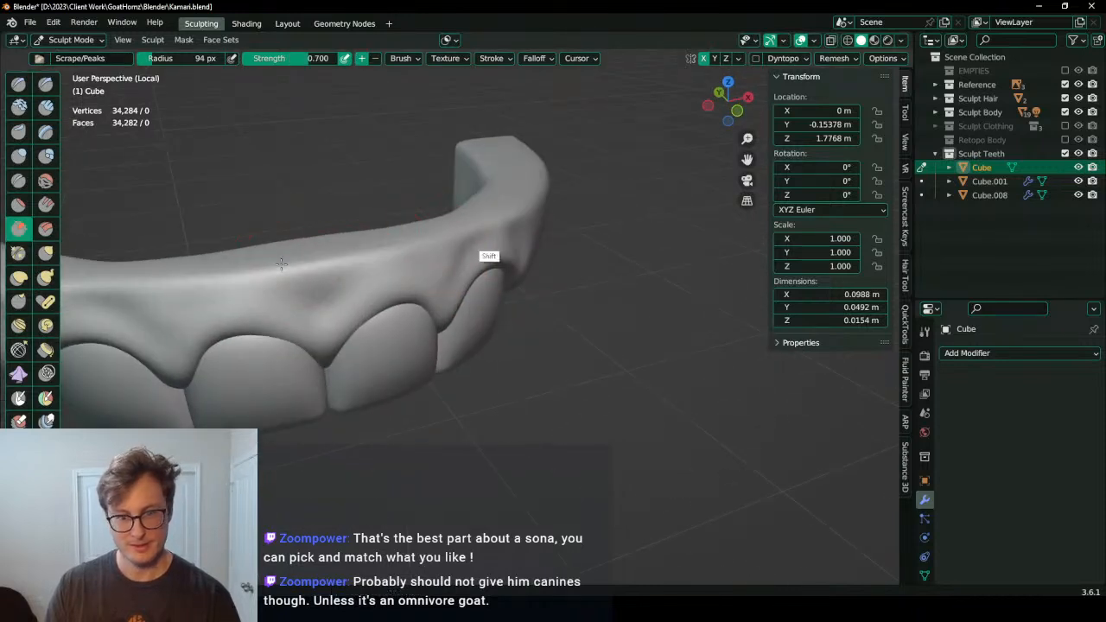
{"action": "mouse_move", "coordinate": [490, 253]}
{"action": "middle_mouse_down"}
{"action": "mouse_move", "coordinate": [458, 259]}
{"action": "mouse_move", "coordinate": [487, 222]}
{"action": "mouse_move", "coordinate": [540, 250]}
{"action": "middle_mouse_up"}
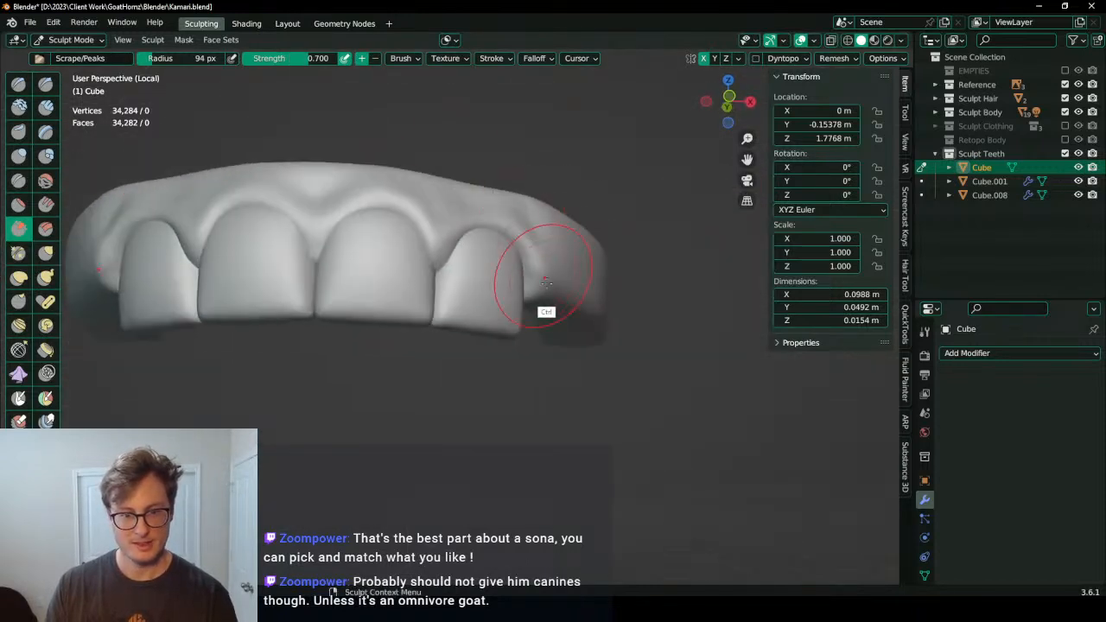
Step: Leave Sculpt Mode and reselect the gum arch in Object Mode
{"action": "key", "text": "ctrl+Tab"}
{"action": "scroll", "coordinate": [392, 304], "scroll_direction": "down", "scroll_amount": 5}
{"action": "left_click", "coordinate": [510, 354]}
{"action": "middle_click_drag", "start_coordinate": [512, 353], "coordinate": [623, 315]}
{"action": "scroll", "coordinate": [481, 354], "scroll_direction": "up", "scroll_amount": 3}
{"action": "left_click", "coordinate": [556, 306]}
Step: In Edit Mode from the front, select the gum's top vertices through the mesh and raise them about 0.007 m along local Z
{"action": "key", "text": "KP_1"}
{"action": "key", "text": "Tab"}
{"action": "scroll", "coordinate": [557, 306], "scroll_direction": "up", "scroll_amount": 1}
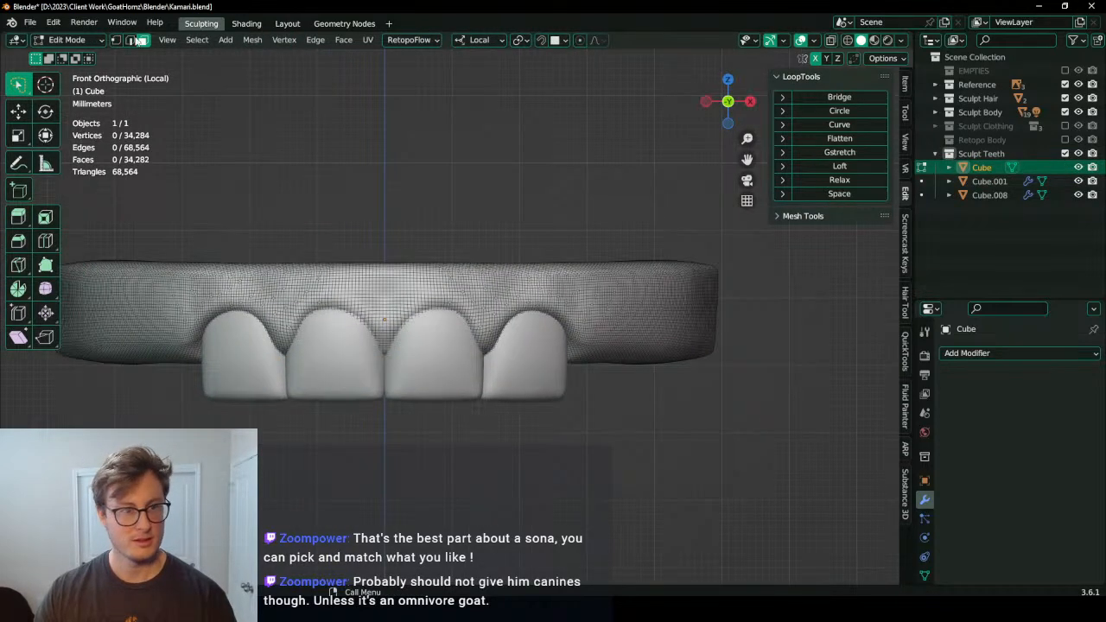
{"action": "left_click", "coordinate": [117, 40]}
{"action": "scroll", "coordinate": [211, 273], "scroll_direction": "down", "scroll_amount": 3}
{"action": "key", "text": "shift+z"}
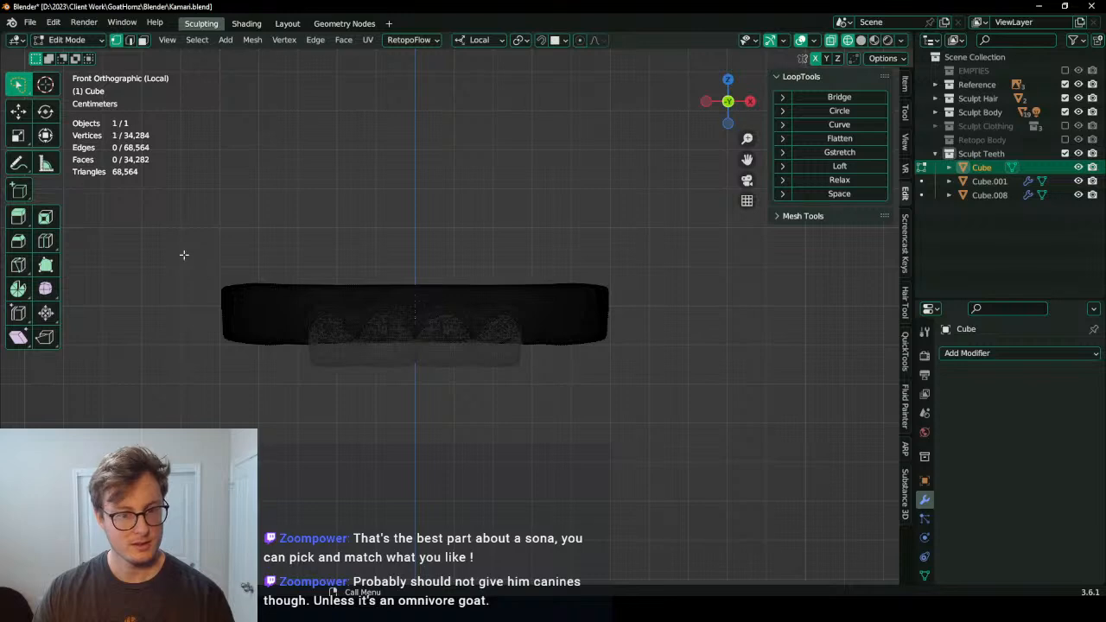
{"action": "left_click_drag", "start_coordinate": [151, 225], "coordinate": [649, 280]}
{"action": "key", "text": "g"}
{"action": "key", "text": "z"}
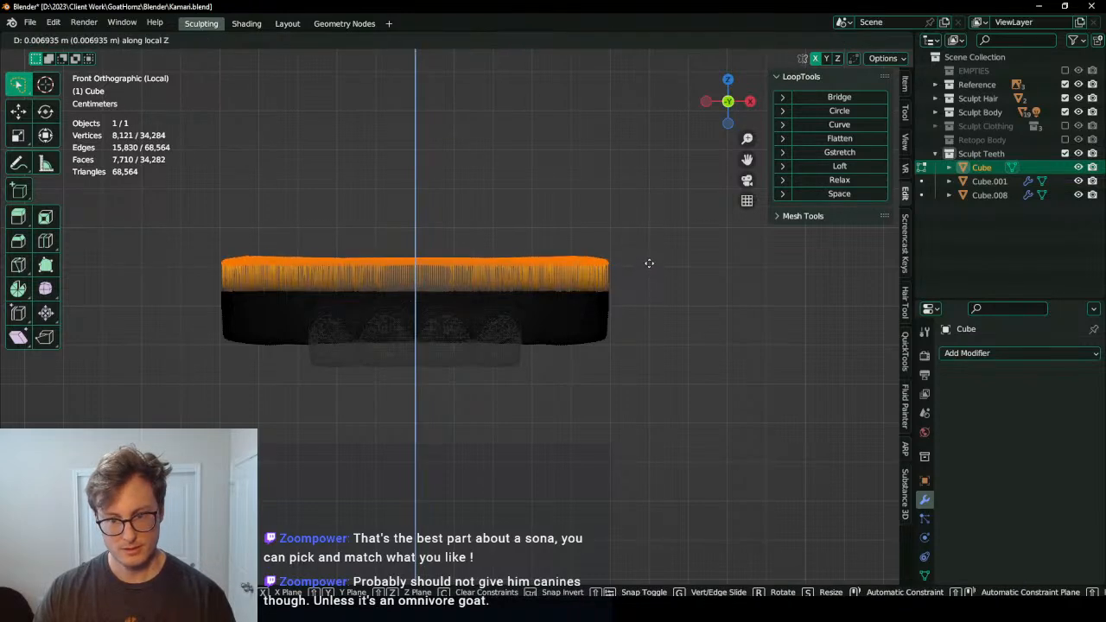
{"action": "left_click", "coordinate": [649, 262]}
{"action": "key", "text": "Tab"}
{"action": "key", "text": "shift+z"}
Step: Remesh the heightened gum in Sculpt Mode and smooth its stretched front and inner walls
{"action": "mouse_move", "coordinate": [683, 328]}
{"action": "middle_mouse_down"}
{"action": "mouse_move", "coordinate": [650, 354]}
{"action": "mouse_move", "coordinate": [647, 335]}
{"action": "middle_mouse_up"}
{"action": "key", "text": "ctrl+Tab"}
{"action": "key", "text": "ctrl+r"}
{"action": "middle_click_drag", "start_coordinate": [556, 378], "coordinate": [614, 369]}
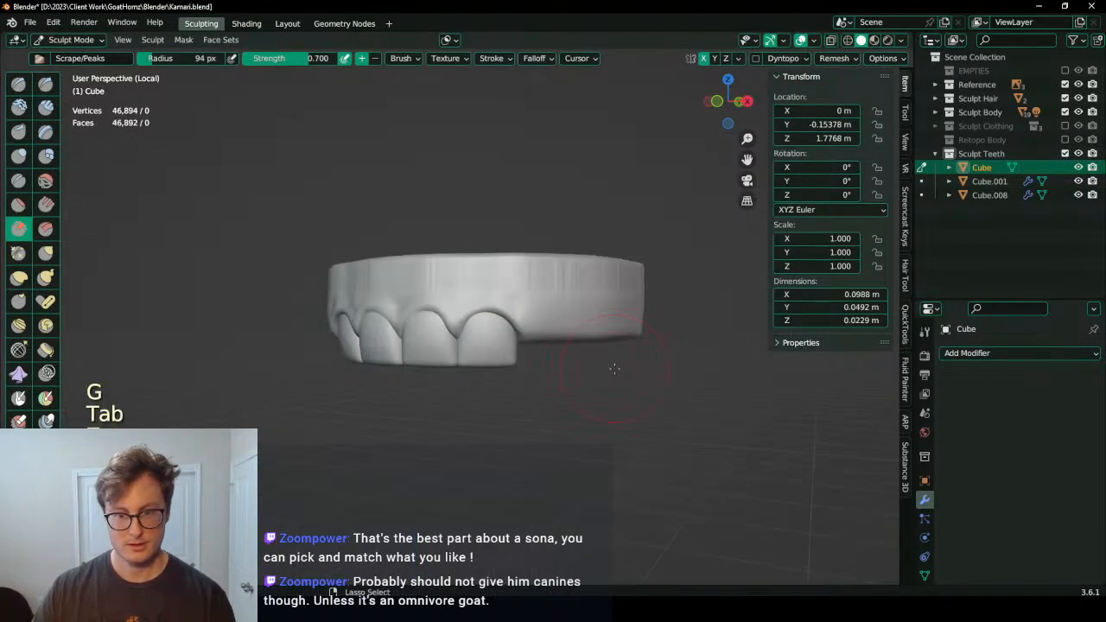
{"action": "scroll", "coordinate": [493, 220], "scroll_direction": "up", "scroll_amount": 3}
{"action": "mouse_move", "coordinate": [354, 238]}
{"action": "left_mouse_down", "text": "shift"}
{"action": "mouse_move", "coordinate": [343, 229]}
{"action": "mouse_move", "coordinate": [567, 233]}
{"action": "left_mouse_up", "text": "shift"}
{"action": "middle_click_drag", "start_coordinate": [568, 234], "coordinate": [521, 210]}
{"action": "scroll", "coordinate": [534, 242], "scroll_direction": "down", "scroll_amount": 2}
{"action": "middle_click_drag", "start_coordinate": [546, 264], "coordinate": [394, 266]}
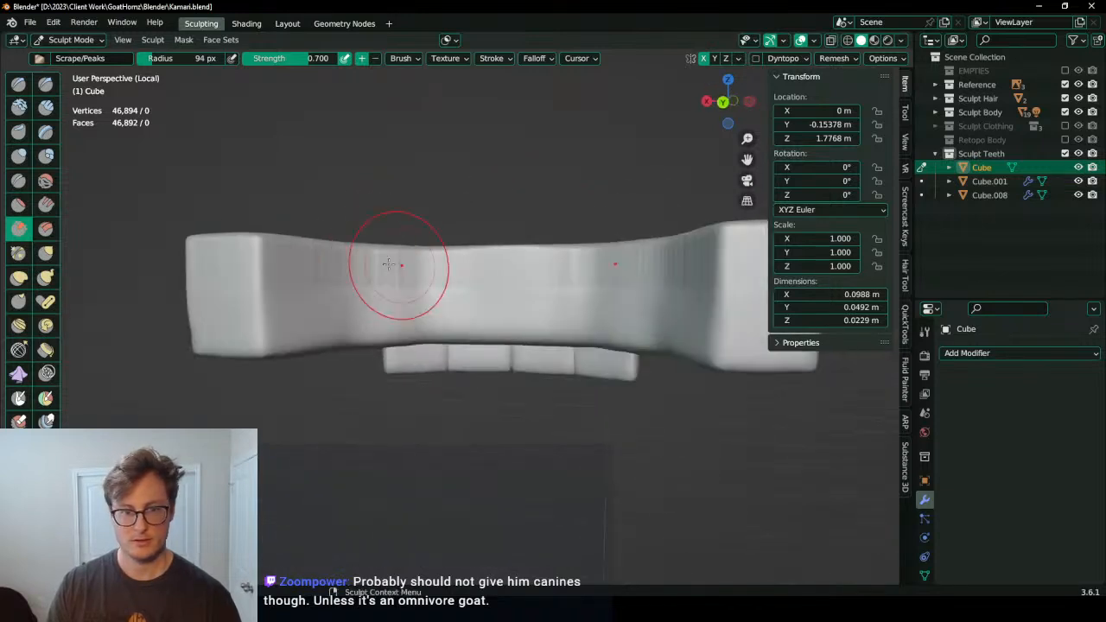
Step: Carve arched gum edges around the backs of the teeth with Draw Sharp on the inner side of the arch
{"action": "mouse_move", "coordinate": [497, 294]}
{"action": "middle_mouse_down"}
{"action": "mouse_move", "coordinate": [465, 252]}
{"action": "mouse_move", "coordinate": [484, 251]}
{"action": "mouse_move", "coordinate": [501, 222]}
{"action": "mouse_move", "coordinate": [481, 266]}
{"action": "mouse_move", "coordinate": [452, 270]}
{"action": "middle_mouse_up"}
{"action": "scroll", "coordinate": [510, 263], "scroll_direction": "up", "scroll_amount": 2}
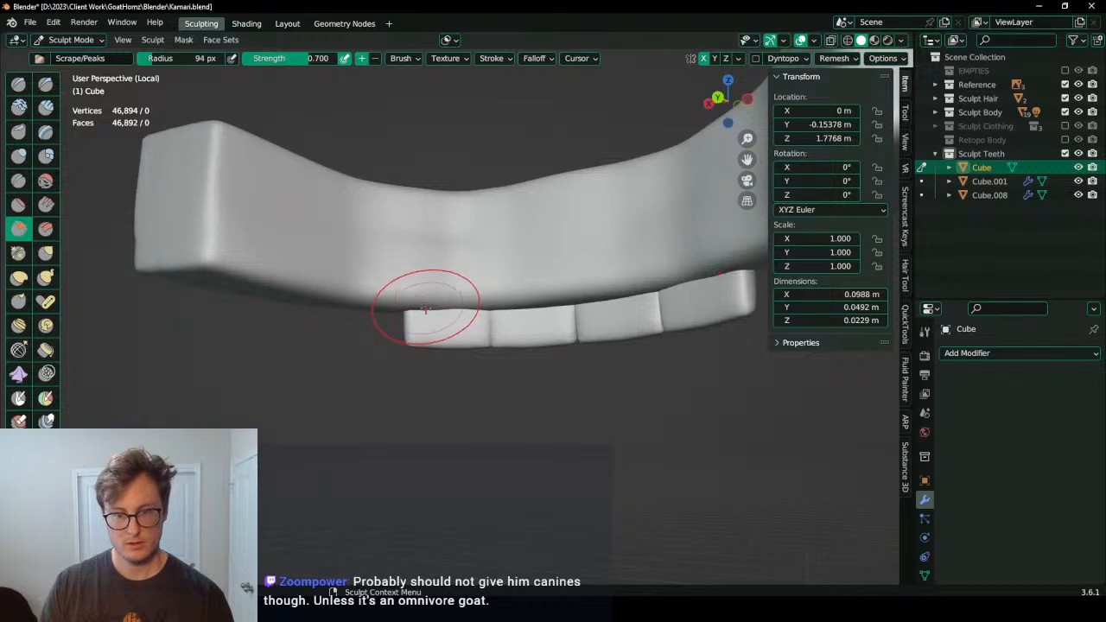
{"action": "key", "text": "d"}
{"action": "left_click_drag", "start_coordinate": [424, 309], "coordinate": [418, 314]}
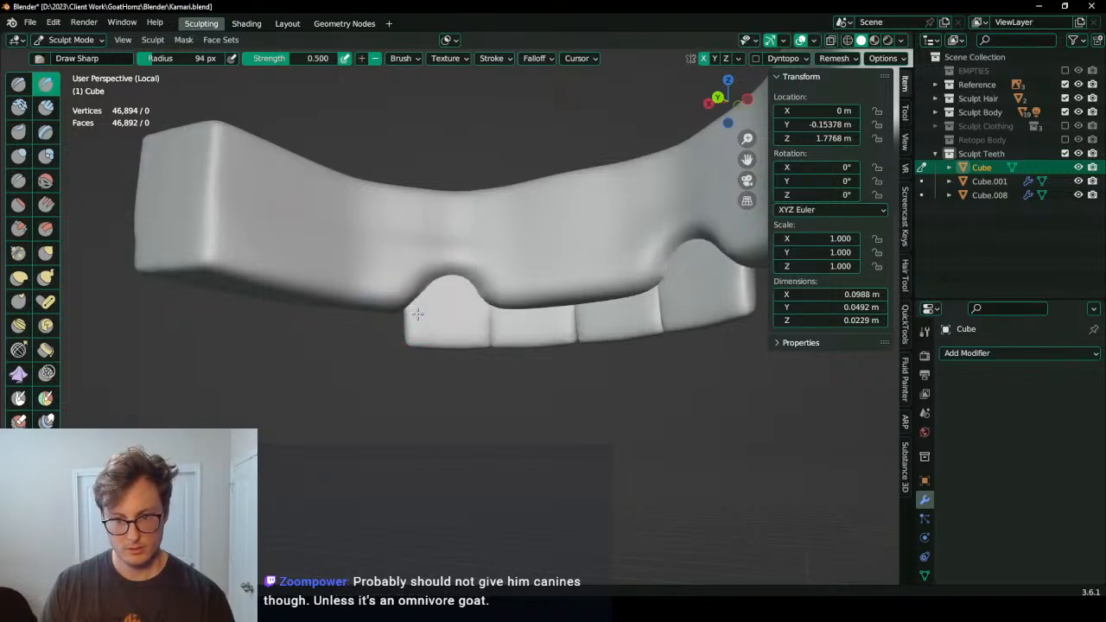
{"action": "left_click_drag", "start_coordinate": [509, 298], "coordinate": [506, 306]}
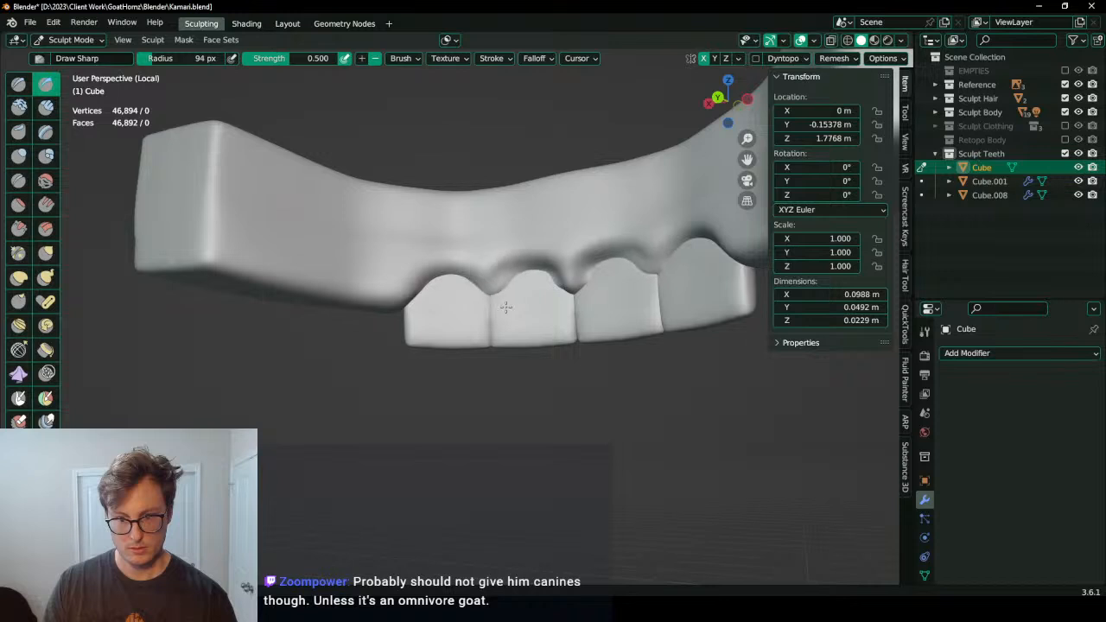
{"action": "mouse_move", "coordinate": [566, 289]}
{"action": "middle_mouse_down"}
{"action": "mouse_move", "coordinate": [521, 313]}
{"action": "mouse_move", "coordinate": [562, 271]}
{"action": "middle_mouse_up"}
Step: Flatten and smooth the inner gum behind the teeth with the Scrape/Peaks brush
{"action": "key", "text": "shift+t"}
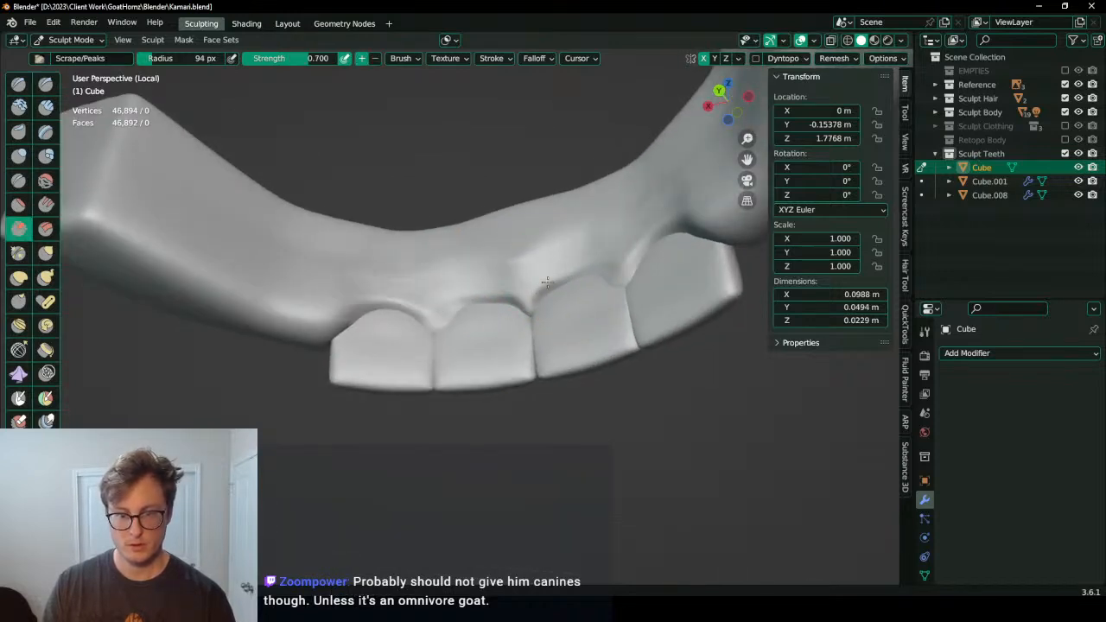
{"action": "middle_click_drag", "start_coordinate": [381, 295], "coordinate": [427, 305]}
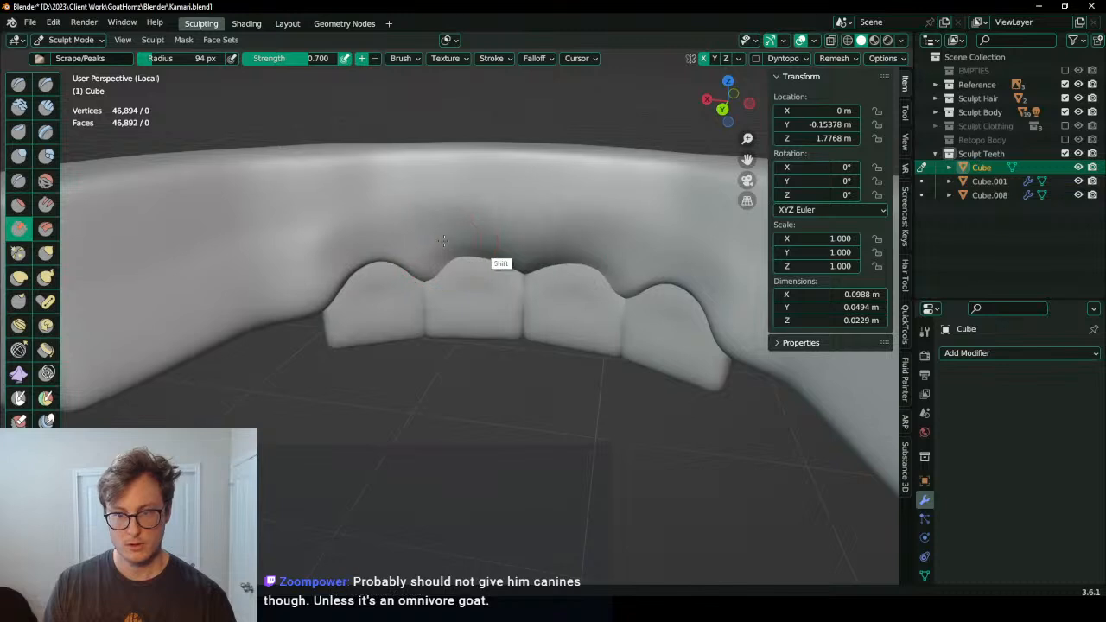
{"action": "mouse_move", "coordinate": [493, 240]}
{"action": "middle_mouse_down"}
{"action": "mouse_move", "coordinate": [588, 268]}
{"action": "mouse_move", "coordinate": [460, 286]}
{"action": "middle_mouse_up"}
Step: Refine the outer gum line around the front teeth and cut its arch higher with Draw Sharp
{"action": "key", "text": "d"}
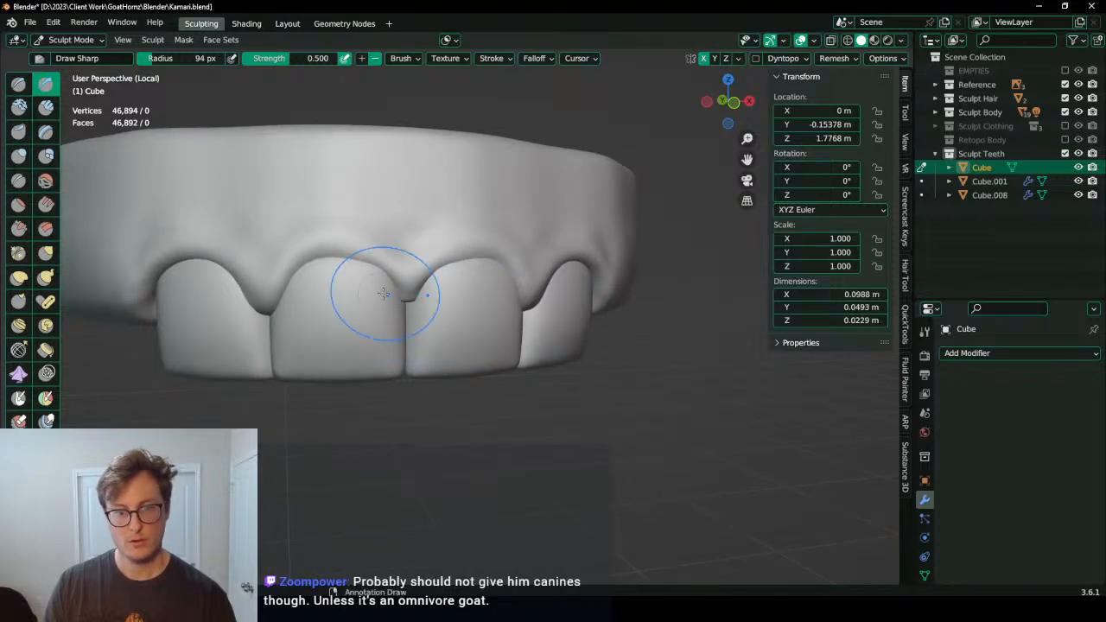
{"action": "mouse_move", "coordinate": [405, 309]}
{"action": "middle_mouse_down"}
{"action": "mouse_move", "coordinate": [400, 291]}
{"action": "mouse_move", "coordinate": [523, 296]}
{"action": "middle_mouse_up"}
{"action": "key", "text": "e"}
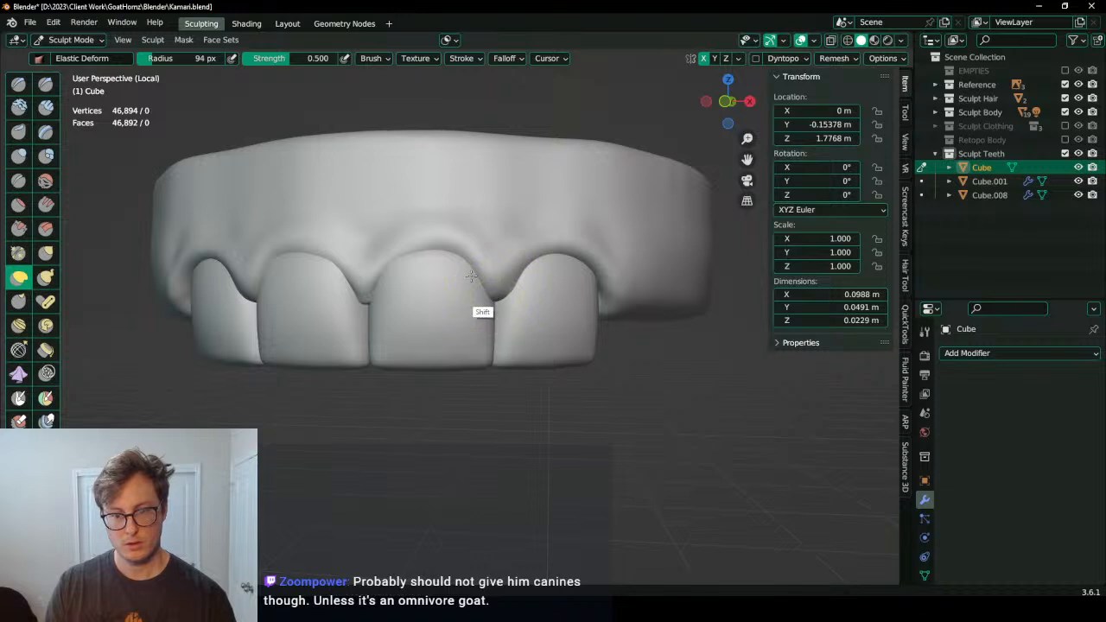
{"action": "key", "text": "i"}
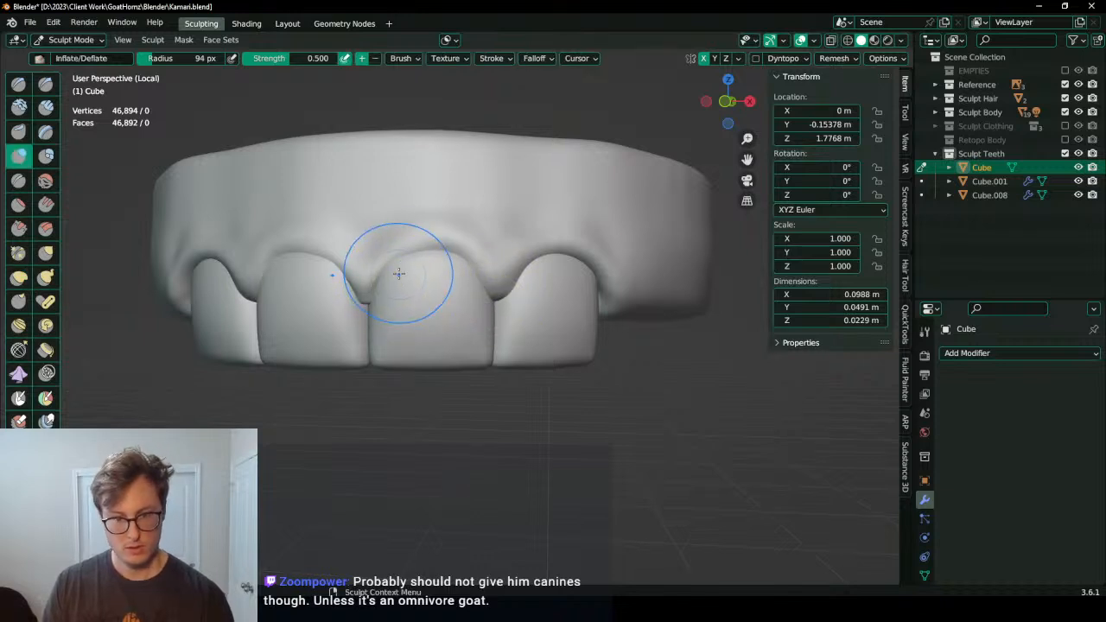
{"action": "scroll", "coordinate": [411, 253], "scroll_direction": "up", "scroll_amount": 2}
{"action": "key", "text": "d"}
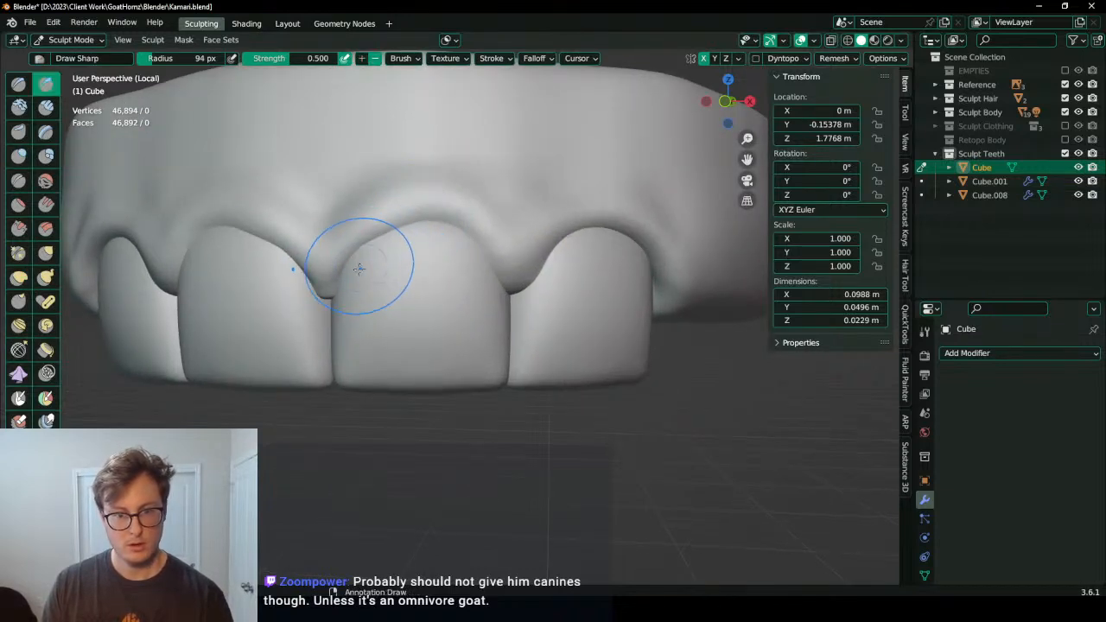
{"action": "mouse_move", "coordinate": [422, 228]}
{"action": "left_mouse_down"}
{"action": "mouse_move", "coordinate": [468, 227]}
{"action": "mouse_move", "coordinate": [378, 245]}
{"action": "left_mouse_up"}
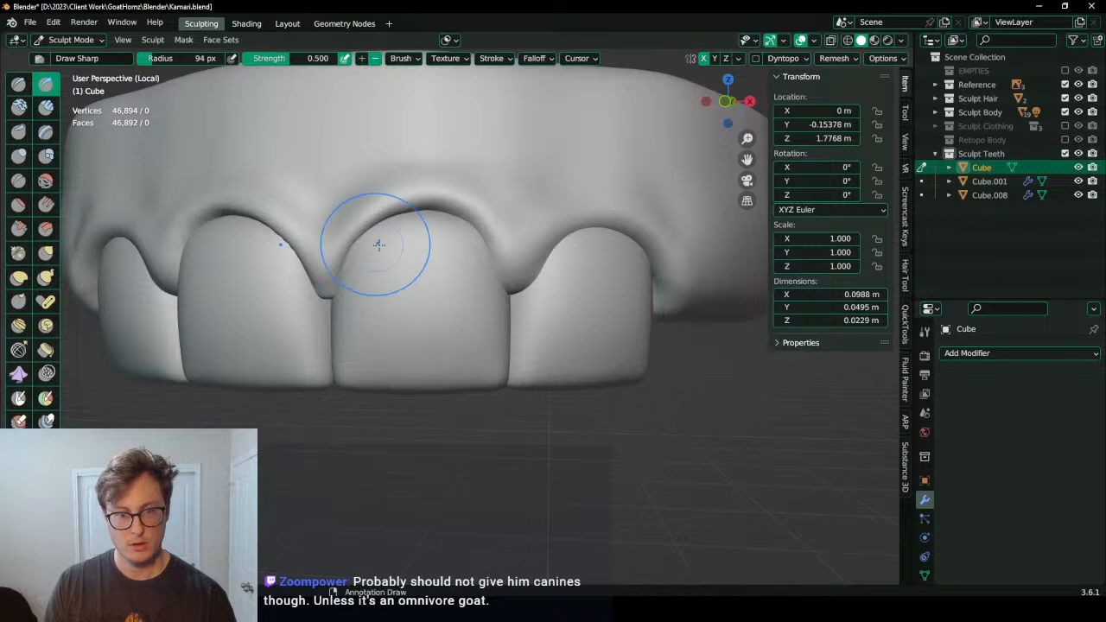
Step: Shape the gum above the teeth with Inflate/Deflate, filling out the rims and sinking shallow hollows between the tooth roots
{"action": "key", "text": "i"}
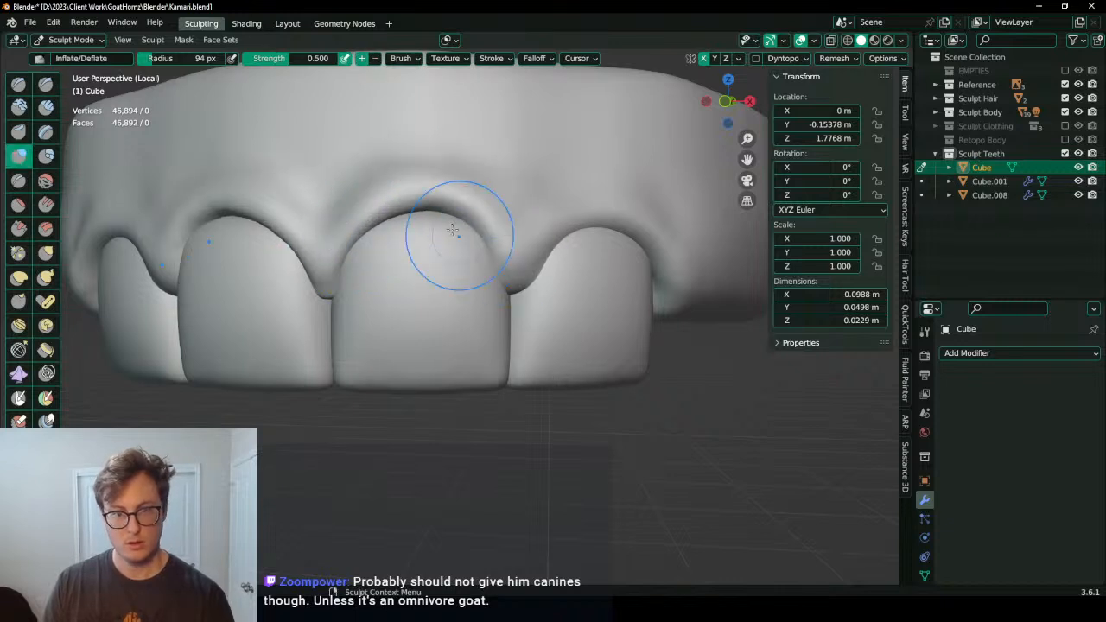
{"action": "middle_click_drag", "start_coordinate": [457, 234], "coordinate": [520, 263]}
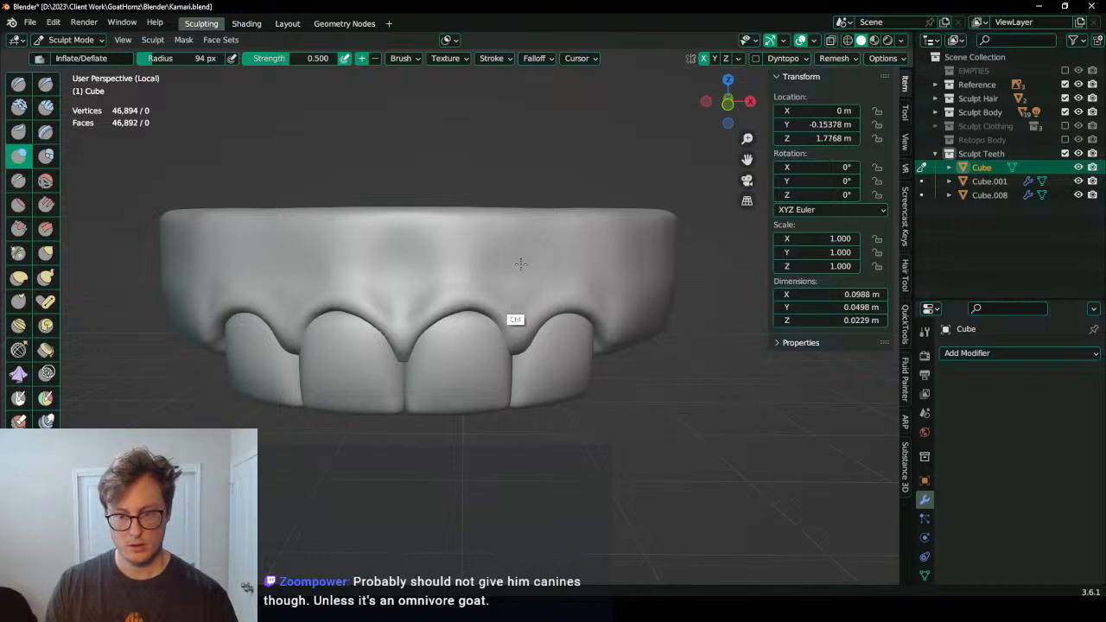
{"action": "middle_click_drag", "start_coordinate": [418, 334], "coordinate": [580, 284]}
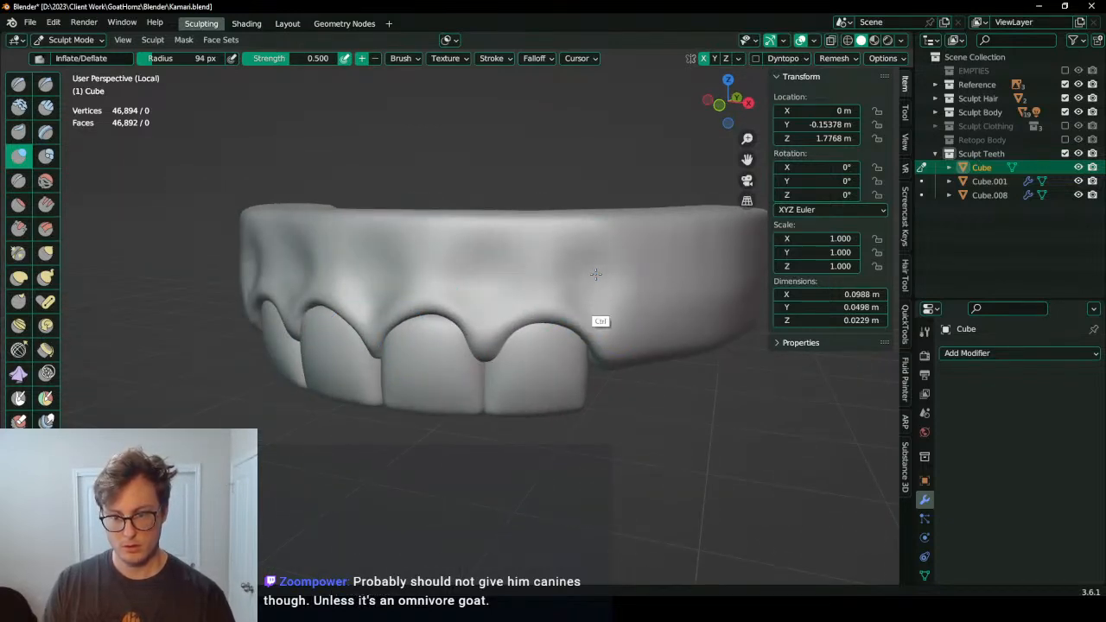
{"action": "middle_click_drag", "start_coordinate": [519, 294], "coordinate": [543, 263]}
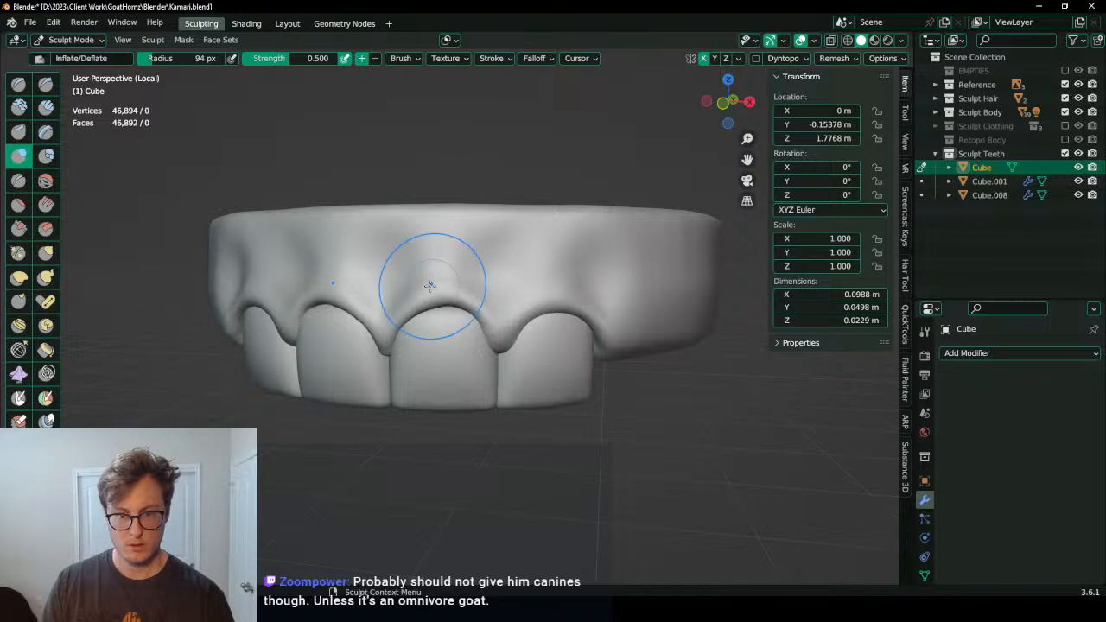
Step: Smooth the gum edge around the front teeth and touch up the outer gum line with Draw Sharp and Inflate/Deflate
{"action": "middle_click_drag", "start_coordinate": [430, 286], "coordinate": [437, 303]}
{"action": "scroll", "coordinate": [440, 305], "scroll_direction": "up", "scroll_amount": 1}
{"action": "left_click_drag", "start_coordinate": [451, 313], "coordinate": [531, 361], "text": "shift"}
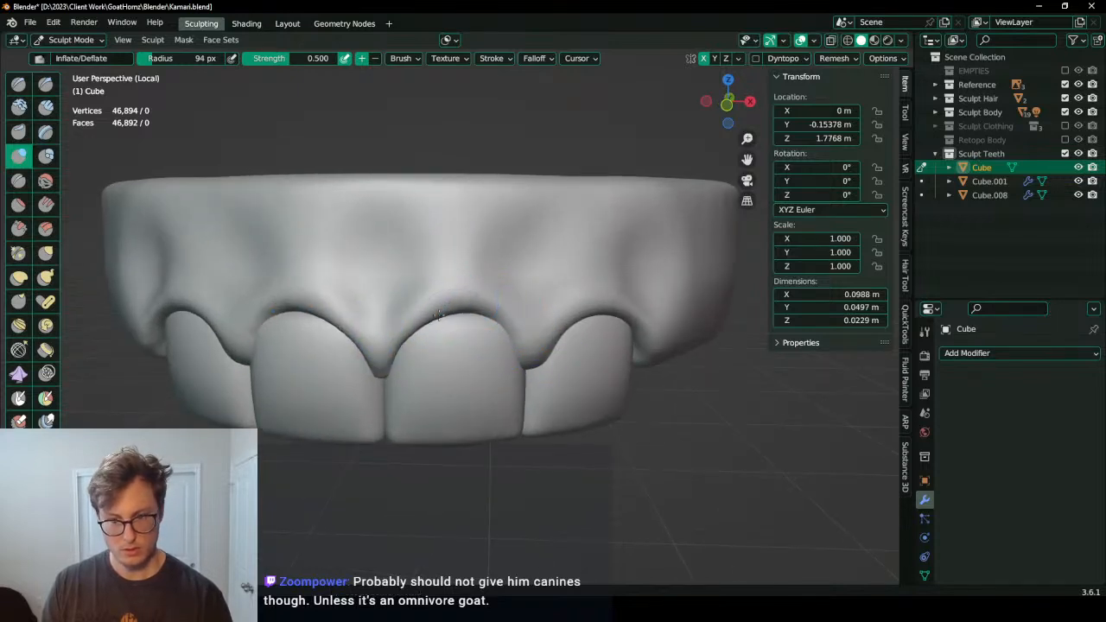
{"action": "middle_click_drag", "start_coordinate": [439, 315], "coordinate": [470, 303]}
{"action": "key", "text": "d"}
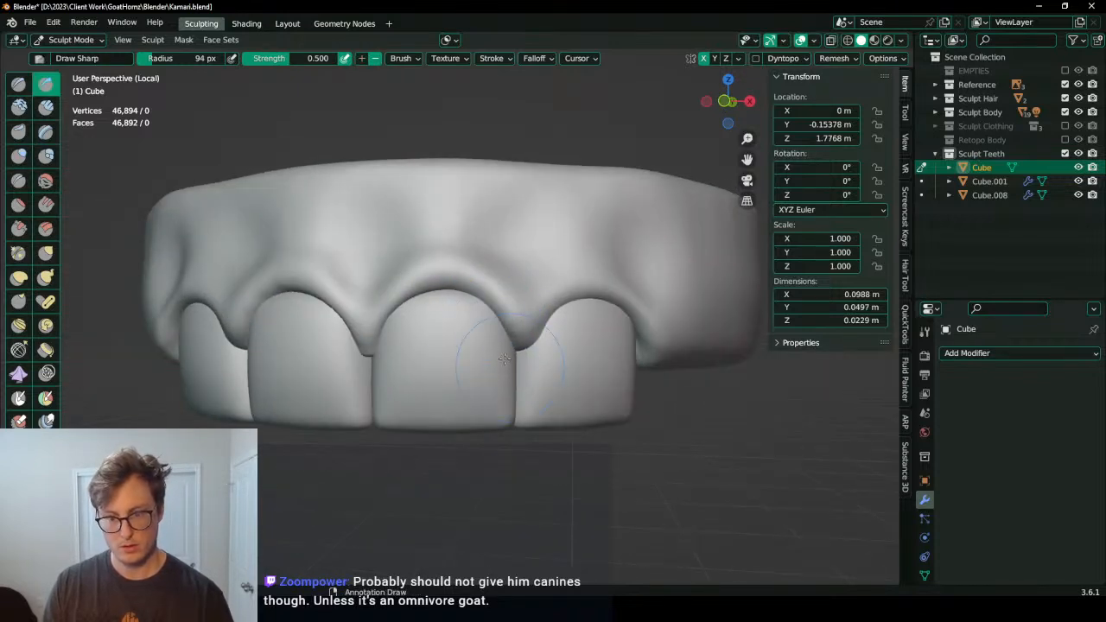
{"action": "middle_click_drag", "start_coordinate": [505, 360], "coordinate": [464, 340]}
{"action": "key", "text": "i"}
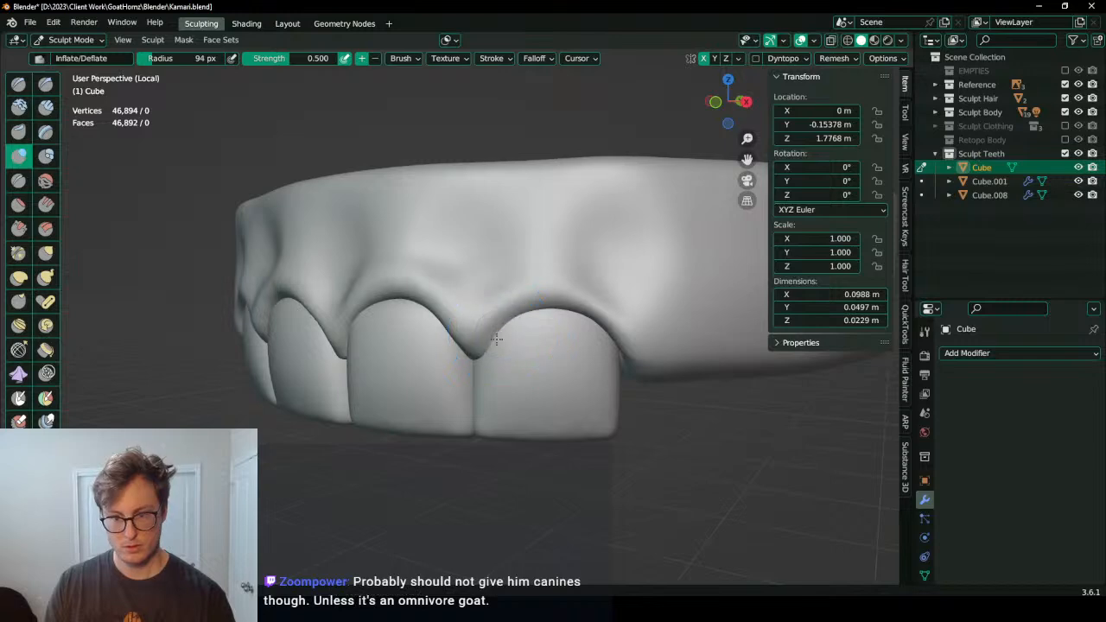
Step: Refine the inner gum edge between the teeth with Inflate/Deflate and recut its arches with Draw Sharp
{"action": "middle_click_drag", "start_coordinate": [609, 368], "coordinate": [563, 331]}
{"action": "scroll", "coordinate": [527, 327], "scroll_direction": "up", "scroll_amount": 2}
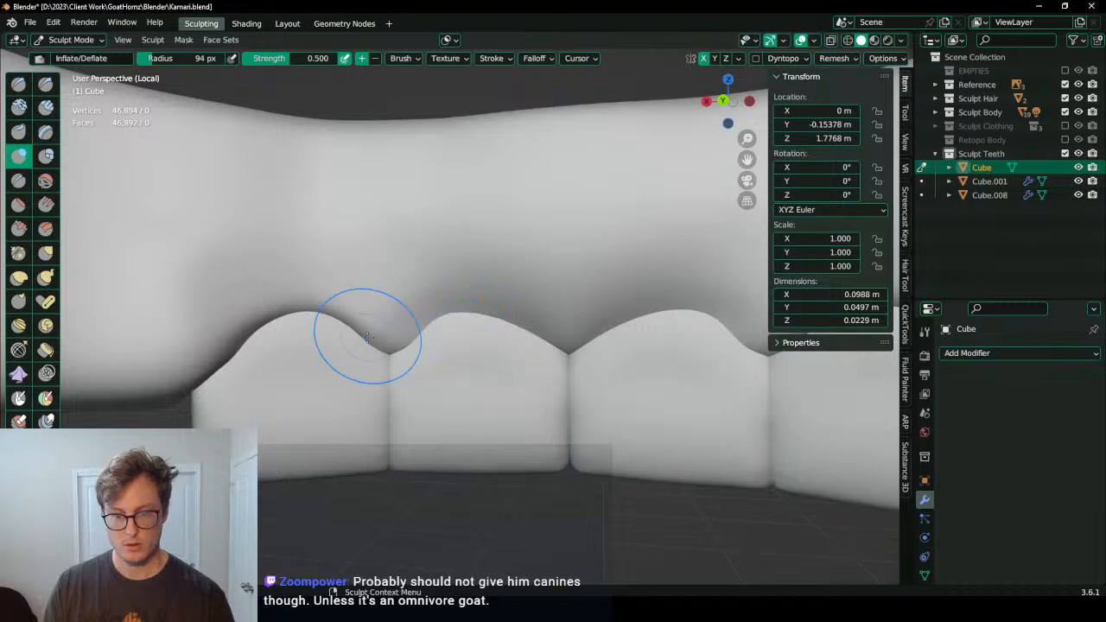
{"action": "scroll", "coordinate": [428, 334], "scroll_direction": "down", "scroll_amount": 1}
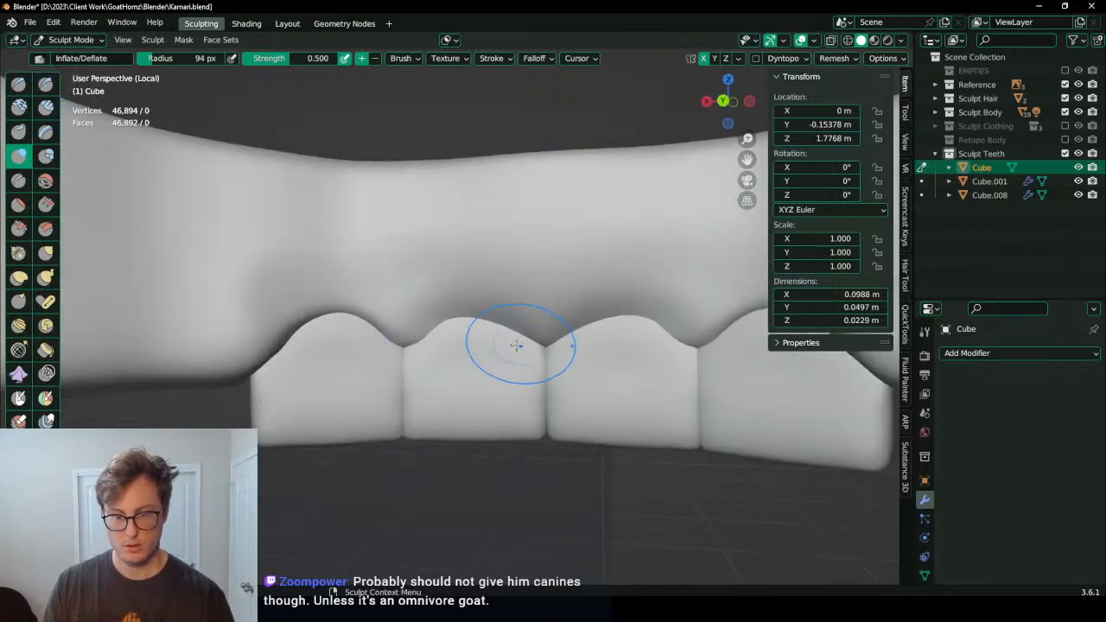
{"action": "key", "text": "d"}
{"action": "left_click_drag", "start_coordinate": [421, 337], "coordinate": [529, 340]}
{"action": "mouse_move", "coordinate": [491, 314]}
{"action": "middle_mouse_down"}
{"action": "mouse_move", "coordinate": [613, 328]}
{"action": "mouse_move", "coordinate": [572, 320]}
{"action": "mouse_move", "coordinate": [523, 381]}
{"action": "middle_mouse_up"}
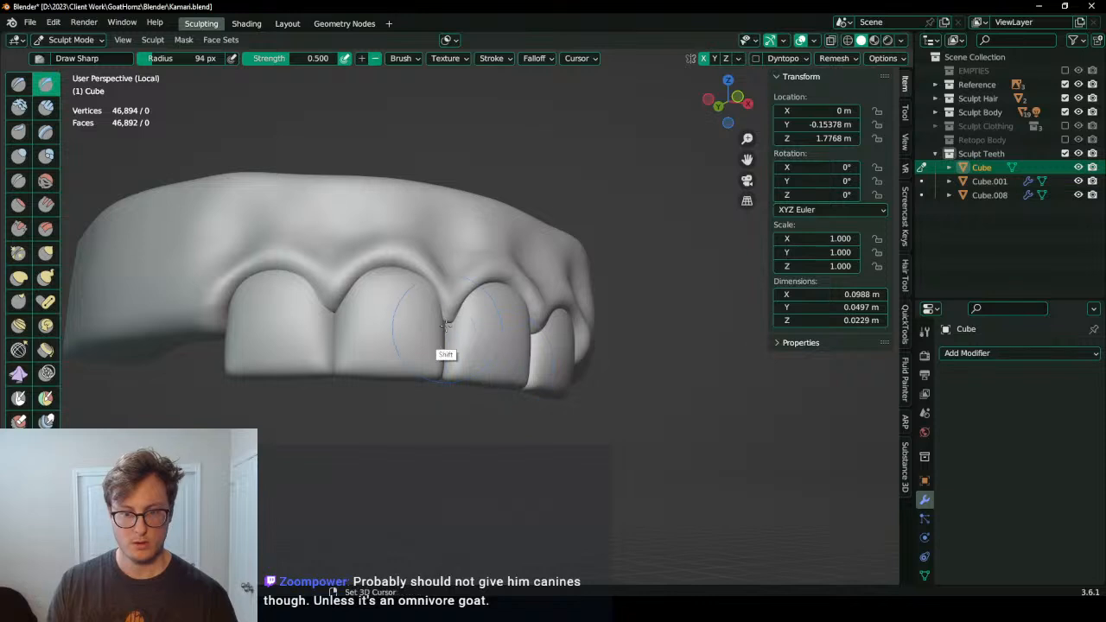
Step: Nudge the outermost mirrored tooth along its X axis, ending at about X 0.0219 m, Y -0.1675 m
{"action": "key", "text": "ctrl+Tab"}
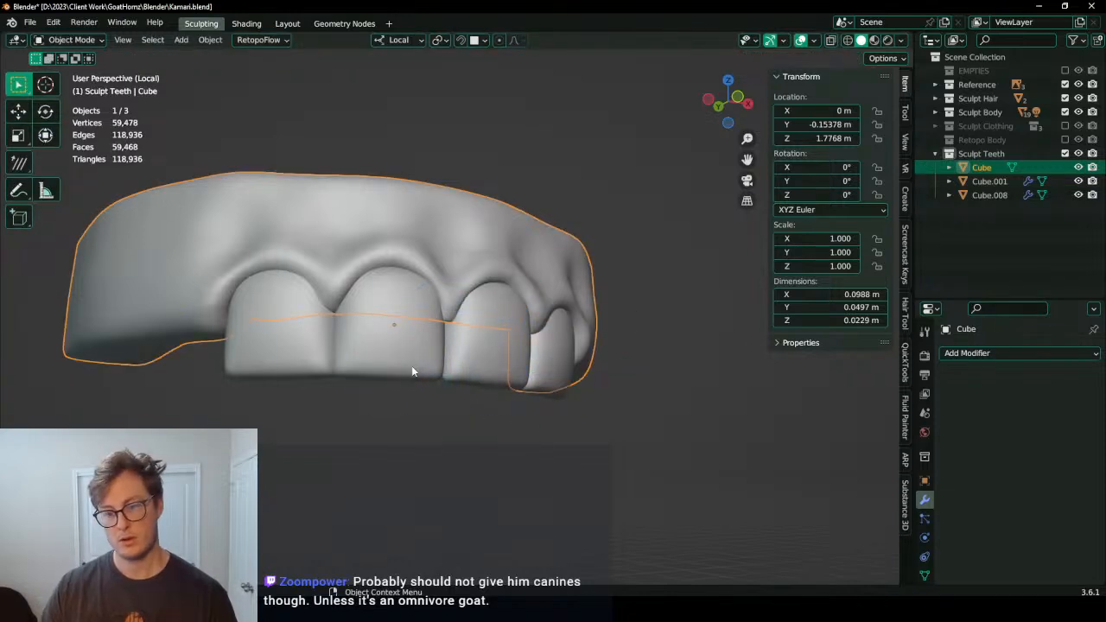
{"action": "middle_click_drag", "start_coordinate": [434, 349], "coordinate": [412, 368]}
{"action": "left_click", "coordinate": [532, 378]}
{"action": "middle_click_drag", "start_coordinate": [532, 378], "coordinate": [466, 454]}
{"action": "key", "text": "g"}
{"action": "key", "text": "x"}
{"action": "left_click", "coordinate": [480, 362]}
{"action": "key", "text": "g"}
{"action": "key", "text": "x"}
{"action": "left_click", "coordinate": [338, 380]}
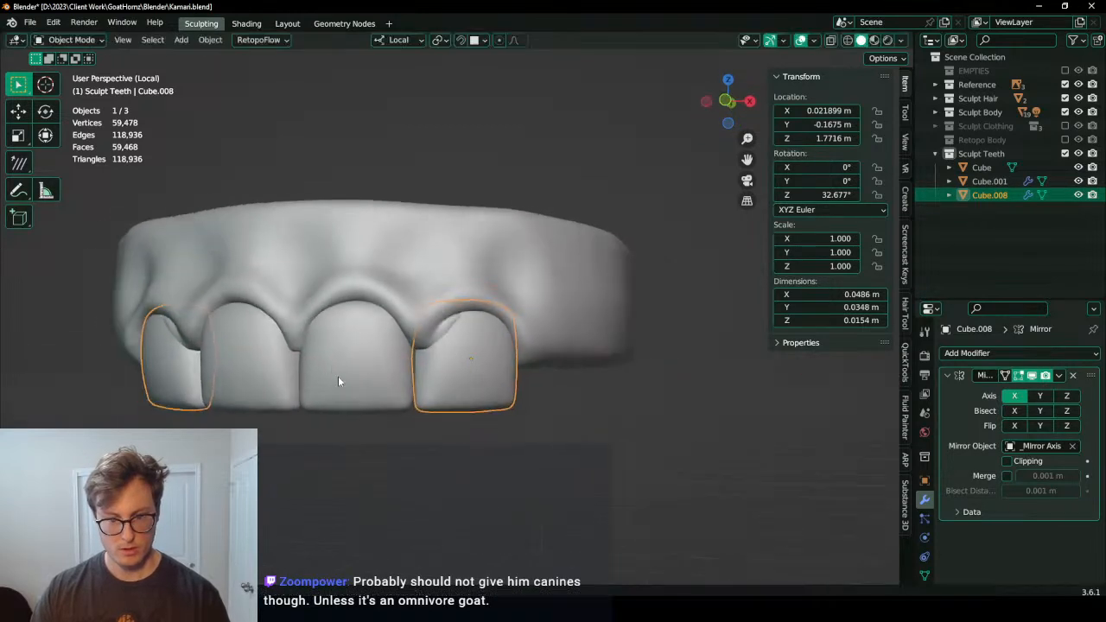
Step: Shift the mirrored front tooth along its X axis to about X 0.0077 m, Y -0.1734 m
{"action": "left_click", "coordinate": [338, 380]}
{"action": "key", "text": "g"}
{"action": "key", "text": "x"}
{"action": "left_click", "coordinate": [346, 378]}
{"action": "mouse_move", "coordinate": [346, 379]}
{"action": "middle_mouse_down"}
{"action": "mouse_move", "coordinate": [419, 375]}
{"action": "mouse_move", "coordinate": [343, 397]}
{"action": "middle_mouse_up"}
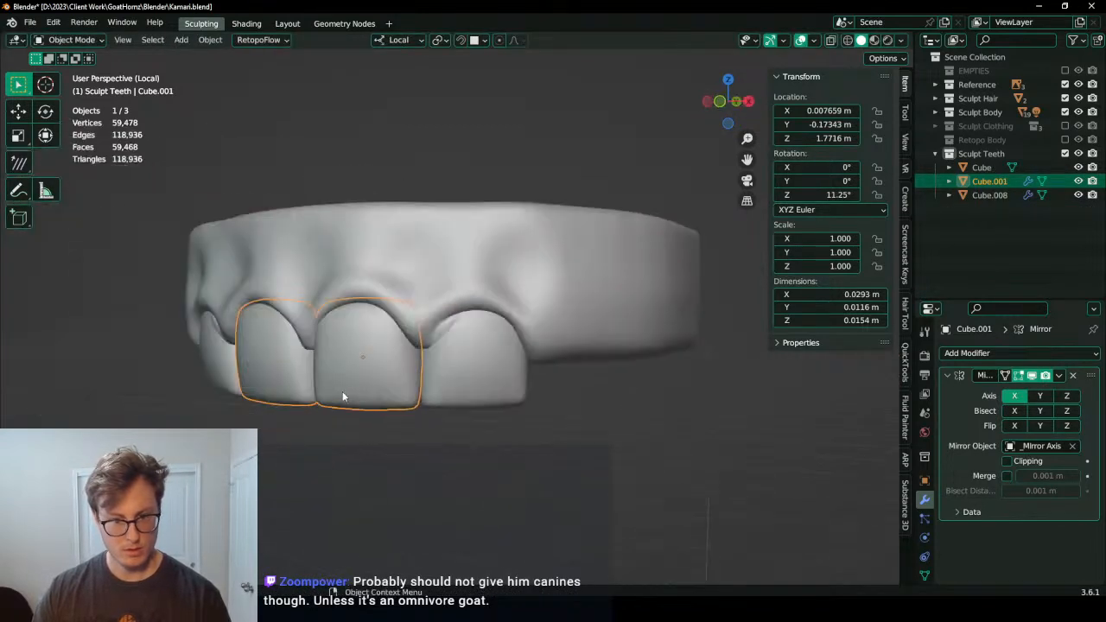
{"action": "left_click", "coordinate": [486, 372]}
{"action": "middle_click_drag", "start_coordinate": [485, 372], "coordinate": [469, 346]}
Step: Sculpt the gum's inner edge over the outermost tooth into a higher arch with Draw Sharp, undoing the stray strokes
{"action": "left_click", "coordinate": [611, 262]}
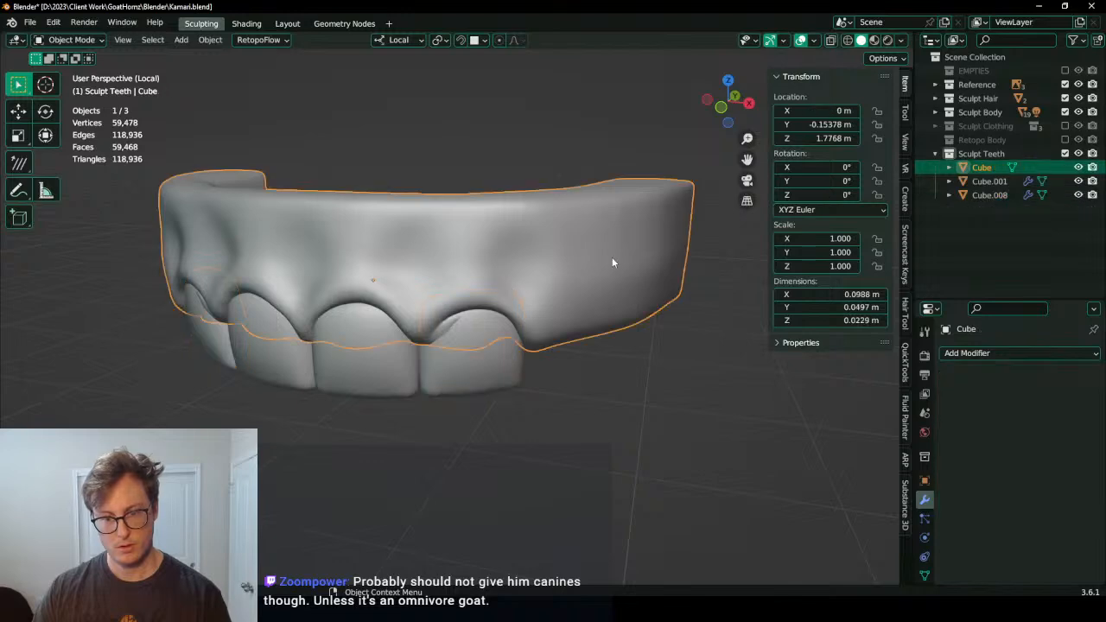
{"action": "key", "text": "ctrl+Tab"}
{"action": "scroll", "coordinate": [384, 274], "scroll_direction": "up", "scroll_amount": 2}
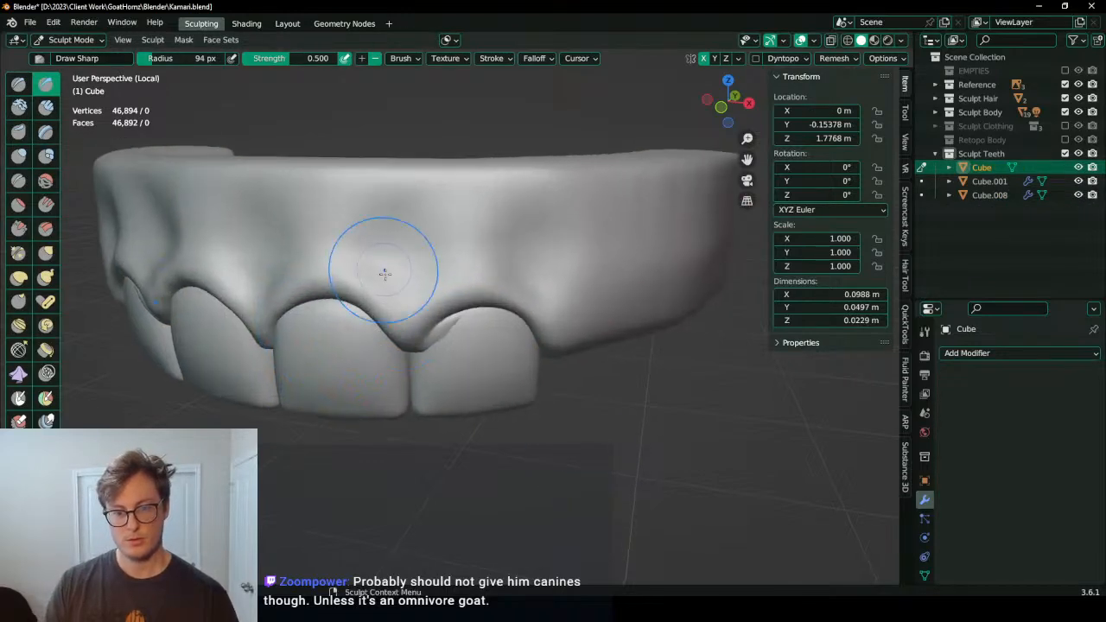
{"action": "middle_click_drag", "start_coordinate": [413, 259], "coordinate": [375, 351]}
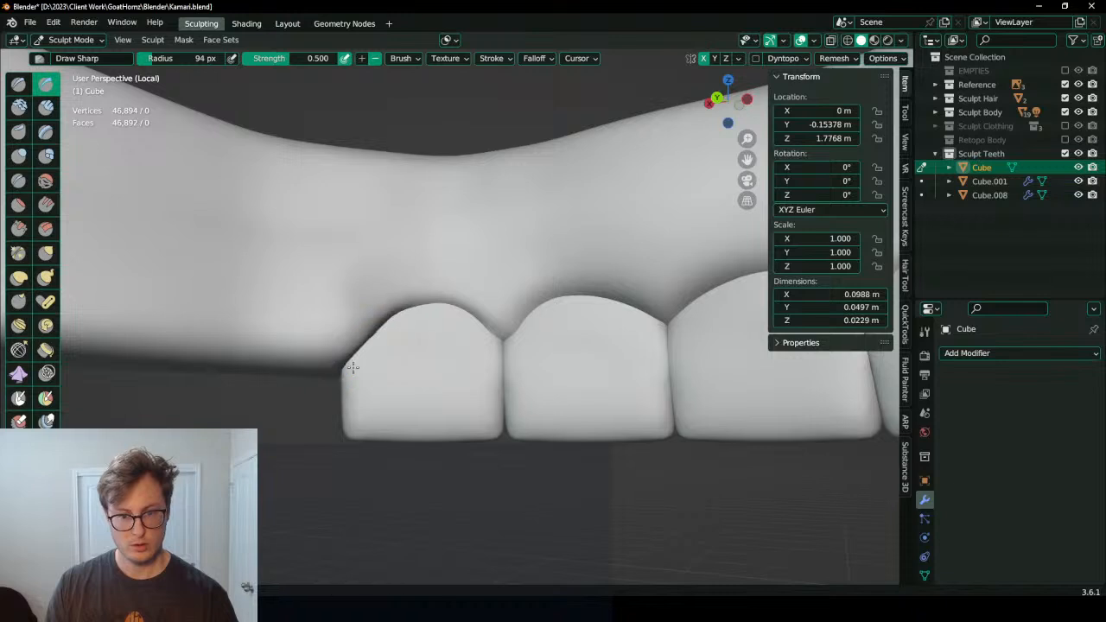
{"action": "key", "text": "ctrl+z"}
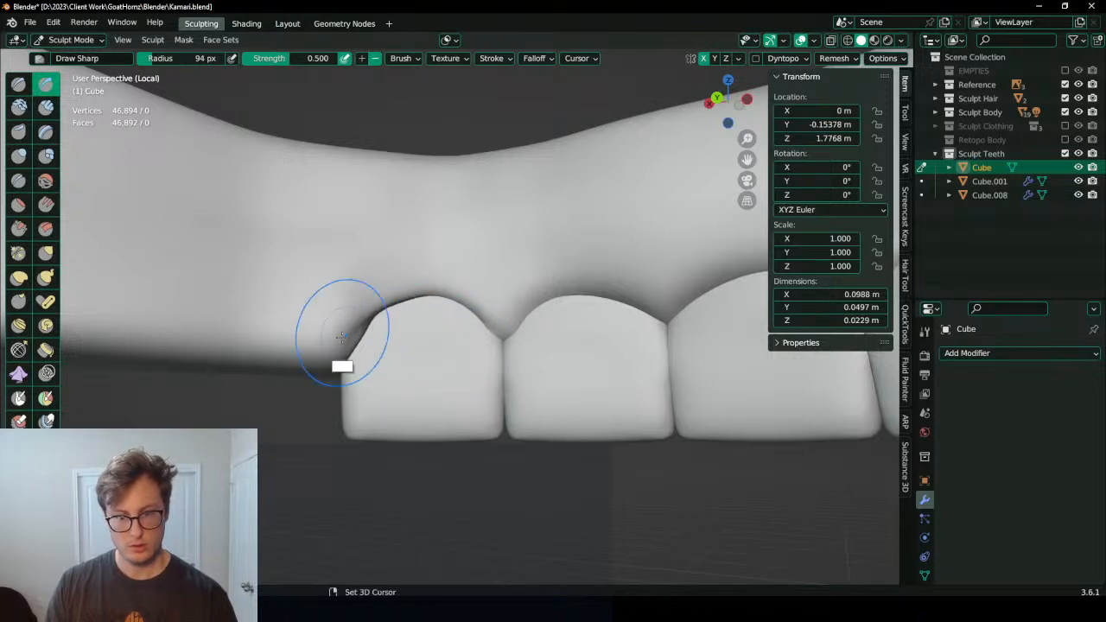
{"action": "key", "text": "ctrl+z"}
{"action": "scroll", "coordinate": [404, 337], "scroll_direction": "down", "scroll_amount": 3}
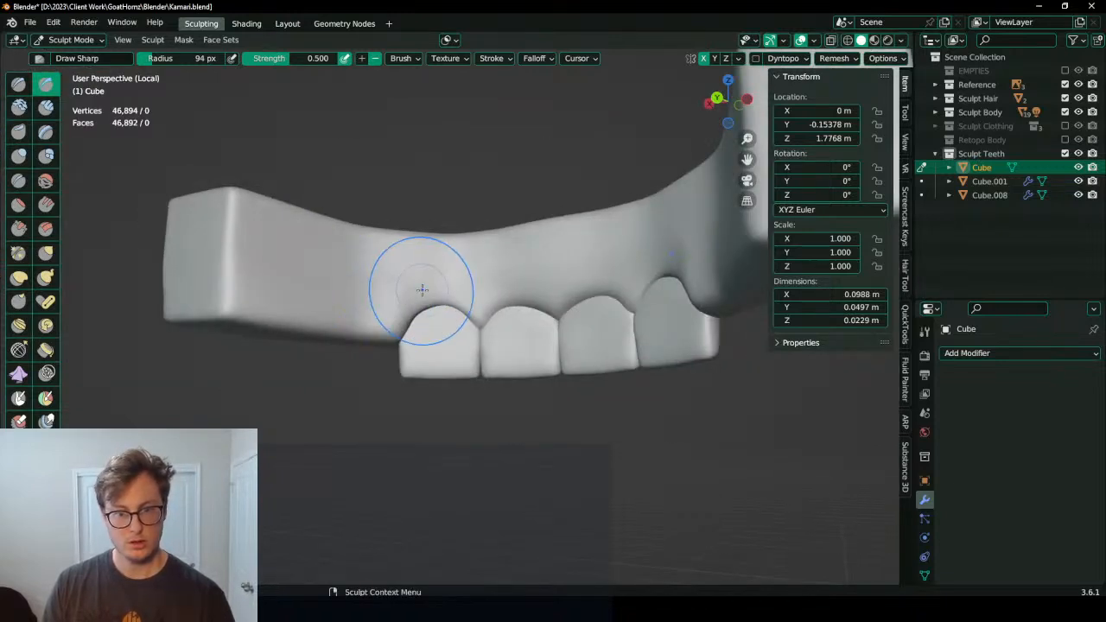
Step: Form arched relief across the inner gum above the teeth with Draw Sharp and smooth its ridges
{"action": "mouse_move", "coordinate": [375, 295]}
{"action": "left_mouse_down"}
{"action": "mouse_move", "coordinate": [518, 266]}
{"action": "mouse_move", "coordinate": [540, 291]}
{"action": "left_mouse_up"}
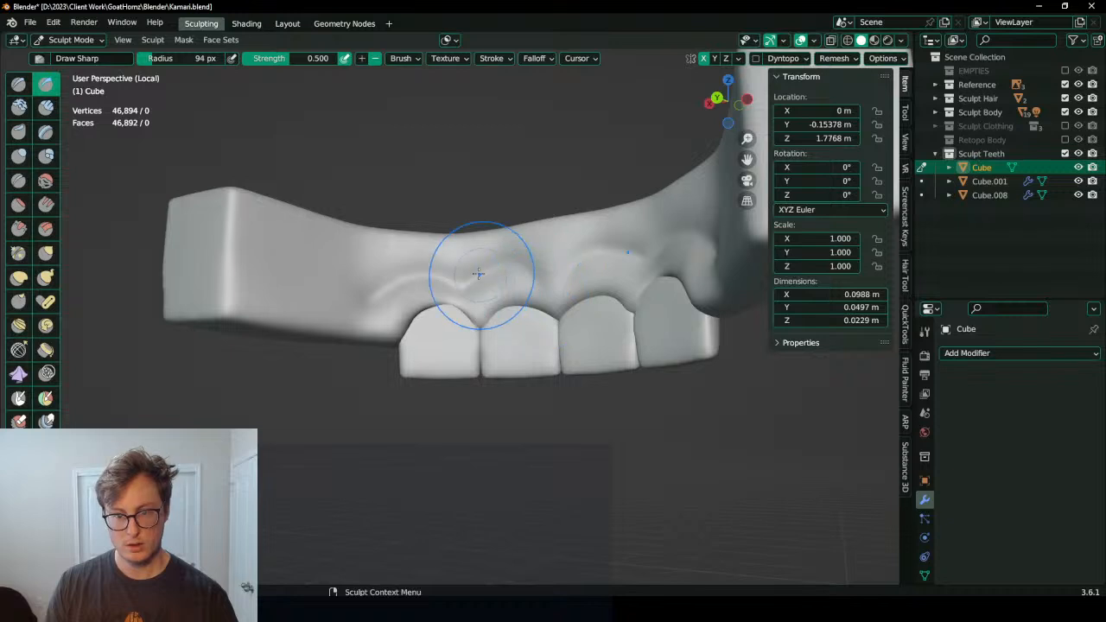
{"action": "scroll", "coordinate": [436, 293], "scroll_direction": "up", "scroll_amount": 3}
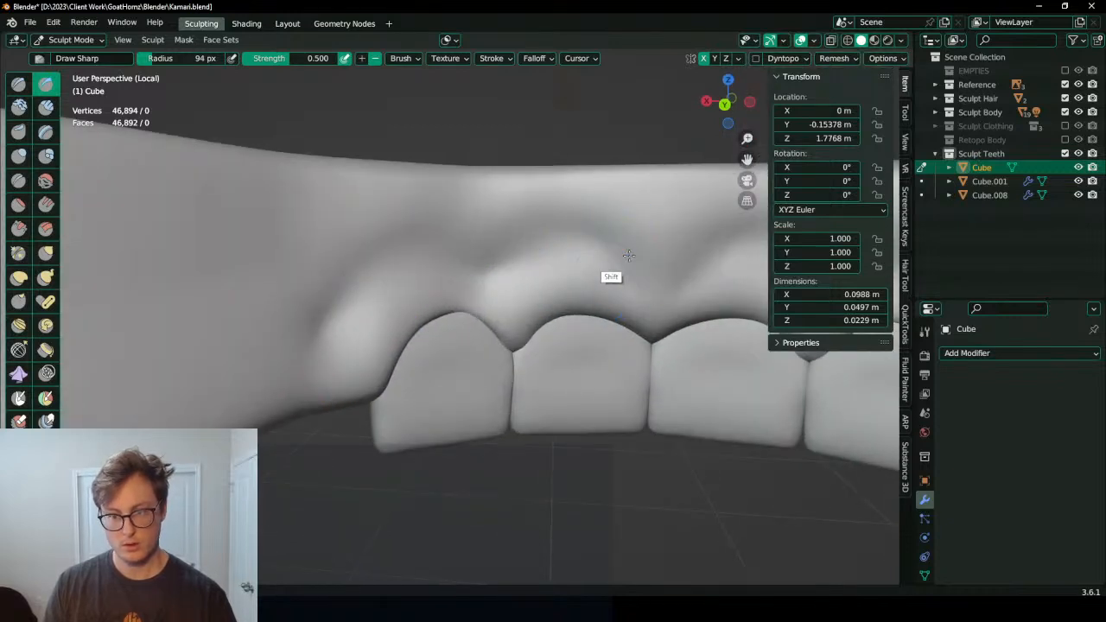
{"action": "left_click_drag", "start_coordinate": [629, 256], "coordinate": [572, 250], "text": "shift"}
{"action": "left_click_drag", "start_coordinate": [387, 268], "coordinate": [372, 298], "text": "shift"}
{"action": "left_click_drag", "start_coordinate": [482, 249], "coordinate": [511, 256], "text": "shift"}
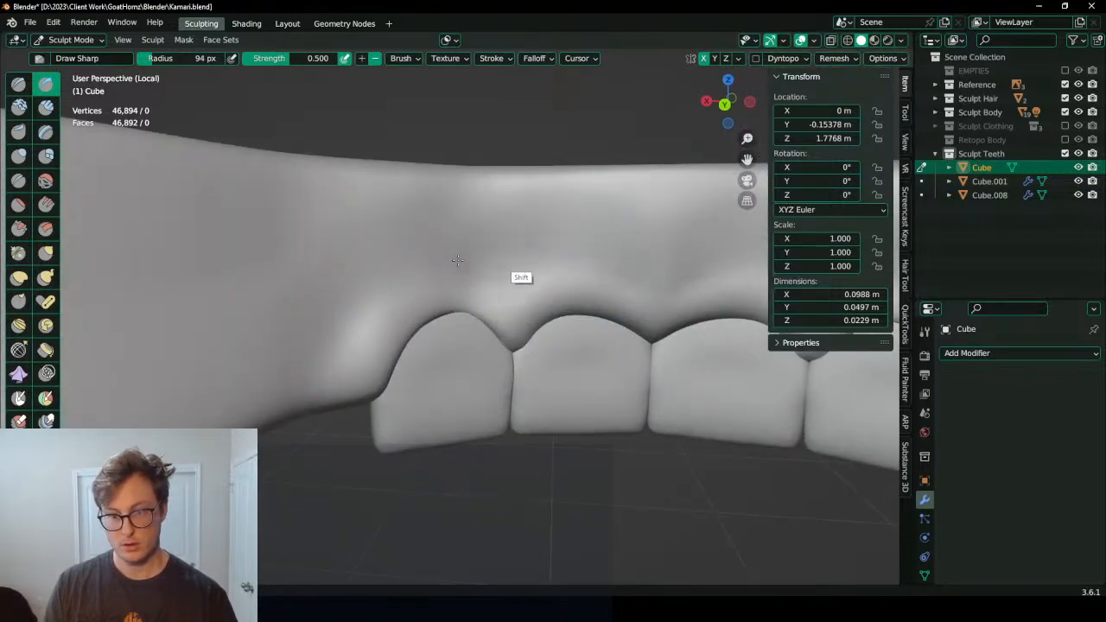
Step: Shape the outer gum above and beside the outermost tooth with Inflate/Deflate
{"action": "mouse_move", "coordinate": [424, 259]}
{"action": "middle_mouse_down"}
{"action": "mouse_move", "coordinate": [509, 239]}
{"action": "mouse_move", "coordinate": [458, 298]}
{"action": "middle_mouse_up"}
{"action": "mouse_move", "coordinate": [458, 298]}
{"action": "middle_mouse_down"}
{"action": "mouse_move", "coordinate": [553, 321]}
{"action": "mouse_move", "coordinate": [534, 304]}
{"action": "middle_mouse_up"}
{"action": "middle_click_drag", "start_coordinate": [540, 304], "coordinate": [577, 263], "text": "ctrl"}
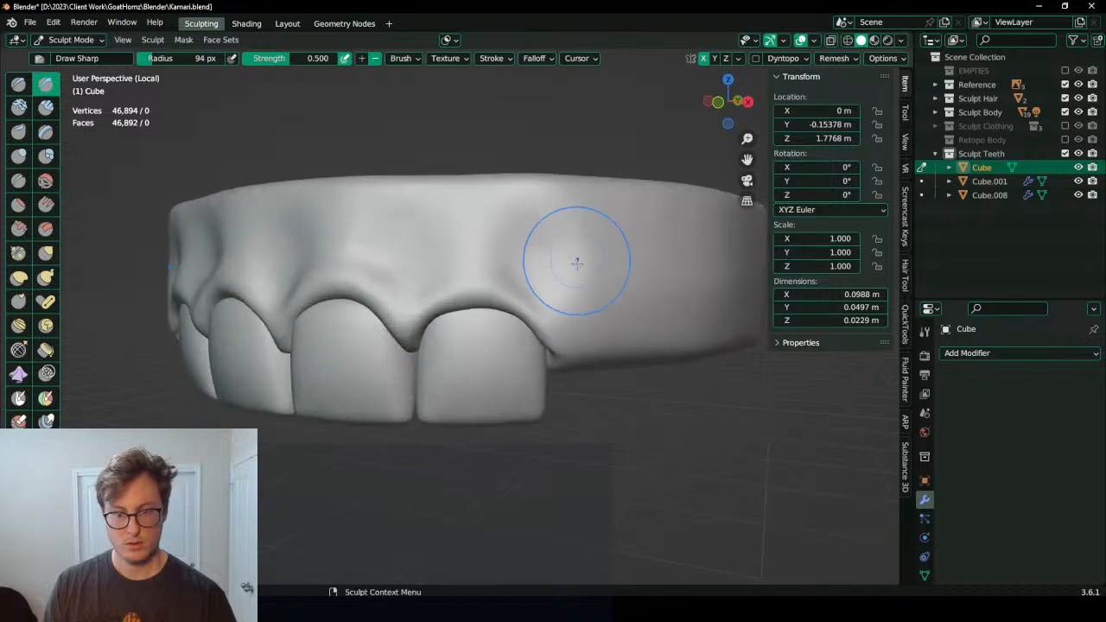
{"action": "key", "text": "i"}
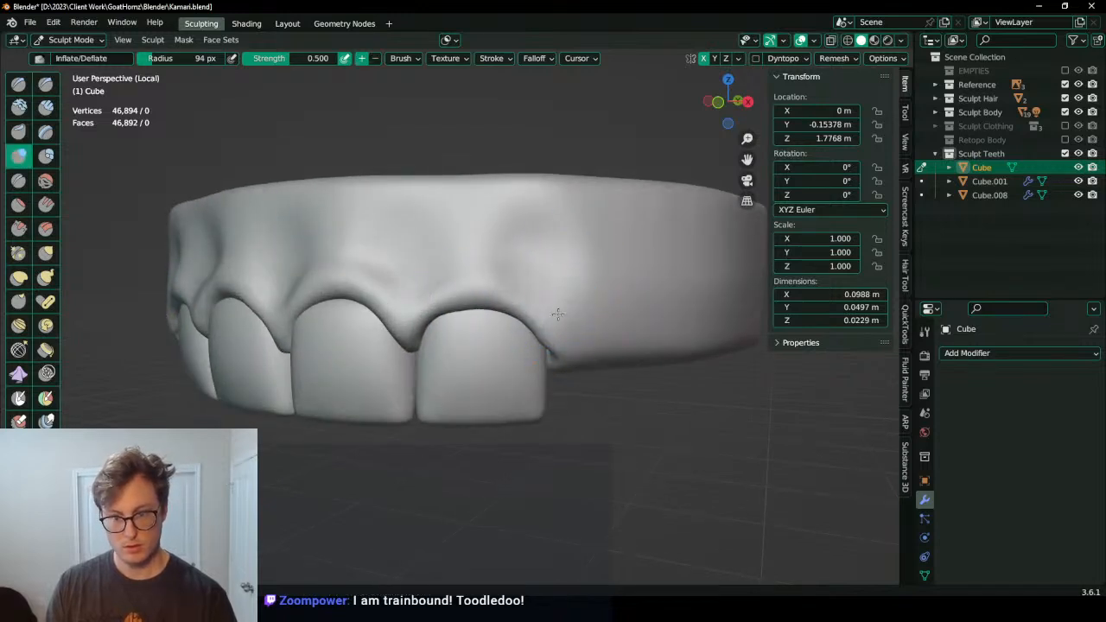
{"action": "middle_click_drag", "start_coordinate": [544, 301], "coordinate": [487, 304]}
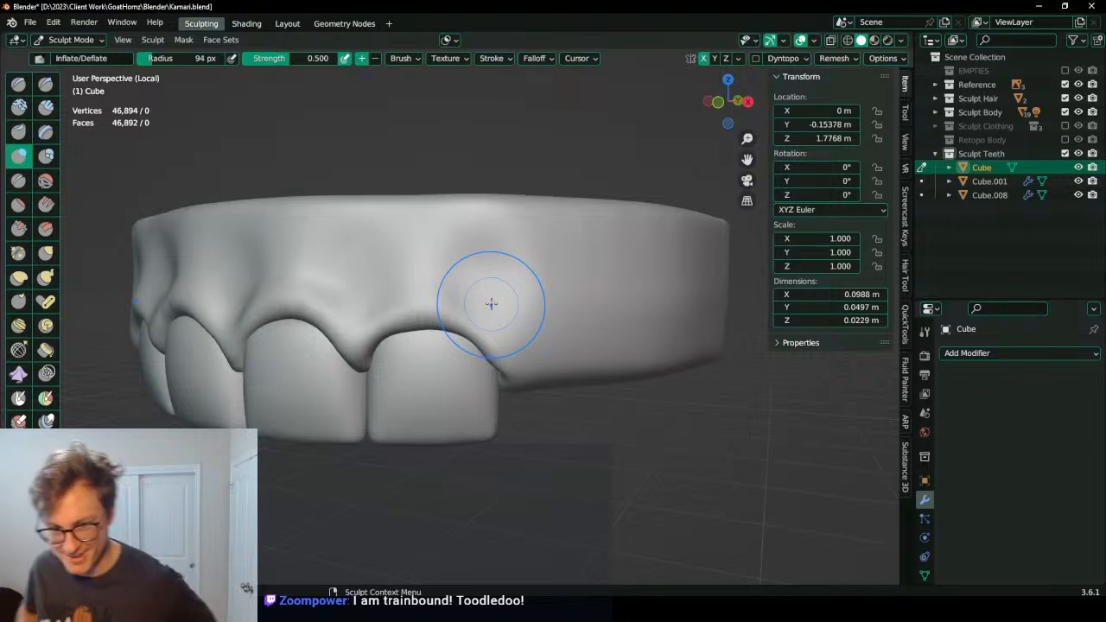
{"action": "left_click", "coordinate": [619, 382]}
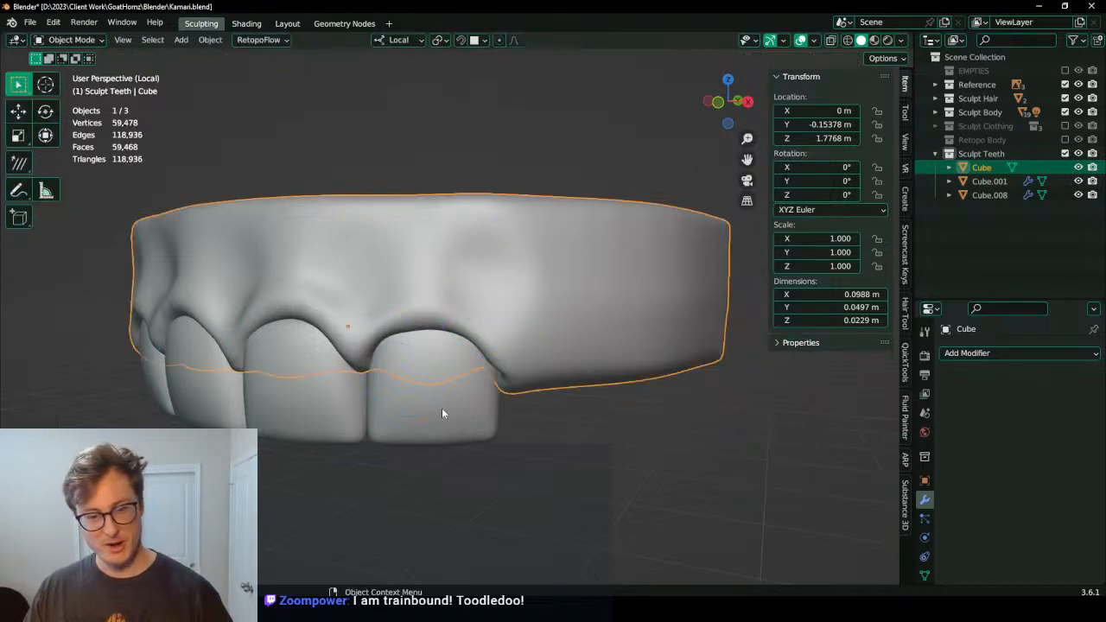
Step: Duplicate the outermost tooth and place the copy further back along the gum, at about X 0.0296 m, Y -0.1603 m
{"action": "left_click", "coordinate": [444, 408]}
{"action": "middle_click_drag", "start_coordinate": [447, 406], "coordinate": [462, 344]}
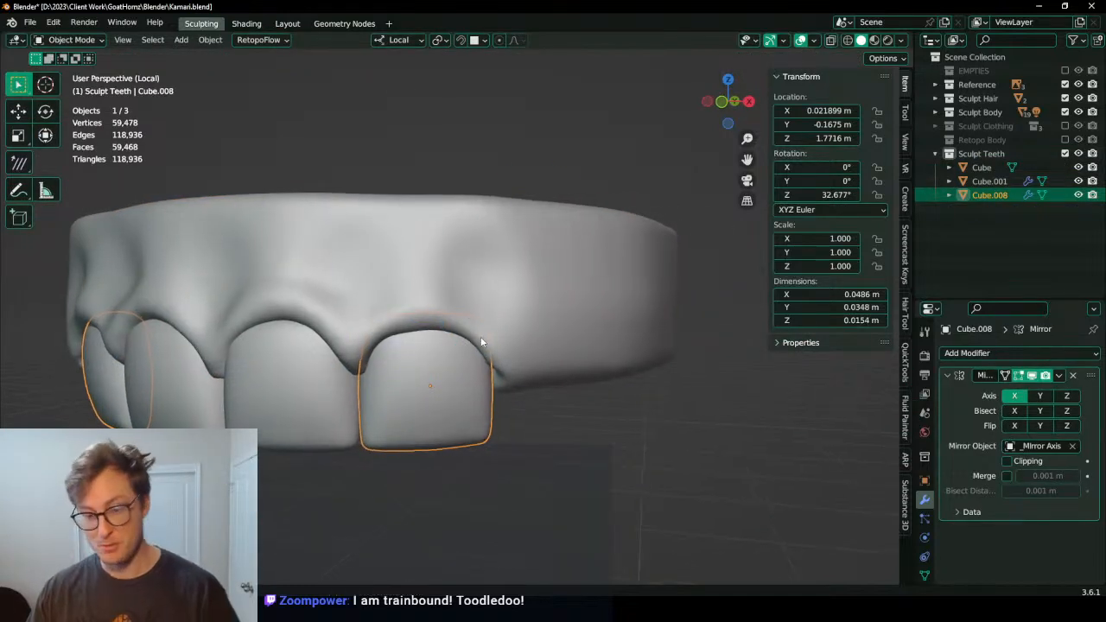
{"action": "key", "text": "KP_7"}
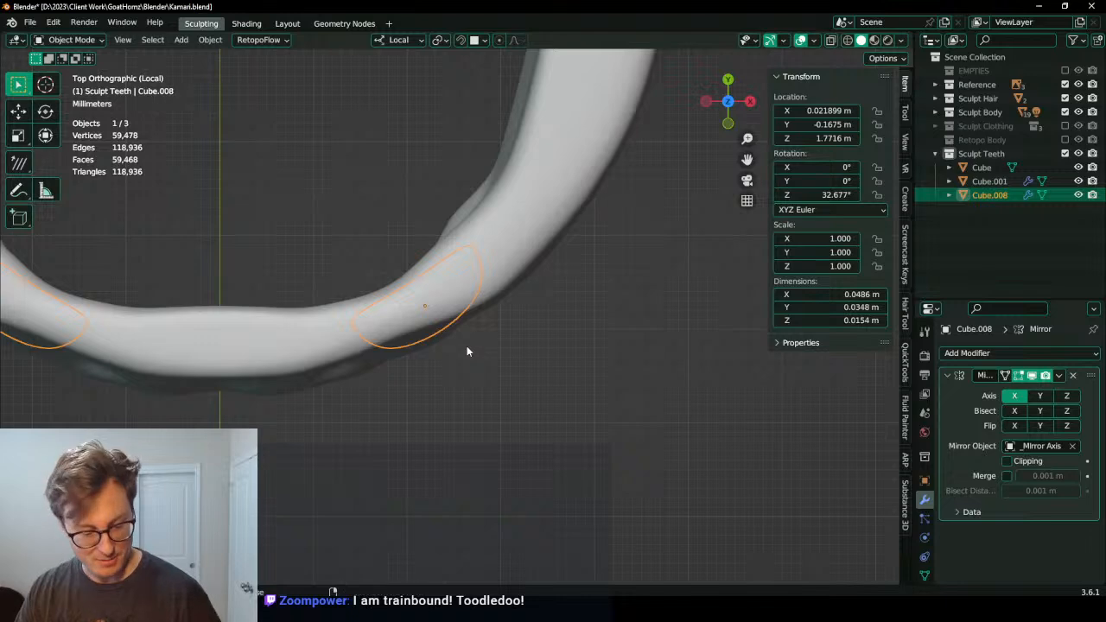
{"action": "key", "text": "shift+d"}
{"action": "left_click", "coordinate": [539, 282]}
{"action": "key", "text": "x"}
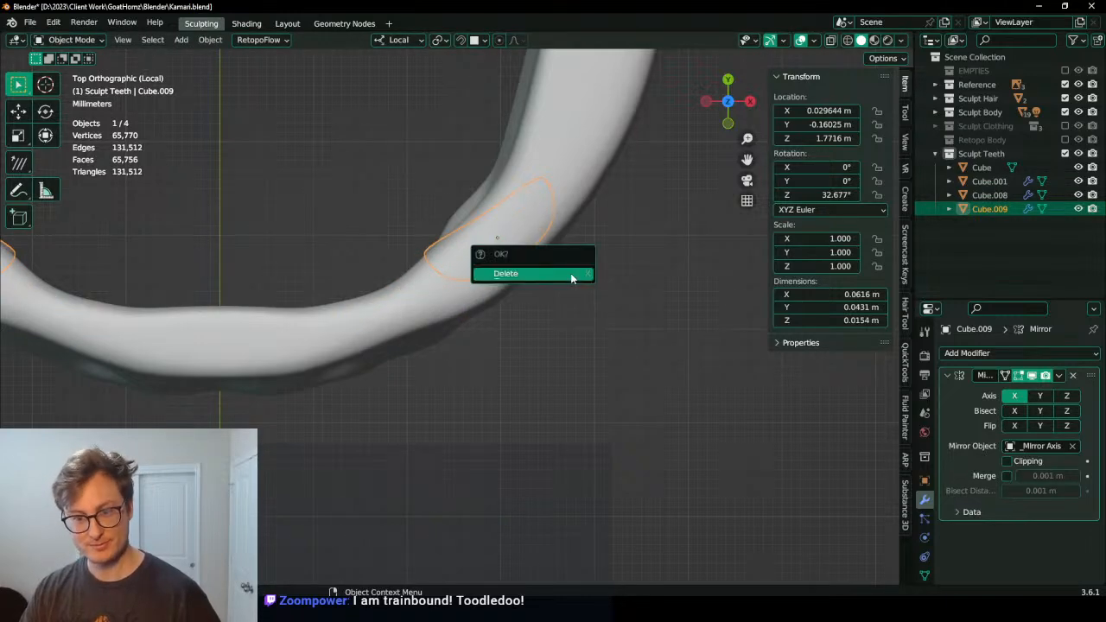
{"action": "key", "text": "Escape"}
{"action": "middle_click_drag", "start_coordinate": [553, 282], "coordinate": [494, 227]}
Step: Rotate the duplicate tooth to about 51.5° around Z and shift it to about X 0.0324 m, Y -0.1546 m
{"action": "key", "text": "r"}
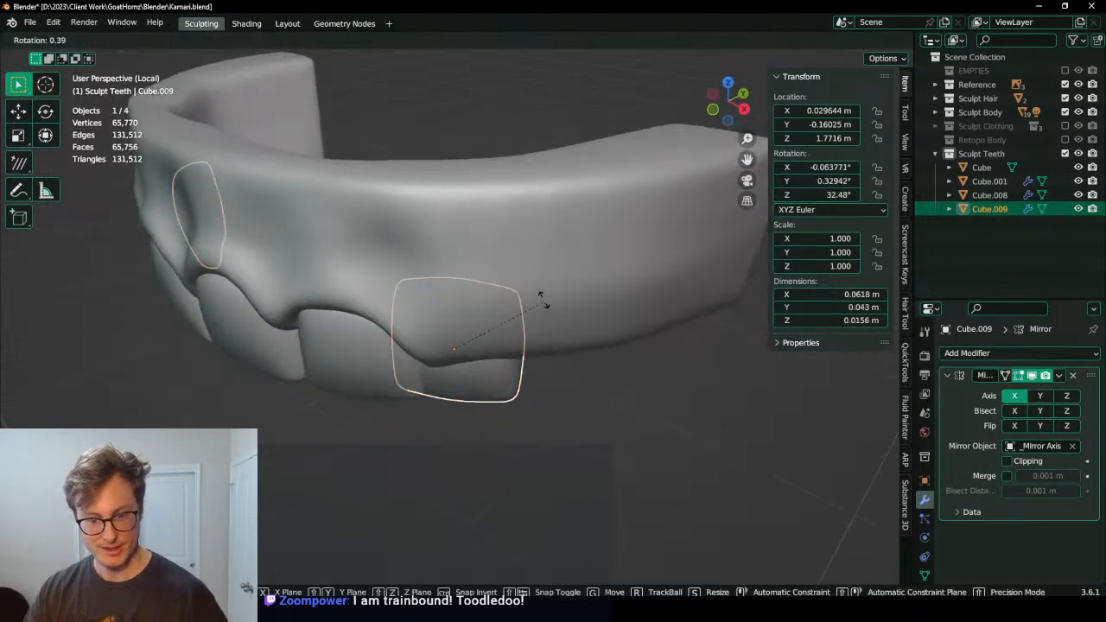
{"action": "key", "text": "Escape"}
{"action": "key", "text": "g"}
{"action": "key", "text": "y"}
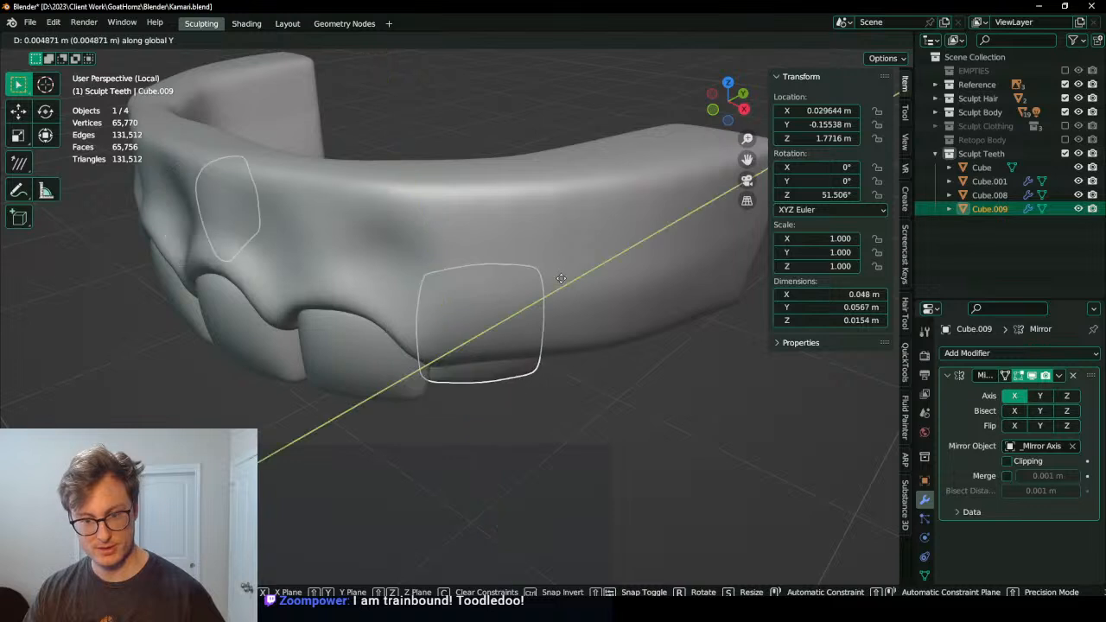
{"action": "left_click", "coordinate": [562, 277]}
{"action": "key", "text": "g"}
{"action": "key", "text": "x"}
{"action": "left_click", "coordinate": [531, 262]}
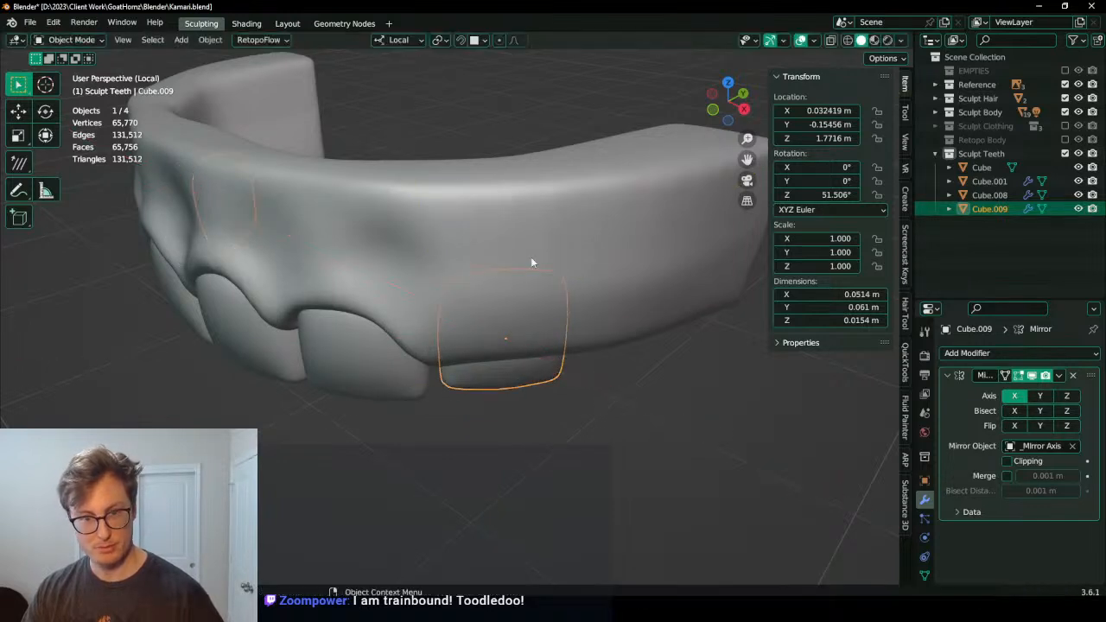
Step: Switch the transform orientation to Global and move the duplicate tooth to about X 0.0349 m, Y -0.1574 m
{"action": "left_click", "coordinate": [414, 41]}
{"action": "left_click", "coordinate": [395, 82]}
{"action": "key", "text": "g"}
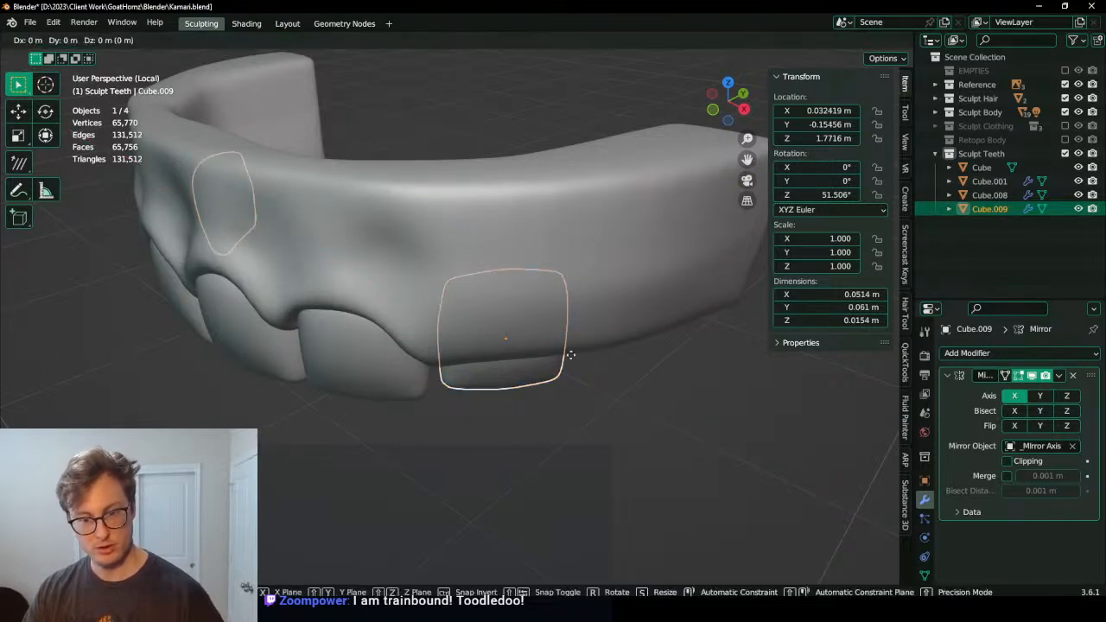
{"action": "key", "text": "x"}
{"action": "left_click", "coordinate": [584, 368]}
{"action": "key", "text": "g"}
{"action": "key", "text": "y"}
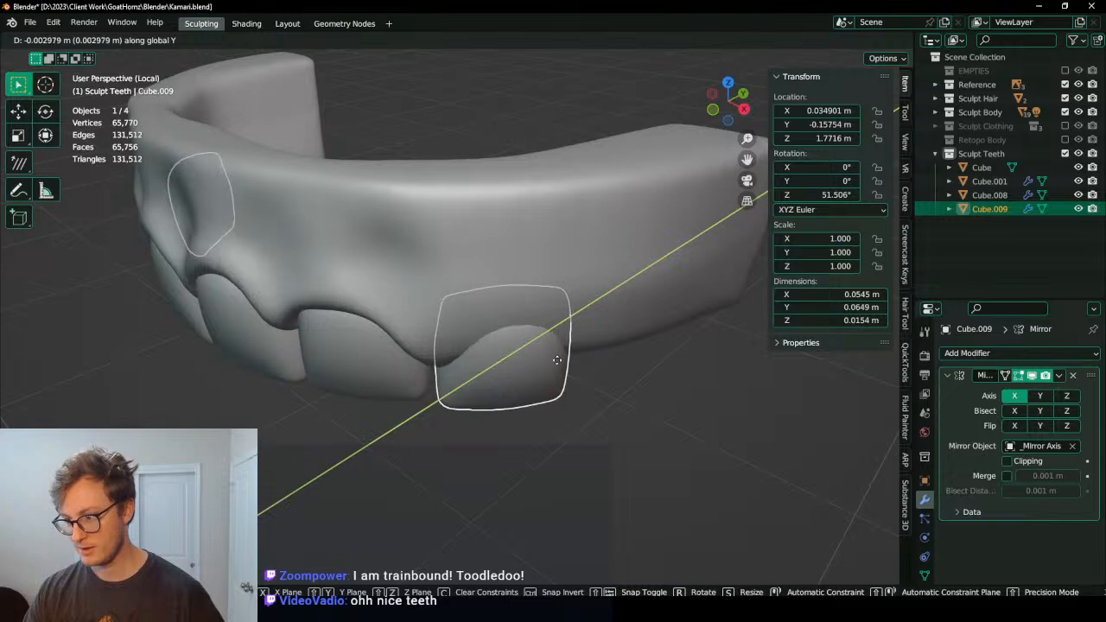
{"action": "left_click", "coordinate": [557, 363]}
{"action": "middle_click_drag", "start_coordinate": [512, 360], "coordinate": [550, 227], "text": "shift"}
Step: Try to thicken the duplicate tooth by scaling it along global Y and its mesh by about 1.14 along local Y
{"action": "key", "text": "s"}
{"action": "key", "text": "y"}
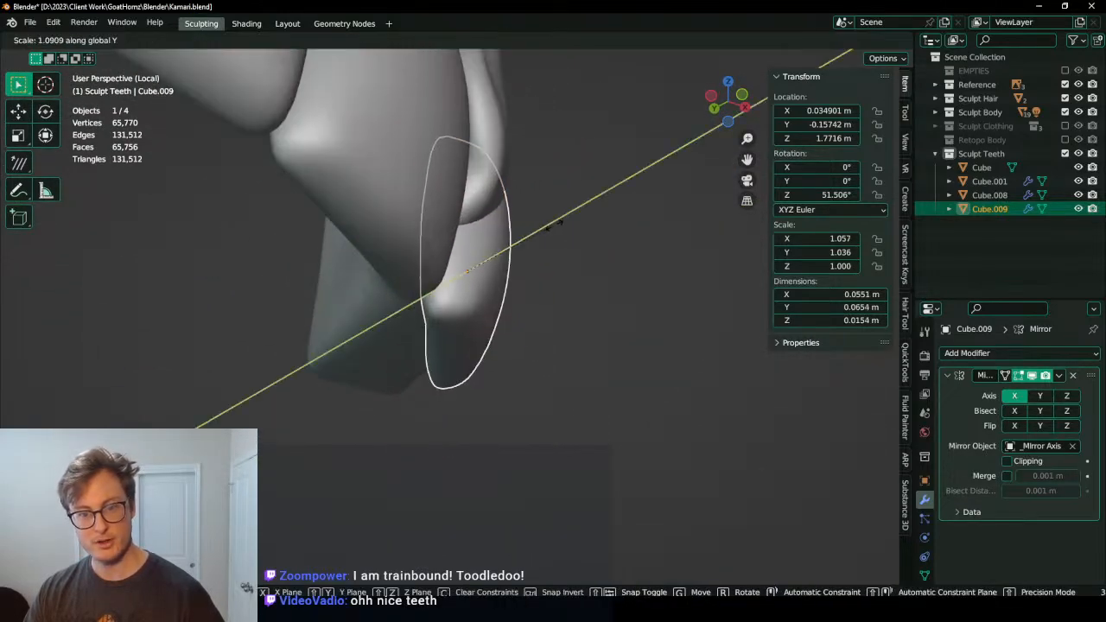
{"action": "left_click", "coordinate": [556, 224]}
{"action": "key", "text": "Tab"}
{"action": "scroll", "coordinate": [550, 242], "scroll_direction": "up", "scroll_amount": 2}
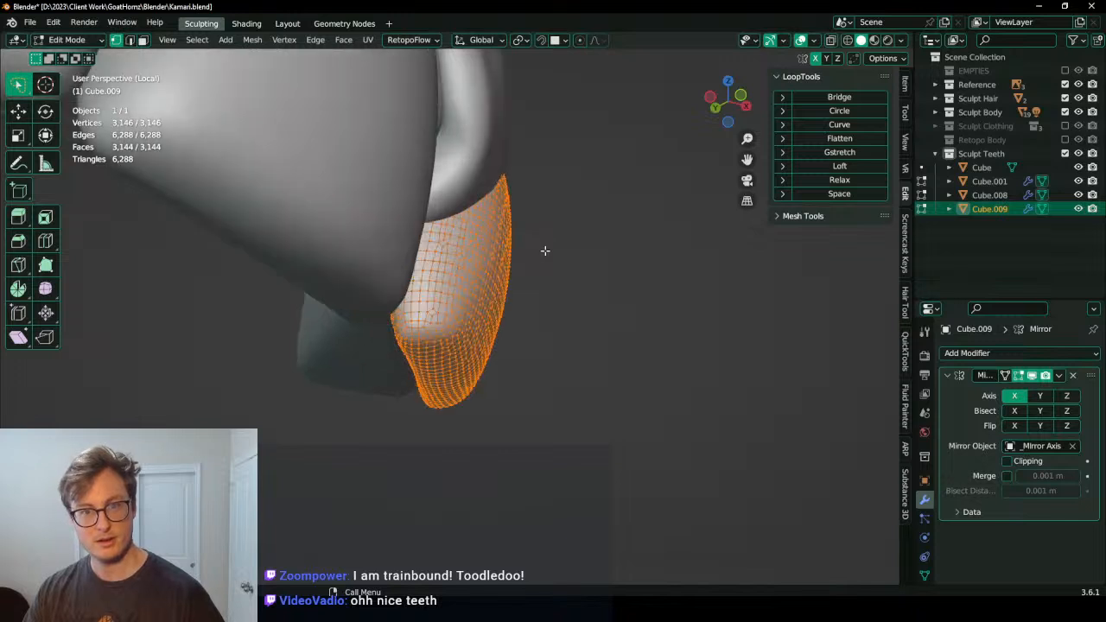
{"action": "left_click", "coordinate": [481, 40]}
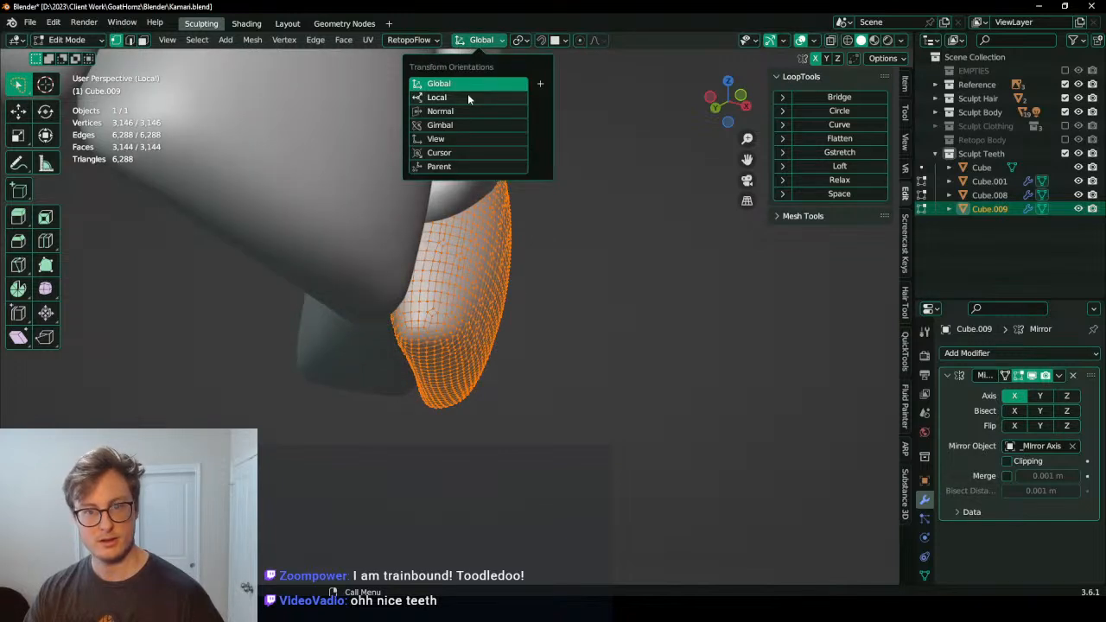
{"action": "left_click", "coordinate": [467, 93]}
{"action": "key", "text": "s"}
{"action": "key", "text": "y"}
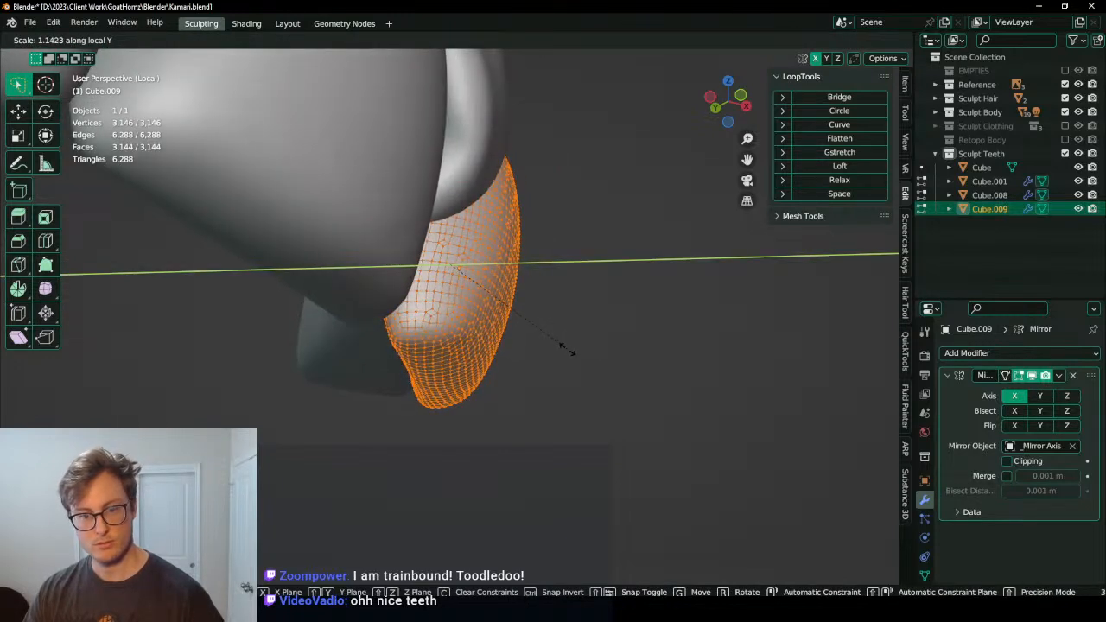
{"action": "left_click", "coordinate": [566, 346]}
Step: Delete the duplicate tooth placed behind the outermost one
{"action": "scroll", "coordinate": [563, 345], "scroll_direction": "down", "scroll_amount": 5}
{"action": "middle_click_drag", "start_coordinate": [563, 346], "coordinate": [434, 395]}
{"action": "key", "text": "Tab"}
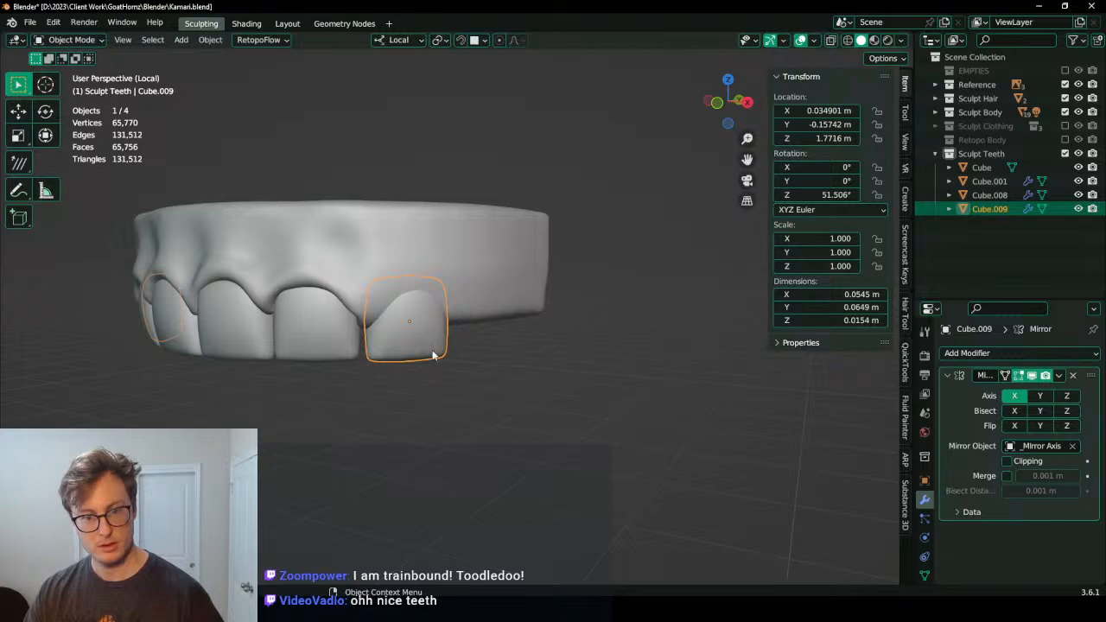
{"action": "key", "text": "x"}
{"action": "left_click", "coordinate": [348, 353]}
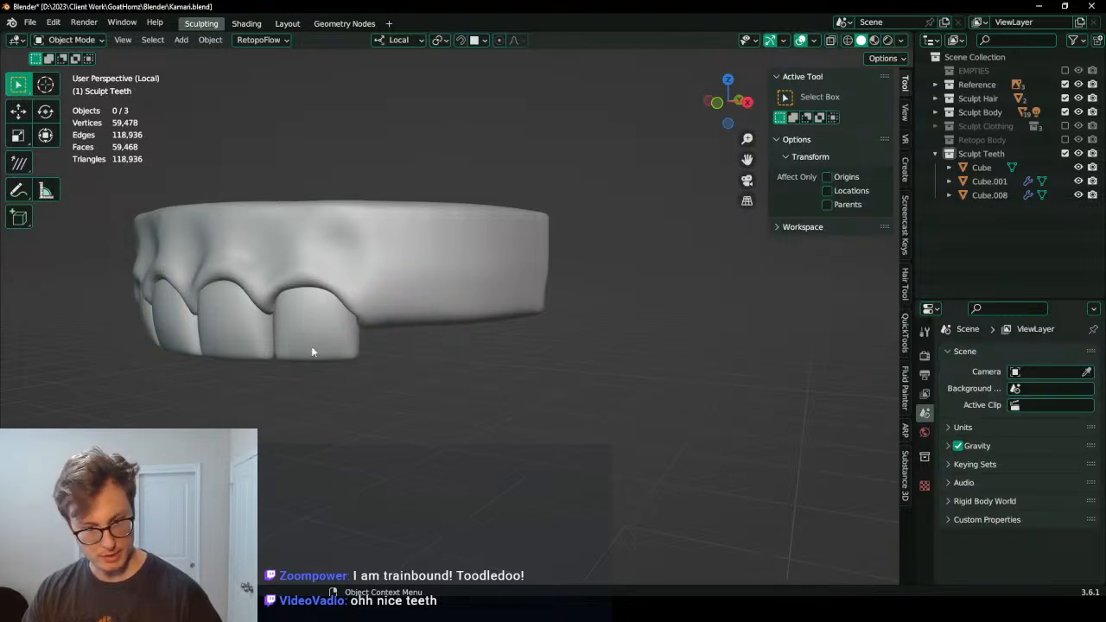
{"action": "left_click", "coordinate": [313, 350]}
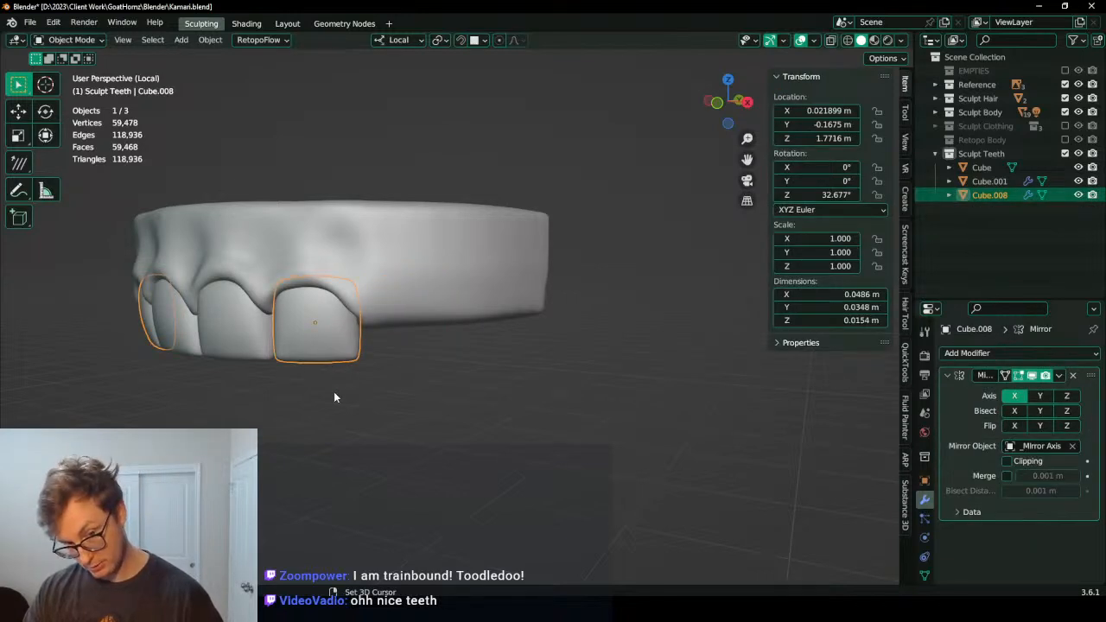
{"action": "middle_click_drag", "start_coordinate": [335, 398], "coordinate": [385, 345]}
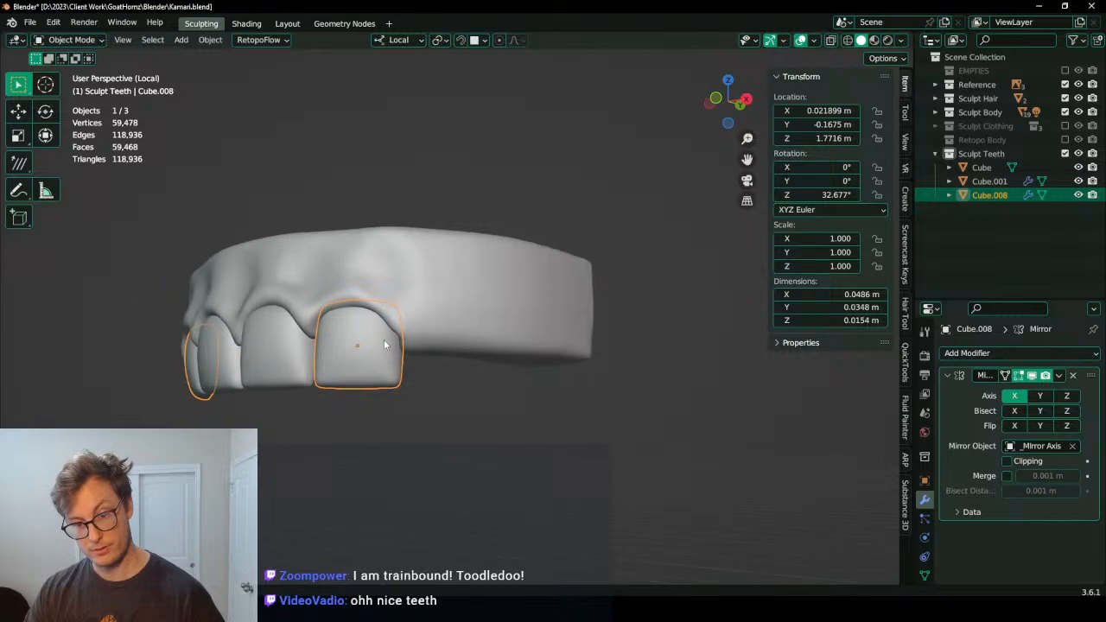
{"action": "key", "text": "shift+d"}
{"action": "left_click", "coordinate": [463, 327]}
{"action": "key", "text": "x"}
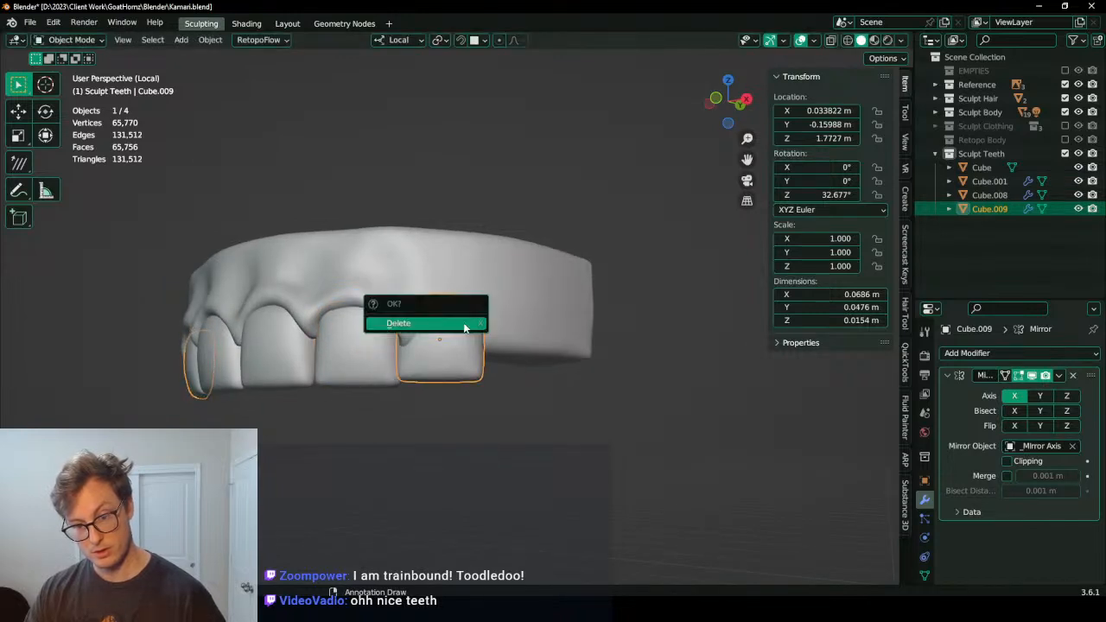
{"action": "left_click", "coordinate": [399, 323]}
Step: Duplicate the outermost tooth as the next one back, at about X 0.0339 m, Y -0.1587 m, rotated to about 66.9° around Z
{"action": "key", "text": "shift+d"}
{"action": "left_click", "coordinate": [456, 345]}
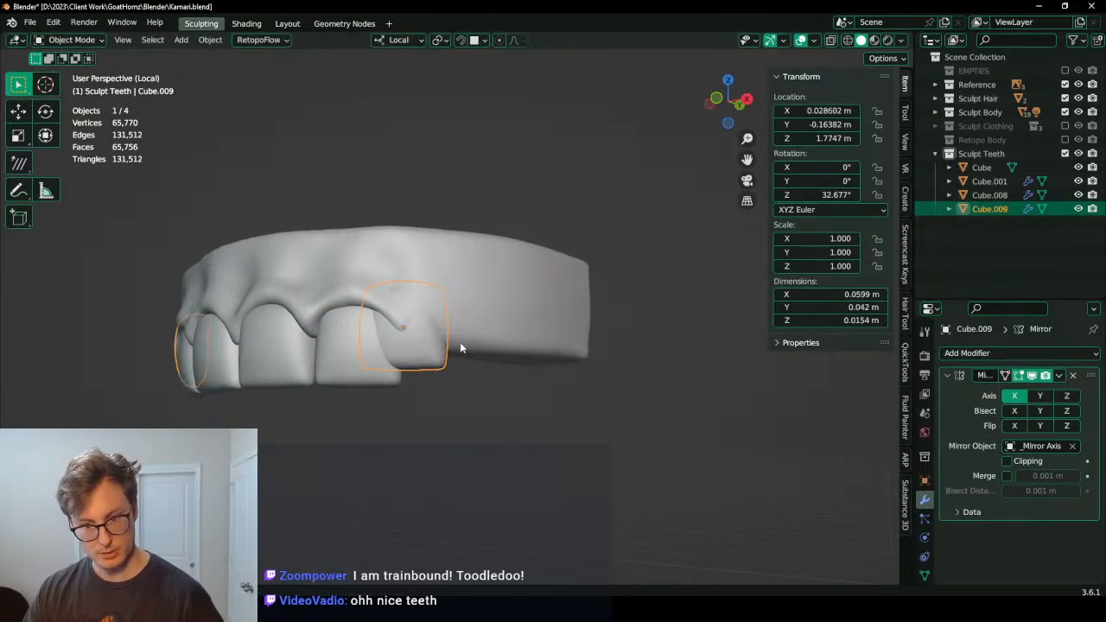
{"action": "middle_click_drag", "start_coordinate": [458, 346], "coordinate": [480, 383]}
{"action": "key", "text": "KP_7"}
{"action": "scroll", "coordinate": [453, 380], "scroll_direction": "up", "scroll_amount": 3}
{"action": "key", "text": "r"}
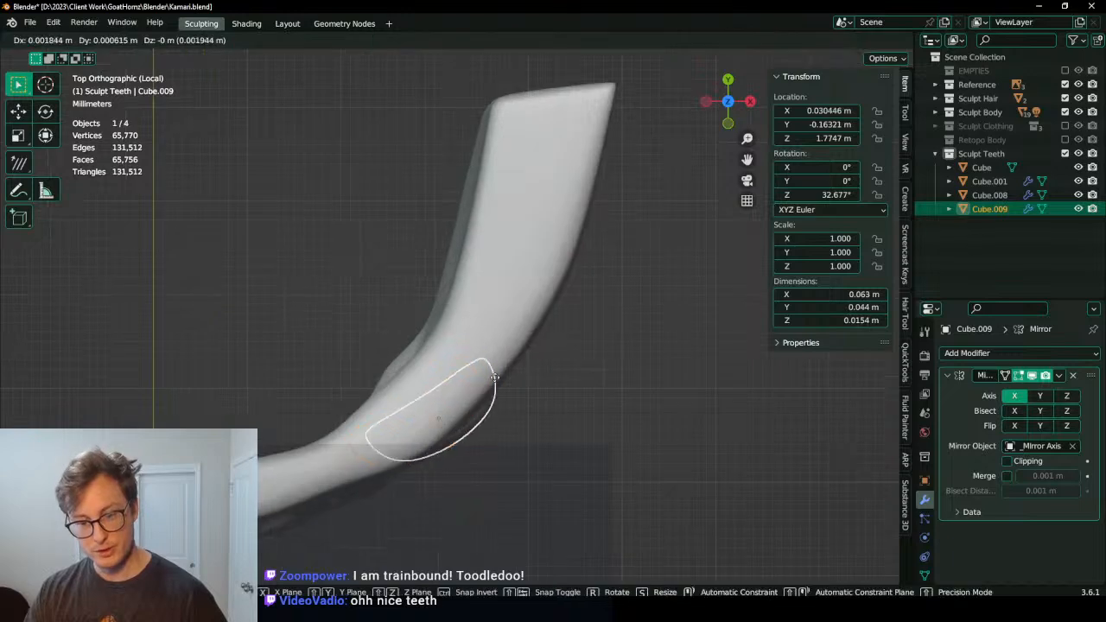
{"action": "left_click", "coordinate": [521, 370]}
{"action": "middle_click_drag", "start_coordinate": [521, 370], "coordinate": [477, 243]}
{"action": "key", "text": "KP_1"}
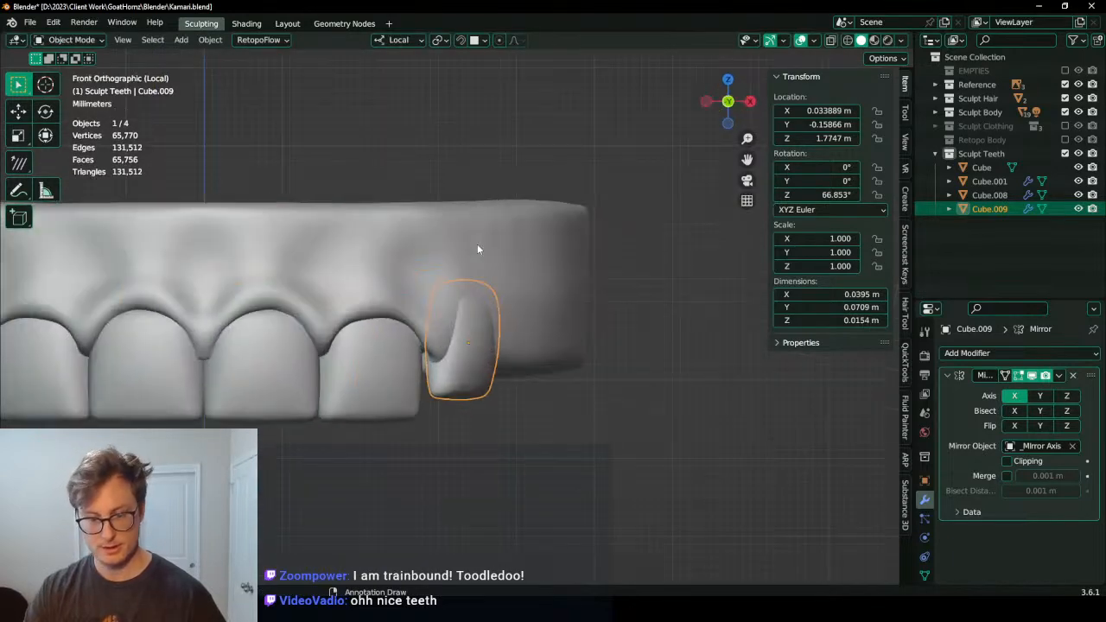
Step: Reposition the rear duplicate tooth under the gum arch, adjusting it along its local X and Z axes
{"action": "key", "text": "KP_3"}
{"action": "key", "text": "g"}
{"action": "left_click", "coordinate": [493, 286]}
{"action": "middle_click_drag", "start_coordinate": [493, 286], "coordinate": [527, 372]}
{"action": "key", "text": "g"}
{"action": "key", "text": "x"}
{"action": "left_click", "coordinate": [514, 300]}
{"action": "key", "text": "g"}
{"action": "key", "text": "z"}
{"action": "left_click", "coordinate": [471, 304]}
Step: Rotate the rear tooth to about 62.96° around Z and move it to about X 0.0330 m, Y -0.1562 m
{"action": "scroll", "coordinate": [406, 310], "scroll_direction": "up", "scroll_amount": 3}
{"action": "key", "text": "g"}
{"action": "key", "text": "y"}
{"action": "left_click", "coordinate": [451, 317]}
{"action": "key", "text": "r"}
{"action": "key", "text": "z"}
{"action": "left_click", "coordinate": [634, 299]}
{"action": "key", "text": "g"}
{"action": "key", "text": "y"}
{"action": "key", "text": "y"}
{"action": "left_click", "coordinate": [534, 308]}
Step: Sculpt the gum with Draw Sharp, carving an arched edge around the top of the rear tooth
{"action": "left_click", "coordinate": [536, 284]}
{"action": "key", "text": "ctrl+Tab"}
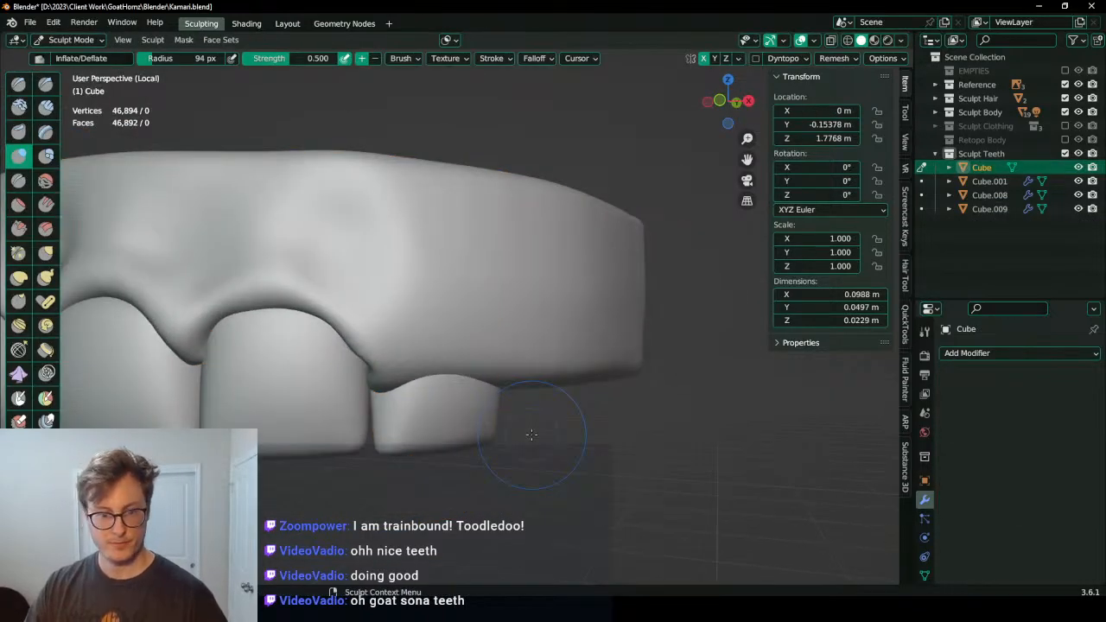
{"action": "middle_click_drag", "start_coordinate": [501, 266], "coordinate": [464, 299]}
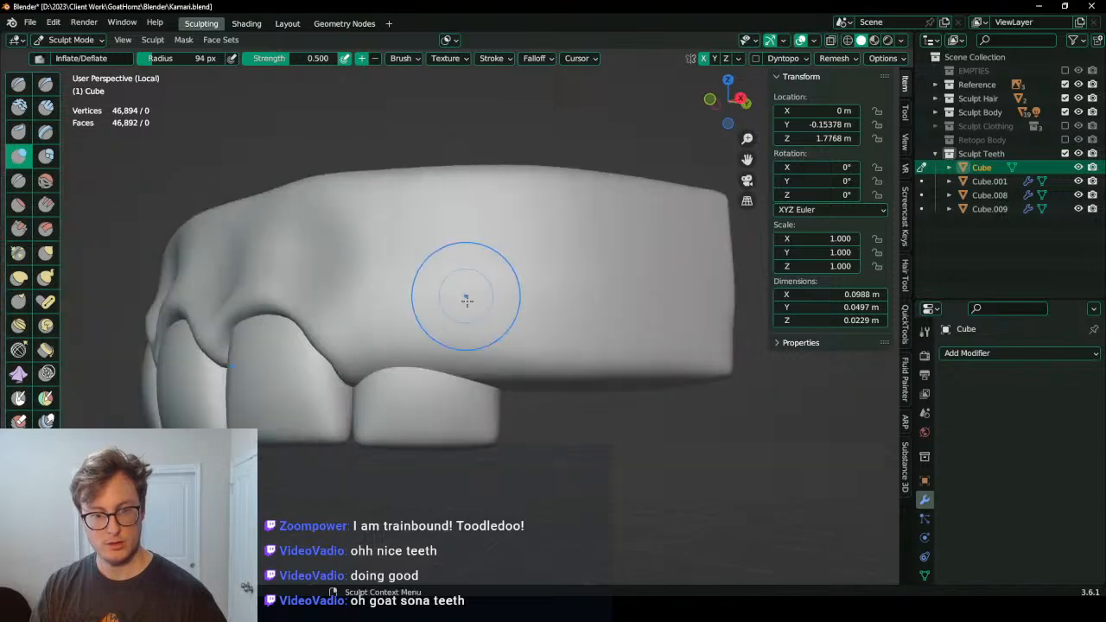
{"action": "key", "text": "d"}
{"action": "mouse_move", "coordinate": [356, 380]}
{"action": "left_mouse_down"}
{"action": "mouse_move", "coordinate": [466, 342]}
{"action": "mouse_move", "coordinate": [439, 363]}
{"action": "left_mouse_up"}
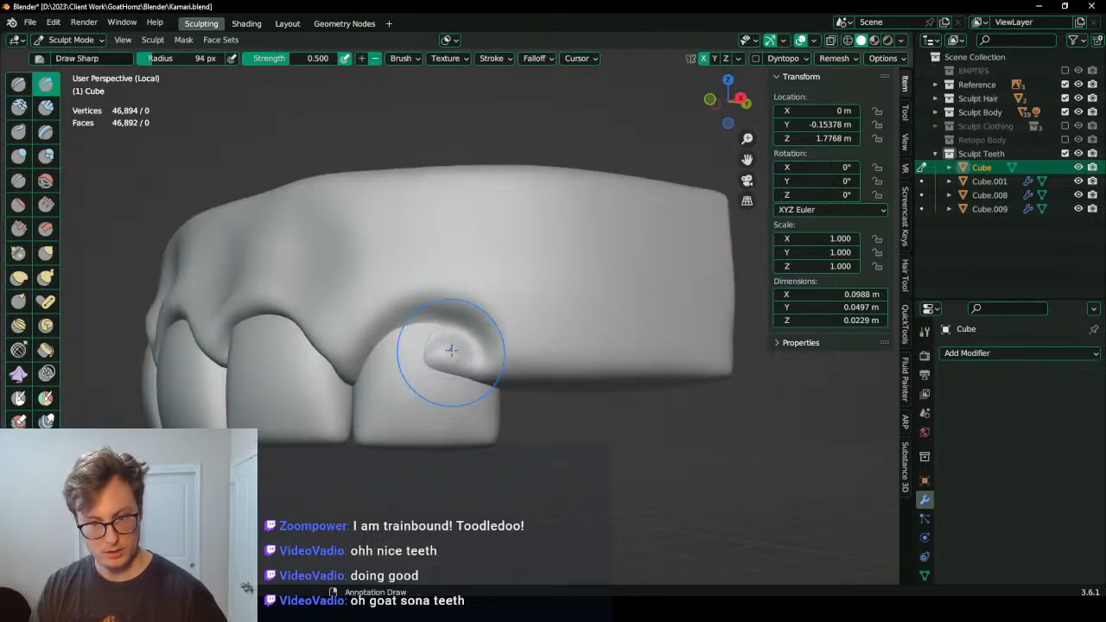
{"action": "key", "text": "ctrl+z"}
{"action": "mouse_move", "coordinate": [459, 392]}
{"action": "middle_mouse_down"}
{"action": "mouse_move", "coordinate": [245, 365]}
{"action": "mouse_move", "coordinate": [469, 358]}
{"action": "mouse_move", "coordinate": [216, 365]}
{"action": "middle_mouse_up"}
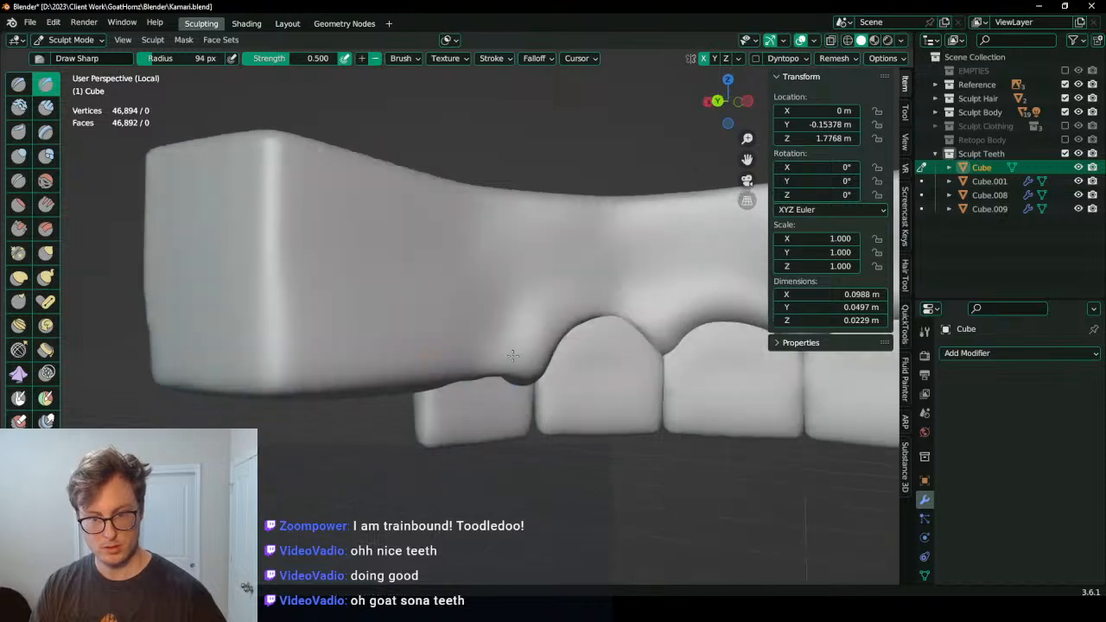
{"action": "mouse_move", "coordinate": [415, 365]}
{"action": "left_mouse_down"}
{"action": "mouse_move", "coordinate": [486, 339]}
{"action": "mouse_move", "coordinate": [503, 351]}
{"action": "left_mouse_up"}
{"action": "mouse_move", "coordinate": [481, 347]}
{"action": "middle_mouse_down"}
{"action": "mouse_move", "coordinate": [451, 345]}
{"action": "mouse_move", "coordinate": [463, 349]}
{"action": "middle_mouse_up"}
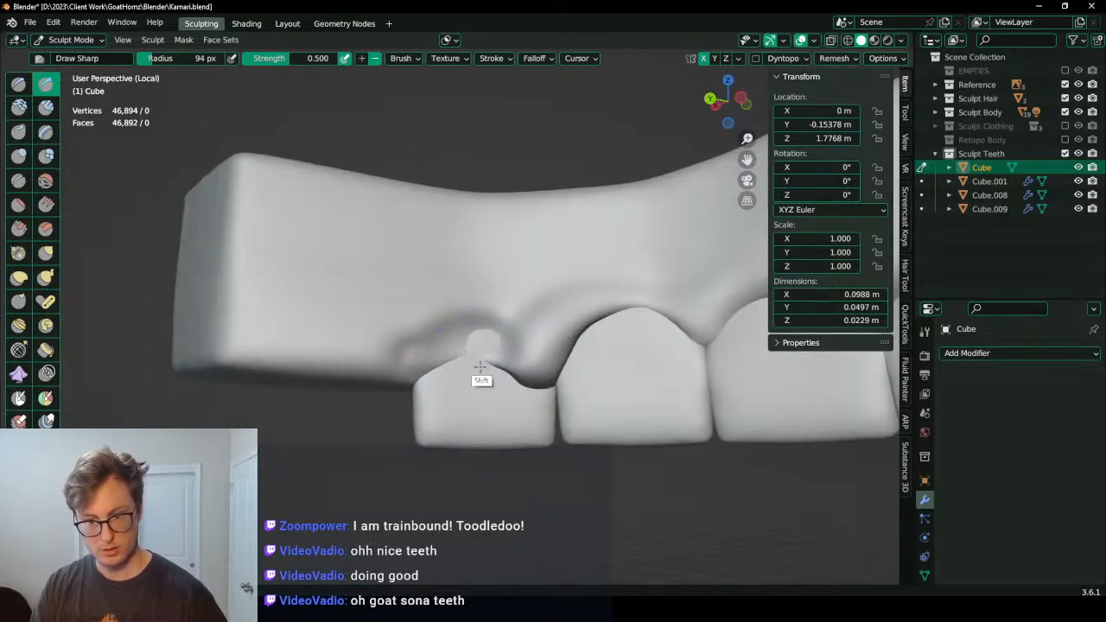
{"action": "left_click_drag", "start_coordinate": [481, 365], "coordinate": [438, 367]}
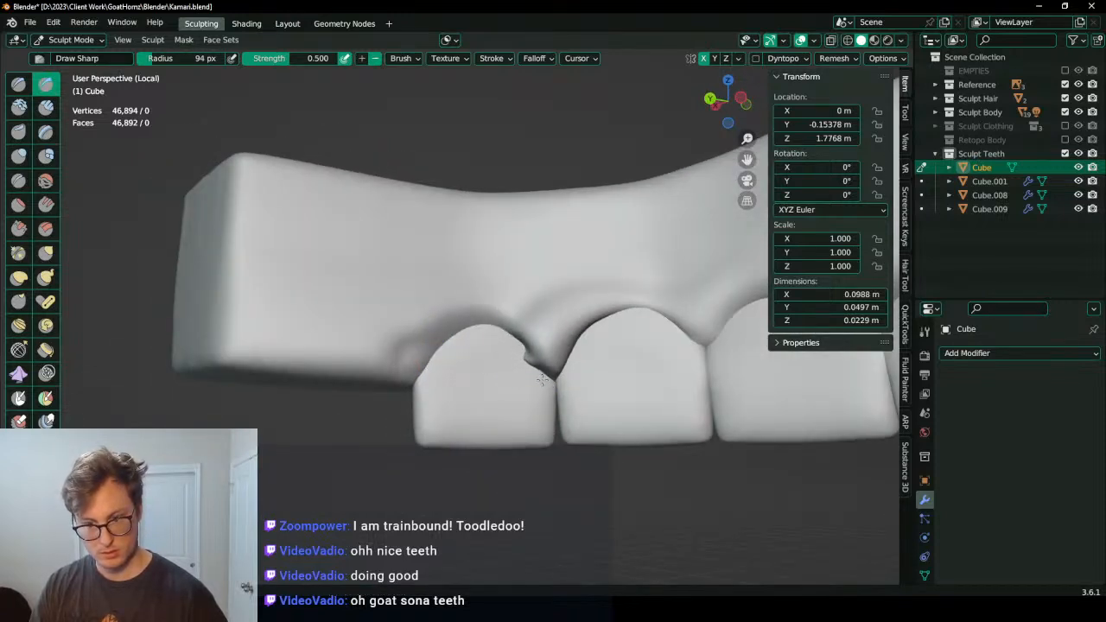
Step: Flatten the rough gum edge around the rear tooth with Scrape/Peaks and recut its arch with Draw Sharp
{"action": "key", "text": "shift+t"}
{"action": "left_click_drag", "start_coordinate": [541, 381], "coordinate": [447, 342]}
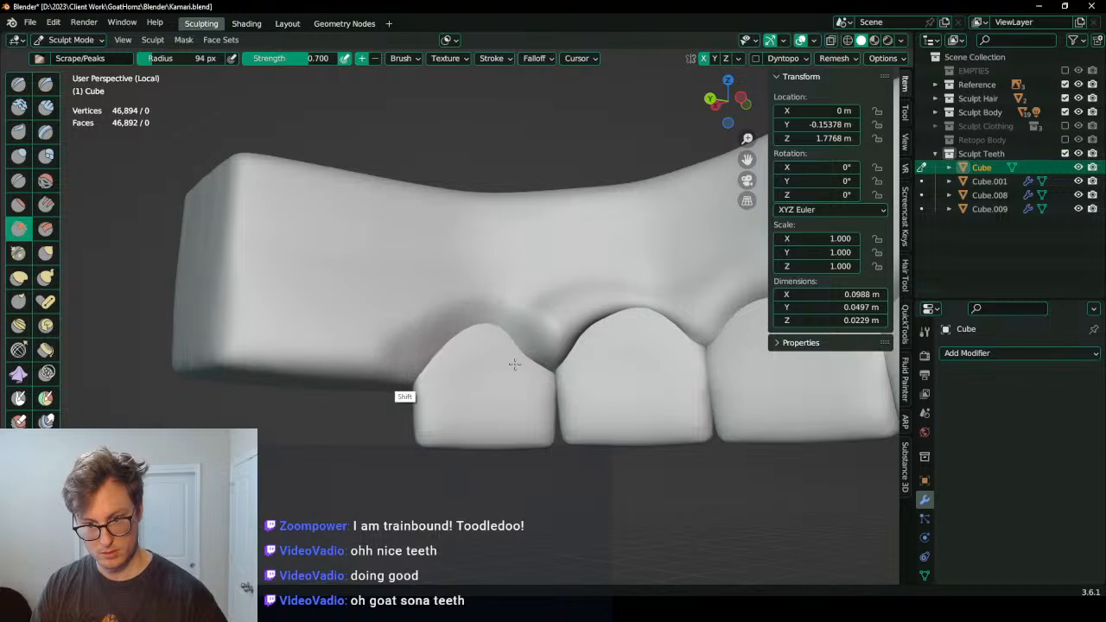
{"action": "key", "text": "shift+x"}
{"action": "left_click_drag", "start_coordinate": [522, 360], "coordinate": [430, 375]}
{"action": "middle_click_drag", "start_coordinate": [430, 375], "coordinate": [465, 345]}
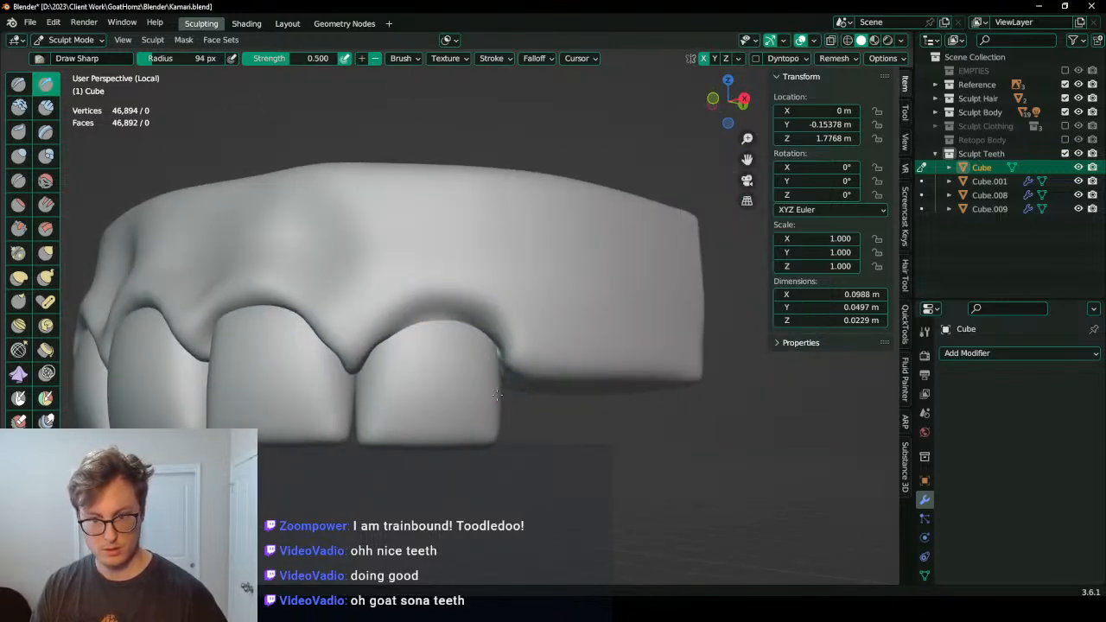
Step: Carve a shallow hollow into the outer gum surface above the rear tooth with Draw Sharp
{"action": "middle_click_drag", "start_coordinate": [497, 395], "coordinate": [456, 308]}
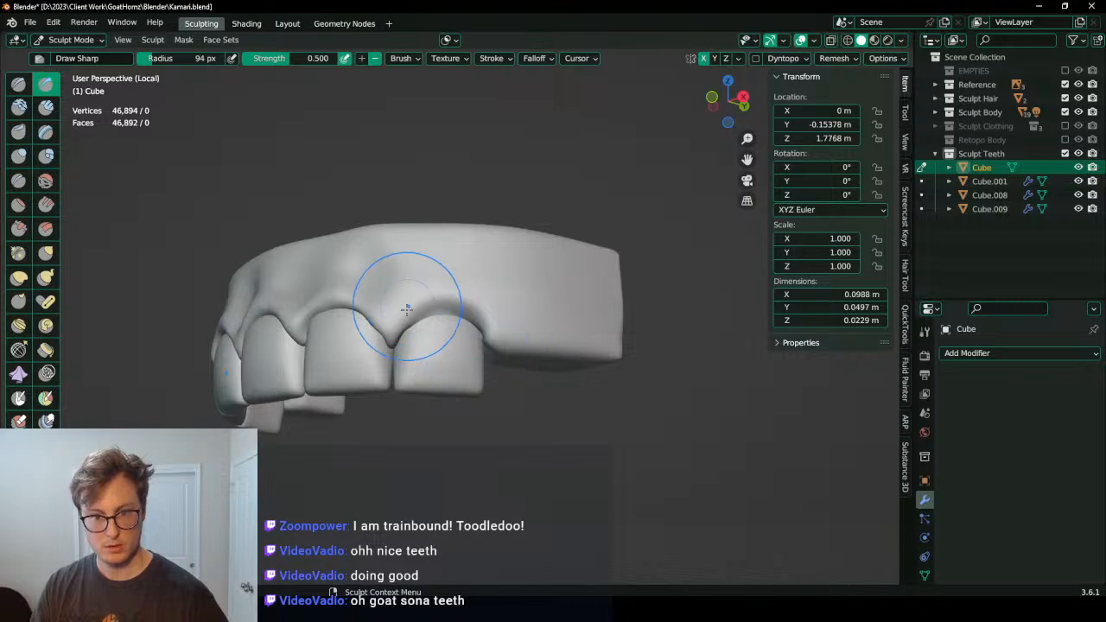
{"action": "left_click_drag", "start_coordinate": [407, 309], "coordinate": [423, 285]}
{"action": "middle_click_drag", "start_coordinate": [504, 289], "coordinate": [524, 326]}
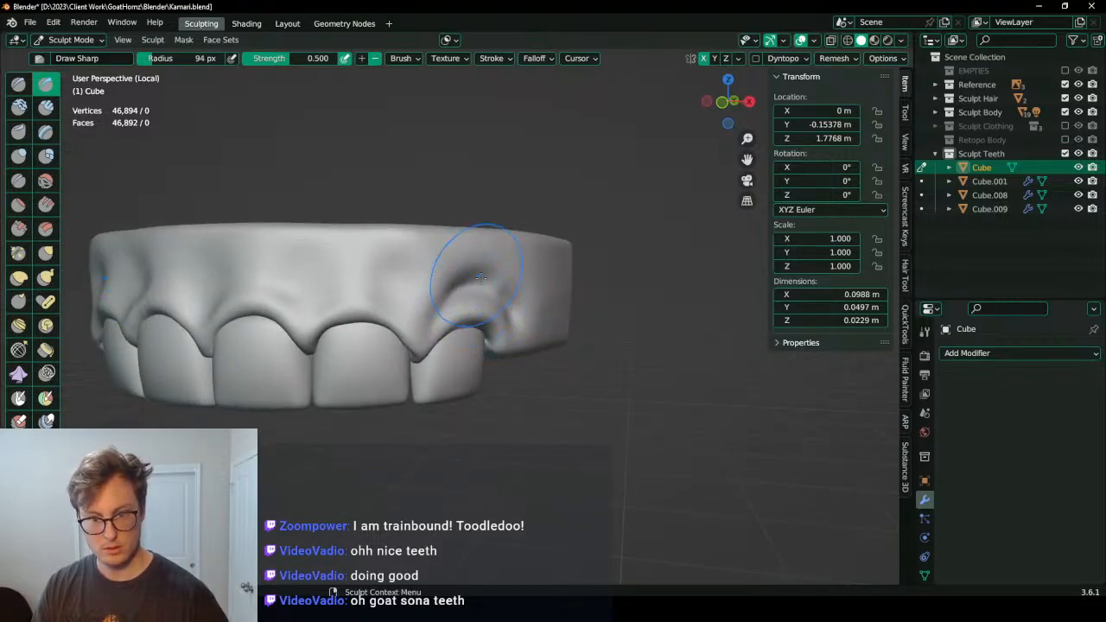
{"action": "middle_click_drag", "start_coordinate": [461, 286], "coordinate": [584, 286]}
{"action": "mouse_move", "coordinate": [502, 368]}
{"action": "middle_mouse_down"}
{"action": "mouse_move", "coordinate": [482, 333]}
{"action": "mouse_move", "coordinate": [464, 395]}
{"action": "mouse_move", "coordinate": [542, 392]}
{"action": "middle_mouse_up"}
Step: Switch to the Pinch/Magnify brush and smooth the gum surface and edge around the rear tooth
{"action": "key", "text": "p"}
{"action": "scroll", "coordinate": [528, 359], "scroll_direction": "up", "scroll_amount": 4}
{"action": "mouse_move", "coordinate": [525, 301]}
{"action": "left_mouse_down", "text": "shift"}
{"action": "mouse_move", "coordinate": [580, 292]}
{"action": "mouse_move", "coordinate": [503, 303]}
{"action": "left_mouse_up", "text": "shift"}
{"action": "middle_click_drag", "start_coordinate": [557, 286], "coordinate": [521, 355]}
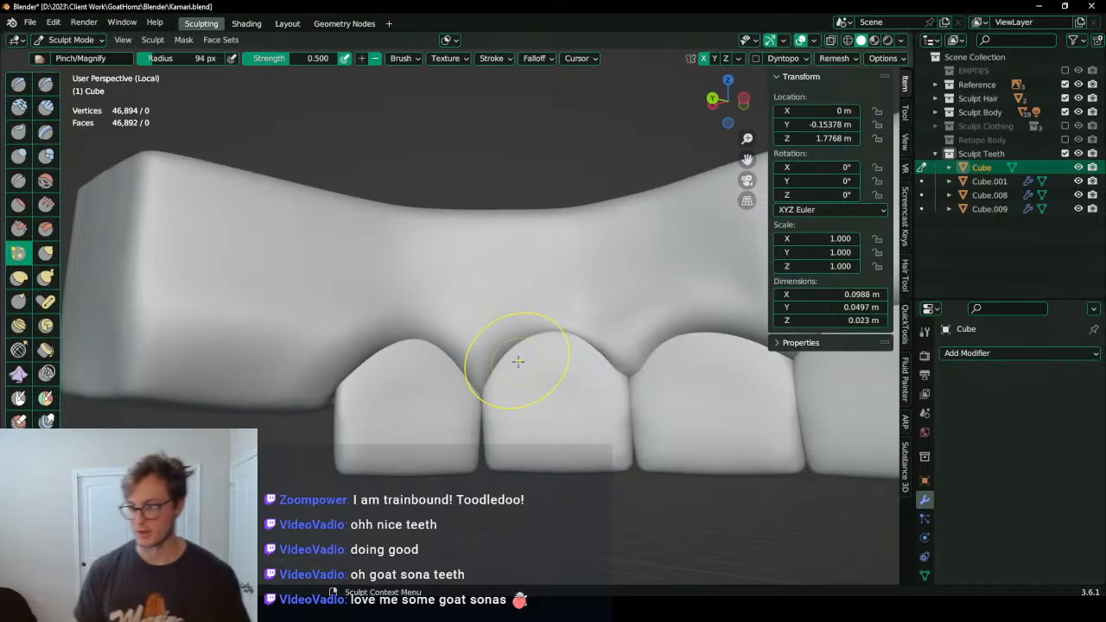
{"action": "middle_click_drag", "start_coordinate": [390, 383], "coordinate": [548, 284]}
{"action": "left_click_drag", "start_coordinate": [548, 281], "coordinate": [605, 333], "text": "shift"}
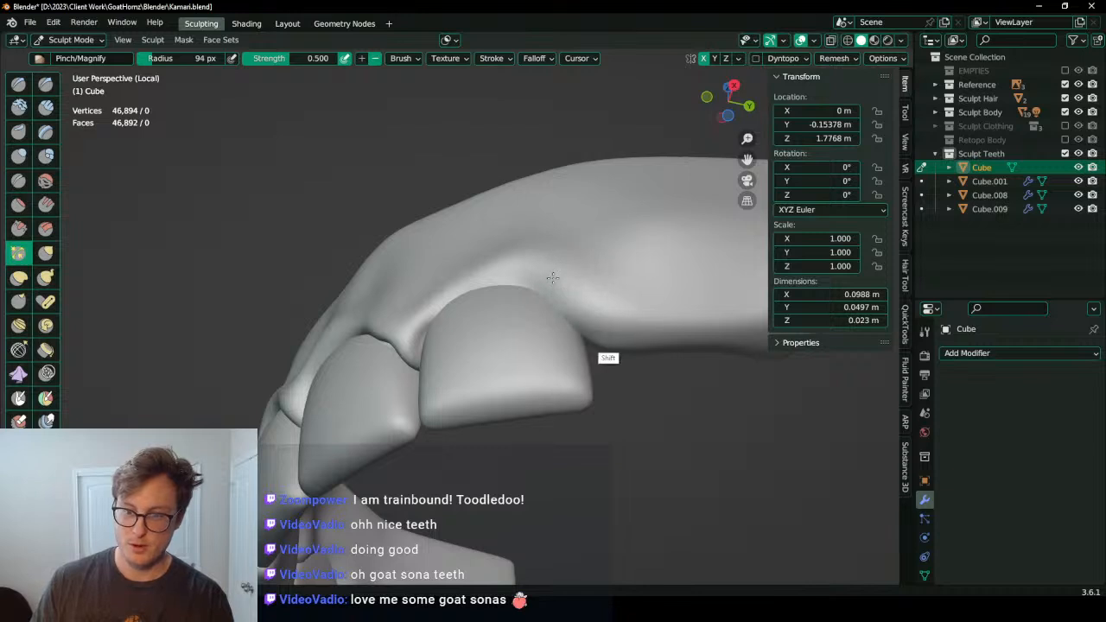
{"action": "middle_click_drag", "start_coordinate": [577, 332], "coordinate": [483, 316], "text": "ctrl"}
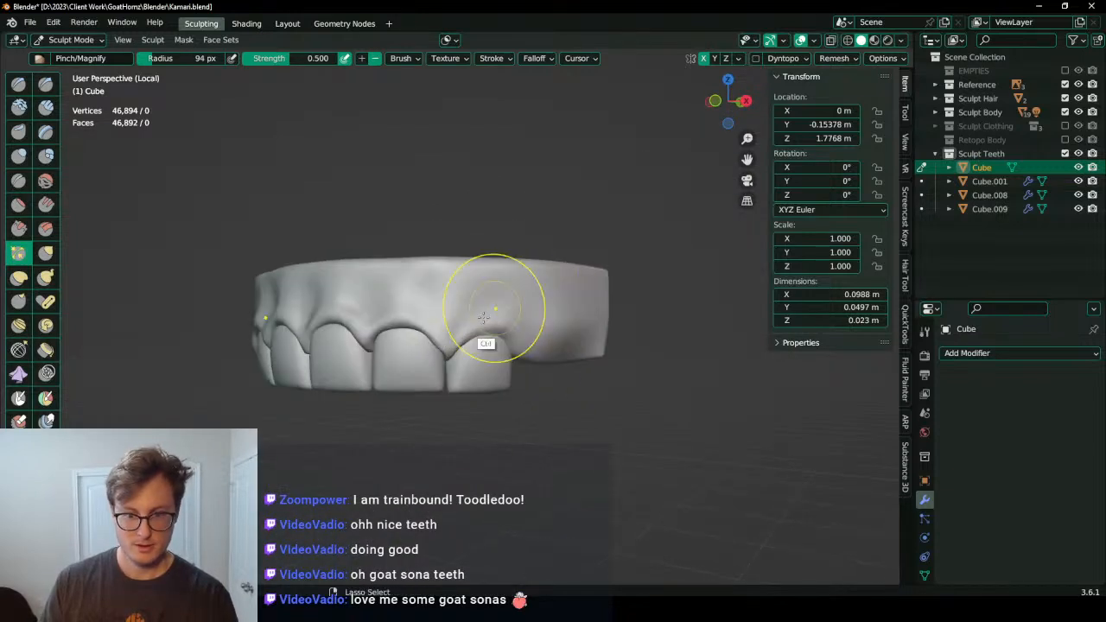
Step: Refine the gum rim around the last two teeth with Inflate/Deflate, and sharpen it above the rear tooth with Draw Sharp
{"action": "middle_click_drag", "start_coordinate": [459, 356], "coordinate": [462, 325], "text": "ctrl"}
{"action": "key", "text": "i"}
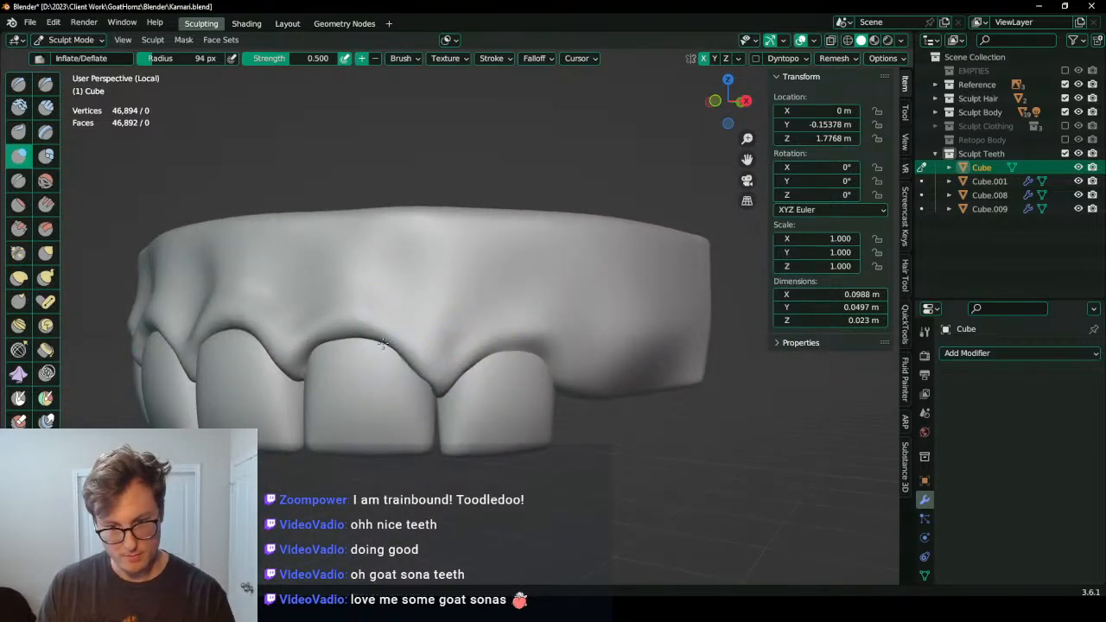
{"action": "middle_click_drag", "start_coordinate": [406, 357], "coordinate": [435, 324]}
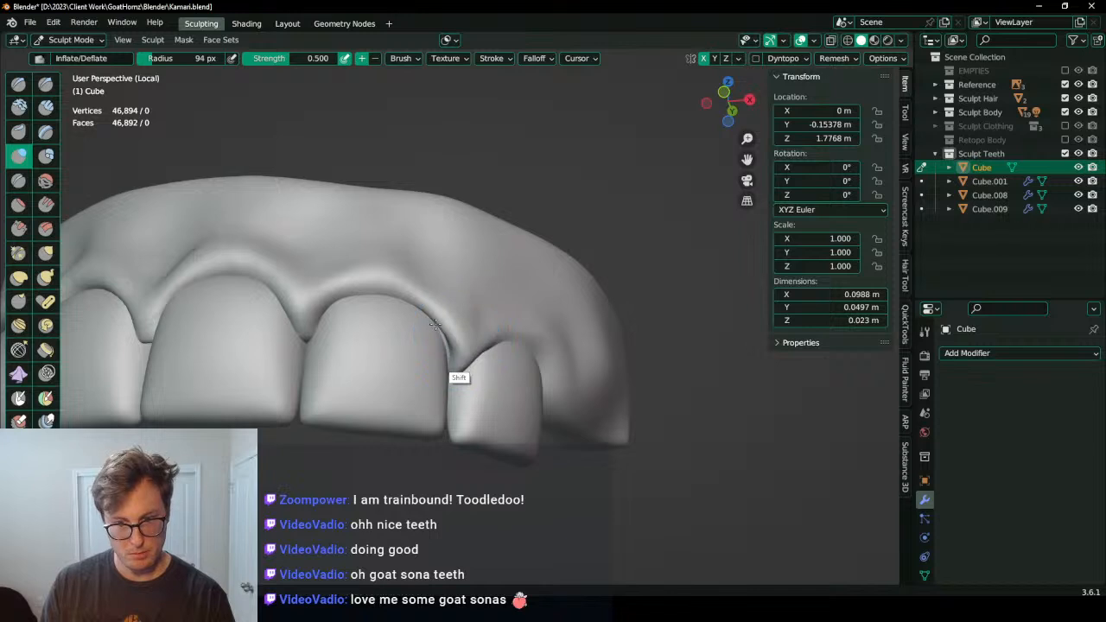
{"action": "middle_click_drag", "start_coordinate": [403, 281], "coordinate": [423, 369]}
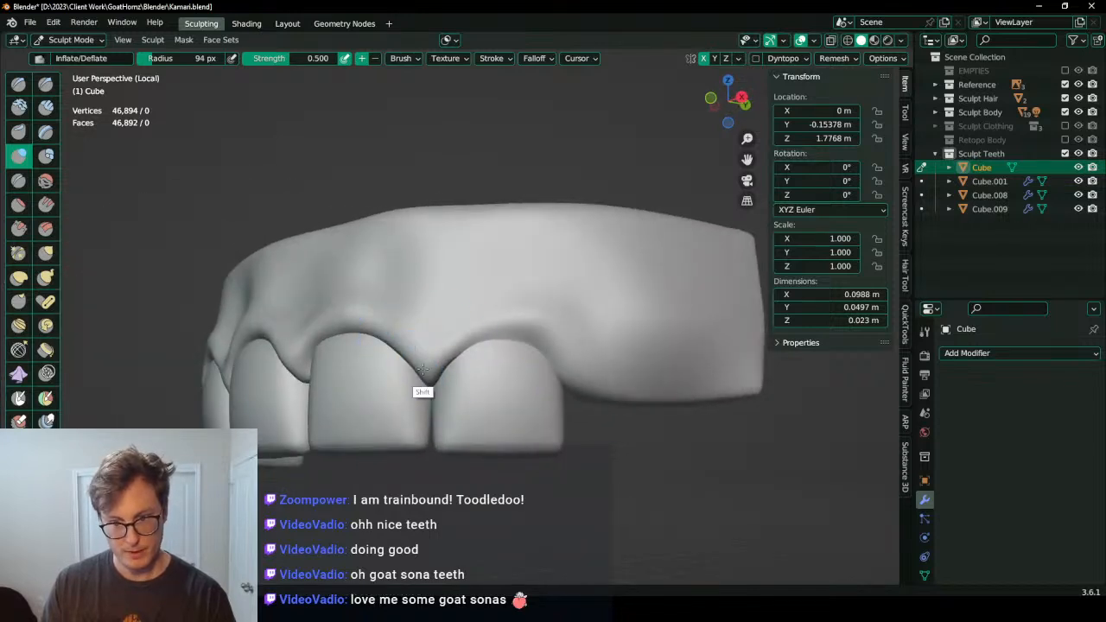
{"action": "key", "text": "d"}
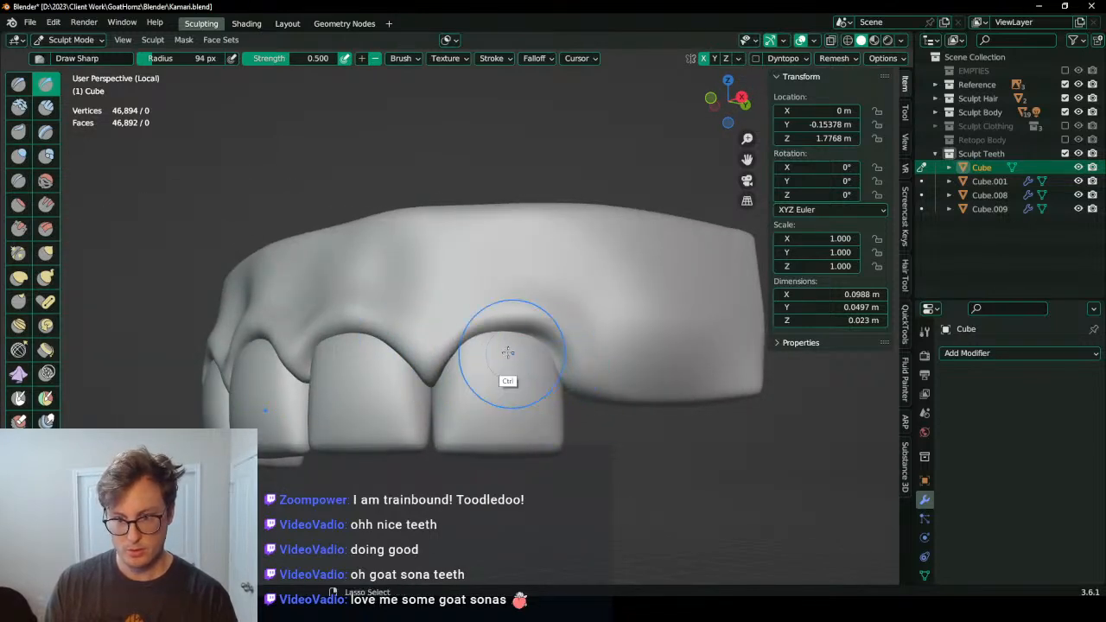
{"action": "middle_click_drag", "start_coordinate": [483, 325], "coordinate": [457, 322]}
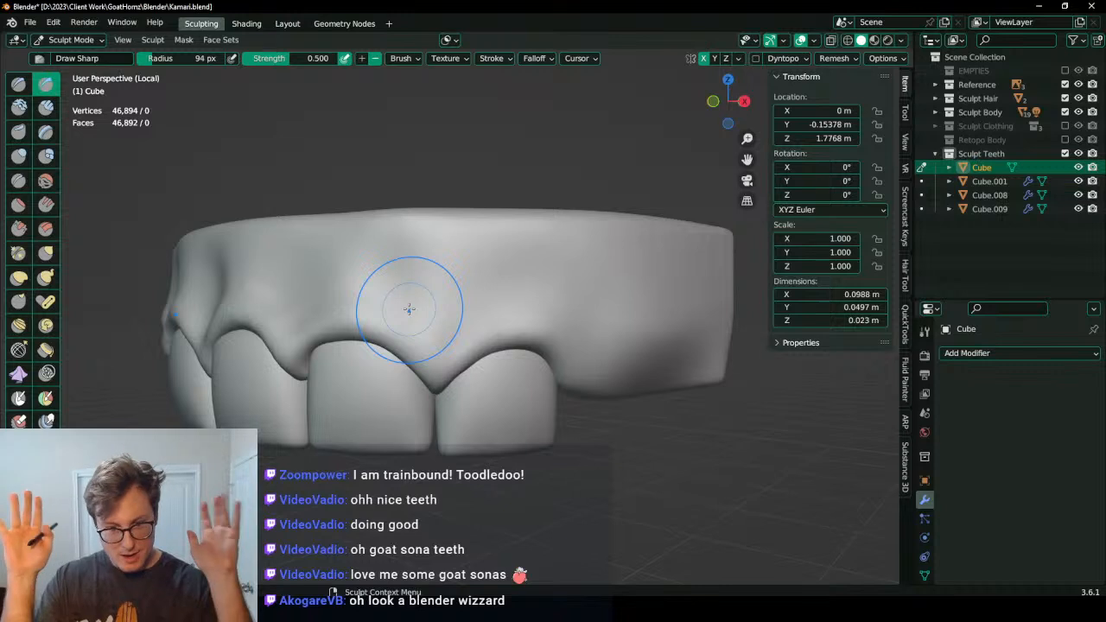
{"action": "middle_click_drag", "start_coordinate": [407, 346], "coordinate": [446, 330]}
Step: Adjust the gum's shape around the rear teeth with the Elastic Deform brush
{"action": "left_click", "coordinate": [19, 276]}
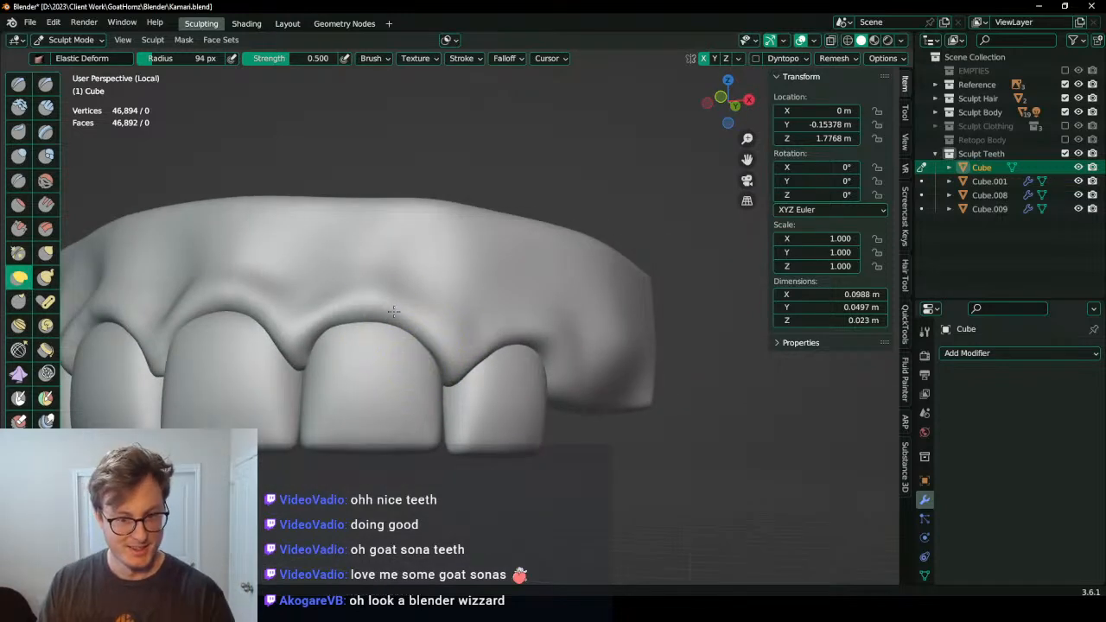
{"action": "mouse_move", "coordinate": [400, 298]}
{"action": "middle_mouse_down"}
{"action": "mouse_move", "coordinate": [402, 335]}
{"action": "mouse_move", "coordinate": [450, 349]}
{"action": "mouse_move", "coordinate": [413, 343]}
{"action": "middle_mouse_up"}
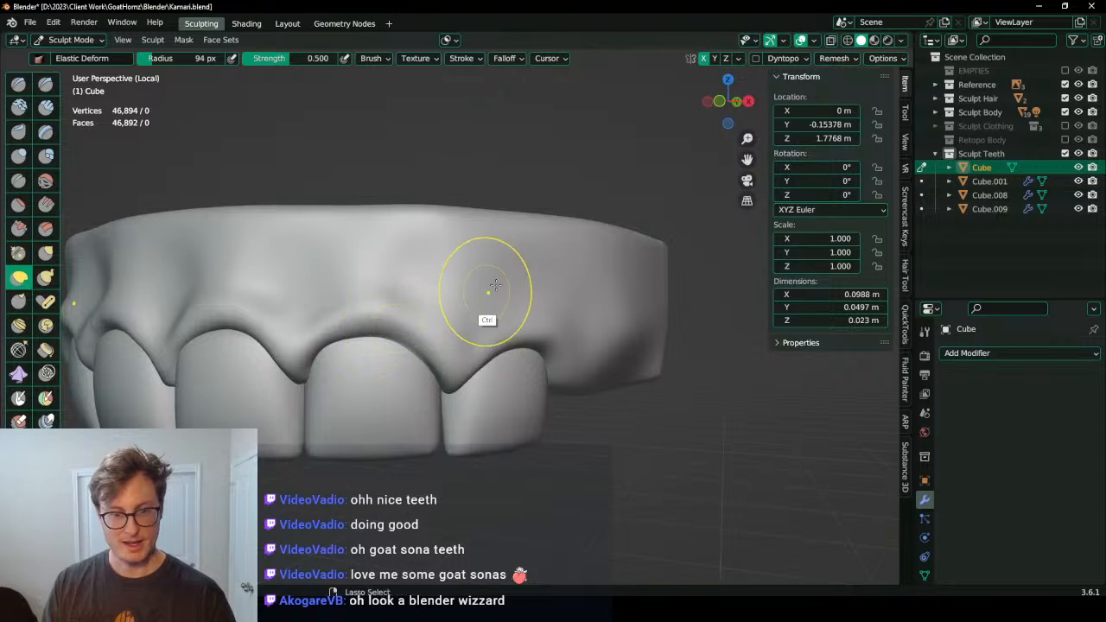
{"action": "middle_click_drag", "start_coordinate": [483, 291], "coordinate": [481, 365], "text": "ctrl"}
Step: Return to Object Mode, raise the rear tooth to about Z 1.7719 m, and deselect it
{"action": "key", "text": "ctrl+Tab"}
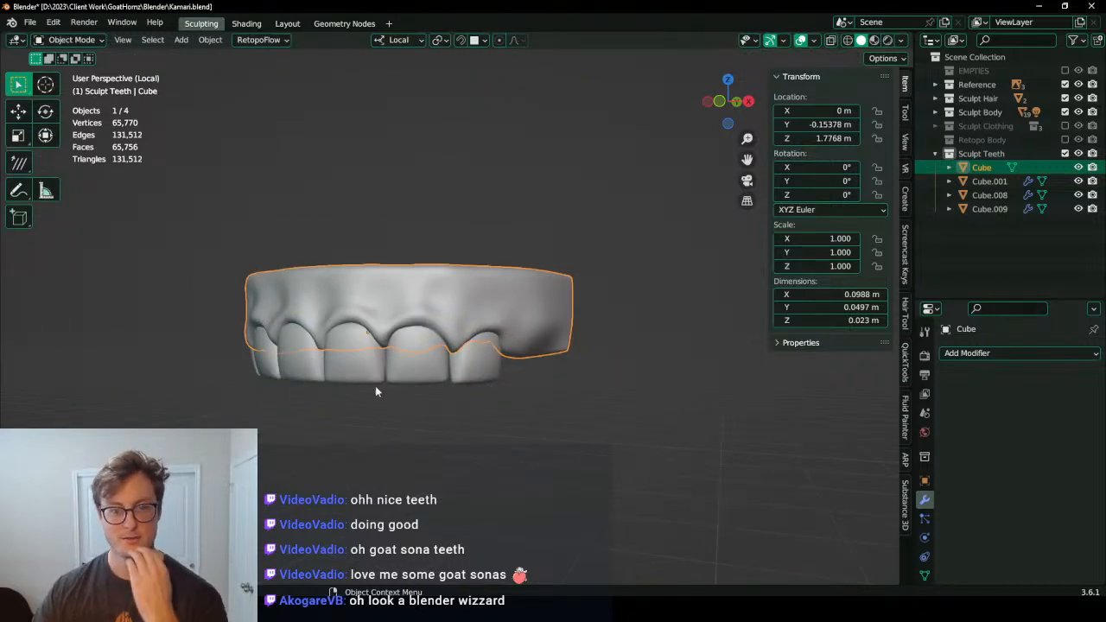
{"action": "left_click", "coordinate": [447, 414]}
{"action": "left_click", "coordinate": [477, 373]}
{"action": "key", "text": "g"}
{"action": "key", "text": "z"}
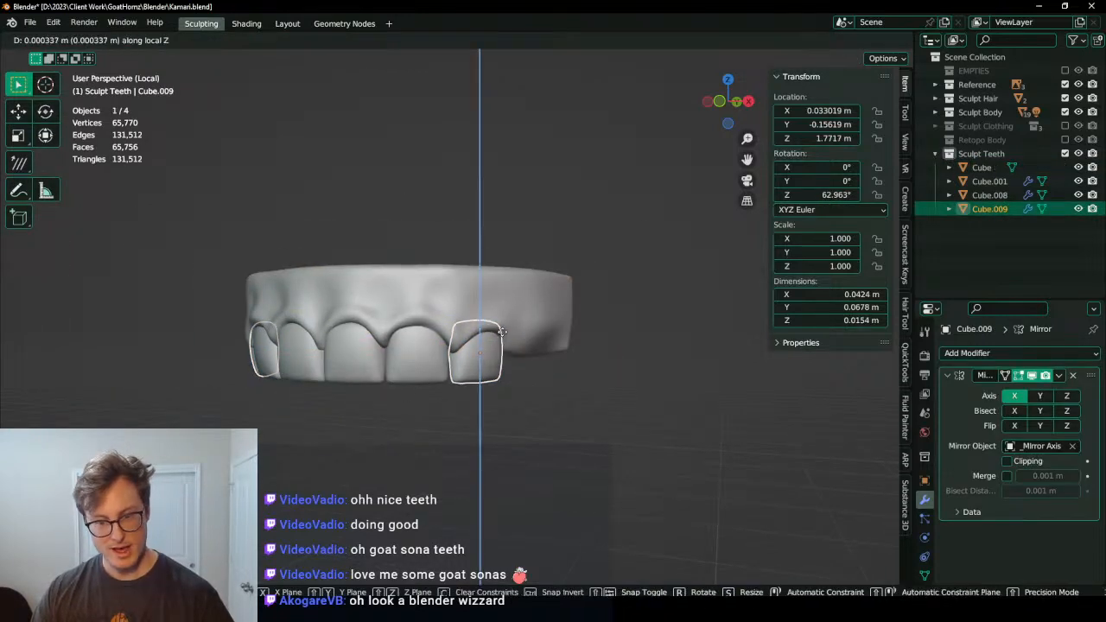
{"action": "left_click", "coordinate": [500, 345]}
{"action": "scroll", "coordinate": [501, 368], "scroll_direction": "up", "scroll_amount": 5}
{"action": "middle_click_drag", "start_coordinate": [501, 388], "coordinate": [559, 392]}
{"action": "key", "text": "g"}
{"action": "key", "text": "z"}
{"action": "right_click", "coordinate": [500, 368]}
{"action": "scroll", "coordinate": [499, 368], "scroll_direction": "down", "scroll_amount": 13}
{"action": "left_click", "coordinate": [511, 369]}
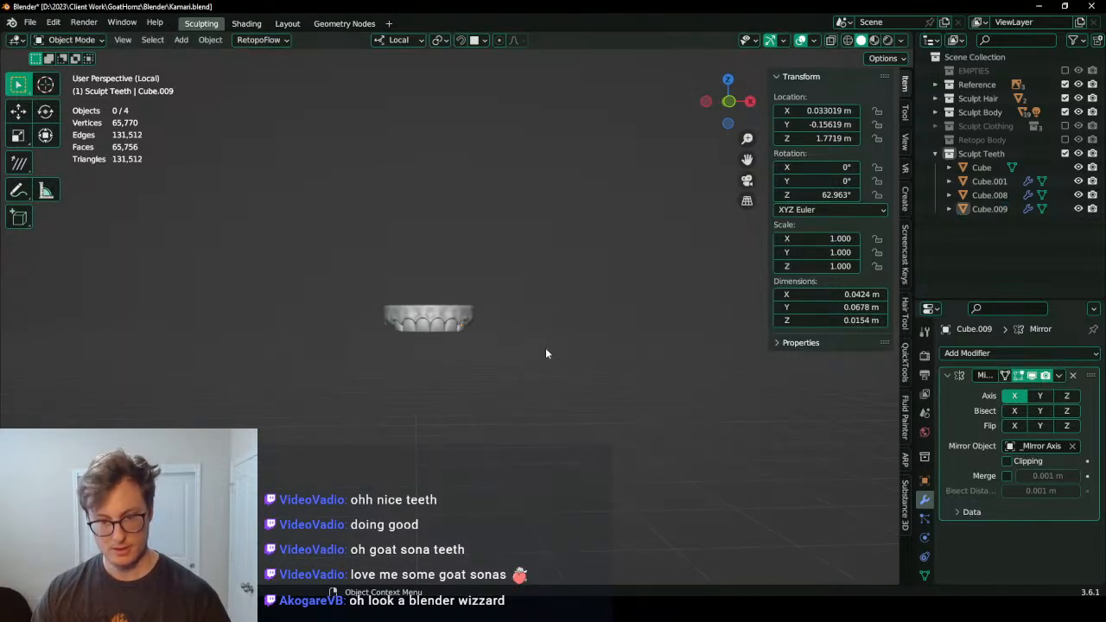
Step: Leave local view and examine the full character beside the reference images
{"action": "key", "text": "KP_Divide"}
{"action": "middle_click_drag", "start_coordinate": [541, 353], "coordinate": [450, 390]}
{"action": "scroll", "coordinate": [439, 367], "scroll_direction": "down", "scroll_amount": 4}
{"action": "scroll", "coordinate": [428, 392], "scroll_direction": "up", "scroll_amount": 2}
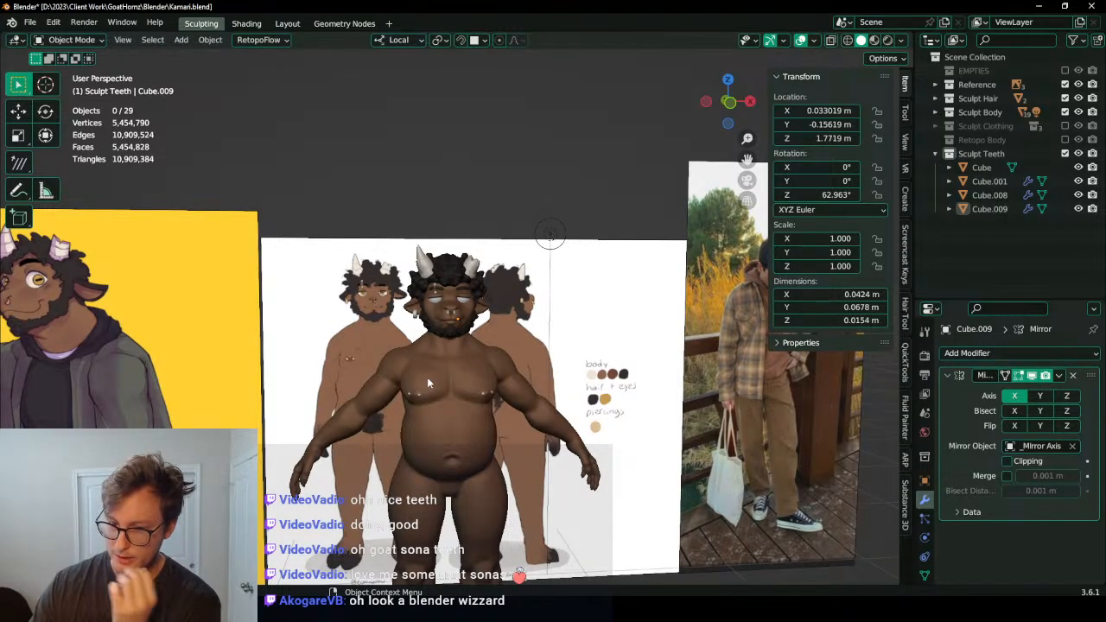
{"action": "scroll", "coordinate": [427, 377], "scroll_direction": "up", "scroll_amount": 4}
{"action": "scroll", "coordinate": [455, 321], "scroll_direction": "down", "scroll_amount": 4}
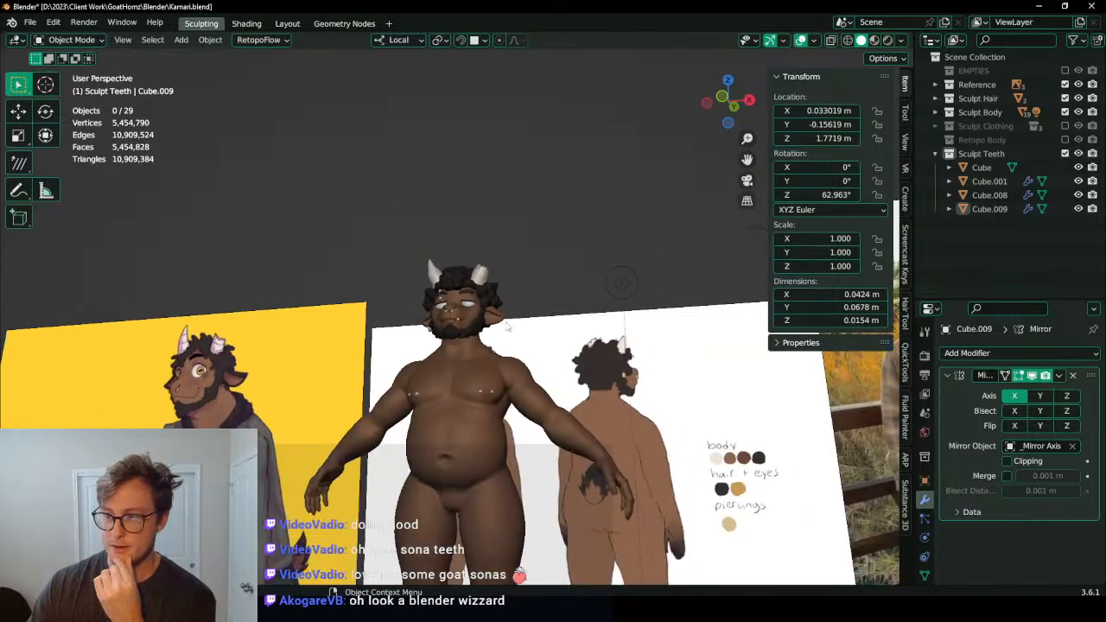
{"action": "middle_click_drag", "start_coordinate": [456, 322], "coordinate": [536, 363]}
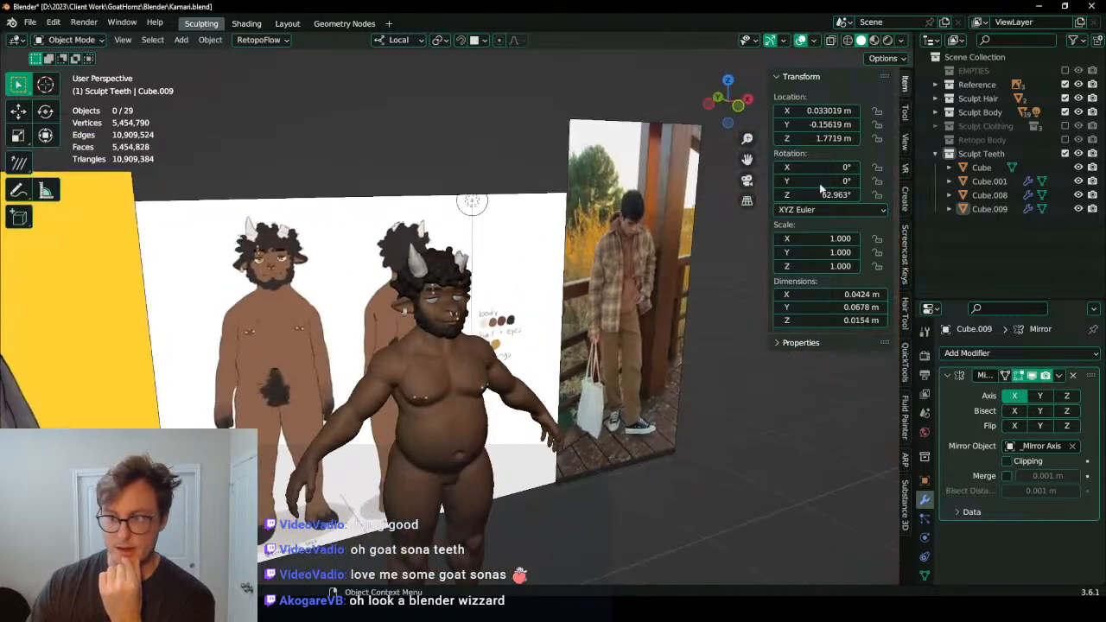
Step: Show the Sculpt Clothing collection in material preview and examine the dressed character from several angles
{"action": "left_click", "coordinate": [1065, 126]}
{"action": "middle_click_drag", "start_coordinate": [597, 280], "coordinate": [408, 368]}
{"action": "middle_click_drag", "start_coordinate": [540, 354], "coordinate": [406, 344]}
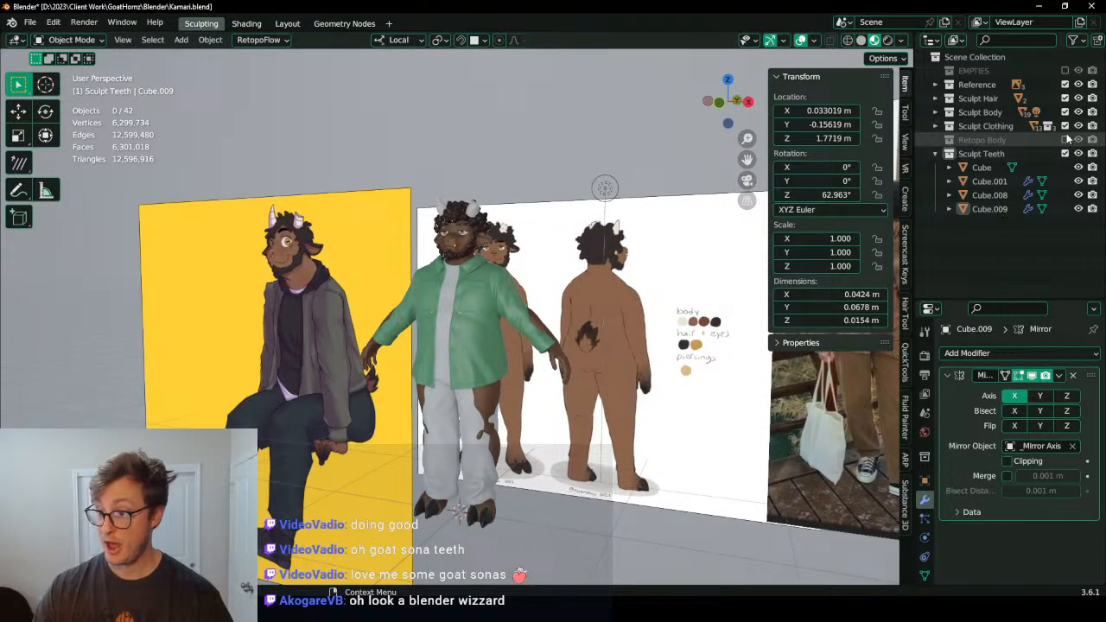
Step: Place the Sculpt Teeth collection between Sculpt Hair and Sculpt Body, collapse it, and exclude the Sculpt Hair, Sculpt Clothing and Sculpt Body collections
{"action": "left_click_drag", "start_coordinate": [993, 155], "coordinate": [997, 106]}
{"action": "left_click", "coordinate": [935, 112]}
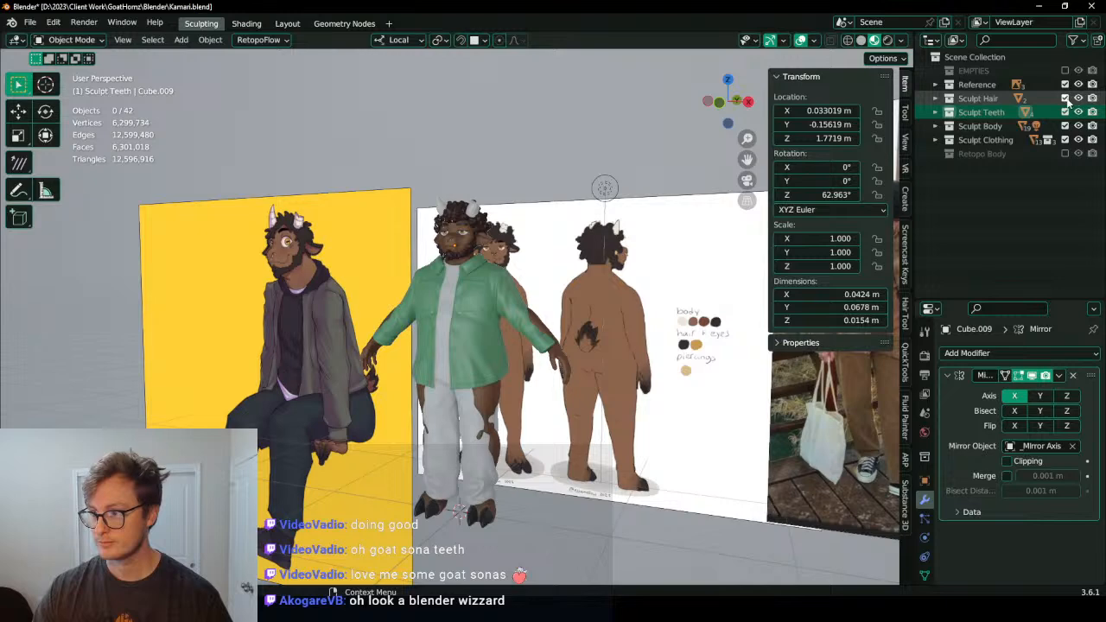
{"action": "left_click", "coordinate": [1064, 98]}
{"action": "left_click", "coordinate": [1065, 140]}
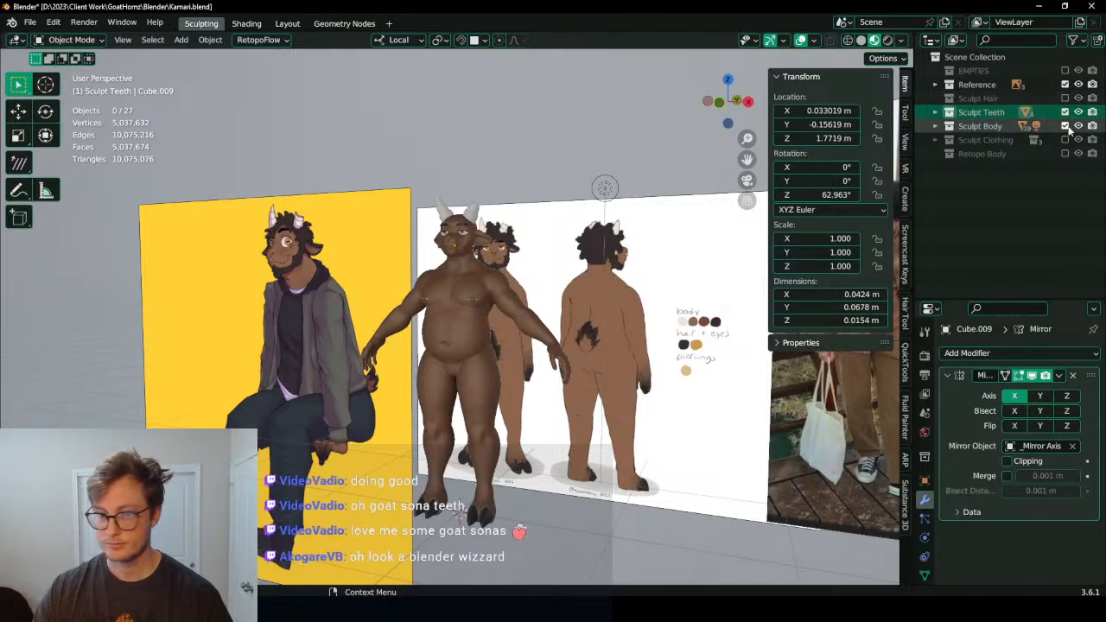
{"action": "left_click", "coordinate": [1064, 125]}
Step: Save the Kamari.blend file and switch the viewport to solid shading
{"action": "scroll", "coordinate": [463, 309], "scroll_direction": "up", "scroll_amount": 3}
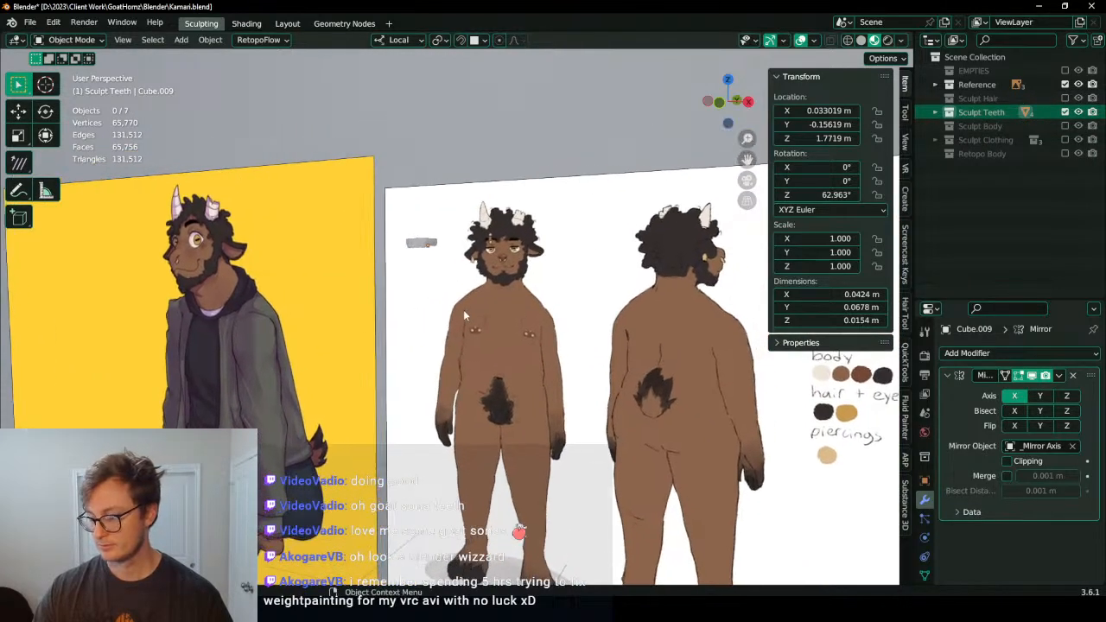
{"action": "scroll", "coordinate": [463, 310], "scroll_direction": "up", "scroll_amount": 1}
{"action": "key", "text": "ctrl+s"}
{"action": "key", "text": "z"}
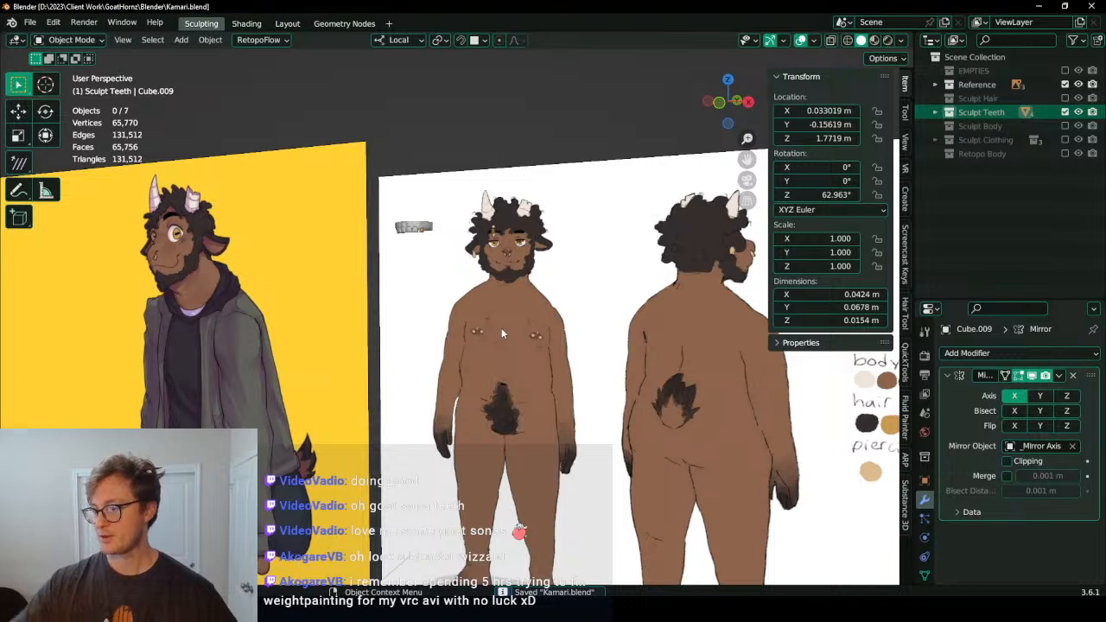
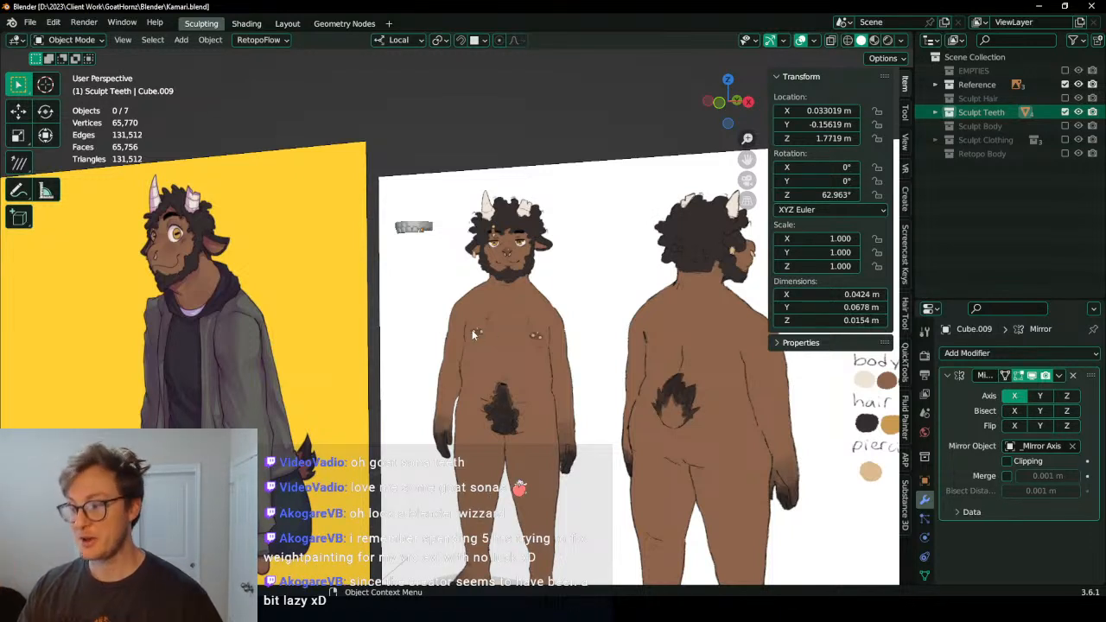
Step: Select the gum arch and frame it in the viewport
{"action": "scroll", "coordinate": [450, 347], "scroll_direction": "up", "scroll_amount": 3}
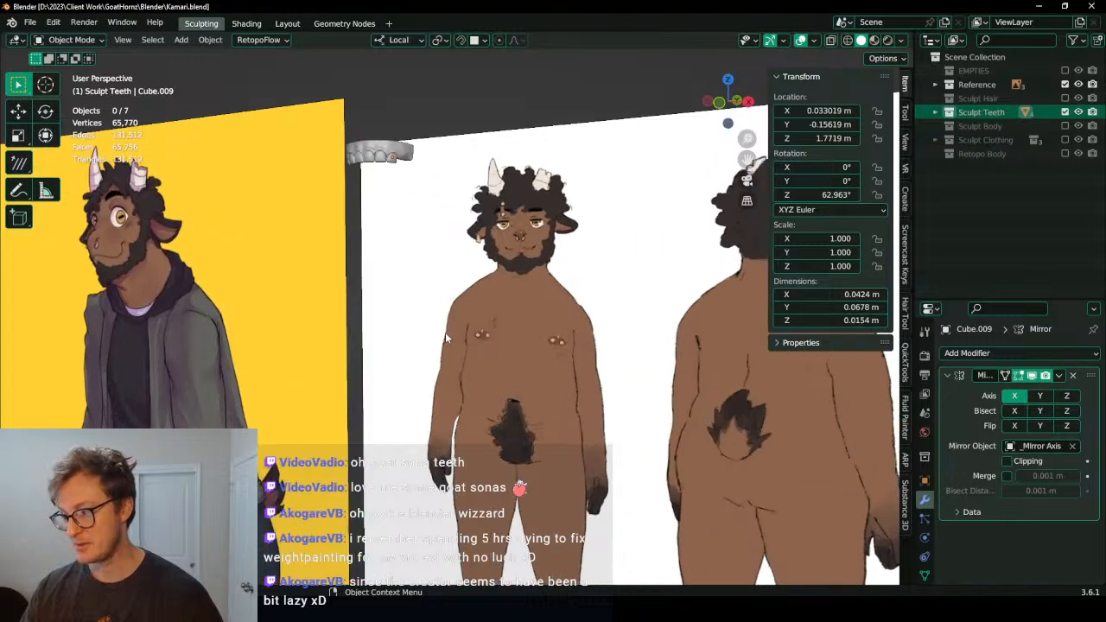
{"action": "middle_click_drag", "start_coordinate": [450, 346], "coordinate": [404, 321]}
{"action": "scroll", "coordinate": [403, 321], "scroll_direction": "up", "scroll_amount": 3}
{"action": "middle_click_drag", "start_coordinate": [368, 212], "coordinate": [404, 336]}
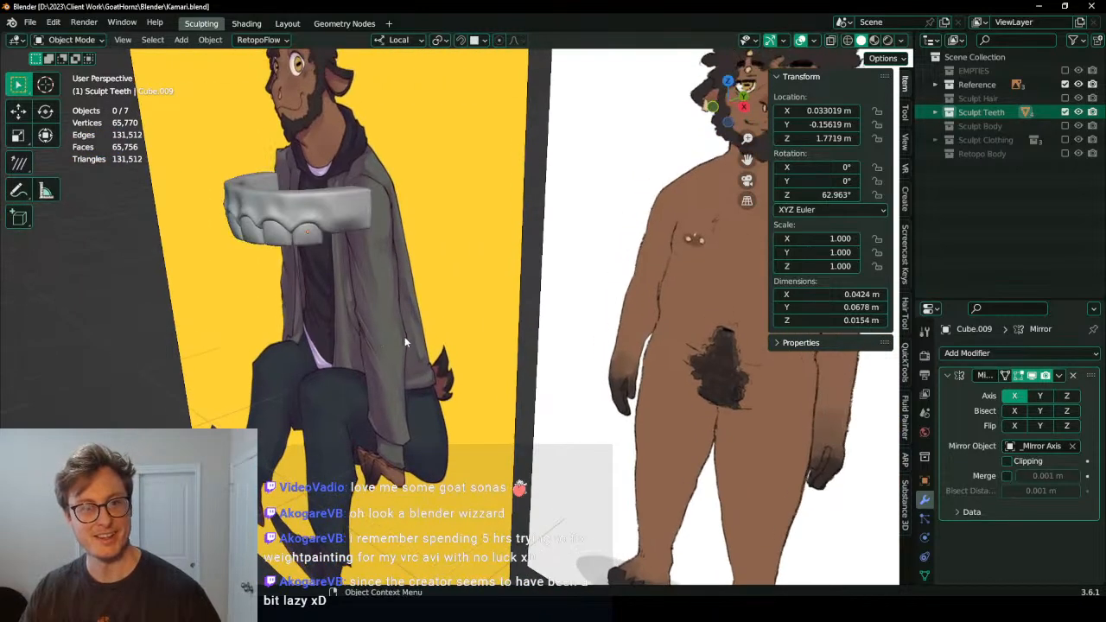
{"action": "scroll", "coordinate": [405, 336], "scroll_direction": "down", "scroll_amount": 2}
{"action": "left_click", "coordinate": [336, 255]}
{"action": "key", "text": "KP_Decimal"}
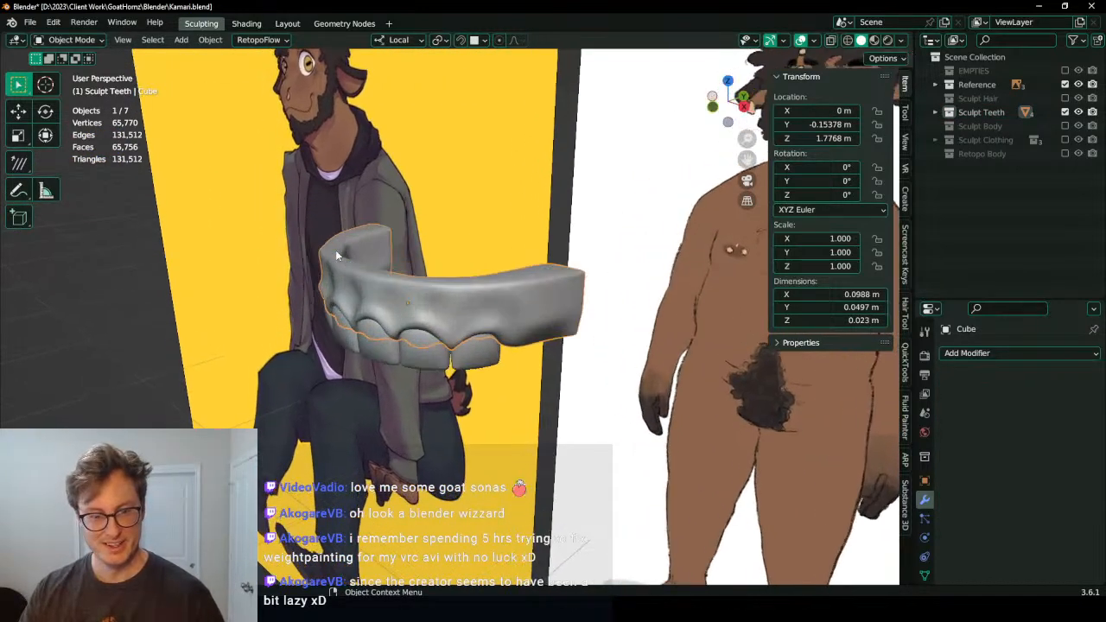
Step: Reshape the back end of the gum arch in Sculpt Mode, using the Elastic Deform and Draw brushes and smoothing the surface
{"action": "middle_click_drag", "start_coordinate": [405, 403], "coordinate": [393, 348]}
{"action": "scroll", "coordinate": [396, 346], "scroll_direction": "up", "scroll_amount": 1}
{"action": "middle_click_drag", "start_coordinate": [516, 253], "coordinate": [556, 216]}
{"action": "key", "text": "ctrl+Tab"}
{"action": "mouse_move", "coordinate": [525, 343]}
{"action": "middle_mouse_down"}
{"action": "mouse_move", "coordinate": [546, 298]}
{"action": "mouse_move", "coordinate": [578, 325]}
{"action": "mouse_move", "coordinate": [572, 338]}
{"action": "mouse_move", "coordinate": [580, 124]}
{"action": "mouse_move", "coordinate": [555, 229]}
{"action": "middle_mouse_up"}
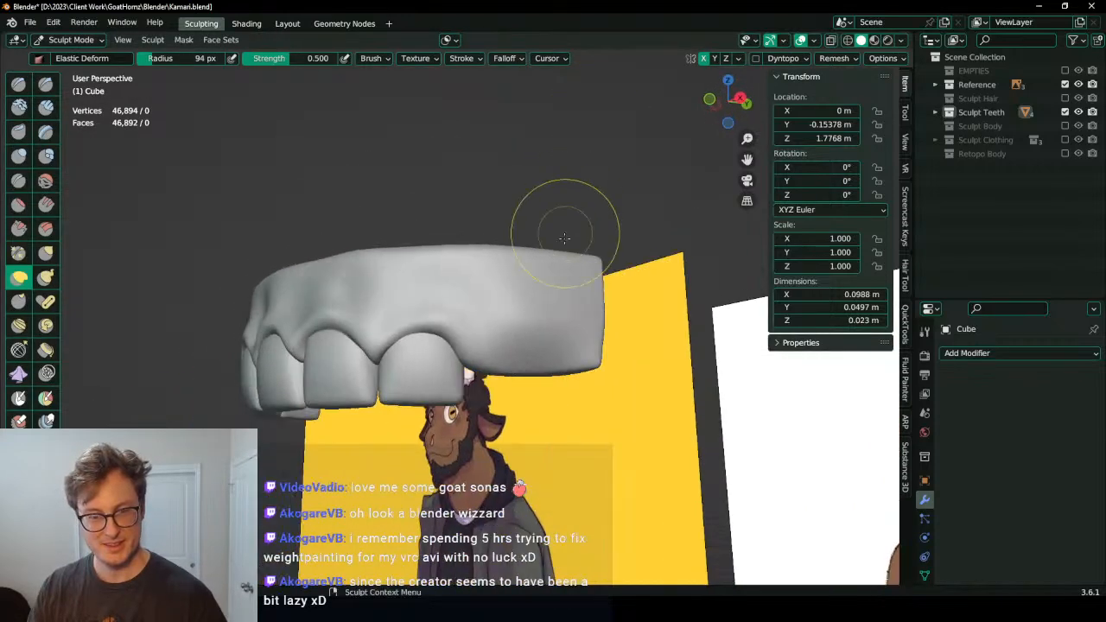
{"action": "key", "text": "x"}
{"action": "middle_click_drag", "start_coordinate": [468, 297], "coordinate": [525, 346]}
{"action": "mouse_move", "coordinate": [486, 337]}
{"action": "left_mouse_down", "text": "shift"}
{"action": "mouse_move", "coordinate": [505, 324]}
{"action": "mouse_move", "coordinate": [465, 318]}
{"action": "left_mouse_up", "text": "shift"}
{"action": "mouse_move", "coordinate": [465, 318]}
{"action": "middle_mouse_down"}
{"action": "mouse_move", "coordinate": [477, 370]}
{"action": "mouse_move", "coordinate": [513, 355]}
{"action": "mouse_move", "coordinate": [498, 303]}
{"action": "mouse_move", "coordinate": [314, 375]}
{"action": "middle_mouse_up"}
{"action": "middle_click_drag", "start_coordinate": [380, 381], "coordinate": [393, 263]}
{"action": "scroll", "coordinate": [311, 351], "scroll_direction": "up", "scroll_amount": 4}
{"action": "left_click_drag", "start_coordinate": [401, 394], "coordinate": [387, 380], "text": "shift"}
{"action": "middle_click_drag", "start_coordinate": [387, 381], "coordinate": [409, 342]}
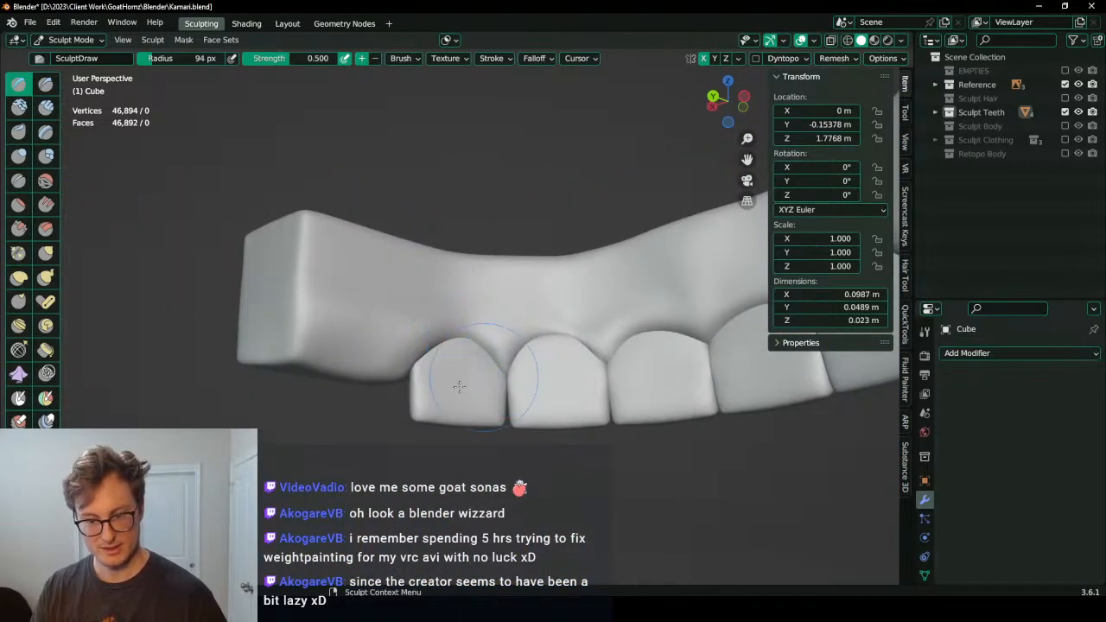
Step: Duplicate the rearmost tooth, place the copy behind it along the gum arch, and rotate it to 91.92° about Z
{"action": "middle_click_drag", "start_coordinate": [459, 385], "coordinate": [439, 417]}
{"action": "key", "text": "ctrl+Tab"}
{"action": "left_click", "coordinate": [328, 417]}
{"action": "left_click", "coordinate": [498, 375]}
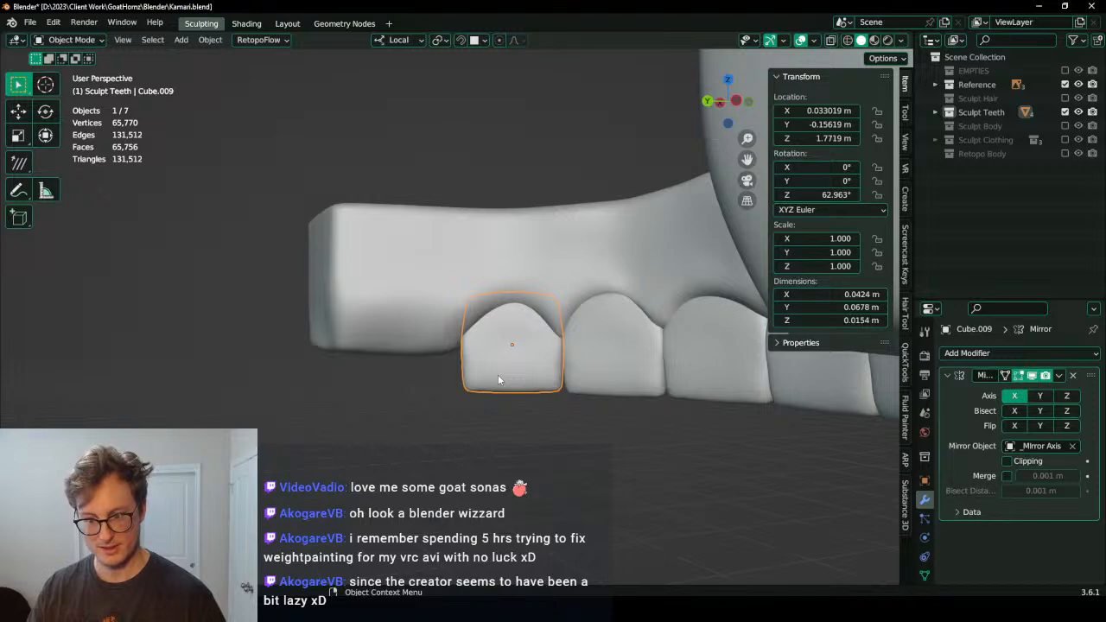
{"action": "key", "text": "KP_Decimal"}
{"action": "key", "text": "KP_7"}
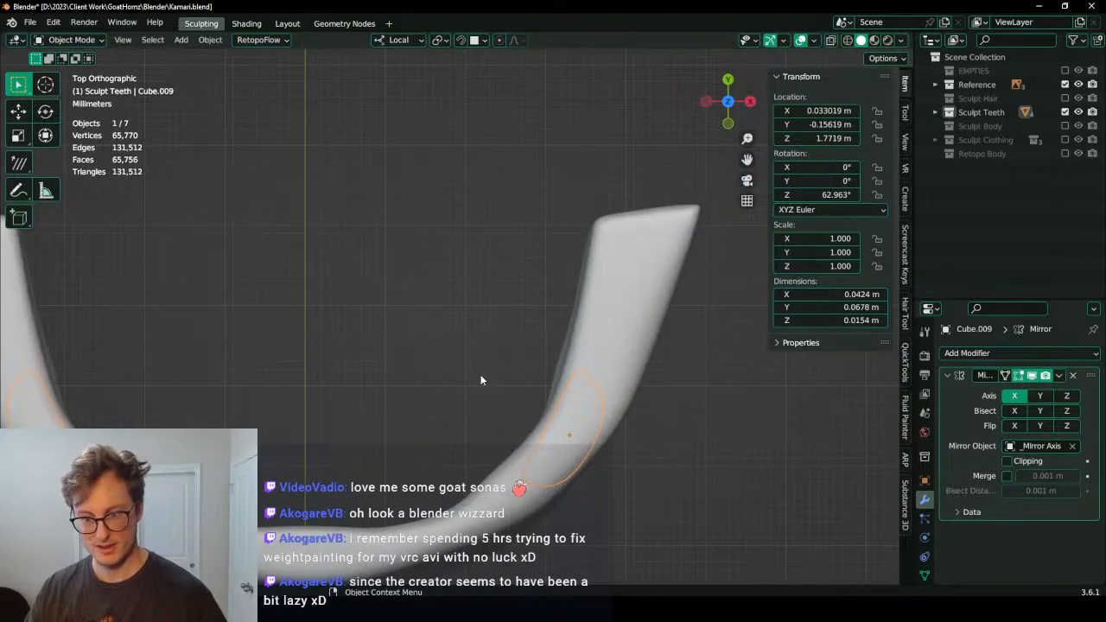
{"action": "middle_click_drag", "start_coordinate": [580, 382], "coordinate": [472, 401], "text": "shift"}
{"action": "key", "text": "shift+d"}
{"action": "key", "text": "r"}
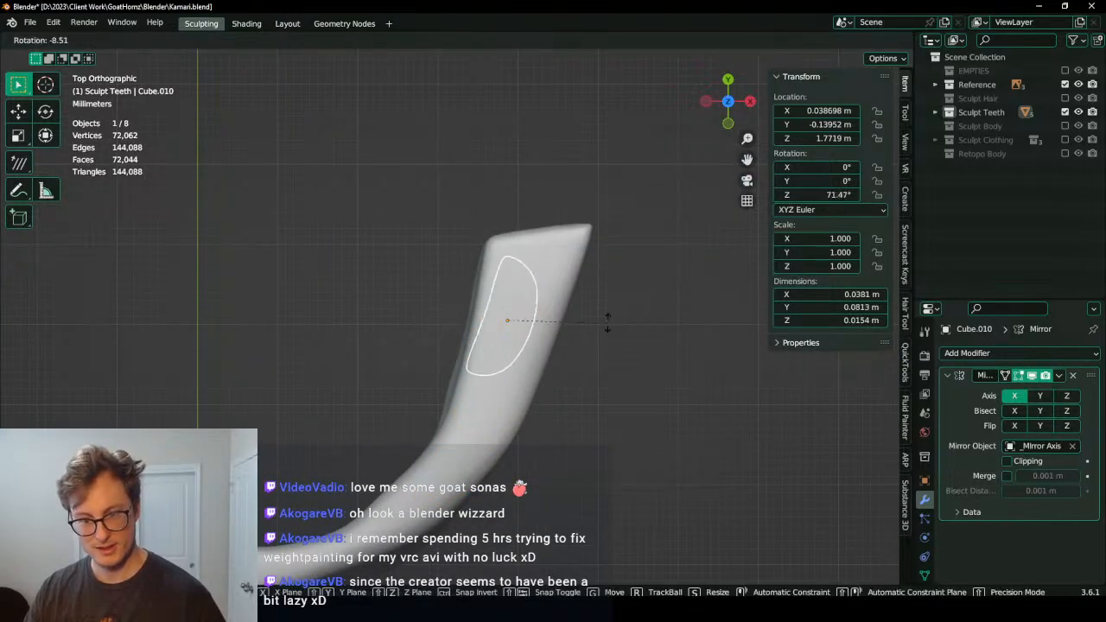
{"action": "left_click", "coordinate": [601, 322]}
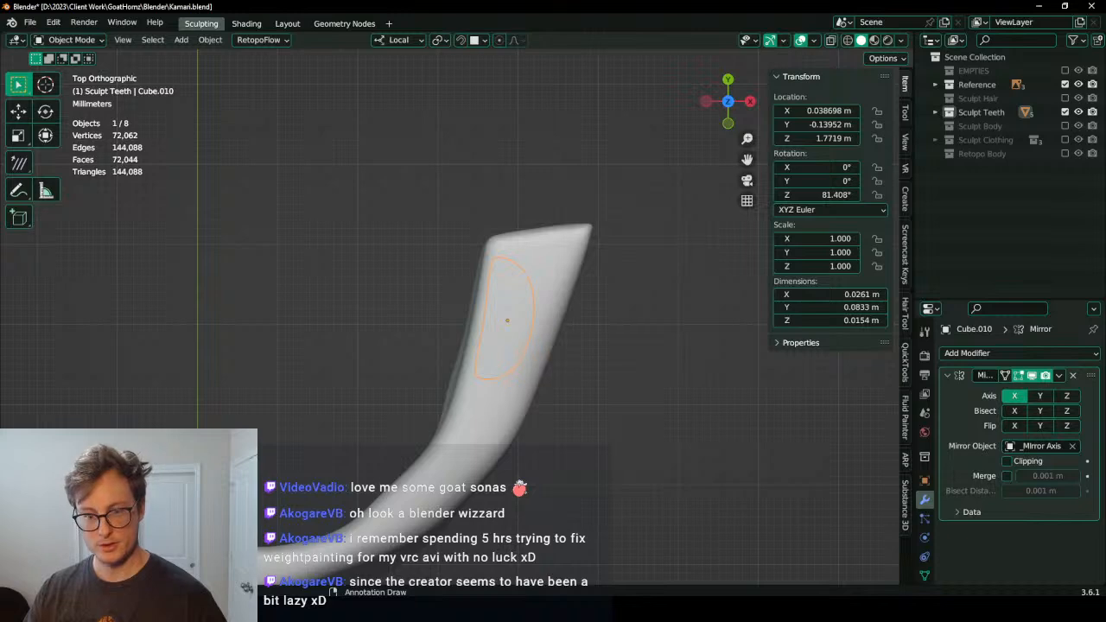
{"action": "key", "text": "r"}
{"action": "left_click", "coordinate": [628, 290]}
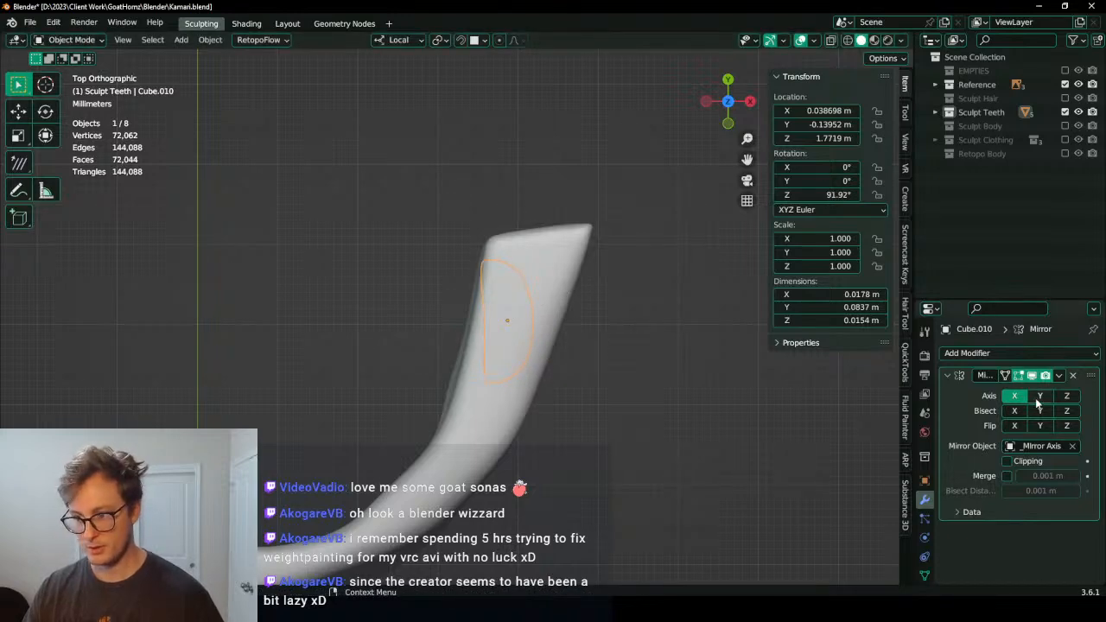
Step: Duplicate the new tooth's Mirror modifier, clear the first one's mirror object, and set it to the X and Y axes with Y bisect
{"action": "left_click", "coordinate": [1059, 377]}
{"action": "left_click", "coordinate": [1046, 403]}
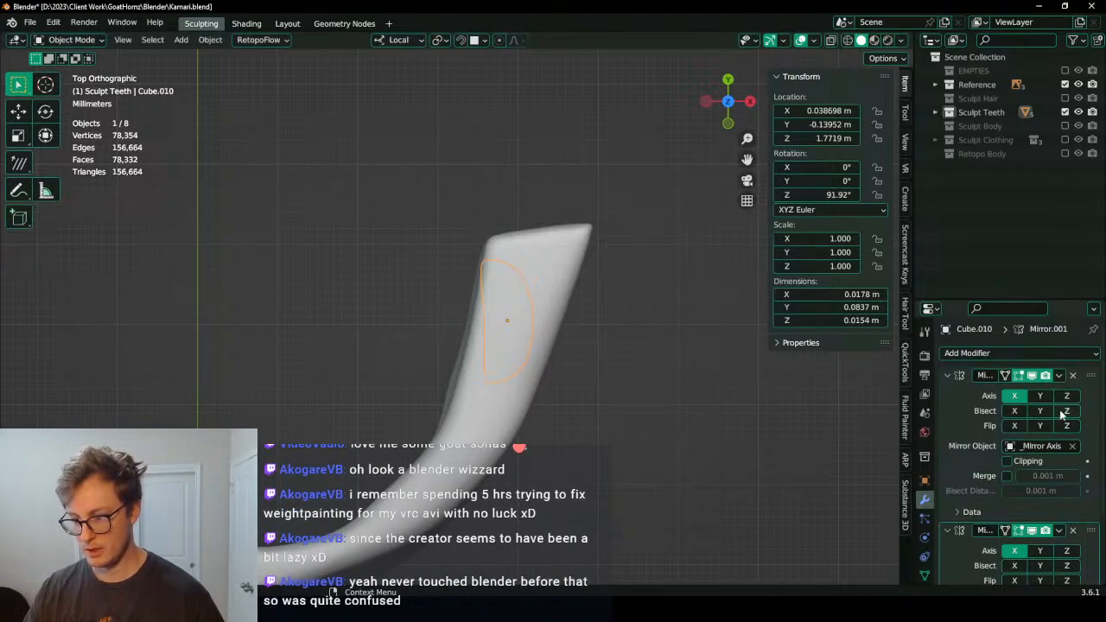
{"action": "left_click", "coordinate": [1039, 399]}
{"action": "left_click", "coordinate": [1067, 396]}
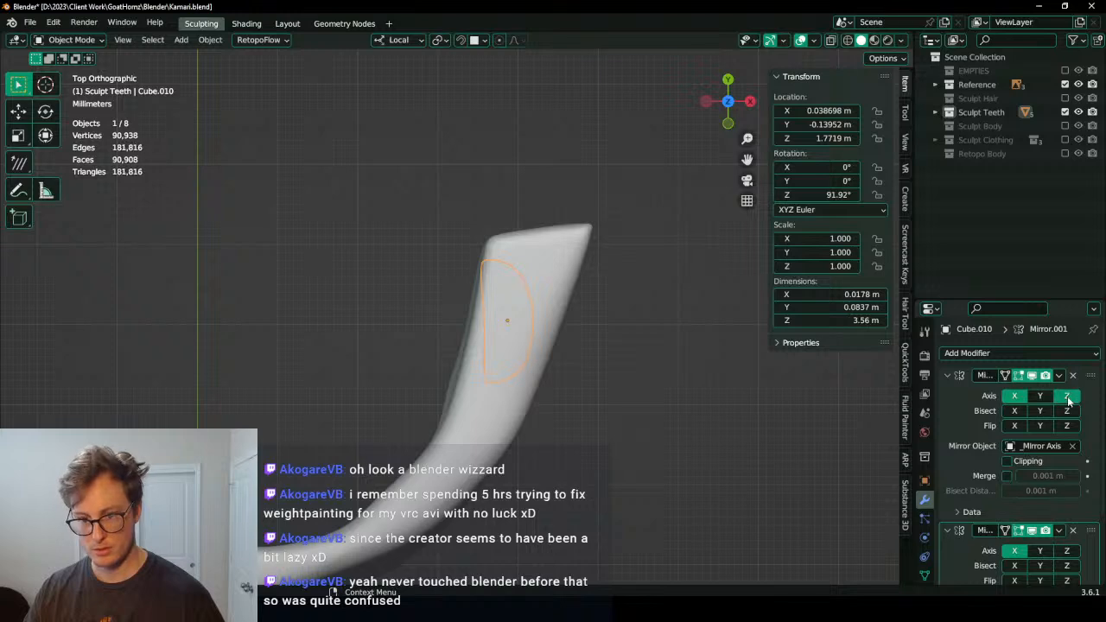
{"action": "left_click", "coordinate": [1017, 397]}
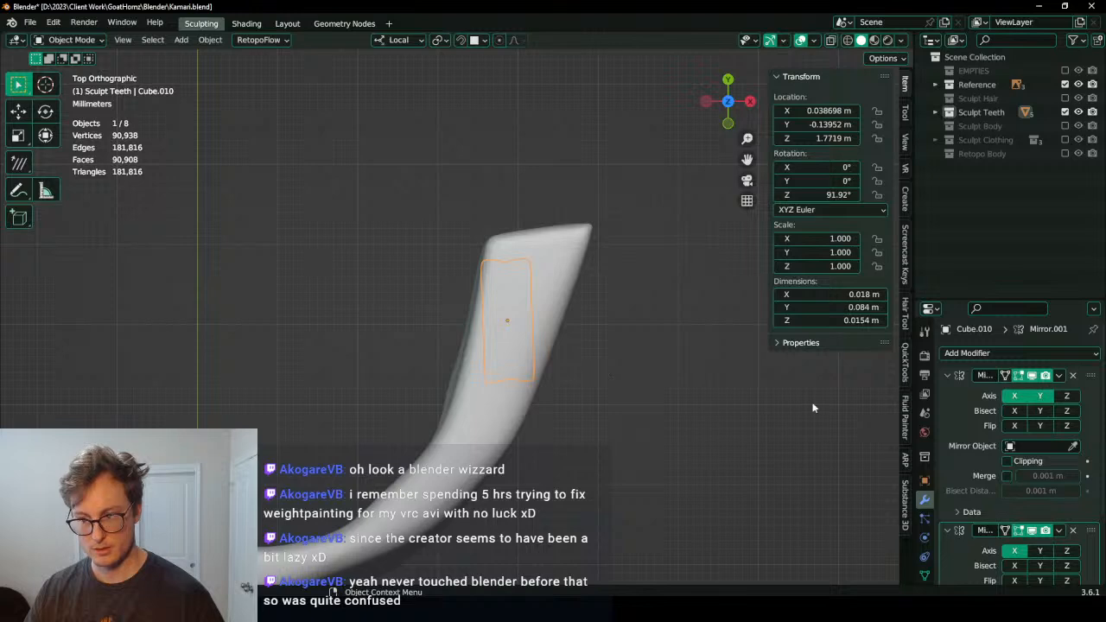
{"action": "left_click", "coordinate": [1038, 411]}
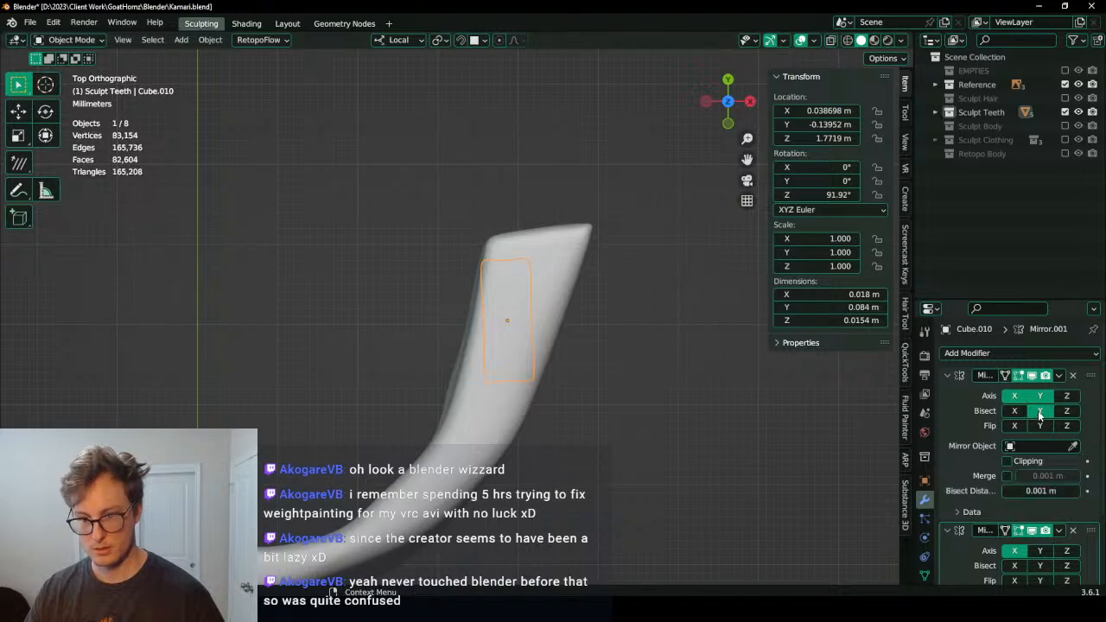
Step: Test the Y flip on the first Mirror modifier, turn it off again, and apply that modifier
{"action": "middle_click_drag", "start_coordinate": [617, 475], "coordinate": [610, 332]}
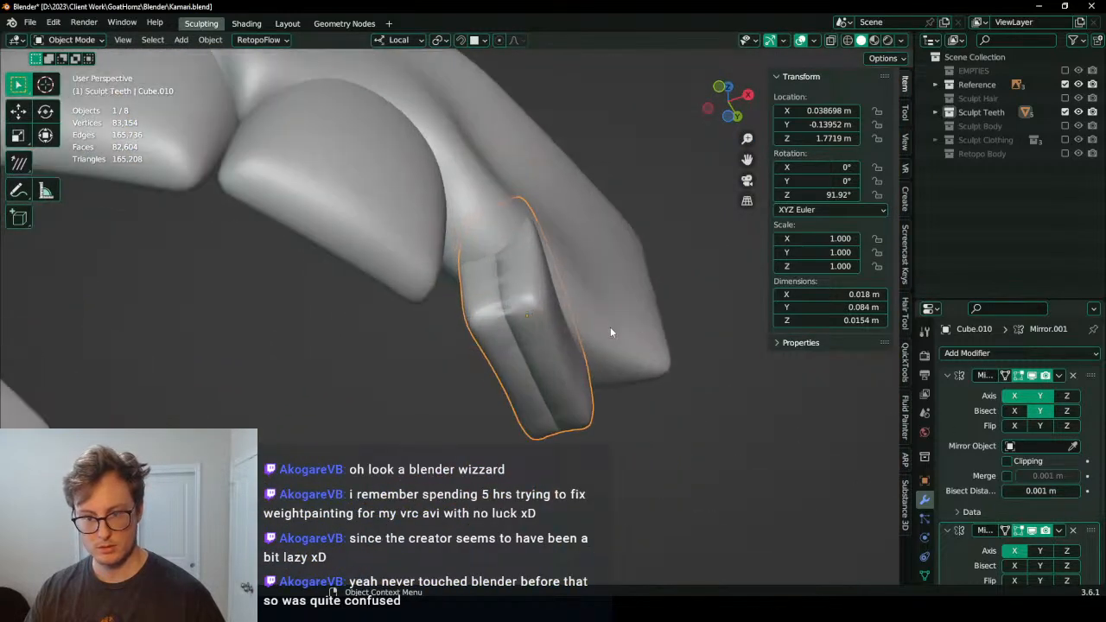
{"action": "left_click", "coordinate": [1041, 426]}
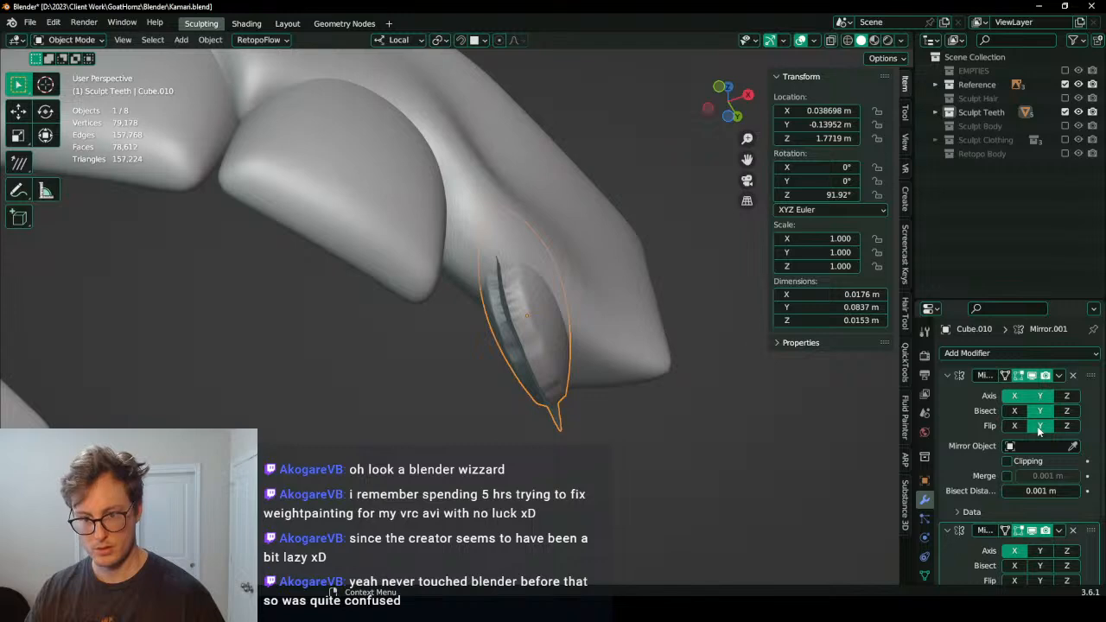
{"action": "left_click", "coordinate": [1039, 426]}
{"action": "left_click", "coordinate": [1059, 376]}
{"action": "left_click", "coordinate": [985, 386]}
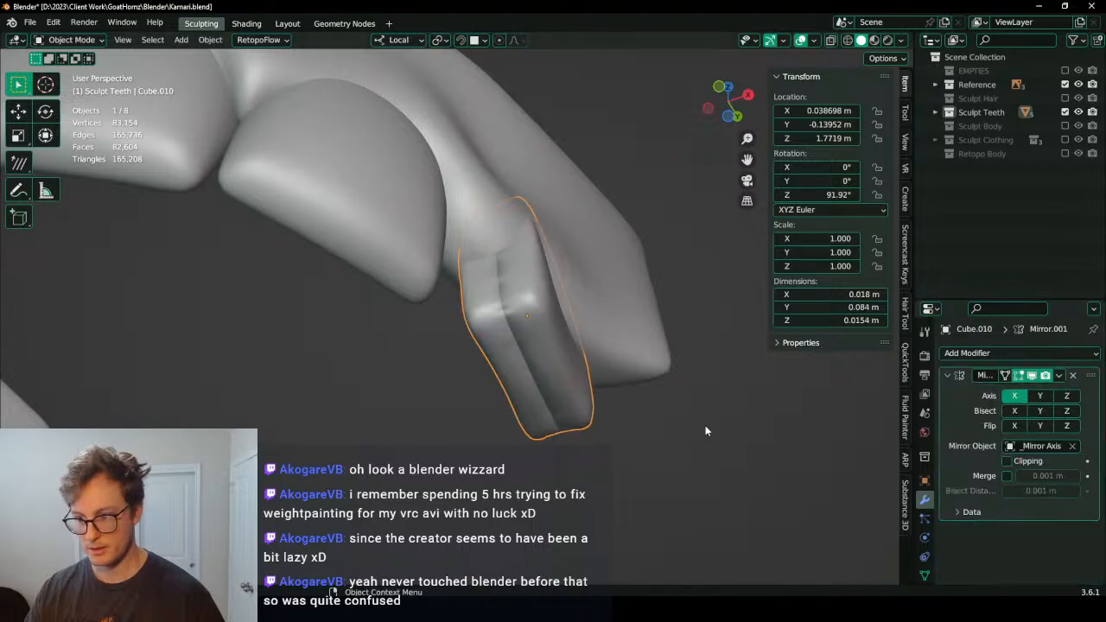
Step: Remesh the new molar in Sculpt Mode and round out its body with the Inflate brush at a 141 px radius
{"action": "key", "text": "ctrl+Tab"}
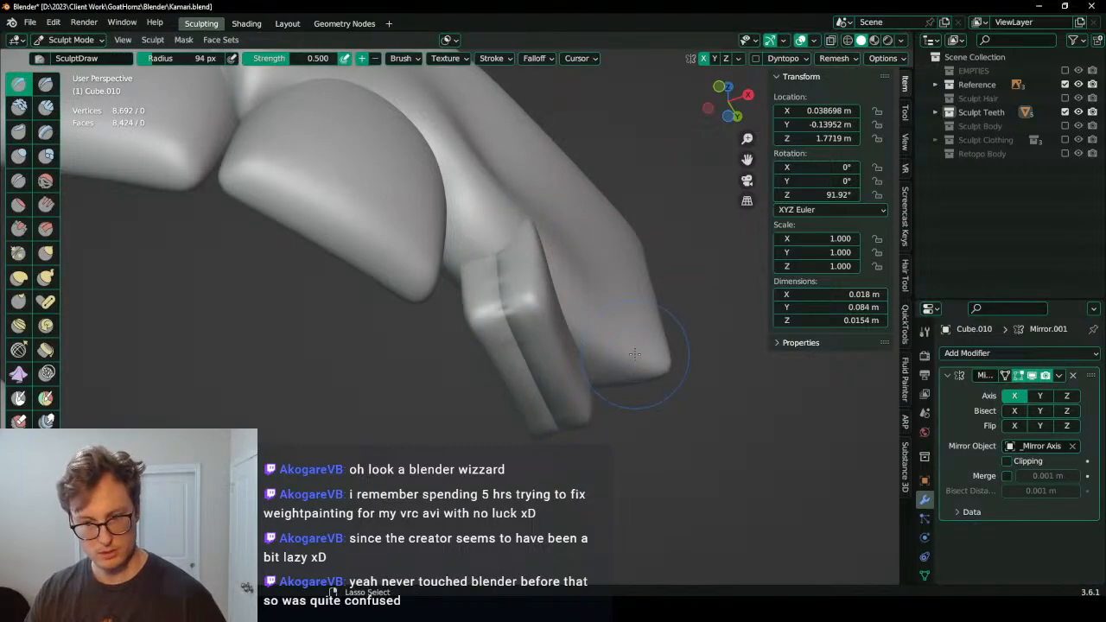
{"action": "middle_click_drag", "start_coordinate": [634, 355], "coordinate": [585, 365]}
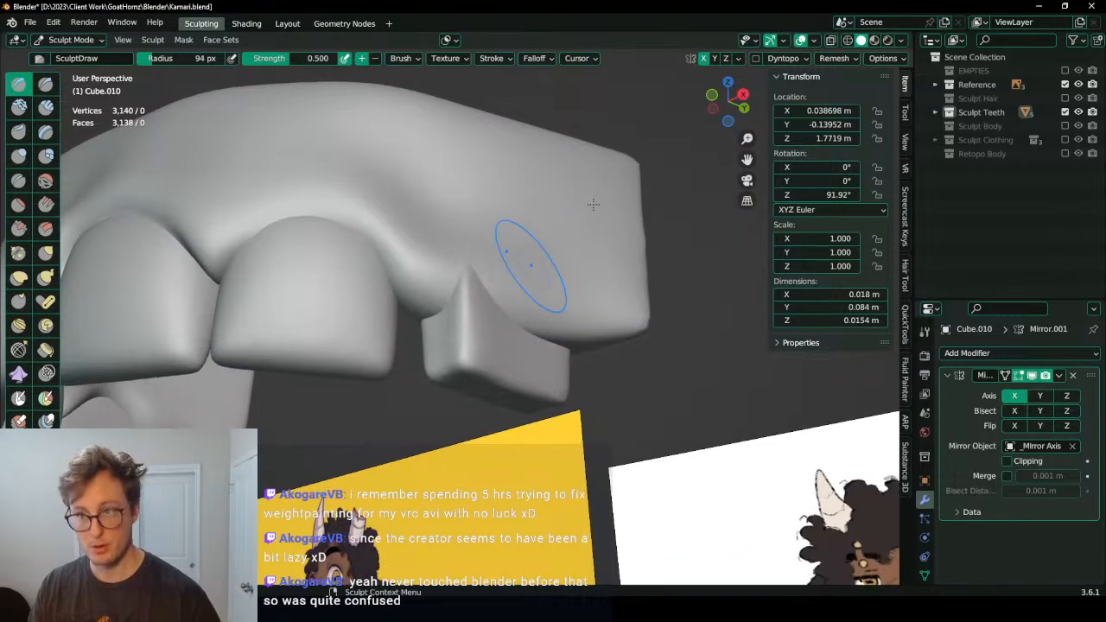
{"action": "key", "text": "i"}
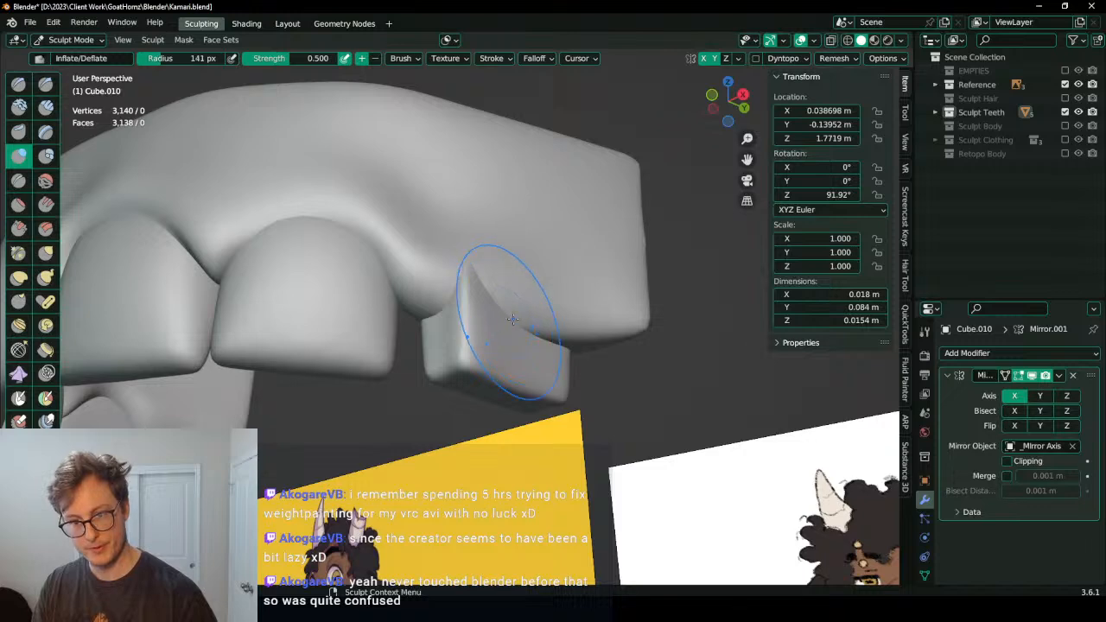
{"action": "left_click_drag", "start_coordinate": [513, 317], "coordinate": [519, 334]}
{"action": "middle_click_drag", "start_coordinate": [519, 334], "coordinate": [502, 328]}
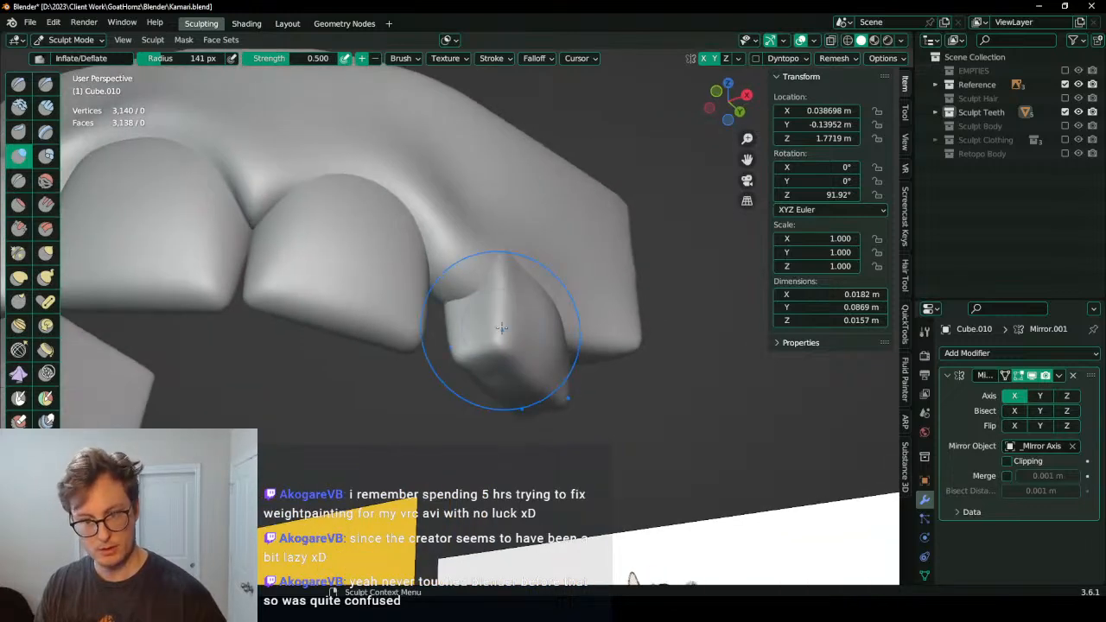
Step: Flatten the molar's hard edges with the Scrape brush and smooth its surface
{"action": "key", "text": "shift+t"}
{"action": "left_click_drag", "start_coordinate": [503, 324], "coordinate": [502, 261]}
{"action": "middle_click_drag", "start_coordinate": [503, 261], "coordinate": [484, 313]}
{"action": "mouse_move", "coordinate": [484, 314]}
{"action": "left_mouse_down", "text": "shift"}
{"action": "mouse_move", "coordinate": [459, 292]}
{"action": "mouse_move", "coordinate": [456, 313]}
{"action": "left_mouse_up", "text": "shift"}
{"action": "middle_click_drag", "start_coordinate": [514, 389], "coordinate": [544, 308]}
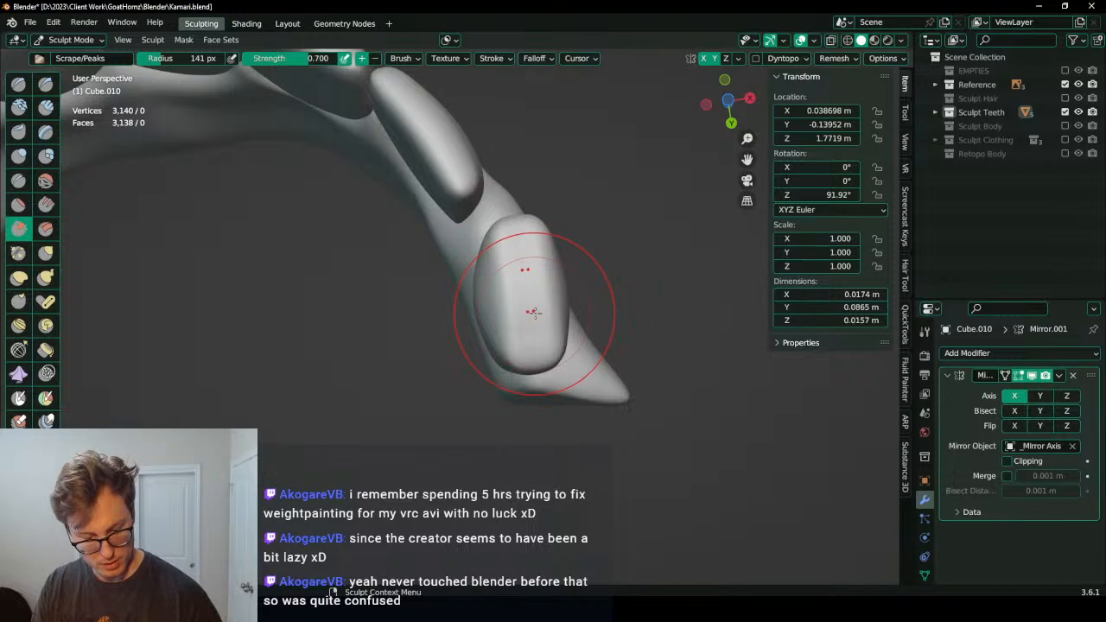
Step: Widen the molar's crown into an oval from the bottom view using Elastic Deform at an 81 px radius
{"action": "key", "text": "shift+g"}
{"action": "key", "text": "bracketleft"}
{"action": "key", "text": "bracketleft"}
{"action": "key", "text": "bracketleft"}
{"action": "key", "text": "bracketleft"}
{"action": "key", "text": "bracketleft"}
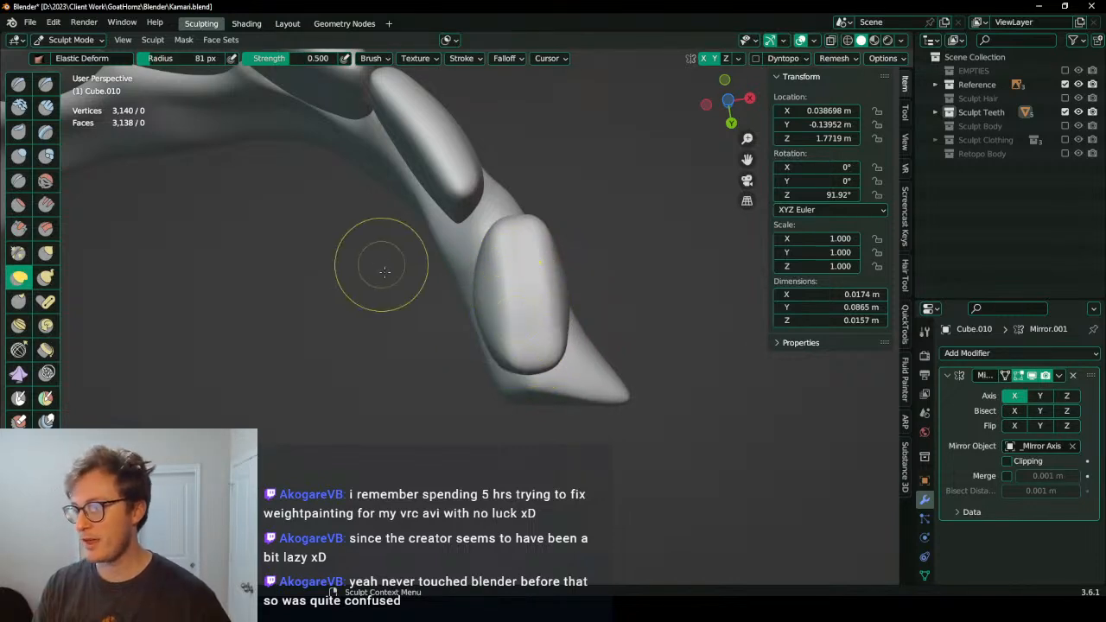
{"action": "key", "text": "ctrl+KP_7"}
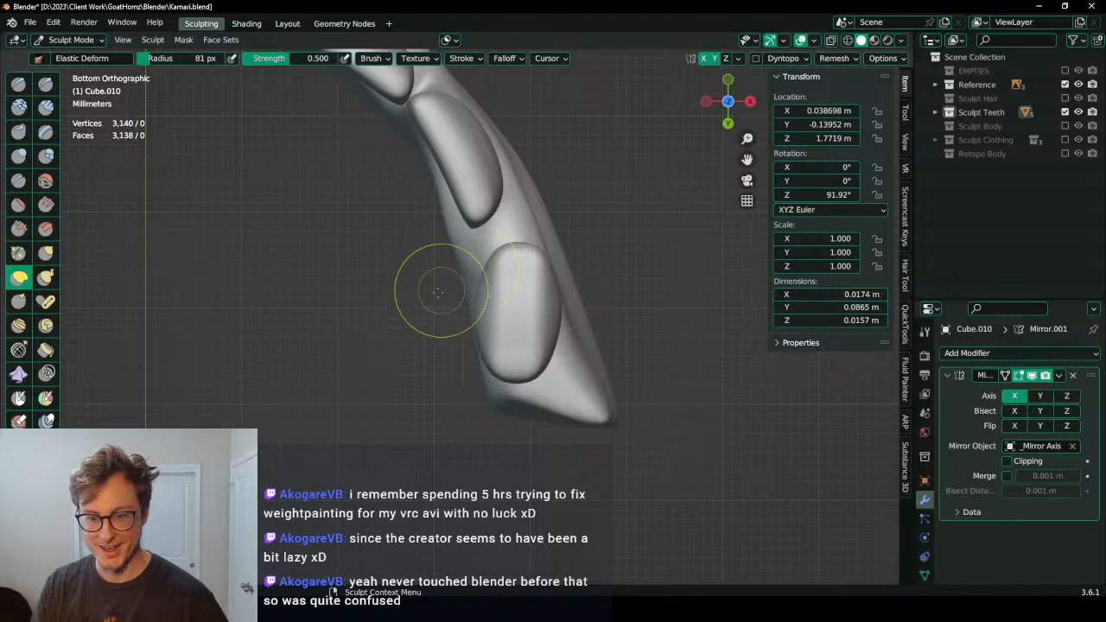
{"action": "scroll", "coordinate": [519, 298], "scroll_direction": "up", "scroll_amount": 3}
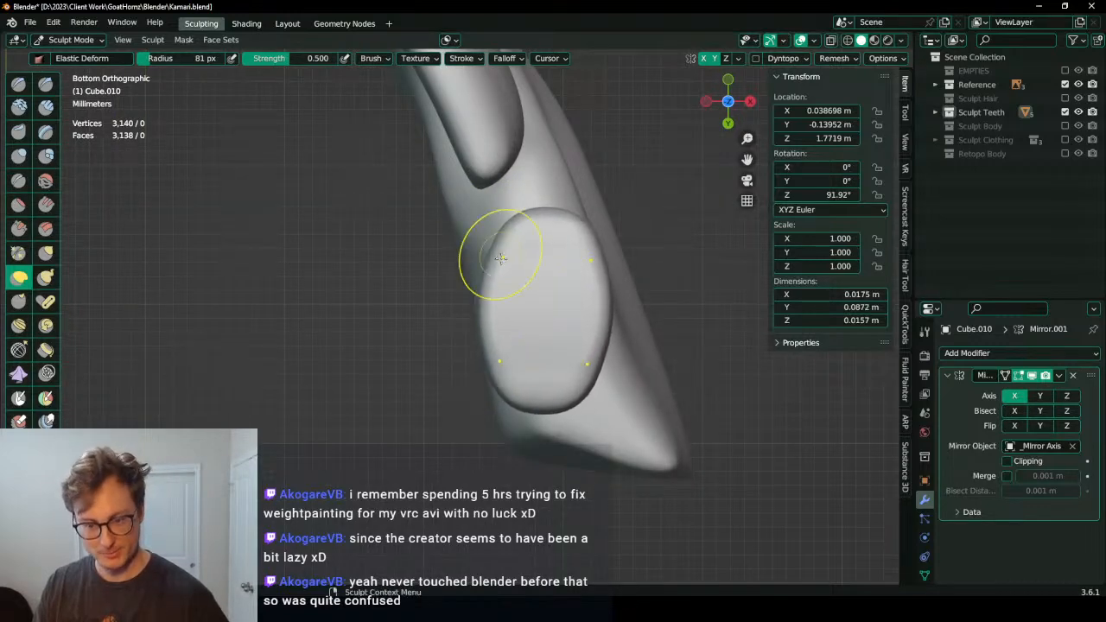
{"action": "middle_click_drag", "start_coordinate": [501, 254], "coordinate": [565, 259]}
Step: Sculpt the molar's chewing surface with Draw Sharp, remesh it, and round the crown with the Inflate brush
{"action": "key", "text": "d"}
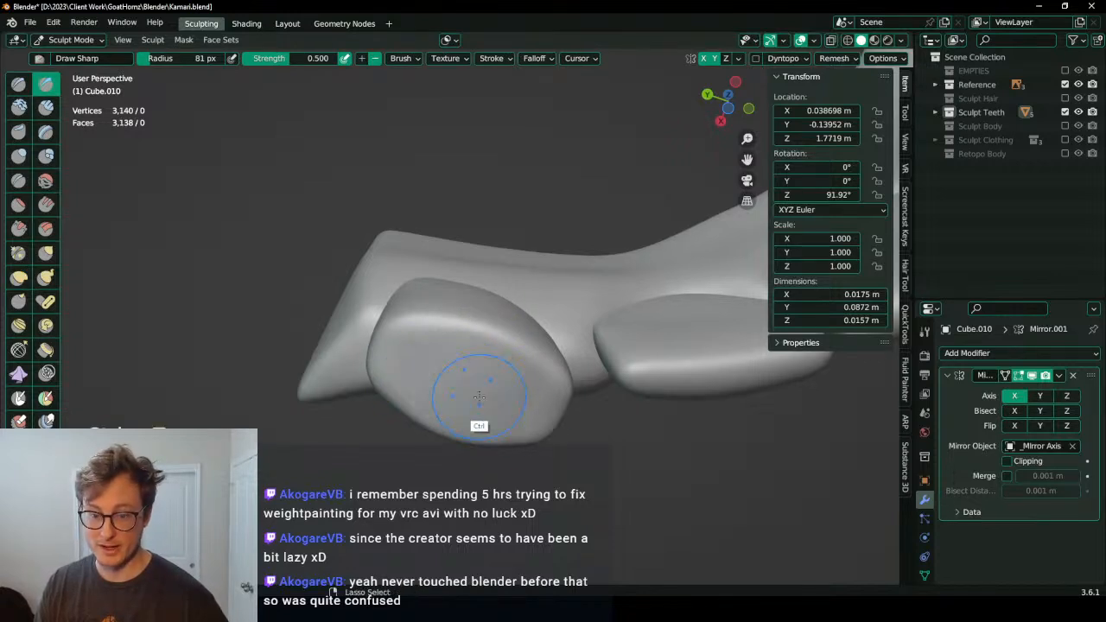
{"action": "mouse_move", "coordinate": [439, 376]}
{"action": "middle_mouse_down"}
{"action": "mouse_move", "coordinate": [413, 361]}
{"action": "mouse_move", "coordinate": [463, 421]}
{"action": "mouse_move", "coordinate": [585, 383]}
{"action": "mouse_move", "coordinate": [486, 286]}
{"action": "mouse_move", "coordinate": [509, 278]}
{"action": "mouse_move", "coordinate": [567, 292]}
{"action": "mouse_move", "coordinate": [566, 351]}
{"action": "mouse_move", "coordinate": [533, 400]}
{"action": "mouse_move", "coordinate": [409, 363]}
{"action": "middle_mouse_up"}
{"action": "scroll", "coordinate": [481, 289], "scroll_direction": "up", "scroll_amount": 4}
{"action": "key", "text": "i"}
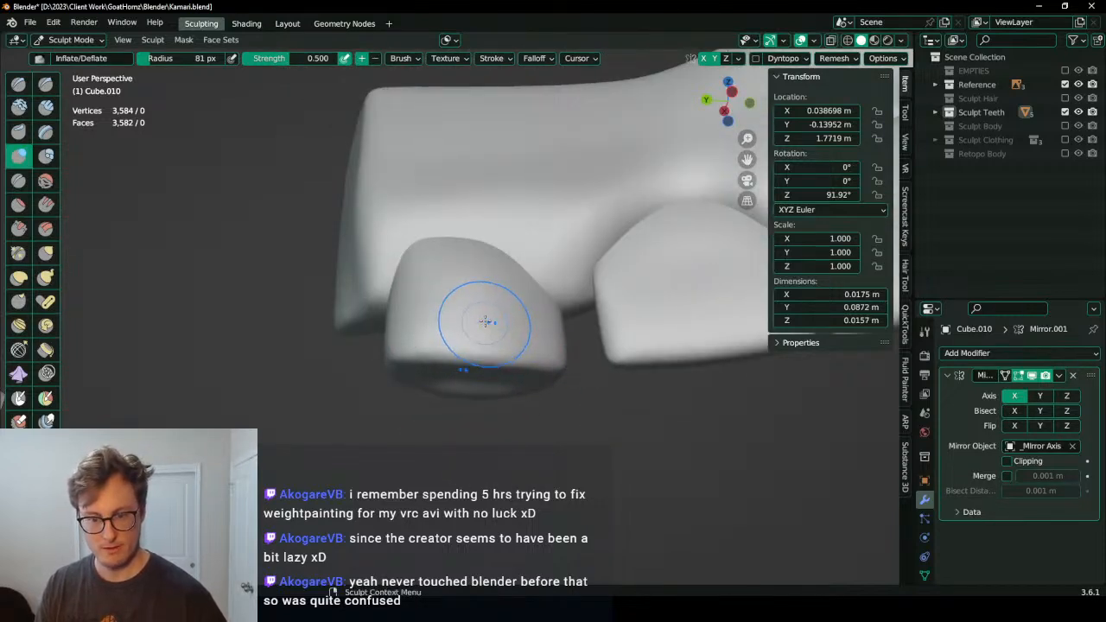
{"action": "middle_click_drag", "start_coordinate": [469, 321], "coordinate": [489, 305]}
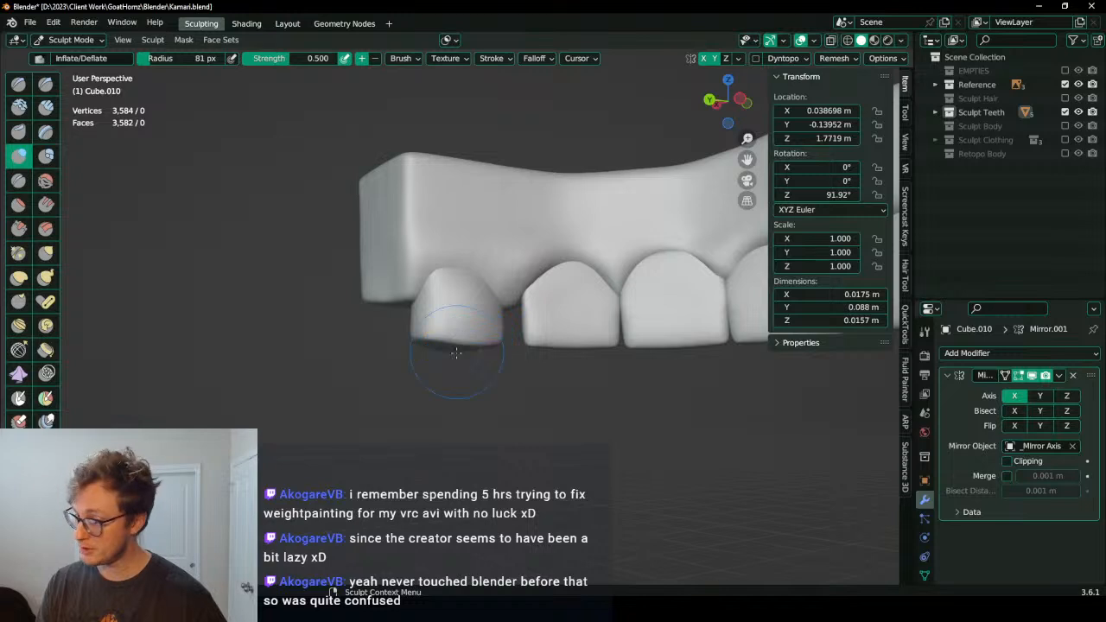
{"action": "middle_click_drag", "start_coordinate": [456, 353], "coordinate": [488, 329]}
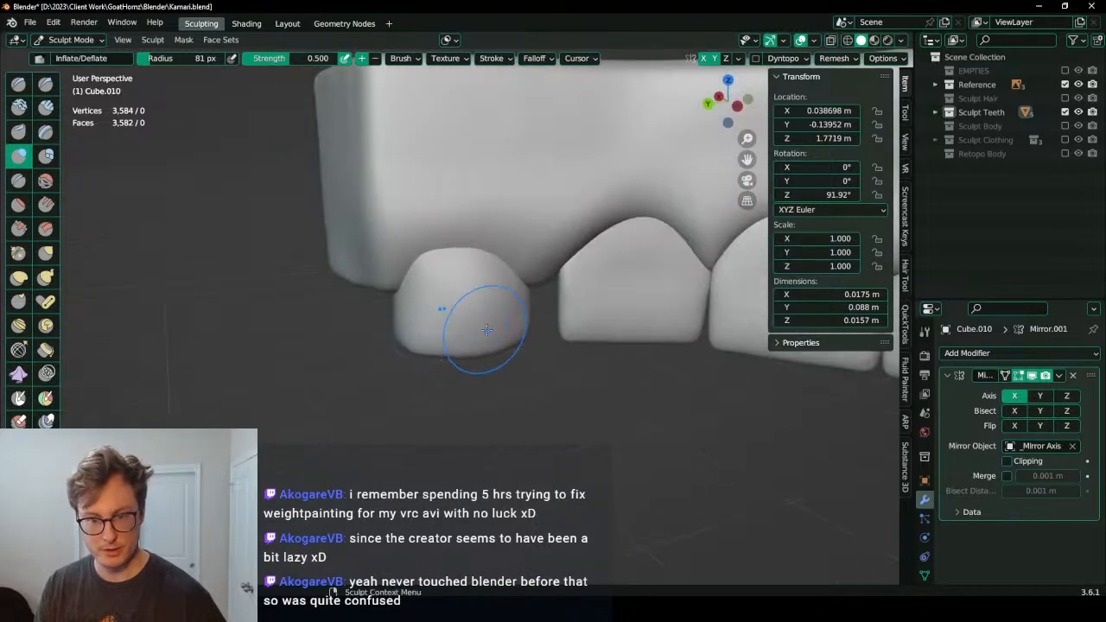
Step: Refine the part of the molar hidden inside the gum while viewing the teeth in wireframe
{"action": "key", "text": "shift+z"}
{"action": "key", "text": "shift+z"}
{"action": "key", "text": "shift+z"}
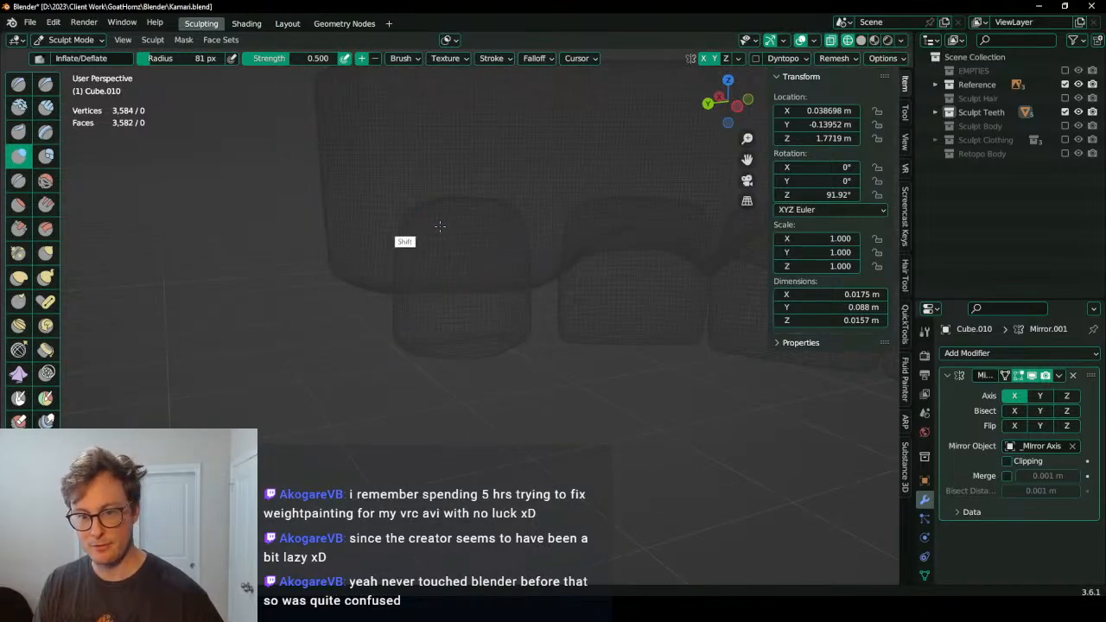
{"action": "middle_click_drag", "start_coordinate": [440, 226], "coordinate": [579, 235]}
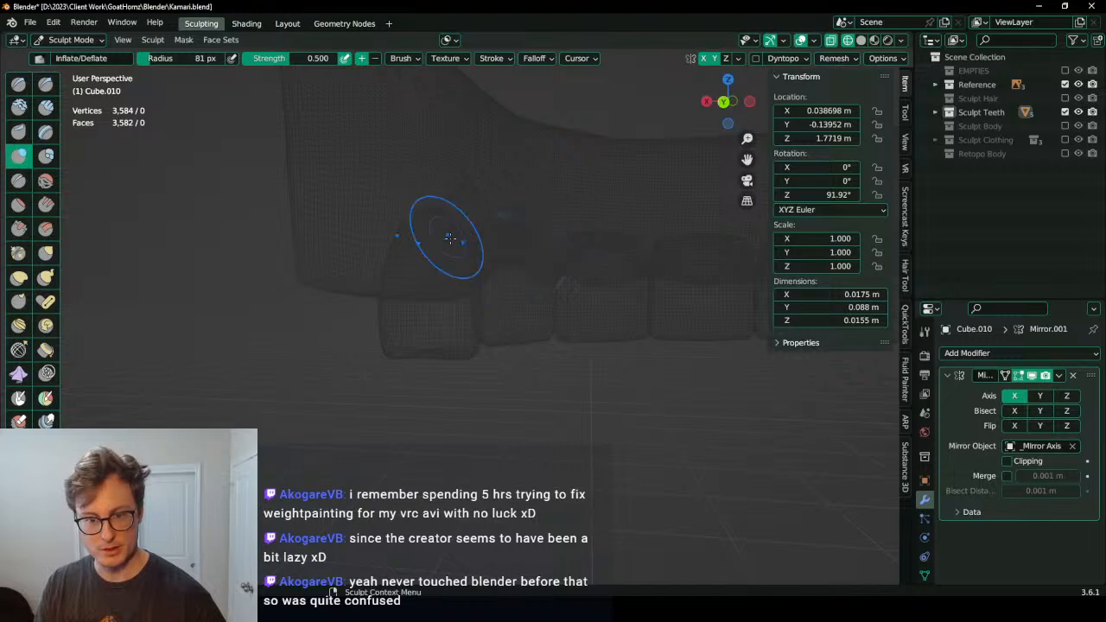
{"action": "mouse_move", "coordinate": [449, 239]}
{"action": "middle_mouse_down"}
{"action": "mouse_move", "coordinate": [587, 247]}
{"action": "mouse_move", "coordinate": [526, 294]}
{"action": "mouse_move", "coordinate": [529, 309]}
{"action": "mouse_move", "coordinate": [578, 313]}
{"action": "mouse_move", "coordinate": [567, 378]}
{"action": "middle_mouse_up"}
Step: Return to Object Mode with solid shading, keep the molar selected, and save the Kamari.blend file
{"action": "key", "text": "ctrl+Tab"}
{"action": "left_click", "coordinate": [468, 295]}
{"action": "key", "text": "shift+z"}
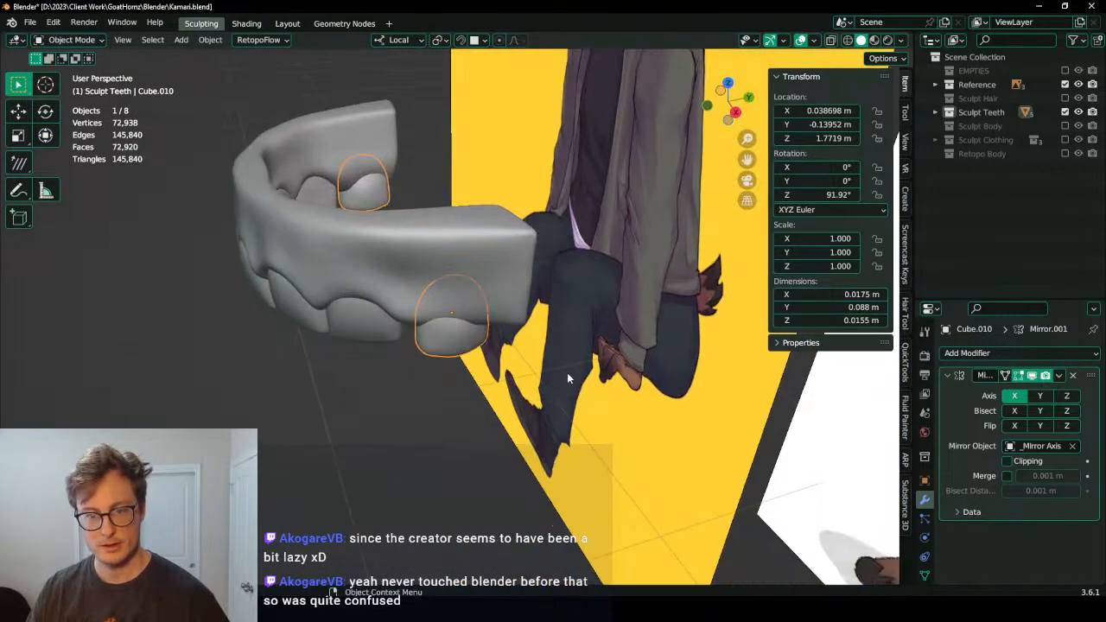
Step: Scale the molar along its local X axis and apply the scale
{"action": "key", "text": "KP_3"}
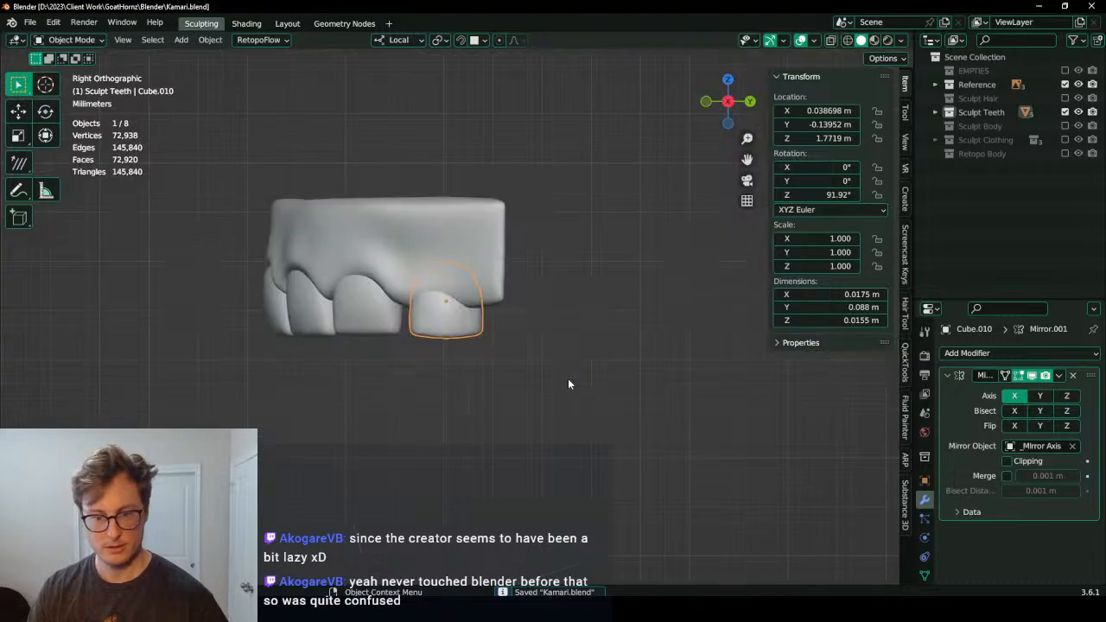
{"action": "scroll", "coordinate": [522, 372], "scroll_direction": "up", "scroll_amount": 4}
{"action": "scroll", "coordinate": [563, 302], "scroll_direction": "down", "scroll_amount": 1}
{"action": "middle_click_drag", "start_coordinate": [564, 308], "coordinate": [579, 355]}
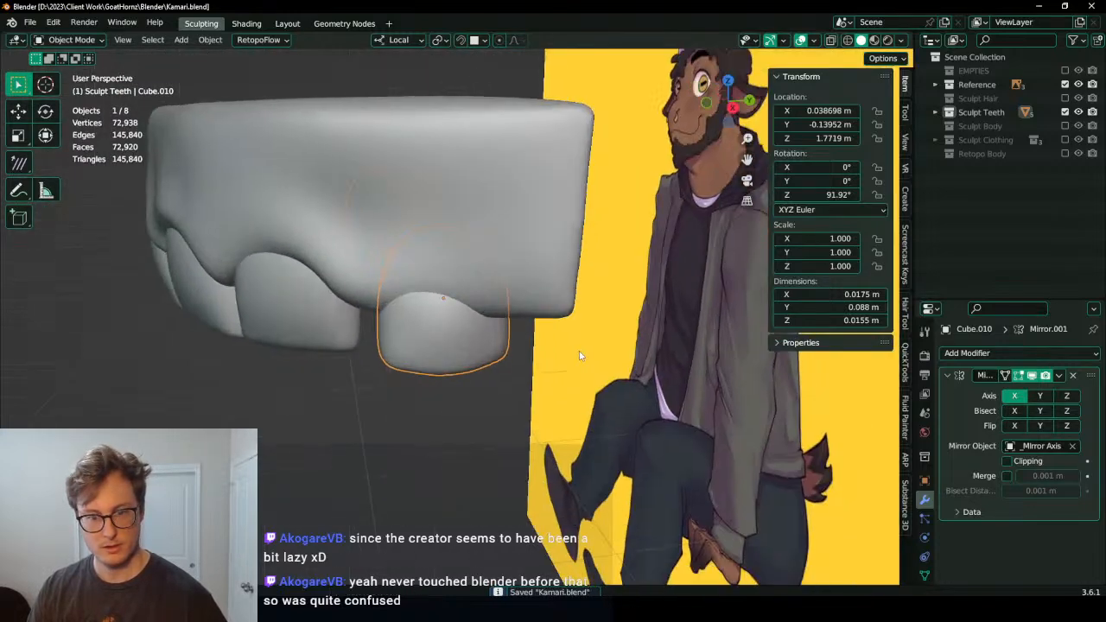
{"action": "key", "text": "s"}
{"action": "key", "text": "x"}
{"action": "key", "text": "x"}
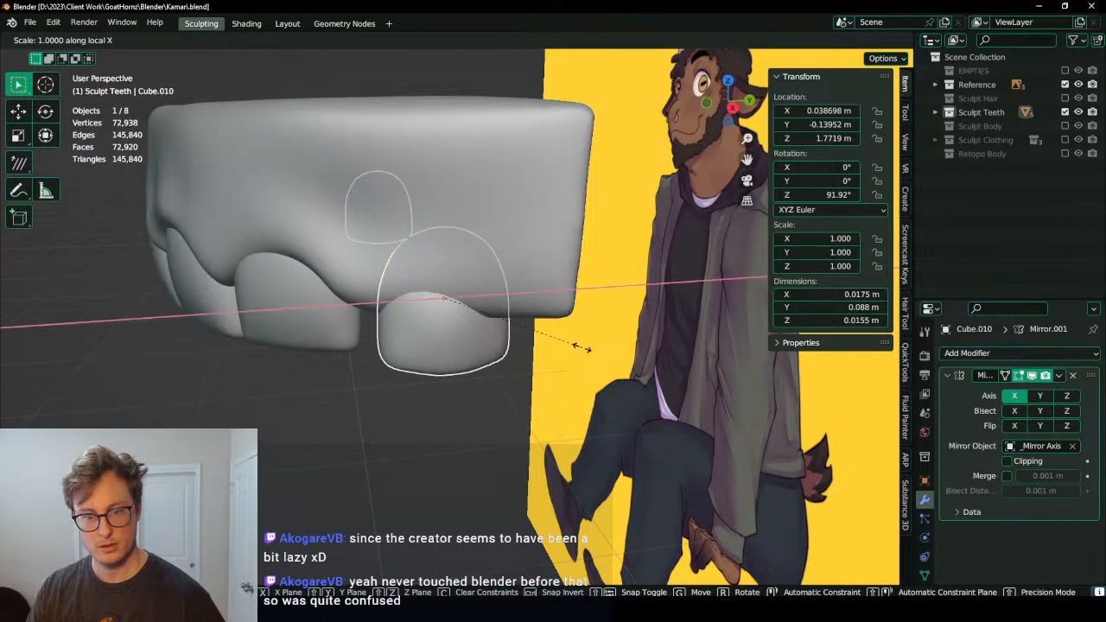
{"action": "left_click", "coordinate": [621, 335]}
{"action": "key", "text": "ctrl+a"}
{"action": "key", "text": "s"}
Step: Rotate the molar about Z to 75.524° so it follows the curve of the gum arch
{"action": "key", "text": "r"}
{"action": "middle_click_drag", "start_coordinate": [498, 337], "coordinate": [580, 325]}
{"action": "key", "text": "z"}
{"action": "key", "text": "z"}
{"action": "left_click", "coordinate": [576, 399]}
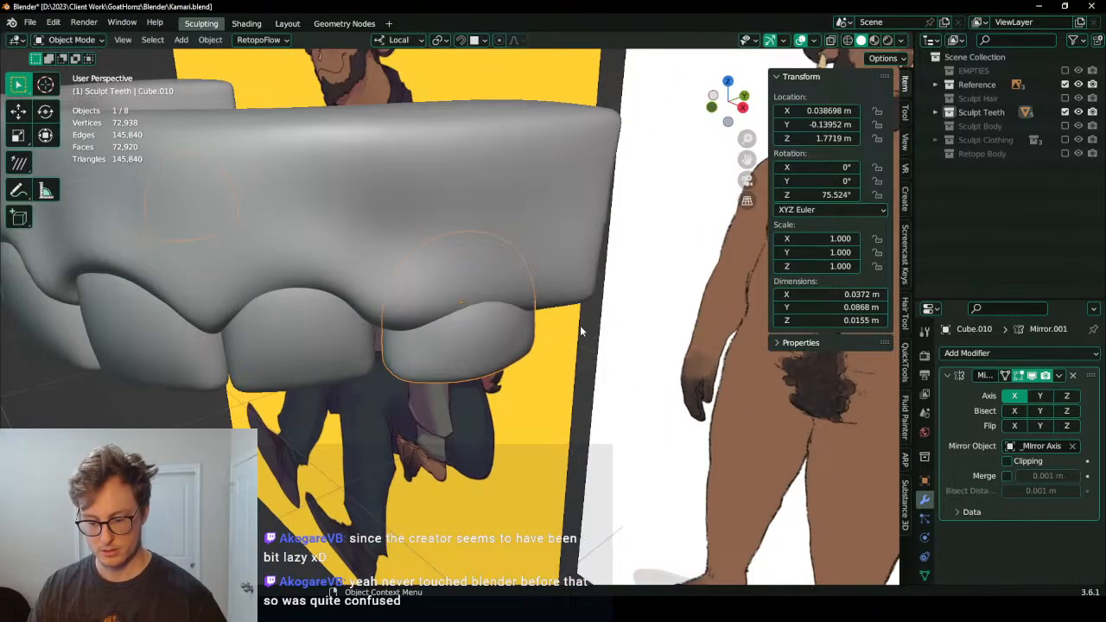
Step: Move the molar in the right view to Y -0.13918 m and Z 1.7722 m, lining it up with the neighbouring teeth
{"action": "key", "text": "KP_3"}
{"action": "key", "text": "g"}
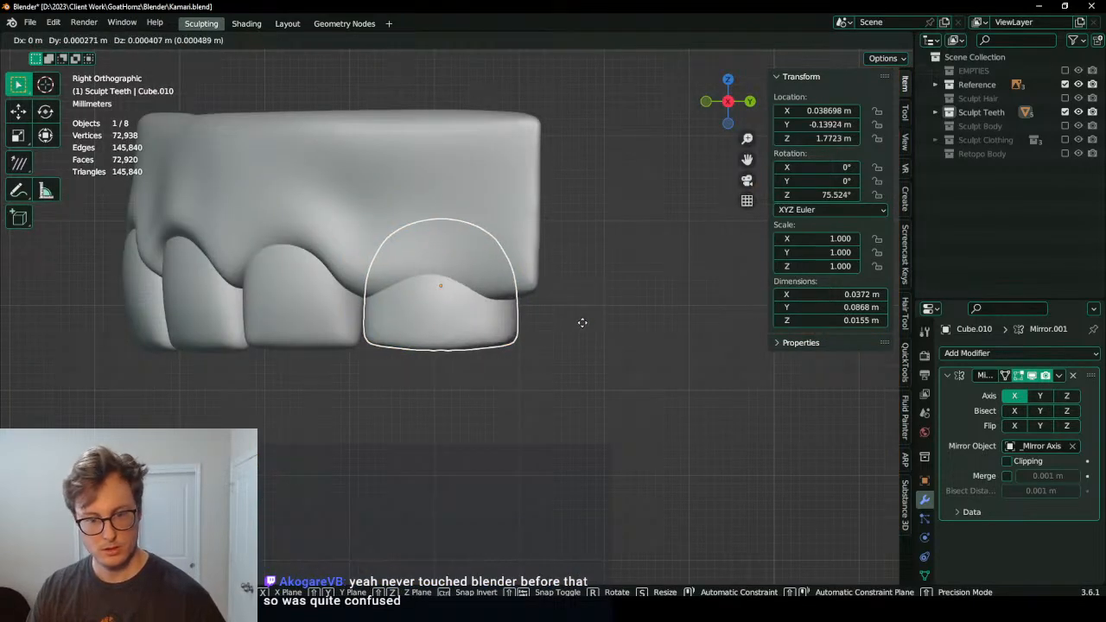
{"action": "left_click", "coordinate": [582, 323]}
{"action": "middle_click_drag", "start_coordinate": [583, 328], "coordinate": [645, 312]}
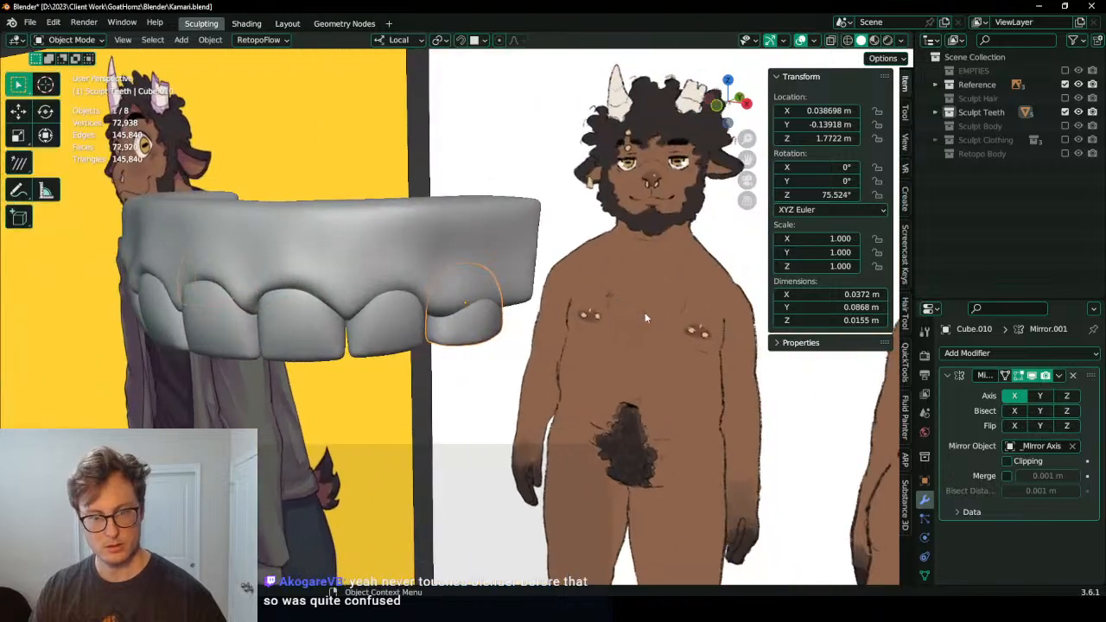
Step: Nudge the molar along its local X axis to X 0.038682 m, Y -0.13924 m
{"action": "key", "text": "g"}
{"action": "key", "text": "x"}
{"action": "key", "text": "x"}
{"action": "left_click", "coordinate": [648, 315]}
Step: Duplicate the molar behind the original in the top view at X 0.041261 m, Y -0.12717 m and rotate the copy to Z 83.999°
{"action": "key", "text": "KP_7"}
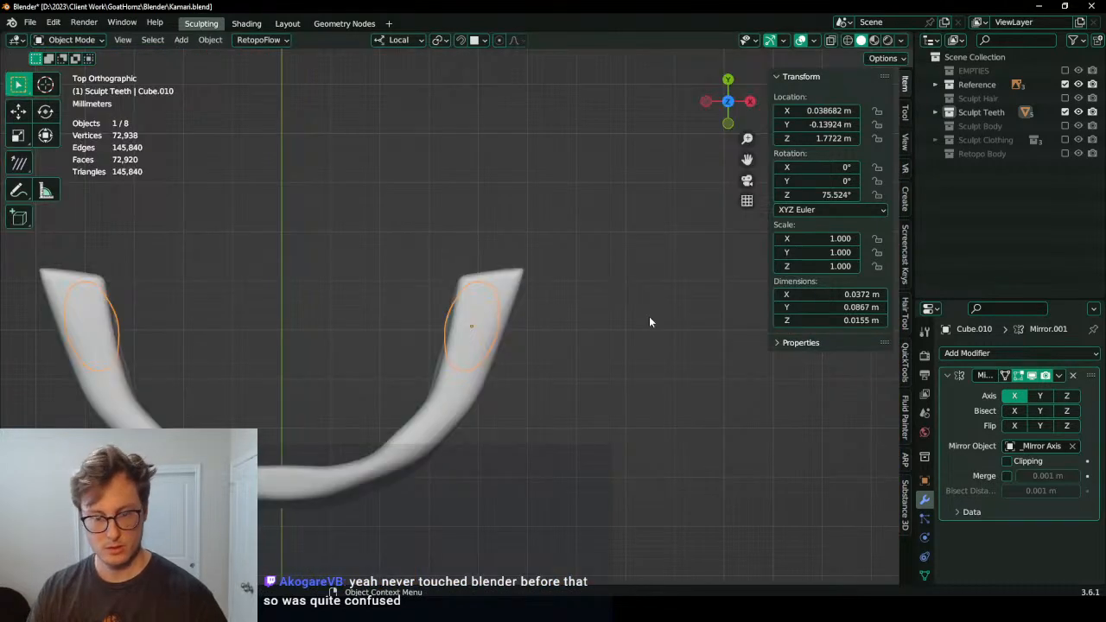
{"action": "key", "text": "shift+d"}
{"action": "left_click", "coordinate": [558, 274]}
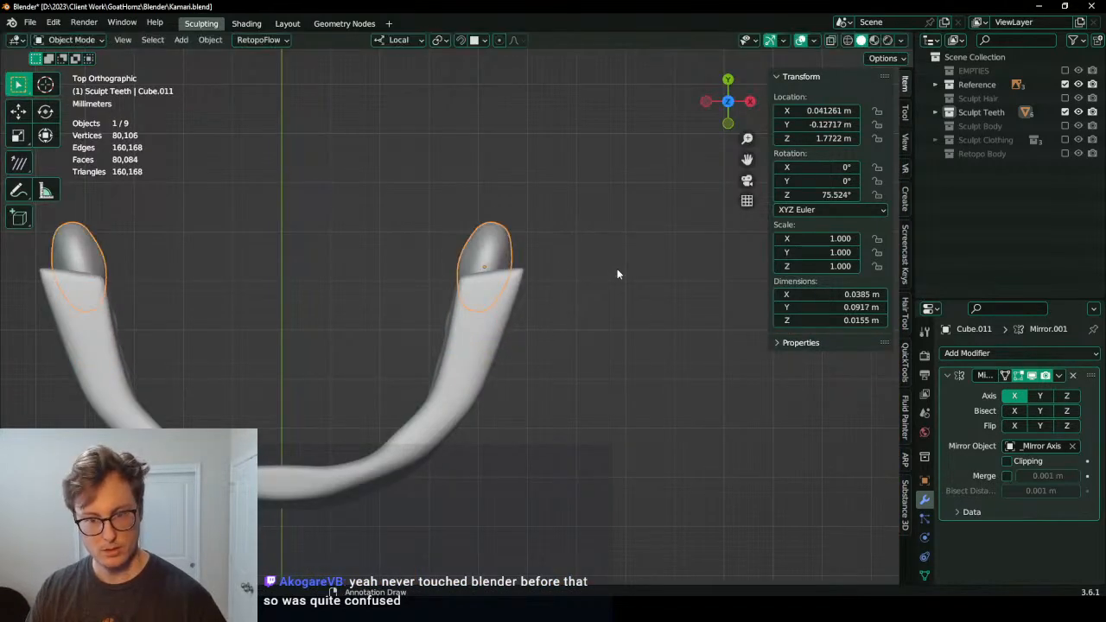
{"action": "key", "text": "r"}
{"action": "left_click", "coordinate": [602, 248]}
Step: Duplicate the rotated molar once more farther back, and shift both copies along global Y so the front copy sits at Y -0.12088 m
{"action": "key", "text": "shift+d"}
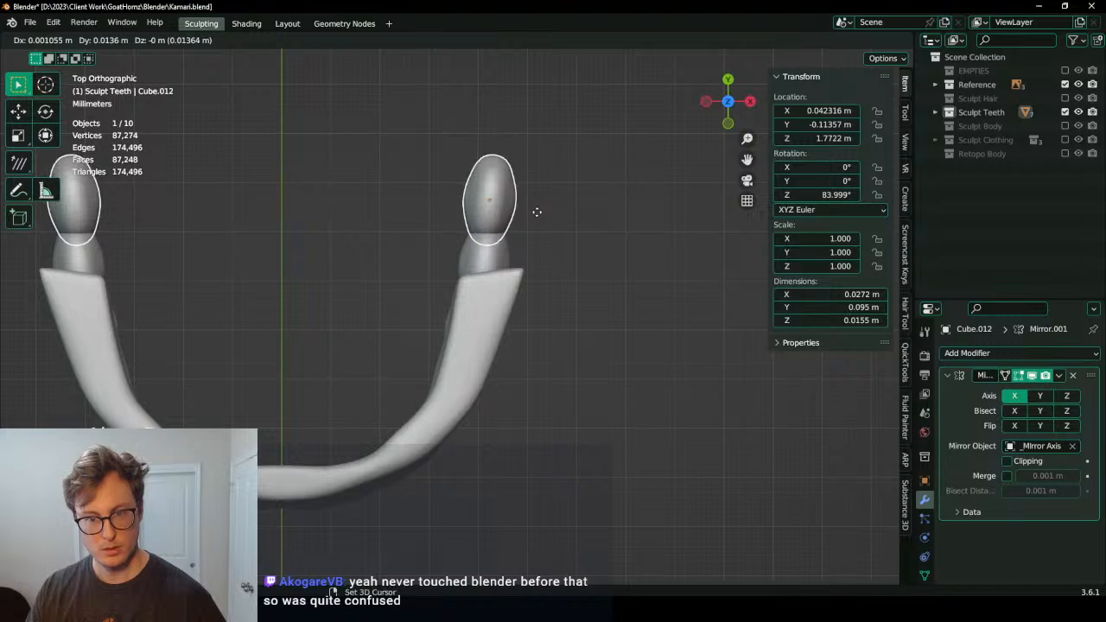
{"action": "left_click", "coordinate": [535, 210]}
{"action": "middle_click_drag", "start_coordinate": [536, 207], "coordinate": [507, 307]}
{"action": "left_click", "coordinate": [488, 313], "text": "shift"}
{"action": "key", "text": "g"}
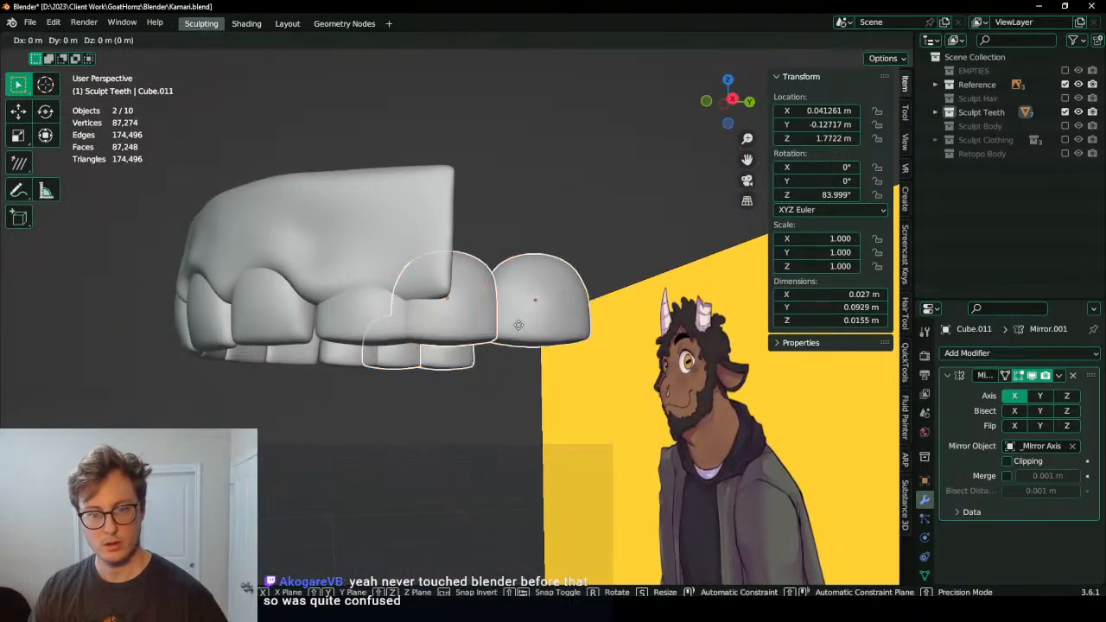
{"action": "key", "text": "y"}
{"action": "key", "text": "y"}
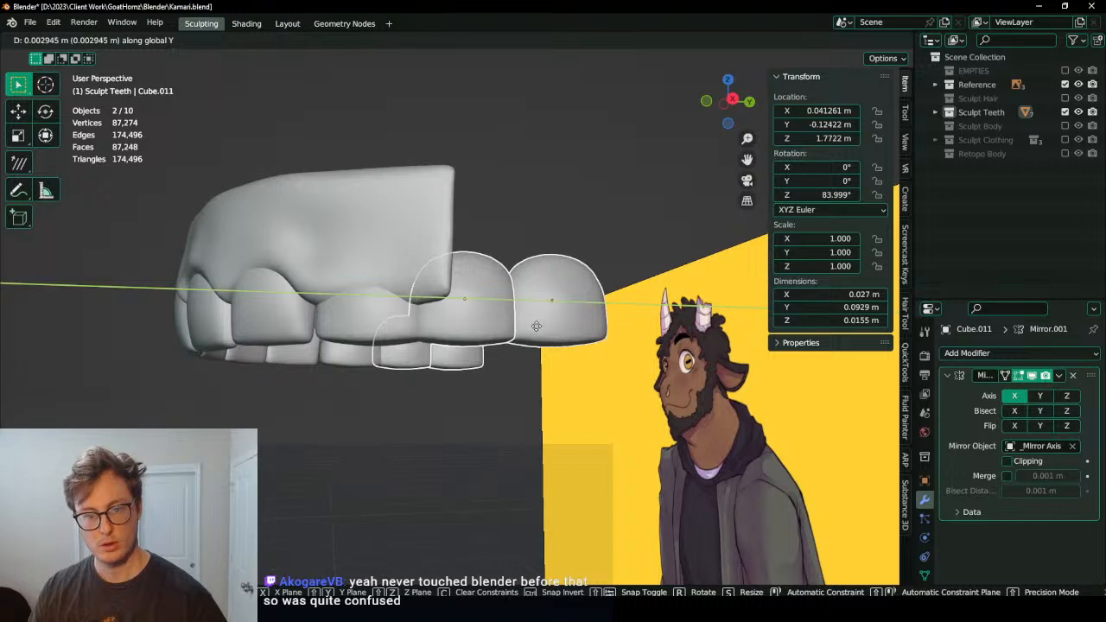
{"action": "left_click", "coordinate": [556, 325]}
Step: Set the transform orientation to Global and slide the front two molars together along Y, bringing the first to Y -0.14011 m
{"action": "left_click", "coordinate": [411, 44]}
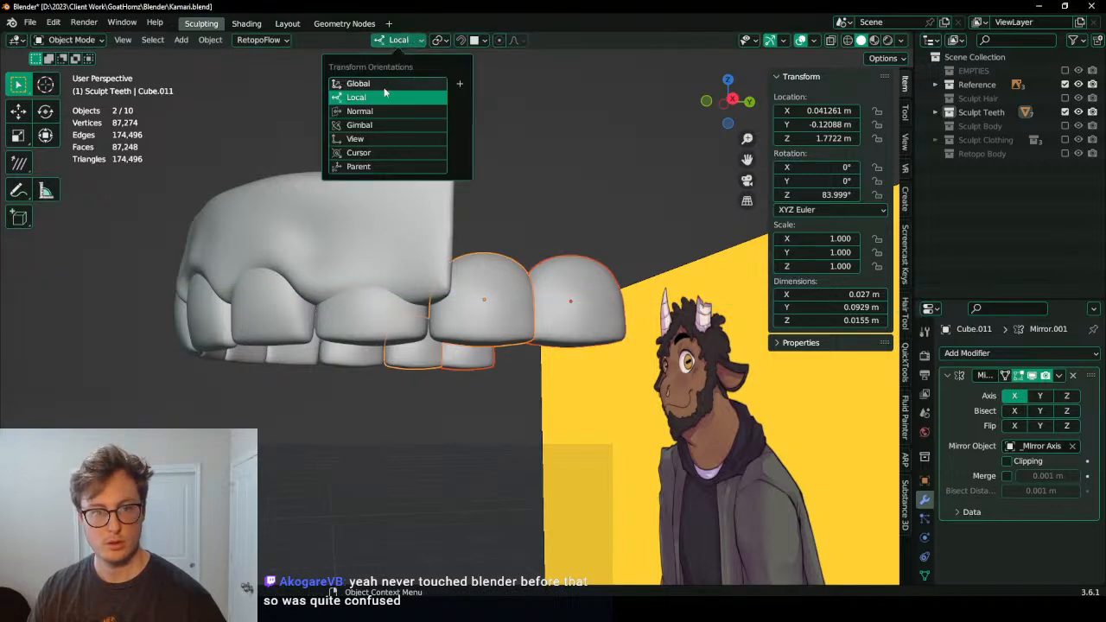
{"action": "left_click", "coordinate": [419, 84]}
{"action": "left_click", "coordinate": [393, 333]}
{"action": "left_click", "coordinate": [484, 311], "text": "shift"}
{"action": "key", "text": "g"}
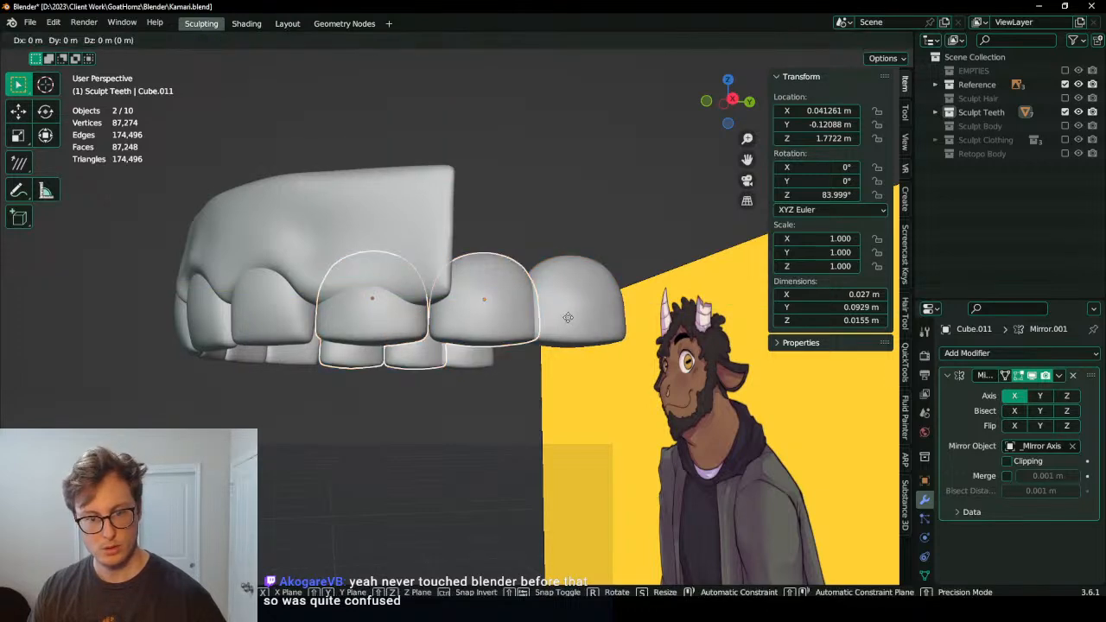
{"action": "key", "text": "y"}
{"action": "left_click", "coordinate": [562, 320]}
Step: Slide the rearmost molar along global Y to -0.10361 m to close the gap to its neighbour
{"action": "left_click", "coordinate": [568, 317]}
{"action": "key", "text": "g"}
{"action": "key", "text": "y"}
{"action": "left_click", "coordinate": [578, 315]}
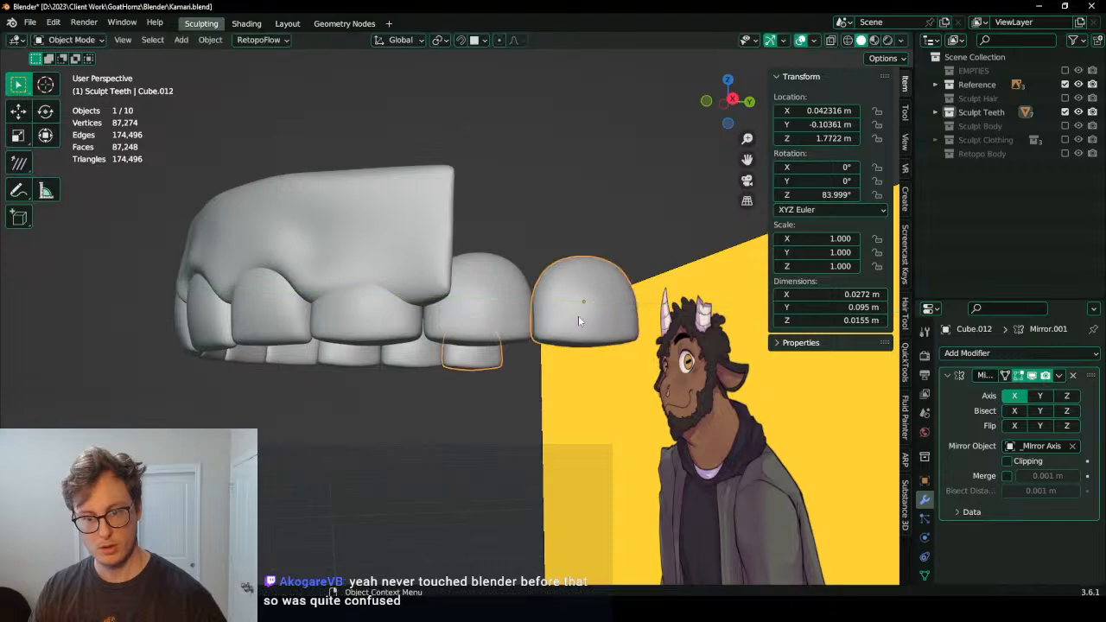
{"action": "middle_click_drag", "start_coordinate": [578, 316], "coordinate": [553, 264]}
{"action": "scroll", "coordinate": [553, 264], "scroll_direction": "up", "scroll_amount": 4}
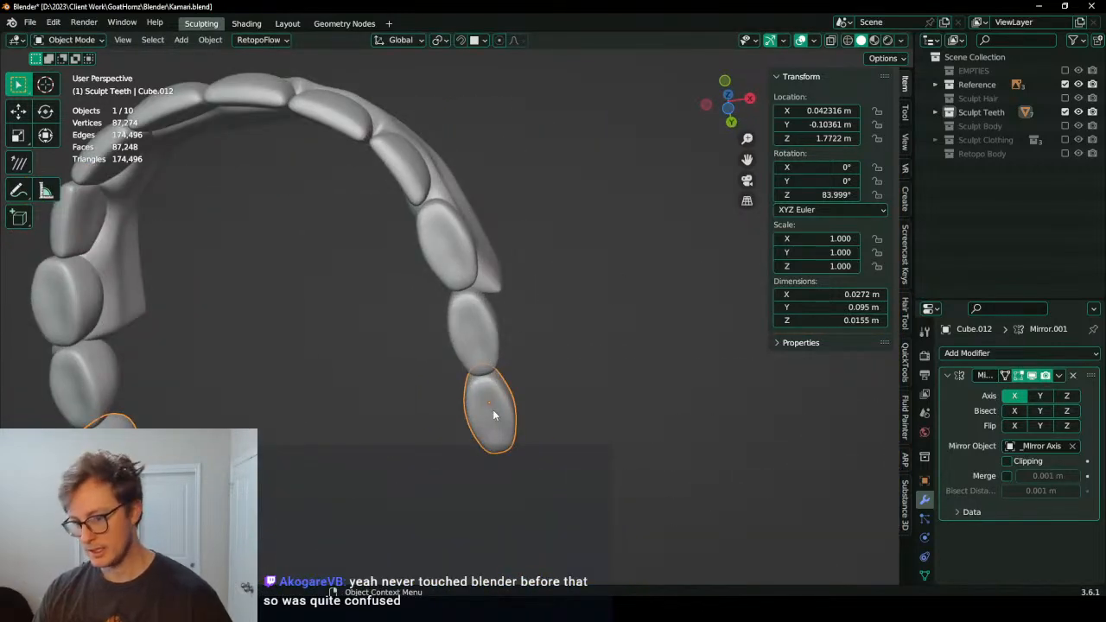
{"action": "key", "text": "g"}
{"action": "key", "text": "x"}
{"action": "key", "text": "Escape"}
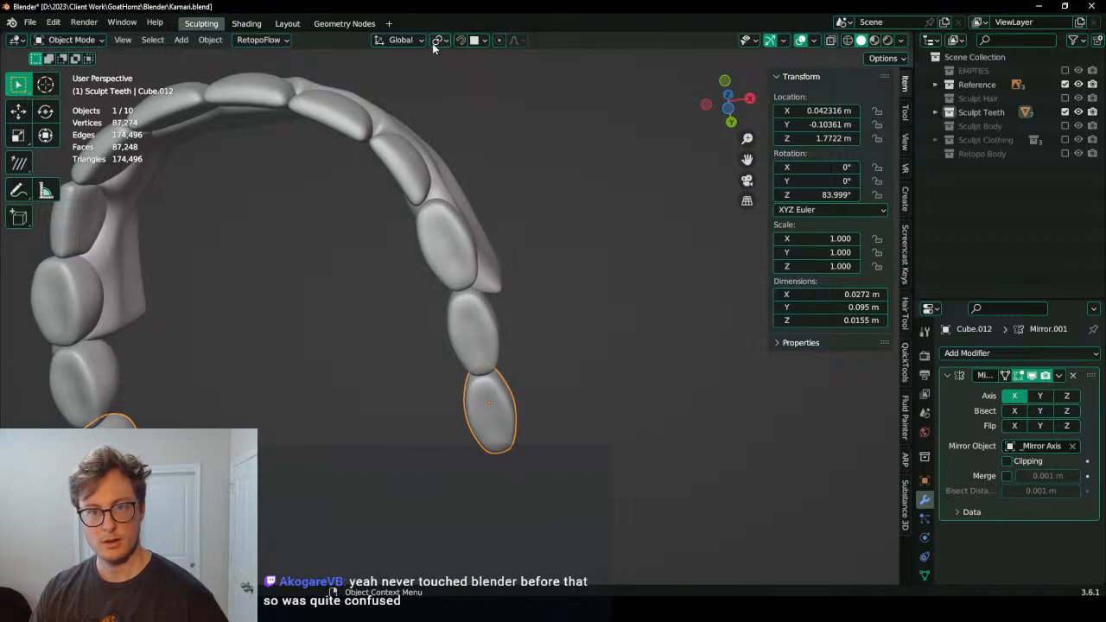
Step: Set the transform orientation to Local and slightly widen the frontmost molar's mesh along its local Y axis in Edit Mode
{"action": "left_click", "coordinate": [400, 40]}
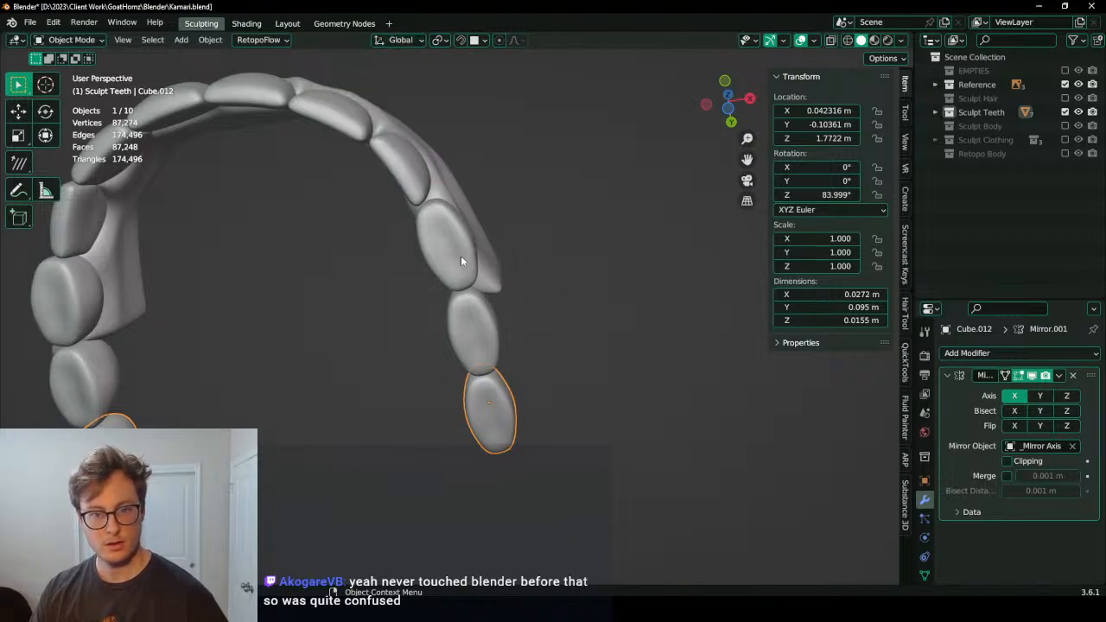
{"action": "left_click", "coordinate": [460, 261]}
{"action": "left_click", "coordinate": [400, 40]}
{"action": "left_click", "coordinate": [363, 96]}
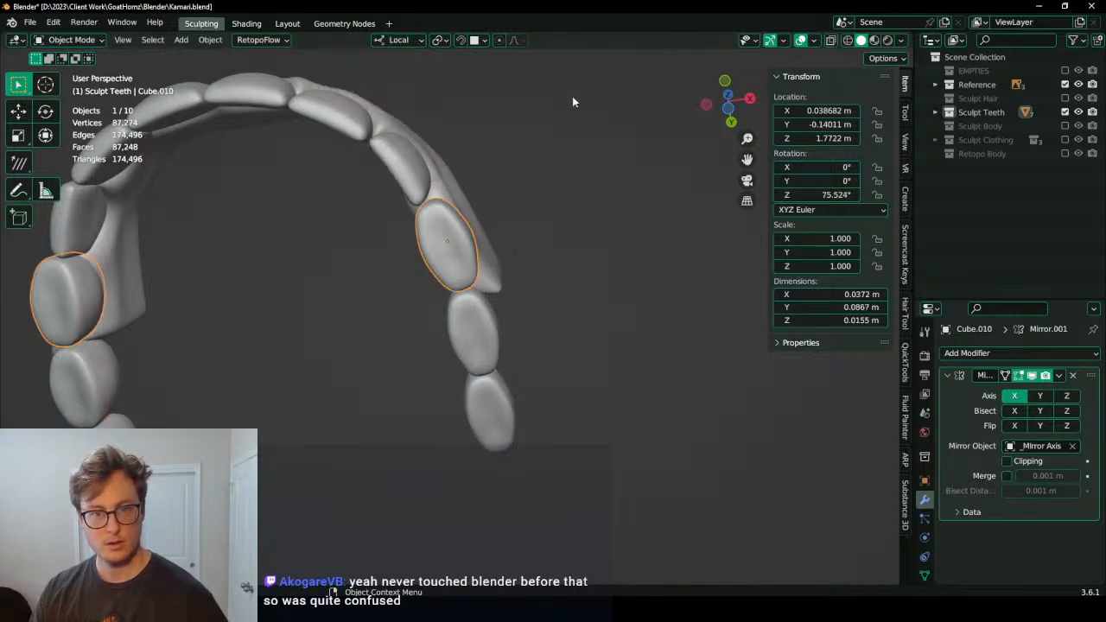
{"action": "key", "text": "Tab"}
{"action": "key", "text": "s"}
{"action": "key", "text": "y"}
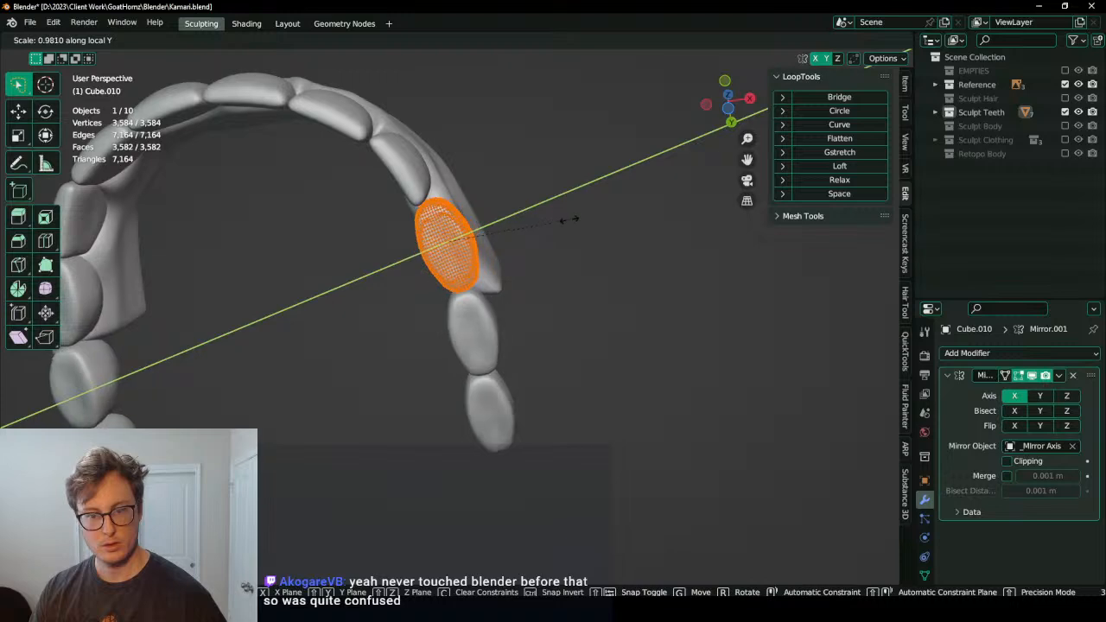
{"action": "left_click", "coordinate": [619, 195]}
{"action": "key", "text": "Tab"}
Step: Scale the same molar's mesh up a little more along local Y, and return to Object Mode
{"action": "middle_click_drag", "start_coordinate": [608, 207], "coordinate": [521, 316]}
{"action": "key", "text": "Tab"}
{"action": "key", "text": "s"}
{"action": "key", "text": "y"}
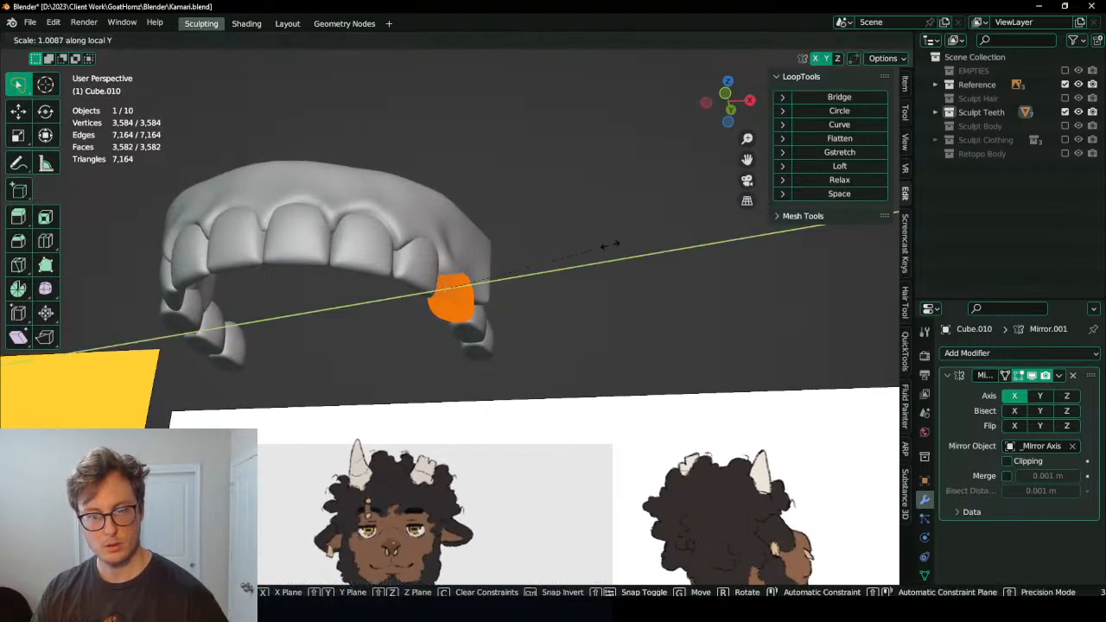
{"action": "left_click", "coordinate": [622, 243]}
{"action": "key", "text": "Tab"}
Step: Pull the gum arch's rear end vertices back over the second molar in the top view with X symmetry, and remesh the stretched area
{"action": "middle_click_drag", "start_coordinate": [625, 241], "coordinate": [395, 343]}
{"action": "key", "text": "KP_7"}
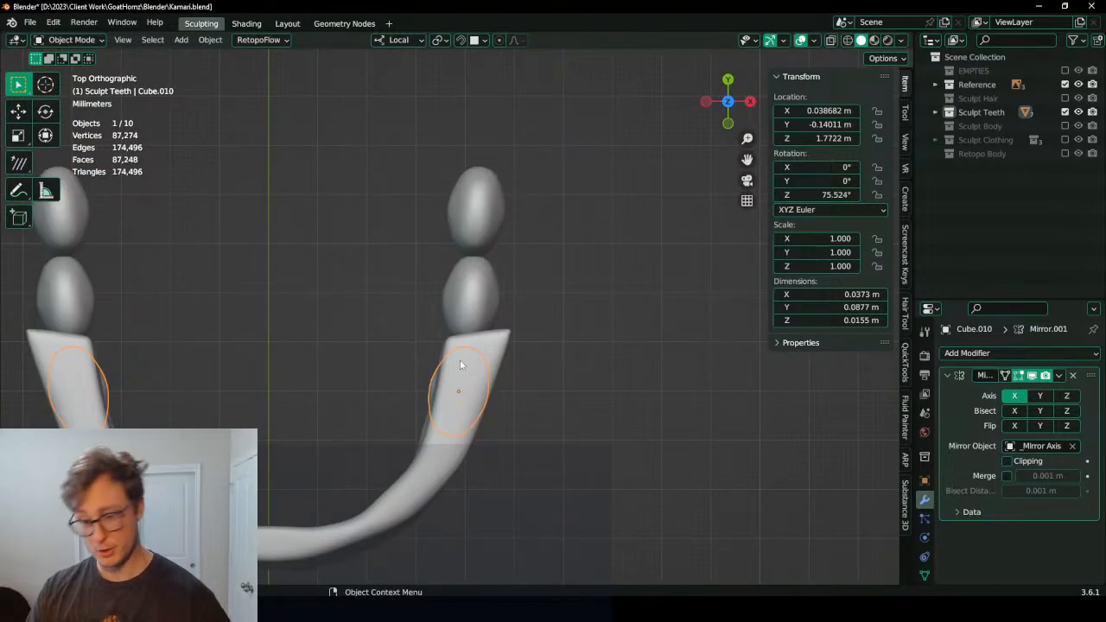
{"action": "left_click", "coordinate": [488, 350]}
{"action": "key", "text": "Tab"}
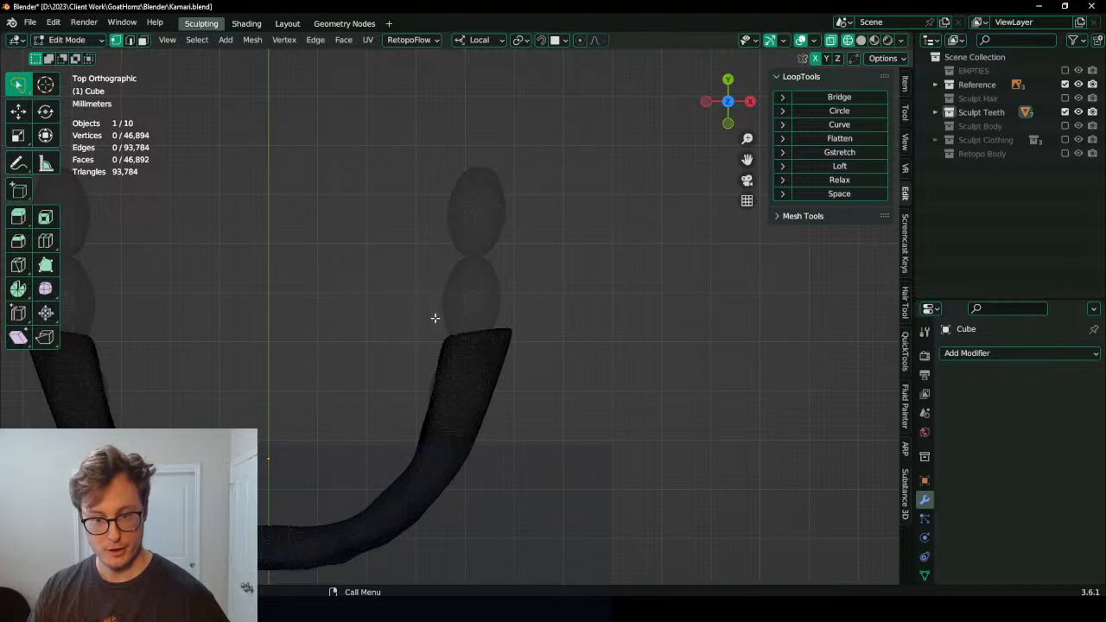
{"action": "key", "text": "b"}
{"action": "left_click_drag", "start_coordinate": [415, 302], "coordinate": [558, 340]}
{"action": "key", "text": "g"}
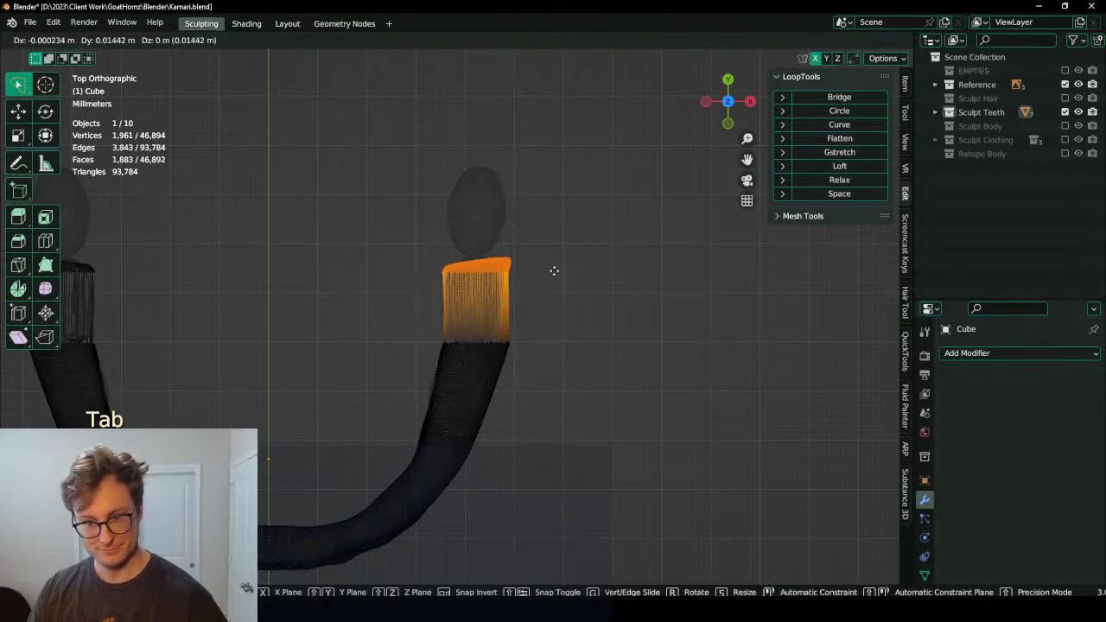
{"action": "left_click", "coordinate": [556, 260]}
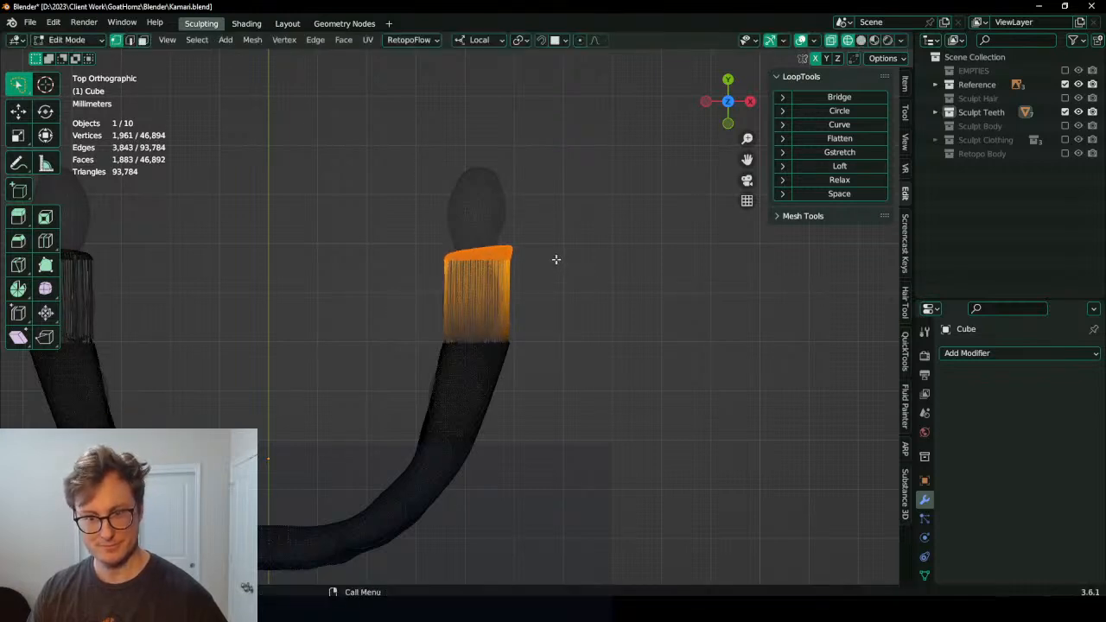
{"action": "key", "text": "Tab"}
{"action": "key", "text": "ctrl+Tab"}
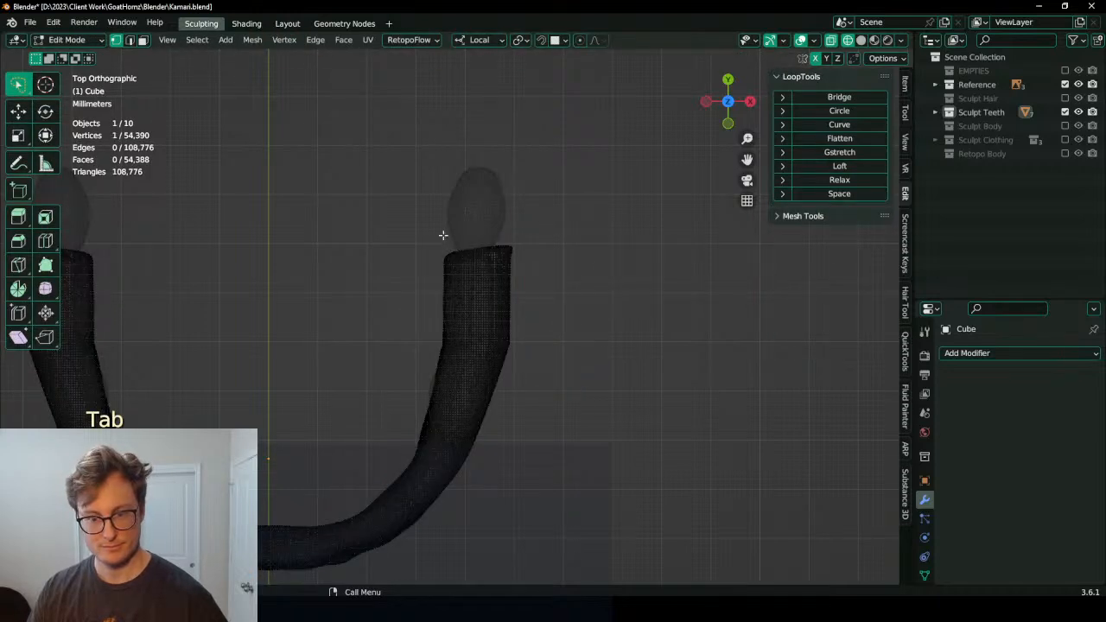
Step: Select the gum arch's rear end vertices again and extend them back past the last molar
{"action": "left_click_drag", "start_coordinate": [407, 204], "coordinate": [531, 254]}
{"action": "key", "text": "g"}
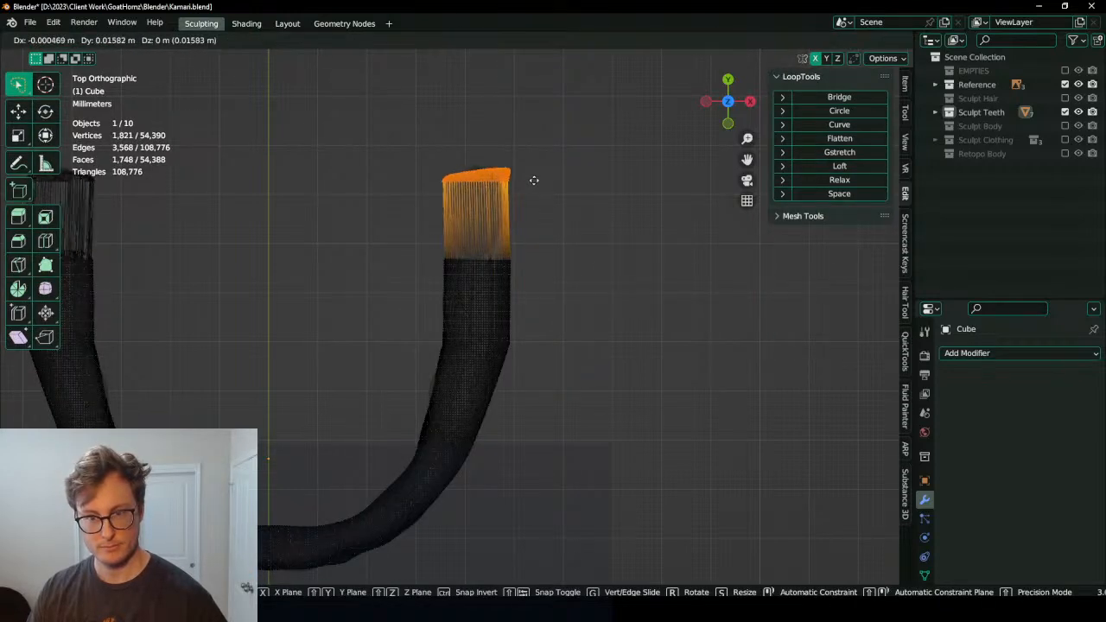
{"action": "left_click", "coordinate": [536, 158]}
{"action": "key", "text": "Tab"}
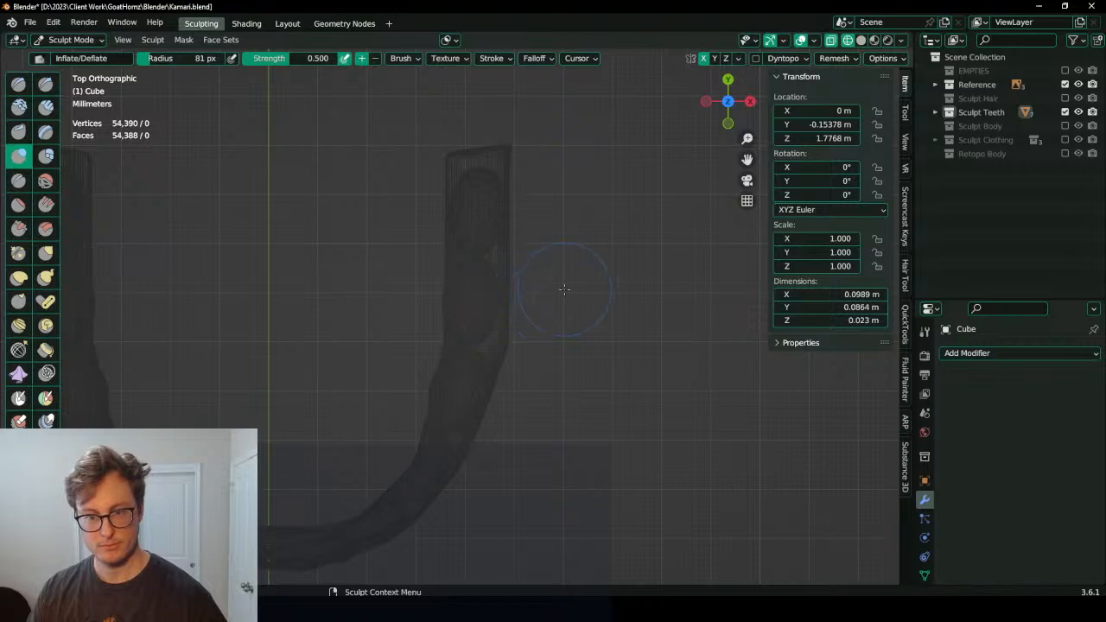
Step: Voxel remesh the extended gum in Sculpt Mode and switch back to solid shading
{"action": "mouse_move", "coordinate": [563, 290]}
{"action": "middle_mouse_down"}
{"action": "mouse_move", "coordinate": [563, 246]}
{"action": "mouse_move", "coordinate": [425, 294]}
{"action": "mouse_move", "coordinate": [587, 240]}
{"action": "mouse_move", "coordinate": [576, 289]}
{"action": "mouse_move", "coordinate": [559, 288]}
{"action": "middle_mouse_up"}
{"action": "key", "text": "ctrl+r"}
{"action": "key", "text": "ctrl+Tab"}
{"action": "key", "text": "shift+z"}
{"action": "scroll", "coordinate": [588, 239], "scroll_direction": "down", "scroll_amount": 3}
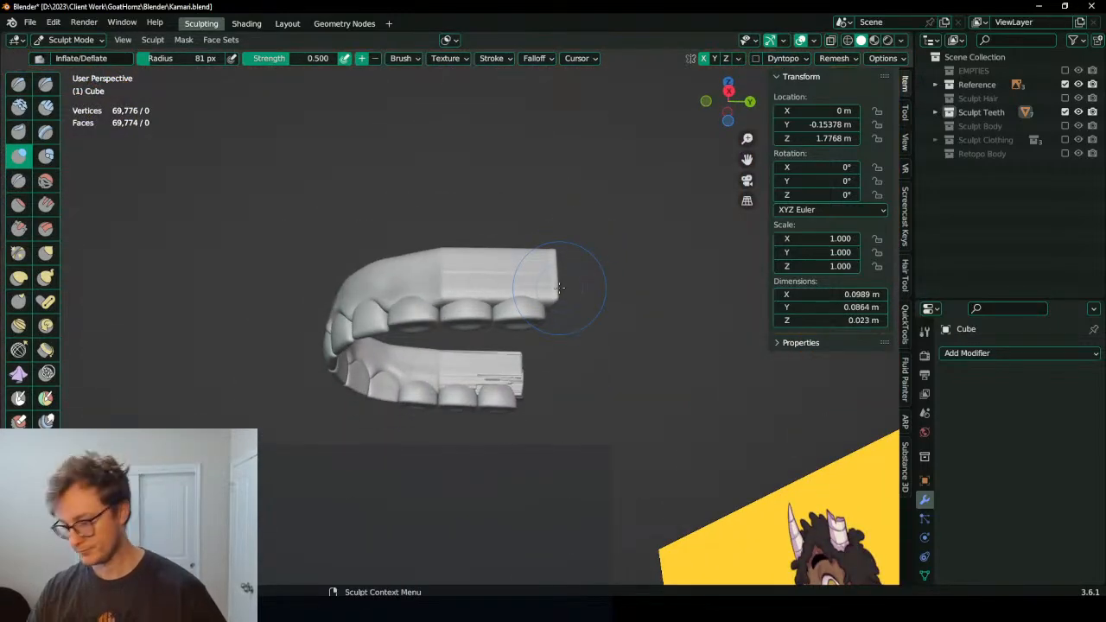
Step: Smooth the outer and inner faces of the extended gum section above the molars
{"action": "mouse_move", "coordinate": [549, 247]}
{"action": "middle_mouse_down"}
{"action": "mouse_move", "coordinate": [616, 277]}
{"action": "mouse_move", "coordinate": [511, 304]}
{"action": "mouse_move", "coordinate": [525, 313]}
{"action": "middle_mouse_up"}
{"action": "scroll", "coordinate": [511, 304], "scroll_direction": "up", "scroll_amount": 4}
{"action": "left_click_drag", "start_coordinate": [528, 274], "coordinate": [423, 266], "text": "shift"}
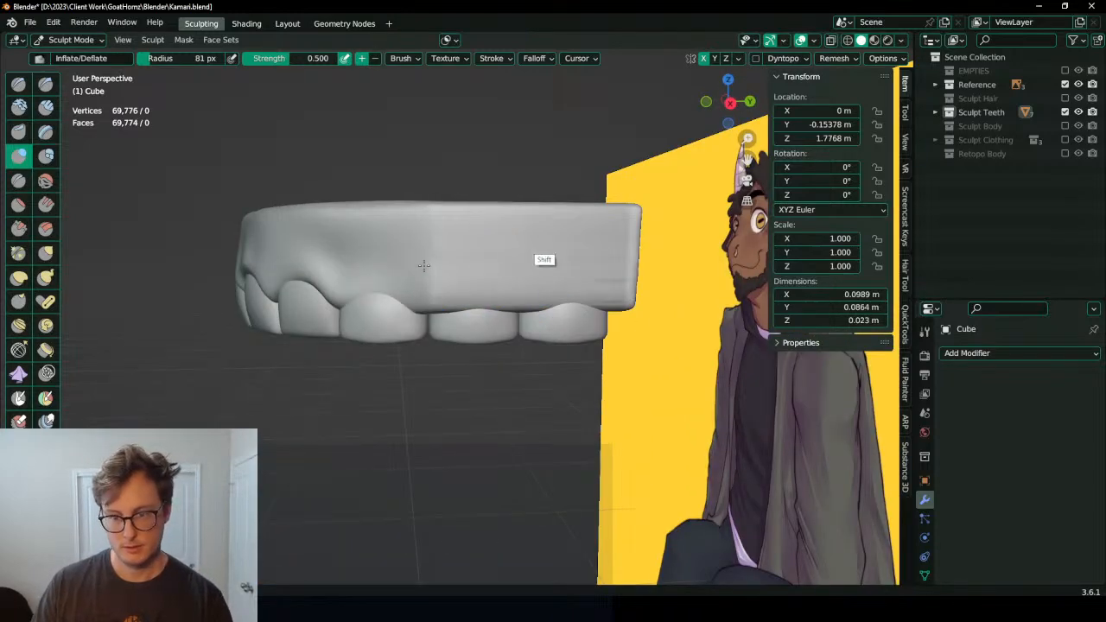
{"action": "middle_click_drag", "start_coordinate": [423, 265], "coordinate": [346, 259]}
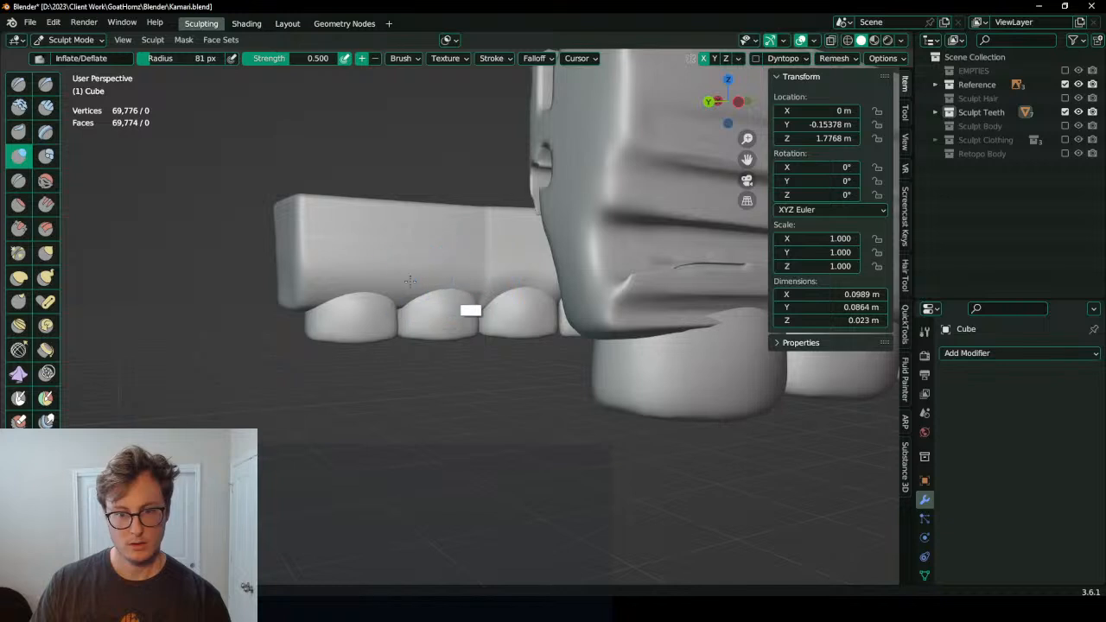
{"action": "left_click_drag", "start_coordinate": [411, 281], "coordinate": [318, 219], "text": "shift"}
{"action": "middle_click_drag", "start_coordinate": [317, 225], "coordinate": [399, 259]}
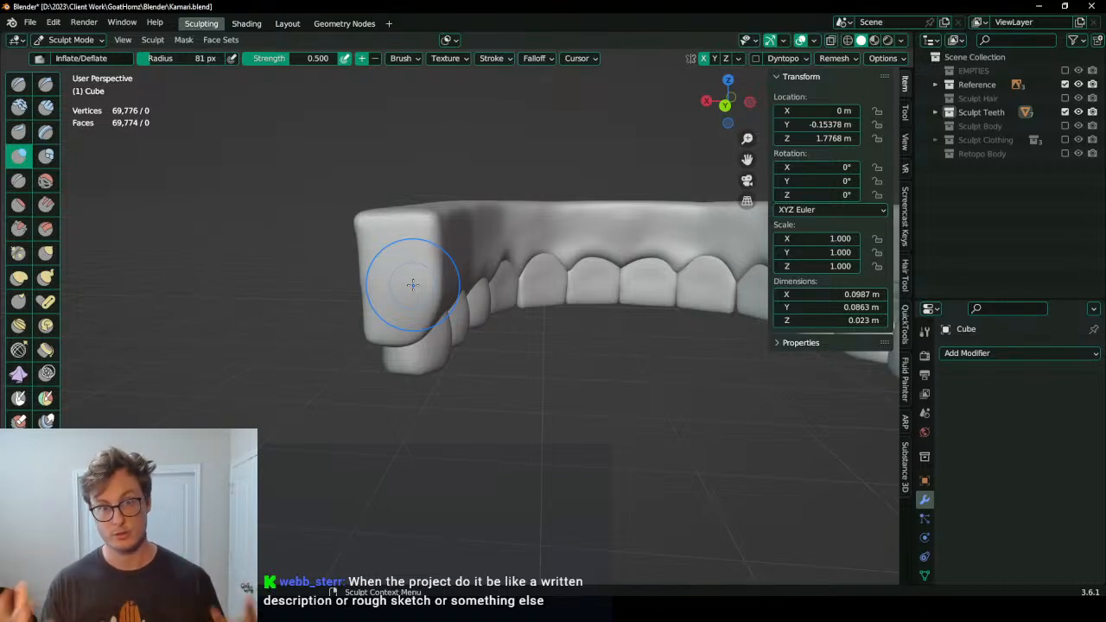
Step: Leave Sculpt Mode and examine the teeth's scale against the character reference sheets
{"action": "scroll", "coordinate": [473, 291], "scroll_direction": "down", "scroll_amount": 5}
{"action": "key", "text": "ctrl+Tab"}
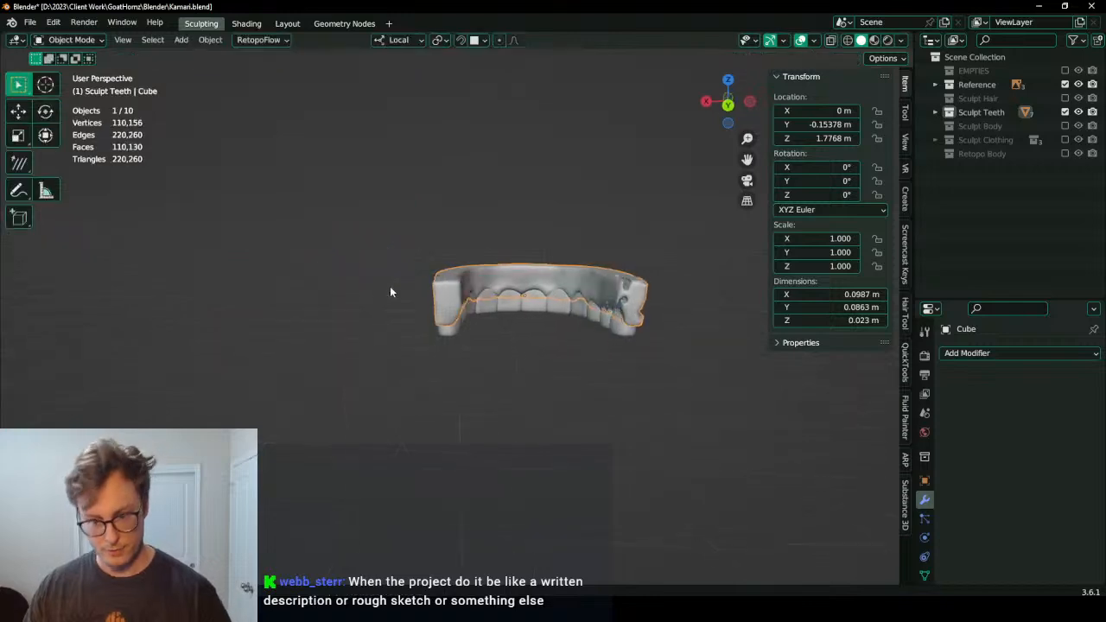
{"action": "mouse_move", "coordinate": [390, 286]}
{"action": "middle_mouse_down"}
{"action": "mouse_move", "coordinate": [510, 273]}
{"action": "mouse_move", "coordinate": [553, 290]}
{"action": "middle_mouse_up"}
{"action": "key", "text": "KP_Divide"}
{"action": "key", "text": "KP_Divide"}
{"action": "scroll", "coordinate": [553, 290], "scroll_direction": "down", "scroll_amount": 12}
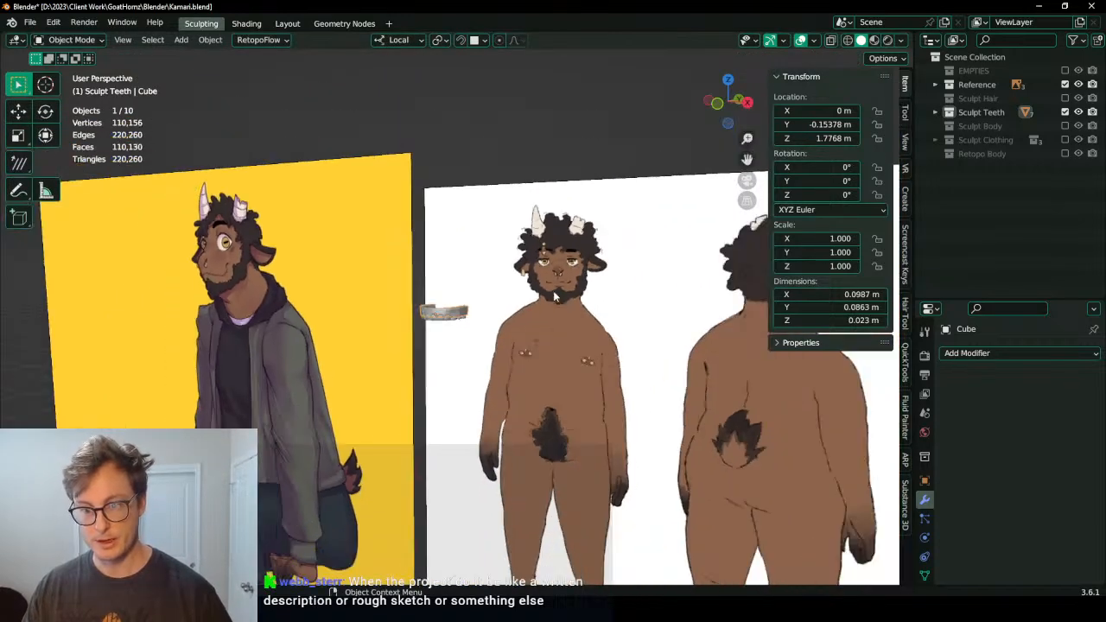
{"action": "middle_click_drag", "start_coordinate": [608, 432], "coordinate": [614, 421]}
{"action": "middle_click_drag", "start_coordinate": [613, 421], "coordinate": [504, 359], "text": "shift"}
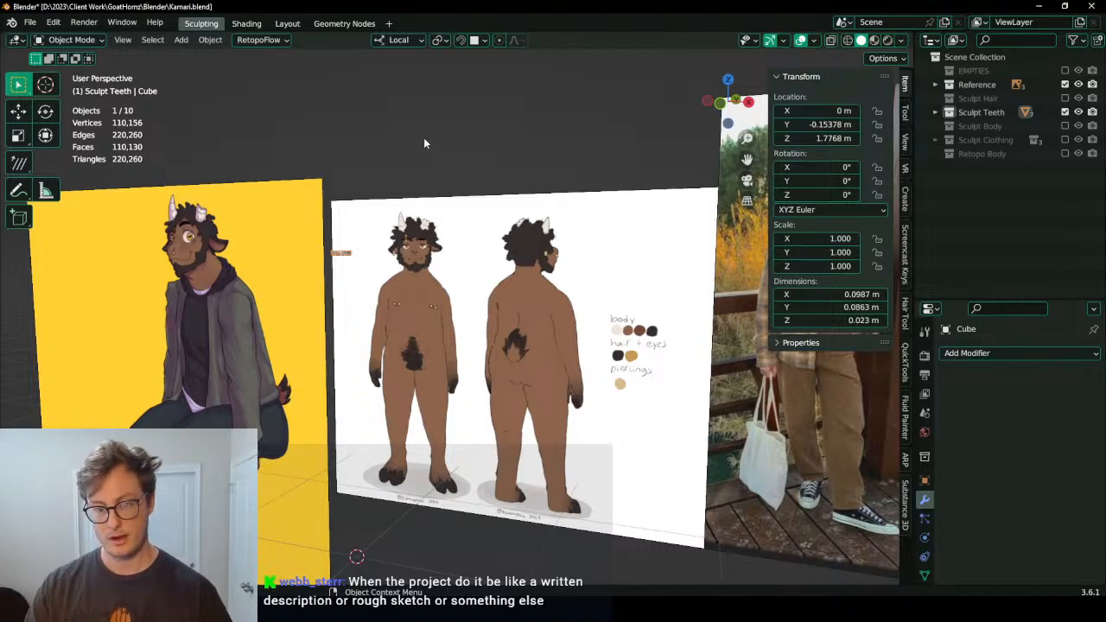
Step: Return to Sculpt Mode in the right view and smooth the seam where the gum extension meets the original arch
{"action": "key", "text": "KP_Decimal"}
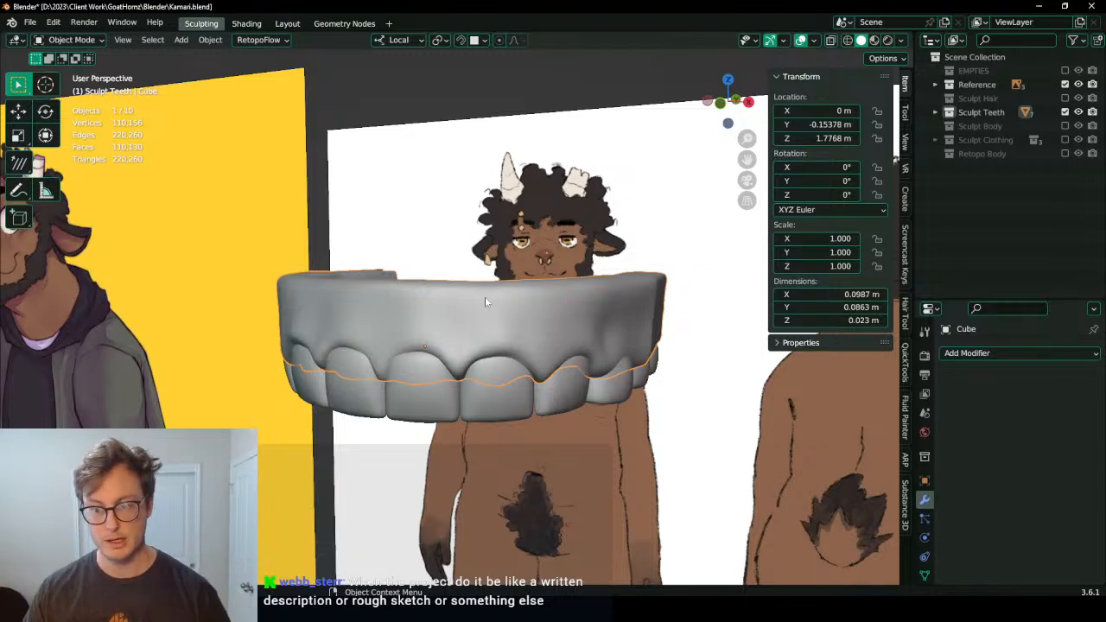
{"action": "middle_click_drag", "start_coordinate": [484, 302], "coordinate": [441, 319]}
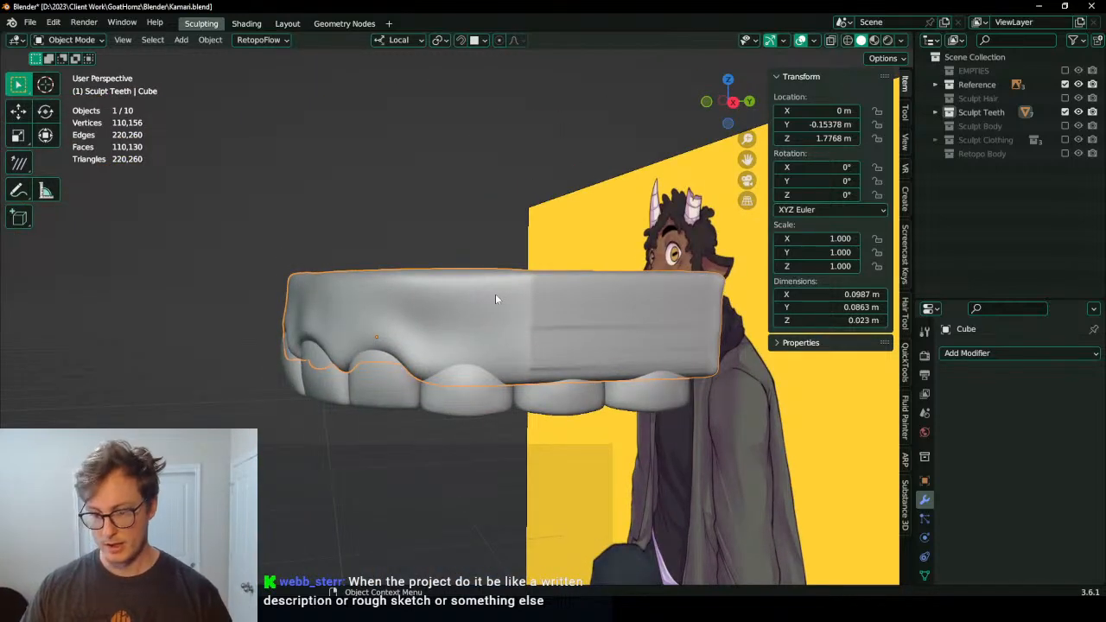
{"action": "key", "text": "KP_3"}
{"action": "key", "text": "ctrl+Tab"}
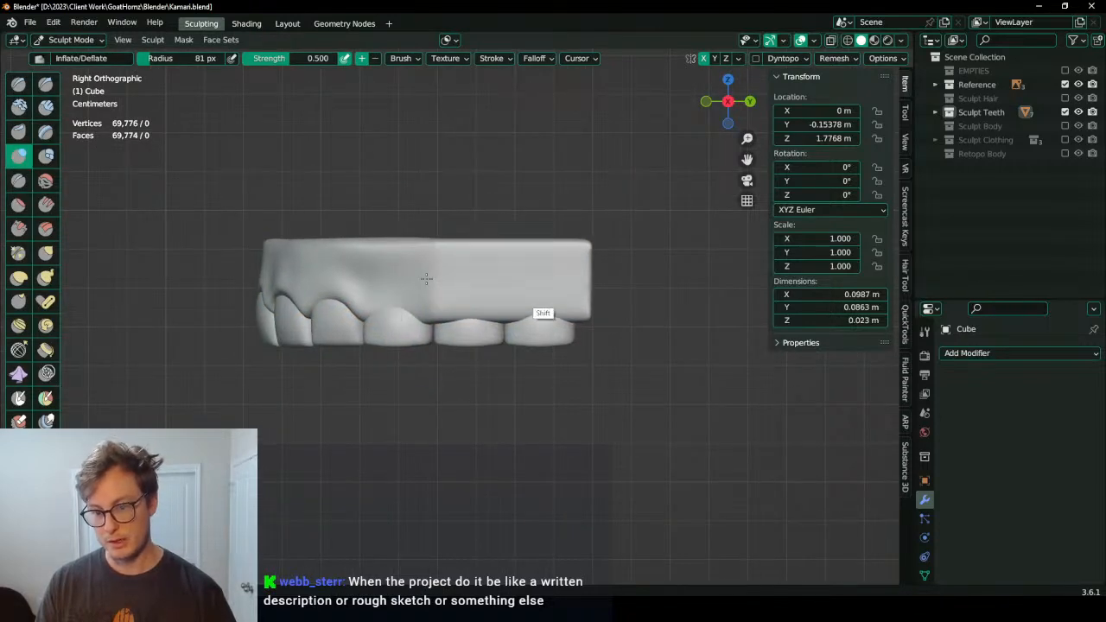
{"action": "middle_click_drag", "start_coordinate": [425, 279], "coordinate": [324, 260]}
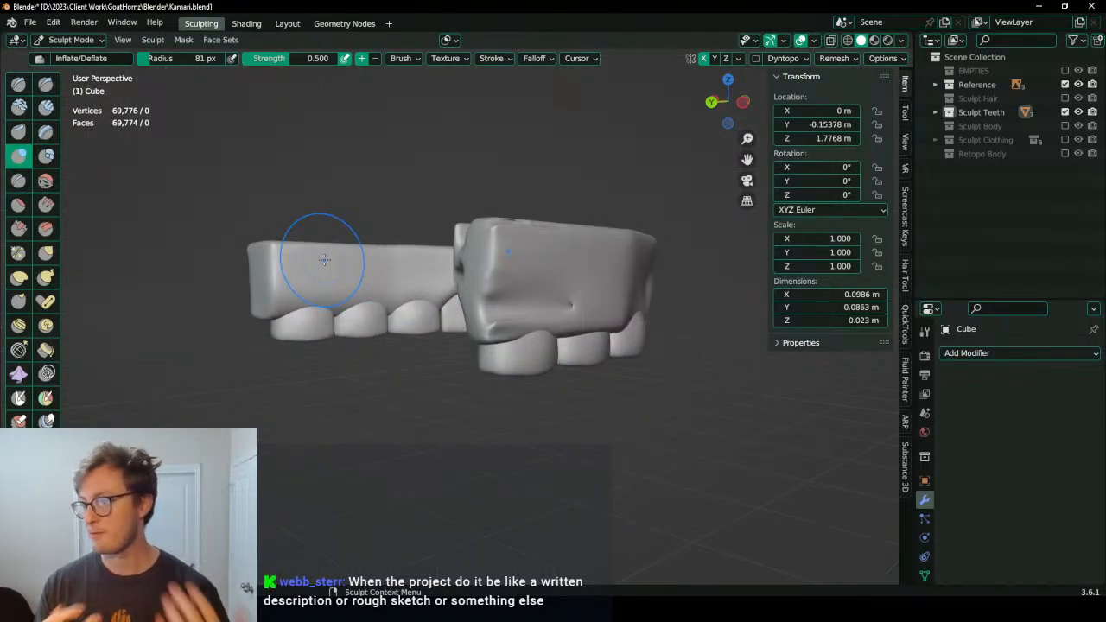
Step: Return to Object Mode and add a Mirror modifier on the X axis to the gum arch
{"action": "mouse_move", "coordinate": [411, 225]}
{"action": "middle_mouse_down"}
{"action": "mouse_move", "coordinate": [458, 261]}
{"action": "mouse_move", "coordinate": [494, 321]}
{"action": "middle_mouse_up"}
{"action": "key", "text": "ctrl+Tab"}
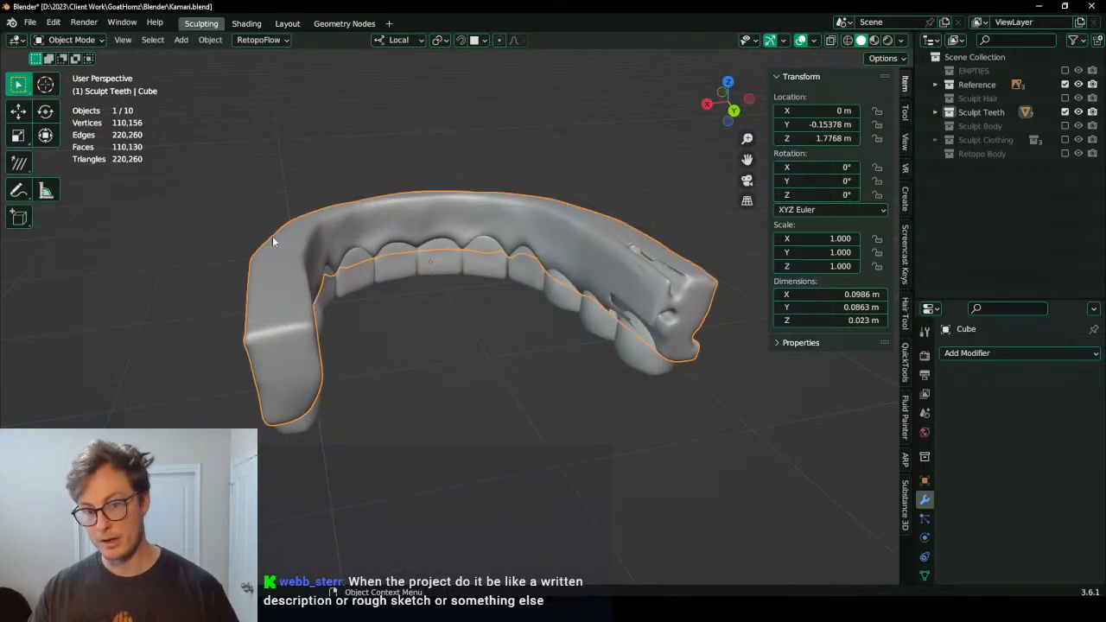
{"action": "left_click", "coordinate": [961, 353]}
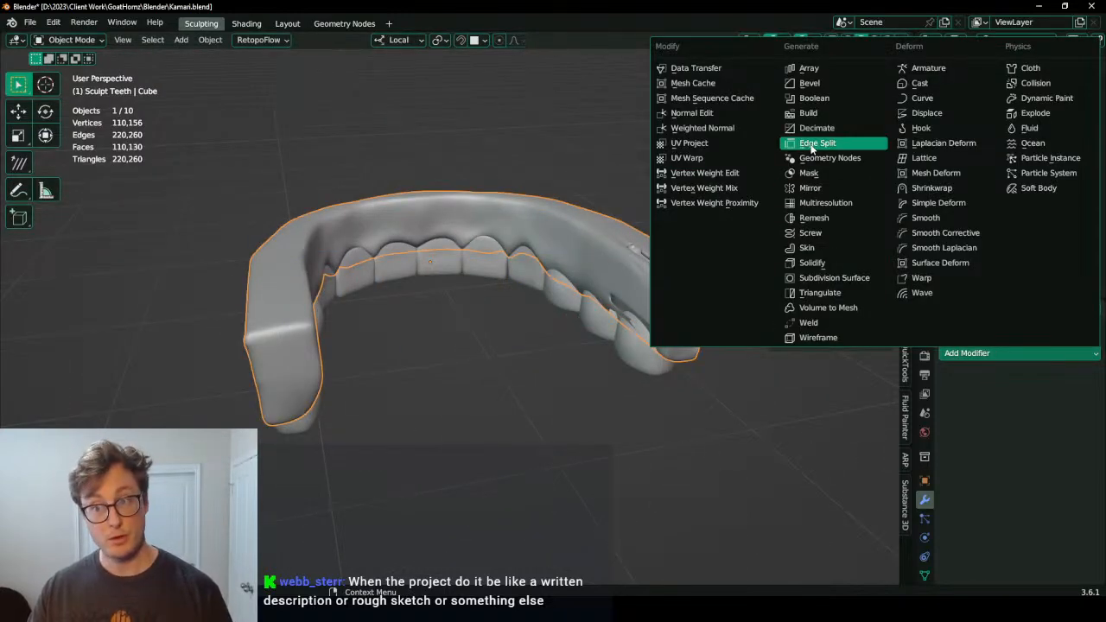
{"action": "left_click", "coordinate": [811, 184]}
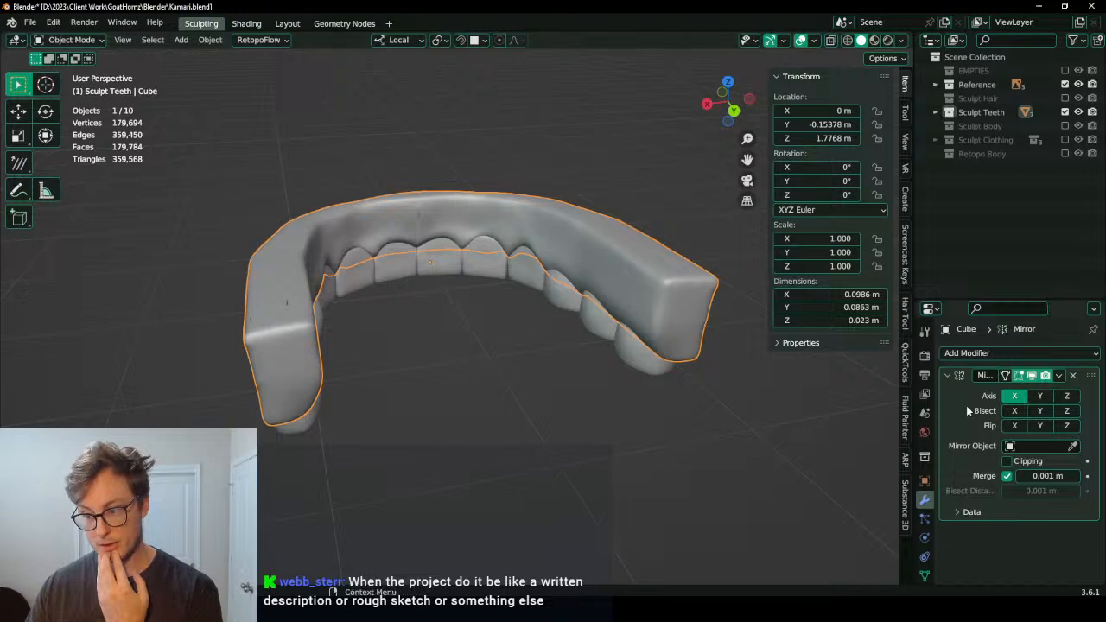
Step: Enable Bisect on the X axis in the gum arch's Mirror modifier and apply the modifier
{"action": "left_click", "coordinate": [1014, 411]}
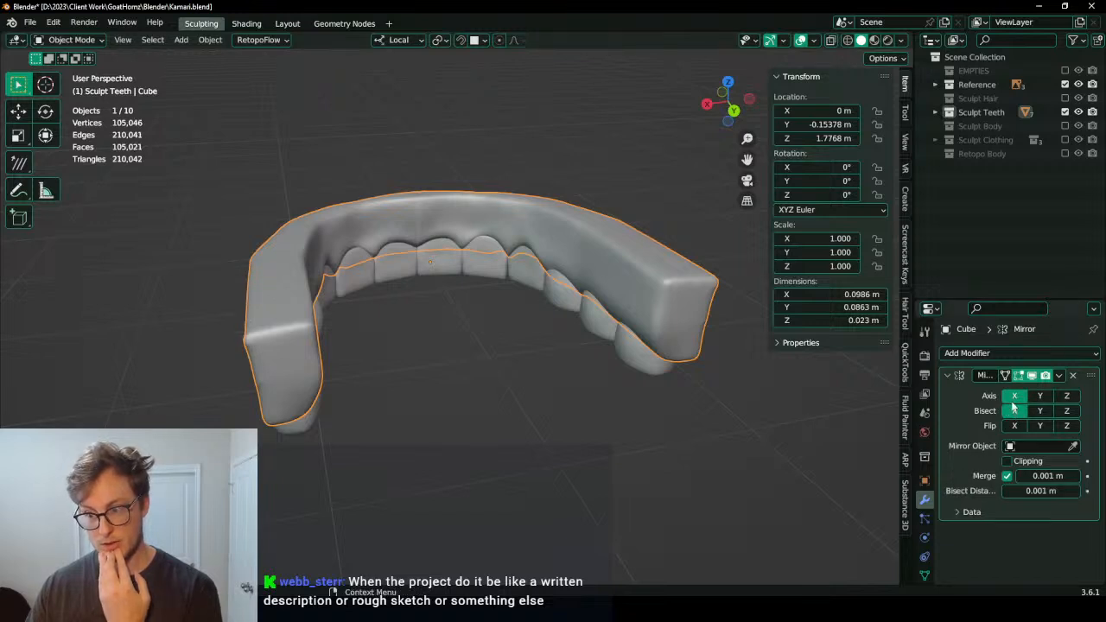
{"action": "left_click", "coordinate": [1059, 376]}
{"action": "left_click", "coordinate": [1007, 390]}
Step: In Sculpt Mode, carve arched gum lines around the outer side of the molars with the Draw Sharp brush
{"action": "key", "text": "ctrl+Tab"}
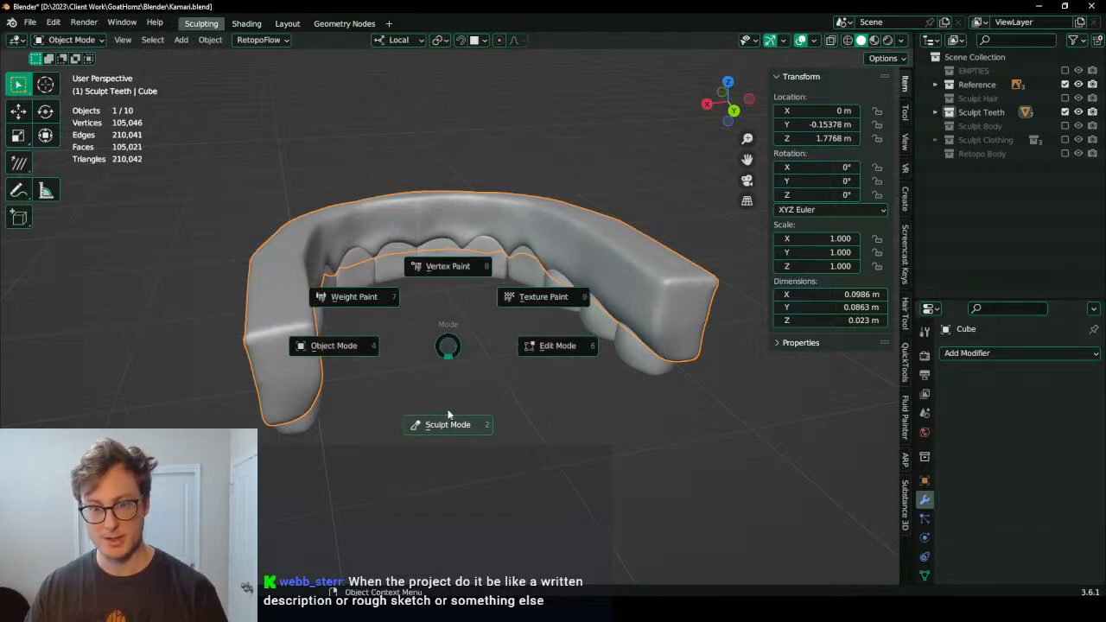
{"action": "left_click", "coordinate": [447, 424]}
{"action": "middle_click_drag", "start_coordinate": [472, 274], "coordinate": [413, 296]}
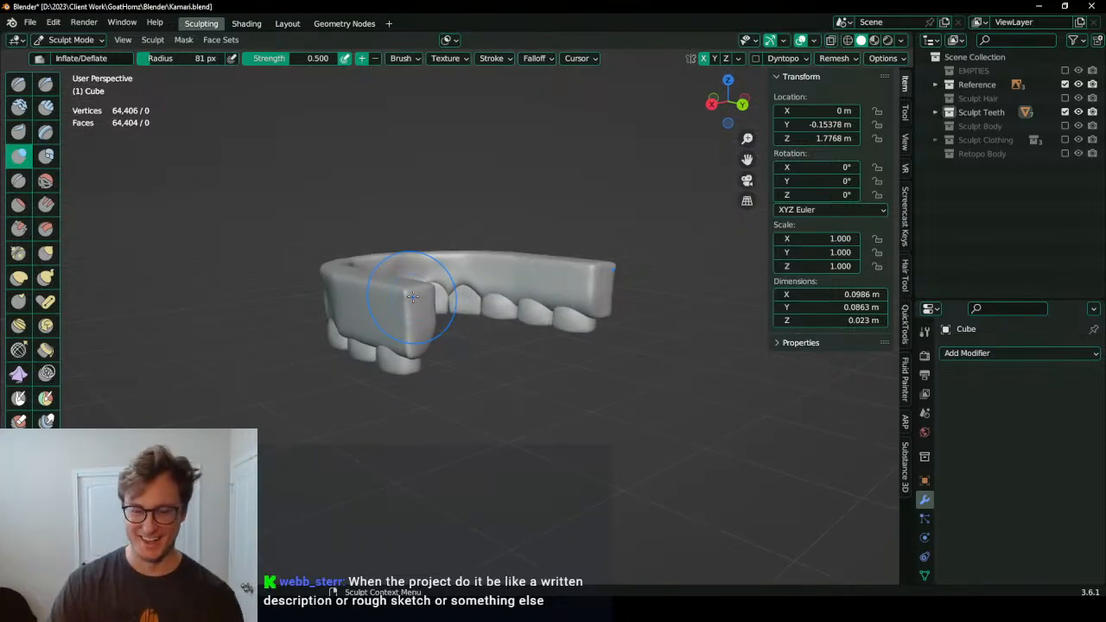
{"action": "key", "text": "KP_3"}
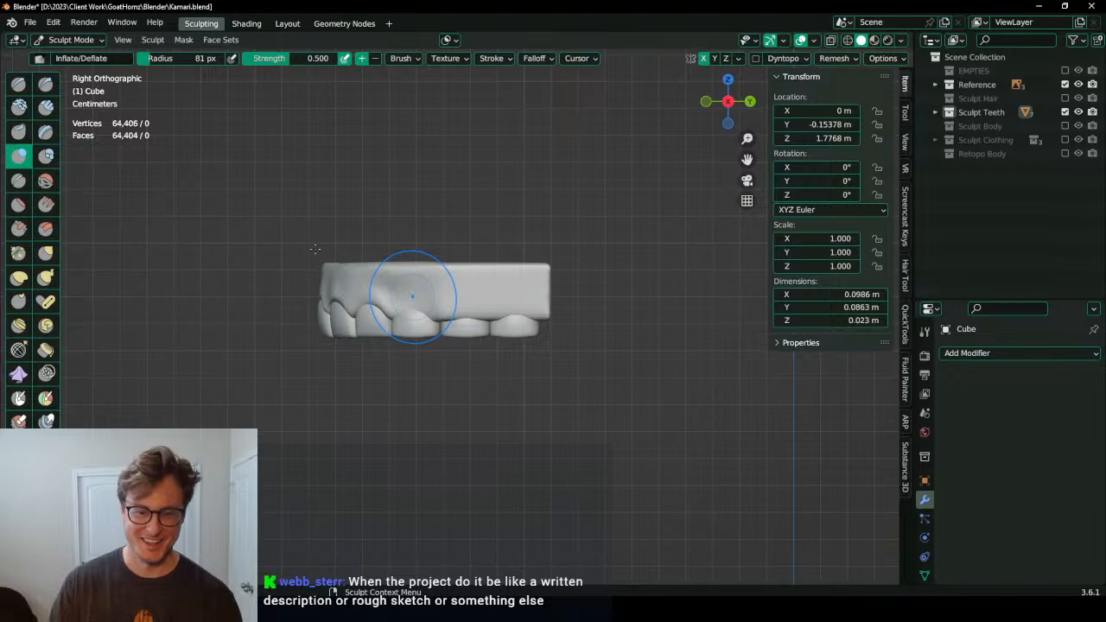
{"action": "middle_click_drag", "start_coordinate": [334, 335], "coordinate": [371, 268], "text": "ctrl"}
{"action": "middle_click_drag", "start_coordinate": [407, 299], "coordinate": [456, 294]}
{"action": "middle_click_drag", "start_coordinate": [444, 255], "coordinate": [434, 308], "text": "ctrl"}
{"action": "key", "text": "d"}
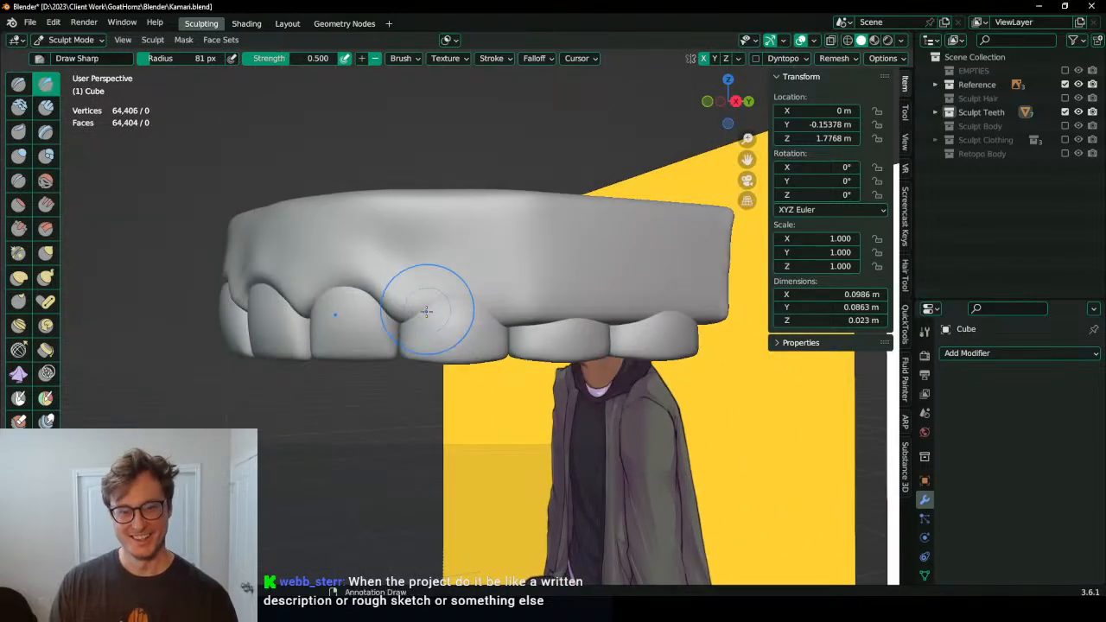
{"action": "mouse_move", "coordinate": [425, 312]}
{"action": "left_mouse_down"}
{"action": "mouse_move", "coordinate": [493, 307]}
{"action": "mouse_move", "coordinate": [509, 318]}
{"action": "left_mouse_up"}
{"action": "left_click_drag", "start_coordinate": [425, 312], "coordinate": [444, 269]}
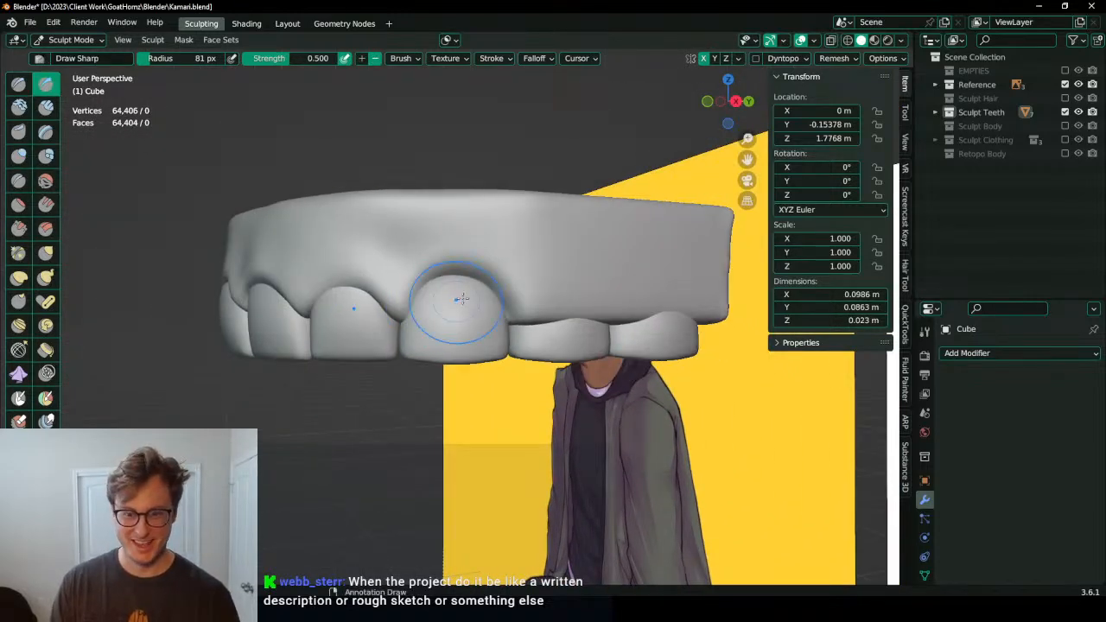
{"action": "middle_click_drag", "start_coordinate": [520, 307], "coordinate": [499, 300]}
{"action": "mouse_move", "coordinate": [486, 304]}
{"action": "left_mouse_down"}
{"action": "mouse_move", "coordinate": [553, 274]}
{"action": "mouse_move", "coordinate": [543, 277]}
{"action": "mouse_move", "coordinate": [553, 292]}
{"action": "mouse_move", "coordinate": [475, 281]}
{"action": "left_mouse_up"}
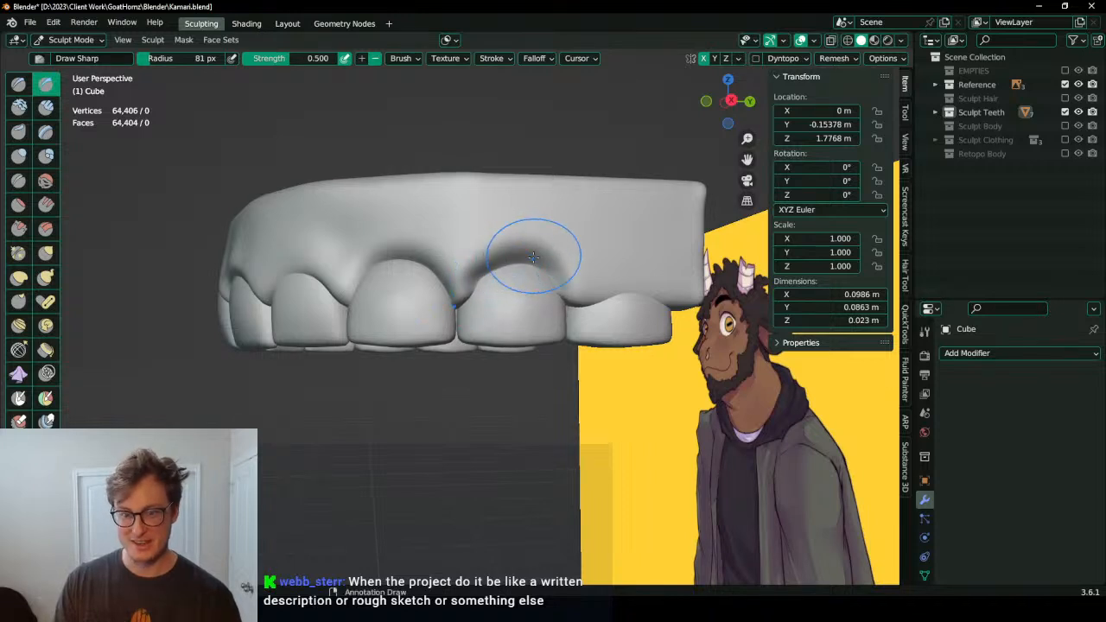
Step: Undo the stray stroke and smooth the outer gum surface above the molars
{"action": "middle_click_drag", "start_coordinate": [533, 247], "coordinate": [519, 268]}
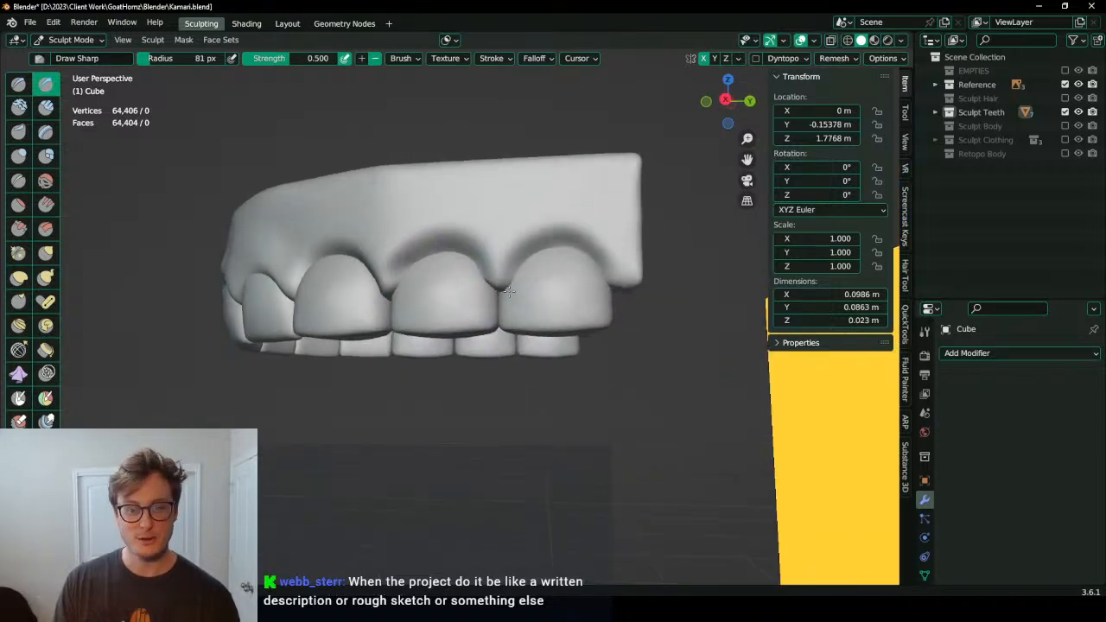
{"action": "left_click_drag", "start_coordinate": [380, 248], "coordinate": [407, 217]}
{"action": "key", "text": "ctrl+z"}
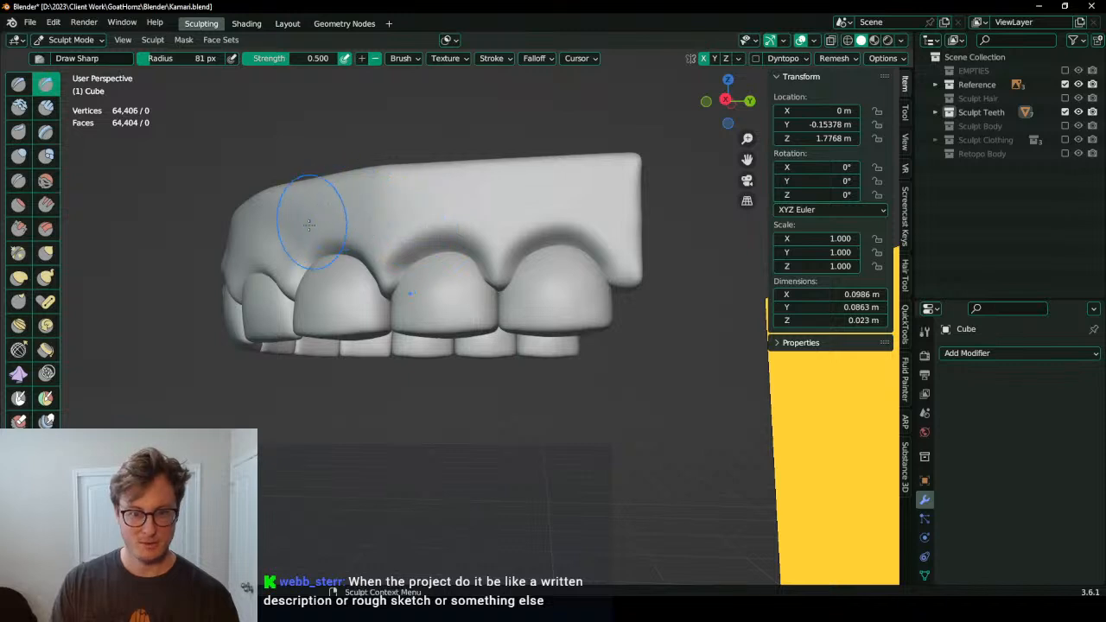
{"action": "mouse_move", "coordinate": [311, 228]}
{"action": "left_mouse_down"}
{"action": "mouse_move", "coordinate": [450, 212]}
{"action": "mouse_move", "coordinate": [510, 254]}
{"action": "mouse_move", "coordinate": [381, 259]}
{"action": "mouse_move", "coordinate": [496, 221]}
{"action": "mouse_move", "coordinate": [604, 263]}
{"action": "left_mouse_up"}
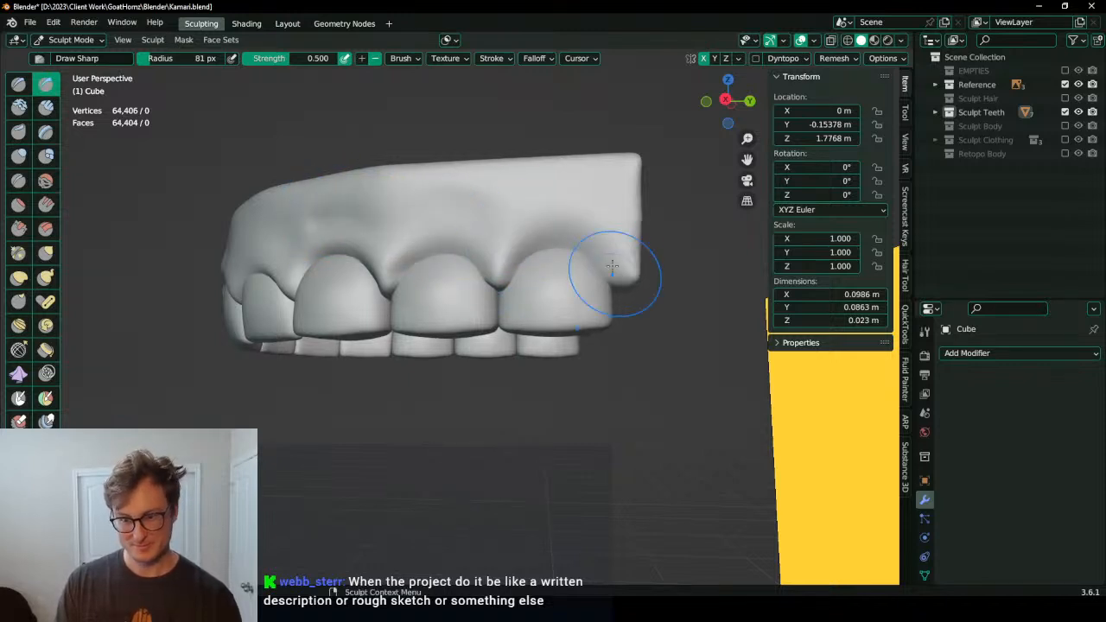
Step: Carve matching arched gum lines around the inner side of the molars with the Draw Sharp brush
{"action": "middle_click_drag", "start_coordinate": [612, 268], "coordinate": [358, 230]}
{"action": "middle_click_drag", "start_coordinate": [389, 278], "coordinate": [331, 274], "text": "ctrl"}
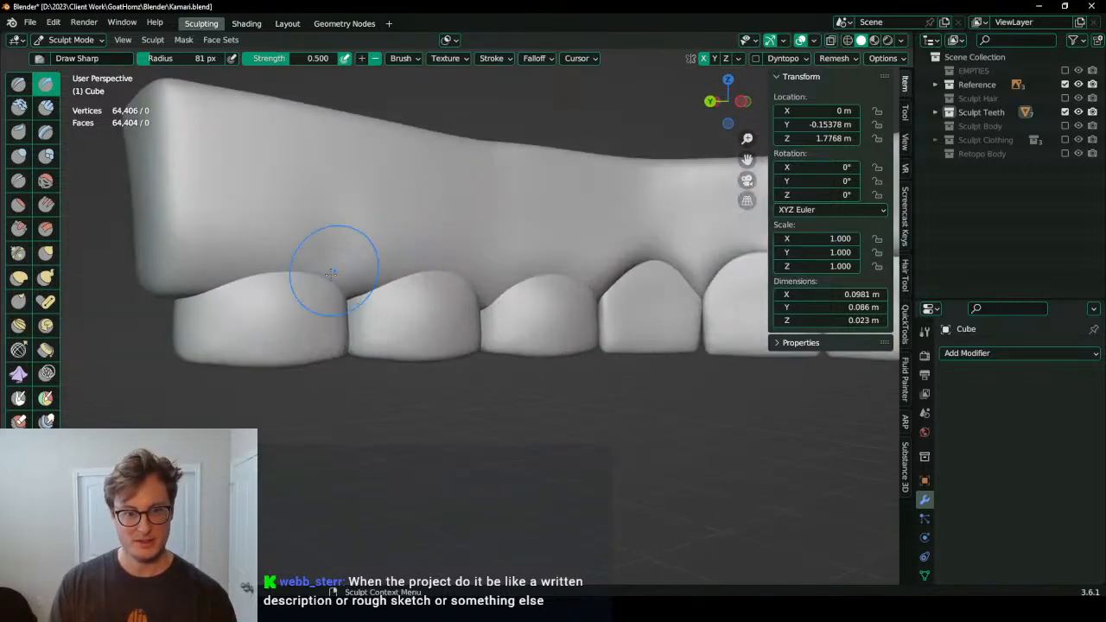
{"action": "mouse_move", "coordinate": [229, 303]}
{"action": "left_mouse_down"}
{"action": "mouse_move", "coordinate": [342, 271]}
{"action": "mouse_move", "coordinate": [284, 238]}
{"action": "mouse_move", "coordinate": [246, 286]}
{"action": "left_mouse_up"}
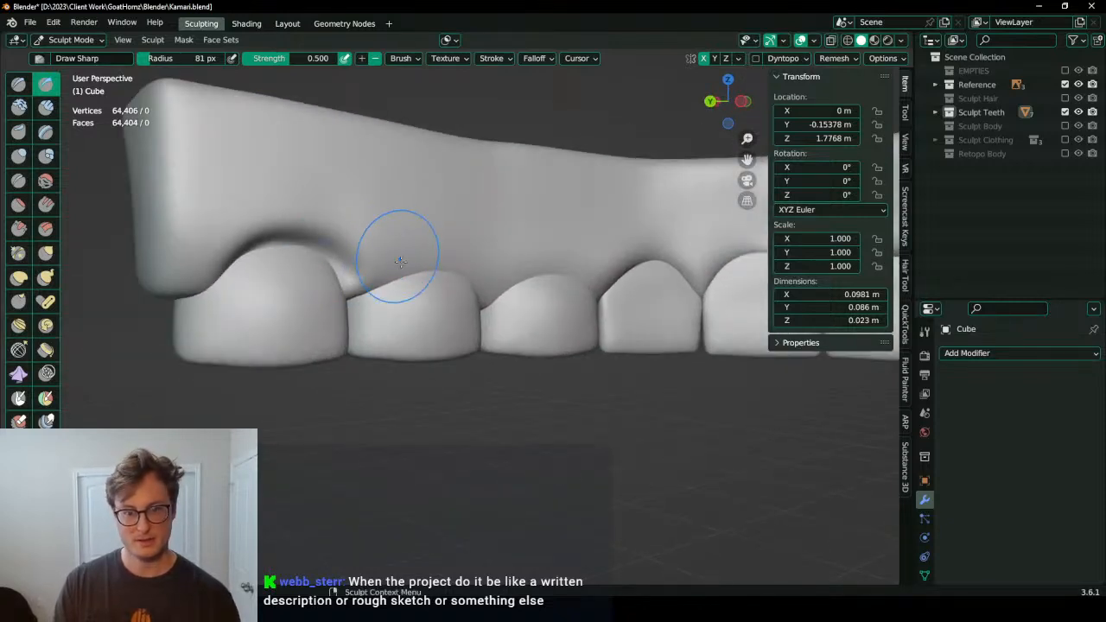
{"action": "mouse_move", "coordinate": [356, 292]}
{"action": "left_mouse_down"}
{"action": "mouse_move", "coordinate": [437, 249]}
{"action": "mouse_move", "coordinate": [385, 261]}
{"action": "mouse_move", "coordinate": [418, 241]}
{"action": "left_mouse_up"}
{"action": "middle_click_drag", "start_coordinate": [418, 260], "coordinate": [359, 290]}
{"action": "mouse_move", "coordinate": [360, 290]}
{"action": "middle_mouse_down", "text": "shift"}
{"action": "mouse_move", "coordinate": [401, 296]}
{"action": "mouse_move", "coordinate": [326, 297]}
{"action": "middle_mouse_up", "text": "shift"}
{"action": "mouse_move", "coordinate": [474, 308]}
{"action": "left_mouse_down"}
{"action": "mouse_move", "coordinate": [562, 278]}
{"action": "mouse_move", "coordinate": [486, 273]}
{"action": "left_mouse_up"}
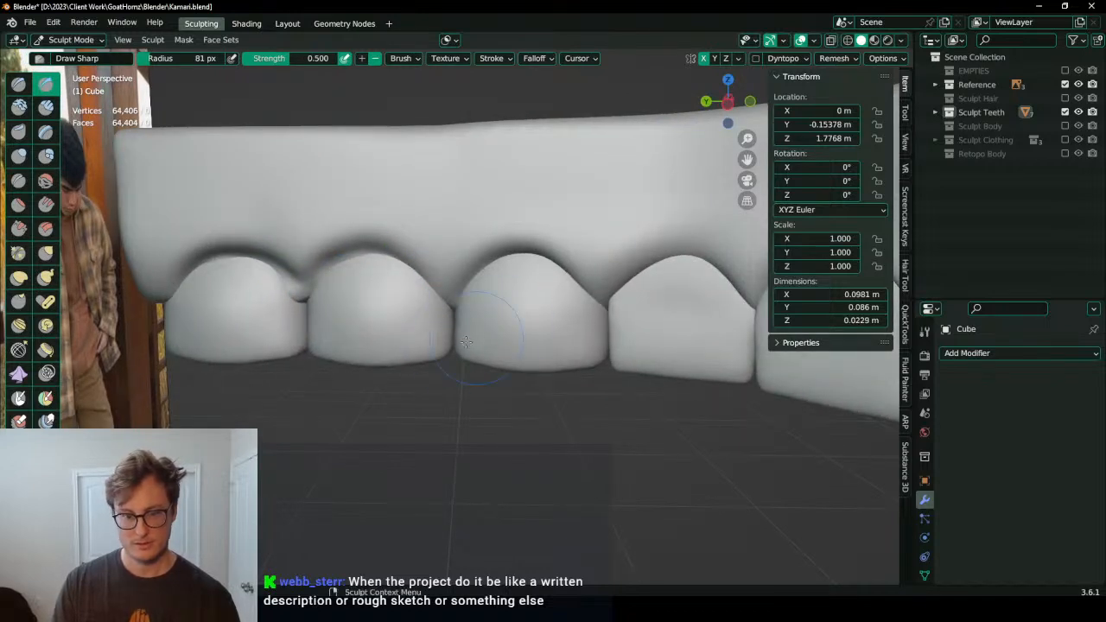
Step: Smooth the carved gum lines along the inner side of the molars
{"action": "mouse_move", "coordinate": [337, 294]}
{"action": "left_mouse_down", "text": "shift"}
{"action": "mouse_move", "coordinate": [281, 266]}
{"action": "mouse_move", "coordinate": [178, 289]}
{"action": "mouse_move", "coordinate": [464, 291]}
{"action": "mouse_move", "coordinate": [408, 248]}
{"action": "mouse_move", "coordinate": [575, 302]}
{"action": "left_mouse_up", "text": "shift"}
{"action": "middle_click_drag", "start_coordinate": [271, 277], "coordinate": [344, 312], "text": "shift"}
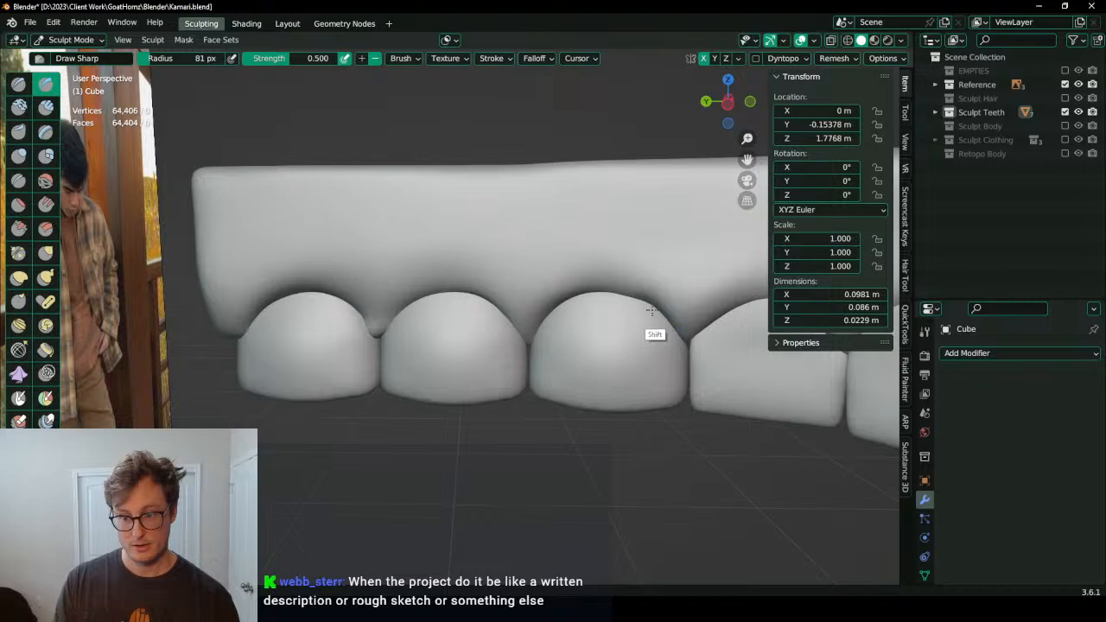
{"action": "middle_click_drag", "start_coordinate": [529, 327], "coordinate": [429, 377]}
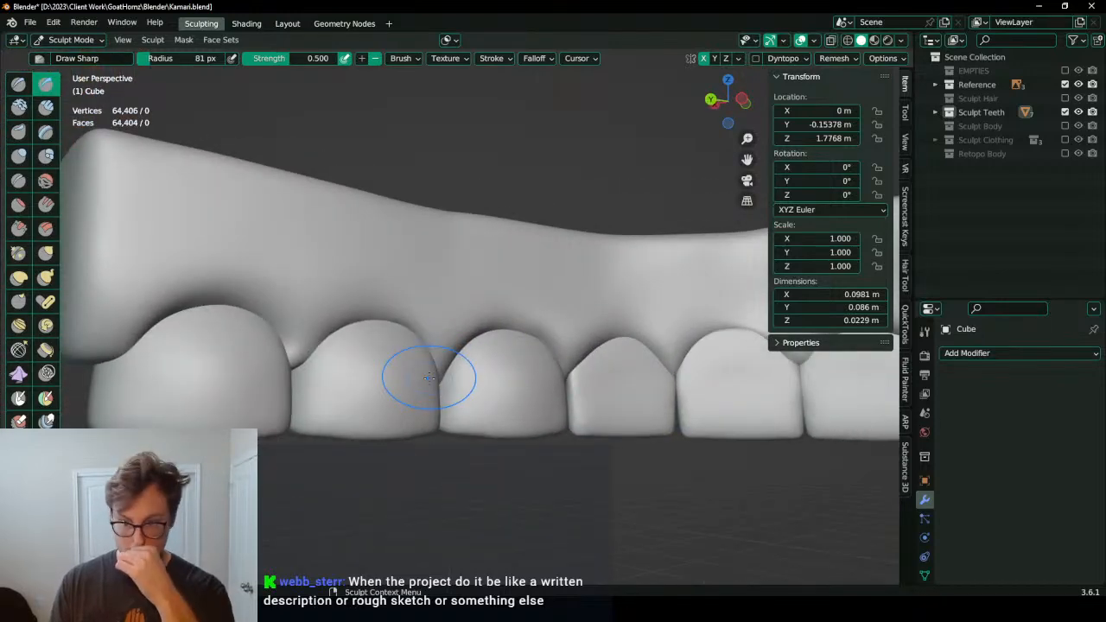
Step: Smooth and round the rear end of the gum arch behind the last molar
{"action": "middle_click_drag", "start_coordinate": [432, 271], "coordinate": [277, 316]}
{"action": "middle_click_drag", "start_coordinate": [239, 252], "coordinate": [434, 254]}
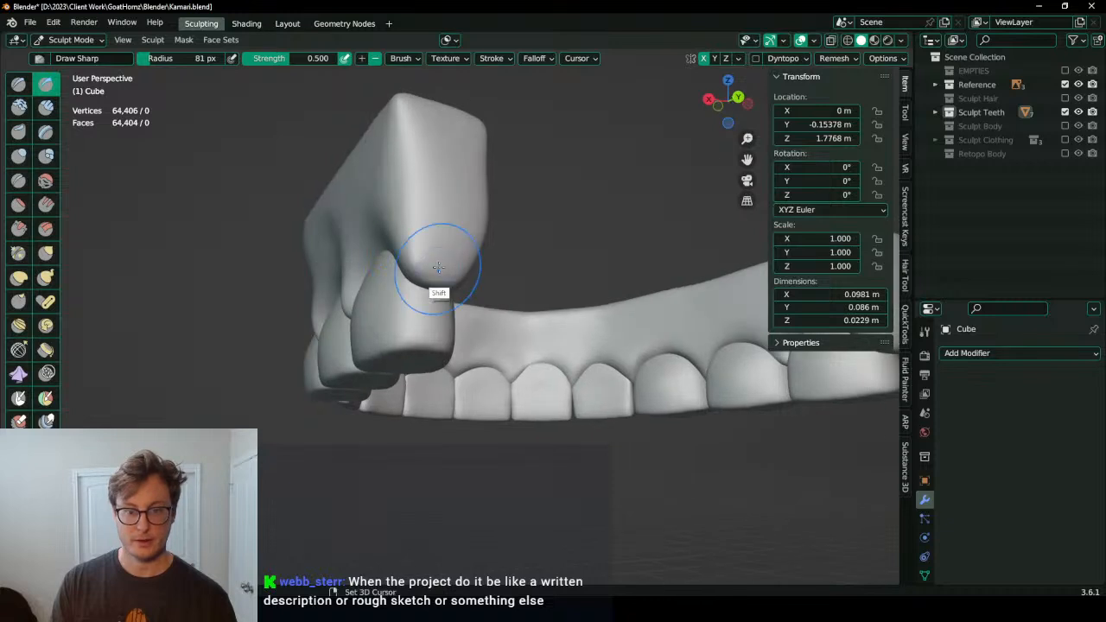
{"action": "mouse_move", "coordinate": [402, 130]}
{"action": "left_mouse_down", "text": "shift"}
{"action": "mouse_move", "coordinate": [469, 255]}
{"action": "mouse_move", "coordinate": [484, 153]}
{"action": "mouse_move", "coordinate": [462, 198]}
{"action": "left_mouse_up", "text": "shift"}
{"action": "middle_click_drag", "start_coordinate": [462, 197], "coordinate": [489, 240]}
{"action": "mouse_move", "coordinate": [482, 173]}
{"action": "left_mouse_down", "text": "shift"}
{"action": "mouse_move", "coordinate": [484, 321]}
{"action": "mouse_move", "coordinate": [495, 298]}
{"action": "left_mouse_up", "text": "shift"}
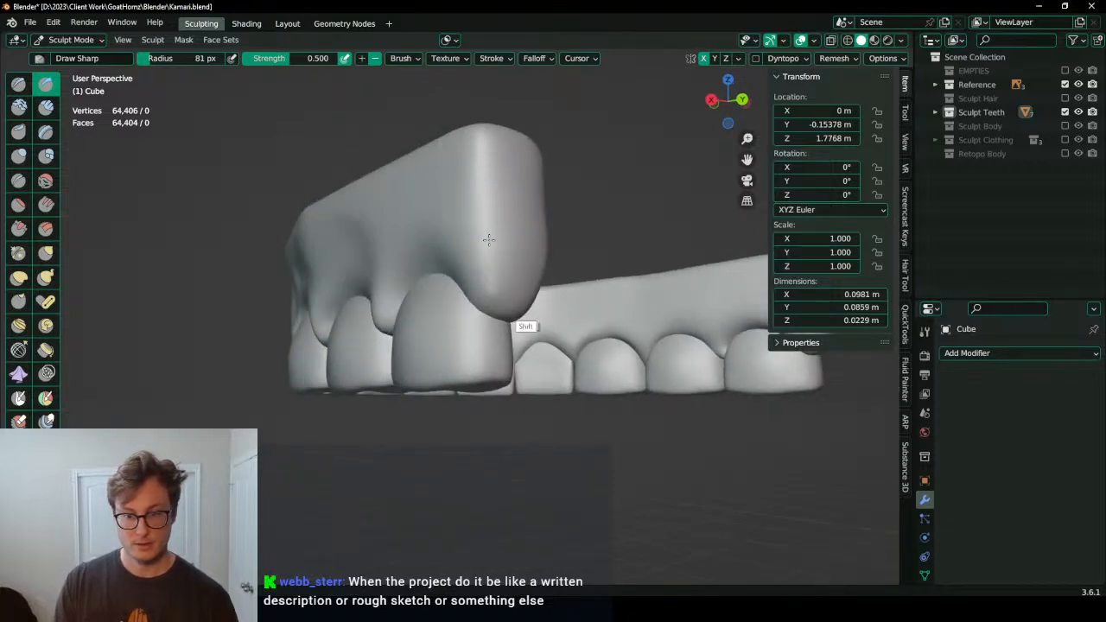
{"action": "middle_click_drag", "start_coordinate": [488, 239], "coordinate": [587, 211]}
Step: In the right view, smooth the outer gum between and above the molars
{"action": "key", "text": "KP_3"}
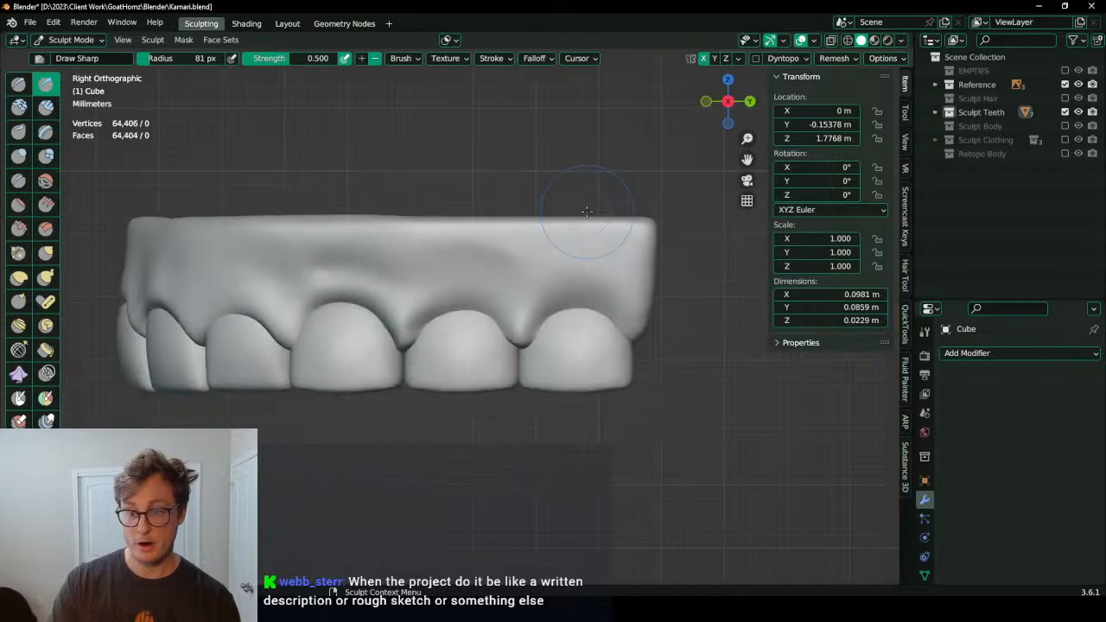
{"action": "middle_click_drag", "start_coordinate": [511, 232], "coordinate": [459, 206], "text": "shift"}
{"action": "left_click_drag", "start_coordinate": [486, 304], "coordinate": [480, 293], "text": "shift"}
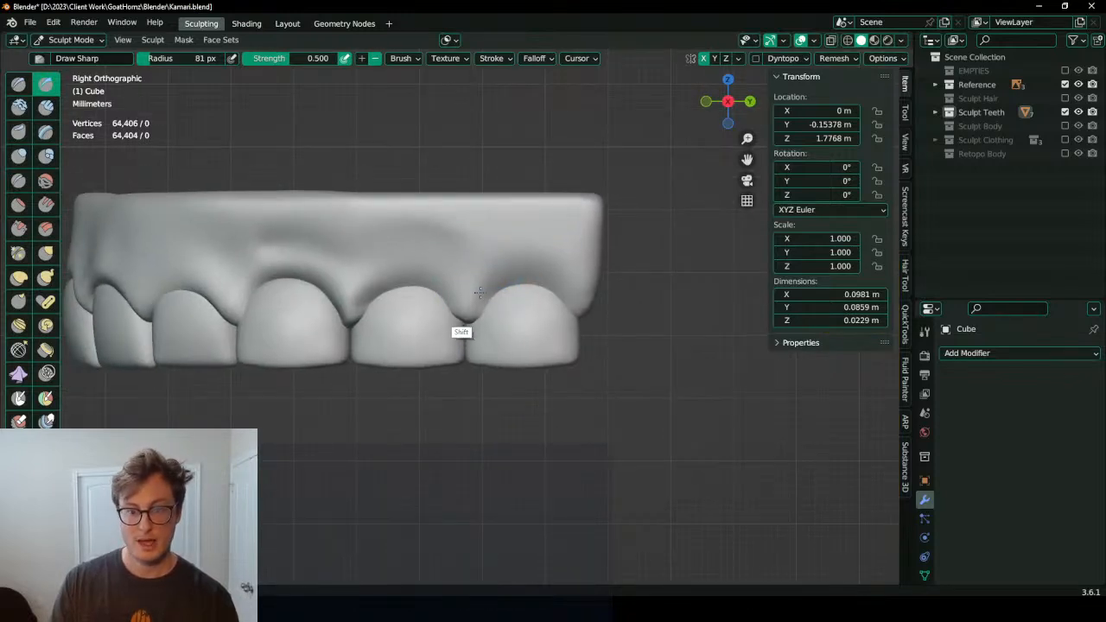
{"action": "mouse_move", "coordinate": [349, 304]}
{"action": "left_mouse_down", "text": "shift"}
{"action": "mouse_move", "coordinate": [359, 290]}
{"action": "mouse_move", "coordinate": [298, 250]}
{"action": "left_mouse_up", "text": "shift"}
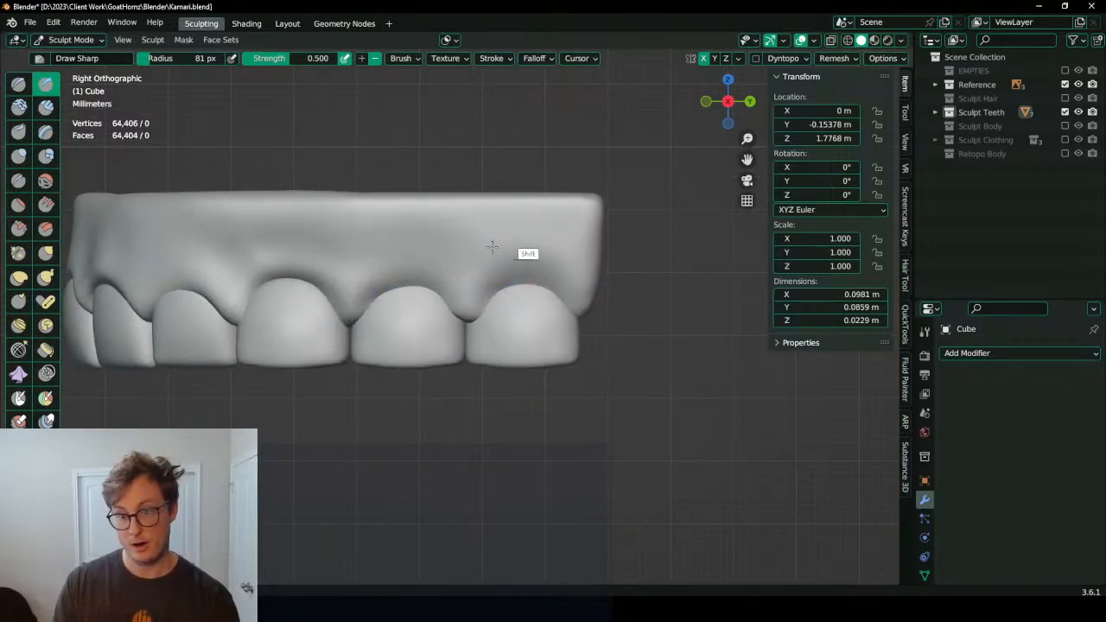
{"action": "middle_click_drag", "start_coordinate": [571, 235], "coordinate": [493, 253], "text": "shift"}
Step: Refine the outer gum edge around the middle molar with the Scrape/Peaks brush
{"action": "middle_click_drag", "start_coordinate": [352, 284], "coordinate": [470, 372], "text": "shift"}
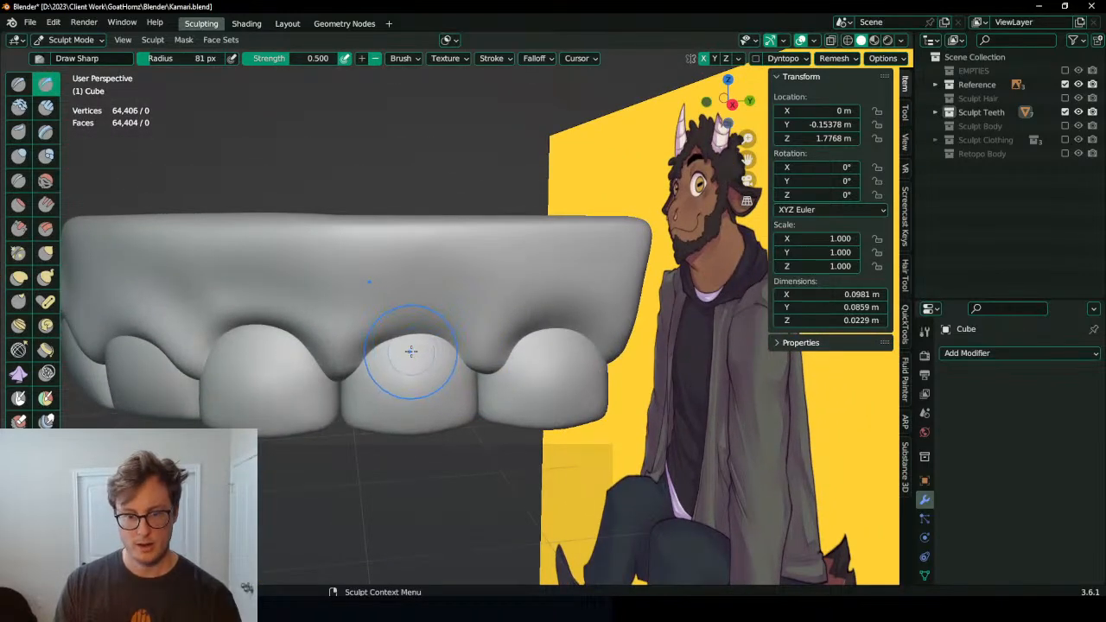
{"action": "middle_click_drag", "start_coordinate": [411, 352], "coordinate": [350, 316]}
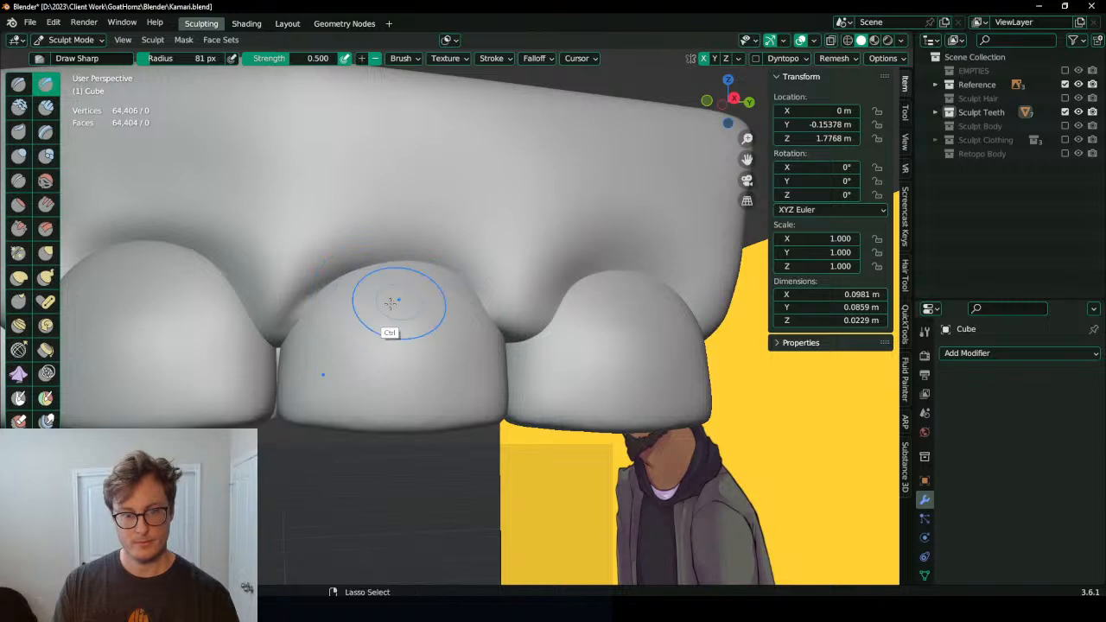
{"action": "scroll", "coordinate": [369, 320], "scroll_direction": "down", "scroll_amount": 3}
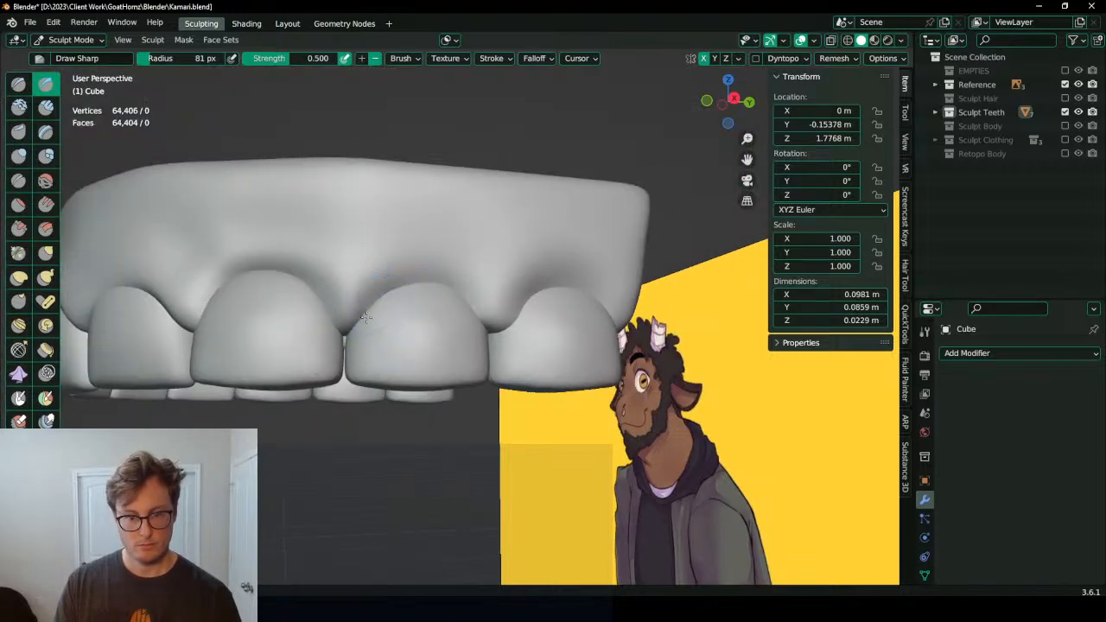
{"action": "key", "text": "shift+t"}
{"action": "mouse_move", "coordinate": [384, 290]}
{"action": "left_mouse_down"}
{"action": "mouse_move", "coordinate": [486, 316]}
{"action": "mouse_move", "coordinate": [496, 313]}
{"action": "mouse_move", "coordinate": [478, 309]}
{"action": "mouse_move", "coordinate": [500, 302]}
{"action": "left_mouse_up"}
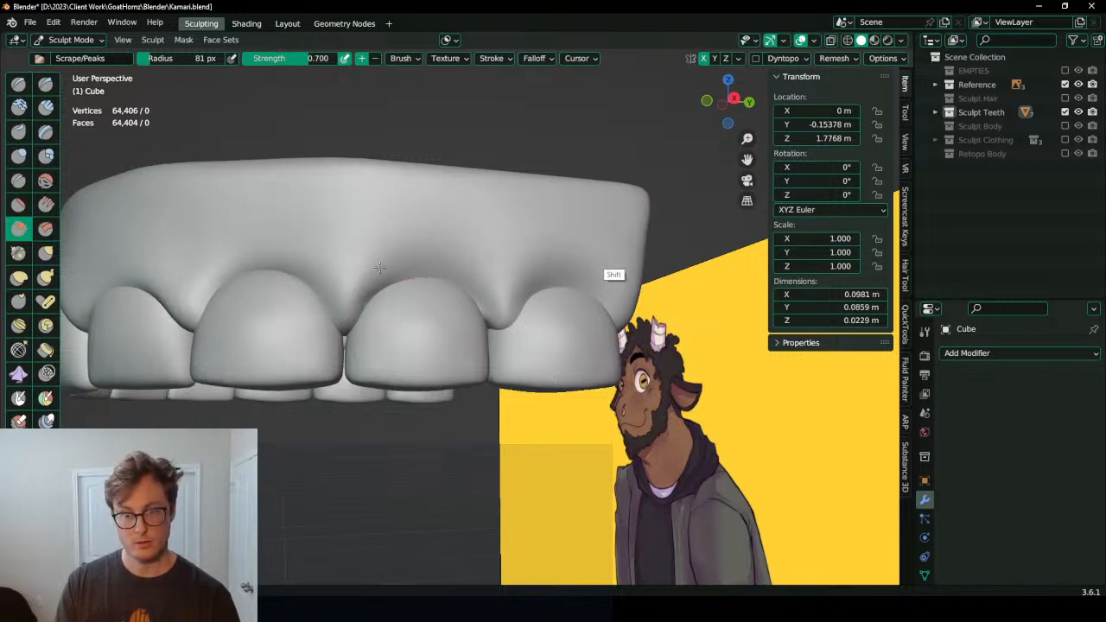
{"action": "middle_click_drag", "start_coordinate": [518, 288], "coordinate": [414, 238], "text": "ctrl"}
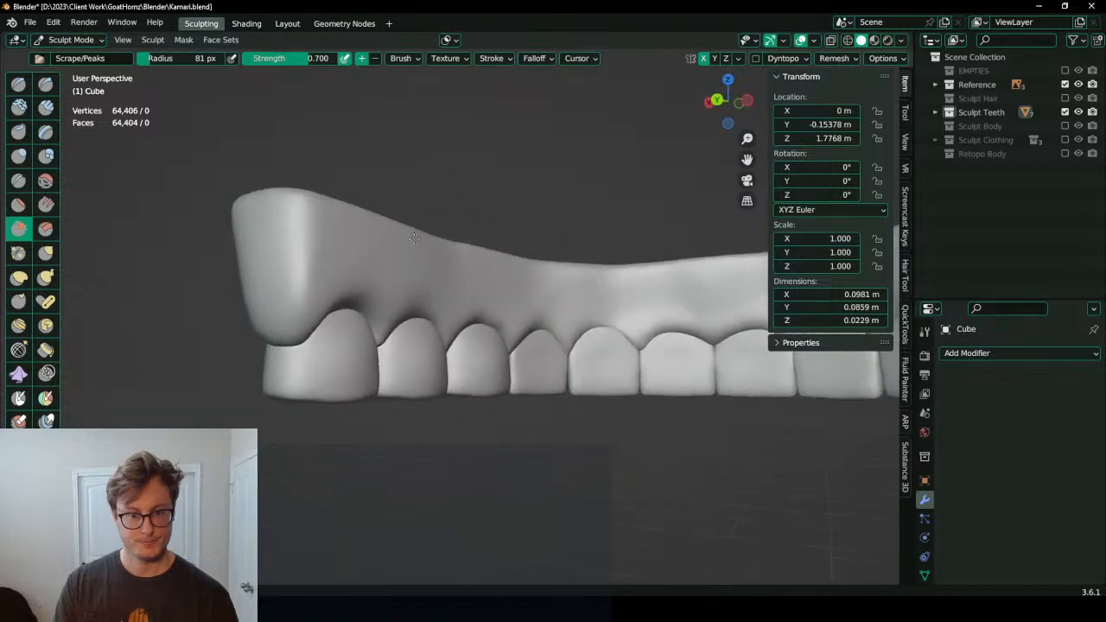
Step: Smooth the inner gum points between the rear molars
{"action": "middle_click_drag", "start_coordinate": [336, 256], "coordinate": [329, 334]}
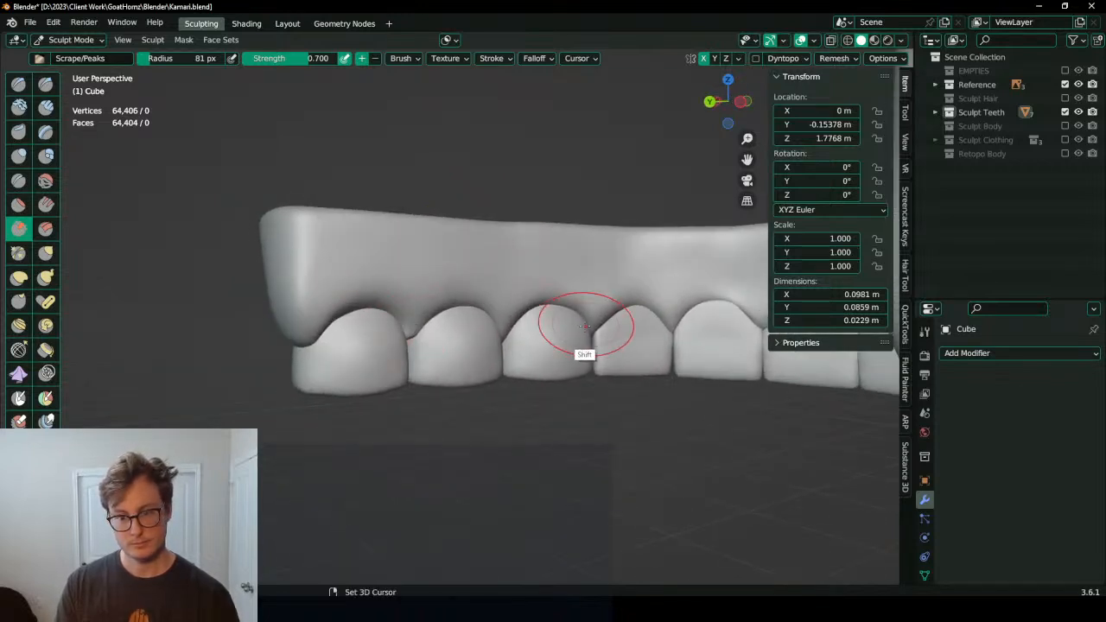
{"action": "left_click_drag", "start_coordinate": [400, 338], "coordinate": [409, 336], "text": "shift"}
{"action": "mouse_move", "coordinate": [407, 335]}
{"action": "middle_mouse_down", "text": "ctrl"}
{"action": "mouse_move", "coordinate": [358, 372]}
{"action": "mouse_move", "coordinate": [343, 356]}
{"action": "mouse_move", "coordinate": [519, 288]}
{"action": "middle_mouse_up", "text": "ctrl"}
Step: In Edit Mode, move the gum arch's rear vertices back along Y, making the arch about 0.099 m deep
{"action": "key", "text": "ctrl+Tab"}
{"action": "middle_click_drag", "start_coordinate": [354, 252], "coordinate": [505, 270]}
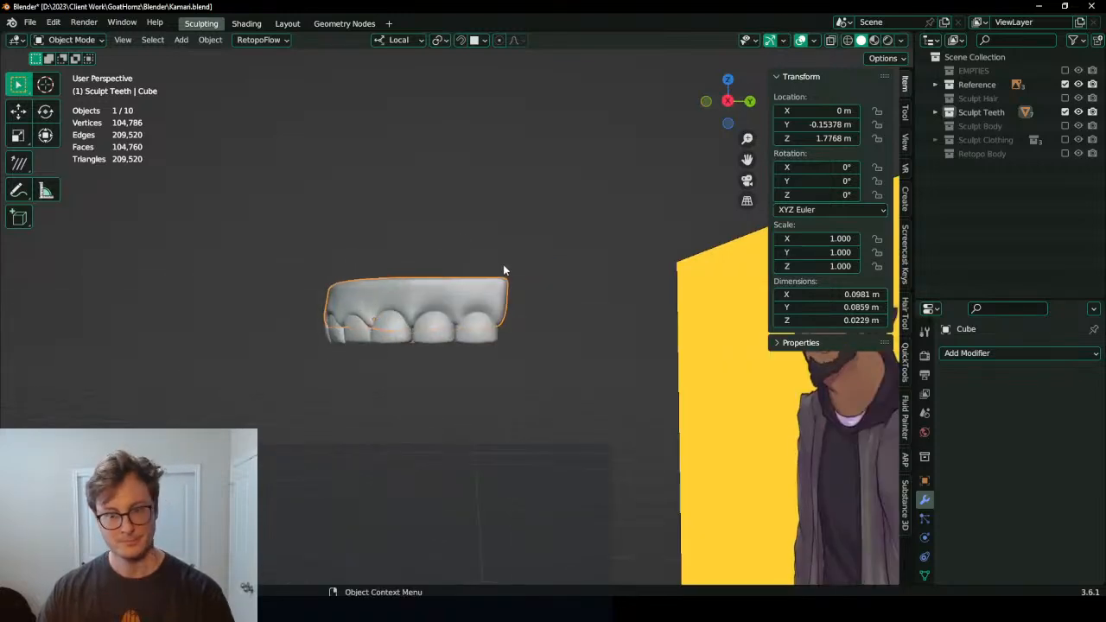
{"action": "scroll", "coordinate": [536, 285], "scroll_direction": "up", "scroll_amount": 4}
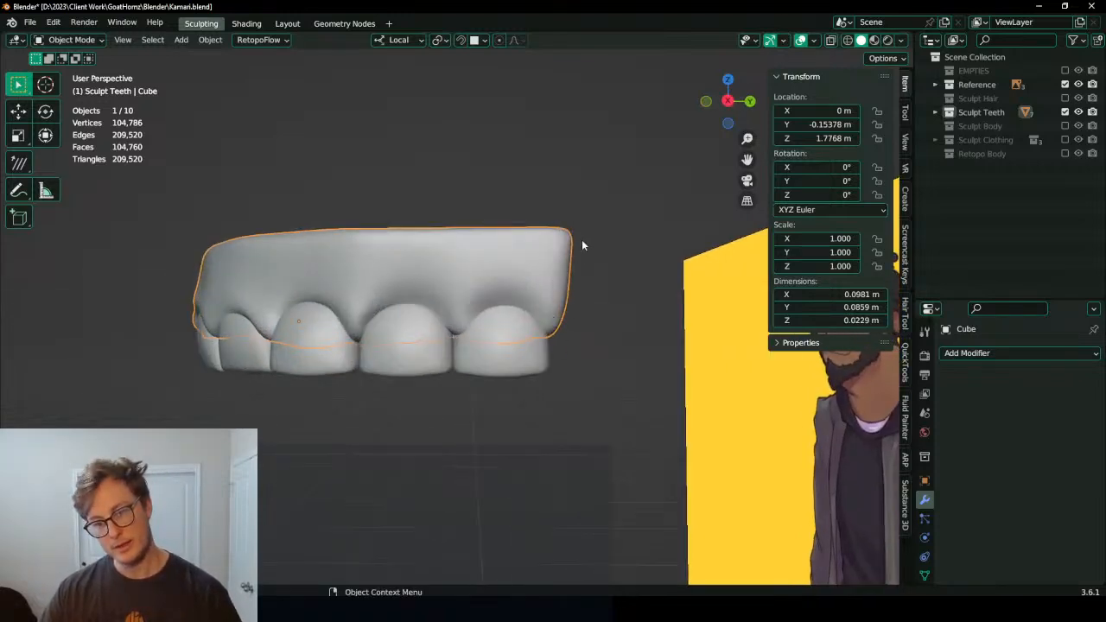
{"action": "key", "text": "KP_3"}
{"action": "key", "text": "Tab"}
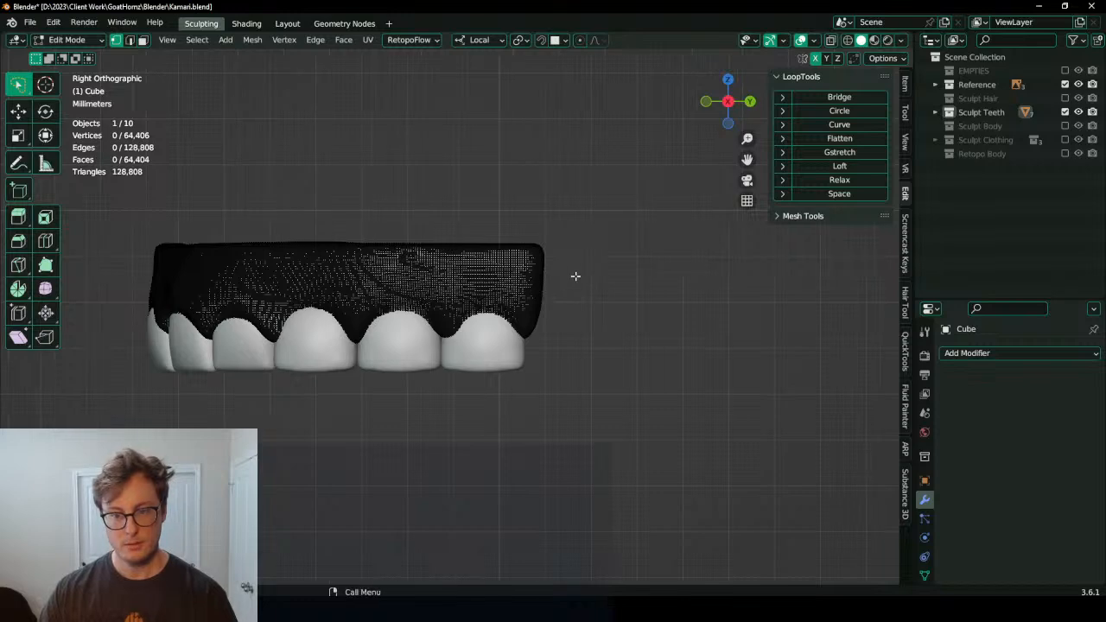
{"action": "key", "text": "b"}
{"action": "left_click_drag", "start_coordinate": [449, 242], "coordinate": [506, 425]}
{"action": "key", "text": "g"}
{"action": "key", "text": "y"}
{"action": "left_click", "coordinate": [556, 420]}
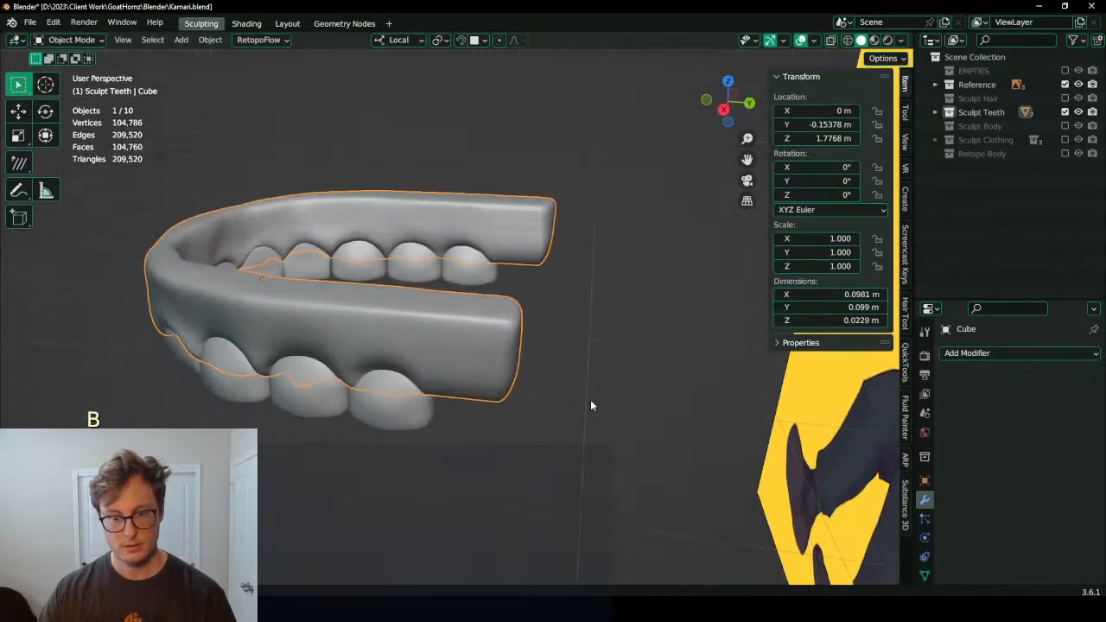
Step: Return to Sculpt Mode and smooth the extended rear end of the gum behind the last molar
{"action": "key", "text": "ctrl+Tab"}
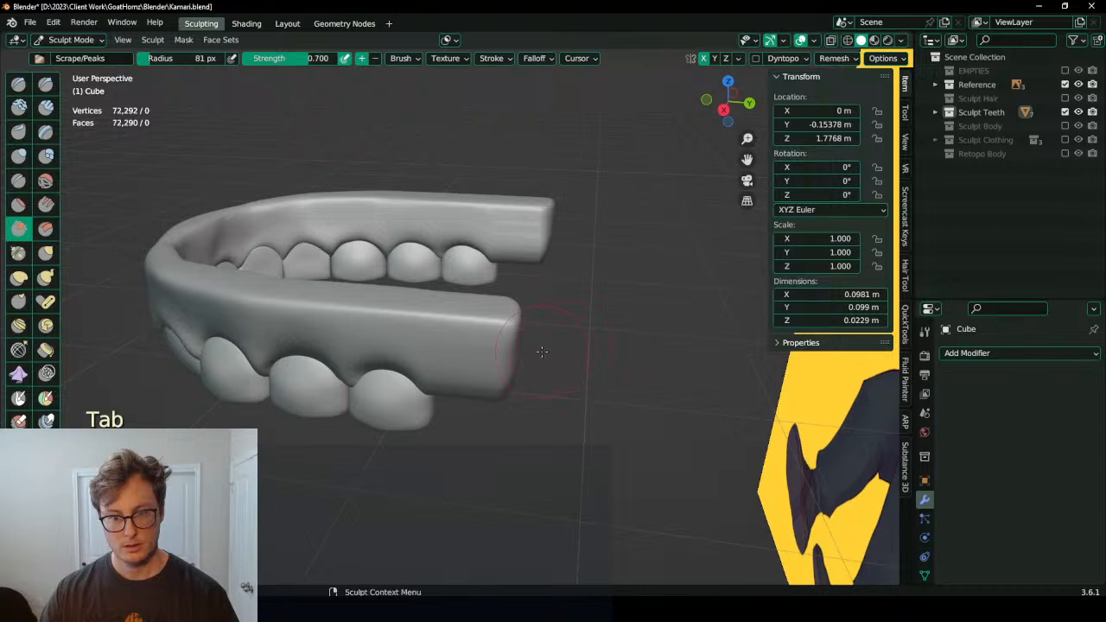
{"action": "scroll", "coordinate": [542, 351], "scroll_direction": "down", "scroll_amount": 2}
{"action": "middle_click_drag", "start_coordinate": [542, 351], "coordinate": [316, 346]}
{"action": "scroll", "coordinate": [316, 345], "scroll_direction": "up", "scroll_amount": 2}
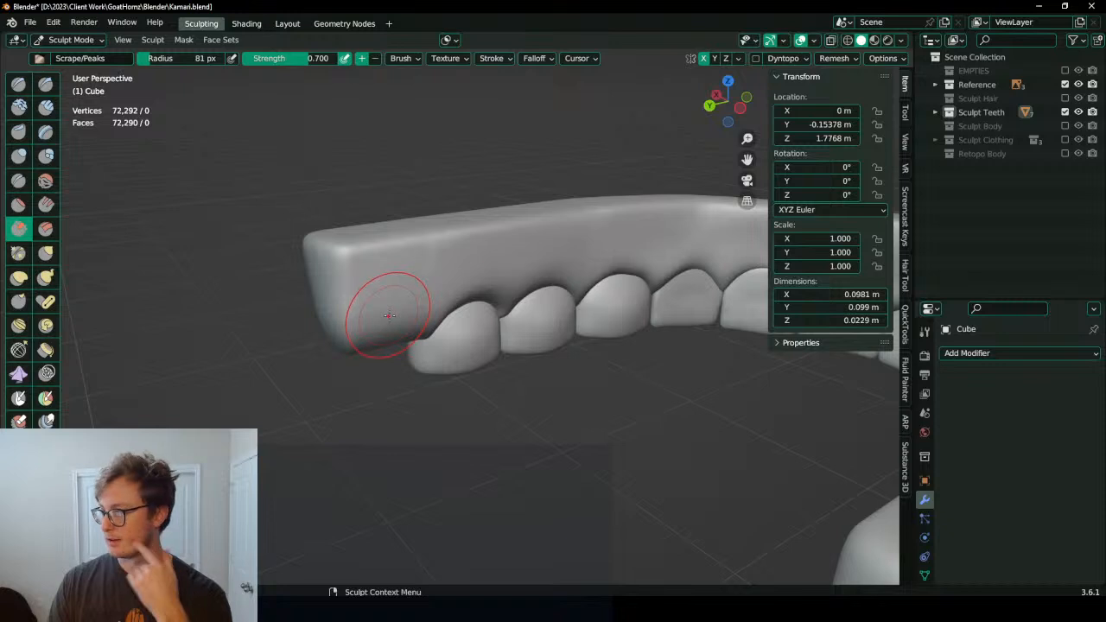
{"action": "middle_click_drag", "start_coordinate": [403, 273], "coordinate": [427, 258]}
{"action": "middle_click_drag", "start_coordinate": [380, 291], "coordinate": [659, 270]}
{"action": "mouse_move", "coordinate": [659, 270]}
{"action": "middle_mouse_down", "text": "shift"}
{"action": "mouse_move", "coordinate": [507, 325]}
{"action": "mouse_move", "coordinate": [543, 326]}
{"action": "middle_mouse_up", "text": "shift"}
{"action": "left_click_drag", "start_coordinate": [474, 323], "coordinate": [485, 348], "text": "shift"}
{"action": "mouse_move", "coordinate": [510, 349]}
{"action": "middle_mouse_down"}
{"action": "mouse_move", "coordinate": [494, 302]}
{"action": "mouse_move", "coordinate": [458, 363]}
{"action": "mouse_move", "coordinate": [600, 325]}
{"action": "mouse_move", "coordinate": [740, 141]}
{"action": "mouse_move", "coordinate": [636, 320]}
{"action": "mouse_move", "coordinate": [582, 301]}
{"action": "middle_mouse_up"}
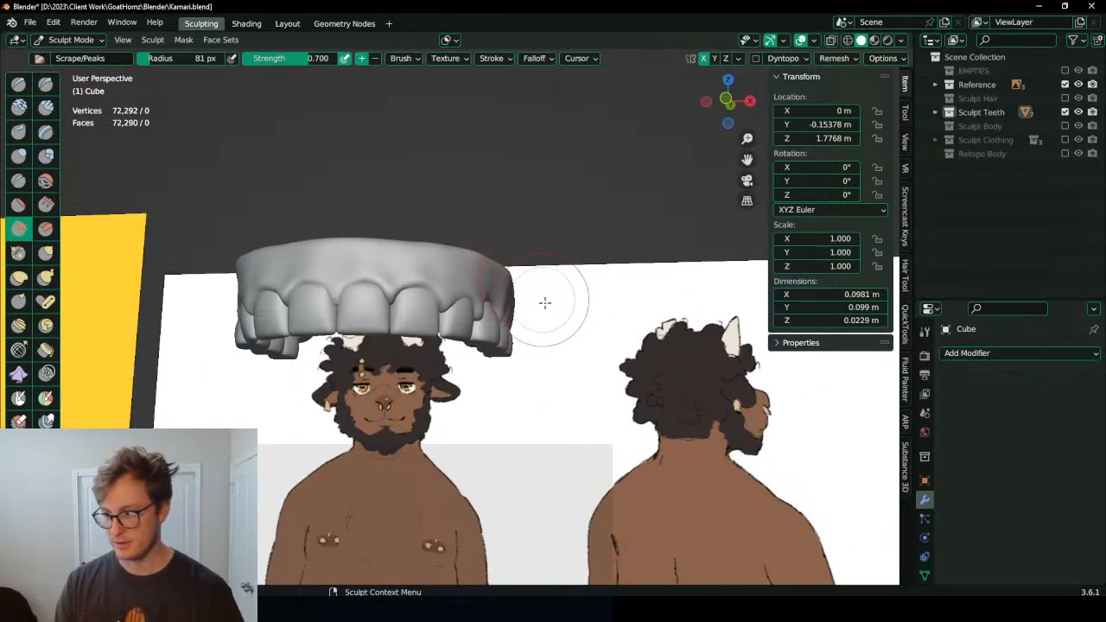
Step: Switch to Object Mode, select the mirrored front molar, third from the rear, and enter Edit Mode
{"action": "key", "text": "ctrl+Tab"}
{"action": "mouse_move", "coordinate": [525, 277]}
{"action": "middle_mouse_down"}
{"action": "mouse_move", "coordinate": [526, 302]}
{"action": "mouse_move", "coordinate": [491, 197]}
{"action": "mouse_move", "coordinate": [444, 184]}
{"action": "middle_mouse_up"}
{"action": "left_click", "coordinate": [491, 197]}
{"action": "middle_click_drag", "start_coordinate": [483, 283], "coordinate": [471, 341]}
{"action": "left_click", "coordinate": [474, 344]}
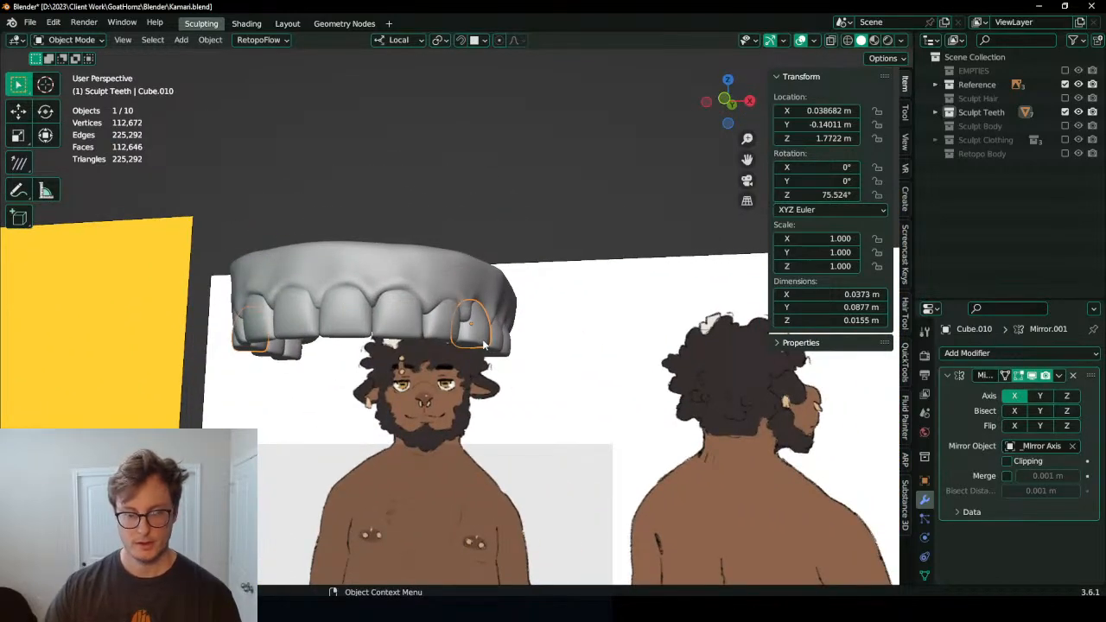
{"action": "scroll", "coordinate": [486, 360], "scroll_direction": "up", "scroll_amount": 4}
{"action": "mouse_move", "coordinate": [489, 365]}
{"action": "middle_mouse_down"}
{"action": "mouse_move", "coordinate": [457, 332]}
{"action": "mouse_move", "coordinate": [489, 331]}
{"action": "mouse_move", "coordinate": [519, 349]}
{"action": "middle_mouse_up"}
{"action": "key", "text": "Tab"}
Step: Select the front molar's lower biting-edge vertices through the mesh from the right orthographic view
{"action": "scroll", "coordinate": [488, 331], "scroll_direction": "up", "scroll_amount": 2}
{"action": "key", "text": "shift+z"}
{"action": "left_click_drag", "start_coordinate": [466, 299], "coordinate": [638, 343]}
{"action": "middle_click_drag", "start_coordinate": [638, 343], "coordinate": [488, 374]}
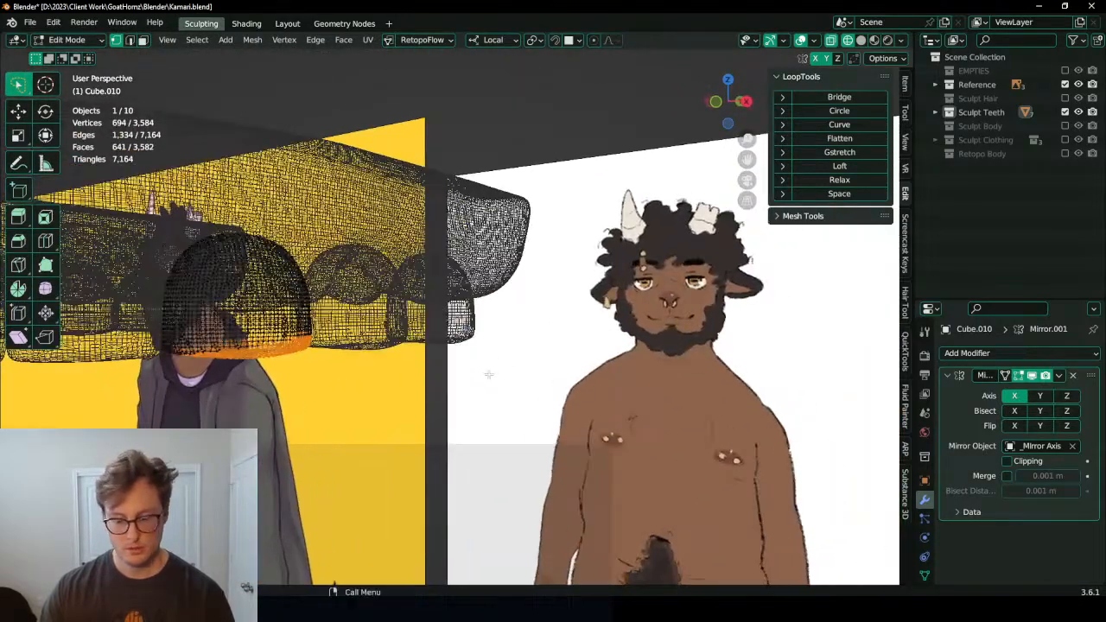
{"action": "key", "text": "KP_5"}
{"action": "key", "text": "KP_3"}
{"action": "key", "text": "alt+a"}
{"action": "middle_click_drag", "start_coordinate": [227, 363], "coordinate": [554, 360], "text": "shift"}
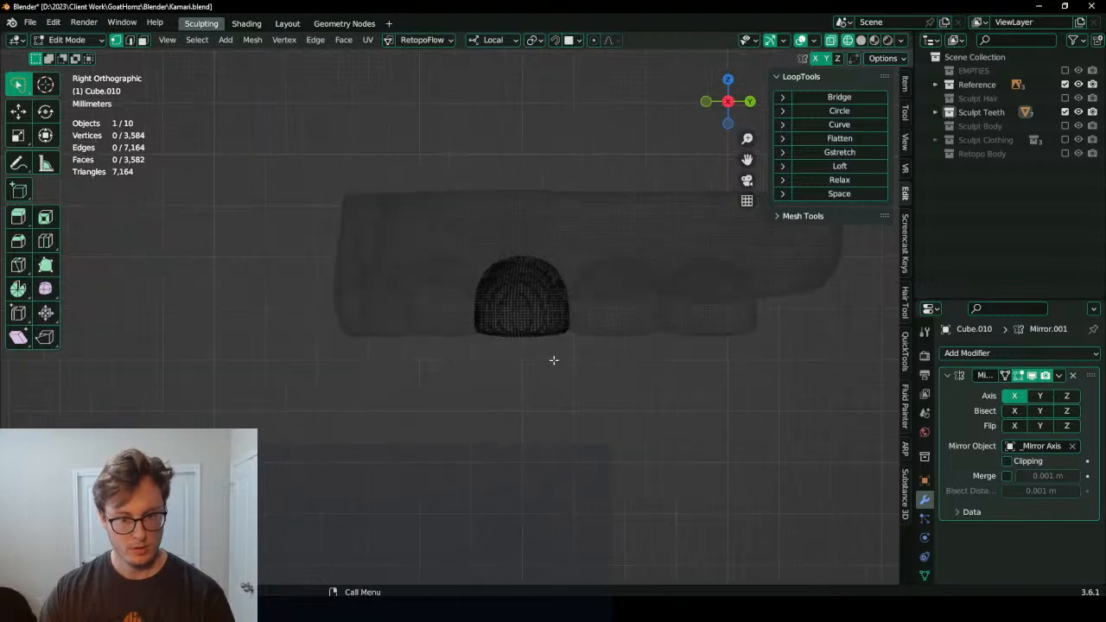
{"action": "left_click_drag", "start_coordinate": [446, 319], "coordinate": [529, 349]}
{"action": "key", "text": "alt+z"}
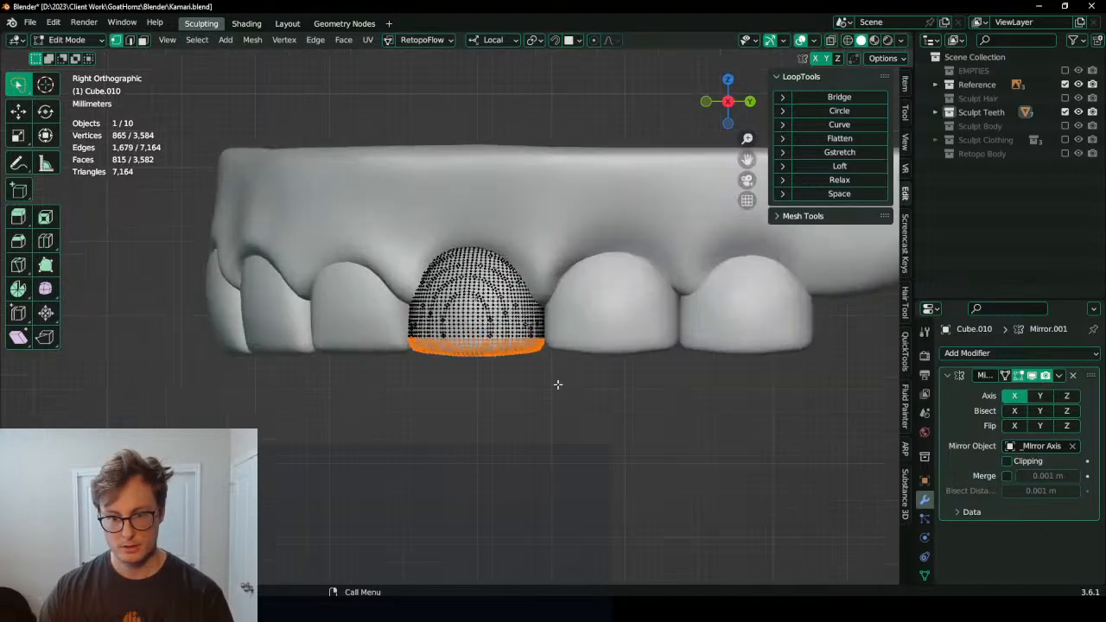
{"action": "middle_click_drag", "start_coordinate": [558, 383], "coordinate": [725, 385]}
{"action": "middle_click_drag", "start_coordinate": [624, 375], "coordinate": [627, 366]}
{"action": "key", "text": "g"}
{"action": "key", "text": "y"}
{"action": "right_click", "coordinate": [622, 366]}
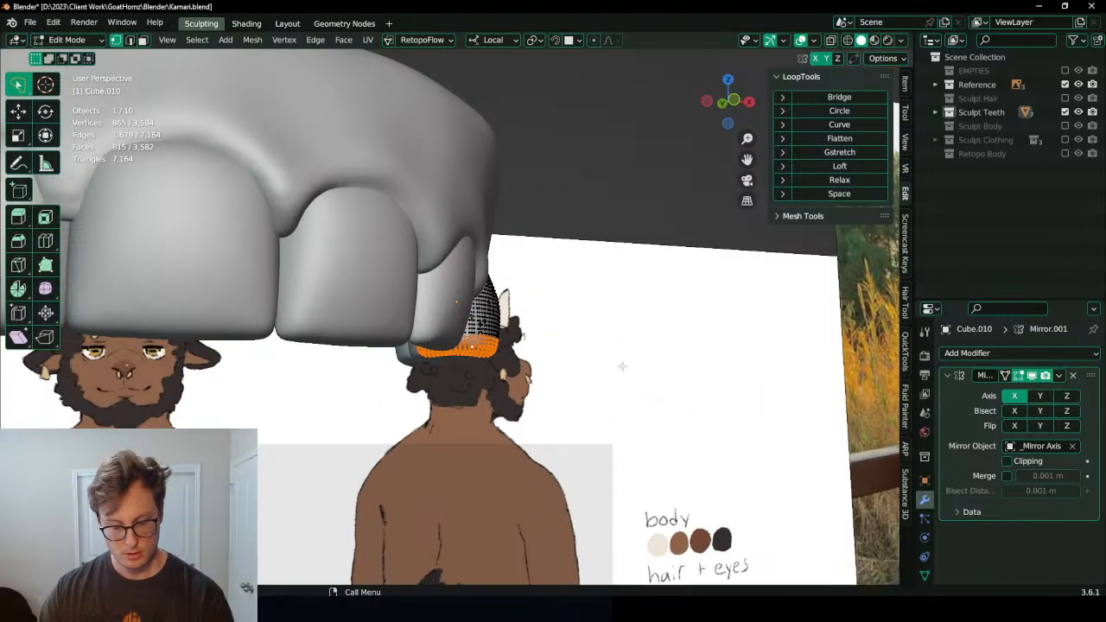
Step: Enable proportional editing and reduce its influence size to about 0.0094 m around the molar's biting edge
{"action": "middle_click_drag", "start_coordinate": [676, 228], "coordinate": [680, 225]}
{"action": "key", "text": "g"}
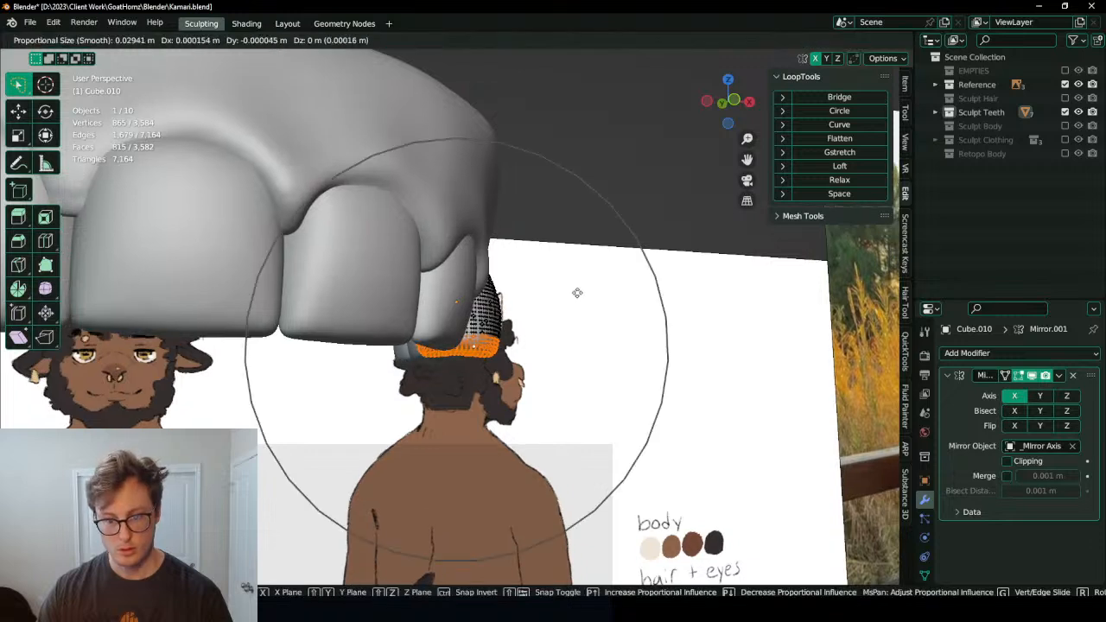
{"action": "key", "text": "y"}
{"action": "scroll", "coordinate": [565, 299], "scroll_direction": "up", "scroll_amount": 11}
{"action": "left_click", "coordinate": [560, 285]}
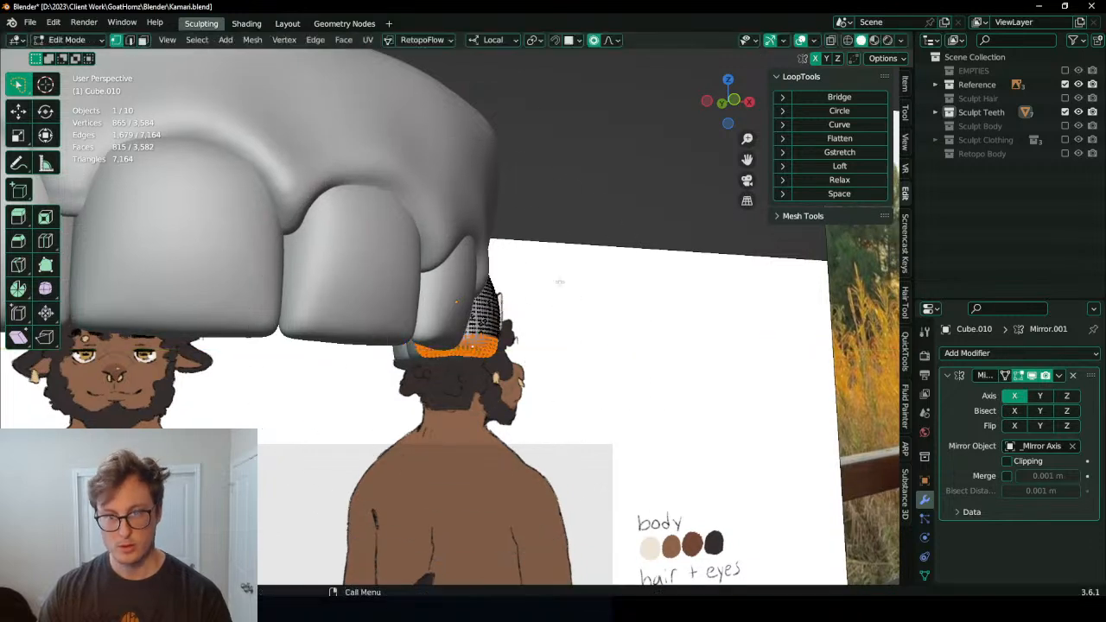
Step: Set the proportional falloff to Sharp and shrink the vertex selection toward the molar's bottom edge
{"action": "left_click", "coordinate": [609, 40]}
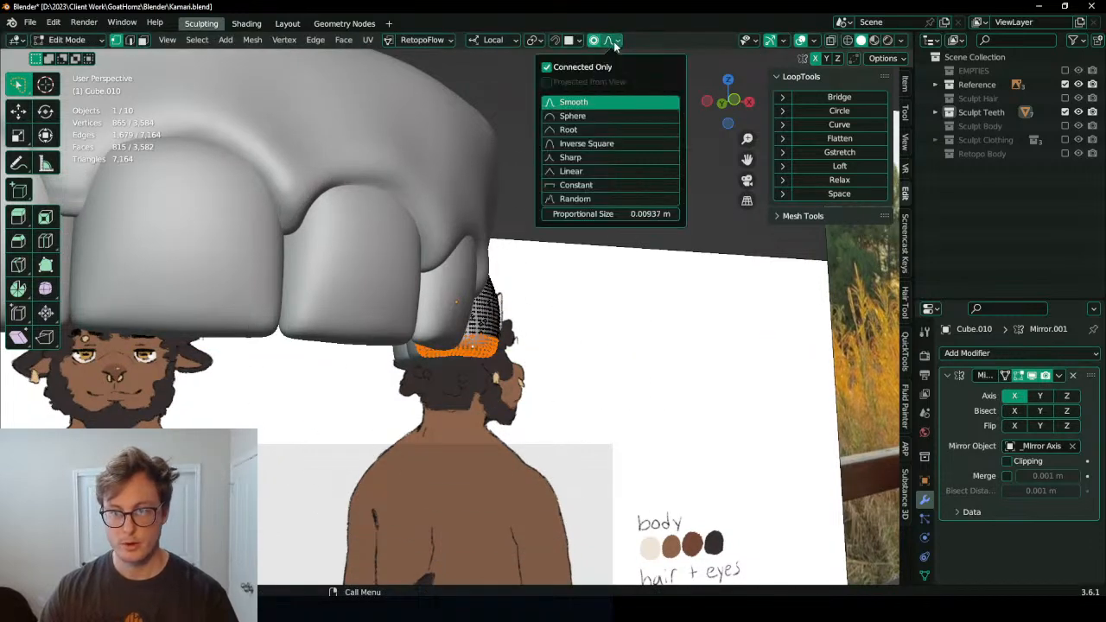
{"action": "left_click", "coordinate": [578, 155]}
{"action": "key", "text": "ctrl+KP_Subtract"}
{"action": "key", "text": "ctrl+KP_Subtract"}
{"action": "key", "text": "ctrl+KP_Subtract"}
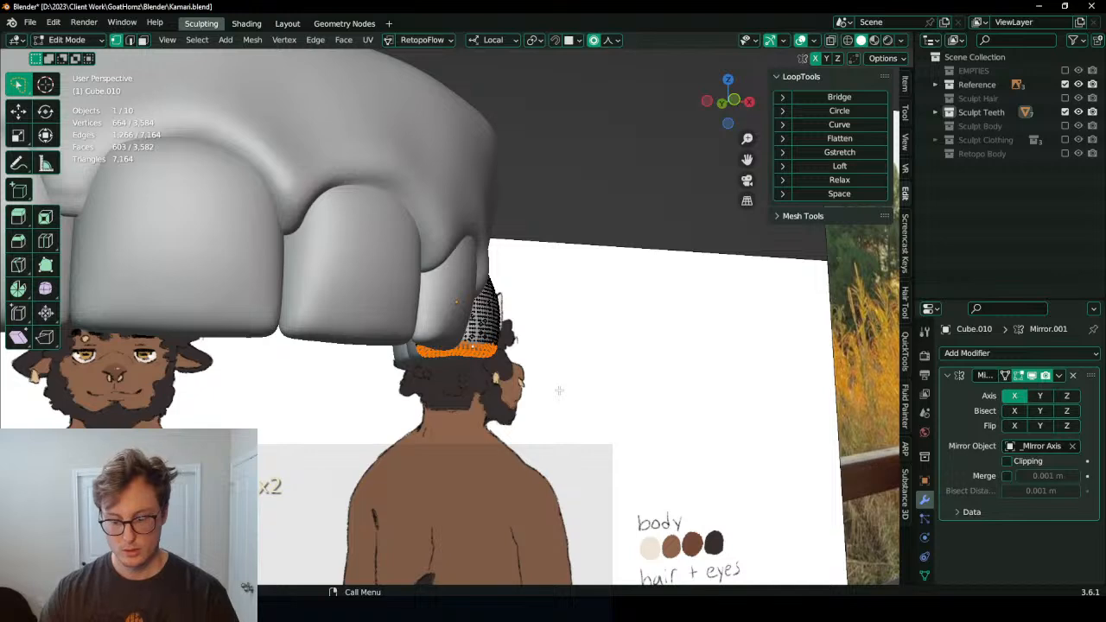
Step: Move the molar's biting edge inward along local Y with proportional editing, then save the file from Object Mode
{"action": "key", "text": "g"}
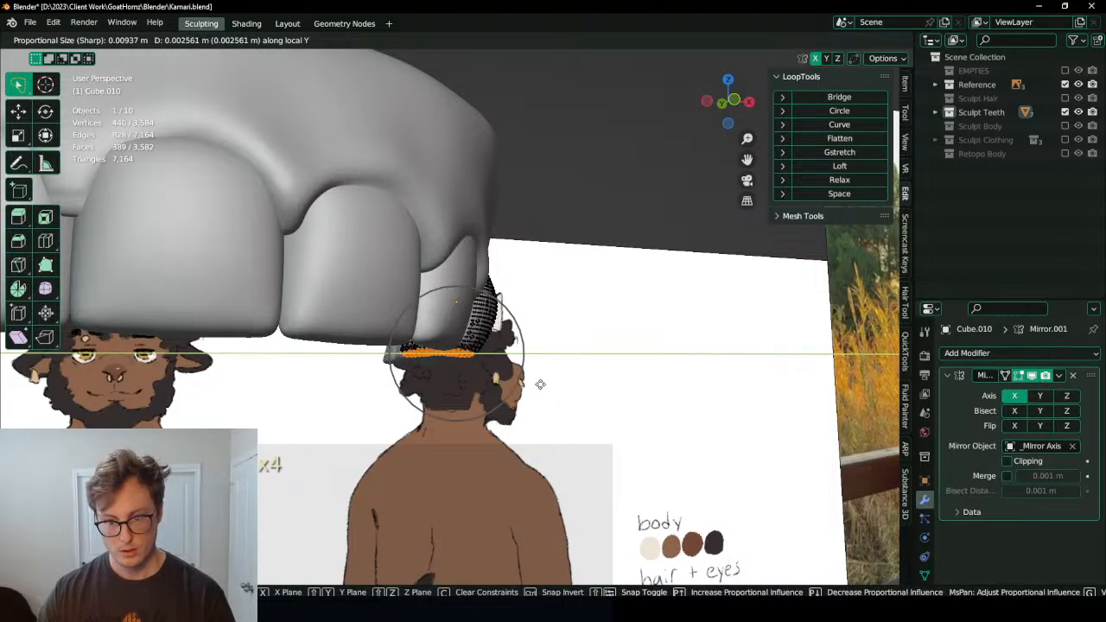
{"action": "left_click", "coordinate": [550, 383]}
{"action": "mouse_move", "coordinate": [549, 383]}
{"action": "middle_mouse_down"}
{"action": "mouse_move", "coordinate": [501, 359]}
{"action": "mouse_move", "coordinate": [447, 374]}
{"action": "mouse_move", "coordinate": [326, 360]}
{"action": "mouse_move", "coordinate": [265, 366]}
{"action": "mouse_move", "coordinate": [625, 321]}
{"action": "mouse_move", "coordinate": [538, 244]}
{"action": "mouse_move", "coordinate": [571, 333]}
{"action": "mouse_move", "coordinate": [553, 321]}
{"action": "mouse_move", "coordinate": [610, 323]}
{"action": "mouse_move", "coordinate": [605, 335]}
{"action": "mouse_move", "coordinate": [471, 303]}
{"action": "mouse_move", "coordinate": [441, 322]}
{"action": "middle_mouse_up"}
{"action": "key", "text": "Tab"}
{"action": "key", "text": "alt+a"}
{"action": "key", "text": "ctrl+s"}
Step: Check the arch in Material Preview shading, then return to Solid shading with the gum arch selected
{"action": "scroll", "coordinate": [442, 319], "scroll_direction": "up", "scroll_amount": 4}
{"action": "key", "text": "z"}
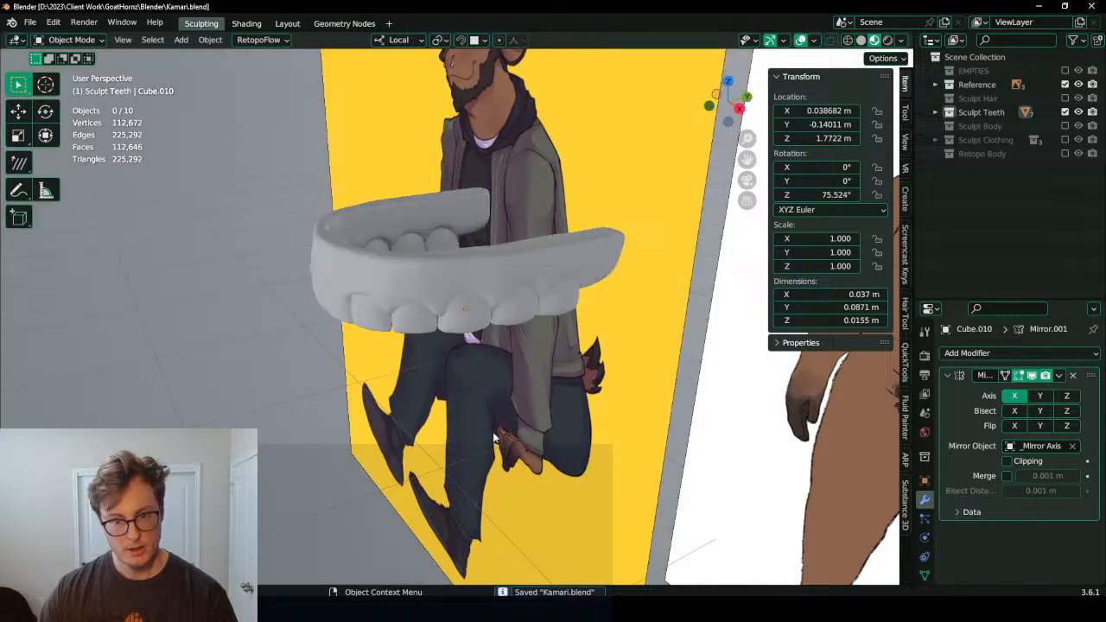
{"action": "middle_click_drag", "start_coordinate": [494, 438], "coordinate": [439, 340]}
{"action": "left_click", "coordinate": [484, 297]}
{"action": "key", "text": "z"}
{"action": "mouse_move", "coordinate": [484, 298]}
{"action": "middle_mouse_down"}
{"action": "mouse_move", "coordinate": [555, 353]}
{"action": "mouse_move", "coordinate": [482, 378]}
{"action": "middle_mouse_up"}
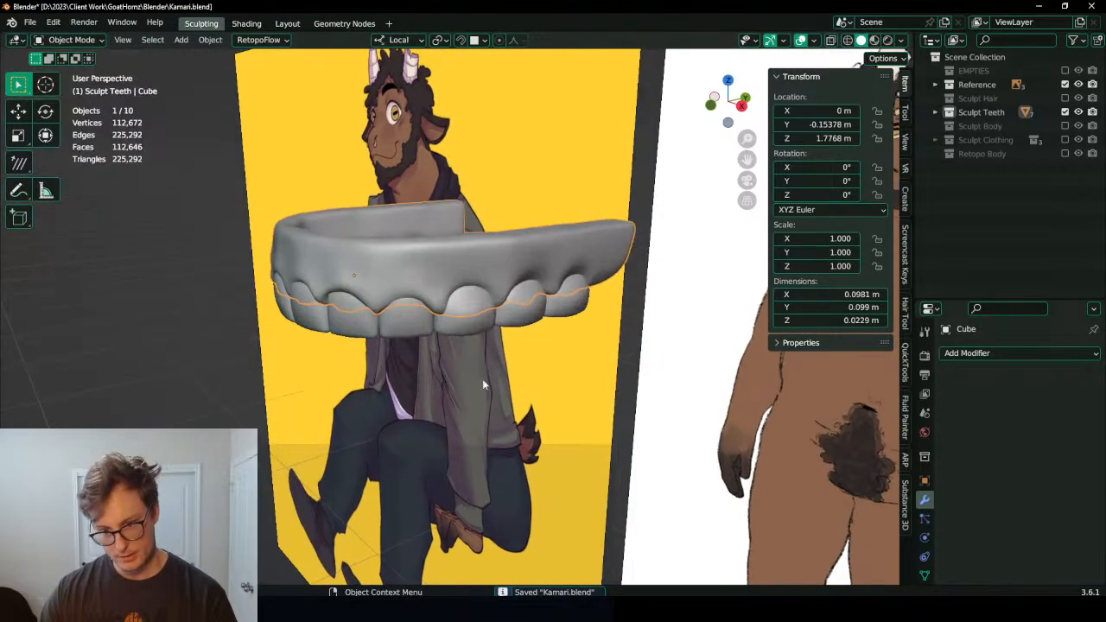
Step: Create a new material on the gum arch and name it HP Gums
{"action": "scroll", "coordinate": [925, 553], "scroll_direction": "down", "scroll_amount": 3}
{"action": "left_click", "coordinate": [924, 541]}
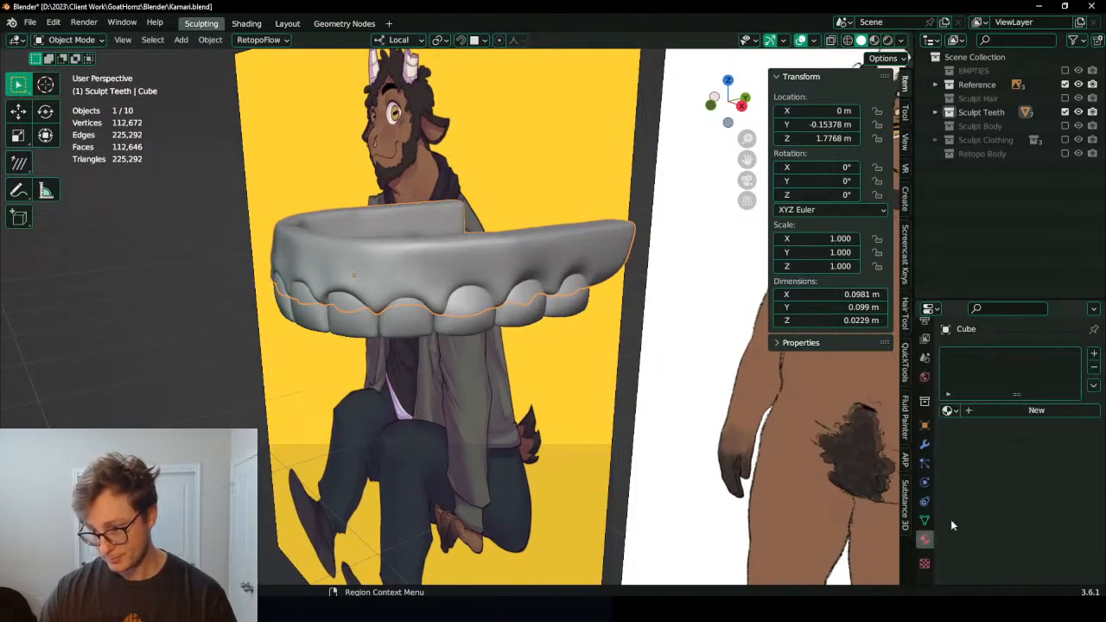
{"action": "left_click", "coordinate": [1023, 411]}
{"action": "double_click", "coordinate": [999, 360]}
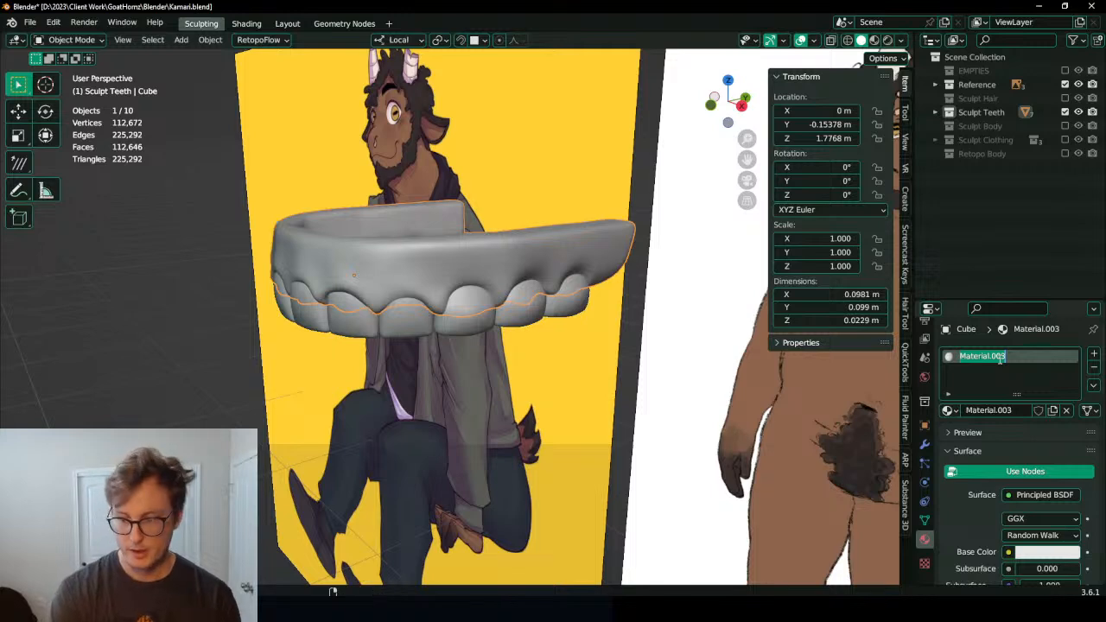
{"action": "type", "text": "HP Gums"}
{"action": "key", "text": "Return"}
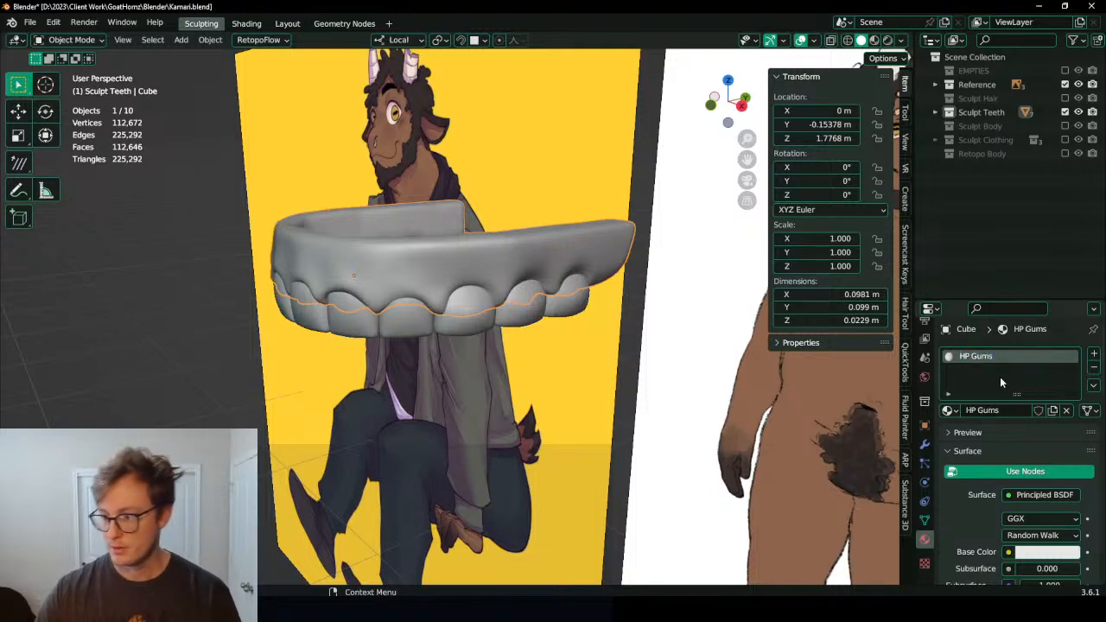
Step: Set the HP Gums material's Base Color to pure red
{"action": "left_click", "coordinate": [1056, 553]}
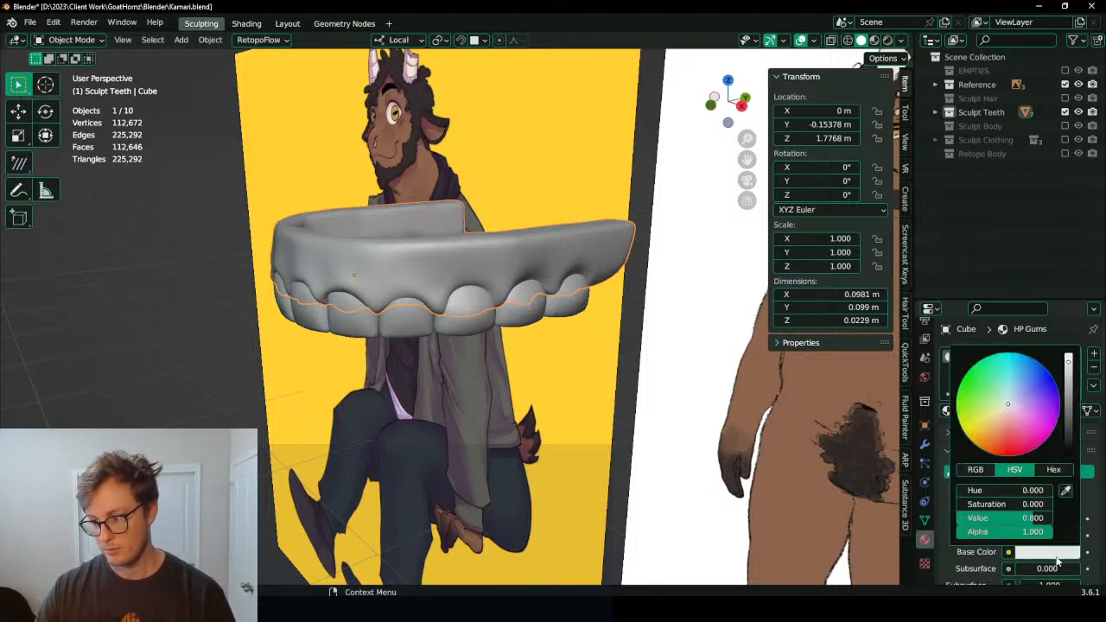
{"action": "scroll", "coordinate": [1003, 458], "scroll_direction": "down", "scroll_amount": 10}
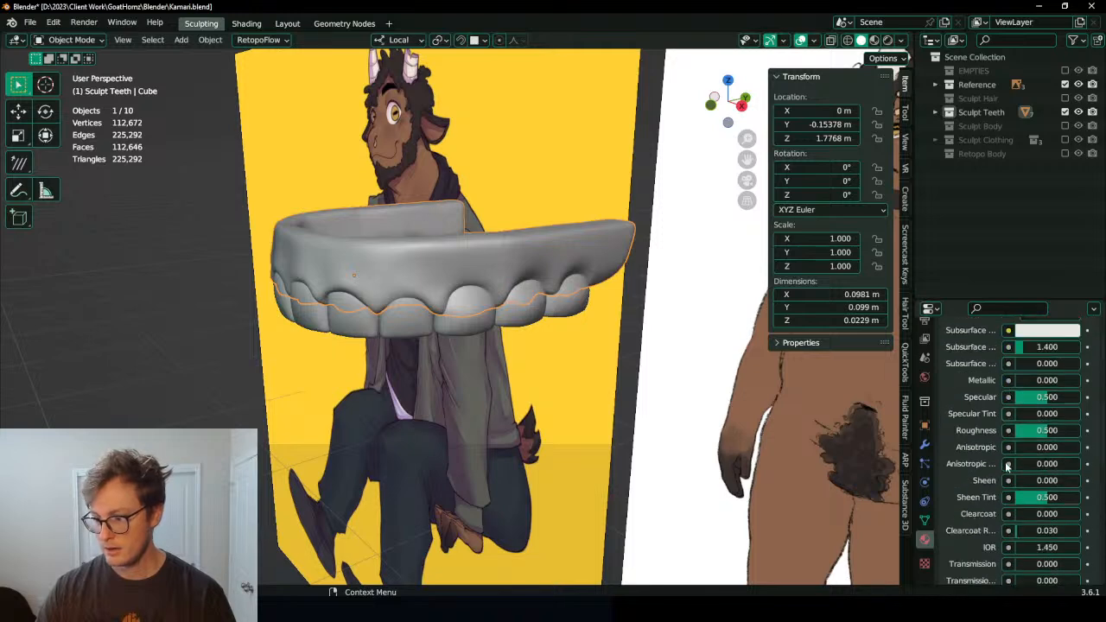
{"action": "scroll", "coordinate": [1012, 478], "scroll_direction": "up", "scroll_amount": 10}
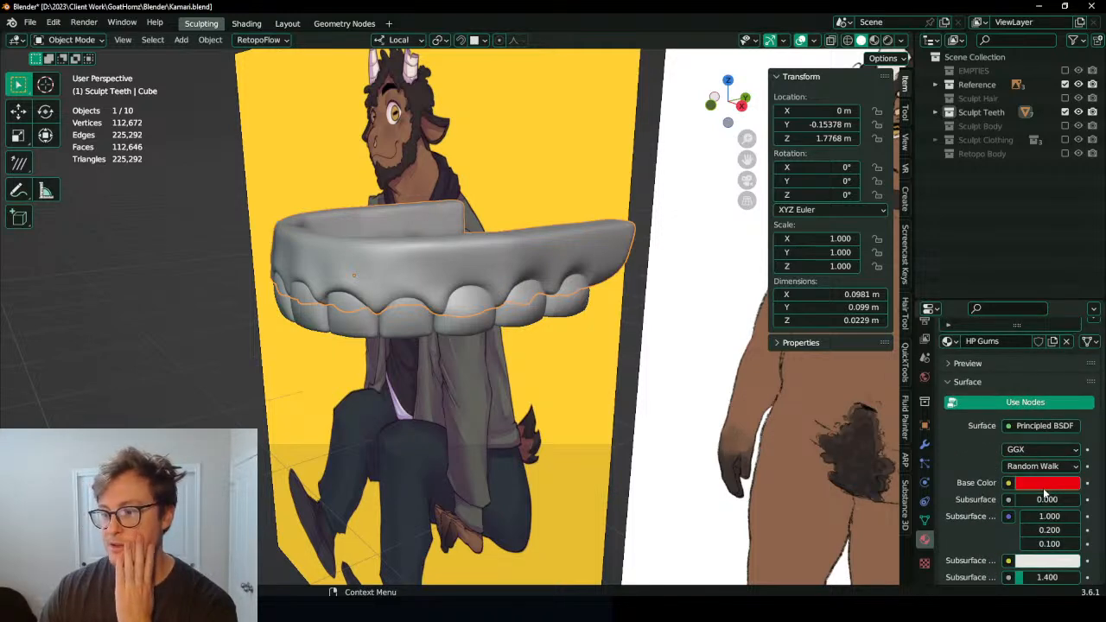
Step: Copy the Base Color's data path and add a driver to the gum material's viewport display color
{"action": "right_click", "coordinate": [1043, 489]}
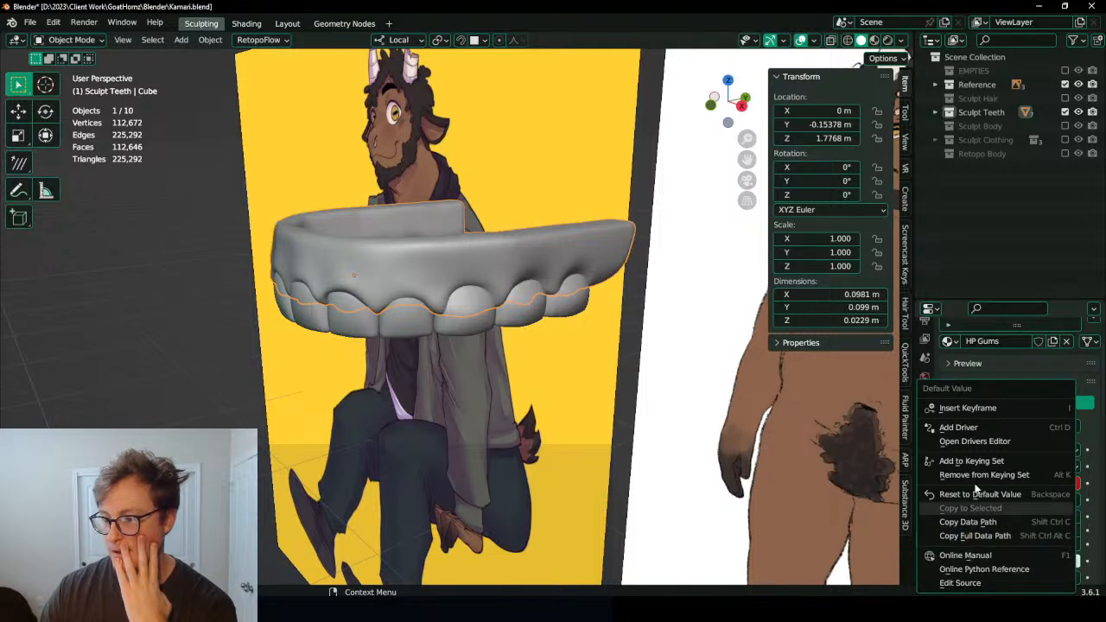
{"action": "left_click", "coordinate": [1001, 526]}
{"action": "scroll", "coordinate": [1045, 492], "scroll_direction": "down", "scroll_amount": 8}
{"action": "scroll", "coordinate": [1046, 497], "scroll_direction": "down", "scroll_amount": 6}
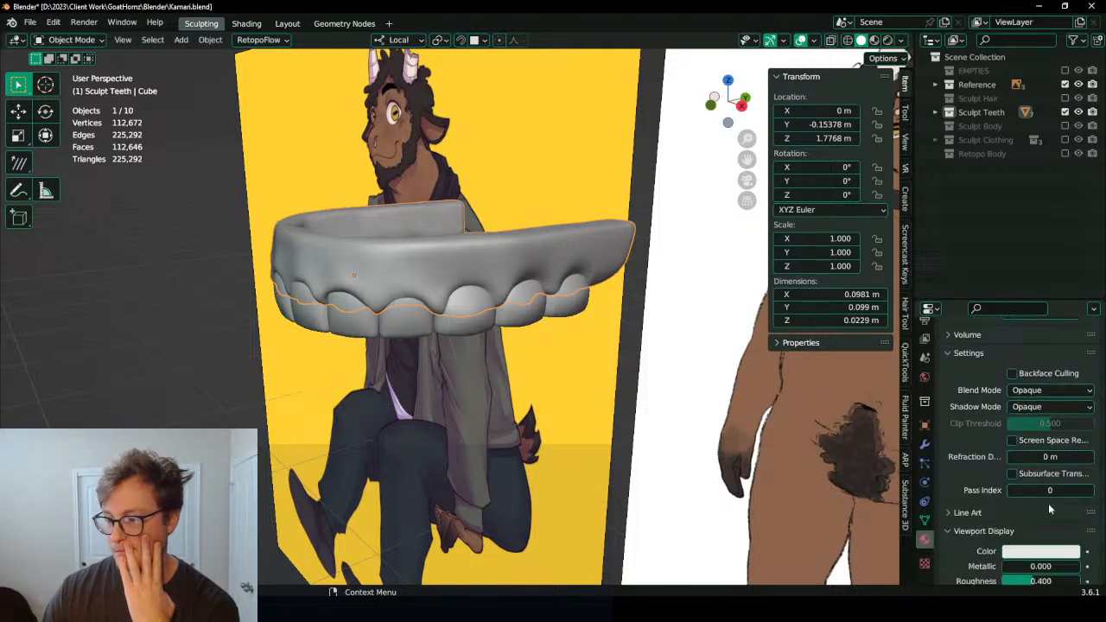
{"action": "right_click", "coordinate": [1037, 525]}
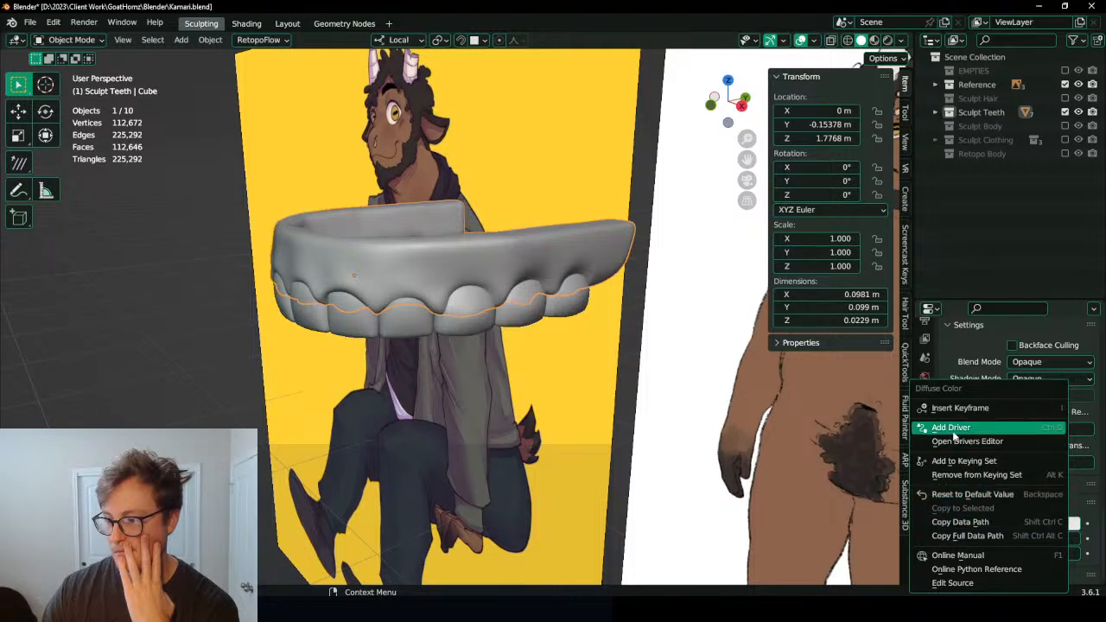
{"action": "left_click", "coordinate": [953, 431]}
Step: Recreate the driver on the viewport display color and inspect its channels in the Drivers Editor
{"action": "right_click", "coordinate": [1034, 530]}
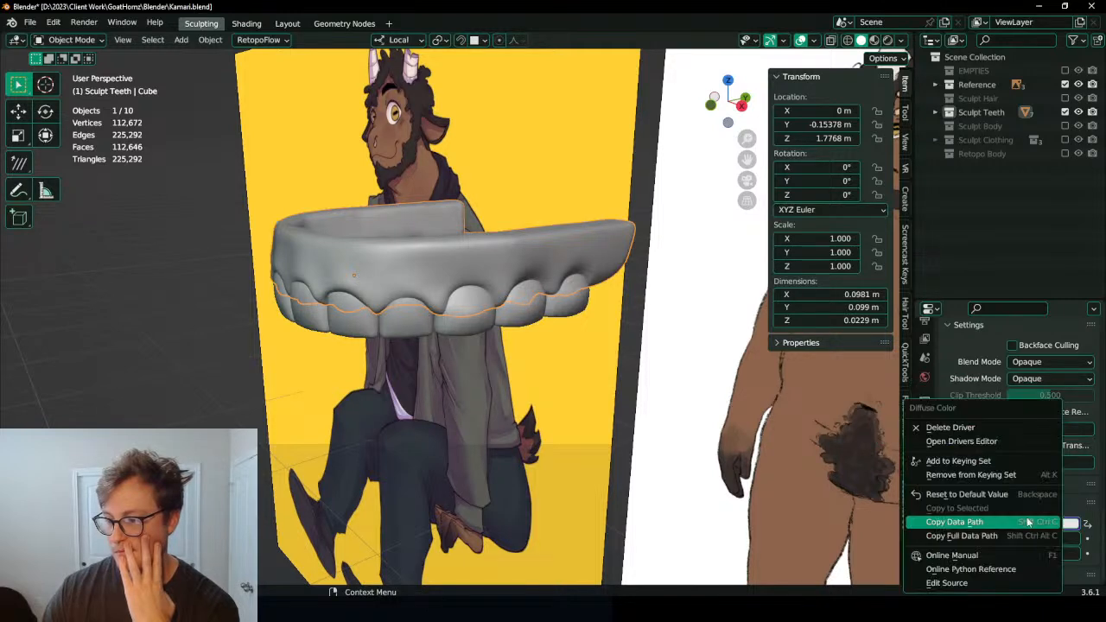
{"action": "left_click", "coordinate": [953, 430]}
{"action": "right_click", "coordinate": [1061, 530]}
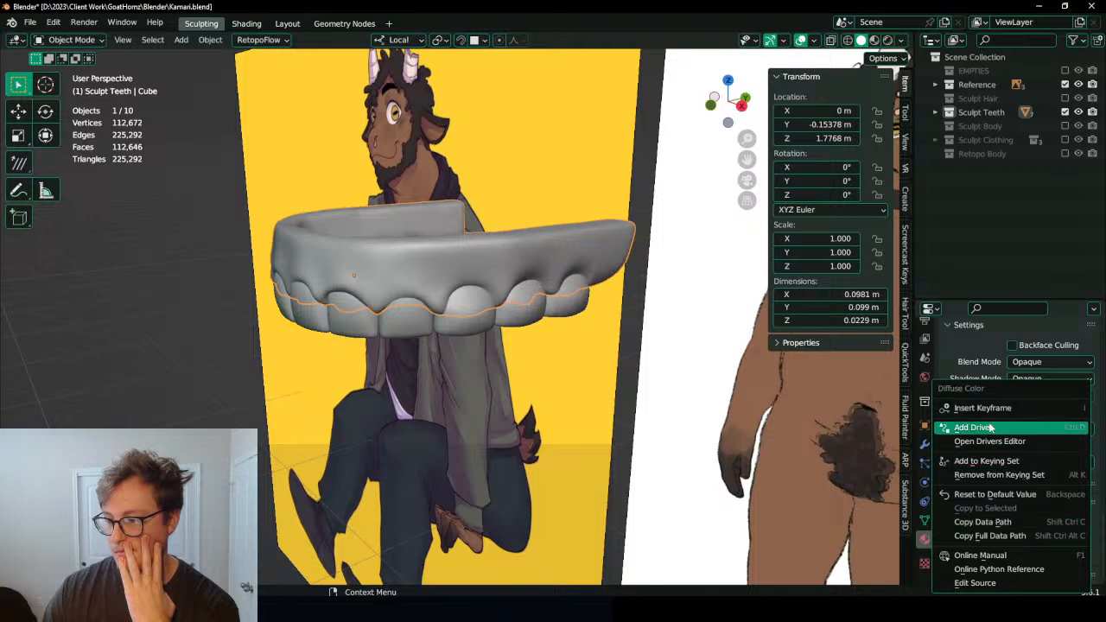
{"action": "left_click", "coordinate": [983, 429]}
{"action": "left_click", "coordinate": [983, 427]}
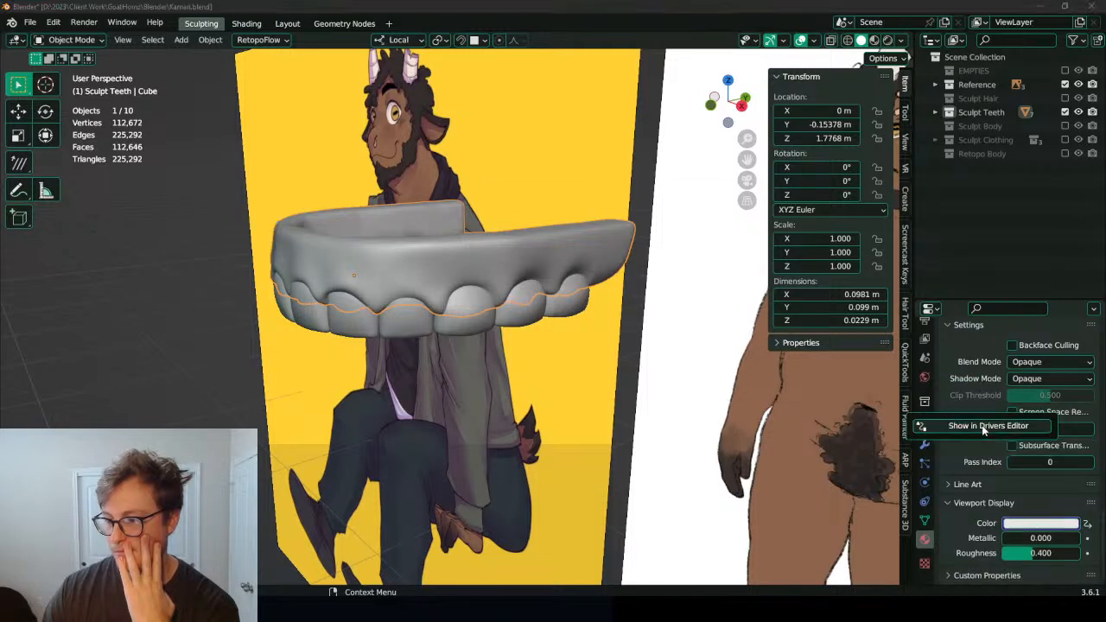
{"action": "left_click_drag", "start_coordinate": [701, 186], "coordinate": [367, 126]}
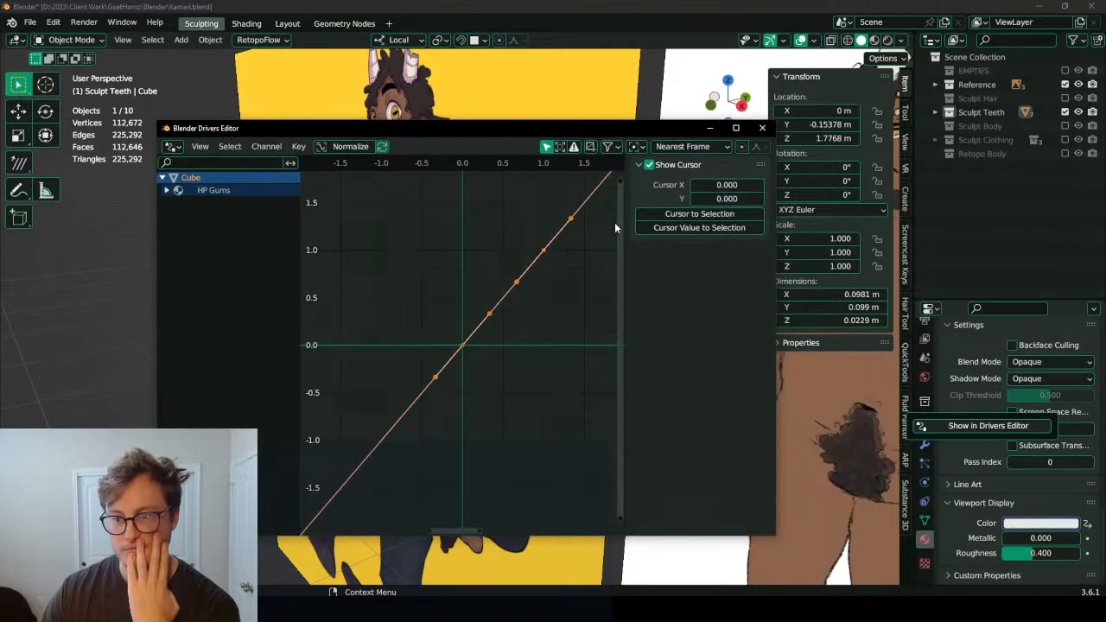
{"action": "left_click", "coordinate": [167, 190]}
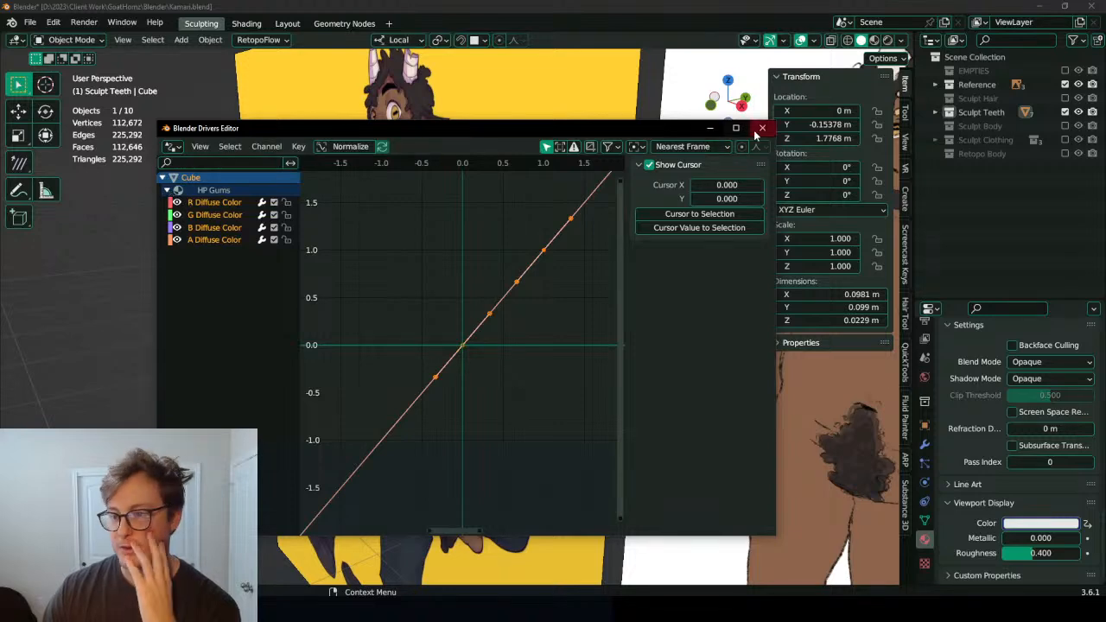
{"action": "left_click", "coordinate": [762, 127]}
Step: Delete the driver from the HP Gums viewport display color and set that color to red
{"action": "right_click", "coordinate": [1032, 522]}
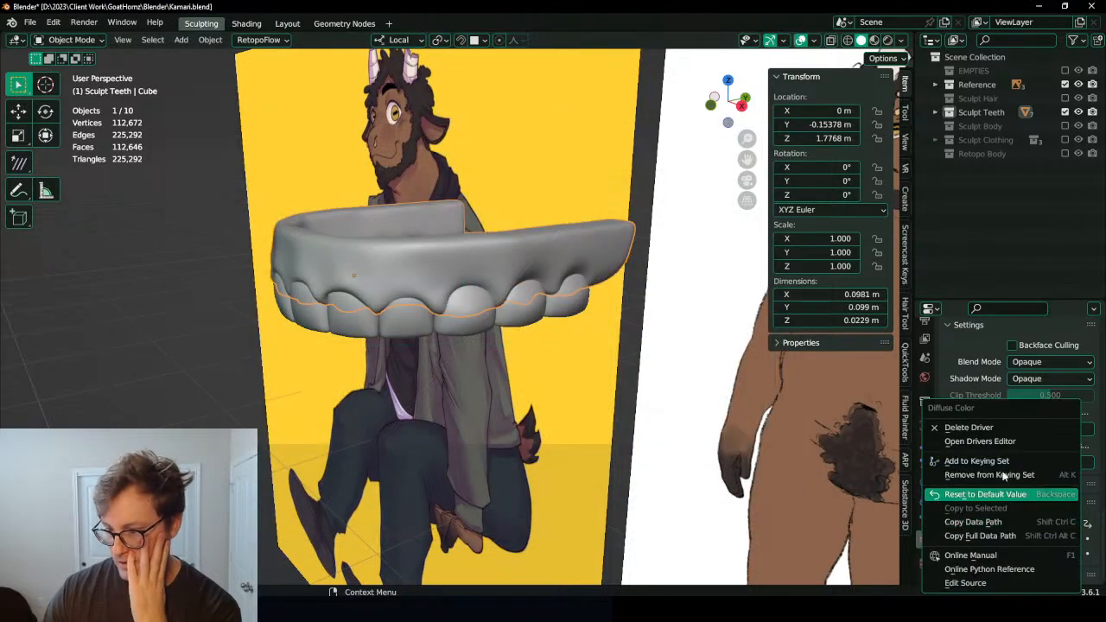
{"action": "left_click", "coordinate": [968, 428]}
{"action": "left_click", "coordinate": [1052, 522]}
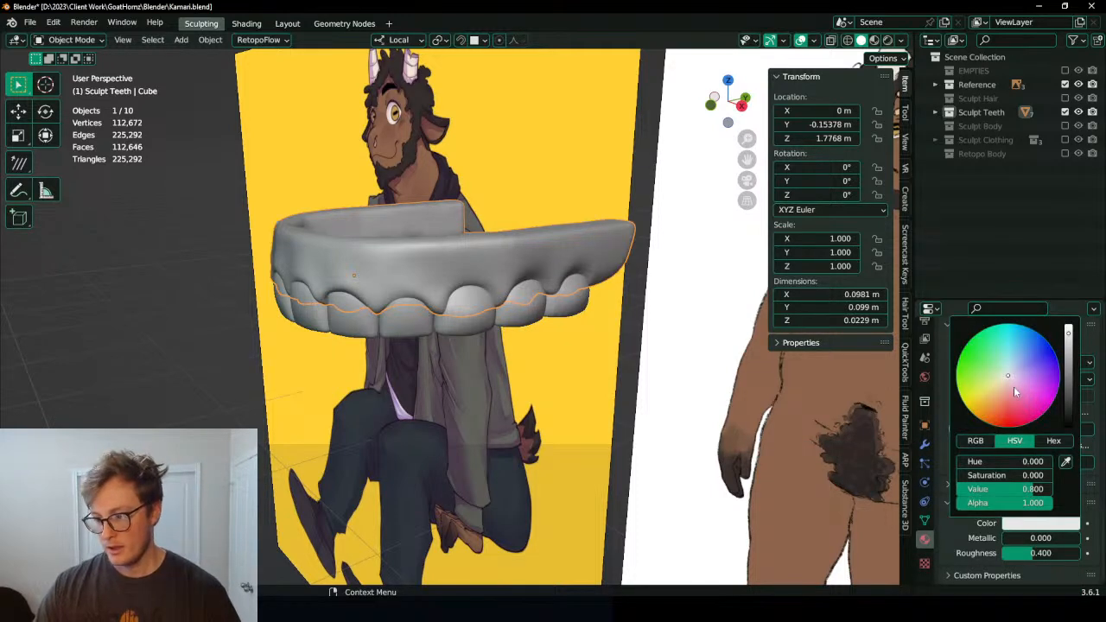
{"action": "left_click_drag", "start_coordinate": [1014, 388], "coordinate": [1012, 428]}
Step: Select the six mirrored teeth with the rear molar active, and create a new material named HP TOOF
{"action": "left_click", "coordinate": [413, 318]}
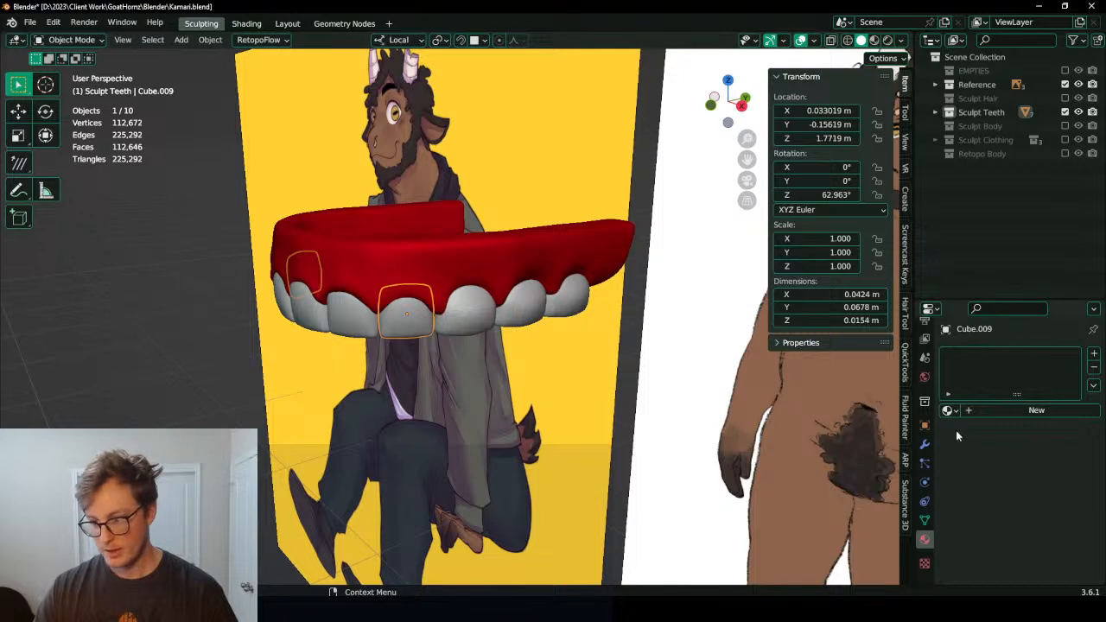
{"action": "left_click", "coordinate": [365, 326], "text": "shift"}
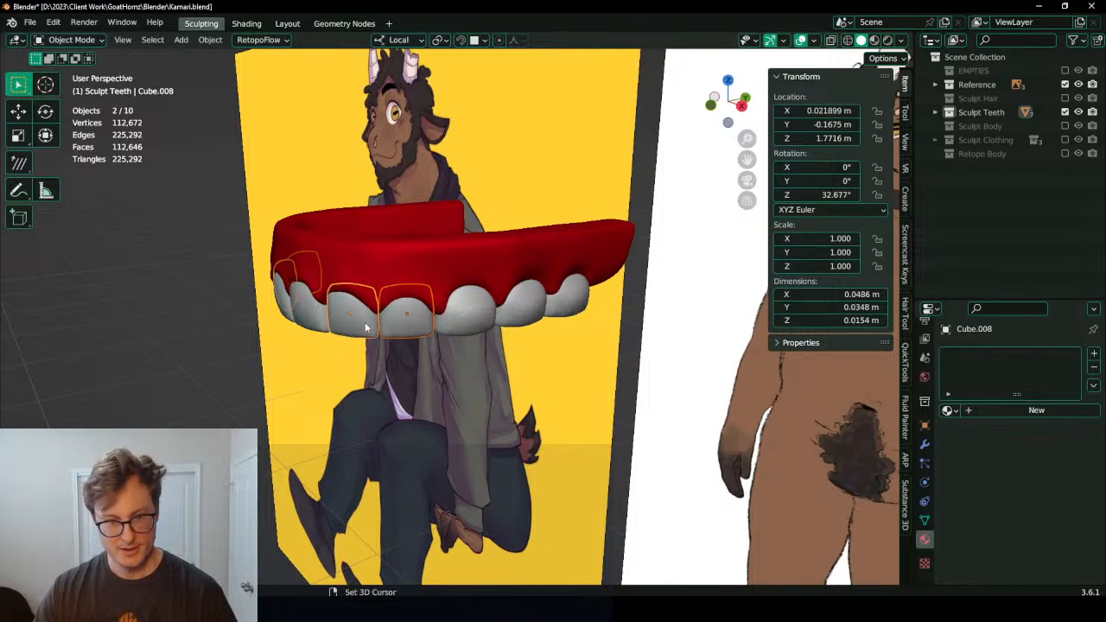
{"action": "left_click", "coordinate": [311, 325], "text": "shift"}
{"action": "left_click", "coordinate": [479, 321], "text": "shift"}
{"action": "left_click", "coordinate": [528, 311], "text": "shift"}
{"action": "left_click", "coordinate": [570, 303], "text": "shift"}
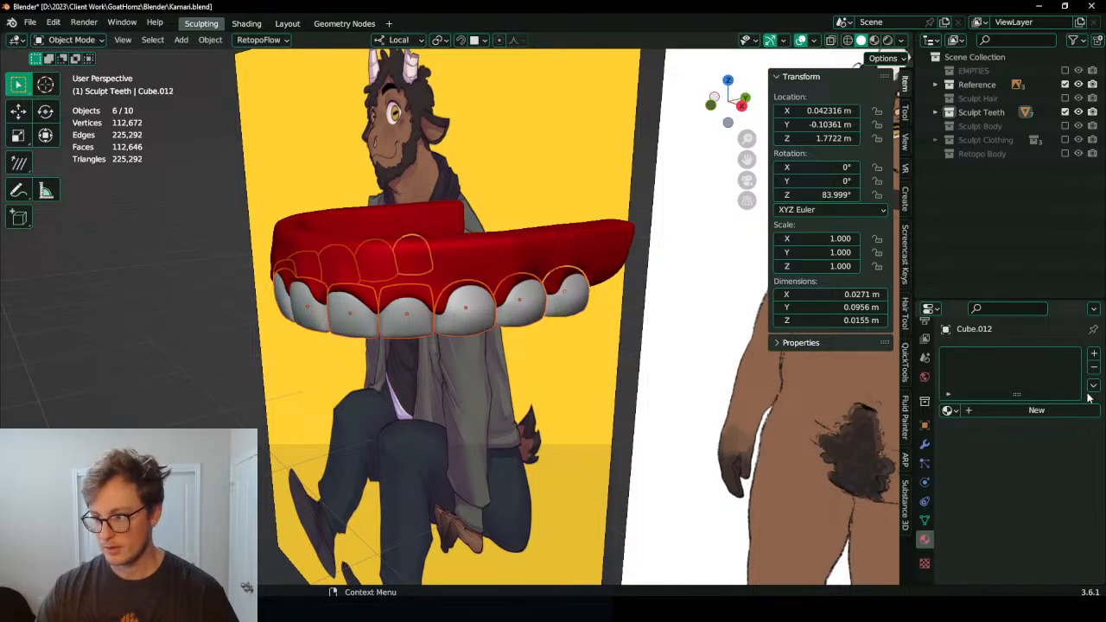
{"action": "left_click", "coordinate": [1079, 405]}
{"action": "double_click", "coordinate": [969, 355]}
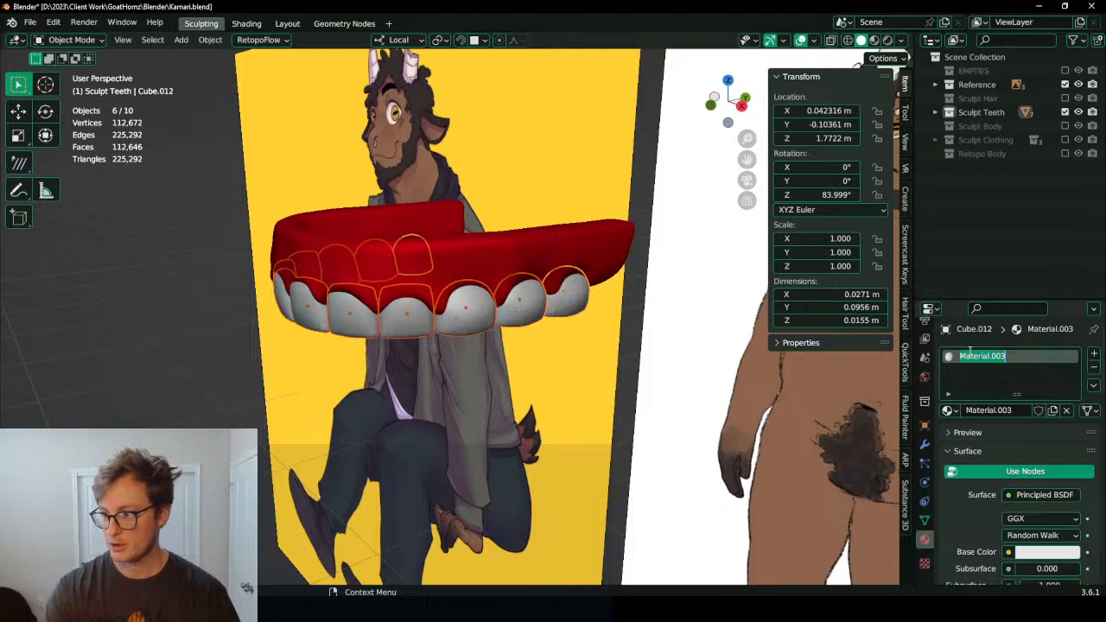
{"action": "type", "text": "HP TOOF"}
{"action": "key", "text": "Return"}
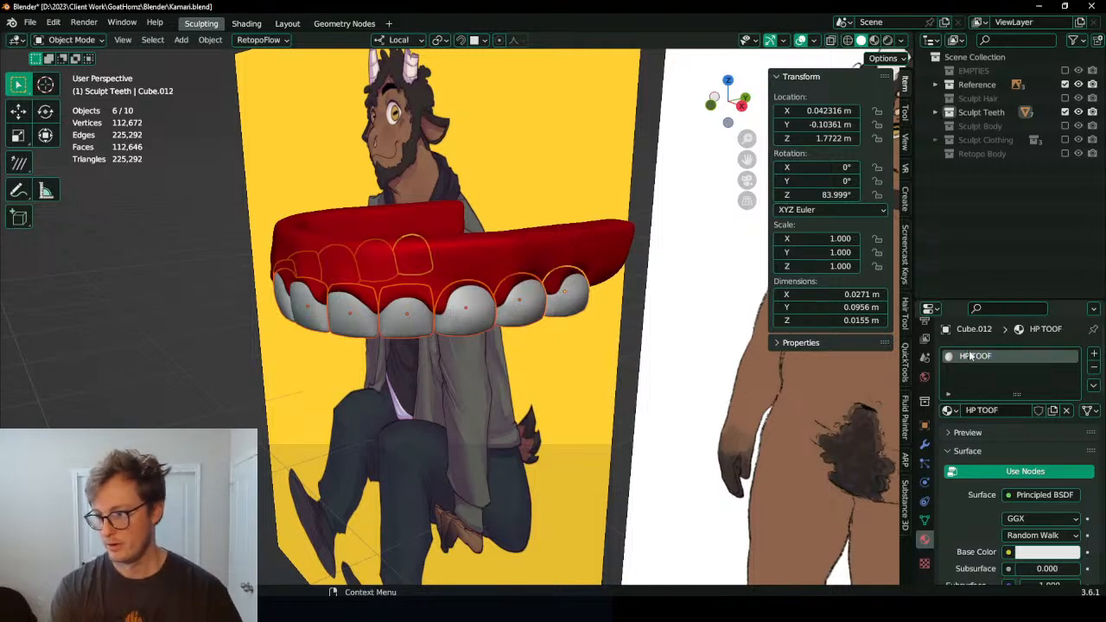
Step: Set the HP TOOF material's viewport display color to white and its viewport roughness to 0.123
{"action": "scroll", "coordinate": [1037, 518], "scroll_direction": "down", "scroll_amount": 15}
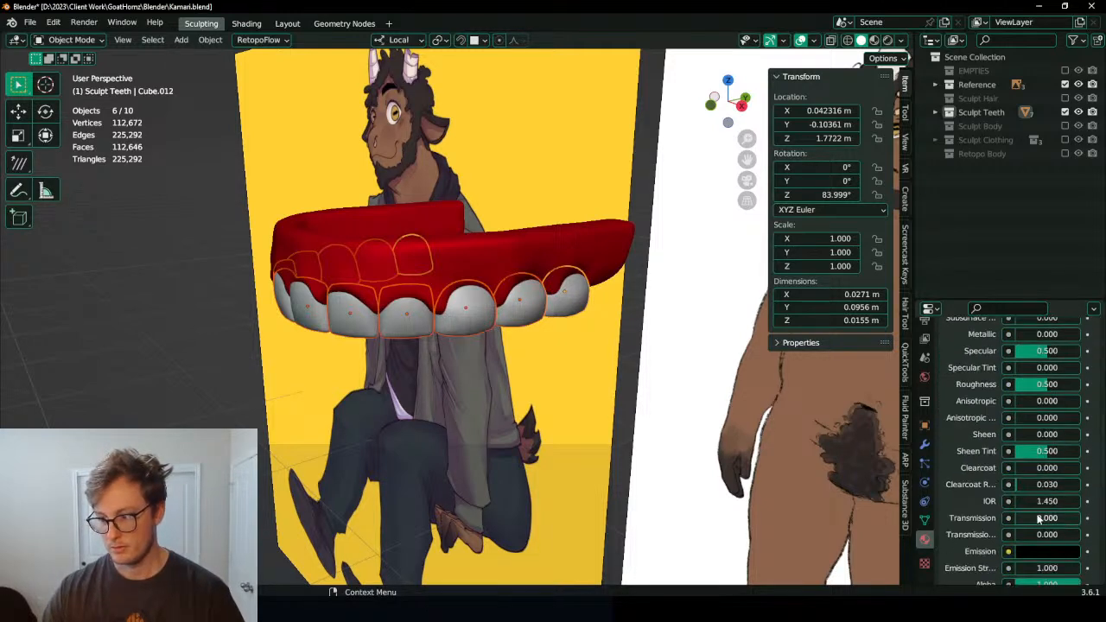
{"action": "scroll", "coordinate": [1032, 552], "scroll_direction": "down", "scroll_amount": 1}
{"action": "left_click", "coordinate": [1037, 525]}
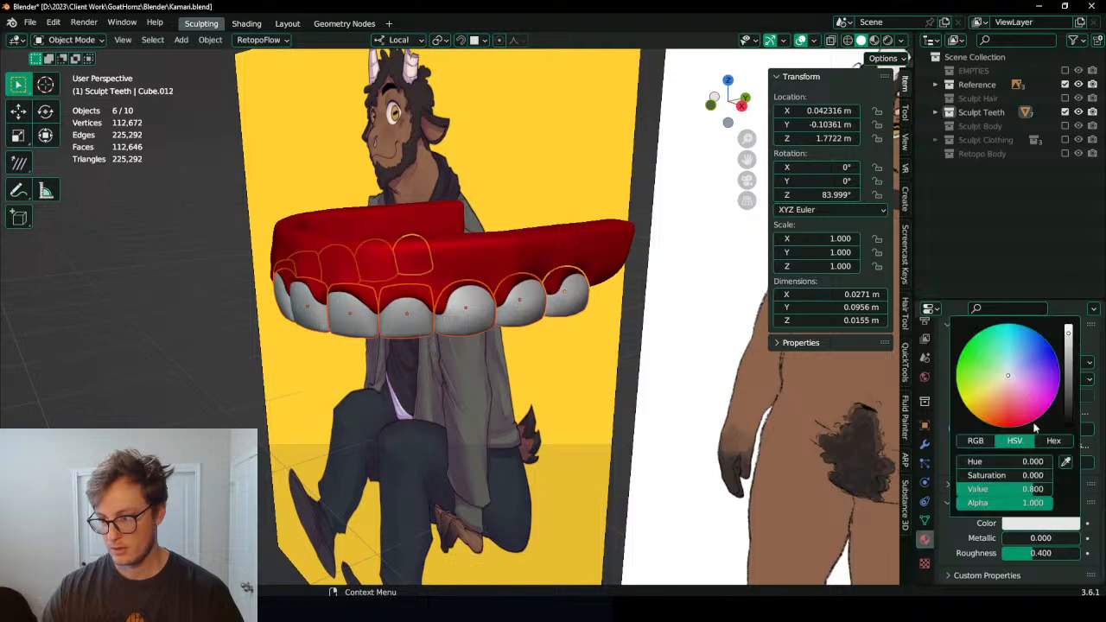
{"action": "left_click_drag", "start_coordinate": [1068, 338], "coordinate": [1067, 328]}
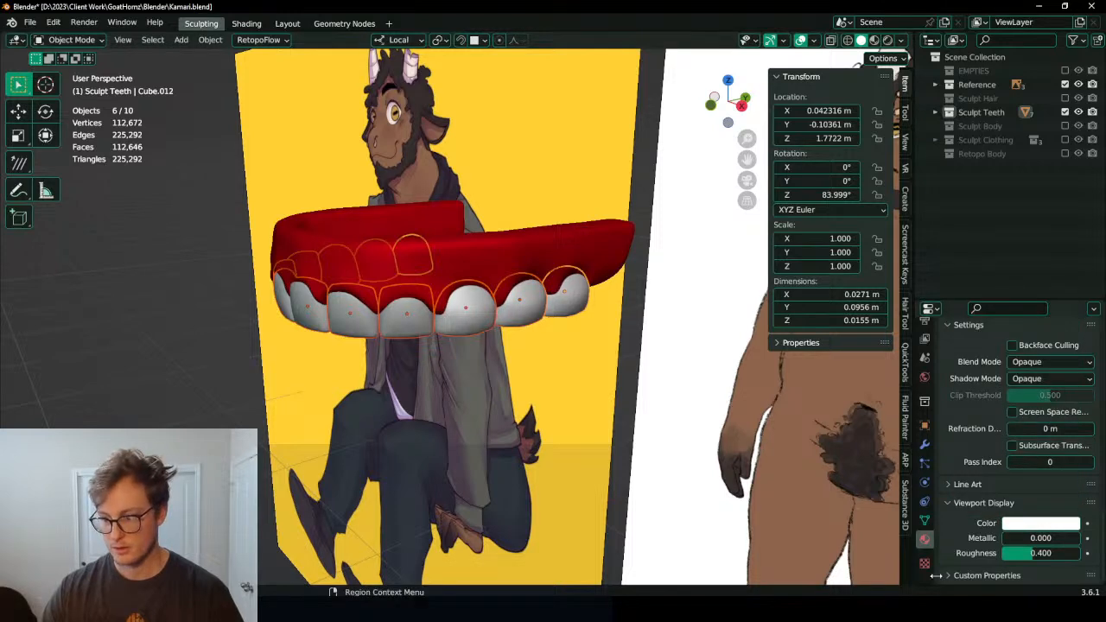
{"action": "left_click_drag", "start_coordinate": [1030, 556], "coordinate": [1009, 555]}
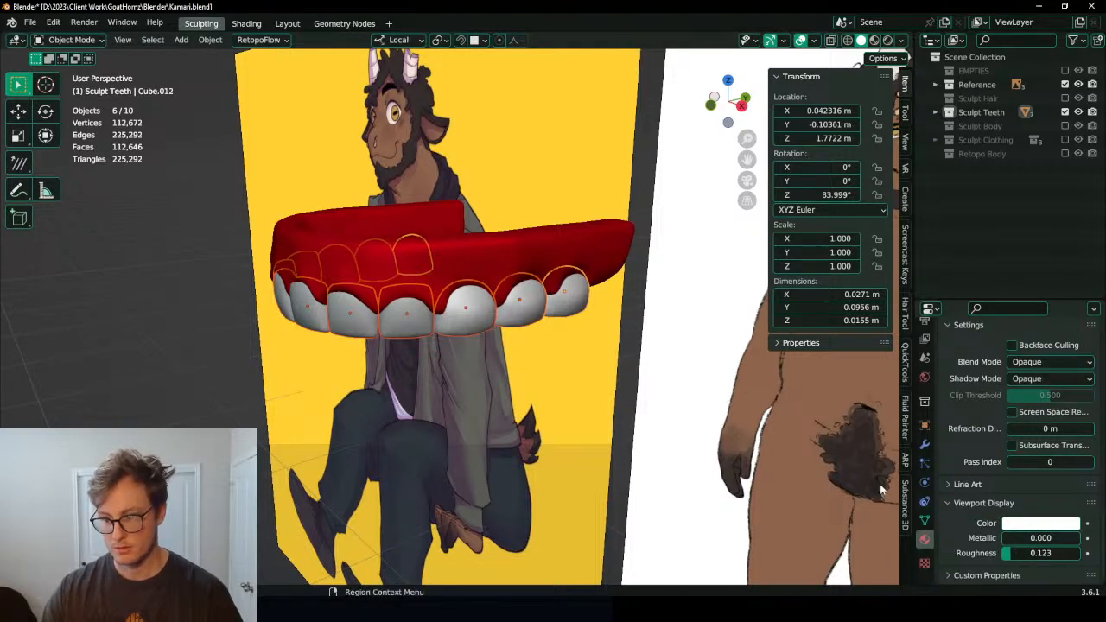
Step: Copy the HP TOOF material to the other selected teeth, deselect everything and save the file
{"action": "scroll", "coordinate": [979, 458], "scroll_direction": "up", "scroll_amount": 20}
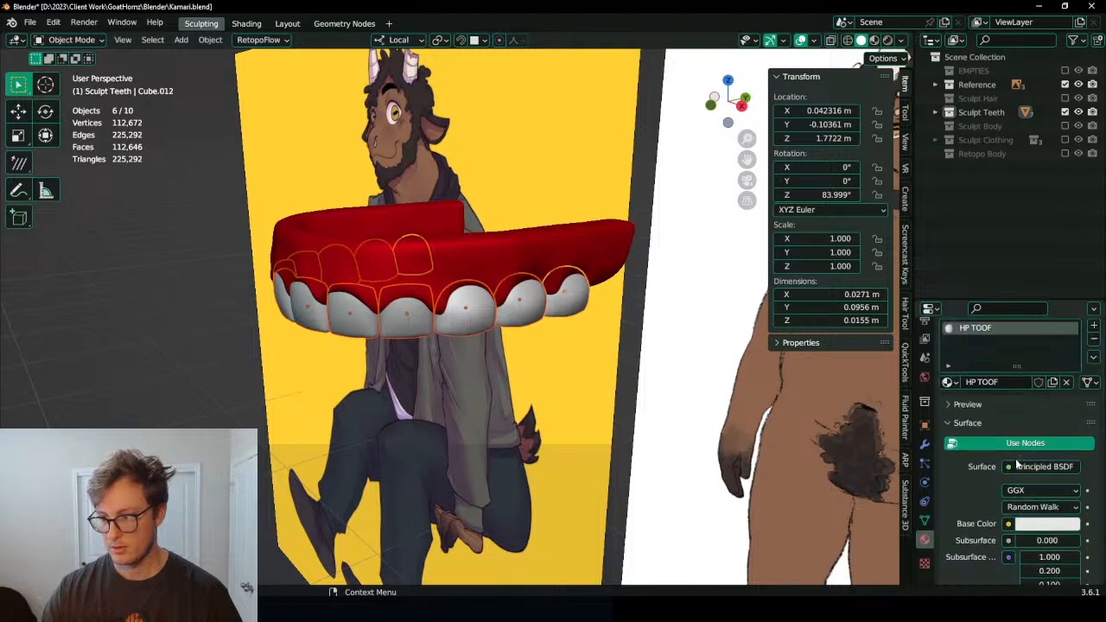
{"action": "left_click", "coordinate": [1094, 390]}
{"action": "left_click", "coordinate": [1032, 399]}
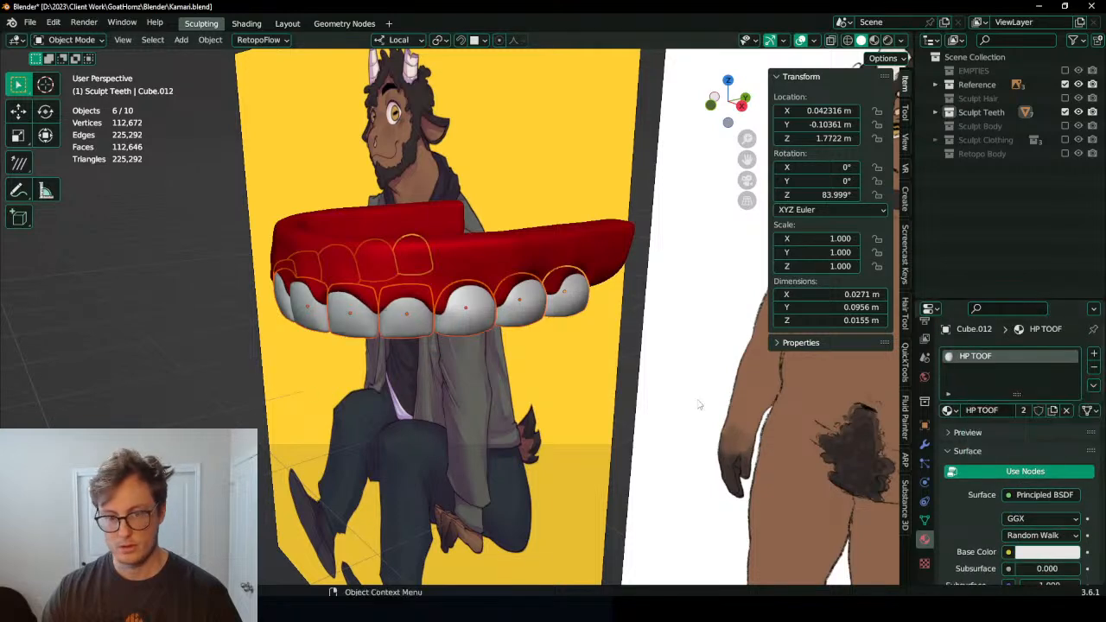
{"action": "left_click", "coordinate": [214, 349]}
{"action": "scroll", "coordinate": [436, 332], "scroll_direction": "down", "scroll_amount": 5}
{"action": "middle_click_drag", "start_coordinate": [432, 332], "coordinate": [450, 312]}
{"action": "scroll", "coordinate": [450, 313], "scroll_direction": "up", "scroll_amount": 4}
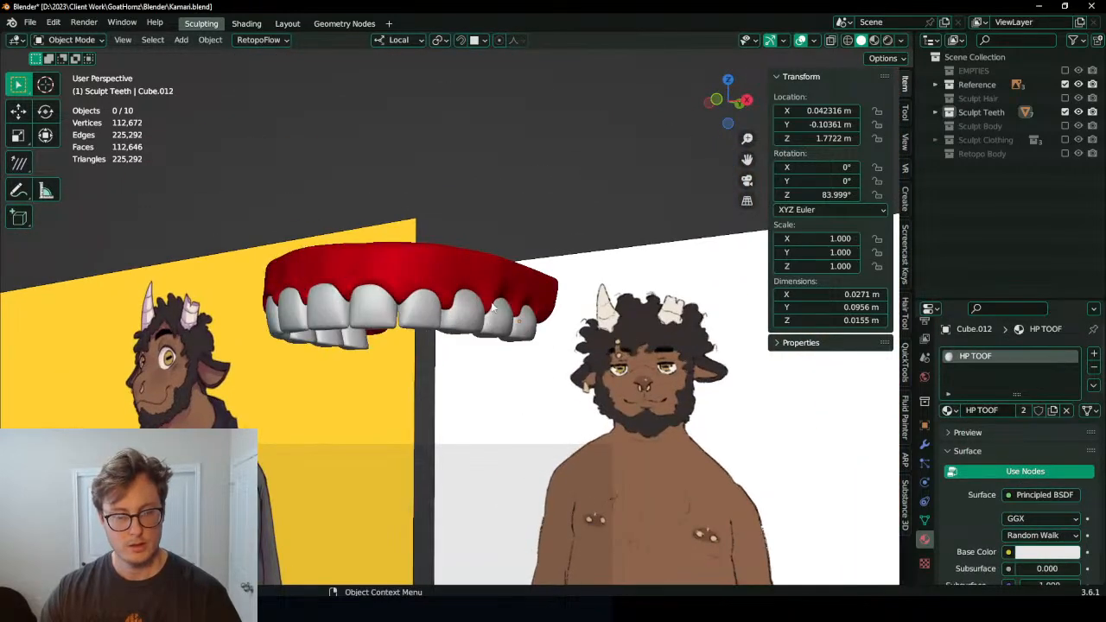
{"action": "middle_click_drag", "start_coordinate": [534, 303], "coordinate": [594, 264]}
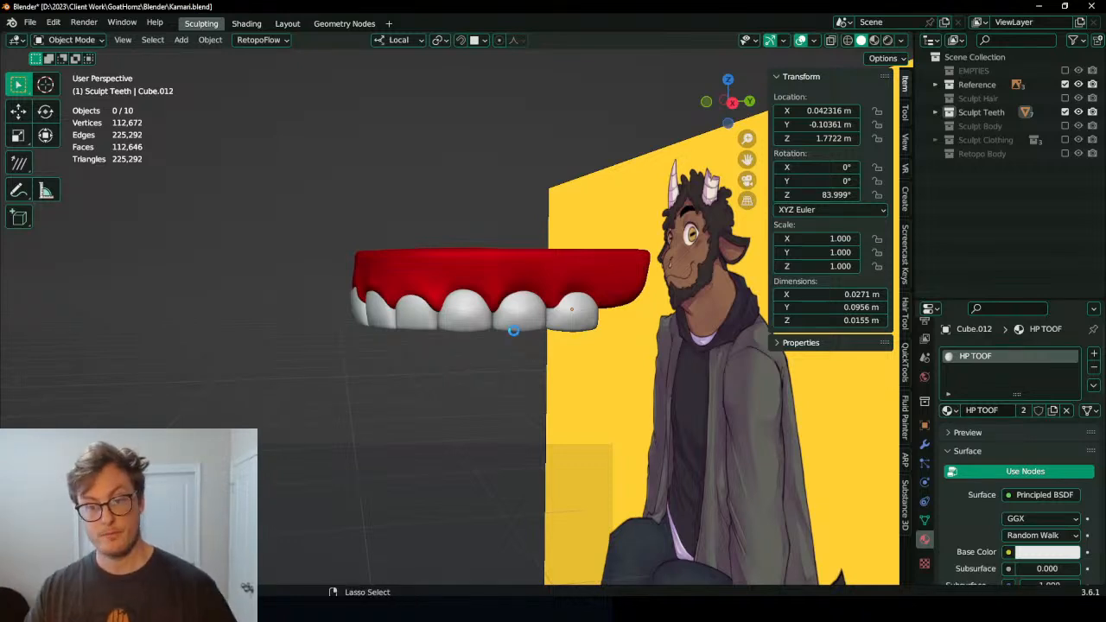
{"action": "key", "text": "ctrl+s"}
{"action": "middle_click_drag", "start_coordinate": [523, 316], "coordinate": [479, 329]}
{"action": "left_click", "coordinate": [456, 314]}
{"action": "left_click_drag", "start_coordinate": [371, 222], "coordinate": [712, 441]}
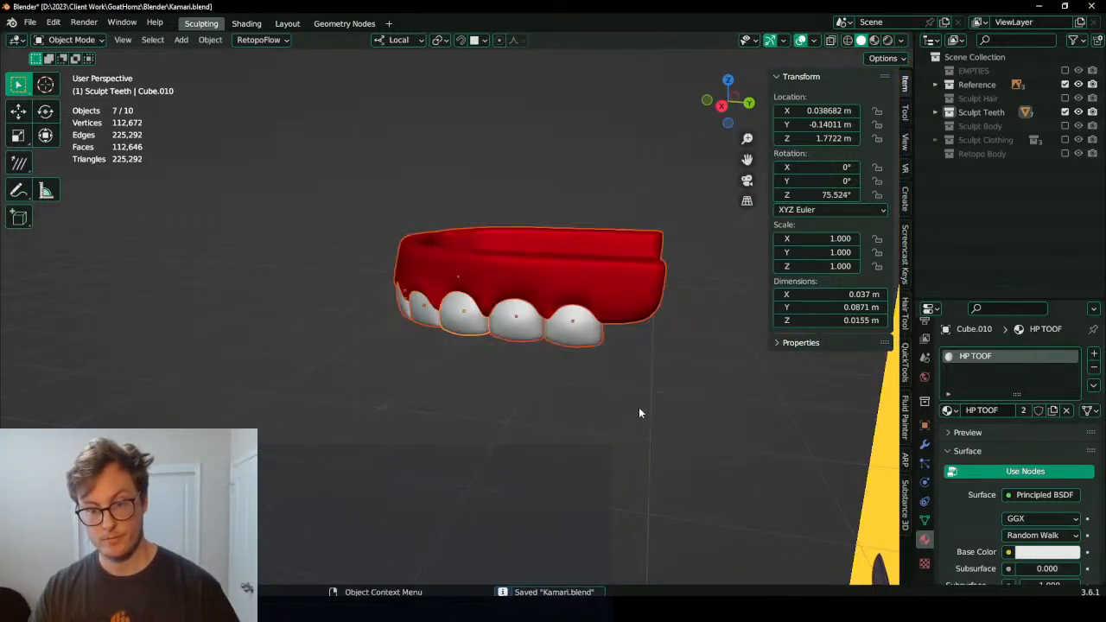
{"action": "key", "text": "q"}
{"action": "left_click", "coordinate": [595, 408]}
{"action": "left_click", "coordinate": [428, 279], "text": "shift"}
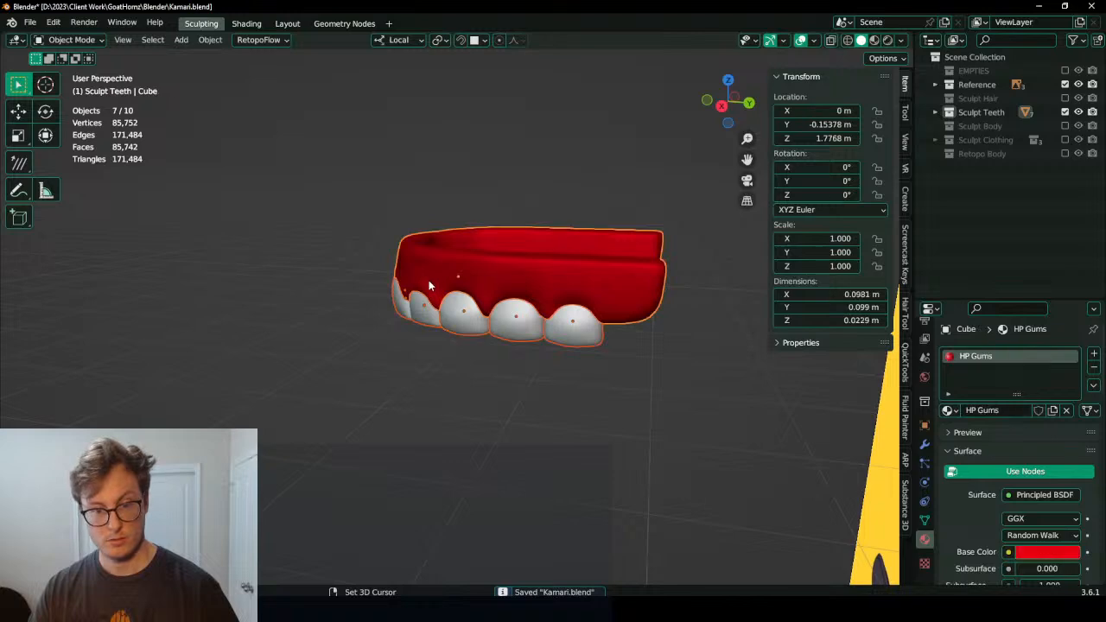
{"action": "middle_click_drag", "start_coordinate": [432, 281], "coordinate": [484, 337]}
{"action": "key", "text": "ctrl+z"}
{"action": "key", "text": "ctrl+z"}
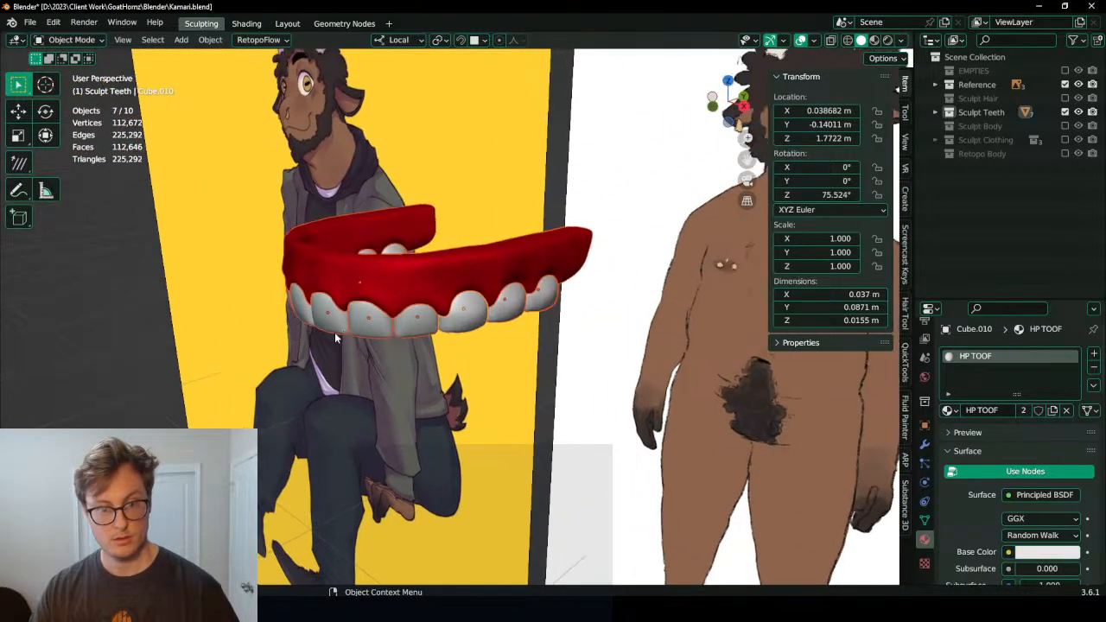
Step: Select only the six teeth and use Make Single User to give each selected tooth its own object data
{"action": "left_click", "coordinate": [333, 320]}
{"action": "left_click", "coordinate": [373, 326], "text": "shift"}
{"action": "left_click", "coordinate": [420, 329], "text": "shift"}
{"action": "left_click", "coordinate": [467, 324], "text": "shift"}
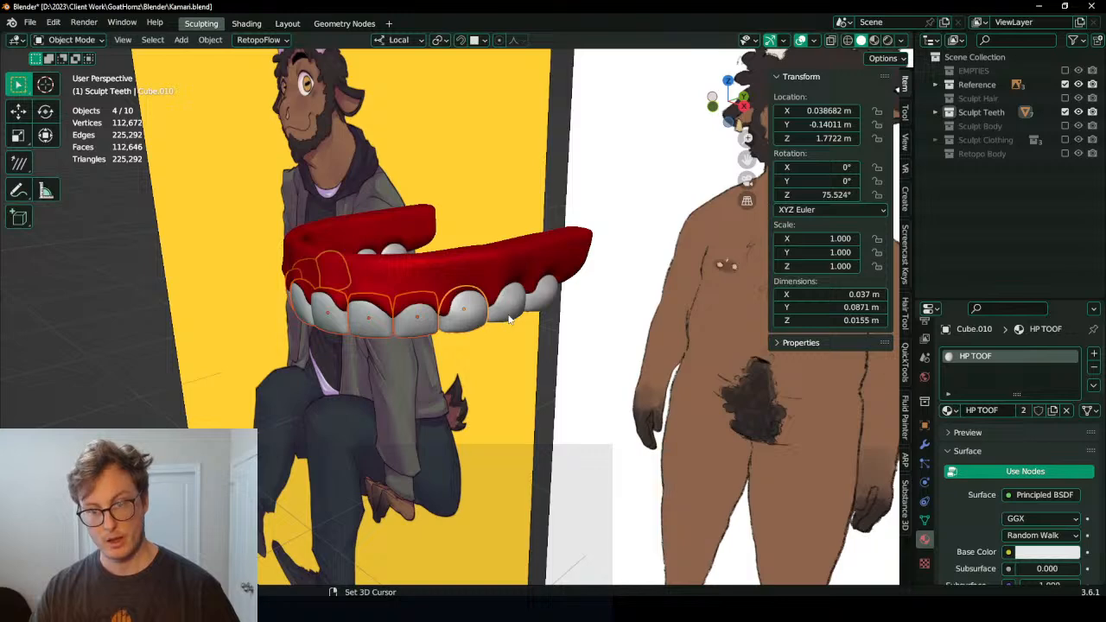
{"action": "left_click", "coordinate": [511, 316], "text": "shift"}
{"action": "left_click", "coordinate": [545, 307], "text": "shift"}
{"action": "key", "text": "F3"}
{"action": "type", "text": "make sing"}
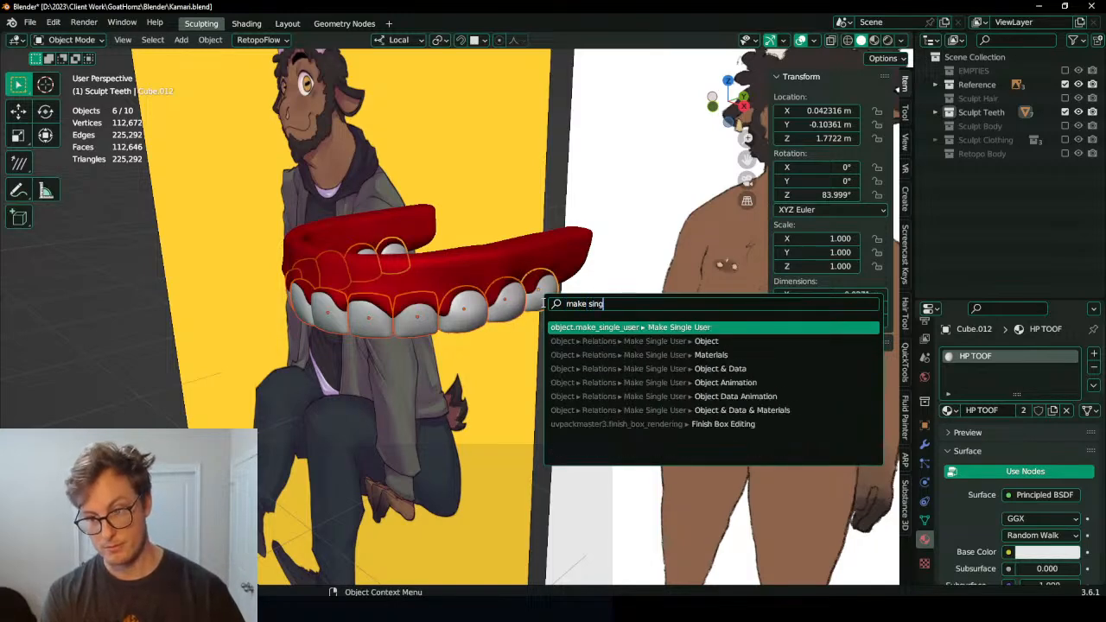
{"action": "key", "text": "Return"}
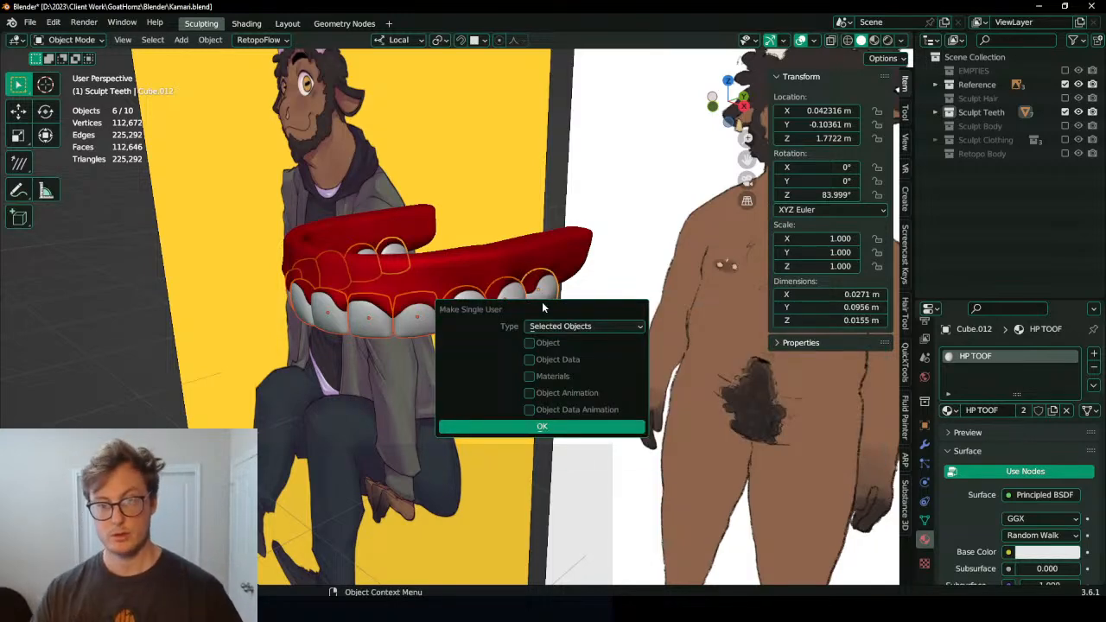
{"action": "left_click", "coordinate": [551, 429]}
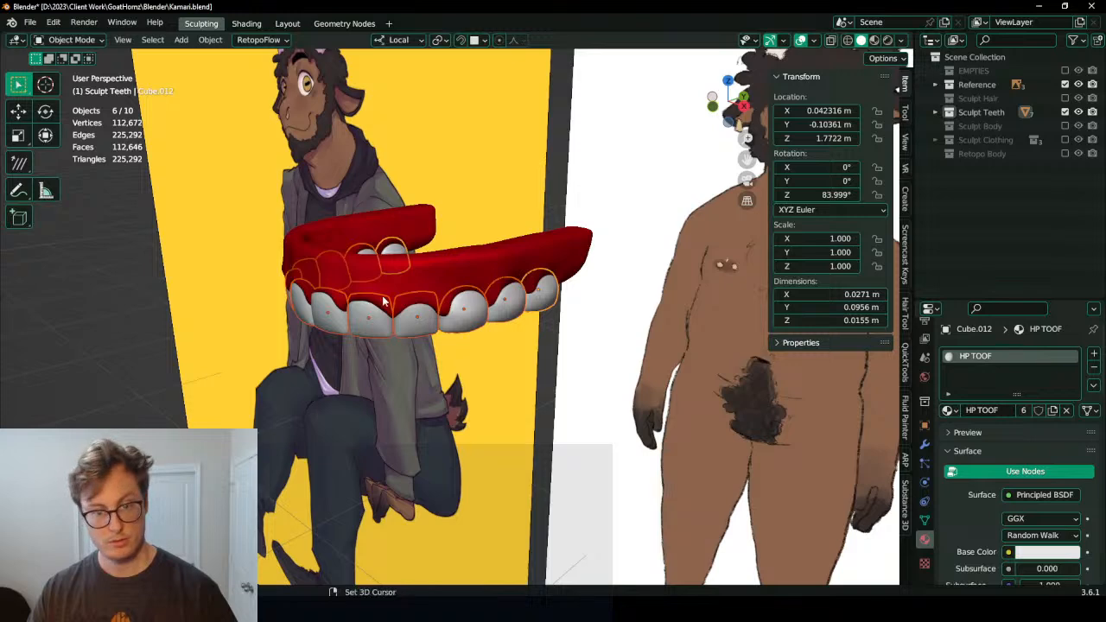
Step: Join the six teeth with the gums into one object, keeping the gums active, and save the file
{"action": "middle_click_drag", "start_coordinate": [432, 281], "coordinate": [499, 297]}
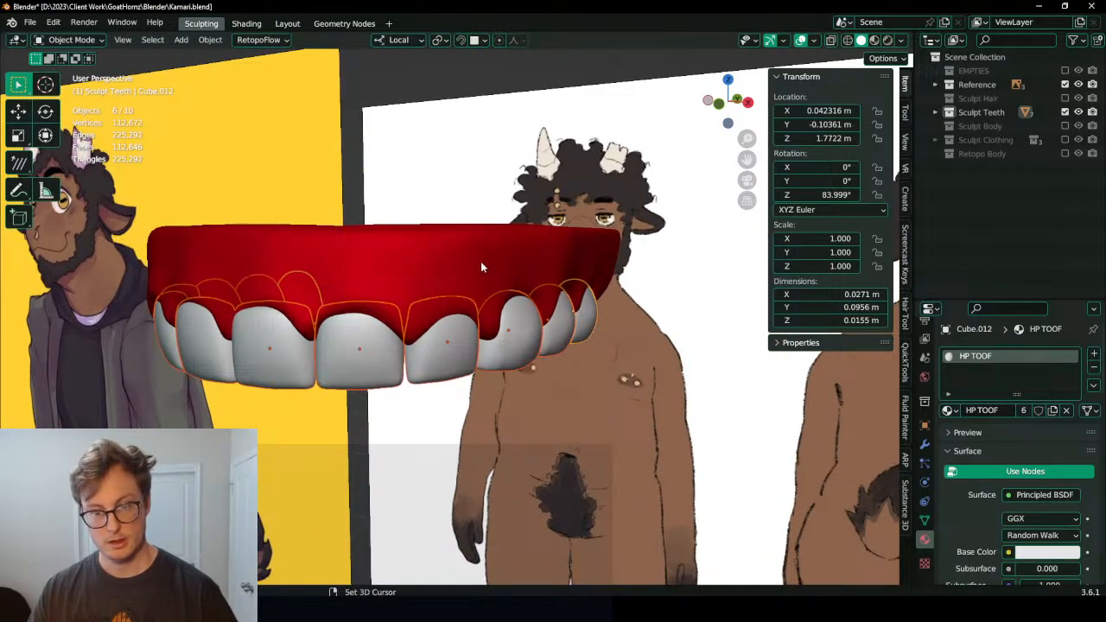
{"action": "key", "text": "q"}
{"action": "left_click", "coordinate": [401, 279], "text": "shift"}
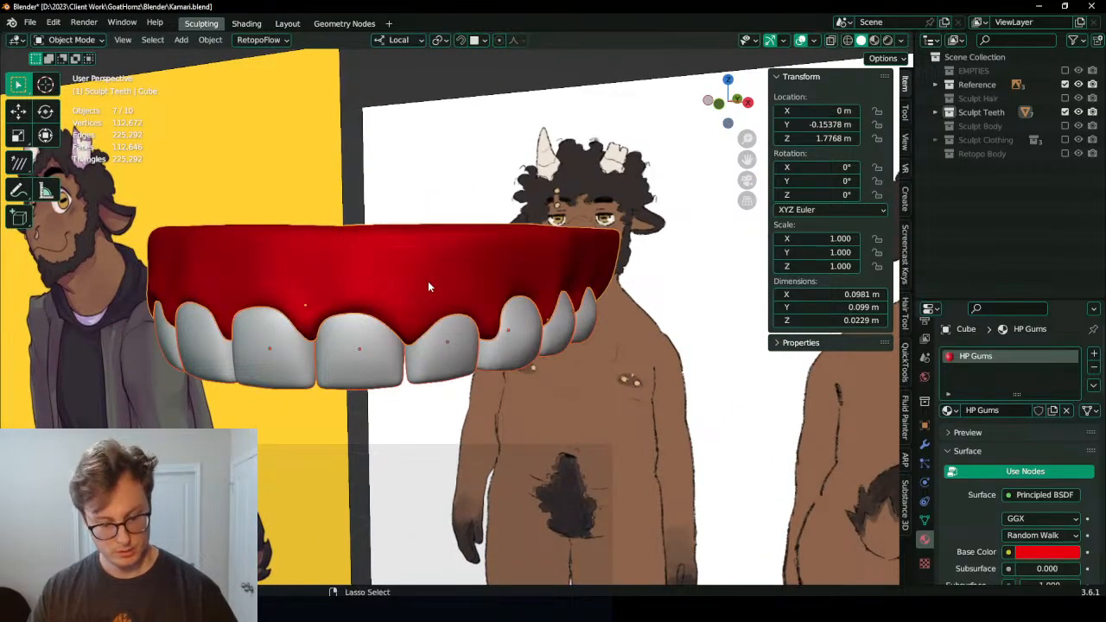
{"action": "key", "text": "ctrl+j"}
{"action": "middle_click_drag", "start_coordinate": [428, 281], "coordinate": [389, 285]}
{"action": "key", "text": "g"}
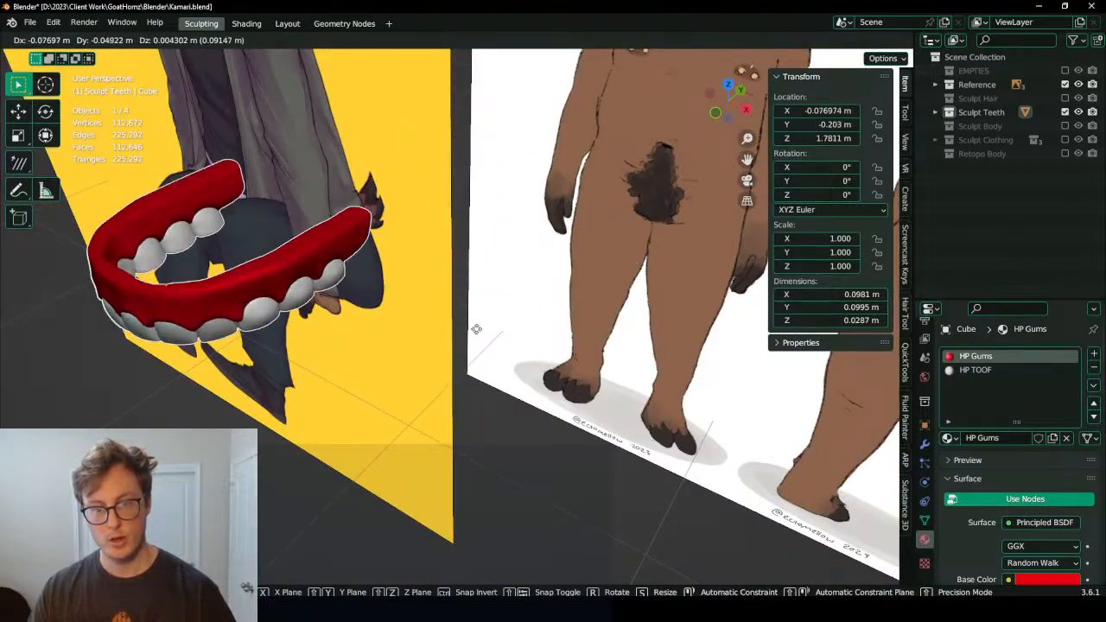
{"action": "key", "text": "Escape"}
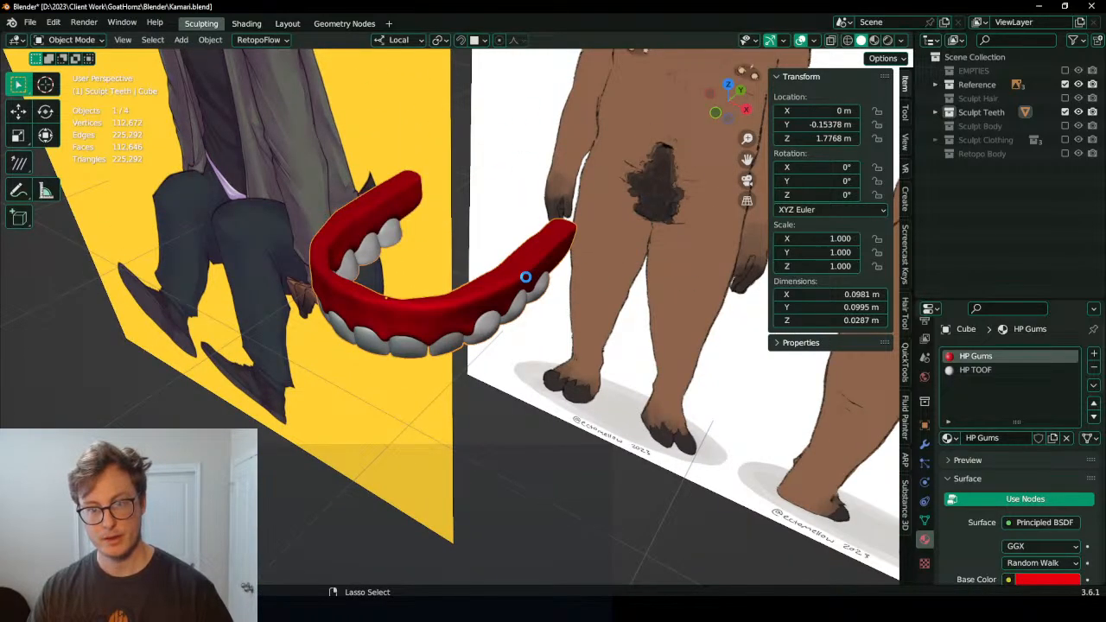
{"action": "middle_click_drag", "start_coordinate": [525, 276], "coordinate": [513, 256]}
{"action": "scroll", "coordinate": [515, 281], "scroll_direction": "up", "scroll_amount": 2}
{"action": "key", "text": "ctrl+s"}
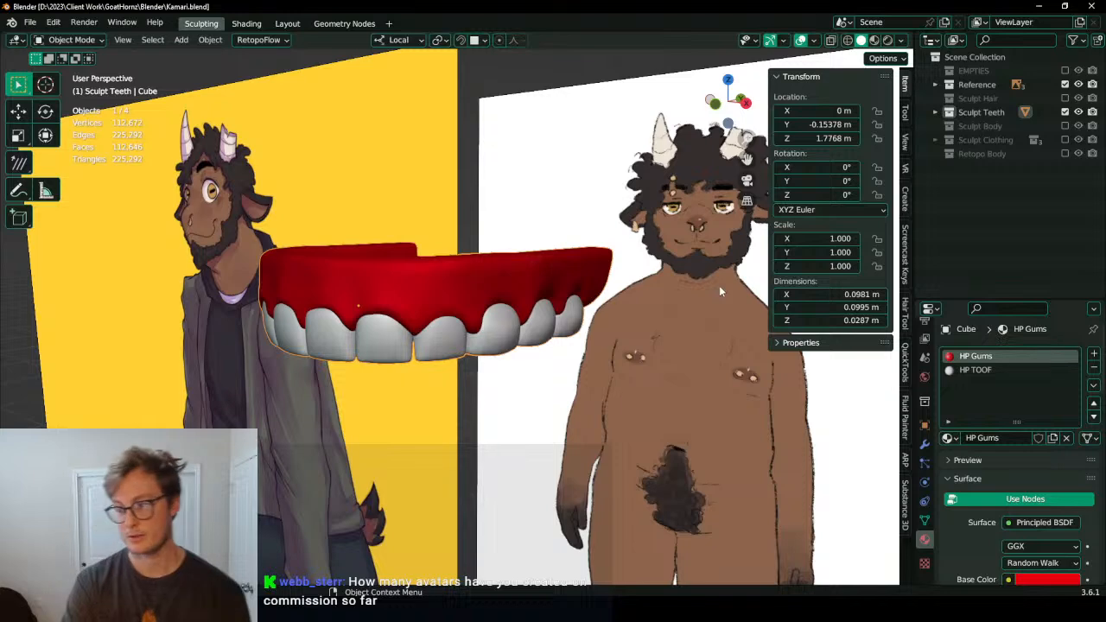
Step: Add a mesh plane directly in the top-level Scene Collection
{"action": "middle_click_drag", "start_coordinate": [740, 290], "coordinate": [461, 305]}
{"action": "left_click", "coordinate": [983, 188]}
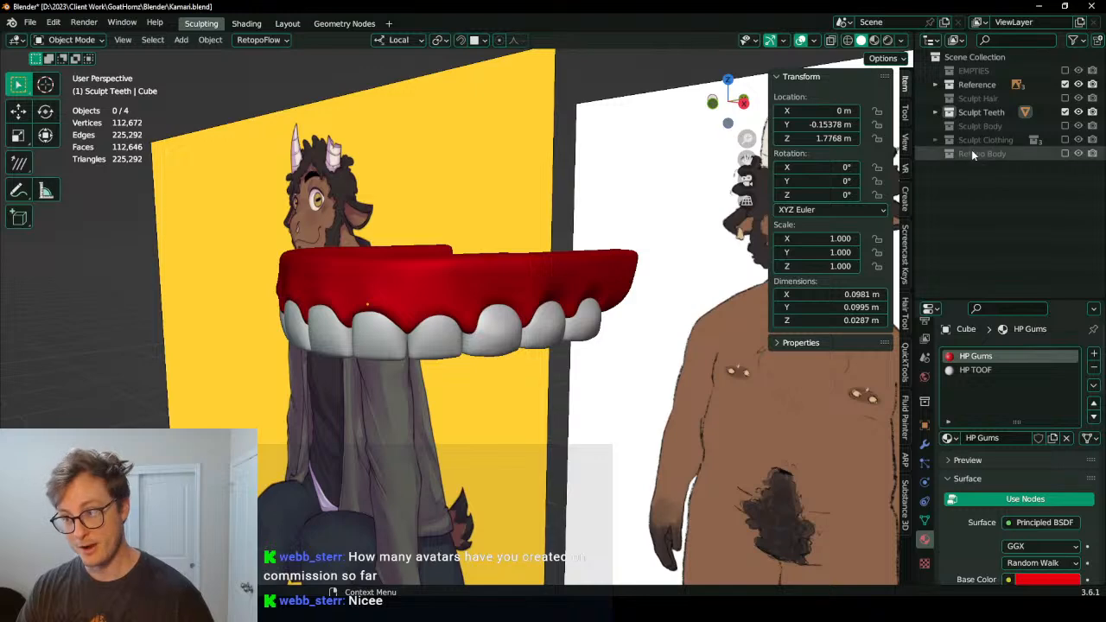
{"action": "right_click", "coordinate": [969, 181]}
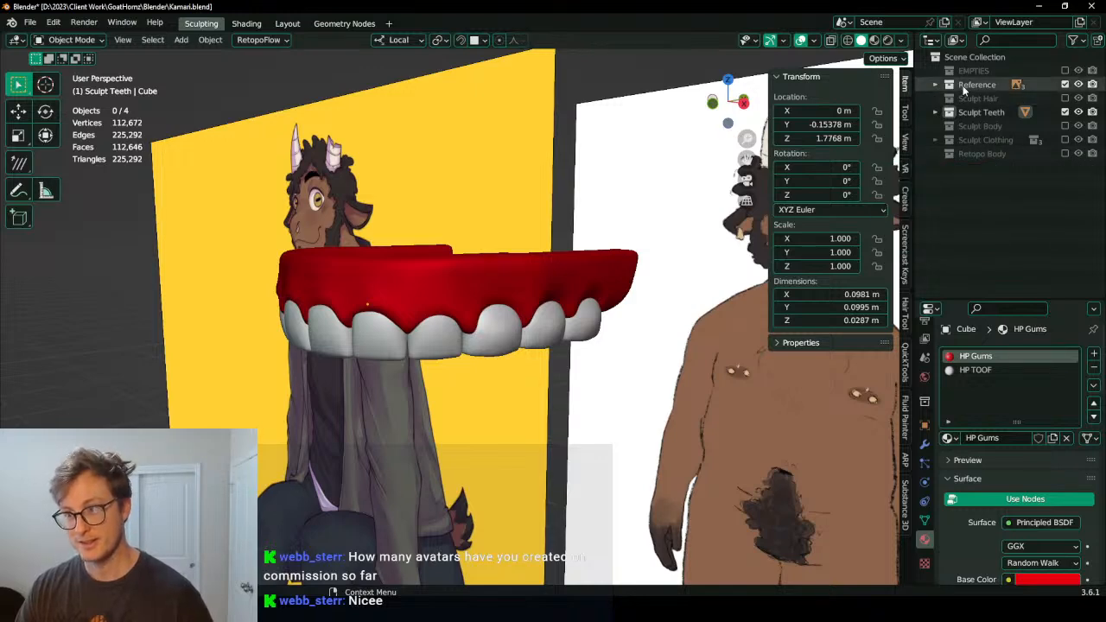
{"action": "left_click", "coordinate": [975, 57]}
{"action": "key", "text": "shift+a"}
{"action": "mouse_move", "coordinate": [493, 251]}
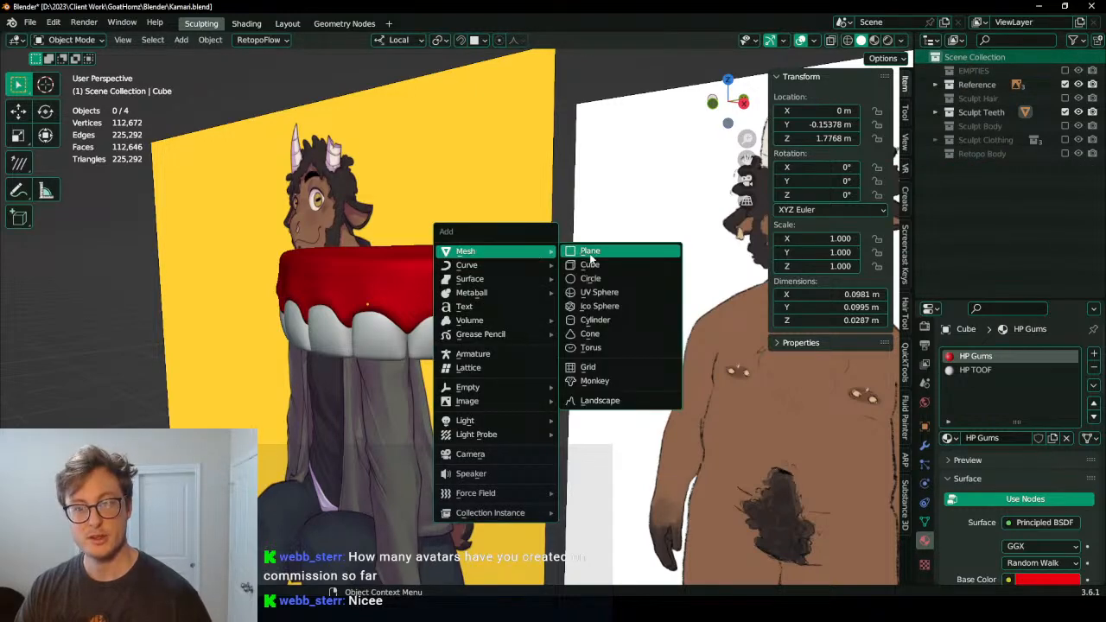
{"action": "left_click", "coordinate": [591, 252]}
{"action": "key", "text": "KP_Decimal"}
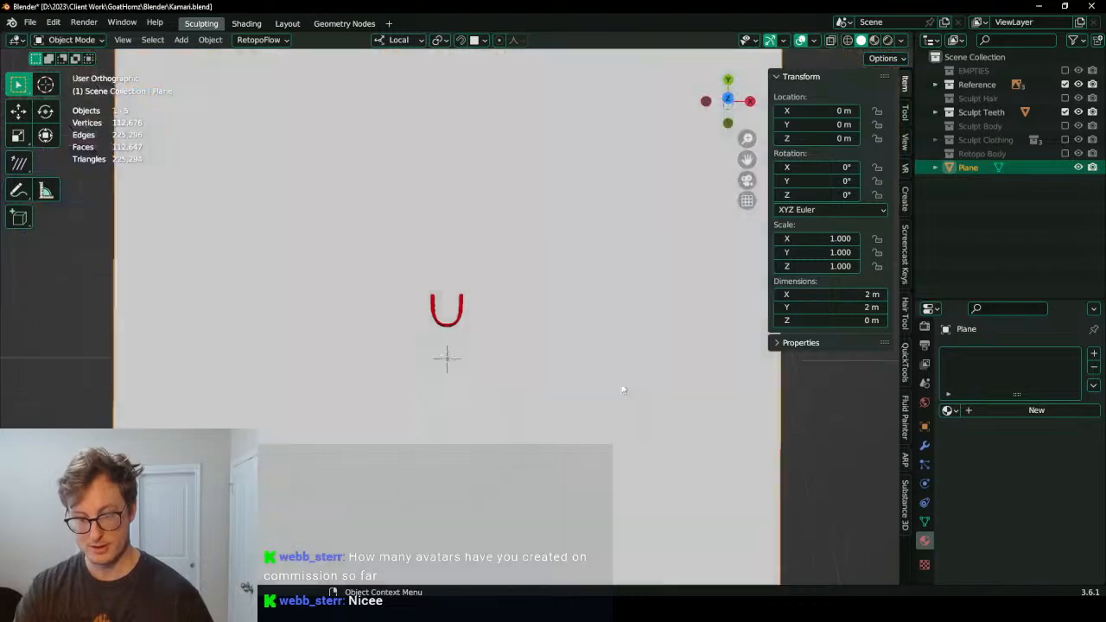
Step: In Edit Mode from the top view, scale the whole plane down until it is only somewhat wider than the gum arch
{"action": "key", "text": "Tab"}
{"action": "key", "text": "KP_7"}
{"action": "scroll", "coordinate": [598, 327], "scroll_direction": "down", "scroll_amount": 4}
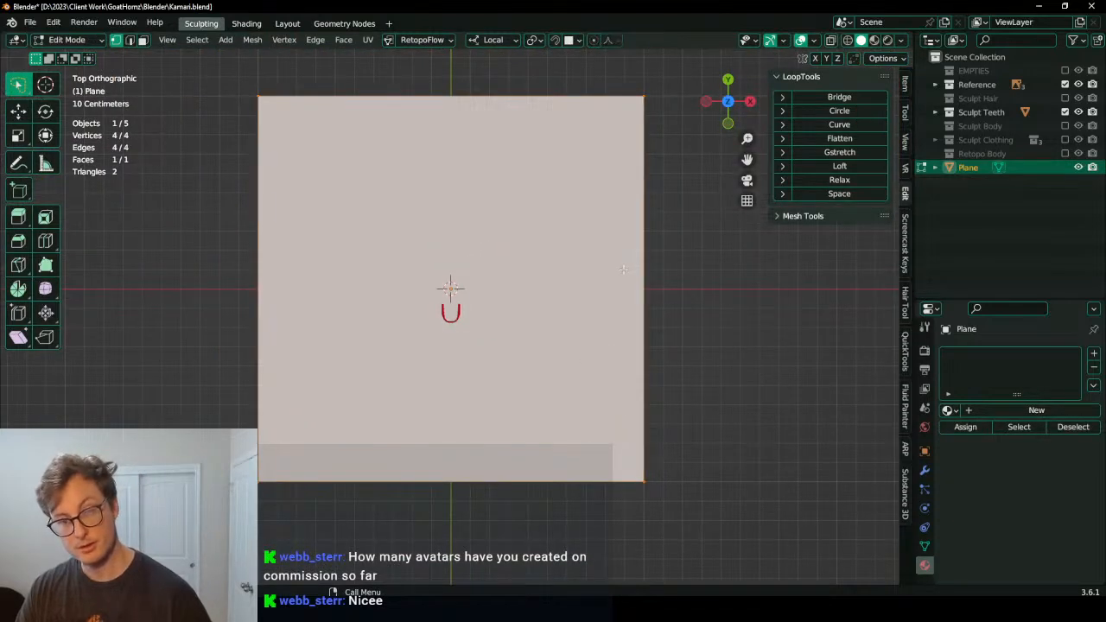
{"action": "key", "text": "s"}
{"action": "left_click", "coordinate": [520, 279]}
{"action": "scroll", "coordinate": [553, 277], "scroll_direction": "up", "scroll_amount": 6}
{"action": "key", "text": "s"}
{"action": "left_click", "coordinate": [474, 257]}
{"action": "scroll", "coordinate": [473, 258], "scroll_direction": "up", "scroll_amount": 2}
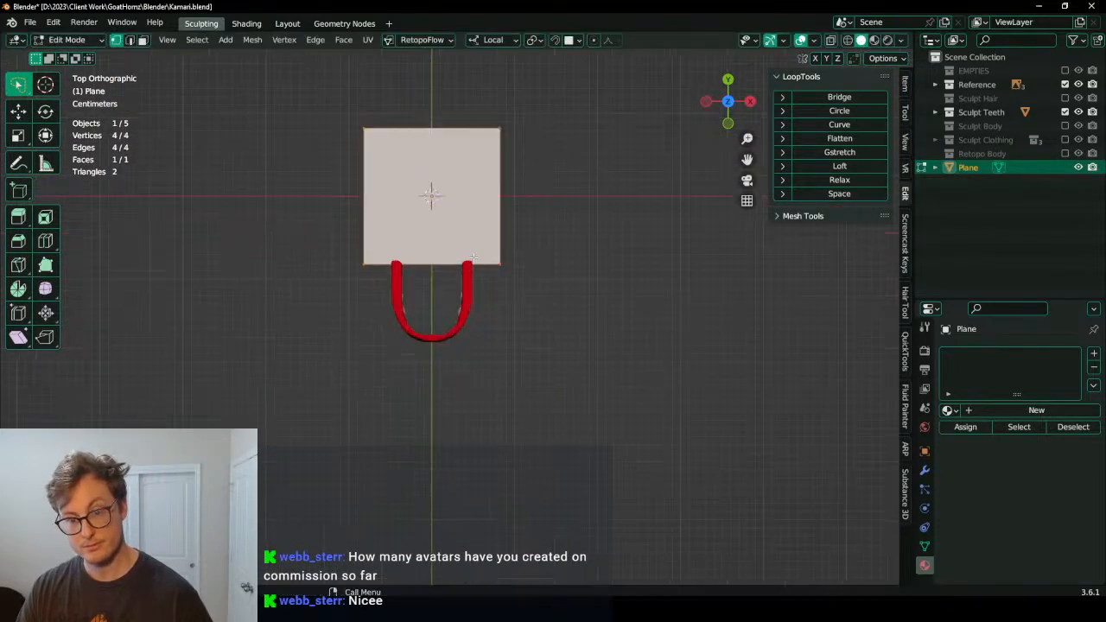
Step: Shrink the plane to a tiny square and move it into the open area inside the gum arch
{"action": "scroll", "coordinate": [480, 253], "scroll_direction": "up", "scroll_amount": 4}
{"action": "middle_click_drag", "start_coordinate": [447, 181], "coordinate": [476, 321], "text": "shift"}
{"action": "key", "text": "s"}
{"action": "left_click", "coordinate": [482, 243]}
{"action": "middle_click_drag", "start_coordinate": [475, 239], "coordinate": [497, 207], "text": "shift"}
{"action": "key", "text": "g"}
{"action": "left_click", "coordinate": [496, 411]}
{"action": "middle_click_drag", "start_coordinate": [487, 356], "coordinate": [476, 260], "text": "shift"}
{"action": "scroll", "coordinate": [489, 264], "scroll_direction": "up", "scroll_amount": 3}
{"action": "key", "text": "s"}
{"action": "left_click", "coordinate": [462, 296]}
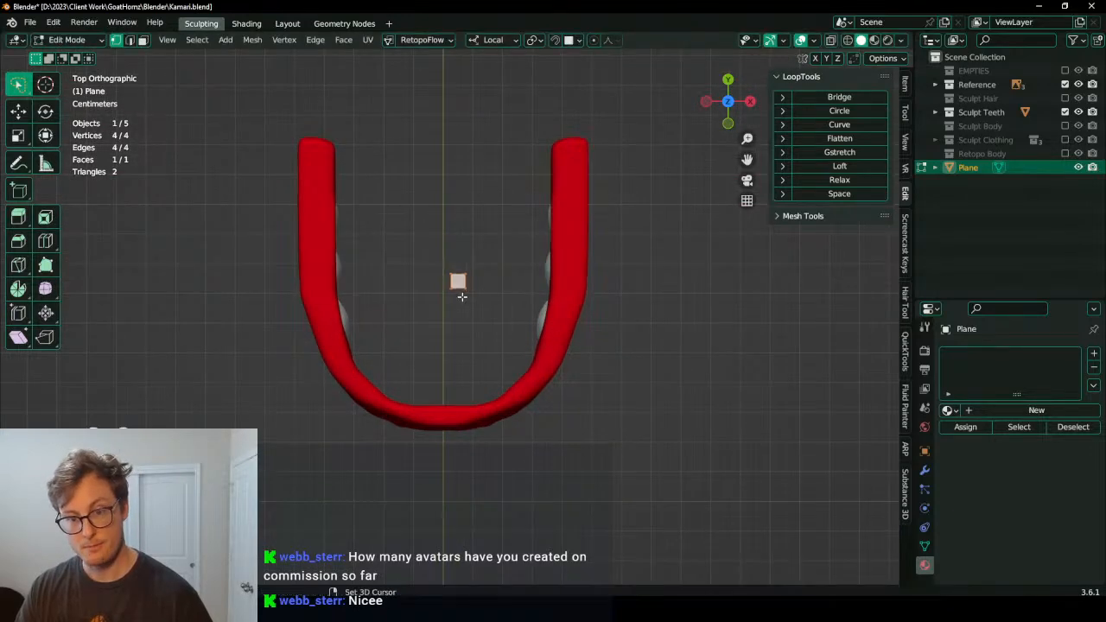
Step: Move the tiny plane onto the front centre of the gum arch
{"action": "middle_click_drag", "start_coordinate": [480, 300], "coordinate": [523, 244], "text": "shift"}
{"action": "scroll", "coordinate": [523, 243], "scroll_direction": "up", "scroll_amount": 3}
{"action": "key", "text": "g"}
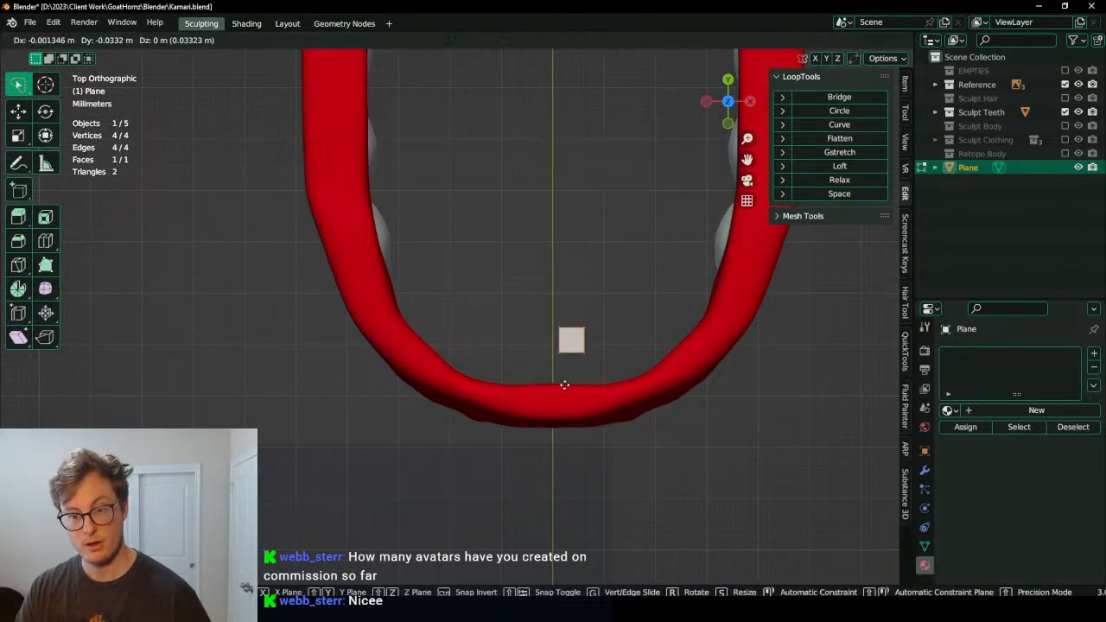
{"action": "left_click", "coordinate": [553, 441]}
{"action": "middle_click_drag", "start_coordinate": [553, 443], "coordinate": [456, 335], "text": "shift"}
{"action": "scroll", "coordinate": [588, 299], "scroll_direction": "down", "scroll_amount": 1}
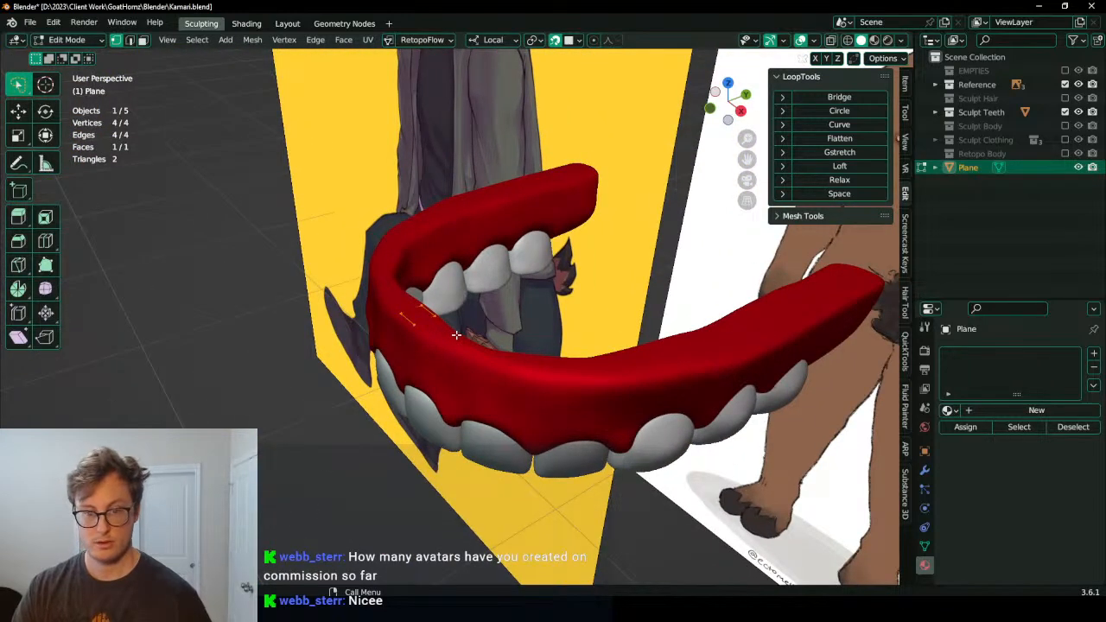
Step: Delete two of the plane's vertices to leave a single edge, and extrude that edge about 9 mm down along Z
{"action": "key", "text": "x"}
{"action": "key", "text": "v"}
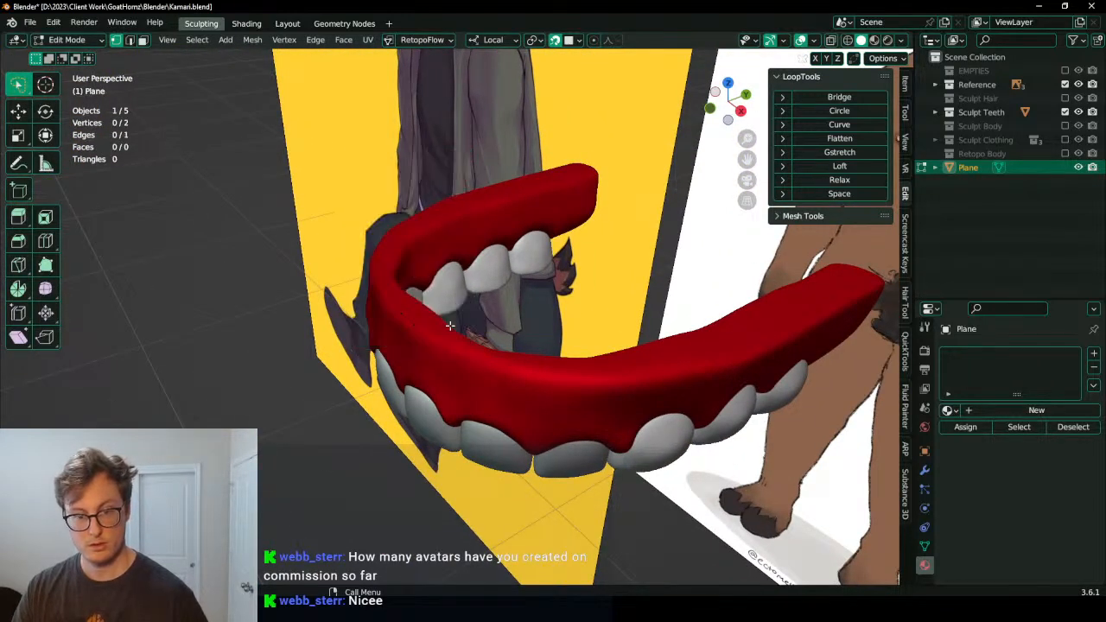
{"action": "key", "text": "KP_1"}
{"action": "key", "text": "z"}
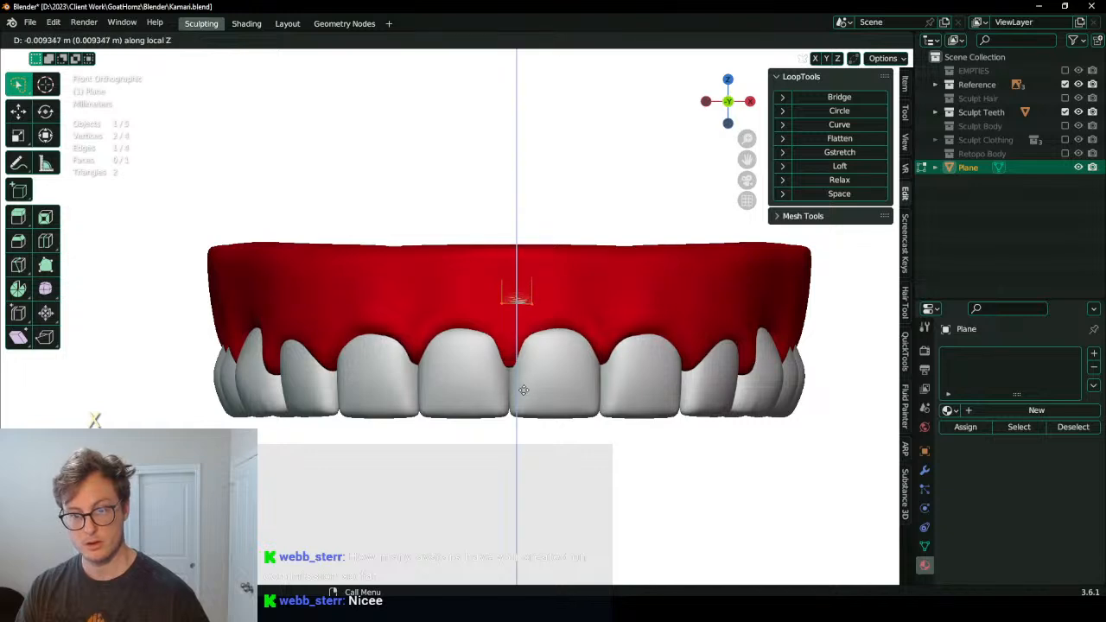
{"action": "left_click", "coordinate": [524, 392]}
{"action": "key", "text": "Tab"}
{"action": "key", "text": "Tab"}
Step: Turn on the Retopology overlay so the new face displays over the gums
{"action": "key", "text": "q"}
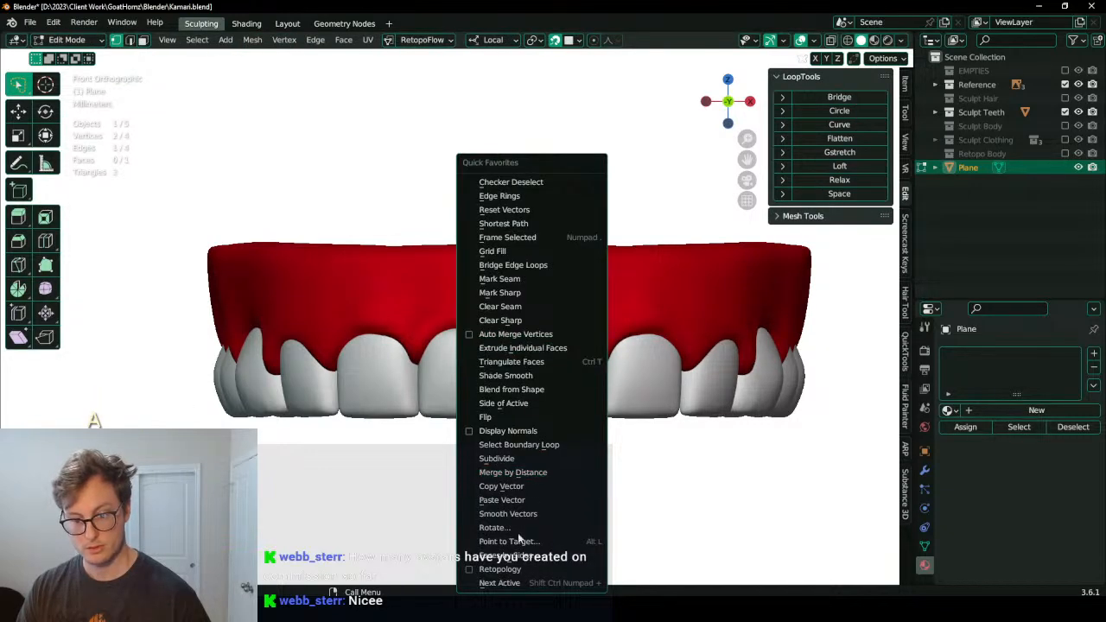
{"action": "left_click", "coordinate": [506, 569]}
{"action": "scroll", "coordinate": [391, 275], "scroll_direction": "up", "scroll_amount": 3}
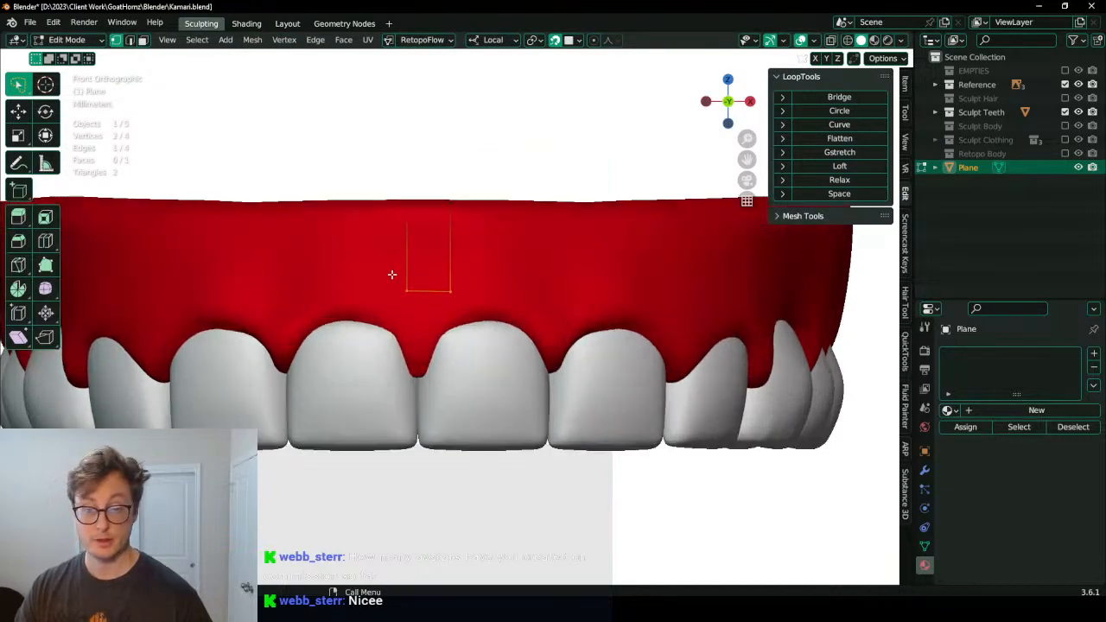
{"action": "key", "text": "q"}
{"action": "left_click", "coordinate": [486, 284]}
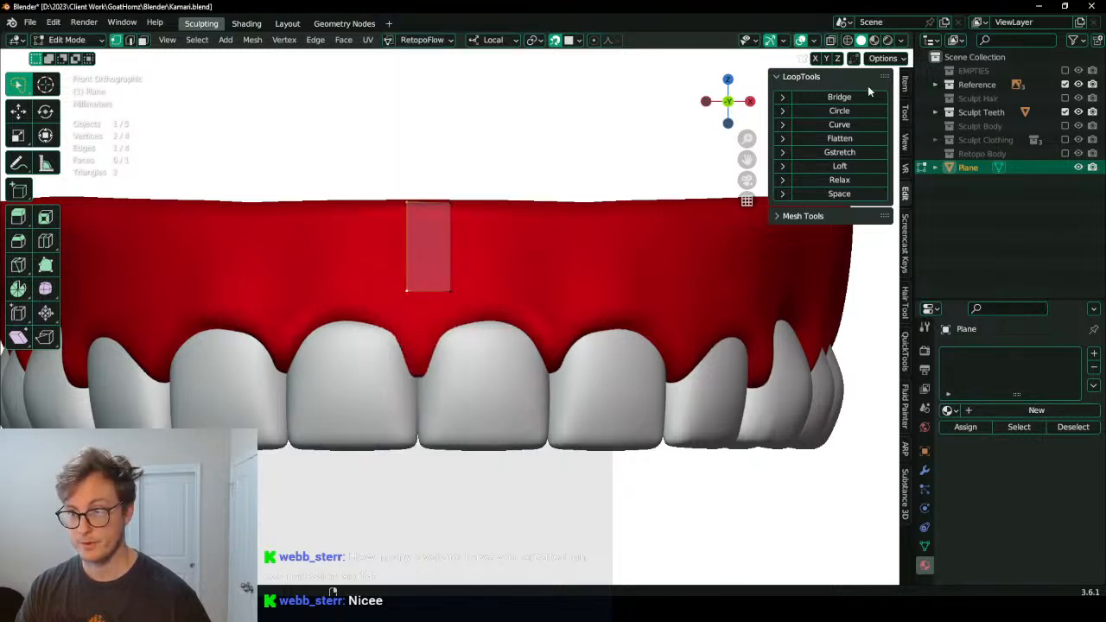
Step: Set the X position of the face's outer vertical edge to 0 m so it sits on the centre line
{"action": "left_click", "coordinate": [903, 86]}
{"action": "left_click", "coordinate": [803, 110]}
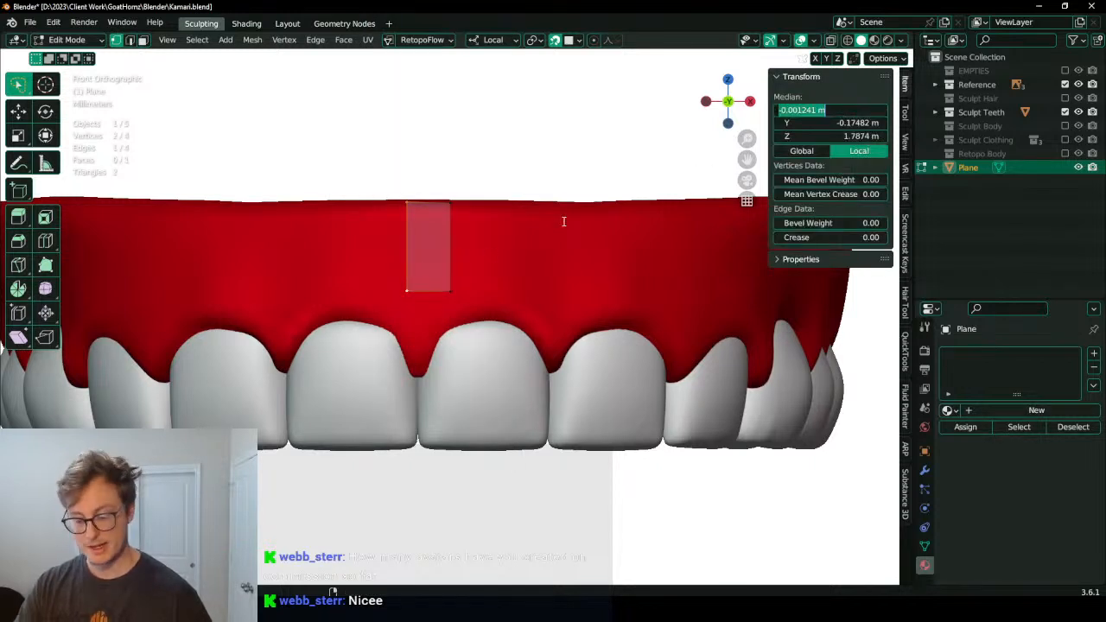
{"action": "type", "text": "0"}
{"action": "key", "text": "Return"}
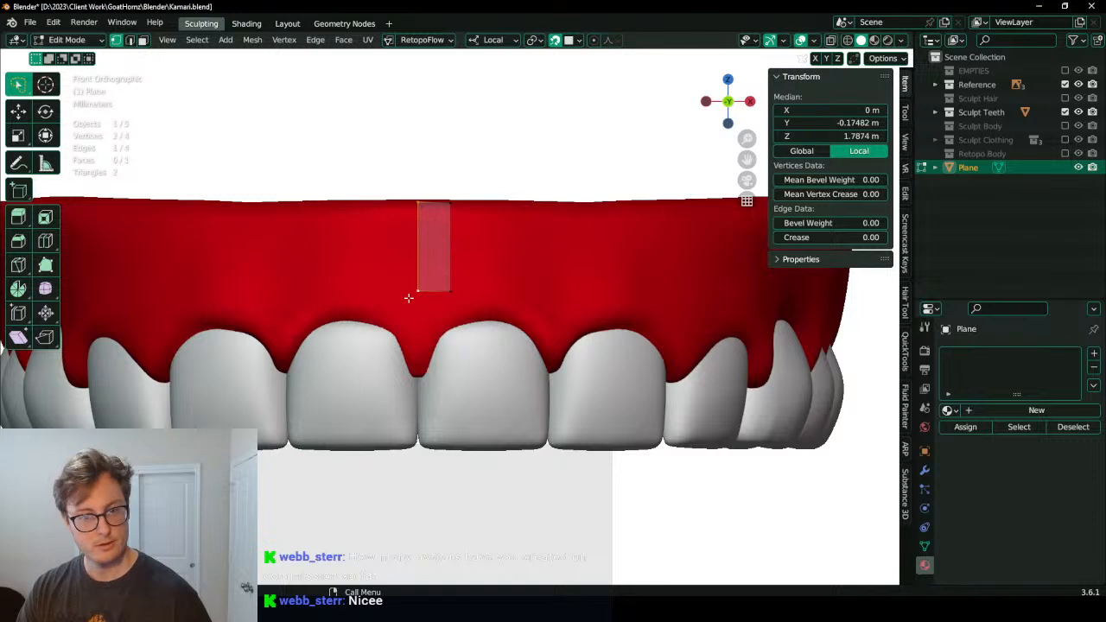
Step: Move the face's bottom edge down along Z to the gum tip between the two front teeth
{"action": "key", "text": "g"}
{"action": "key", "text": "z"}
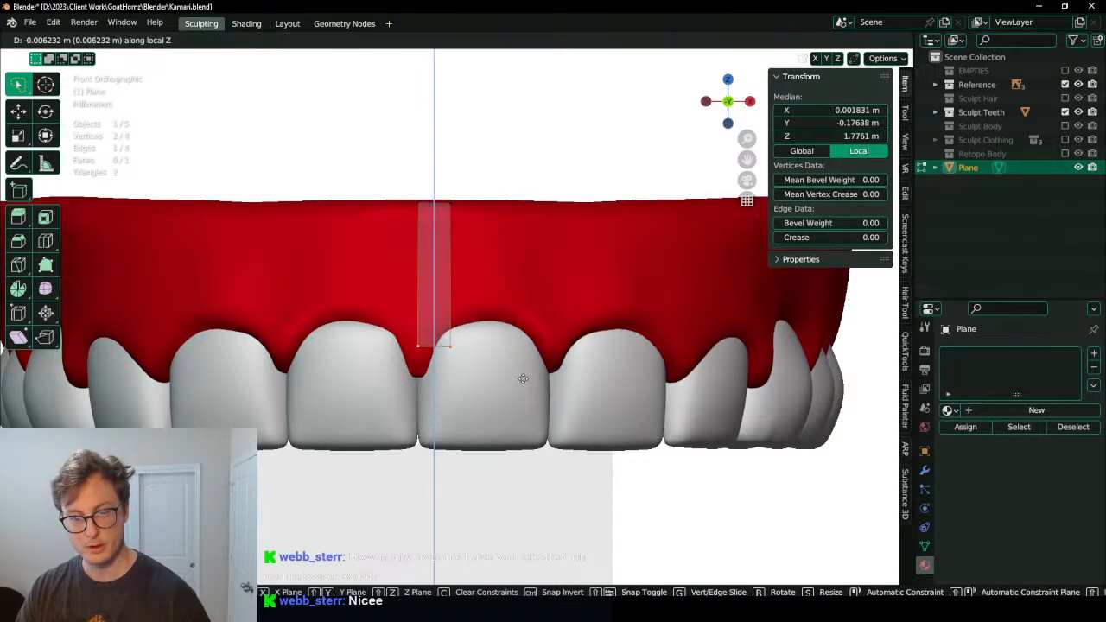
{"action": "left_click", "coordinate": [523, 378]}
{"action": "key", "text": "g"}
{"action": "key", "text": "z"}
{"action": "left_click", "coordinate": [441, 359]}
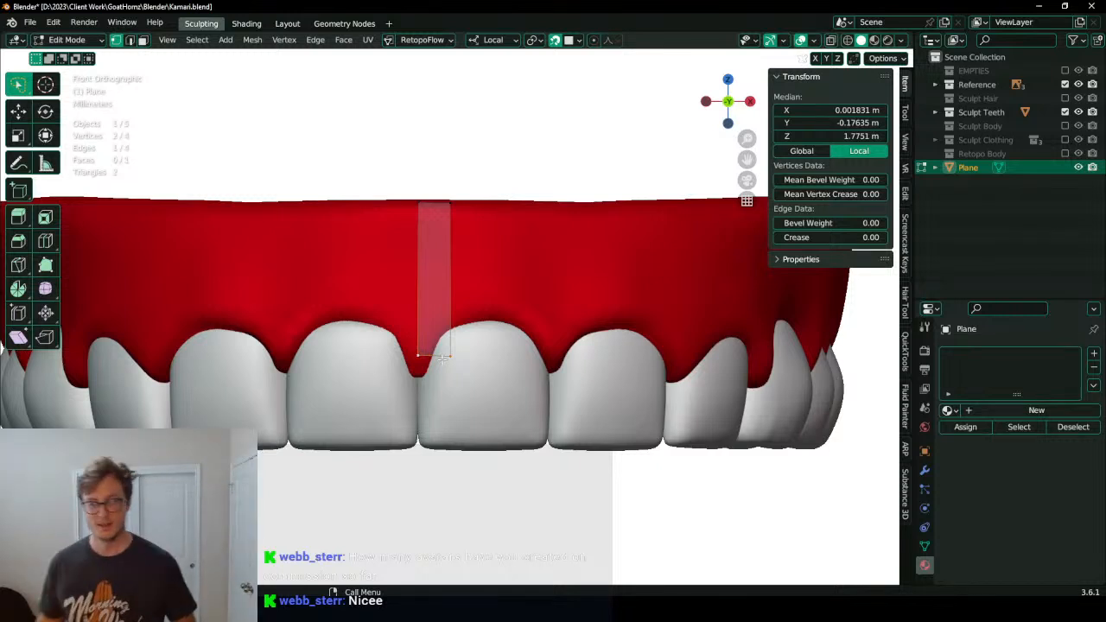
Step: Raise the face's lower outer vertex along Z to the gum line above the front tooth
{"action": "left_click", "coordinate": [451, 354]}
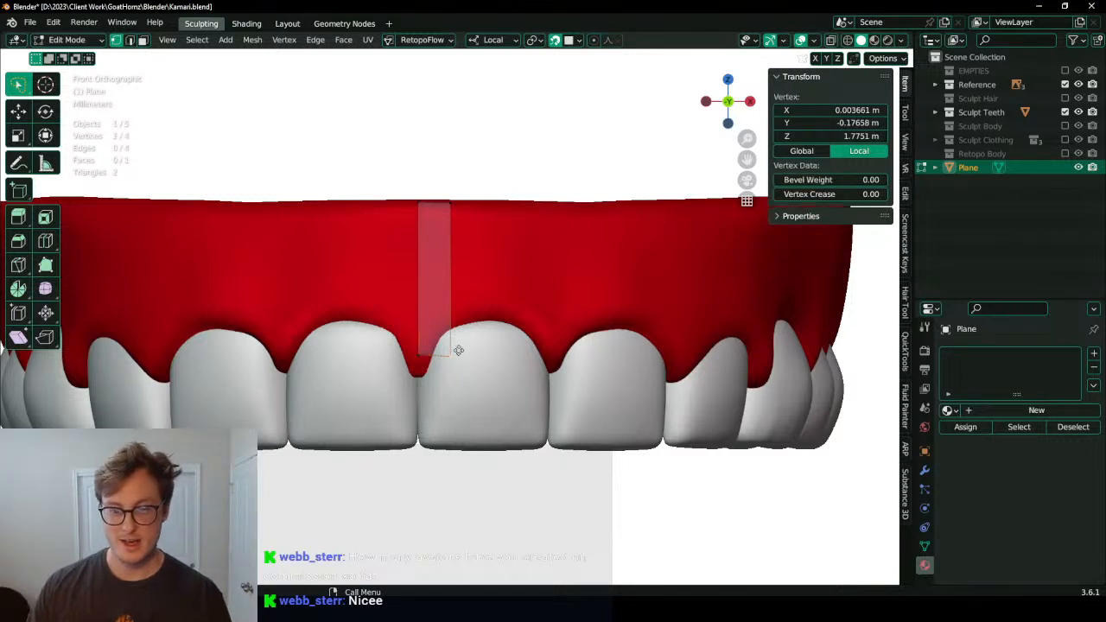
{"action": "key", "text": "g"}
{"action": "key", "text": "z"}
{"action": "left_click", "coordinate": [450, 322]}
{"action": "key", "text": "ctrl+z"}
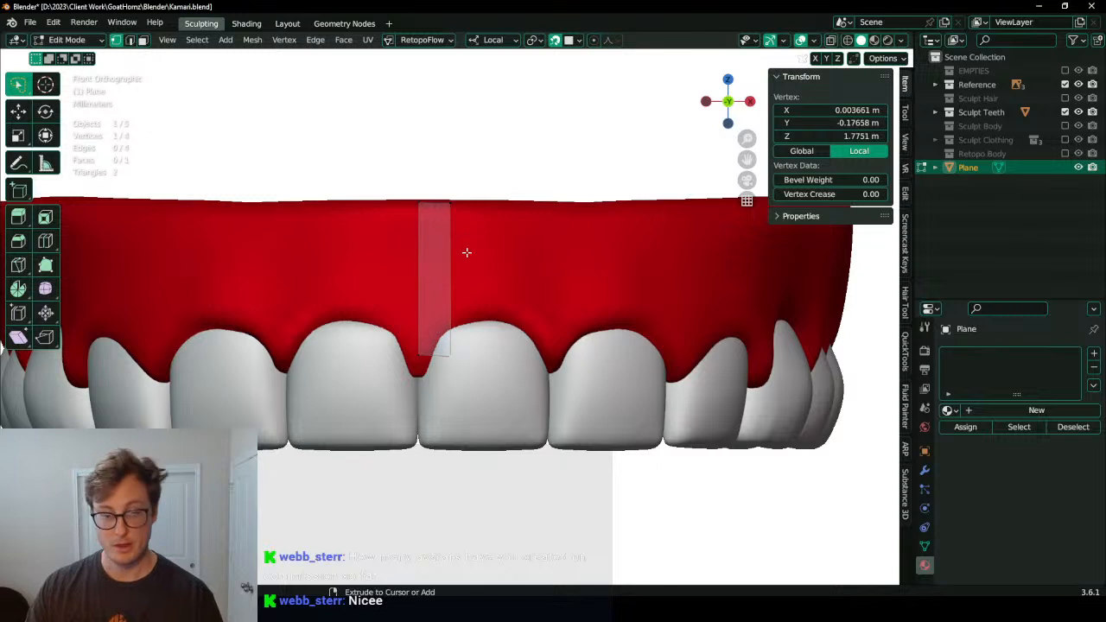
{"action": "key", "text": "g"}
{"action": "key", "text": "z"}
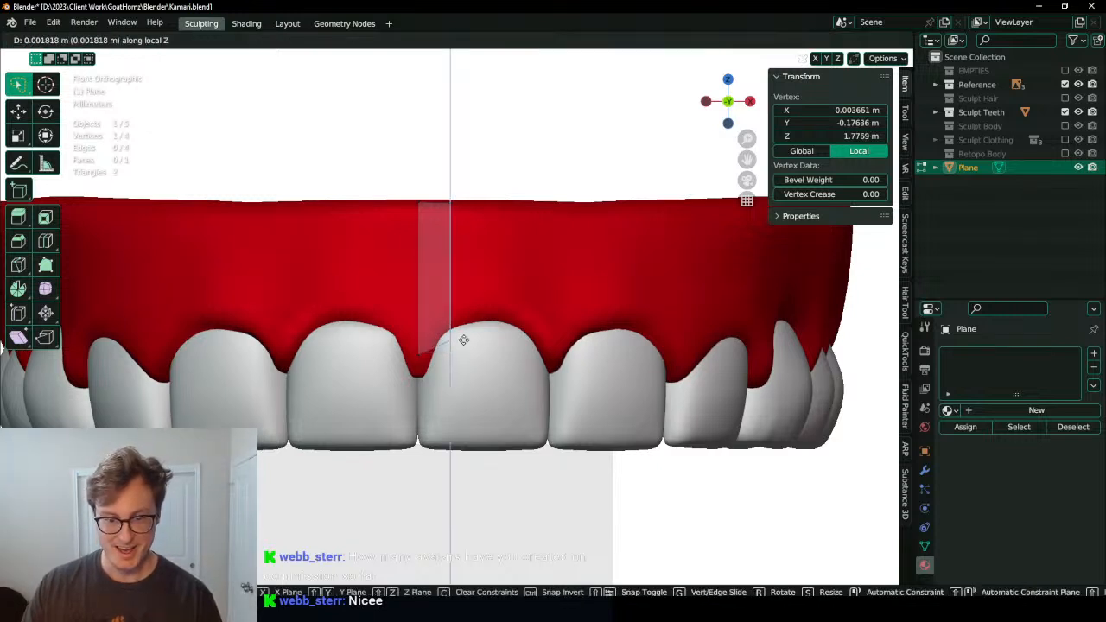
{"action": "left_click", "coordinate": [467, 320]}
Step: Extrude the face's outer edge about 4 mm along X and raise its lower vertex to follow the tooth's gum line
{"action": "left_click", "coordinate": [460, 219], "text": "shift"}
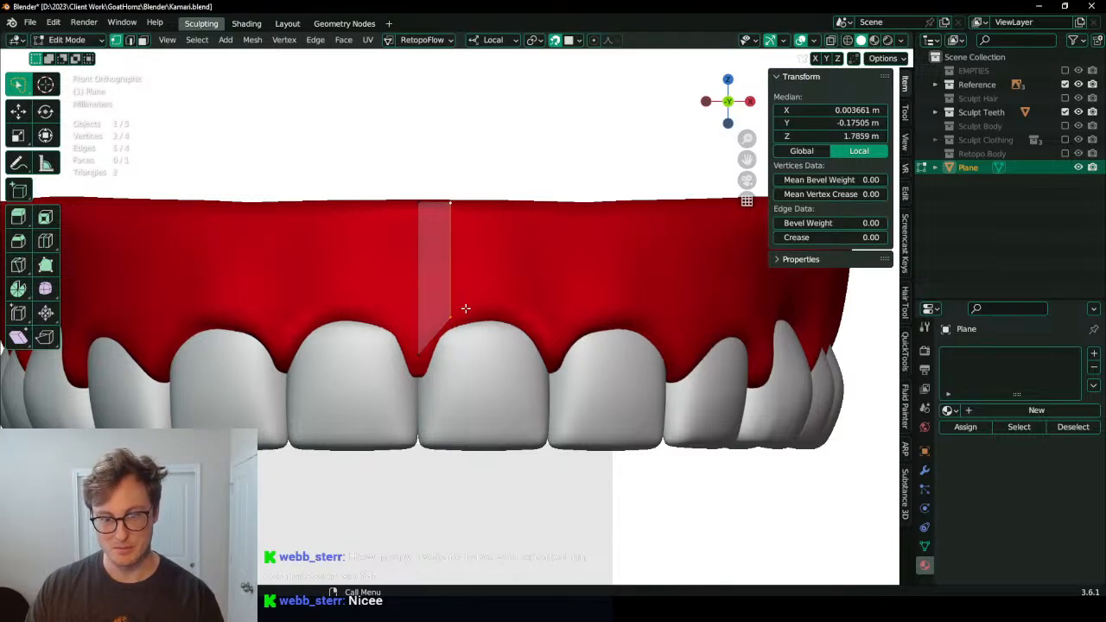
{"action": "key", "text": "e"}
{"action": "key", "text": "x"}
{"action": "left_click", "coordinate": [506, 299]}
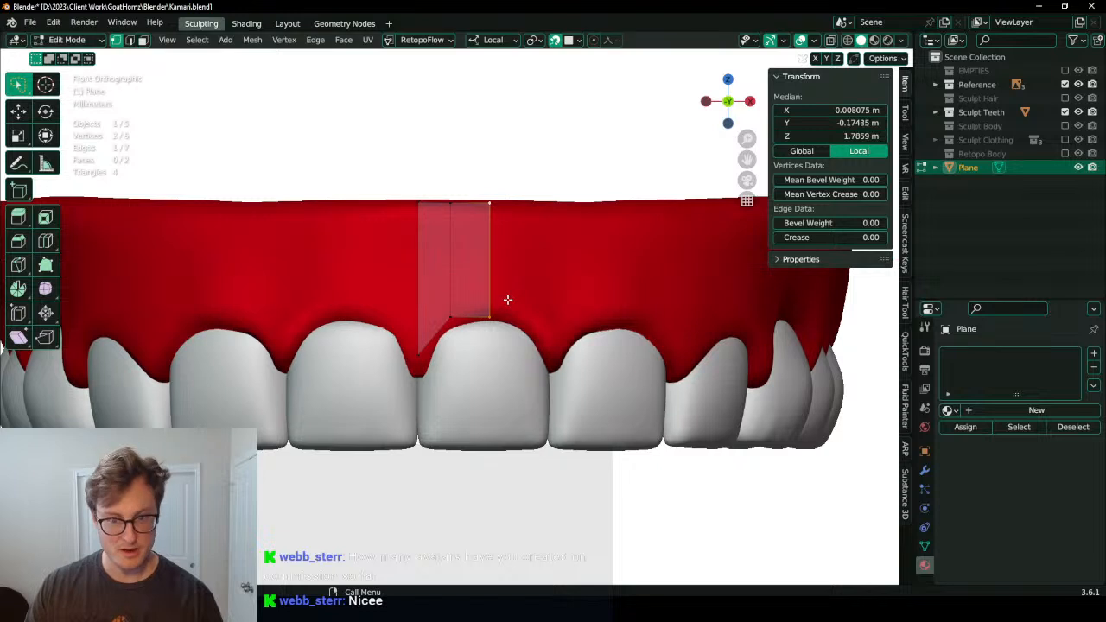
{"action": "left_click", "coordinate": [491, 311]}
{"action": "key", "text": "g"}
{"action": "left_click", "coordinate": [490, 311]}
{"action": "key", "text": "g"}
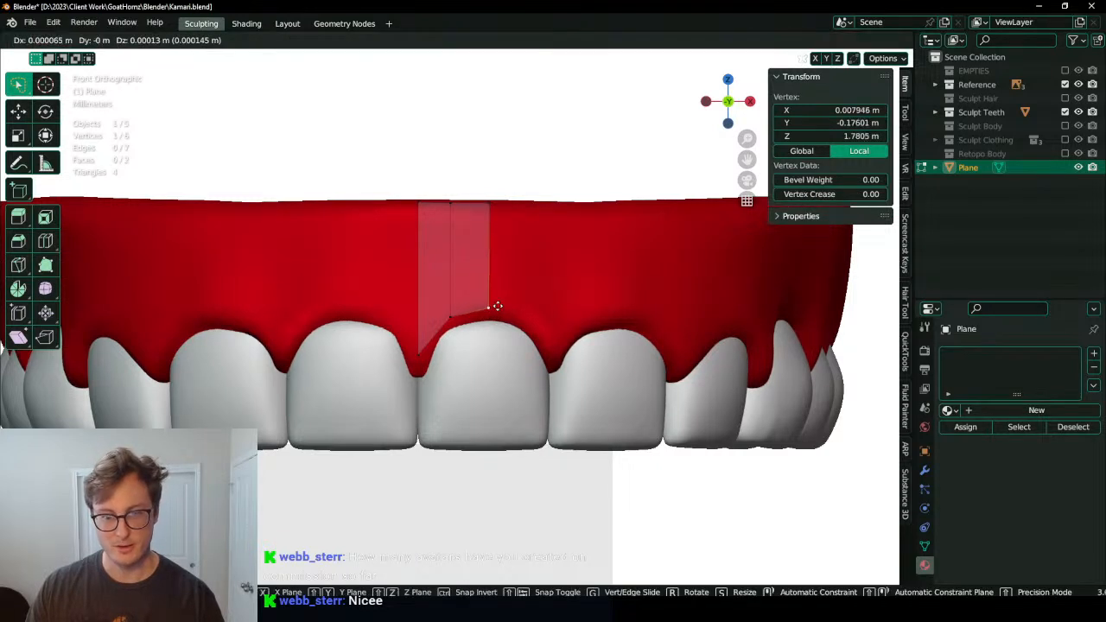
{"action": "left_click", "coordinate": [496, 307]}
Step: Extrude the strip's end edge about 4 mm further along X and lower its bottom vertex slightly along the gum curve
{"action": "left_click", "coordinate": [502, 229], "text": "shift"}
{"action": "key", "text": "e"}
{"action": "key", "text": "x"}
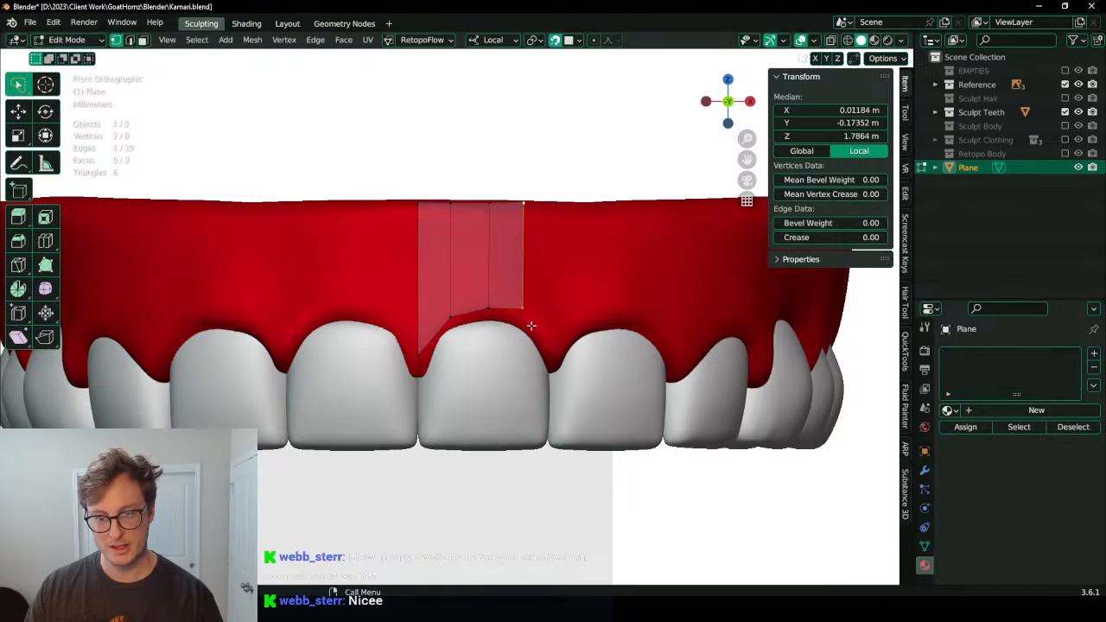
{"action": "left_click", "coordinate": [526, 311]}
{"action": "left_click", "coordinate": [527, 312]}
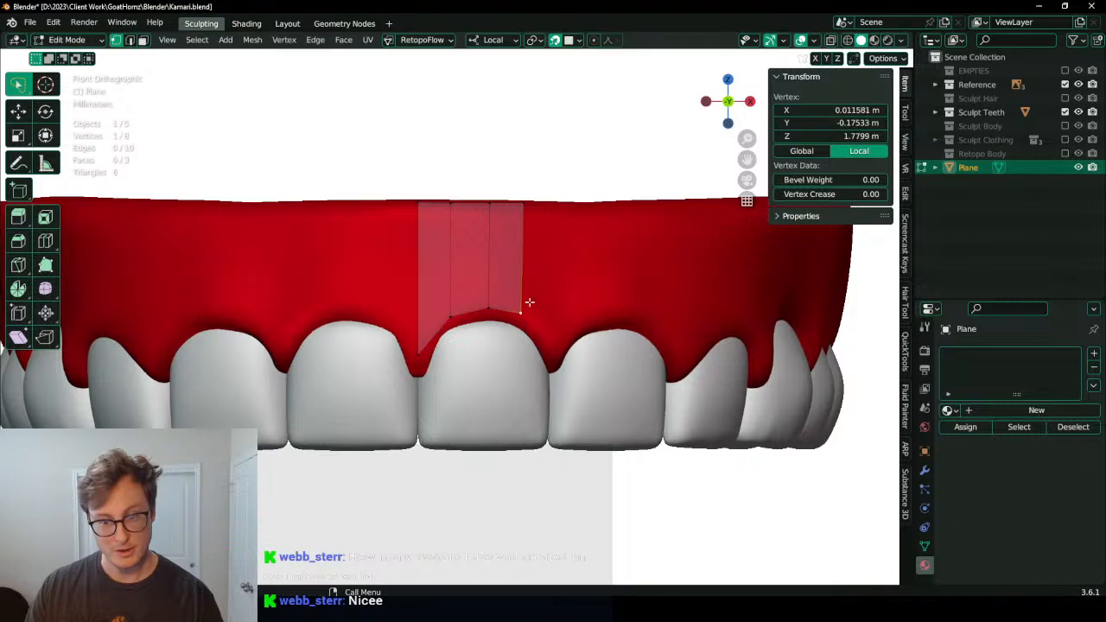
Step: Extrude the end edge once more along X and move its lower vertex down into the gap beside the front tooth
{"action": "left_click", "coordinate": [520, 207], "text": "shift"}
{"action": "key", "text": "e"}
{"action": "key", "text": "x"}
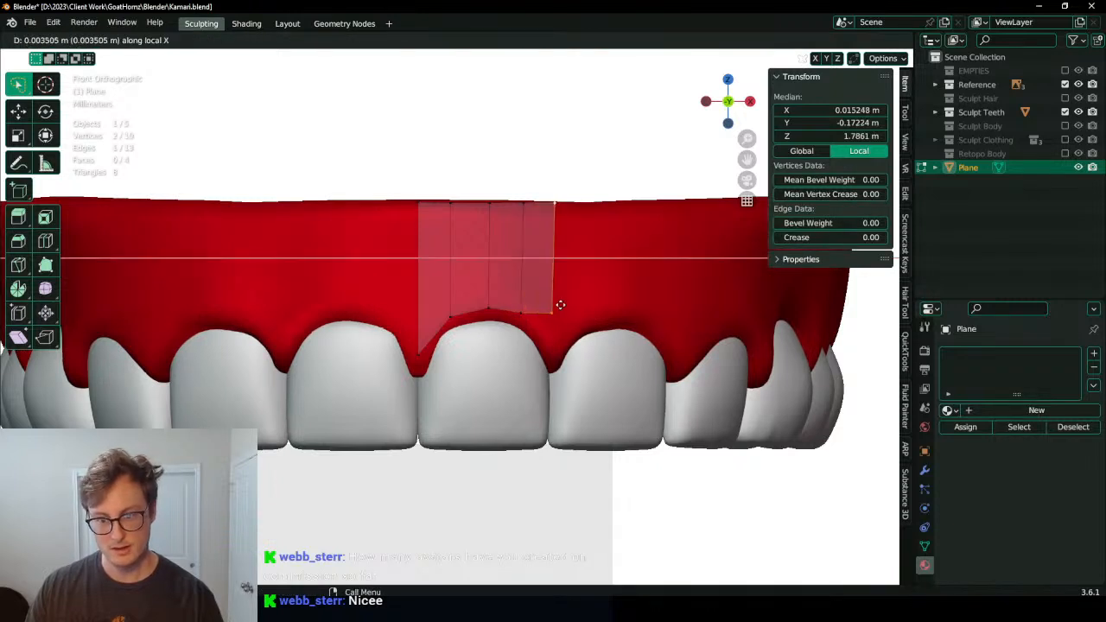
{"action": "left_click", "coordinate": [546, 318]}
{"action": "left_click", "coordinate": [547, 318]}
{"action": "key", "text": "g"}
{"action": "left_click", "coordinate": [551, 353]}
Step: Reposition the three lower vertices above the front tooth so they form an even arch along the gum line
{"action": "left_click", "coordinate": [522, 319]}
{"action": "key", "text": "g"}
{"action": "left_click", "coordinate": [526, 320]}
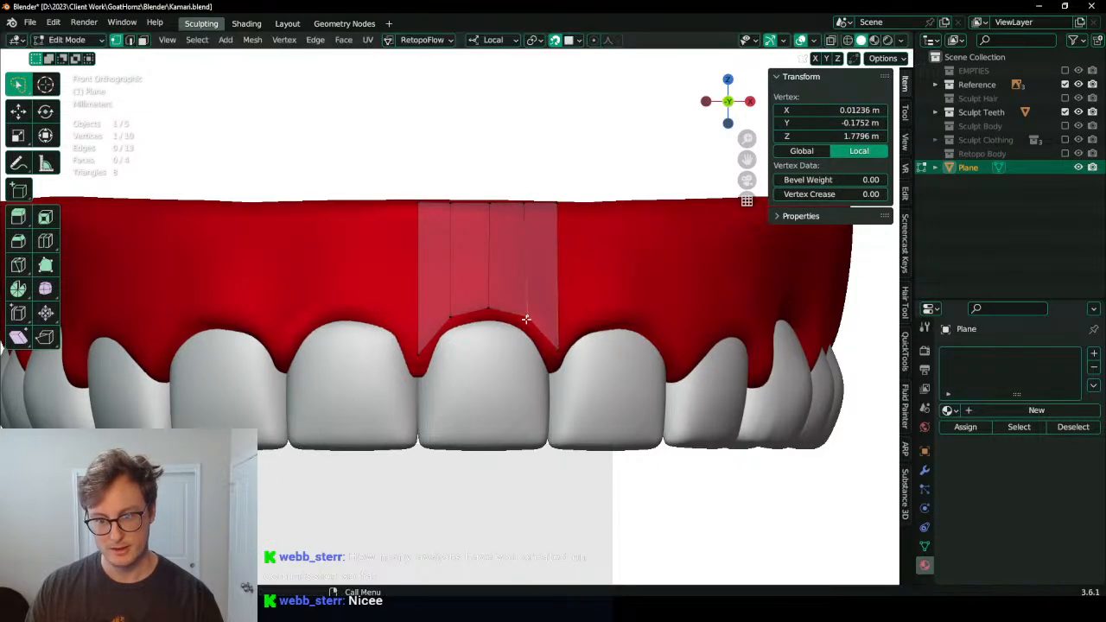
{"action": "left_click", "coordinate": [454, 315]}
{"action": "key", "text": "g"}
{"action": "left_click", "coordinate": [452, 311]}
{"action": "left_click", "coordinate": [486, 308]}
{"action": "key", "text": "g"}
{"action": "left_click", "coordinate": [491, 309]}
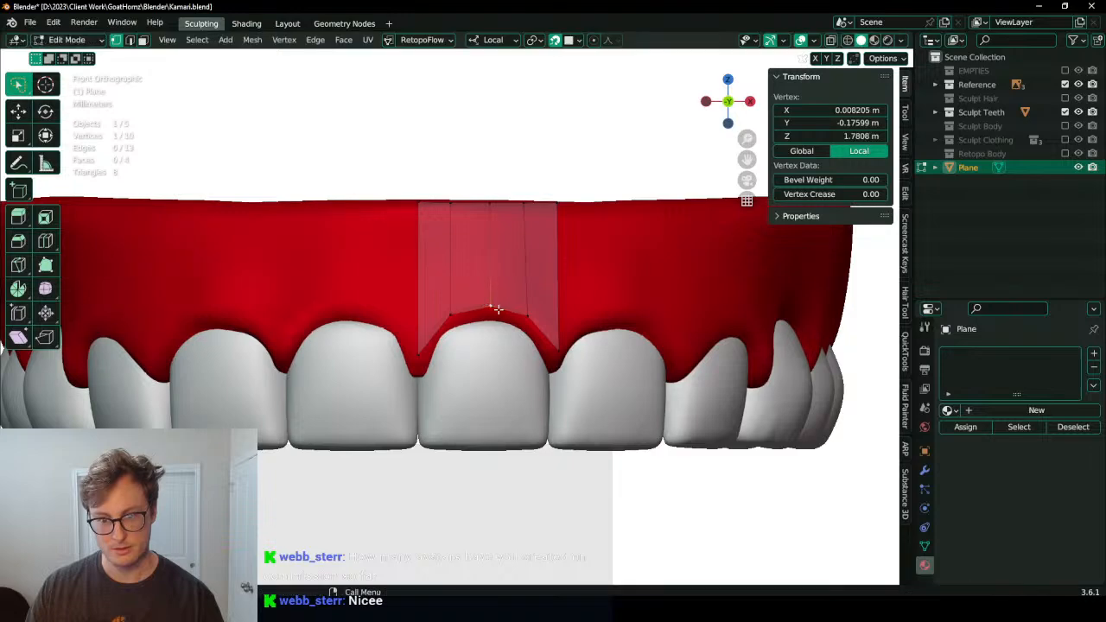
Step: Duplicate the whole four-face strip and place the copy on the gums above the neighbouring tooth
{"action": "scroll", "coordinate": [502, 314], "scroll_direction": "down", "scroll_amount": 1}
{"action": "middle_click_drag", "start_coordinate": [517, 322], "coordinate": [441, 297]}
{"action": "middle_click_drag", "start_coordinate": [476, 247], "coordinate": [419, 290]}
{"action": "key", "text": "a"}
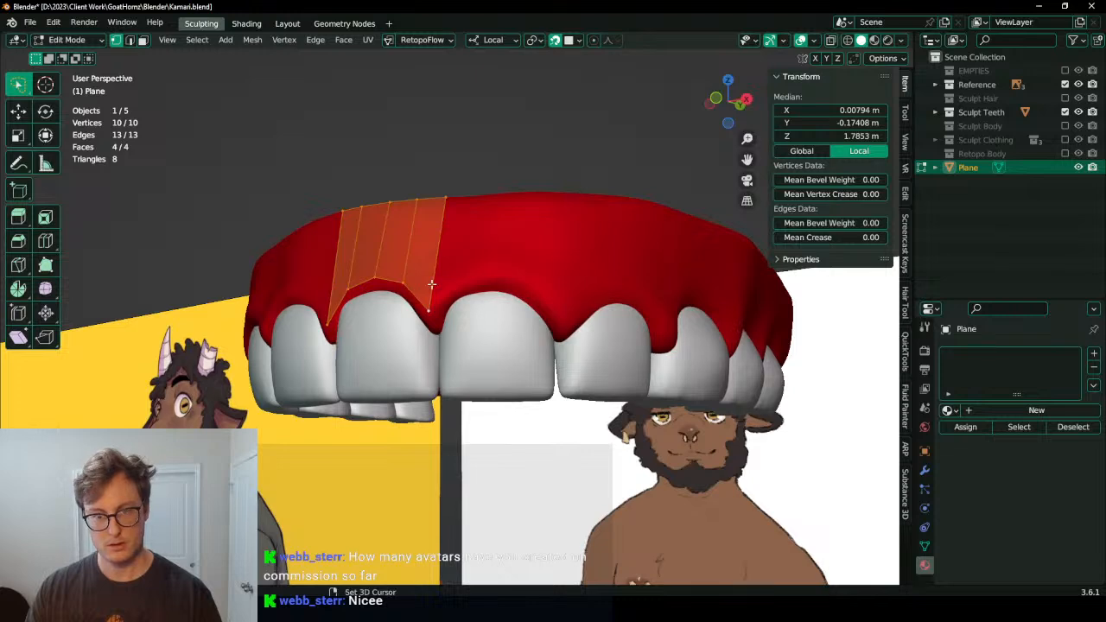
{"action": "key", "text": "e"}
{"action": "left_click", "coordinate": [525, 278]}
{"action": "middle_click_drag", "start_coordinate": [538, 278], "coordinate": [524, 333]}
{"action": "key", "text": "shift+d"}
{"action": "left_click", "coordinate": [553, 283]}
{"action": "key", "text": "ctrl+z"}
Step: Merge the adjoining lower and upper vertices of the two strips to join them
{"action": "left_click", "coordinate": [430, 342]}
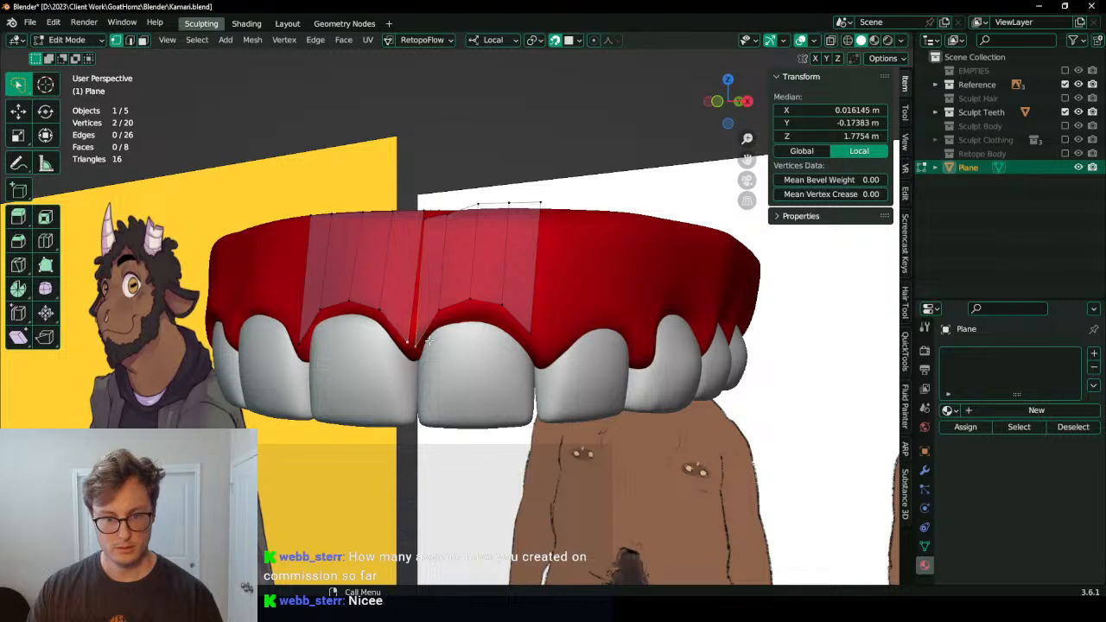
{"action": "key", "text": "m"}
{"action": "left_click", "coordinate": [446, 351]}
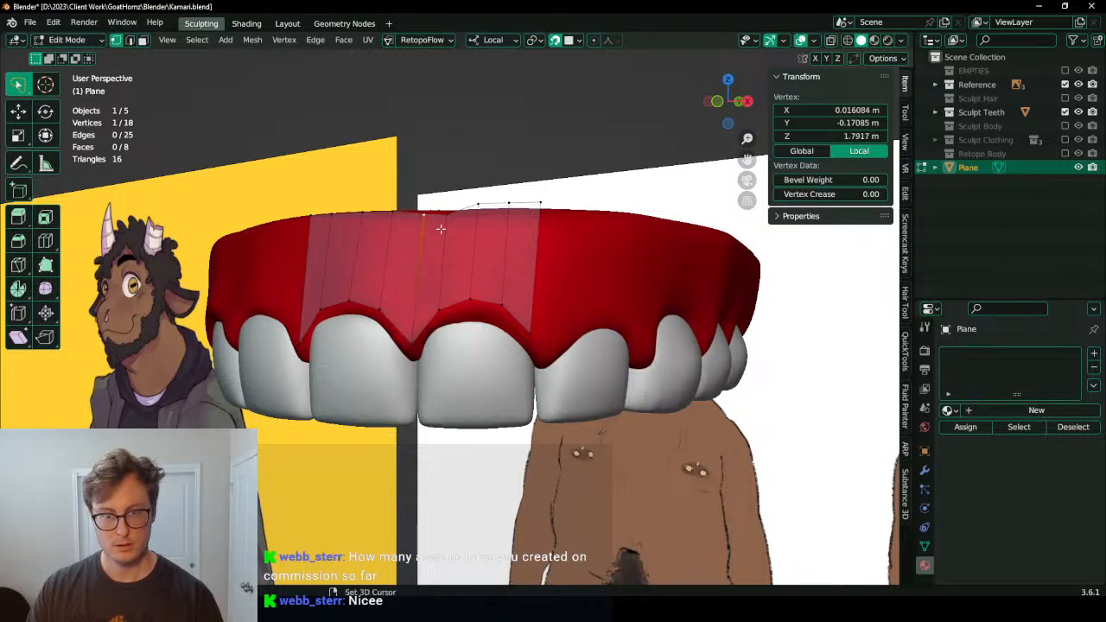
Step: Move the upper vertices of the copied strip onto the top rim of the gums
{"action": "key", "text": "g"}
{"action": "left_click", "coordinate": [446, 215]}
{"action": "left_click", "coordinate": [425, 217]}
{"action": "key", "text": "g"}
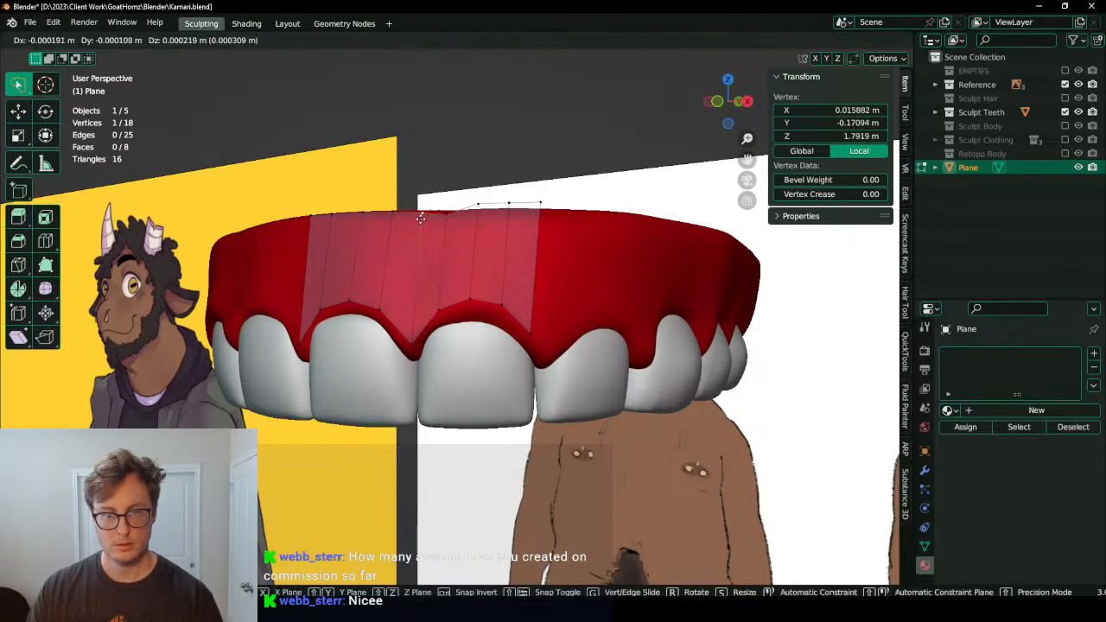
{"action": "left_click", "coordinate": [421, 215]}
{"action": "left_click", "coordinate": [477, 206]}
{"action": "key", "text": "g"}
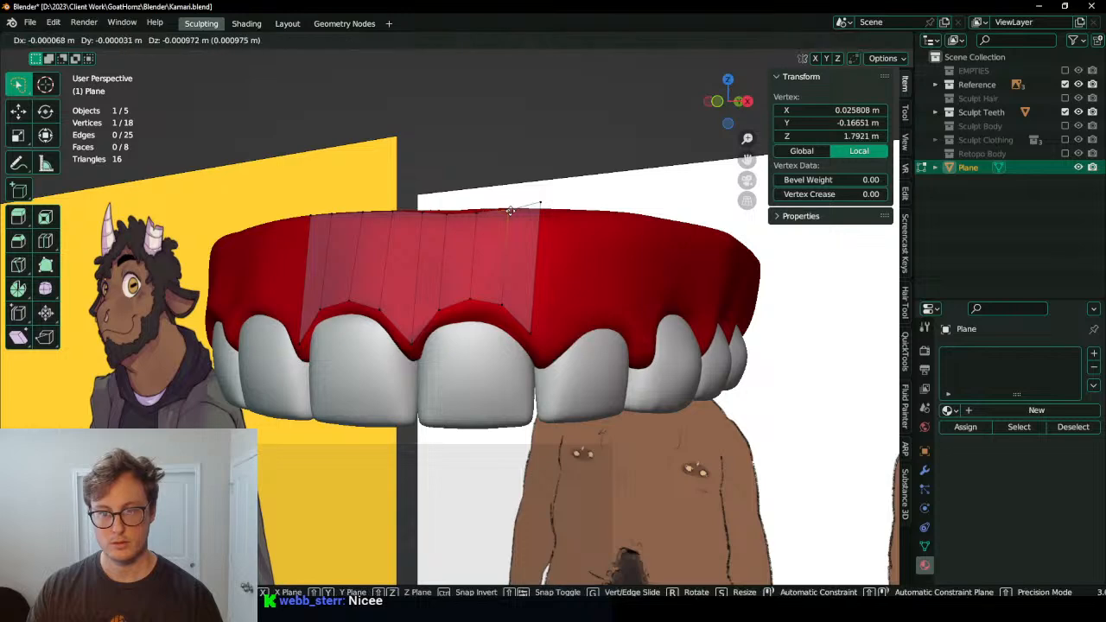
{"action": "left_click", "coordinate": [540, 211]}
Step: Fit the copied strip's lower vertices to the gum line around the second tooth, from the outer gap inward
{"action": "left_click", "coordinate": [535, 330]}
{"action": "key", "text": "g"}
{"action": "left_click", "coordinate": [544, 352]}
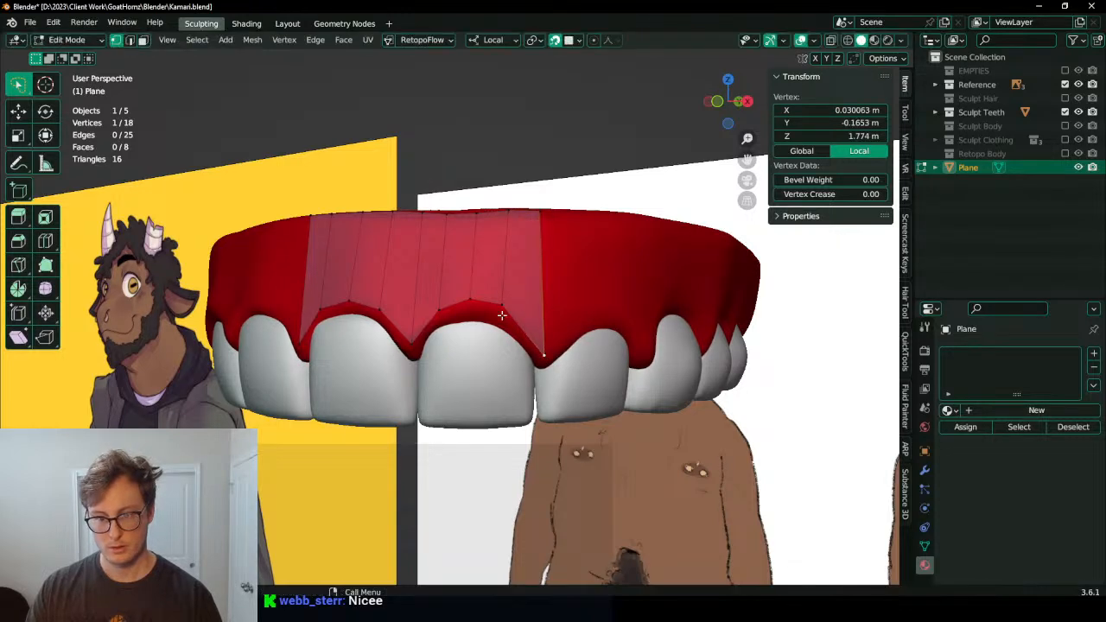
{"action": "left_click", "coordinate": [502, 310]}
{"action": "key", "text": "g"}
{"action": "left_click", "coordinate": [515, 317]}
{"action": "left_click", "coordinate": [475, 303]}
{"action": "key", "text": "g"}
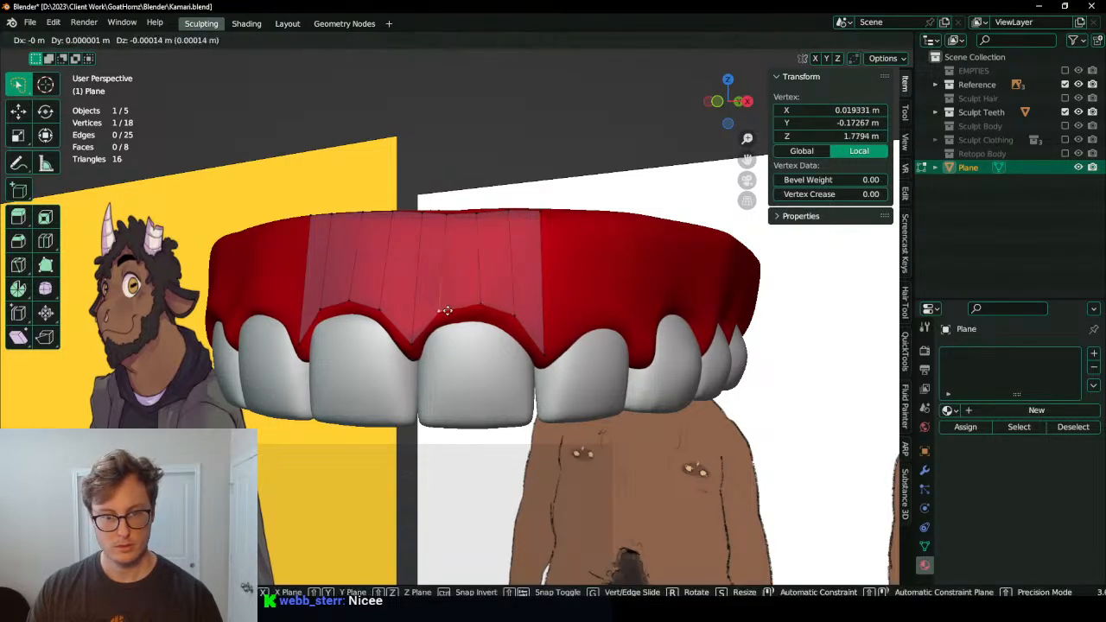
{"action": "left_click", "coordinate": [445, 309]}
Step: Nudge the strip's upper end vertex along the gum rim and extrude the end edge about 18 mm across the third tooth
{"action": "middle_click_drag", "start_coordinate": [553, 329], "coordinate": [501, 332]}
{"action": "left_click", "coordinate": [441, 205]}
{"action": "key", "text": "g"}
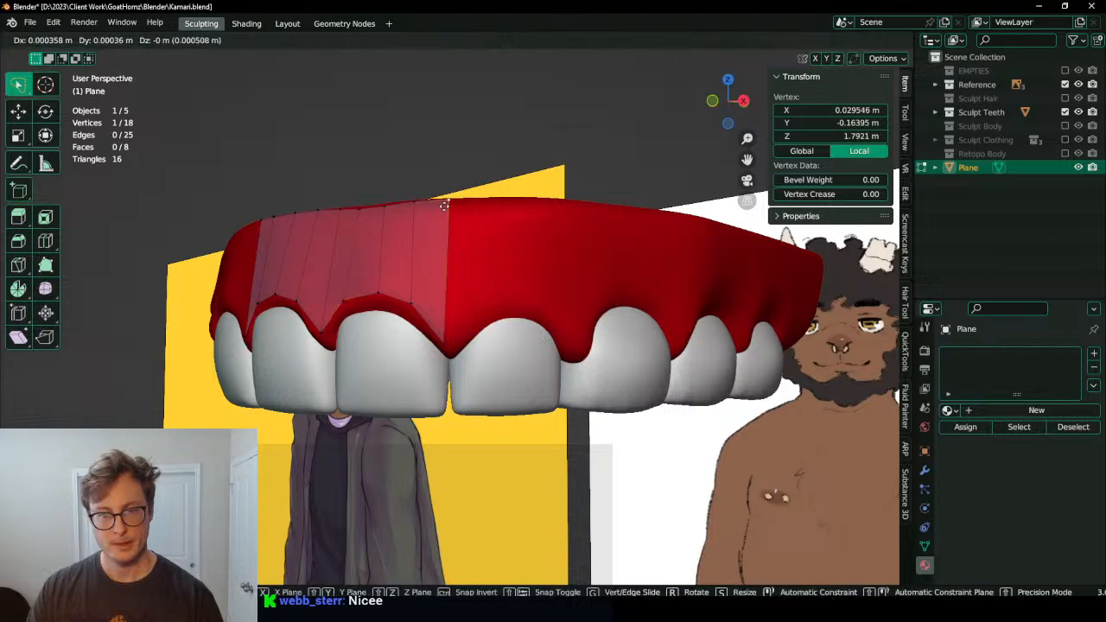
{"action": "left_click", "coordinate": [444, 206]}
{"action": "middle_click_drag", "start_coordinate": [444, 252], "coordinate": [439, 295]}
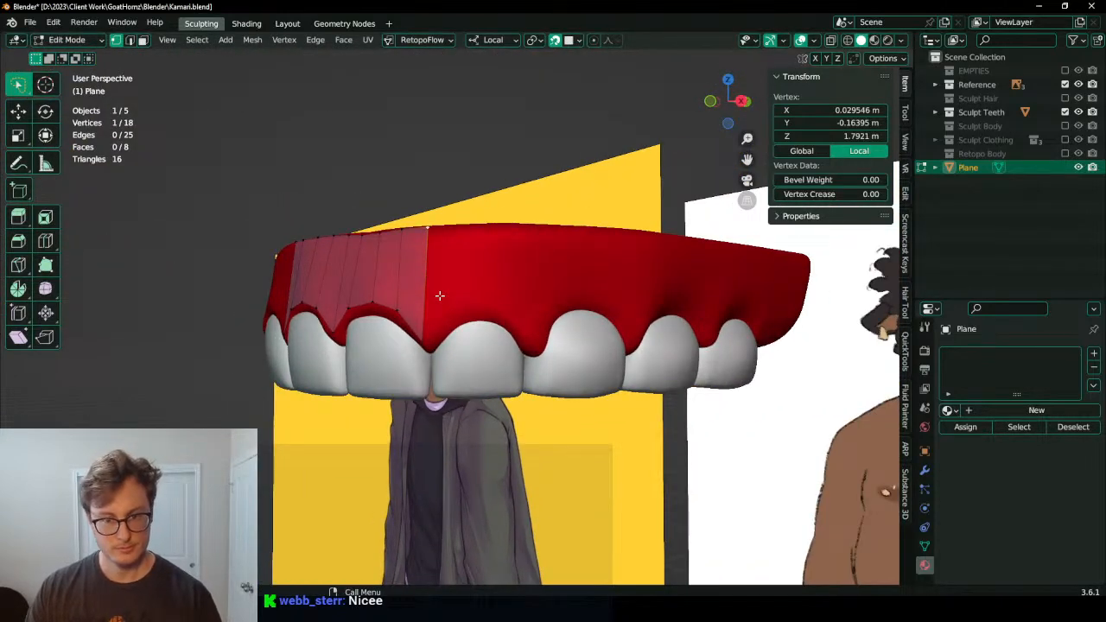
{"action": "left_click", "coordinate": [435, 330], "text": "shift"}
{"action": "key", "text": "e"}
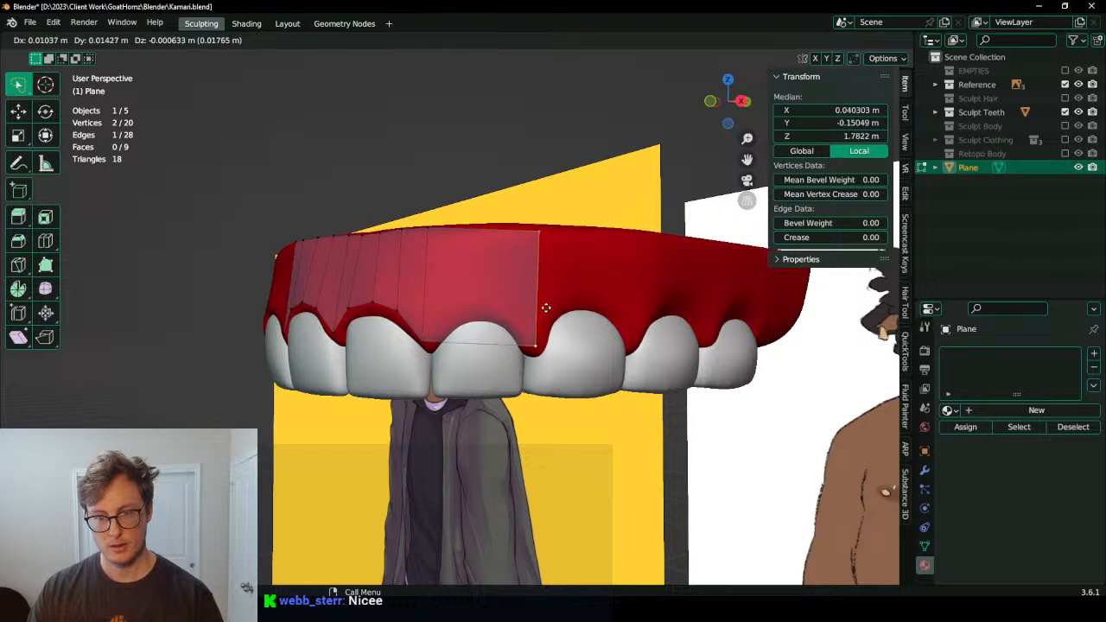
{"action": "left_click", "coordinate": [548, 305]}
Step: Add a centred loop cut to the new face and raise its lower vertex to the gum line above the third tooth
{"action": "left_click", "coordinate": [477, 241]}
{"action": "right_click", "coordinate": [477, 240]}
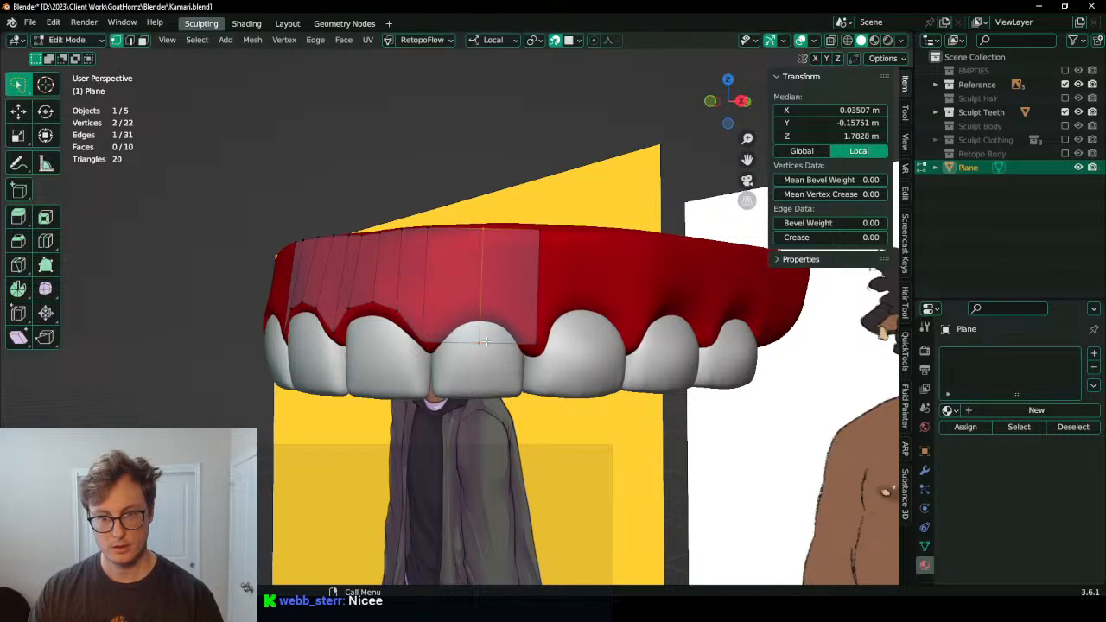
{"action": "left_click", "coordinate": [485, 340]}
{"action": "key", "text": "g"}
{"action": "left_click", "coordinate": [482, 314]}
Step: Add a loop cut in the inner half above the third tooth and raise its lower vertex to the gum curve
{"action": "key", "text": "ctrl+r"}
{"action": "left_click", "coordinate": [458, 322]}
{"action": "right_click", "coordinate": [458, 321]}
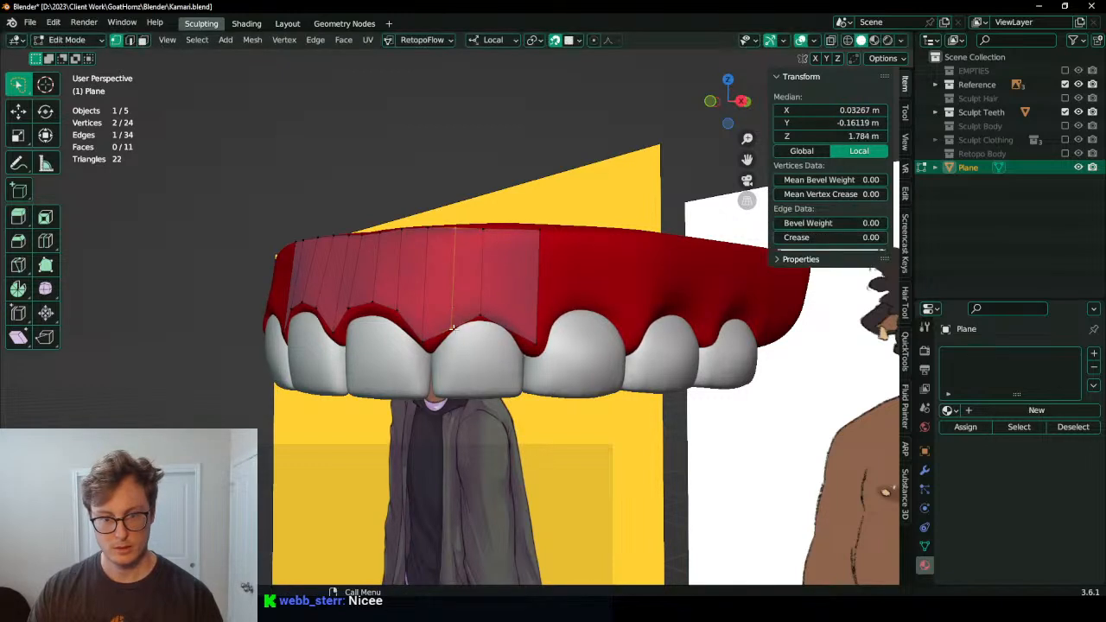
{"action": "left_click", "coordinate": [455, 328]}
{"action": "key", "text": "g"}
{"action": "left_click", "coordinate": [452, 318]}
Step: Add a loop cut in the outer half above the third tooth and raise its lower vertex to the gum curve
{"action": "key", "text": "ctrl+r"}
{"action": "left_click", "coordinate": [510, 329]}
{"action": "right_click", "coordinate": [511, 329]}
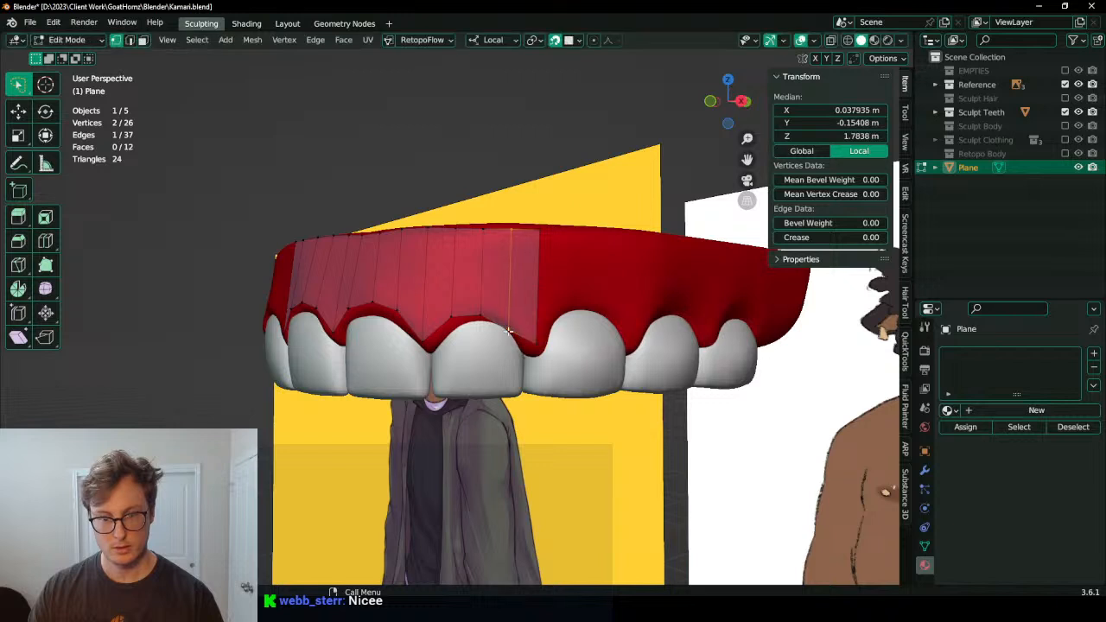
{"action": "left_click", "coordinate": [512, 330]}
{"action": "key", "text": "g"}
{"action": "left_click", "coordinate": [513, 319]}
Step: Extrude the strip's end edge across the fourth tooth to the following gap
{"action": "middle_click_drag", "start_coordinate": [556, 327], "coordinate": [436, 312]}
{"action": "left_click", "coordinate": [533, 335], "text": "shift"}
{"action": "key", "text": "e"}
{"action": "left_click", "coordinate": [549, 306]}
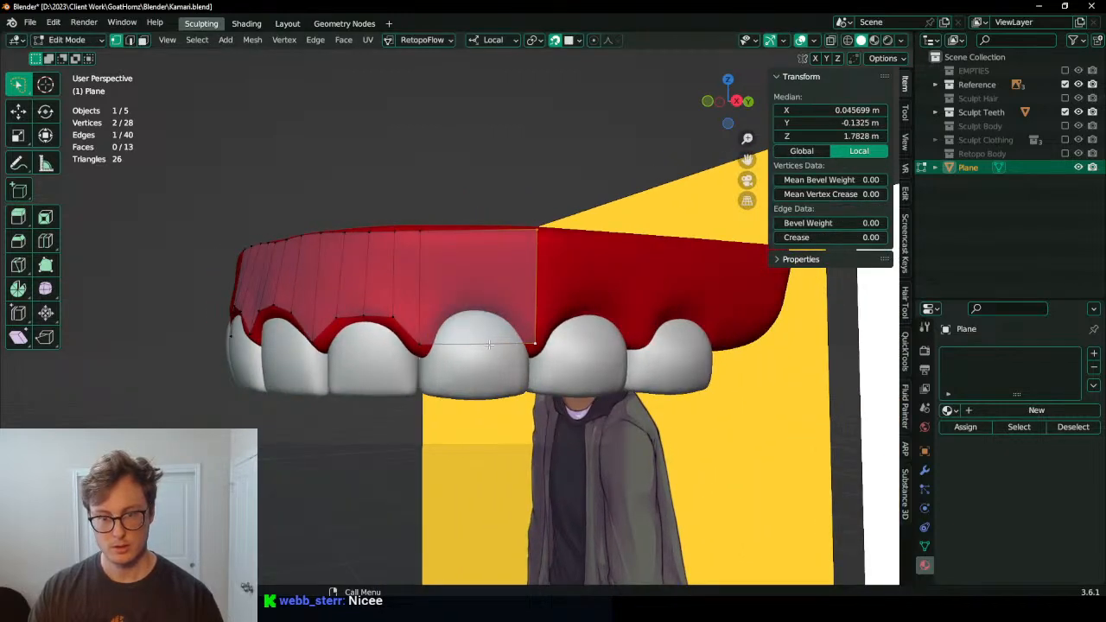
Step: Loop cut the new face at its centre and inner half, raising the lower vertices to the fourth tooth's gum line
{"action": "key", "text": "ctrl+r"}
{"action": "left_click", "coordinate": [450, 319]}
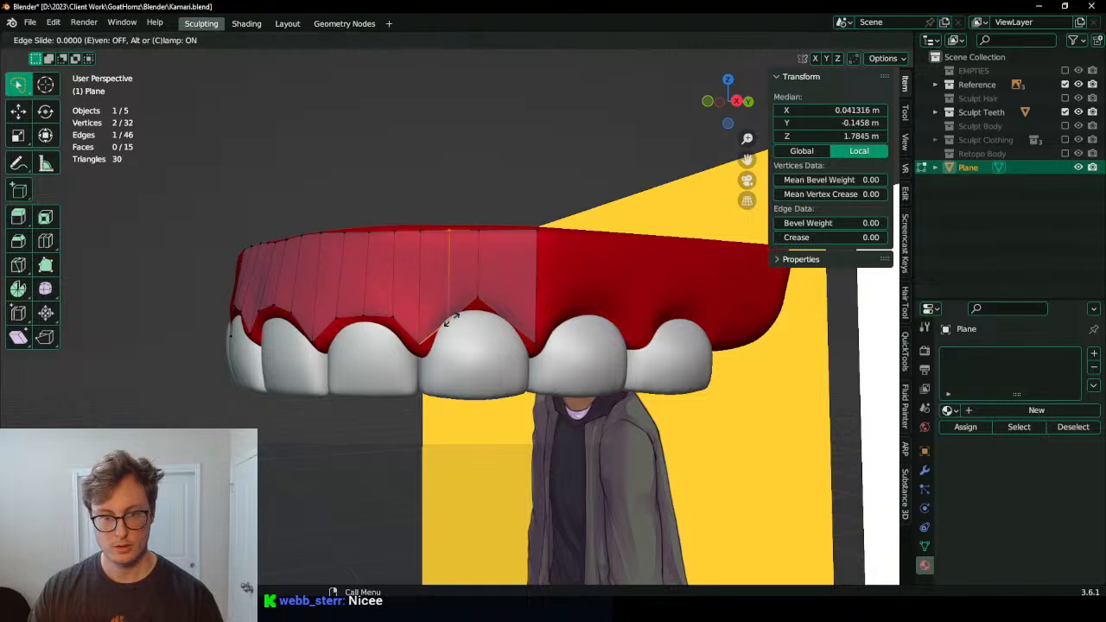
{"action": "right_click", "coordinate": [451, 320]}
{"action": "left_click", "coordinate": [451, 322]}
{"action": "key", "text": "g"}
{"action": "left_click", "coordinate": [447, 306]}
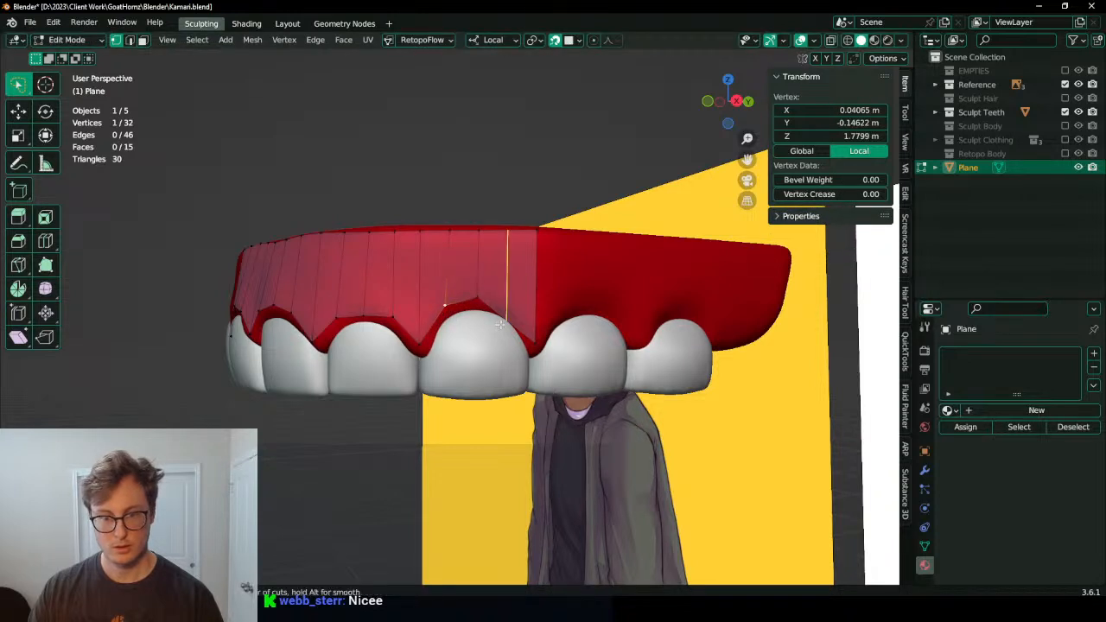
Step: Add a loop cut in the outer half above the fourth tooth and raise its lower vertex to the gum line
{"action": "left_click", "coordinate": [501, 325]}
{"action": "right_click", "coordinate": [503, 324]}
{"action": "left_click", "coordinate": [506, 324]}
{"action": "key", "text": "g"}
{"action": "left_click", "coordinate": [512, 310]}
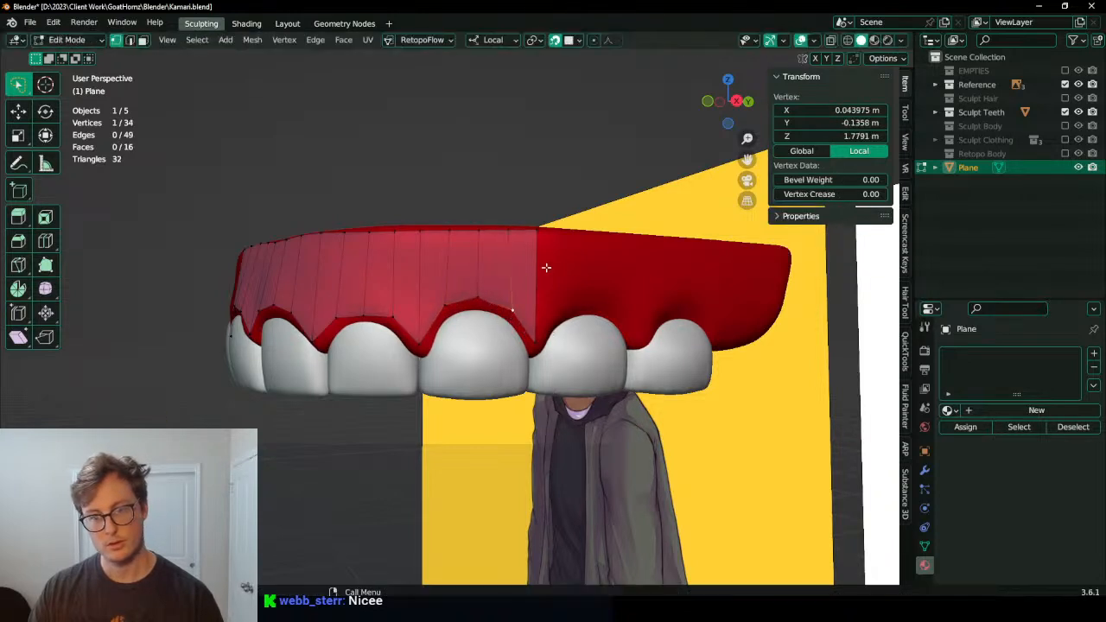
Step: Extrude the strip's end edge about 20 mm along the gums, past the fifth tooth
{"action": "left_click", "coordinate": [539, 339], "text": "shift"}
{"action": "middle_click_drag", "start_coordinate": [539, 339], "coordinate": [464, 299]}
{"action": "key", "text": "e"}
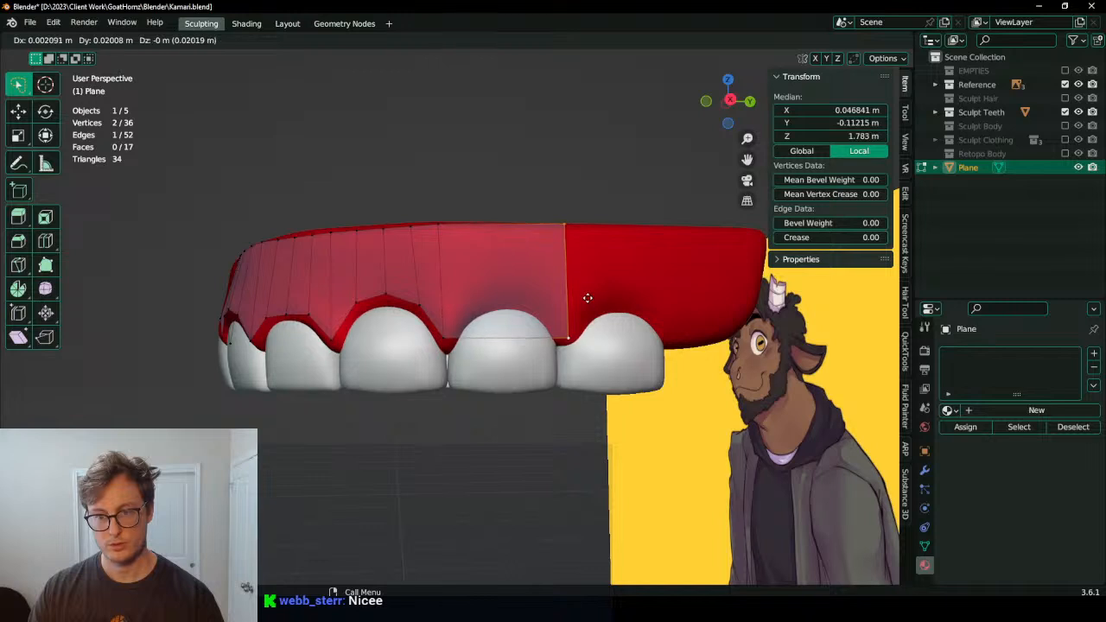
{"action": "left_click", "coordinate": [590, 298]}
Step: Scale and reposition the new end edge, and adjust its lower vertex to the gap beyond the fifth tooth
{"action": "key", "text": "s"}
{"action": "left_click", "coordinate": [595, 294]}
{"action": "key", "text": "g"}
{"action": "left_click", "coordinate": [595, 291]}
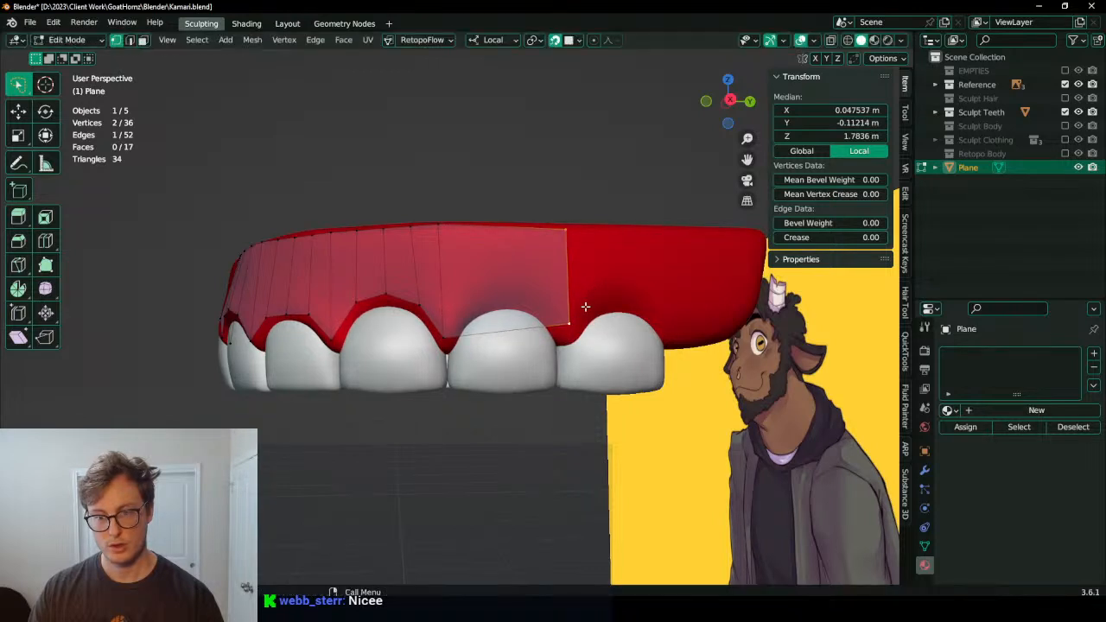
{"action": "left_click", "coordinate": [573, 321]}
{"action": "key", "text": "g"}
{"action": "left_click", "coordinate": [571, 327]}
Step: Loop cut the strip's end face at its centre above the fifth tooth and raise the lower vertex to the gum line
{"action": "key", "text": "ctrl+r"}
{"action": "left_click", "coordinate": [518, 328]}
{"action": "right_click", "coordinate": [511, 329]}
{"action": "left_click", "coordinate": [497, 332]}
{"action": "key", "text": "g"}
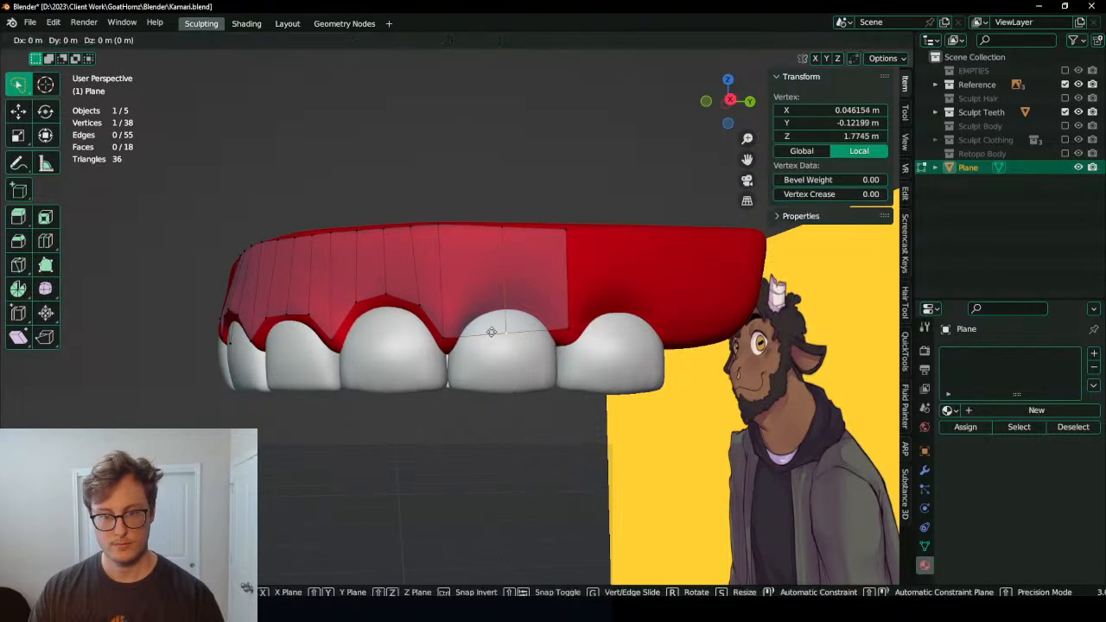
{"action": "left_click", "coordinate": [489, 300]}
Step: Add a loop cut in the inner half above the fifth tooth and raise its lower vertex to the gum line
{"action": "key", "text": "ctrl+r"}
{"action": "left_click", "coordinate": [476, 315]}
{"action": "right_click", "coordinate": [475, 316]}
{"action": "left_click", "coordinate": [473, 316]}
{"action": "key", "text": "g"}
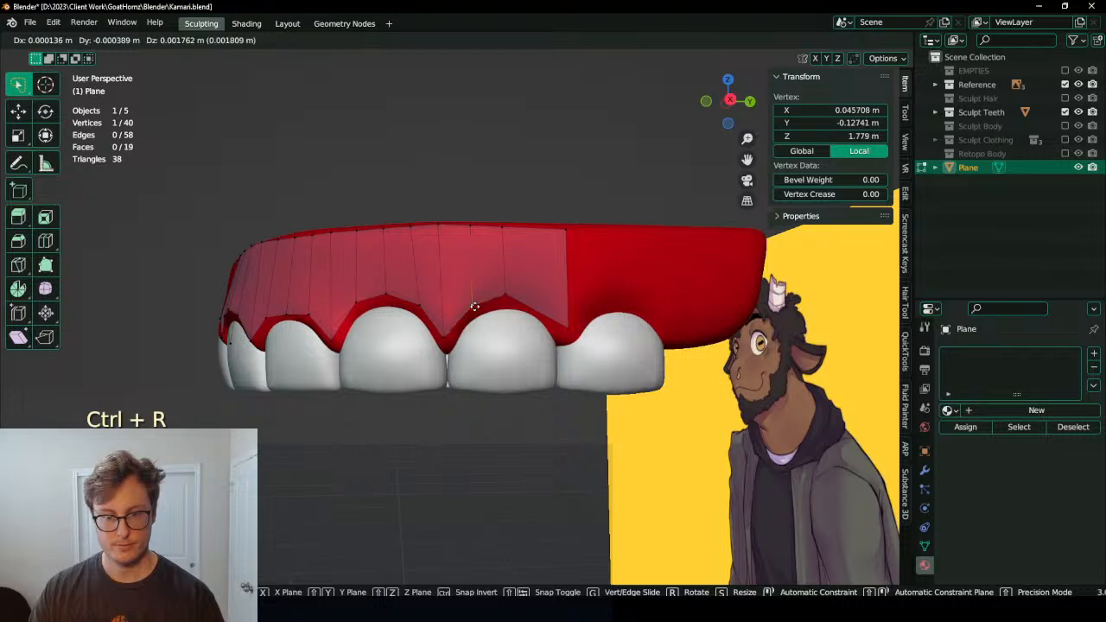
{"action": "left_click", "coordinate": [474, 305]}
Step: Add a loop cut in the outer half above the fifth tooth and raise its lower vertex to the gum line
{"action": "key", "text": "ctrl+r"}
{"action": "left_click", "coordinate": [537, 310]}
{"action": "right_click", "coordinate": [539, 307]}
{"action": "left_click", "coordinate": [541, 308]}
{"action": "key", "text": "g"}
{"action": "left_click", "coordinate": [546, 303]}
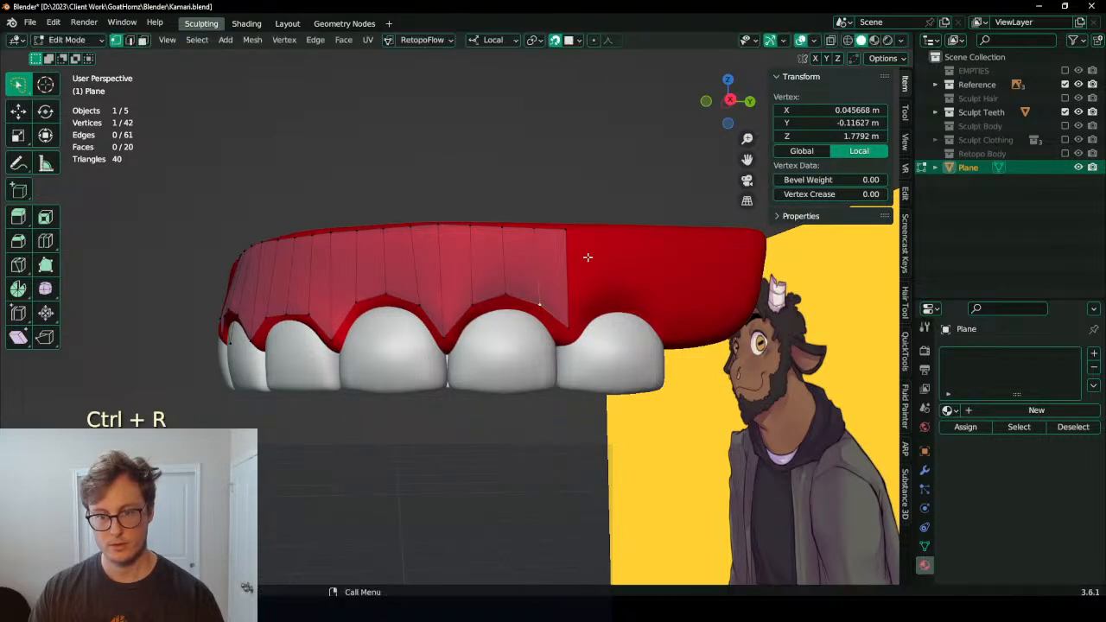
Step: Extrude the strip's end edge about 18 mm past the sixth tooth and lower its bottom vertex toward the tooth's far corner
{"action": "middle_click_drag", "start_coordinate": [608, 260], "coordinate": [555, 304], "text": "shift"}
{"action": "left_click", "coordinate": [482, 329], "text": "shift"}
{"action": "key", "text": "e"}
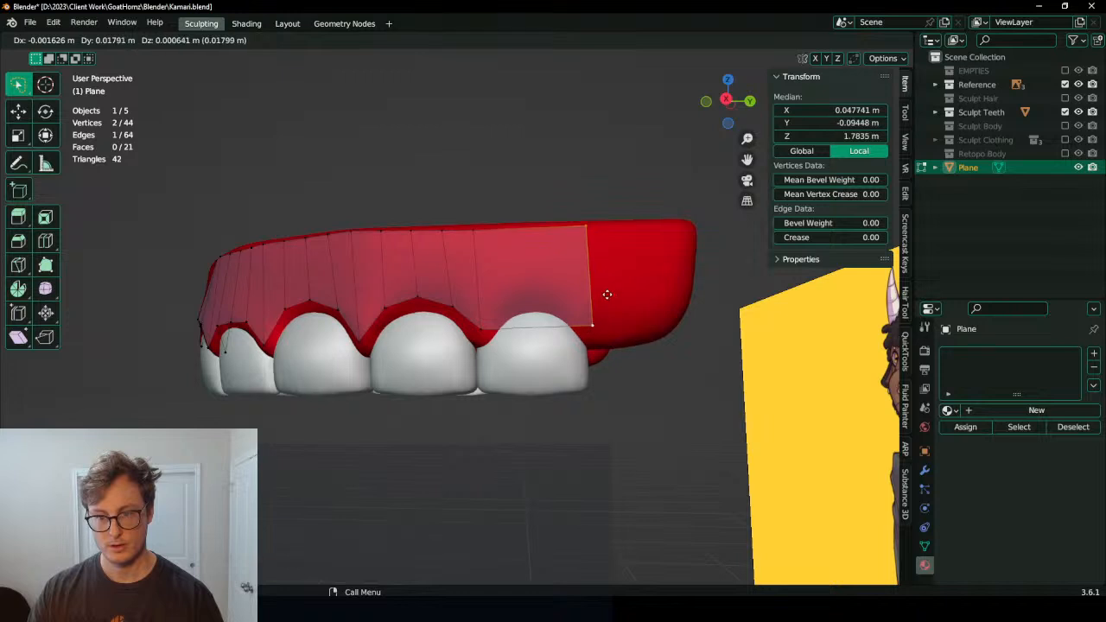
{"action": "left_click", "coordinate": [585, 321]}
{"action": "left_click", "coordinate": [595, 324]}
{"action": "key", "text": "g"}
{"action": "left_click", "coordinate": [589, 329]}
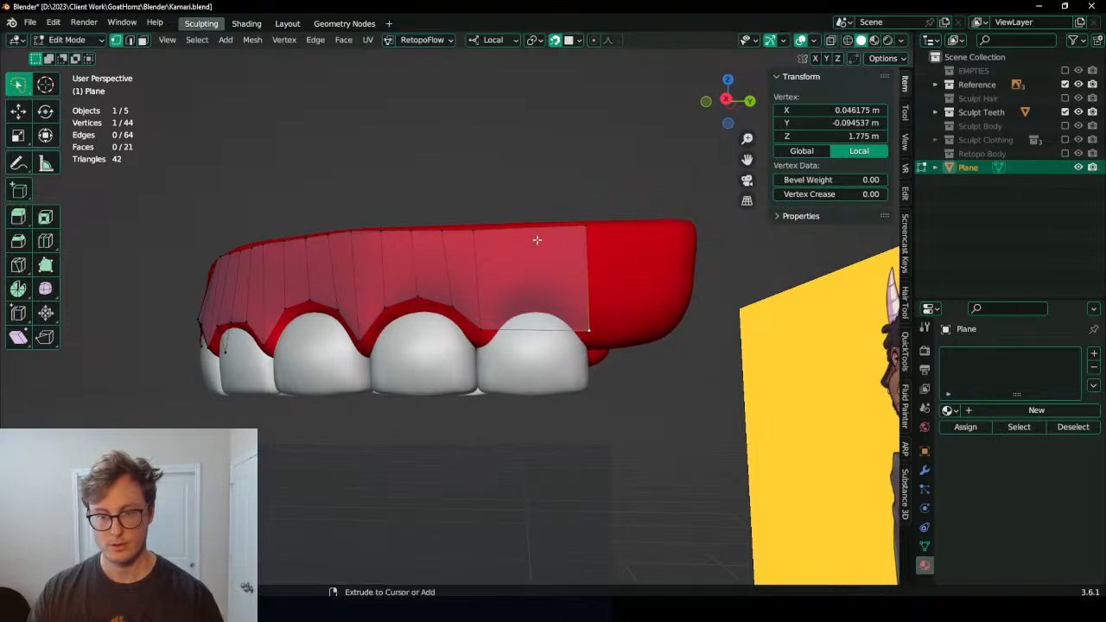
Step: Loop cut the new face at its centre above the sixth tooth and raise the lower vertex to the gum line
{"action": "key", "text": "ctrl+r"}
{"action": "left_click", "coordinate": [533, 257]}
{"action": "right_click", "coordinate": [529, 269]}
{"action": "left_click", "coordinate": [528, 321]}
{"action": "key", "text": "g"}
{"action": "left_click", "coordinate": [528, 289]}
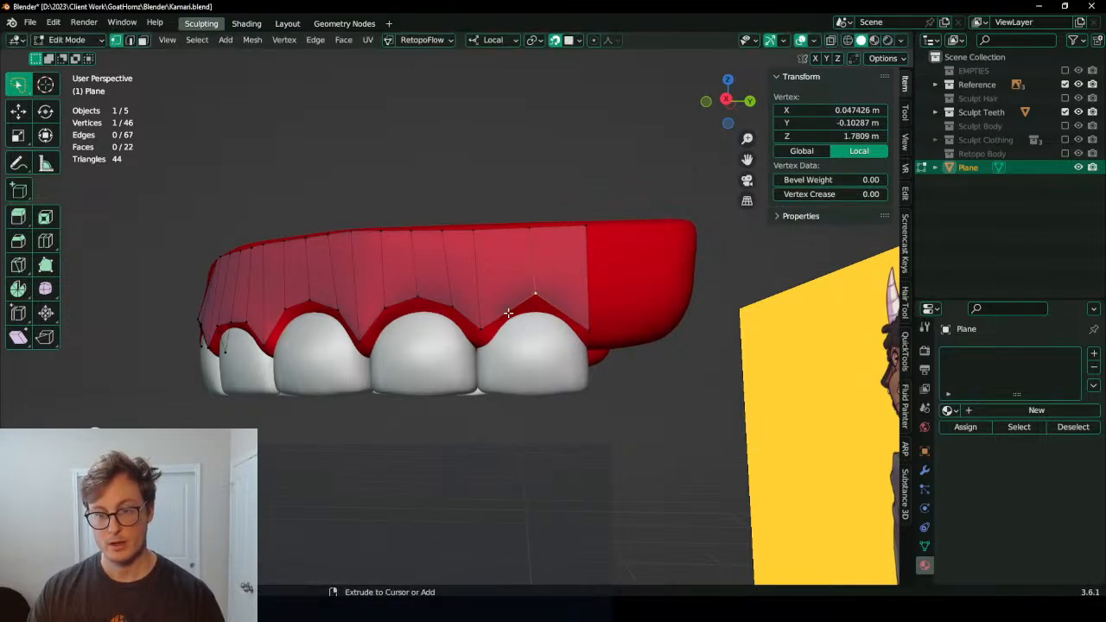
Step: Add a loop cut in the inner half above the sixth tooth and raise its lower vertex to the gum line
{"action": "key", "text": "ctrl+r"}
{"action": "left_click", "coordinate": [509, 311]}
{"action": "right_click", "coordinate": [509, 311]}
{"action": "left_click", "coordinate": [510, 308]}
{"action": "key", "text": "g"}
{"action": "left_click", "coordinate": [517, 304]}
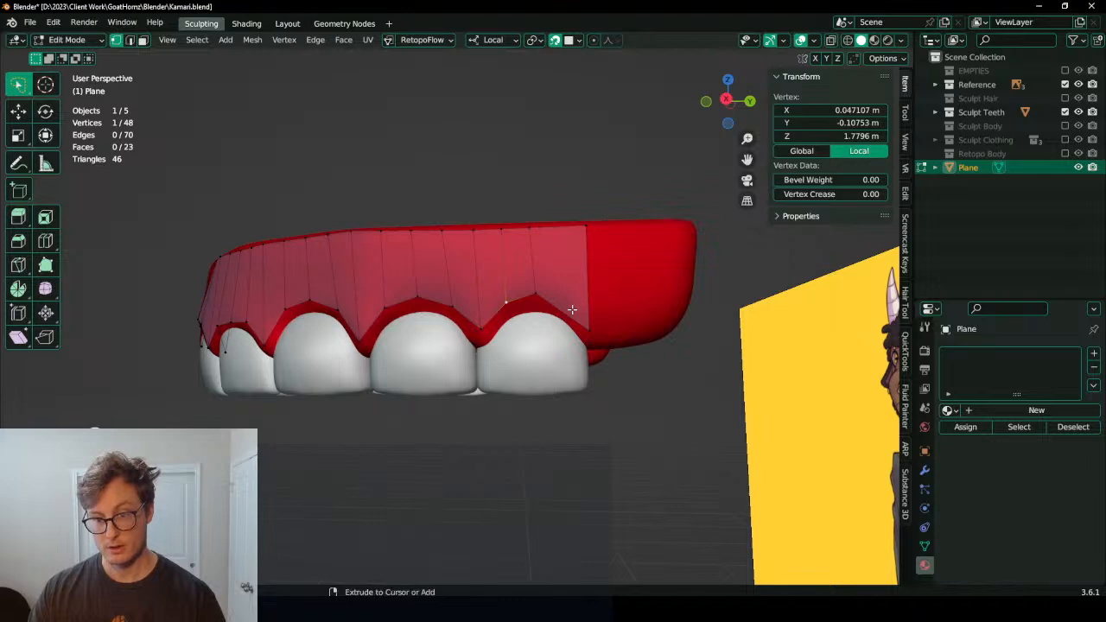
Step: Loop cut the outer half above the sixth tooth, fit its lower vertex to the gum line, and nudge the end edge's lower vertex
{"action": "key", "text": "ctrl+r"}
{"action": "left_click", "coordinate": [571, 309]}
{"action": "right_click", "coordinate": [571, 309]}
{"action": "left_click", "coordinate": [567, 310]}
{"action": "key", "text": "g"}
{"action": "left_click", "coordinate": [569, 303]}
{"action": "left_click", "coordinate": [592, 327]}
{"action": "key", "text": "g"}
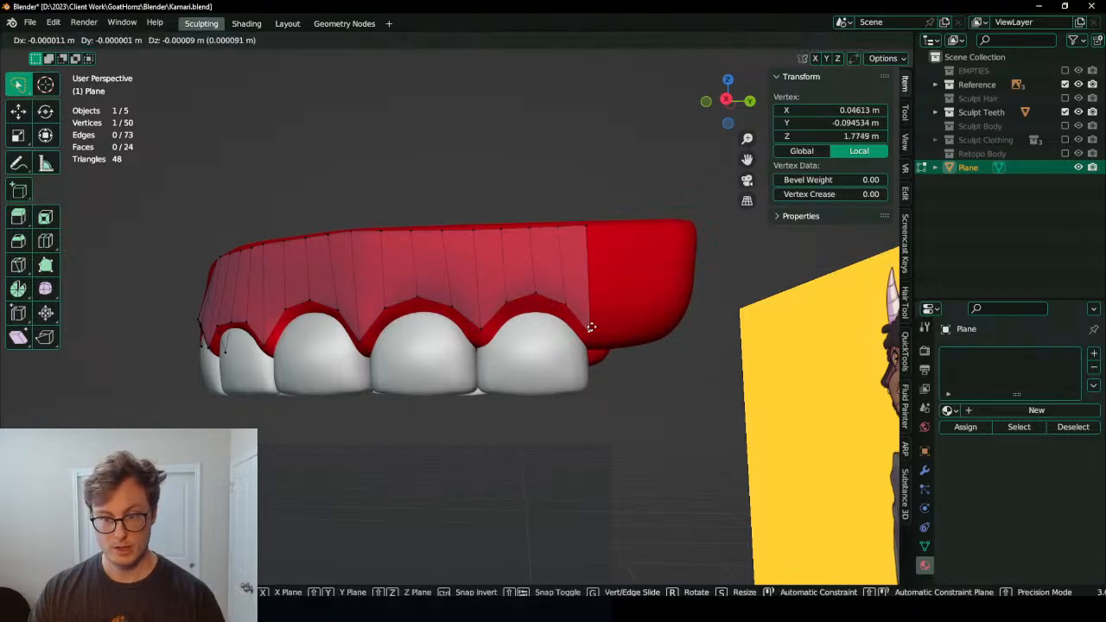
{"action": "left_click", "coordinate": [591, 327]}
{"action": "scroll", "coordinate": [567, 281], "scroll_direction": "down", "scroll_amount": 2}
{"action": "middle_click_drag", "start_coordinate": [519, 283], "coordinate": [493, 329]}
{"action": "scroll", "coordinate": [590, 299], "scroll_direction": "down", "scroll_amount": 3}
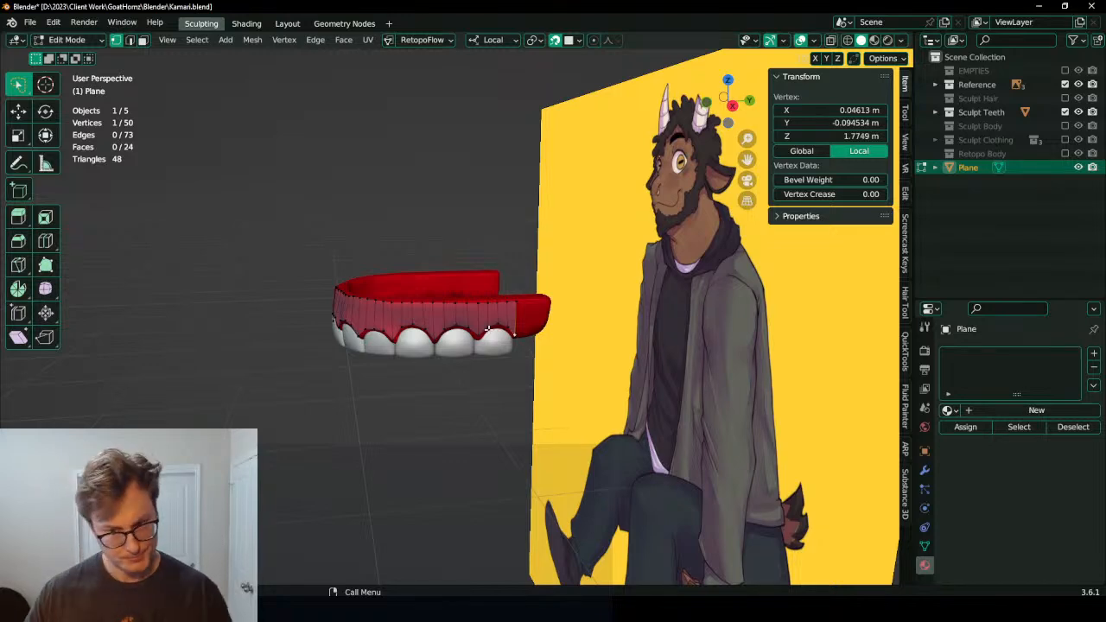
{"action": "scroll", "coordinate": [497, 327], "scroll_direction": "up", "scroll_amount": 5}
{"action": "middle_click_drag", "start_coordinate": [413, 383], "coordinate": [411, 348]}
{"action": "middle_click_drag", "start_coordinate": [300, 366], "coordinate": [418, 373], "text": "shift"}
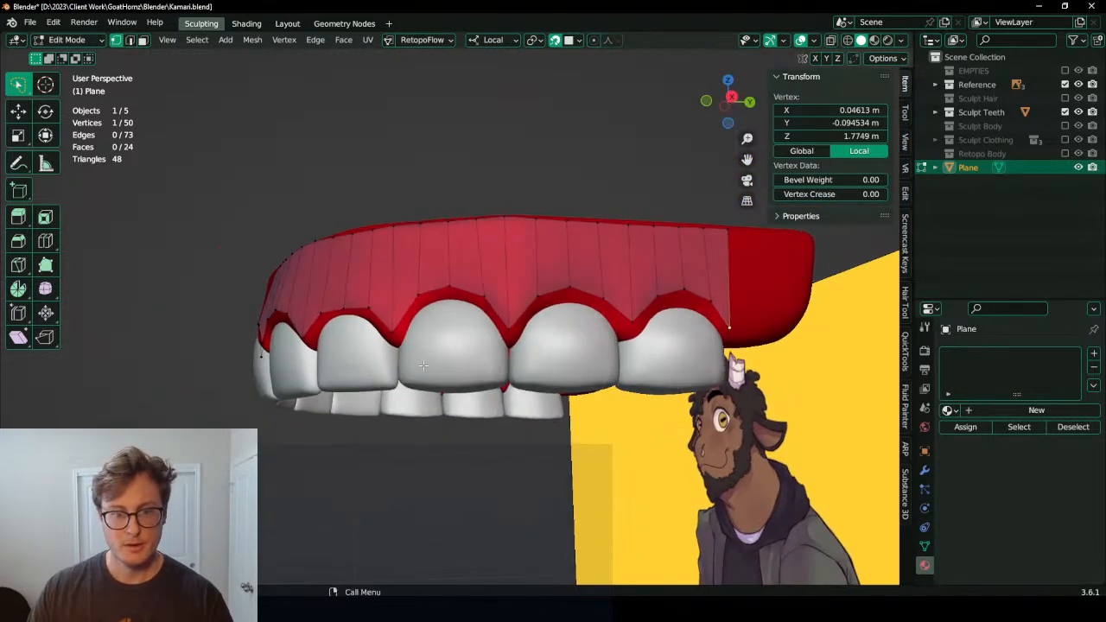
Step: Extrude the five-vertex lower edge of the gum mesh above the first front tooth downward toward its gum line
{"action": "middle_click_drag", "start_coordinate": [346, 348], "coordinate": [273, 311]}
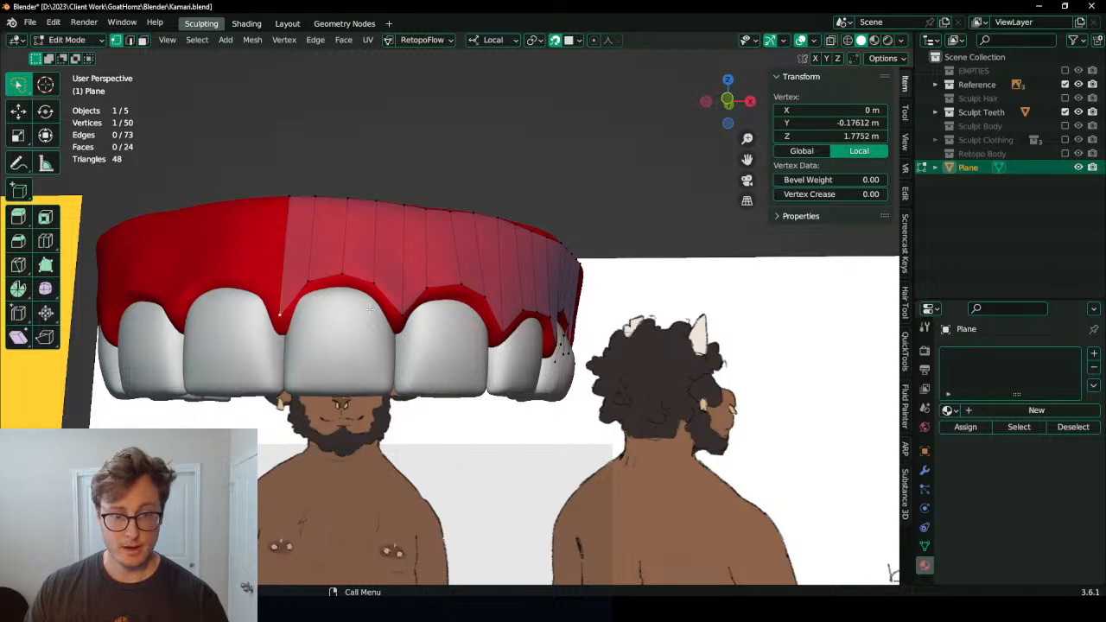
{"action": "left_click", "coordinate": [401, 314], "text": "ctrl"}
{"action": "middle_click_drag", "start_coordinate": [402, 316], "coordinate": [426, 328], "text": "shift"}
{"action": "scroll", "coordinate": [467, 341], "scroll_direction": "up", "scroll_amount": 1}
{"action": "key", "text": "e"}
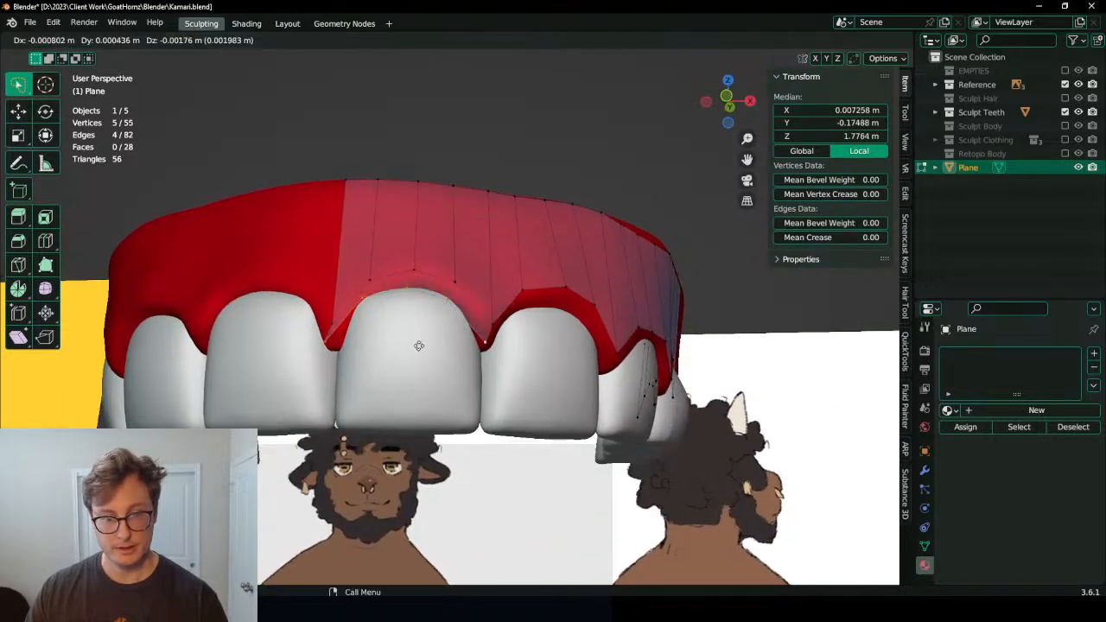
{"action": "left_click", "coordinate": [423, 348]}
Step: Move the new edge's outer corner vertex and its neighbour onto the first front tooth's gum line
{"action": "left_click", "coordinate": [487, 344]}
{"action": "key", "text": "g"}
{"action": "left_click", "coordinate": [483, 350]}
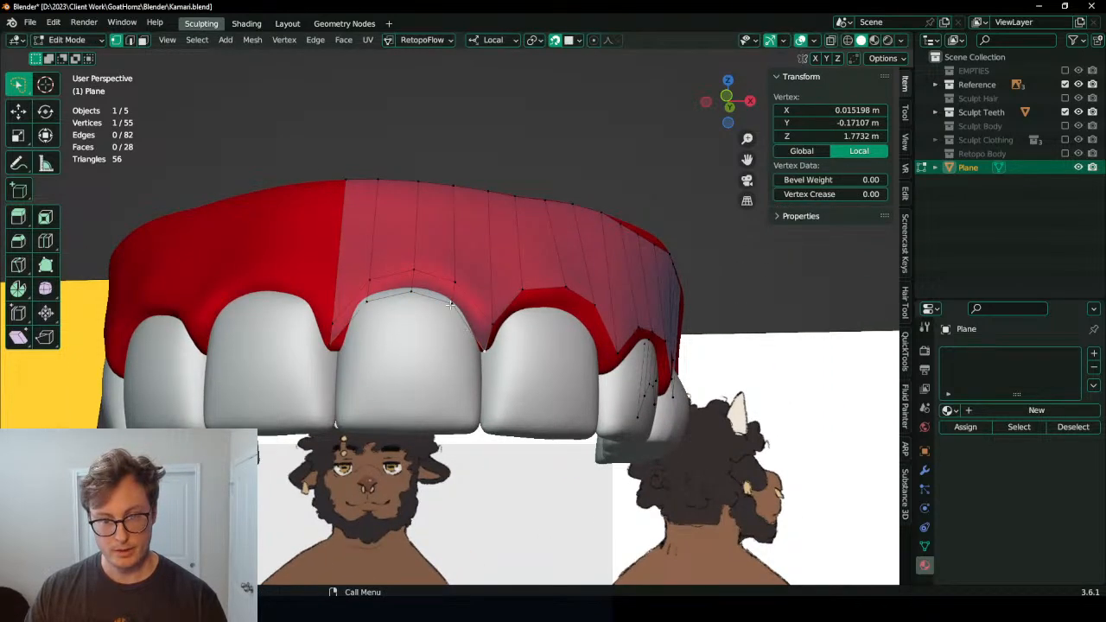
{"action": "left_click", "coordinate": [450, 304]}
{"action": "key", "text": "g"}
{"action": "left_click", "coordinate": [451, 302]}
Step: Fit the new edge's top, inner-side and midline vertices to the first front tooth's gum line
{"action": "left_click", "coordinate": [409, 296]}
{"action": "key", "text": "g"}
{"action": "left_click", "coordinate": [410, 292]}
{"action": "left_click", "coordinate": [375, 304]}
{"action": "key", "text": "g"}
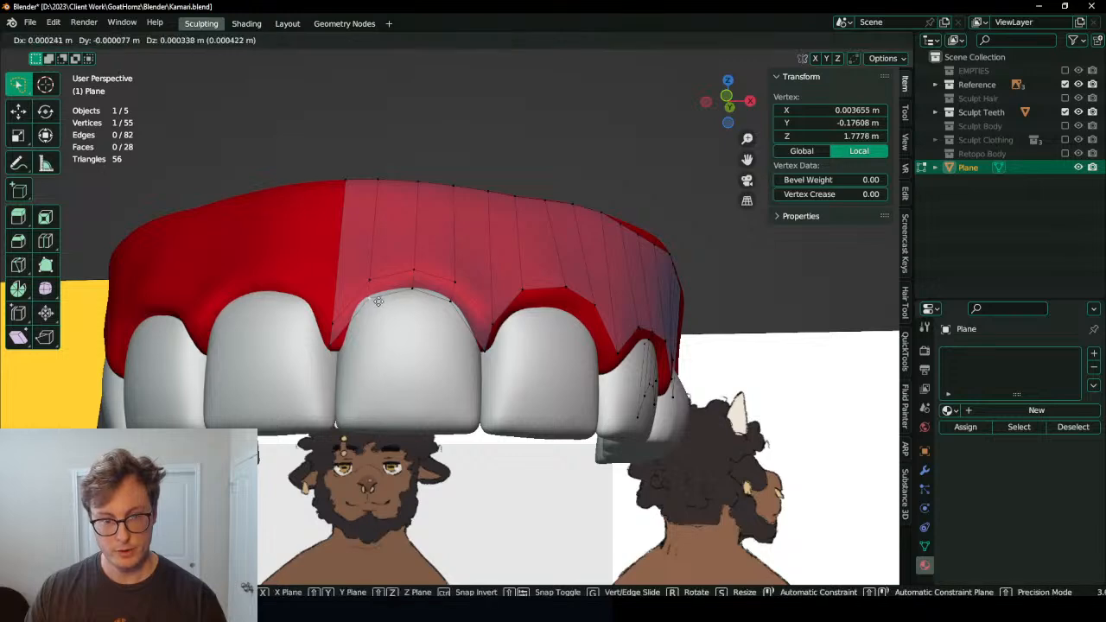
{"action": "left_click", "coordinate": [378, 302]}
{"action": "left_click", "coordinate": [339, 341]}
{"action": "key", "text": "g"}
{"action": "left_click", "coordinate": [343, 345]}
Step: Extrude the four-vertex lower edge of the gum mesh above the second tooth down toward its gum line
{"action": "scroll", "coordinate": [484, 323], "scroll_direction": "down", "scroll_amount": 3}
{"action": "middle_click_drag", "start_coordinate": [482, 317], "coordinate": [474, 316]}
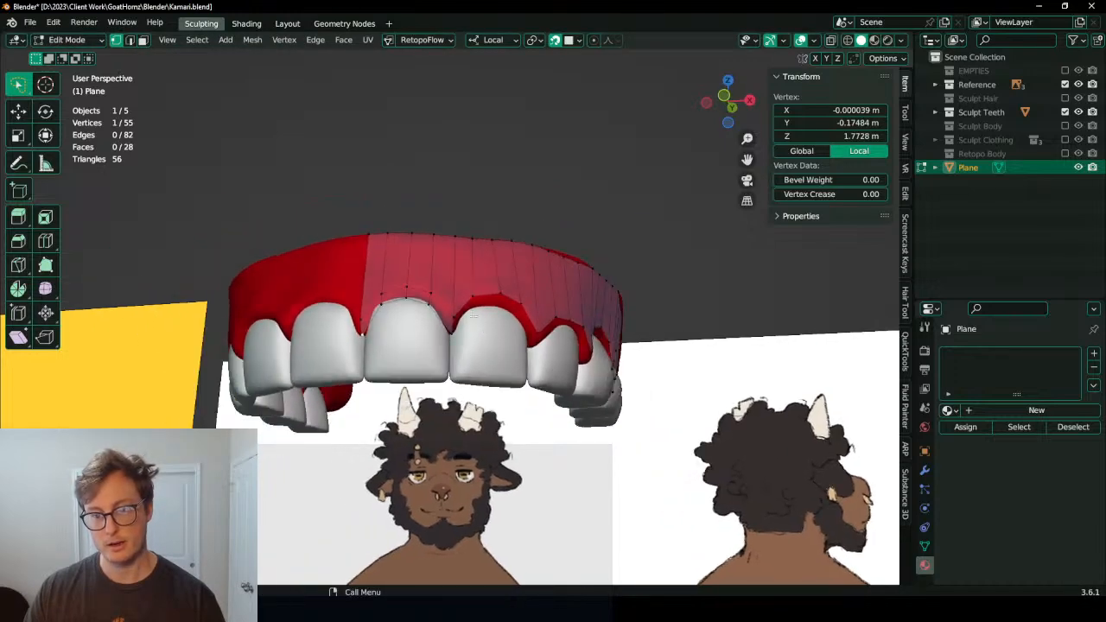
{"action": "scroll", "coordinate": [482, 306], "scroll_direction": "up", "scroll_amount": 3}
{"action": "left_click", "coordinate": [471, 297]}
{"action": "middle_click_drag", "start_coordinate": [553, 308], "coordinate": [525, 309]}
{"action": "scroll", "coordinate": [544, 311], "scroll_direction": "down", "scroll_amount": 1}
{"action": "left_click", "coordinate": [572, 315], "text": "ctrl"}
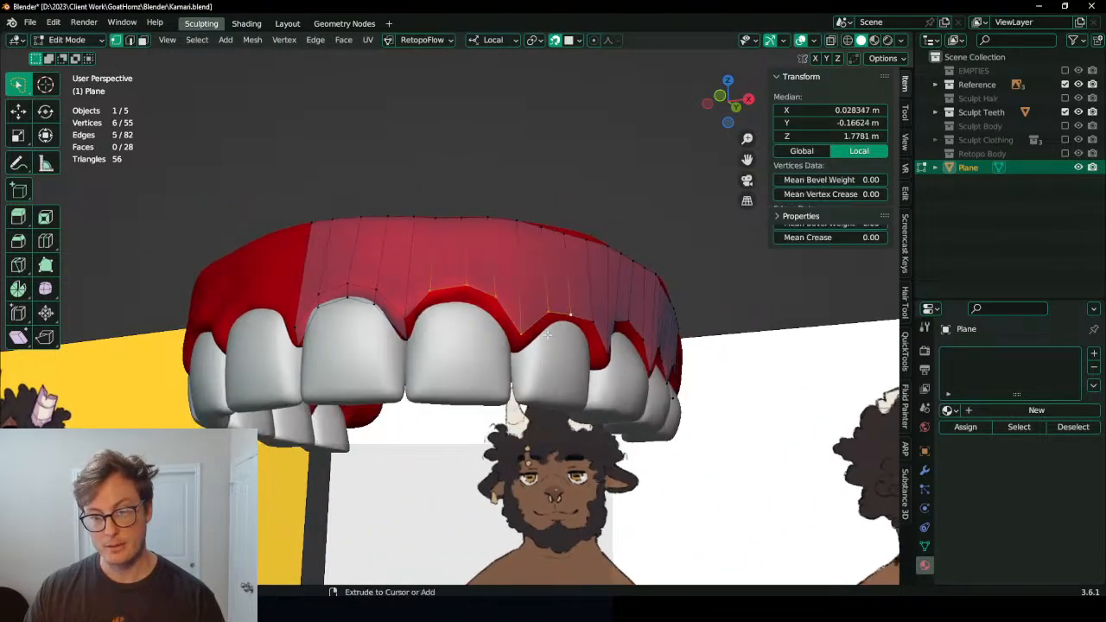
{"action": "scroll", "coordinate": [534, 344], "scroll_direction": "up", "scroll_amount": 1}
{"action": "scroll", "coordinate": [535, 344], "scroll_direction": "up", "scroll_amount": 2}
{"action": "left_click", "coordinate": [558, 345]}
{"action": "left_click", "coordinate": [414, 273], "text": "ctrl"}
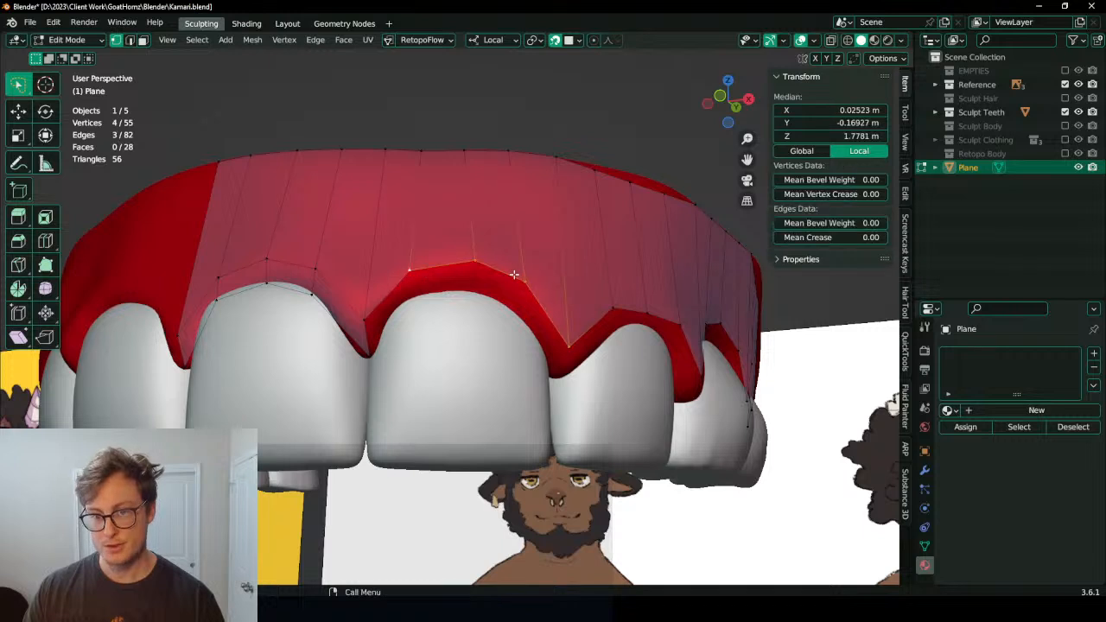
{"action": "key", "text": "e"}
{"action": "left_click", "coordinate": [525, 300]}
Step: Fit the extruded vertices to the second tooth's gum line and fill the gap toward the first tooth with a face
{"action": "left_click", "coordinate": [566, 363]}
{"action": "key", "text": "g"}
{"action": "left_click", "coordinate": [556, 373]}
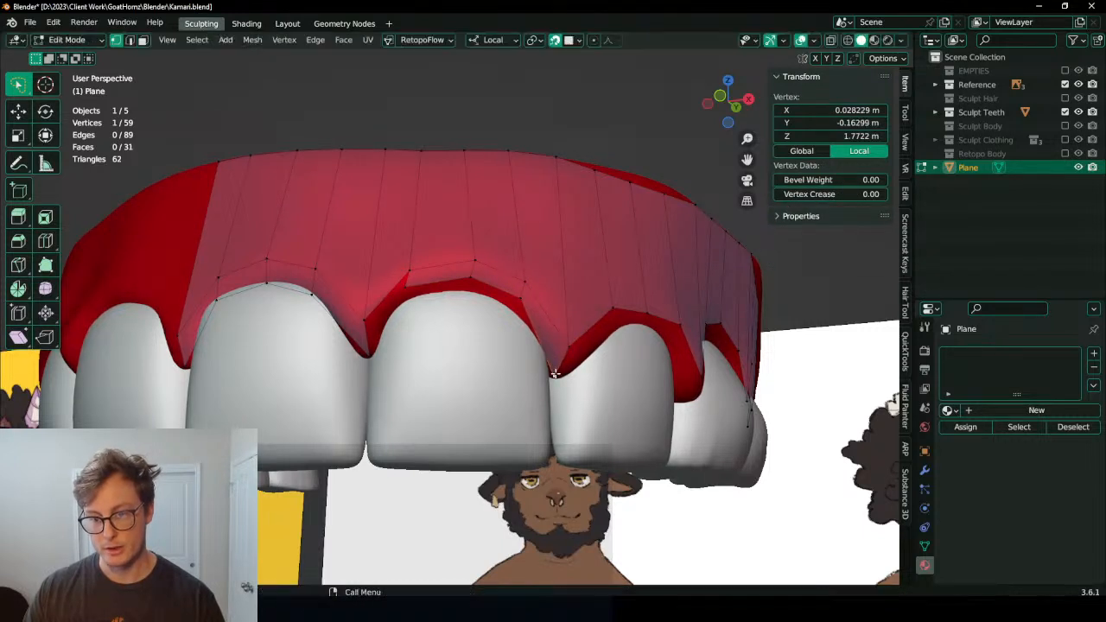
{"action": "key", "text": "g"}
{"action": "left_click", "coordinate": [487, 302]}
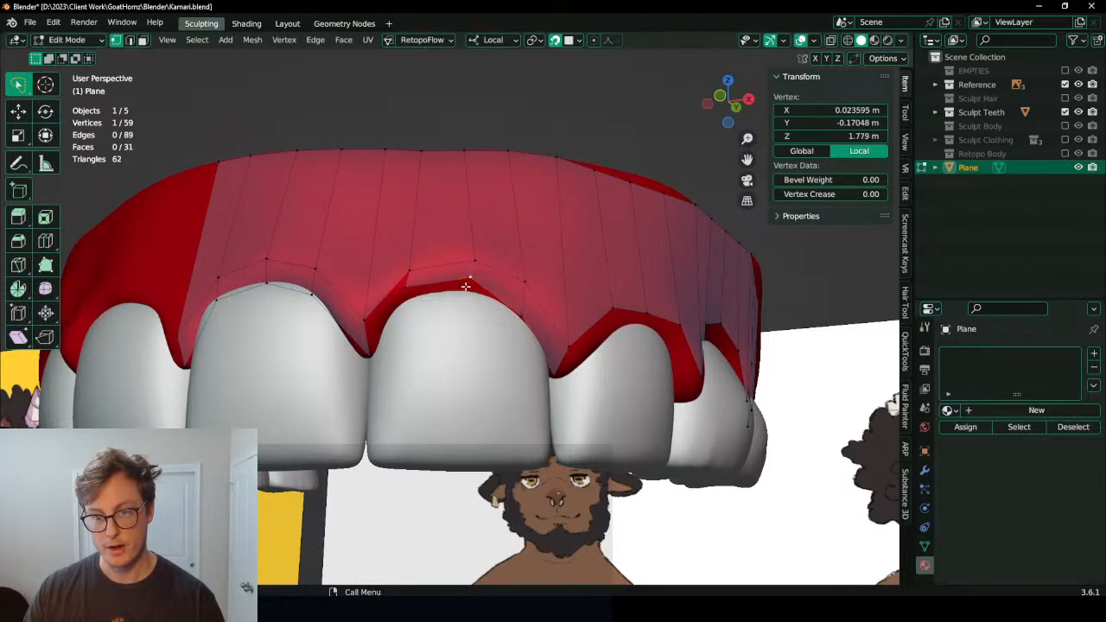
{"action": "key", "text": "g"}
{"action": "left_click", "coordinate": [416, 283]}
{"action": "key", "text": "g"}
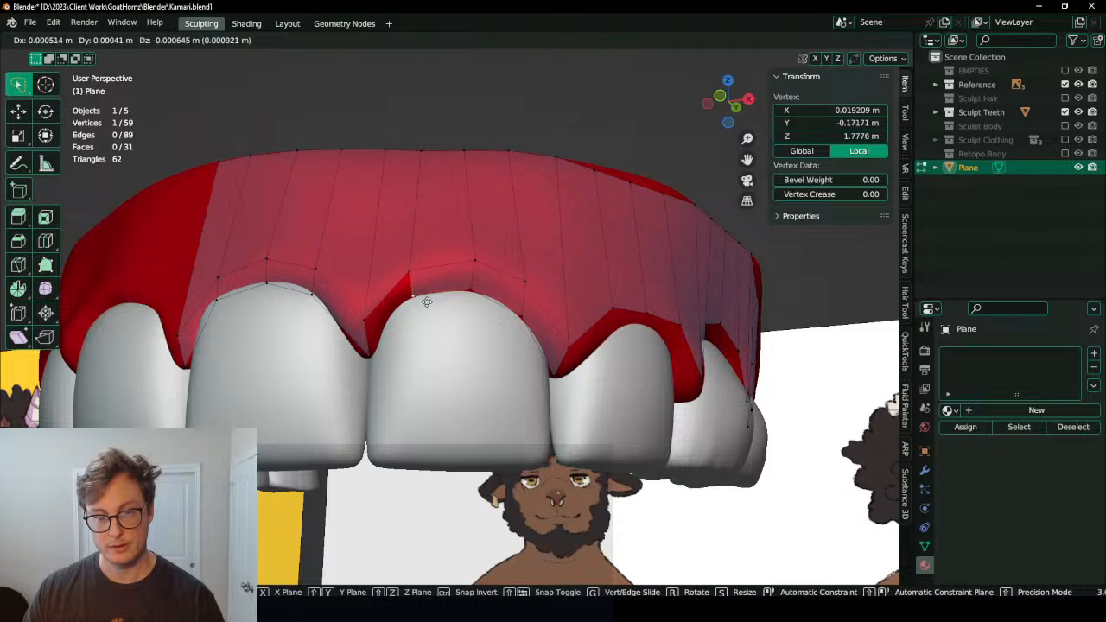
{"action": "left_click", "coordinate": [425, 301]}
{"action": "left_click", "coordinate": [381, 356], "text": "ctrl"}
{"action": "key", "text": "f"}
Step: Reposition the front-side and top vertices of the gum mesh's lower edge above the third tooth to follow its curve
{"action": "middle_click_drag", "start_coordinate": [506, 342], "coordinate": [426, 390]}
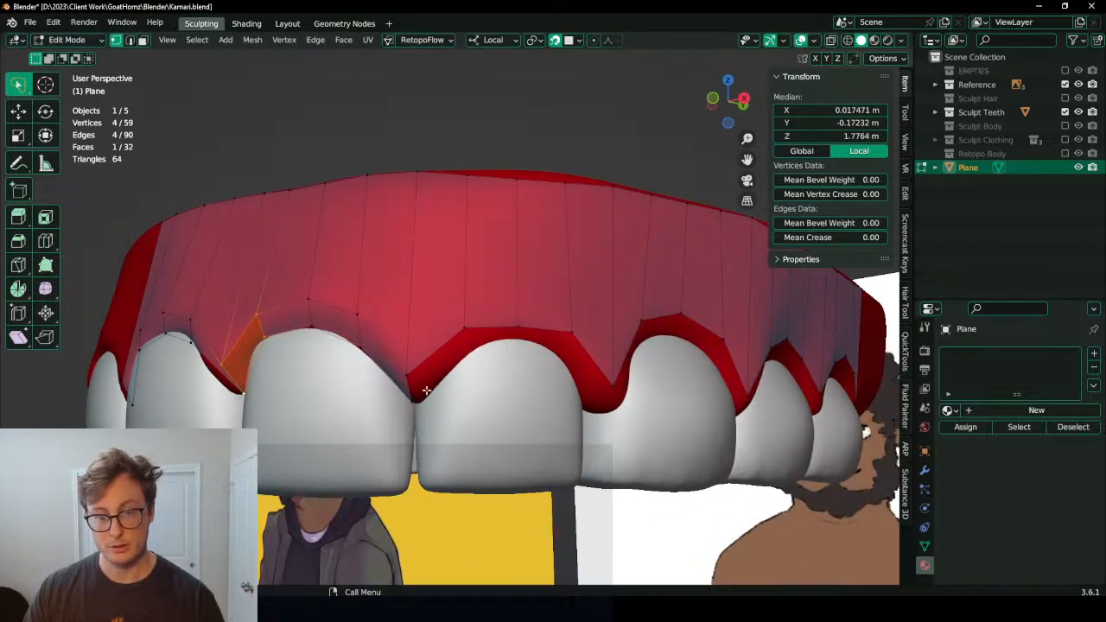
{"action": "left_click", "coordinate": [492, 329]}
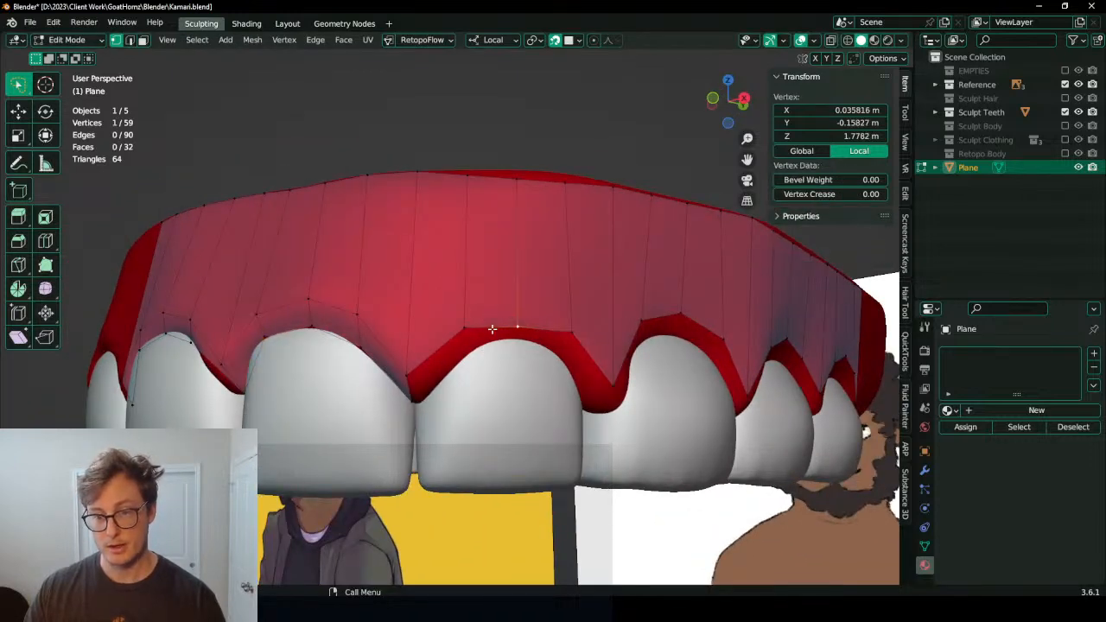
{"action": "left_click_drag", "start_coordinate": [467, 327], "coordinate": [450, 336]}
{"action": "key", "text": "g"}
{"action": "left_click", "coordinate": [532, 319]}
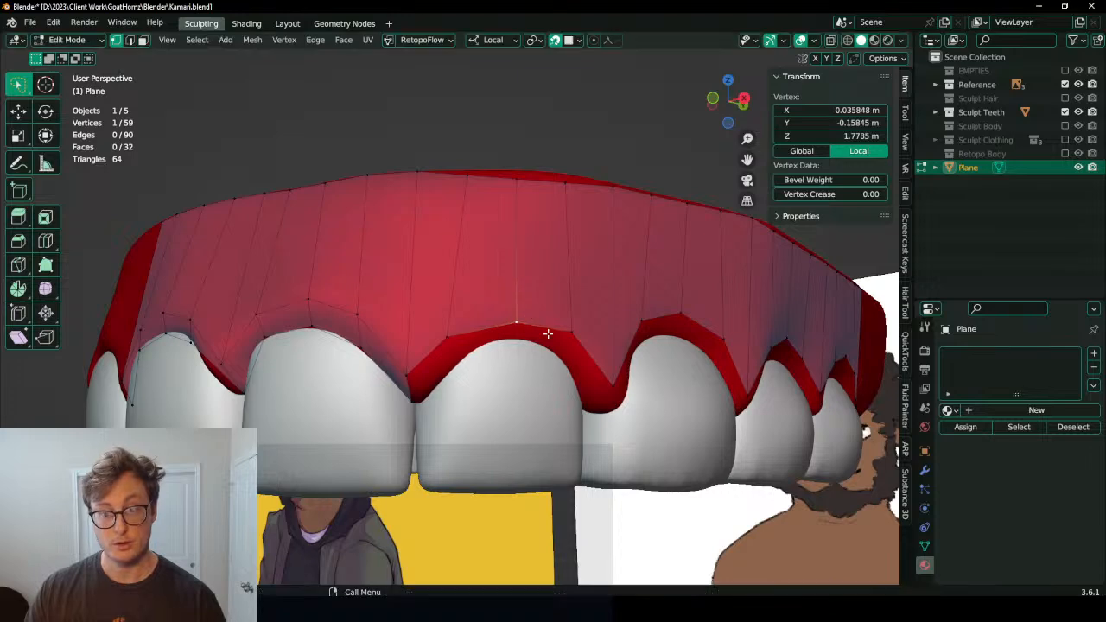
Step: Adjust the rear-side, corner and top vertices of the lower edge above the third tooth for an even arch
{"action": "middle_click_drag", "start_coordinate": [562, 333], "coordinate": [522, 355]}
{"action": "left_click", "coordinate": [549, 335]}
{"action": "key", "text": "g"}
{"action": "left_click", "coordinate": [554, 328]}
{"action": "key", "text": "g"}
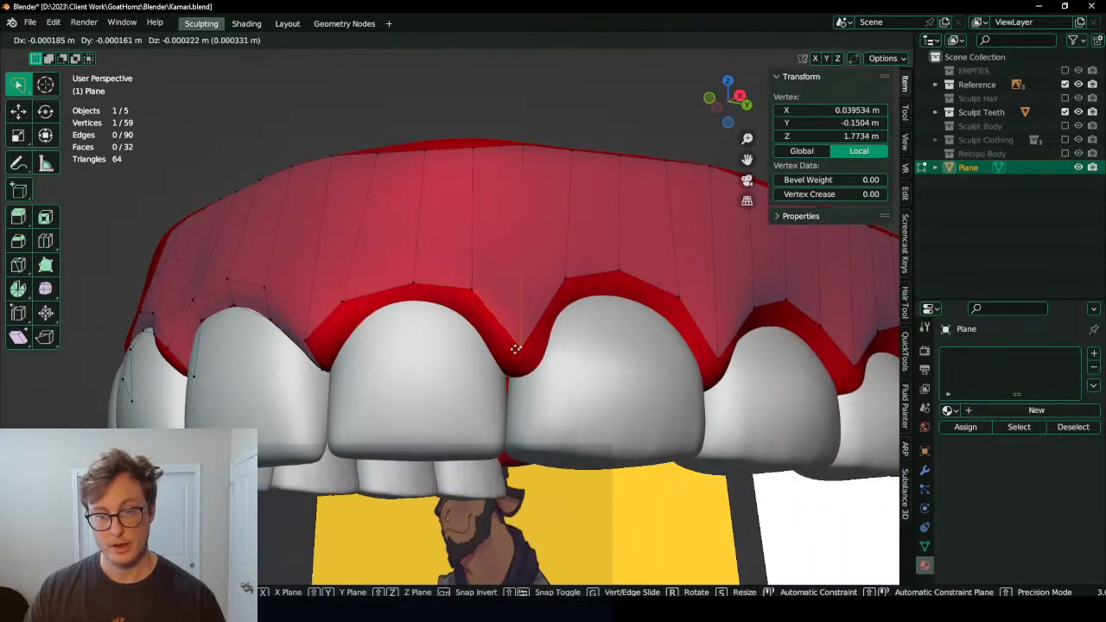
{"action": "left_click", "coordinate": [475, 295]}
{"action": "key", "text": "g"}
{"action": "left_click", "coordinate": [408, 282]}
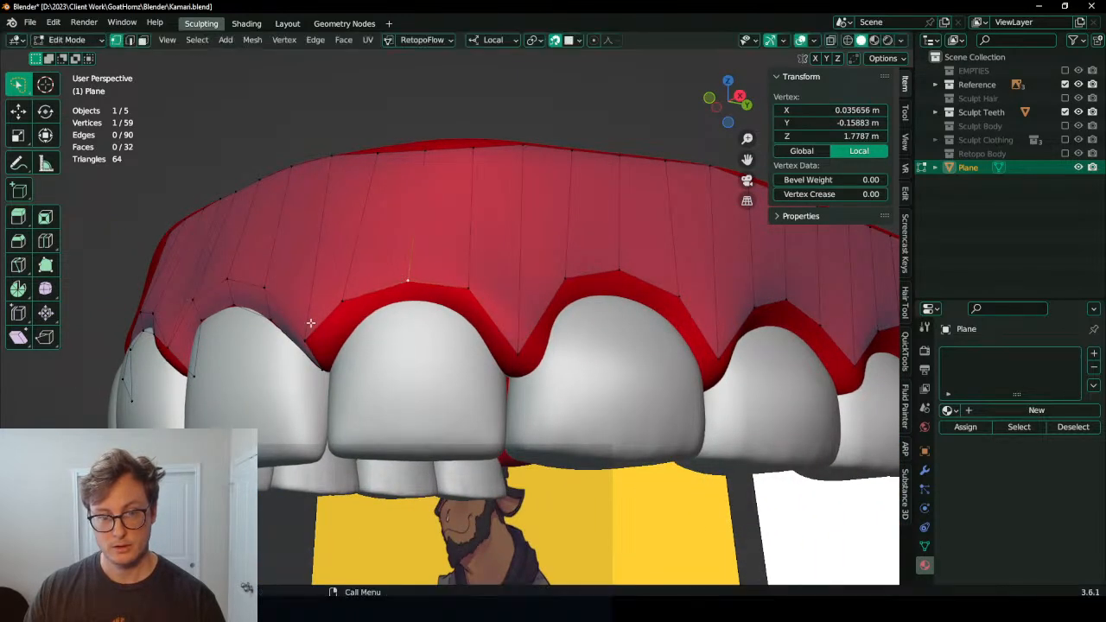
Step: Reposition the upper and lower gum vertices at the gap between the second and third teeth
{"action": "middle_click_drag", "start_coordinate": [308, 337], "coordinate": [370, 340]}
{"action": "left_click", "coordinate": [373, 340]}
{"action": "key", "text": "g"}
{"action": "left_click", "coordinate": [380, 343]}
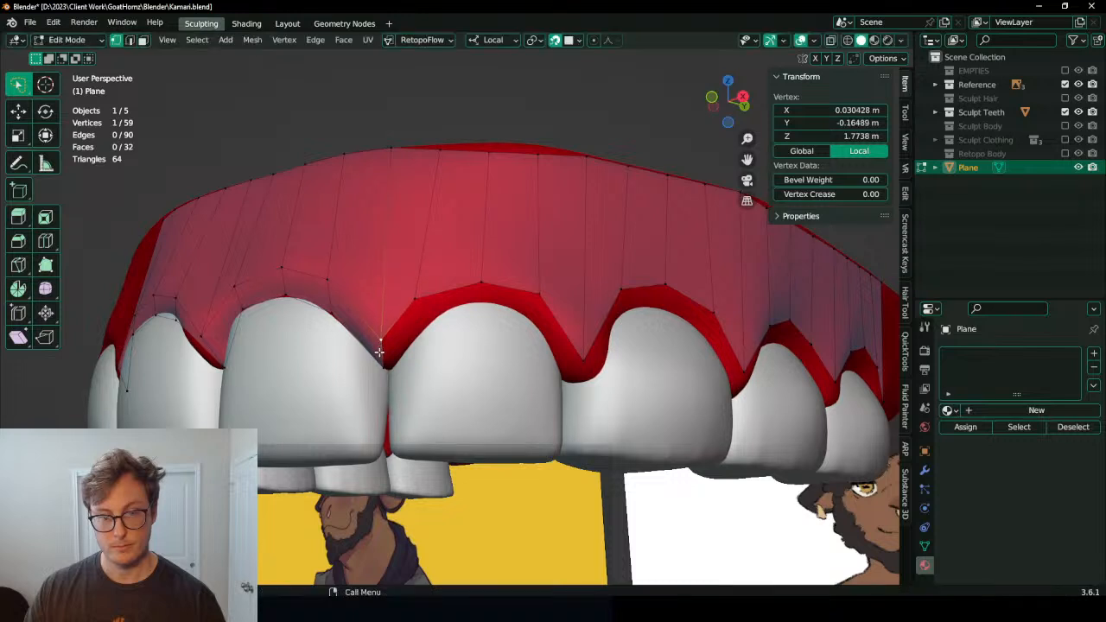
{"action": "left_click", "coordinate": [384, 366]}
{"action": "key", "text": "g"}
{"action": "left_click", "coordinate": [386, 369]}
{"action": "left_click", "coordinate": [383, 342]}
{"action": "key", "text": "g"}
{"action": "left_click", "coordinate": [387, 344]}
Step: Refine the gum vertices on either side of the gap between the second and third teeth to even the spacing
{"action": "left_click", "coordinate": [424, 298]}
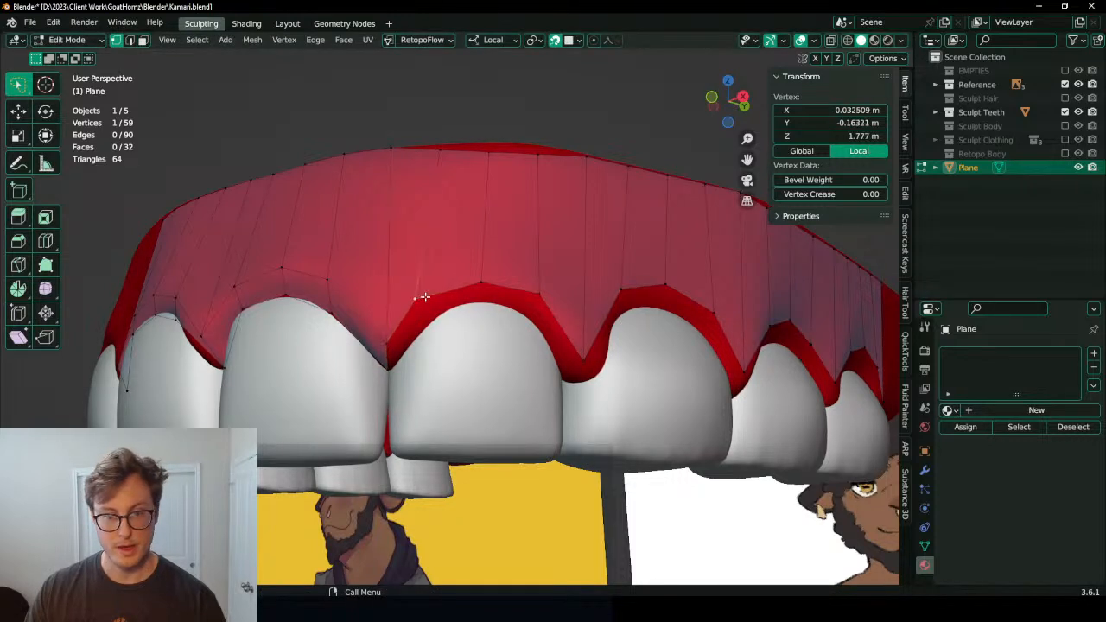
{"action": "key", "text": "g"}
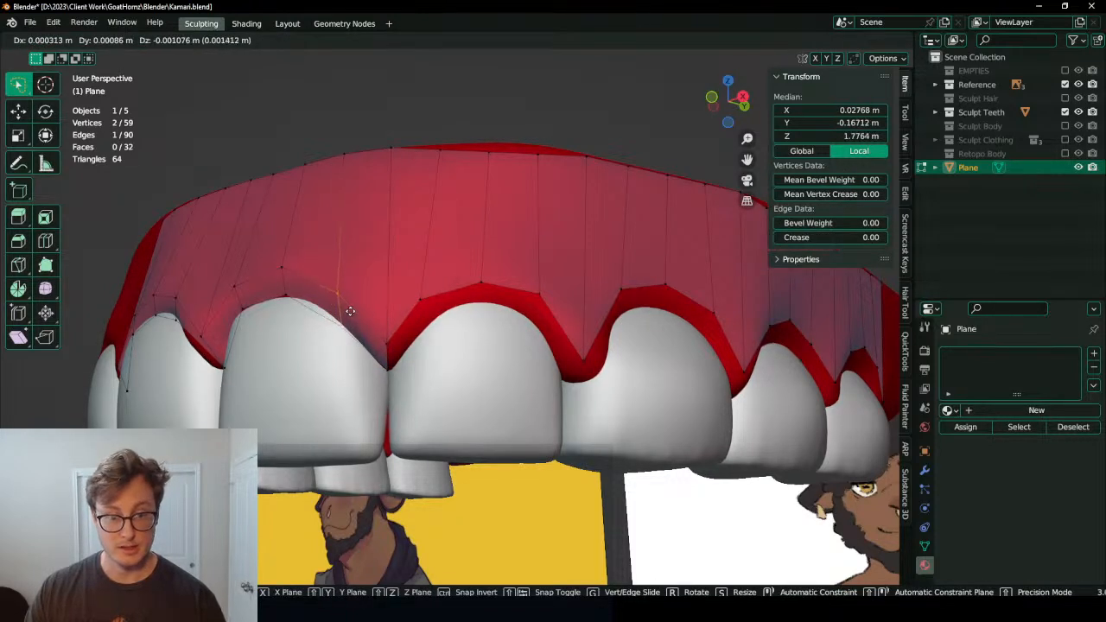
{"action": "left_click", "coordinate": [344, 299]}
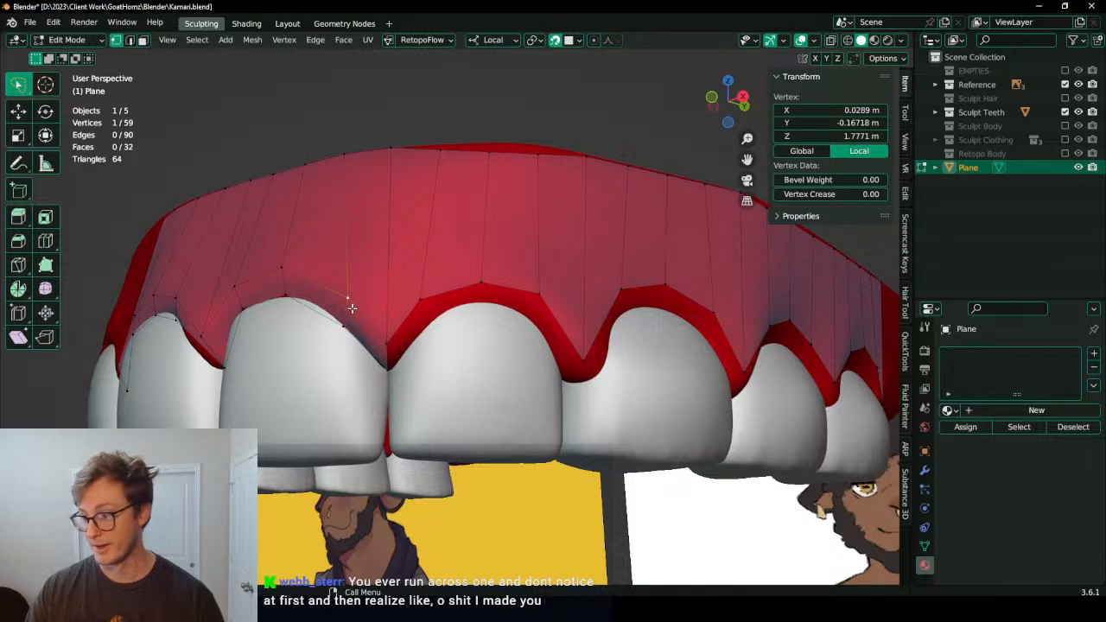
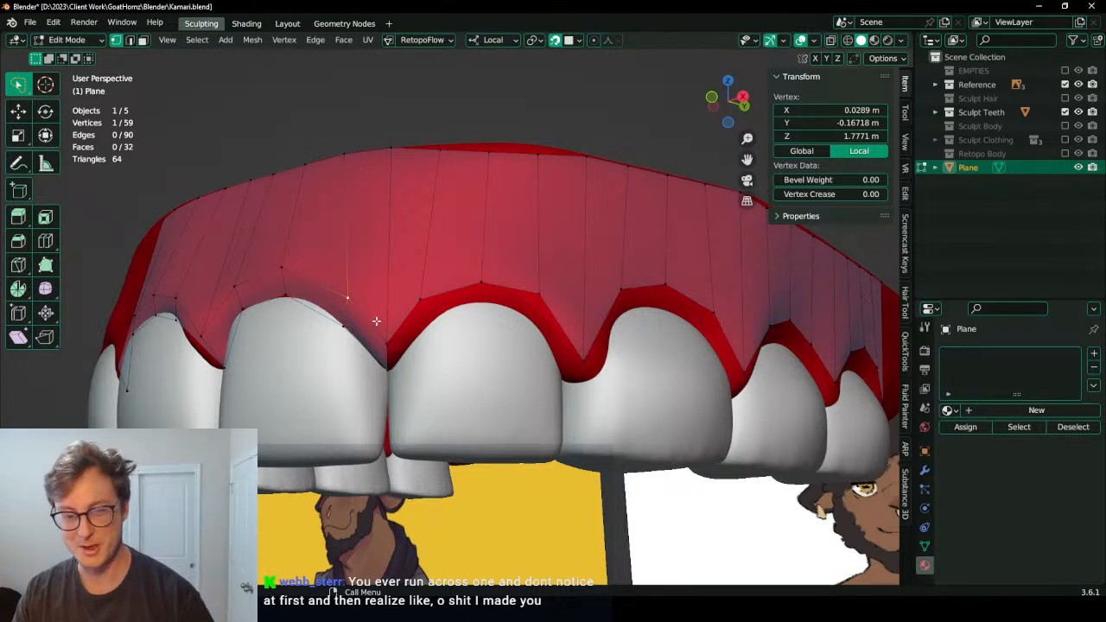
{"action": "left_click", "coordinate": [425, 298]}
{"action": "key", "text": "g"}
{"action": "left_click", "coordinate": [452, 299]}
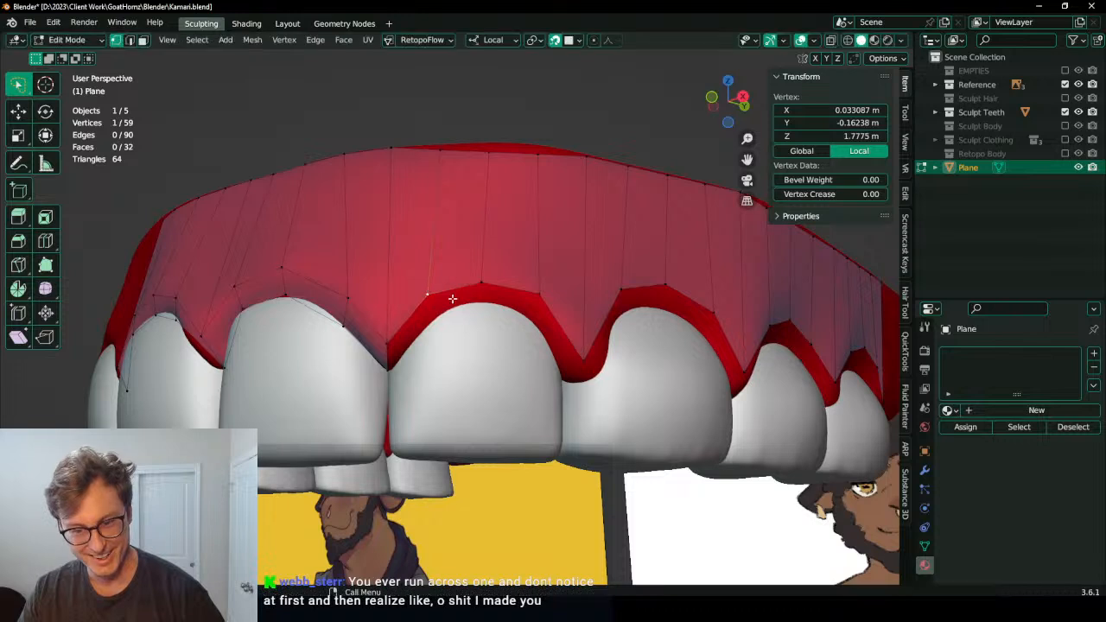
Step: Extrude the four-vertex lower edge of the gum mesh above the third tooth down toward its gum line
{"action": "left_click", "coordinate": [576, 363], "text": "ctrl"}
{"action": "key", "text": "e"}
{"action": "left_click", "coordinate": [567, 375]}
Step: Fit the extruded vertices to the third tooth's gum line and fill the gap toward the second tooth with a face
{"action": "left_click", "coordinate": [567, 374]}
{"action": "key", "text": "g"}
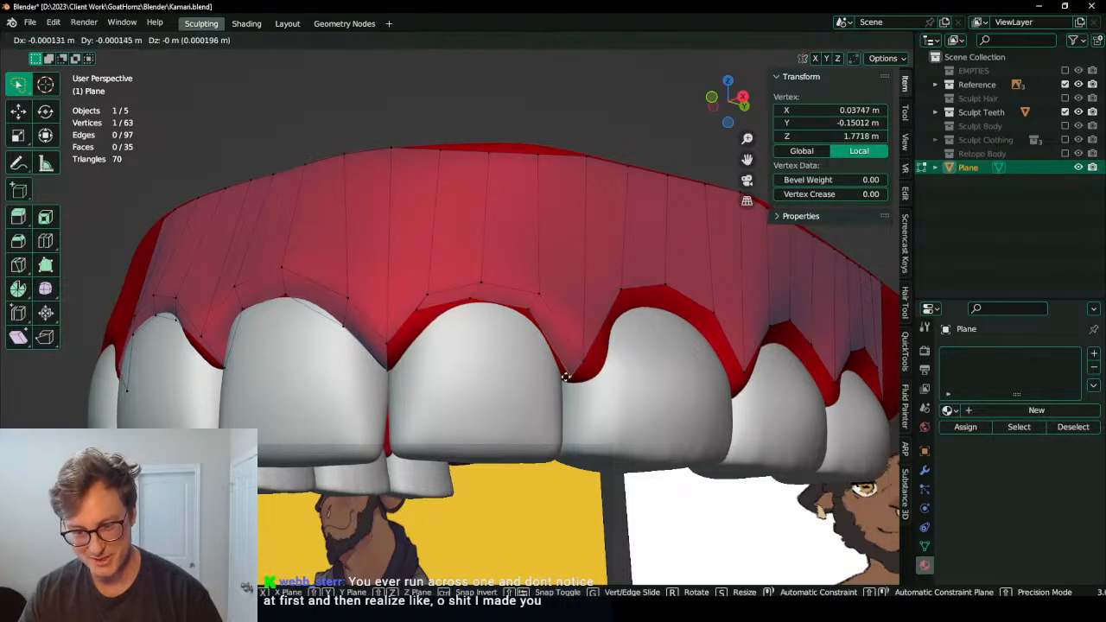
{"action": "left_click", "coordinate": [565, 376]}
{"action": "key", "text": "g"}
{"action": "left_click", "coordinate": [530, 332]}
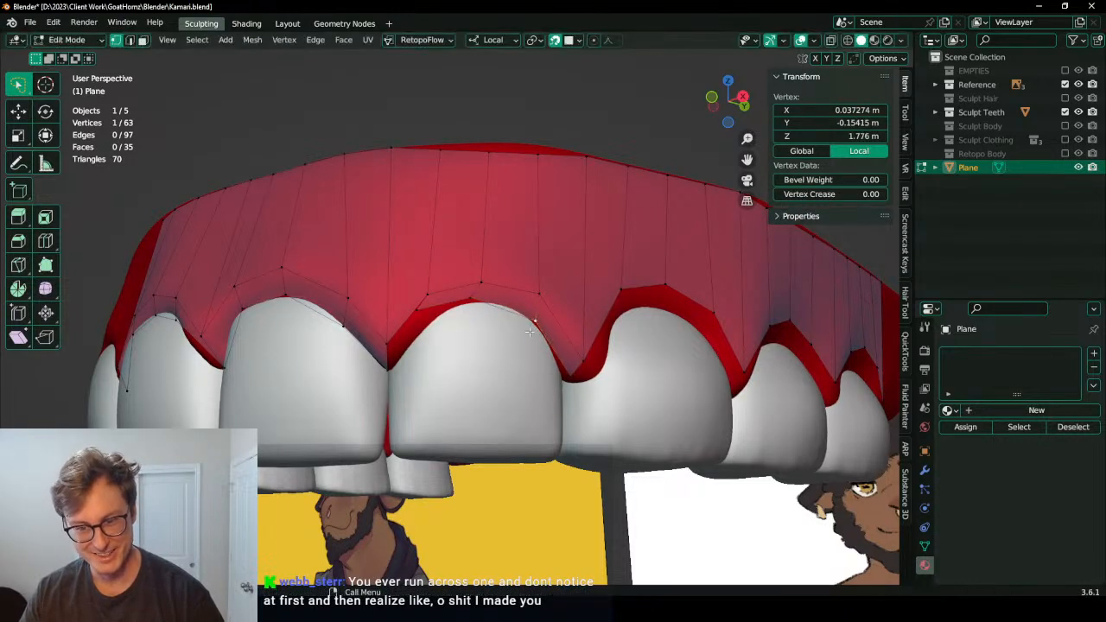
{"action": "left_click", "coordinate": [479, 301]}
{"action": "key", "text": "g"}
{"action": "left_click", "coordinate": [489, 303]}
{"action": "left_click", "coordinate": [422, 316]}
{"action": "key", "text": "g"}
{"action": "left_click", "coordinate": [446, 323]}
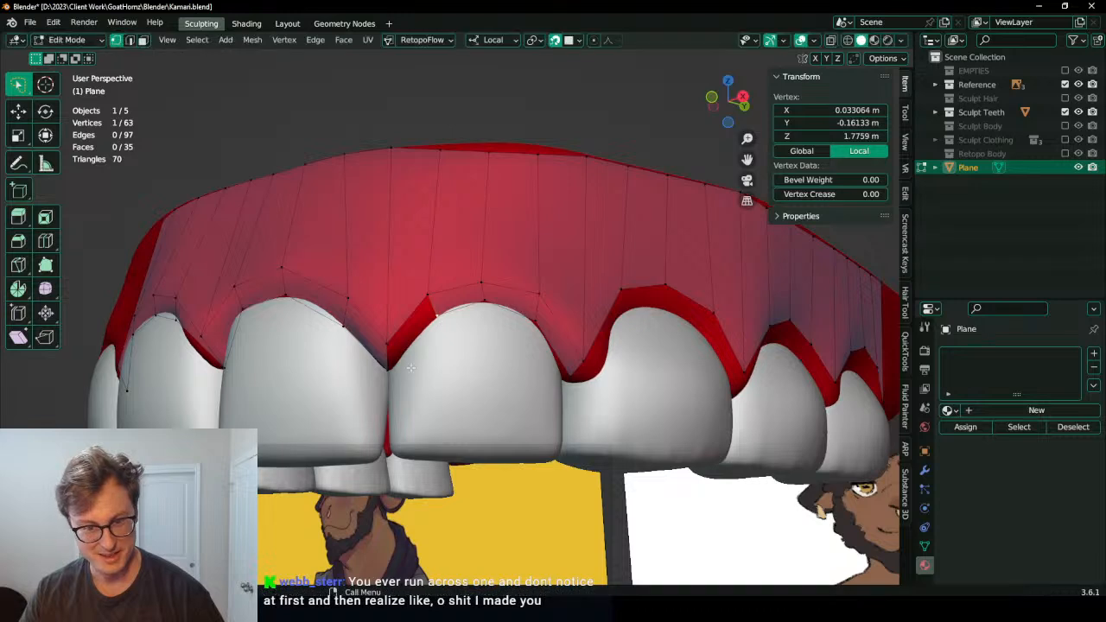
{"action": "key", "text": "f"}
Step: Extrude the four-vertex lower edge above the fourth tooth downward along the local Z axis
{"action": "middle_click_drag", "start_coordinate": [411, 368], "coordinate": [475, 360]}
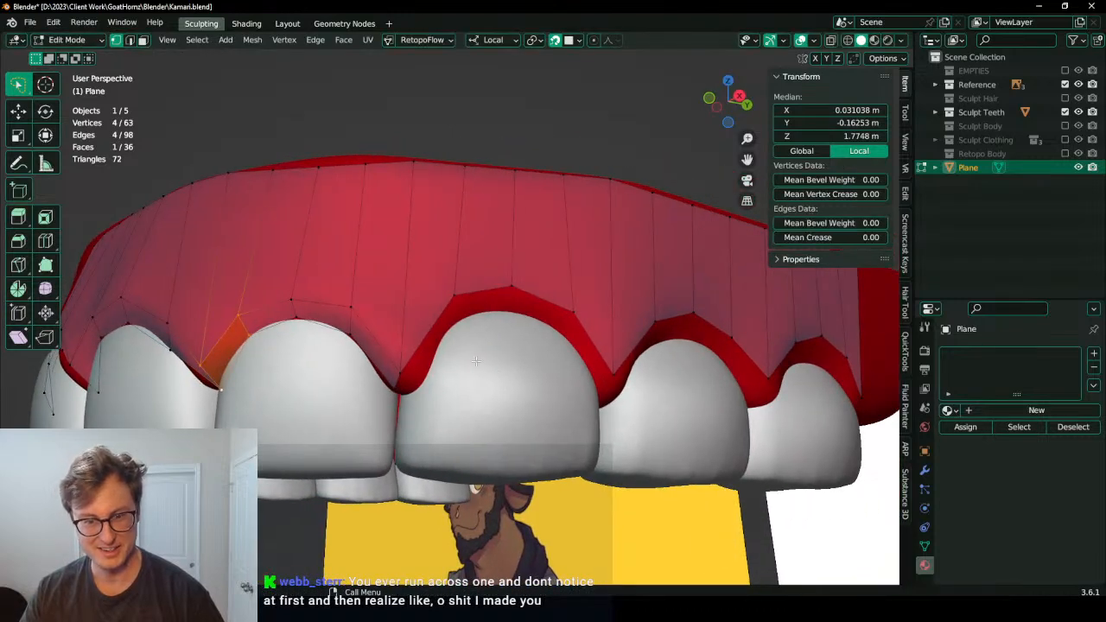
{"action": "left_click", "coordinate": [401, 392]}
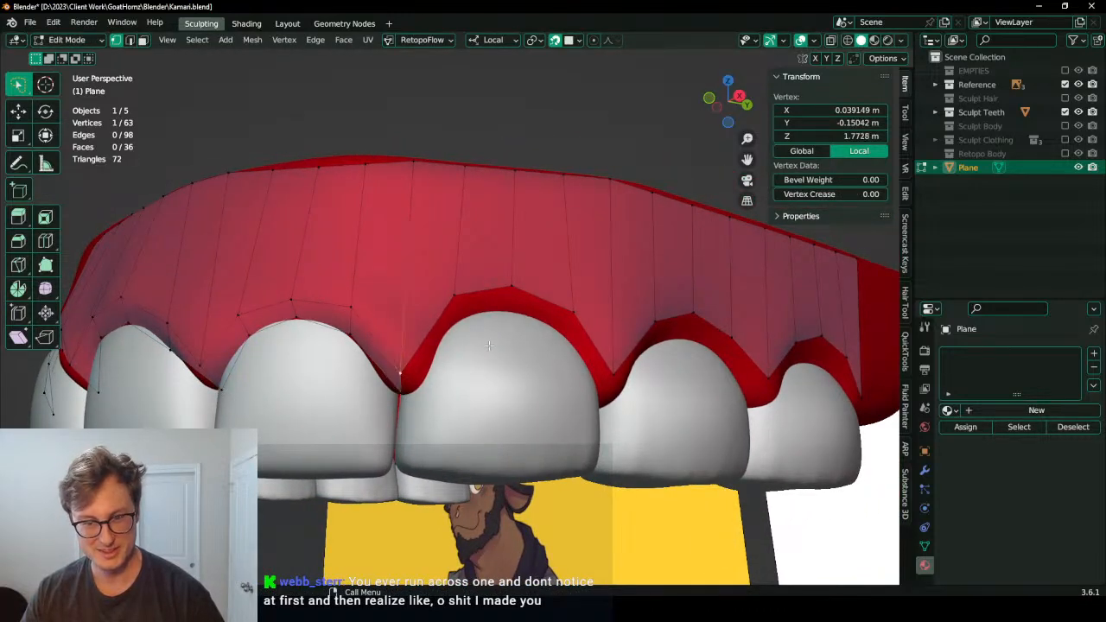
{"action": "left_click", "coordinate": [455, 288]}
{"action": "middle_click_drag", "start_coordinate": [547, 298], "coordinate": [513, 301]}
{"action": "left_click", "coordinate": [485, 372], "text": "ctrl"}
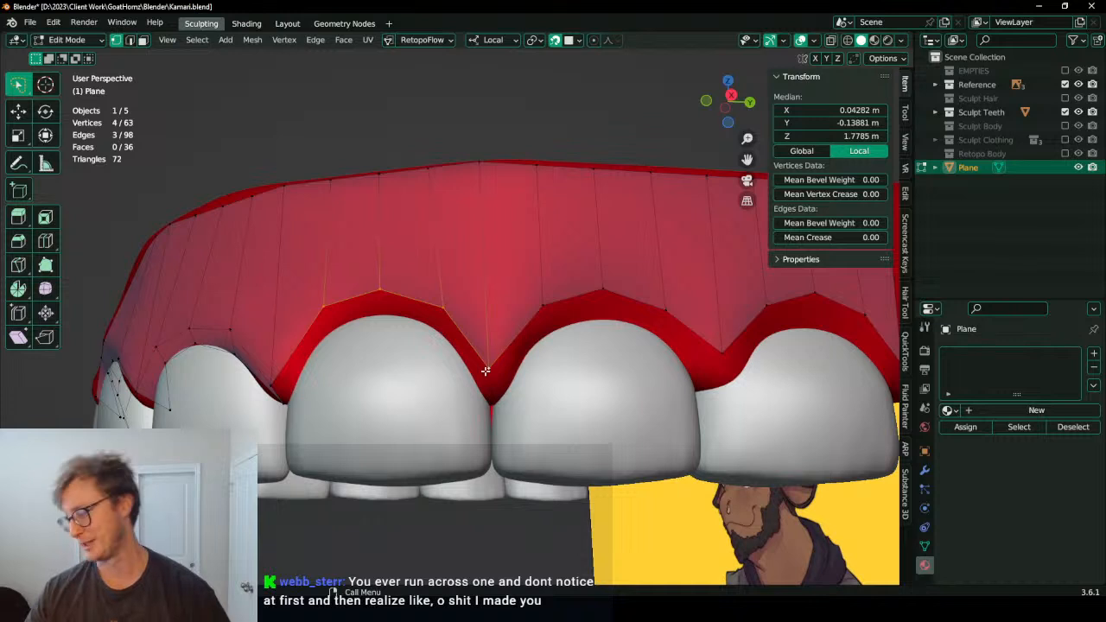
{"action": "key", "text": "e"}
{"action": "key", "text": "z"}
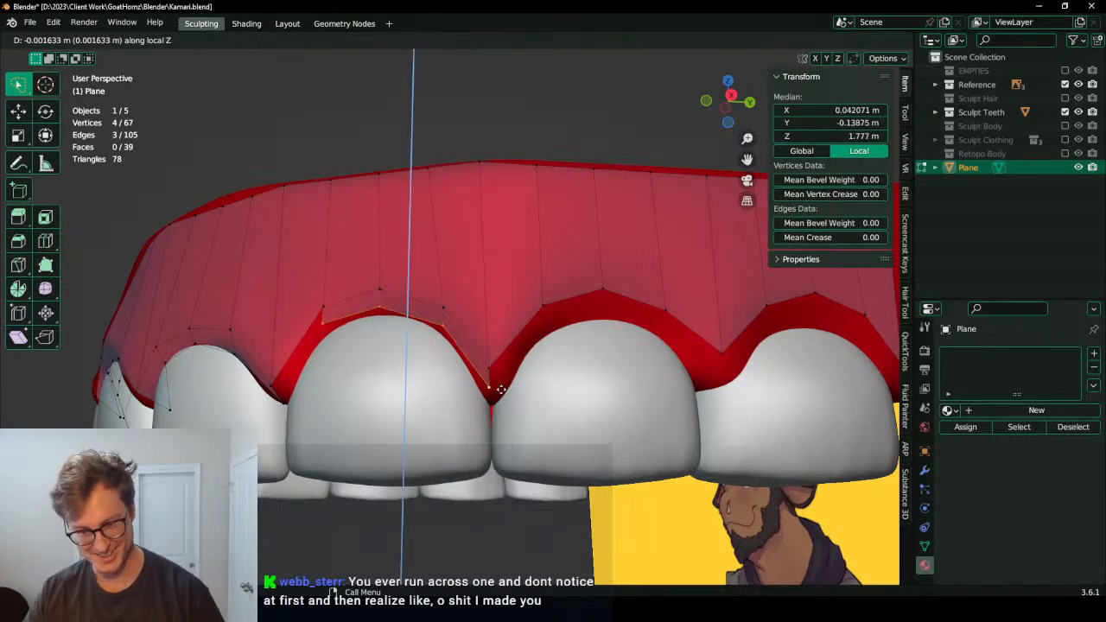
{"action": "left_click", "coordinate": [490, 400]}
Step: Fit the extruded vertices to the fourth tooth's gum line and fill the gap toward the third tooth with a face
{"action": "left_click", "coordinate": [443, 346]}
{"action": "key", "text": "g"}
{"action": "left_click", "coordinate": [436, 340]}
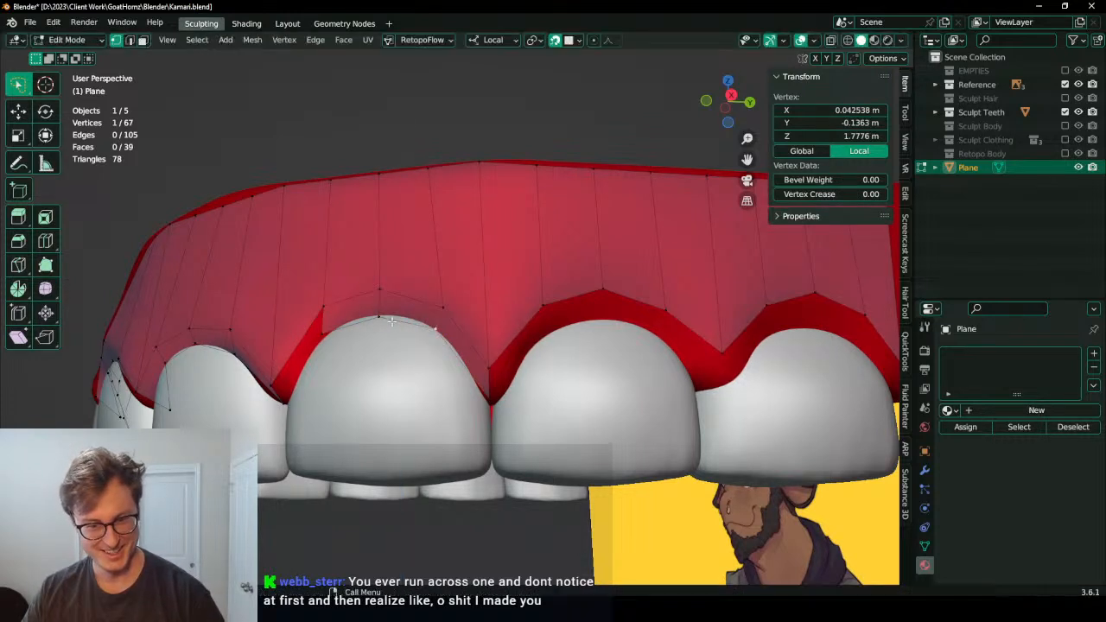
{"action": "key", "text": "g"}
{"action": "left_click", "coordinate": [416, 333]}
{"action": "left_click", "coordinate": [382, 324]}
{"action": "key", "text": "g"}
{"action": "left_click", "coordinate": [384, 324]}
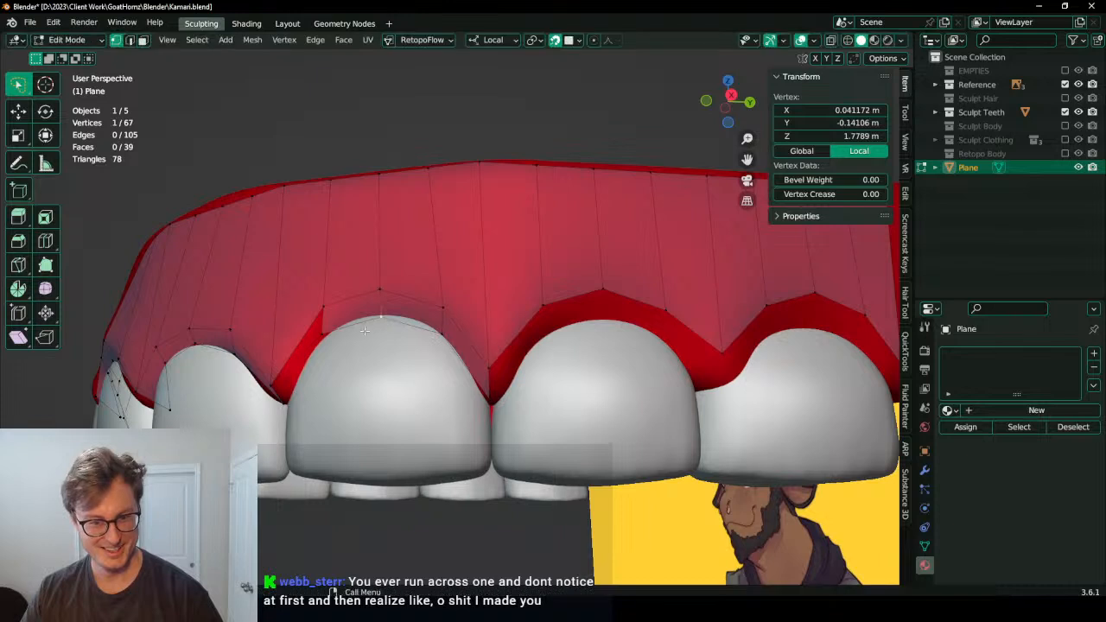
{"action": "left_click", "coordinate": [324, 340]}
{"action": "key", "text": "g"}
{"action": "left_click", "coordinate": [331, 336]}
{"action": "key", "text": "f"}
Step: Extrude the four-vertex lower edge of the gum mesh above the fifth tooth down toward its gum line
{"action": "middle_click_drag", "start_coordinate": [522, 353], "coordinate": [420, 359], "text": "shift"}
{"action": "left_click", "coordinate": [439, 306]}
{"action": "left_click", "coordinate": [616, 355], "text": "ctrl"}
{"action": "middle_click_drag", "start_coordinate": [617, 355], "coordinate": [567, 303], "text": "shift"}
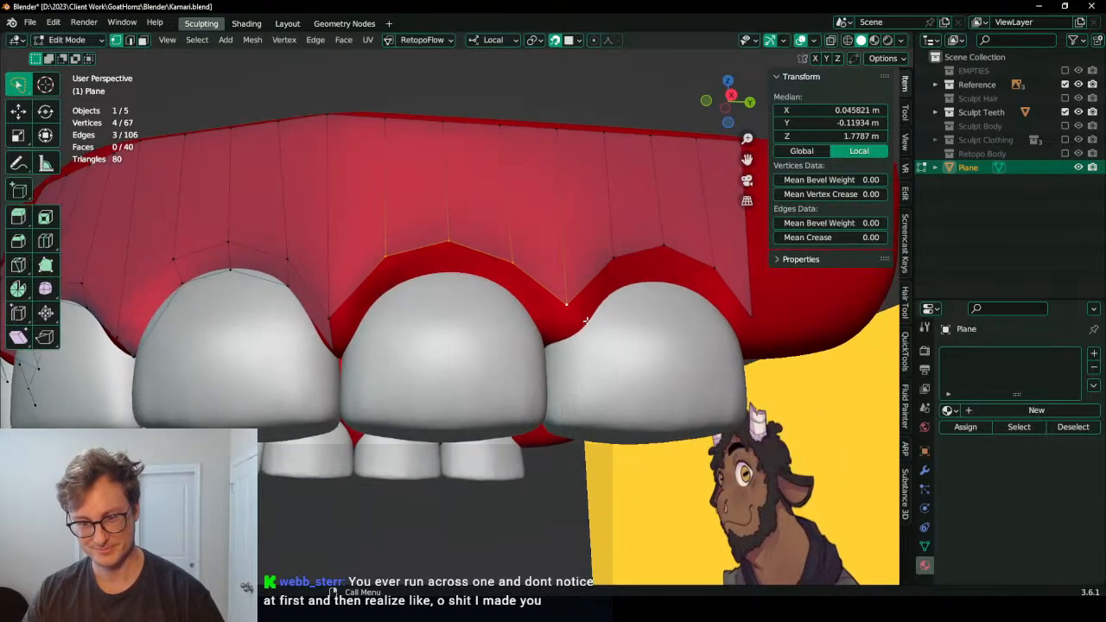
{"action": "key", "text": "e"}
{"action": "left_click", "coordinate": [552, 336]}
Step: Fit the extruded vertices to the fifth tooth's gum line and fill the gap toward the fourth tooth with a face
{"action": "left_click", "coordinate": [555, 342]}
{"action": "key", "text": "g"}
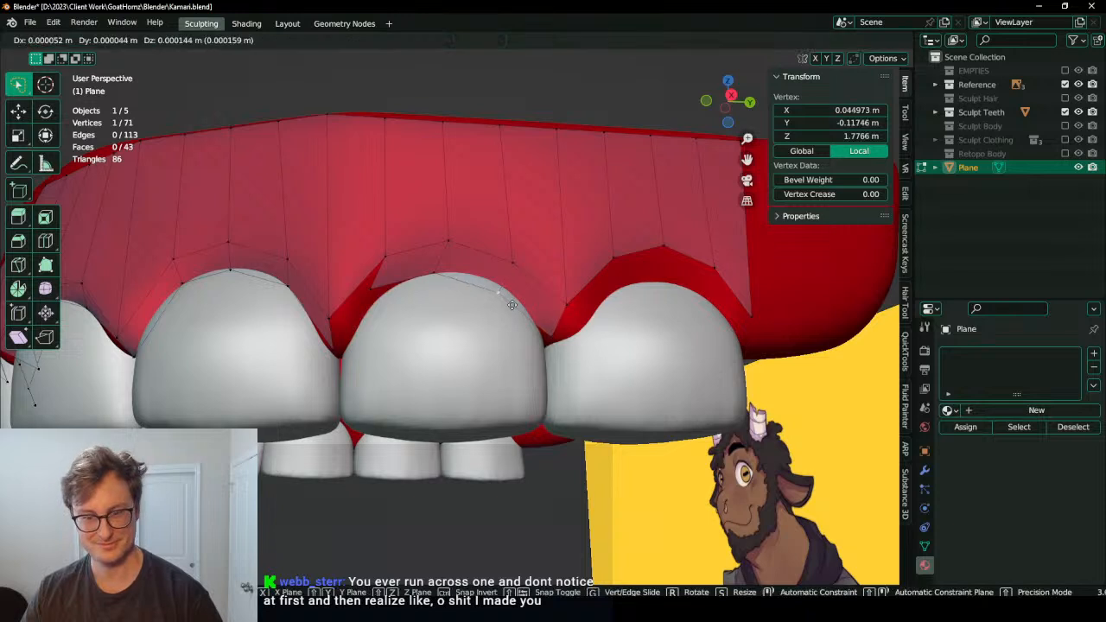
{"action": "left_click", "coordinate": [432, 288]}
{"action": "key", "text": "g"}
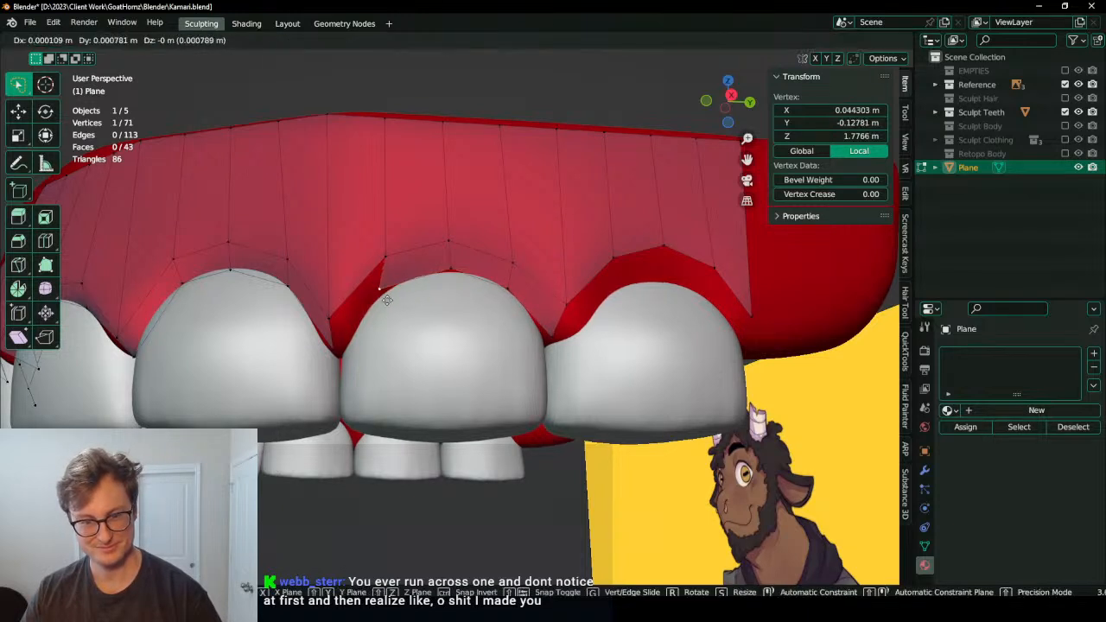
{"action": "left_click", "coordinate": [394, 298]}
{"action": "left_click", "coordinate": [337, 348], "text": "ctrl"}
{"action": "key", "text": "f"}
Step: Extrude the four-vertex lower edge above the last upper tooth downward and shift it onto the tooth's gum line
{"action": "middle_click_drag", "start_coordinate": [550, 325], "coordinate": [380, 332], "text": "shift"}
{"action": "left_click", "coordinate": [509, 330]}
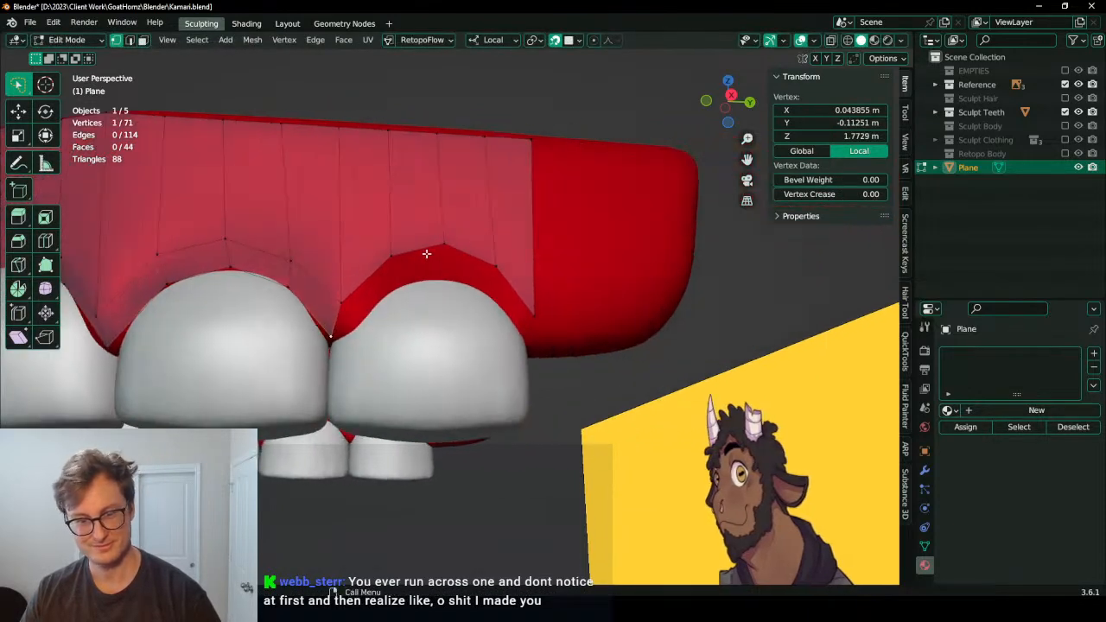
{"action": "left_click", "coordinate": [533, 314], "text": "ctrl"}
{"action": "key", "text": "e"}
{"action": "left_click", "coordinate": [531, 343]}
{"action": "key", "text": "g"}
{"action": "left_click", "coordinate": [523, 348]}
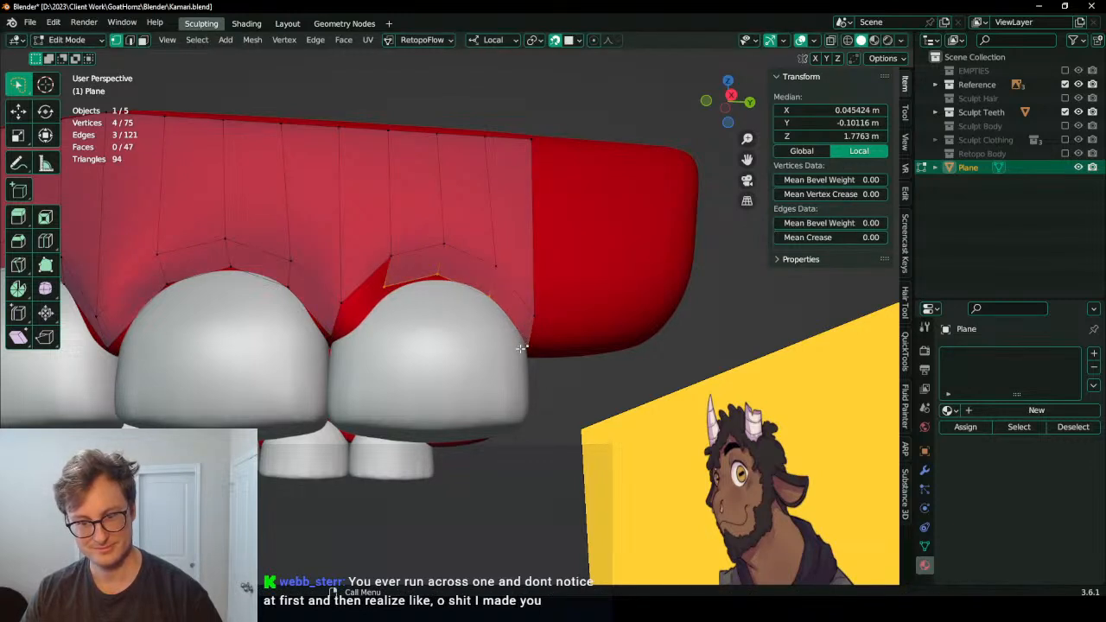
Step: Fit the extruded vertices to the last upper tooth's gum line and fill the gap toward the fifth tooth with a face
{"action": "left_click", "coordinate": [489, 302]}
{"action": "key", "text": "g"}
{"action": "left_click", "coordinate": [490, 303]}
{"action": "left_click", "coordinate": [441, 273]}
{"action": "key", "text": "g"}
{"action": "left_click", "coordinate": [445, 278]}
{"action": "left_click", "coordinate": [396, 290]}
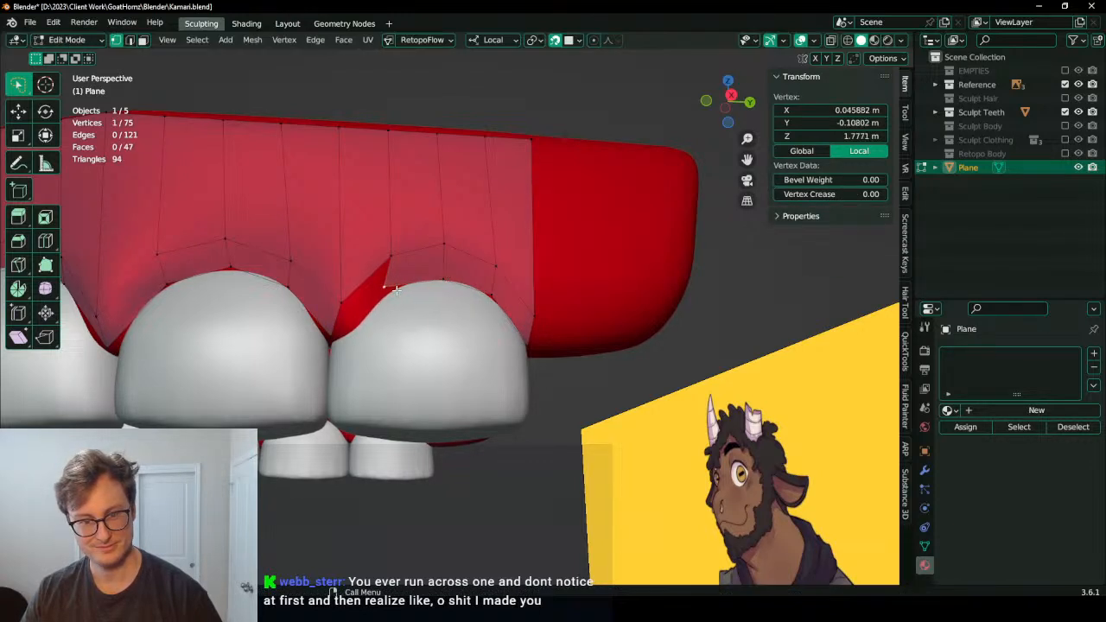
{"action": "key", "text": "g"}
{"action": "left_click", "coordinate": [390, 290]}
{"action": "left_click", "coordinate": [333, 335], "text": "ctrl"}
{"action": "key", "text": "f"}
Step: Flatten the gum mesh's entire top edge loop by scaling it to 0 along Z
{"action": "scroll", "coordinate": [359, 333], "scroll_direction": "down", "scroll_amount": 5}
{"action": "middle_click_drag", "start_coordinate": [371, 333], "coordinate": [505, 304]}
{"action": "scroll", "coordinate": [437, 336], "scroll_direction": "up", "scroll_amount": 3}
{"action": "left_click", "coordinate": [447, 338], "text": "alt"}
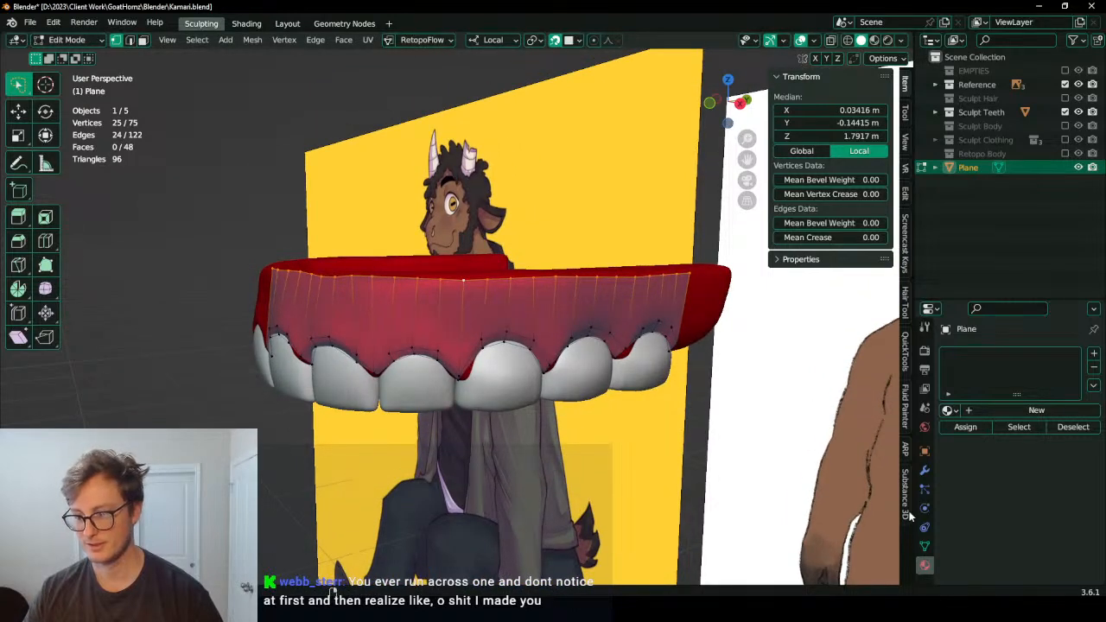
{"action": "left_click", "coordinate": [905, 195]}
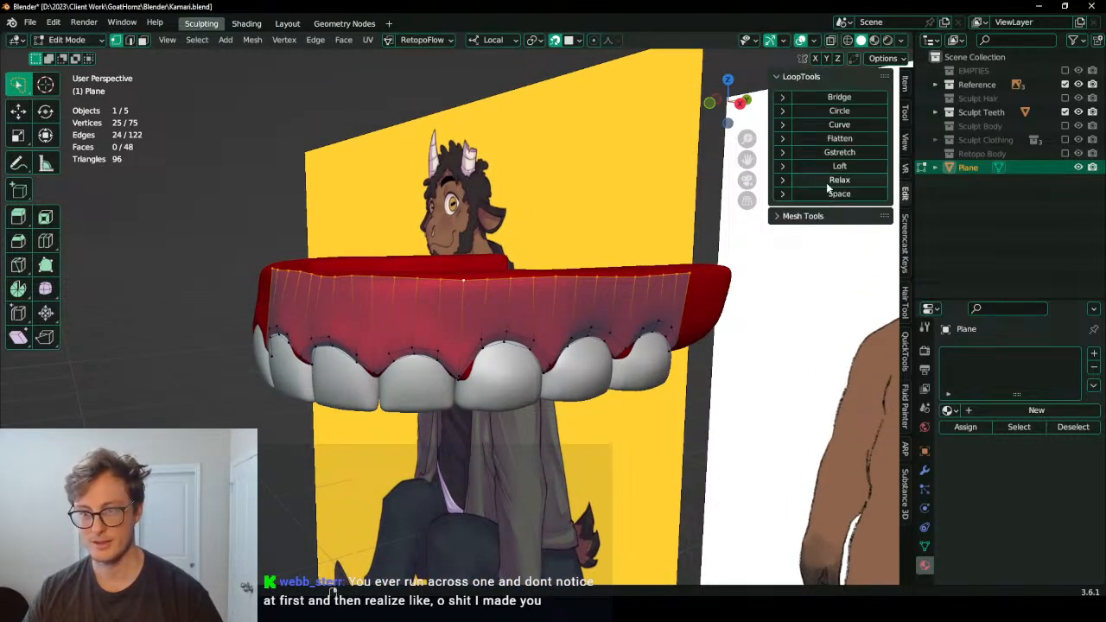
{"action": "key", "text": "s"}
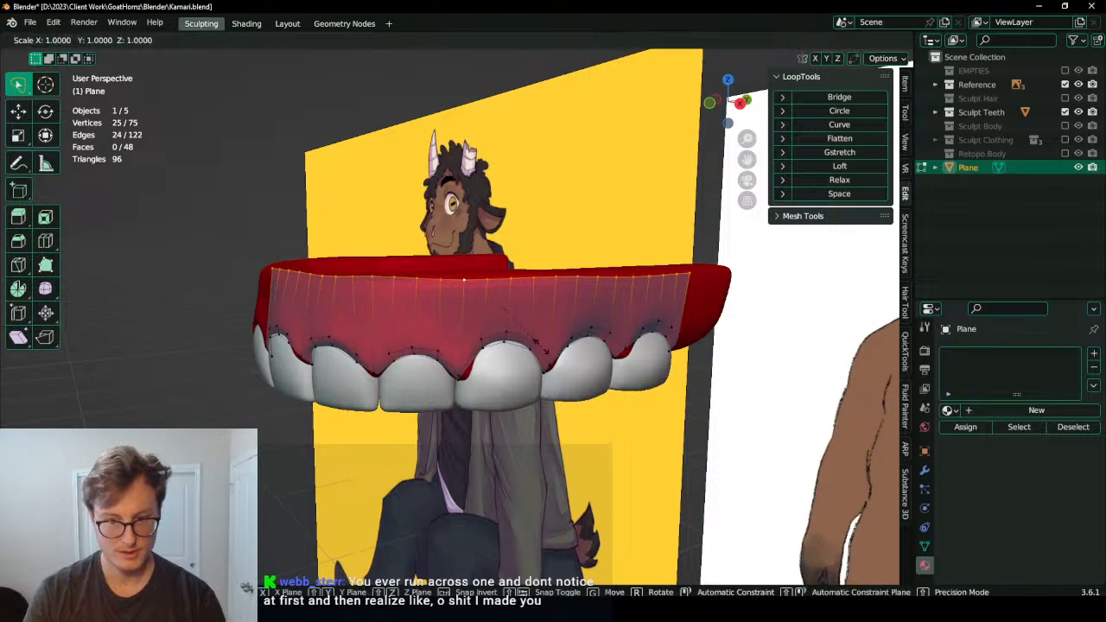
{"action": "key", "text": "z"}
{"action": "key", "text": "0"}
{"action": "key", "text": "Return"}
Step: Duplicate the front end vertex of the top edge as a loose vertex on the gums' inner side at the centre line
{"action": "middle_click_drag", "start_coordinate": [530, 334], "coordinate": [464, 178]}
{"action": "left_click", "coordinate": [481, 166]}
{"action": "key", "text": "e"}
{"action": "left_click", "coordinate": [492, 177]}
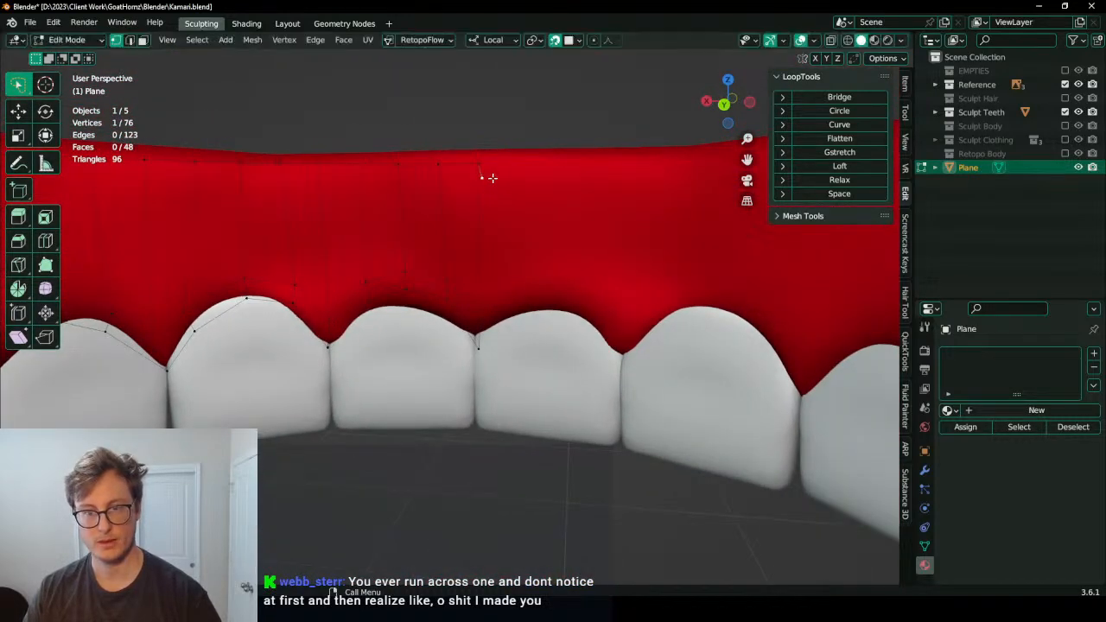
{"action": "key", "text": "shift+d"}
{"action": "left_click", "coordinate": [489, 175]}
{"action": "middle_click_drag", "start_coordinate": [489, 175], "coordinate": [475, 208]}
{"action": "key", "text": "g"}
{"action": "left_click", "coordinate": [463, 192]}
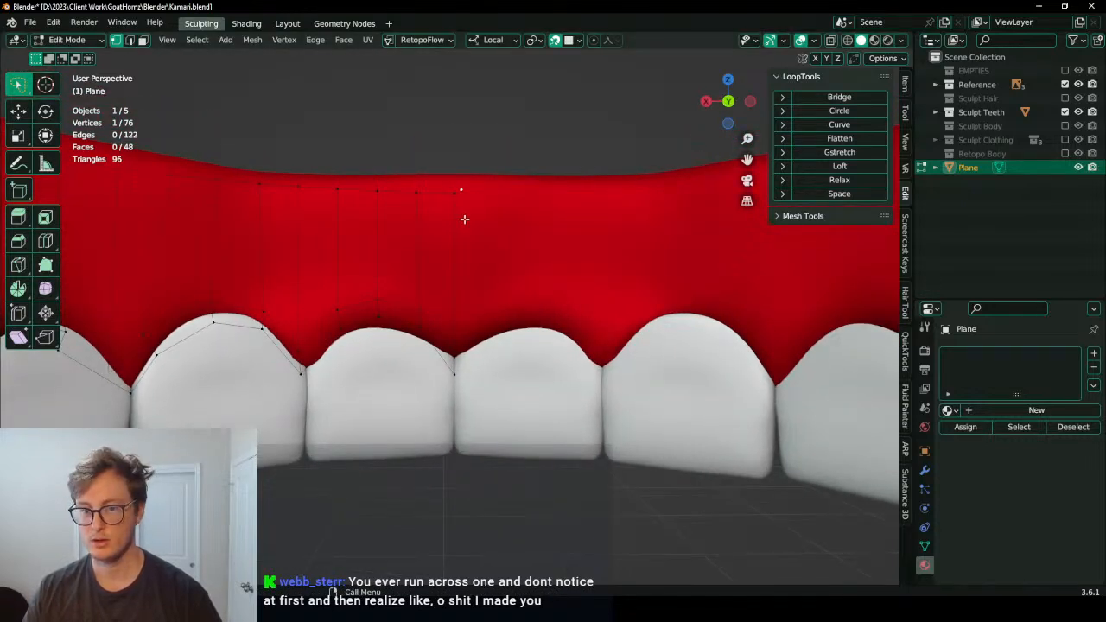
Step: Set the Retopology overlay offset to 0.001 m
{"action": "left_click", "coordinate": [815, 40]}
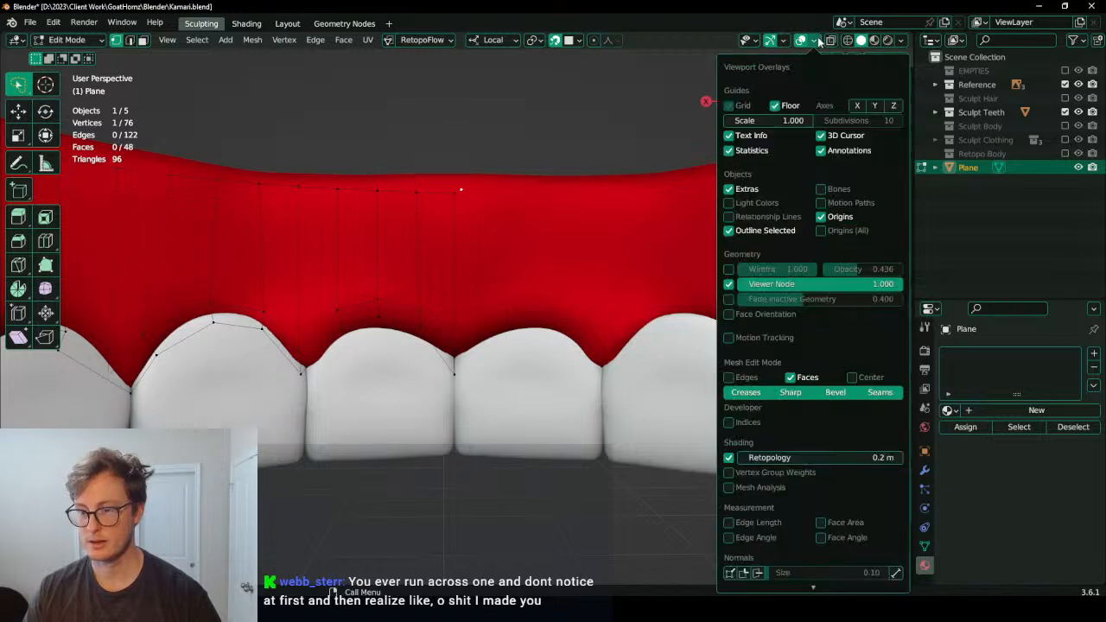
{"action": "left_click", "coordinate": [837, 455]}
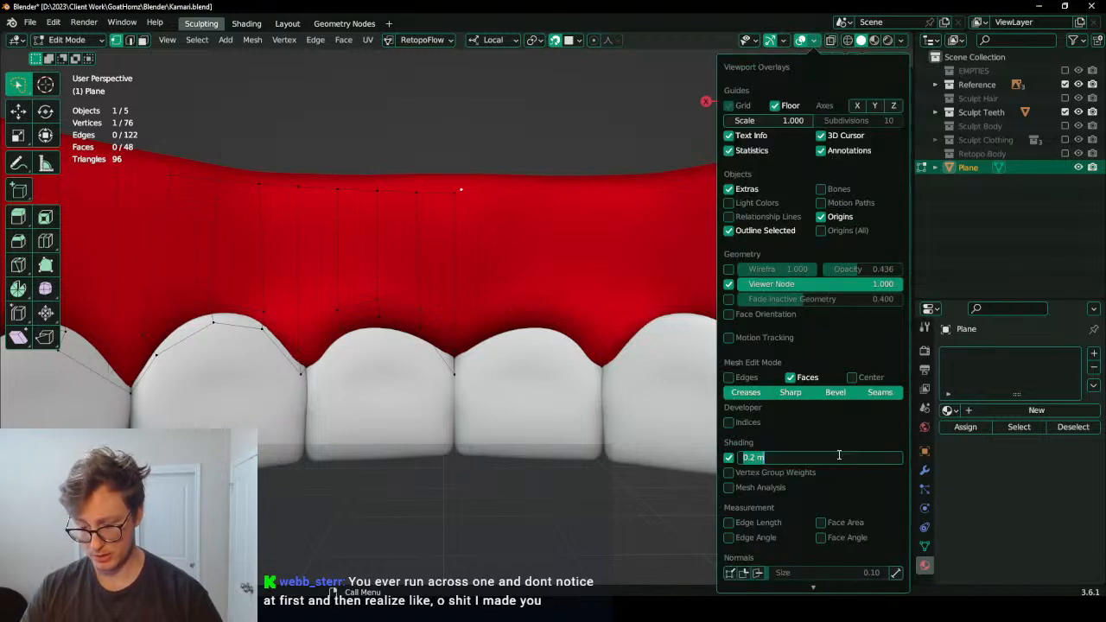
{"action": "left_click", "coordinate": [837, 455]}
{"action": "type", "text": ".0"}
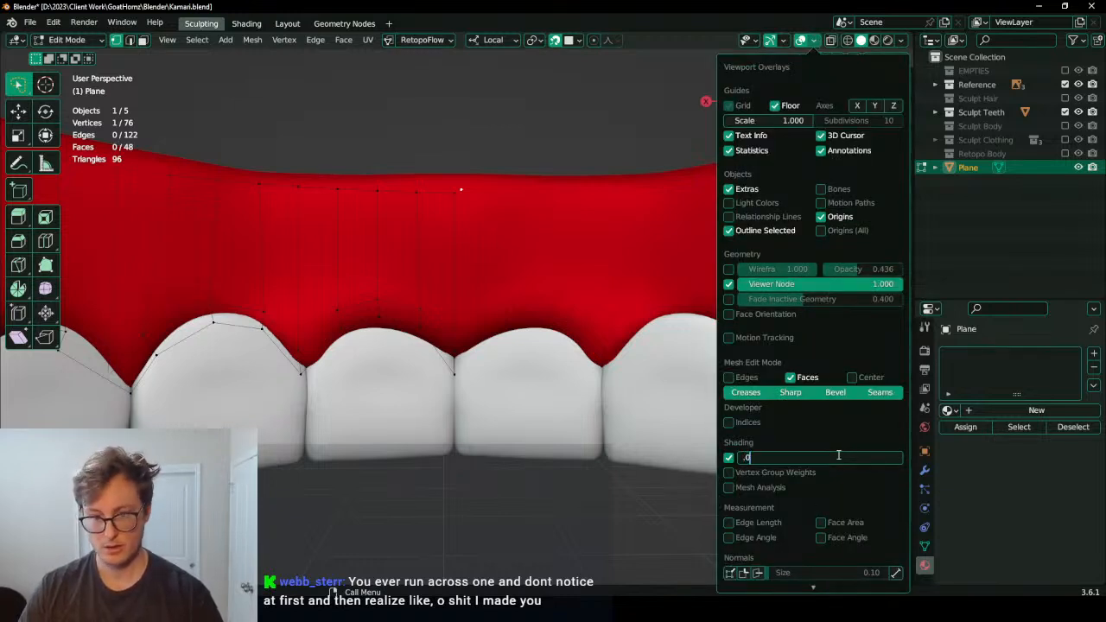
{"action": "type", "text": "1"}
{"action": "key", "text": "Return"}
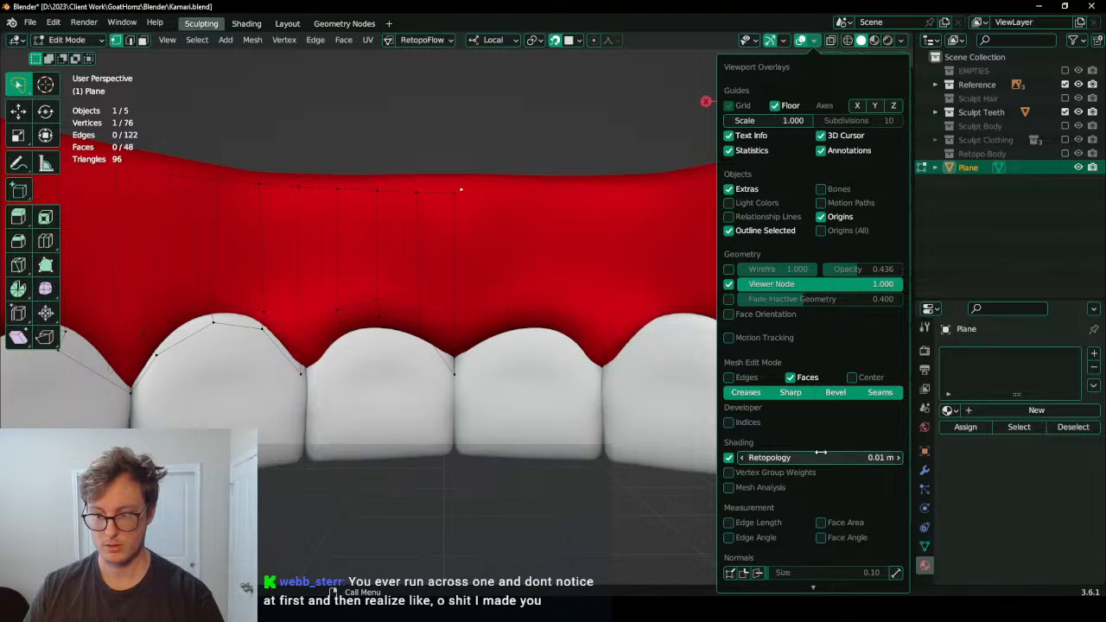
{"action": "left_click", "coordinate": [822, 454]}
{"action": "type", "text": ".001"}
{"action": "key", "text": "Return"}
{"action": "key", "text": "n"}
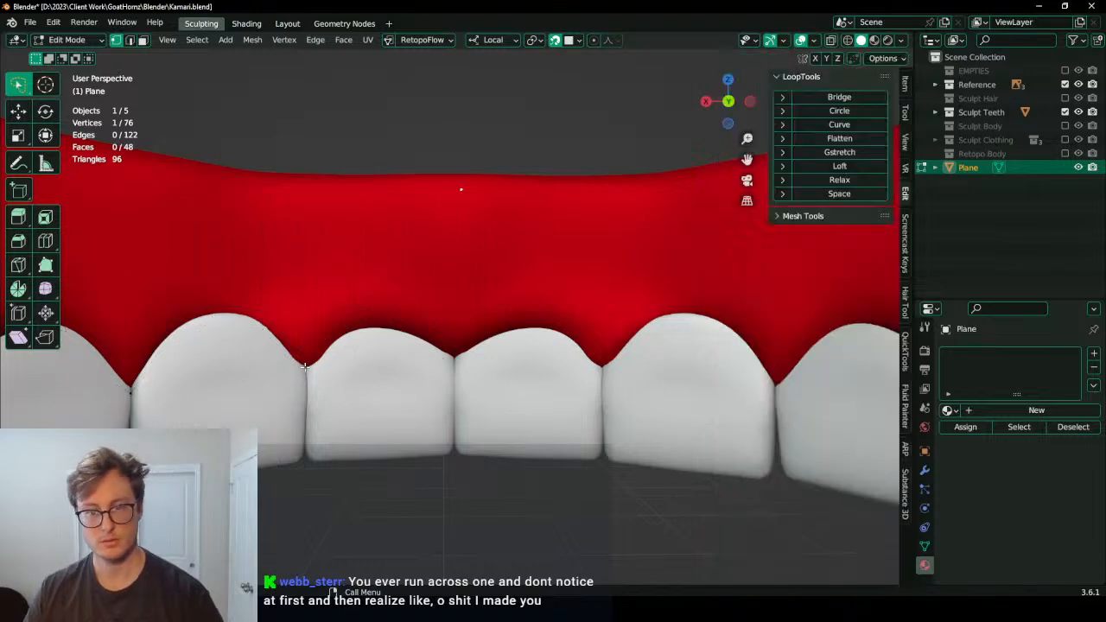
Step: Extrude the loose vertex down to the gap between the front teeth, and extrude that edge sideways into a face behind the first tooth
{"action": "middle_click_drag", "start_coordinate": [377, 240], "coordinate": [547, 242]}
{"action": "scroll", "coordinate": [543, 264], "scroll_direction": "up", "scroll_amount": 1}
{"action": "scroll", "coordinate": [543, 264], "scroll_direction": "down", "scroll_amount": 1}
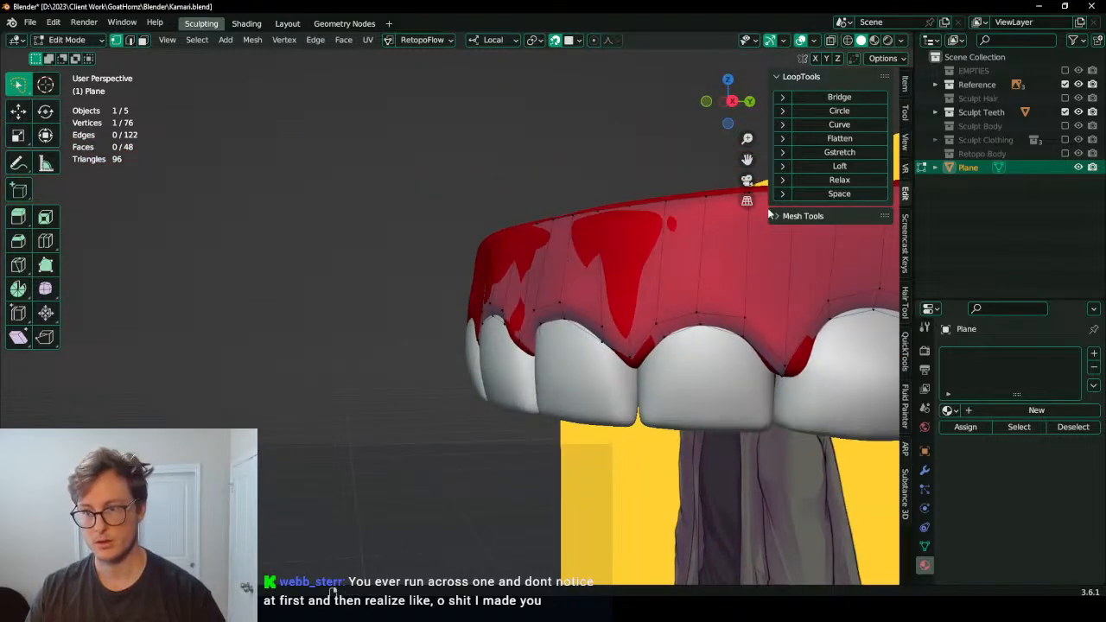
{"action": "scroll", "coordinate": [520, 284], "scroll_direction": "up", "scroll_amount": 4}
{"action": "scroll", "coordinate": [520, 283], "scroll_direction": "down", "scroll_amount": 5}
{"action": "middle_click_drag", "start_coordinate": [520, 283], "coordinate": [494, 283]}
{"action": "scroll", "coordinate": [461, 276], "scroll_direction": "up", "scroll_amount": 2}
{"action": "key", "text": "e"}
{"action": "left_click", "coordinate": [456, 355]}
{"action": "key", "text": "e"}
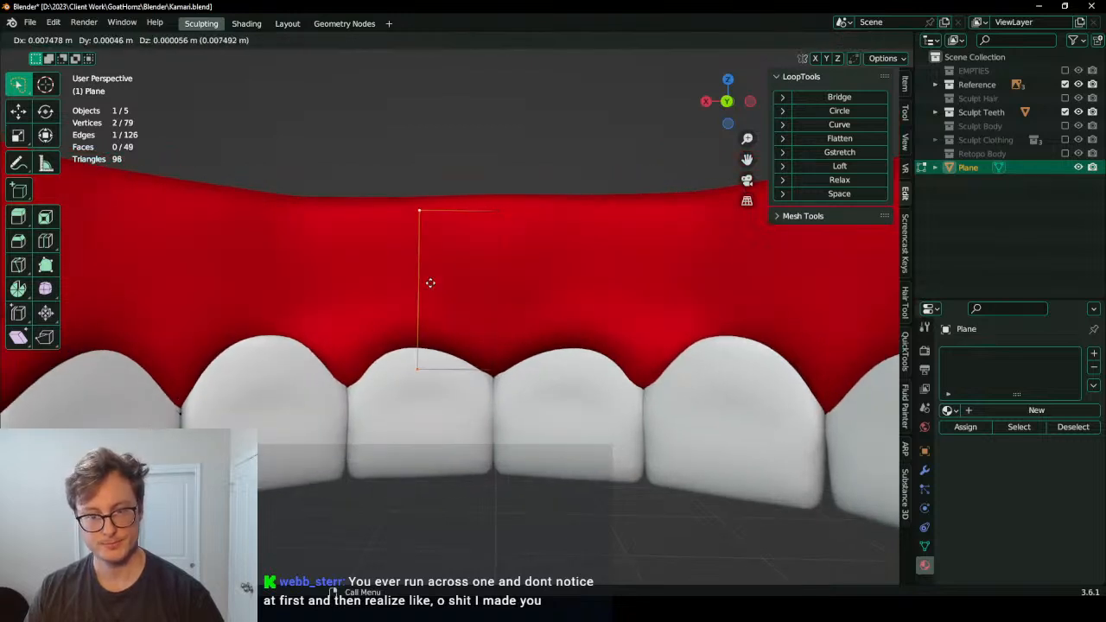
{"action": "left_click", "coordinate": [438, 270]}
Step: Flip the new face's normals and fit its two outer corners to the gum's upper rim and the middle of the first tooth
{"action": "left_click", "coordinate": [438, 268]}
{"action": "key", "text": "q"}
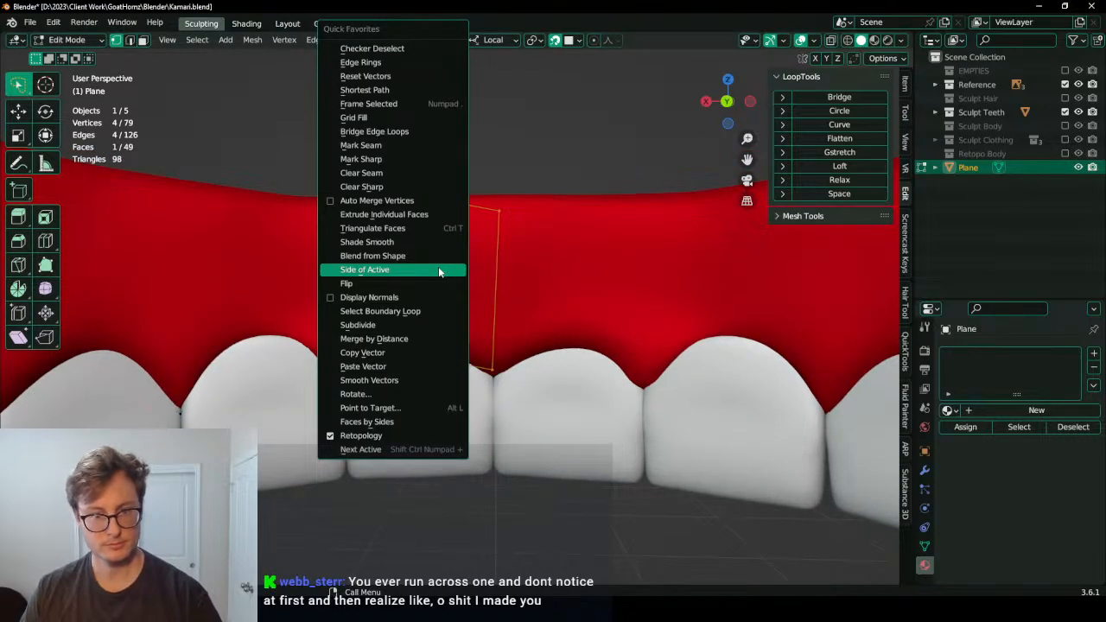
{"action": "left_click", "coordinate": [438, 270]}
{"action": "left_click_drag", "start_coordinate": [424, 194], "coordinate": [420, 204]}
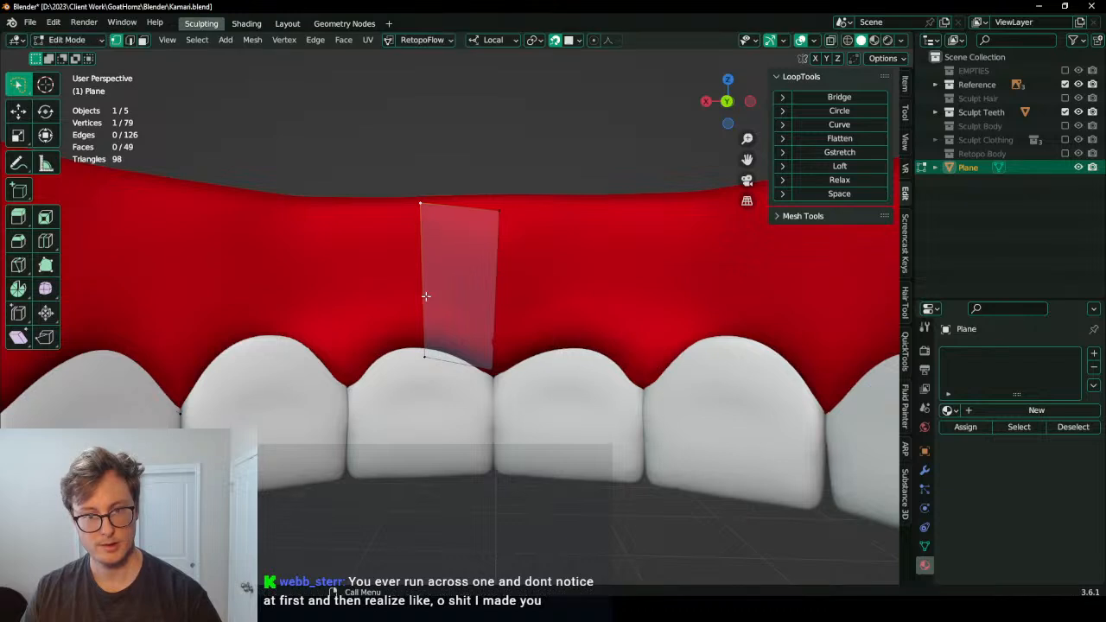
{"action": "left_click_drag", "start_coordinate": [426, 343], "coordinate": [416, 343]}
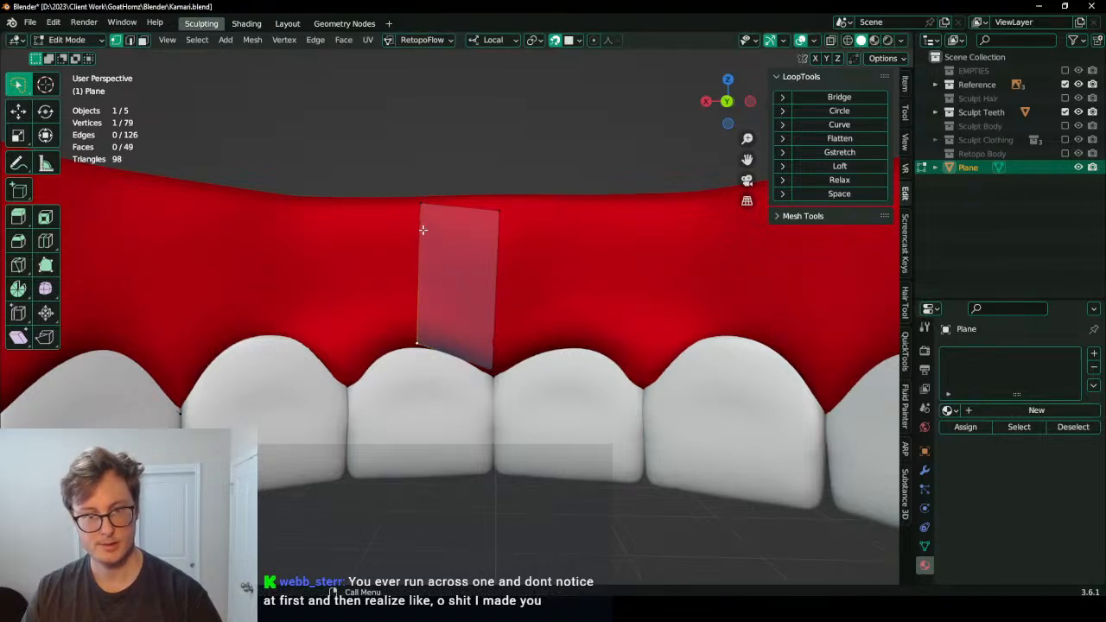
Step: Extrude the face's outer edge to the gap between the first and second teeth and scale it up to span the gum
{"action": "key", "text": "e"}
{"action": "left_click", "coordinate": [362, 306]}
{"action": "key", "text": "s"}
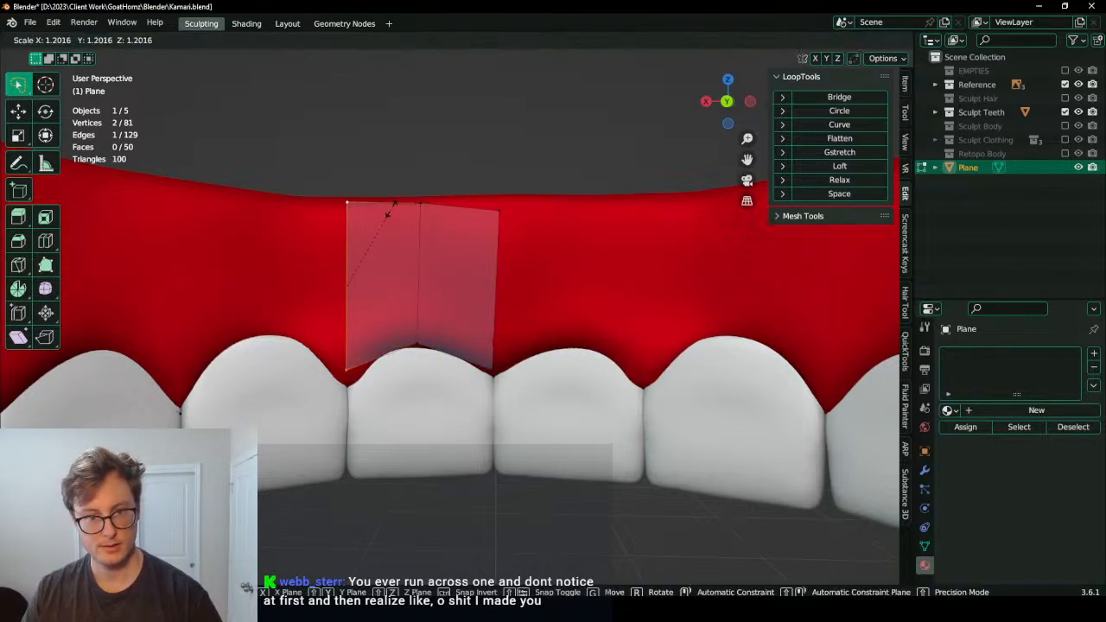
{"action": "left_click", "coordinate": [391, 216]}
{"action": "middle_click_drag", "start_coordinate": [392, 215], "coordinate": [452, 232]}
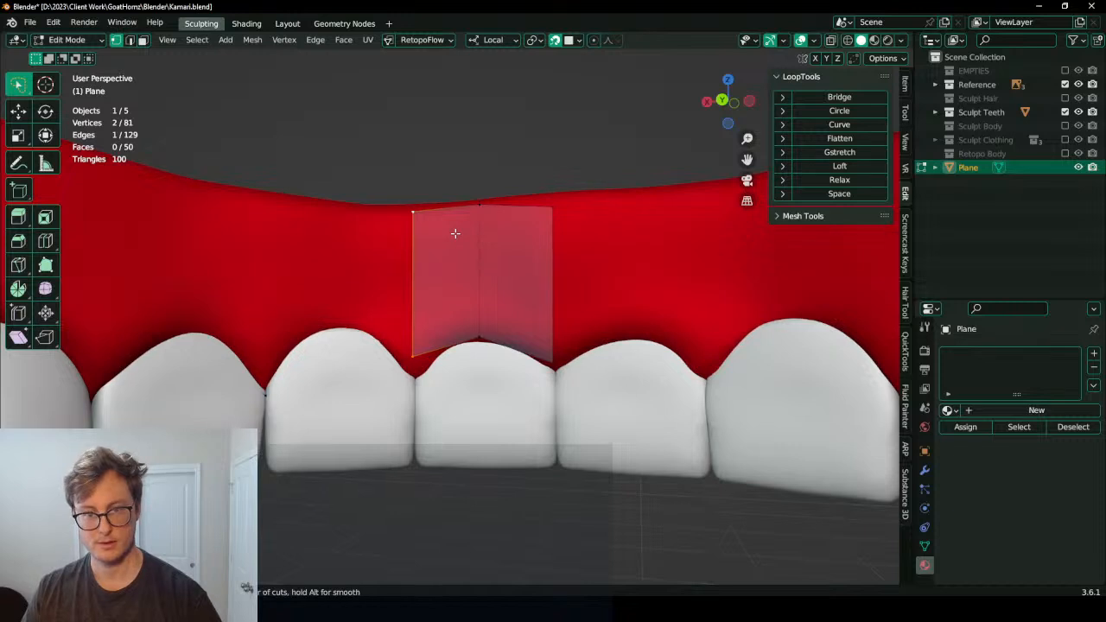
{"action": "right_click", "coordinate": [456, 246]}
{"action": "key", "text": "Escape"}
Step: Add a loop cut to each of the two inner faces and fit their lower vertices above the first tooth
{"action": "key", "text": "ctrl+r"}
{"action": "left_click", "coordinate": [437, 347]}
{"action": "left_click", "coordinate": [438, 345]}
{"action": "left_click_drag", "start_coordinate": [443, 345], "coordinate": [519, 333]}
Step: Extrude the end edge past the second tooth, straighten it by scaling to 0 on Y and X, and move it into the tooth gap
{"action": "middle_click_drag", "start_coordinate": [418, 355], "coordinate": [471, 348], "text": "shift"}
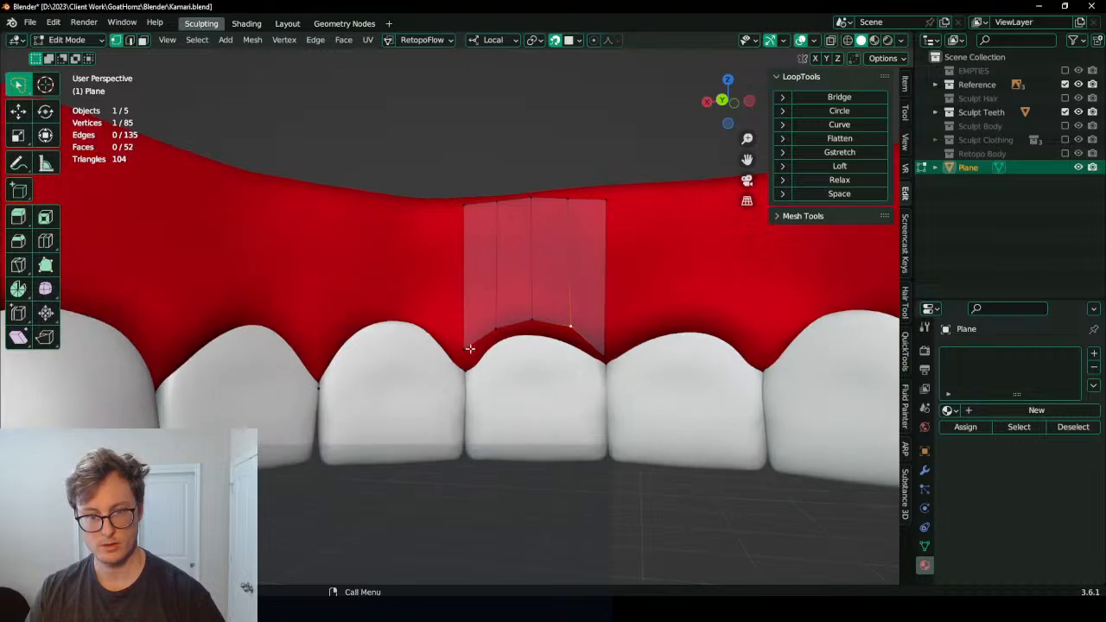
{"action": "middle_click_drag", "start_coordinate": [460, 249], "coordinate": [489, 285]}
{"action": "key", "text": "e"}
{"action": "left_click", "coordinate": [372, 299]}
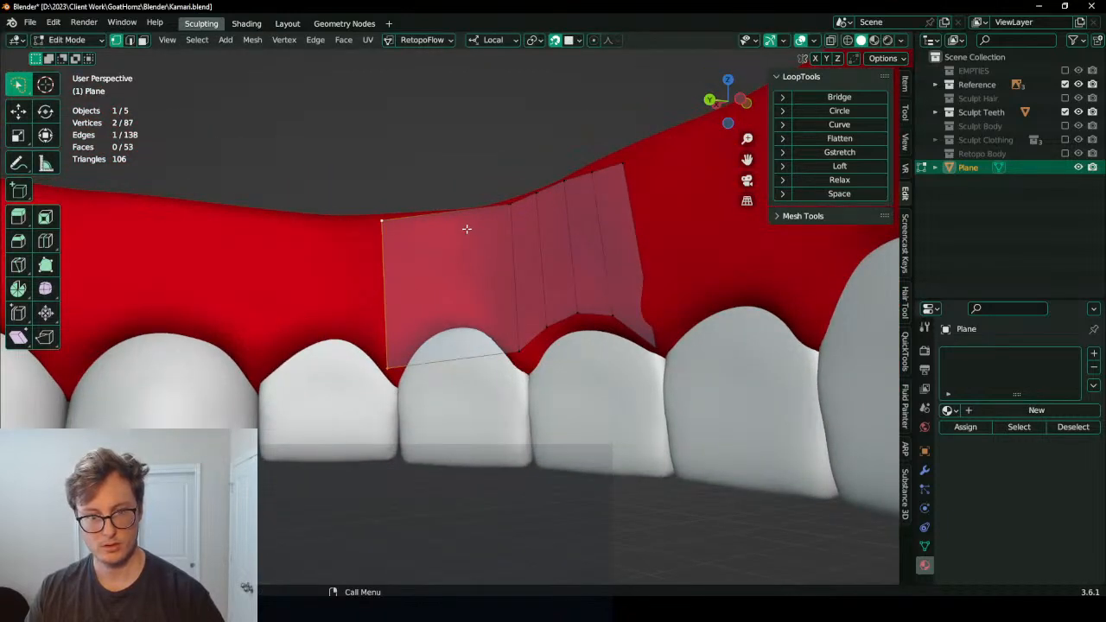
{"action": "key", "text": "s"}
{"action": "key", "text": "y"}
{"action": "key", "text": "0"}
{"action": "key", "text": "Return"}
{"action": "key", "text": "s"}
{"action": "key", "text": "x"}
{"action": "key", "text": "0"}
{"action": "key", "text": "Return"}
{"action": "key", "text": "g"}
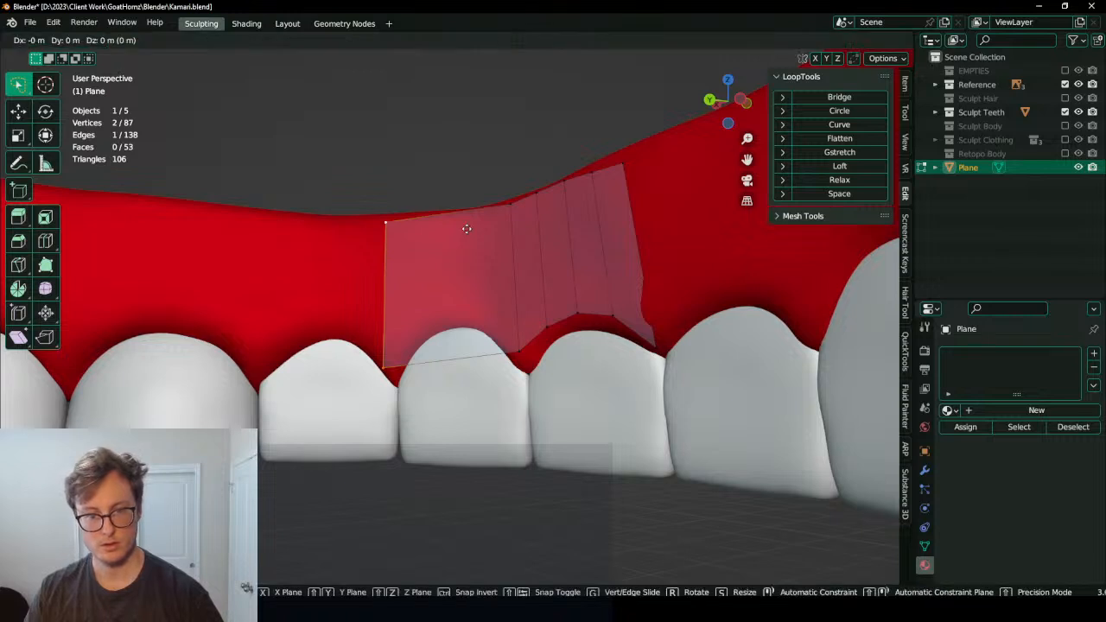
{"action": "left_click", "coordinate": [476, 227]}
Step: Add a loop cut through the middle of the second tooth's face and raise its lower vertex above the tooth
{"action": "middle_click_drag", "start_coordinate": [405, 250], "coordinate": [479, 242]}
{"action": "left_click", "coordinate": [475, 353]}
{"action": "key", "text": "g"}
{"action": "left_click", "coordinate": [476, 293]}
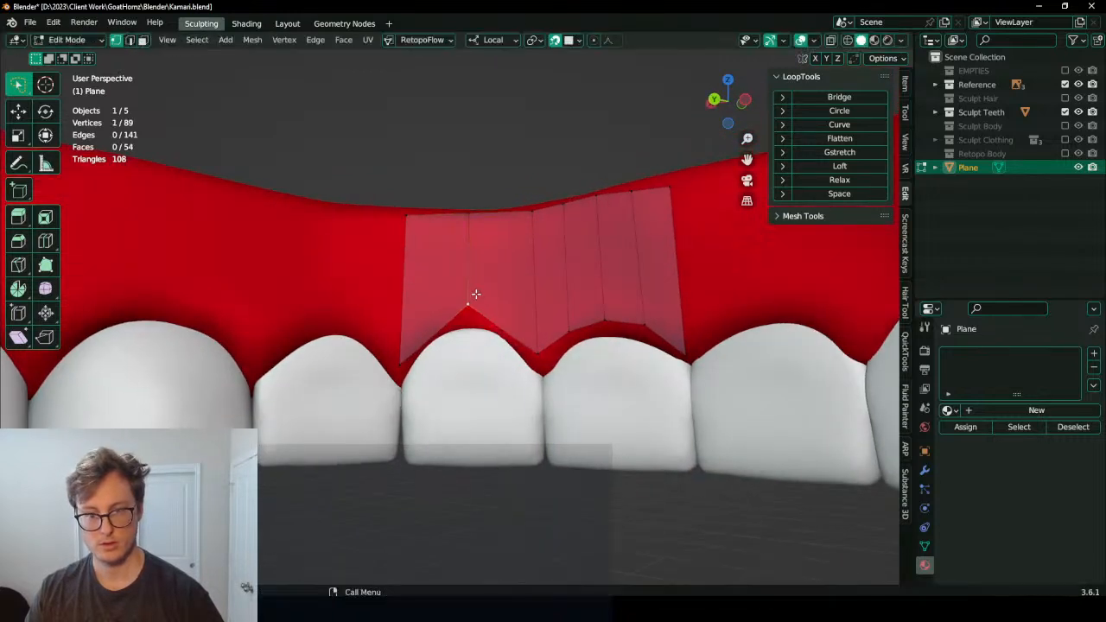
Step: Add a loop cut on either side of the second tooth's middle edge and raise the lower vertices along its gum line
{"action": "left_click", "coordinate": [433, 334]}
{"action": "key", "text": "g"}
{"action": "left_click", "coordinate": [434, 321]}
{"action": "left_click", "coordinate": [505, 330]}
{"action": "key", "text": "g"}
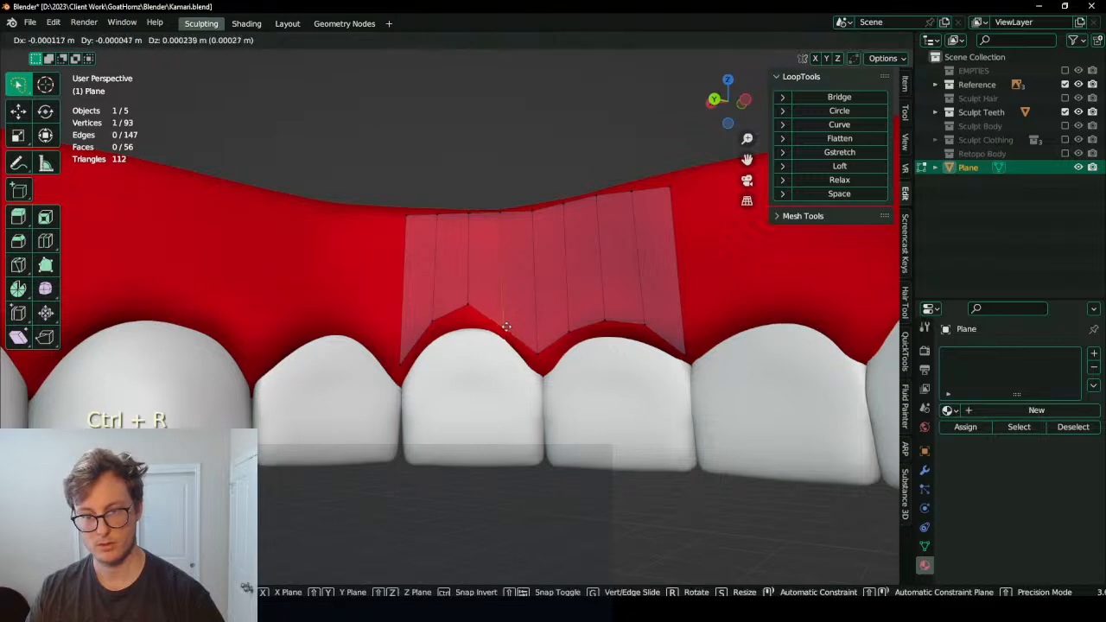
{"action": "left_click", "coordinate": [510, 322]}
{"action": "left_click", "coordinate": [464, 300]}
{"action": "key", "text": "g"}
{"action": "left_click", "coordinate": [464, 300]}
Step: Extrude the end edge of the inner gum mesh across the third tooth to its far gap
{"action": "middle_click_drag", "start_coordinate": [458, 310], "coordinate": [484, 309]}
{"action": "left_click", "coordinate": [428, 332]}
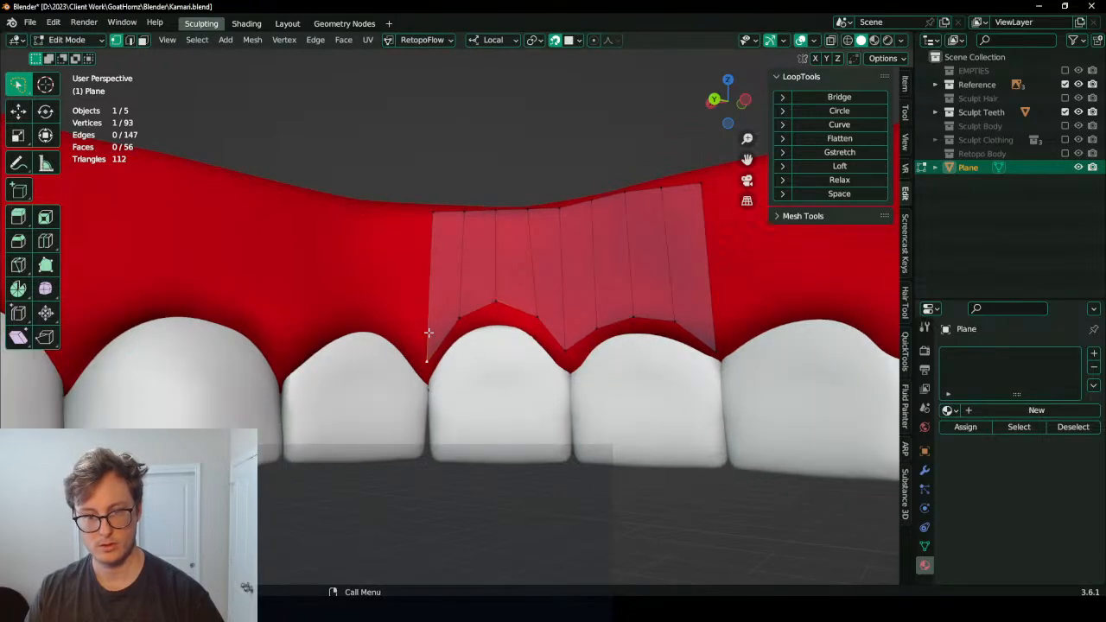
{"action": "middle_click_drag", "start_coordinate": [390, 266], "coordinate": [466, 309]}
{"action": "key", "text": "e"}
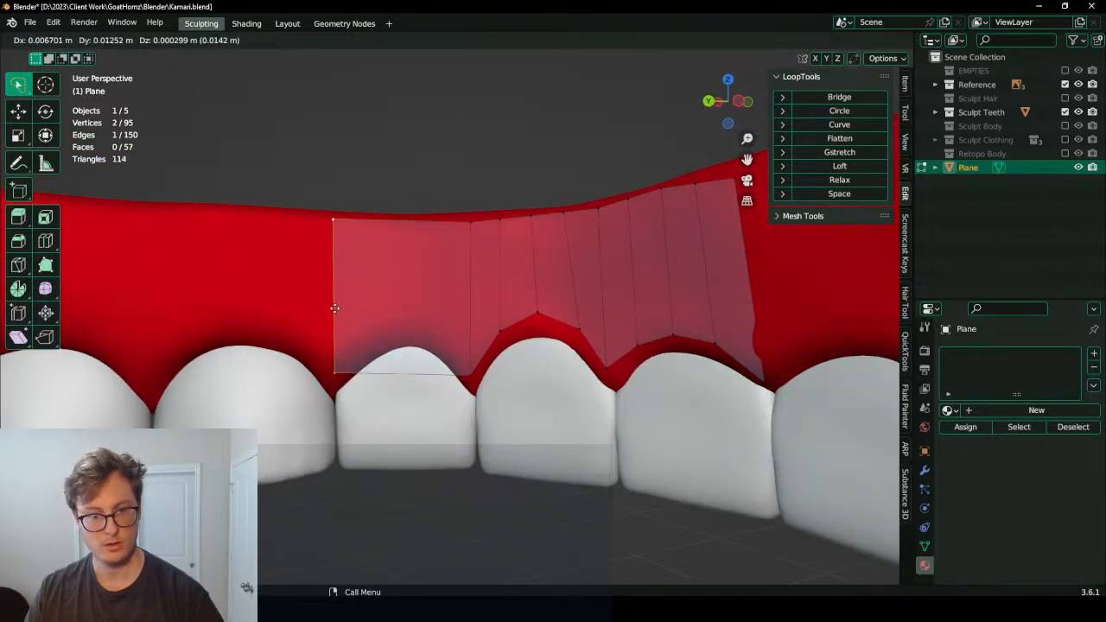
{"action": "left_click", "coordinate": [334, 308]}
{"action": "middle_click_drag", "start_coordinate": [333, 308], "coordinate": [474, 270]}
{"action": "right_click", "coordinate": [446, 246]}
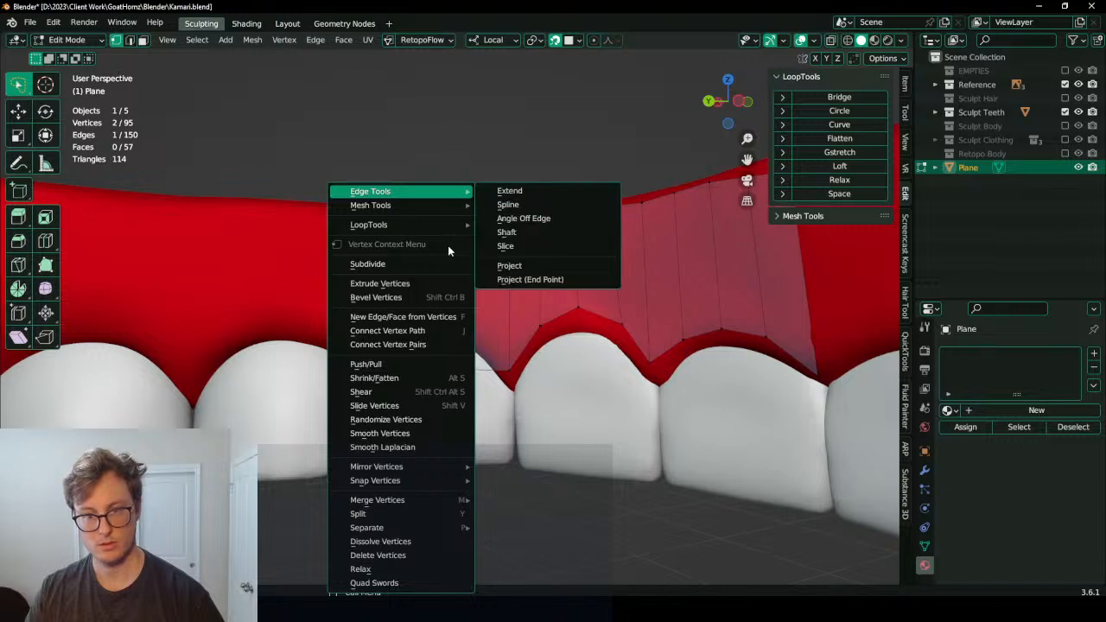
{"action": "key", "text": "Escape"}
Step: Add three loop cuts to the third tooth's face and raise their lower vertices to follow its gum line
{"action": "key", "text": "ctrl+r"}
{"action": "left_click", "coordinate": [440, 222]}
{"action": "right_click", "coordinate": [441, 222]}
{"action": "key", "text": "g"}
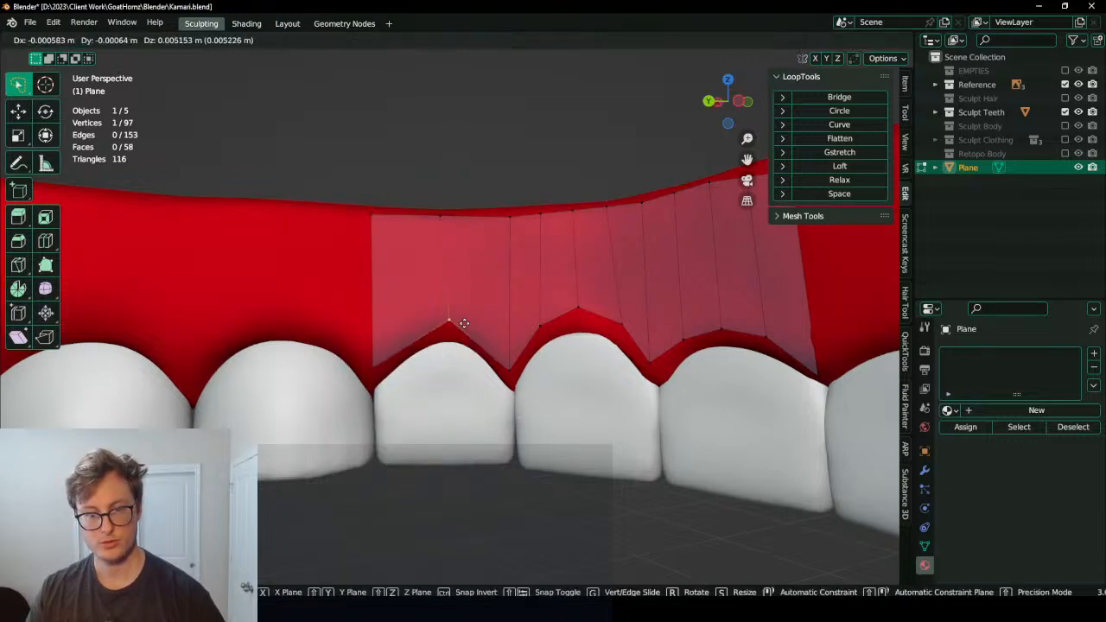
{"action": "left_click", "coordinate": [458, 325]}
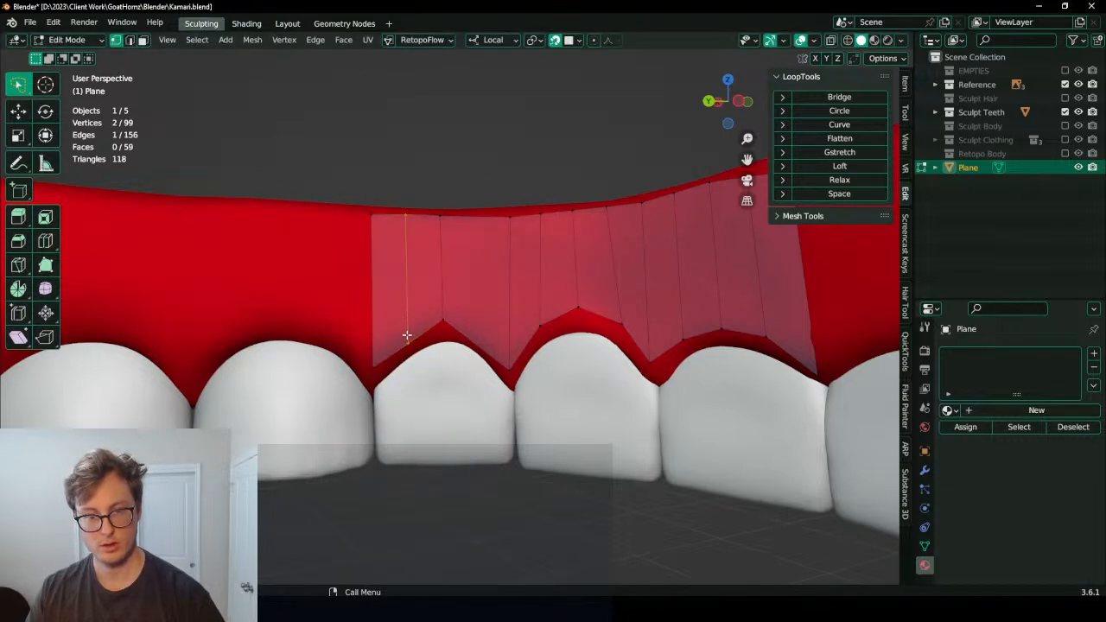
{"action": "left_click", "coordinate": [406, 335]}
{"action": "left_click", "coordinate": [470, 341]}
{"action": "key", "text": "g"}
{"action": "left_click", "coordinate": [476, 330]}
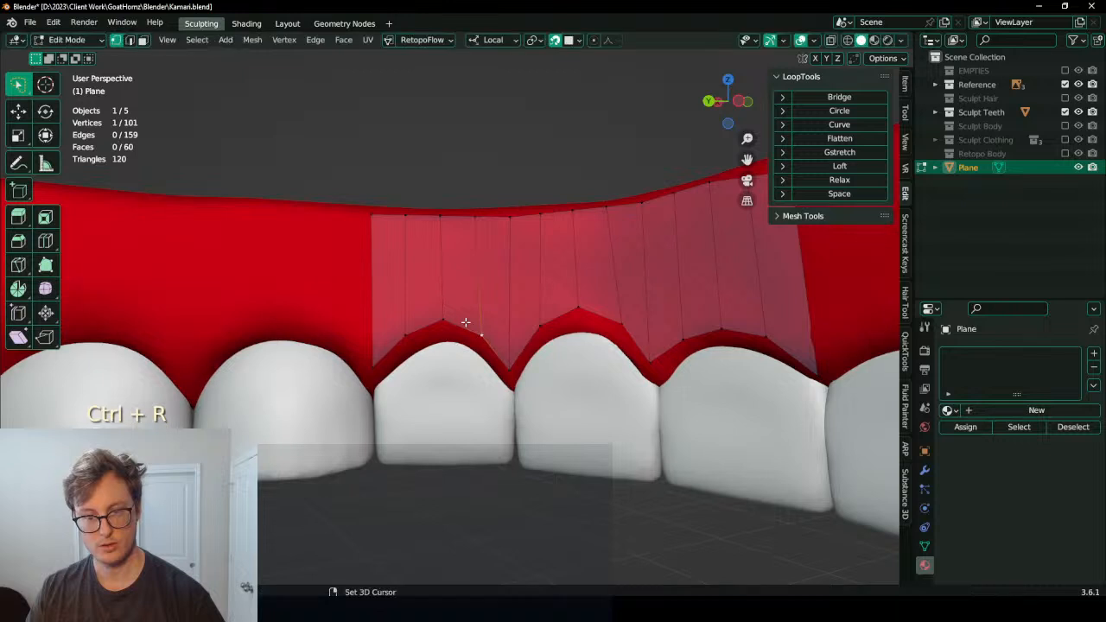
Step: Extrude the end edge of the inner gum mesh across the fourth tooth to its far gap and tilt it slightly
{"action": "middle_click_drag", "start_coordinate": [464, 320], "coordinate": [500, 320], "text": "shift"}
{"action": "middle_click_drag", "start_coordinate": [447, 356], "coordinate": [536, 371], "text": "shift"}
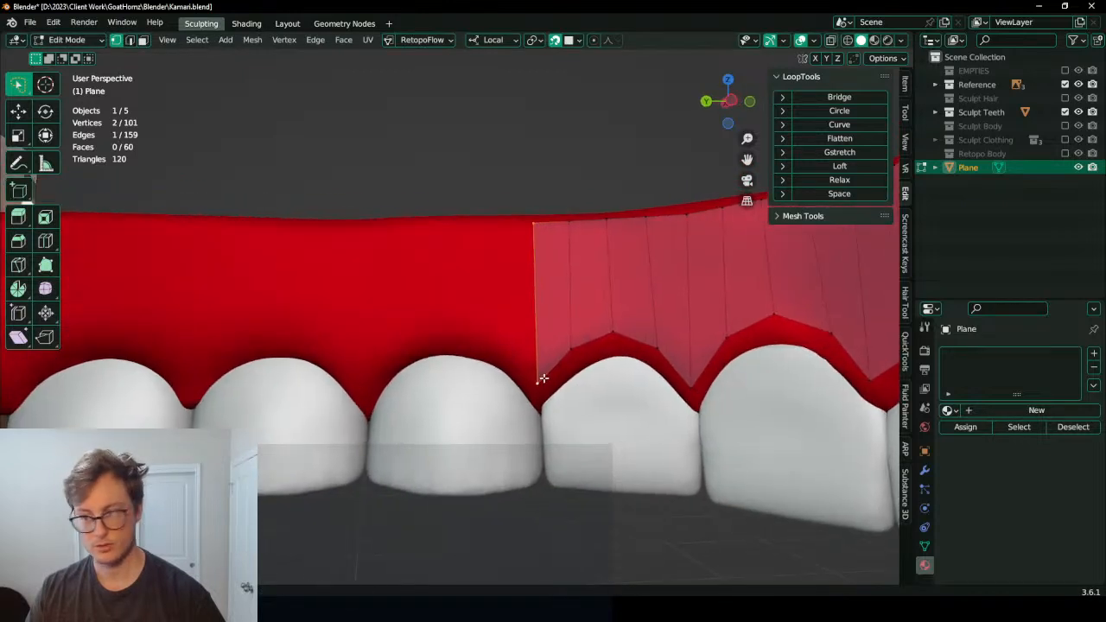
{"action": "left_click", "coordinate": [536, 371], "text": "shift"}
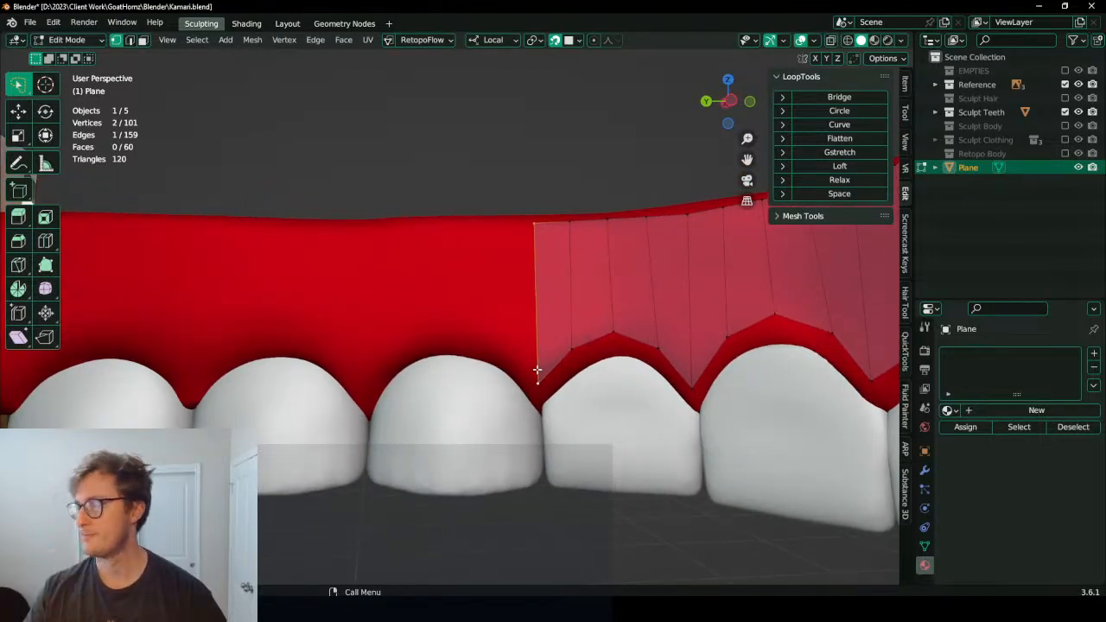
{"action": "key", "text": "e"}
{"action": "left_click", "coordinate": [373, 281]}
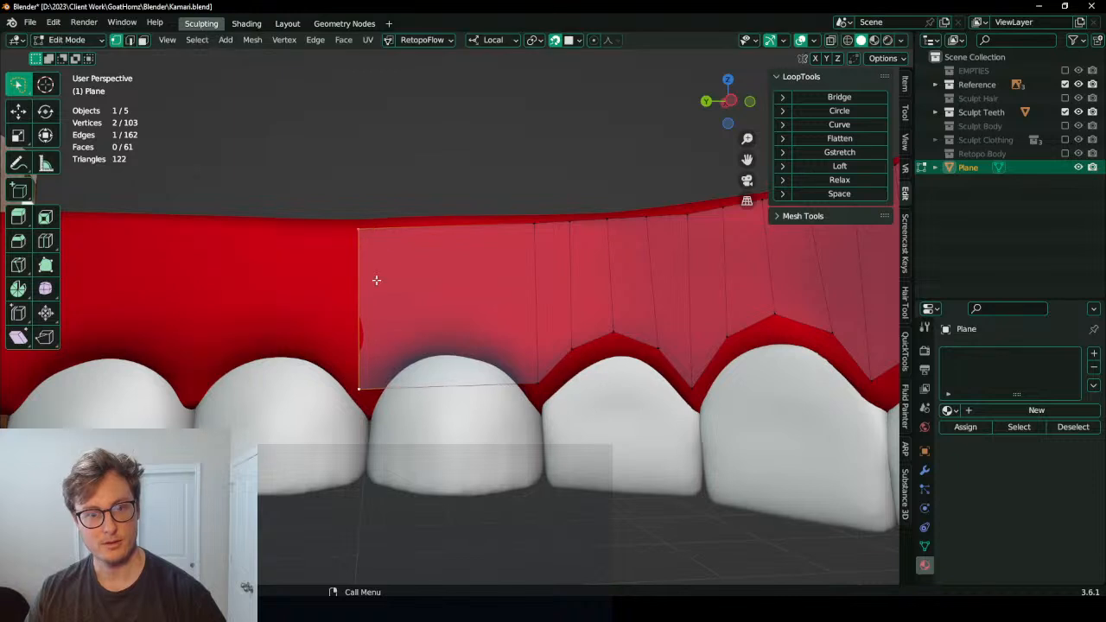
{"action": "key", "text": "r"}
{"action": "key", "text": "Escape"}
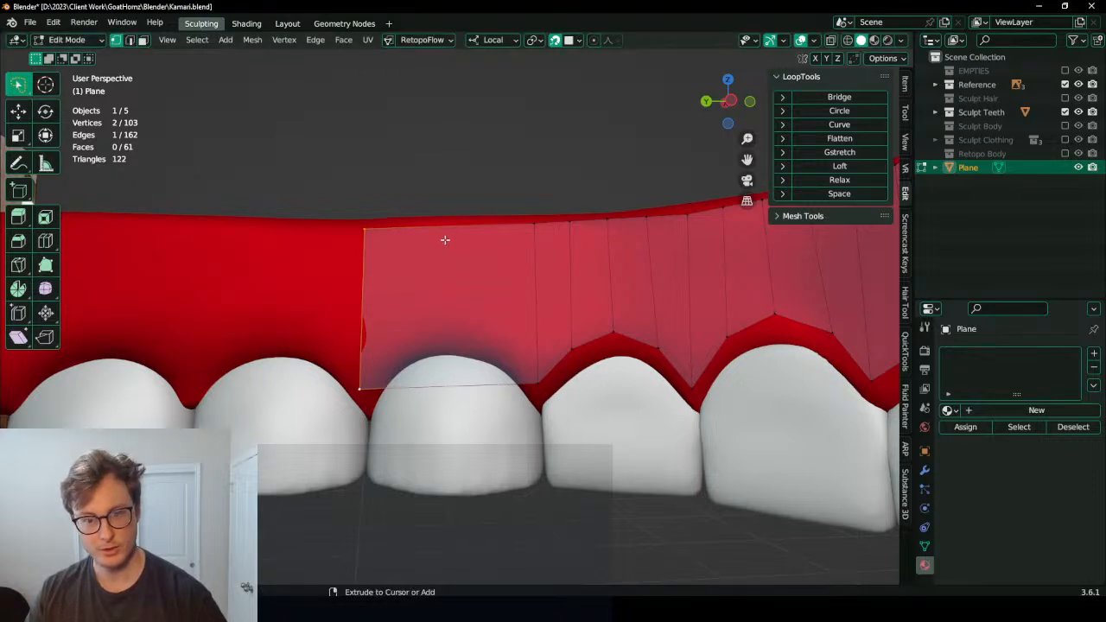
Step: Add a loop cut through the middle of the fourth tooth's face and raise its lower vertex above the tooth
{"action": "right_click", "coordinate": [445, 239], "text": "ctrl"}
{"action": "left_click", "coordinate": [447, 387]}
{"action": "key", "text": "g"}
{"action": "left_click", "coordinate": [446, 338]}
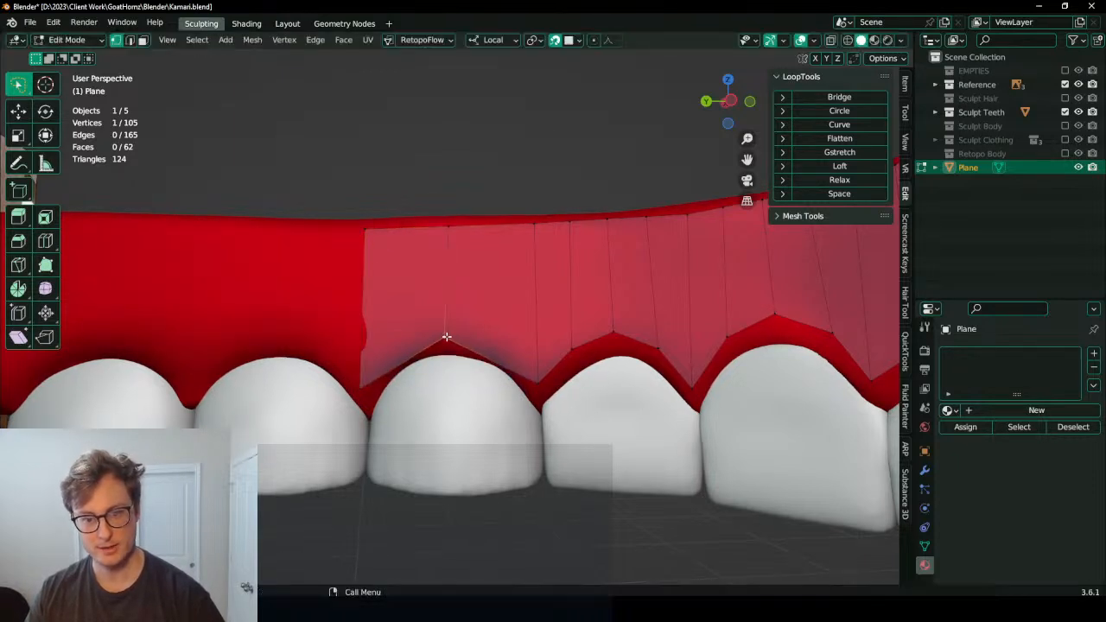
{"action": "key", "text": "g"}
{"action": "left_click", "coordinate": [451, 334]}
Step: Add a loop cut on each side of the fourth tooth's middle edge and raise their lower vertices along its gum line
{"action": "key", "text": "ctrl+r"}
{"action": "left_click", "coordinate": [481, 347]}
{"action": "right_click", "coordinate": [487, 351]}
{"action": "left_click", "coordinate": [491, 354]}
{"action": "key", "text": "g"}
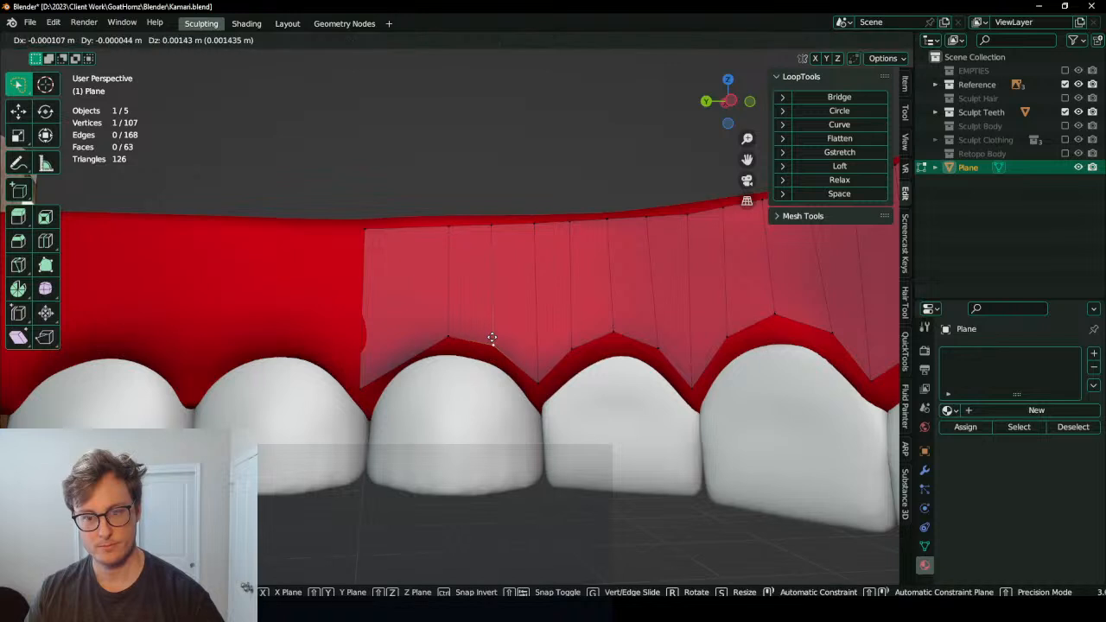
{"action": "left_click", "coordinate": [491, 339]}
{"action": "key", "text": "ctrl+r"}
{"action": "left_click", "coordinate": [384, 366]}
{"action": "left_click", "coordinate": [399, 369]}
{"action": "key", "text": "g"}
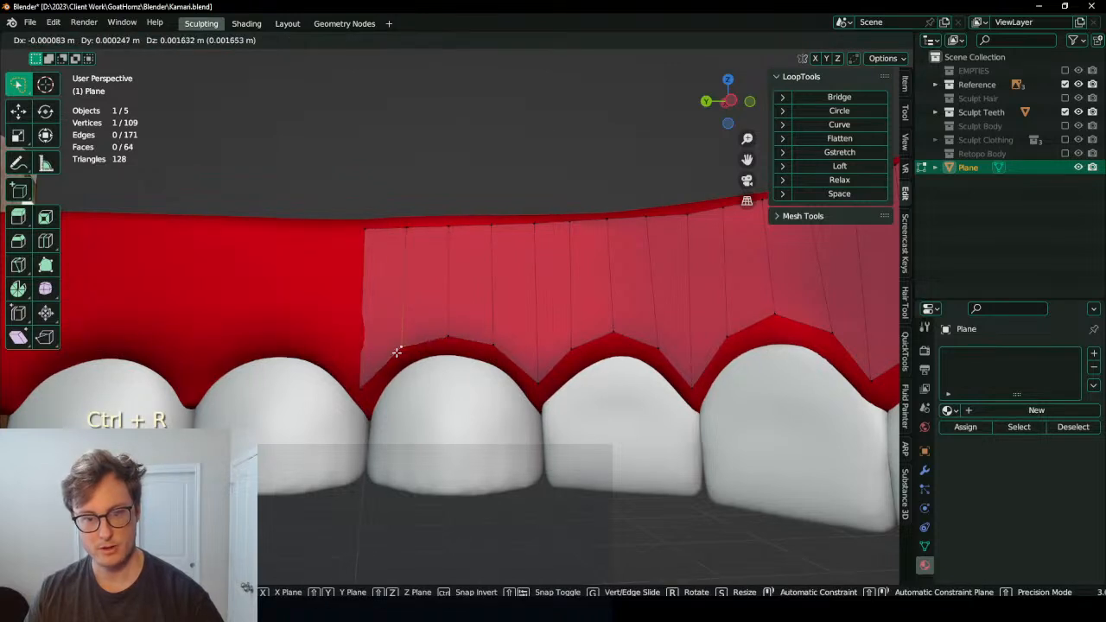
{"action": "left_click", "coordinate": [395, 350]}
Step: Extrude the end edge of the inner gum mesh across the fifth tooth to its far gap
{"action": "middle_click_drag", "start_coordinate": [395, 350], "coordinate": [516, 330], "text": "shift"}
{"action": "key", "text": "e"}
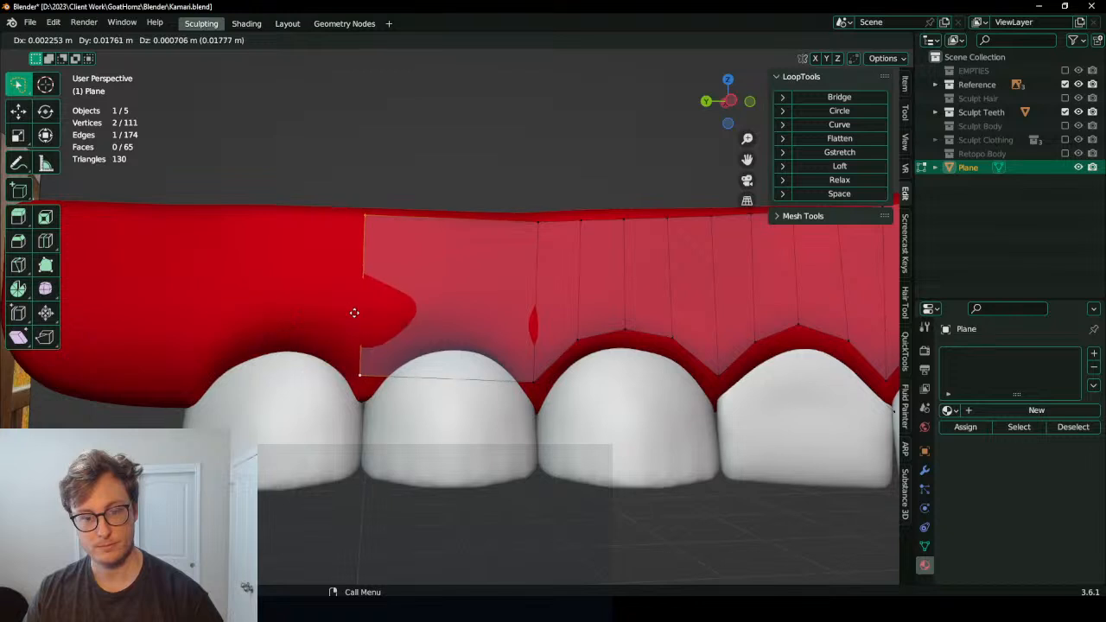
{"action": "left_click", "coordinate": [354, 312]}
Step: Add a loop cut through the middle of the fifth tooth's face and raise its lower vertex above the tooth
{"action": "key", "text": "ctrl+r"}
{"action": "left_click", "coordinate": [448, 368]}
{"action": "right_click", "coordinate": [448, 368]}
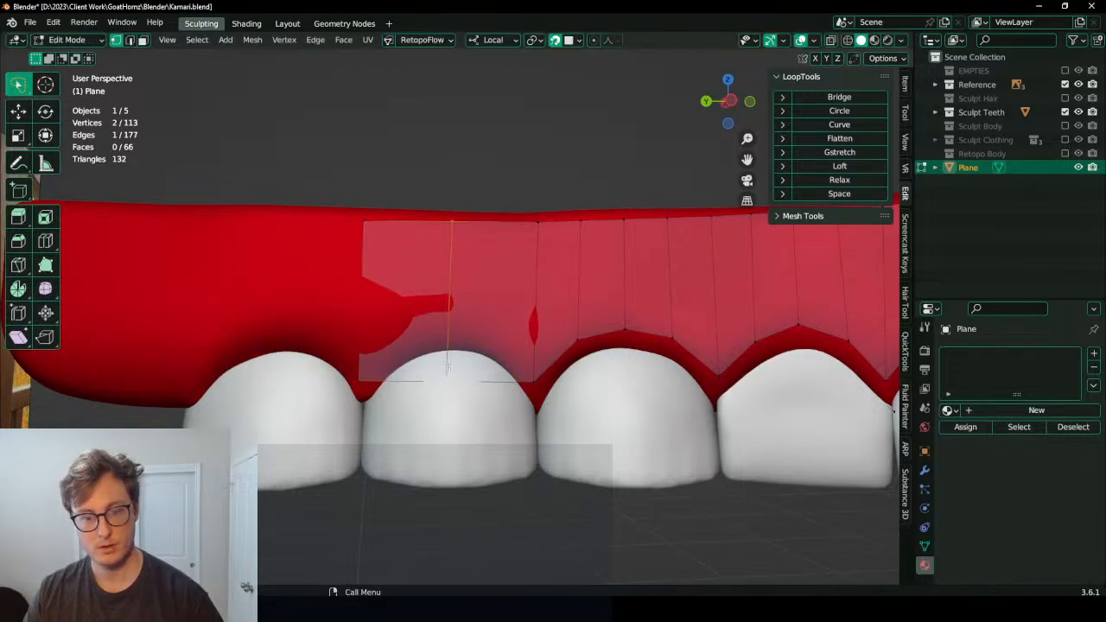
{"action": "key", "text": "z"}
{"action": "left_click", "coordinate": [402, 398]}
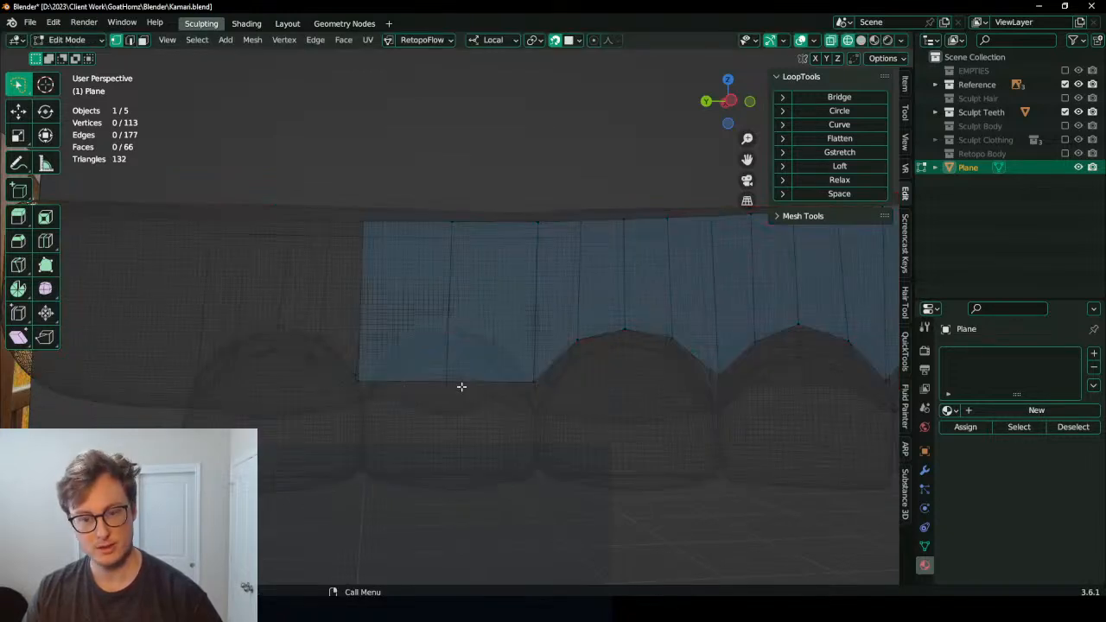
{"action": "left_click", "coordinate": [460, 387]}
{"action": "key", "text": "z"}
{"action": "left_click", "coordinate": [524, 406]}
{"action": "key", "text": "g"}
{"action": "left_click", "coordinate": [469, 325]}
Step: Add a loop cut on each side of the fifth tooth's middle edge and raise their lower vertices along its gum line
{"action": "key", "text": "ctrl+r"}
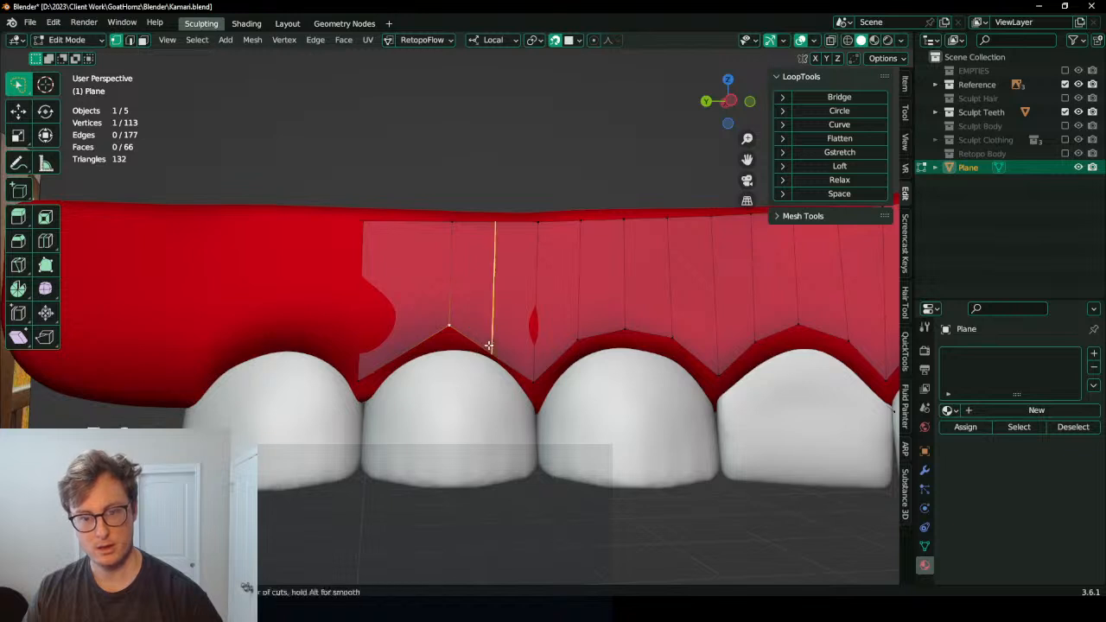
{"action": "left_click", "coordinate": [493, 351]}
{"action": "key", "text": "g"}
{"action": "left_click", "coordinate": [495, 341]}
{"action": "key", "text": "ctrl+r"}
{"action": "left_click", "coordinate": [390, 346]}
{"action": "right_click", "coordinate": [391, 346]}
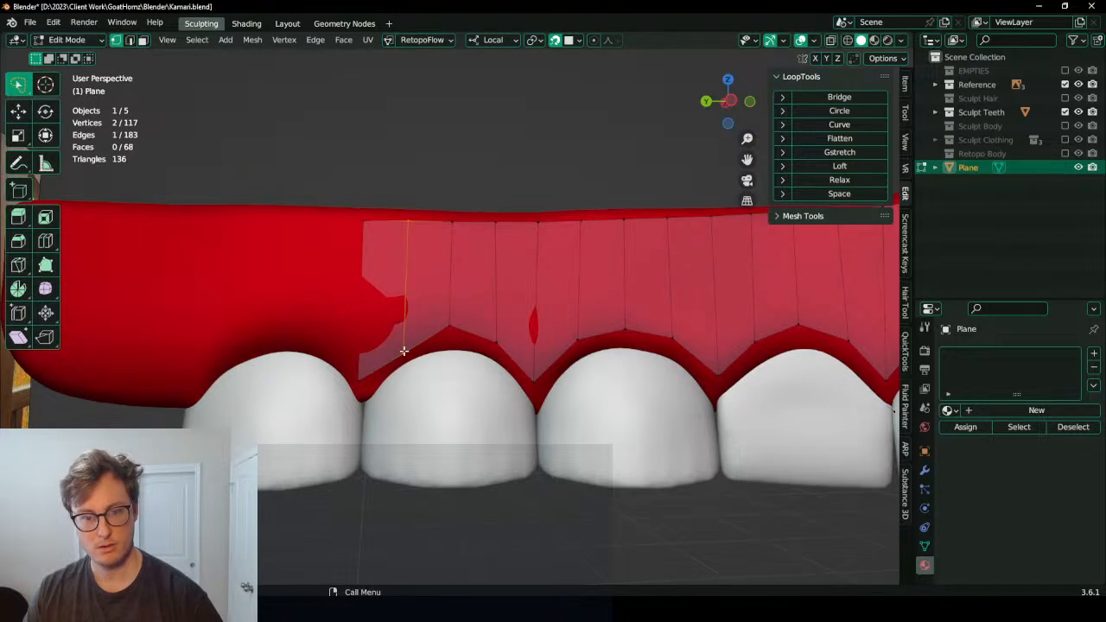
{"action": "left_click", "coordinate": [403, 351]}
{"action": "key", "text": "g"}
{"action": "left_click", "coordinate": [402, 340]}
Step: Extrude the end edge of the inner gum mesh across the sixth and last tooth to its far side
{"action": "middle_click_drag", "start_coordinate": [401, 340], "coordinate": [474, 353]}
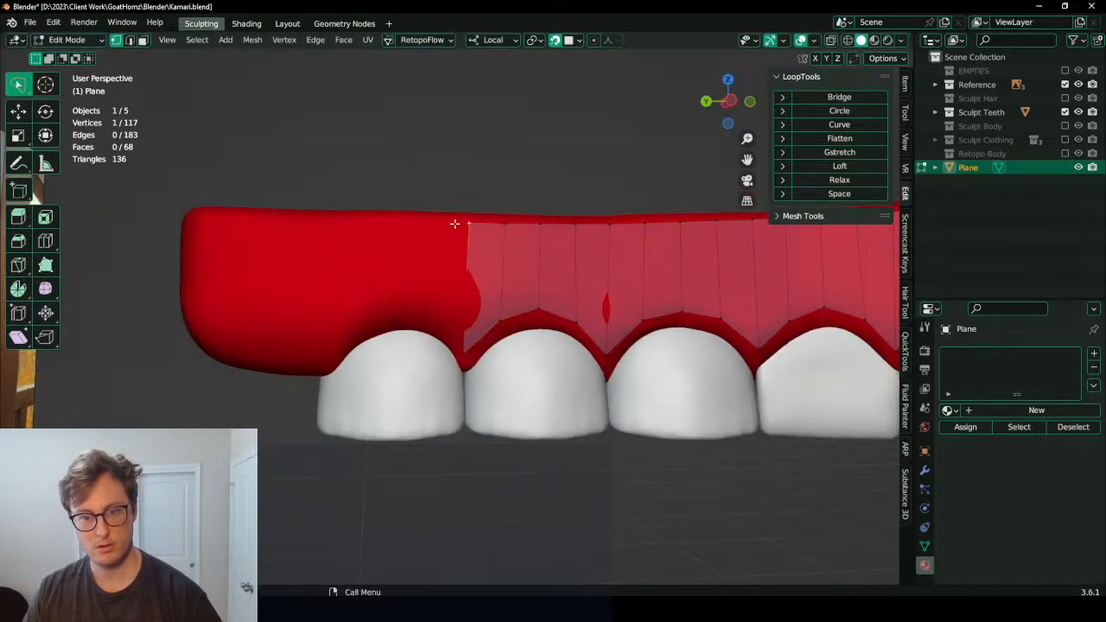
{"action": "key", "text": "e"}
{"action": "left_click", "coordinate": [330, 343]}
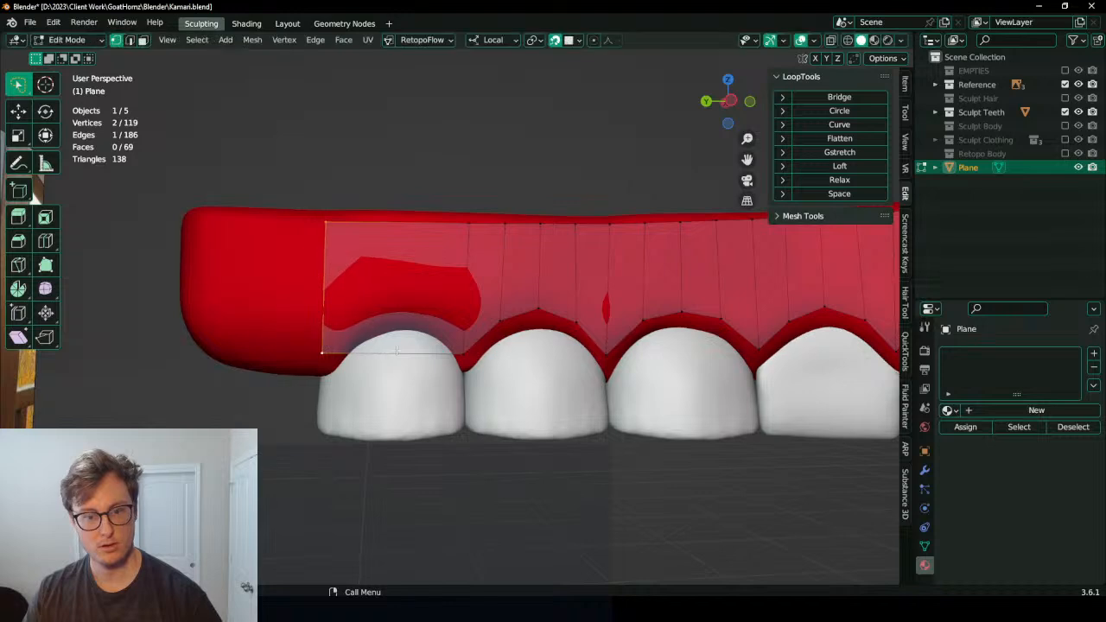
Step: Add three loop cuts to the sixth tooth's face and raise their lower vertices to follow its gum line
{"action": "key", "text": "ctrl+r"}
{"action": "left_click", "coordinate": [385, 346]}
{"action": "right_click", "coordinate": [385, 347]}
{"action": "left_click", "coordinate": [397, 351]}
{"action": "key", "text": "g"}
{"action": "left_click", "coordinate": [407, 313]}
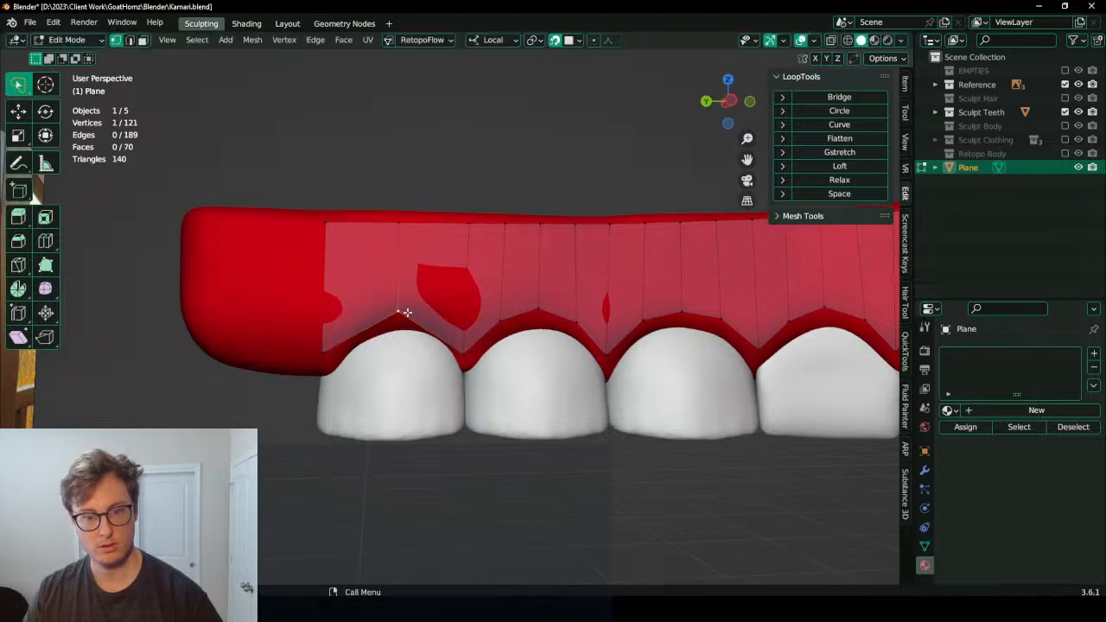
{"action": "key", "text": "ctrl+r"}
{"action": "left_click", "coordinate": [436, 322]}
{"action": "right_click", "coordinate": [437, 322]}
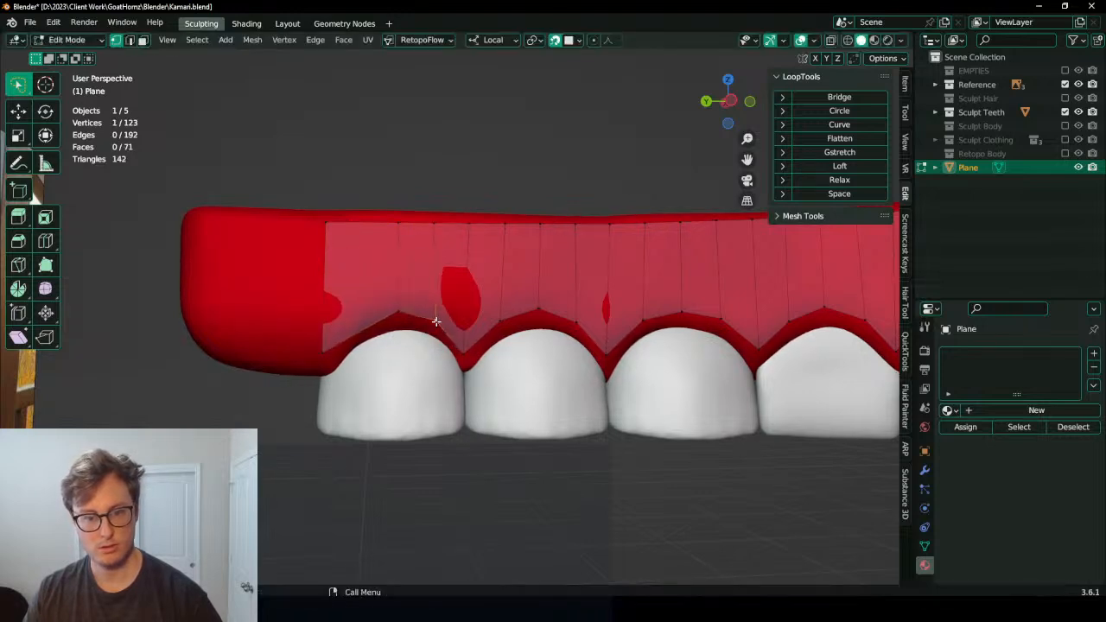
{"action": "key", "text": "g"}
{"action": "left_click", "coordinate": [360, 316]}
Step: Extrude the four lower edges above the first tooth, at the start of the inner gum mesh, down to the tooth
{"action": "scroll", "coordinate": [360, 317], "scroll_direction": "down", "scroll_amount": 4}
{"action": "middle_click_drag", "start_coordinate": [360, 316], "coordinate": [699, 308]}
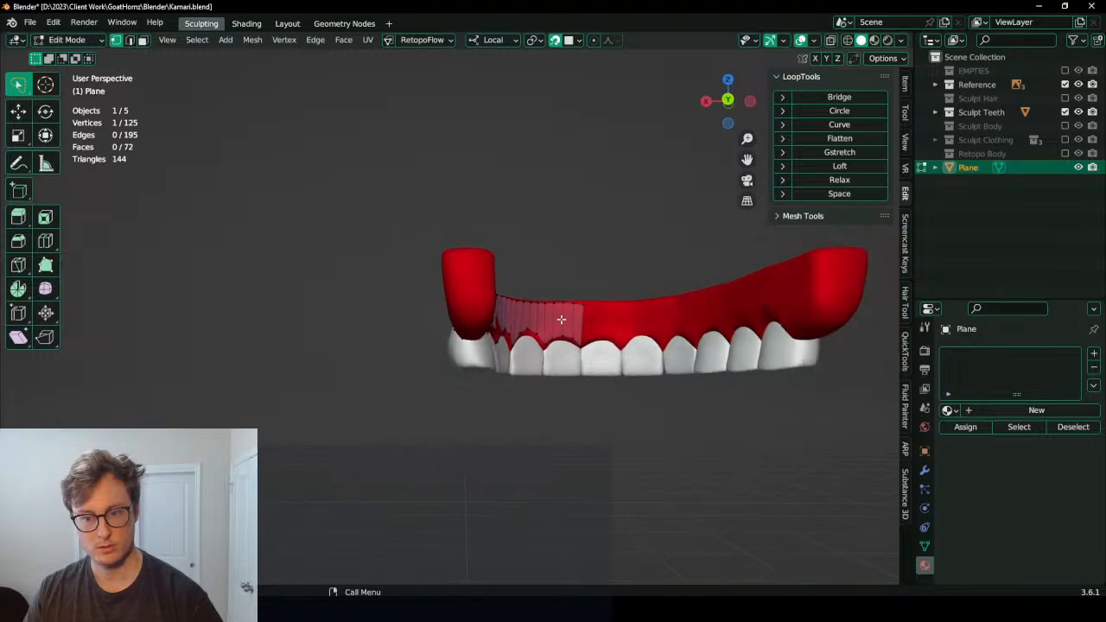
{"action": "middle_click_drag", "start_coordinate": [561, 319], "coordinate": [458, 311]}
{"action": "scroll", "coordinate": [406, 324], "scroll_direction": "up", "scroll_amount": 3}
{"action": "middle_click_drag", "start_coordinate": [397, 327], "coordinate": [354, 337]}
{"action": "middle_click_drag", "start_coordinate": [611, 346], "coordinate": [734, 332]}
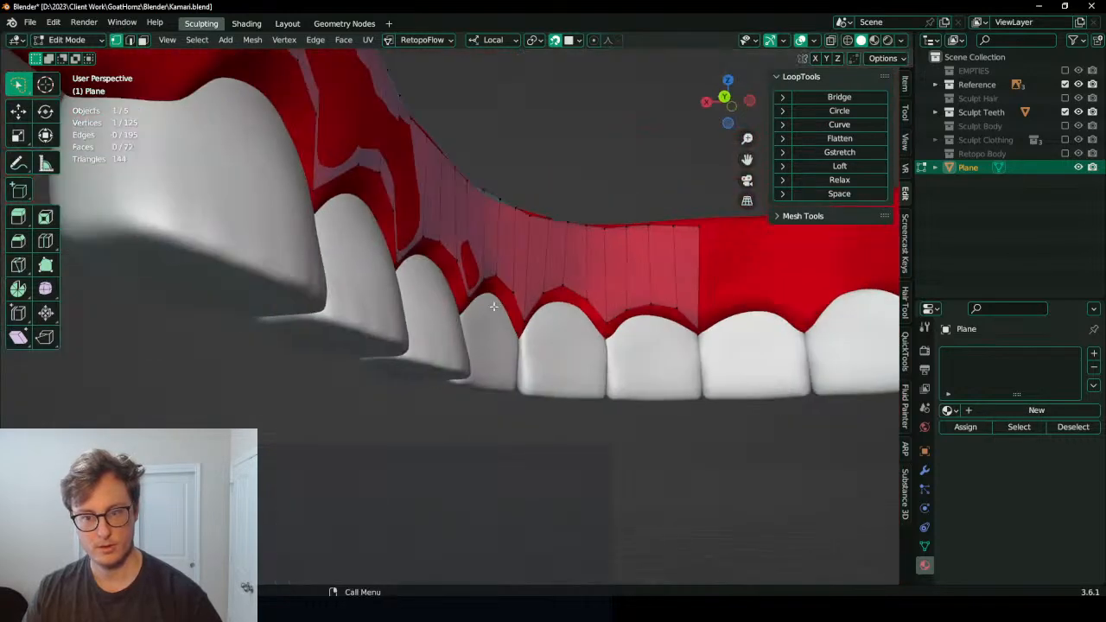
{"action": "middle_click_drag", "start_coordinate": [657, 318], "coordinate": [466, 309], "text": "shift"}
{"action": "scroll", "coordinate": [466, 308], "scroll_direction": "up", "scroll_amount": 4}
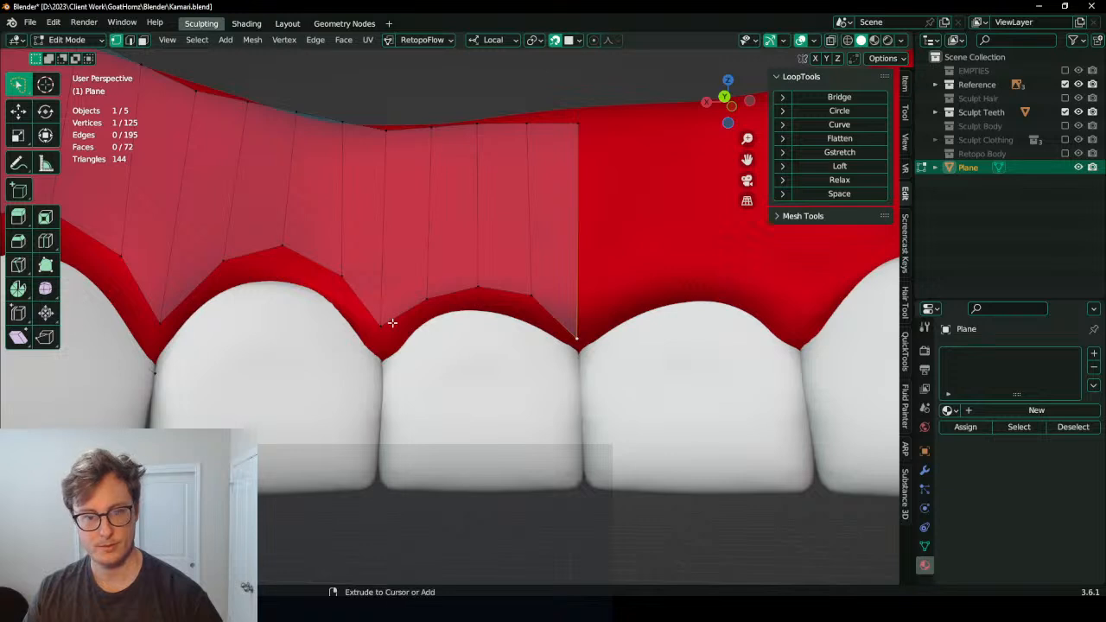
{"action": "key", "text": "e"}
{"action": "left_click", "coordinate": [516, 315]}
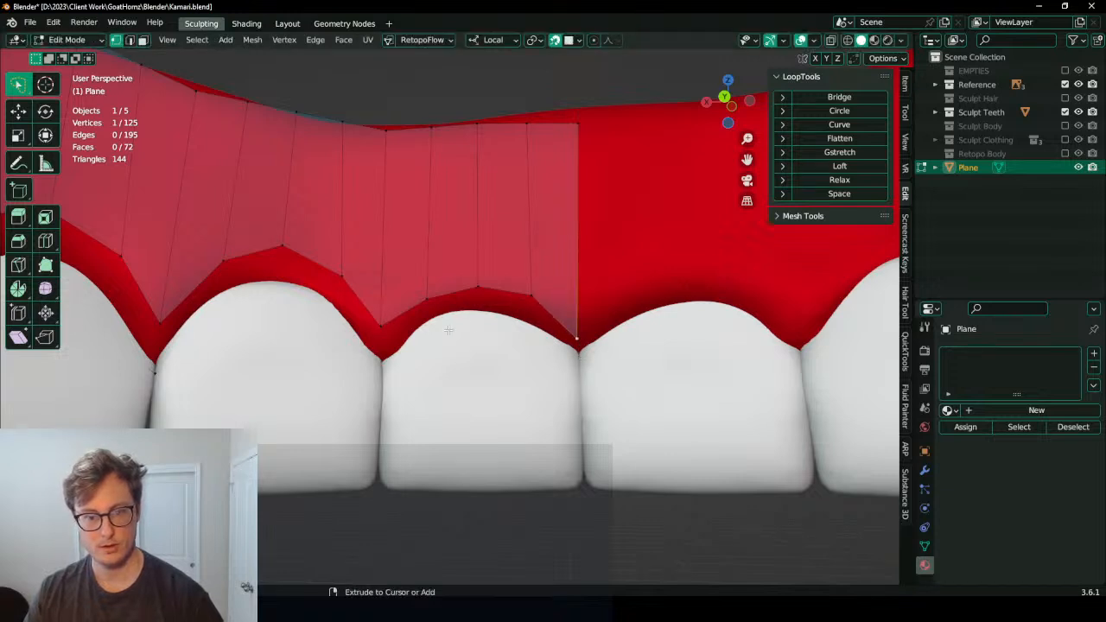
{"action": "left_click", "coordinate": [511, 313], "text": "alt"}
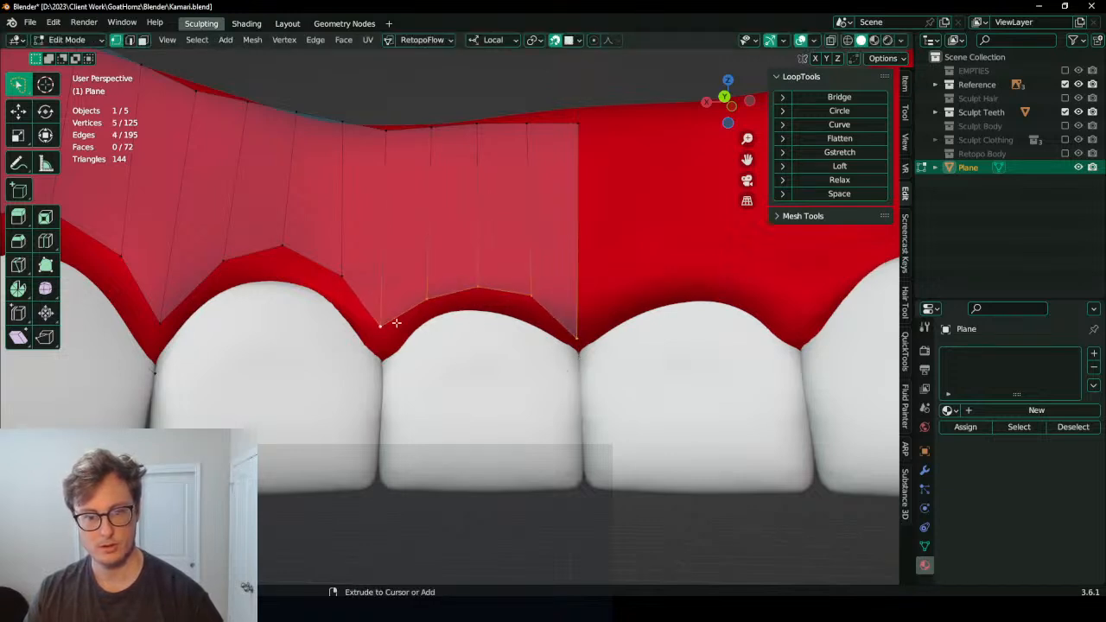
{"action": "key", "text": "e"}
{"action": "left_click", "coordinate": [563, 340]}
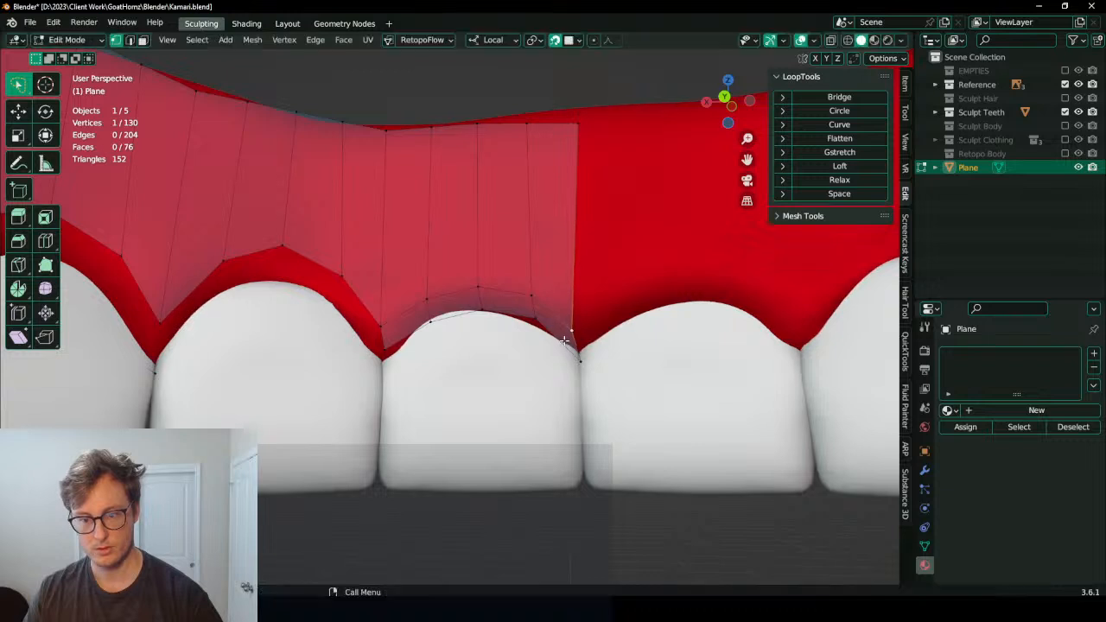
Step: Move the five extruded vertices one by one onto the line where the gum meets the first tooth
{"action": "key", "text": "g"}
{"action": "left_click", "coordinate": [579, 362]}
{"action": "left_click", "coordinate": [535, 327]}
{"action": "key", "text": "g"}
{"action": "left_click", "coordinate": [530, 335]}
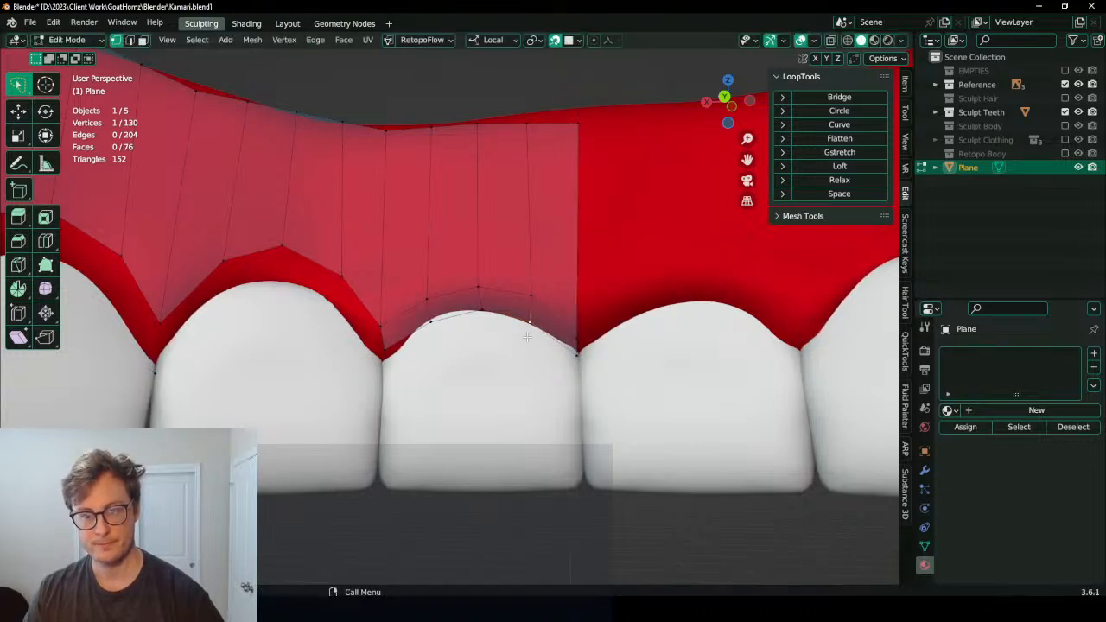
{"action": "key", "text": "g"}
{"action": "left_click", "coordinate": [527, 342]}
{"action": "left_click", "coordinate": [479, 314]}
{"action": "key", "text": "g"}
{"action": "left_click", "coordinate": [478, 316]}
{"action": "left_click", "coordinate": [431, 326]}
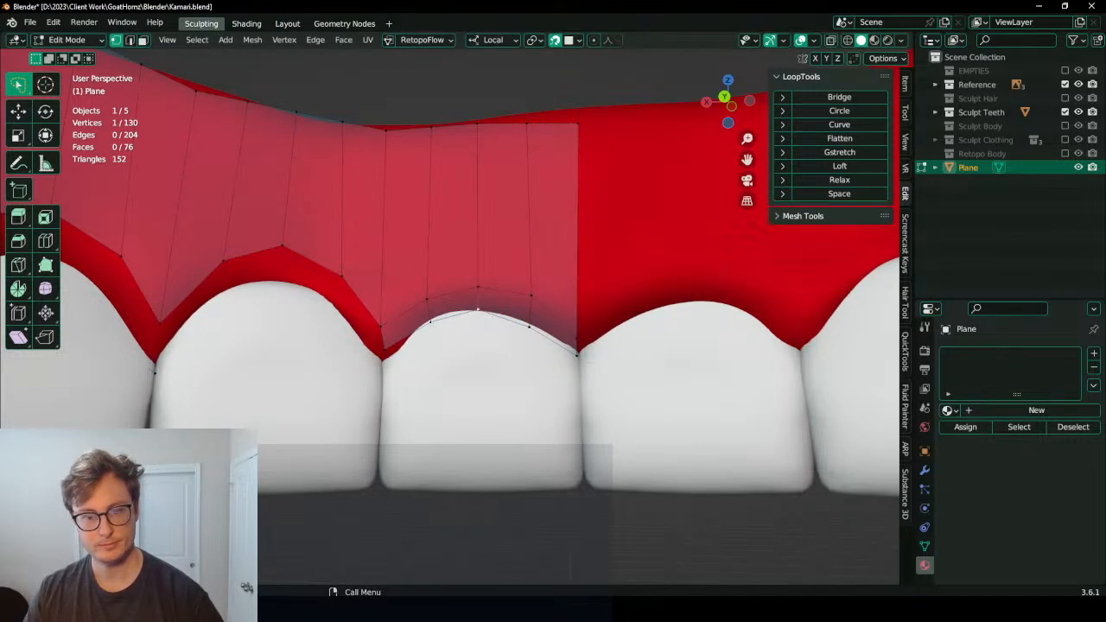
{"action": "key", "text": "g"}
{"action": "left_click", "coordinate": [430, 328]}
{"action": "left_click", "coordinate": [382, 352]}
{"action": "key", "text": "g"}
{"action": "left_click", "coordinate": [375, 364]}
Step: Extrude three lower edges above the second tooth down to the tooth, leaving out the edge beside the first tooth
{"action": "middle_click_drag", "start_coordinate": [359, 347], "coordinate": [420, 356]}
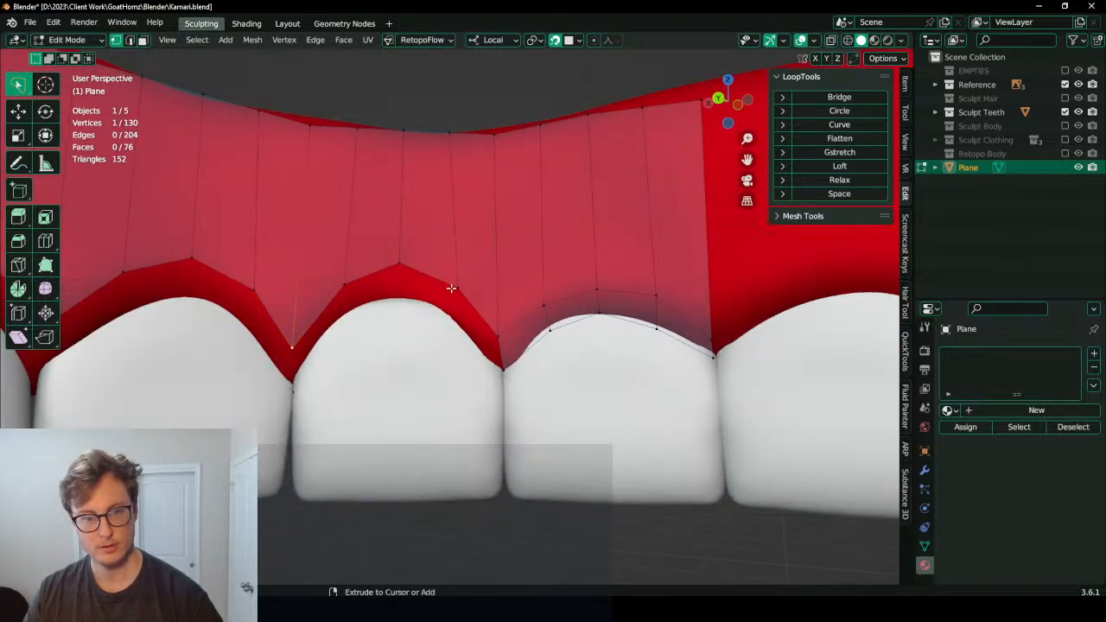
{"action": "left_click", "coordinate": [451, 288], "text": "ctrl"}
{"action": "key", "text": "e"}
{"action": "left_click", "coordinate": [407, 330]}
{"action": "key", "text": "g"}
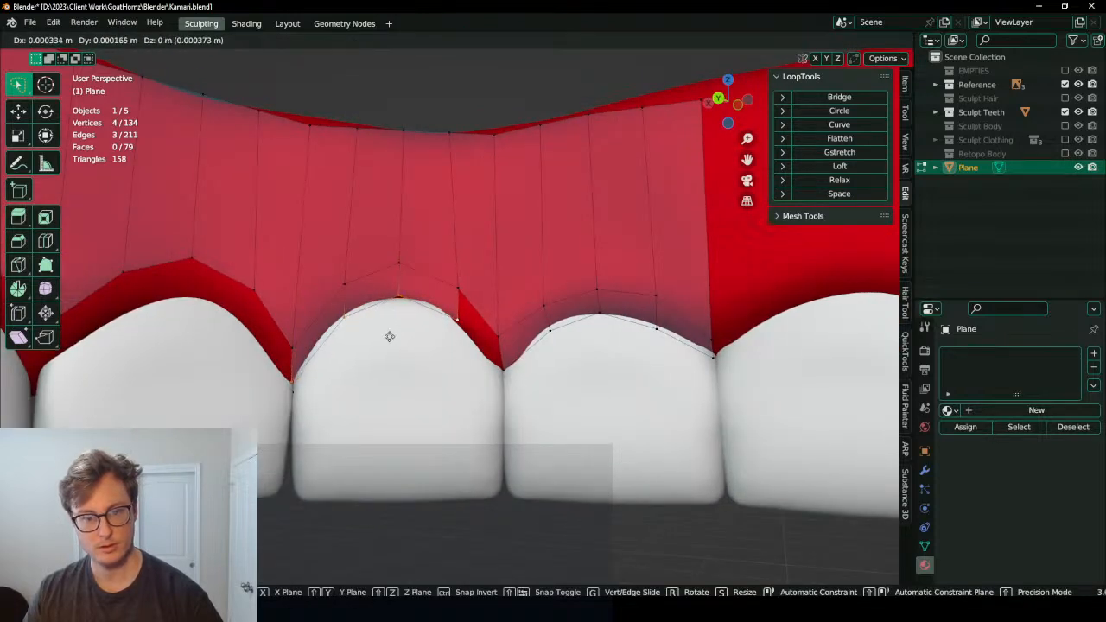
{"action": "left_click", "coordinate": [389, 336]}
Step: Fit the extruded vertices to the second tooth's gum line and fill the gap beside the first tooth with a face
{"action": "left_click", "coordinate": [346, 319]}
{"action": "key", "text": "g"}
{"action": "left_click", "coordinate": [344, 320]}
{"action": "left_click", "coordinate": [398, 303]}
{"action": "key", "text": "g"}
{"action": "left_click", "coordinate": [395, 304]}
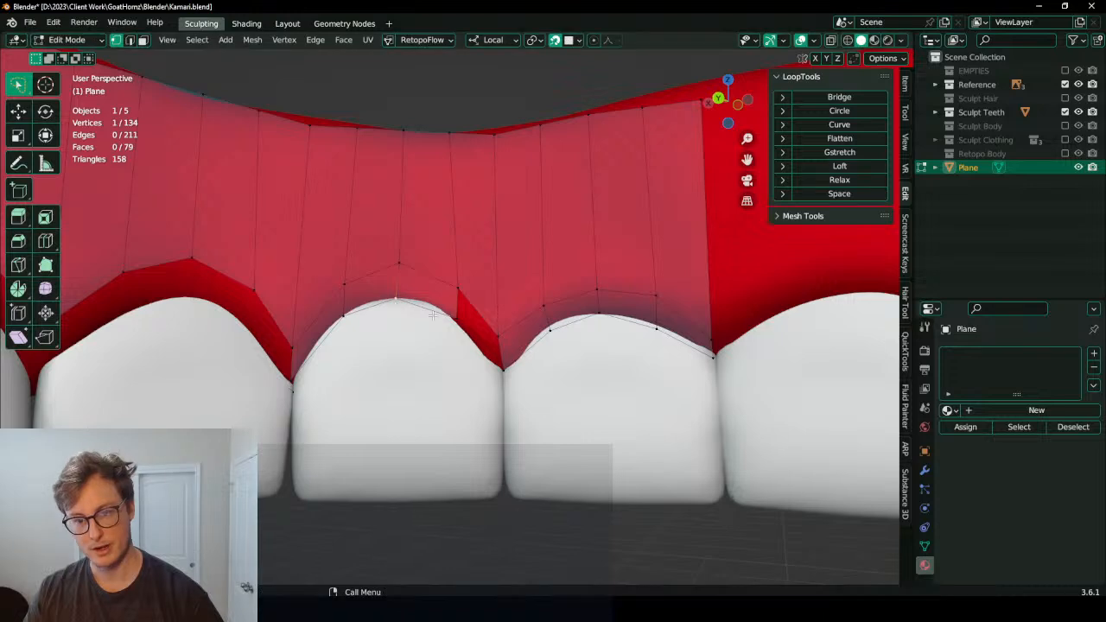
{"action": "key", "text": "g"}
{"action": "left_click", "coordinate": [446, 317]}
{"action": "key", "text": "f"}
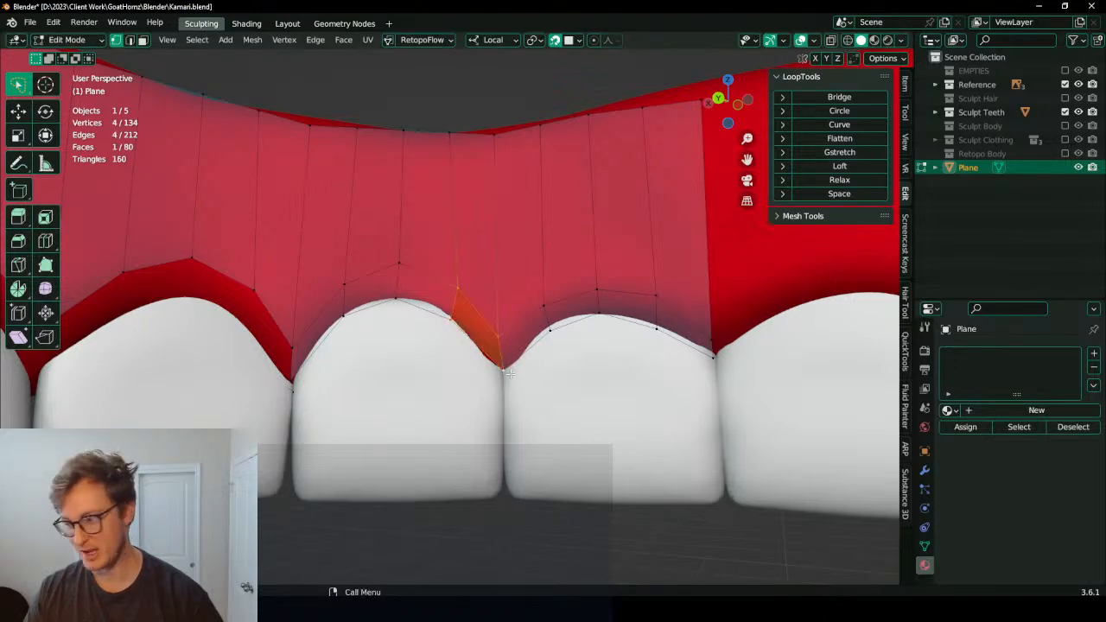
Step: Extrude three lower edges above the third tooth down to the tooth, leaving out the edge beside the second tooth
{"action": "middle_click_drag", "start_coordinate": [508, 372], "coordinate": [467, 298]}
{"action": "scroll", "coordinate": [362, 282], "scroll_direction": "down", "scroll_amount": 3}
{"action": "left_click", "coordinate": [420, 298], "text": "ctrl"}
{"action": "middle_click_drag", "start_coordinate": [466, 298], "coordinate": [463, 251], "text": "shift"}
{"action": "scroll", "coordinate": [462, 246], "scroll_direction": "up", "scroll_amount": 4}
{"action": "key", "text": "e"}
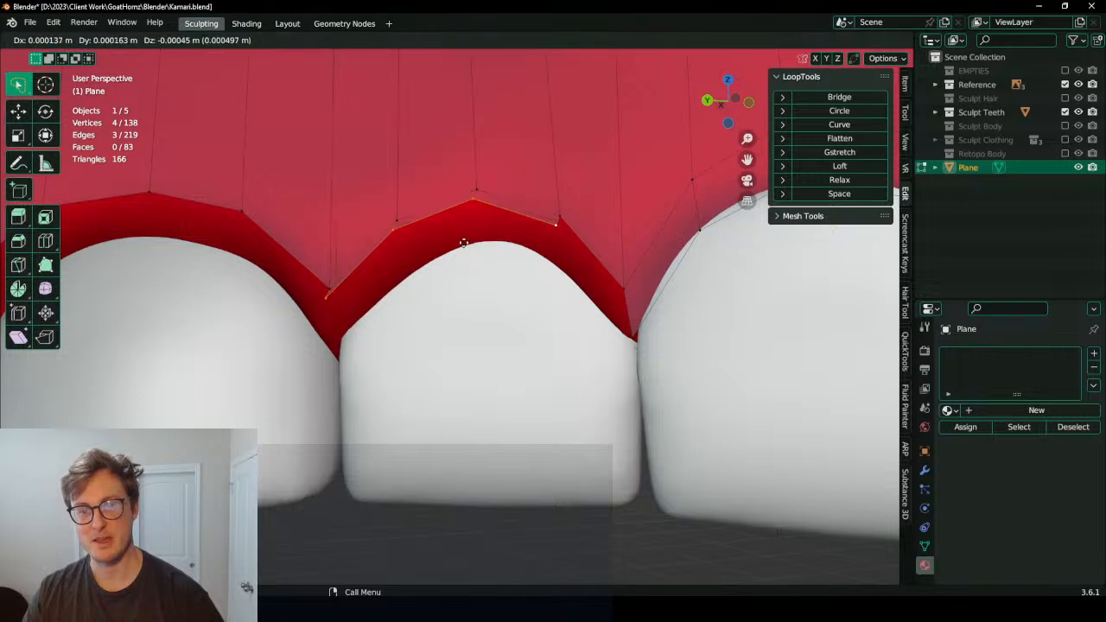
{"action": "left_click", "coordinate": [470, 279]}
Step: Fit the extruded vertices to the third tooth's gum line and fill the gap beside the second tooth with a face
{"action": "left_click", "coordinate": [490, 247]}
{"action": "key", "text": "g"}
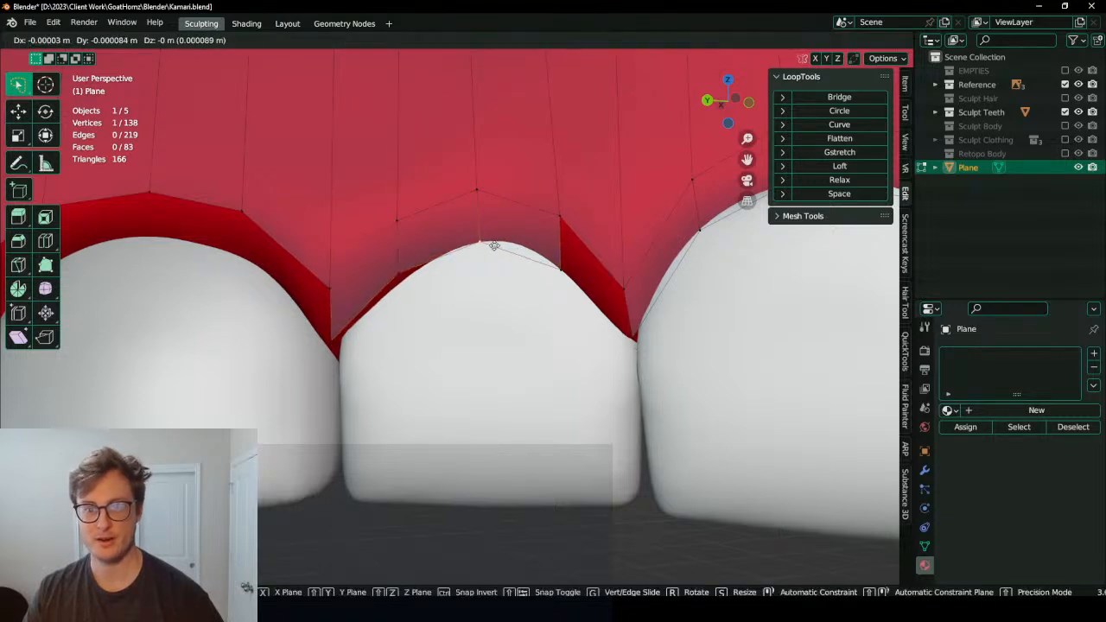
{"action": "left_click", "coordinate": [495, 243]}
{"action": "key", "text": "g"}
{"action": "left_click", "coordinate": [393, 288]}
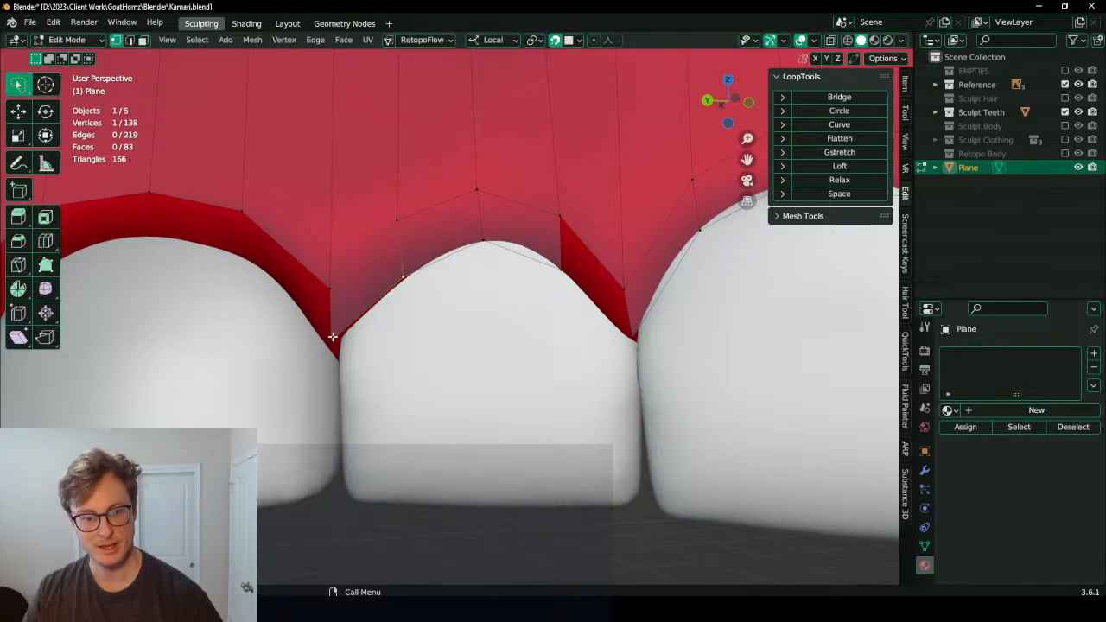
{"action": "left_click", "coordinate": [334, 337]}
{"action": "key", "text": "g"}
{"action": "left_click", "coordinate": [338, 343]}
{"action": "left_click", "coordinate": [563, 264]}
{"action": "key", "text": "g"}
{"action": "left_click", "coordinate": [556, 261]}
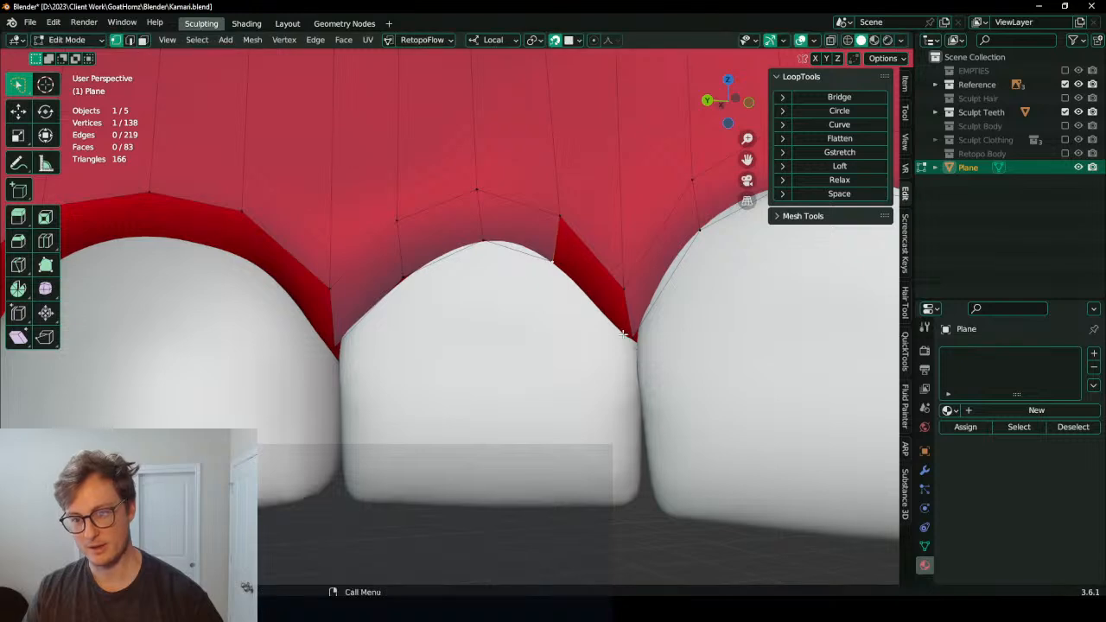
{"action": "key", "text": "f"}
Step: Extrude three lower edges above the fourth tooth down to the tooth, leaving out the edge beside the third tooth
{"action": "scroll", "coordinate": [605, 327], "scroll_direction": "down", "scroll_amount": 3}
{"action": "middle_click_drag", "start_coordinate": [438, 275], "coordinate": [539, 325], "text": "shift"}
{"action": "scroll", "coordinate": [505, 362], "scroll_direction": "up", "scroll_amount": 3}
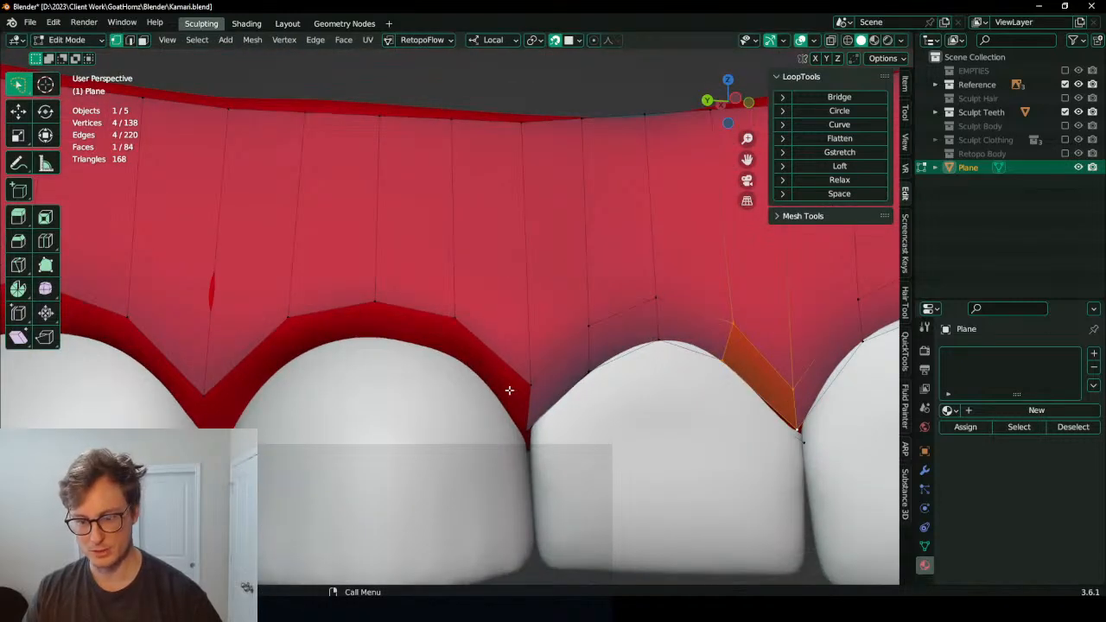
{"action": "left_click", "coordinate": [204, 386], "text": "ctrl"}
{"action": "key", "text": "e"}
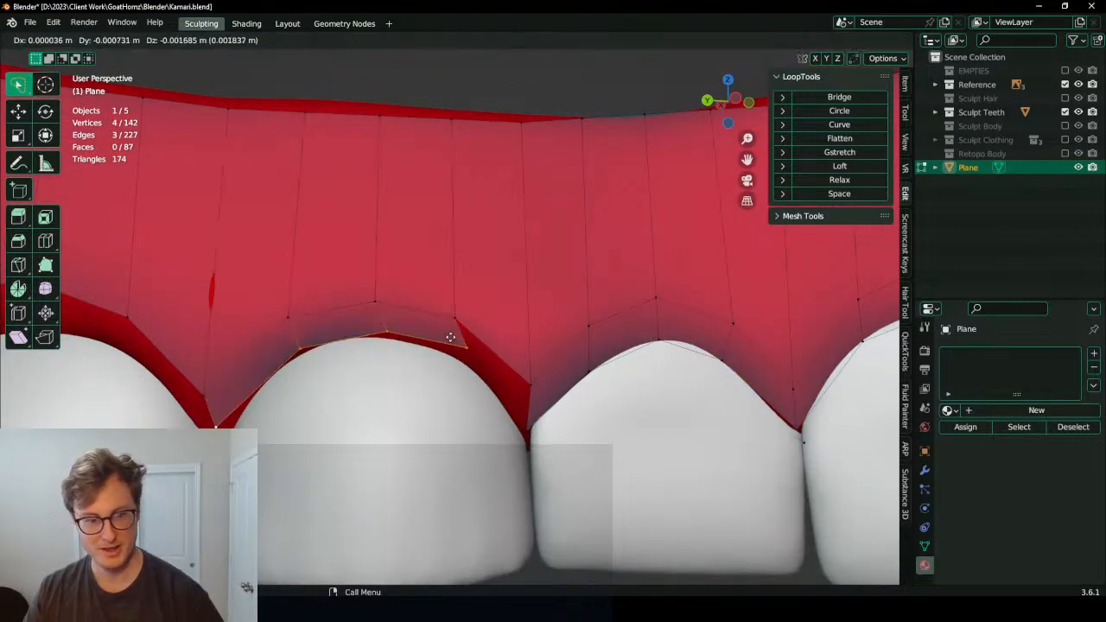
{"action": "left_click", "coordinate": [451, 339]}
Step: Move the four extruded vertices one by one onto the line where the gum meets the fourth tooth
{"action": "left_click", "coordinate": [460, 345]}
{"action": "key", "text": "g"}
{"action": "left_click", "coordinate": [442, 354]}
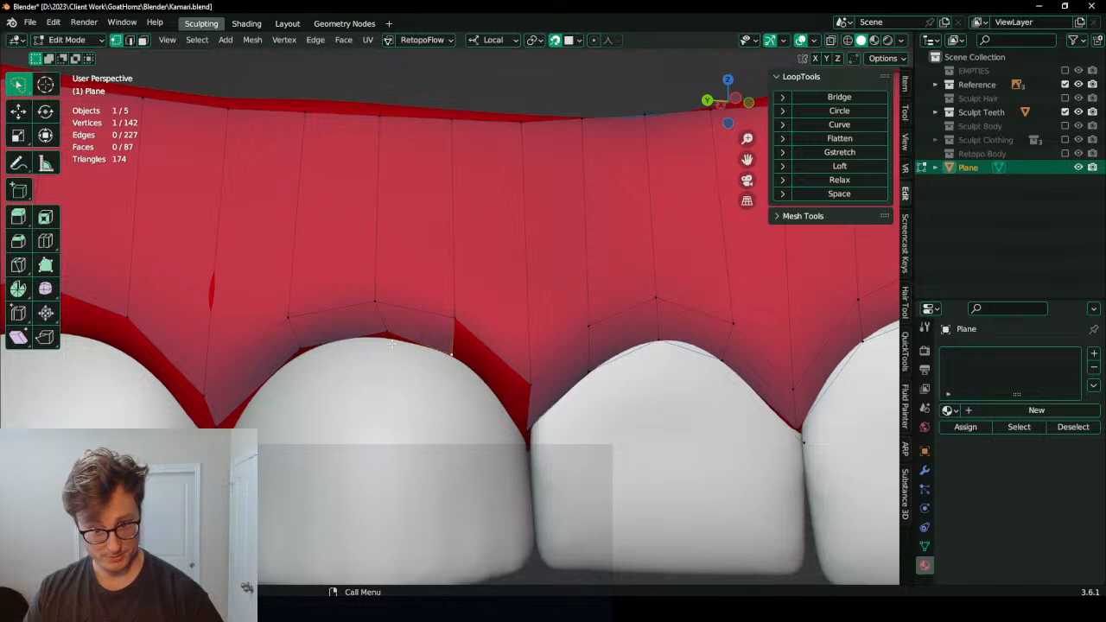
{"action": "left_click", "coordinate": [386, 334]}
{"action": "key", "text": "g"}
{"action": "left_click", "coordinate": [367, 355]}
{"action": "left_click", "coordinate": [293, 359]}
{"action": "key", "text": "g"}
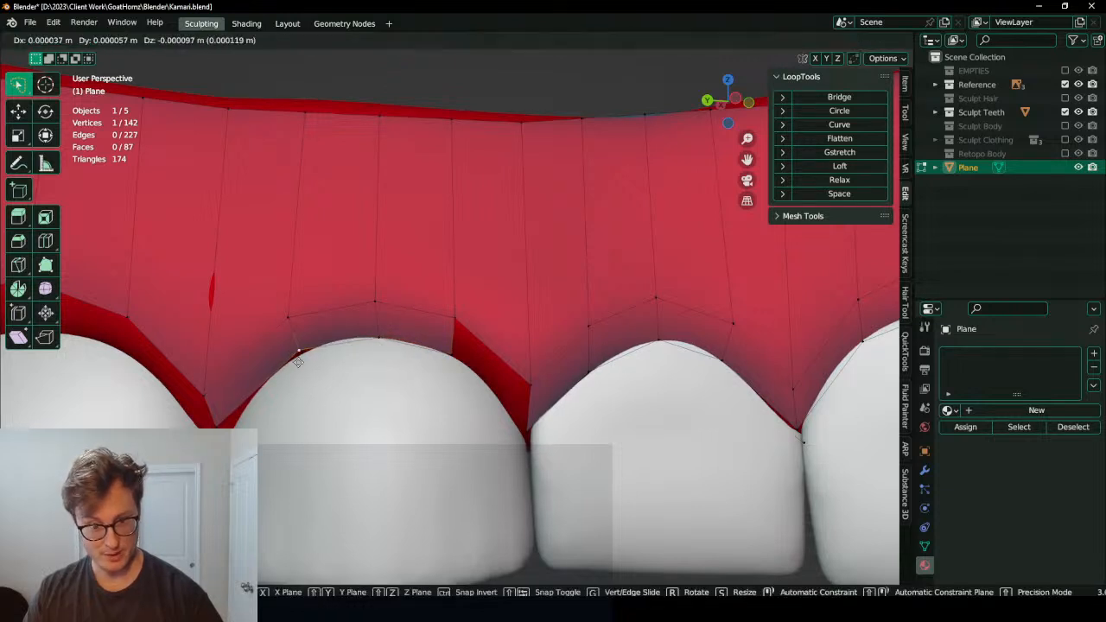
{"action": "left_click", "coordinate": [287, 373]}
{"action": "left_click", "coordinate": [224, 424]}
{"action": "key", "text": "g"}
{"action": "left_click", "coordinate": [222, 439]}
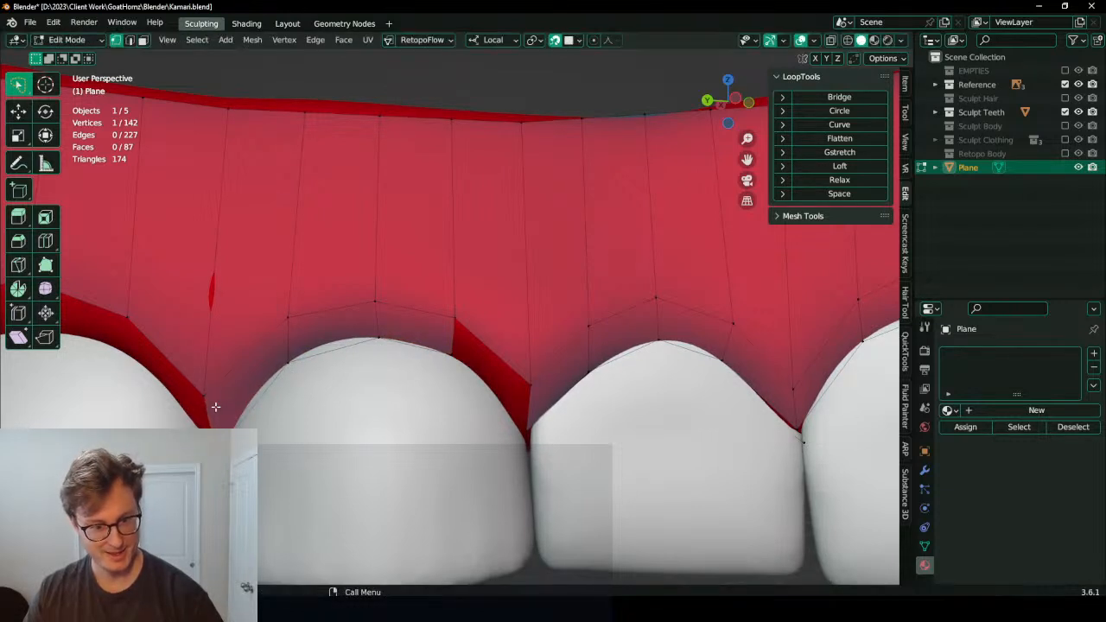
Step: Nudge the upper vertex between the fourth and fifth teeth, and fill the gap between the fourth and third teeth with a face
{"action": "left_click", "coordinate": [212, 396]}
{"action": "key", "text": "g"}
{"action": "left_click", "coordinate": [215, 390]}
{"action": "key", "text": "f"}
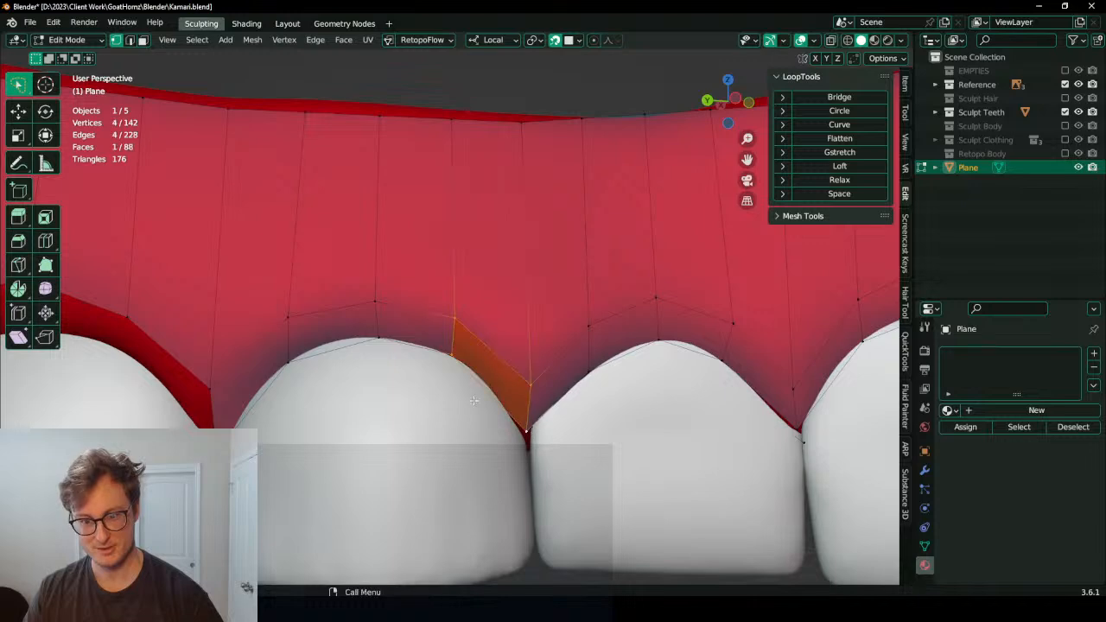
Step: Extrude three lower edges above the fifth tooth down to the tooth, leaving out the edge beside the fourth tooth
{"action": "middle_click_drag", "start_coordinate": [536, 416], "coordinate": [438, 308]}
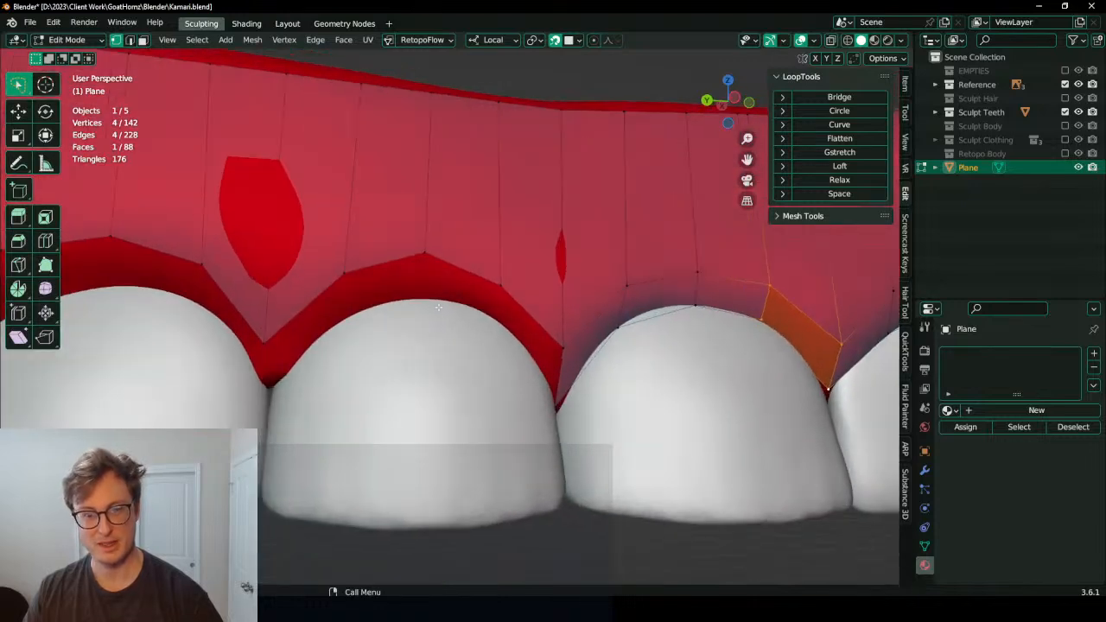
{"action": "left_click", "coordinate": [511, 278], "text": "ctrl"}
{"action": "key", "text": "e"}
{"action": "left_click", "coordinate": [433, 333]}
Step: Move the four extruded vertices one by one onto the line where the gum meets the fifth tooth
{"action": "left_click", "coordinate": [499, 323]}
{"action": "key", "text": "g"}
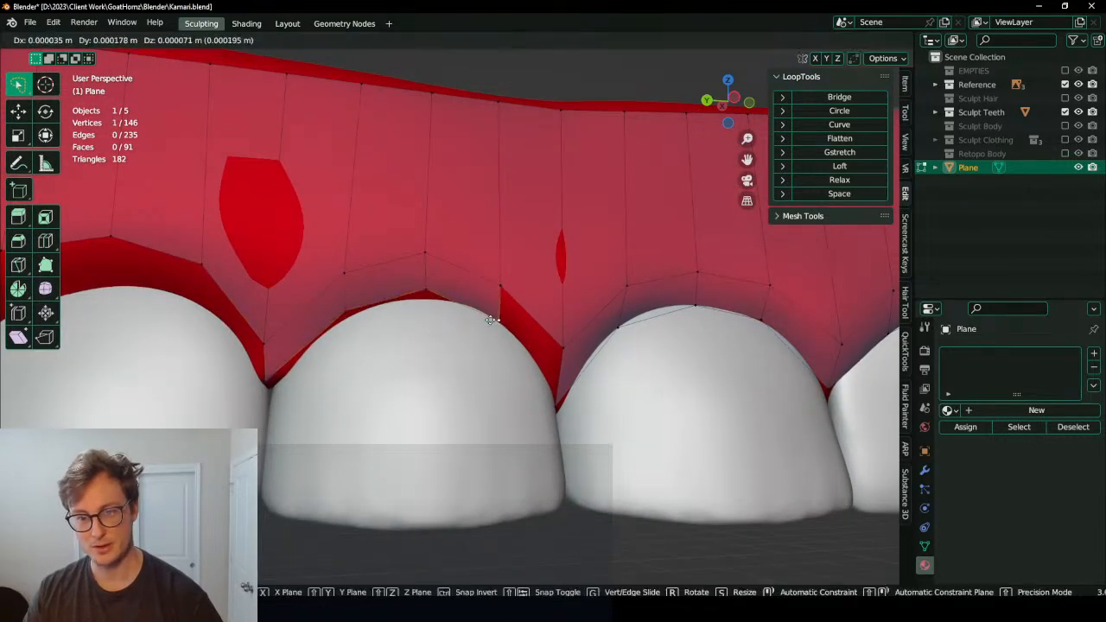
{"action": "left_click", "coordinate": [493, 320]}
{"action": "left_click", "coordinate": [426, 291]}
{"action": "key", "text": "g"}
{"action": "left_click", "coordinate": [427, 299]}
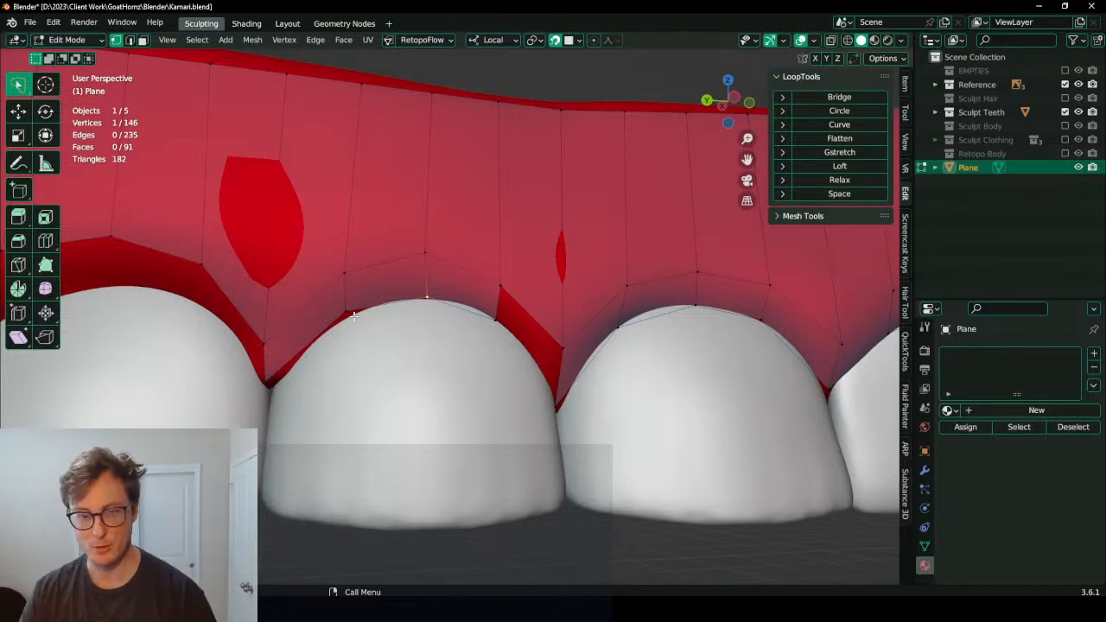
{"action": "left_click", "coordinate": [346, 319]}
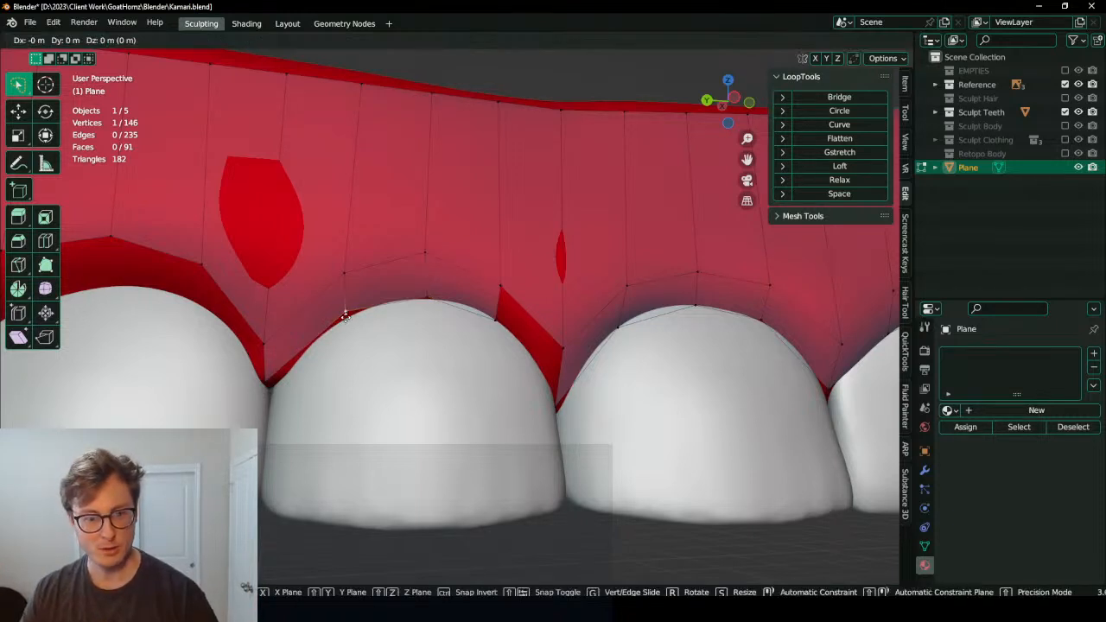
{"action": "left_click", "coordinate": [269, 385]}
{"action": "key", "text": "g"}
{"action": "left_click", "coordinate": [271, 389]}
Step: Raise the upper vertex between the fifth and sixth teeth, and fill the gap between the fifth and fourth teeth with a face
{"action": "left_click", "coordinate": [266, 347]}
{"action": "key", "text": "g"}
{"action": "left_click", "coordinate": [266, 332]}
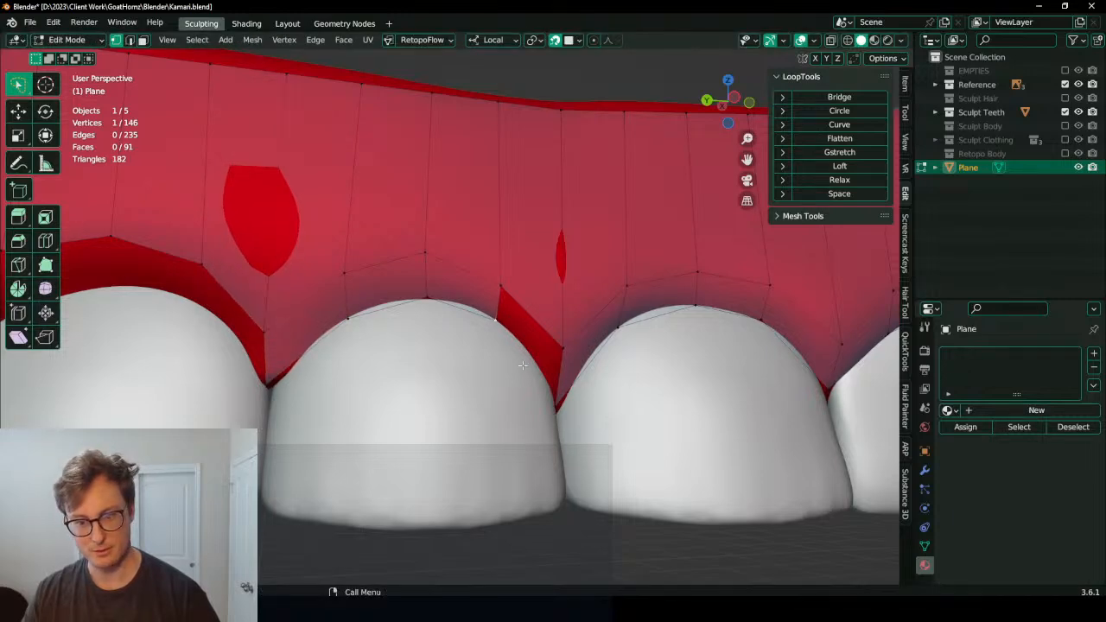
{"action": "left_click", "coordinate": [553, 411], "text": "ctrl"}
{"action": "key", "text": "f"}
Step: Extrude three lower edges above the sixth tooth down toward the tooth, leaving out the edge beside the fifth tooth
{"action": "scroll", "coordinate": [550, 408], "scroll_direction": "down", "scroll_amount": 4}
{"action": "middle_click_drag", "start_coordinate": [346, 354], "coordinate": [454, 342], "text": "shift"}
{"action": "scroll", "coordinate": [453, 342], "scroll_direction": "up", "scroll_amount": 3}
{"action": "middle_click_drag", "start_coordinate": [453, 341], "coordinate": [289, 340]}
{"action": "left_click", "coordinate": [251, 332]}
{"action": "left_click", "coordinate": [425, 278], "text": "ctrl"}
{"action": "key", "text": "e"}
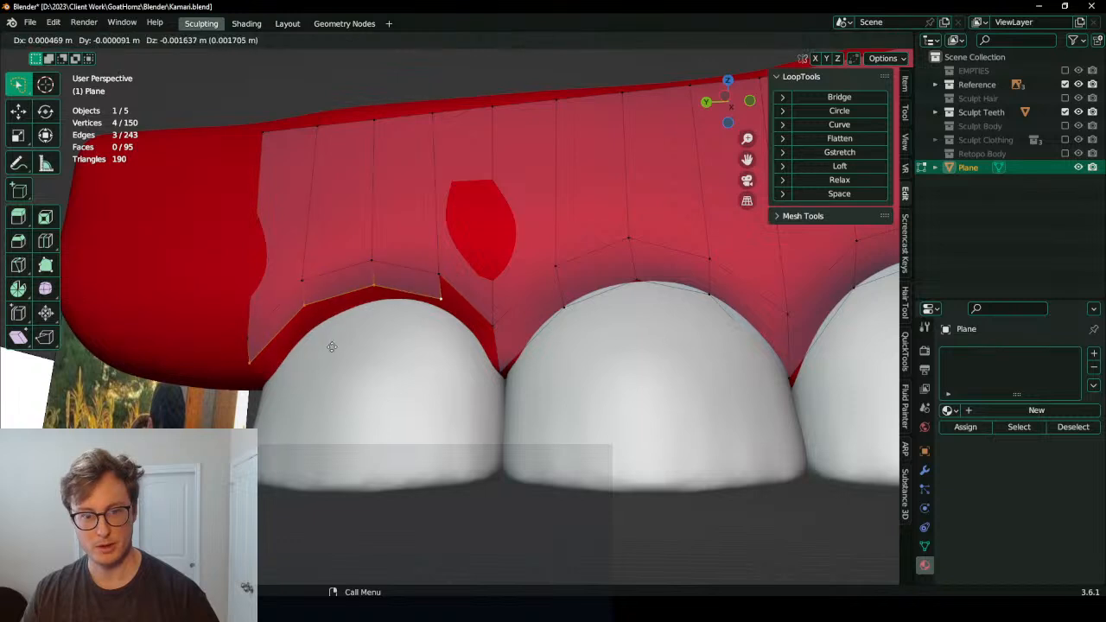
{"action": "left_click", "coordinate": [332, 348]}
Step: Move the four extruded vertices one by one onto the line where the gum meets the sixth tooth
{"action": "left_click", "coordinate": [434, 301]}
{"action": "key", "text": "g"}
{"action": "left_click", "coordinate": [434, 306]}
{"action": "left_click", "coordinate": [373, 305]}
{"action": "key", "text": "g"}
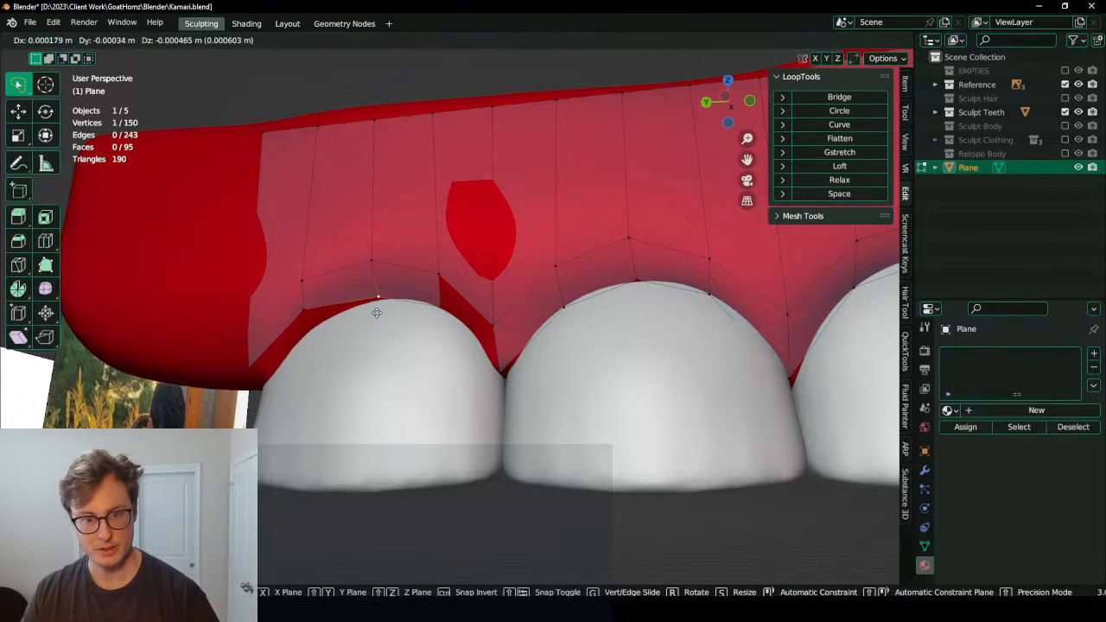
{"action": "left_click", "coordinate": [379, 315]}
{"action": "left_click", "coordinate": [313, 316]}
{"action": "key", "text": "g"}
{"action": "left_click", "coordinate": [319, 331]}
{"action": "left_click", "coordinate": [254, 366]}
{"action": "key", "text": "g"}
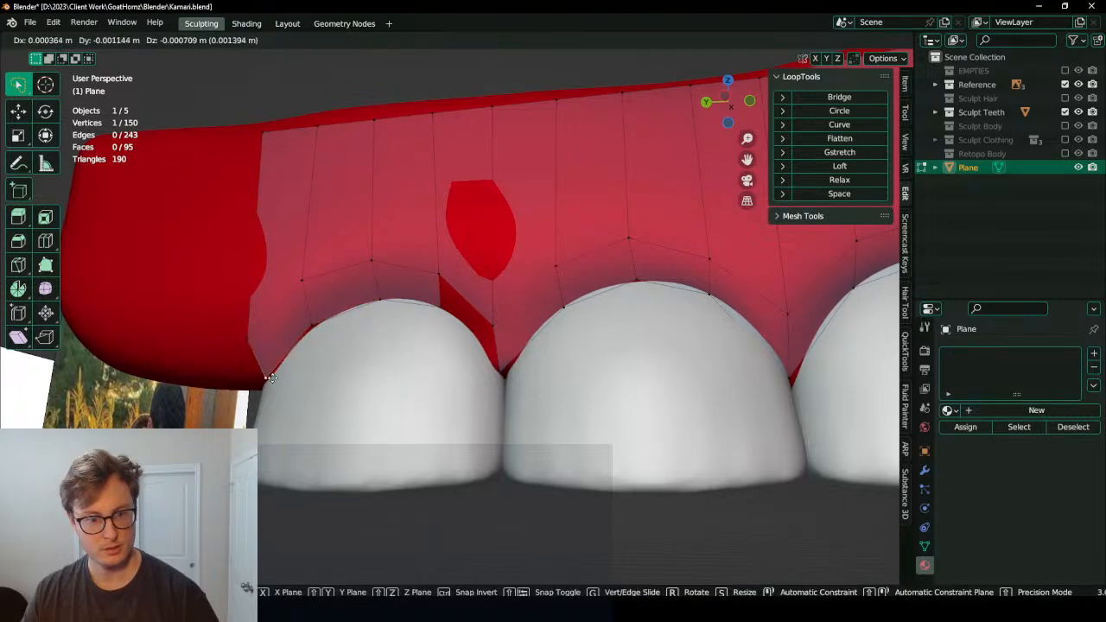
{"action": "left_click", "coordinate": [270, 378]}
Step: Fill the gap between the sixth and fifth teeth with a face
{"action": "left_click", "coordinate": [495, 377], "text": "ctrl"}
{"action": "key", "text": "f"}
{"action": "scroll", "coordinate": [489, 378], "scroll_direction": "down", "scroll_amount": 6}
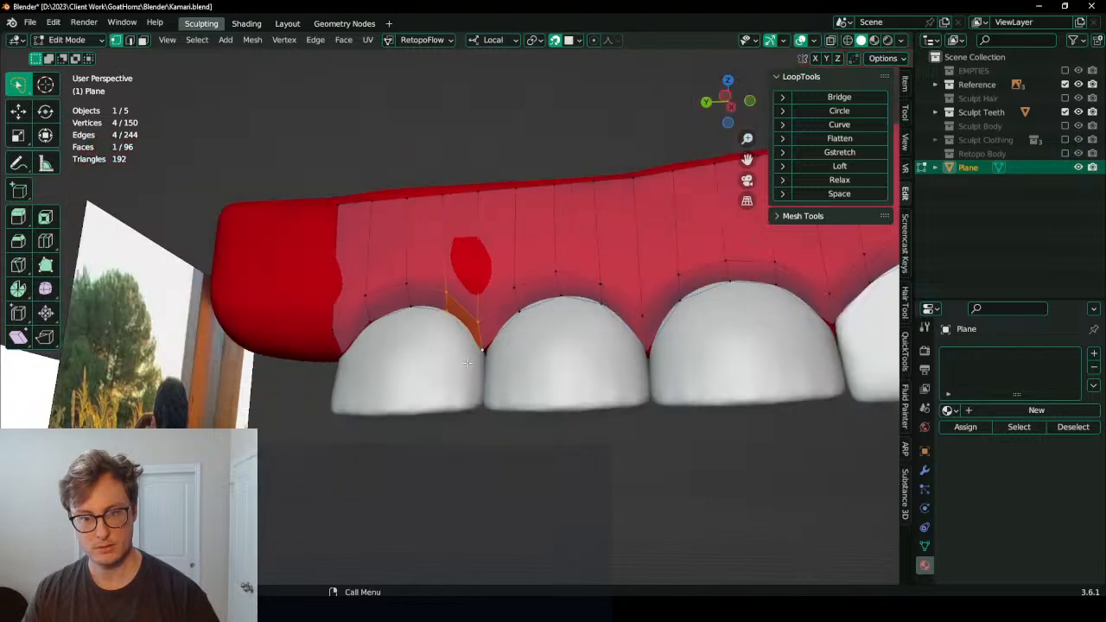
{"action": "middle_click_drag", "start_coordinate": [484, 377], "coordinate": [473, 346]}
{"action": "scroll", "coordinate": [538, 370], "scroll_direction": "down", "scroll_amount": 5}
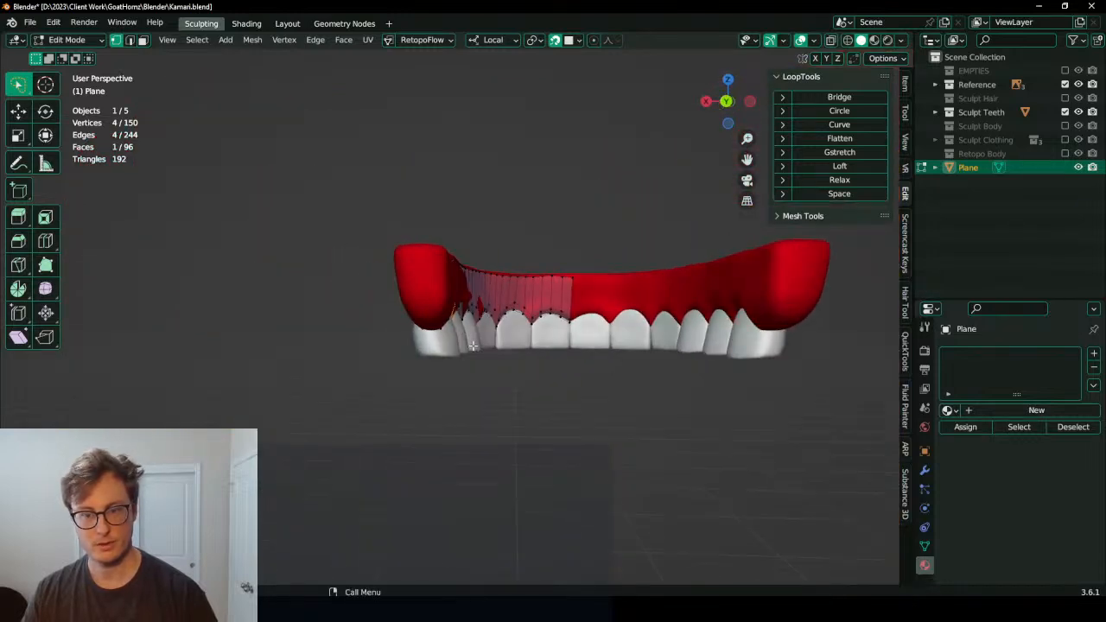
{"action": "left_click", "coordinate": [549, 277], "text": "alt"}
{"action": "middle_click_drag", "start_coordinate": [550, 277], "coordinate": [465, 267]}
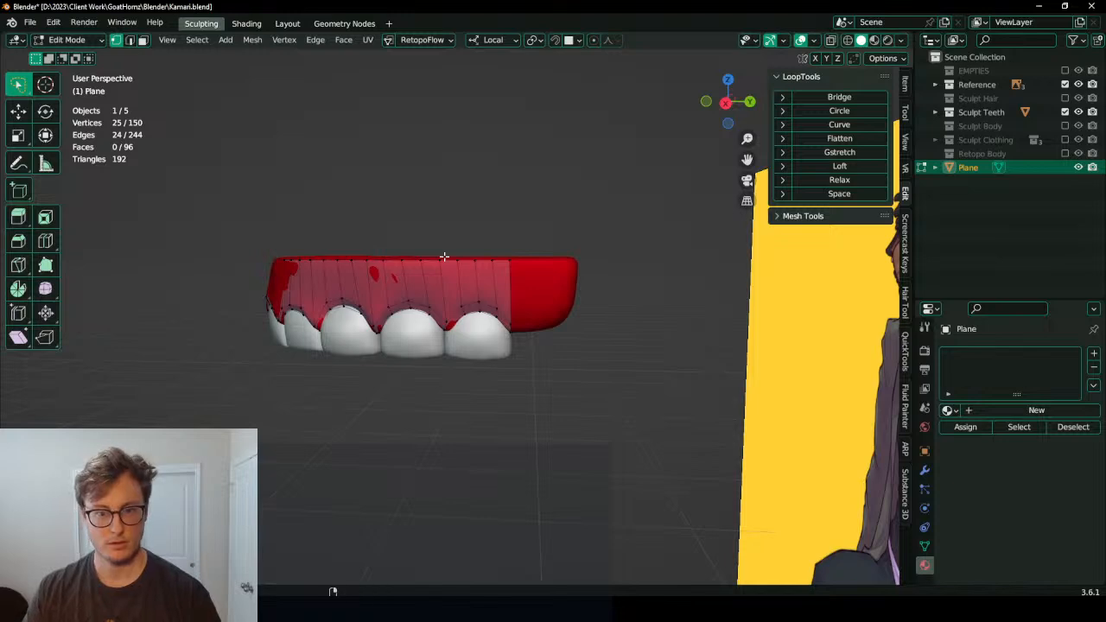
{"action": "left_click", "coordinate": [438, 258], "text": "alt+shift"}
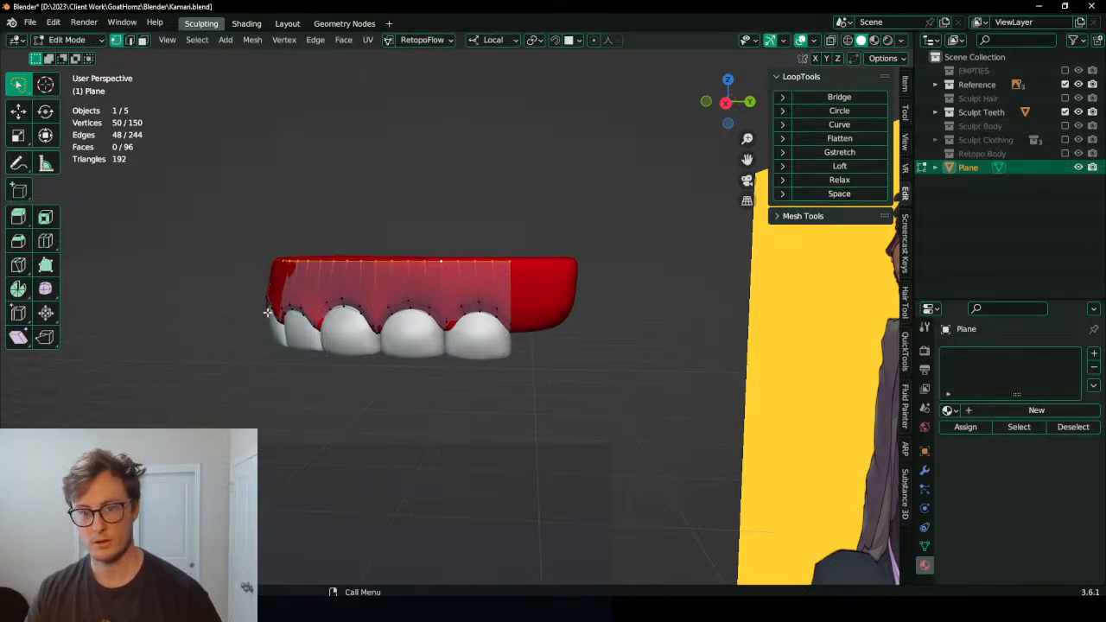
{"action": "middle_click_drag", "start_coordinate": [484, 302], "coordinate": [642, 210]}
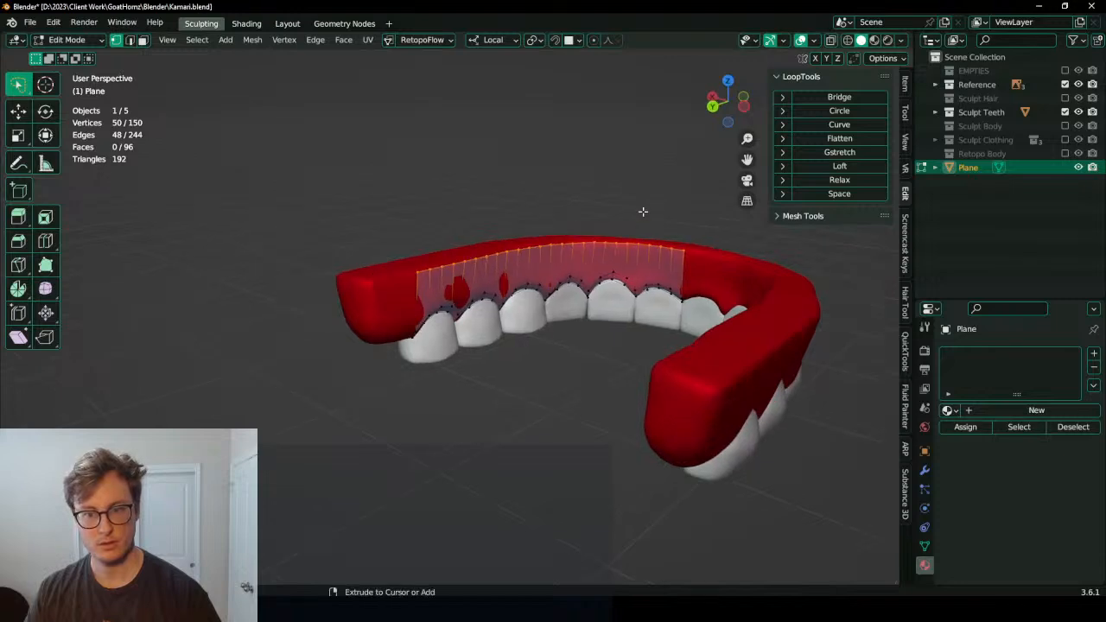
{"action": "left_click", "coordinate": [797, 178]}
{"action": "middle_click_drag", "start_coordinate": [544, 248], "coordinate": [383, 360]}
{"action": "key", "text": "s"}
{"action": "right_click", "coordinate": [542, 241]}
{"action": "scroll", "coordinate": [518, 256], "scroll_direction": "up", "scroll_amount": 4}
{"action": "scroll", "coordinate": [410, 279], "scroll_direction": "down", "scroll_amount": 4}
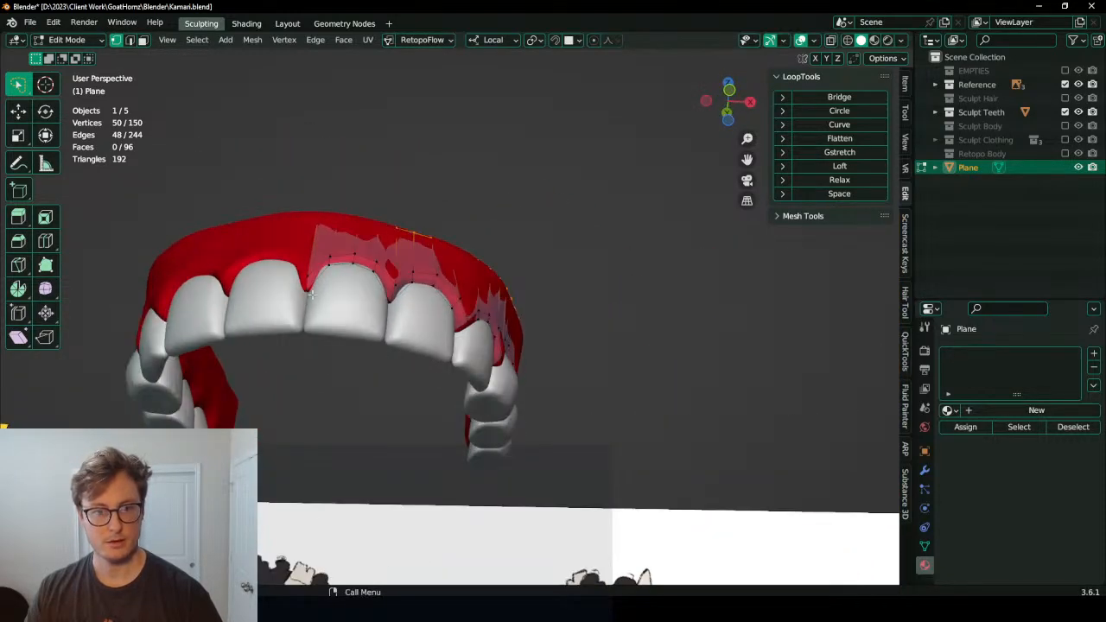
Step: Examine the gum mesh from the inner and outer sides, in wireframe and solid shading, along the tooth gum lines
{"action": "left_click", "coordinate": [312, 283]}
{"action": "middle_click_drag", "start_coordinate": [311, 284], "coordinate": [516, 331]}
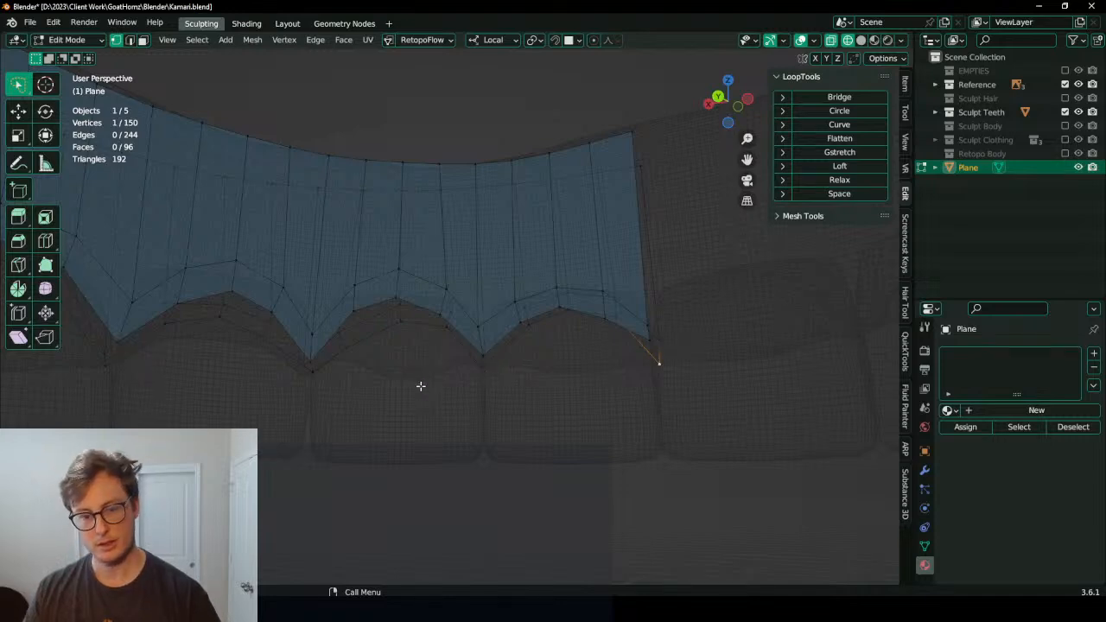
{"action": "key", "text": "z"}
{"action": "scroll", "coordinate": [499, 390], "scroll_direction": "down", "scroll_amount": 4}
{"action": "middle_click_drag", "start_coordinate": [427, 386], "coordinate": [461, 215]}
{"action": "scroll", "coordinate": [338, 347], "scroll_direction": "down", "scroll_amount": 4}
{"action": "middle_click_drag", "start_coordinate": [513, 144], "coordinate": [661, 164]}
{"action": "scroll", "coordinate": [391, 332], "scroll_direction": "up", "scroll_amount": 2}
{"action": "scroll", "coordinate": [392, 332], "scroll_direction": "down", "scroll_amount": 2}
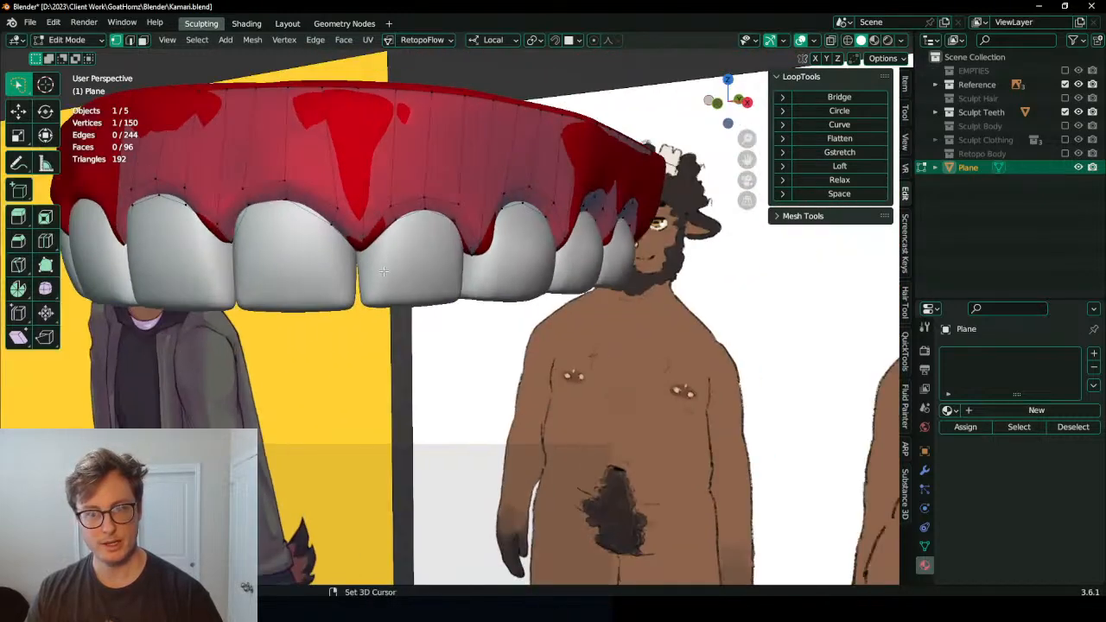
{"action": "middle_click_drag", "start_coordinate": [377, 289], "coordinate": [414, 293], "text": "shift"}
{"action": "scroll", "coordinate": [455, 308], "scroll_direction": "up", "scroll_amount": 2}
{"action": "scroll", "coordinate": [415, 293], "scroll_direction": "up", "scroll_amount": 3}
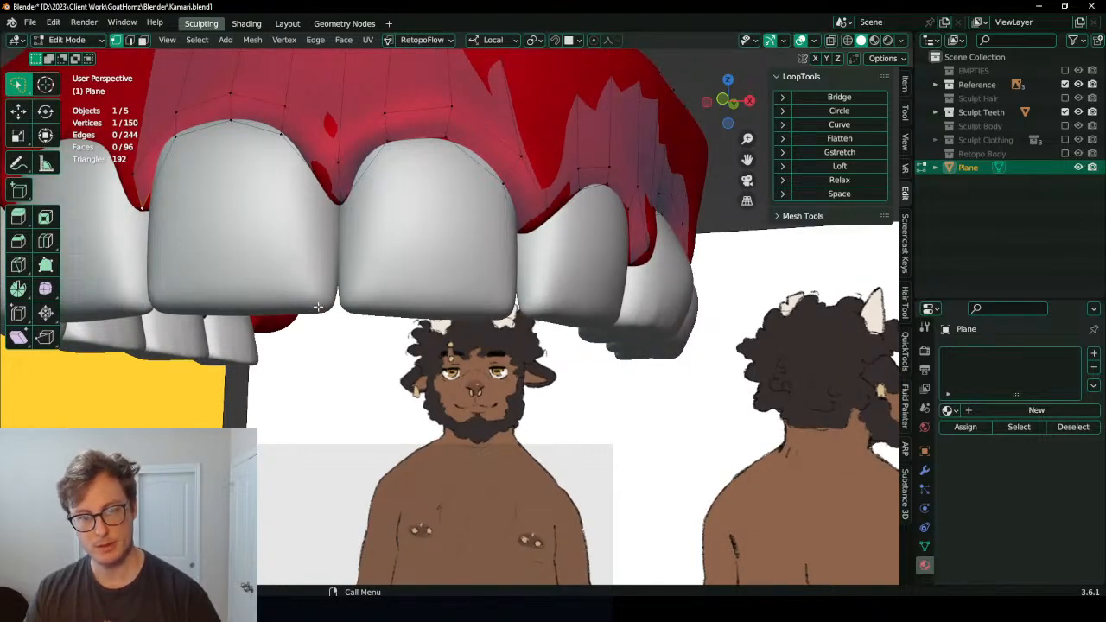
{"action": "scroll", "coordinate": [213, 284], "scroll_direction": "down", "scroll_amount": 4}
{"action": "middle_click_drag", "start_coordinate": [214, 283], "coordinate": [421, 275]}
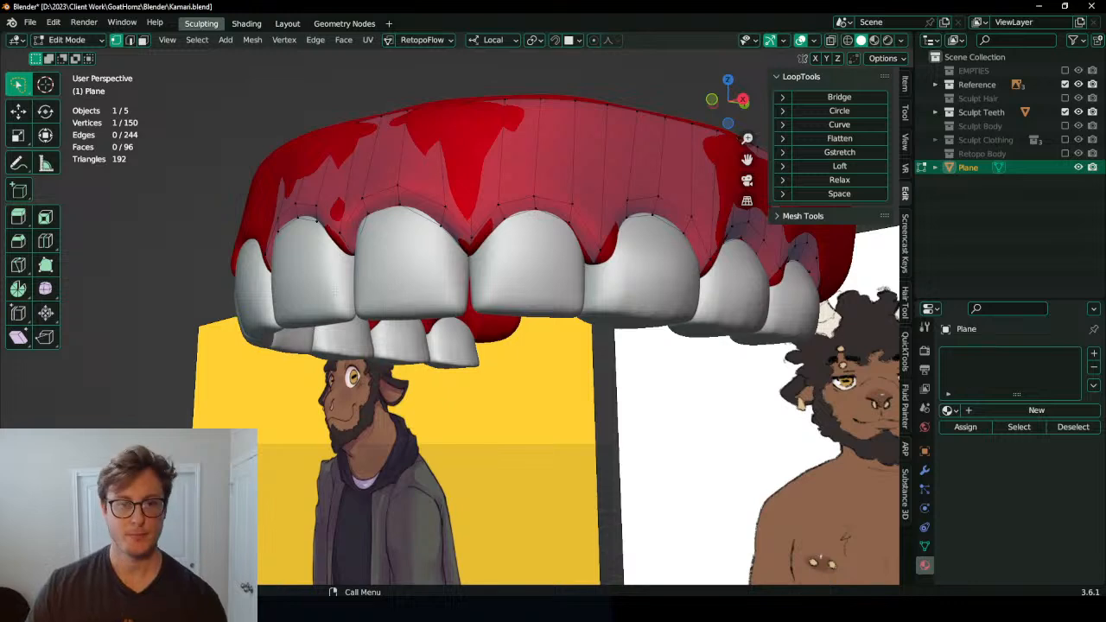
Step: Extrude the four gum-line edges of the first front tooth straight down along Z to near the tooth's tip
{"action": "middle_click_drag", "start_coordinate": [388, 301], "coordinate": [309, 259]}
{"action": "left_click", "coordinate": [468, 294], "text": "ctrl"}
{"action": "middle_click_drag", "start_coordinate": [467, 296], "coordinate": [449, 345]}
{"action": "key", "text": "e"}
{"action": "key", "text": "z"}
{"action": "left_click", "coordinate": [474, 411]}
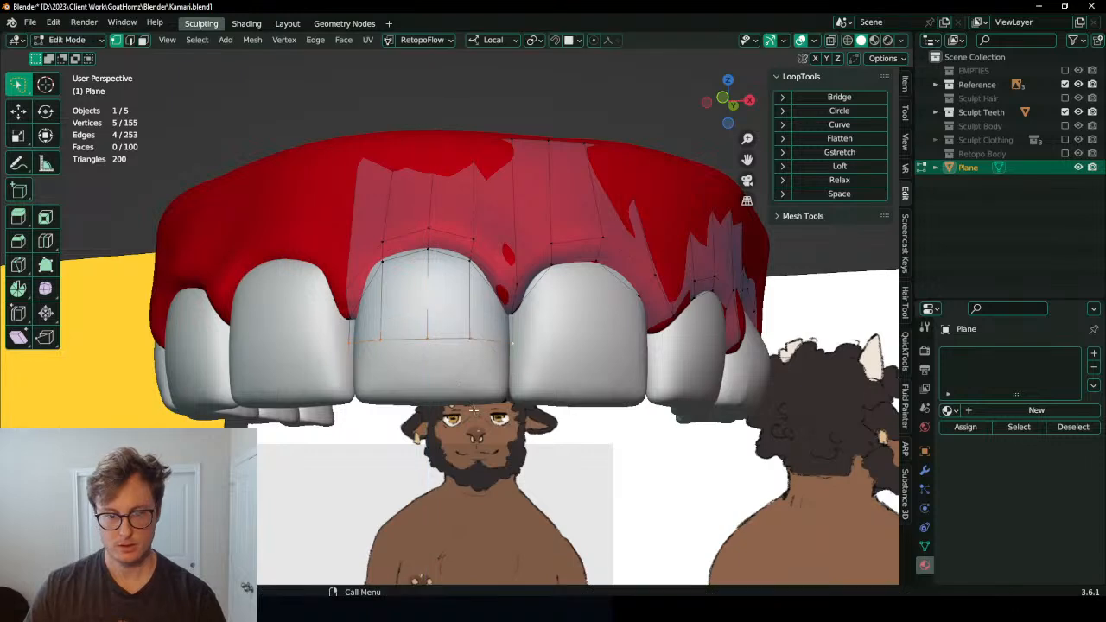
{"action": "key", "text": "g"}
{"action": "key", "text": "z"}
{"action": "left_click", "coordinate": [484, 417]}
Step: Move the two end vertices of the first front tooth's lower row into the gaps beside the neighbouring teeth
{"action": "scroll", "coordinate": [533, 422], "scroll_direction": "up", "scroll_amount": 2}
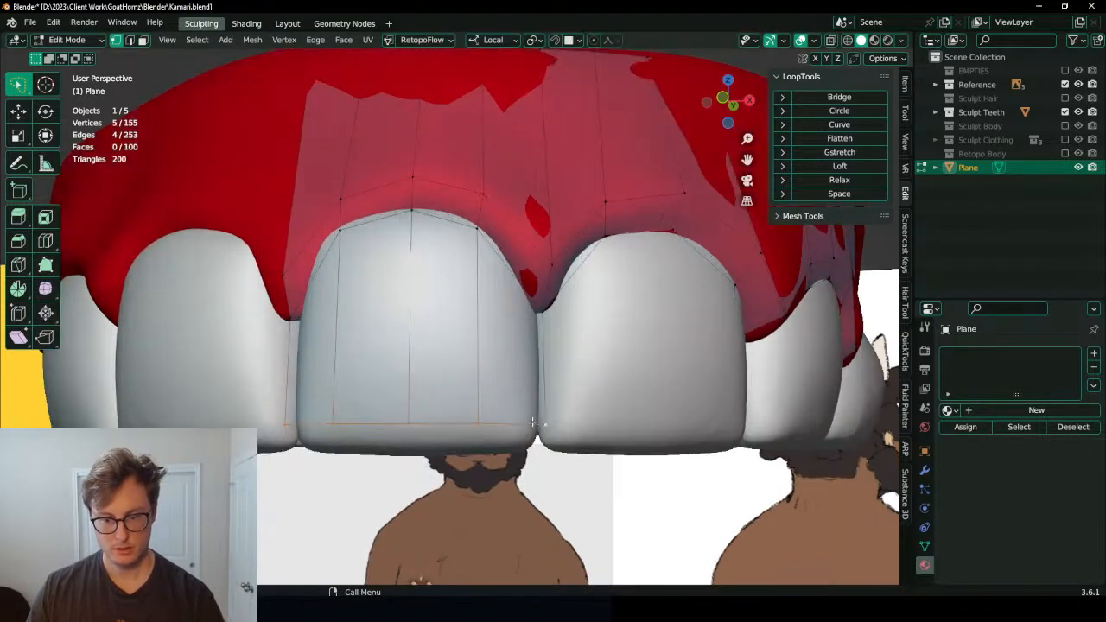
{"action": "key", "text": "g"}
{"action": "left_click", "coordinate": [547, 426]}
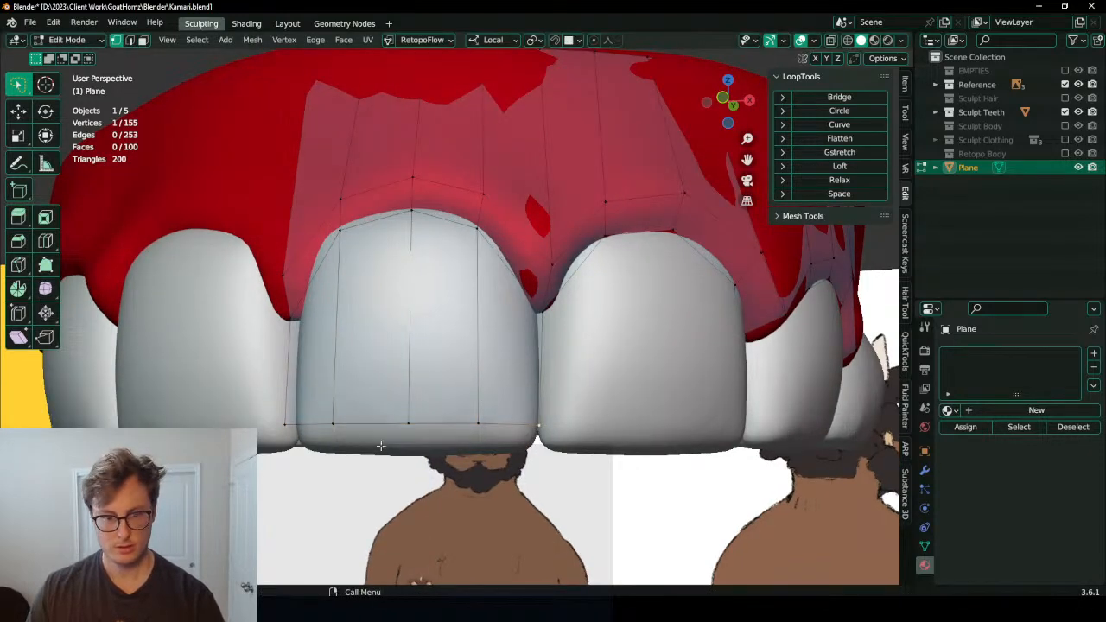
{"action": "middle_click_drag", "start_coordinate": [381, 446], "coordinate": [311, 413]}
{"action": "key", "text": "g"}
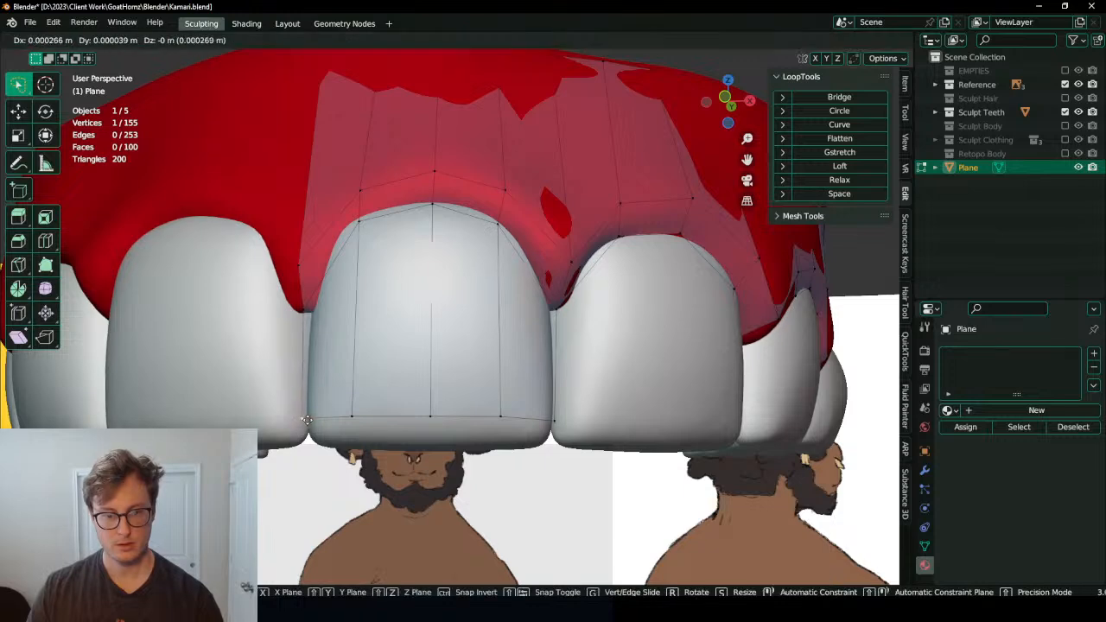
{"action": "left_click", "coordinate": [305, 420]}
{"action": "left_click", "coordinate": [554, 422]}
{"action": "middle_click_drag", "start_coordinate": [550, 422], "coordinate": [496, 424]}
{"action": "key", "text": "g"}
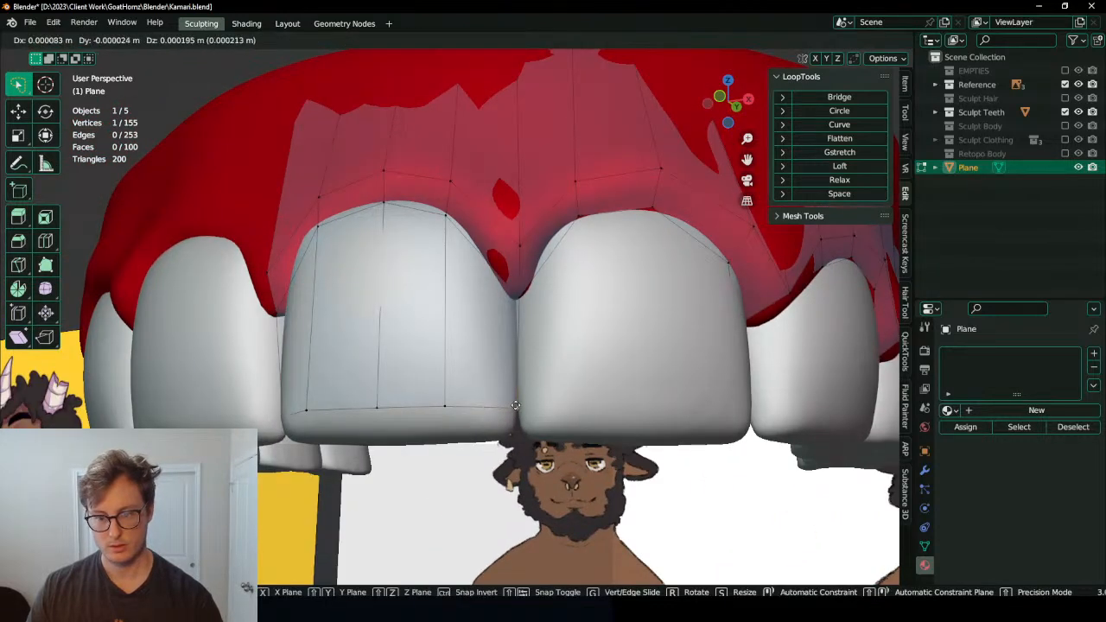
{"action": "left_click", "coordinate": [516, 405]}
Step: Select the five lower vertices on the first front tooth and space them evenly with LoopTools Space
{"action": "middle_click_drag", "start_coordinate": [380, 421], "coordinate": [423, 427]}
{"action": "left_click", "coordinate": [306, 423], "text": "ctrl"}
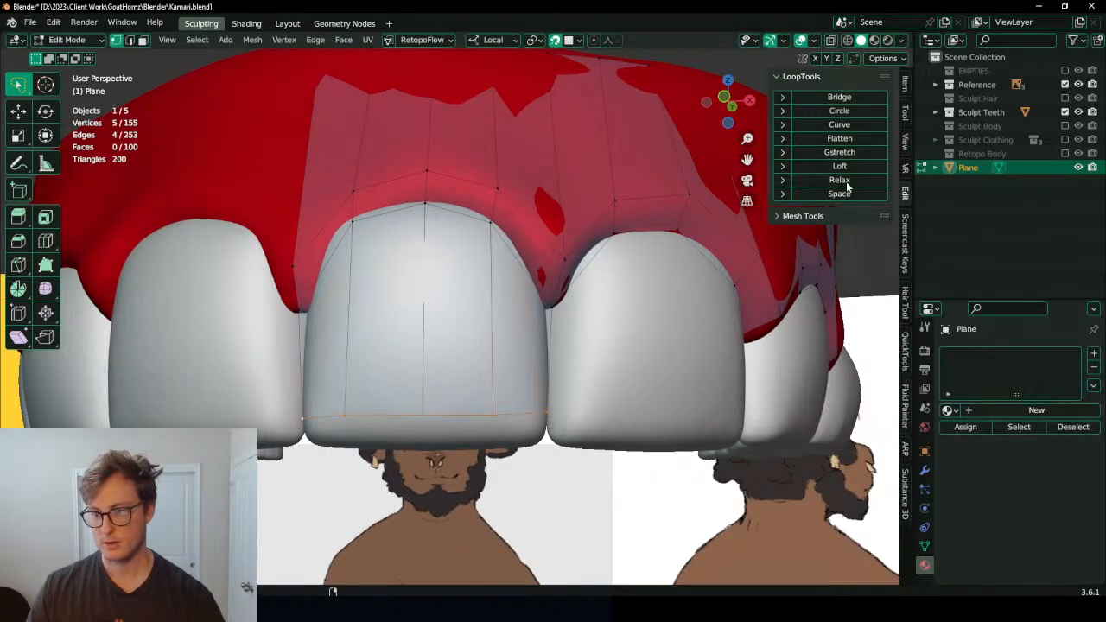
{"action": "left_click", "coordinate": [843, 151]}
{"action": "key", "text": "g"}
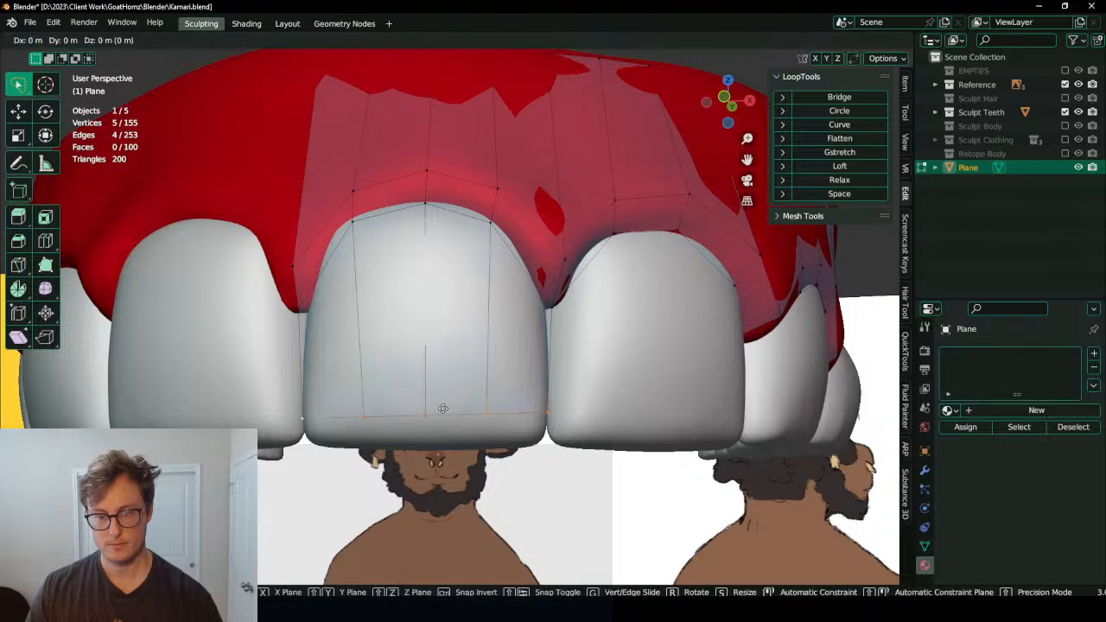
{"action": "left_click", "coordinate": [443, 410]}
{"action": "key", "text": "ctrl+z"}
{"action": "key", "text": "ctrl+shift+z"}
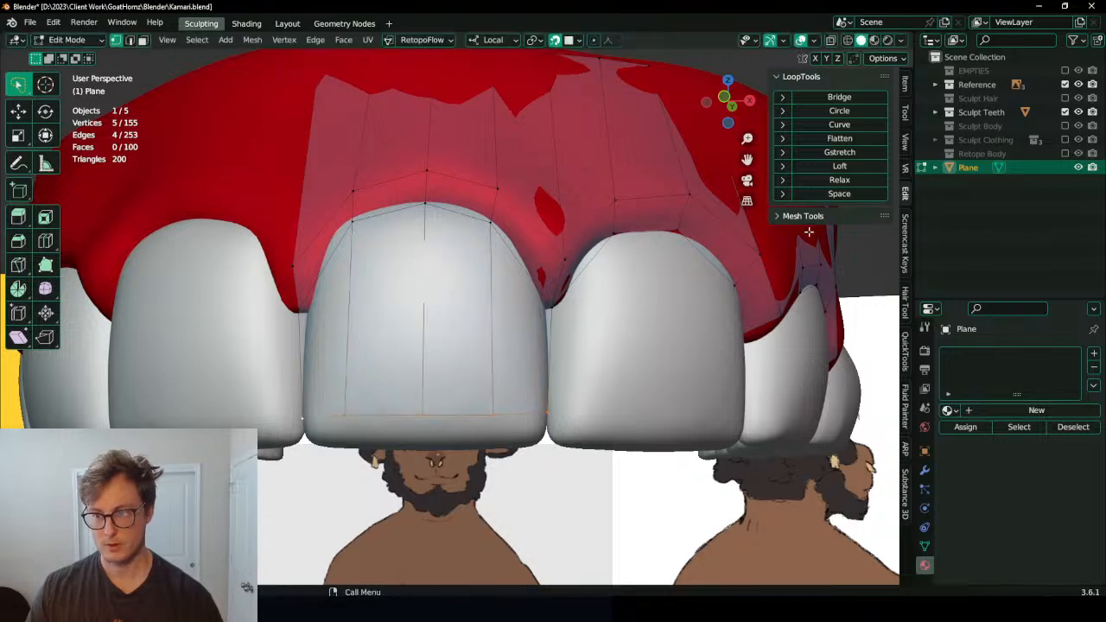
{"action": "left_click", "coordinate": [833, 195]}
Step: Extrude three gum-line edges of the second front tooth down along local Z, leaving out the edge beside the first tooth
{"action": "middle_click_drag", "start_coordinate": [596, 367], "coordinate": [476, 369]}
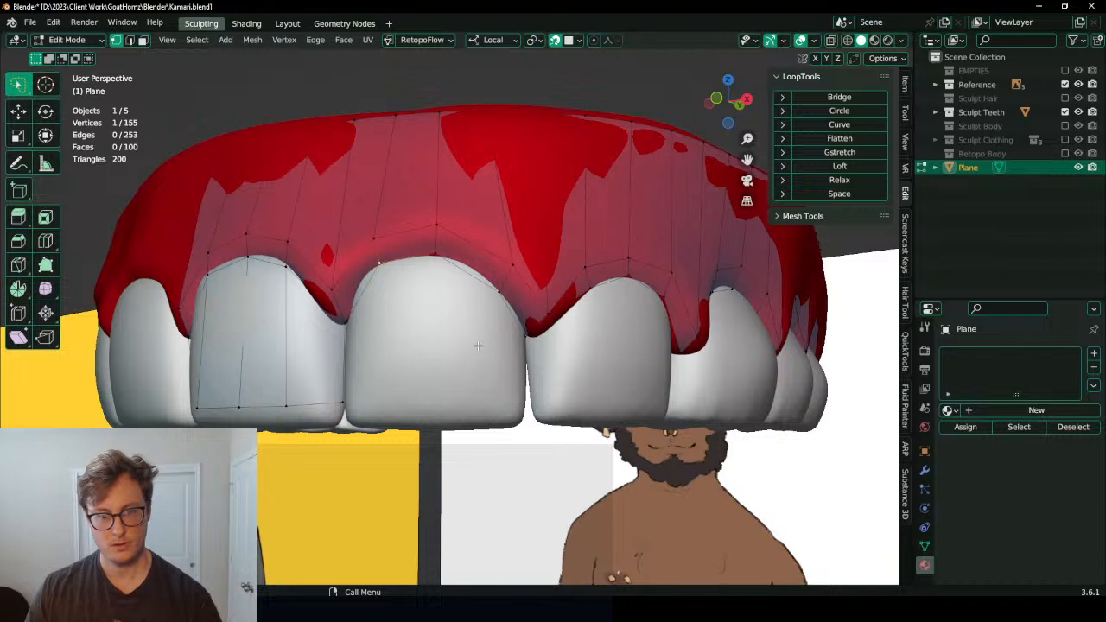
{"action": "left_click", "coordinate": [524, 336], "text": "ctrl"}
{"action": "middle_click_drag", "start_coordinate": [476, 353], "coordinate": [463, 354]}
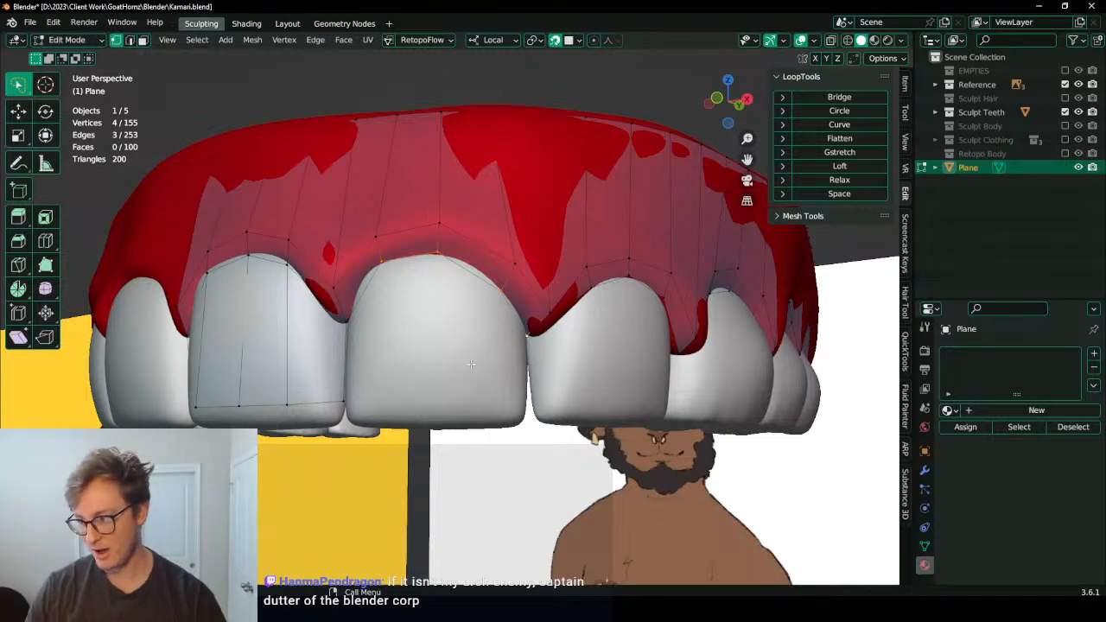
{"action": "middle_click_drag", "start_coordinate": [470, 364], "coordinate": [458, 361]}
{"action": "middle_click_drag", "start_coordinate": [465, 369], "coordinate": [437, 343], "text": "shift"}
{"action": "scroll", "coordinate": [437, 343], "scroll_direction": "up", "scroll_amount": 1}
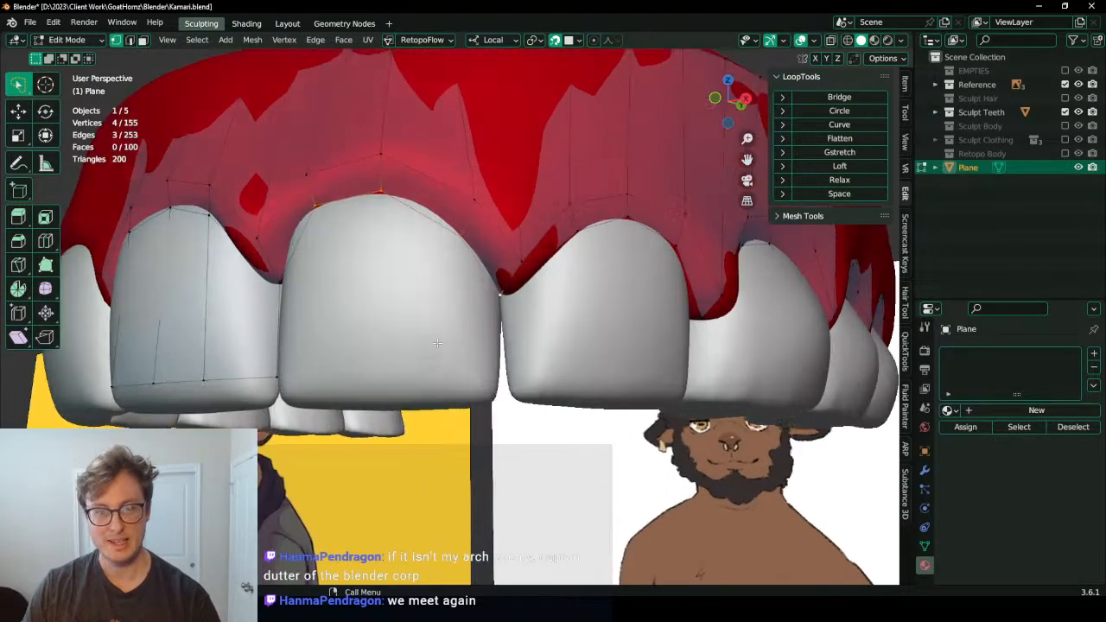
{"action": "scroll", "coordinate": [437, 343], "scroll_direction": "up", "scroll_amount": 1}
{"action": "left_click_drag", "start_coordinate": [437, 343], "coordinate": [463, 337], "text": "alt"}
{"action": "scroll", "coordinate": [449, 333], "scroll_direction": "down", "scroll_amount": 3}
{"action": "middle_click_drag", "start_coordinate": [450, 330], "coordinate": [427, 323]}
{"action": "scroll", "coordinate": [427, 324], "scroll_direction": "up", "scroll_amount": 1}
{"action": "key", "text": "e"}
{"action": "key", "text": "z"}
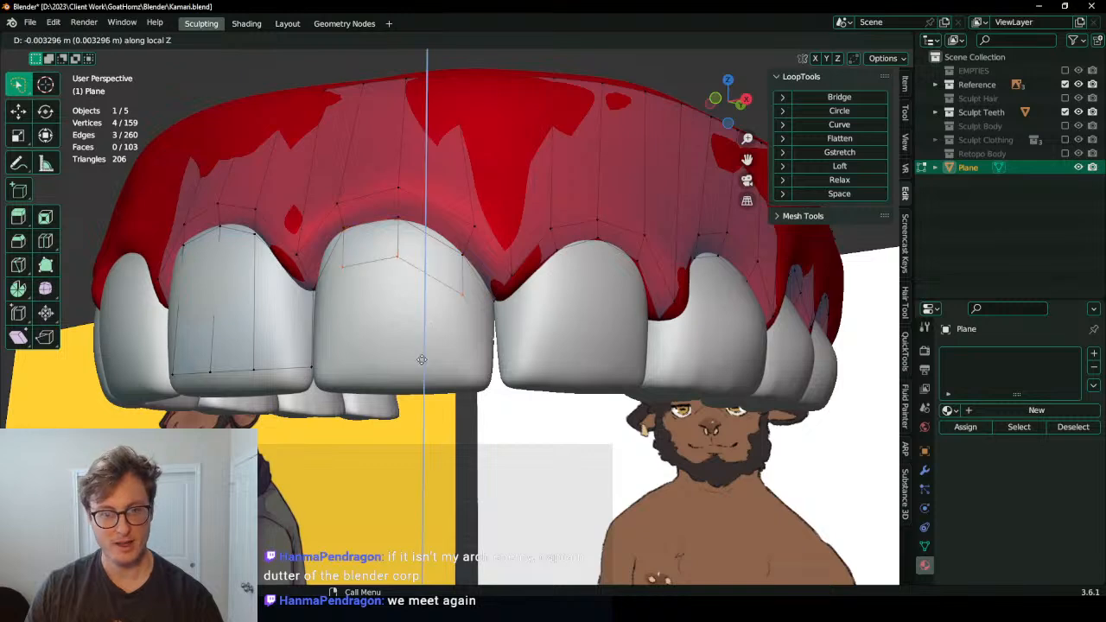
{"action": "left_click", "coordinate": [421, 360]}
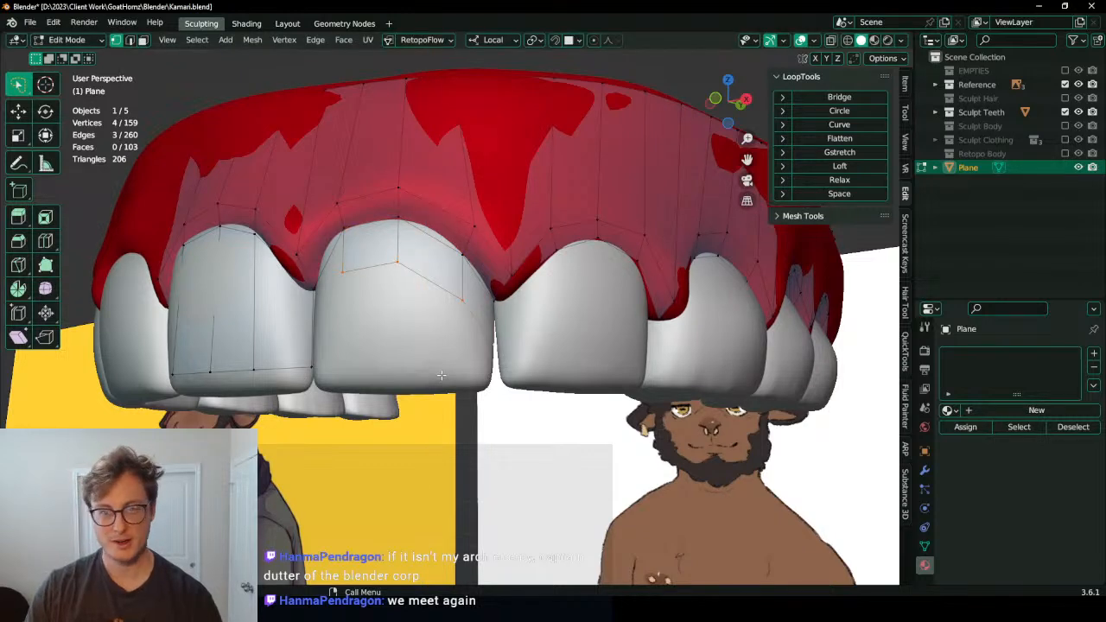
Step: Lower the second tooth's extruded row further along local Z to near the tooth's tip
{"action": "key", "text": "g"}
{"action": "key", "text": "z"}
{"action": "key", "text": "z"}
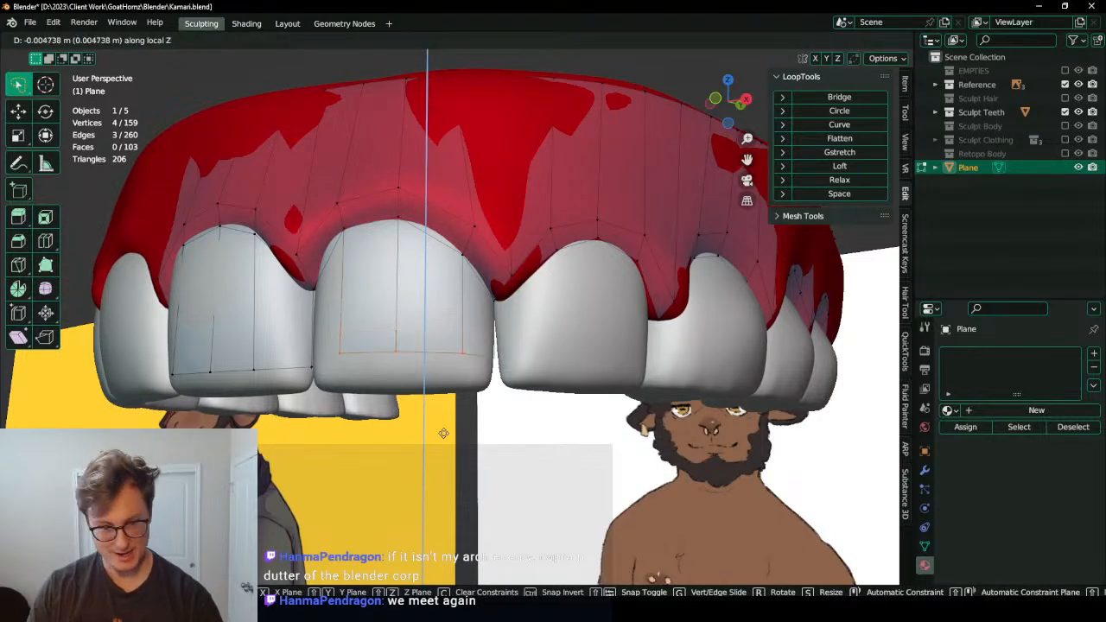
{"action": "left_click", "coordinate": [443, 433]}
{"action": "scroll", "coordinate": [511, 390], "scroll_direction": "up", "scroll_amount": 2}
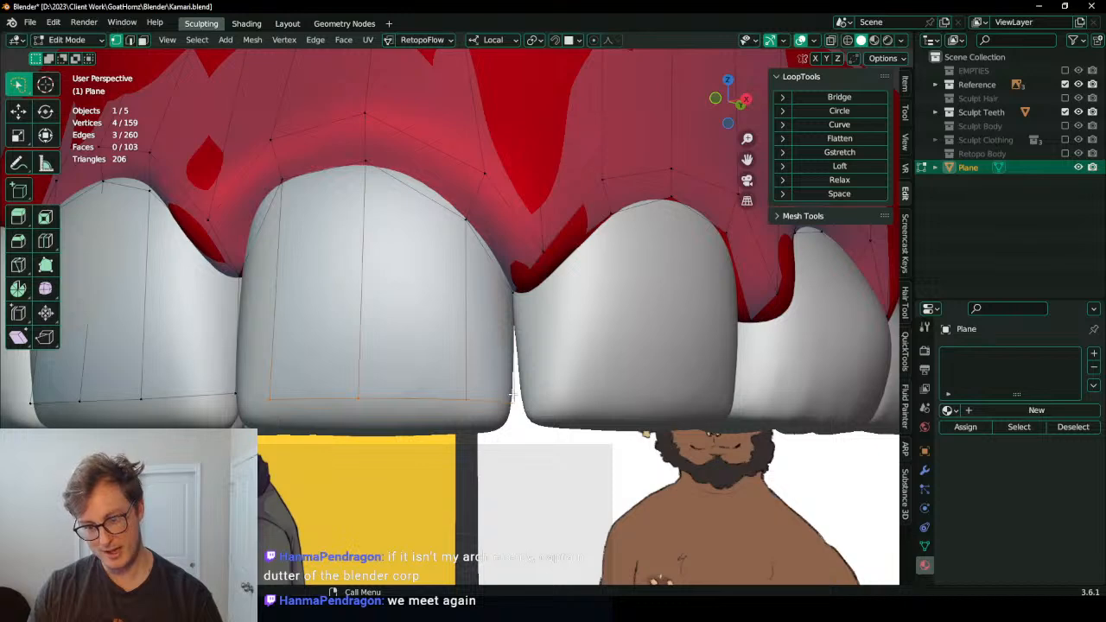
Step: Fill the gap beside the first tooth with a face, and space the second tooth's five lower vertices evenly with LoopTools Space
{"action": "scroll", "coordinate": [512, 395], "scroll_direction": "down", "scroll_amount": 3}
{"action": "scroll", "coordinate": [371, 381], "scroll_direction": "up", "scroll_amount": 2}
{"action": "key", "text": "f"}
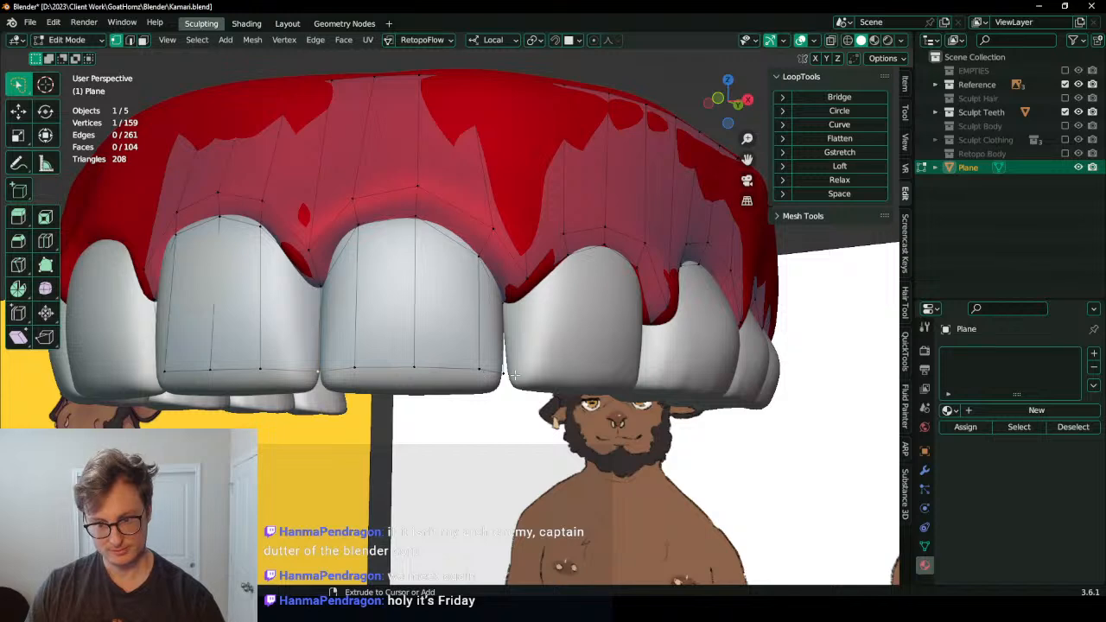
{"action": "left_click", "coordinate": [855, 194]}
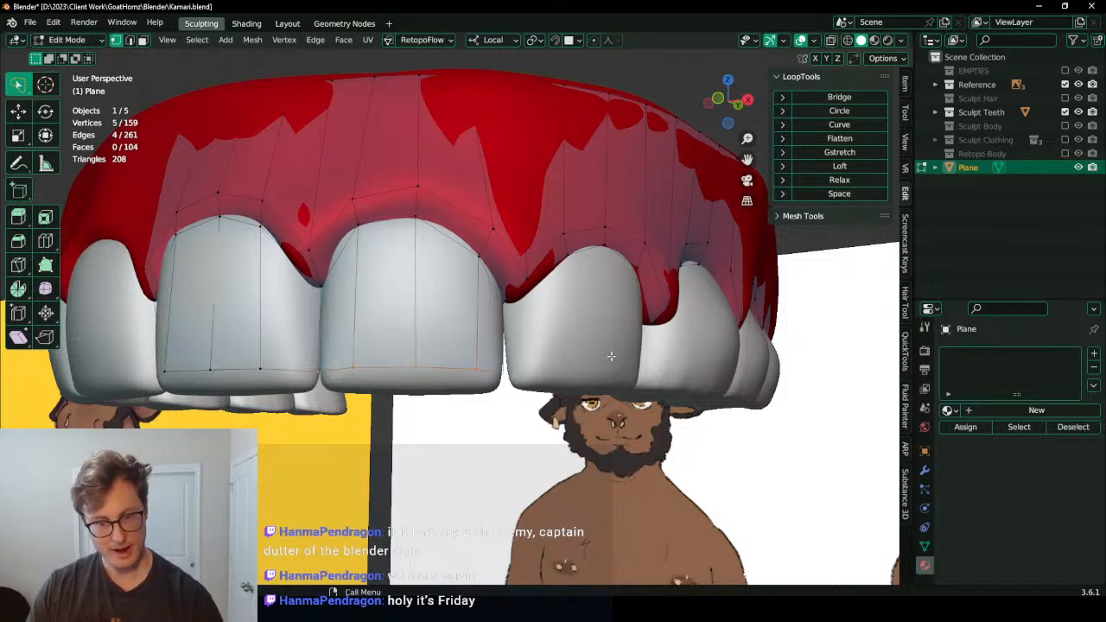
Step: Select the third tooth's three gum-line edges from the corner beside the fourth tooth, leaving out the edge beside the second
{"action": "middle_click_drag", "start_coordinate": [538, 417], "coordinate": [426, 406]}
{"action": "left_click", "coordinate": [386, 304]}
{"action": "middle_click_drag", "start_coordinate": [386, 304], "coordinate": [549, 304]}
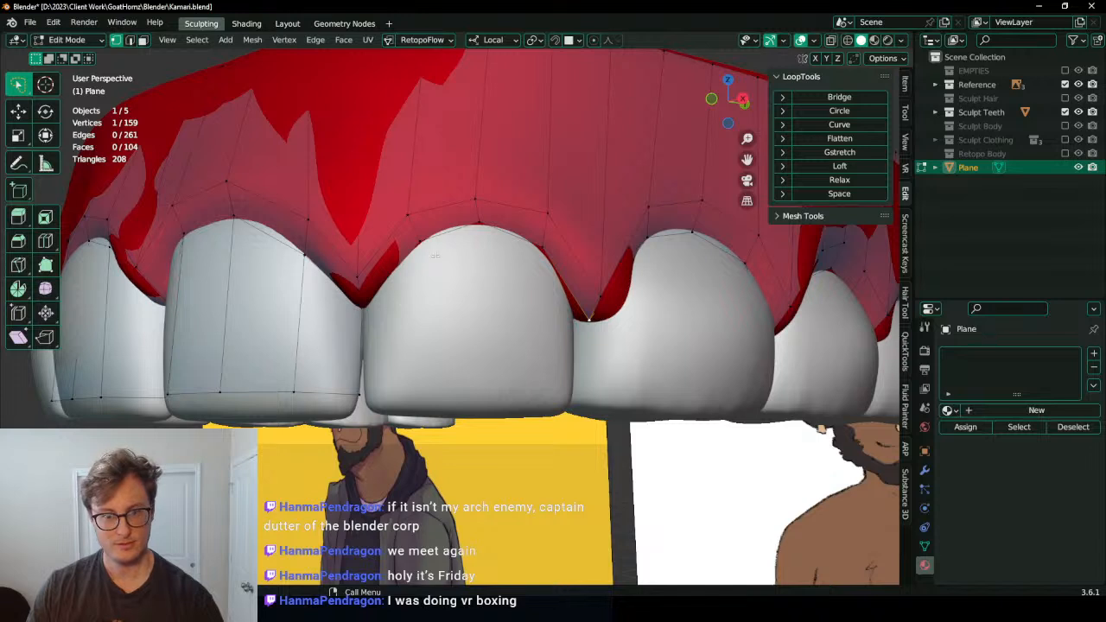
{"action": "left_click", "coordinate": [421, 245], "text": "ctrl"}
{"action": "key", "text": "e"}
{"action": "left_click", "coordinate": [518, 324]}
{"action": "key", "text": "s"}
{"action": "key", "text": "z"}
{"action": "key", "text": "0"}
{"action": "left_click", "coordinate": [516, 324]}
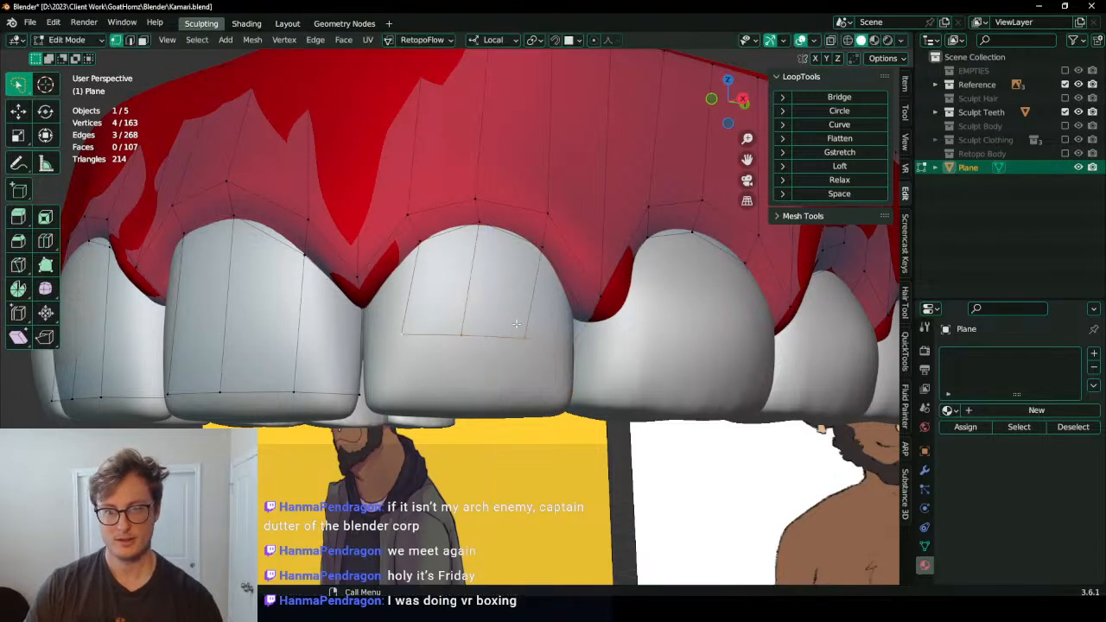
{"action": "key", "text": "ctrl+z"}
{"action": "key", "text": "ctrl+z"}
Step: Extrude the third tooth's selected gum-line edges slightly downward and flatten the new row by scaling it to 0 along local Z
{"action": "key", "text": "e"}
{"action": "left_click", "coordinate": [536, 332]}
{"action": "key", "text": "s"}
{"action": "key", "text": "z"}
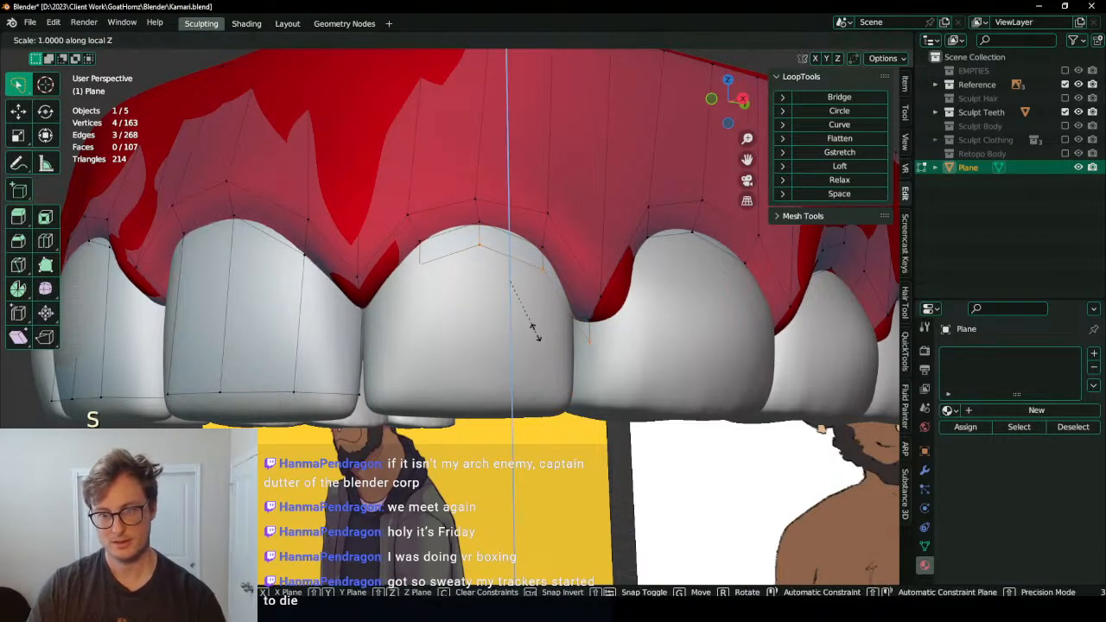
{"action": "key", "text": "0"}
{"action": "left_click", "coordinate": [537, 332]}
Step: Lower the third tooth's flattened row along local Z to near the tooth's tip
{"action": "key", "text": "g"}
{"action": "key", "text": "z"}
{"action": "left_click", "coordinate": [553, 435]}
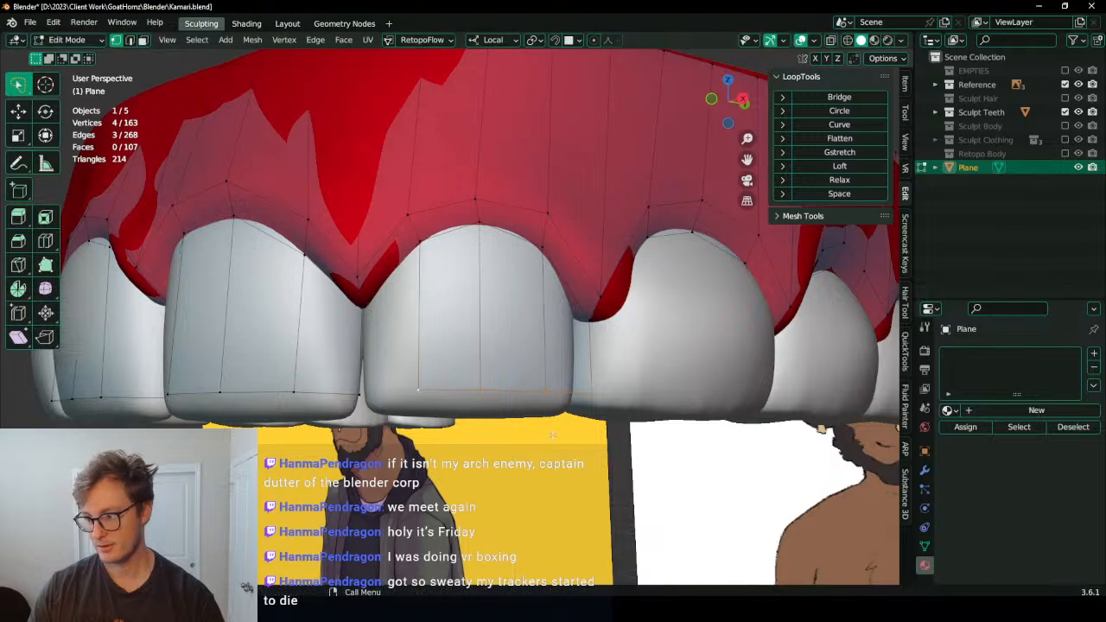
Step: Move three lower vertices of the third tooth with snapping on to seat them on the sculpted surface
{"action": "scroll", "coordinate": [553, 435], "scroll_direction": "up", "scroll_amount": 1}
{"action": "middle_click_drag", "start_coordinate": [553, 435], "coordinate": [447, 409]}
{"action": "left_click", "coordinate": [554, 318]}
{"action": "key", "text": "g"}
{"action": "left_click", "coordinate": [523, 246]}
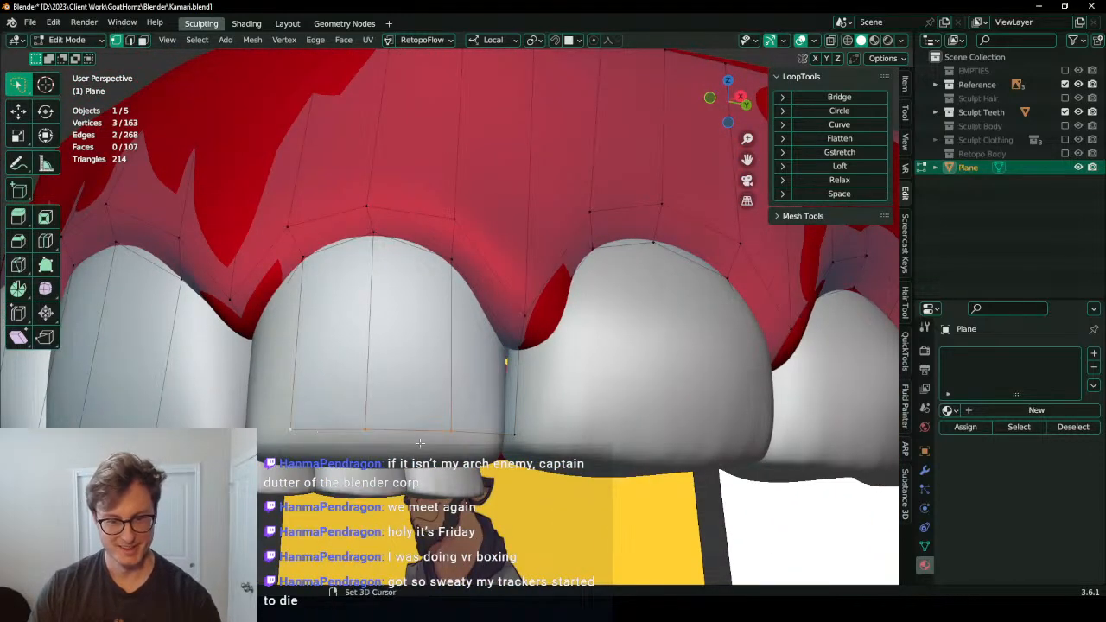
{"action": "key", "text": "g"}
{"action": "left_click", "coordinate": [472, 430]}
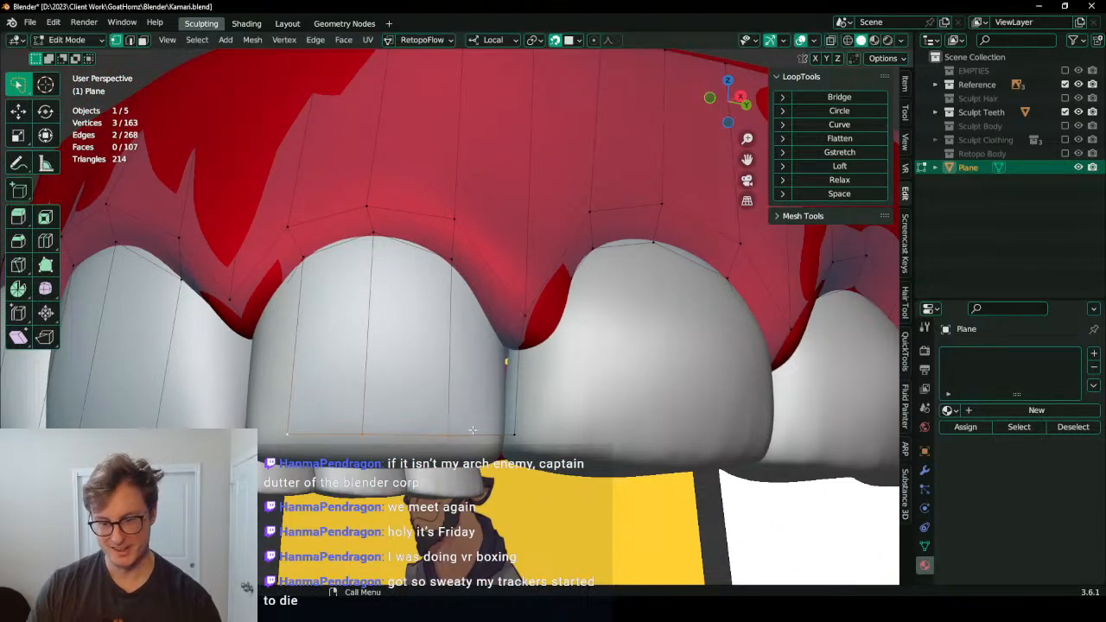
Step: Turn snapping off and move the third tooth's lower corner vertex into the gap beside the fourth tooth
{"action": "key", "text": "shift+Tab"}
{"action": "left_click", "coordinate": [517, 441]}
{"action": "middle_click_drag", "start_coordinate": [517, 439], "coordinate": [536, 382]}
{"action": "key", "text": "g"}
{"action": "left_click", "coordinate": [528, 359]}
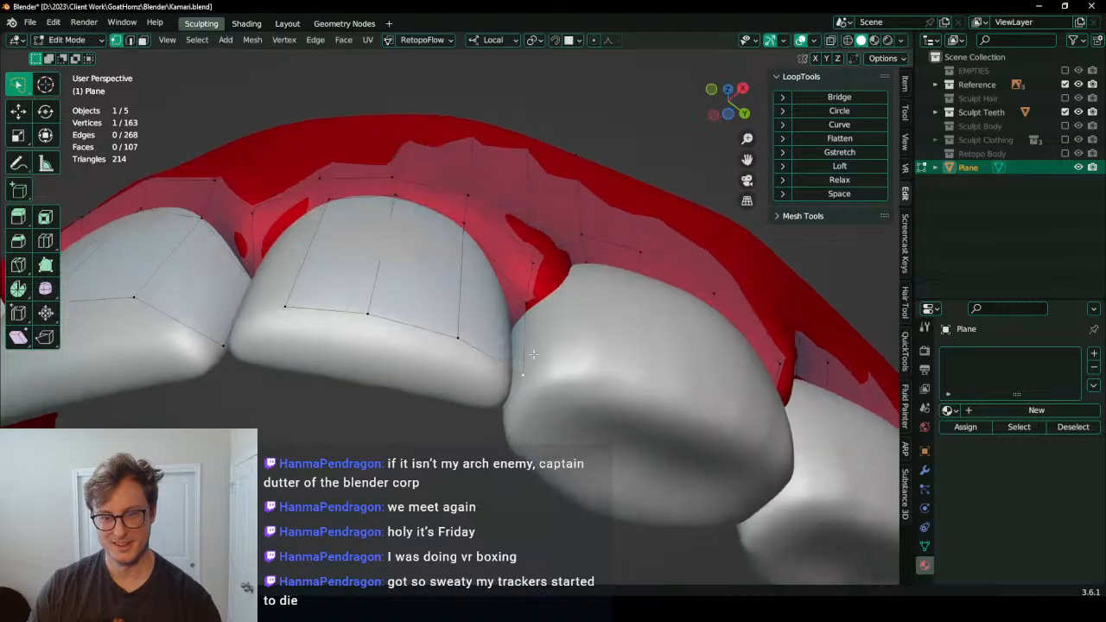
Step: Readjust the third tooth's lower corner vertex at the gap, and fill the opening beside the second tooth with a face
{"action": "left_click", "coordinate": [543, 304]}
{"action": "key", "text": "g"}
{"action": "middle_click_drag", "start_coordinate": [542, 304], "coordinate": [560, 368]}
{"action": "left_click", "coordinate": [533, 311]}
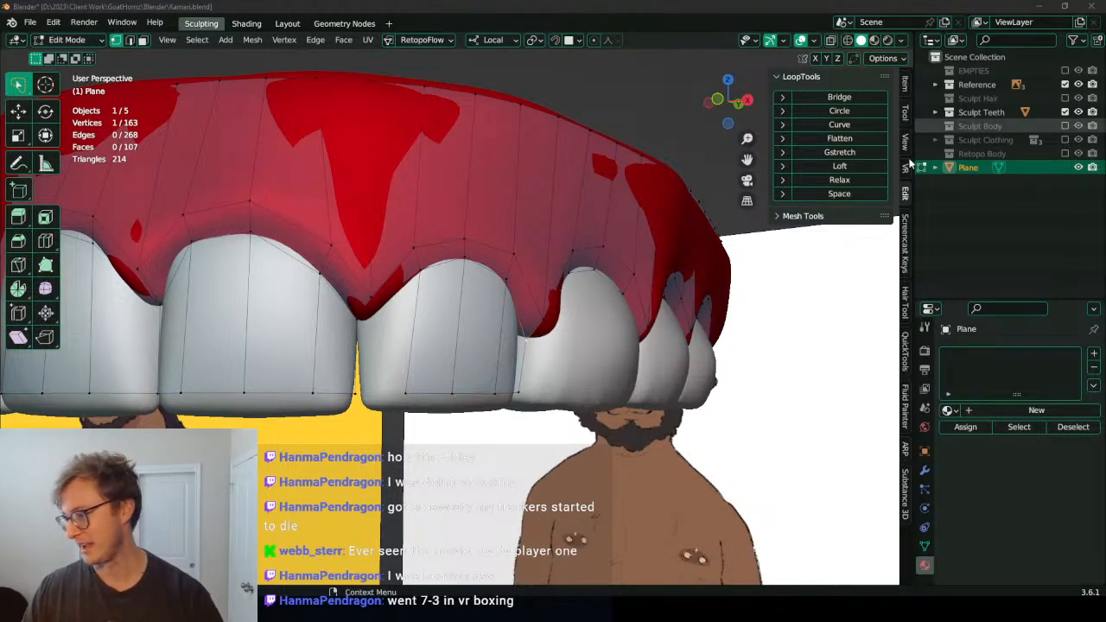
{"action": "middle_click_drag", "start_coordinate": [565, 291], "coordinate": [535, 329]}
{"action": "key", "text": "f"}
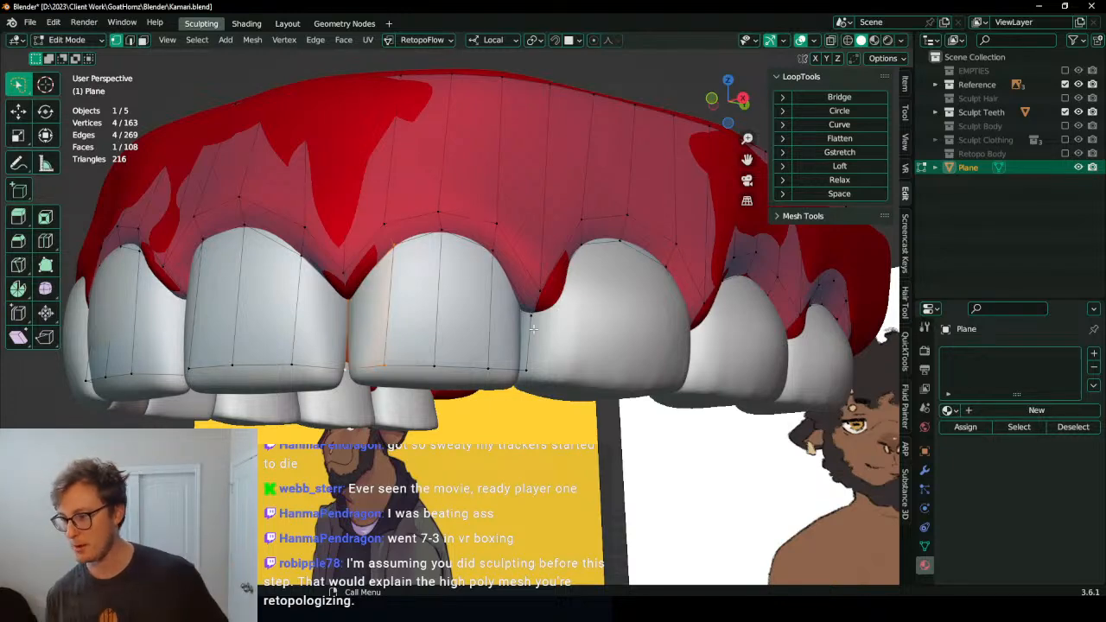
Step: Extrude three gum-line edges of the fourth tooth down along local Z, leaving out the edge beside the third tooth
{"action": "scroll", "coordinate": [470, 373], "scroll_direction": "down", "scroll_amount": 7}
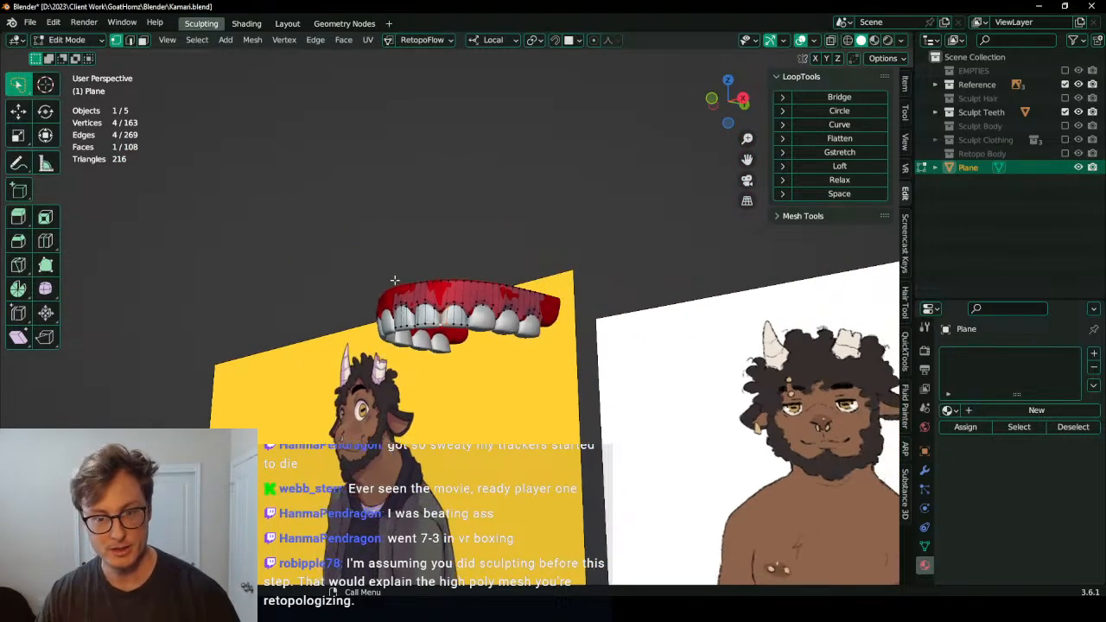
{"action": "middle_click_drag", "start_coordinate": [395, 281], "coordinate": [379, 394]}
{"action": "scroll", "coordinate": [380, 394], "scroll_direction": "up", "scroll_amount": 3}
{"action": "middle_click_drag", "start_coordinate": [492, 328], "coordinate": [441, 302]}
{"action": "scroll", "coordinate": [542, 311], "scroll_direction": "up", "scroll_amount": 3}
{"action": "scroll", "coordinate": [460, 335], "scroll_direction": "up", "scroll_amount": 3}
{"action": "middle_click_drag", "start_coordinate": [543, 311], "coordinate": [357, 235], "text": "shift"}
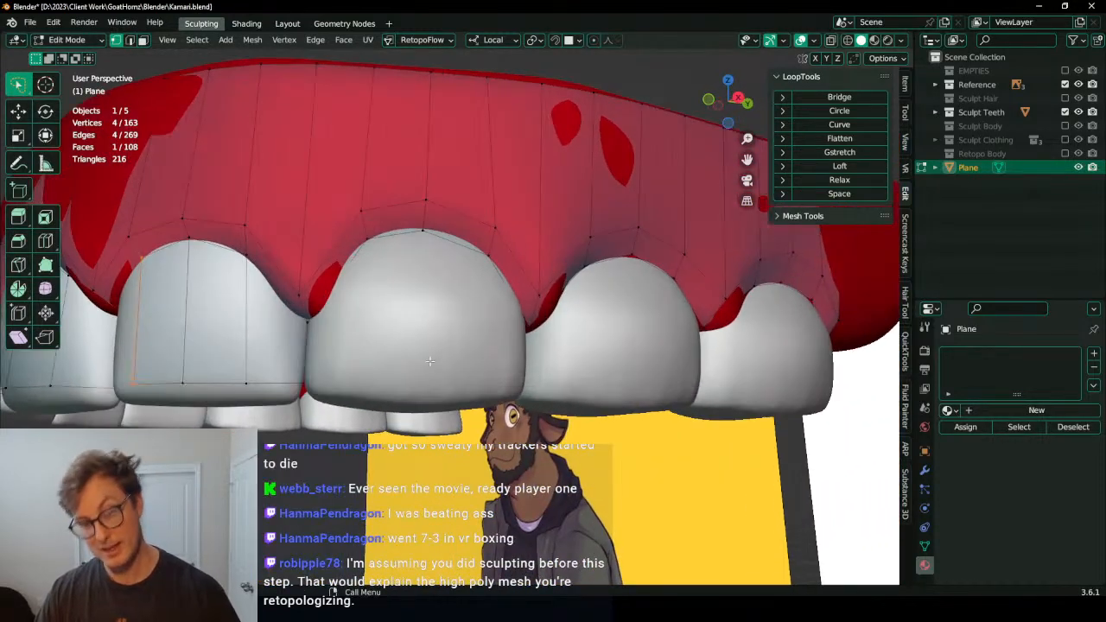
{"action": "left_click", "coordinate": [363, 239]}
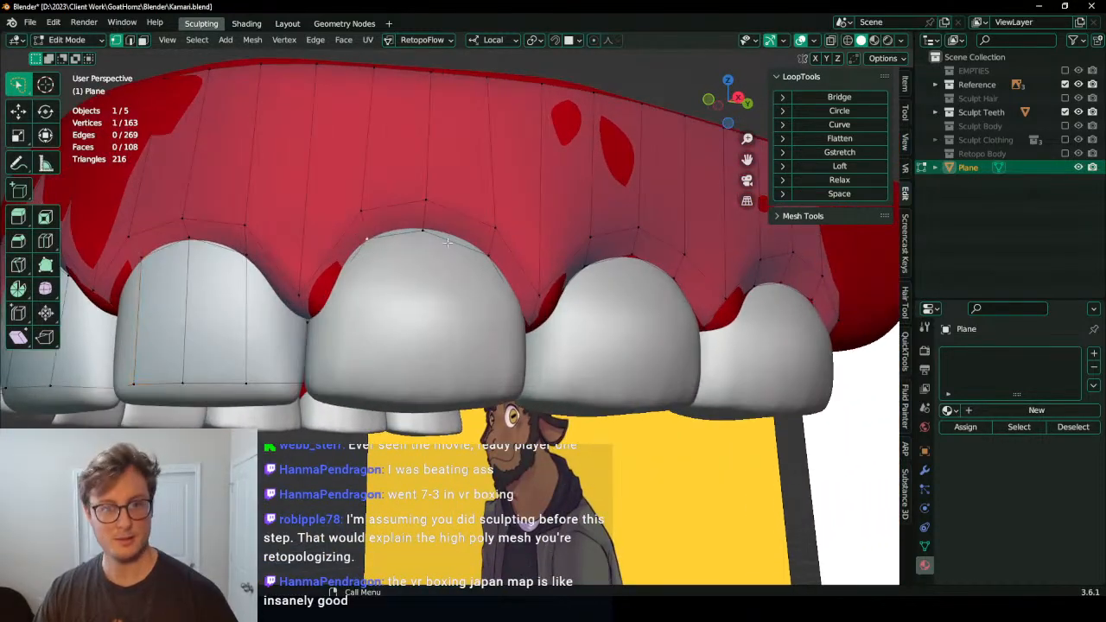
{"action": "left_click", "coordinate": [528, 334], "text": "ctrl"}
{"action": "key", "text": "e"}
{"action": "key", "text": "z"}
{"action": "left_click", "coordinate": [516, 418]}
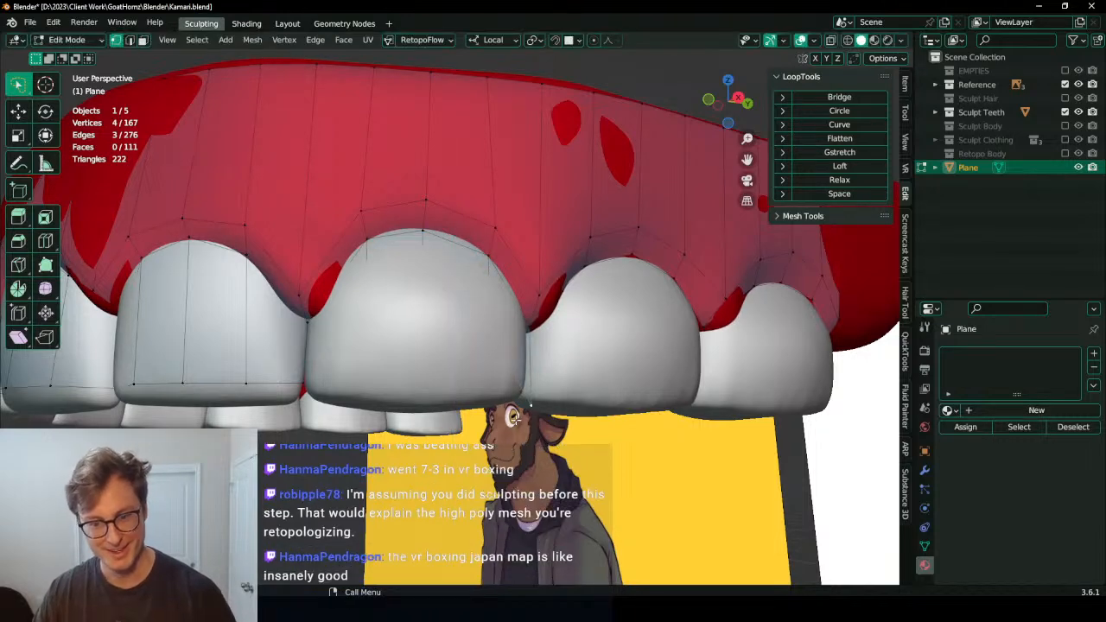
Step: Flatten the fourth tooth's extruded row by scaling it to 0 along local Z
{"action": "key", "text": "s"}
{"action": "key", "text": "z"}
{"action": "key", "text": "0"}
{"action": "key", "text": "Return"}
{"action": "key", "text": "Tab"}
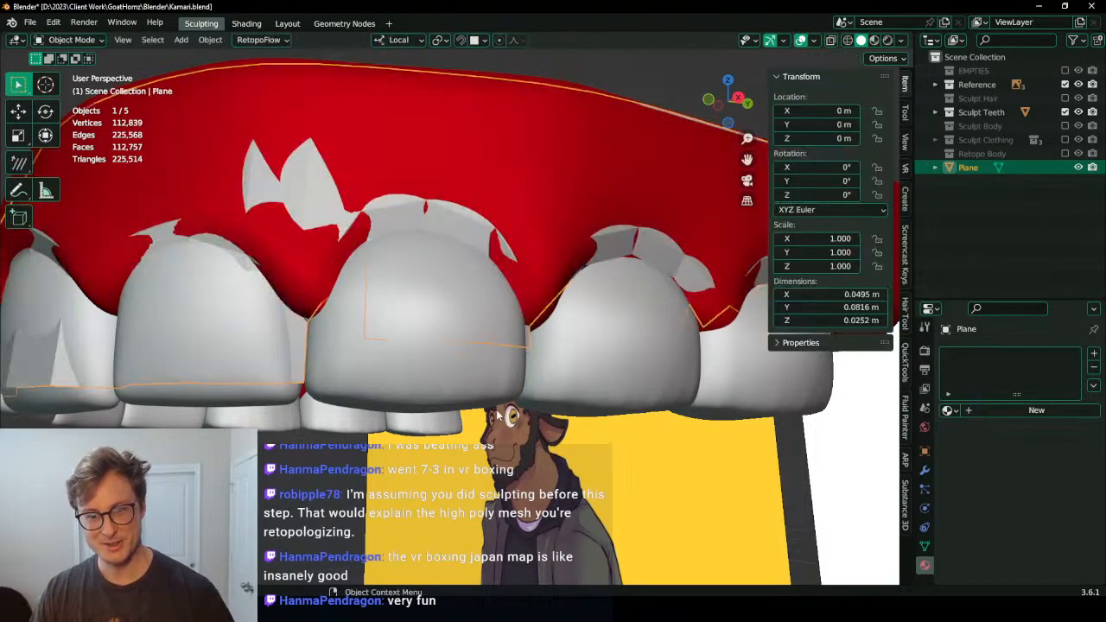
{"action": "left_click", "coordinate": [380, 344]}
{"action": "left_click", "coordinate": [983, 171]}
{"action": "key", "text": "Tab"}
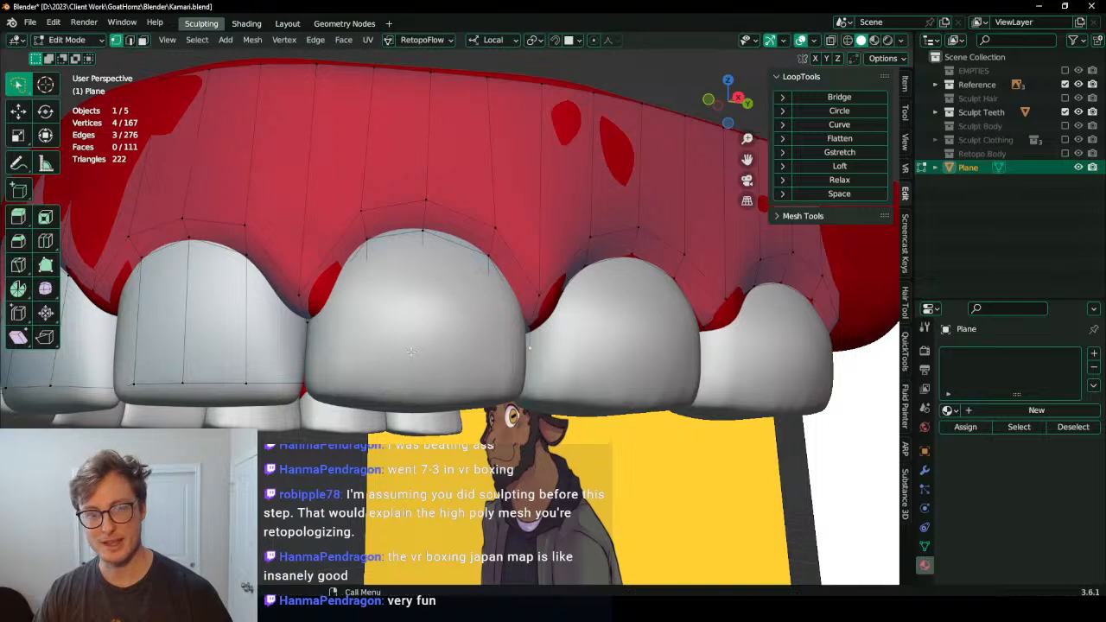
Step: Lower the fourth tooth's flattened row to near the tooth's tip
{"action": "key", "text": "g"}
{"action": "key", "text": "z"}
{"action": "key", "text": "z"}
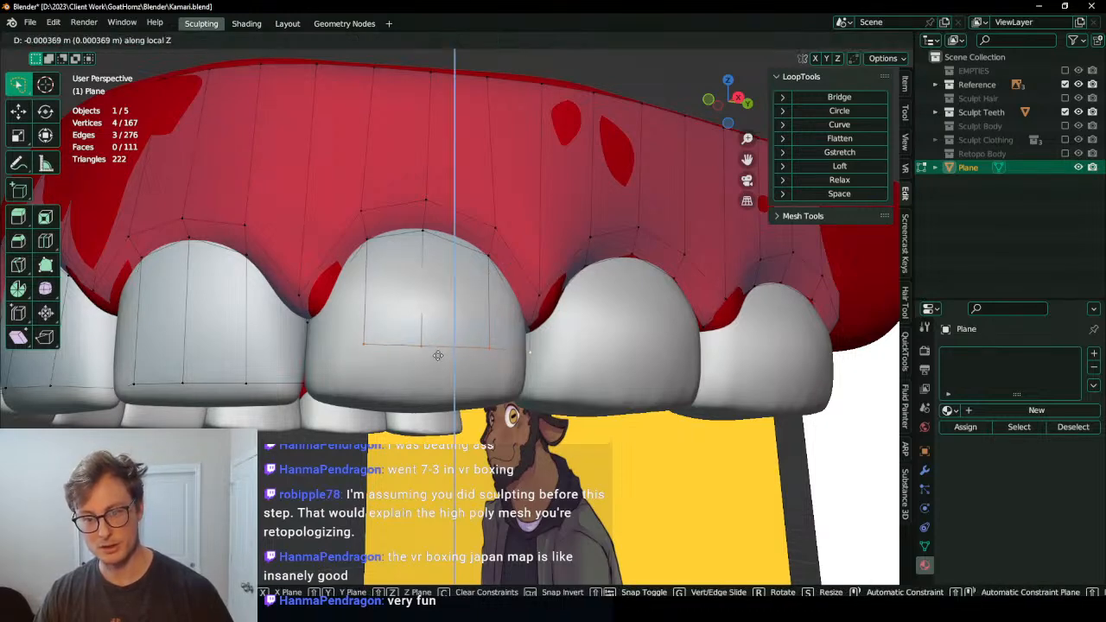
{"action": "left_click", "coordinate": [437, 391]}
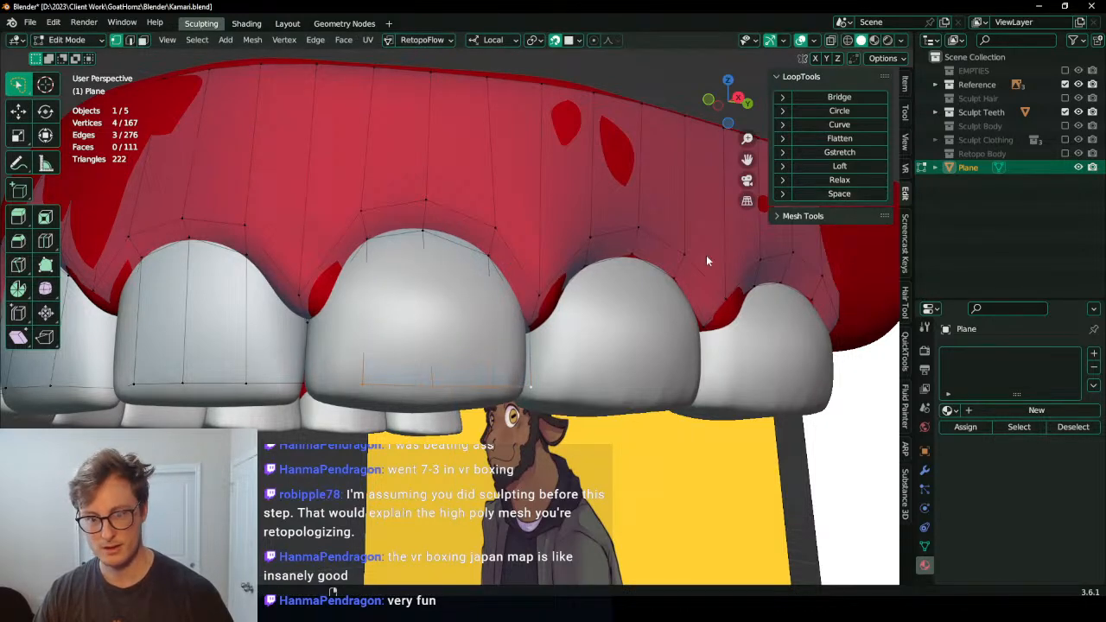
Step: Fill the gap between the third tooth and the fourth tooth's new surface with a face
{"action": "left_click", "coordinate": [304, 388], "text": "shift"}
{"action": "key", "text": "f"}
{"action": "key", "text": "f"}
Step: Turn snapping off and move the fourth tooth's lower corner vertex into the gap beside the fifth tooth
{"action": "middle_click_drag", "start_coordinate": [423, 367], "coordinate": [350, 350]}
{"action": "middle_click_drag", "start_coordinate": [462, 368], "coordinate": [472, 367]}
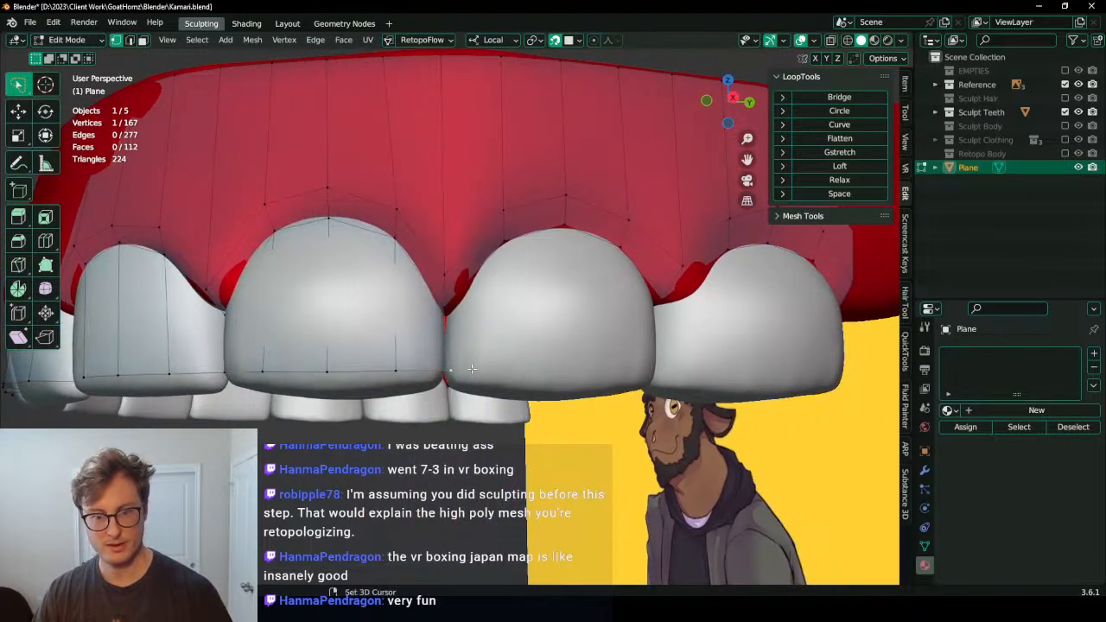
{"action": "key", "text": "shift+Tab"}
{"action": "key", "text": "g"}
{"action": "left_click", "coordinate": [462, 375]}
Step: Extrude three gum-line edges of the fifth tooth down along local Z, leaving out the edge beside the fourth tooth
{"action": "middle_click_drag", "start_coordinate": [544, 357], "coordinate": [443, 367], "text": "shift"}
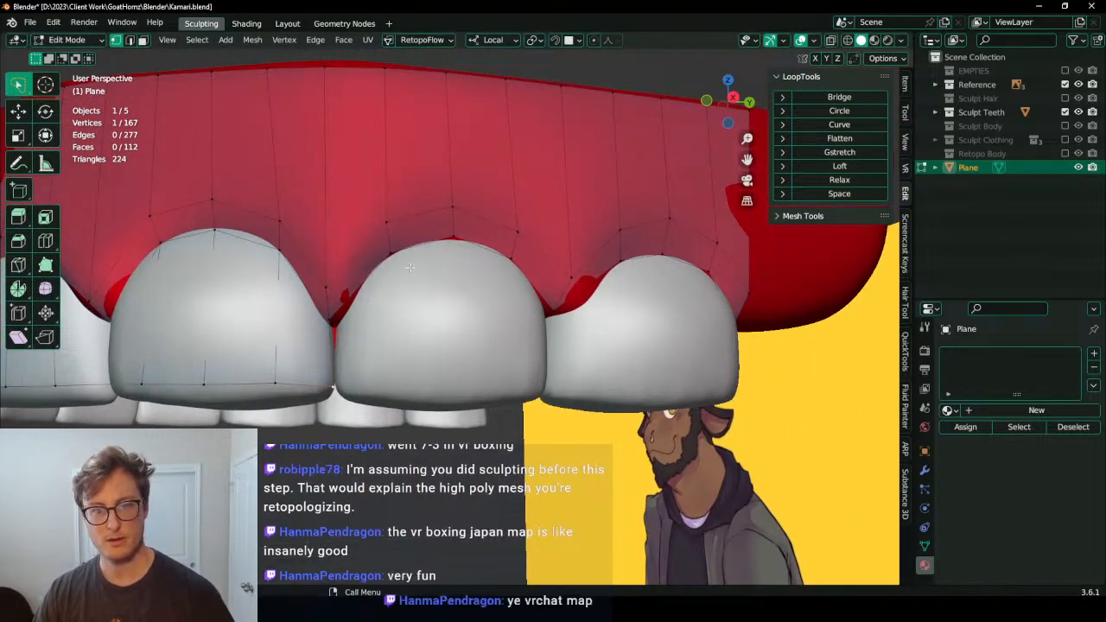
{"action": "middle_click_drag", "start_coordinate": [546, 304], "coordinate": [507, 297], "text": "shift"}
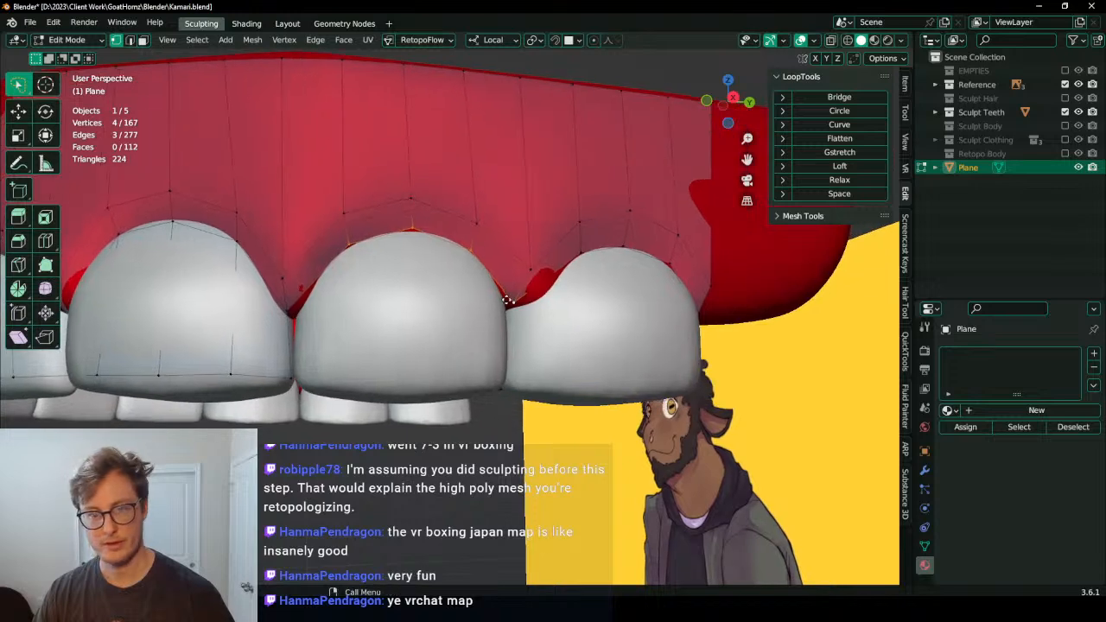
{"action": "key", "text": "e"}
{"action": "key", "text": "z"}
{"action": "left_click", "coordinate": [502, 387]}
Step: Lower the fifth tooth's row along local Z to near its tip and fill the gap beside the fourth tooth with a face
{"action": "key", "text": "g"}
{"action": "key", "text": "z"}
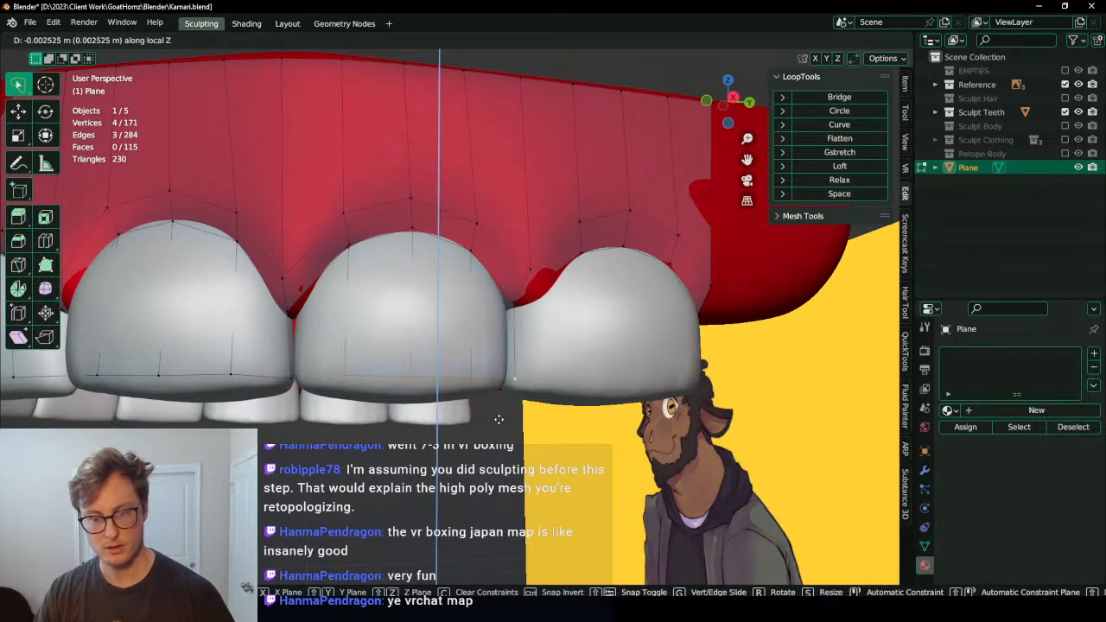
{"action": "left_click", "coordinate": [499, 419]}
{"action": "middle_click_drag", "start_coordinate": [499, 418], "coordinate": [304, 342]}
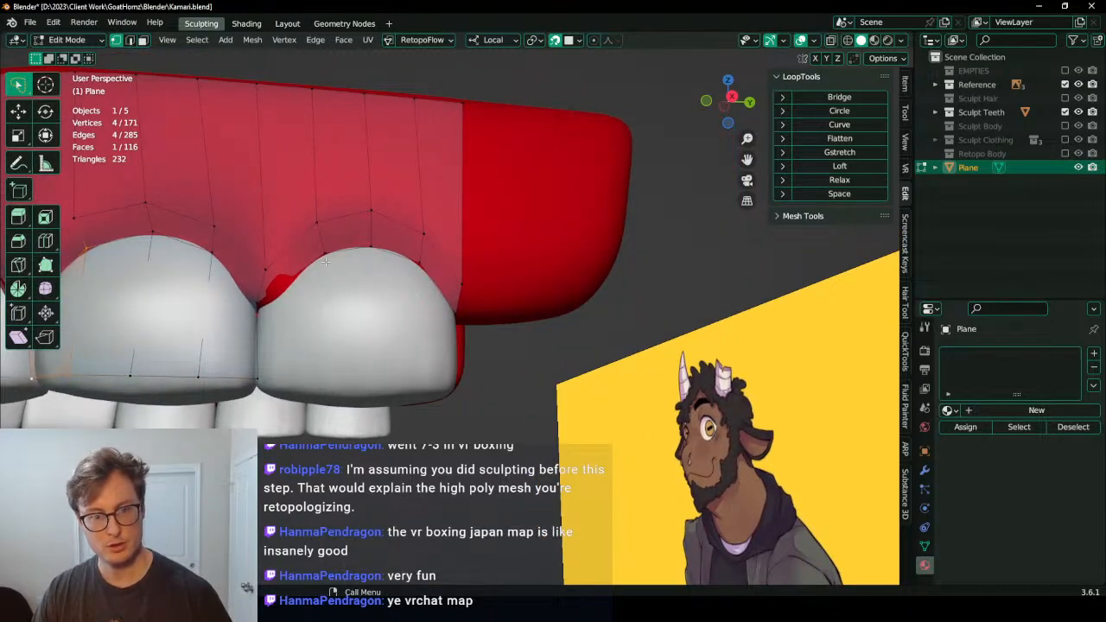
Step: Extrude three gum-line edges of the sixth tooth down along local Z and flatten the new row
{"action": "key", "text": "e"}
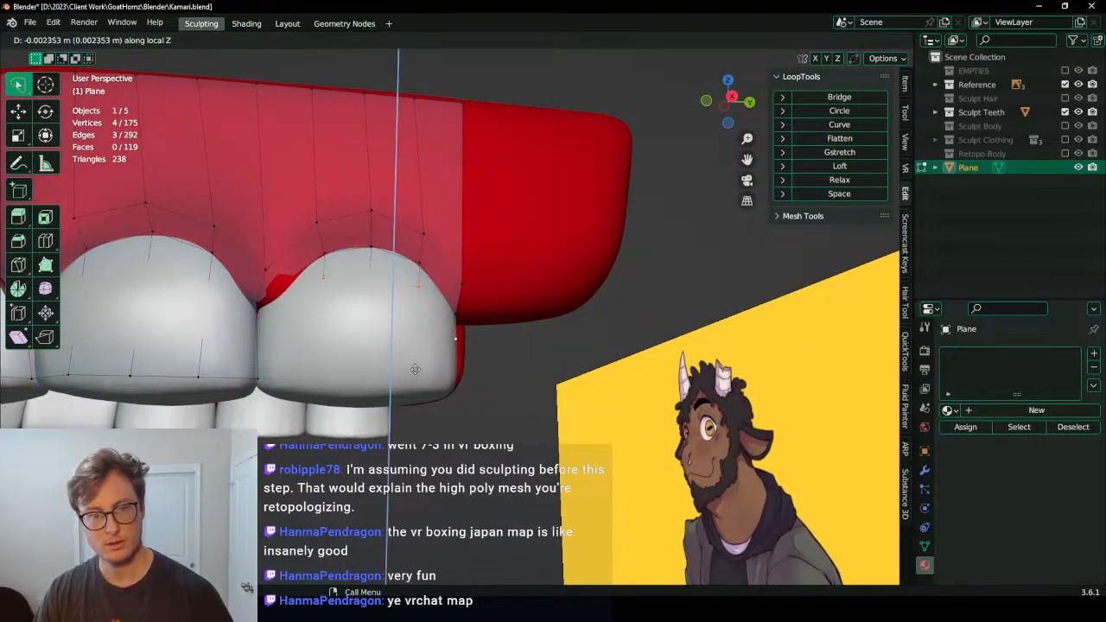
{"action": "key", "text": "s"}
{"action": "left_click", "coordinate": [412, 394]}
{"action": "right_click", "coordinate": [412, 394], "text": "shift"}
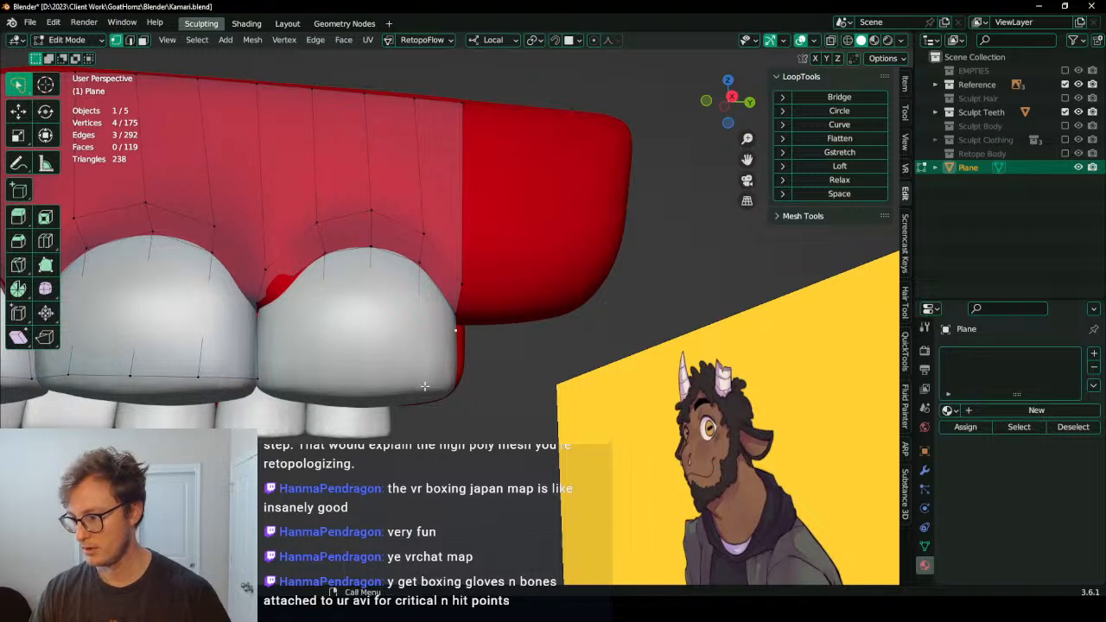
Step: Lower the sixth tooth's row along local Z to near its tip and fill the gap beside the fifth tooth with a face
{"action": "scroll", "coordinate": [473, 395], "scroll_direction": "up", "scroll_amount": 1}
{"action": "middle_click_drag", "start_coordinate": [424, 386], "coordinate": [455, 375], "text": "shift"}
{"action": "key", "text": "g"}
{"action": "key", "text": "z"}
{"action": "right_click", "coordinate": [440, 404]}
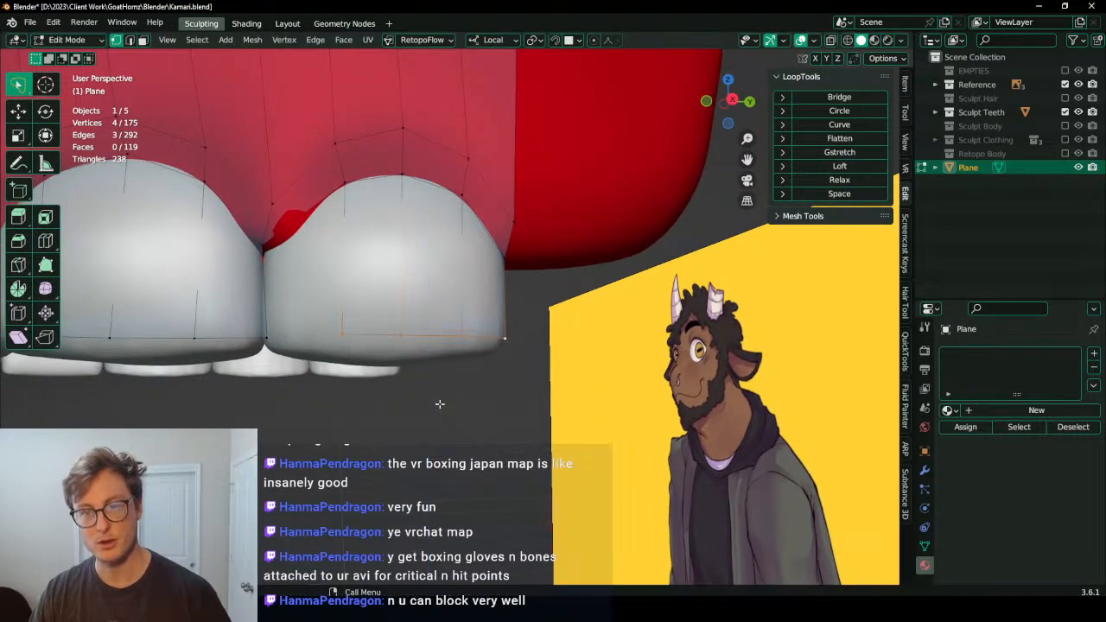
{"action": "middle_click_drag", "start_coordinate": [399, 333], "coordinate": [431, 330], "text": "shift"}
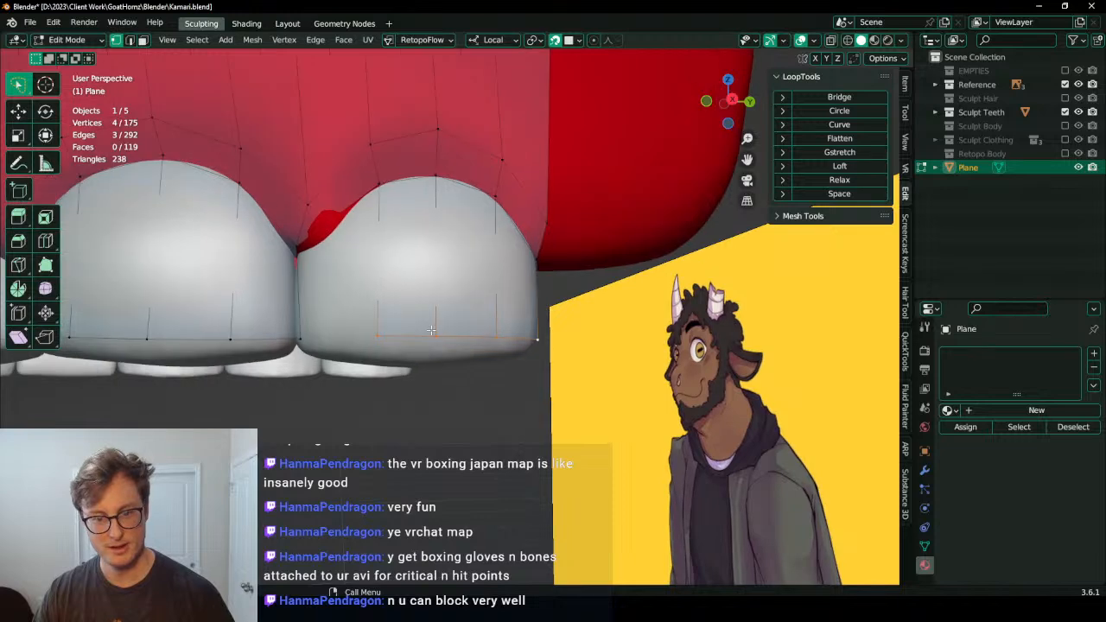
{"action": "key", "text": "f"}
Step: Select the entire lower edge row across all six teeth and scale it flat in height
{"action": "scroll", "coordinate": [311, 337], "scroll_direction": "down", "scroll_amount": 4}
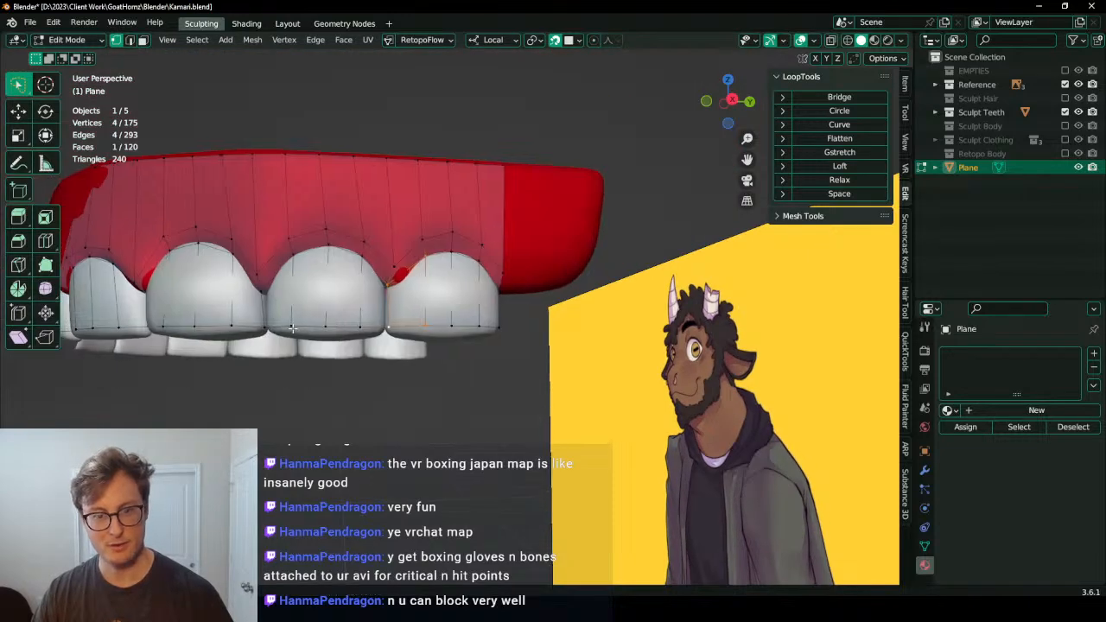
{"action": "middle_click_drag", "start_coordinate": [311, 337], "coordinate": [462, 299], "text": "shift"}
{"action": "left_click", "coordinate": [464, 299], "text": "alt"}
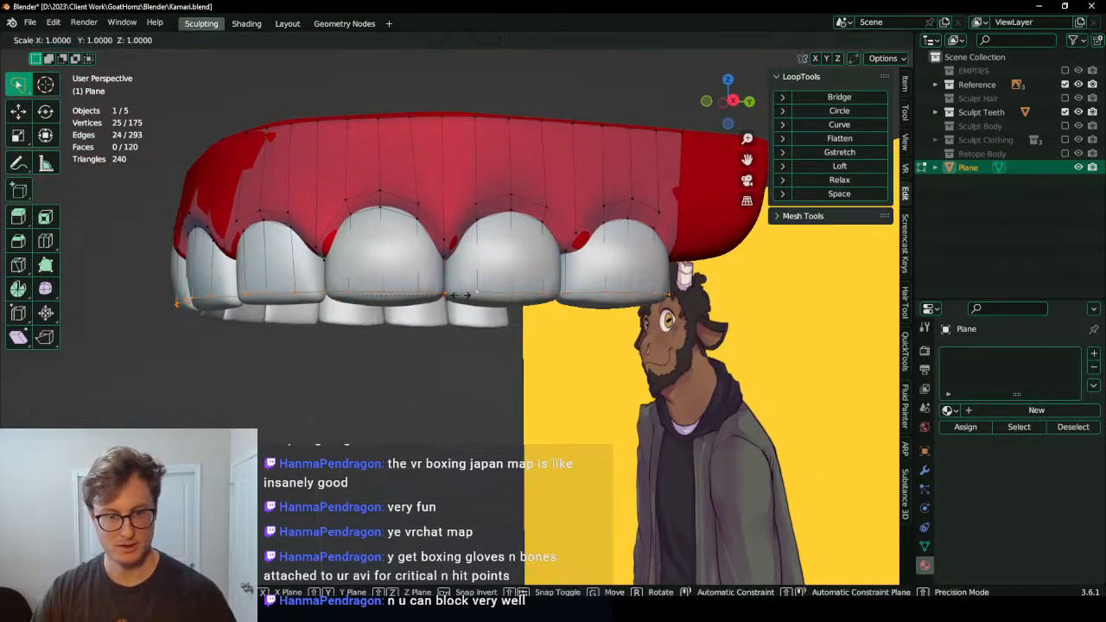
{"action": "middle_click_drag", "start_coordinate": [461, 291], "coordinate": [350, 342]}
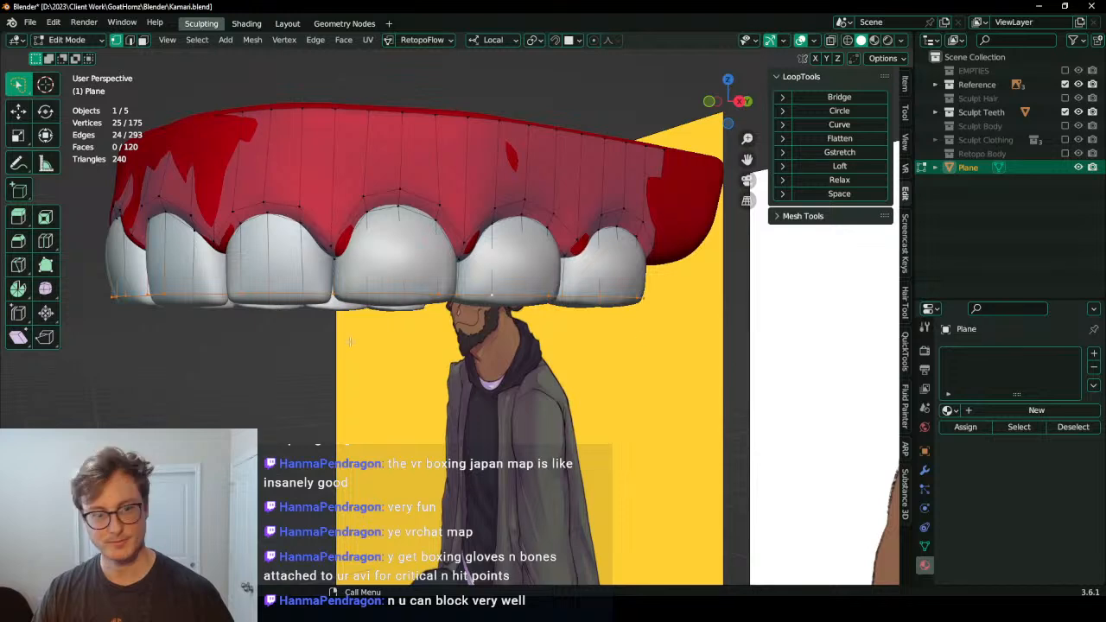
Step: Add a Shrinkwrap modifier to the Plane retopology mesh with the sculpted Cube as its target, and return to Edit Mode
{"action": "key", "text": "Tab"}
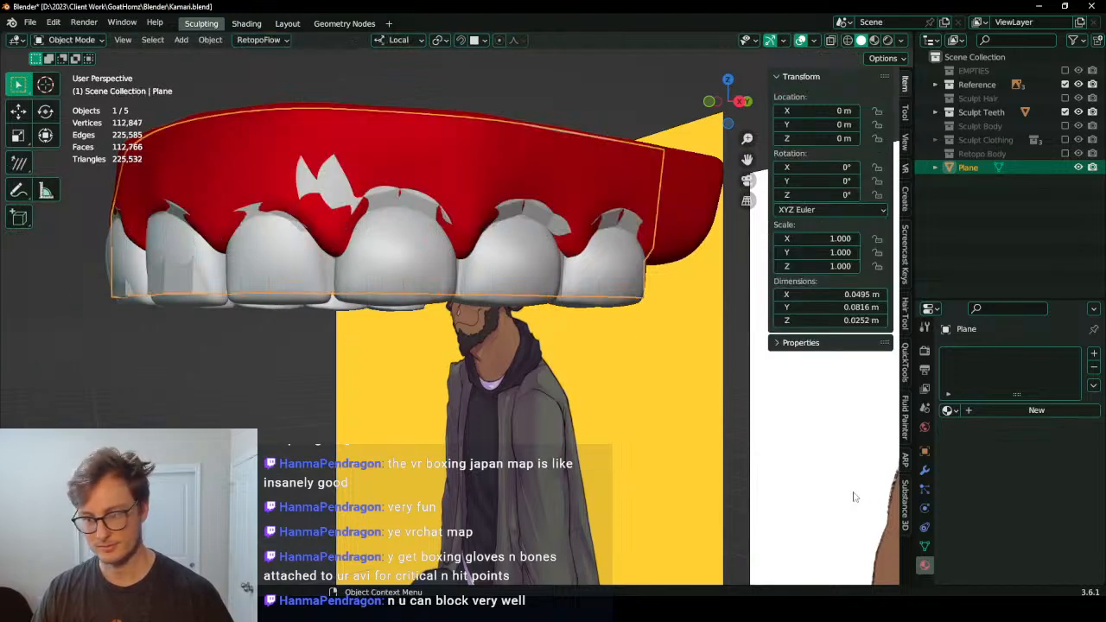
{"action": "left_click", "coordinate": [924, 470]}
{"action": "left_click", "coordinate": [977, 352]}
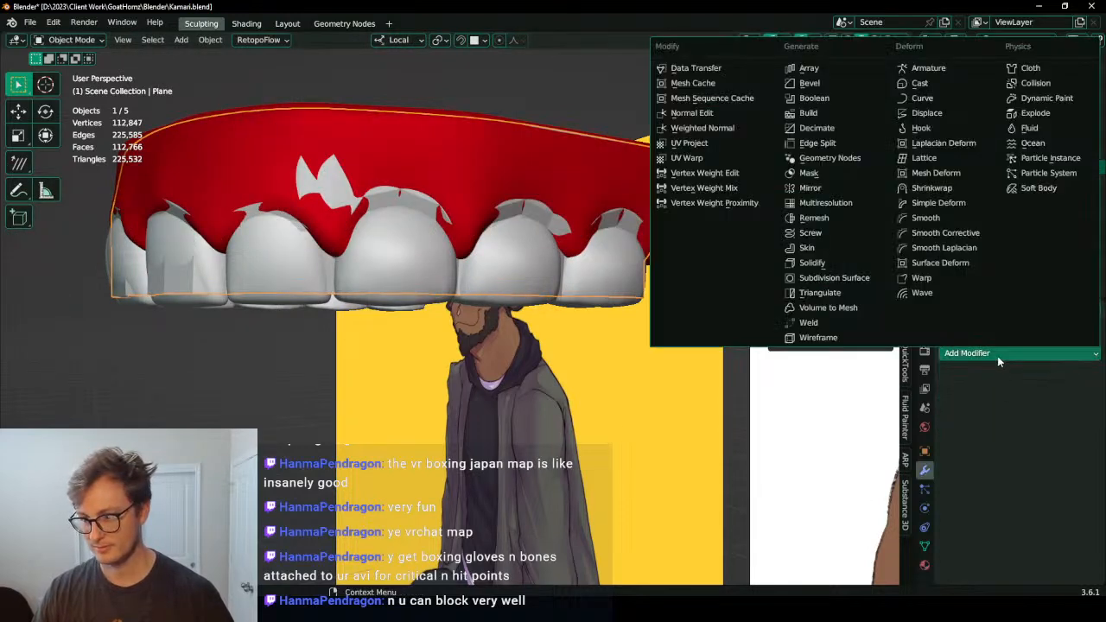
{"action": "left_click", "coordinate": [930, 190]}
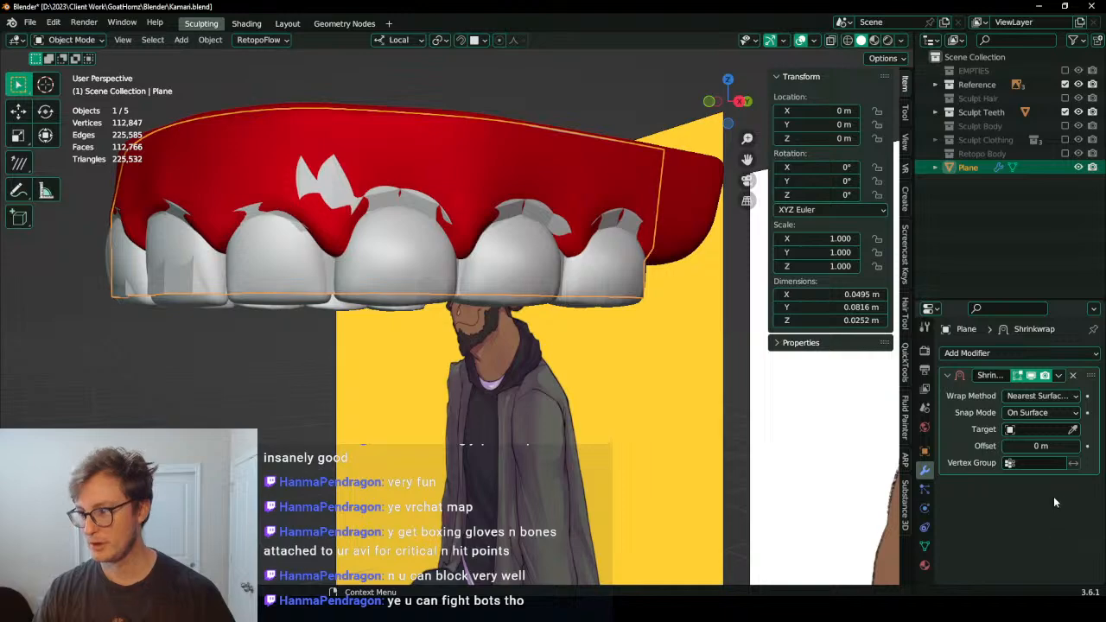
{"action": "left_click", "coordinate": [402, 139]}
{"action": "key", "text": "Tab"}
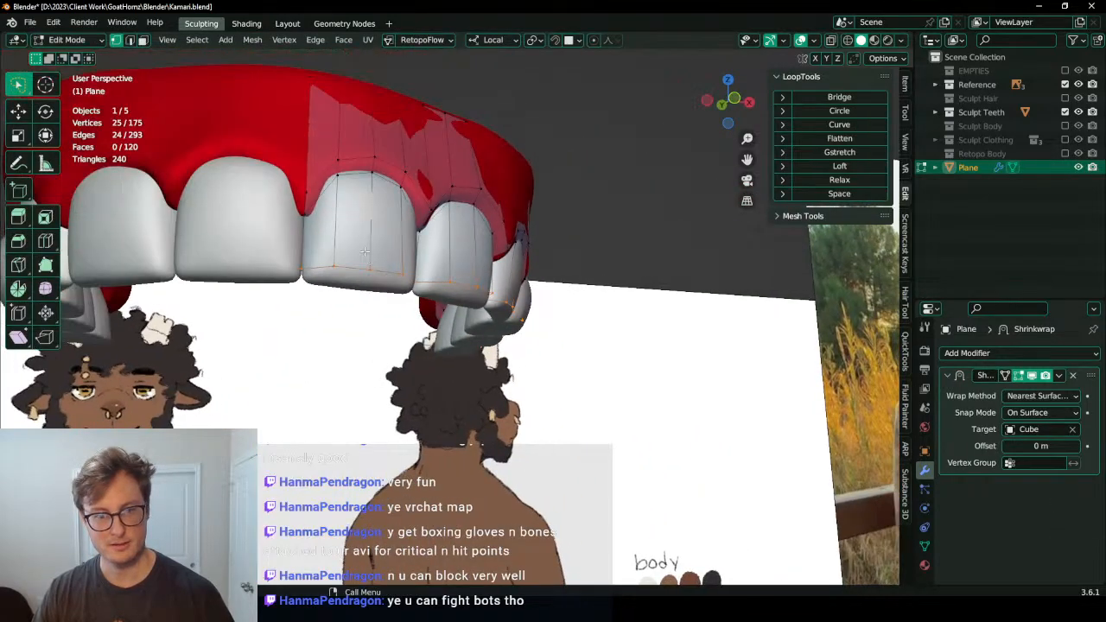
Step: Examine how the mesh wraps the front of the teeth, and the gum line on their inner side
{"action": "middle_click_drag", "start_coordinate": [365, 251], "coordinate": [328, 348]}
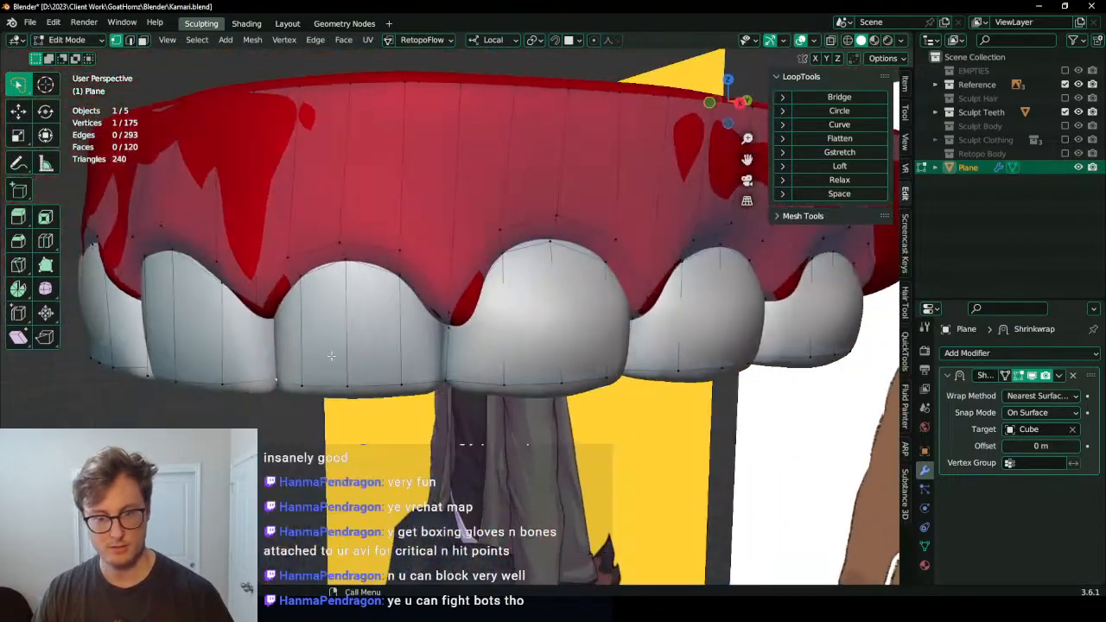
{"action": "scroll", "coordinate": [455, 309], "scroll_direction": "down", "scroll_amount": 3}
{"action": "middle_click_drag", "start_coordinate": [455, 310], "coordinate": [510, 318]}
{"action": "scroll", "coordinate": [484, 312], "scroll_direction": "up", "scroll_amount": 4}
{"action": "middle_click_drag", "start_coordinate": [372, 304], "coordinate": [494, 303], "text": "shift"}
{"action": "scroll", "coordinate": [448, 301], "scroll_direction": "up", "scroll_amount": 3}
{"action": "middle_click_drag", "start_coordinate": [269, 312], "coordinate": [448, 305], "text": "shift"}
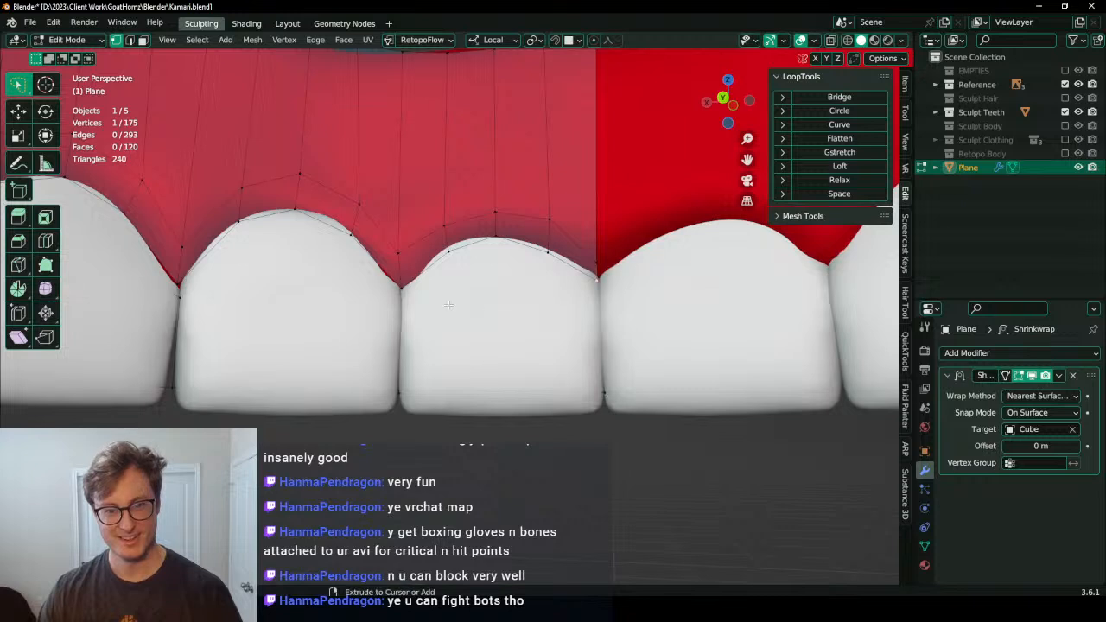
Step: Extrude the first tooth's inner gum-line edge down along local Z to near its tip and flatten the new row by scaling Z to 0
{"action": "key", "text": "e"}
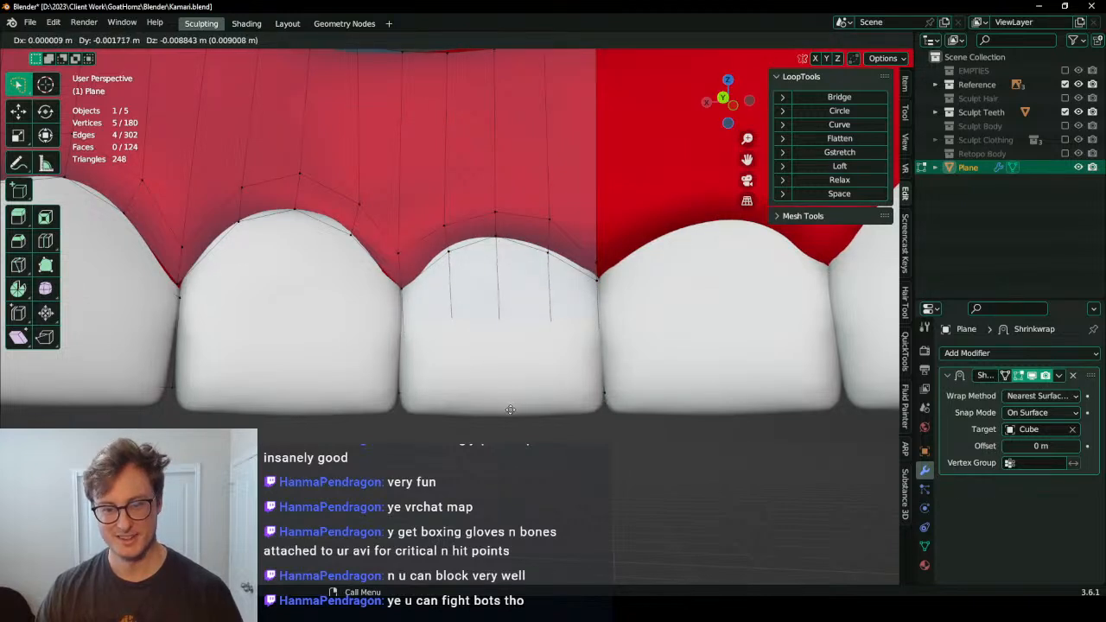
{"action": "key", "text": "z"}
{"action": "left_click", "coordinate": [513, 409]}
{"action": "key", "text": "s"}
{"action": "key", "text": "z"}
{"action": "key", "text": "0"}
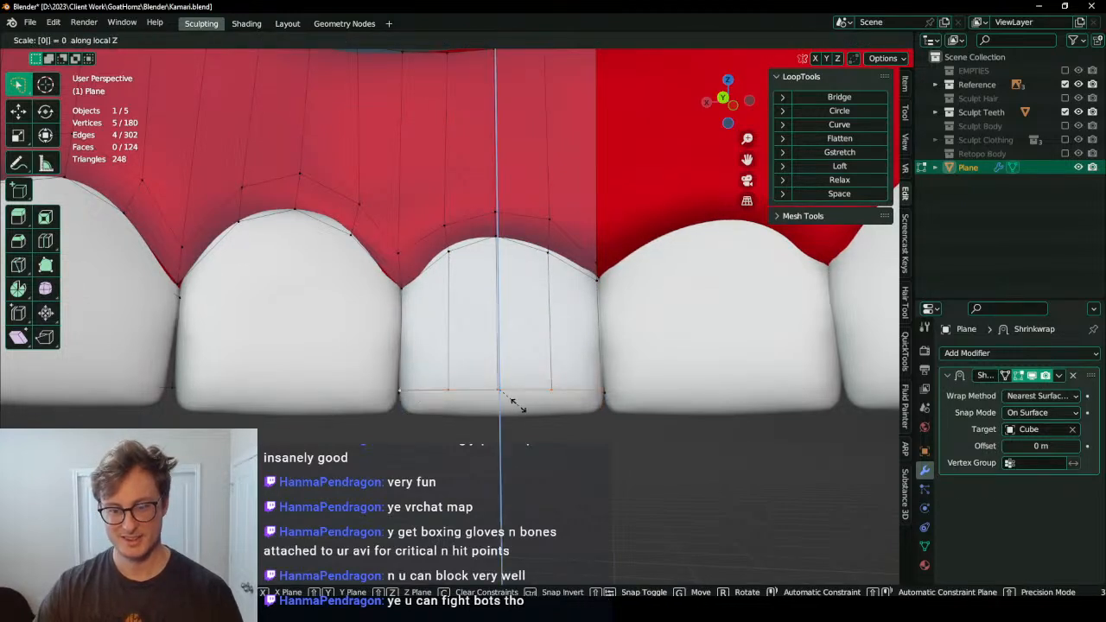
{"action": "left_click", "coordinate": [518, 406]}
Step: Narrow the first tooth's inner lower row slightly and adjust its height along local Z
{"action": "key", "text": "s"}
{"action": "left_click", "coordinate": [616, 391]}
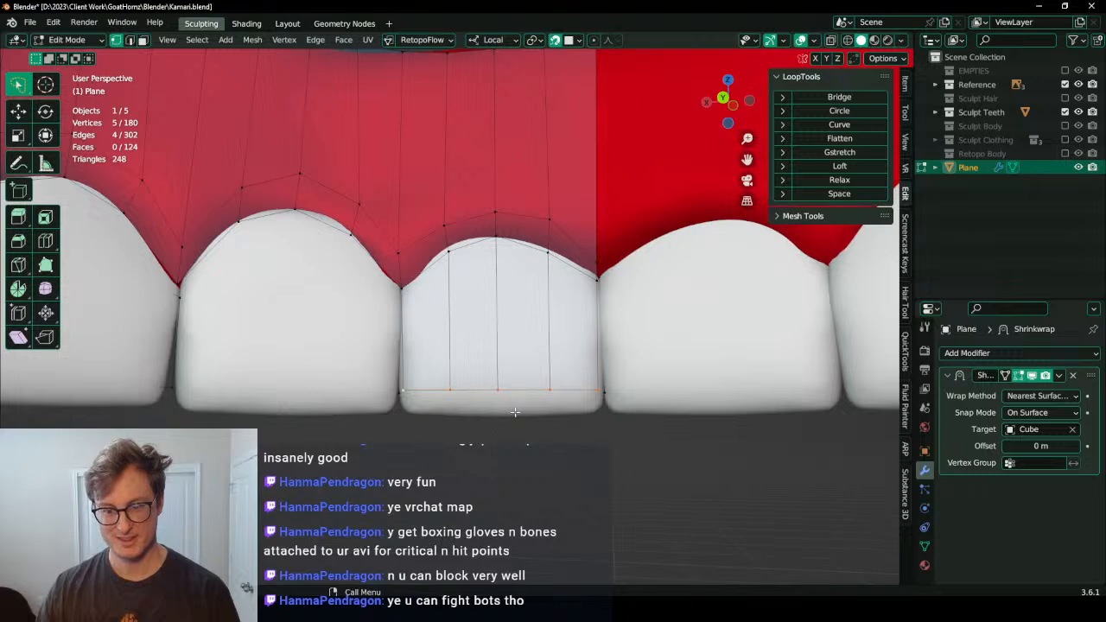
{"action": "key", "text": "g"}
{"action": "key", "text": "z"}
{"action": "left_click", "coordinate": [522, 412]}
Step: Extrude the second tooth's inner gum-line edge down along local Z and flatten the new row by scaling Z to 0
{"action": "middle_click_drag", "start_coordinate": [335, 279], "coordinate": [379, 280]}
{"action": "left_click", "coordinate": [496, 229], "text": "ctrl"}
{"action": "key", "text": "e"}
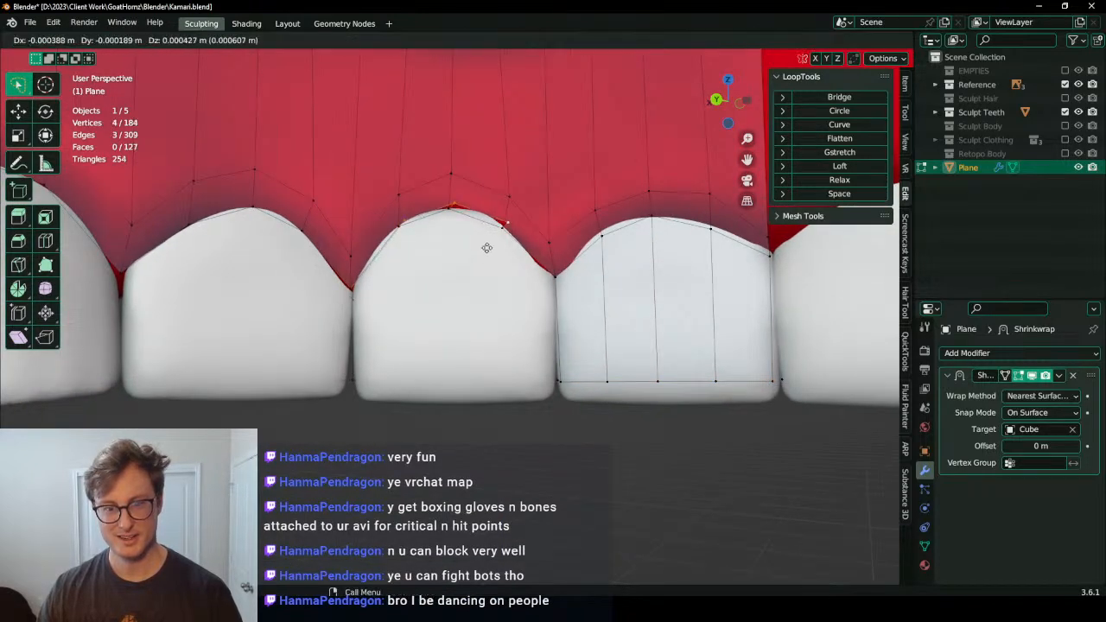
{"action": "key", "text": "z"}
{"action": "left_click", "coordinate": [494, 373]}
{"action": "key", "text": "s"}
{"action": "key", "text": "z"}
{"action": "key", "text": "0"}
{"action": "left_click", "coordinate": [493, 374]}
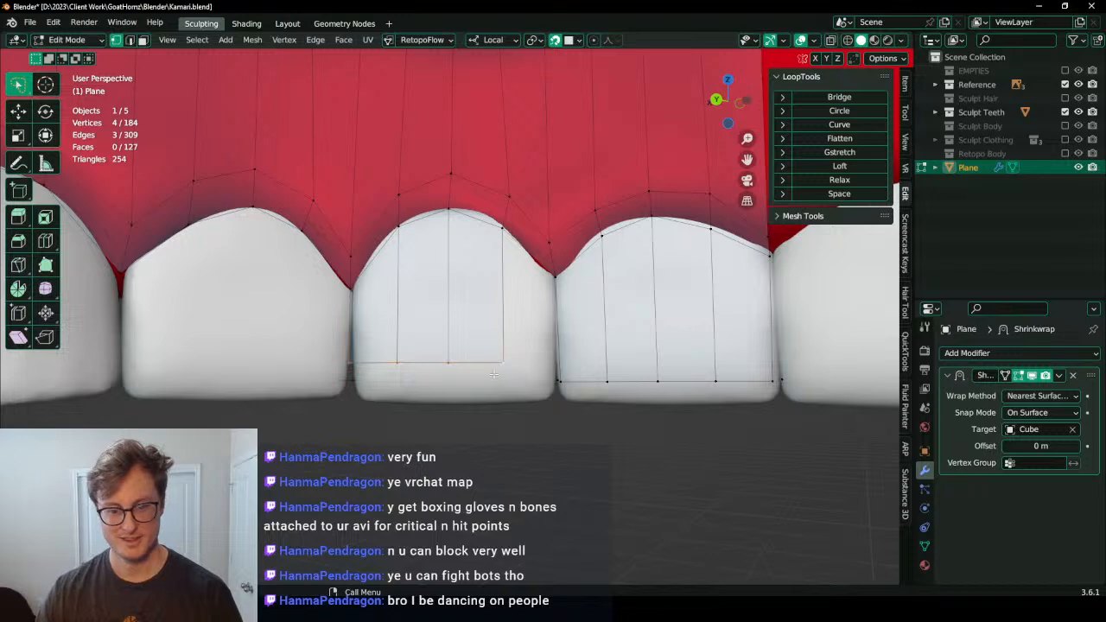
Step: Lower the second tooth's inner row near its tip, fill the gap beside the first tooth with a face, and save the file
{"action": "key", "text": "g"}
{"action": "key", "text": "z"}
{"action": "left_click", "coordinate": [496, 388]}
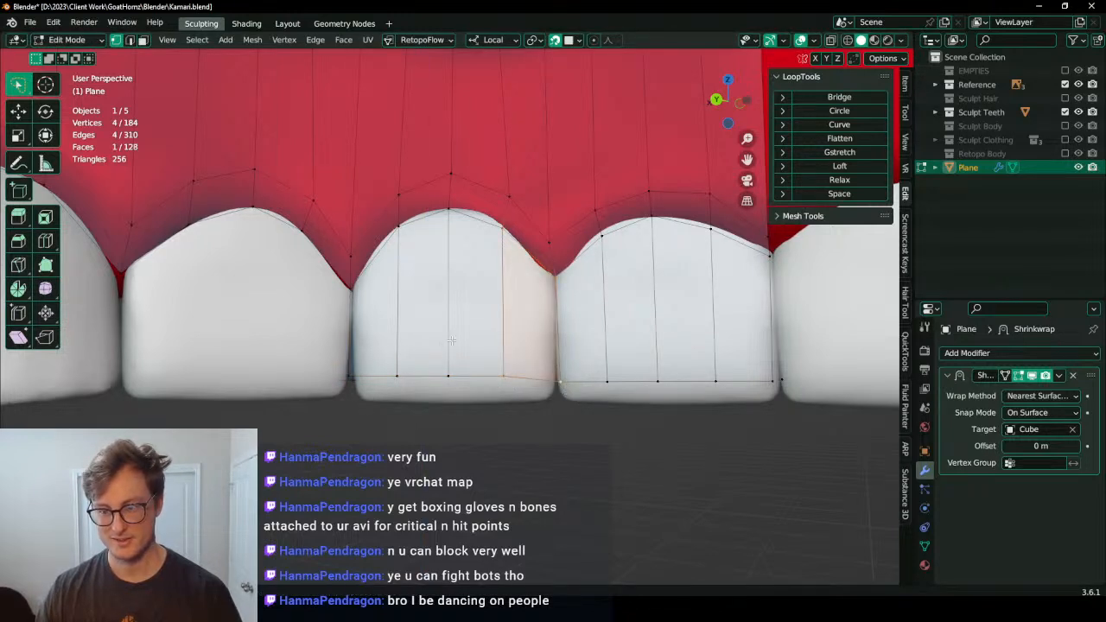
{"action": "middle_click_drag", "start_coordinate": [450, 340], "coordinate": [543, 322], "text": "shift"}
{"action": "key", "text": "ctrl+s"}
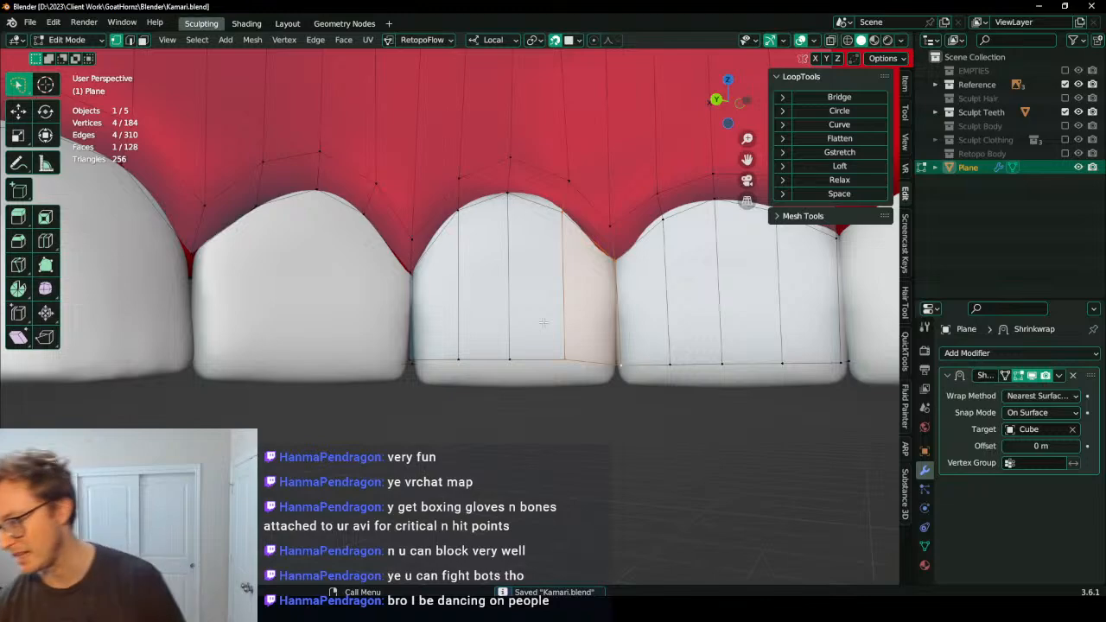
{"action": "middle_click_drag", "start_coordinate": [544, 329], "coordinate": [520, 405]}
{"action": "left_click", "coordinate": [521, 387]}
{"action": "scroll", "coordinate": [442, 403], "scroll_direction": "down", "scroll_amount": 1}
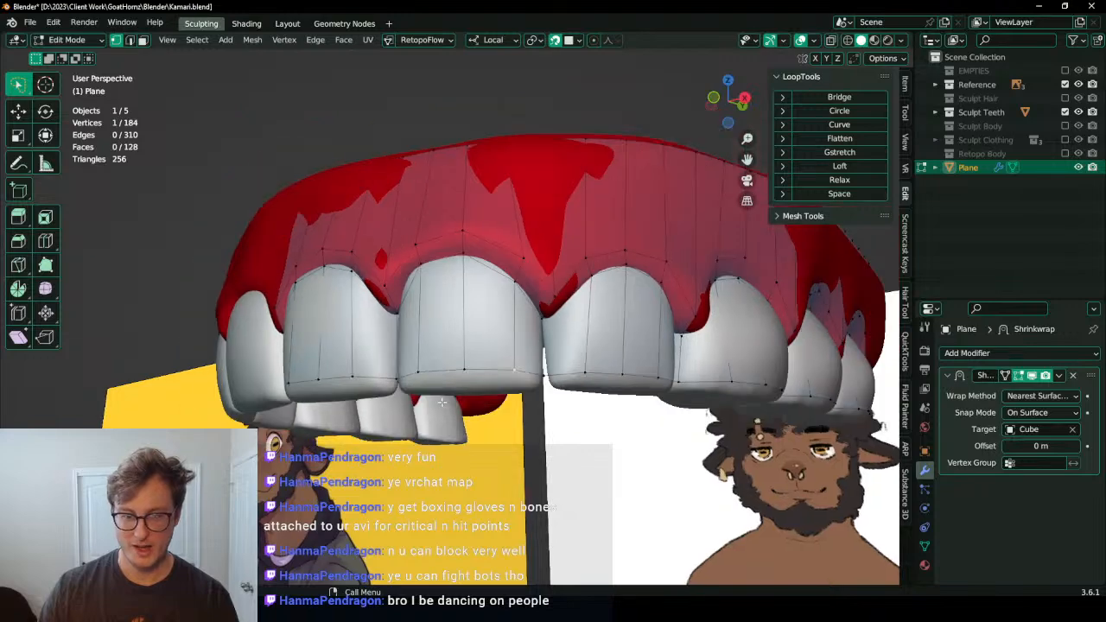
{"action": "left_click", "coordinate": [416, 375], "text": "ctrl"}
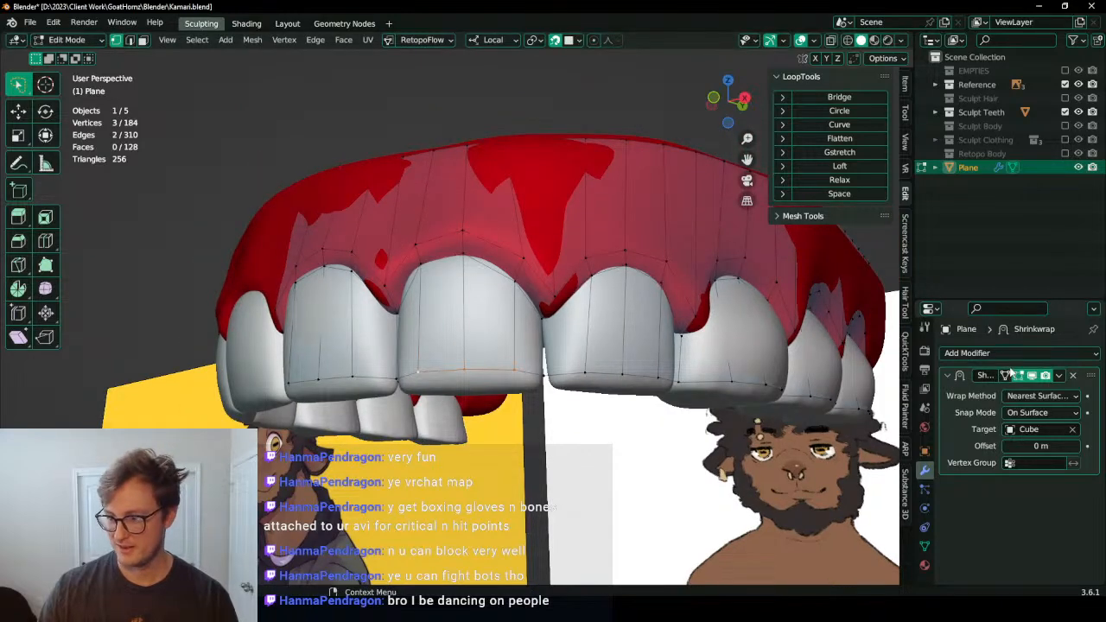
{"action": "middle_click_drag", "start_coordinate": [462, 439], "coordinate": [318, 298]}
Step: Extrude the third tooth's inner gum-line edge down along local Z and scale the new row flat in height
{"action": "left_click", "coordinate": [427, 243], "text": "ctrl"}
{"action": "middle_click_drag", "start_coordinate": [427, 242], "coordinate": [450, 311], "text": "shift"}
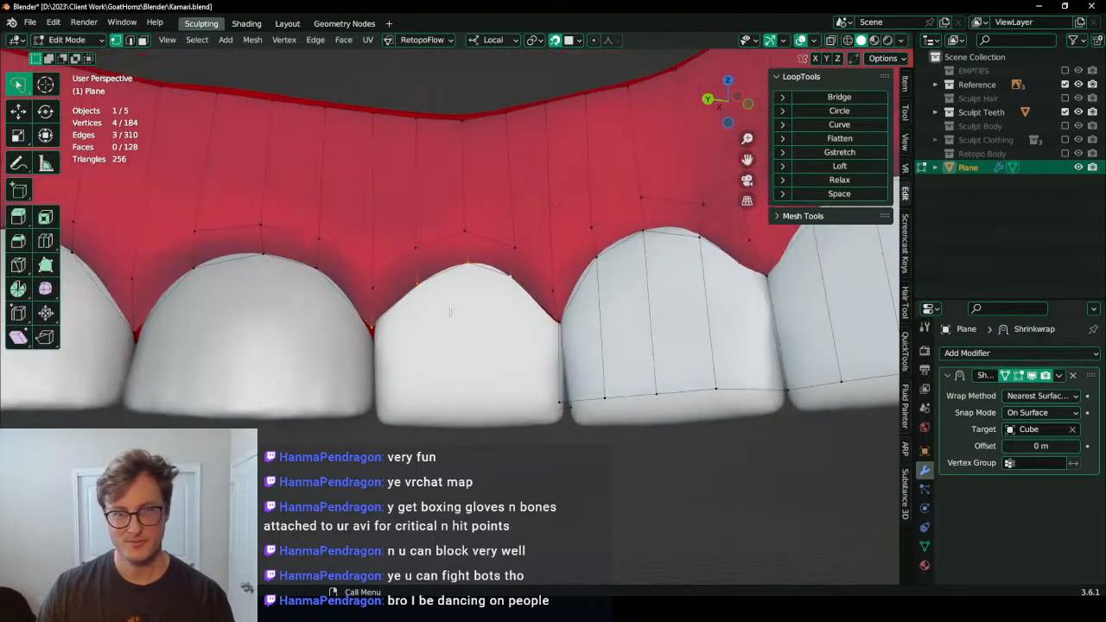
{"action": "key", "text": "e"}
{"action": "key", "text": "z"}
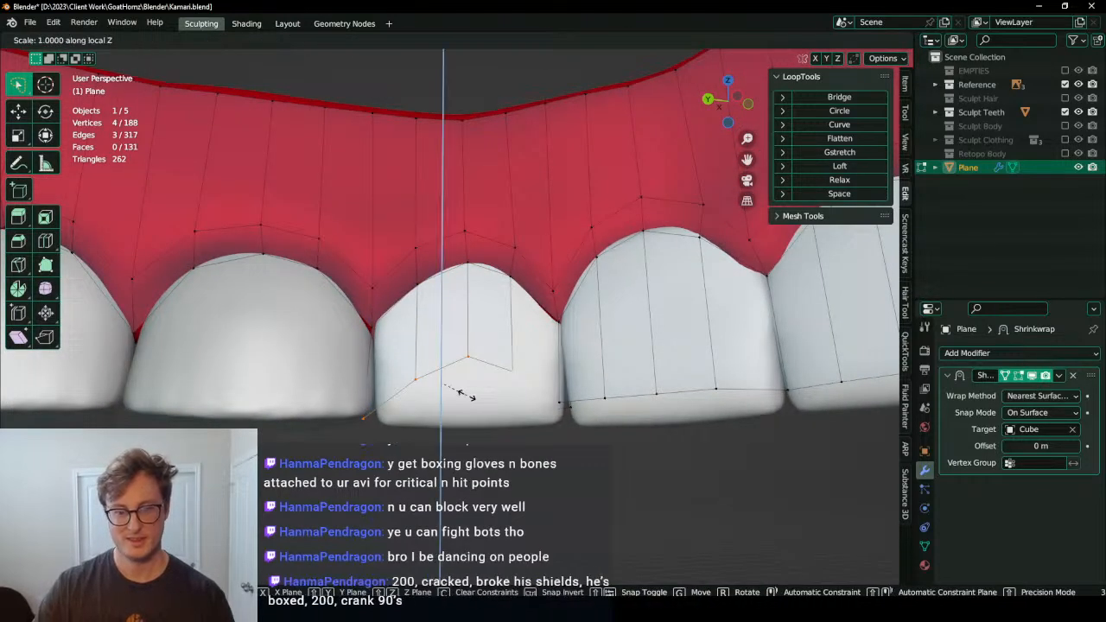
{"action": "left_click", "coordinate": [467, 395]}
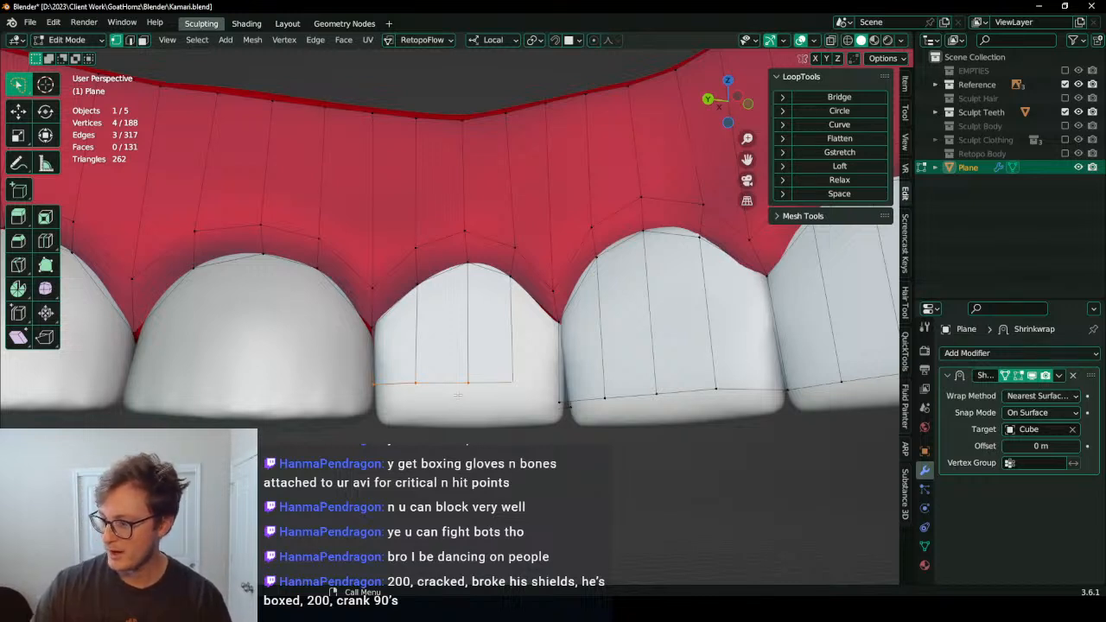
Step: Lower the third tooth's inner row along local Z to near its tip and fill the gap beside the second tooth with a face
{"action": "scroll", "coordinate": [455, 391], "scroll_direction": "up", "scroll_amount": 2}
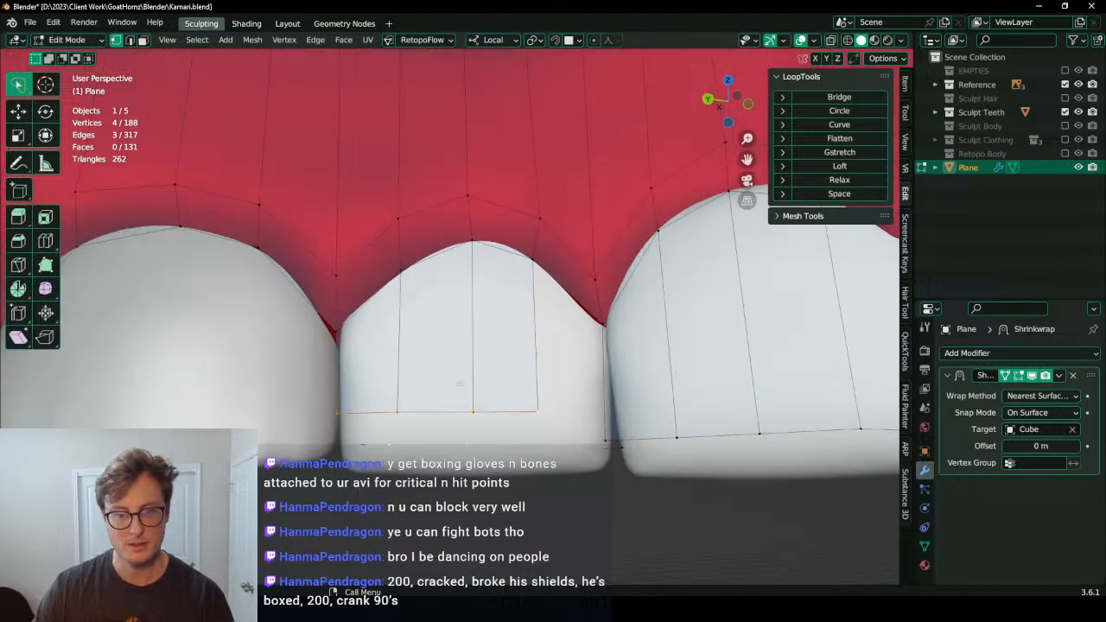
{"action": "key", "text": "g"}
{"action": "key", "text": "z"}
{"action": "left_click", "coordinate": [459, 409]}
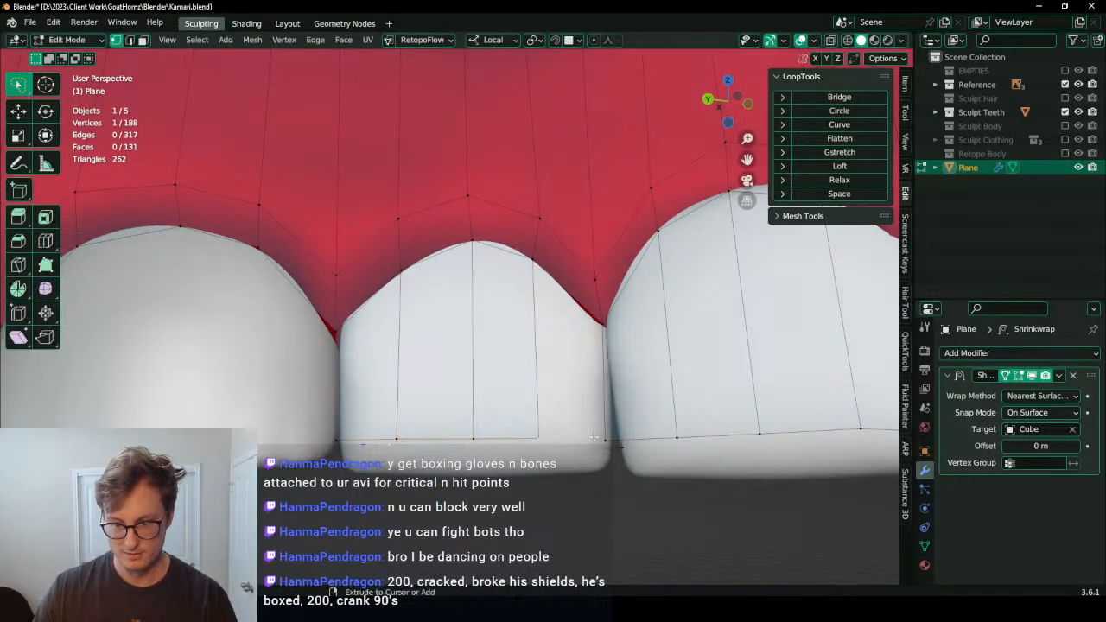
{"action": "key", "text": "f"}
Step: Extrude the fourth tooth's inner gum-line edge down over the tooth surface
{"action": "scroll", "coordinate": [591, 437], "scroll_direction": "down", "scroll_amount": 3}
{"action": "middle_click_drag", "start_coordinate": [376, 311], "coordinate": [552, 261], "text": "shift"}
{"action": "scroll", "coordinate": [466, 303], "scroll_direction": "up", "scroll_amount": 2}
{"action": "mouse_move", "coordinate": [552, 261]}
{"action": "middle_mouse_down"}
{"action": "mouse_move", "coordinate": [578, 234]}
{"action": "mouse_move", "coordinate": [548, 245]}
{"action": "middle_mouse_up"}
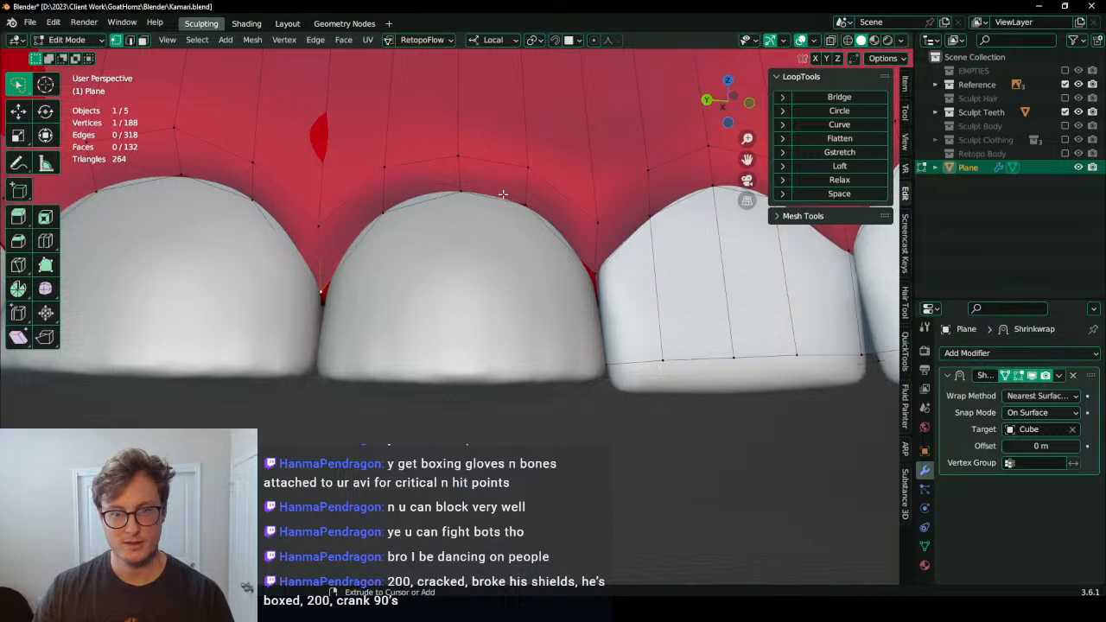
{"action": "key", "text": "ctrl+r"}
{"action": "left_click", "coordinate": [516, 321]}
{"action": "left_click", "coordinate": [518, 322]}
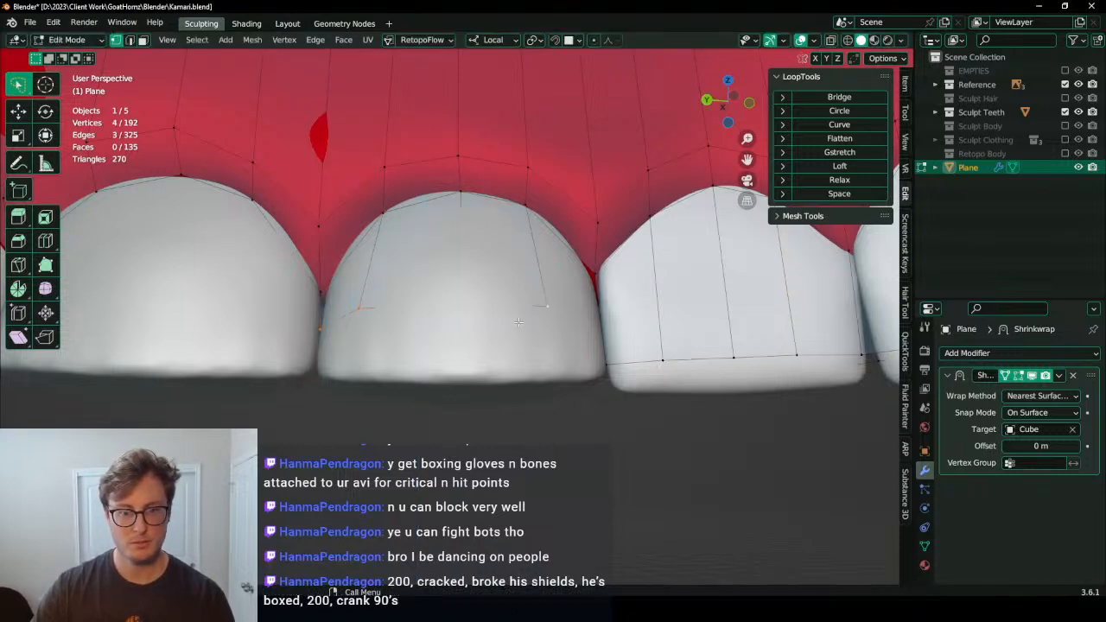
Step: Lower the fourth tooth's flattened inner row along local Z to near its tip and fill the gap beside the third tooth
{"action": "key", "text": "e"}
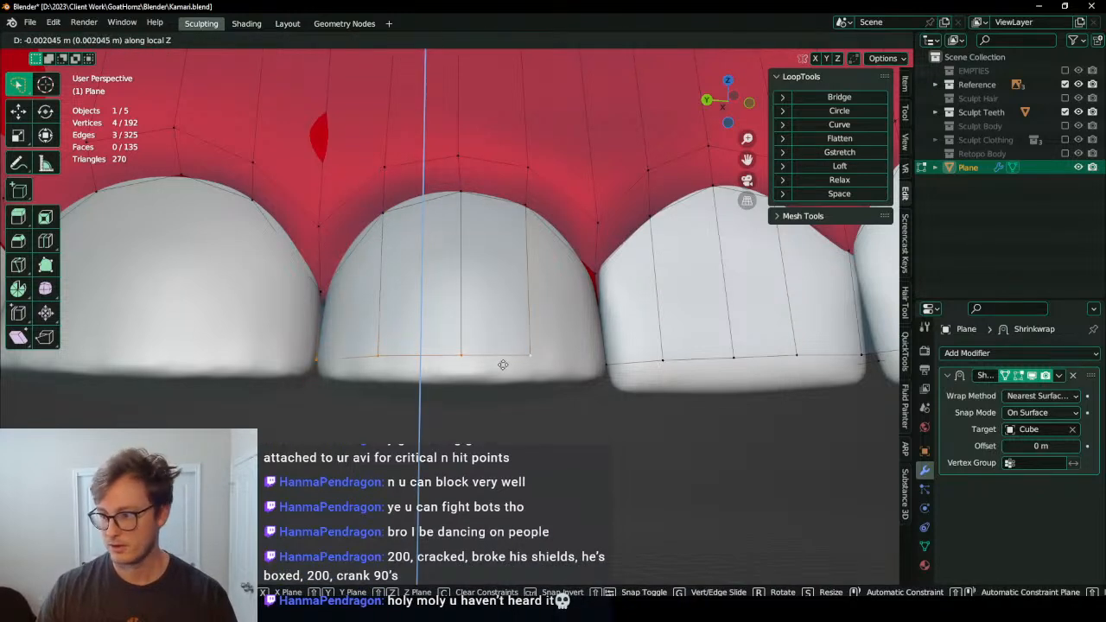
{"action": "left_click", "coordinate": [502, 365]}
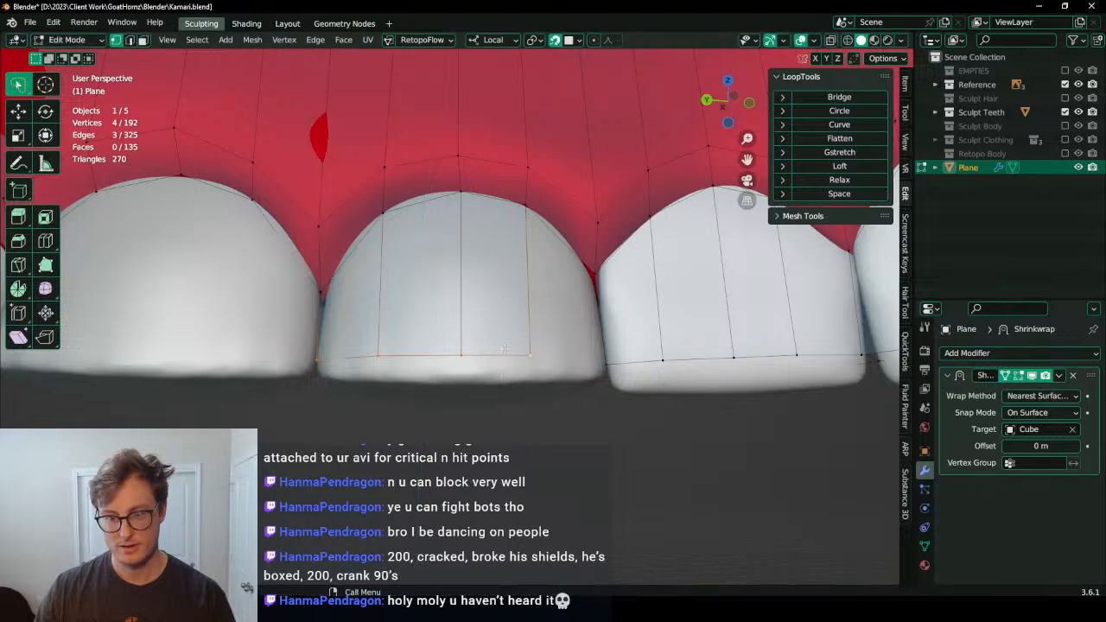
{"action": "key", "text": "f"}
Step: Extrude the fifth tooth's inner gum-line edge down along local Z and place it as a flat row near the tip
{"action": "middle_click_drag", "start_coordinate": [543, 287], "coordinate": [556, 310]}
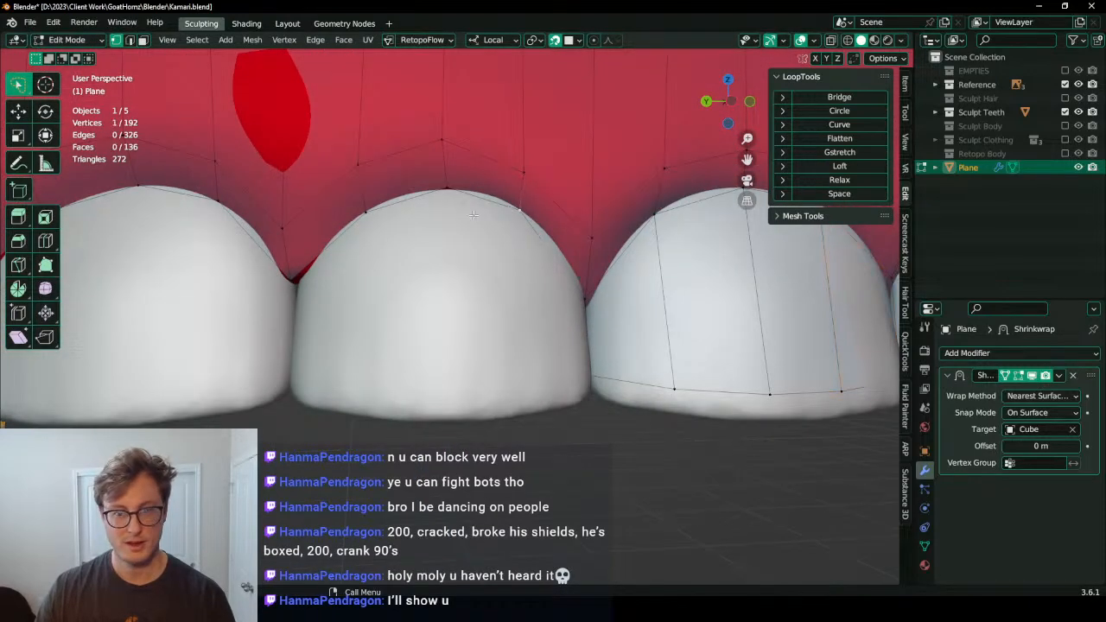
{"action": "key", "text": "e"}
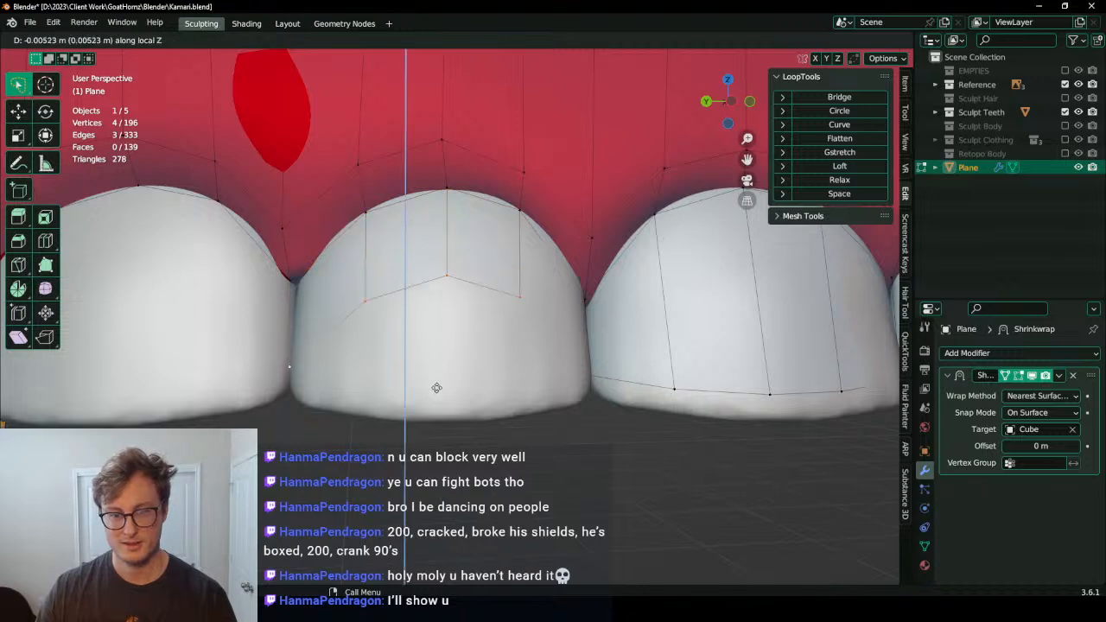
{"action": "left_click", "coordinate": [446, 466]}
{"action": "key", "text": "g"}
{"action": "key", "text": "z"}
{"action": "left_click", "coordinate": [451, 448]}
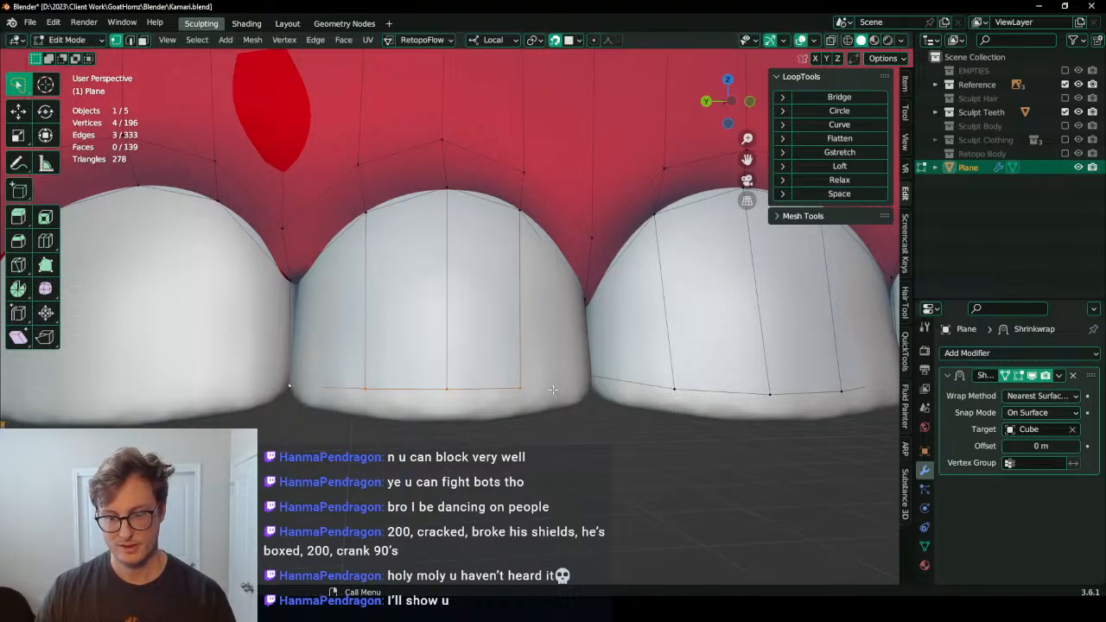
Step: Fill the gap between the fifth and fourth teeth's inner surfaces with a face
{"action": "key", "text": "g"}
{"action": "right_click", "coordinate": [516, 392]}
{"action": "left_click", "coordinate": [525, 391]}
{"action": "middle_click_drag", "start_coordinate": [600, 381], "coordinate": [421, 353]}
{"action": "key", "text": "f"}
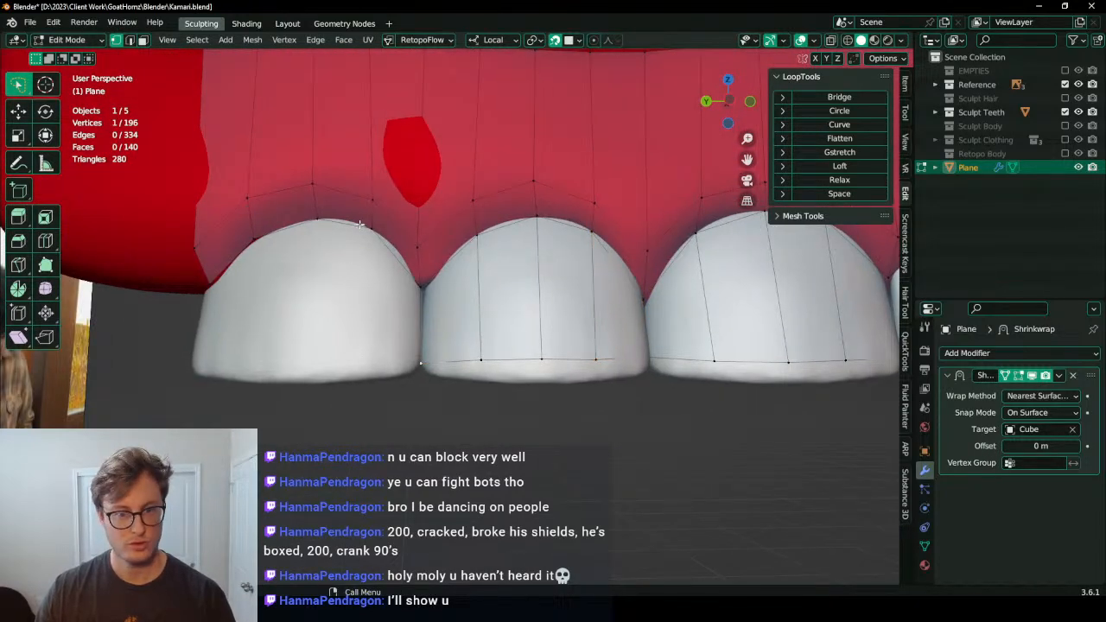
Step: Extrude the sixth tooth's inner gum-line edge down along local Z and flatten the new row by scaling Z to 0
{"action": "left_click", "coordinate": [209, 297], "text": "ctrl"}
{"action": "key", "text": "e"}
{"action": "key", "text": "z"}
{"action": "left_click", "coordinate": [273, 371]}
{"action": "key", "text": "s"}
{"action": "key", "text": "z"}
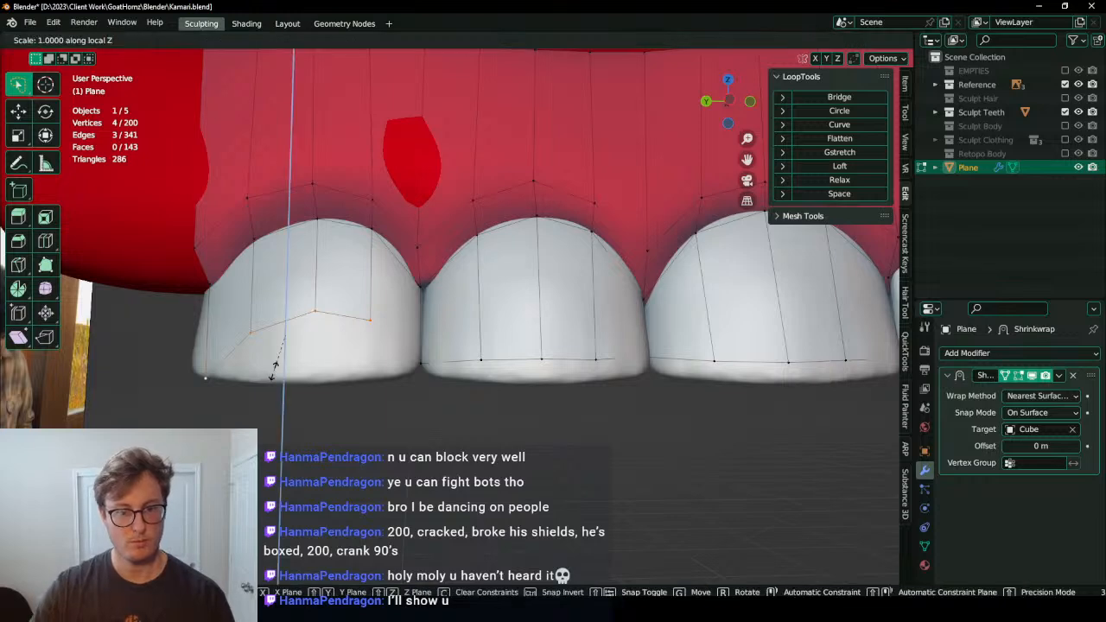
{"action": "key", "text": "0"}
{"action": "left_click", "coordinate": [273, 372]}
Step: Lower the sixth tooth's inner row along local Z to near its tip and fill the gap beside the fifth tooth with a face
{"action": "key", "text": "g"}
{"action": "key", "text": "z"}
{"action": "left_click", "coordinate": [332, 364]}
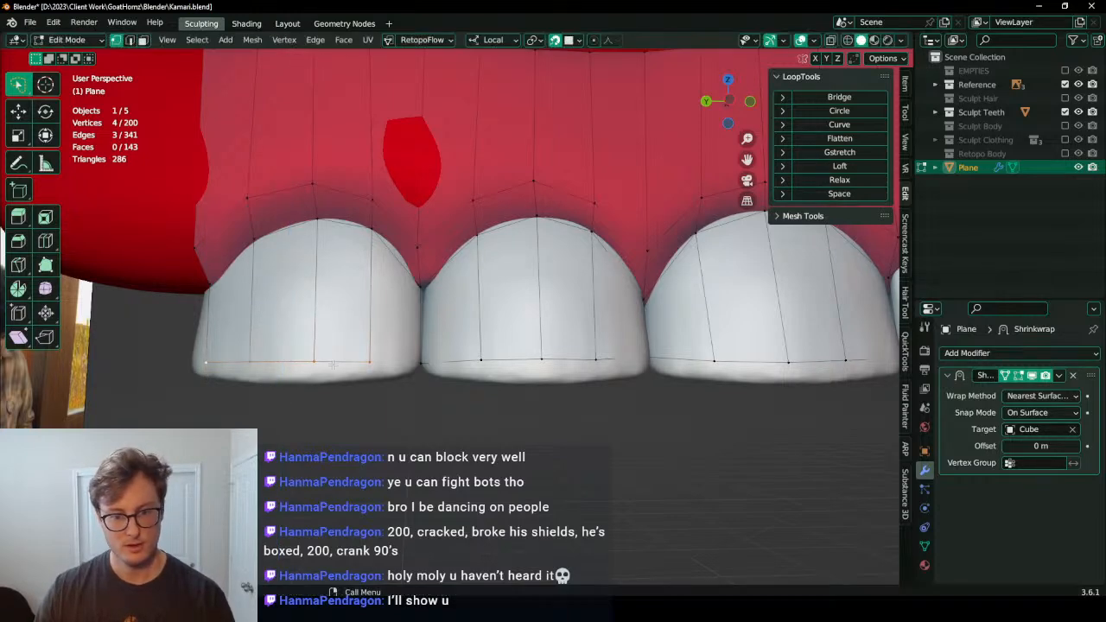
{"action": "left_click", "coordinate": [419, 365], "text": "ctrl"}
{"action": "key", "text": "f"}
Step: Select both the inner and outer lower edge loops across all six teeth
{"action": "scroll", "coordinate": [426, 378], "scroll_direction": "down", "scroll_amount": 4}
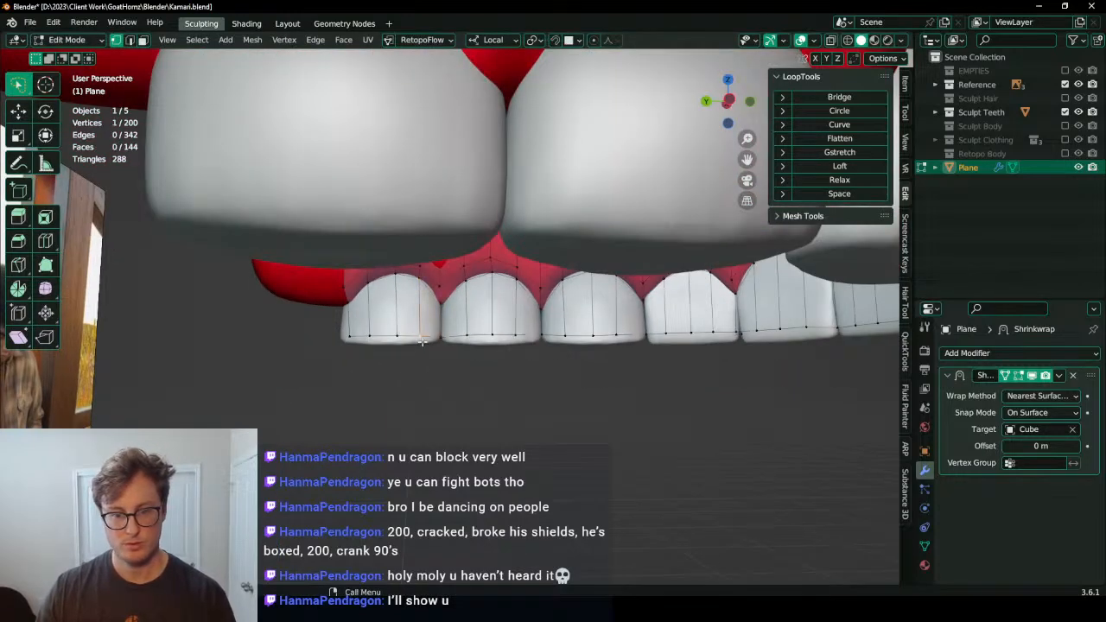
{"action": "left_click", "coordinate": [423, 342], "text": "alt"}
{"action": "mouse_move", "coordinate": [423, 342]}
{"action": "middle_mouse_down"}
{"action": "mouse_move", "coordinate": [437, 355]}
{"action": "mouse_move", "coordinate": [528, 363]}
{"action": "mouse_move", "coordinate": [563, 383]}
{"action": "mouse_move", "coordinate": [538, 399]}
{"action": "middle_mouse_up"}
{"action": "key", "text": "z"}
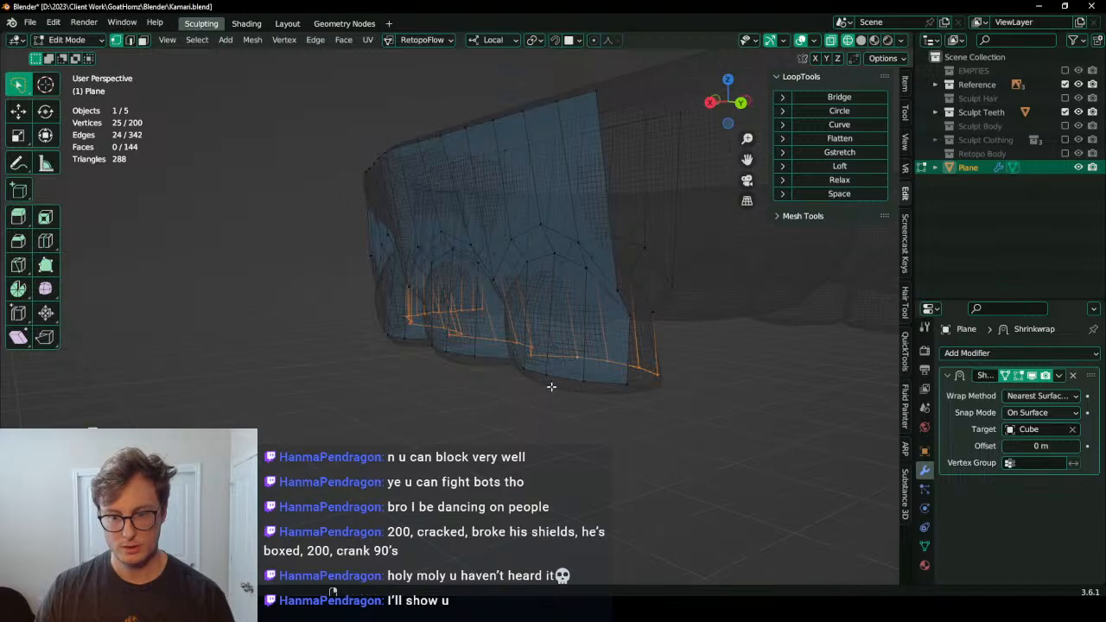
{"action": "left_click", "coordinate": [546, 385], "text": "alt+shift"}
{"action": "key", "text": "z"}
Step: Examine the biting edges from below and how the inner and outer edge rows meet between the teeth
{"action": "mouse_move", "coordinate": [611, 399]}
{"action": "middle_mouse_down"}
{"action": "mouse_move", "coordinate": [565, 400]}
{"action": "mouse_move", "coordinate": [518, 375]}
{"action": "mouse_move", "coordinate": [521, 350]}
{"action": "mouse_move", "coordinate": [497, 373]}
{"action": "mouse_move", "coordinate": [338, 329]}
{"action": "mouse_move", "coordinate": [442, 219]}
{"action": "mouse_move", "coordinate": [563, 323]}
{"action": "mouse_move", "coordinate": [458, 380]}
{"action": "mouse_move", "coordinate": [402, 480]}
{"action": "mouse_move", "coordinate": [538, 306]}
{"action": "mouse_move", "coordinate": [607, 312]}
{"action": "mouse_move", "coordinate": [533, 223]}
{"action": "mouse_move", "coordinate": [547, 284]}
{"action": "mouse_move", "coordinate": [472, 311]}
{"action": "mouse_move", "coordinate": [471, 187]}
{"action": "mouse_move", "coordinate": [470, 328]}
{"action": "middle_mouse_up"}
{"action": "scroll", "coordinate": [521, 351], "scroll_direction": "up", "scroll_amount": 4}
{"action": "scroll", "coordinate": [337, 328], "scroll_direction": "down", "scroll_amount": 3}
{"action": "scroll", "coordinate": [441, 216], "scroll_direction": "up", "scroll_amount": 2}
{"action": "scroll", "coordinate": [442, 215], "scroll_direction": "down", "scroll_amount": 4}
{"action": "scroll", "coordinate": [538, 306], "scroll_direction": "up", "scroll_amount": 4}
{"action": "scroll", "coordinate": [533, 223], "scroll_direction": "up", "scroll_amount": 4}
{"action": "scroll", "coordinate": [547, 283], "scroll_direction": "up", "scroll_amount": 2}
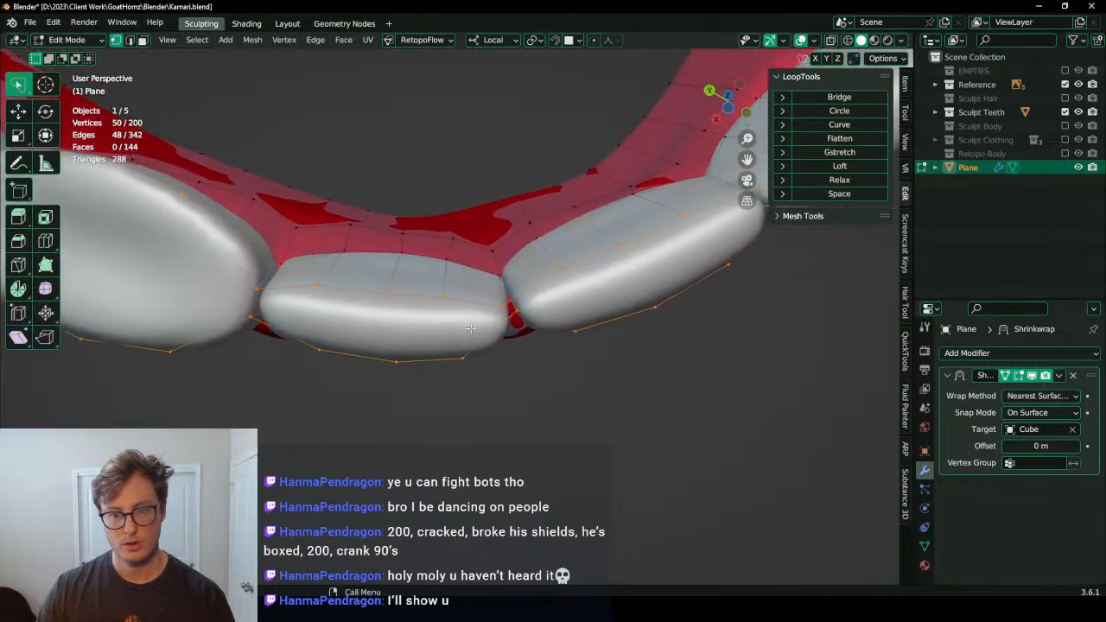
{"action": "left_click", "coordinate": [516, 310]}
{"action": "middle_click_drag", "start_coordinate": [574, 323], "coordinate": [542, 323]}
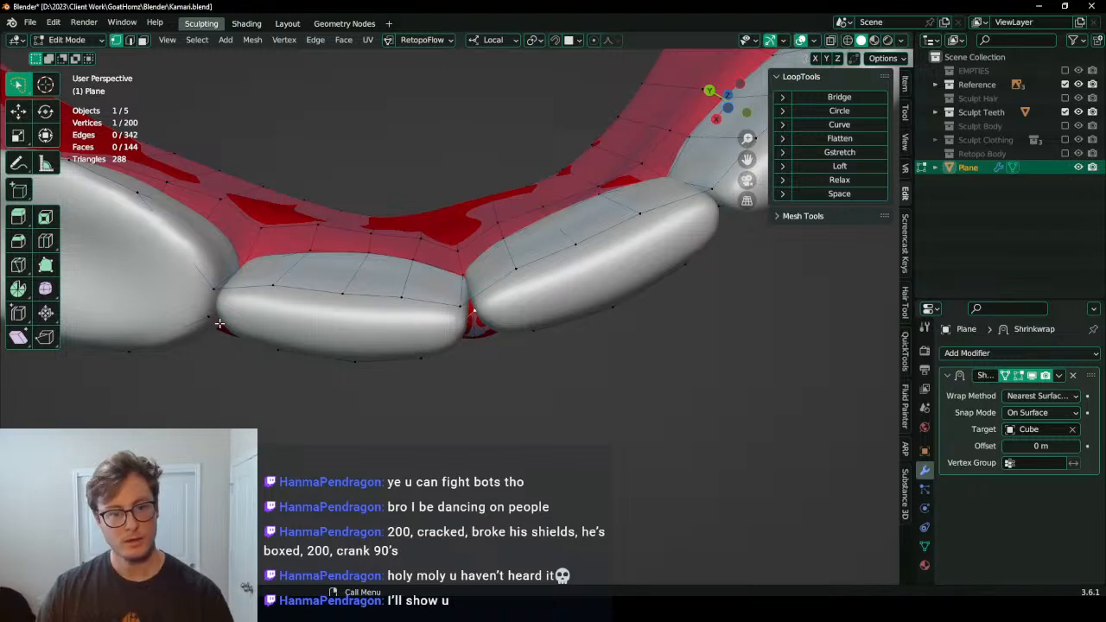
{"action": "middle_click_drag", "start_coordinate": [617, 288], "coordinate": [498, 356]}
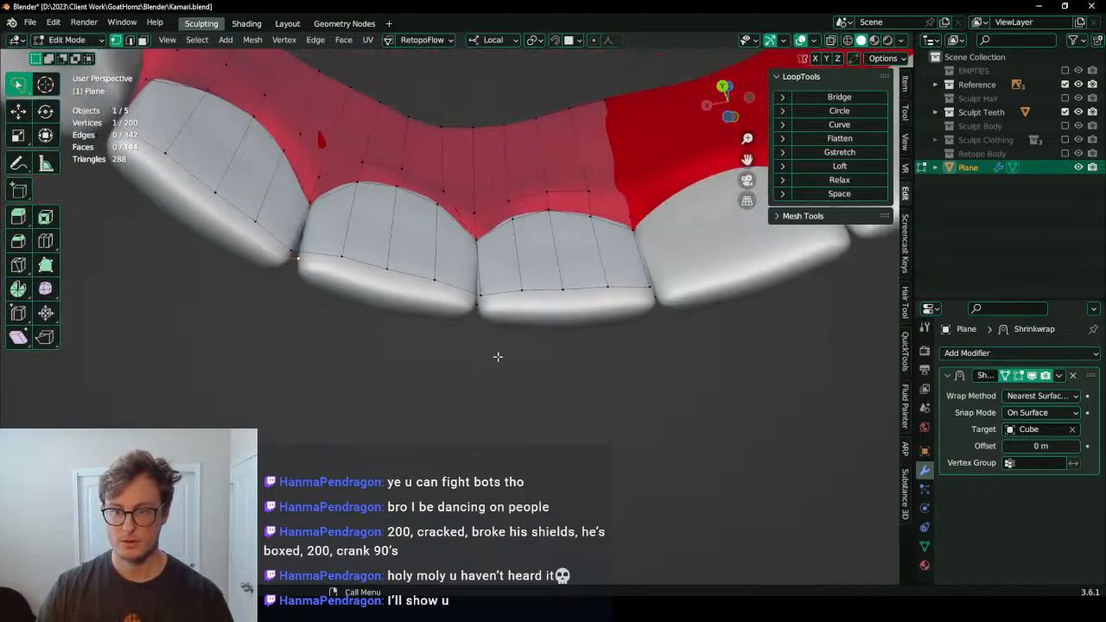
{"action": "middle_click_drag", "start_coordinate": [592, 289], "coordinate": [576, 261]}
Step: Select the first tooth's inner lower edge row from one side of the tooth to the other
{"action": "left_click", "coordinate": [585, 300]}
{"action": "scroll", "coordinate": [578, 303], "scroll_direction": "up", "scroll_amount": 2}
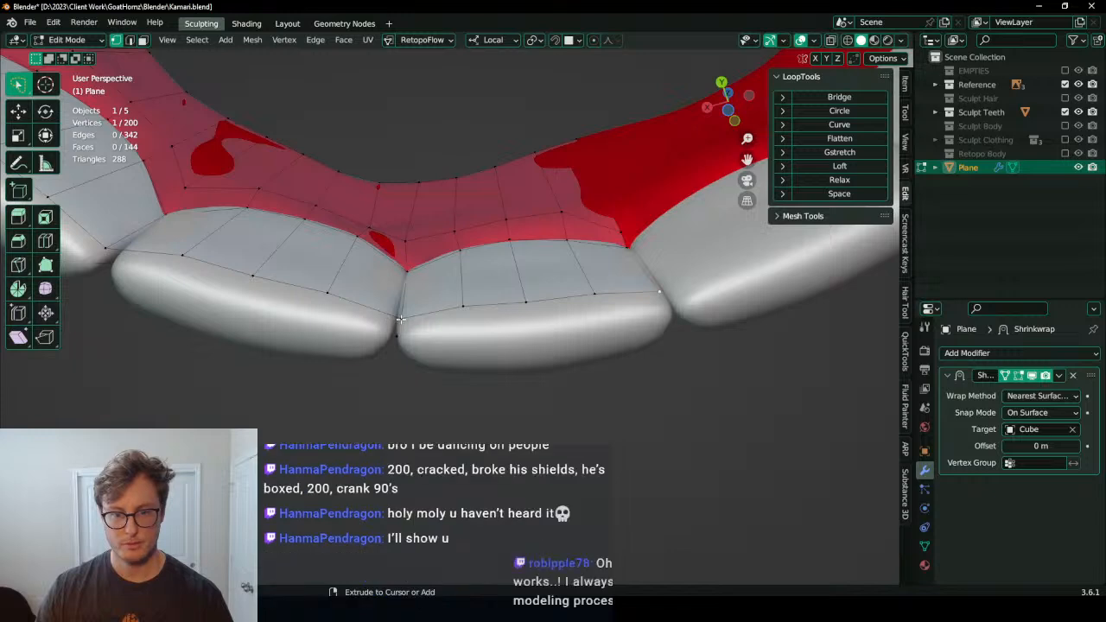
{"action": "left_click", "coordinate": [400, 318], "text": "ctrl"}
{"action": "middle_click_drag", "start_coordinate": [400, 318], "coordinate": [419, 315]}
Step: Leave Edit Mode, reselect the Plane retopology mesh, and return to editing it
{"action": "left_click", "coordinate": [680, 295], "text": "ctrl"}
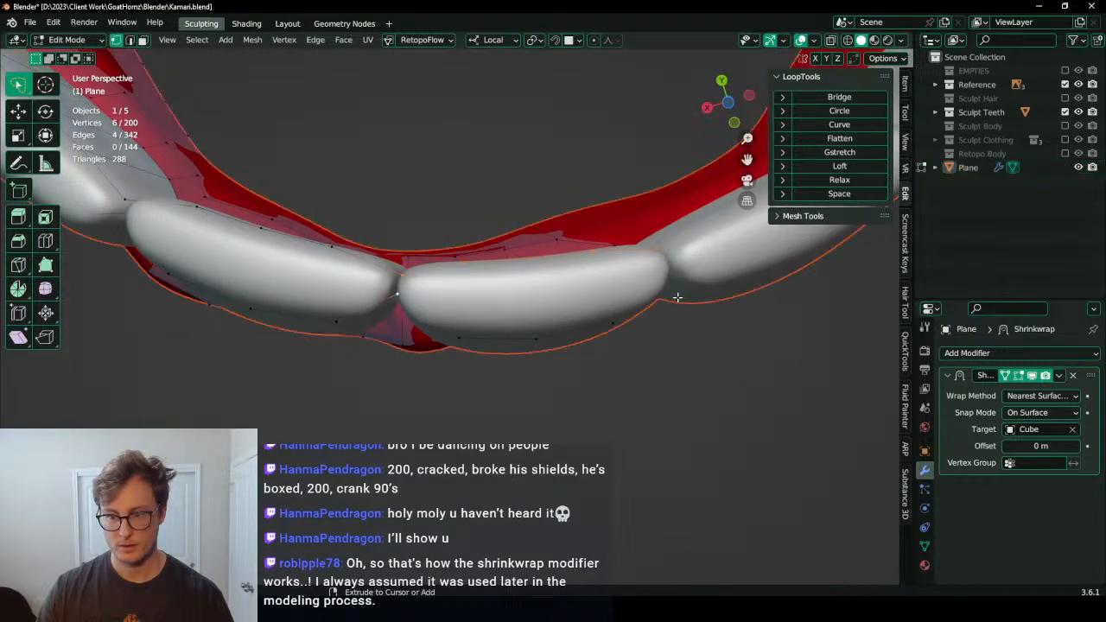
{"action": "middle_click_drag", "start_coordinate": [679, 296], "coordinate": [680, 300]}
{"action": "key", "text": "Tab"}
{"action": "middle_click_drag", "start_coordinate": [520, 376], "coordinate": [444, 444]}
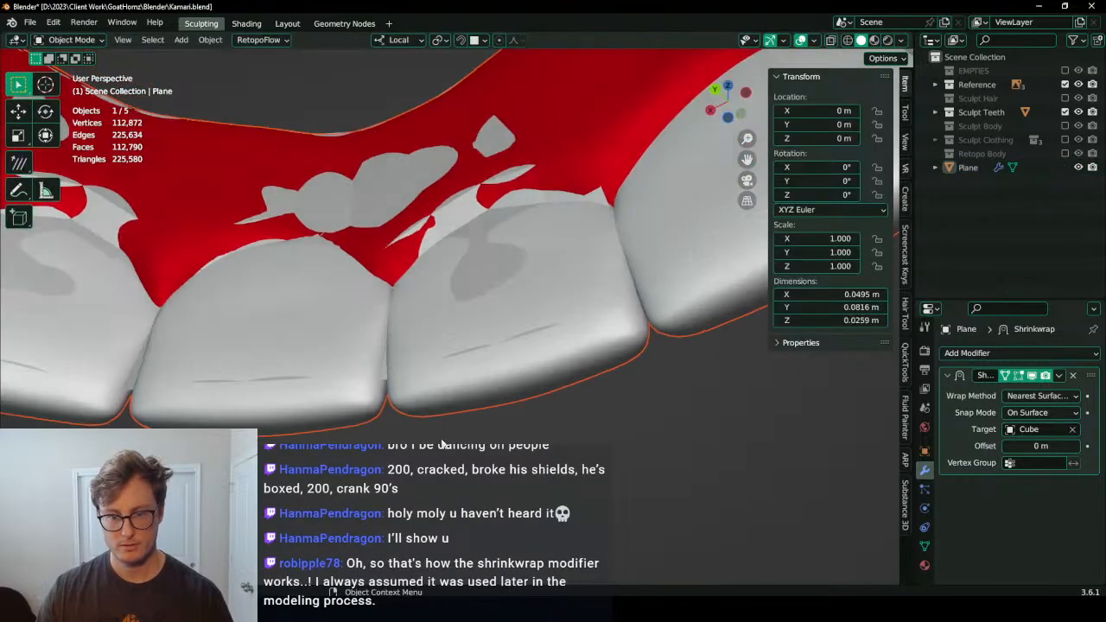
{"action": "left_click", "coordinate": [966, 168]}
{"action": "key", "text": "Tab"}
Step: Add the first tooth's outer lower edge row to the selection and bridge it to the inner row across the biting edge
{"action": "middle_click_drag", "start_coordinate": [519, 347], "coordinate": [601, 217]}
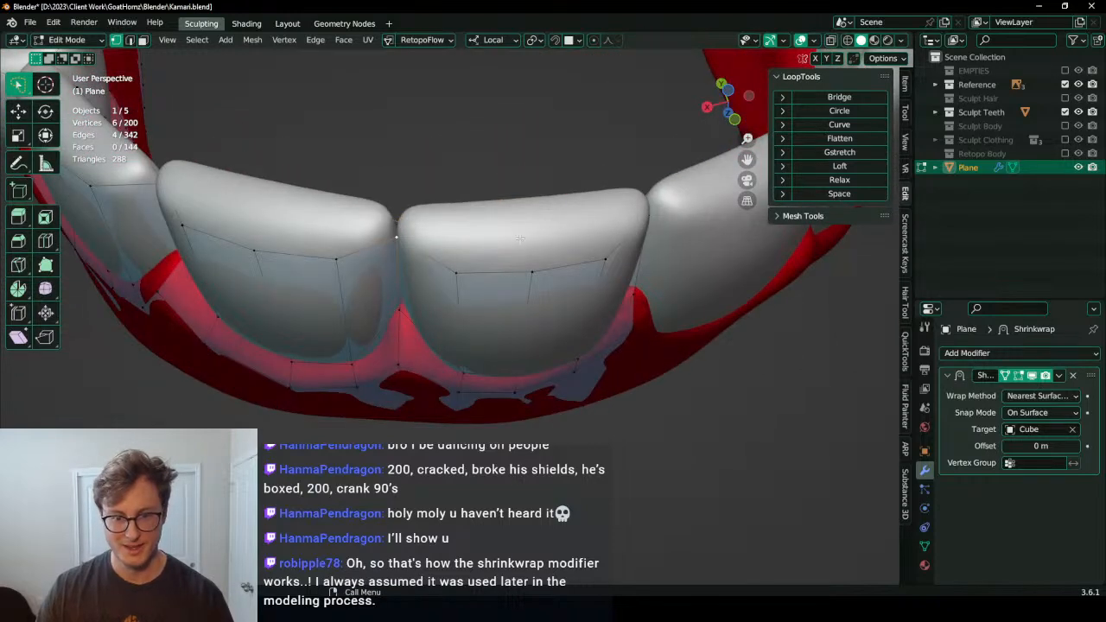
{"action": "key", "text": "z"}
{"action": "left_click", "coordinate": [651, 220], "text": "ctrl"}
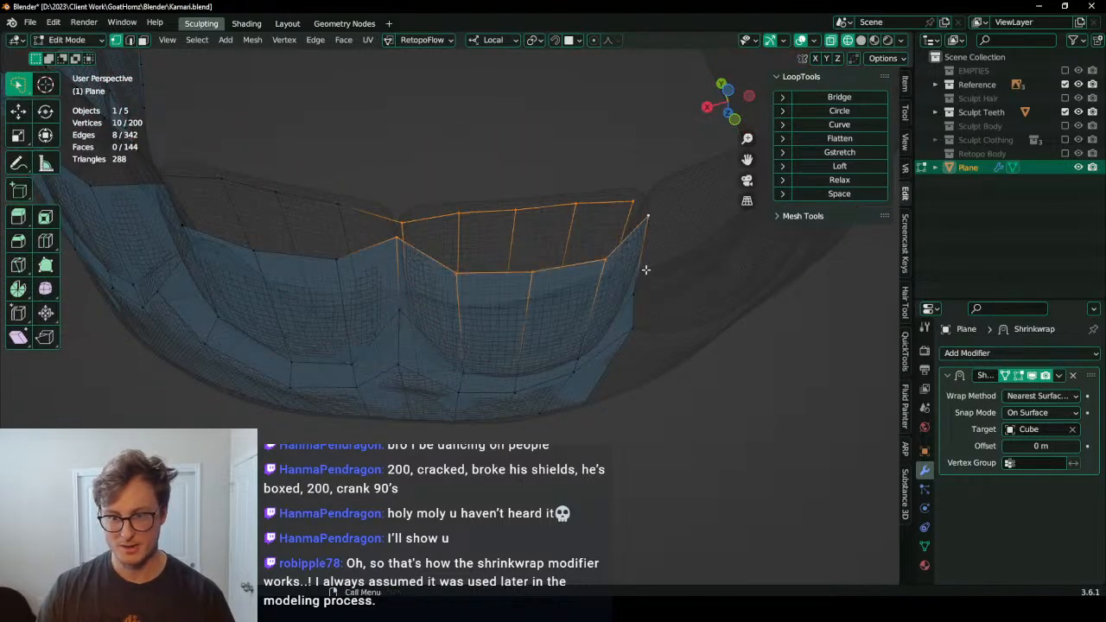
{"action": "key", "text": "z"}
{"action": "mouse_move", "coordinate": [668, 299]}
{"action": "middle_mouse_down"}
{"action": "mouse_move", "coordinate": [677, 341]}
{"action": "mouse_move", "coordinate": [639, 230]}
{"action": "middle_mouse_up"}
{"action": "key", "text": "q"}
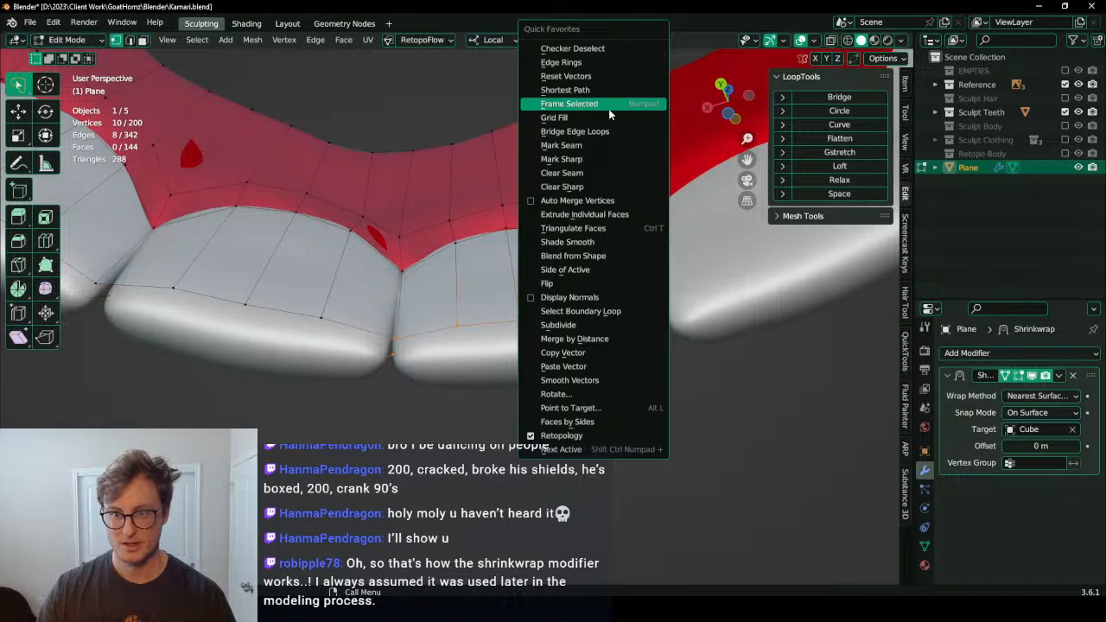
{"action": "left_click", "coordinate": [604, 132]}
{"action": "middle_click_drag", "start_coordinate": [583, 287], "coordinate": [480, 388]}
{"action": "left_click", "coordinate": [159, 464]}
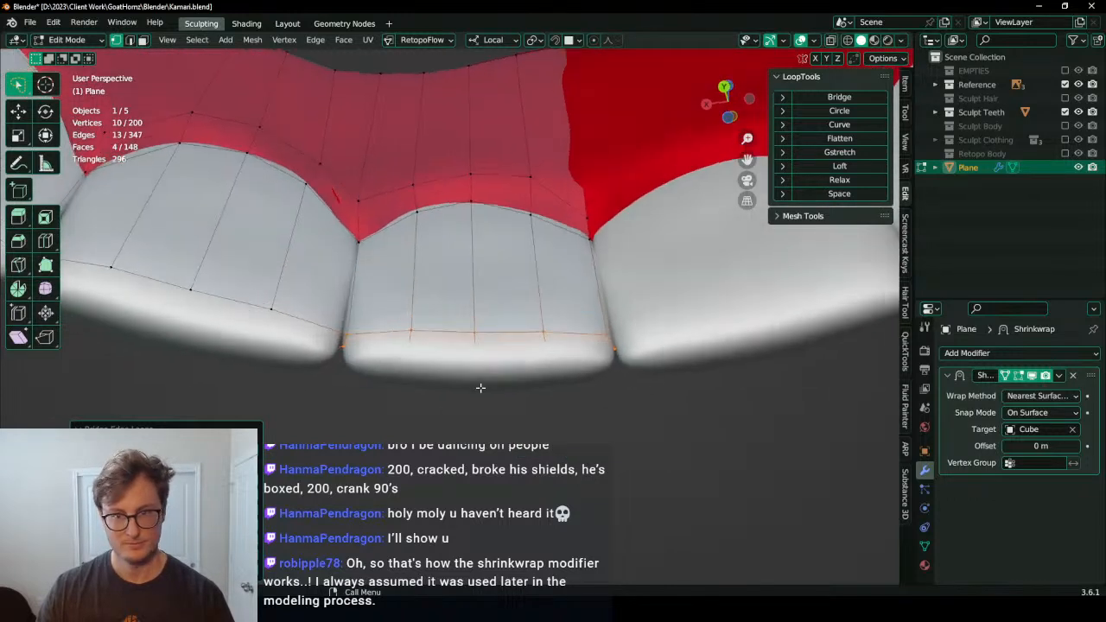
Step: Extrude the first tooth's bridged faces down over its biting edge
{"action": "key", "text": "e"}
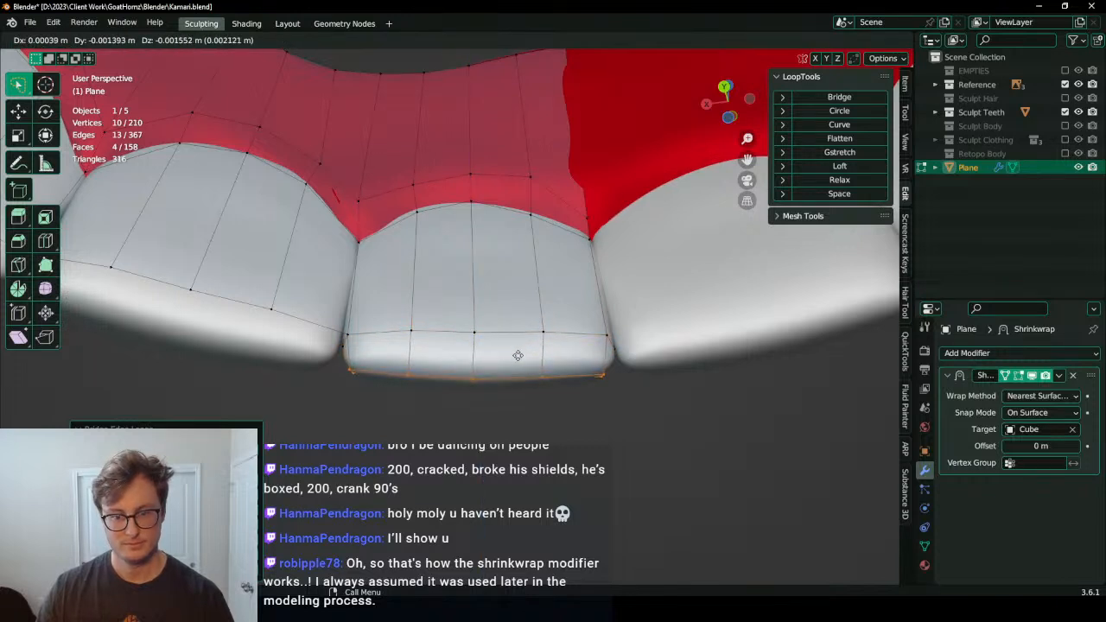
{"action": "left_click", "coordinate": [572, 341]}
{"action": "key", "text": "s"}
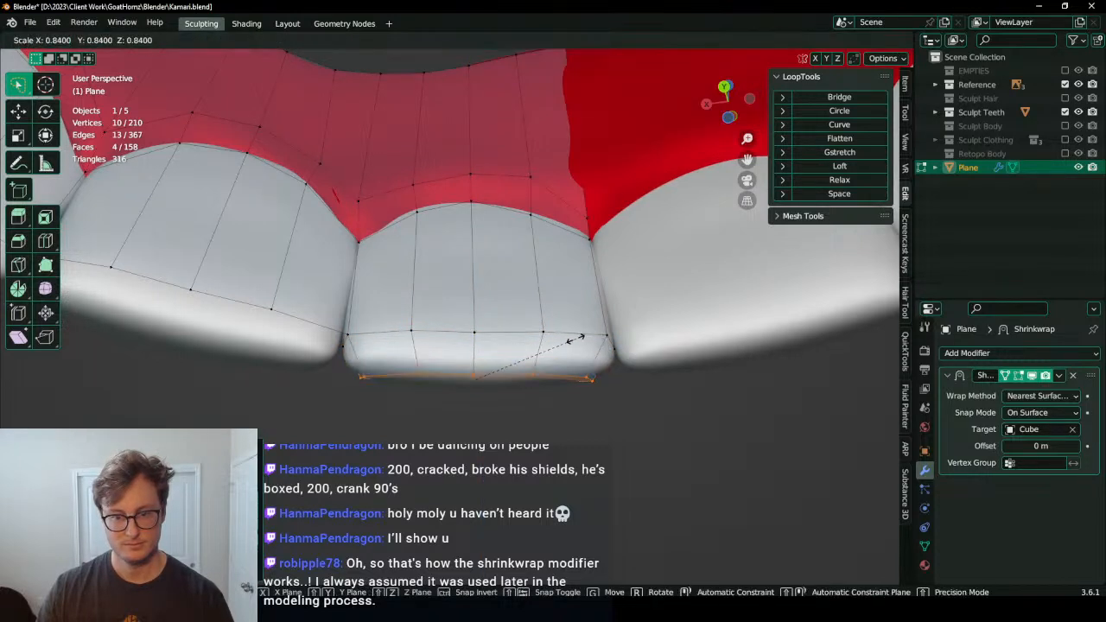
{"action": "left_click", "coordinate": [586, 331]}
{"action": "key", "text": "ctrl+z"}
{"action": "middle_click_drag", "start_coordinate": [501, 371], "coordinate": [522, 300]}
{"action": "key", "text": "e"}
{"action": "left_click", "coordinate": [526, 376]}
Step: Reposition the stray corner vertices on the midline side of the first tooth's biting edge so they sit on the tooth
{"action": "left_click", "coordinate": [608, 288]}
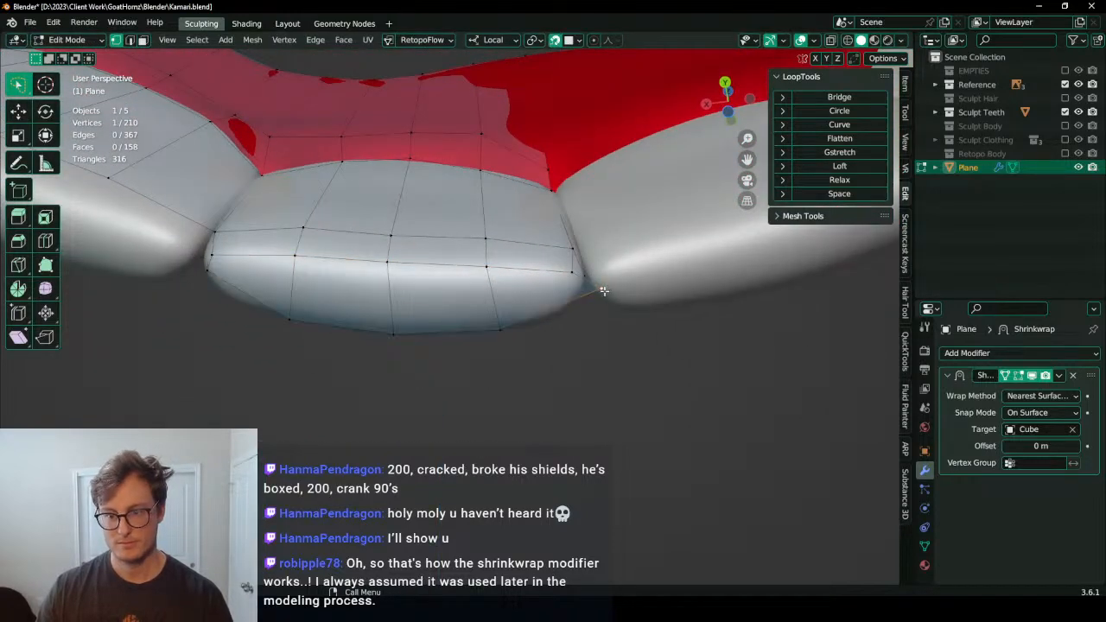
{"action": "key", "text": "g"}
{"action": "left_click", "coordinate": [582, 320]}
{"action": "left_click", "coordinate": [571, 274]}
{"action": "key", "text": "g"}
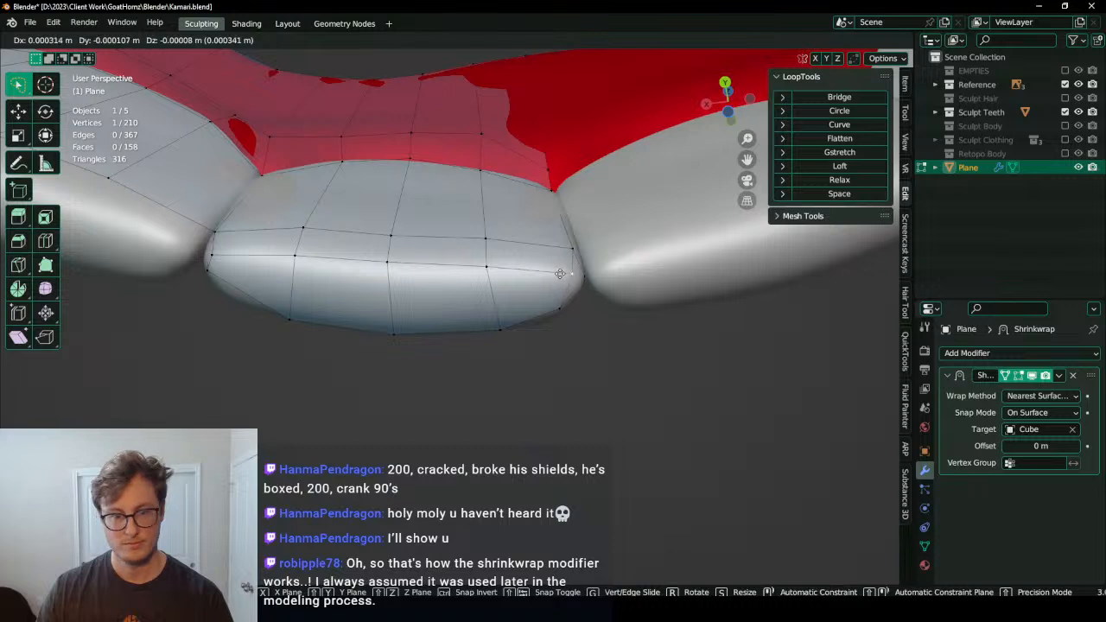
{"action": "left_click", "coordinate": [560, 274]}
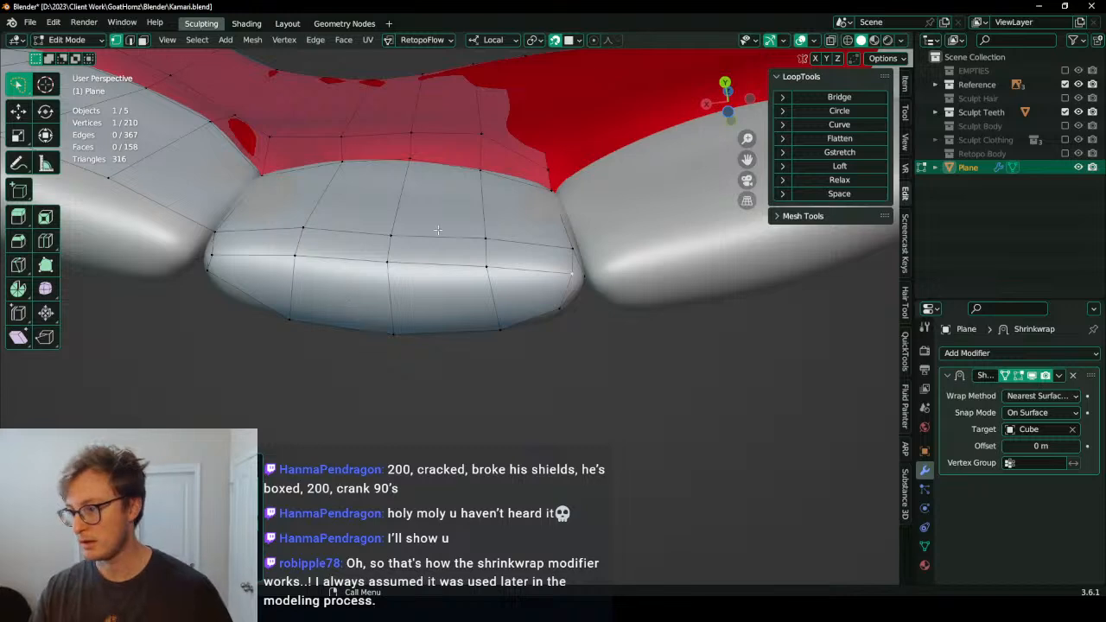
Step: Select the second tooth's inner lower edge row
{"action": "middle_click_drag", "start_coordinate": [437, 229], "coordinate": [563, 359]}
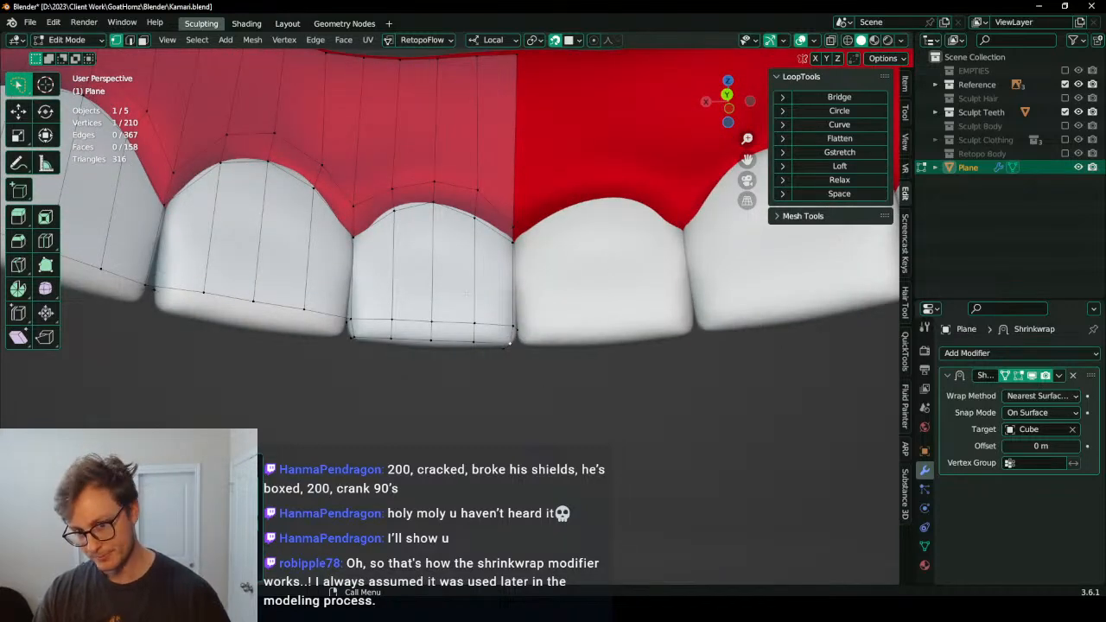
{"action": "scroll", "coordinate": [484, 261], "scroll_direction": "down", "scroll_amount": 3}
{"action": "mouse_move", "coordinate": [487, 259]}
{"action": "middle_mouse_down"}
{"action": "mouse_move", "coordinate": [489, 280]}
{"action": "mouse_move", "coordinate": [488, 266]}
{"action": "middle_mouse_up"}
{"action": "scroll", "coordinate": [489, 278], "scroll_direction": "up", "scroll_amount": 1}
{"action": "middle_click_drag", "start_coordinate": [391, 298], "coordinate": [495, 275]}
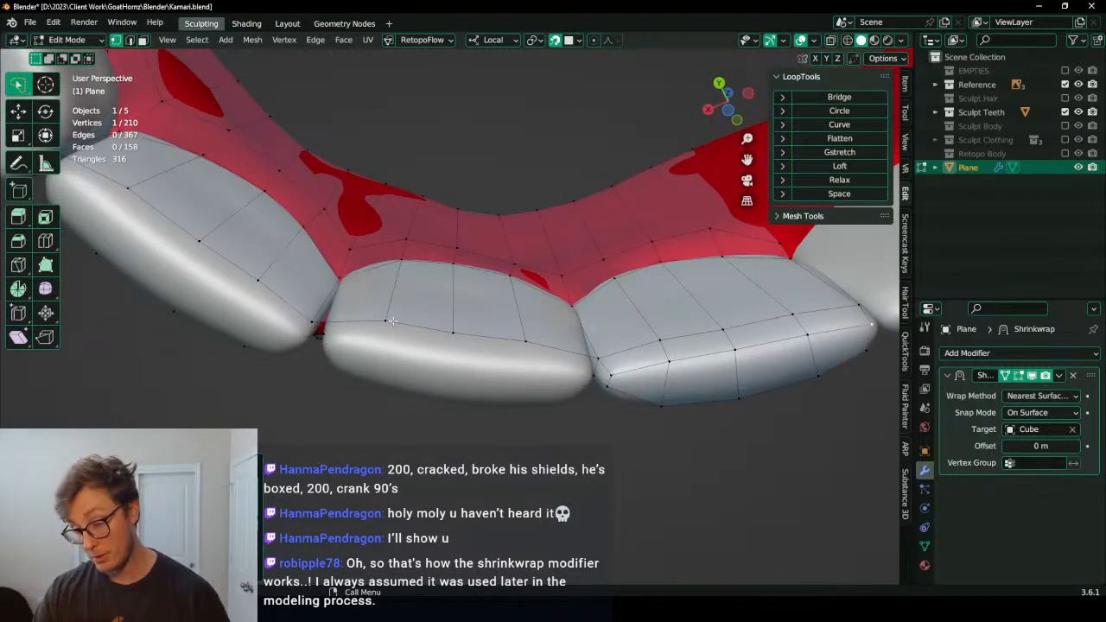
{"action": "left_click", "coordinate": [594, 353], "text": "alt"}
{"action": "middle_click_drag", "start_coordinate": [595, 354], "coordinate": [429, 252]}
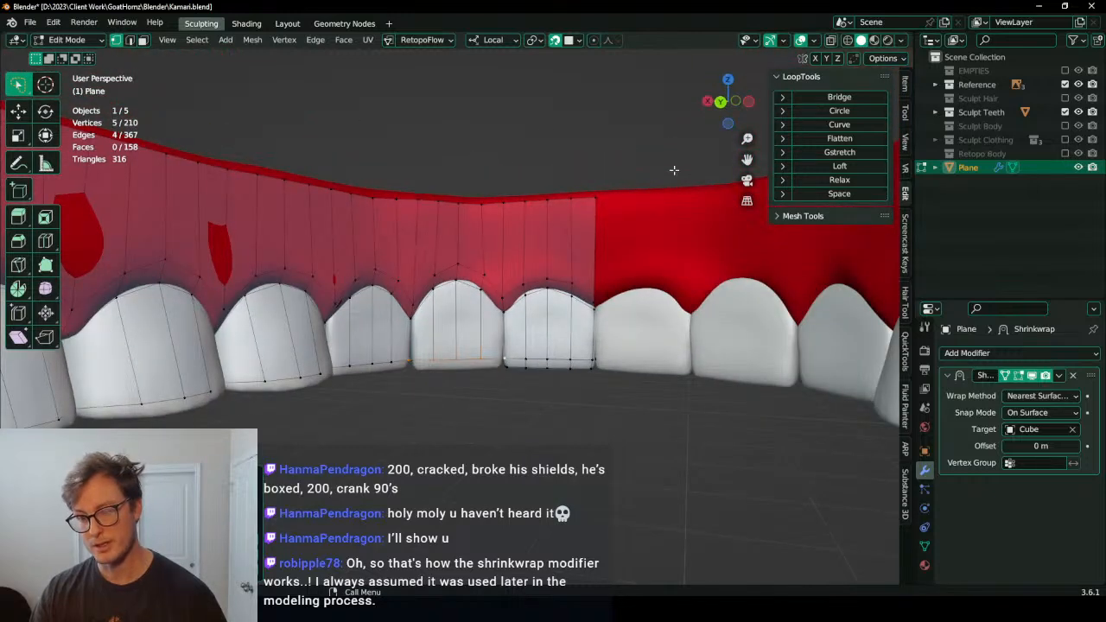
Step: Turn the Retopology overlay off and back on to compare how the mesh displays over the sculpt
{"action": "left_click", "coordinate": [813, 40]}
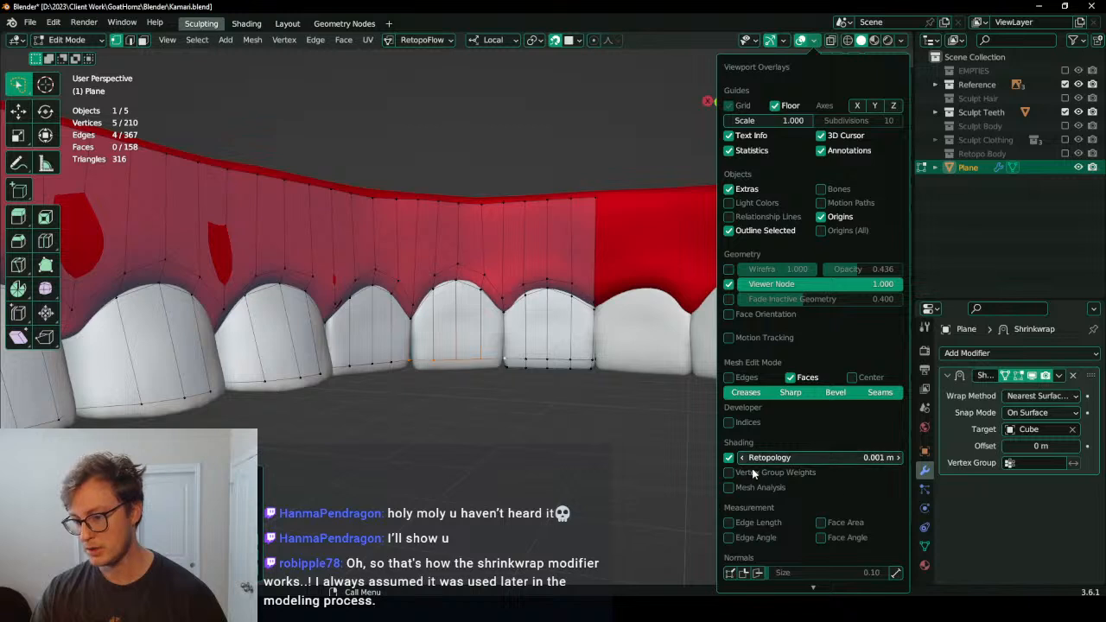
{"action": "left_click", "coordinate": [815, 41]}
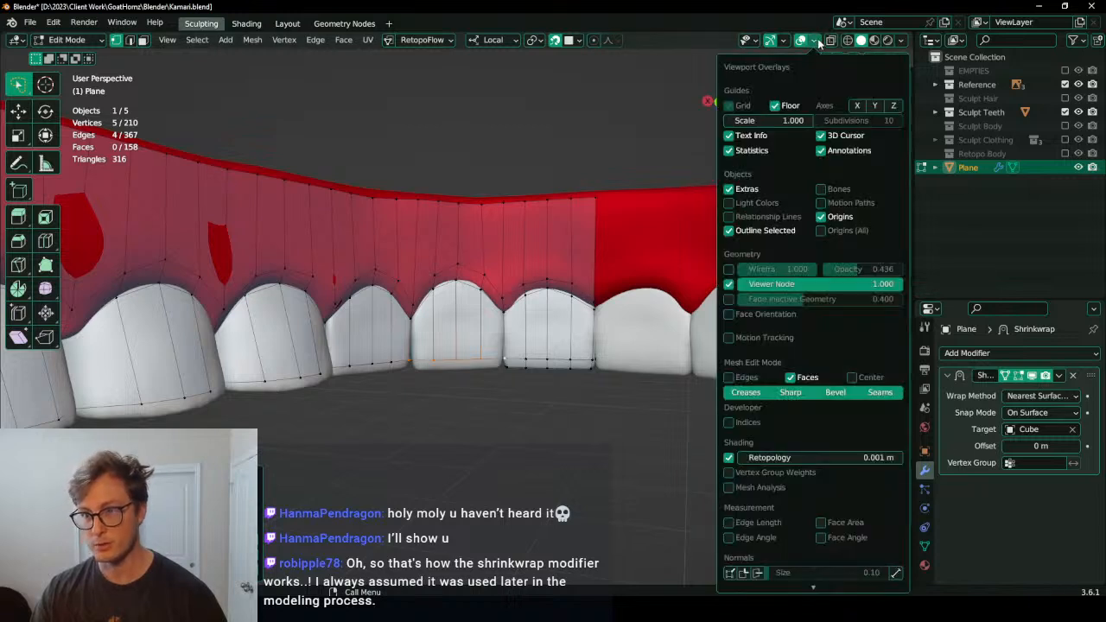
{"action": "left_click", "coordinate": [730, 458]}
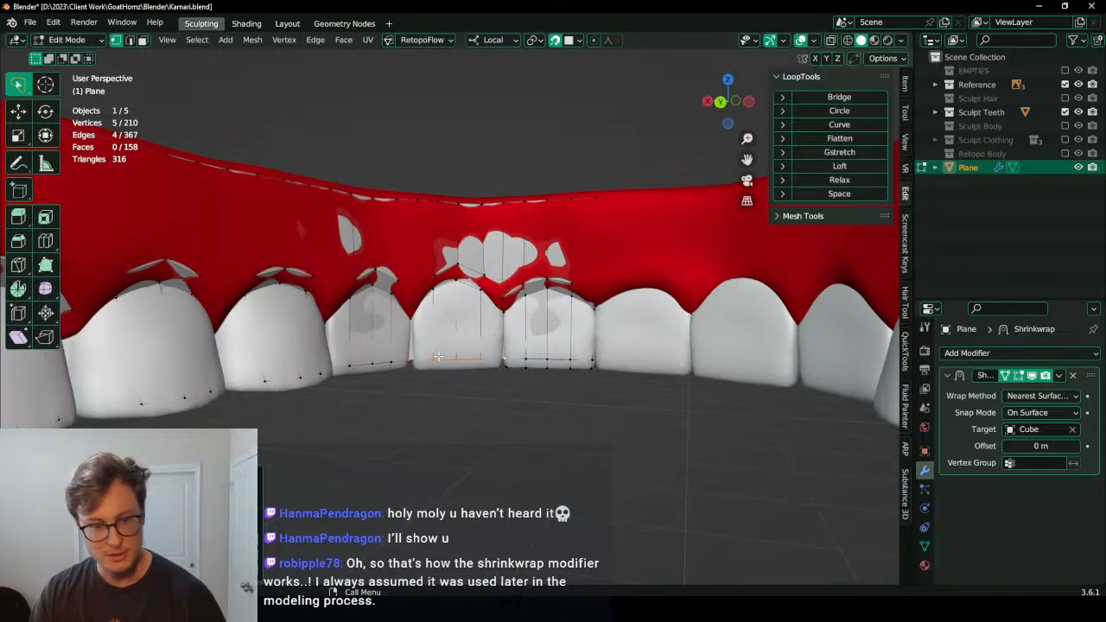
{"action": "left_click", "coordinate": [812, 43]}
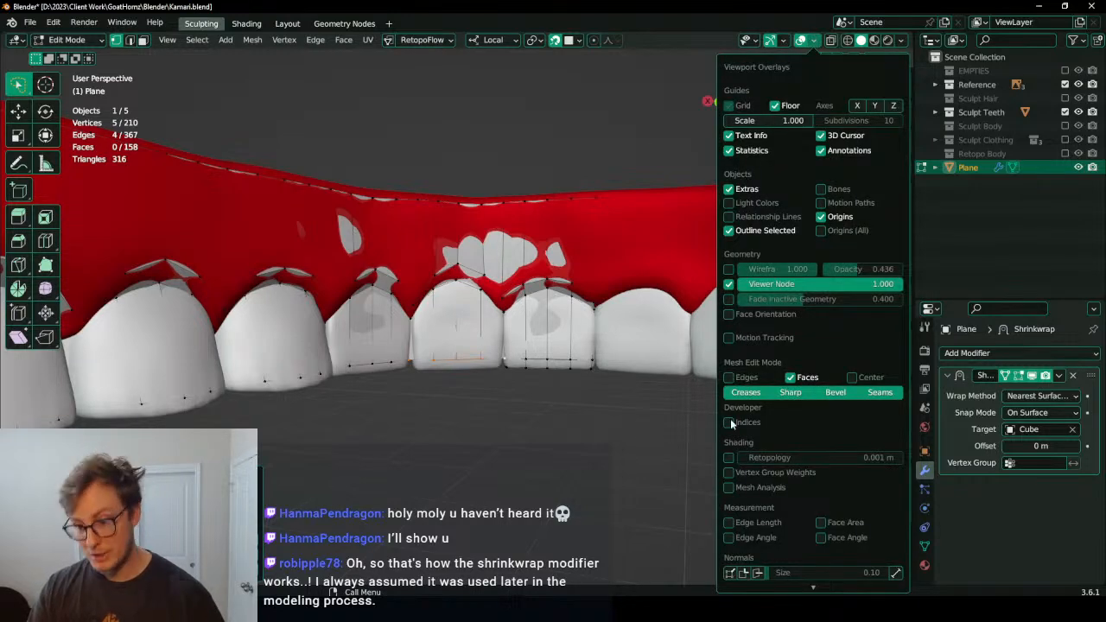
{"action": "left_click", "coordinate": [728, 458]}
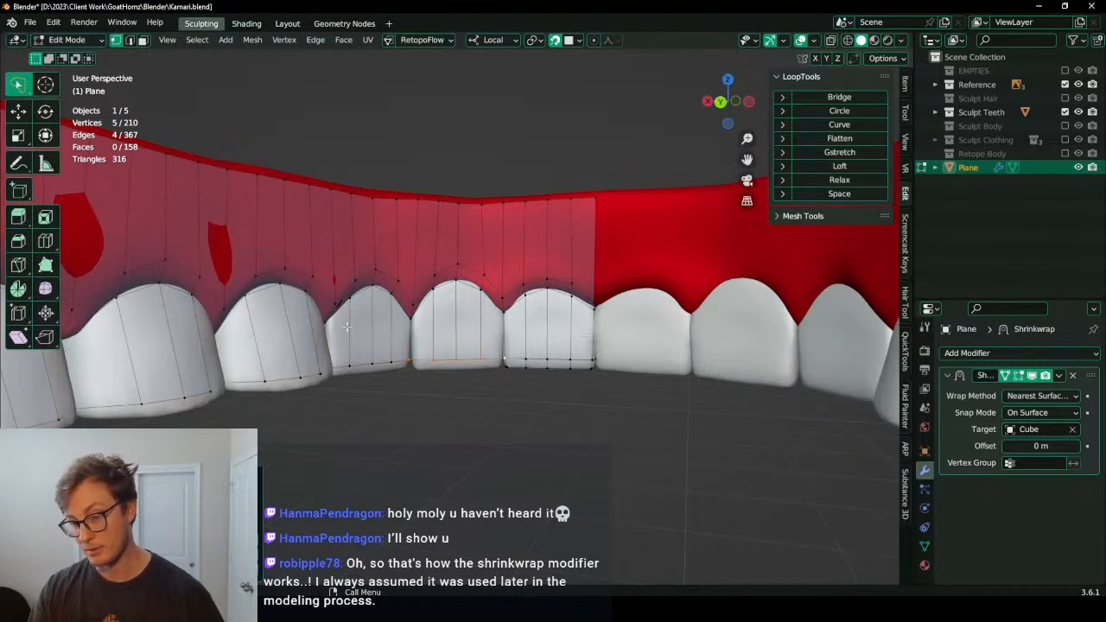
Step: Add the second tooth's outer lower edge row to the selection and bridge both rows across the biting edge
{"action": "middle_click_drag", "start_coordinate": [347, 327], "coordinate": [490, 227]}
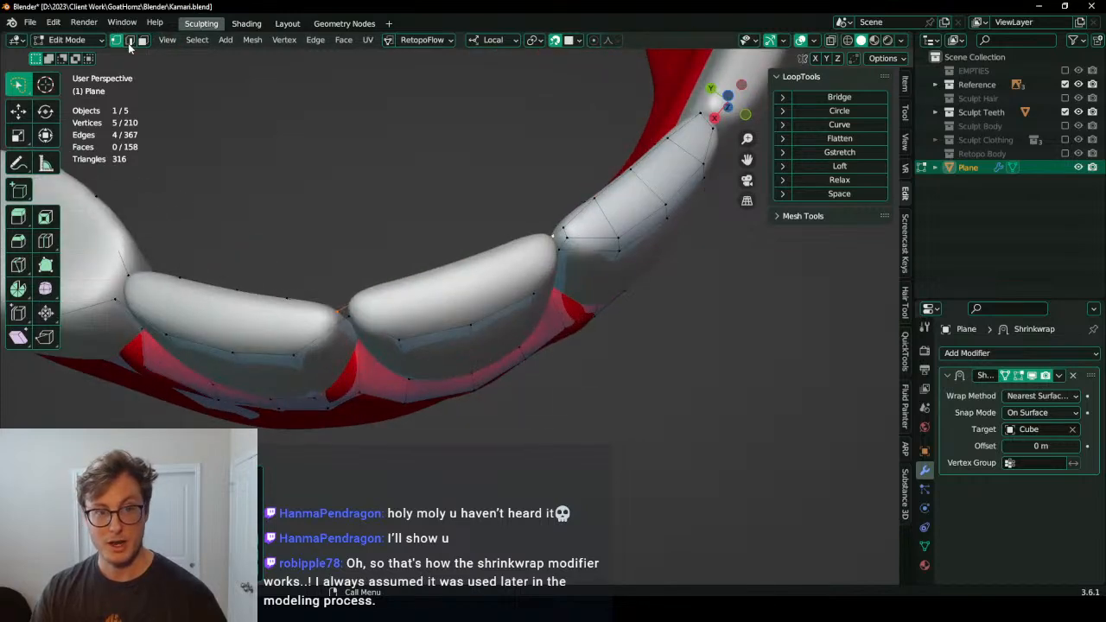
{"action": "middle_click_drag", "start_coordinate": [415, 188], "coordinate": [538, 295]}
{"action": "key", "text": "q"}
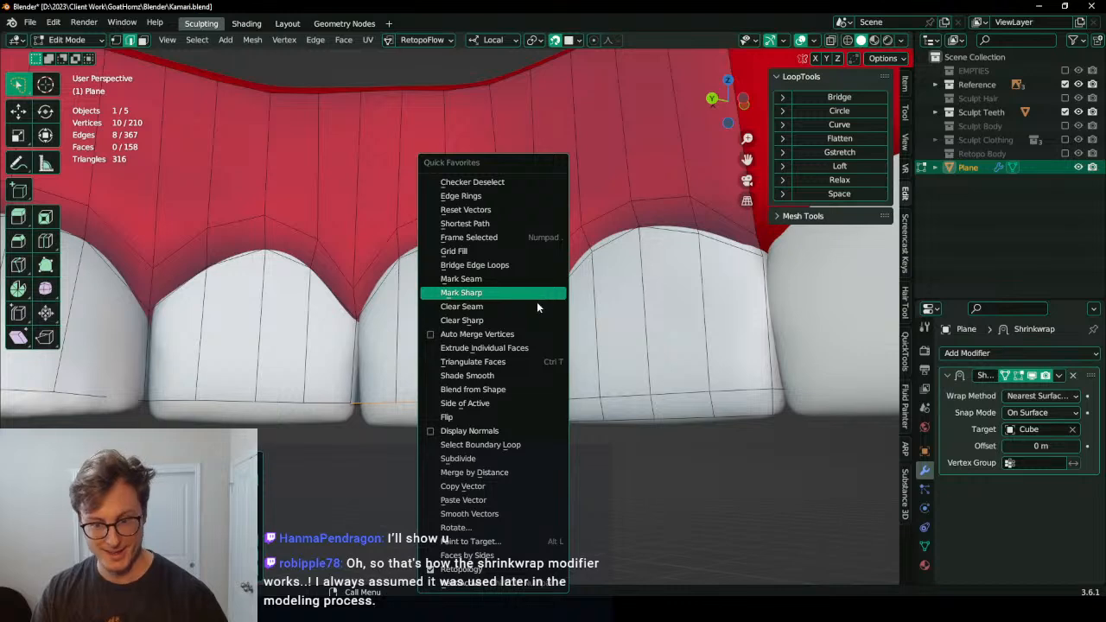
{"action": "left_click", "coordinate": [493, 266]}
Step: Extrude the second tooth's bridged faces down toward its biting edge
{"action": "middle_click_drag", "start_coordinate": [493, 266], "coordinate": [575, 320]}
{"action": "key", "text": "e"}
{"action": "middle_click", "coordinate": [566, 318]}
{"action": "left_click", "coordinate": [571, 339]}
{"action": "scroll", "coordinate": [574, 321], "scroll_direction": "up", "scroll_amount": 2}
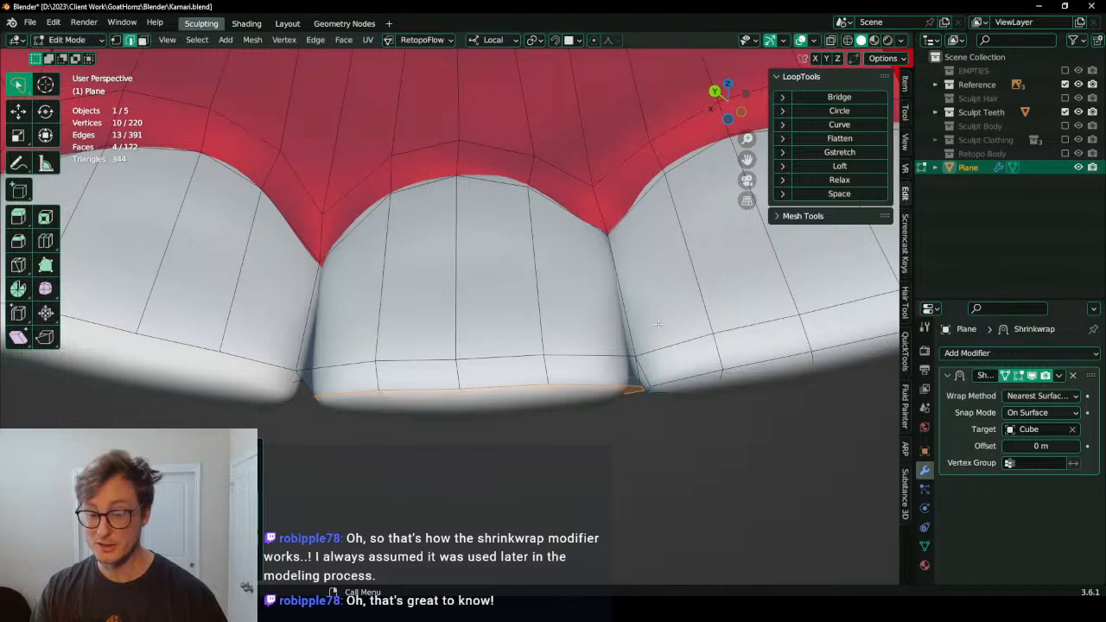
Step: Set the transform orientation to Normal and scale the second tooth's extruded faces to about 0.87 along Y
{"action": "left_click", "coordinate": [493, 40]}
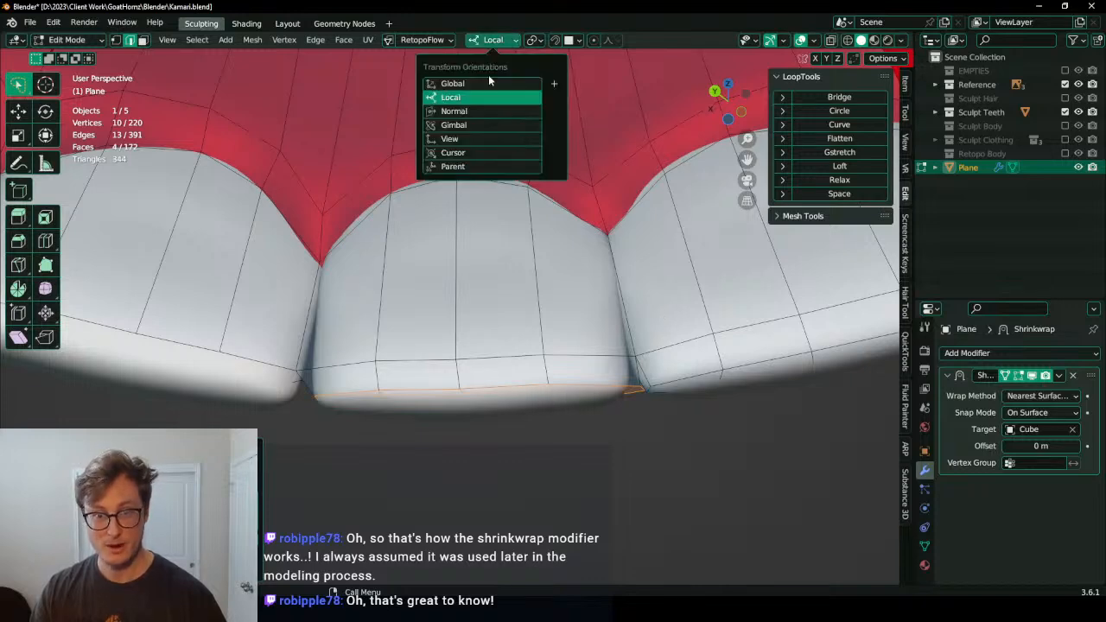
{"action": "left_click", "coordinate": [460, 117]}
{"action": "key", "text": "s"}
{"action": "key", "text": "y"}
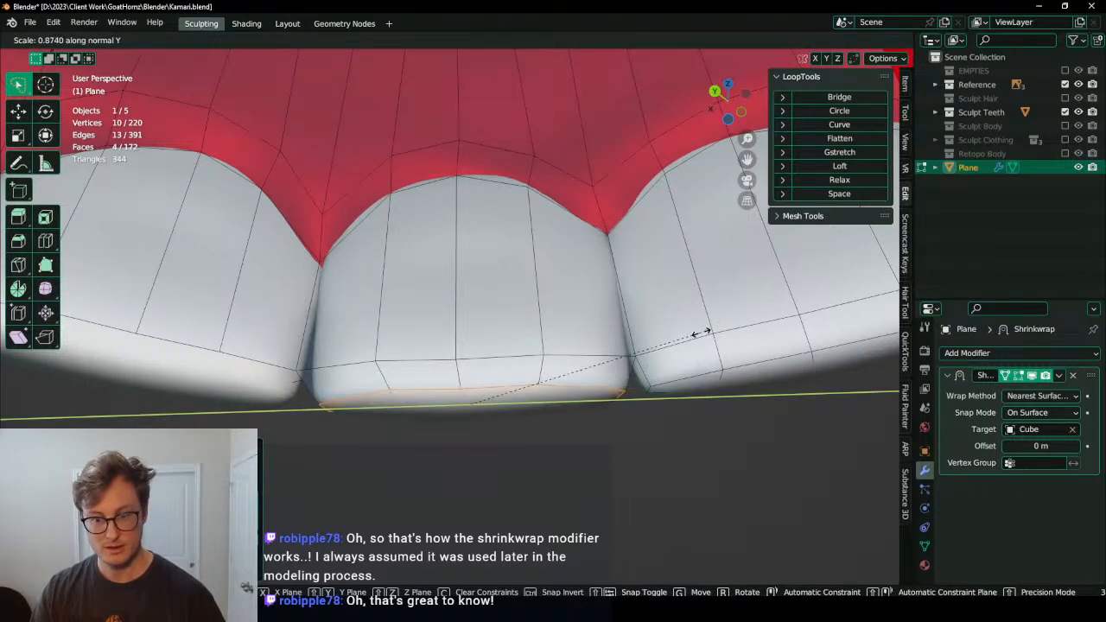
{"action": "left_click", "coordinate": [700, 332]}
Step: Scale the second tooth's extruded faces again, including to about 0.89 along their normal Y axis
{"action": "middle_click_drag", "start_coordinate": [700, 333], "coordinate": [597, 346]}
{"action": "key", "text": "s"}
{"action": "left_click", "coordinate": [624, 331]}
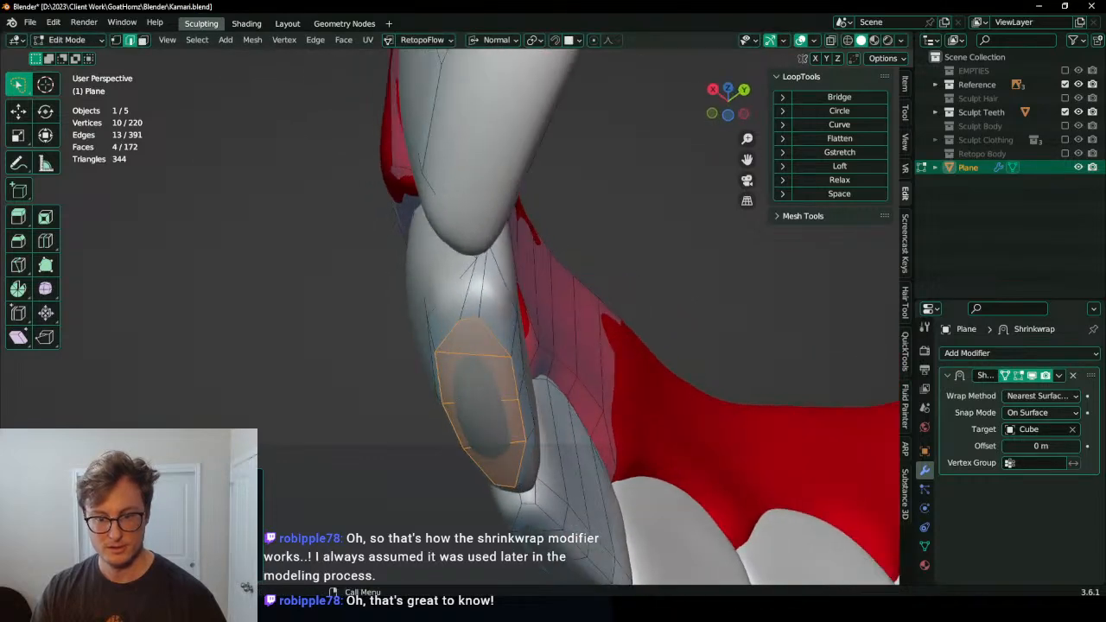
{"action": "key", "text": "s"}
{"action": "key", "text": "y"}
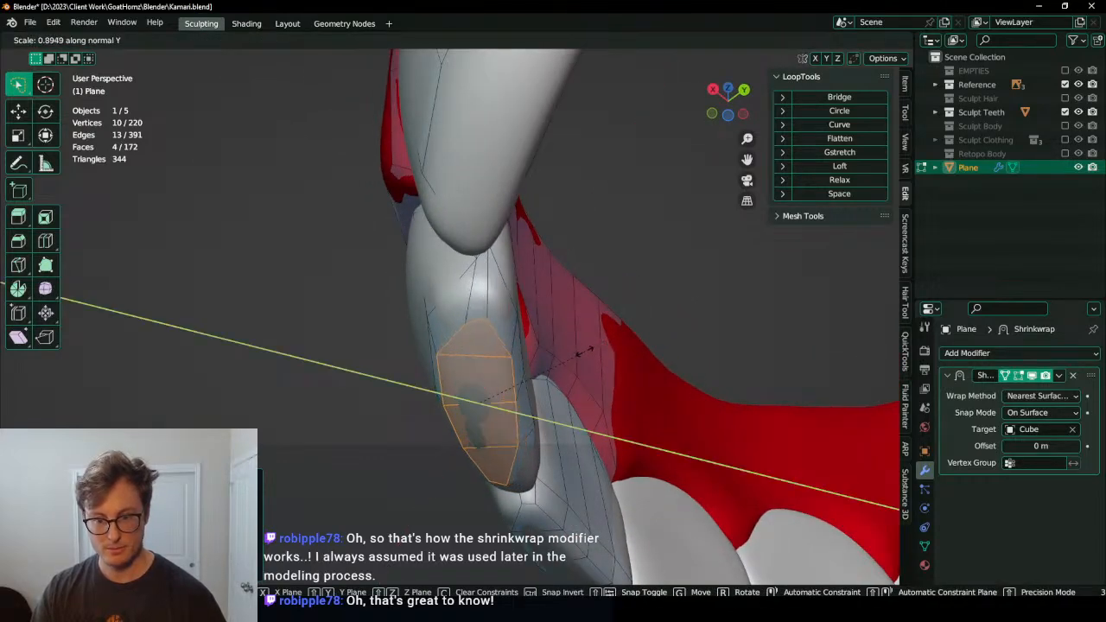
{"action": "left_click", "coordinate": [582, 350]}
Step: Shift the second tooth's extruded faces along their normal Y axis and check their placement over the biting edge from directly below
{"action": "middle_click_drag", "start_coordinate": [547, 351], "coordinate": [481, 379]}
{"action": "scroll", "coordinate": [526, 390], "scroll_direction": "up", "scroll_amount": 2}
{"action": "key", "text": "g"}
{"action": "key", "text": "y"}
{"action": "left_click", "coordinate": [552, 385]}
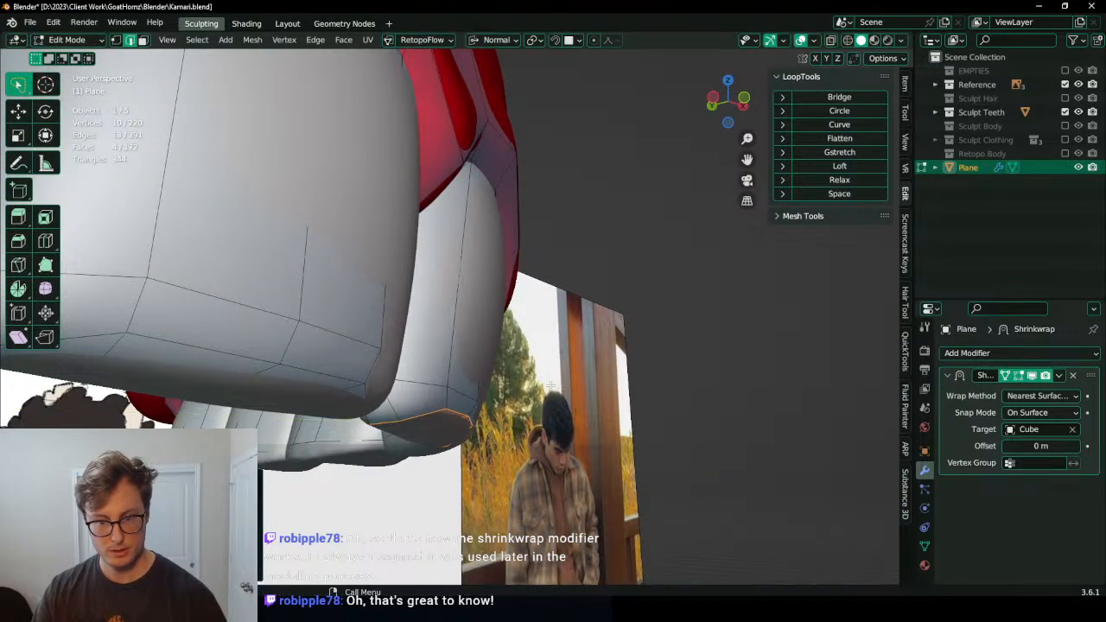
{"action": "key", "text": "ctrl+KP_7"}
{"action": "key", "text": "g"}
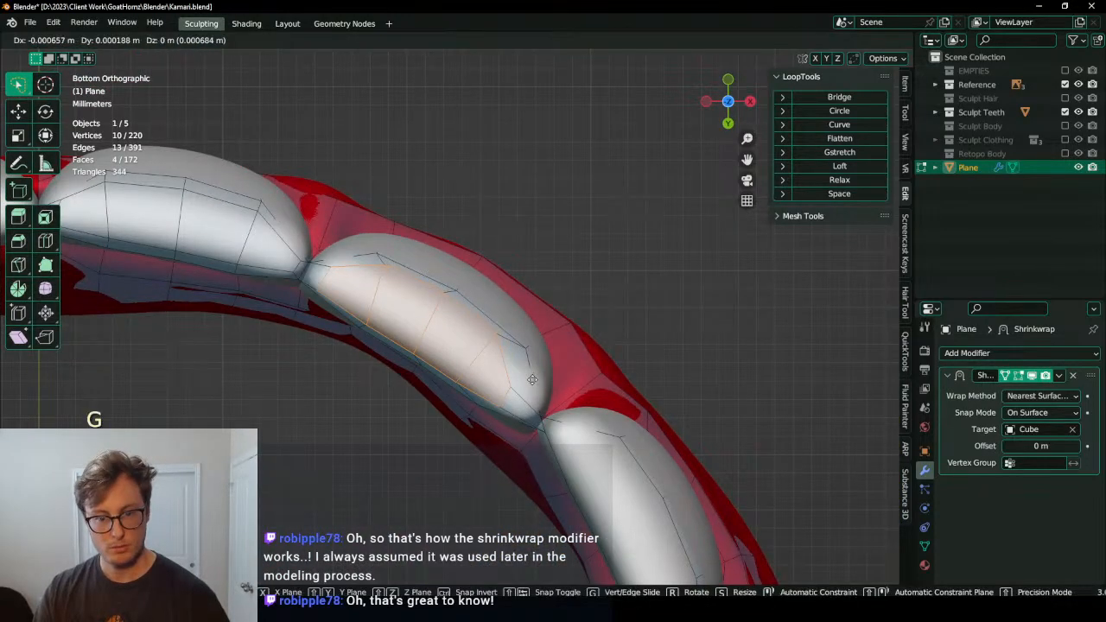
{"action": "key", "text": "ctrl+z"}
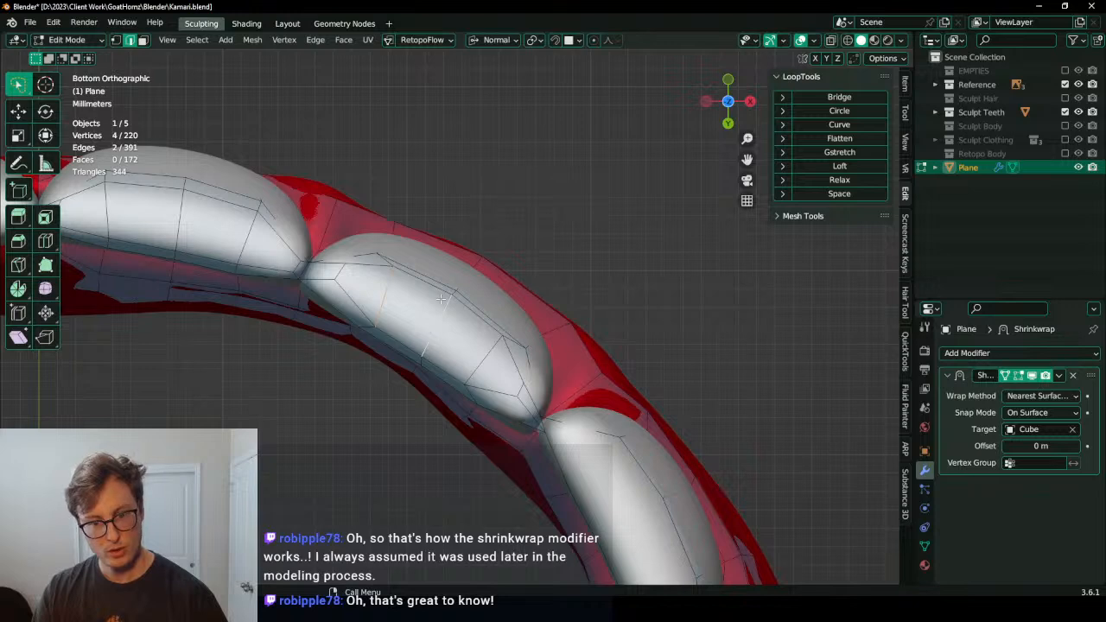
Step: Scale the crosswise edges of the second tooth's biting-edge faces to fit its thickness, and nudge the end one into place
{"action": "key", "text": "s"}
{"action": "left_click", "coordinate": [436, 276]}
{"action": "left_click", "coordinate": [449, 304]}
{"action": "key", "text": "s"}
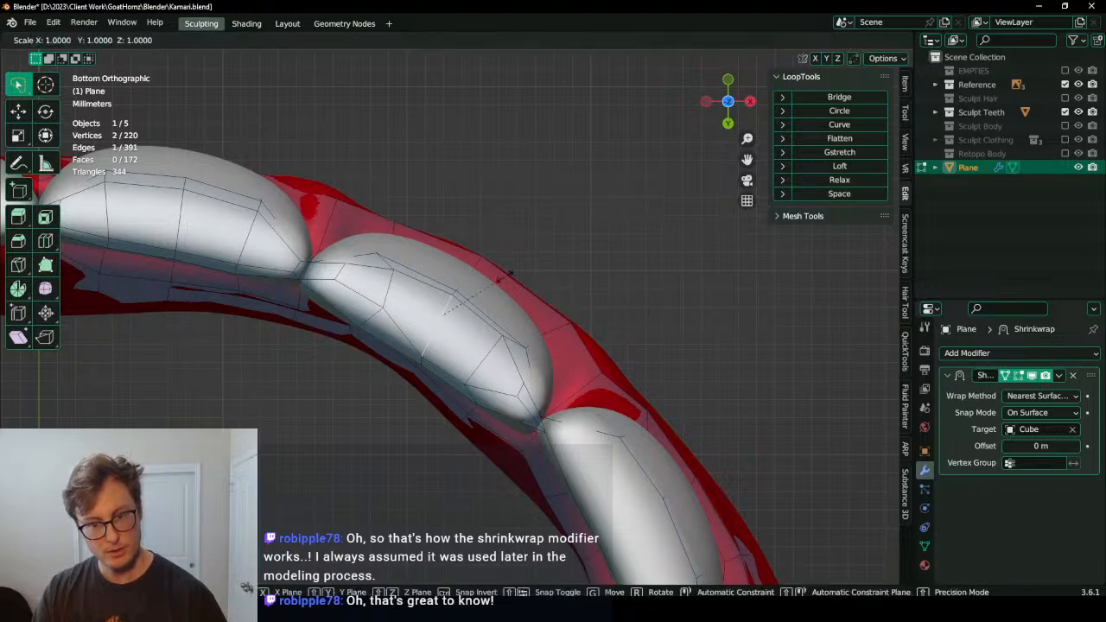
{"action": "left_click", "coordinate": [487, 297]}
{"action": "left_click", "coordinate": [498, 356]}
{"action": "key", "text": "s"}
{"action": "left_click", "coordinate": [541, 314]}
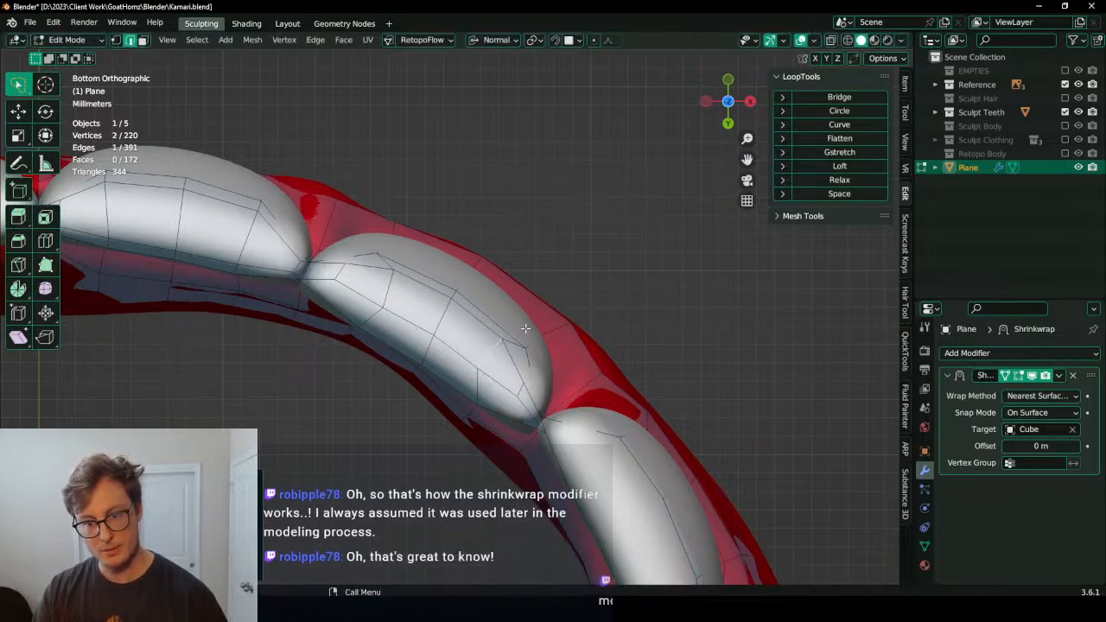
{"action": "key", "text": "g"}
{"action": "left_click", "coordinate": [528, 335]}
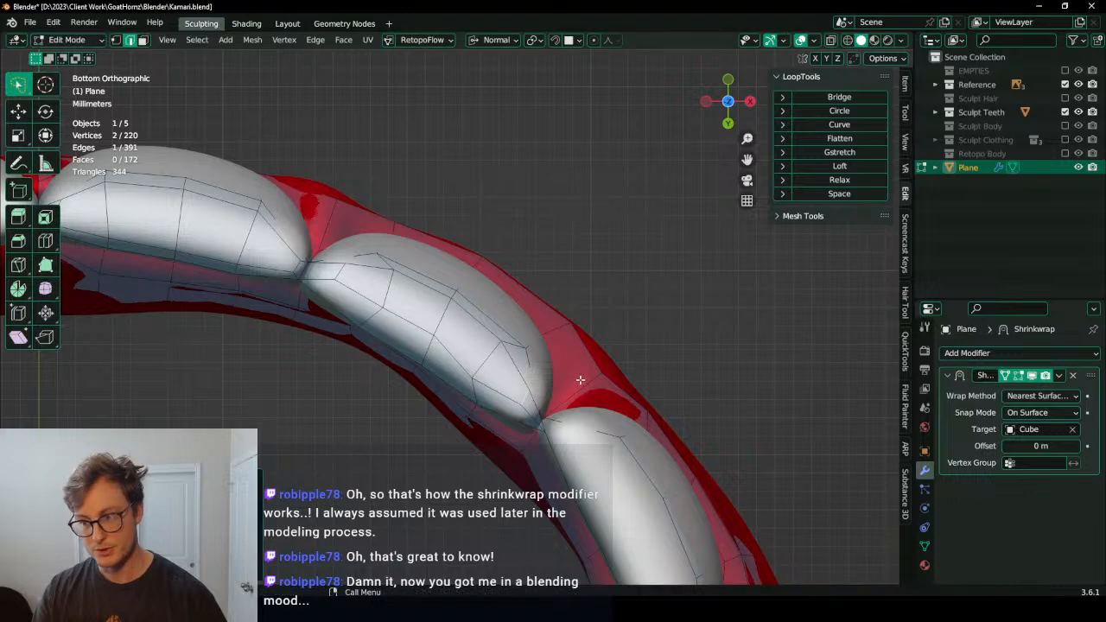
Step: Duplicate the Plane's Shrinkwrap modifier, apply the original while keeping the copy active, and return to editing the mesh
{"action": "middle_click_drag", "start_coordinate": [519, 389], "coordinate": [488, 333]}
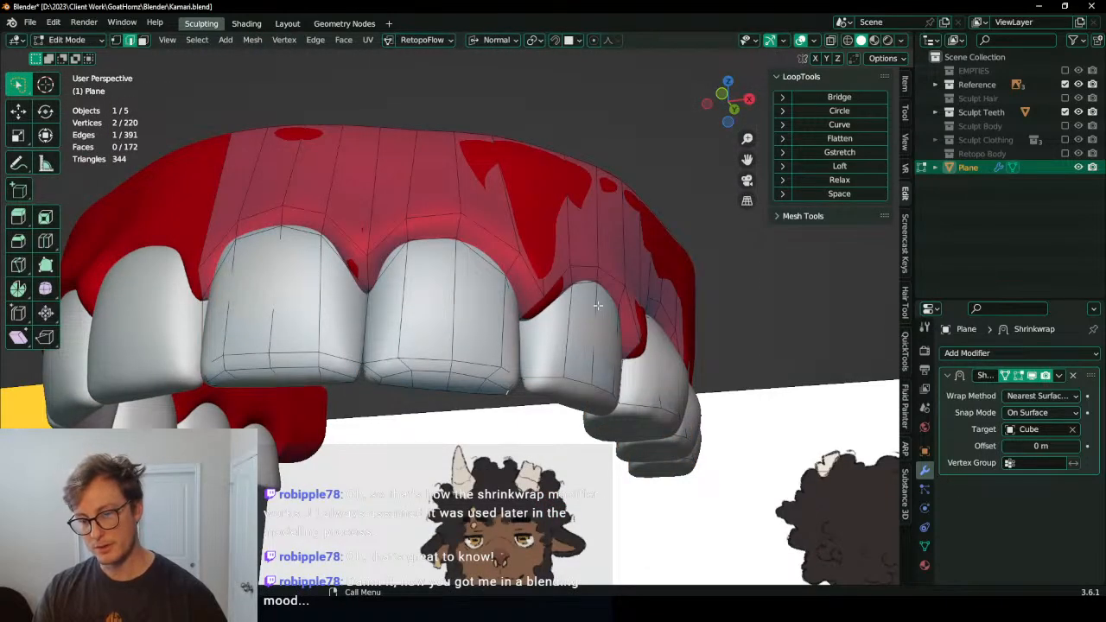
{"action": "key", "text": "Tab"}
{"action": "left_click", "coordinate": [1060, 376]}
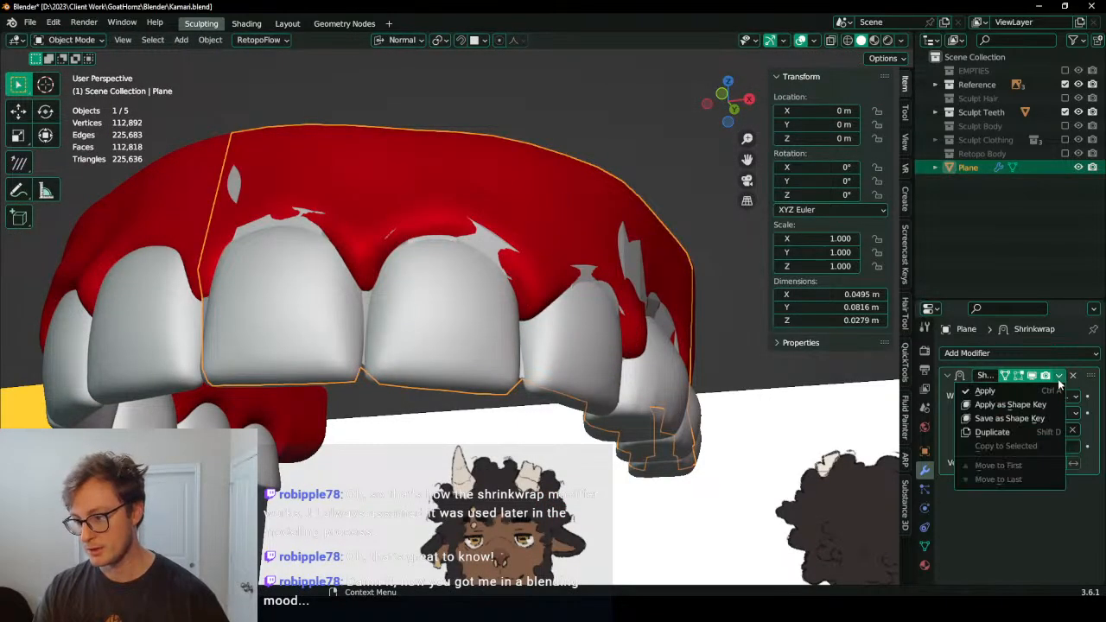
{"action": "left_click", "coordinate": [992, 432]}
{"action": "left_click", "coordinate": [1059, 376]}
{"action": "left_click", "coordinate": [976, 401]}
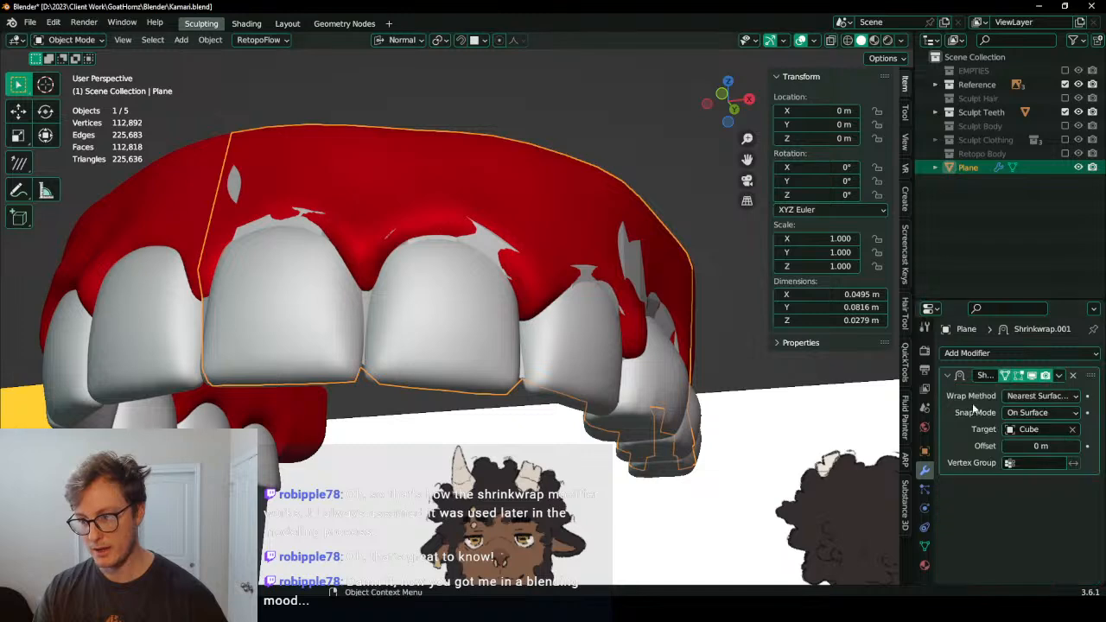
{"action": "middle_click_drag", "start_coordinate": [554, 318], "coordinate": [501, 264]}
{"action": "key", "text": "Tab"}
Step: Examine the biting edges of the finished and still open teeth from below and behind
{"action": "scroll", "coordinate": [566, 325], "scroll_direction": "up", "scroll_amount": 2}
{"action": "middle_click_drag", "start_coordinate": [519, 325], "coordinate": [444, 297]}
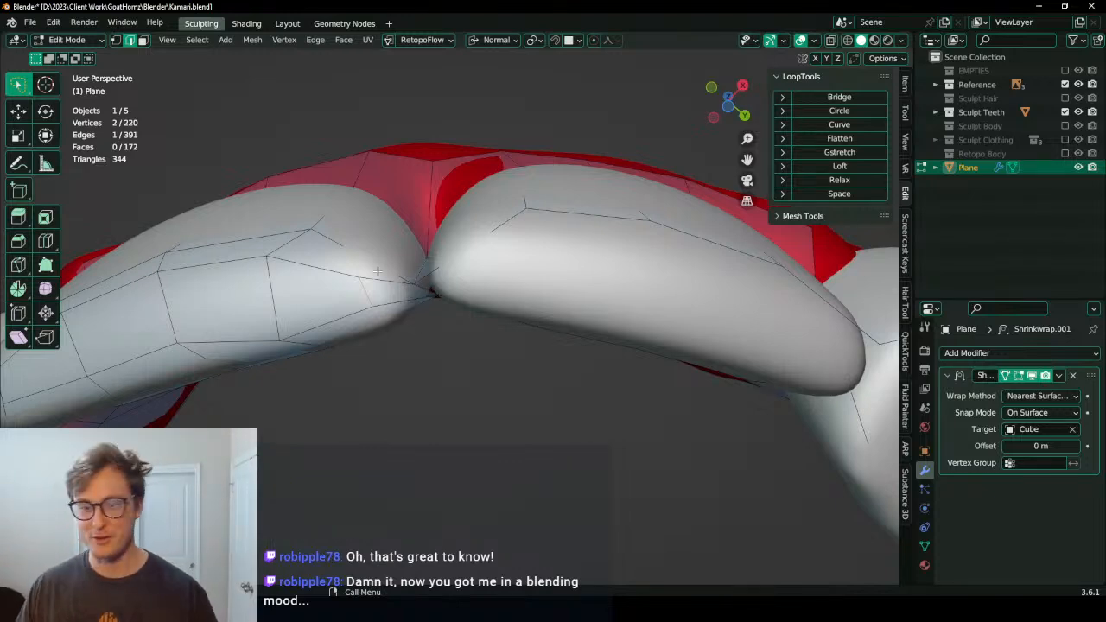
{"action": "scroll", "coordinate": [425, 292], "scroll_direction": "down", "scroll_amount": 3}
{"action": "middle_click_drag", "start_coordinate": [425, 292], "coordinate": [511, 327]}
{"action": "scroll", "coordinate": [467, 384], "scroll_direction": "down", "scroll_amount": 3}
{"action": "scroll", "coordinate": [536, 320], "scroll_direction": "up", "scroll_amount": 4}
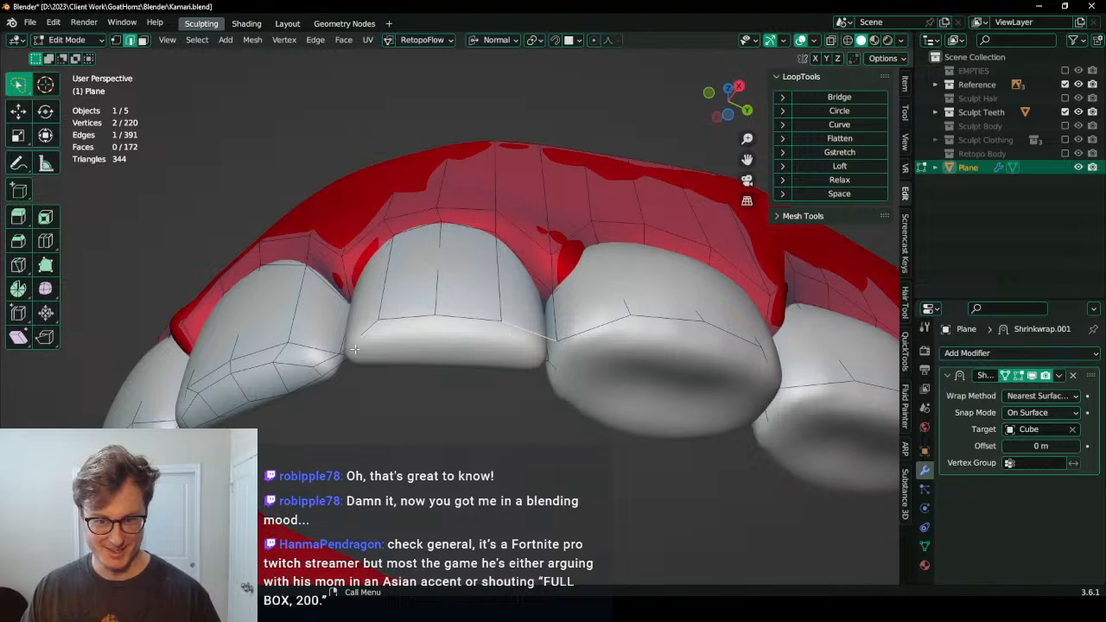
Step: Bridge the third tooth's inner and outer edge rows, and extrude the new faces downward and scale them to about 0.8
{"action": "middle_click_drag", "start_coordinate": [373, 341], "coordinate": [451, 269]}
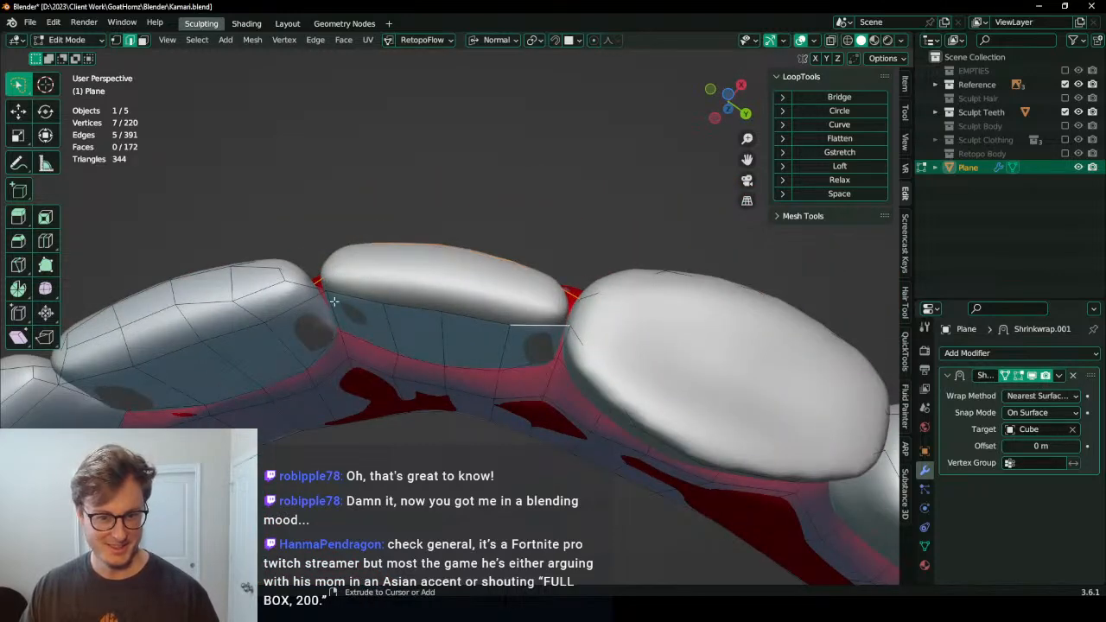
{"action": "key", "text": "q"}
{"action": "left_click", "coordinate": [652, 159]}
{"action": "middle_click_drag", "start_coordinate": [557, 298], "coordinate": [541, 380]}
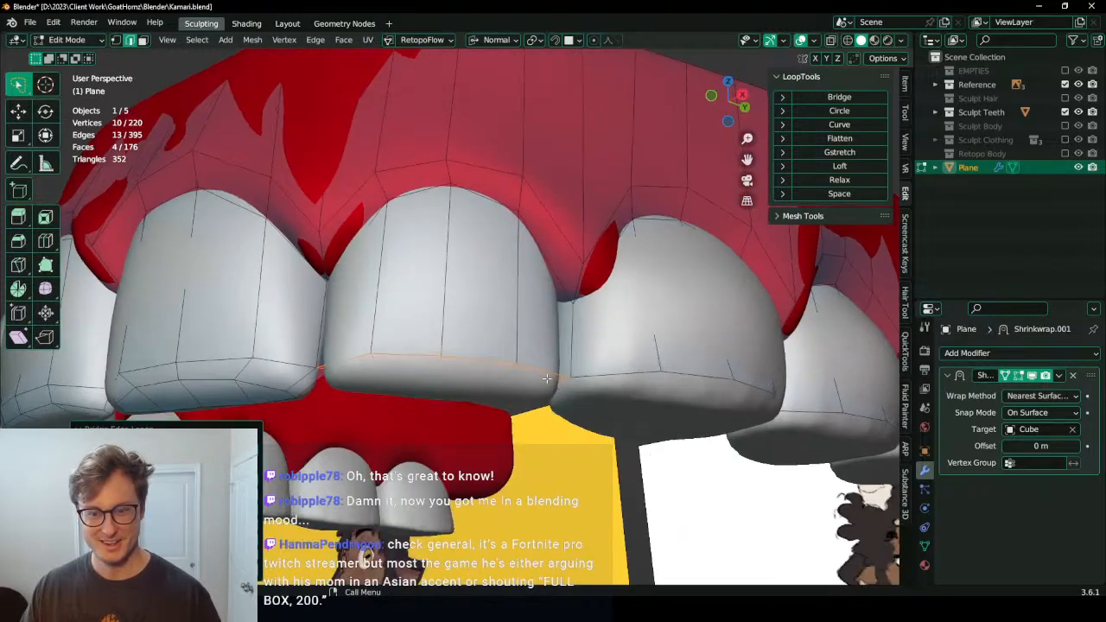
{"action": "key", "text": "e"}
{"action": "left_click", "coordinate": [538, 411]}
{"action": "key", "text": "s"}
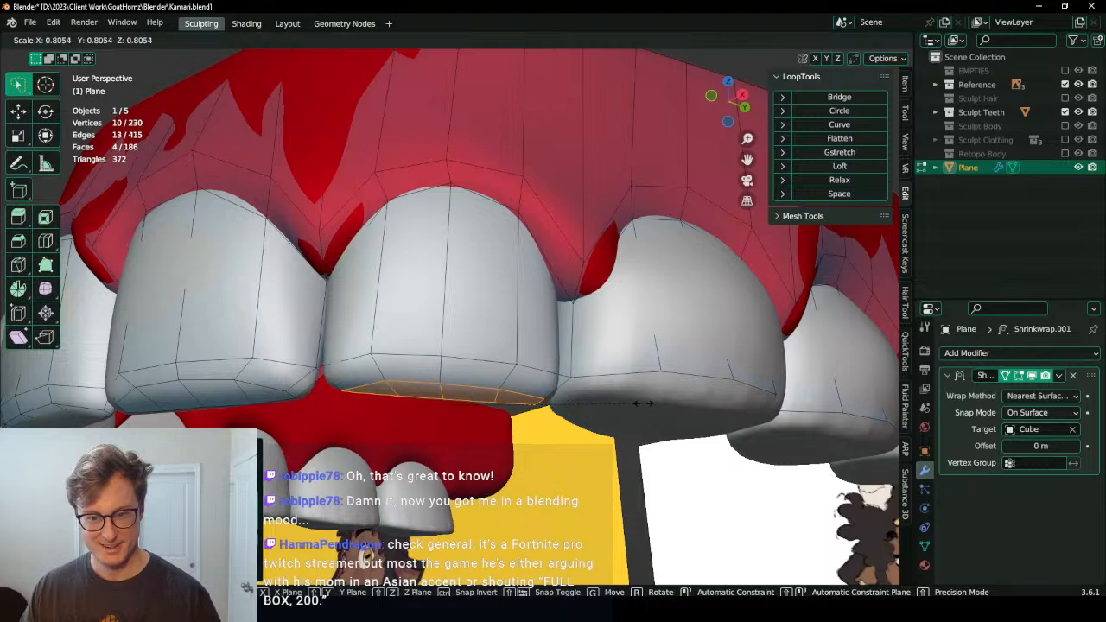
{"action": "left_click", "coordinate": [641, 401]}
Step: Move one inner edge of the fourth tooth's lower row down toward its biting edge, snapping it to the surface
{"action": "middle_click_drag", "start_coordinate": [607, 399], "coordinate": [463, 324]}
{"action": "left_click", "coordinate": [482, 370]}
{"action": "left_click", "coordinate": [512, 370], "text": "alt"}
{"action": "middle_click_drag", "start_coordinate": [512, 370], "coordinate": [501, 346]}
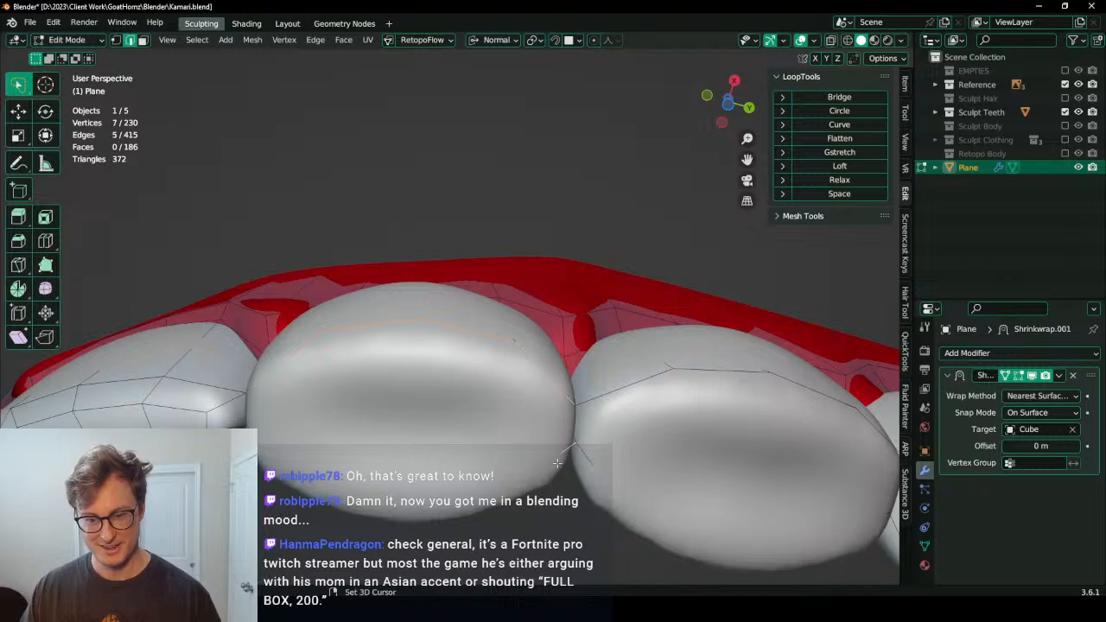
{"action": "middle_click_drag", "start_coordinate": [557, 464], "coordinate": [516, 267]}
{"action": "left_click", "coordinate": [632, 379], "text": "ctrl"}
{"action": "left_click", "coordinate": [510, 237]}
{"action": "key", "text": "g"}
{"action": "left_click", "coordinate": [519, 290]}
Step: Lower the remaining inner edges of the fourth tooth to line up along the bottom of its inner face
{"action": "middle_click_drag", "start_coordinate": [303, 309], "coordinate": [319, 311]}
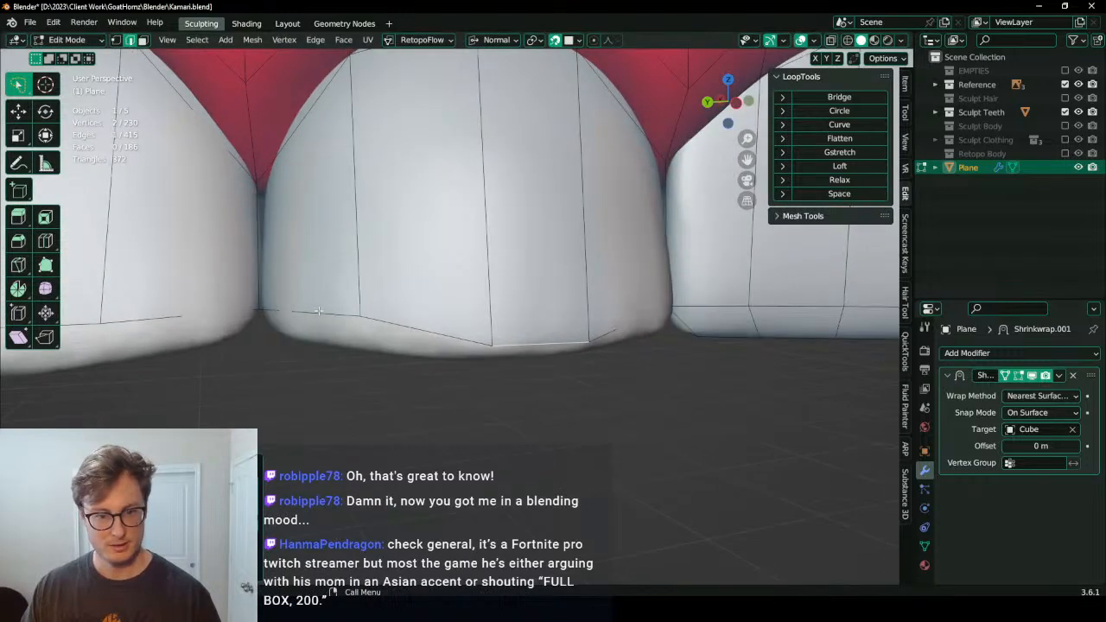
{"action": "left_click", "coordinate": [319, 312]}
{"action": "key", "text": "g"}
{"action": "left_click", "coordinate": [331, 332]}
{"action": "left_click", "coordinate": [388, 338]}
{"action": "key", "text": "g"}
{"action": "left_click", "coordinate": [390, 344]}
Step: Lower the outer edge row of the fourth tooth segment by segment so it follows the biting edge
{"action": "middle_click_drag", "start_coordinate": [533, 341], "coordinate": [491, 284]}
{"action": "left_click", "coordinate": [531, 315]}
{"action": "key", "text": "g"}
{"action": "left_click", "coordinate": [532, 314]}
{"action": "key", "text": "g"}
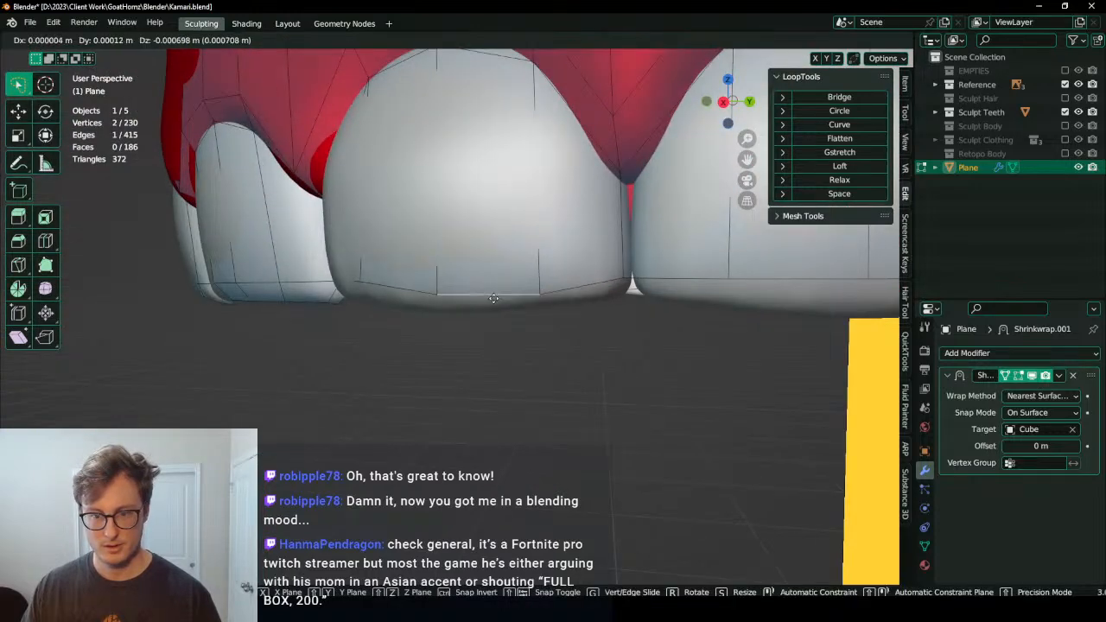
{"action": "left_click", "coordinate": [496, 300]}
{"action": "left_click", "coordinate": [575, 288]}
{"action": "key", "text": "g"}
{"action": "left_click", "coordinate": [578, 296]}
{"action": "middle_click_drag", "start_coordinate": [578, 297], "coordinate": [570, 289]}
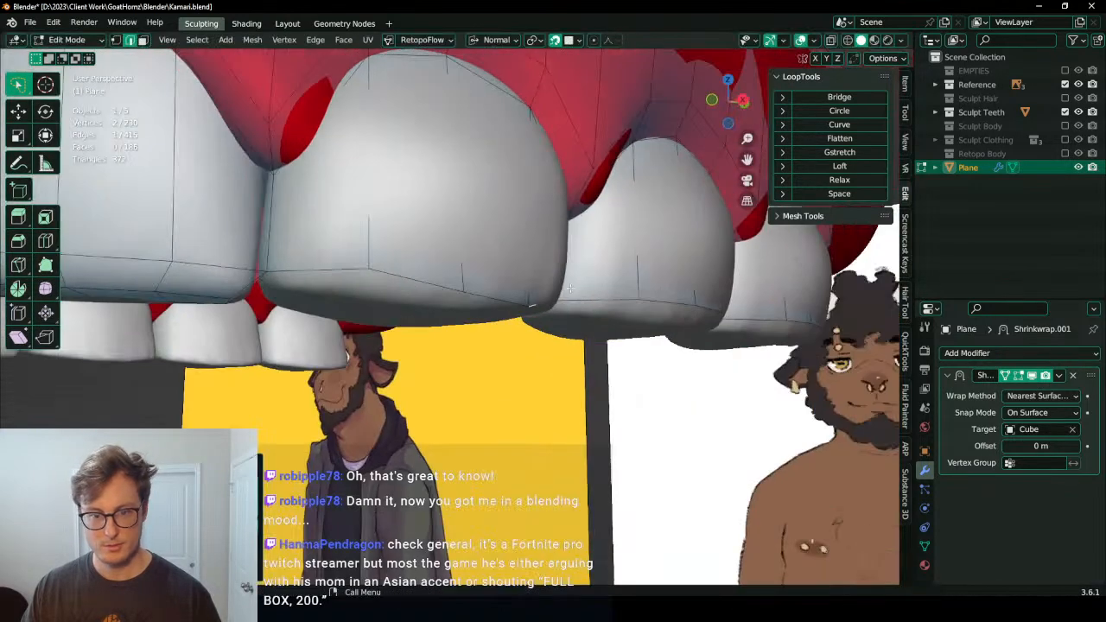
{"action": "left_click", "coordinate": [397, 275]}
{"action": "key", "text": "g"}
{"action": "left_click", "coordinate": [474, 259]}
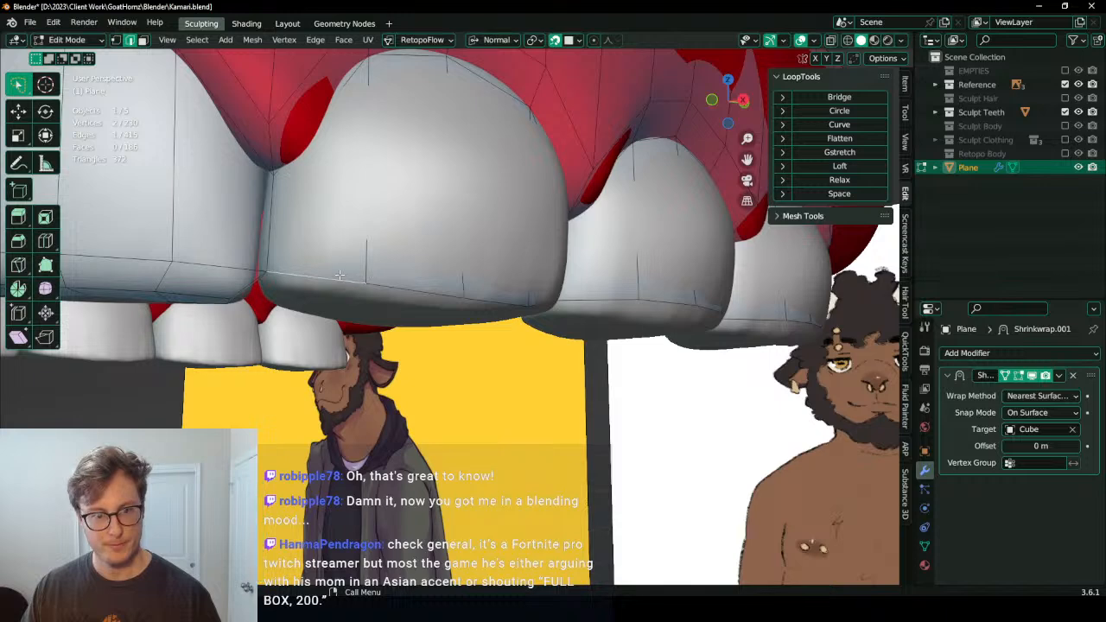
Step: Select the fourth tooth's inner and outer lower edge rows and bridge them across the biting edge
{"action": "middle_click_drag", "start_coordinate": [340, 275], "coordinate": [516, 194]}
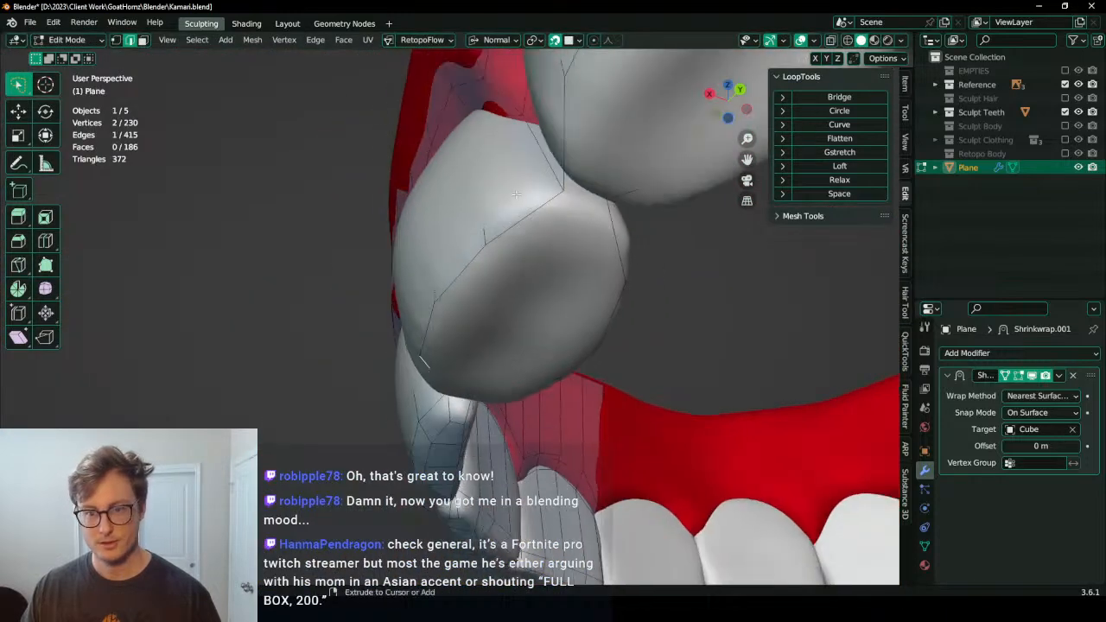
{"action": "left_click", "coordinate": [616, 240], "text": "shift"}
{"action": "middle_click_drag", "start_coordinate": [616, 239], "coordinate": [494, 333]}
{"action": "left_click", "coordinate": [555, 240], "text": "ctrl"}
{"action": "middle_click_drag", "start_coordinate": [555, 240], "coordinate": [530, 231]}
{"action": "right_click", "coordinate": [543, 242]}
{"action": "left_click", "coordinate": [586, 247]}
Step: Extrude the fourth tooth's bridged faces and scale them down to fit its biting surface from below
{"action": "key", "text": "e"}
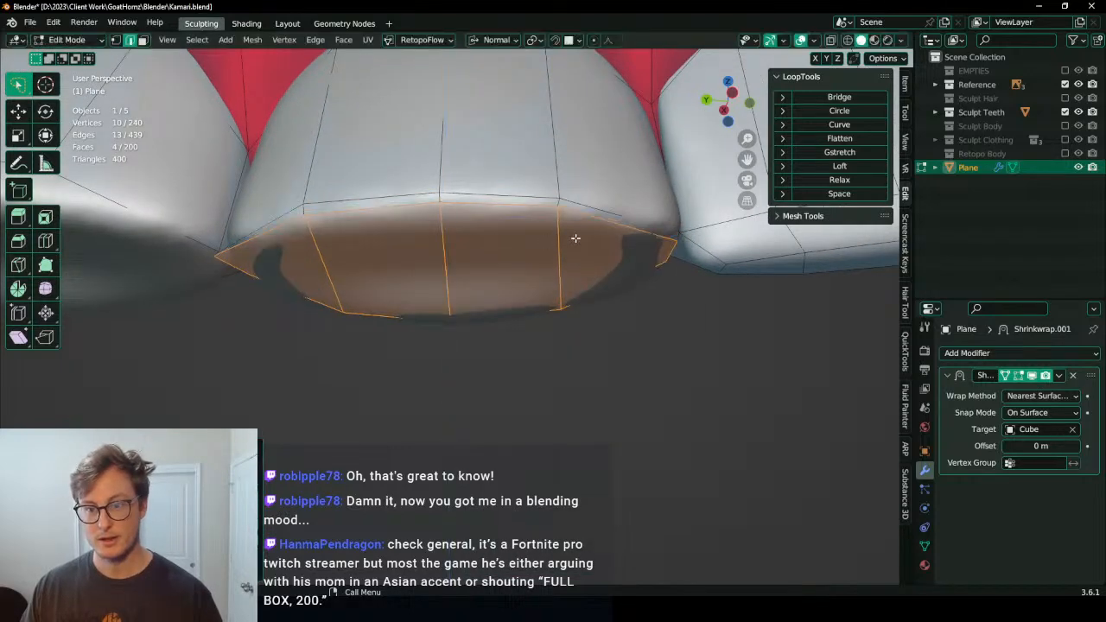
{"action": "key", "text": "s"}
{"action": "left_click", "coordinate": [607, 229]}
{"action": "mouse_move", "coordinate": [608, 229]}
{"action": "middle_mouse_down"}
{"action": "mouse_move", "coordinate": [695, 228]}
{"action": "mouse_move", "coordinate": [618, 227]}
{"action": "middle_mouse_up"}
{"action": "middle_click_drag", "start_coordinate": [507, 179], "coordinate": [522, 217]}
{"action": "key", "text": "s"}
{"action": "left_click", "coordinate": [553, 177]}
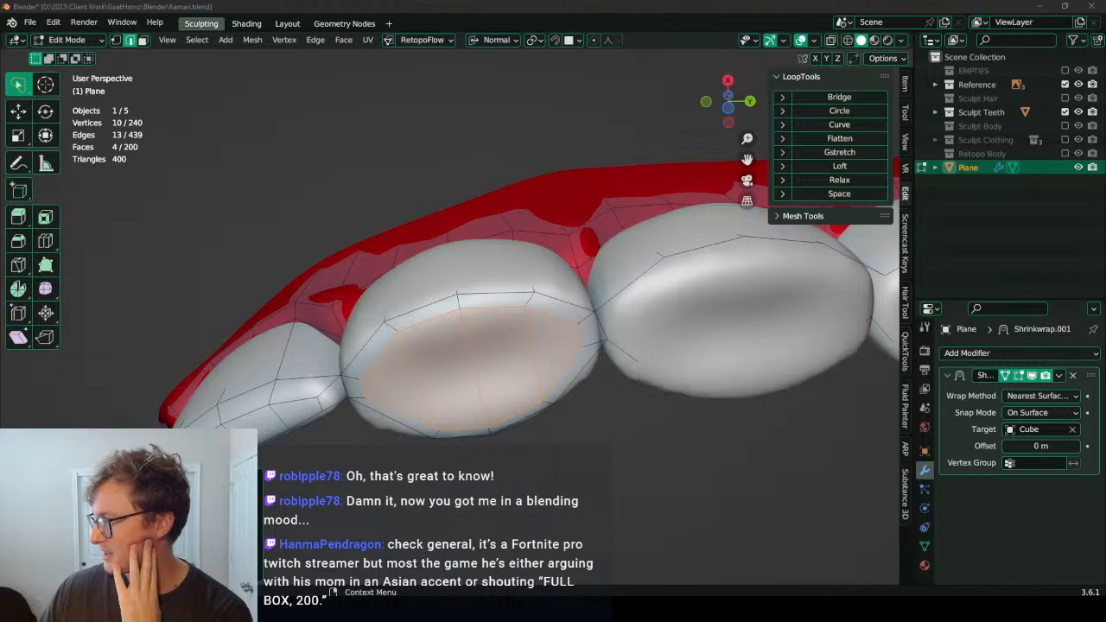
Step: Watch the Fortnite short on YouTube in the browser and close its window
{"action": "left_click_drag", "start_coordinate": [0, 7], "coordinate": [519, 1]}
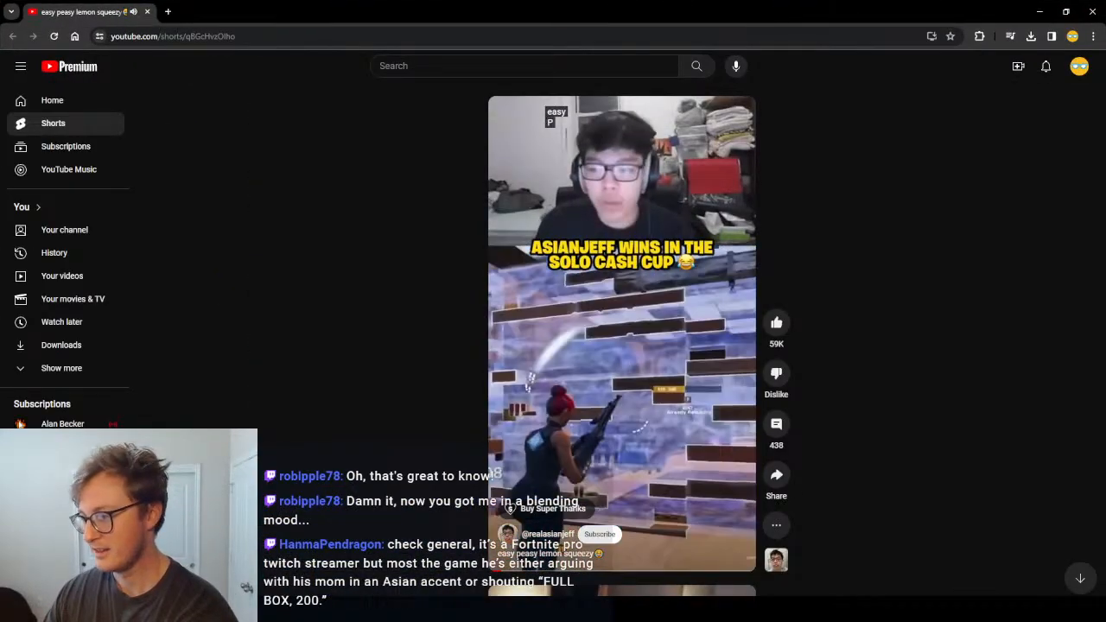
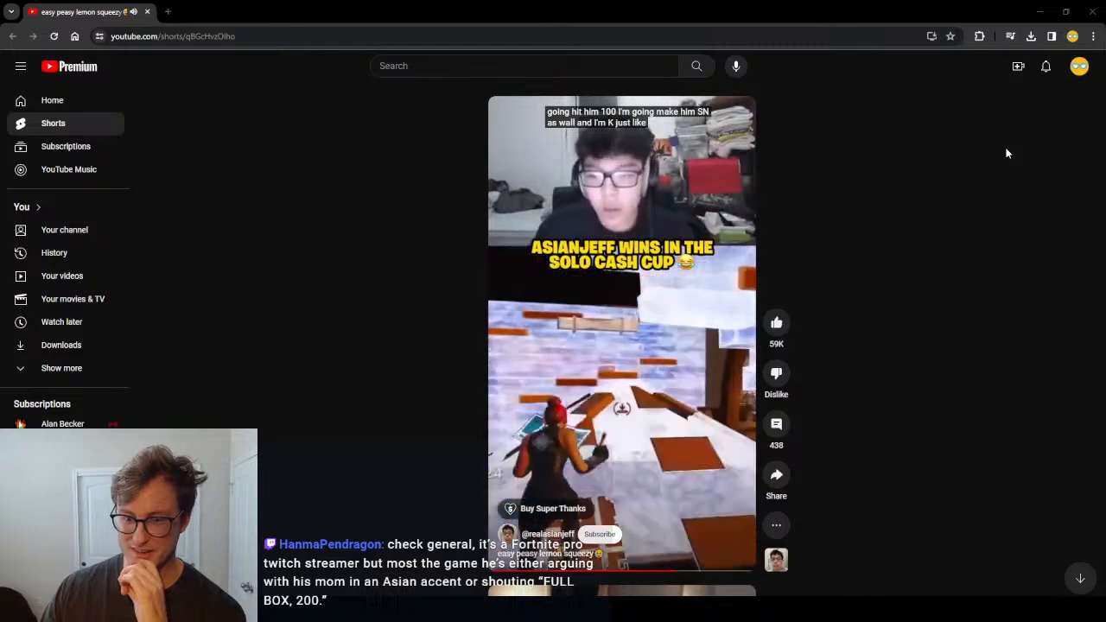
{"action": "left_click", "coordinate": [1095, 10]}
Step: Lower the fifth tooth's inner edges toward the biting edge with snapping on, and rotate the middle segment into line
{"action": "middle_click_drag", "start_coordinate": [814, 430], "coordinate": [506, 319]}
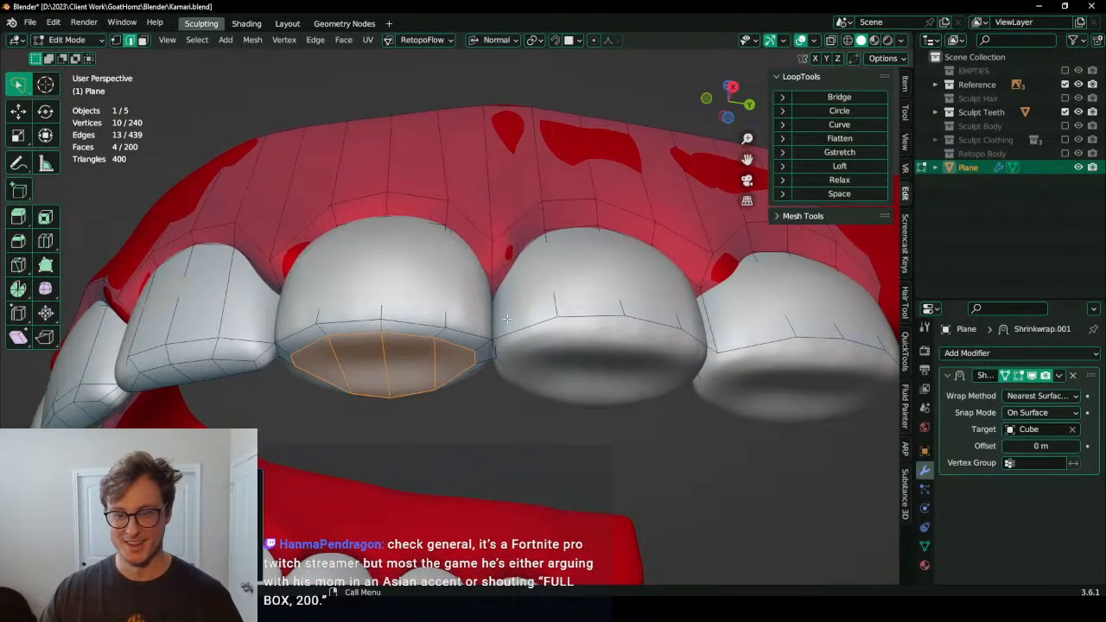
{"action": "middle_click_drag", "start_coordinate": [662, 356], "coordinate": [586, 319]}
{"action": "left_click", "coordinate": [587, 293], "text": "ctrl"}
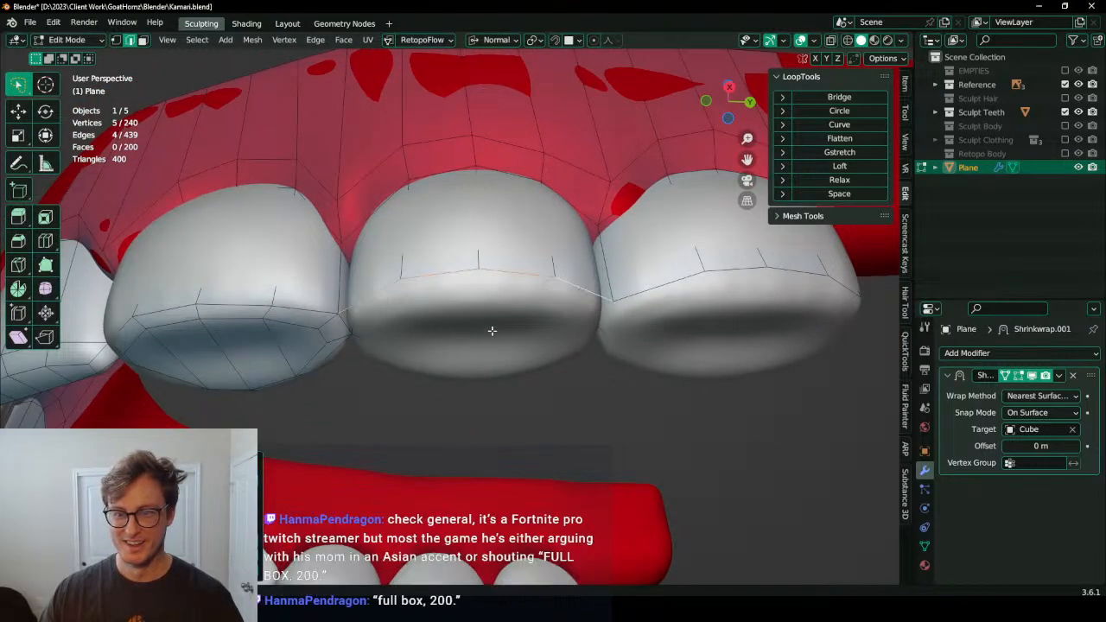
{"action": "middle_click_drag", "start_coordinate": [492, 331], "coordinate": [635, 320]}
{"action": "middle_click_drag", "start_coordinate": [467, 312], "coordinate": [541, 372]}
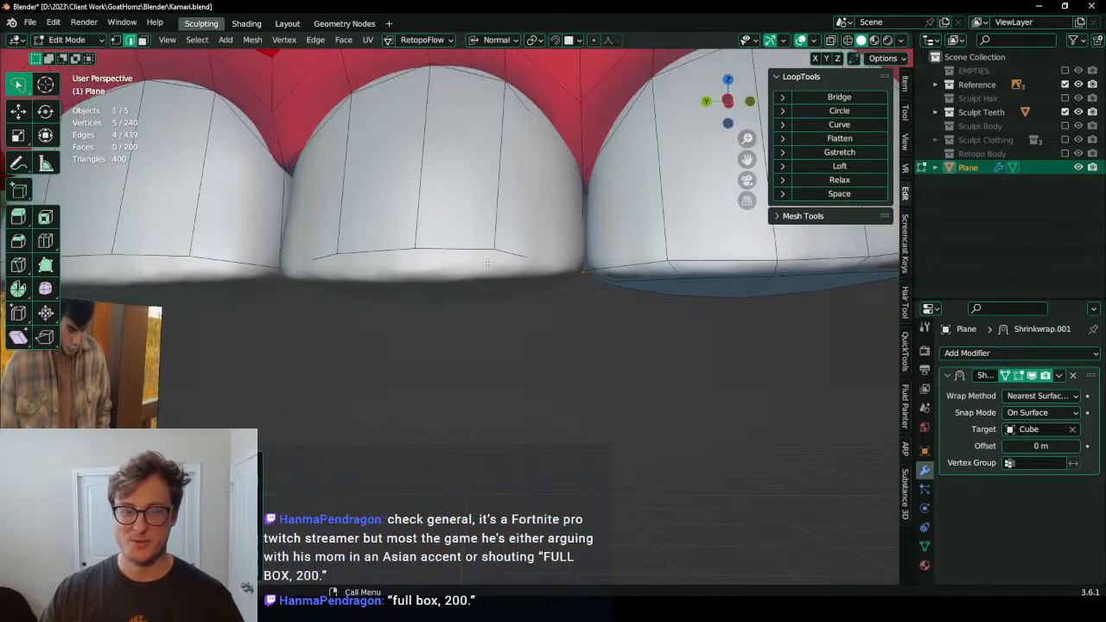
{"action": "middle_click_drag", "start_coordinate": [492, 298], "coordinate": [458, 299]}
{"action": "key", "text": "shift+Tab"}
{"action": "left_click", "coordinate": [473, 303]}
{"action": "key", "text": "g"}
{"action": "left_click", "coordinate": [471, 321]}
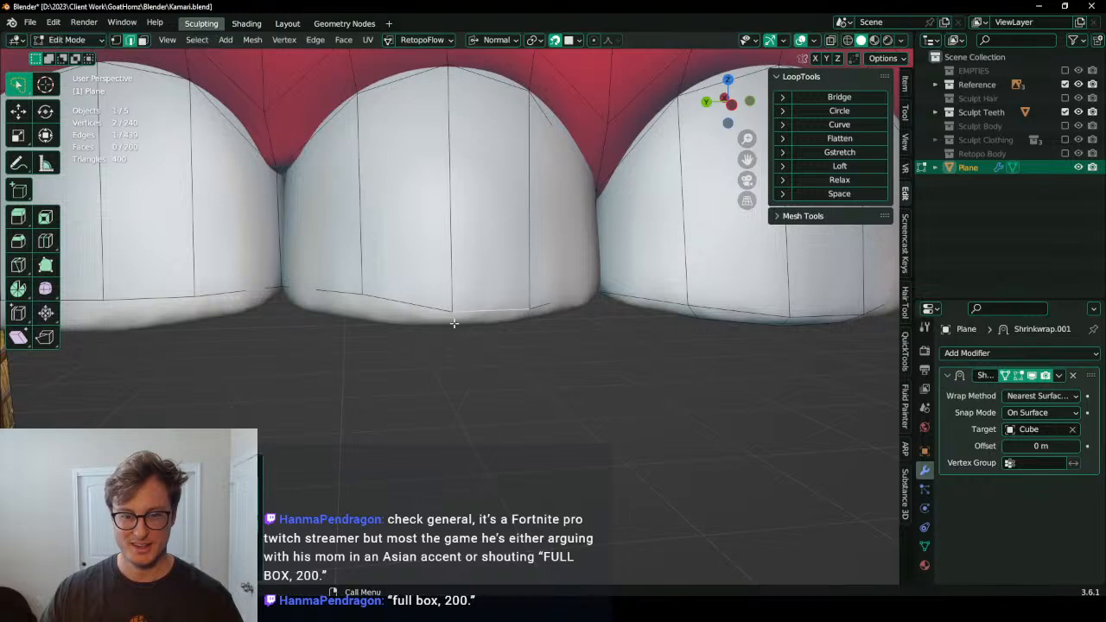
{"action": "key", "text": "g"}
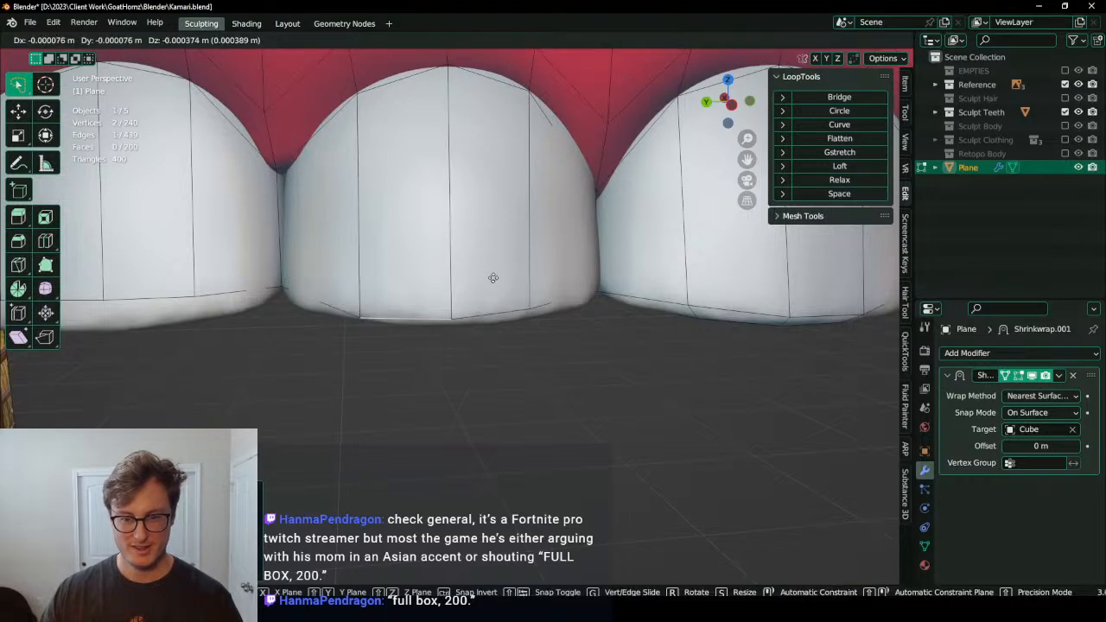
{"action": "left_click", "coordinate": [493, 276]}
{"action": "key", "text": "r"}
{"action": "left_click", "coordinate": [502, 270]}
Step: Lower the fifth tooth's outer edges toward the biting edge and rotate the segment beside the last tooth to follow it
{"action": "middle_click_drag", "start_coordinate": [498, 269], "coordinate": [606, 297]}
{"action": "scroll", "coordinate": [606, 297], "scroll_direction": "up", "scroll_amount": 1}
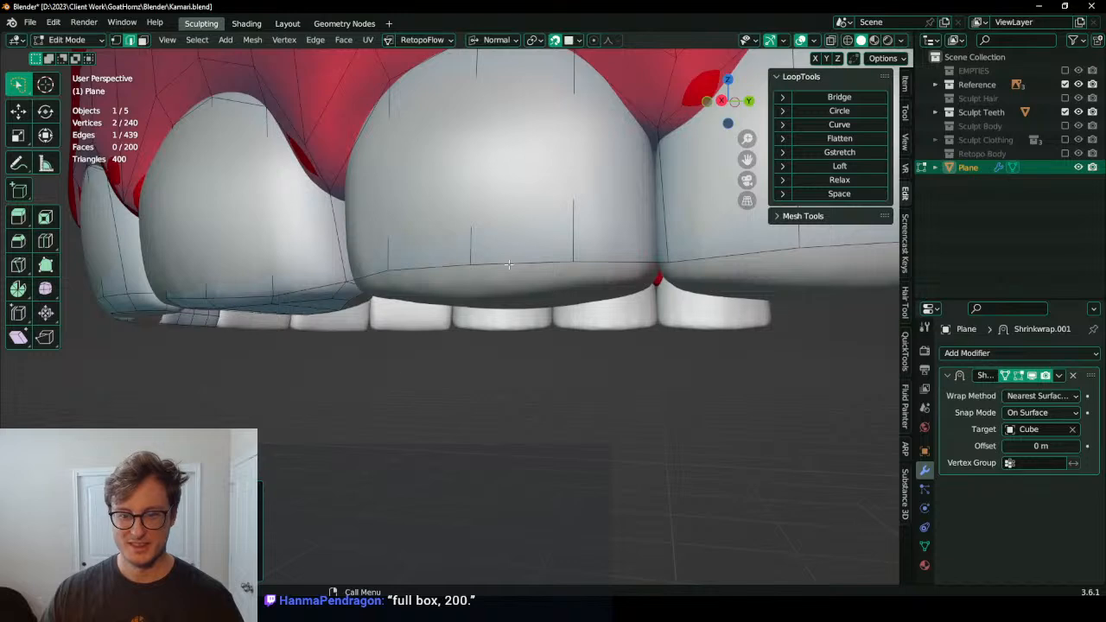
{"action": "key", "text": "g"}
{"action": "left_click", "coordinate": [510, 276]}
{"action": "middle_click_drag", "start_coordinate": [429, 295], "coordinate": [485, 281]}
{"action": "left_click", "coordinate": [463, 271]}
{"action": "key", "text": "g"}
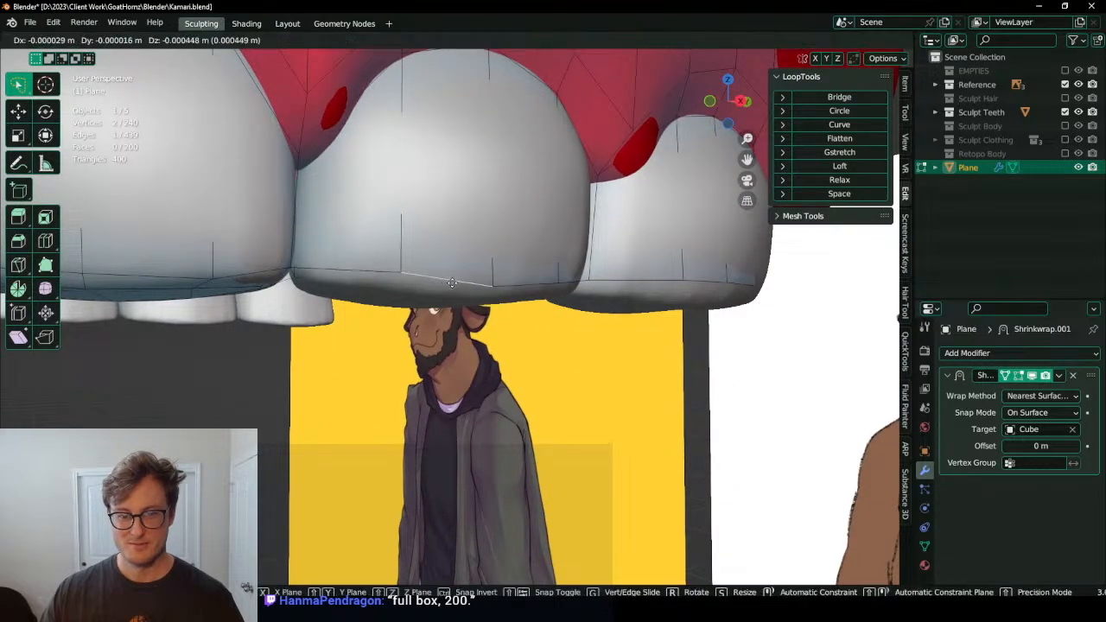
{"action": "left_click", "coordinate": [464, 283]}
{"action": "key", "text": "r"}
{"action": "left_click", "coordinate": [566, 273]}
{"action": "middle_click_drag", "start_coordinate": [572, 270], "coordinate": [566, 268]}
{"action": "left_click", "coordinate": [512, 285]}
{"action": "key", "text": "g"}
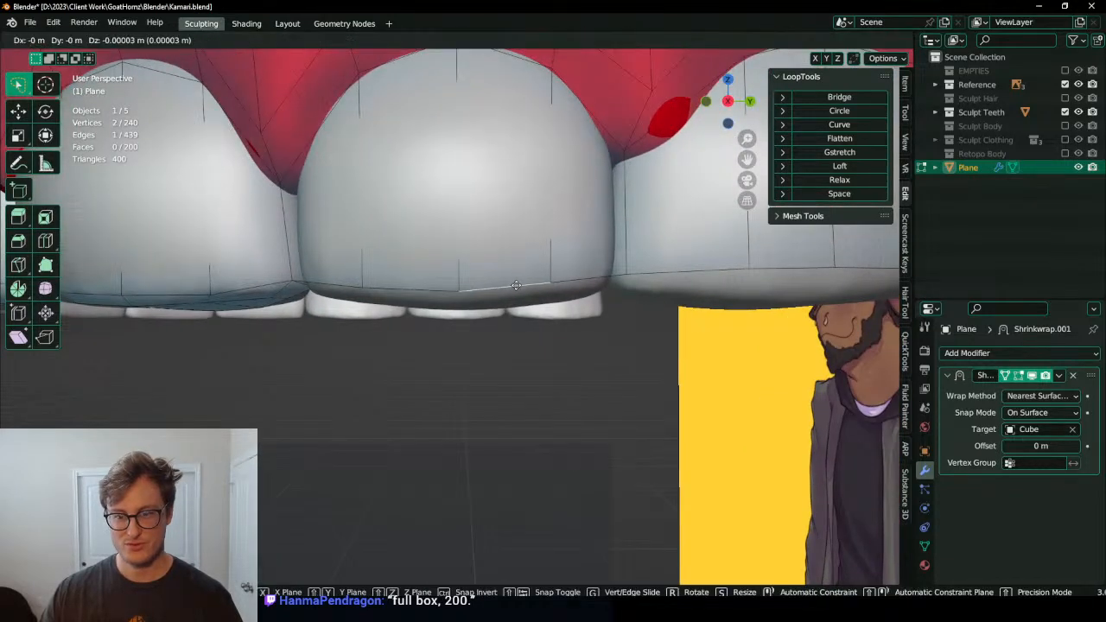
{"action": "right_click", "coordinate": [513, 285]}
{"action": "middle_click_drag", "start_coordinate": [512, 285], "coordinate": [579, 253]}
Step: Bridge the fifth tooth's inner and outer lower edge rows across its biting edge
{"action": "middle_click_drag", "start_coordinate": [377, 212], "coordinate": [347, 302]}
{"action": "left_click", "coordinate": [567, 295], "text": "ctrl"}
{"action": "right_click", "coordinate": [518, 237]}
{"action": "middle_click_drag", "start_coordinate": [348, 258], "coordinate": [550, 227]}
{"action": "left_click", "coordinate": [538, 237]}
{"action": "scroll", "coordinate": [550, 227], "scroll_direction": "up", "scroll_amount": 1}
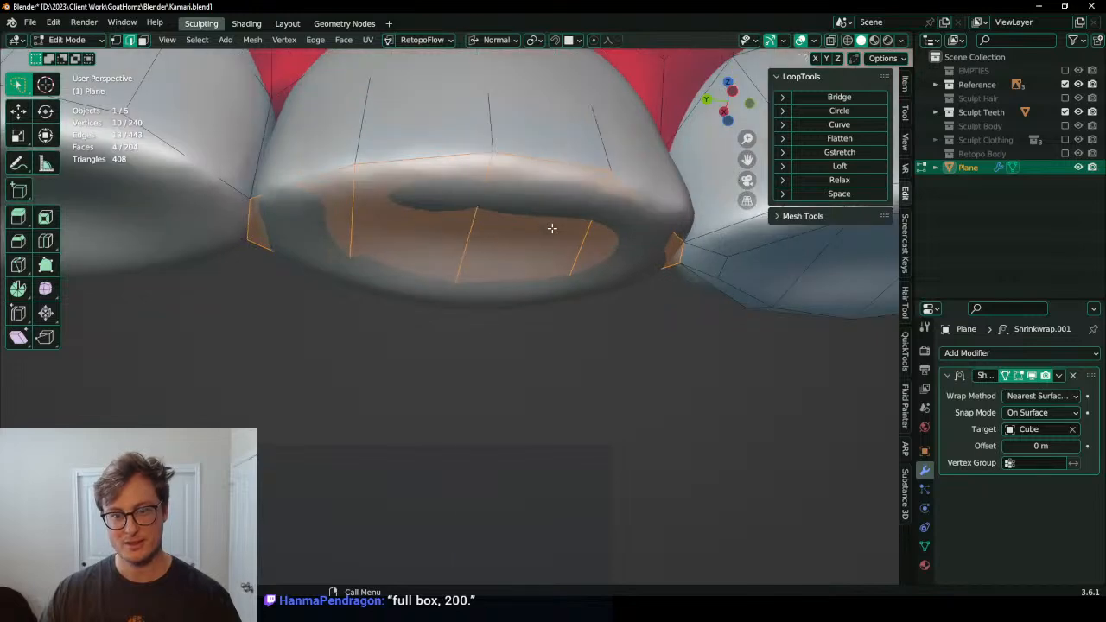
Step: Extrude the fifth tooth's bridged faces and scale them inward to form a border around the biting surface
{"action": "key", "text": "e"}
{"action": "left_click", "coordinate": [551, 241]}
{"action": "key", "text": "s"}
{"action": "left_click", "coordinate": [605, 210]}
{"action": "middle_click_drag", "start_coordinate": [490, 251], "coordinate": [568, 200]}
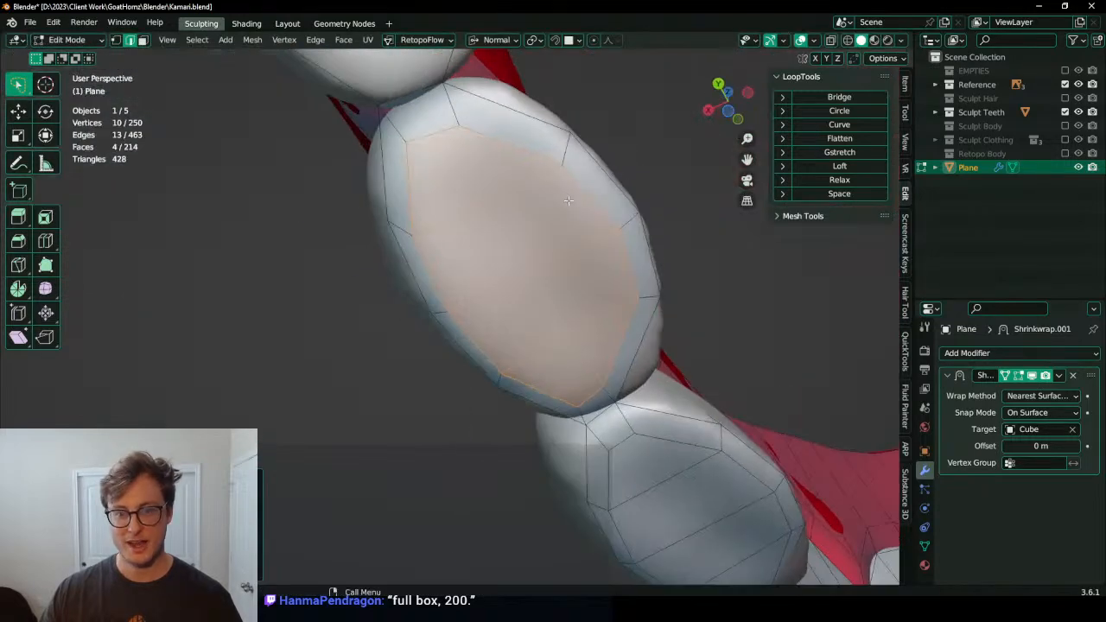
Step: Select the last tooth's inner and outer lower edge rows and bridge them across its biting edge
{"action": "middle_click_drag", "start_coordinate": [630, 165], "coordinate": [465, 302]}
{"action": "middle_click_drag", "start_coordinate": [327, 310], "coordinate": [471, 316]}
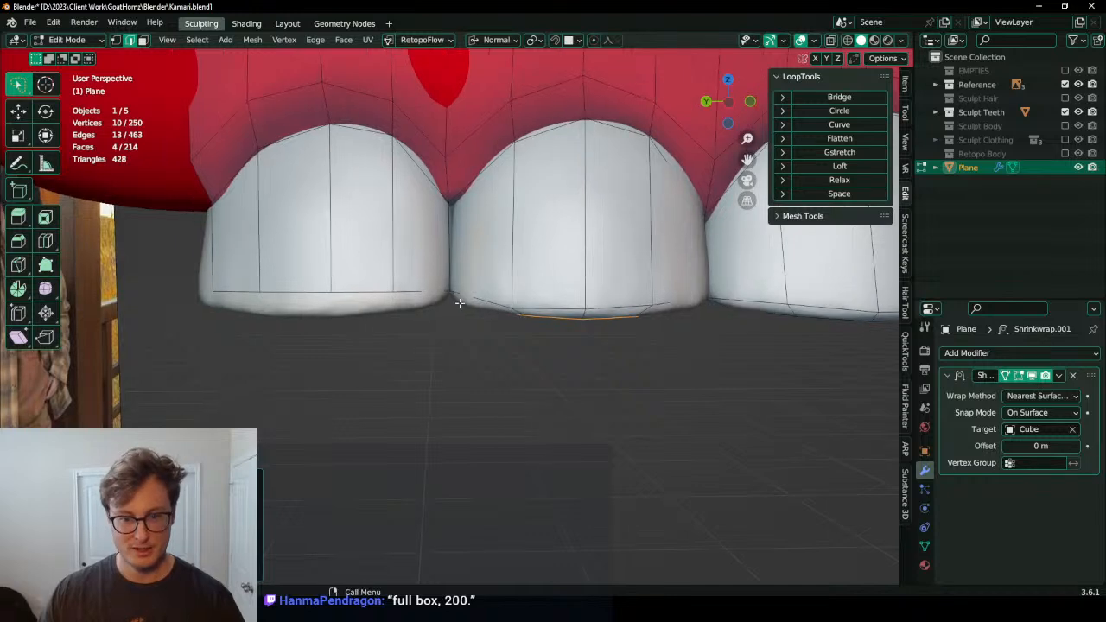
{"action": "left_click", "coordinate": [460, 305]}
{"action": "middle_click_drag", "start_coordinate": [464, 389], "coordinate": [489, 299]}
{"action": "left_click", "coordinate": [333, 263], "text": "ctrl"}
{"action": "middle_click_drag", "start_coordinate": [333, 264], "coordinate": [423, 308]}
{"action": "left_click", "coordinate": [591, 279], "text": "ctrl"}
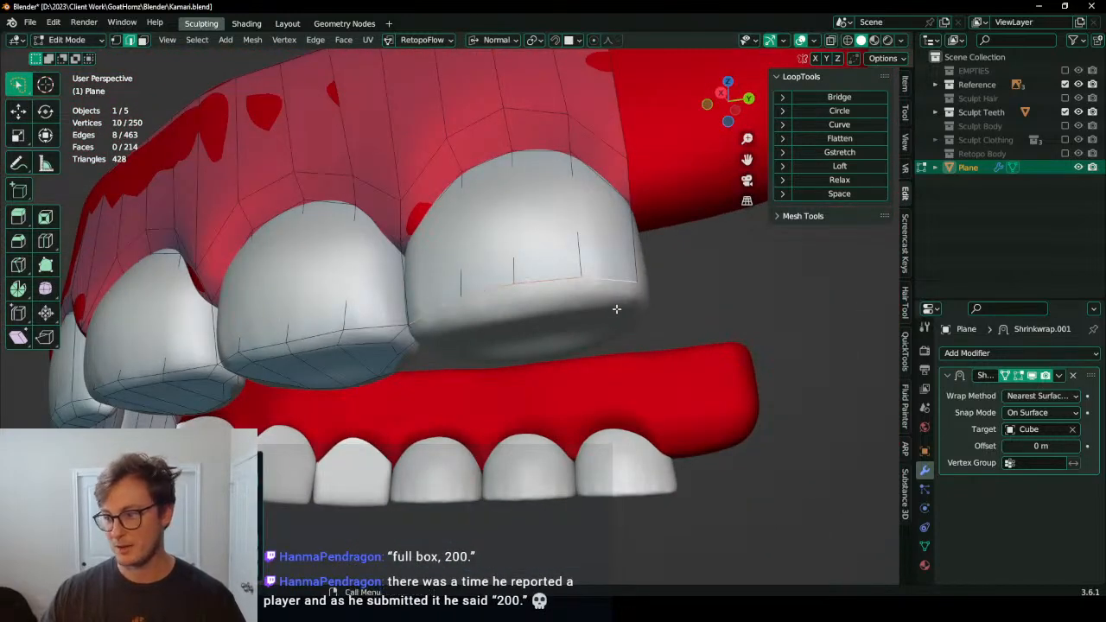
{"action": "middle_click_drag", "start_coordinate": [591, 279], "coordinate": [602, 250]}
{"action": "key", "text": "q"}
{"action": "left_click", "coordinate": [553, 264]}
Step: Extrude the last tooth's bridged faces and fit them to its biting surface as seen from directly below
{"action": "key", "text": "ctrl+KP_7"}
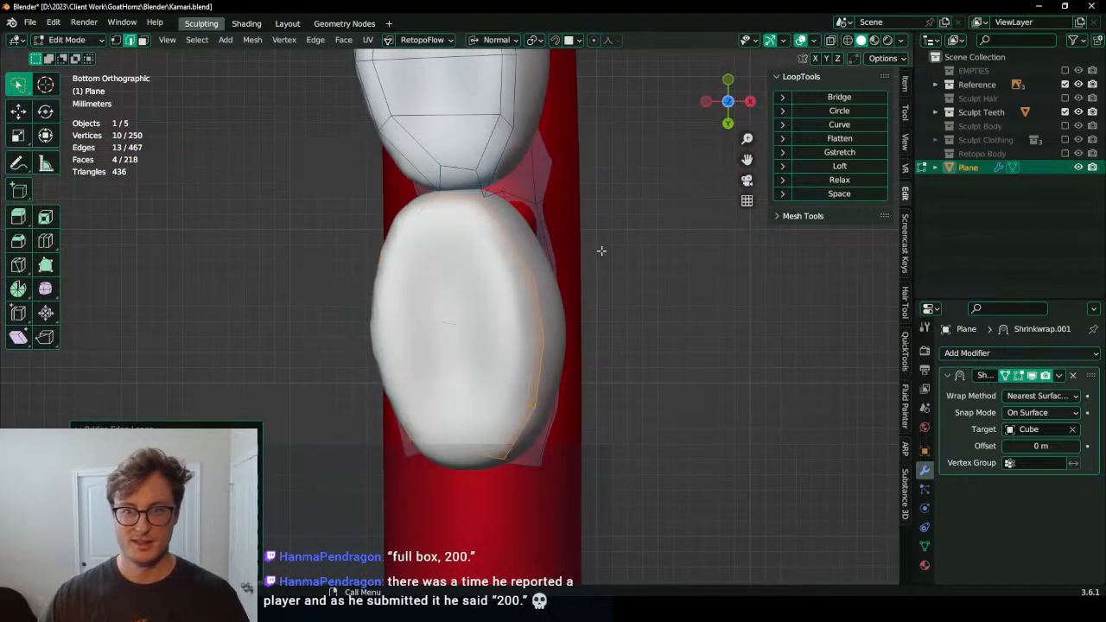
{"action": "key", "text": "shift+Tab"}
{"action": "key", "text": "ctrl+KP_7"}
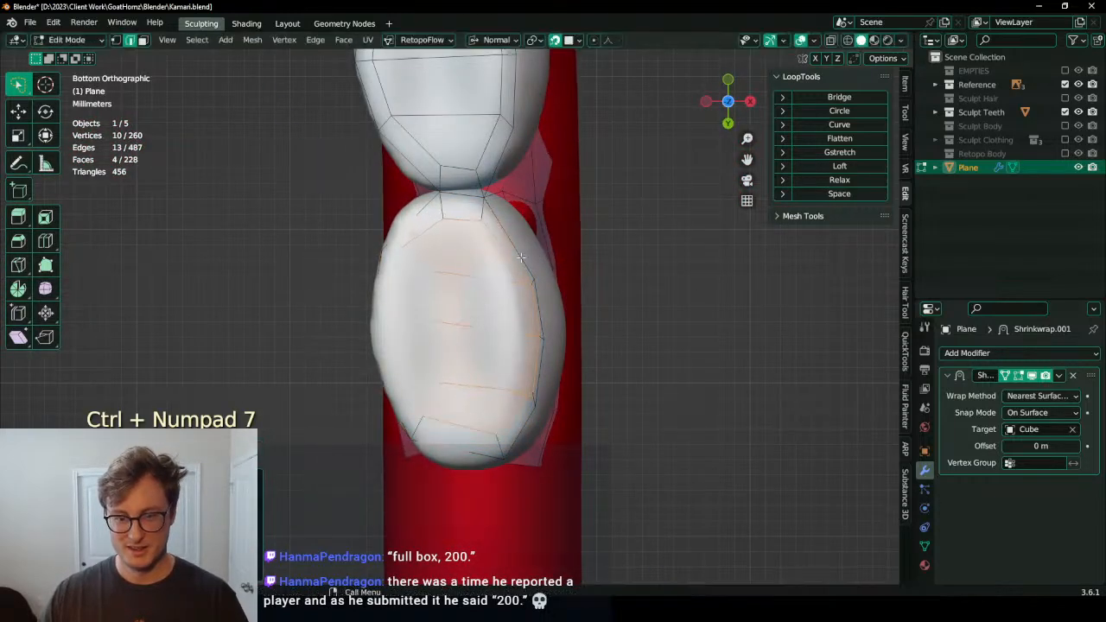
{"action": "key", "text": "shift+Tab"}
{"action": "middle_click_drag", "start_coordinate": [388, 222], "coordinate": [521, 291]}
Step: Duplicate the Plane's Shrinkwrap modifier, apply the original while keeping the copy, and return to editing the mesh
{"action": "key", "text": "Tab"}
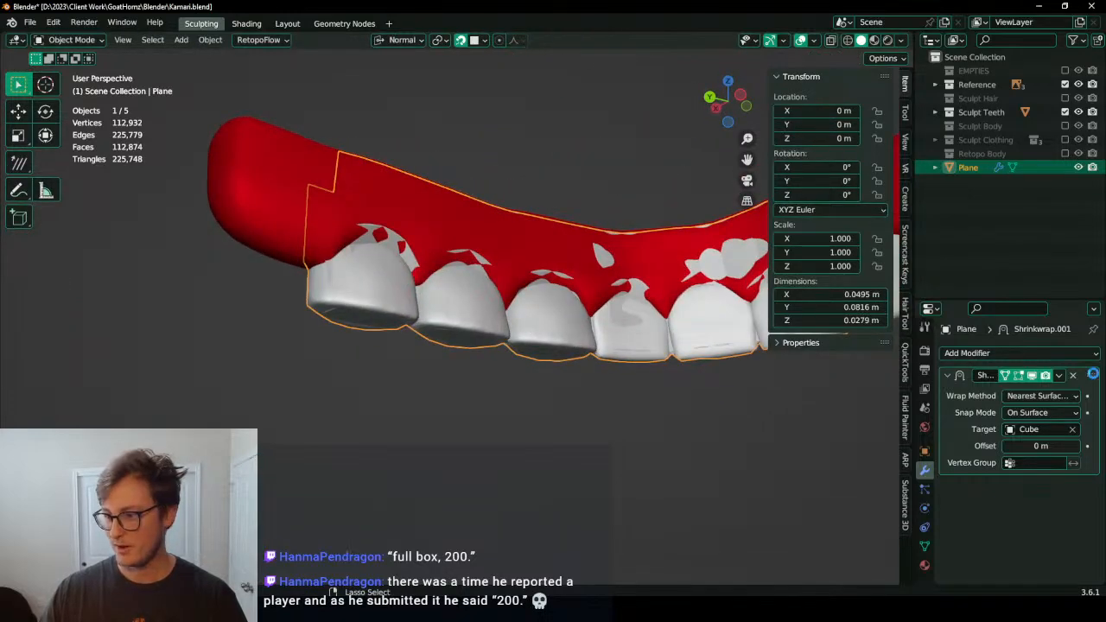
{"action": "left_click", "coordinate": [1059, 375]}
{"action": "left_click", "coordinate": [1036, 431]}
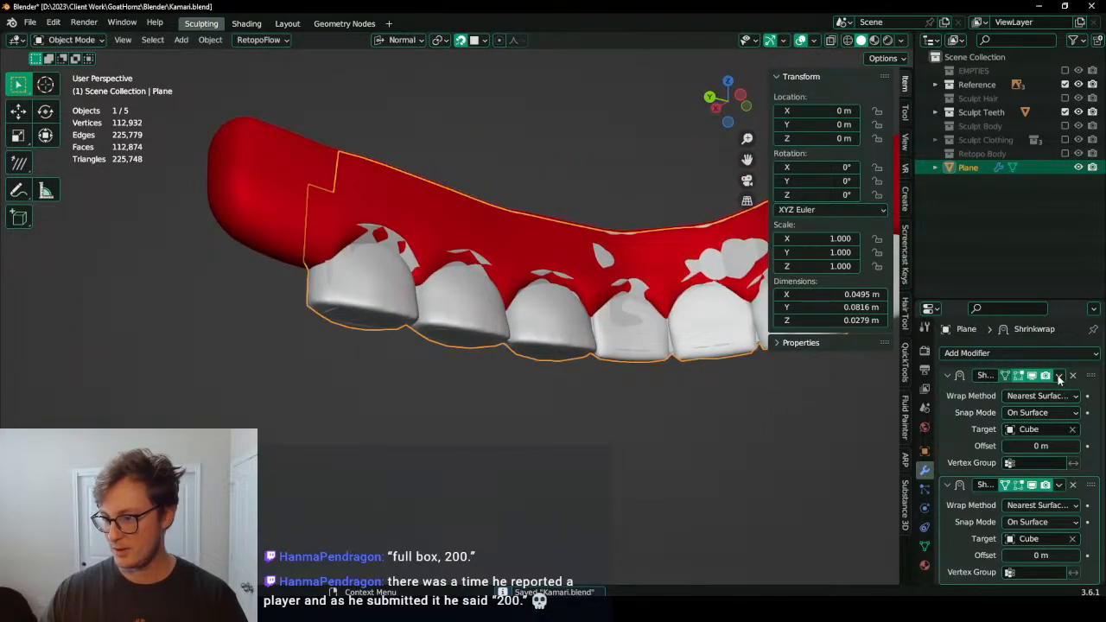
{"action": "left_click", "coordinate": [1059, 377]}
{"action": "left_click", "coordinate": [992, 391]}
{"action": "scroll", "coordinate": [553, 328], "scroll_direction": "down", "scroll_amount": 2}
{"action": "middle_click_drag", "start_coordinate": [553, 328], "coordinate": [481, 321]}
{"action": "key", "text": "Tab"}
Step: Fill the remaining gap at the rear of the last tooth with a face
{"action": "scroll", "coordinate": [449, 302], "scroll_direction": "up", "scroll_amount": 4}
{"action": "left_click", "coordinate": [493, 262]}
{"action": "key", "text": "f"}
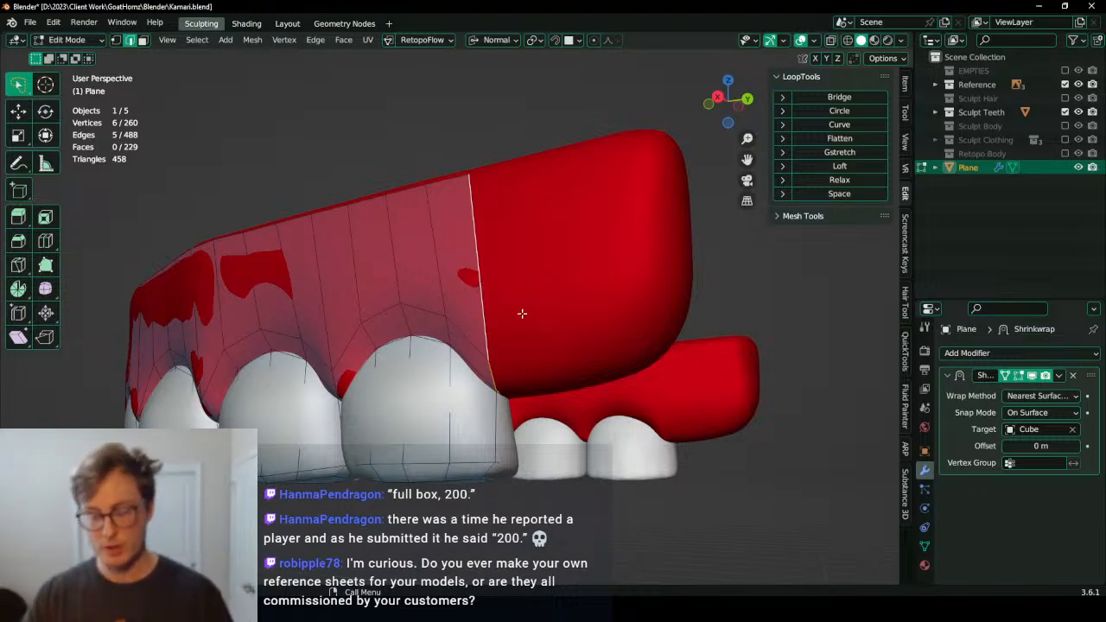
Step: Switch the transform orientation to Global and extrude the gum's rear border edges toward the back end in the top wireframe view
{"action": "key", "text": "KP_7"}
{"action": "left_click", "coordinate": [479, 41]}
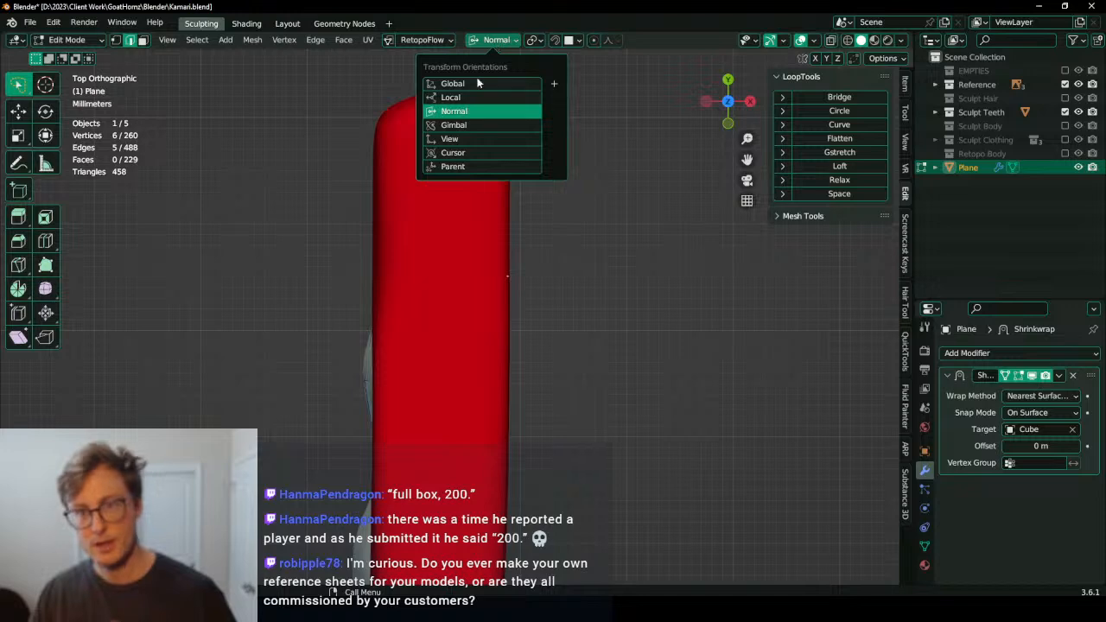
{"action": "left_click", "coordinate": [477, 83]}
{"action": "key", "text": "shift+z"}
{"action": "middle_click_drag", "start_coordinate": [469, 292], "coordinate": [496, 342], "text": "shift"}
{"action": "key", "text": "e"}
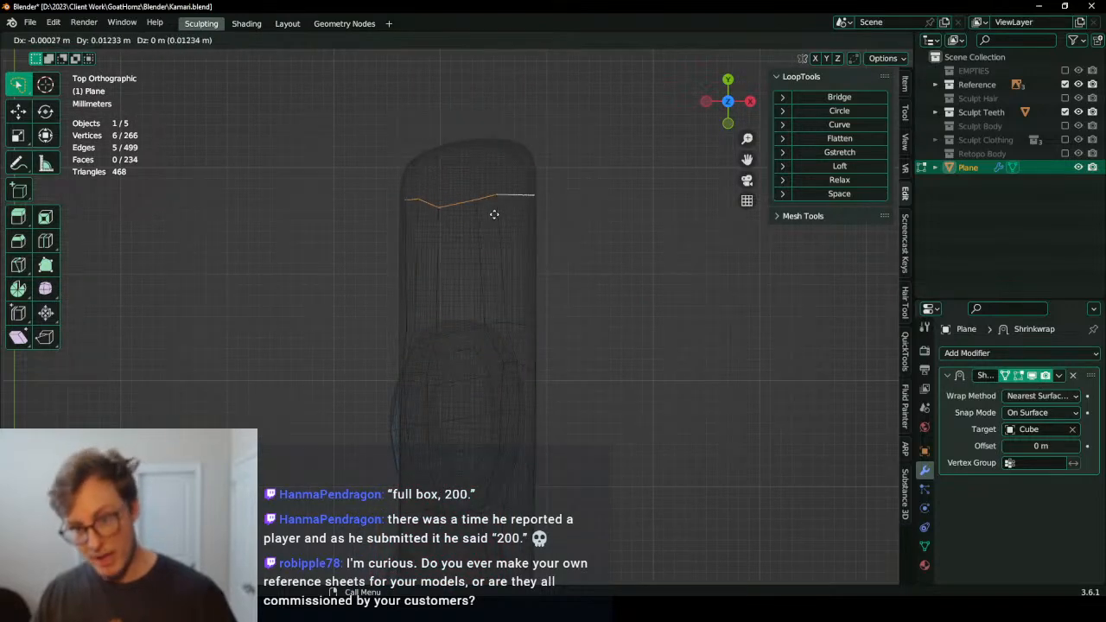
{"action": "left_click", "coordinate": [493, 194]}
{"action": "key", "text": "s"}
{"action": "key", "text": "Escape"}
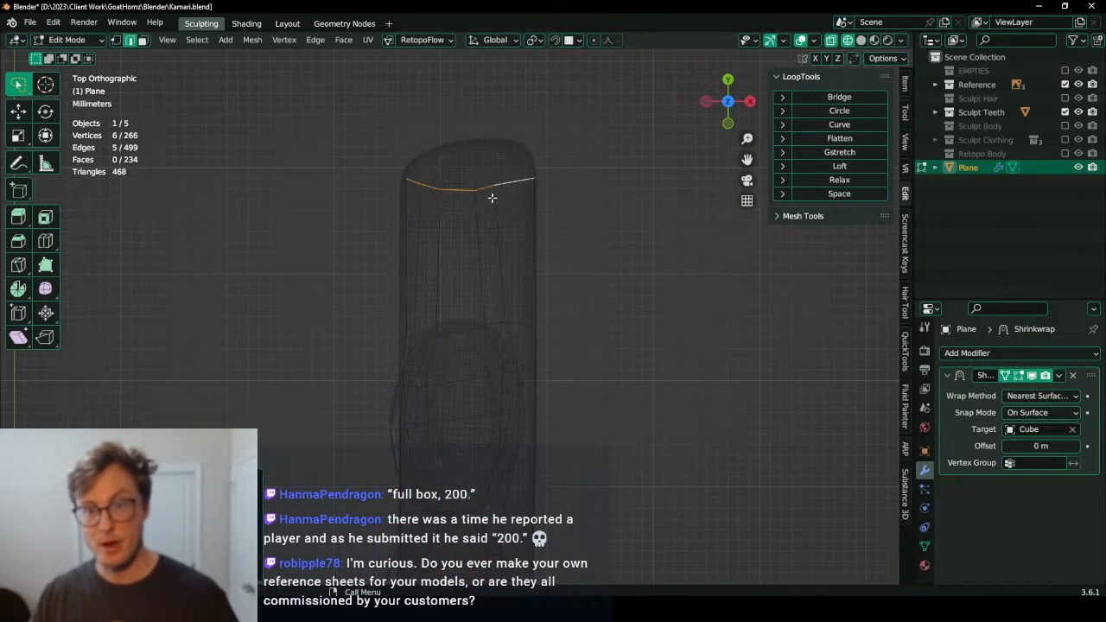
Step: Add an edge loop across the extruded rear gum section and check its fit around the end
{"action": "mouse_move", "coordinate": [505, 234]}
{"action": "middle_mouse_down"}
{"action": "mouse_move", "coordinate": [437, 163]}
{"action": "mouse_move", "coordinate": [406, 166]}
{"action": "middle_mouse_up"}
{"action": "scroll", "coordinate": [483, 277], "scroll_direction": "down", "scroll_amount": 3}
{"action": "key", "text": "shift+z"}
{"action": "mouse_move", "coordinate": [568, 321]}
{"action": "middle_mouse_down"}
{"action": "mouse_move", "coordinate": [539, 328]}
{"action": "mouse_move", "coordinate": [536, 298]}
{"action": "mouse_move", "coordinate": [524, 303]}
{"action": "mouse_move", "coordinate": [503, 279]}
{"action": "middle_mouse_up"}
{"action": "key", "text": "ctrl+r"}
{"action": "left_click", "coordinate": [534, 290]}
{"action": "left_click", "coordinate": [517, 302]}
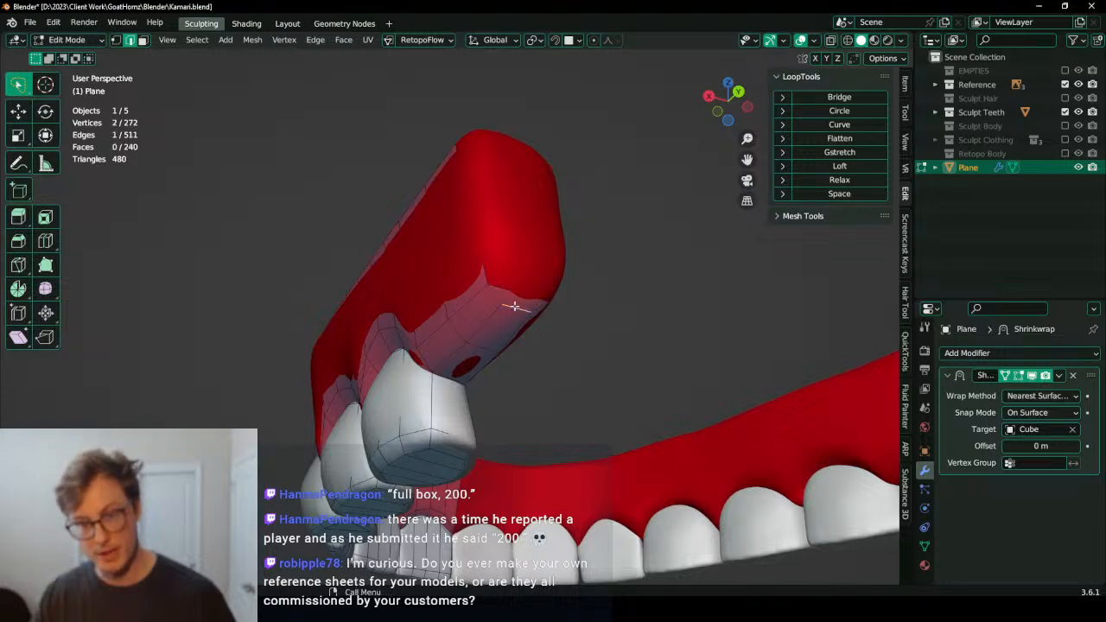
{"action": "middle_click_drag", "start_coordinate": [514, 307], "coordinate": [522, 398]}
{"action": "scroll", "coordinate": [566, 337], "scroll_direction": "down", "scroll_amount": 3}
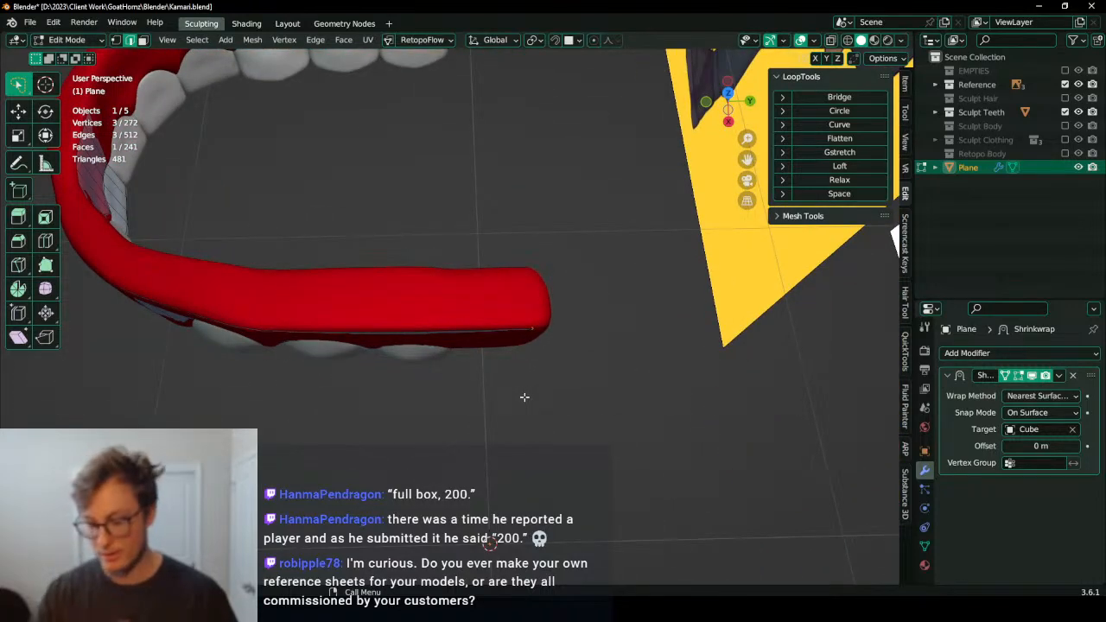
Step: Move the selected rear gum edges back to the sculpted gum's rear end in the top wireframe view
{"action": "key", "text": "KP_7"}
{"action": "key", "text": "z"}
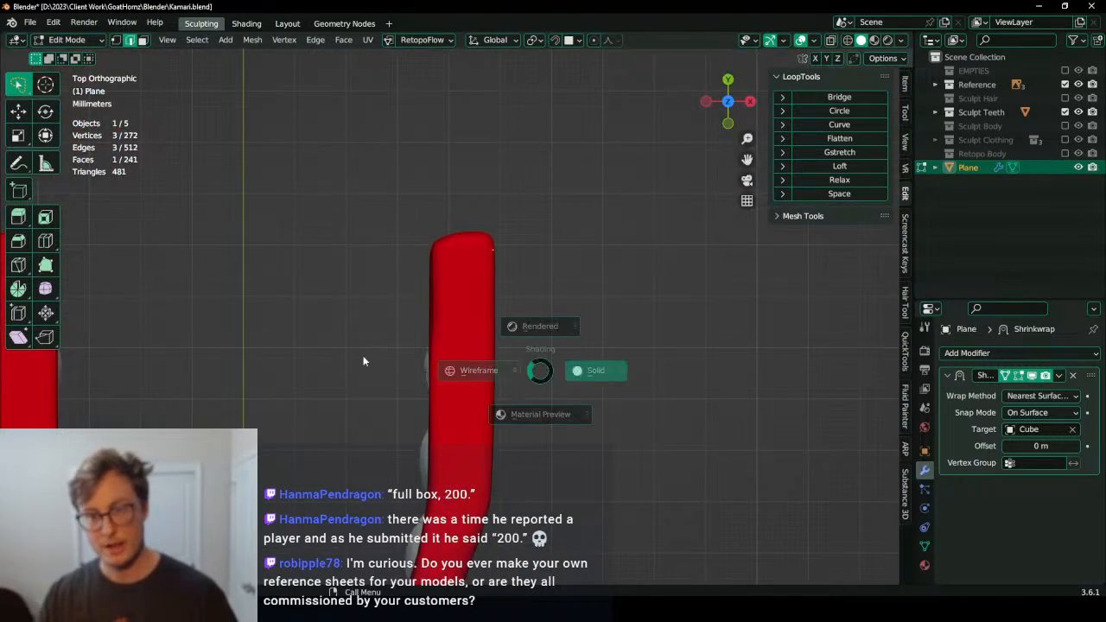
{"action": "left_click", "coordinate": [363, 360]}
{"action": "middle_click_drag", "start_coordinate": [423, 283], "coordinate": [404, 392], "text": "shift"}
{"action": "scroll", "coordinate": [404, 391], "scroll_direction": "up", "scroll_amount": 1}
{"action": "scroll", "coordinate": [403, 392], "scroll_direction": "up", "scroll_amount": 1}
{"action": "key", "text": "g"}
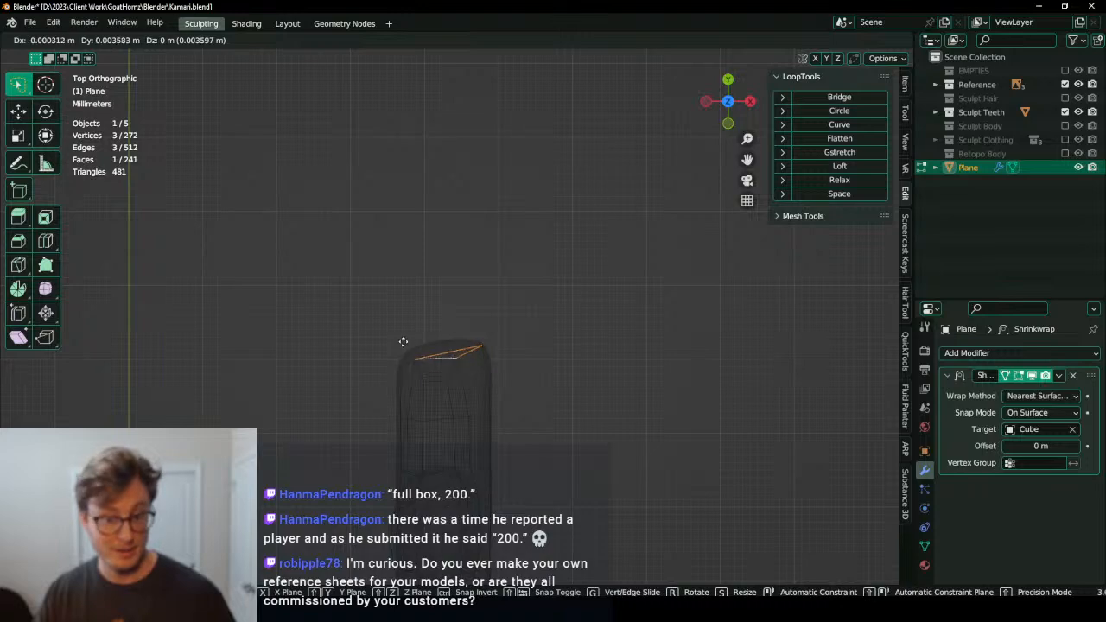
{"action": "left_click", "coordinate": [403, 342]}
{"action": "key", "text": "z"}
{"action": "left_click", "coordinate": [501, 351]}
{"action": "mouse_move", "coordinate": [512, 349]}
{"action": "middle_mouse_down"}
{"action": "mouse_move", "coordinate": [516, 286]}
{"action": "mouse_move", "coordinate": [422, 286]}
{"action": "mouse_move", "coordinate": [390, 259]}
{"action": "mouse_move", "coordinate": [682, 212]}
{"action": "middle_mouse_up"}
Step: Add a centred edge loop running horizontally across the crowns of all the teeth
{"action": "scroll", "coordinate": [390, 259], "scroll_direction": "down", "scroll_amount": 4}
{"action": "middle_click_drag", "start_coordinate": [484, 278], "coordinate": [395, 323]}
{"action": "scroll", "coordinate": [540, 318], "scroll_direction": "up", "scroll_amount": 3}
{"action": "key", "text": "ctrl+r"}
{"action": "left_click", "coordinate": [394, 323]}
{"action": "right_click", "coordinate": [394, 322]}
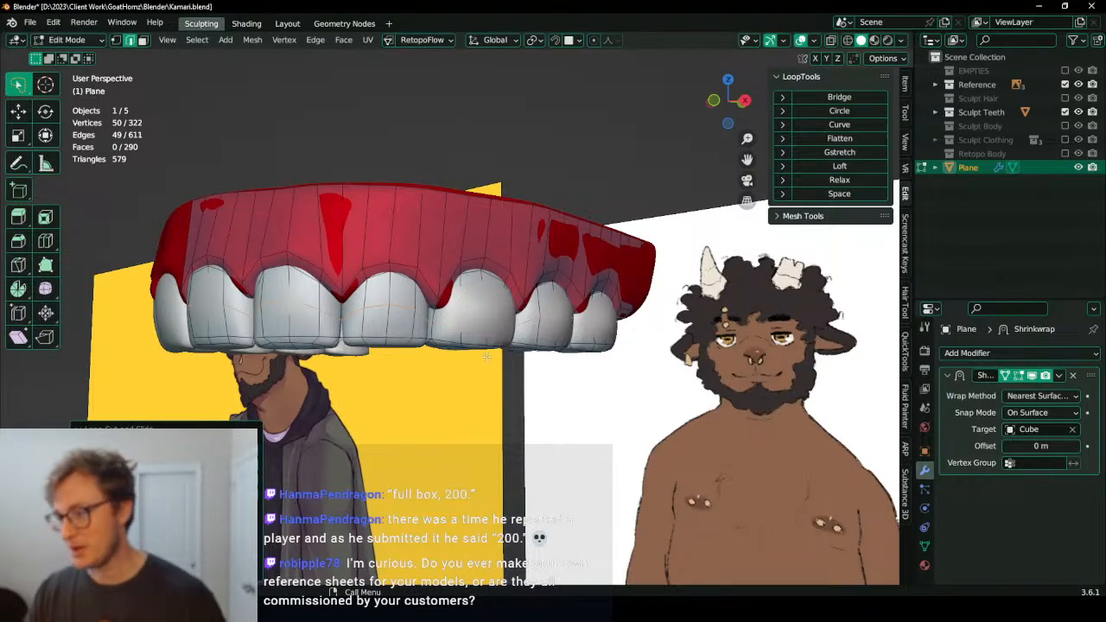
Step: Examine how the new edge loop sits against the sculpted teeth in solid and wireframe shading
{"action": "mouse_move", "coordinate": [487, 356]}
{"action": "middle_mouse_down"}
{"action": "mouse_move", "coordinate": [424, 343]}
{"action": "mouse_move", "coordinate": [518, 348]}
{"action": "middle_mouse_up"}
{"action": "scroll", "coordinate": [424, 343], "scroll_direction": "up", "scroll_amount": 5}
{"action": "key", "text": "z"}
{"action": "mouse_move", "coordinate": [445, 338]}
{"action": "middle_mouse_down"}
{"action": "mouse_move", "coordinate": [616, 351]}
{"action": "mouse_move", "coordinate": [402, 372]}
{"action": "middle_mouse_up"}
{"action": "key", "text": "shift+z"}
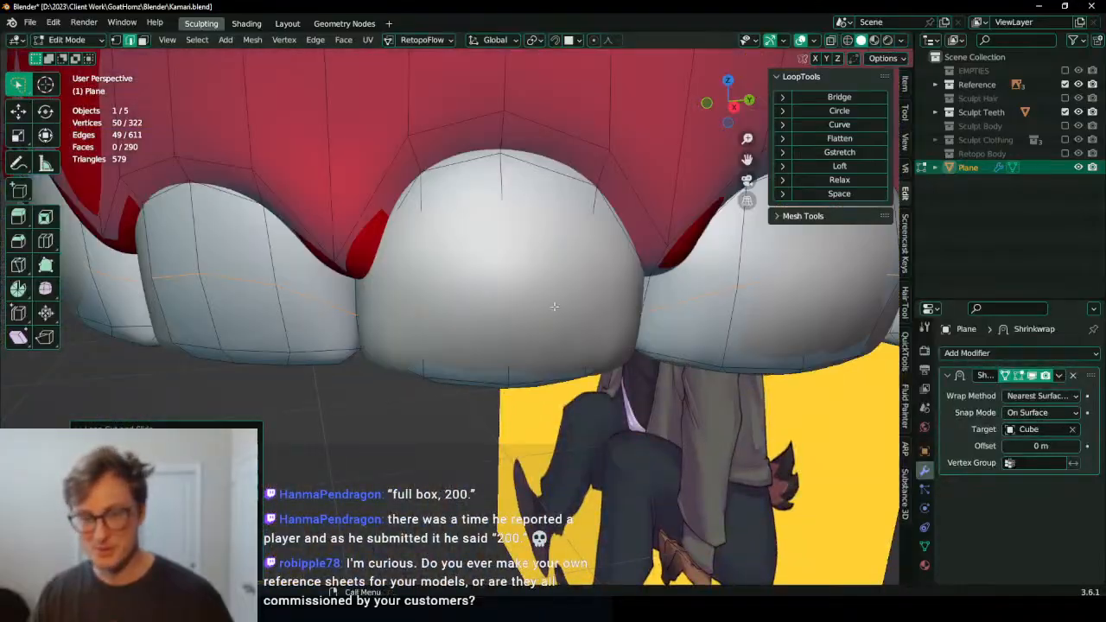
{"action": "mouse_move", "coordinate": [466, 311]}
{"action": "middle_mouse_down"}
{"action": "mouse_move", "coordinate": [562, 306]}
{"action": "mouse_move", "coordinate": [392, 295]}
{"action": "mouse_move", "coordinate": [432, 309]}
{"action": "middle_mouse_up"}
{"action": "key", "text": "shift+z"}
{"action": "scroll", "coordinate": [436, 307], "scroll_direction": "down", "scroll_amount": 3}
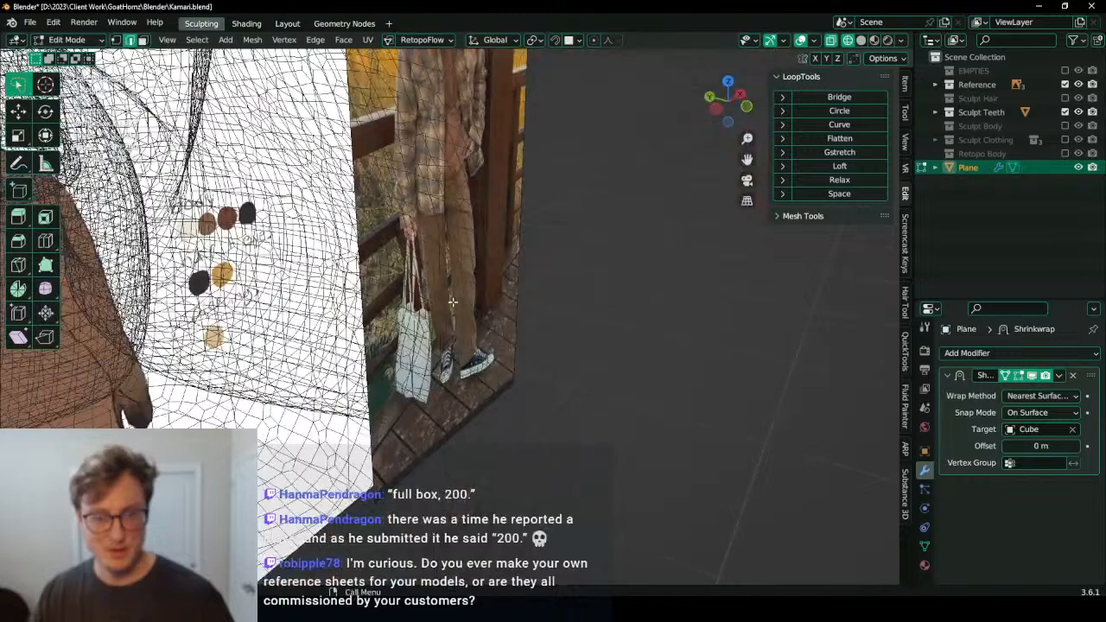
Step: Isolate the mesh, turn off the retopology overlay and adjust two mid-crown edges of one tooth with Shrink/Fatten
{"action": "key", "text": "KP_Divide"}
{"action": "key", "text": "z"}
{"action": "left_click", "coordinate": [532, 320]}
{"action": "middle_click_drag", "start_coordinate": [532, 320], "coordinate": [296, 334]}
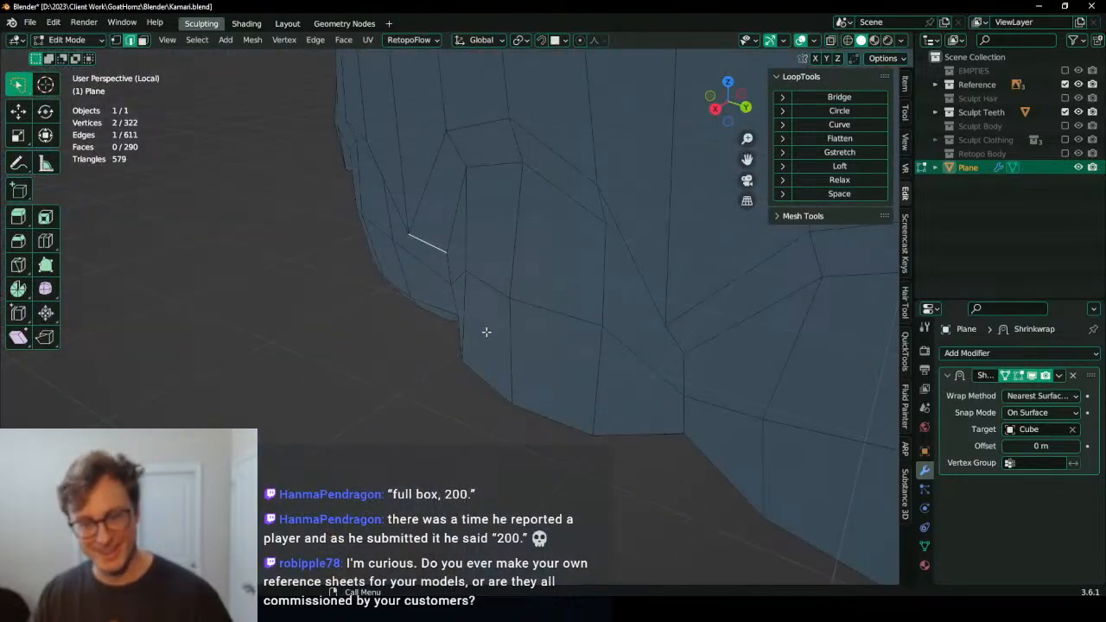
{"action": "key", "text": "q"}
{"action": "left_click", "coordinate": [450, 319]}
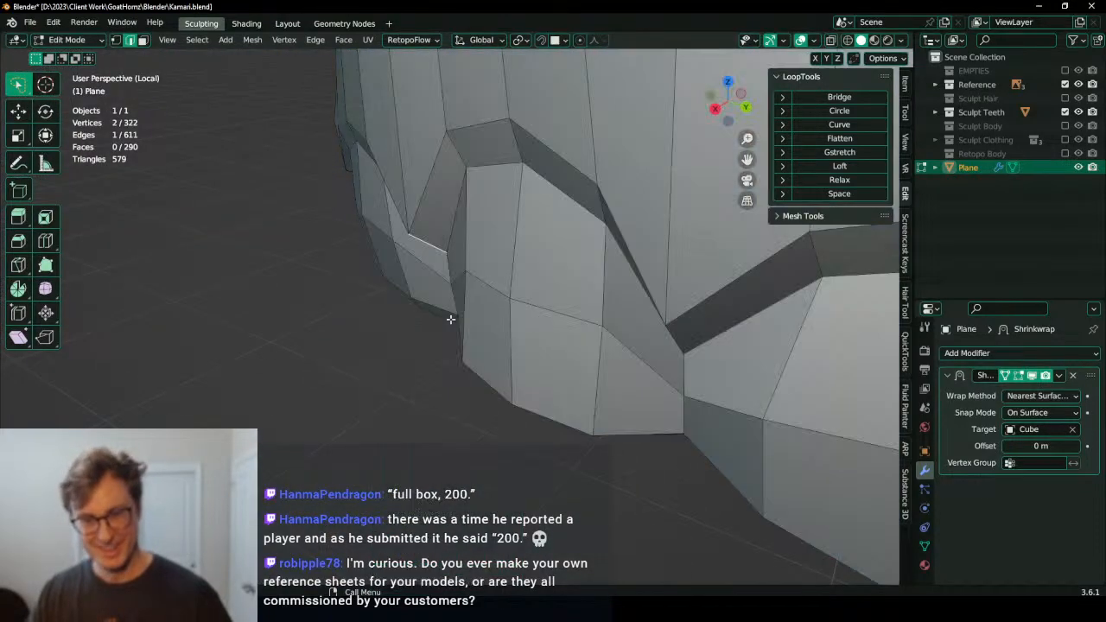
{"action": "left_click", "coordinate": [485, 276], "text": "shift"}
{"action": "middle_click_drag", "start_coordinate": [485, 277], "coordinate": [585, 154]}
{"action": "key", "text": "alt+s"}
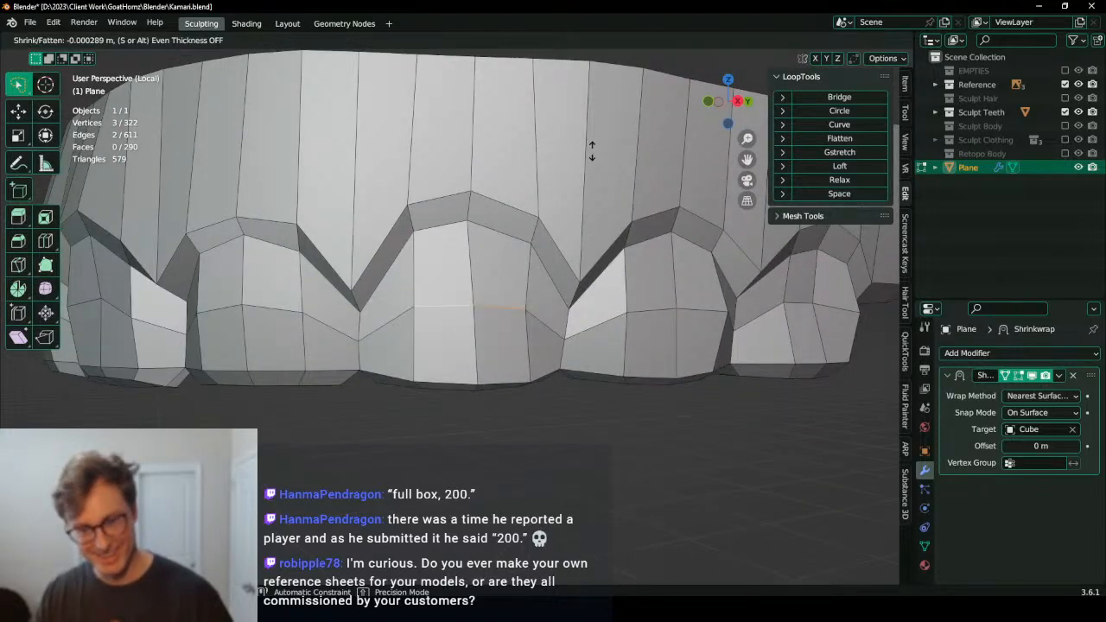
{"action": "left_click", "coordinate": [598, 137]}
Step: Refine that tooth with Shrink/Fatten again, and likewise push out two mid-crown edges on the rearmost tooth
{"action": "middle_click_drag", "start_coordinate": [538, 249], "coordinate": [388, 301]}
{"action": "key", "text": "alt+s"}
{"action": "left_click", "coordinate": [564, 209]}
{"action": "left_click", "coordinate": [466, 285], "text": "shift"}
{"action": "middle_click_drag", "start_coordinate": [467, 282], "coordinate": [513, 213]}
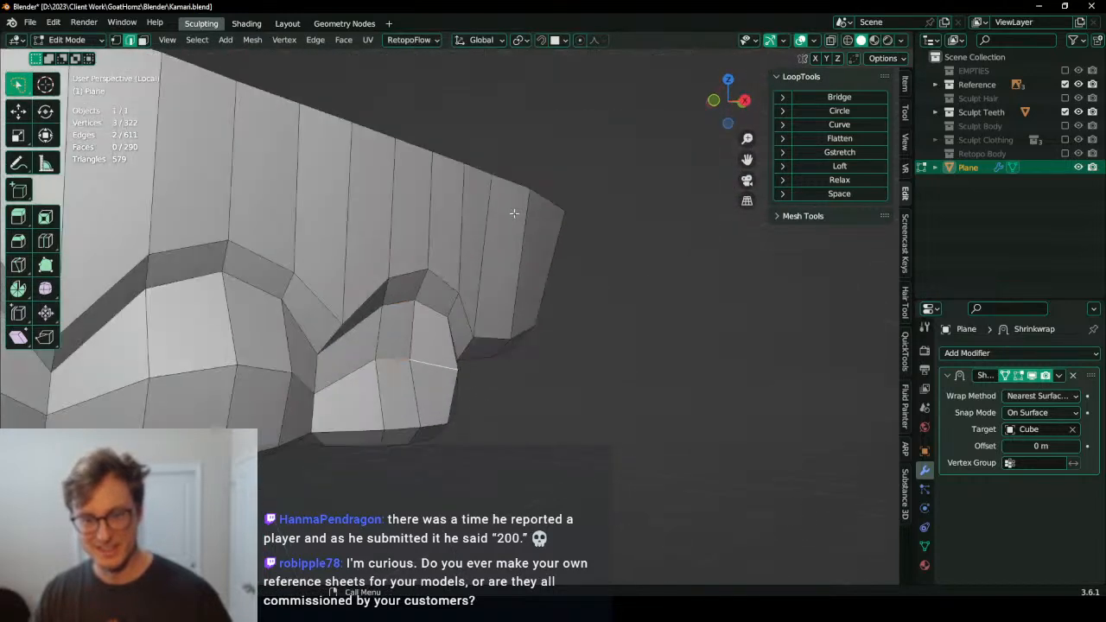
{"action": "key", "text": "alt+s"}
{"action": "left_click", "coordinate": [515, 210]}
Step: Leave the isolated view and turn the retopology overlay back on over the sculpted teeth
{"action": "scroll", "coordinate": [501, 250], "scroll_direction": "down", "scroll_amount": 2}
{"action": "middle_click_drag", "start_coordinate": [499, 298], "coordinate": [473, 376]}
{"action": "middle_click_drag", "start_coordinate": [625, 366], "coordinate": [517, 318]}
{"action": "key", "text": "slash"}
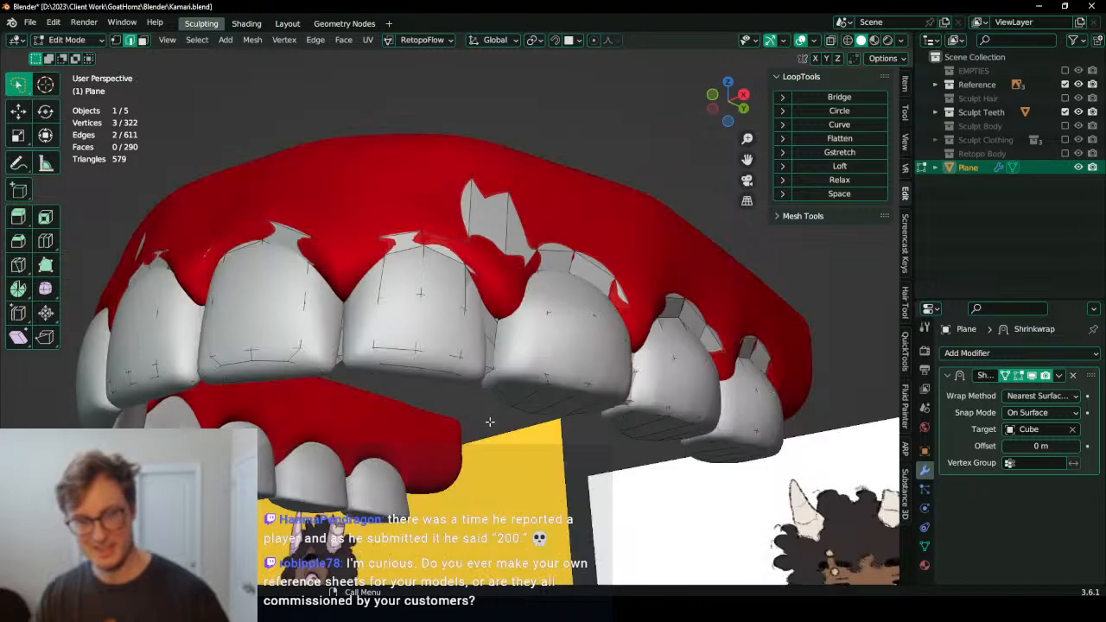
{"action": "key", "text": "q"}
{"action": "left_click", "coordinate": [468, 436]}
{"action": "middle_click_drag", "start_coordinate": [295, 321], "coordinate": [380, 335], "text": "shift"}
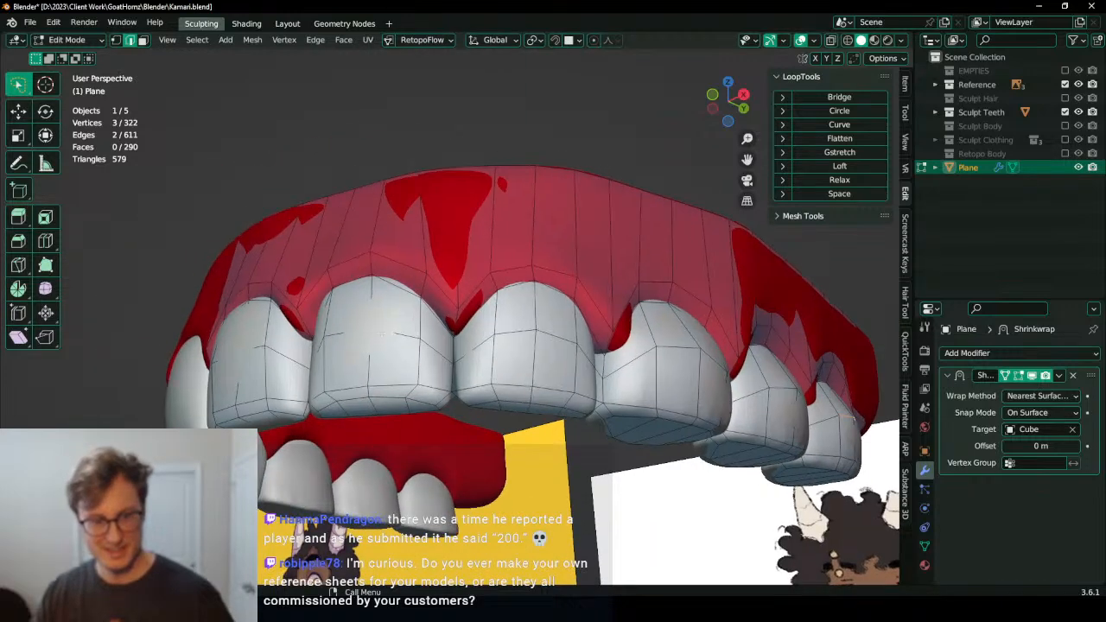
{"action": "left_click", "coordinate": [455, 206]}
{"action": "key", "text": "alt+s"}
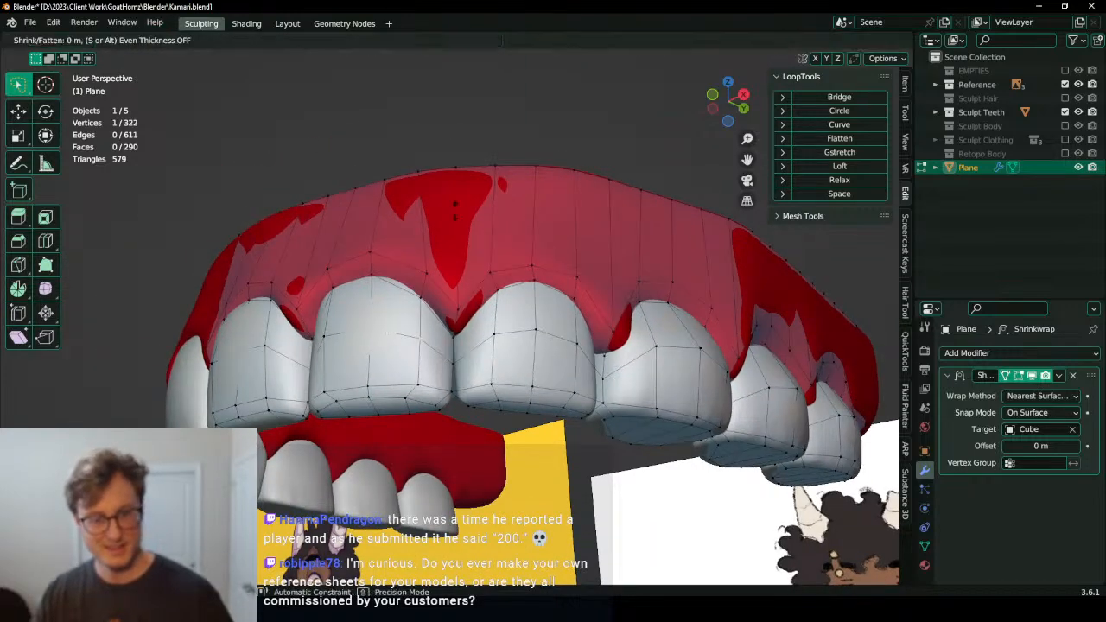
{"action": "key", "text": "Escape"}
{"action": "key", "text": "shift+z"}
{"action": "mouse_move", "coordinate": [363, 346]}
{"action": "middle_mouse_down"}
{"action": "mouse_move", "coordinate": [405, 348]}
{"action": "mouse_move", "coordinate": [337, 354]}
{"action": "middle_mouse_up"}
{"action": "key", "text": "shift+z"}
{"action": "key", "text": "alt+s"}
{"action": "key", "text": "Escape"}
{"action": "key", "text": "shift+z"}
Step: Push the buried mid-crown vertex of the front tooth nearest the midline outward with Shrink/Fatten
{"action": "key", "text": "z"}
{"action": "left_click", "coordinate": [487, 341]}
{"action": "key", "text": "alt+s"}
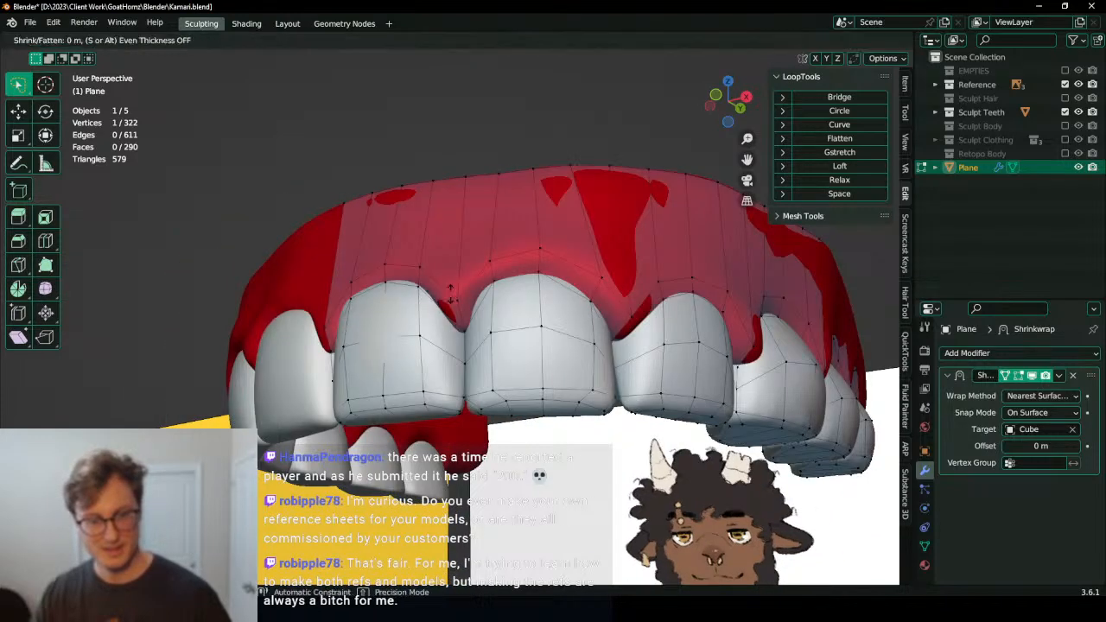
{"action": "left_click", "coordinate": [451, 288]}
Step: Examine the mesh's coverage of the upper gums and teeth from the front, side and inner side
{"action": "middle_click_drag", "start_coordinate": [601, 325], "coordinate": [450, 340], "text": "shift"}
{"action": "scroll", "coordinate": [450, 340], "scroll_direction": "down", "scroll_amount": 3}
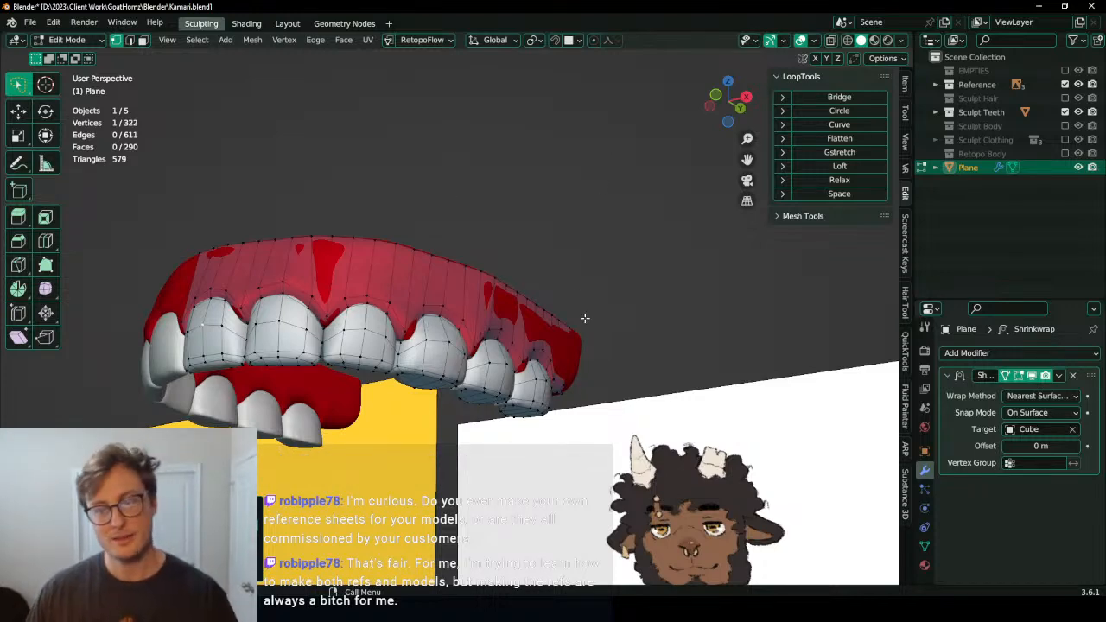
{"action": "middle_click_drag", "start_coordinate": [585, 318], "coordinate": [700, 322]}
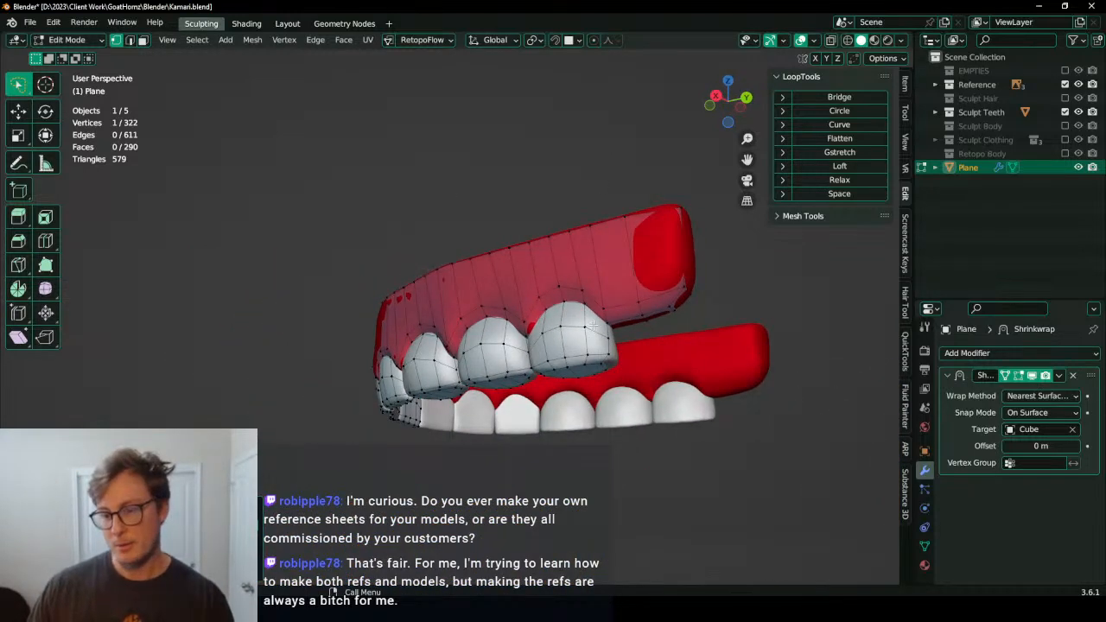
{"action": "middle_click_drag", "start_coordinate": [593, 325], "coordinate": [609, 376]}
{"action": "scroll", "coordinate": [561, 349], "scroll_direction": "down", "scroll_amount": 3}
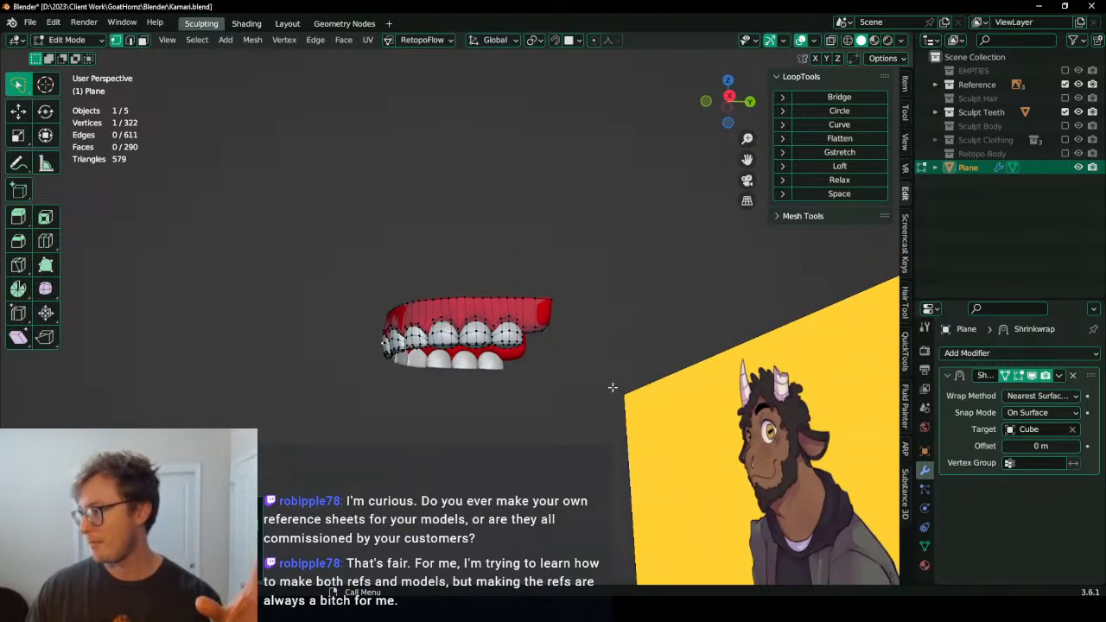
{"action": "scroll", "coordinate": [606, 388], "scroll_direction": "up", "scroll_amount": 5}
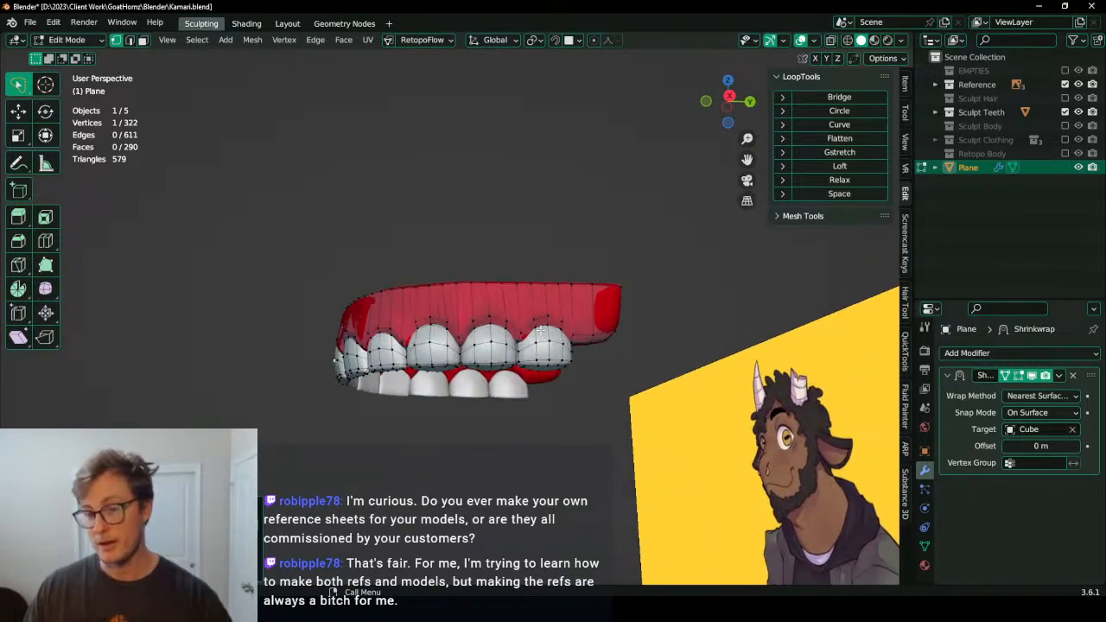
{"action": "middle_click_drag", "start_coordinate": [596, 380], "coordinate": [468, 352]}
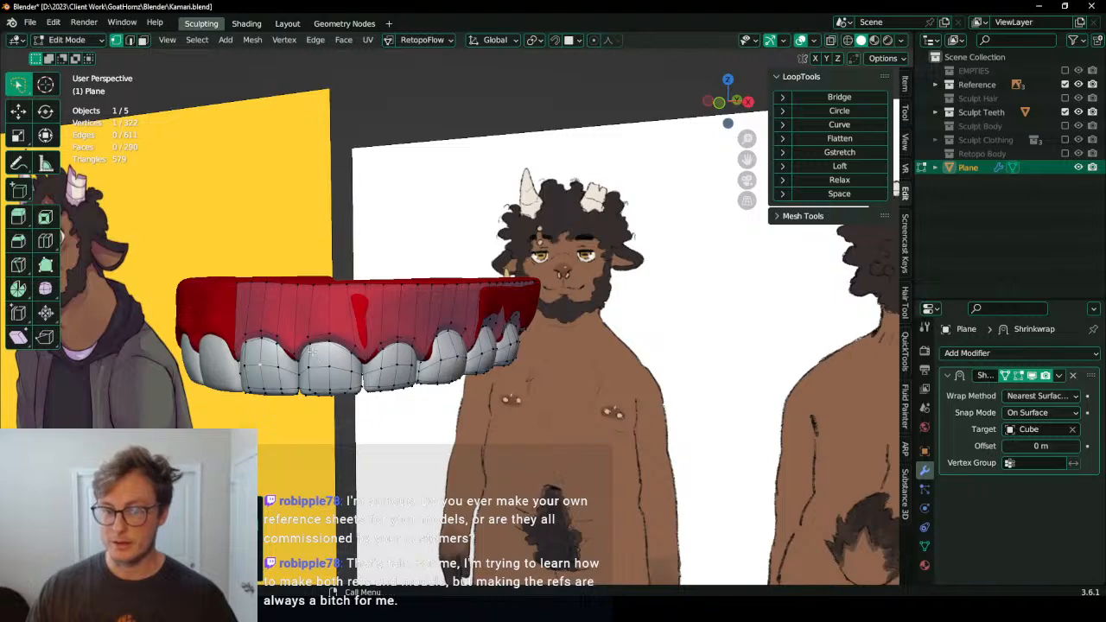
{"action": "middle_click_drag", "start_coordinate": [294, 354], "coordinate": [415, 345]}
{"action": "scroll", "coordinate": [477, 334], "scroll_direction": "up", "scroll_amount": 6}
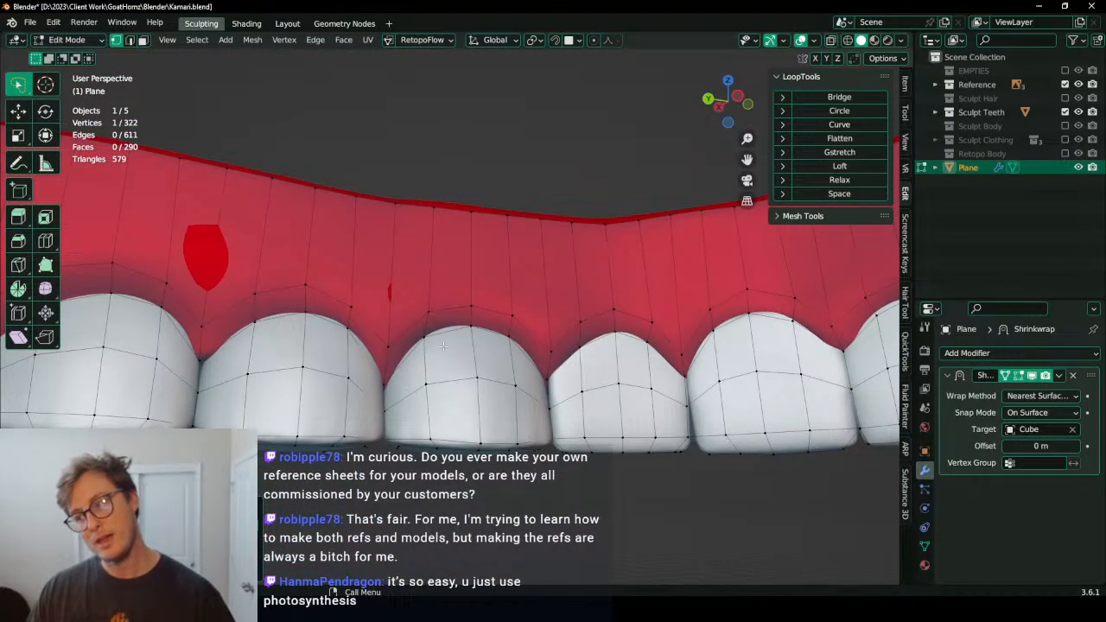
Step: Move the lower vertex in the gap between two teeth on the inner side onto the tooth's surface
{"action": "scroll", "coordinate": [443, 347], "scroll_direction": "down", "scroll_amount": 4}
{"action": "middle_click_drag", "start_coordinate": [443, 347], "coordinate": [480, 325]}
{"action": "scroll", "coordinate": [541, 358], "scroll_direction": "up", "scroll_amount": 2}
{"action": "scroll", "coordinate": [566, 321], "scroll_direction": "up", "scroll_amount": 2}
{"action": "scroll", "coordinate": [572, 329], "scroll_direction": "up", "scroll_amount": 4}
{"action": "scroll", "coordinate": [437, 306], "scroll_direction": "up", "scroll_amount": 4}
{"action": "middle_click_drag", "start_coordinate": [566, 327], "coordinate": [450, 298], "text": "shift"}
{"action": "middle_click_drag", "start_coordinate": [321, 221], "coordinate": [369, 306], "text": "shift"}
{"action": "scroll", "coordinate": [369, 306], "scroll_direction": "up", "scroll_amount": 2}
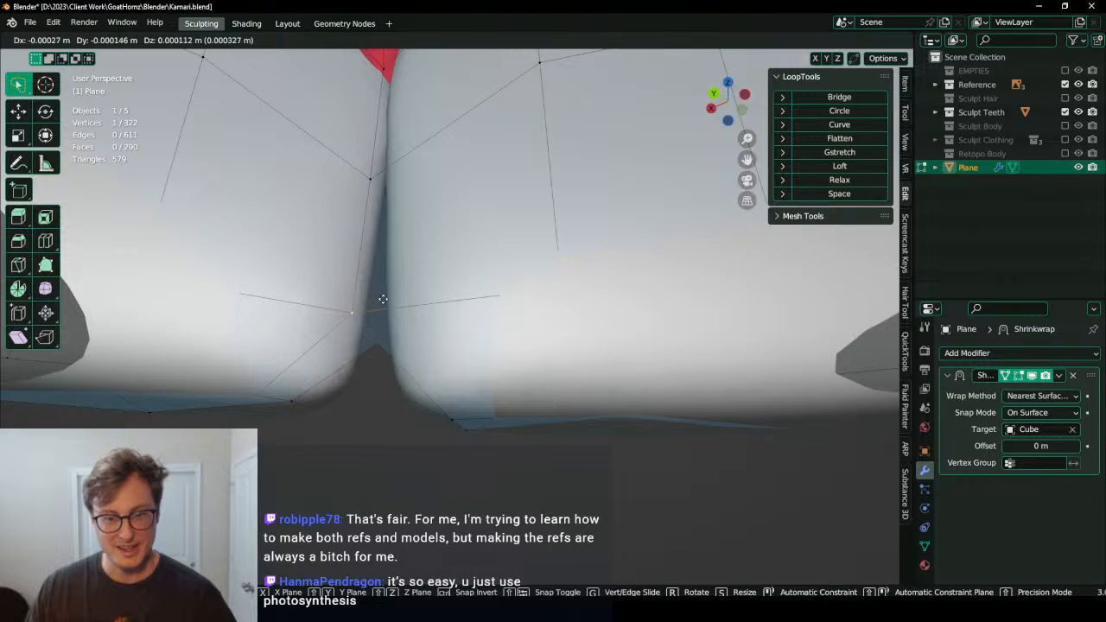
{"action": "scroll", "coordinate": [413, 292], "scroll_direction": "down", "scroll_amount": 7}
{"action": "middle_click_drag", "start_coordinate": [484, 289], "coordinate": [491, 304]}
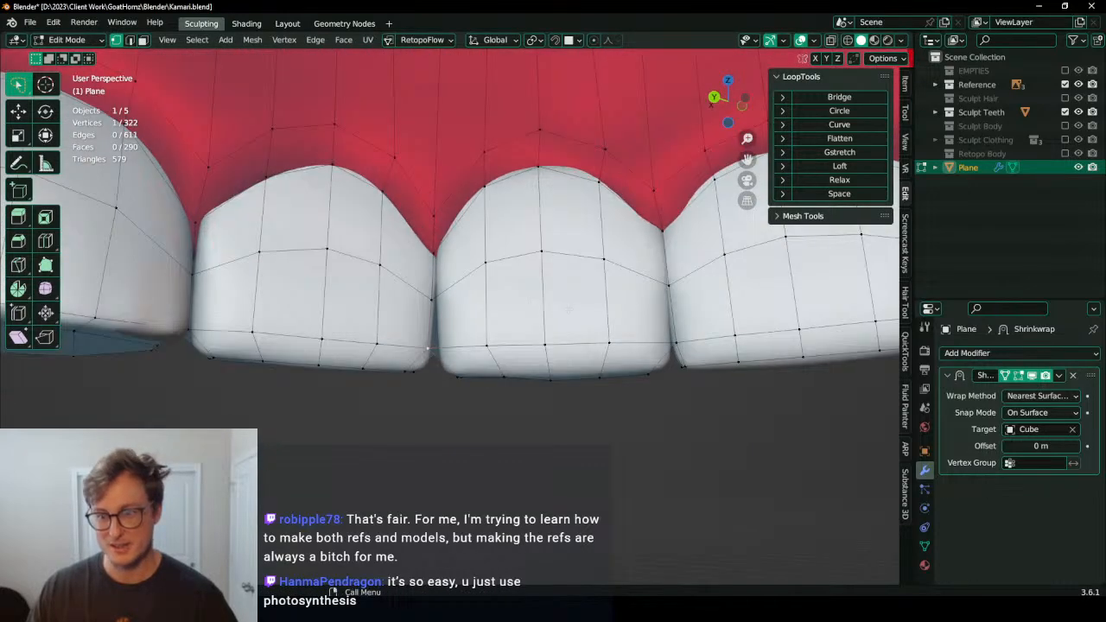
Step: Return to Object Mode, shade the retopologized mesh smooth and save the file
{"action": "scroll", "coordinate": [553, 302], "scroll_direction": "down", "scroll_amount": 2}
{"action": "middle_click_drag", "start_coordinate": [618, 298], "coordinate": [545, 340]}
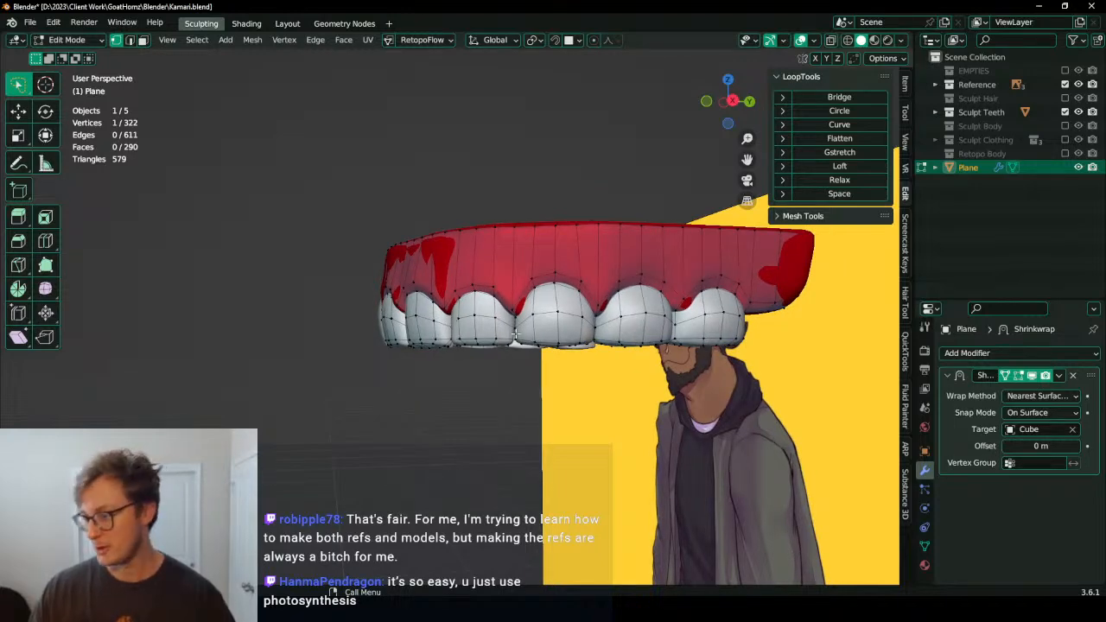
{"action": "key", "text": "Tab"}
{"action": "middle_click_drag", "start_coordinate": [496, 322], "coordinate": [543, 313]}
{"action": "scroll", "coordinate": [479, 240], "scroll_direction": "up", "scroll_amount": 2}
{"action": "right_click", "coordinate": [481, 241]}
{"action": "left_click", "coordinate": [486, 242]}
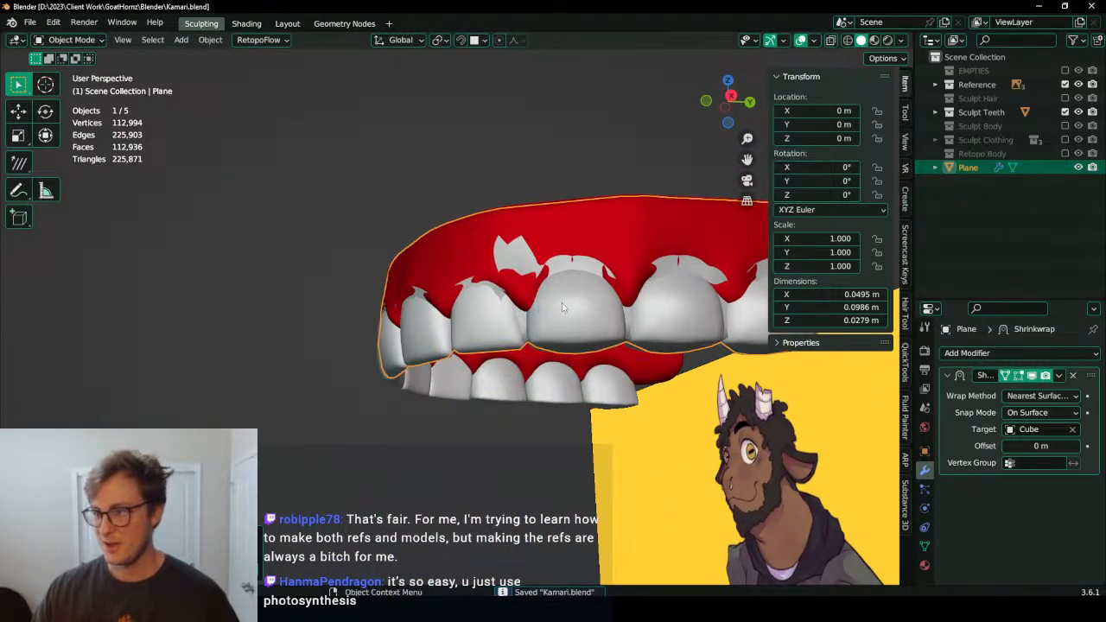
Step: Rename the Plane object to Retopo Teeth Upper and apply its Shrinkwrap modifier
{"action": "double_click", "coordinate": [968, 167]}
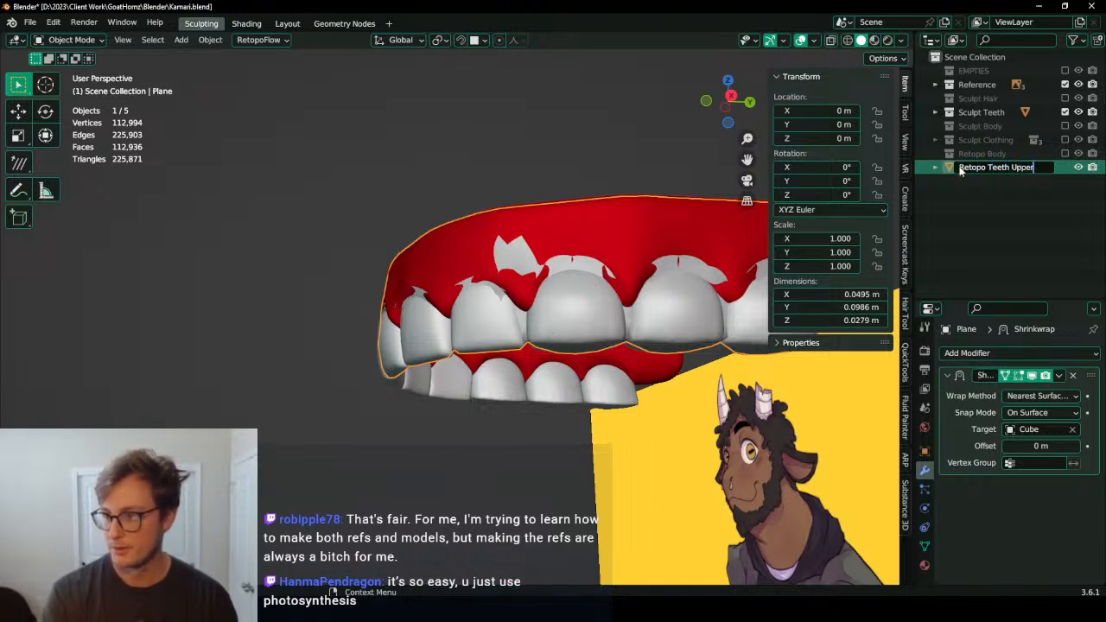
{"action": "key", "text": "Return"}
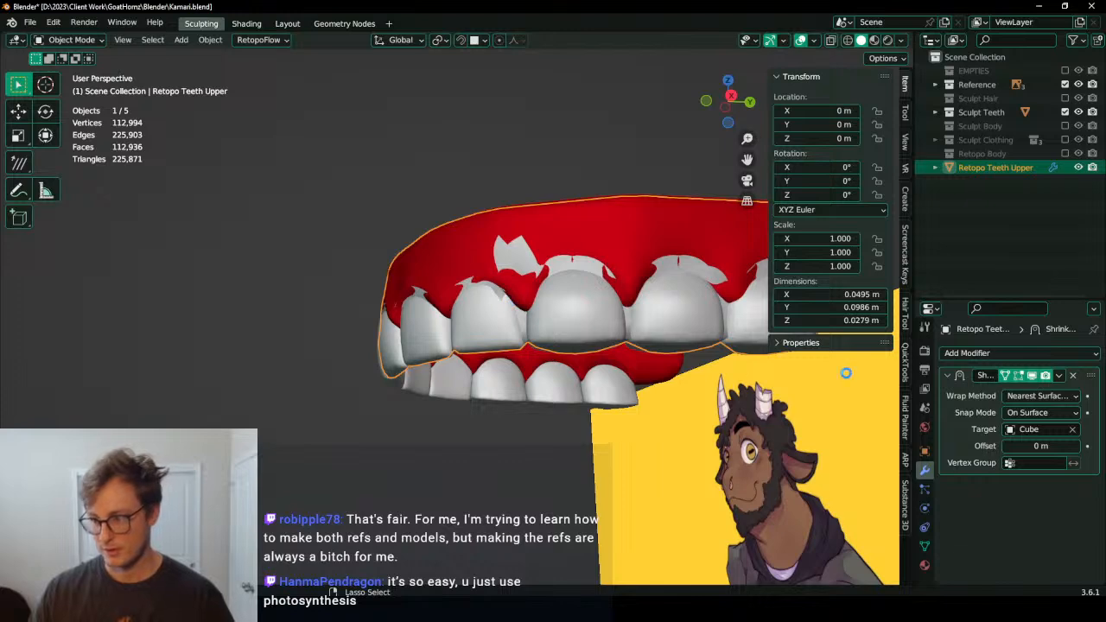
{"action": "left_click", "coordinate": [1060, 376]}
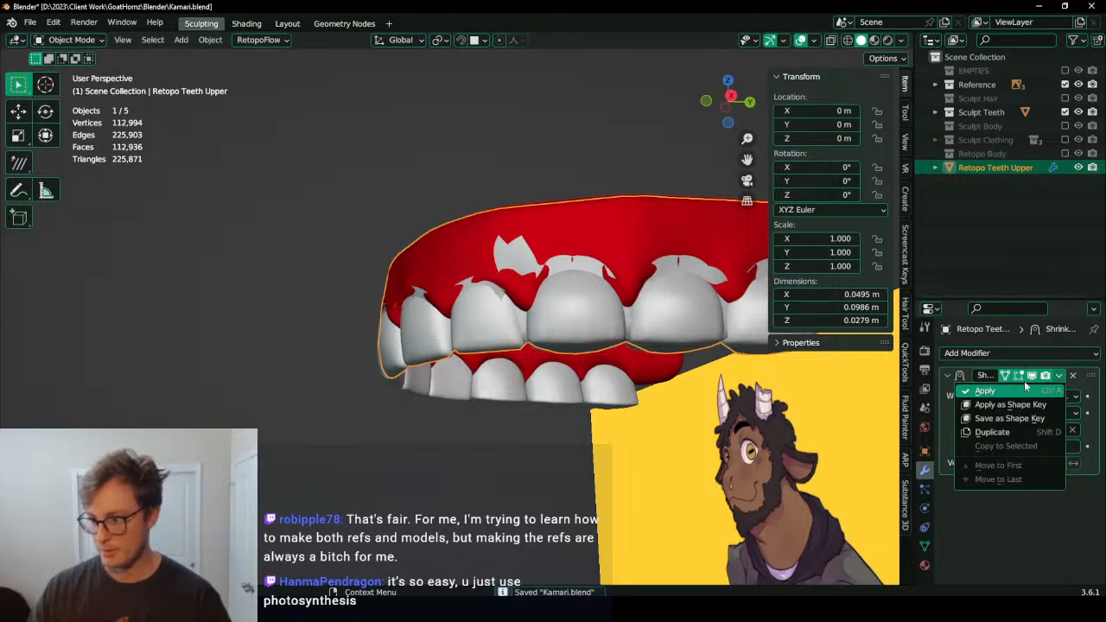
{"action": "left_click", "coordinate": [1023, 388]}
Step: Add a Mirror modifier on the X axis to Retopo Teeth Upper
{"action": "left_click", "coordinate": [1002, 352]}
{"action": "key", "text": "Escape"}
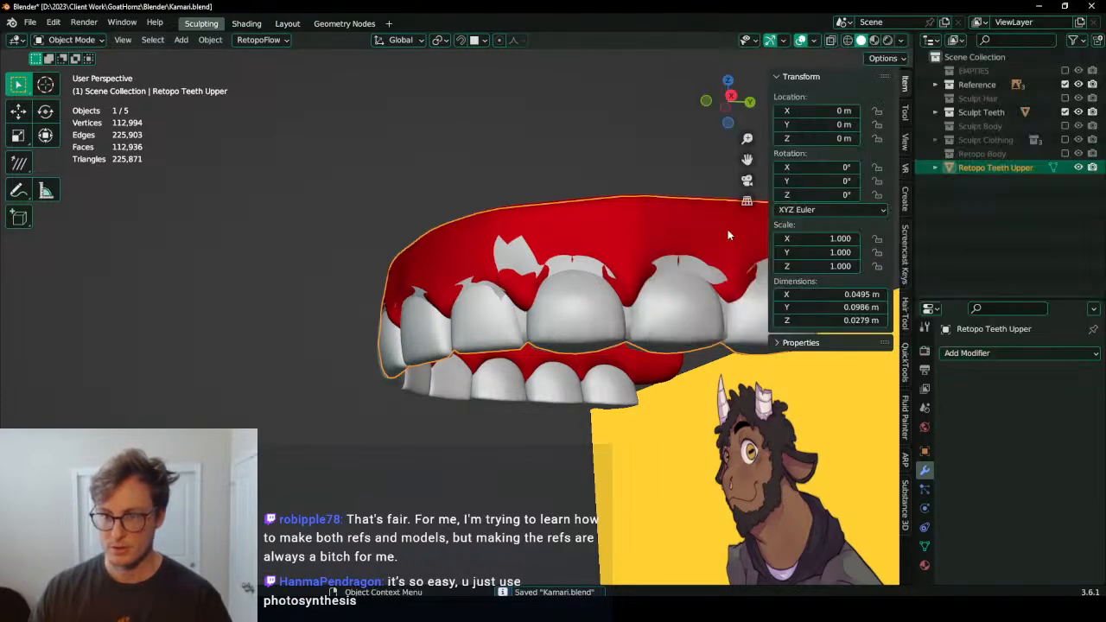
{"action": "left_click", "coordinate": [943, 354]}
{"action": "key", "text": "Escape"}
{"action": "left_click", "coordinate": [1007, 349]}
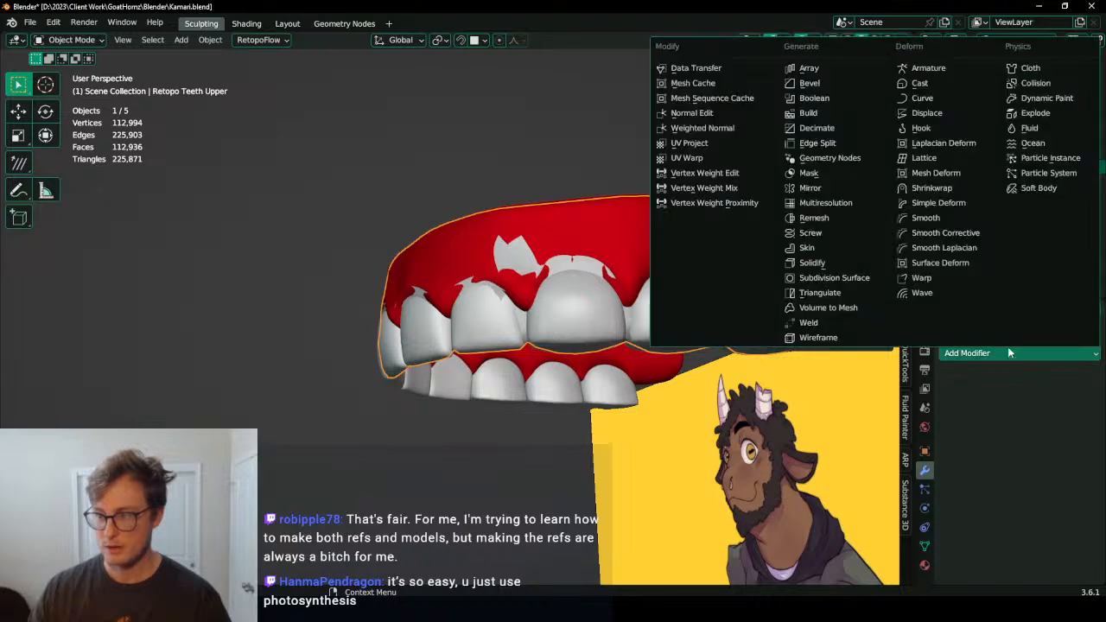
{"action": "left_click", "coordinate": [810, 187]}
Step: Isolate the mirrored teeth mesh and examine its shape and rear ends from several angles
{"action": "key", "text": "KP_Divide"}
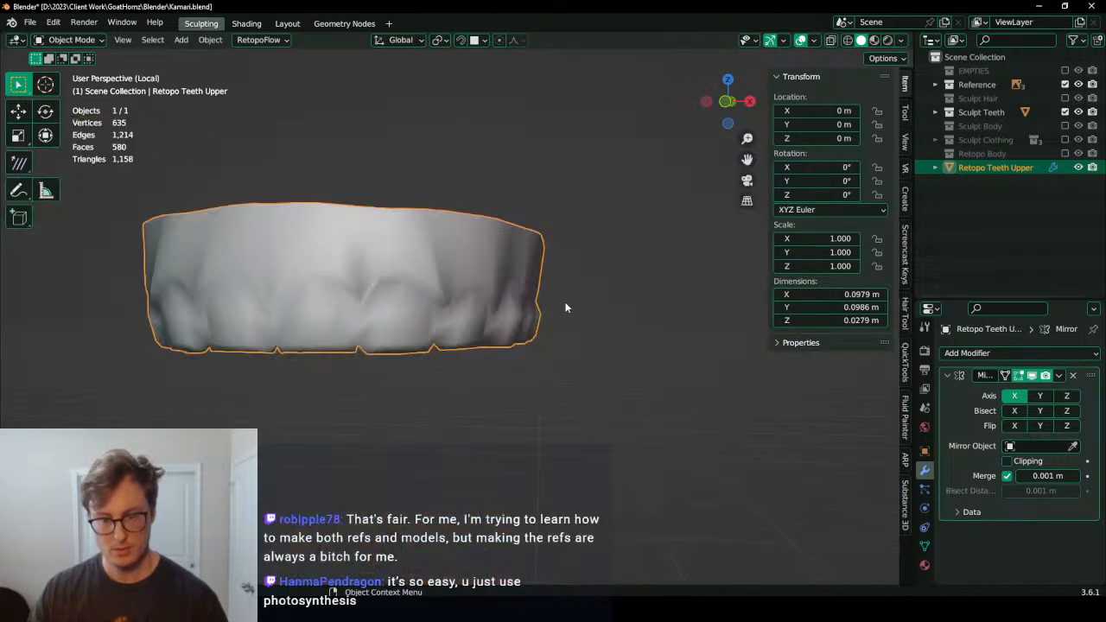
{"action": "key", "text": "Tab"}
{"action": "middle_click_drag", "start_coordinate": [321, 297], "coordinate": [609, 276], "text": "shift"}
{"action": "key", "text": "Tab"}
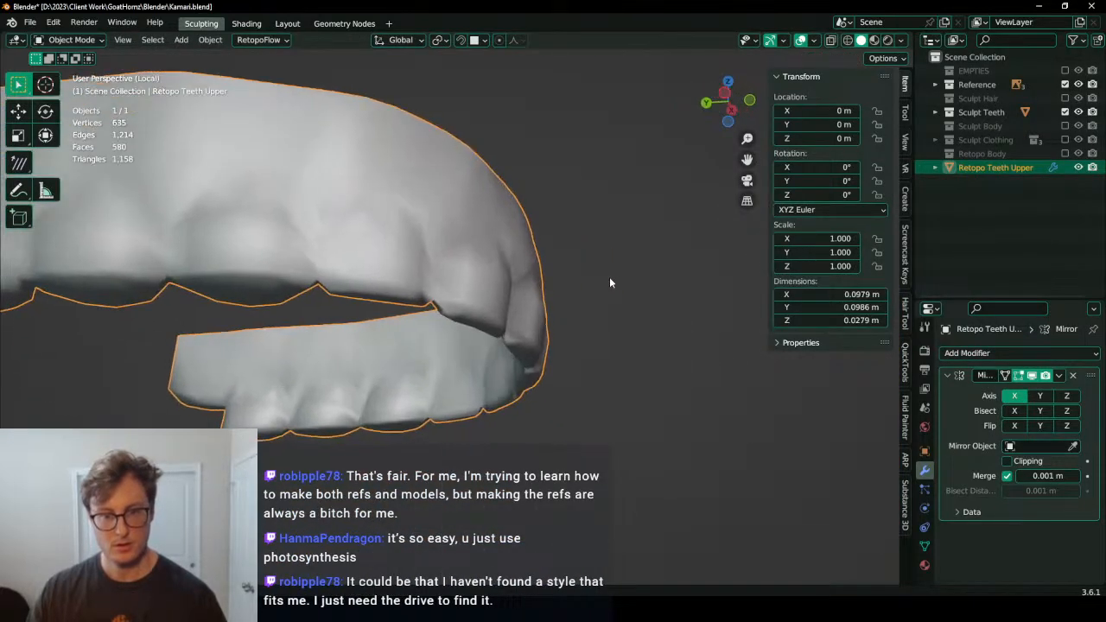
{"action": "scroll", "coordinate": [609, 277], "scroll_direction": "down", "scroll_amount": 4}
{"action": "middle_click_drag", "start_coordinate": [327, 339], "coordinate": [462, 363]}
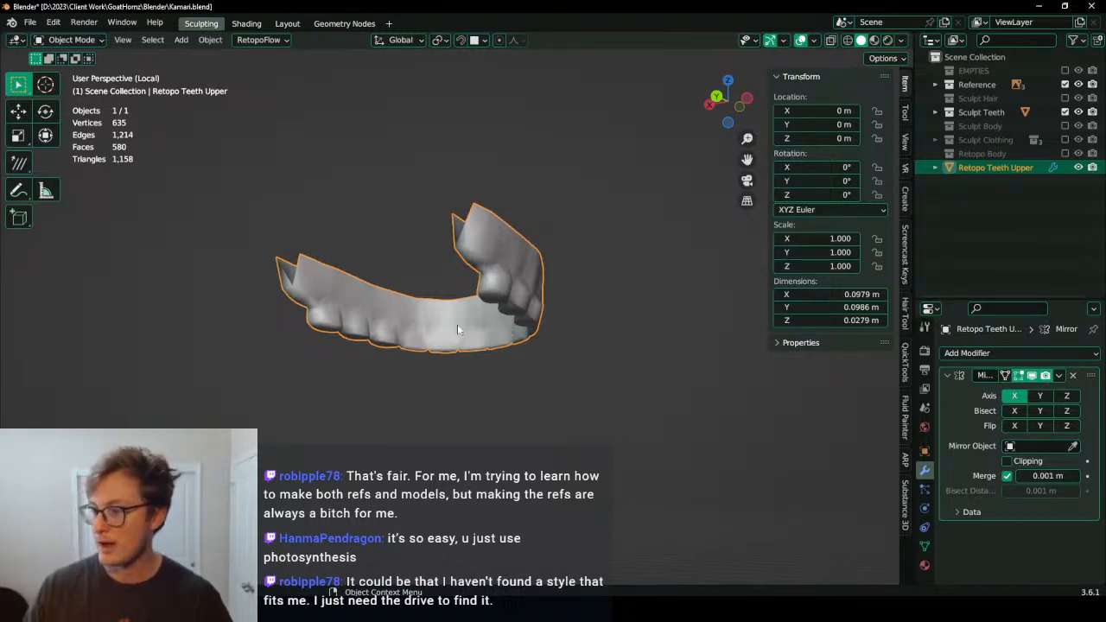
{"action": "middle_click_drag", "start_coordinate": [457, 326], "coordinate": [537, 360]}
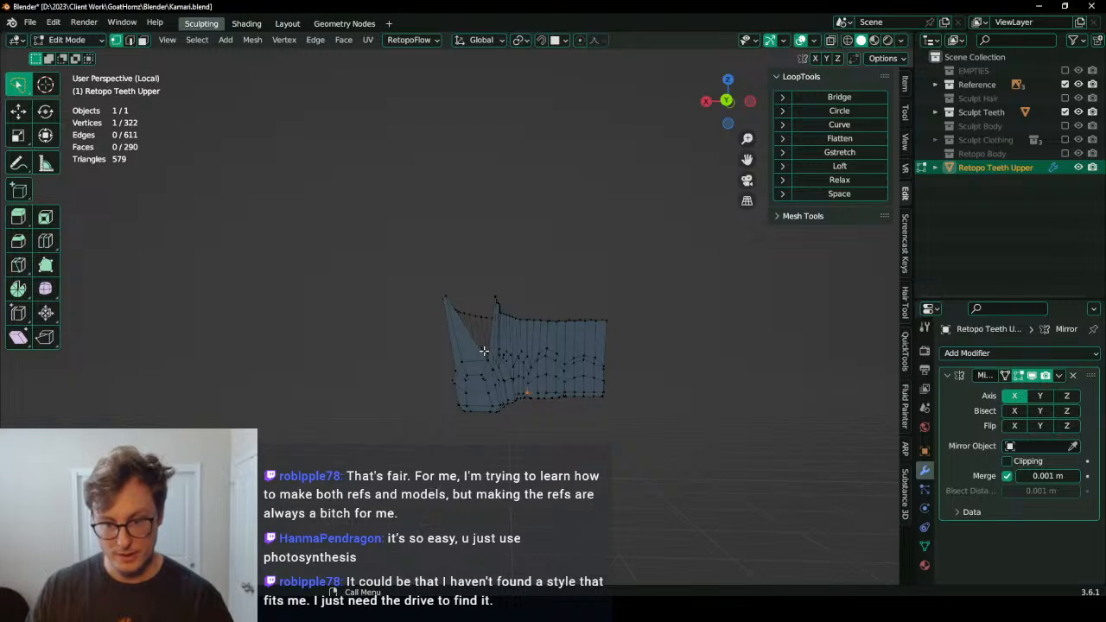
Step: Delete the diagonal edge at the gum's rear end and close the end opening with a four-sided face
{"action": "middle_click_drag", "start_coordinate": [484, 350], "coordinate": [529, 406]}
{"action": "key", "text": "KP_Decimal"}
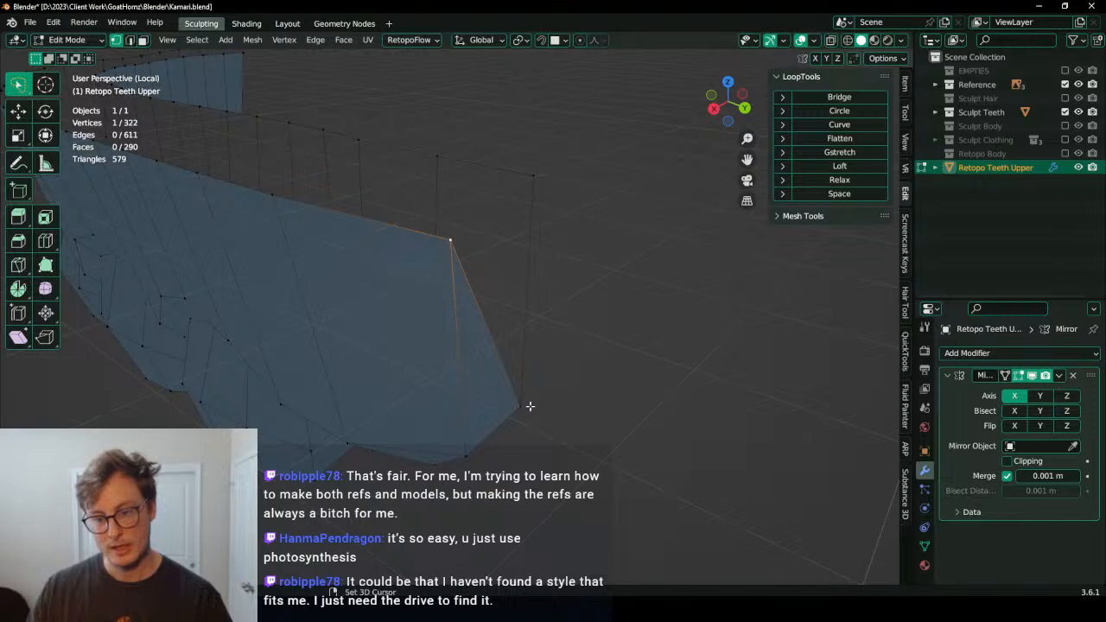
{"action": "key", "text": "x"}
{"action": "left_click", "coordinate": [444, 271]}
{"action": "left_click", "coordinate": [531, 180], "text": "ctrl"}
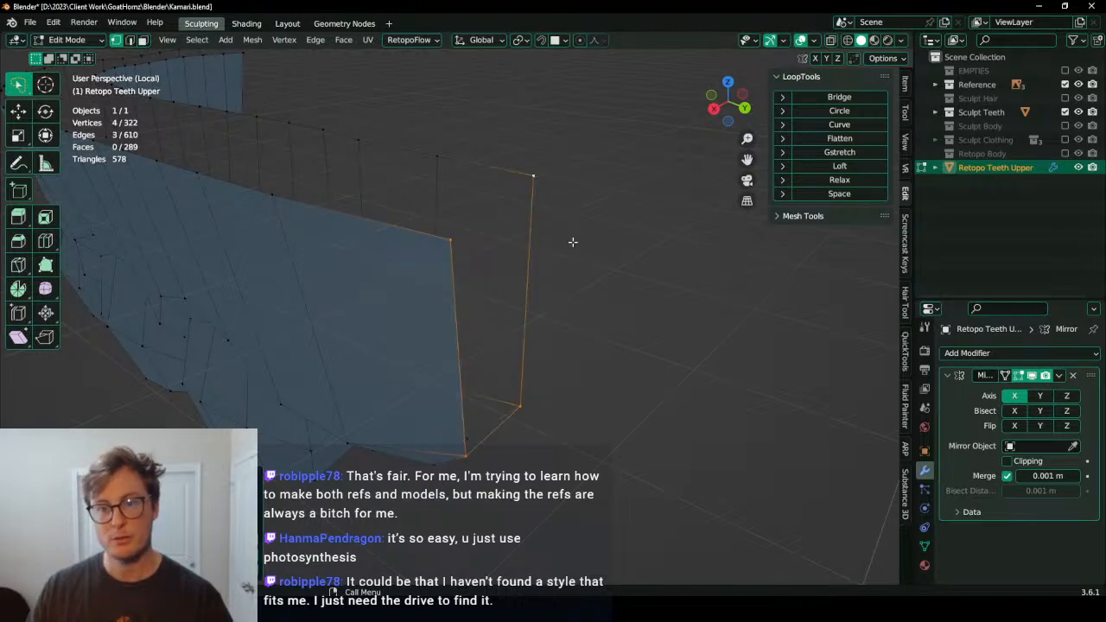
{"action": "key", "text": "f"}
{"action": "middle_click_drag", "start_coordinate": [570, 251], "coordinate": [472, 285]}
{"action": "scroll", "coordinate": [484, 290], "scroll_direction": "down", "scroll_amount": 5}
{"action": "middle_click_drag", "start_coordinate": [596, 341], "coordinate": [303, 308], "text": "shift"}
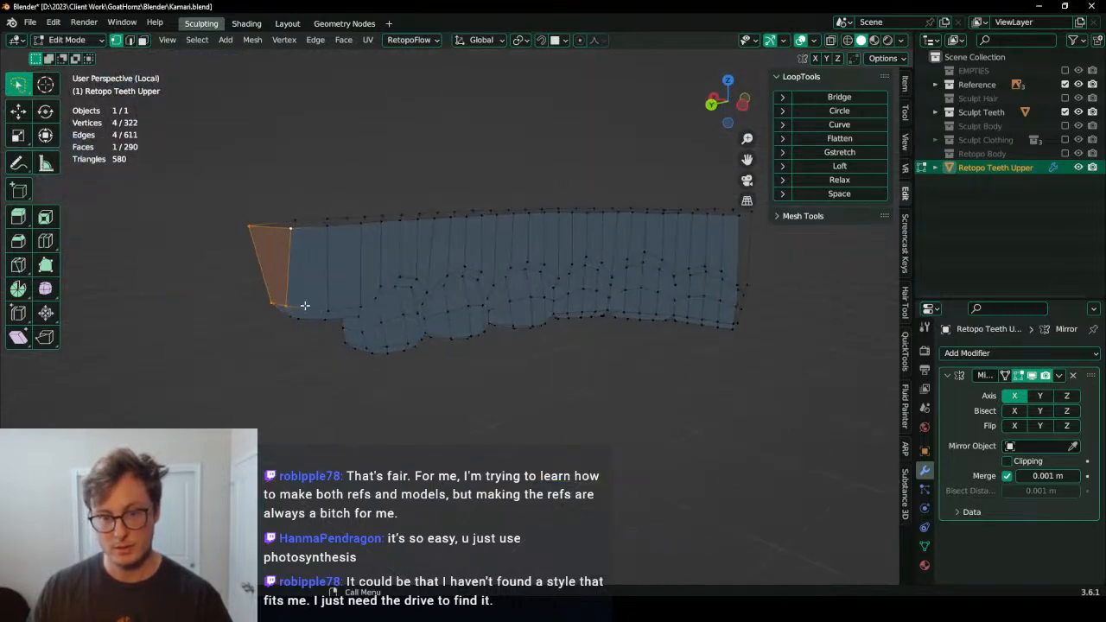
Step: Examine the closed rear ends and the overall shape of the mirrored Retopo Teeth Upper mesh from the side, front and above
{"action": "key", "text": "Tab"}
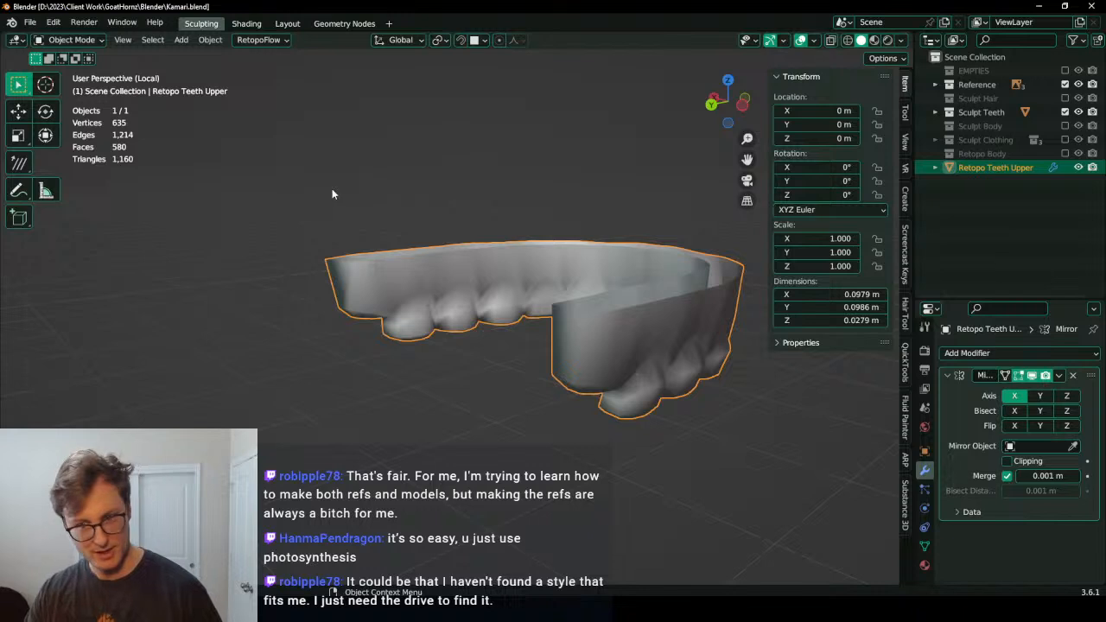
{"action": "scroll", "coordinate": [400, 250], "scroll_direction": "down", "scroll_amount": 4}
{"action": "middle_click_drag", "start_coordinate": [402, 254], "coordinate": [526, 262]}
{"action": "scroll", "coordinate": [511, 313], "scroll_direction": "up", "scroll_amount": 5}
{"action": "key", "text": "Tab"}
{"action": "key", "text": "a"}
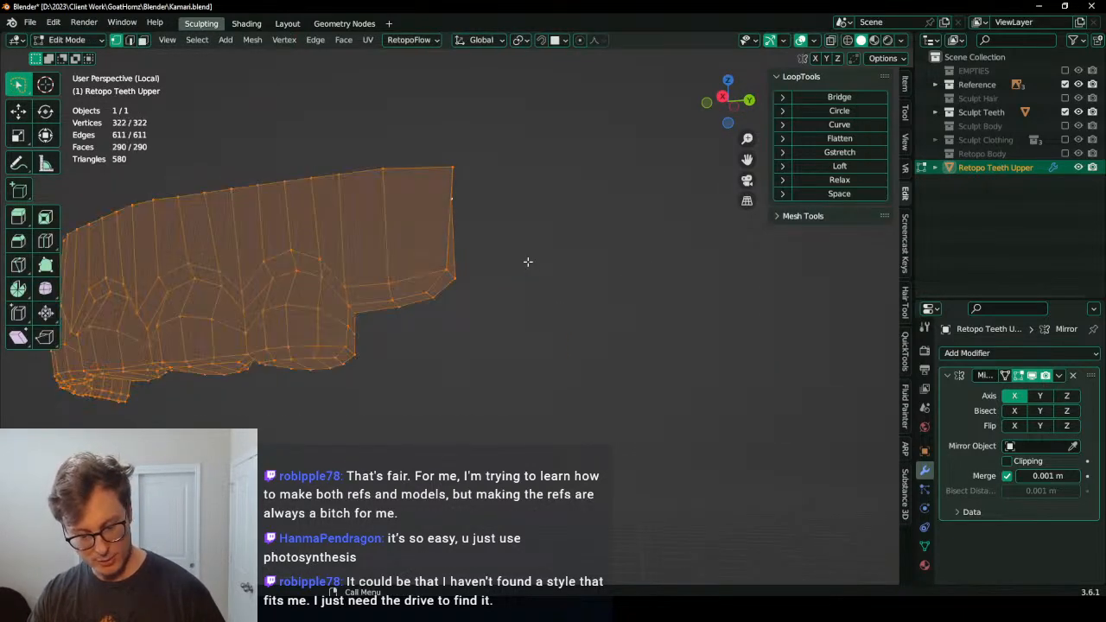
{"action": "key", "text": "Tab"}
{"action": "middle_click_drag", "start_coordinate": [370, 217], "coordinate": [481, 279]}
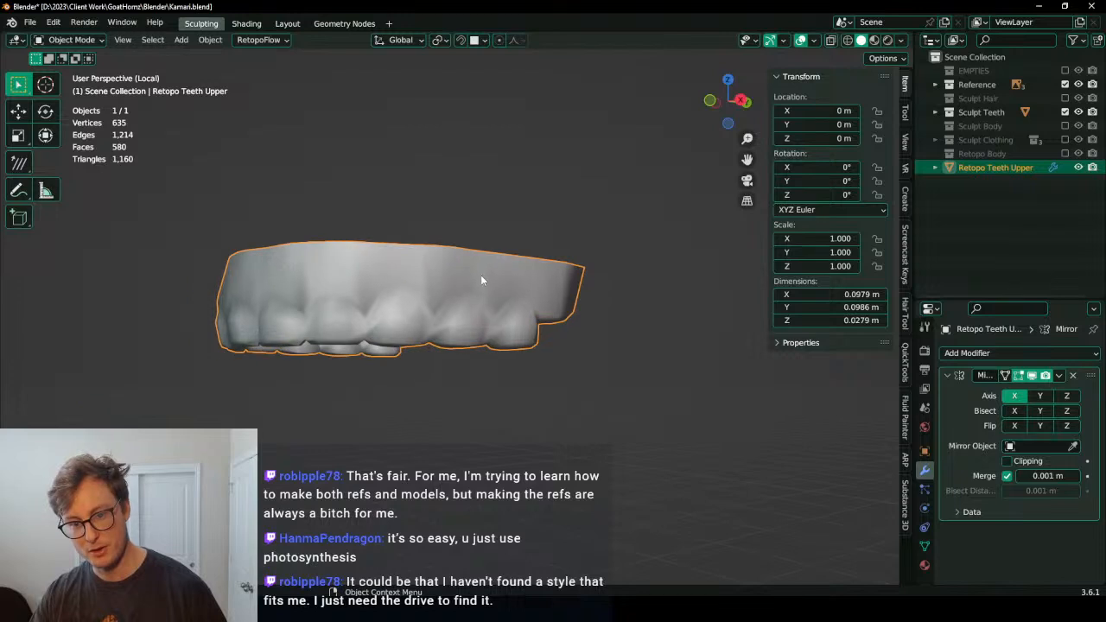
{"action": "middle_click_drag", "start_coordinate": [383, 294], "coordinate": [447, 268]}
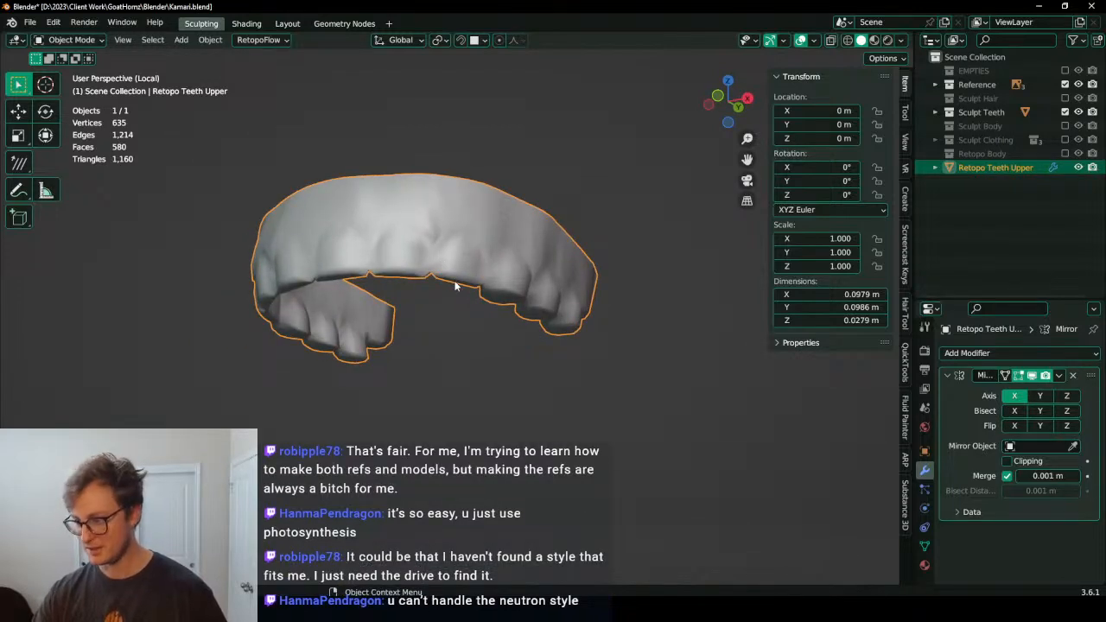
{"action": "middle_click_drag", "start_coordinate": [456, 286], "coordinate": [540, 259]}
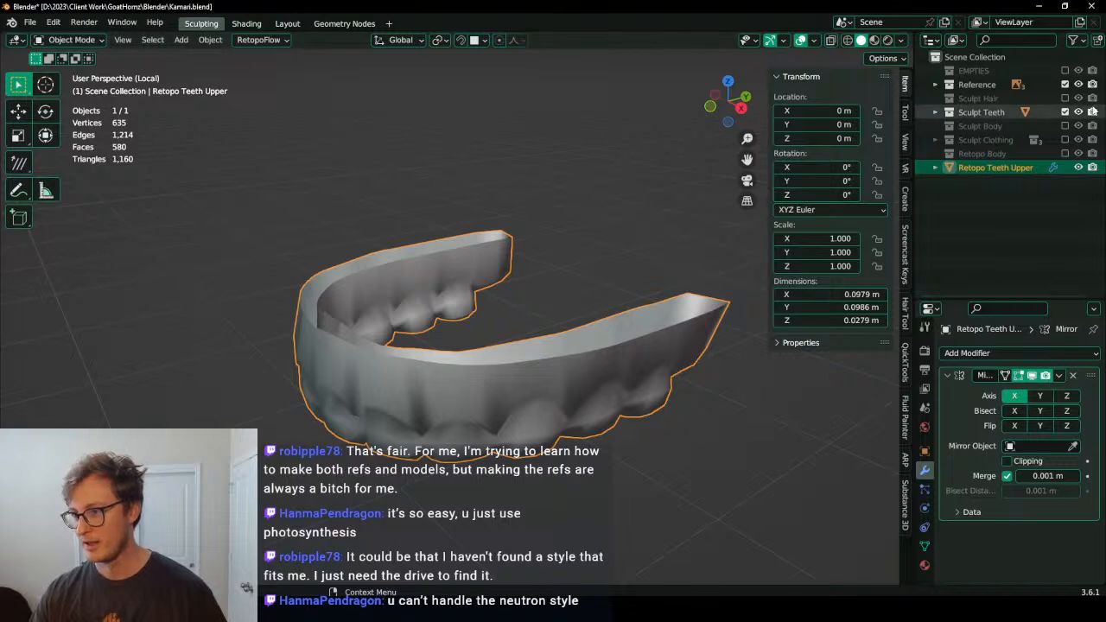
Step: Rename the Cube object in the Sculpt Teeth collection to Sculpt Teeth Upper
{"action": "left_click", "coordinate": [934, 113]}
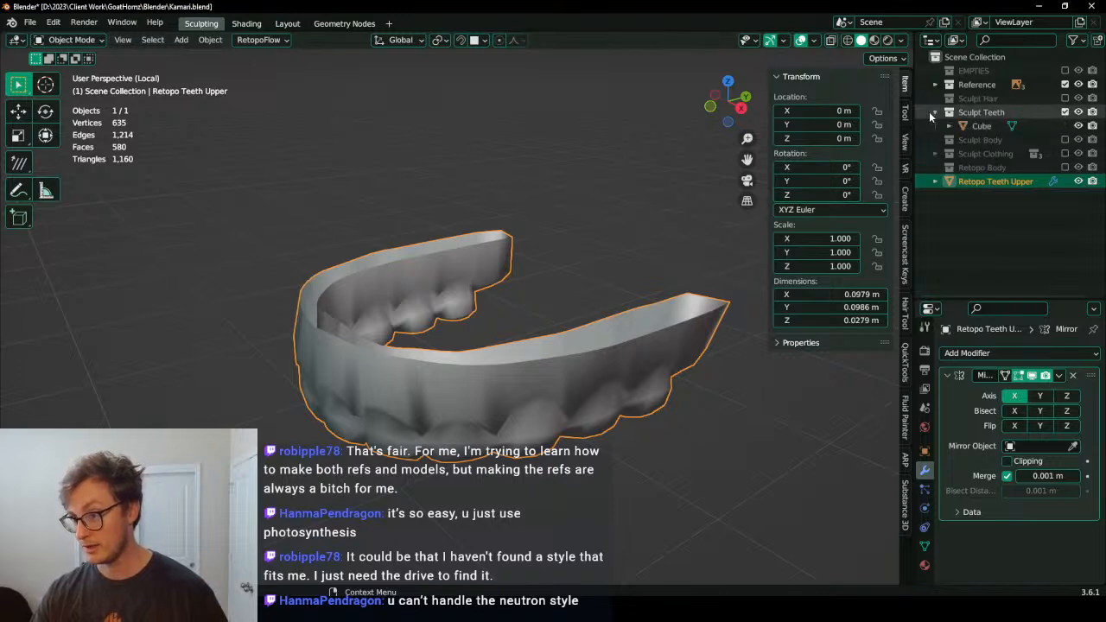
{"action": "left_click", "coordinate": [981, 126]}
{"action": "double_click", "coordinate": [981, 126]}
{"action": "type", "text": "Sculpt Teeth"}
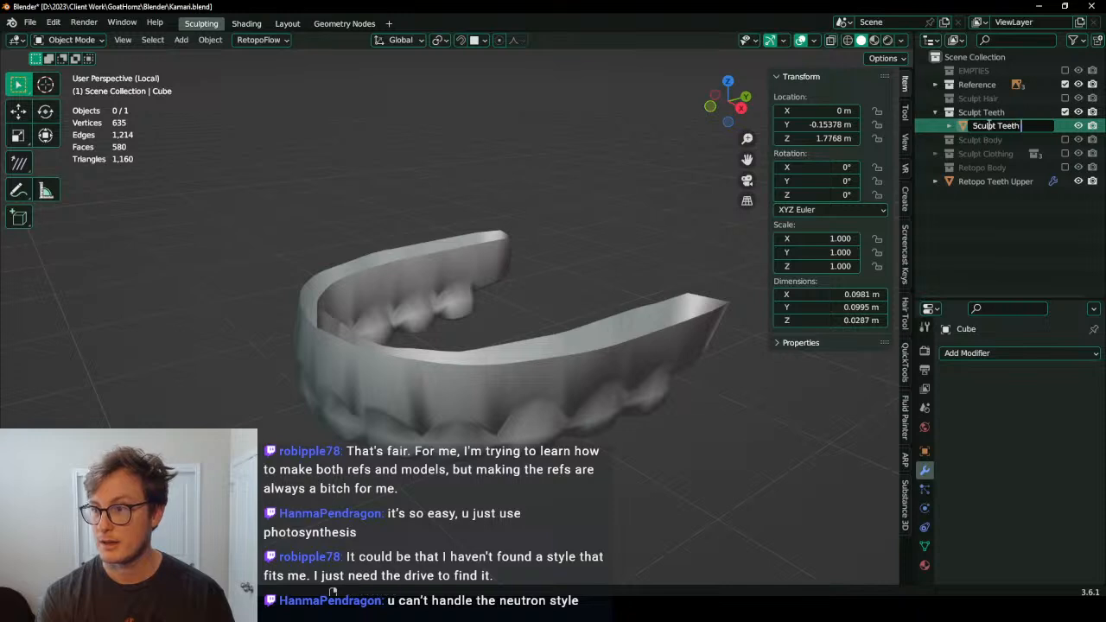
{"action": "type", "text": " Upper"}
{"action": "key", "text": "Return"}
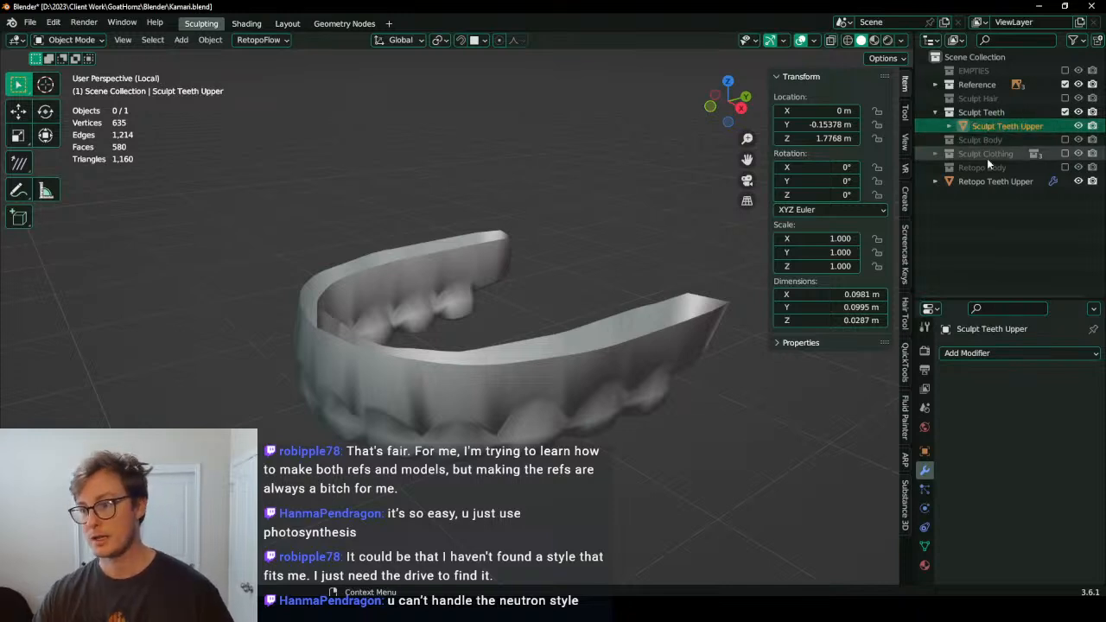
Step: Leave local view, exclude the Reference collection, and select both Sculpt Teeth Upper and Retopo Teeth Upper
{"action": "key", "text": "KP_Divide"}
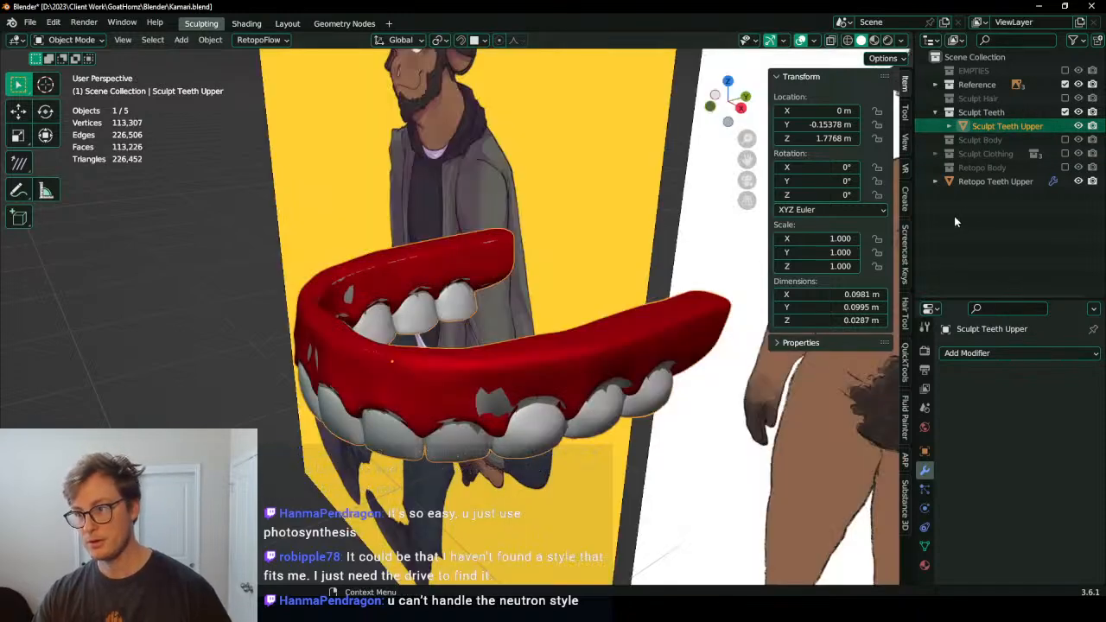
{"action": "left_click", "coordinate": [1065, 83]}
{"action": "left_click", "coordinate": [996, 182], "text": "ctrl"}
{"action": "scroll", "coordinate": [557, 255], "scroll_direction": "down", "scroll_amount": 4}
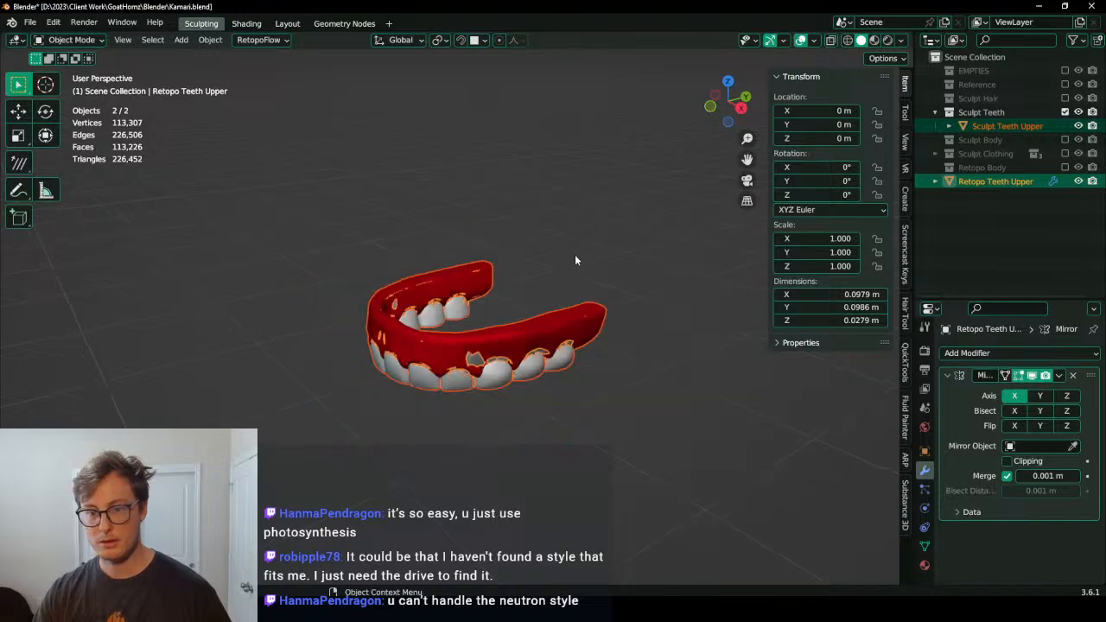
{"action": "middle_click_drag", "start_coordinate": [536, 324], "coordinate": [551, 279]}
Step: Try duplicating the upper sculpt and retopo objects with the copies moved above the originals
{"action": "key", "text": "shift+d"}
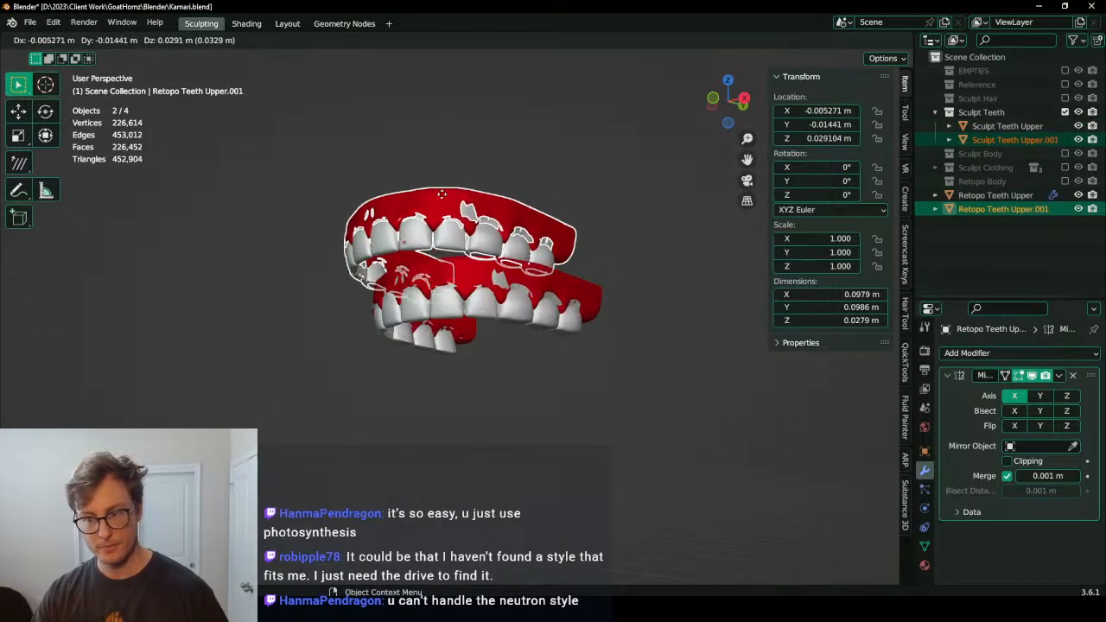
{"action": "left_click", "coordinate": [576, 131]}
{"action": "key", "text": "q"}
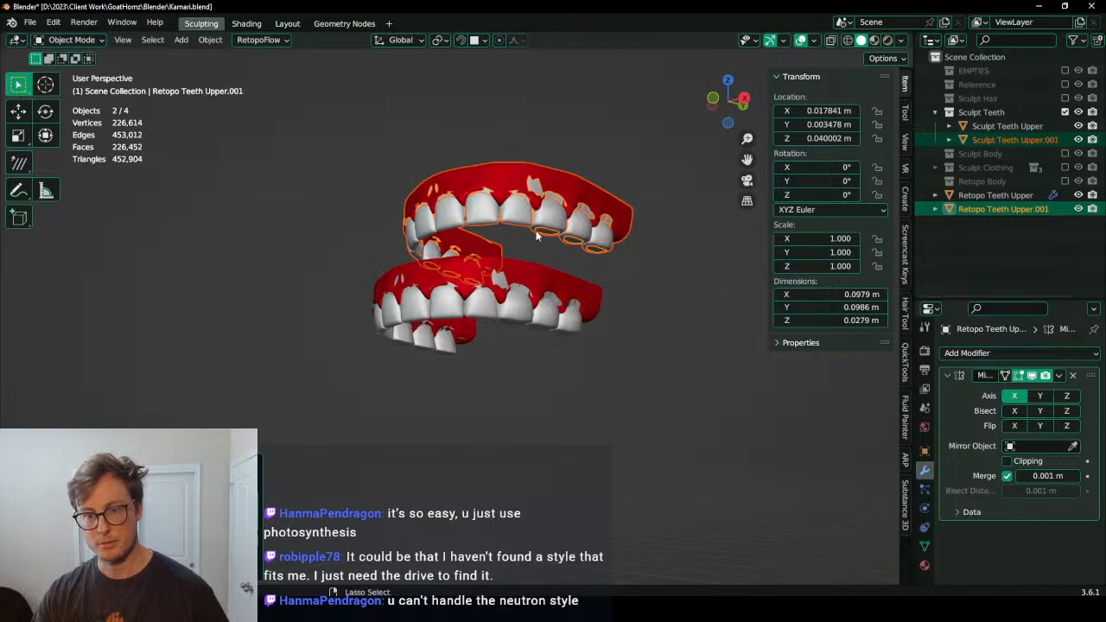
{"action": "key", "text": "ctrl+z"}
Step: Duplicate the sculpt and retopo teeth in place, convert the copies to mesh, and join them into one object
{"action": "key", "text": "shift+d"}
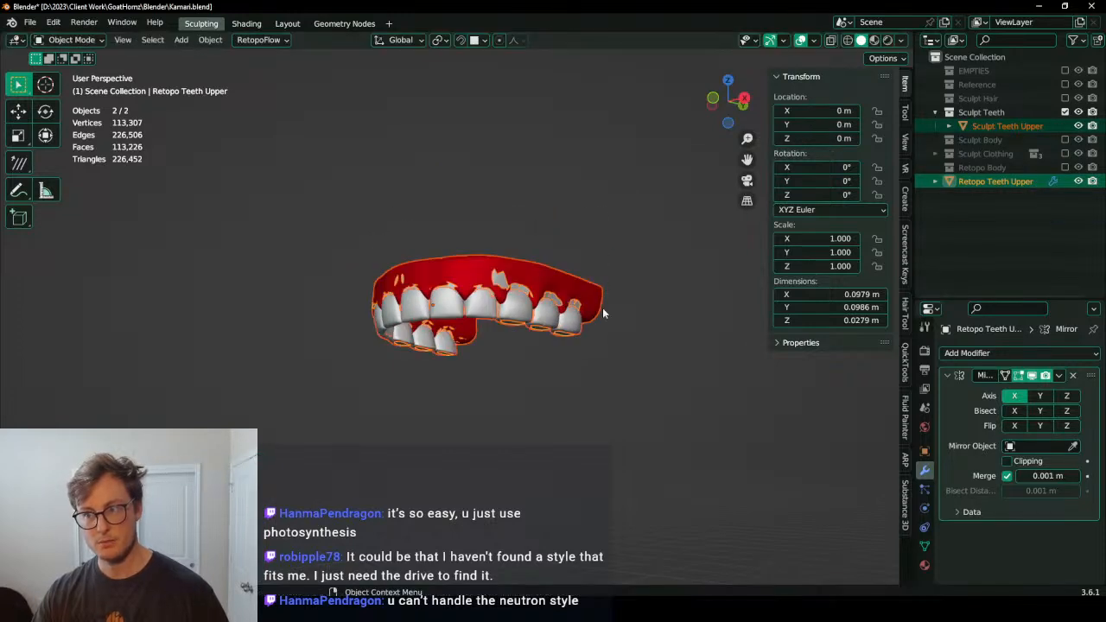
{"action": "right_click", "coordinate": [615, 270]}
{"action": "key", "text": "q"}
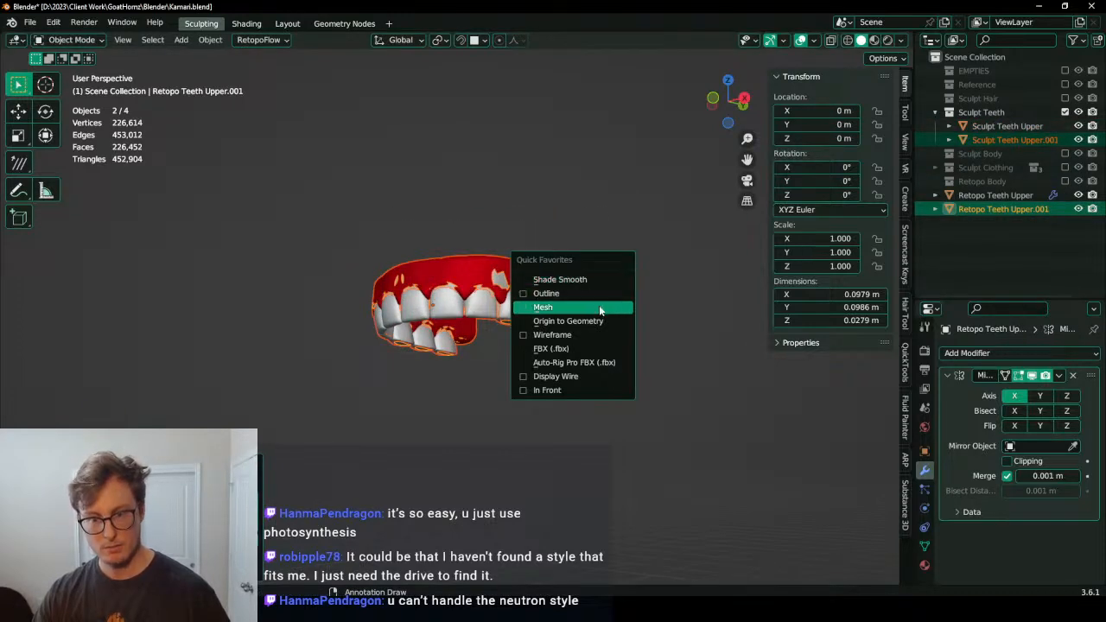
{"action": "left_click", "coordinate": [599, 305]}
{"action": "key", "text": "ctrl+j"}
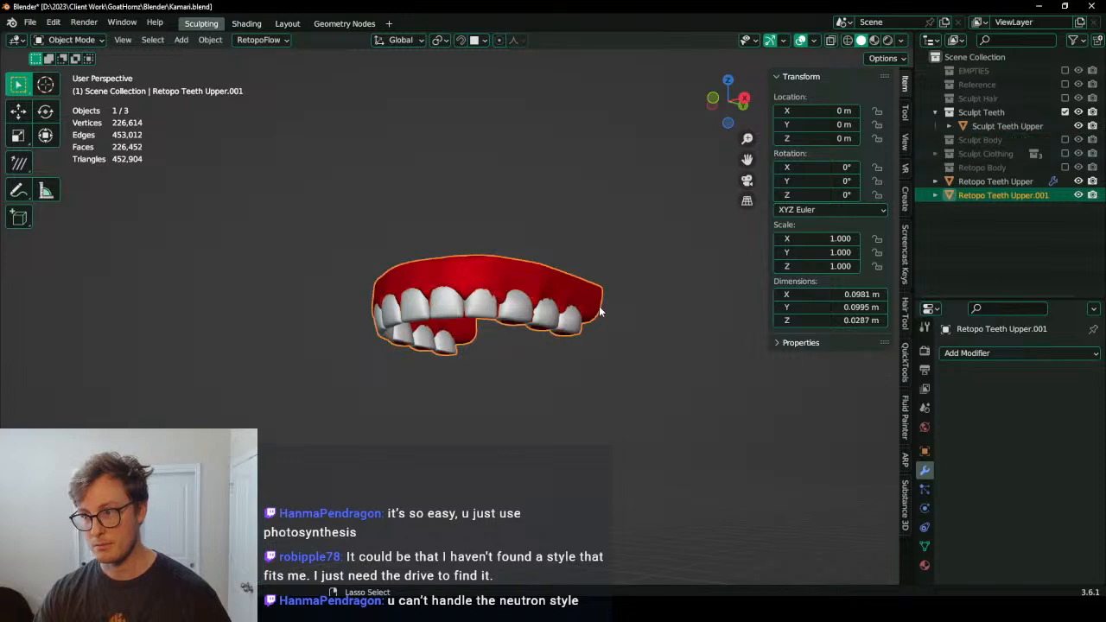
{"action": "key", "text": "g"}
{"action": "key", "text": "z"}
{"action": "right_click", "coordinate": [572, 421]}
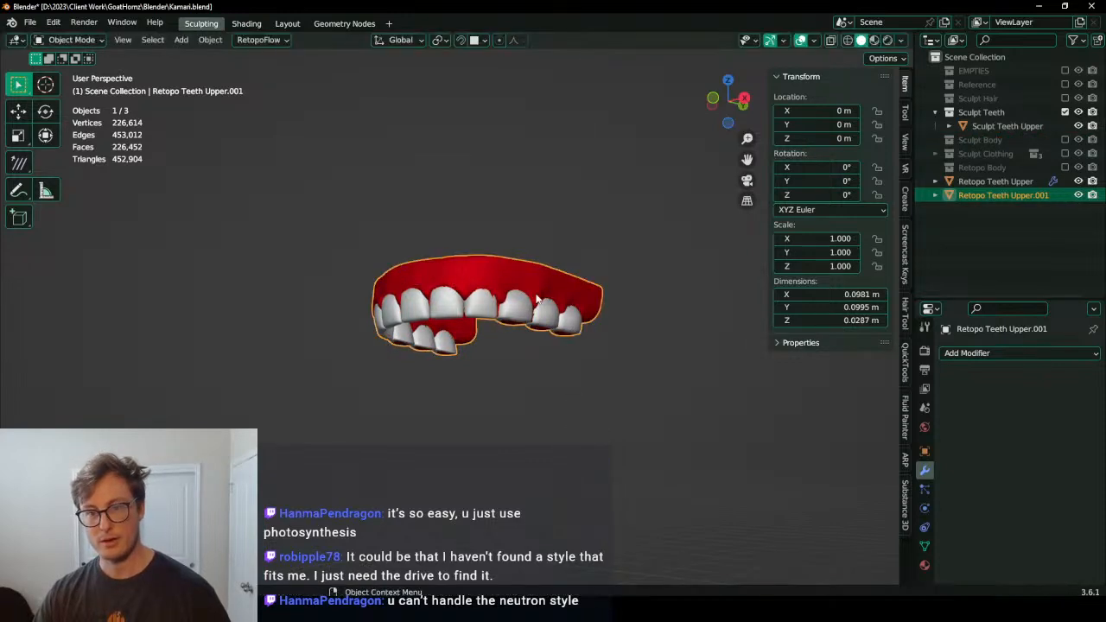
{"action": "key", "text": "period"}
{"action": "left_click", "coordinate": [505, 267]}
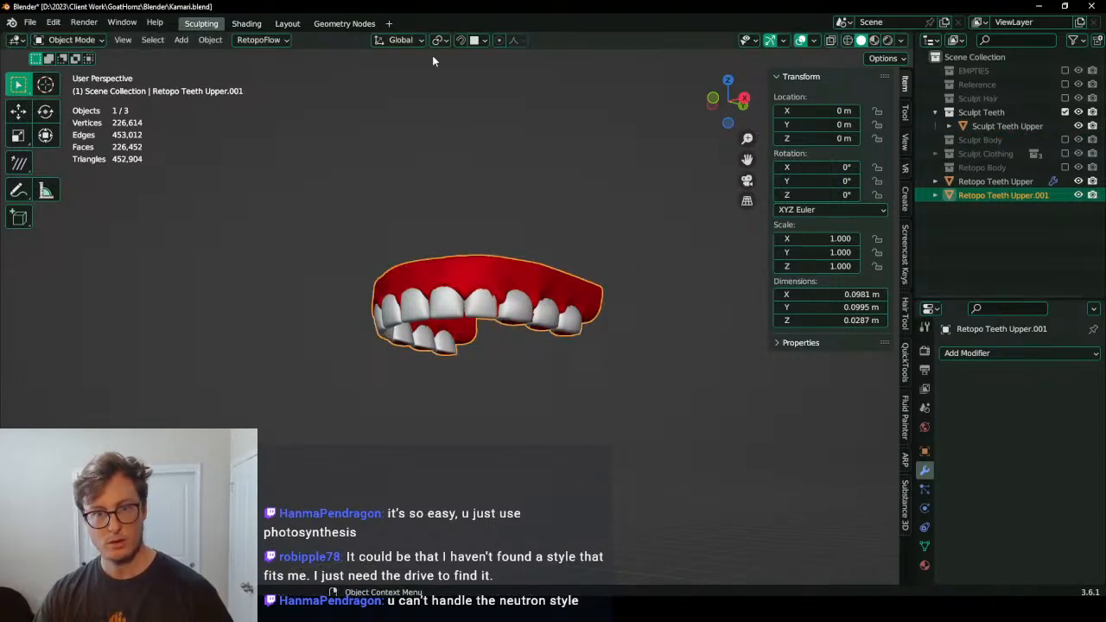
{"action": "key", "text": "g"}
{"action": "key", "text": "z"}
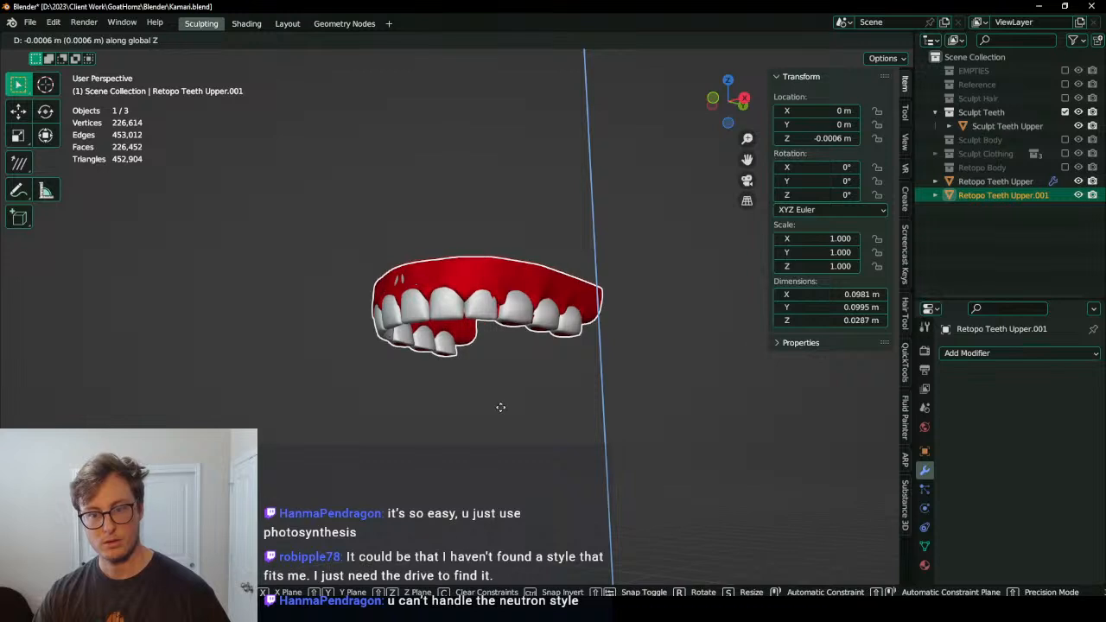
{"action": "right_click", "coordinate": [501, 407]}
{"action": "scroll", "coordinate": [552, 312], "scroll_direction": "down", "scroll_amount": 10}
{"action": "key", "text": "g"}
{"action": "key", "text": "z"}
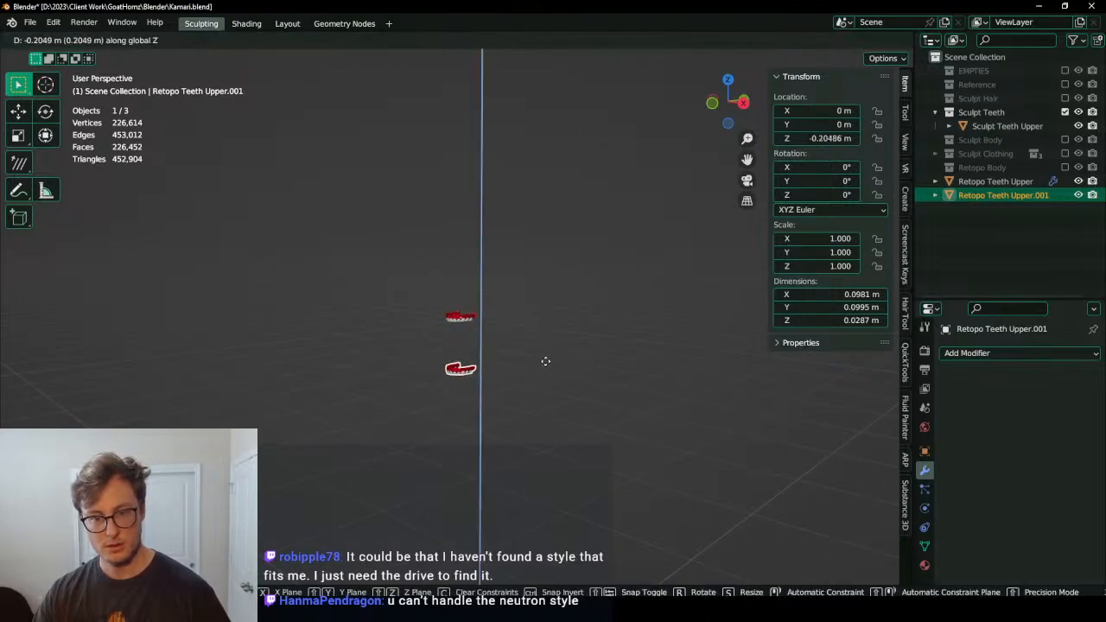
{"action": "right_click", "coordinate": [548, 332]}
{"action": "scroll", "coordinate": [535, 341], "scroll_direction": "up", "scroll_amount": 9}
Step: In Edit Mode, flip all of the joined copy's geometry upside down and move it about 0.03 m down along Z
{"action": "key", "text": "Tab"}
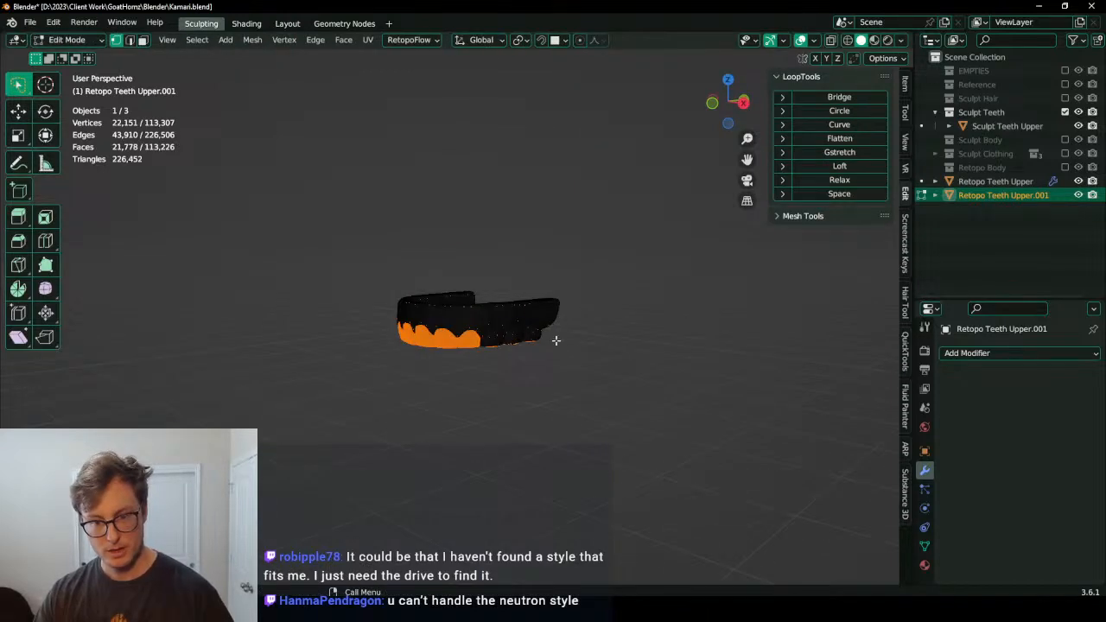
{"action": "key", "text": "a"}
{"action": "key", "text": "q"}
{"action": "key", "text": "Escape"}
{"action": "key", "text": "s"}
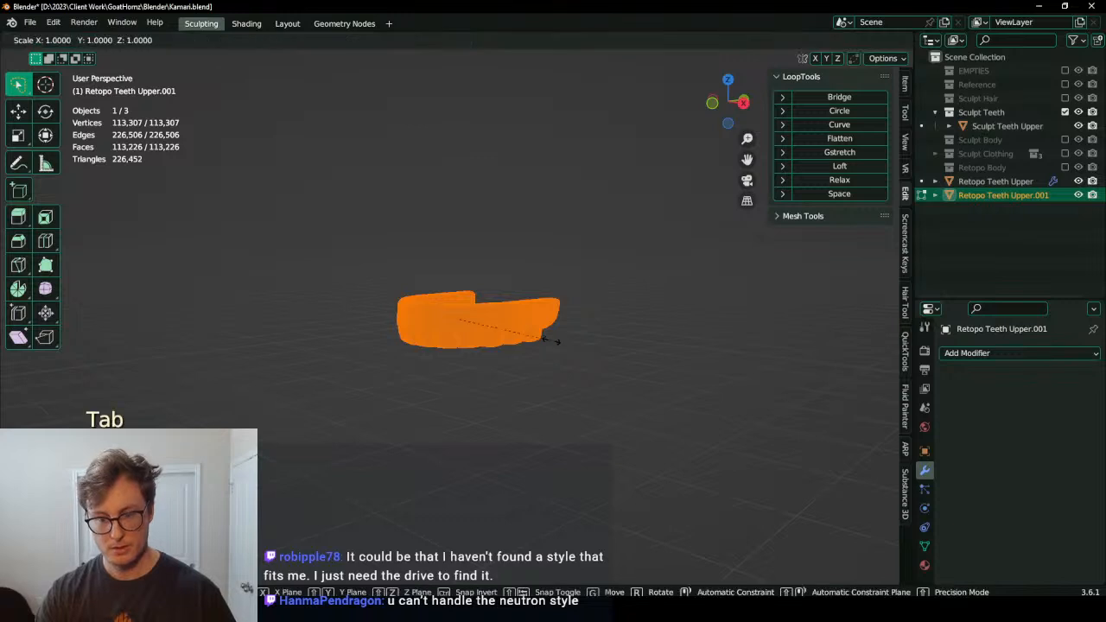
{"action": "key", "text": "g"}
{"action": "key", "text": "z"}
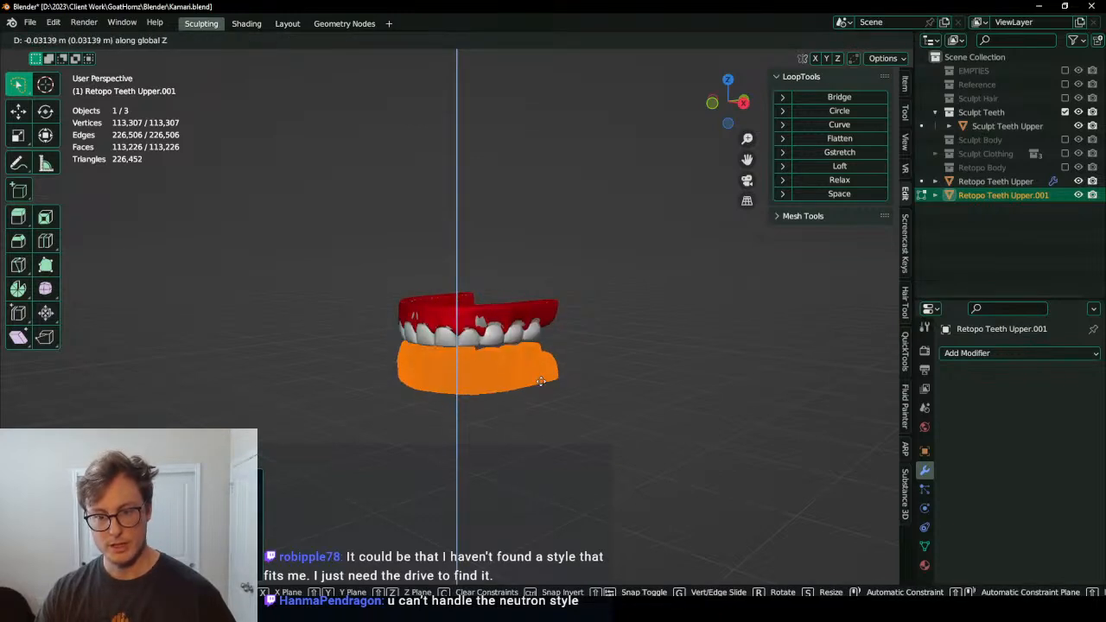
{"action": "left_click", "coordinate": [546, 370]}
{"action": "key", "text": "q"}
{"action": "left_click", "coordinate": [470, 418]}
{"action": "middle_click_drag", "start_coordinate": [502, 345], "coordinate": [492, 343]}
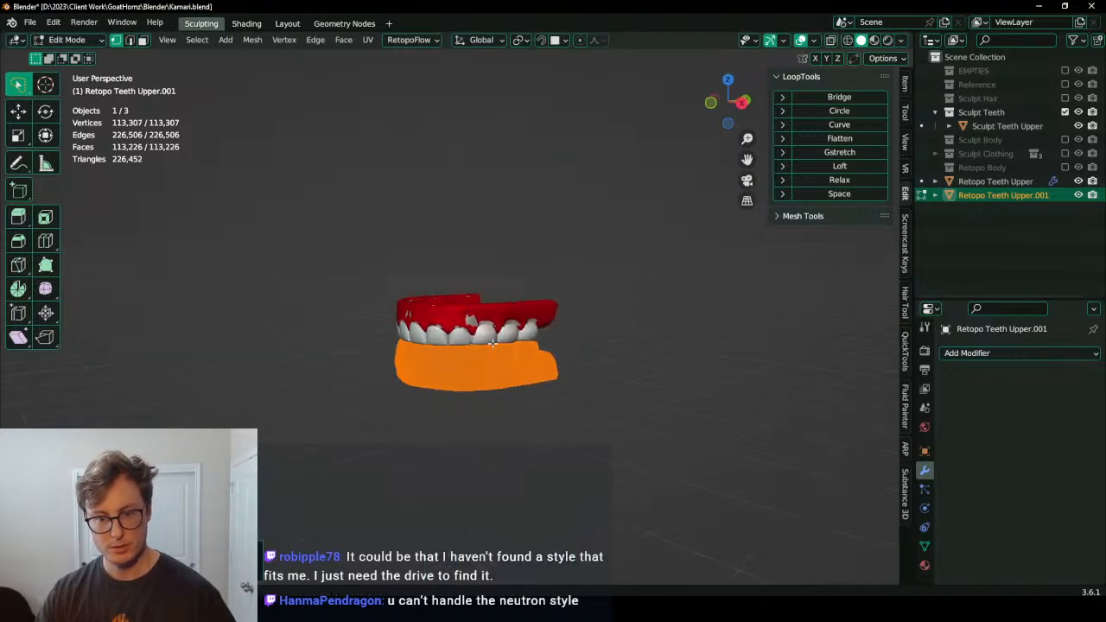
Step: Return to Object Mode and save the Kamari.blend file
{"action": "key", "text": "Tab"}
{"action": "key", "text": "KP_Decimal"}
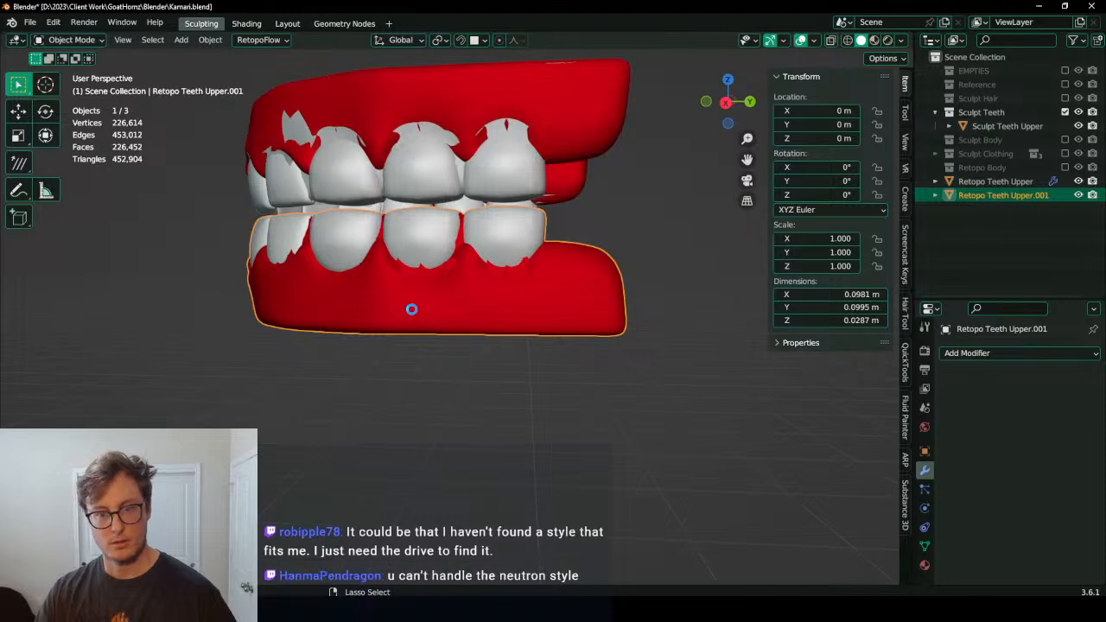
{"action": "key", "text": "KP_3"}
{"action": "scroll", "coordinate": [412, 308], "scroll_direction": "up", "scroll_amount": 2}
{"action": "key", "text": "ctrl+s"}
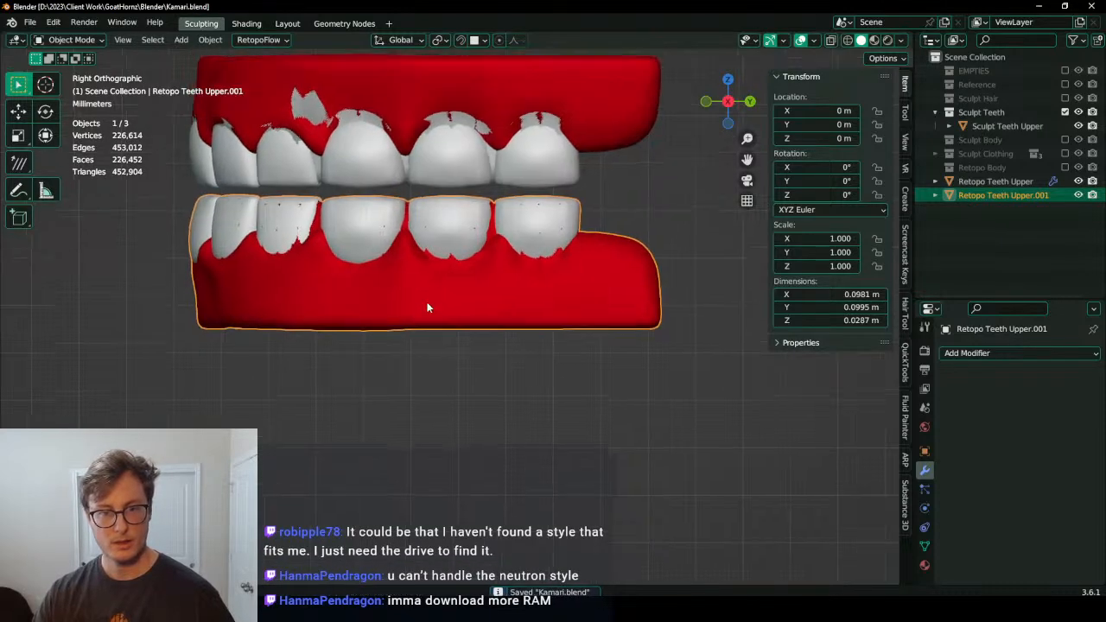
Step: Try moving the flipped teeth copy freely up and back against the upper teeth in side view
{"action": "key", "text": "g"}
{"action": "left_click", "coordinate": [412, 293]}
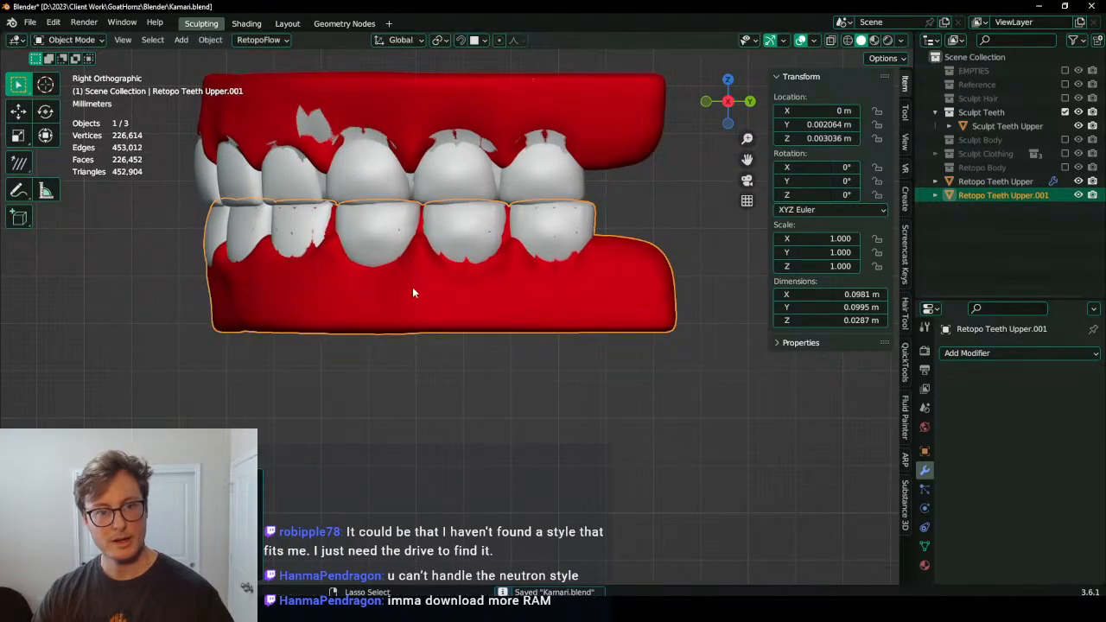
{"action": "key", "text": "ctrl+z"}
Step: Raise the flipped teeth copy about 0.0024 m along Z so it meets the upper teeth
{"action": "middle_click_drag", "start_coordinate": [413, 293], "coordinate": [438, 291]}
{"action": "scroll", "coordinate": [424, 274], "scroll_direction": "down", "scroll_amount": 2}
{"action": "key", "text": "g"}
{"action": "key", "text": "z"}
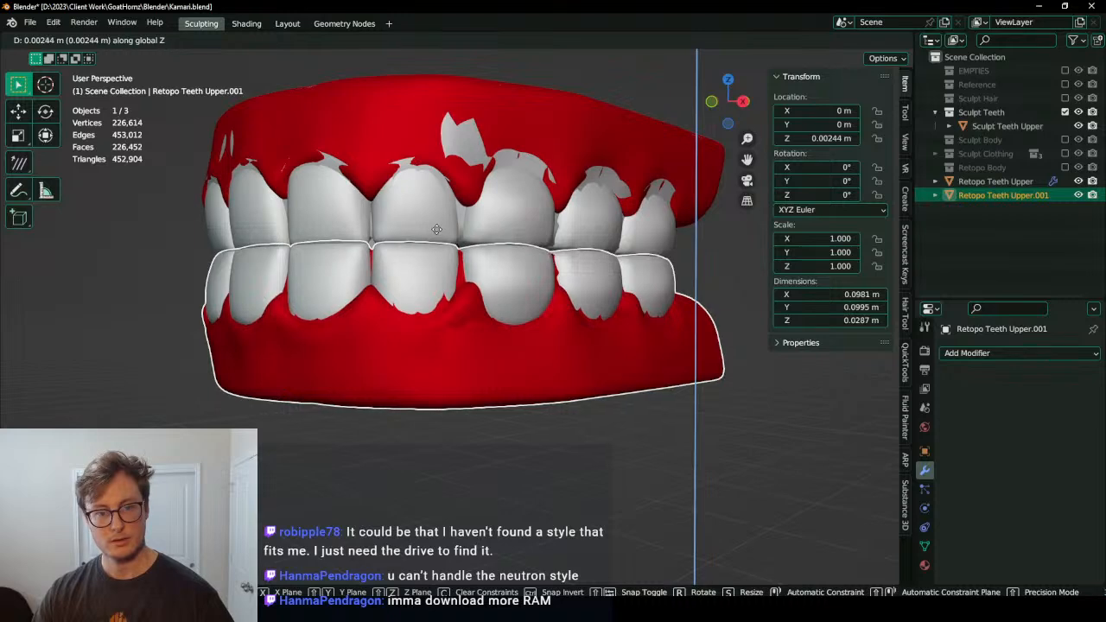
{"action": "left_click", "coordinate": [436, 229]}
{"action": "key", "text": "s"}
{"action": "key", "text": "z"}
{"action": "right_click", "coordinate": [456, 188]}
Step: In Edit Mode, scale the lower teeth geometry along Z to about 0.0239 m tall and move it up about 0.0016 m
{"action": "key", "text": "Tab"}
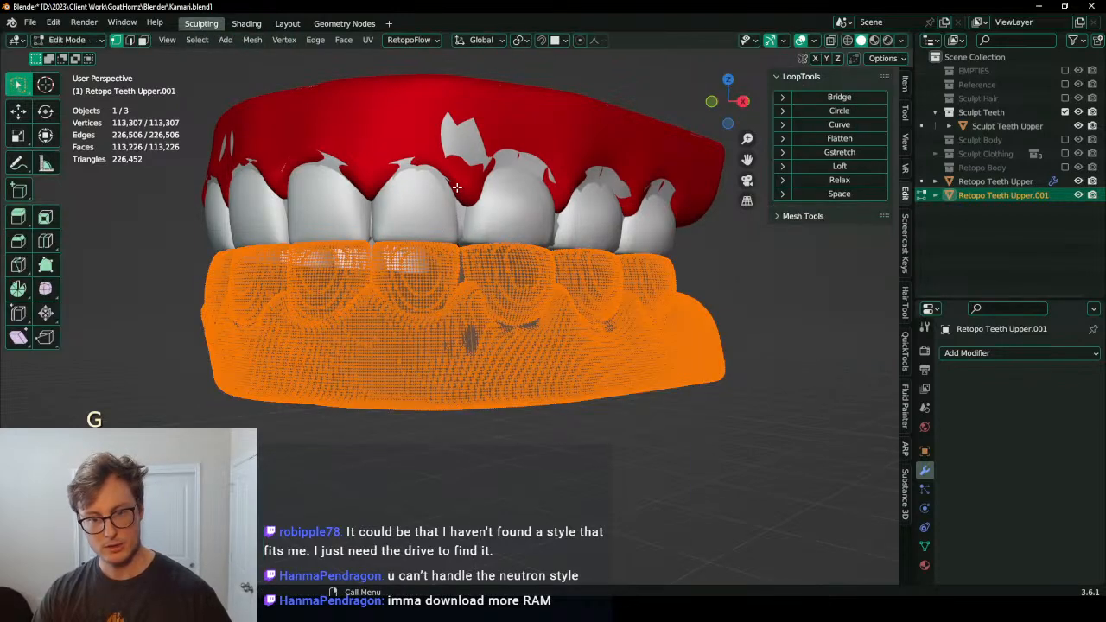
{"action": "key", "text": "s"}
{"action": "key", "text": "z"}
{"action": "left_click", "coordinate": [454, 214]}
{"action": "key", "text": "g"}
{"action": "key", "text": "z"}
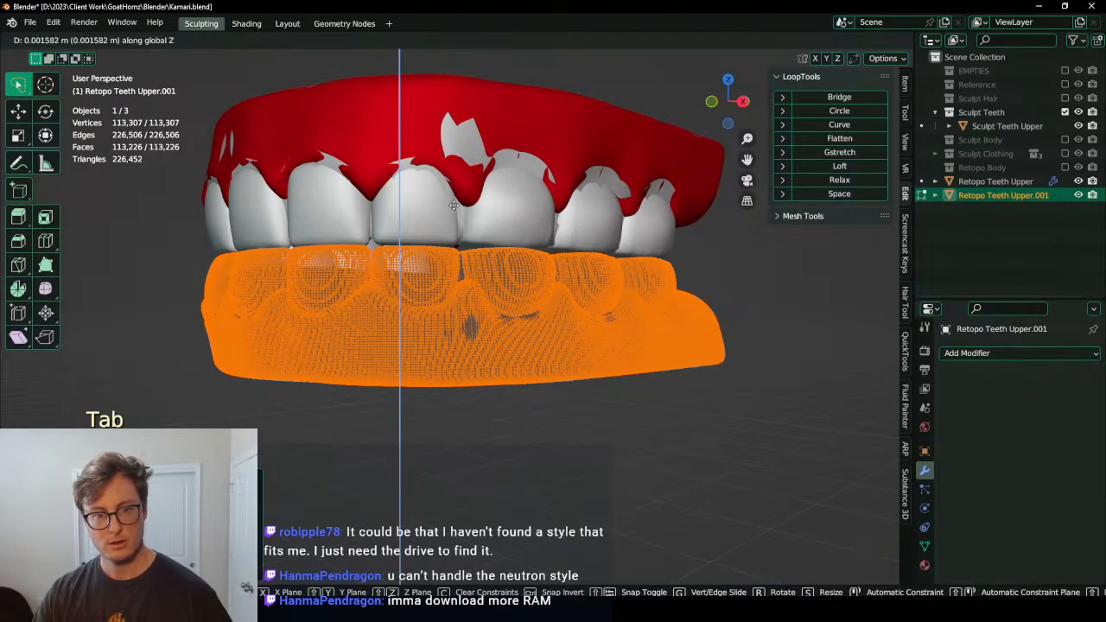
{"action": "left_click", "coordinate": [454, 205]}
{"action": "key", "text": "Tab"}
Step: Move the lower teeth back about 0.0025 m along Y and narrow them along X to about 0.0947 m wide
{"action": "scroll", "coordinate": [457, 212], "scroll_direction": "down", "scroll_amount": 3}
{"action": "key", "text": "g"}
{"action": "middle_click_drag", "start_coordinate": [475, 232], "coordinate": [609, 229]}
{"action": "key", "text": "y"}
{"action": "left_click", "coordinate": [407, 235]}
{"action": "key", "text": "s"}
{"action": "key", "text": "x"}
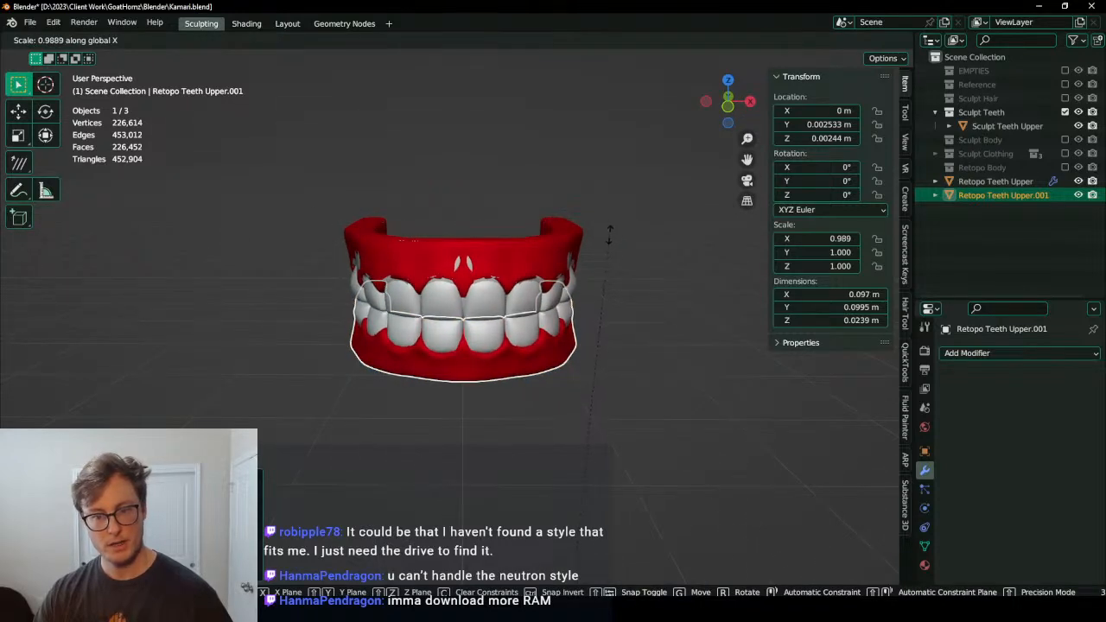
{"action": "left_click", "coordinate": [546, 268]}
Step: Raise the lower teeth to a Z location of about 0.004 m and apply the object's transforms
{"action": "middle_click_drag", "start_coordinate": [546, 268], "coordinate": [449, 244]}
{"action": "key", "text": "g"}
{"action": "key", "text": "z"}
{"action": "left_click", "coordinate": [568, 253]}
{"action": "key", "text": "ctrl+a"}
{"action": "left_click", "coordinate": [458, 270]}
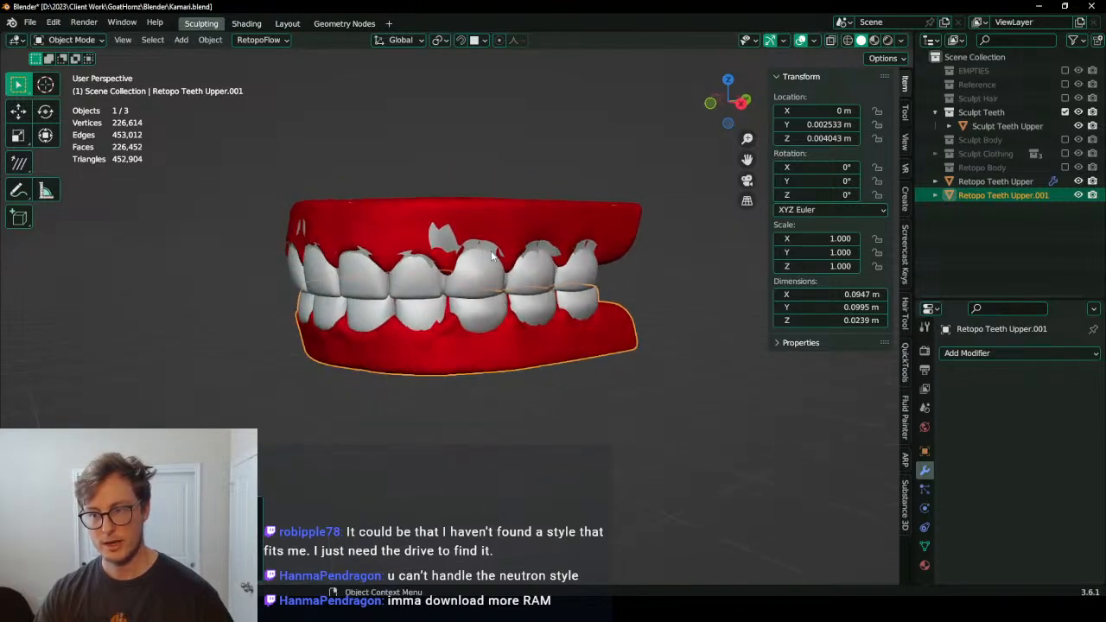
{"action": "key", "text": "ctrl+a"}
{"action": "left_click", "coordinate": [464, 292]}
Step: Apply the transforms of Sculpt Teeth Upper and Retopo Teeth Upper, select the lower teeth, and save the file
{"action": "left_click", "coordinate": [545, 194]}
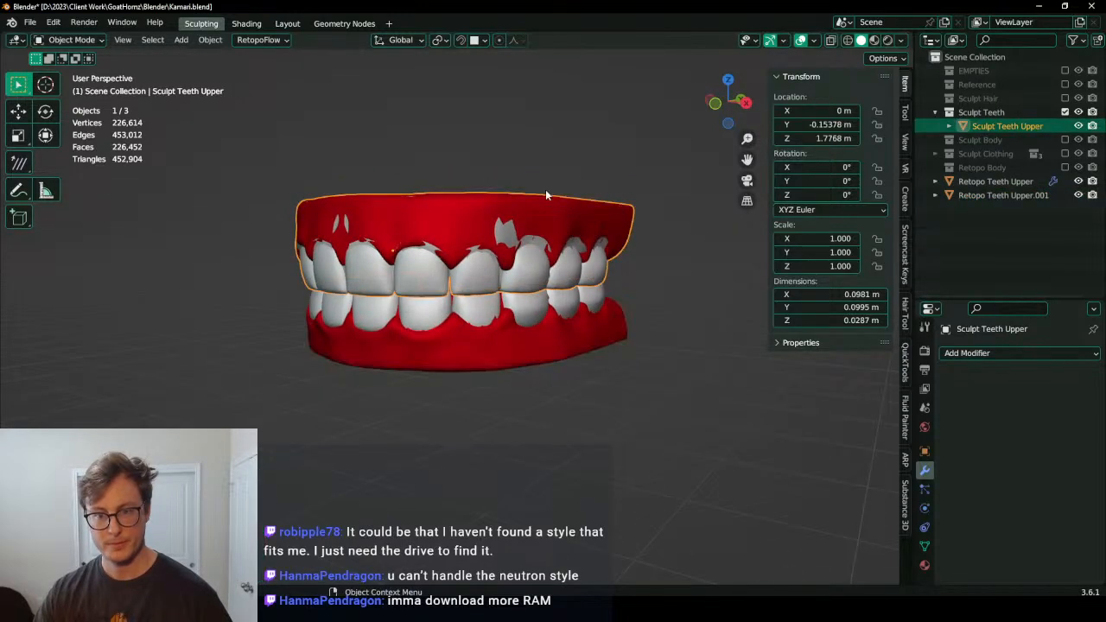
{"action": "left_click", "coordinate": [620, 238], "text": "shift"}
{"action": "key", "text": "ctrl+a"}
{"action": "left_click", "coordinate": [635, 227]}
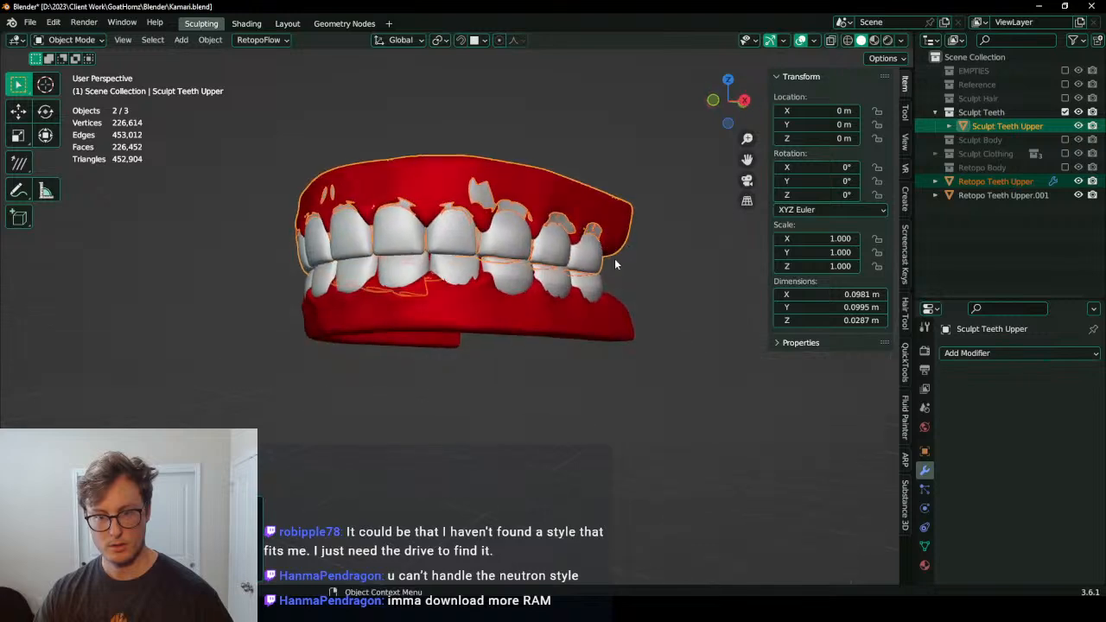
{"action": "left_click", "coordinate": [610, 309]}
{"action": "middle_click_drag", "start_coordinate": [610, 309], "coordinate": [561, 315]}
{"action": "key", "text": "ctrl+s"}
Step: Enter Edit Mode on the lower teeth, turn off the Retopology overlay, and switch to face selection
{"action": "scroll", "coordinate": [561, 314], "scroll_direction": "up", "scroll_amount": 3}
{"action": "key", "text": "Tab"}
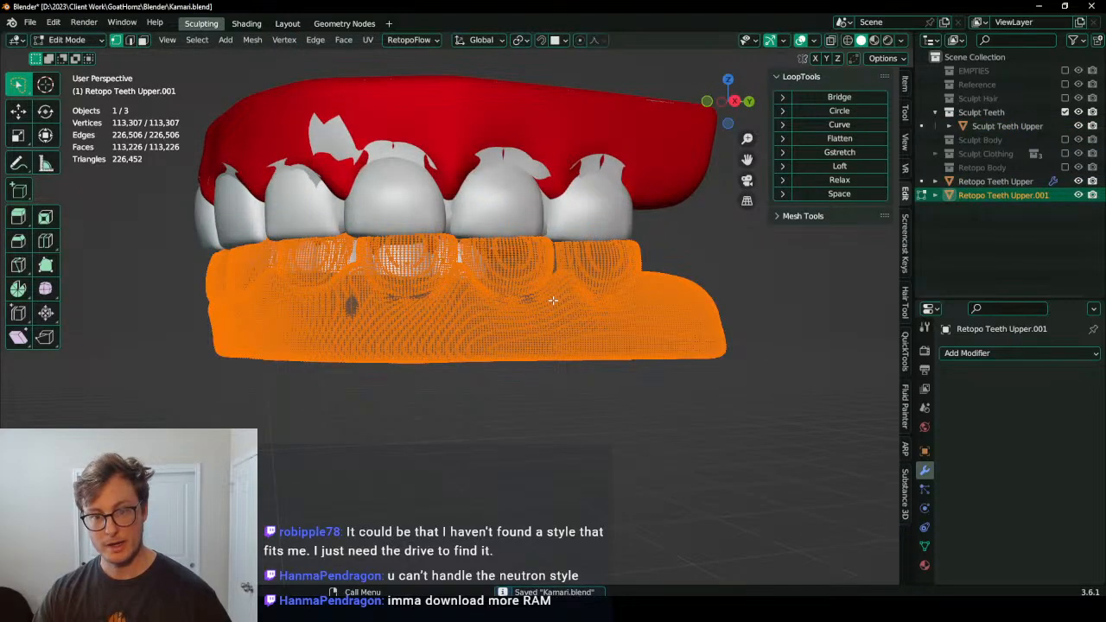
{"action": "scroll", "coordinate": [562, 300], "scroll_direction": "up", "scroll_amount": 3}
{"action": "key", "text": "q"}
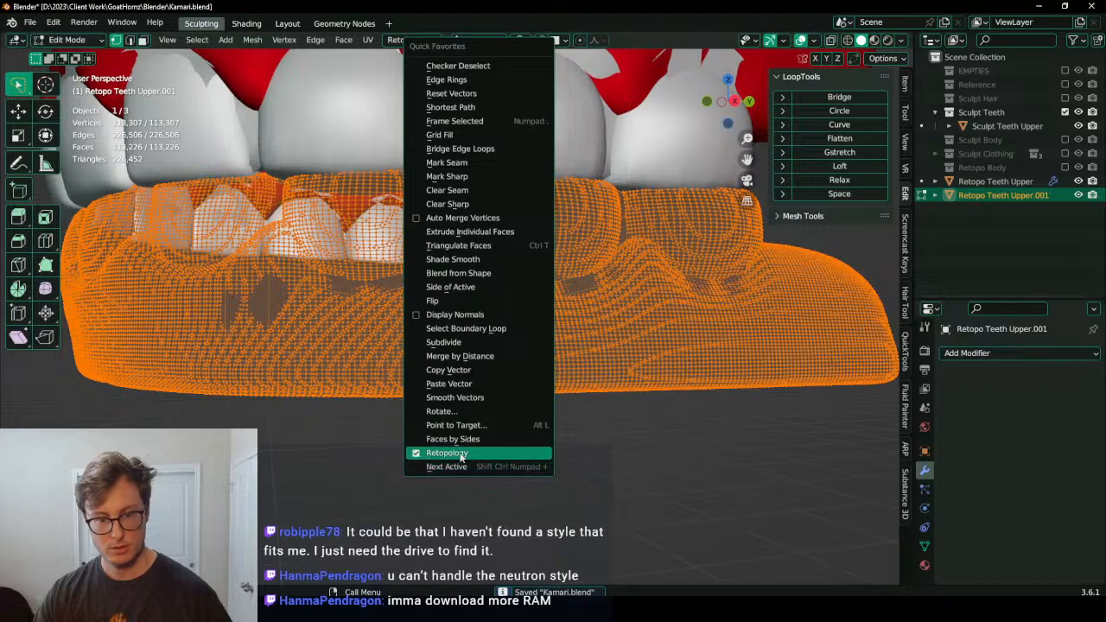
{"action": "left_click", "coordinate": [461, 454]}
{"action": "middle_click_drag", "start_coordinate": [462, 454], "coordinate": [543, 472], "text": "shift"}
{"action": "left_click", "coordinate": [143, 40]}
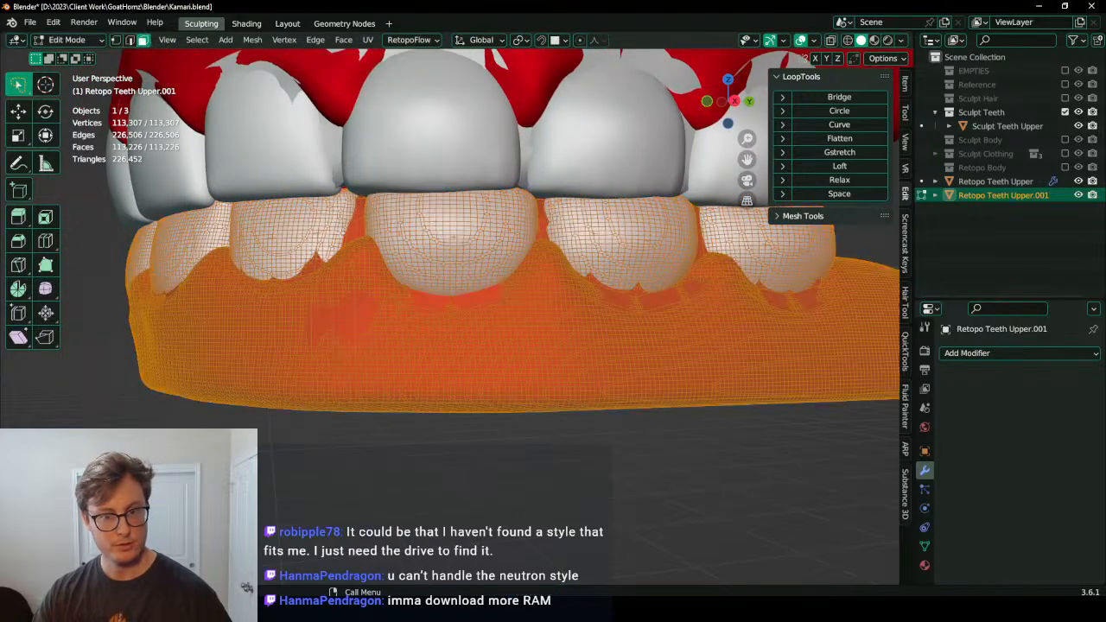
Step: Select the linked low-poly retopo shell of the lower teeth, separate it into its own object, and return to Object Mode
{"action": "left_click", "coordinate": [342, 322]}
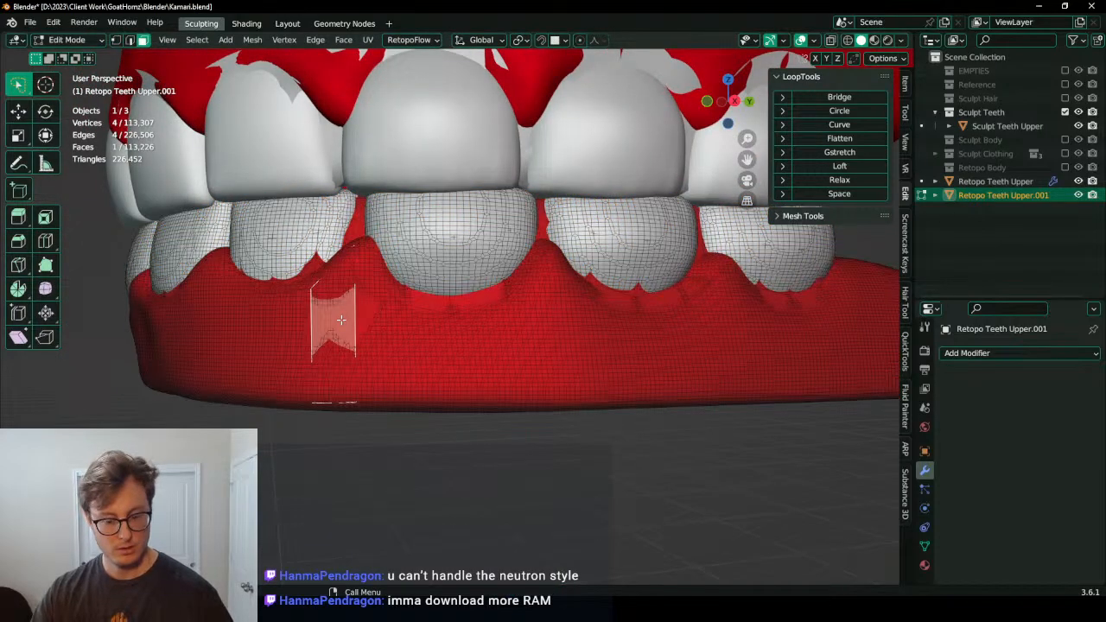
{"action": "key", "text": "ctrl+l"}
{"action": "key", "text": "p"}
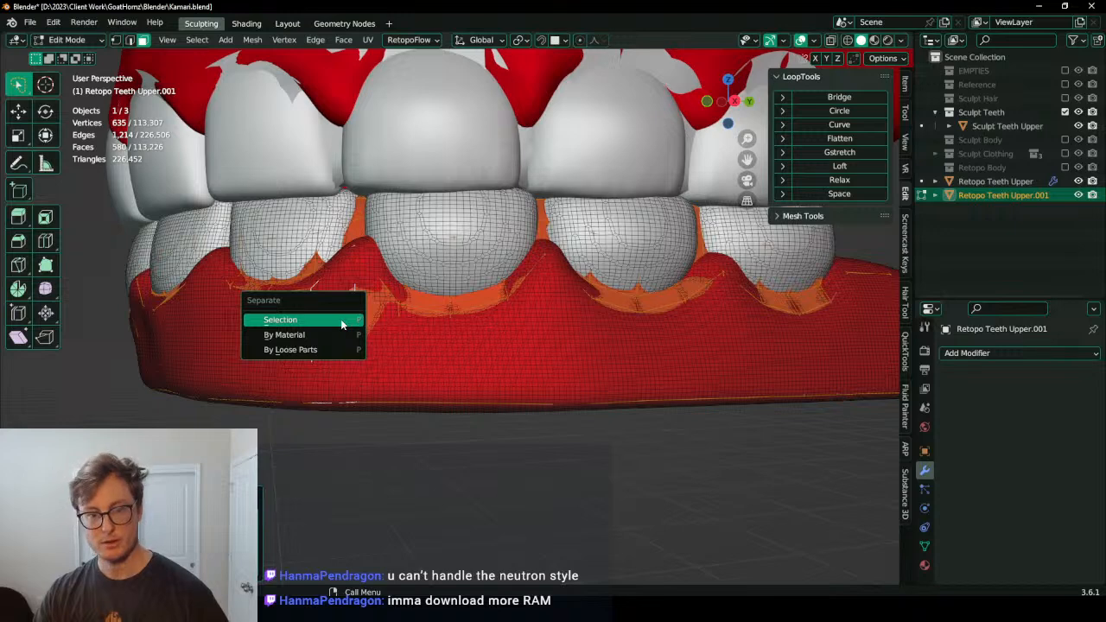
{"action": "left_click", "coordinate": [341, 319]}
{"action": "scroll", "coordinate": [341, 319], "scroll_direction": "down", "scroll_amount": 4}
{"action": "key", "text": "Tab"}
{"action": "middle_click_drag", "start_coordinate": [484, 314], "coordinate": [570, 337]}
Step: Remove the HP Gums and HP TOOF material slots from Retopo Teeth Upper.002
{"action": "left_click", "coordinate": [982, 210]}
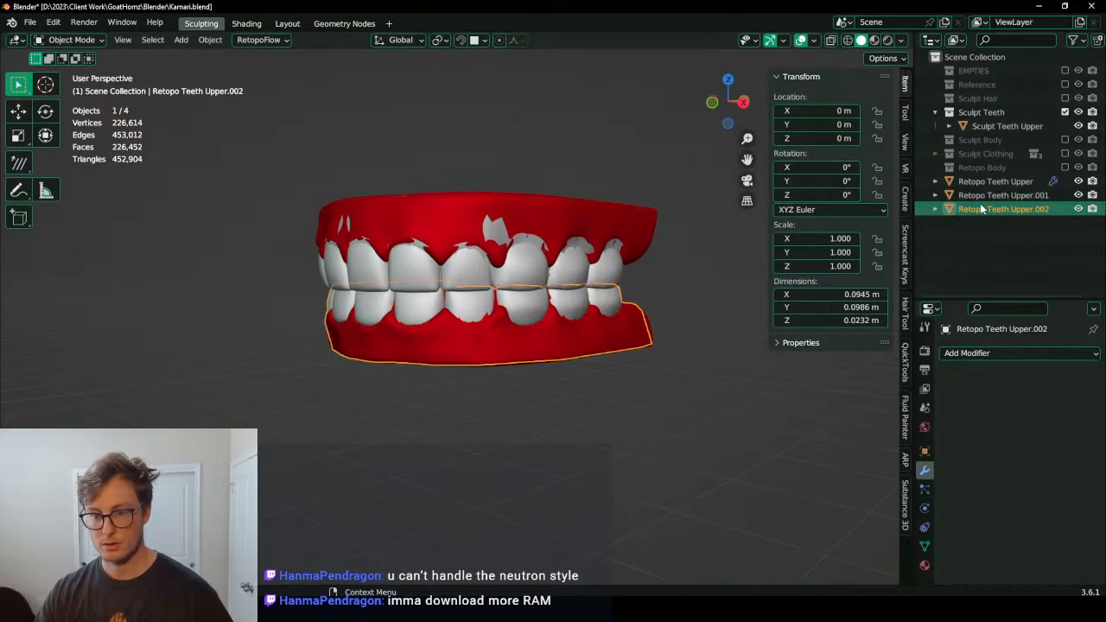
{"action": "key", "text": "g"}
{"action": "key", "text": "Escape"}
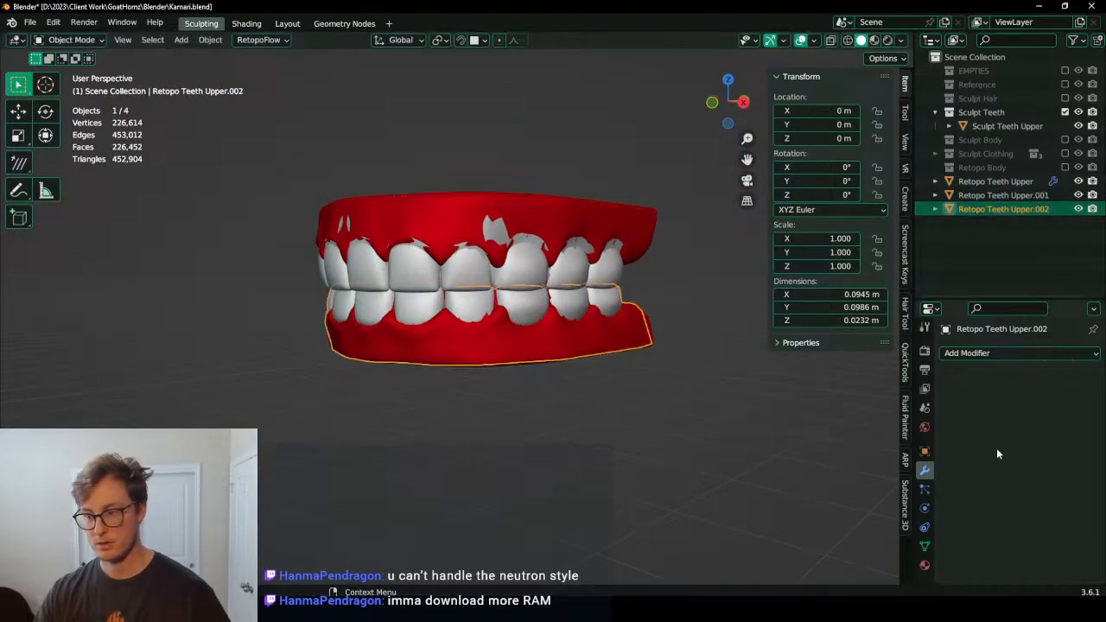
{"action": "left_click", "coordinate": [924, 565]}
{"action": "left_click", "coordinate": [1092, 368]}
{"action": "left_click", "coordinate": [1092, 368]}
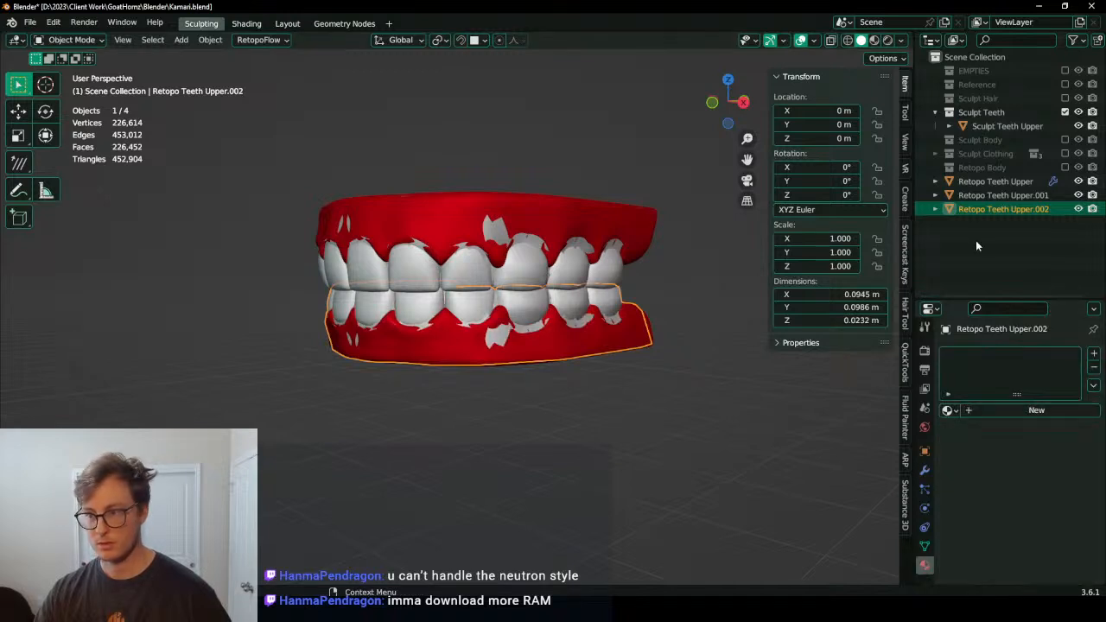
Step: Rename Retopo Teeth Upper.002 as Retopo Teeth Lower
{"action": "double_click", "coordinate": [1024, 212]}
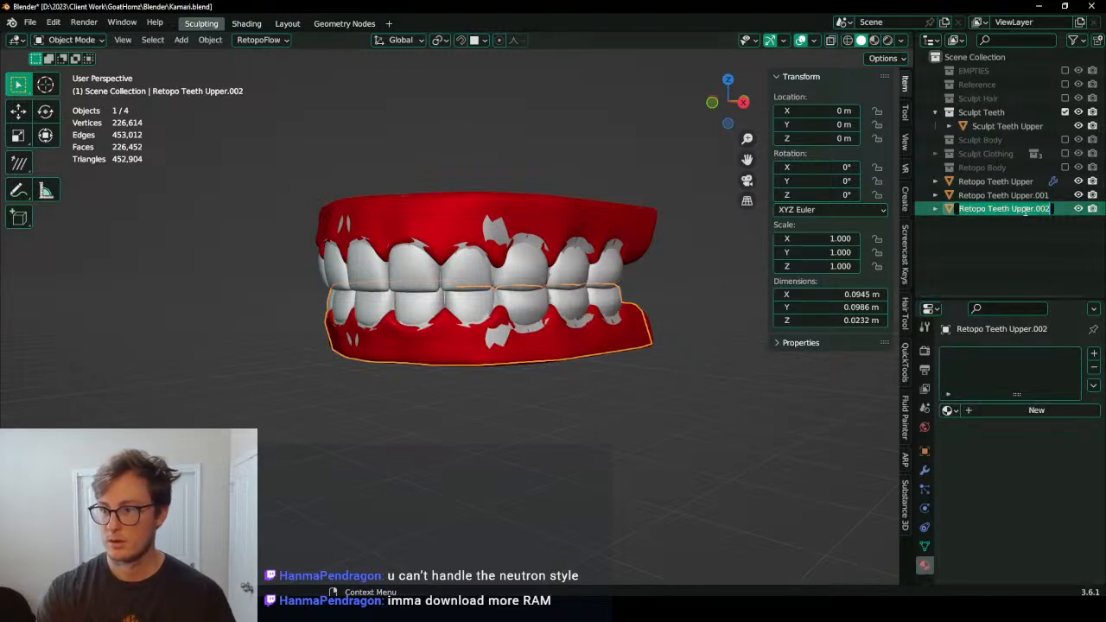
{"action": "key", "text": "Right"}
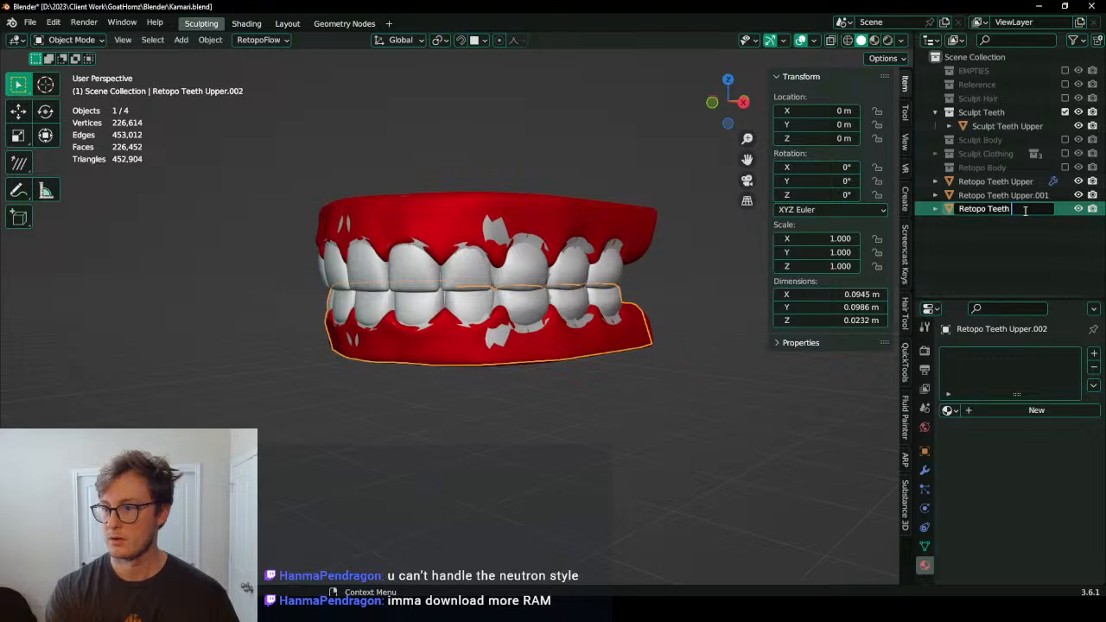
{"action": "type", "text": "Lower"}
{"action": "key", "text": "Return"}
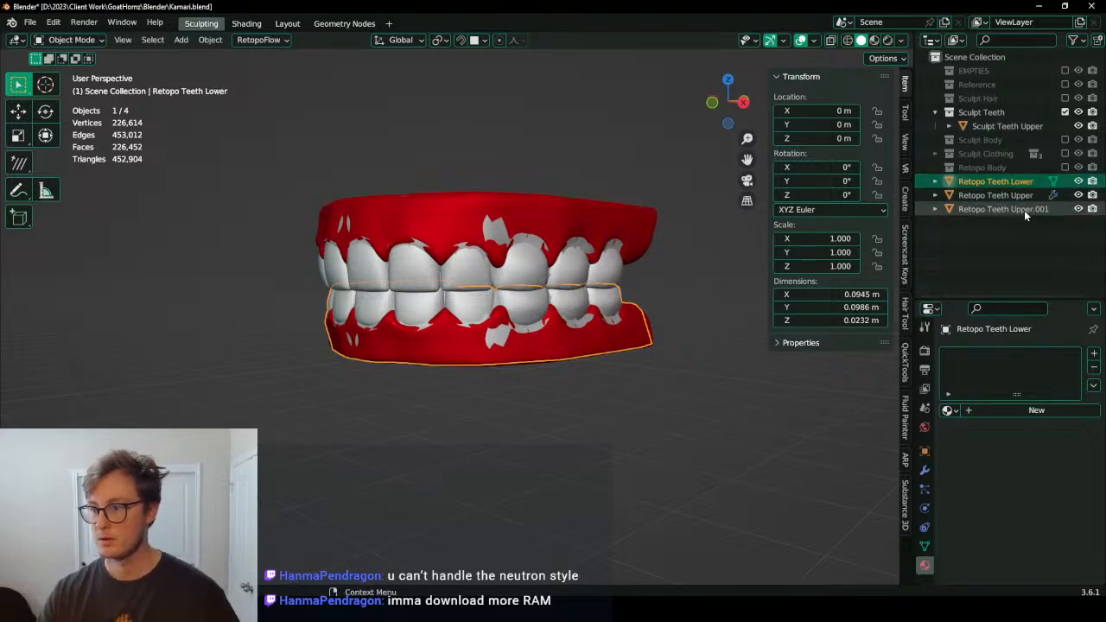
Step: Rename Retopo Teeth Upper.001 as Sculpt Teeth Lower and put it in the Sculpt Teeth collection
{"action": "left_click", "coordinate": [1024, 210]}
{"action": "double_click", "coordinate": [1024, 210]}
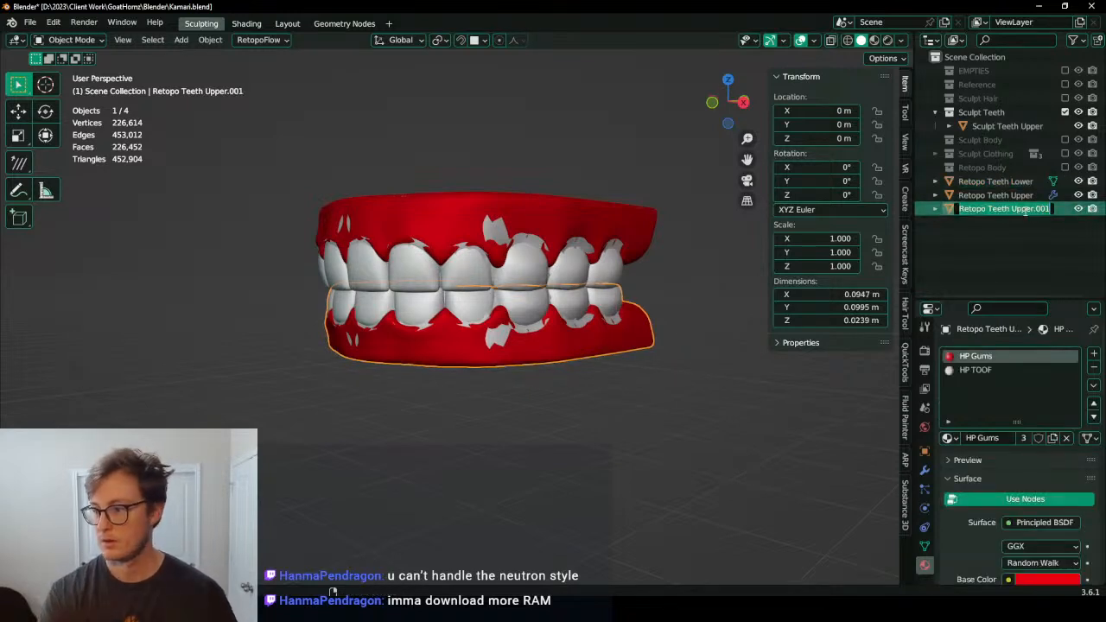
{"action": "type", "text": "Sculpt Teeth"}
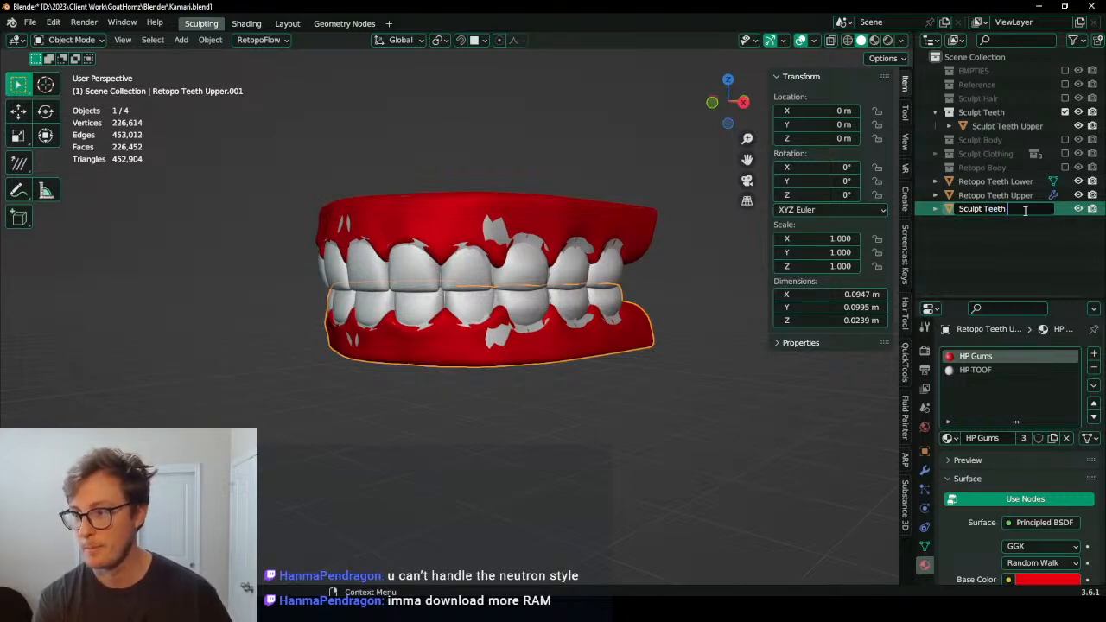
{"action": "type", "text": "Lower"}
{"action": "key", "text": "Return"}
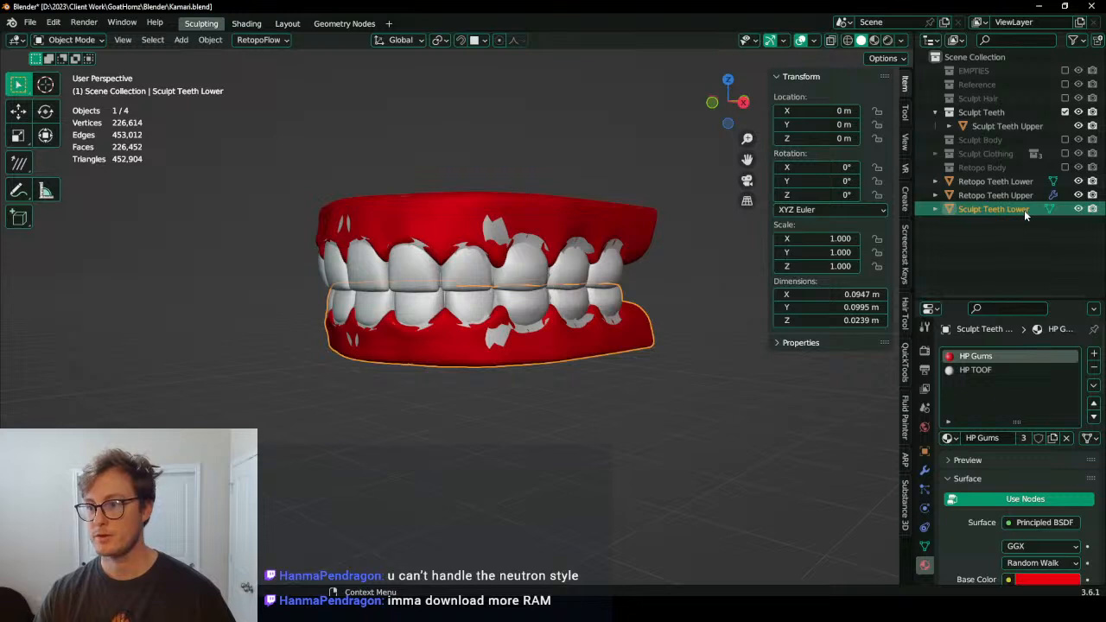
{"action": "mouse_move", "coordinate": [1024, 210]}
{"action": "left_mouse_down"}
{"action": "mouse_move", "coordinate": [1011, 130]}
{"action": "mouse_move", "coordinate": [981, 112]}
{"action": "left_mouse_up"}
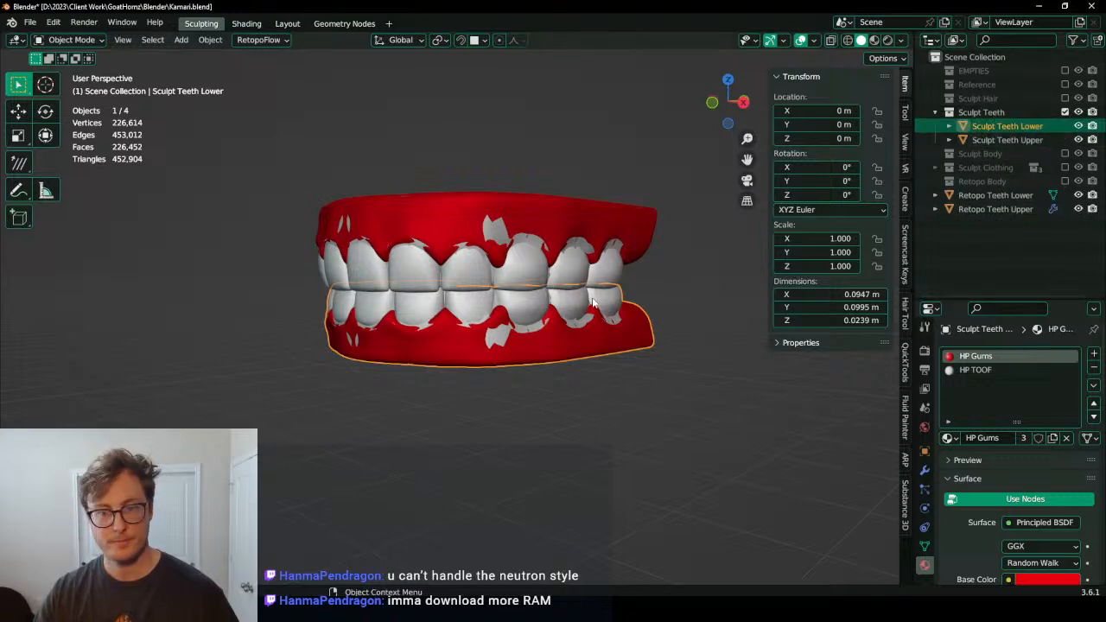
Step: Exclude the Sculpt Teeth collection from the view layer and select both the lower and upper retopo teeth
{"action": "scroll", "coordinate": [592, 343], "scroll_direction": "down", "scroll_amount": 4}
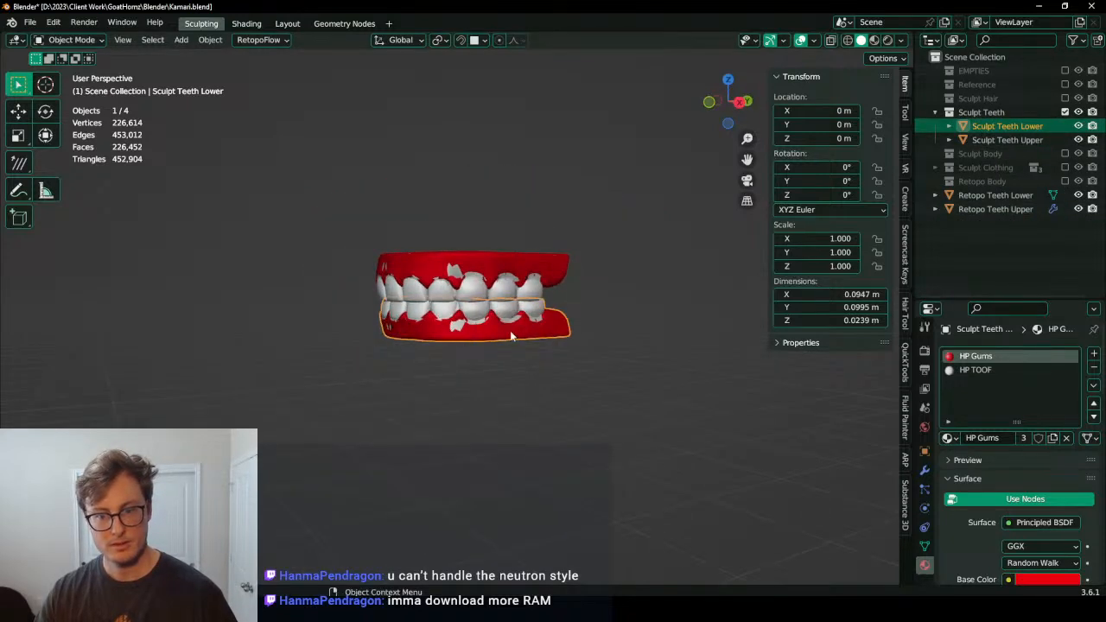
{"action": "left_click", "coordinate": [1065, 112]}
{"action": "scroll", "coordinate": [528, 247], "scroll_direction": "up", "scroll_amount": 4}
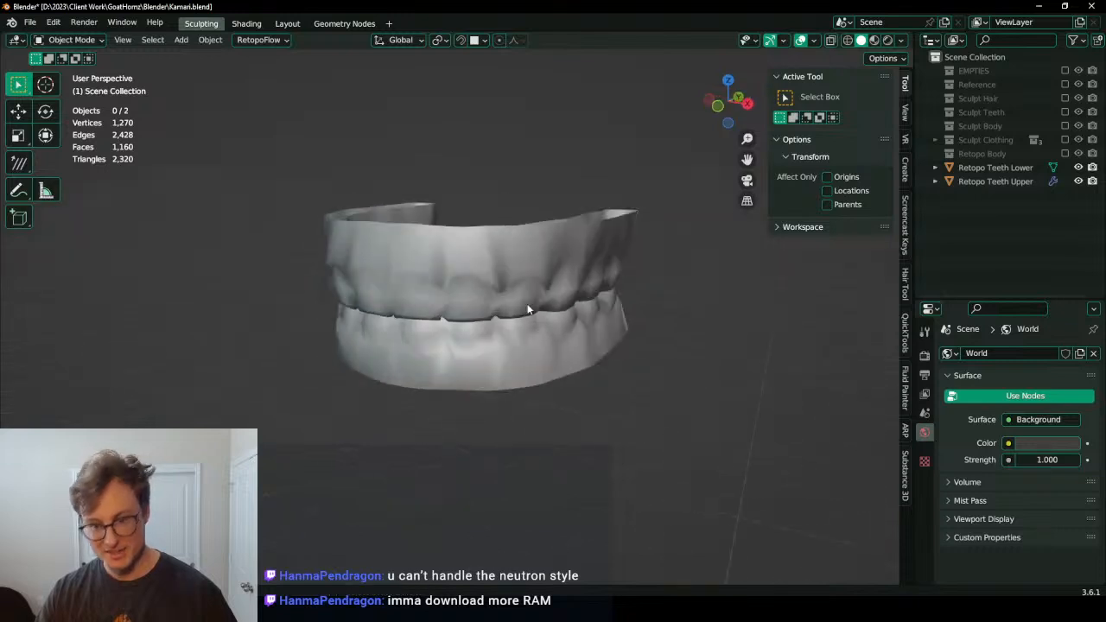
{"action": "left_click", "coordinate": [546, 297]}
{"action": "left_click", "coordinate": [545, 248], "text": "shift"}
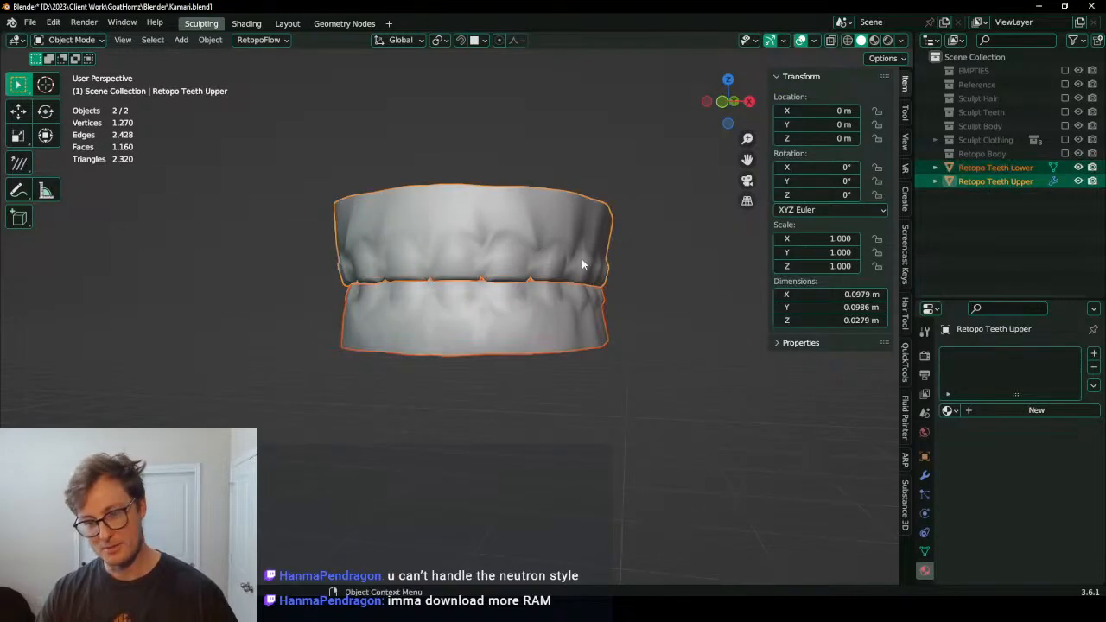
{"action": "middle_click_drag", "start_coordinate": [582, 258], "coordinate": [527, 290]}
{"action": "scroll", "coordinate": [527, 290], "scroll_direction": "up", "scroll_amount": 2}
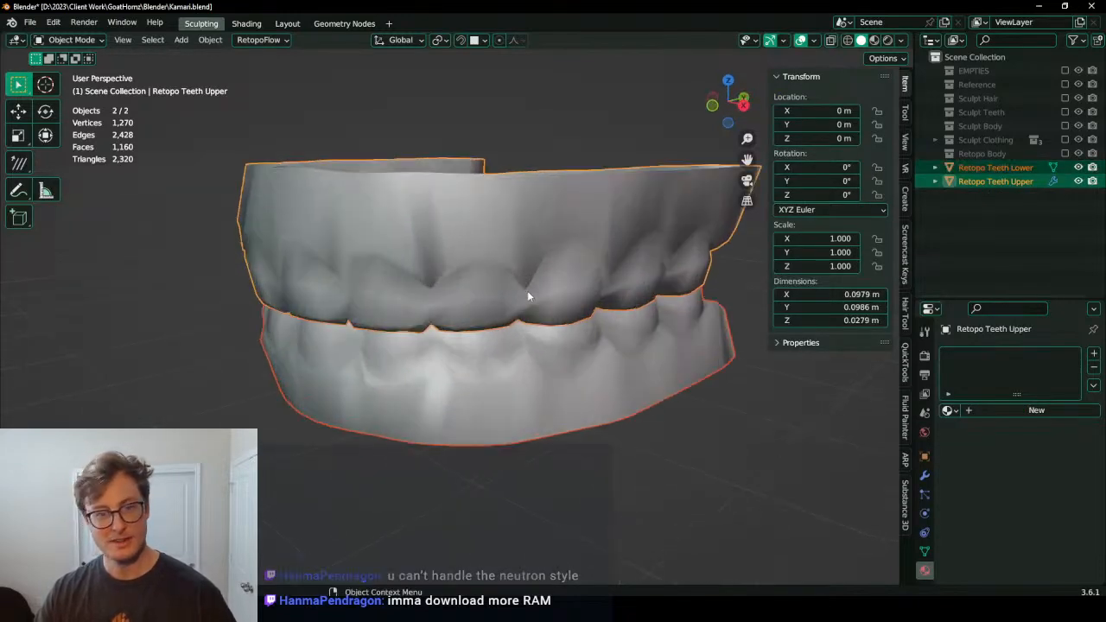
Step: Add a UV Editing workspace and recalculate the normals of both retopo teeth meshes in Edit Mode
{"action": "left_click", "coordinate": [388, 24]}
{"action": "mouse_move", "coordinate": [369, 50]}
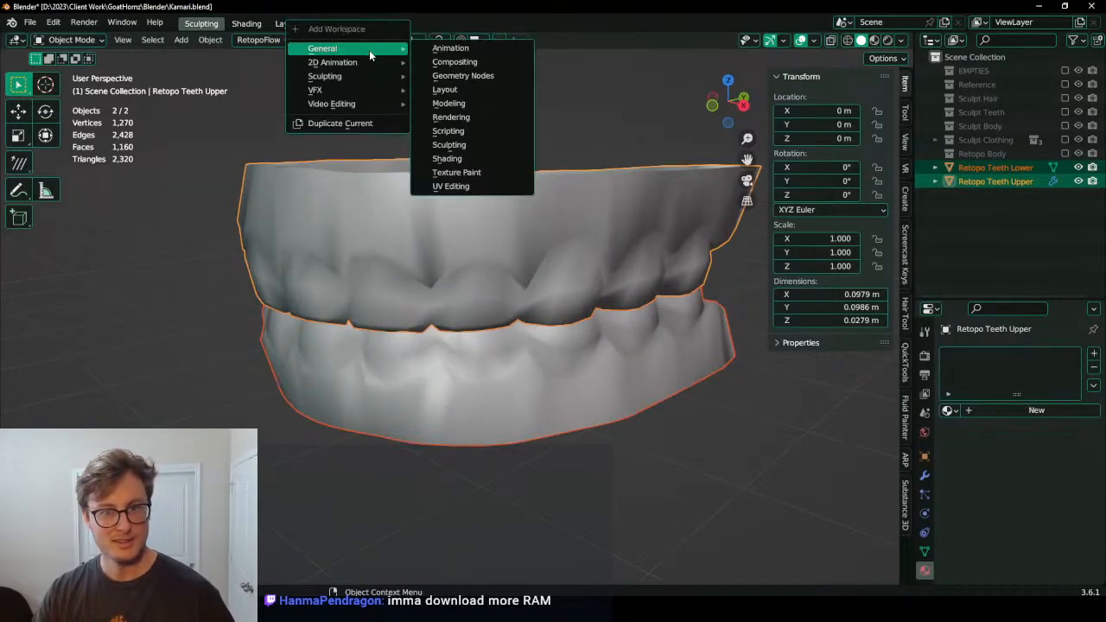
{"action": "left_click", "coordinate": [468, 187]}
{"action": "key", "text": "KP_Decimal"}
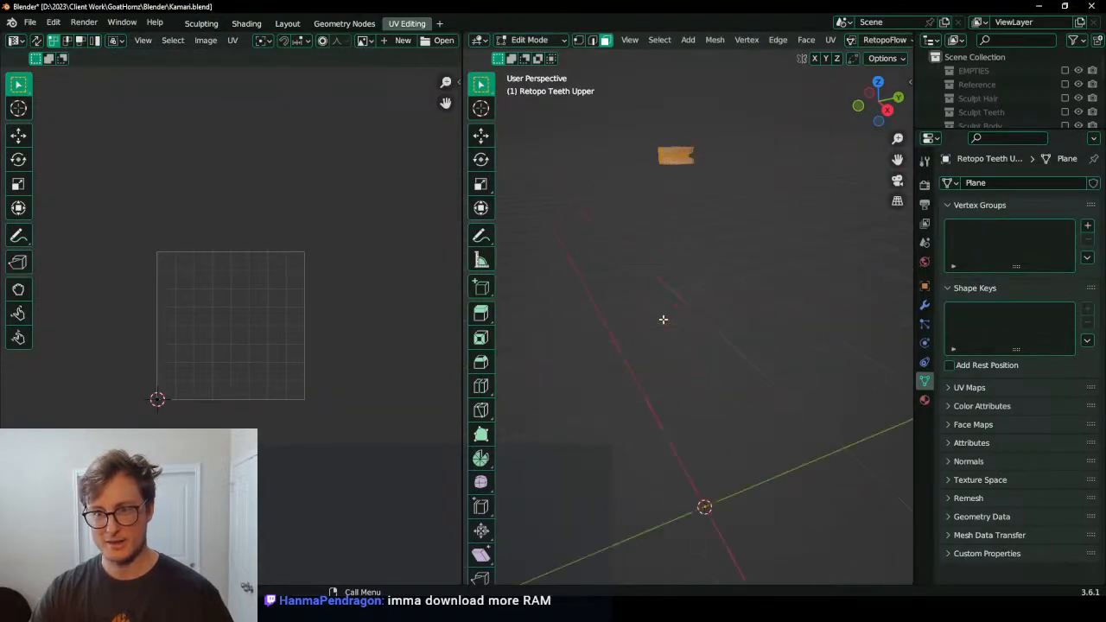
{"action": "middle_click_drag", "start_coordinate": [663, 318], "coordinate": [599, 163]}
{"action": "key", "text": "shift+n"}
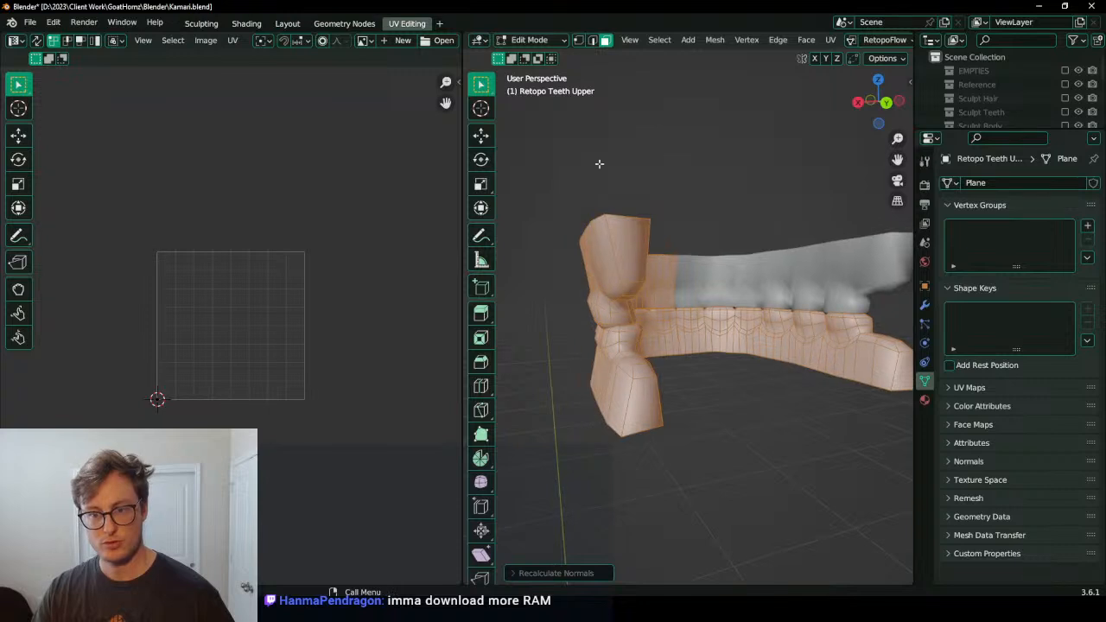
Step: Mark seams on the inner edges of the back end caps of the upper and lower retopo gums, using edge selection
{"action": "left_click", "coordinate": [594, 40]}
{"action": "mouse_move", "coordinate": [618, 223]}
{"action": "middle_mouse_down"}
{"action": "mouse_move", "coordinate": [611, 242]}
{"action": "mouse_move", "coordinate": [612, 212]}
{"action": "middle_mouse_up"}
{"action": "key", "text": "alt+a"}
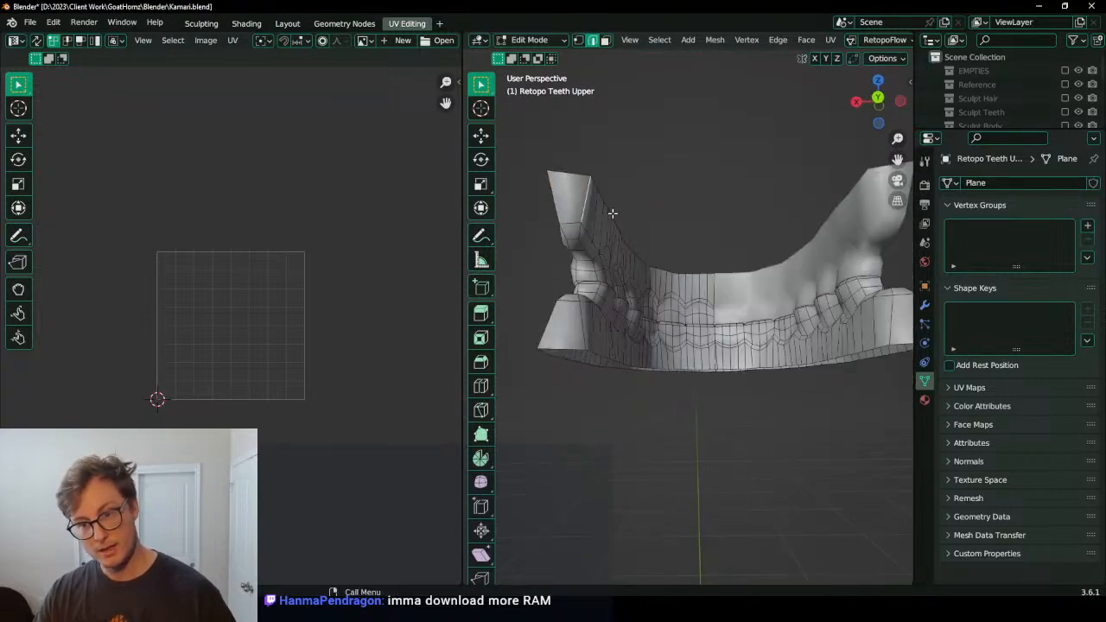
{"action": "left_click", "coordinate": [573, 243], "text": "shift"}
{"action": "middle_click_drag", "start_coordinate": [574, 245], "coordinate": [583, 278]}
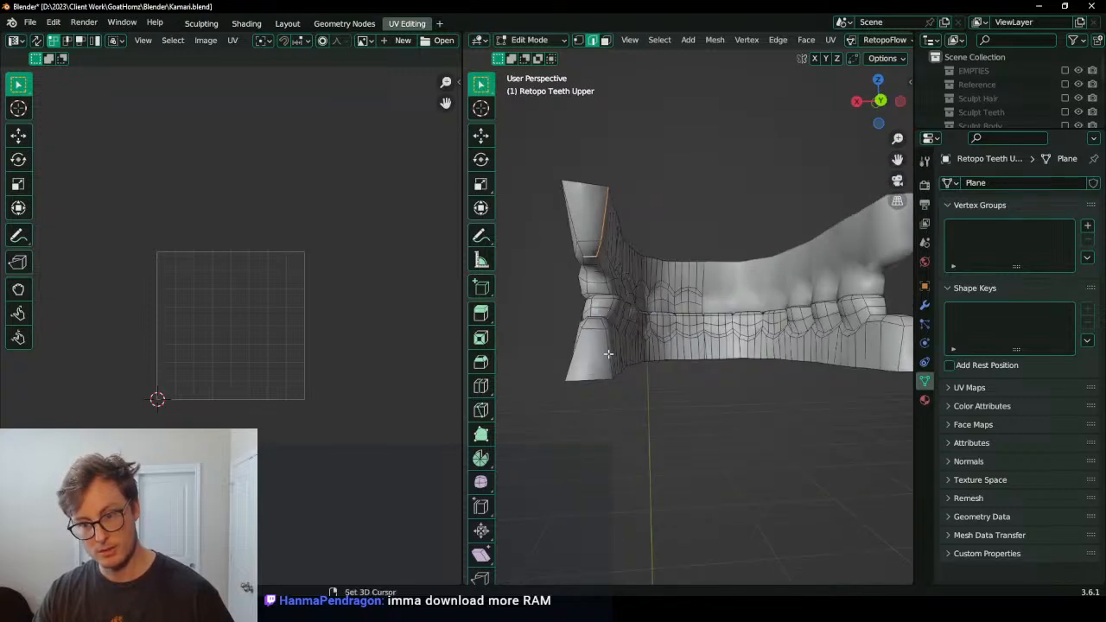
{"action": "left_click", "coordinate": [610, 351], "text": "shift"}
{"action": "middle_click_drag", "start_coordinate": [610, 350], "coordinate": [606, 372]}
{"action": "scroll", "coordinate": [606, 372], "scroll_direction": "up", "scroll_amount": 3}
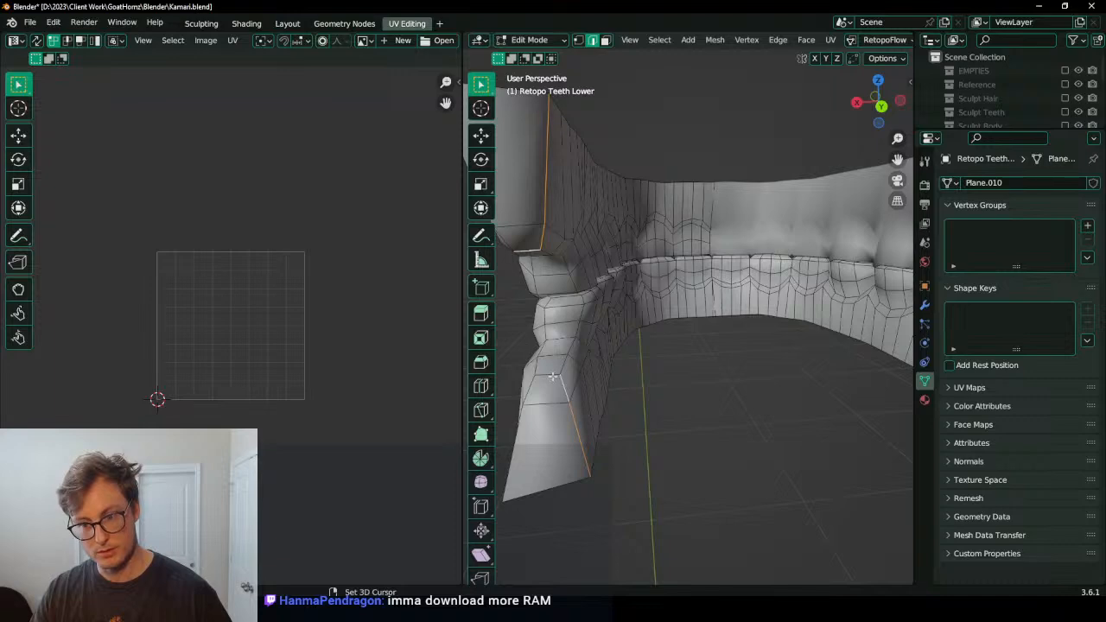
{"action": "key", "text": "q"}
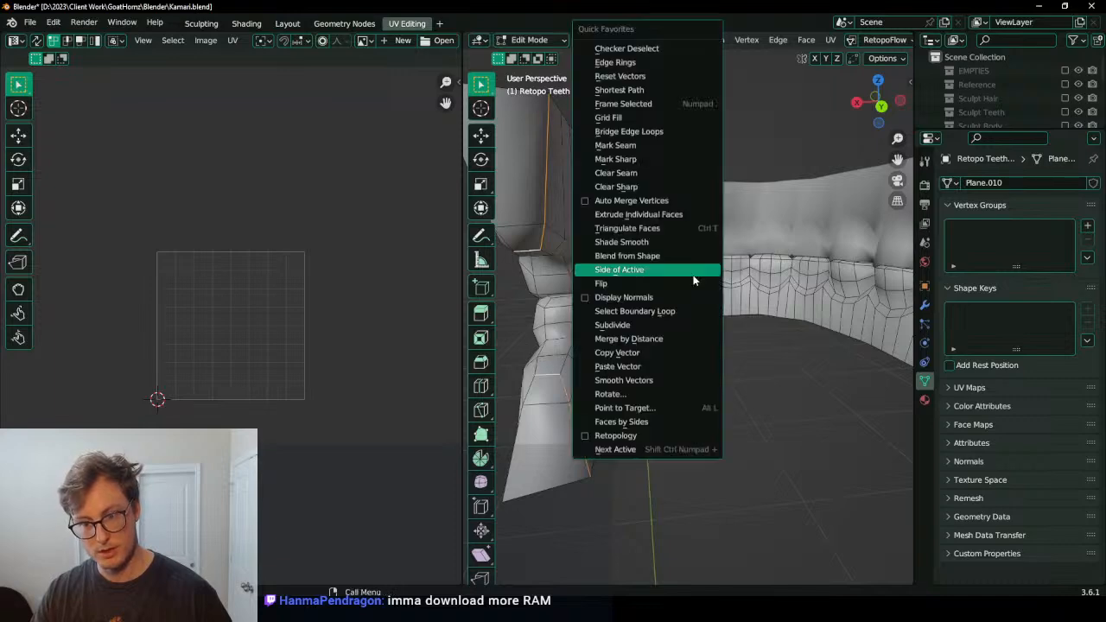
{"action": "left_click", "coordinate": [625, 145]}
Step: Unwrap all faces of both retopo teeth meshes and inspect the UV islands in a widened UV editor
{"action": "key", "text": "a"}
{"action": "key", "text": "u"}
{"action": "left_click", "coordinate": [682, 232]}
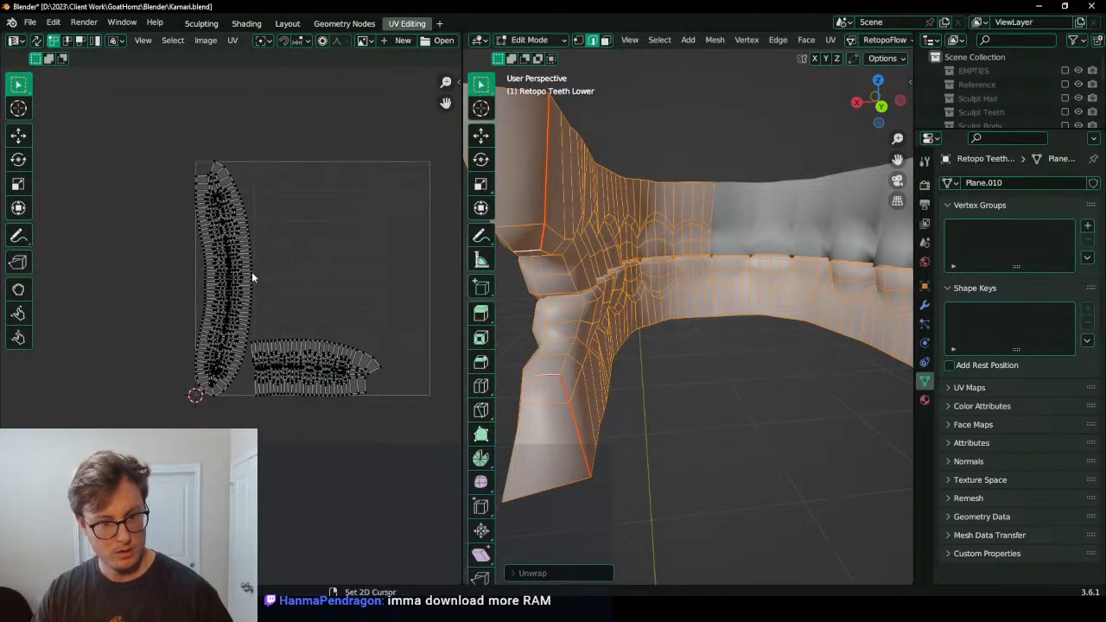
{"action": "scroll", "coordinate": [246, 281], "scroll_direction": "up", "scroll_amount": 6}
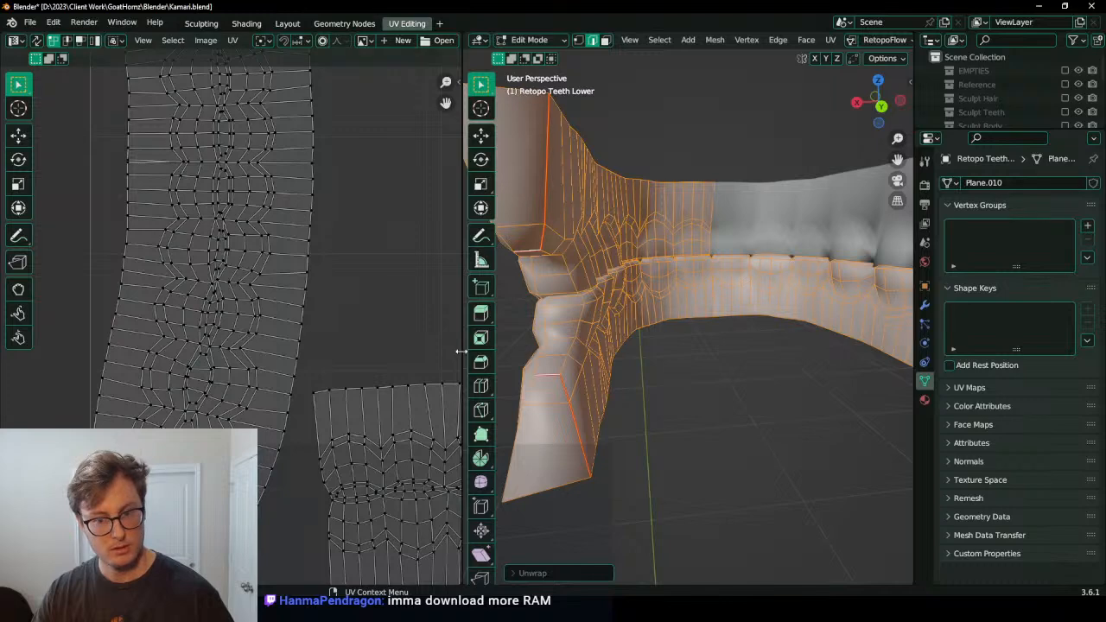
{"action": "left_click_drag", "start_coordinate": [462, 351], "coordinate": [662, 351]}
{"action": "scroll", "coordinate": [526, 316], "scroll_direction": "down", "scroll_amount": 6}
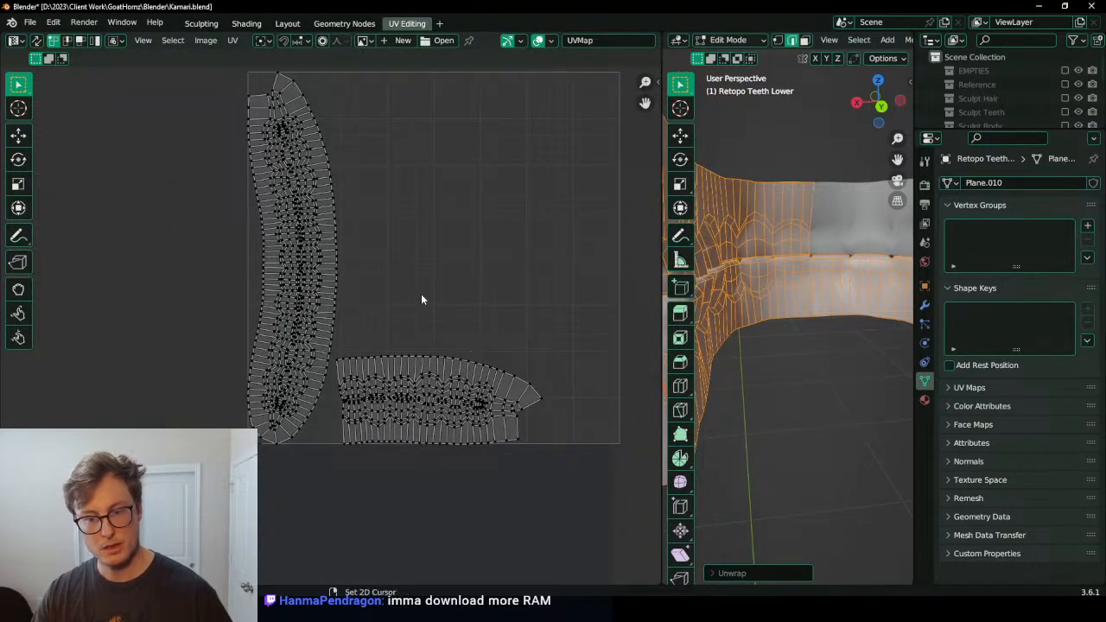
{"action": "scroll", "coordinate": [339, 357], "scroll_direction": "up", "scroll_amount": 4}
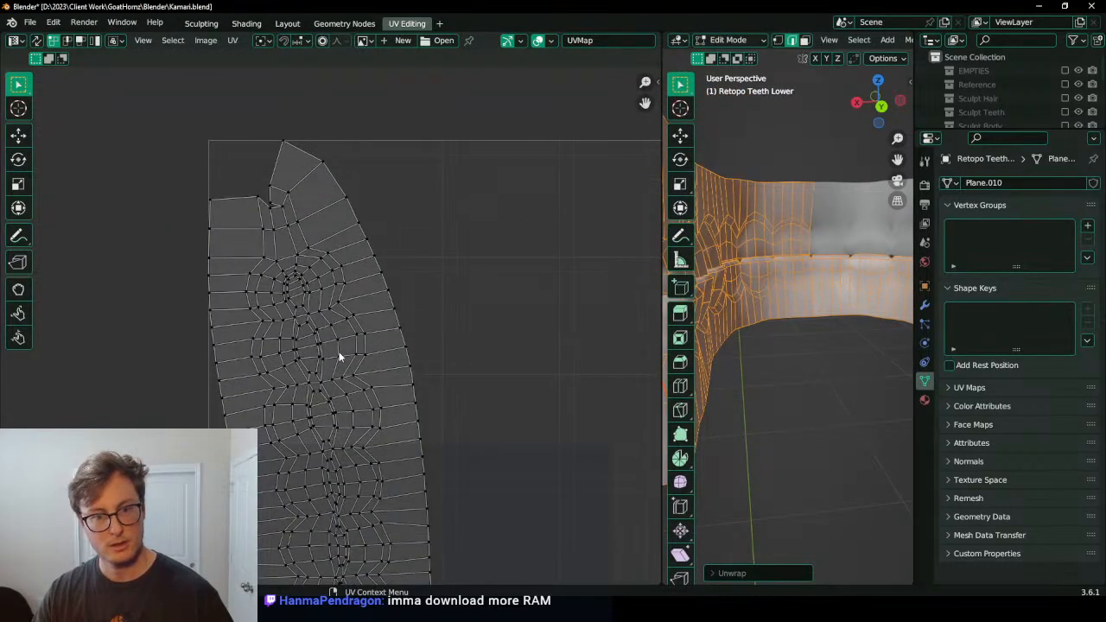
Step: Enlarge the 3D view and clear the seams from both retopo teeth meshes
{"action": "left_click_drag", "start_coordinate": [662, 391], "coordinate": [182, 369]}
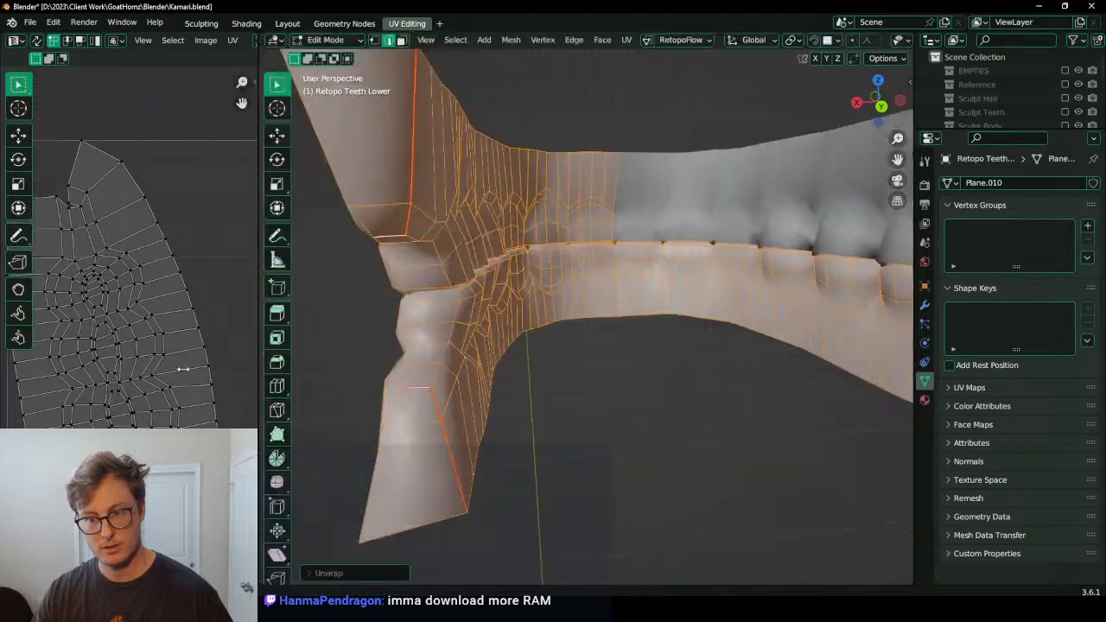
{"action": "middle_click_drag", "start_coordinate": [325, 272], "coordinate": [493, 233], "text": "shift"}
{"action": "key", "text": "q"}
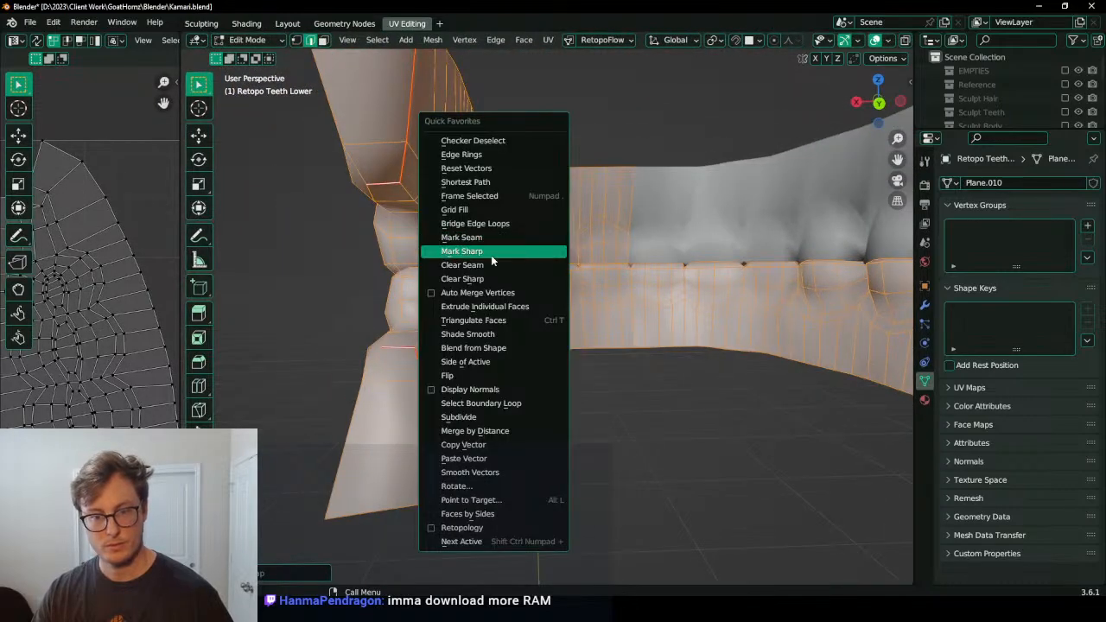
{"action": "left_click", "coordinate": [493, 265]}
Step: Mark seams along both vertical side edges of the back end caps on the upper and lower retopo gums
{"action": "scroll", "coordinate": [394, 166], "scroll_direction": "down", "scroll_amount": 3}
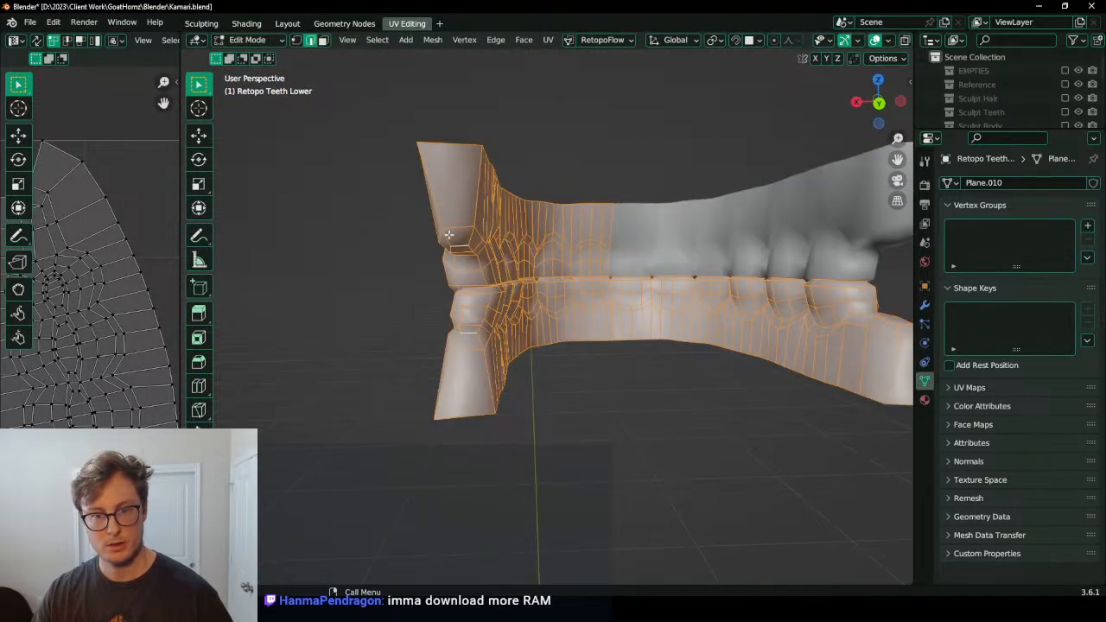
{"action": "left_click", "coordinate": [449, 235]}
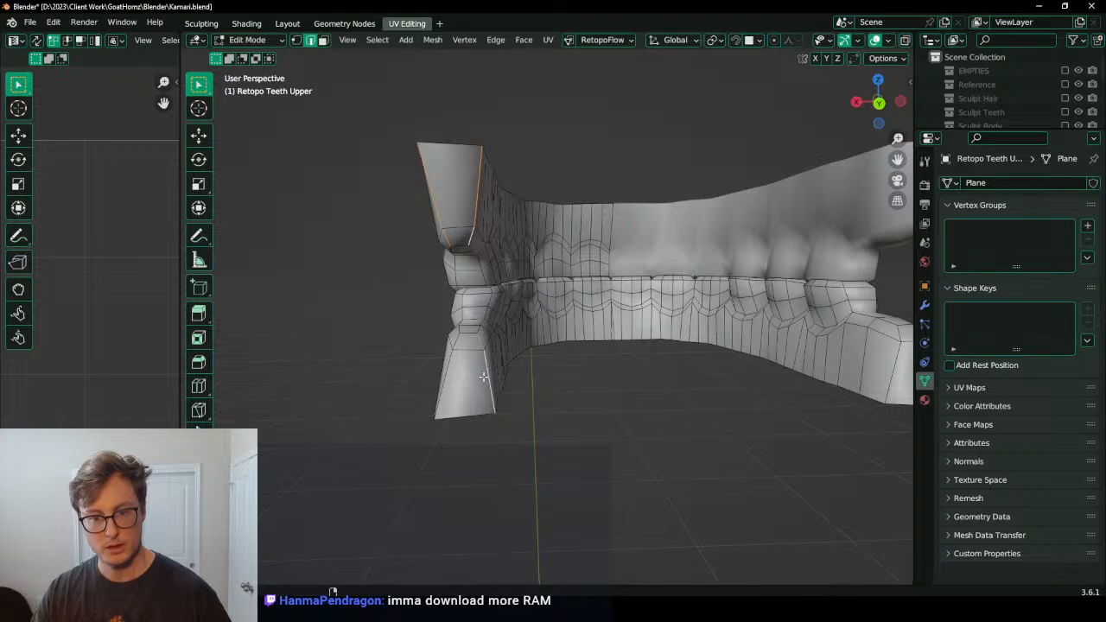
{"action": "key", "text": "q"}
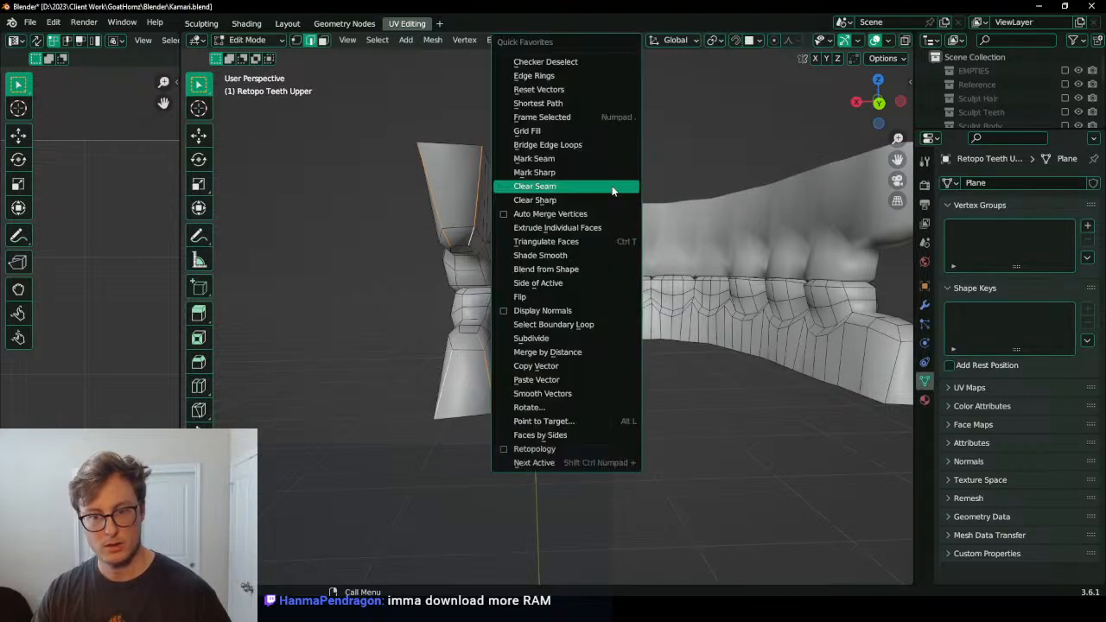
{"action": "left_click", "coordinate": [568, 159]}
Step: Unwrap both retopo teeth meshes with the new seams and inspect the UV islands in a widened UV editor
{"action": "key", "text": "u"}
{"action": "left_click", "coordinate": [596, 240]}
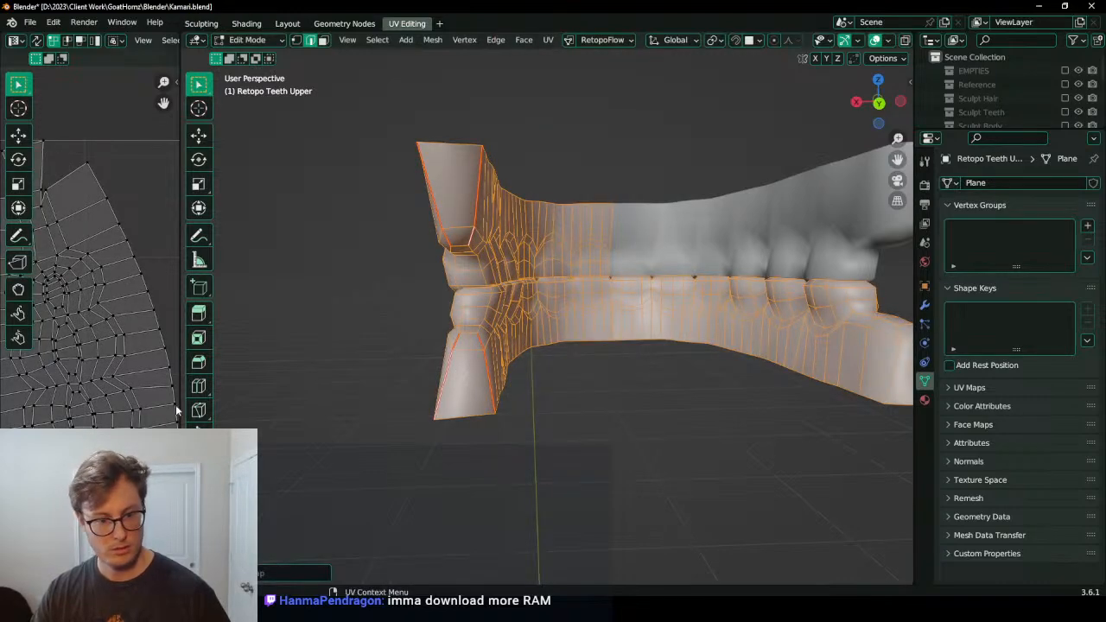
{"action": "left_click_drag", "start_coordinate": [177, 404], "coordinate": [670, 404]}
{"action": "scroll", "coordinate": [481, 333], "scroll_direction": "down", "scroll_amount": 3}
{"action": "scroll", "coordinate": [395, 375], "scroll_direction": "up", "scroll_amount": 5}
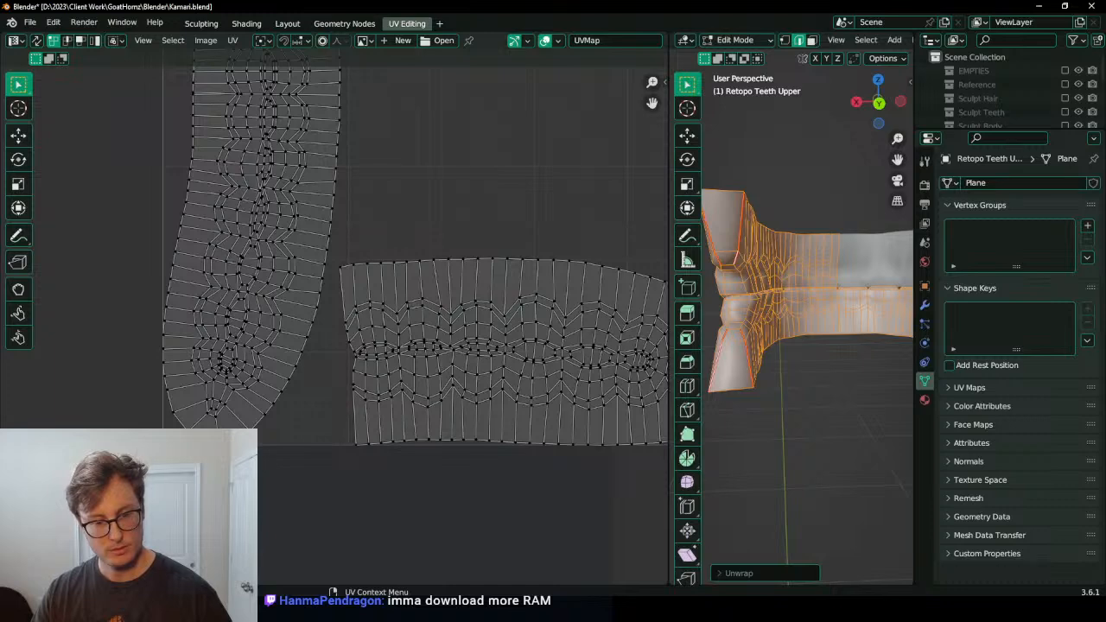
{"action": "scroll", "coordinate": [186, 401], "scroll_direction": "up", "scroll_amount": 5}
Step: Select the front midline edges of the upper and lower retopo gums and flatten them by scaling to 0 on X
{"action": "key", "text": "alt+a"}
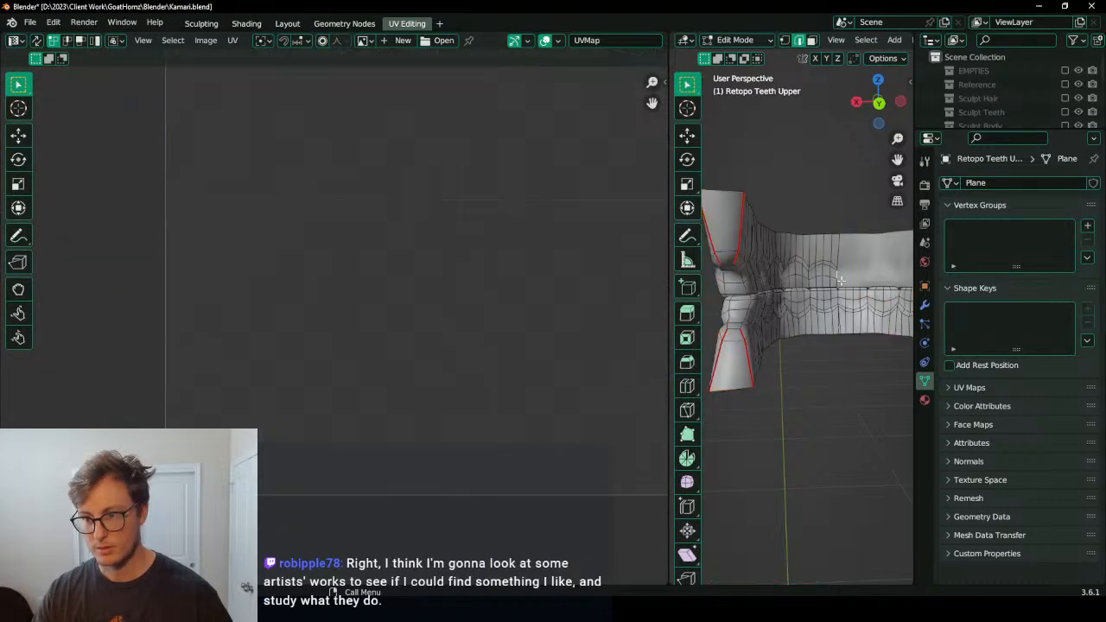
{"action": "middle_click_drag", "start_coordinate": [845, 298], "coordinate": [785, 320]}
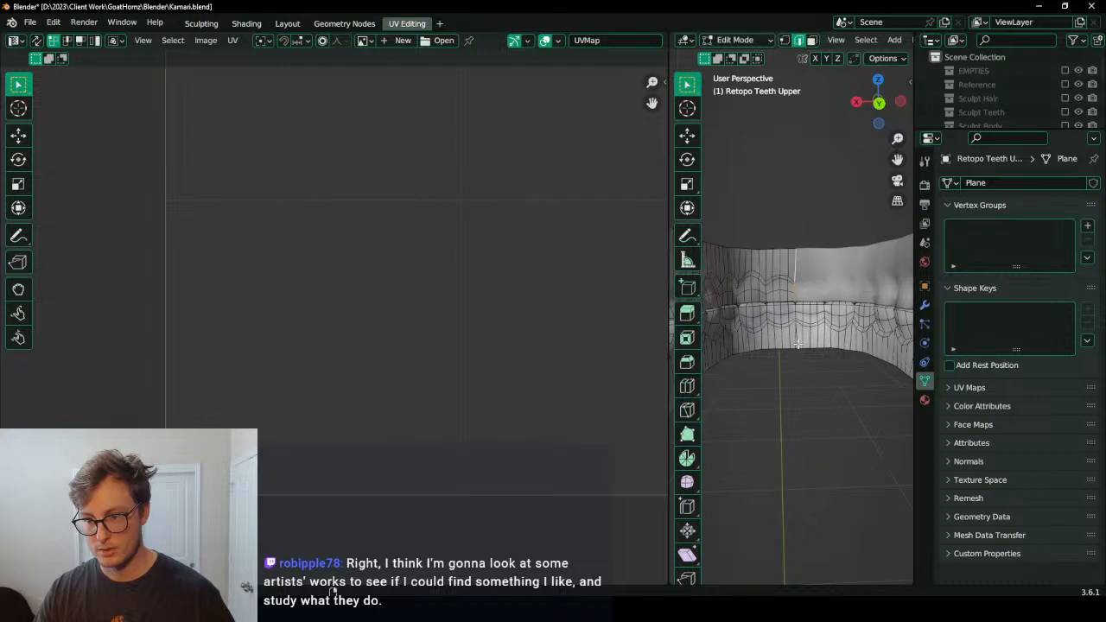
{"action": "key", "text": "period"}
{"action": "key", "text": "s"}
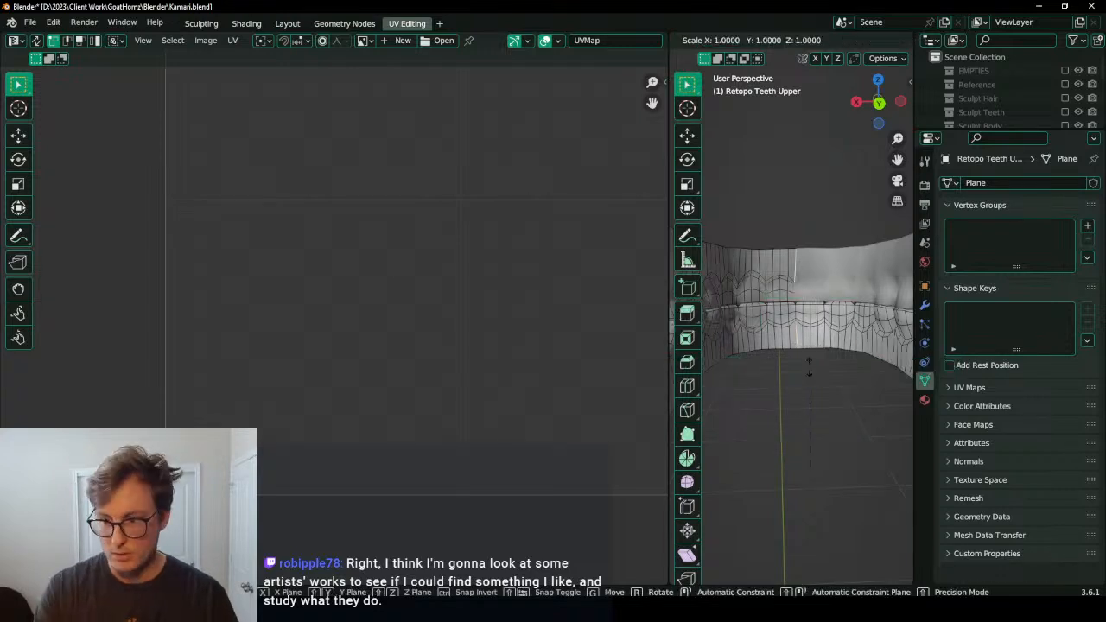
{"action": "key", "text": "x"}
{"action": "key", "text": "0"}
{"action": "key", "text": "Return"}
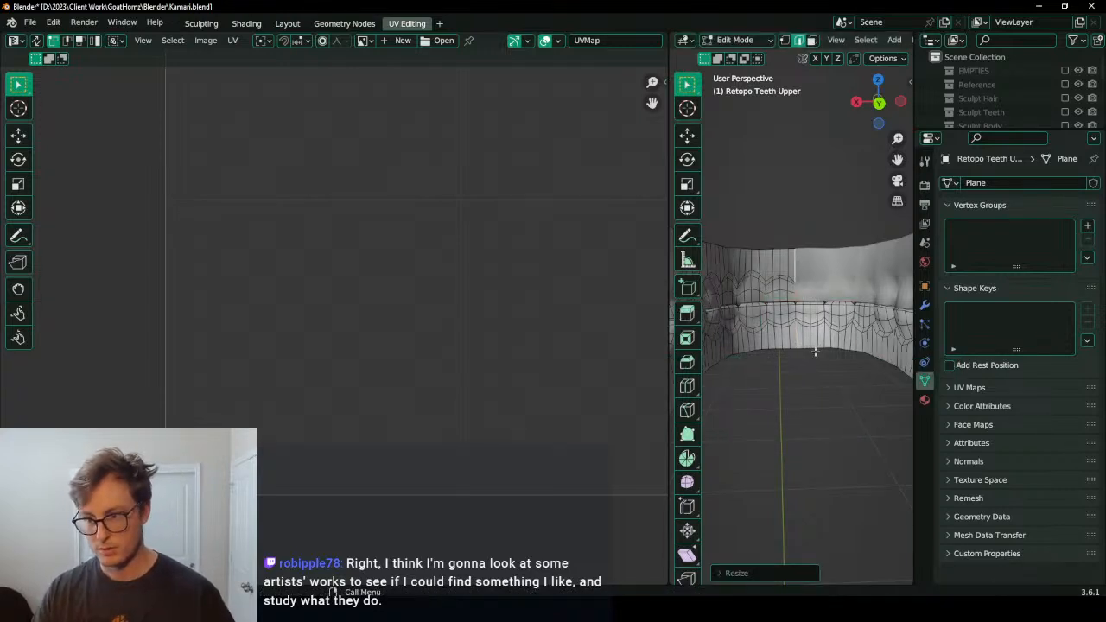
Step: Check the linked geometry of the lower retopo teeth, clear that selection, and enlarge the 3D view to show both meshes
{"action": "key", "text": "l"}
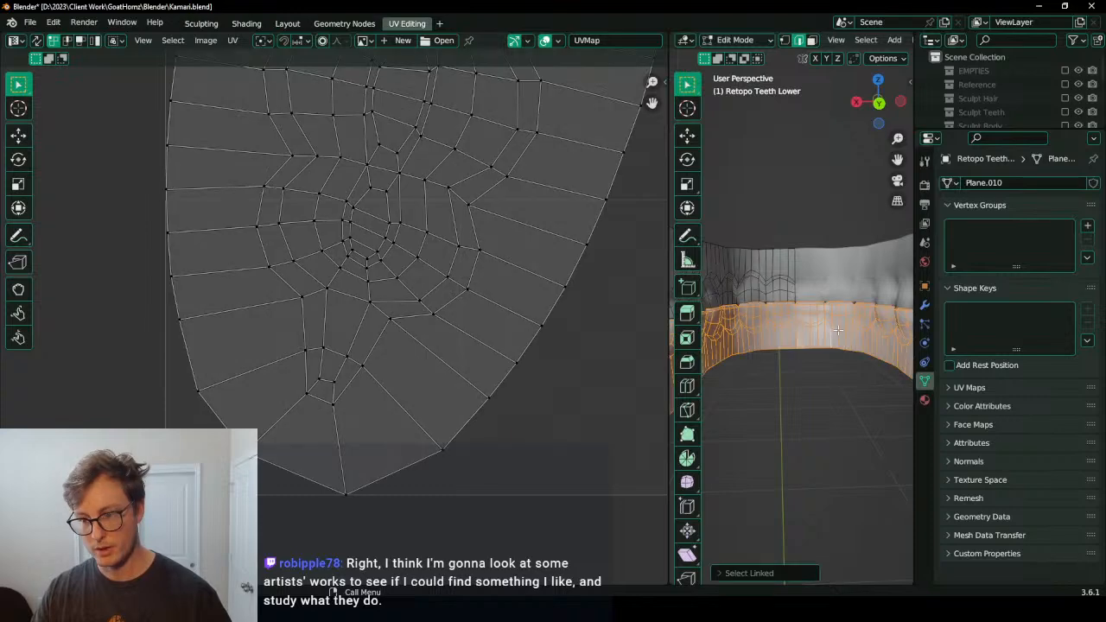
{"action": "key", "text": "shift+l"}
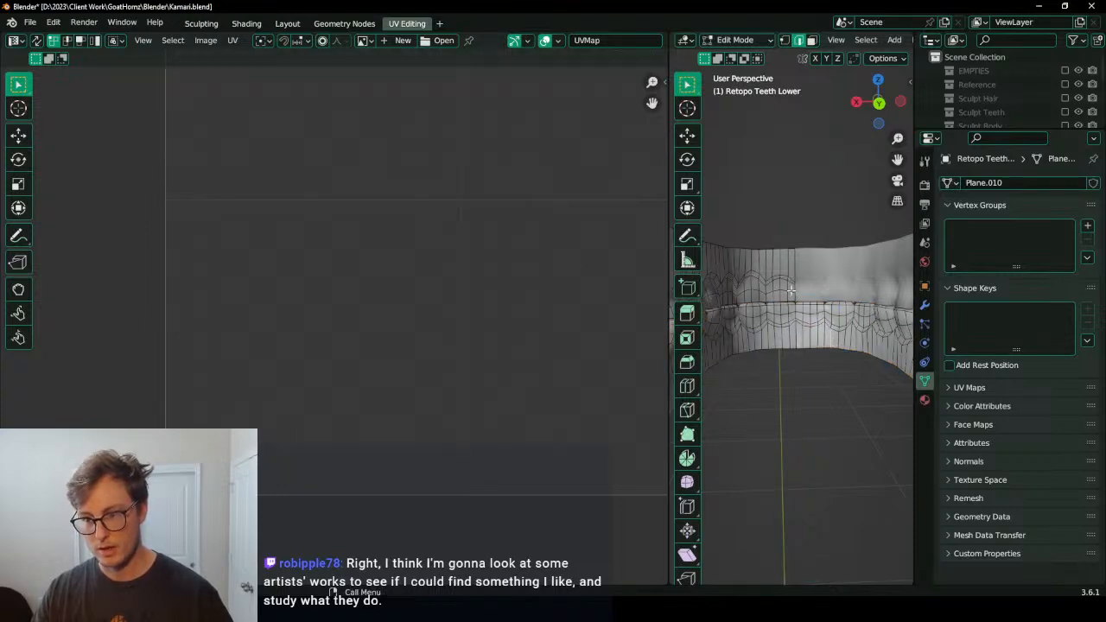
{"action": "scroll", "coordinate": [791, 290], "scroll_direction": "down", "scroll_amount": 5}
{"action": "middle_click_drag", "start_coordinate": [791, 290], "coordinate": [853, 303]}
{"action": "left_click_drag", "start_coordinate": [671, 398], "coordinate": [50, 395]}
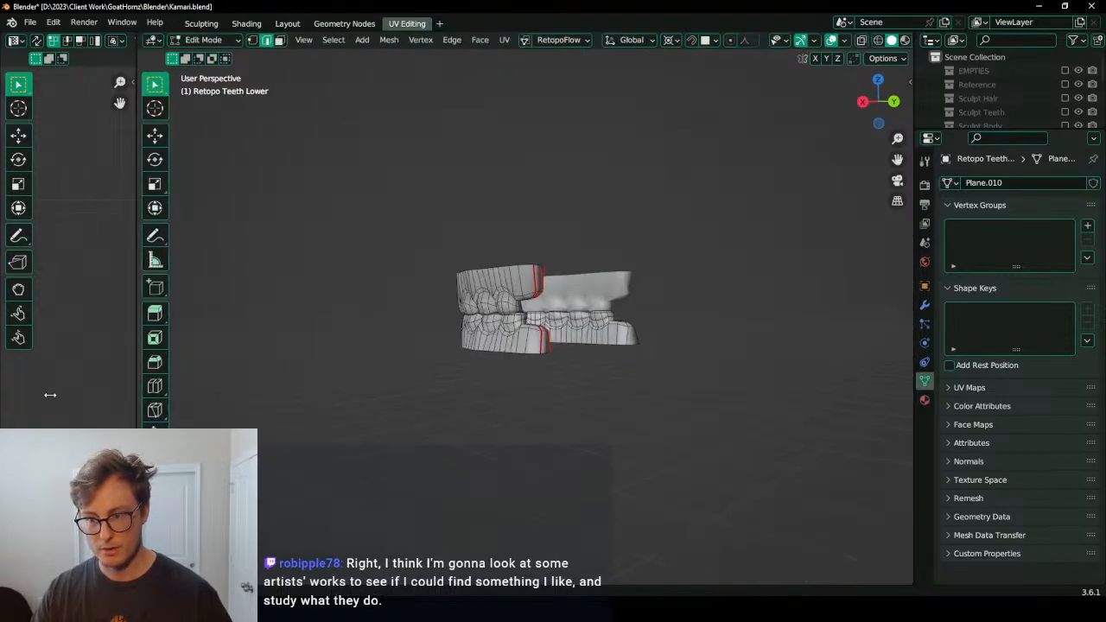
Step: Delete the mirrored half of the lower teeth mesh, keeping only the half on the positive X side of the centre line
{"action": "scroll", "coordinate": [440, 333], "scroll_direction": "up", "scroll_amount": 5}
{"action": "middle_click_drag", "start_coordinate": [471, 327], "coordinate": [662, 321]}
{"action": "scroll", "coordinate": [623, 337], "scroll_direction": "down", "scroll_amount": 1}
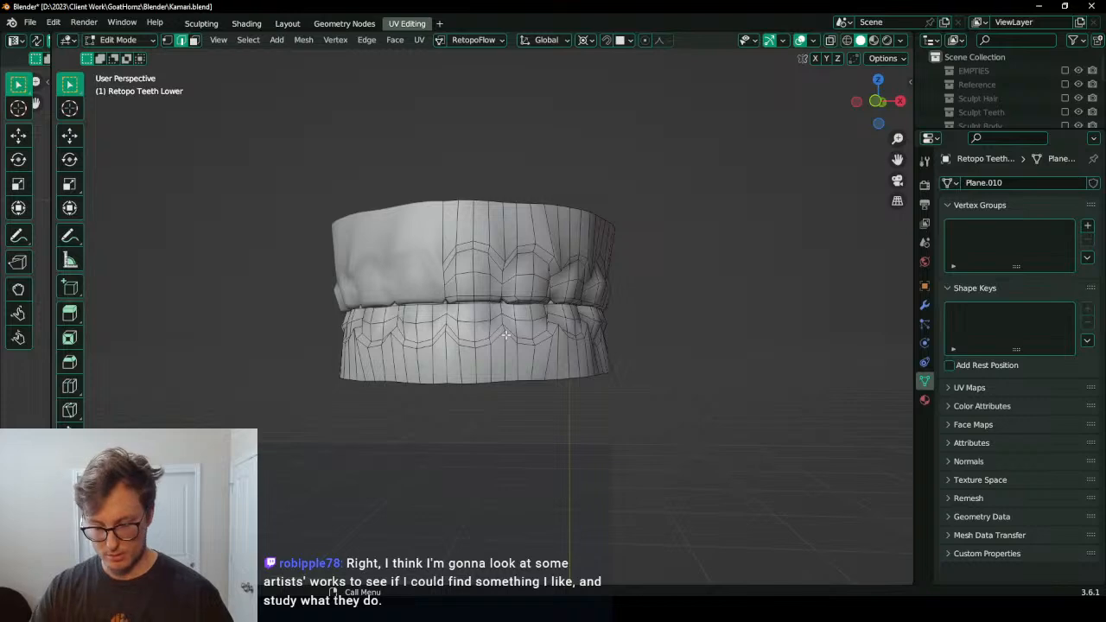
{"action": "key", "text": "KP_1"}
{"action": "scroll", "coordinate": [506, 335], "scroll_direction": "up", "scroll_amount": 4}
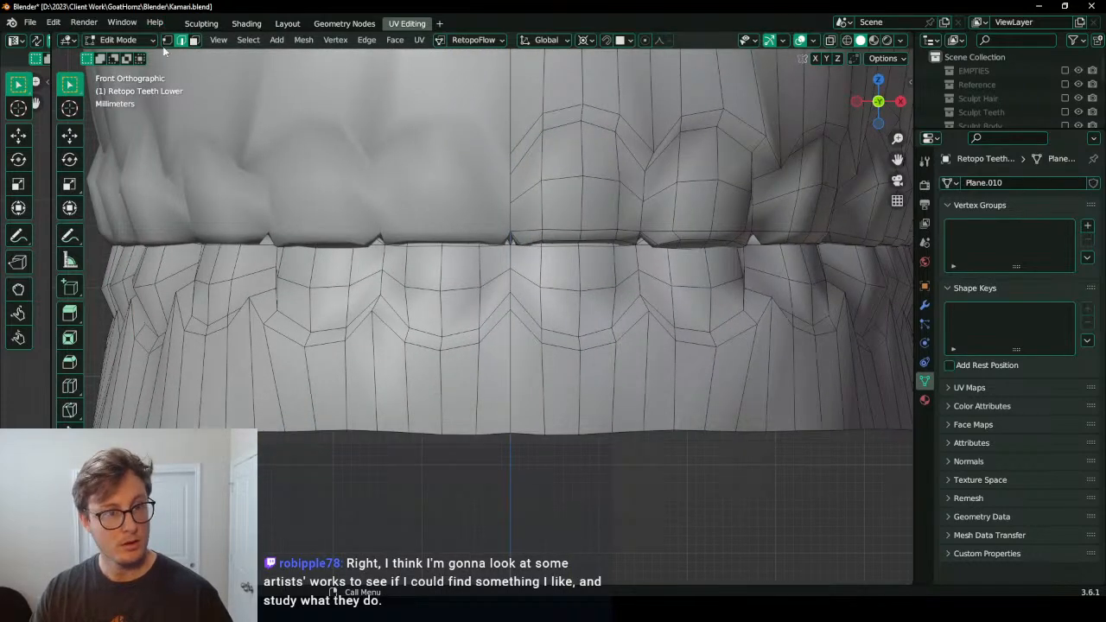
{"action": "left_click", "coordinate": [498, 320], "text": "ctrl+alt"}
{"action": "key", "text": "x"}
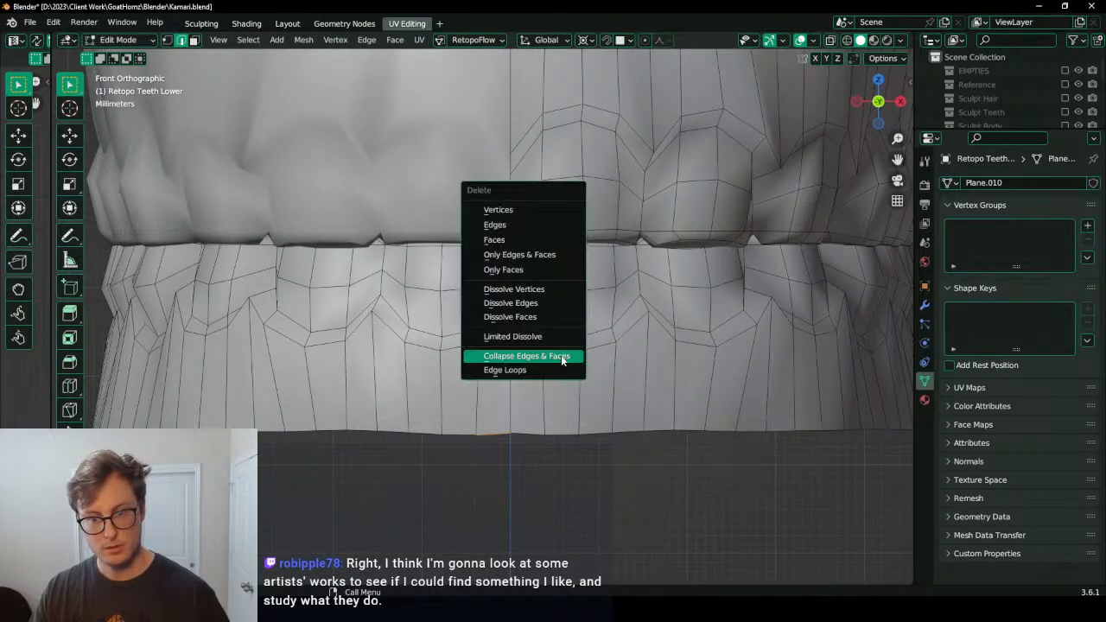
{"action": "key", "text": "e"}
{"action": "key", "text": "l"}
{"action": "key", "text": "x"}
{"action": "key", "text": "v"}
{"action": "scroll", "coordinate": [470, 309], "scroll_direction": "down", "scroll_amount": 5}
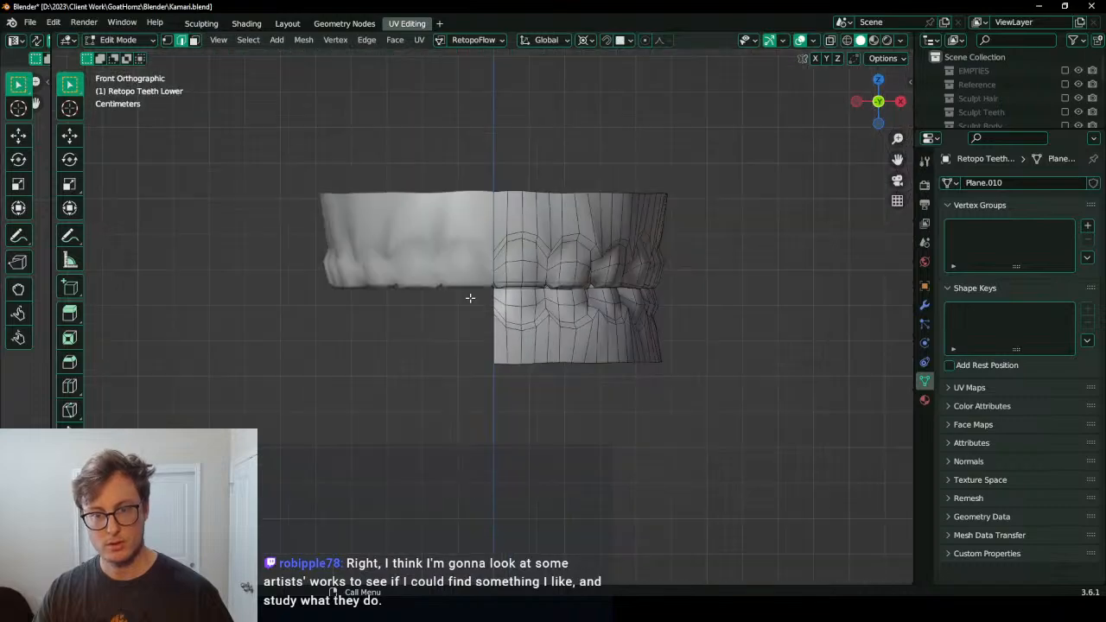
Step: Select all geometry of the upper and lower teeth meshes and bring their full UV layout into view
{"action": "key", "text": "Tab"}
{"action": "key", "text": "Tab"}
{"action": "key", "text": "a"}
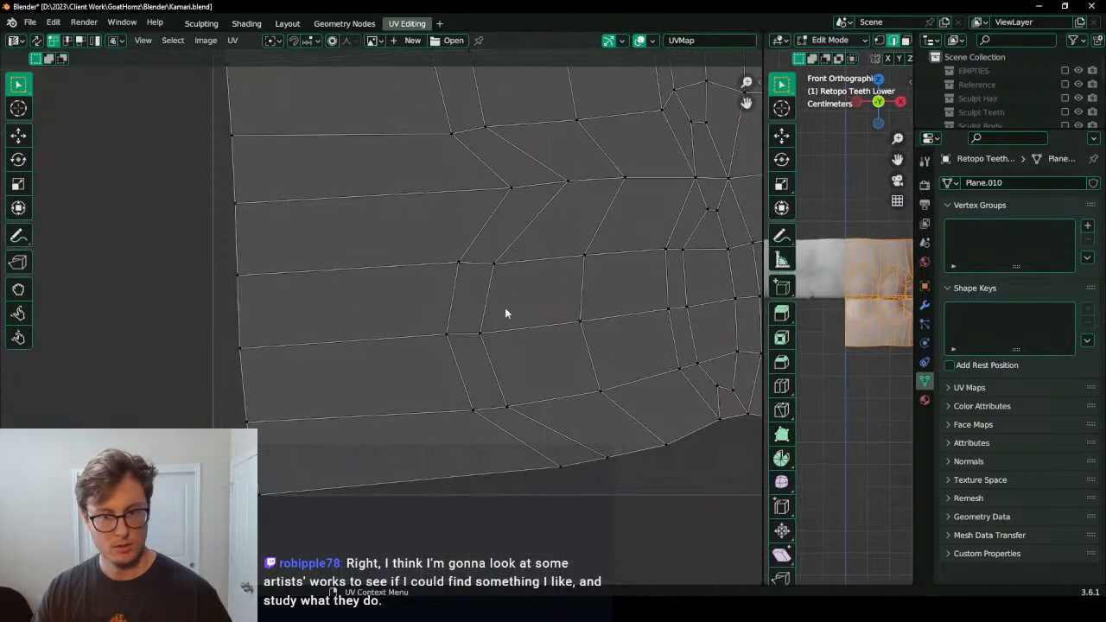
{"action": "scroll", "coordinate": [505, 308], "scroll_direction": "down", "scroll_amount": 6}
{"action": "scroll", "coordinate": [471, 276], "scroll_direction": "up", "scroll_amount": 5}
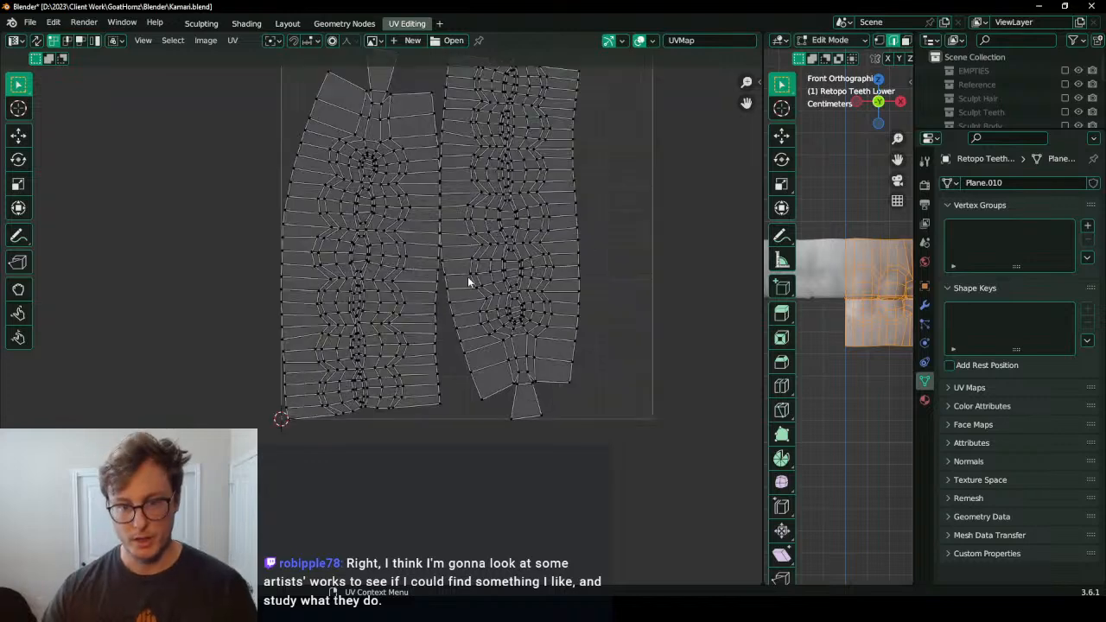
{"action": "scroll", "coordinate": [383, 271], "scroll_direction": "down", "scroll_amount": 3}
{"action": "scroll", "coordinate": [375, 295], "scroll_direction": "up", "scroll_amount": 1}
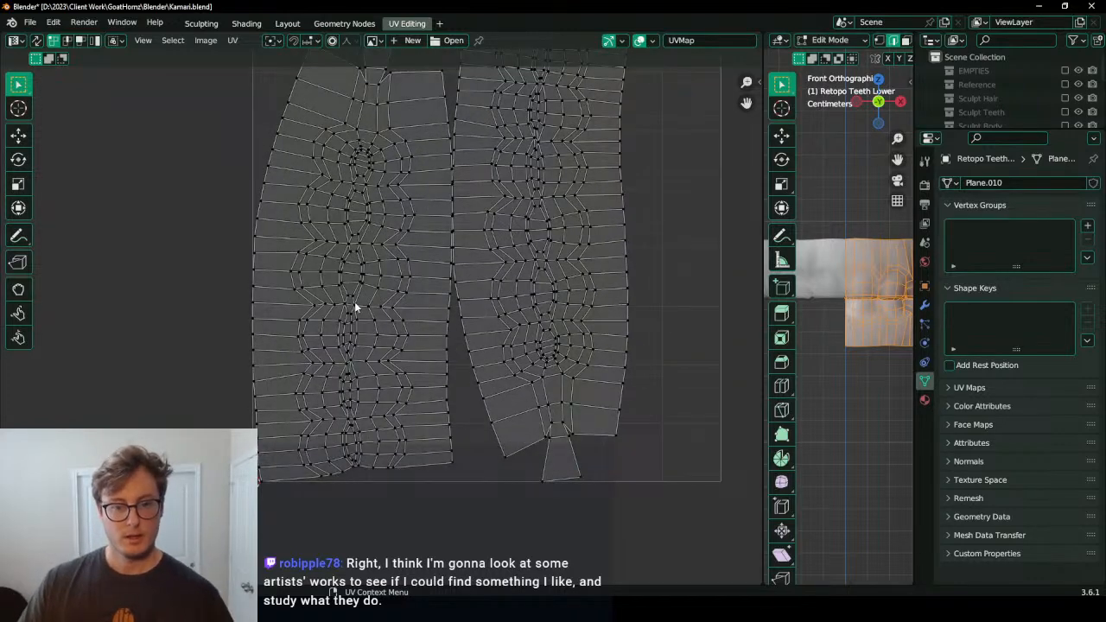
Step: Straighten the long side borders of both UV islands by scaling them to 0 on X around individual origins
{"action": "middle_click_drag", "start_coordinate": [255, 249], "coordinate": [274, 307]}
{"action": "left_click", "coordinate": [274, 306]}
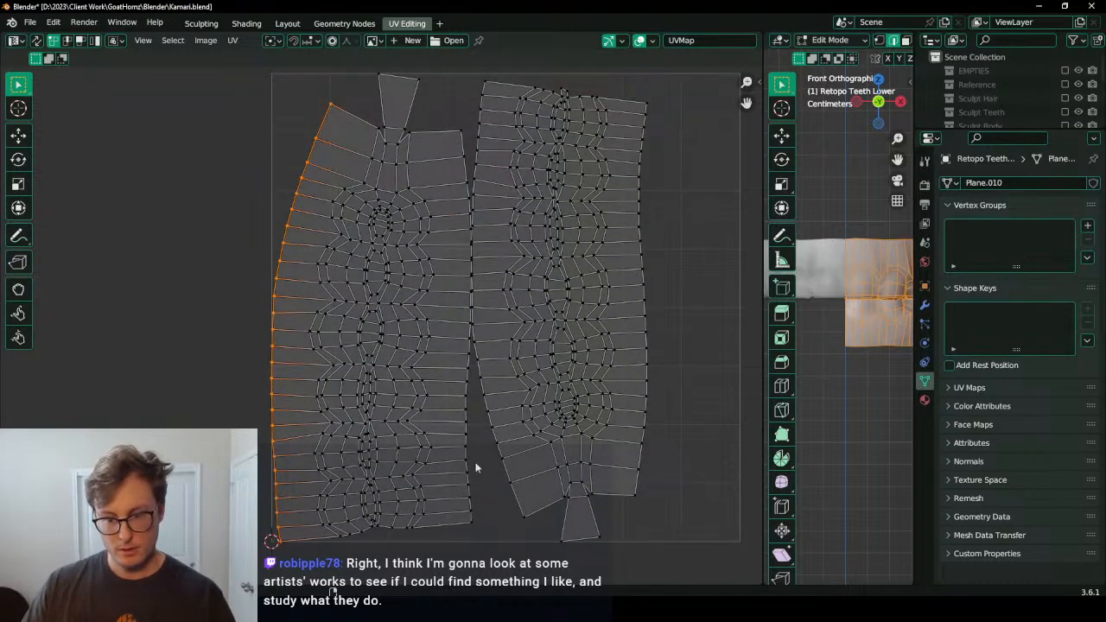
{"action": "key", "text": "period"}
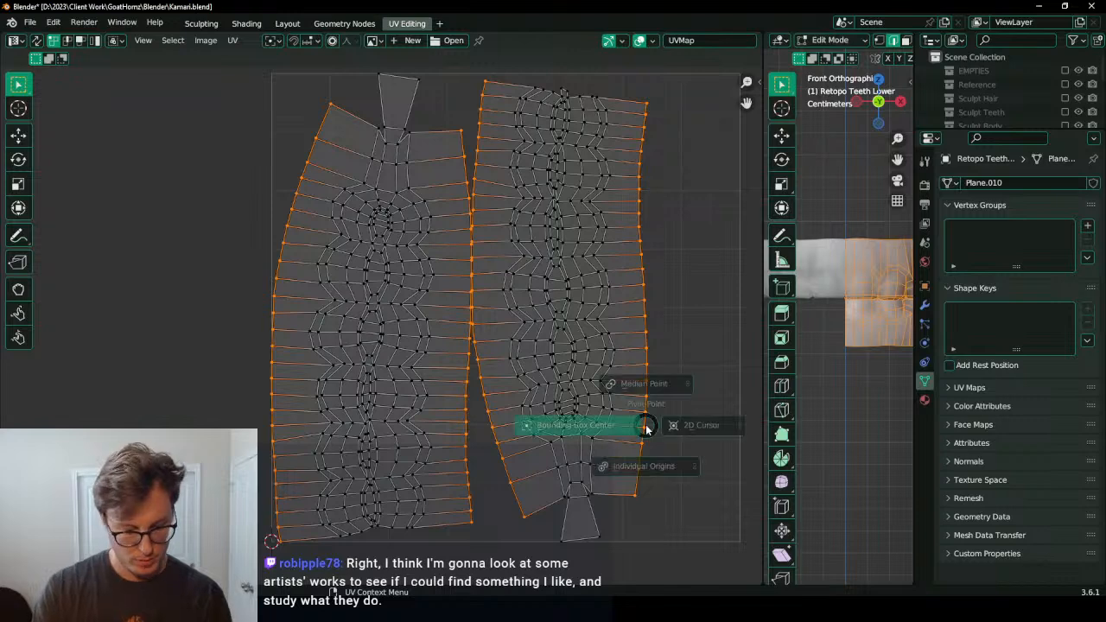
{"action": "key", "text": "i"}
{"action": "key", "text": "s"}
{"action": "key", "text": "x"}
{"action": "key", "text": "0"}
{"action": "key", "text": "Return"}
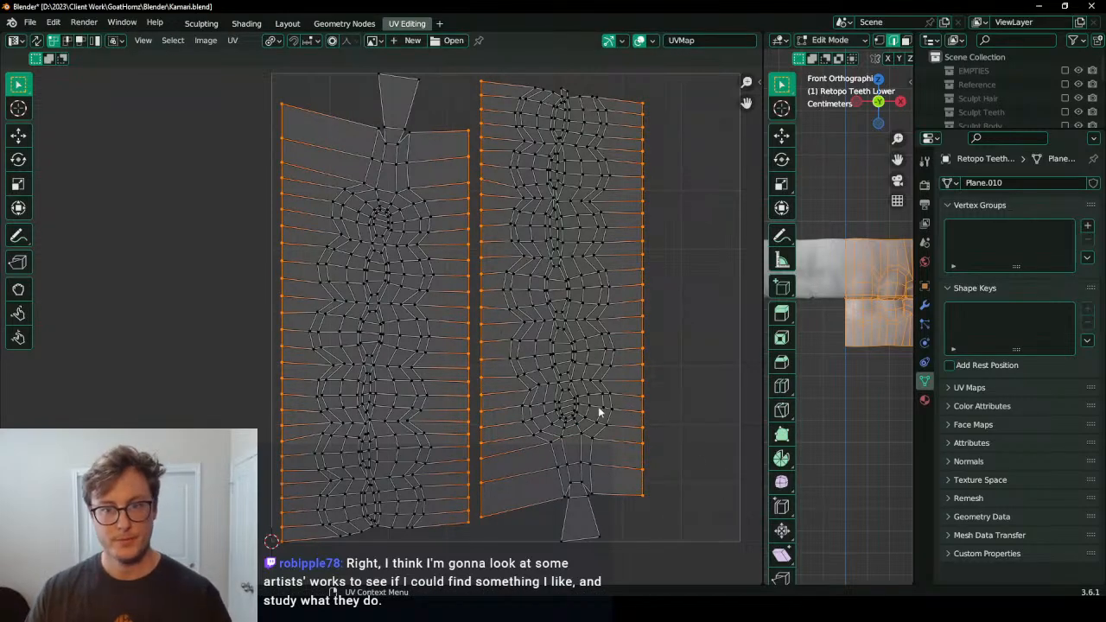
Step: Live-unwrap the interior of both UV islands around the straightened sides and pin those side vertices
{"action": "key", "text": "q"}
{"action": "left_click", "coordinate": [421, 291]}
{"action": "key", "text": "g"}
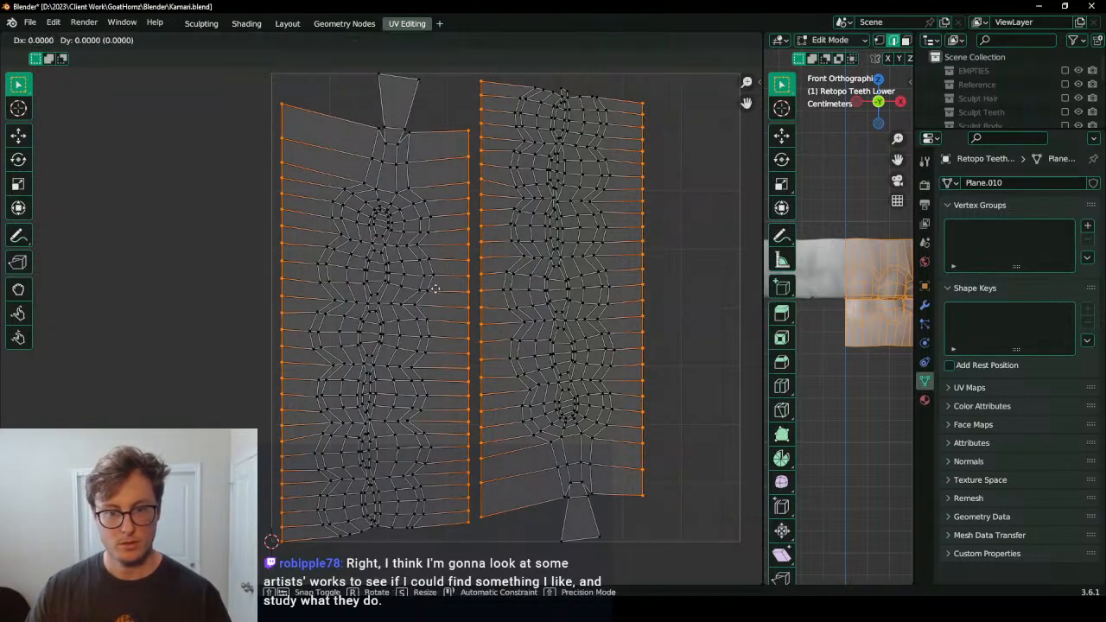
{"action": "right_click", "coordinate": [438, 290]}
{"action": "key", "text": "g"}
{"action": "right_click", "coordinate": [469, 275]}
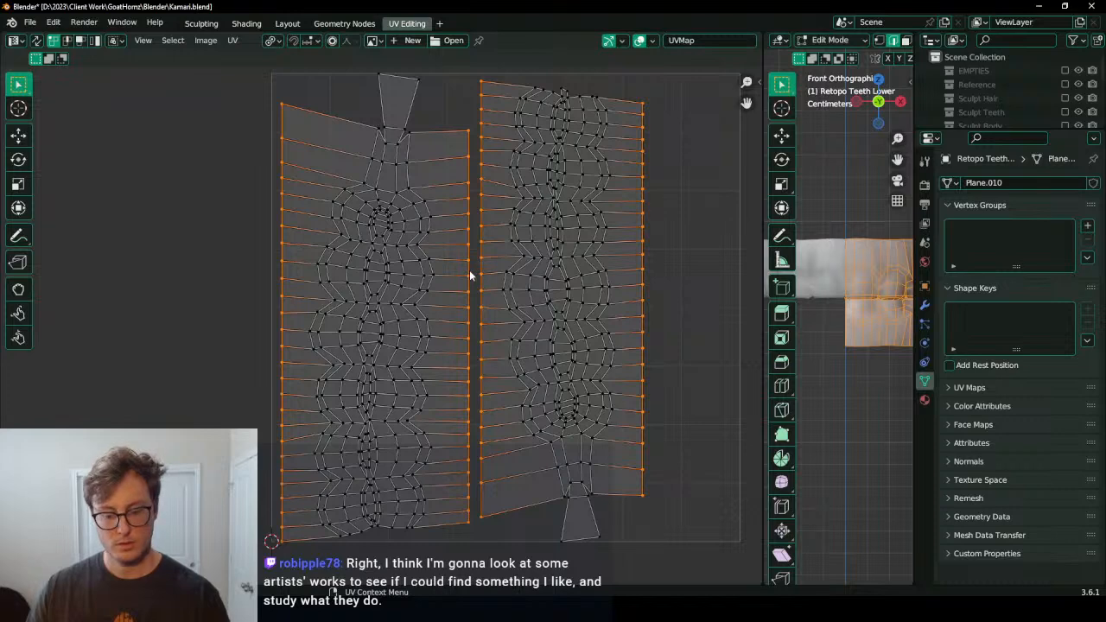
{"action": "key", "text": "g"}
{"action": "left_click", "coordinate": [483, 302]}
{"action": "middle_click_drag", "start_coordinate": [480, 309], "coordinate": [469, 295]}
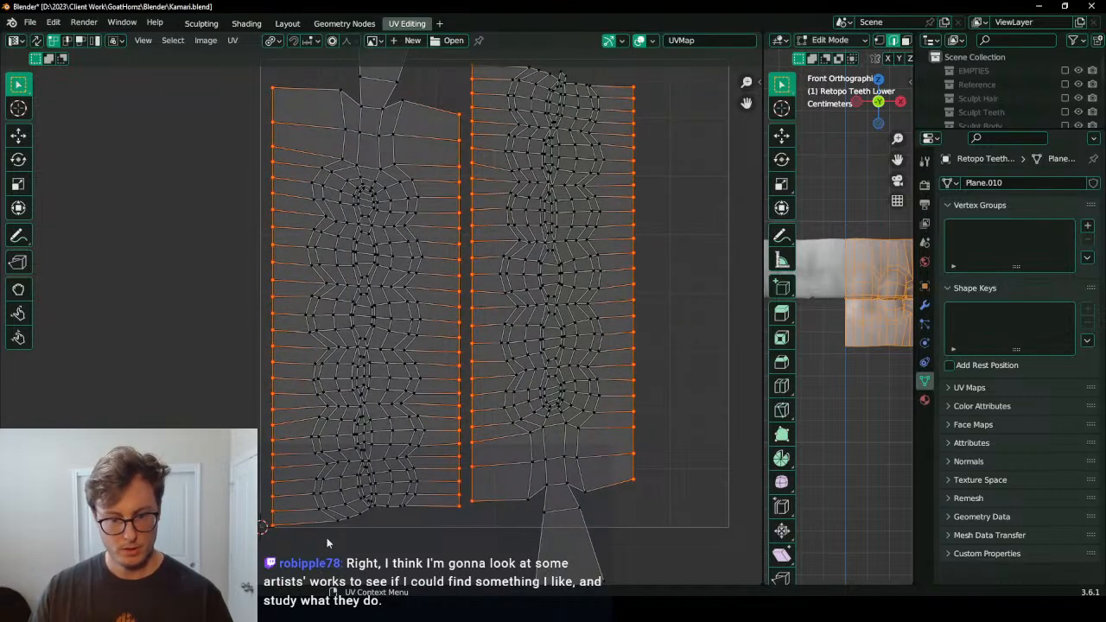
{"action": "key", "text": "p"}
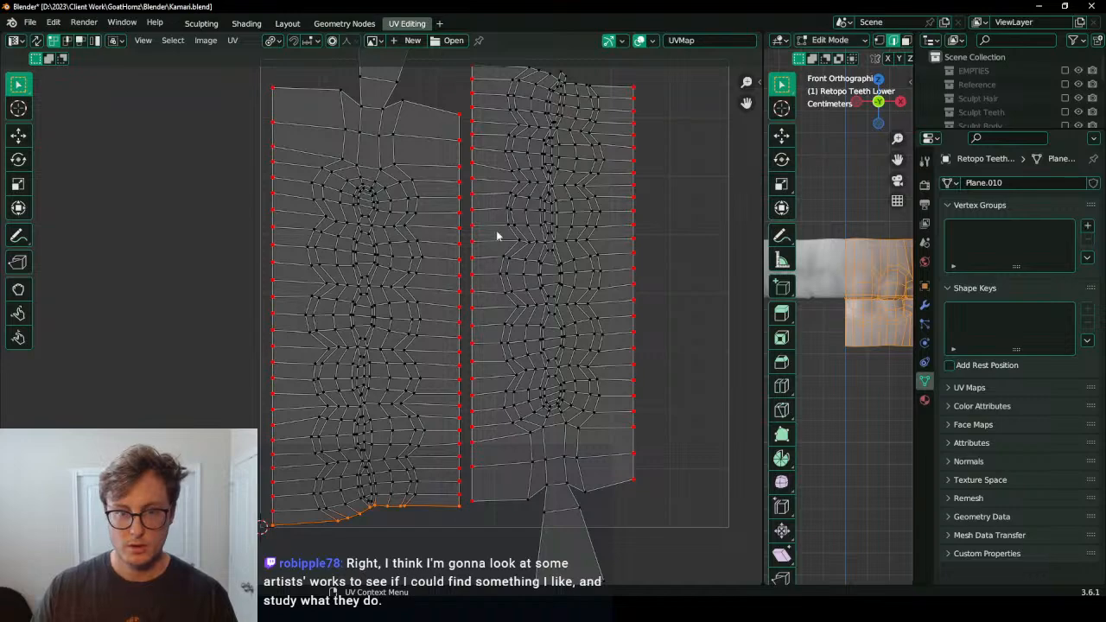
Step: Rotate the second UV island by 180 degrees and move it upright beside the first island
{"action": "key", "text": "l"}
{"action": "key", "text": "r"}
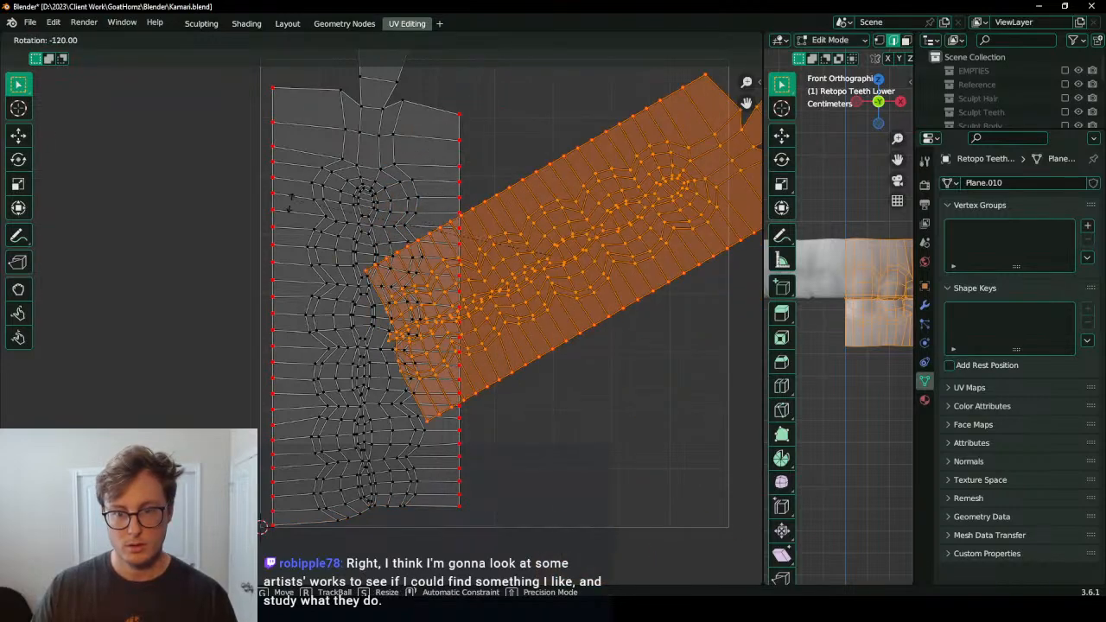
{"action": "left_click", "coordinate": [381, 432]}
{"action": "key", "text": "g"}
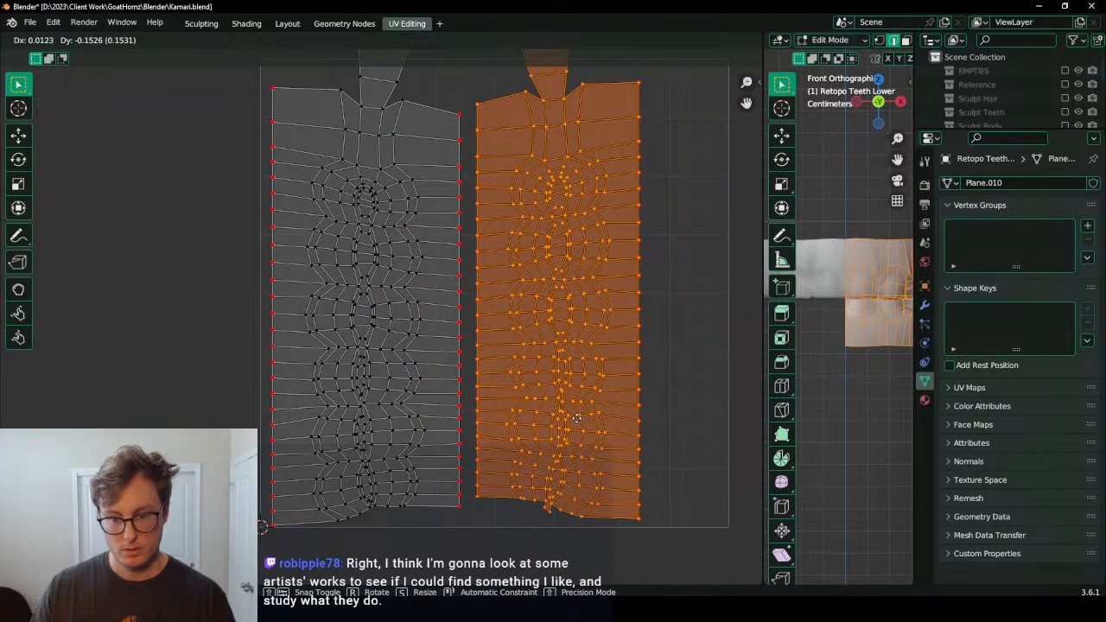
{"action": "left_click", "coordinate": [577, 418]}
Step: Delete the stray vertices of the lower teeth that stick out past the centre line at the gap between the front teeth
{"action": "scroll", "coordinate": [467, 343], "scroll_direction": "up", "scroll_amount": 5}
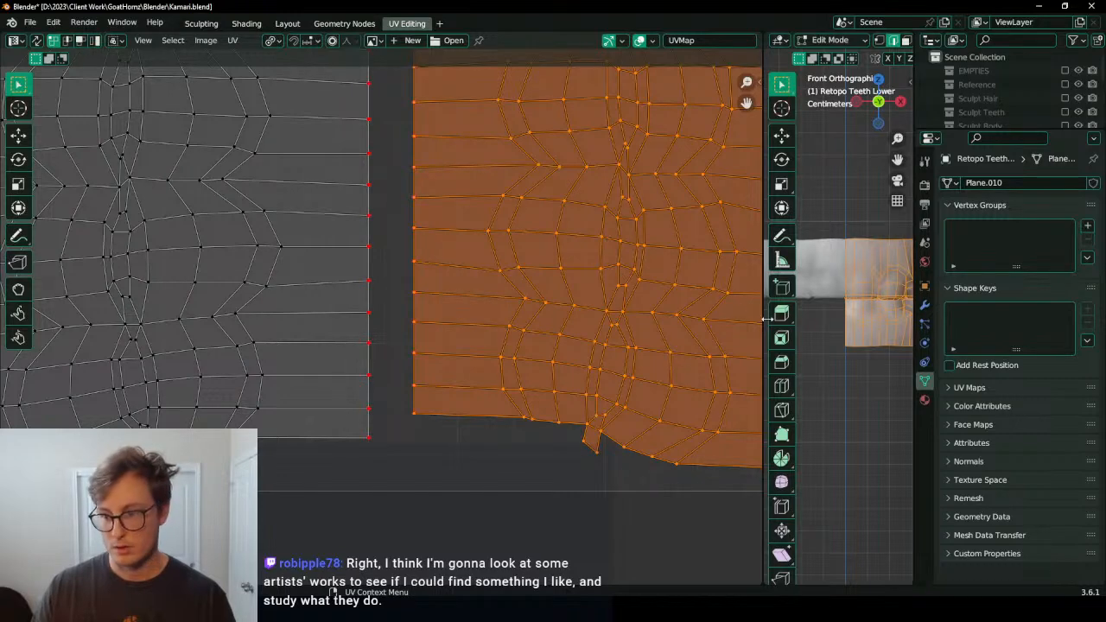
{"action": "left_click_drag", "start_coordinate": [765, 335], "coordinate": [68, 335]}
{"action": "scroll", "coordinate": [416, 312], "scroll_direction": "up", "scroll_amount": 5}
{"action": "scroll", "coordinate": [531, 193], "scroll_direction": "up", "scroll_amount": 4}
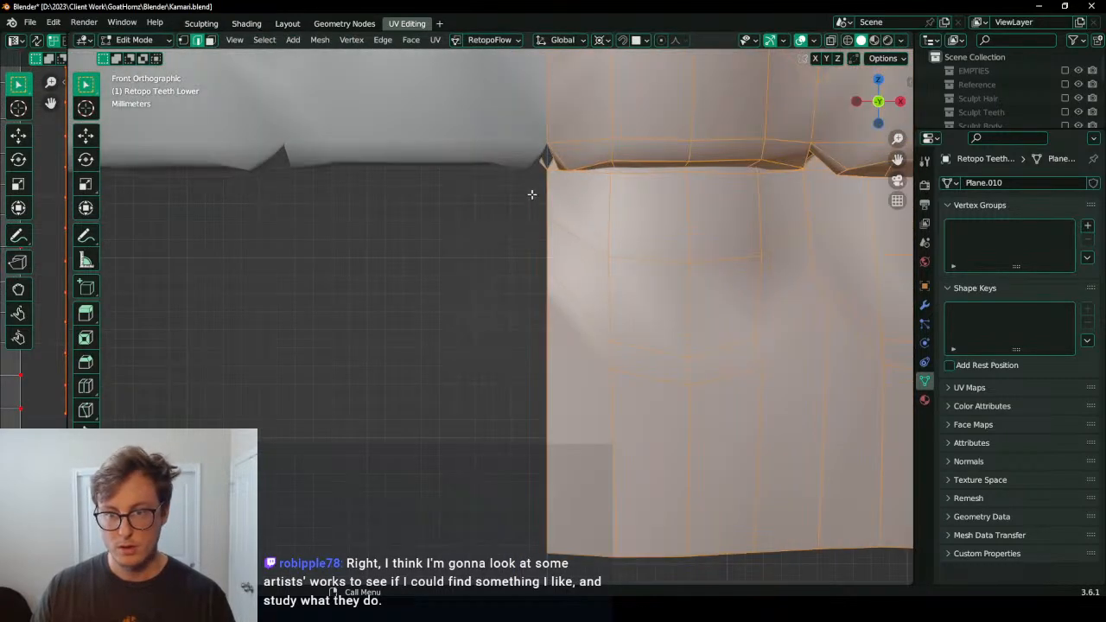
{"action": "scroll", "coordinate": [513, 199], "scroll_direction": "up", "scroll_amount": 2}
{"action": "left_click", "coordinate": [183, 42]}
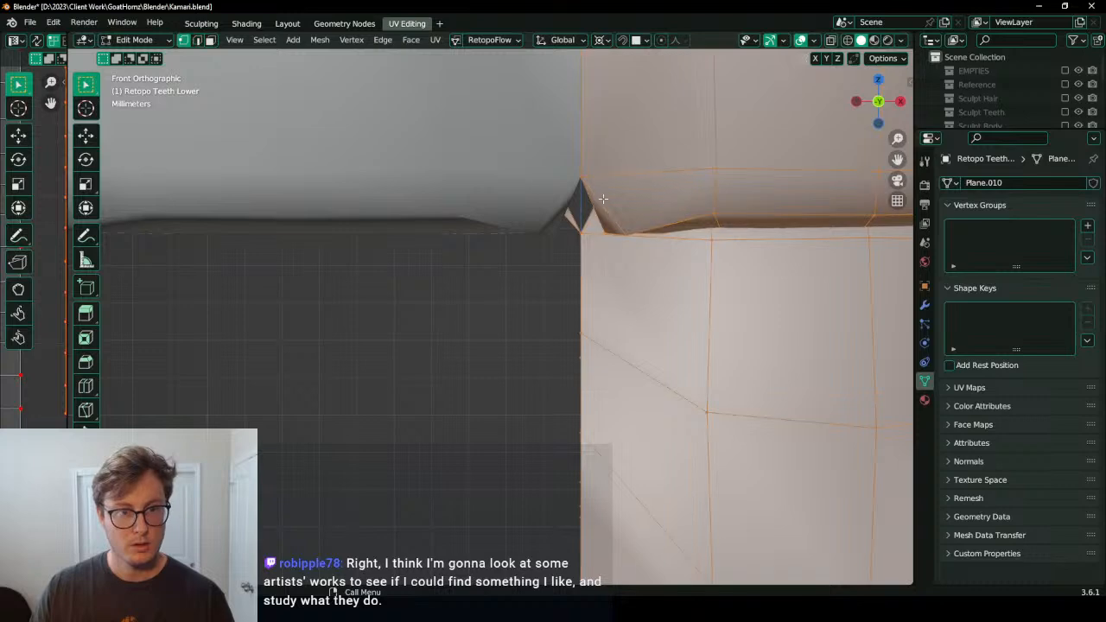
{"action": "key", "text": "shift+z"}
{"action": "scroll", "coordinate": [596, 202], "scroll_direction": "up", "scroll_amount": 1}
{"action": "left_click_drag", "start_coordinate": [484, 175], "coordinate": [543, 210]}
{"action": "key", "text": "x"}
{"action": "key", "text": "v"}
{"action": "scroll", "coordinate": [549, 213], "scroll_direction": "down", "scroll_amount": 6}
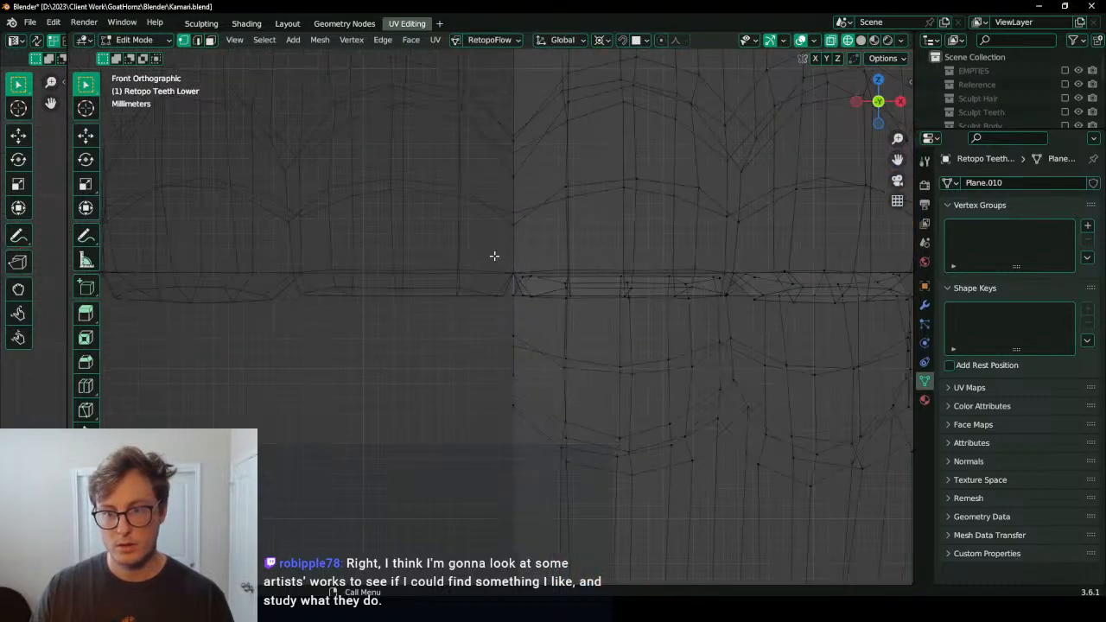
Step: Restore solid shading and open the upper and lower retopo teeth together in Edit Mode with all geometry selected
{"action": "key", "text": "Tab"}
{"action": "key", "text": "z"}
{"action": "left_click", "coordinate": [595, 274]}
{"action": "scroll", "coordinate": [559, 321], "scroll_direction": "down", "scroll_amount": 7}
{"action": "left_click", "coordinate": [560, 324]}
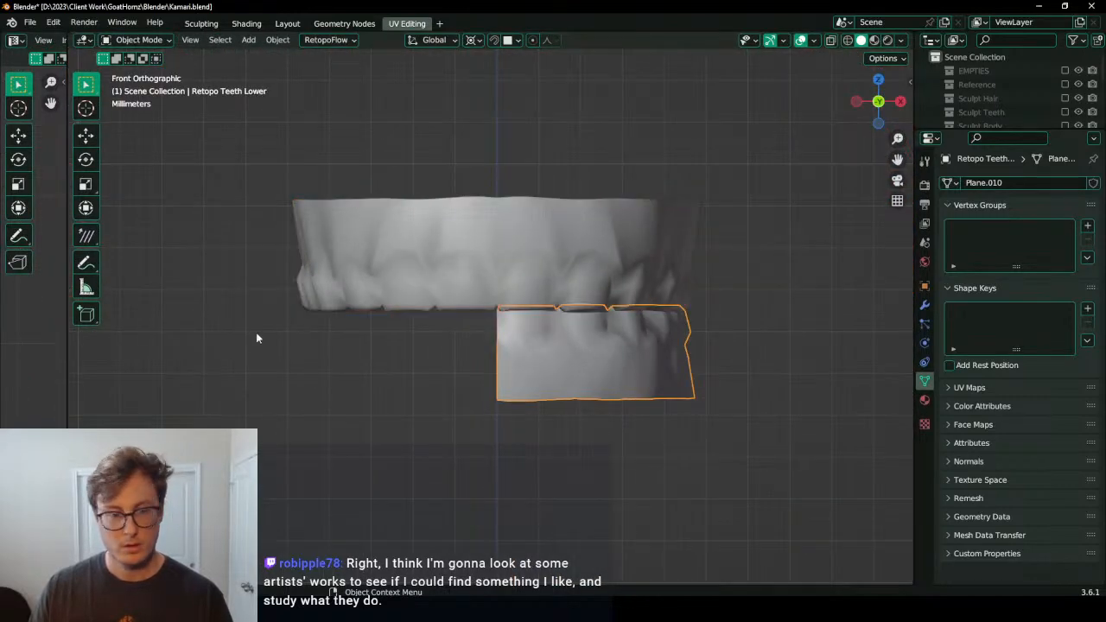
{"action": "left_click_drag", "start_coordinate": [65, 366], "coordinate": [380, 367]}
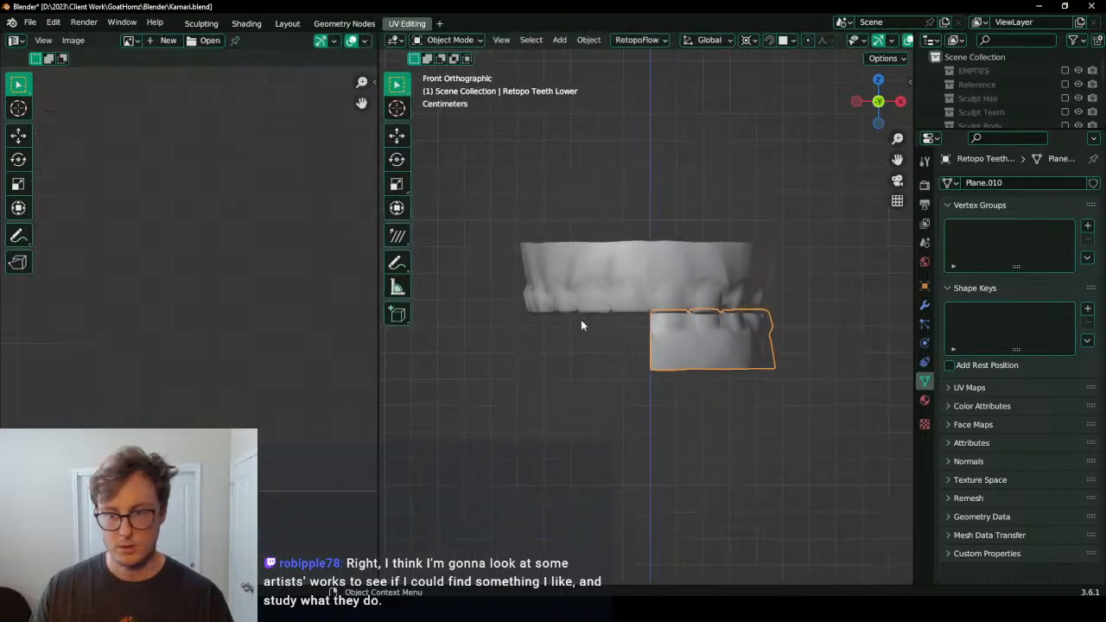
{"action": "left_click", "coordinate": [609, 311], "text": "shift"}
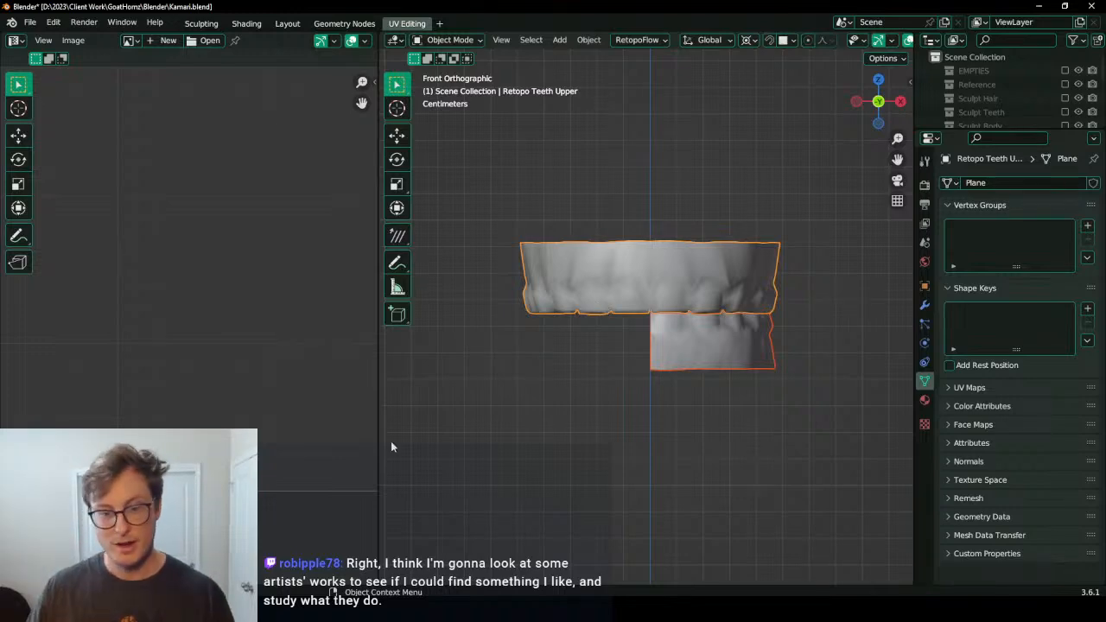
{"action": "left_click_drag", "start_coordinate": [380, 432], "coordinate": [519, 414]}
{"action": "key", "text": "Tab"}
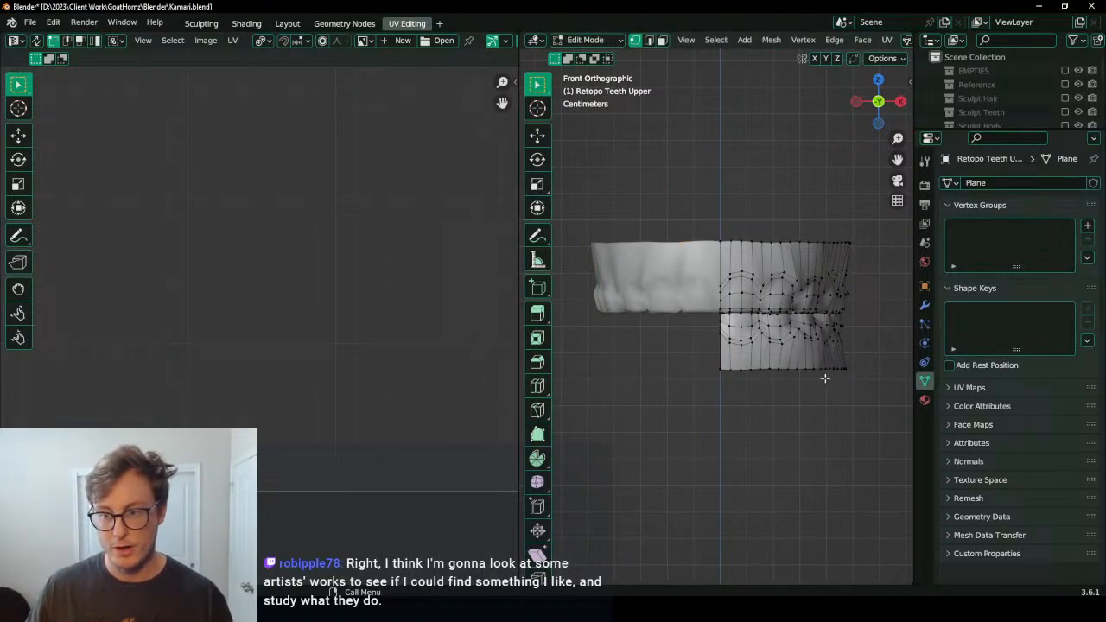
{"action": "key", "text": "a"}
Step: Shorten the outer side border of the first UV island to about 0.94 scale, level with its inner side
{"action": "middle_click_drag", "start_coordinate": [147, 368], "coordinate": [201, 360]}
{"action": "scroll", "coordinate": [201, 359], "scroll_direction": "down", "scroll_amount": 4}
{"action": "scroll", "coordinate": [201, 359], "scroll_direction": "up", "scroll_amount": 2}
{"action": "left_click", "coordinate": [194, 414]}
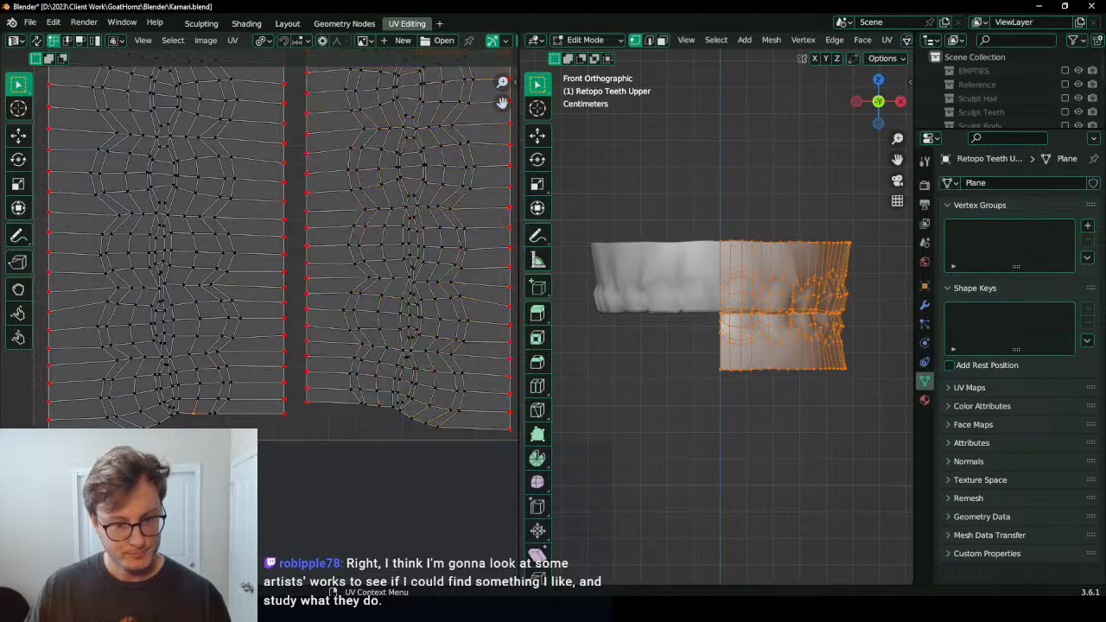
{"action": "scroll", "coordinate": [349, 415], "scroll_direction": "down", "scroll_amount": 3}
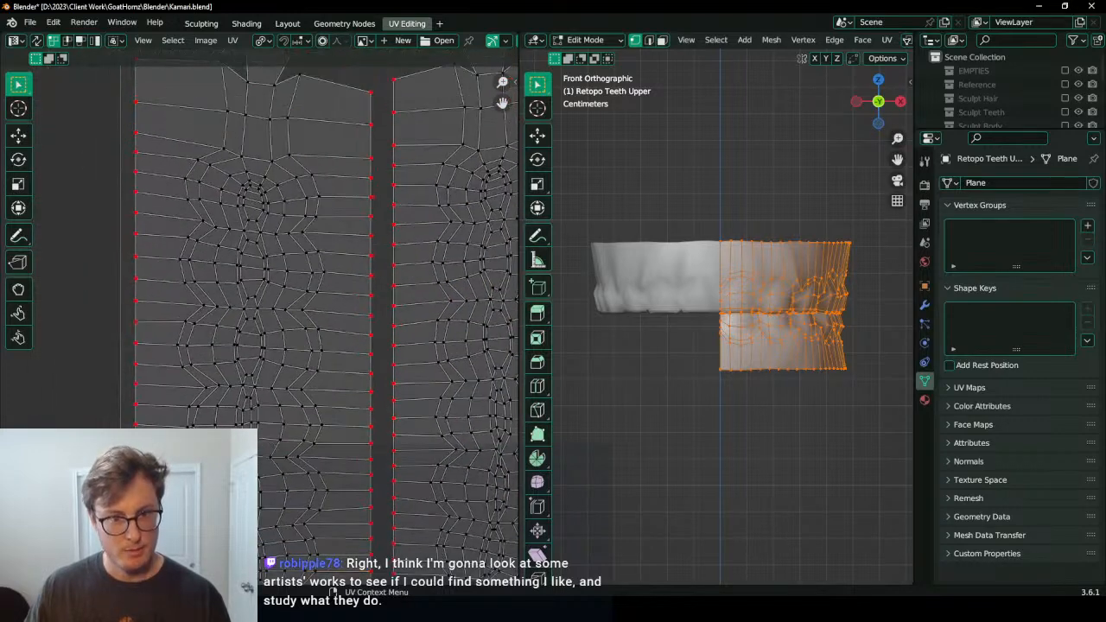
{"action": "scroll", "coordinate": [166, 357], "scroll_direction": "up", "scroll_amount": 1}
{"action": "key", "text": "s"}
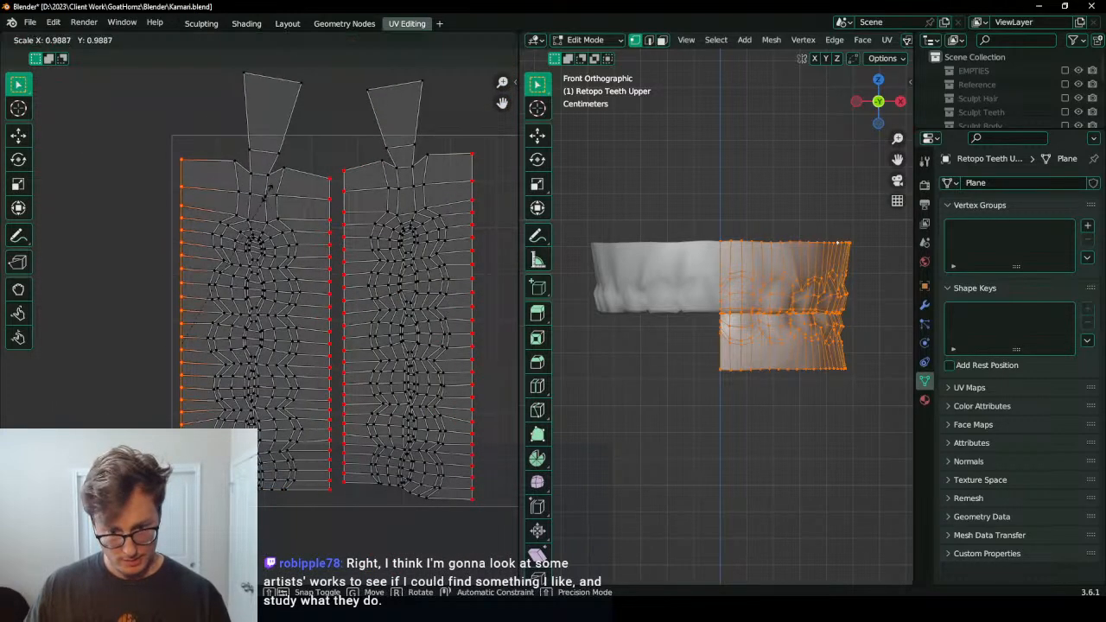
{"action": "left_click", "coordinate": [265, 197]}
{"action": "key", "text": "s"}
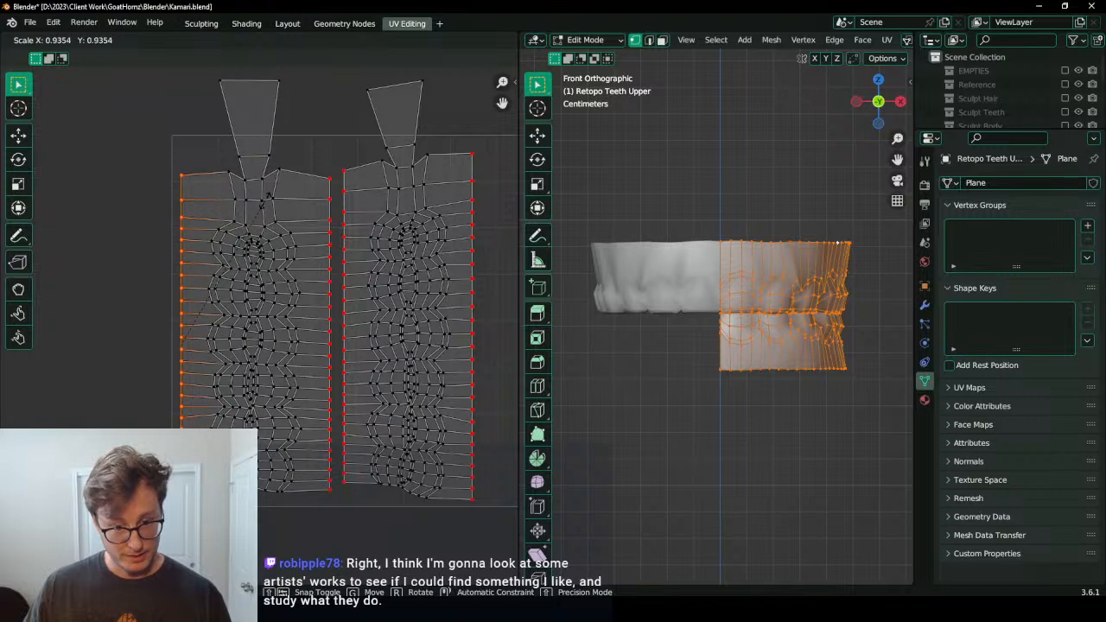
{"action": "left_click", "coordinate": [428, 311]}
Step: Scale down the outer side border of the second UV island to match the length of its inner side
{"action": "left_click", "coordinate": [472, 281], "text": "alt"}
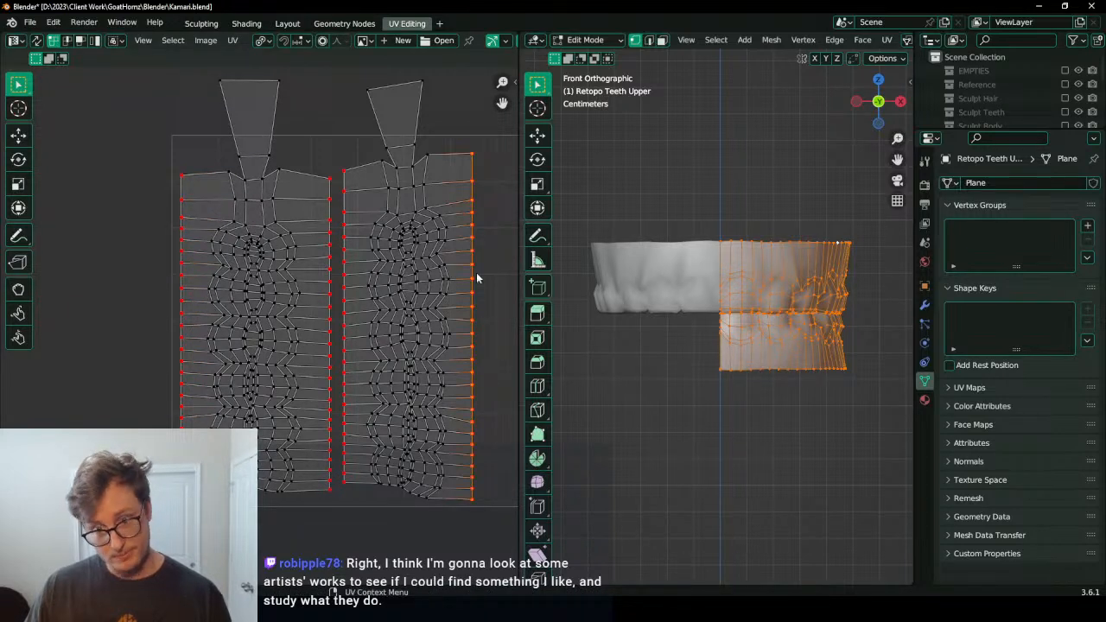
{"action": "key", "text": "s"}
{"action": "left_click", "coordinate": [473, 298]}
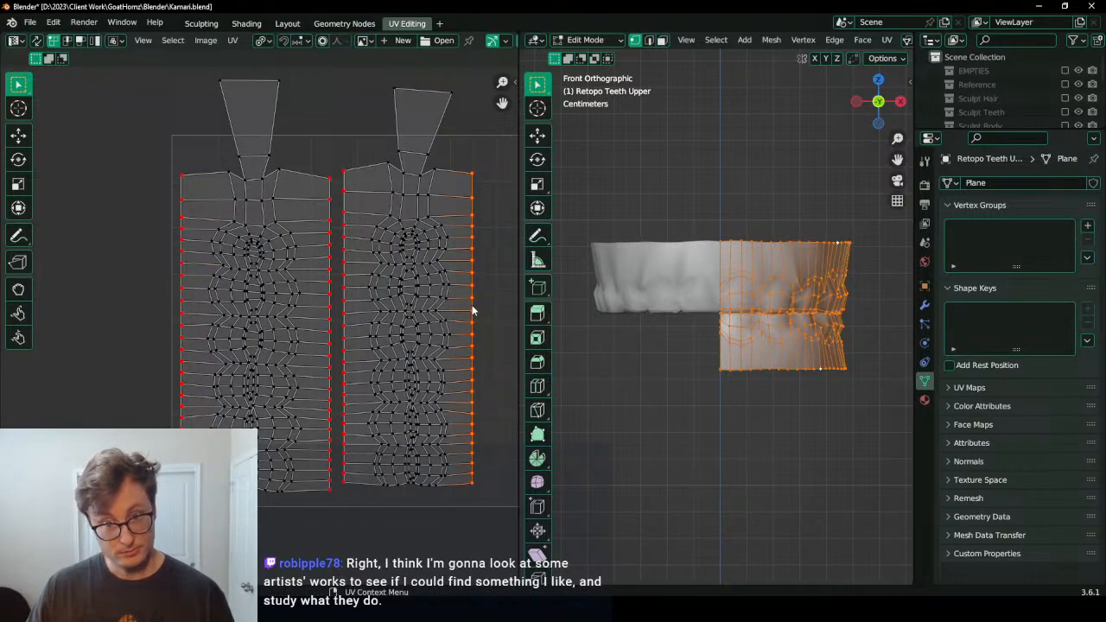
Step: Flatten the bottom borders of both UV islands by scaling them to 0 on Y, and pin them
{"action": "left_click", "coordinate": [296, 493], "text": "alt"}
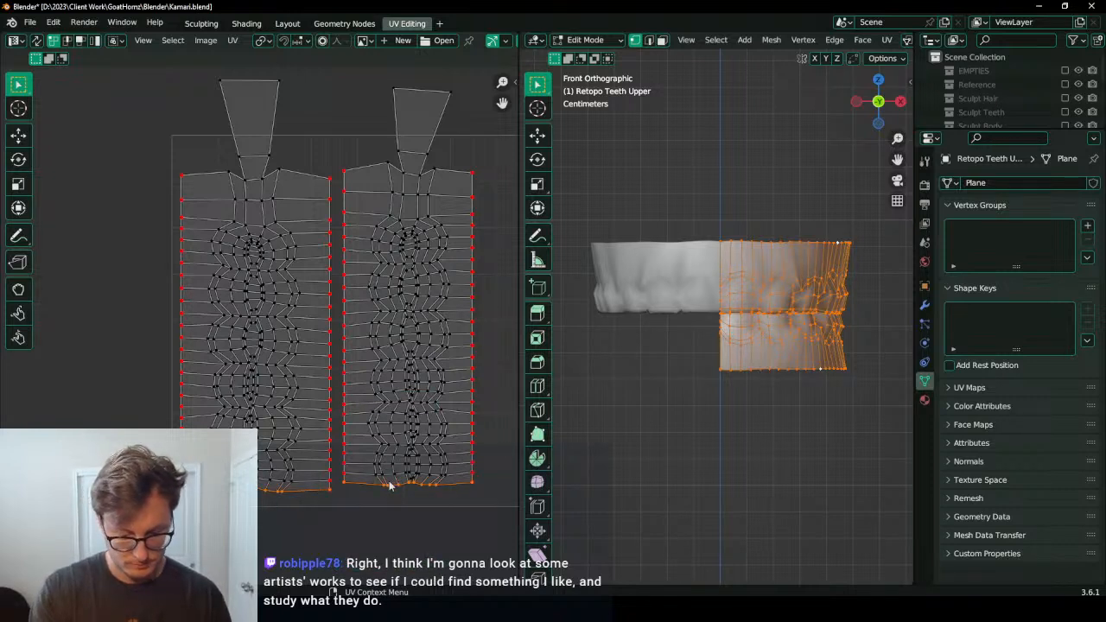
{"action": "key", "text": "s"}
{"action": "key", "text": "y"}
{"action": "key", "text": "0"}
{"action": "key", "text": "Return"}
{"action": "key", "text": "g"}
{"action": "key", "text": "y"}
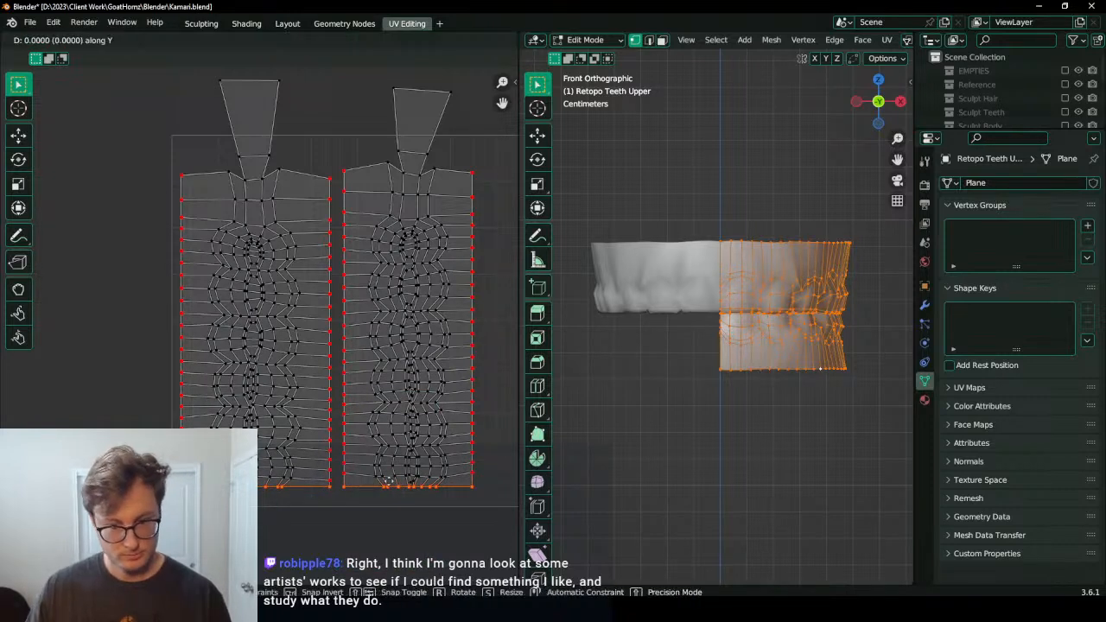
{"action": "right_click", "coordinate": [275, 286]}
Step: Select the top border rows of both UV islands below the end flaps and flatten them to 0 on Y
{"action": "left_click", "coordinate": [339, 181], "text": "ctrl"}
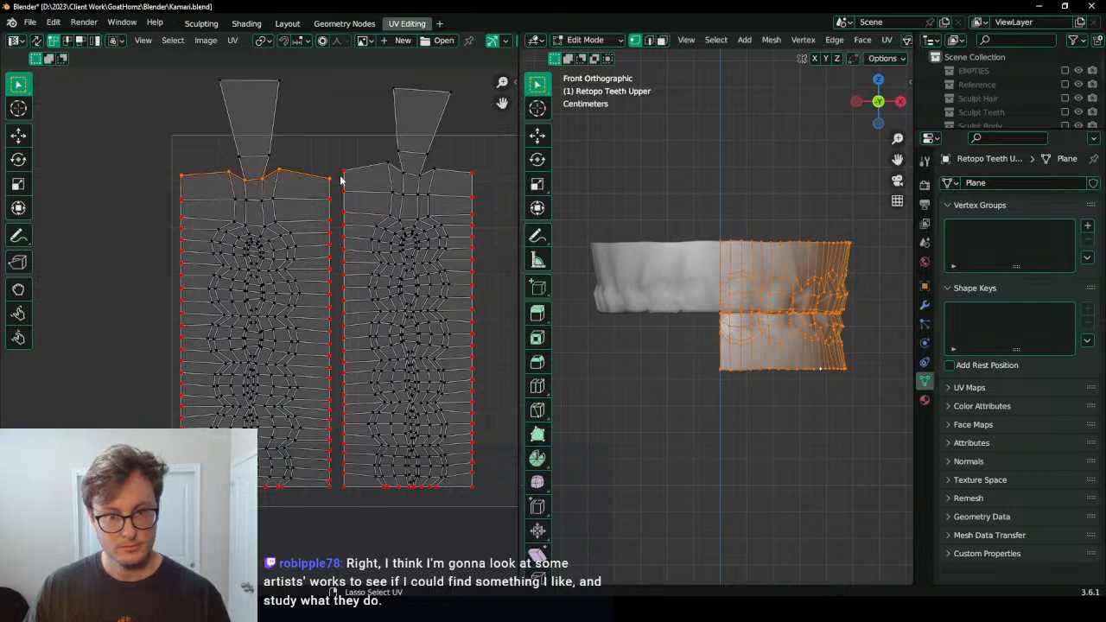
{"action": "left_click", "coordinate": [474, 175], "text": "ctrl"}
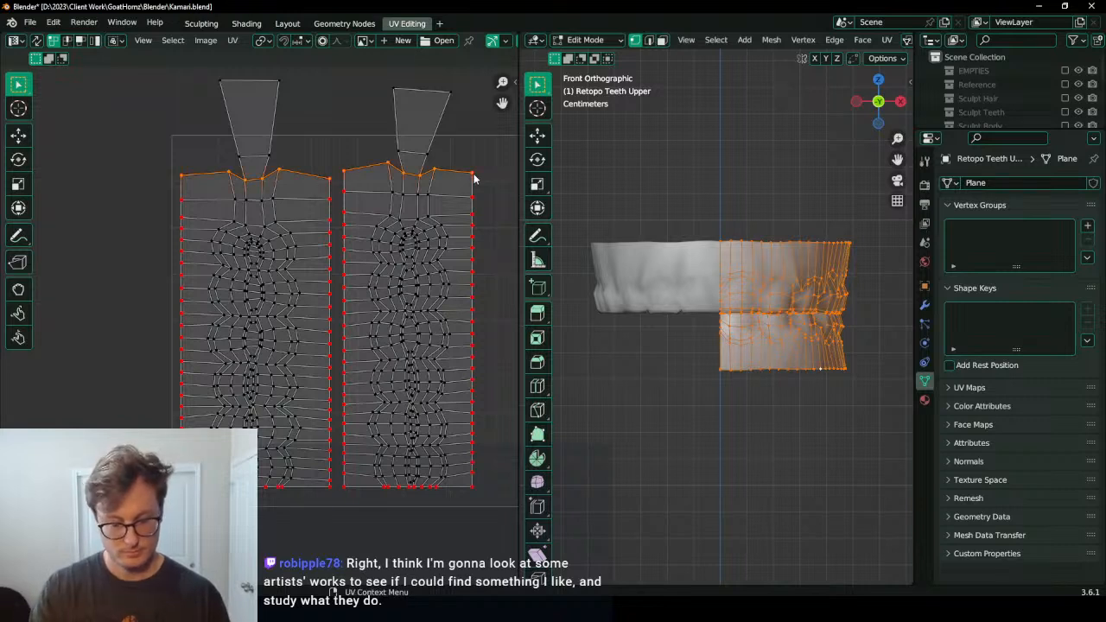
{"action": "key", "text": "s"}
{"action": "key", "text": "y"}
{"action": "key", "text": "0"}
{"action": "key", "text": "Return"}
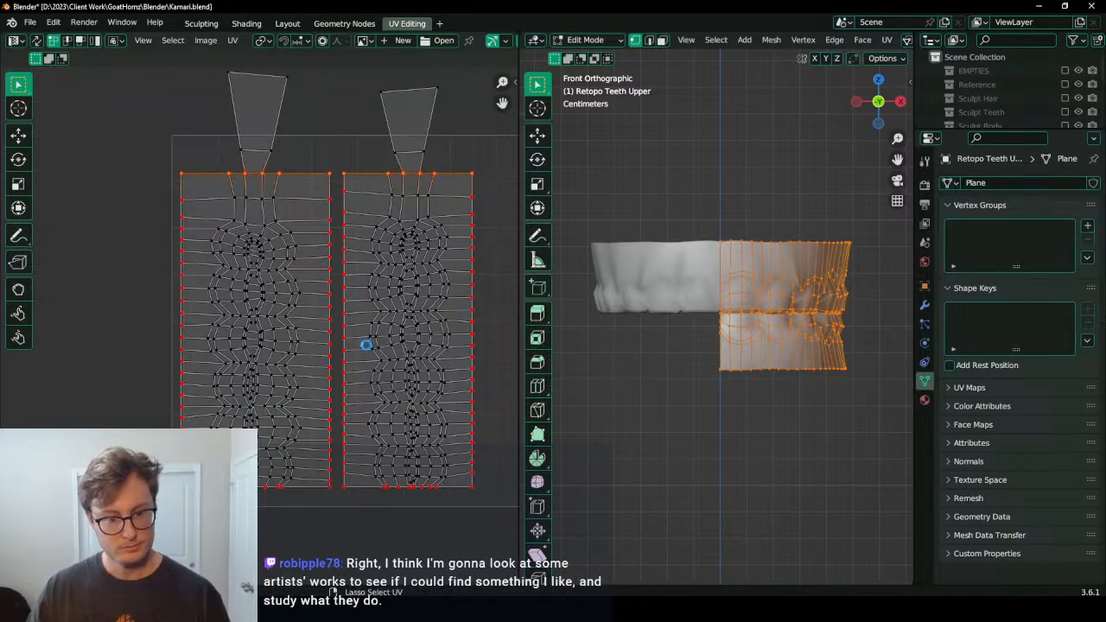
Step: Save the file and pin the flattened top border rows of both UV islands
{"action": "key", "text": "ctrl+s"}
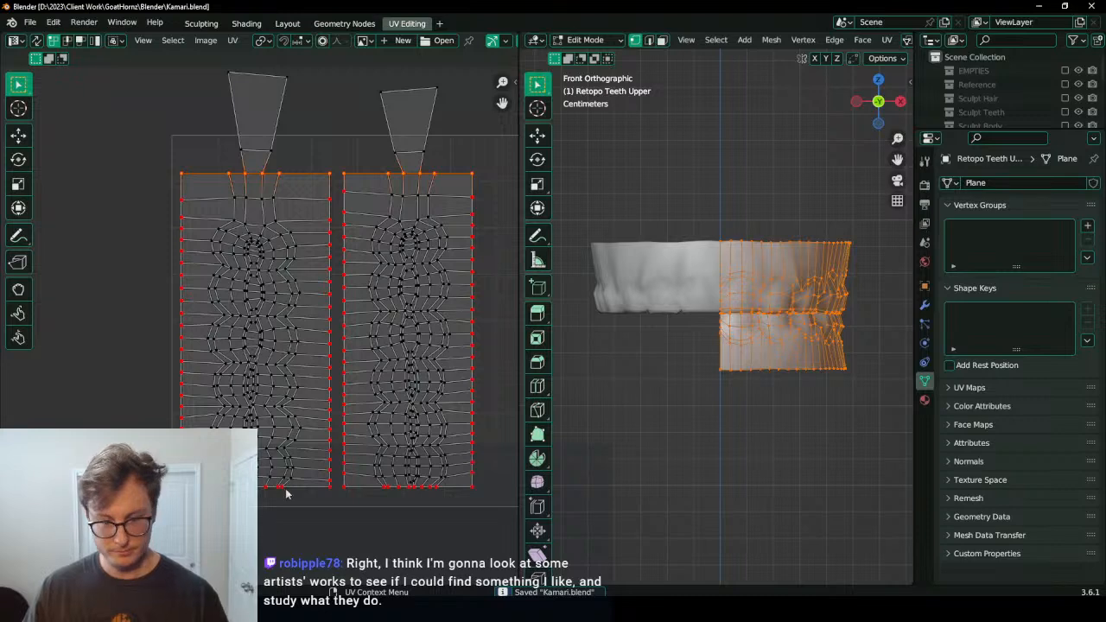
{"action": "scroll", "coordinate": [381, 406], "scroll_direction": "up", "scroll_amount": 4}
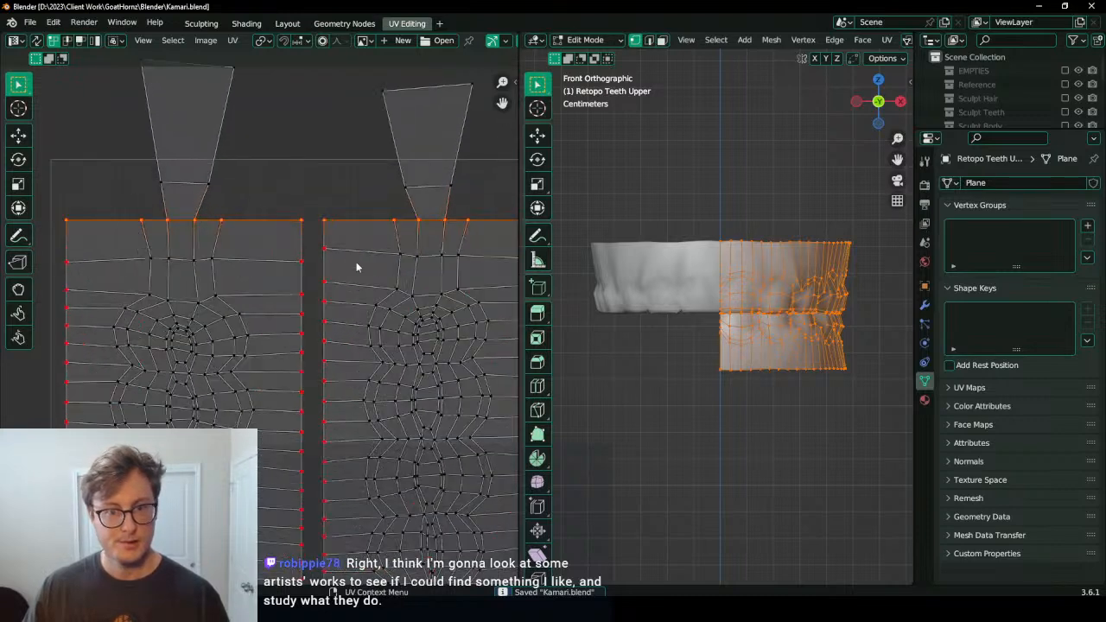
{"action": "middle_click_drag", "start_coordinate": [419, 288], "coordinate": [416, 289], "text": "shift"}
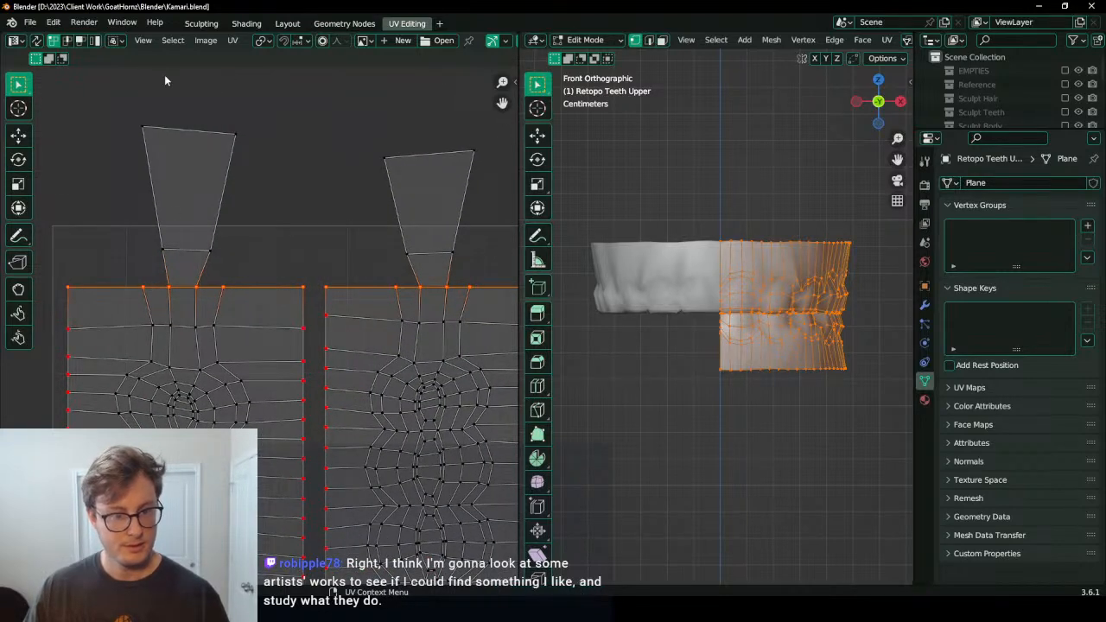
Step: Straighten the left edge of the first island's flap by scaling it to 0 on X around the 2D cursor snapped to its base vertex
{"action": "left_click", "coordinate": [169, 288]}
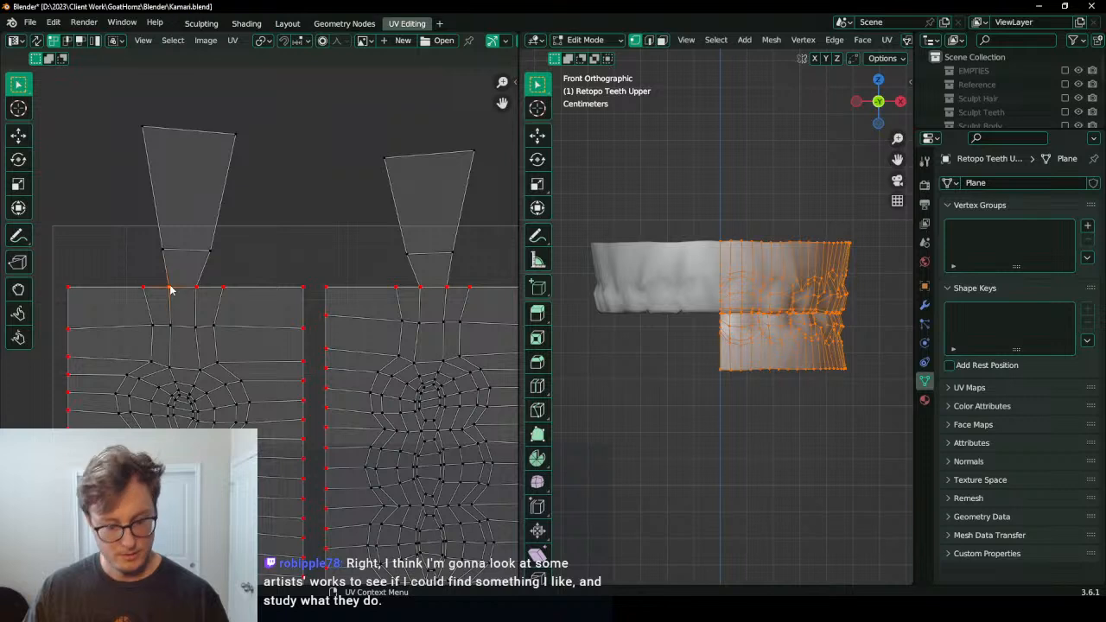
{"action": "key", "text": "period"}
{"action": "left_click", "coordinate": [313, 284]}
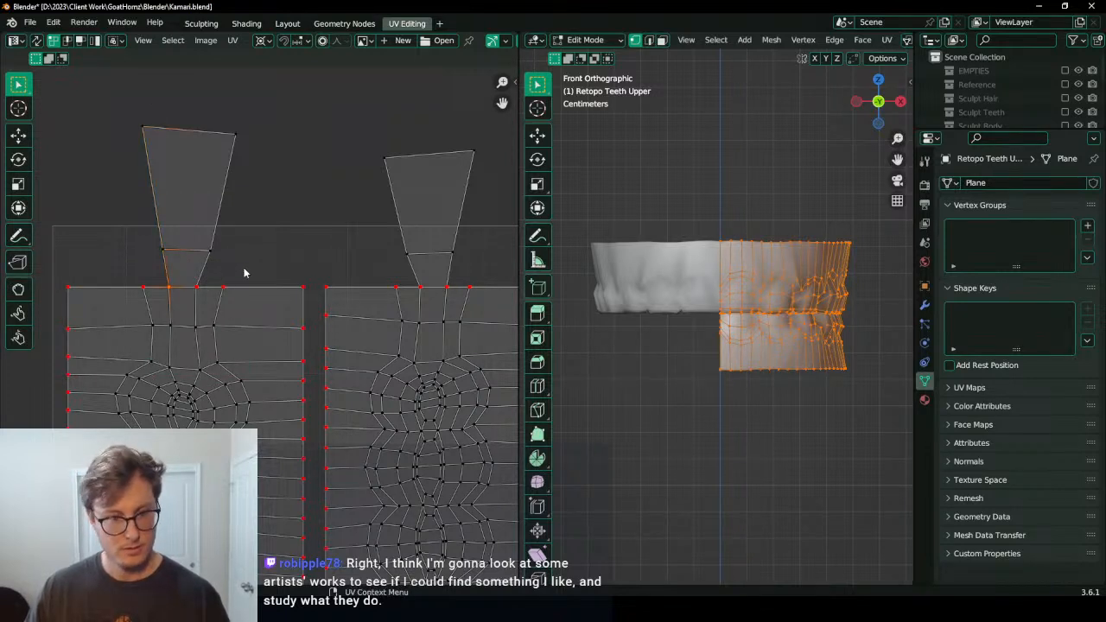
{"action": "key", "text": "shift+s"}
{"action": "left_click", "coordinate": [244, 335]}
{"action": "key", "text": "s"}
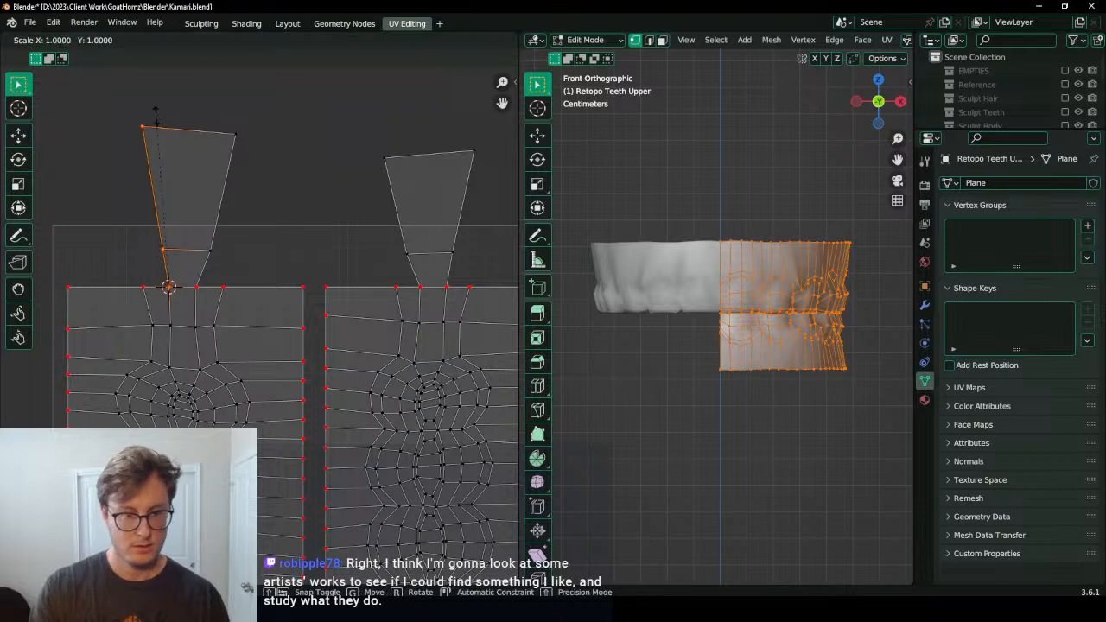
{"action": "key", "text": "x"}
{"action": "key", "text": "0"}
{"action": "key", "text": "Return"}
Step: Straighten the right edge of the first island's flap by scaling it to 0 on X around the 2D cursor at its base vertex
{"action": "left_click", "coordinate": [196, 287]}
{"action": "key", "text": "shift+s"}
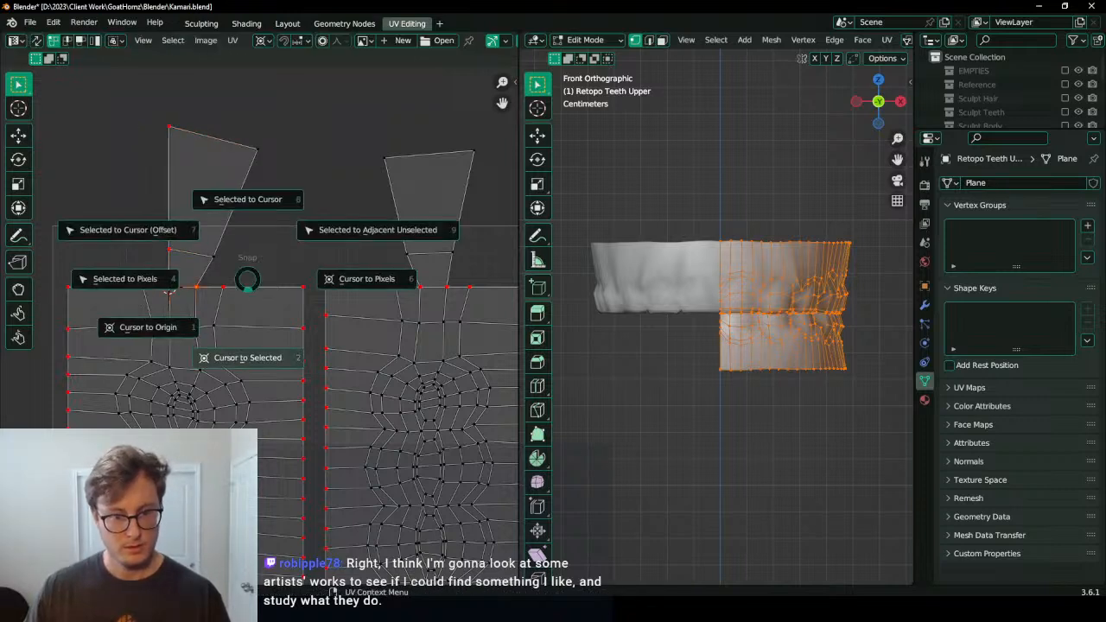
{"action": "left_click", "coordinate": [247, 354]}
{"action": "key", "text": "s"}
{"action": "key", "text": "x"}
{"action": "key", "text": "0"}
{"action": "key", "text": "Return"}
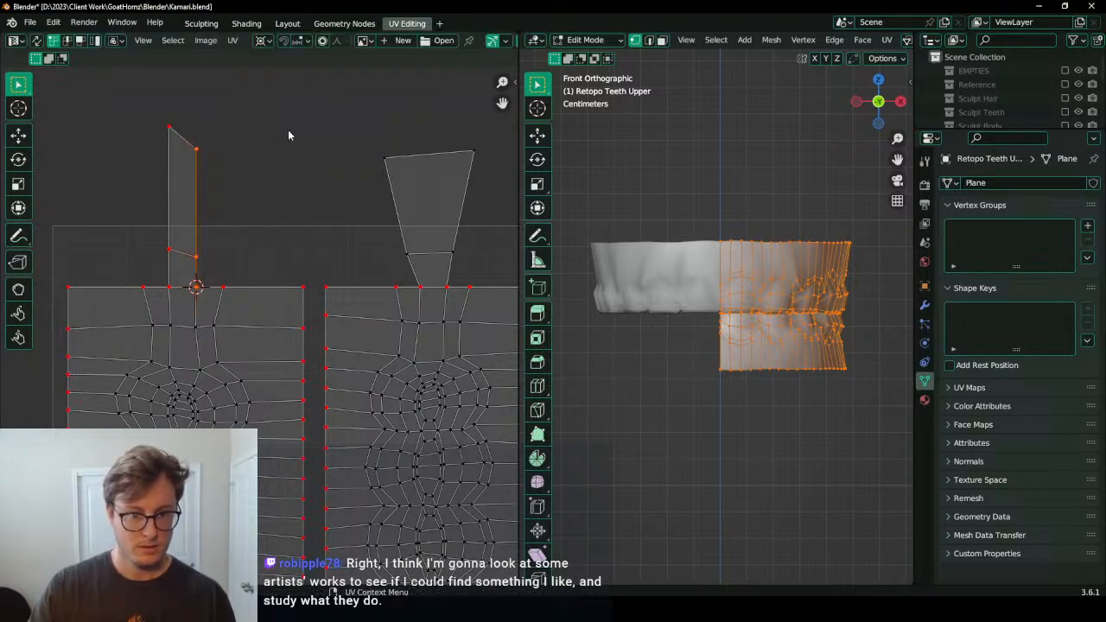
Step: Pin the first flap and align the second flap's left edge vertically with its base vertex by scaling it to 0 on X
{"action": "key", "text": "shift+s"}
{"action": "left_click", "coordinate": [460, 354]}
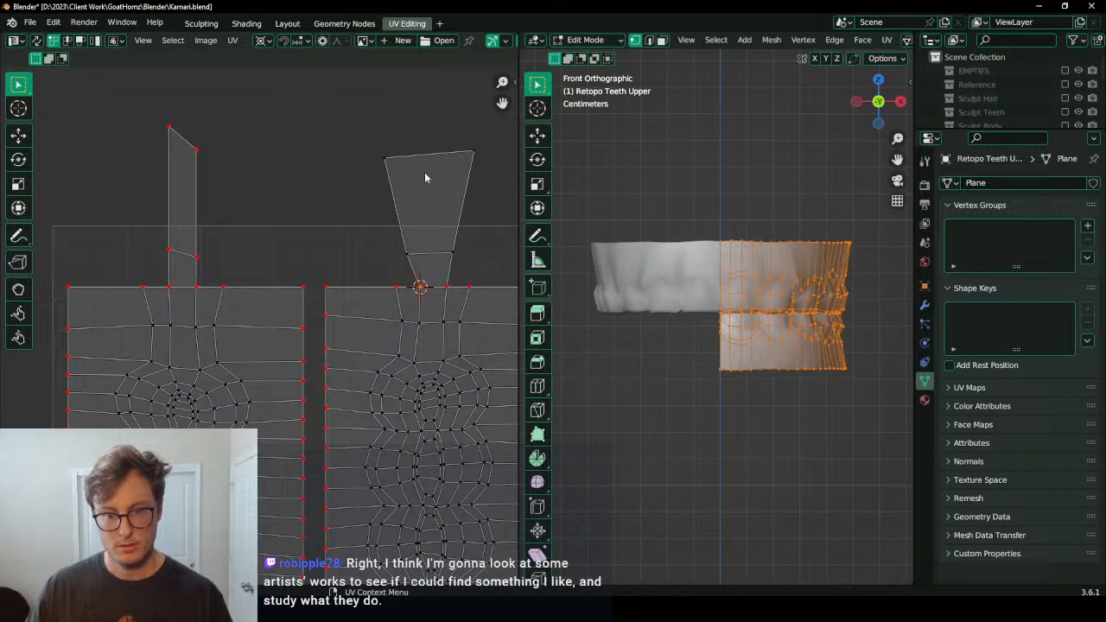
{"action": "key", "text": "s"}
{"action": "key", "text": "x"}
{"action": "key", "text": "0"}
{"action": "key", "text": "Return"}
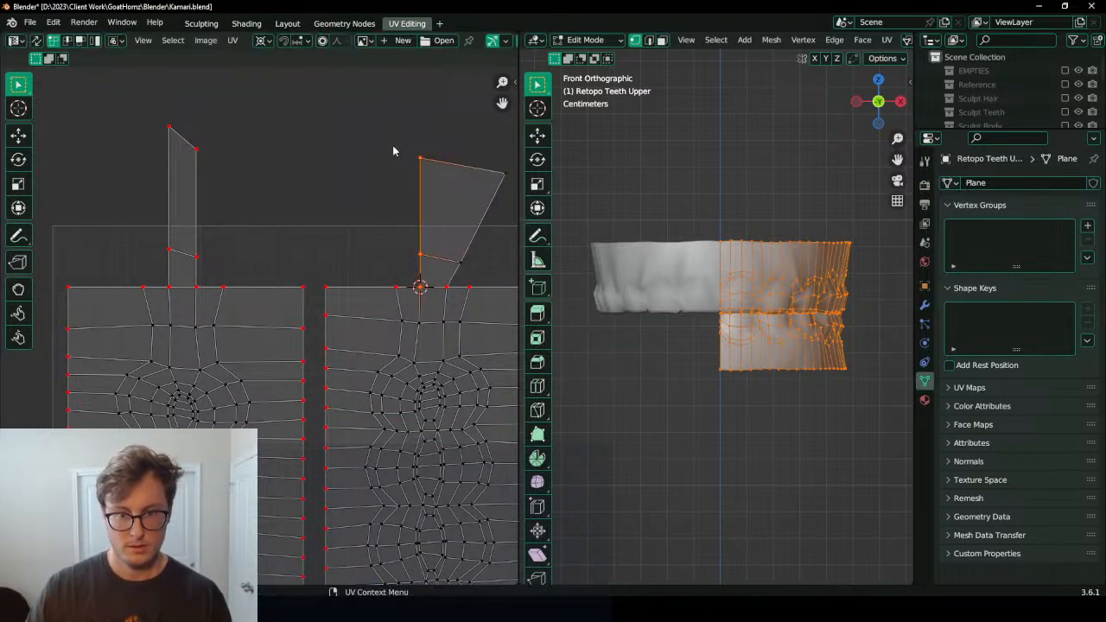
Step: Align the second flap's right edge vertically with its base vertex by scaling it to 0 on X around the 2D cursor
{"action": "middle_click_drag", "start_coordinate": [381, 222], "coordinate": [321, 233]}
{"action": "key", "text": "shift+s"}
{"action": "left_click", "coordinate": [419, 285]}
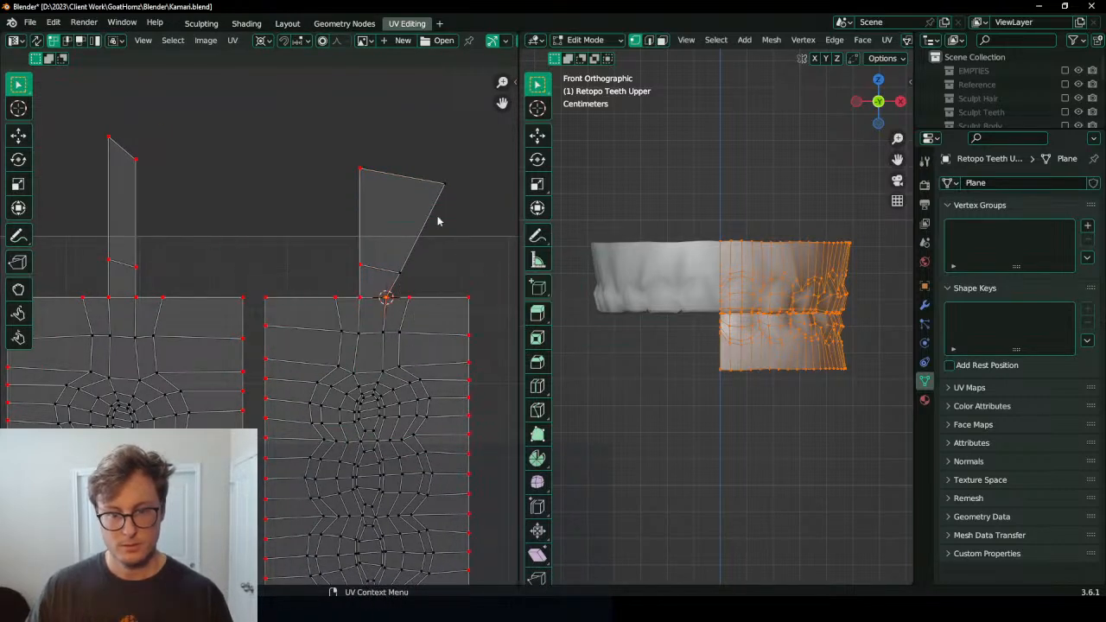
{"action": "key", "text": "s"}
{"action": "key", "text": "x"}
{"action": "key", "text": "0"}
{"action": "key", "text": "Return"}
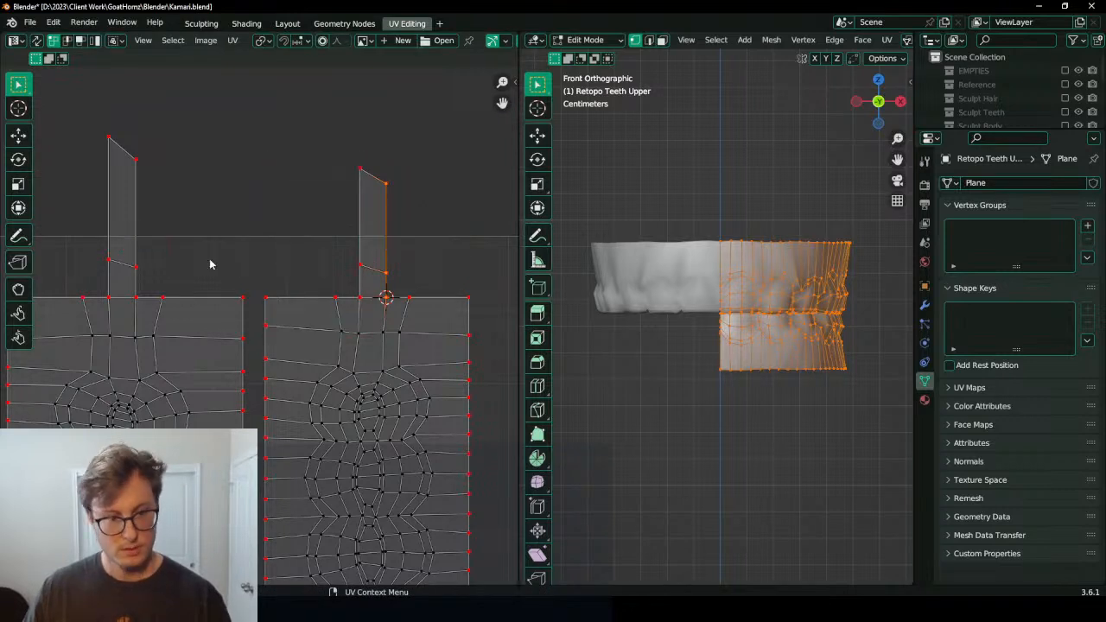
Step: Level the lower cross rows of both flaps by scaling them to 0 on Y
{"action": "left_click_drag", "start_coordinate": [95, 237], "coordinate": [386, 287]}
{"action": "key", "text": "s"}
{"action": "key", "text": "y"}
{"action": "key", "text": "0"}
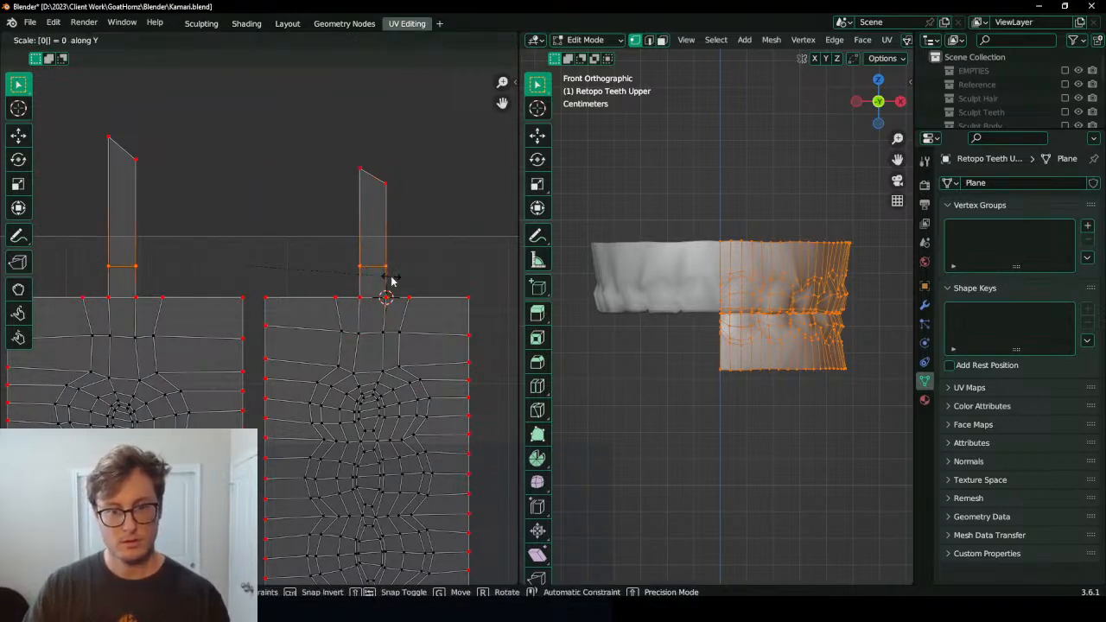
{"action": "key", "text": "Return"}
Step: Level the top ends of both flaps with each other by scaling them to 0 on Y
{"action": "left_click_drag", "start_coordinate": [66, 104], "coordinate": [464, 198]}
{"action": "key", "text": "s"}
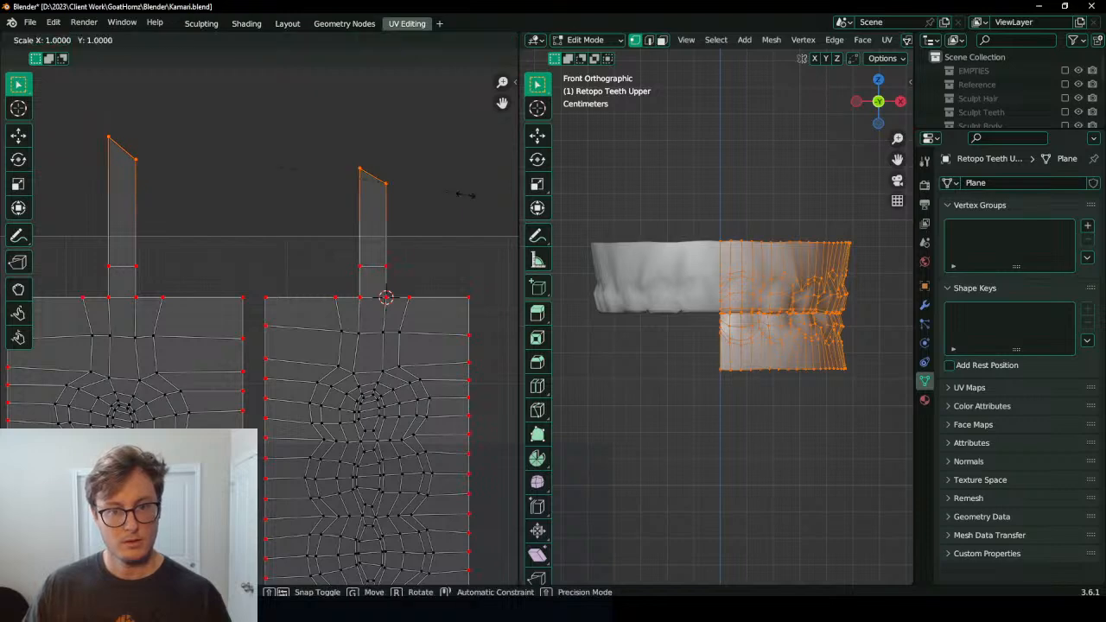
{"action": "key", "text": "y"}
{"action": "key", "text": "0"}
{"action": "key", "text": "Return"}
{"action": "scroll", "coordinate": [292, 92], "scroll_direction": "down", "scroll_amount": 3}
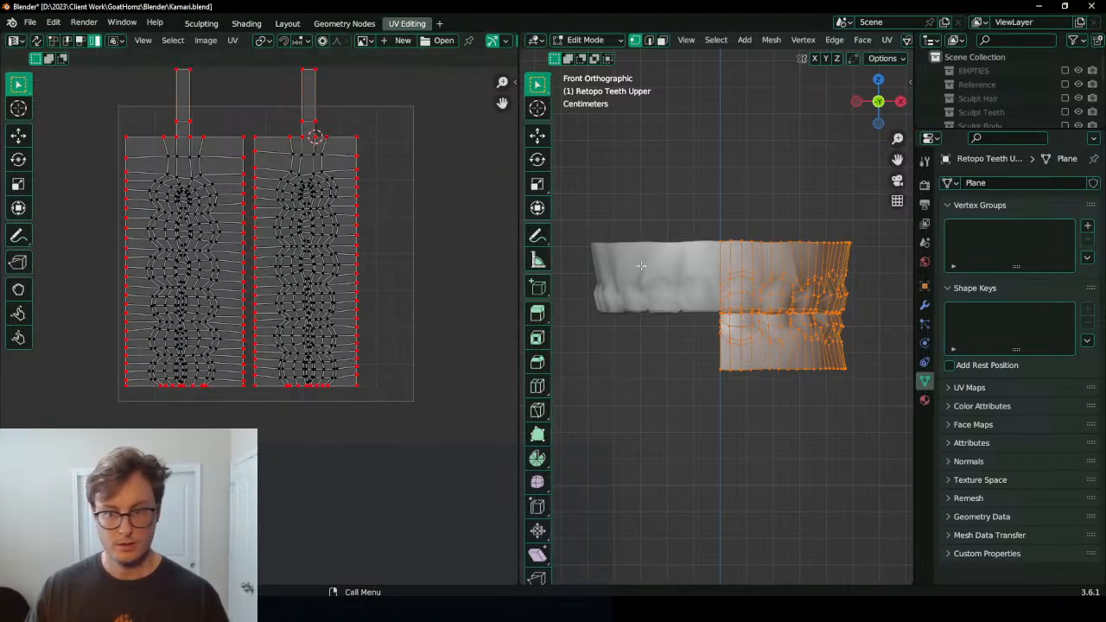
Step: Create a new material named Kamari Body on the upper teeth and copy it to the other selected teeth object
{"action": "key", "text": "Tab"}
{"action": "left_click", "coordinate": [924, 399]}
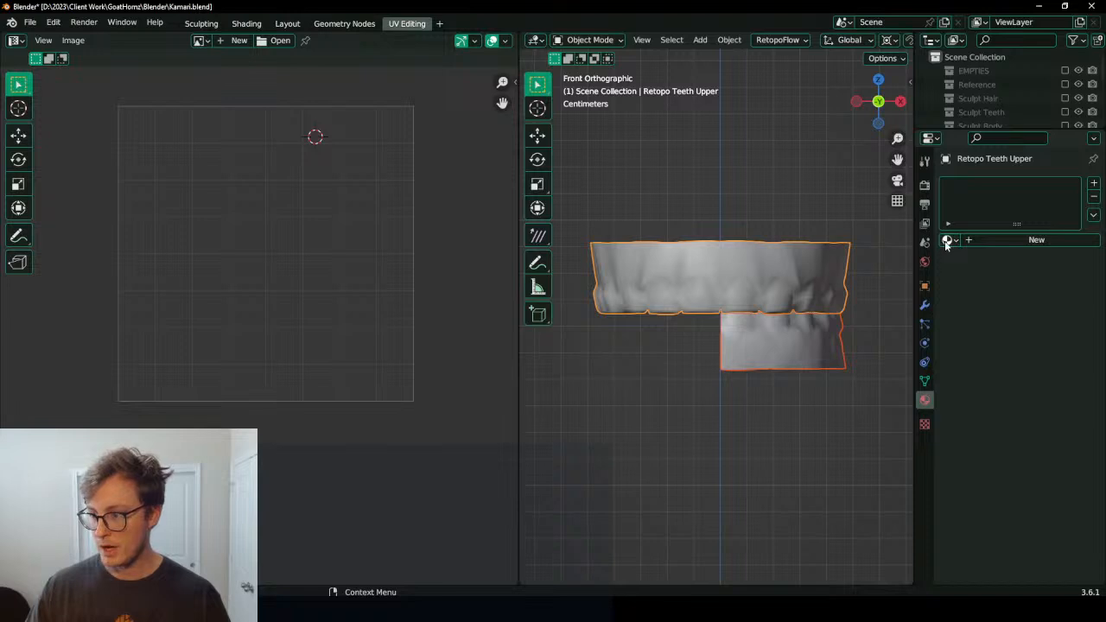
{"action": "left_click", "coordinate": [947, 242]}
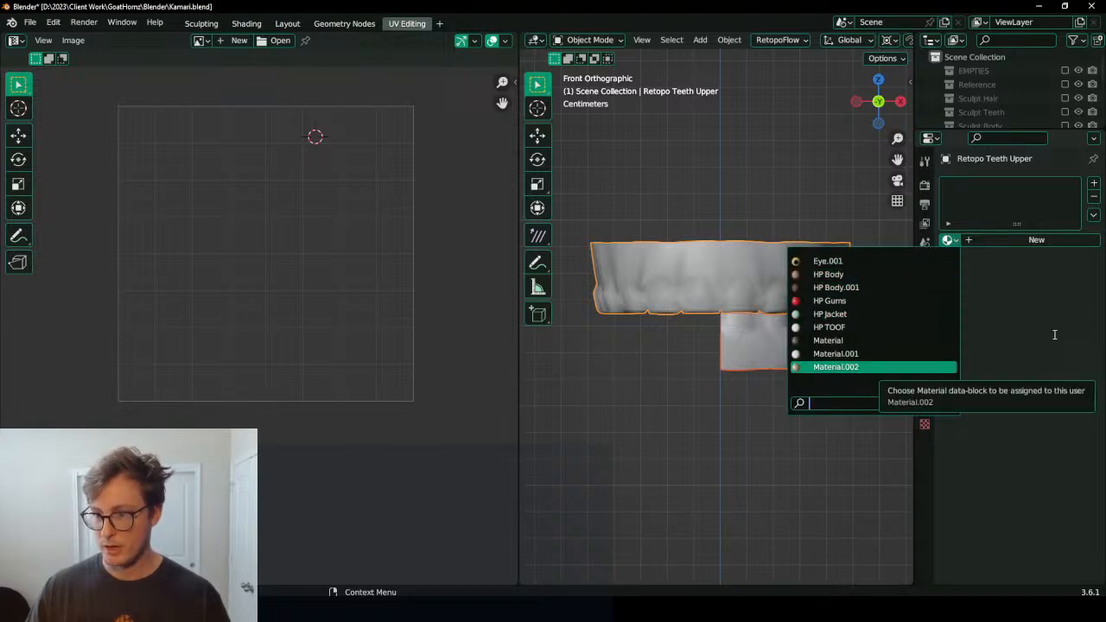
{"action": "left_click", "coordinate": [1017, 239]}
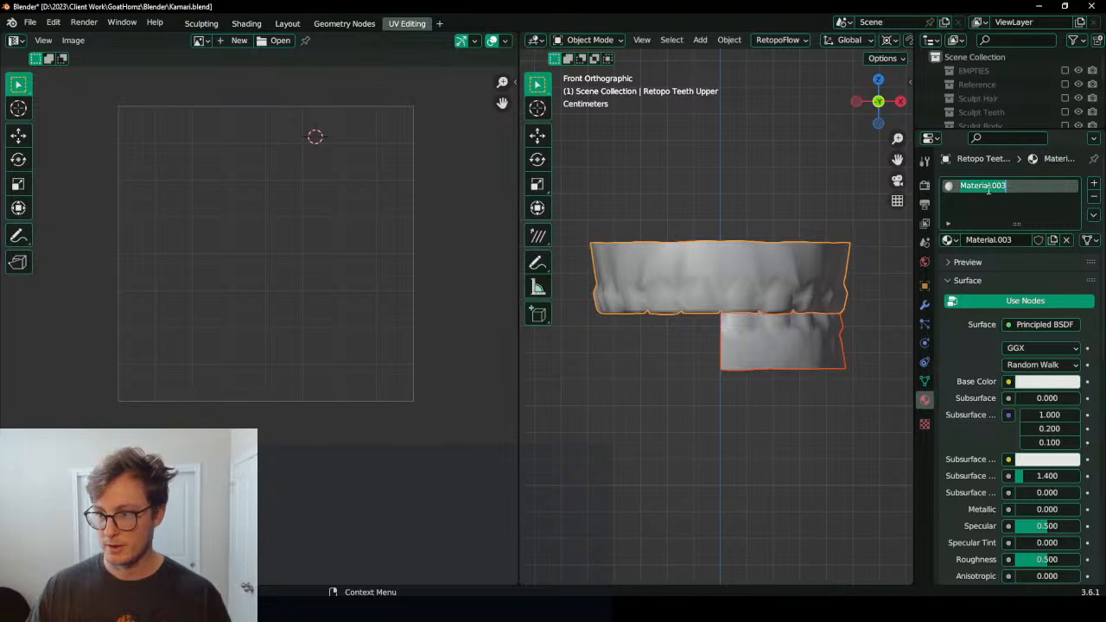
{"action": "type", "text": "Kamari"}
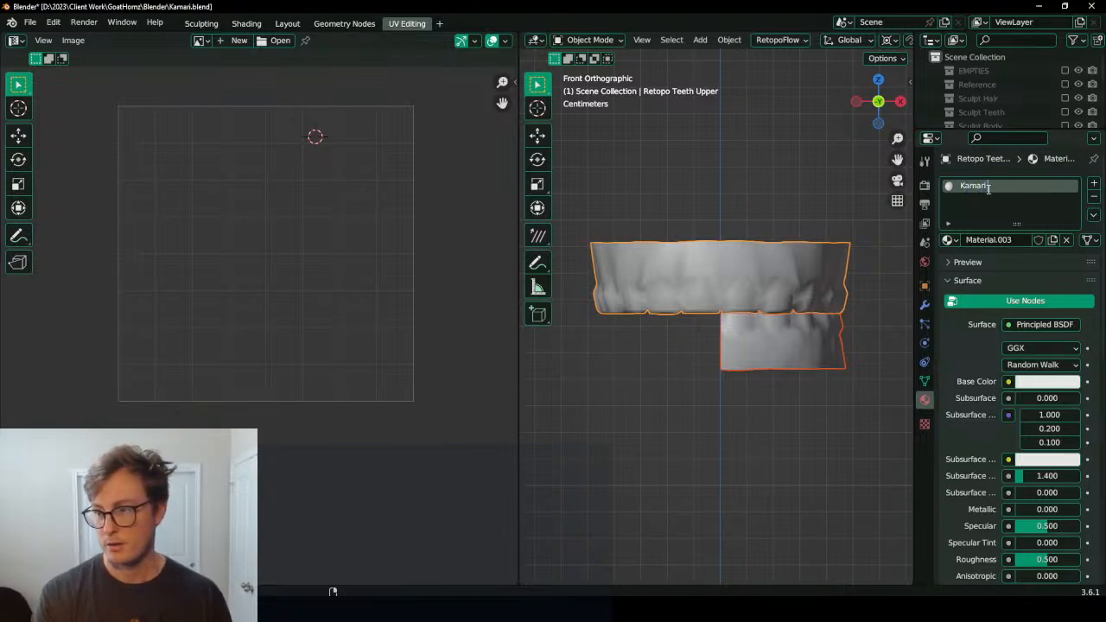
{"action": "type", "text": " Body"}
{"action": "key", "text": "Return"}
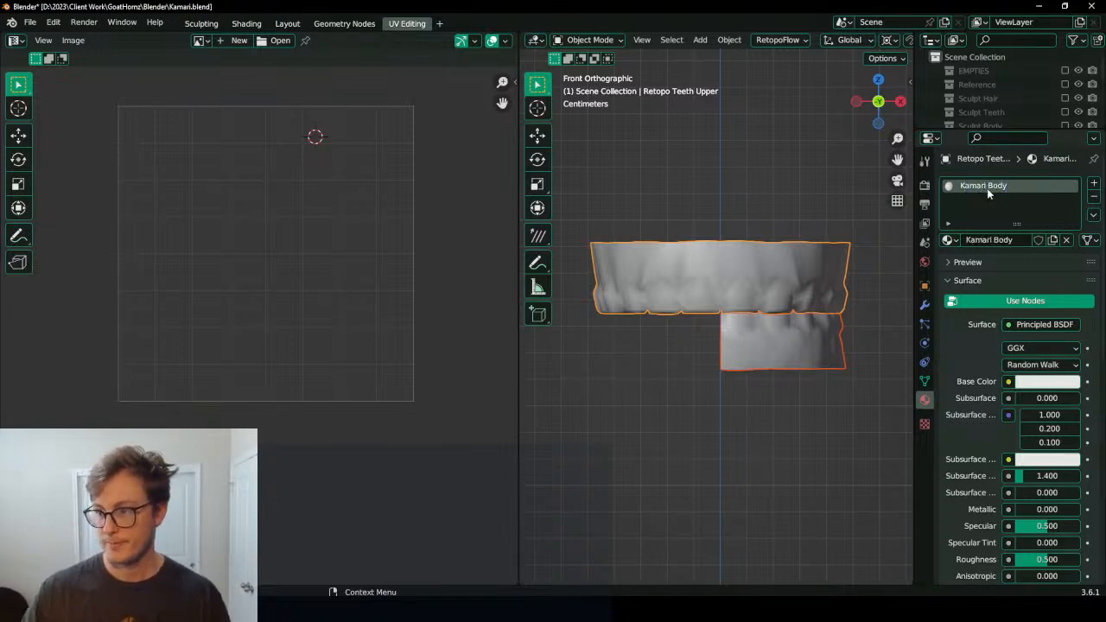
{"action": "left_click", "coordinate": [1093, 215]}
{"action": "left_click", "coordinate": [993, 240]}
Step: Connect an Image Texture to the Base Color of the Kamari Body material
{"action": "middle_click_drag", "start_coordinate": [649, 324], "coordinate": [698, 327]}
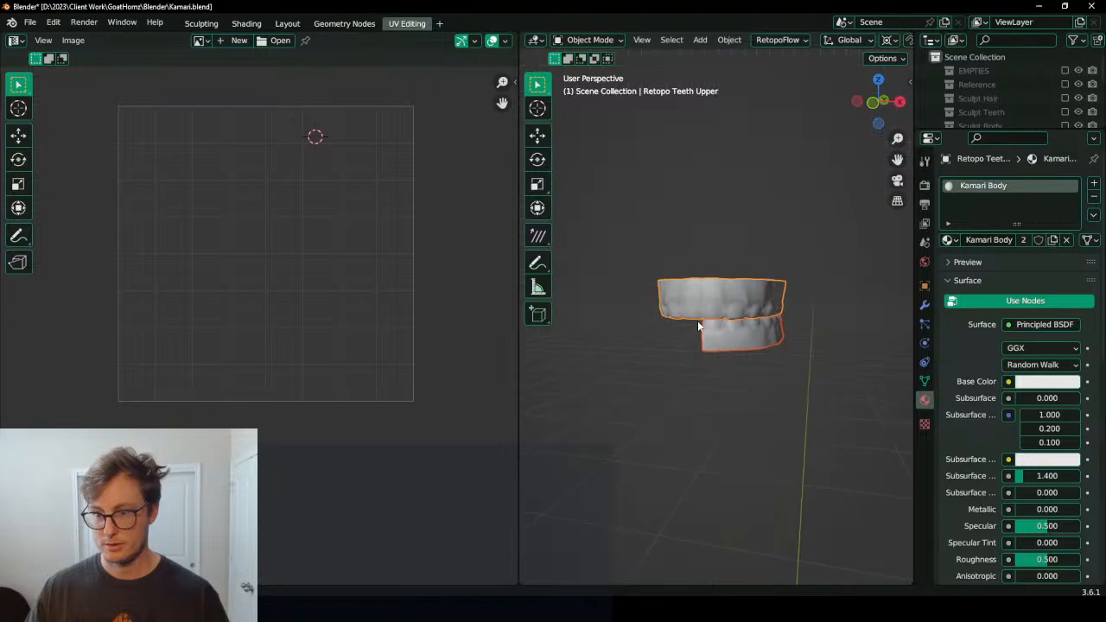
{"action": "scroll", "coordinate": [698, 327], "scroll_direction": "up", "scroll_amount": 4}
{"action": "key", "text": "Tab"}
{"action": "key", "text": "Tab"}
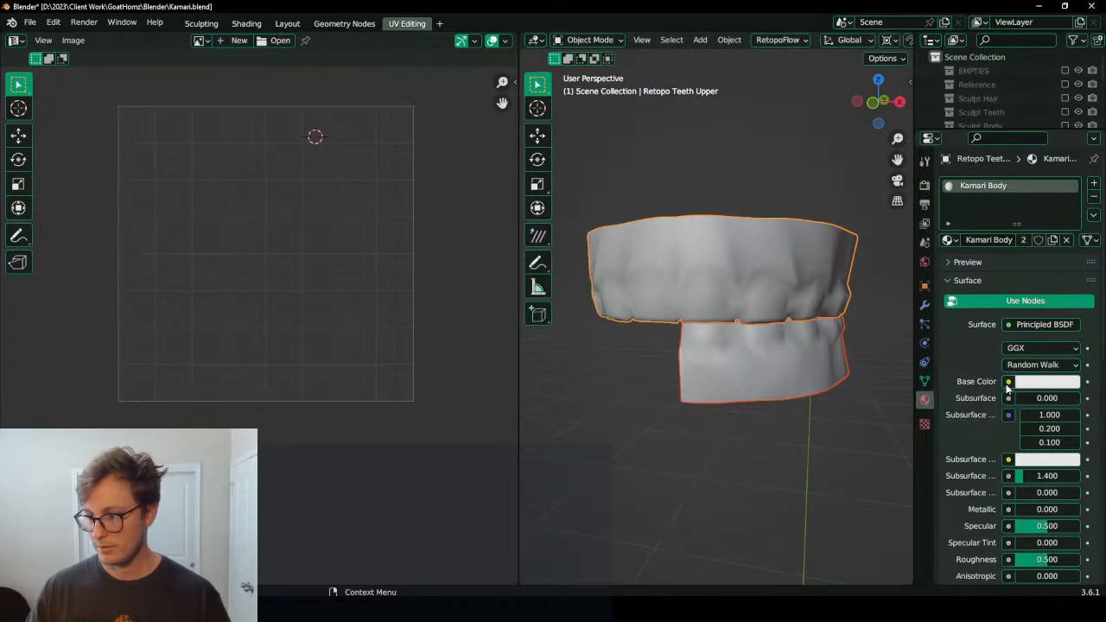
{"action": "left_click", "coordinate": [1007, 382]}
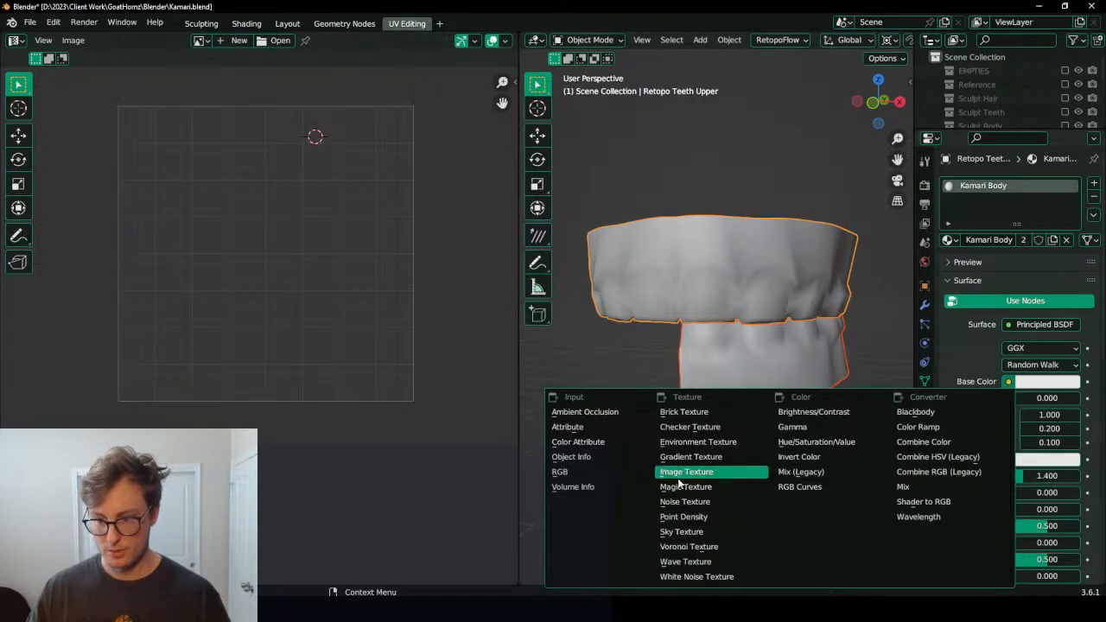
{"action": "left_click", "coordinate": [678, 473]}
Step: Create a 2048 × 2048 px image named UVchecker without alpha, generated as a Color Grid, for the texture
{"action": "left_click", "coordinate": [954, 399]}
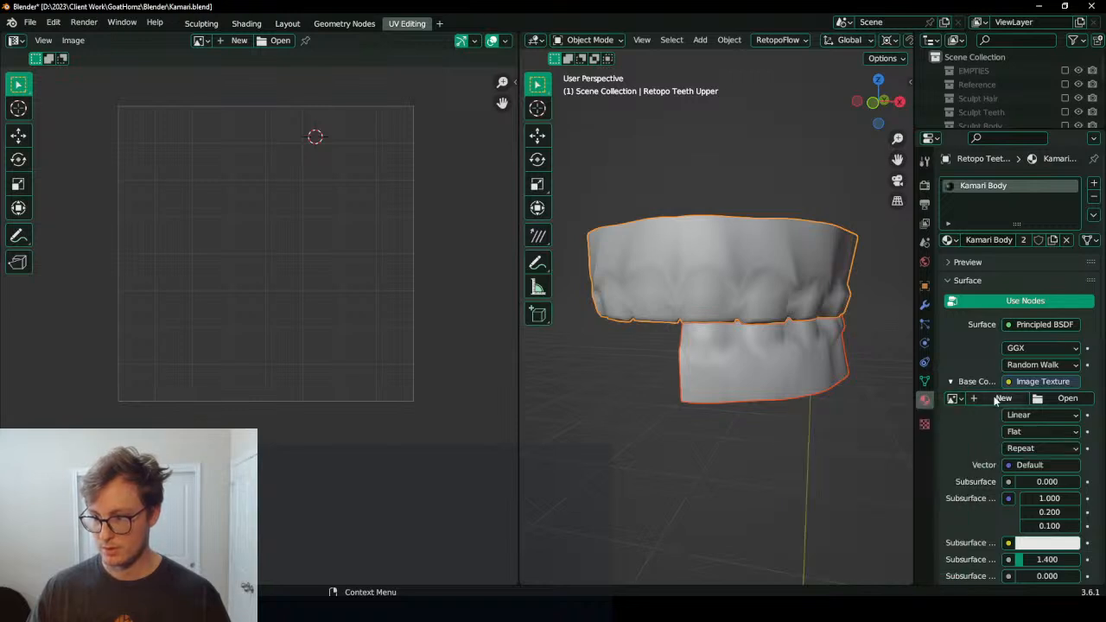
{"action": "left_click", "coordinate": [1003, 398]}
{"action": "left_click", "coordinate": [1021, 438]}
{"action": "type", "text": "20"}
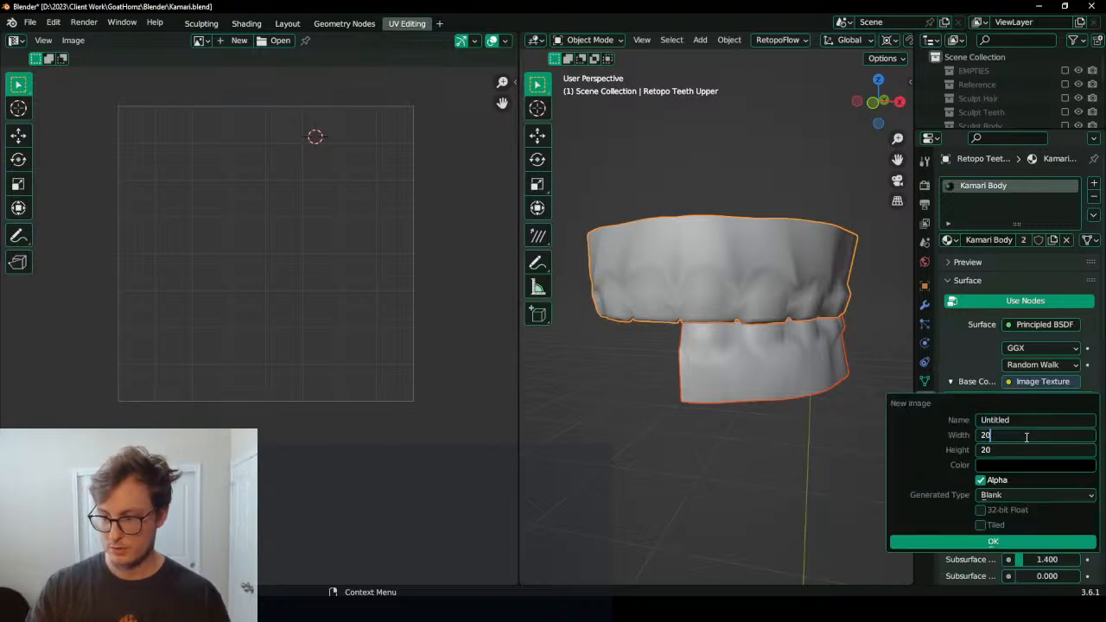
{"action": "type", "text": "48"}
{"action": "key", "text": "shift+Tab"}
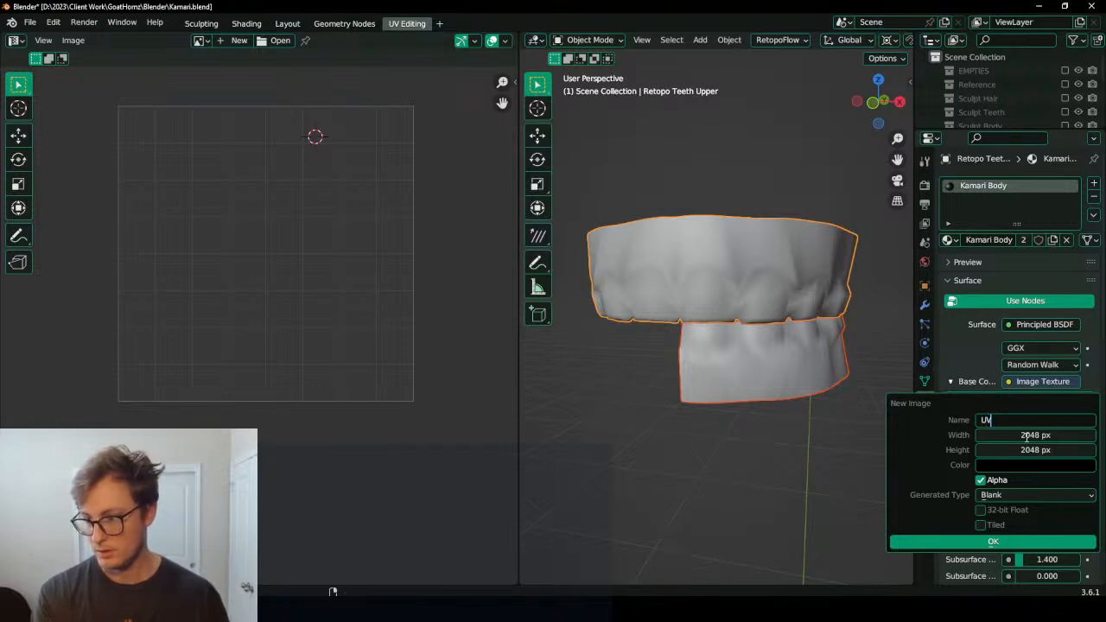
{"action": "left_click", "coordinate": [990, 481]}
{"action": "left_click", "coordinate": [998, 494]}
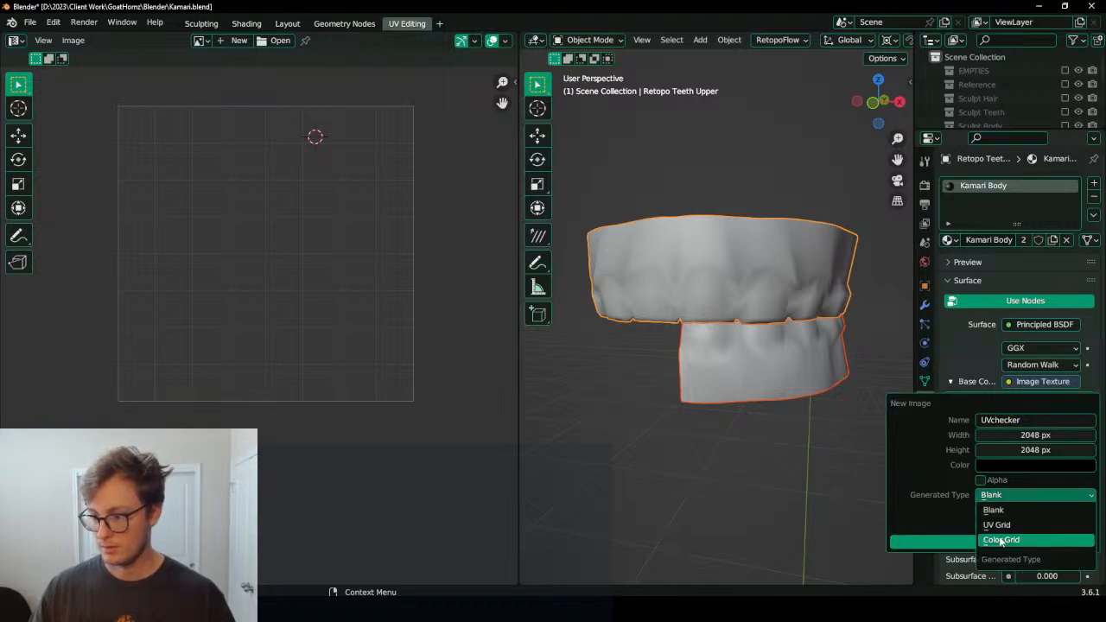
{"action": "left_click", "coordinate": [1000, 538]}
{"action": "left_click", "coordinate": [1016, 542]}
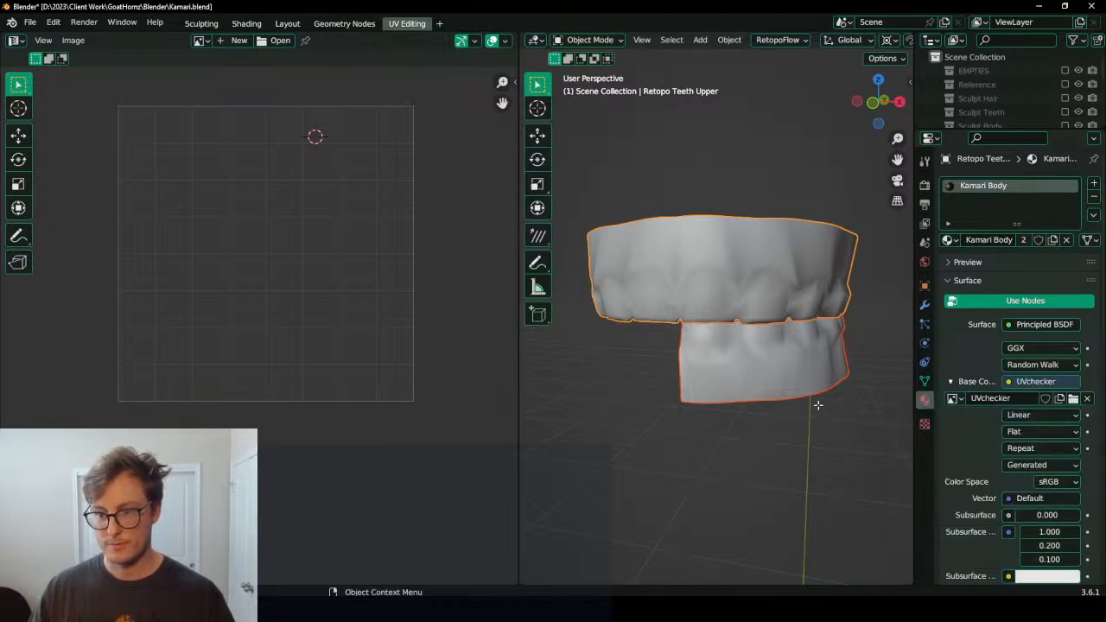
Step: Show the checker texture on the teeth in the 3D viewport and unlink the image from the UV editor
{"action": "key", "text": "Tab"}
{"action": "key", "text": "Tab"}
{"action": "key", "text": "z"}
{"action": "scroll", "coordinate": [798, 440], "scroll_direction": "down", "scroll_amount": 3}
{"action": "middle_click_drag", "start_coordinate": [797, 440], "coordinate": [721, 424]}
{"action": "scroll", "coordinate": [722, 423], "scroll_direction": "up", "scroll_amount": 3}
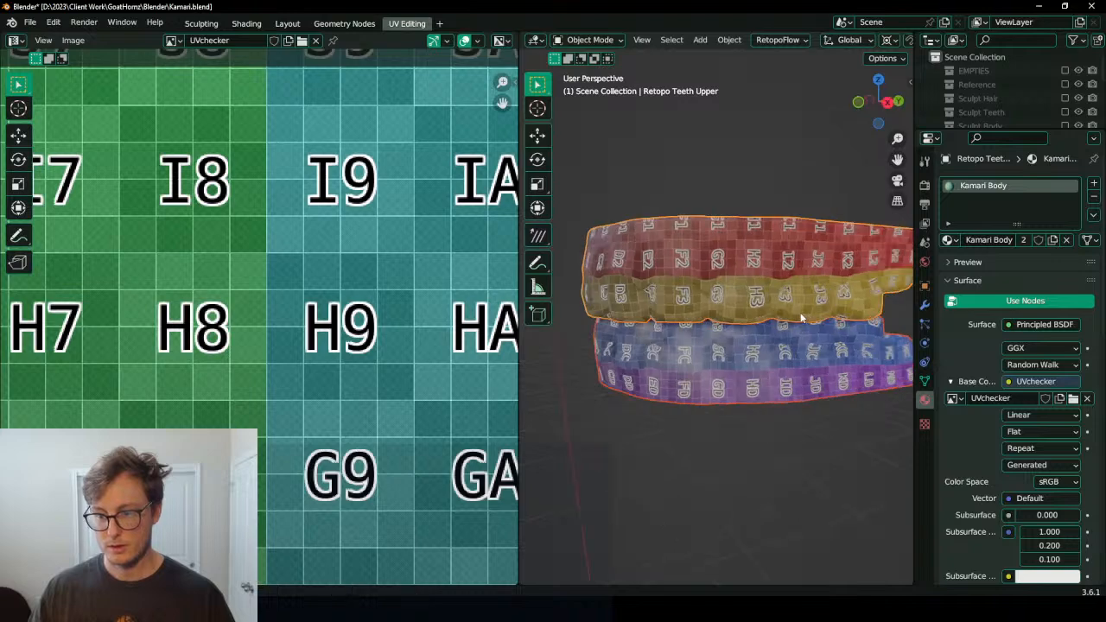
{"action": "middle_click_drag", "start_coordinate": [802, 319], "coordinate": [851, 296]}
{"action": "scroll", "coordinate": [432, 147], "scroll_direction": "down", "scroll_amount": 7}
{"action": "left_click", "coordinate": [316, 40]}
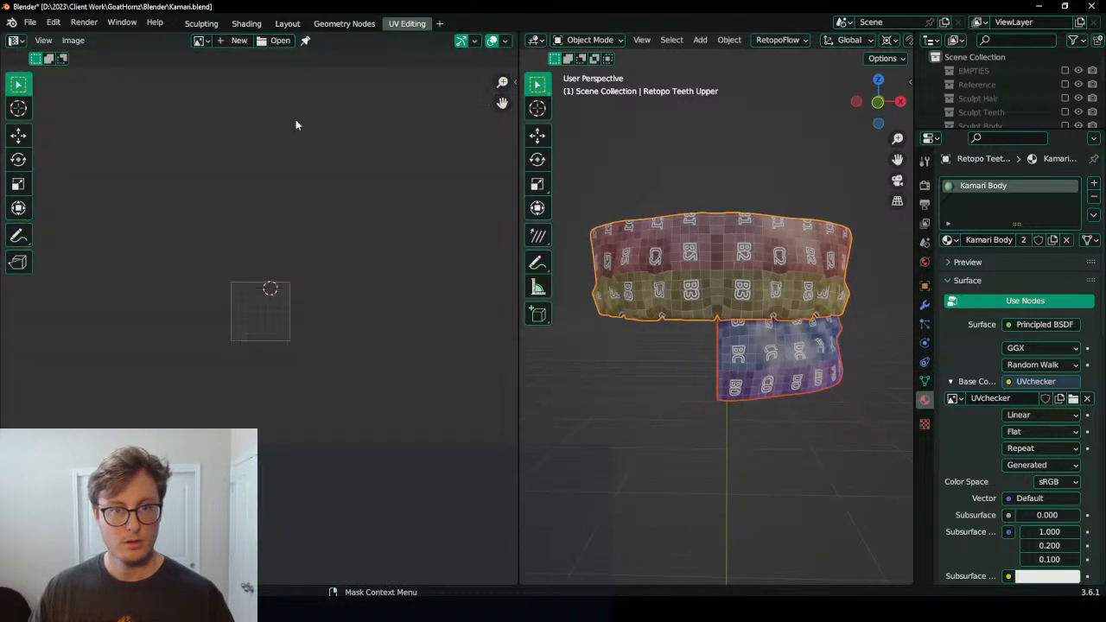
Step: Select all UVs of both teeth meshes and scale them down to less than half size
{"action": "key", "text": "Tab"}
{"action": "scroll", "coordinate": [291, 276], "scroll_direction": "up", "scroll_amount": 3}
{"action": "scroll", "coordinate": [319, 317], "scroll_direction": "up", "scroll_amount": 3}
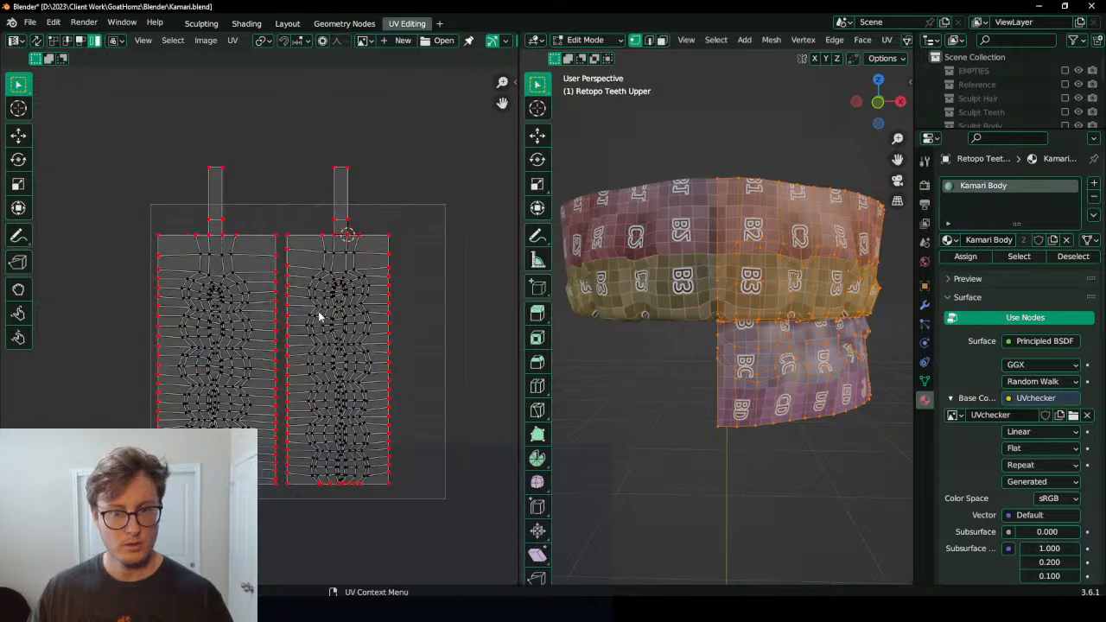
{"action": "middle_click_drag", "start_coordinate": [299, 325], "coordinate": [297, 291], "text": "shift"}
{"action": "key", "text": "a"}
{"action": "key", "text": "s"}
{"action": "left_click", "coordinate": [345, 281]}
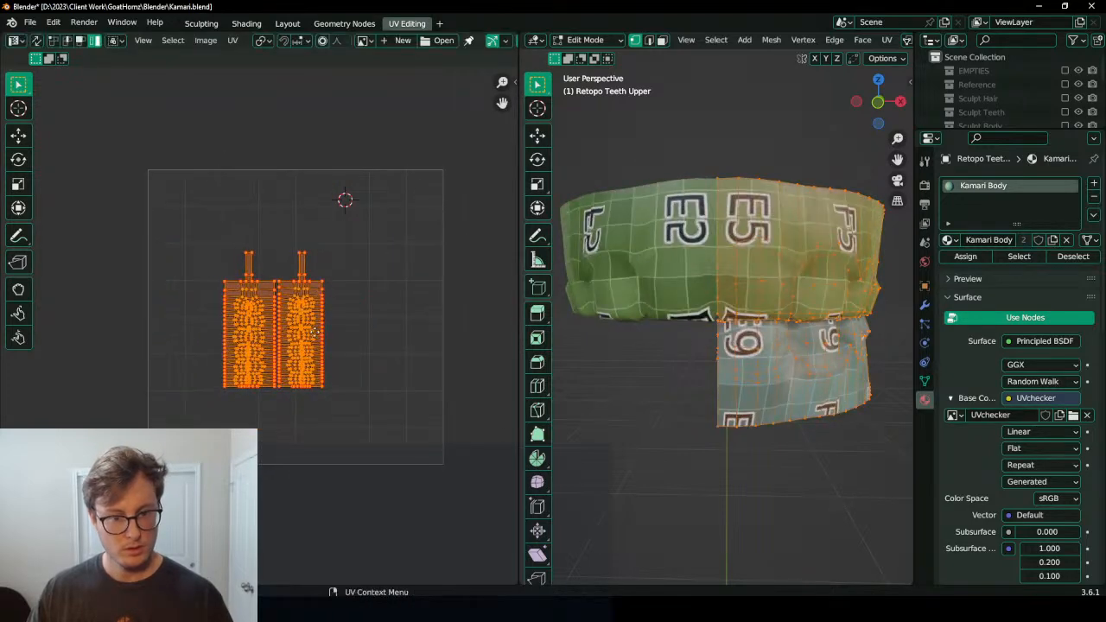
Step: Move both UV islands together to the upper left border of the UV tile
{"action": "key", "text": "g"}
{"action": "left_click", "coordinate": [221, 316]}
{"action": "middle_click_drag", "start_coordinate": [221, 317], "coordinate": [388, 267], "text": "shift"}
{"action": "scroll", "coordinate": [389, 266], "scroll_direction": "up", "scroll_amount": 3}
{"action": "middle_click_drag", "start_coordinate": [389, 266], "coordinate": [421, 241], "text": "shift"}
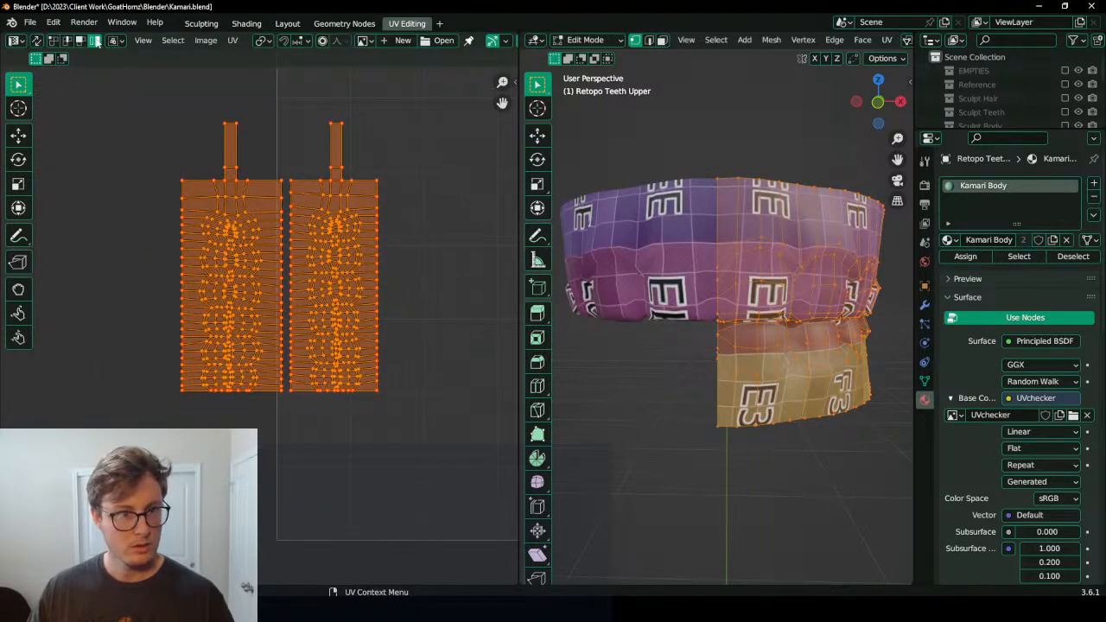
Step: Move the lower teeth UV island over the upper teeth island and stretch it along X to match its width
{"action": "left_click", "coordinate": [318, 278]}
{"action": "middle_click_drag", "start_coordinate": [340, 298], "coordinate": [388, 303]}
{"action": "key", "text": "g"}
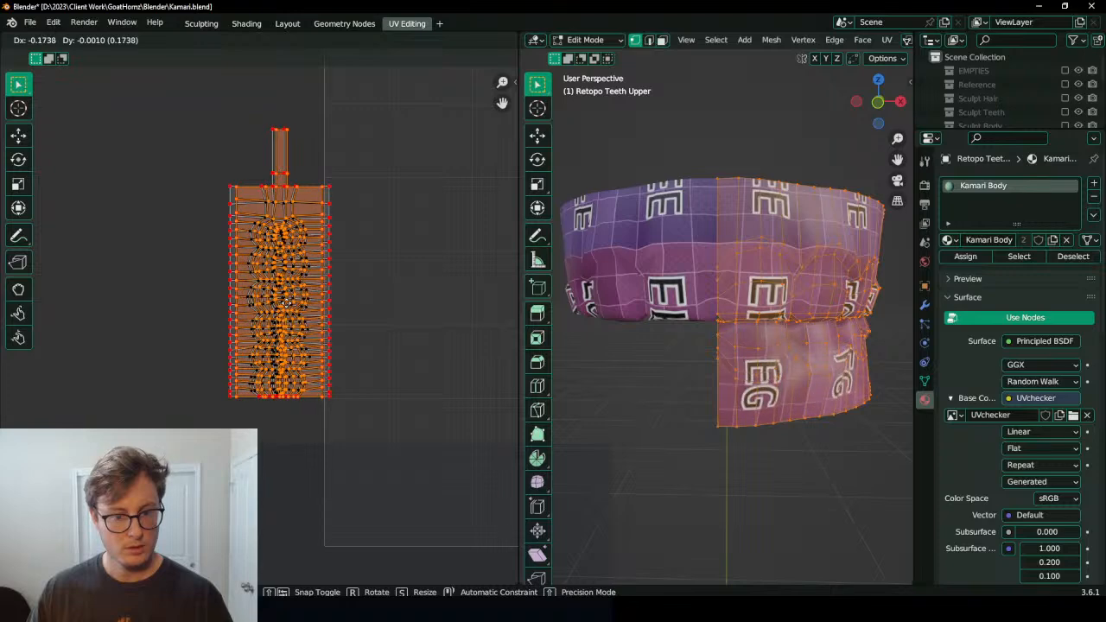
{"action": "left_click", "coordinate": [288, 303]}
{"action": "key", "text": "s"}
{"action": "key", "text": "x"}
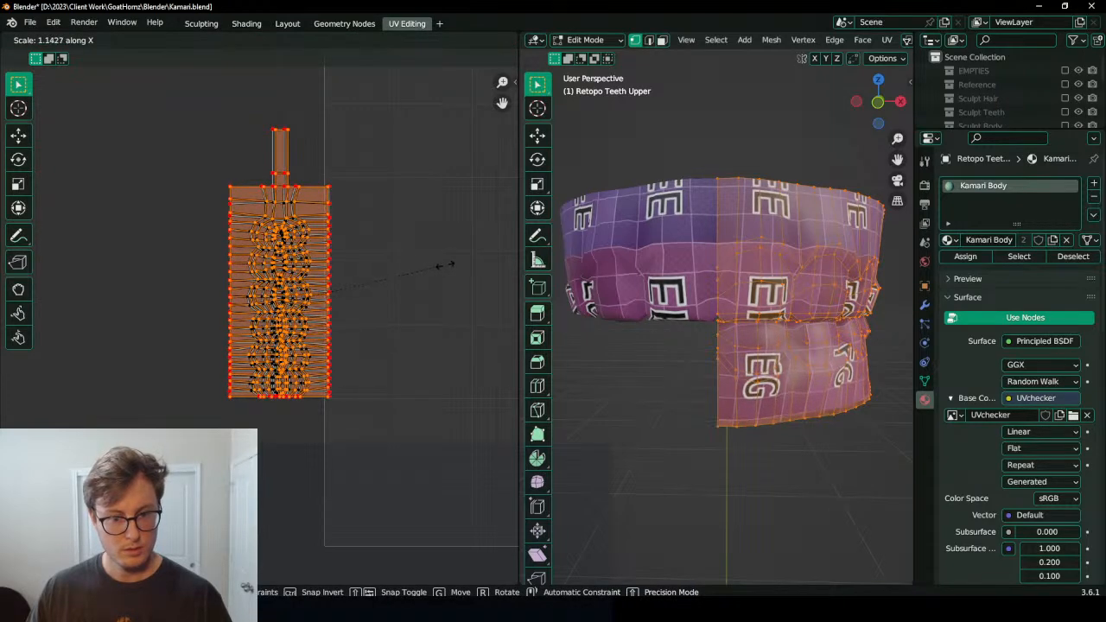
{"action": "left_click", "coordinate": [460, 263]}
Step: Move the lower teeth UV island along X so it sits directly beside the upper teeth island
{"action": "key", "text": "g"}
{"action": "key", "text": "x"}
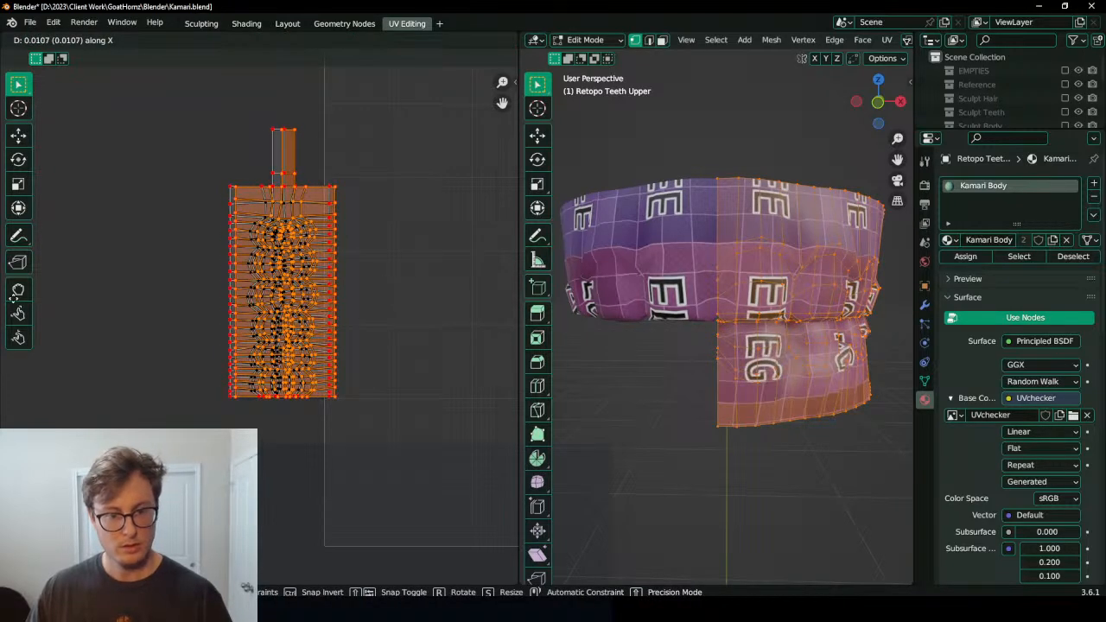
{"action": "right_click", "coordinate": [403, 302]}
{"action": "key", "text": "g"}
{"action": "key", "text": "x"}
{"action": "left_click", "coordinate": [268, 284]}
{"action": "scroll", "coordinate": [274, 281], "scroll_direction": "down", "scroll_amount": 4}
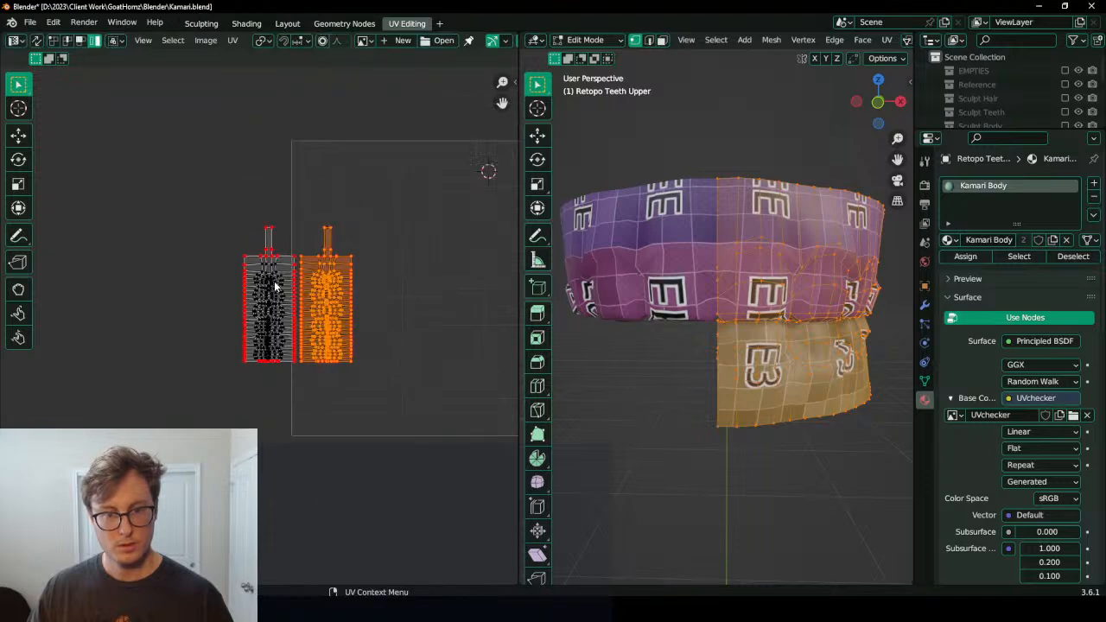
Step: Scale both teeth UV islands down together to less than half size and place them outside the UV tile, beside its left border
{"action": "left_click", "coordinate": [362, 312]}
{"action": "key", "text": "a"}
{"action": "key", "text": "g"}
{"action": "left_click", "coordinate": [287, 278]}
{"action": "key", "text": "s"}
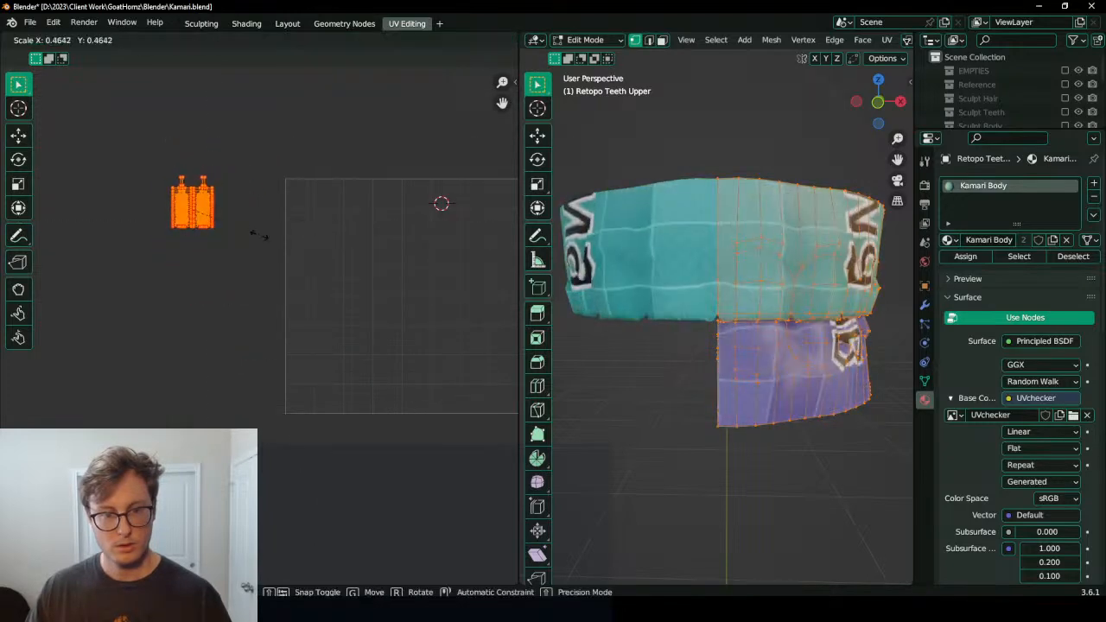
{"action": "left_click", "coordinate": [257, 231]}
{"action": "key", "text": "g"}
{"action": "left_click", "coordinate": [298, 299]}
Step: Return to Object Mode and add a Mirror modifier across the X axis to the lower teeth
{"action": "key", "text": "Tab"}
{"action": "scroll", "coordinate": [768, 271], "scroll_direction": "down", "scroll_amount": 3}
{"action": "middle_click_drag", "start_coordinate": [767, 270], "coordinate": [760, 283]}
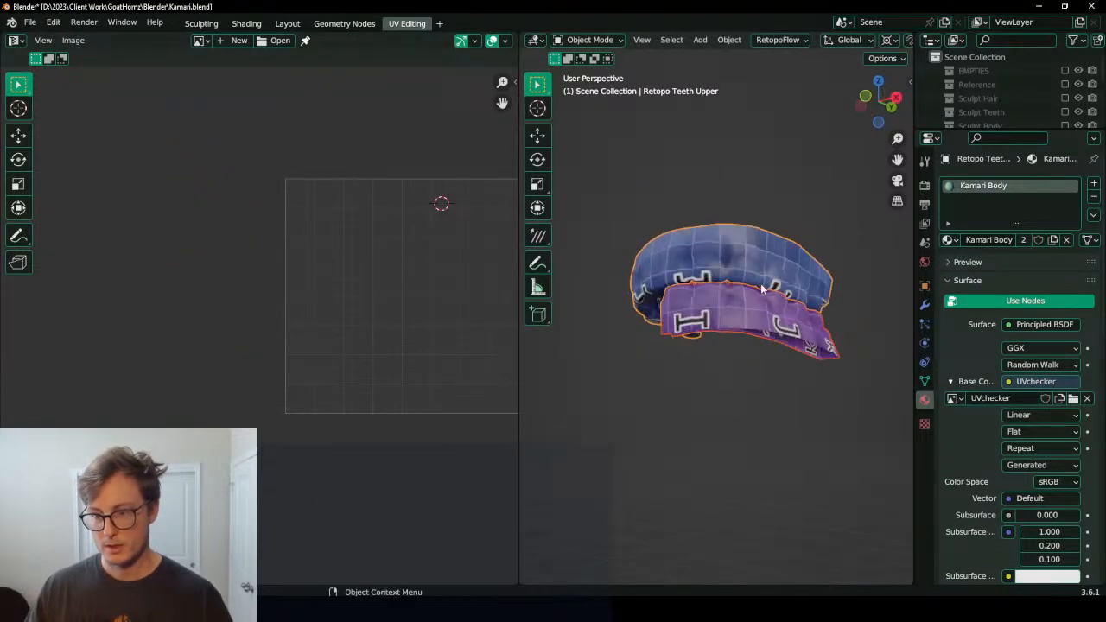
{"action": "left_click", "coordinate": [760, 285]}
{"action": "left_click", "coordinate": [924, 307]}
{"action": "left_click", "coordinate": [991, 182]}
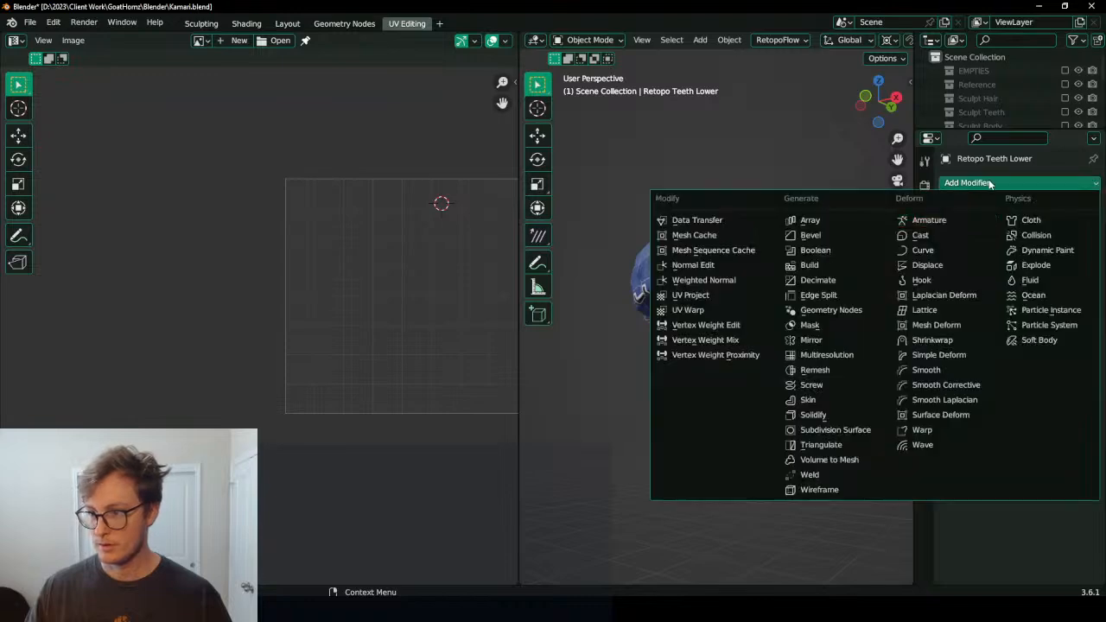
{"action": "left_click", "coordinate": [838, 344]}
{"action": "scroll", "coordinate": [744, 427], "scroll_direction": "down", "scroll_amount": 4}
{"action": "middle_click_drag", "start_coordinate": [746, 423], "coordinate": [698, 357]}
{"action": "scroll", "coordinate": [698, 358], "scroll_direction": "up", "scroll_amount": 5}
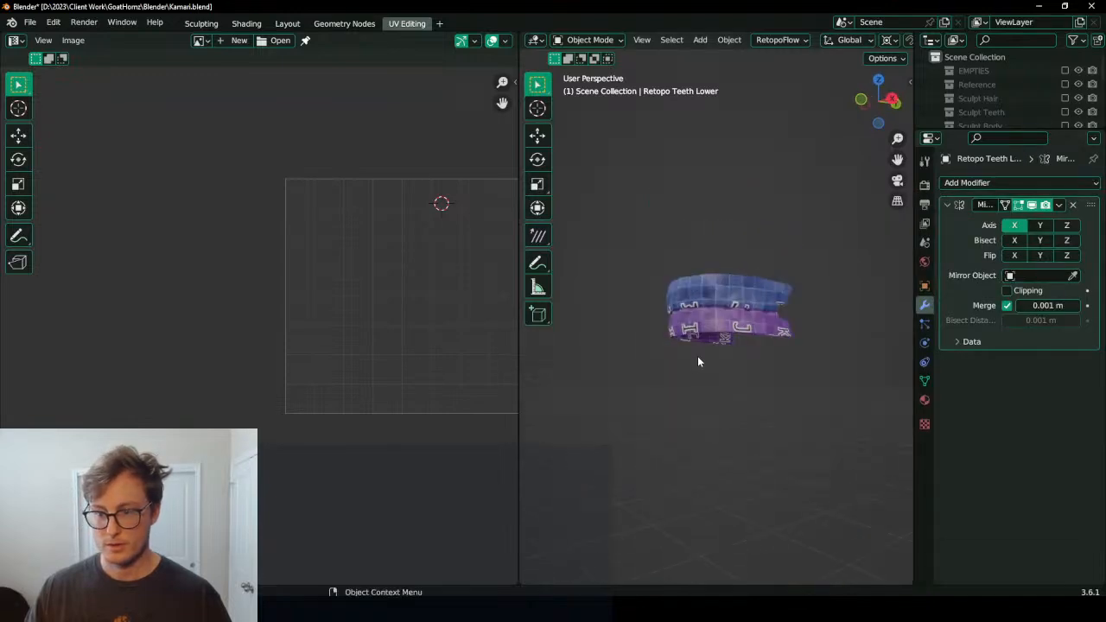
{"action": "key", "text": "g"}
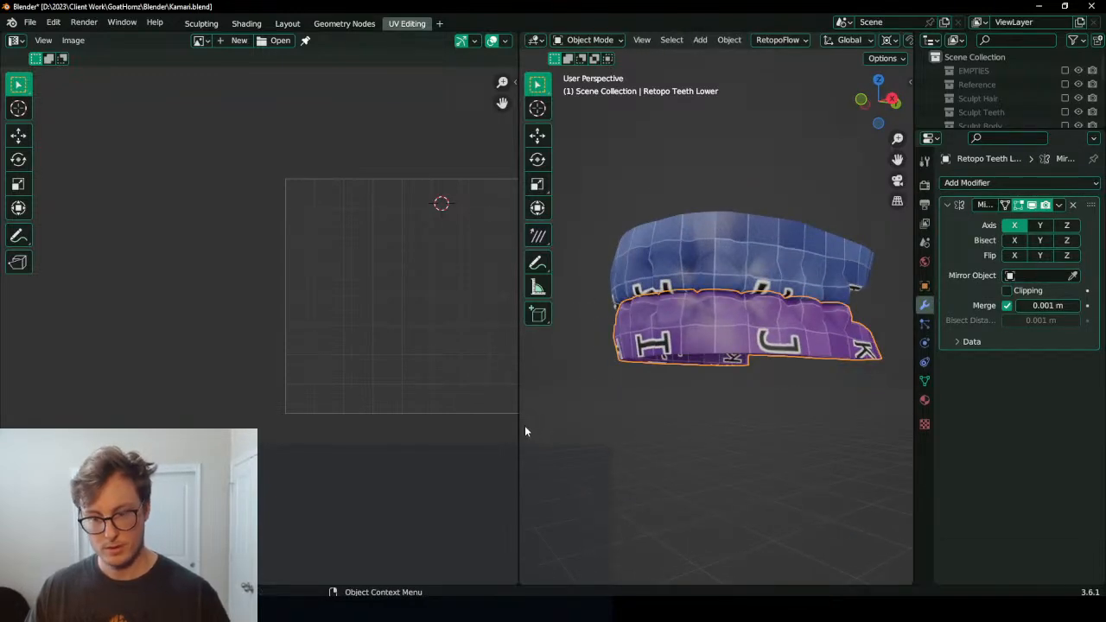
Step: Widen the 3D viewport over most of the UV editor and save the file
{"action": "left_click_drag", "start_coordinate": [519, 423], "coordinate": [77, 419]}
{"action": "scroll", "coordinate": [445, 391], "scroll_direction": "down", "scroll_amount": 4}
{"action": "middle_click_drag", "start_coordinate": [469, 379], "coordinate": [592, 391]}
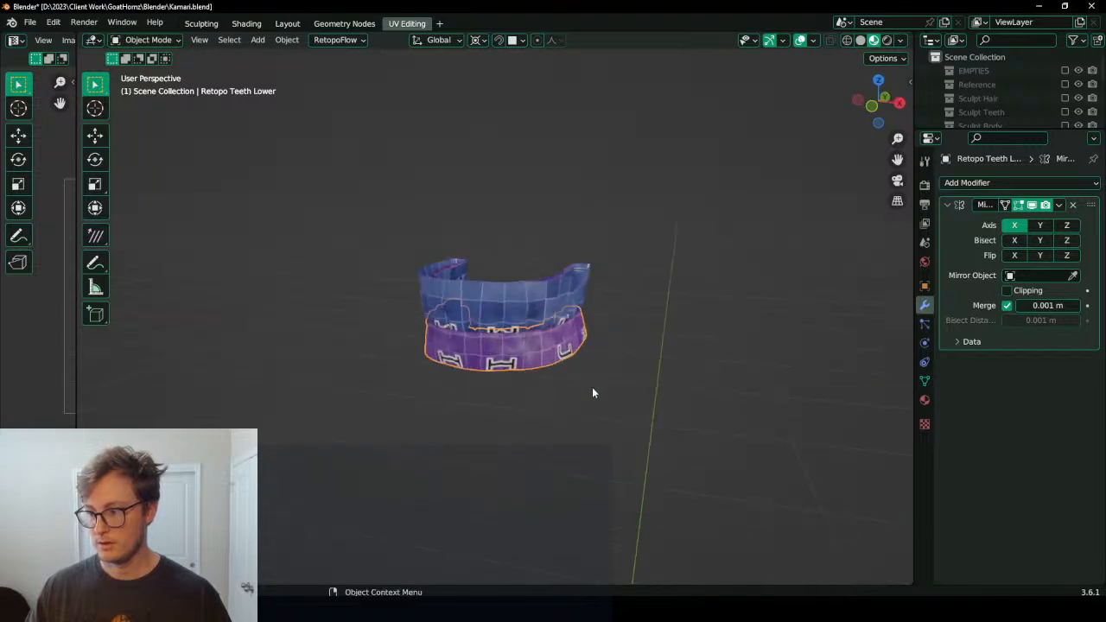
{"action": "key", "text": "ctrl+s"}
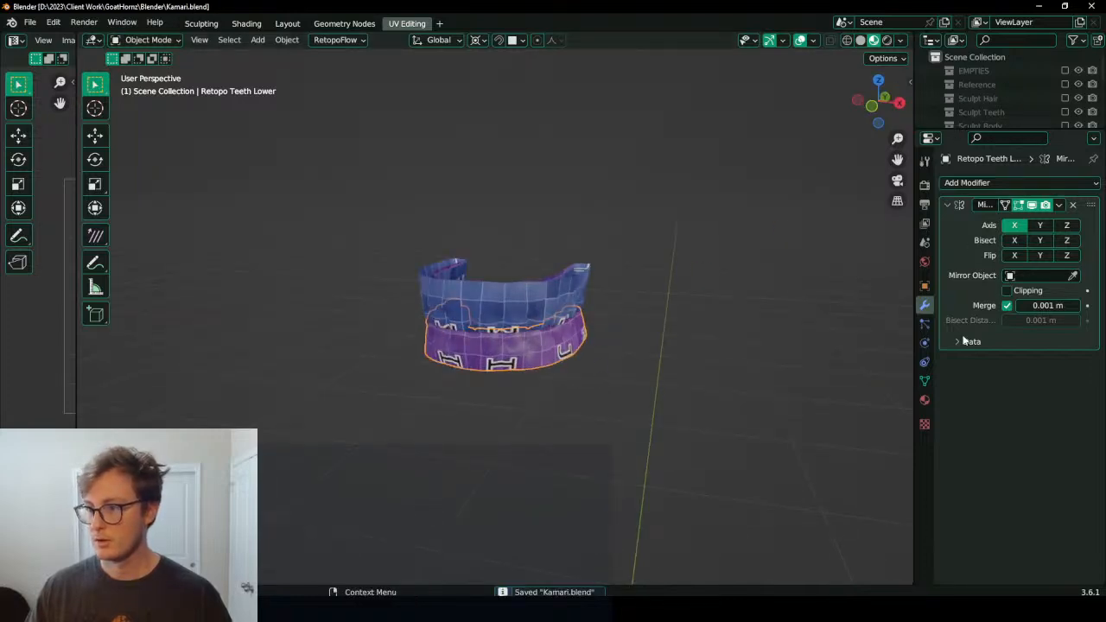
Step: Enlarge the outliner and move Retopo Teeth Lower and Retopo Teeth Upper into the Retopo Body collection
{"action": "left_click_drag", "start_coordinate": [949, 131], "coordinate": [957, 394]}
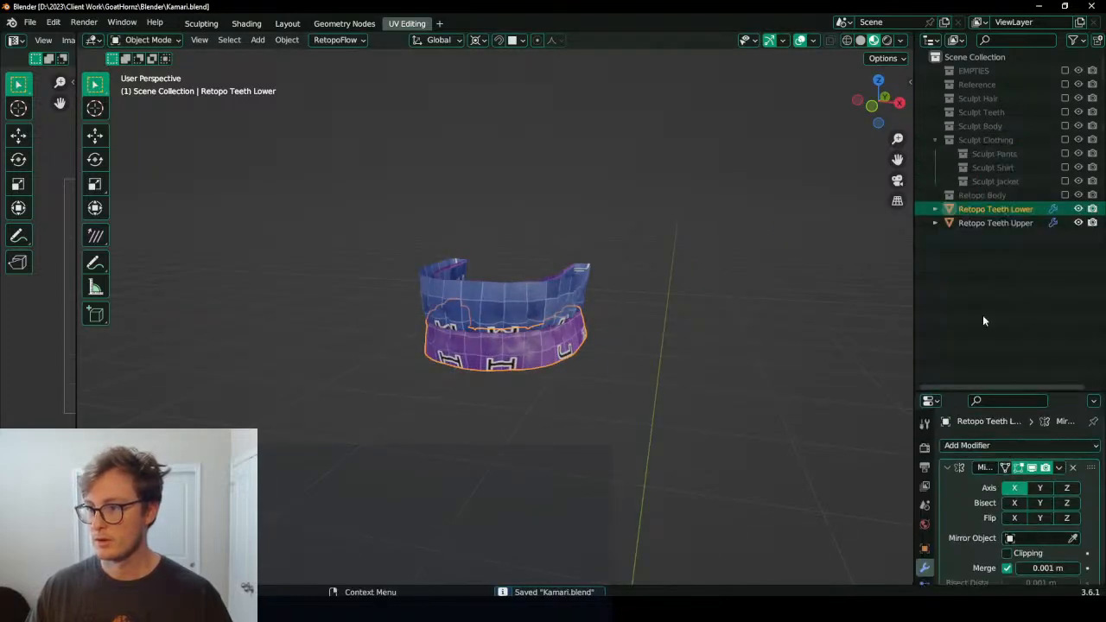
{"action": "left_click", "coordinate": [995, 224], "text": "shift"}
{"action": "key", "text": "alt+a"}
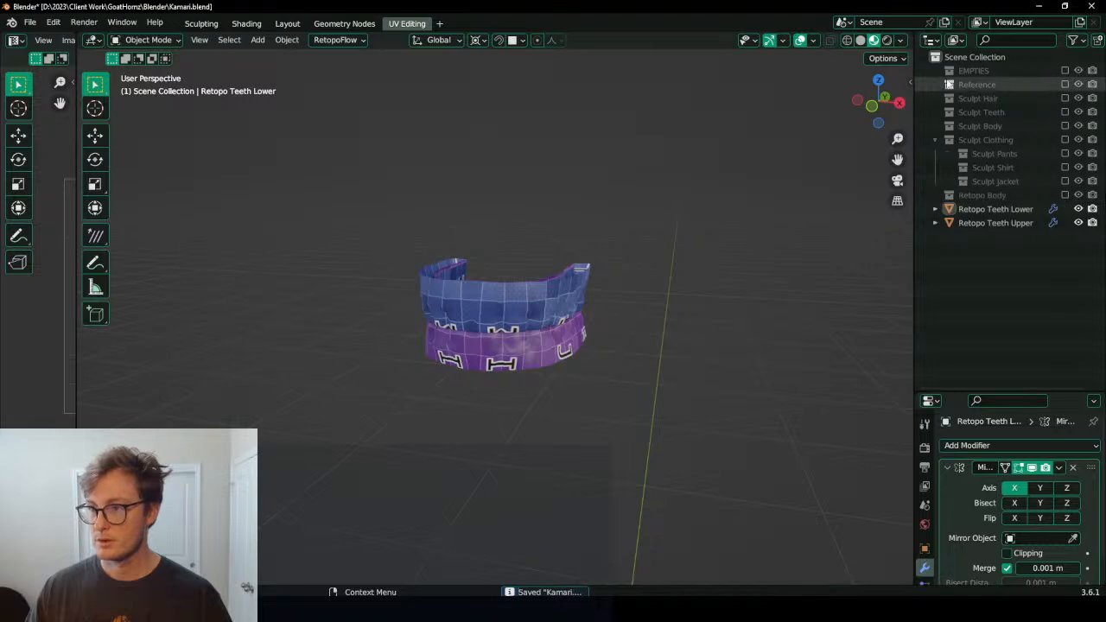
{"action": "left_click", "coordinate": [982, 209]}
{"action": "left_click", "coordinate": [982, 223], "text": "shift"}
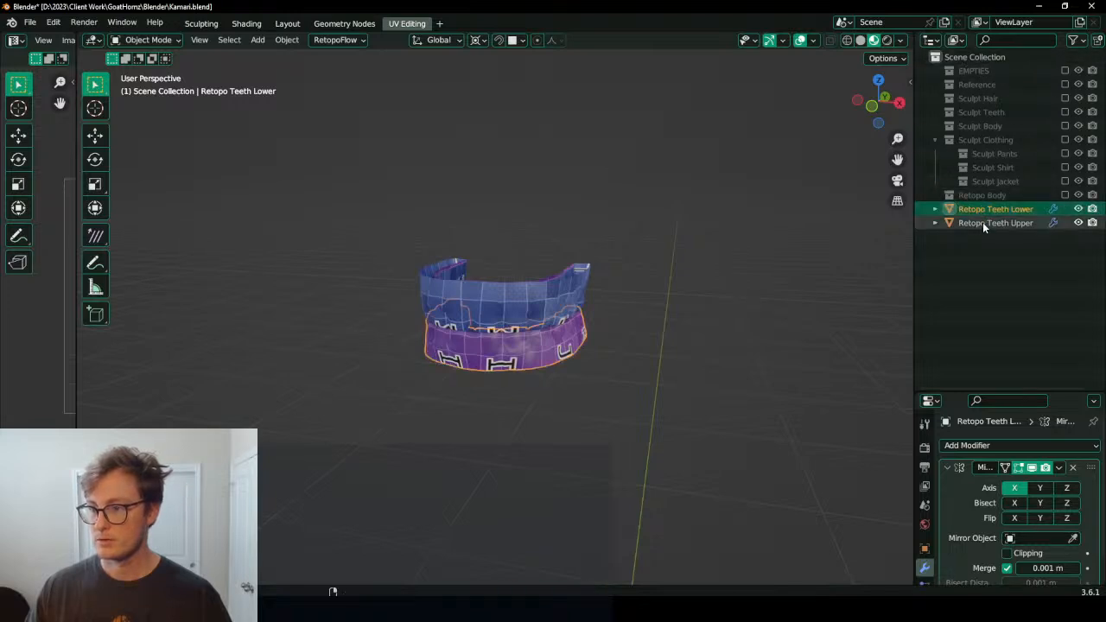
{"action": "left_click_drag", "start_coordinate": [982, 222], "coordinate": [982, 195]}
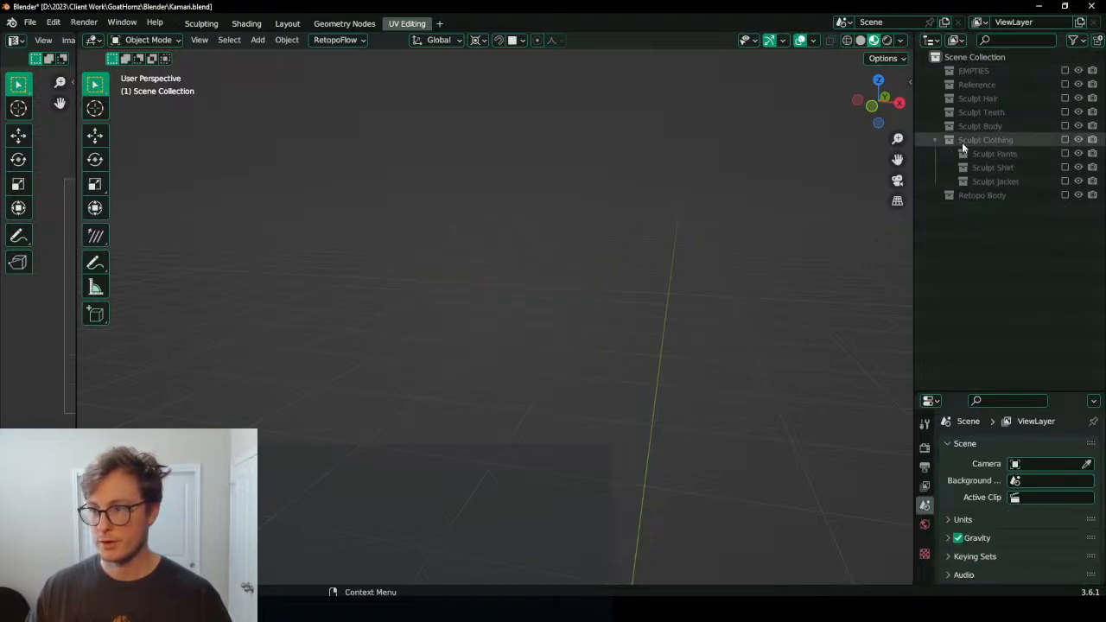
Step: Collapse Sculpt Clothing, create a new collection named Retopo Clothing in the Scene Collection, and save the file
{"action": "left_click", "coordinate": [934, 142]}
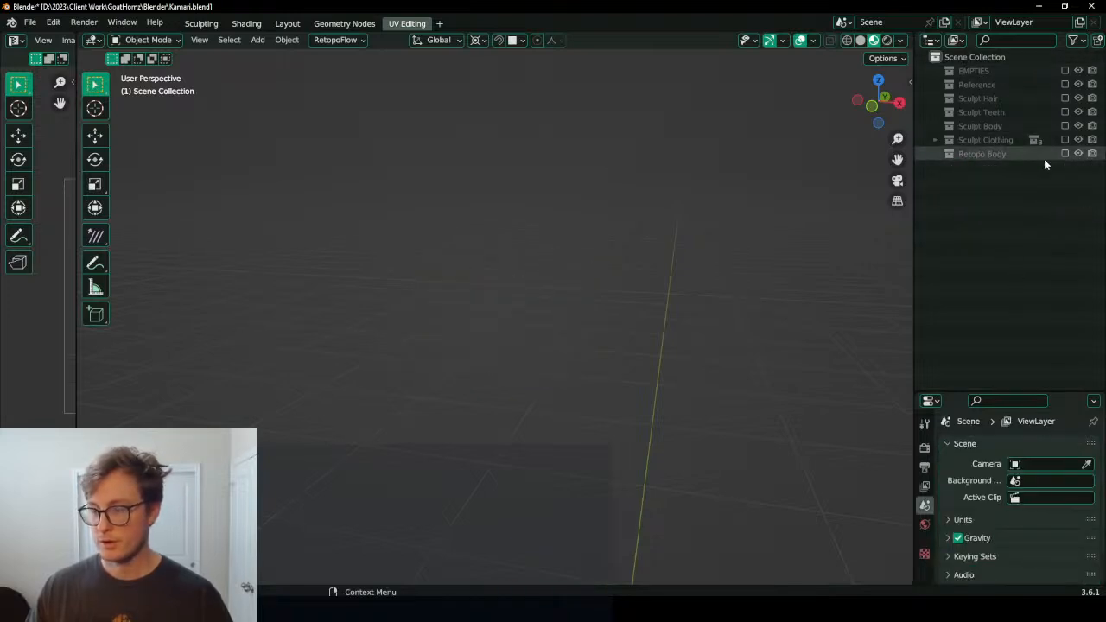
{"action": "right_click", "coordinate": [958, 55]}
{"action": "left_click", "coordinate": [907, 53]}
{"action": "left_click", "coordinate": [989, 167]}
{"action": "double_click", "coordinate": [990, 167]}
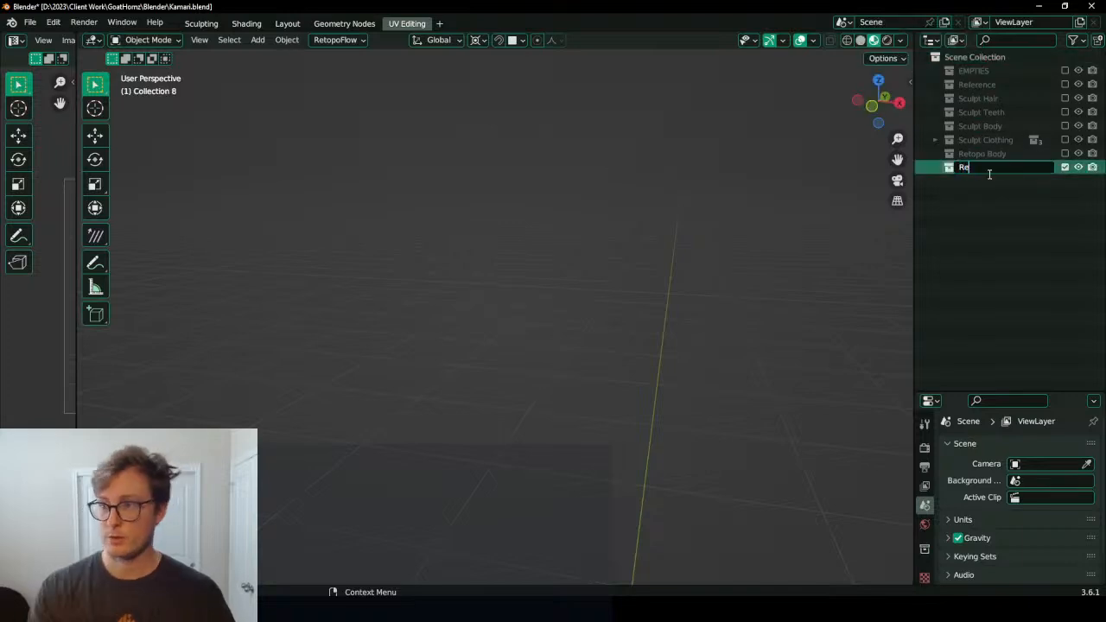
{"action": "type", "text": "Retopo Clothing"}
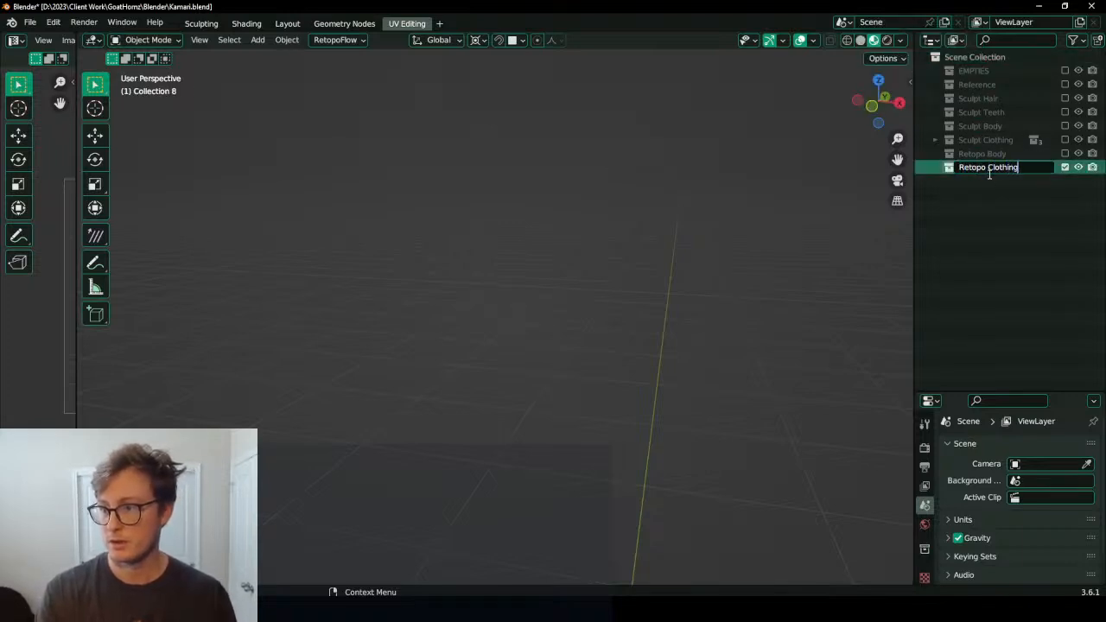
{"action": "key", "text": "Return"}
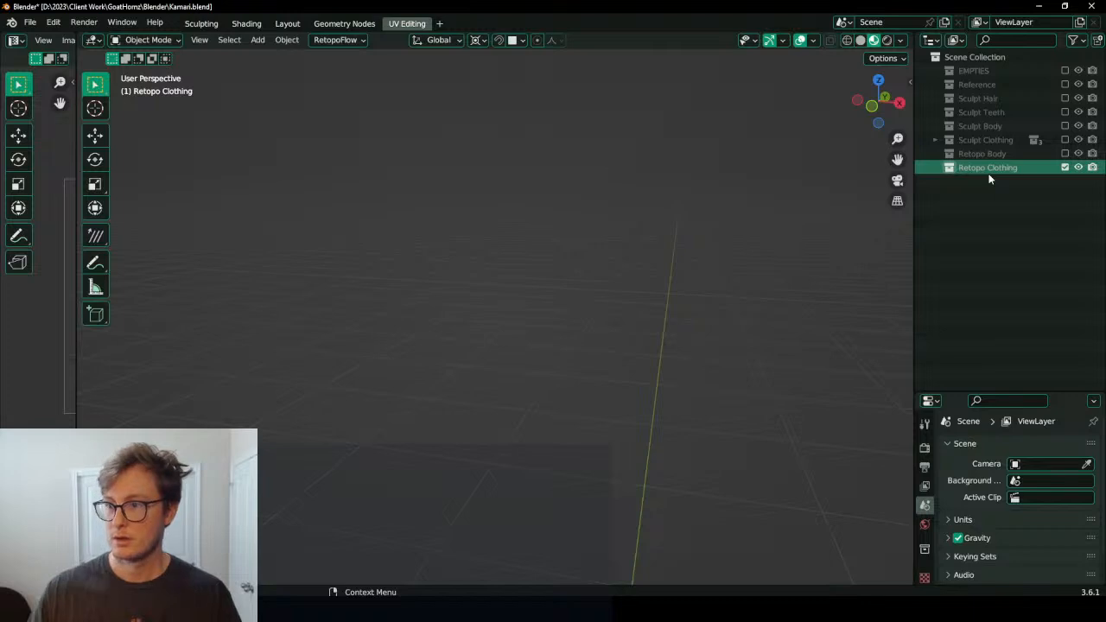
{"action": "key", "text": "ctrl+s"}
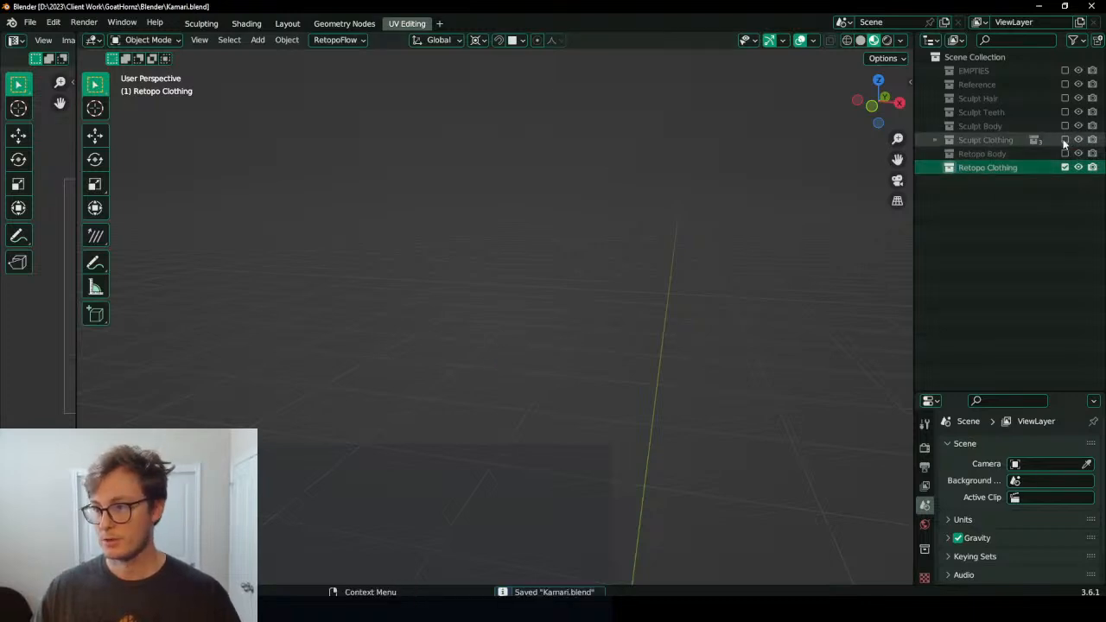
Step: Enable the Sculpt Clothing collection and collapse its pants, shirt and jacket subcollections in the outliner
{"action": "left_click", "coordinate": [1065, 140]}
{"action": "scroll", "coordinate": [537, 269], "scroll_direction": "down", "scroll_amount": 8}
{"action": "mouse_move", "coordinate": [582, 506]}
{"action": "middle_mouse_down", "text": "shift"}
{"action": "mouse_move", "coordinate": [625, 263]}
{"action": "mouse_move", "coordinate": [593, 338]}
{"action": "middle_mouse_up", "text": "shift"}
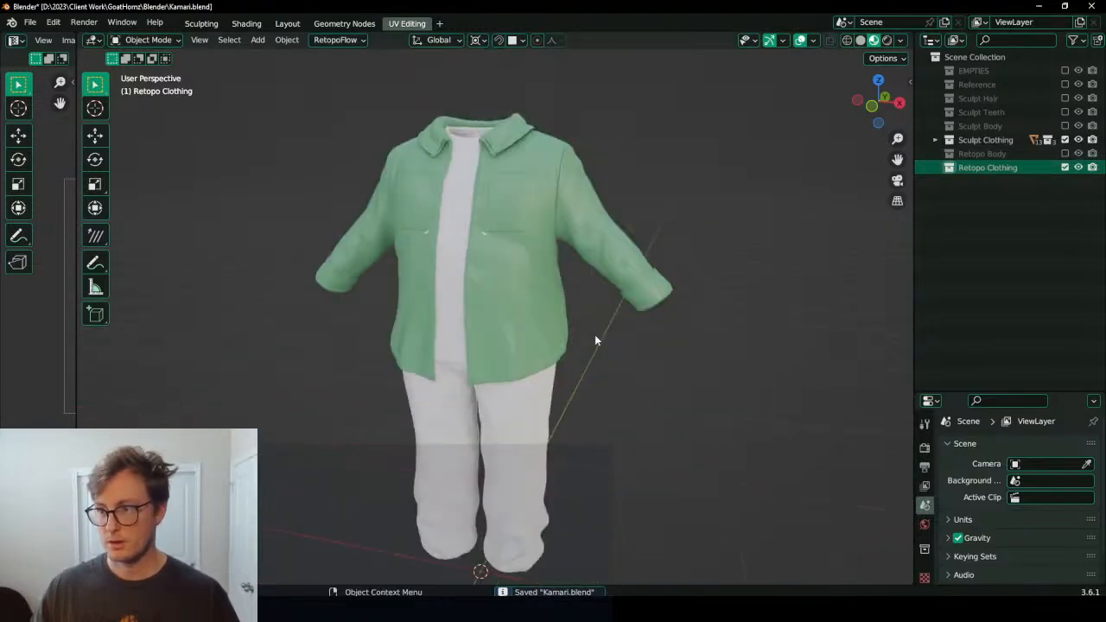
{"action": "left_click", "coordinate": [935, 140]}
{"action": "scroll", "coordinate": [951, 121], "scroll_direction": "down", "scroll_amount": 1}
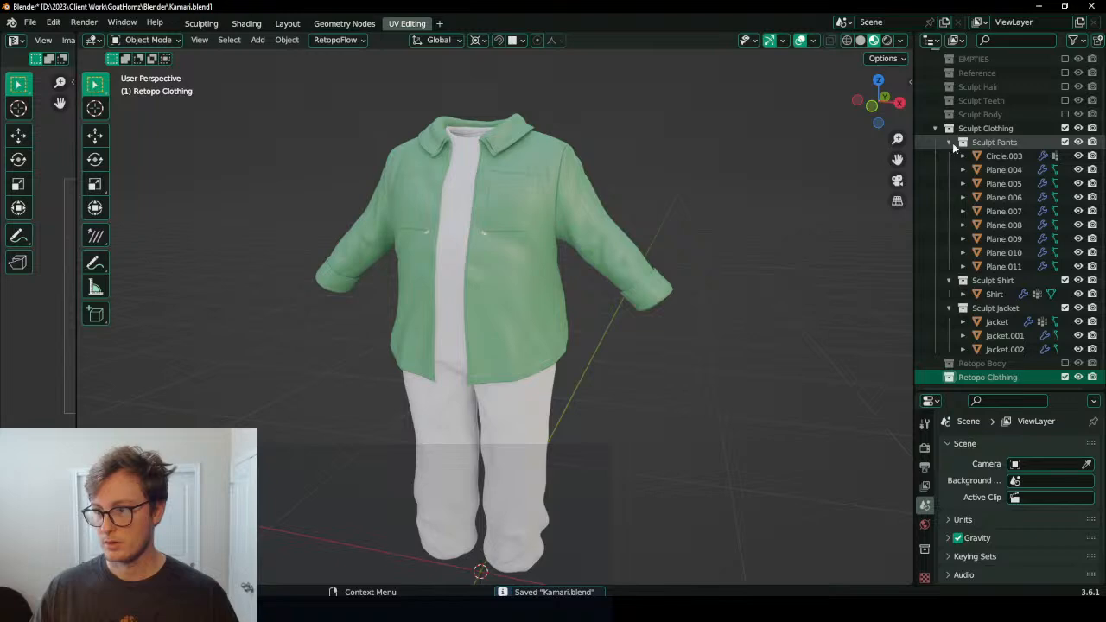
{"action": "left_click", "coordinate": [949, 142]}
{"action": "left_click", "coordinate": [948, 155]}
{"action": "left_click", "coordinate": [948, 169]}
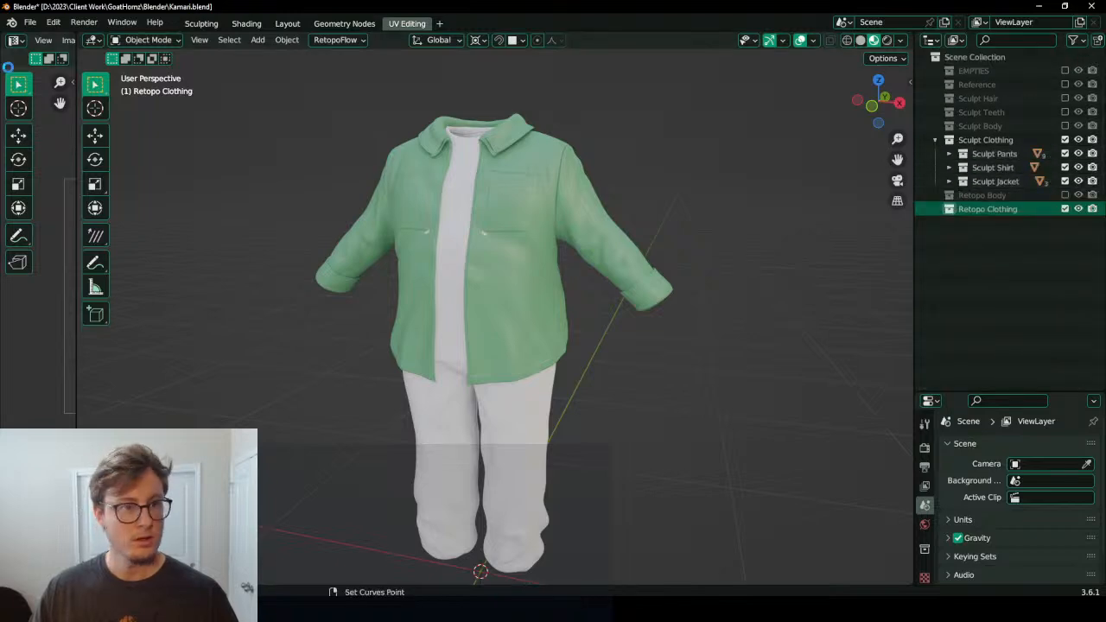
Step: Save the file and also save a copy of it as Kamari_WIP_04_DuringTopo.blend
{"action": "key", "text": "ctrl+s"}
{"action": "left_click", "coordinate": [30, 23]}
{"action": "left_click", "coordinate": [52, 132]}
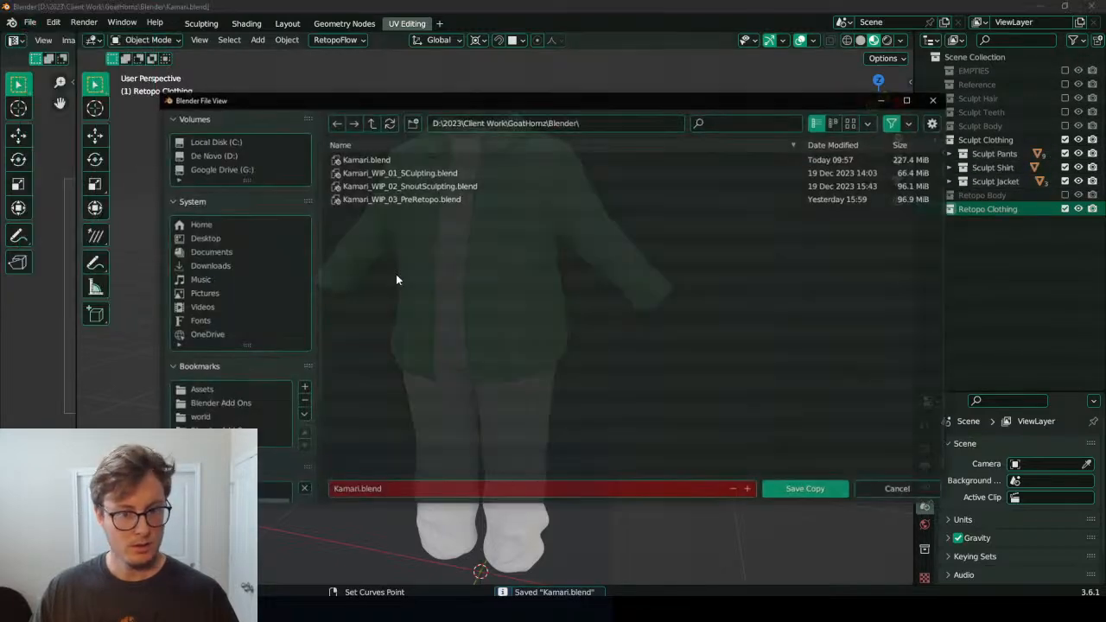
{"action": "left_click", "coordinate": [399, 200]}
{"action": "left_click", "coordinate": [366, 490]}
{"action": "left_click", "coordinate": [387, 490]}
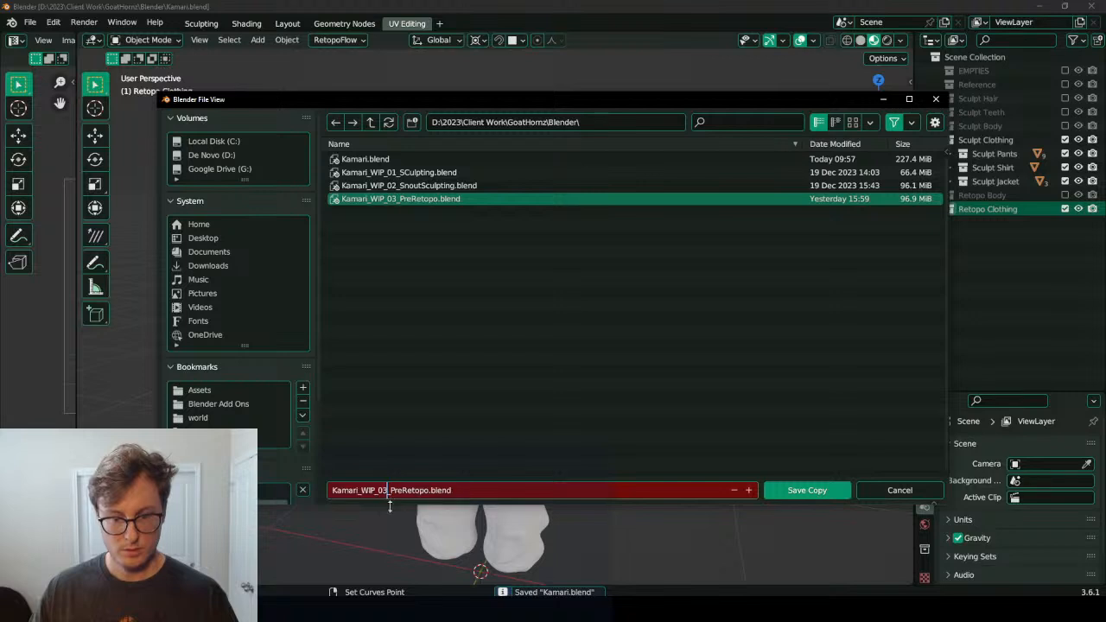
{"action": "type", "text": "4"}
{"action": "key", "text": "ctrl+shift+Right"}
{"action": "type", "text": "_Du"}
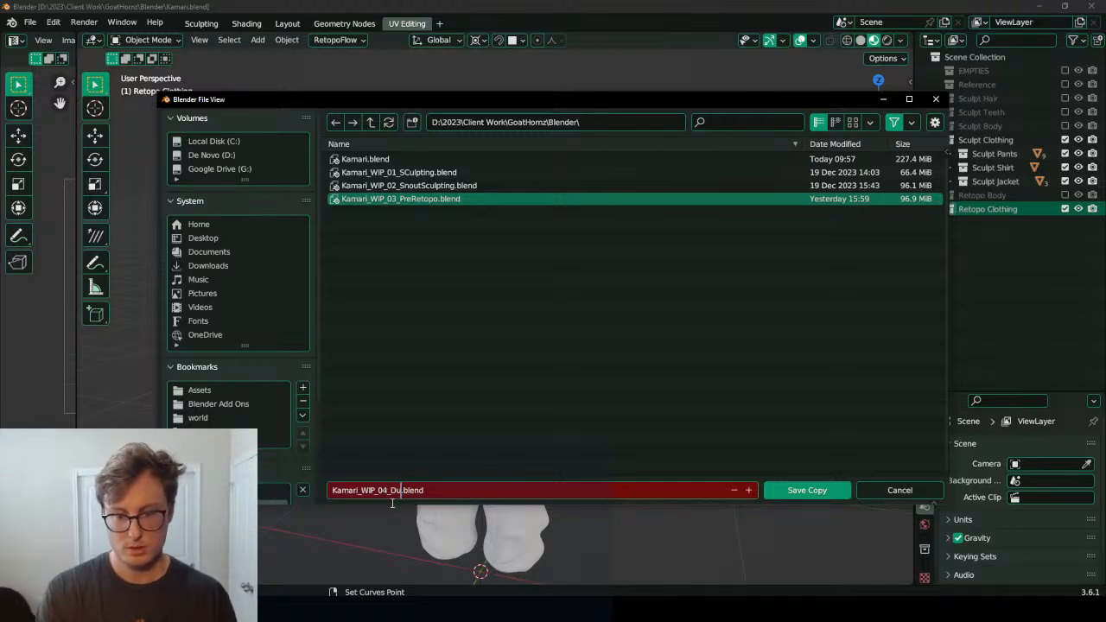
{"action": "type", "text": "ringTopo"}
{"action": "key", "text": "Return"}
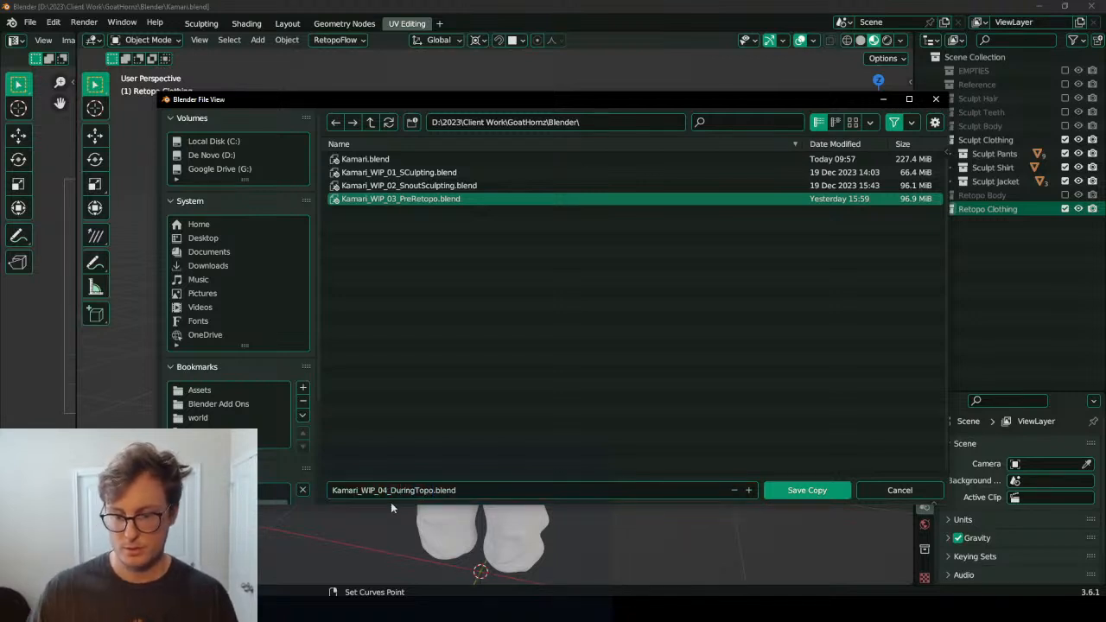
{"action": "left_click", "coordinate": [807, 489]}
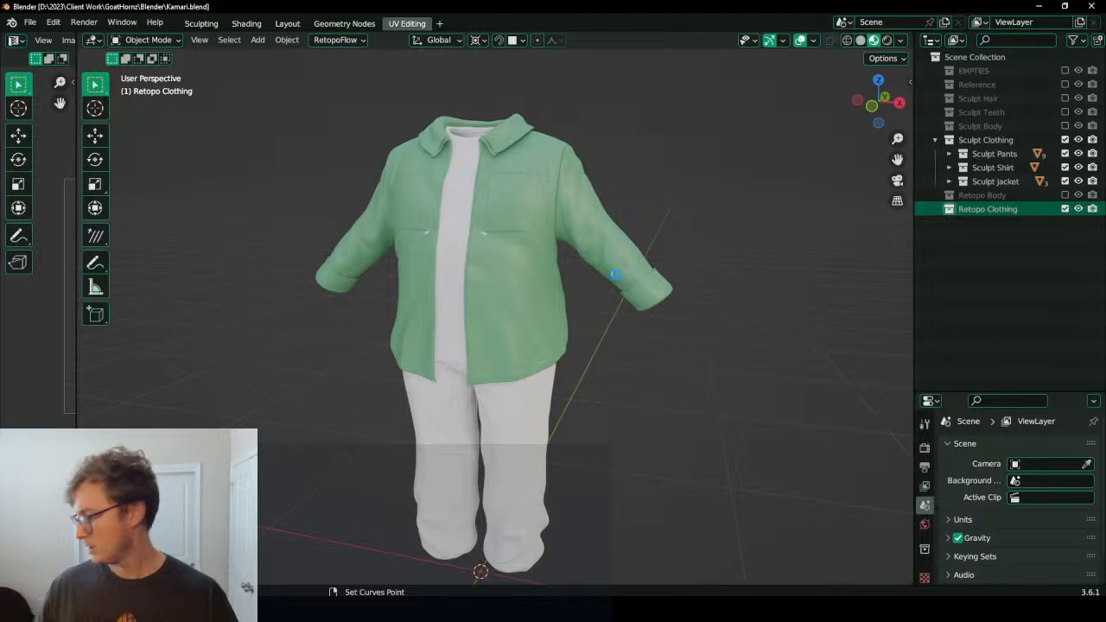
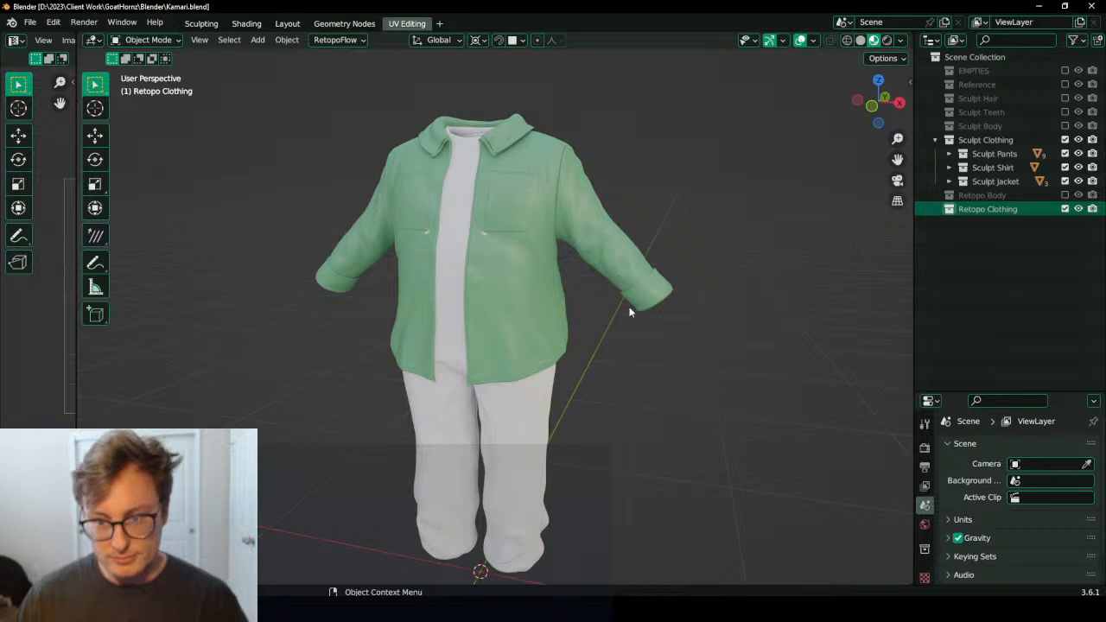
Step: Examine the sculpted jacket's sleeve and cuff, checking the base mesh in Edit Mode against the result with modifiers
{"action": "scroll", "coordinate": [607, 283], "scroll_direction": "up", "scroll_amount": 2}
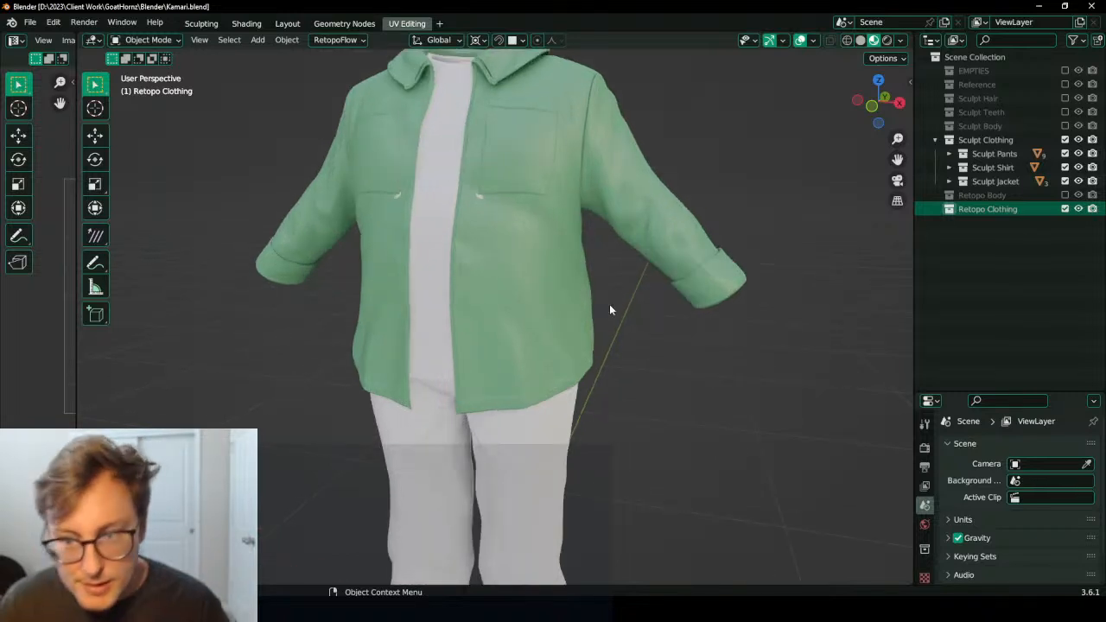
{"action": "scroll", "coordinate": [625, 319], "scroll_direction": "up", "scroll_amount": 5}
{"action": "scroll", "coordinate": [625, 318], "scroll_direction": "down", "scroll_amount": 4}
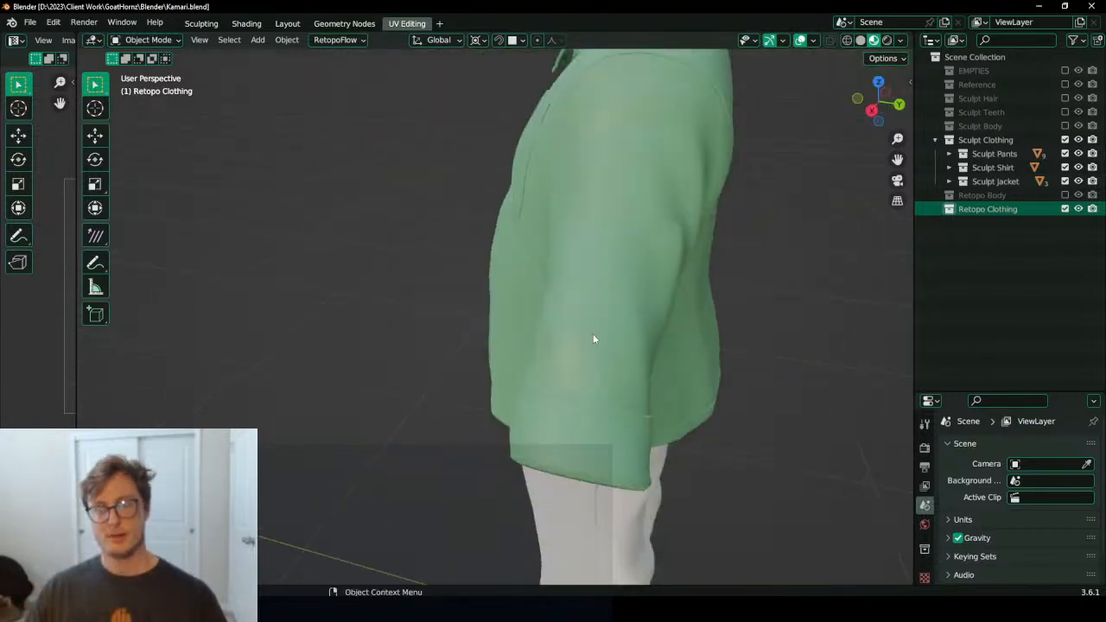
{"action": "middle_click_drag", "start_coordinate": [593, 337], "coordinate": [538, 351]}
{"action": "left_click", "coordinate": [707, 274]}
{"action": "scroll", "coordinate": [537, 352], "scroll_direction": "up", "scroll_amount": 4}
{"action": "key", "text": "Tab"}
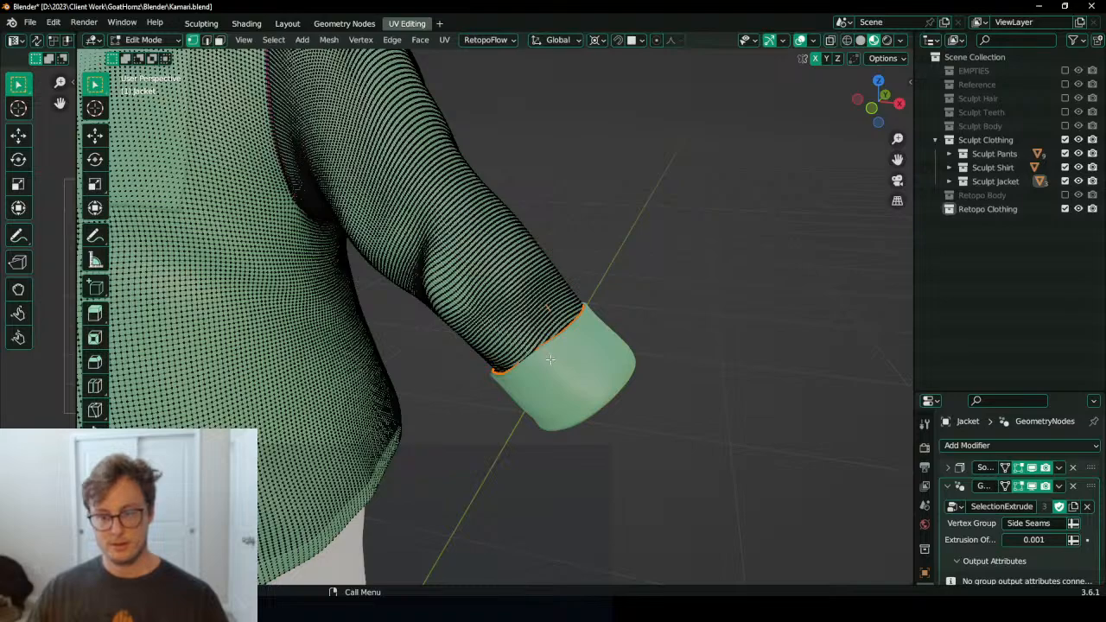
{"action": "key", "text": "Tab"}
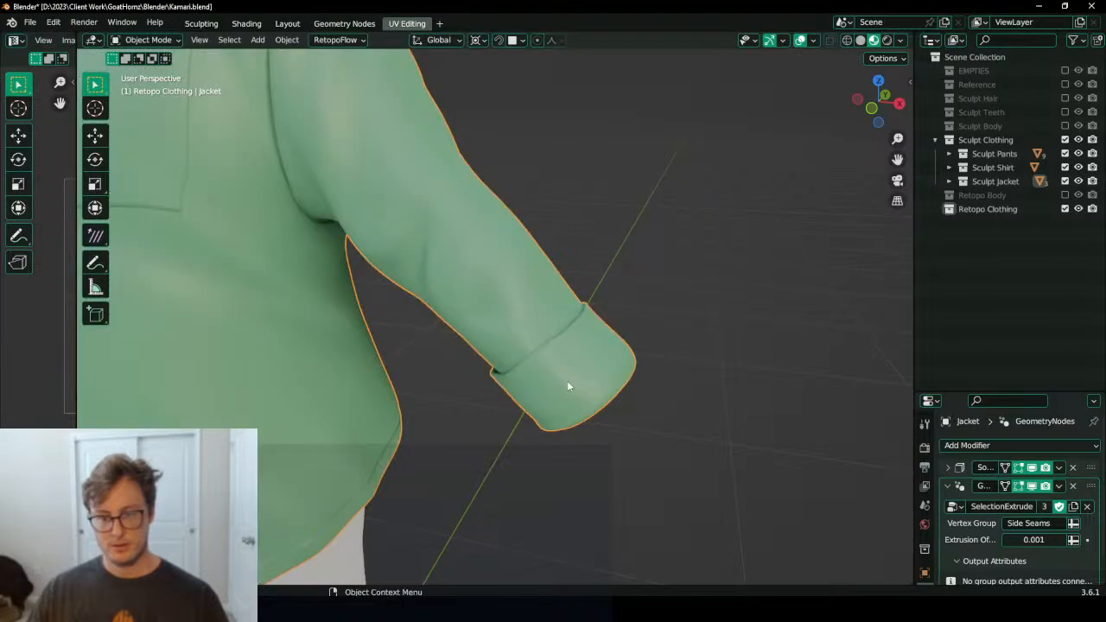
{"action": "key", "text": "Tab"}
{"action": "scroll", "coordinate": [567, 386], "scroll_direction": "up", "scroll_amount": 2}
{"action": "middle_click_drag", "start_coordinate": [615, 378], "coordinate": [592, 346]}
{"action": "scroll", "coordinate": [593, 346], "scroll_direction": "down", "scroll_amount": 6}
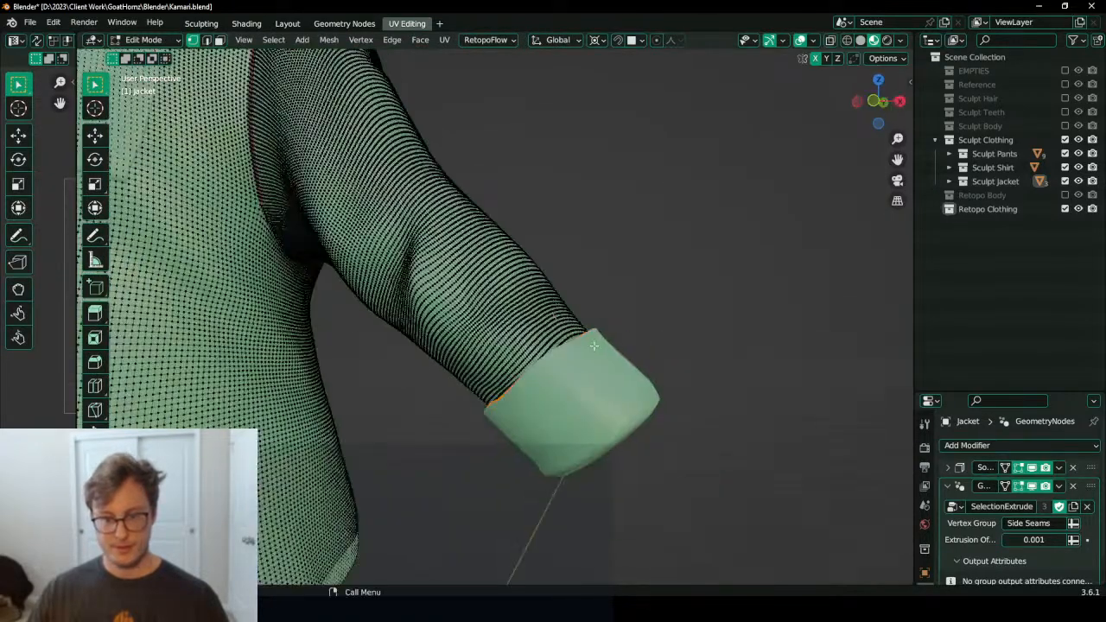
{"action": "middle_click_drag", "start_coordinate": [456, 363], "coordinate": [577, 302], "text": "shift"}
{"action": "key", "text": "Tab"}
{"action": "middle_click_drag", "start_coordinate": [644, 338], "coordinate": [1015, 196]}
Step: Leave the jacket's Edit Mode, make Retopo Clothing active, and exclude the Sculpt Shirt and Sculpt Jacket collections
{"action": "left_click", "coordinate": [980, 209]}
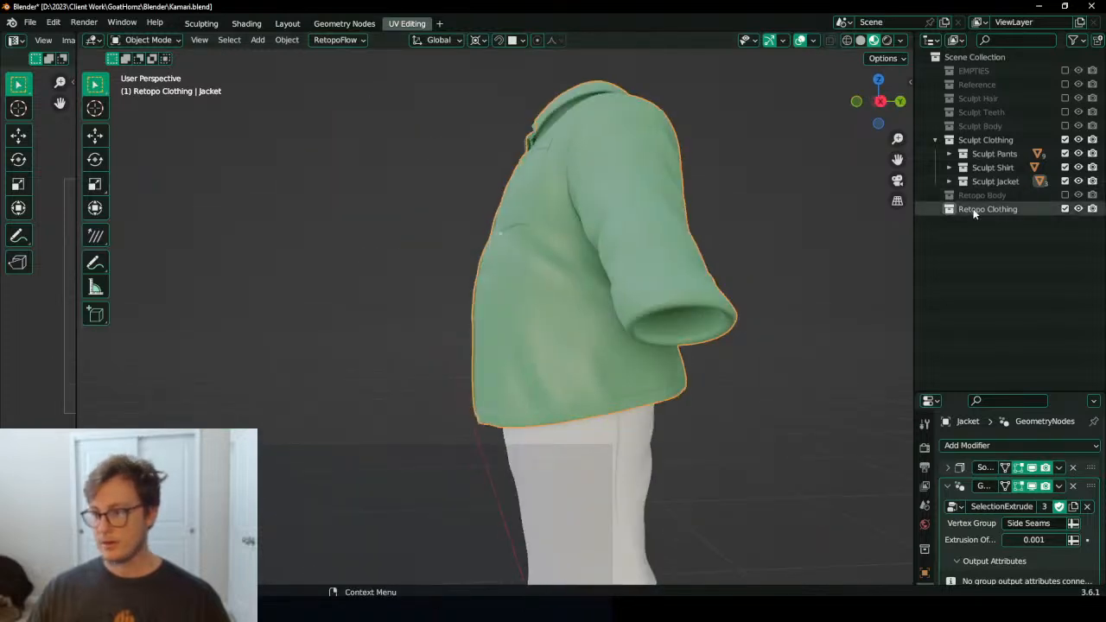
{"action": "right_click", "coordinate": [977, 211]}
{"action": "left_click", "coordinate": [1026, 244]}
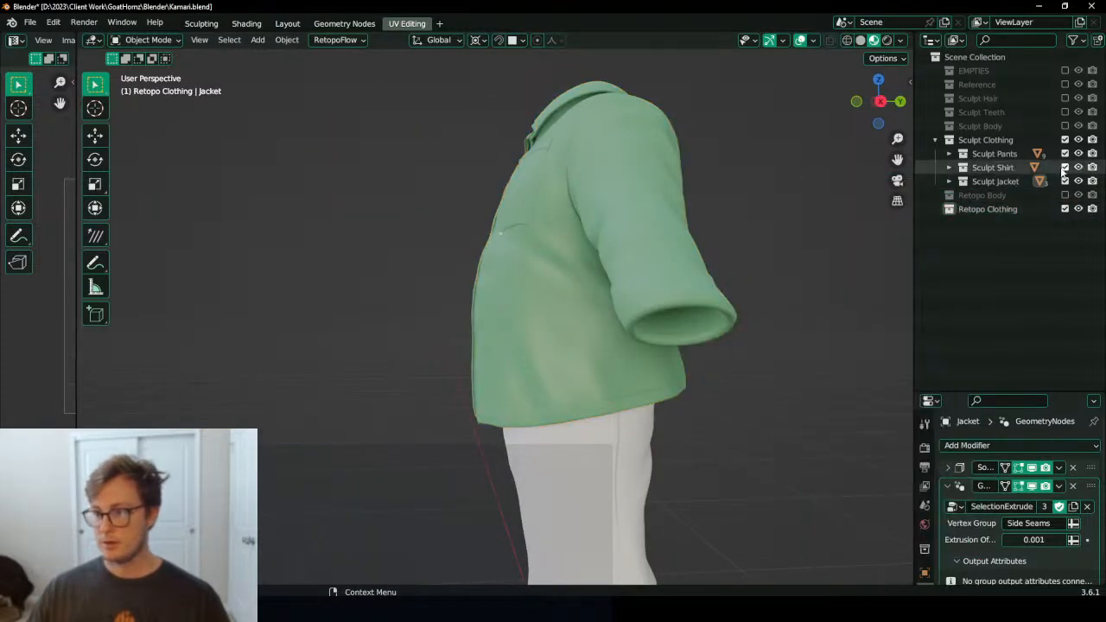
{"action": "left_click_drag", "start_coordinate": [1065, 167], "coordinate": [1066, 182]}
{"action": "middle_click_drag", "start_coordinate": [865, 246], "coordinate": [558, 193]}
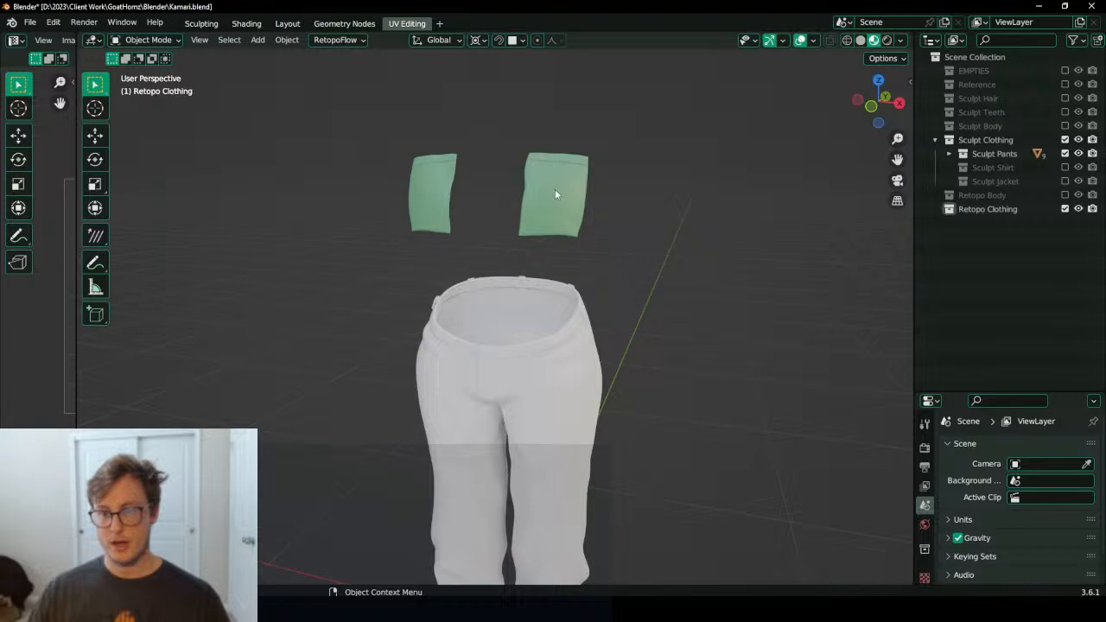
Step: Move the mirrored green pieces floating above the pants into the Sculpt Jacket collection
{"action": "left_click", "coordinate": [560, 191]}
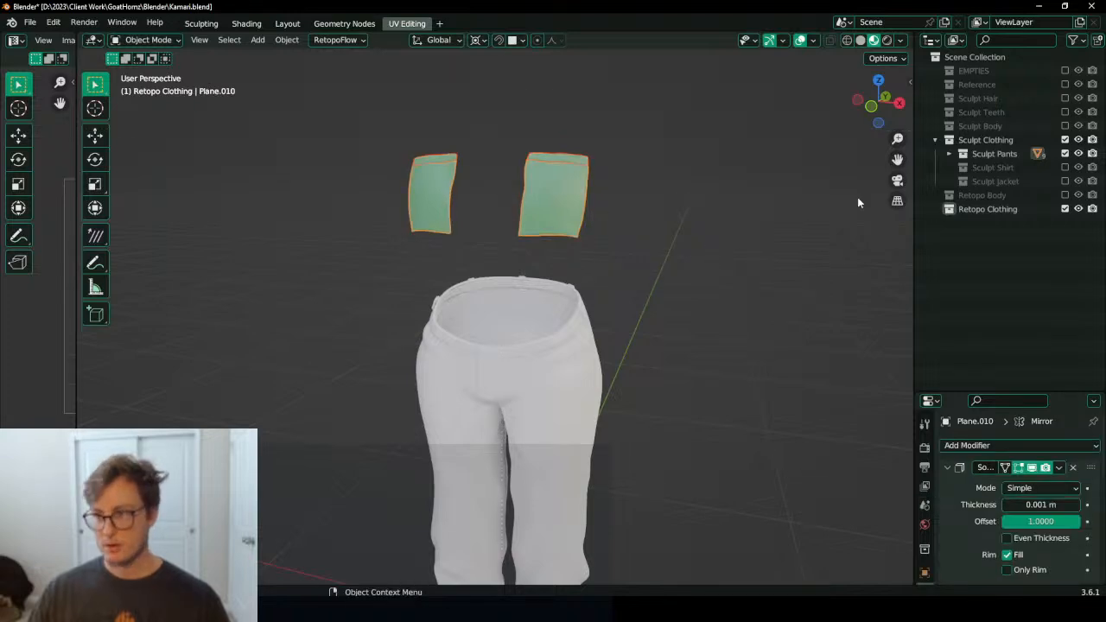
{"action": "key", "text": "m"}
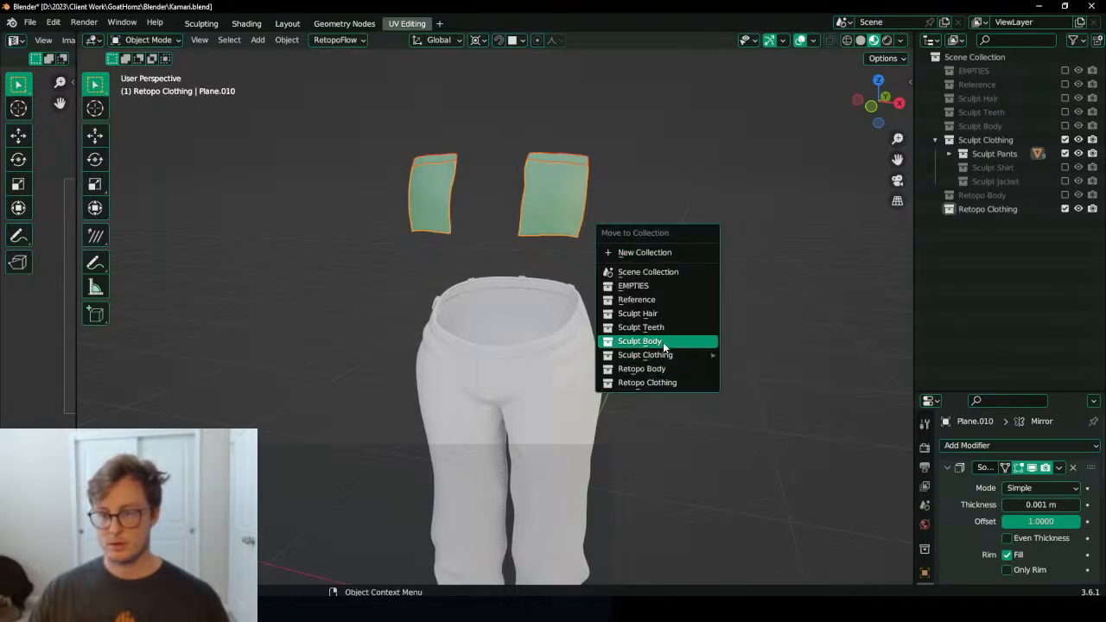
{"action": "mouse_move", "coordinate": [648, 362]}
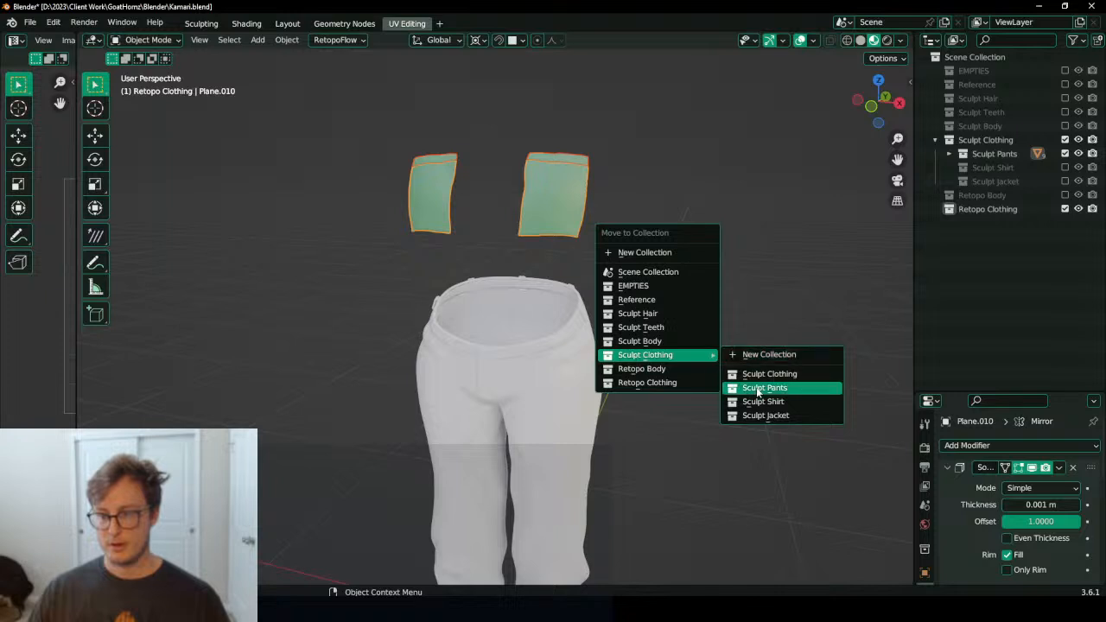
{"action": "left_click", "coordinate": [765, 415]}
{"action": "middle_click_drag", "start_coordinate": [513, 434], "coordinate": [630, 313]}
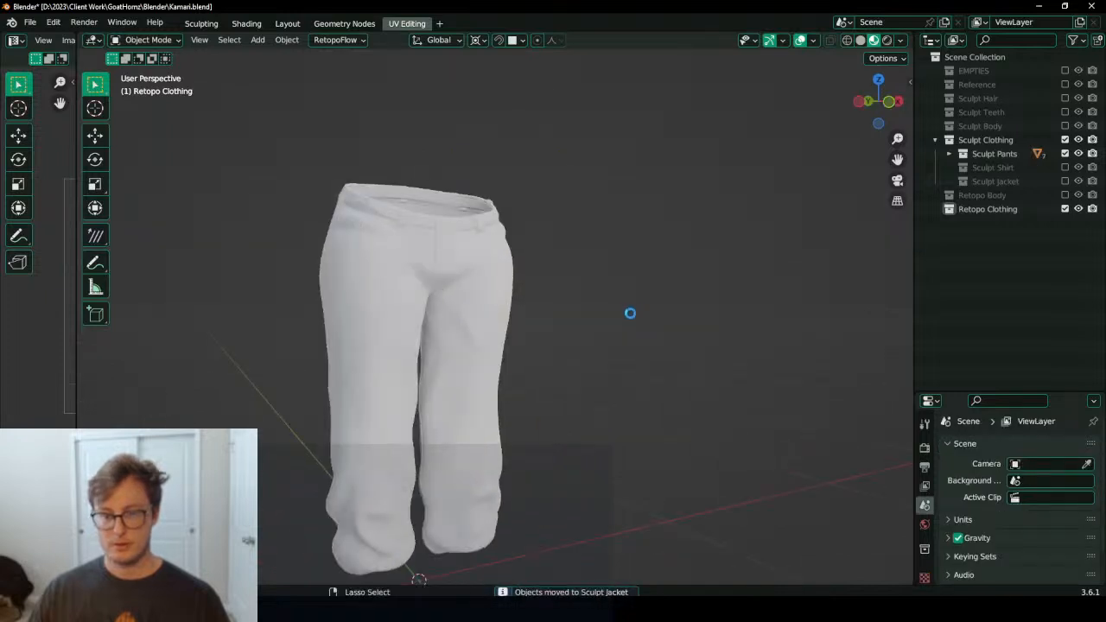
Step: Save the file and add a mesh circle with 8 vertices to the Retopo Clothing collection
{"action": "left_click", "coordinate": [966, 210]}
{"action": "key", "text": "ctrl+s"}
{"action": "key", "text": "shift+a"}
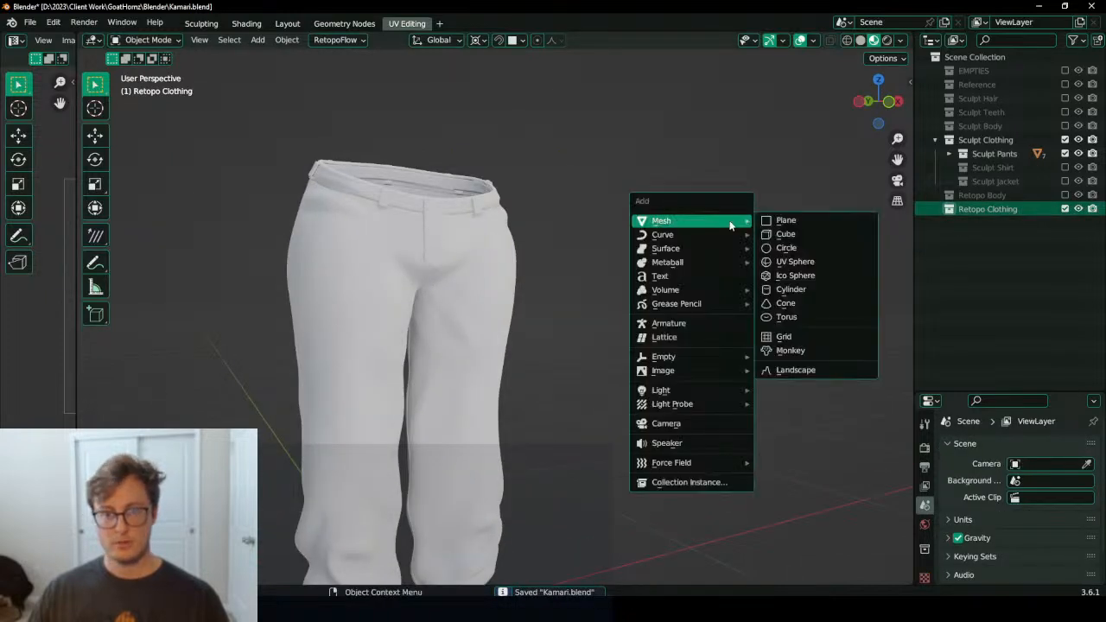
{"action": "left_click", "coordinate": [782, 247]}
{"action": "key", "text": "KP_Decimal"}
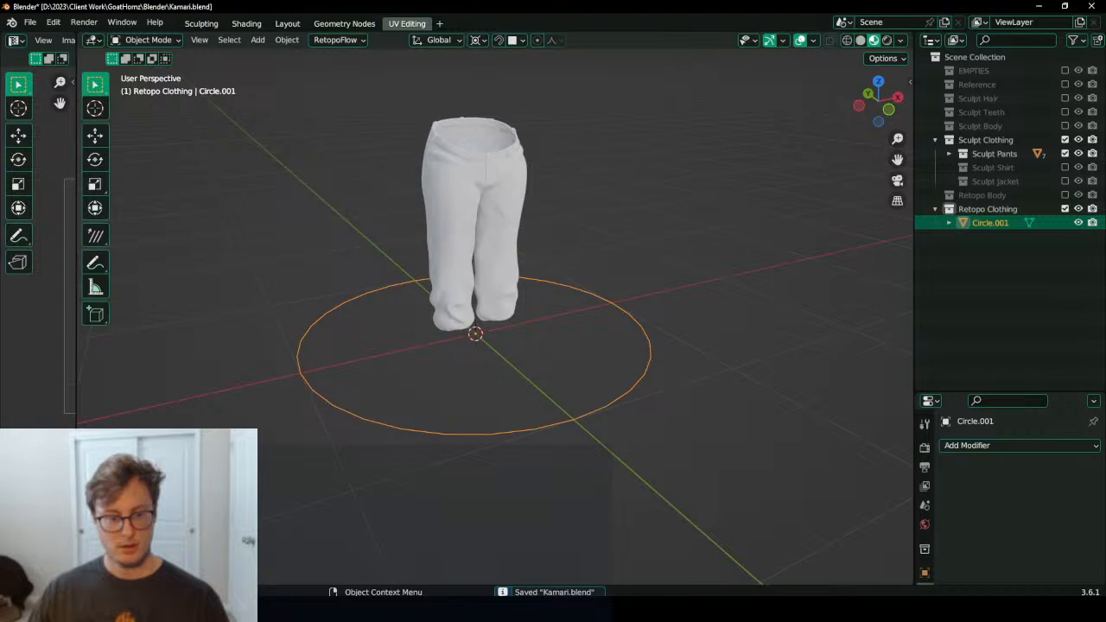
{"action": "left_click", "coordinate": [245, 424]}
{"action": "type", "text": "8"}
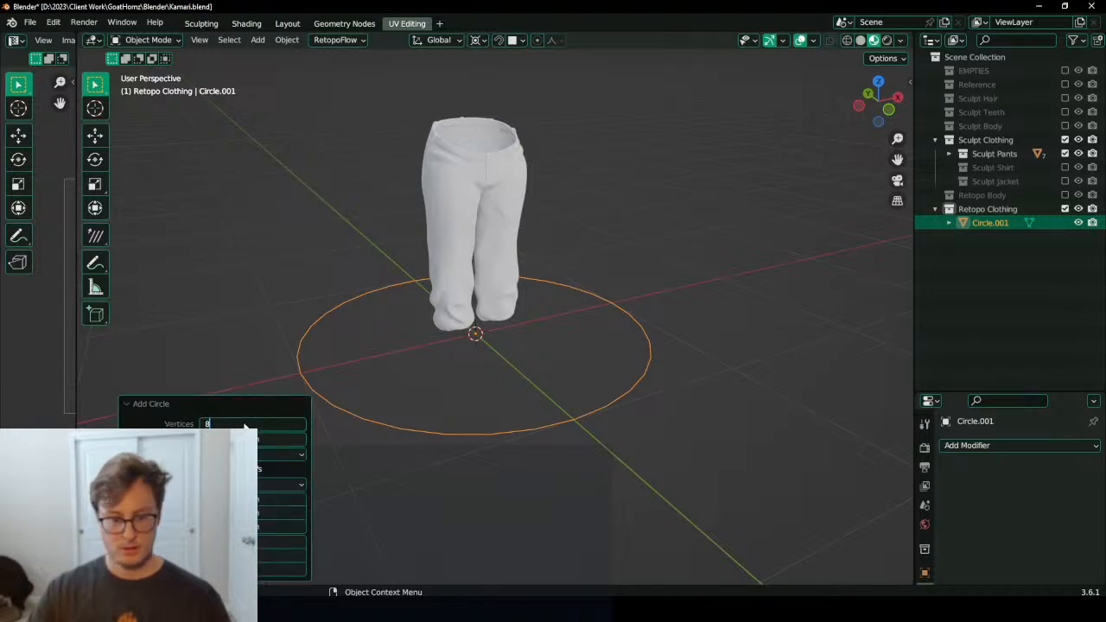
{"action": "key", "text": "Return"}
Step: Add Mirror, Subdivision Surface and Shrinkwrap modifiers to the circle, in that order
{"action": "left_click", "coordinate": [959, 445]}
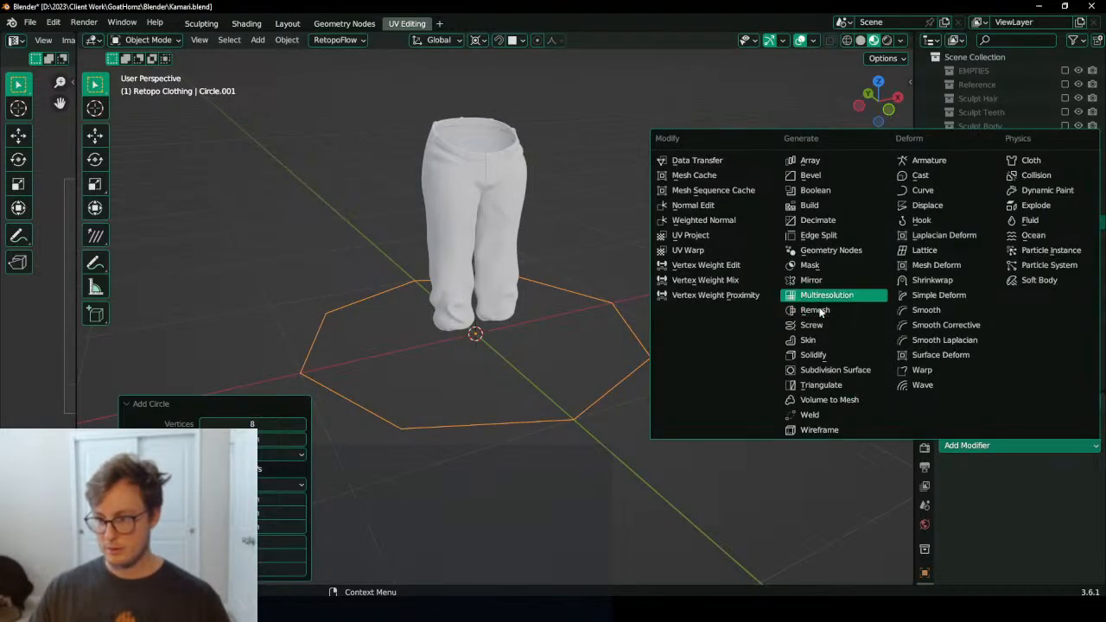
{"action": "left_click", "coordinate": [809, 280]}
{"action": "left_click", "coordinate": [988, 447]}
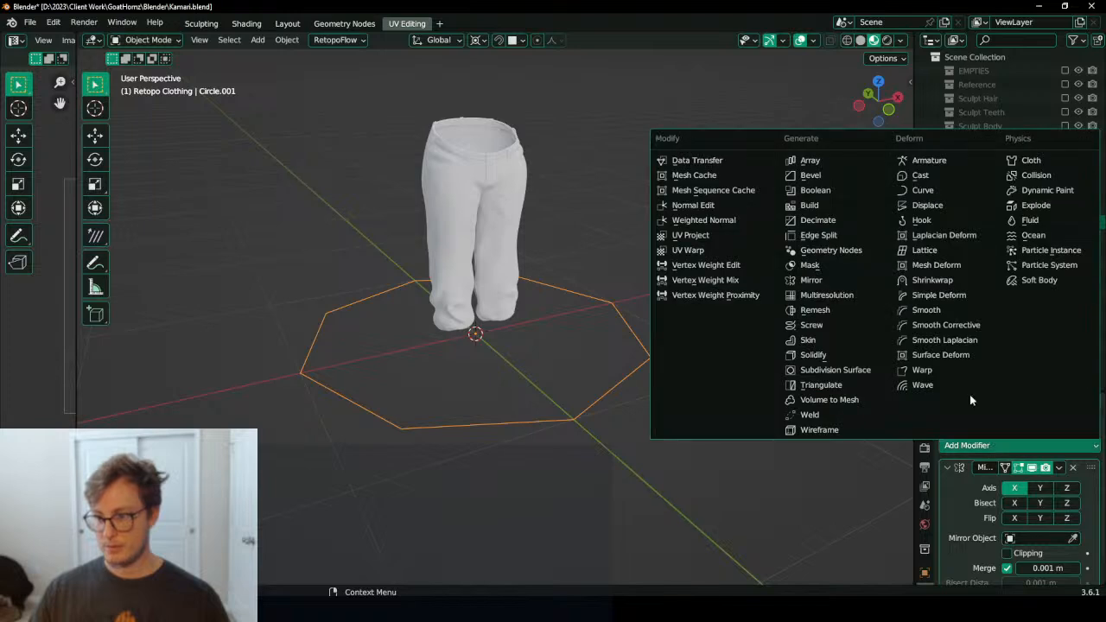
{"action": "left_click", "coordinate": [834, 370]}
{"action": "left_click", "coordinate": [947, 468]}
{"action": "left_click", "coordinate": [950, 486]}
{"action": "left_click", "coordinate": [971, 446]}
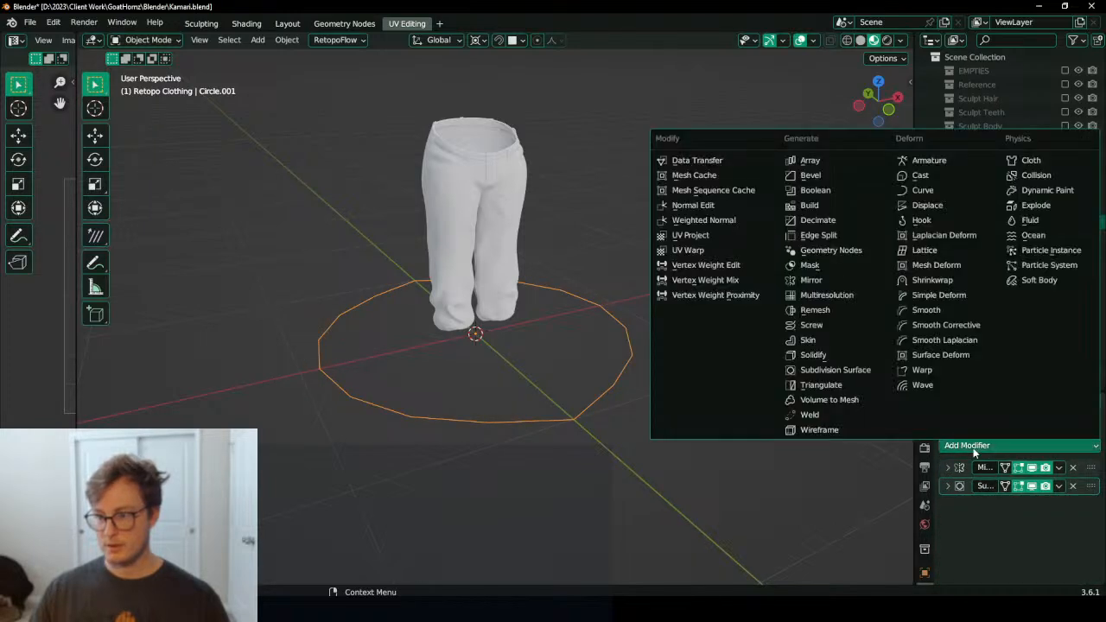
{"action": "left_click", "coordinate": [931, 280]}
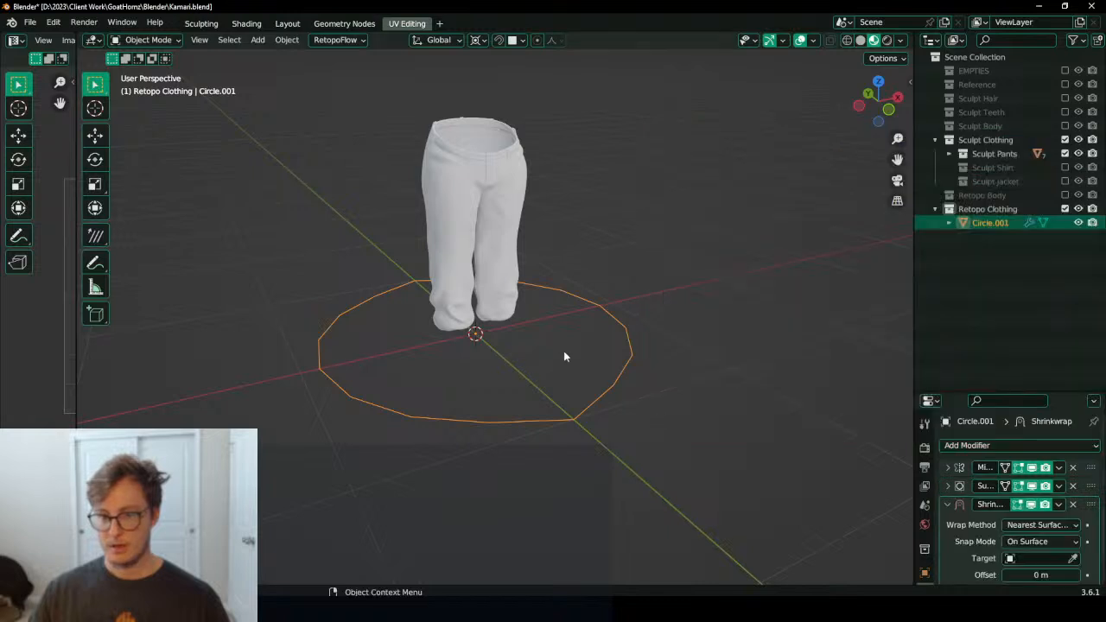
Step: Scale the circle down to roughly the pants' width and raise it along Z well above the waist
{"action": "scroll", "coordinate": [563, 351], "scroll_direction": "down", "scroll_amount": 3}
{"action": "key", "text": "s"}
{"action": "left_click", "coordinate": [611, 256]}
{"action": "middle_click_drag", "start_coordinate": [524, 274], "coordinate": [550, 362]}
{"action": "key", "text": "g"}
{"action": "key", "text": "z"}
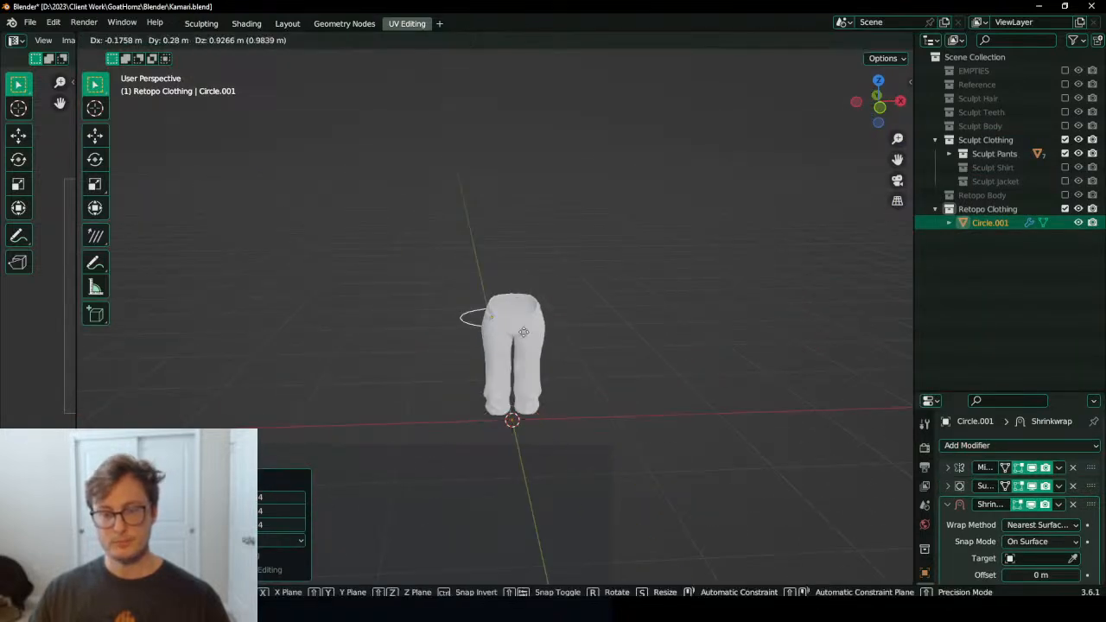
{"action": "left_click", "coordinate": [548, 215]}
{"action": "middle_click_drag", "start_coordinate": [590, 283], "coordinate": [585, 324], "text": "shift"}
{"action": "key", "text": "g"}
{"action": "key", "text": "z"}
{"action": "left_click", "coordinate": [580, 232]}
{"action": "middle_click_drag", "start_coordinate": [579, 233], "coordinate": [582, 261]}
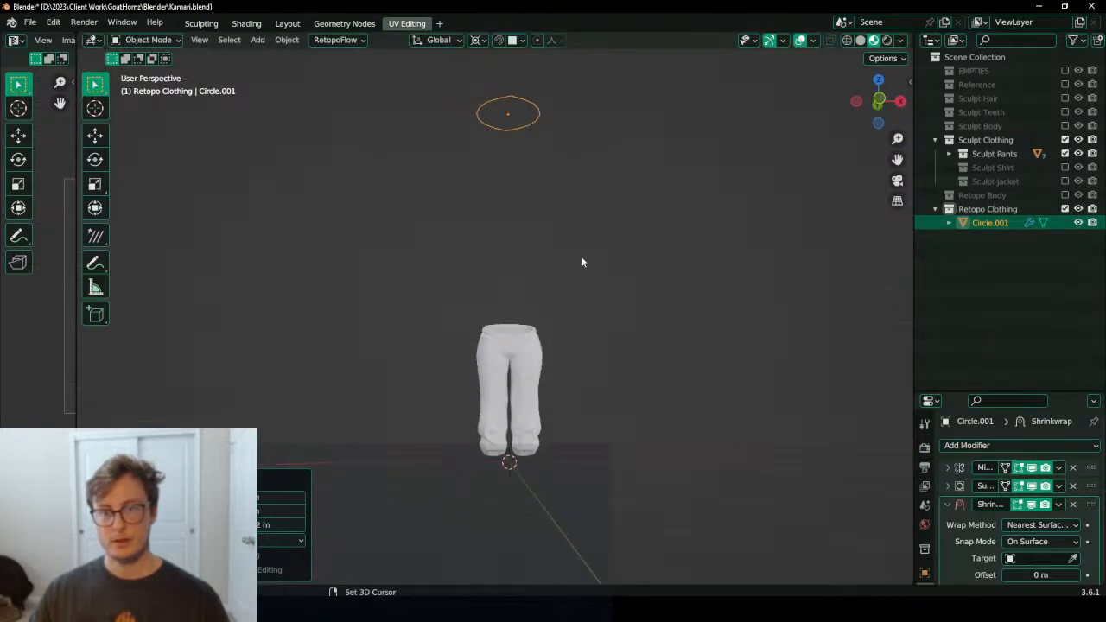
Step: Duplicate the circle in place and lower the copy along Z to just above the pants' waist
{"action": "key", "text": "shift+d"}
{"action": "right_click", "coordinate": [607, 244]}
{"action": "key", "text": "g"}
{"action": "key", "text": "z"}
{"action": "left_click", "coordinate": [589, 386]}
{"action": "middle_click_drag", "start_coordinate": [578, 332], "coordinate": [573, 281], "text": "shift"}
{"action": "scroll", "coordinate": [573, 279], "scroll_direction": "up", "scroll_amount": 4}
{"action": "key", "text": "g"}
{"action": "key", "text": "z"}
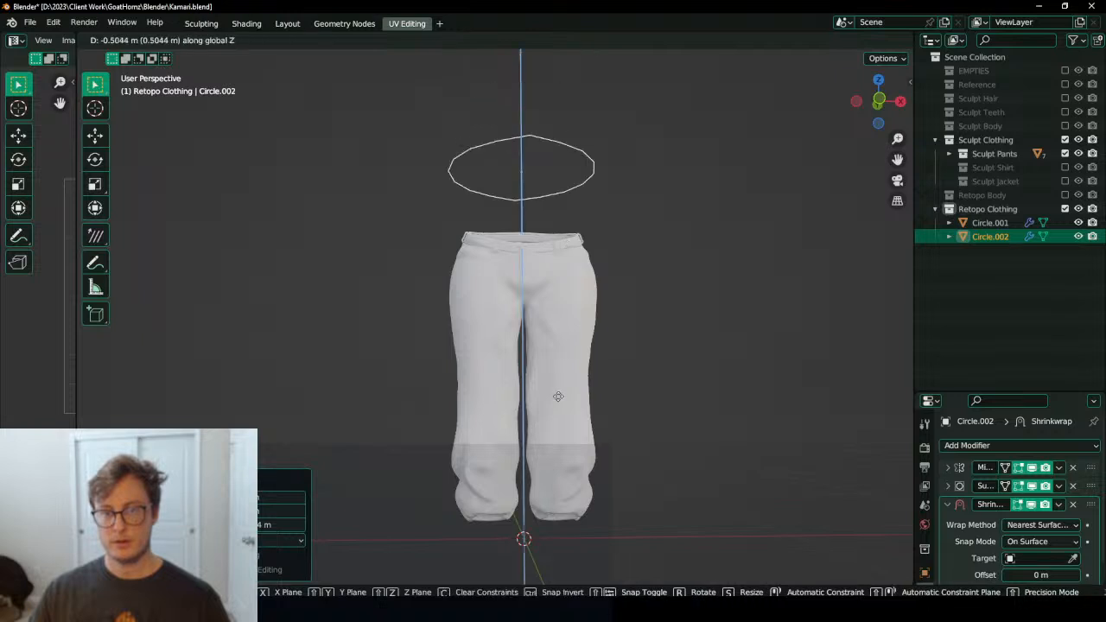
{"action": "left_click", "coordinate": [572, 416]}
{"action": "middle_click_drag", "start_coordinate": [584, 414], "coordinate": [574, 297], "text": "shift"}
{"action": "middle_click_drag", "start_coordinate": [594, 240], "coordinate": [583, 330], "text": "shift"}
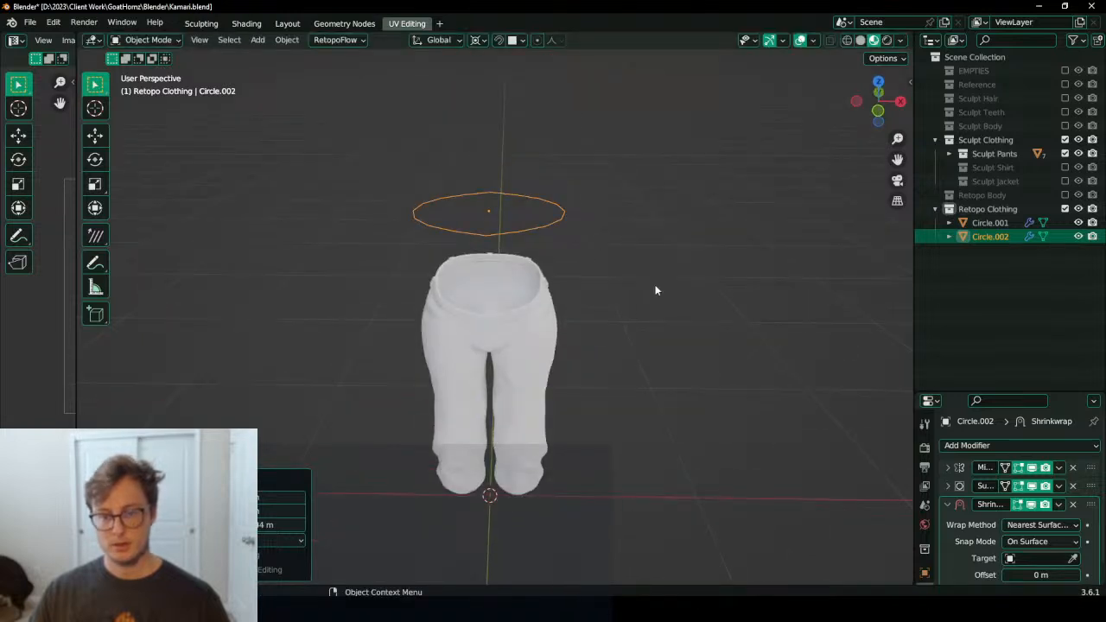
Step: Clear the copied circle's location and scale its vertices down to about half size in Edit Mode
{"action": "key", "text": "alt+g"}
{"action": "key", "text": "Tab"}
{"action": "key", "text": "s"}
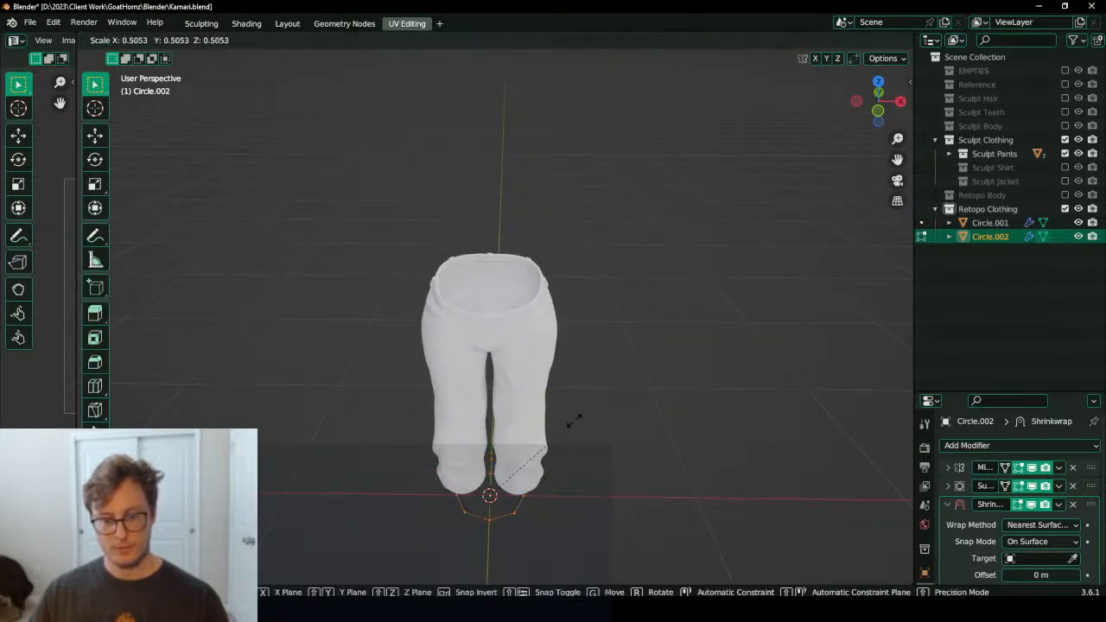
{"action": "left_click", "coordinate": [560, 422]}
Step: Move the small circle's vertices in front view to the hem of one pant leg, return to Object Mode and save
{"action": "key", "text": "KP_1"}
{"action": "scroll", "coordinate": [560, 422], "scroll_direction": "up", "scroll_amount": 5}
{"action": "middle_click_drag", "start_coordinate": [560, 484], "coordinate": [617, 255], "text": "shift"}
{"action": "key", "text": "g"}
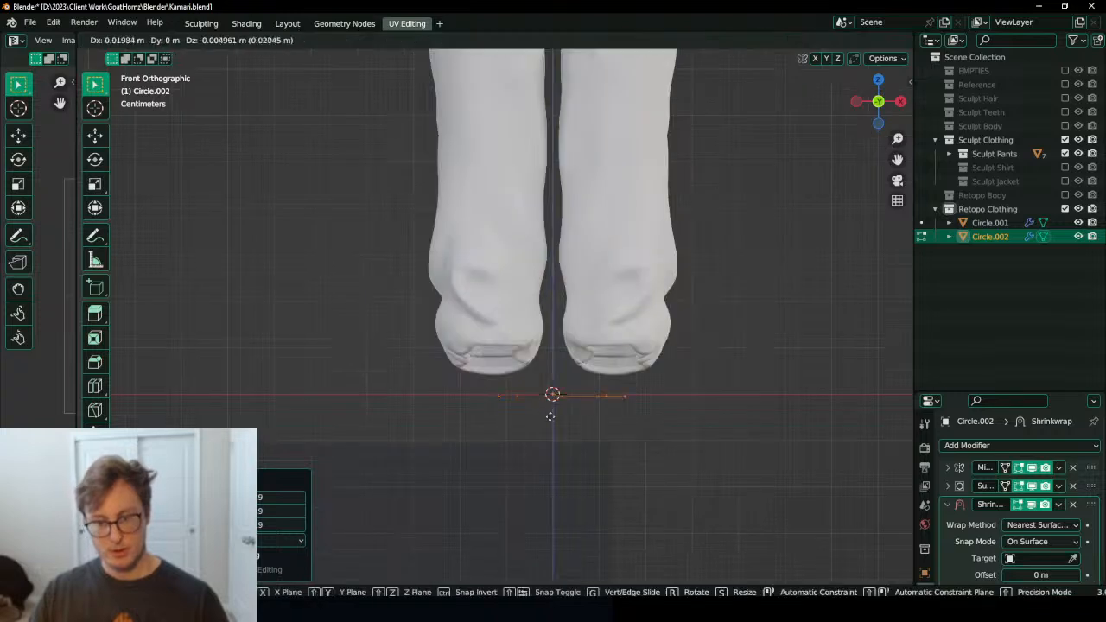
{"action": "left_click", "coordinate": [701, 317]}
{"action": "key", "text": "g"}
{"action": "middle_click_drag", "start_coordinate": [701, 318], "coordinate": [568, 349], "text": "shift"}
{"action": "left_click", "coordinate": [619, 372]}
{"action": "key", "text": "Tab"}
{"action": "scroll", "coordinate": [553, 366], "scroll_direction": "down", "scroll_amount": 2}
{"action": "key", "text": "ctrl+s"}
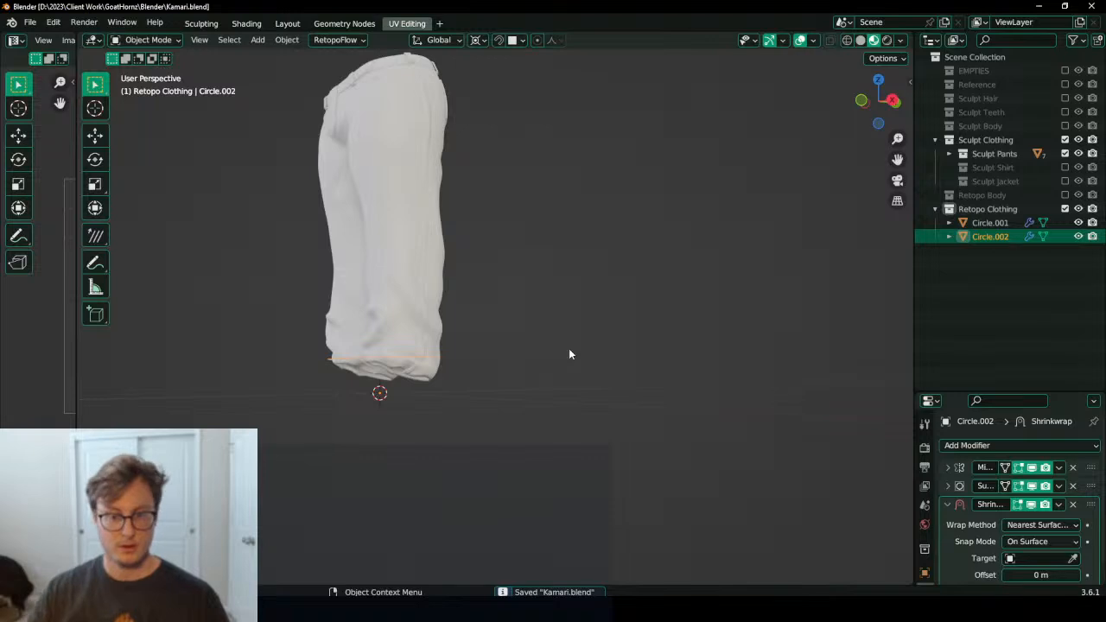
Step: Enable the Sculpt Body collection to check the feet against the pants, collapse it, and exclude Retopo Clothing
{"action": "scroll", "coordinate": [400, 392], "scroll_direction": "up", "scroll_amount": 3}
{"action": "middle_click_drag", "start_coordinate": [399, 397], "coordinate": [496, 349]}
{"action": "scroll", "coordinate": [519, 348], "scroll_direction": "up", "scroll_amount": 4}
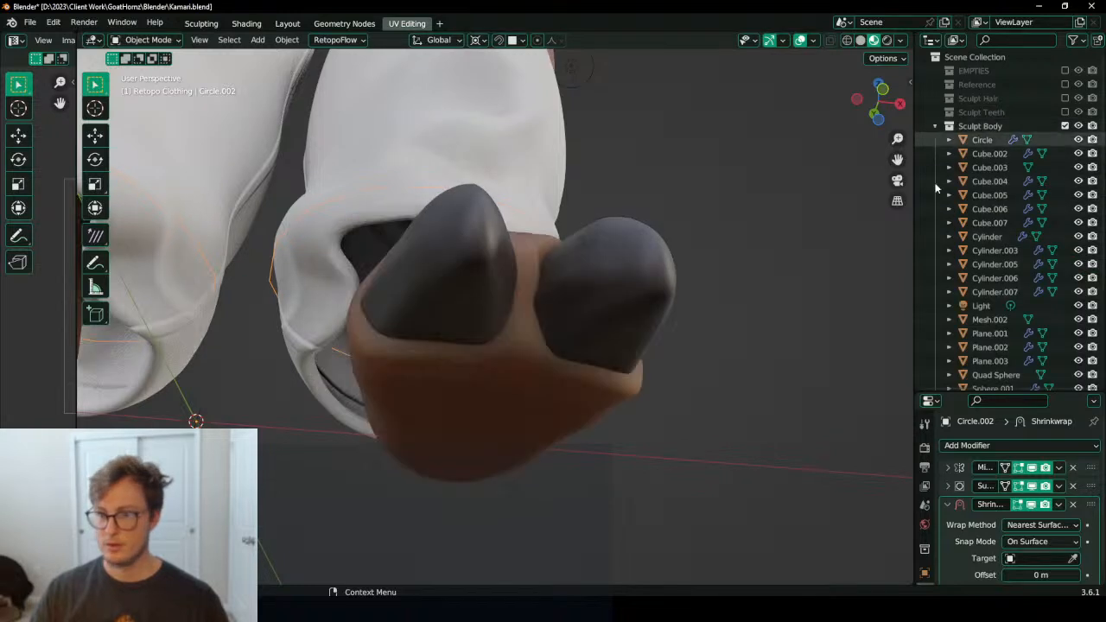
{"action": "mouse_move", "coordinate": [437, 303]}
{"action": "middle_mouse_down"}
{"action": "mouse_move", "coordinate": [589, 265]}
{"action": "mouse_move", "coordinate": [565, 317]}
{"action": "mouse_move", "coordinate": [504, 323]}
{"action": "mouse_move", "coordinate": [515, 338]}
{"action": "middle_mouse_up"}
{"action": "scroll", "coordinate": [536, 316], "scroll_direction": "down", "scroll_amount": 6}
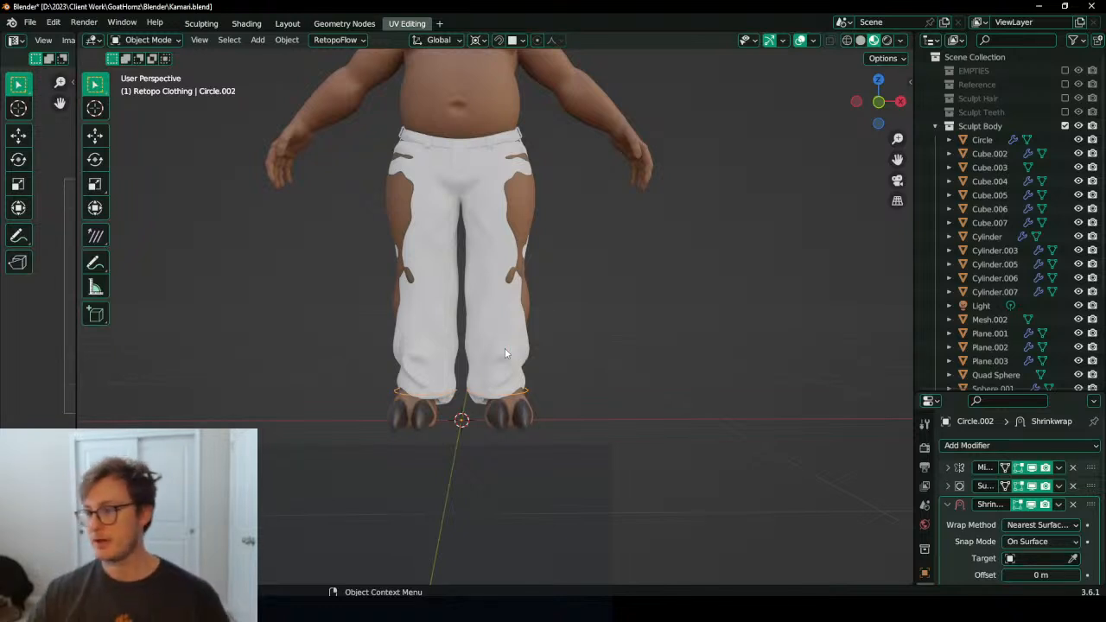
{"action": "left_click", "coordinate": [935, 126]}
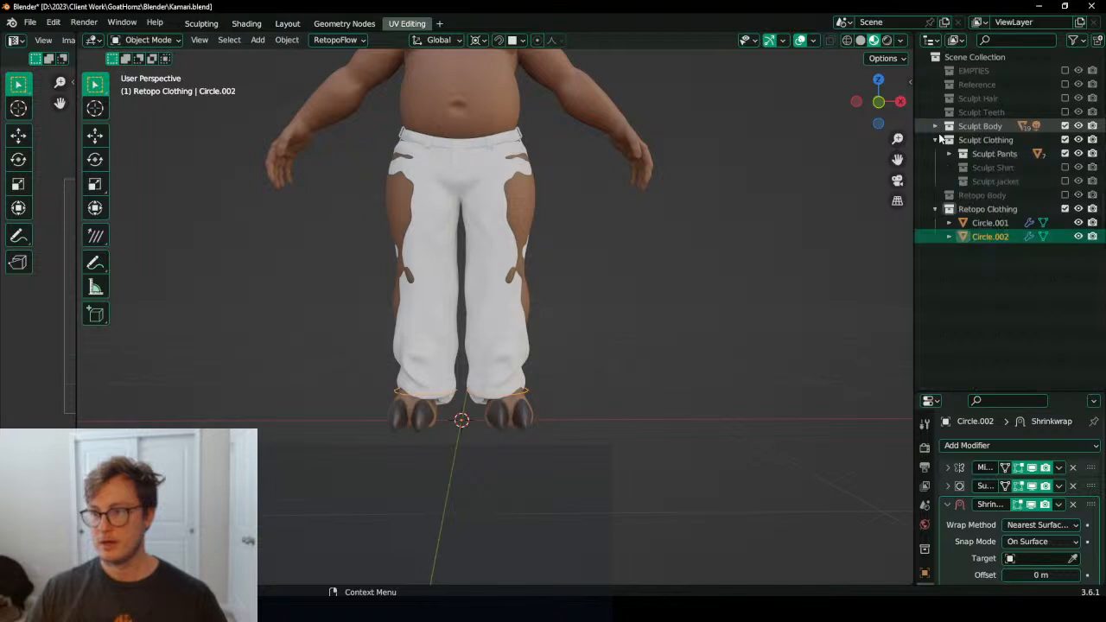
{"action": "left_click", "coordinate": [1065, 209]}
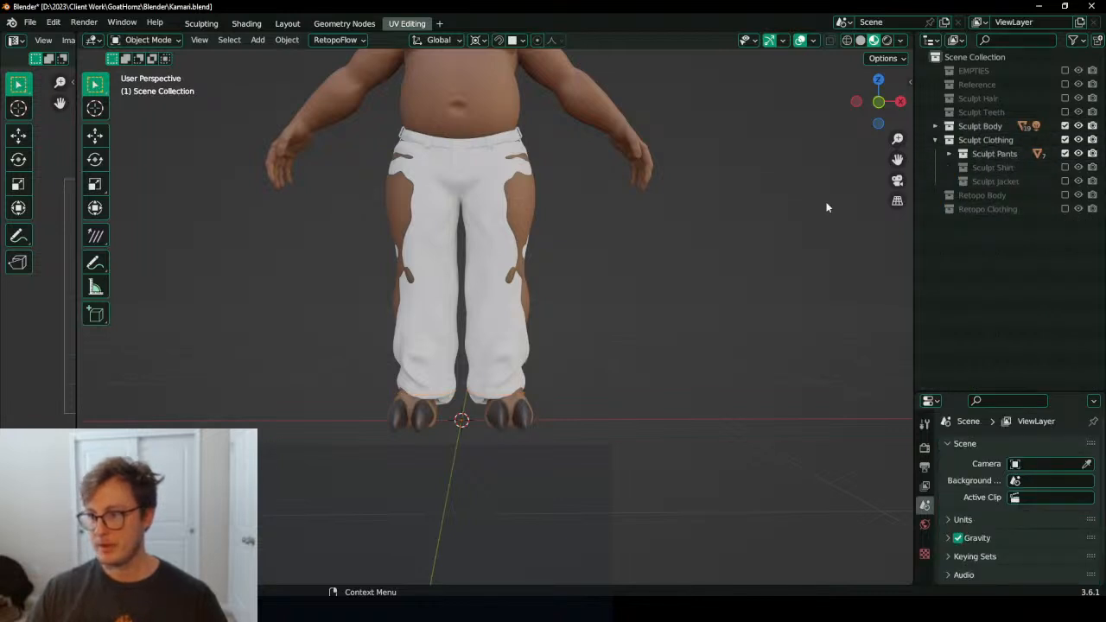
Step: Expand Sculpt Pants and hide its small detail objects Plane.004 through Plane.009, keeping the main pants mesh shown
{"action": "left_click", "coordinate": [948, 154]}
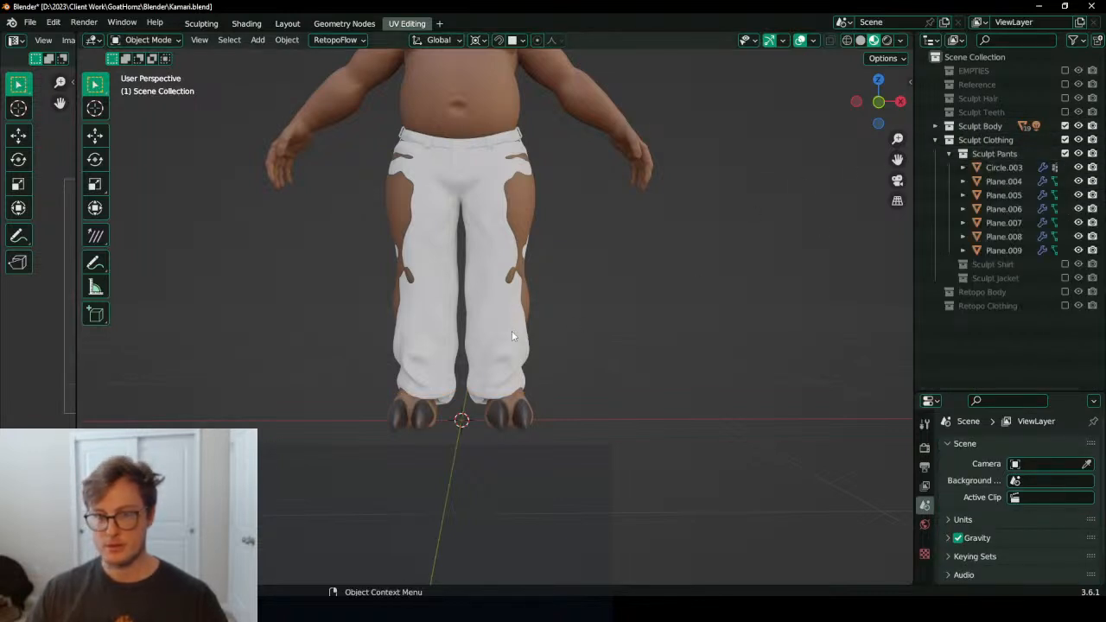
{"action": "left_click", "coordinate": [1002, 168]}
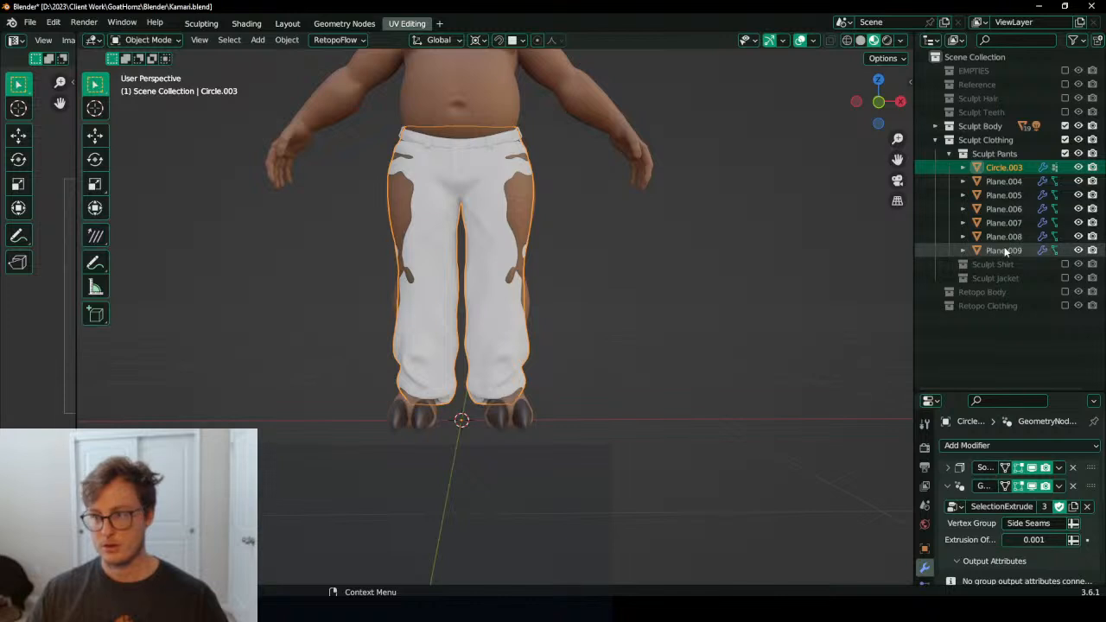
{"action": "left_click", "coordinate": [1004, 251]}
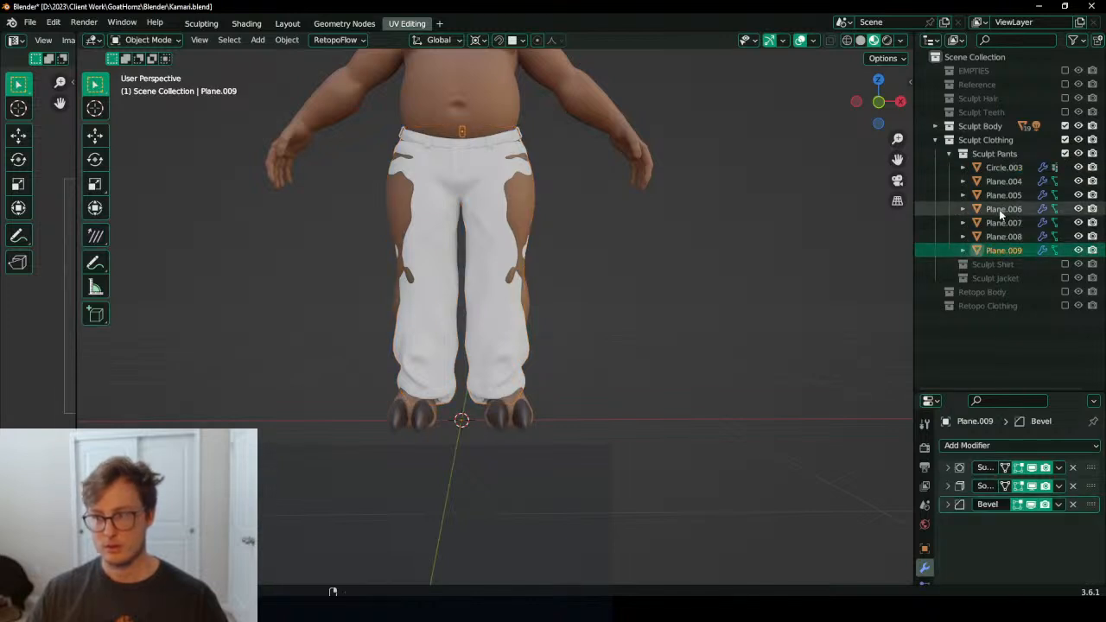
{"action": "left_click", "coordinate": [1002, 181], "text": "shift"}
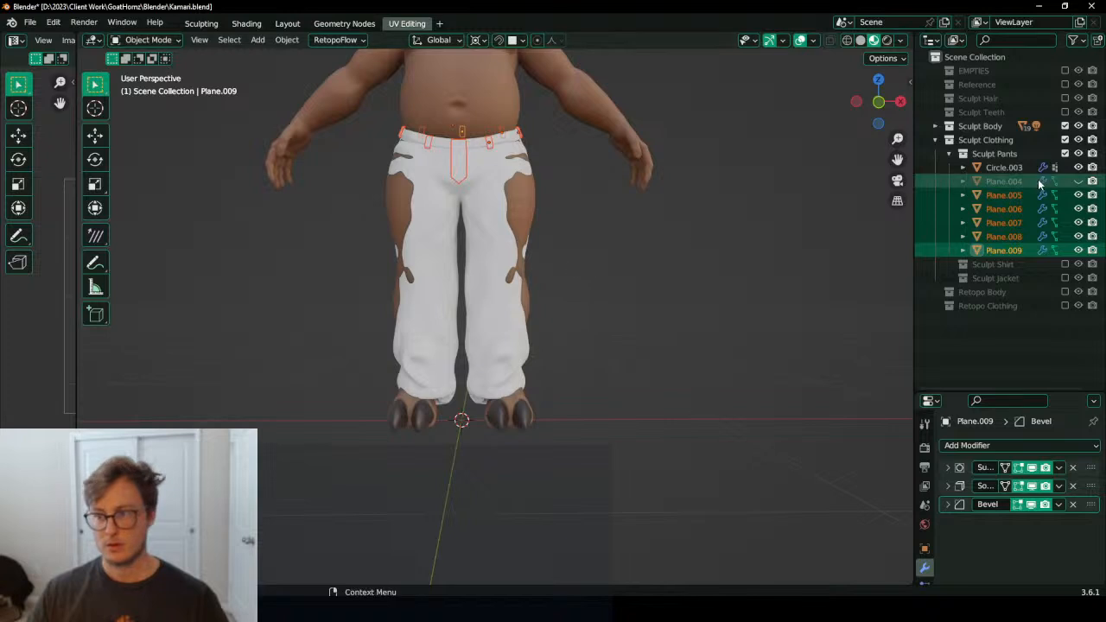
{"action": "left_click_drag", "start_coordinate": [1078, 181], "coordinate": [1081, 251]}
Step: Select the main pants mesh and switch it to Sculpt Mode
{"action": "middle_click_drag", "start_coordinate": [613, 275], "coordinate": [682, 277]}
{"action": "scroll", "coordinate": [628, 304], "scroll_direction": "up", "scroll_amount": 3}
{"action": "middle_click_drag", "start_coordinate": [628, 303], "coordinate": [517, 347]}
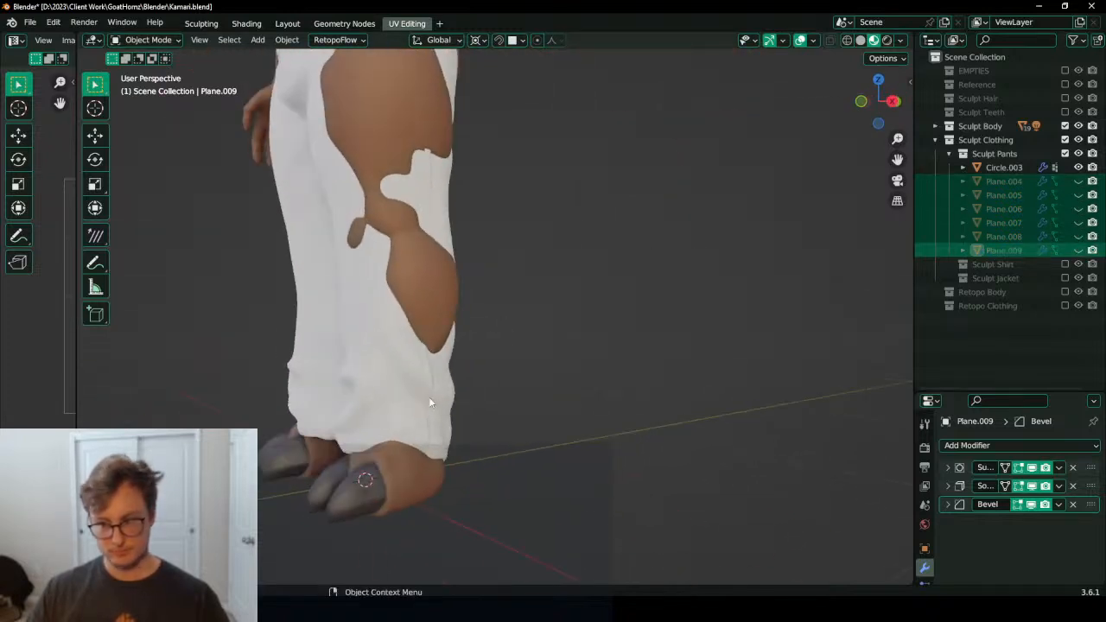
{"action": "left_click", "coordinate": [428, 397]}
{"action": "middle_click_drag", "start_coordinate": [428, 397], "coordinate": [522, 298]}
{"action": "key", "text": "ctrl+Tab"}
{"action": "left_click", "coordinate": [477, 486]}
{"action": "middle_click_drag", "start_coordinate": [476, 487], "coordinate": [508, 397]}
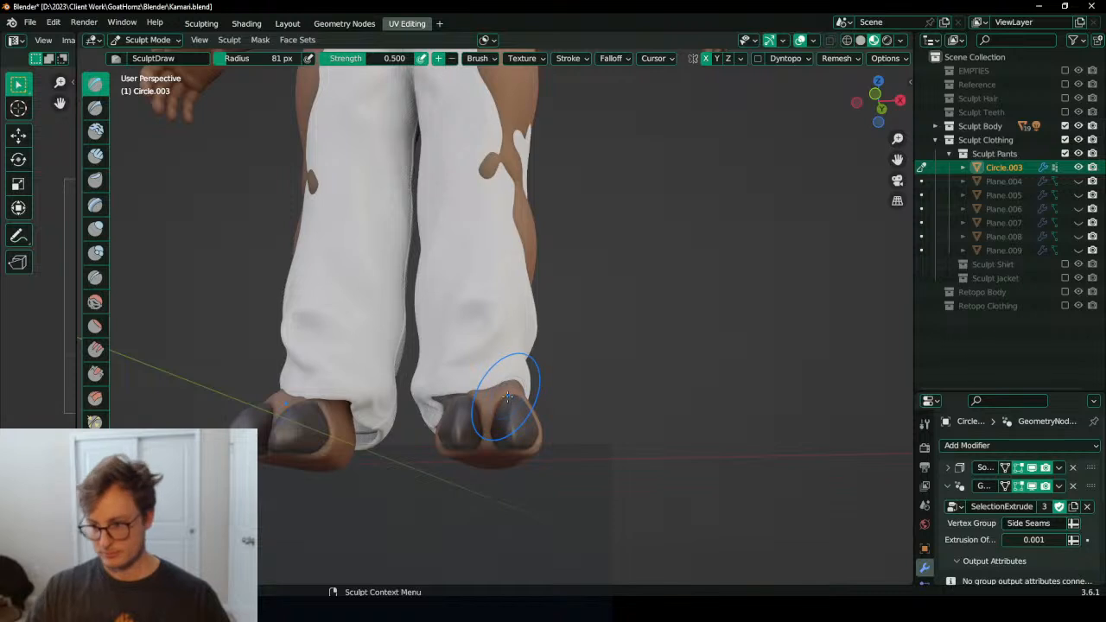
Step: Choose the Pose brush in front view and enlarge its radius to 500 px over the lower pant leg
{"action": "key", "text": "KP_1"}
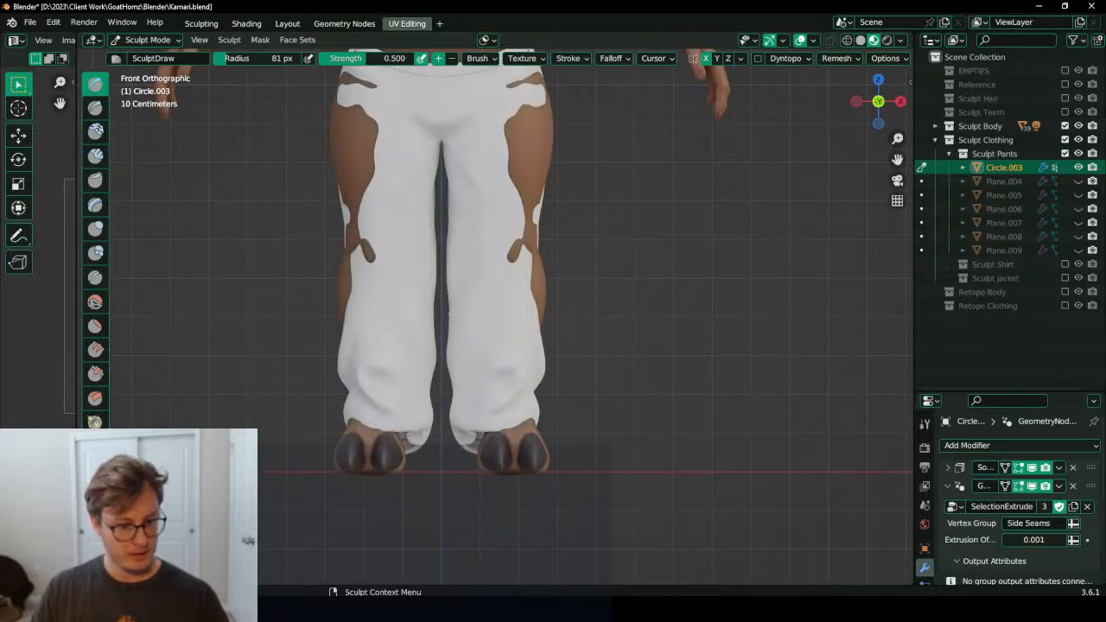
{"action": "left_click", "coordinate": [95, 544]}
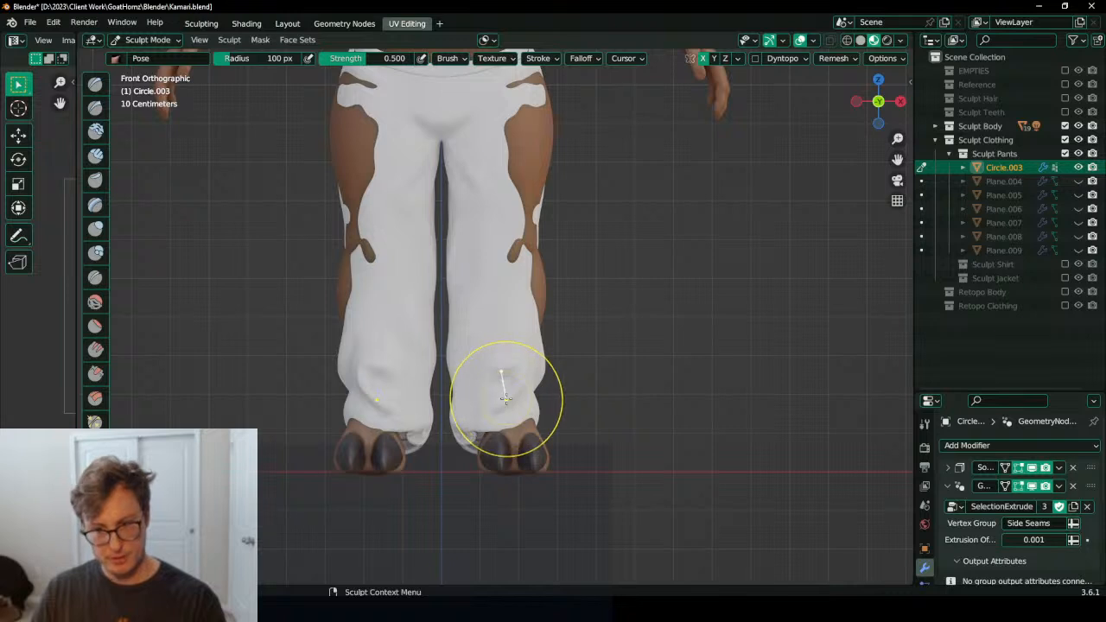
{"action": "key", "text": "bracketright"}
{"action": "key", "text": "bracketright"}
{"action": "key", "text": "bracketright"}
{"action": "key", "text": "bracketright"}
{"action": "key", "text": "bracketright"}
{"action": "key", "text": "bracketright"}
{"action": "key", "text": "bracketright"}
{"action": "key", "text": "bracketright"}
{"action": "key", "text": "bracketright"}
{"action": "key", "text": "bracketright"}
{"action": "key", "text": "bracketright"}
{"action": "key", "text": "bracketright"}
{"action": "key", "text": "bracketright"}
{"action": "key", "text": "bracketright"}
{"action": "key", "text": "bracketright"}
{"action": "key", "text": "bracketright"}
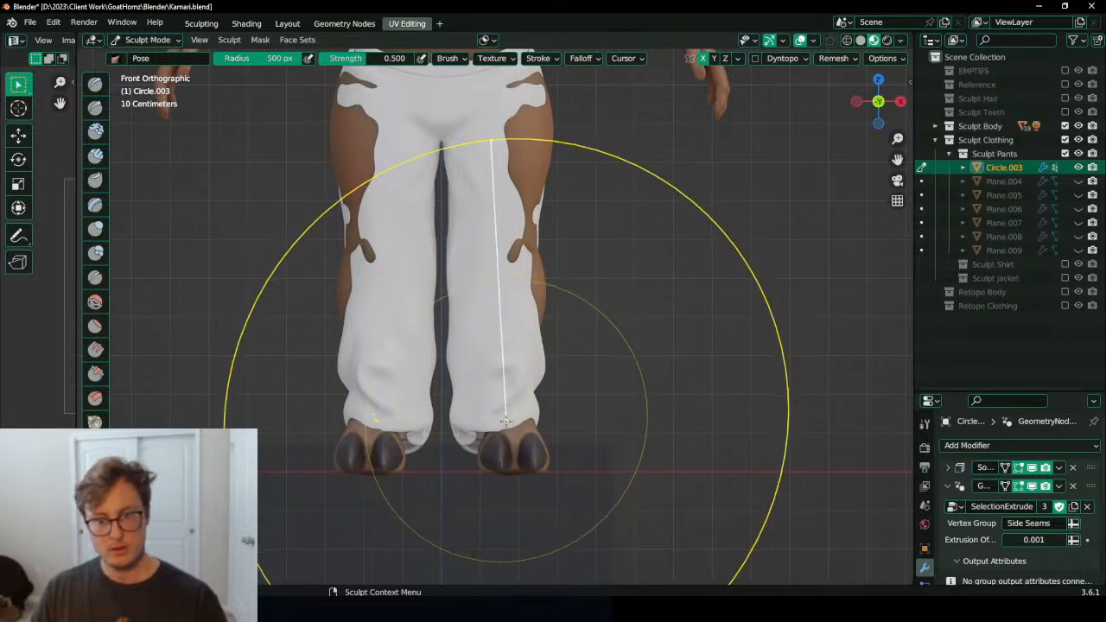
{"action": "left_click_drag", "start_coordinate": [506, 421], "coordinate": [506, 422]}
{"action": "mouse_move", "coordinate": [506, 422]}
{"action": "middle_mouse_down"}
{"action": "mouse_move", "coordinate": [318, 412]}
{"action": "mouse_move", "coordinate": [291, 389]}
{"action": "mouse_move", "coordinate": [481, 380]}
{"action": "middle_mouse_up"}
{"action": "middle_click_drag", "start_coordinate": [480, 306], "coordinate": [489, 378], "text": "shift"}
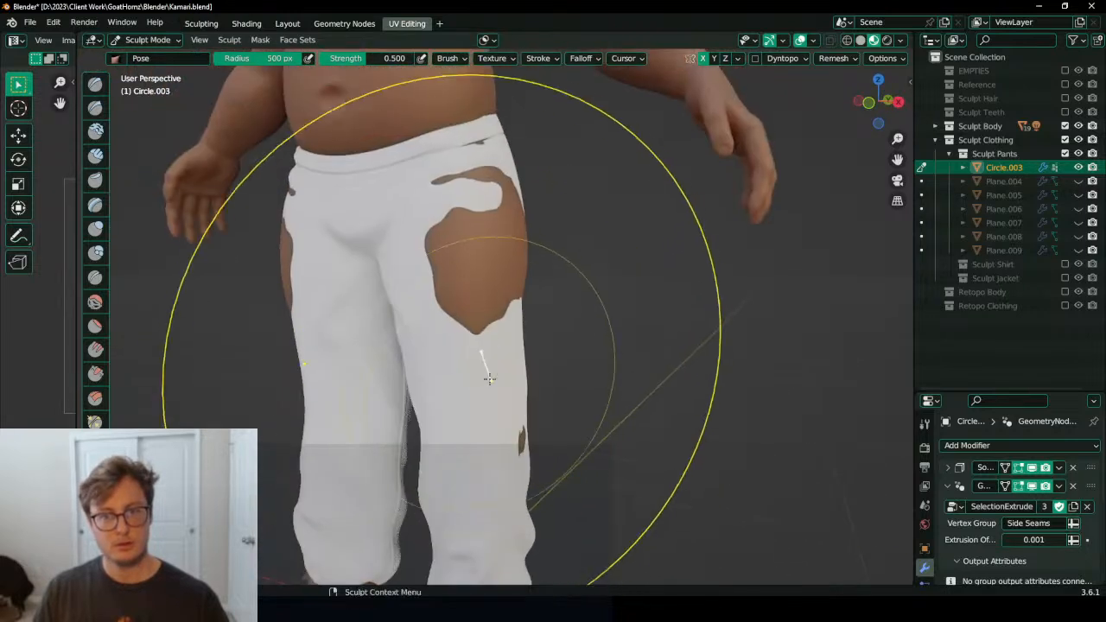
Step: Build up the front and outer thigh of the pants over the exposed skin with the Draw brush at a 171 px radius
{"action": "key", "text": "x"}
{"action": "key", "text": "bracketleft"}
{"action": "key", "text": "bracketleft"}
{"action": "key", "text": "bracketleft"}
{"action": "key", "text": "bracketleft"}
{"action": "key", "text": "bracketleft"}
{"action": "key", "text": "bracketleft"}
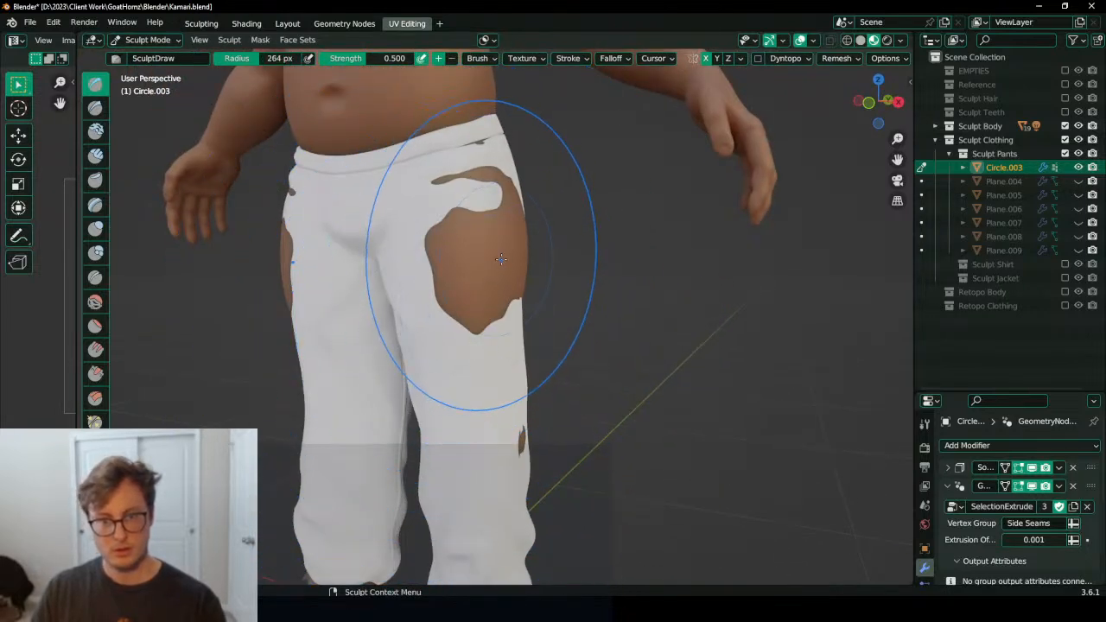
{"action": "key", "text": "bracketleft"}
{"action": "key", "text": "bracketleft"}
{"action": "key", "text": "bracketleft"}
{"action": "key", "text": "bracketleft"}
{"action": "left_click_drag", "start_coordinate": [481, 213], "coordinate": [484, 306]}
{"action": "middle_click_drag", "start_coordinate": [484, 308], "coordinate": [397, 302]}
{"action": "left_click_drag", "start_coordinate": [416, 255], "coordinate": [395, 251]}
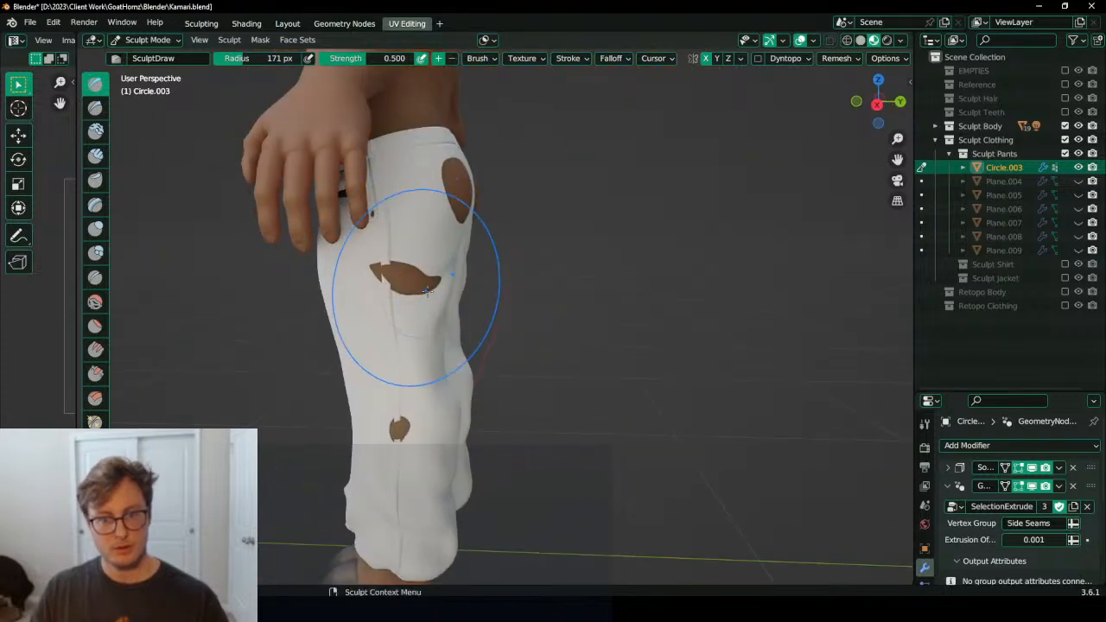
Step: Sculpt the back and outer side of the pants legs over the remaining skin patches with the Draw brush
{"action": "middle_click_drag", "start_coordinate": [427, 292], "coordinate": [499, 250]}
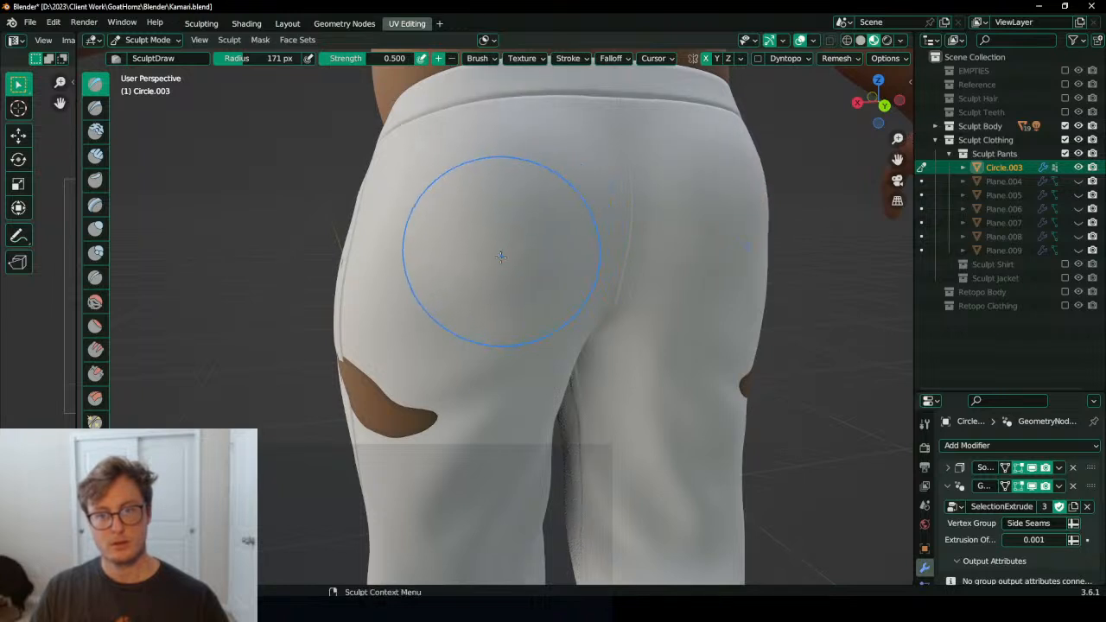
{"action": "middle_click_drag", "start_coordinate": [493, 217], "coordinate": [519, 147]}
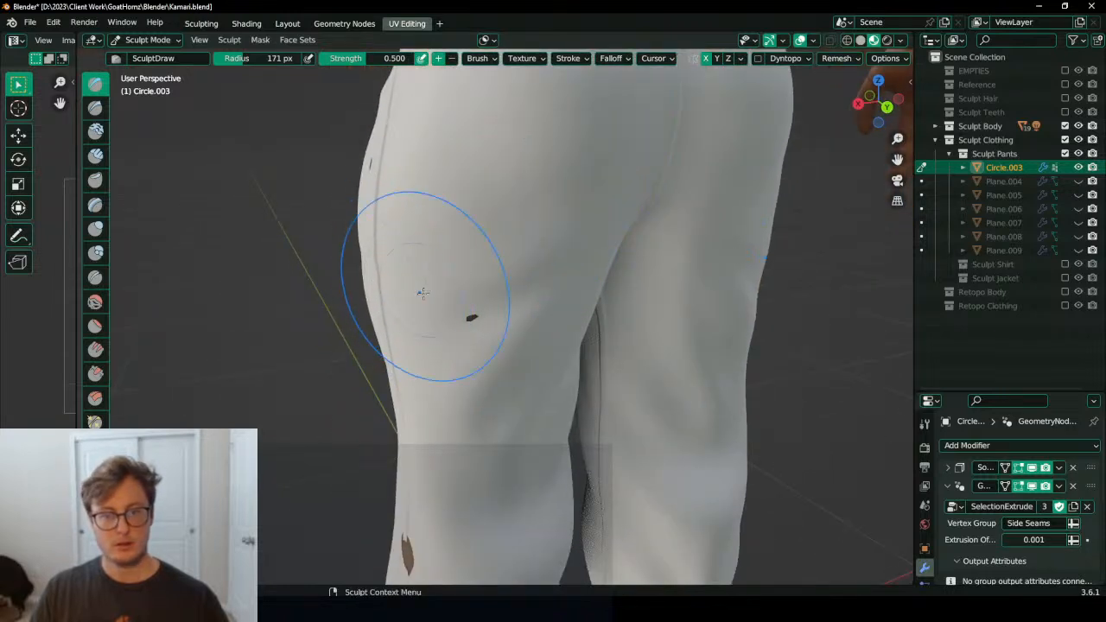
{"action": "middle_click_drag", "start_coordinate": [464, 371], "coordinate": [545, 357]}
{"action": "scroll", "coordinate": [544, 356], "scroll_direction": "up", "scroll_amount": 3}
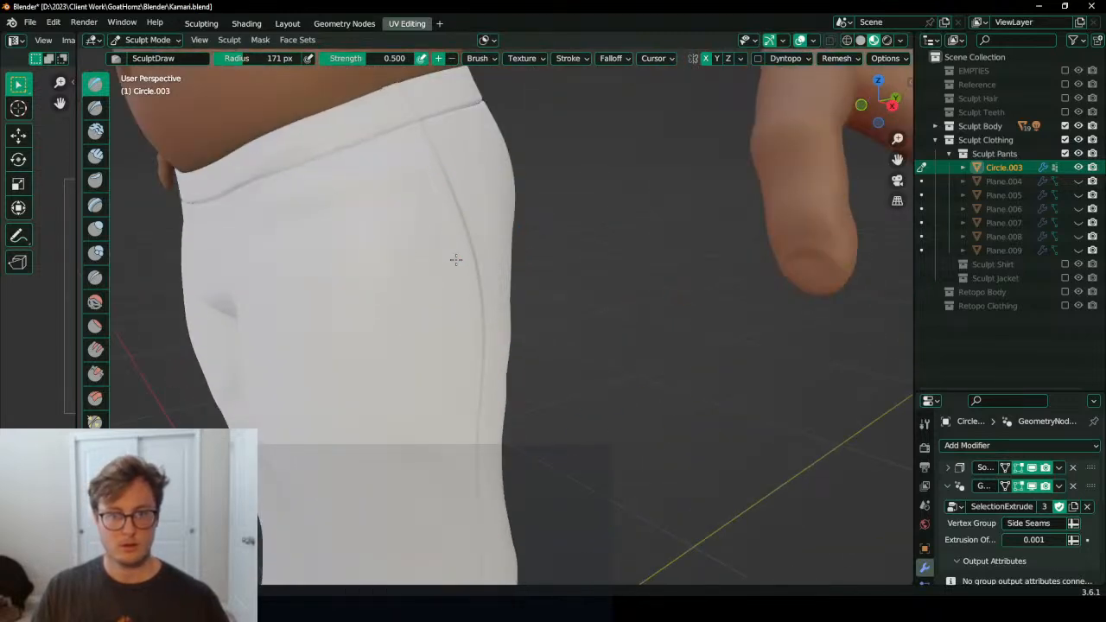
{"action": "mouse_move", "coordinate": [456, 259]}
{"action": "middle_mouse_down"}
{"action": "mouse_move", "coordinate": [380, 250]}
{"action": "mouse_move", "coordinate": [415, 208]}
{"action": "mouse_move", "coordinate": [590, 150]}
{"action": "mouse_move", "coordinate": [465, 417]}
{"action": "mouse_move", "coordinate": [484, 286]}
{"action": "mouse_move", "coordinate": [556, 289]}
{"action": "mouse_move", "coordinate": [585, 314]}
{"action": "middle_mouse_up"}
Step: Return to Object Mode and show the pants detail objects Plane.004 through Plane.009 again
{"action": "key", "text": "ctrl+Tab"}
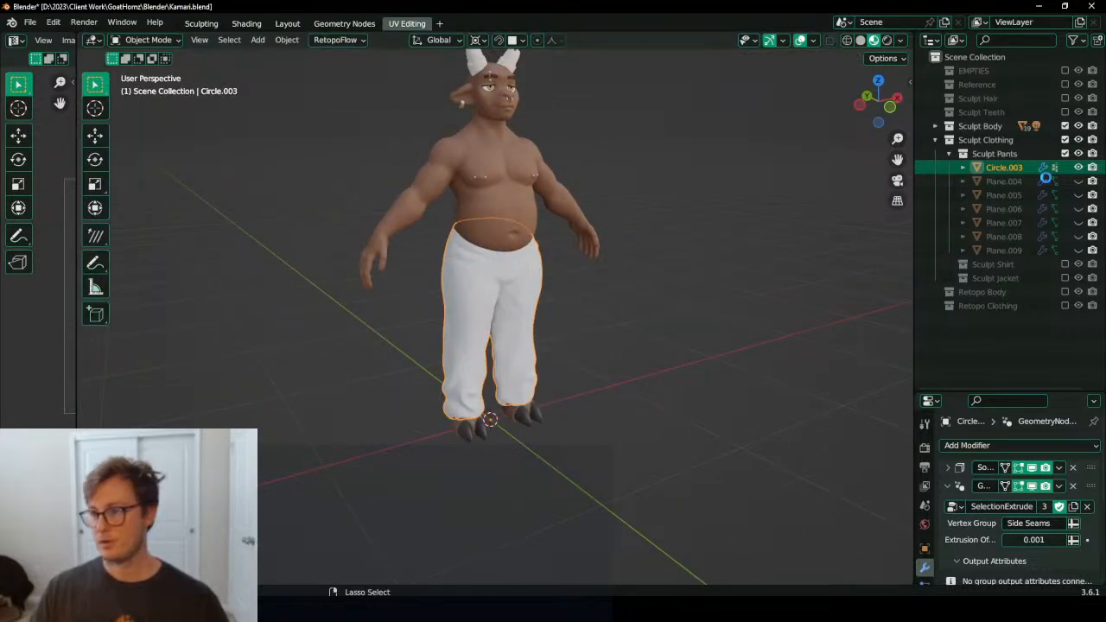
{"action": "left_click_drag", "start_coordinate": [1078, 183], "coordinate": [1075, 260]}
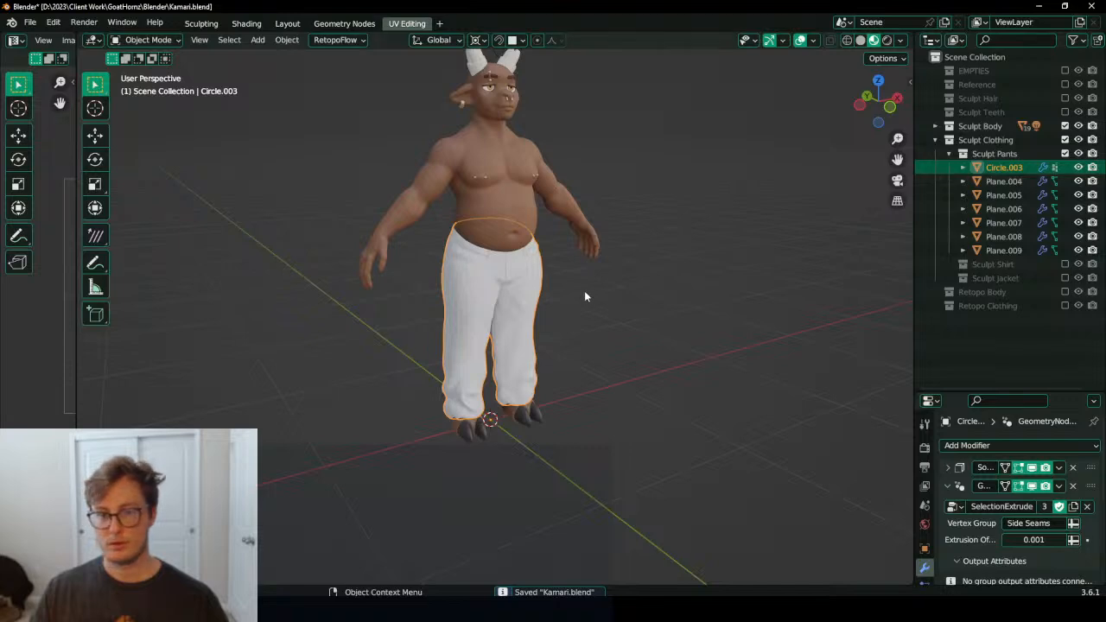
Step: Select the rear side belt loop Plane.008 and reposition it against the waistband
{"action": "scroll", "coordinate": [584, 290], "scroll_direction": "up", "scroll_amount": 4}
{"action": "middle_click_drag", "start_coordinate": [584, 291], "coordinate": [538, 261]}
{"action": "scroll", "coordinate": [538, 264], "scroll_direction": "up", "scroll_amount": 3}
{"action": "middle_click_drag", "start_coordinate": [519, 306], "coordinate": [465, 327]}
{"action": "scroll", "coordinate": [496, 371], "scroll_direction": "up", "scroll_amount": 3}
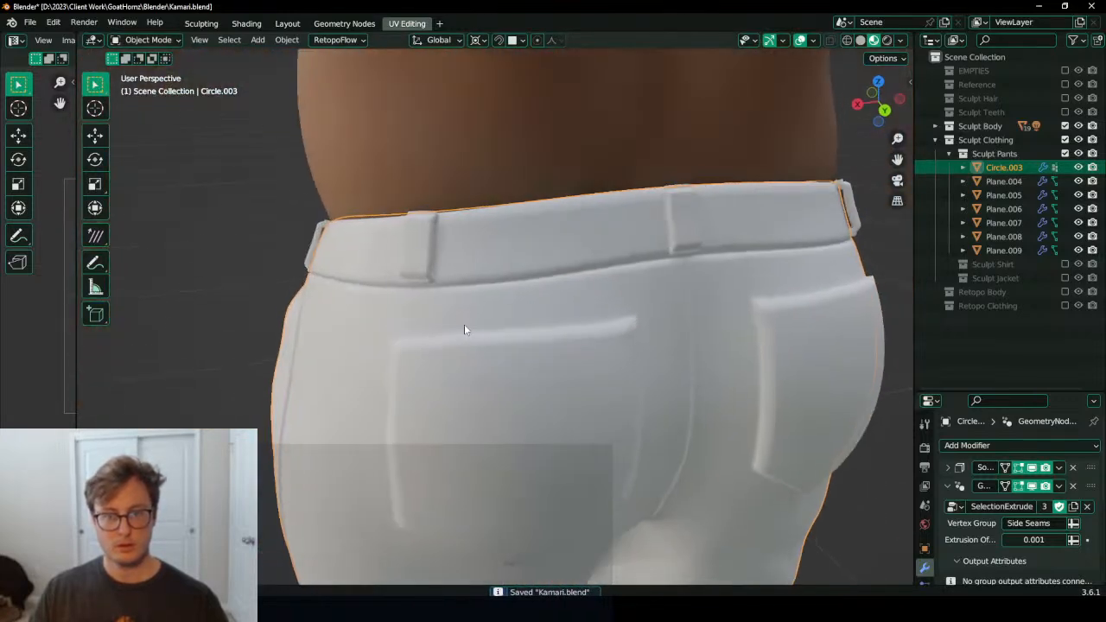
{"action": "left_click", "coordinate": [431, 256]}
{"action": "middle_click_drag", "start_coordinate": [431, 256], "coordinate": [459, 279]}
{"action": "key", "text": "g"}
{"action": "key", "text": "Escape"}
{"action": "key", "text": "g"}
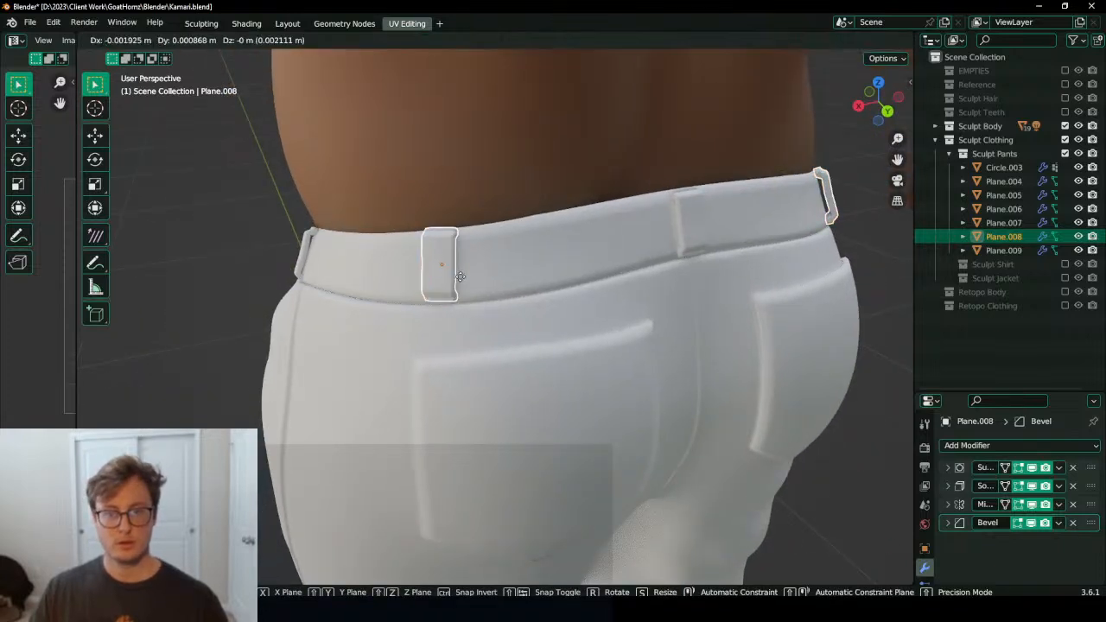
{"action": "left_click", "coordinate": [462, 282]}
Step: Set the transform pivot point to Individual Origins, abandoning the belt loop rotation
{"action": "key", "text": "r"}
{"action": "right_click", "coordinate": [546, 224]}
{"action": "key", "text": "period"}
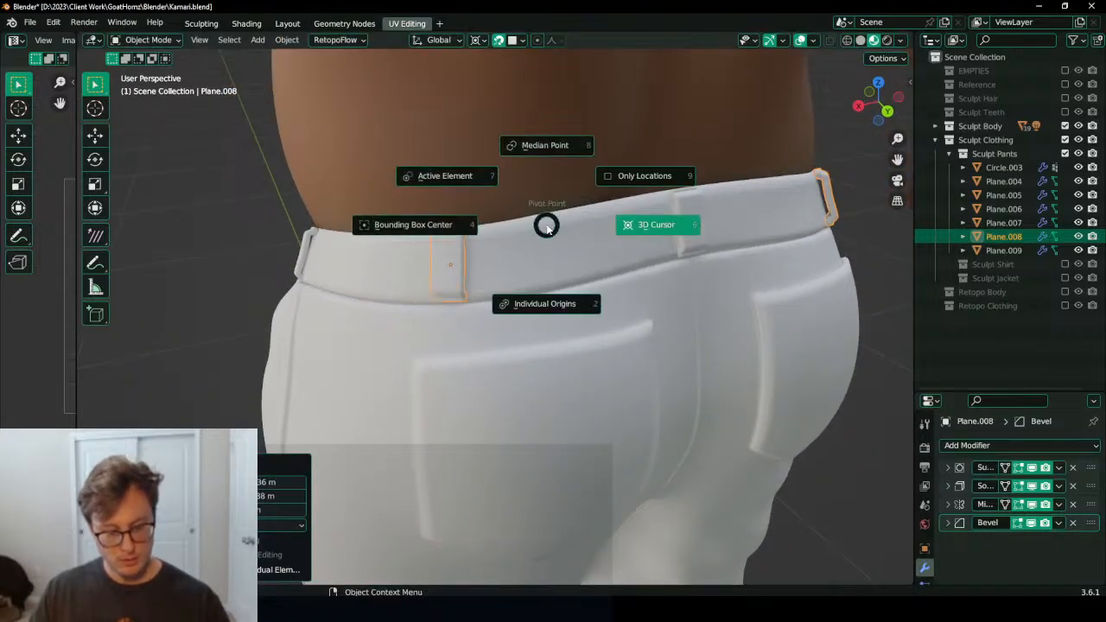
{"action": "left_click", "coordinate": [546, 302]}
Step: Move the side and front belt loops, including Plane.006, onto the waistband surface with snapping enabled
{"action": "middle_click_drag", "start_coordinate": [553, 235], "coordinate": [437, 329]}
{"action": "key", "text": "g"}
{"action": "right_click", "coordinate": [568, 227]}
{"action": "left_click", "coordinate": [457, 305]}
{"action": "key", "text": "g"}
{"action": "left_click", "coordinate": [457, 305]}
{"action": "left_click", "coordinate": [434, 347]}
{"action": "key", "text": "g"}
{"action": "left_click", "coordinate": [442, 317]}
{"action": "scroll", "coordinate": [535, 300], "scroll_direction": "down", "scroll_amount": 7}
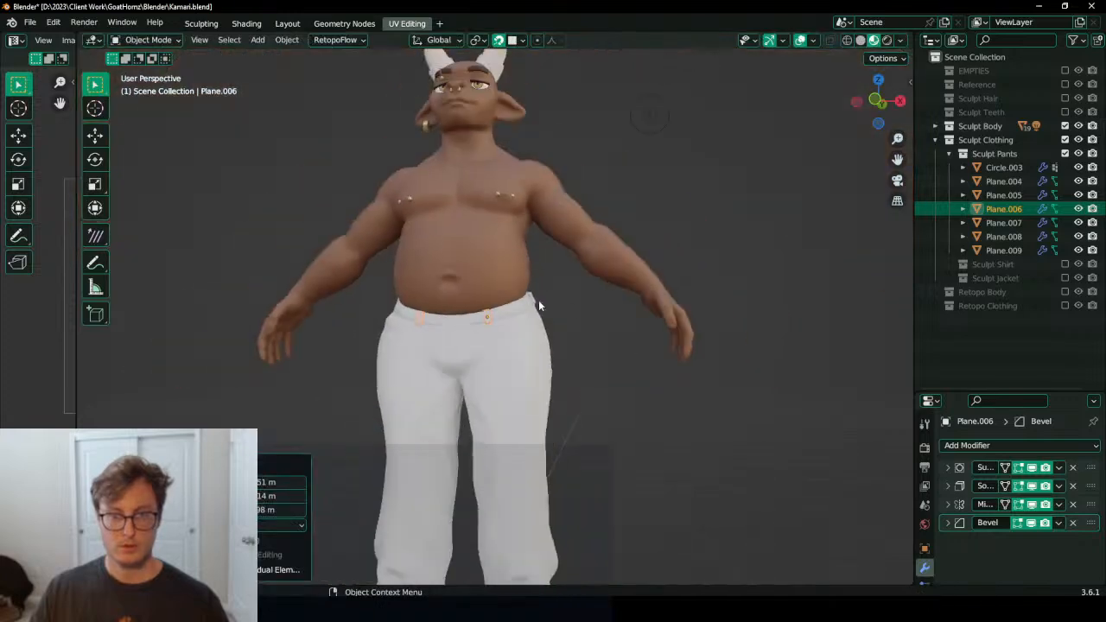
Step: Deselect the belt loops and switch the viewport to Solid shading to check the pants from behind
{"action": "left_click", "coordinate": [557, 326]}
{"action": "scroll", "coordinate": [556, 327], "scroll_direction": "down", "scroll_amount": 2}
{"action": "mouse_move", "coordinate": [558, 327]}
{"action": "middle_mouse_down"}
{"action": "mouse_move", "coordinate": [652, 335]}
{"action": "mouse_move", "coordinate": [491, 355]}
{"action": "mouse_move", "coordinate": [585, 358]}
{"action": "mouse_move", "coordinate": [481, 354]}
{"action": "middle_mouse_up"}
{"action": "scroll", "coordinate": [563, 341], "scroll_direction": "up", "scroll_amount": 3}
{"action": "scroll", "coordinate": [491, 354], "scroll_direction": "down", "scroll_amount": 2}
{"action": "key", "text": "z"}
{"action": "left_click", "coordinate": [703, 316]}
{"action": "scroll", "coordinate": [560, 344], "scroll_direction": "up", "scroll_amount": 4}
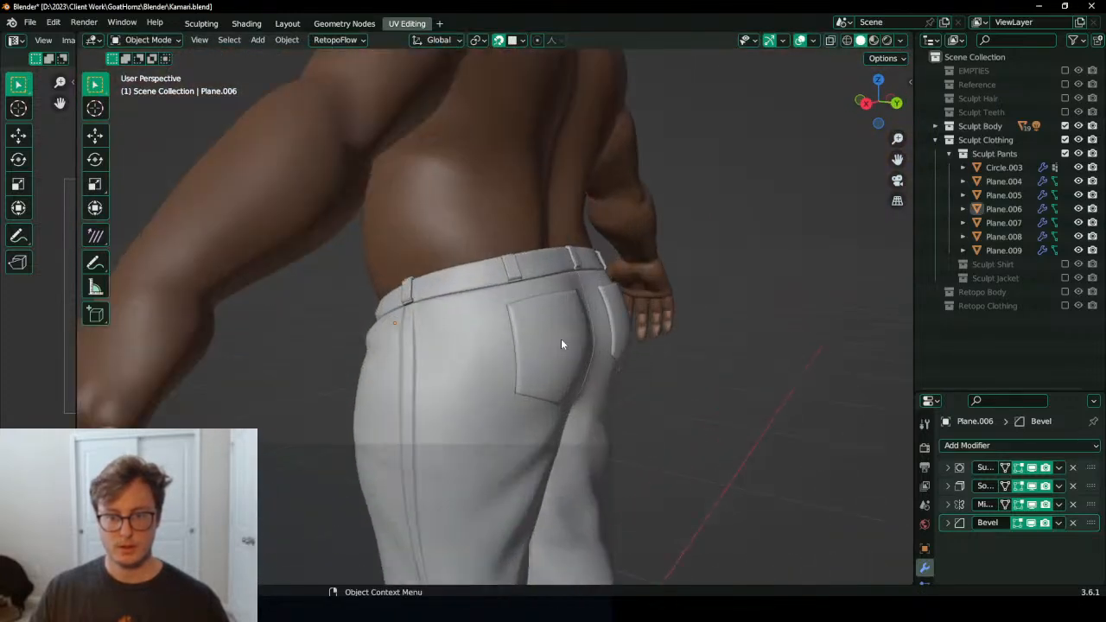
Step: Select the mirrored back pockets object Plane.004 and save the file
{"action": "middle_click_drag", "start_coordinate": [560, 343], "coordinate": [480, 323]}
{"action": "left_click", "coordinate": [527, 345]}
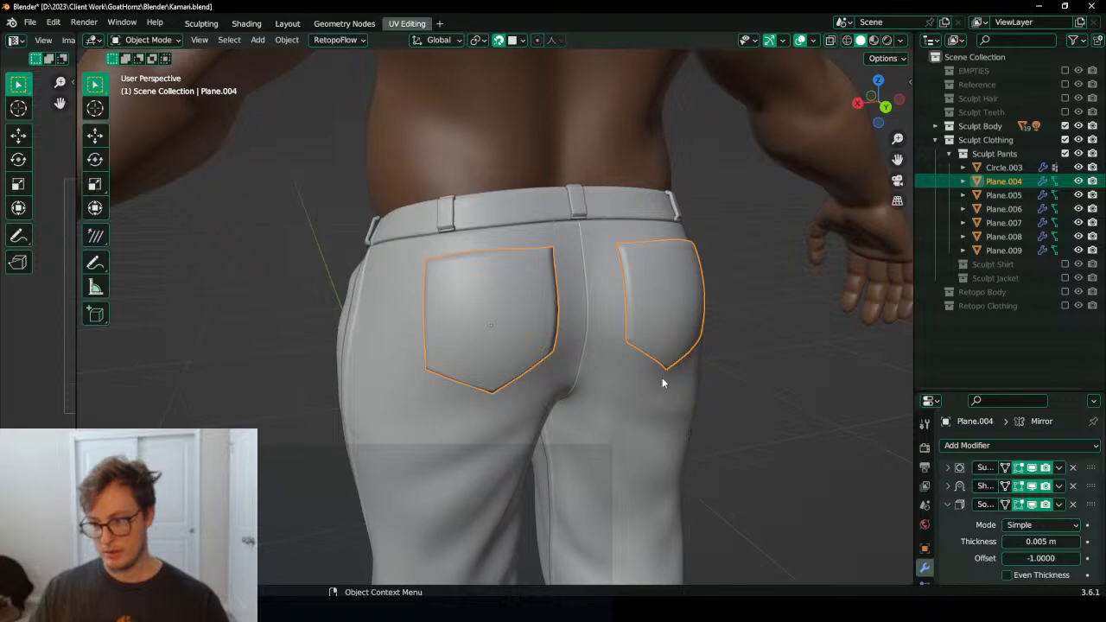
{"action": "scroll", "coordinate": [488, 338], "scroll_direction": "down", "scroll_amount": 4}
{"action": "key", "text": "ctrl+s"}
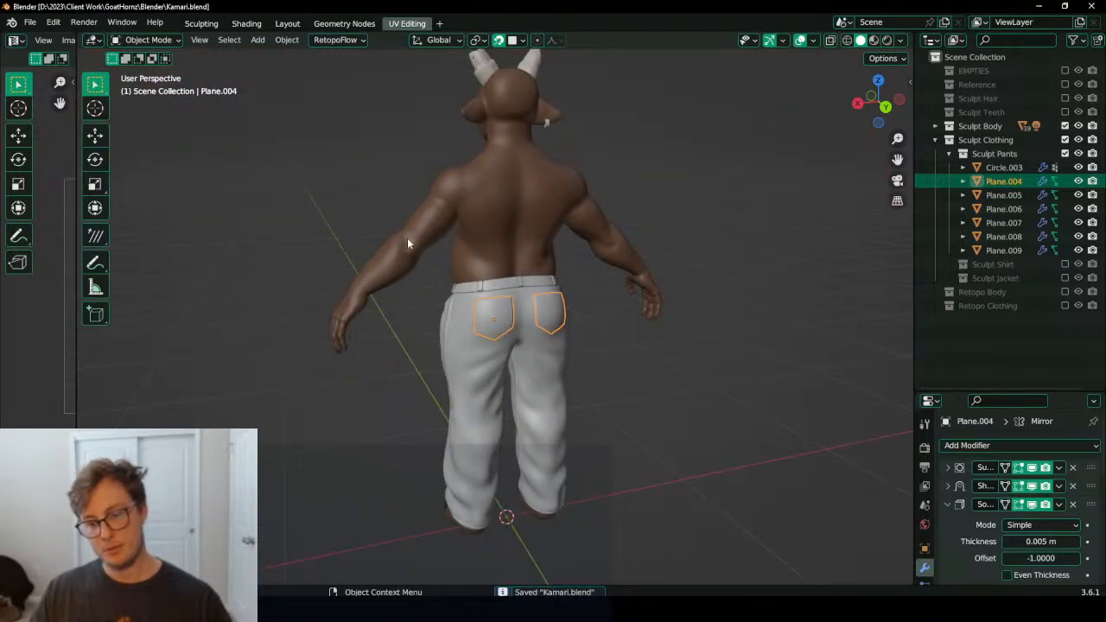
Step: Collapse the back pockets' Solidify and Mirror modifiers and check the Shrinkwrap modifier's settings
{"action": "scroll", "coordinate": [500, 309], "scroll_direction": "up", "scroll_amount": 5}
{"action": "middle_click_drag", "start_coordinate": [500, 306], "coordinate": [528, 294]}
{"action": "scroll", "coordinate": [528, 294], "scroll_direction": "up", "scroll_amount": 4}
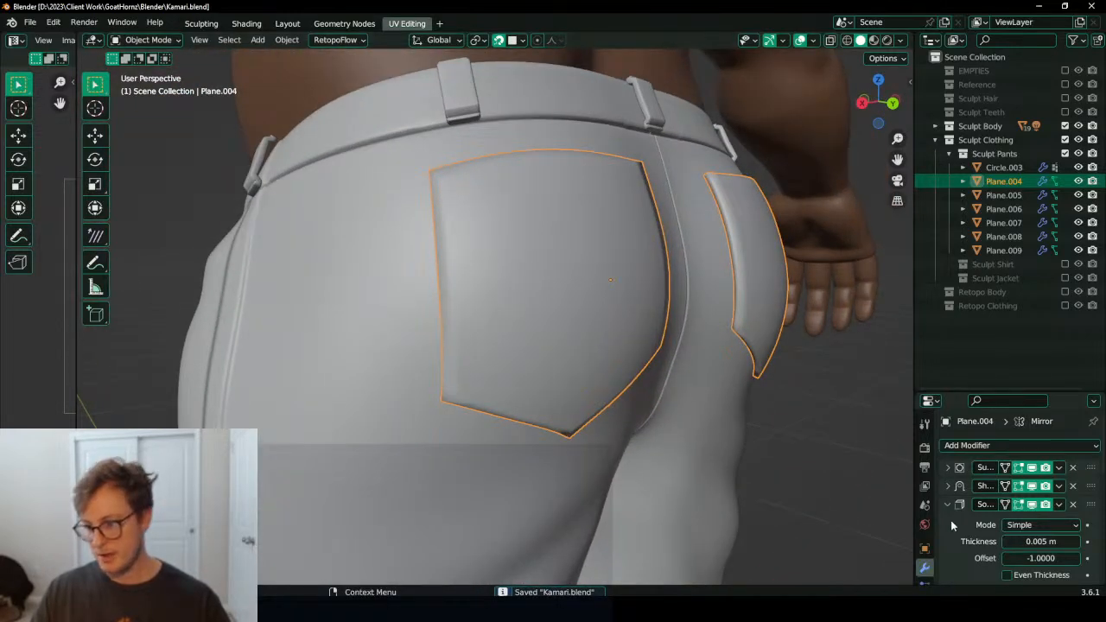
{"action": "left_click", "coordinate": [948, 504]}
{"action": "scroll", "coordinate": [540, 393], "scroll_direction": "down", "scroll_amount": 3}
{"action": "scroll", "coordinate": [952, 529], "scroll_direction": "down", "scroll_amount": 1}
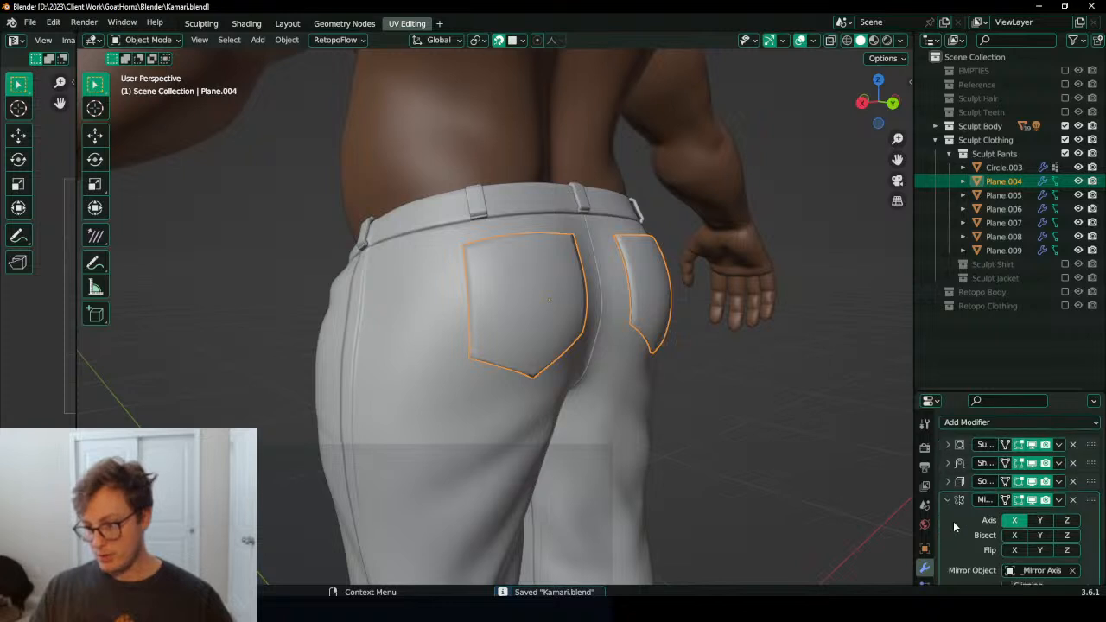
{"action": "left_click", "coordinate": [949, 503]}
{"action": "scroll", "coordinate": [561, 383], "scroll_direction": "up", "scroll_amount": 2}
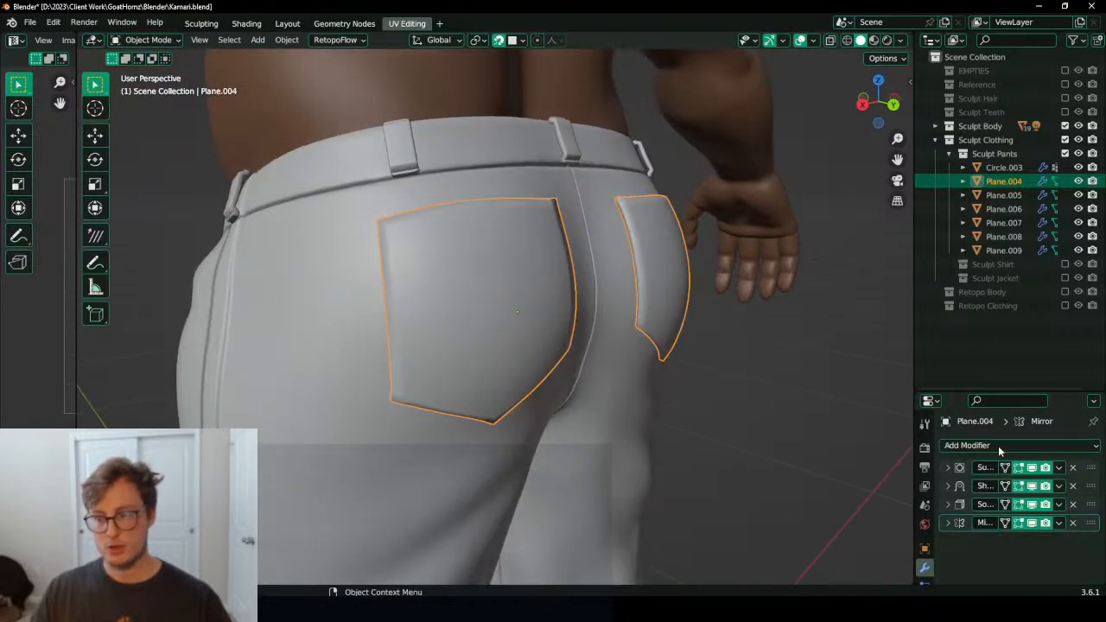
{"action": "left_click", "coordinate": [948, 486]}
{"action": "left_click", "coordinate": [949, 486]}
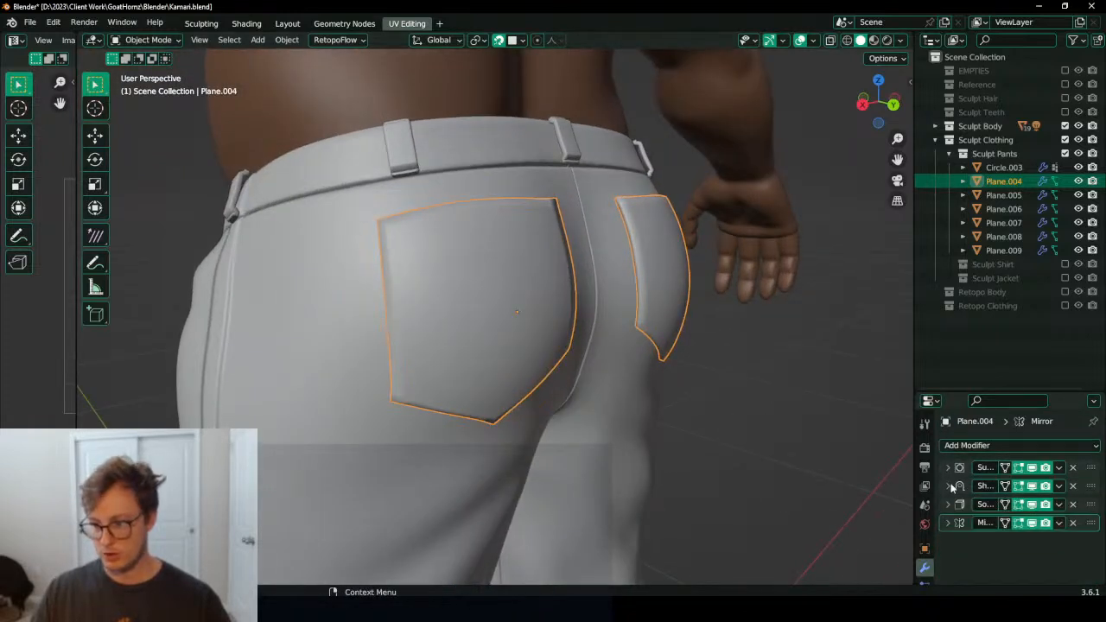
Step: Set the back pockets' Simple subdivision viewport level to 4 and apply the Subdivision modifier
{"action": "left_click", "coordinate": [949, 467]}
{"action": "left_click", "coordinate": [1077, 508]}
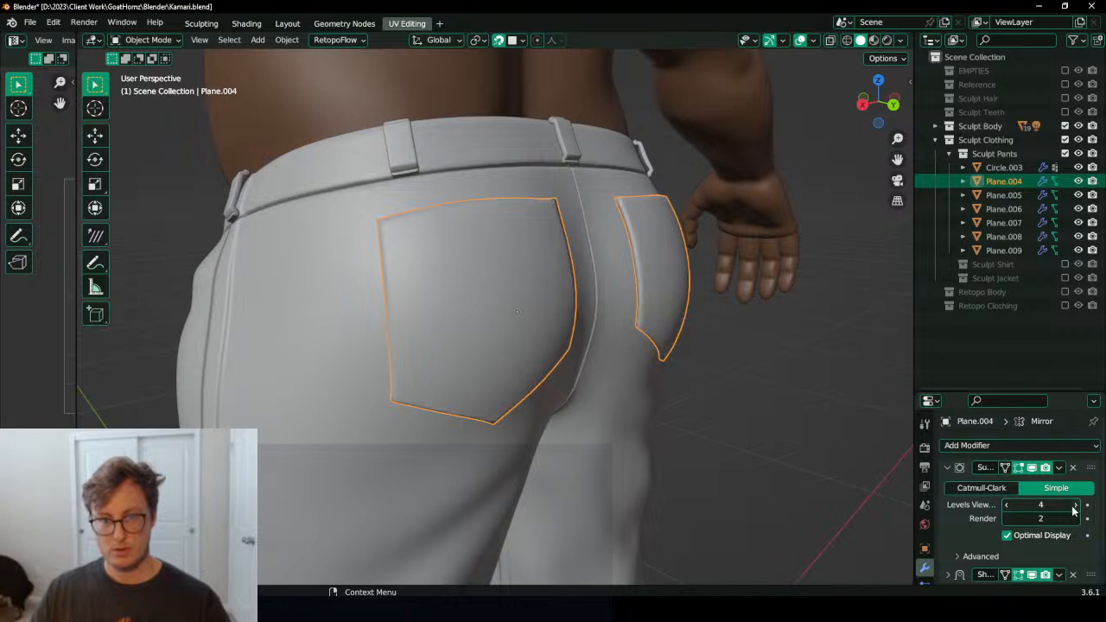
{"action": "right_click", "coordinate": [540, 309]}
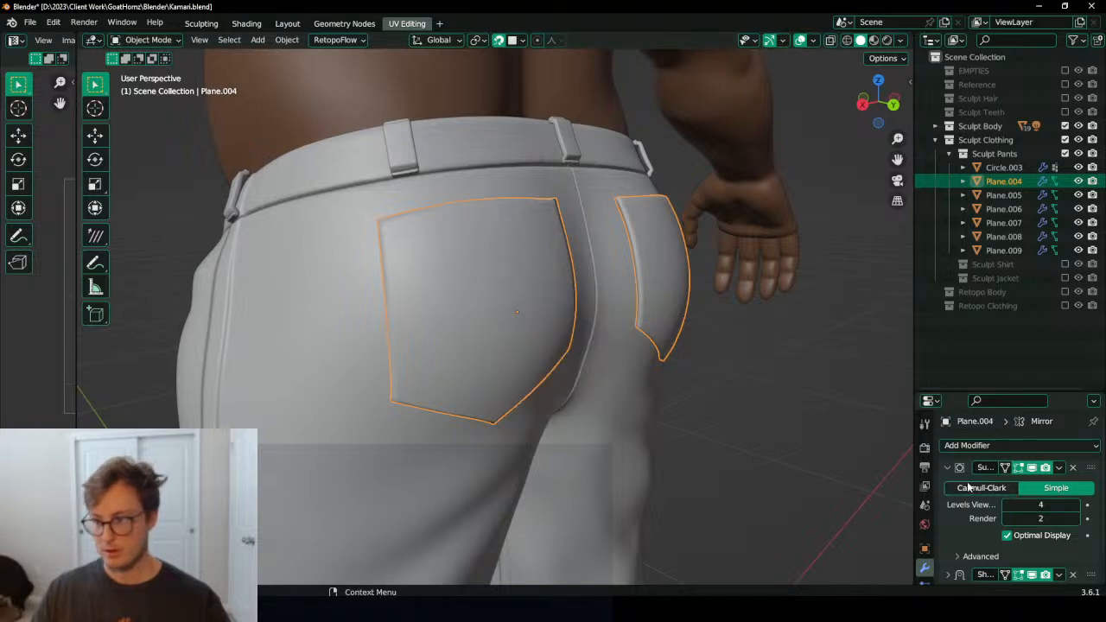
{"action": "left_click", "coordinate": [1064, 467]}
{"action": "left_click", "coordinate": [955, 489]}
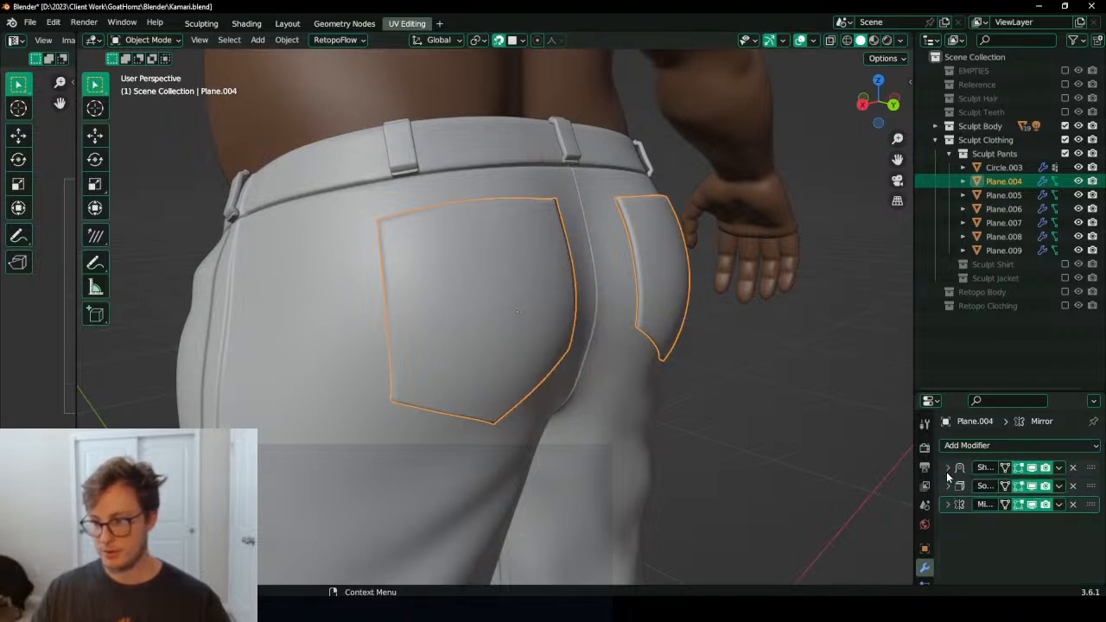
Step: Apply the Shrinkwrap modifier on the back pockets, keeping Solidify and Mirror live
{"action": "left_click", "coordinate": [947, 468]}
{"action": "left_click", "coordinate": [948, 469]}
{"action": "left_click", "coordinate": [1059, 468]}
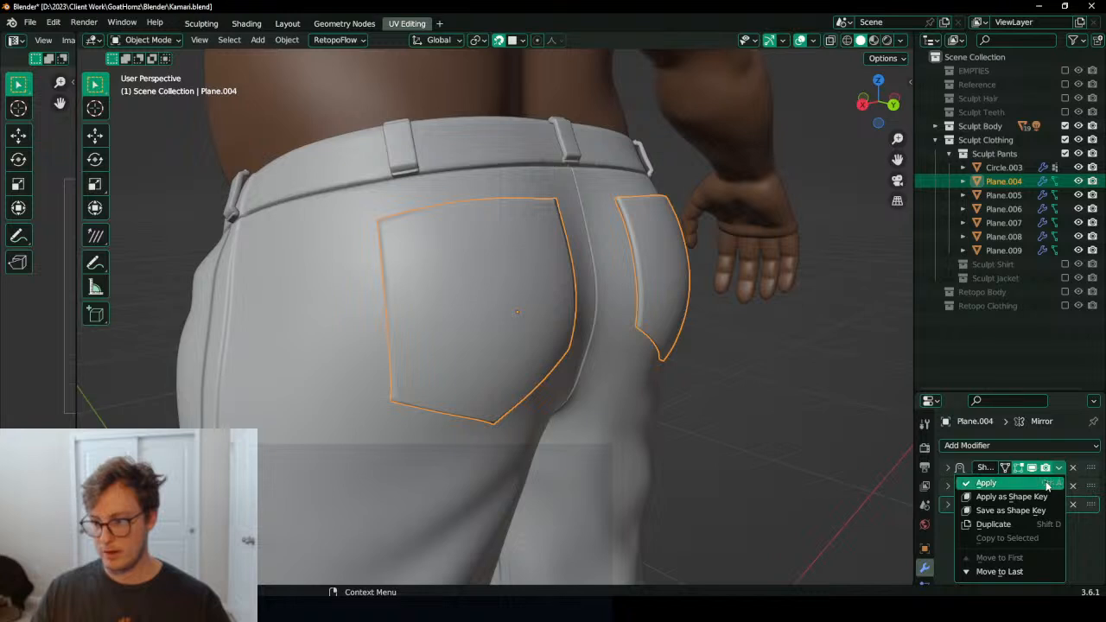
{"action": "left_click", "coordinate": [1047, 485]}
{"action": "left_click", "coordinate": [947, 469]}
{"action": "left_click", "coordinate": [948, 468]}
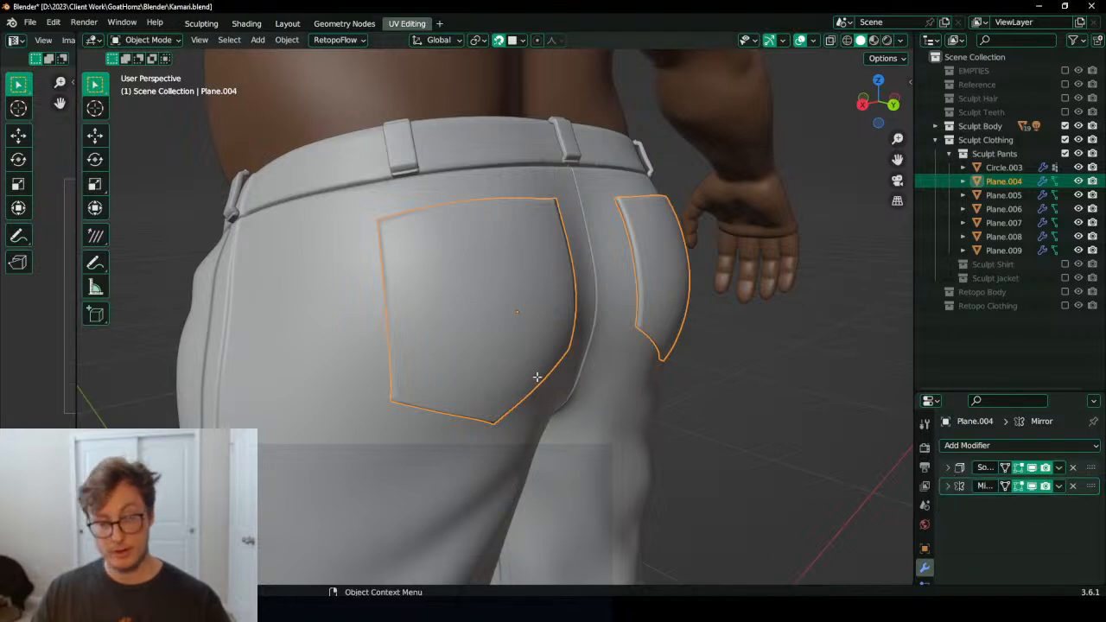
Step: Enter Edit Mode on the back pocket and select its outer boundary loop
{"action": "key", "text": "Tab"}
{"action": "middle_click_drag", "start_coordinate": [537, 377], "coordinate": [439, 328]}
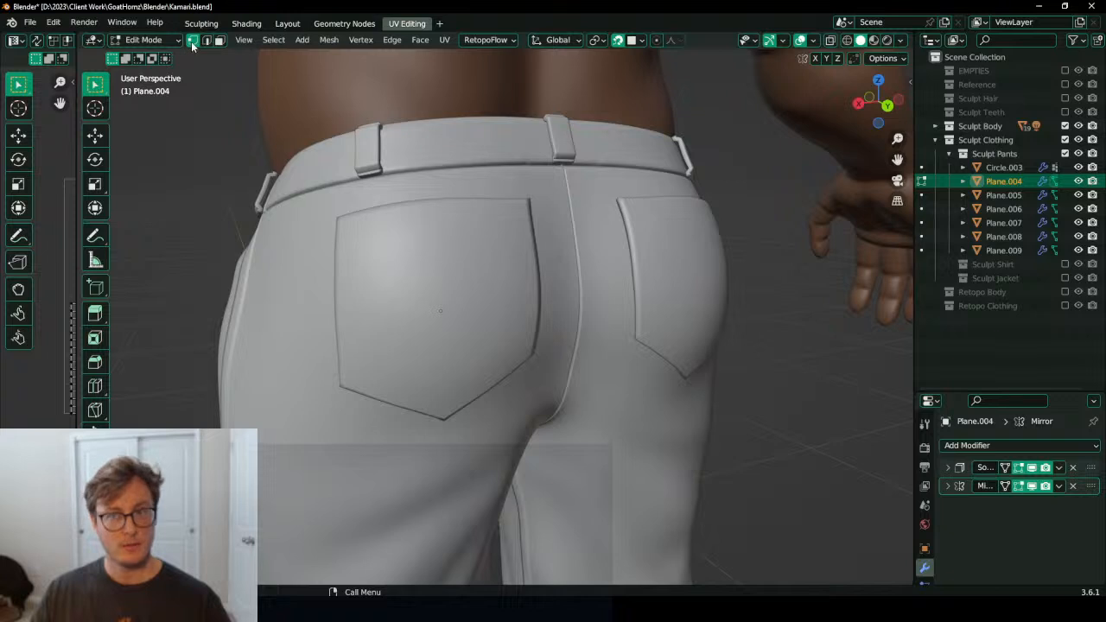
{"action": "middle_click_drag", "start_coordinate": [256, 141], "coordinate": [288, 177], "text": "shift"}
{"action": "key", "text": "shift+Tab"}
{"action": "key", "text": "a"}
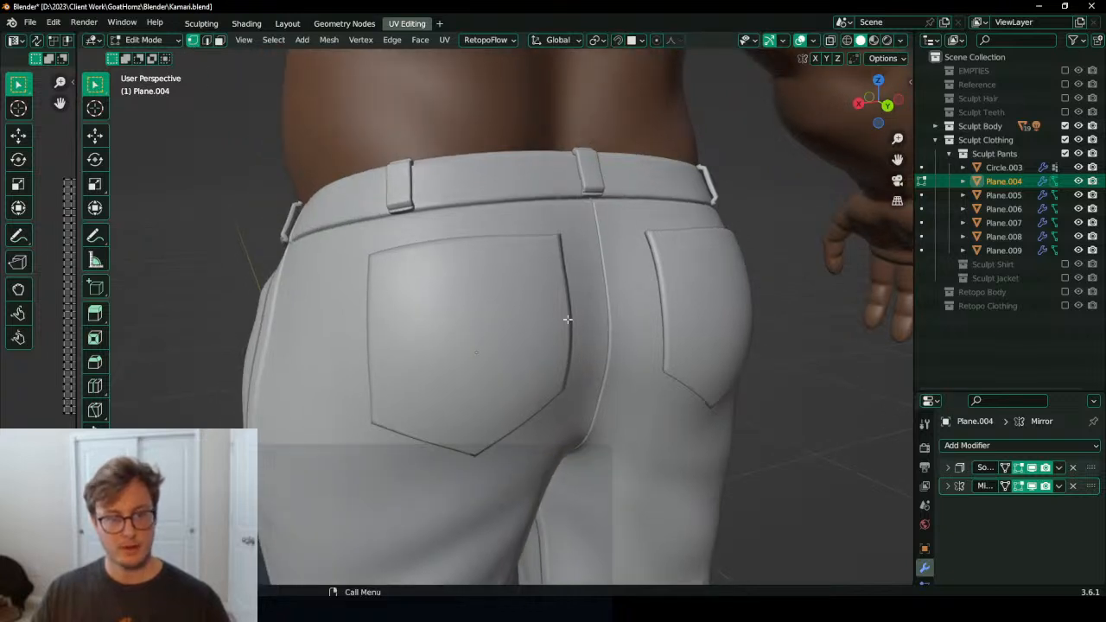
{"action": "key", "text": "q"}
{"action": "left_click", "coordinate": [529, 444]}
Step: Turn on the Solidify modifier's on-cage display for the back pocket in Solid shading
{"action": "key", "text": "z"}
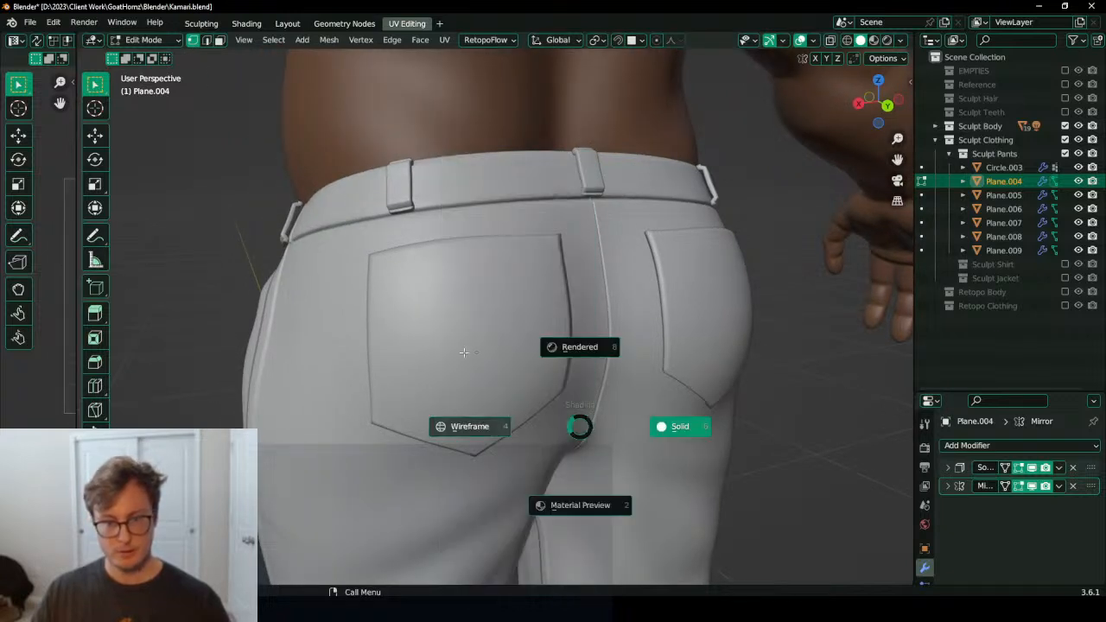
{"action": "left_click", "coordinate": [464, 352]}
{"action": "left_click", "coordinate": [1008, 467]}
{"action": "key", "text": "shift+z"}
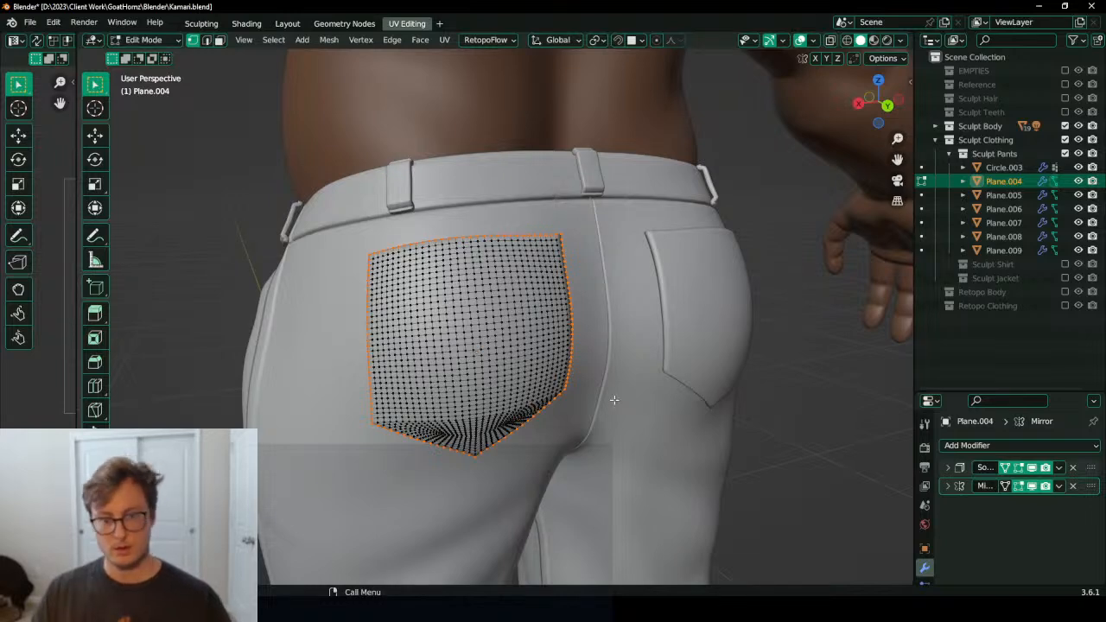
Step: Try offsetting the back pocket's boundary loop along its normals with Shrink/Fatten
{"action": "middle_click_drag", "start_coordinate": [614, 400], "coordinate": [649, 383]}
{"action": "scroll", "coordinate": [648, 354], "scroll_direction": "up", "scroll_amount": 4}
{"action": "key", "text": "alt+s"}
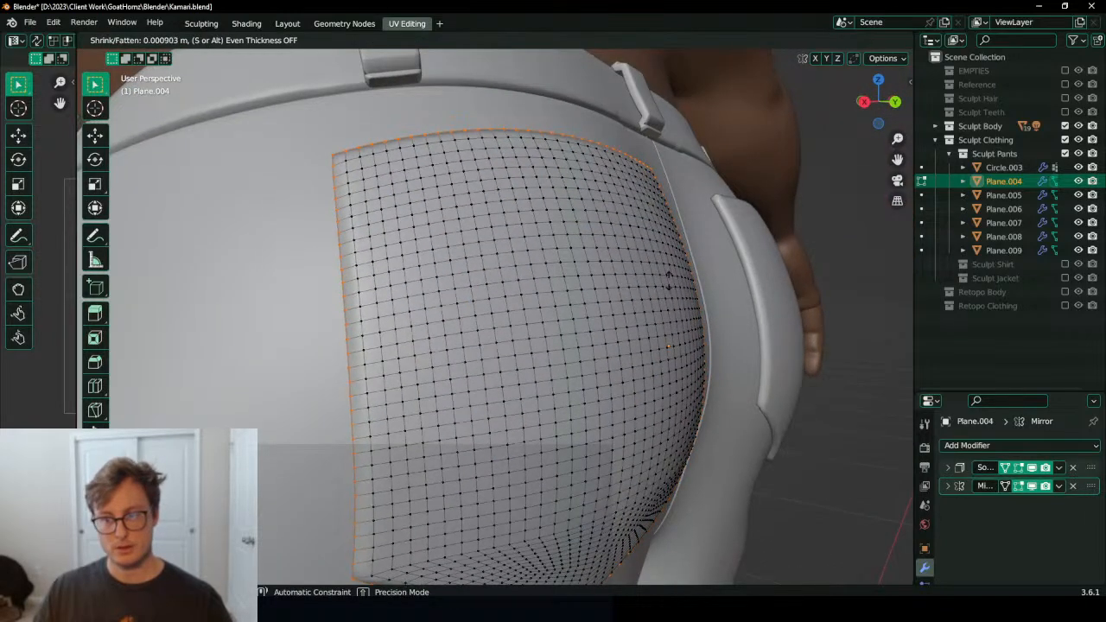
{"action": "key", "text": "Return"}
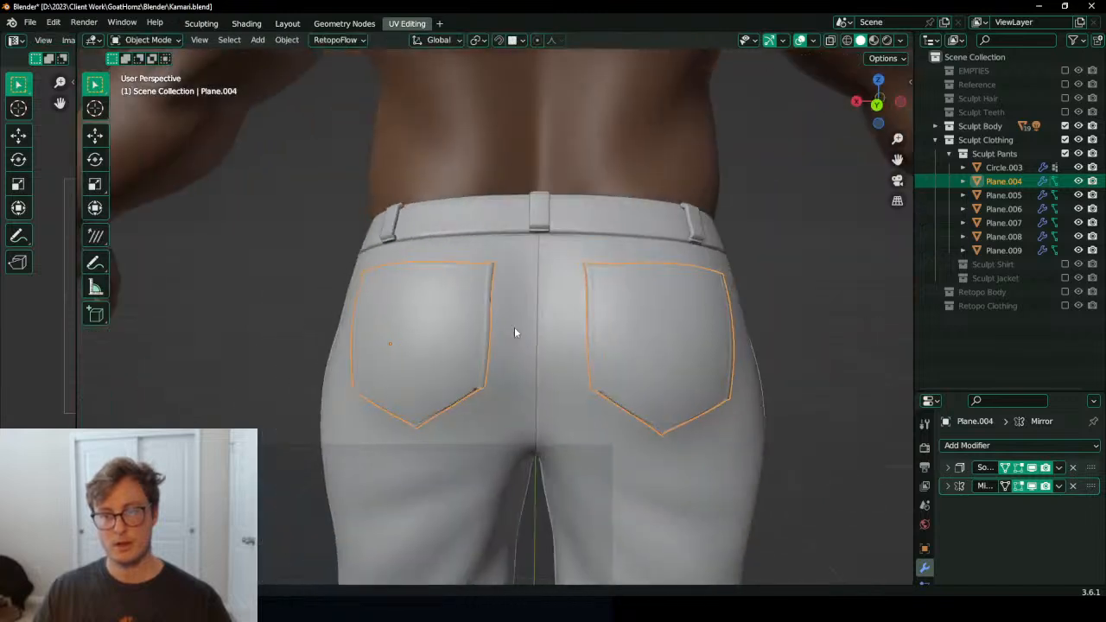
Step: Inspect the pocket's edges, undo the boundary offset, and try scaling the whole pocket mesh in Edit Mode
{"action": "scroll", "coordinate": [389, 331], "scroll_direction": "up", "scroll_amount": 3}
{"action": "middle_click_drag", "start_coordinate": [514, 333], "coordinate": [554, 266]}
{"action": "key", "text": "Tab"}
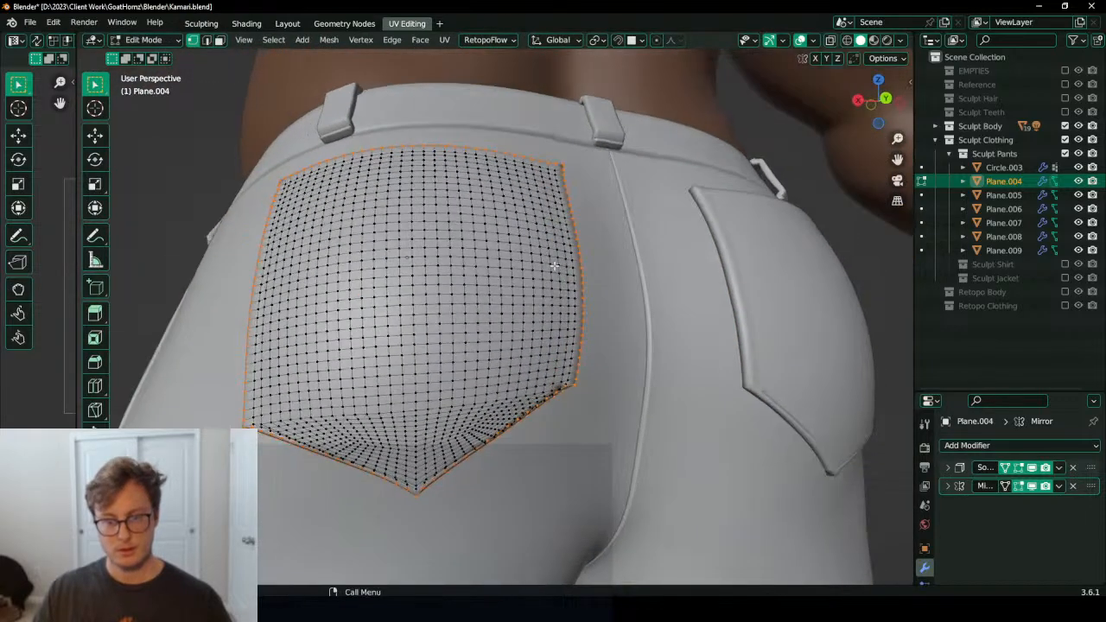
{"action": "key", "text": "Tab"}
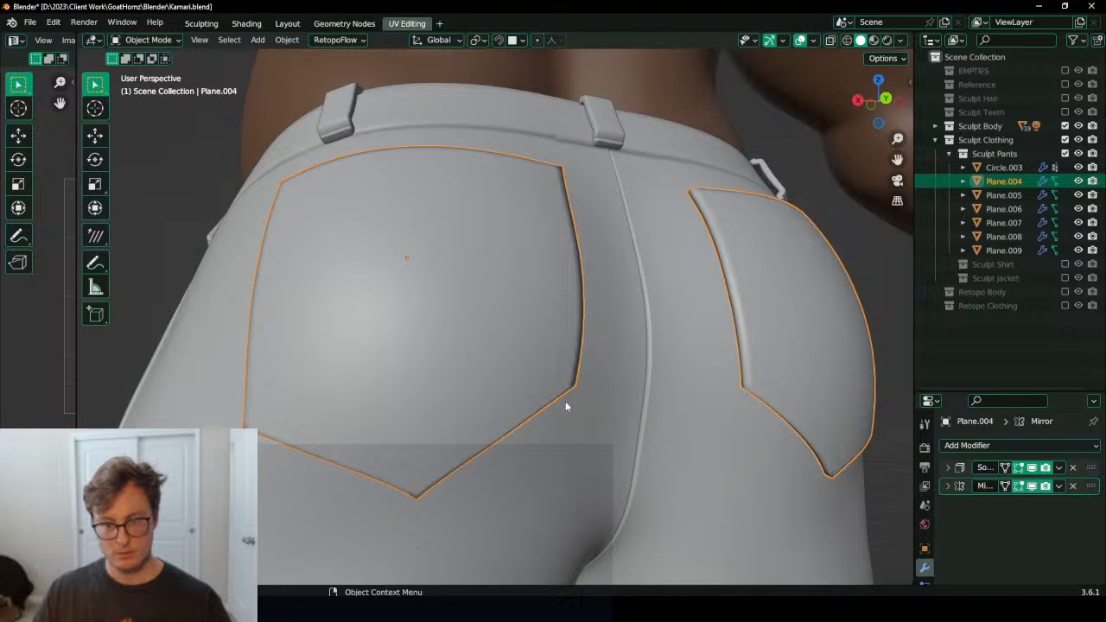
{"action": "key", "text": "Tab"}
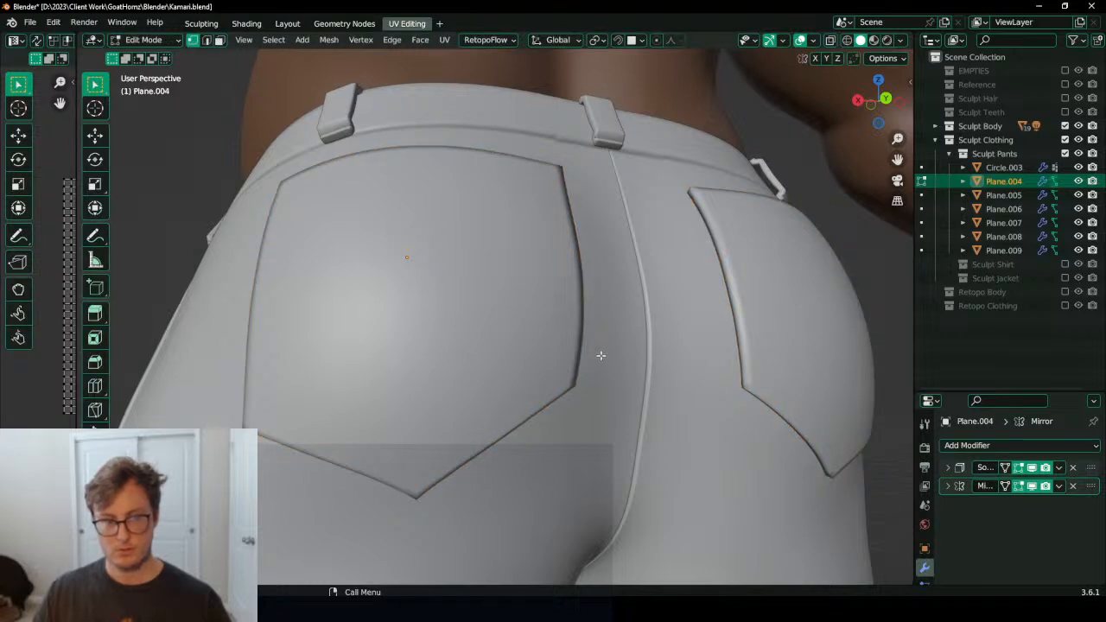
{"action": "key", "text": "s"}
{"action": "right_click", "coordinate": [644, 304]}
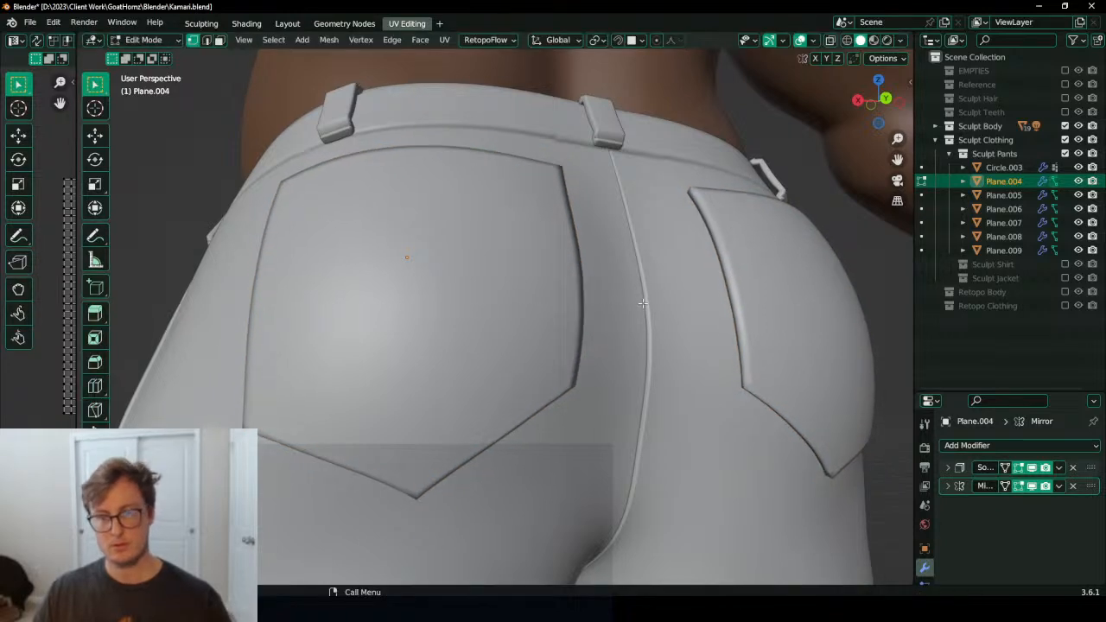
Step: Turn on the Solidify modifier's on-cage display, select the back pocket's outer boundary loop and scale it up slightly
{"action": "left_click", "coordinate": [1005, 467]}
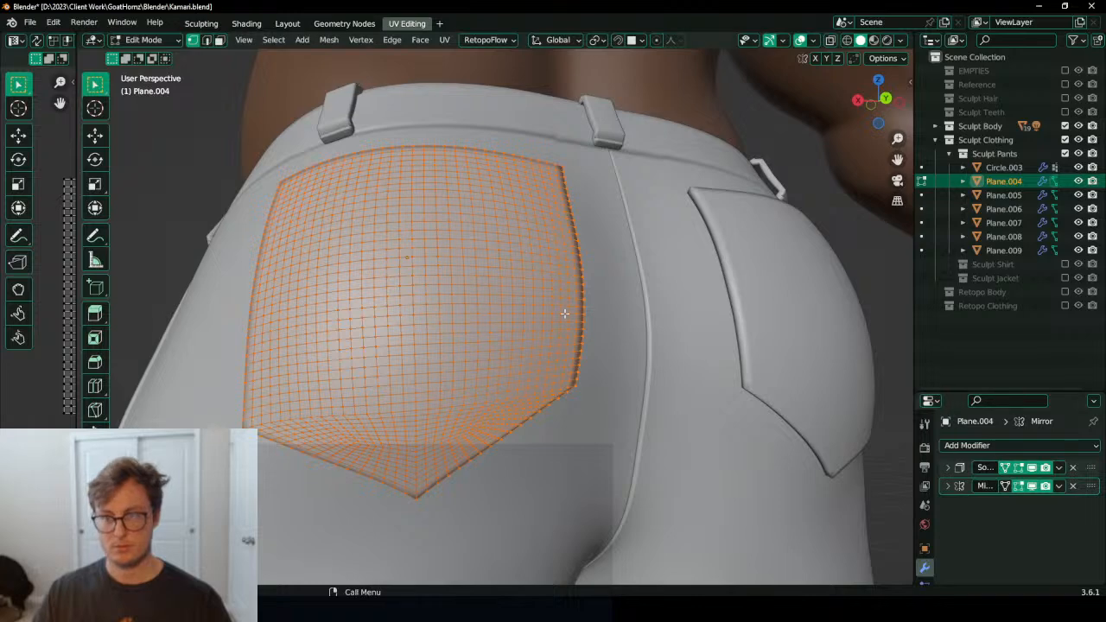
{"action": "right_click", "coordinate": [575, 307]}
{"action": "left_click", "coordinate": [574, 307]}
{"action": "key", "text": "s"}
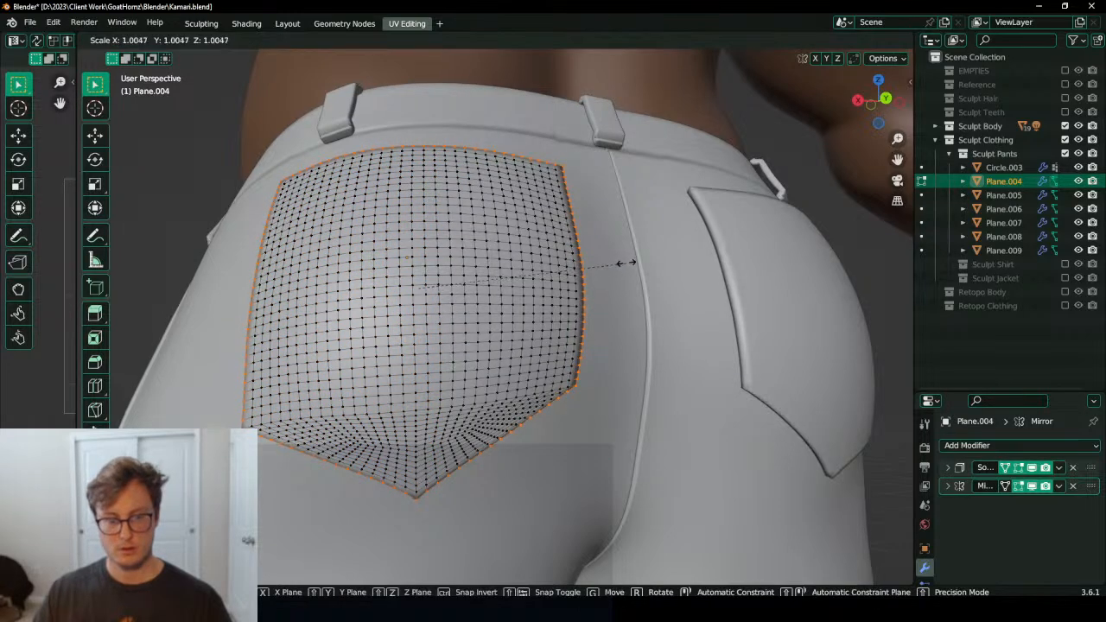
{"action": "left_click", "coordinate": [635, 244]}
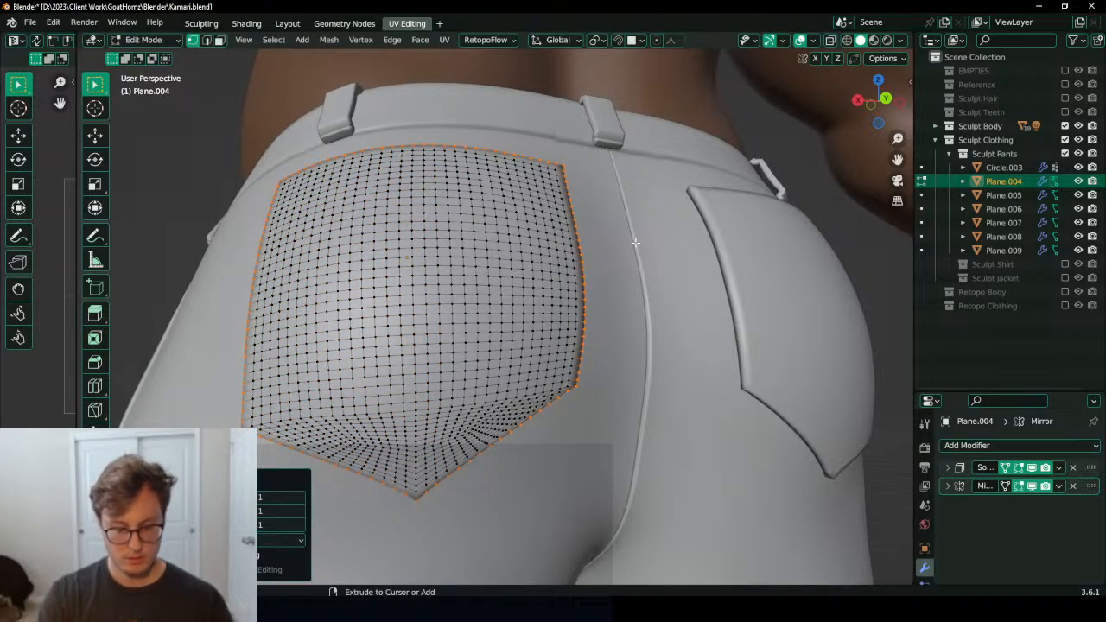
Step: Invert the selection to the pocket's interior vertices, rescale them slightly and offset them with Shrink/Fatten by about 0.0018 m
{"action": "key", "text": "ctrl+i"}
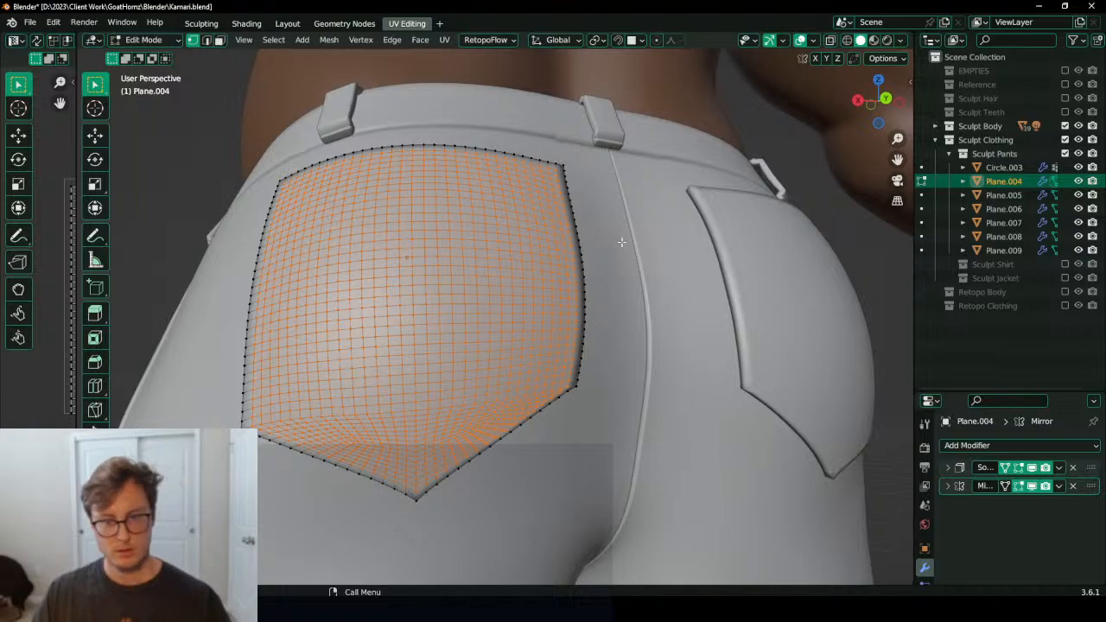
{"action": "key", "text": "s"}
{"action": "left_click", "coordinate": [597, 244]}
{"action": "middle_click_drag", "start_coordinate": [597, 245], "coordinate": [658, 265]}
{"action": "key", "text": "alt+s"}
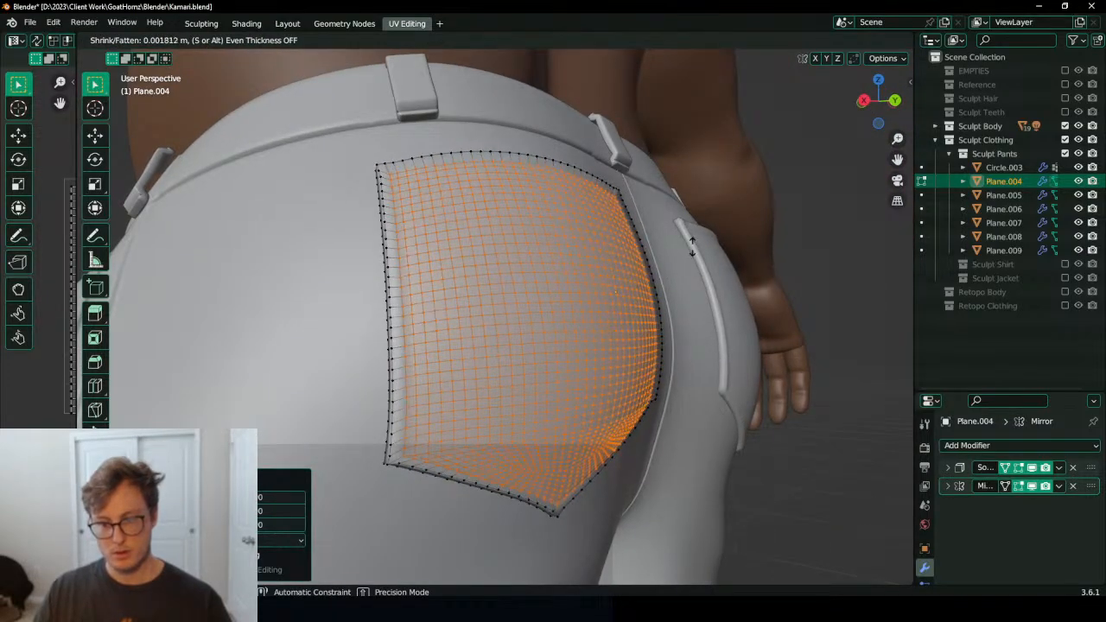
{"action": "left_click", "coordinate": [692, 246]}
Step: Examine the back pocket's rim and lower corners from several angles in Object and Edit Mode, checking the Solidify cage display
{"action": "key", "text": "Tab"}
{"action": "scroll", "coordinate": [678, 258], "scroll_direction": "down", "scroll_amount": 3}
{"action": "middle_click_drag", "start_coordinate": [678, 259], "coordinate": [589, 300]}
{"action": "scroll", "coordinate": [558, 317], "scroll_direction": "down", "scroll_amount": 2}
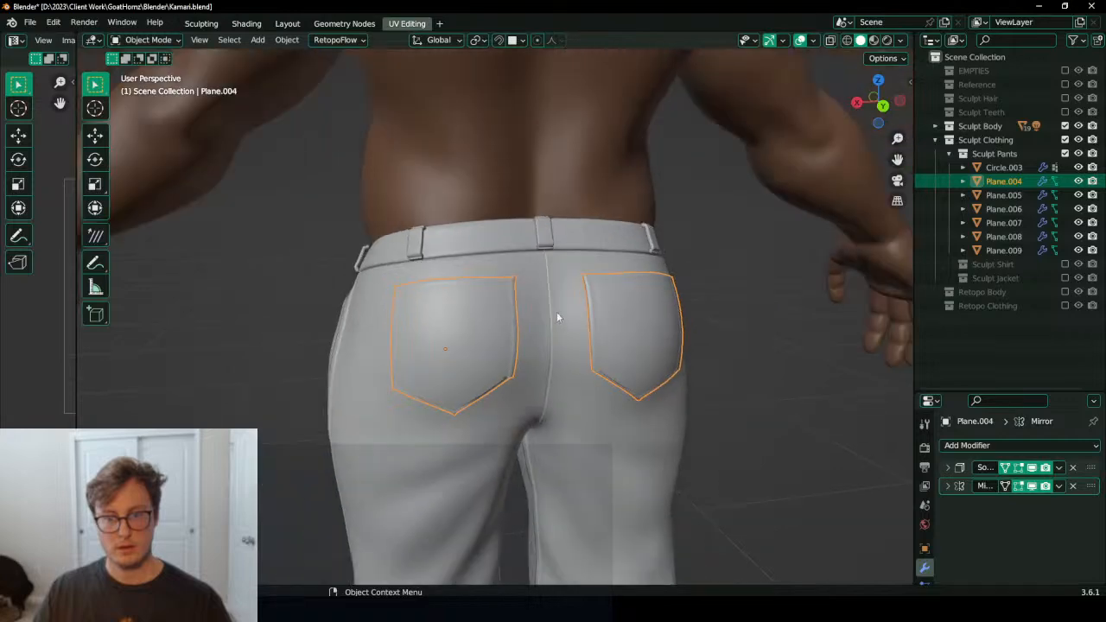
{"action": "scroll", "coordinate": [557, 317], "scroll_direction": "up", "scroll_amount": 3}
{"action": "key", "text": "Tab"}
{"action": "scroll", "coordinate": [497, 354], "scroll_direction": "up", "scroll_amount": 6}
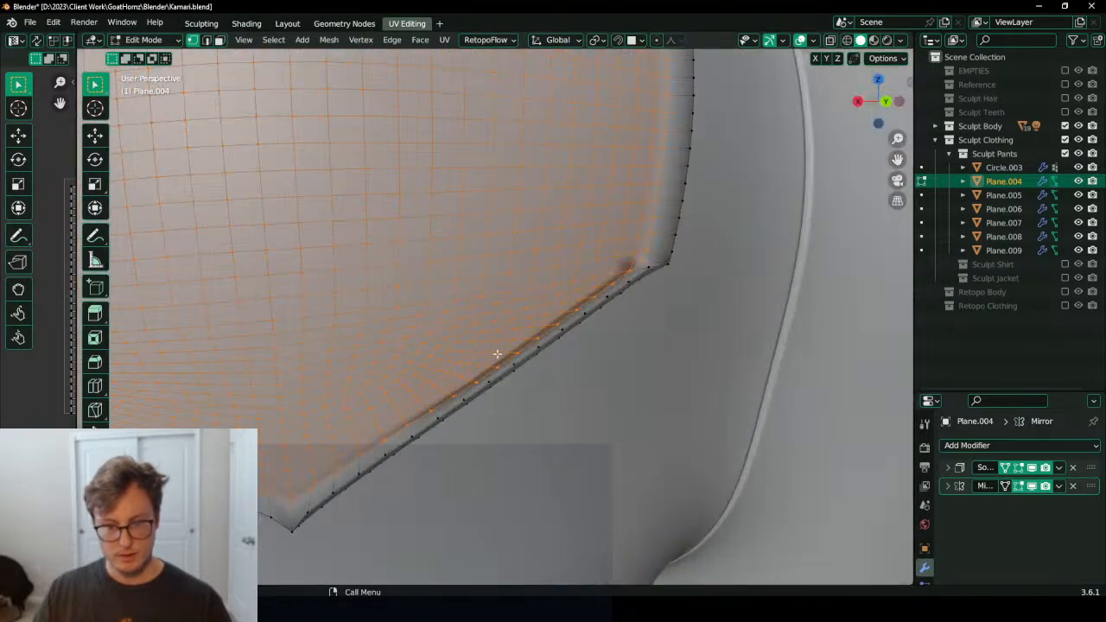
{"action": "scroll", "coordinate": [499, 350], "scroll_direction": "down", "scroll_amount": 2}
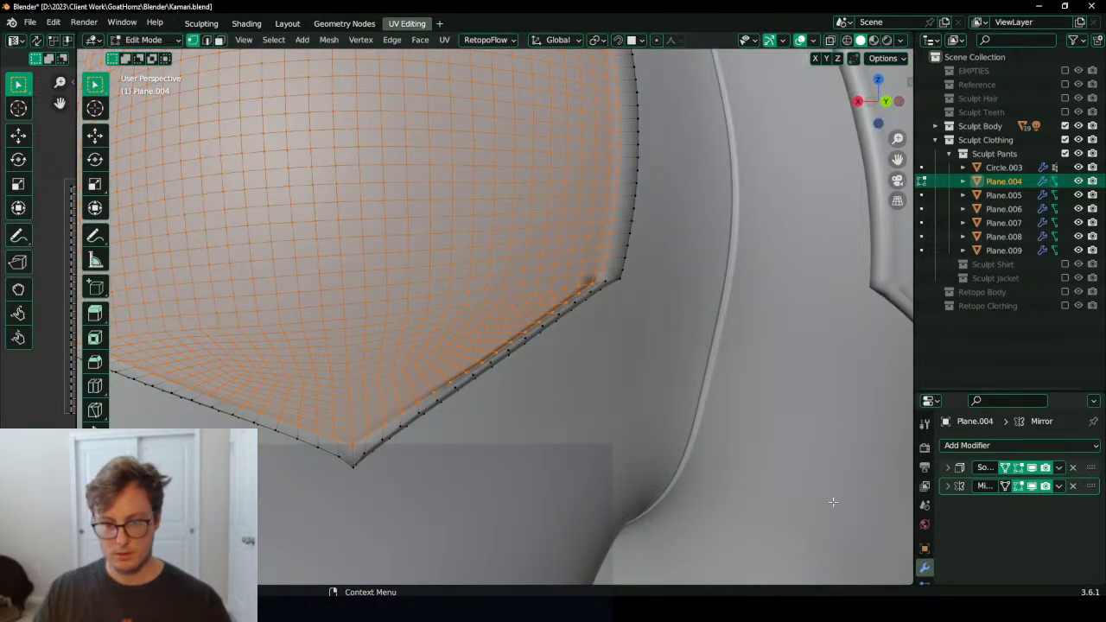
{"action": "middle_click_drag", "start_coordinate": [421, 470], "coordinate": [412, 430]}
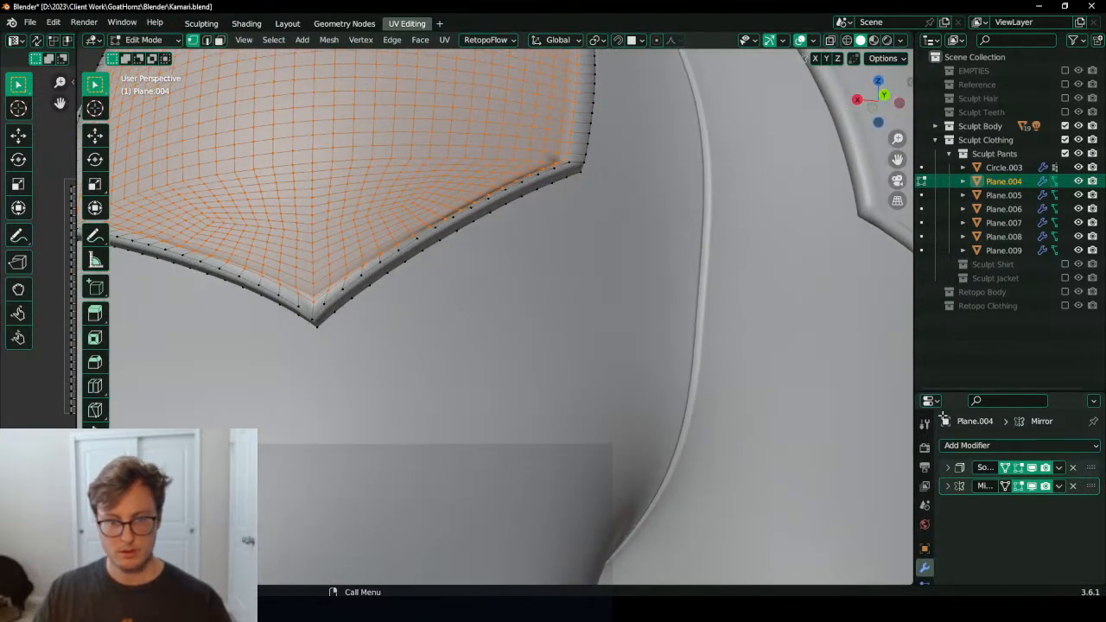
{"action": "left_click", "coordinate": [1007, 468]}
{"action": "left_click", "coordinate": [1007, 468]}
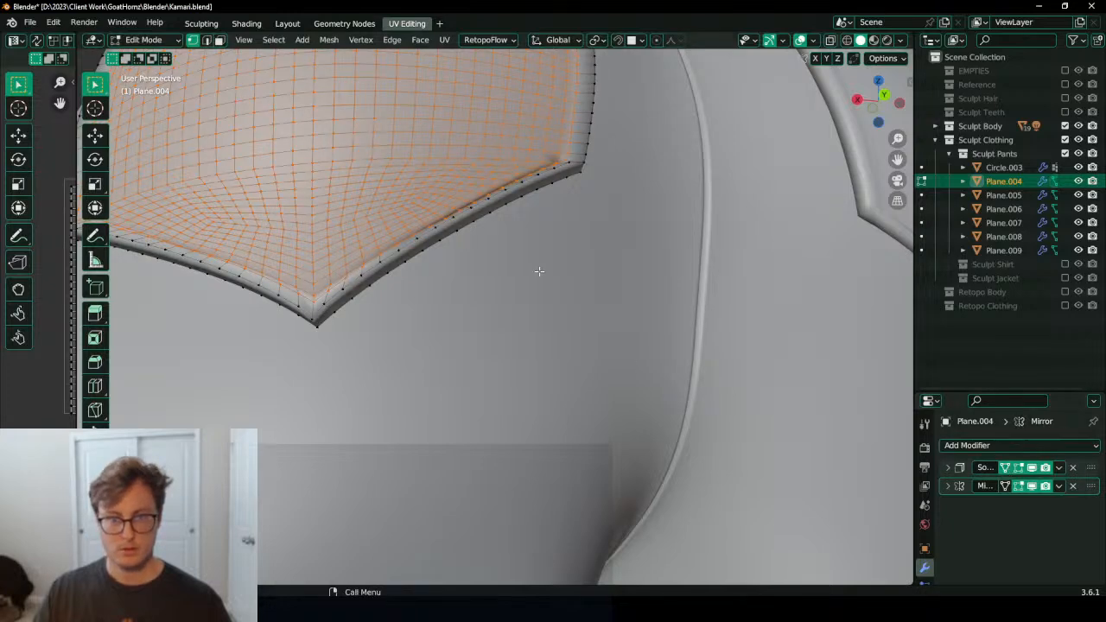
{"action": "middle_click_drag", "start_coordinate": [539, 271], "coordinate": [592, 312]}
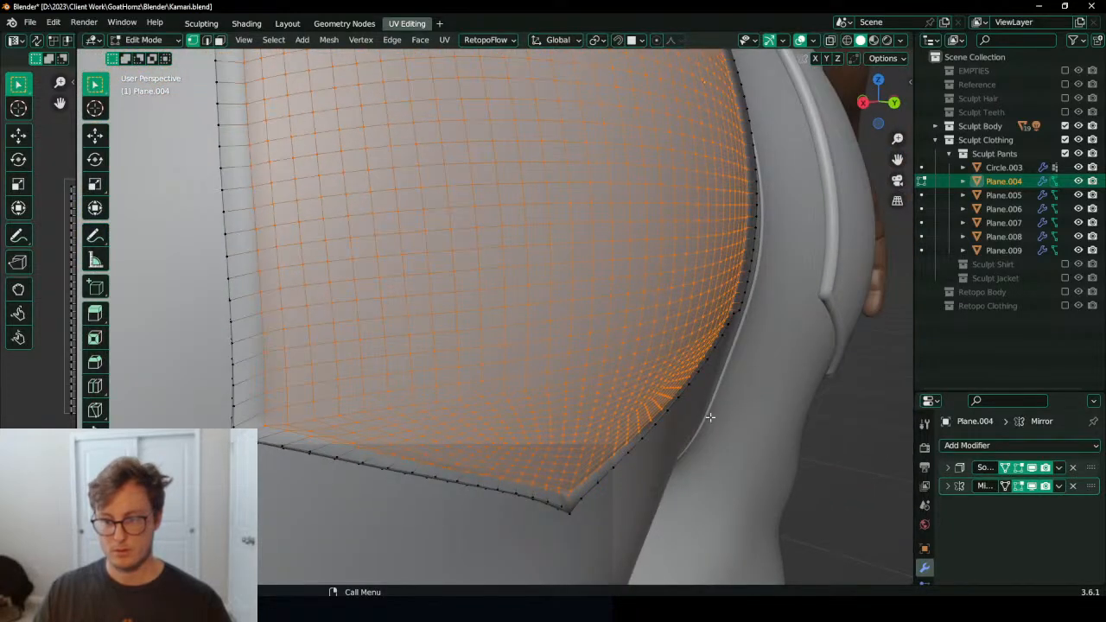
{"action": "key", "text": "Tab"}
{"action": "middle_click_drag", "start_coordinate": [737, 442], "coordinate": [549, 378]}
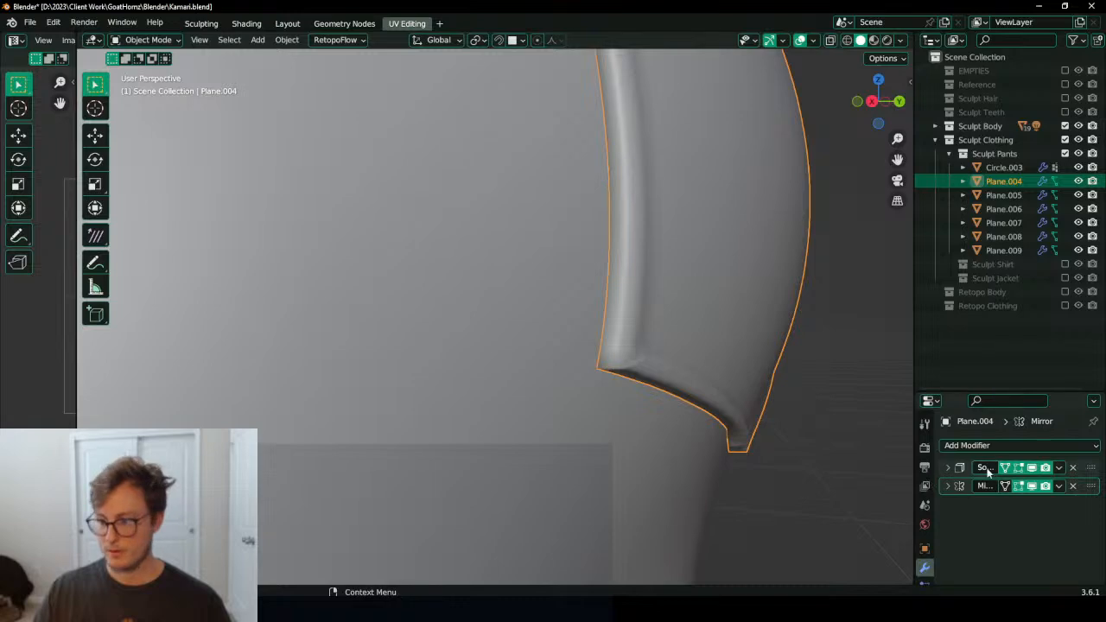
Step: Set the back pocket's Solidify offset to 0
{"action": "left_click", "coordinate": [948, 468]}
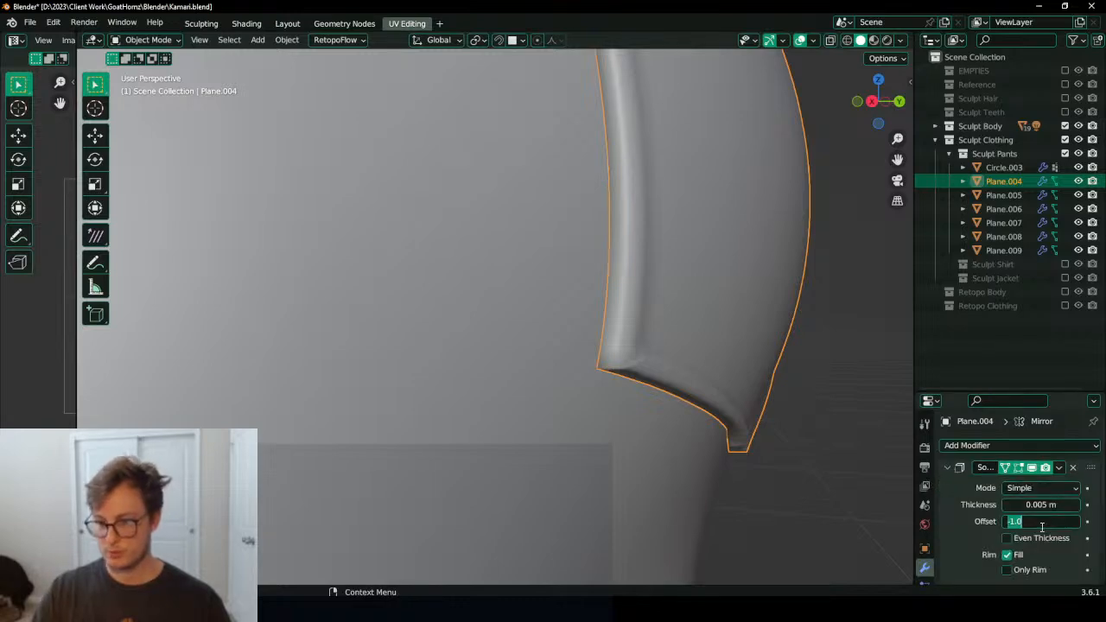
{"action": "type", "text": "0"}
{"action": "key", "text": "Return"}
{"action": "middle_click_drag", "start_coordinate": [832, 508], "coordinate": [666, 428]}
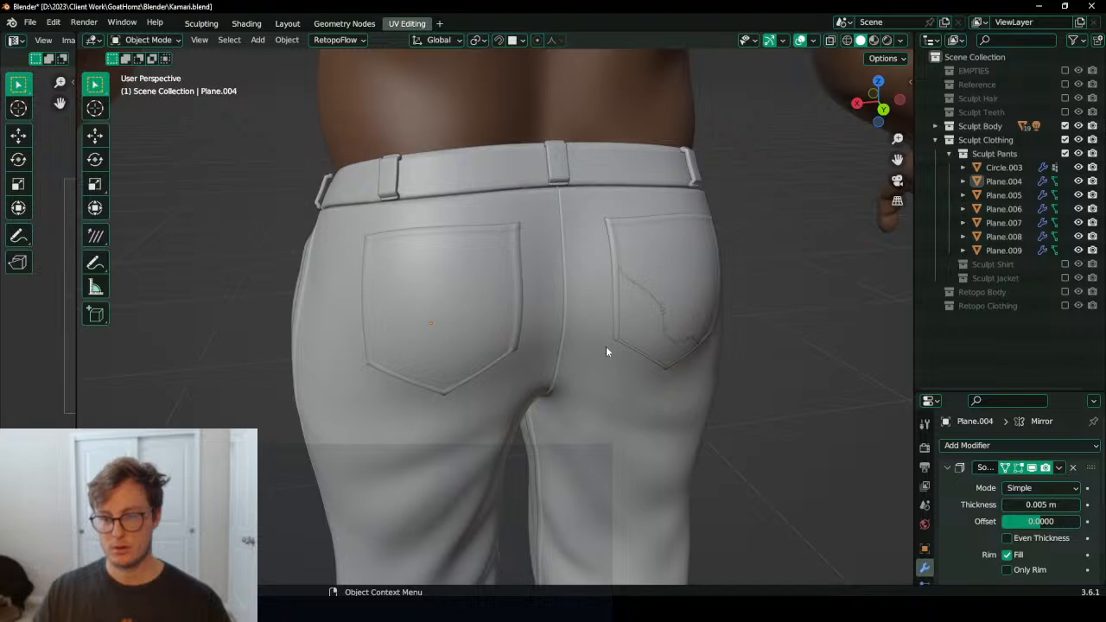
Step: Check the back pocket's Mirror modifier settings and compare the pockets on both sides of the pants
{"action": "left_click", "coordinate": [491, 344]}
{"action": "scroll", "coordinate": [972, 529], "scroll_direction": "down", "scroll_amount": 5}
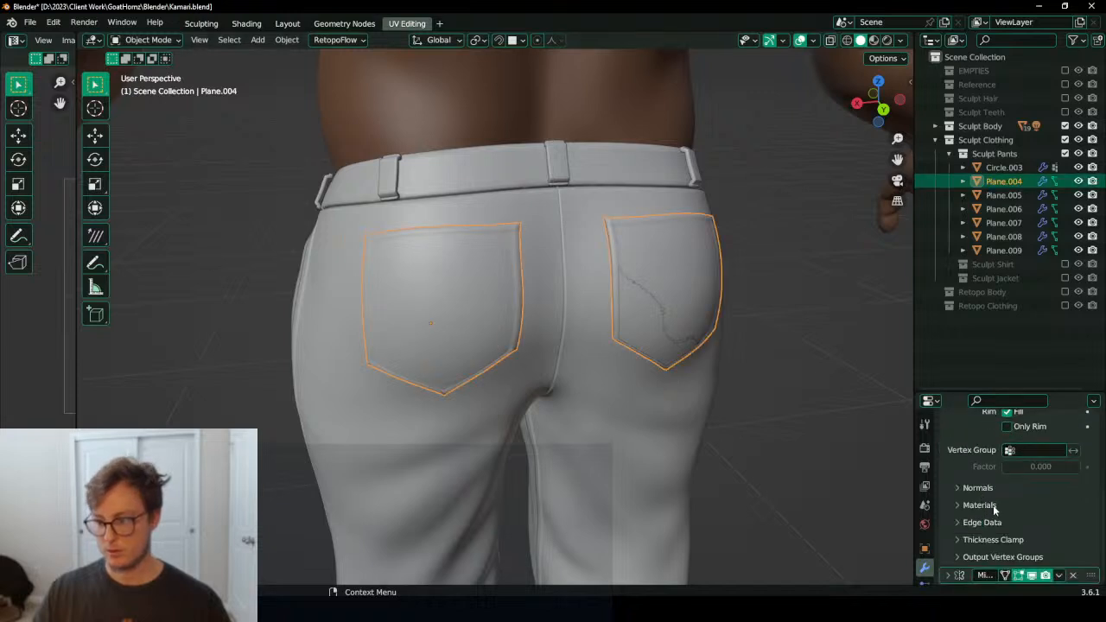
{"action": "left_click", "coordinate": [947, 576]}
{"action": "scroll", "coordinate": [977, 519], "scroll_direction": "down", "scroll_amount": 4}
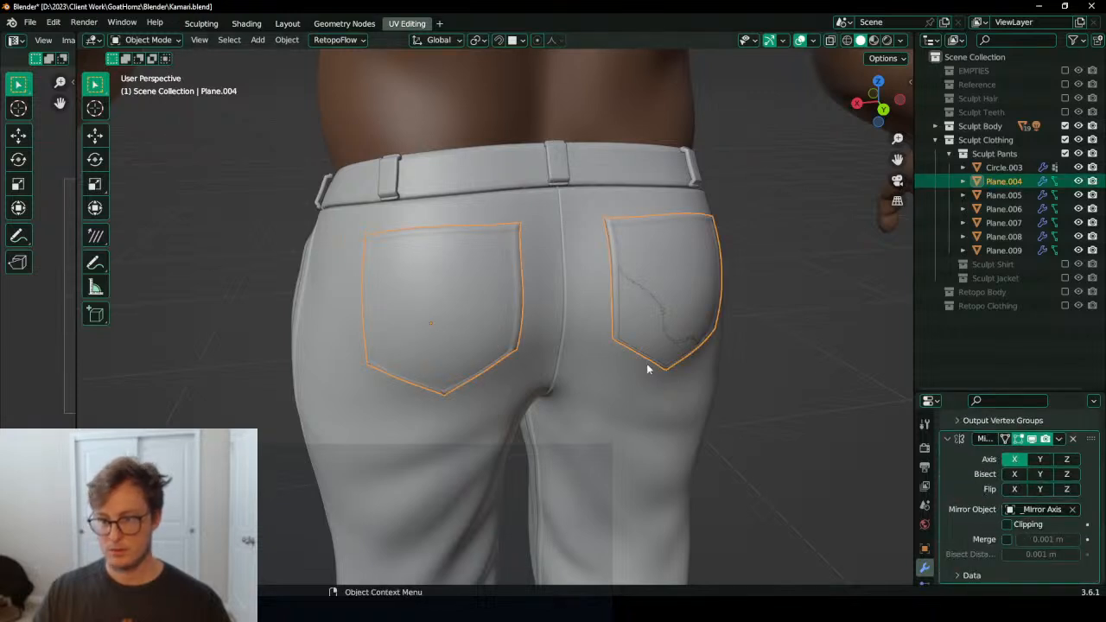
{"action": "middle_click_drag", "start_coordinate": [647, 369], "coordinate": [666, 331]}
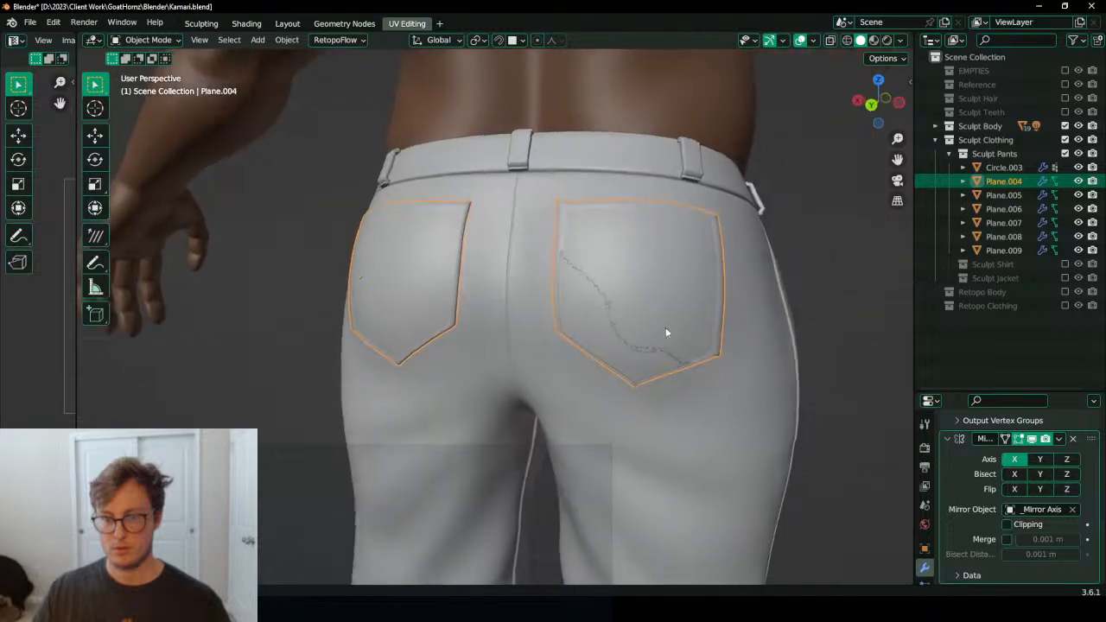
Step: Select the pants, save the file and collapse their expanded modifiers
{"action": "left_click", "coordinate": [730, 388]}
{"action": "scroll", "coordinate": [721, 385], "scroll_direction": "down", "scroll_amount": 4}
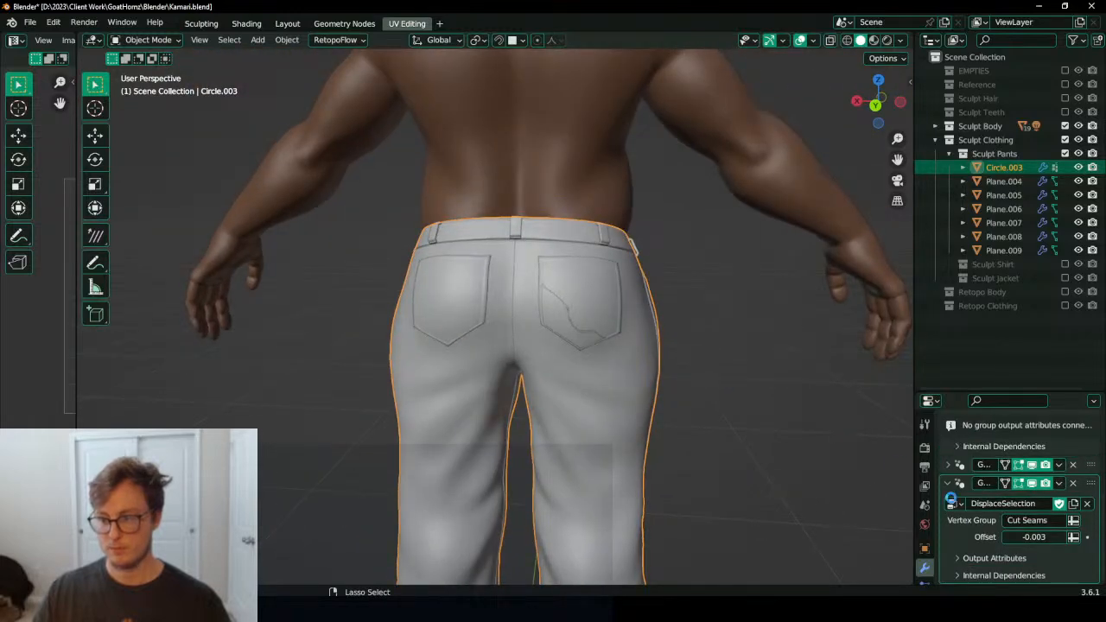
{"action": "key", "text": "ctrl+s"}
{"action": "scroll", "coordinate": [952, 510], "scroll_direction": "down", "scroll_amount": 3}
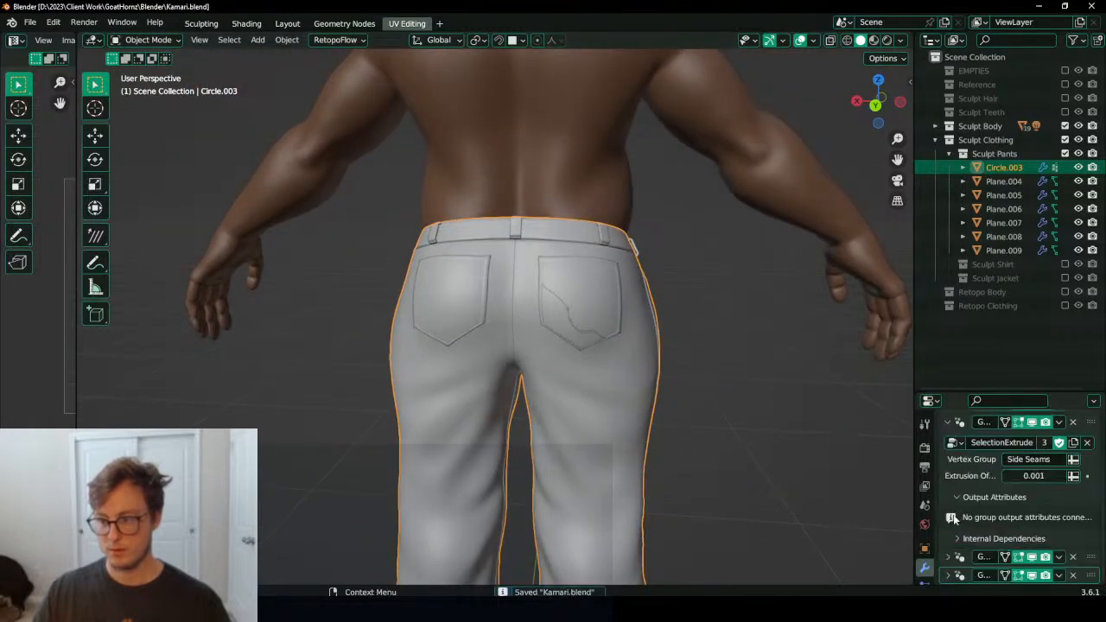
{"action": "left_click", "coordinate": [948, 422]}
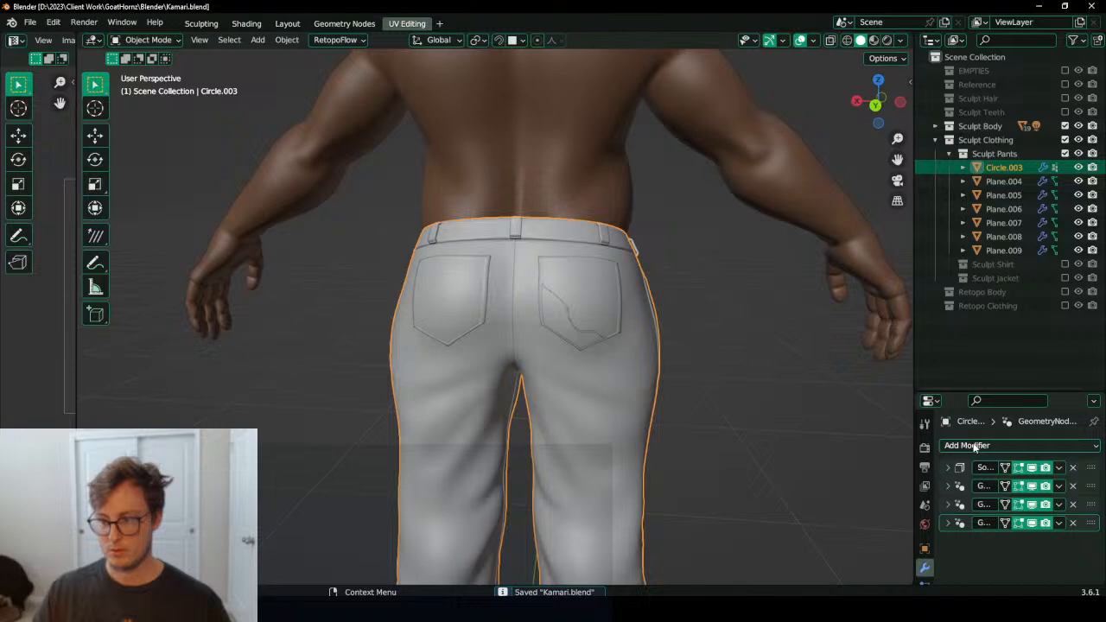
Step: Add a Mirror modifier to the pants with Bisect enabled on X, and save the file
{"action": "scroll", "coordinate": [600, 388], "scroll_direction": "down", "scroll_amount": 5}
{"action": "mouse_move", "coordinate": [582, 395]}
{"action": "middle_mouse_down"}
{"action": "mouse_move", "coordinate": [792, 388]}
{"action": "mouse_move", "coordinate": [573, 392]}
{"action": "middle_mouse_up"}
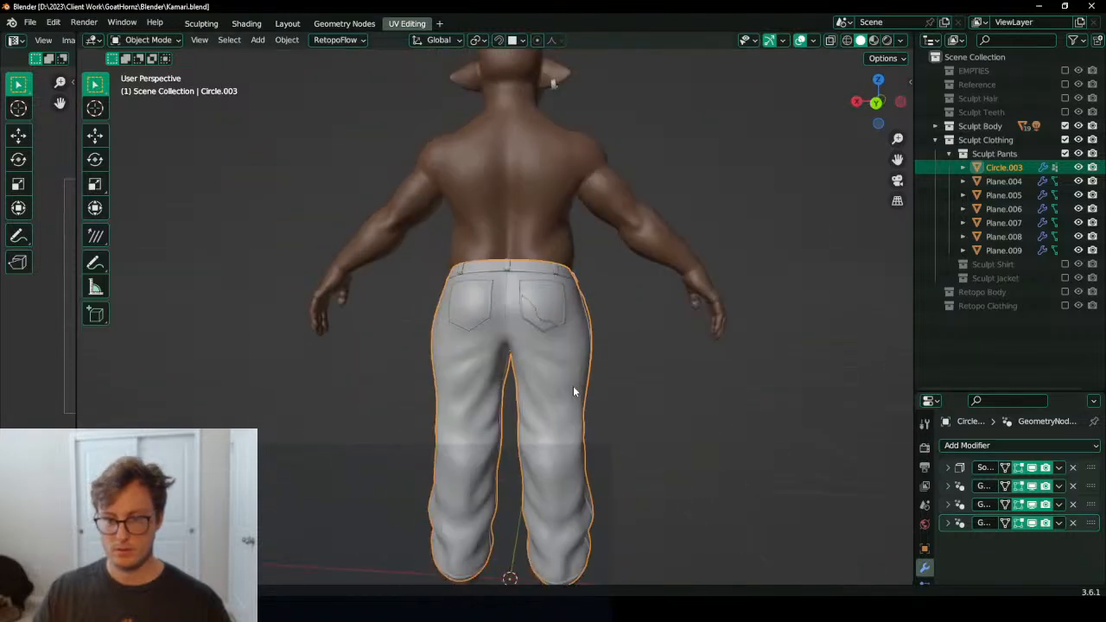
{"action": "scroll", "coordinate": [572, 392], "scroll_direction": "up", "scroll_amount": 2}
{"action": "left_click", "coordinate": [1022, 444]}
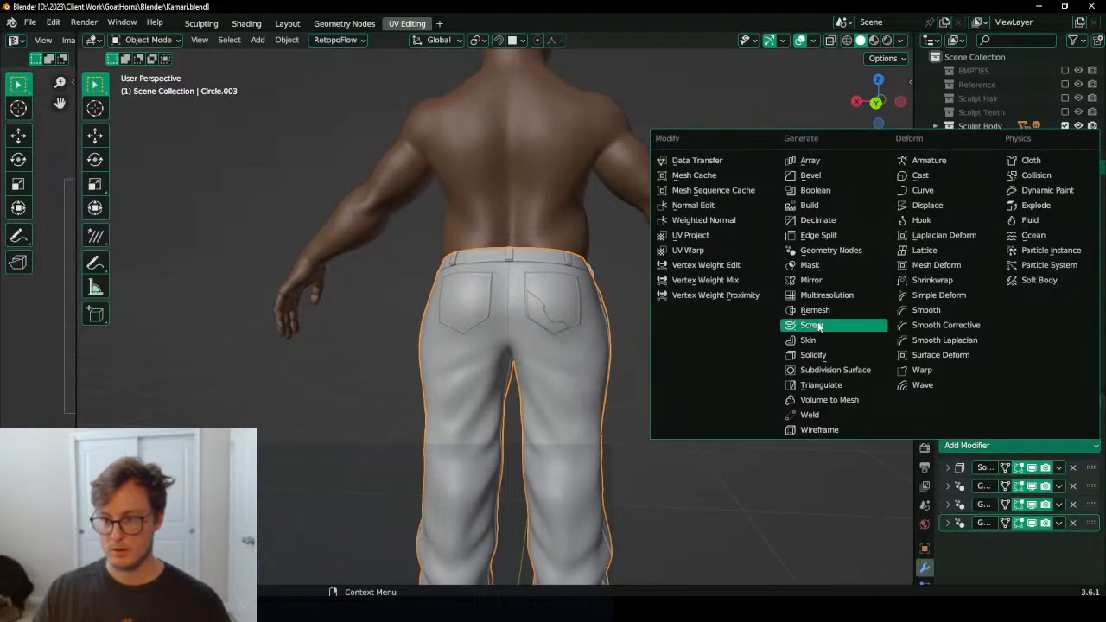
{"action": "left_click", "coordinate": [814, 281]}
{"action": "scroll", "coordinate": [1018, 509], "scroll_direction": "down", "scroll_amount": 3}
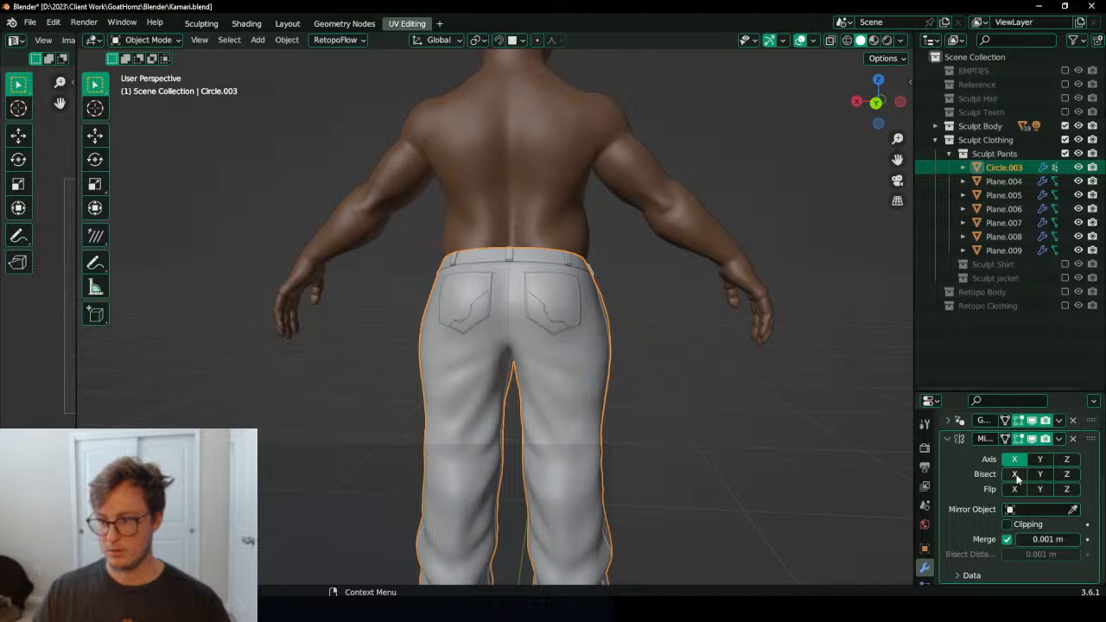
{"action": "left_click", "coordinate": [1015, 474]}
{"action": "middle_click_drag", "start_coordinate": [528, 416], "coordinate": [522, 375]}
{"action": "key", "text": "ctrl+s"}
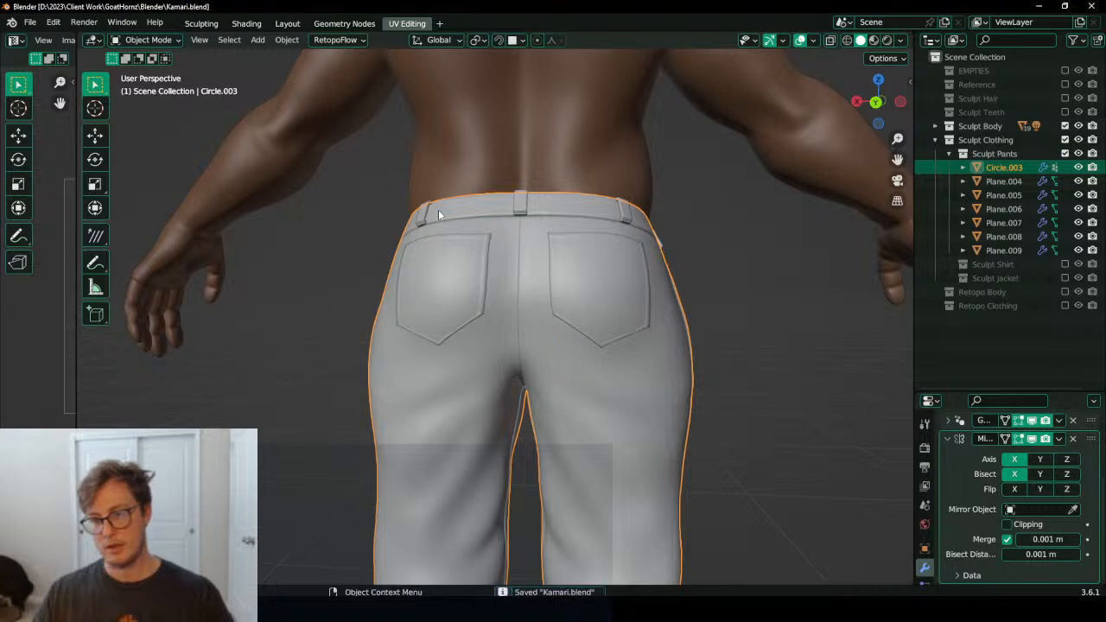
Step: Select the back pocket, collapse its Solidify settings and switch it to Sculpt Mode
{"action": "middle_click_drag", "start_coordinate": [438, 209], "coordinate": [480, 225]}
{"action": "left_click", "coordinate": [519, 266]}
{"action": "scroll", "coordinate": [1011, 470], "scroll_direction": "up", "scroll_amount": 4}
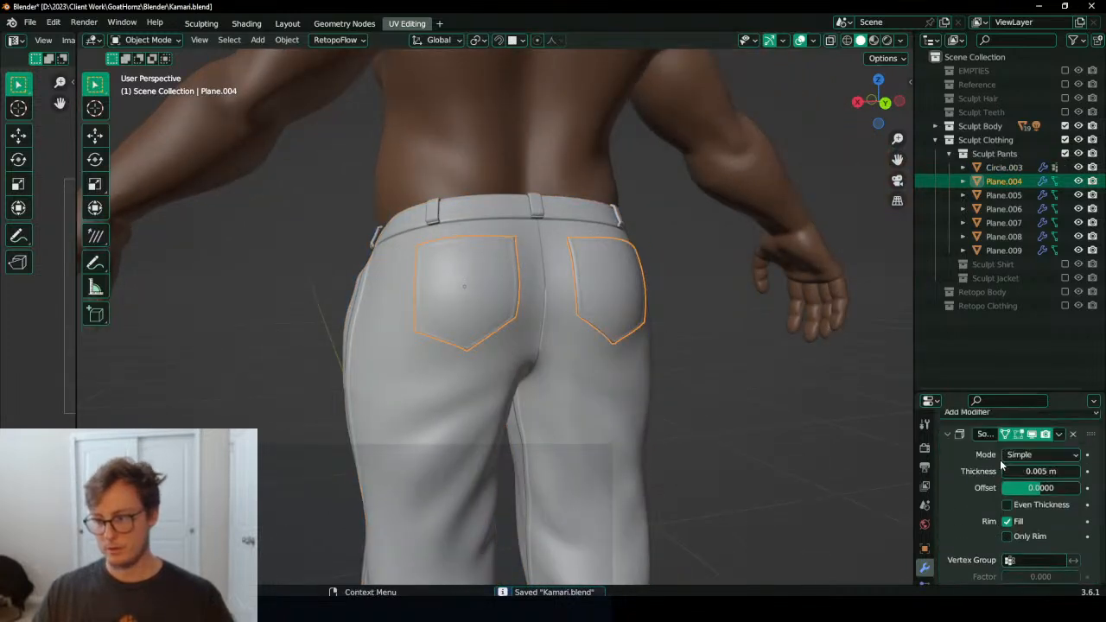
{"action": "left_click", "coordinate": [948, 467]}
{"action": "key", "text": "ctrl+Tab"}
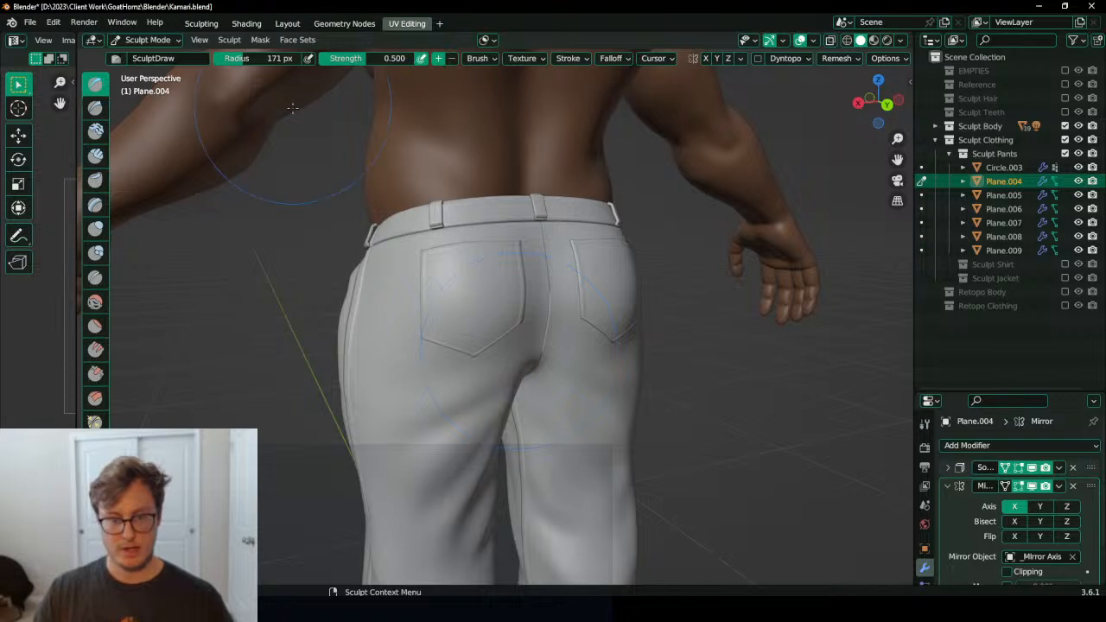
Step: Choose the Draw Sharp brush and set its radius to 62 px for sculpting the back pocket
{"action": "scroll", "coordinate": [371, 228], "scroll_direction": "up", "scroll_amount": 3}
{"action": "key", "text": "d"}
{"action": "key", "text": "bracketleft"}
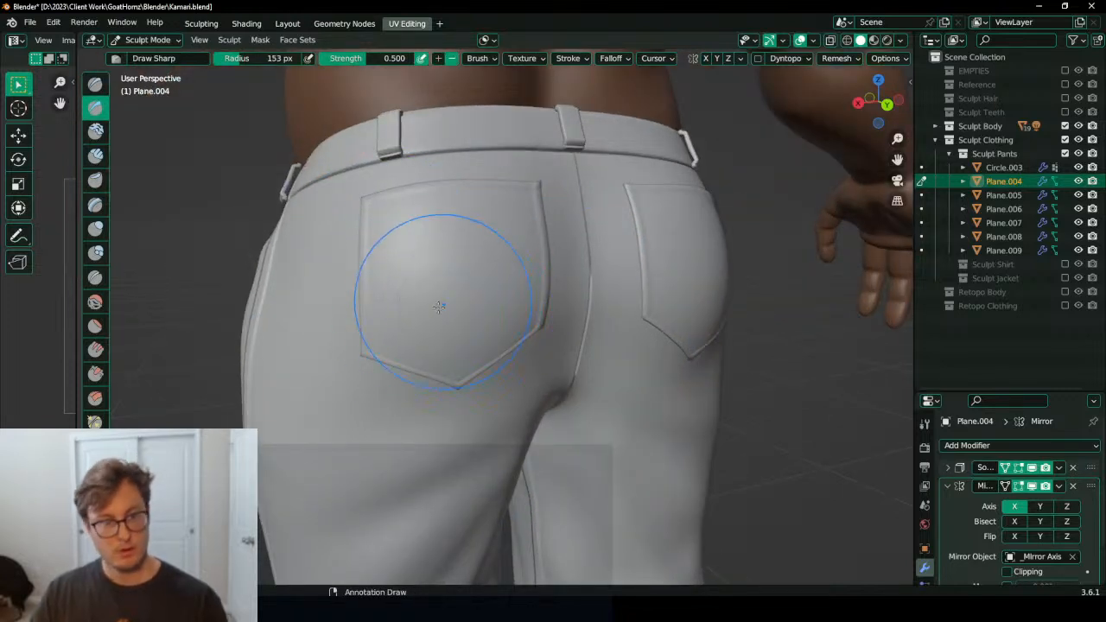
{"action": "key", "text": "bracketleft"}
{"action": "key", "text": "bracketleft"}
{"action": "key", "text": "bracketleft"}
{"action": "key", "text": "bracketleft"}
{"action": "key", "text": "bracketleft"}
{"action": "key", "text": "bracketright"}
Step: Try sculpting and smoothing diagonal creases across the back pocket with Draw Sharp, undoing the strokes
{"action": "left_click_drag", "start_coordinate": [377, 300], "coordinate": [442, 378]}
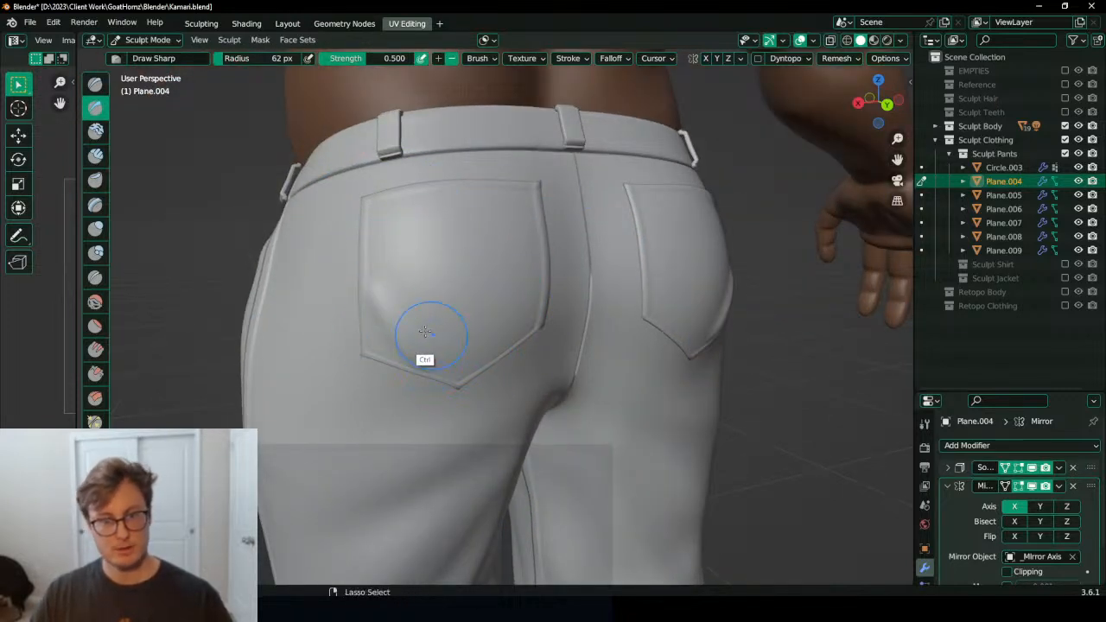
{"action": "key", "text": "ctrl+z"}
{"action": "left_click_drag", "start_coordinate": [377, 263], "coordinate": [417, 318], "text": "ctrl"}
{"action": "key", "text": "ctrl+z"}
{"action": "left_click_drag", "start_coordinate": [385, 257], "coordinate": [432, 324], "text": "ctrl"}
{"action": "left_click_drag", "start_coordinate": [438, 219], "coordinate": [501, 358], "text": "ctrl"}
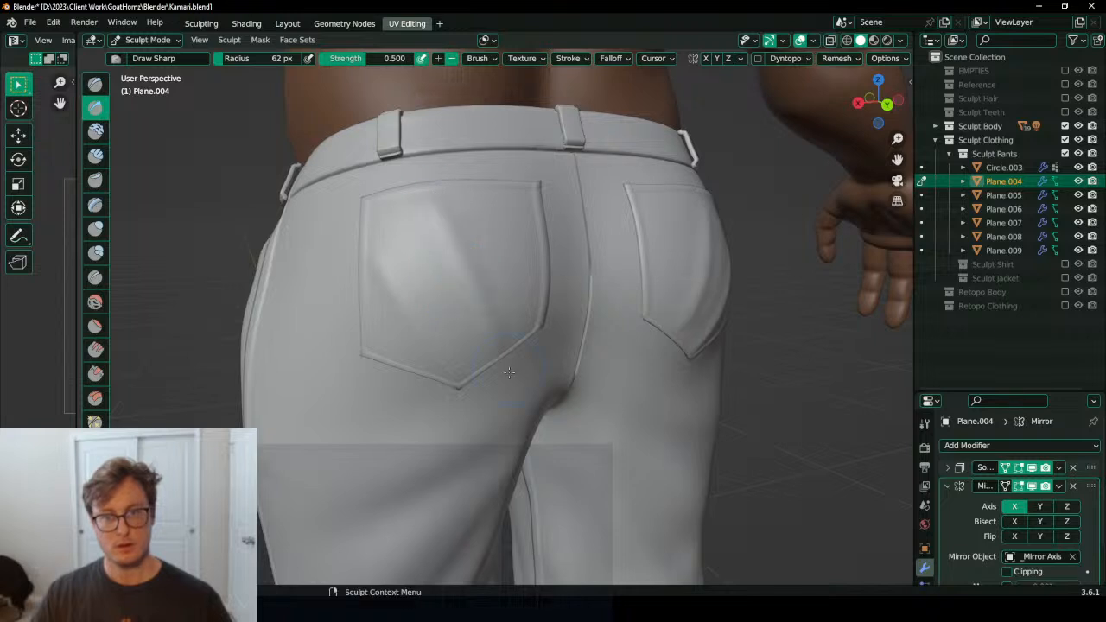
{"action": "key", "text": "ctrl+z"}
{"action": "left_click_drag", "start_coordinate": [430, 191], "coordinate": [492, 329], "text": "ctrl"}
{"action": "left_click_drag", "start_coordinate": [412, 296], "coordinate": [406, 251], "text": "shift"}
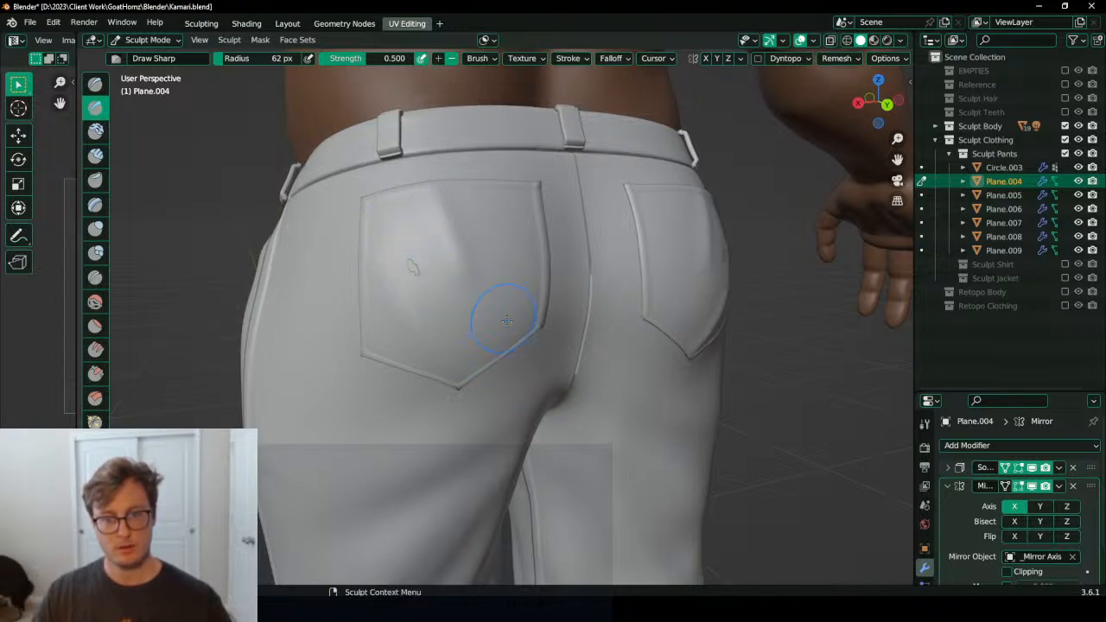
{"action": "key", "text": "ctrl+z"}
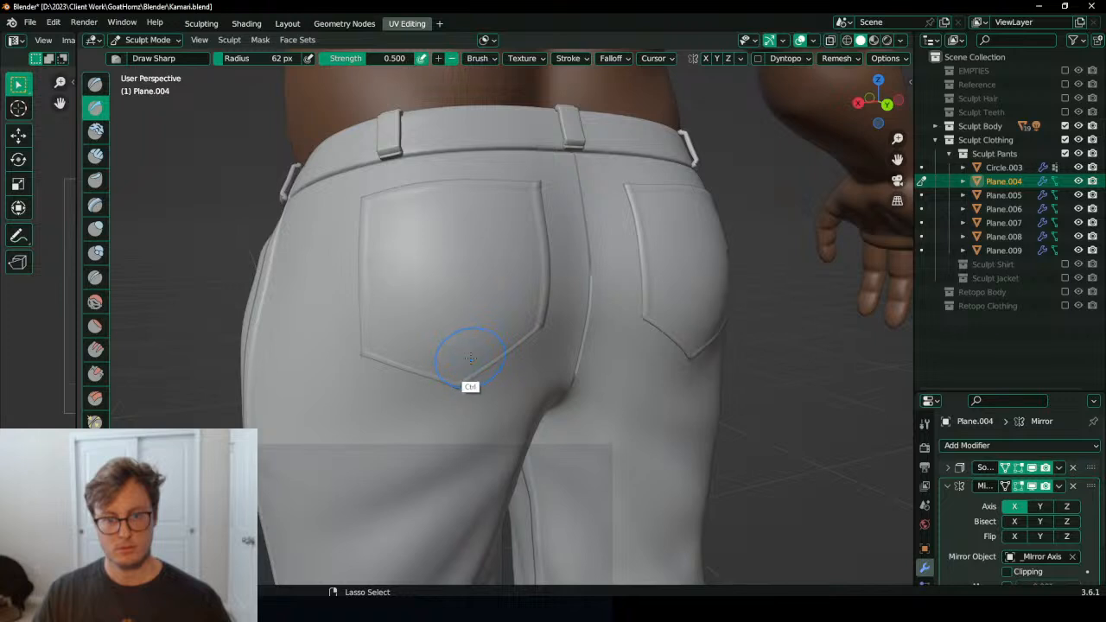
Step: Enlarge the Draw Sharp brush, make a broad stroke across the upper back pocket and raise the radius to 256 px
{"action": "key", "text": "bracketright"}
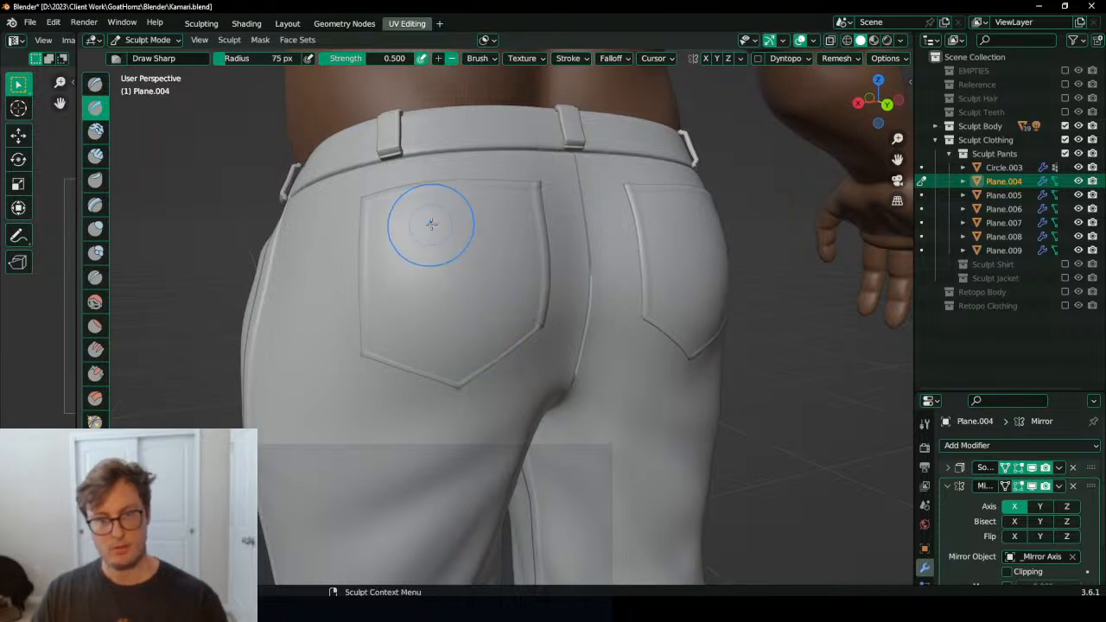
{"action": "key", "text": "bracketright"}
{"action": "key", "text": "bracketright"}
{"action": "key", "text": "bracketright"}
{"action": "key", "text": "bracketright"}
{"action": "key", "text": "bracketright"}
{"action": "key", "text": "bracketright"}
{"action": "key", "text": "bracketright"}
{"action": "key", "text": "bracketright"}
{"action": "mouse_move", "coordinate": [432, 223]}
{"action": "left_mouse_down"}
{"action": "mouse_move", "coordinate": [529, 195]}
{"action": "mouse_move", "coordinate": [456, 266]}
{"action": "mouse_move", "coordinate": [471, 235]}
{"action": "mouse_move", "coordinate": [467, 246]}
{"action": "mouse_move", "coordinate": [397, 201]}
{"action": "mouse_move", "coordinate": [488, 226]}
{"action": "mouse_move", "coordinate": [466, 211]}
{"action": "mouse_move", "coordinate": [397, 218]}
{"action": "mouse_move", "coordinate": [481, 203]}
{"action": "left_mouse_up"}
{"action": "key", "text": "bracketright"}
{"action": "key", "text": "bracketright"}
{"action": "key", "text": "bracketright"}
{"action": "key", "text": "bracketright"}
{"action": "middle_click_drag", "start_coordinate": [495, 239], "coordinate": [510, 346]}
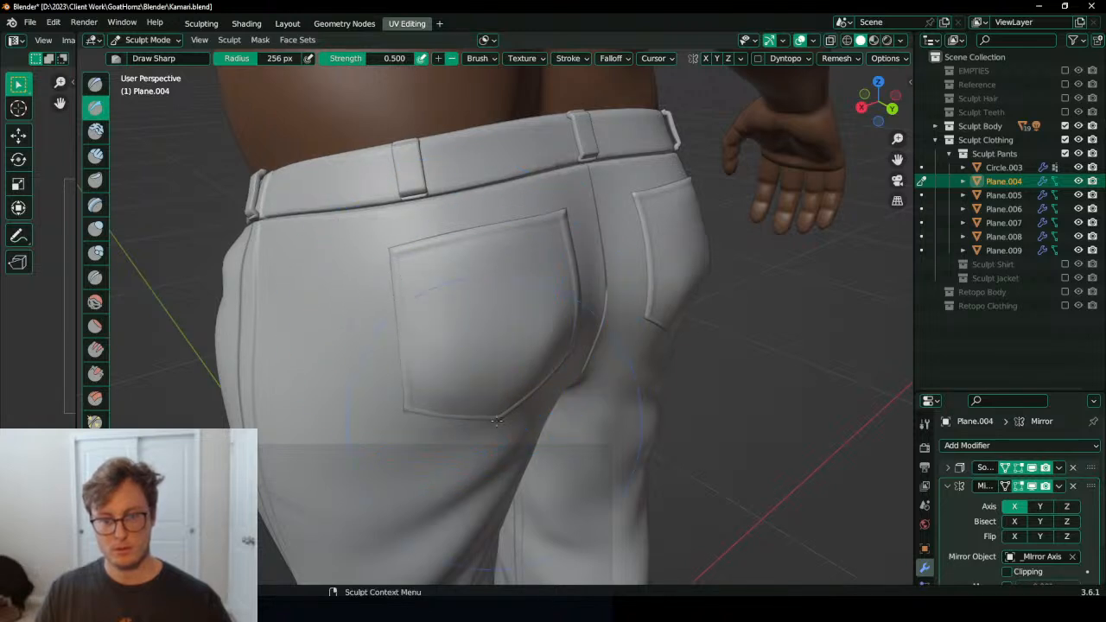
Step: Reduce the Draw Sharp radius to 70 px and try a diagonal crease across the back pocket, undoing the stroke
{"action": "key", "text": "bracketleft"}
{"action": "key", "text": "bracketleft"}
{"action": "key", "text": "bracketleft"}
{"action": "key", "text": "bracketleft"}
{"action": "key", "text": "bracketleft"}
{"action": "key", "text": "bracketleft"}
{"action": "key", "text": "bracketleft"}
{"action": "middle_click_drag", "start_coordinate": [414, 323], "coordinate": [386, 283]}
{"action": "key", "text": "bracketleft"}
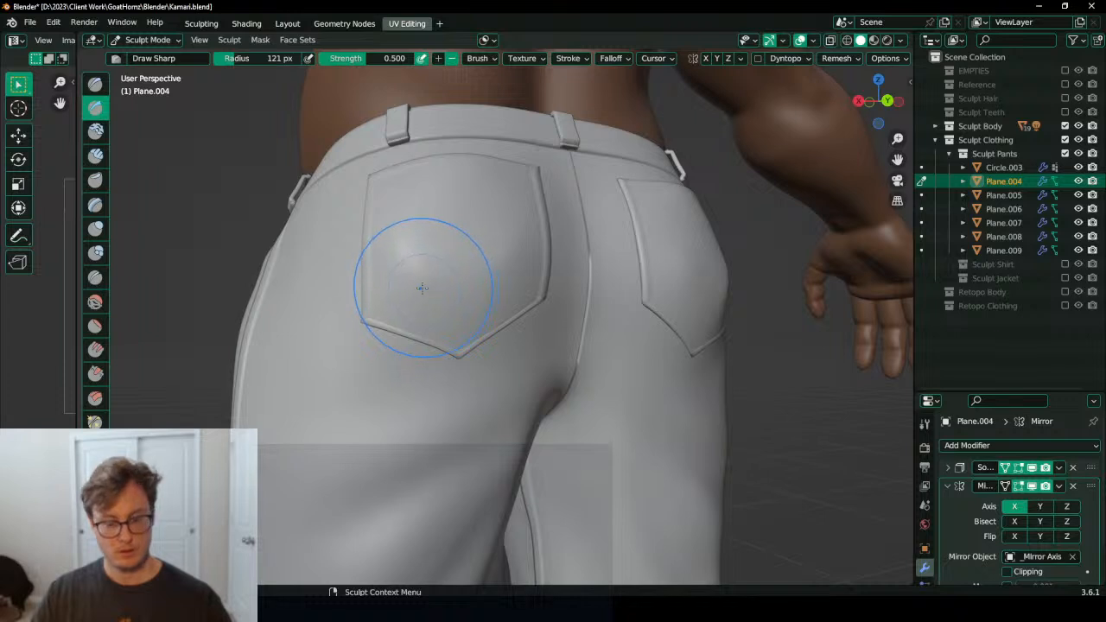
{"action": "key", "text": "bracketleft"}
{"action": "key", "text": "bracketleft"}
{"action": "key", "text": "bracketleft"}
{"action": "key", "text": "bracketleft"}
{"action": "left_click_drag", "start_coordinate": [409, 229], "coordinate": [451, 289]}
{"action": "key", "text": "ctrl+z"}
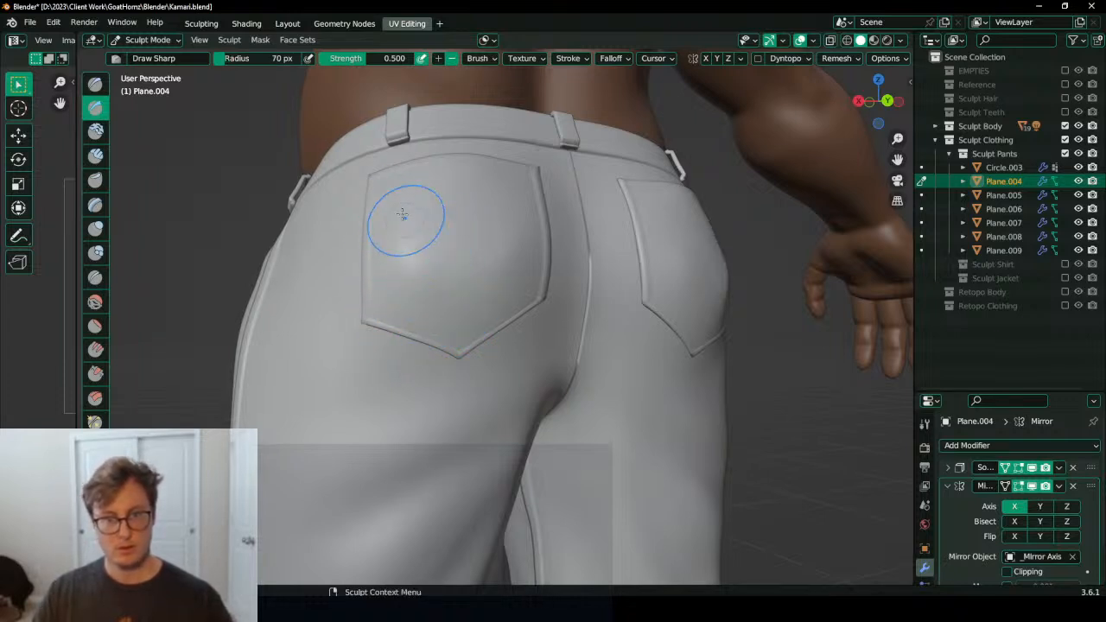
Step: Try sculpting diagonal creases down from the back pocket's upper outer corner with the Draw Sharp brush, undoing the strokes
{"action": "left_click_drag", "start_coordinate": [397, 192], "coordinate": [458, 290]}
{"action": "key", "text": "ctrl+z"}
{"action": "left_click_drag", "start_coordinate": [384, 203], "coordinate": [460, 302]}
{"action": "key", "text": "ctrl+z"}
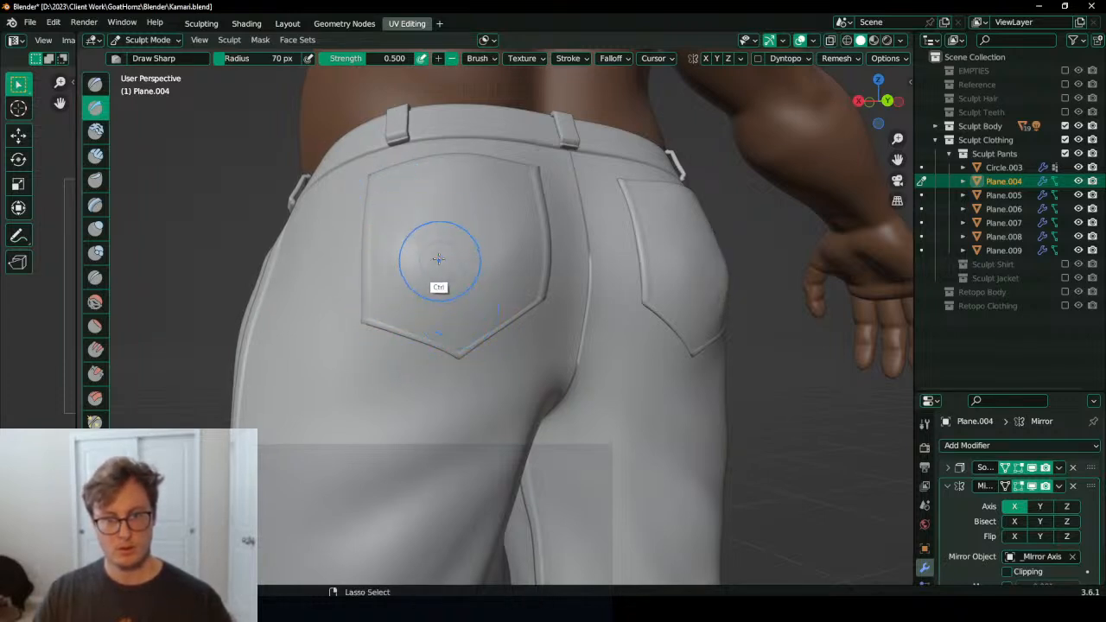
{"action": "mouse_move", "coordinate": [390, 189]}
{"action": "left_mouse_down"}
{"action": "mouse_move", "coordinate": [450, 292]}
{"action": "mouse_move", "coordinate": [394, 228]}
{"action": "mouse_move", "coordinate": [440, 285]}
{"action": "left_mouse_up"}
{"action": "key", "text": "ctrl+z"}
{"action": "key", "text": "ctrl+z"}
{"action": "left_click_drag", "start_coordinate": [397, 179], "coordinate": [450, 287]}
{"action": "key", "text": "ctrl+z"}
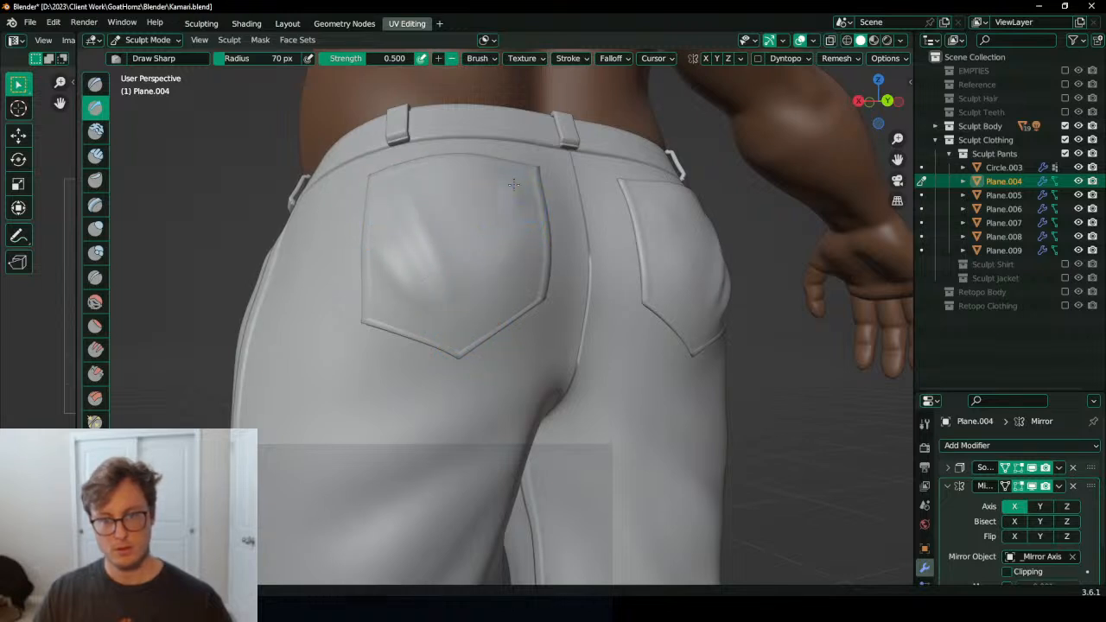
Step: Try Draw Sharp creases running down the inner side of the back pocket and undo them
{"action": "left_click_drag", "start_coordinate": [514, 184], "coordinate": [477, 304]}
{"action": "mouse_move", "coordinate": [524, 227]}
{"action": "left_mouse_down"}
{"action": "mouse_move", "coordinate": [519, 289]}
{"action": "mouse_move", "coordinate": [491, 318]}
{"action": "left_mouse_up"}
{"action": "left_click_drag", "start_coordinate": [512, 179], "coordinate": [494, 266]}
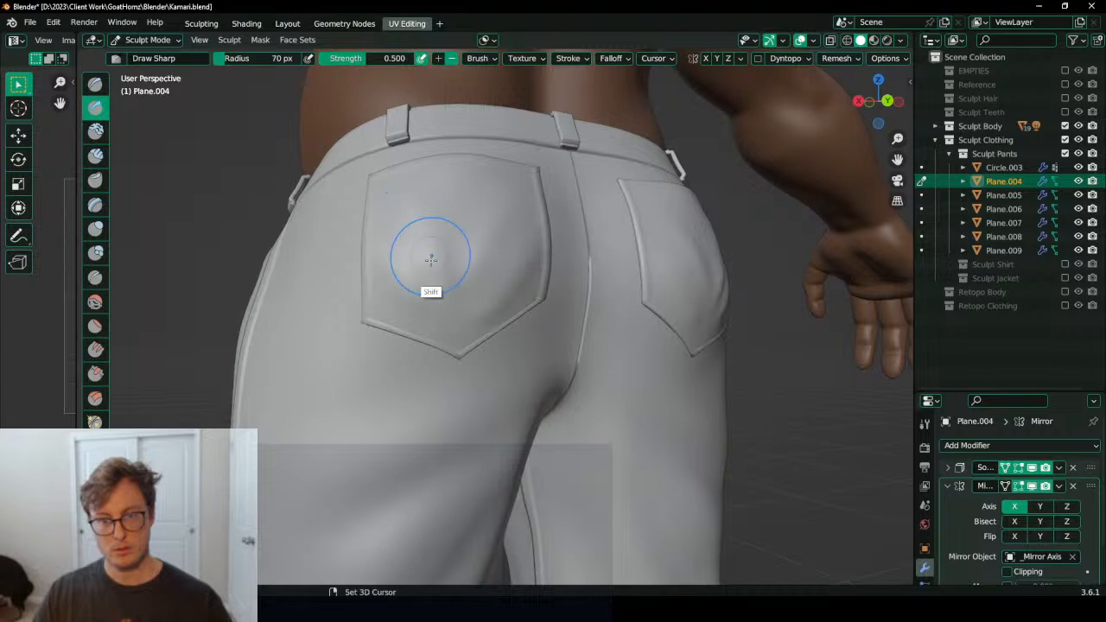
{"action": "middle_click_drag", "start_coordinate": [502, 210], "coordinate": [645, 246]}
{"action": "key", "text": "ctrl+z"}
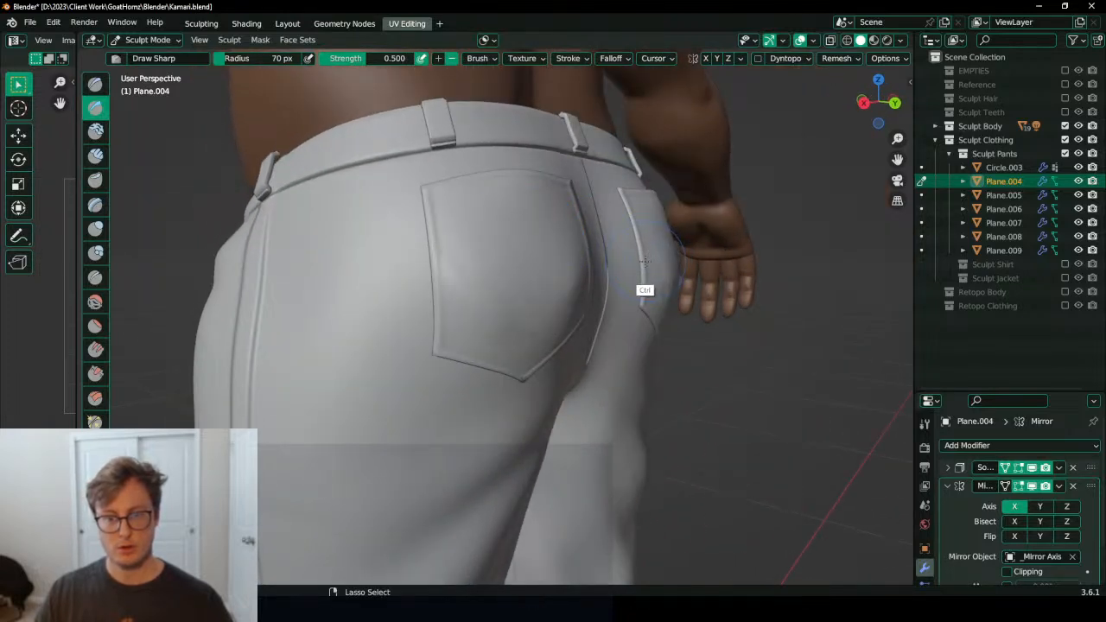
{"action": "key", "text": "ctrl+z"}
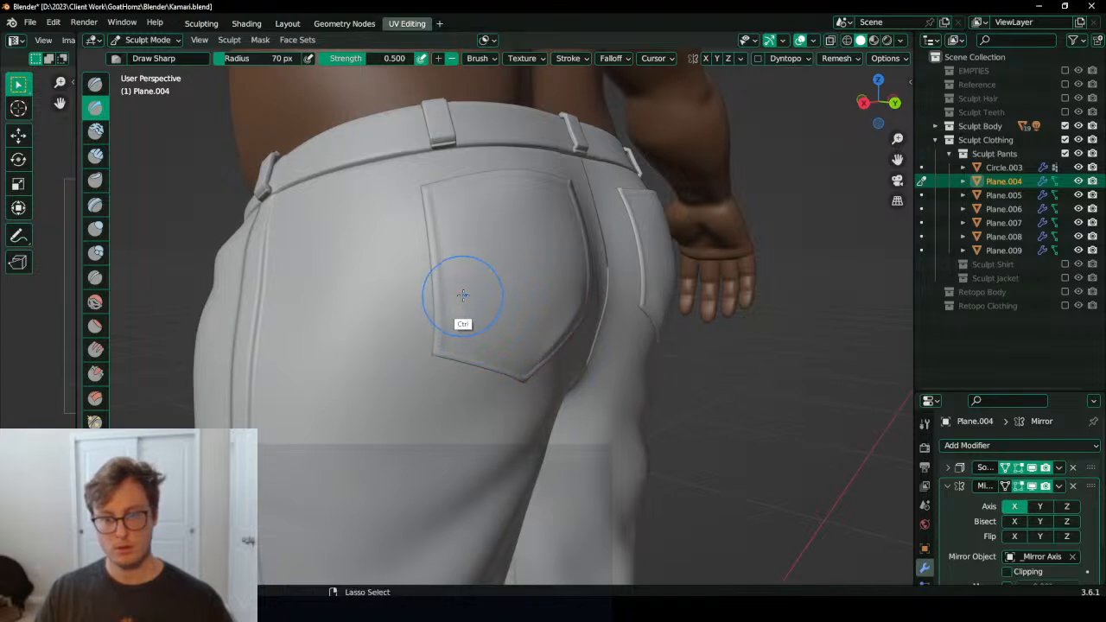
Step: Try sculpting inverted creases across the back pocket and smoothing them toward its inner edge
{"action": "left_click_drag", "start_coordinate": [463, 296], "coordinate": [578, 268], "text": "ctrl"}
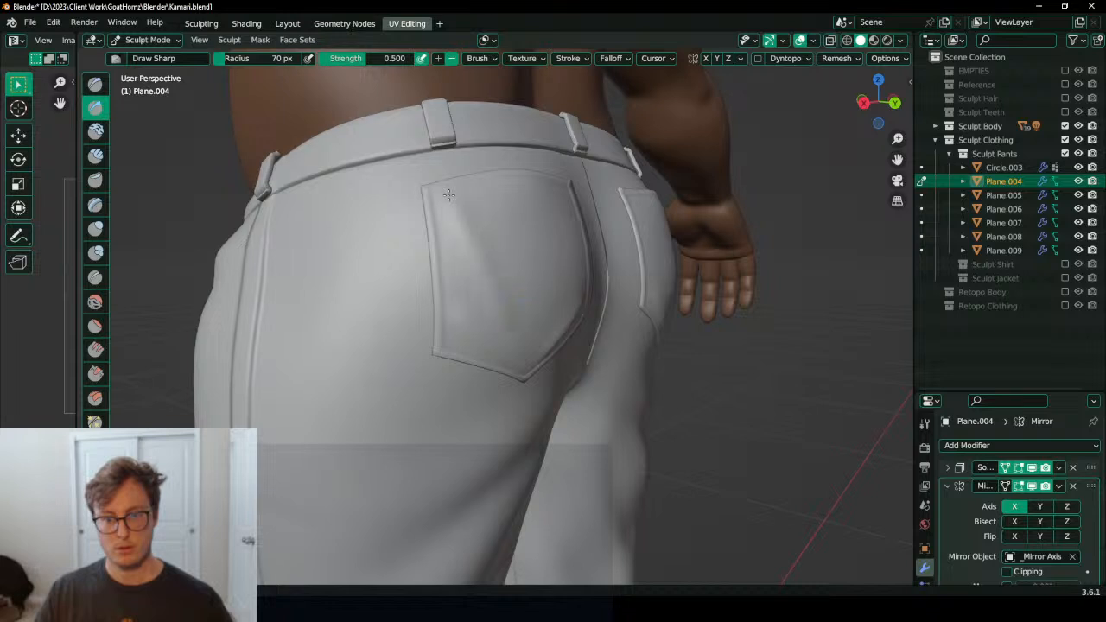
{"action": "mouse_move", "coordinate": [519, 346]}
{"action": "left_mouse_down", "text": "shift"}
{"action": "mouse_move", "coordinate": [456, 210]}
{"action": "mouse_move", "coordinate": [552, 257]}
{"action": "left_mouse_up", "text": "shift"}
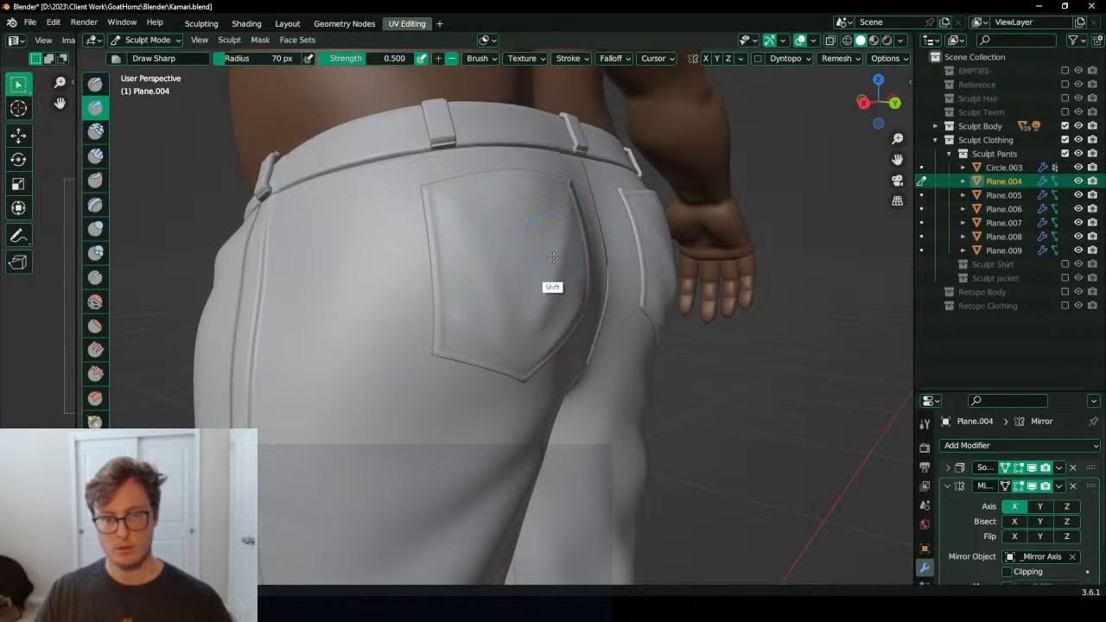
{"action": "middle_click_drag", "start_coordinate": [487, 247], "coordinate": [342, 312]}
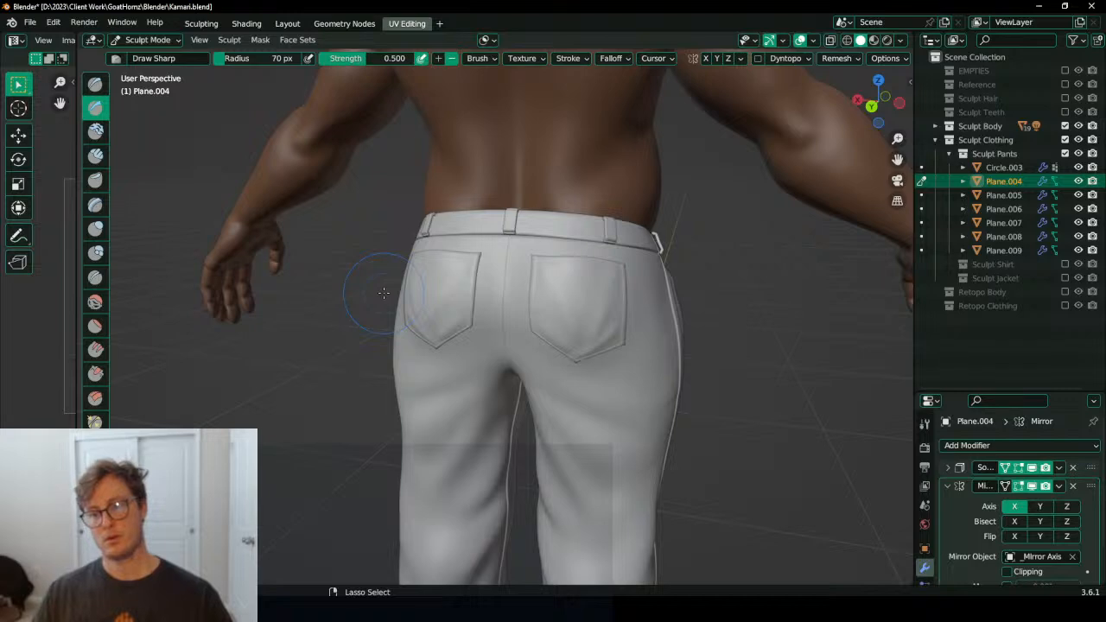
Step: In Object Mode, add a mesh circle and move it into the Sculpt Pants collection
{"action": "key", "text": "ctrl+Tab"}
{"action": "key", "text": "ctrl+Tab"}
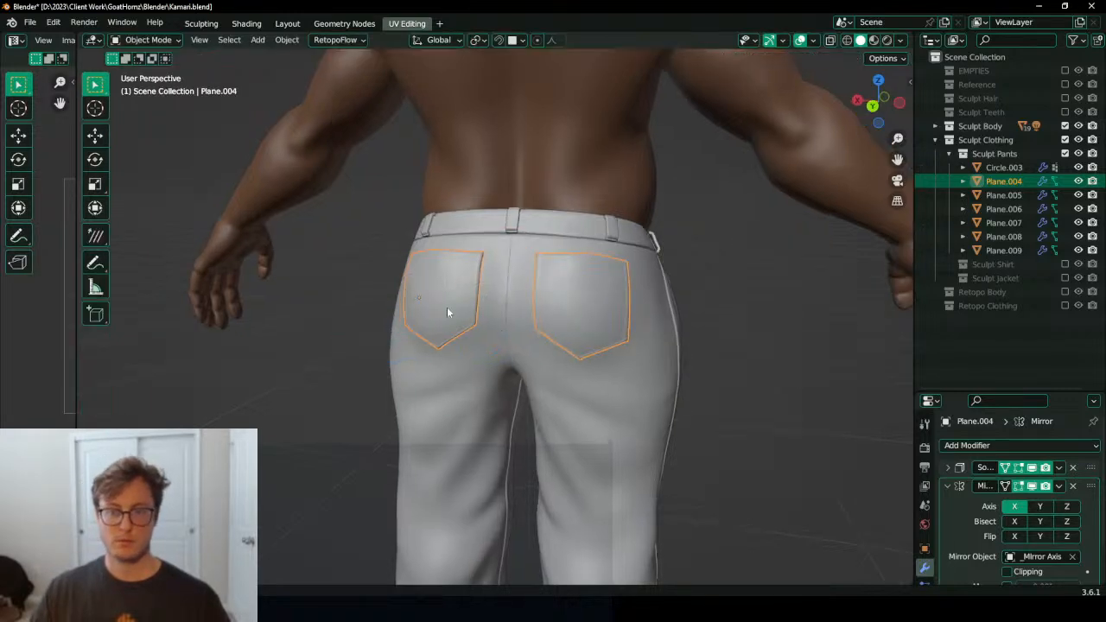
{"action": "middle_click_drag", "start_coordinate": [446, 307], "coordinate": [585, 314]}
{"action": "scroll", "coordinate": [585, 314], "scroll_direction": "down", "scroll_amount": 3}
{"action": "left_click_drag", "start_coordinate": [584, 314], "coordinate": [585, 314]}
{"action": "left_click", "coordinate": [585, 313]}
{"action": "middle_click_drag", "start_coordinate": [585, 314], "coordinate": [507, 309]}
{"action": "scroll", "coordinate": [507, 308], "scroll_direction": "up", "scroll_amount": 3}
{"action": "key", "text": "shift+a"}
{"action": "mouse_move", "coordinate": [535, 299]}
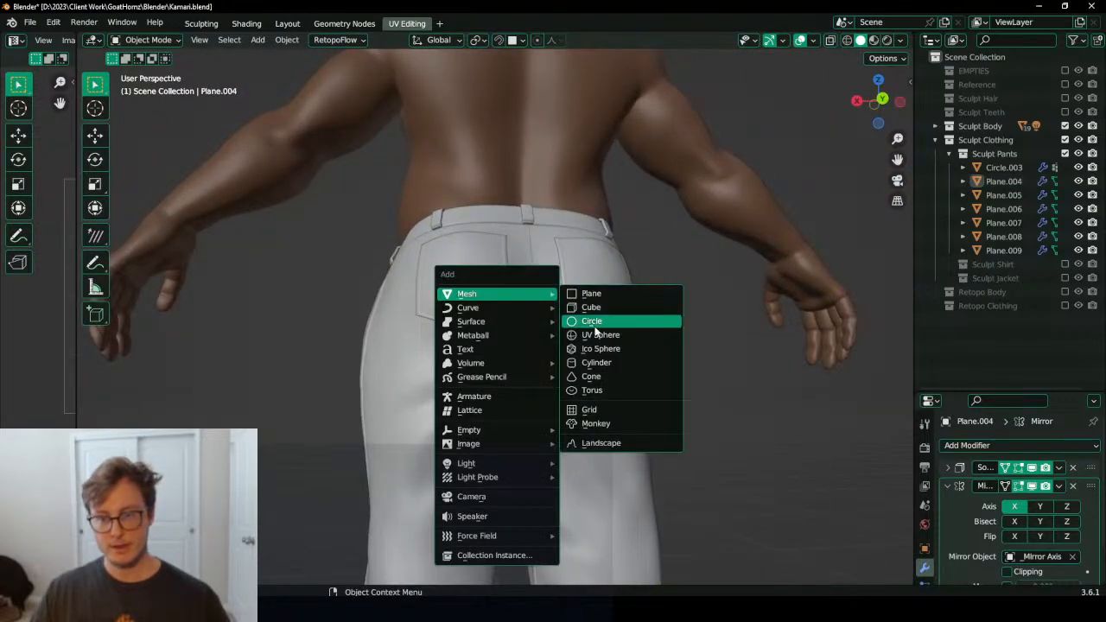
{"action": "left_click", "coordinate": [592, 322]}
{"action": "scroll", "coordinate": [588, 280], "scroll_direction": "down", "scroll_amount": 3}
{"action": "middle_click_drag", "start_coordinate": [589, 279], "coordinate": [615, 350]}
{"action": "mouse_move", "coordinate": [934, 322]}
{"action": "left_mouse_down"}
{"action": "mouse_move", "coordinate": [994, 154]}
{"action": "mouse_move", "coordinate": [977, 143]}
{"action": "mouse_move", "coordinate": [993, 154]}
{"action": "left_mouse_up"}
{"action": "scroll", "coordinate": [674, 369], "scroll_direction": "down", "scroll_amount": 4}
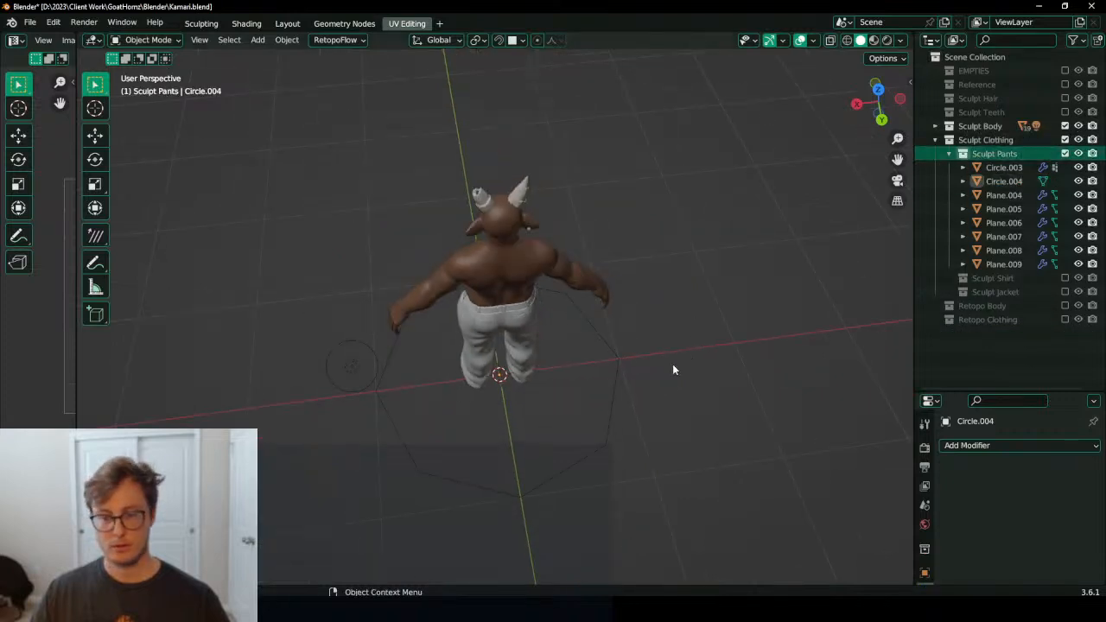
Step: Scale the circle down to a small size and give it a Subdivision Surface modifier
{"action": "left_click", "coordinate": [624, 359]}
{"action": "scroll", "coordinate": [623, 359], "scroll_direction": "up", "scroll_amount": 3}
{"action": "key", "text": "s"}
{"action": "left_click", "coordinate": [533, 403]}
{"action": "left_click", "coordinate": [1007, 445]}
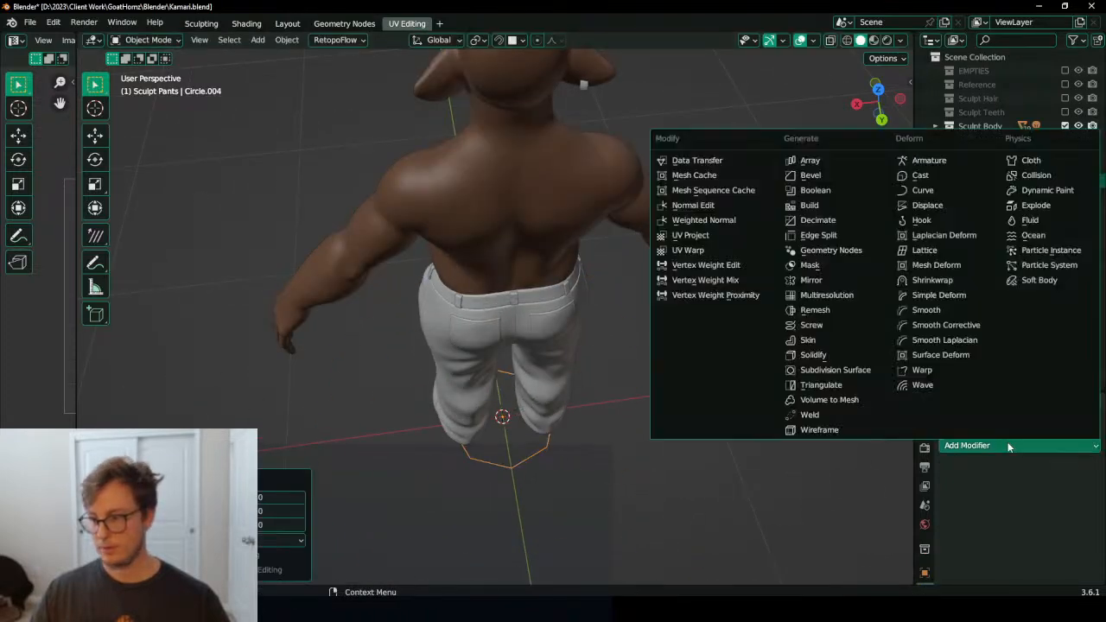
{"action": "left_click", "coordinate": [871, 370]}
{"action": "scroll", "coordinate": [607, 399], "scroll_direction": "up", "scroll_amount": 3}
{"action": "key", "text": "s"}
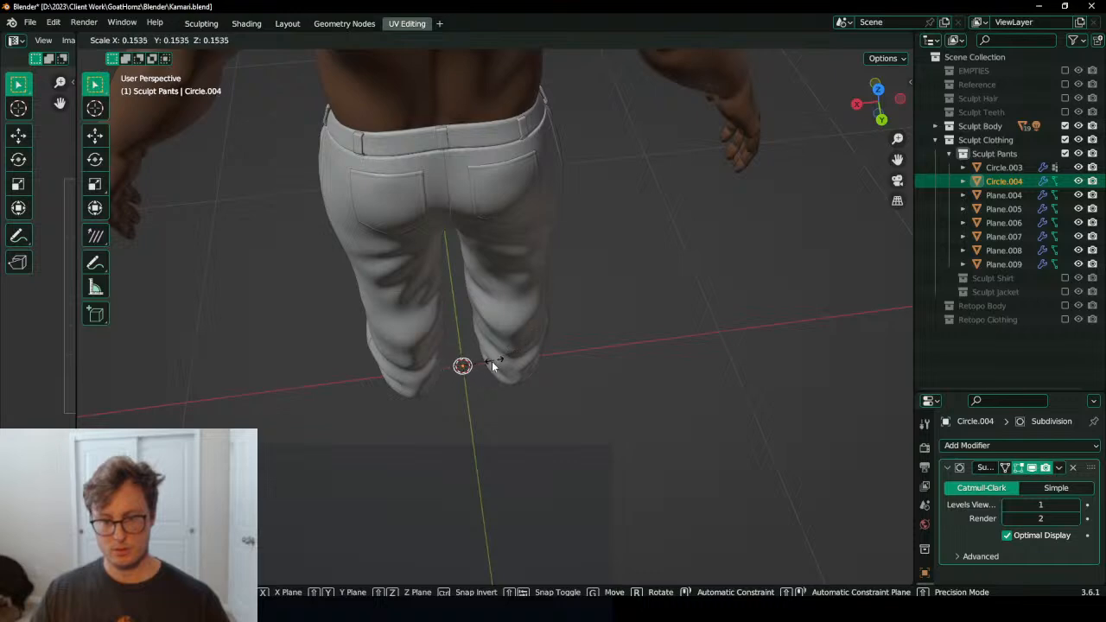
{"action": "left_click", "coordinate": [491, 361]}
Step: Enable snapping, place the circle on the back pocket's surface and apply its transforms
{"action": "middle_click_drag", "start_coordinate": [648, 375], "coordinate": [631, 349]}
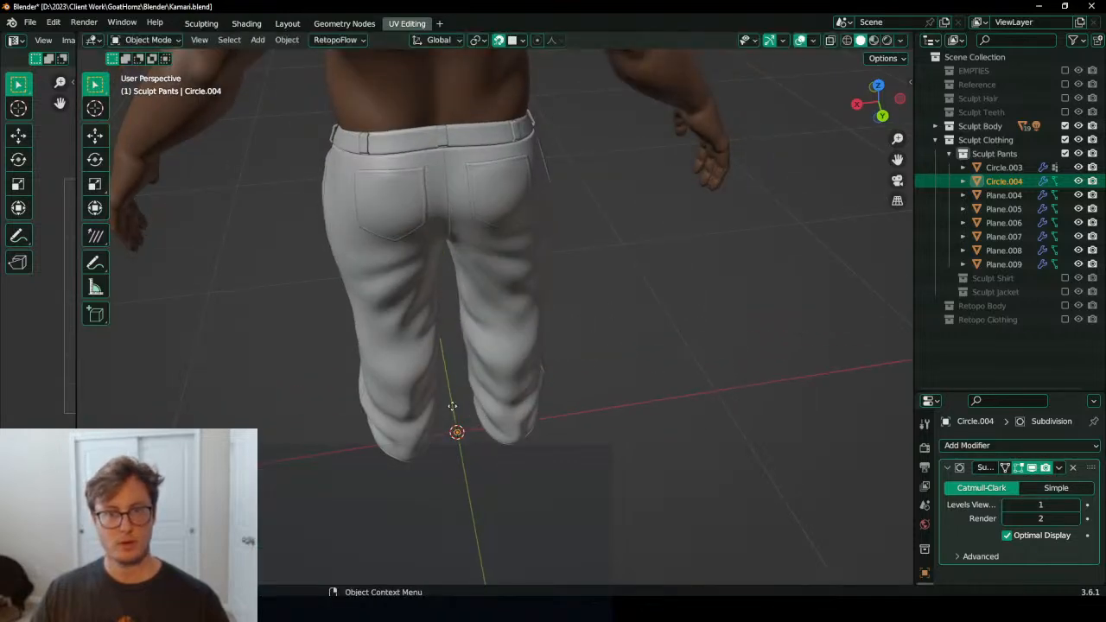
{"action": "key", "text": "g"}
{"action": "left_click", "coordinate": [389, 189]}
{"action": "scroll", "coordinate": [511, 305], "scroll_direction": "up", "scroll_amount": 5}
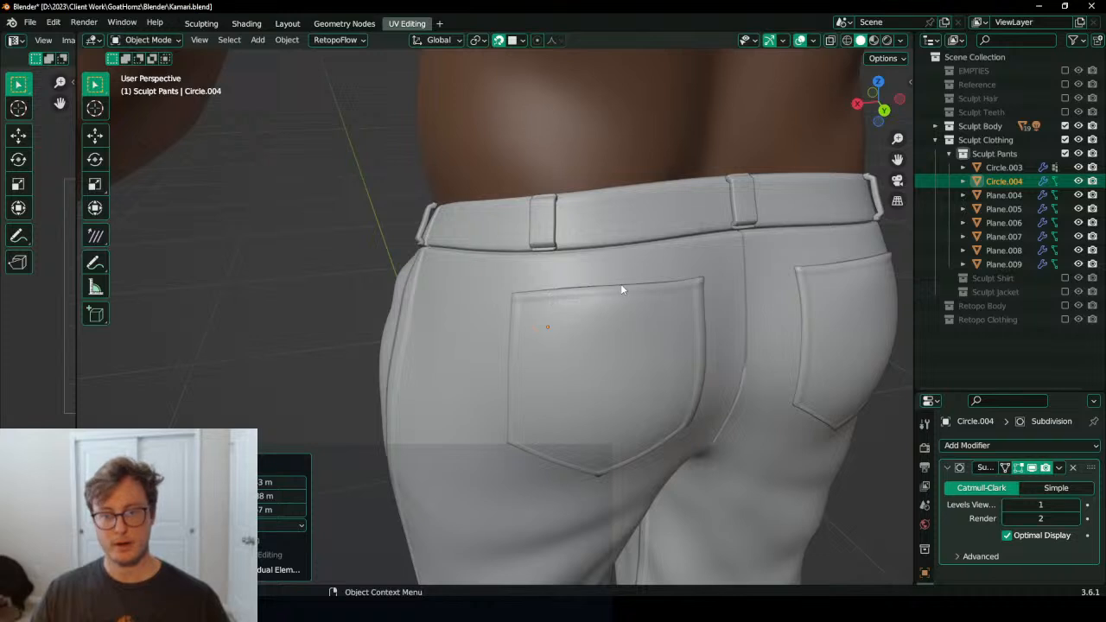
{"action": "key", "text": "ctrl+a"}
{"action": "left_click", "coordinate": [620, 286]}
Step: Snap the circle flush against the back pocket's upper outer corner and scale it down to rivet size
{"action": "left_click", "coordinate": [522, 40]}
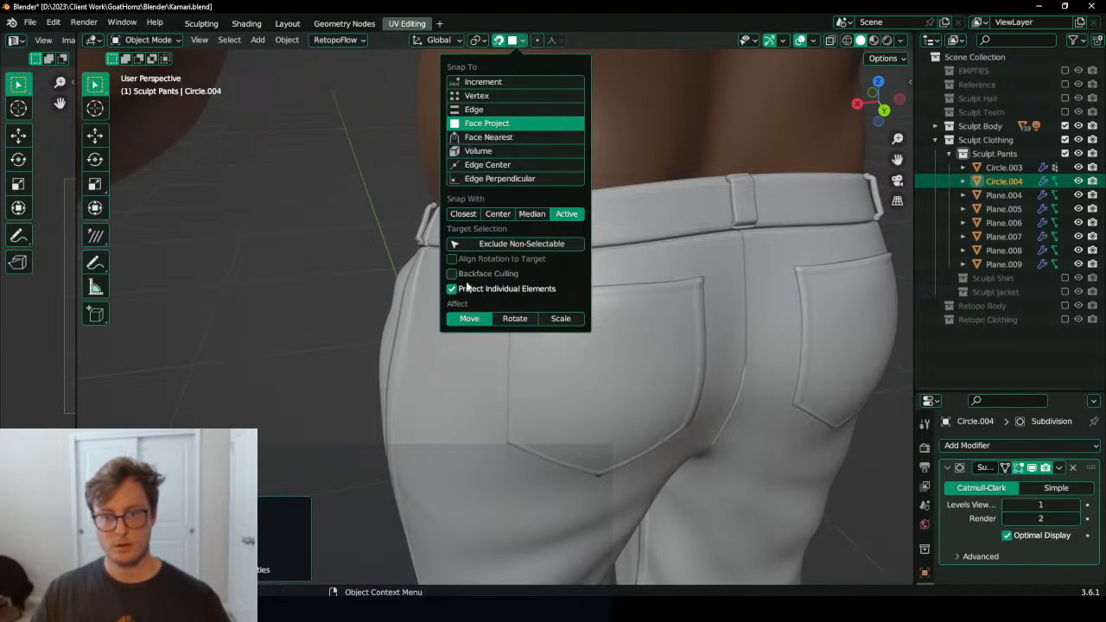
{"action": "scroll", "coordinate": [731, 401], "scroll_direction": "up", "scroll_amount": 4}
{"action": "key", "text": "g"}
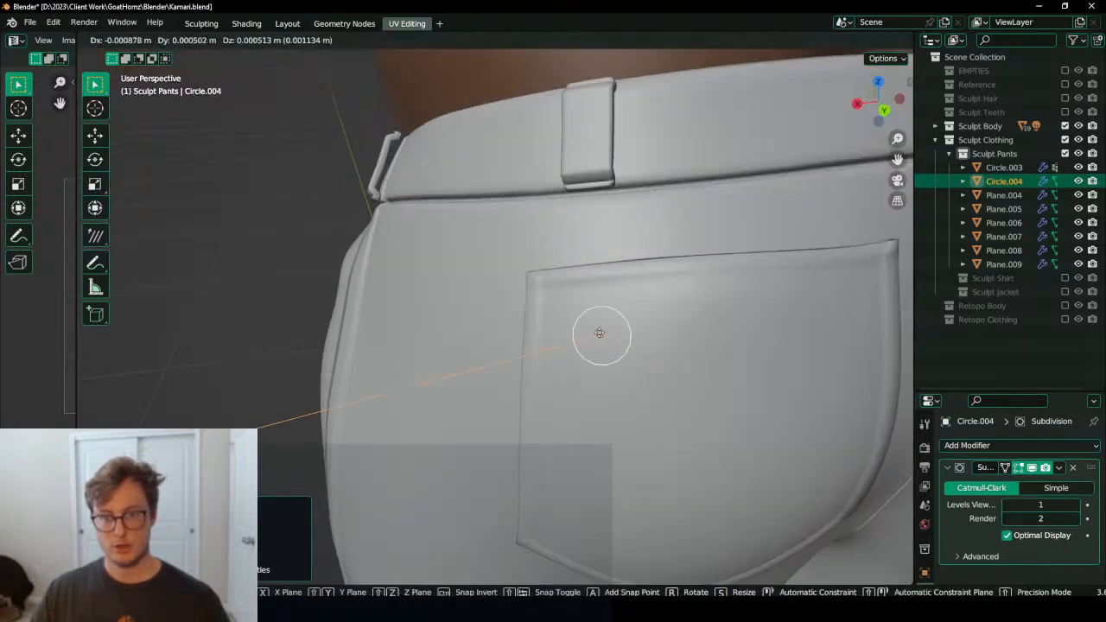
{"action": "left_click", "coordinate": [656, 307]}
{"action": "key", "text": "s"}
{"action": "middle_click_drag", "start_coordinate": [655, 308], "coordinate": [553, 320], "text": "shift"}
{"action": "left_click", "coordinate": [521, 292]}
Step: Fill the circle with a face and add a Solidify modifier with its offset set to 0
{"action": "key", "text": "Tab"}
{"action": "key", "text": "Tab"}
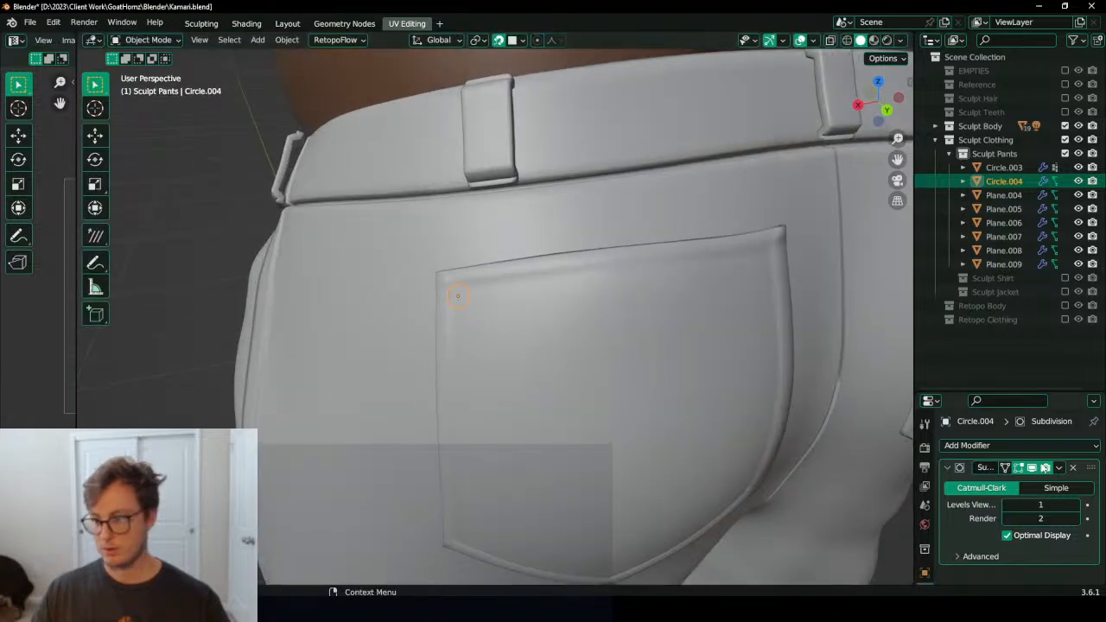
{"action": "left_click", "coordinate": [1034, 445]}
{"action": "left_click", "coordinate": [813, 354]}
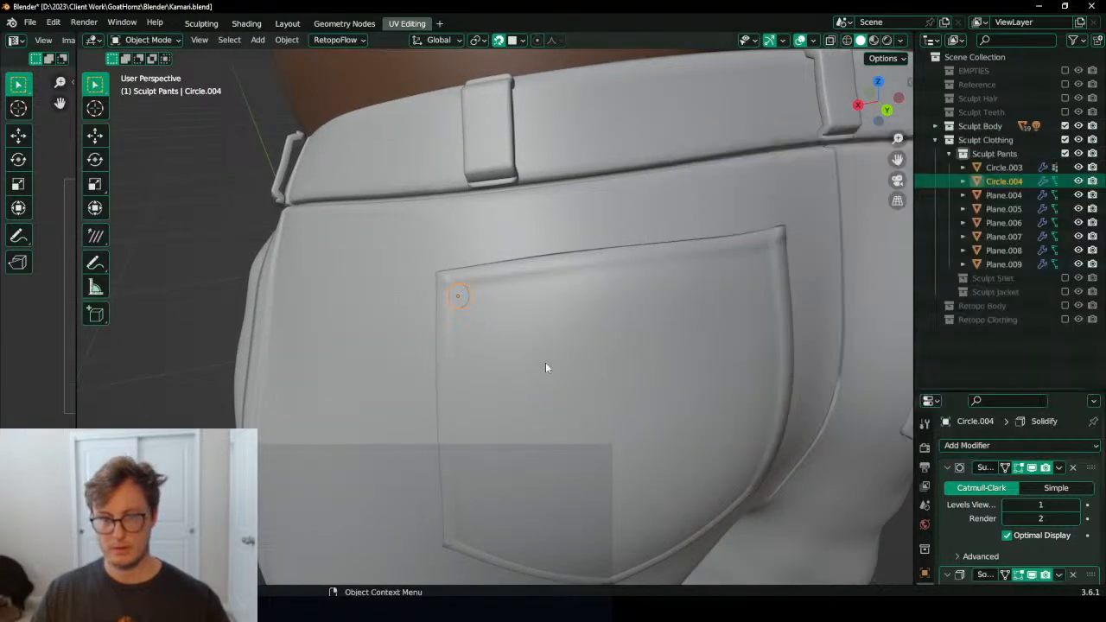
{"action": "scroll", "coordinate": [545, 362], "scroll_direction": "up", "scroll_amount": 3}
{"action": "scroll", "coordinate": [1037, 518], "scroll_direction": "down", "scroll_amount": 3}
{"action": "scroll", "coordinate": [1042, 537], "scroll_direction": "down", "scroll_amount": 4}
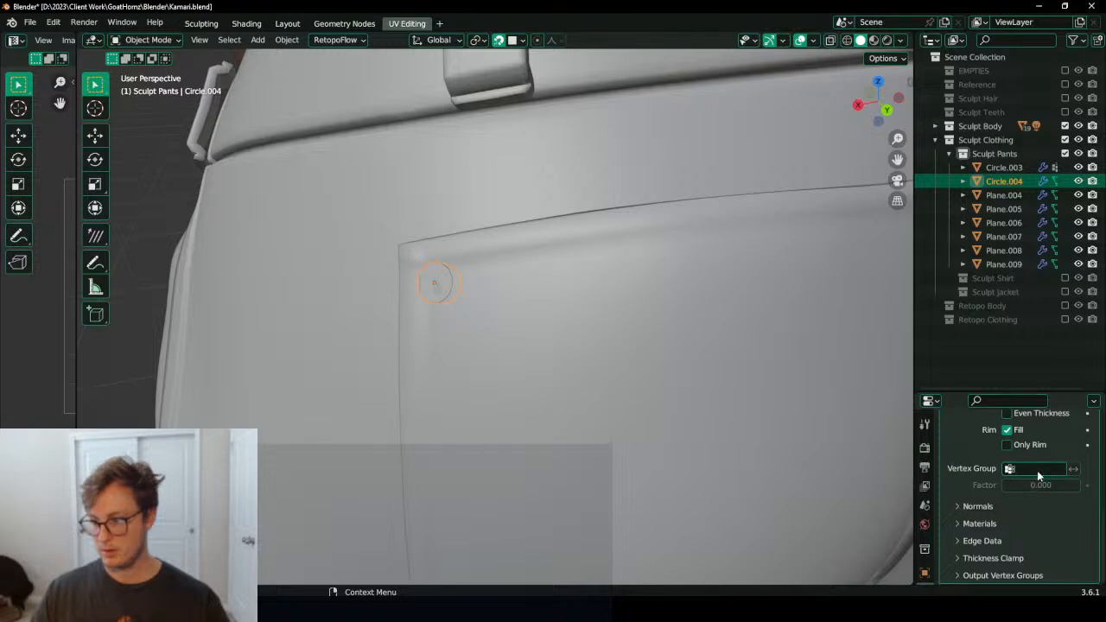
{"action": "type", "text": "0"}
{"action": "key", "text": "Return"}
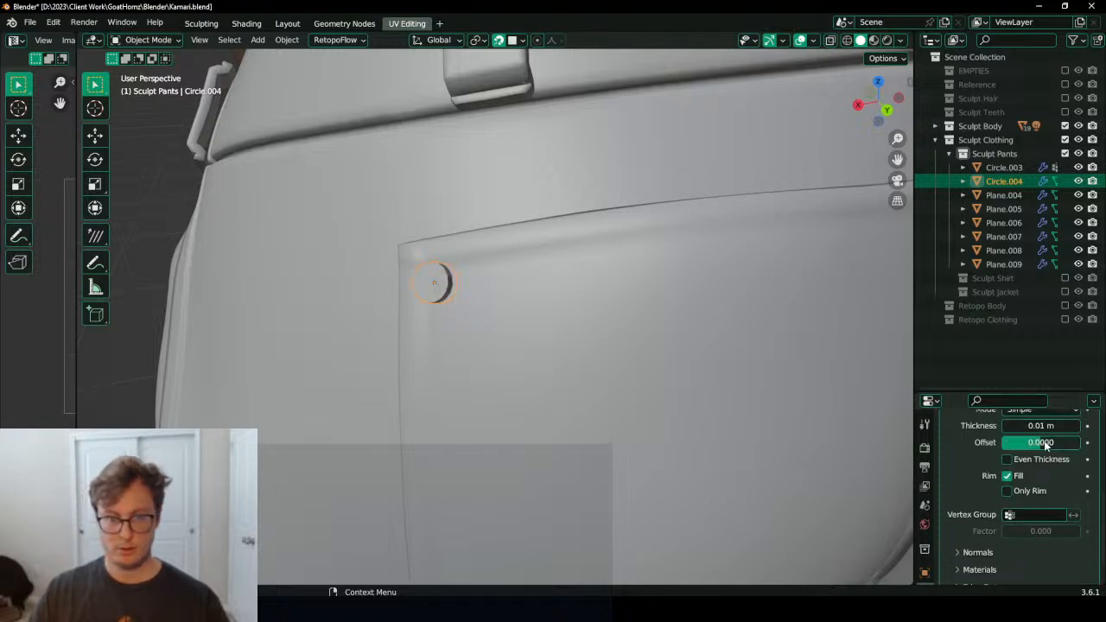
Step: Shade the rivet disc smooth and raise its Subdivision viewport level to 4
{"action": "scroll", "coordinate": [461, 306], "scroll_direction": "down", "scroll_amount": 3}
{"action": "scroll", "coordinate": [408, 253], "scroll_direction": "up", "scroll_amount": 6}
{"action": "right_click", "coordinate": [403, 251]}
{"action": "left_click", "coordinate": [403, 250]}
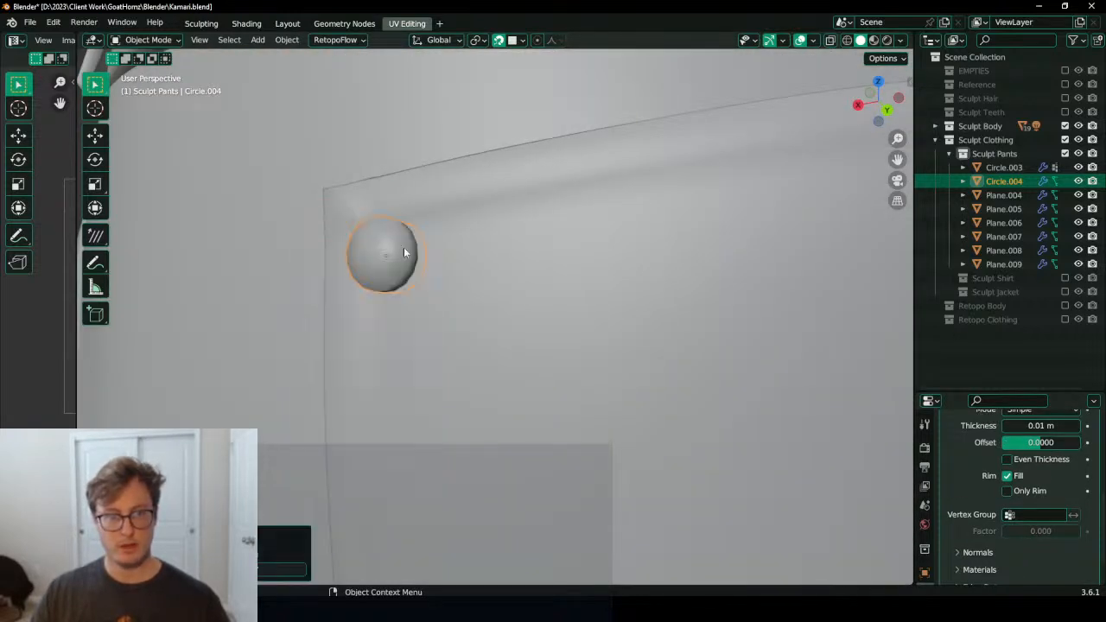
{"action": "scroll", "coordinate": [404, 251], "scroll_direction": "down", "scroll_amount": 6}
{"action": "middle_click_drag", "start_coordinate": [531, 308], "coordinate": [412, 322], "text": "shift"}
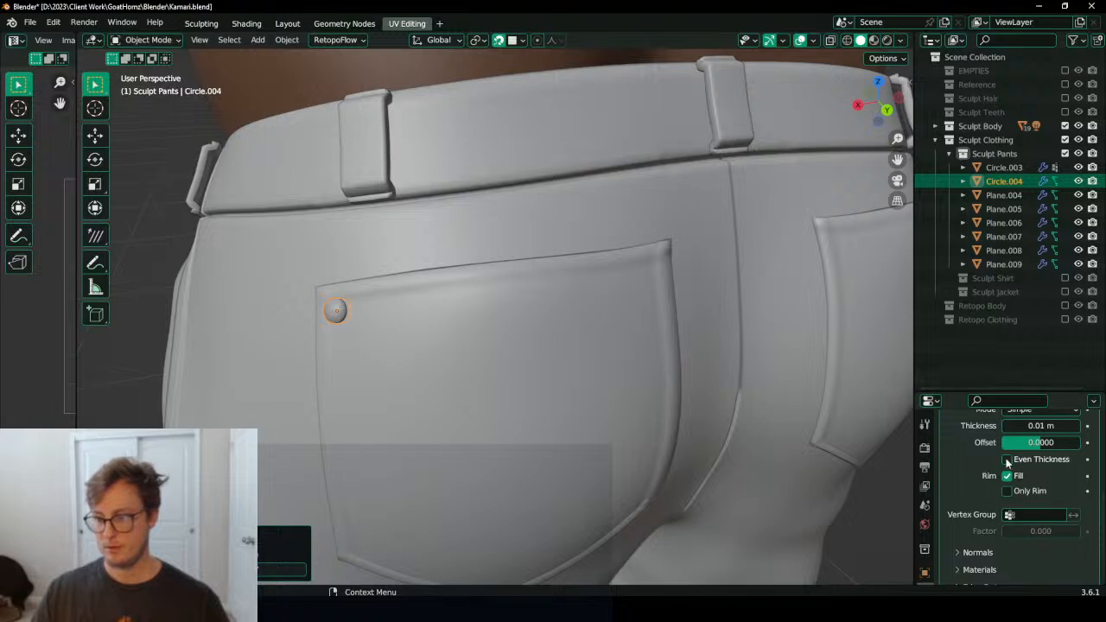
{"action": "scroll", "coordinate": [1005, 471], "scroll_direction": "up", "scroll_amount": 4}
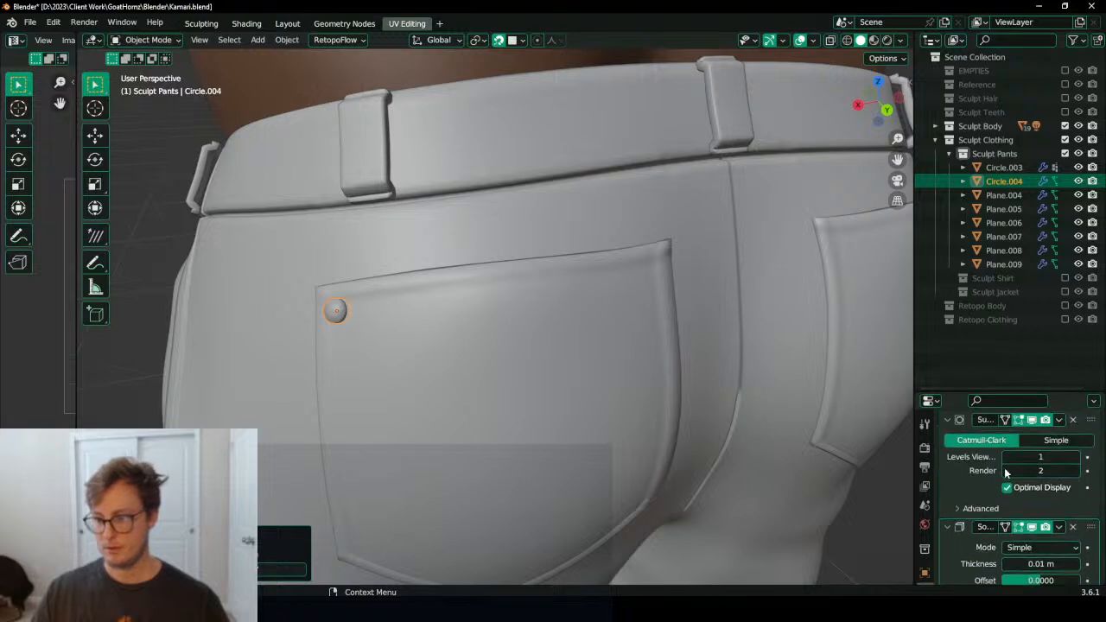
{"action": "left_click", "coordinate": [1076, 458]}
Step: Reposition the rivet inside the pocket's upper outer corner and set its Solidify thickness to 0.005 m
{"action": "middle_click_drag", "start_coordinate": [318, 375], "coordinate": [335, 368]}
{"action": "key", "text": "g"}
{"action": "left_click", "coordinate": [361, 317]}
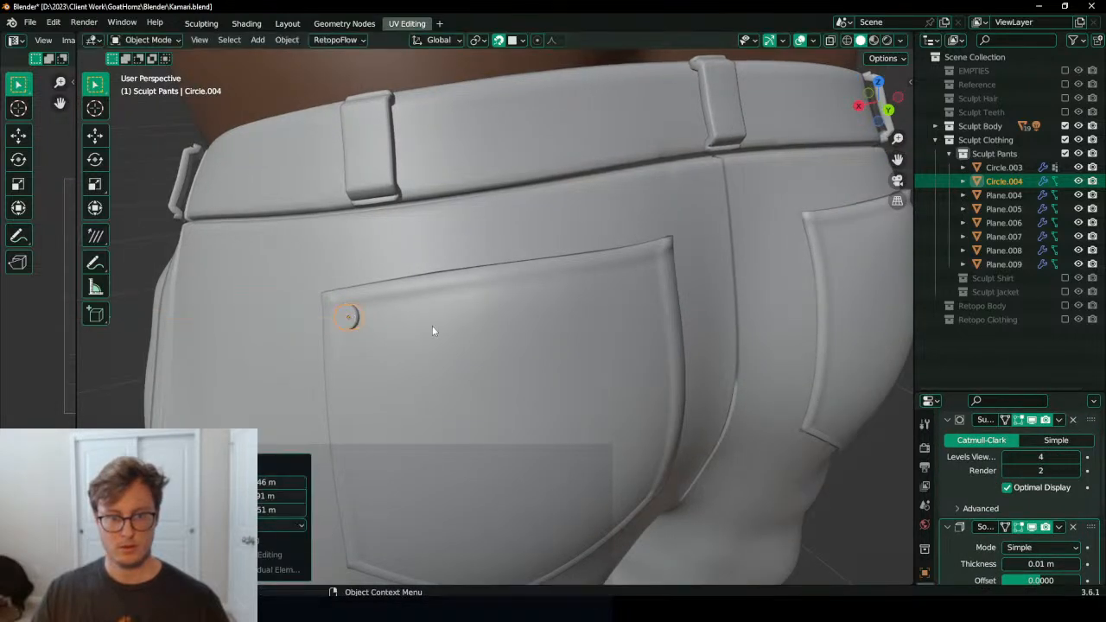
{"action": "scroll", "coordinate": [1037, 532], "scroll_direction": "down", "scroll_amount": 2}
{"action": "left_click", "coordinate": [1038, 495]}
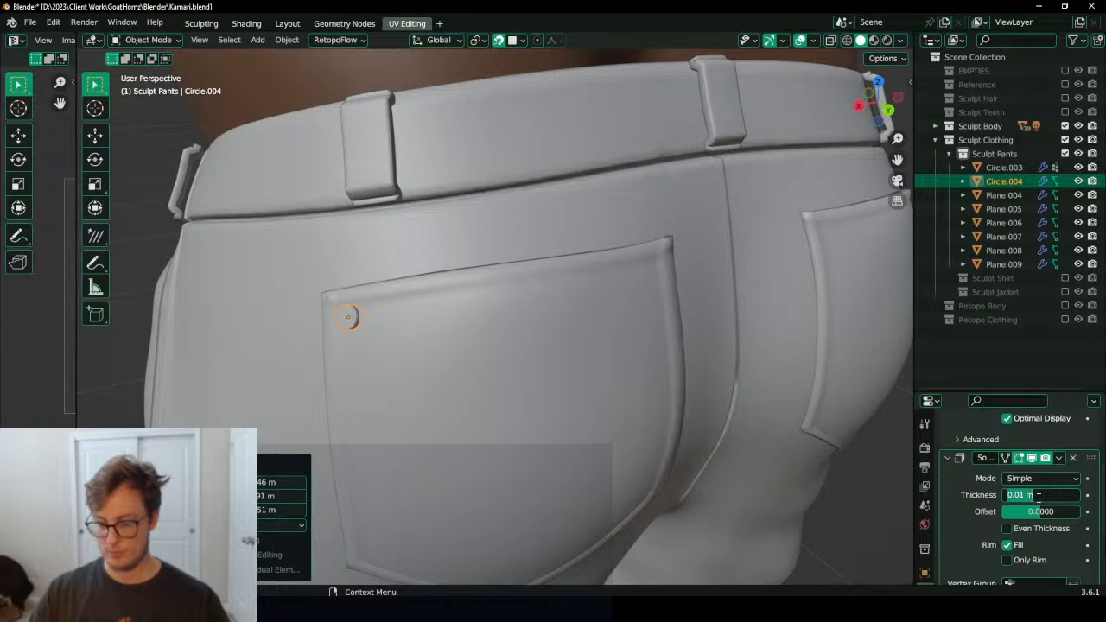
{"action": "type", "text": ".005"}
{"action": "key", "text": "Return"}
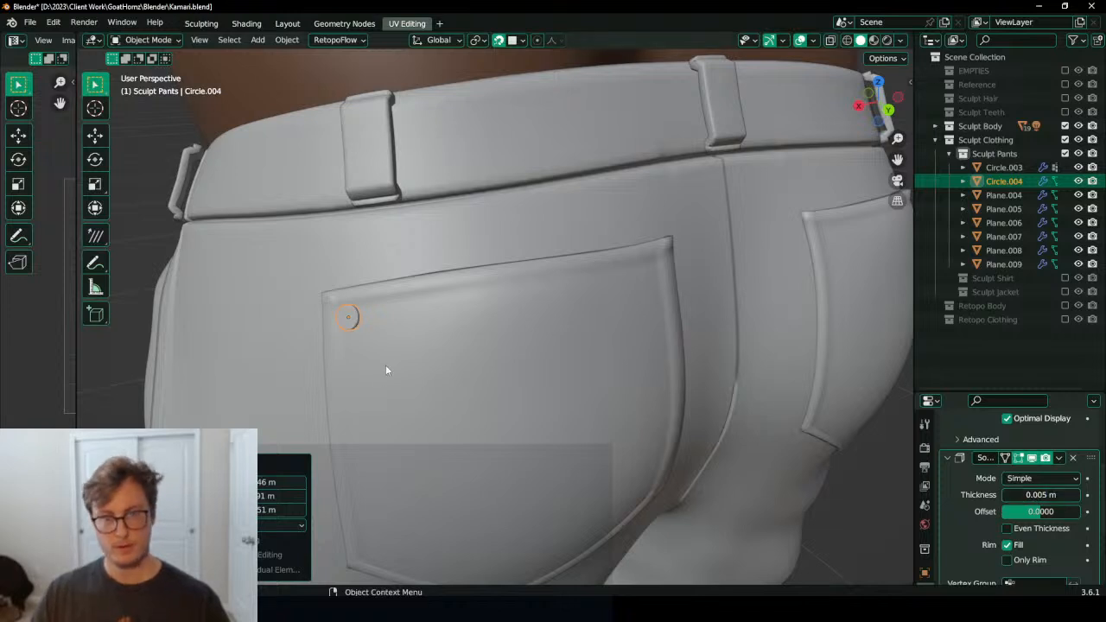
Step: Apply all transforms to the rivet and place a duplicate at the pocket's upper inner corner
{"action": "scroll", "coordinate": [386, 364], "scroll_direction": "down", "scroll_amount": 2}
{"action": "key", "text": "ctrl+a"}
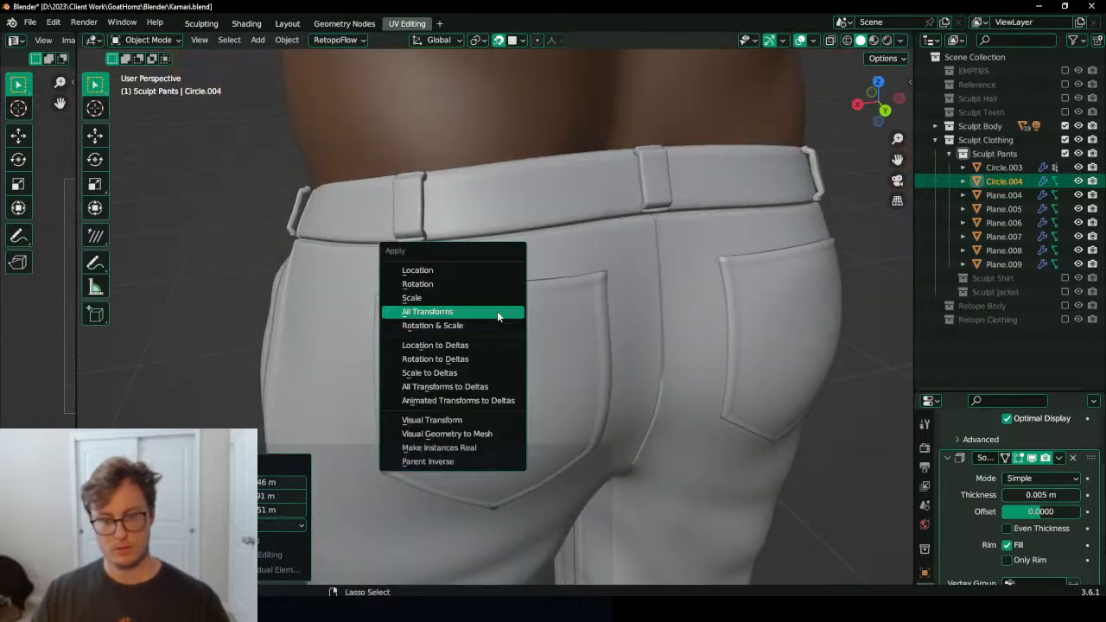
{"action": "left_click", "coordinate": [497, 311]}
{"action": "key", "text": "shift+d"}
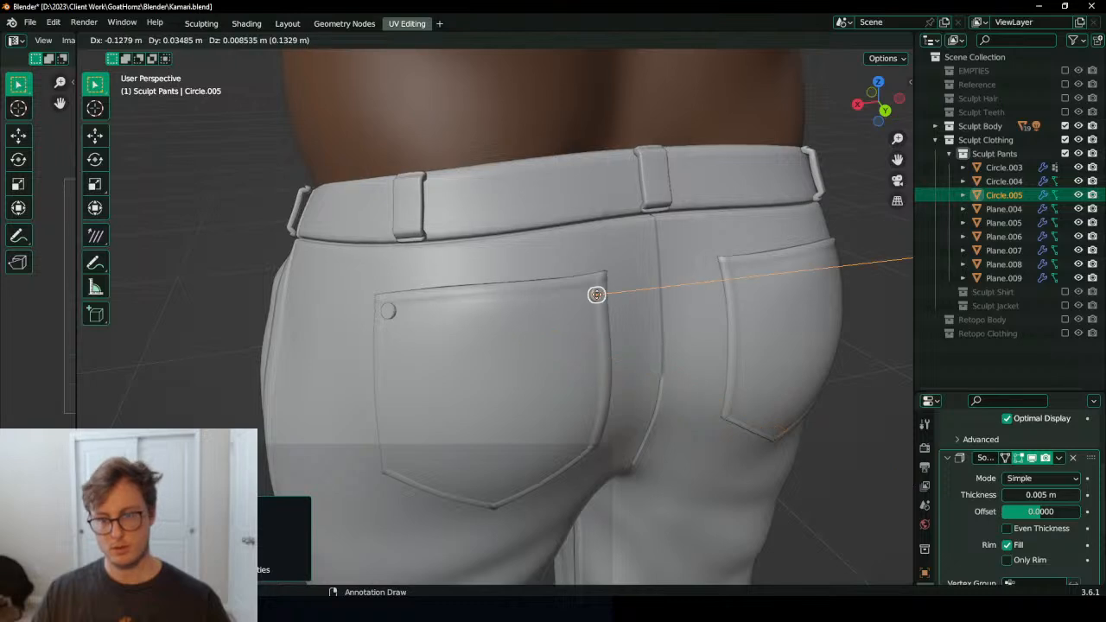
{"action": "left_click", "coordinate": [613, 296]}
Step: Add a Subdivision Surface modifier to the fly piece at the front of the pants and move it first in the modifier stack
{"action": "middle_click_drag", "start_coordinate": [613, 296], "coordinate": [704, 328]}
{"action": "left_click", "coordinate": [427, 301]}
{"action": "scroll", "coordinate": [425, 285], "scroll_direction": "down", "scroll_amount": 3}
{"action": "scroll", "coordinate": [540, 302], "scroll_direction": "up", "scroll_amount": 2}
{"action": "scroll", "coordinate": [634, 336], "scroll_direction": "down", "scroll_amount": 3}
{"action": "middle_click_drag", "start_coordinate": [633, 336], "coordinate": [608, 339]}
{"action": "middle_click_drag", "start_coordinate": [494, 360], "coordinate": [456, 351]}
{"action": "scroll", "coordinate": [456, 351], "scroll_direction": "up", "scroll_amount": 2}
{"action": "left_click", "coordinate": [456, 351]}
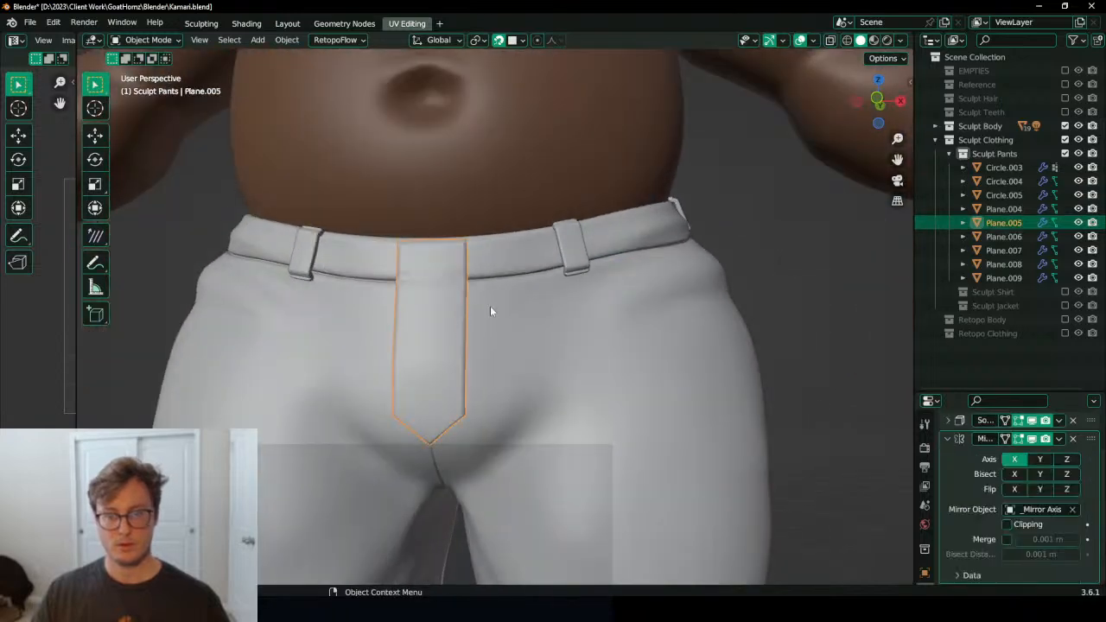
{"action": "scroll", "coordinate": [951, 421], "scroll_direction": "up", "scroll_amount": 2}
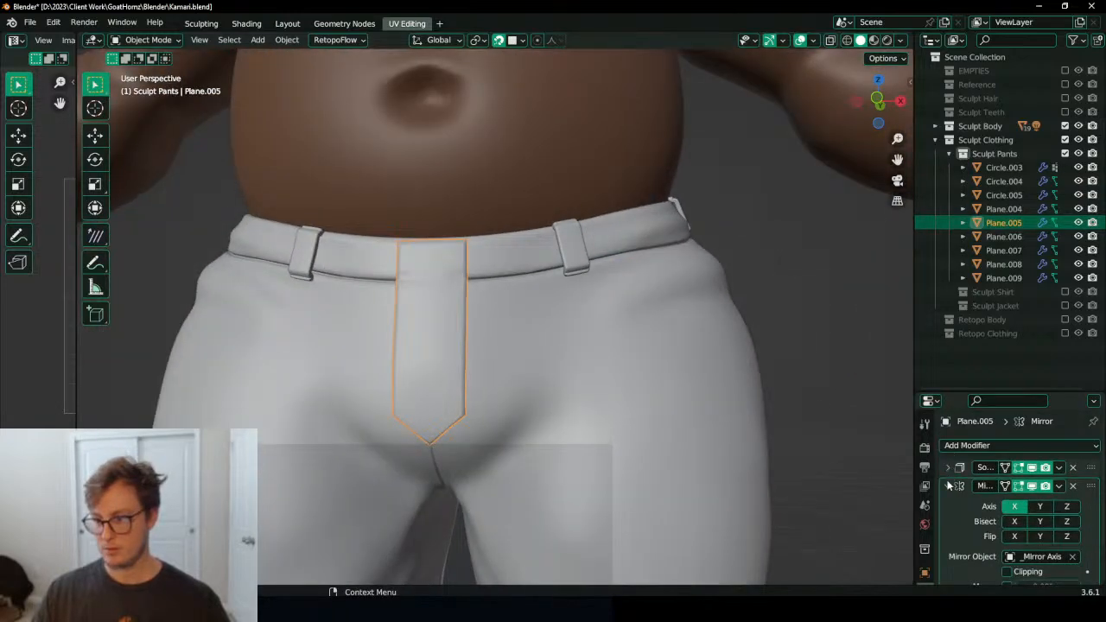
{"action": "left_click", "coordinate": [947, 486]}
{"action": "left_click", "coordinate": [959, 445]}
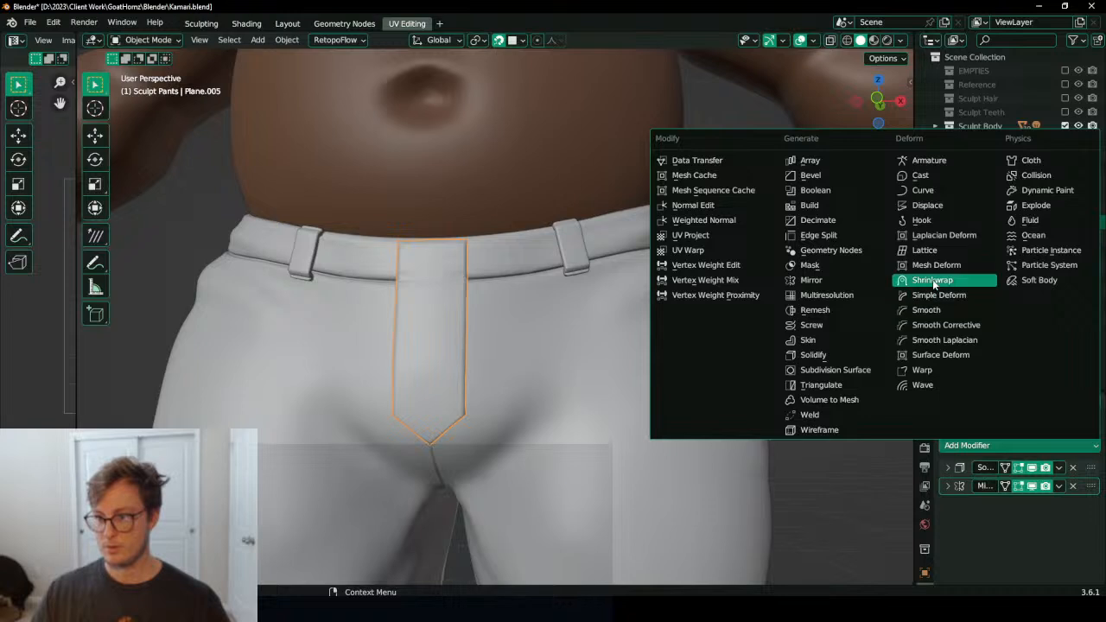
{"action": "left_click", "coordinate": [844, 370]}
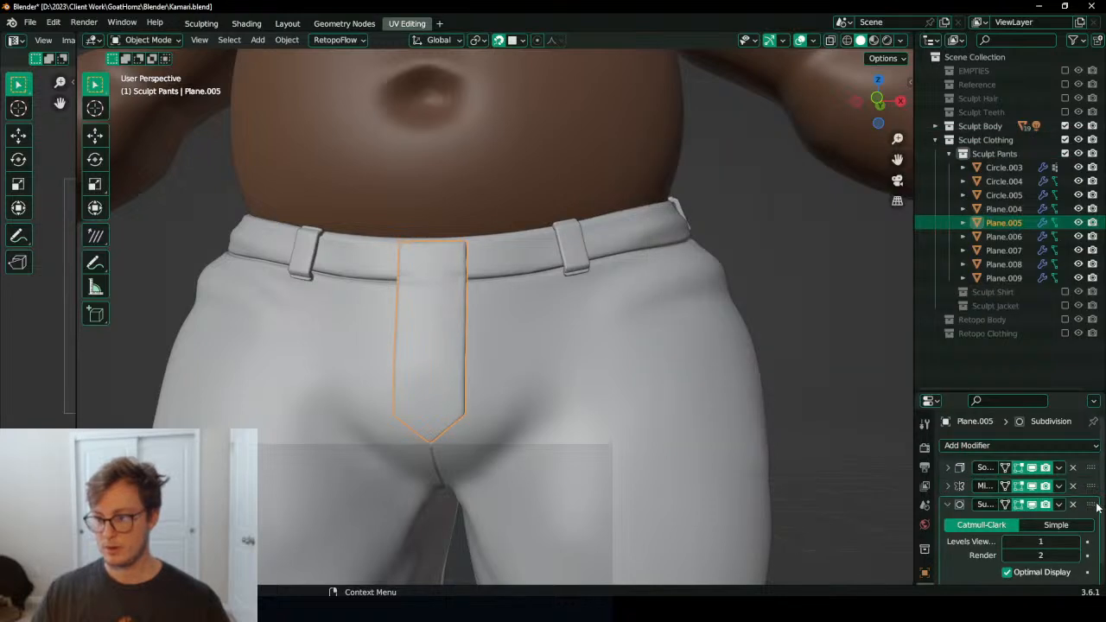
{"action": "left_click_drag", "start_coordinate": [1090, 505], "coordinate": [1071, 425]}
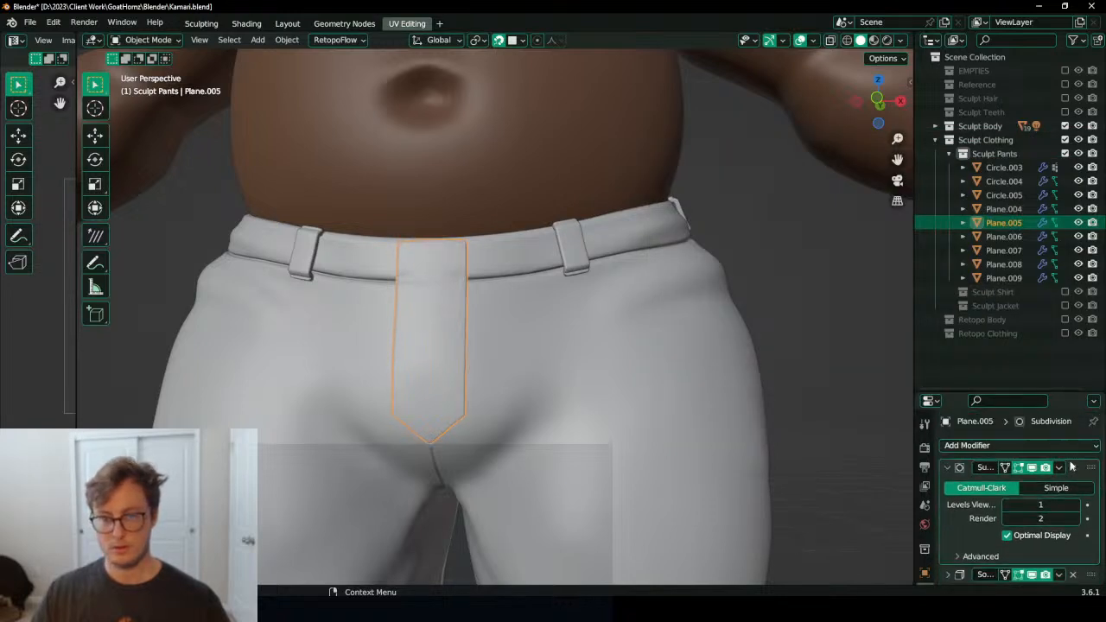
Step: Inspect the fly piece's wireframe, apply its Subdivision modifier and switch the piece to Sculpt Mode
{"action": "scroll", "coordinate": [482, 343], "scroll_direction": "up", "scroll_amount": 3}
{"action": "key", "text": "z"}
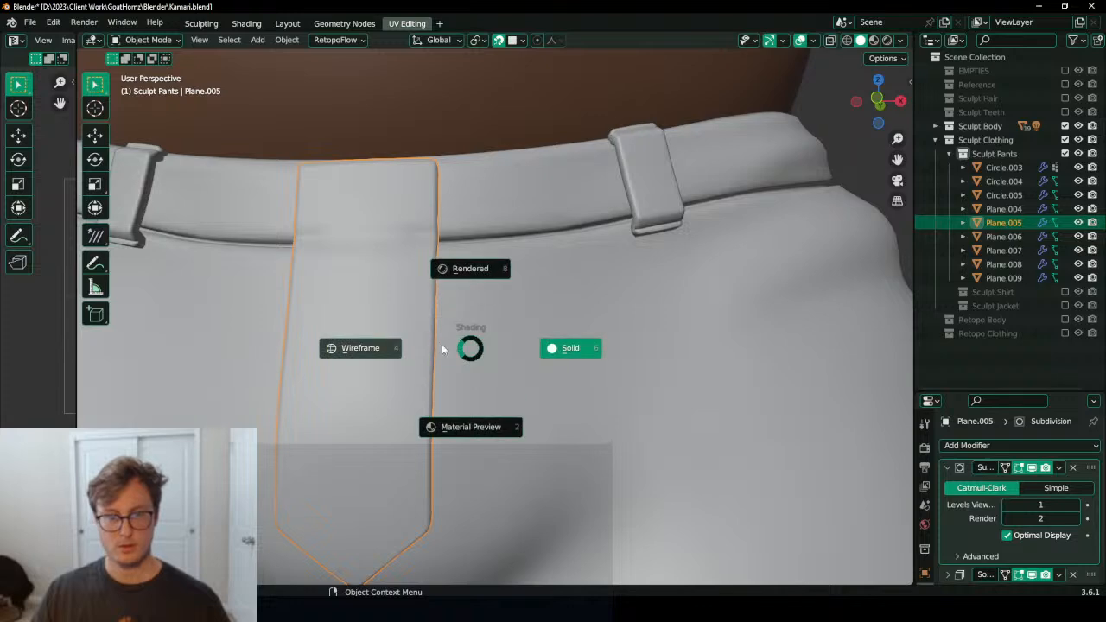
{"action": "left_click", "coordinate": [432, 349]}
{"action": "key", "text": "z"}
{"action": "left_click", "coordinate": [597, 357]}
{"action": "scroll", "coordinate": [597, 358], "scroll_direction": "down", "scroll_amount": 5}
{"action": "left_click", "coordinate": [1059, 467]}
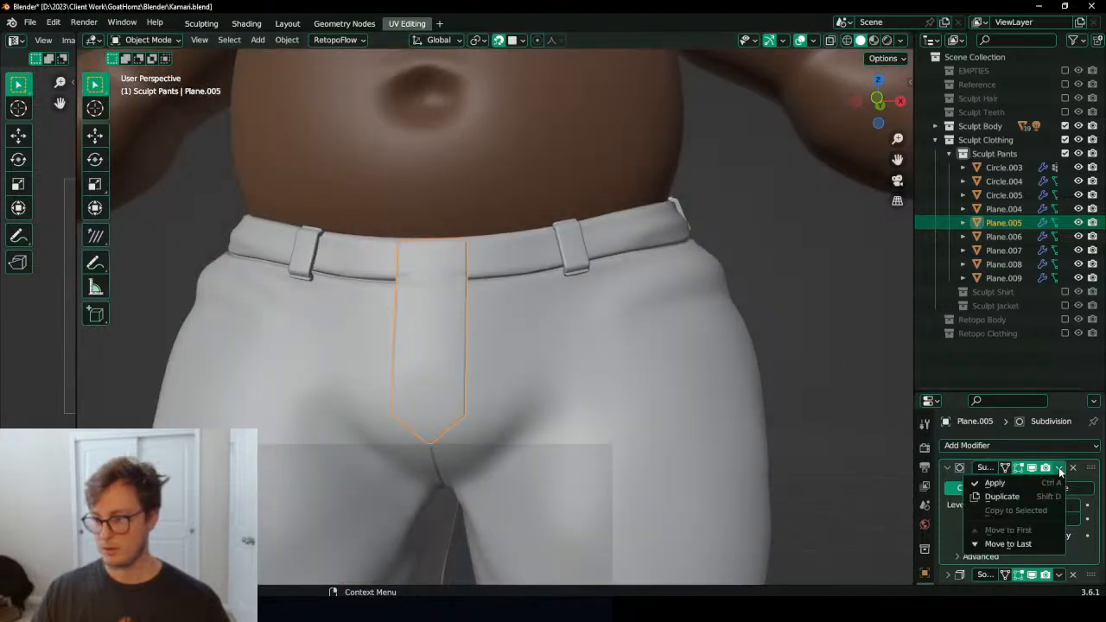
{"action": "left_click", "coordinate": [1005, 482]}
{"action": "key", "text": "ctrl+Tab"}
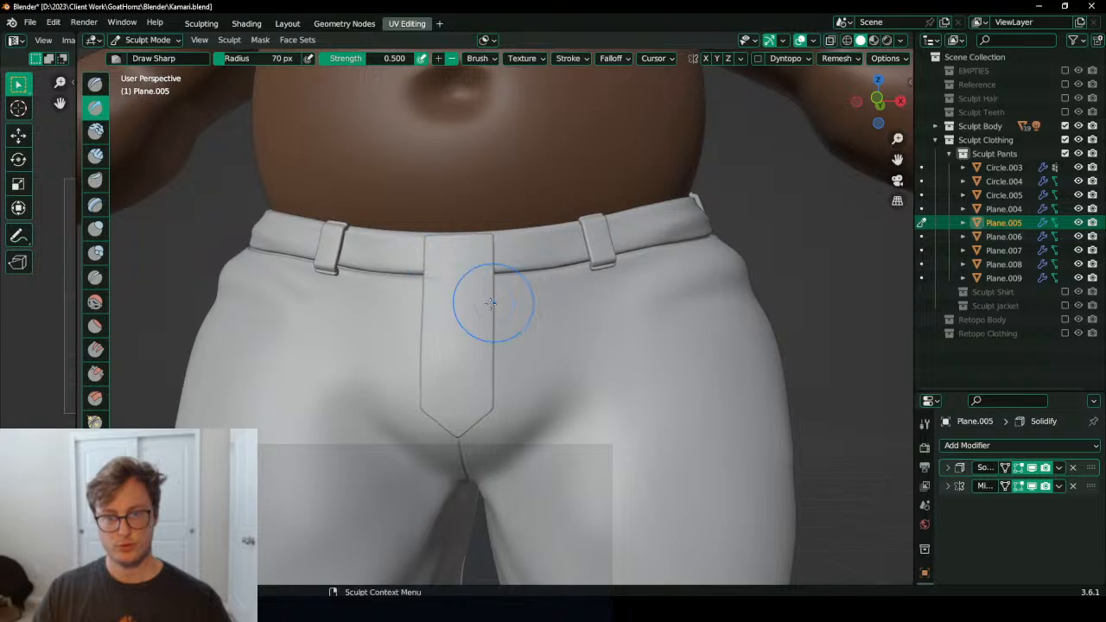
Step: Try removing the fly piece's Mirror modifier and sculpting across it with the Draw brush at a 45 px radius, undoing the strokes
{"action": "key", "text": "x"}
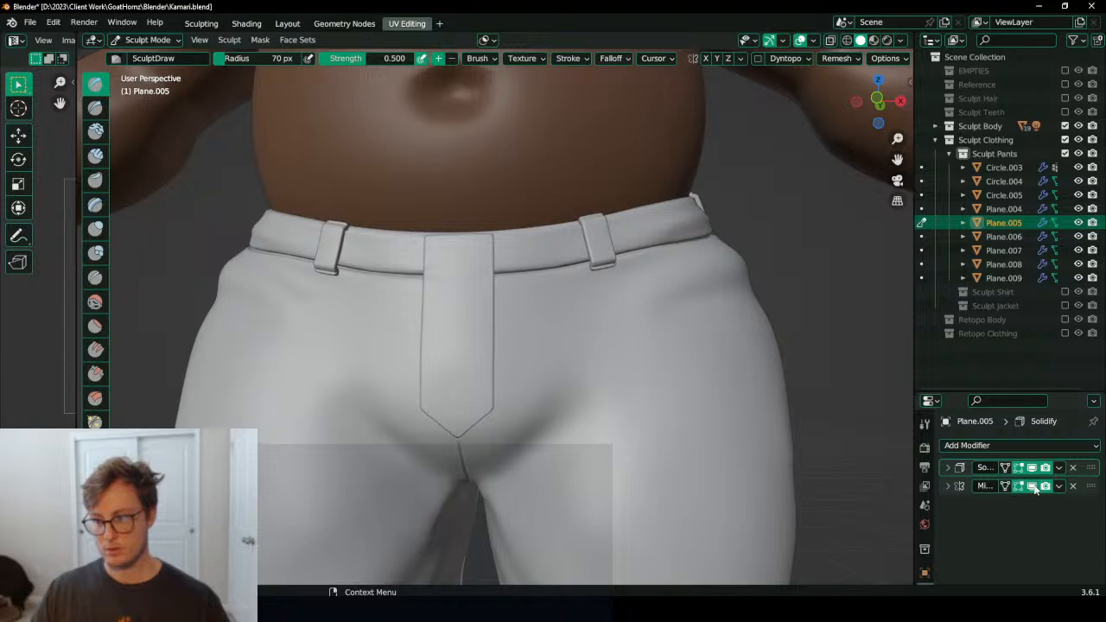
{"action": "left_click", "coordinate": [1072, 487]}
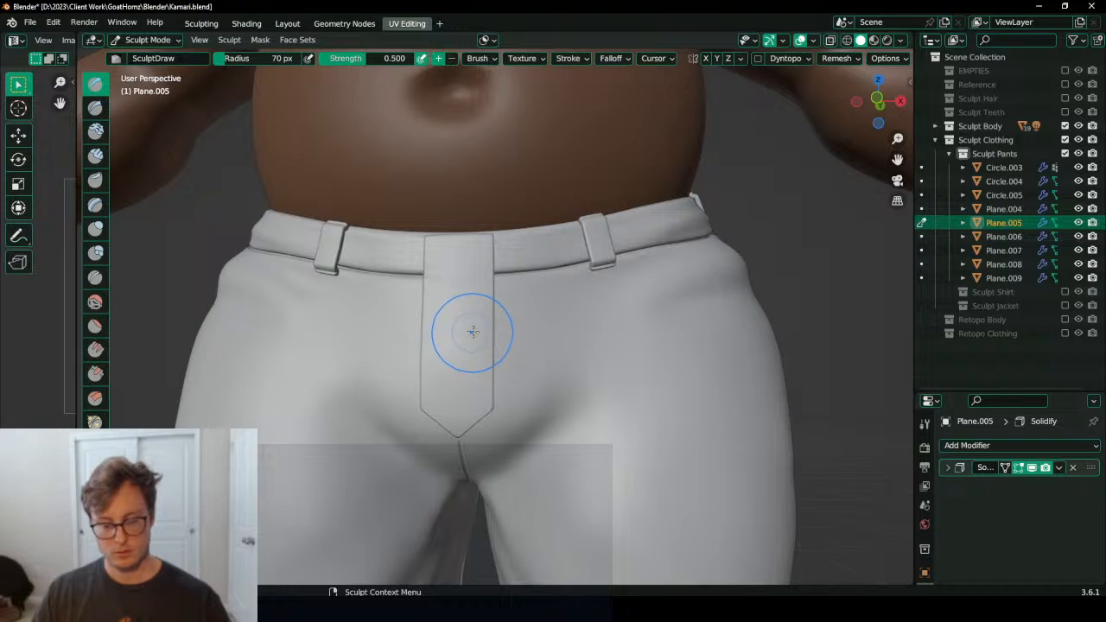
{"action": "key", "text": "bracketleft"}
{"action": "key", "text": "bracketleft"}
{"action": "key", "text": "bracketleft"}
{"action": "key", "text": "bracketleft"}
{"action": "left_click_drag", "start_coordinate": [468, 328], "coordinate": [462, 321]}
{"action": "key", "text": "ctrl+z"}
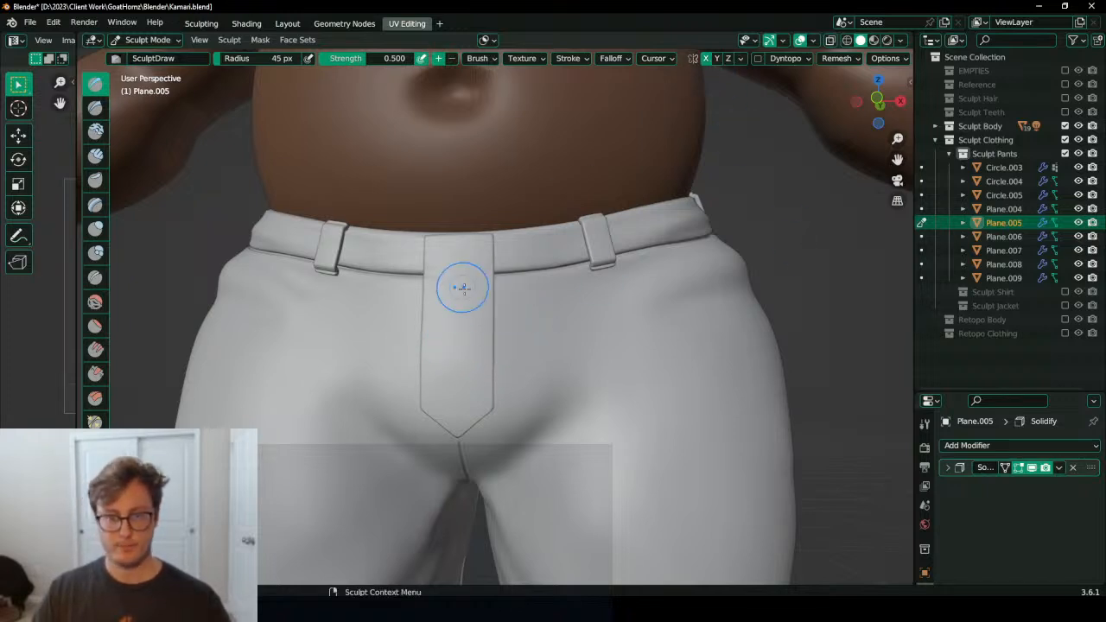
{"action": "left_click_drag", "start_coordinate": [433, 305], "coordinate": [528, 319]}
{"action": "key", "text": "ctrl+z"}
{"action": "key", "text": "ctrl+z"}
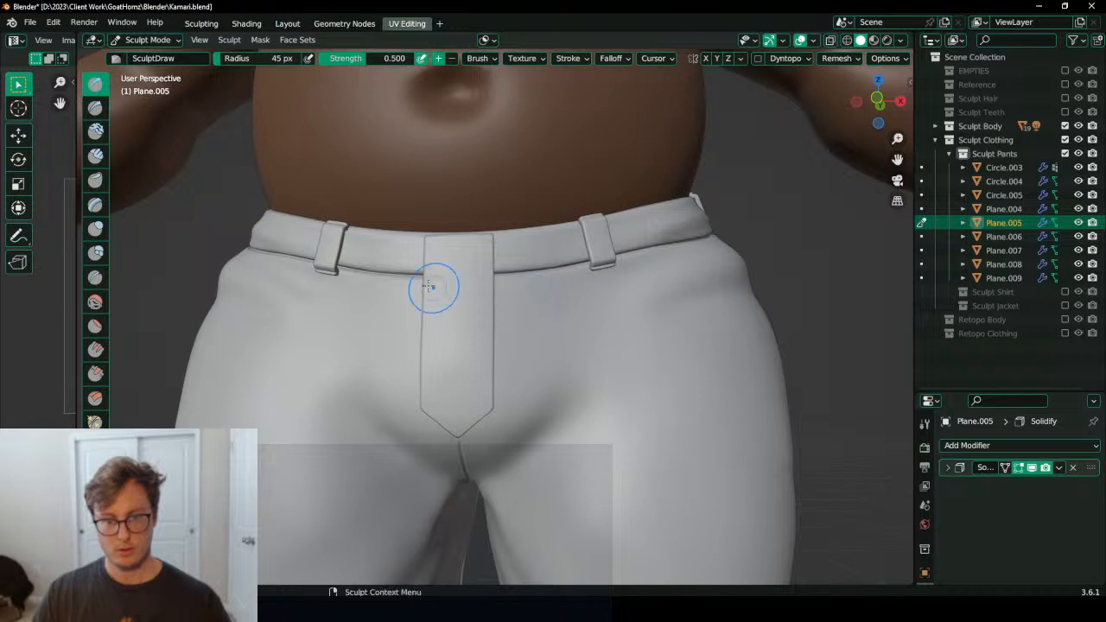
Step: Try carving recessed folds across the upper fly and pulling its upper corner upward with Elastic Deform
{"action": "left_click_drag", "start_coordinate": [447, 324], "coordinate": [415, 312], "text": "ctrl"}
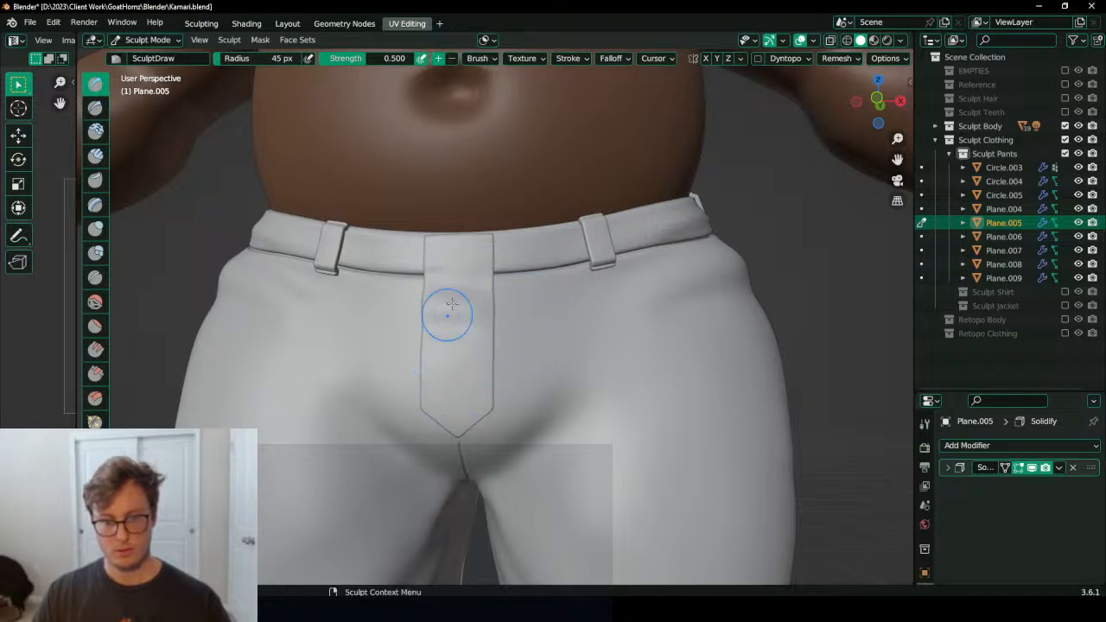
{"action": "middle_click_drag", "start_coordinate": [452, 304], "coordinate": [428, 342]}
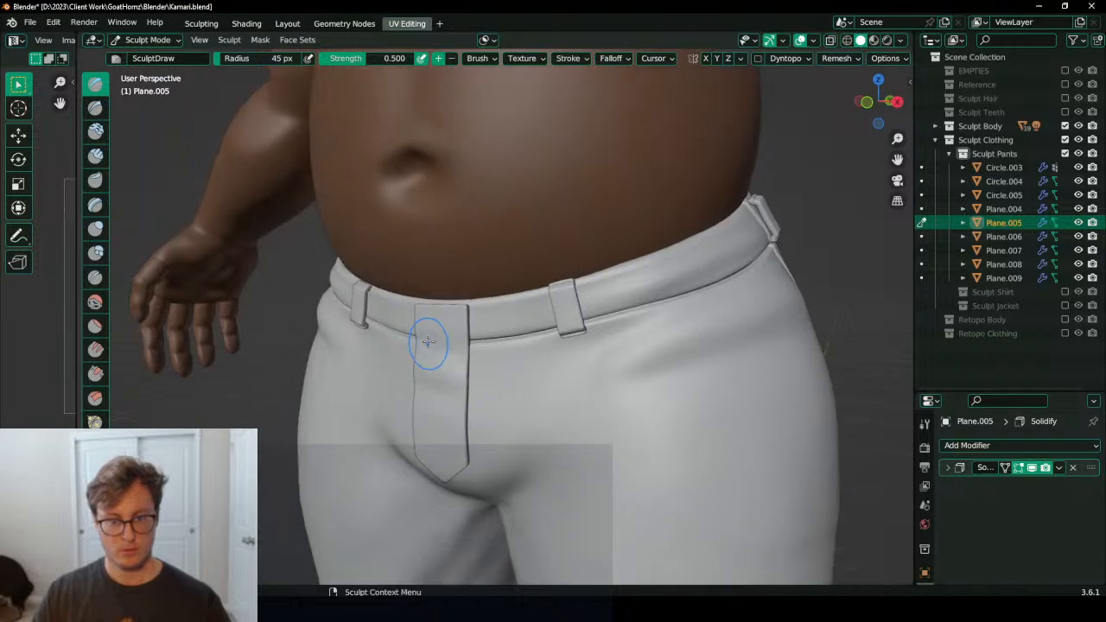
{"action": "scroll", "coordinate": [413, 335], "scroll_direction": "up", "scroll_amount": 3}
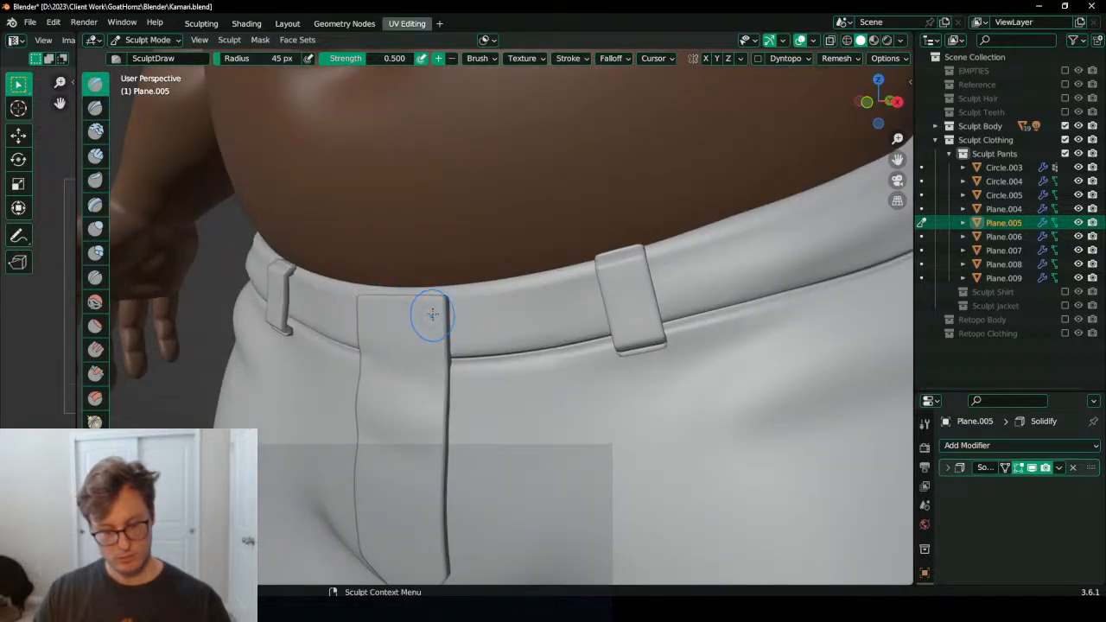
{"action": "key", "text": "g"}
{"action": "left_click_drag", "start_coordinate": [433, 312], "coordinate": [439, 299]}
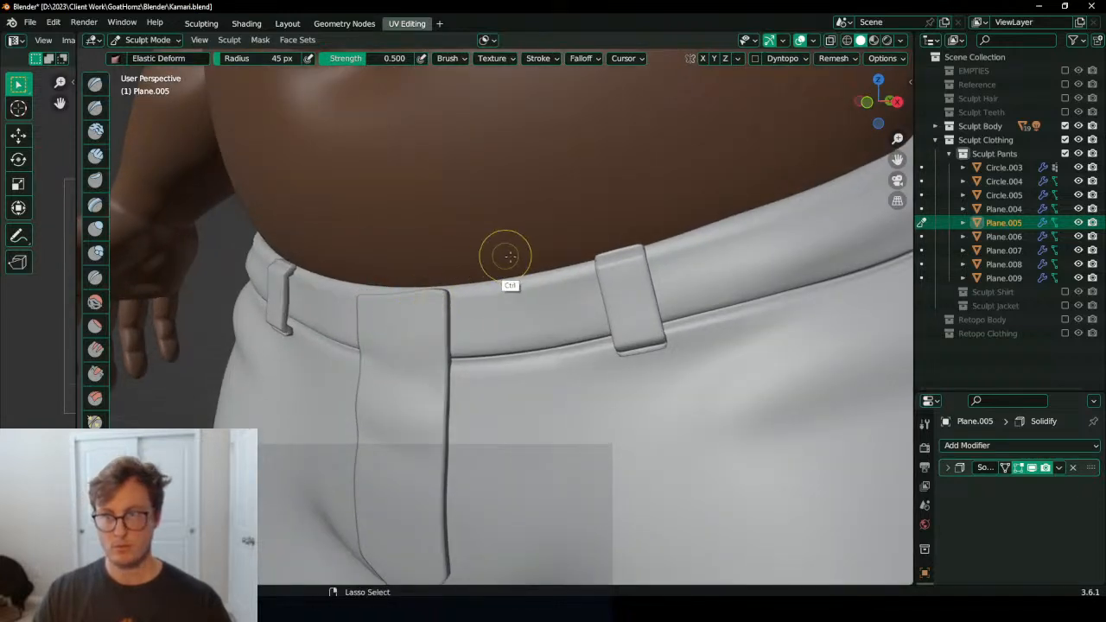
{"action": "scroll", "coordinate": [605, 259], "scroll_direction": "down", "scroll_amount": 4}
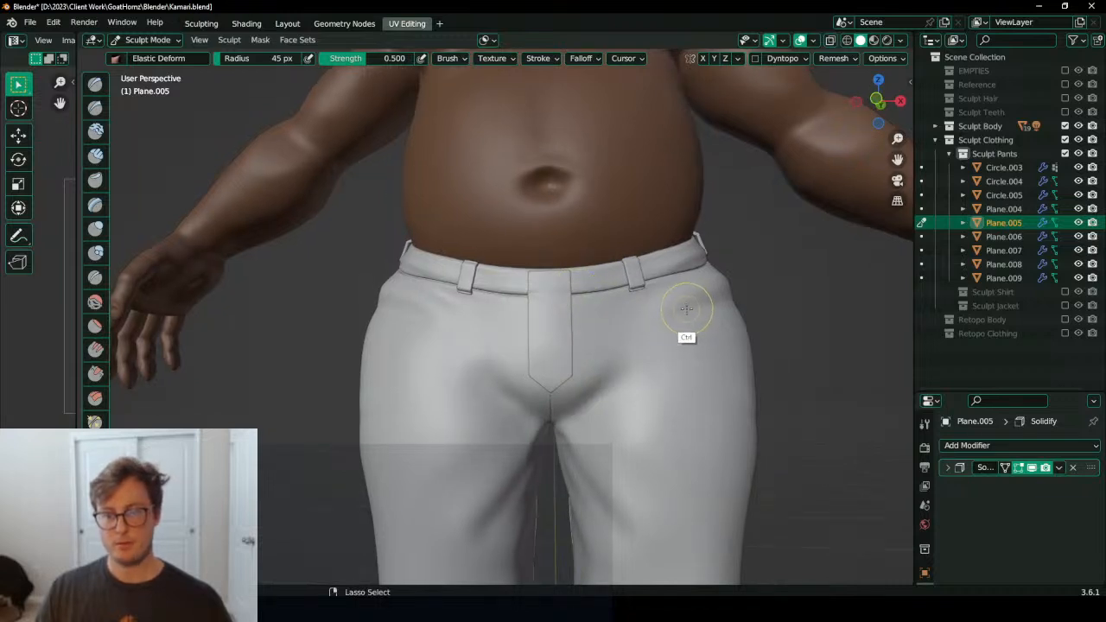
Step: Remove the Mirror modifier from the fly piece and return to Sculpt Mode with X symmetry on
{"action": "key", "text": "ctrl+Tab"}
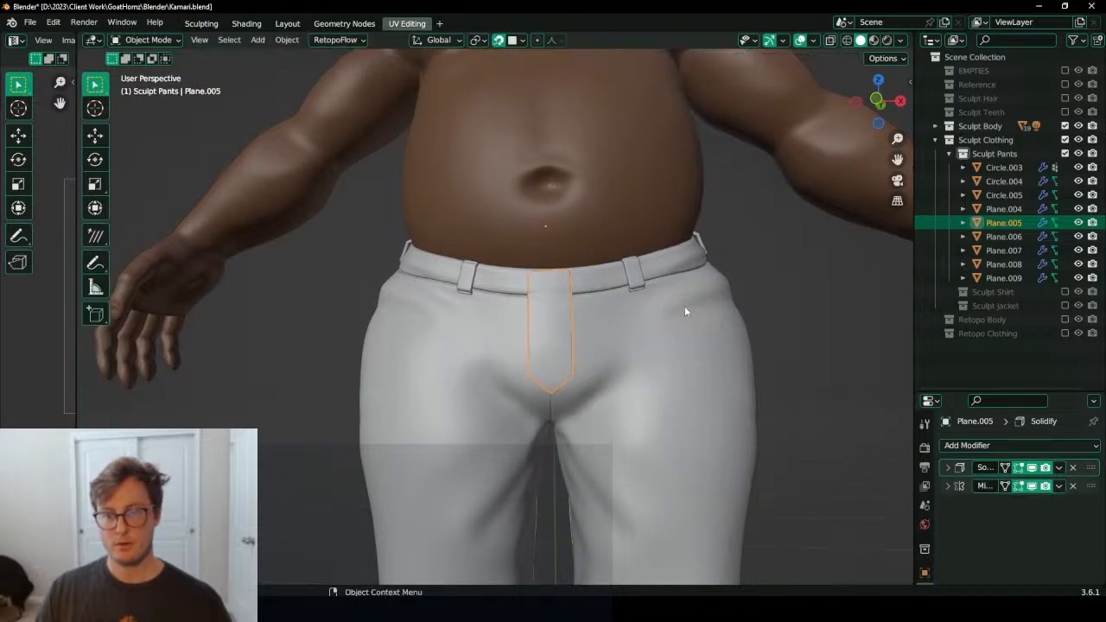
{"action": "left_click", "coordinate": [1072, 487]}
{"action": "key", "text": "ctrl+Tab"}
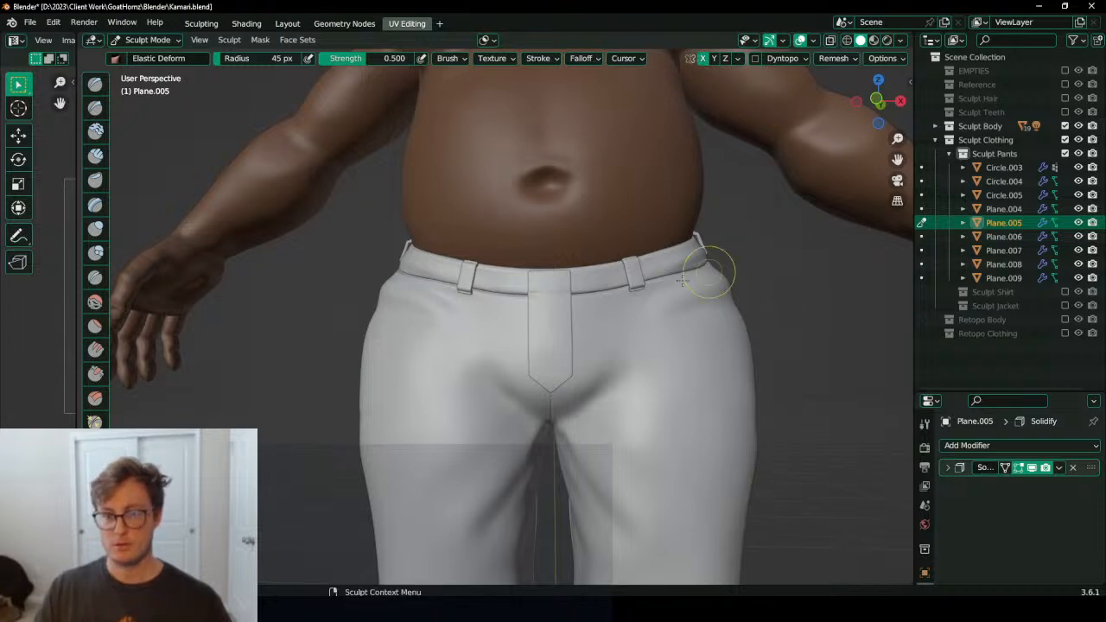
Step: Sculpt horizontal fabric folds across the fly piece with Draw Sharp, undo the last stroke and smooth the lower folds
{"action": "middle_click_drag", "start_coordinate": [546, 335], "coordinate": [506, 343]}
{"action": "scroll", "coordinate": [506, 343], "scroll_direction": "up", "scroll_amount": 1}
{"action": "key", "text": "x"}
{"action": "left_click_drag", "start_coordinate": [507, 343], "coordinate": [543, 343]}
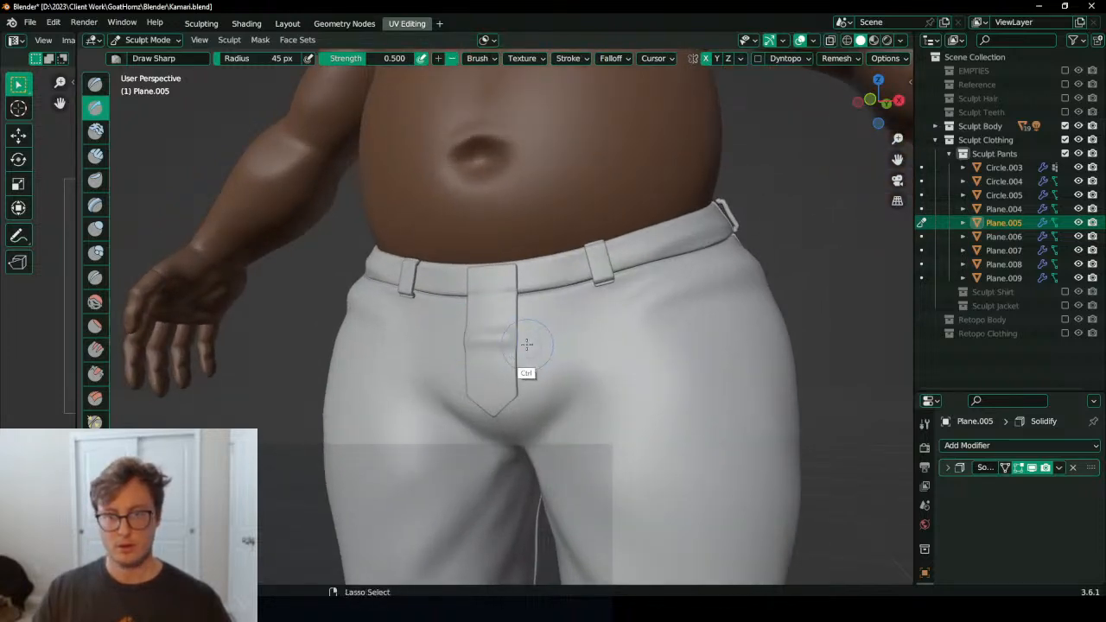
{"action": "scroll", "coordinate": [488, 318], "scroll_direction": "up", "scroll_amount": 2}
{"action": "left_click_drag", "start_coordinate": [453, 303], "coordinate": [533, 307]}
{"action": "mouse_move", "coordinate": [486, 347]}
{"action": "left_mouse_down", "text": "shift"}
{"action": "mouse_move", "coordinate": [535, 357]}
{"action": "mouse_move", "coordinate": [469, 321]}
{"action": "mouse_move", "coordinate": [528, 306]}
{"action": "left_mouse_up", "text": "shift"}
{"action": "left_click_drag", "start_coordinate": [456, 272], "coordinate": [571, 255]}
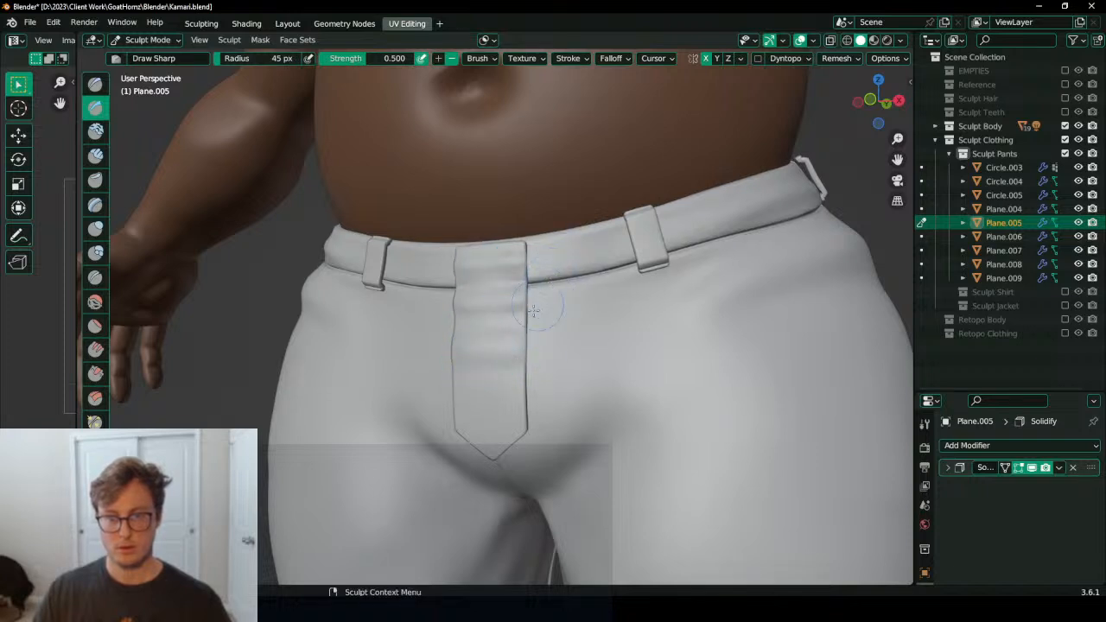
{"action": "key", "text": "ctrl+z"}
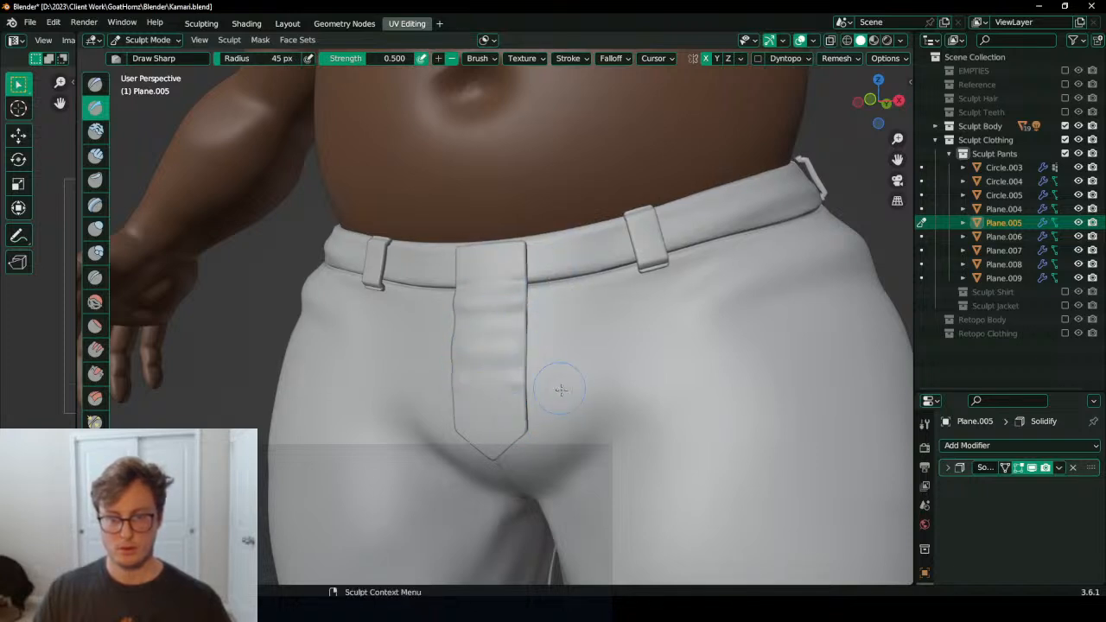
{"action": "left_click_drag", "start_coordinate": [513, 391], "coordinate": [488, 375], "text": "shift"}
{"action": "middle_click_drag", "start_coordinate": [528, 291], "coordinate": [526, 318], "text": "shift"}
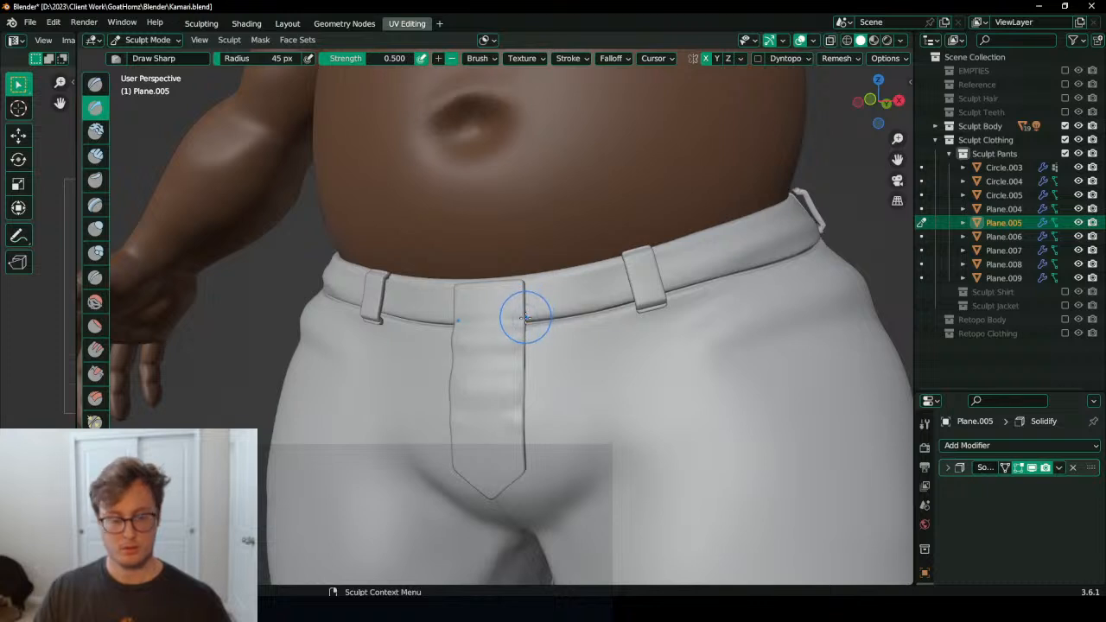
Step: Raise the fly's upper edge to the waistband line with Elastic Deform and touch up the folds there with the Draw brushes
{"action": "key", "text": "g"}
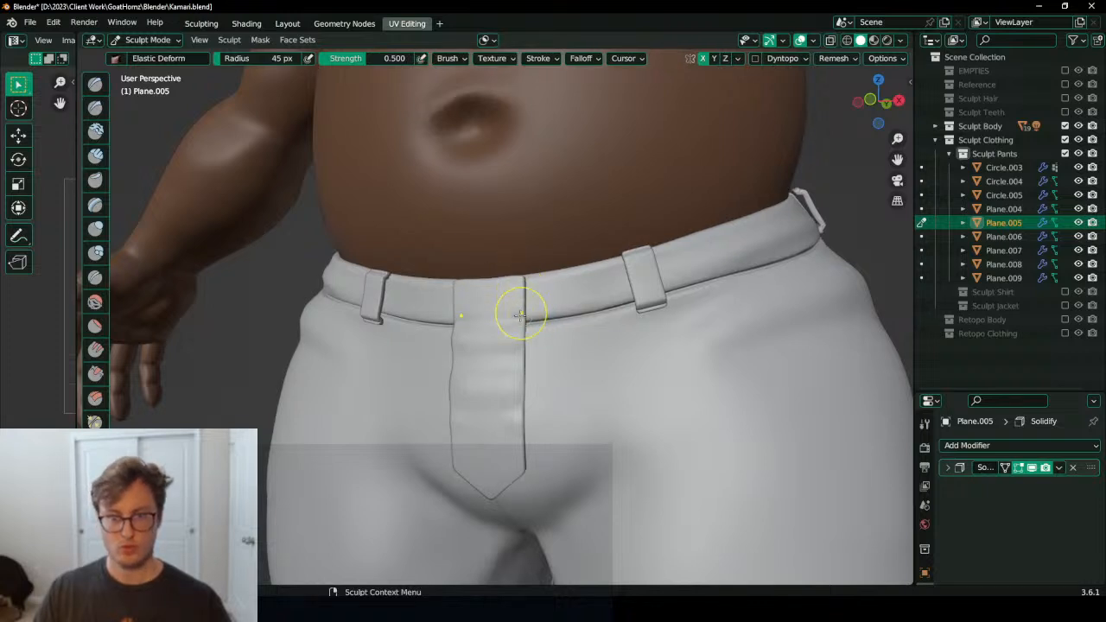
{"action": "key", "text": "shift+x"}
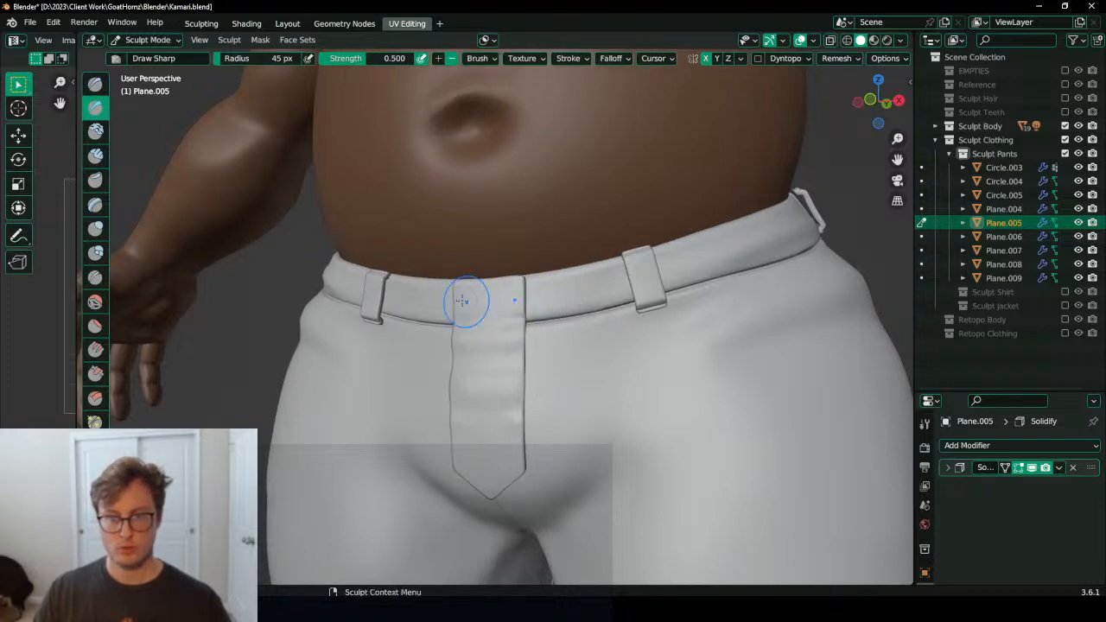
{"action": "key", "text": "x"}
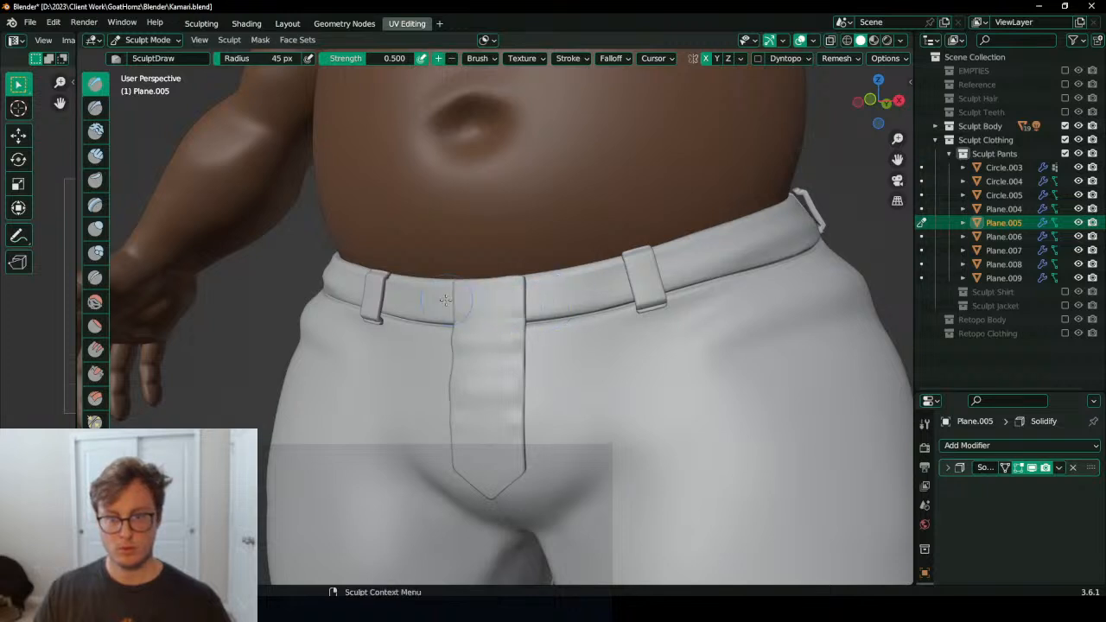
{"action": "mouse_move", "coordinate": [533, 322]}
{"action": "middle_mouse_down"}
{"action": "mouse_move", "coordinate": [571, 322]}
{"action": "mouse_move", "coordinate": [498, 323]}
{"action": "mouse_move", "coordinate": [536, 285]}
{"action": "mouse_move", "coordinate": [646, 242]}
{"action": "mouse_move", "coordinate": [646, 324]}
{"action": "mouse_move", "coordinate": [493, 326]}
{"action": "middle_mouse_up"}
Step: Check the fly piece from the side and set its Solidify offset to 0
{"action": "key", "text": "e"}
{"action": "key", "text": "KP_3"}
{"action": "scroll", "coordinate": [452, 318], "scroll_direction": "up", "scroll_amount": 5}
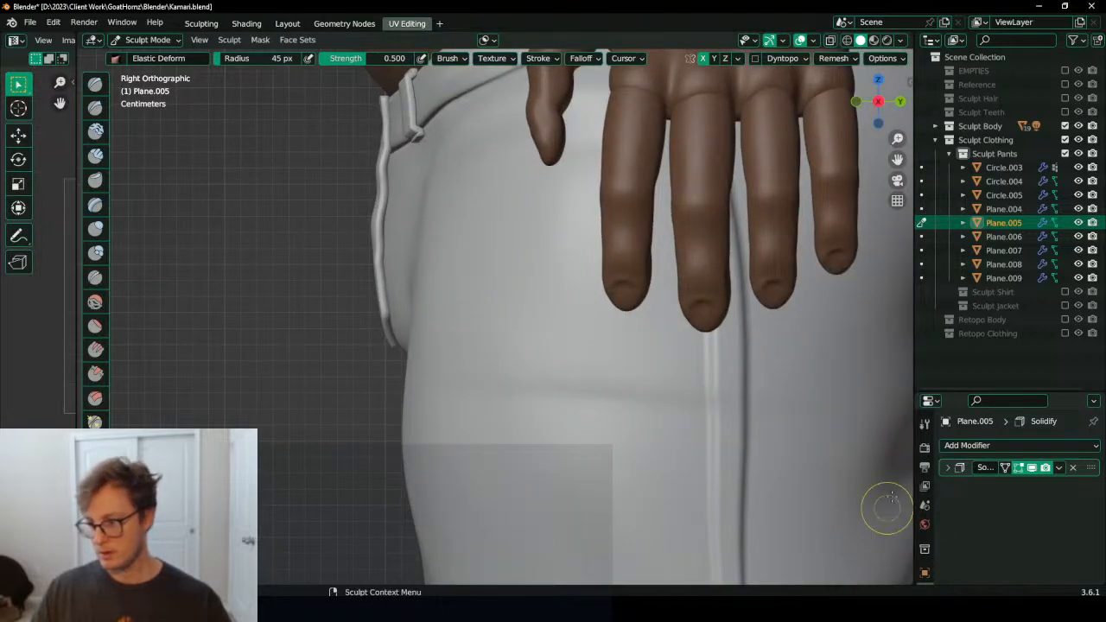
{"action": "left_click", "coordinate": [947, 468]}
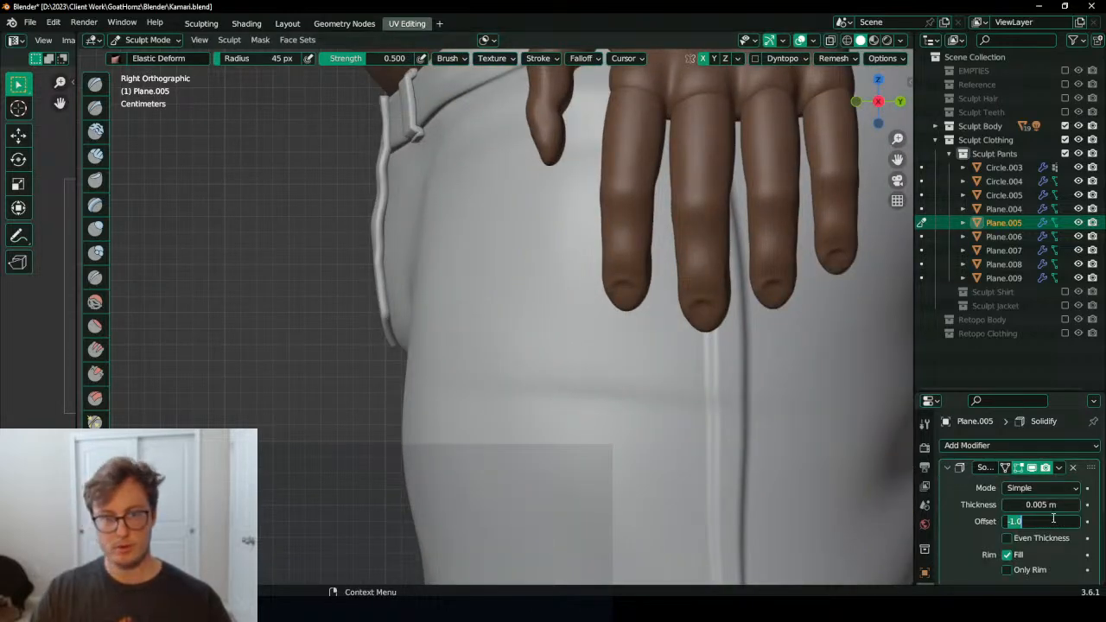
{"action": "type", "text": "0"}
{"action": "key", "text": "Return"}
Step: Leave Sculpt Mode with the fly piece selected and save the file
{"action": "middle_click_drag", "start_coordinate": [267, 388], "coordinate": [603, 346]}
{"action": "key", "text": "ctrl+Tab"}
{"action": "left_click", "coordinate": [513, 340]}
{"action": "scroll", "coordinate": [510, 334], "scroll_direction": "up", "scroll_amount": 2}
{"action": "scroll", "coordinate": [508, 332], "scroll_direction": "up", "scroll_amount": 1}
{"action": "middle_click_drag", "start_coordinate": [518, 380], "coordinate": [486, 341], "text": "shift"}
{"action": "scroll", "coordinate": [483, 349], "scroll_direction": "down", "scroll_amount": 1}
{"action": "key", "text": "ctrl+s"}
Step: Select the fly piece's boundary loop in Edit Mode and shift it along the Y axis
{"action": "key", "text": "Tab"}
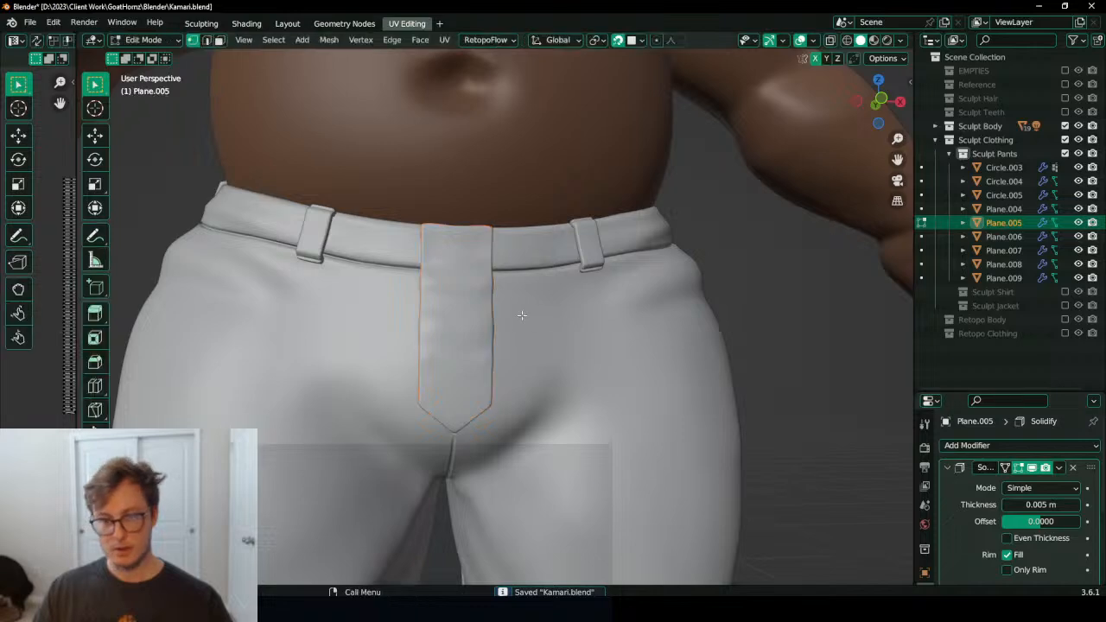
{"action": "scroll", "coordinate": [539, 345], "scroll_direction": "up", "scroll_amount": 3}
{"action": "key", "text": "q"}
{"action": "left_click", "coordinate": [632, 306]}
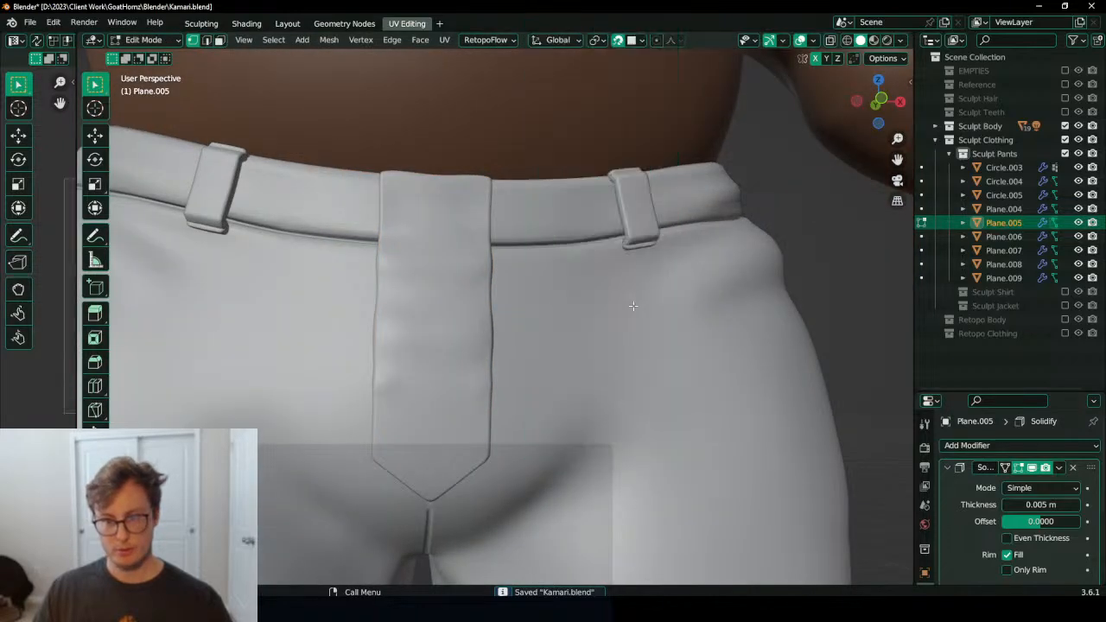
{"action": "middle_click_drag", "start_coordinate": [532, 294], "coordinate": [560, 326]}
{"action": "key", "text": "z"}
{"action": "left_click", "coordinate": [424, 335]}
{"action": "mouse_move", "coordinate": [458, 337]}
{"action": "middle_mouse_down"}
{"action": "mouse_move", "coordinate": [565, 341]}
{"action": "mouse_move", "coordinate": [587, 353]}
{"action": "mouse_move", "coordinate": [573, 357]}
{"action": "middle_mouse_up"}
{"action": "key", "text": "z"}
{"action": "left_click", "coordinate": [632, 360]}
{"action": "key", "text": "g"}
{"action": "key", "text": "y"}
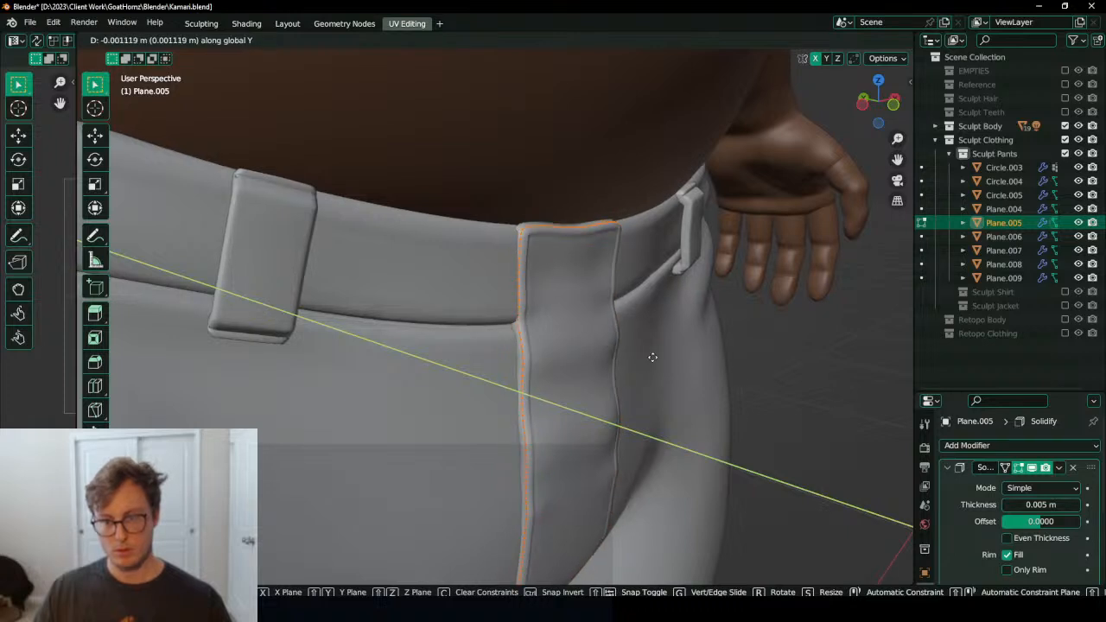
{"action": "left_click", "coordinate": [661, 358]}
Step: Scale the fly's boundary loop along Z and adjust its height along the Z axis
{"action": "middle_click_drag", "start_coordinate": [661, 358], "coordinate": [610, 340]}
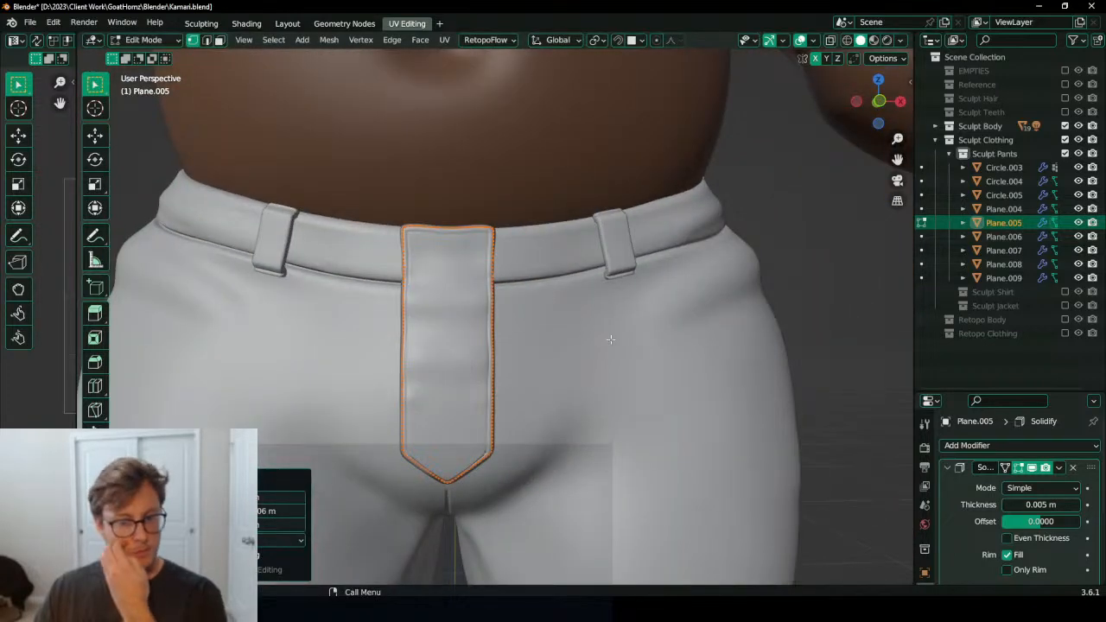
{"action": "key", "text": "s"}
{"action": "key", "text": "z"}
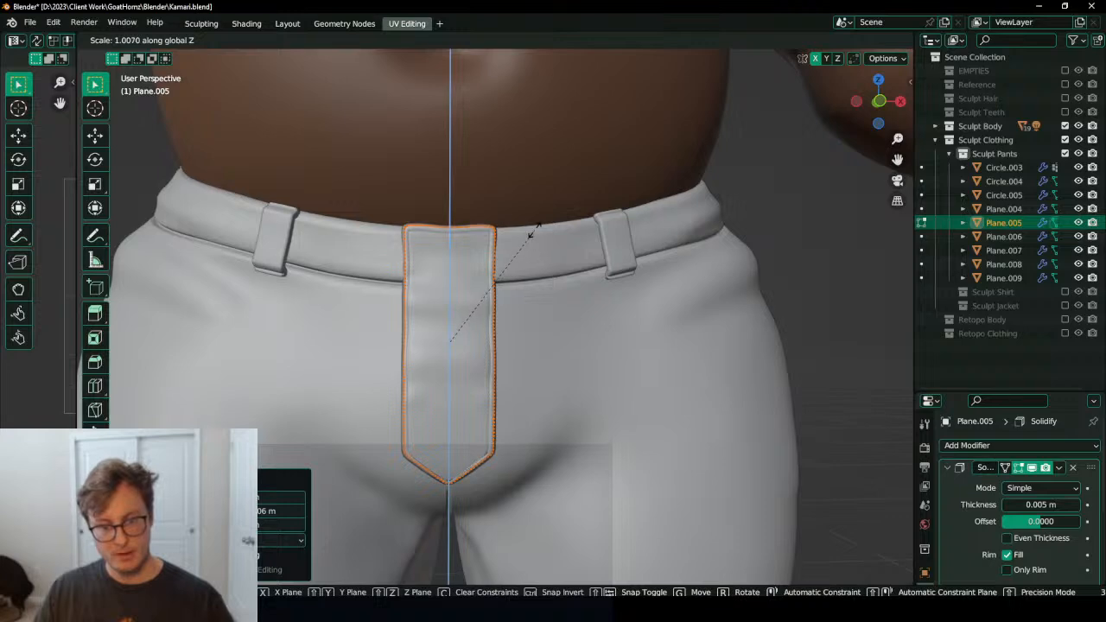
{"action": "left_click", "coordinate": [520, 265]}
{"action": "key", "text": "Tab"}
{"action": "middle_click_drag", "start_coordinate": [520, 265], "coordinate": [535, 286]}
{"action": "key", "text": "Tab"}
{"action": "key", "text": "g"}
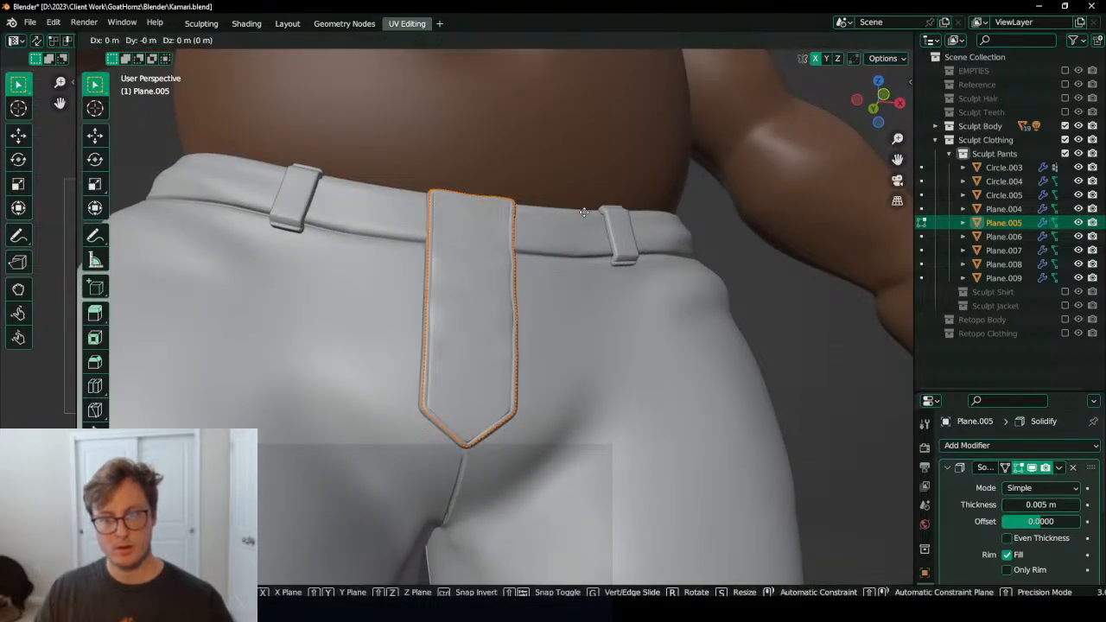
{"action": "key", "text": "z"}
{"action": "left_click", "coordinate": [584, 219]}
Step: Fine-tune the fly's boundary loop along Y from the side and return to Object Mode
{"action": "middle_click_drag", "start_coordinate": [584, 220], "coordinate": [482, 324]}
{"action": "key", "text": "g"}
{"action": "key", "text": "y"}
{"action": "left_click", "coordinate": [621, 314]}
{"action": "key", "text": "Tab"}
{"action": "key", "text": "Tab"}
{"action": "key", "text": "g"}
{"action": "key", "text": "y"}
{"action": "left_click", "coordinate": [445, 314]}
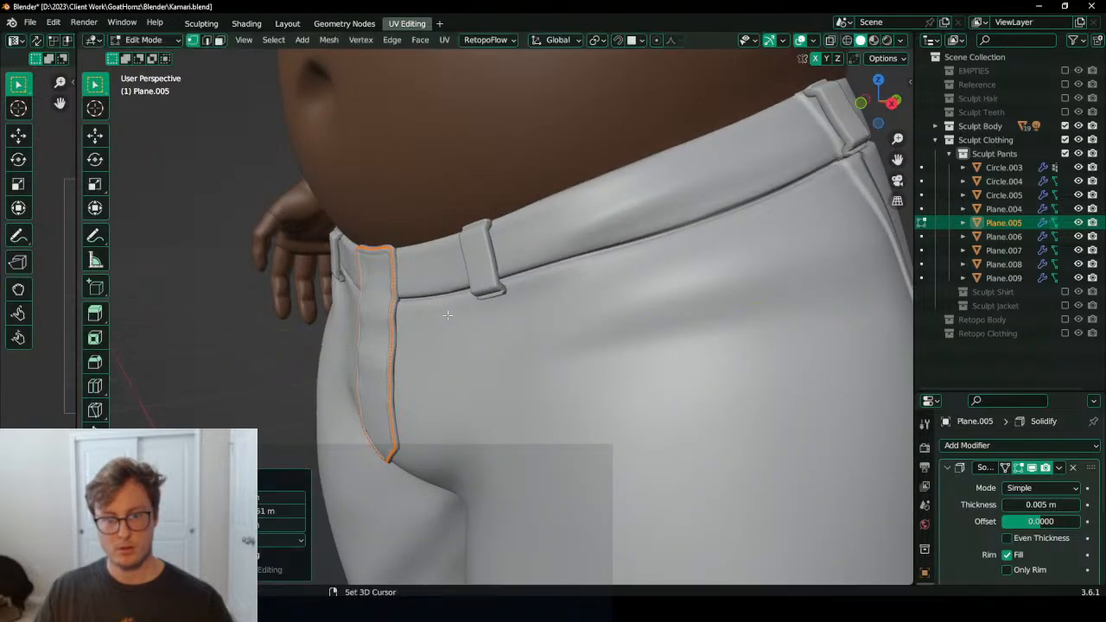
{"action": "key", "text": "Tab"}
Step: Open the main pants mesh in Edit Mode with wireframe shading
{"action": "scroll", "coordinate": [437, 317], "scroll_direction": "down", "scroll_amount": 4}
{"action": "left_click", "coordinate": [281, 360]}
{"action": "middle_click_drag", "start_coordinate": [274, 360], "coordinate": [482, 378]}
{"action": "scroll", "coordinate": [497, 363], "scroll_direction": "up", "scroll_amount": 6}
{"action": "left_click", "coordinate": [487, 341]}
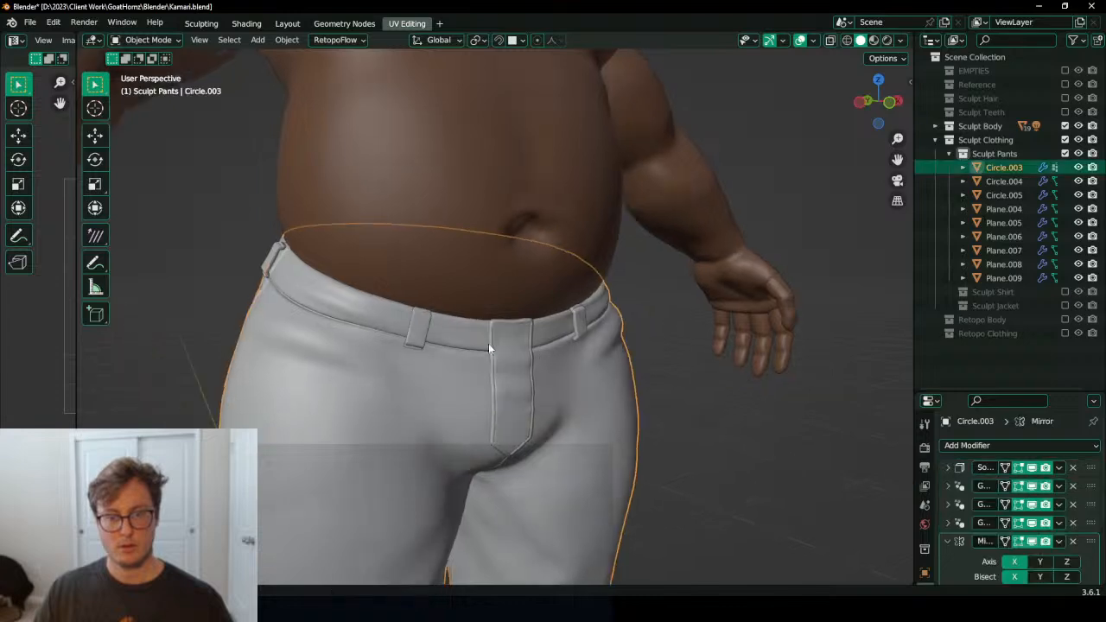
{"action": "scroll", "coordinate": [527, 344], "scroll_direction": "up", "scroll_amount": 2}
{"action": "middle_click_drag", "start_coordinate": [620, 342], "coordinate": [610, 339]}
{"action": "key", "text": "Tab"}
{"action": "key", "text": "z"}
{"action": "left_click", "coordinate": [511, 352]}
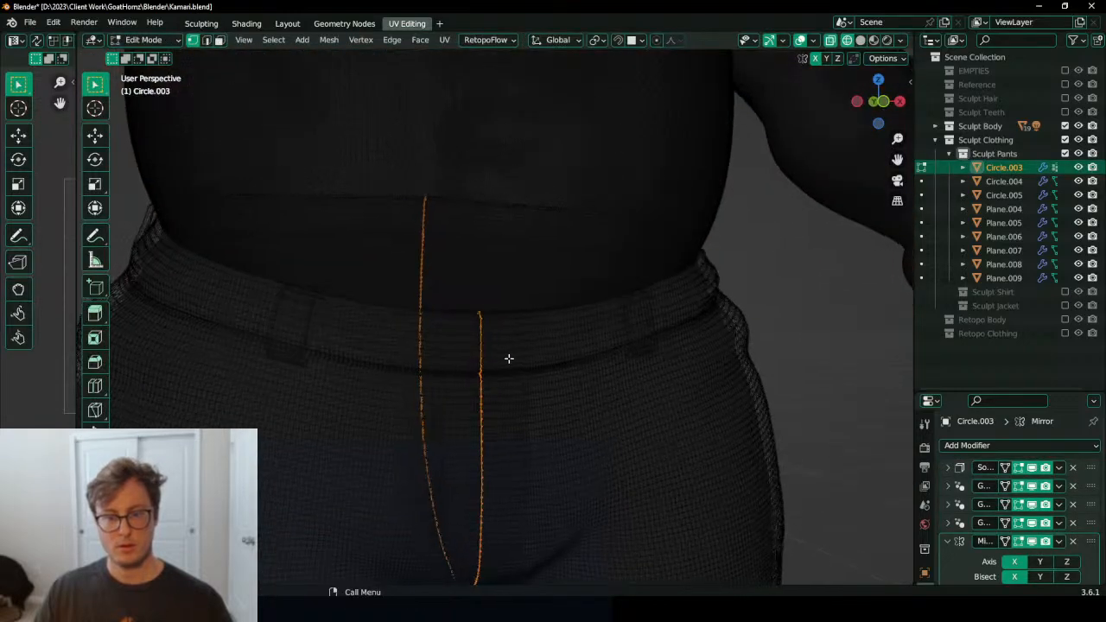
Step: Select the entire pants mesh, reduce the selection to its boundary loop and return to solid shading around the waistband
{"action": "scroll", "coordinate": [519, 357], "scroll_direction": "down", "scroll_amount": 1}
{"action": "key", "text": "a"}
{"action": "key", "text": "q"}
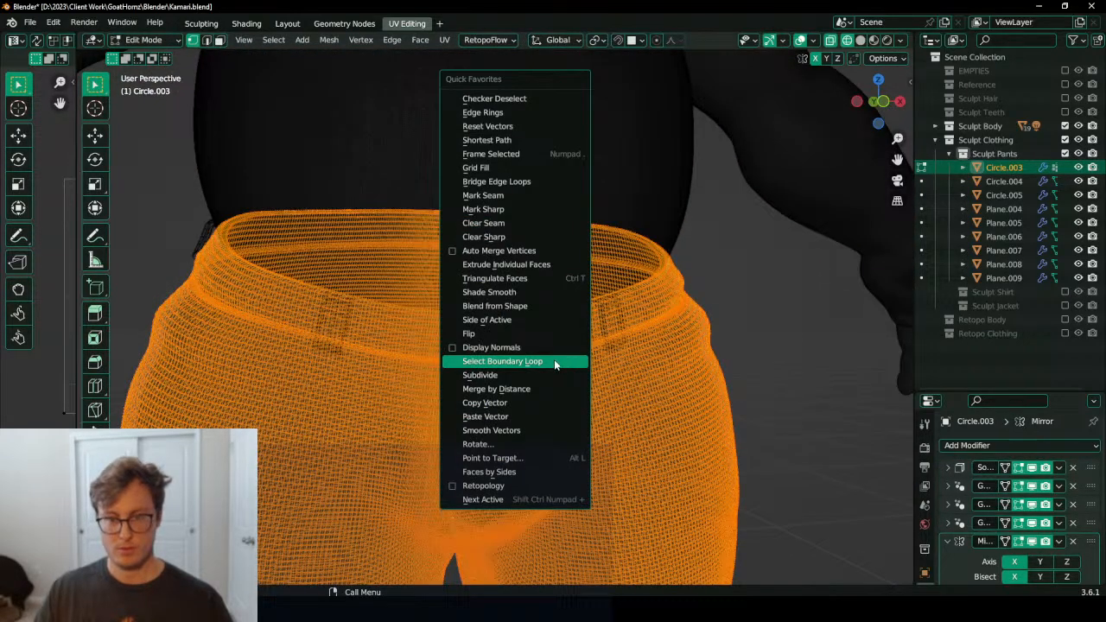
{"action": "left_click", "coordinate": [554, 361]}
{"action": "scroll", "coordinate": [513, 444], "scroll_direction": "down", "scroll_amount": 4}
{"action": "scroll", "coordinate": [496, 366], "scroll_direction": "up", "scroll_amount": 5}
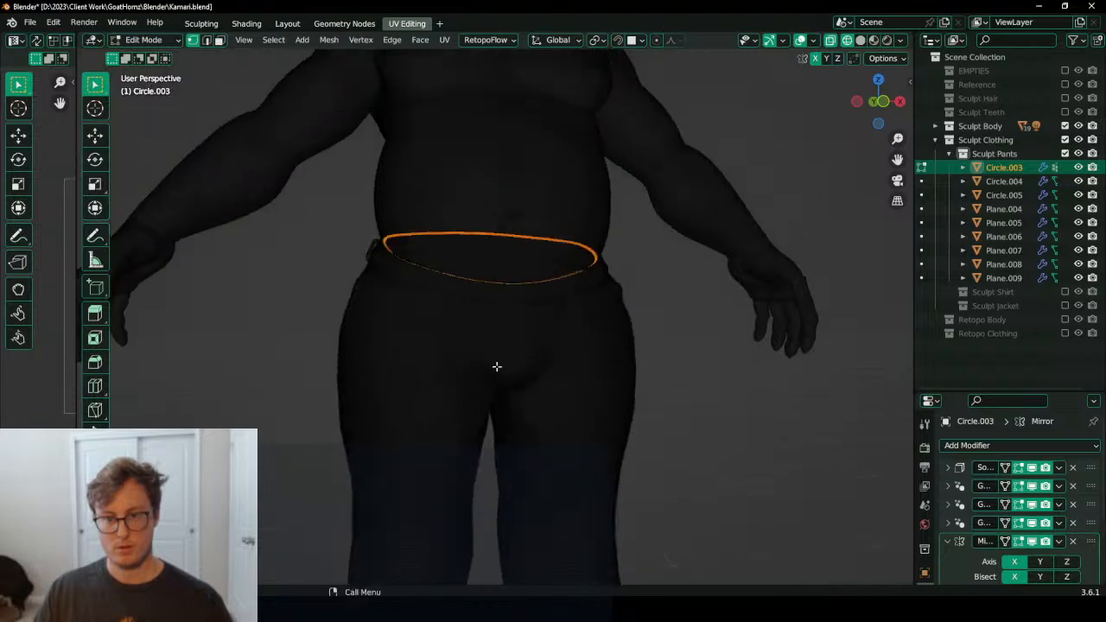
{"action": "key", "text": "shift+z"}
{"action": "scroll", "coordinate": [527, 329], "scroll_direction": "up", "scroll_amount": 6}
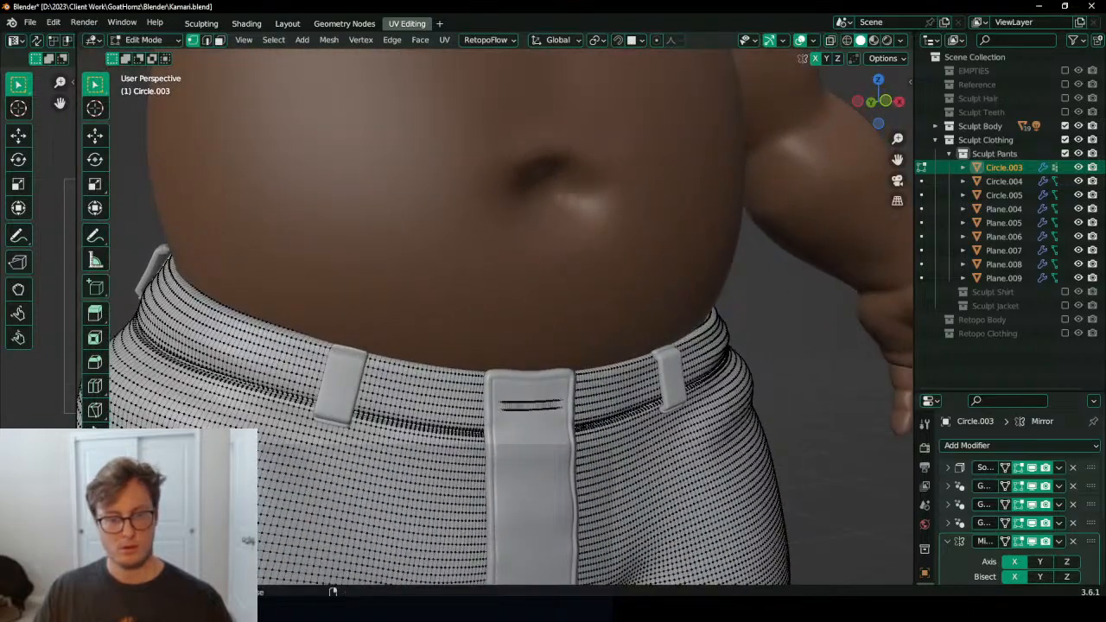
Step: Try to enlarge the waistband's boundary loop with Shrink/Fatten and Scale and raise it along Z, and undo the changes
{"action": "key", "text": "alt+s"}
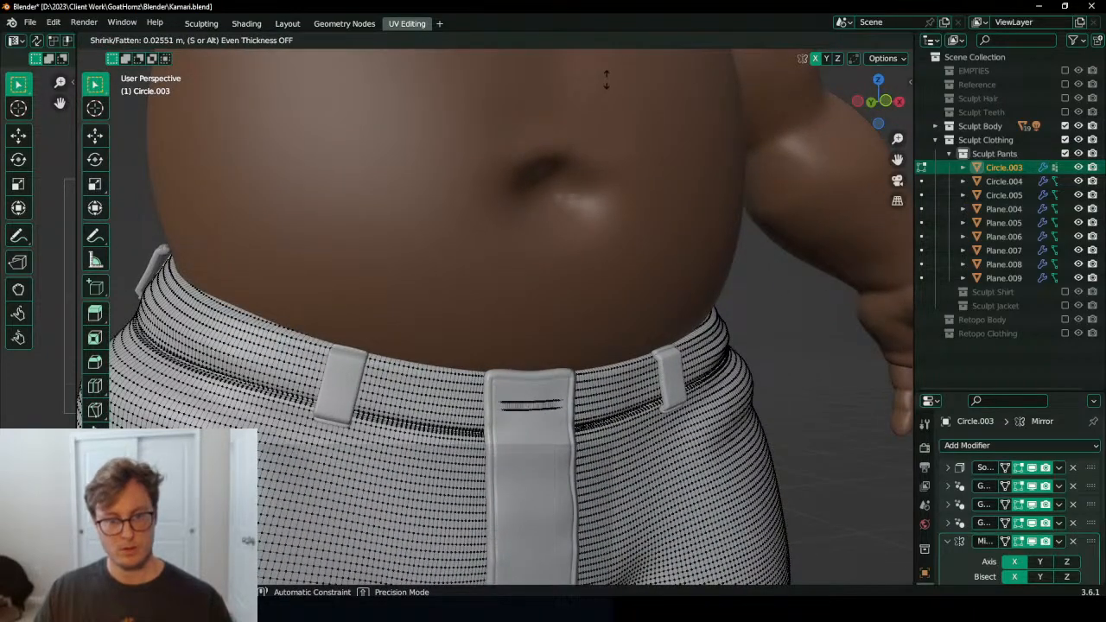
{"action": "left_click", "coordinate": [671, 177]}
{"action": "key", "text": "s"}
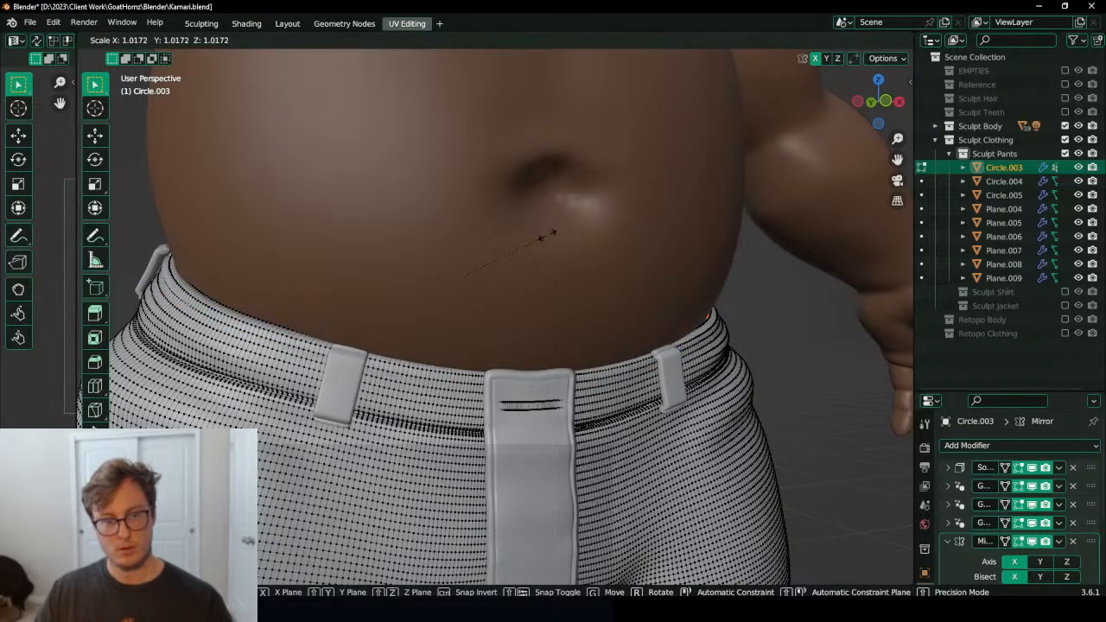
{"action": "left_click", "coordinate": [556, 222]}
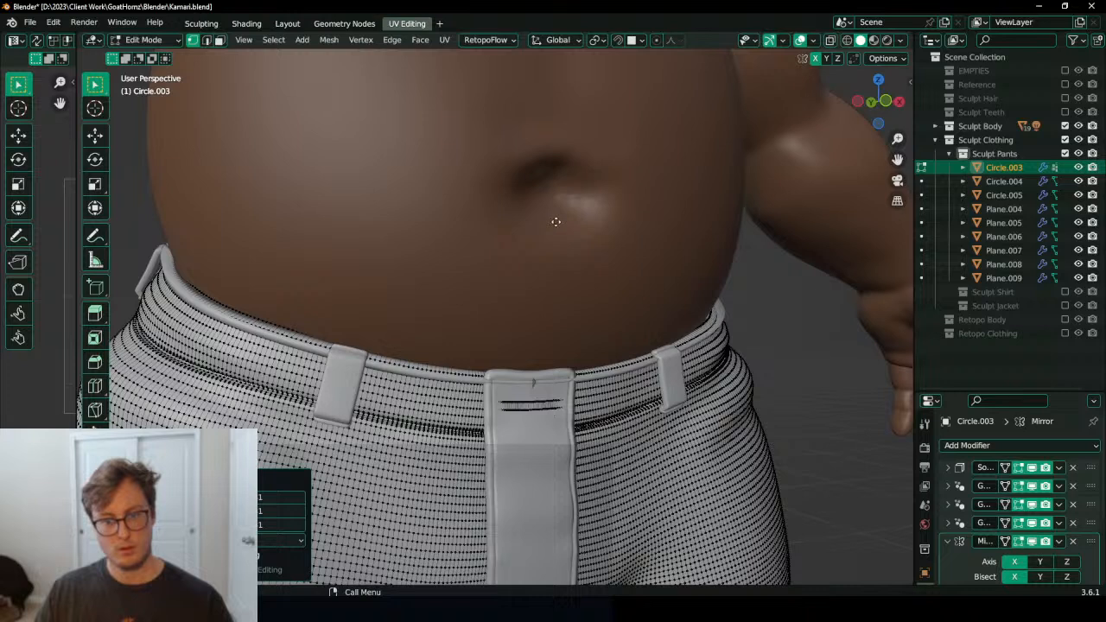
{"action": "key", "text": "g"}
{"action": "key", "text": "z"}
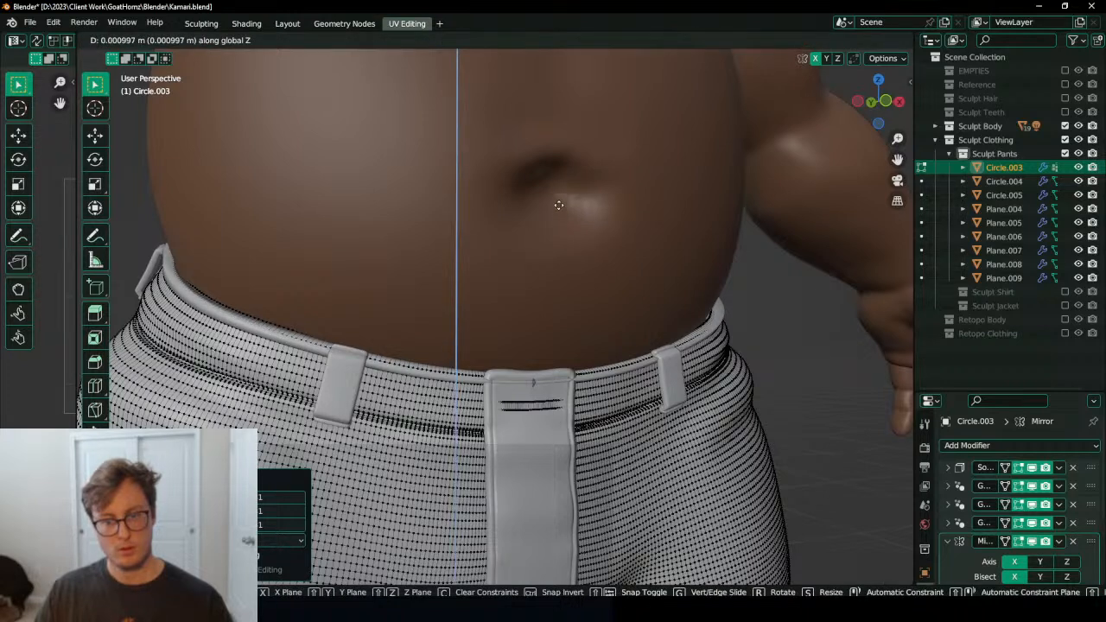
{"action": "left_click", "coordinate": [616, 272]}
{"action": "key", "text": "ctrl+z"}
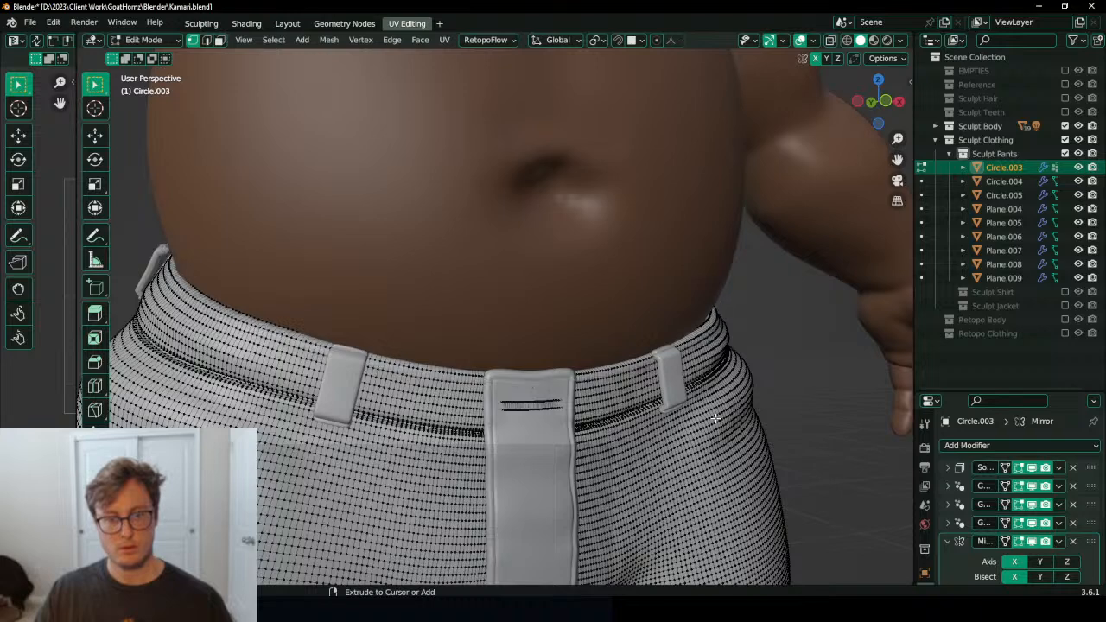
Step: Return to Object Mode and save the file
{"action": "scroll", "coordinate": [713, 419], "scroll_direction": "down", "scroll_amount": 5}
{"action": "key", "text": "Tab"}
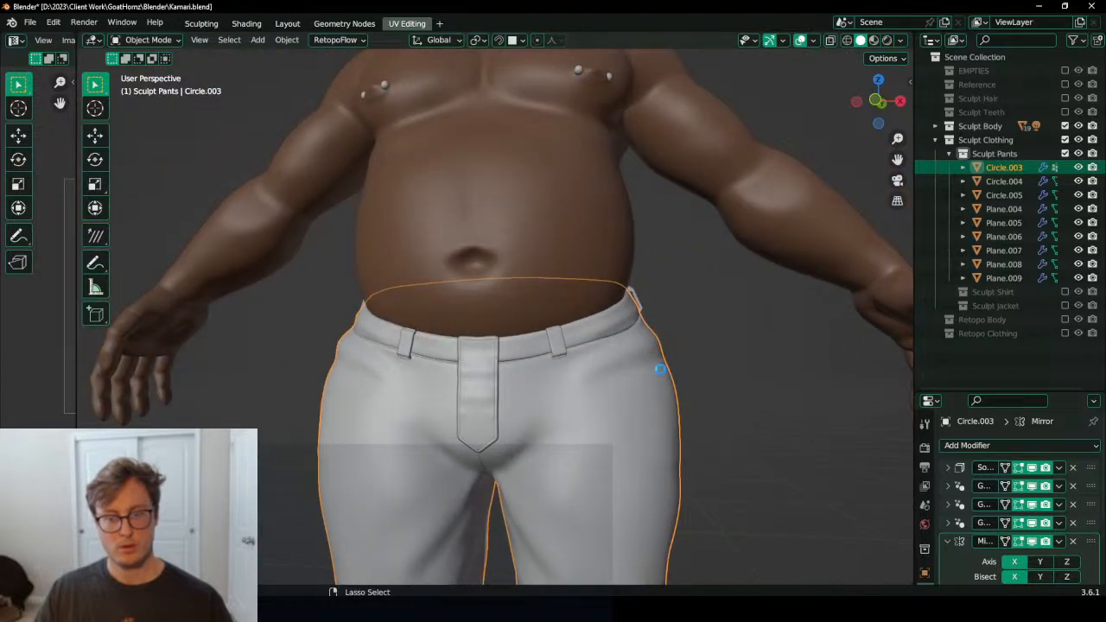
{"action": "key", "text": "ctrl+s"}
Step: Scale the belt loop at the centre back of the waistband slightly, shift it along Y and deselect it
{"action": "middle_click_drag", "start_coordinate": [691, 363], "coordinate": [460, 388]}
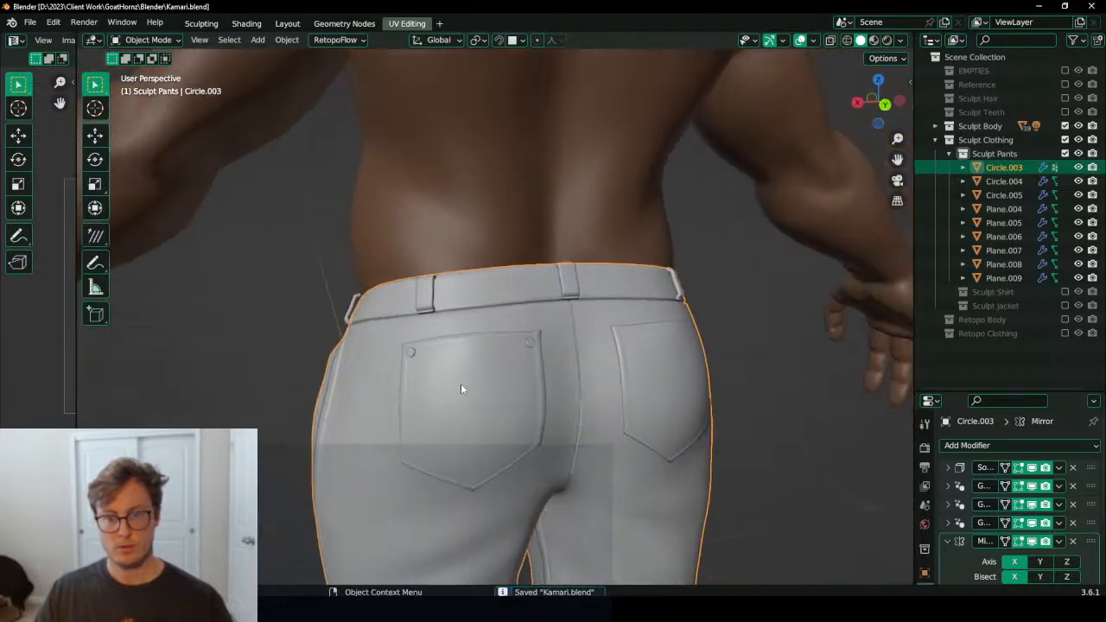
{"action": "left_click", "coordinate": [578, 278]}
{"action": "scroll", "coordinate": [581, 298], "scroll_direction": "up", "scroll_amount": 3}
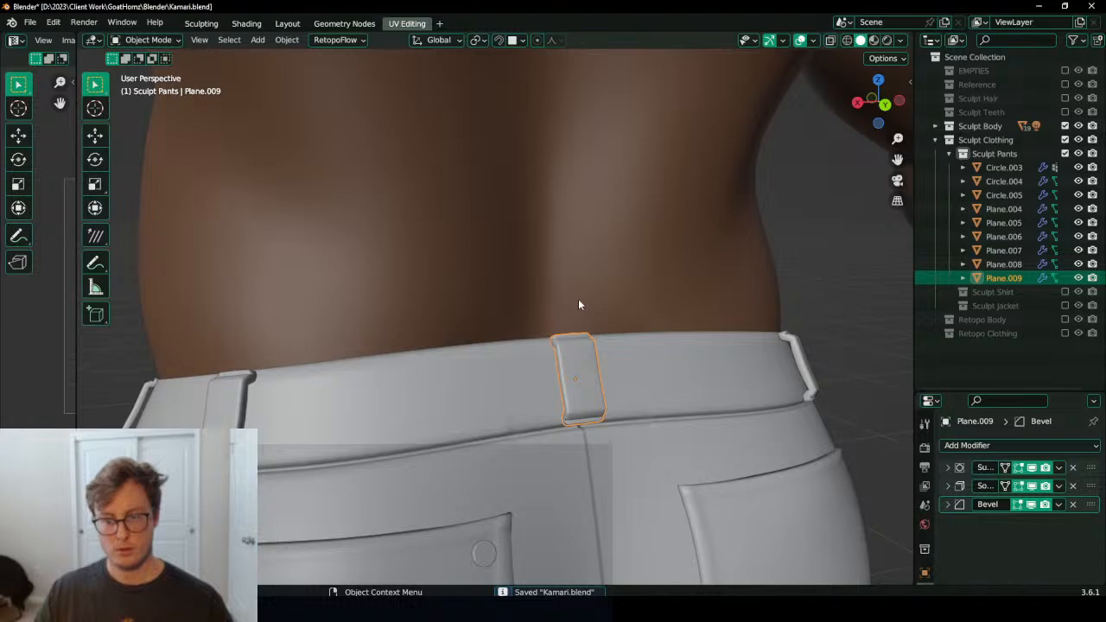
{"action": "key", "text": "s"}
{"action": "left_click", "coordinate": [577, 291]}
{"action": "middle_click_drag", "start_coordinate": [578, 291], "coordinate": [593, 322]}
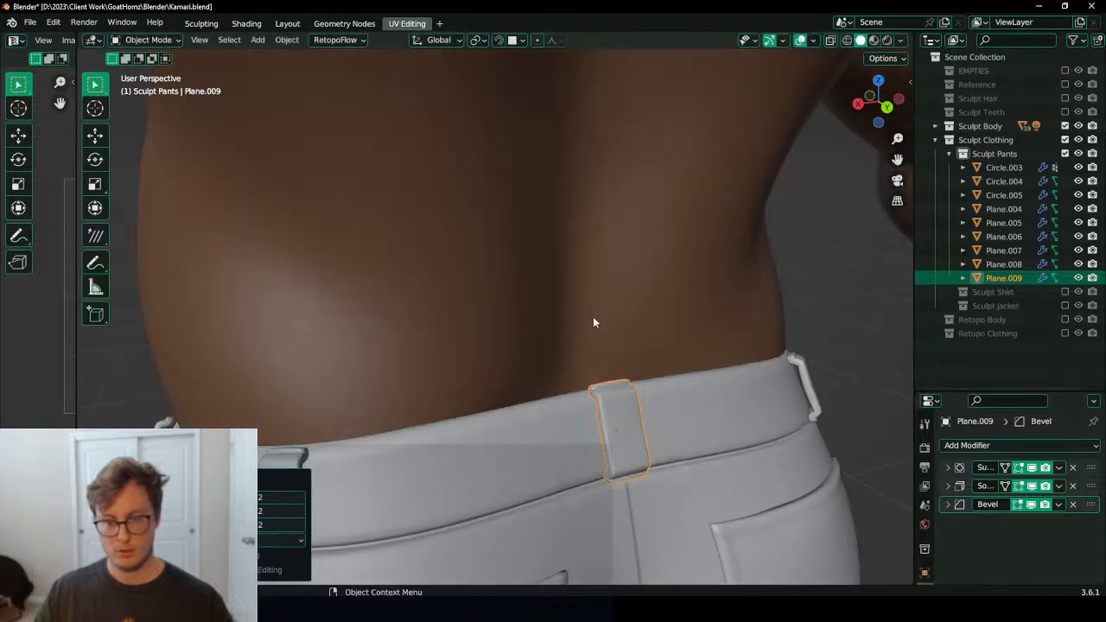
{"action": "key", "text": "g"}
{"action": "key", "text": "y"}
{"action": "left_click", "coordinate": [593, 320]}
{"action": "scroll", "coordinate": [594, 322], "scroll_direction": "down", "scroll_amount": 6}
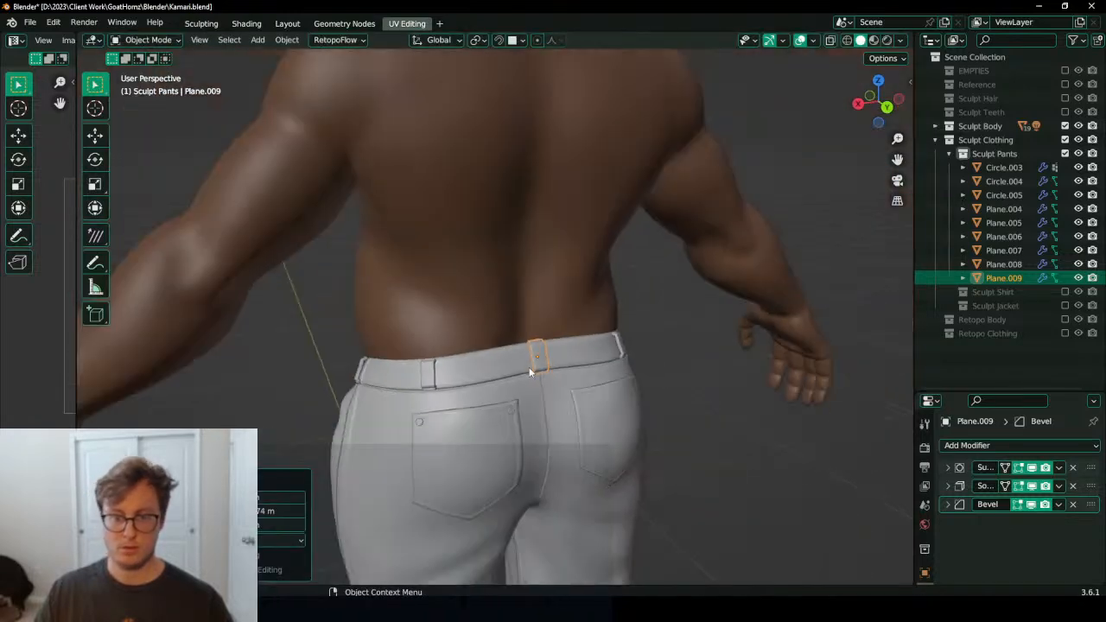
{"action": "left_click", "coordinate": [680, 461]}
Step: Inspect the full character and the front of the pants around the fly and waistband
{"action": "middle_click_drag", "start_coordinate": [529, 428], "coordinate": [544, 324]}
{"action": "middle_click_drag", "start_coordinate": [544, 324], "coordinate": [564, 377], "text": "ctrl"}
{"action": "scroll", "coordinate": [518, 313], "scroll_direction": "down", "scroll_amount": 5}
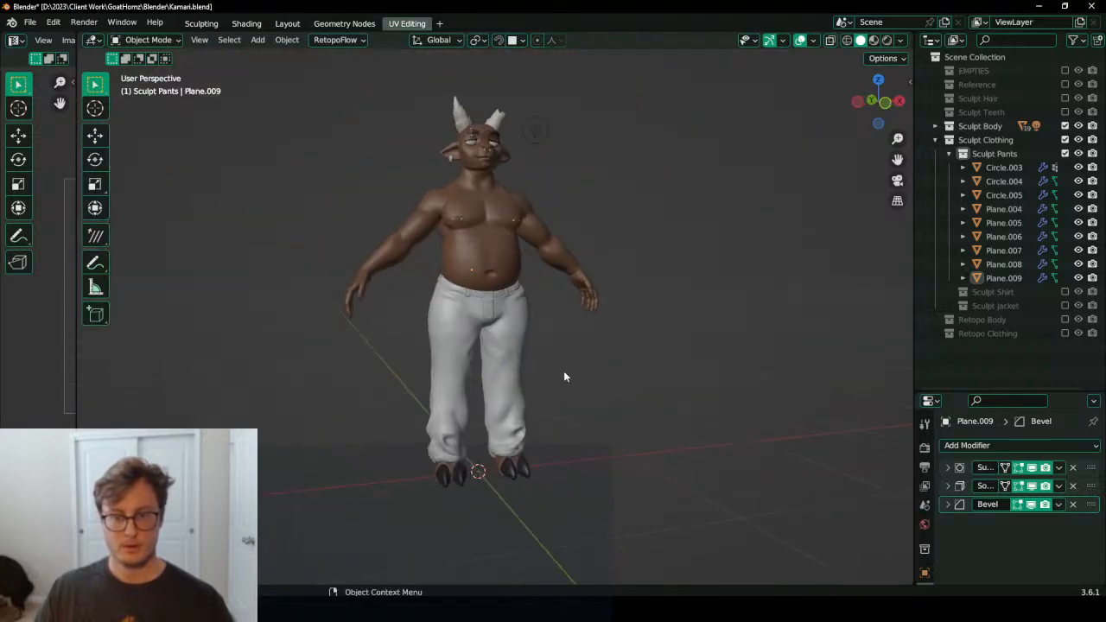
{"action": "scroll", "coordinate": [502, 351], "scroll_direction": "up", "scroll_amount": 5}
{"action": "middle_click_drag", "start_coordinate": [502, 352], "coordinate": [520, 335]}
{"action": "scroll", "coordinate": [502, 350], "scroll_direction": "up", "scroll_amount": 3}
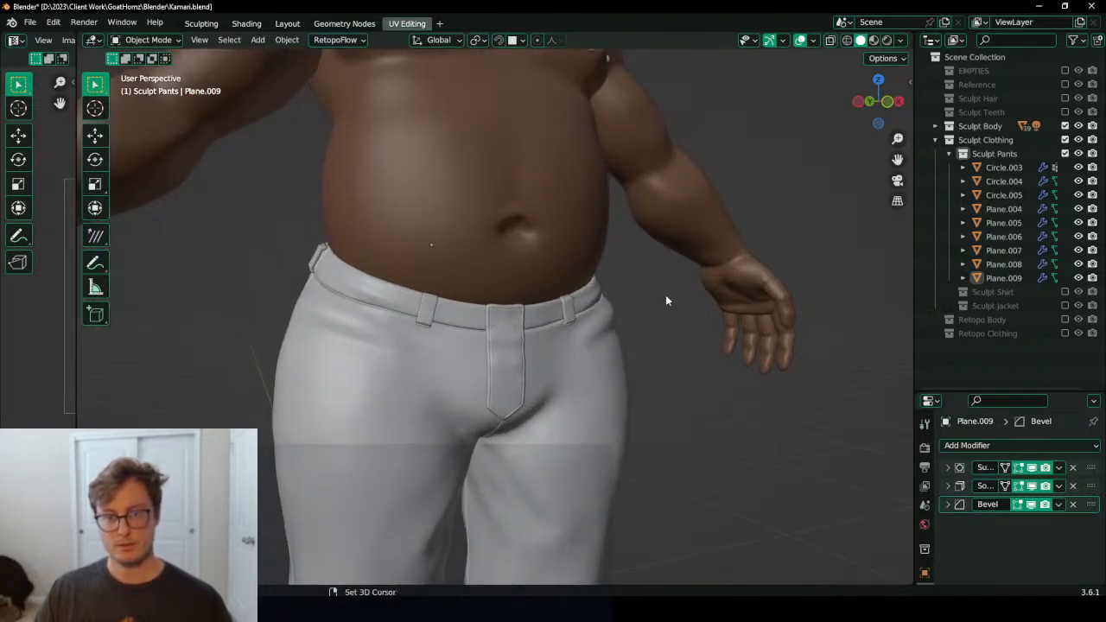
{"action": "key", "text": "shift+a"}
{"action": "key", "text": "Escape"}
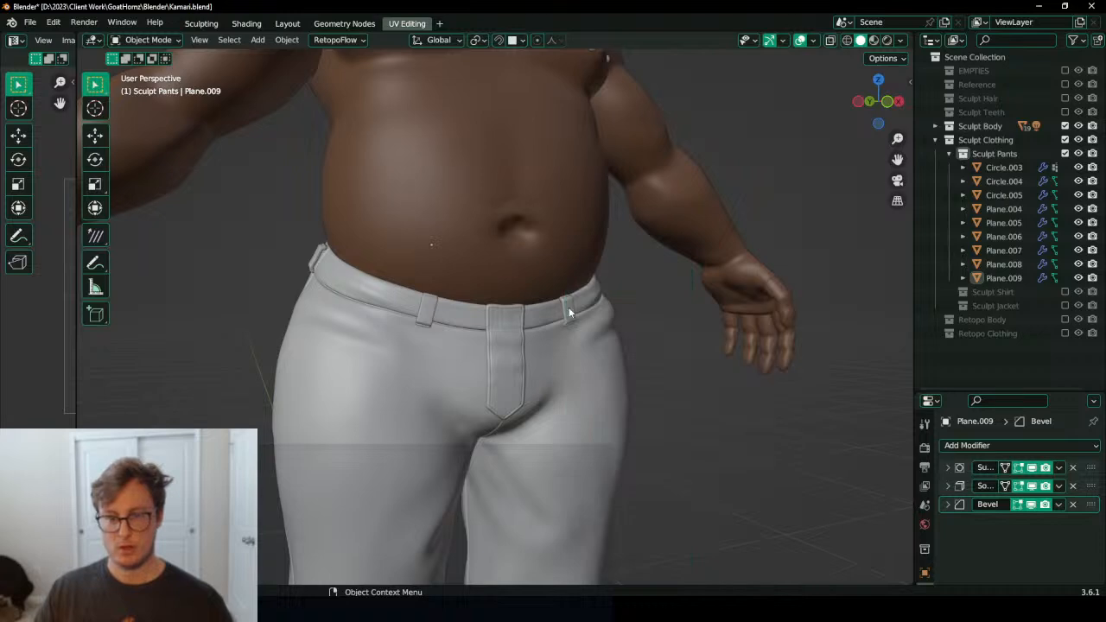
Step: Duplicate the outer button of the back pocket in place and clear the copy's location
{"action": "middle_click_drag", "start_coordinate": [570, 312], "coordinate": [380, 328]}
{"action": "scroll", "coordinate": [557, 344], "scroll_direction": "up", "scroll_amount": 5}
{"action": "scroll", "coordinate": [558, 344], "scroll_direction": "down", "scroll_amount": 2}
{"action": "left_click", "coordinate": [568, 299]}
{"action": "scroll", "coordinate": [570, 332], "scroll_direction": "down", "scroll_amount": 5}
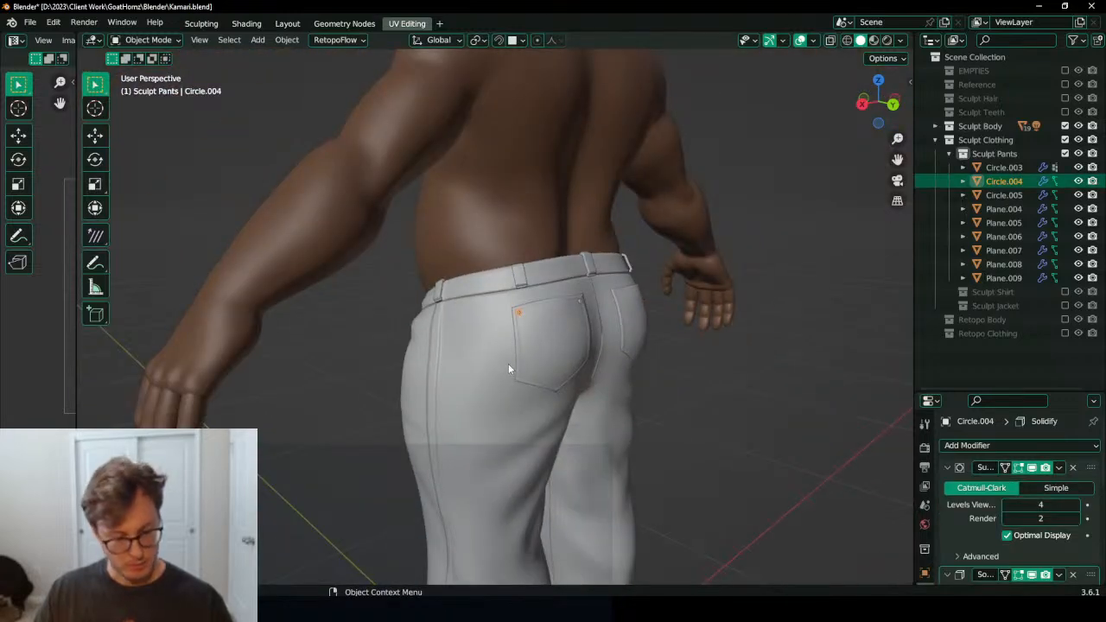
{"action": "key", "text": "shift+d"}
{"action": "right_click", "coordinate": [589, 282]}
{"action": "key", "text": "alt+g"}
Step: From the right side view, move the copied button up to waistband height in front of the pants
{"action": "scroll", "coordinate": [505, 306], "scroll_direction": "down", "scroll_amount": 5}
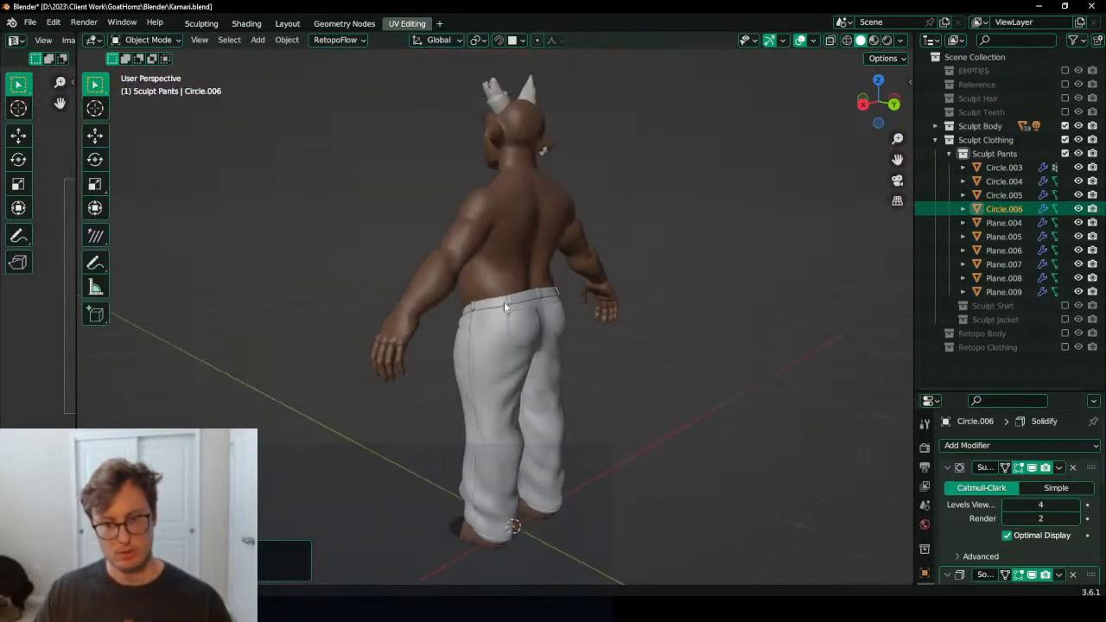
{"action": "key", "text": "KP_3"}
{"action": "key", "text": "g"}
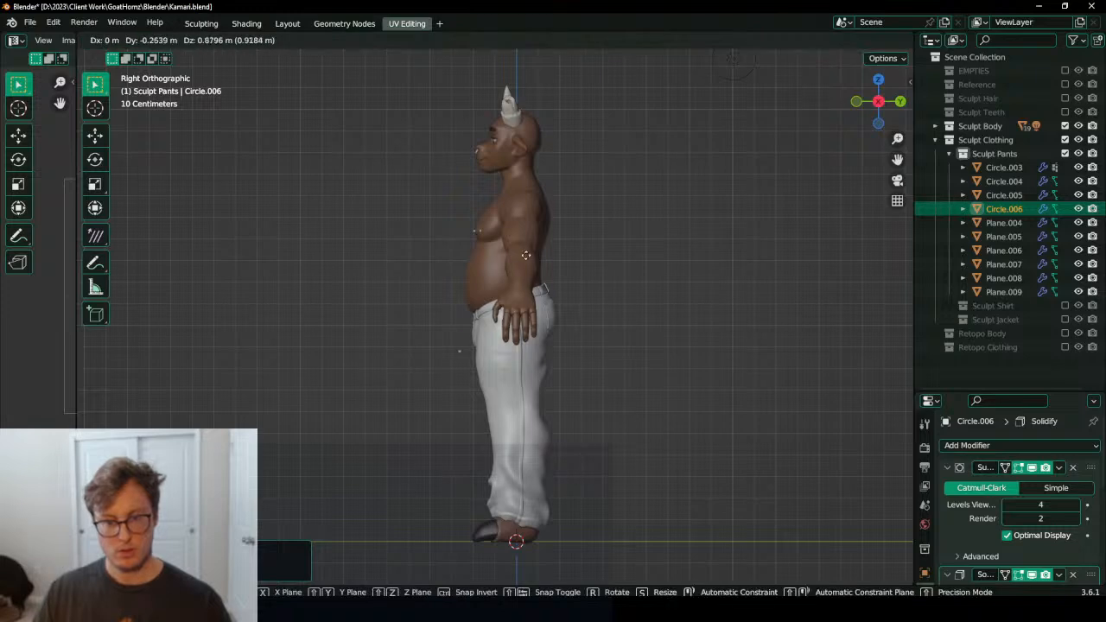
{"action": "left_click", "coordinate": [524, 257]}
{"action": "scroll", "coordinate": [492, 286], "scroll_direction": "up", "scroll_amount": 6}
{"action": "key", "text": "g"}
{"action": "left_click", "coordinate": [438, 308]}
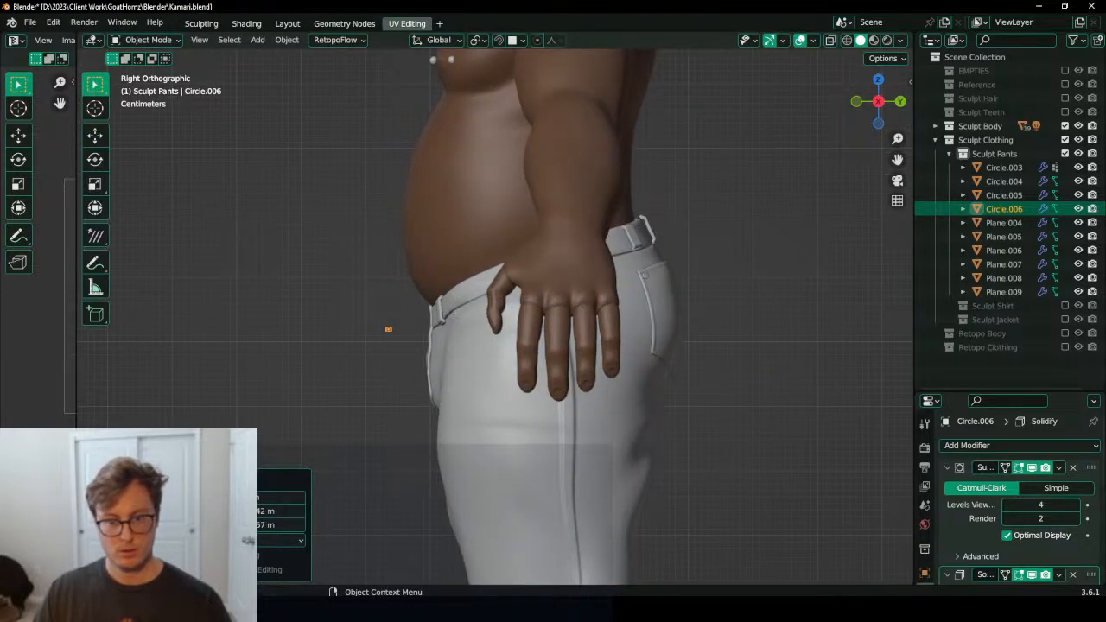
Step: Rotate the copied button upright to face forward and enlarge it to trouser-button size
{"action": "key", "text": "r"}
{"action": "left_click", "coordinate": [362, 217]}
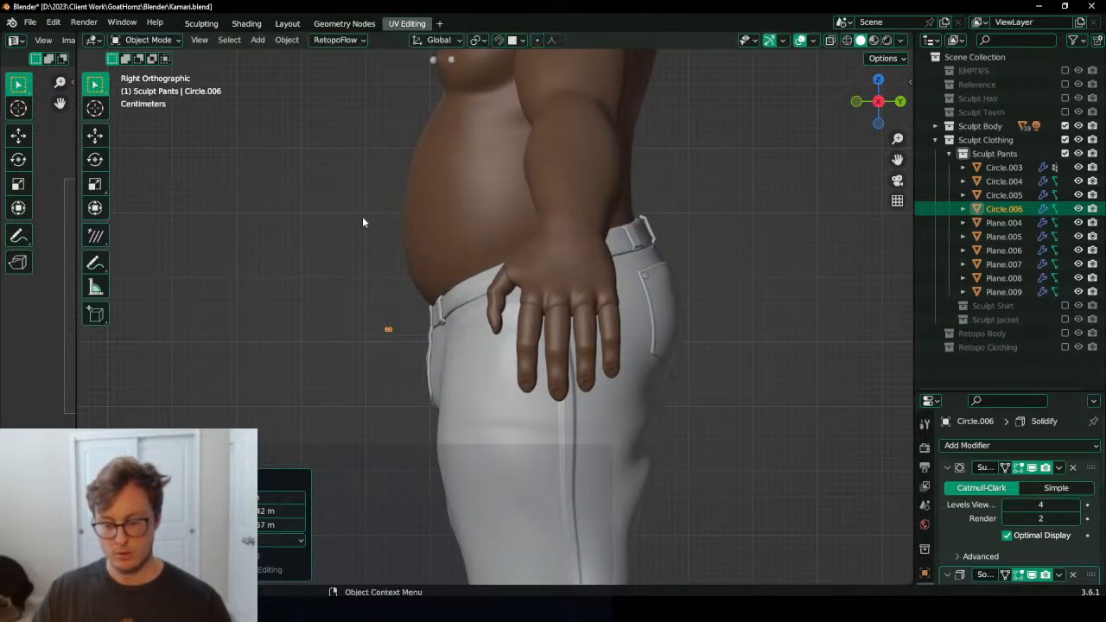
{"action": "key", "text": "r"}
{"action": "left_click", "coordinate": [362, 217]}
{"action": "key", "text": "s"}
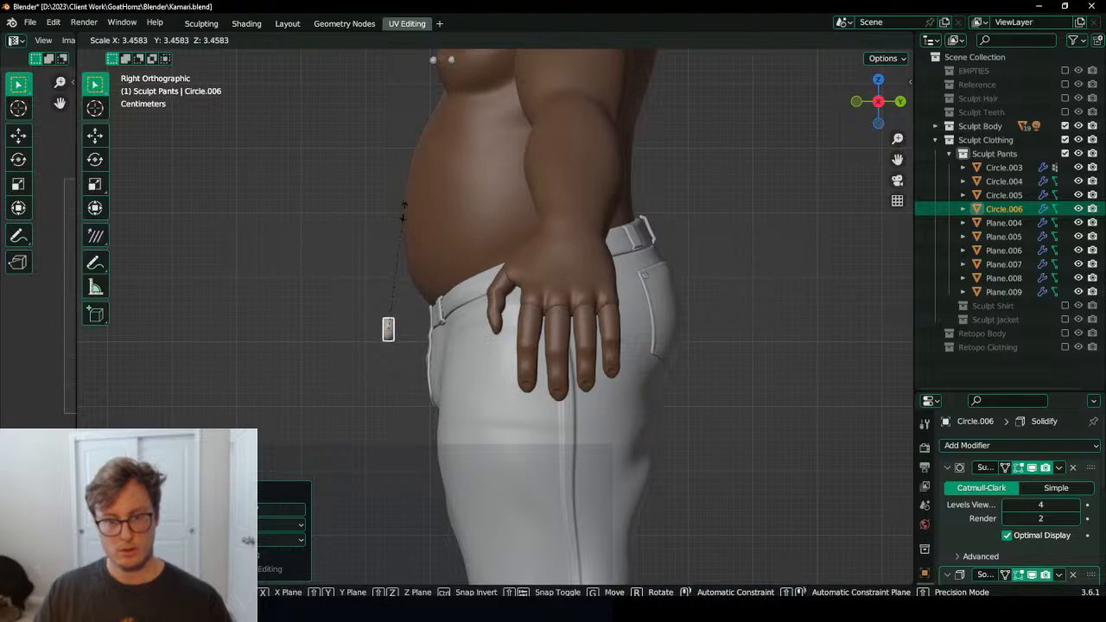
{"action": "left_click", "coordinate": [424, 242]}
{"action": "scroll", "coordinate": [410, 259], "scroll_direction": "up", "scroll_amount": 5}
{"action": "middle_click_drag", "start_coordinate": [399, 271], "coordinate": [462, 273], "text": "shift"}
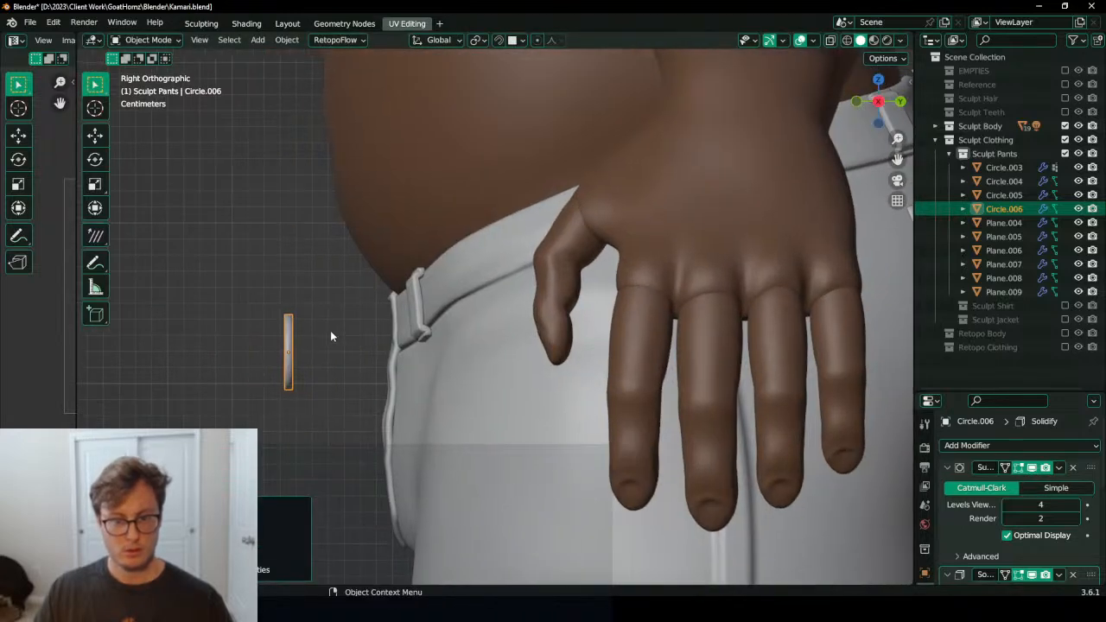
Step: Place the button against the top of the fly and adjust its scale to fit the waistband
{"action": "key", "text": "g"}
{"action": "left_click", "coordinate": [437, 316]}
{"action": "mouse_move", "coordinate": [436, 316]}
{"action": "middle_mouse_down"}
{"action": "mouse_move", "coordinate": [536, 329]}
{"action": "mouse_move", "coordinate": [454, 316]}
{"action": "middle_mouse_up"}
{"action": "key", "text": "s"}
{"action": "left_click", "coordinate": [519, 302]}
Step: Check the button from several angles, select the main pants mesh and enter Sculpt Mode
{"action": "scroll", "coordinate": [521, 301], "scroll_direction": "down", "scroll_amount": 2}
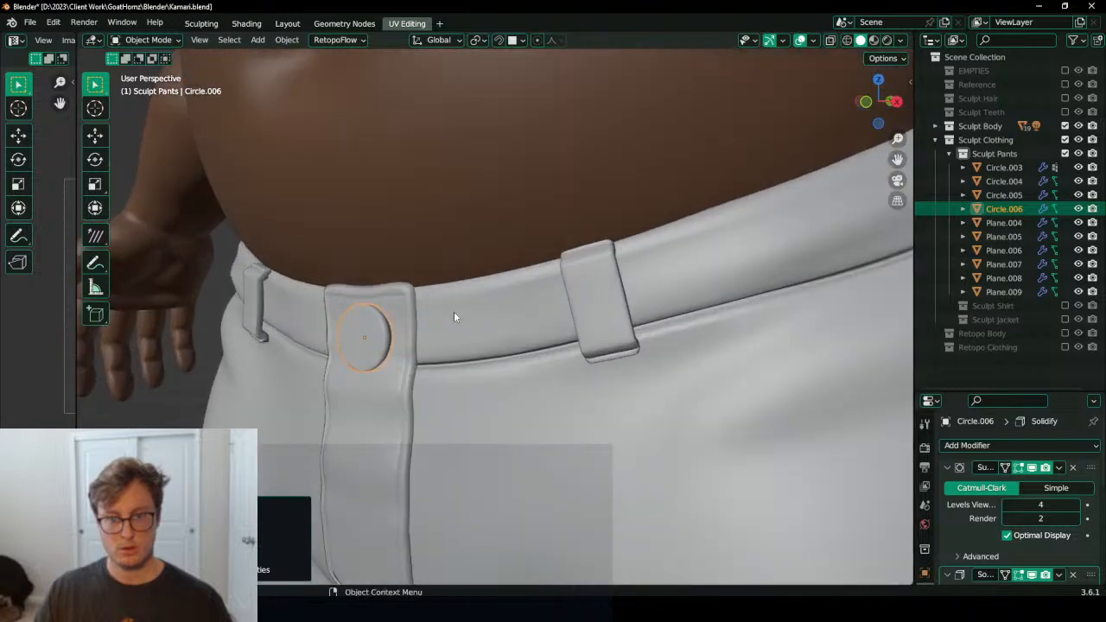
{"action": "middle_click_drag", "start_coordinate": [509, 400], "coordinate": [653, 367]}
{"action": "scroll", "coordinate": [652, 367], "scroll_direction": "down", "scroll_amount": 3}
{"action": "scroll", "coordinate": [739, 318], "scroll_direction": "down", "scroll_amount": 4}
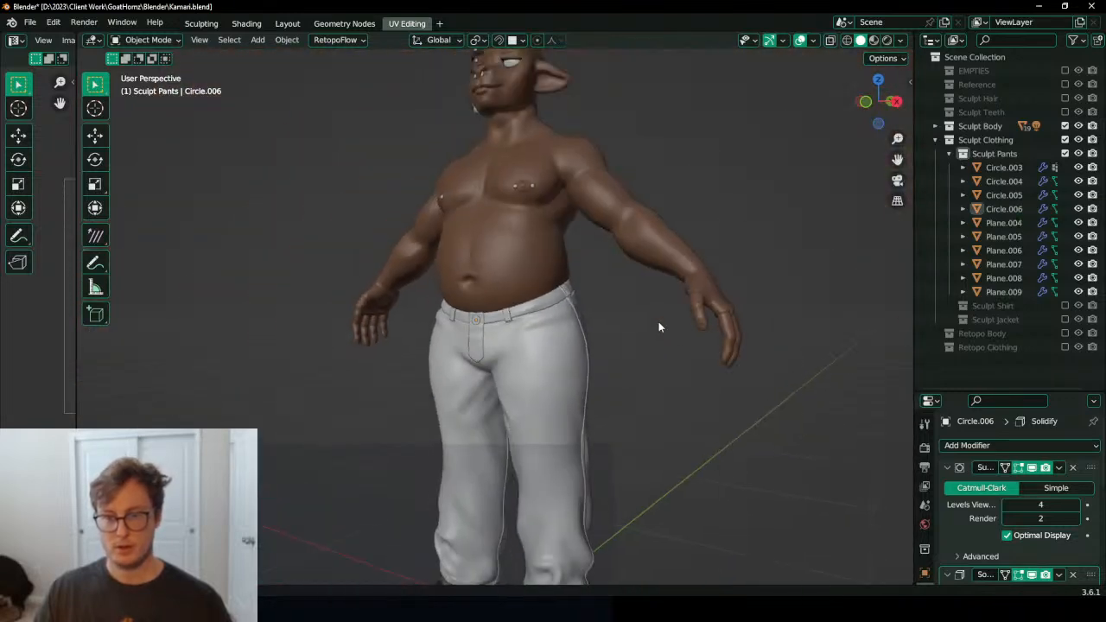
{"action": "middle_click_drag", "start_coordinate": [659, 323], "coordinate": [354, 397]}
{"action": "middle_click_drag", "start_coordinate": [658, 466], "coordinate": [420, 296]}
{"action": "left_click", "coordinate": [473, 257]}
{"action": "key", "text": "ctrl+Tab"}
{"action": "left_click", "coordinate": [478, 334]}
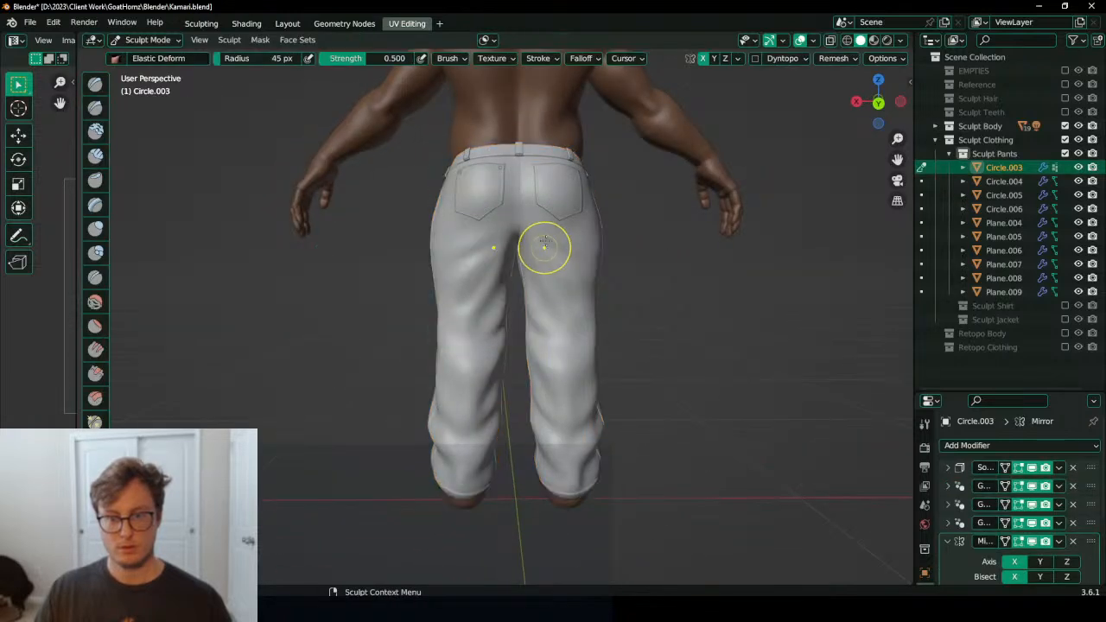
Step: Choose the Draw Sharp brush, hide the Mirror modifier in the viewport and inspect the folds around the seat and crotch
{"action": "scroll", "coordinate": [519, 340], "scroll_direction": "up", "scroll_amount": 3}
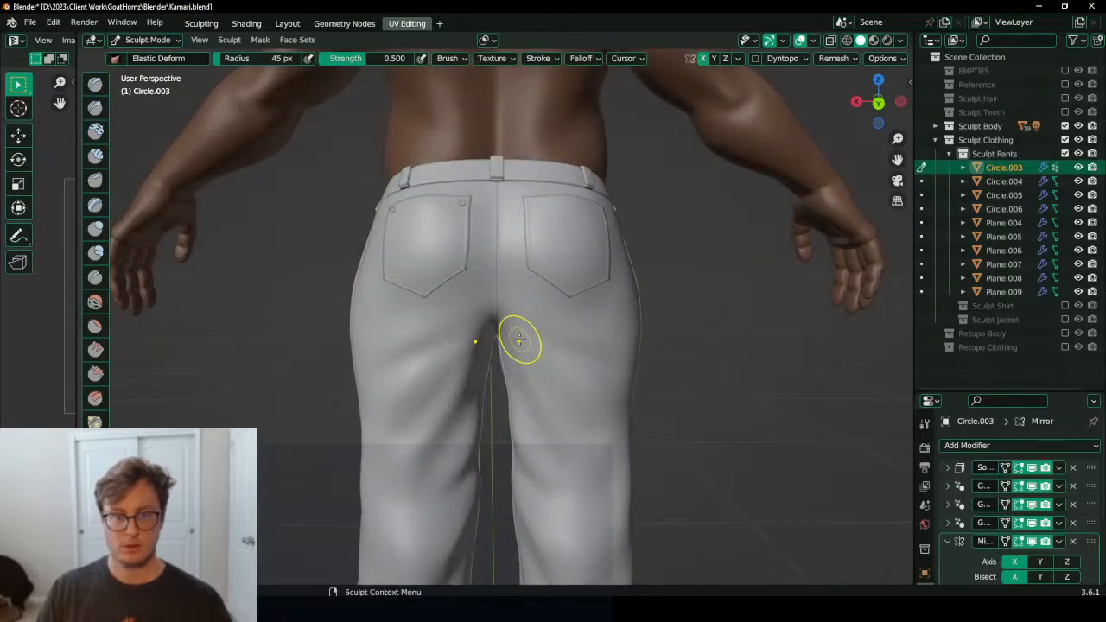
{"action": "middle_click_drag", "start_coordinate": [457, 385], "coordinate": [470, 325], "text": "ctrl"}
{"action": "key", "text": "d"}
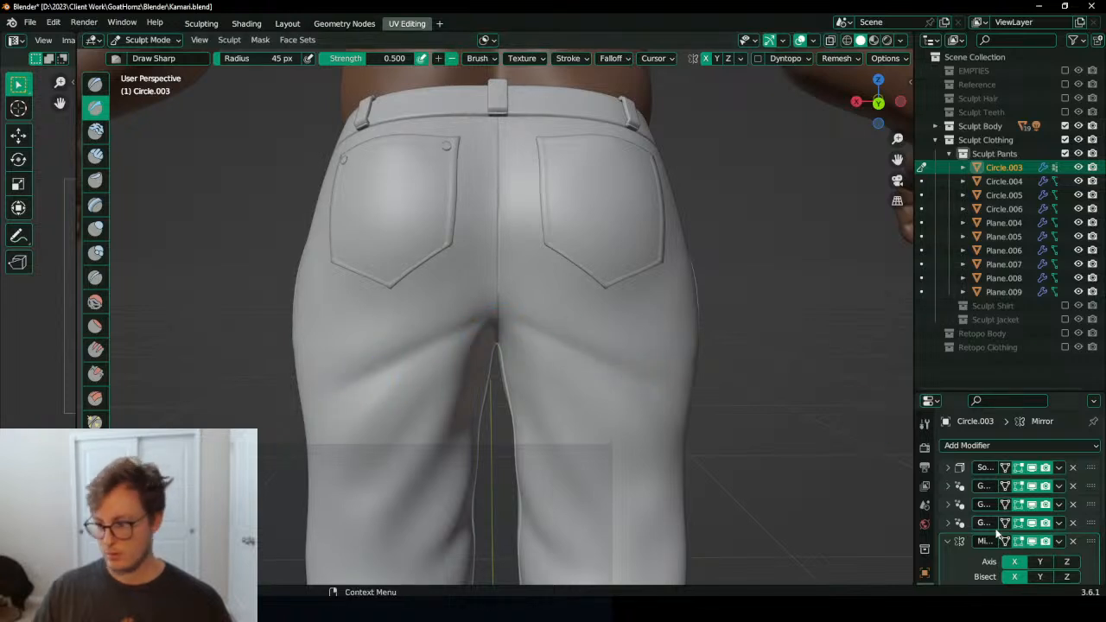
{"action": "middle_click_drag", "start_coordinate": [702, 443], "coordinate": [358, 338]}
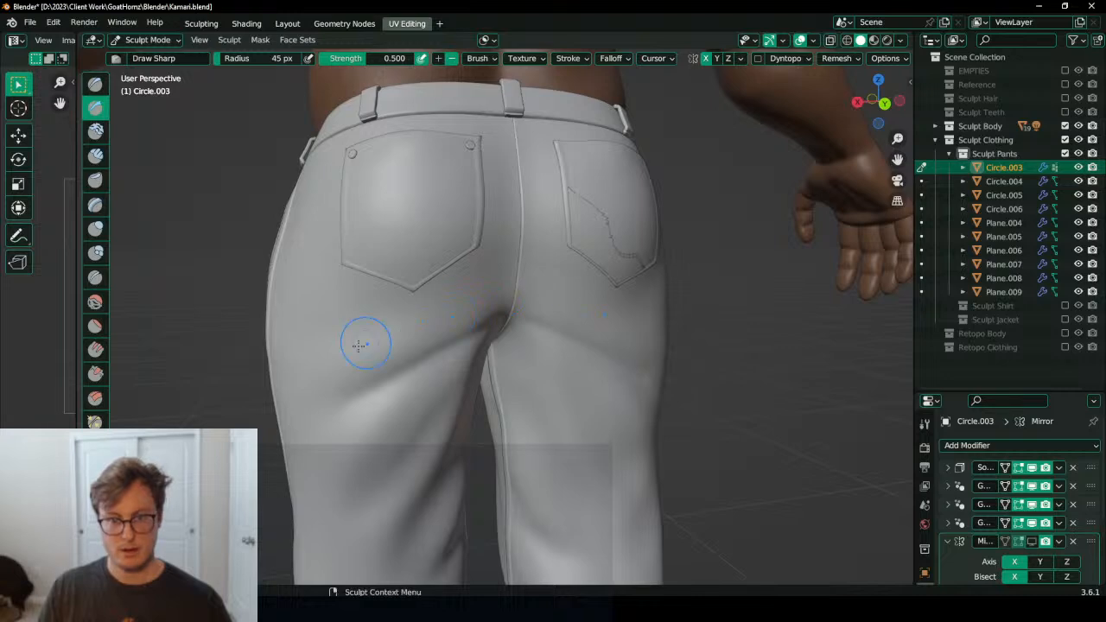
{"action": "mouse_move", "coordinate": [527, 295]}
{"action": "middle_mouse_down"}
{"action": "mouse_move", "coordinate": [519, 304]}
{"action": "mouse_move", "coordinate": [553, 311]}
{"action": "mouse_move", "coordinate": [445, 346]}
{"action": "middle_mouse_up"}
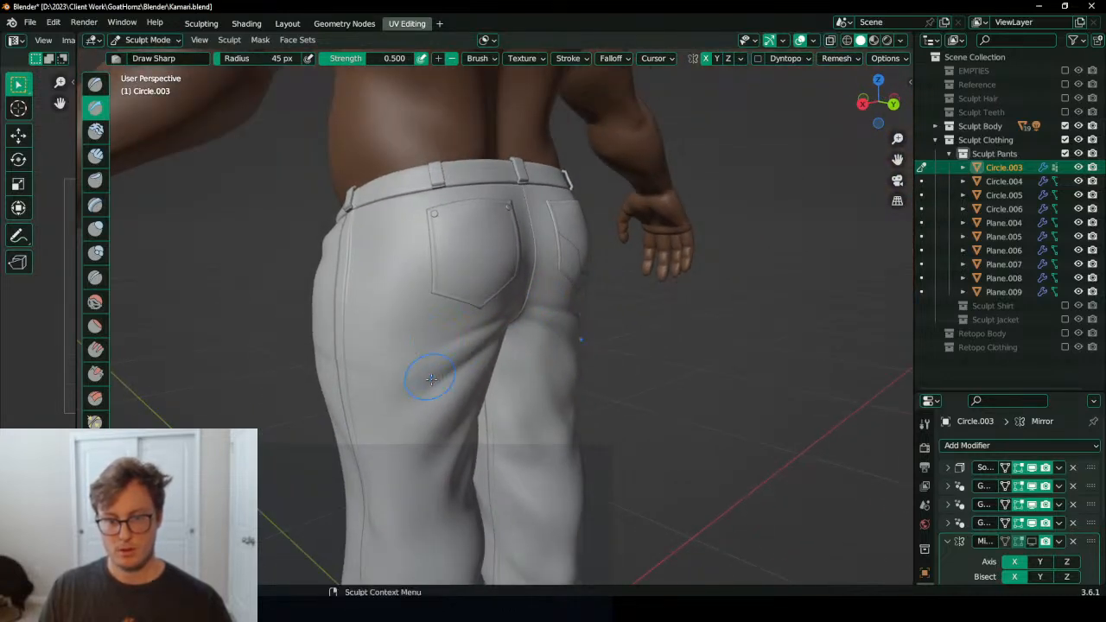
{"action": "middle_click_drag", "start_coordinate": [403, 385], "coordinate": [514, 361]}
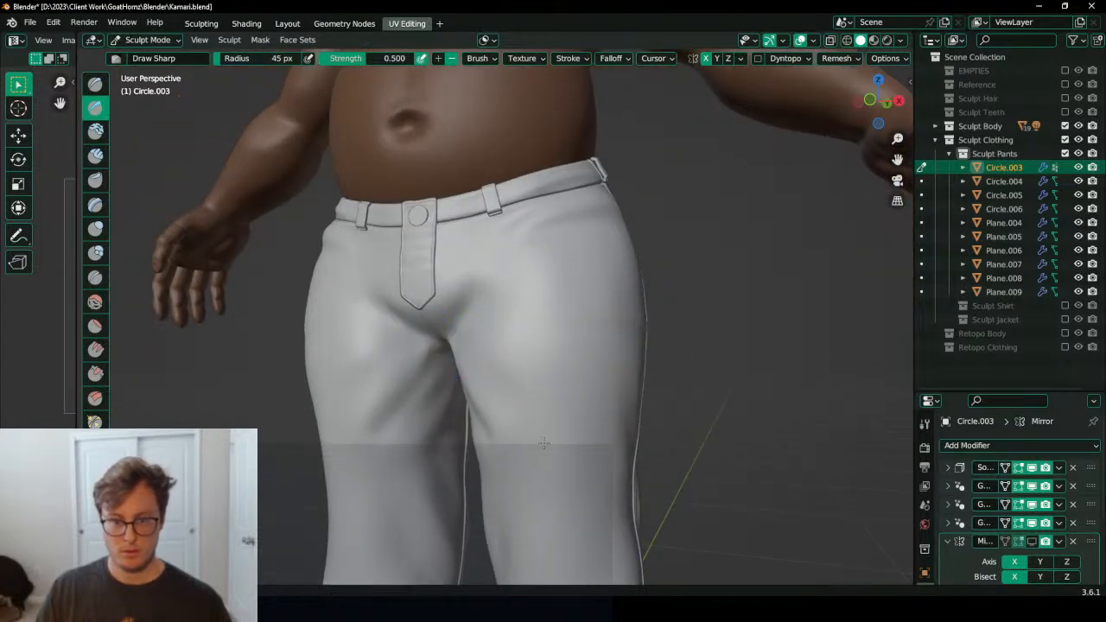
{"action": "middle_click_drag", "start_coordinate": [496, 389], "coordinate": [539, 387]}
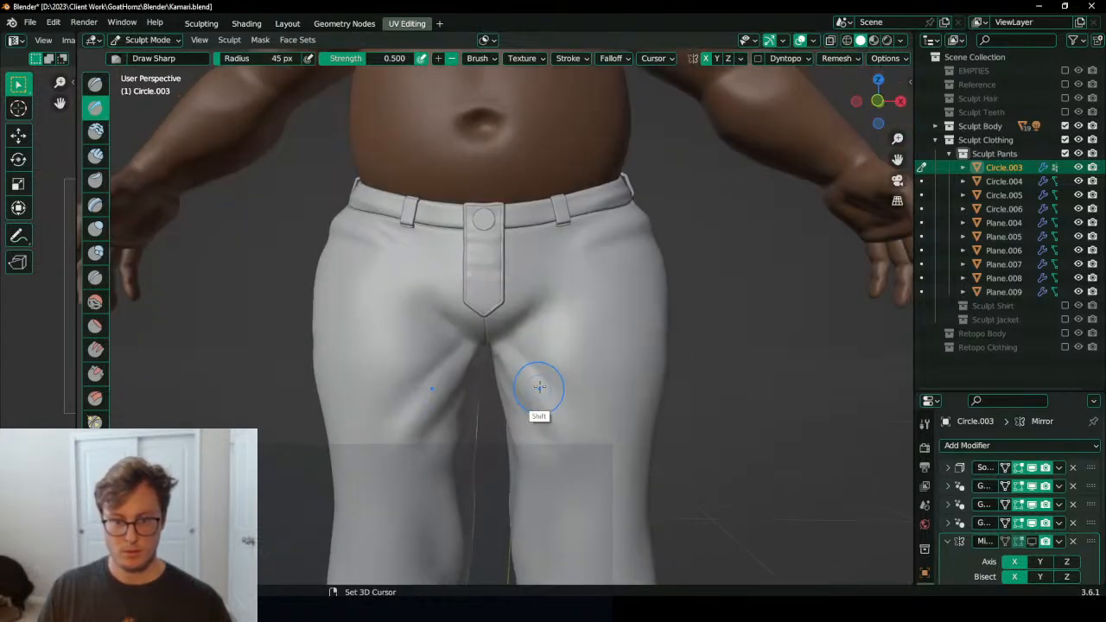
Step: Isolate the pants in local view and sharpen the folds around the crotch and inner thigh with Draw Sharp
{"action": "key", "text": "KP_Divide"}
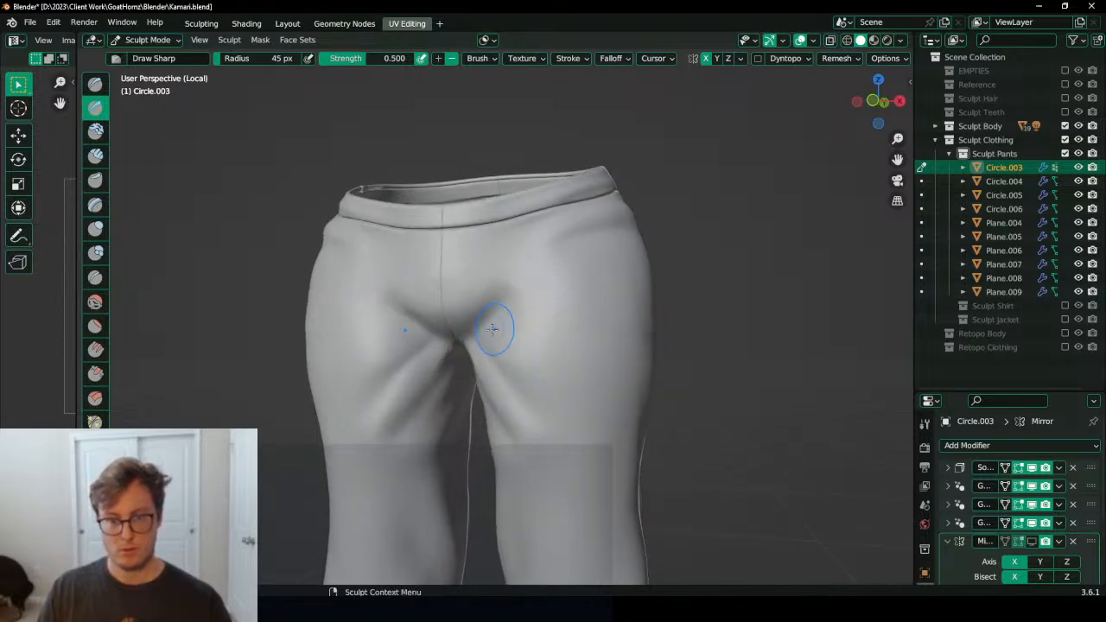
{"action": "middle_click_drag", "start_coordinate": [487, 321], "coordinate": [578, 370]}
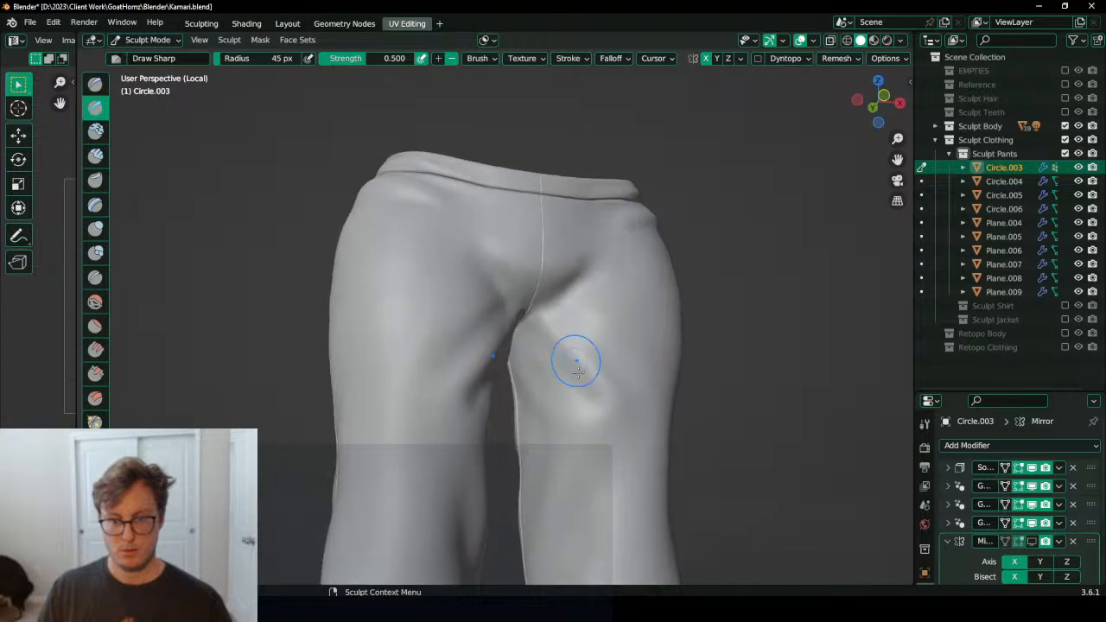
{"action": "mouse_move", "coordinate": [606, 442]}
{"action": "middle_mouse_down"}
{"action": "mouse_move", "coordinate": [562, 346]}
{"action": "mouse_move", "coordinate": [501, 352]}
{"action": "middle_mouse_up"}
{"action": "scroll", "coordinate": [565, 361], "scroll_direction": "down", "scroll_amount": 3}
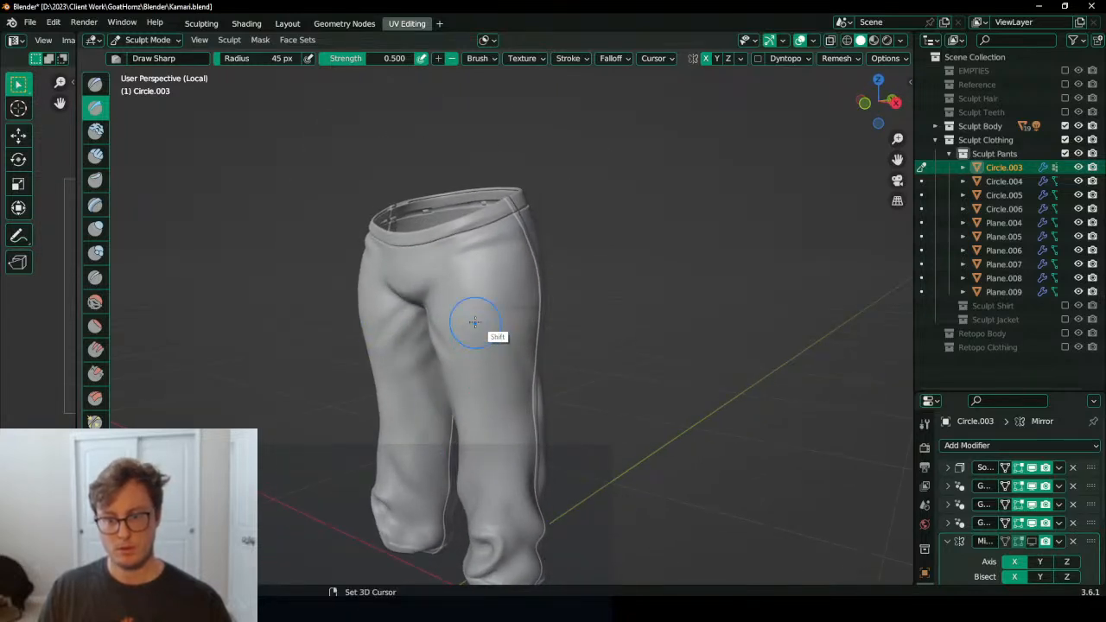
Step: Sharpen the folds on the pants' outer thigh and hip around the side seam with Draw Sharp, and switch to the Scrape/Peaks brush
{"action": "middle_click_drag", "start_coordinate": [544, 313], "coordinate": [491, 295]}
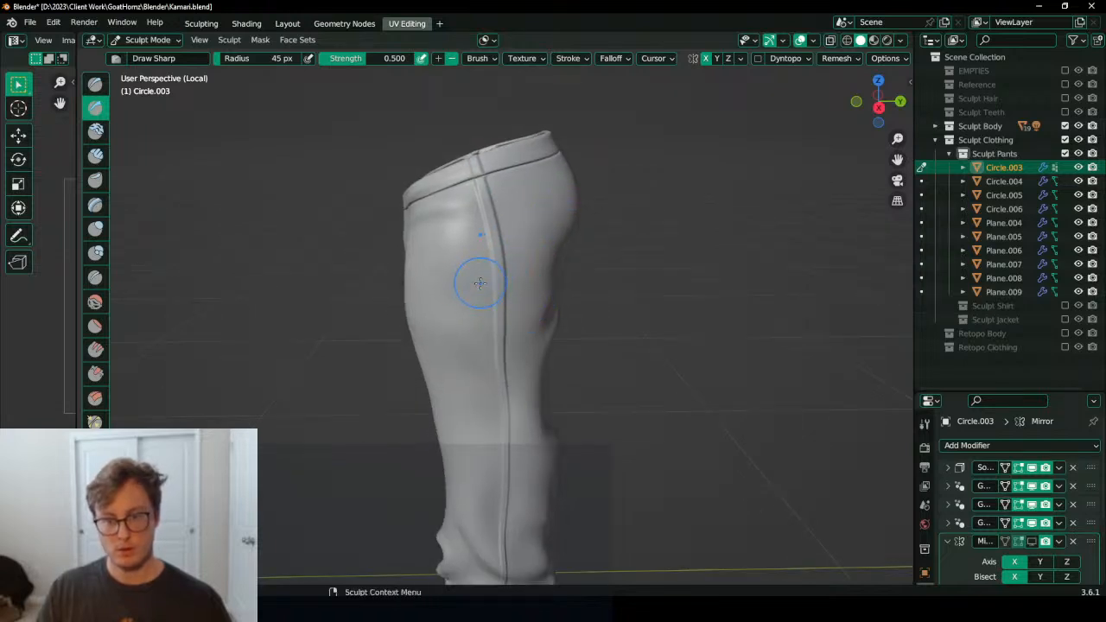
{"action": "left_click_drag", "start_coordinate": [479, 283], "coordinate": [533, 273], "text": "ctrl"}
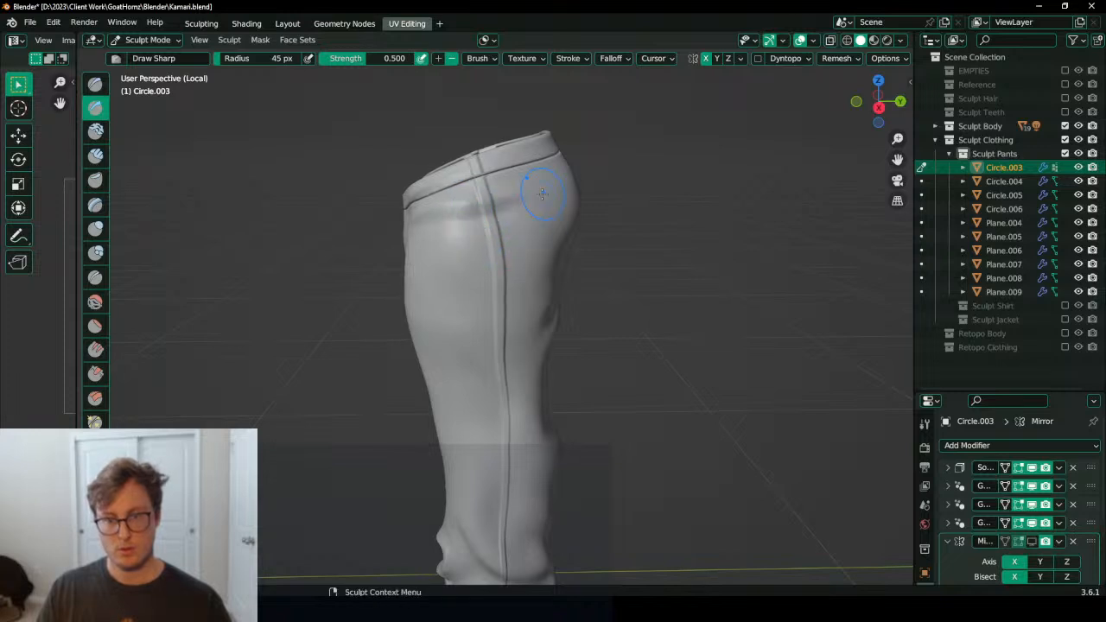
{"action": "middle_click_drag", "start_coordinate": [516, 275], "coordinate": [516, 324]}
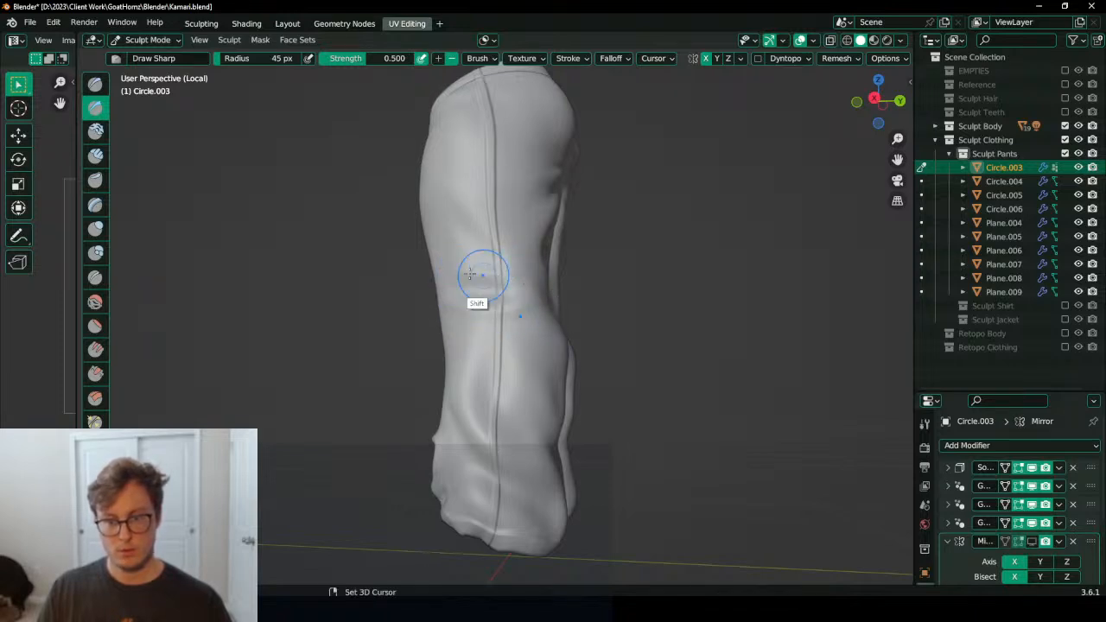
{"action": "mouse_move", "coordinate": [456, 285]}
{"action": "middle_mouse_down"}
{"action": "mouse_move", "coordinate": [505, 290]}
{"action": "mouse_move", "coordinate": [510, 302]}
{"action": "mouse_move", "coordinate": [469, 291]}
{"action": "mouse_move", "coordinate": [511, 277]}
{"action": "mouse_move", "coordinate": [493, 277]}
{"action": "middle_mouse_up"}
{"action": "key", "text": "shift+t"}
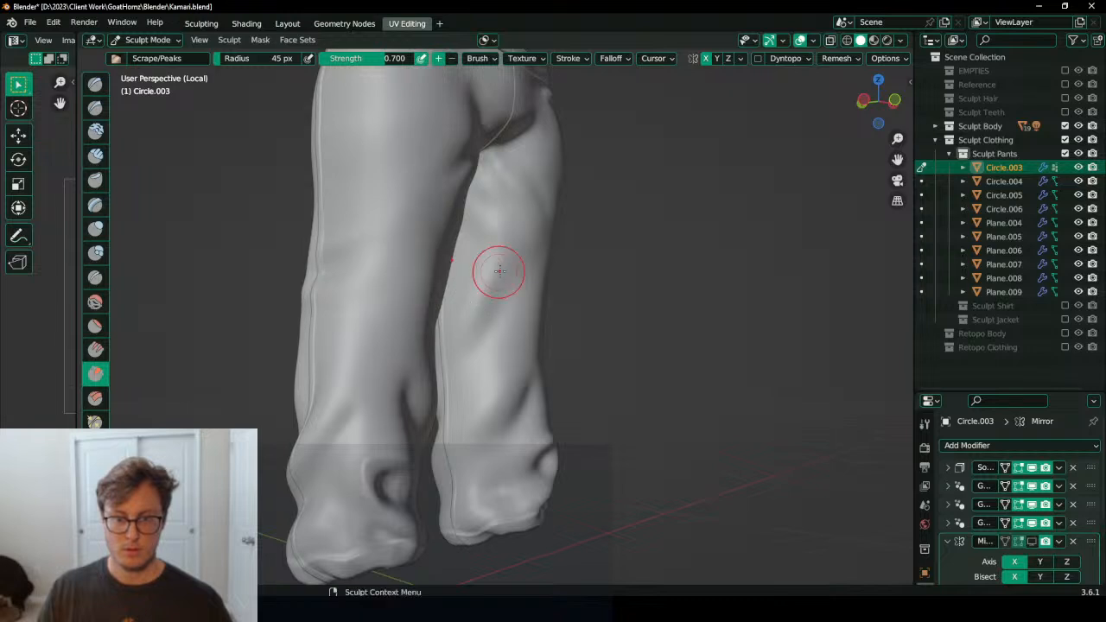
{"action": "mouse_move", "coordinate": [509, 245]}
{"action": "middle_mouse_down", "text": "ctrl"}
{"action": "mouse_move", "coordinate": [482, 351]}
{"action": "mouse_move", "coordinate": [441, 337]}
{"action": "mouse_move", "coordinate": [614, 317]}
{"action": "mouse_move", "coordinate": [546, 327]}
{"action": "mouse_move", "coordinate": [448, 318]}
{"action": "middle_mouse_up", "text": "ctrl"}
Step: Leave local view and Sculpt Mode, show the pants' Mirror modifier in the viewport again and save the file
{"action": "key", "text": "KP_Divide"}
{"action": "key", "text": "ctrl+Tab"}
{"action": "left_click", "coordinate": [483, 319]}
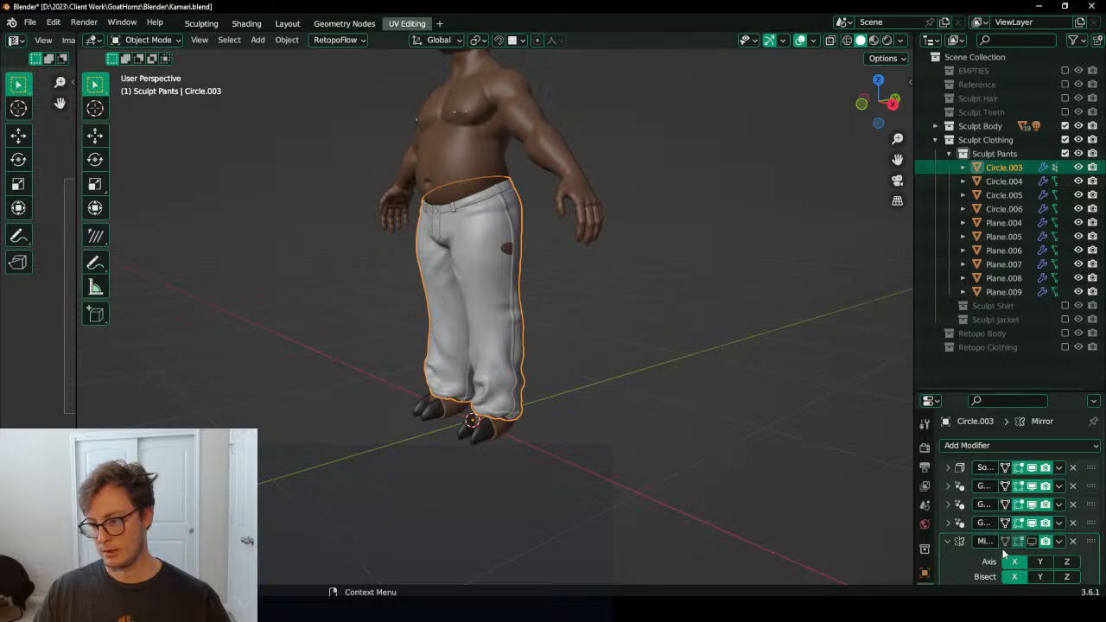
{"action": "left_click", "coordinate": [654, 319]}
{"action": "middle_click_drag", "start_coordinate": [603, 292], "coordinate": [553, 342]}
{"action": "key", "text": "ctrl+s"}
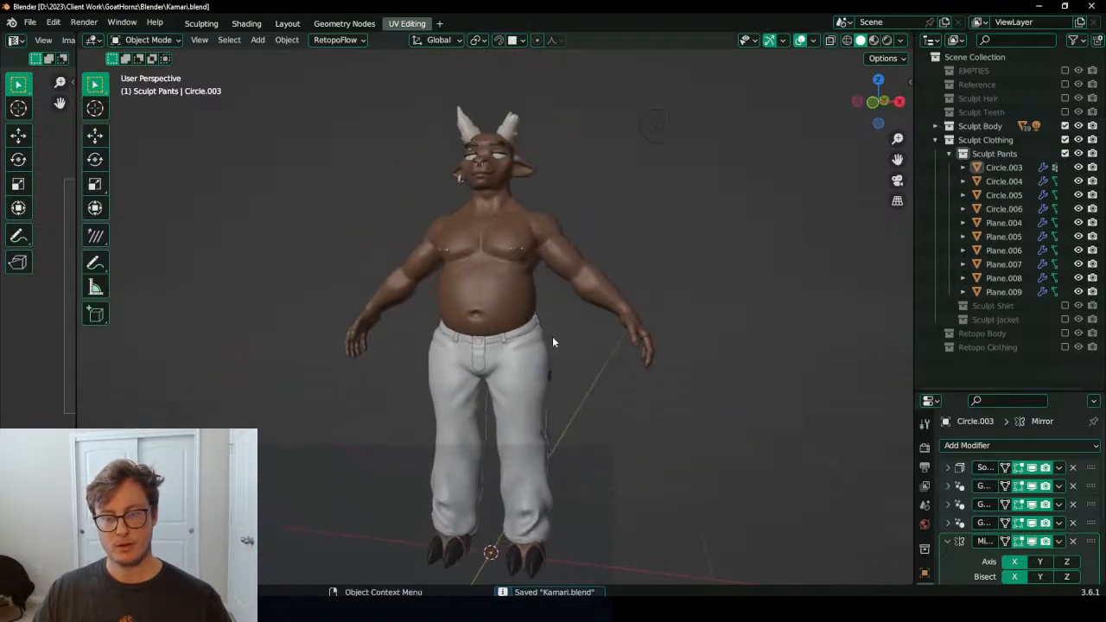
Step: Collapse and exclude the Sculpt Pants collection and enable the Sculpt Shirt collection instead
{"action": "left_click", "coordinate": [949, 153]}
{"action": "left_click", "coordinate": [1065, 153]}
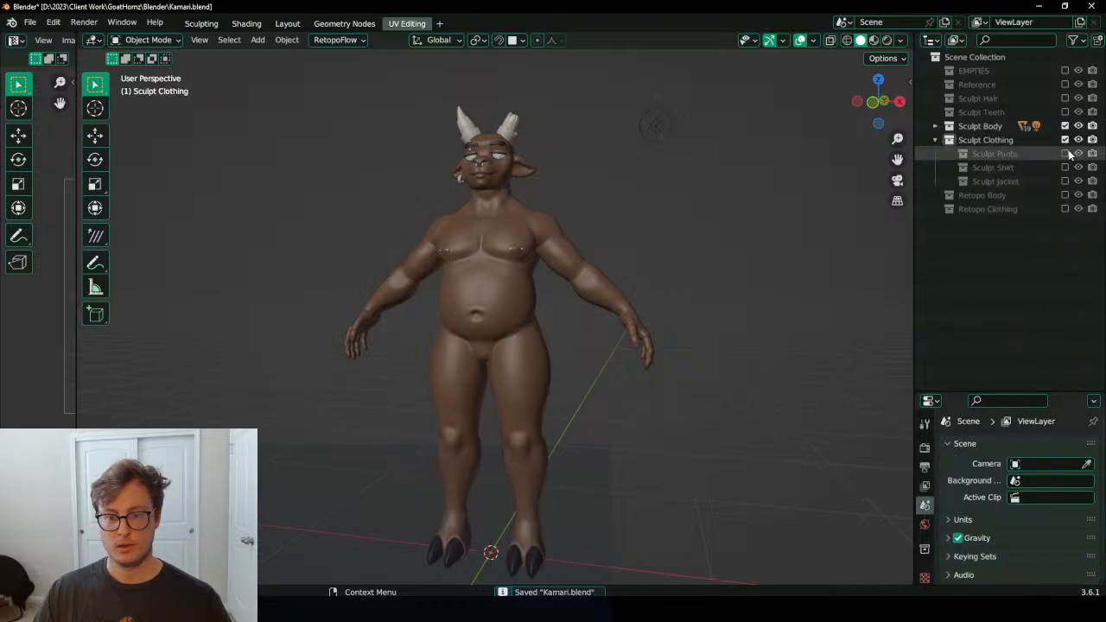
{"action": "left_click", "coordinate": [1065, 153]}
{"action": "left_click", "coordinate": [1065, 152]}
{"action": "left_click", "coordinate": [1066, 167]}
{"action": "scroll", "coordinate": [670, 264], "scroll_direction": "up", "scroll_amount": 4}
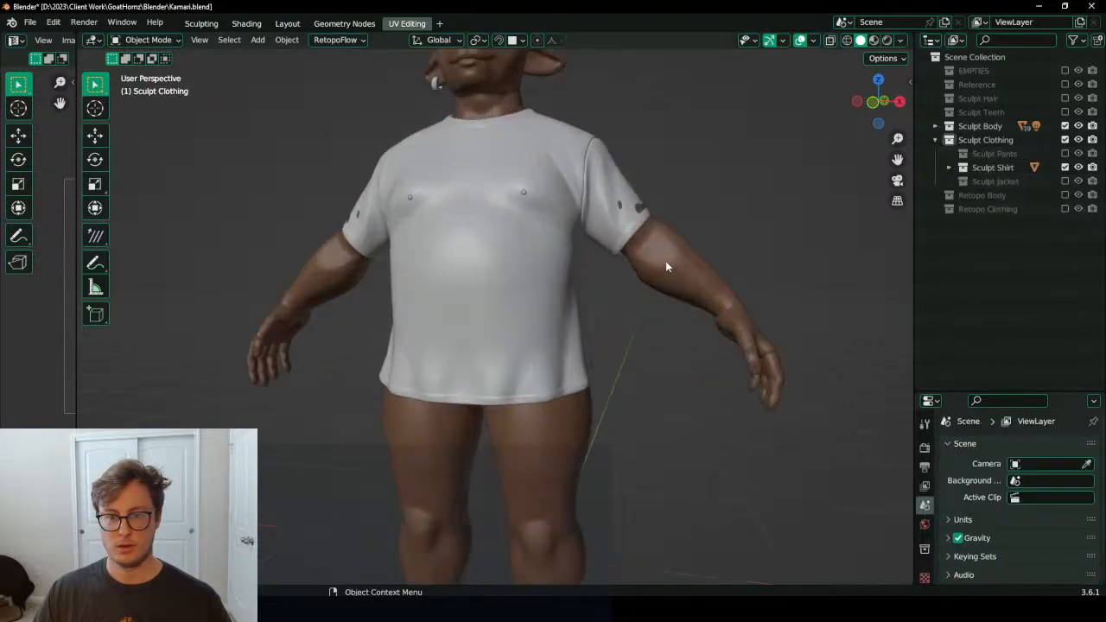
Step: Select the shirt, enter Sculpt Mode and frame the sleeve where the arm pokes through
{"action": "mouse_move", "coordinate": [666, 266]}
{"action": "middle_mouse_down"}
{"action": "mouse_move", "coordinate": [560, 213]}
{"action": "mouse_move", "coordinate": [622, 241]}
{"action": "mouse_move", "coordinate": [669, 242]}
{"action": "middle_mouse_up"}
{"action": "left_click", "coordinate": [561, 213]}
{"action": "key", "text": "ctrl+Tab"}
{"action": "left_click", "coordinate": [644, 366]}
{"action": "middle_click_drag", "start_coordinate": [644, 366], "coordinate": [725, 276]}
{"action": "middle_click_drag", "start_coordinate": [568, 289], "coordinate": [510, 266], "text": "shift"}
{"action": "scroll", "coordinate": [528, 241], "scroll_direction": "up", "scroll_amount": 2}
{"action": "key", "text": "d"}
{"action": "left_click_drag", "start_coordinate": [518, 255], "coordinate": [520, 278]}
{"action": "key", "text": "ctrl+z"}
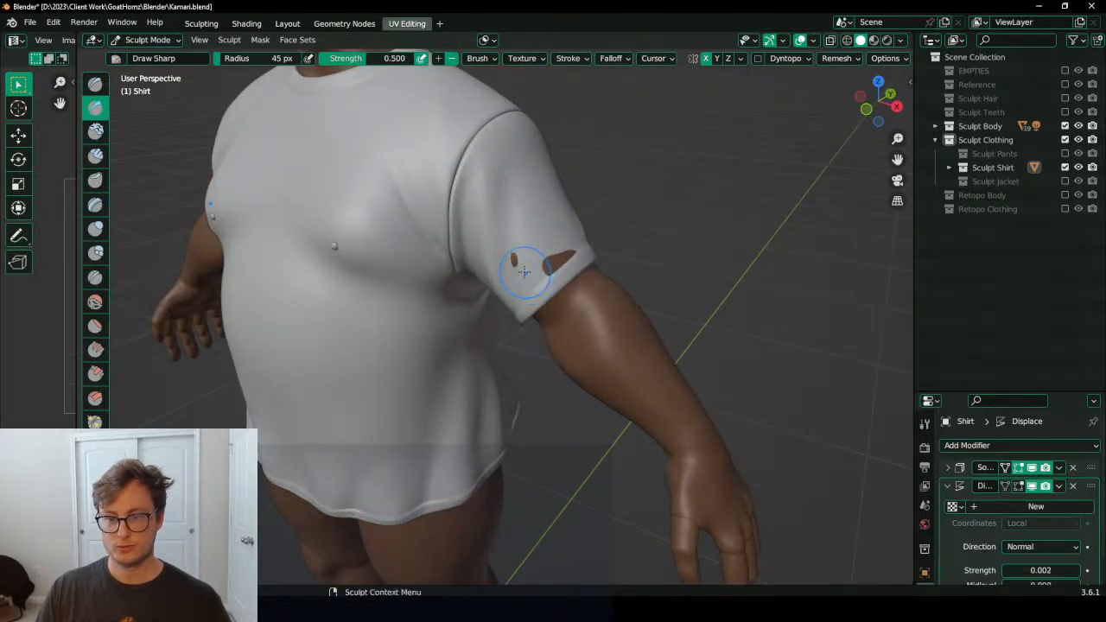
Step: Raise the shirt sleeve over the skin poking through near the hem with the Draw brush
{"action": "key", "text": "x"}
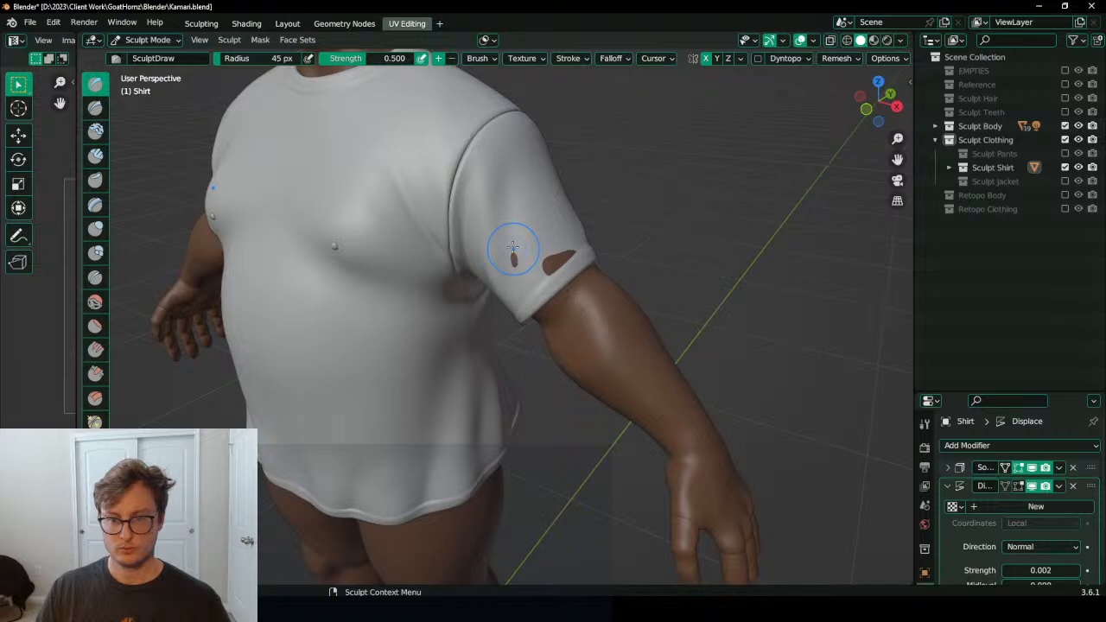
{"action": "left_click_drag", "start_coordinate": [520, 296], "coordinate": [546, 256]}
{"action": "mouse_move", "coordinate": [597, 245]}
{"action": "middle_mouse_down"}
{"action": "mouse_move", "coordinate": [708, 233]}
{"action": "mouse_move", "coordinate": [598, 223]}
{"action": "middle_mouse_up"}
{"action": "scroll", "coordinate": [559, 283], "scroll_direction": "down", "scroll_amount": 3}
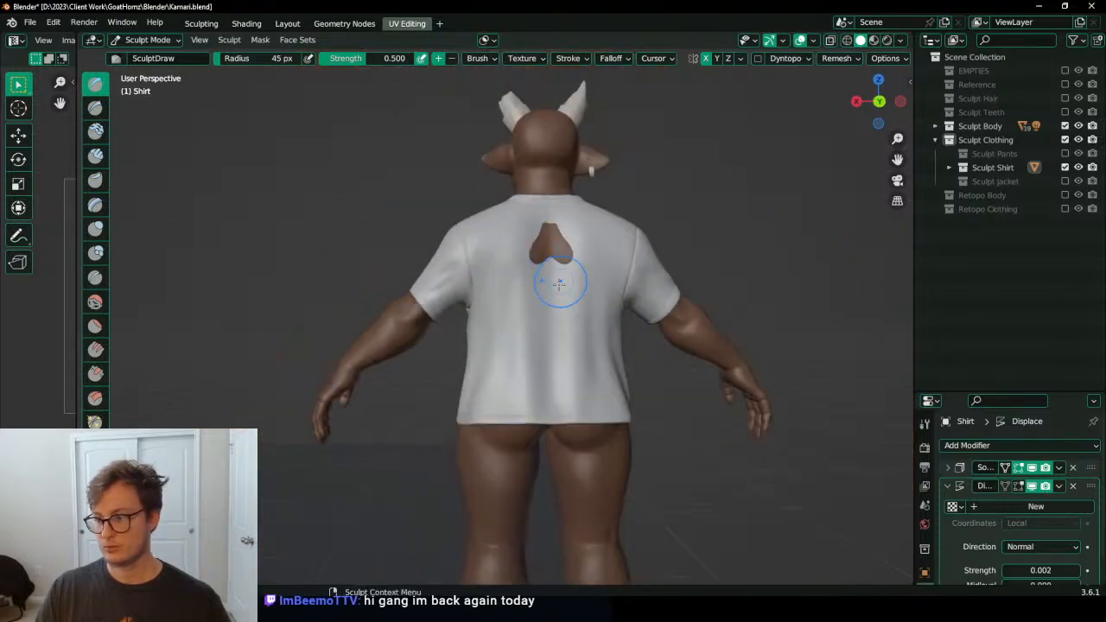
Step: Enlarge the Draw brush to 101 px and build up the shirt's upper back over the exposed skin
{"action": "scroll", "coordinate": [553, 289], "scroll_direction": "up", "scroll_amount": 1}
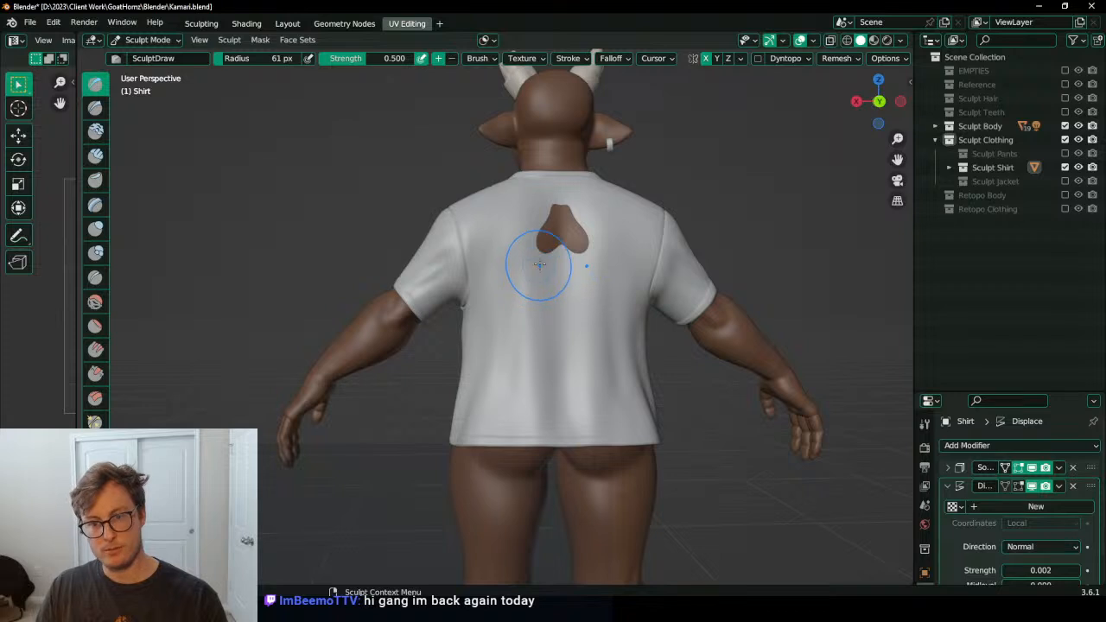
{"action": "key", "text": "bracketright"}
{"action": "key", "text": "bracketright"}
{"action": "key", "text": "bracketright"}
{"action": "key", "text": "bracketright"}
{"action": "key", "text": "bracketright"}
{"action": "left_click_drag", "start_coordinate": [551, 225], "coordinate": [545, 259]}
Step: Raise the shirt's chest over the poking piercings with the Draw brush, check the fit and return to Object Mode
{"action": "mouse_move", "coordinate": [553, 263]}
{"action": "middle_mouse_down"}
{"action": "mouse_move", "coordinate": [692, 282]}
{"action": "mouse_move", "coordinate": [482, 277]}
{"action": "middle_mouse_up"}
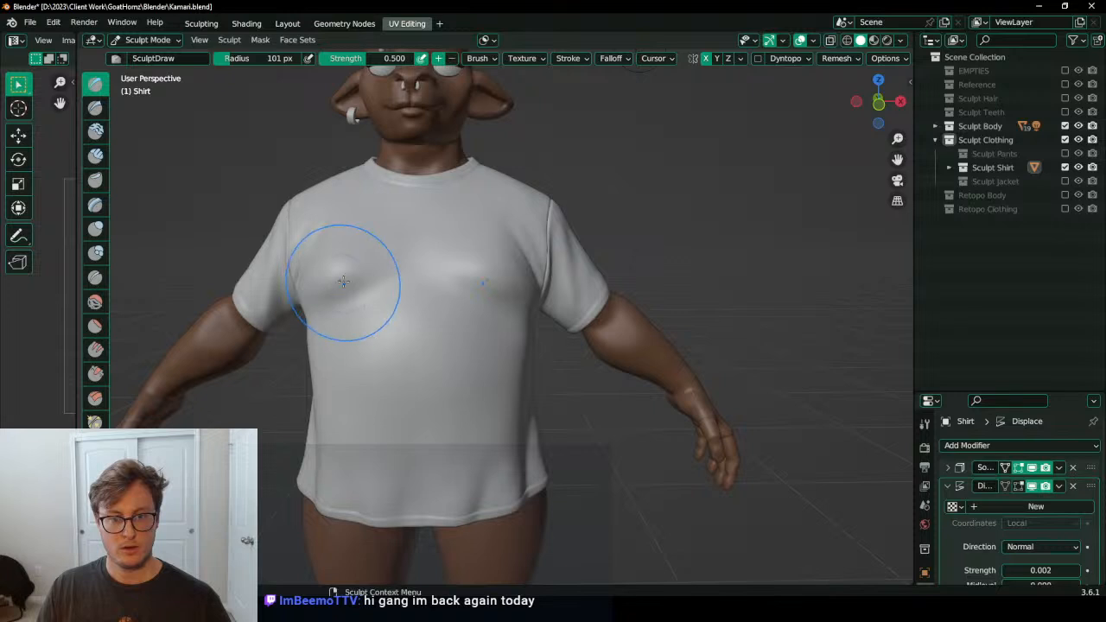
{"action": "middle_click_drag", "start_coordinate": [338, 298], "coordinate": [556, 336]}
{"action": "key", "text": "ctrl+Tab"}
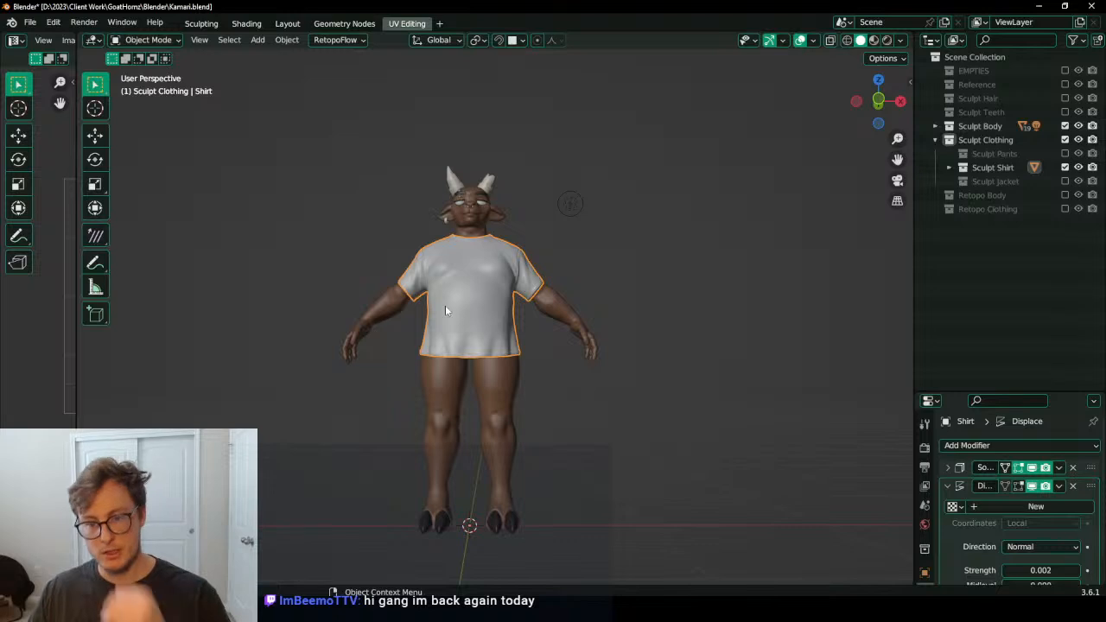
{"action": "middle_click_drag", "start_coordinate": [654, 284], "coordinate": [573, 317]}
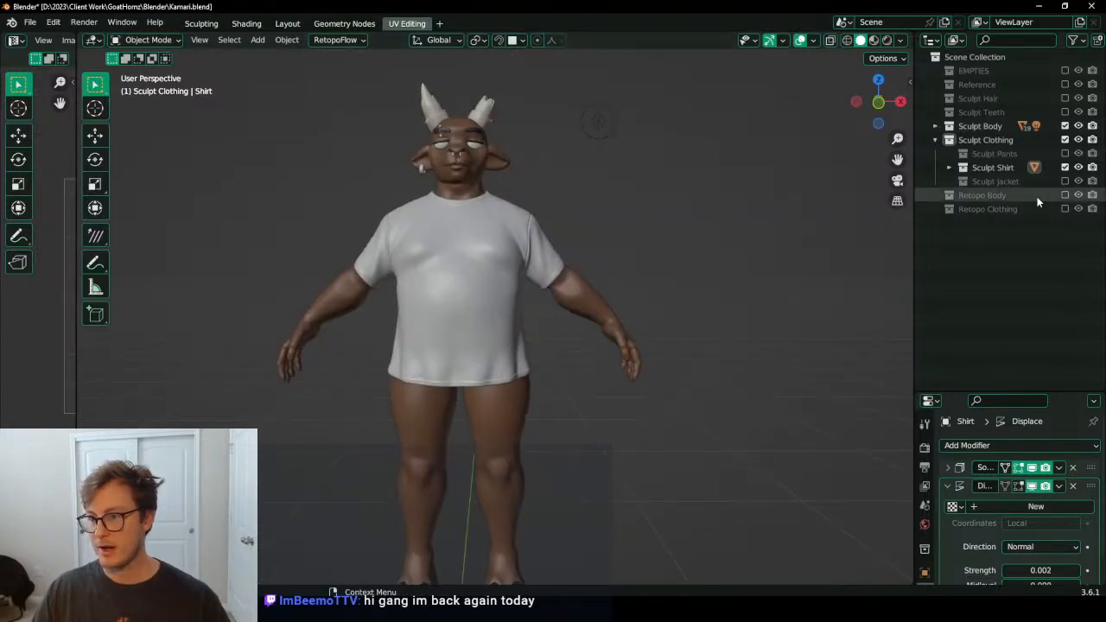
Step: Enable the Sculpt Jacket collection in place of Sculpt Shirt, select the jacket and enter Sculpt Mode
{"action": "left_click", "coordinate": [1065, 167]}
{"action": "left_click", "coordinate": [1064, 180]}
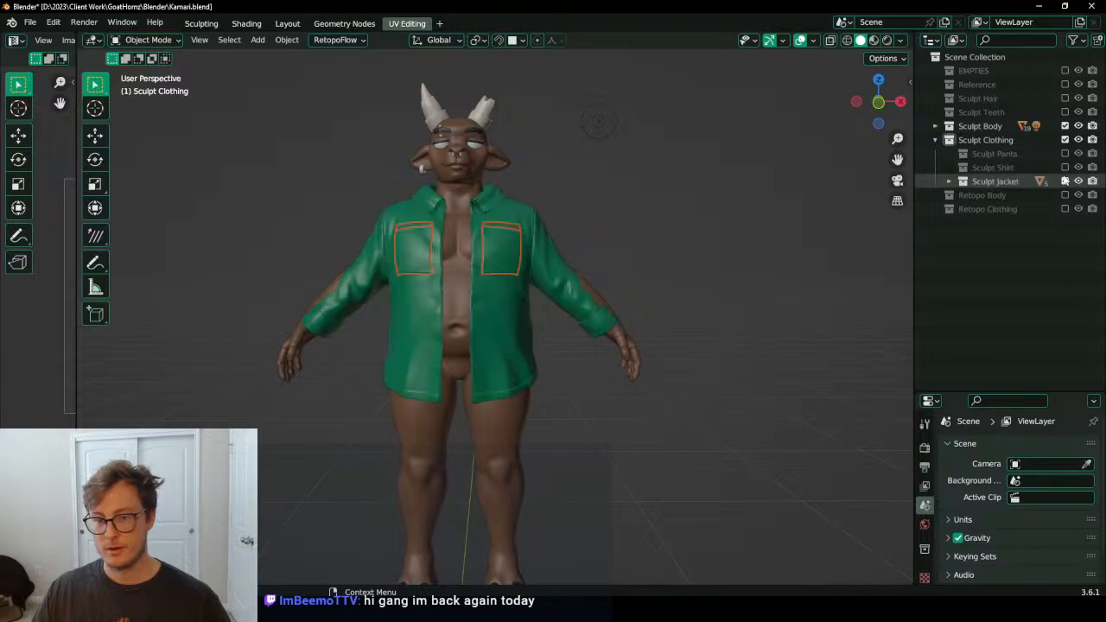
{"action": "mouse_move", "coordinate": [680, 216]}
{"action": "middle_mouse_down"}
{"action": "mouse_move", "coordinate": [561, 298]}
{"action": "mouse_move", "coordinate": [562, 261]}
{"action": "mouse_move", "coordinate": [393, 341]}
{"action": "middle_mouse_up"}
{"action": "left_click", "coordinate": [562, 261]}
{"action": "key", "text": "KP_1"}
{"action": "scroll", "coordinate": [447, 342], "scroll_direction": "up", "scroll_amount": 5}
{"action": "key", "text": "ctrl+Tab"}
Step: Choose the Pose brush, enlarge it to 253 px and rotate the jacket's lower sleeve up over the exposed forearm in front view
{"action": "scroll", "coordinate": [527, 394], "scroll_direction": "down", "scroll_amount": 2}
{"action": "middle_click_drag", "start_coordinate": [543, 395], "coordinate": [757, 345], "text": "shift"}
{"action": "middle_click_drag", "start_coordinate": [757, 345], "coordinate": [614, 386]}
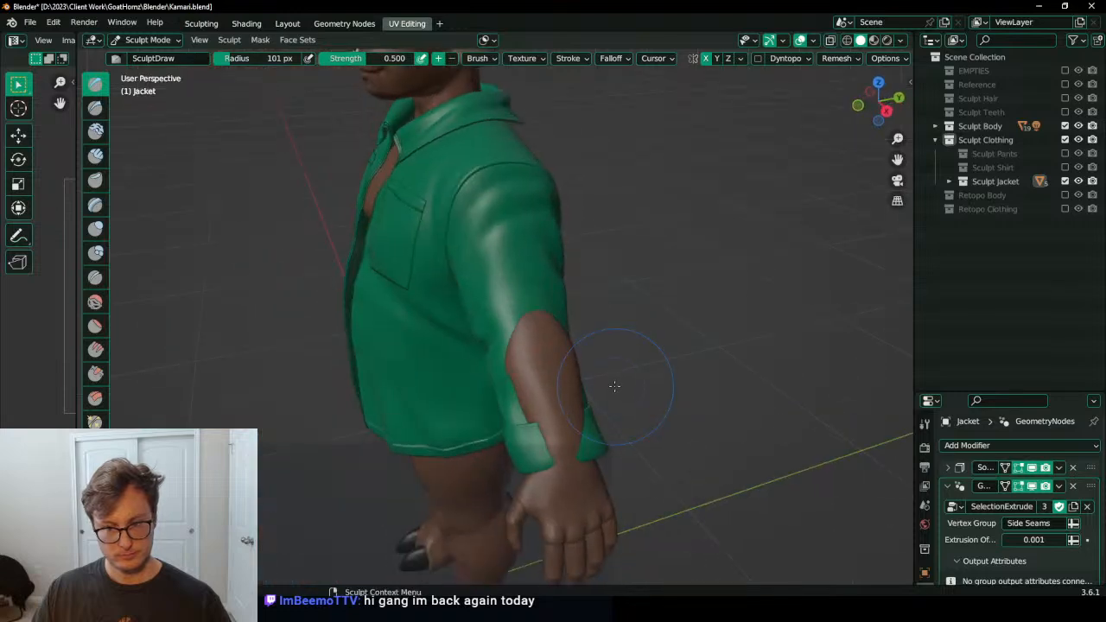
{"action": "scroll", "coordinate": [614, 386], "scroll_direction": "up", "scroll_amount": 1}
{"action": "middle_click_drag", "start_coordinate": [544, 242], "coordinate": [526, 221], "text": "shift"}
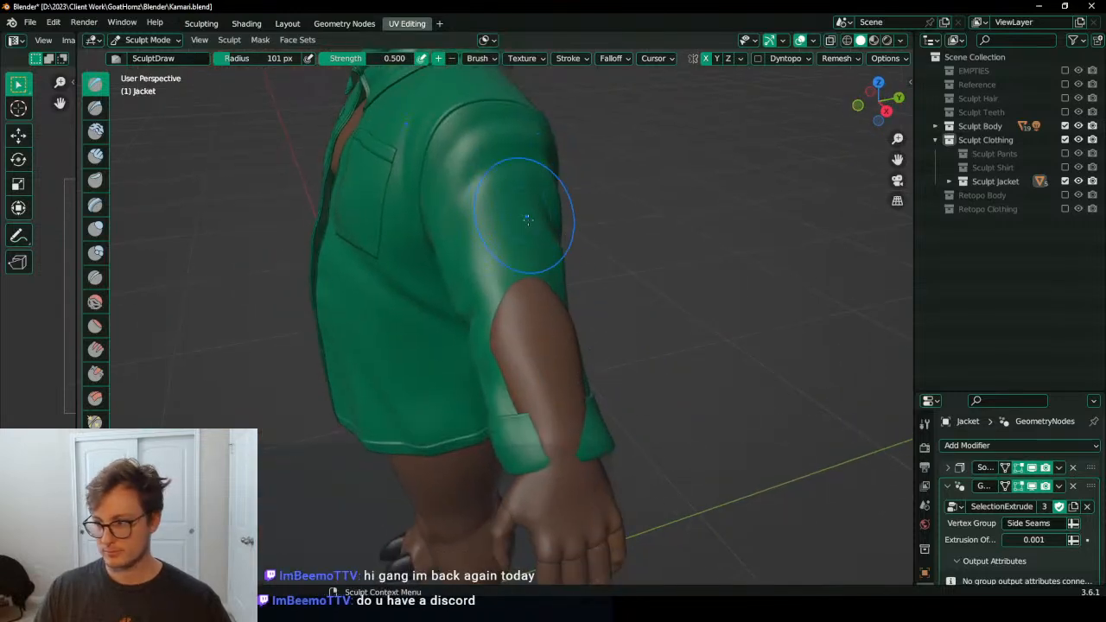
{"action": "mouse_move", "coordinate": [533, 324]}
{"action": "middle_mouse_down", "text": "shift"}
{"action": "mouse_move", "coordinate": [525, 284]}
{"action": "mouse_move", "coordinate": [540, 322]}
{"action": "middle_mouse_up", "text": "shift"}
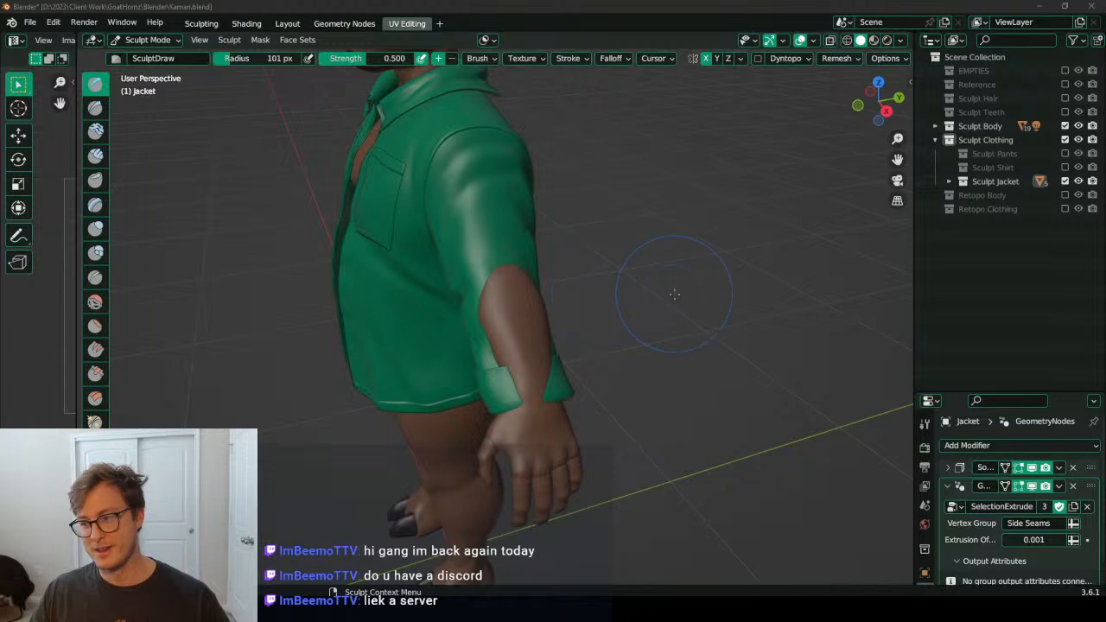
{"action": "middle_click_drag", "start_coordinate": [675, 295], "coordinate": [704, 290]}
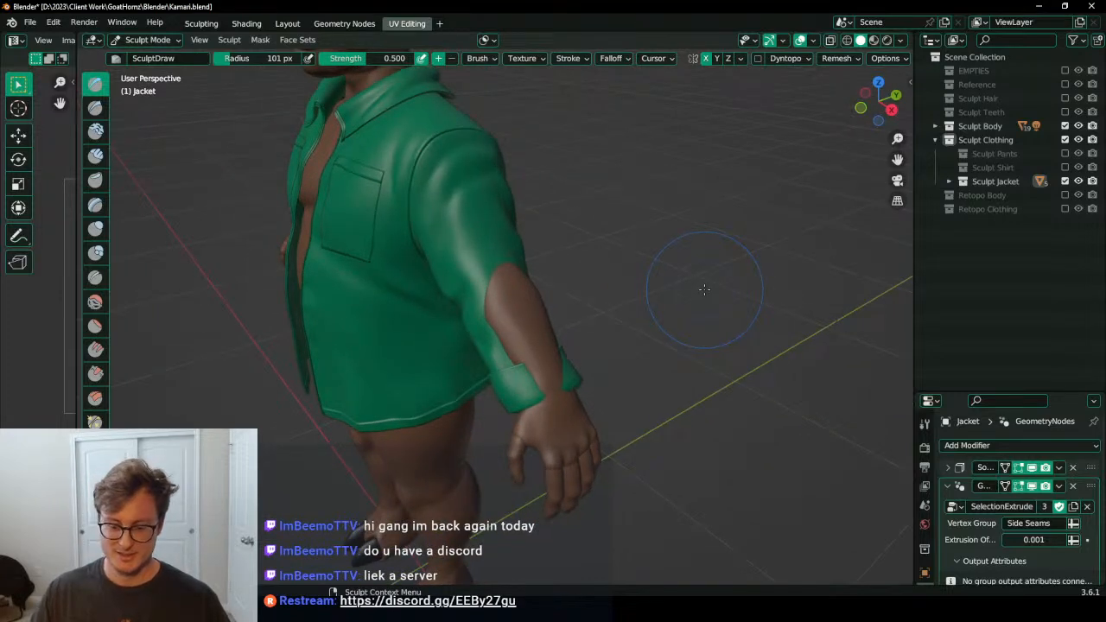
{"action": "key", "text": "KP_1"}
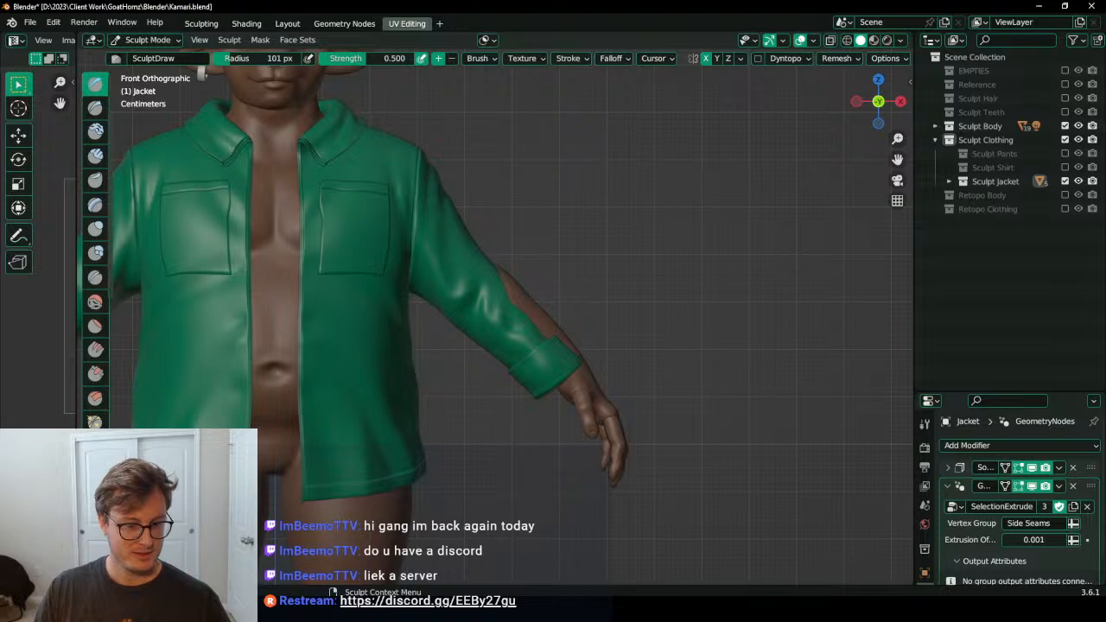
{"action": "left_click", "coordinate": [95, 300]}
{"action": "key", "text": "bracketright"}
{"action": "key", "text": "bracketright"}
{"action": "key", "text": "bracketright"}
{"action": "key", "text": "bracketright"}
{"action": "key", "text": "bracketright"}
{"action": "key", "text": "bracketright"}
{"action": "key", "text": "bracketright"}
{"action": "key", "text": "bracketright"}
{"action": "key", "text": "bracketright"}
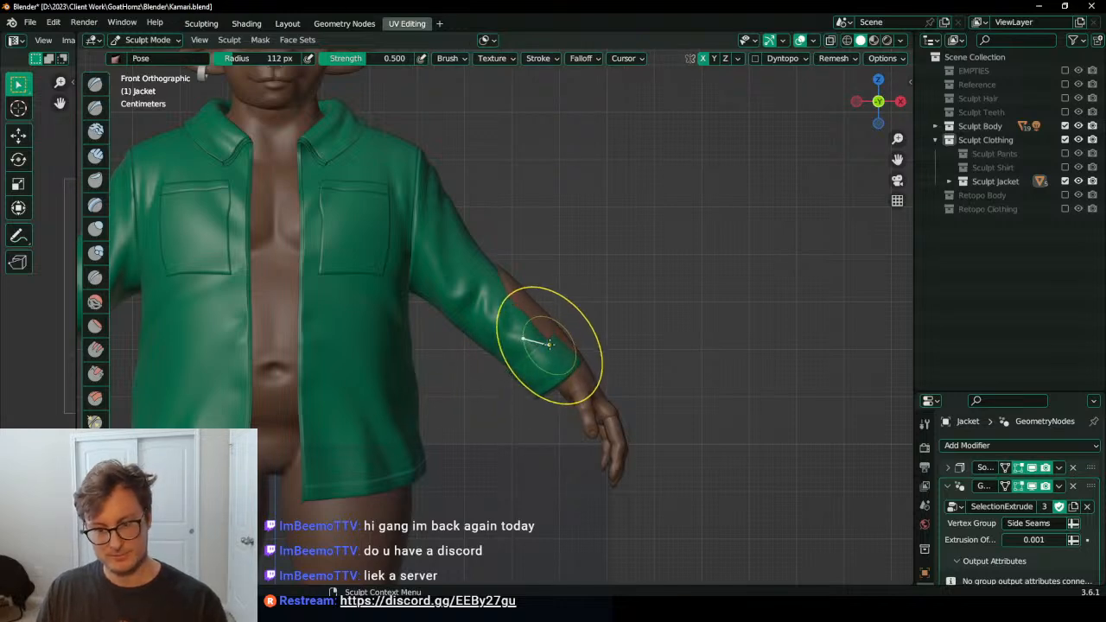
{"action": "left_click_drag", "start_coordinate": [548, 360], "coordinate": [550, 361]}
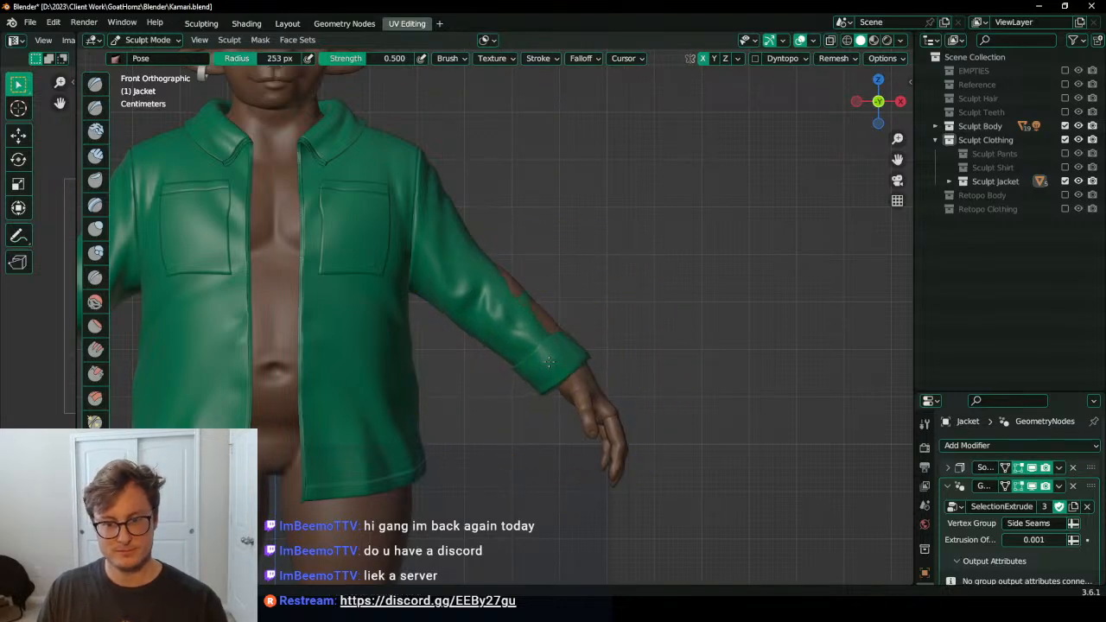
Step: Raise the jacket sleeve over the skin showing on the forearm with the Draw brush at 106 px
{"action": "middle_click_drag", "start_coordinate": [549, 362], "coordinate": [494, 375]}
{"action": "key", "text": "x"}
{"action": "key", "text": "f"}
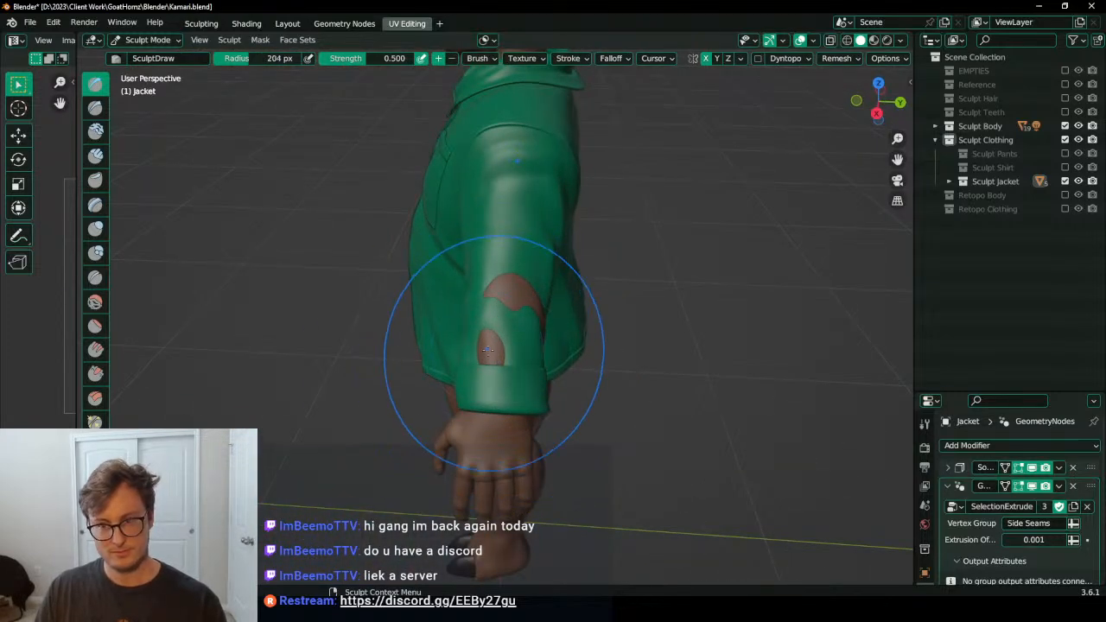
{"action": "left_click", "coordinate": [482, 341]}
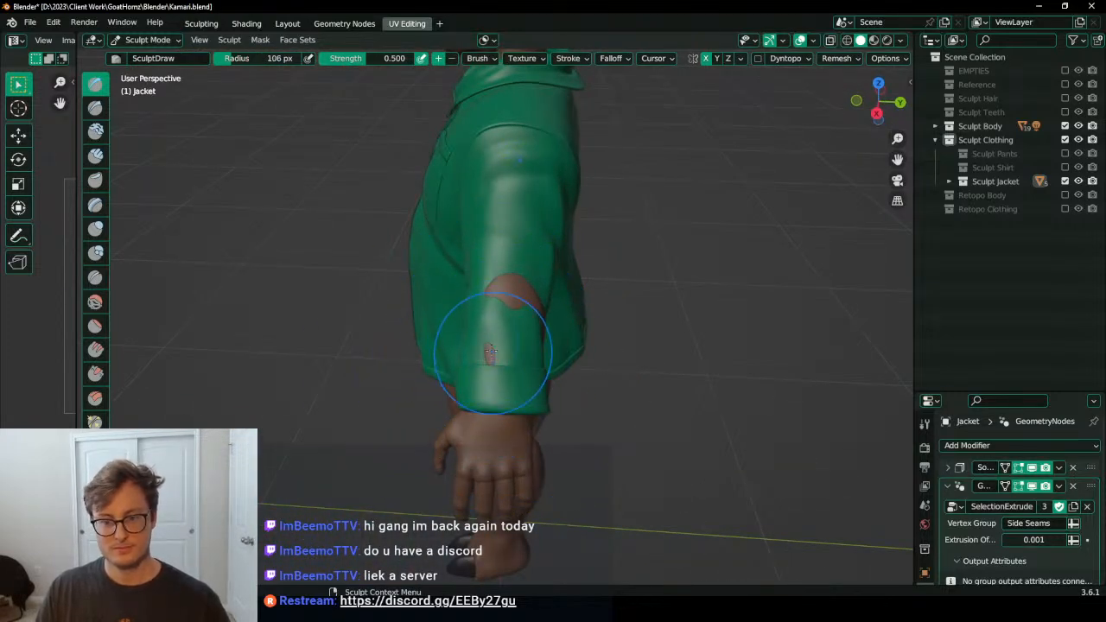
{"action": "mouse_move", "coordinate": [489, 350]}
{"action": "middle_mouse_down"}
{"action": "mouse_move", "coordinate": [482, 285]}
{"action": "mouse_move", "coordinate": [469, 271]}
{"action": "mouse_move", "coordinate": [511, 315]}
{"action": "mouse_move", "coordinate": [482, 321]}
{"action": "mouse_move", "coordinate": [444, 308]}
{"action": "mouse_move", "coordinate": [462, 299]}
{"action": "mouse_move", "coordinate": [624, 306]}
{"action": "mouse_move", "coordinate": [518, 321]}
{"action": "middle_mouse_up"}
{"action": "scroll", "coordinate": [462, 295], "scroll_direction": "down", "scroll_amount": 5}
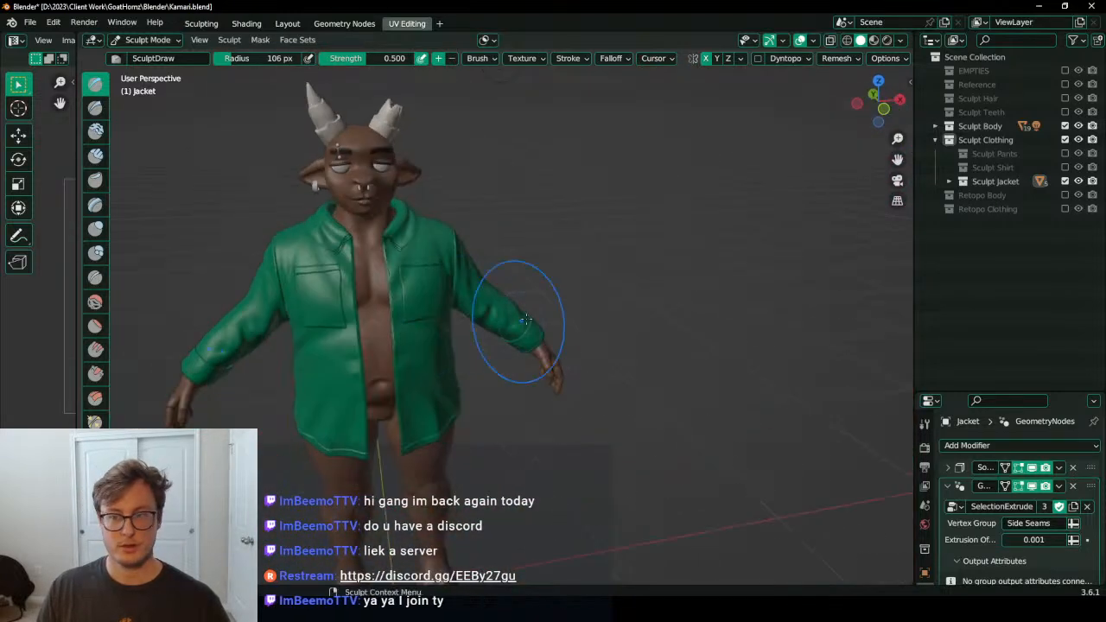
Step: Return the jacket to Object Mode, save the file and clear the selection
{"action": "key", "text": "ctrl+Tab"}
{"action": "left_click", "coordinate": [437, 335]}
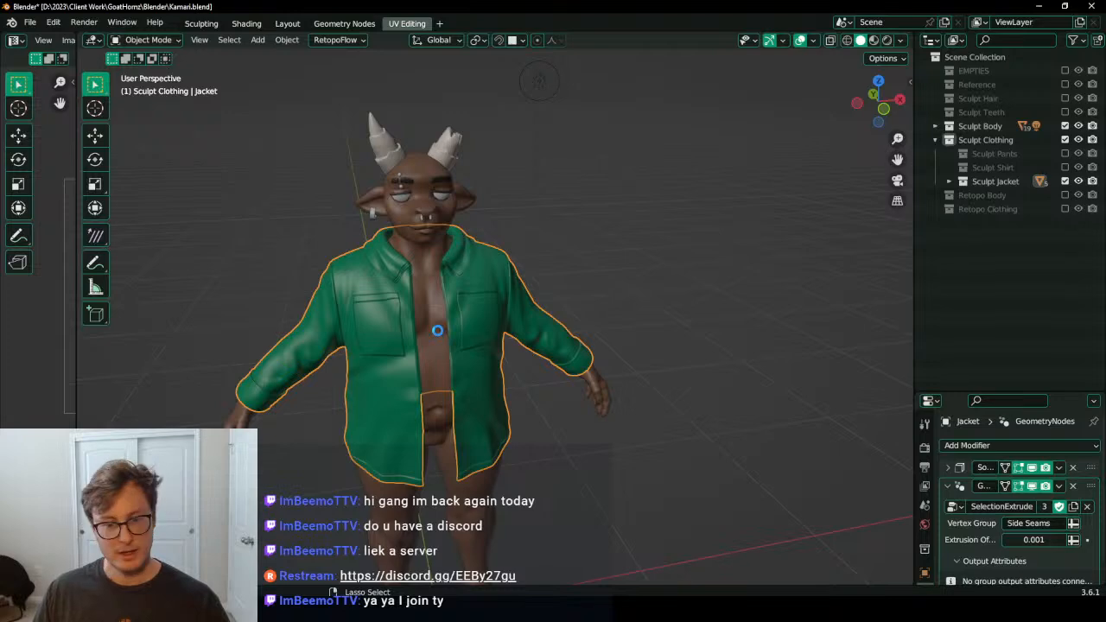
{"action": "key", "text": "ctrl+s"}
{"action": "left_click", "coordinate": [636, 255]}
Step: Select the jacket's chest pocket and its top flap in turn and examine their edges and modifier settings
{"action": "middle_click_drag", "start_coordinate": [549, 290], "coordinate": [454, 338]}
{"action": "scroll", "coordinate": [432, 320], "scroll_direction": "up", "scroll_amount": 4}
{"action": "left_click", "coordinate": [455, 342]}
{"action": "scroll", "coordinate": [506, 350], "scroll_direction": "up", "scroll_amount": 2}
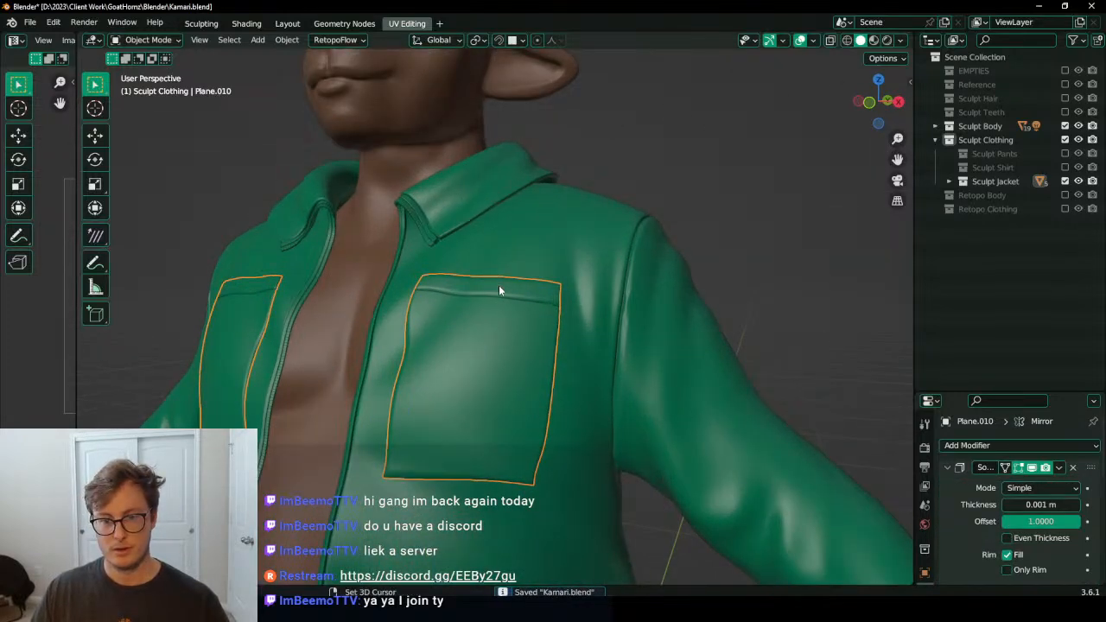
{"action": "left_click", "coordinate": [498, 285]}
{"action": "scroll", "coordinate": [1020, 493], "scroll_direction": "down", "scroll_amount": 3}
{"action": "scroll", "coordinate": [1020, 492], "scroll_direction": "down", "scroll_amount": 3}
{"action": "scroll", "coordinate": [463, 414], "scroll_direction": "up", "scroll_amount": 2}
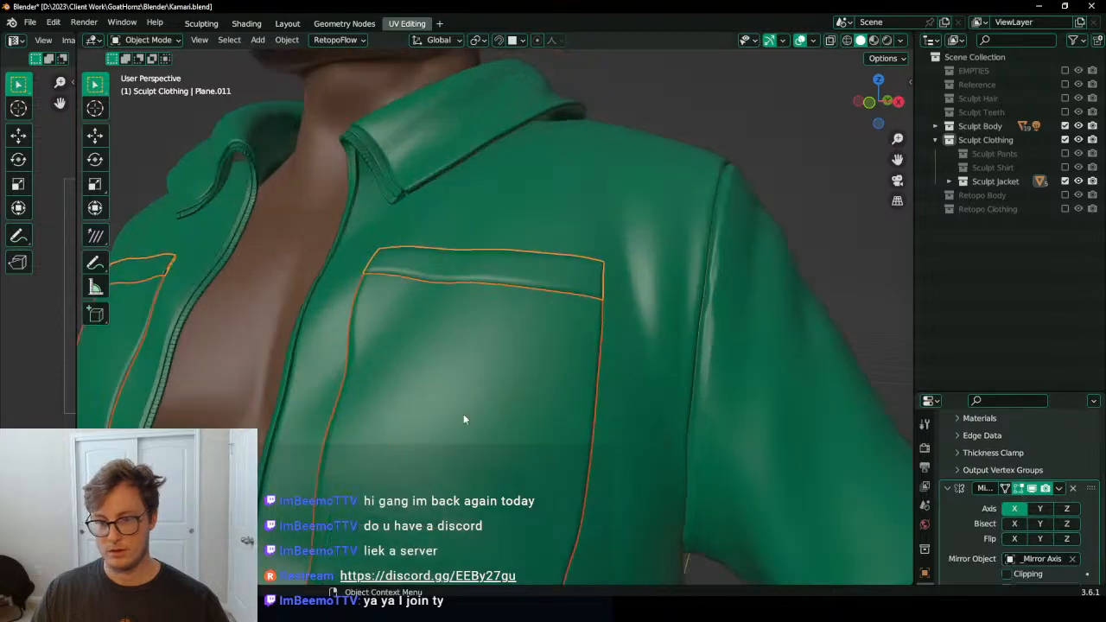
{"action": "scroll", "coordinate": [469, 408], "scroll_direction": "up", "scroll_amount": 2}
{"action": "scroll", "coordinate": [493, 393], "scroll_direction": "down", "scroll_amount": 4}
Step: Select the chest pocket's boundary loop in Edit Mode, offset it with Shrink/Fatten and return to Object Mode
{"action": "left_click", "coordinate": [509, 388]}
{"action": "key", "text": "Tab"}
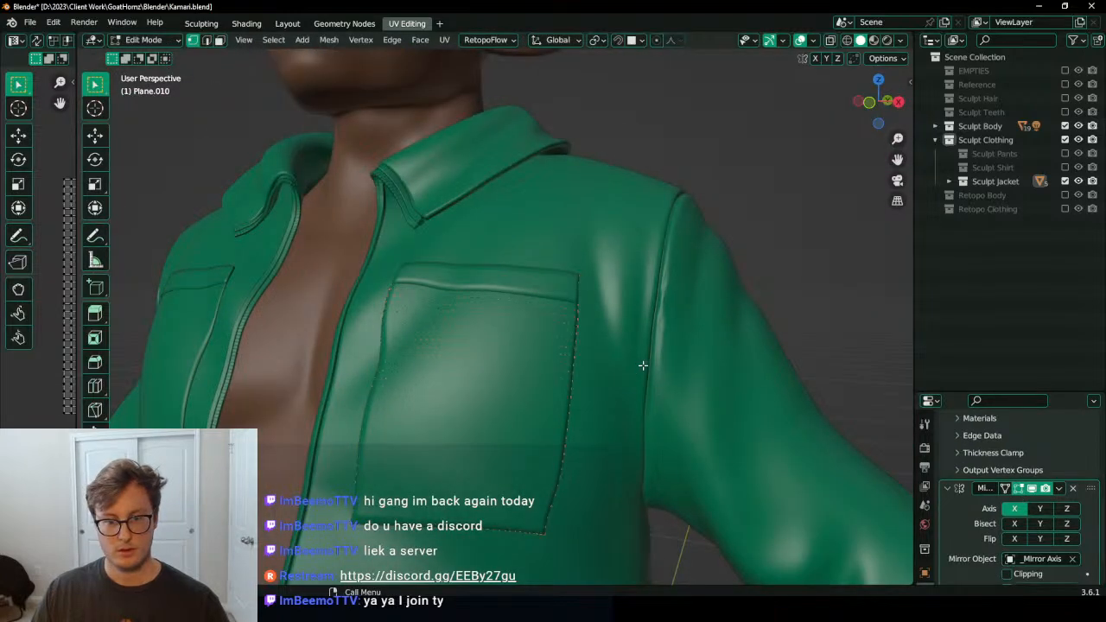
{"action": "key", "text": "q"}
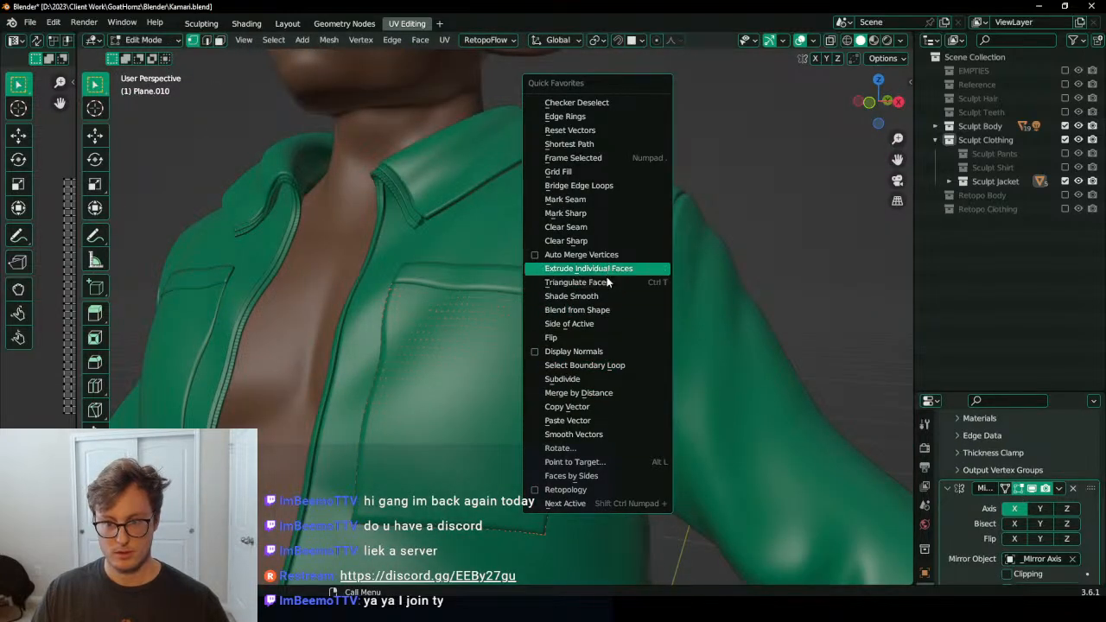
{"action": "left_click", "coordinate": [616, 367]}
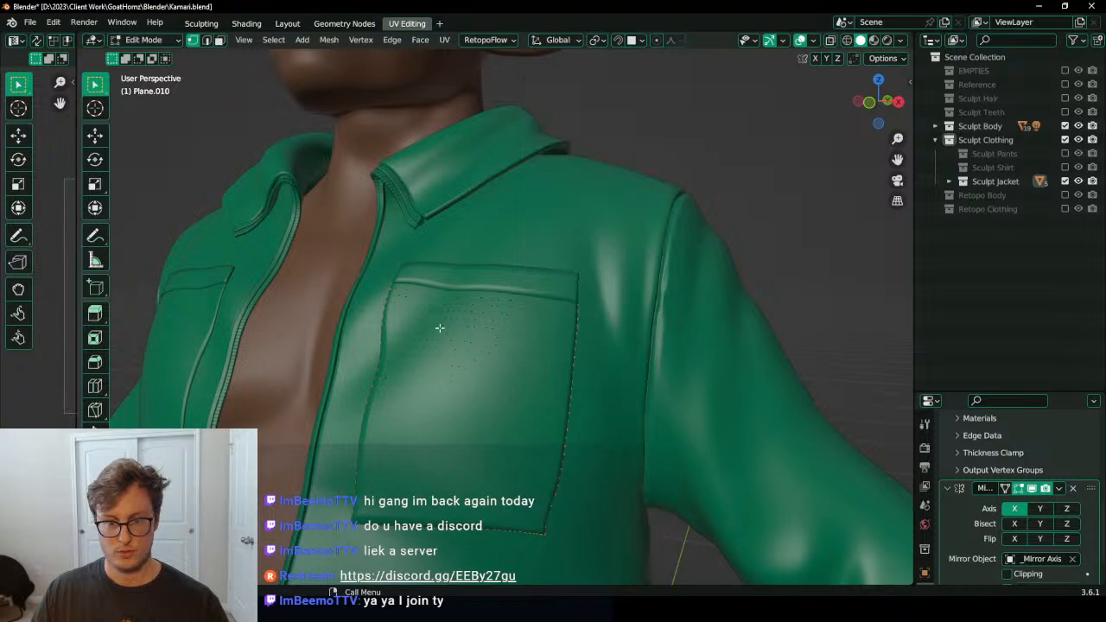
{"action": "middle_click_drag", "start_coordinate": [617, 367], "coordinate": [578, 224]}
{"action": "key", "text": "alt+s"}
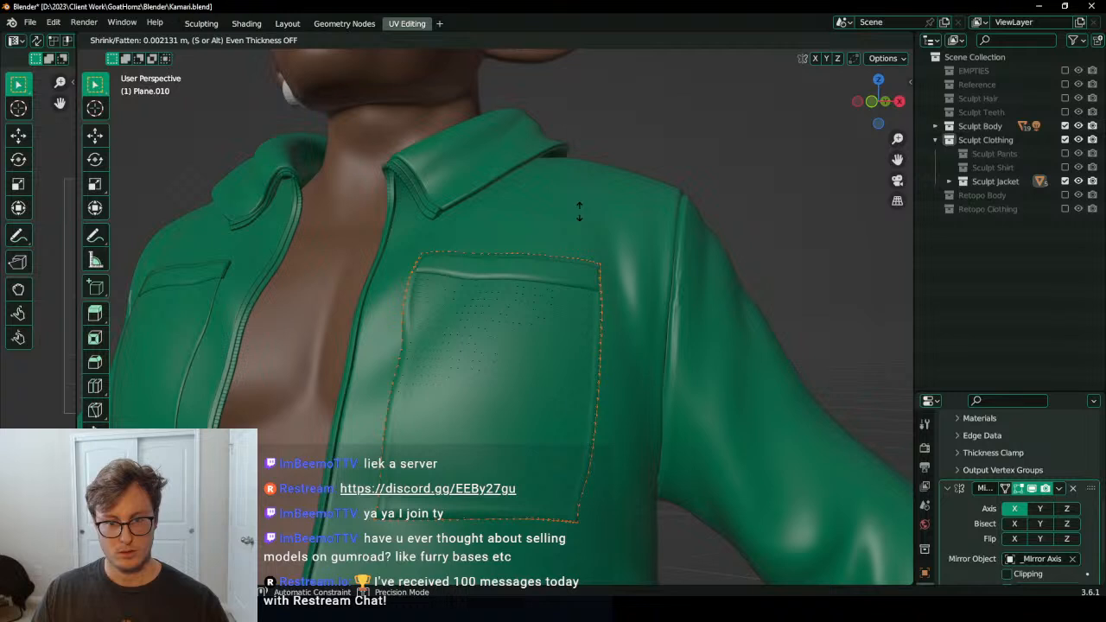
{"action": "left_click", "coordinate": [518, 278]}
{"action": "key", "text": "Tab"}
Step: Select the lower edge of the chest pocket's top flap in Edit Mode, offset it about 0.0012 m with Shrink/Fatten, and return to Object Mode
{"action": "left_click", "coordinate": [545, 275]}
{"action": "key", "text": "Tab"}
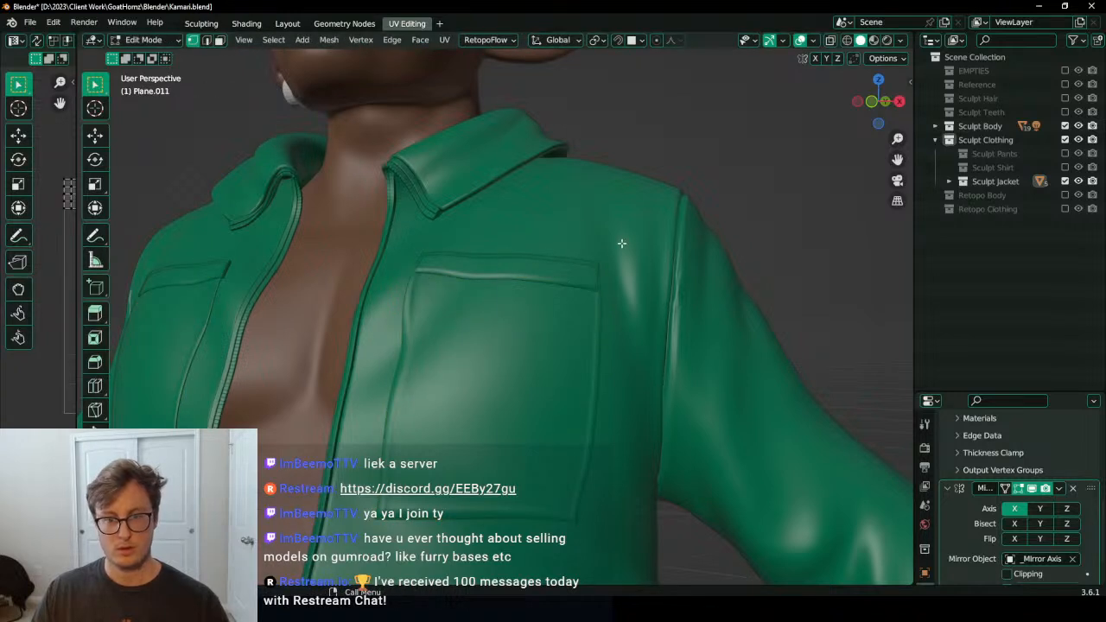
{"action": "key", "text": "q"}
{"action": "left_click", "coordinate": [593, 312]}
{"action": "key", "text": "alt+s"}
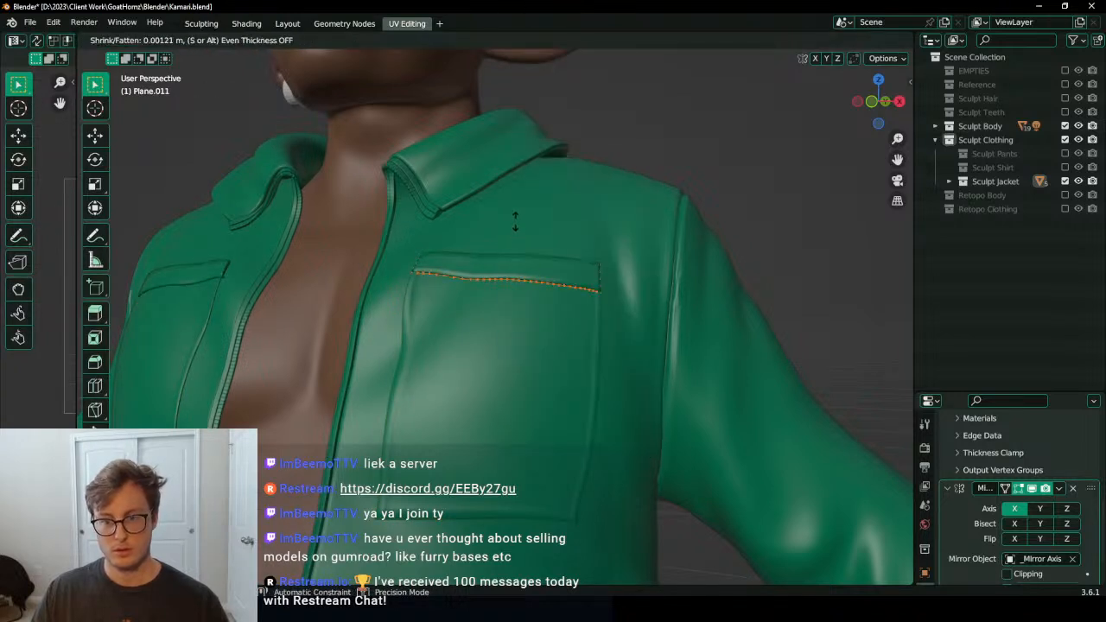
{"action": "left_click", "coordinate": [516, 223]}
{"action": "key", "text": "Tab"}
{"action": "scroll", "coordinate": [553, 220], "scroll_direction": "down", "scroll_amount": 3}
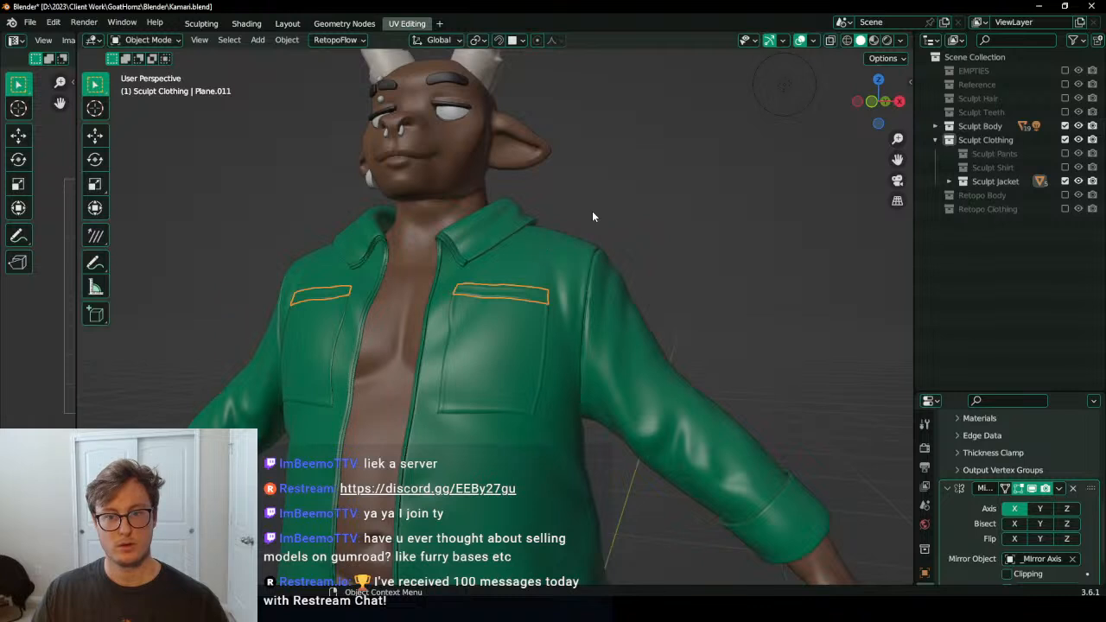
{"action": "left_click", "coordinate": [592, 217]}
Step: Select the jacket's zipper strip, open its material settings and enlarge the properties area
{"action": "middle_click_drag", "start_coordinate": [593, 218], "coordinate": [654, 260]}
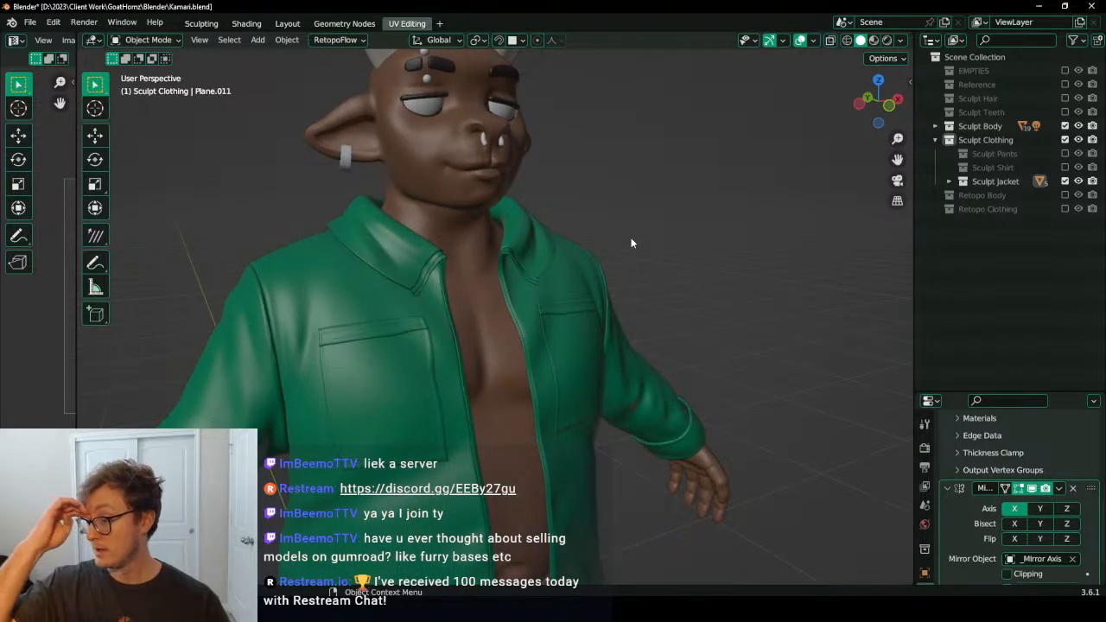
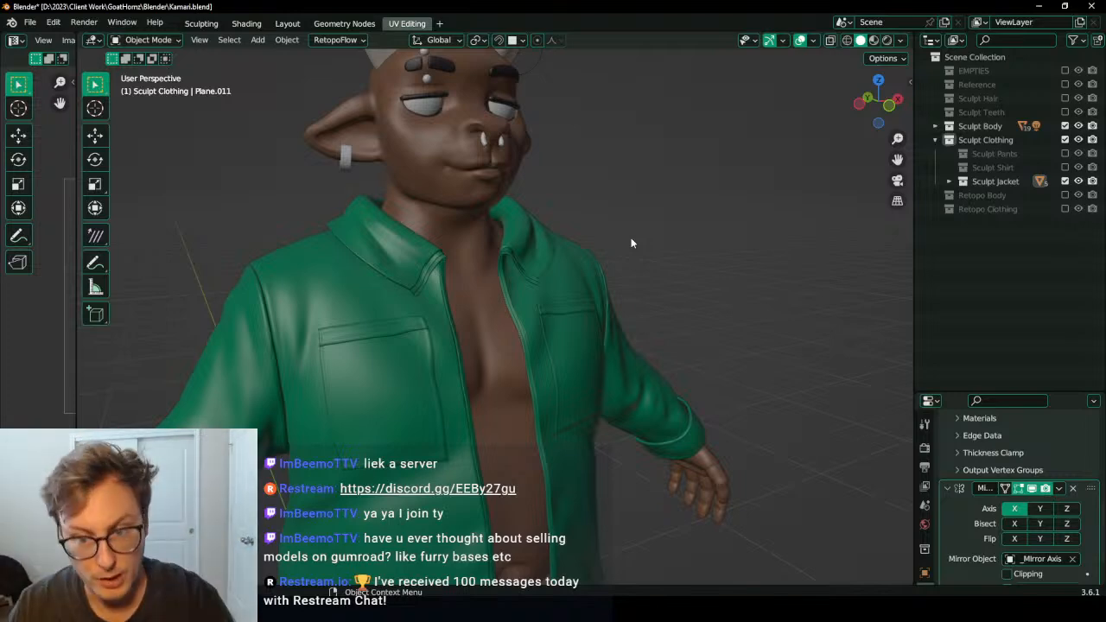
{"action": "scroll", "coordinate": [607, 270], "scroll_direction": "up", "scroll_amount": 4}
{"action": "middle_click_drag", "start_coordinate": [607, 270], "coordinate": [569, 313]}
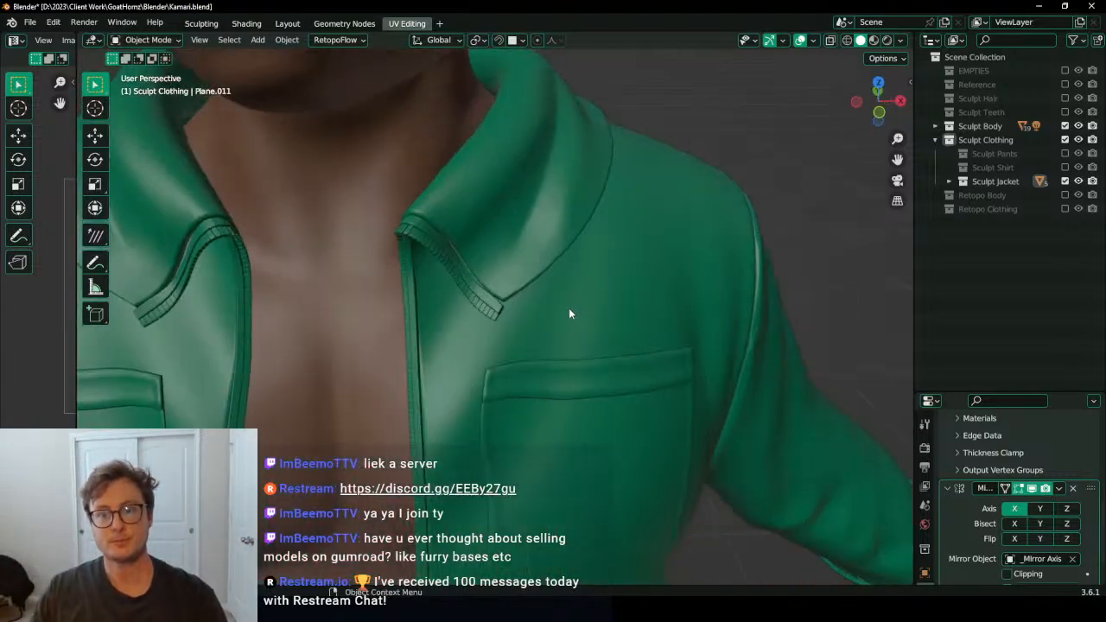
{"action": "left_click", "coordinate": [439, 250]}
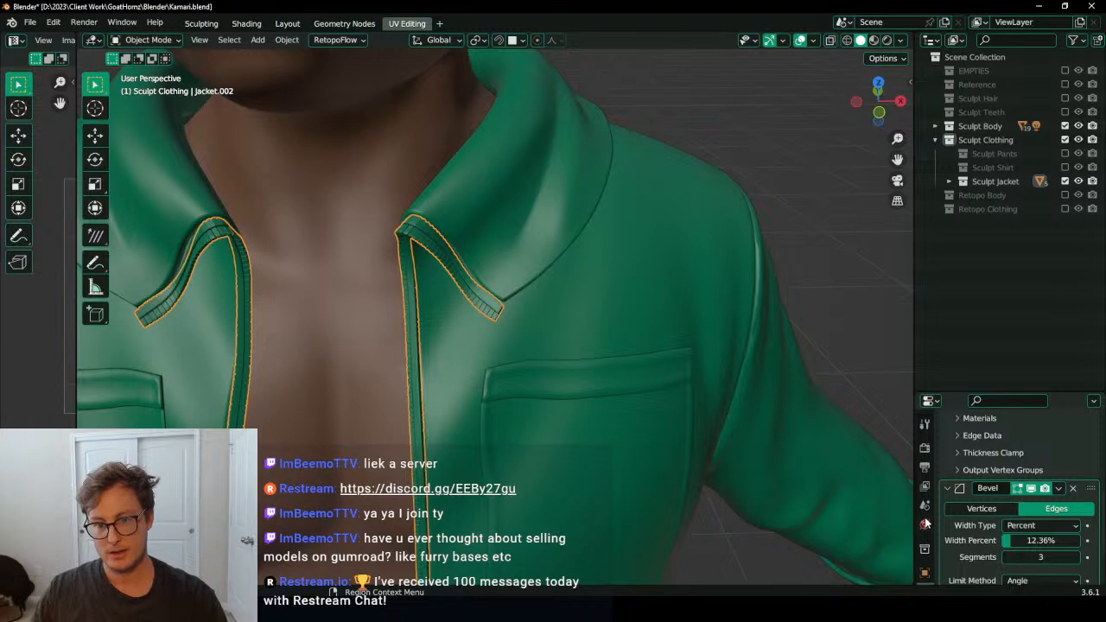
{"action": "scroll", "coordinate": [926, 521], "scroll_direction": "down", "scroll_amount": 5}
{"action": "left_click", "coordinate": [926, 526]}
{"action": "left_click", "coordinate": [926, 536]}
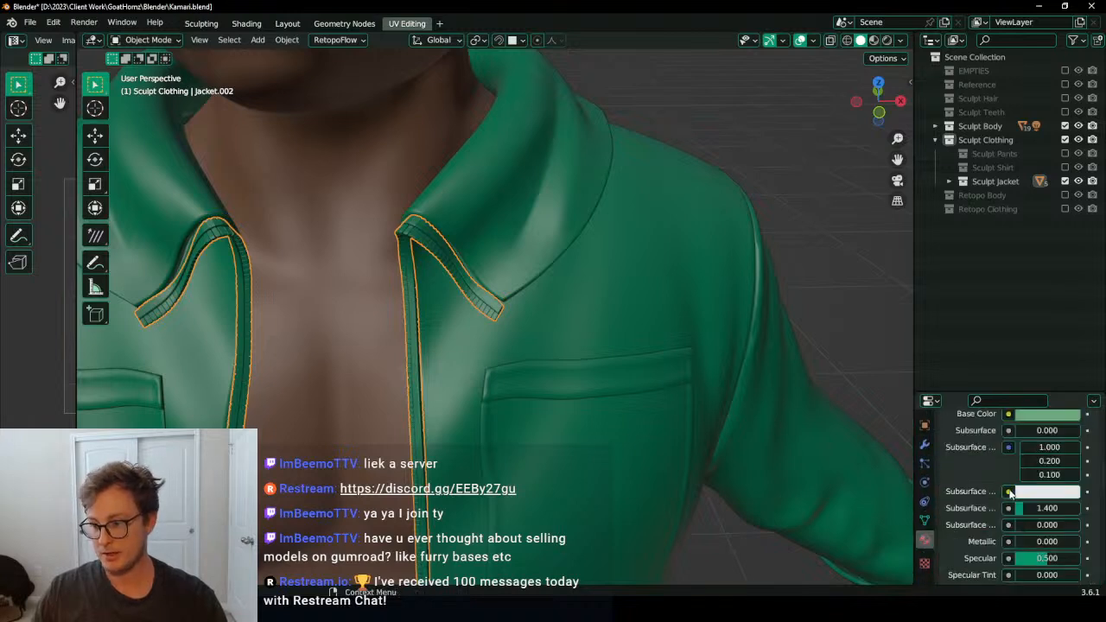
{"action": "scroll", "coordinate": [1011, 497], "scroll_direction": "up", "scroll_amount": 8}
{"action": "left_click_drag", "start_coordinate": [992, 395], "coordinate": [992, 271]}
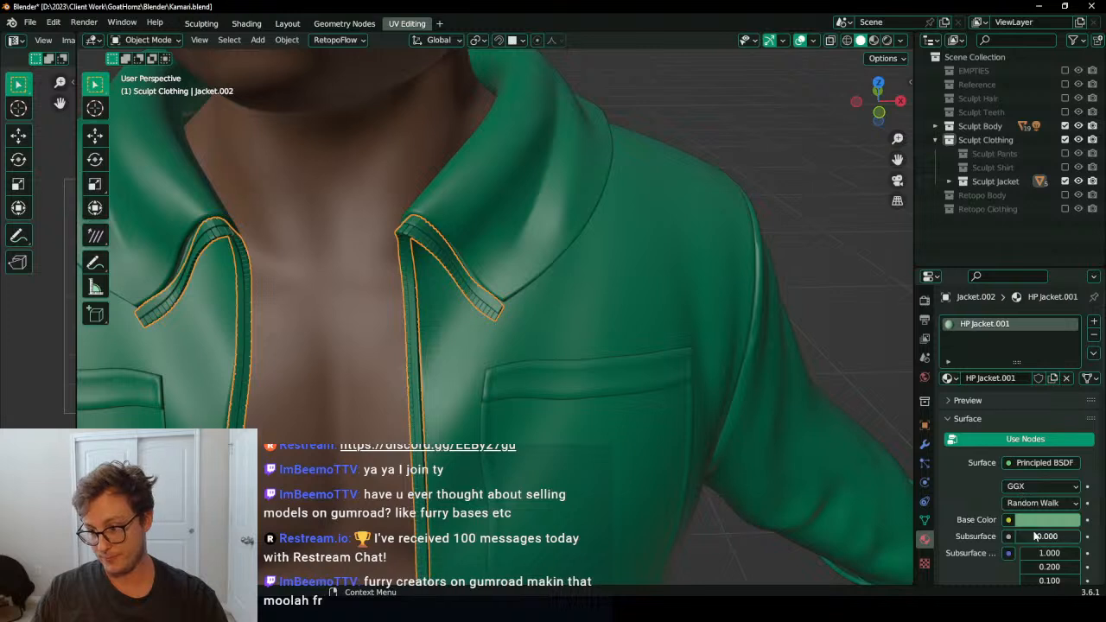
Step: Make the zipper material's viewport display colour light grey with saturation 0 and a raised value, and save the file
{"action": "scroll", "coordinate": [1041, 522], "scroll_direction": "down", "scroll_amount": 7}
{"action": "scroll", "coordinate": [1041, 522], "scroll_direction": "down", "scroll_amount": 8}
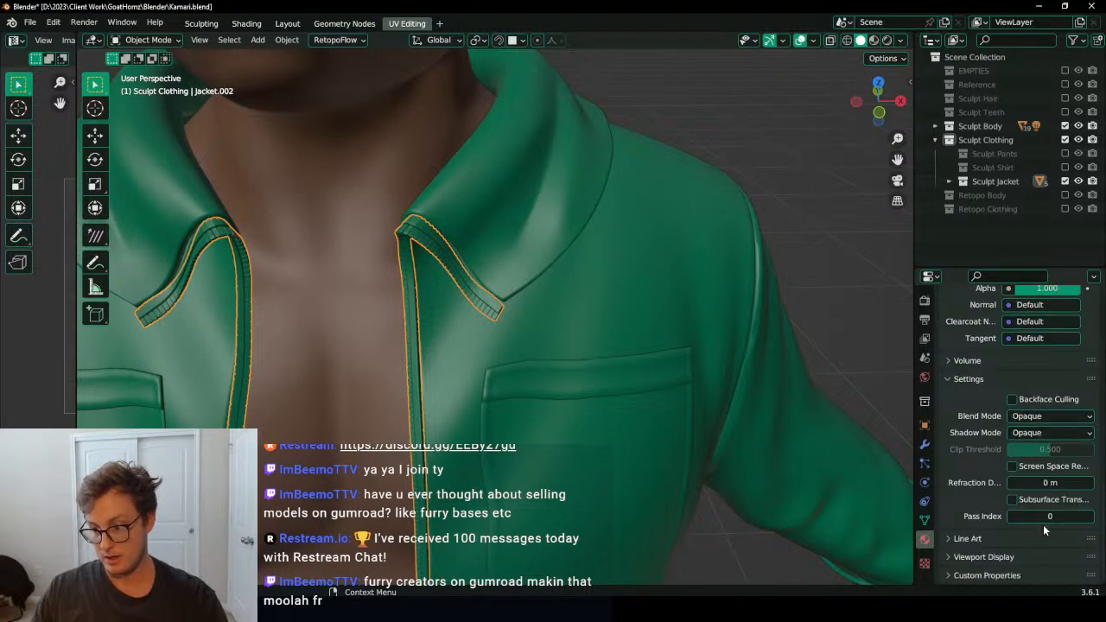
{"action": "left_click", "coordinate": [1040, 523]}
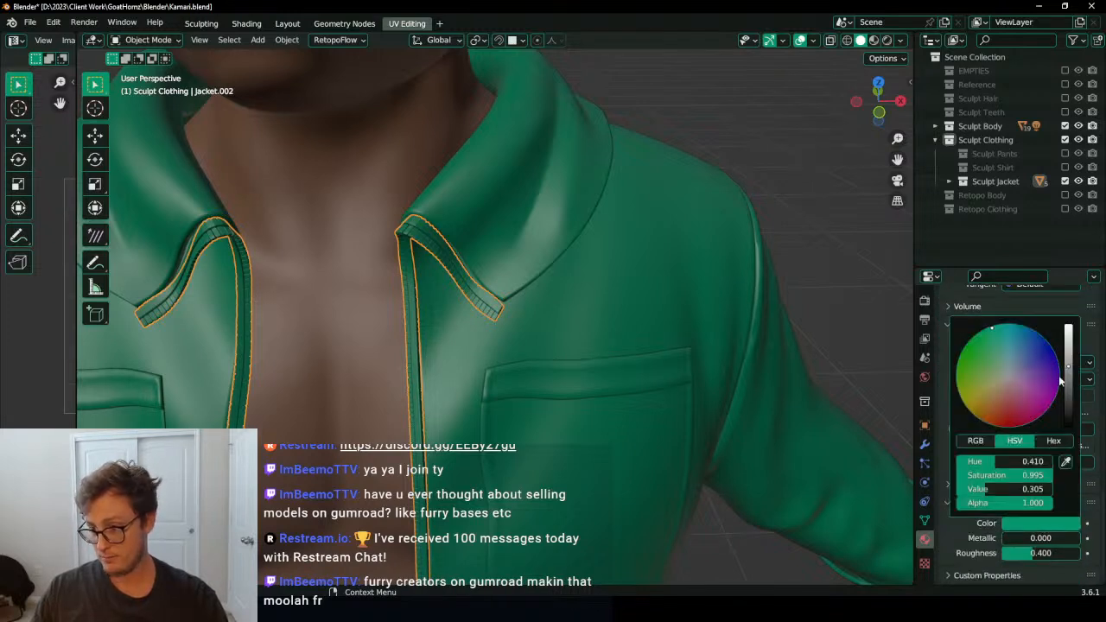
{"action": "left_click_drag", "start_coordinate": [1000, 480], "coordinate": [904, 481]}
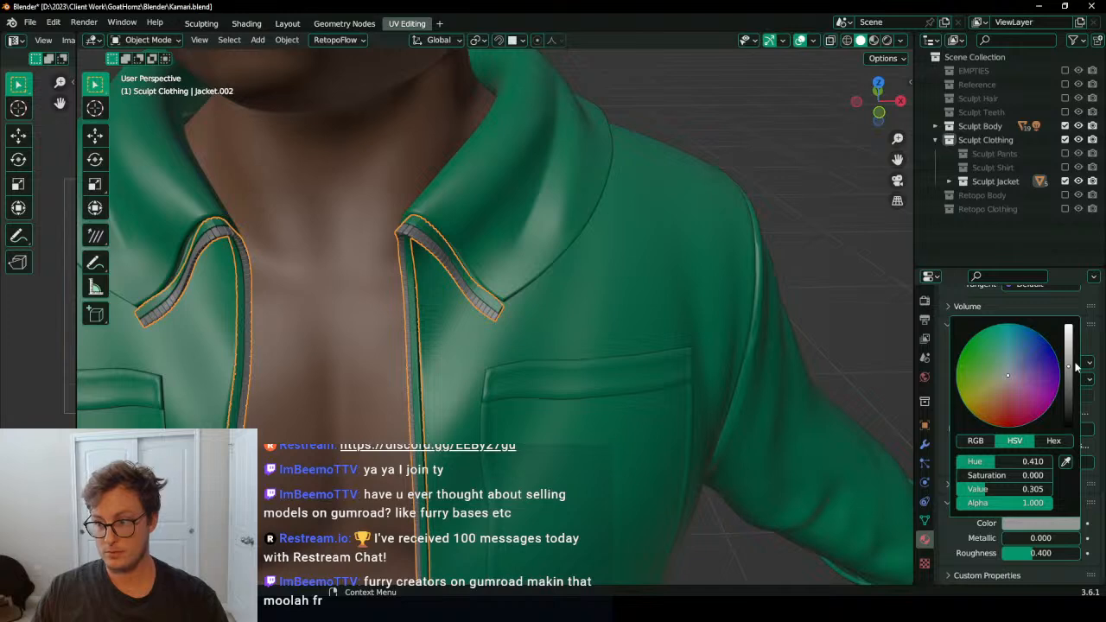
{"action": "left_click_drag", "start_coordinate": [1077, 368], "coordinate": [1069, 339]}
{"action": "left_click", "coordinate": [758, 126]}
{"action": "scroll", "coordinate": [588, 318], "scroll_direction": "down", "scroll_amount": 5}
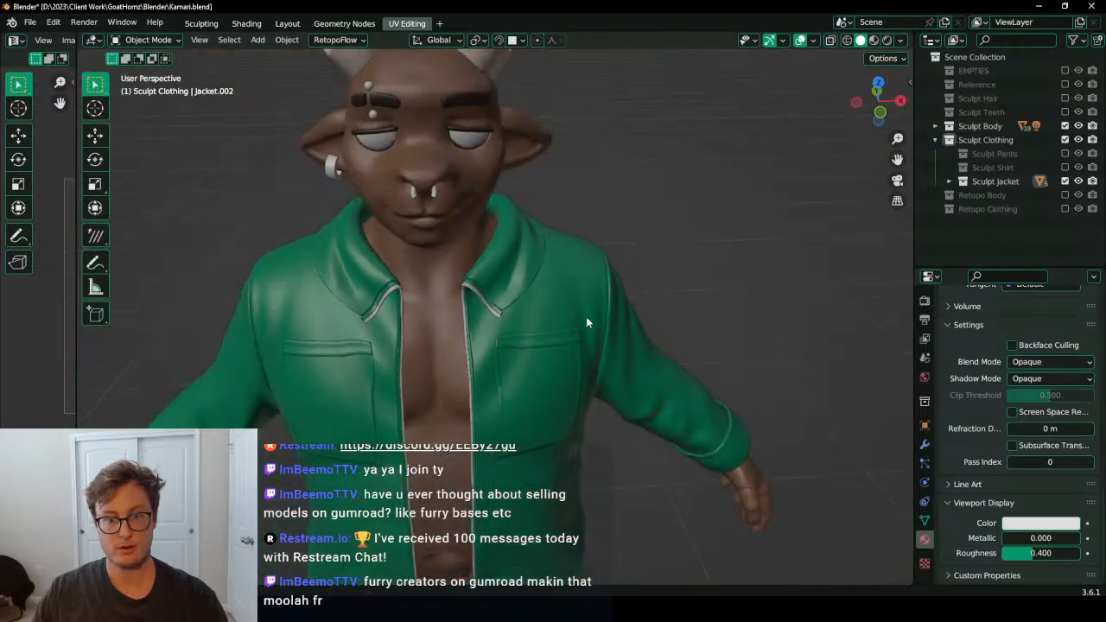
{"action": "middle_click_drag", "start_coordinate": [588, 318], "coordinate": [517, 341]}
{"action": "scroll", "coordinate": [623, 345], "scroll_direction": "up", "scroll_amount": 4}
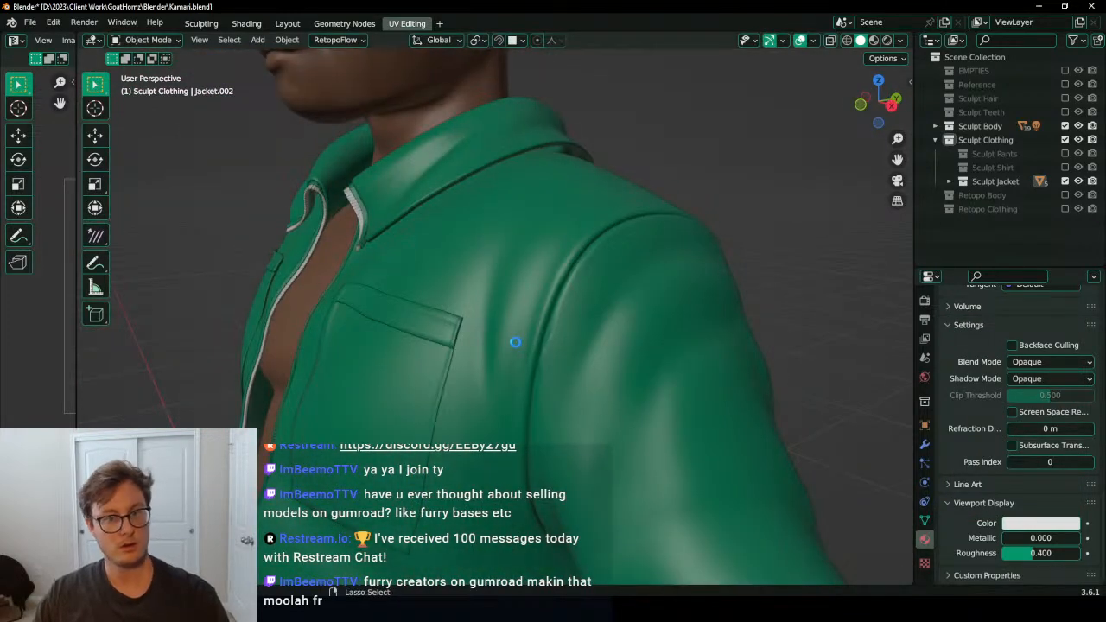
{"action": "key", "text": "ctrl+s"}
Step: Set the zipper material's viewport display metallic value to 0.526 and save the file
{"action": "scroll", "coordinate": [510, 316], "scroll_direction": "down", "scroll_amount": 2}
{"action": "scroll", "coordinate": [509, 311], "scroll_direction": "down", "scroll_amount": 2}
{"action": "middle_click_drag", "start_coordinate": [430, 351], "coordinate": [453, 274], "text": "shift"}
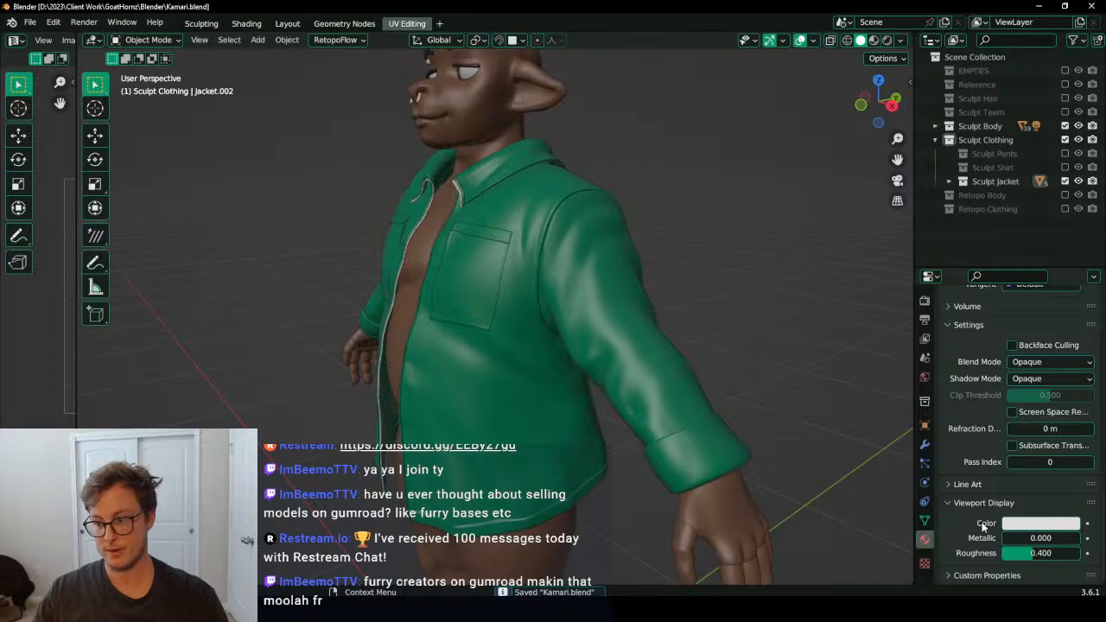
{"action": "left_click_drag", "start_coordinate": [1041, 538], "coordinate": [1043, 538]}
{"action": "middle_click_drag", "start_coordinate": [332, 410], "coordinate": [432, 413]}
{"action": "scroll", "coordinate": [471, 377], "scroll_direction": "up", "scroll_amount": 4}
{"action": "middle_click_drag", "start_coordinate": [474, 377], "coordinate": [562, 326]}
{"action": "scroll", "coordinate": [564, 295], "scroll_direction": "down", "scroll_amount": 4}
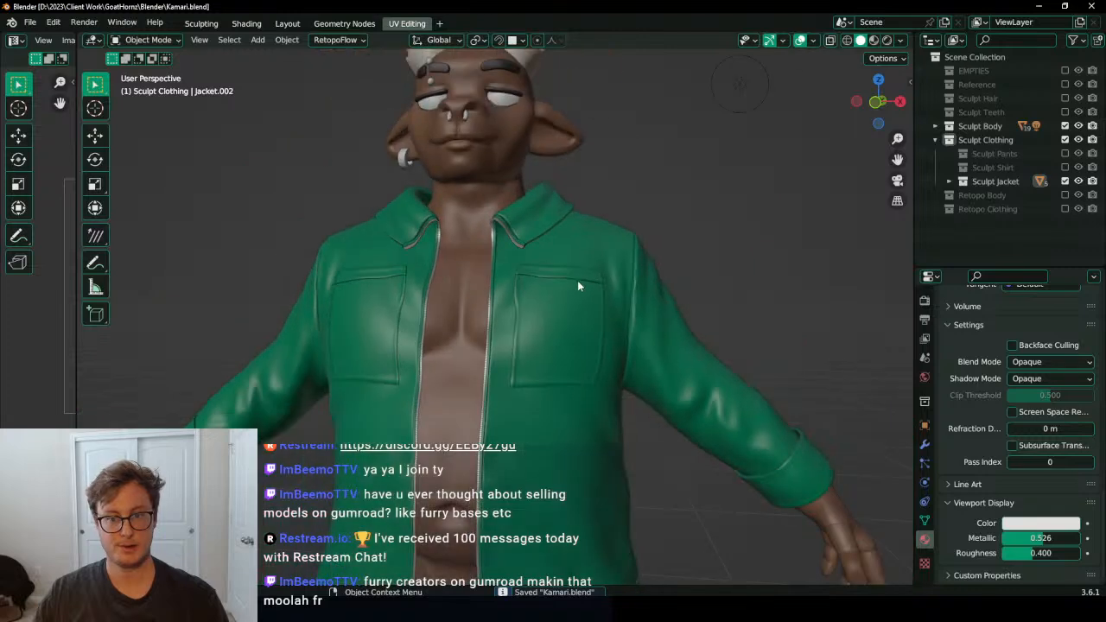
{"action": "middle_click_drag", "start_coordinate": [577, 280], "coordinate": [625, 287]}
{"action": "key", "text": "ctrl+s"}
Step: Give the ear ring's material a viewport metallic value of 0.569 and a pale yellow gold display colour, and save the file
{"action": "left_click", "coordinate": [382, 148]}
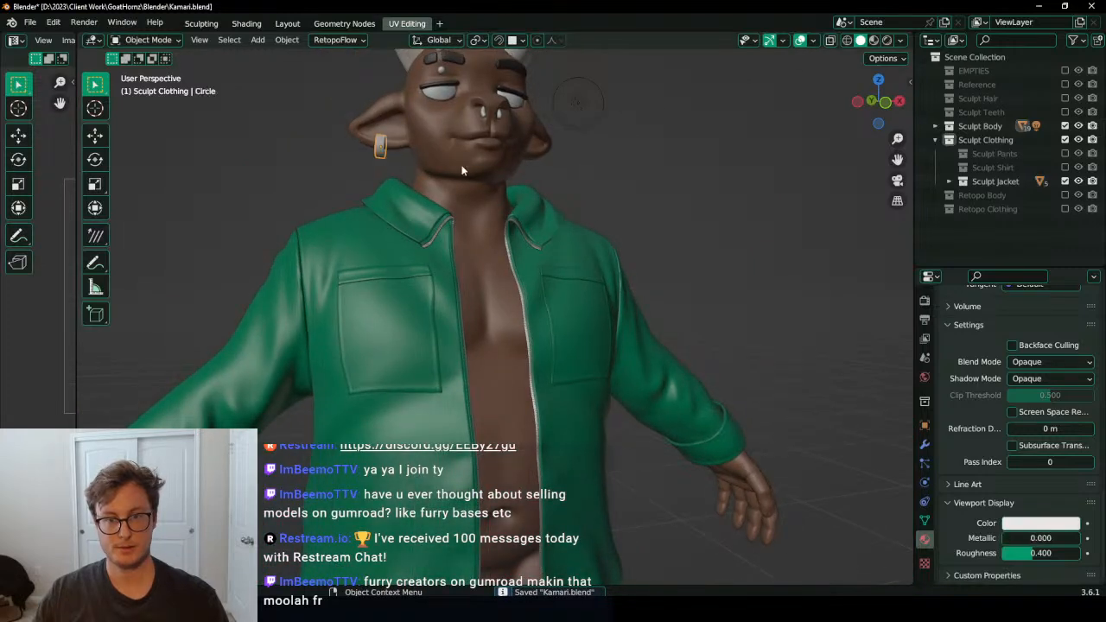
{"action": "middle_click_drag", "start_coordinate": [462, 168], "coordinate": [478, 201], "text": "shift"}
{"action": "scroll", "coordinate": [1040, 538], "scroll_direction": "up", "scroll_amount": 15}
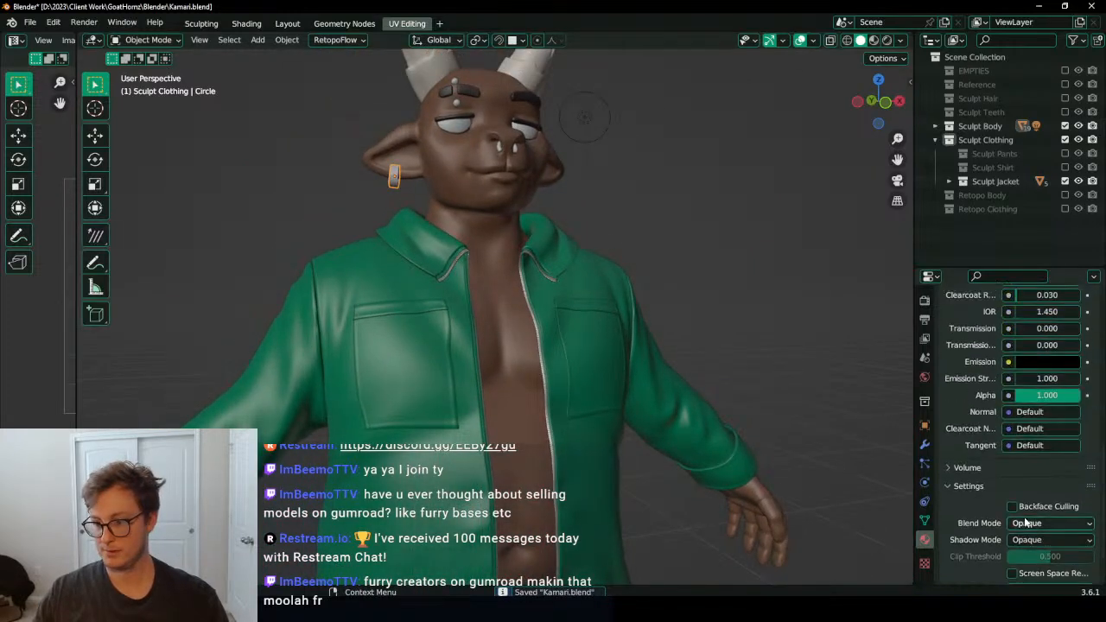
{"action": "scroll", "coordinate": [1039, 418], "scroll_direction": "down", "scroll_amount": 15}
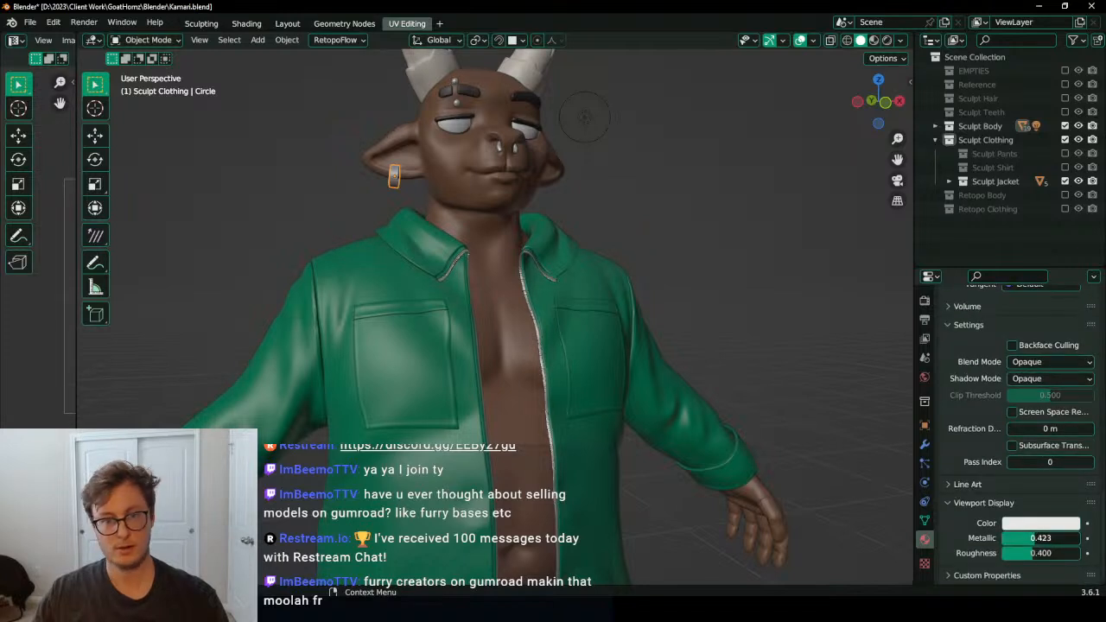
{"action": "left_click", "coordinate": [1034, 524]}
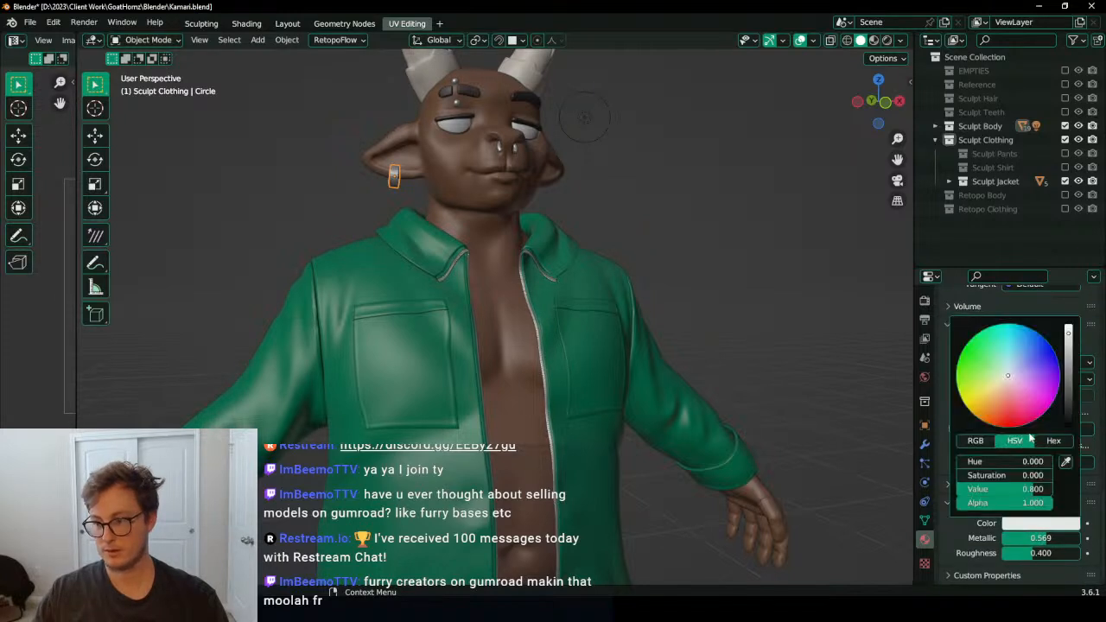
{"action": "left_click", "coordinate": [1003, 383]}
{"action": "middle_click_drag", "start_coordinate": [718, 135], "coordinate": [595, 292]}
{"action": "key", "text": "ctrl+s"}
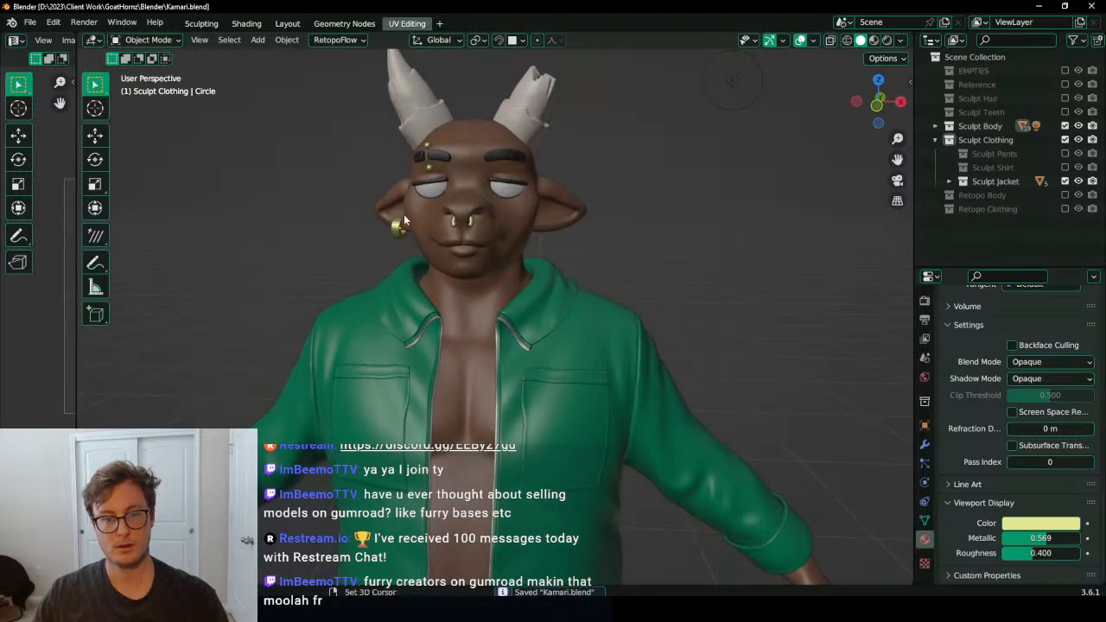
Step: Examine the gold piercings on the face and ear up close and from several angles
{"action": "scroll", "coordinate": [434, 312], "scroll_direction": "up", "scroll_amount": 6}
{"action": "right_click", "coordinate": [386, 266]}
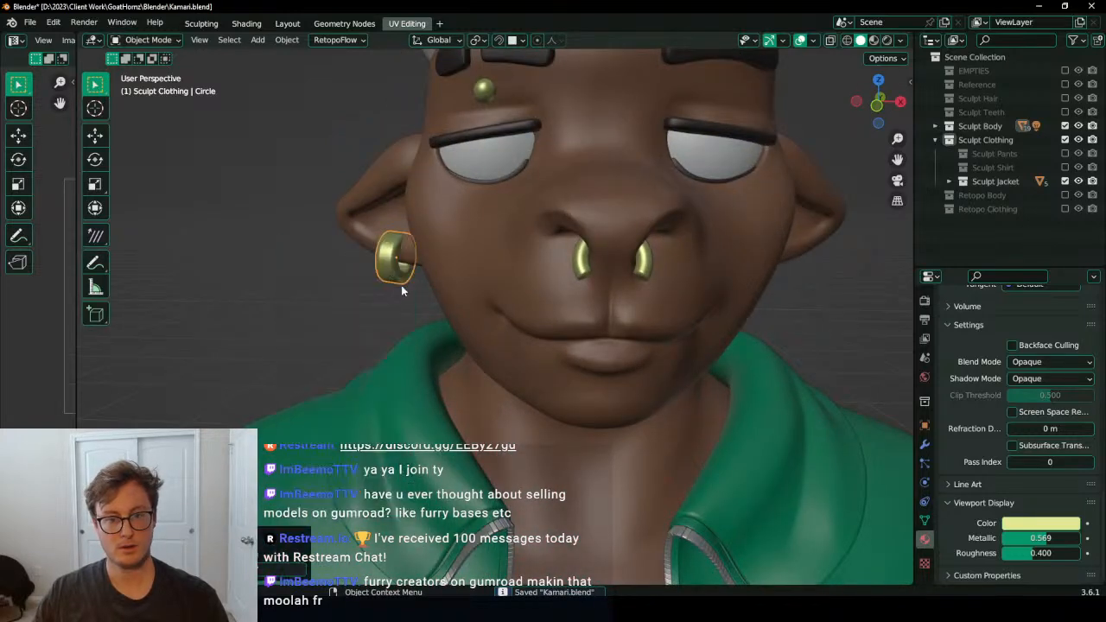
{"action": "scroll", "coordinate": [401, 285], "scroll_direction": "down", "scroll_amount": 3}
{"action": "middle_click_drag", "start_coordinate": [342, 289], "coordinate": [549, 306]}
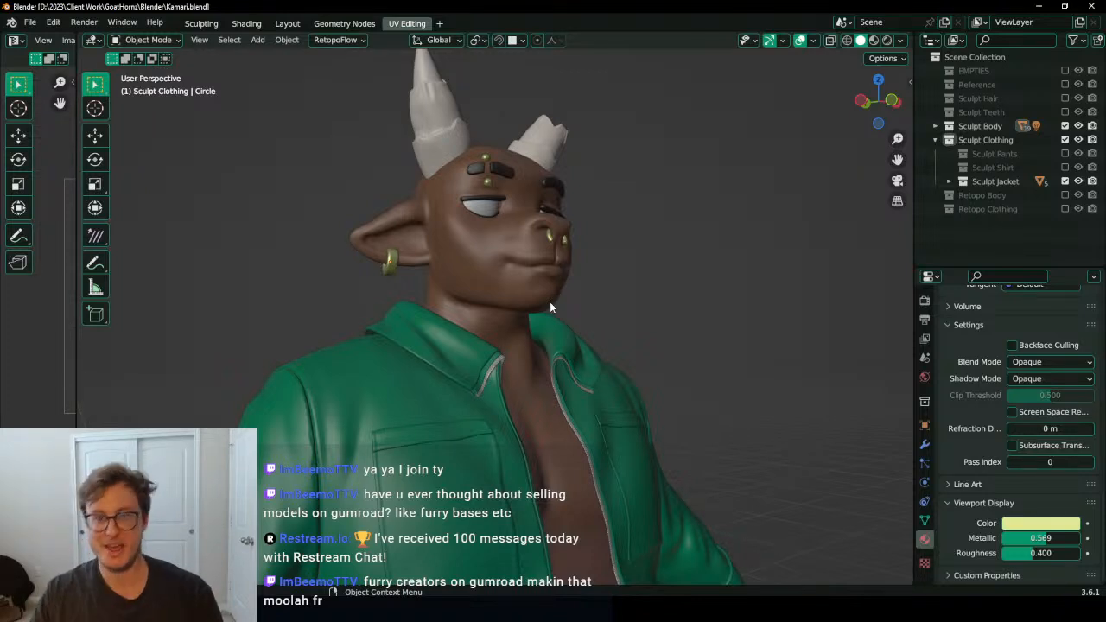
{"action": "middle_click_drag", "start_coordinate": [550, 305], "coordinate": [499, 385]}
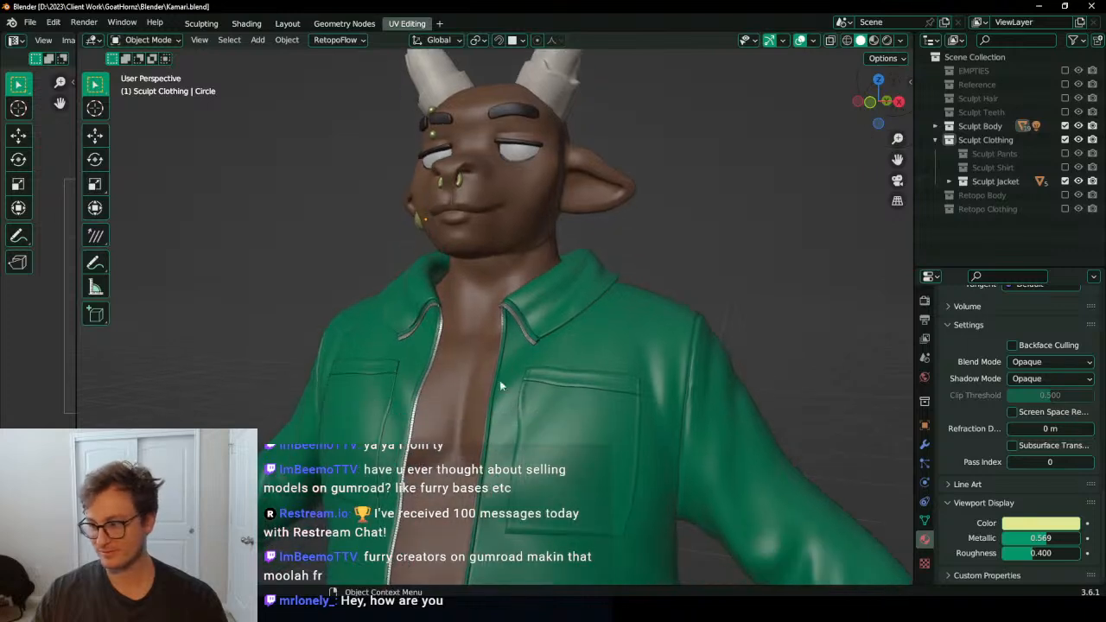
Step: Examine the jacket's side, the lower ends of its zipper and its hem from several angles
{"action": "middle_click_drag", "start_coordinate": [601, 336], "coordinate": [521, 337]}
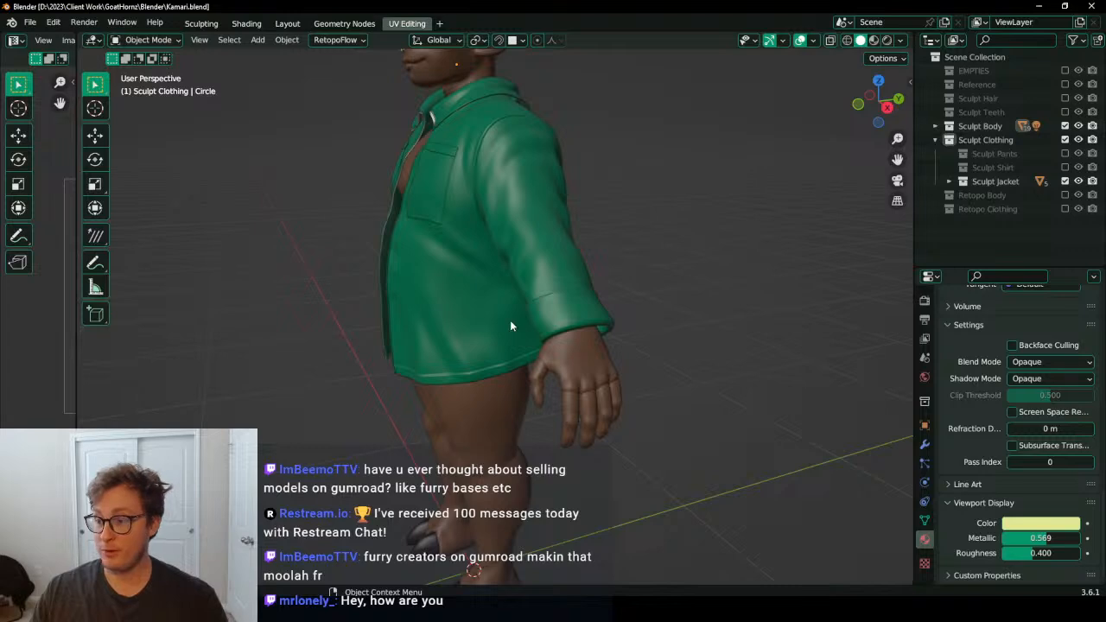
{"action": "middle_click_drag", "start_coordinate": [510, 319], "coordinate": [541, 365]}
{"action": "scroll", "coordinate": [494, 318], "scroll_direction": "up", "scroll_amount": 4}
{"action": "left_click", "coordinate": [553, 362]}
{"action": "scroll", "coordinate": [545, 364], "scroll_direction": "down", "scroll_amount": 6}
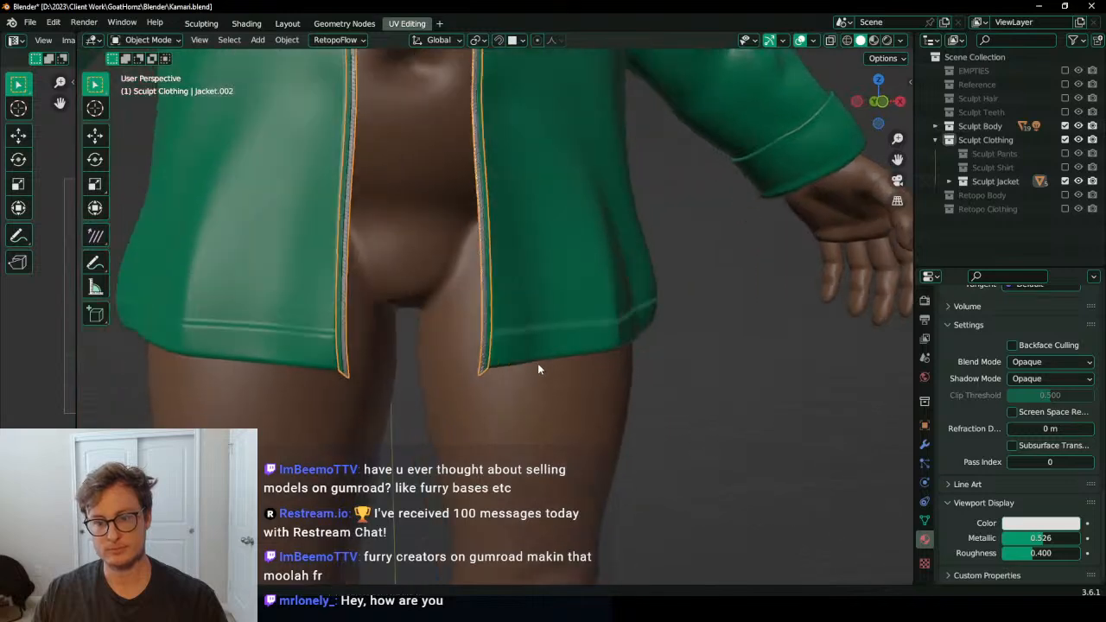
{"action": "scroll", "coordinate": [522, 388], "scroll_direction": "up", "scroll_amount": 4}
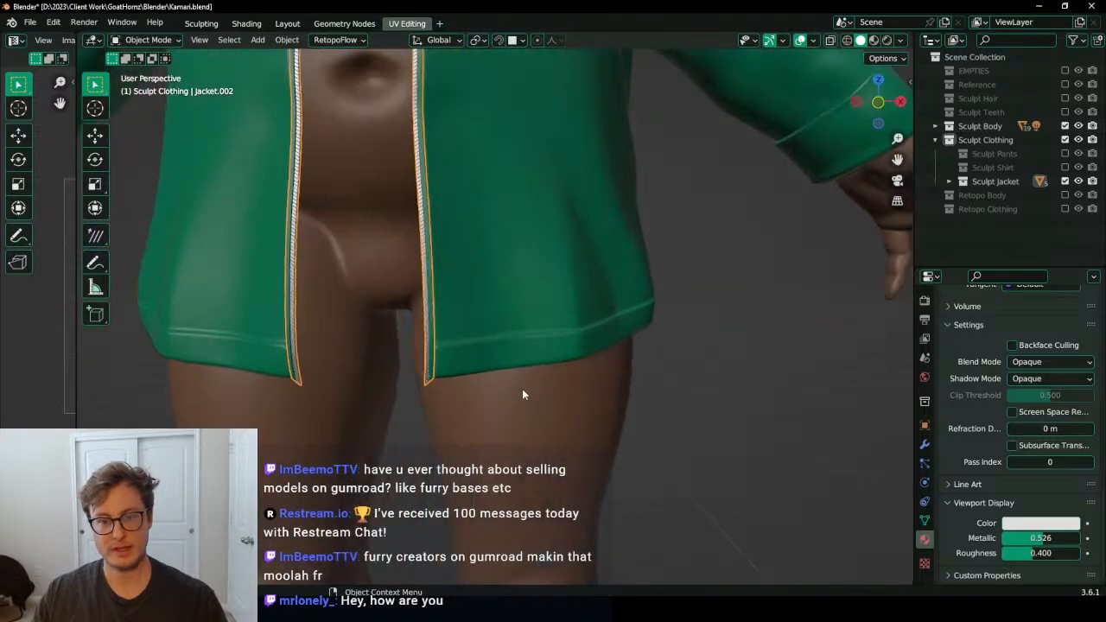
{"action": "middle_click_drag", "start_coordinate": [506, 390], "coordinate": [491, 331]}
{"action": "scroll", "coordinate": [492, 332], "scroll_direction": "down", "scroll_amount": 3}
{"action": "middle_click_drag", "start_coordinate": [422, 291], "coordinate": [774, 297]}
Step: Exclude the Sculpt Jacket and Sculpt Body collections and enable the Sculpt Shirt and Retopo Clothing collections
{"action": "left_click", "coordinate": [1065, 182]}
{"action": "left_click", "coordinate": [1067, 182]}
{"action": "left_click", "coordinate": [1065, 168]}
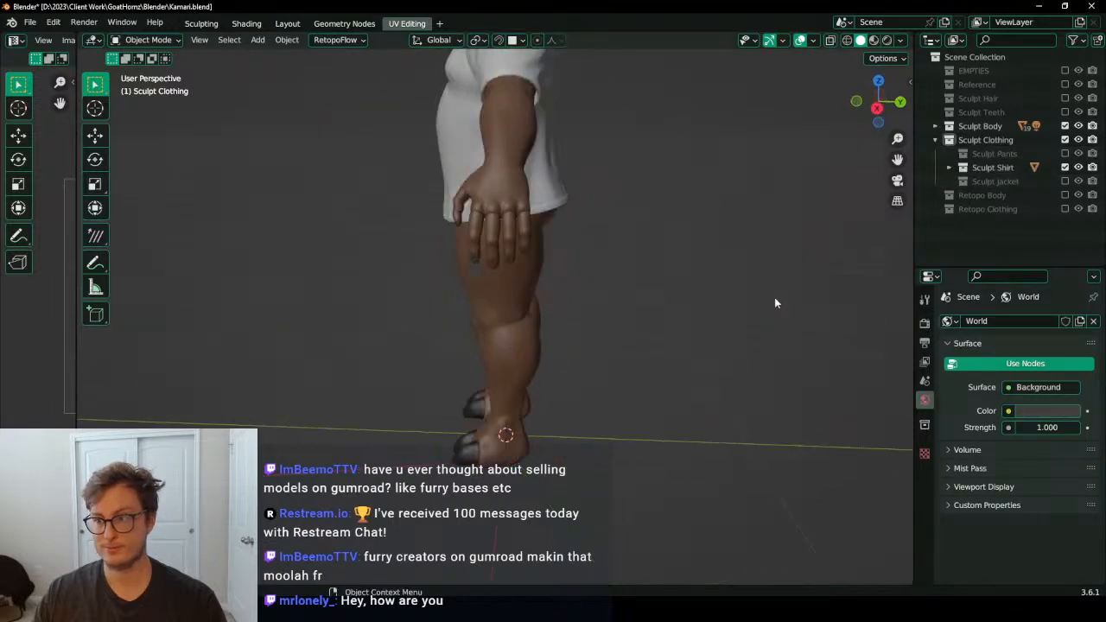
{"action": "left_click", "coordinate": [1066, 126]}
{"action": "mouse_move", "coordinate": [479, 254]}
{"action": "middle_mouse_down"}
{"action": "mouse_move", "coordinate": [632, 323]}
{"action": "mouse_move", "coordinate": [706, 216]}
{"action": "middle_mouse_up"}
{"action": "left_click", "coordinate": [1065, 210]}
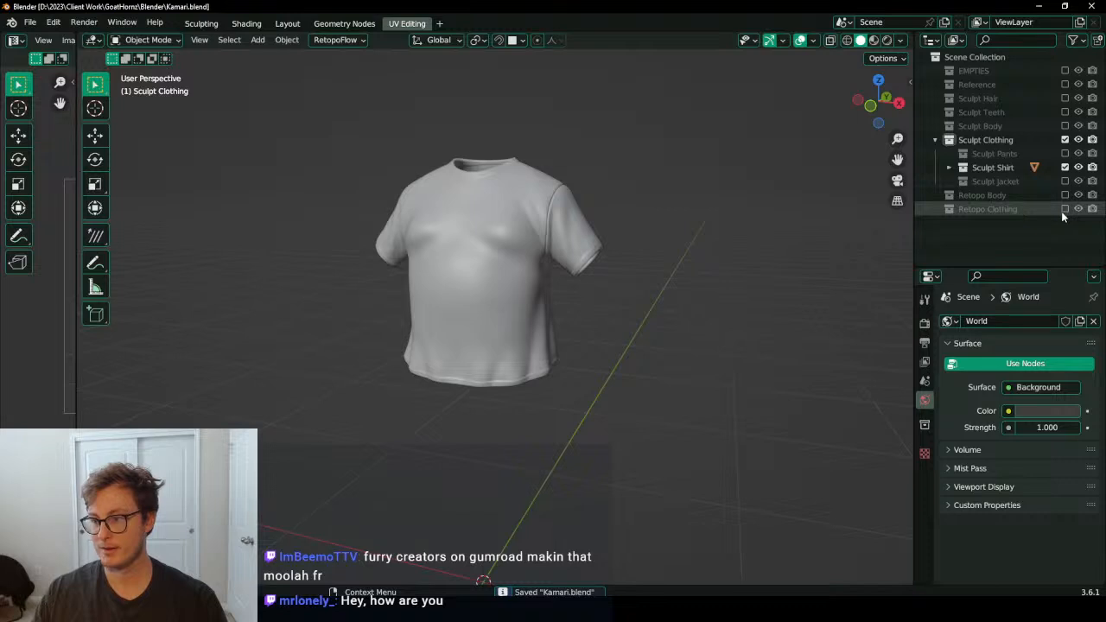
Step: Rename the object Circle.002 in the Retopo Clothing collection as Retopo Shirt
{"action": "left_click", "coordinate": [988, 237]}
{"action": "scroll", "coordinate": [585, 339], "scroll_direction": "down", "scroll_amount": 4}
{"action": "middle_click_drag", "start_coordinate": [585, 339], "coordinate": [615, 351]}
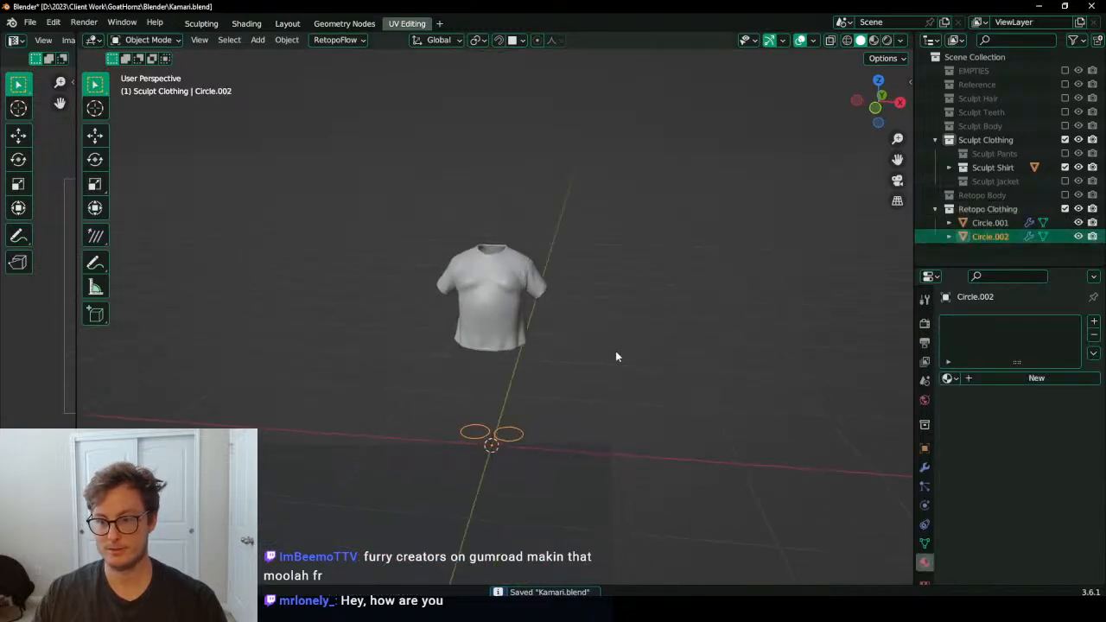
{"action": "scroll", "coordinate": [594, 381], "scroll_direction": "up", "scroll_amount": 1}
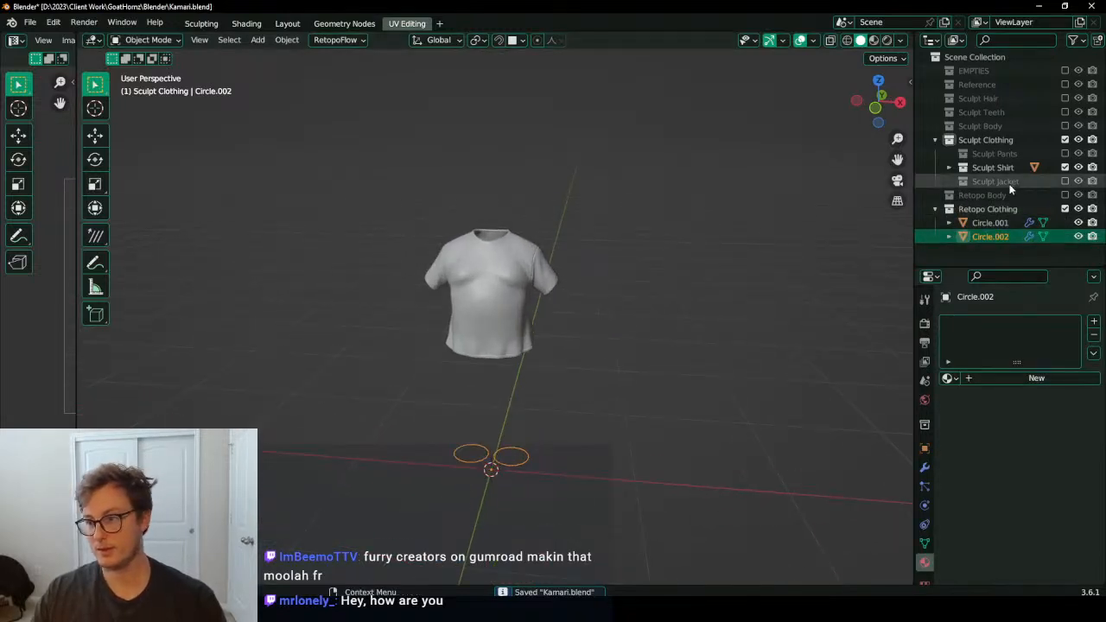
{"action": "double_click", "coordinate": [1004, 237]}
{"action": "type", "text": "R"}
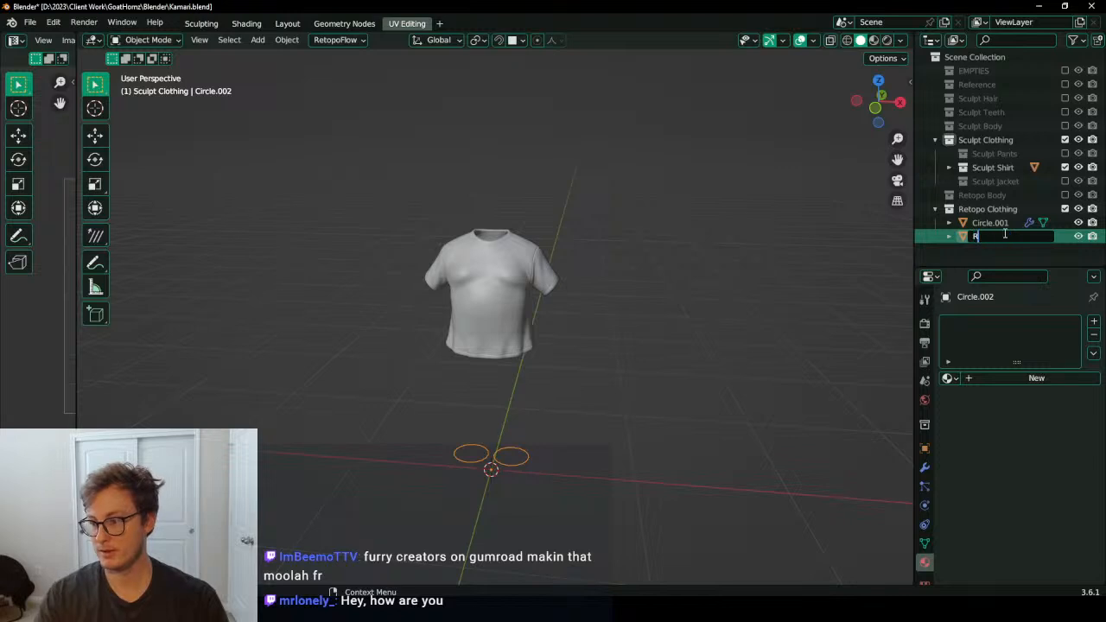
{"action": "type", "text": "etopo Shirt"}
{"action": "key", "text": "Return"}
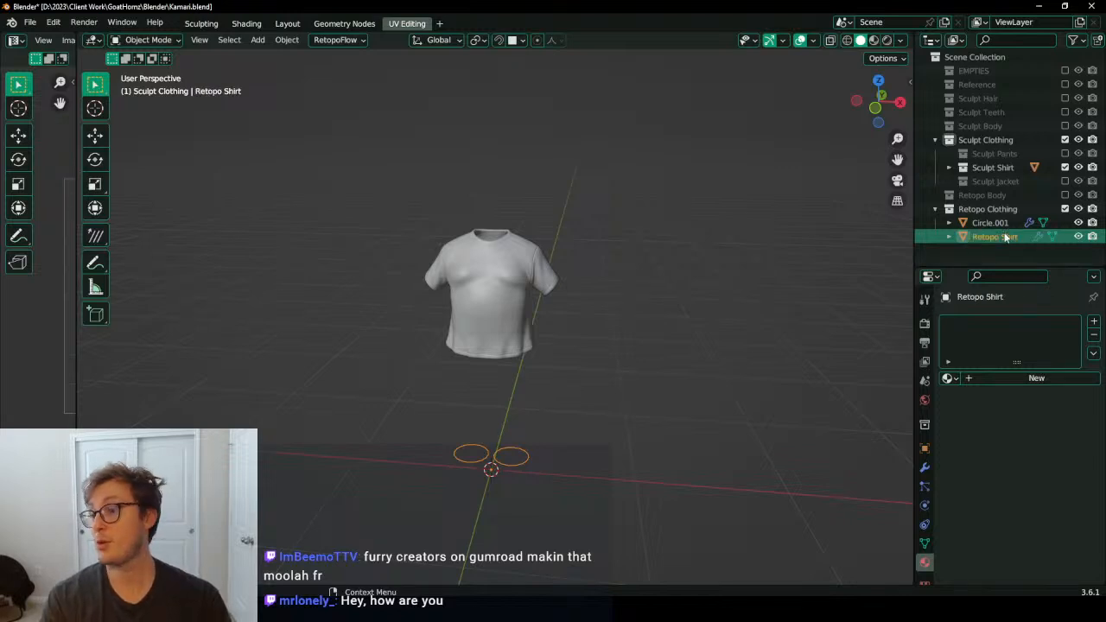
Step: Move the Retopo Shirt circle out beside the sleeve and rotate it to the slant of the sleeve opening, viewed from the front
{"action": "key", "text": "KP_1"}
{"action": "key", "text": "Tab"}
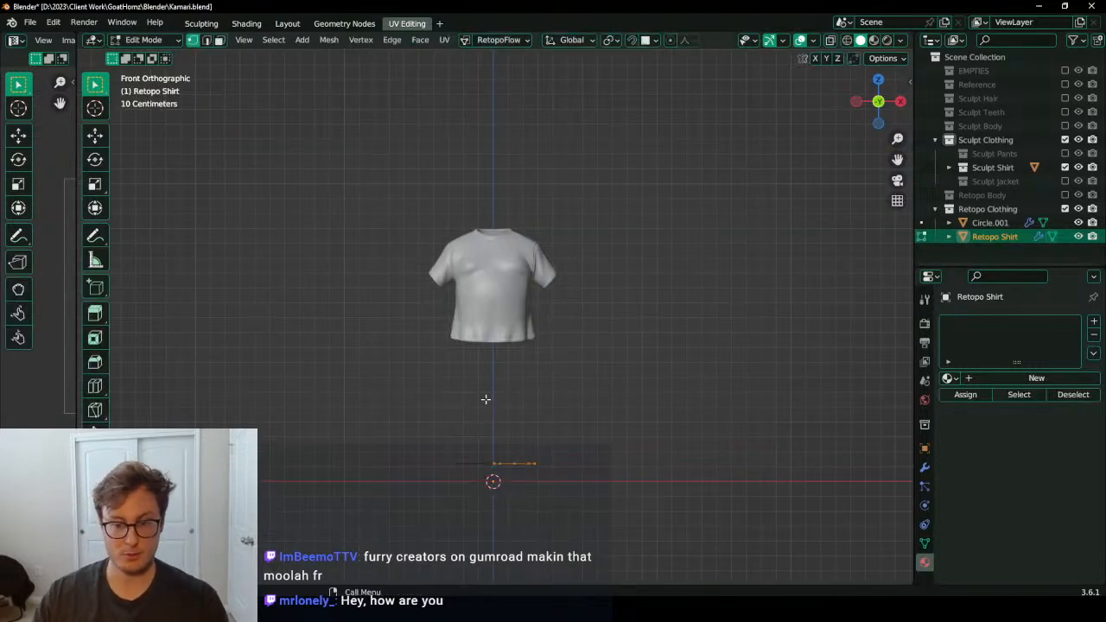
{"action": "scroll", "coordinate": [488, 423], "scroll_direction": "up", "scroll_amount": 1}
{"action": "key", "text": "g"}
{"action": "left_click", "coordinate": [559, 282]}
{"action": "middle_click_drag", "start_coordinate": [593, 292], "coordinate": [634, 347], "text": "shift"}
{"action": "scroll", "coordinate": [634, 347], "scroll_direction": "up", "scroll_amount": 3}
{"action": "key", "text": "r"}
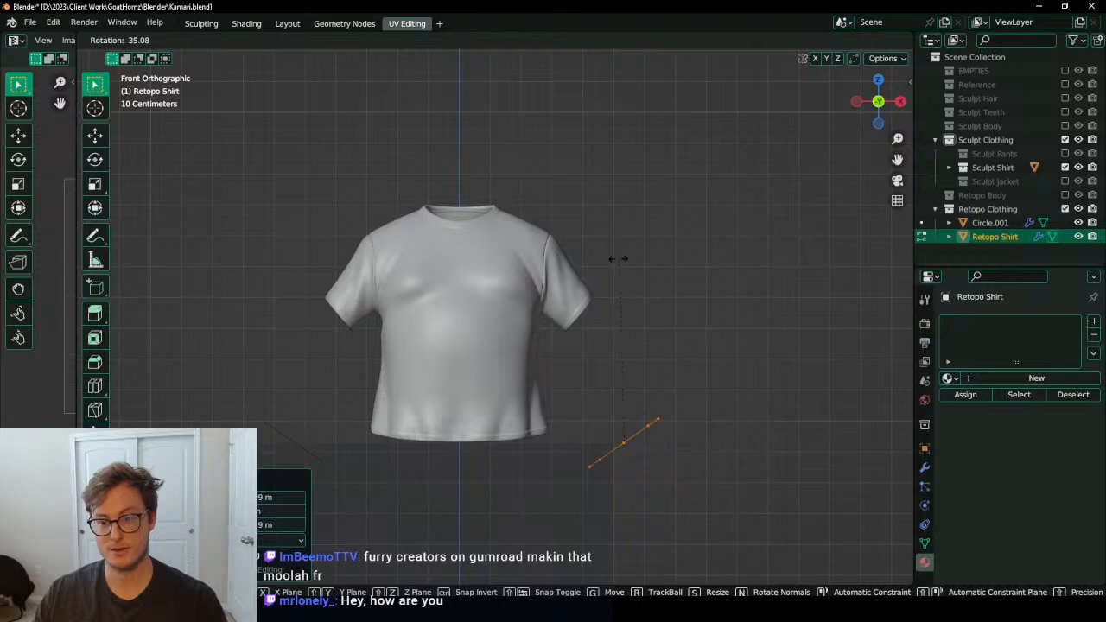
{"action": "left_click", "coordinate": [625, 395]}
{"action": "scroll", "coordinate": [682, 299], "scroll_direction": "up", "scroll_amount": 3}
{"action": "key", "text": "r"}
{"action": "left_click", "coordinate": [709, 268]}
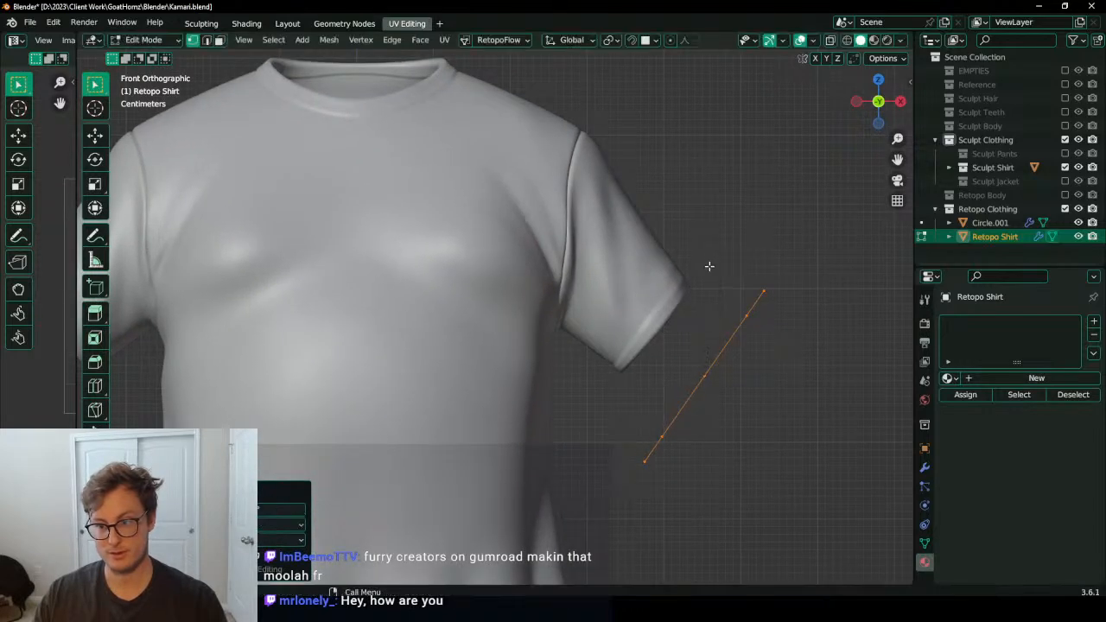
Step: Move the tilted circle onto the sleeve's hem and scale it to about the width of the opening
{"action": "key", "text": "g"}
{"action": "left_click", "coordinate": [659, 200]}
{"action": "key", "text": "s"}
{"action": "left_click", "coordinate": [679, 240]}
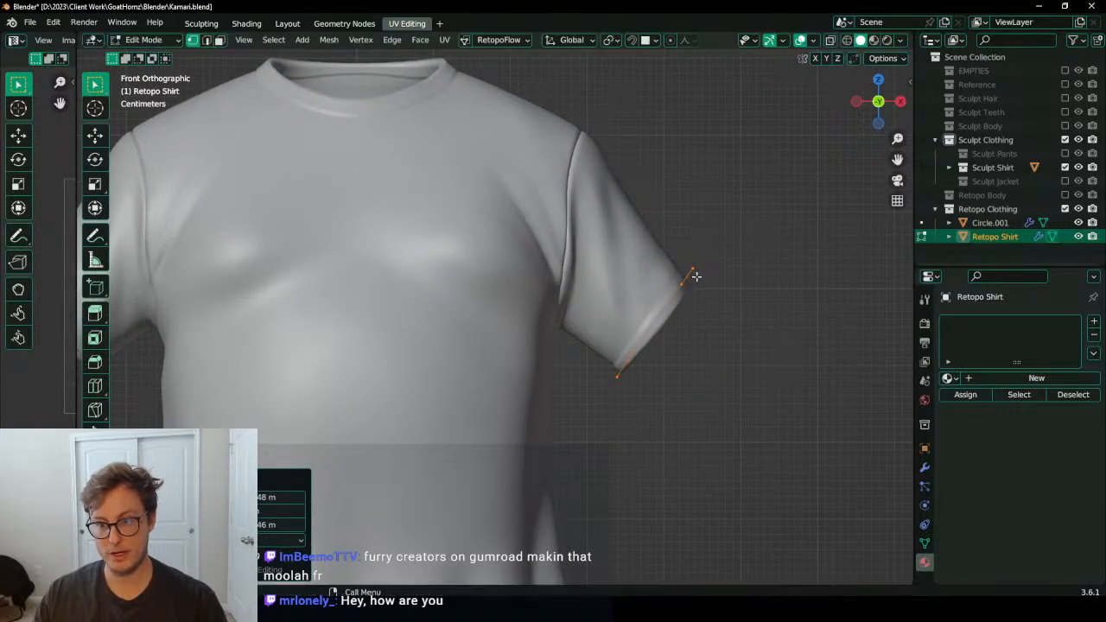
Step: Adjust the circle's position along the Y axis and its scale to fit the front-to-back depth of the sleeve opening
{"action": "middle_click_drag", "start_coordinate": [694, 274], "coordinate": [540, 403]}
{"action": "key", "text": "g"}
{"action": "key", "text": "y"}
{"action": "left_click", "coordinate": [550, 396]}
{"action": "key", "text": "s"}
{"action": "left_click", "coordinate": [553, 402]}
{"action": "key", "text": "g"}
{"action": "key", "text": "y"}
{"action": "left_click", "coordinate": [566, 401]}
{"action": "key", "text": "s"}
{"action": "left_click", "coordinate": [574, 399]}
{"action": "key", "text": "g"}
{"action": "key", "text": "y"}
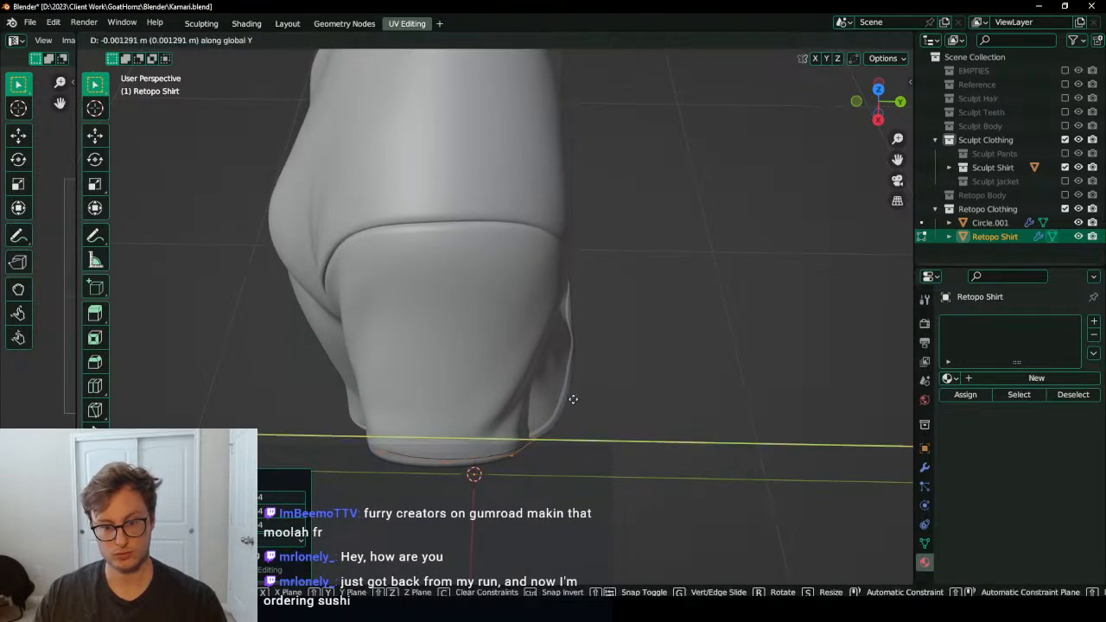
{"action": "left_click", "coordinate": [566, 398]}
{"action": "key", "text": "s"}
{"action": "left_click", "coordinate": [565, 399]}
{"action": "middle_click_drag", "start_coordinate": [566, 399], "coordinate": [616, 377]}
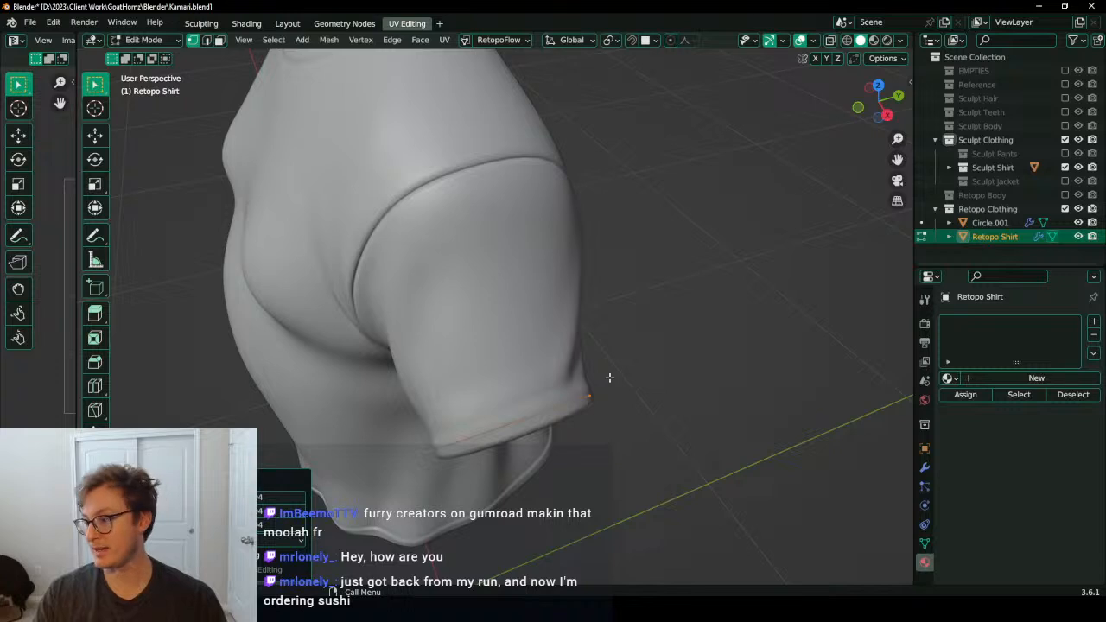
Step: Fine-tune the circle's rotation and position from the front to align it with the sleeve's hem
{"action": "key", "text": "KP_1"}
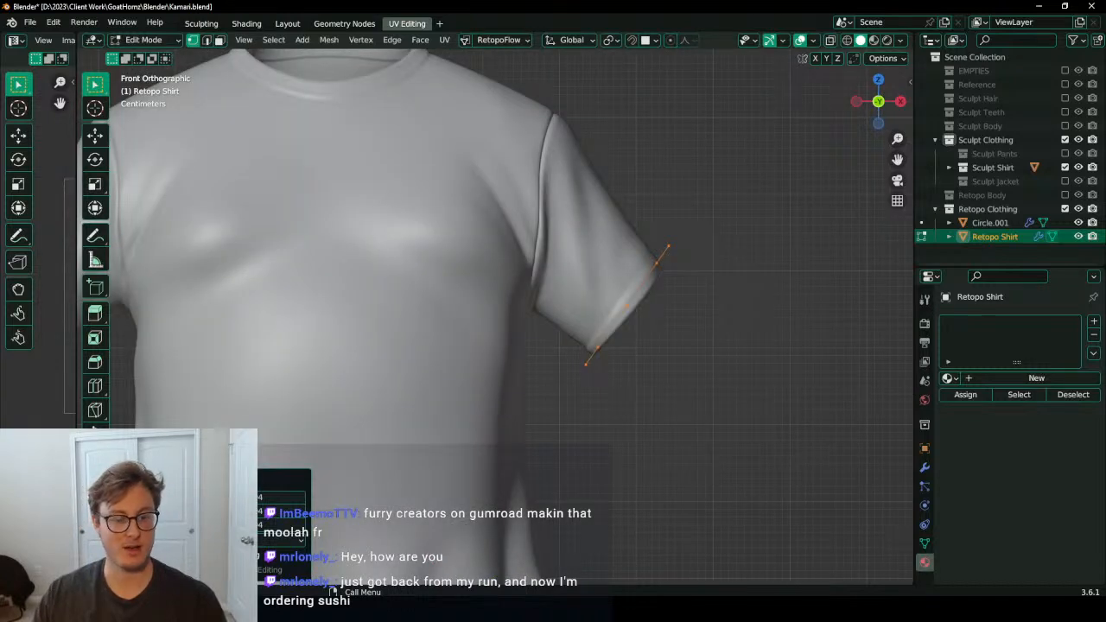
{"action": "middle_click_drag", "start_coordinate": [464, 278], "coordinate": [466, 333], "text": "shift"}
{"action": "scroll", "coordinate": [714, 298], "scroll_direction": "up", "scroll_amount": 1}
{"action": "key", "text": "r"}
{"action": "left_click", "coordinate": [736, 291]}
{"action": "key", "text": "g"}
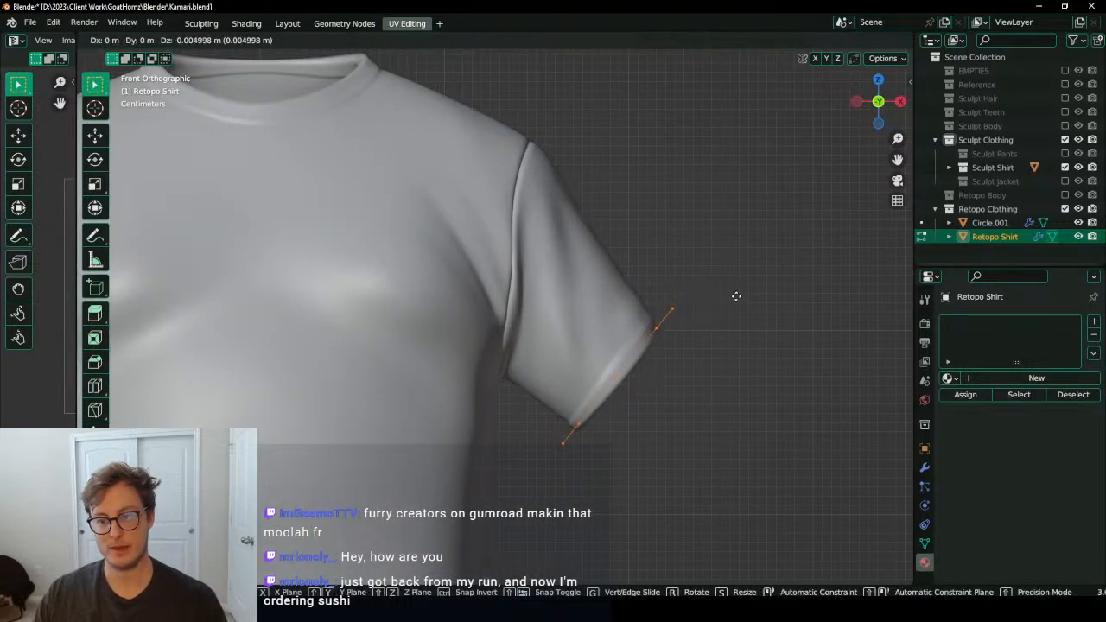
{"action": "left_click", "coordinate": [736, 297]}
Step: Set the sculpted Shirt object as the target of Retopo Shirt's Shrinkwrap modifier
{"action": "left_click", "coordinate": [925, 467]}
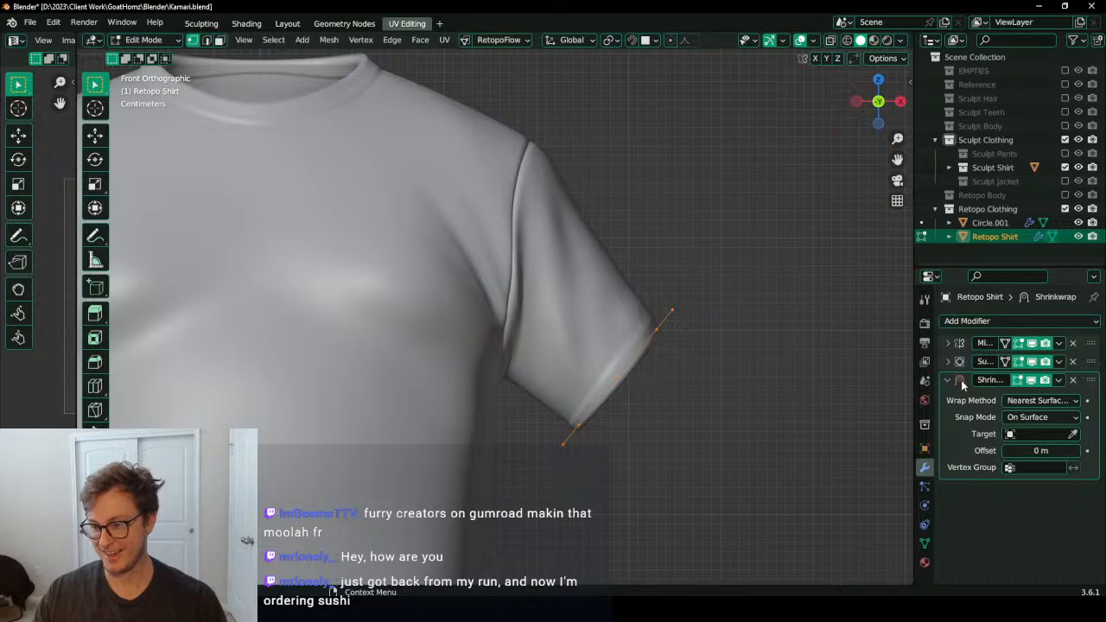
{"action": "left_click", "coordinate": [1072, 434]}
{"action": "left_click", "coordinate": [550, 275]}
{"action": "scroll", "coordinate": [550, 274], "scroll_direction": "down", "scroll_amount": 3}
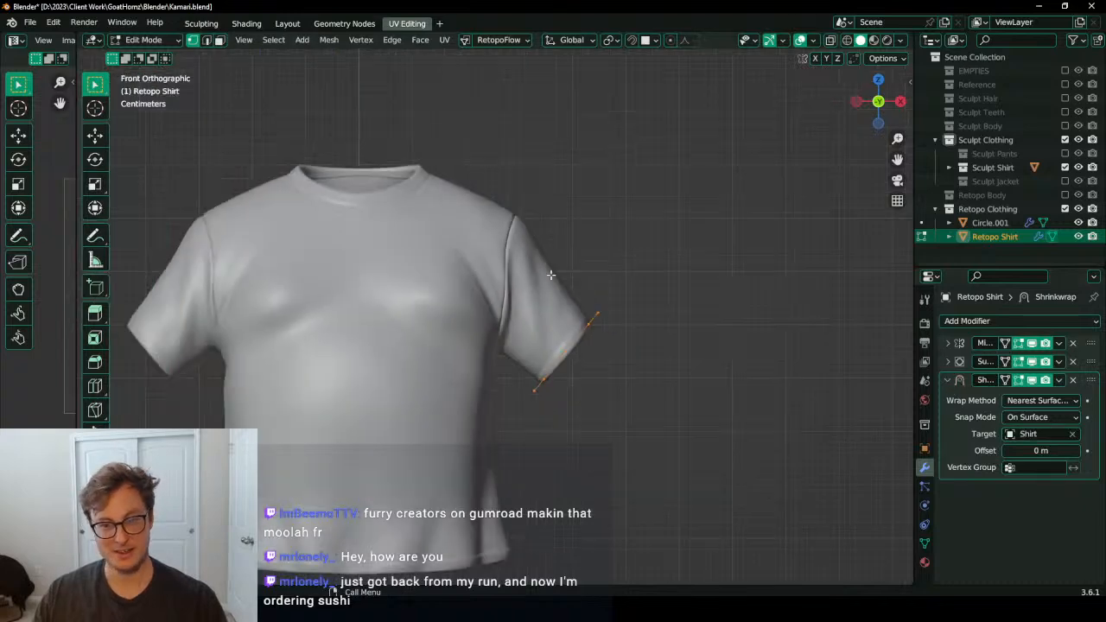
Step: Check the sculpted Shirt object and the contents of the Sculpt Shirt collection, and reselect Retopo Shirt
{"action": "scroll", "coordinate": [550, 274], "scroll_direction": "down", "scroll_amount": 2}
{"action": "key", "text": "Tab"}
{"action": "left_click", "coordinate": [512, 277]}
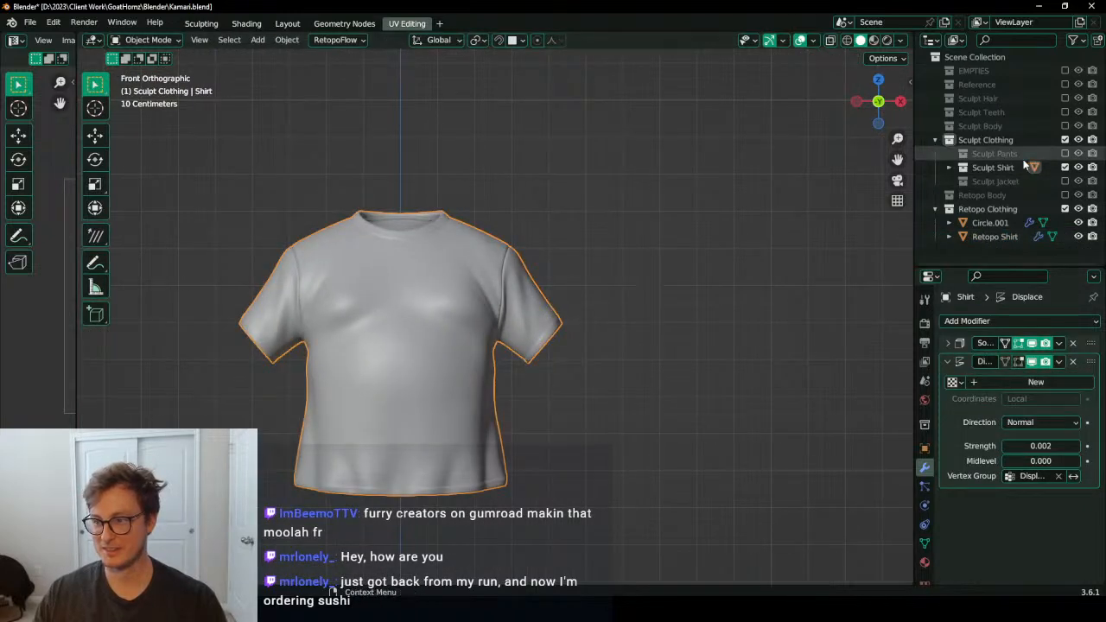
{"action": "left_click", "coordinate": [950, 167]}
{"action": "left_click", "coordinate": [950, 167]}
{"action": "left_click", "coordinate": [989, 236]}
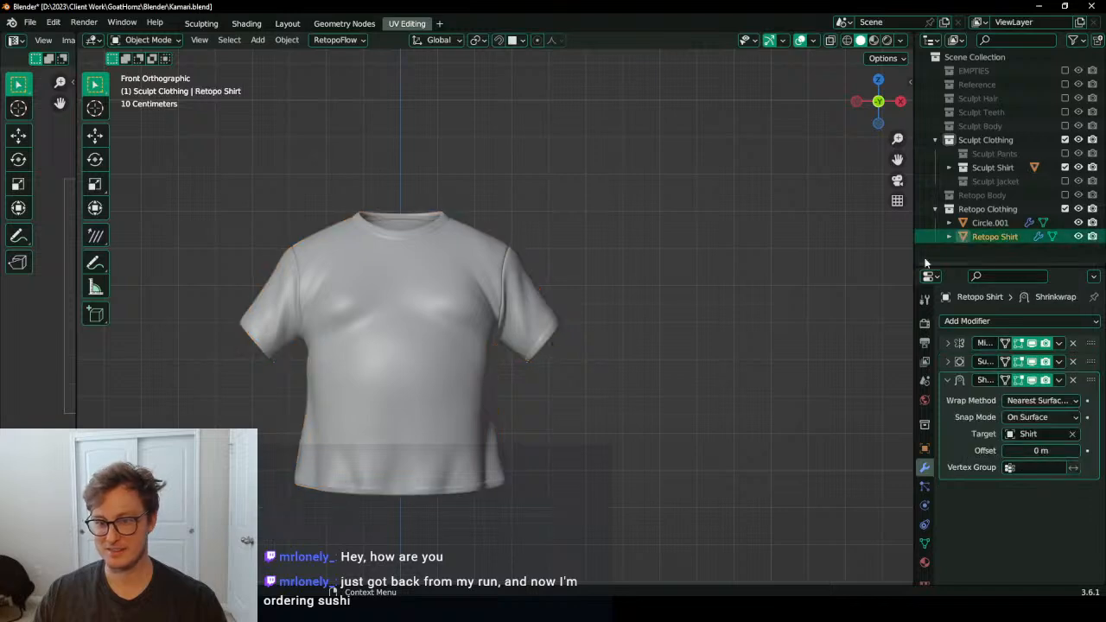
Step: Extrude the hem loop up the sleeve into a first band of faces and enable the Retopology overlay
{"action": "scroll", "coordinate": [683, 363], "scroll_direction": "up", "scroll_amount": 4}
{"action": "key", "text": "Tab"}
{"action": "key", "text": "q"}
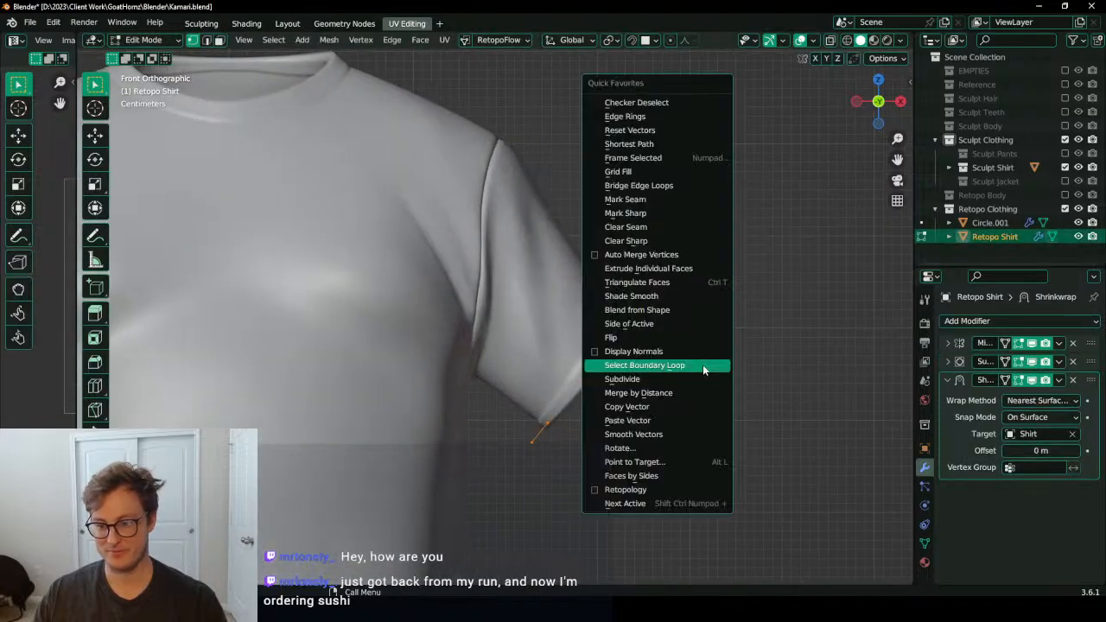
{"action": "left_click", "coordinate": [625, 490]}
{"action": "key", "text": "e"}
{"action": "left_click", "coordinate": [599, 256]}
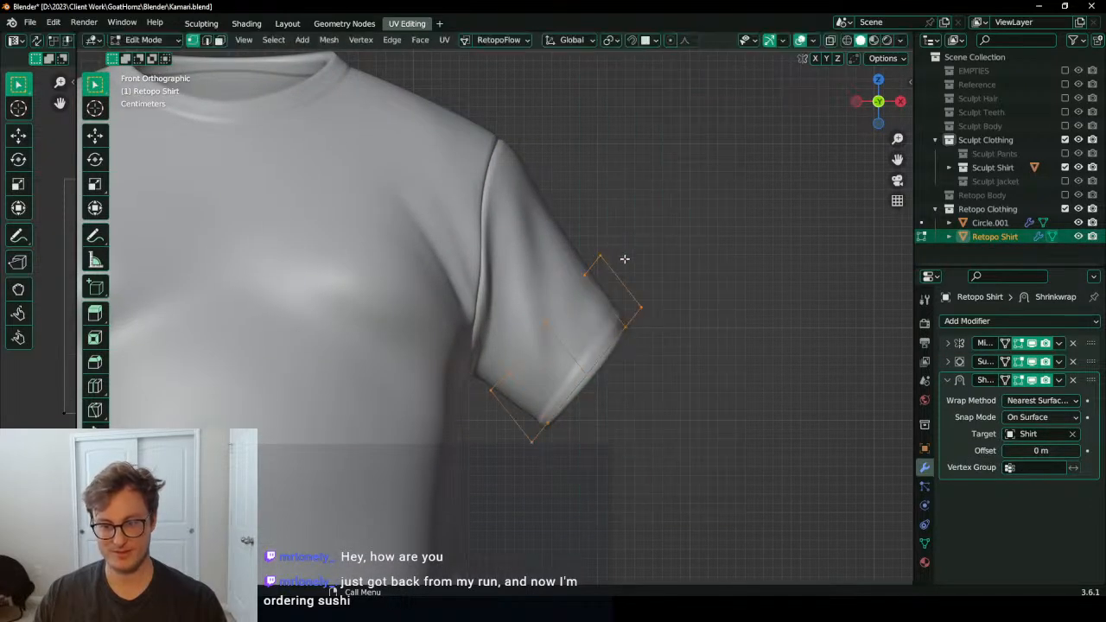
{"action": "key", "text": "q"}
{"action": "left_click", "coordinate": [573, 285]}
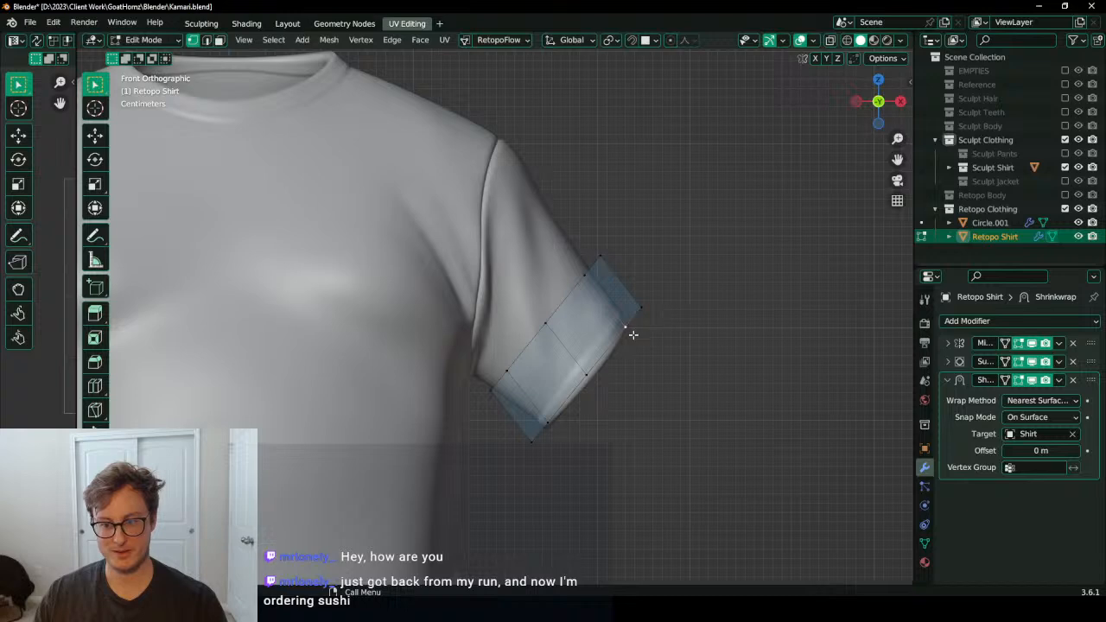
Step: Turn on the Shrinkwrap modifier's on-cage display, and move and rotate the sleeve's upper edge loop away from the cuff
{"action": "left_click", "coordinate": [1004, 381]}
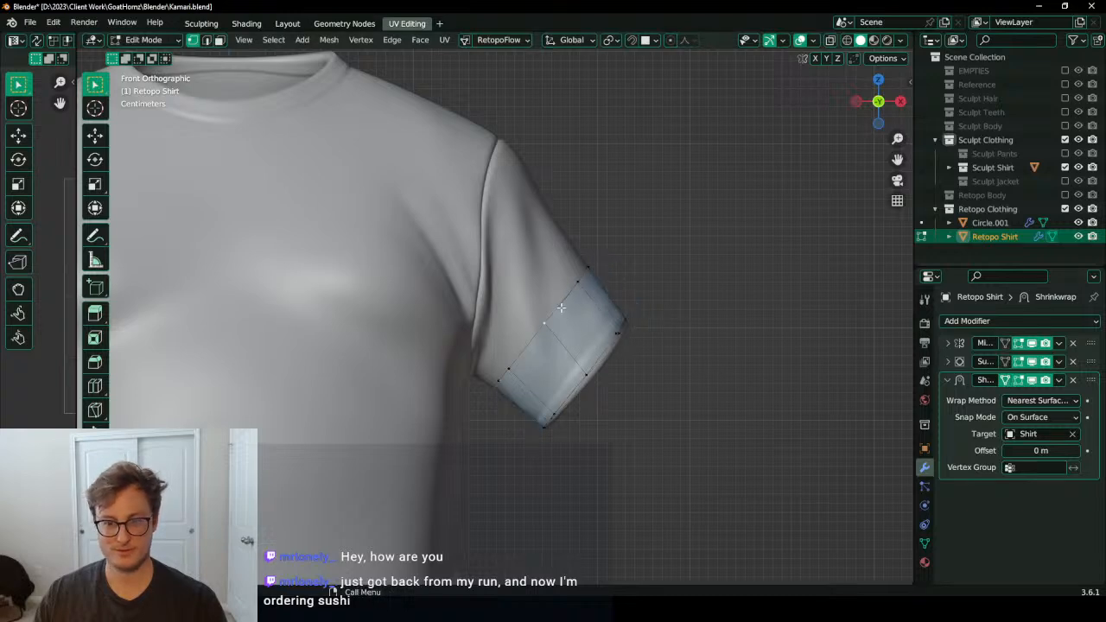
{"action": "key", "text": "g"}
{"action": "left_click", "coordinate": [586, 297]}
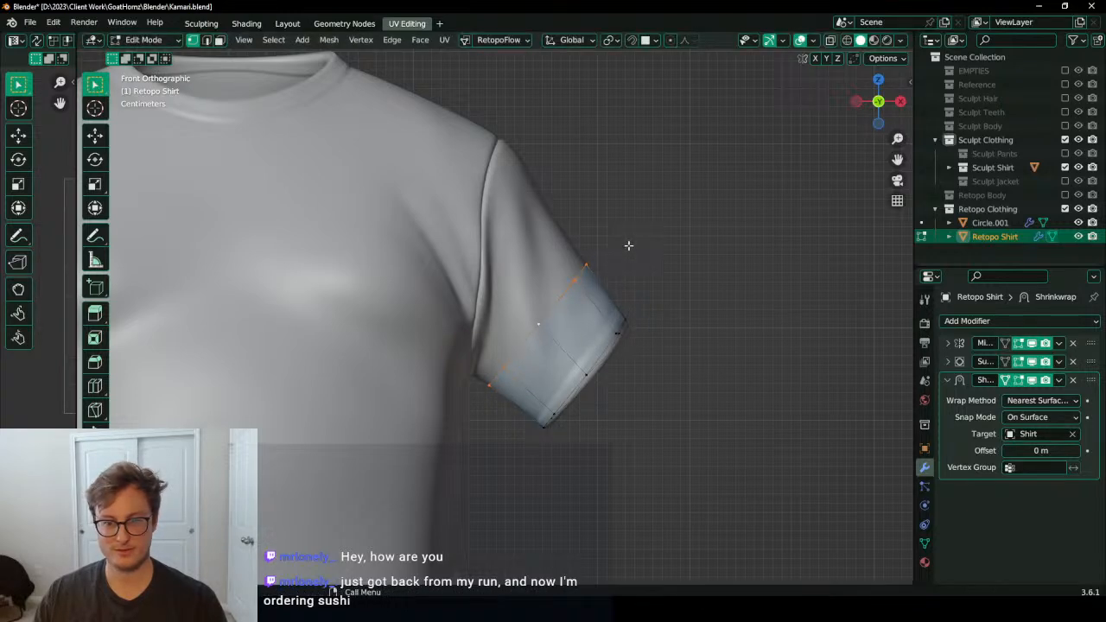
{"action": "key", "text": "r"}
{"action": "left_click", "coordinate": [618, 225]}
{"action": "key", "text": "e"}
{"action": "left_click", "coordinate": [594, 177]}
{"action": "key", "text": "ctrl+z"}
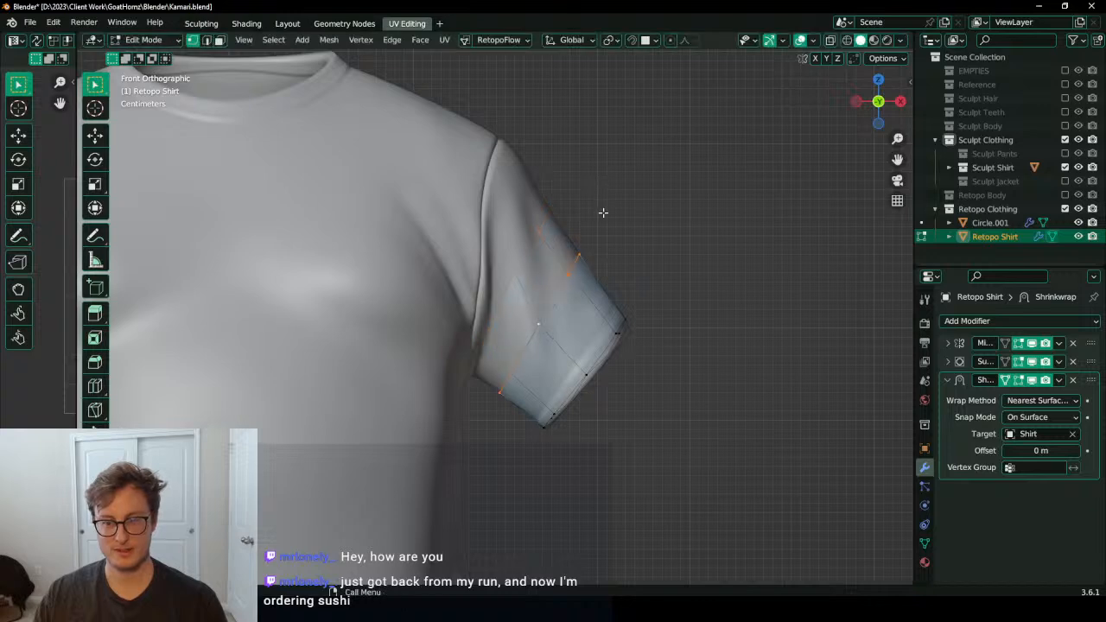
Step: Move and rotate the upper edge loop up the sleeve toward the shoulder seam
{"action": "key", "text": "g"}
{"action": "left_click", "coordinate": [593, 200]}
{"action": "key", "text": "r"}
{"action": "left_click", "coordinate": [577, 154]}
{"action": "middle_click_drag", "start_coordinate": [531, 196], "coordinate": [522, 261], "text": "shift"}
{"action": "key", "text": "g"}
{"action": "left_click", "coordinate": [506, 241]}
Step: Stretch the sleeve's upper edge loop along Z, rotate and enlarge it so it follows the armhole seam
{"action": "key", "text": "s"}
{"action": "key", "text": "z"}
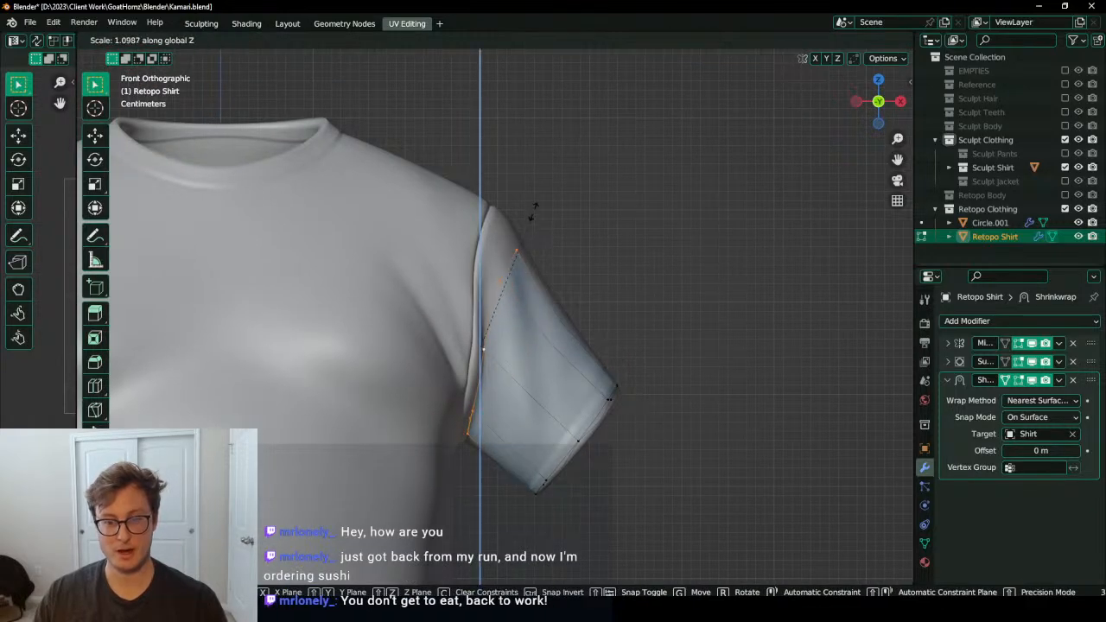
{"action": "left_click", "coordinate": [544, 175]}
{"action": "key", "text": "r"}
{"action": "left_click", "coordinate": [551, 168]}
{"action": "key", "text": "g"}
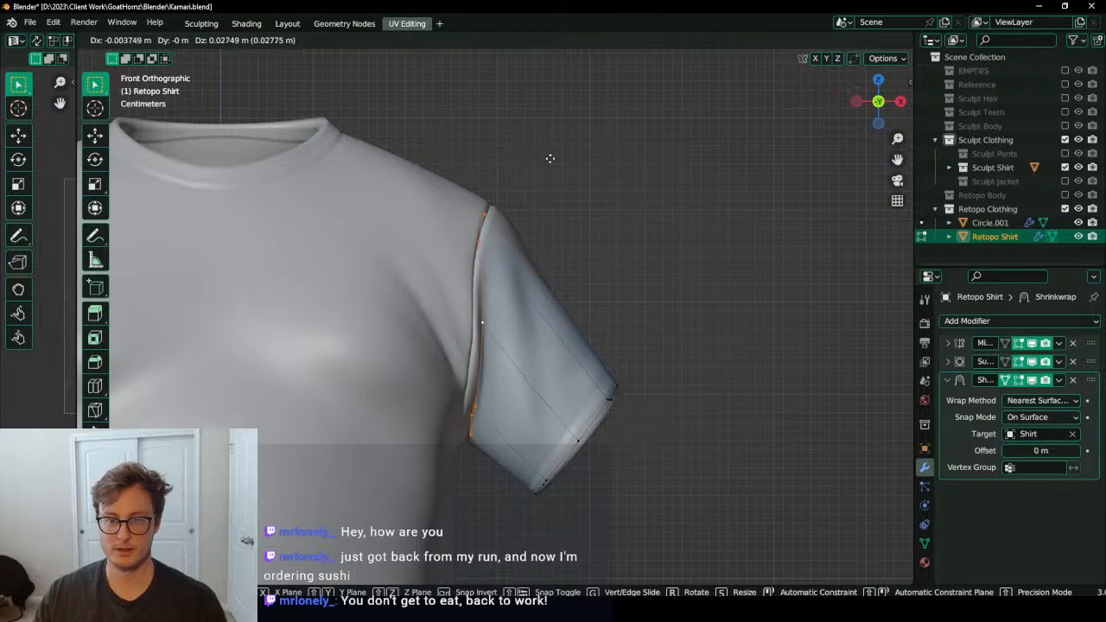
{"action": "left_click", "coordinate": [553, 153]}
{"action": "middle_click_drag", "start_coordinate": [553, 153], "coordinate": [565, 207]}
{"action": "key", "text": "s"}
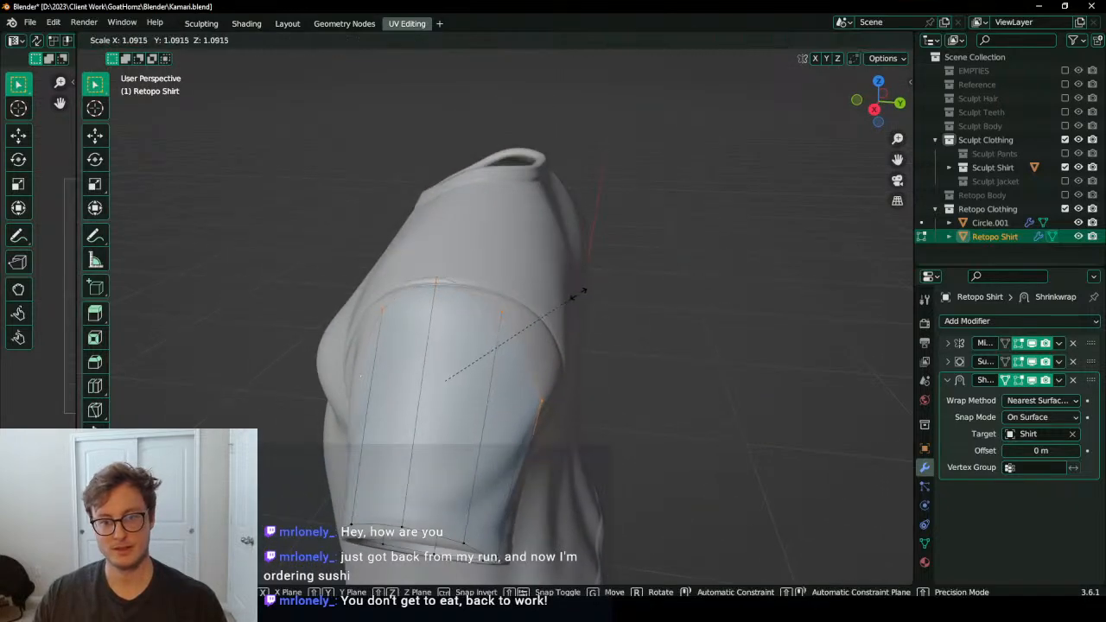
{"action": "left_click", "coordinate": [596, 281]}
{"action": "middle_click_drag", "start_coordinate": [596, 281], "coordinate": [553, 302]}
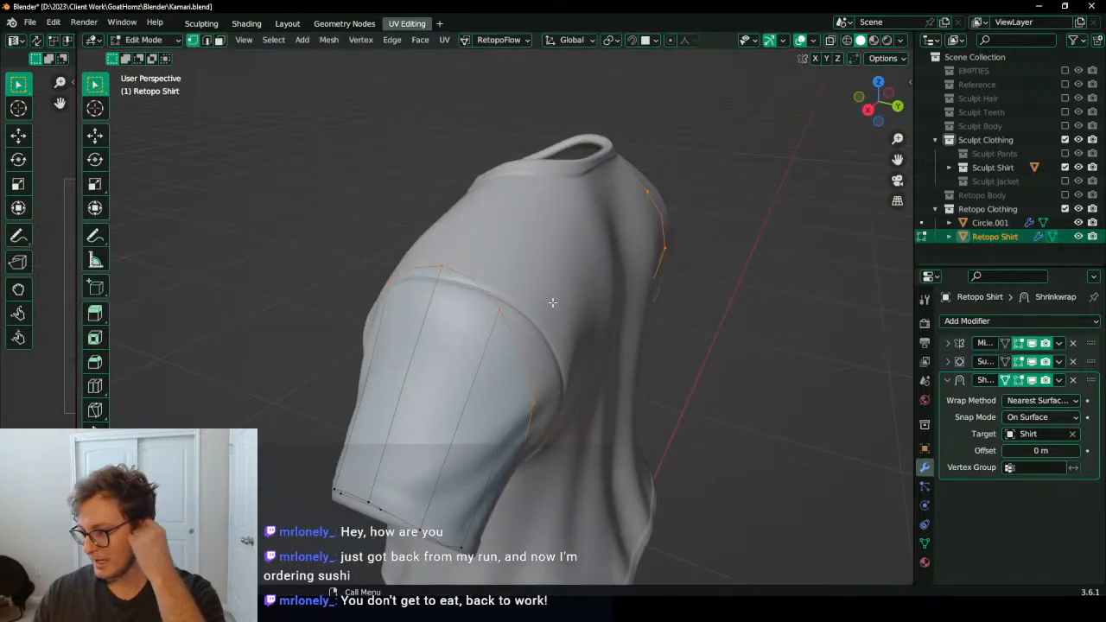
Step: In front wireframe view, select the armhole's open edges and extrude them inward along X over the torso
{"action": "middle_click_drag", "start_coordinate": [472, 320], "coordinate": [599, 290]}
{"action": "key", "text": "KP_1"}
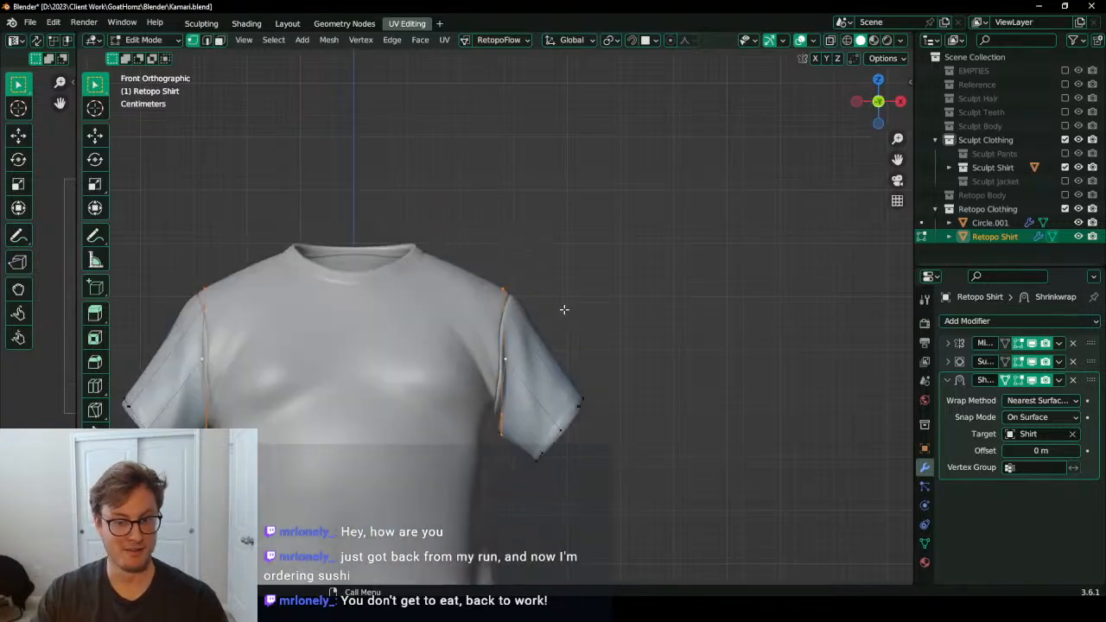
{"action": "key", "text": "shift+z"}
{"action": "scroll", "coordinate": [486, 303], "scroll_direction": "up", "scroll_amount": 2}
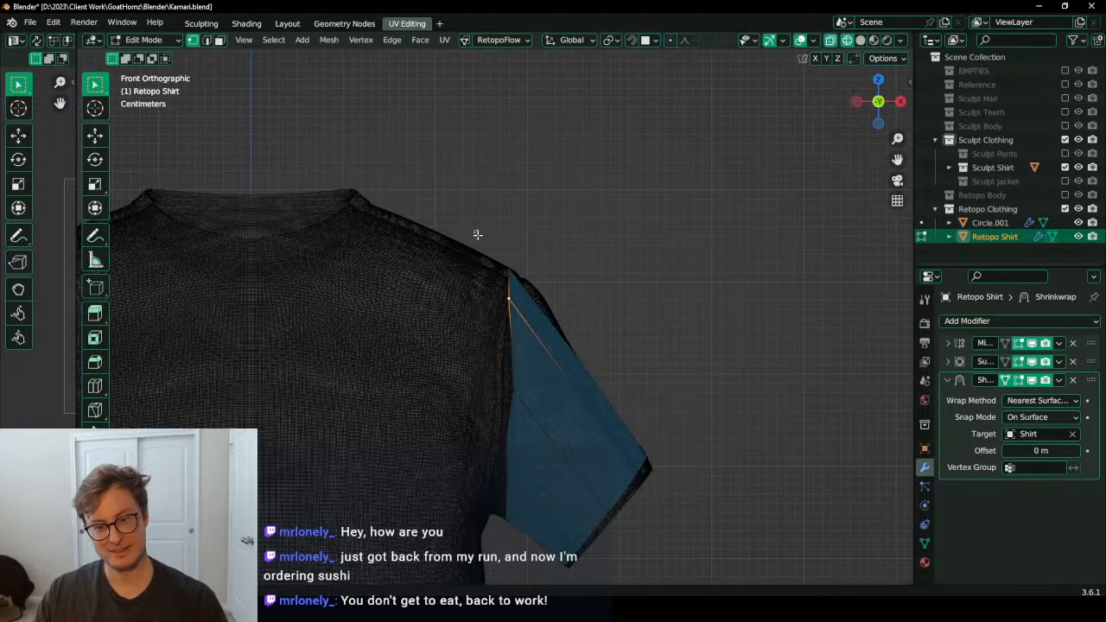
{"action": "left_click_drag", "start_coordinate": [474, 231], "coordinate": [567, 464]}
{"action": "middle_click_drag", "start_coordinate": [582, 382], "coordinate": [343, 261]}
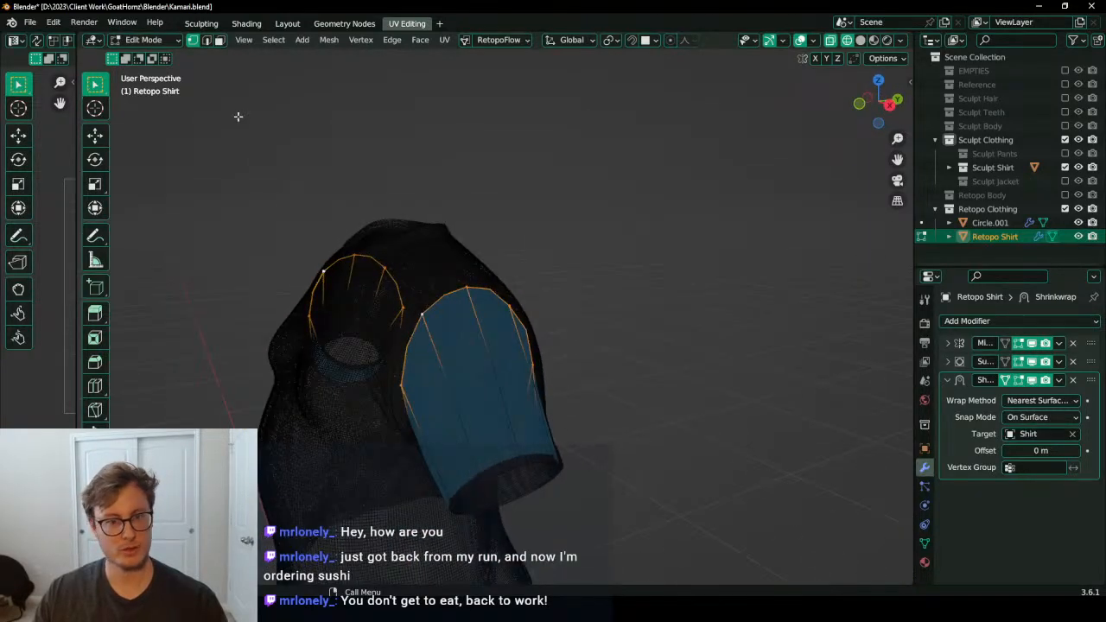
{"action": "left_click", "coordinate": [208, 40]}
{"action": "middle_click_drag", "start_coordinate": [466, 346], "coordinate": [525, 405]}
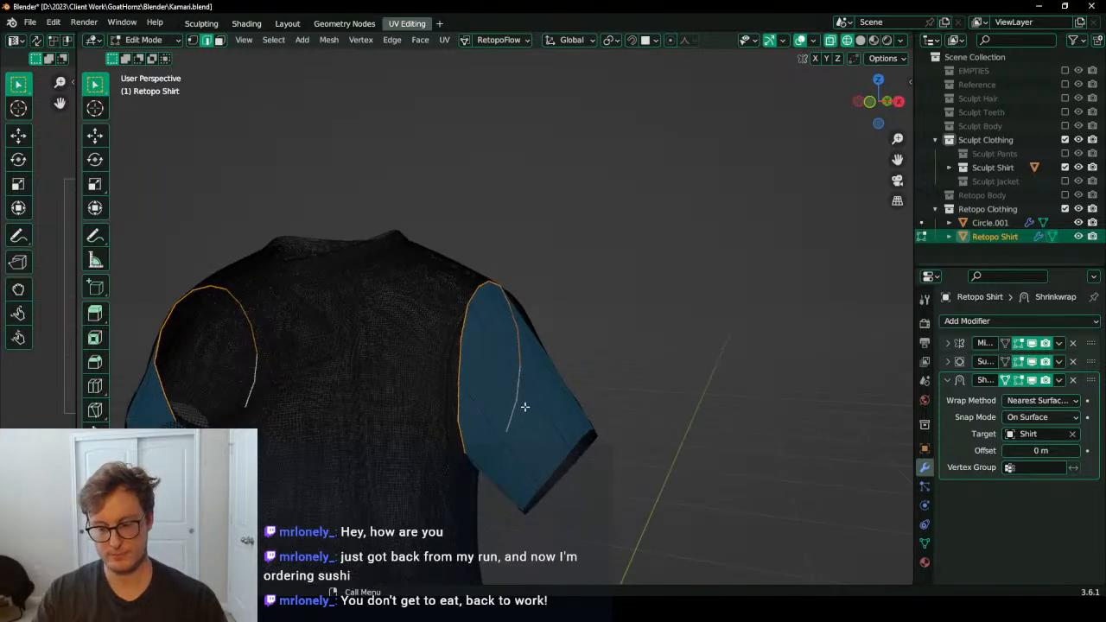
{"action": "key", "text": "KP_1"}
{"action": "key", "text": "e"}
{"action": "key", "text": "x"}
{"action": "left_click", "coordinate": [461, 393]}
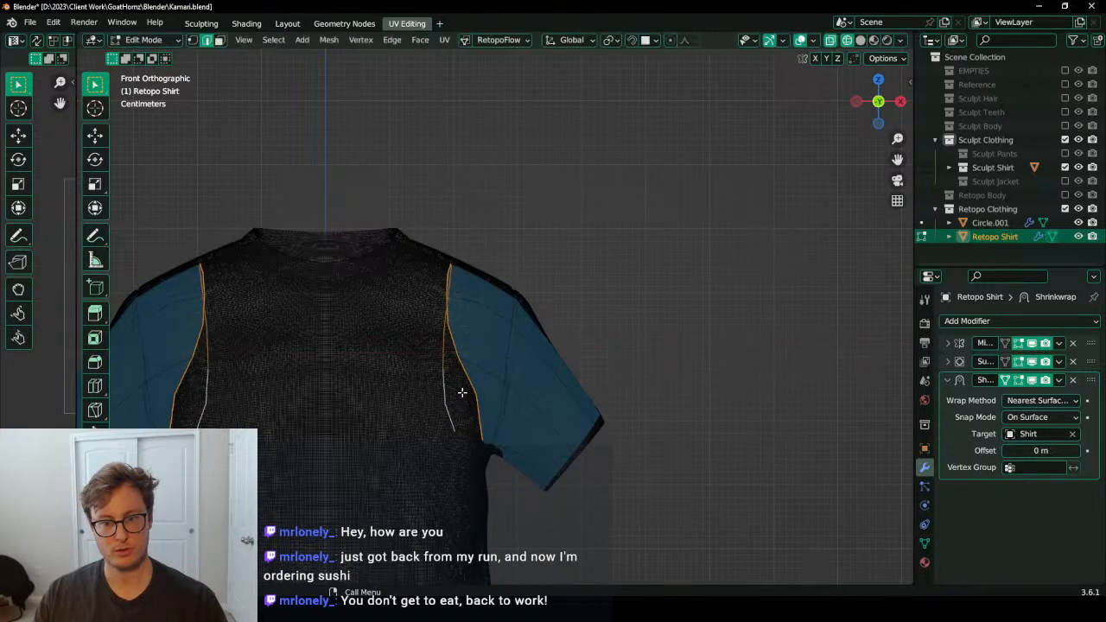
Step: Rotate and reposition the extruded torso edges, and scale them along Y to match the shirt's depth
{"action": "key", "text": "r"}
{"action": "left_click", "coordinate": [563, 206]}
{"action": "key", "text": "g"}
{"action": "left_click", "coordinate": [484, 283]}
{"action": "middle_click_drag", "start_coordinate": [553, 278], "coordinate": [507, 316]}
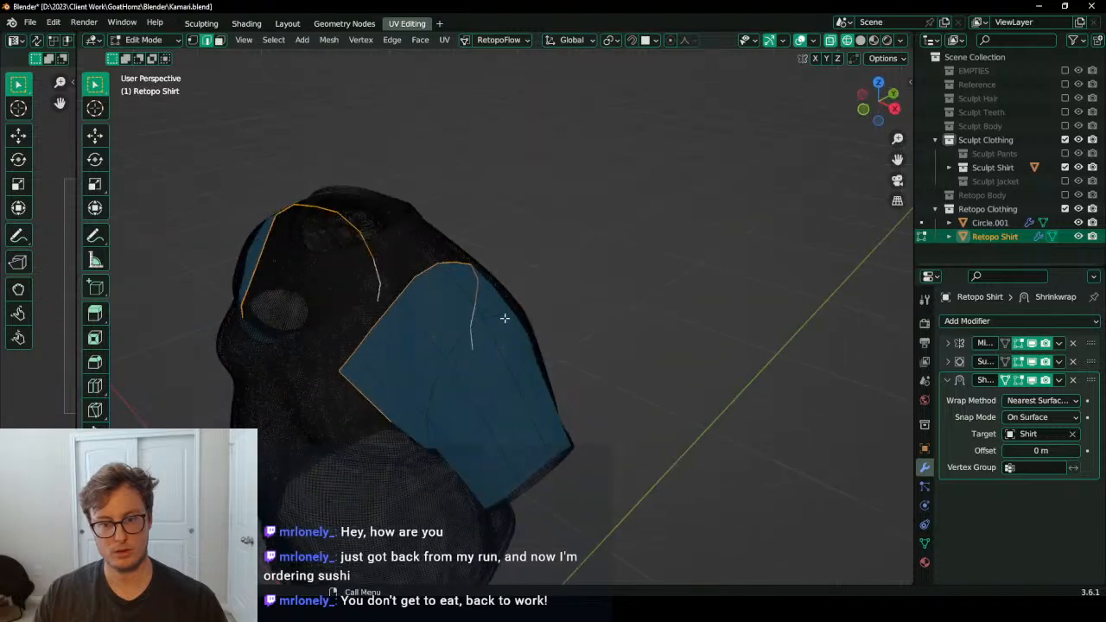
{"action": "key", "text": "s"}
{"action": "key", "text": "y"}
{"action": "left_click", "coordinate": [576, 252]}
{"action": "middle_click_drag", "start_coordinate": [576, 252], "coordinate": [558, 270]}
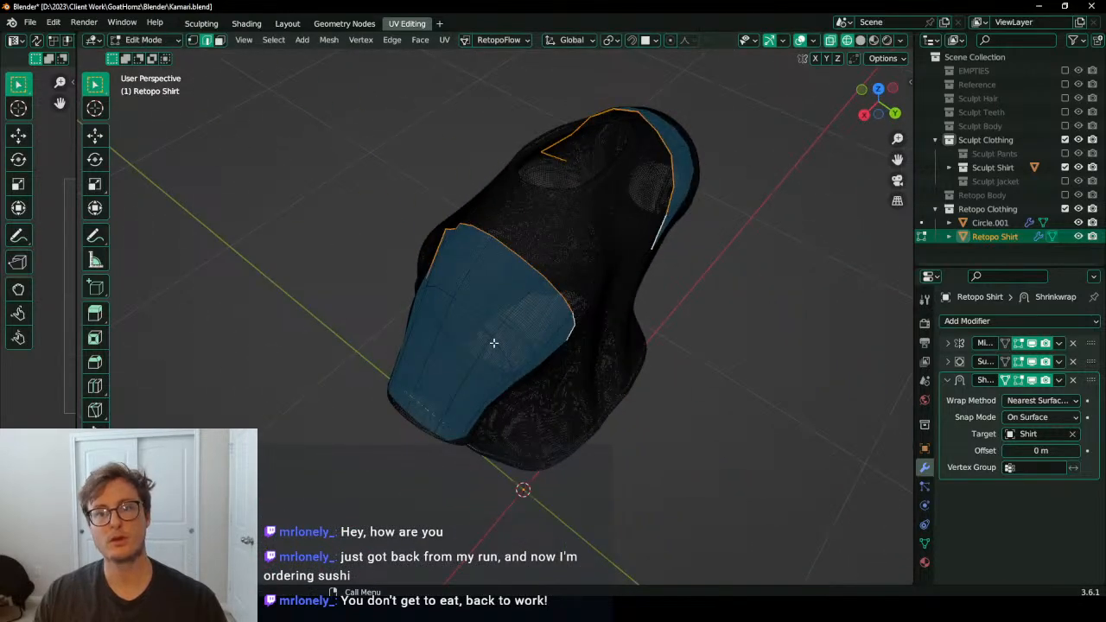
Step: Extrude the torso edges about 0.079 m further along X toward the shirt's centre
{"action": "key", "text": "x"}
{"action": "key", "text": "Escape"}
{"action": "key", "text": "g"}
{"action": "key", "text": "x"}
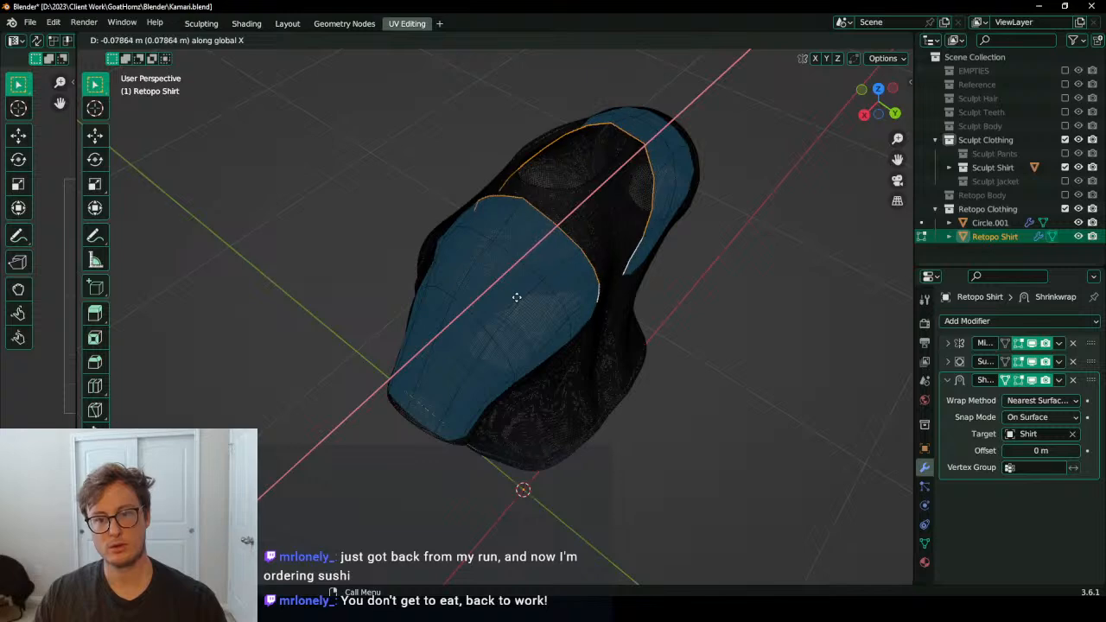
{"action": "left_click", "coordinate": [515, 297]}
Step: Extrude the lower edges beneath the armhole down along Z over the shirt's side
{"action": "middle_click_drag", "start_coordinate": [516, 297], "coordinate": [449, 337]}
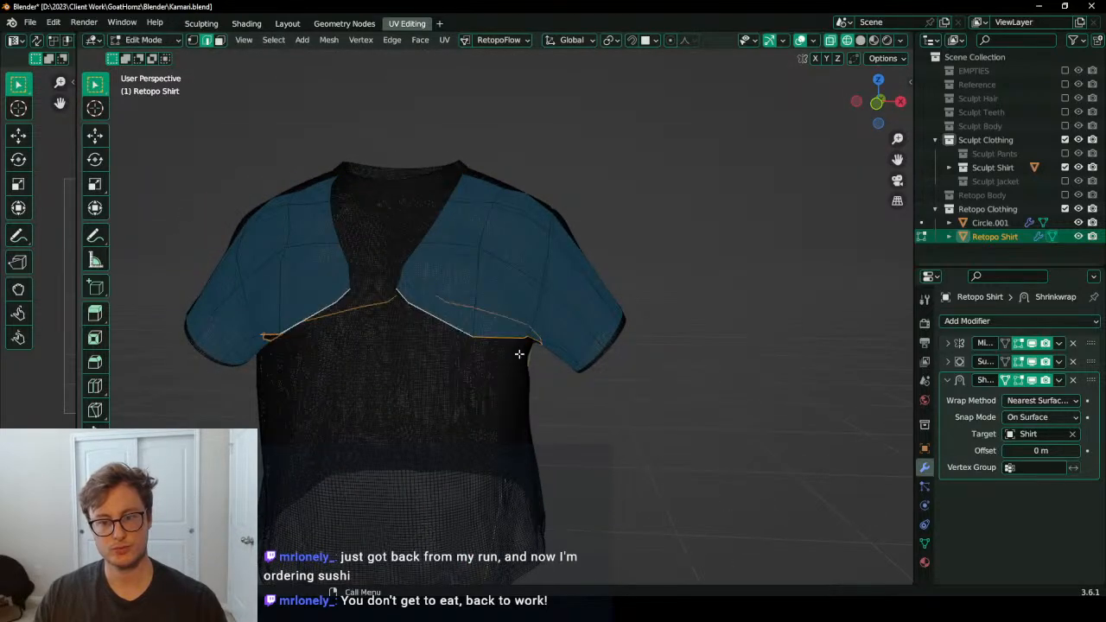
{"action": "middle_click_drag", "start_coordinate": [518, 353], "coordinate": [558, 343]}
{"action": "key", "text": "g"}
{"action": "key", "text": "z"}
{"action": "left_click", "coordinate": [548, 414]}
Step: Scale the new lower torso edges along Z to level them and along Y to span the shirt's depth
{"action": "key", "text": "s"}
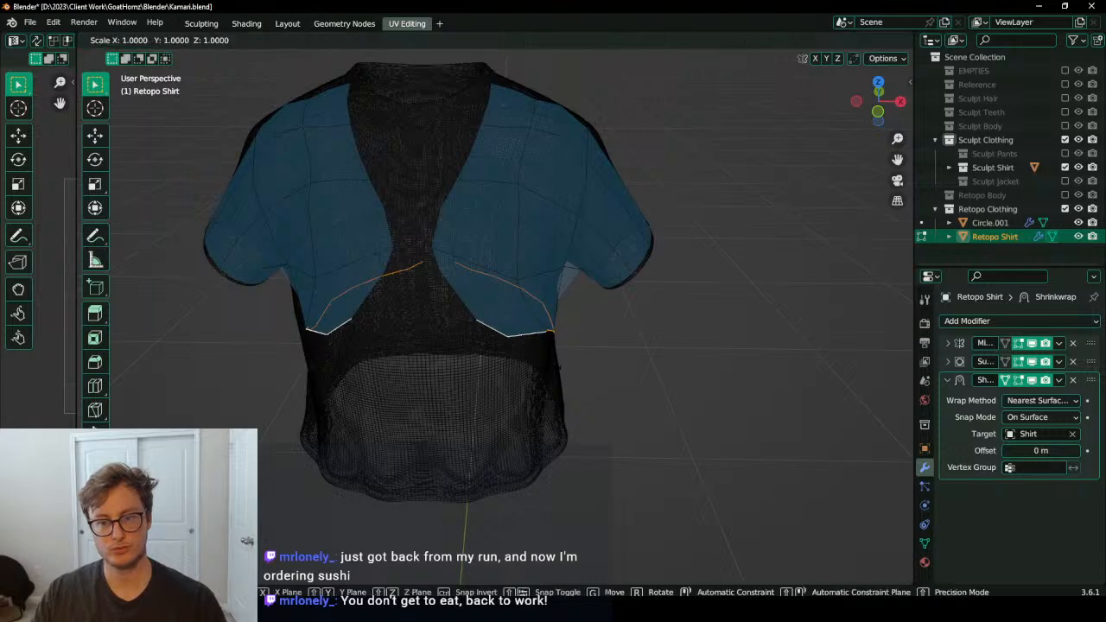
{"action": "key", "text": "z"}
{"action": "left_click", "coordinate": [553, 363]}
{"action": "key", "text": "KP_3"}
{"action": "key", "text": "s"}
{"action": "key", "text": "y"}
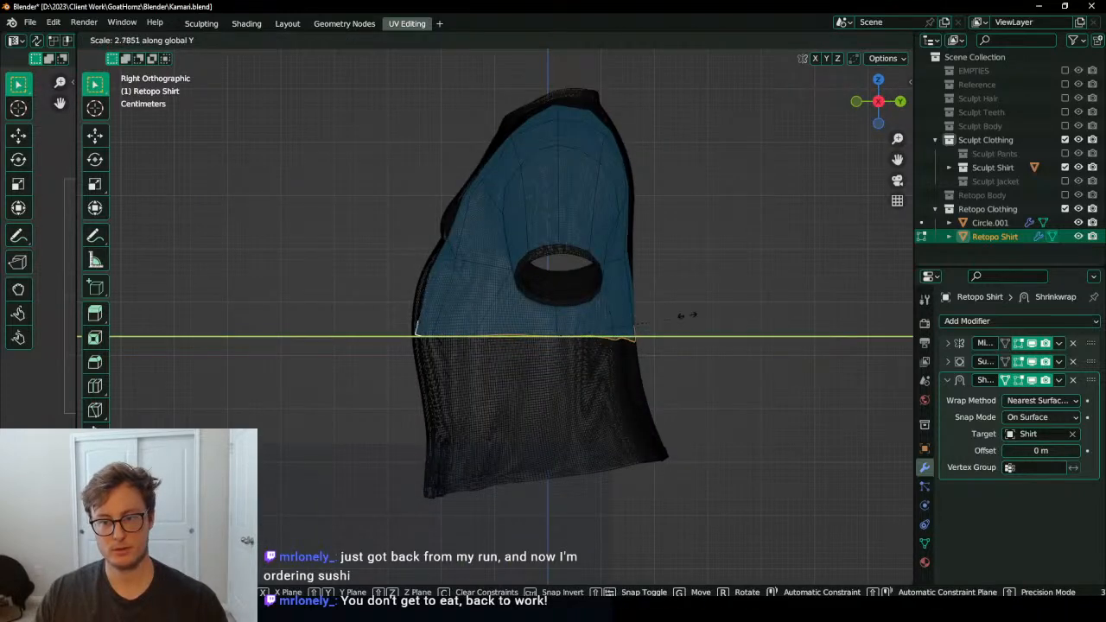
{"action": "left_click", "coordinate": [662, 322]}
Step: Extrude the lower torso edges down along Z toward the hem and rotate them to match the hem's slant
{"action": "middle_click_drag", "start_coordinate": [541, 368], "coordinate": [540, 350], "text": "shift"}
{"action": "key", "text": "e"}
{"action": "key", "text": "z"}
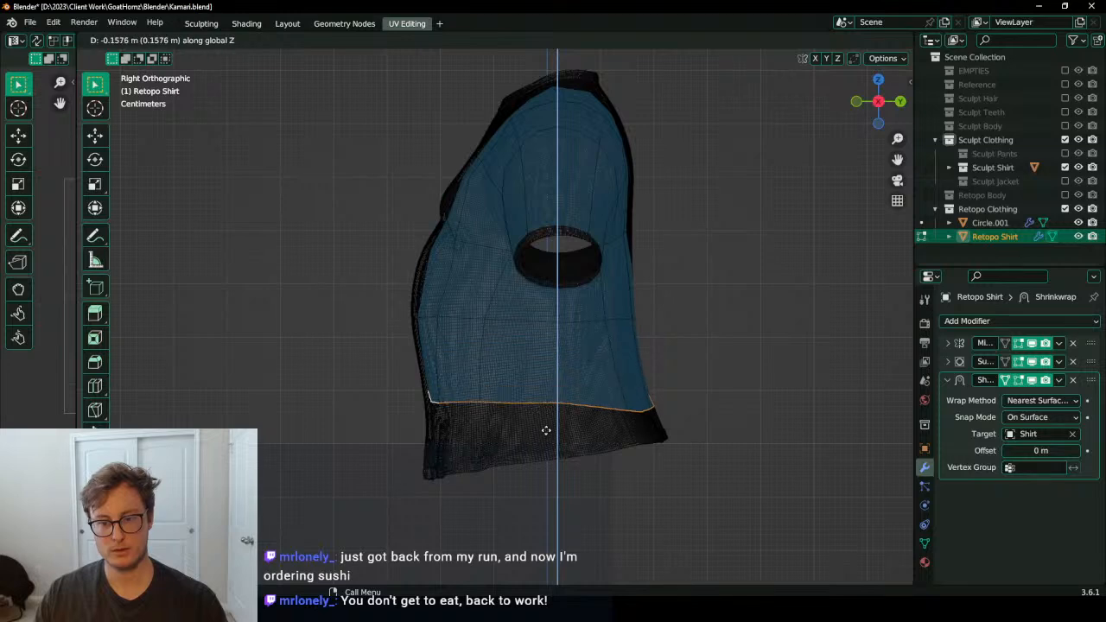
{"action": "left_click", "coordinate": [546, 429]}
{"action": "key", "text": "r"}
{"action": "left_click", "coordinate": [780, 322]}
Step: Extrude the lower edges down along Z to the shirt's hem and return to solid shading
{"action": "key", "text": "g"}
{"action": "key", "text": "z"}
{"action": "left_click", "coordinate": [586, 484]}
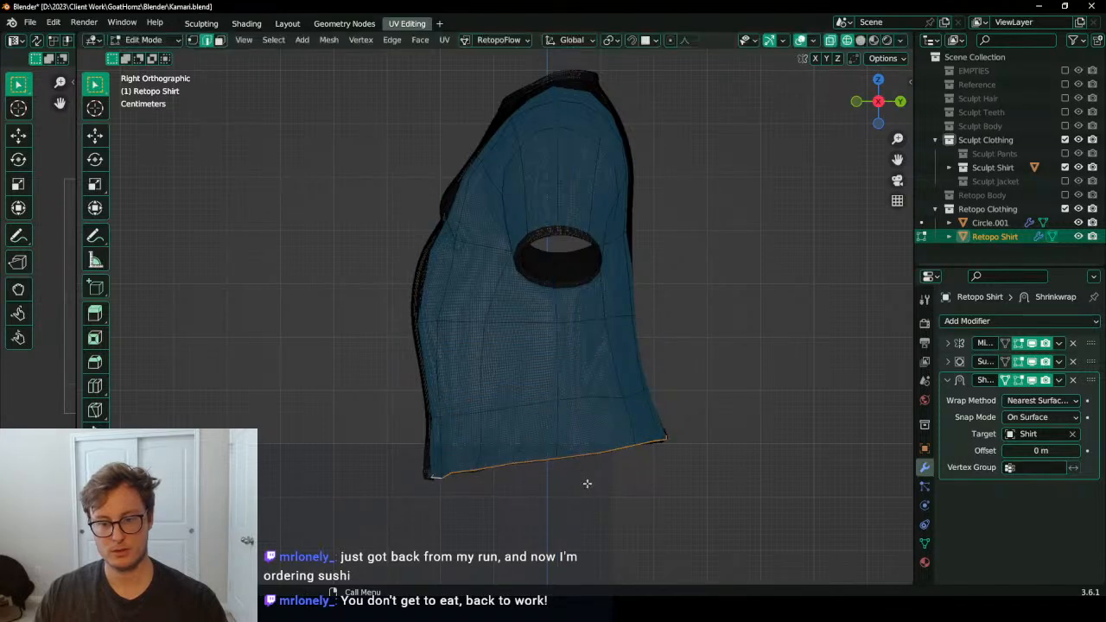
{"action": "middle_click_drag", "start_coordinate": [504, 409], "coordinate": [585, 380]}
{"action": "key", "text": "z"}
{"action": "left_click", "coordinate": [605, 394]}
Step: Set the pivot point to the 3D cursor and scale the front and back centre edges to 0 along X
{"action": "mouse_move", "coordinate": [467, 341]}
{"action": "middle_mouse_down"}
{"action": "mouse_move", "coordinate": [515, 323]}
{"action": "mouse_move", "coordinate": [528, 275]}
{"action": "middle_mouse_up"}
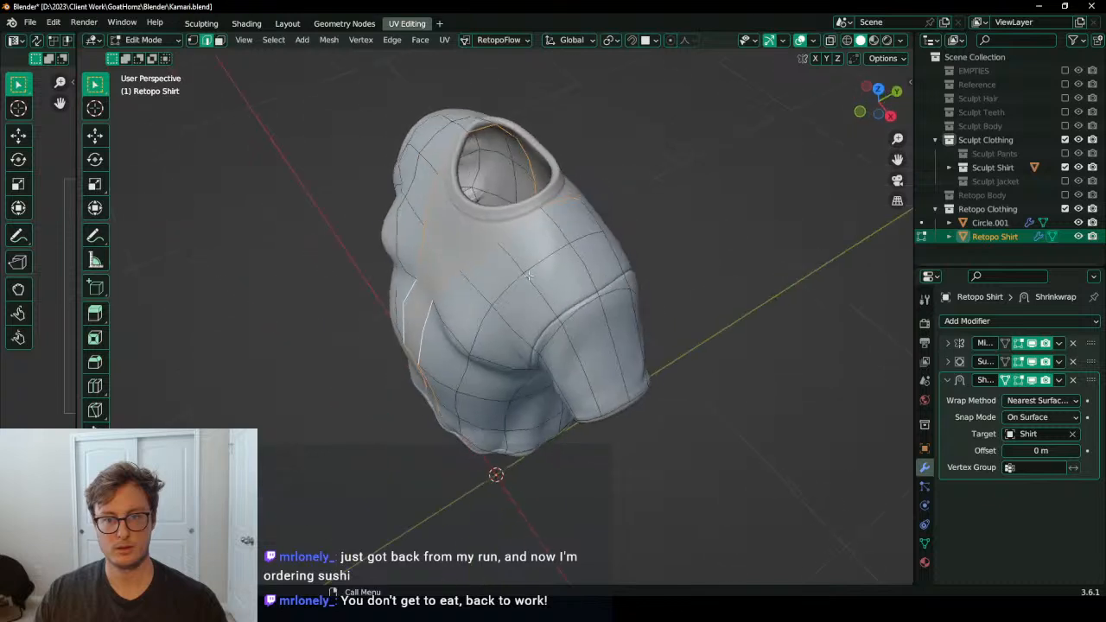
{"action": "middle_click_drag", "start_coordinate": [579, 216], "coordinate": [620, 294]}
{"action": "key", "text": "period"}
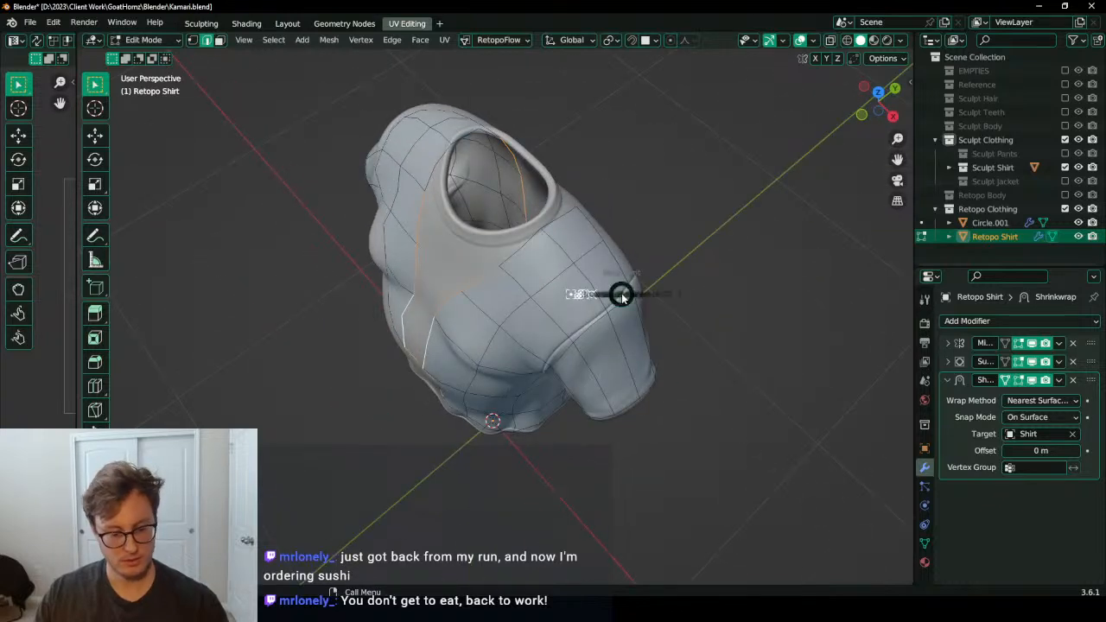
{"action": "left_click", "coordinate": [662, 287]}
{"action": "key", "text": "g"}
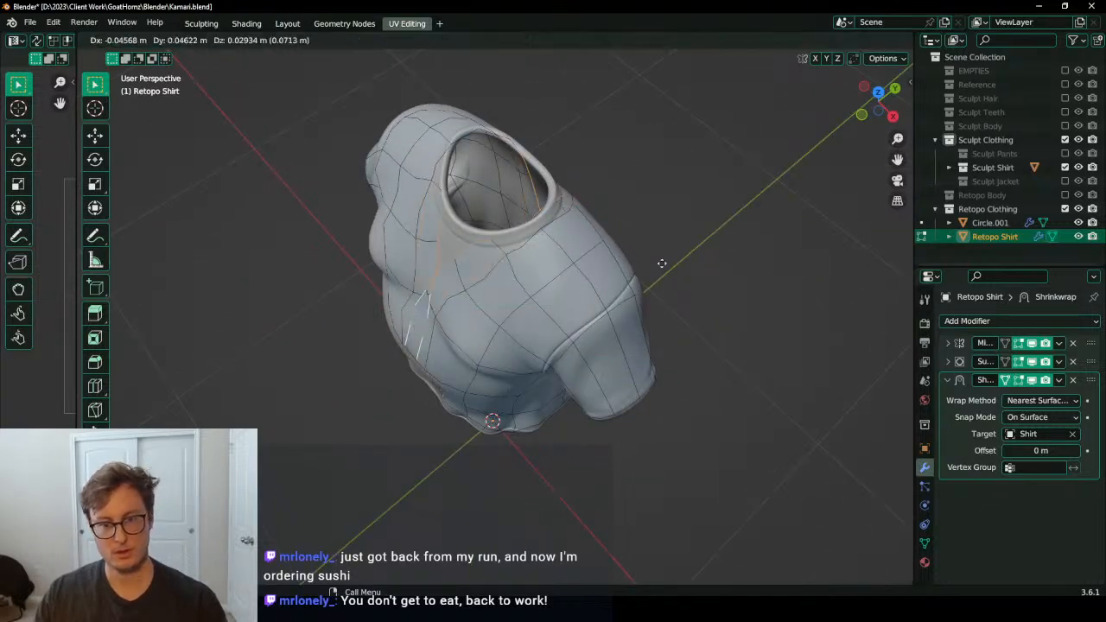
{"action": "right_click", "coordinate": [662, 263]}
{"action": "key", "text": "s"}
{"action": "key", "text": "x"}
{"action": "key", "text": "0"}
{"action": "key", "text": "Return"}
{"action": "middle_click_drag", "start_coordinate": [640, 258], "coordinate": [536, 348]}
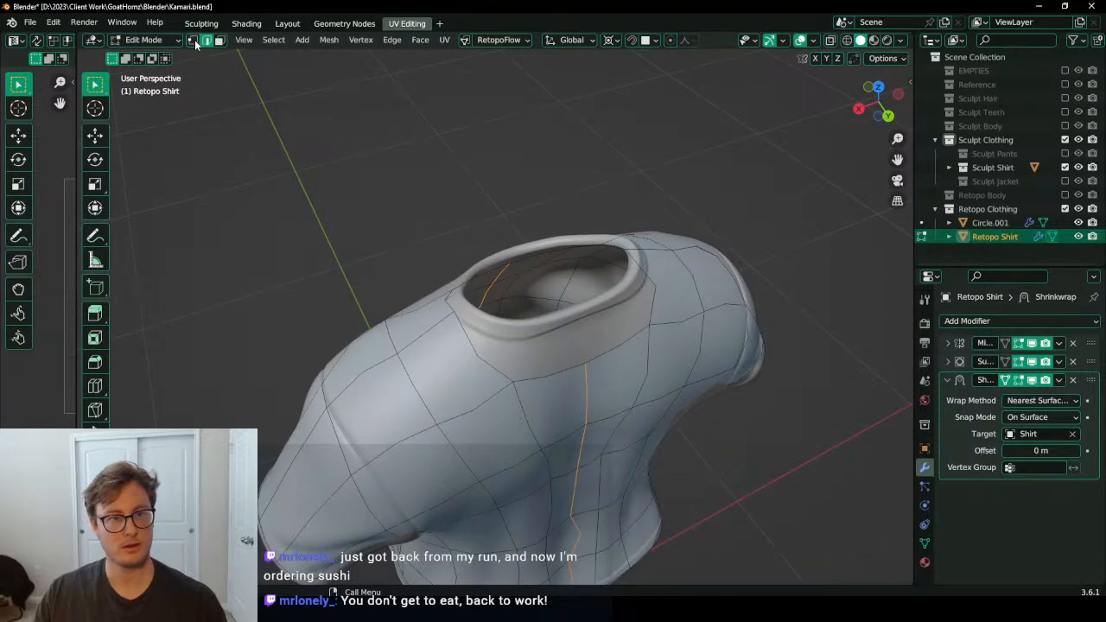
Step: Select the vertex loop around the neckline and snap the 3D cursor to its centre
{"action": "left_click", "coordinate": [192, 42]}
{"action": "key", "text": "shift+s"}
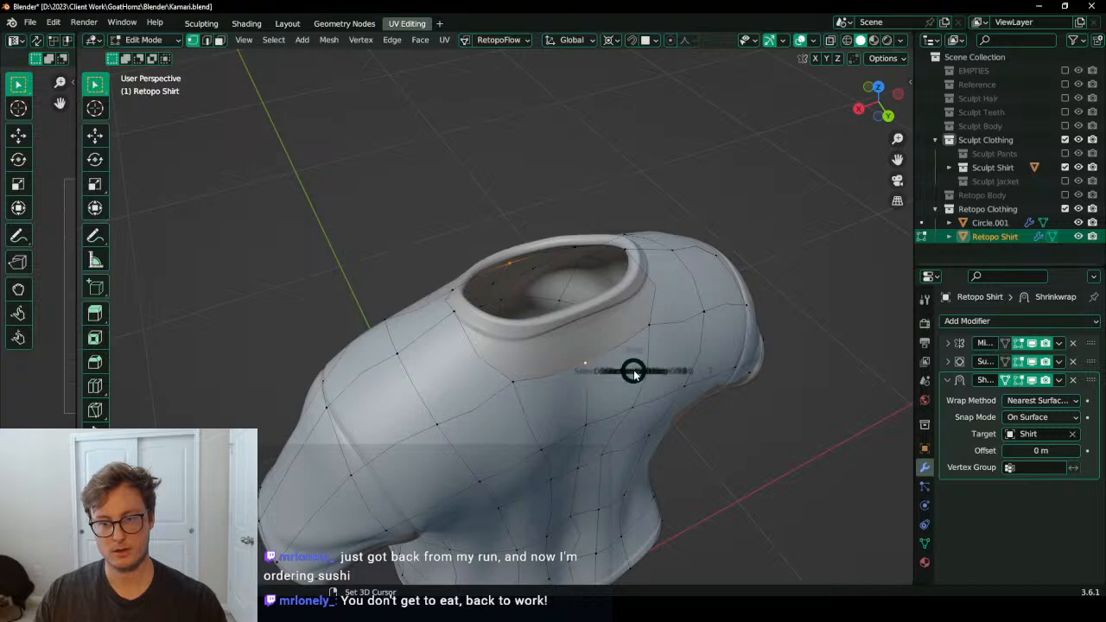
{"action": "left_click", "coordinate": [637, 446]}
{"action": "middle_click_drag", "start_coordinate": [538, 329], "coordinate": [527, 341]}
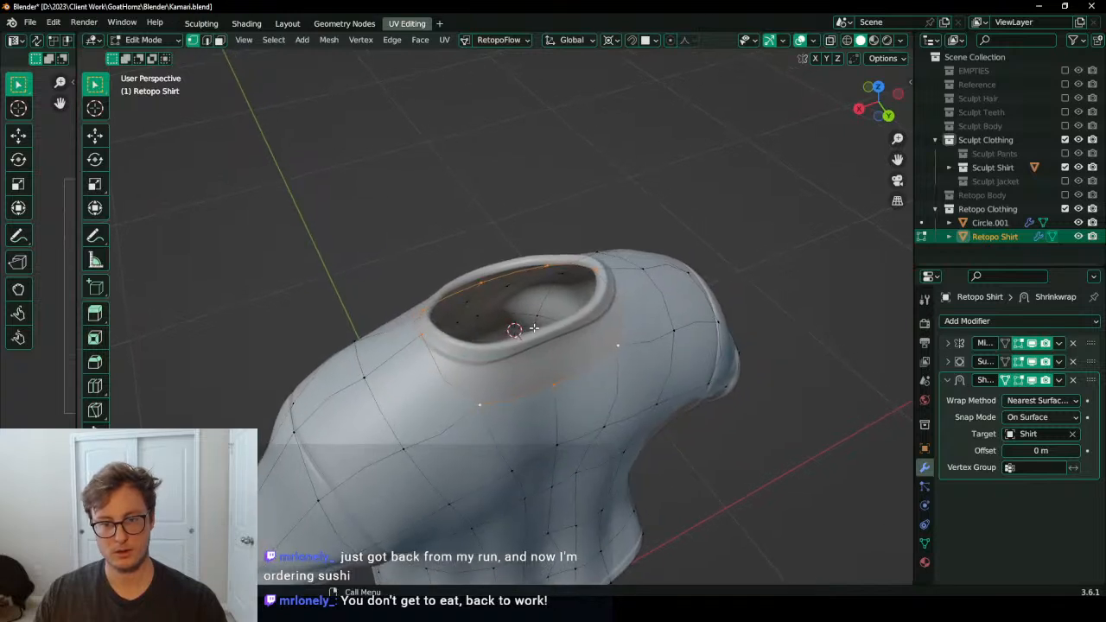
Step: Extrude the neckline loop and scale it inward toward the collar opening
{"action": "key", "text": "s"}
{"action": "left_click", "coordinate": [579, 287]}
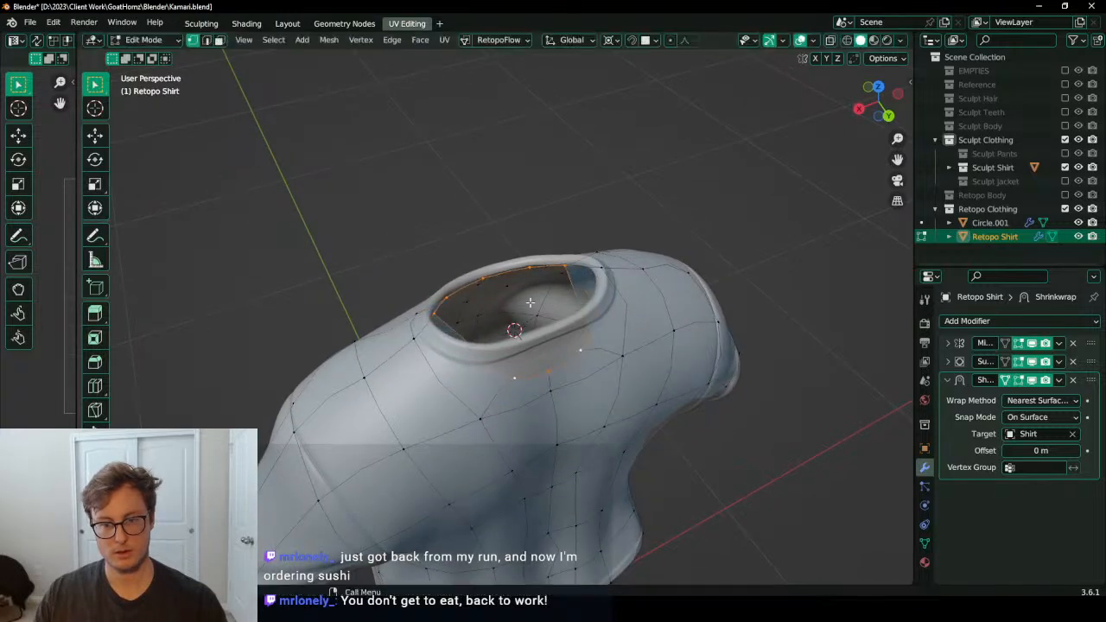
{"action": "middle_click_drag", "start_coordinate": [570, 285], "coordinate": [538, 277]}
{"action": "key", "text": "KP_3"}
{"action": "key", "text": "KP_Divide"}
{"action": "key", "text": "KP_Divide"}
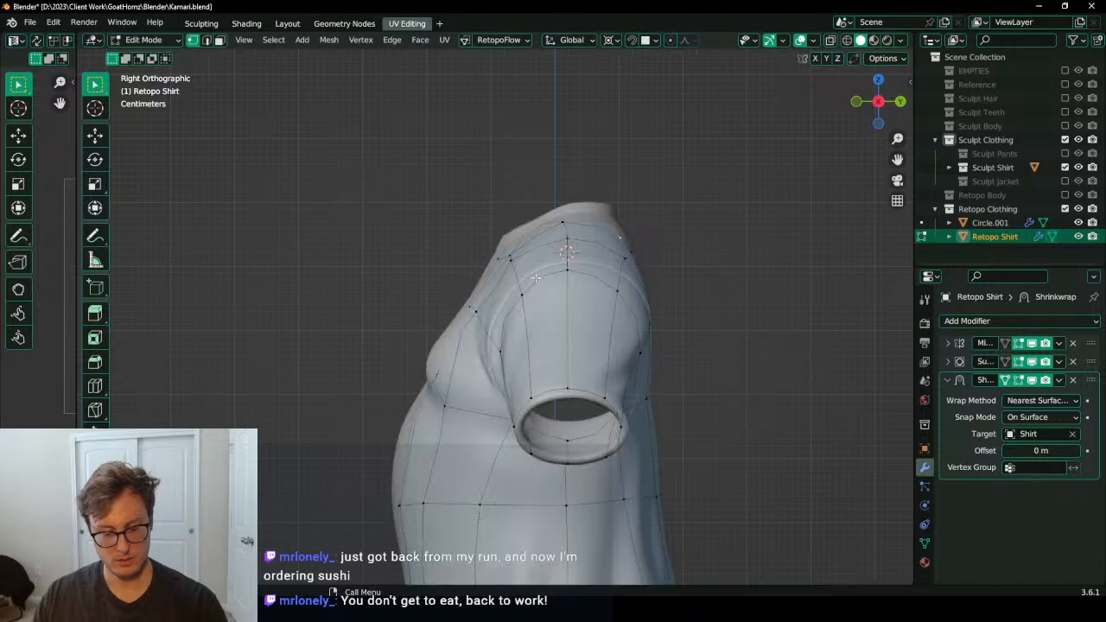
Step: In side view, rotate the neckline loop about -13 degrees and move it up about 0.132 m onto the collar rim
{"action": "scroll", "coordinate": [545, 311], "scroll_direction": "up", "scroll_amount": 4}
{"action": "key", "text": "r"}
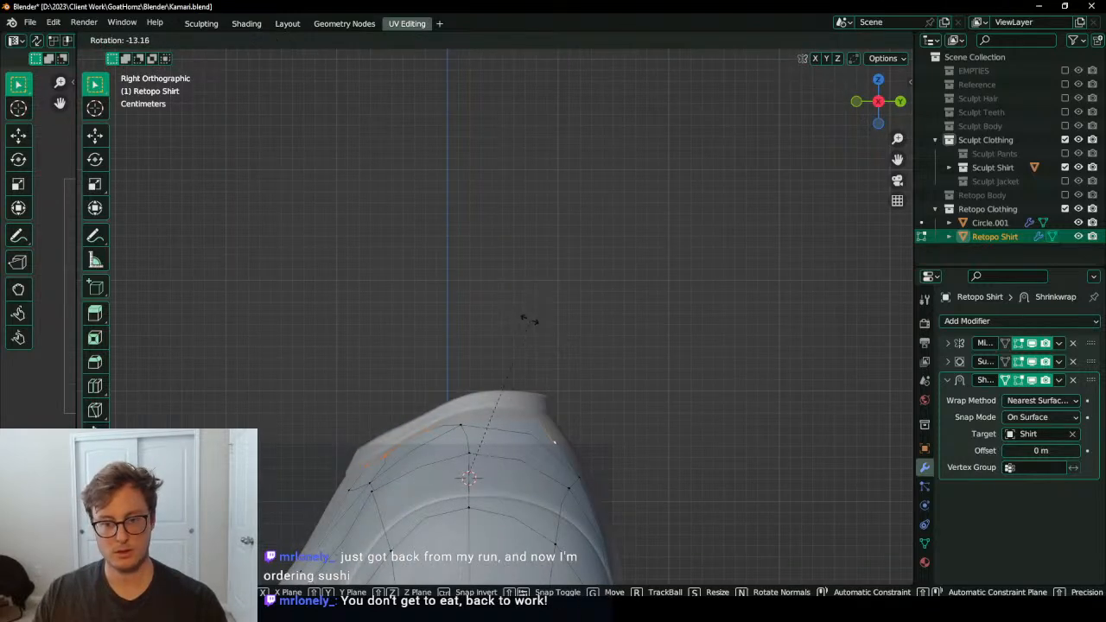
{"action": "left_click", "coordinate": [529, 321]}
{"action": "key", "text": "g"}
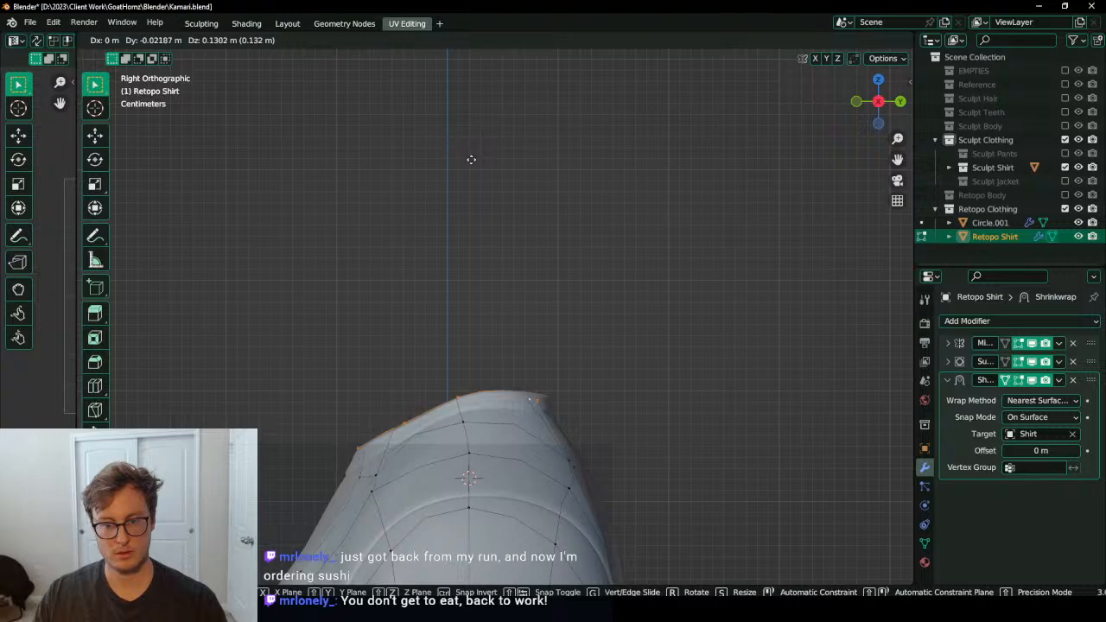
{"action": "left_click", "coordinate": [471, 159]}
Step: Leave mesh editing for Object Mode and save Kamari.blend
{"action": "middle_click_drag", "start_coordinate": [543, 240], "coordinate": [452, 398]}
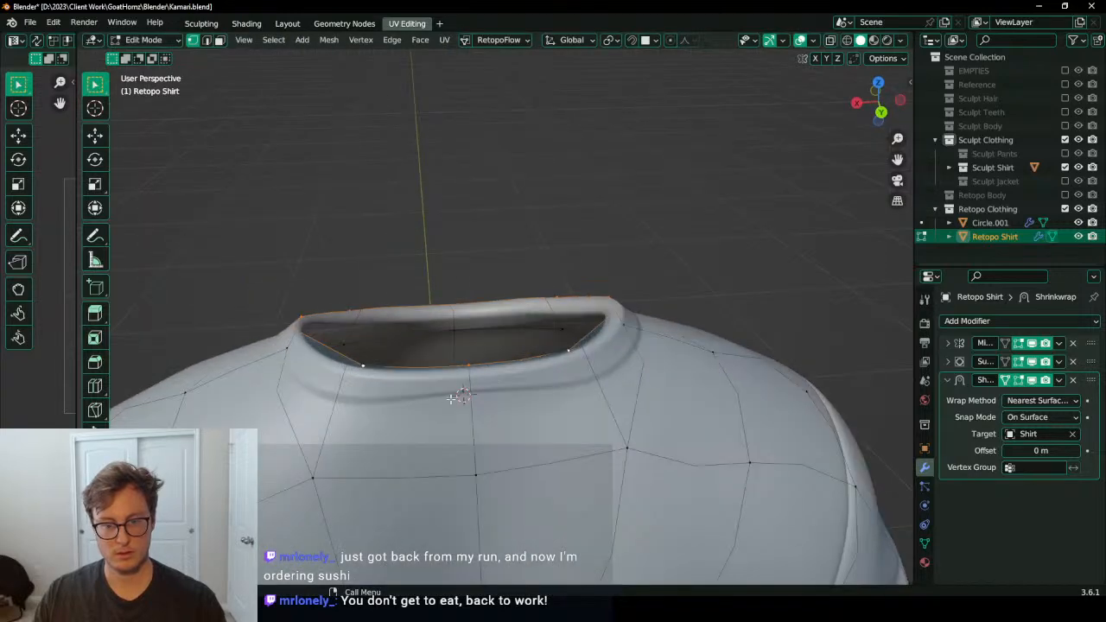
{"action": "scroll", "coordinate": [465, 391], "scroll_direction": "down", "scroll_amount": 5}
{"action": "key", "text": "Tab"}
{"action": "middle_click_drag", "start_coordinate": [518, 346], "coordinate": [578, 388]}
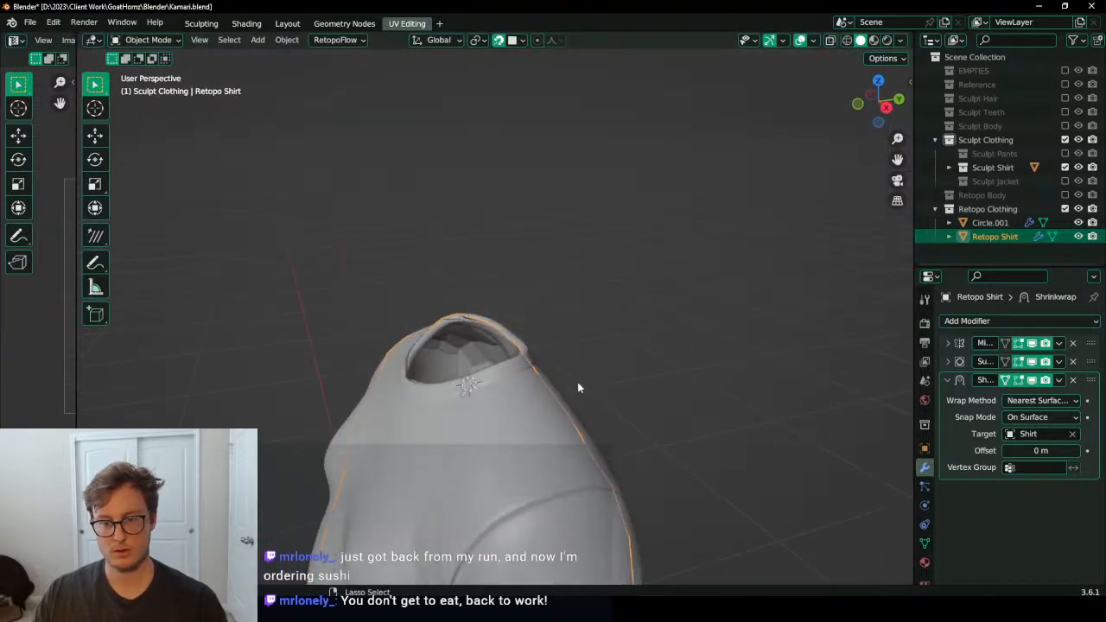
{"action": "key", "text": "ctrl+s"}
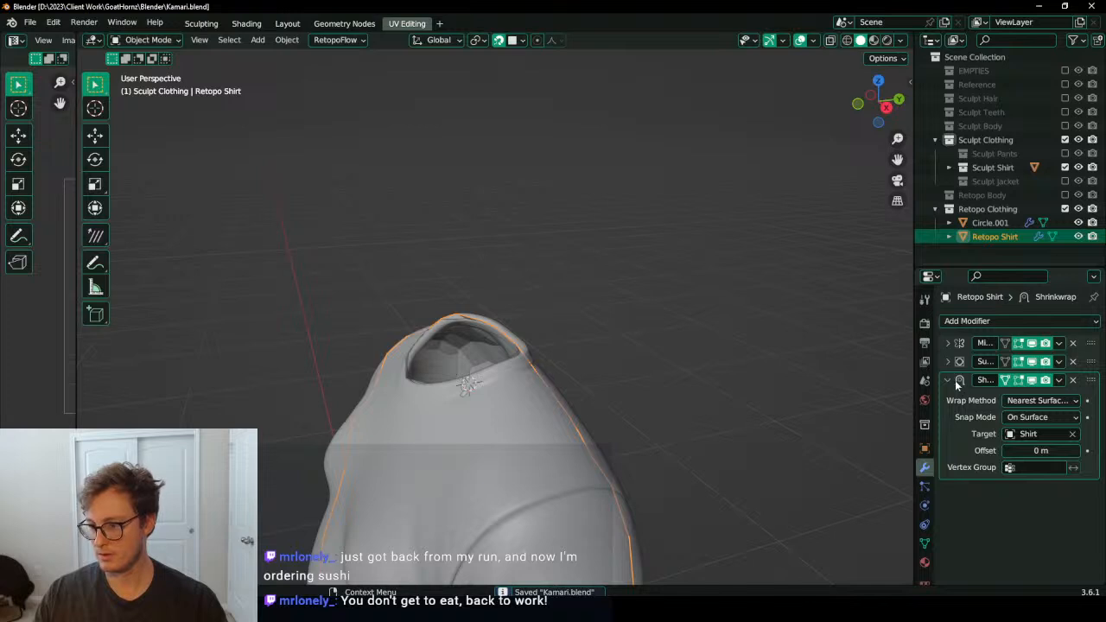
Step: Move the Mirror modifier to the end of the Retopo Shirt's modifier stack
{"action": "left_click", "coordinate": [948, 380]}
{"action": "left_click_drag", "start_coordinate": [1091, 343], "coordinate": [1088, 415]}
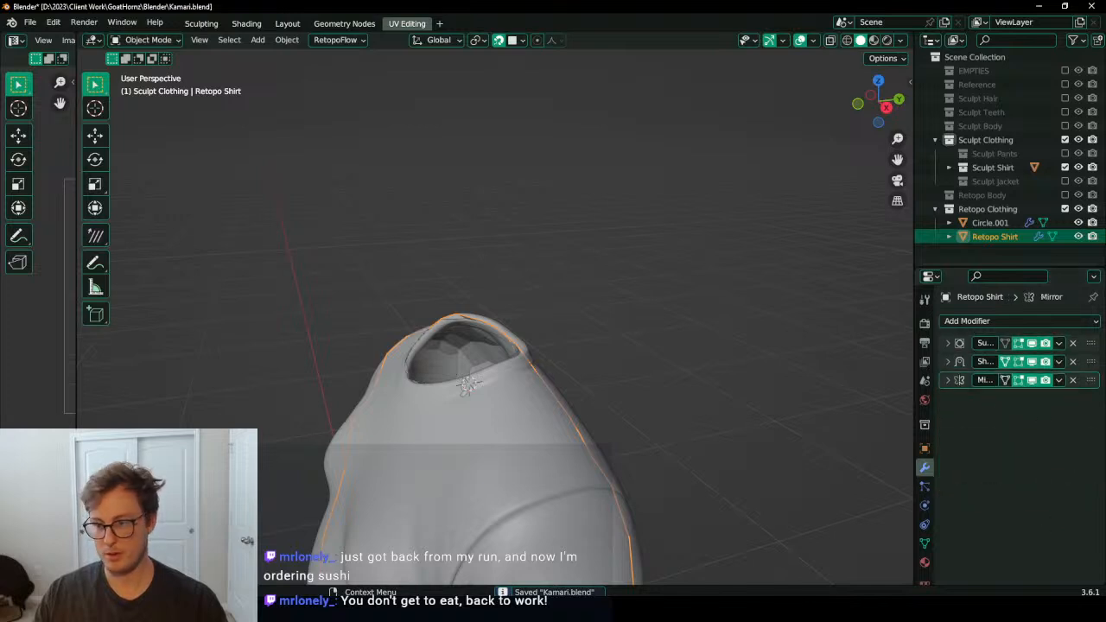
Step: Apply the top modifier, duplicate the Shrinkwrap modifier, apply one copy, and return the Retopo Shirt to Edit Mode
{"action": "left_click", "coordinate": [1059, 344]}
{"action": "left_click", "coordinate": [1056, 358]}
{"action": "left_click", "coordinate": [1062, 346]}
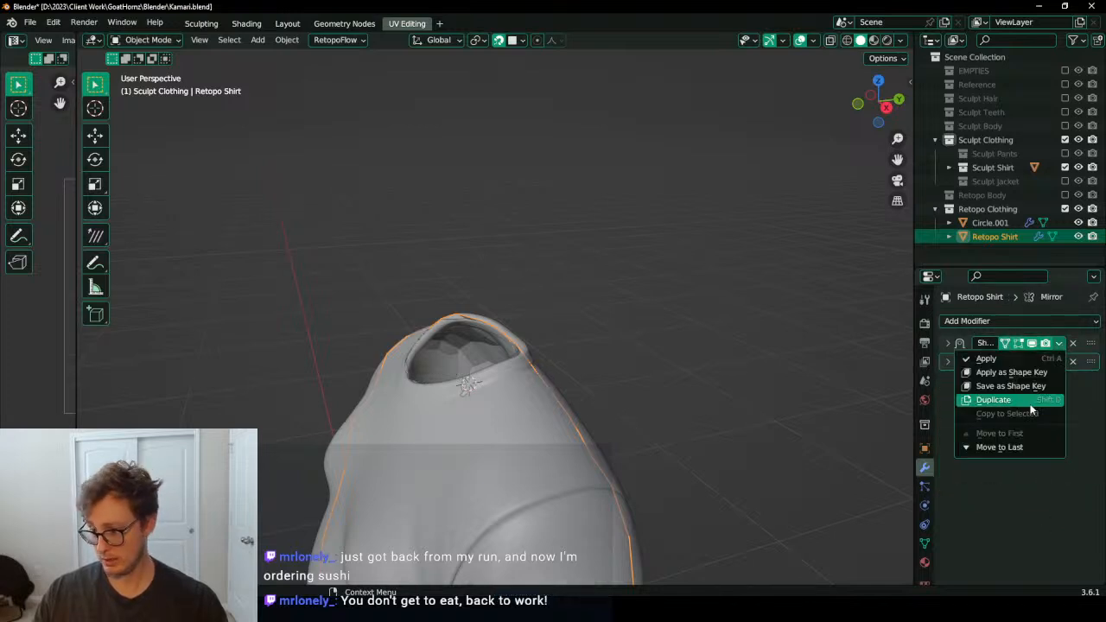
{"action": "left_click", "coordinate": [1030, 404]}
{"action": "left_click", "coordinate": [1059, 343]}
{"action": "left_click", "coordinate": [986, 358]}
{"action": "key", "text": "Tab"}
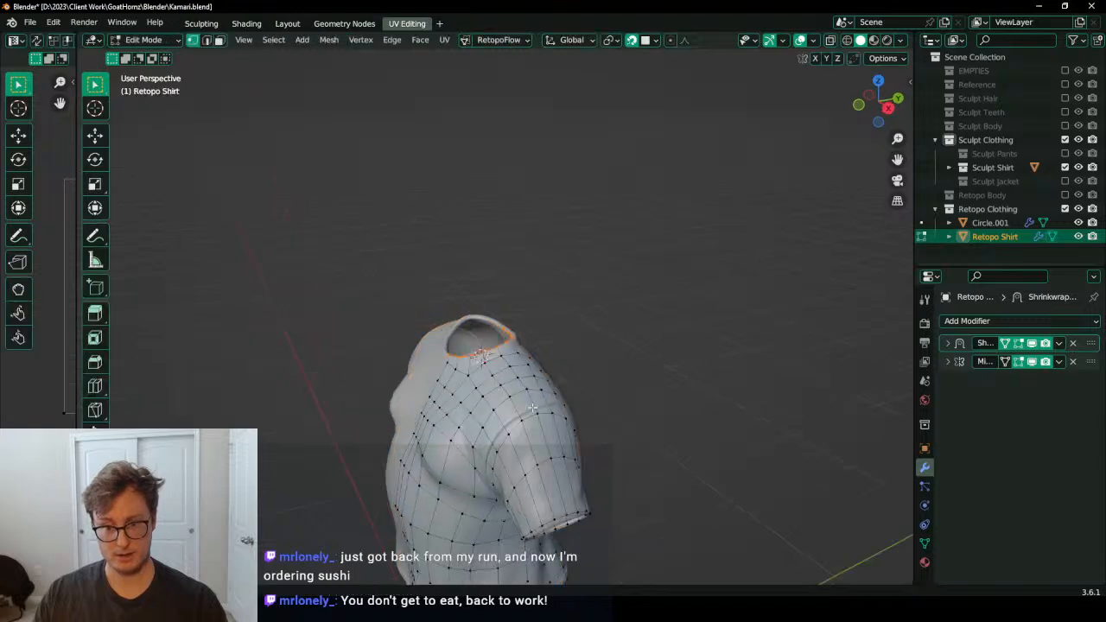
Step: Reposition the front vertices of the neckline loop along the collar rim for more even spacing
{"action": "middle_click_drag", "start_coordinate": [532, 407], "coordinate": [648, 449]}
{"action": "scroll", "coordinate": [553, 345], "scroll_direction": "up", "scroll_amount": 3}
{"action": "left_click", "coordinate": [544, 338]}
{"action": "middle_click_drag", "start_coordinate": [573, 289], "coordinate": [572, 314]}
{"action": "scroll", "coordinate": [566, 313], "scroll_direction": "up", "scroll_amount": 1}
{"action": "key", "text": "g"}
{"action": "left_click", "coordinate": [527, 333]}
{"action": "middle_click_drag", "start_coordinate": [479, 339], "coordinate": [513, 443]}
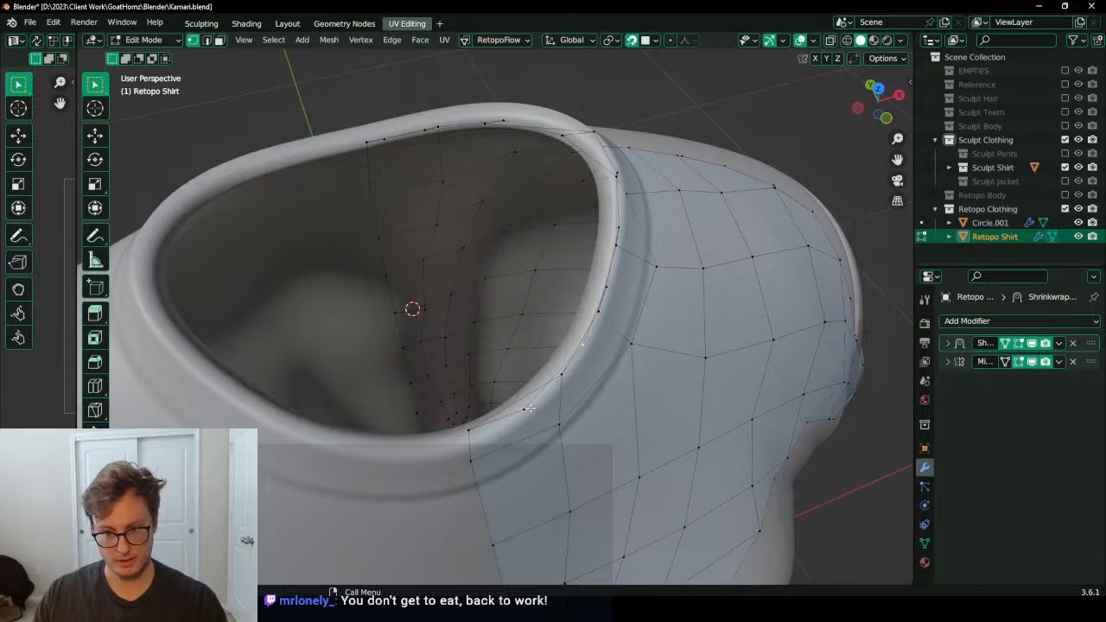
{"action": "middle_click_drag", "start_coordinate": [659, 363], "coordinate": [562, 398]}
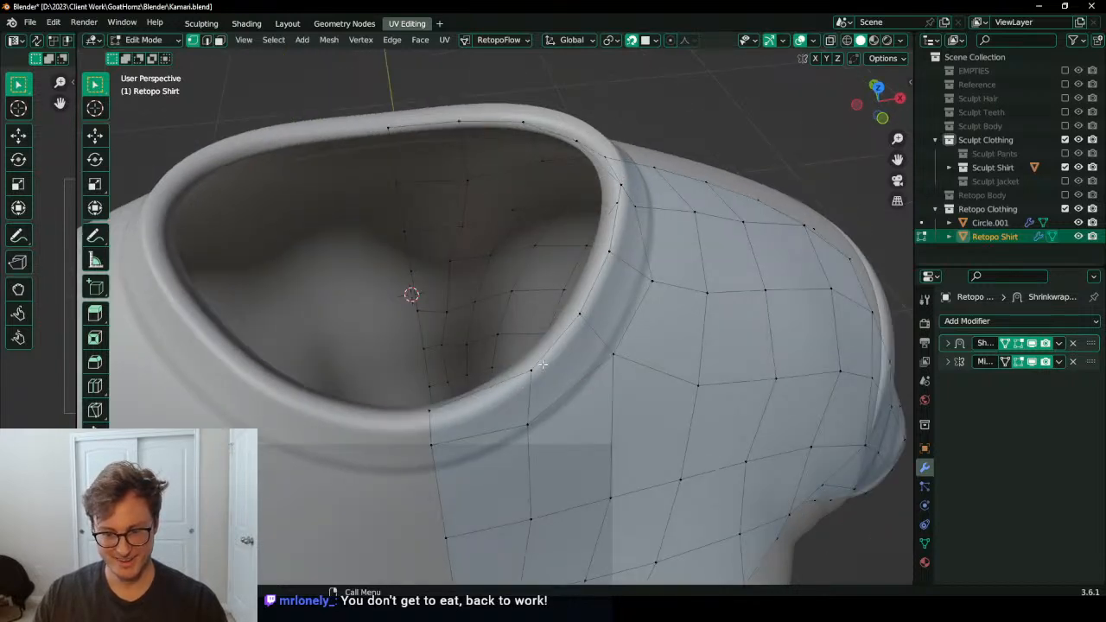
{"action": "key", "text": "g"}
{"action": "left_click", "coordinate": [533, 398]}
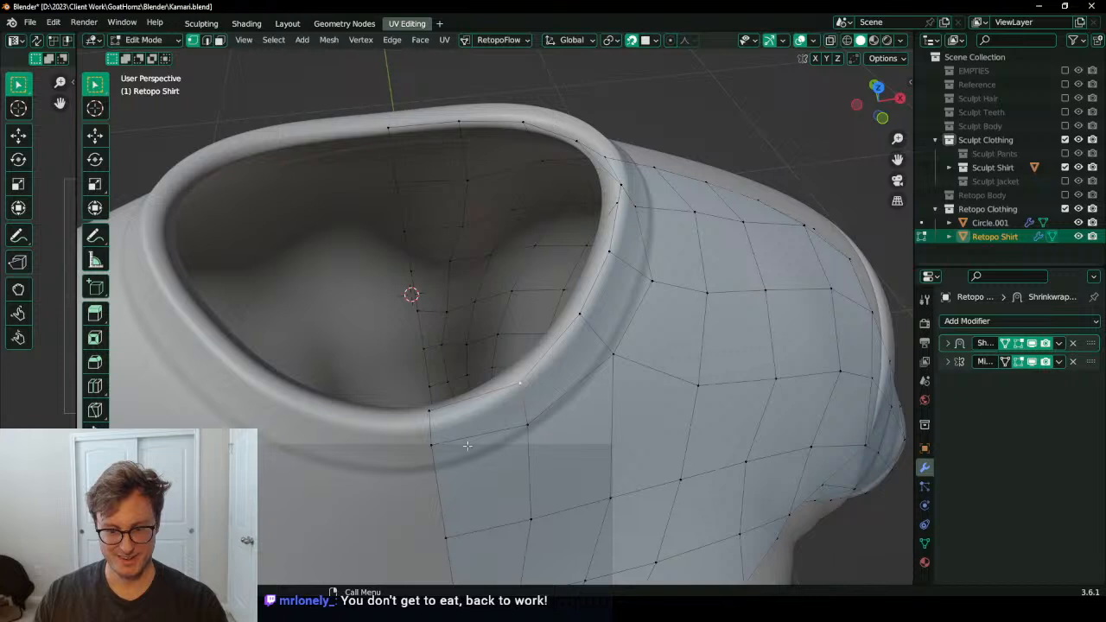
Step: Move the center-front vertex and its neighbor below the collar rim onto the collar's lower seam
{"action": "key", "text": "g"}
{"action": "key", "text": "z"}
{"action": "left_click", "coordinate": [445, 474]}
{"action": "key", "text": "g"}
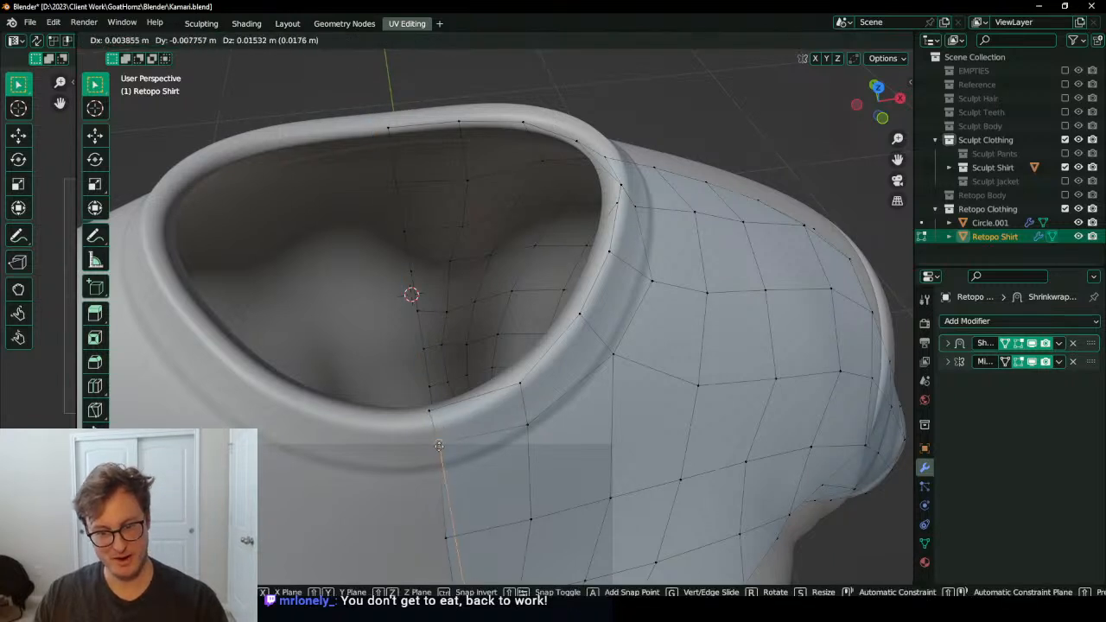
{"action": "left_click", "coordinate": [442, 471]}
{"action": "left_click", "coordinate": [525, 429]}
{"action": "key", "text": "g"}
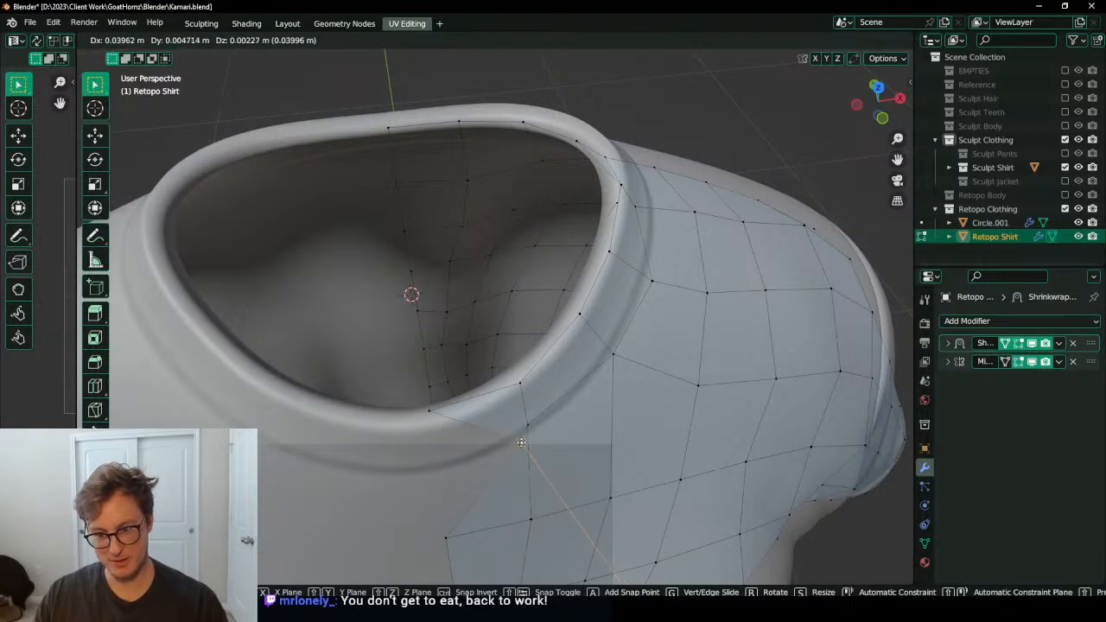
{"action": "left_click", "coordinate": [535, 425]}
{"action": "key", "text": "g"}
{"action": "left_click", "coordinate": [537, 430]}
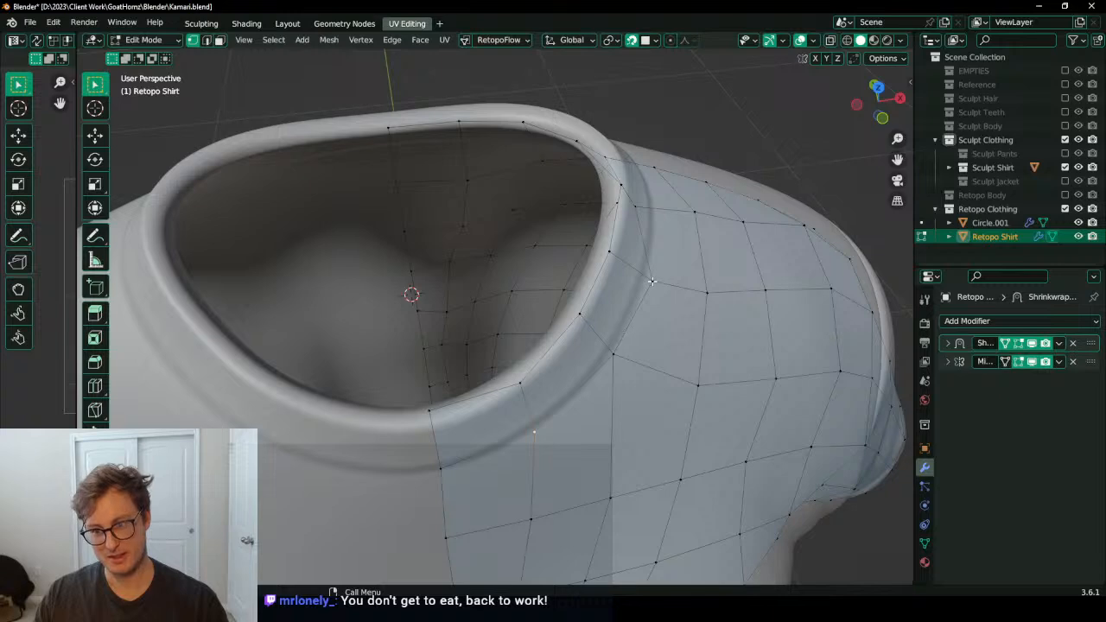
Step: Move the collar base vertices at the shoulder onto the collar seam
{"action": "middle_click_drag", "start_coordinate": [652, 281], "coordinate": [633, 333]}
{"action": "key", "text": "g"}
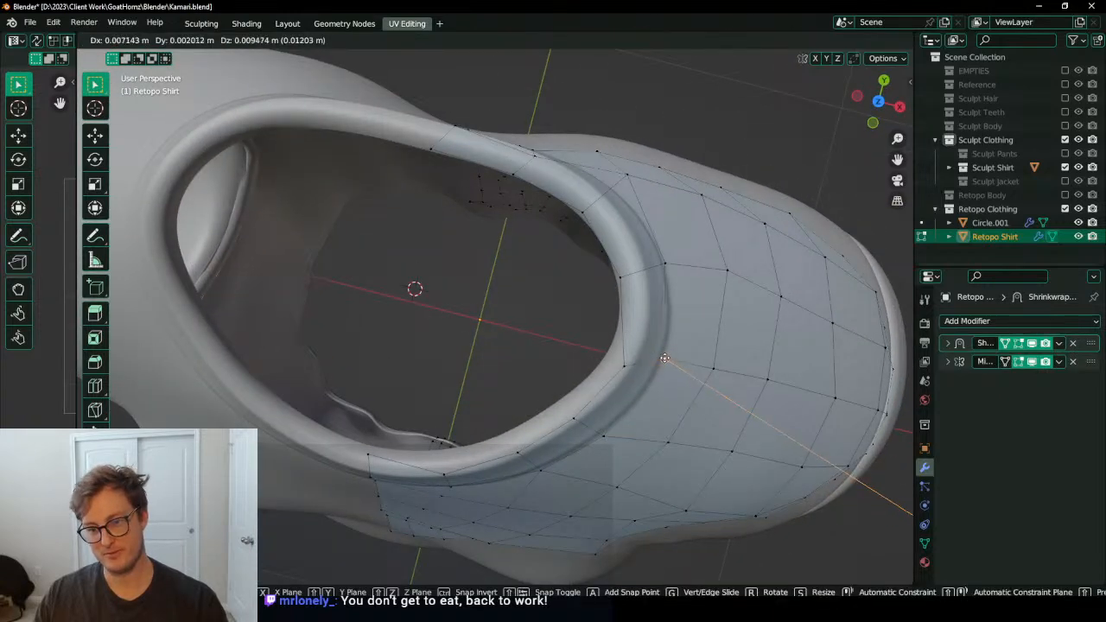
{"action": "left_click", "coordinate": [655, 350]}
{"action": "middle_click_drag", "start_coordinate": [660, 290], "coordinate": [643, 323]}
{"action": "middle_click_drag", "start_coordinate": [666, 363], "coordinate": [468, 333]}
{"action": "key", "text": "g"}
{"action": "left_click", "coordinate": [447, 339]}
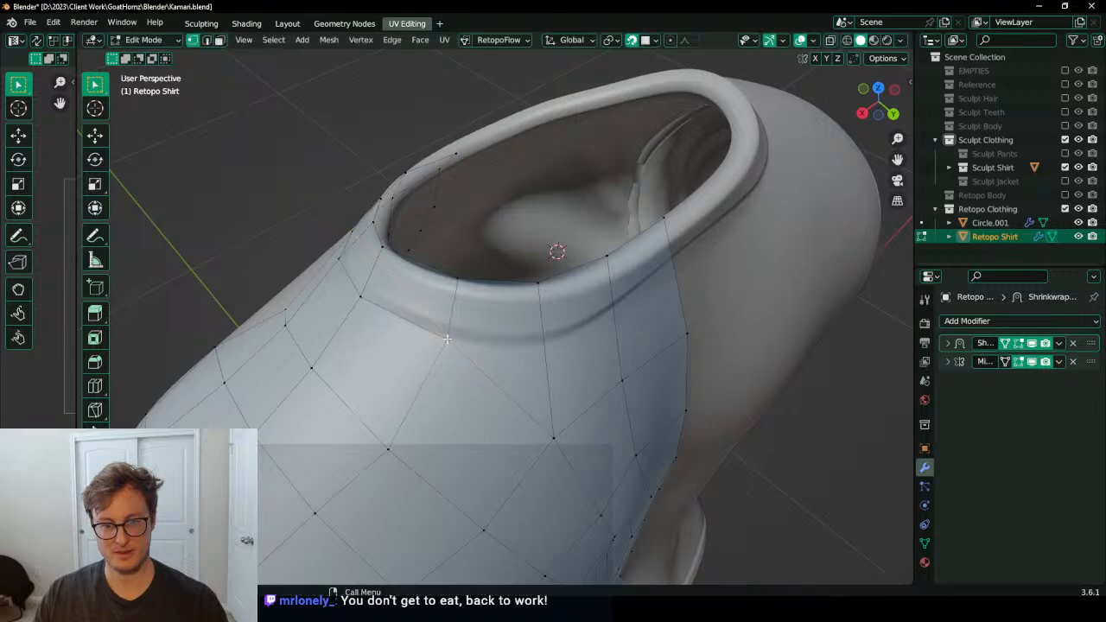
Step: Move the back collar base vertices, including the one on the mirror line, up onto the collar seam
{"action": "key", "text": "g"}
{"action": "left_click", "coordinate": [553, 436]}
{"action": "middle_click_drag", "start_coordinate": [553, 437], "coordinate": [540, 351]}
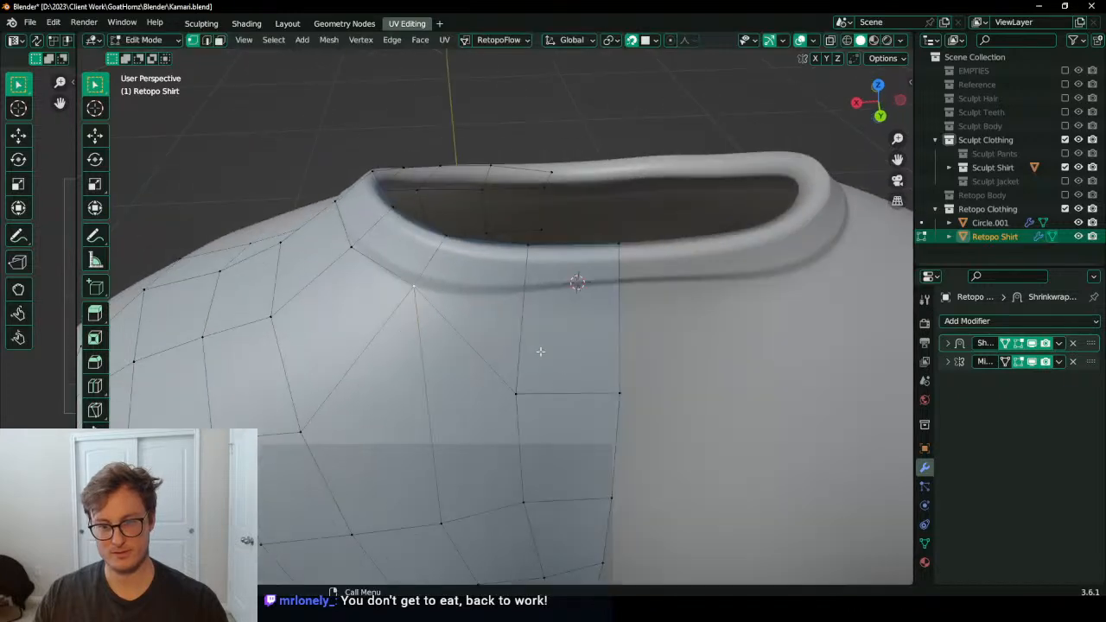
{"action": "key", "text": "g"}
{"action": "left_click", "coordinate": [518, 300]}
{"action": "left_click", "coordinate": [619, 392]}
{"action": "key", "text": "g"}
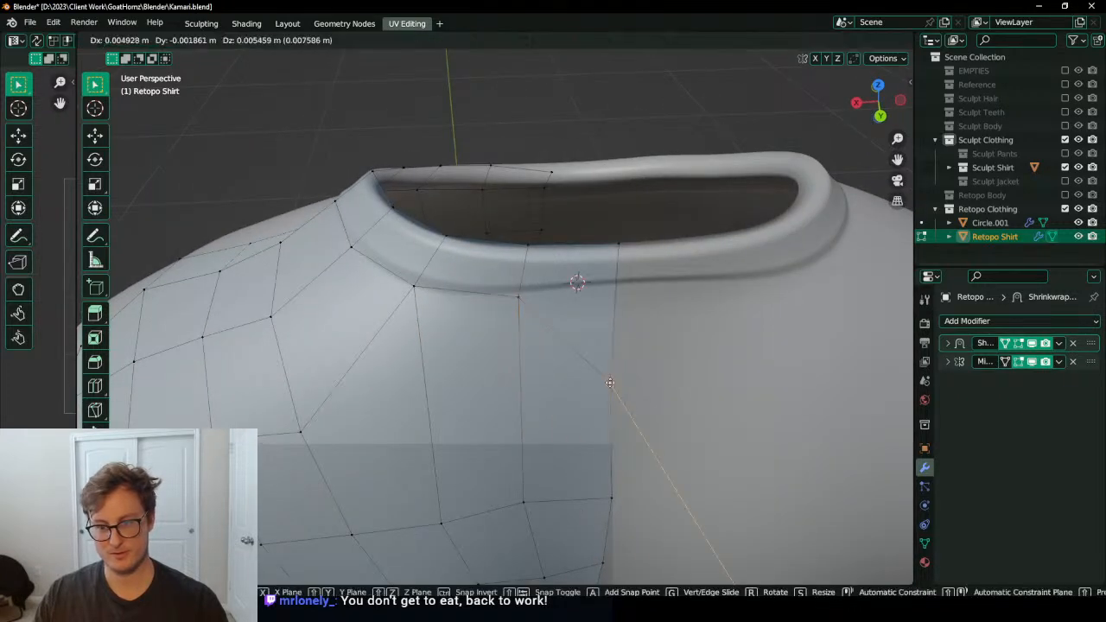
{"action": "key", "text": "z"}
{"action": "left_click", "coordinate": [624, 391]}
{"action": "key", "text": "g"}
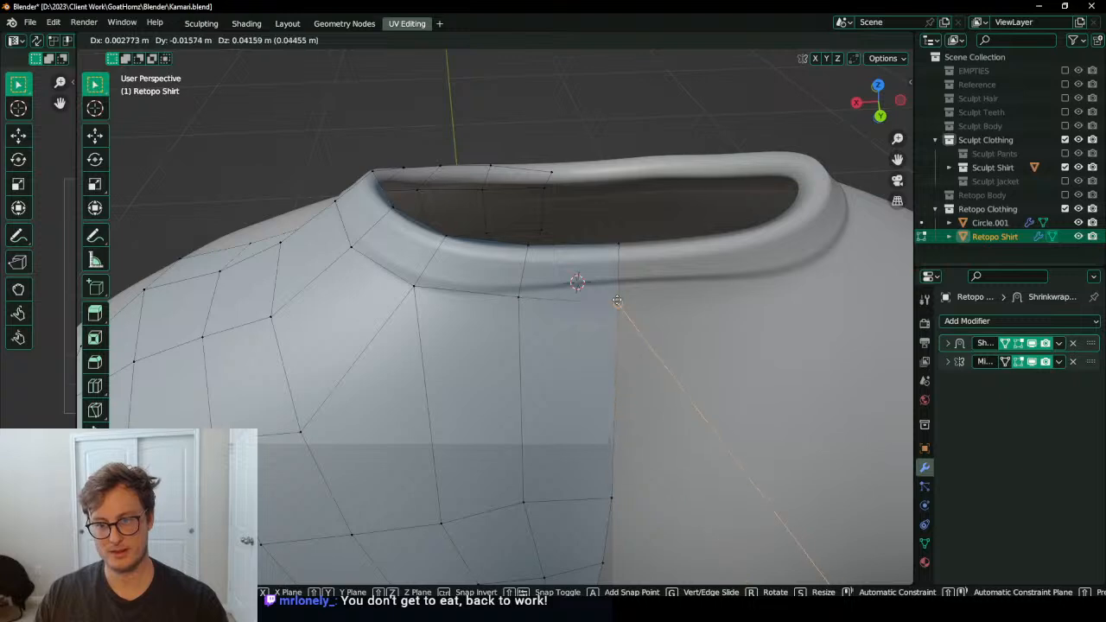
{"action": "left_click", "coordinate": [619, 288]}
Step: Select the edge loop along the collar's lower seam and even out its vertices with LoopTools
{"action": "middle_click_drag", "start_coordinate": [574, 288], "coordinate": [540, 295]}
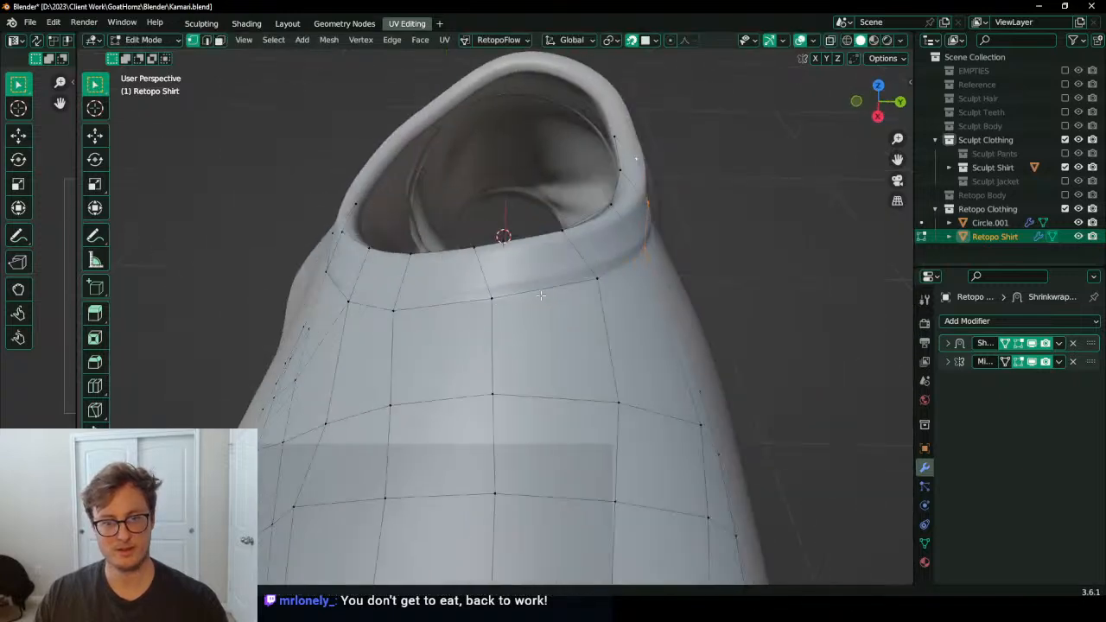
{"action": "middle_click_drag", "start_coordinate": [448, 309], "coordinate": [432, 326]}
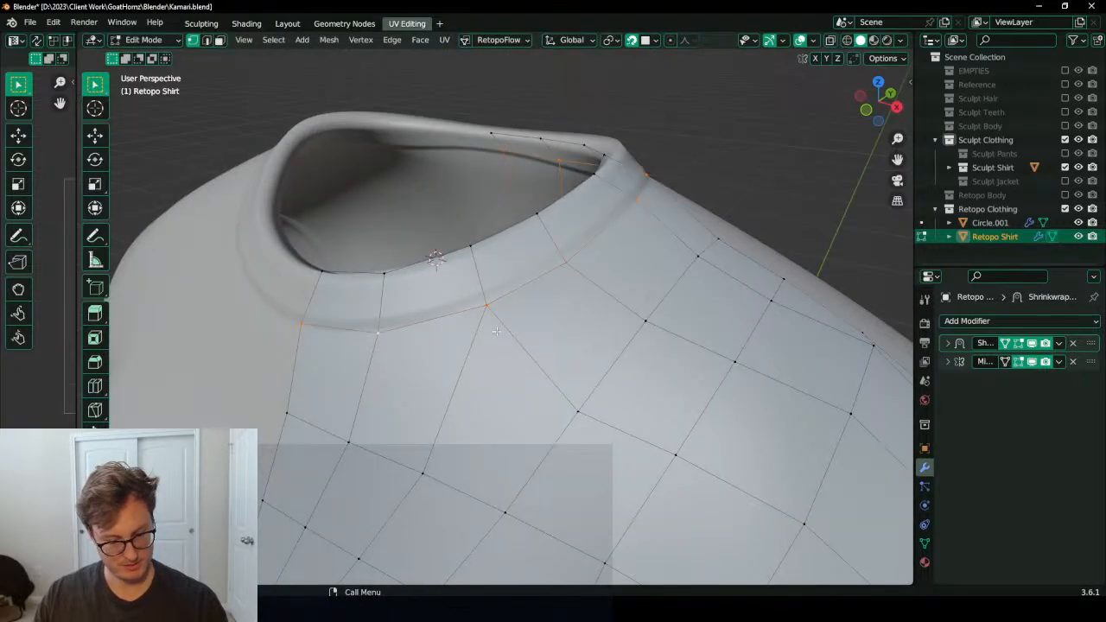
{"action": "key", "text": "n"}
{"action": "left_click", "coordinate": [905, 191]}
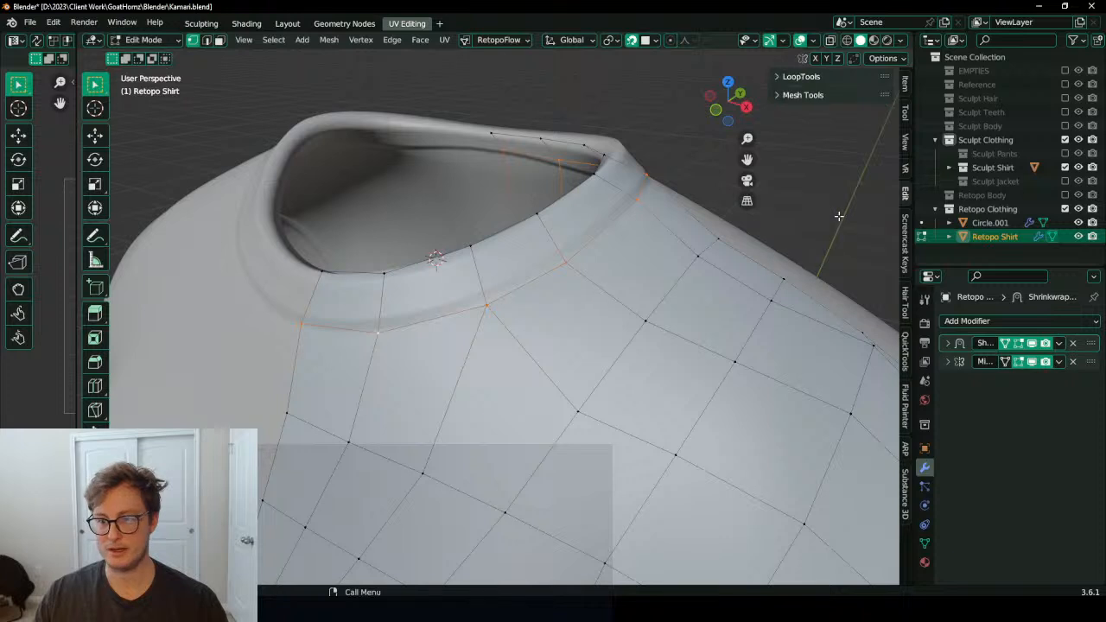
{"action": "left_click", "coordinate": [817, 78]}
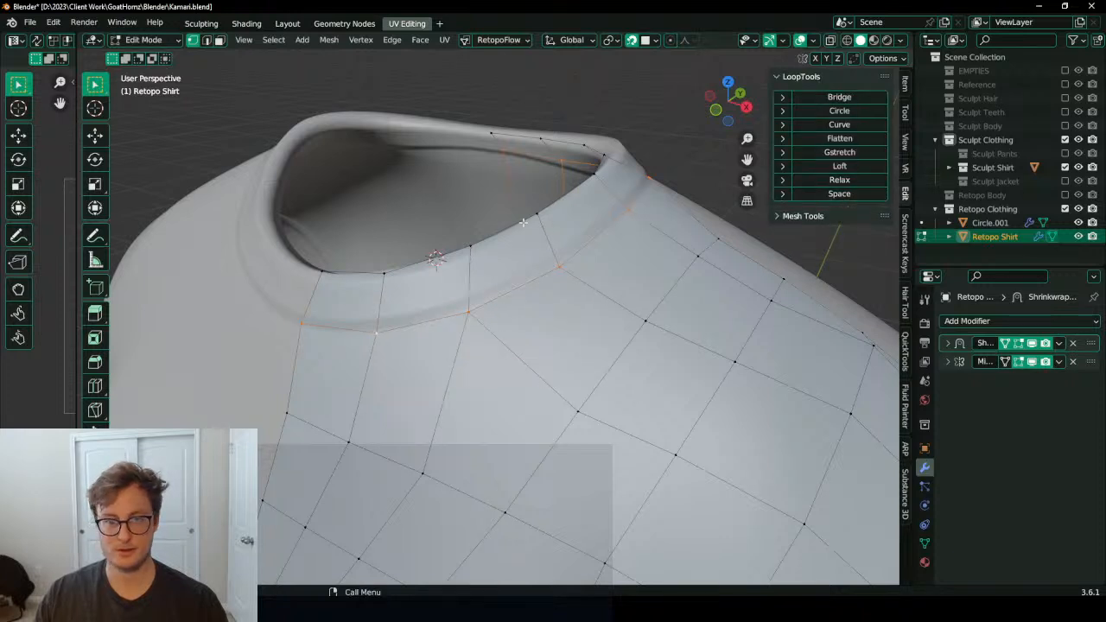
Step: Adjust the position of a vertex at the sleeve opening
{"action": "scroll", "coordinate": [624, 497], "scroll_direction": "down", "scroll_amount": 5}
{"action": "middle_click_drag", "start_coordinate": [624, 496], "coordinate": [544, 340], "text": "shift"}
{"action": "scroll", "coordinate": [545, 341], "scroll_direction": "up", "scroll_amount": 1}
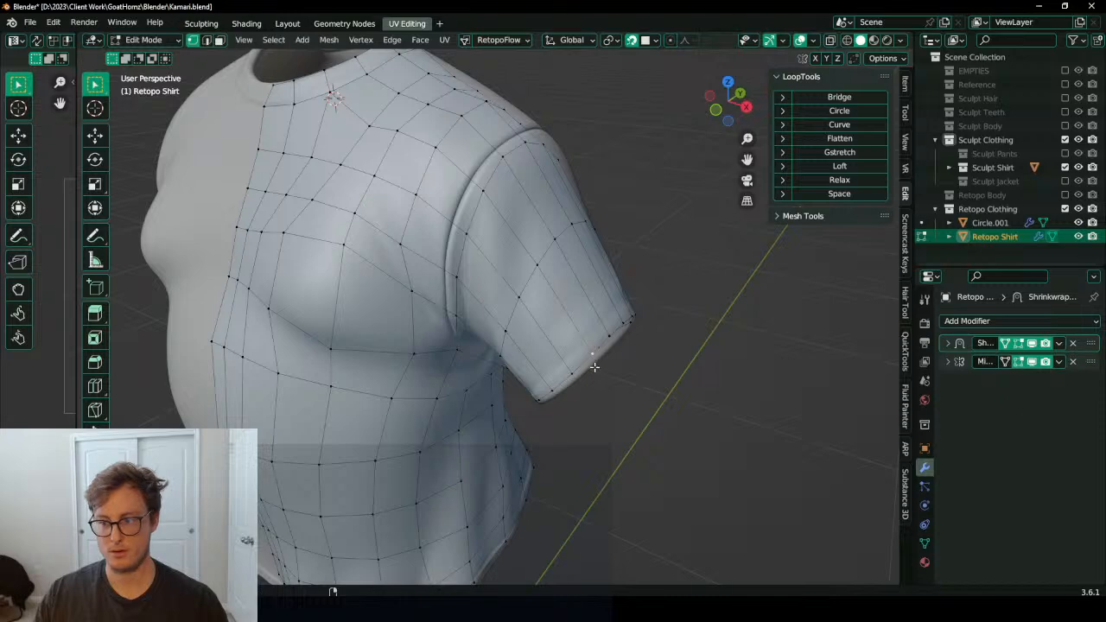
{"action": "middle_click_drag", "start_coordinate": [611, 372], "coordinate": [542, 334], "text": "shift"}
{"action": "key", "text": "g"}
{"action": "left_click", "coordinate": [577, 336]}
Step: Select the sleeve opening edge loop, move it to the end of the cuff, and scale it along Y
{"action": "left_click", "coordinate": [537, 328], "text": "alt"}
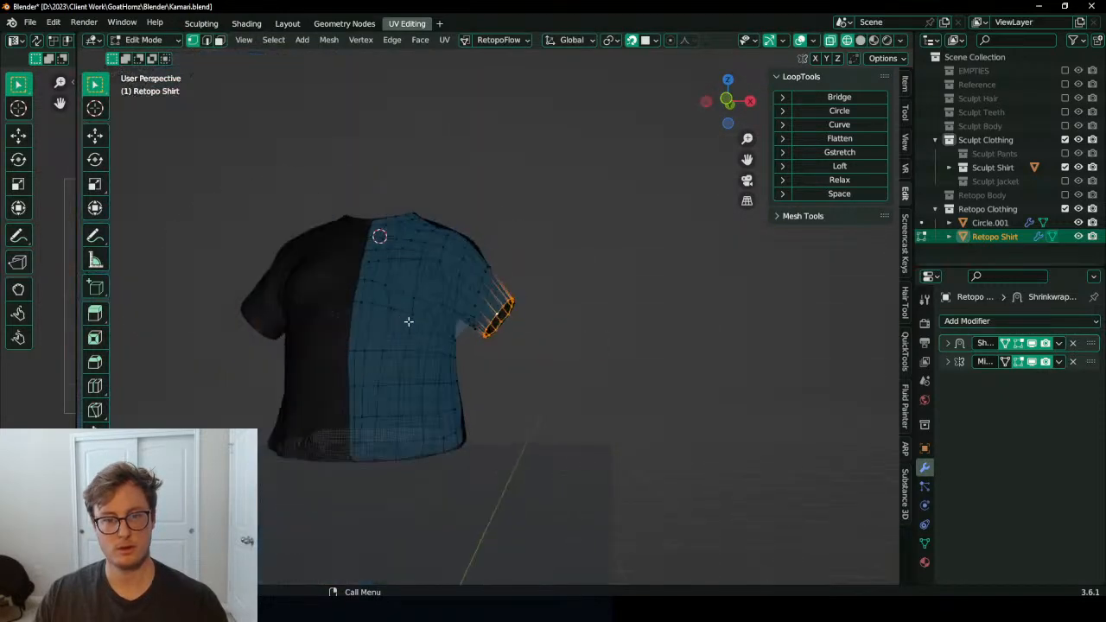
{"action": "key", "text": "g"}
{"action": "left_click", "coordinate": [558, 332]}
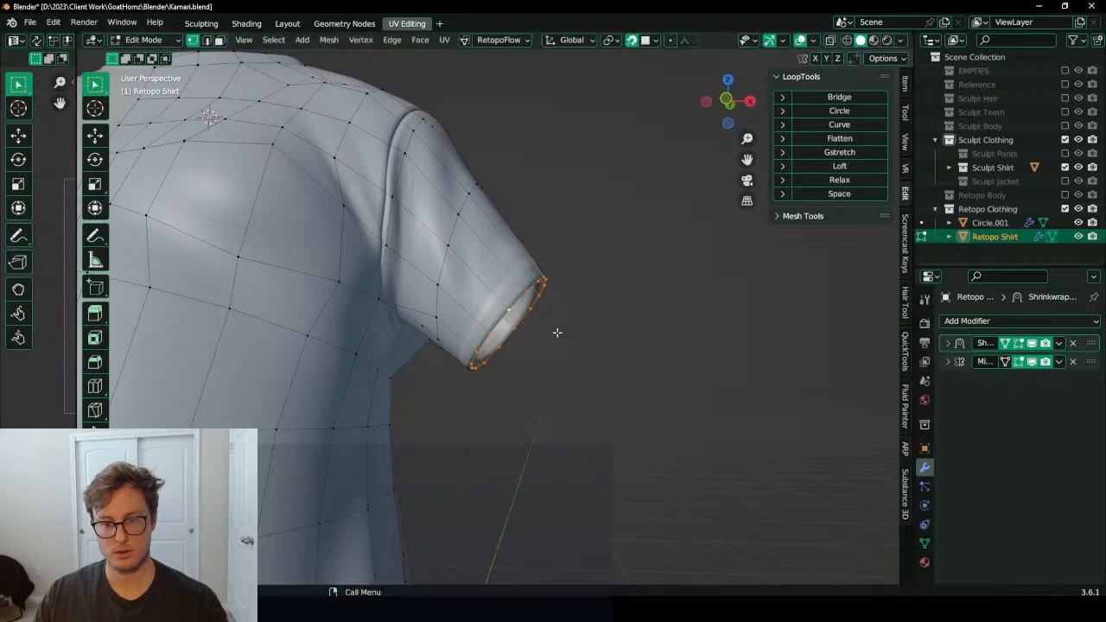
{"action": "middle_click_drag", "start_coordinate": [555, 331], "coordinate": [608, 365]}
{"action": "key", "text": "s"}
{"action": "key", "text": "y"}
{"action": "left_click", "coordinate": [542, 324]}
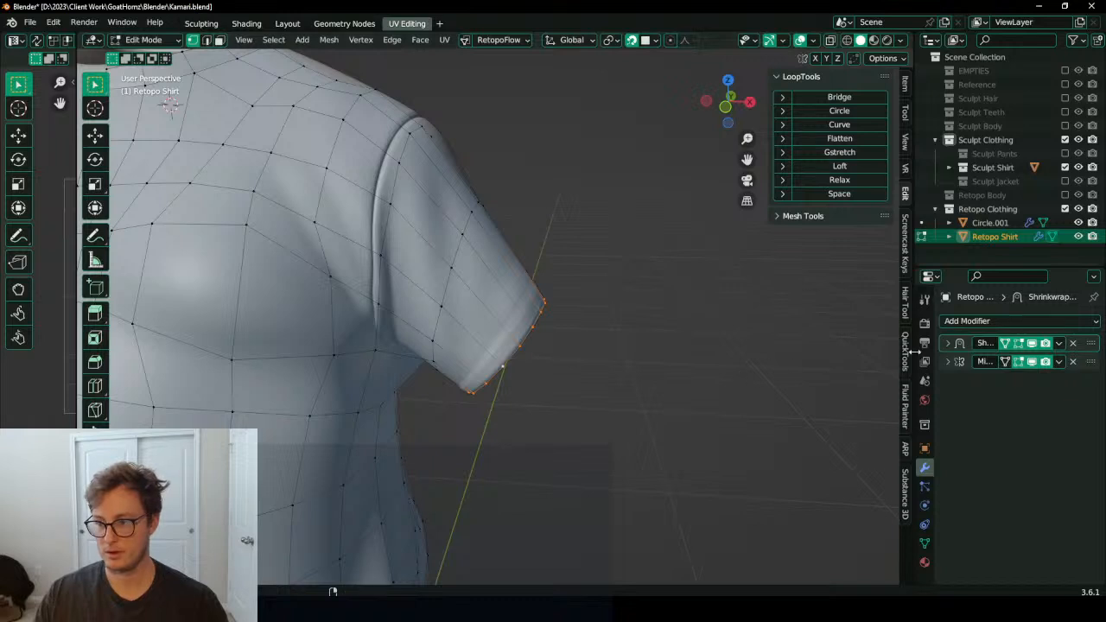
Step: In Object Mode, duplicate the Shrinkwrap modifier and apply one copy to snap the mesh to the sculpt
{"action": "key", "text": "Tab"}
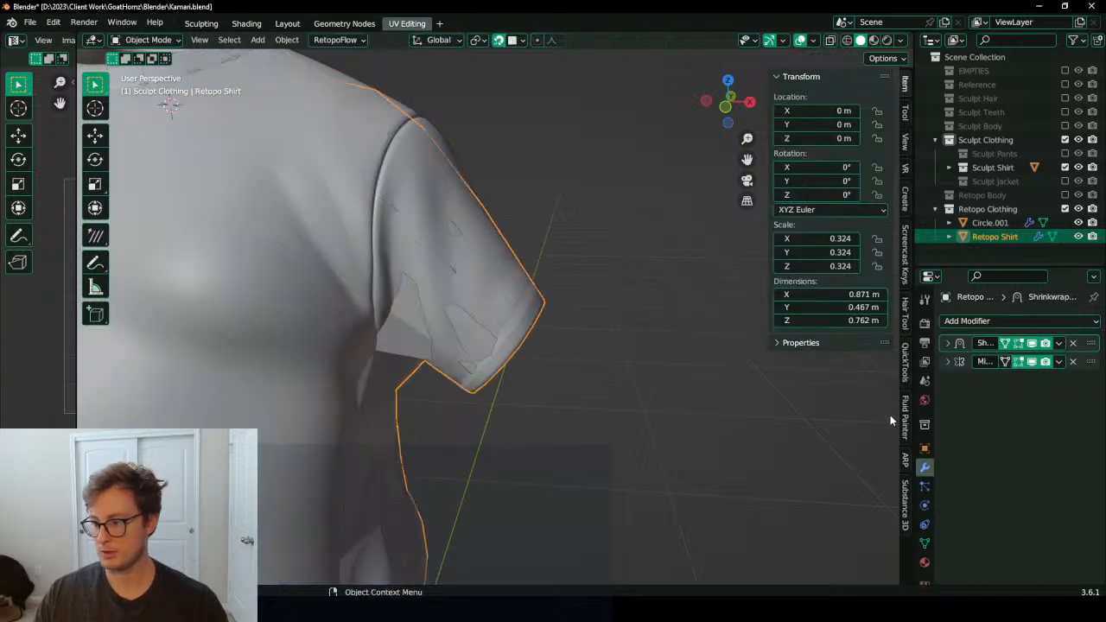
{"action": "left_click", "coordinate": [1059, 343]}
{"action": "left_click", "coordinate": [1029, 401]}
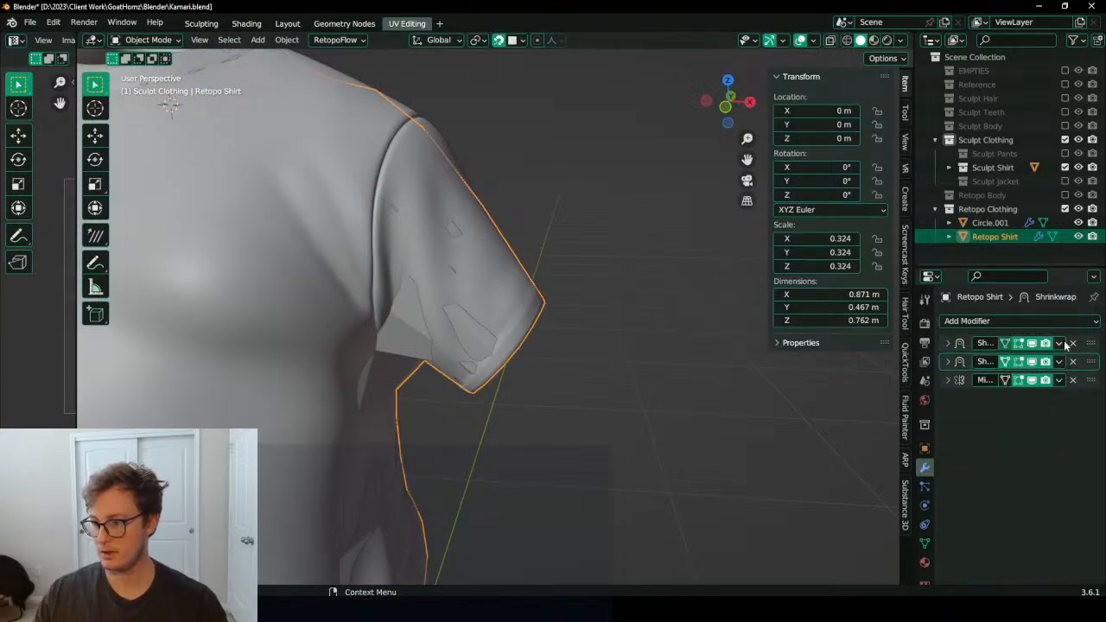
{"action": "left_click", "coordinate": [1058, 343]}
{"action": "left_click", "coordinate": [993, 359]}
Step: Back in Edit Mode, edge-slide the sleeve's last inner loop down toward the cuff seam
{"action": "key", "text": "Tab"}
{"action": "key", "text": "g"}
{"action": "key", "text": "g"}
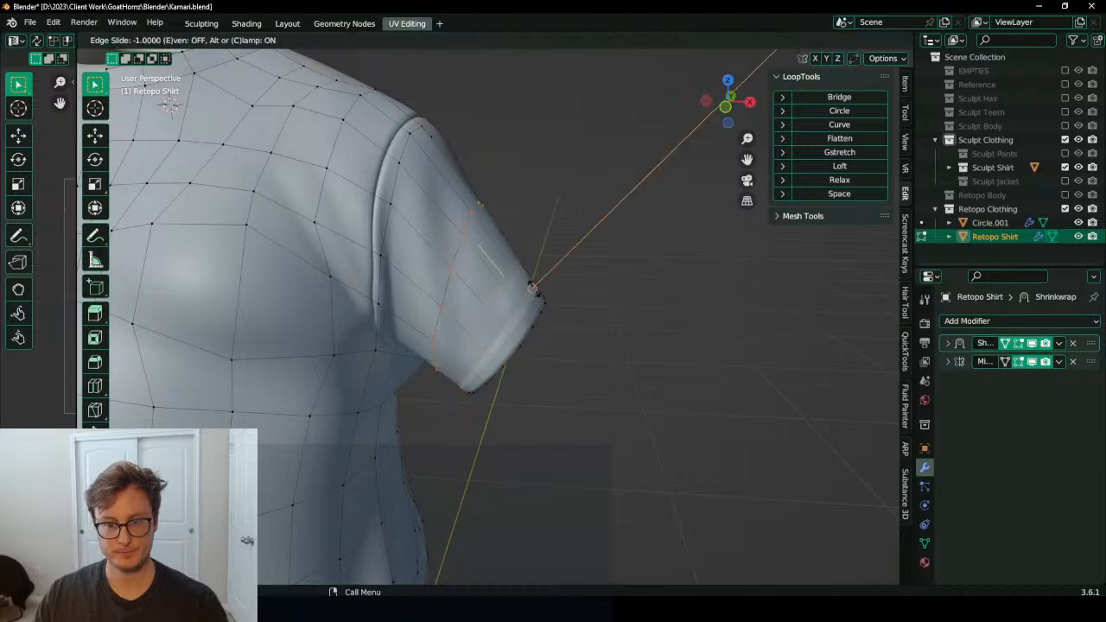
{"action": "left_click", "coordinate": [556, 314]}
{"action": "middle_click_drag", "start_coordinate": [496, 351], "coordinate": [523, 363]}
{"action": "scroll", "coordinate": [519, 339], "scroll_direction": "up", "scroll_amount": 2}
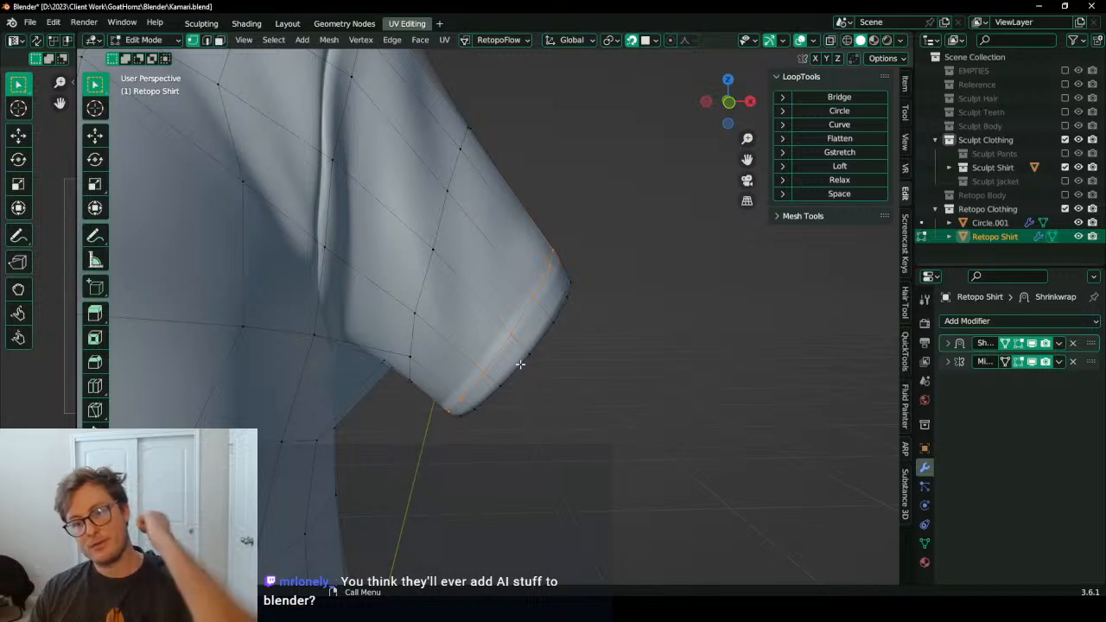
Step: In front view, rotate the cuff loop about 5 degrees, then move and rotate it again to follow the cuff seam
{"action": "middle_click_drag", "start_coordinate": [521, 376], "coordinate": [521, 377]}
{"action": "key", "text": "KP_1"}
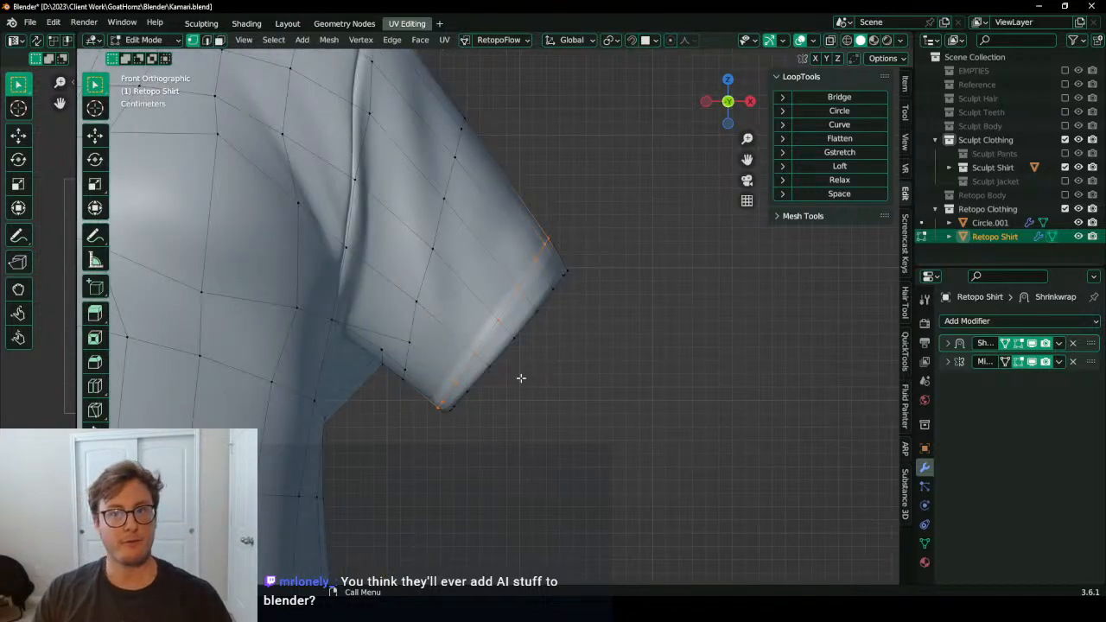
{"action": "scroll", "coordinate": [625, 294], "scroll_direction": "up", "scroll_amount": 2}
{"action": "key", "text": "r"}
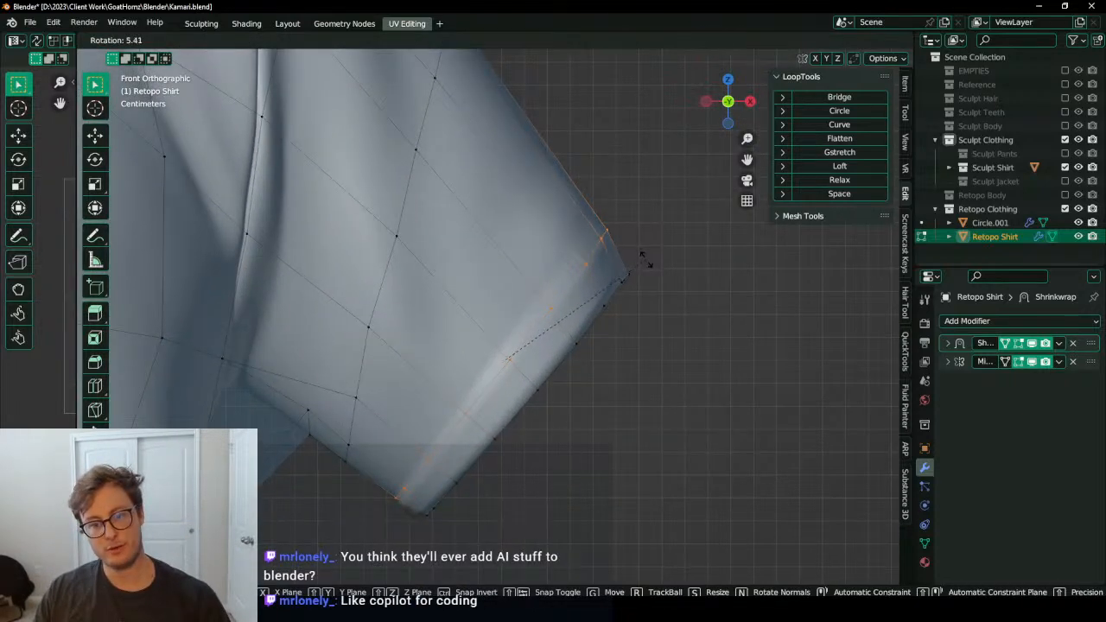
{"action": "left_click", "coordinate": [645, 260]}
{"action": "key", "text": "g"}
{"action": "left_click", "coordinate": [619, 269]}
{"action": "middle_click_drag", "start_coordinate": [504, 356], "coordinate": [530, 258], "text": "shift"}
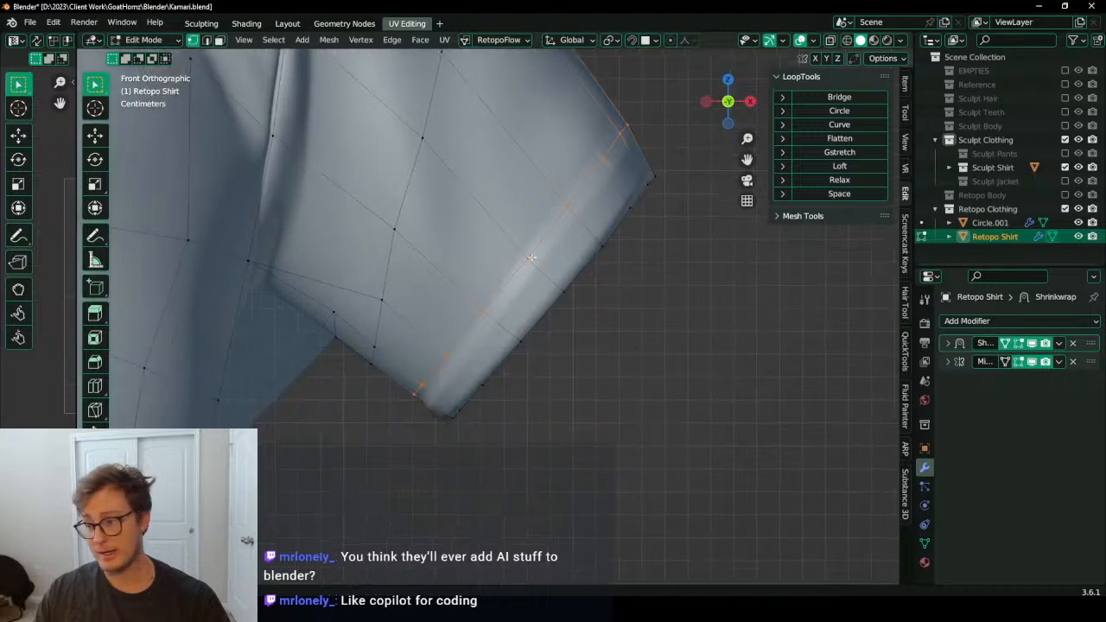
{"action": "key", "text": "r"}
{"action": "left_click", "coordinate": [639, 247]}
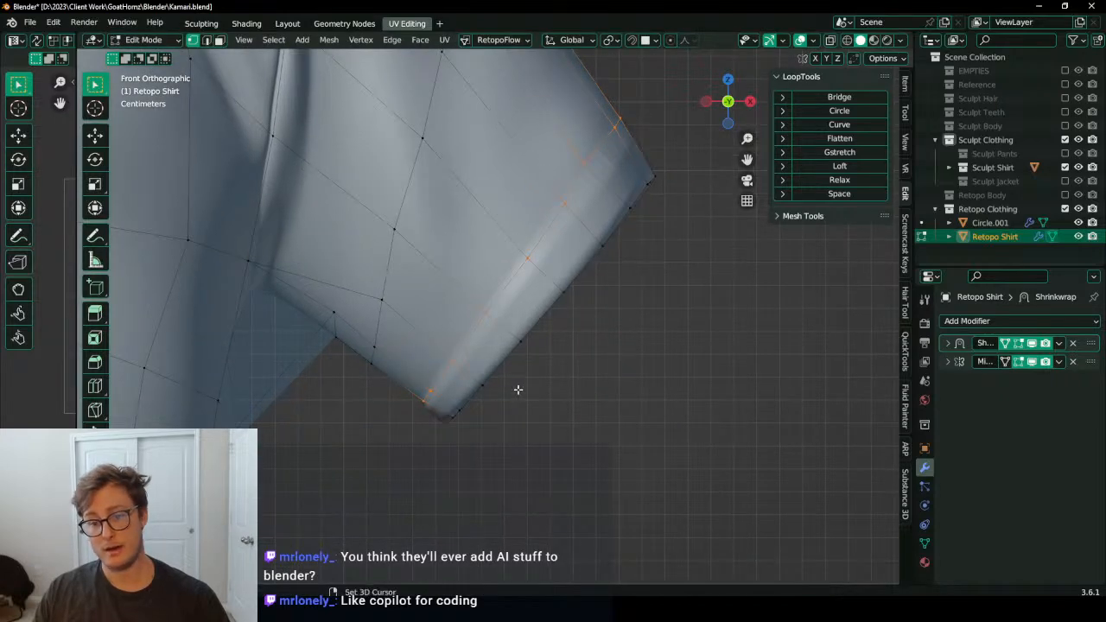
Step: Move the armhole vertices near the front armpit onto the sculpted sleeve seam
{"action": "middle_click_drag", "start_coordinate": [459, 390], "coordinate": [576, 322]}
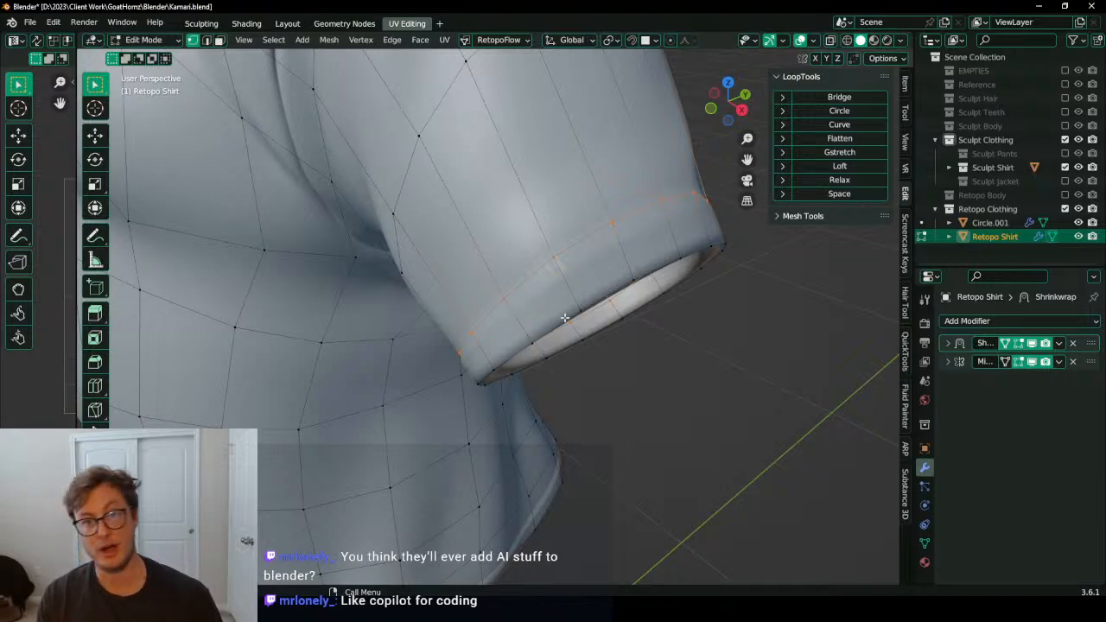
{"action": "scroll", "coordinate": [526, 302], "scroll_direction": "down", "scroll_amount": 3}
{"action": "middle_click_drag", "start_coordinate": [456, 268], "coordinate": [473, 331]}
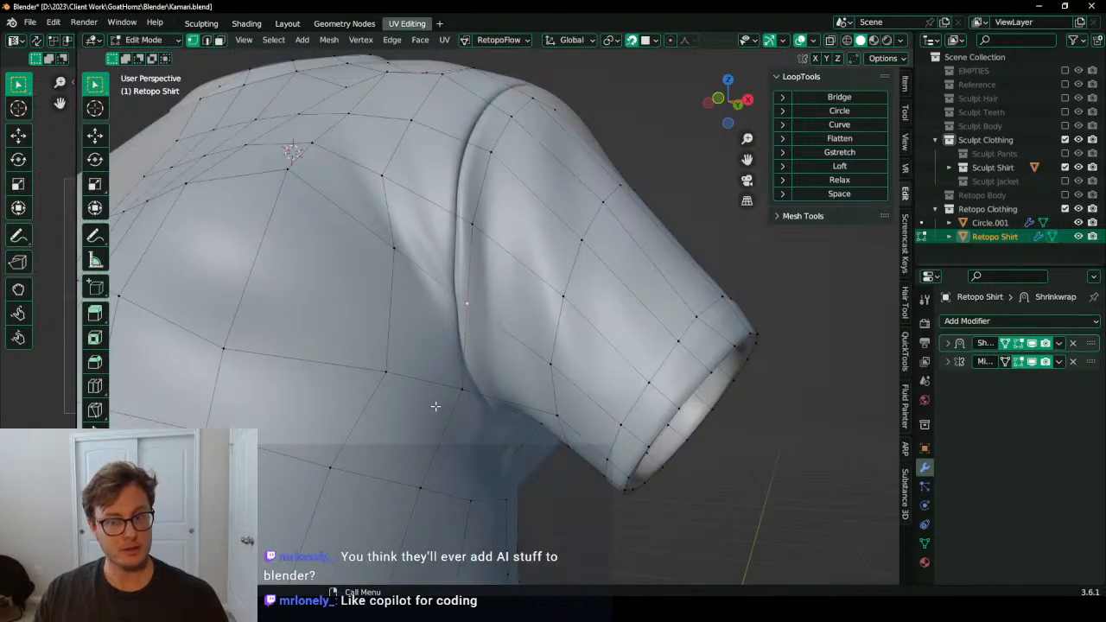
{"action": "middle_click_drag", "start_coordinate": [435, 406], "coordinate": [416, 363]}
{"action": "left_click_drag", "start_coordinate": [430, 363], "coordinate": [430, 363]}
{"action": "middle_click_drag", "start_coordinate": [429, 363], "coordinate": [445, 421]}
{"action": "left_click_drag", "start_coordinate": [427, 314], "coordinate": [395, 308]}
{"action": "middle_click_drag", "start_coordinate": [394, 308], "coordinate": [425, 350]}
{"action": "left_click_drag", "start_coordinate": [463, 295], "coordinate": [434, 265]}
{"action": "middle_click_drag", "start_coordinate": [433, 265], "coordinate": [470, 264]}
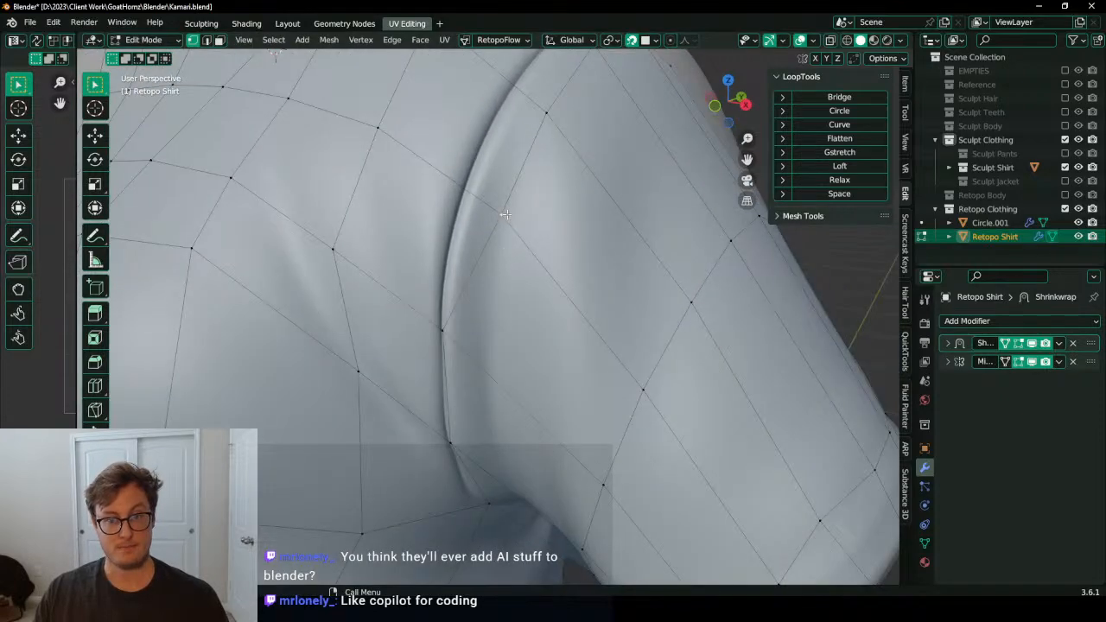
Step: Move the armhole vertices along the front of the shoulder onto the sleeve seam
{"action": "left_click_drag", "start_coordinate": [502, 206], "coordinate": [470, 190]}
{"action": "middle_click_drag", "start_coordinate": [470, 190], "coordinate": [532, 287]}
{"action": "left_click_drag", "start_coordinate": [532, 287], "coordinate": [530, 282]}
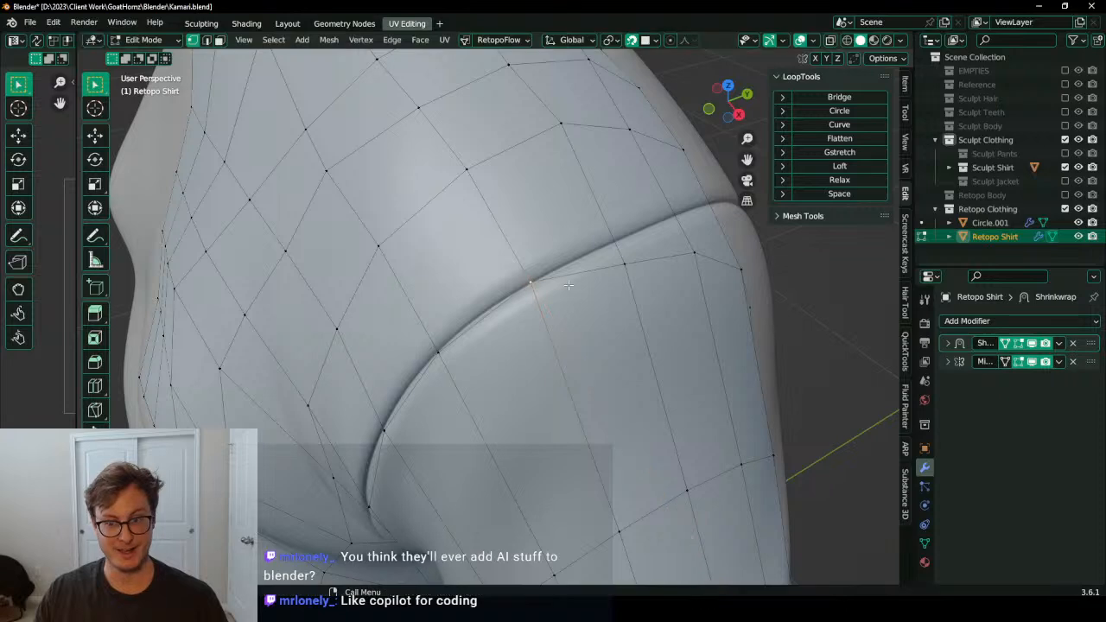
{"action": "middle_click_drag", "start_coordinate": [531, 282], "coordinate": [575, 300]}
{"action": "left_click_drag", "start_coordinate": [575, 301], "coordinate": [578, 299]}
Step: Move the armhole vertices around the back of the shoulder onto the sleeve seam
{"action": "middle_click_drag", "start_coordinate": [730, 339], "coordinate": [455, 331], "text": "shift"}
{"action": "left_click_drag", "start_coordinate": [444, 332], "coordinate": [459, 295]}
{"action": "middle_click_drag", "start_coordinate": [459, 295], "coordinate": [452, 336]}
{"action": "left_click_drag", "start_coordinate": [406, 314], "coordinate": [460, 298]}
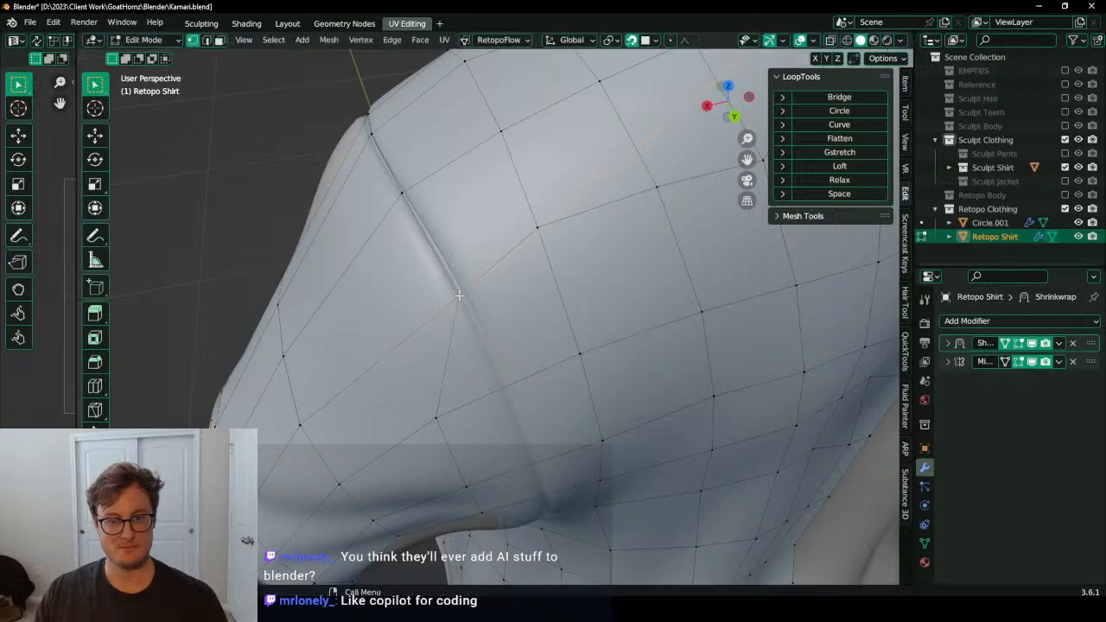
Step: Move the lower back armhole vertices onto the sleeve seam, continuing down toward the armpit
{"action": "middle_click_drag", "start_coordinate": [477, 410], "coordinate": [415, 273], "text": "shift"}
{"action": "left_click_drag", "start_coordinate": [386, 288], "coordinate": [446, 265]}
{"action": "middle_click_drag", "start_coordinate": [455, 308], "coordinate": [447, 262]}
{"action": "left_click_drag", "start_coordinate": [405, 365], "coordinate": [473, 340]}
{"action": "middle_click_drag", "start_coordinate": [422, 432], "coordinate": [434, 344]}
{"action": "left_click_drag", "start_coordinate": [424, 344], "coordinate": [485, 330]}
{"action": "middle_click_drag", "start_coordinate": [484, 330], "coordinate": [514, 327]}
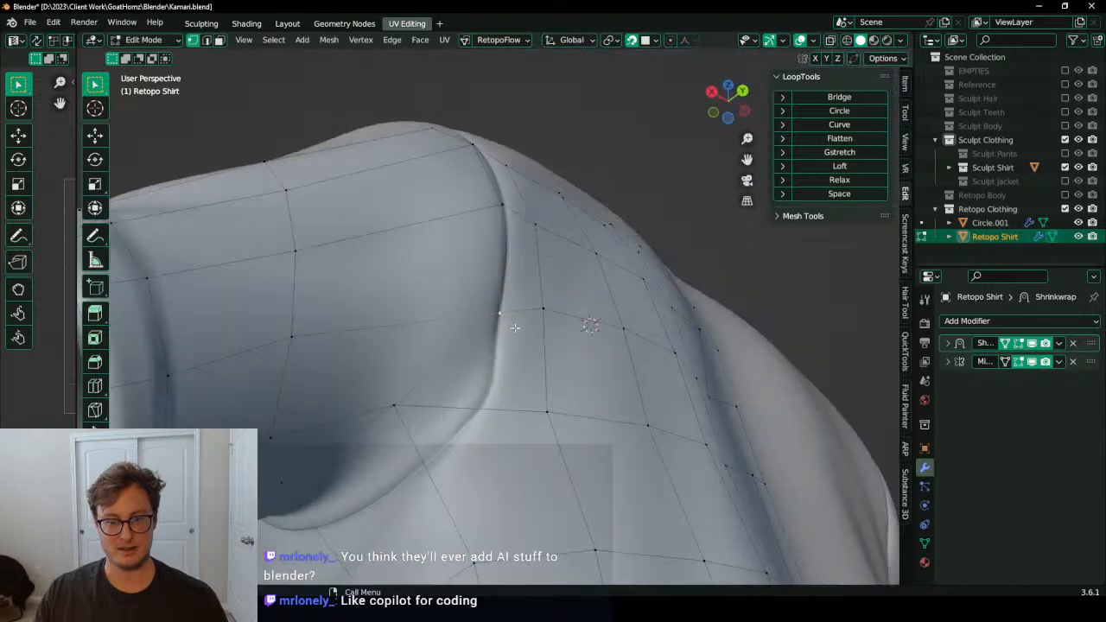
Step: Move the remaining armhole vertices beneath the armpit onto the sculpted sleeve seam
{"action": "left_click_drag", "start_coordinate": [397, 408], "coordinate": [461, 428]}
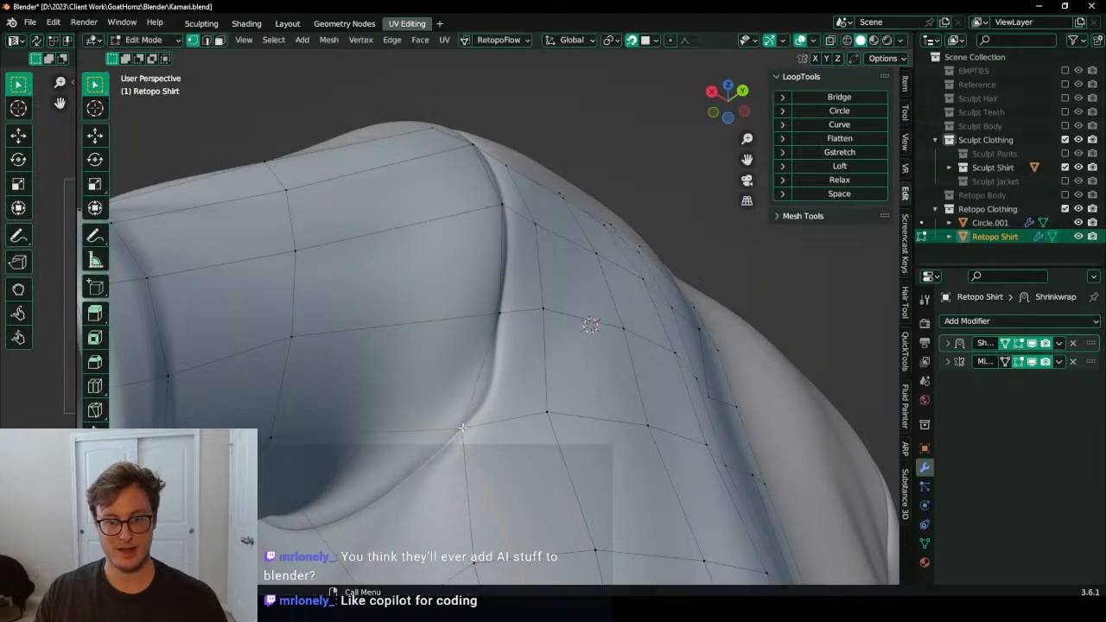
{"action": "middle_click_drag", "start_coordinate": [462, 429], "coordinate": [544, 283]}
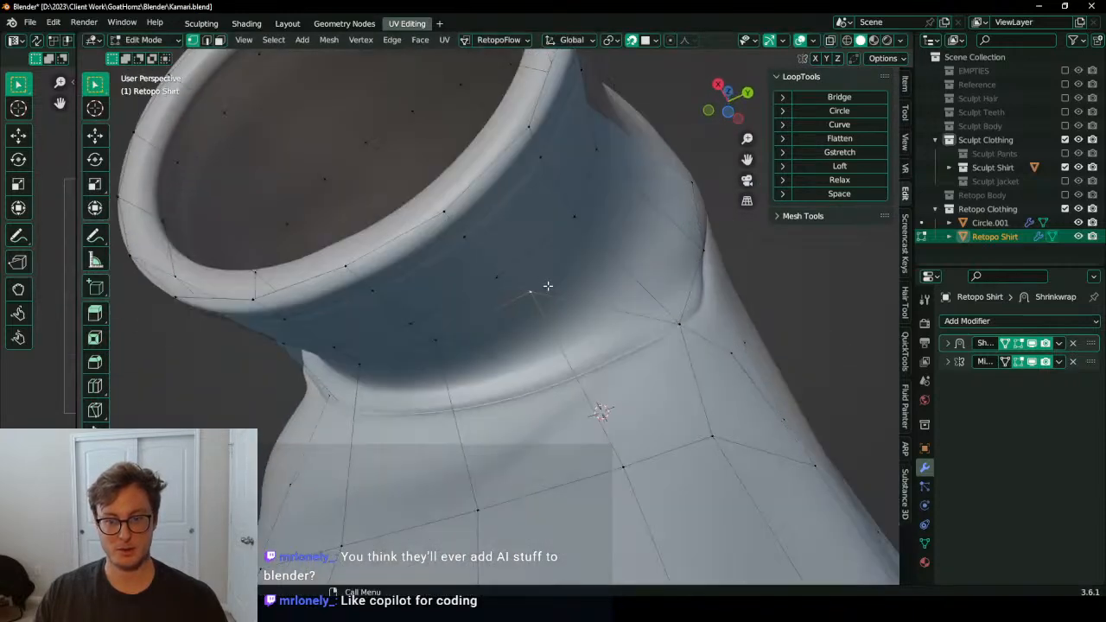
{"action": "left_click_drag", "start_coordinate": [548, 288], "coordinate": [572, 369]}
{"action": "middle_click_drag", "start_coordinate": [427, 386], "coordinate": [442, 358]}
{"action": "left_click_drag", "start_coordinate": [456, 332], "coordinate": [462, 399]}
{"action": "middle_click_drag", "start_coordinate": [458, 382], "coordinate": [413, 367]}
{"action": "left_click_drag", "start_coordinate": [402, 330], "coordinate": [389, 364]}
{"action": "middle_click_drag", "start_coordinate": [401, 368], "coordinate": [372, 212]}
{"action": "scroll", "coordinate": [369, 204], "scroll_direction": "down", "scroll_amount": 4}
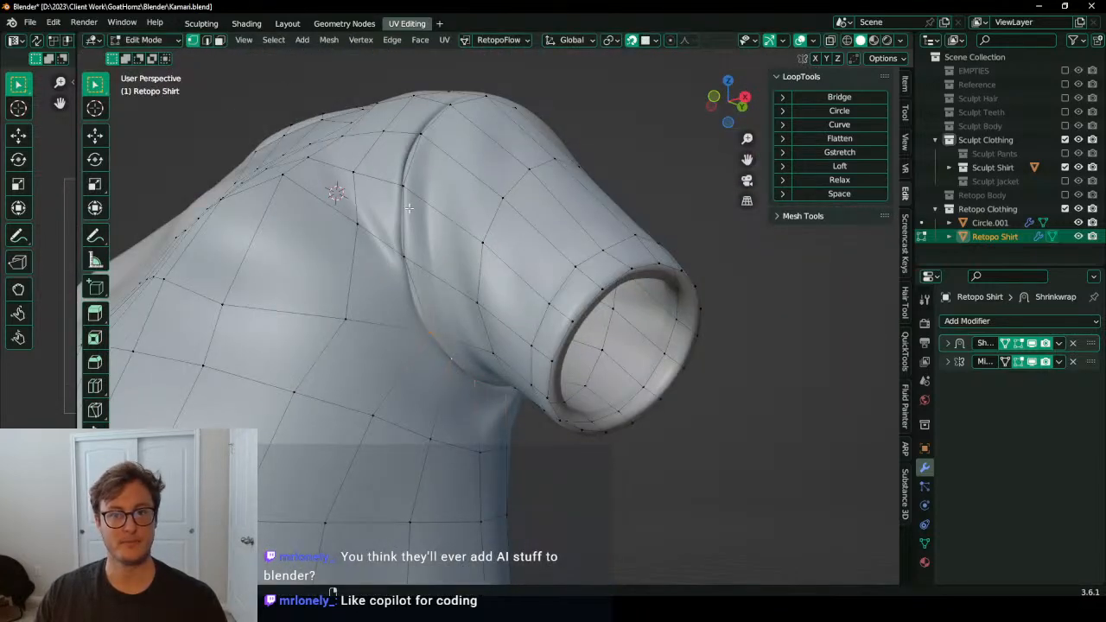
Step: Select the sleeve's edge loop at the cuff seam and smooth it with LoopTools Relax
{"action": "middle_click_drag", "start_coordinate": [639, 169], "coordinate": [518, 230]}
{"action": "key", "text": "z"}
{"action": "key", "text": "z"}
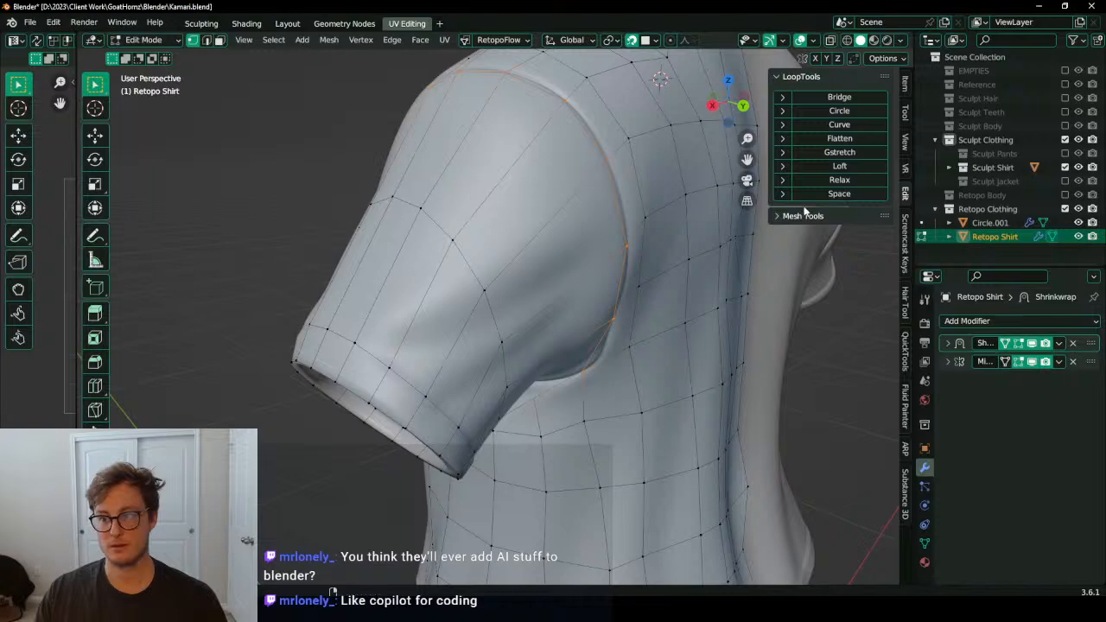
{"action": "middle_click_drag", "start_coordinate": [592, 278], "coordinate": [611, 385]}
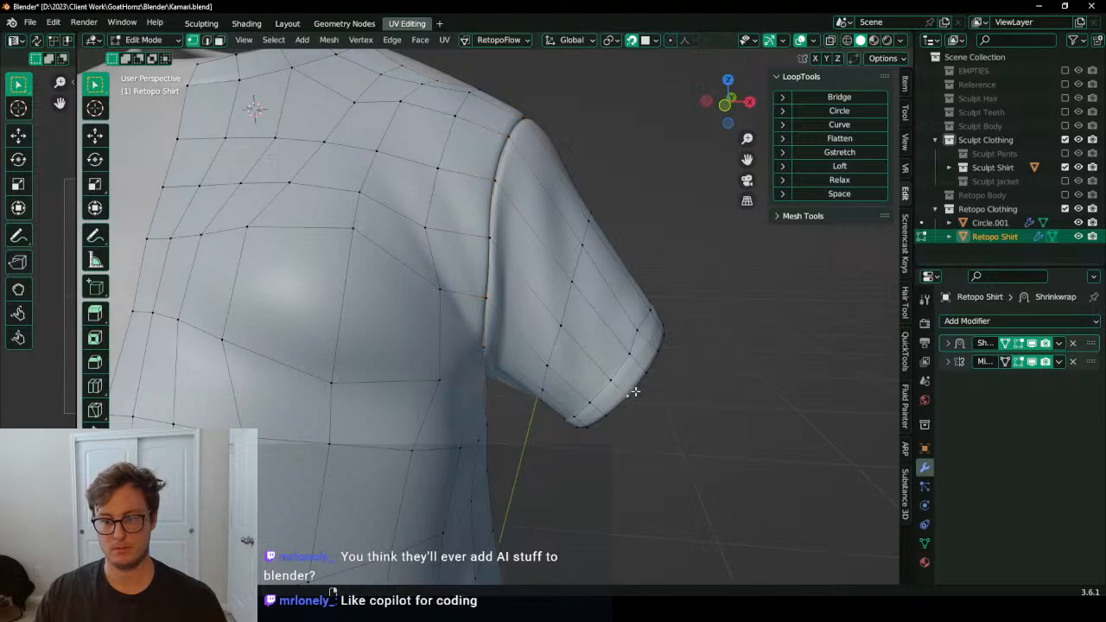
{"action": "scroll", "coordinate": [620, 355], "scroll_direction": "up", "scroll_amount": 2}
{"action": "scroll", "coordinate": [560, 340], "scroll_direction": "down", "scroll_amount": 1}
{"action": "left_click", "coordinate": [560, 340]}
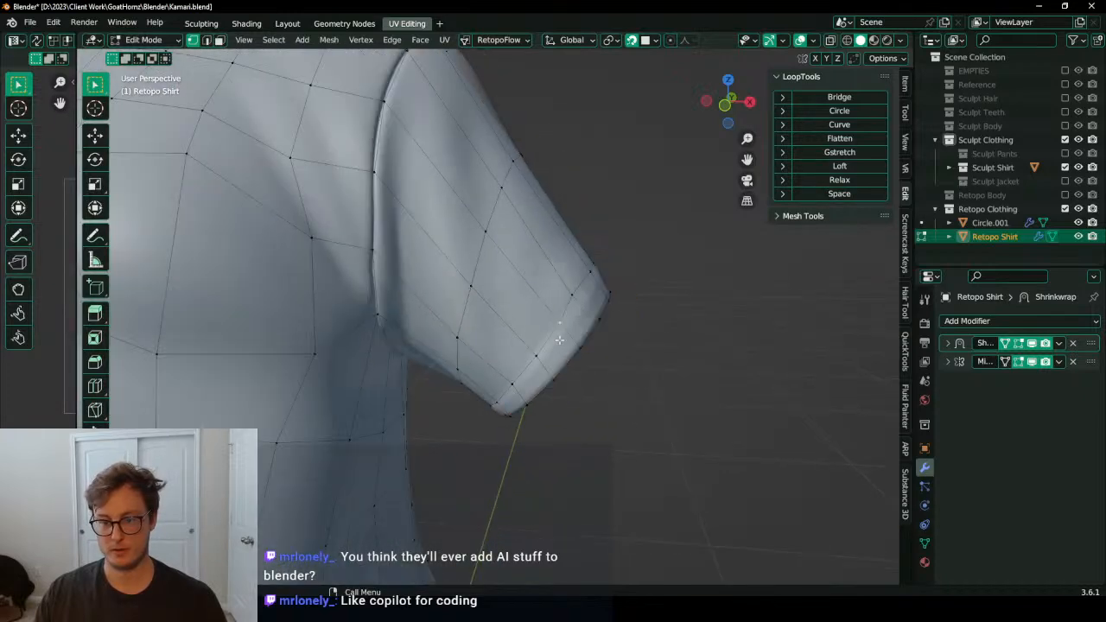
{"action": "left_click", "coordinate": [850, 183]}
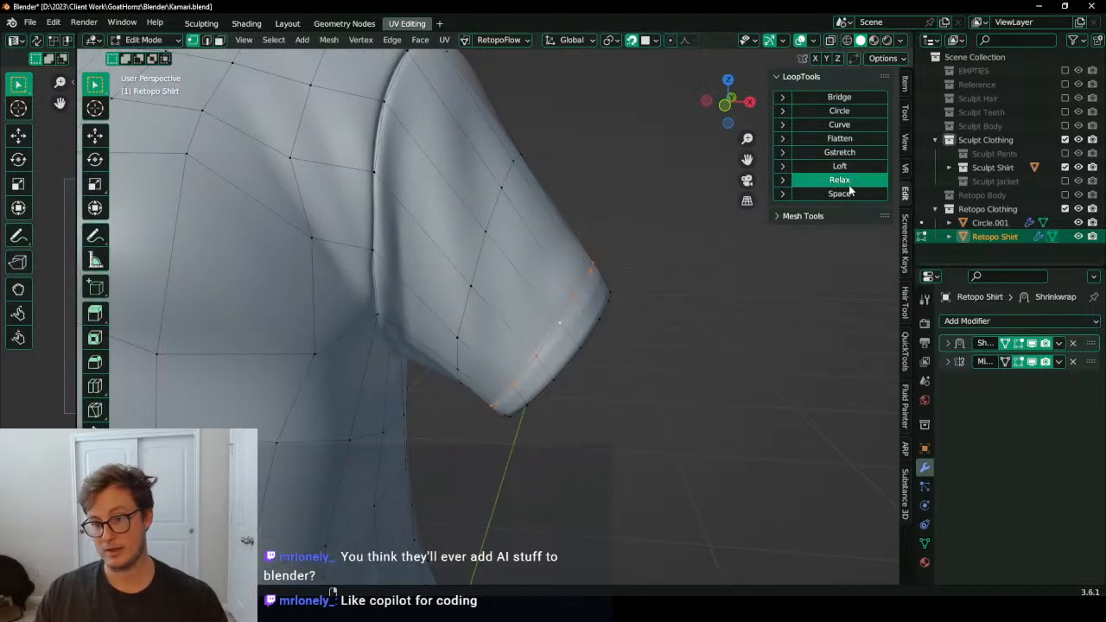
Step: Extrude the edge loop at the sleeve opening and scale the new loop inward across the hem's rim
{"action": "middle_click_drag", "start_coordinate": [596, 336], "coordinate": [561, 322]}
{"action": "key", "text": "KP_1"}
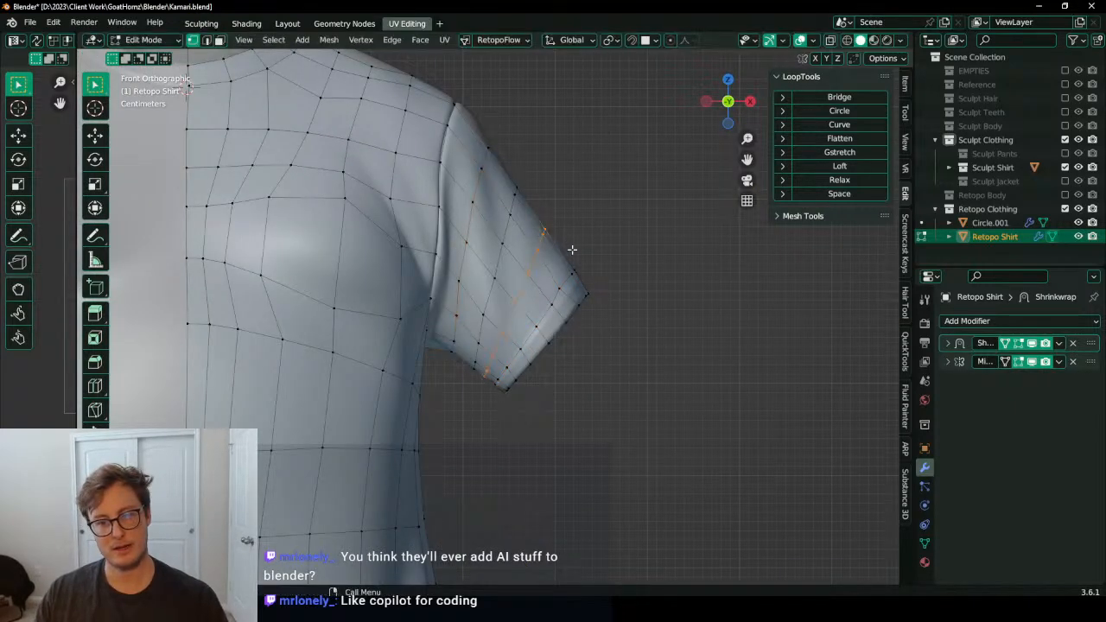
{"action": "middle_click_drag", "start_coordinate": [572, 247], "coordinate": [443, 273]}
{"action": "scroll", "coordinate": [443, 273], "scroll_direction": "up", "scroll_amount": 4}
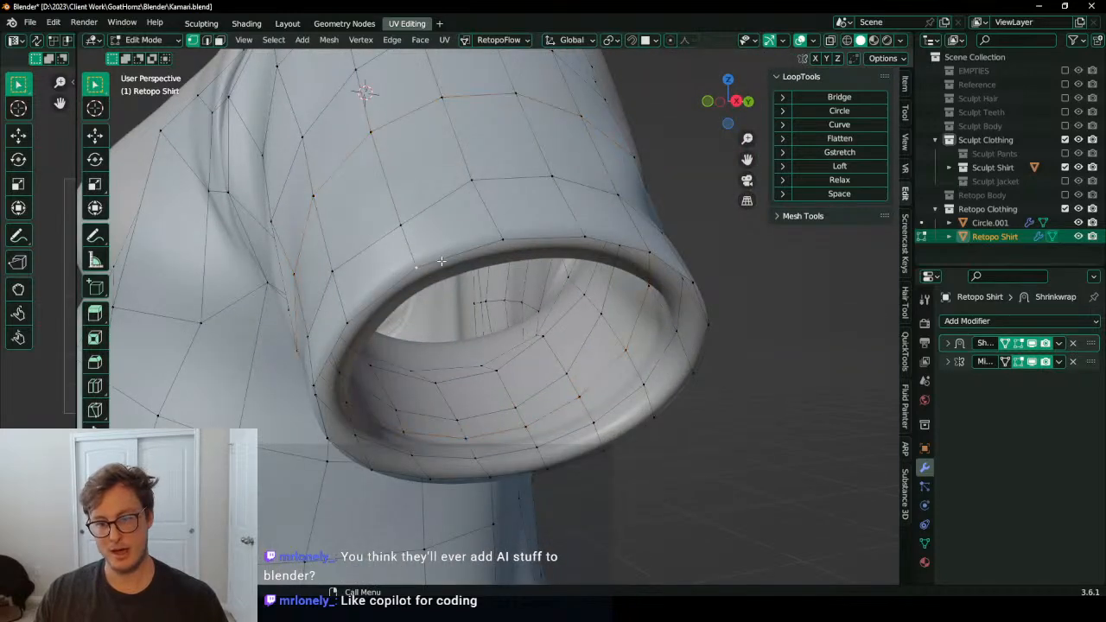
{"action": "left_click", "coordinate": [441, 261], "text": "alt"}
{"action": "middle_click_drag", "start_coordinate": [695, 271], "coordinate": [660, 261], "text": "shift"}
{"action": "key", "text": "e"}
{"action": "right_click", "coordinate": [705, 257]}
{"action": "key", "text": "s"}
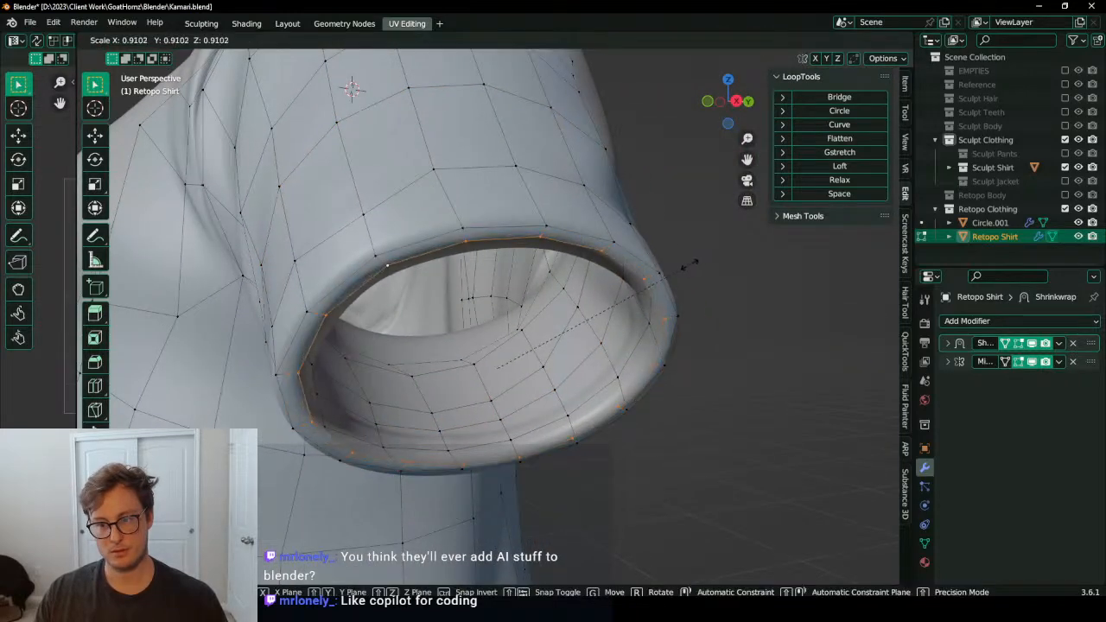
{"action": "left_click", "coordinate": [664, 269]}
Step: Reposition individual vertices on the outer rim loop of the sleeve opening to follow the sculpted hem
{"action": "middle_click_drag", "start_coordinate": [664, 270], "coordinate": [425, 257]}
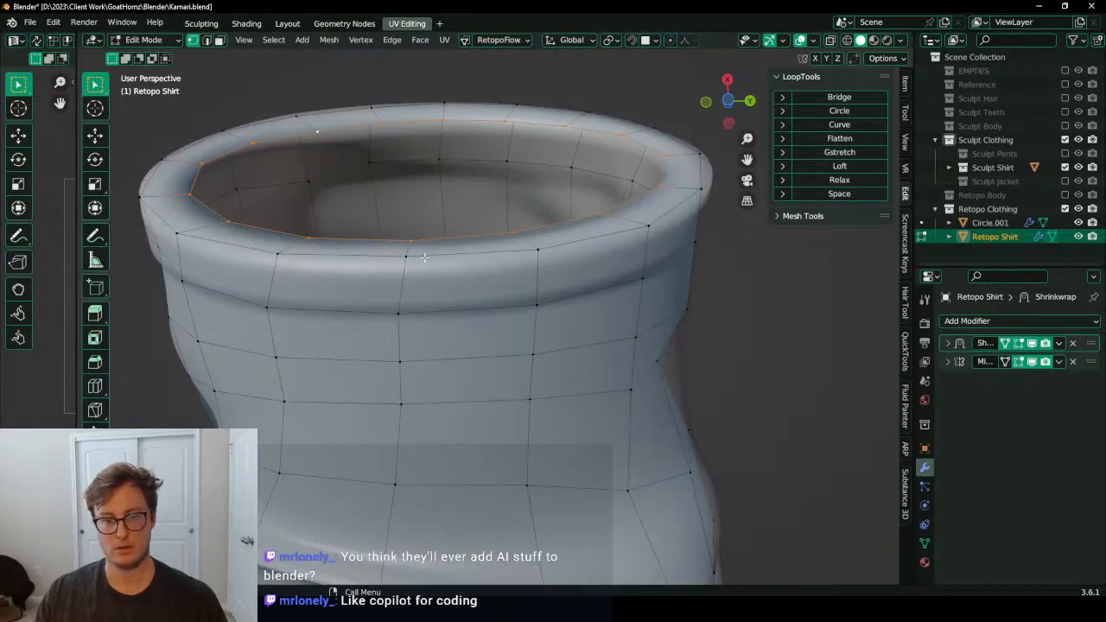
{"action": "left_click", "coordinate": [390, 260]}
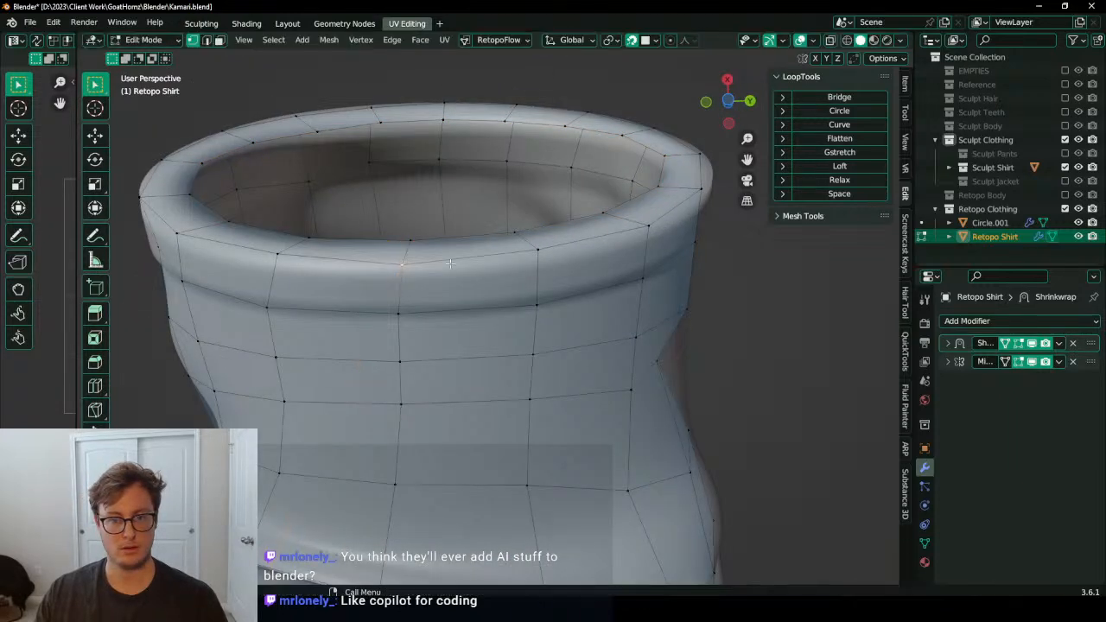
{"action": "left_click", "coordinate": [557, 252]}
{"action": "key", "text": "g"}
{"action": "left_click", "coordinate": [552, 253]}
{"action": "middle_click_drag", "start_coordinate": [551, 253], "coordinate": [380, 342]}
Step: Move the cuff loop vertices on the front of the sleeve onto the sculpted cuff seam
{"action": "middle_click_drag", "start_coordinate": [277, 387], "coordinate": [546, 448]}
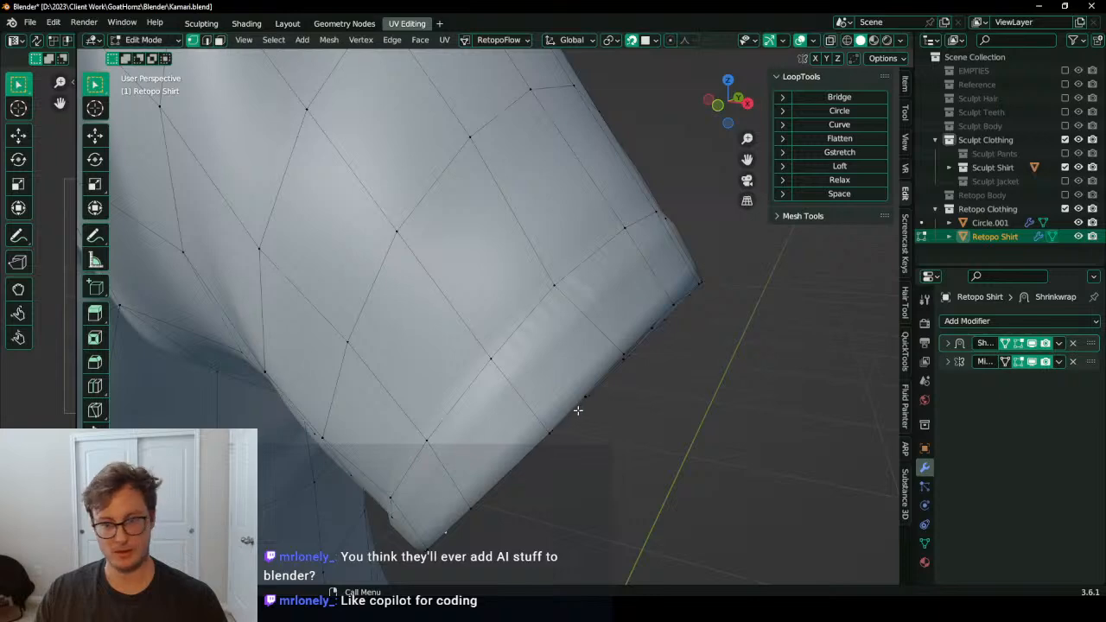
{"action": "middle_click_drag", "start_coordinate": [579, 412], "coordinate": [657, 430]}
{"action": "left_click", "coordinate": [678, 340]}
{"action": "key", "text": "g"}
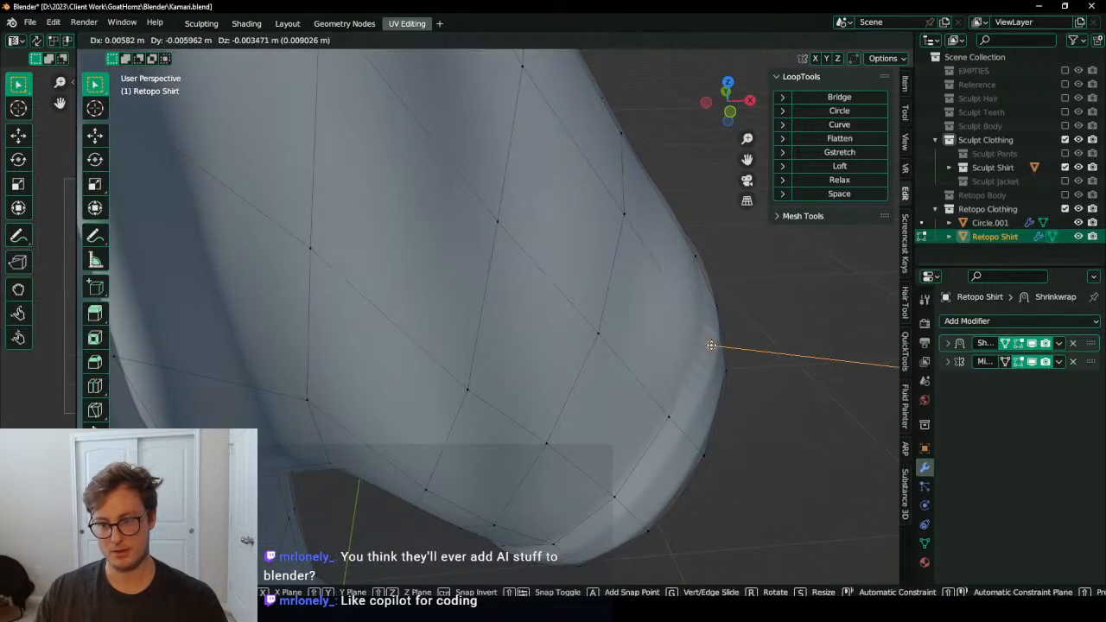
{"action": "left_click", "coordinate": [711, 346]}
{"action": "middle_click_drag", "start_coordinate": [688, 377], "coordinate": [680, 390]}
{"action": "left_click", "coordinate": [646, 433]}
{"action": "key", "text": "g"}
{"action": "left_click", "coordinate": [654, 445]}
Step: Move the cuff loop vertices on the outer and back sides of the sleeve onto the cuff seam
{"action": "middle_click_drag", "start_coordinate": [654, 447], "coordinate": [582, 443]}
{"action": "left_click", "coordinate": [517, 416]}
{"action": "key", "text": "g"}
{"action": "middle_click_drag", "start_coordinate": [521, 426], "coordinate": [527, 391]}
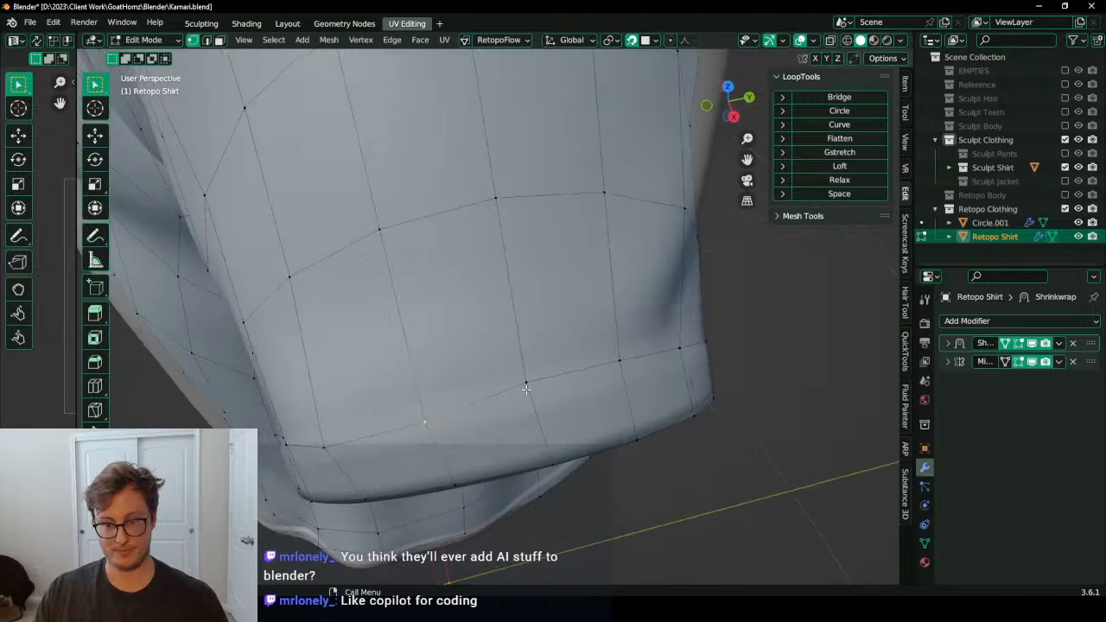
{"action": "left_click", "coordinate": [627, 381]}
{"action": "middle_click_drag", "start_coordinate": [629, 380], "coordinate": [467, 353]}
{"action": "left_click", "coordinate": [517, 356]}
{"action": "key", "text": "g"}
{"action": "left_click", "coordinate": [522, 368]}
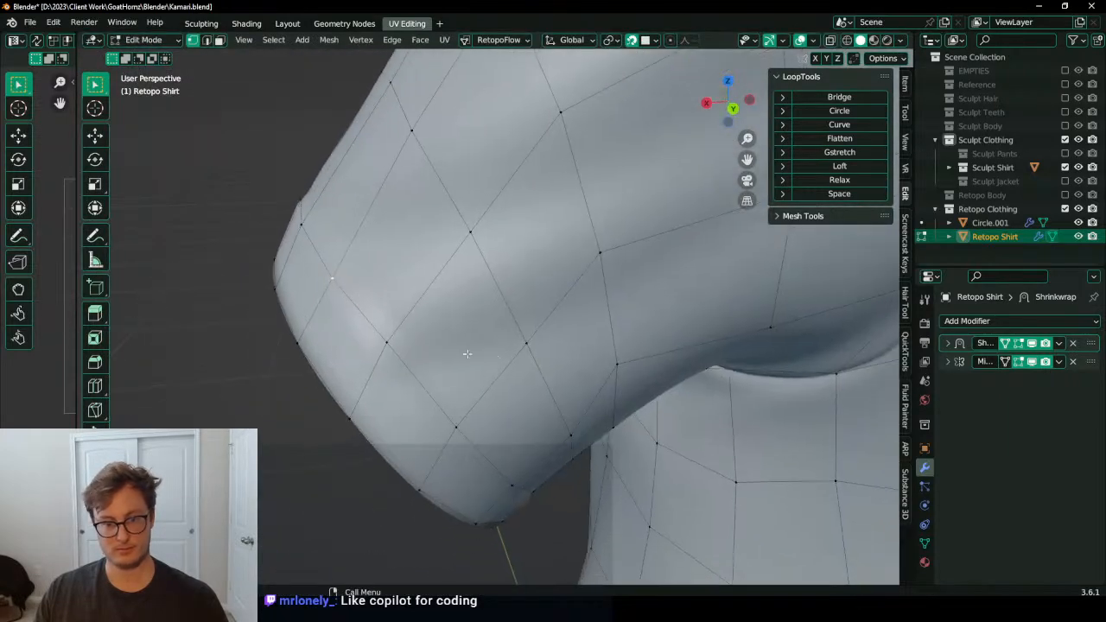
Step: Distribute the vertices of the sleeve's edge loops evenly with LoopTools Space
{"action": "scroll", "coordinate": [392, 342], "scroll_direction": "down", "scroll_amount": 5}
{"action": "middle_click_drag", "start_coordinate": [392, 343], "coordinate": [430, 333]}
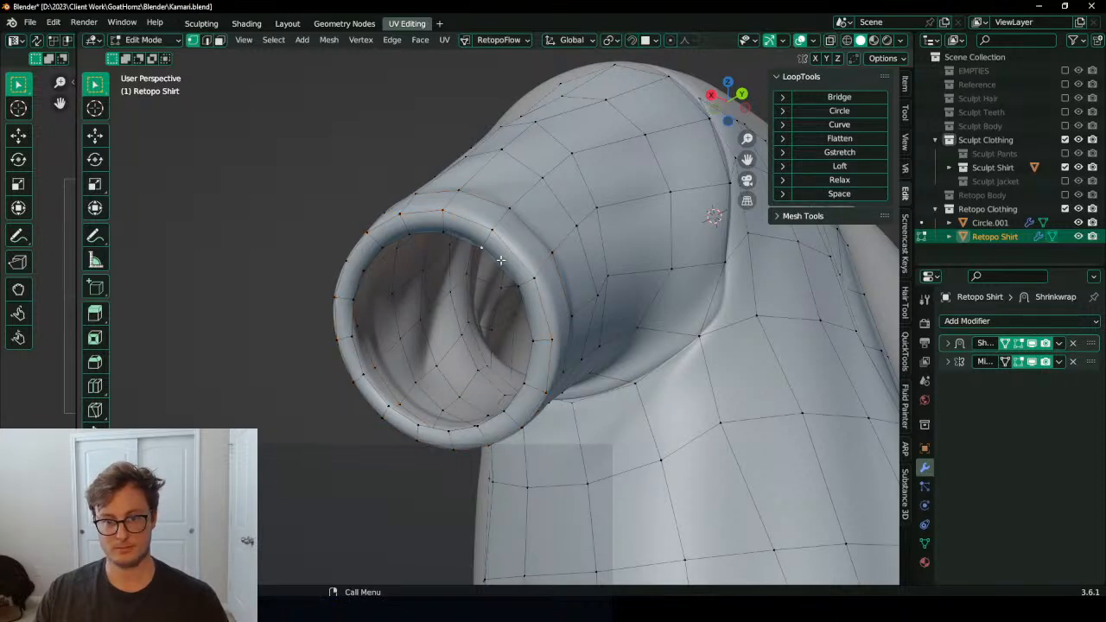
{"action": "middle_click_drag", "start_coordinate": [484, 227], "coordinate": [499, 220]}
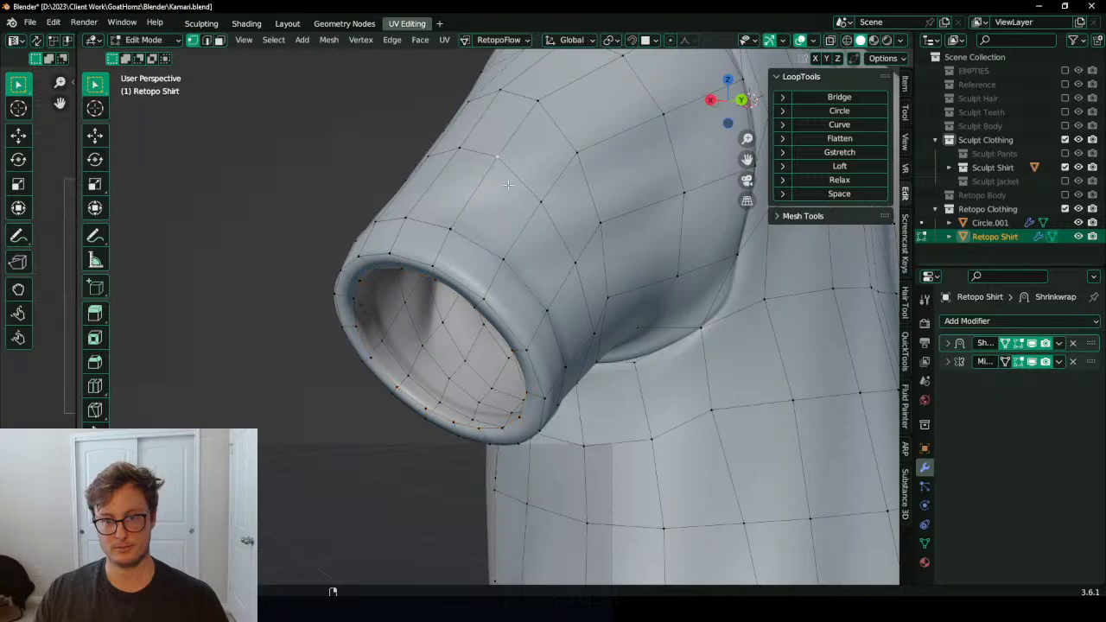
{"action": "middle_click_drag", "start_coordinate": [519, 134], "coordinate": [510, 256]}
{"action": "left_click", "coordinate": [835, 200]}
{"action": "middle_click_drag", "start_coordinate": [599, 256], "coordinate": [434, 299], "text": "shift"}
{"action": "scroll", "coordinate": [504, 276], "scroll_direction": "down", "scroll_amount": 2}
{"action": "left_click", "coordinate": [848, 195]}
{"action": "scroll", "coordinate": [497, 299], "scroll_direction": "down", "scroll_amount": 1}
{"action": "scroll", "coordinate": [432, 302], "scroll_direction": "up", "scroll_amount": 2}
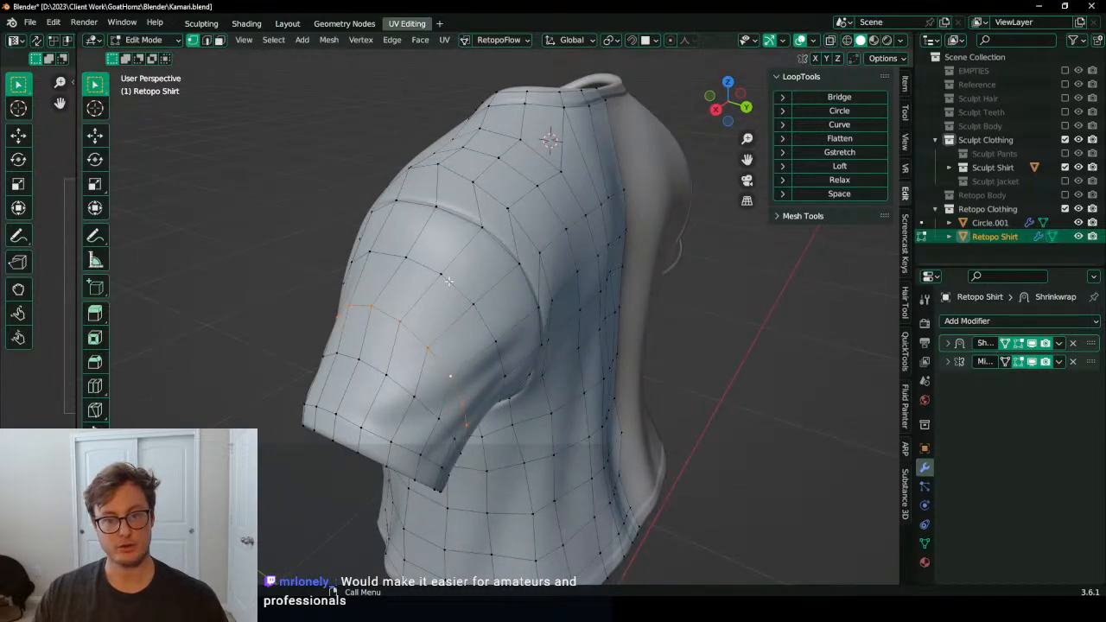
Step: Rotate the middle sleeve edge loops so they tilt gradually between the armhole seam and the cuff
{"action": "middle_click_drag", "start_coordinate": [486, 323], "coordinate": [697, 357]}
{"action": "left_click", "coordinate": [506, 286], "text": "alt"}
{"action": "key", "text": "r"}
{"action": "left_click", "coordinate": [596, 257]}
{"action": "middle_click_drag", "start_coordinate": [584, 377], "coordinate": [619, 291], "text": "shift"}
{"action": "key", "text": "r"}
{"action": "left_click", "coordinate": [682, 283]}
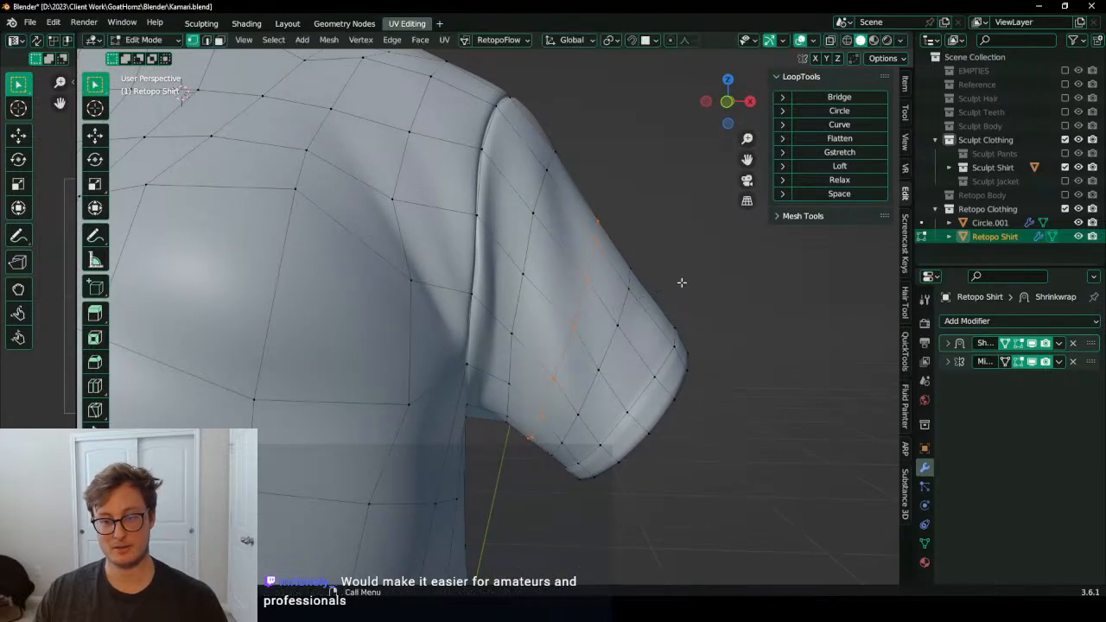
Step: Rotate and move the upper sleeve edge loop to run more parallel to the armhole seam
{"action": "middle_click_drag", "start_coordinate": [538, 311], "coordinate": [641, 222]}
{"action": "key", "text": "r"}
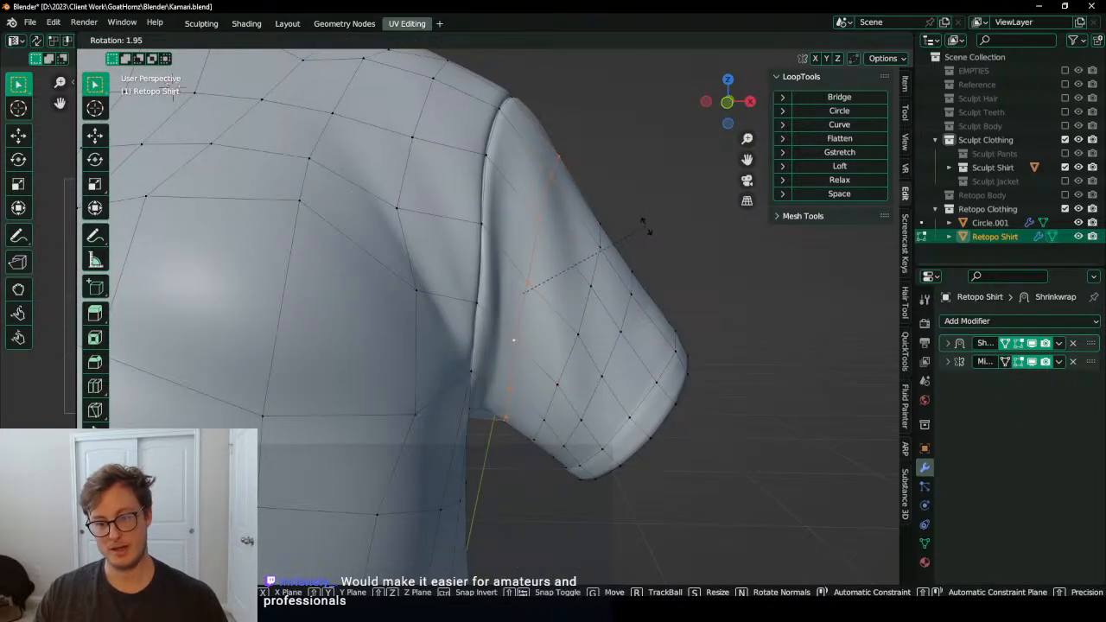
{"action": "left_click", "coordinate": [645, 232]}
{"action": "key", "text": "g"}
{"action": "left_click", "coordinate": [623, 254]}
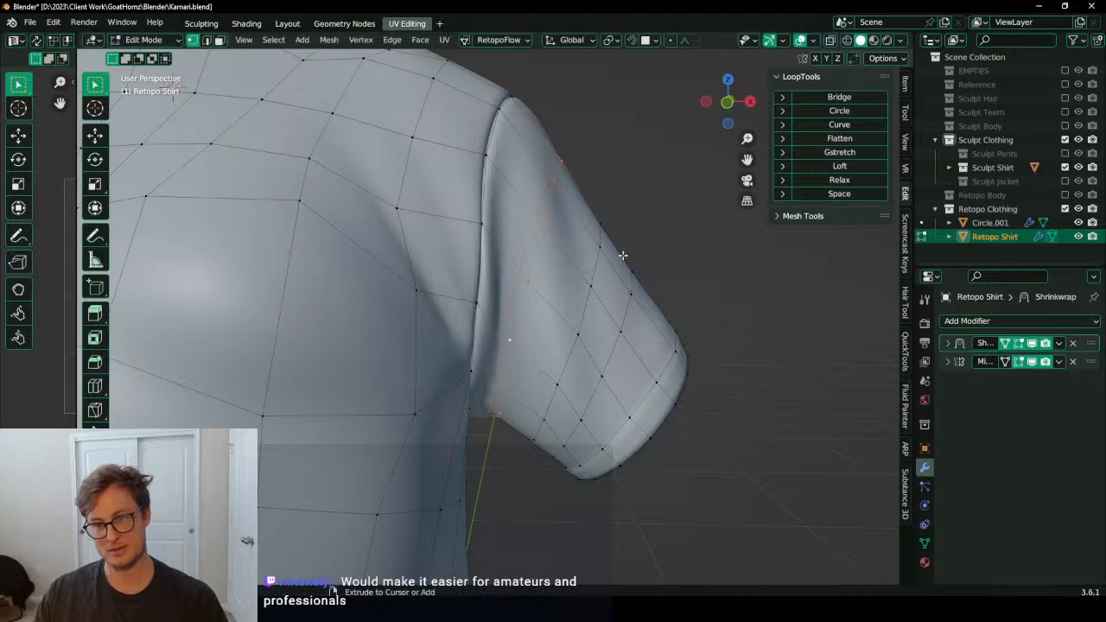
Step: Slide sleeve vertices along their edges to even out the spacing between the loops
{"action": "key", "text": "g"}
{"action": "key", "text": "g"}
{"action": "middle_click_drag", "start_coordinate": [612, 255], "coordinate": [525, 357]}
{"action": "left_click", "coordinate": [600, 240]}
{"action": "key", "text": "g"}
{"action": "key", "text": "g"}
{"action": "left_click", "coordinate": [600, 324]}
Step: In front view, rotate the middle and lower sleeve loops to make their angles transition evenly toward the cuff
{"action": "key", "text": "KP_1"}
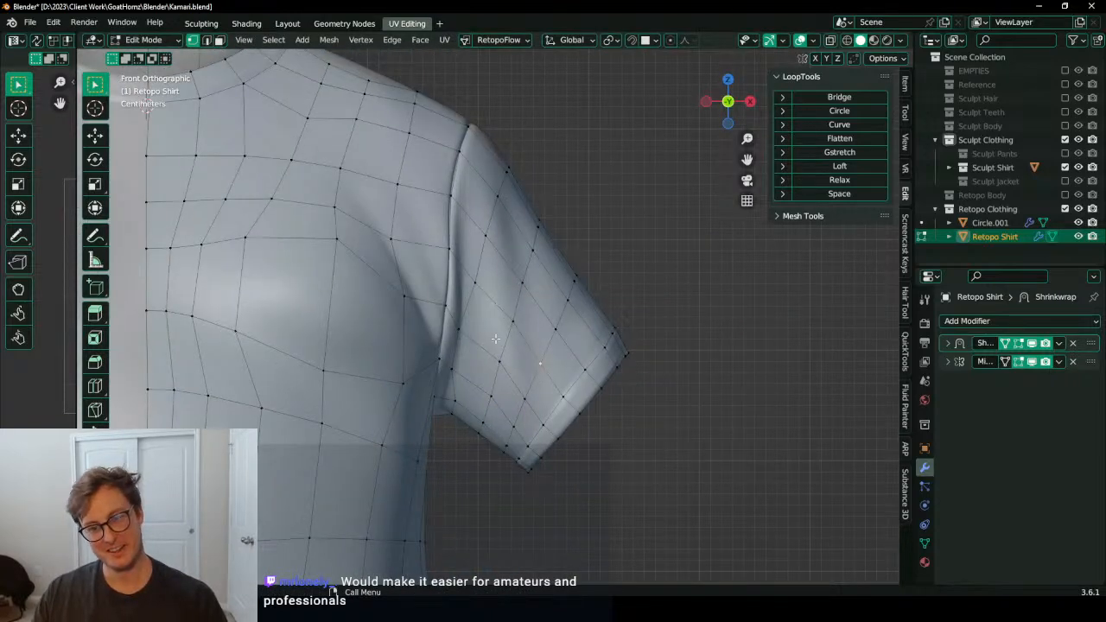
{"action": "key", "text": "r"}
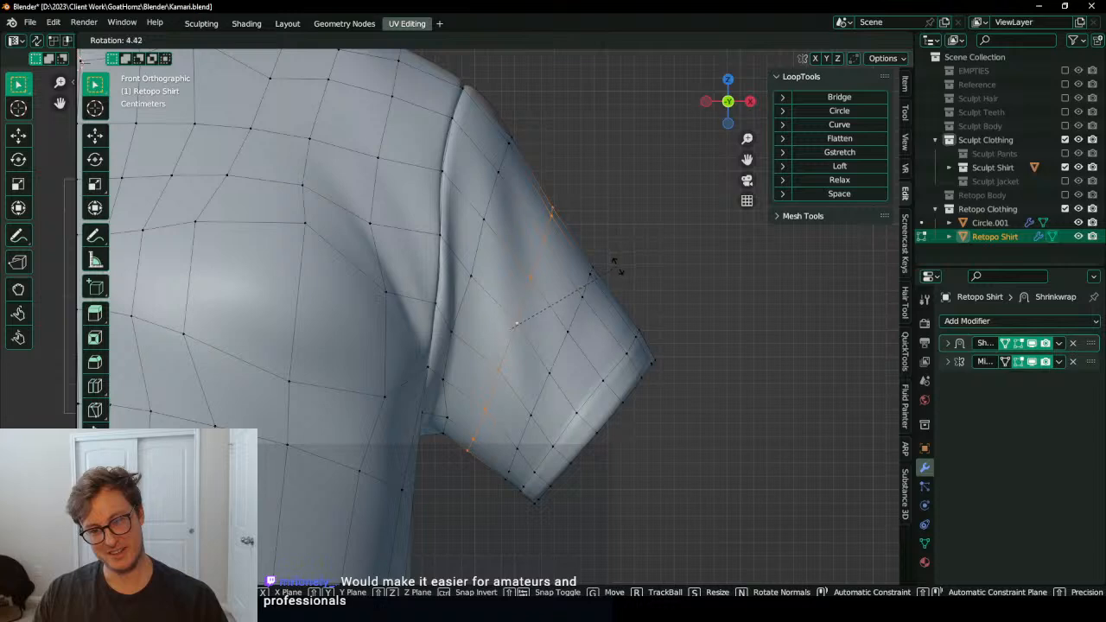
{"action": "left_click", "coordinate": [668, 221]}
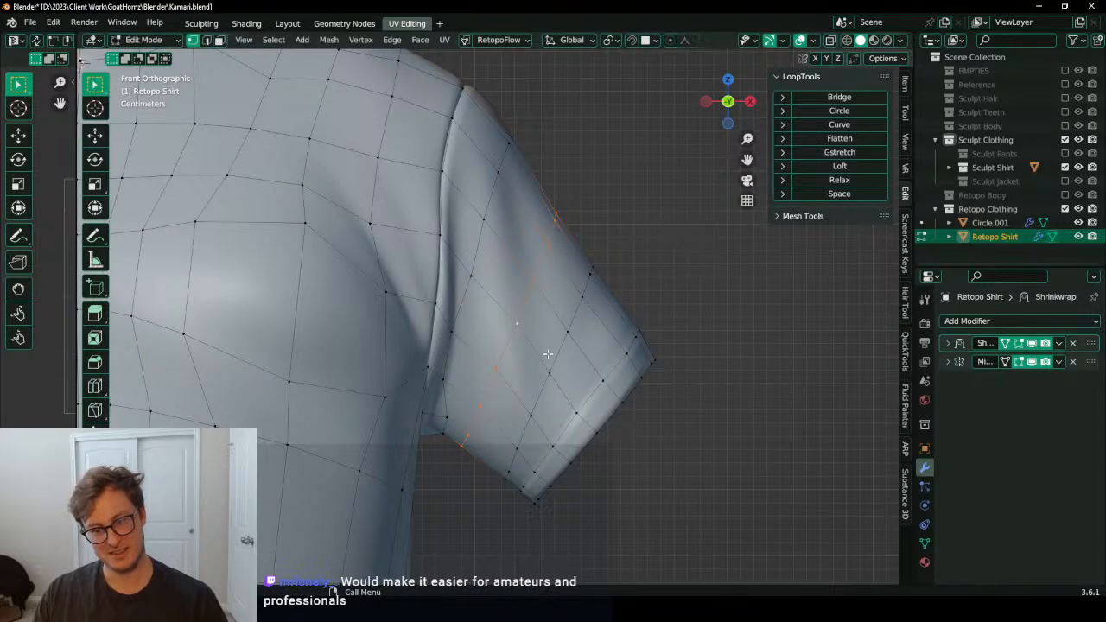
{"action": "key", "text": "r"}
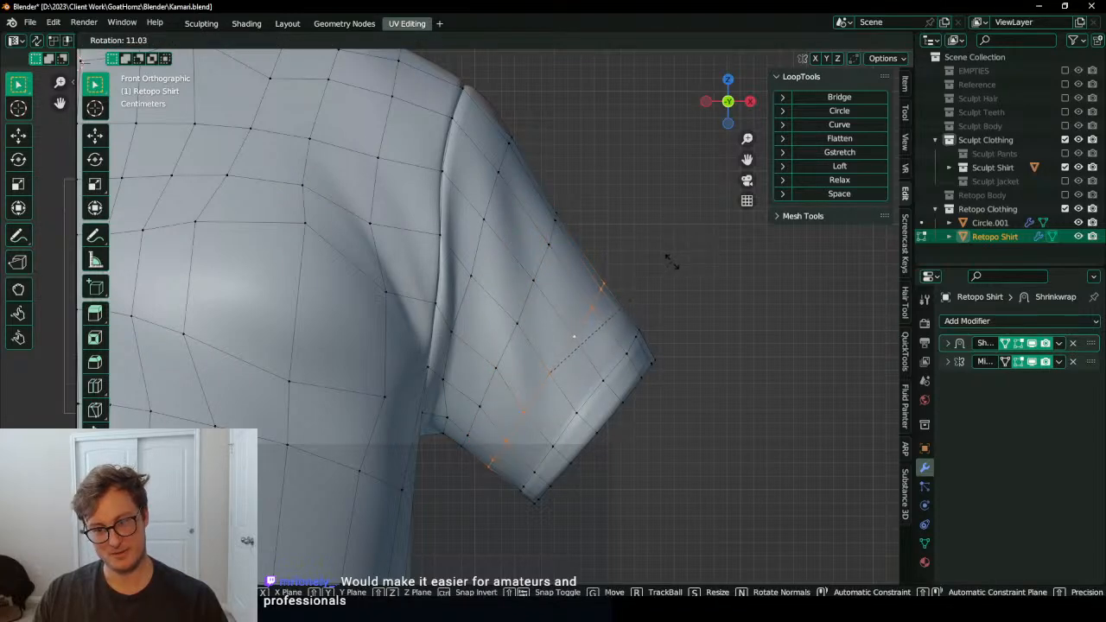
{"action": "left_click", "coordinate": [673, 265]}
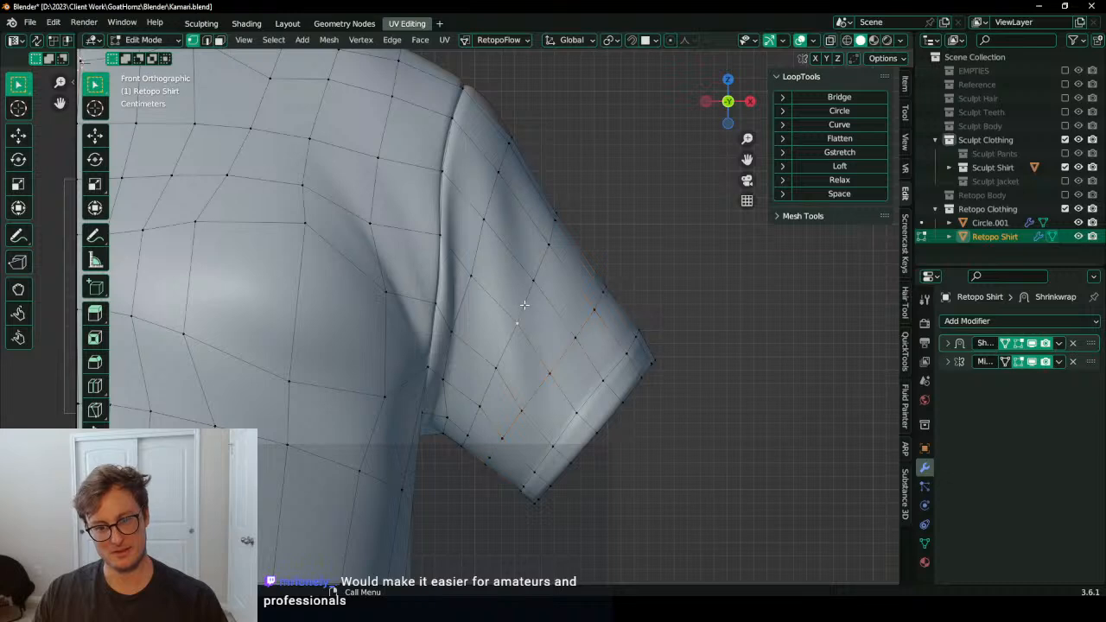
{"action": "key", "text": "r"}
{"action": "left_click", "coordinate": [661, 207]}
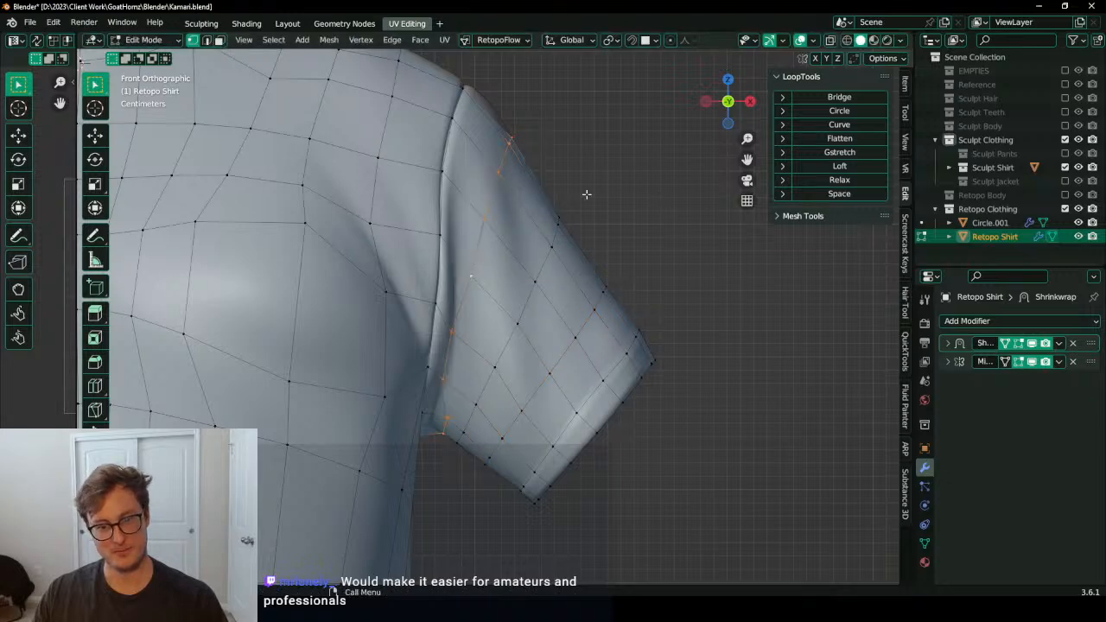
Step: Rotate and shift the sleeve loop nearest the armhole seam slightly to match the neighbouring loops
{"action": "key", "text": "r"}
{"action": "key", "text": "g"}
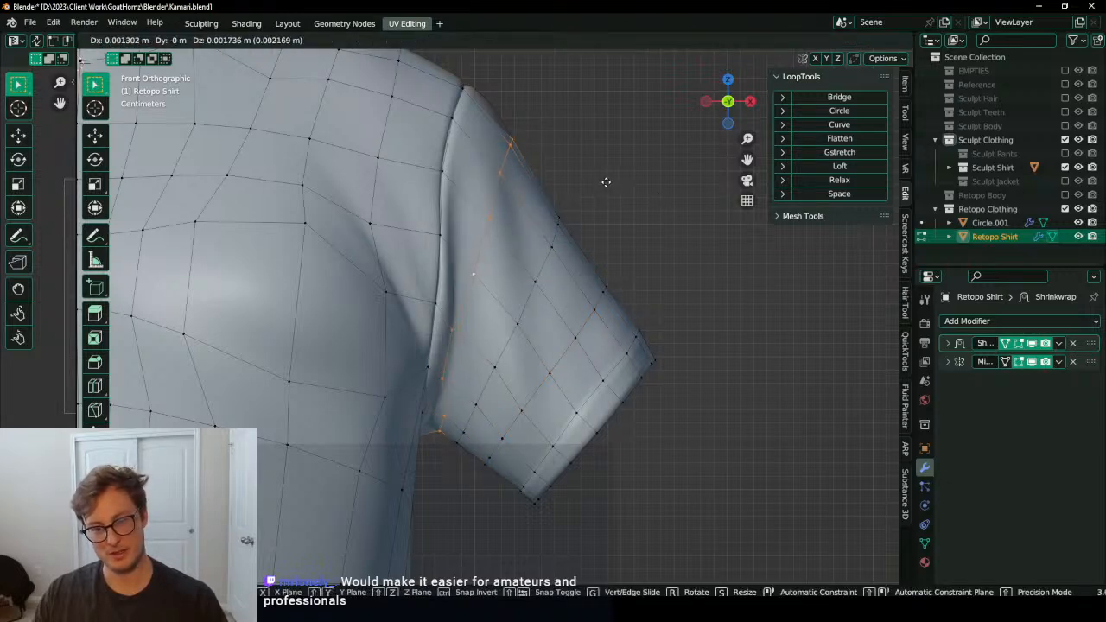
{"action": "left_click", "coordinate": [596, 188]}
Step: Set the Retopo Shirt's Shrinkwrap snap mode to Above Surface
{"action": "mouse_move", "coordinate": [593, 192]}
{"action": "middle_mouse_down"}
{"action": "mouse_move", "coordinate": [385, 292]}
{"action": "mouse_move", "coordinate": [518, 276]}
{"action": "mouse_move", "coordinate": [599, 227]}
{"action": "mouse_move", "coordinate": [562, 239]}
{"action": "middle_mouse_up"}
{"action": "key", "text": "Tab"}
{"action": "left_click", "coordinate": [547, 240]}
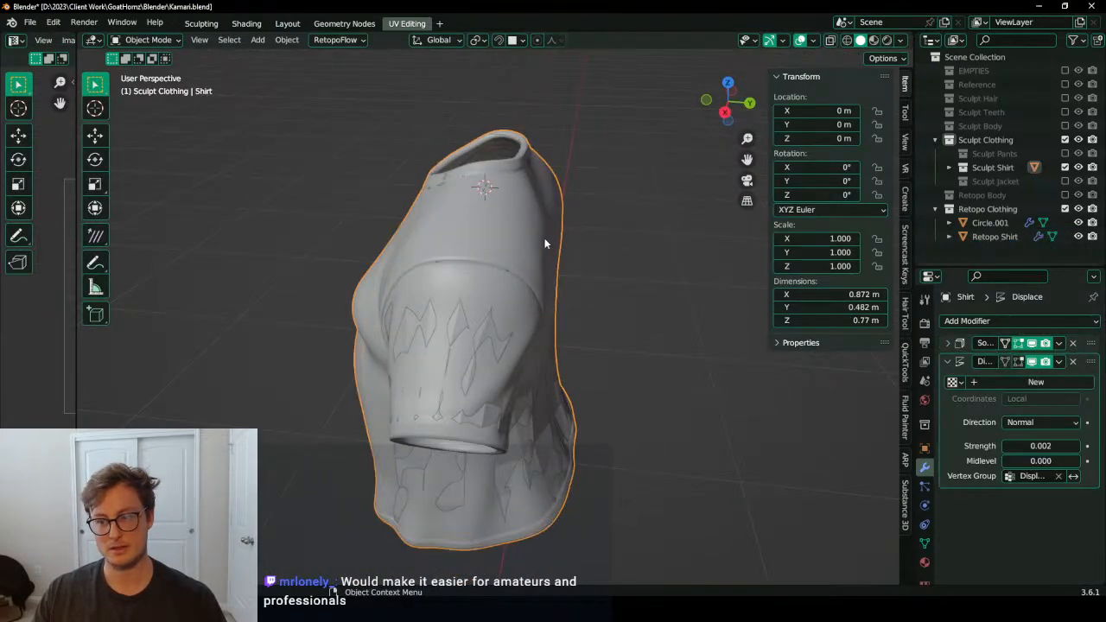
{"action": "left_click", "coordinate": [459, 329]}
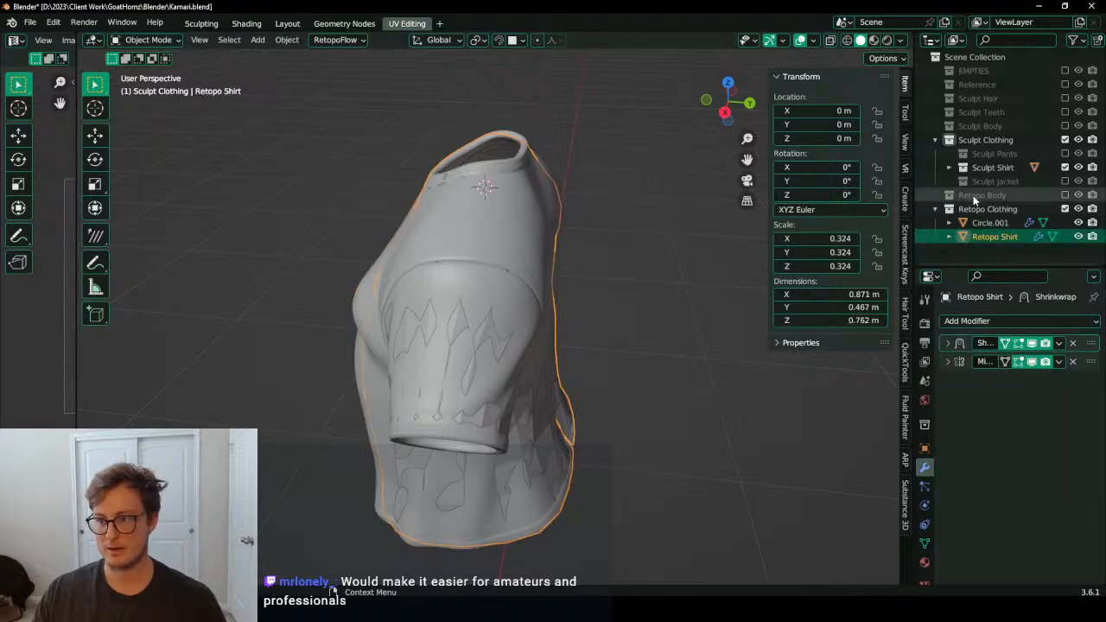
{"action": "middle_click_drag", "start_coordinate": [446, 313], "coordinate": [499, 434]}
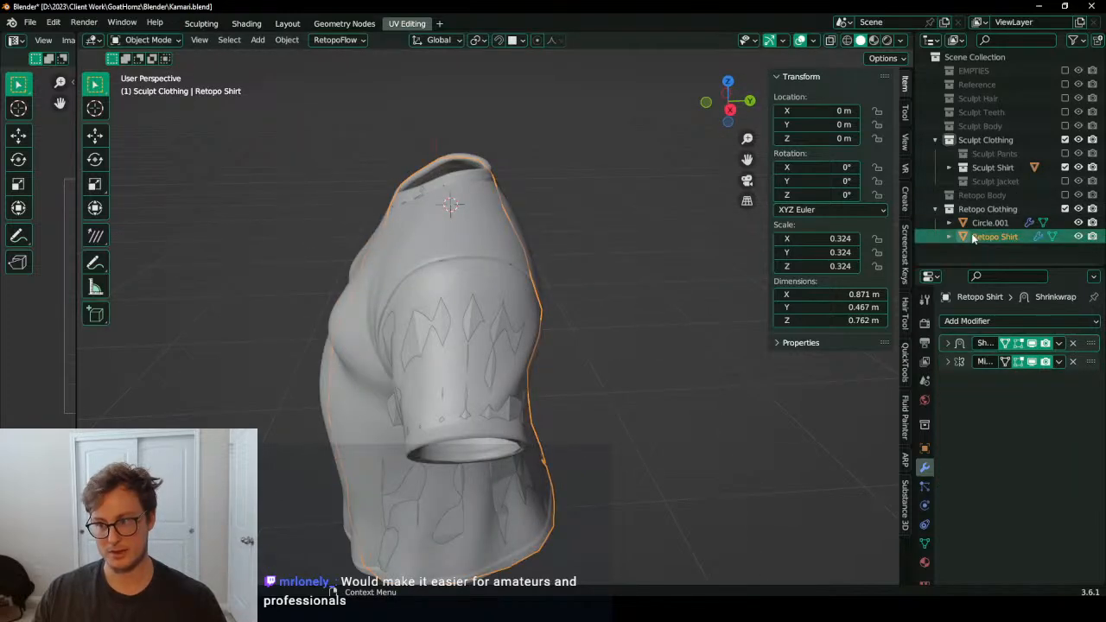
{"action": "key", "text": "Tab"}
{"action": "middle_click_drag", "start_coordinate": [579, 333], "coordinate": [439, 261]}
{"action": "left_click", "coordinate": [948, 343]}
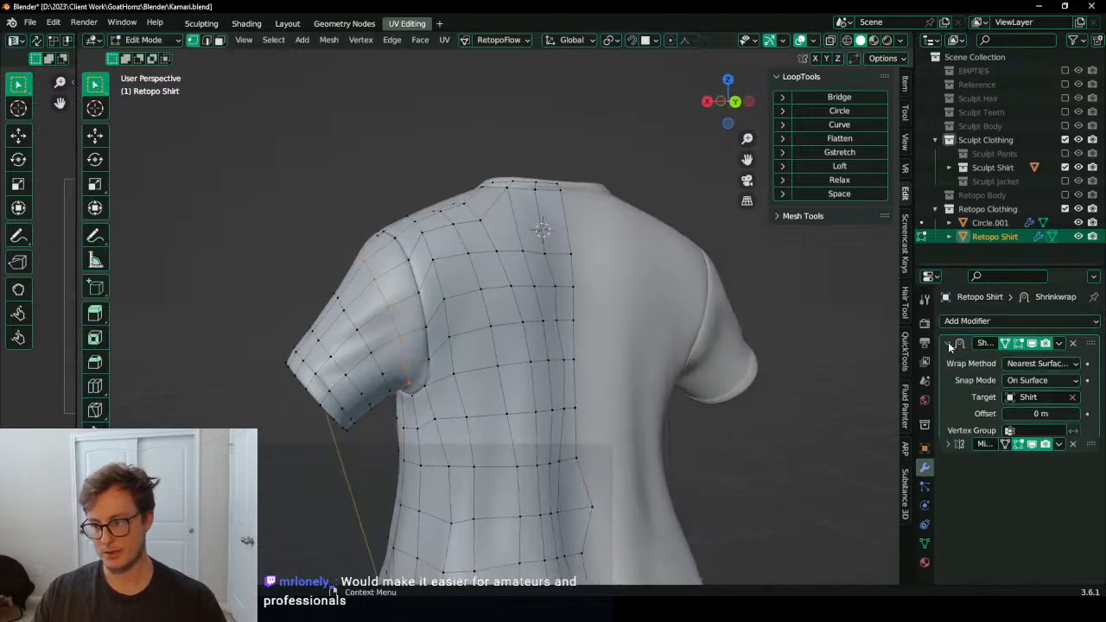
{"action": "left_click", "coordinate": [1032, 383]}
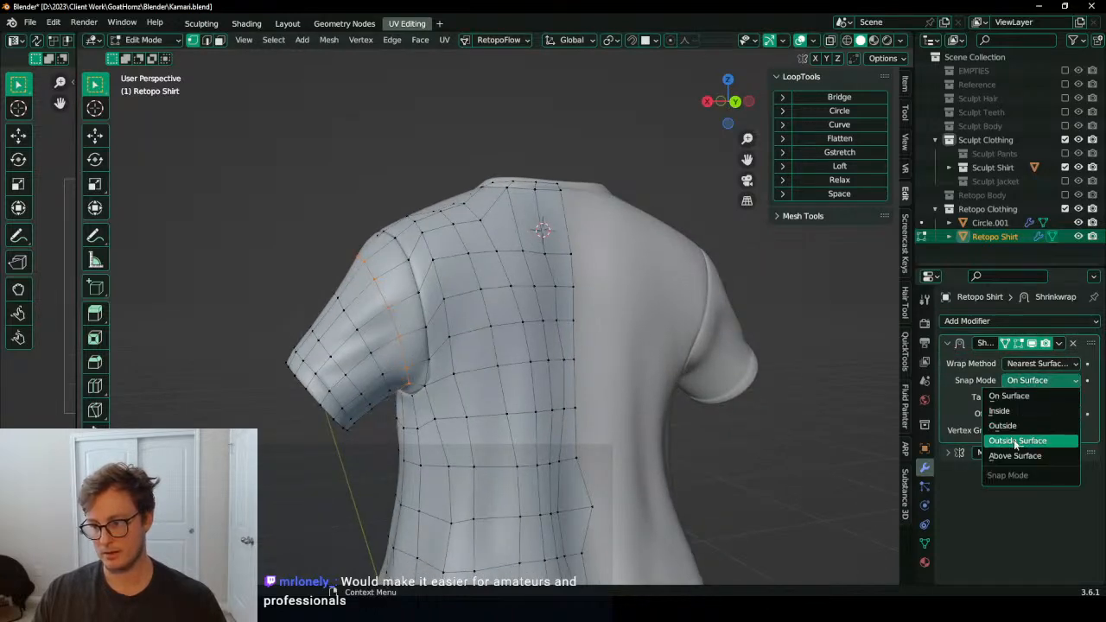
{"action": "left_click", "coordinate": [1011, 454]}
{"action": "middle_click_drag", "start_coordinate": [540, 337], "coordinate": [490, 306]}
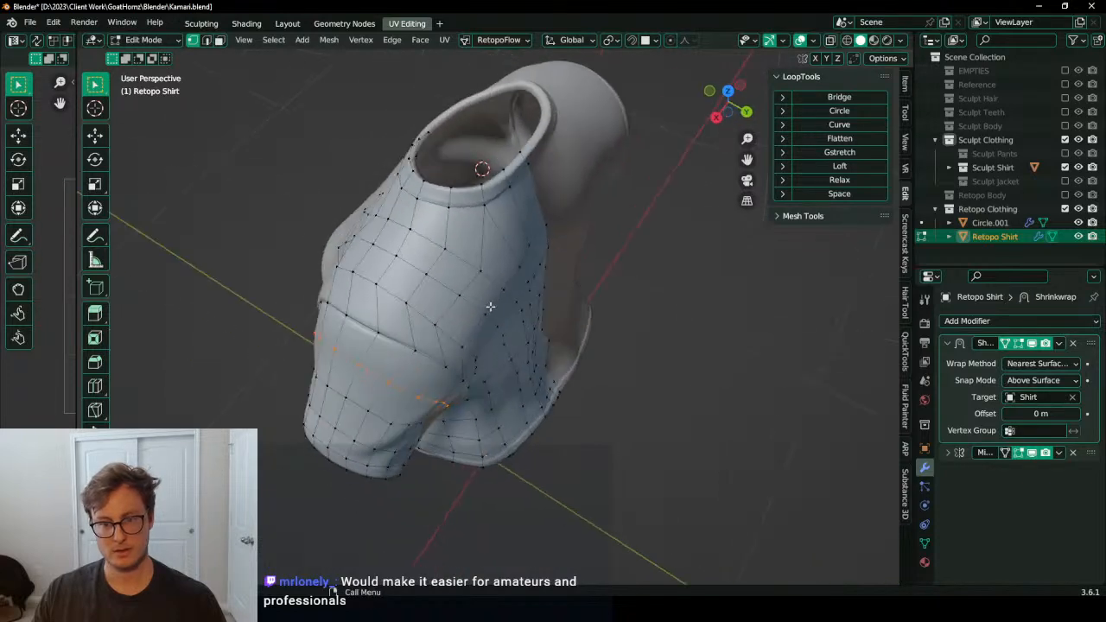
Step: Select the block of faces down the middle of the shirt's back and shift it along the global Y axis
{"action": "left_click", "coordinate": [570, 411], "text": "ctrl+shift"}
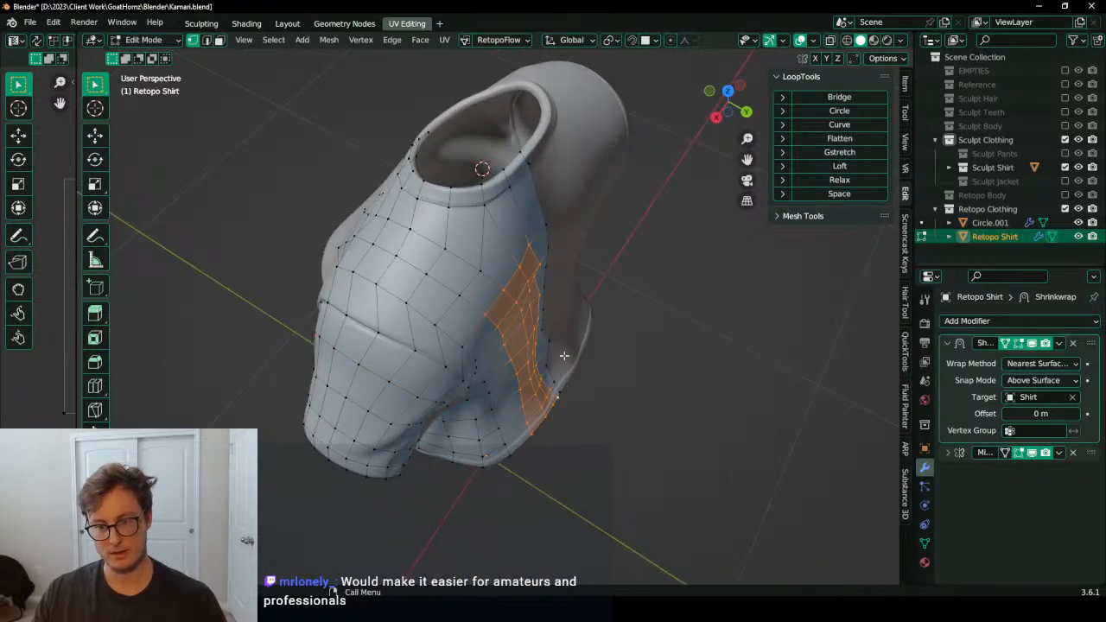
{"action": "key", "text": "g"}
{"action": "key", "text": "y"}
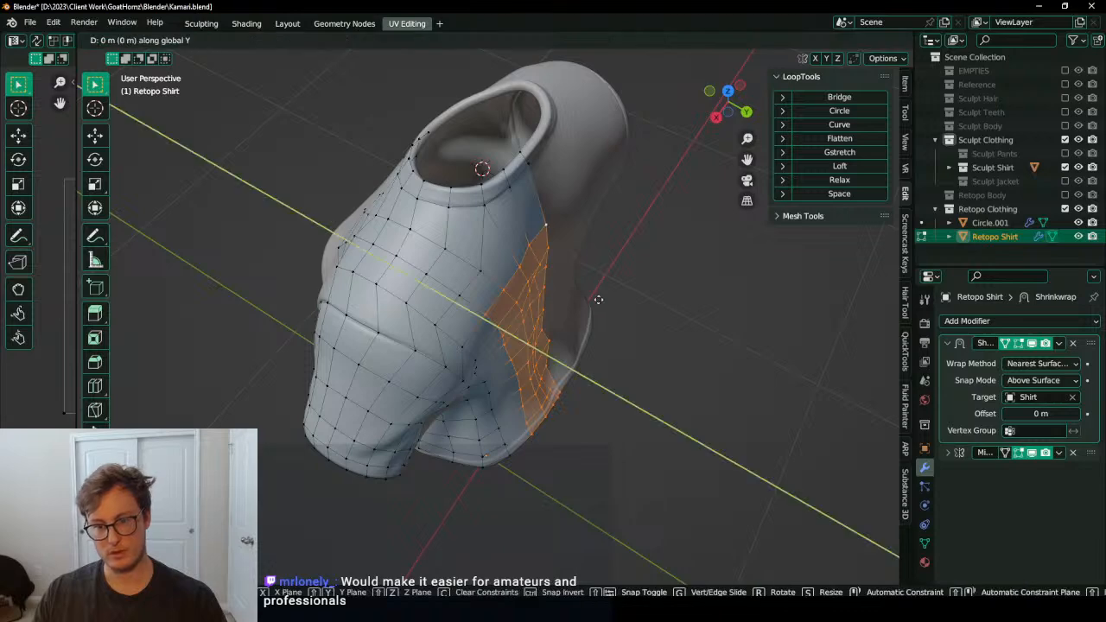
{"action": "left_click", "coordinate": [686, 345]}
{"action": "middle_click_drag", "start_coordinate": [685, 345], "coordinate": [518, 267]}
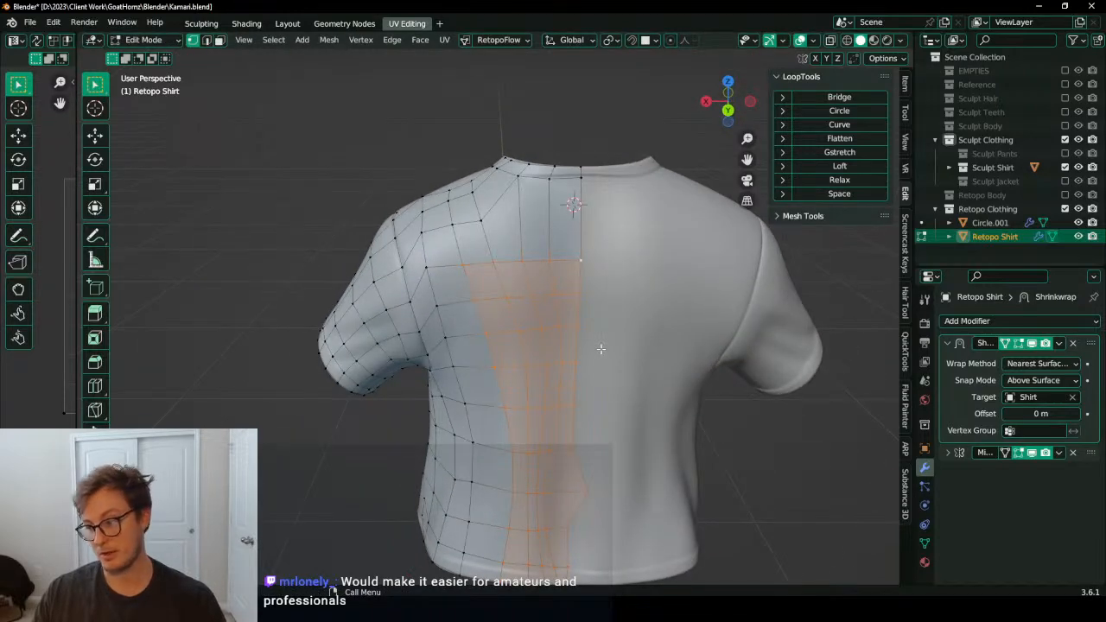
{"action": "middle_click_drag", "start_coordinate": [559, 246], "coordinate": [601, 312]}
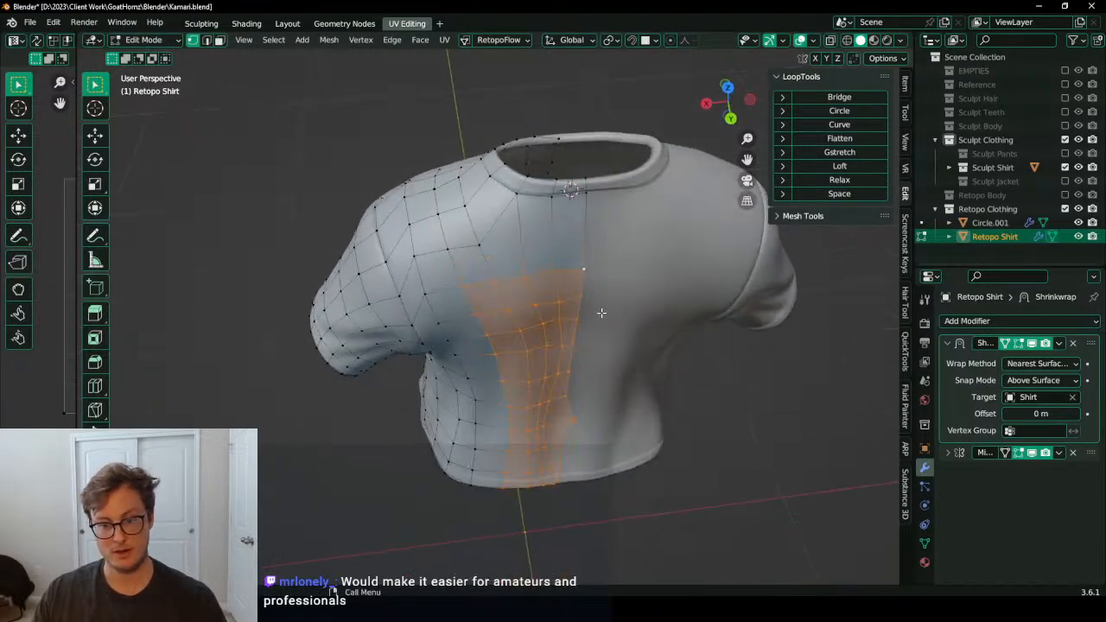
{"action": "key", "text": "g"}
{"action": "key", "text": "y"}
{"action": "left_click", "coordinate": [453, 233]}
Step: Try to delete the ring of faces directly around the collar
{"action": "middle_click_drag", "start_coordinate": [452, 233], "coordinate": [547, 262]}
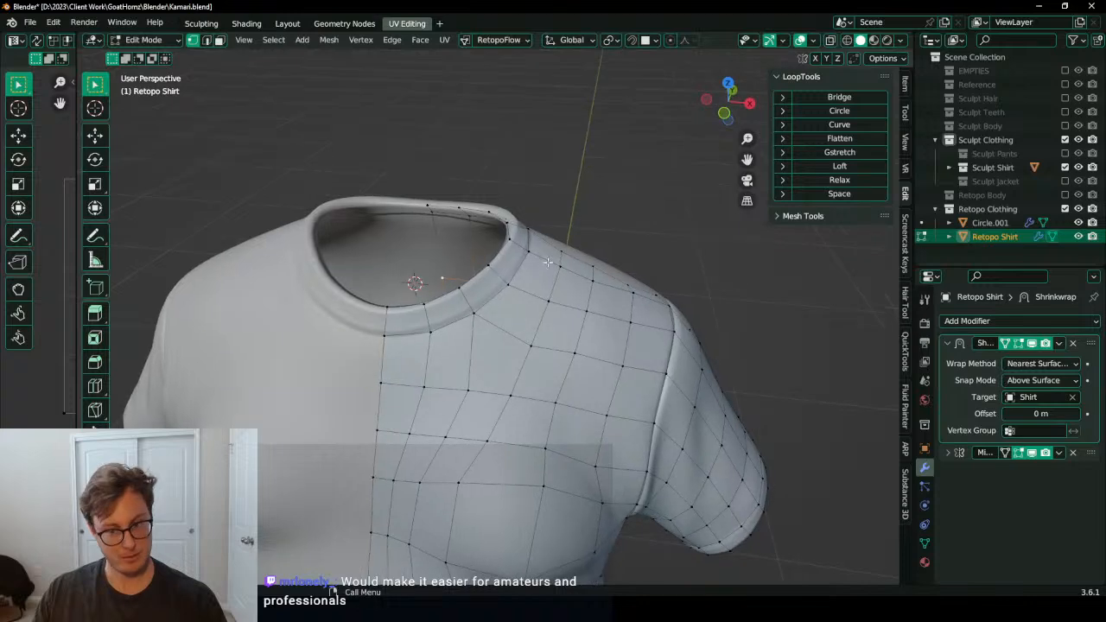
{"action": "left_click", "coordinate": [405, 350]}
{"action": "left_click", "coordinate": [483, 356], "text": "ctrl"}
{"action": "middle_click_drag", "start_coordinate": [645, 259], "coordinate": [426, 299]}
{"action": "middle_click_drag", "start_coordinate": [426, 256], "coordinate": [412, 294]}
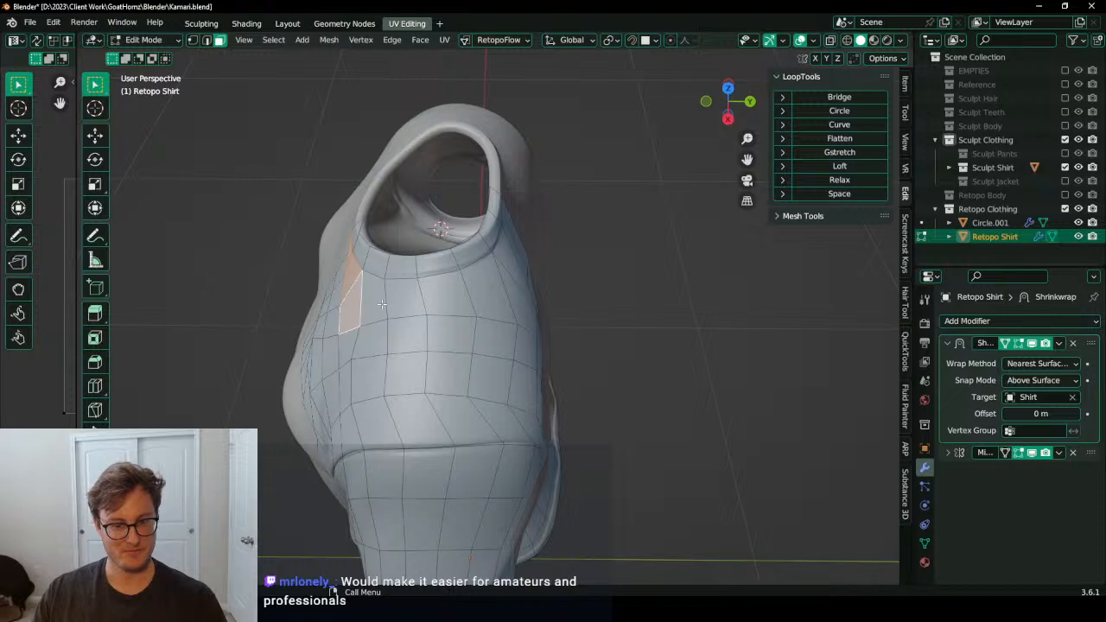
{"action": "middle_click_drag", "start_coordinate": [487, 296], "coordinate": [442, 262]}
{"action": "left_click", "coordinate": [538, 264], "text": "ctrl"}
{"action": "key", "text": "x"}
{"action": "key", "text": "f"}
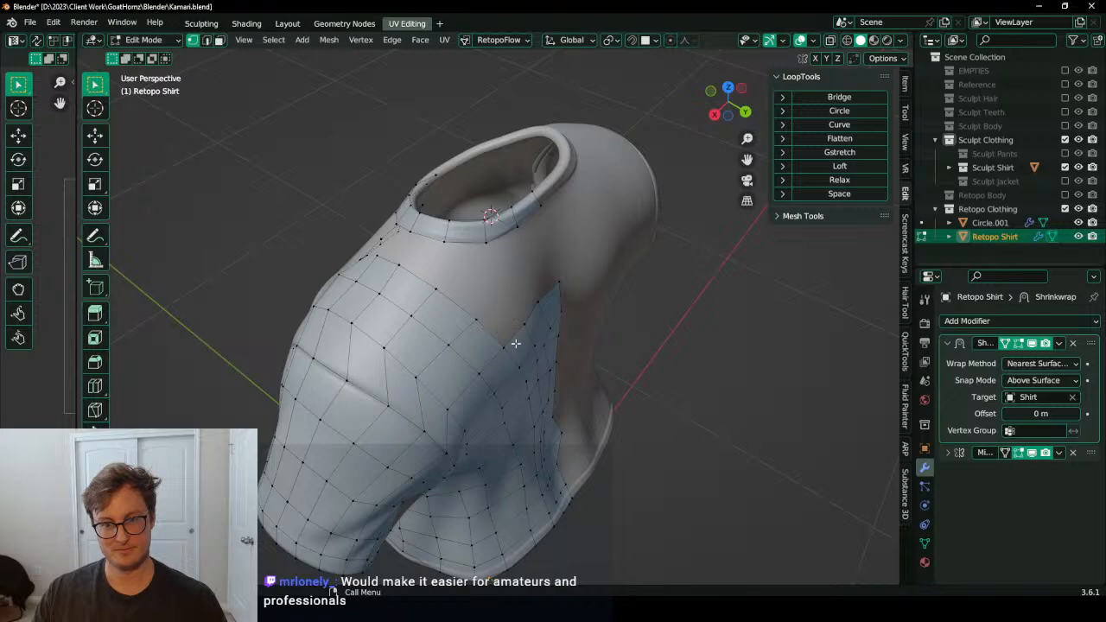
Step: Bevel the edge loop bordering the ring of faces below the collar to split it into two close loops
{"action": "middle_click_drag", "start_coordinate": [346, 290], "coordinate": [260, 234]}
{"action": "key", "text": "3"}
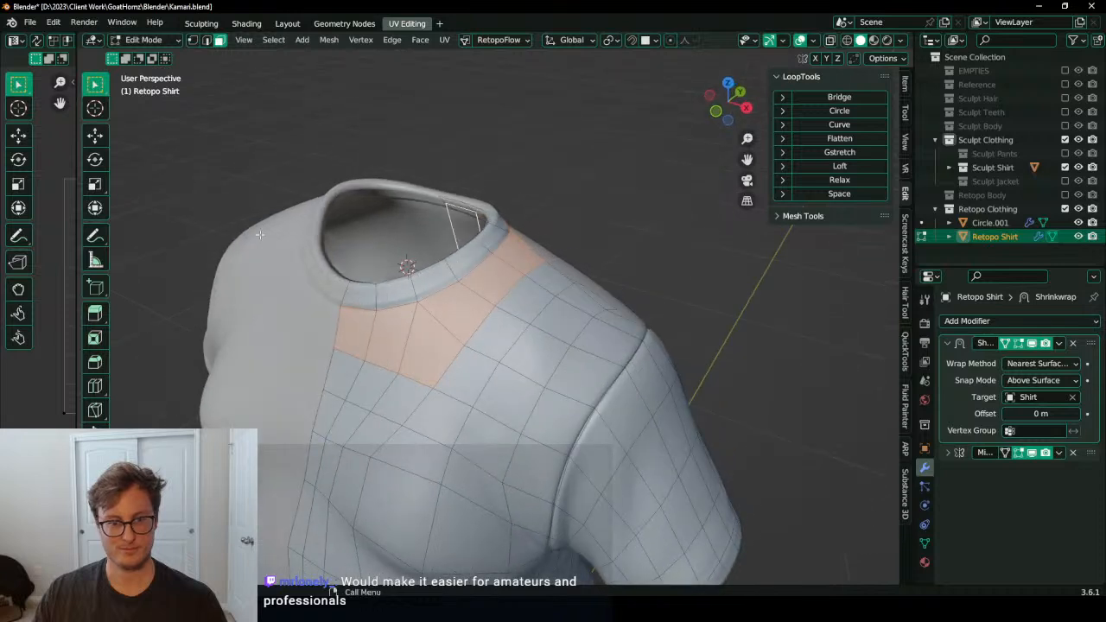
{"action": "left_click", "coordinate": [386, 360]}
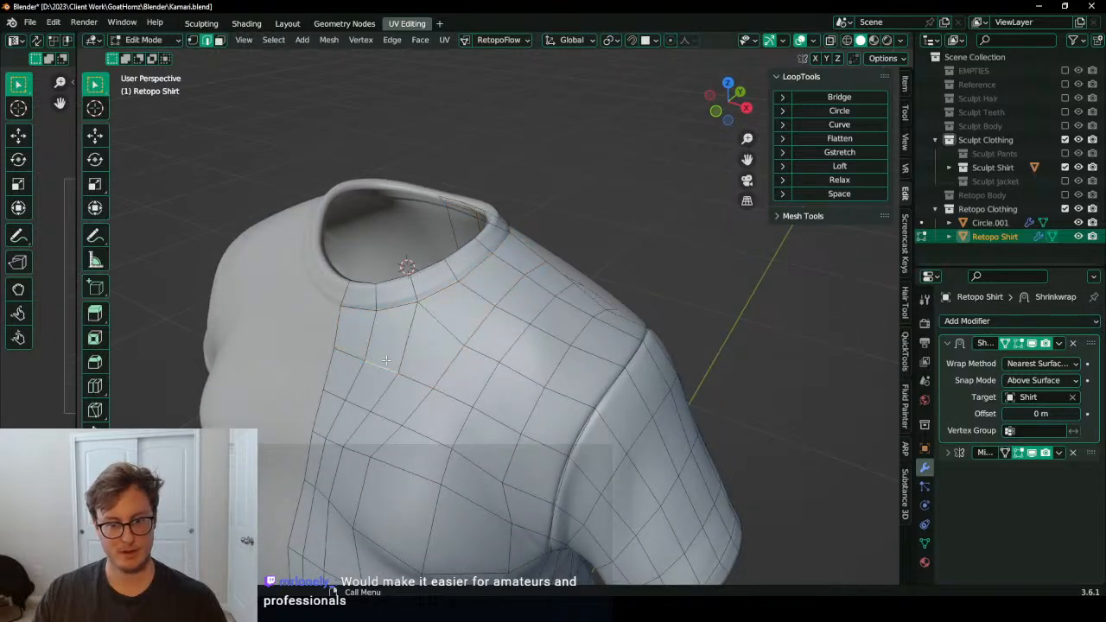
{"action": "left_click", "coordinate": [351, 355], "text": "alt"}
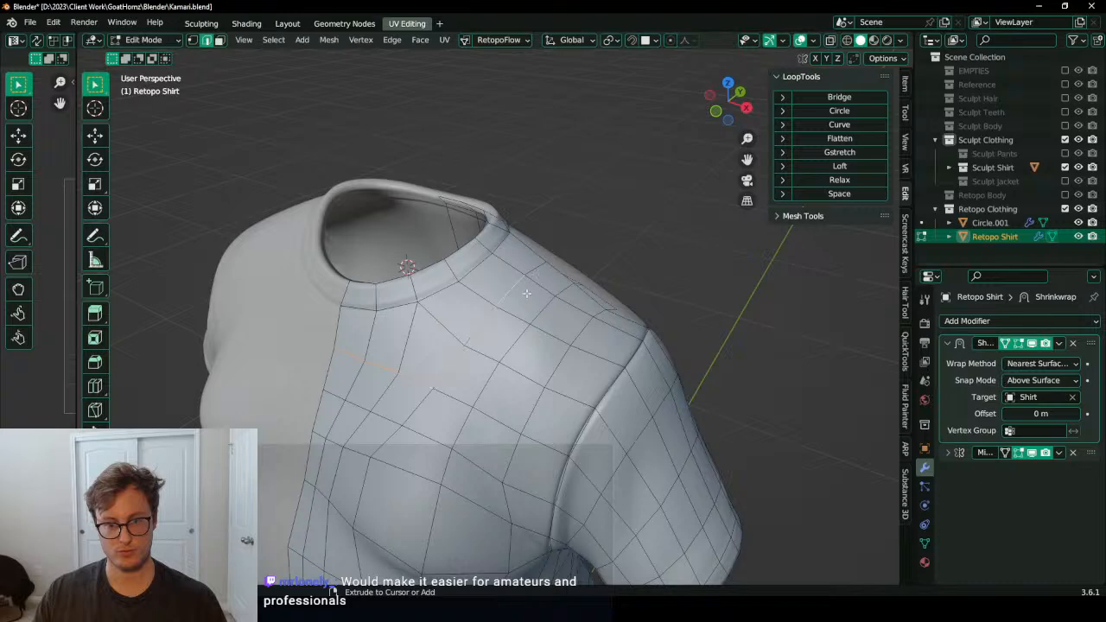
{"action": "middle_click_drag", "start_coordinate": [526, 293], "coordinate": [464, 323]}
{"action": "middle_click_drag", "start_coordinate": [529, 309], "coordinate": [466, 330]}
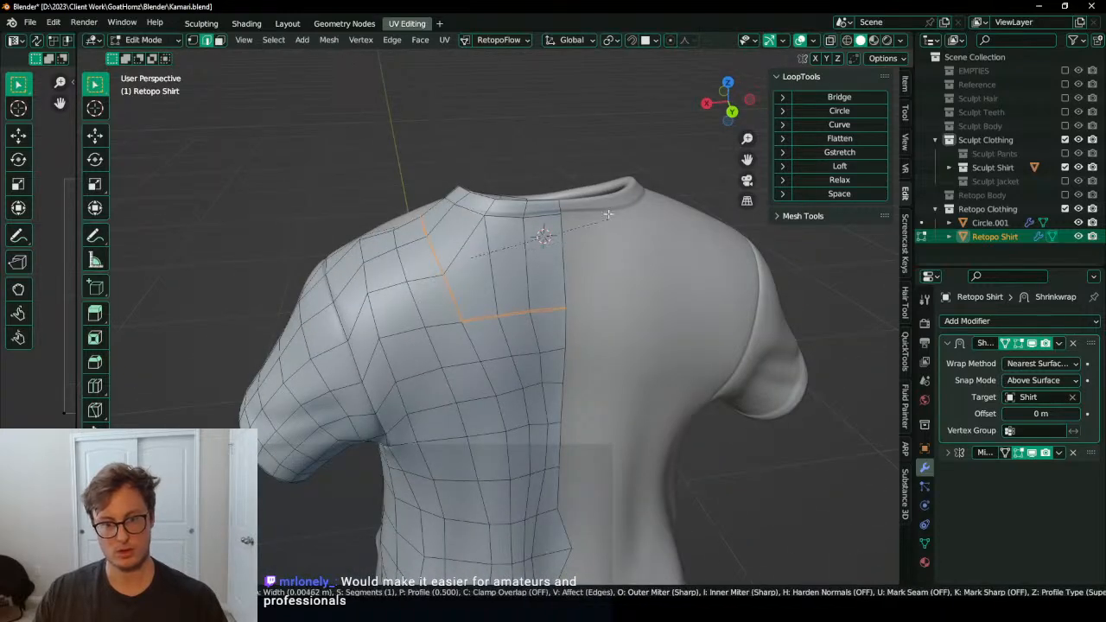
{"action": "scroll", "coordinate": [527, 302], "scroll_direction": "up", "scroll_amount": 3}
{"action": "key", "text": "alt+a"}
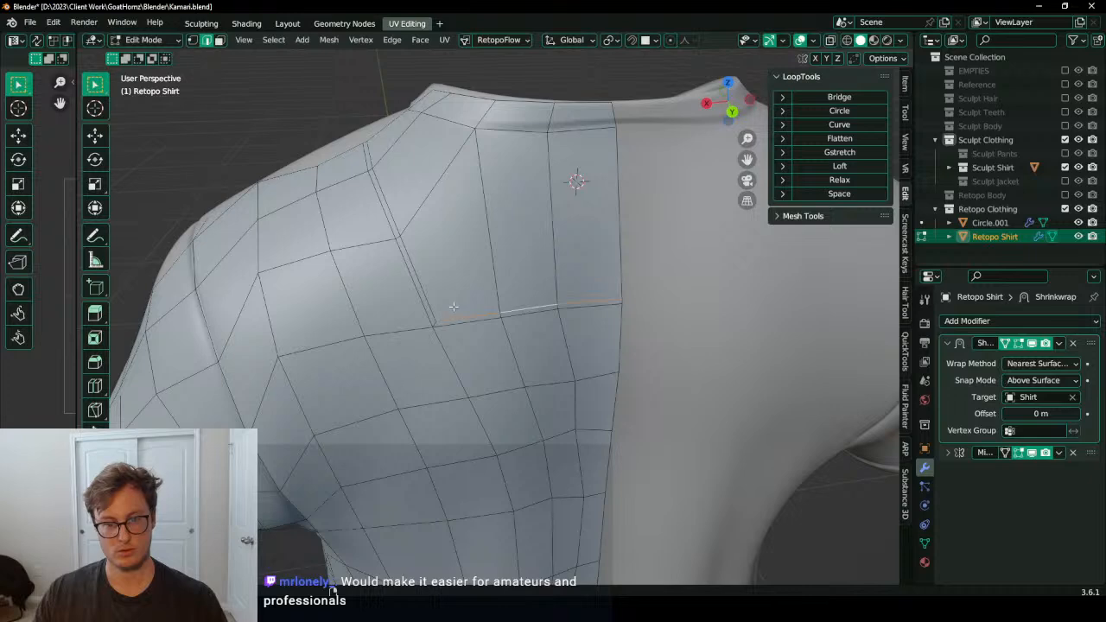
Step: Slide the upper beveled loop toward the collar and scale it along Y to space it around the neckline
{"action": "scroll", "coordinate": [478, 307], "scroll_direction": "down", "scroll_amount": 2}
{"action": "middle_click_drag", "start_coordinate": [446, 285], "coordinate": [457, 325]}
{"action": "left_click", "coordinate": [413, 364], "text": "alt+shift"}
{"action": "key", "text": "g"}
{"action": "key", "text": "g"}
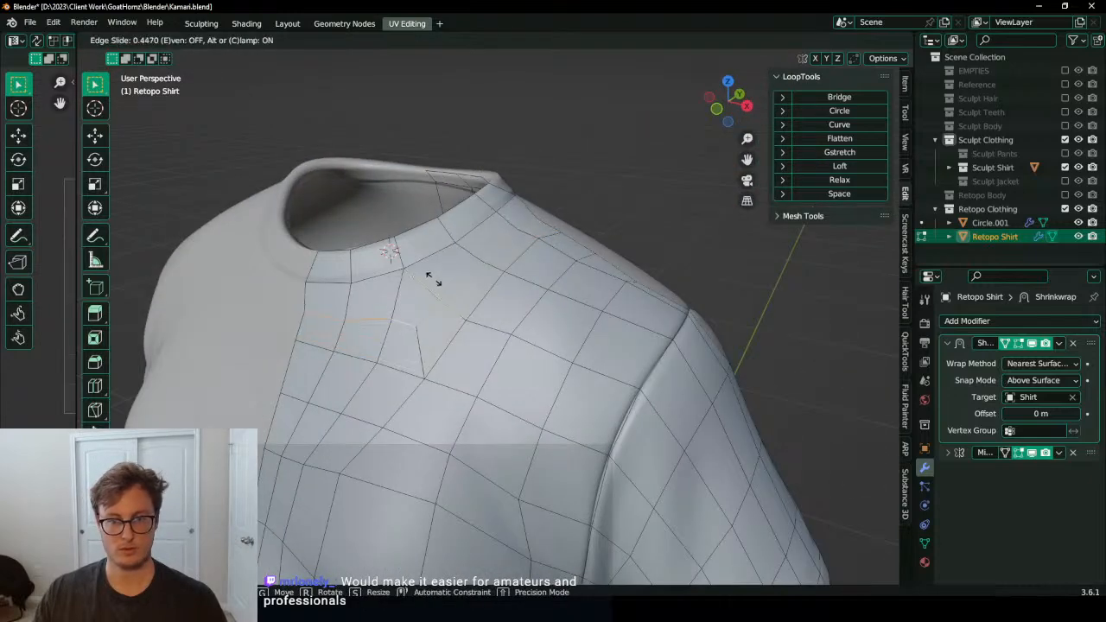
{"action": "left_click", "coordinate": [437, 294]}
{"action": "mouse_move", "coordinate": [553, 239]}
{"action": "middle_mouse_down"}
{"action": "mouse_move", "coordinate": [493, 248]}
{"action": "mouse_move", "coordinate": [586, 222]}
{"action": "mouse_move", "coordinate": [645, 185]}
{"action": "mouse_move", "coordinate": [472, 253]}
{"action": "mouse_move", "coordinate": [524, 250]}
{"action": "middle_mouse_up"}
{"action": "key", "text": "s"}
{"action": "key", "text": "y"}
{"action": "left_click", "coordinate": [628, 186]}
Step: Save the file and fatten the entire Retopo Shirt mesh slightly along its normals
{"action": "key", "text": "Tab"}
{"action": "scroll", "coordinate": [475, 238], "scroll_direction": "down", "scroll_amount": 3}
{"action": "key", "text": "ctrl+s"}
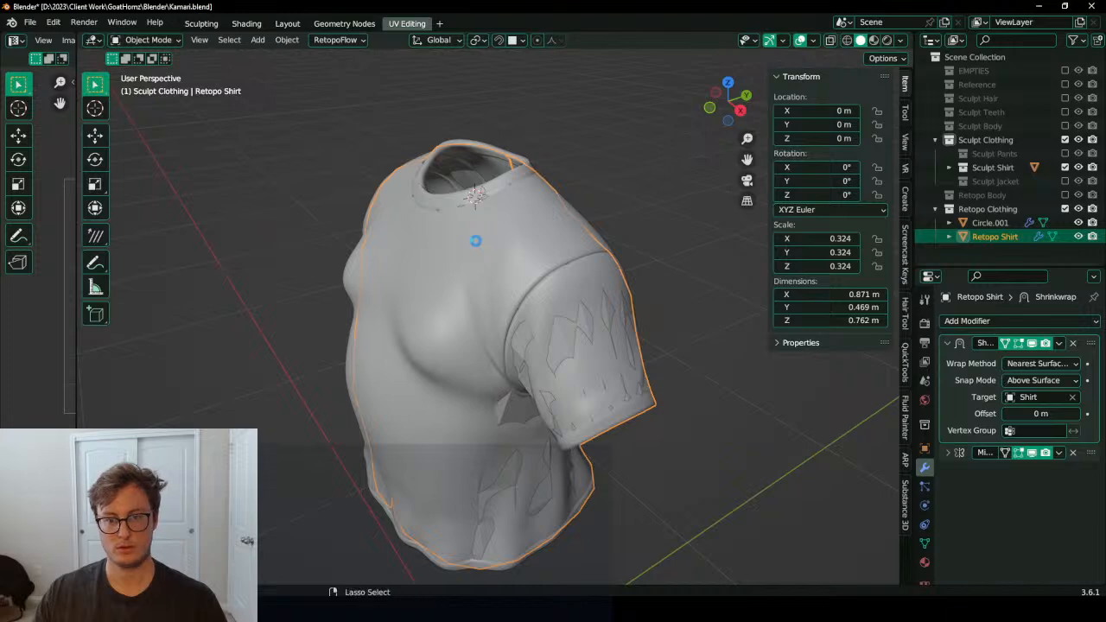
{"action": "key", "text": "Tab"}
{"action": "key", "text": "a"}
{"action": "key", "text": "alt+s"}
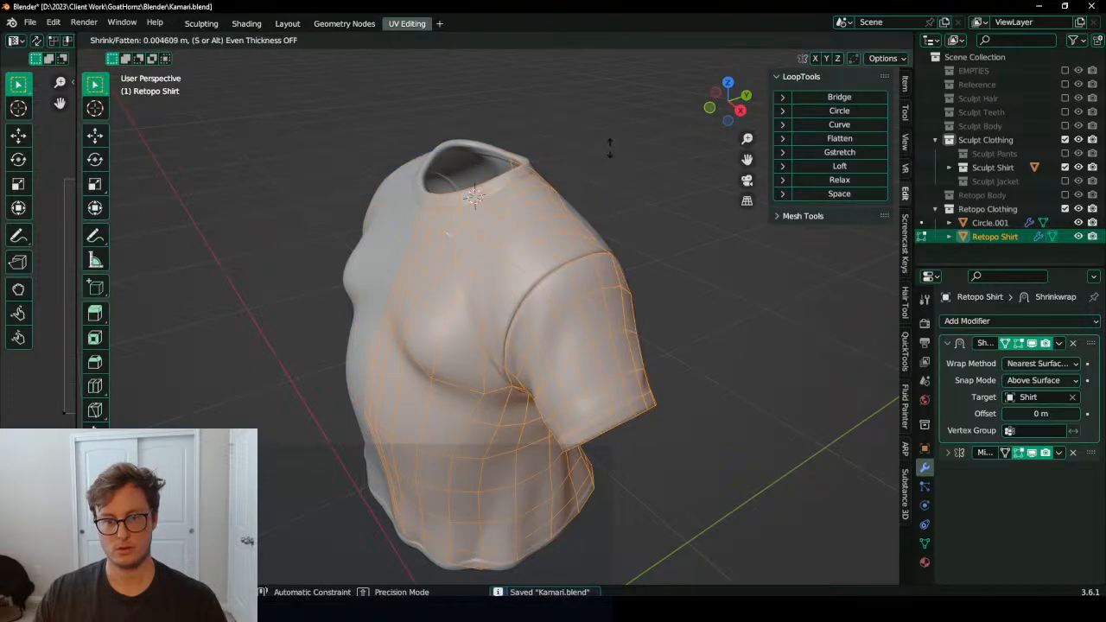
{"action": "left_click", "coordinate": [626, 76]}
Step: Inspect how the retopo mesh sits against the sculpt with the Retopology overlay off, and turn the overlay back on
{"action": "key", "text": "Tab"}
{"action": "middle_click_drag", "start_coordinate": [627, 210], "coordinate": [467, 201]}
{"action": "key", "text": "Tab"}
{"action": "key", "text": "q"}
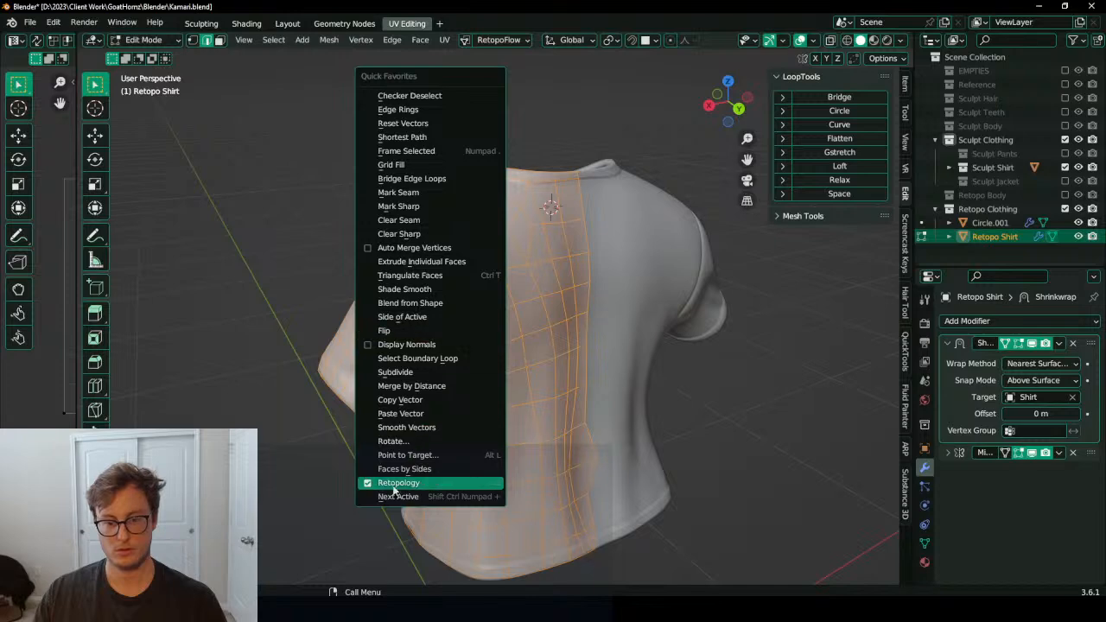
{"action": "left_click", "coordinate": [395, 485]}
{"action": "left_click", "coordinate": [317, 309]}
{"action": "middle_click_drag", "start_coordinate": [317, 282], "coordinate": [527, 258]}
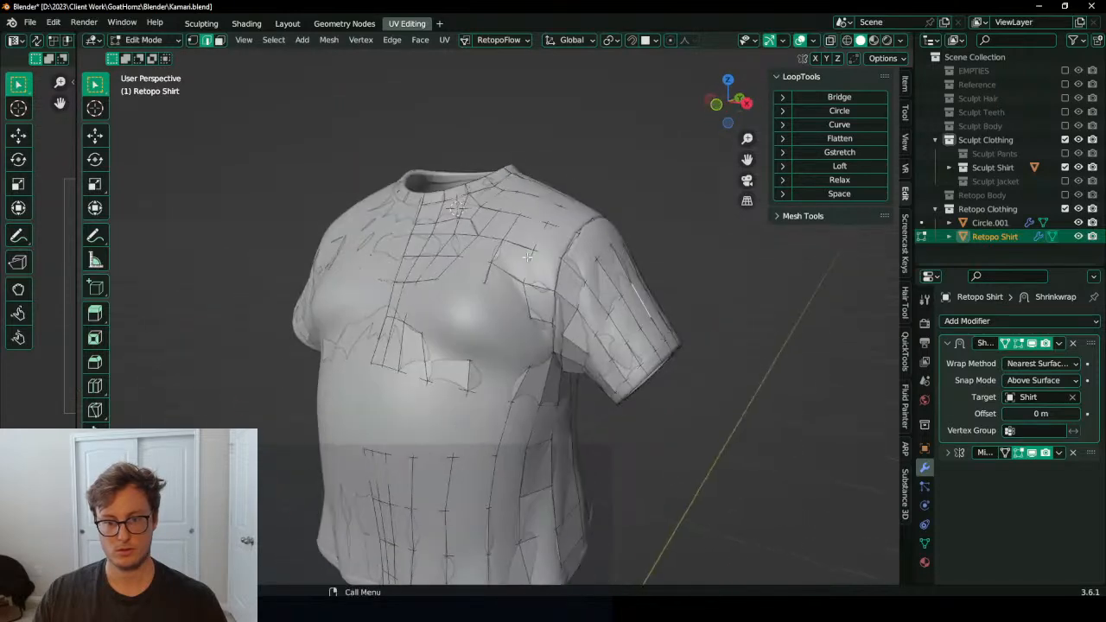
{"action": "key", "text": "q"}
{"action": "left_click", "coordinate": [447, 436]}
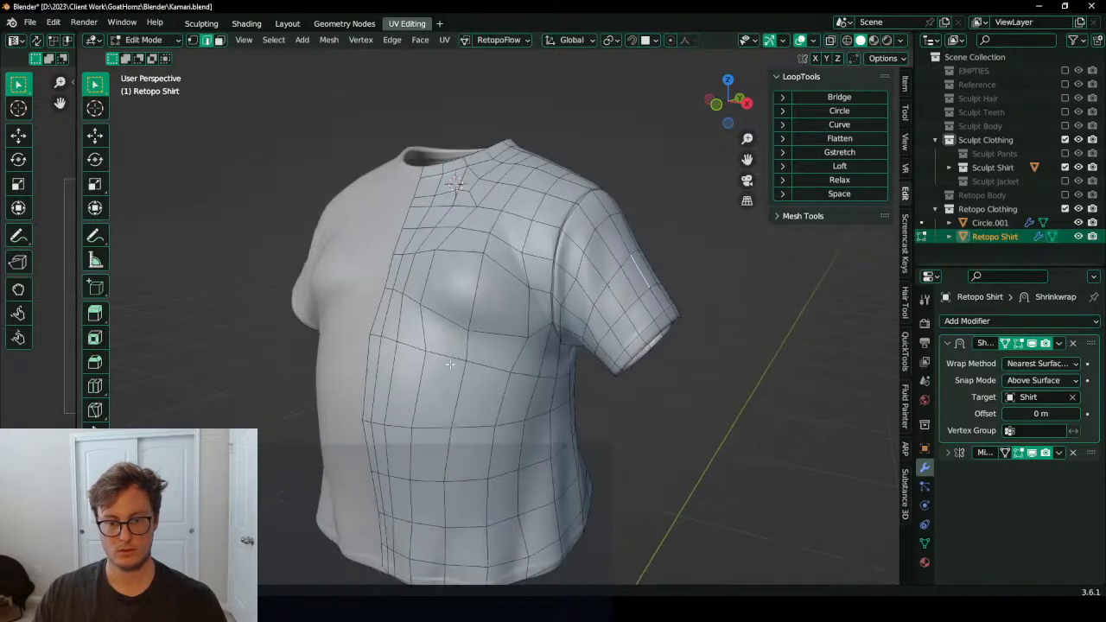
Step: Evenly space the vertices of the hem loop and the horizontal torso loops up to the armpit using LoopTools Space
{"action": "middle_click_drag", "start_coordinate": [519, 363], "coordinate": [484, 333]}
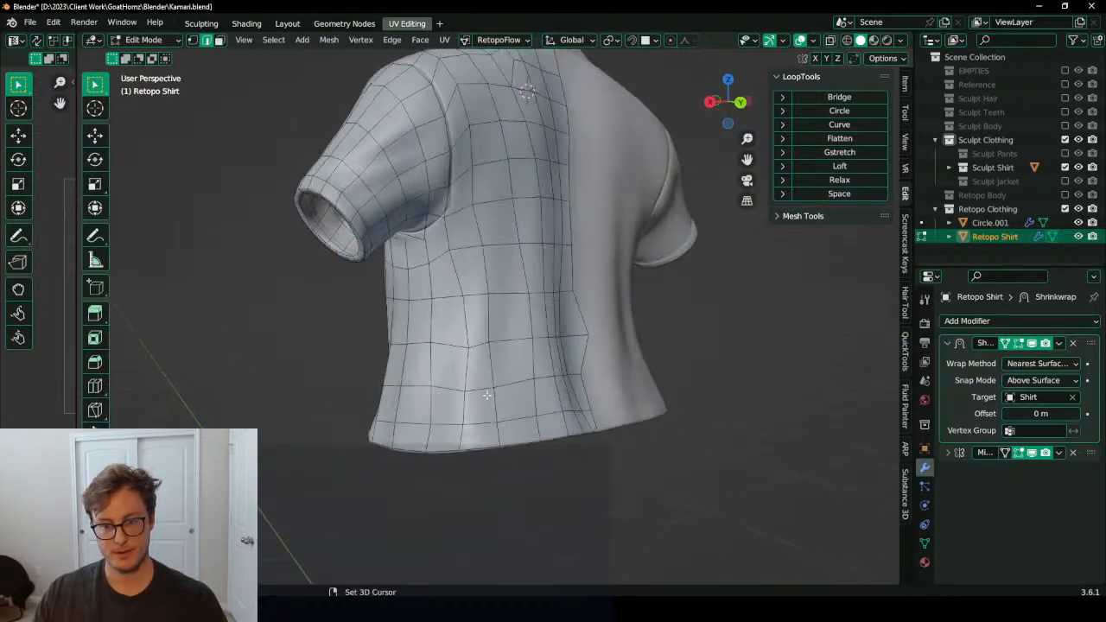
{"action": "scroll", "coordinate": [476, 365], "scroll_direction": "up", "scroll_amount": 3}
{"action": "middle_click_drag", "start_coordinate": [482, 415], "coordinate": [442, 371], "text": "shift"}
{"action": "scroll", "coordinate": [454, 392], "scroll_direction": "down", "scroll_amount": 2}
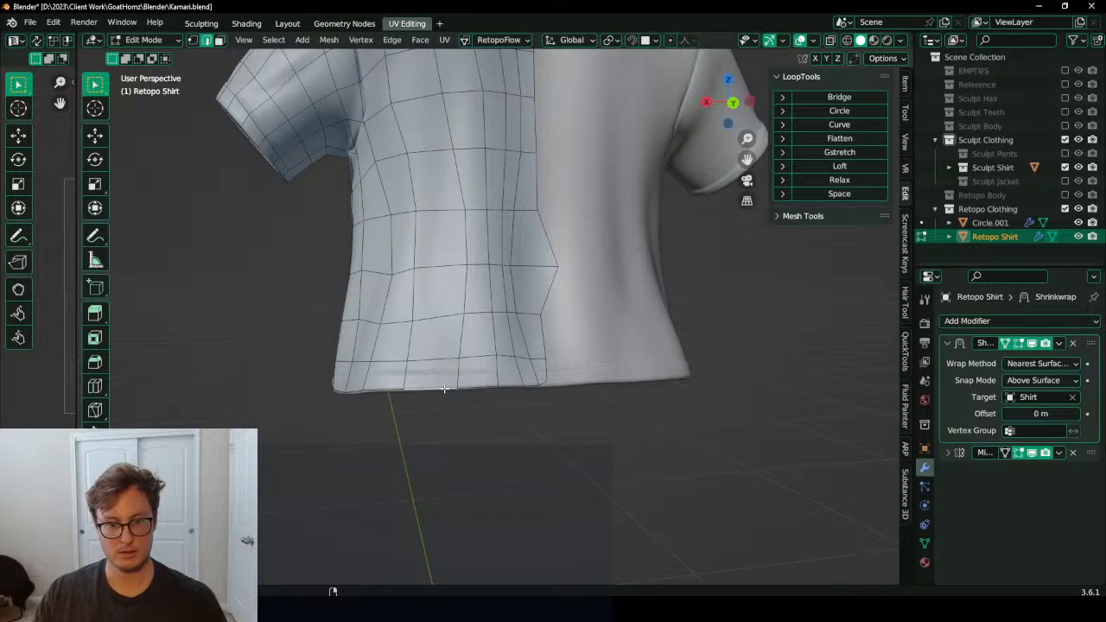
{"action": "left_click", "coordinate": [830, 193]}
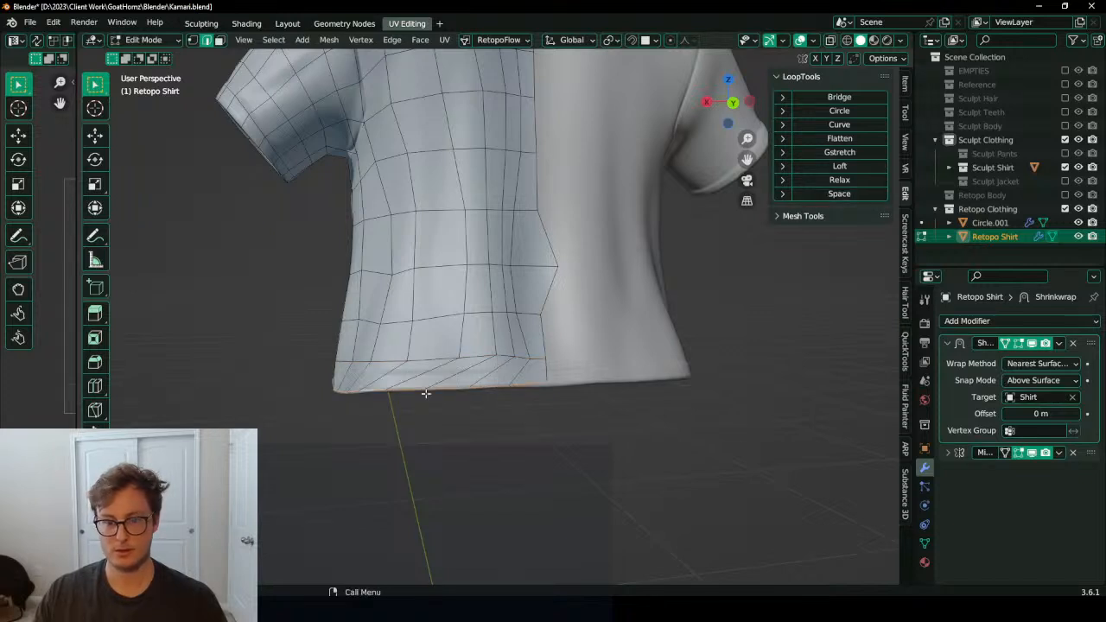
{"action": "left_click", "coordinate": [821, 193]}
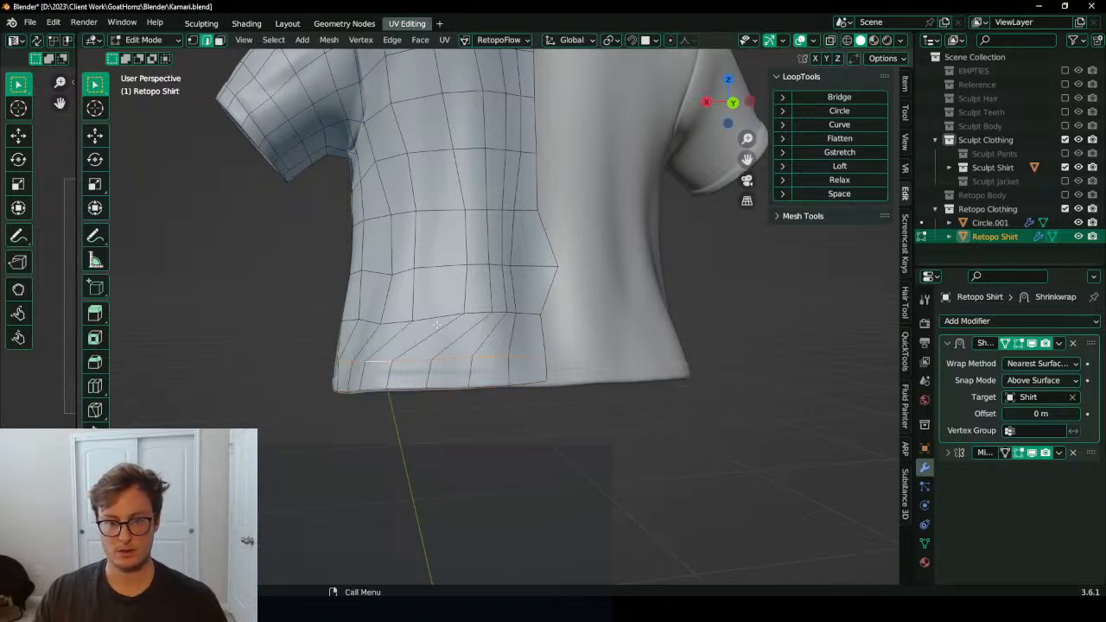
{"action": "left_click", "coordinate": [852, 195]}
{"action": "left_click", "coordinate": [438, 267], "text": "alt"}
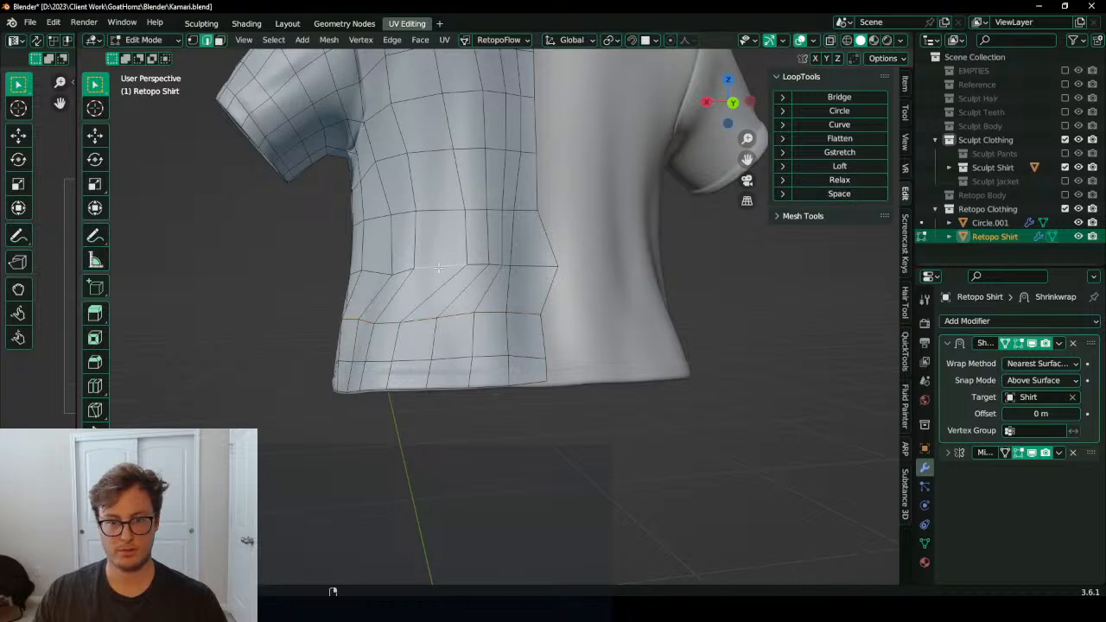
{"action": "left_click", "coordinate": [838, 193]}
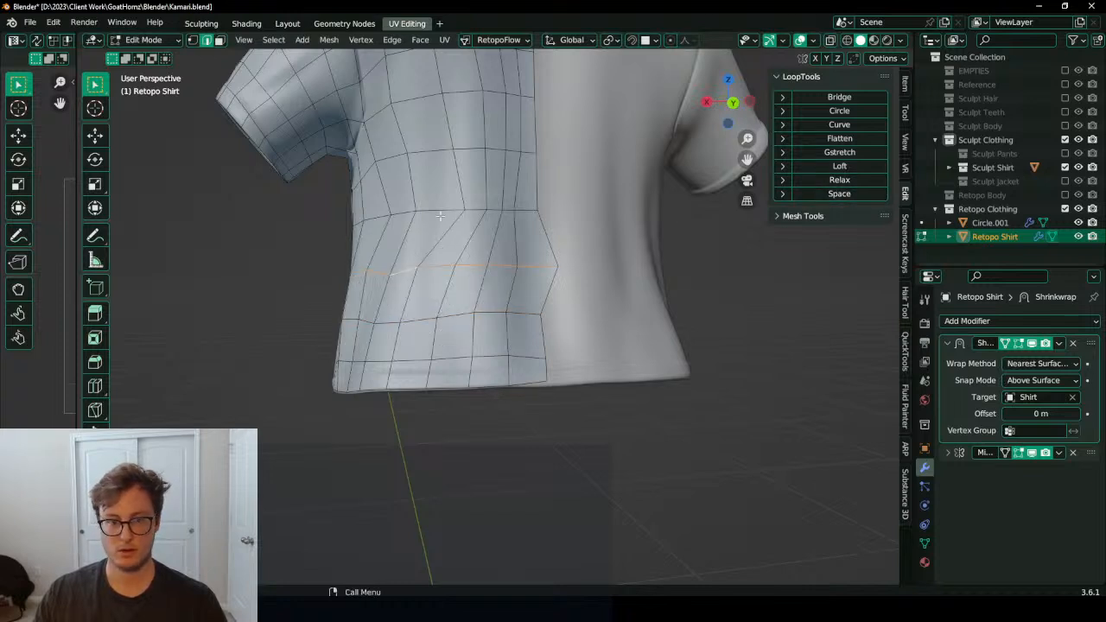
{"action": "middle_click_drag", "start_coordinate": [448, 166], "coordinate": [474, 218], "text": "shift"}
{"action": "left_click", "coordinate": [815, 196]}
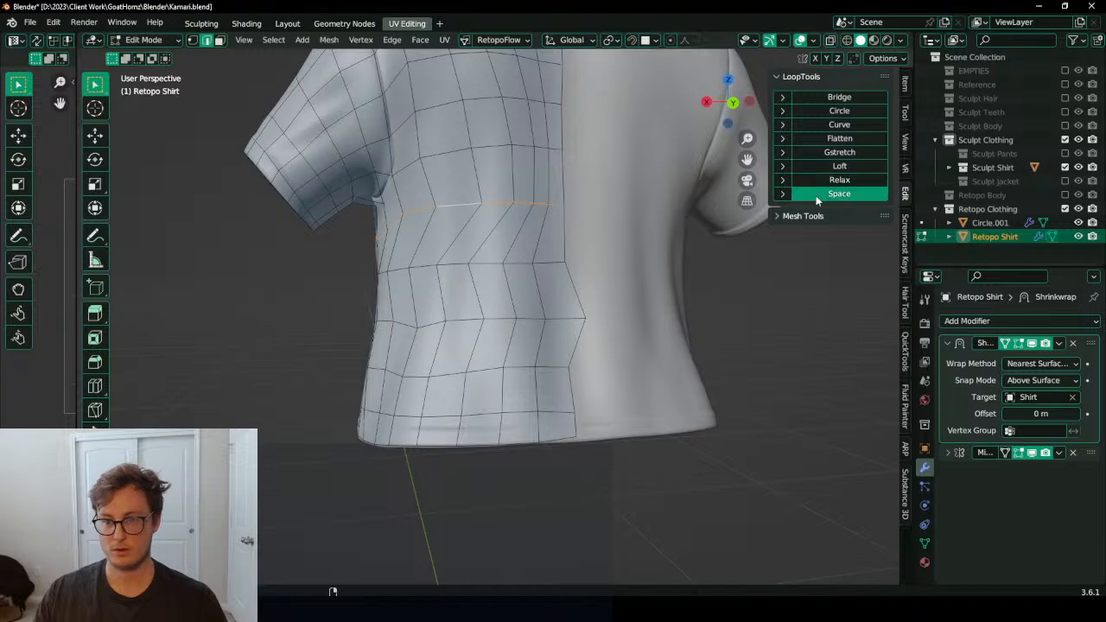
Step: Insert a horizontal edge loop around the torso just below the armpit and scale it along Y
{"action": "middle_click_drag", "start_coordinate": [439, 255], "coordinate": [564, 266]}
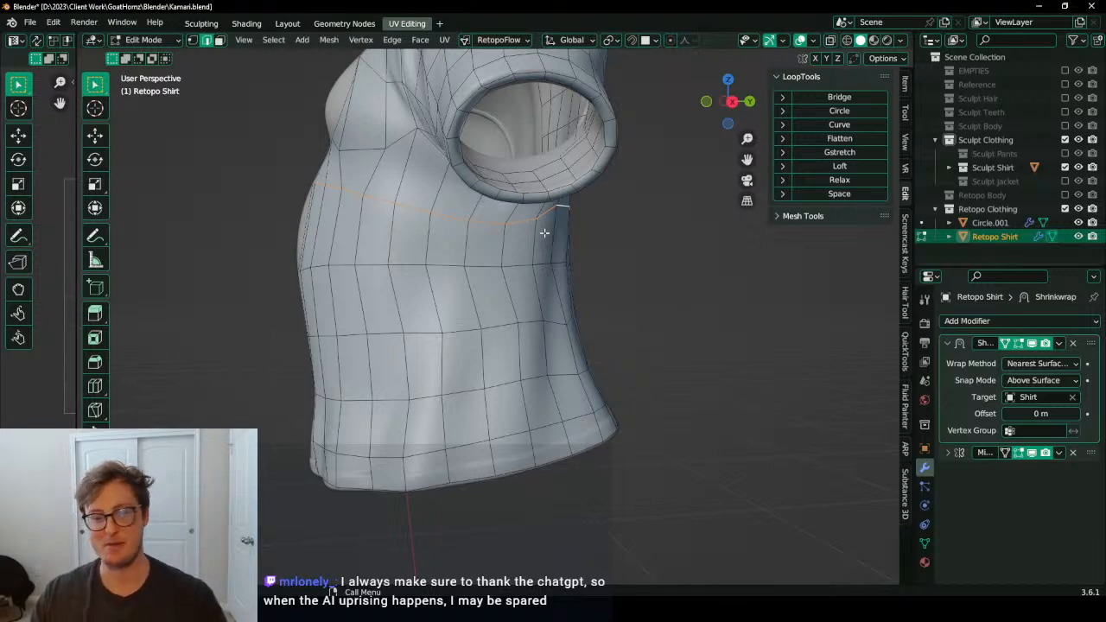
{"action": "middle_click_drag", "start_coordinate": [544, 232], "coordinate": [494, 305]}
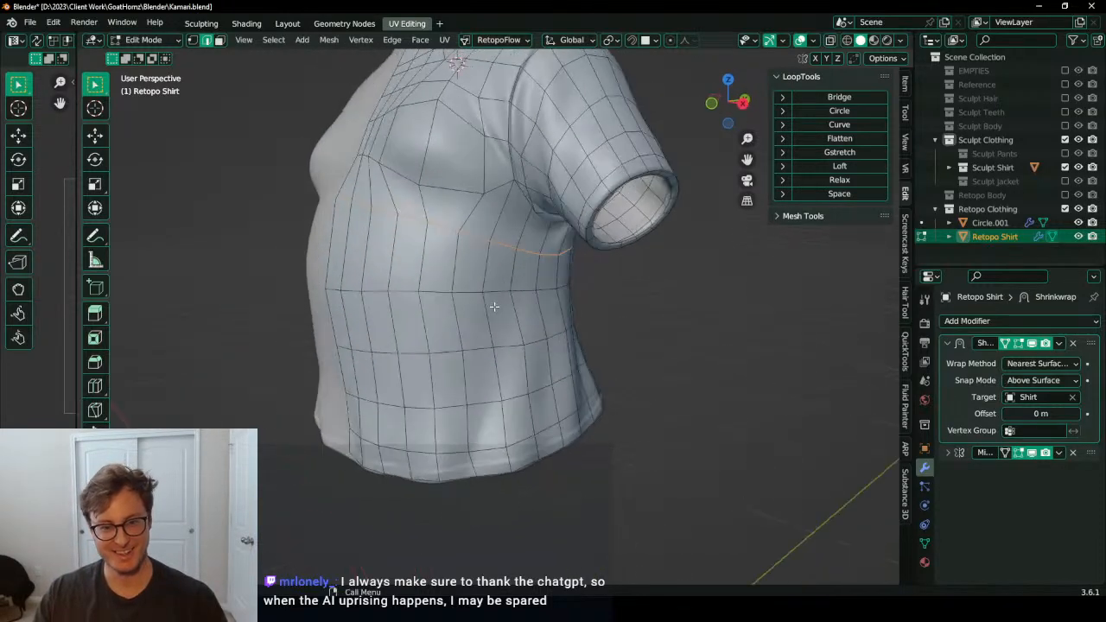
{"action": "key", "text": "ctrl+r"}
{"action": "double_click", "coordinate": [467, 271]}
{"action": "middle_click_drag", "start_coordinate": [575, 262], "coordinate": [529, 251]}
{"action": "key", "text": "s"}
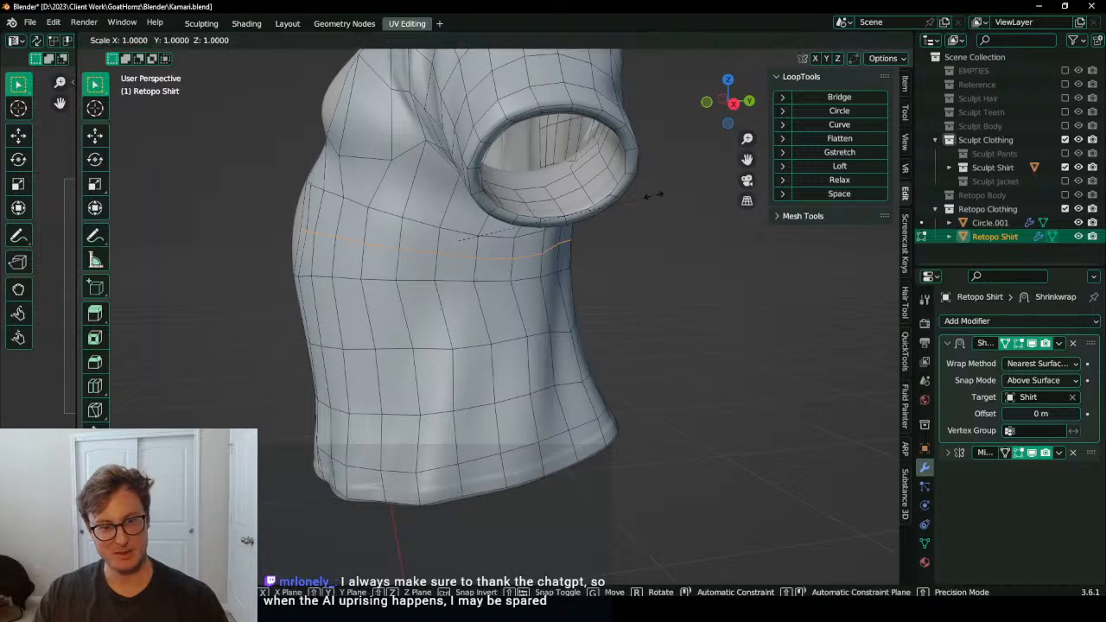
{"action": "key", "text": "y"}
{"action": "left_click", "coordinate": [659, 183]}
Step: Set the pivot point to Active Element and flatten the shirt's centre edge loop by scaling it to 0 along X
{"action": "middle_click_drag", "start_coordinate": [635, 190], "coordinate": [466, 354]}
{"action": "left_click", "coordinate": [560, 372], "text": "alt"}
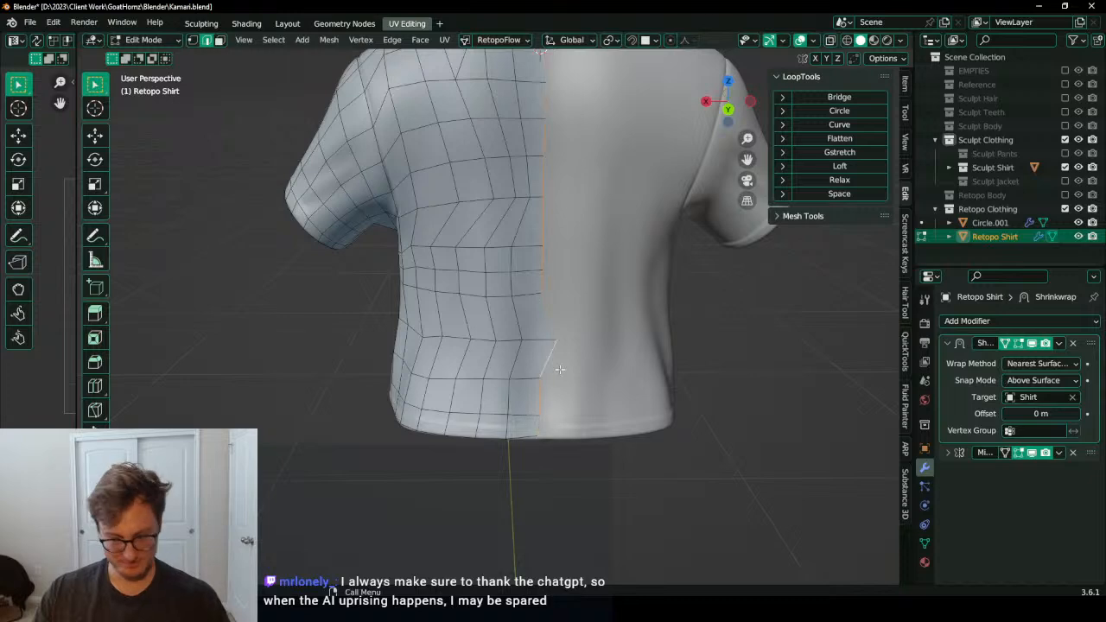
{"action": "key", "text": "period"}
{"action": "key", "text": "6"}
{"action": "key", "text": "s"}
{"action": "key", "text": "x"}
{"action": "key", "text": "0"}
{"action": "key", "text": "Return"}
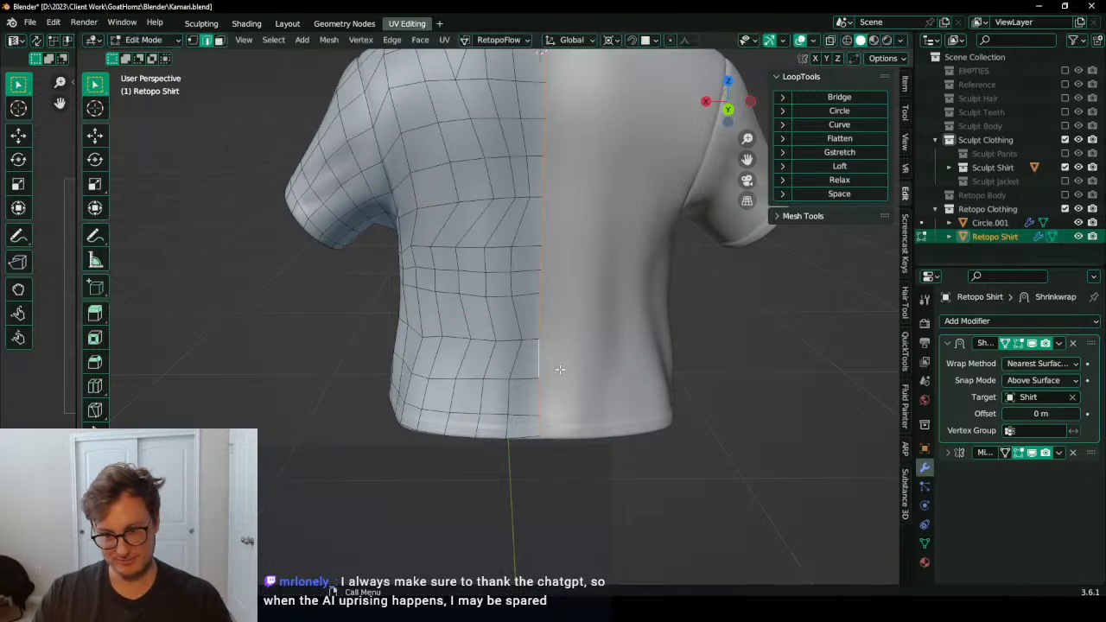
Step: In Object Mode, duplicate the Retopo Shirt's Shrinkwrap modifier and apply one of the two copies
{"action": "scroll", "coordinate": [561, 370], "scroll_direction": "down", "scroll_amount": 2}
{"action": "scroll", "coordinate": [560, 370], "scroll_direction": "up", "scroll_amount": 3}
{"action": "middle_click_drag", "start_coordinate": [560, 370], "coordinate": [566, 342]}
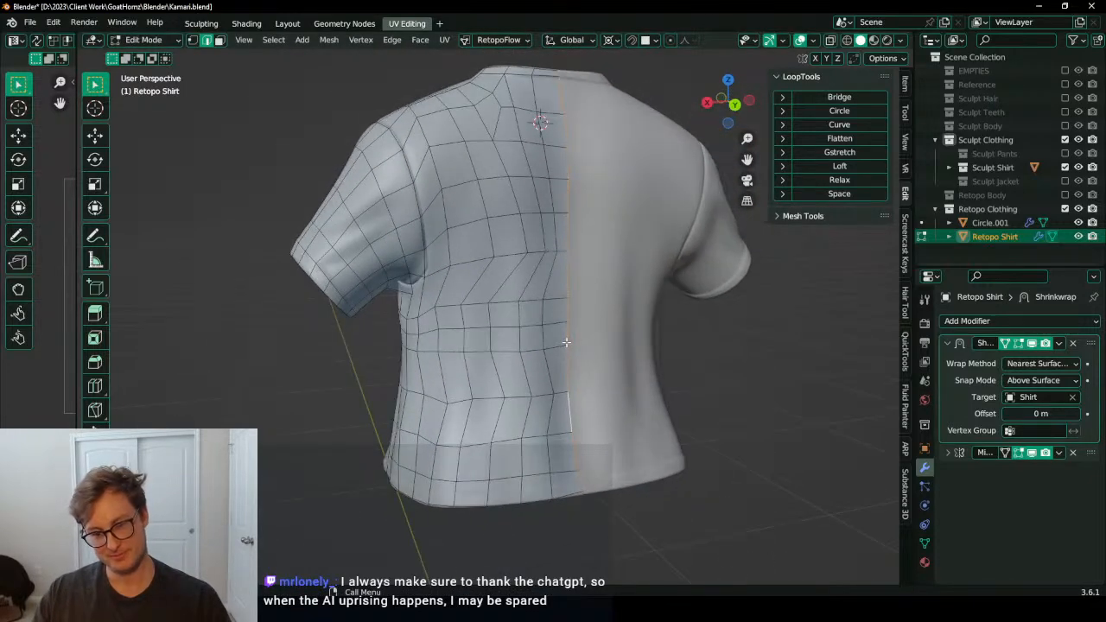
{"action": "key", "text": "Tab"}
{"action": "left_click", "coordinate": [1059, 343]}
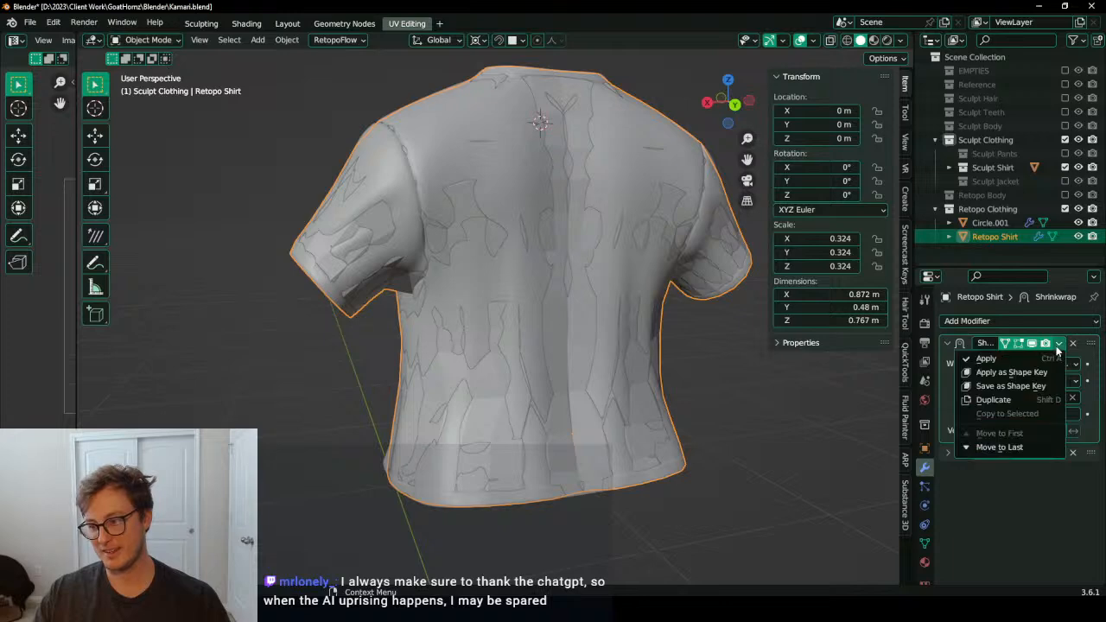
{"action": "left_click", "coordinate": [1027, 402]}
{"action": "left_click", "coordinate": [1061, 344]}
{"action": "left_click", "coordinate": [1028, 358]}
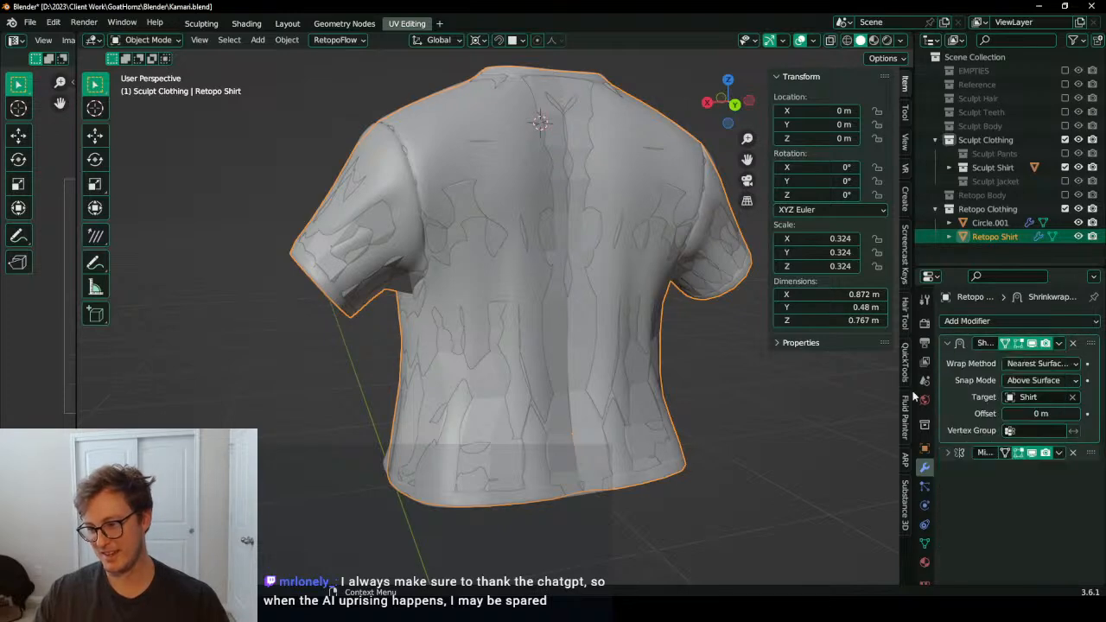
Step: Switch the Retopo Shirt to Sculpt Mode and isolate it in local view with the wireframe overlay on
{"action": "key", "text": "Tab"}
{"action": "key", "text": "ctrl+Tab"}
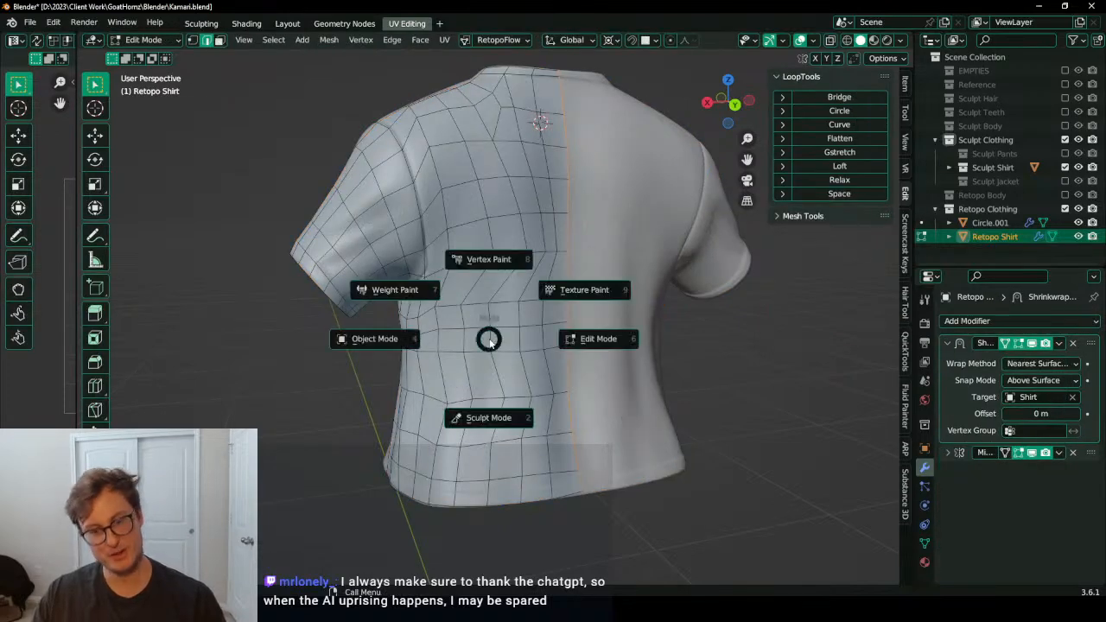
{"action": "left_click", "coordinate": [495, 408]}
{"action": "right_click", "coordinate": [526, 373]}
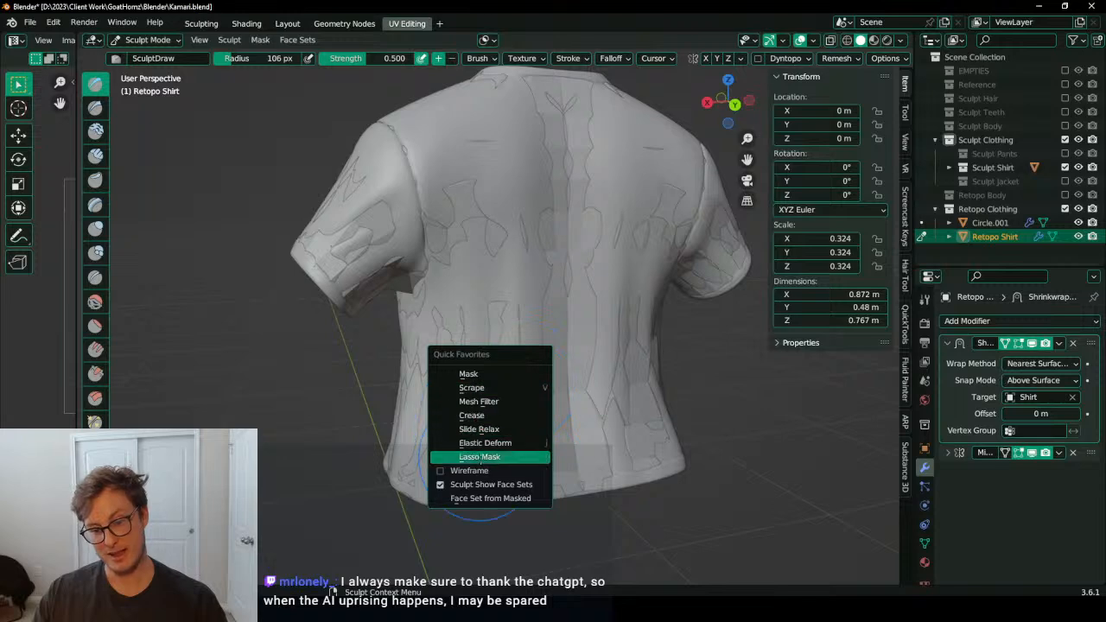
{"action": "left_click", "coordinate": [489, 469]}
{"action": "key", "text": "KP_Divide"}
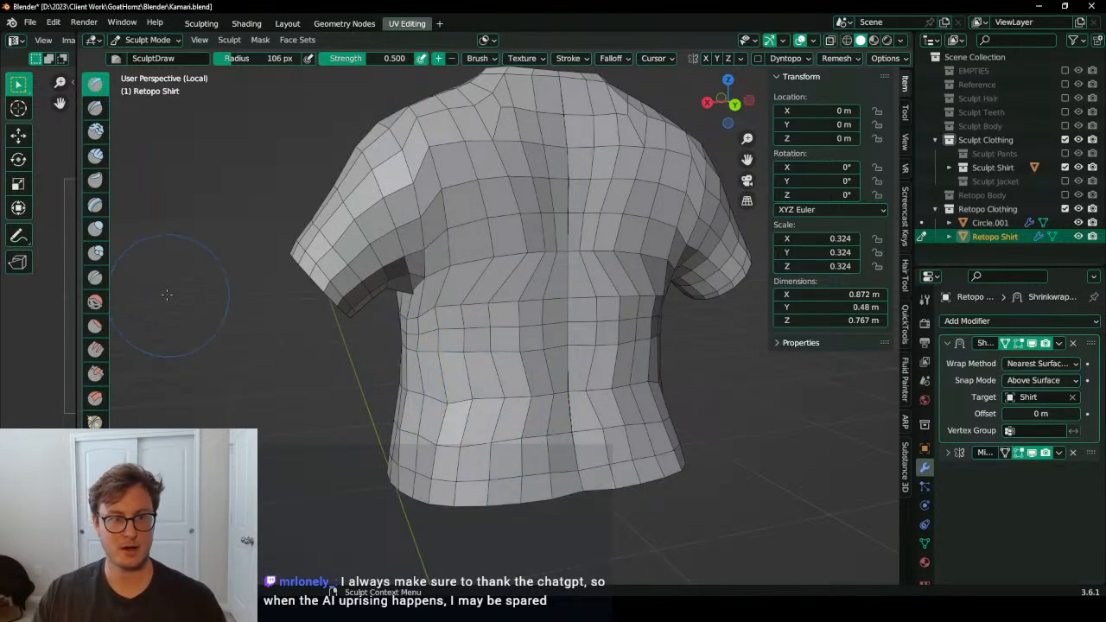
Step: Smooth the topology across the shirt's back and front with the Slide Relax brush at 106 px radius and 1.000 strength
{"action": "mouse_move", "coordinate": [109, 405]}
{"action": "left_mouse_down"}
{"action": "mouse_move", "coordinate": [187, 402]}
{"action": "mouse_move", "coordinate": [140, 396]}
{"action": "left_mouse_up"}
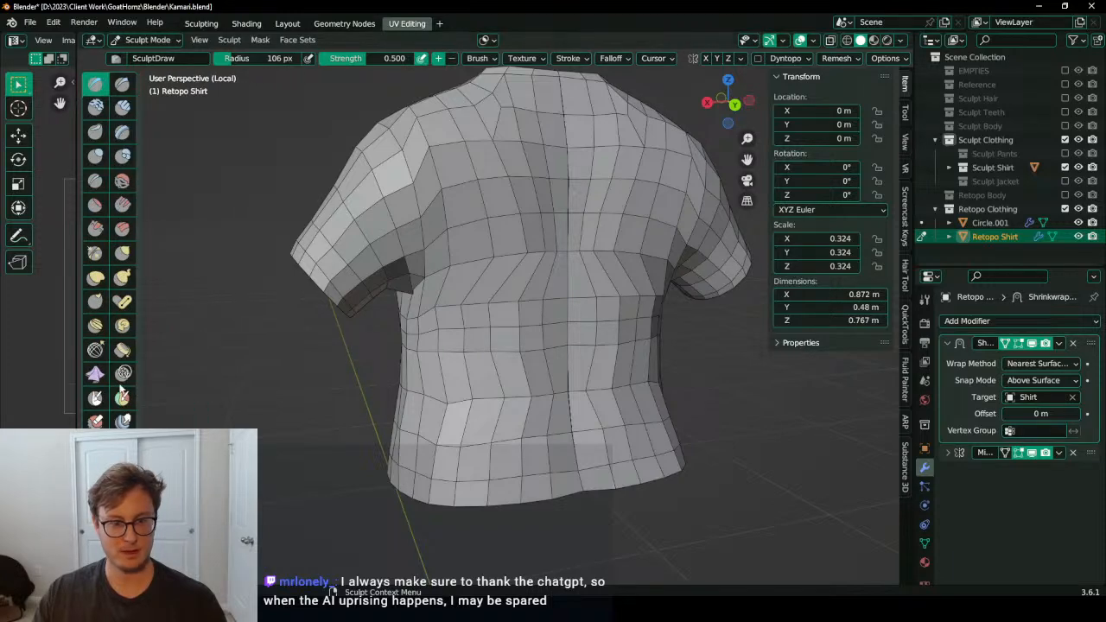
{"action": "left_click", "coordinate": [95, 349]}
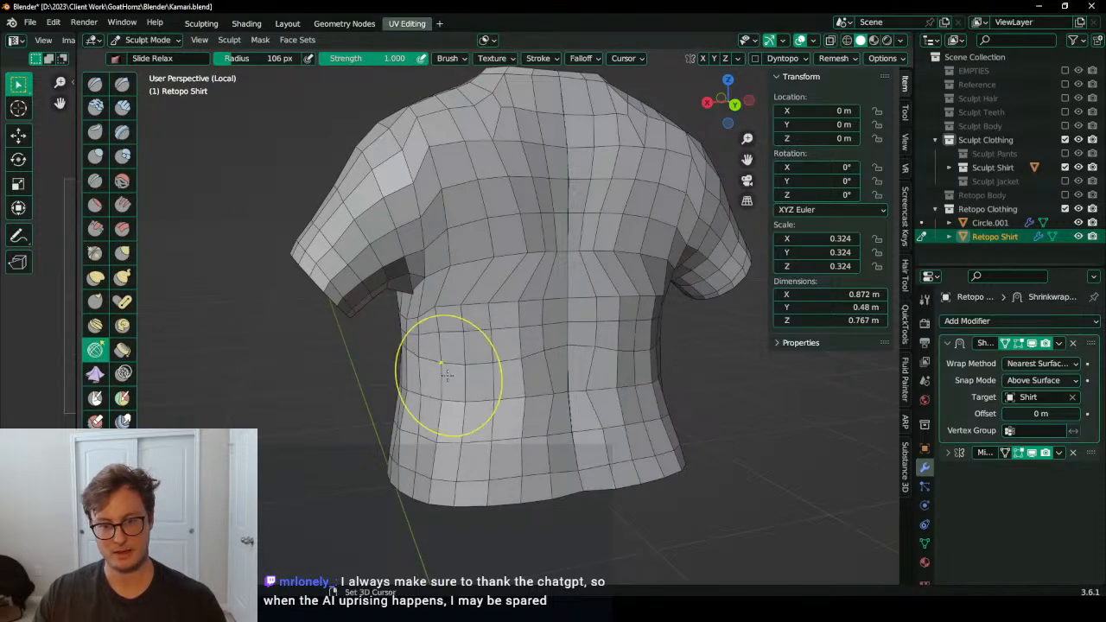
{"action": "mouse_move", "coordinate": [447, 373]}
{"action": "middle_mouse_down"}
{"action": "mouse_move", "coordinate": [545, 365]}
{"action": "mouse_move", "coordinate": [479, 387]}
{"action": "mouse_move", "coordinate": [432, 325]}
{"action": "mouse_move", "coordinate": [467, 343]}
{"action": "middle_mouse_up"}
{"action": "mouse_move", "coordinate": [469, 343]}
{"action": "left_mouse_down", "text": "shift"}
{"action": "mouse_move", "coordinate": [411, 272]}
{"action": "mouse_move", "coordinate": [479, 281]}
{"action": "left_mouse_up", "text": "shift"}
{"action": "middle_click_drag", "start_coordinate": [482, 290], "coordinate": [503, 339]}
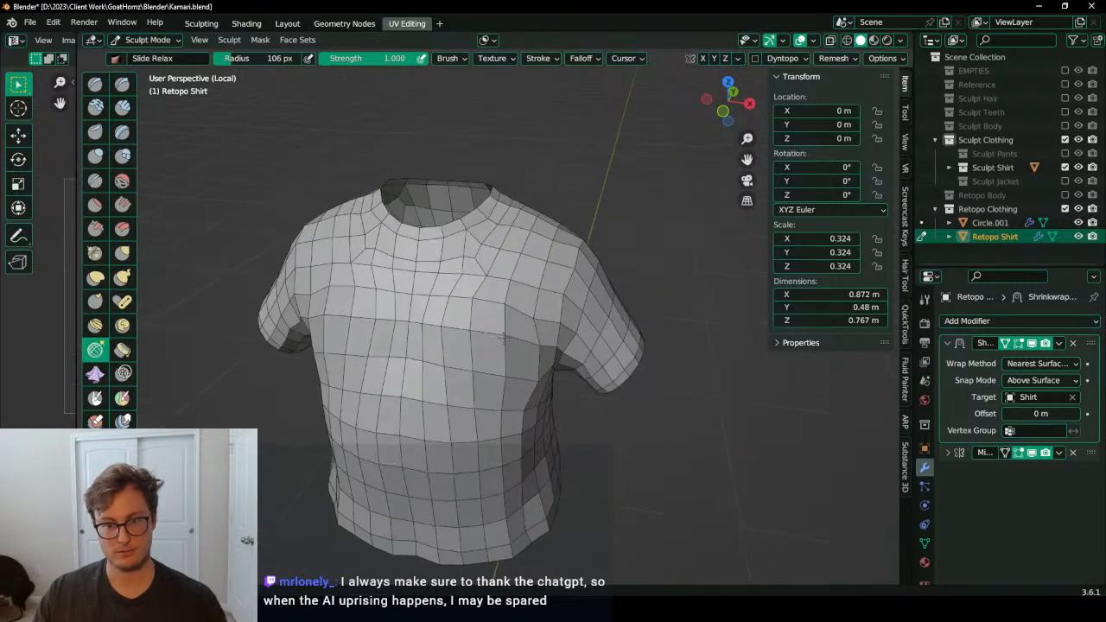
{"action": "left_click_drag", "start_coordinate": [503, 338], "coordinate": [472, 312], "text": "shift"}
{"action": "middle_click_drag", "start_coordinate": [484, 295], "coordinate": [470, 324]}
{"action": "scroll", "coordinate": [461, 344], "scroll_direction": "up", "scroll_amount": 3}
{"action": "mouse_move", "coordinate": [462, 346]}
{"action": "left_mouse_down", "text": "shift"}
{"action": "mouse_move", "coordinate": [437, 335]}
{"action": "mouse_move", "coordinate": [434, 350]}
{"action": "left_mouse_up", "text": "shift"}
{"action": "mouse_move", "coordinate": [434, 350]}
{"action": "middle_mouse_down"}
{"action": "mouse_move", "coordinate": [428, 381]}
{"action": "mouse_move", "coordinate": [462, 386]}
{"action": "mouse_move", "coordinate": [440, 358]}
{"action": "mouse_move", "coordinate": [378, 339]}
{"action": "middle_mouse_up"}
{"action": "scroll", "coordinate": [427, 381], "scroll_direction": "down", "scroll_amount": 4}
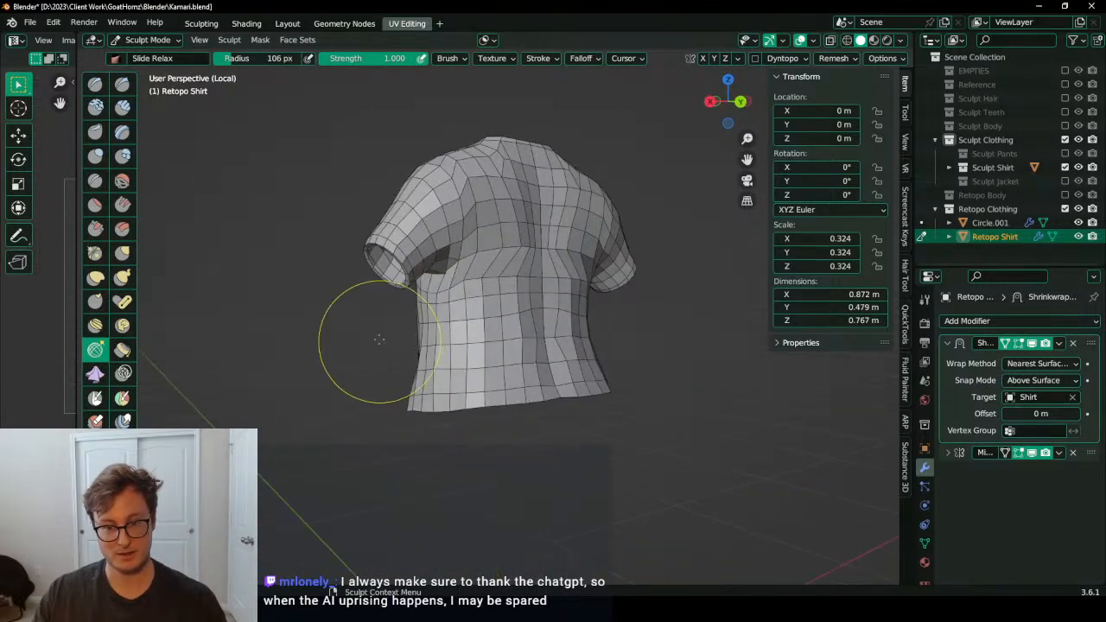
Step: Even out the faces on the shirt's back, chest and shoulders with the Slide Relax brush
{"action": "scroll", "coordinate": [378, 339], "scroll_direction": "up", "scroll_amount": 4}
{"action": "scroll", "coordinate": [469, 292], "scroll_direction": "down", "scroll_amount": 3}
{"action": "mouse_move", "coordinate": [478, 244]}
{"action": "middle_mouse_down"}
{"action": "mouse_move", "coordinate": [494, 233]}
{"action": "mouse_move", "coordinate": [517, 249]}
{"action": "mouse_move", "coordinate": [466, 324]}
{"action": "mouse_move", "coordinate": [443, 240]}
{"action": "mouse_move", "coordinate": [473, 281]}
{"action": "mouse_move", "coordinate": [449, 296]}
{"action": "mouse_move", "coordinate": [572, 305]}
{"action": "mouse_move", "coordinate": [546, 314]}
{"action": "mouse_move", "coordinate": [561, 270]}
{"action": "middle_mouse_up"}
{"action": "scroll", "coordinate": [467, 281], "scroll_direction": "up", "scroll_amount": 2}
{"action": "scroll", "coordinate": [442, 286], "scroll_direction": "down", "scroll_amount": 3}
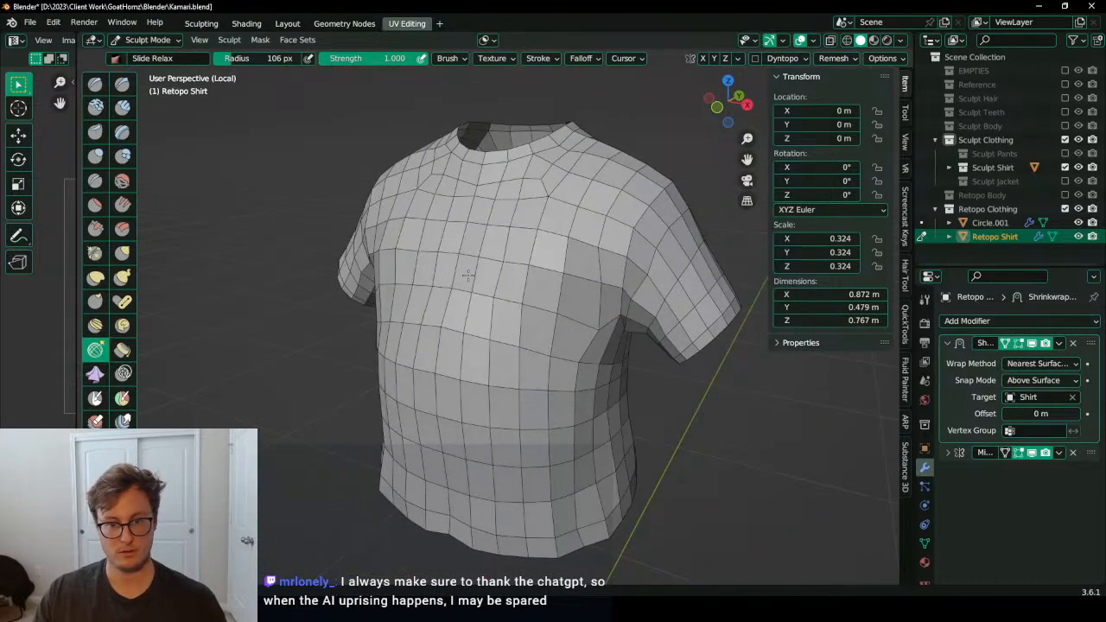
{"action": "scroll", "coordinate": [538, 291], "scroll_direction": "up", "scroll_amount": 4}
{"action": "scroll", "coordinate": [548, 217], "scroll_direction": "down", "scroll_amount": 2}
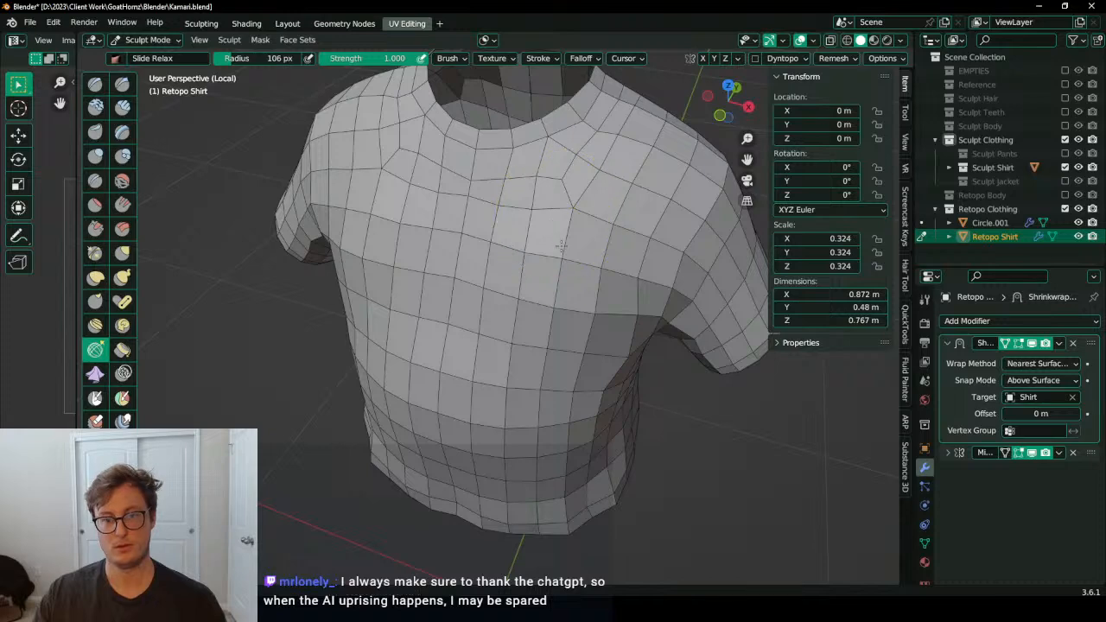
{"action": "scroll", "coordinate": [492, 248], "scroll_direction": "down", "scroll_amount": 3}
Step: Relax the topology on the lower back, along the side and around the underarm with the Slide Relax brush
{"action": "middle_click_drag", "start_coordinate": [481, 285], "coordinate": [512, 397]}
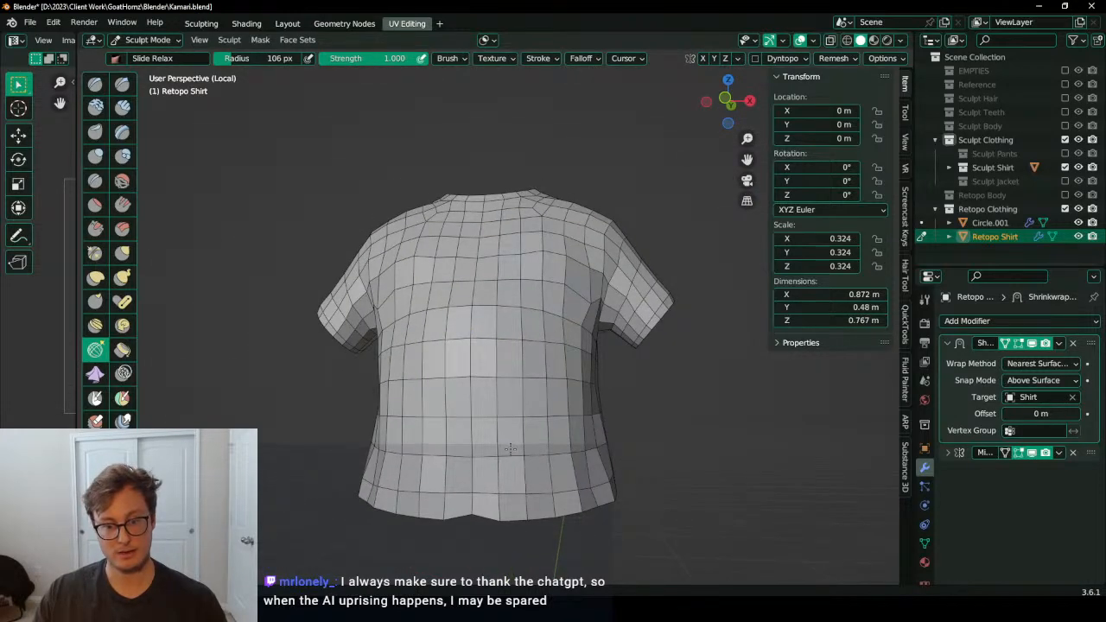
{"action": "middle_click_drag", "start_coordinate": [510, 449], "coordinate": [537, 318]}
{"action": "scroll", "coordinate": [553, 279], "scroll_direction": "up", "scroll_amount": 5}
{"action": "middle_click_drag", "start_coordinate": [458, 281], "coordinate": [515, 298]}
{"action": "scroll", "coordinate": [516, 298], "scroll_direction": "down", "scroll_amount": 2}
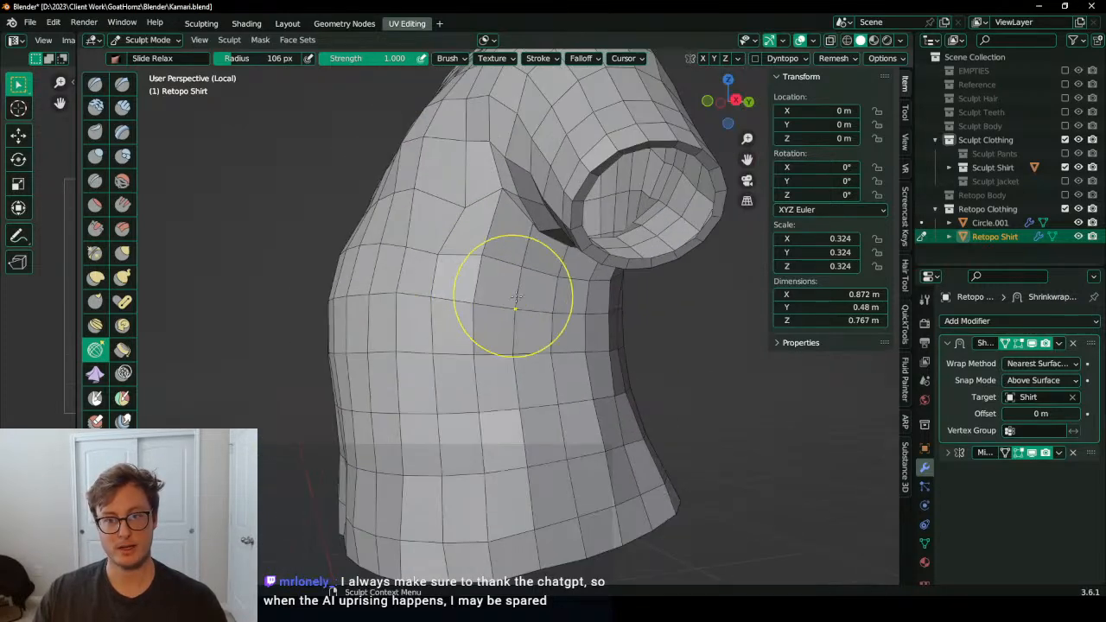
{"action": "middle_click_drag", "start_coordinate": [434, 253], "coordinate": [475, 277]}
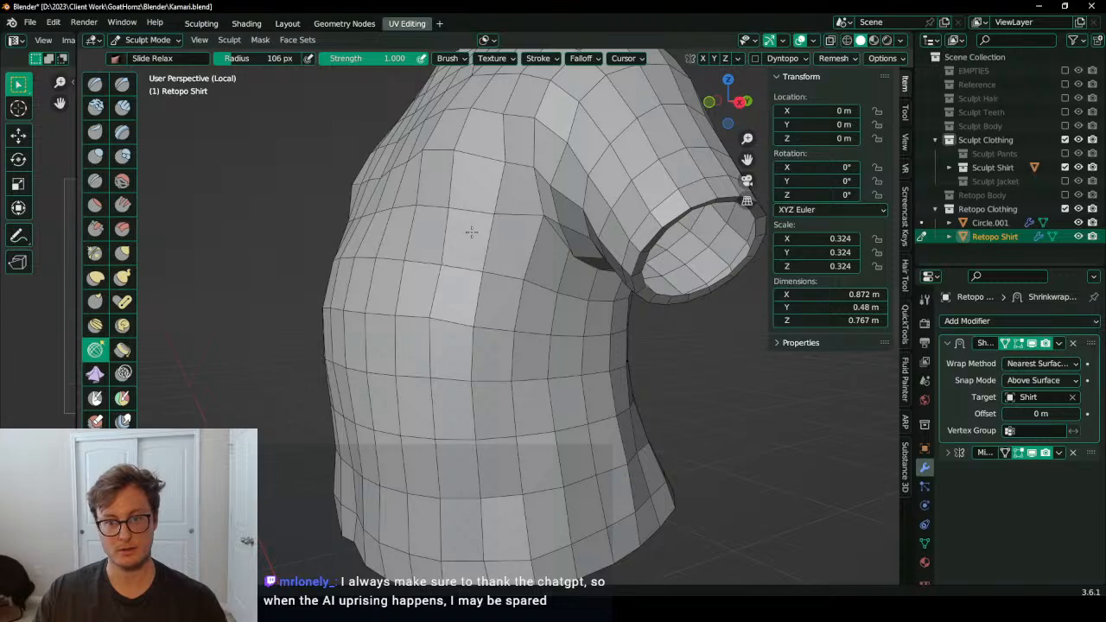
{"action": "middle_click_drag", "start_coordinate": [471, 231], "coordinate": [356, 303]}
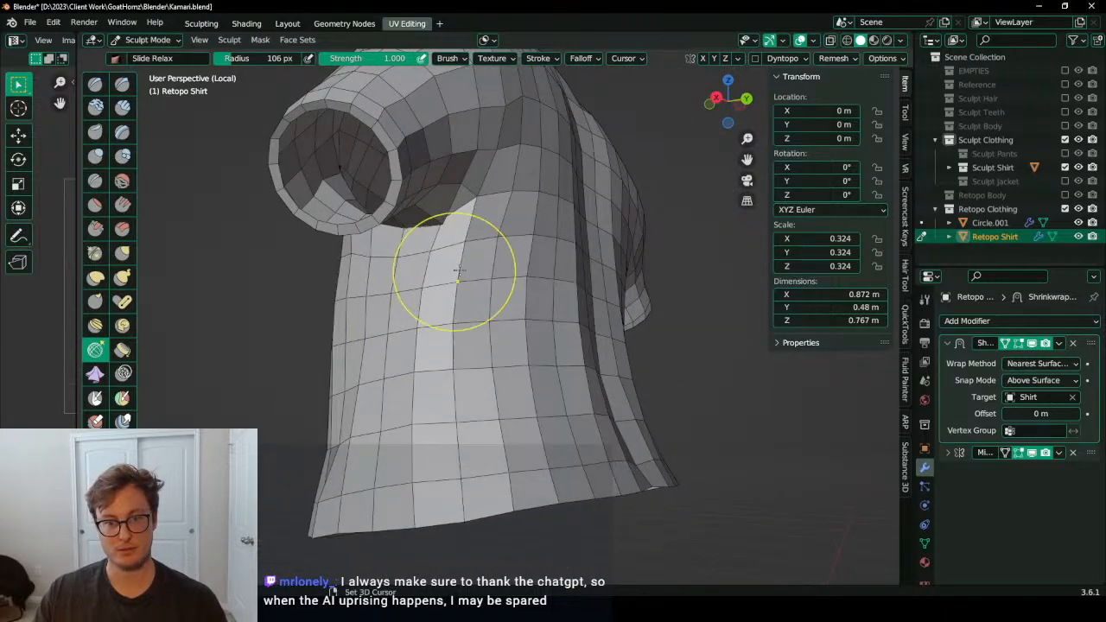
{"action": "middle_click_drag", "start_coordinate": [458, 273], "coordinate": [565, 349]}
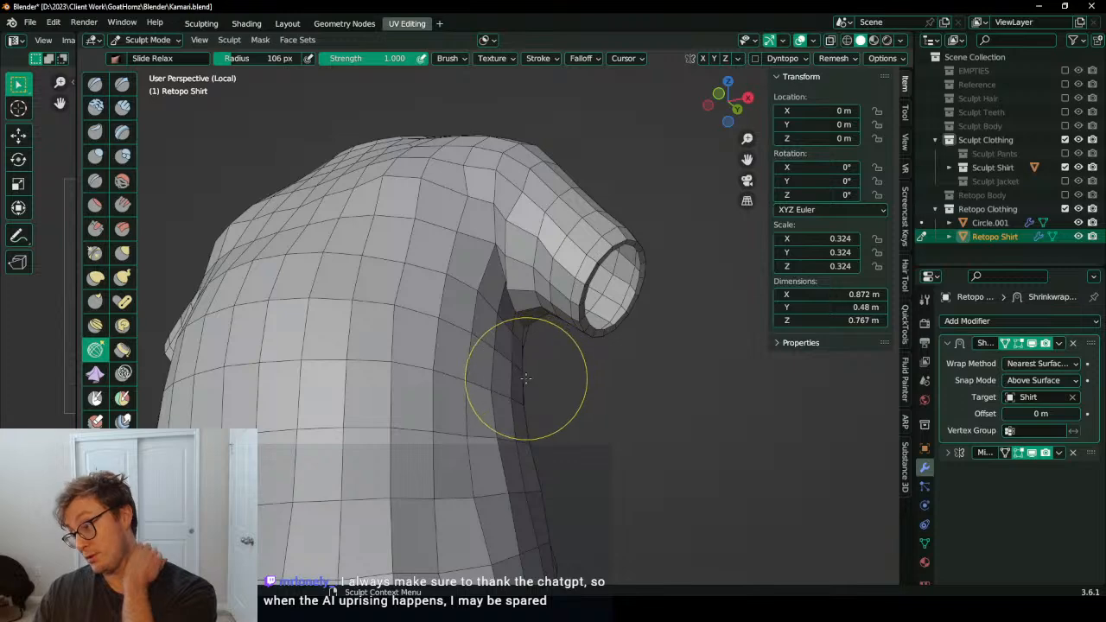
Step: In front view in Edit Mode, move the sleeve edge loop beside the armhole outward, about 0.013 m along X and 0.01 m along Z
{"action": "key", "text": "KP_1"}
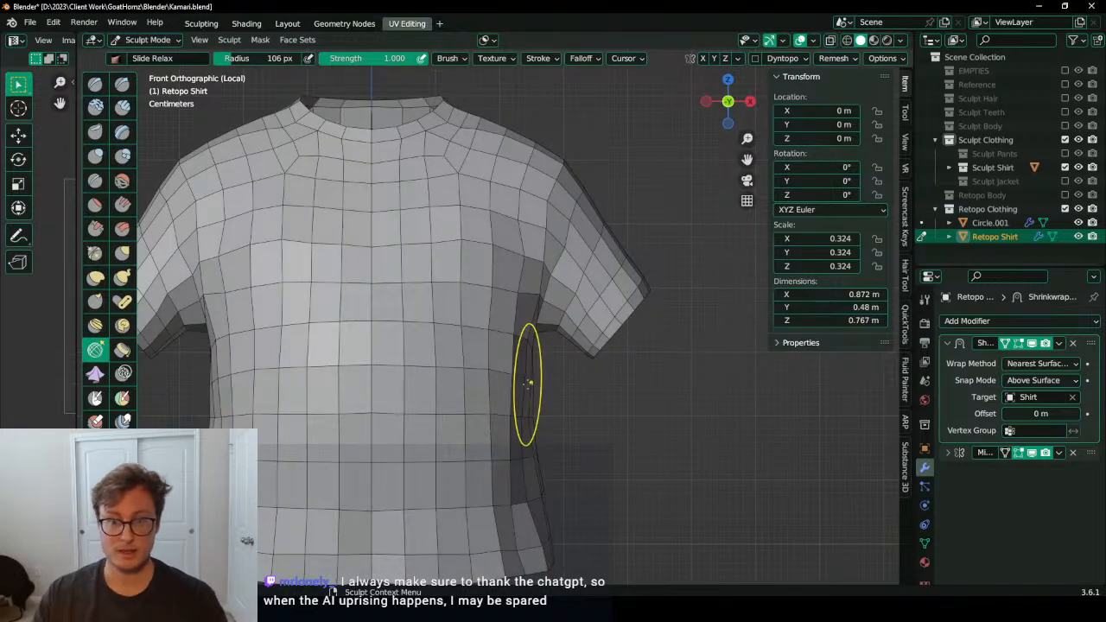
{"action": "key", "text": "ctrl+Tab"}
{"action": "middle_click_drag", "start_coordinate": [538, 345], "coordinate": [450, 368], "text": "shift"}
{"action": "scroll", "coordinate": [450, 368], "scroll_direction": "up", "scroll_amount": 4}
{"action": "key", "text": "Tab"}
{"action": "middle_click_drag", "start_coordinate": [487, 316], "coordinate": [516, 338], "text": "shift"}
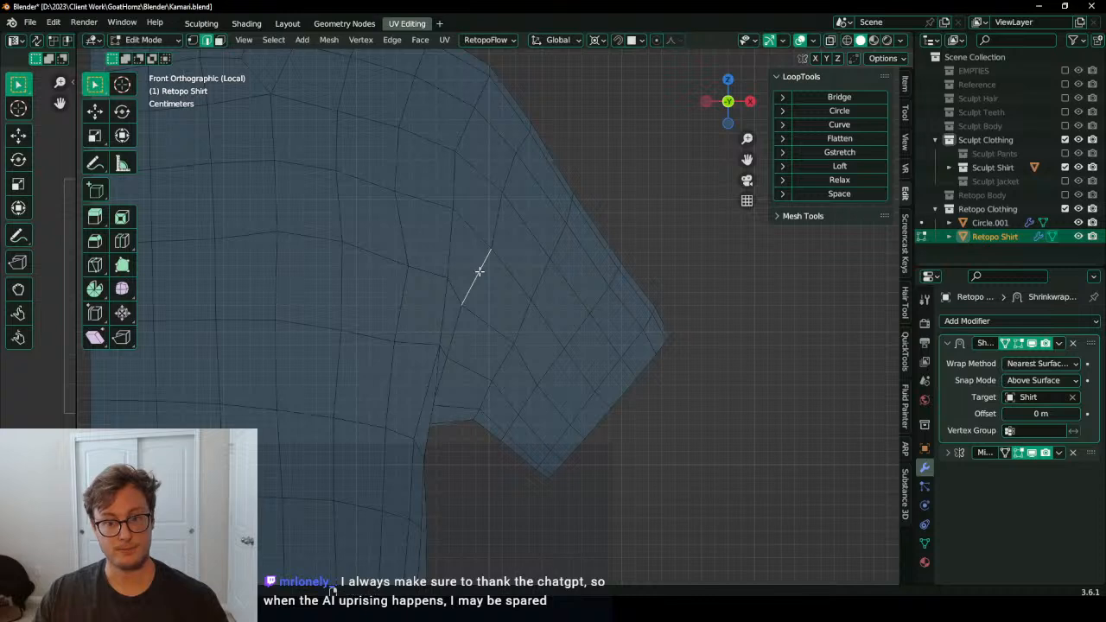
{"action": "key", "text": "g"}
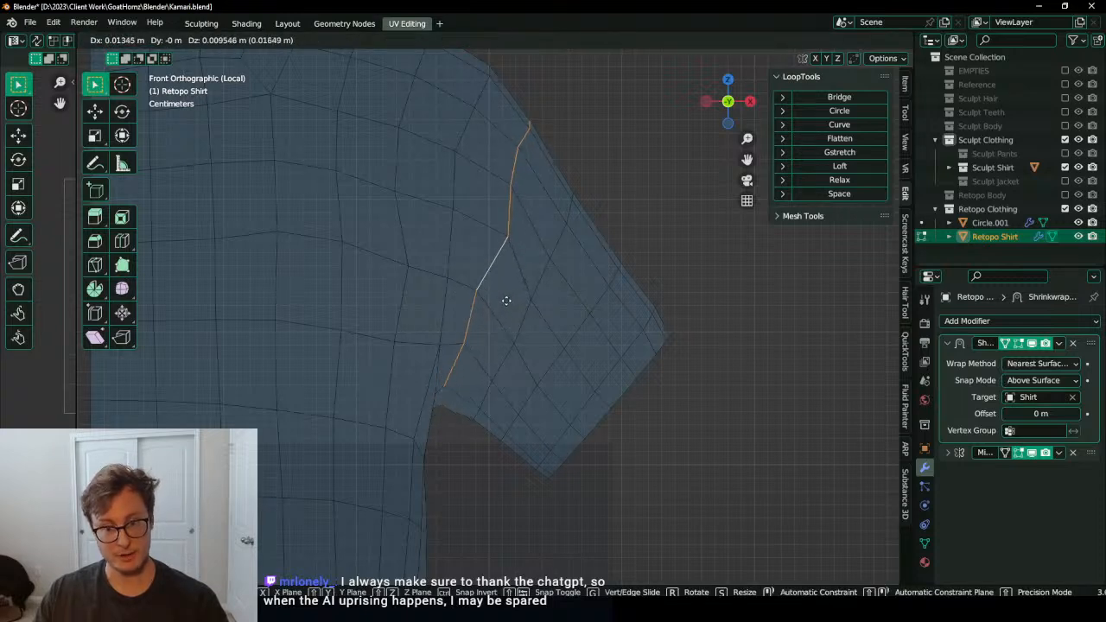
{"action": "left_click", "coordinate": [508, 301]}
Step: In Object Mode, duplicate the Retopo Shirt's Shrinkwrap modifier and apply the first copy
{"action": "middle_click_drag", "start_coordinate": [507, 300], "coordinate": [625, 314]}
{"action": "key", "text": "Tab"}
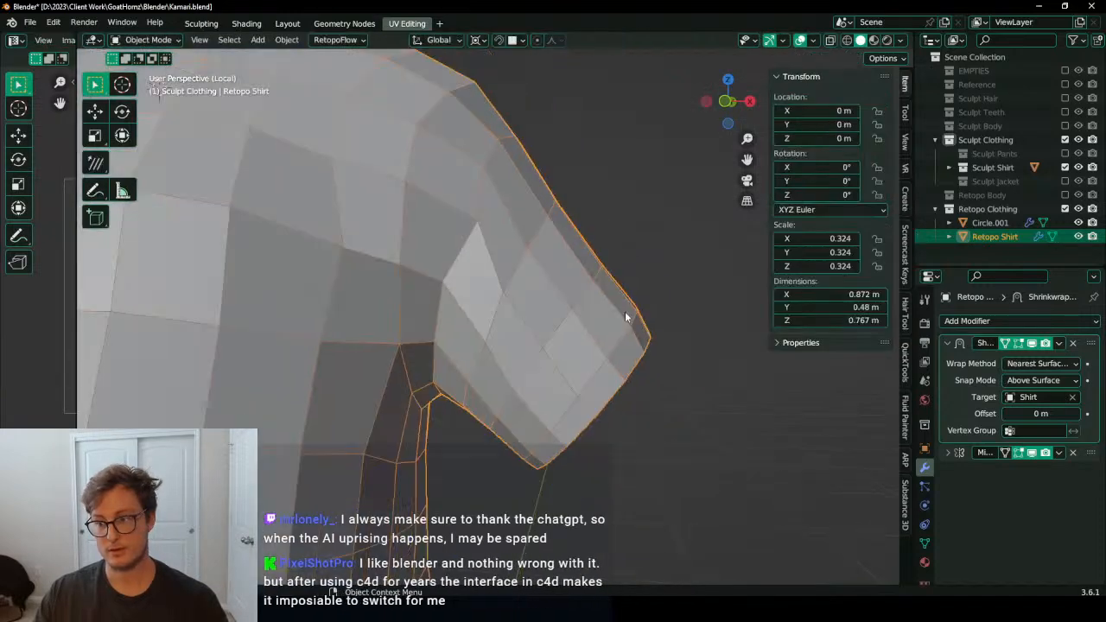
{"action": "scroll", "coordinate": [625, 314], "scroll_direction": "down", "scroll_amount": 3}
{"action": "left_click", "coordinate": [1059, 345]}
{"action": "left_click", "coordinate": [1029, 400]}
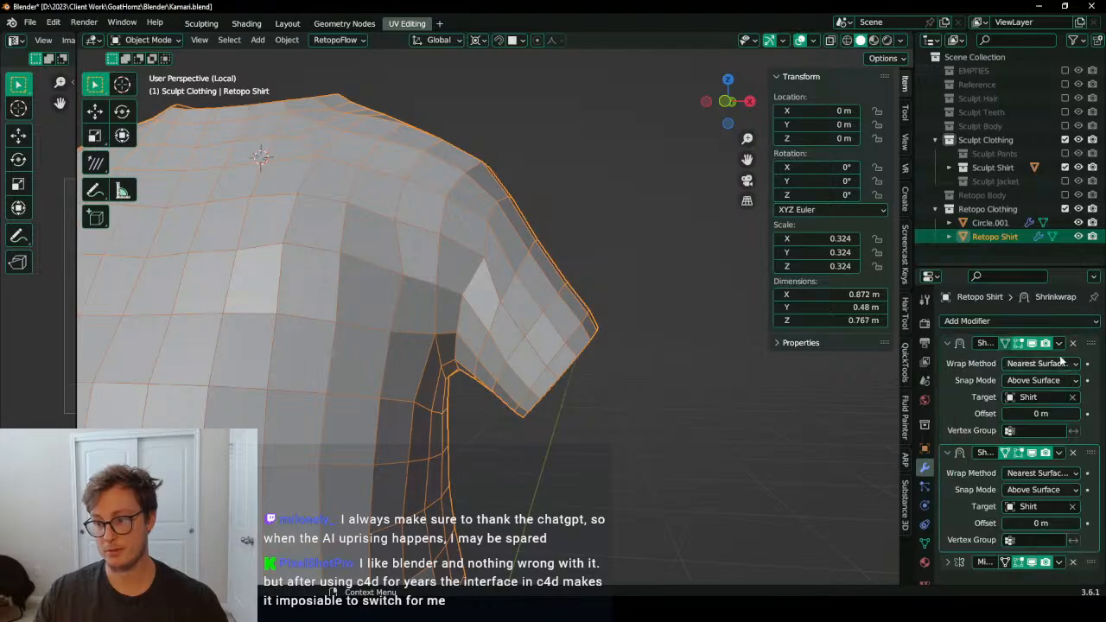
{"action": "left_click", "coordinate": [1059, 345]}
{"action": "left_click", "coordinate": [1037, 358]}
Step: Bring the sculpt back into view and turn off the wireframe overlay, ending in Edit Mode with vertex selection
{"action": "key", "text": "Tab"}
{"action": "middle_click_drag", "start_coordinate": [538, 355], "coordinate": [474, 312]}
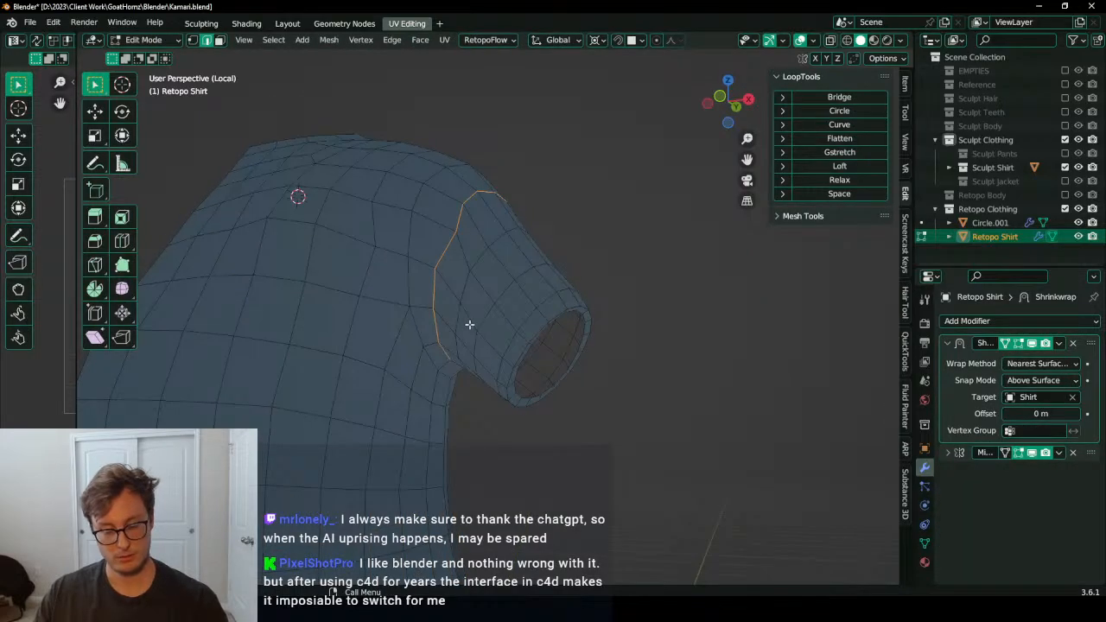
{"action": "key", "text": "KP_Divide"}
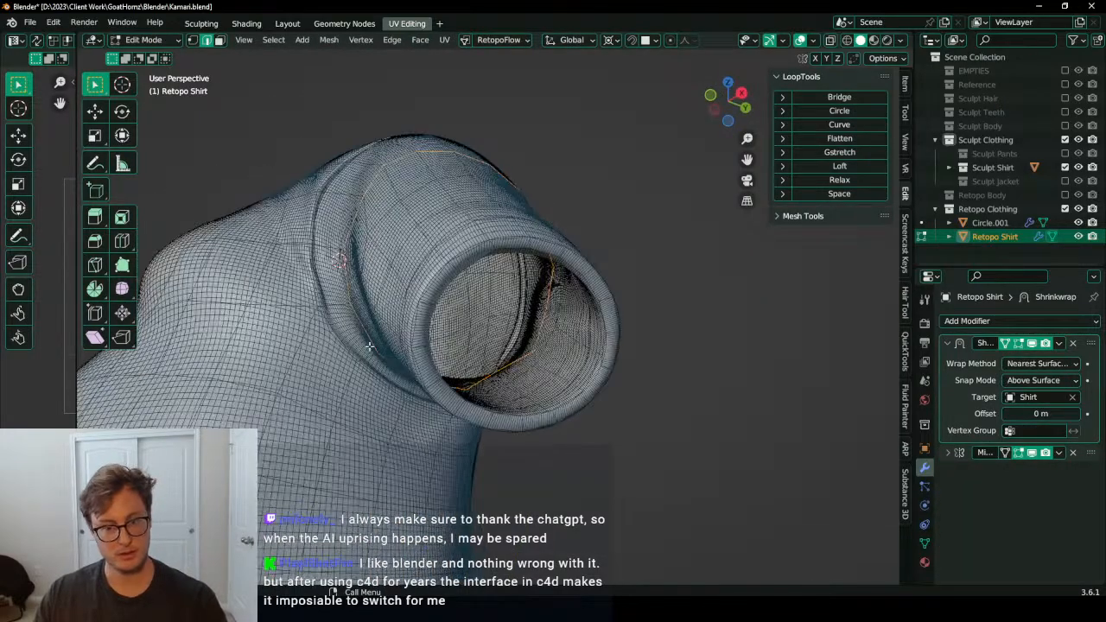
{"action": "middle_click_drag", "start_coordinate": [436, 363], "coordinate": [466, 363]}
{"action": "left_click", "coordinate": [192, 44]}
{"action": "key", "text": "q"}
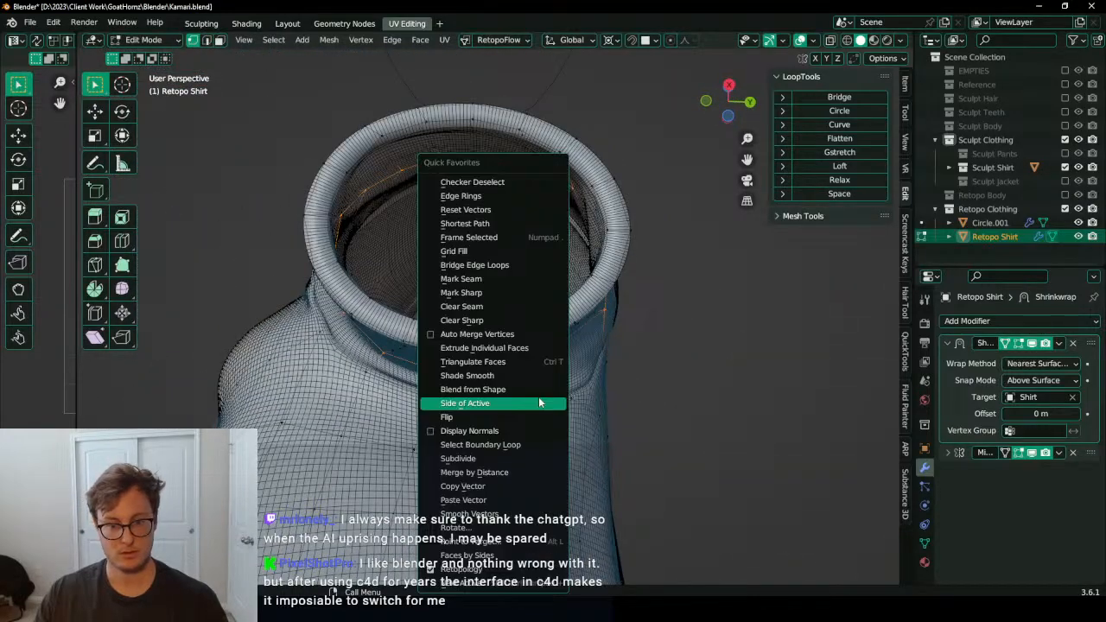
{"action": "key", "text": "Tab"}
{"action": "key", "text": "q"}
{"action": "left_click", "coordinate": [493, 358]}
{"action": "key", "text": "Tab"}
{"action": "scroll", "coordinate": [499, 353], "scroll_direction": "up", "scroll_amount": 2}
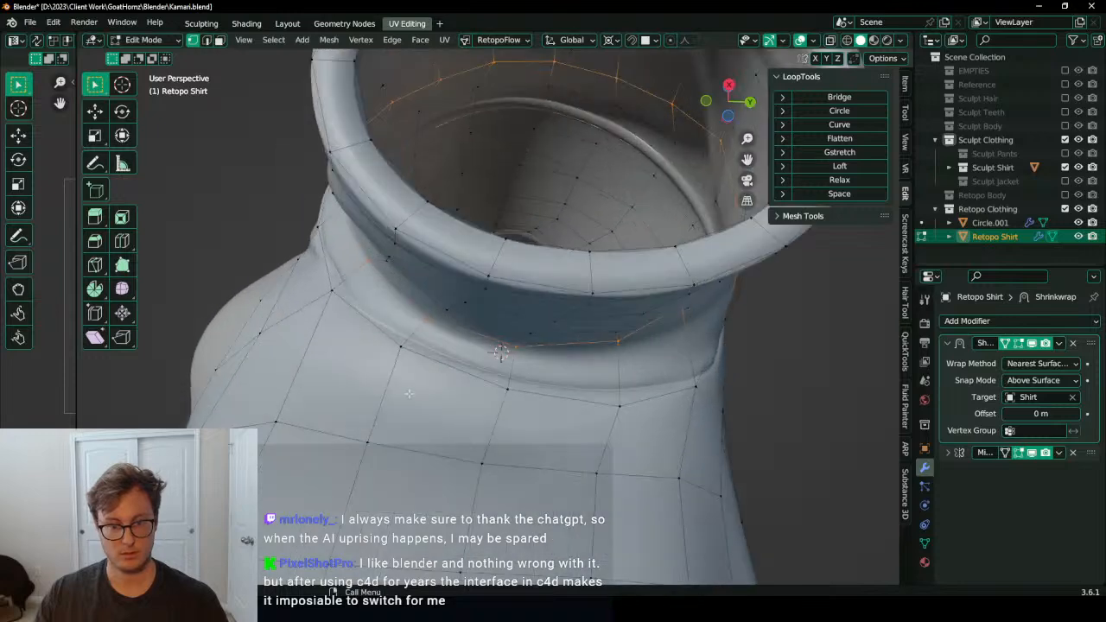
Step: Move the armhole loop vertices below the sleeve onto the sculpt's armhole seam
{"action": "left_click", "coordinate": [402, 349]}
{"action": "key", "text": "g"}
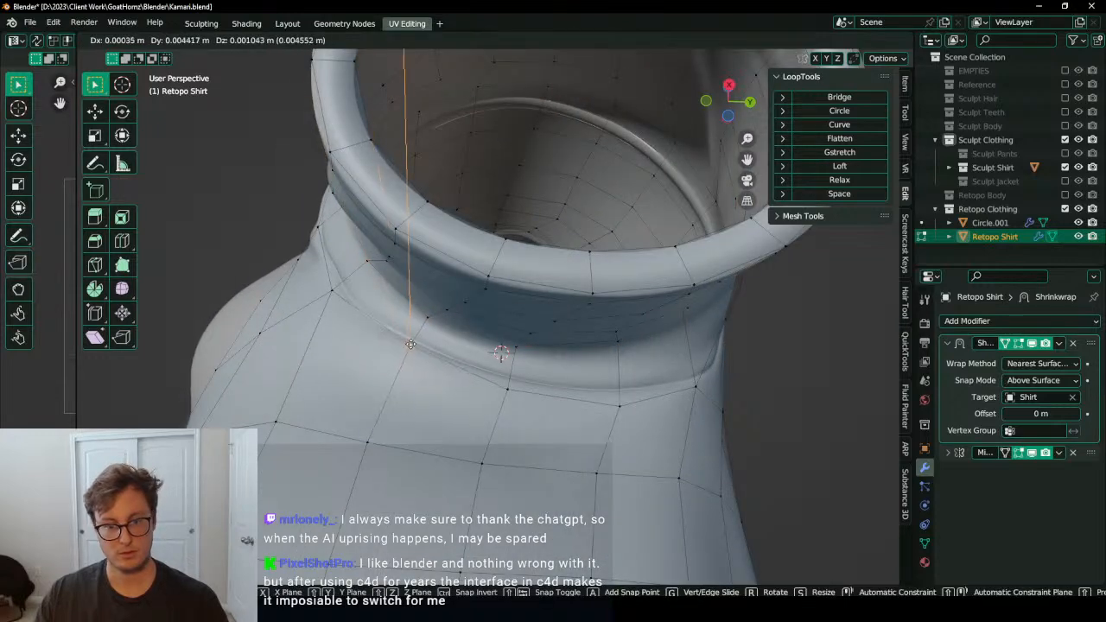
{"action": "left_click", "coordinate": [410, 344]}
{"action": "left_click", "coordinate": [509, 386]}
{"action": "key", "text": "g"}
{"action": "left_click", "coordinate": [506, 373]}
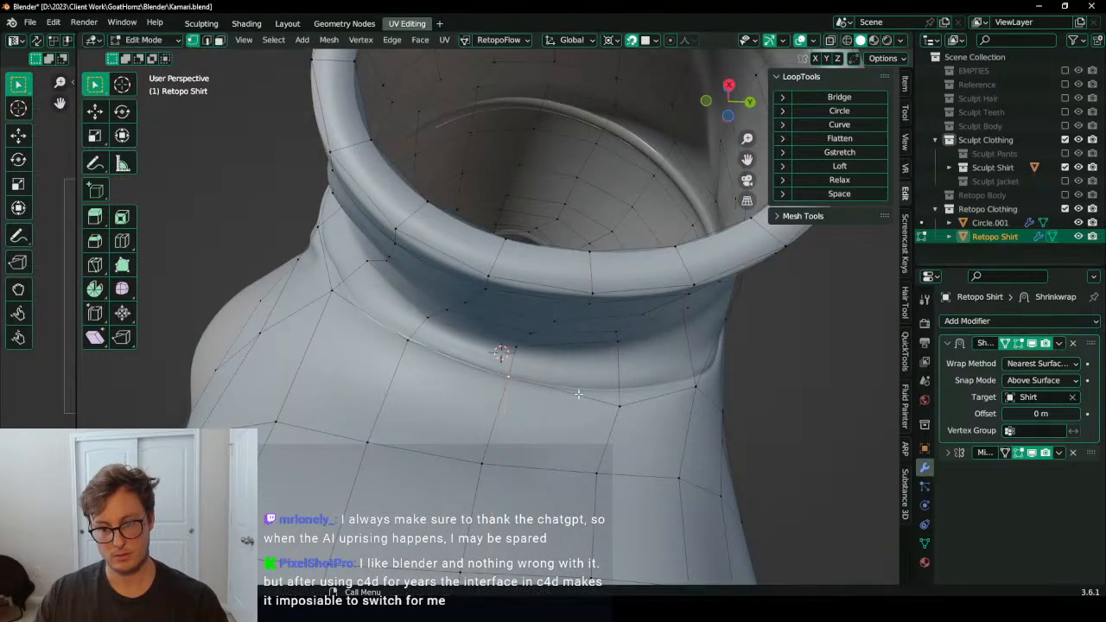
{"action": "middle_click_drag", "start_coordinate": [589, 394], "coordinate": [567, 387], "text": "shift"}
{"action": "left_click", "coordinate": [508, 389]}
{"action": "key", "text": "g"}
{"action": "left_click", "coordinate": [510, 376]}
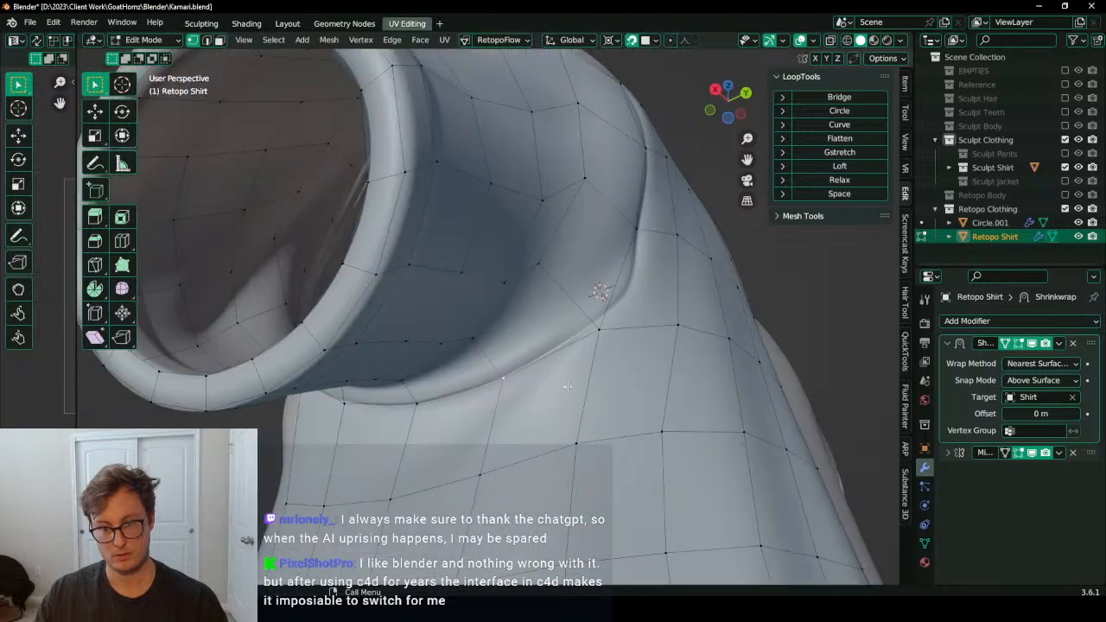
Step: Align two vertices on the lower back of the armhole loop with the sculpted seam
{"action": "middle_click_drag", "start_coordinate": [596, 328], "coordinate": [550, 247]}
{"action": "left_click", "coordinate": [550, 243]}
{"action": "key", "text": "g"}
{"action": "left_click", "coordinate": [554, 237]}
{"action": "left_click", "coordinate": [561, 348]}
{"action": "key", "text": "g"}
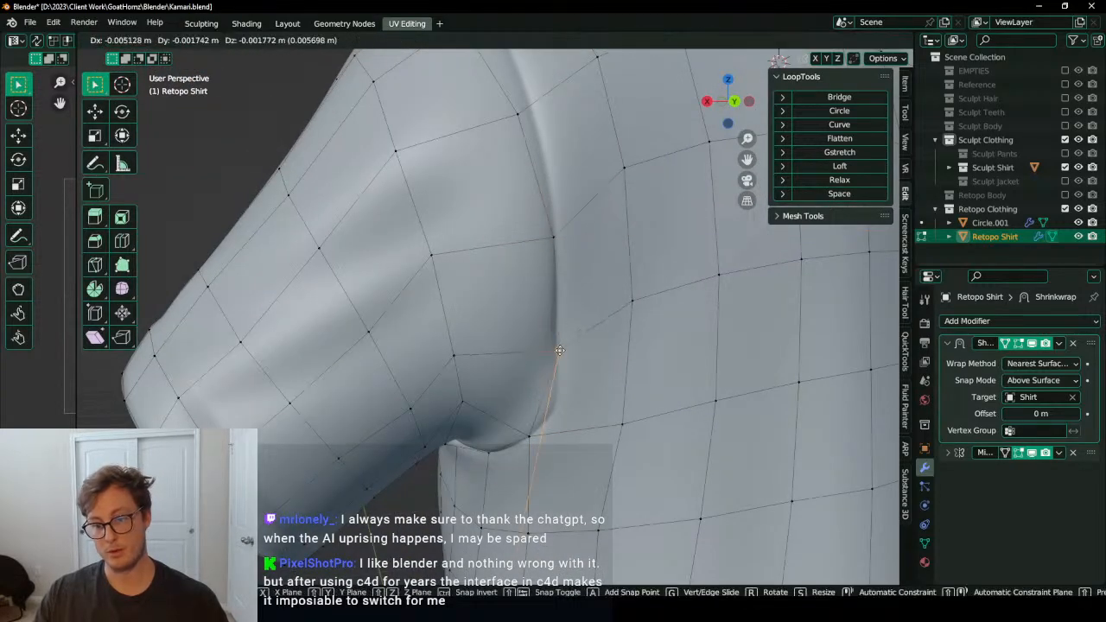
{"action": "left_click", "coordinate": [557, 346]}
Step: Move the upper back armhole vertices near the shoulder onto the sculpted seam
{"action": "middle_click_drag", "start_coordinate": [556, 346], "coordinate": [519, 250]}
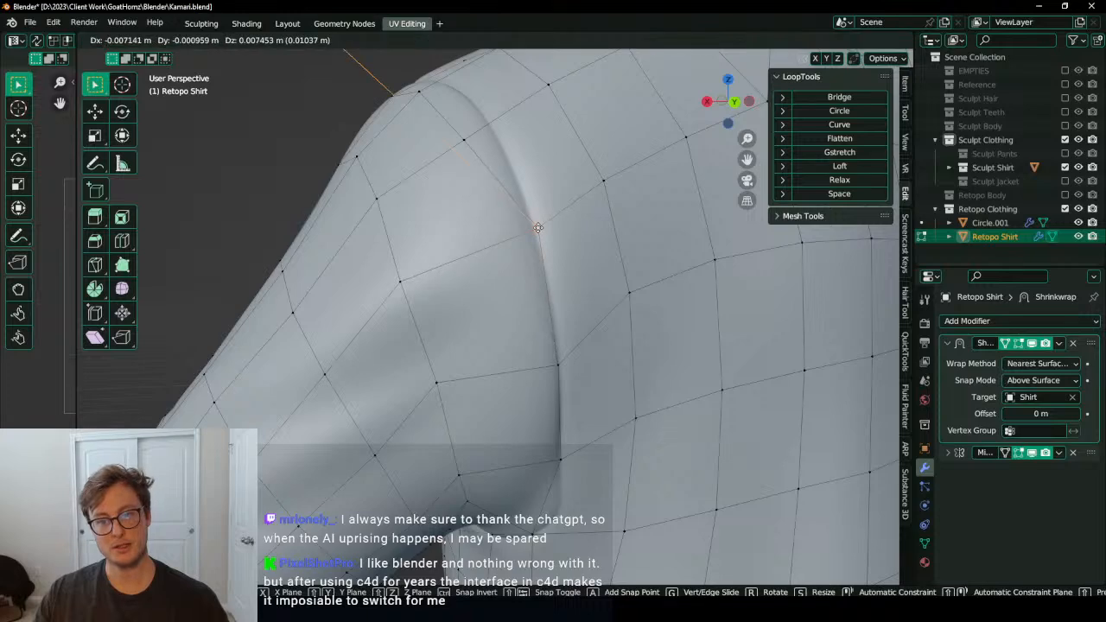
{"action": "middle_click_drag", "start_coordinate": [480, 158], "coordinate": [459, 226]}
{"action": "left_click", "coordinate": [435, 307]}
{"action": "key", "text": "g"}
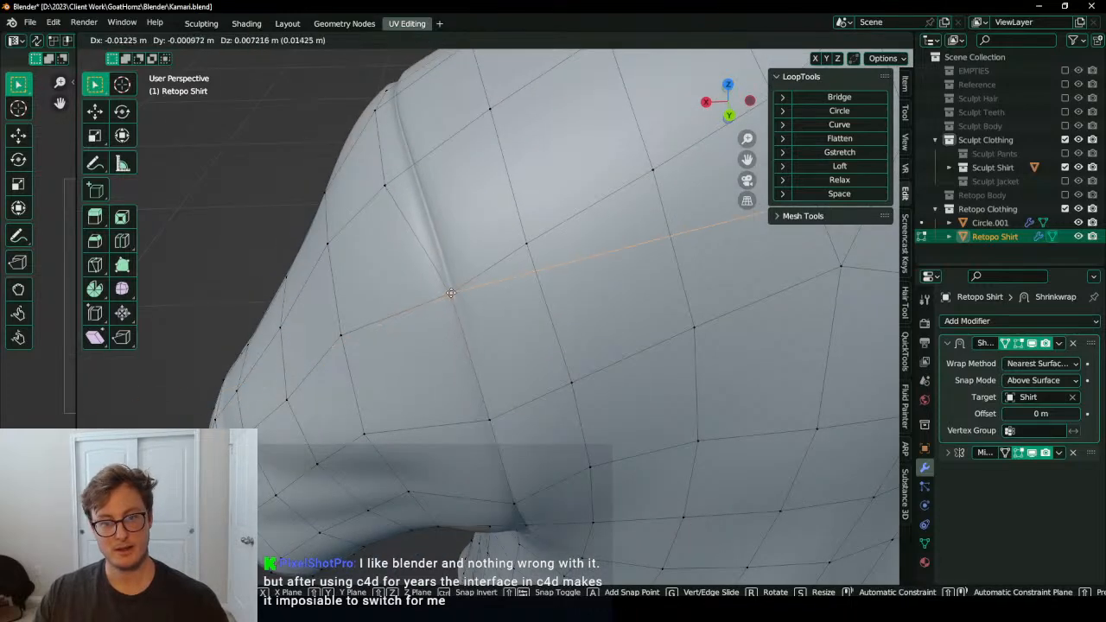
{"action": "left_click", "coordinate": [452, 297]}
Step: Reposition two armhole loop vertices over the shoulder so they follow the sculpted seam
{"action": "middle_click_drag", "start_coordinate": [427, 180], "coordinate": [512, 257]}
{"action": "left_click", "coordinate": [415, 267]}
{"action": "key", "text": "g"}
{"action": "left_click", "coordinate": [421, 249]}
{"action": "left_click", "coordinate": [445, 304]}
{"action": "key", "text": "g"}
{"action": "left_click", "coordinate": [467, 289]}
Step: Place two upper front armhole vertices on the sculpted seam
{"action": "middle_click_drag", "start_coordinate": [468, 290], "coordinate": [491, 179]}
{"action": "left_click", "coordinate": [470, 274]}
{"action": "key", "text": "g"}
{"action": "left_click", "coordinate": [443, 249]}
{"action": "left_click", "coordinate": [423, 284]}
{"action": "key", "text": "g"}
{"action": "left_click", "coordinate": [406, 277]}
{"action": "middle_click_drag", "start_coordinate": [406, 276], "coordinate": [434, 243]}
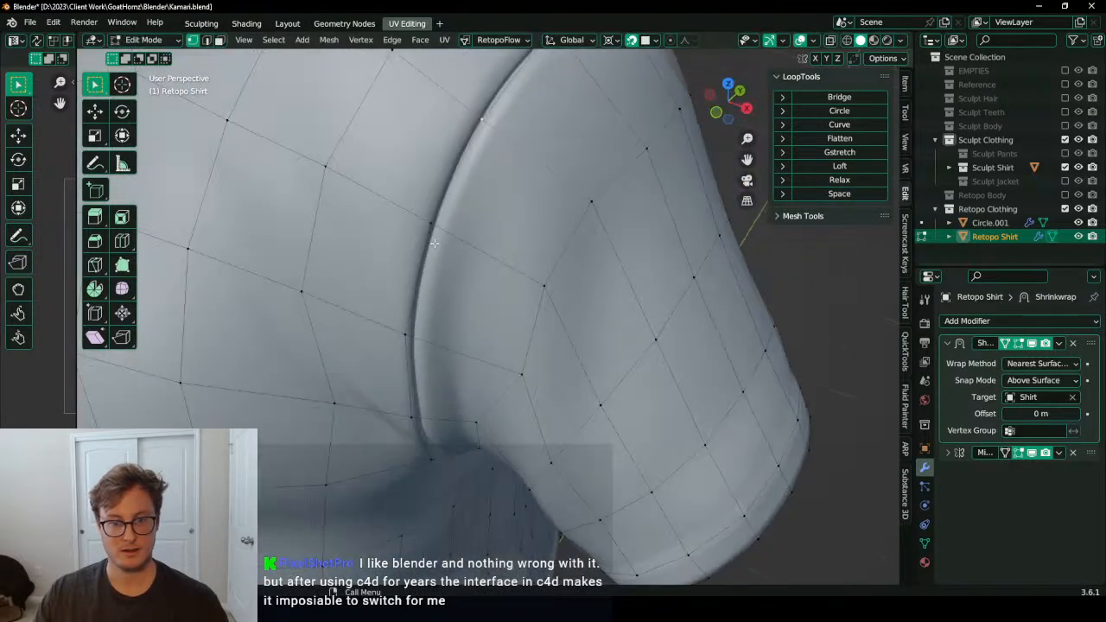
Step: Adjust the lower front armhole vertices to sit along the sculpted seam
{"action": "left_click", "coordinate": [419, 328]}
{"action": "key", "text": "g"}
{"action": "middle_click_drag", "start_coordinate": [403, 333], "coordinate": [438, 378]}
{"action": "left_click", "coordinate": [428, 333]}
{"action": "left_click", "coordinate": [446, 325]}
{"action": "key", "text": "g"}
{"action": "left_click", "coordinate": [447, 317]}
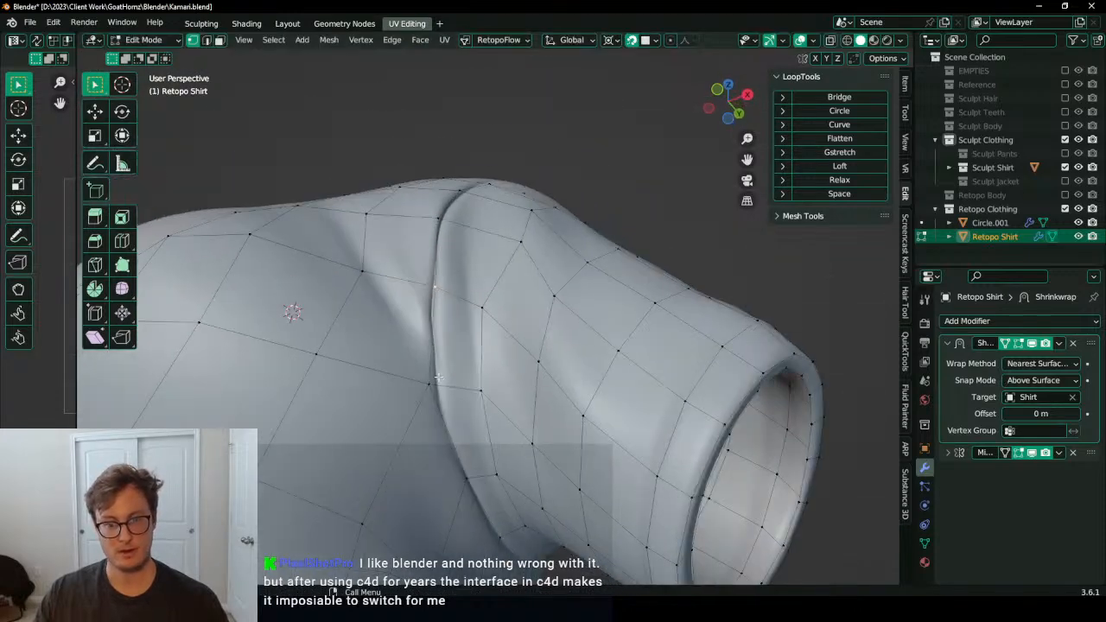
{"action": "left_click", "coordinate": [429, 380]}
{"action": "key", "text": "g"}
{"action": "left_click", "coordinate": [430, 383]}
{"action": "key", "text": "g"}
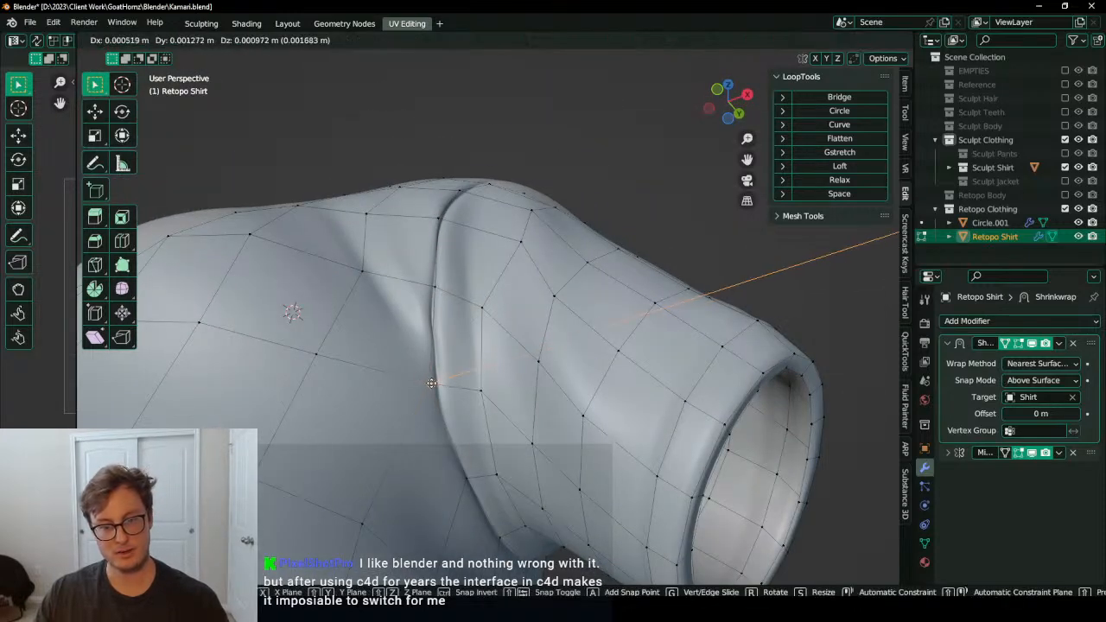
{"action": "left_click", "coordinate": [433, 383]}
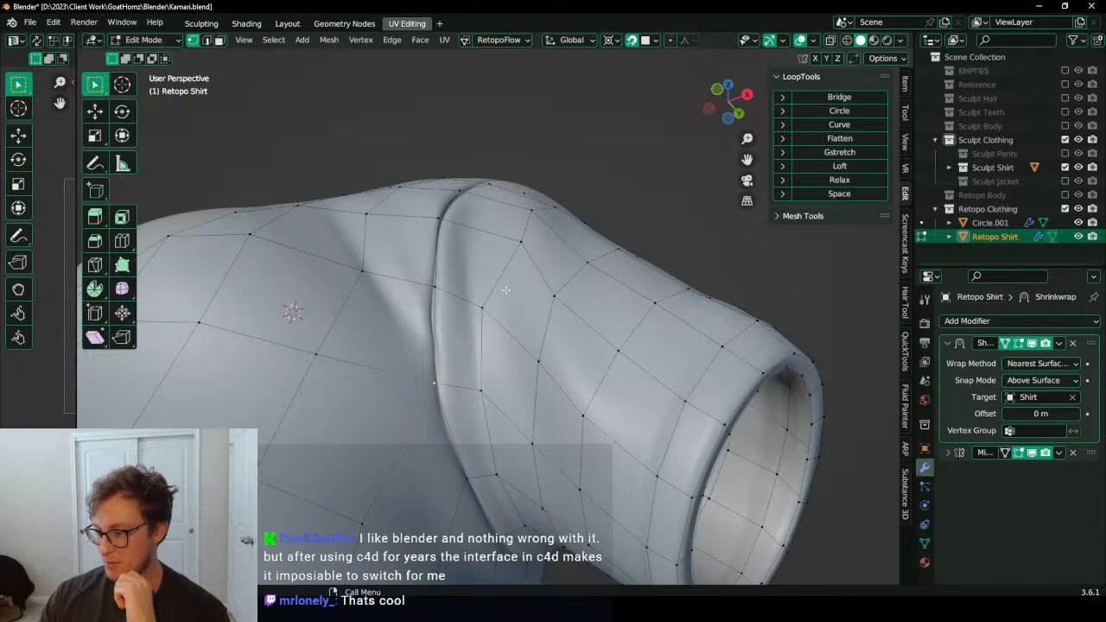
Step: Nudge one sleeve vertex and one chest vertex beside the front armhole to even out the surrounding quads
{"action": "middle_click_drag", "start_coordinate": [499, 181], "coordinate": [501, 281]}
{"action": "left_click", "coordinate": [492, 308]}
{"action": "key", "text": "g"}
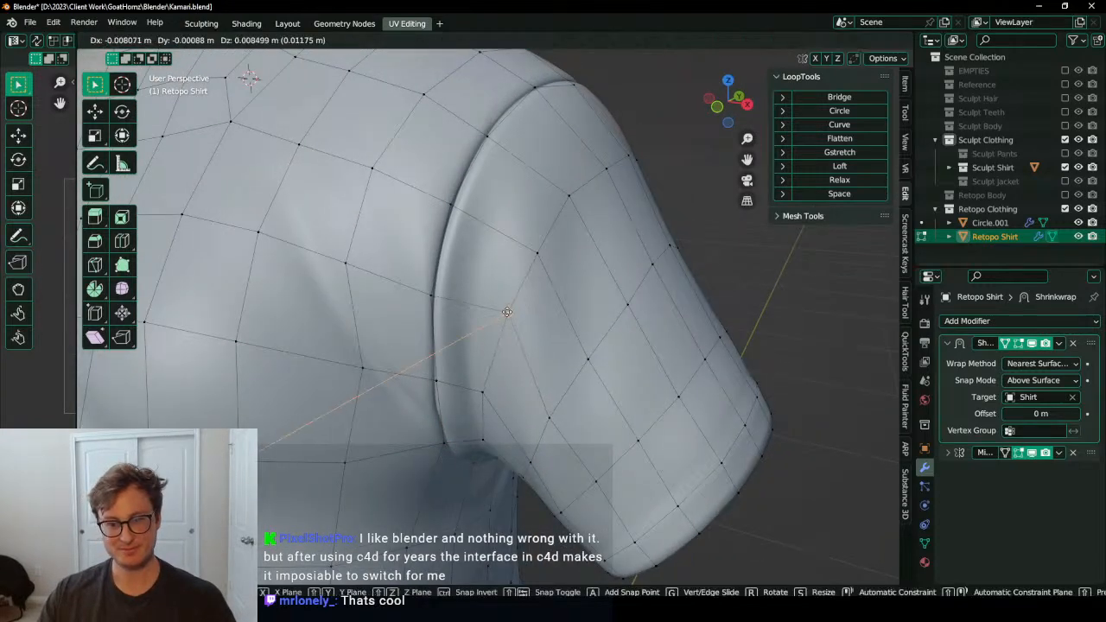
{"action": "left_click", "coordinate": [503, 313]}
{"action": "scroll", "coordinate": [477, 307], "scroll_direction": "down", "scroll_amount": 2}
{"action": "left_click", "coordinate": [407, 348]}
{"action": "key", "text": "g"}
{"action": "left_click", "coordinate": [405, 343]}
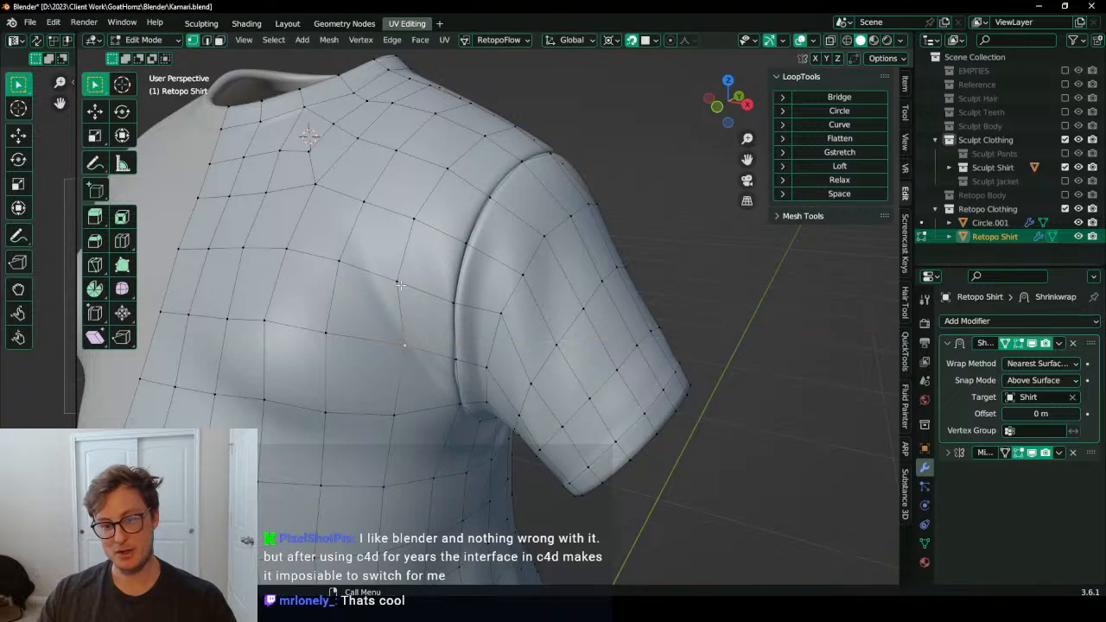
Step: Reposition two vertices on the front chest next to the armhole to smooth the edge flow
{"action": "left_click", "coordinate": [398, 282]}
{"action": "key", "text": "g"}
{"action": "left_click", "coordinate": [404, 284]}
{"action": "middle_click_drag", "start_coordinate": [452, 177], "coordinate": [451, 251]}
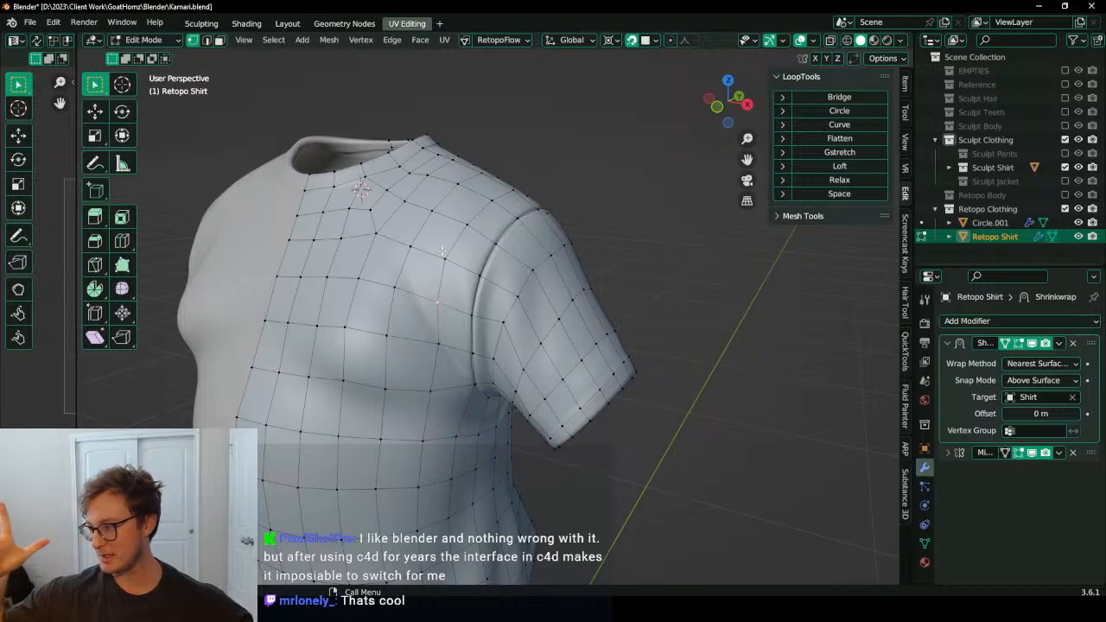
{"action": "middle_click_drag", "start_coordinate": [463, 235], "coordinate": [416, 279]}
{"action": "scroll", "coordinate": [458, 253], "scroll_direction": "up", "scroll_amount": 4}
{"action": "key", "text": "g"}
{"action": "left_click", "coordinate": [460, 249]}
Step: Isolate the retopo shirt in Sculpt Mode with its wireframe displayed and examine the topology around the shoulder and neckline
{"action": "mouse_move", "coordinate": [589, 233]}
{"action": "middle_mouse_down"}
{"action": "mouse_move", "coordinate": [546, 315]}
{"action": "mouse_move", "coordinate": [564, 306]}
{"action": "mouse_move", "coordinate": [625, 326]}
{"action": "middle_mouse_up"}
{"action": "key", "text": "ctrl+Tab"}
{"action": "key", "text": "KP_Divide"}
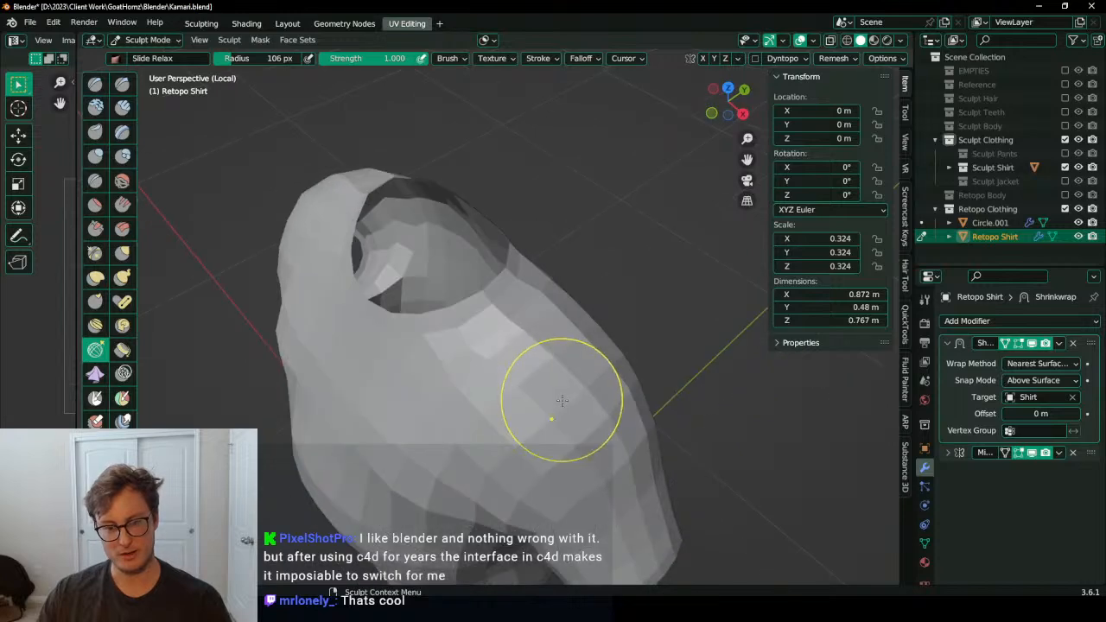
{"action": "key", "text": "q"}
{"action": "left_click", "coordinate": [577, 415]}
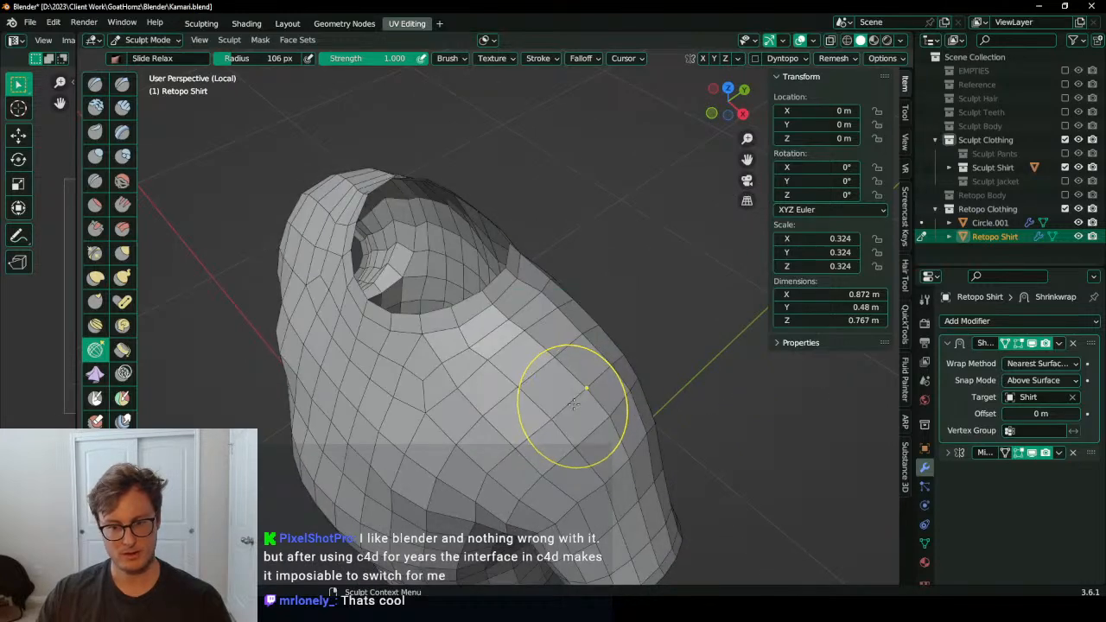
{"action": "scroll", "coordinate": [519, 432], "scroll_direction": "up", "scroll_amount": 4}
{"action": "middle_click_drag", "start_coordinate": [500, 373], "coordinate": [530, 397]}
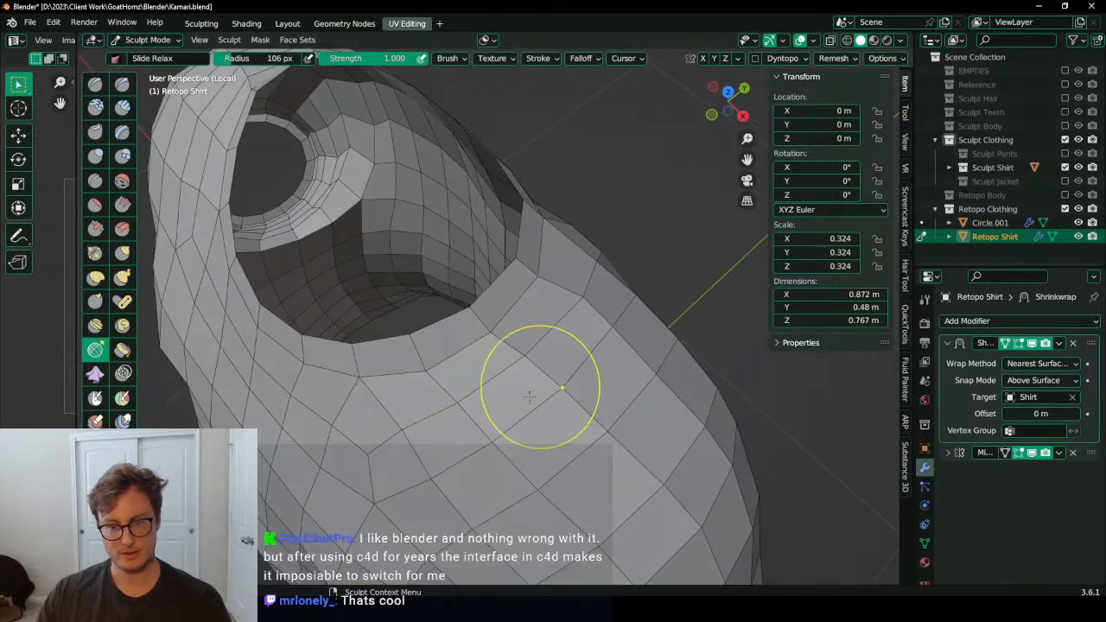
{"action": "mouse_move", "coordinate": [599, 329]}
{"action": "middle_mouse_down"}
{"action": "mouse_move", "coordinate": [457, 357]}
{"action": "mouse_move", "coordinate": [326, 294]}
{"action": "middle_mouse_up"}
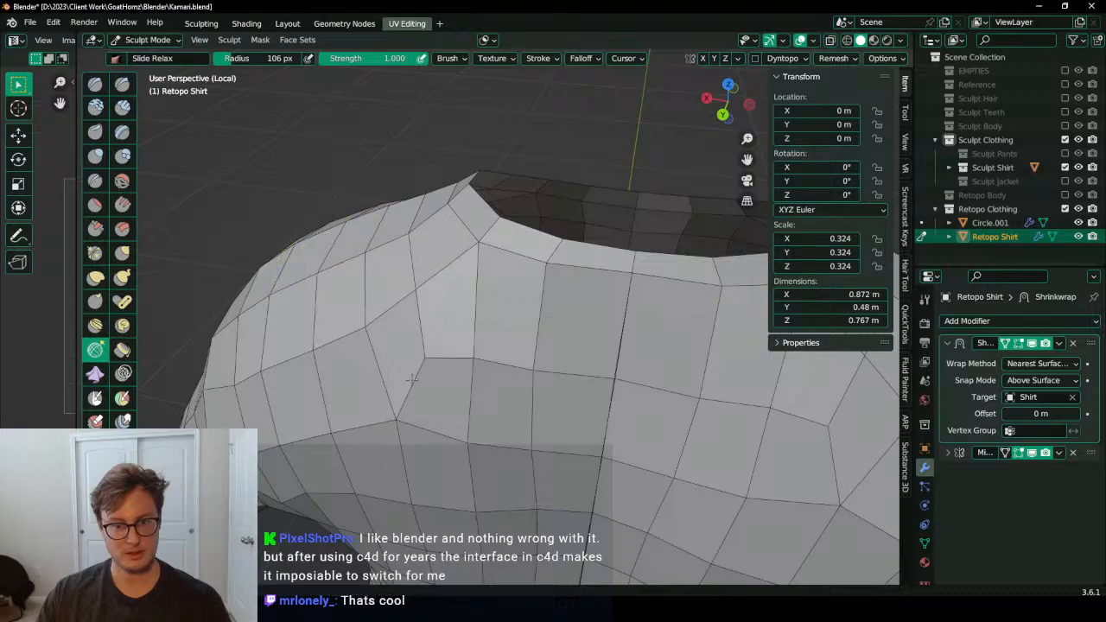
{"action": "mouse_move", "coordinate": [399, 336]}
{"action": "middle_mouse_down"}
{"action": "mouse_move", "coordinate": [425, 363]}
{"action": "mouse_move", "coordinate": [386, 326]}
{"action": "middle_mouse_up"}
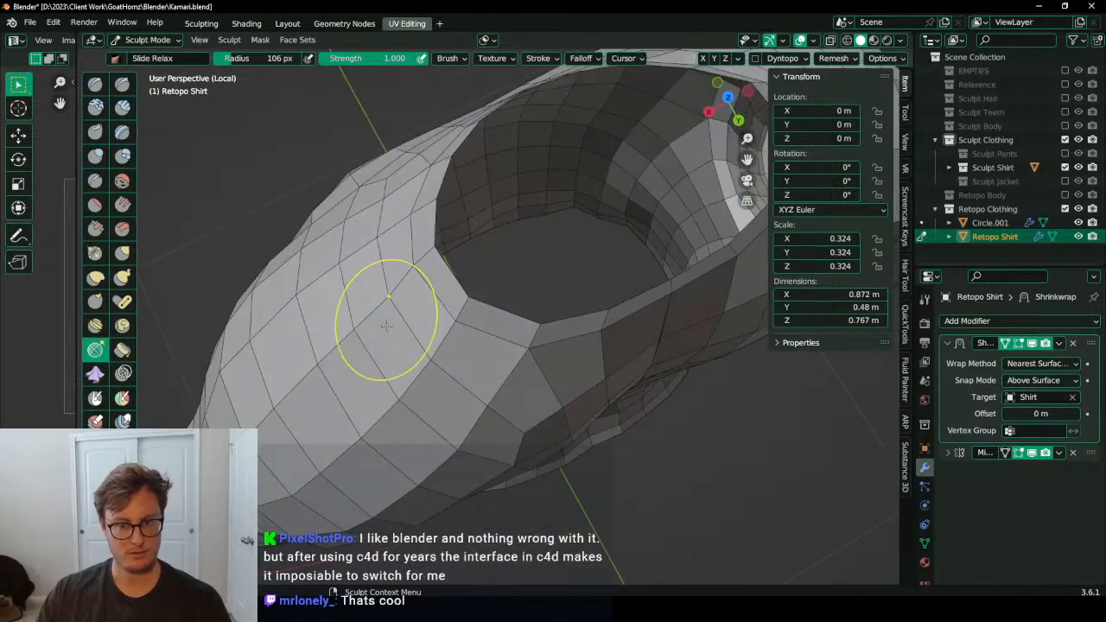
{"action": "mouse_move", "coordinate": [333, 261]}
{"action": "middle_mouse_down"}
{"action": "mouse_move", "coordinate": [365, 407]}
{"action": "mouse_move", "coordinate": [548, 284]}
{"action": "mouse_move", "coordinate": [524, 247]}
{"action": "mouse_move", "coordinate": [470, 373]}
{"action": "mouse_move", "coordinate": [476, 401]}
{"action": "middle_mouse_up"}
Step: Return to Object Mode, bring the sculpted shirt back out of isolation, and hide the wireframe overlay
{"action": "key", "text": "ctrl+Tab"}
{"action": "right_click", "coordinate": [492, 336]}
{"action": "left_click", "coordinate": [493, 335]}
{"action": "key", "text": "Tab"}
{"action": "key", "text": "Tab"}
{"action": "key", "text": "Tab"}
{"action": "key", "text": "Tab"}
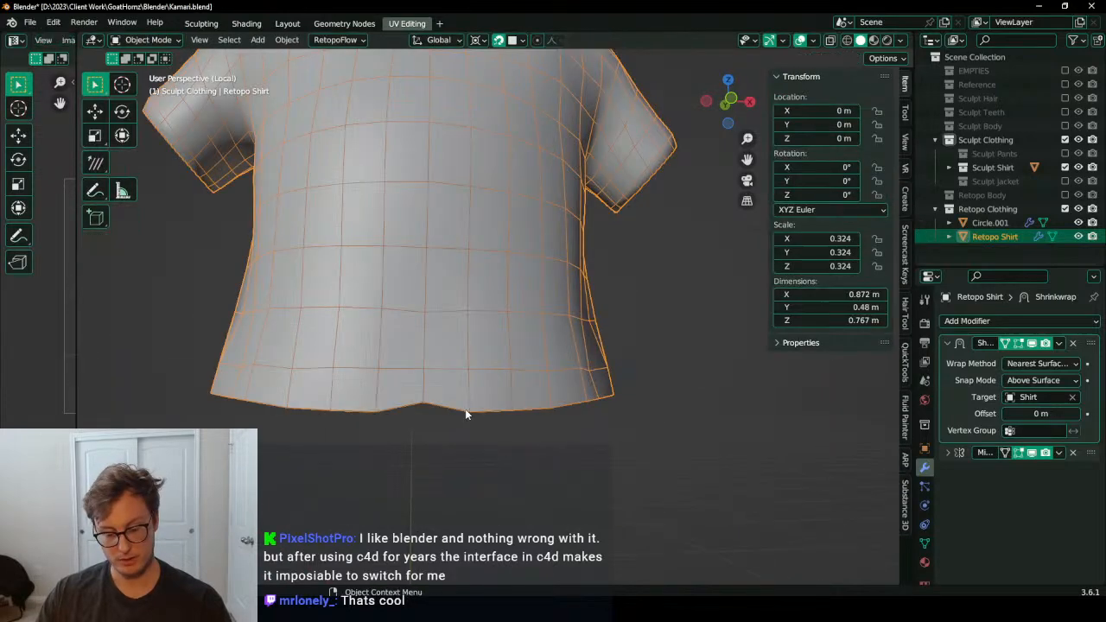
{"action": "key", "text": "KP_Divide"}
{"action": "scroll", "coordinate": [438, 402], "scroll_direction": "up", "scroll_amount": 2}
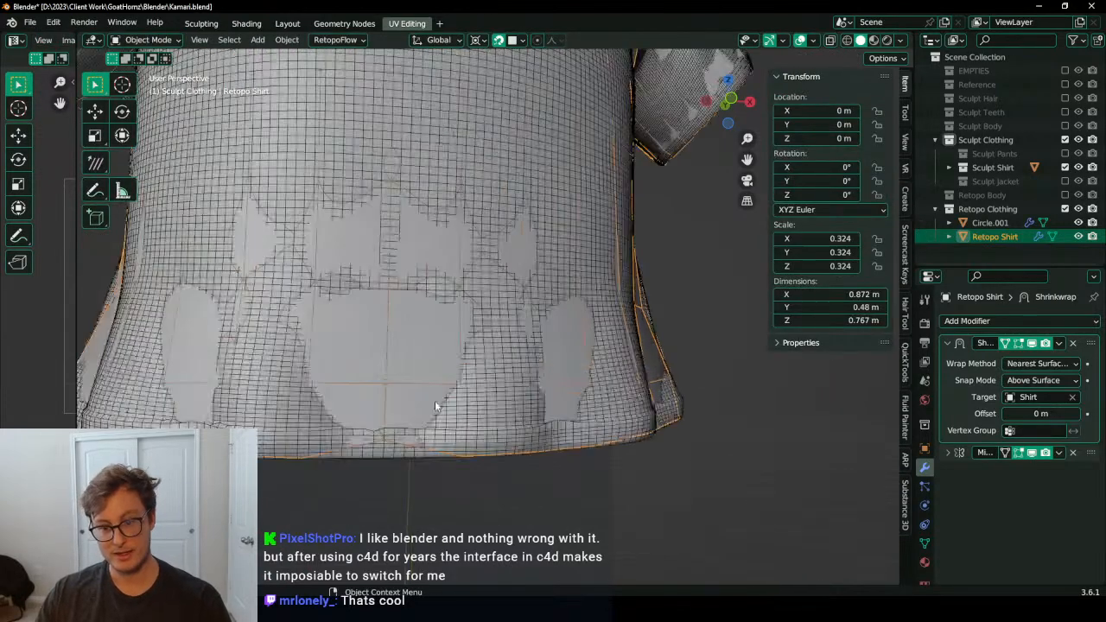
{"action": "key", "text": "q"}
{"action": "left_click", "coordinate": [568, 387]}
Step: Lower the front and back center hem vertices along Z to meet the sculpted hem's edge
{"action": "key", "text": "Tab"}
{"action": "key", "text": "g"}
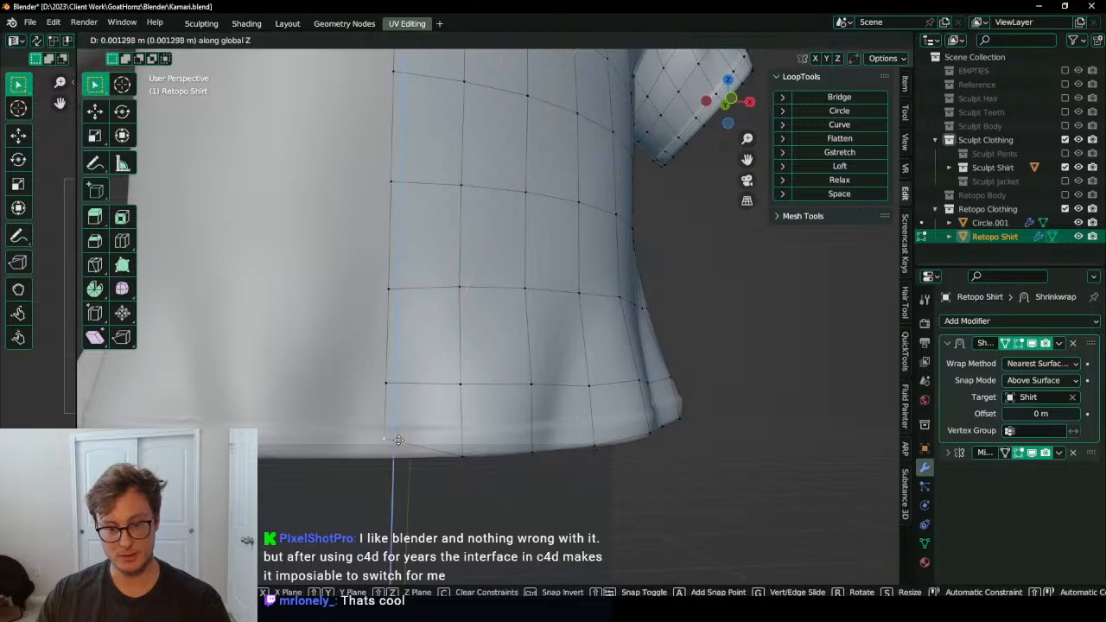
{"action": "key", "text": "z"}
{"action": "left_click", "coordinate": [387, 518]}
{"action": "scroll", "coordinate": [518, 467], "scroll_direction": "down", "scroll_amount": 2}
{"action": "middle_click_drag", "start_coordinate": [575, 469], "coordinate": [406, 445]}
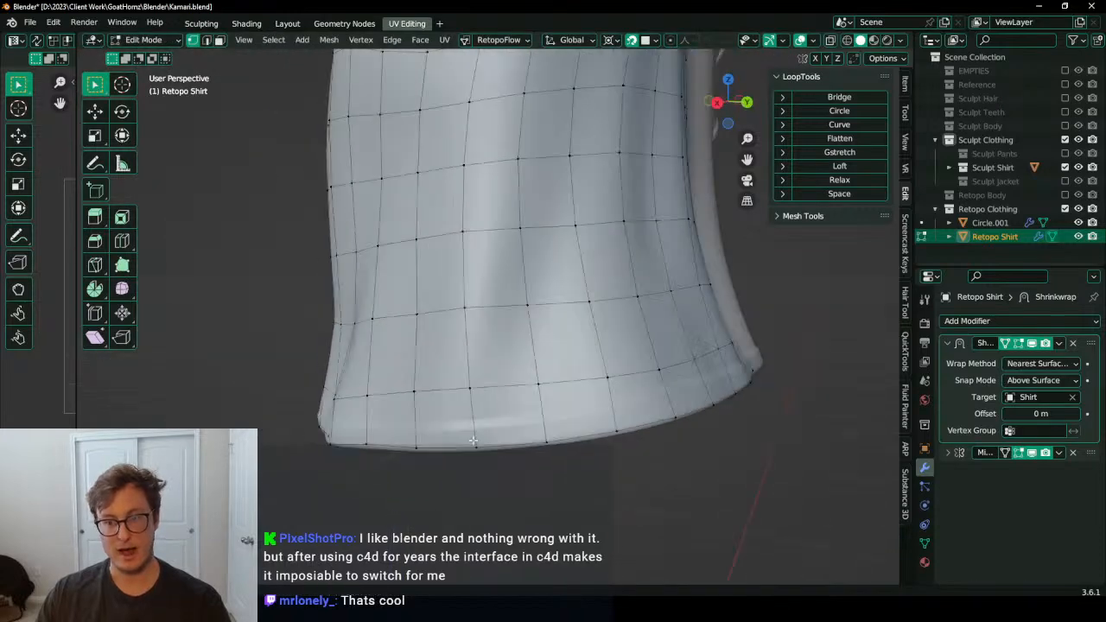
{"action": "middle_click_drag", "start_coordinate": [622, 432], "coordinate": [550, 426]}
{"action": "key", "text": "g"}
{"action": "key", "text": "z"}
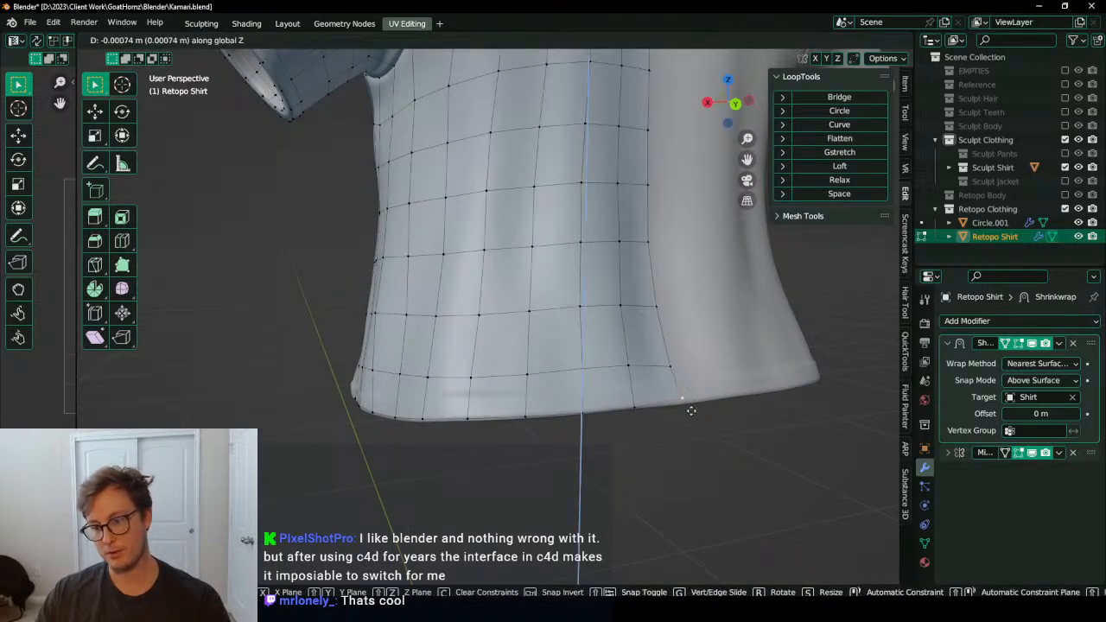
{"action": "left_click", "coordinate": [683, 451]}
Step: Extrude the shirt's bottom edge loop inward to form a lip beneath the hem
{"action": "middle_click_drag", "start_coordinate": [684, 452], "coordinate": [581, 393]}
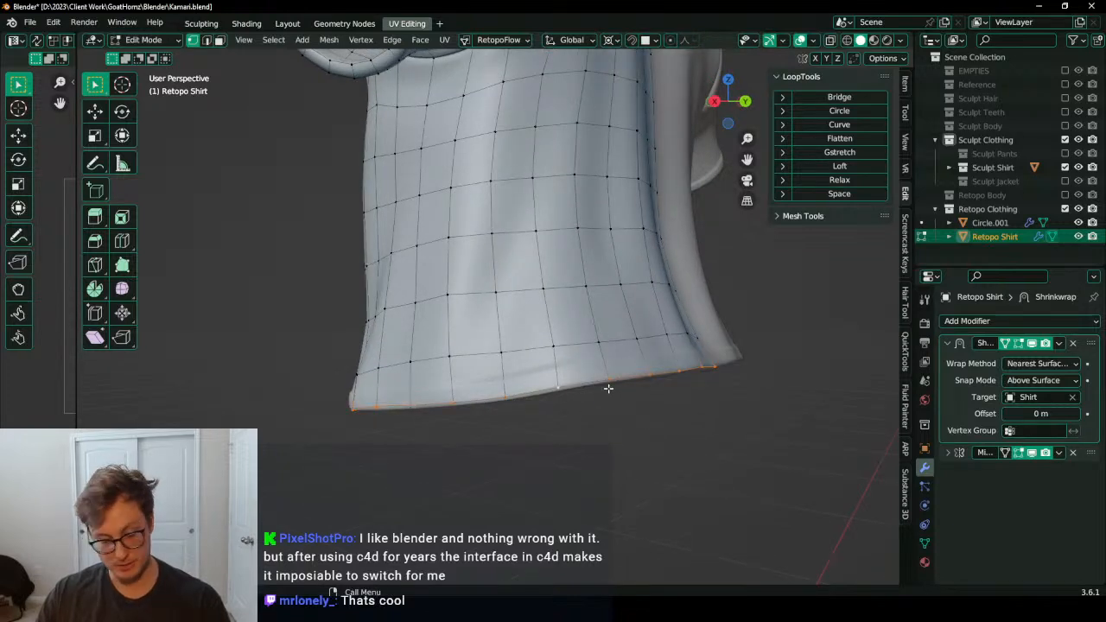
{"action": "key", "text": "period"}
{"action": "middle_click_drag", "start_coordinate": [608, 390], "coordinate": [623, 313]}
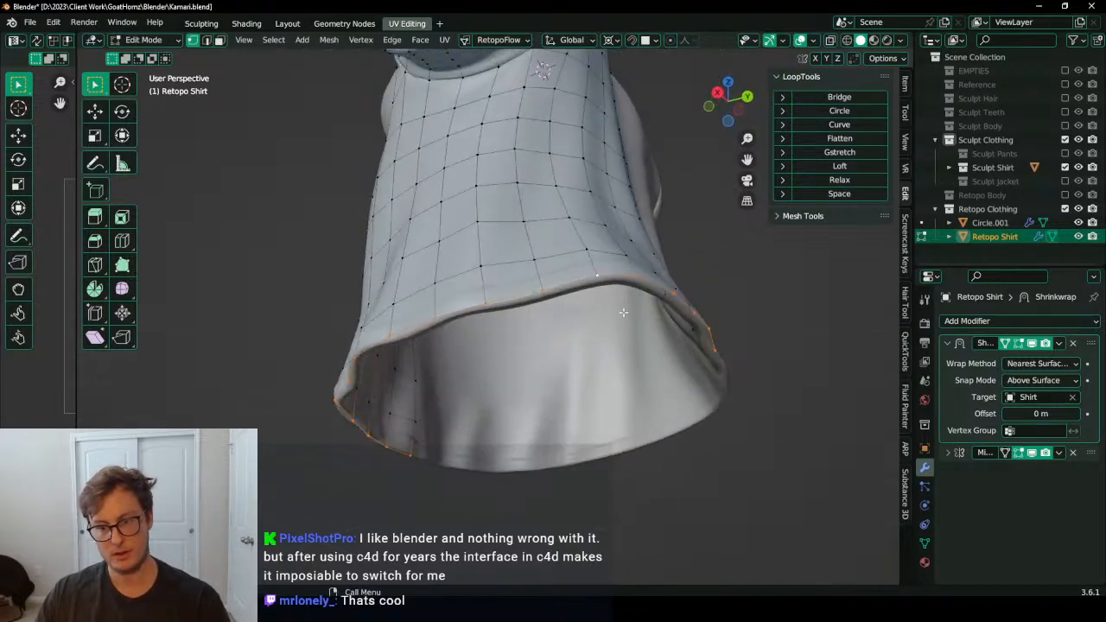
{"action": "key", "text": "s"}
{"action": "key", "text": "x"}
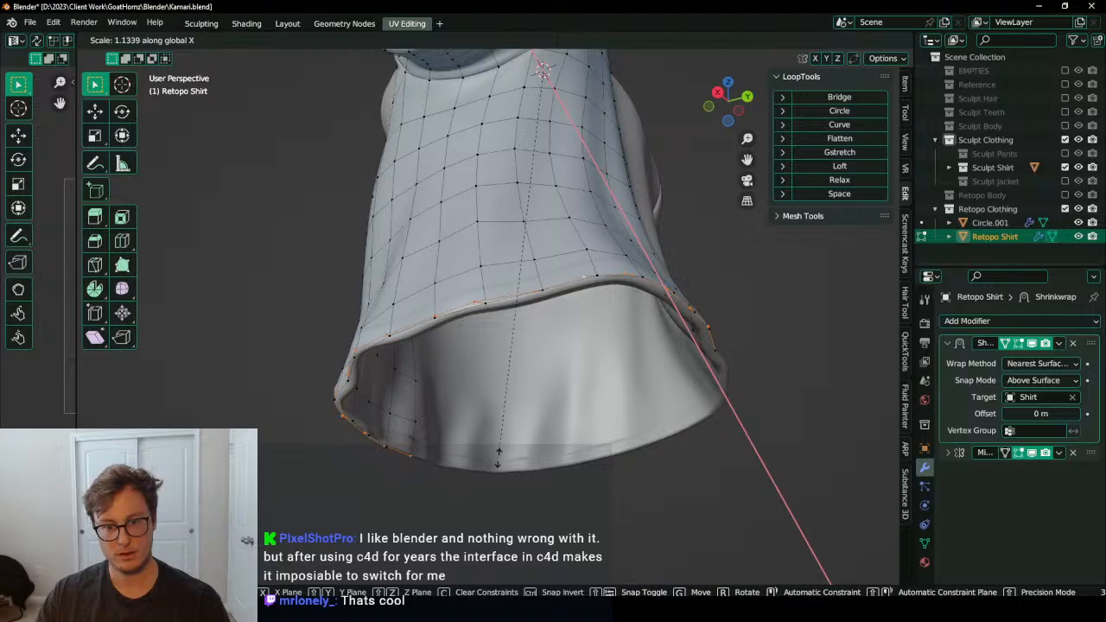
{"action": "left_click", "coordinate": [497, 456]}
{"action": "scroll", "coordinate": [499, 454], "scroll_direction": "down", "scroll_amount": 5}
{"action": "scroll", "coordinate": [499, 454], "scroll_direction": "up", "scroll_amount": 5}
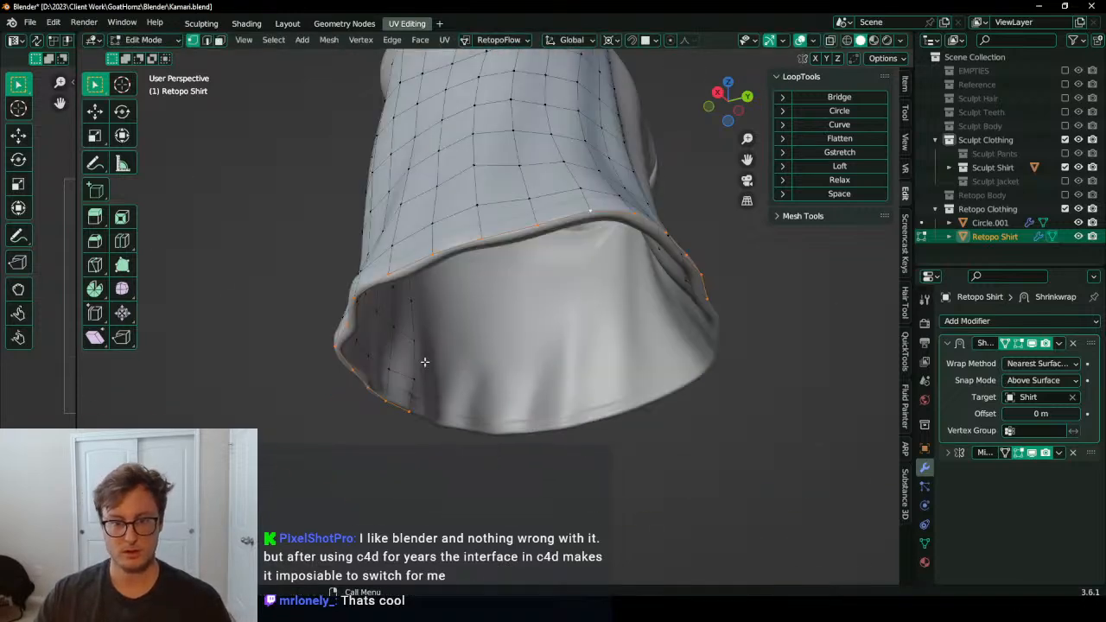
{"action": "scroll", "coordinate": [424, 363], "scroll_direction": "down", "scroll_amount": 4}
{"action": "scroll", "coordinate": [424, 363], "scroll_direction": "up", "scroll_amount": 5}
{"action": "key", "text": "s"}
{"action": "left_click", "coordinate": [437, 329]}
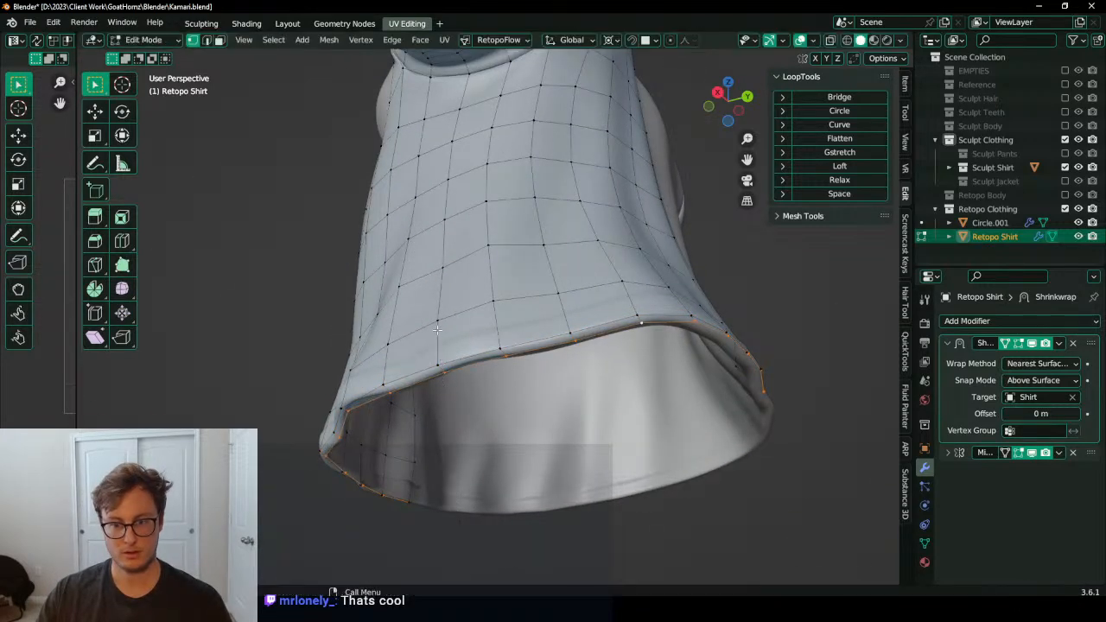
Step: Scale the inner hem loop to about 0.95 along Y and save the file
{"action": "key", "text": "s"}
{"action": "key", "text": "y"}
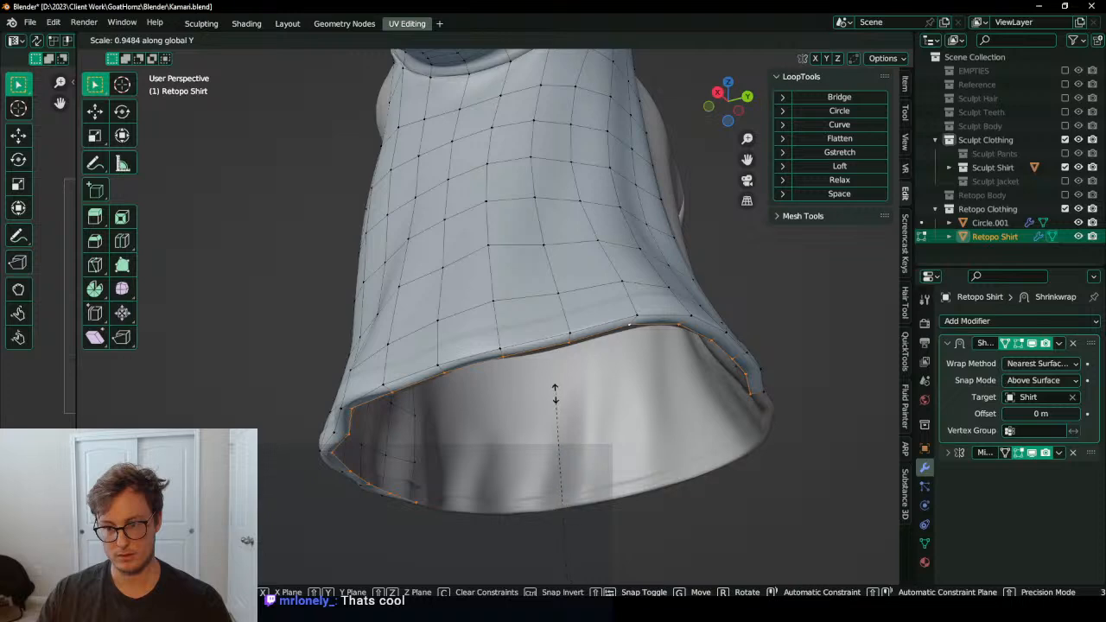
{"action": "left_click", "coordinate": [555, 393]}
{"action": "middle_click_drag", "start_coordinate": [555, 393], "coordinate": [554, 313]}
{"action": "key", "text": "Tab"}
{"action": "scroll", "coordinate": [529, 256], "scroll_direction": "down", "scroll_amount": 3}
{"action": "middle_click_drag", "start_coordinate": [527, 253], "coordinate": [561, 392]}
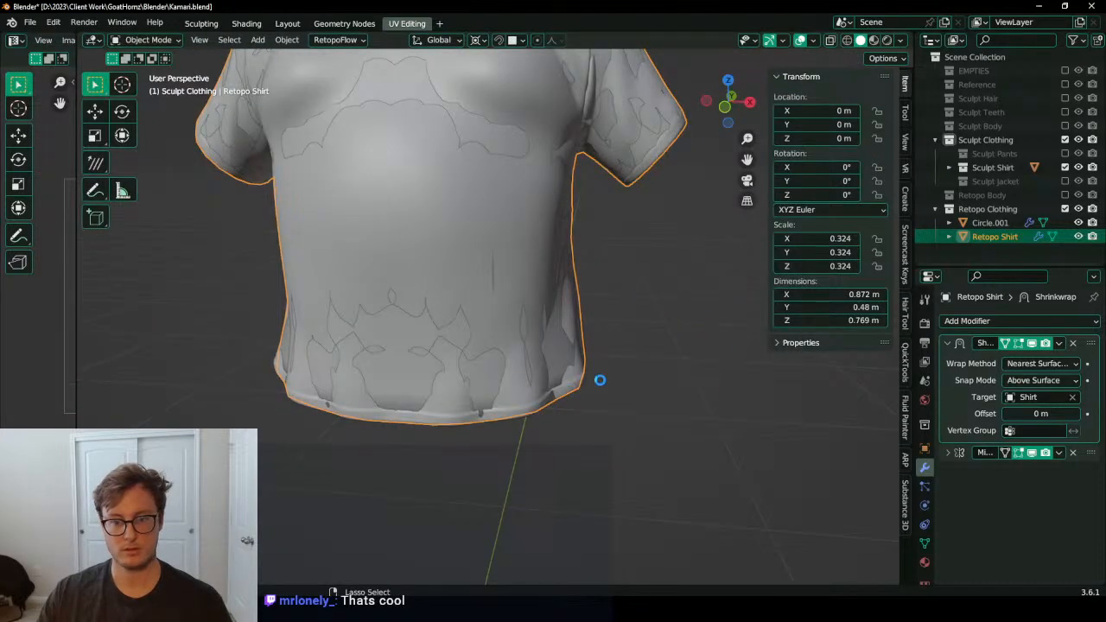
{"action": "key", "text": "ctrl+s"}
Step: Lower three vertices beneath the chest so their edge row follows the underbust curve
{"action": "scroll", "coordinate": [576, 237], "scroll_direction": "up", "scroll_amount": 2}
{"action": "middle_click_drag", "start_coordinate": [576, 237], "coordinate": [442, 326]}
{"action": "key", "text": "Tab"}
{"action": "scroll", "coordinate": [483, 247], "scroll_direction": "up", "scroll_amount": 4}
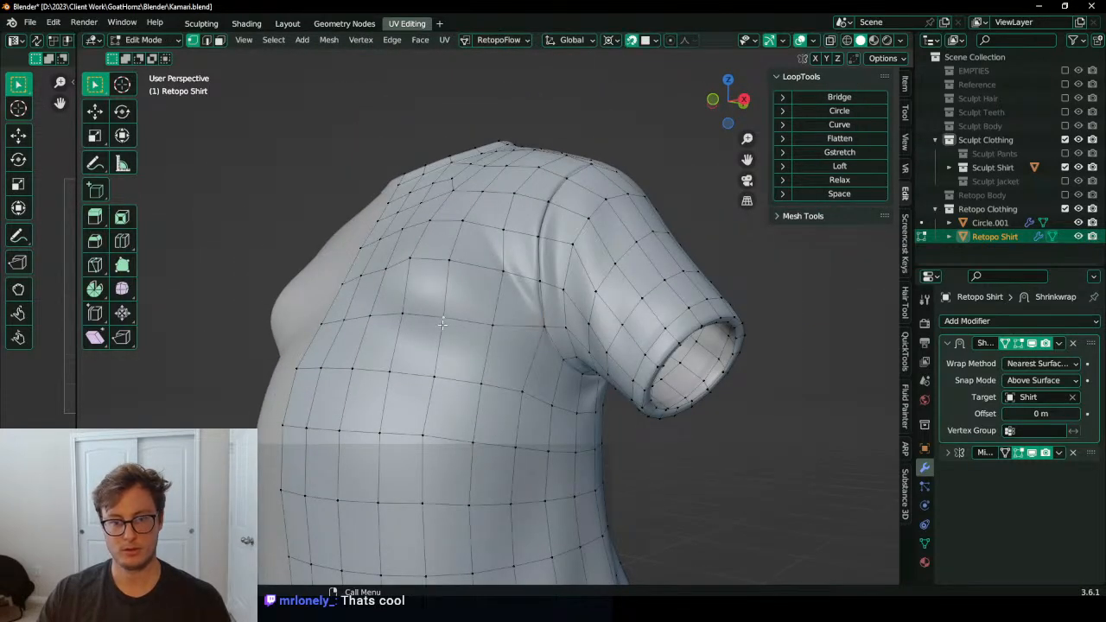
{"action": "left_click", "coordinate": [442, 324]}
{"action": "key", "text": "g"}
{"action": "left_click", "coordinate": [441, 336]}
{"action": "left_click", "coordinate": [405, 322]}
{"action": "key", "text": "g"}
{"action": "left_click", "coordinate": [402, 330]}
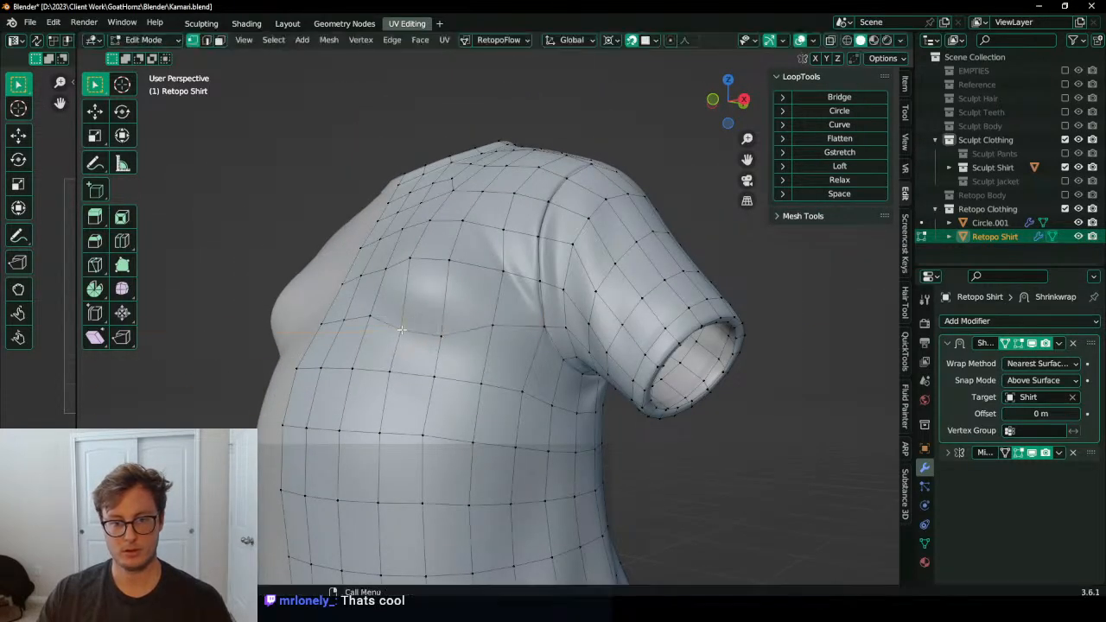
{"action": "key", "text": "g"}
{"action": "left_click", "coordinate": [488, 335]}
Step: Nudge the inner underbust vertex to line up with the vertical edges above and below it
{"action": "middle_click_drag", "start_coordinate": [488, 335], "coordinate": [535, 353]}
{"action": "left_click", "coordinate": [454, 358]}
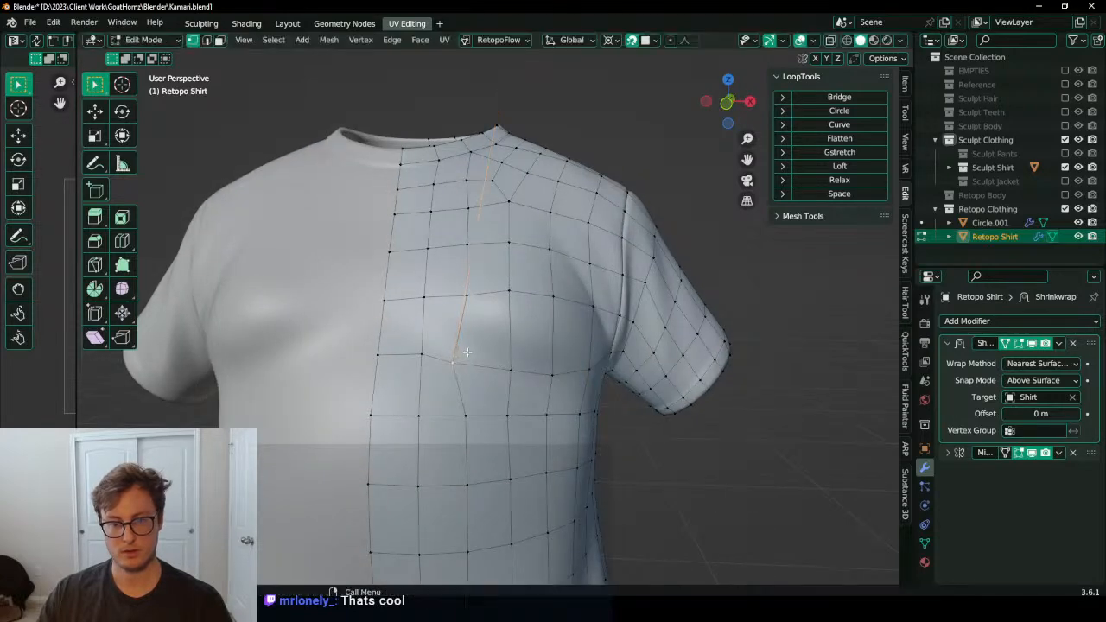
{"action": "key", "text": "g"}
{"action": "left_click", "coordinate": [449, 358]}
Step: Extrude the block of chest faces between the center and the armhole in place and shrink it around its own center
{"action": "middle_click_drag", "start_coordinate": [422, 309], "coordinate": [414, 255]}
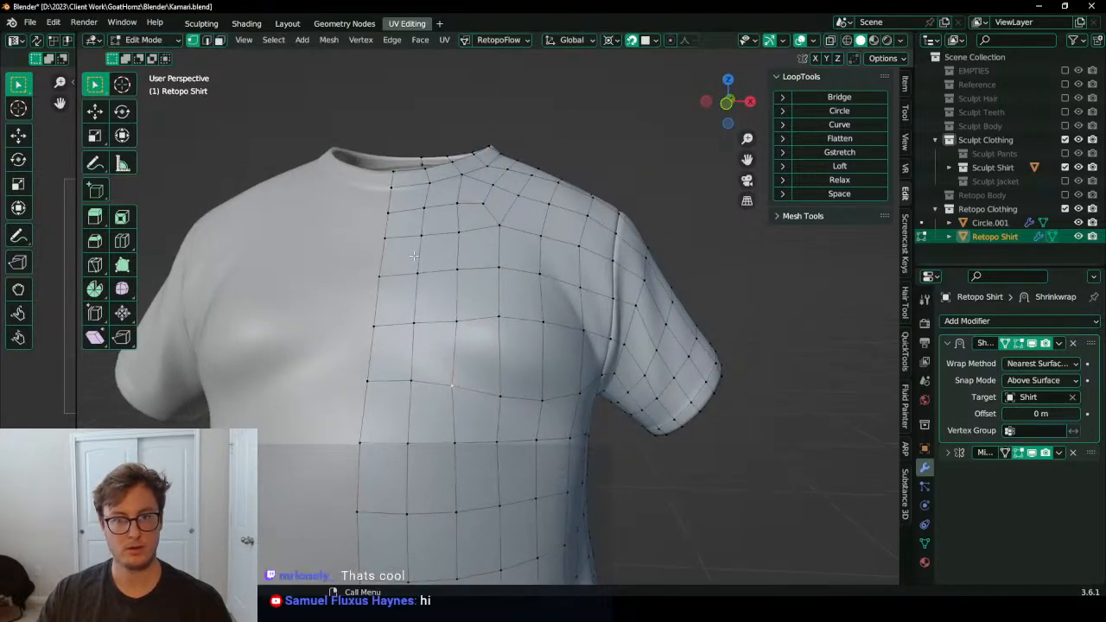
{"action": "left_click", "coordinate": [219, 41]}
{"action": "middle_click_drag", "start_coordinate": [519, 328], "coordinate": [522, 370]}
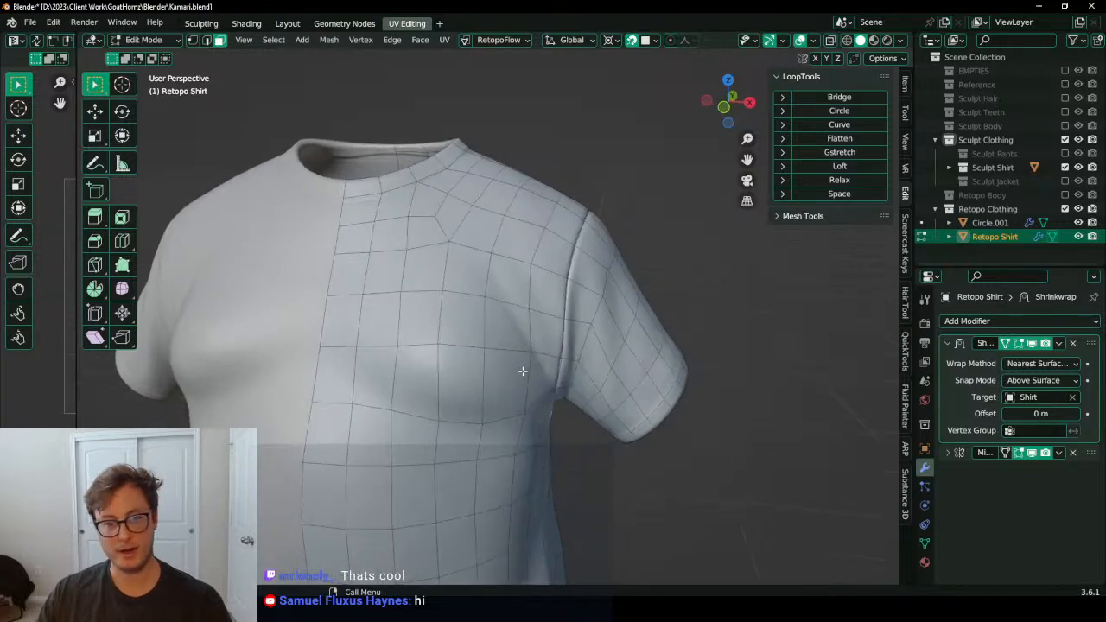
{"action": "left_click", "coordinate": [385, 285]}
{"action": "middle_click_drag", "start_coordinate": [386, 284], "coordinate": [506, 397]}
{"action": "left_click", "coordinate": [506, 398], "text": "ctrl+shift"}
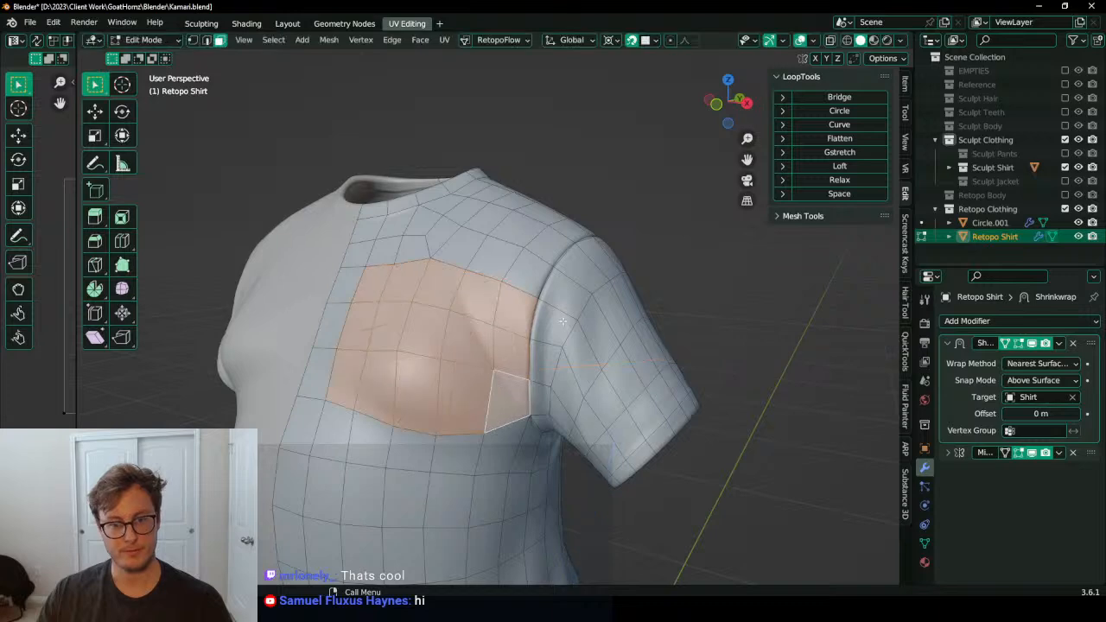
{"action": "key", "text": "s"}
{"action": "right_click", "coordinate": [524, 333]}
{"action": "key", "text": "period"}
{"action": "left_click", "coordinate": [534, 273]}
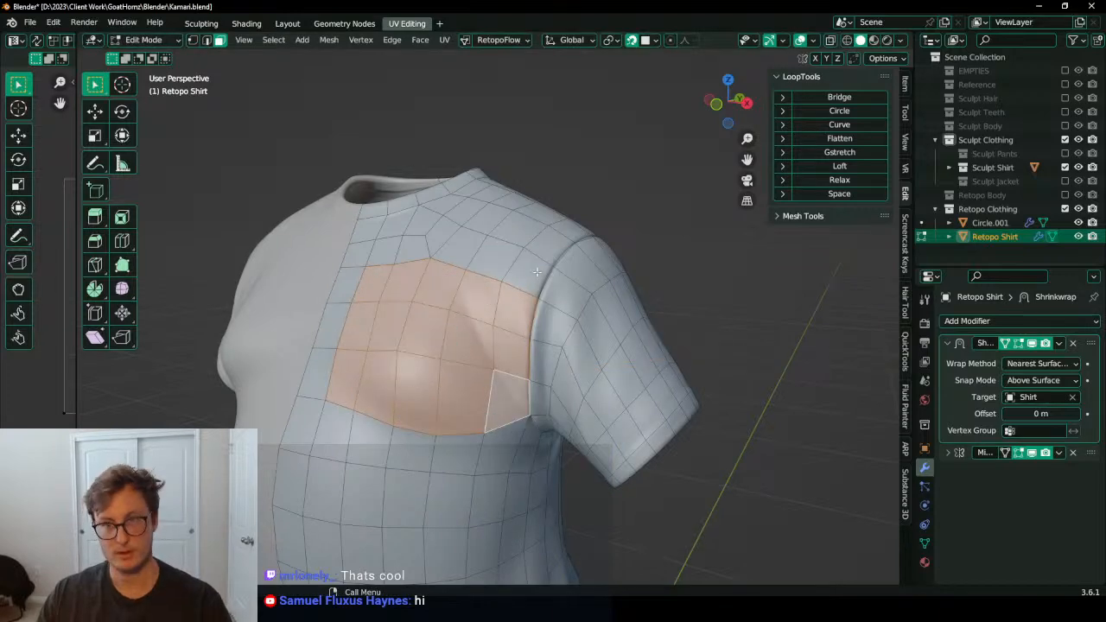
{"action": "key", "text": "s"}
{"action": "left_click", "coordinate": [482, 359]}
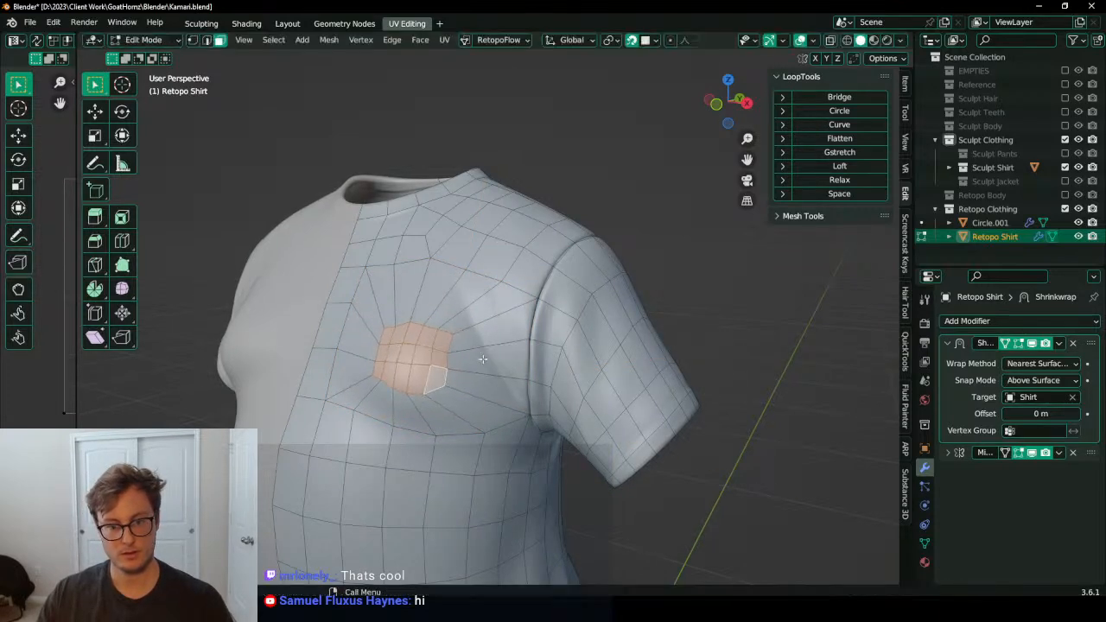
Step: Move the shrunken patch over the chest's high point and position an added edge loop around it
{"action": "key", "text": "g"}
{"action": "left_click", "coordinate": [447, 339]}
{"action": "left_click", "coordinate": [452, 324]}
{"action": "key", "text": "g"}
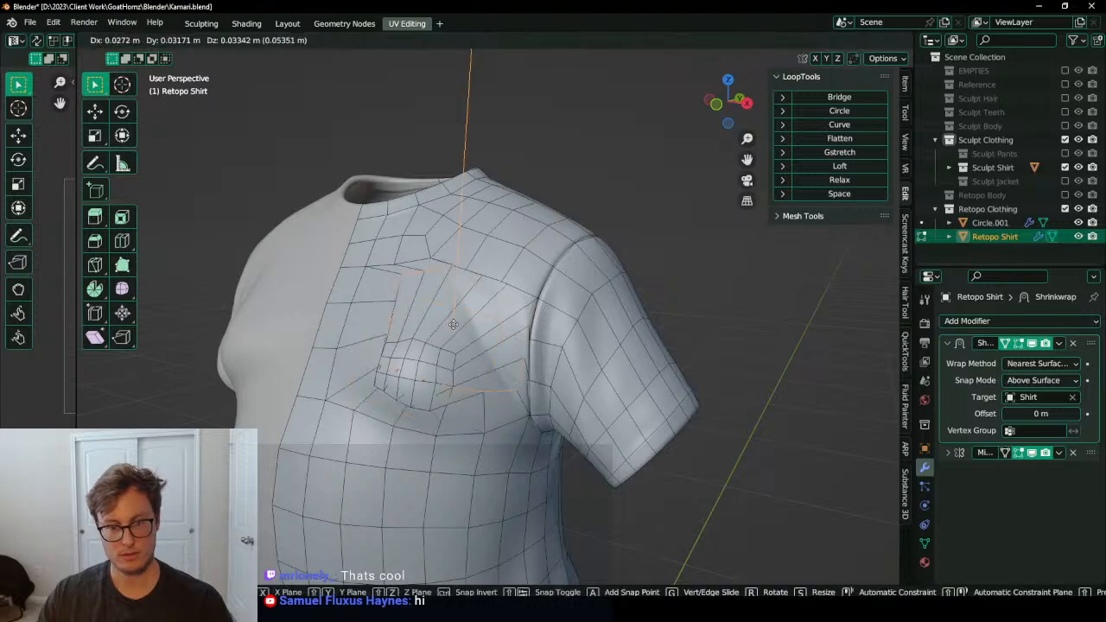
{"action": "left_click", "coordinate": [455, 321]}
Step: Duplicate the retopo shirt's Shrinkwrap modifier and apply the original
{"action": "key", "text": "Tab"}
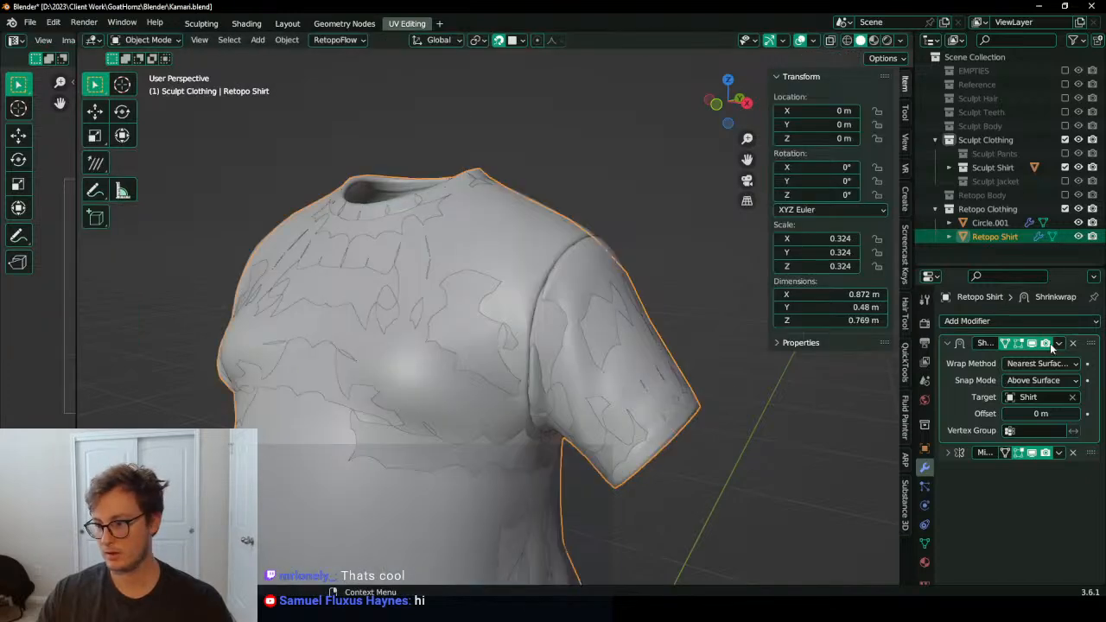
{"action": "left_click", "coordinate": [1059, 343]}
{"action": "left_click", "coordinate": [994, 399]}
{"action": "left_click", "coordinate": [1058, 343]}
{"action": "left_click", "coordinate": [1050, 359]}
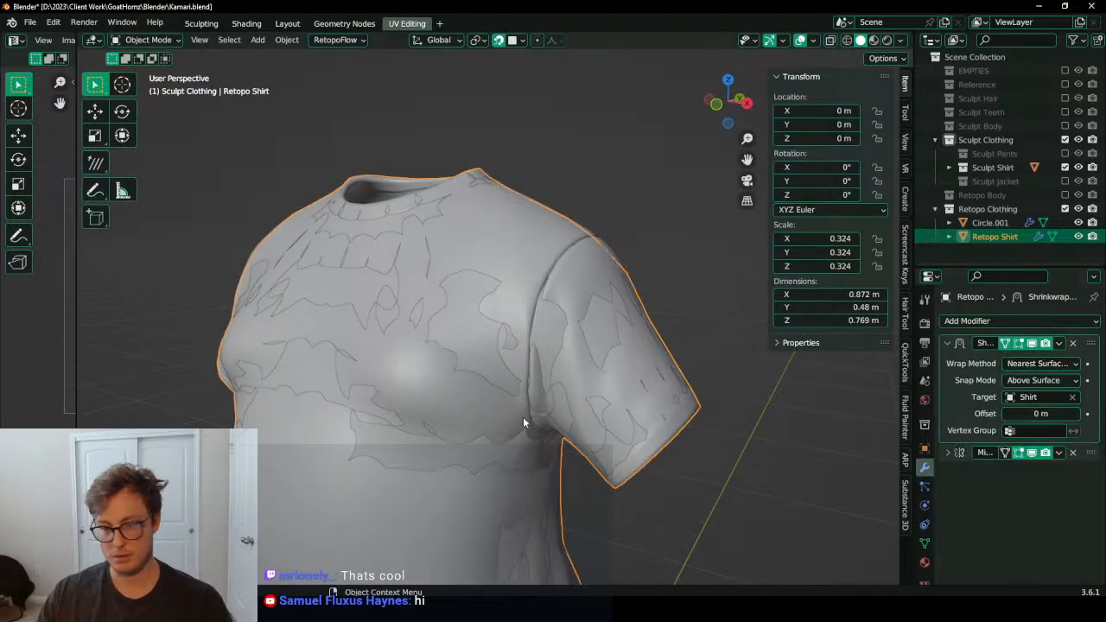
Step: Isolate the retopo shirt in Sculpt Mode with its wireframe shown and relax the new chest loops using Slide Relax
{"action": "key", "text": "Tab"}
{"action": "mouse_move", "coordinate": [508, 432]}
{"action": "middle_mouse_down", "text": "shift"}
{"action": "mouse_move", "coordinate": [532, 389]}
{"action": "mouse_move", "coordinate": [510, 375]}
{"action": "middle_mouse_up", "text": "shift"}
{"action": "key", "text": "ctrl+Tab"}
{"action": "key", "text": "slash"}
{"action": "key", "text": "q"}
{"action": "left_click", "coordinate": [516, 376]}
{"action": "mouse_move", "coordinate": [506, 363]}
{"action": "left_mouse_down", "text": "shift"}
{"action": "mouse_move", "coordinate": [451, 325]}
{"action": "mouse_move", "coordinate": [520, 335]}
{"action": "left_mouse_up", "text": "shift"}
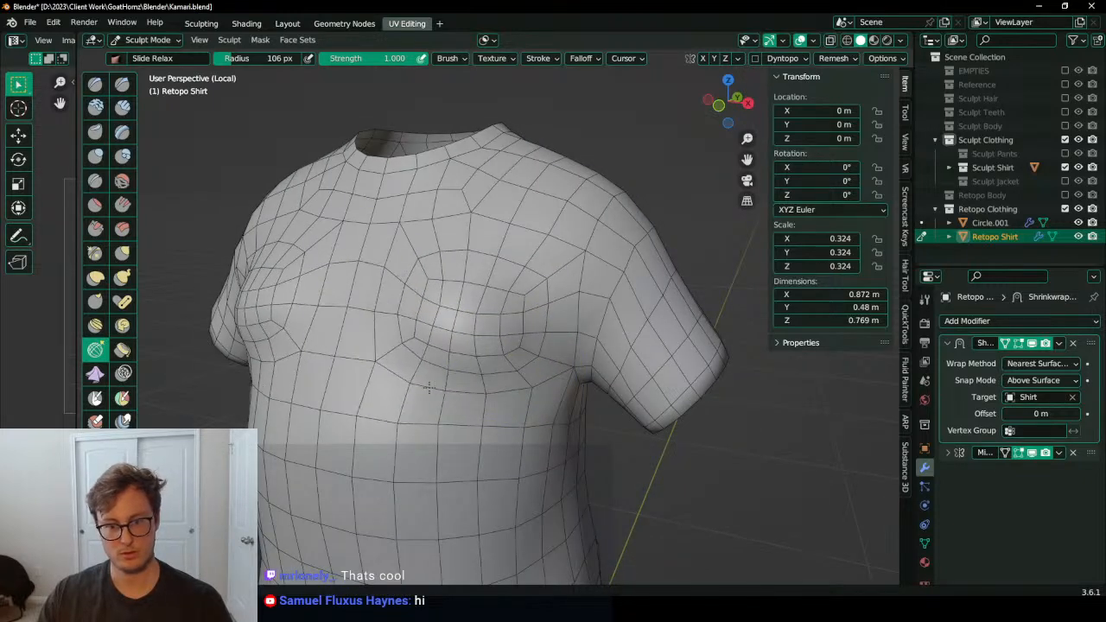
{"action": "left_click_drag", "start_coordinate": [429, 386], "coordinate": [548, 291], "text": "shift"}
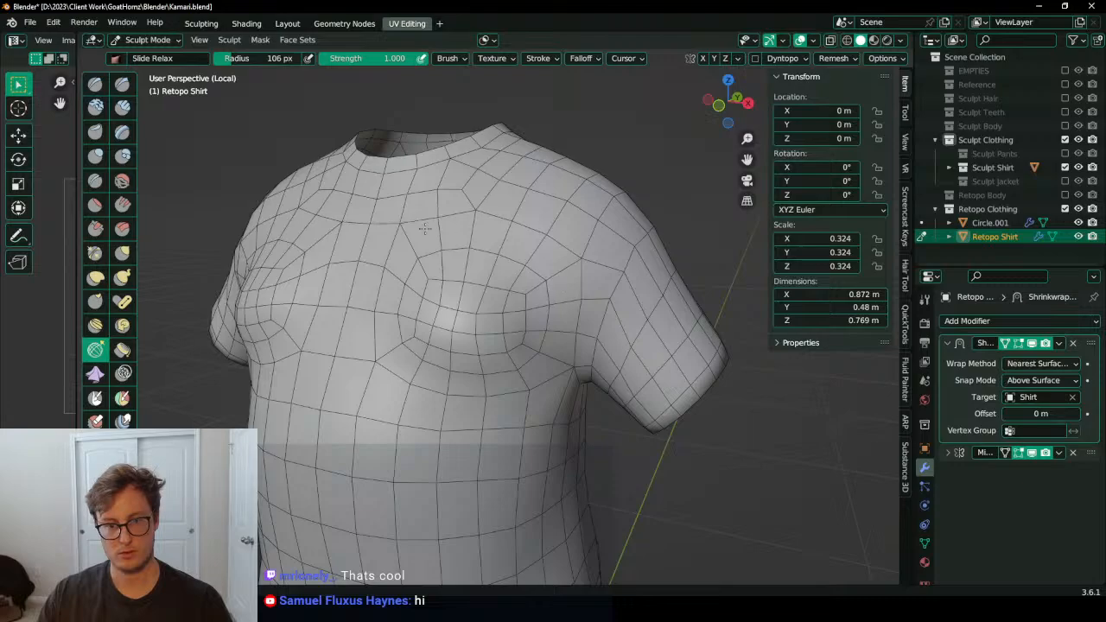
{"action": "mouse_move", "coordinate": [406, 385]}
{"action": "middle_mouse_down"}
{"action": "mouse_move", "coordinate": [411, 406]}
{"action": "mouse_move", "coordinate": [416, 297]}
{"action": "mouse_move", "coordinate": [447, 176]}
{"action": "mouse_move", "coordinate": [476, 284]}
{"action": "mouse_move", "coordinate": [531, 259]}
{"action": "mouse_move", "coordinate": [562, 406]}
{"action": "mouse_move", "coordinate": [424, 234]}
{"action": "mouse_move", "coordinate": [457, 185]}
{"action": "mouse_move", "coordinate": [444, 210]}
{"action": "middle_mouse_up"}
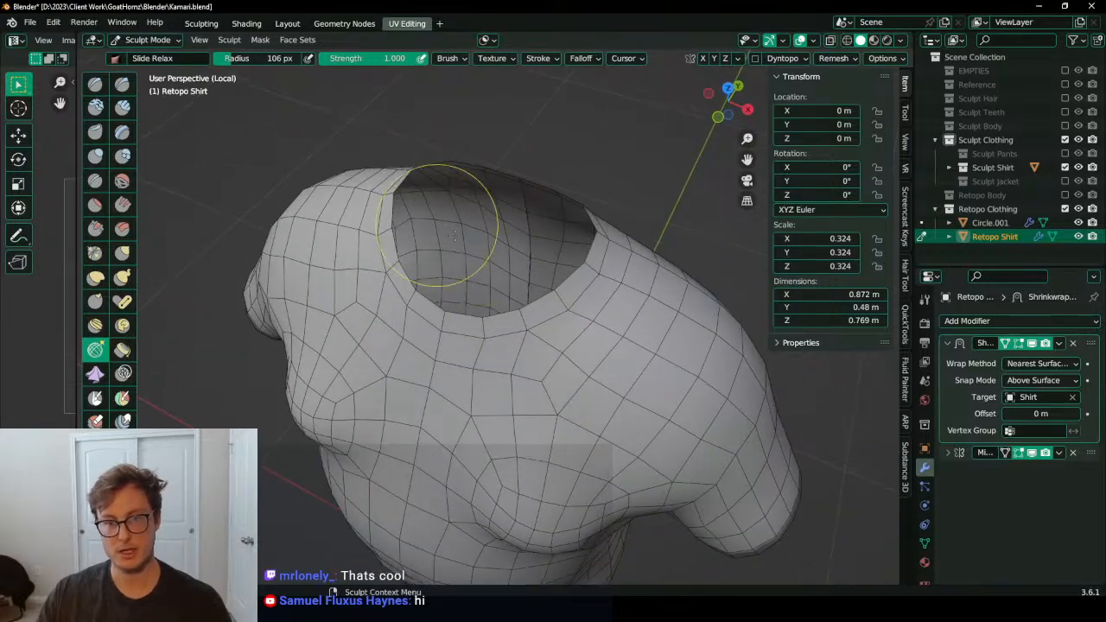
Step: Bring the retopo shirt back from isolated sculpting with its wireframe hidden, and select the collar's rim edge loop for editing
{"action": "key", "text": "ctrl+Tab"}
{"action": "key", "text": "KP_Divide"}
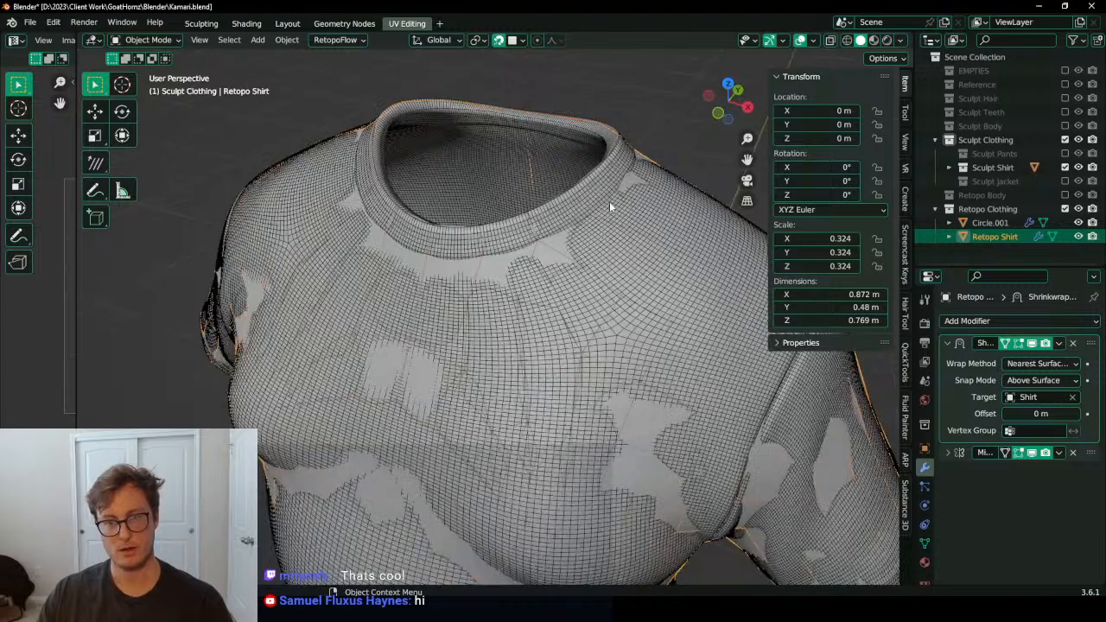
{"action": "key", "text": "q"}
{"action": "left_click", "coordinate": [610, 206]}
{"action": "middle_click_drag", "start_coordinate": [609, 192], "coordinate": [546, 348], "text": "shift"}
{"action": "key", "text": "Tab"}
{"action": "middle_click_drag", "start_coordinate": [566, 306], "coordinate": [602, 261]}
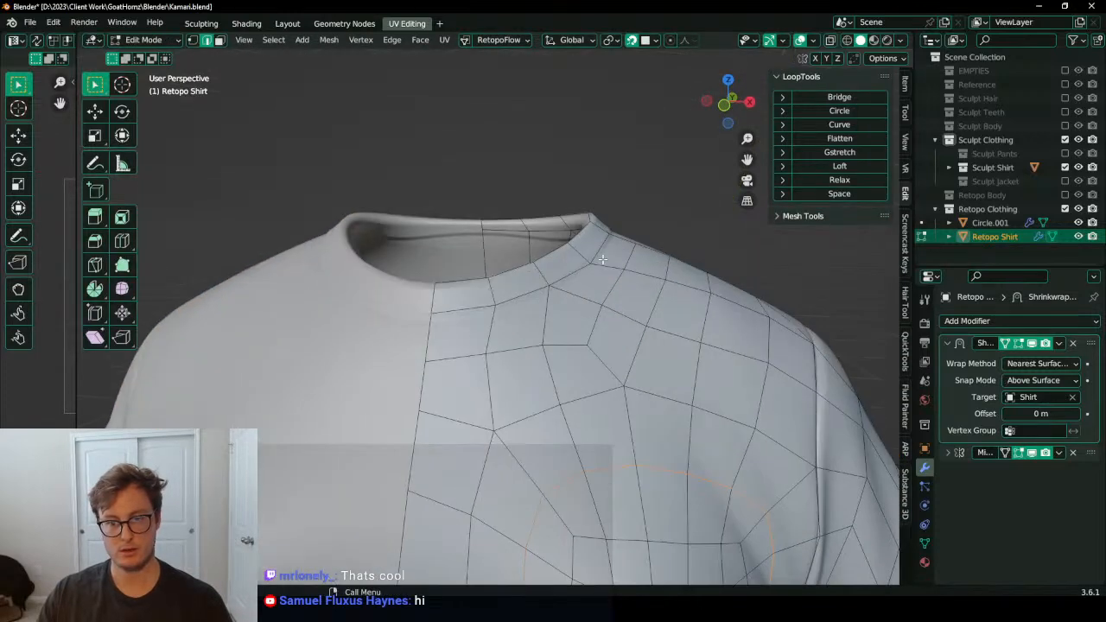
{"action": "scroll", "coordinate": [602, 253], "scroll_direction": "up", "scroll_amount": 2}
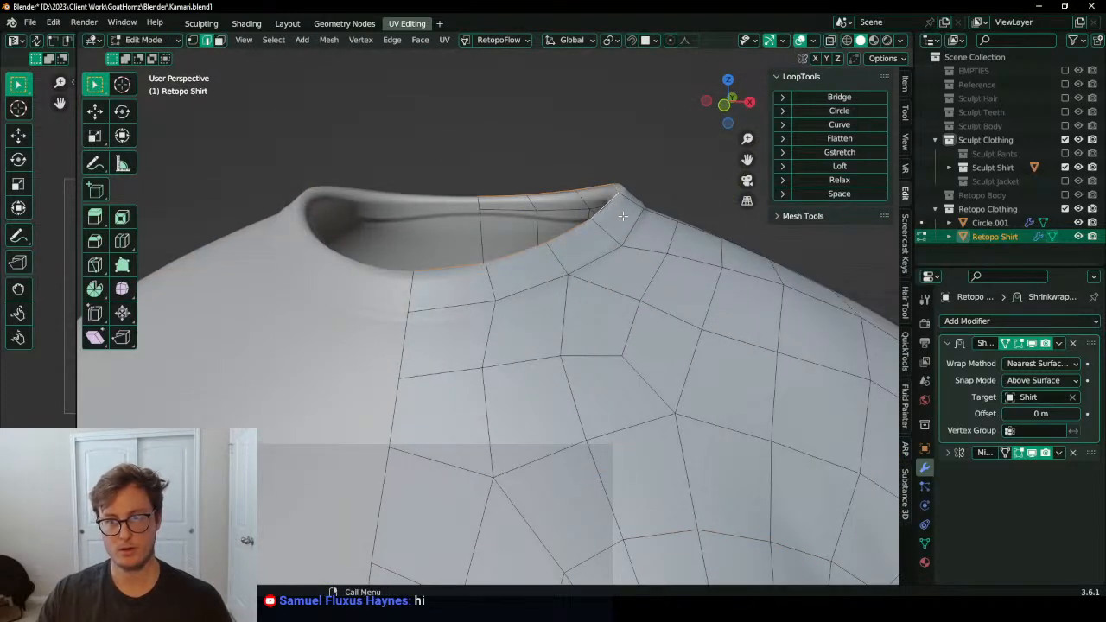
Step: Extrude the collar's rim loop in place and lower it along the global Z axis by about 0.006 m
{"action": "middle_click_drag", "start_coordinate": [623, 216], "coordinate": [634, 241]}
{"action": "key", "text": "e"}
{"action": "right_click", "coordinate": [644, 232]}
{"action": "key", "text": "g"}
{"action": "key", "text": "z"}
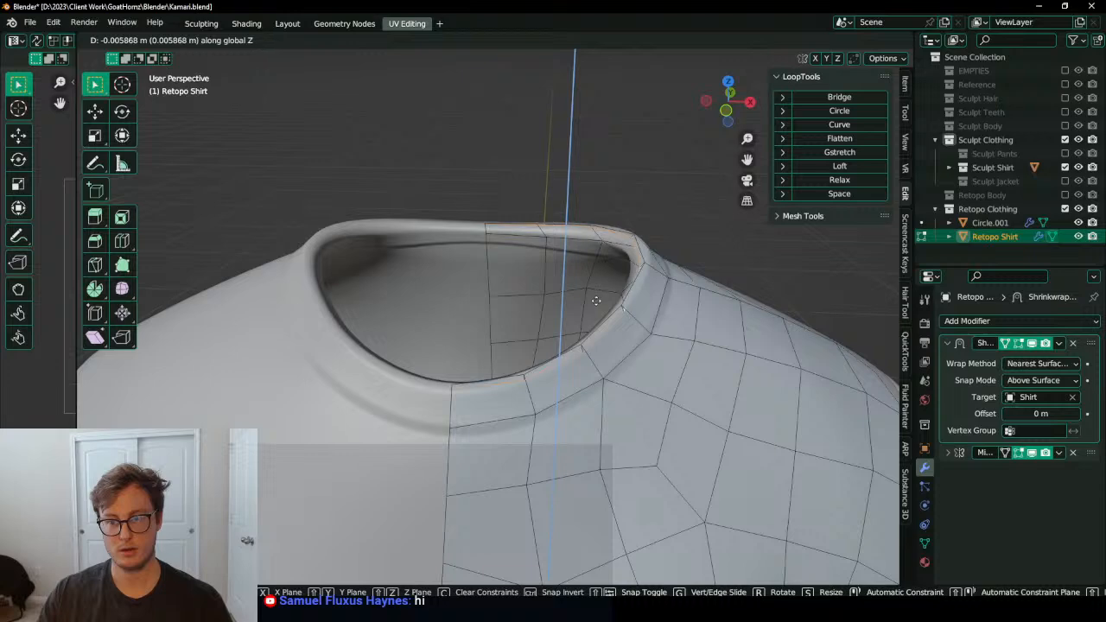
{"action": "left_click", "coordinate": [596, 300]}
Step: Change the pivot point and scale the extruded rim loop along X, and along Y to about 0.92
{"action": "key", "text": "period"}
{"action": "middle_click_drag", "start_coordinate": [611, 294], "coordinate": [630, 276]}
{"action": "key", "text": "s"}
{"action": "key", "text": "x"}
{"action": "left_click", "coordinate": [568, 240]}
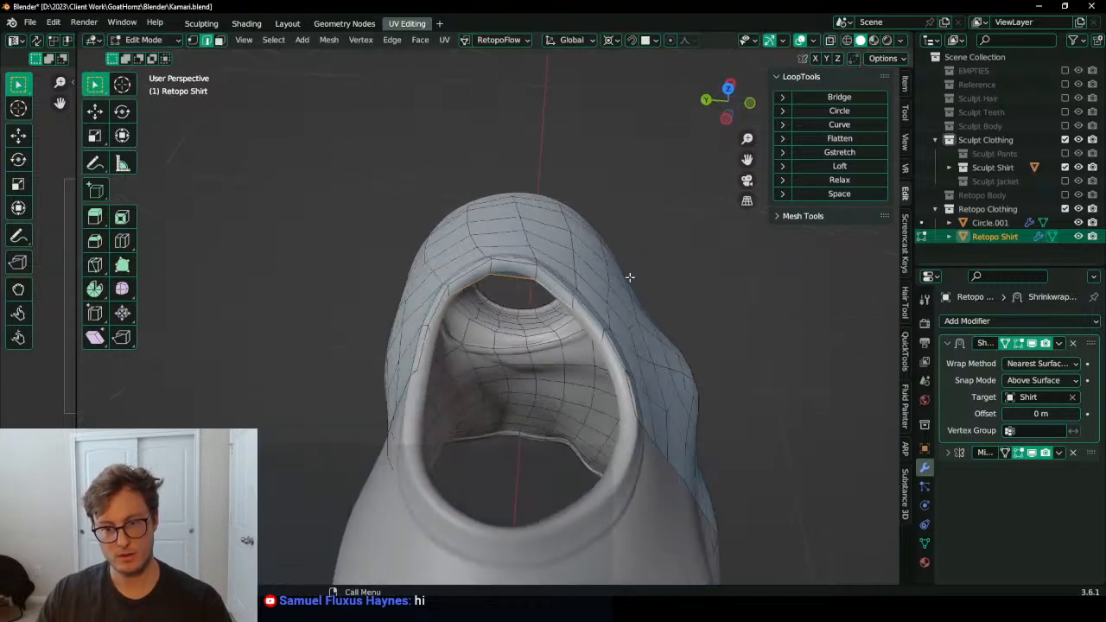
{"action": "key", "text": "s"}
{"action": "key", "text": "y"}
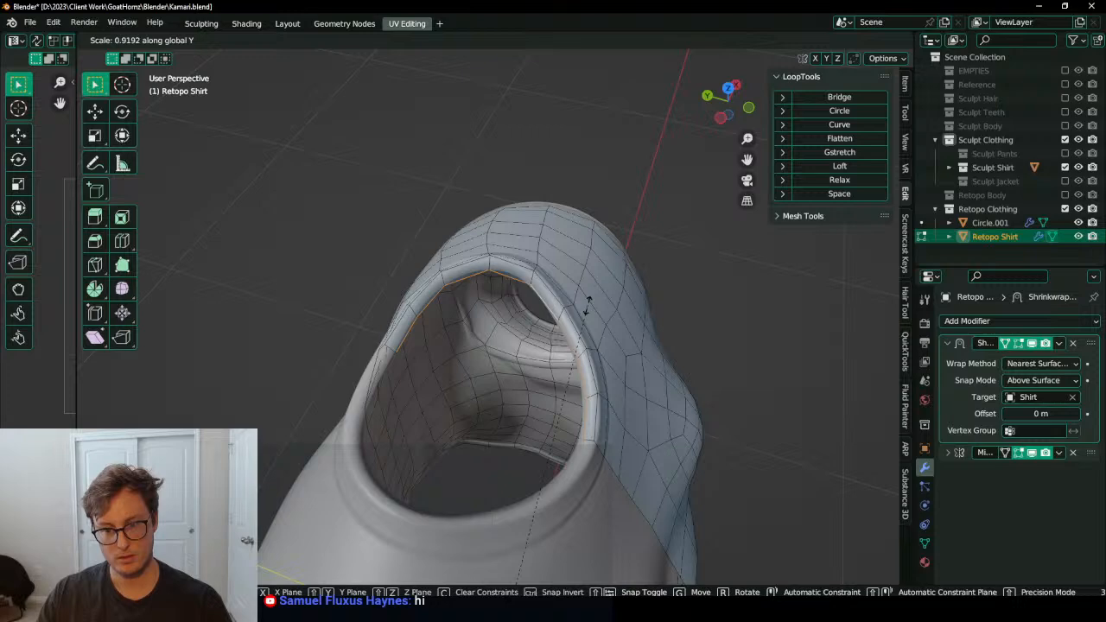
{"action": "left_click", "coordinate": [588, 306]}
Step: Adjust the inner rim loop's height along Z and reposition individual edges to follow the inside of the collar
{"action": "middle_click_drag", "start_coordinate": [588, 307], "coordinate": [687, 369]}
{"action": "key", "text": "g"}
{"action": "key", "text": "z"}
{"action": "left_click", "coordinate": [540, 249]}
{"action": "left_click", "coordinate": [680, 328]}
{"action": "key", "text": "g"}
{"action": "left_click", "coordinate": [682, 361]}
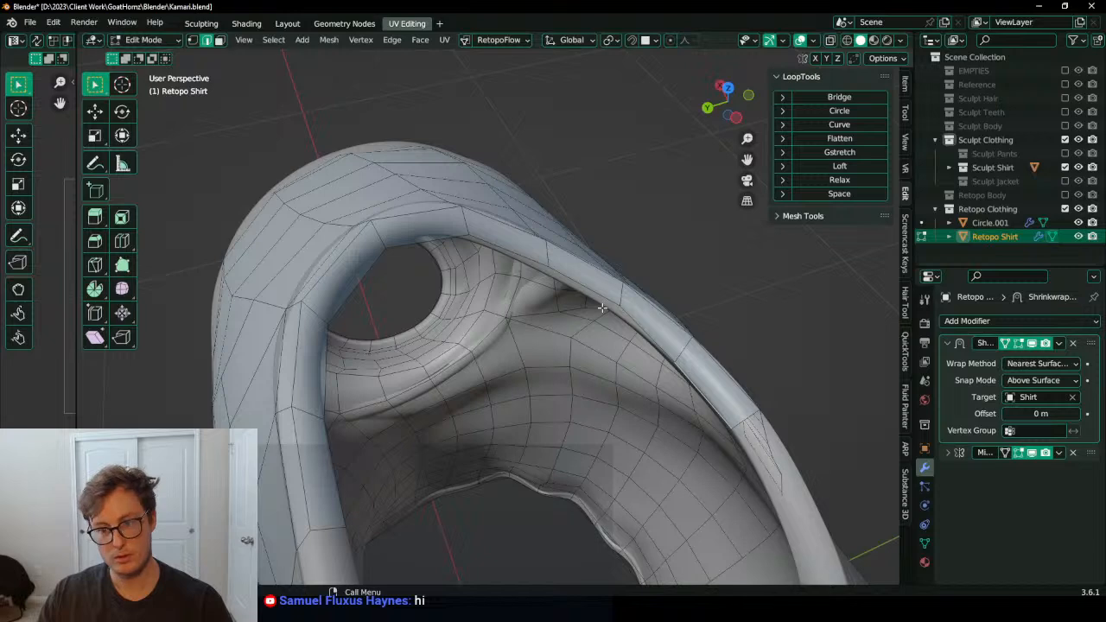
{"action": "key", "text": "g"}
{"action": "left_click", "coordinate": [595, 302]}
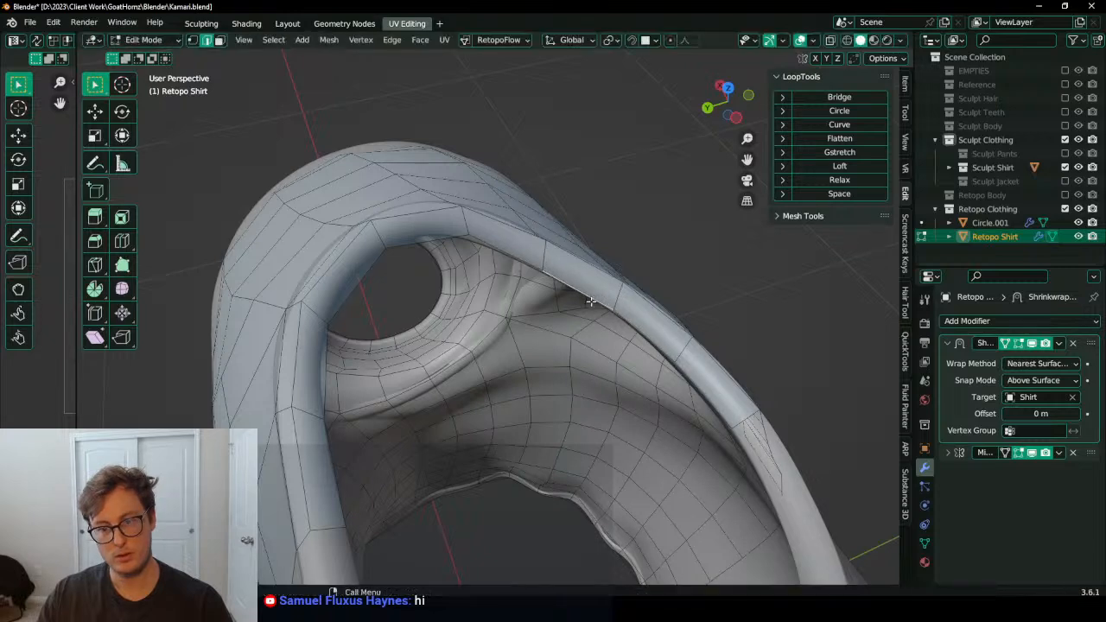
Step: Duplicate the retopo shirt's Shrinkwrap modifier, apply the original, and return to mesh editing
{"action": "key", "text": "Tab"}
{"action": "left_click", "coordinate": [1059, 344]}
{"action": "left_click", "coordinate": [993, 400]}
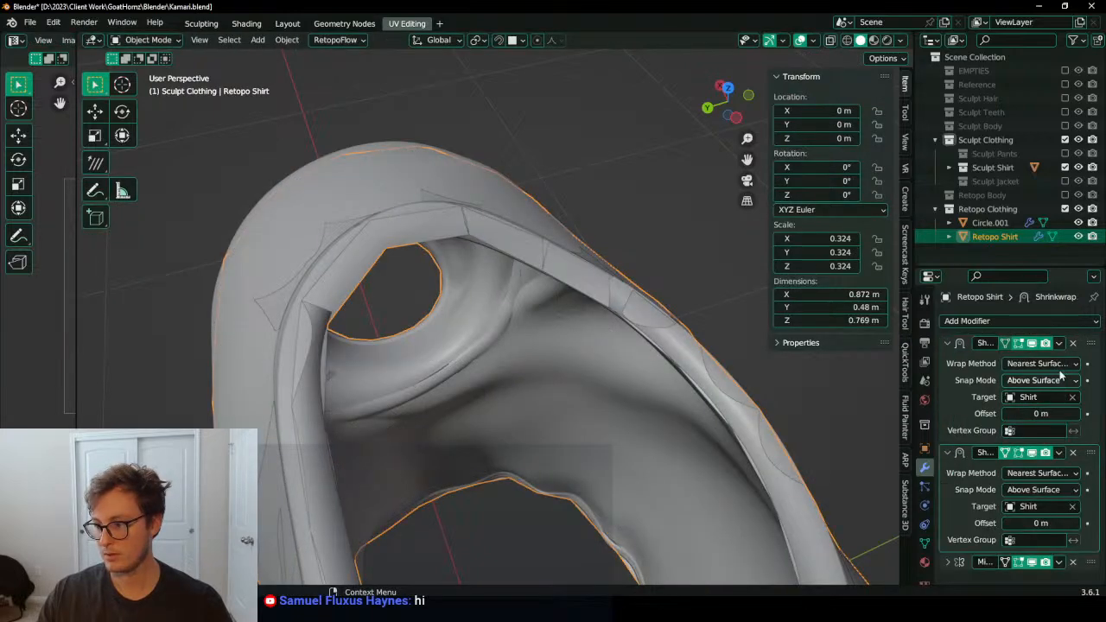
{"action": "left_click", "coordinate": [1059, 343]}
{"action": "left_click", "coordinate": [1028, 359]}
{"action": "key", "text": "Tab"}
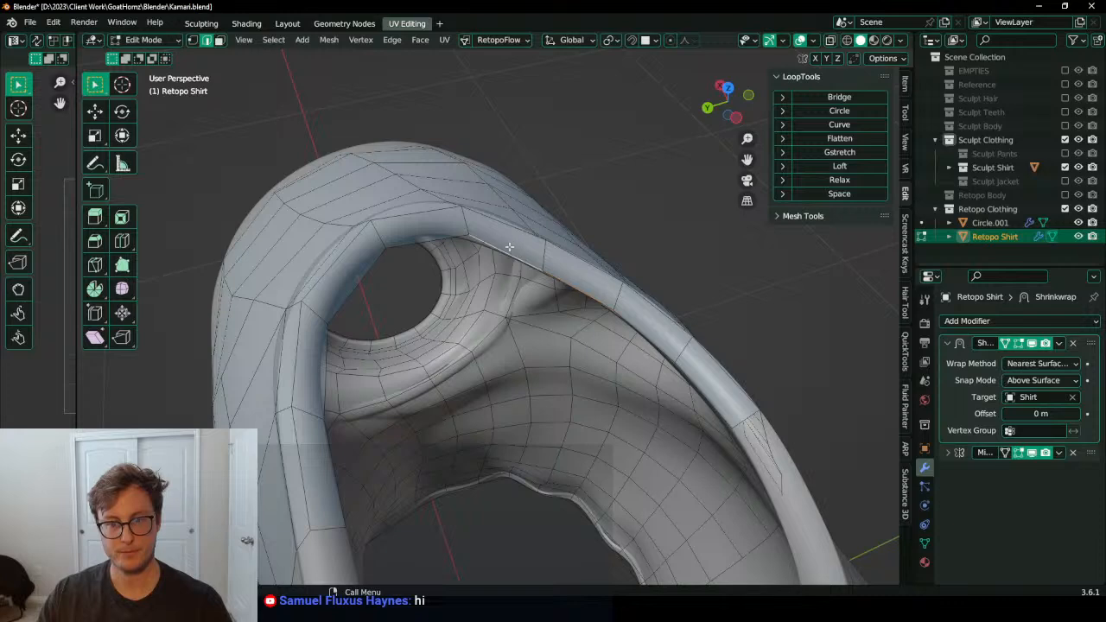
Step: Even out the vertex spacing of the collar's edge loops with LoopTools Space
{"action": "middle_click_drag", "start_coordinate": [396, 221], "coordinate": [465, 272]}
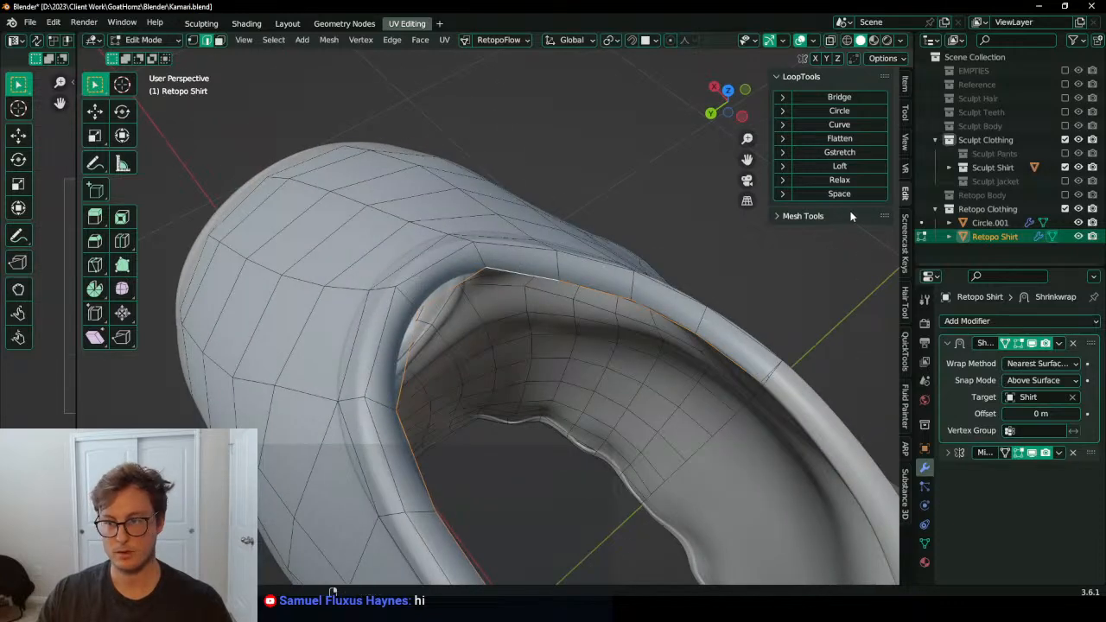
{"action": "left_click", "coordinate": [451, 255]}
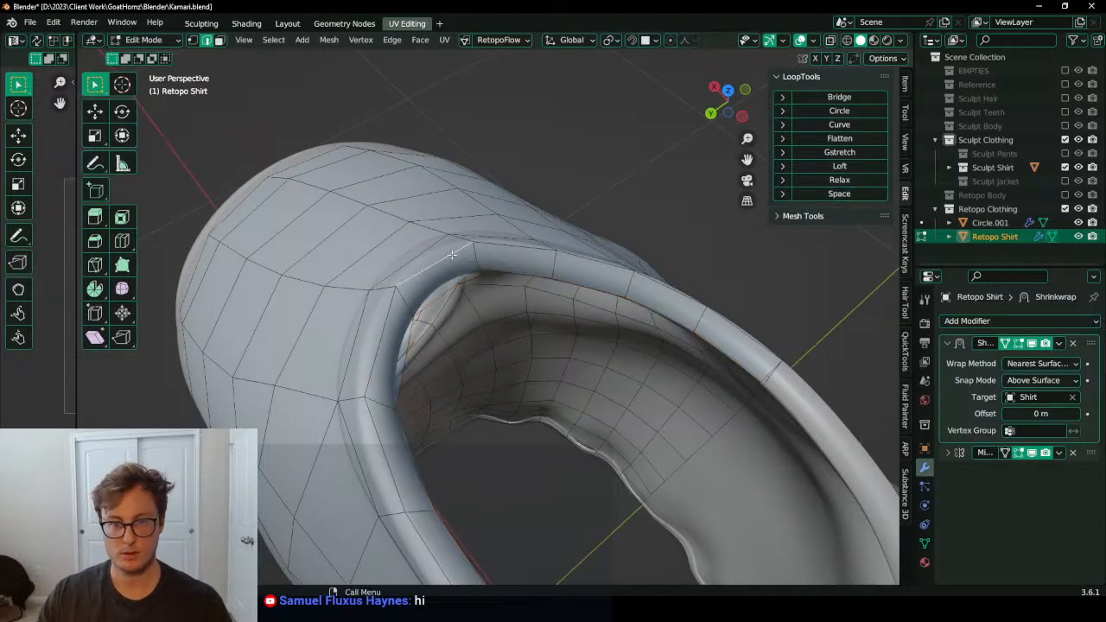
{"action": "left_click", "coordinate": [816, 194]}
Step: Leave mesh editing on the retopo shirt and save the file
{"action": "scroll", "coordinate": [640, 277], "scroll_direction": "down", "scroll_amount": 3}
{"action": "key", "text": "Tab"}
{"action": "scroll", "coordinate": [599, 285], "scroll_direction": "down", "scroll_amount": 4}
{"action": "middle_click_drag", "start_coordinate": [599, 285], "coordinate": [422, 306]}
{"action": "key", "text": "ctrl+s"}
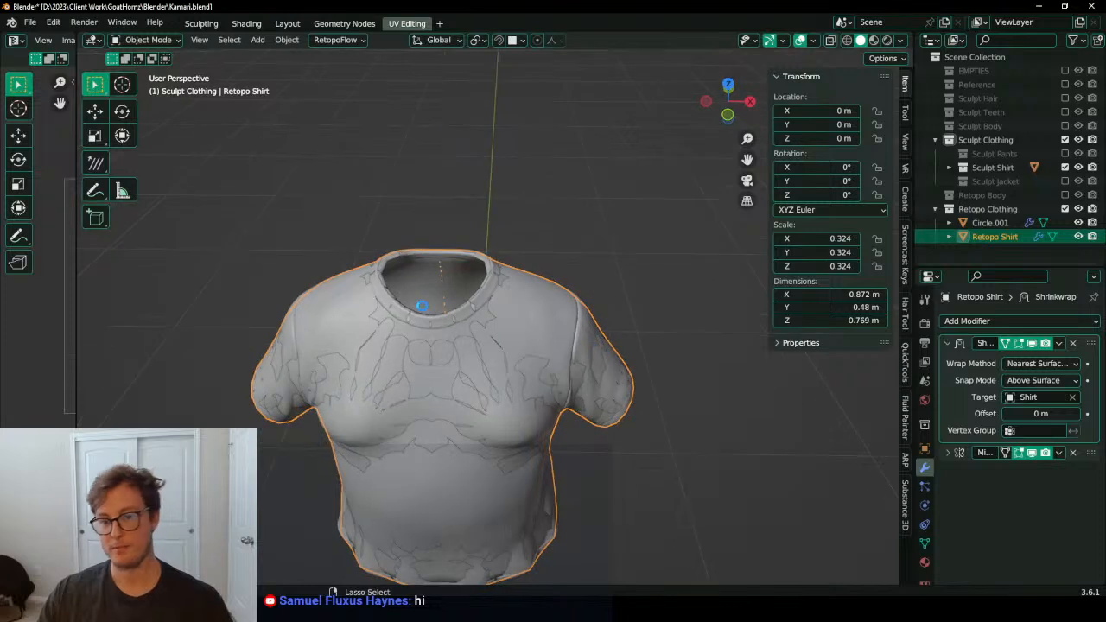
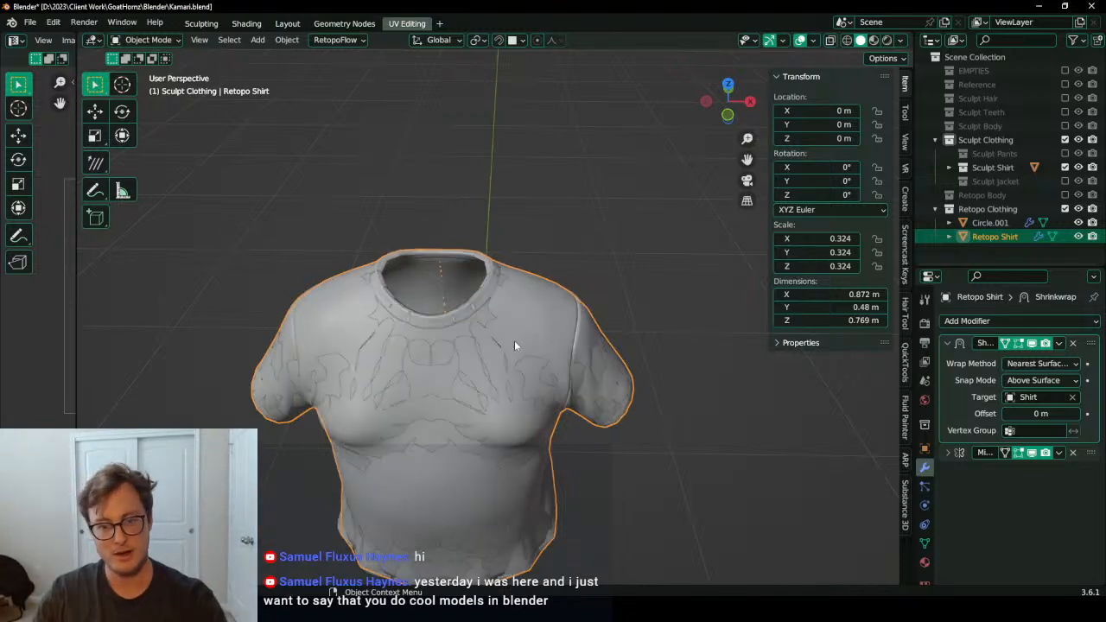
Step: Hide the Retopo Clothing collection and show the sculpted pants, jacket, hair, teeth and body collections
{"action": "scroll", "coordinate": [514, 346], "scroll_direction": "down", "scroll_amount": 3}
{"action": "middle_click_drag", "start_coordinate": [516, 346], "coordinate": [554, 120]}
{"action": "left_click", "coordinate": [600, 289]}
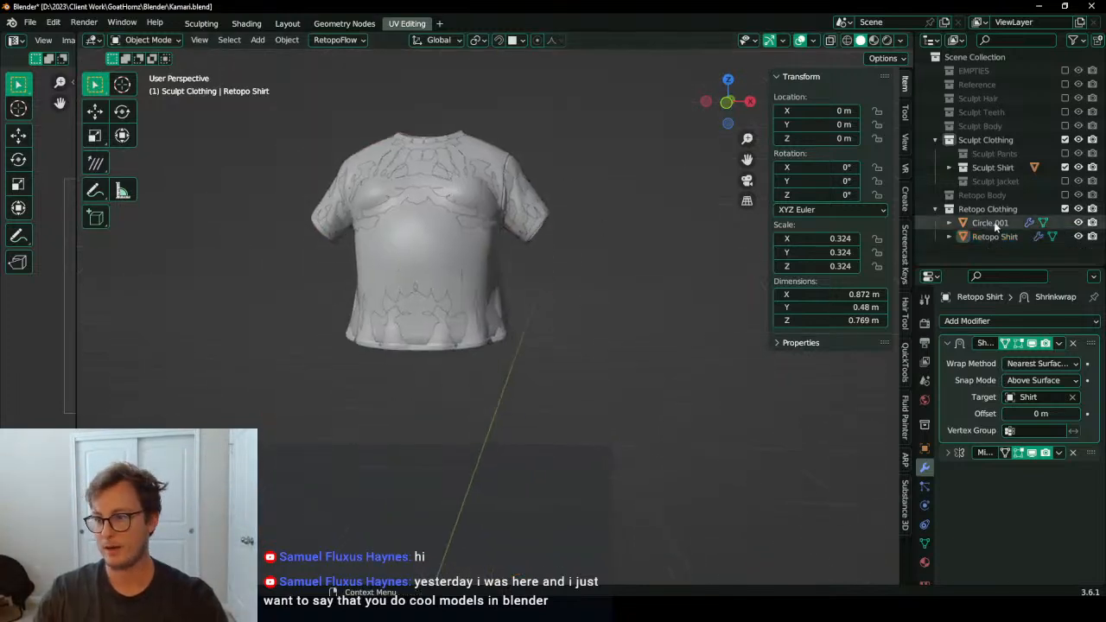
{"action": "left_click", "coordinate": [1065, 208]}
{"action": "left_click", "coordinate": [1065, 153]}
{"action": "left_click", "coordinate": [1064, 180]}
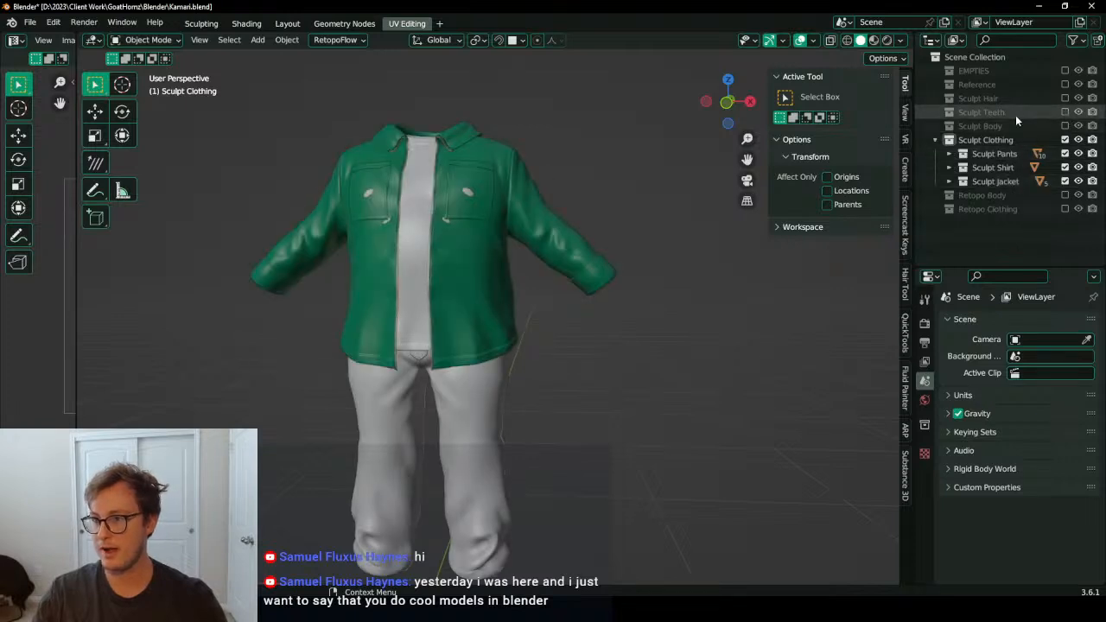
{"action": "left_click", "coordinate": [1064, 98]}
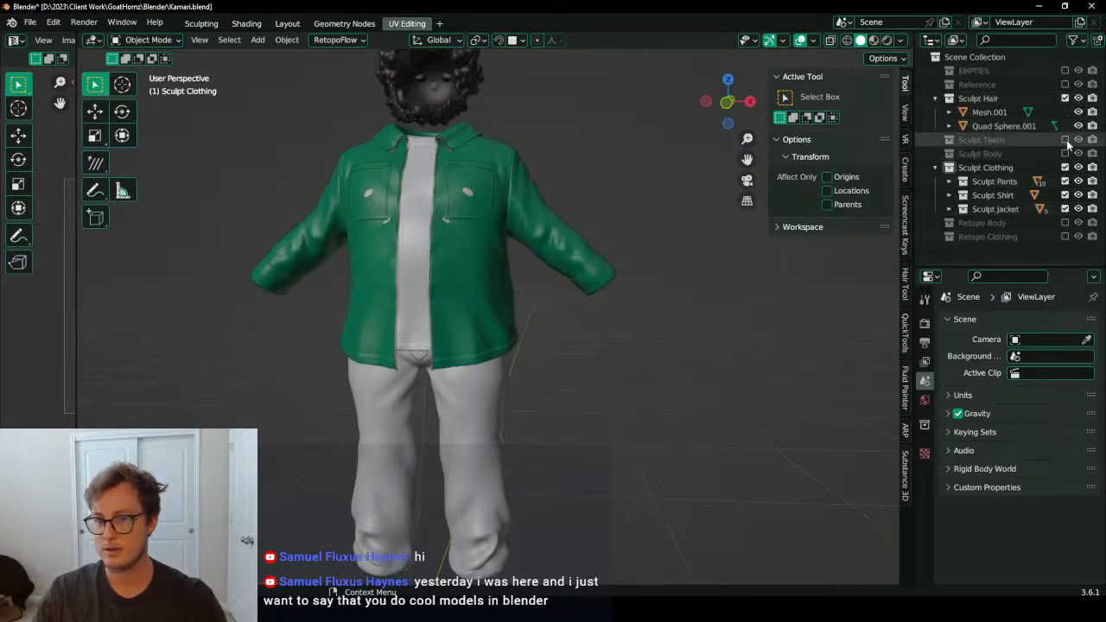
{"action": "left_click", "coordinate": [1064, 140]}
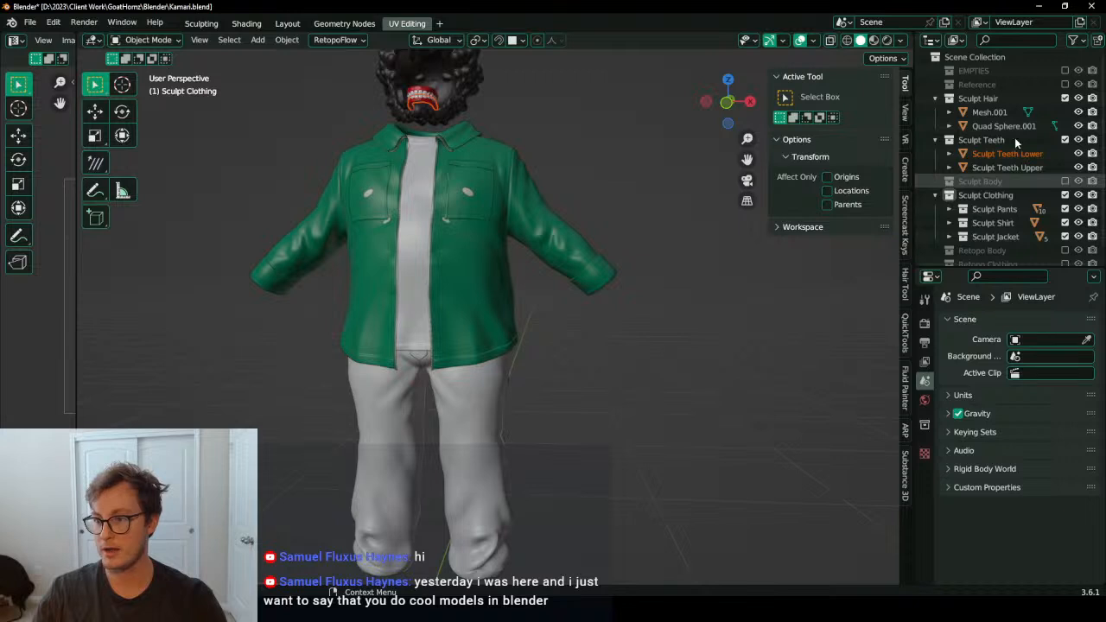
{"action": "left_click", "coordinate": [935, 97]}
{"action": "left_click", "coordinate": [934, 113]}
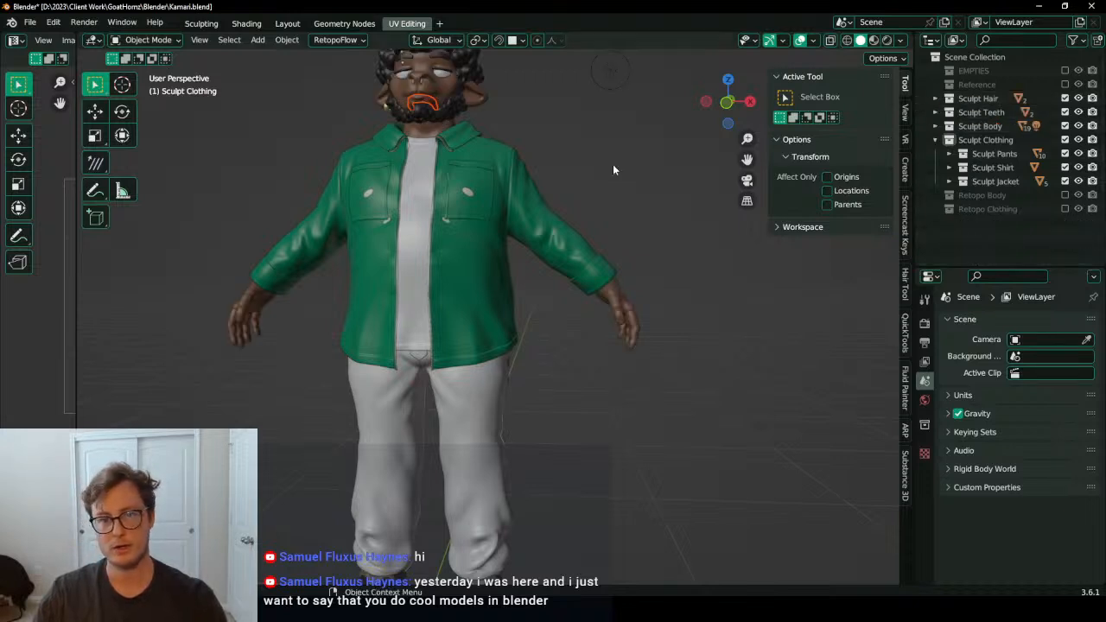
Step: Switch the viewport to Material Preview shading and view the fully dressed character from several angles
{"action": "left_click", "coordinate": [550, 136]}
{"action": "middle_click_drag", "start_coordinate": [550, 136], "coordinate": [499, 244]}
{"action": "scroll", "coordinate": [498, 246], "scroll_direction": "down", "scroll_amount": 4}
{"action": "key", "text": "z"}
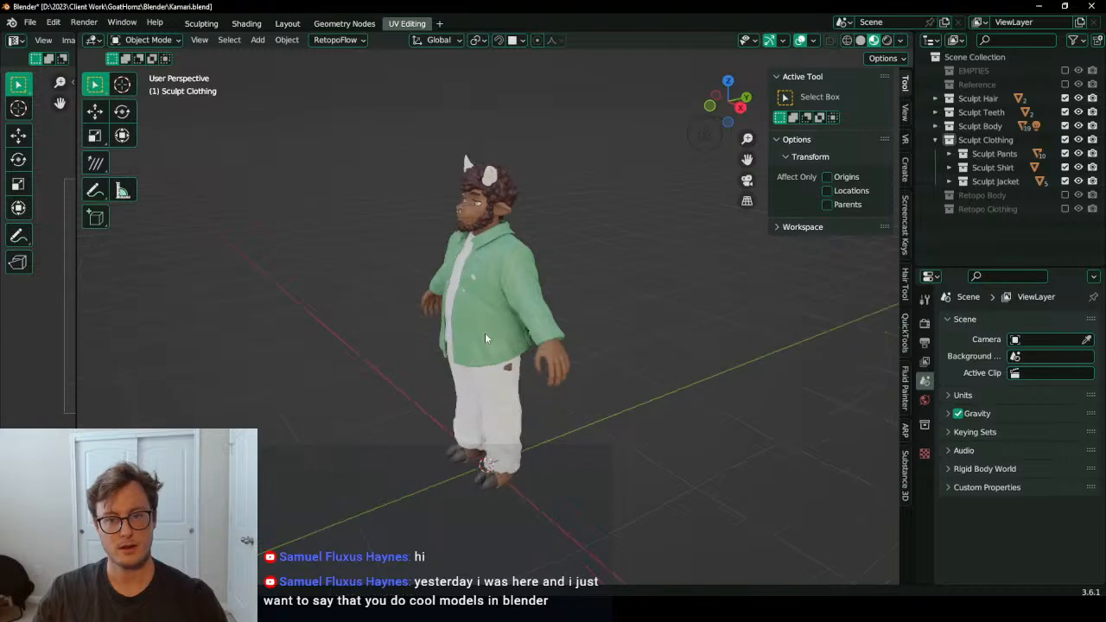
{"action": "middle_click_drag", "start_coordinate": [485, 333], "coordinate": [518, 366]}
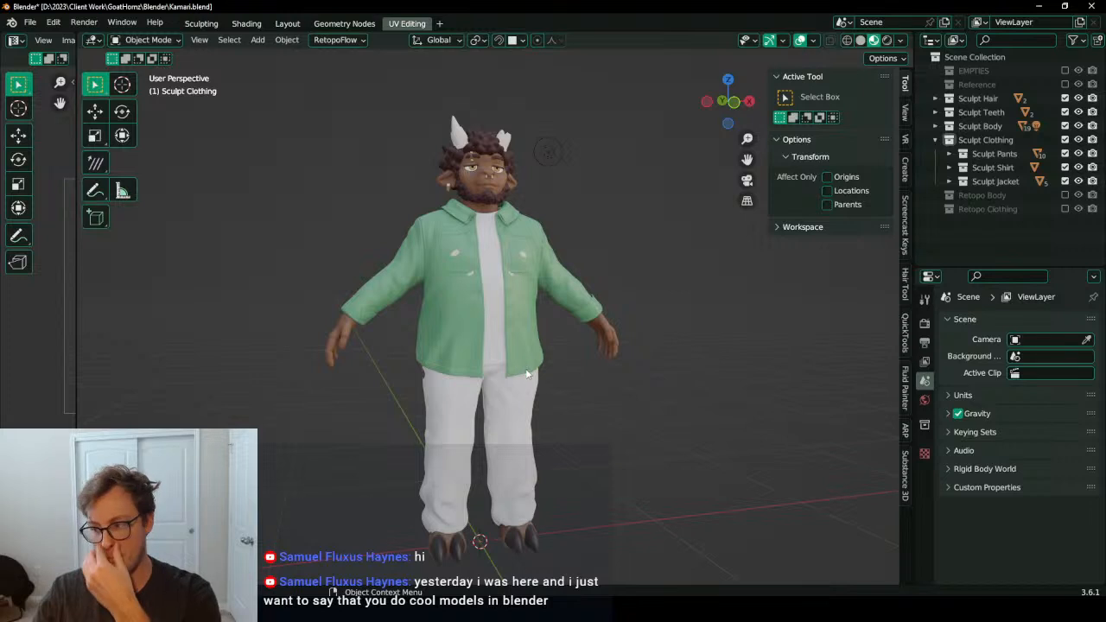
{"action": "middle_click_drag", "start_coordinate": [607, 351], "coordinate": [597, 349]}
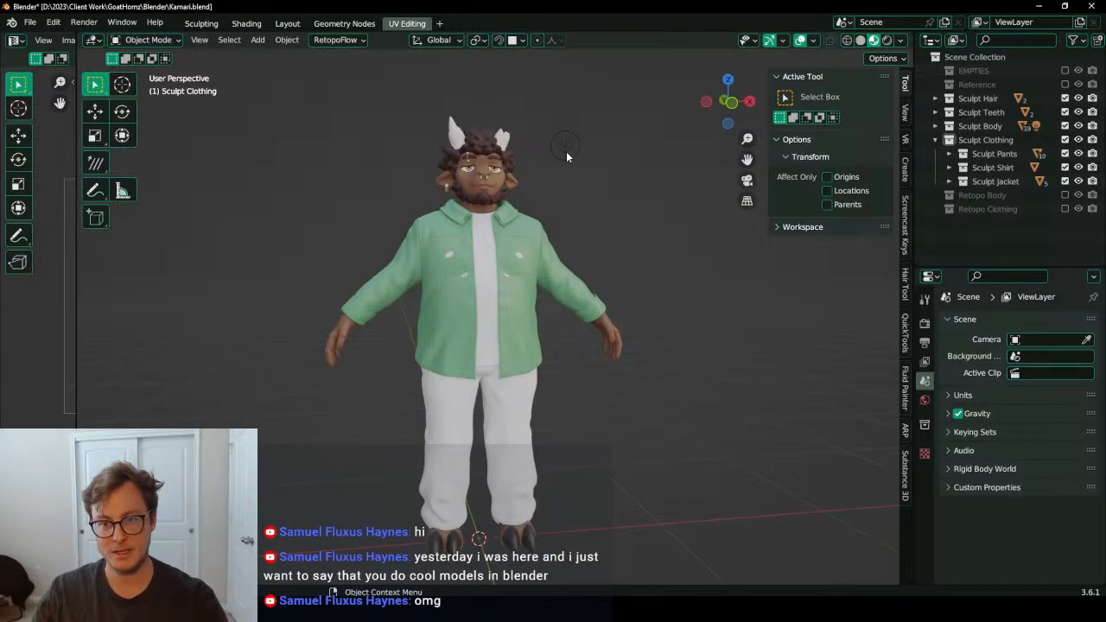
Step: Delete the light beside the character's head
{"action": "left_click", "coordinate": [566, 148]}
{"action": "key", "text": "x"}
{"action": "left_click", "coordinate": [656, 199]}
Step: Temporarily hide the Sculpt Clothing collection to examine the body underneath, and show the clothing again
{"action": "middle_click_drag", "start_coordinate": [657, 199], "coordinate": [484, 346]}
{"action": "left_click", "coordinate": [1078, 142]}
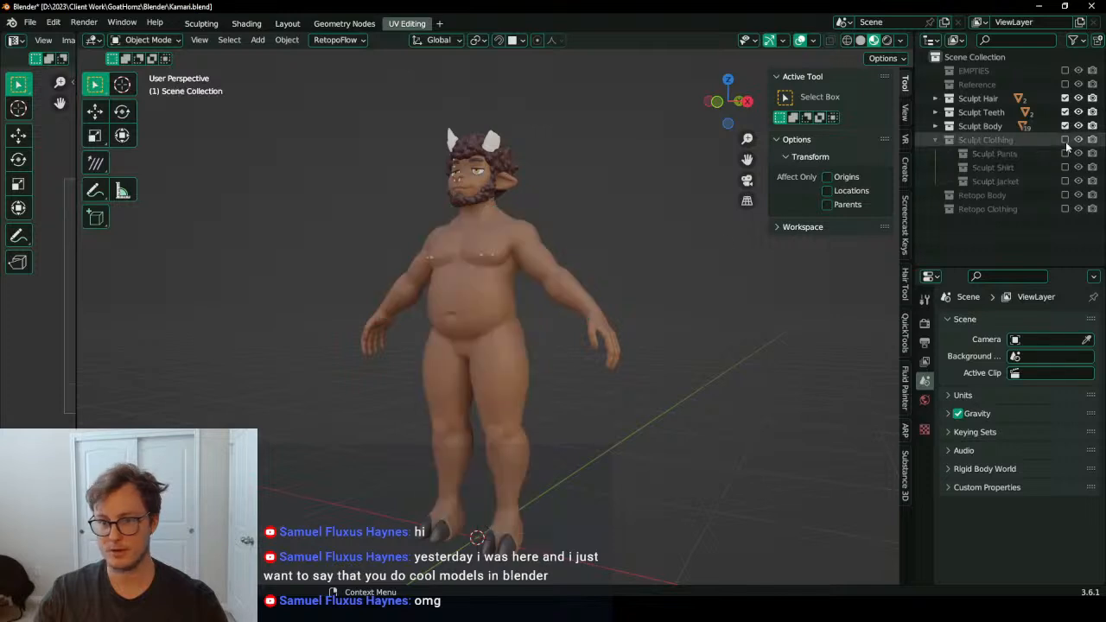
{"action": "mouse_move", "coordinate": [577, 274]}
{"action": "middle_mouse_down"}
{"action": "mouse_move", "coordinate": [461, 267]}
{"action": "mouse_move", "coordinate": [614, 267]}
{"action": "mouse_move", "coordinate": [379, 264]}
{"action": "mouse_move", "coordinate": [448, 265]}
{"action": "middle_mouse_up"}
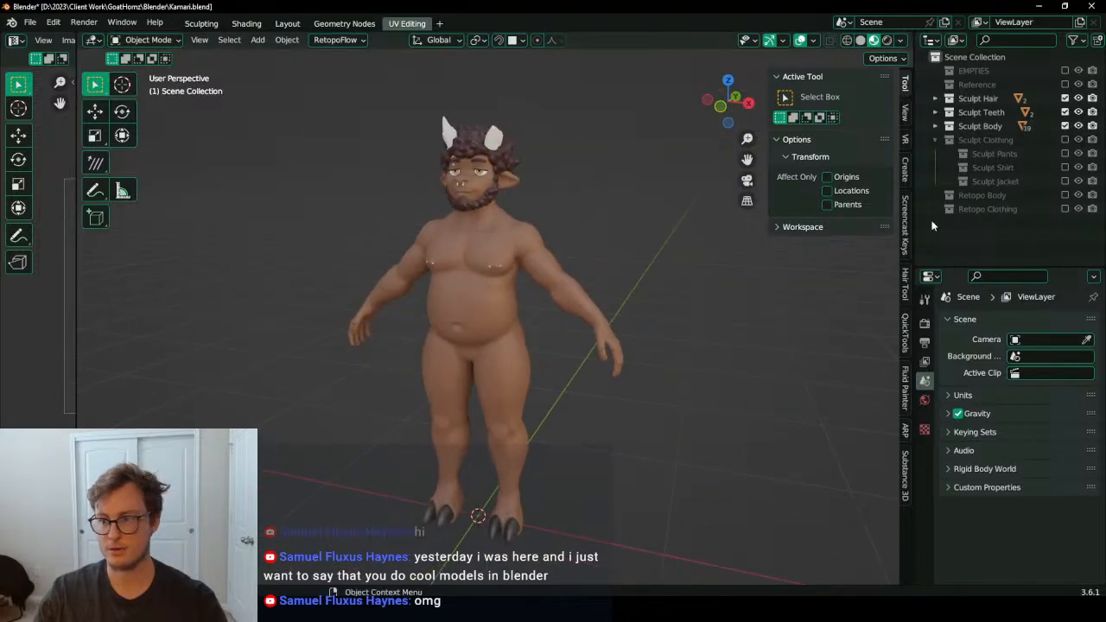
{"action": "left_click", "coordinate": [1065, 141]}
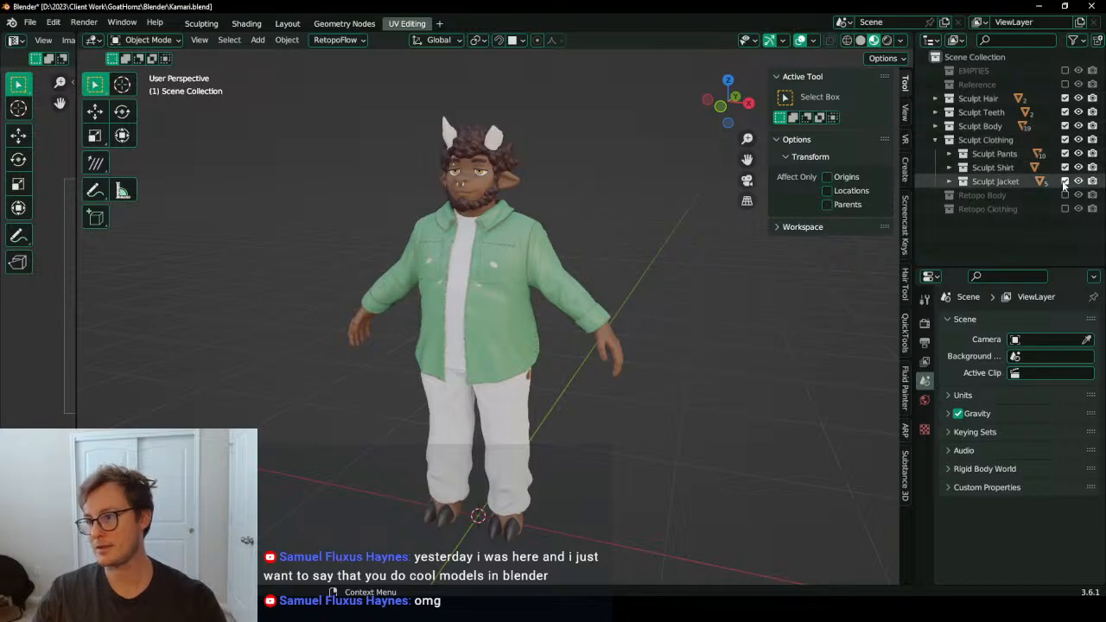
Step: Hide the sculpted body, teeth, hair, jacket and pants collections and show the Retopo Clothing collection
{"action": "left_click", "coordinate": [1065, 127]}
{"action": "left_click", "coordinate": [1066, 114]}
{"action": "left_click", "coordinate": [1065, 98]}
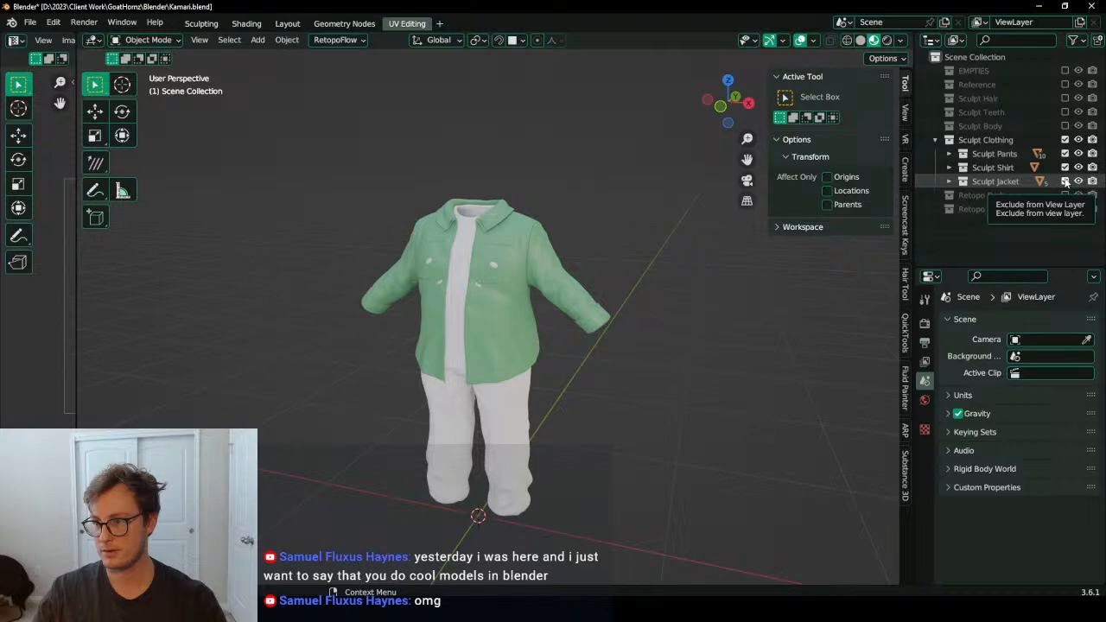
{"action": "left_click", "coordinate": [1066, 181]}
{"action": "left_click", "coordinate": [1064, 154]}
{"action": "left_click", "coordinate": [1064, 209]}
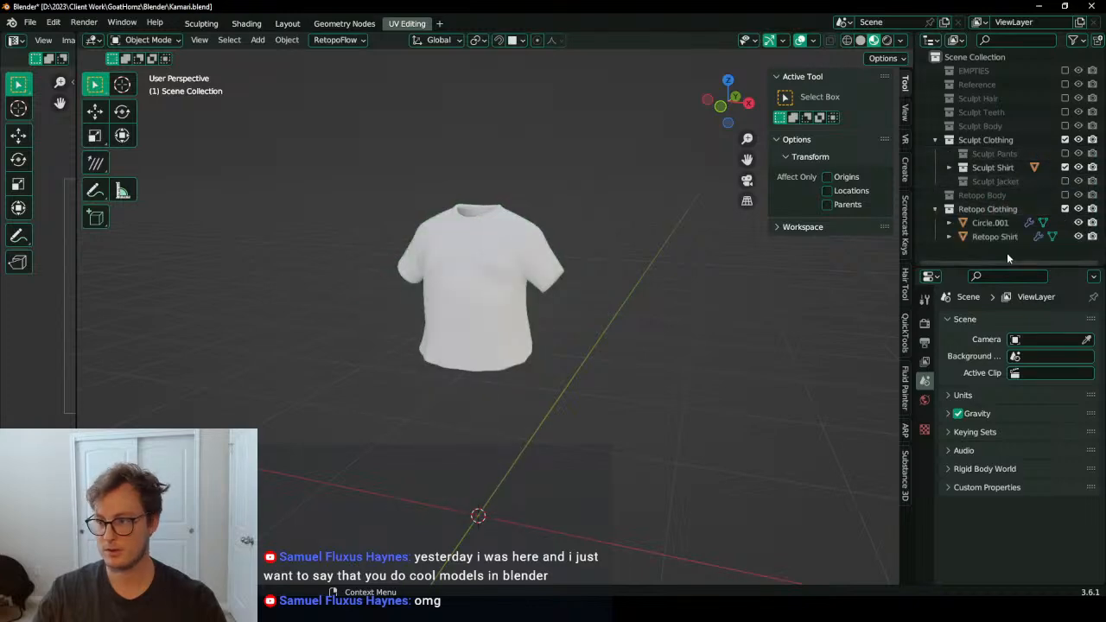
Step: Add a horizontal edge loop to the Retopo Shirt just above the bottom hem and slide it toward the hem
{"action": "left_click", "coordinate": [994, 237]}
{"action": "key", "text": "Tab"}
{"action": "scroll", "coordinate": [721, 303], "scroll_direction": "up", "scroll_amount": 5}
{"action": "middle_click_drag", "start_coordinate": [573, 303], "coordinate": [517, 221]}
{"action": "scroll", "coordinate": [516, 220], "scroll_direction": "up", "scroll_amount": 3}
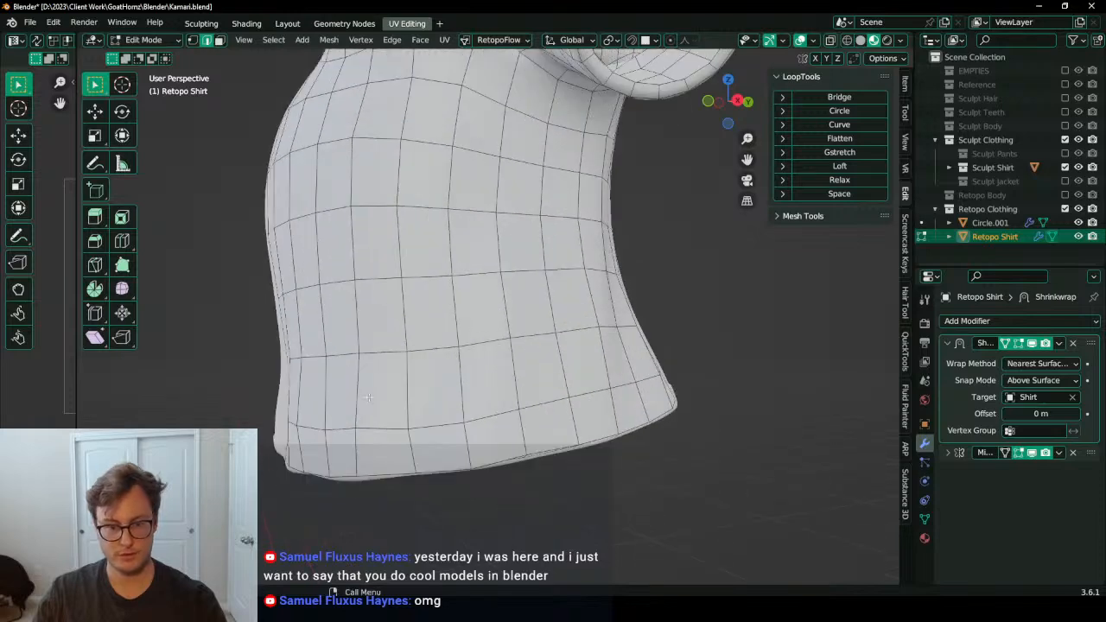
{"action": "middle_click_drag", "start_coordinate": [346, 399], "coordinate": [452, 422]}
{"action": "left_click", "coordinate": [519, 387]}
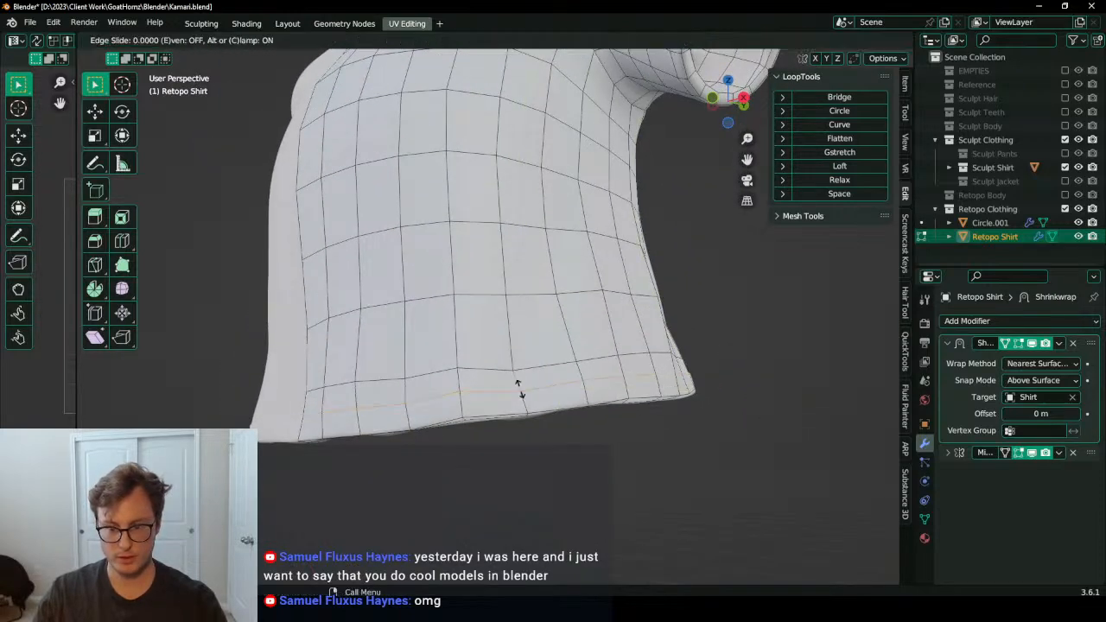
{"action": "left_click", "coordinate": [520, 395]}
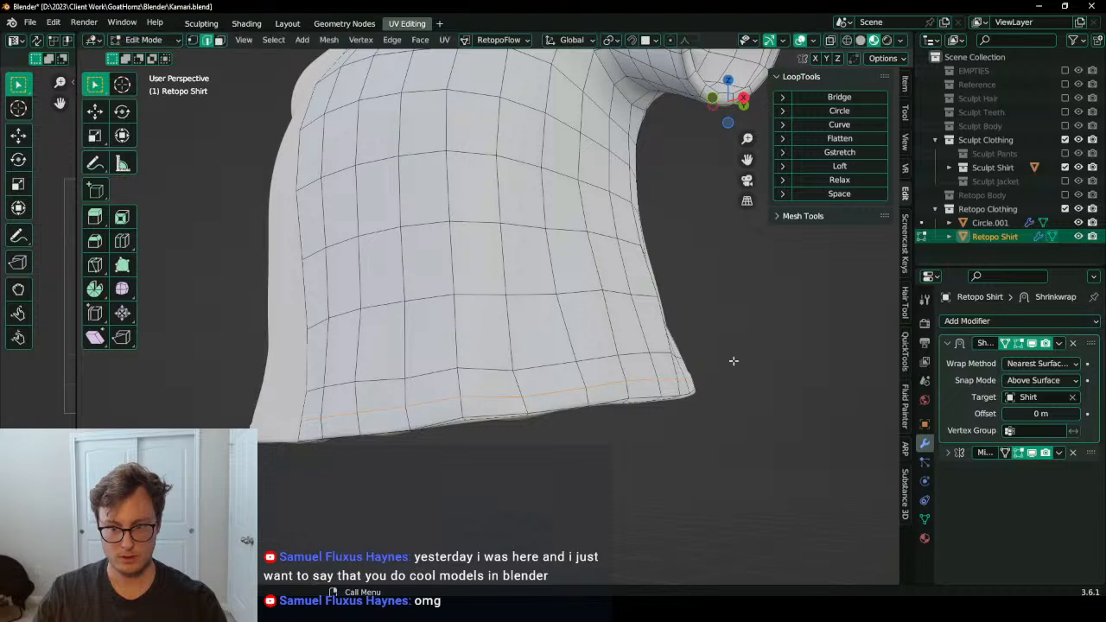
{"action": "middle_click_drag", "start_coordinate": [735, 361], "coordinate": [566, 357]}
{"action": "key", "text": "KP_3"}
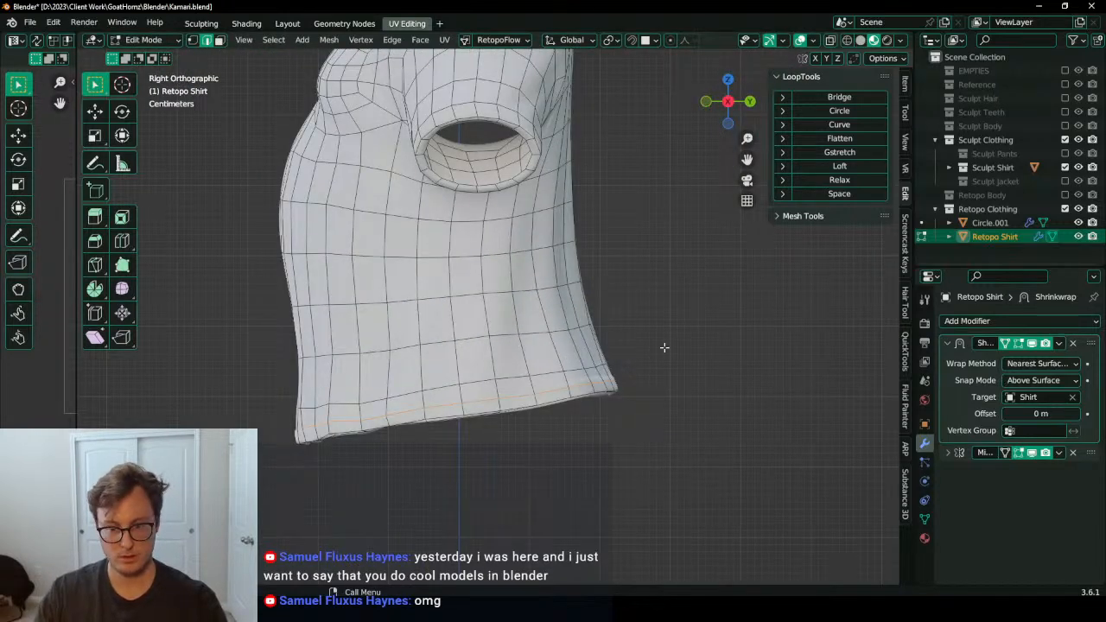
{"action": "key", "text": "r"}
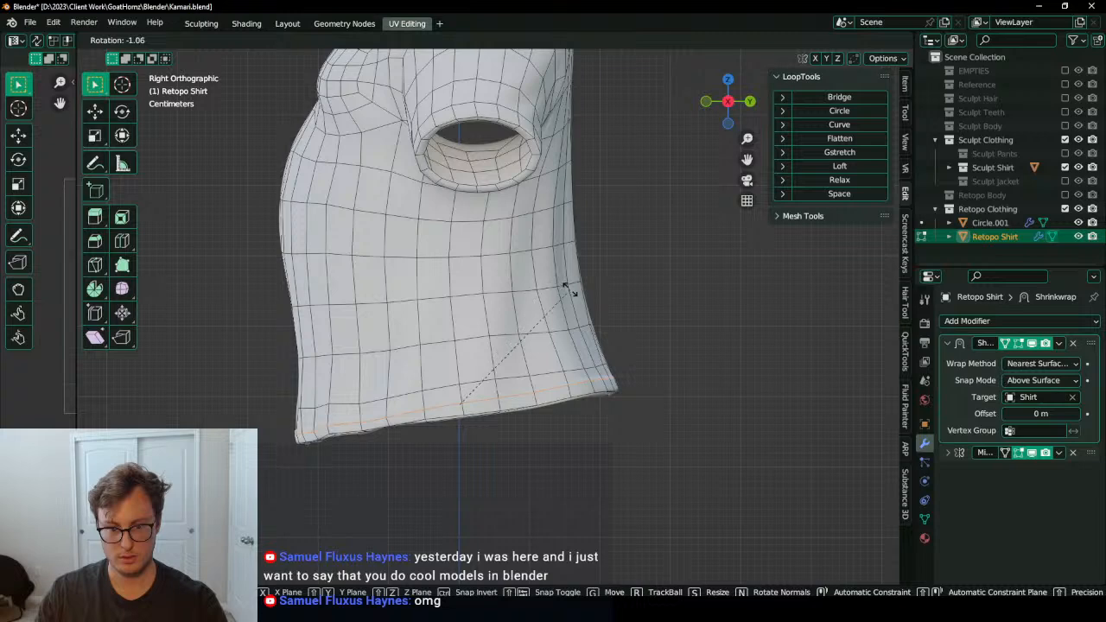
{"action": "key", "text": "g"}
{"action": "key", "text": "z"}
{"action": "key", "text": "Escape"}
Step: Return the retopo shirt to Object Mode and save the file
{"action": "key", "text": "Tab"}
{"action": "middle_click_drag", "start_coordinate": [570, 273], "coordinate": [529, 273]}
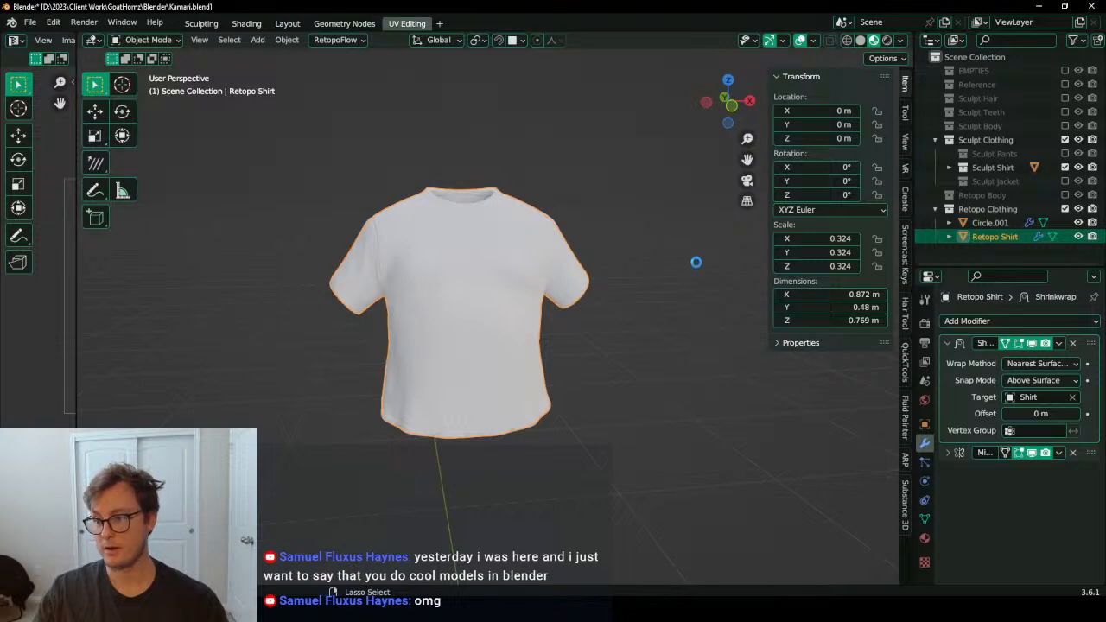
{"action": "key", "text": "ctrl+s"}
Step: Hide the Sculpt Shirt collection and select the Retopo Clothing collection
{"action": "left_click", "coordinate": [1064, 167]}
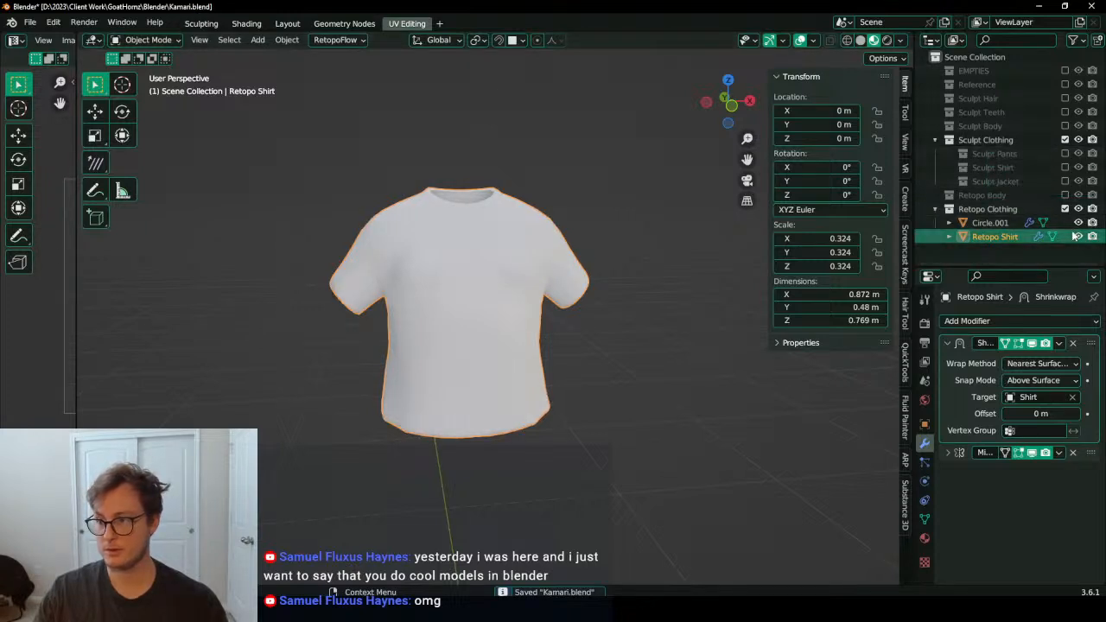
{"action": "right_click", "coordinate": [994, 209]}
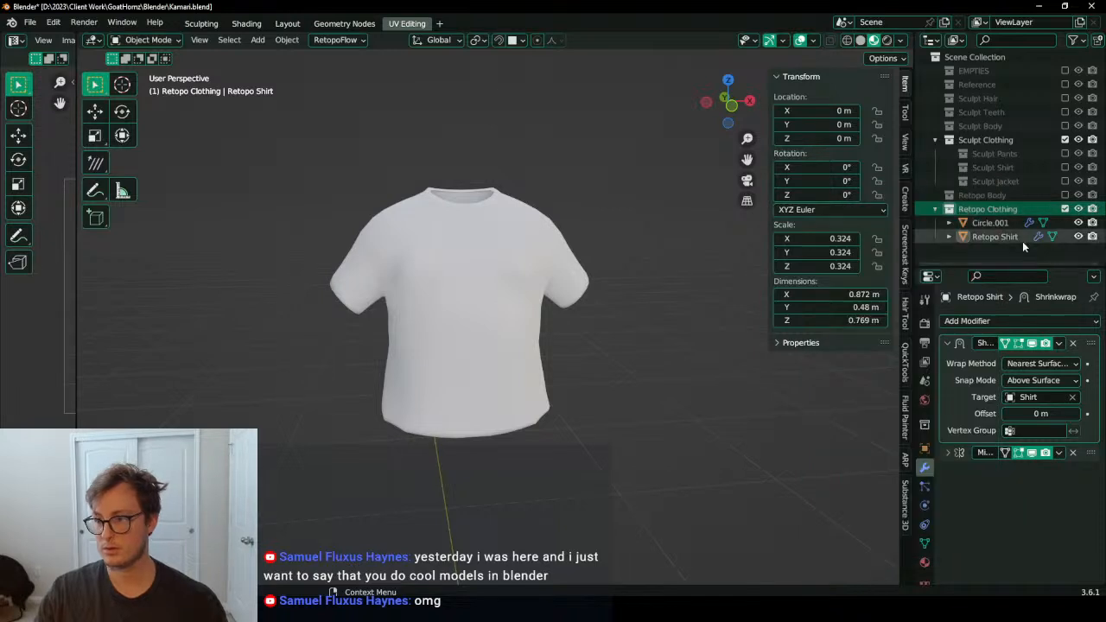
Step: Move Circle.001 out of Retopo Clothing into the Scene Collection and hide the Retopo Clothing collection
{"action": "left_click", "coordinate": [1007, 237]}
{"action": "left_click_drag", "start_coordinate": [977, 221], "coordinate": [972, 53]}
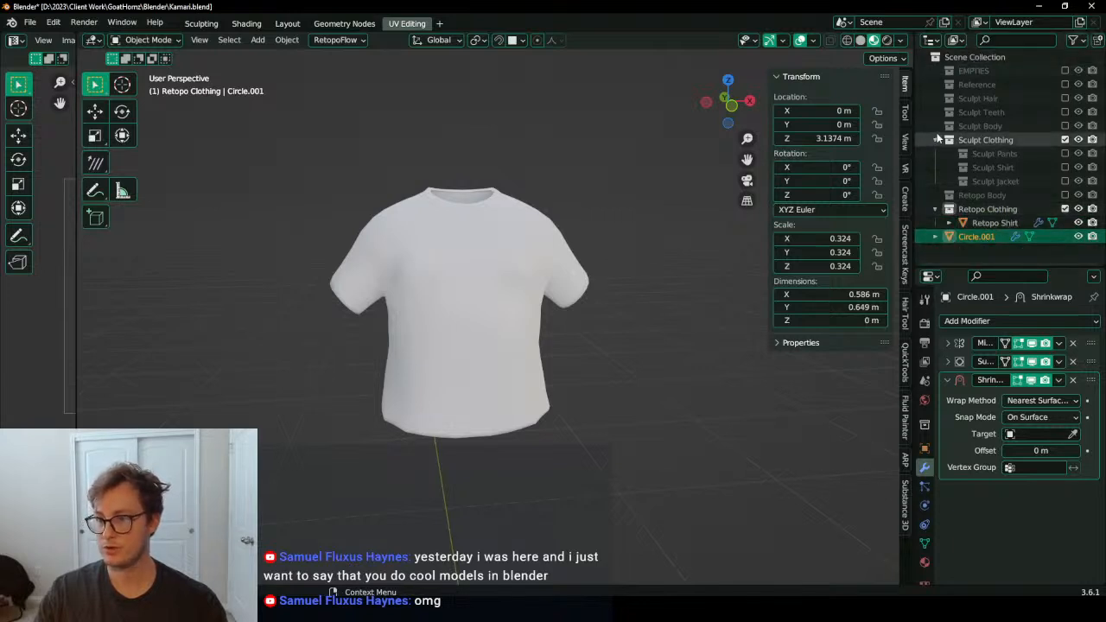
{"action": "left_click", "coordinate": [935, 209]}
{"action": "left_click", "coordinate": [1066, 209]}
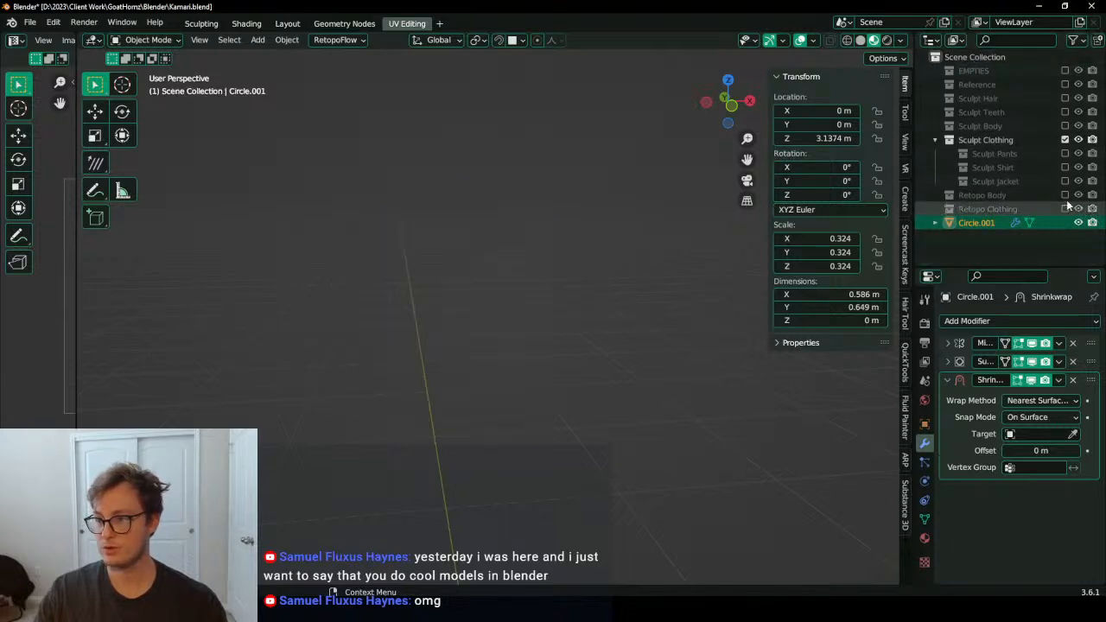
Step: Show only the Sculpt Pants collection within Sculpt Clothing and select the pants
{"action": "left_click", "coordinate": [1066, 140]}
{"action": "left_click", "coordinate": [1064, 154]}
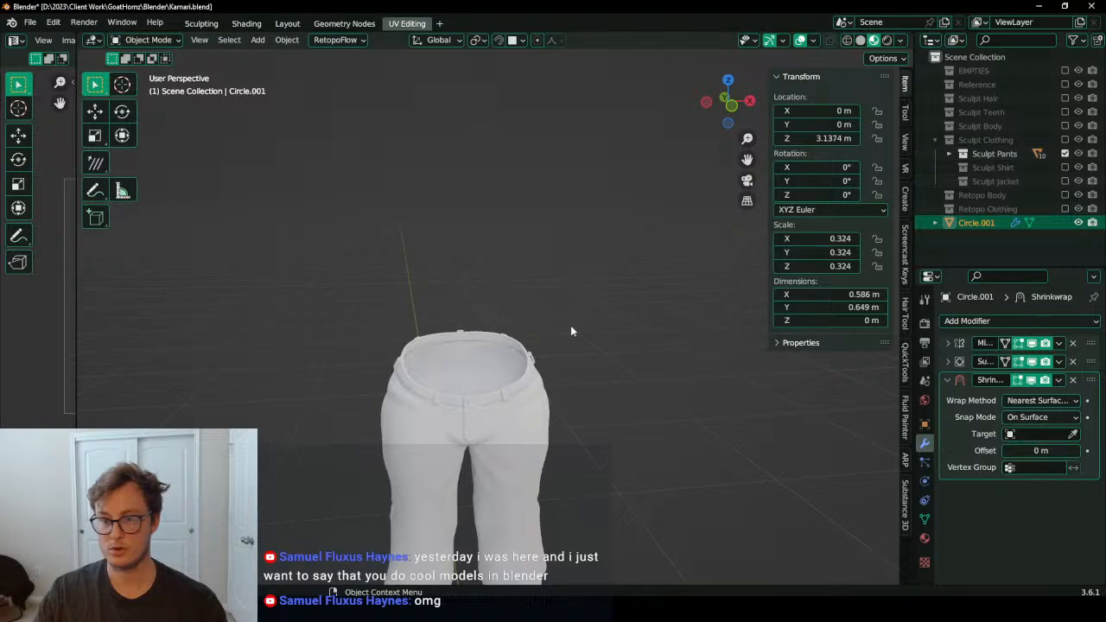
{"action": "left_click", "coordinate": [523, 369]}
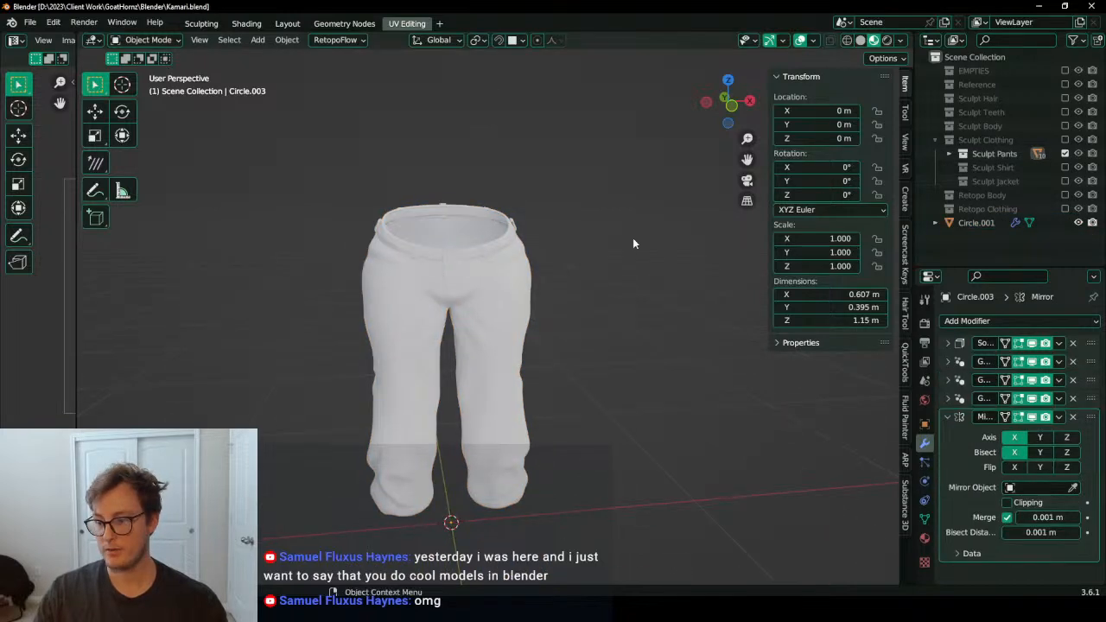
{"action": "key", "text": "q"}
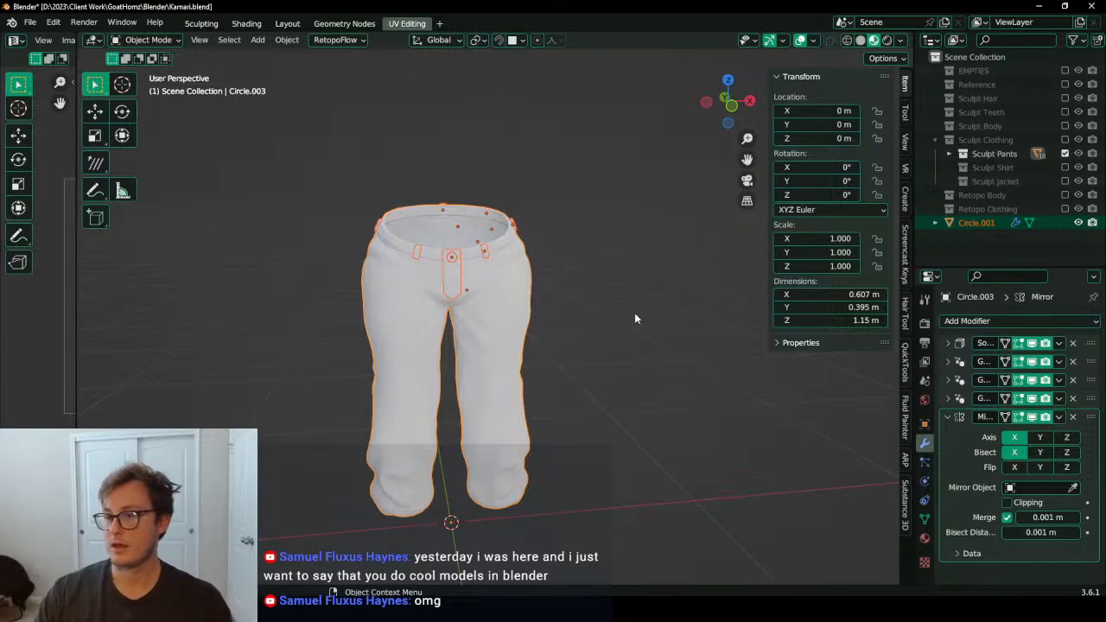
Step: Add a new collection named Belt Loops inside the Sculpt Clothing collection
{"action": "right_click", "coordinate": [989, 141]}
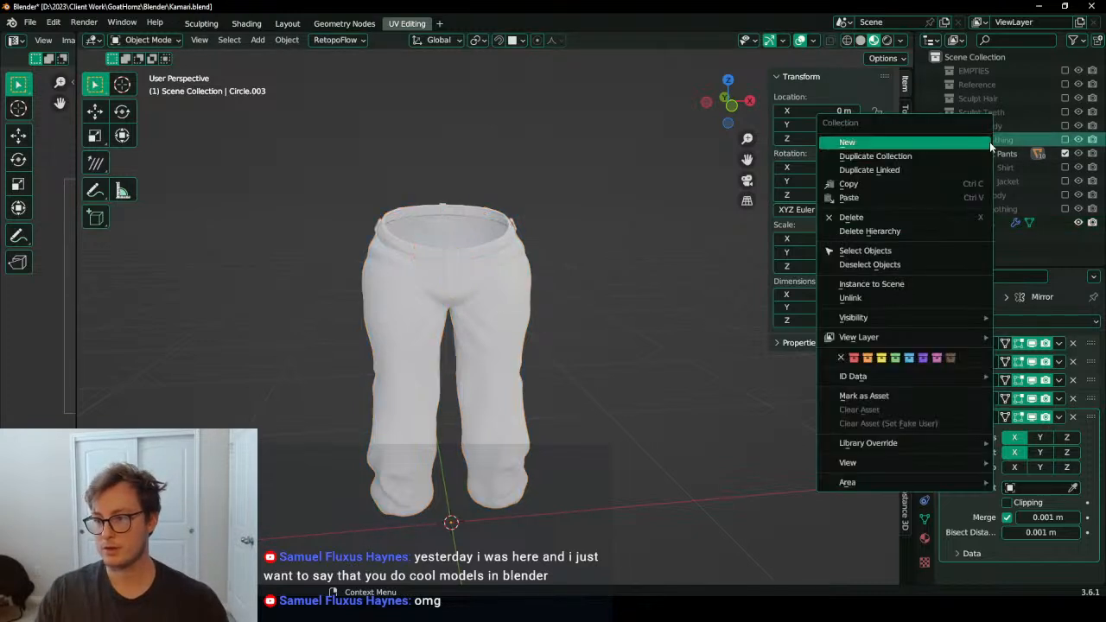
{"action": "left_click", "coordinate": [985, 142]}
{"action": "double_click", "coordinate": [1011, 195]}
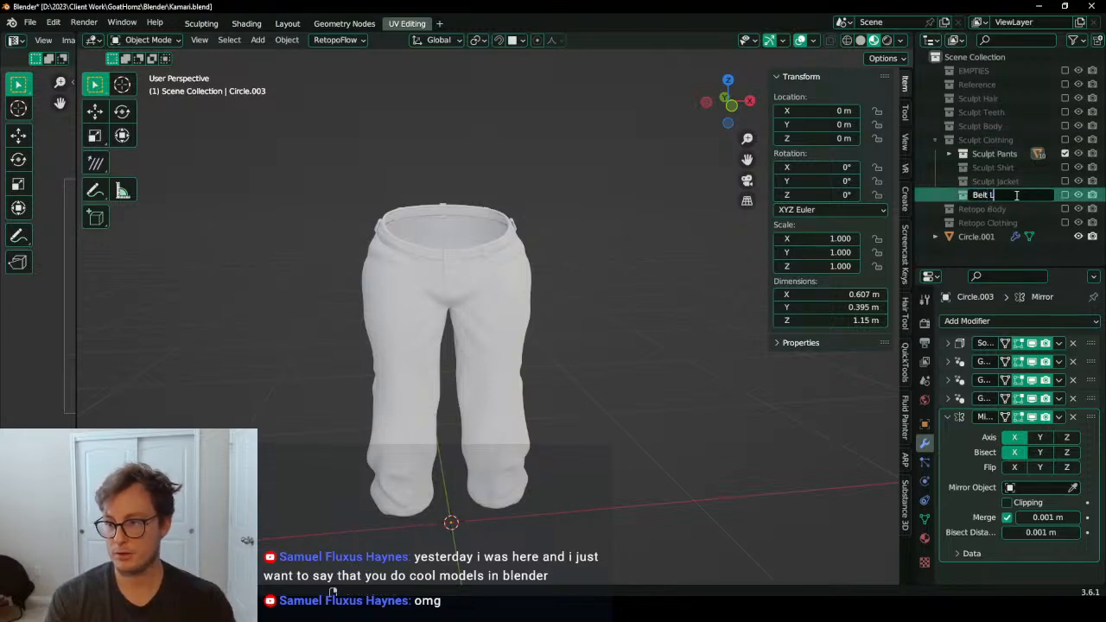
{"action": "key", "text": "Return"}
Step: Select all the belt loops around the pants' waistband and move them to the Belt Loops collection
{"action": "scroll", "coordinate": [478, 212], "scroll_direction": "up", "scroll_amount": 4}
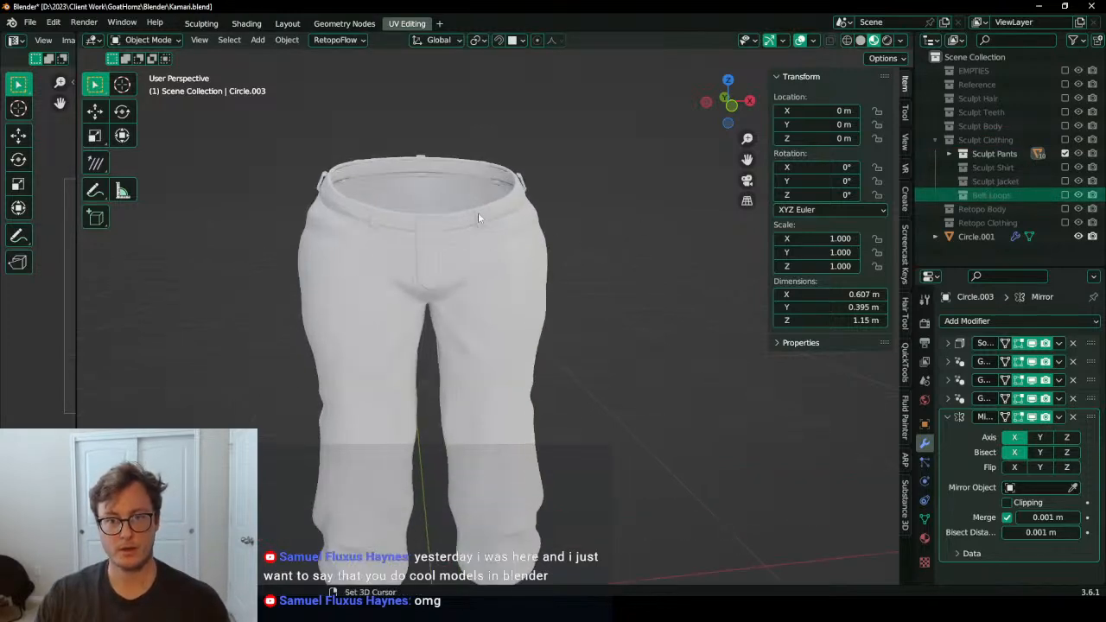
{"action": "left_click", "coordinate": [520, 311]}
{"action": "middle_click_drag", "start_coordinate": [542, 309], "coordinate": [481, 284]}
{"action": "left_click", "coordinate": [587, 273], "text": "shift"}
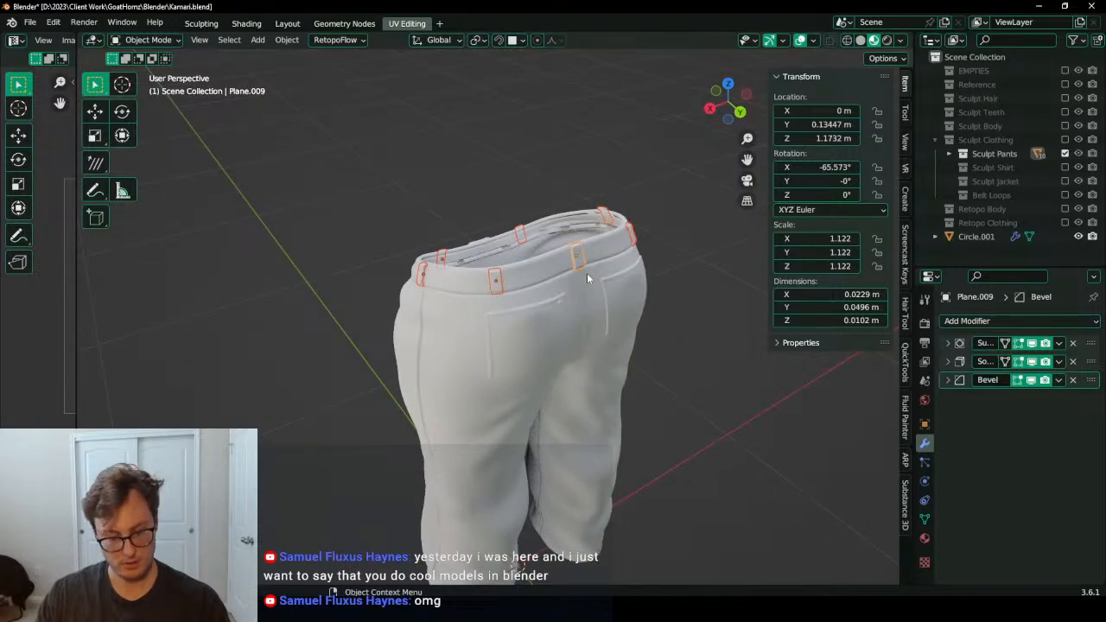
{"action": "key", "text": "m"}
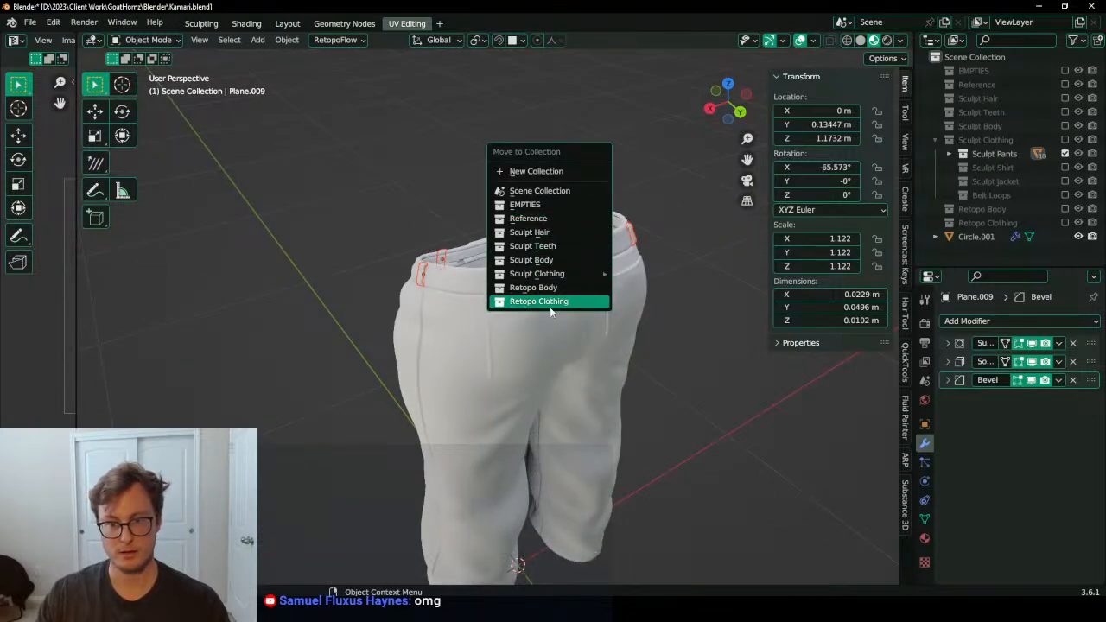
{"action": "mouse_move", "coordinate": [550, 275]}
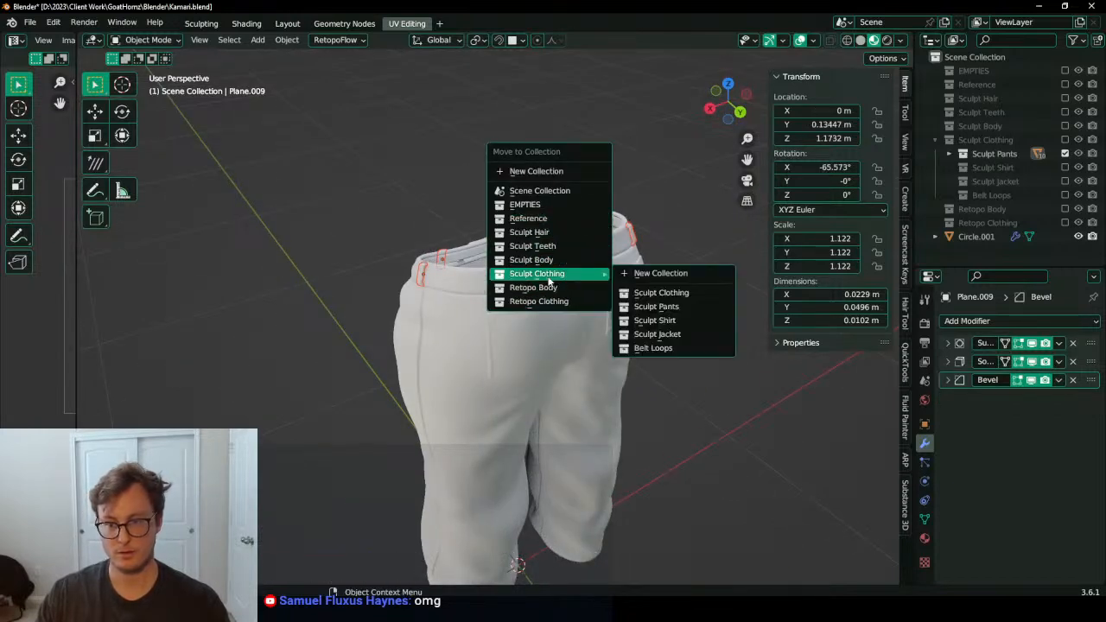
{"action": "left_click", "coordinate": [650, 349]}
Step: Convert all remaining visible pieces to mesh and join them into the pants object
{"action": "middle_click_drag", "start_coordinate": [420, 286], "coordinate": [492, 296]}
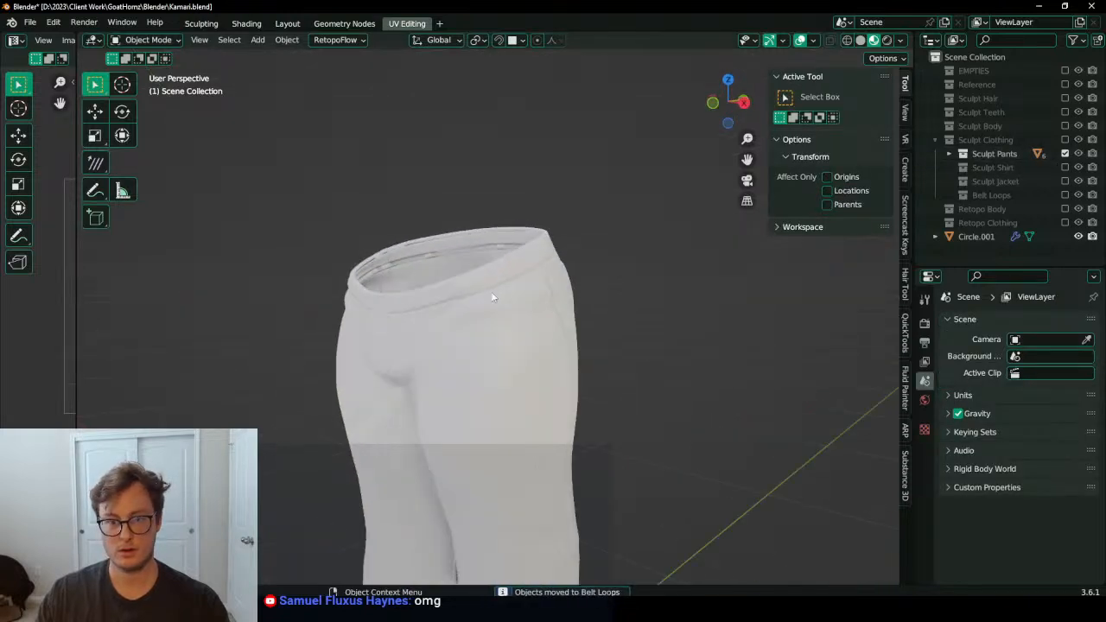
{"action": "scroll", "coordinate": [510, 320], "scroll_direction": "down", "scroll_amount": 3}
{"action": "left_click", "coordinate": [519, 336]}
{"action": "middle_click_drag", "start_coordinate": [522, 338], "coordinate": [601, 358]}
{"action": "key", "text": "q"}
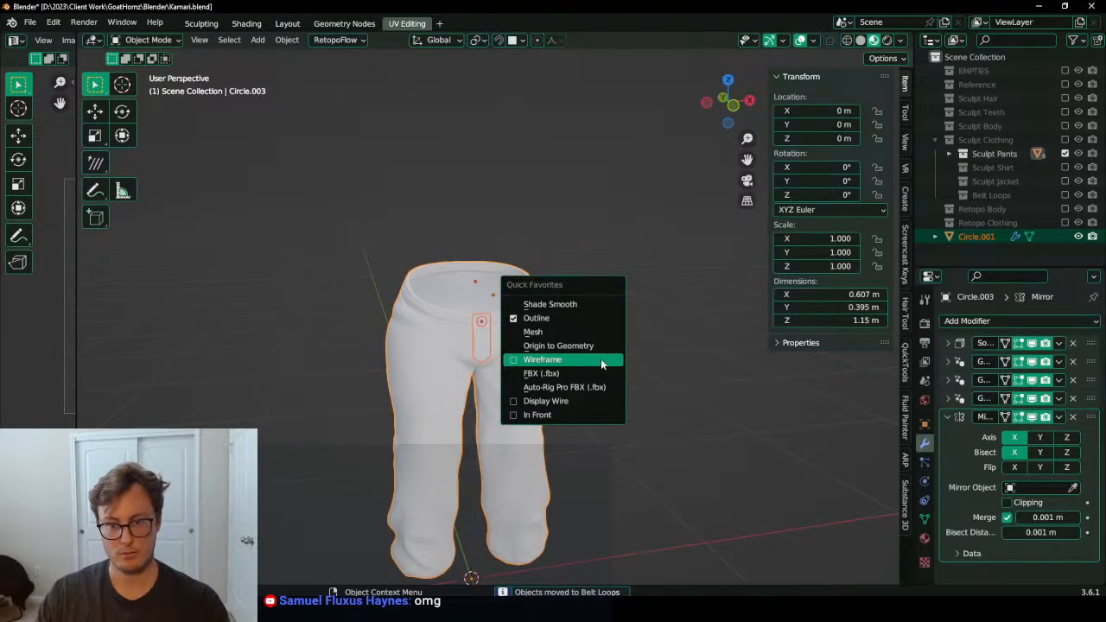
{"action": "left_click", "coordinate": [552, 333]}
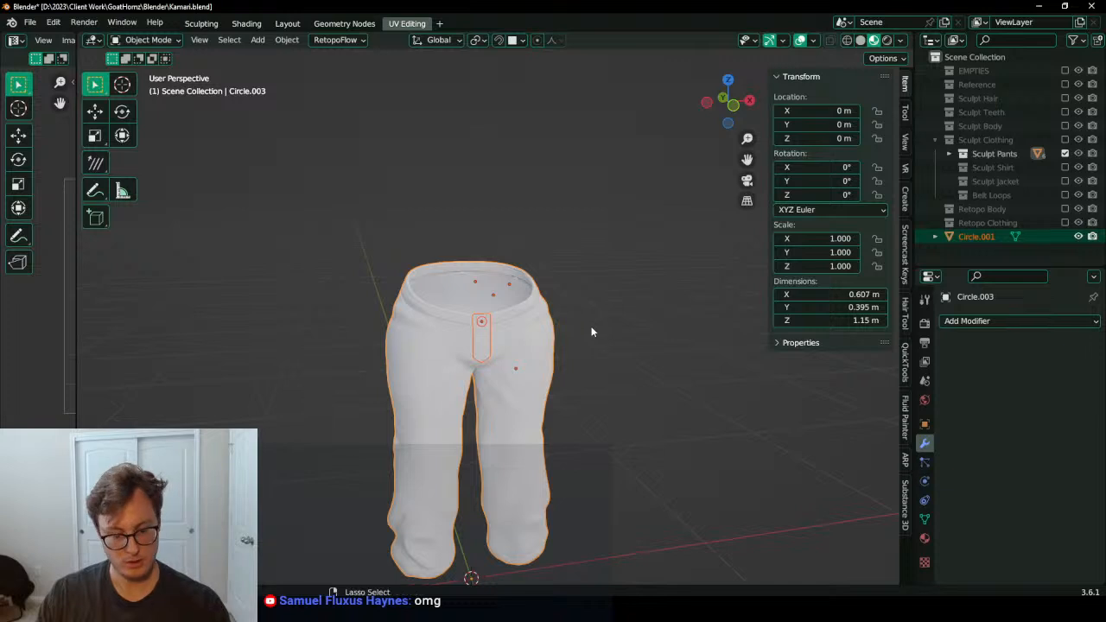
{"action": "key", "text": "ctrl+a"}
{"action": "left_click", "coordinate": [642, 328]}
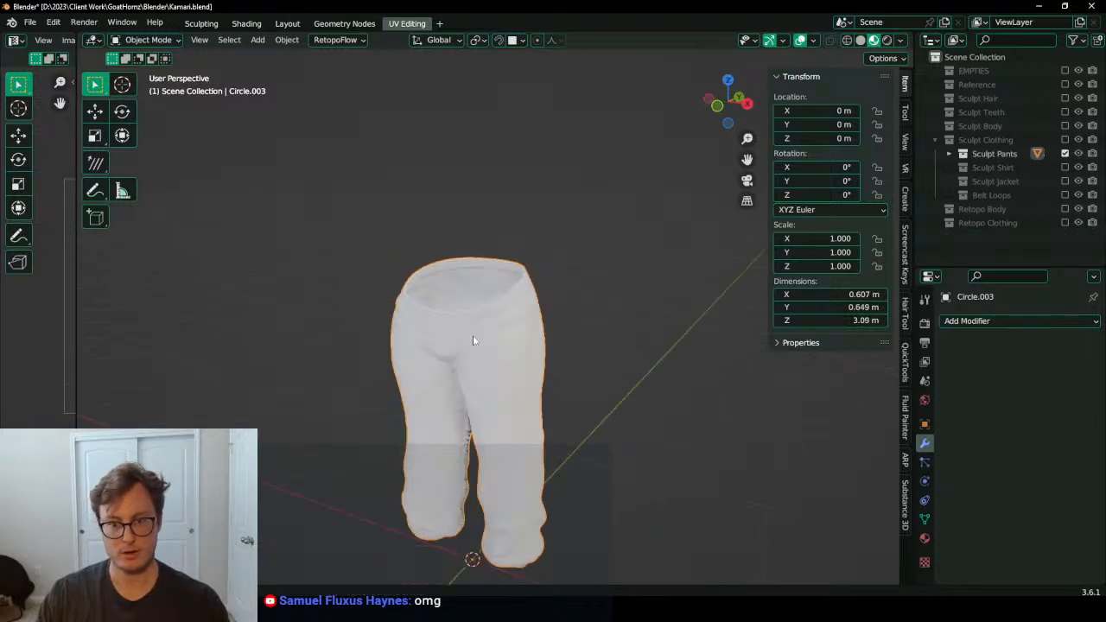
Step: Duplicate the two rivets on the back pocket and mirror the copies onto the other pocket with an X scale of -1
{"action": "middle_click_drag", "start_coordinate": [473, 335], "coordinate": [628, 347]}
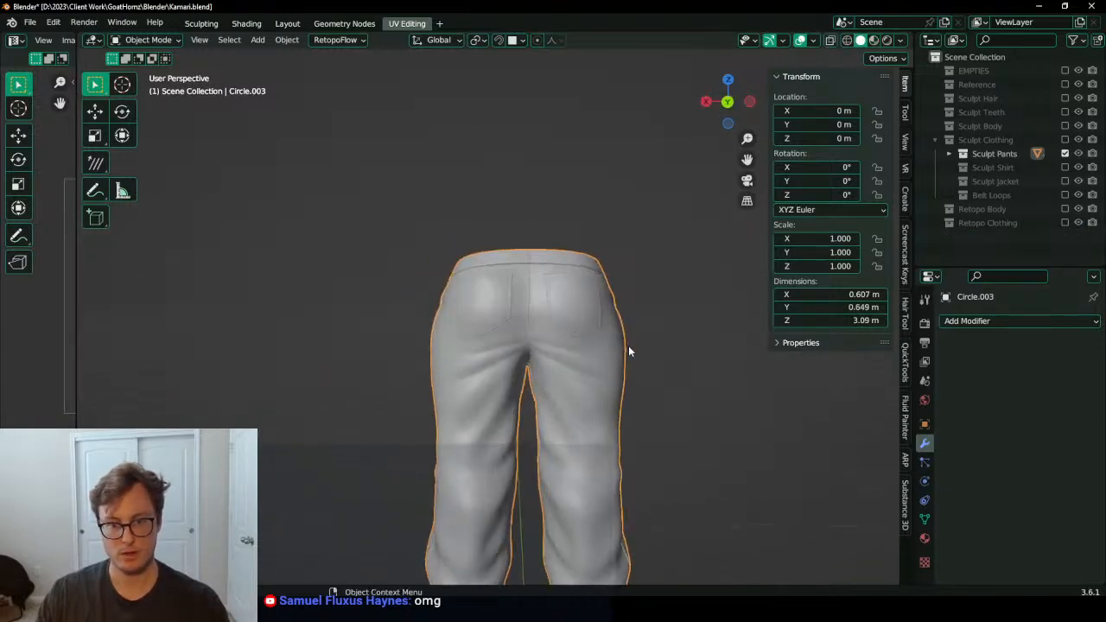
{"action": "scroll", "coordinate": [605, 337], "scroll_direction": "up", "scroll_amount": 3}
{"action": "middle_click_drag", "start_coordinate": [563, 311], "coordinate": [580, 344]}
{"action": "scroll", "coordinate": [577, 303], "scroll_direction": "up", "scroll_amount": 3}
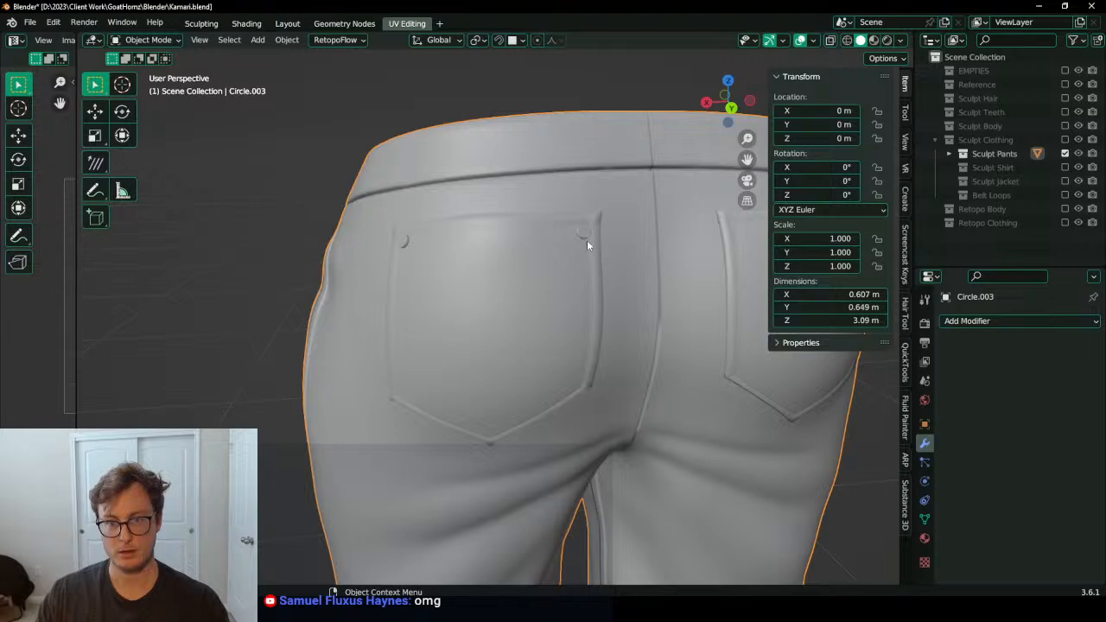
{"action": "key", "text": "Tab"}
{"action": "key", "text": "alt+a"}
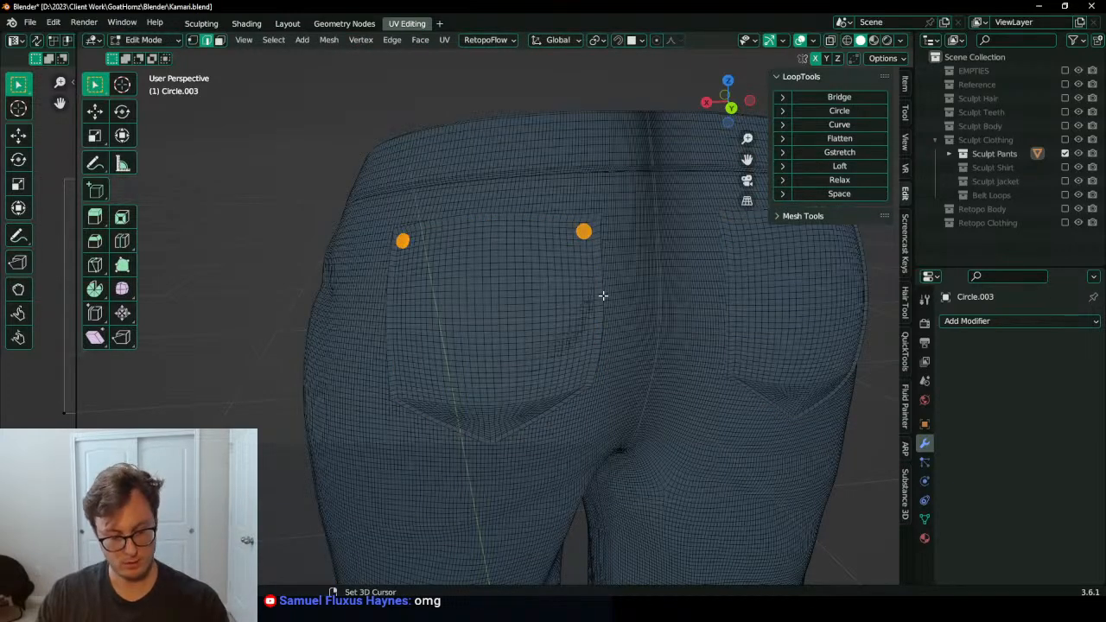
{"action": "key", "text": "s"}
{"action": "key", "text": "x"}
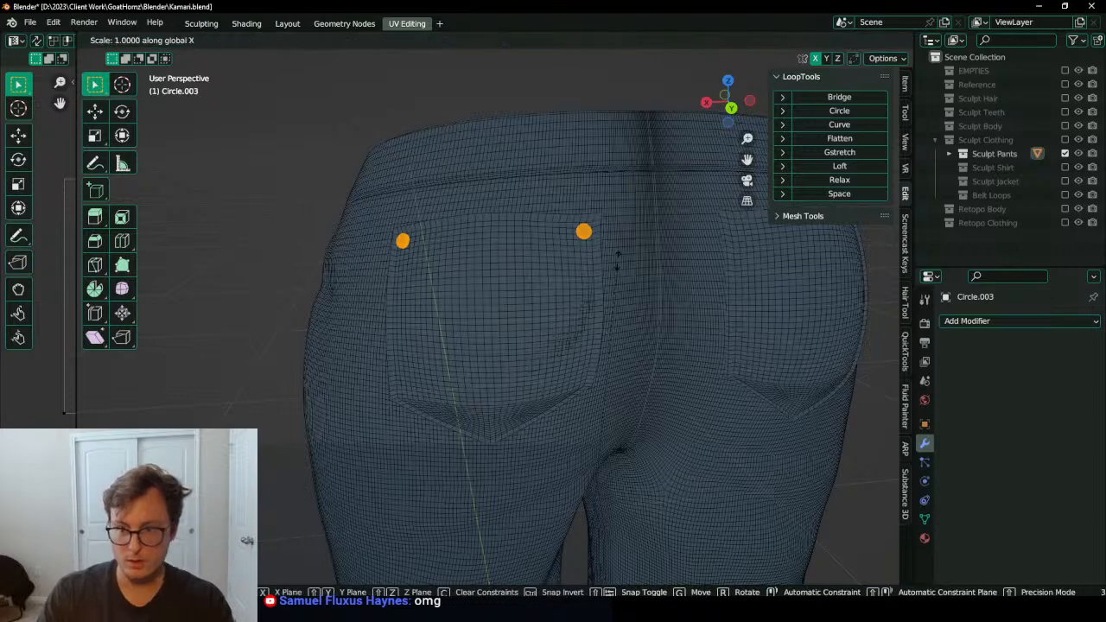
{"action": "key", "text": "Escape"}
{"action": "type", "text": "sx"}
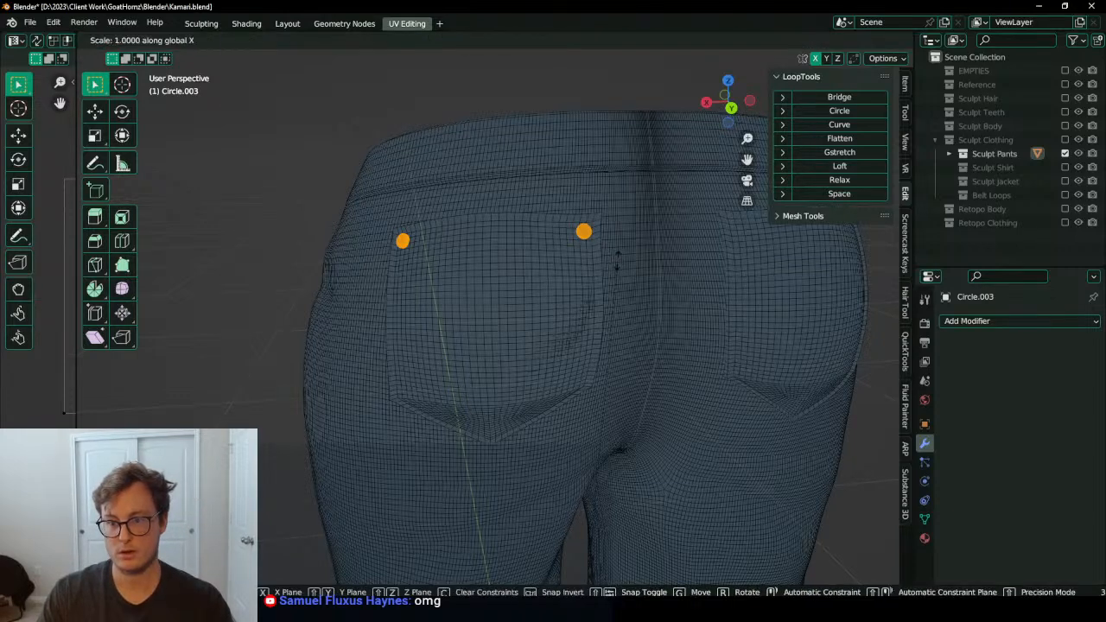
{"action": "type", "text": "-1"}
{"action": "key", "text": "Return"}
{"action": "key", "text": "q"}
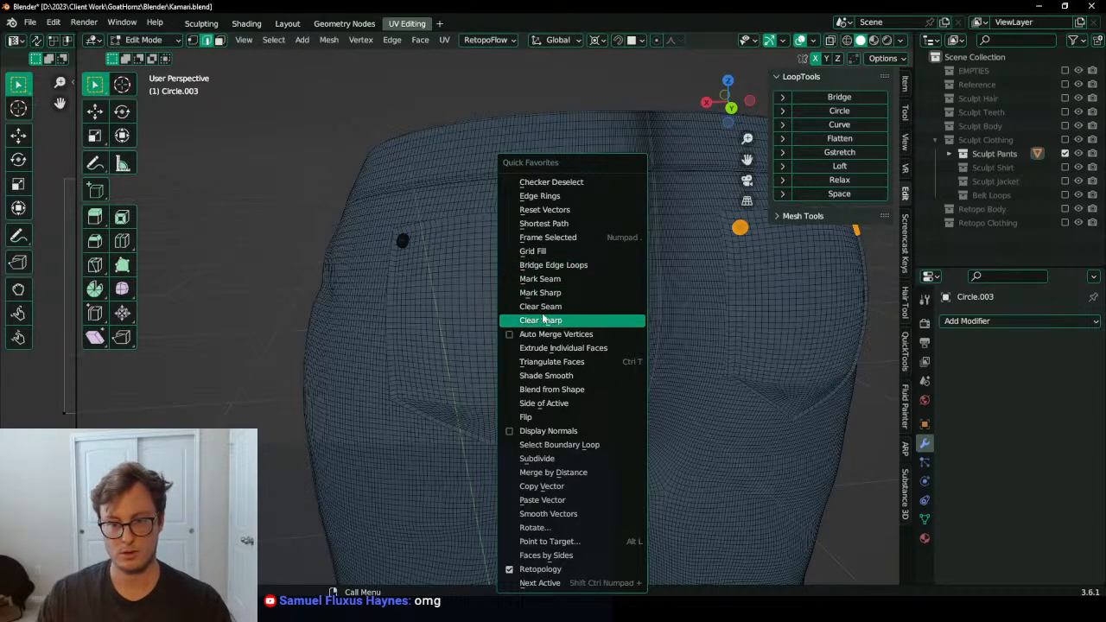
Step: Return the joined pants to Object Mode and save the file
{"action": "middle_click_drag", "start_coordinate": [472, 280], "coordinate": [577, 272]}
{"action": "key", "text": "Tab"}
{"action": "middle_click_drag", "start_coordinate": [525, 319], "coordinate": [605, 371]}
{"action": "middle_click_drag", "start_coordinate": [604, 372], "coordinate": [473, 278], "text": "shift"}
{"action": "scroll", "coordinate": [548, 301], "scroll_direction": "down", "scroll_amount": 2}
{"action": "scroll", "coordinate": [475, 276], "scroll_direction": "down", "scroll_amount": 4}
{"action": "key", "text": "ctrl+s"}
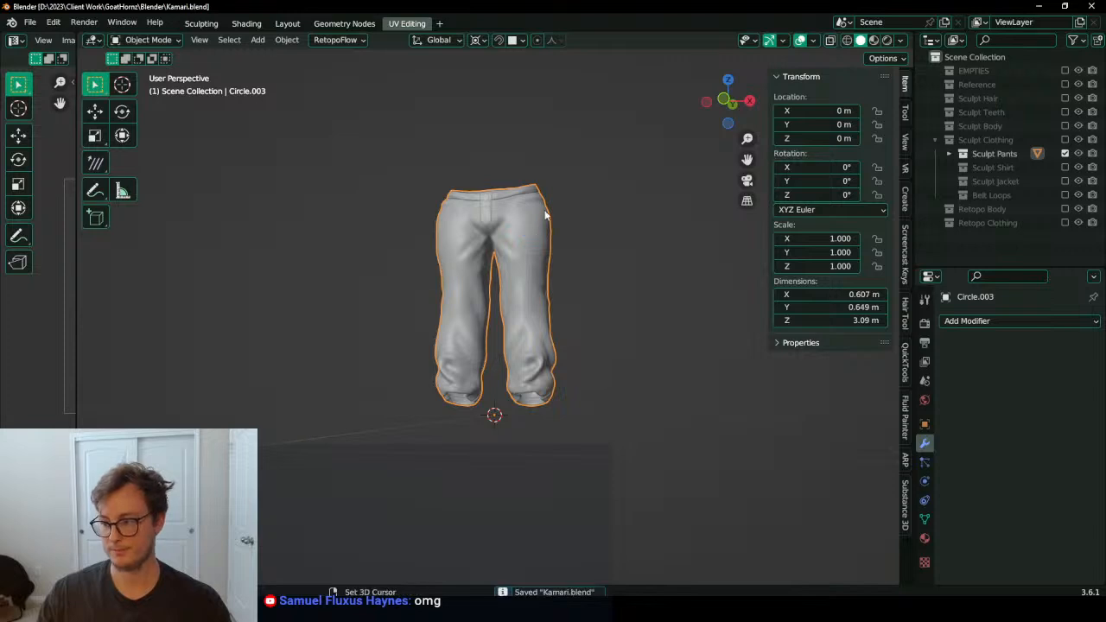
{"action": "middle_click_drag", "start_coordinate": [527, 230], "coordinate": [654, 274]}
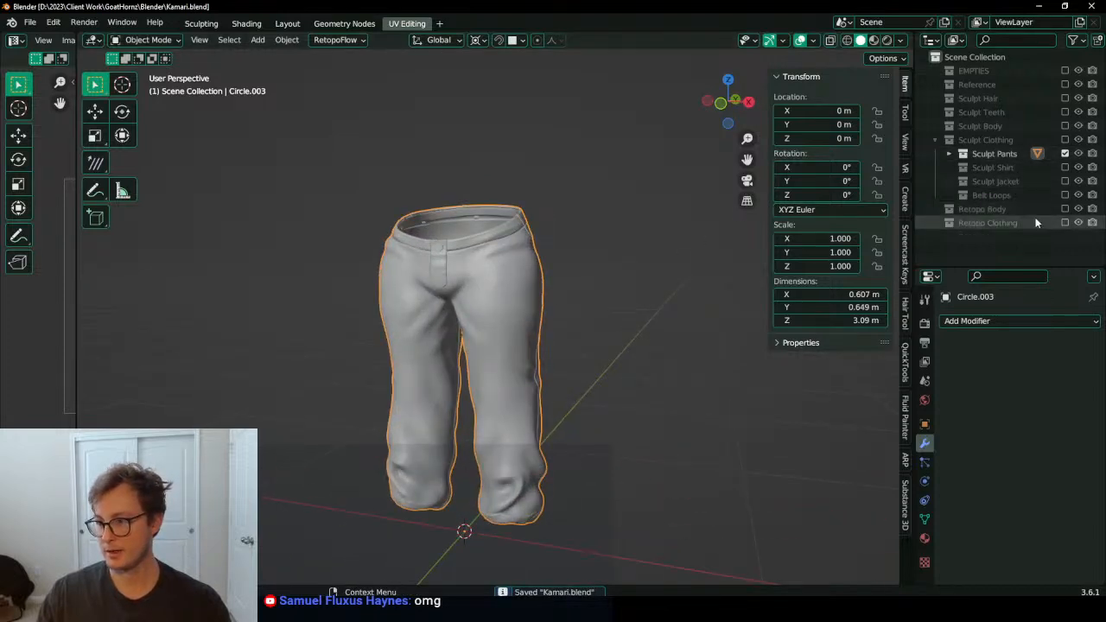
{"action": "scroll", "coordinate": [510, 352], "scroll_direction": "down", "scroll_amount": 6}
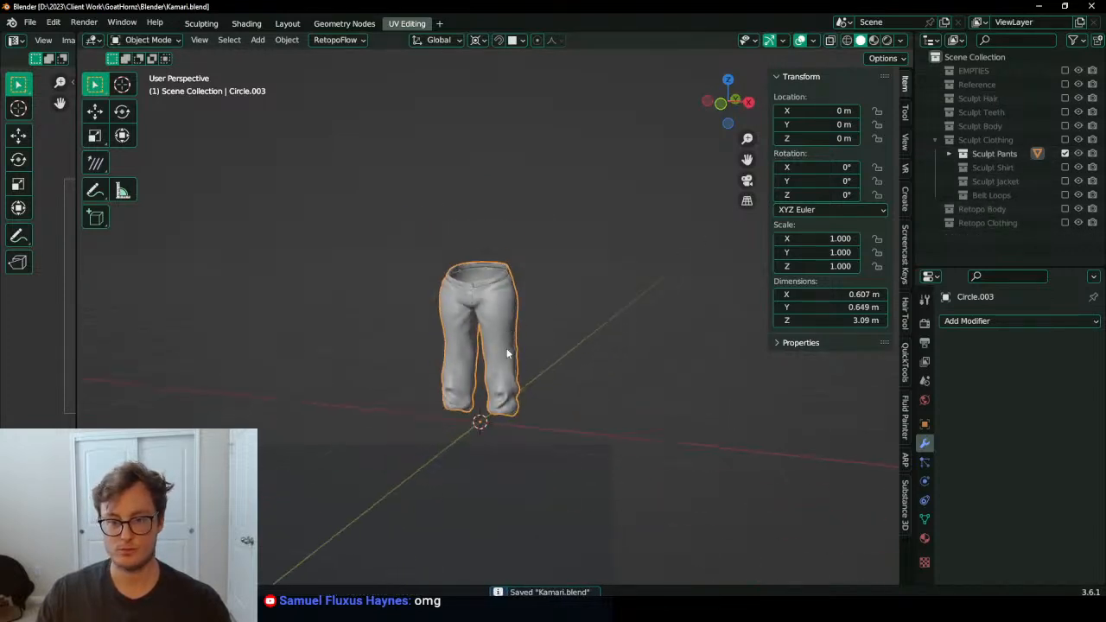
{"action": "key", "text": "shift+d"}
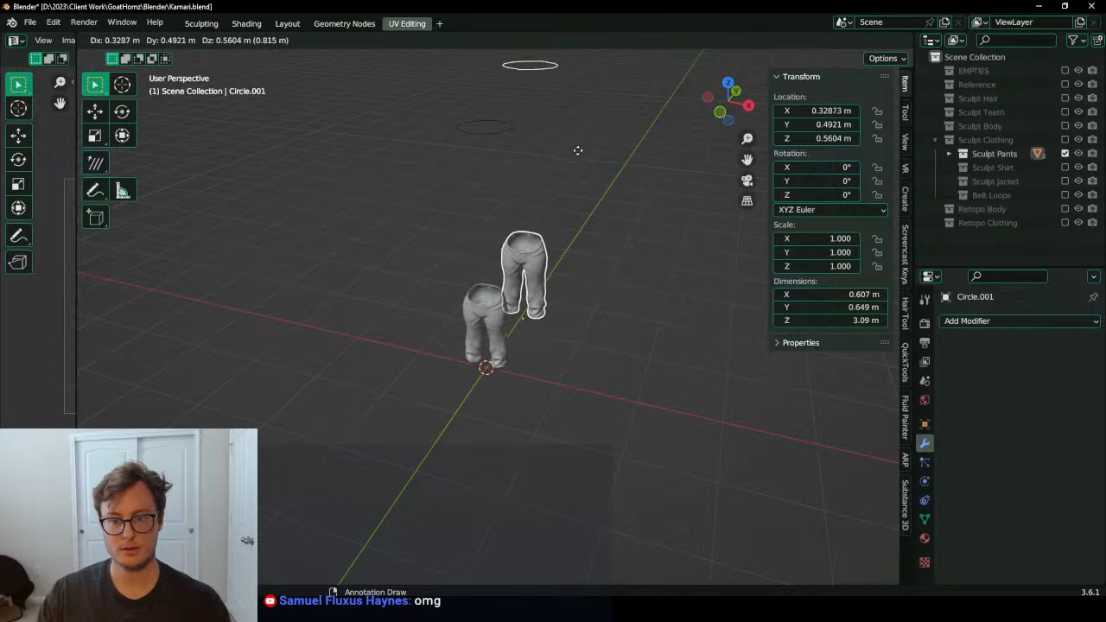
{"action": "left_click", "coordinate": [570, 218]}
{"action": "key", "text": "ctrl+z"}
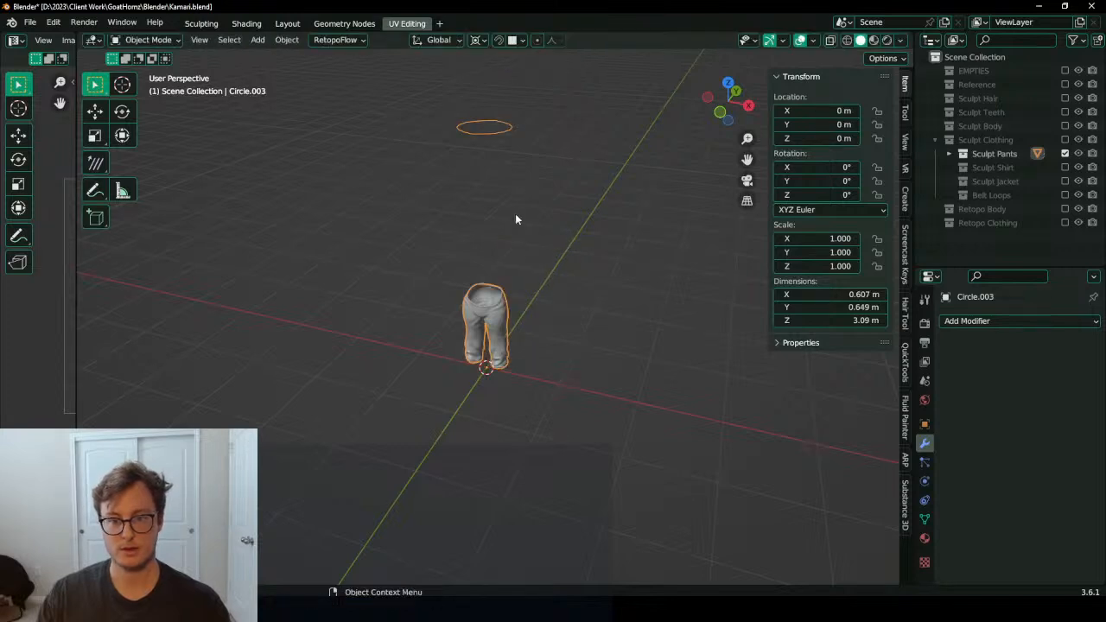
{"action": "left_click", "coordinate": [508, 156]}
{"action": "left_click", "coordinate": [503, 139]}
{"action": "key", "text": "g"}
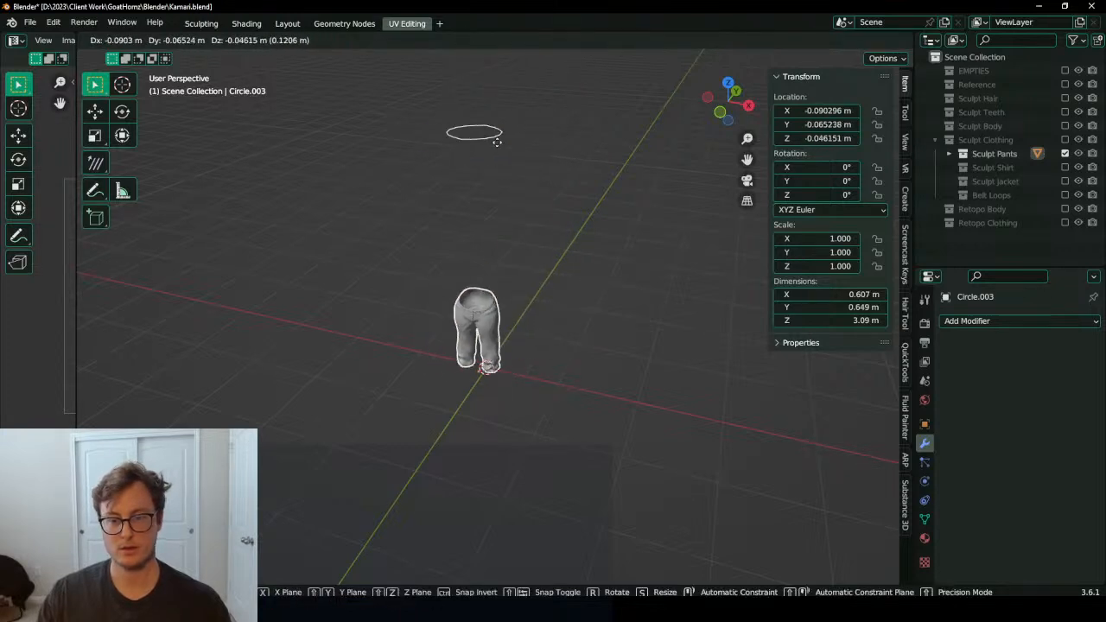
{"action": "right_click", "coordinate": [499, 136]}
Step: Delete the vertices of the stray circle floating above the pants in Edit Mode
{"action": "scroll", "coordinate": [508, 207], "scroll_direction": "up", "scroll_amount": 4}
{"action": "middle_click_drag", "start_coordinate": [531, 231], "coordinate": [353, 218]}
{"action": "scroll", "coordinate": [342, 257], "scroll_direction": "down", "scroll_amount": 2}
{"action": "scroll", "coordinate": [353, 218], "scroll_direction": "up", "scroll_amount": 2}
{"action": "scroll", "coordinate": [375, 301], "scroll_direction": "up", "scroll_amount": 1}
{"action": "scroll", "coordinate": [374, 302], "scroll_direction": "down", "scroll_amount": 3}
{"action": "middle_click_drag", "start_coordinate": [482, 181], "coordinate": [552, 238]}
{"action": "key", "text": "Tab"}
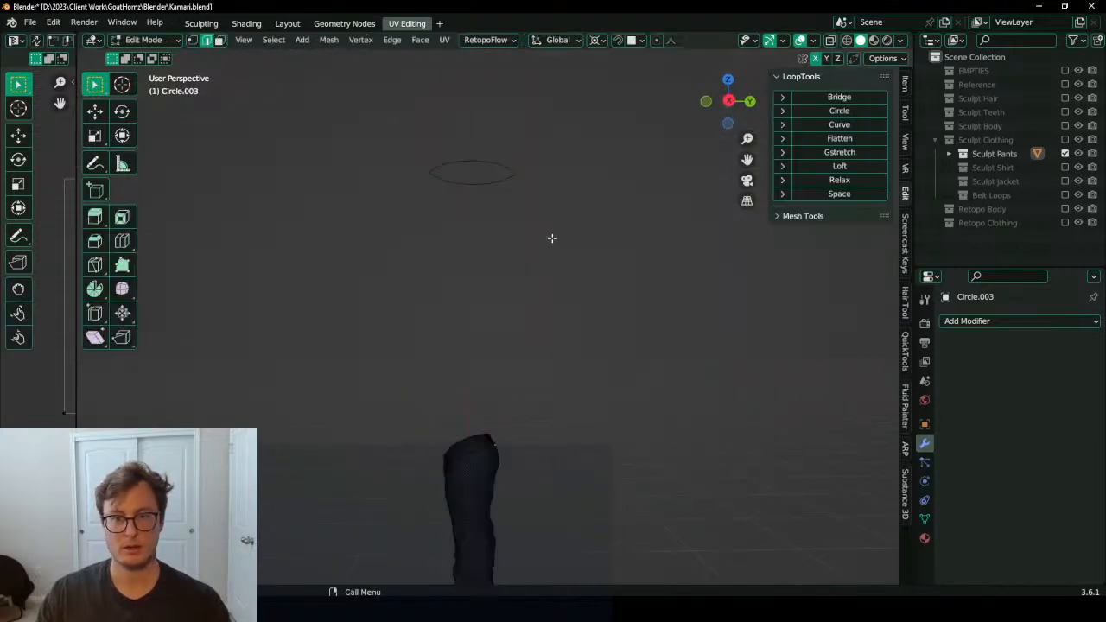
{"action": "key", "text": "a"}
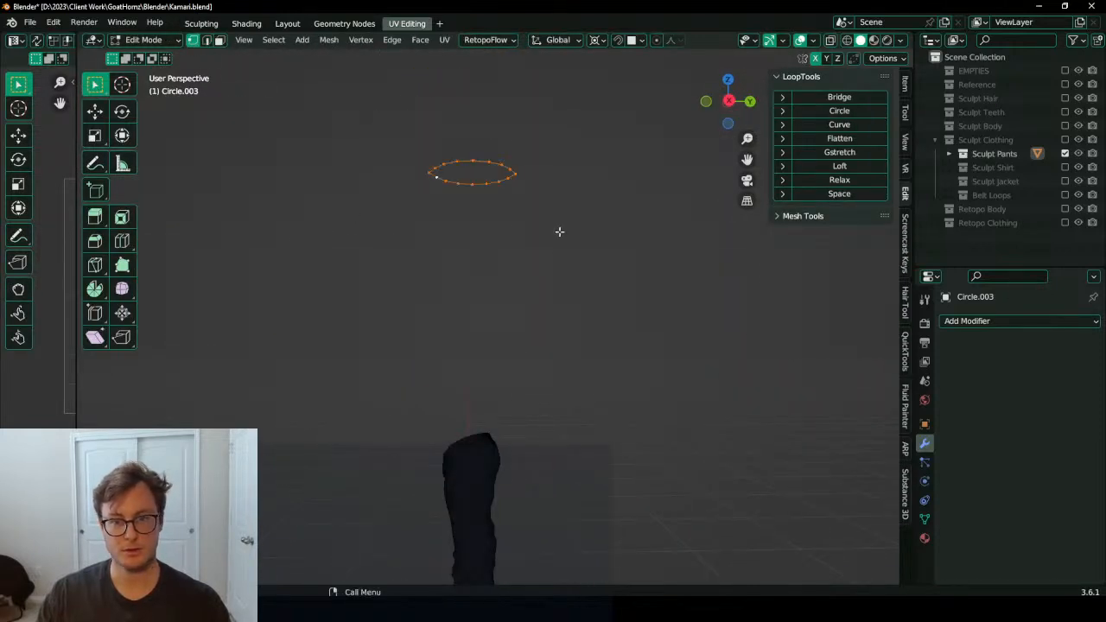
{"action": "key", "text": "x"}
{"action": "key", "text": "Escape"}
{"action": "key", "text": "Tab"}
{"action": "key", "text": "Tab"}
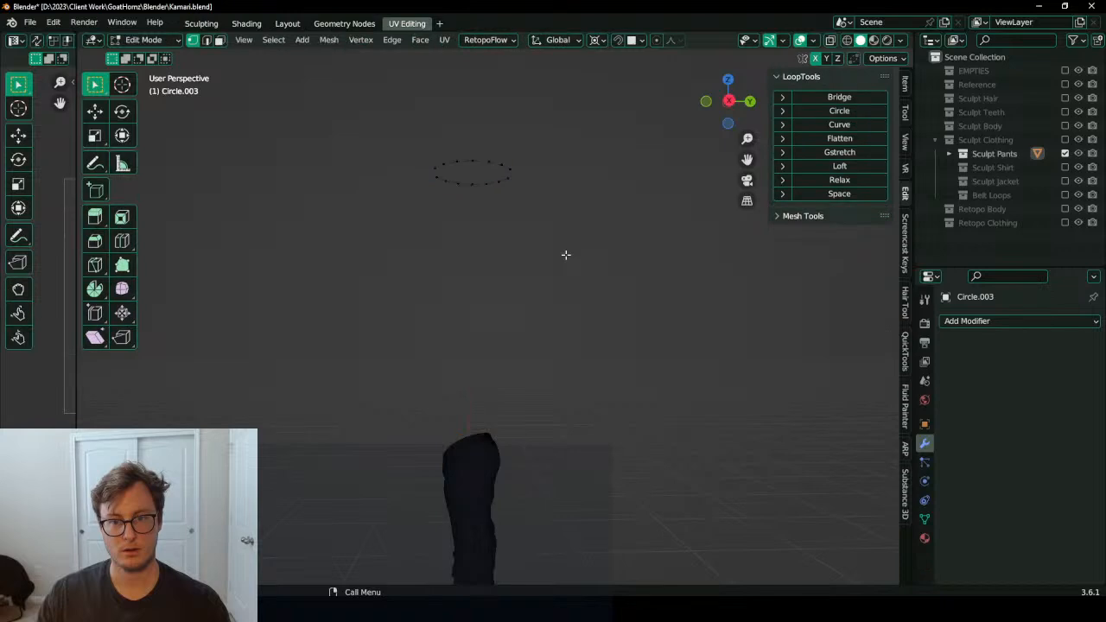
{"action": "left_click_drag", "start_coordinate": [510, 185], "coordinate": [563, 219]}
{"action": "key", "text": "x"}
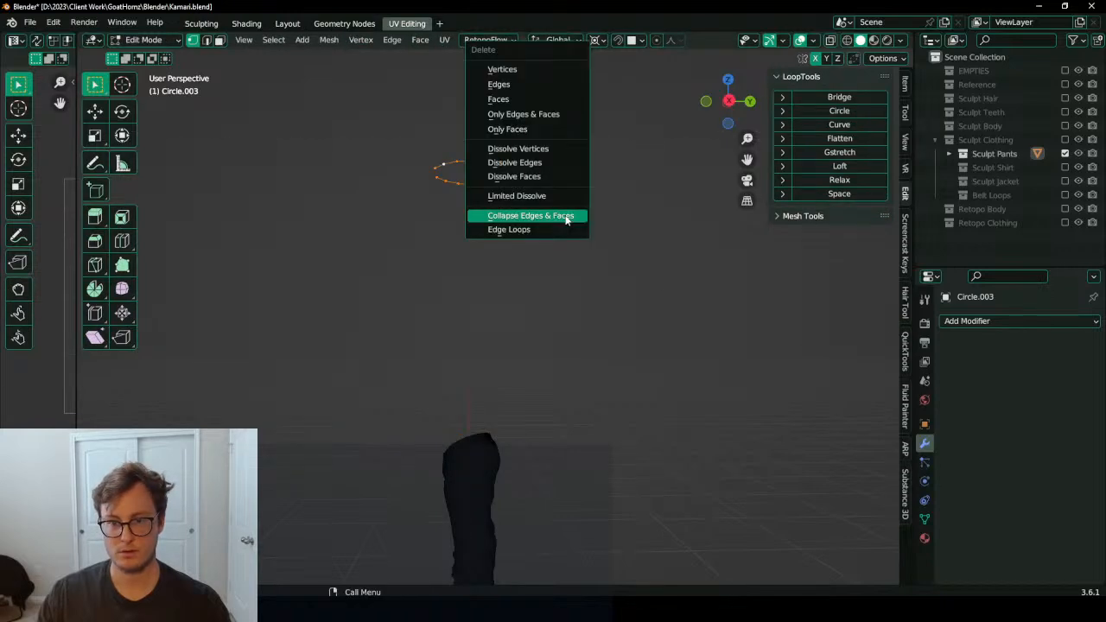
{"action": "key", "text": "v"}
Step: Leave Edit Mode on the cleaned pants mesh and save the file
{"action": "key", "text": "Tab"}
{"action": "scroll", "coordinate": [506, 294], "scroll_direction": "down", "scroll_amount": 4}
{"action": "middle_click_drag", "start_coordinate": [506, 299], "coordinate": [635, 316]}
{"action": "key", "text": "ctrl+s"}
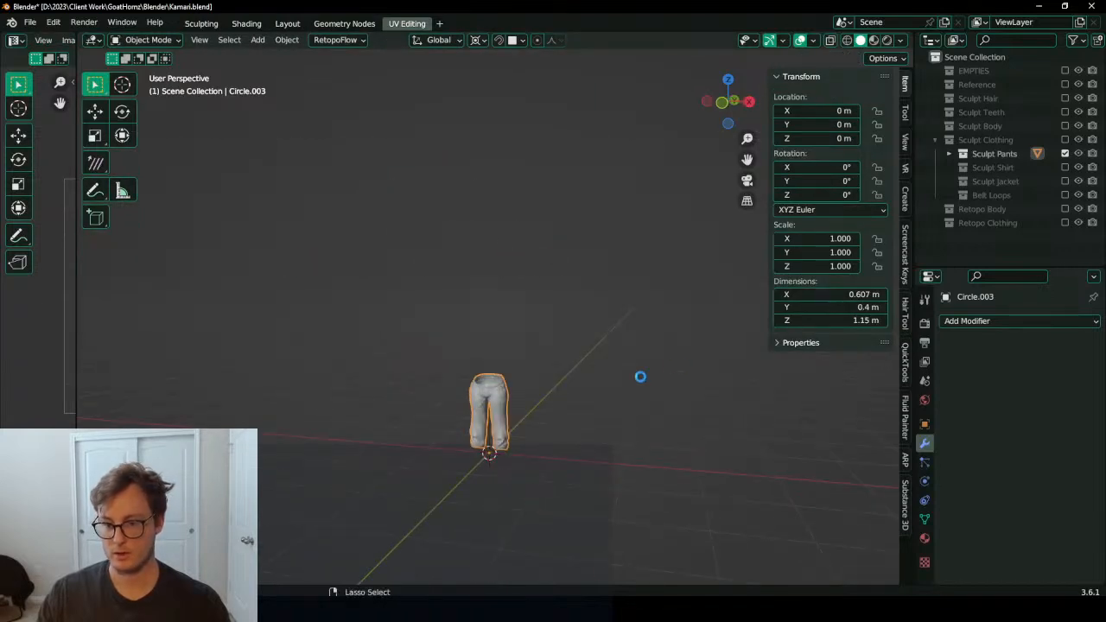
Step: Add an 8-vertex mesh circle with a 1 m radius beneath the sculpted pants
{"action": "key", "text": "shift+a"}
{"action": "mouse_move", "coordinate": [609, 325]}
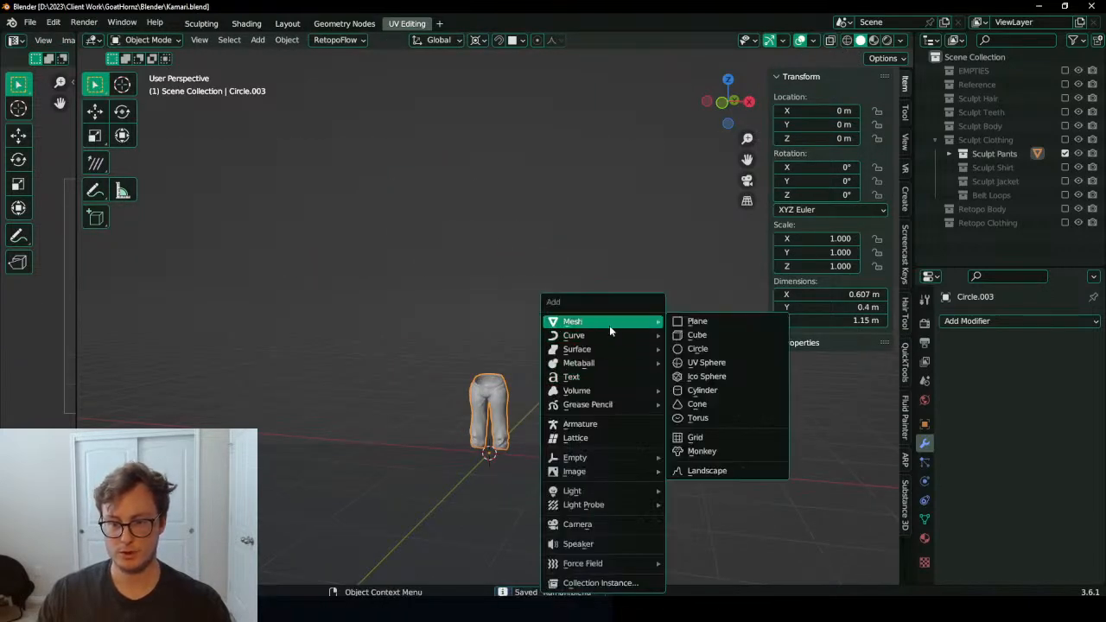
{"action": "left_click", "coordinate": [722, 349]}
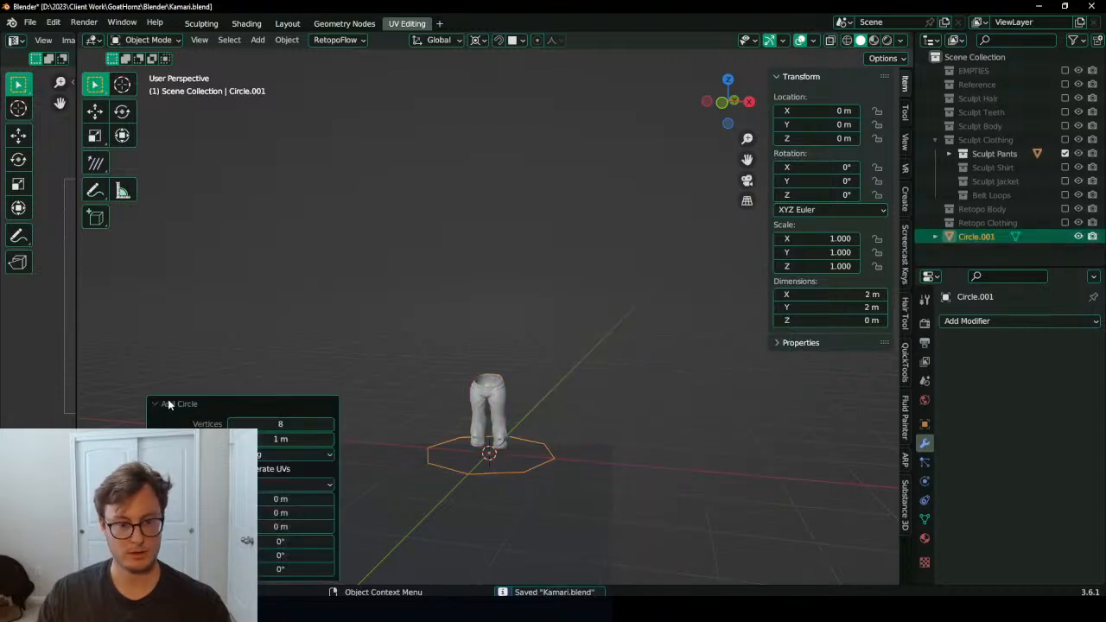
Step: Give the circle a Subdivision Surface modifier and a Shrinkwrap modifier that targets the sculpted pants
{"action": "left_click", "coordinate": [959, 324]}
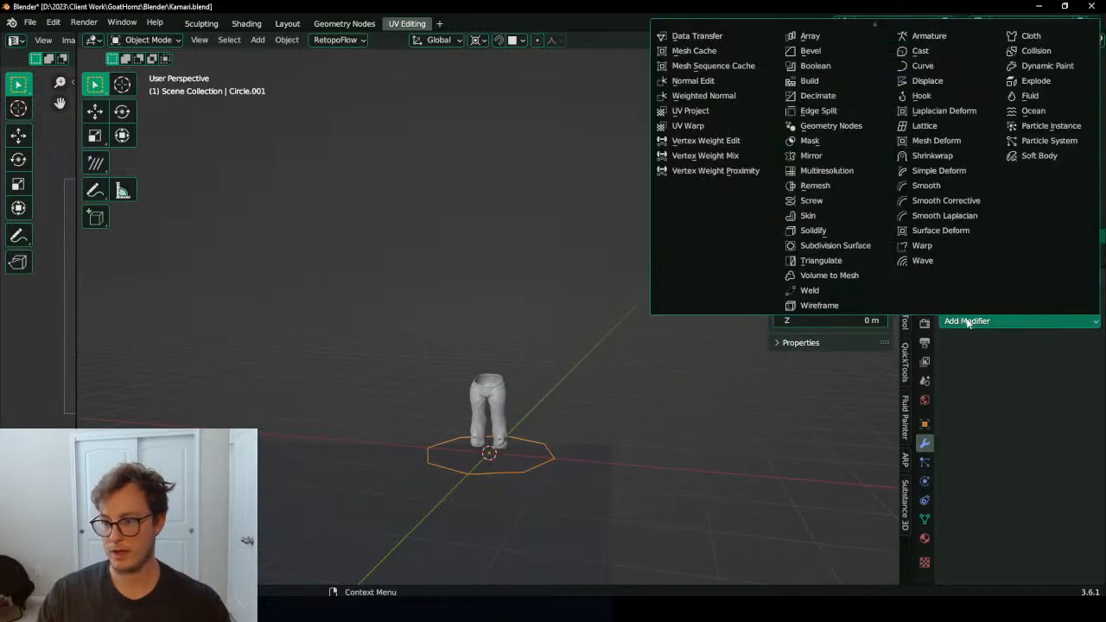
{"action": "left_click", "coordinate": [832, 245]}
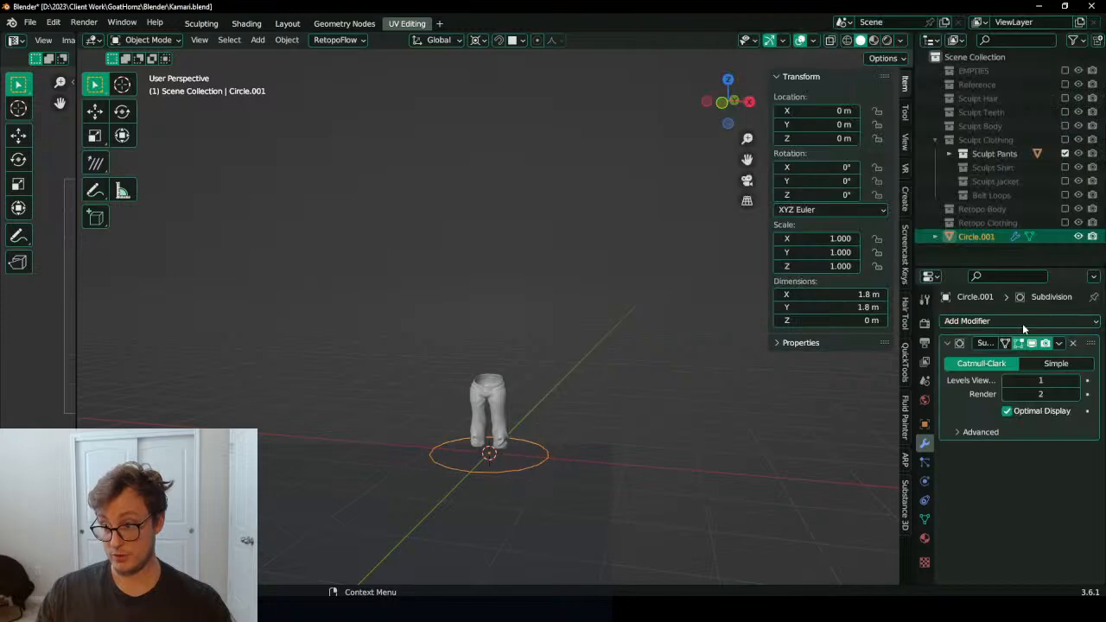
{"action": "left_click", "coordinate": [1019, 321]}
{"action": "left_click", "coordinate": [938, 157]}
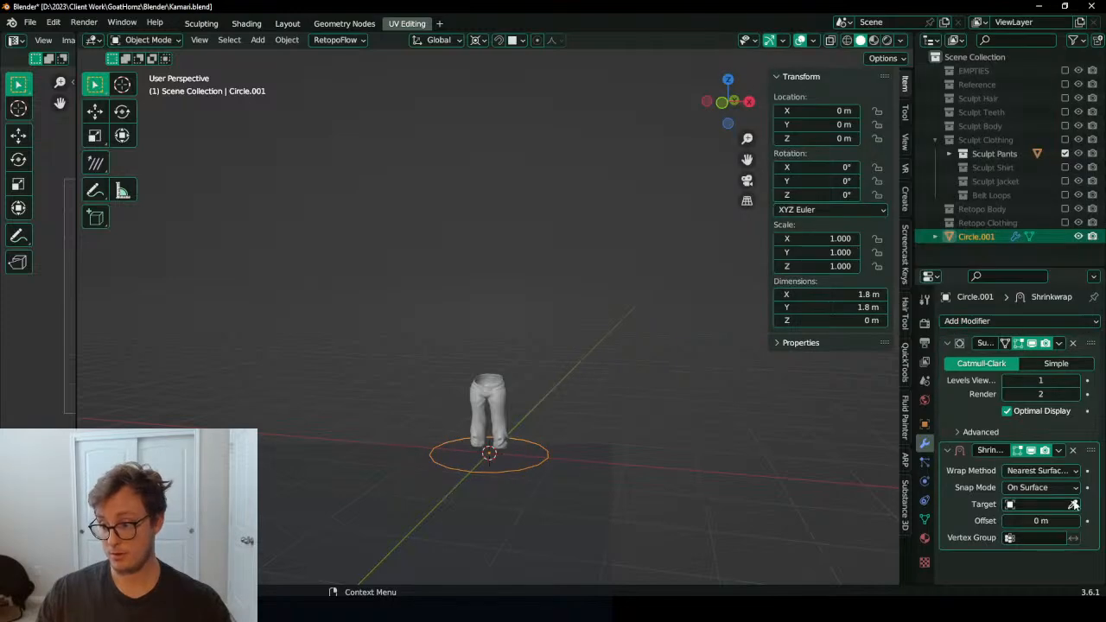
{"action": "left_click", "coordinate": [489, 388]}
Step: In Edit Mode, scale the circle down to leg width and place it around the cuff on the +X side
{"action": "scroll", "coordinate": [497, 328], "scroll_direction": "up", "scroll_amount": 4}
{"action": "key", "text": "Tab"}
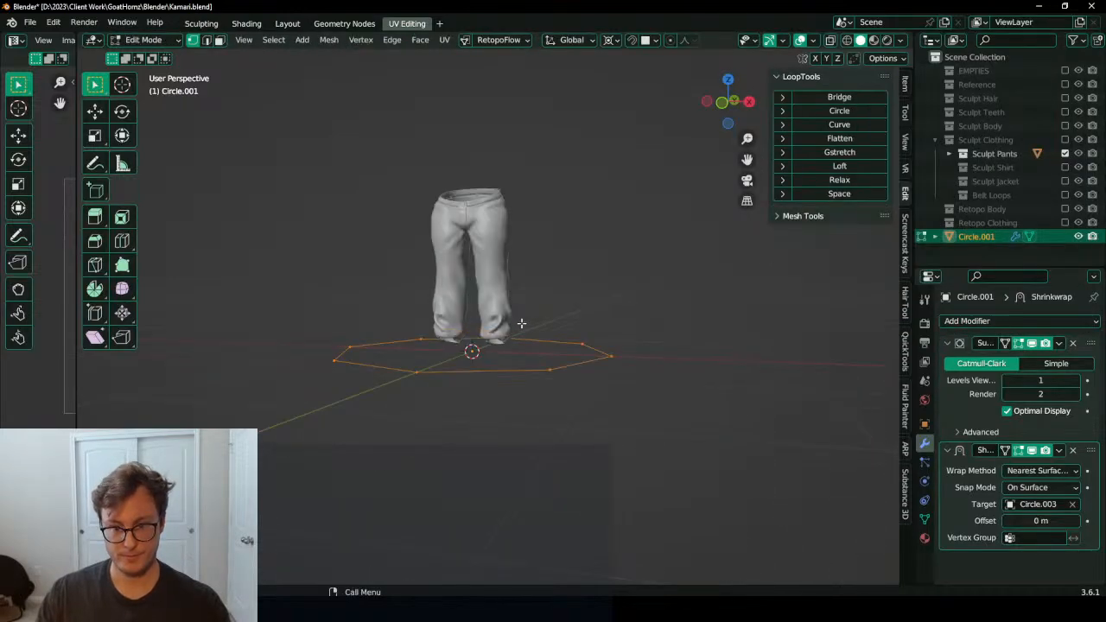
{"action": "key", "text": "KP_1"}
{"action": "scroll", "coordinate": [518, 320], "scroll_direction": "up", "scroll_amount": 3}
{"action": "key", "text": "s"}
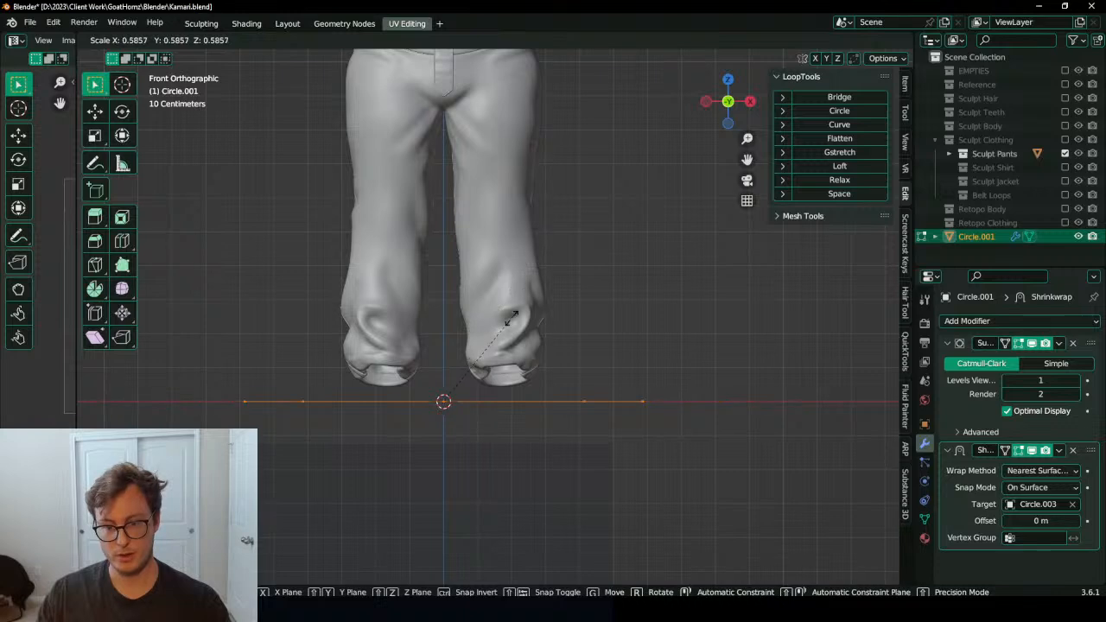
{"action": "left_click", "coordinate": [453, 382]}
{"action": "key", "text": "g"}
{"action": "left_click", "coordinate": [520, 353]}
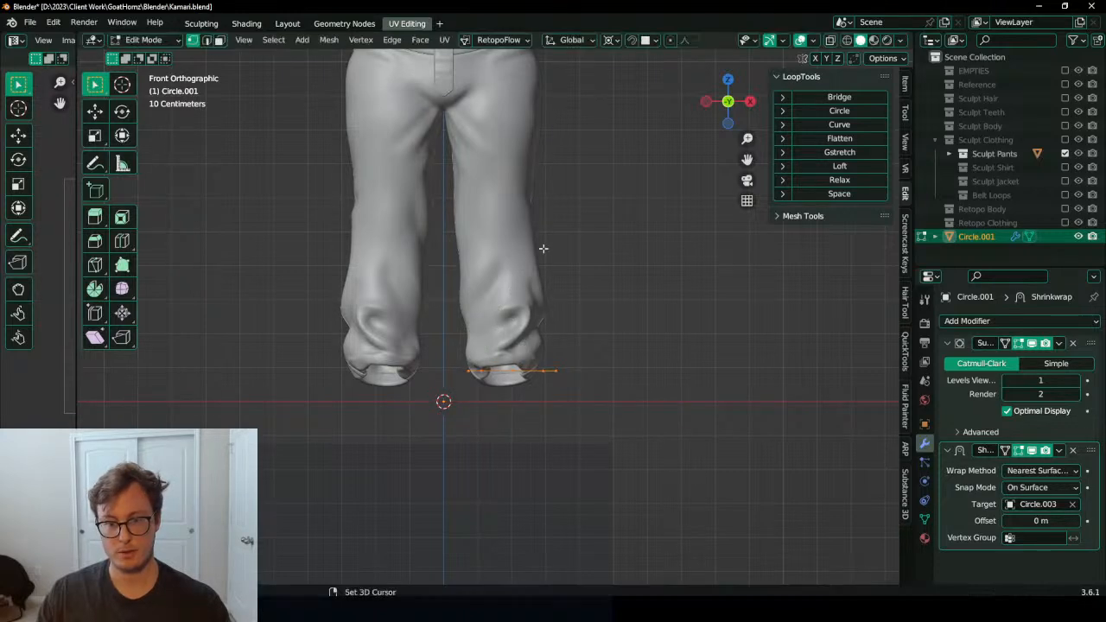
Step: Extrude the cuff ring upward twice, to mid-leg and then to just below the crotch
{"action": "middle_click_drag", "start_coordinate": [543, 262], "coordinate": [537, 342], "text": "shift"}
{"action": "key", "text": "e"}
{"action": "left_click", "coordinate": [519, 207]}
{"action": "middle_click_drag", "start_coordinate": [521, 212], "coordinate": [511, 300], "text": "shift"}
{"action": "key", "text": "e"}
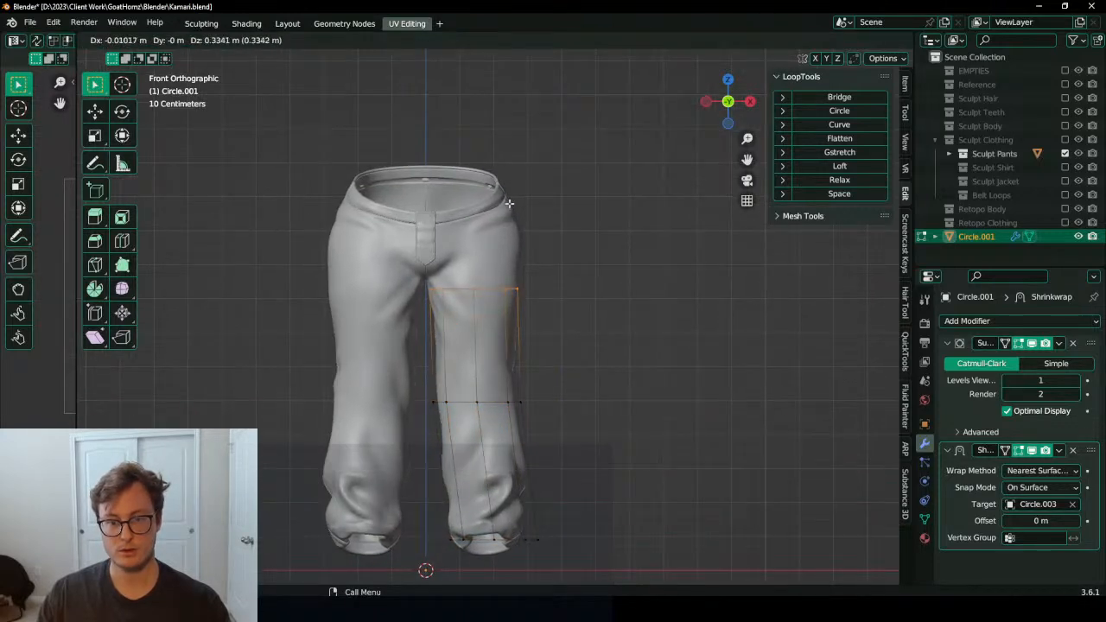
{"action": "left_click", "coordinate": [509, 204]}
{"action": "key", "text": "a"}
{"action": "key", "text": "q"}
{"action": "left_click", "coordinate": [532, 281]}
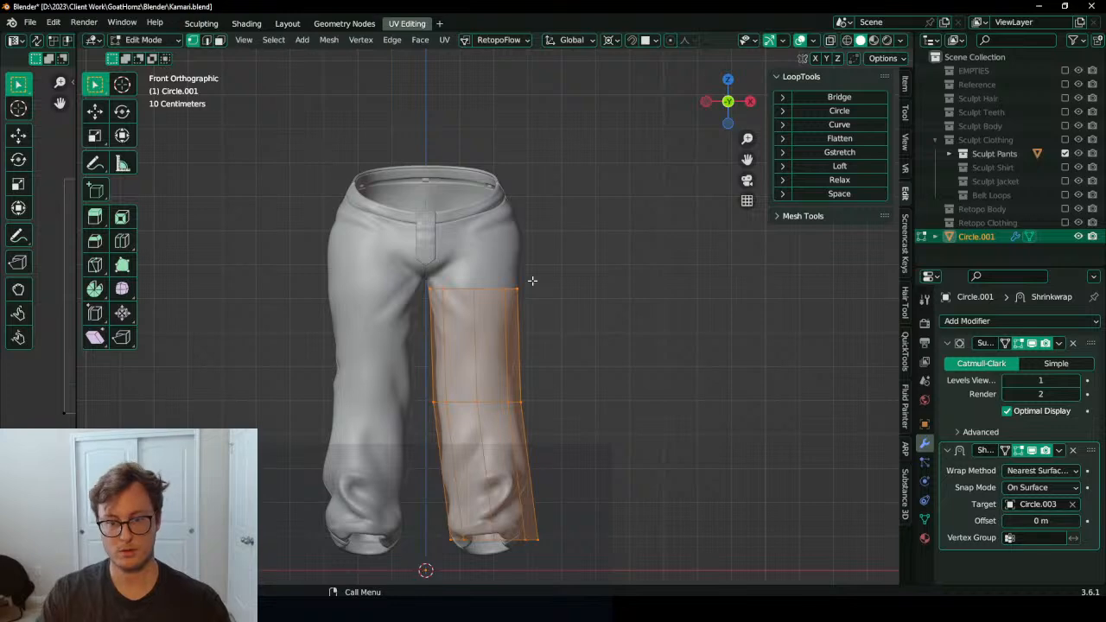
Step: Widen the upper-thigh edge loop along Y in side view and shift it along Y to surround the thigh
{"action": "key", "text": "KP_3"}
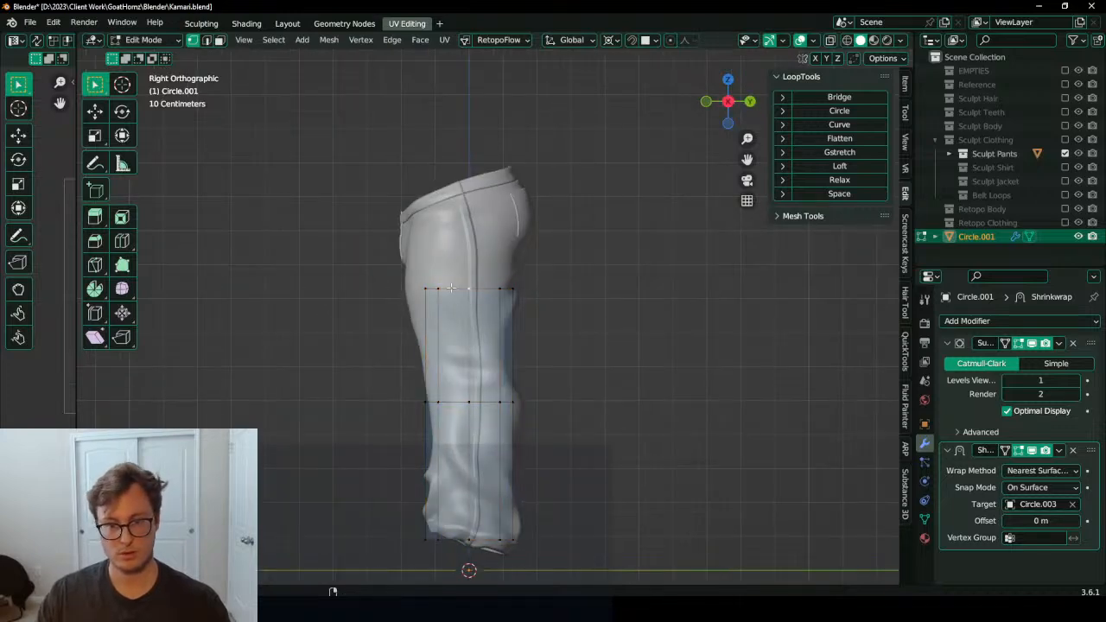
{"action": "left_click", "coordinate": [451, 287], "text": "alt"}
{"action": "middle_click_drag", "start_coordinate": [612, 285], "coordinate": [610, 299], "text": "shift"}
{"action": "key", "text": "s"}
{"action": "key", "text": "y"}
{"action": "left_click", "coordinate": [642, 141]}
{"action": "key", "text": "g"}
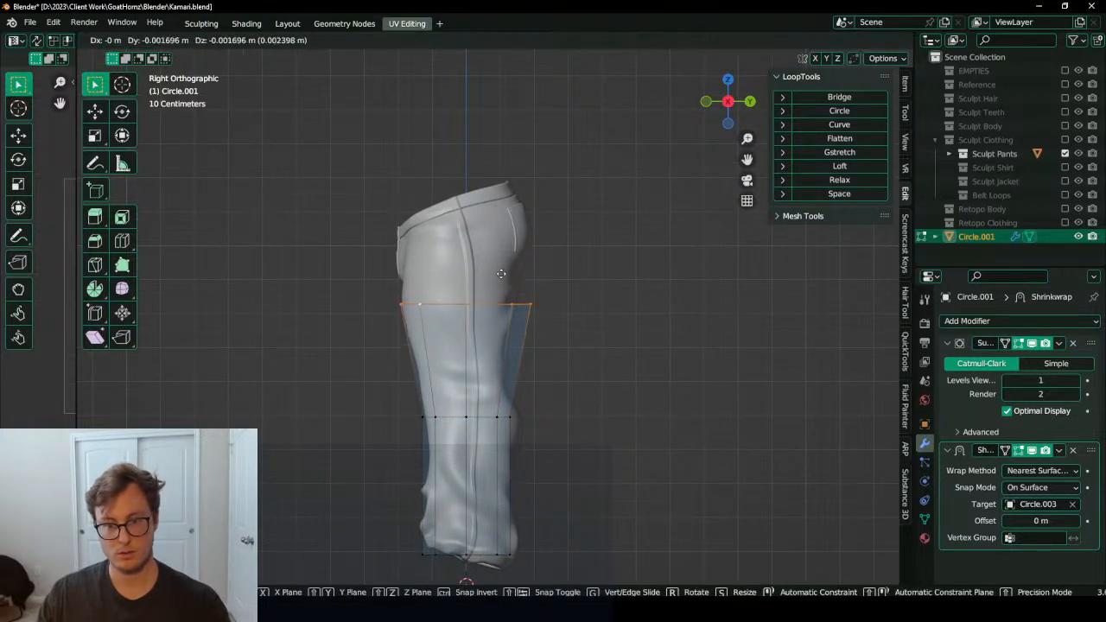
{"action": "key", "text": "y"}
{"action": "left_click", "coordinate": [504, 292]}
{"action": "key", "text": "period"}
{"action": "left_click", "coordinate": [503, 307]}
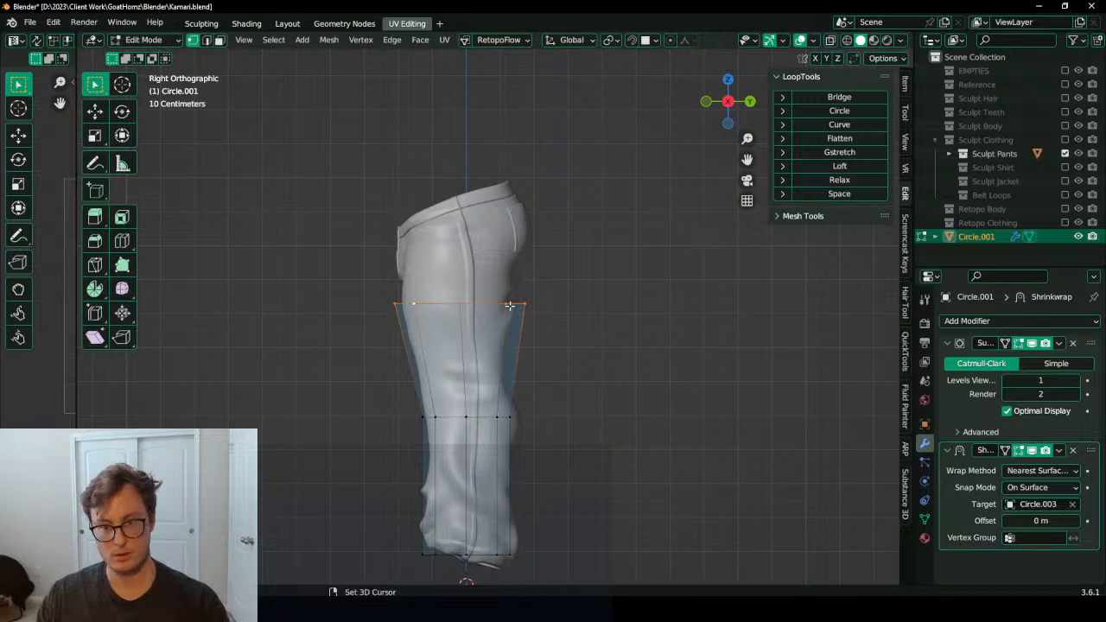
Step: In wireframe shading, select the mesh's bottom edge loop and scale it to fit around the cuff
{"action": "middle_click_drag", "start_coordinate": [510, 306], "coordinate": [519, 366]}
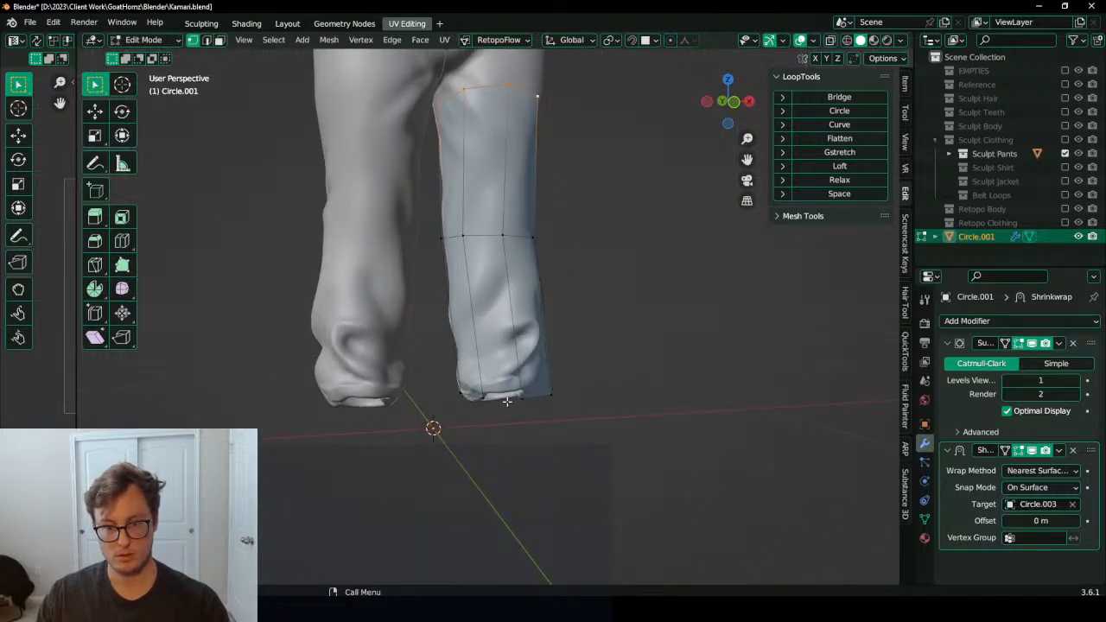
{"action": "key", "text": "z"}
{"action": "left_click", "coordinate": [479, 386]}
{"action": "key", "text": "alt+a"}
{"action": "key", "text": "b"}
{"action": "left_click_drag", "start_coordinate": [413, 352], "coordinate": [632, 438]}
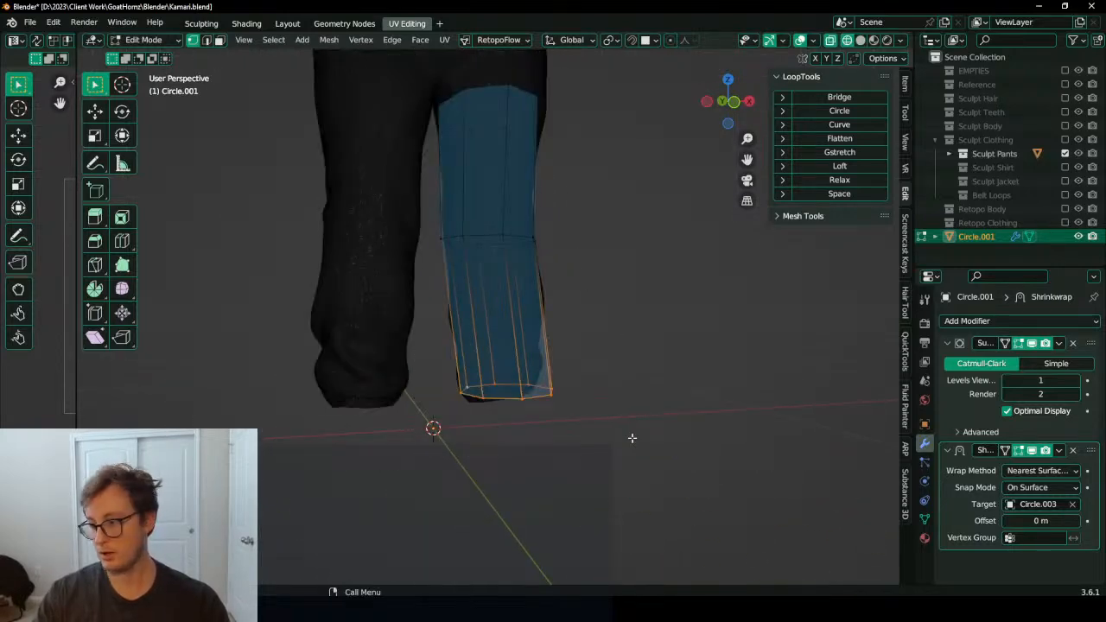
{"action": "key", "text": "KP_1"}
{"action": "scroll", "coordinate": [630, 437], "scroll_direction": "up", "scroll_amount": 3}
{"action": "key", "text": "s"}
{"action": "left_click", "coordinate": [562, 303]}
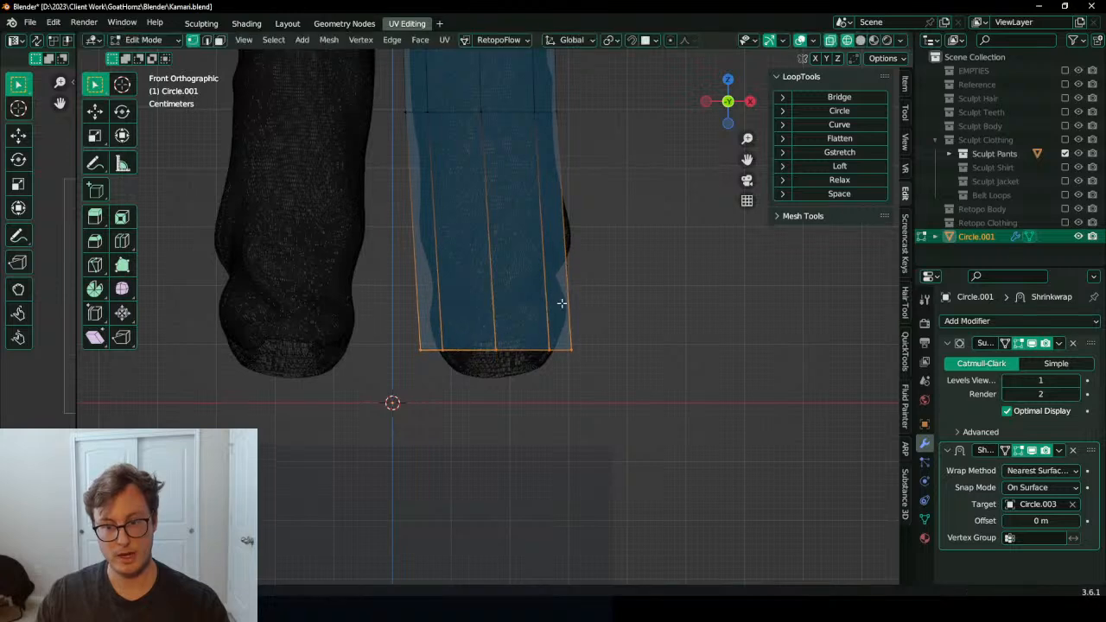
Step: Add one centered loop cut to the lower leg section and one to the upper leg section
{"action": "scroll", "coordinate": [562, 303], "scroll_direction": "down", "scroll_amount": 1}
{"action": "middle_click_drag", "start_coordinate": [563, 285], "coordinate": [567, 365], "text": "shift"}
{"action": "middle_click_drag", "start_coordinate": [548, 320], "coordinate": [546, 387], "text": "shift"}
{"action": "key", "text": "ctrl+r"}
{"action": "double_click", "coordinate": [533, 372]}
{"action": "key", "text": "ctrl+r"}
{"action": "double_click", "coordinate": [524, 180]}
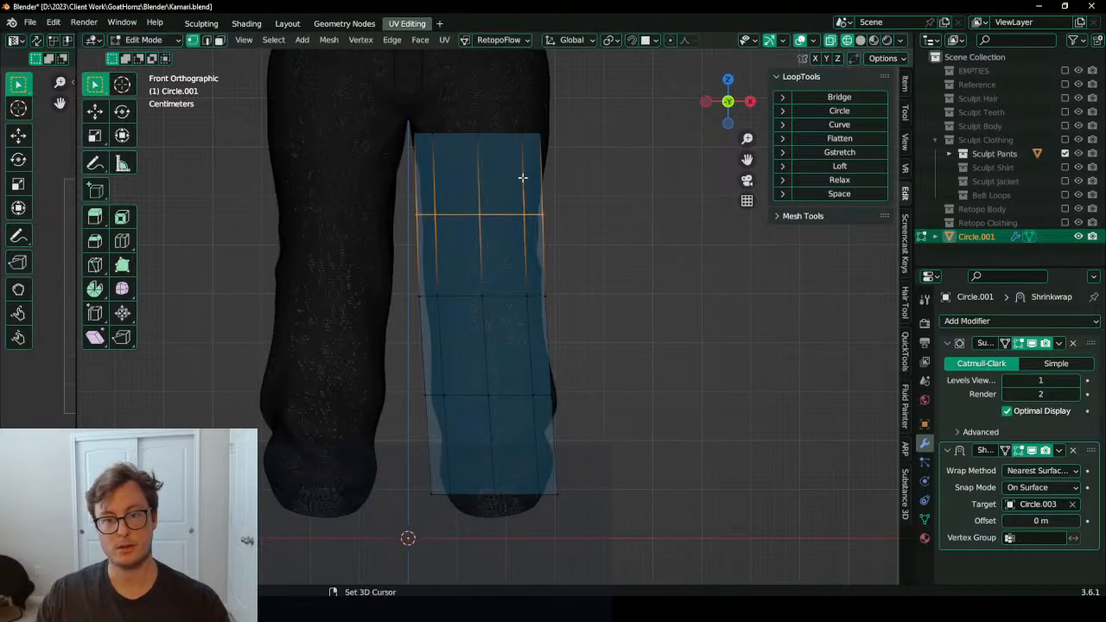
Step: Widen the top edge loop along X to span the thigh, tilt it slightly, and raise it along Z to the crotch
{"action": "middle_click_drag", "start_coordinate": [449, 131], "coordinate": [448, 351], "text": "shift"}
{"action": "key", "text": "alt+a"}
{"action": "key", "text": "b"}
{"action": "left_click_drag", "start_coordinate": [332, 308], "coordinate": [663, 382]}
{"action": "scroll", "coordinate": [596, 335], "scroll_direction": "up", "scroll_amount": 1}
{"action": "middle_click_drag", "start_coordinate": [606, 330], "coordinate": [622, 359], "text": "shift"}
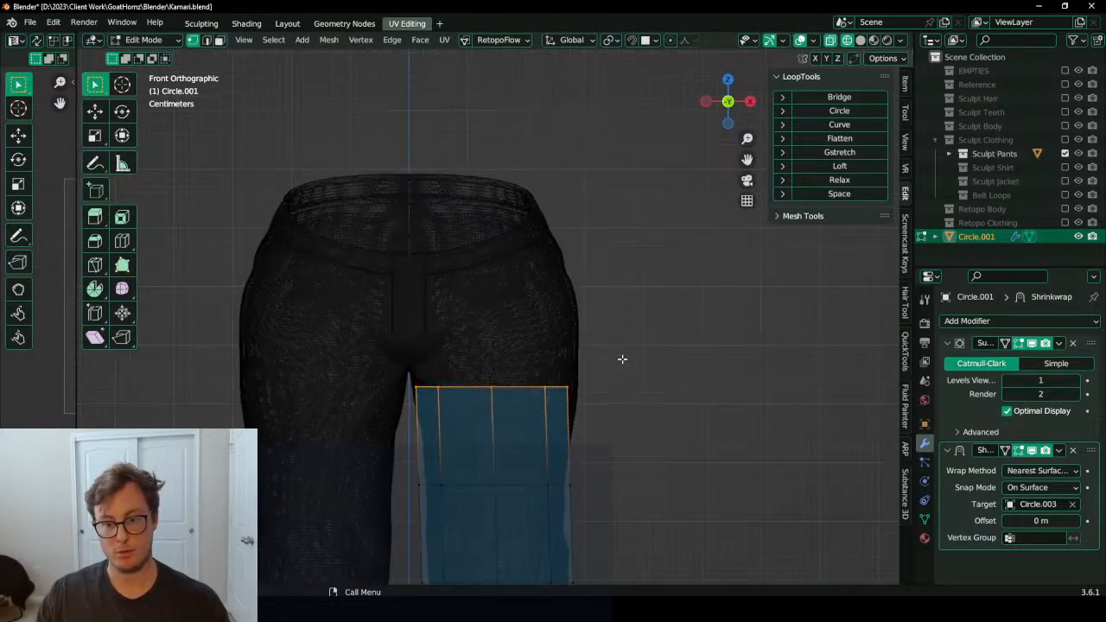
{"action": "key", "text": "s"}
{"action": "key", "text": "x"}
{"action": "left_click", "coordinate": [603, 356]}
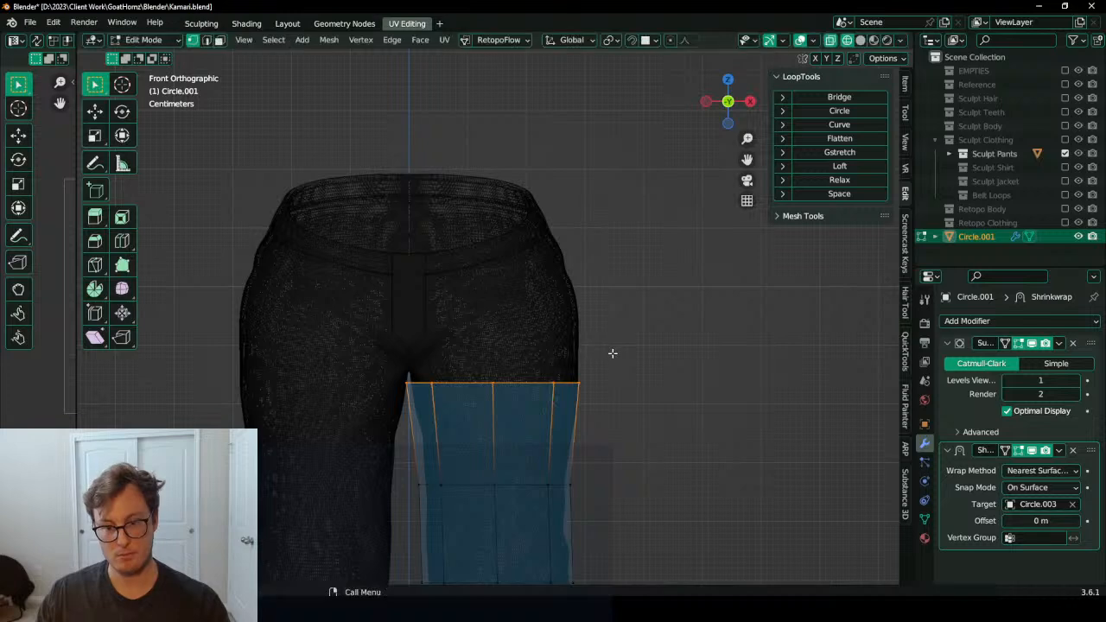
{"action": "key", "text": "g"}
{"action": "key", "text": "Escape"}
{"action": "key", "text": "g"}
{"action": "key", "text": "z"}
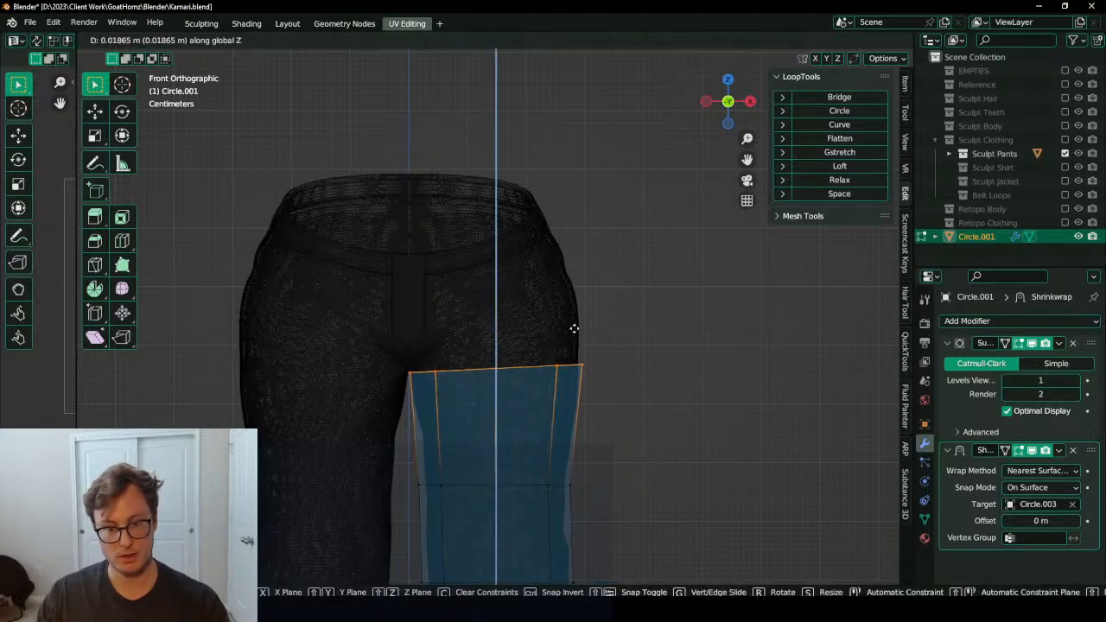
{"action": "left_click", "coordinate": [573, 327]}
Step: Extrude the top edge loop straight up along Z to just below the waistband
{"action": "middle_click_drag", "start_coordinate": [571, 319], "coordinate": [573, 363], "text": "shift"}
{"action": "key", "text": "e"}
{"action": "key", "text": "z"}
{"action": "left_click", "coordinate": [557, 271]}
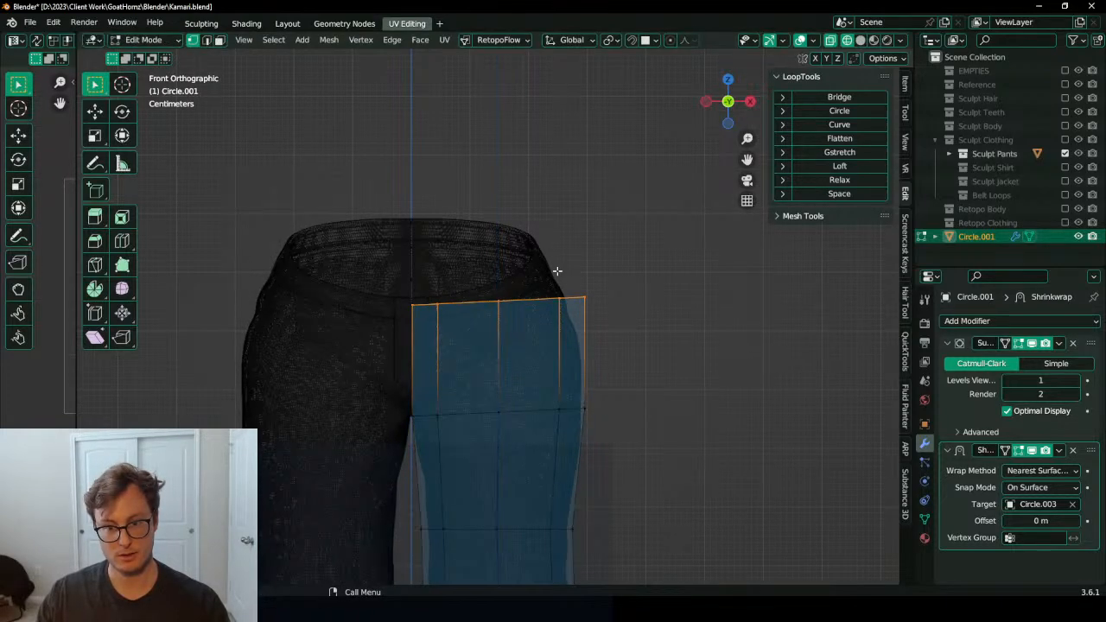
Step: Rotate the top edge loop in side view to follow the slanted waistline and move it into place
{"action": "key", "text": "KP_3"}
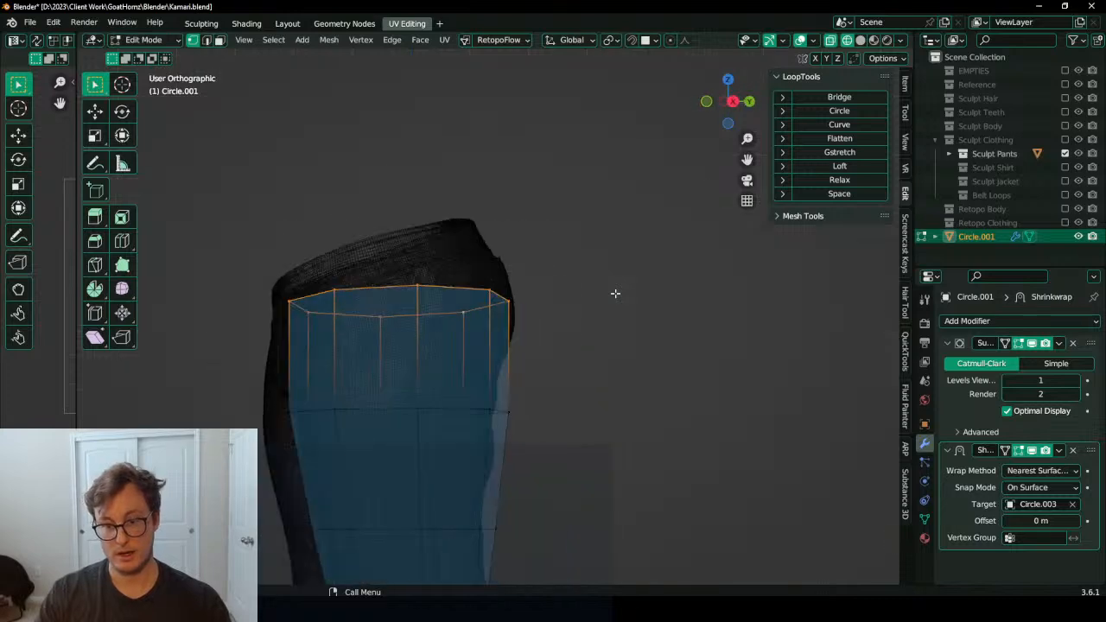
{"action": "middle_click_drag", "start_coordinate": [557, 316], "coordinate": [582, 365], "text": "shift"}
{"action": "key", "text": "r"}
{"action": "left_click", "coordinate": [572, 330]}
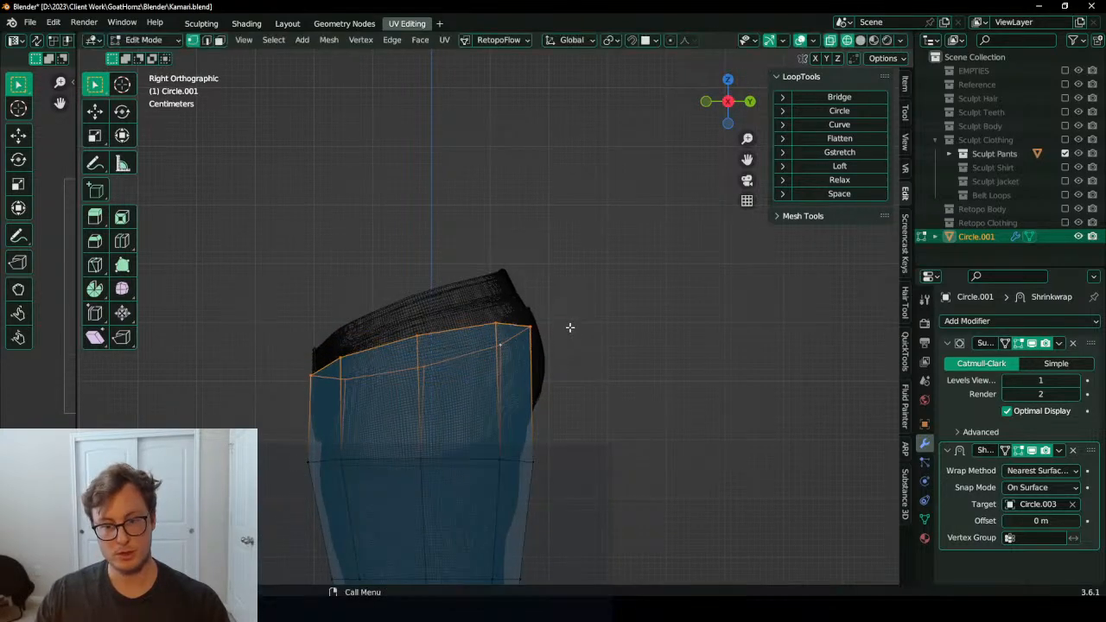
{"action": "key", "text": "g"}
{"action": "left_click", "coordinate": [553, 307]}
Step: Select the innermost vertices between crotch and waist and shift them along X, slightly away from the centerline
{"action": "key", "text": "KP_1"}
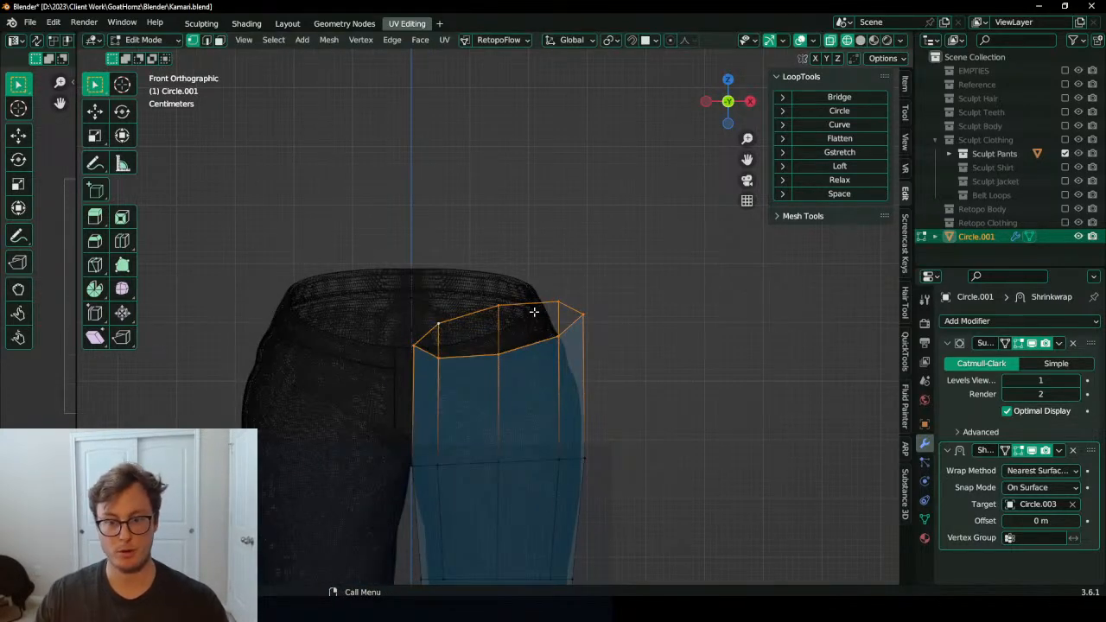
{"action": "left_click_drag", "start_coordinate": [382, 291], "coordinate": [449, 501]}
{"action": "middle_click_drag", "start_coordinate": [446, 503], "coordinate": [469, 424], "text": "shift"}
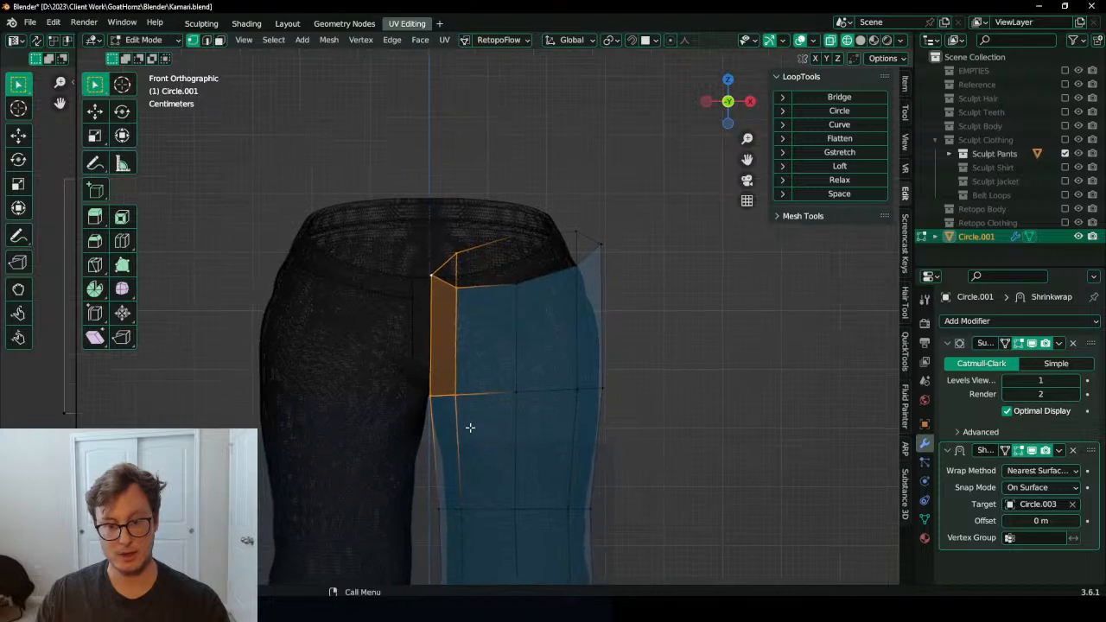
{"action": "key", "text": "g"}
{"action": "key", "text": "x"}
{"action": "left_click", "coordinate": [473, 426]}
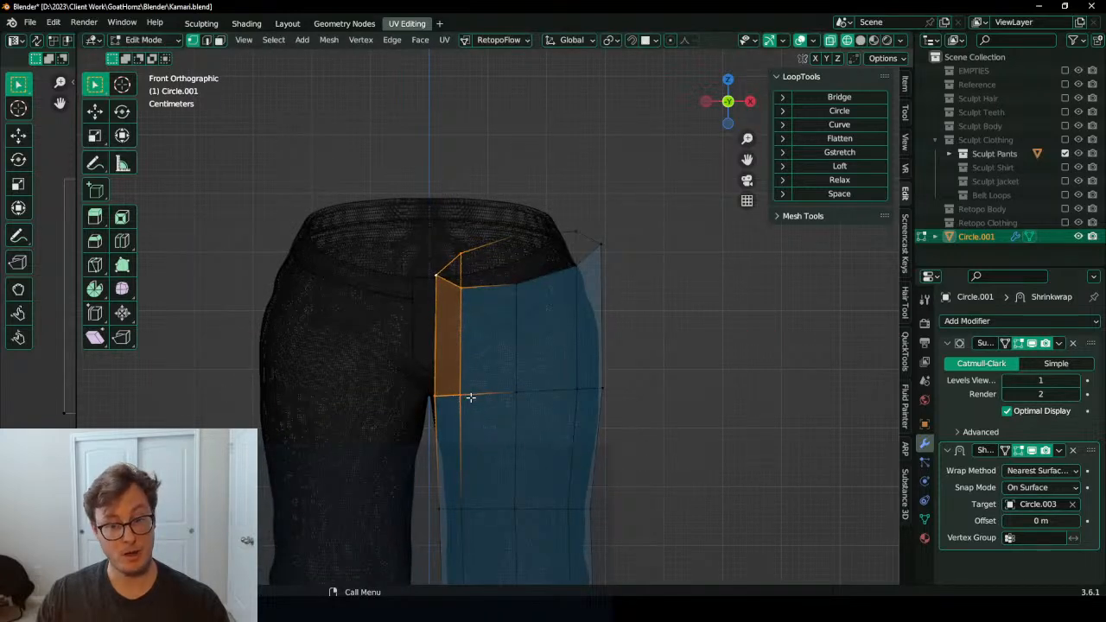
{"action": "key", "text": "x"}
{"action": "left_click", "coordinate": [437, 396]}
{"action": "key", "text": "ctrl+z"}
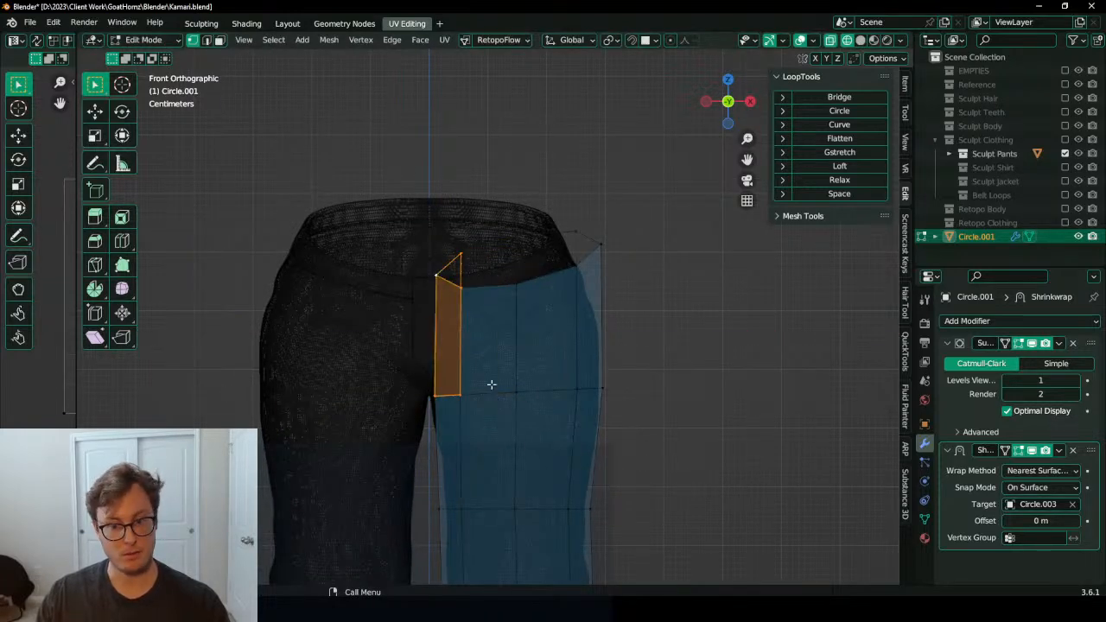
Step: Extend the extruded inner hip faces to the centerline by scaling them to 0 along X, and delete the excess geometry there
{"action": "key", "text": "period"}
{"action": "key", "text": "6"}
{"action": "key", "text": "s"}
{"action": "key", "text": "x"}
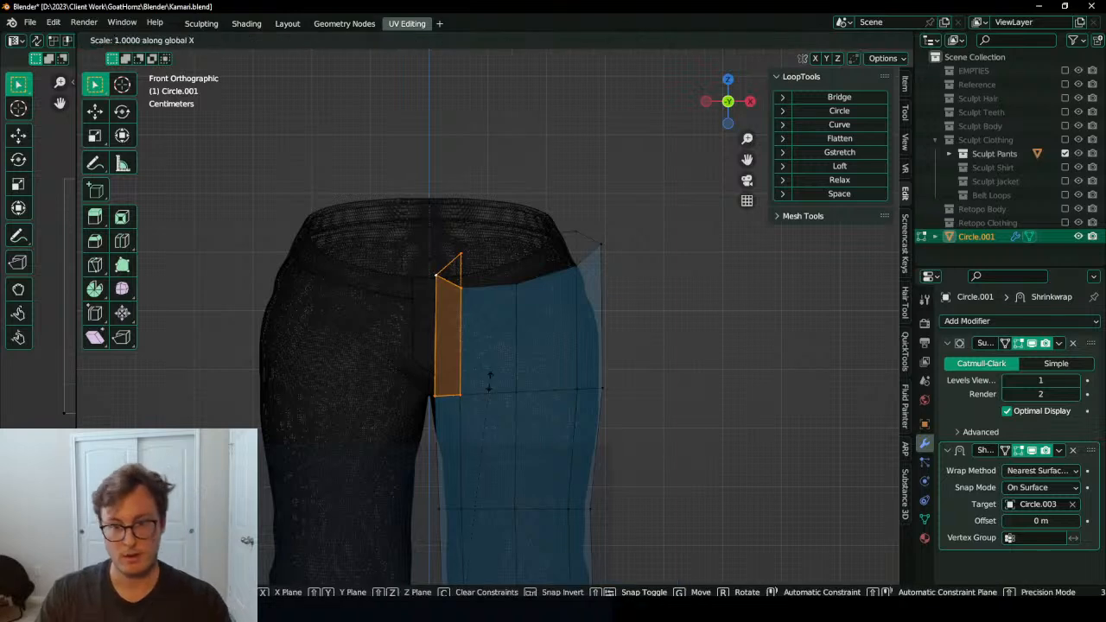
{"action": "key", "text": "0"}
{"action": "key", "text": "Return"}
{"action": "key", "text": "x"}
{"action": "left_click", "coordinate": [489, 381]}
Step: Move the upper rear centerline vertex backward along Y to match the back of the pants
{"action": "left_click_drag", "start_coordinate": [397, 225], "coordinate": [475, 309]}
{"action": "middle_click_drag", "start_coordinate": [475, 308], "coordinate": [588, 332]}
{"action": "left_click", "coordinate": [561, 254], "text": "shift"}
{"action": "key", "text": "g"}
{"action": "key", "text": "y"}
{"action": "left_click", "coordinate": [602, 344]}
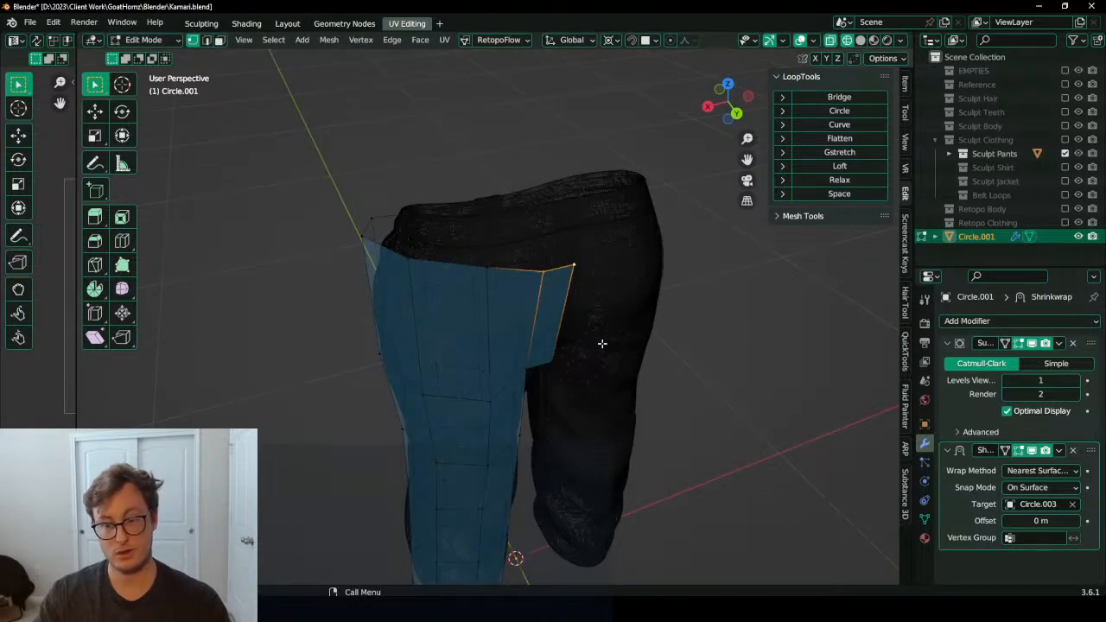
{"action": "key", "text": "KP_3"}
{"action": "key", "text": "g"}
{"action": "key", "text": "y"}
{"action": "left_click", "coordinate": [571, 287]}
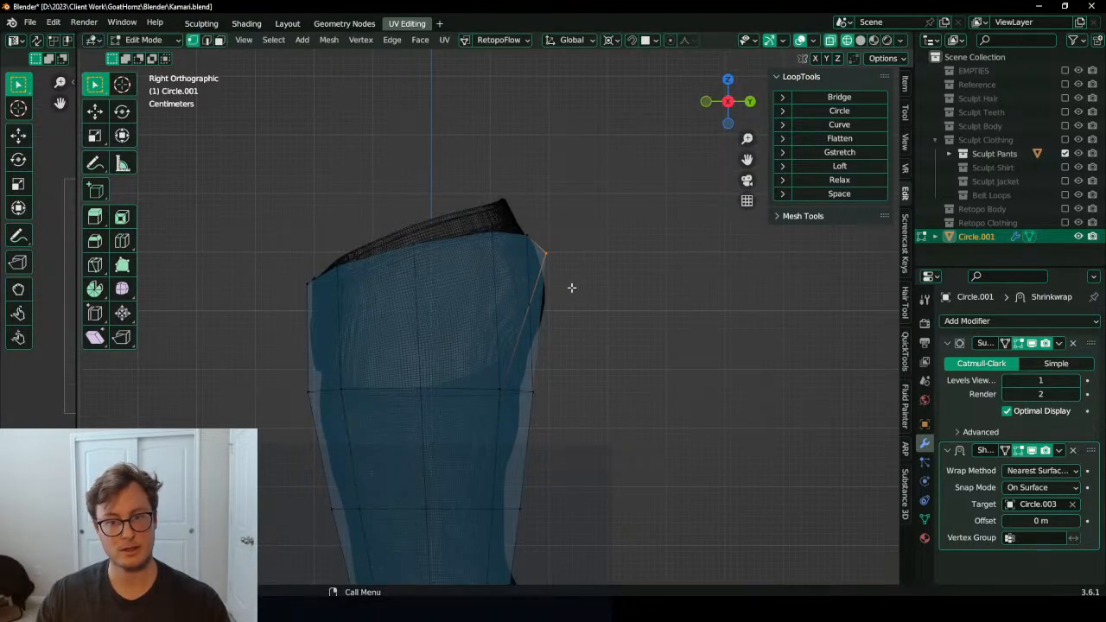
Step: Add a loop cut around the hip section and move the selected rear vertex outward to follow the seat
{"action": "key", "text": "ctrl+r"}
{"action": "left_click", "coordinate": [554, 322]}
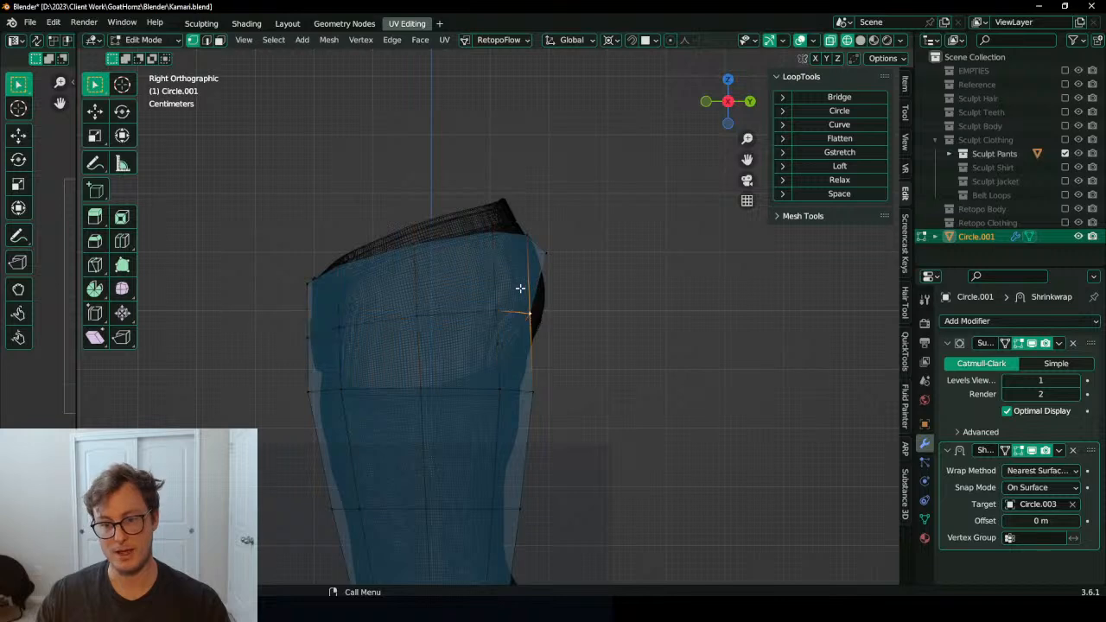
{"action": "key", "text": "g"}
{"action": "left_click", "coordinate": [548, 309]}
Step: Select the upper front vertices beside the centerline and isolate the low-poly mesh in local view
{"action": "middle_click_drag", "start_coordinate": [547, 309], "coordinate": [356, 355]}
{"action": "left_click", "coordinate": [355, 355]}
{"action": "left_click_drag", "start_coordinate": [298, 336], "coordinate": [415, 382], "text": "shift"}
{"action": "left_click_drag", "start_coordinate": [309, 264], "coordinate": [398, 339], "text": "shift"}
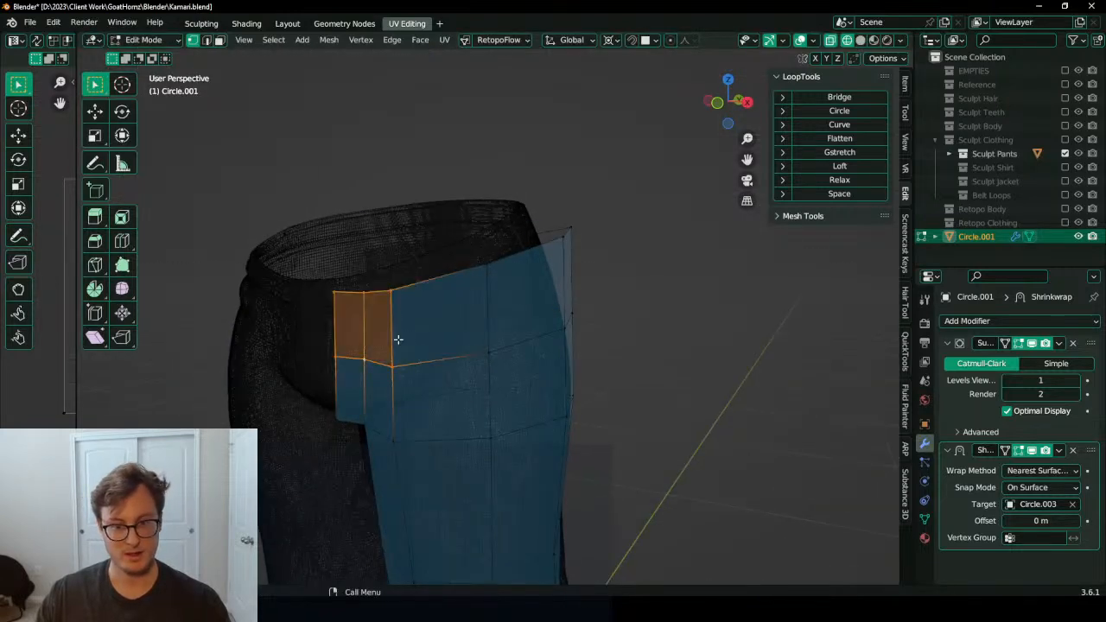
{"action": "key", "text": "s"}
{"action": "key", "text": "y"}
{"action": "key", "text": "0"}
{"action": "key", "text": "KP_Divide"}
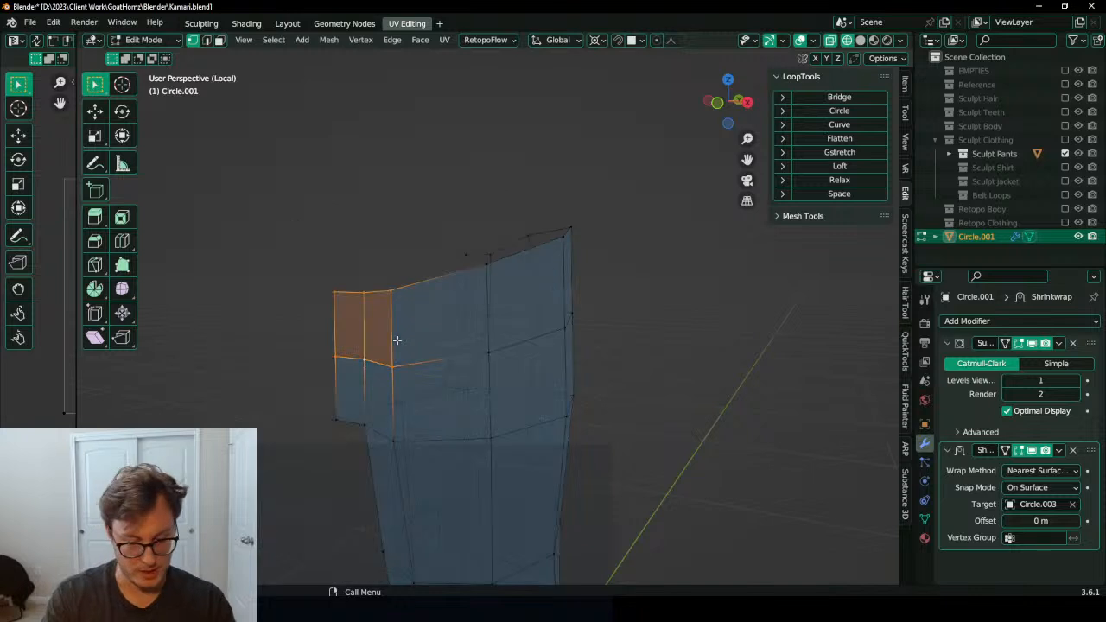
{"action": "key", "text": "s"}
{"action": "key", "text": "y"}
{"action": "key", "text": "0"}
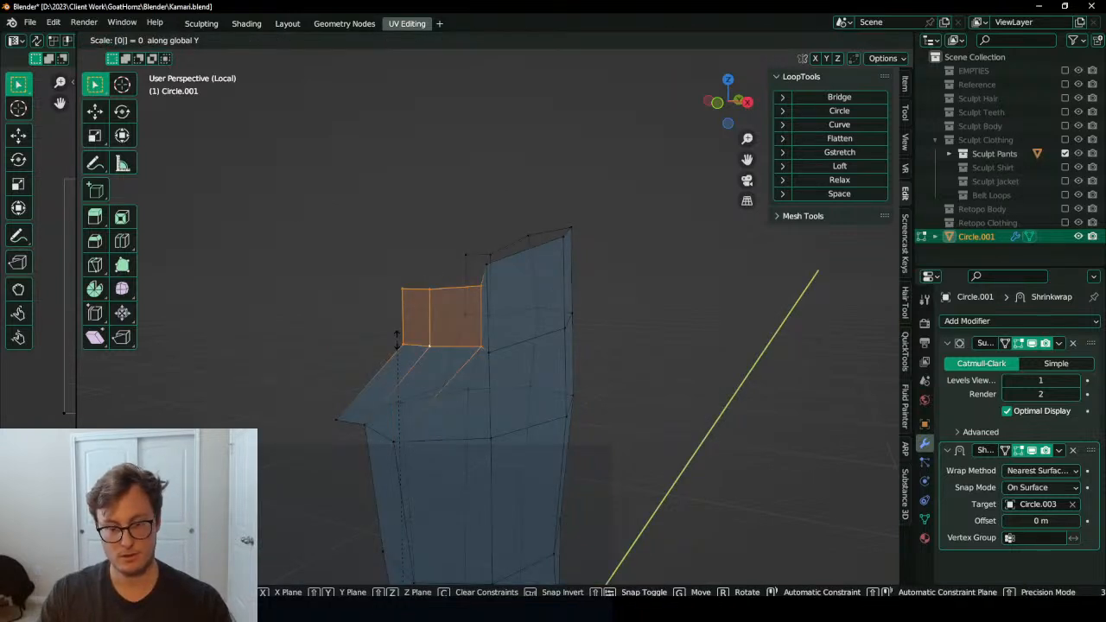
{"action": "key", "text": "Escape"}
Step: Set the pivot to the median point and flatten the selected upper front vertices with a Y scale of 0
{"action": "key", "text": "period"}
{"action": "key", "text": "m"}
{"action": "key", "text": "s"}
{"action": "key", "text": "y"}
{"action": "key", "text": "0"}
{"action": "key", "text": "Return"}
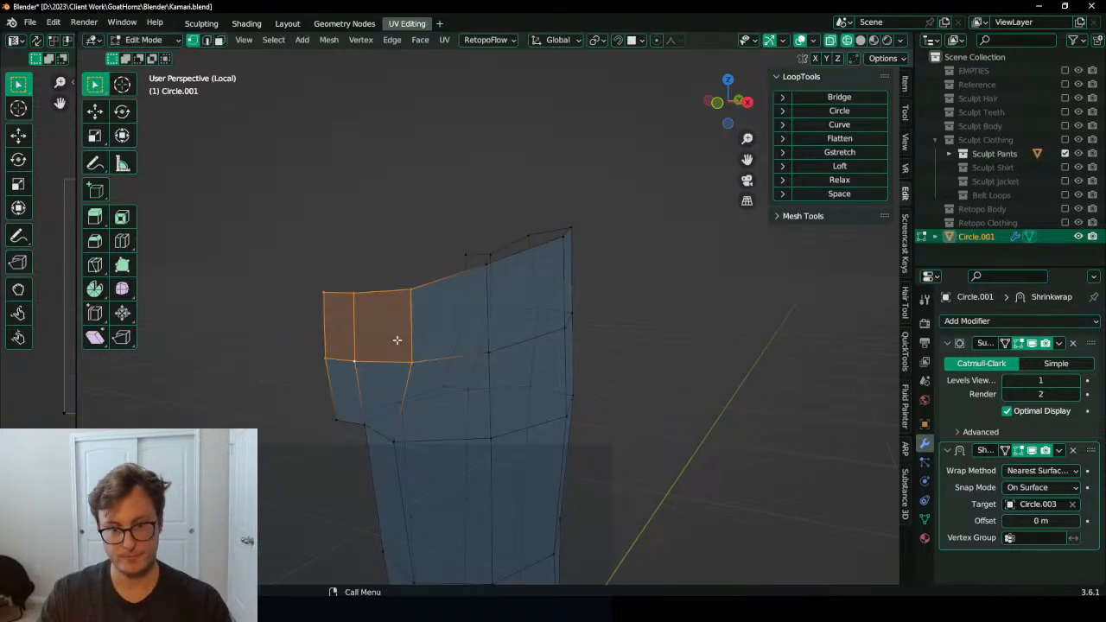
Step: Move the flattened front vertices onto the front outline of the pants in side view, and bring the sculpt back by leaving local view
{"action": "key", "text": "KP_3"}
{"action": "key", "text": "g"}
{"action": "left_click", "coordinate": [373, 328]}
{"action": "key", "text": "KP_Divide"}
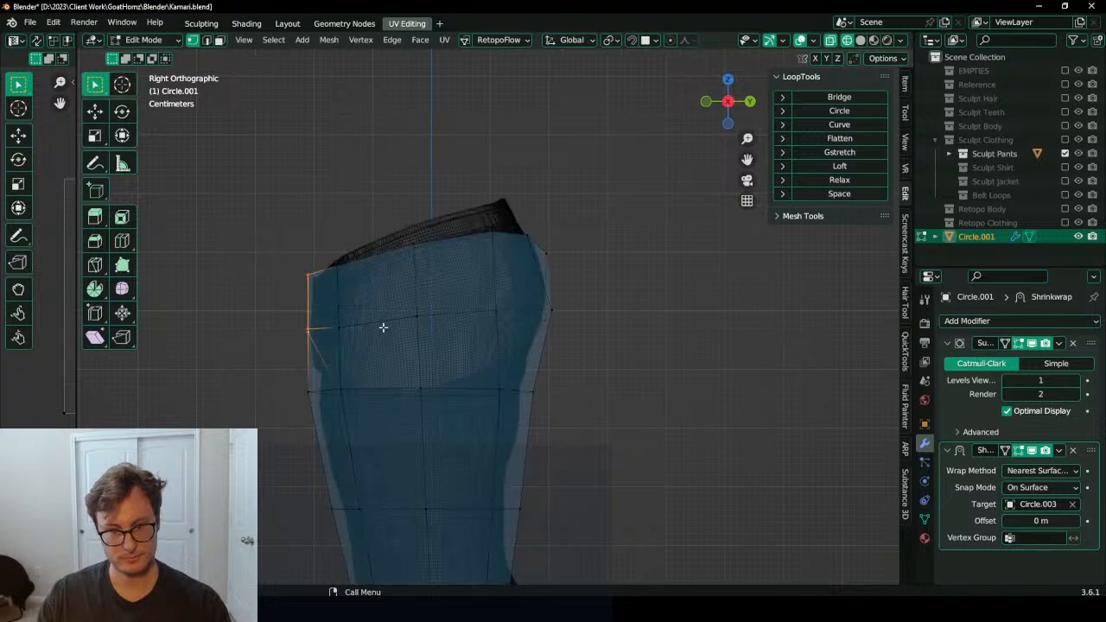
{"action": "middle_click_drag", "start_coordinate": [379, 318], "coordinate": [476, 348], "text": "shift"}
{"action": "scroll", "coordinate": [492, 316], "scroll_direction": "up", "scroll_amount": 1}
{"action": "middle_click_drag", "start_coordinate": [542, 251], "coordinate": [485, 274], "text": "shift"}
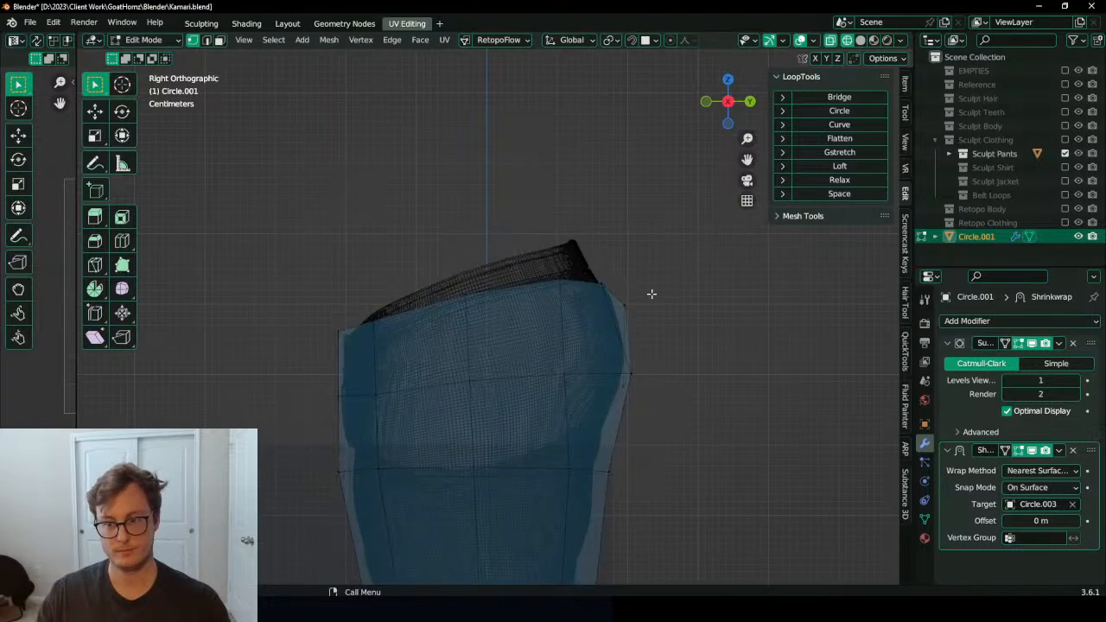
Step: Move the rear, side and front waist vertices up to the top edge of the sculpted waistband in side view
{"action": "key", "text": "g"}
{"action": "left_click", "coordinate": [621, 271]}
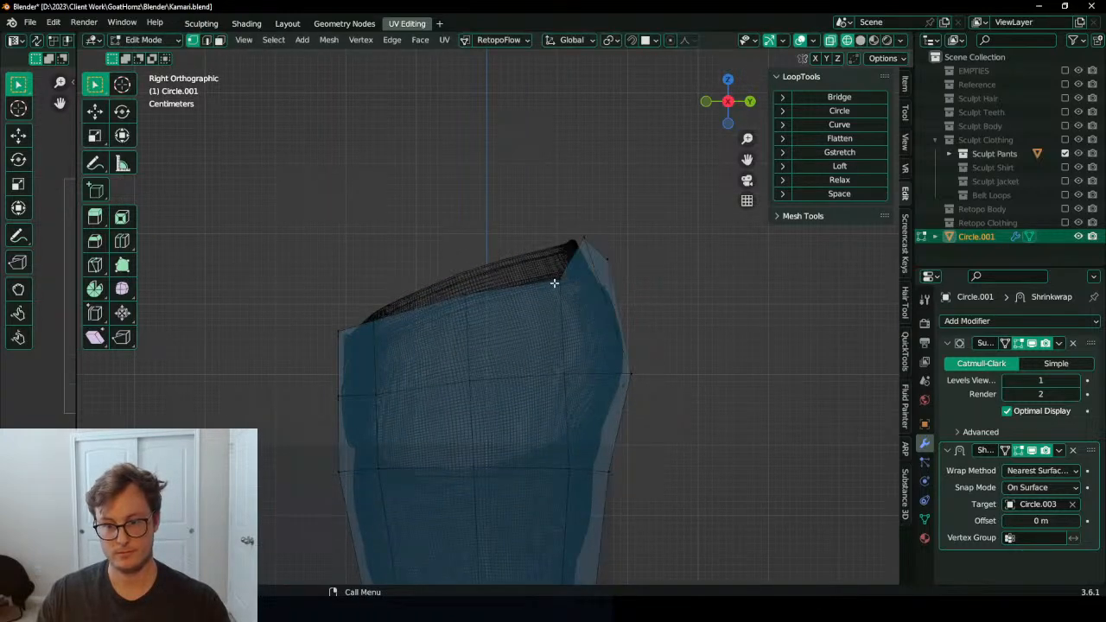
{"action": "key", "text": "g"}
{"action": "left_click", "coordinate": [546, 257]}
{"action": "key", "text": "g"}
{"action": "left_click", "coordinate": [440, 272]}
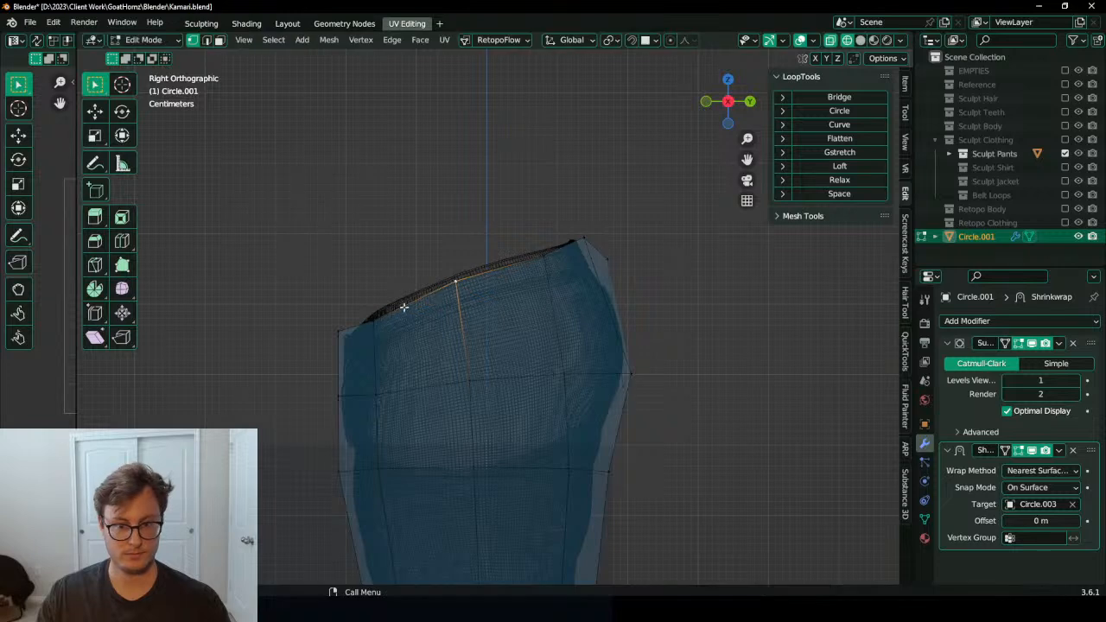
{"action": "left_click", "coordinate": [395, 313]}
{"action": "key", "text": "g"}
{"action": "left_click", "coordinate": [392, 308]}
{"action": "left_click_drag", "start_coordinate": [634, 279], "coordinate": [635, 280]}
{"action": "key", "text": "g"}
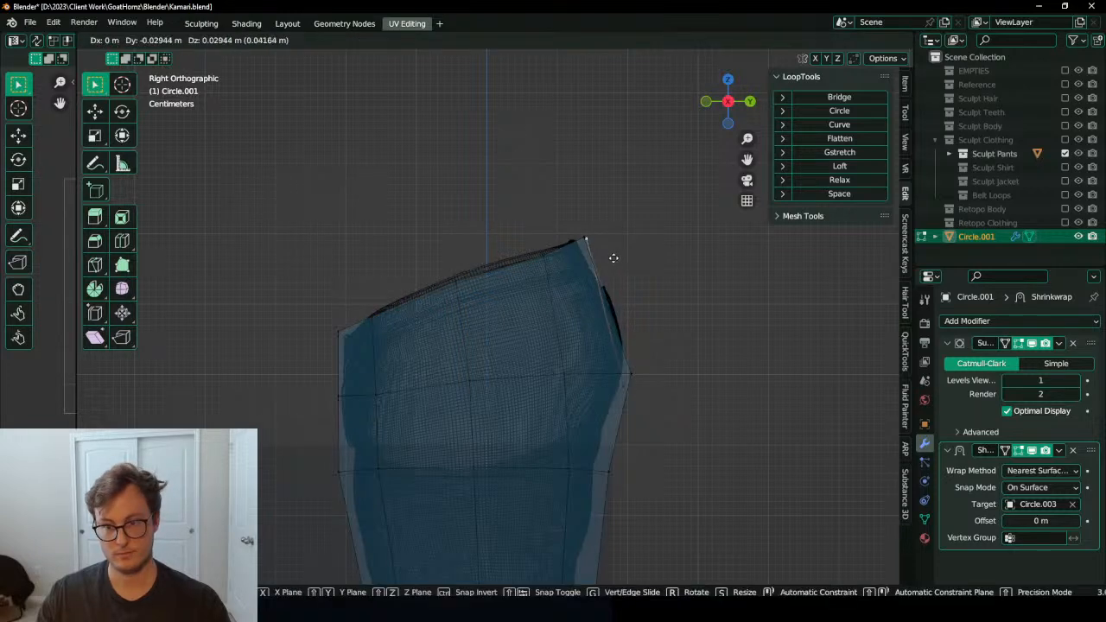
{"action": "left_click", "coordinate": [614, 257]}
Step: Return to solid shading, select the horizontal edge loop around the hips and save the file
{"action": "middle_click_drag", "start_coordinate": [619, 363], "coordinate": [572, 223], "text": "shift"}
{"action": "mouse_move", "coordinate": [572, 223]}
{"action": "middle_mouse_down", "text": "ctrl"}
{"action": "mouse_move", "coordinate": [523, 340]}
{"action": "mouse_move", "coordinate": [608, 357]}
{"action": "mouse_move", "coordinate": [637, 323]}
{"action": "mouse_move", "coordinate": [576, 394]}
{"action": "mouse_move", "coordinate": [538, 291]}
{"action": "middle_mouse_up", "text": "ctrl"}
{"action": "key", "text": "shift+z"}
{"action": "left_click", "coordinate": [524, 214], "text": "alt"}
{"action": "middle_click_drag", "start_coordinate": [540, 223], "coordinate": [580, 228]}
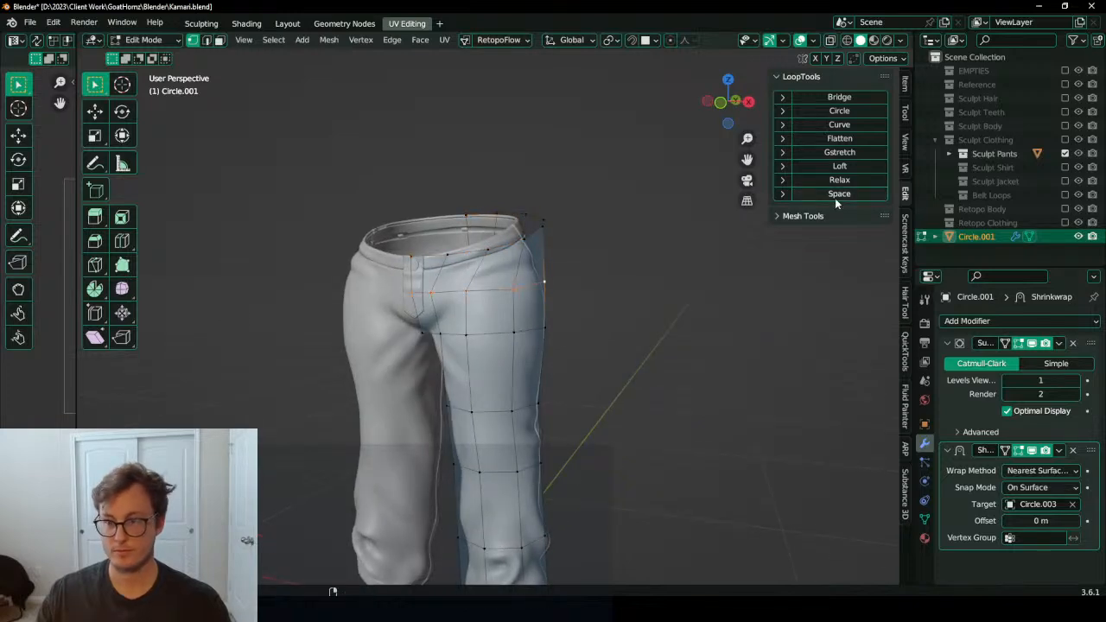
{"action": "middle_click_drag", "start_coordinate": [641, 279], "coordinate": [566, 295]}
{"action": "key", "text": "ctrl+s"}
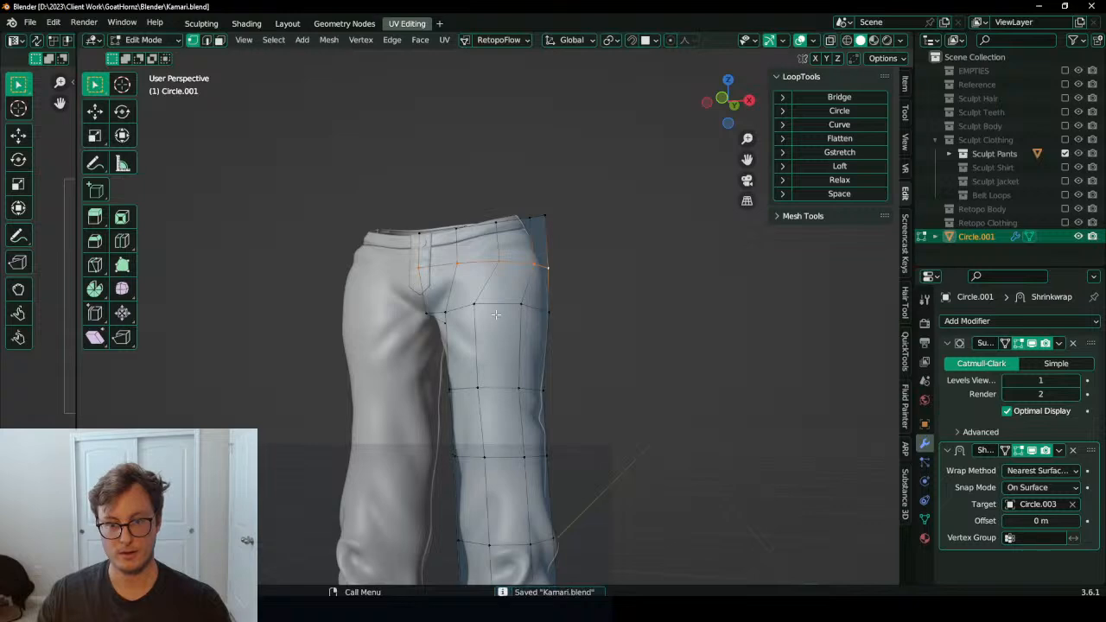
Step: Raise the waist loop vertices along Z to the top rim of the sculpted waistband
{"action": "middle_click_drag", "start_coordinate": [415, 286], "coordinate": [624, 460]}
{"action": "scroll", "coordinate": [617, 449], "scroll_direction": "up", "scroll_amount": 5}
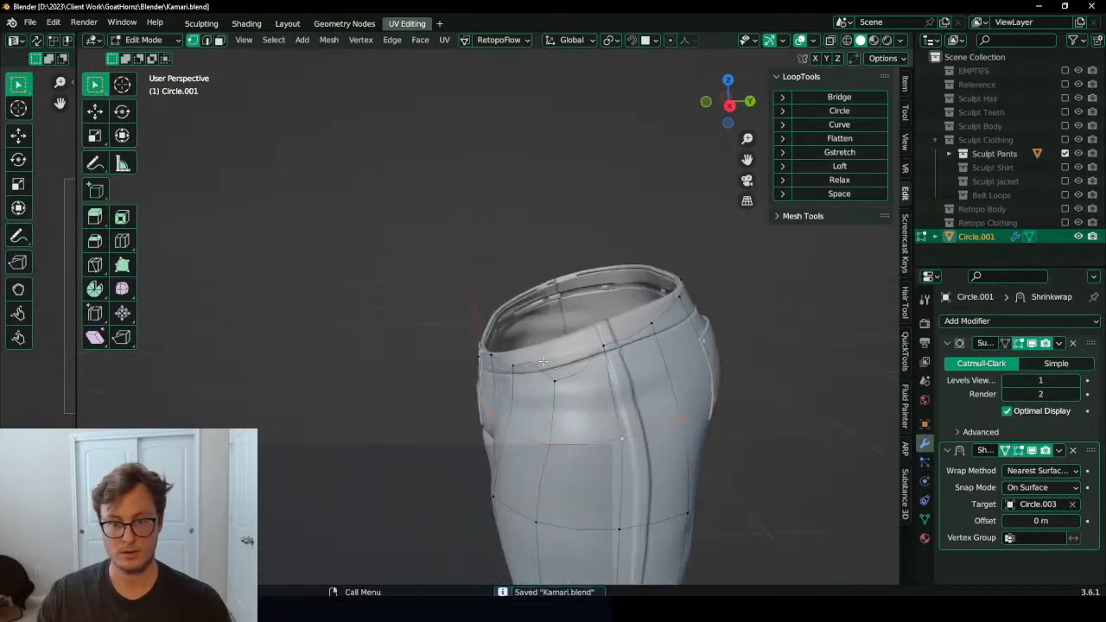
{"action": "left_click", "coordinate": [589, 376]}
{"action": "key", "text": "g"}
{"action": "key", "text": "z"}
{"action": "left_click", "coordinate": [563, 298]}
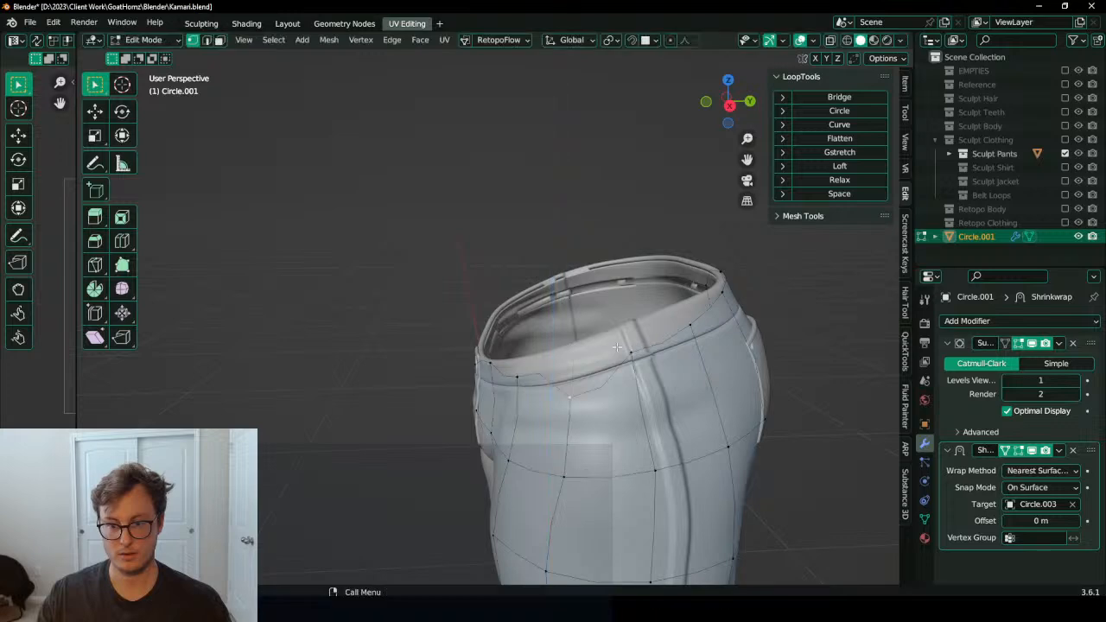
{"action": "key", "text": "g"}
{"action": "key", "text": "z"}
{"action": "left_click", "coordinate": [598, 323]}
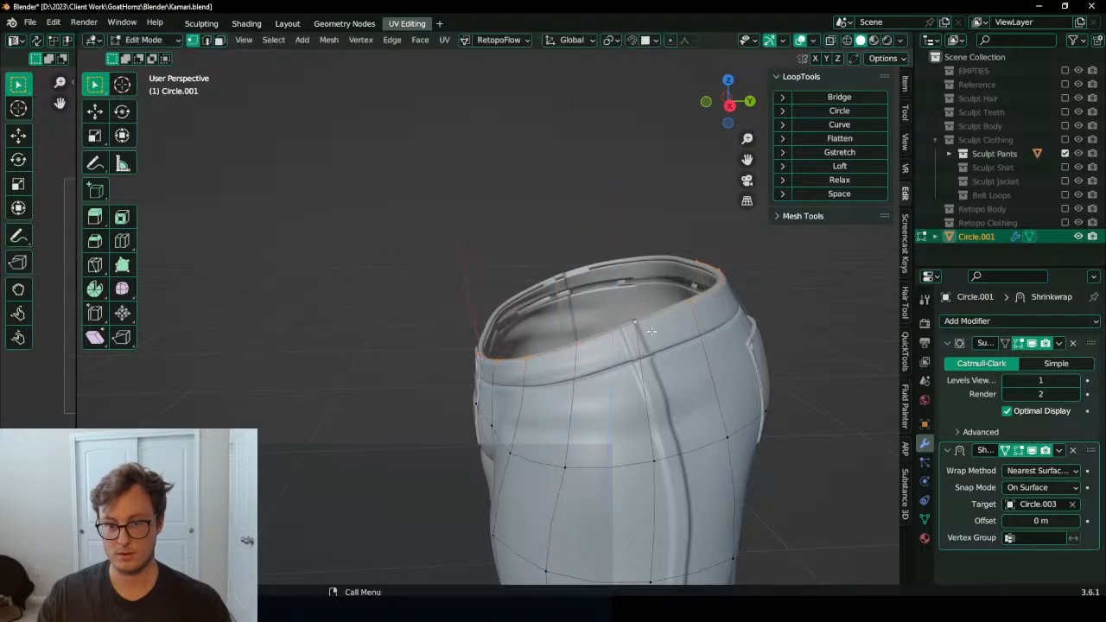
Step: Try to extrude the bottom edge loop of the pant leg about 0.1 m downward along Z
{"action": "middle_click_drag", "start_coordinate": [598, 323], "coordinate": [573, 216]}
{"action": "middle_click_drag", "start_coordinate": [574, 216], "coordinate": [648, 186]}
{"action": "scroll", "coordinate": [558, 503], "scroll_direction": "up", "scroll_amount": 3}
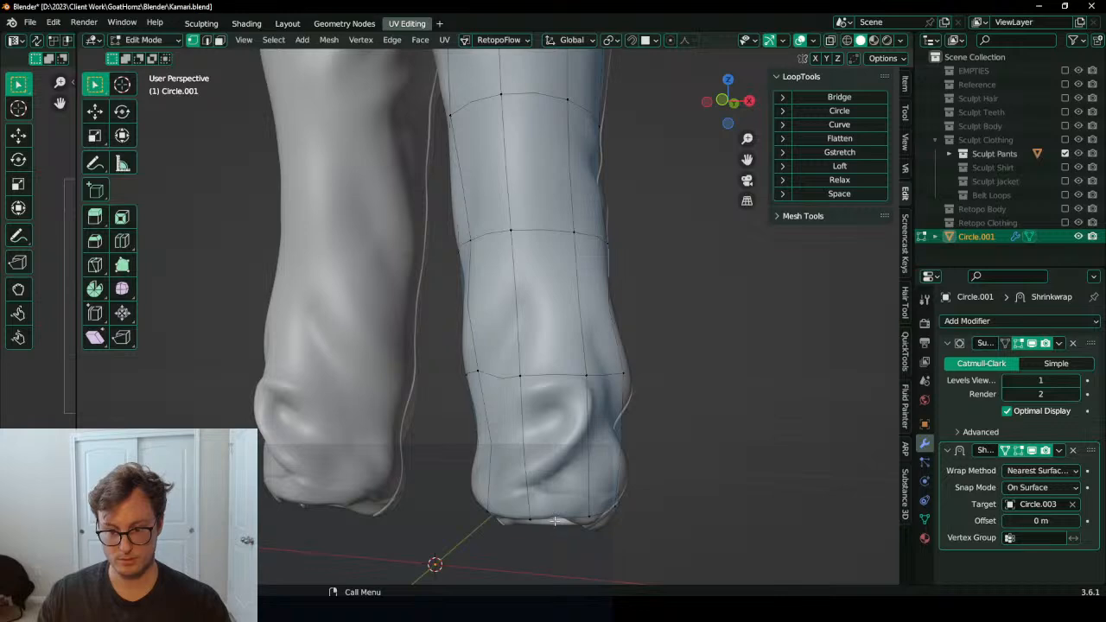
{"action": "left_click", "coordinate": [588, 514], "text": "alt"}
{"action": "middle_click_drag", "start_coordinate": [589, 512], "coordinate": [596, 388]}
{"action": "key", "text": "e"}
{"action": "key", "text": "z"}
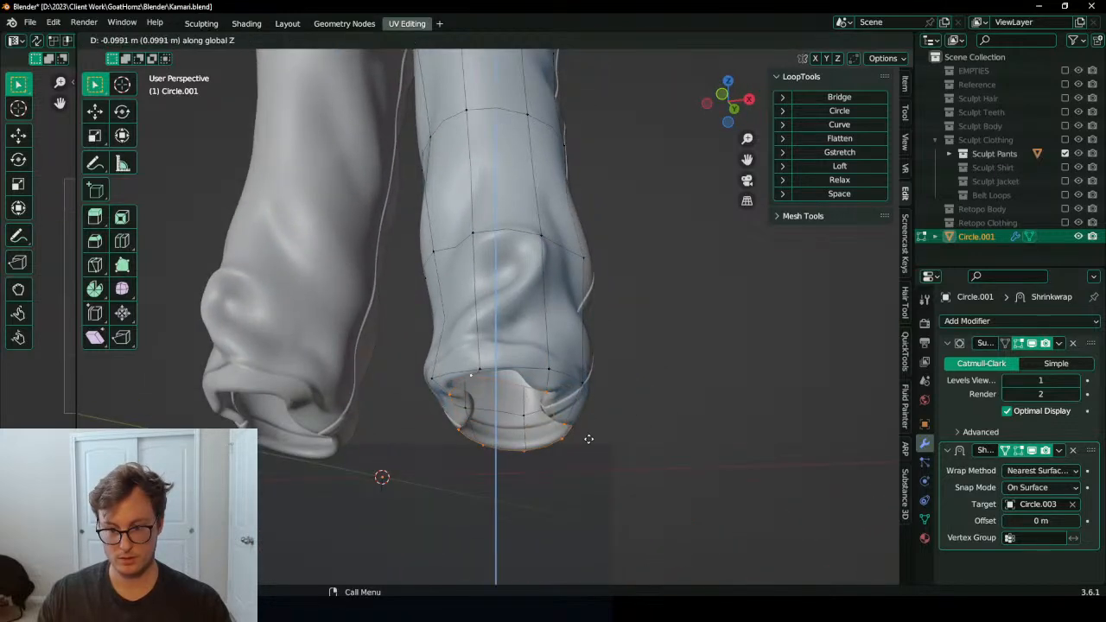
{"action": "left_click", "coordinate": [589, 439]}
Step: Try scaling the extruded hem loop to fit the sculpted cuff opening
{"action": "middle_click_drag", "start_coordinate": [589, 439], "coordinate": [588, 390]}
{"action": "key", "text": "s"}
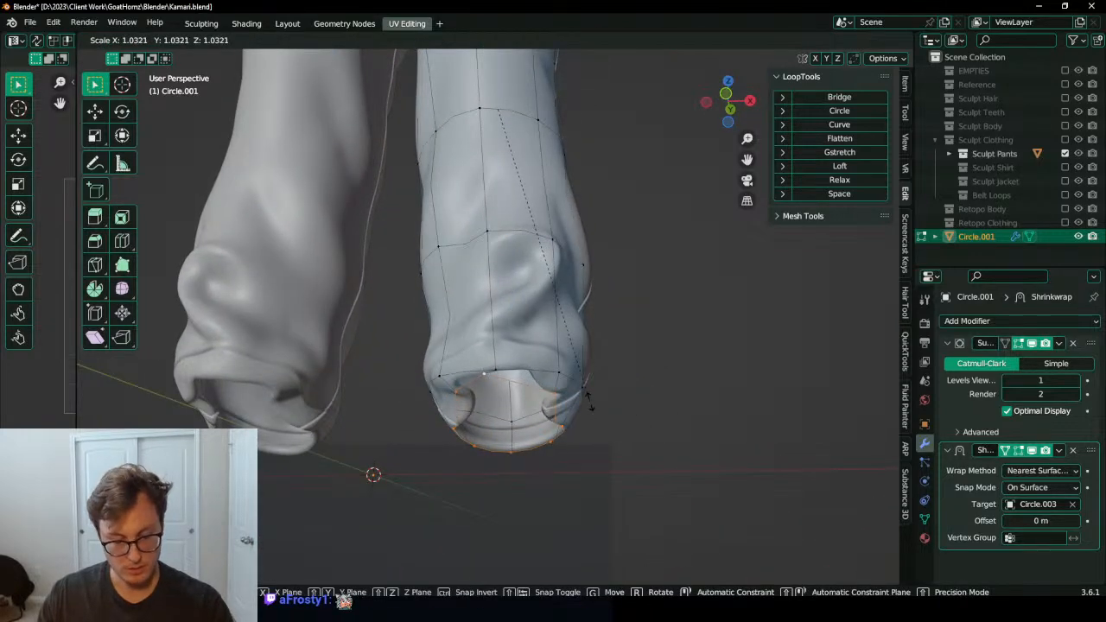
{"action": "left_click", "coordinate": [590, 402]}
{"action": "key", "text": "s"}
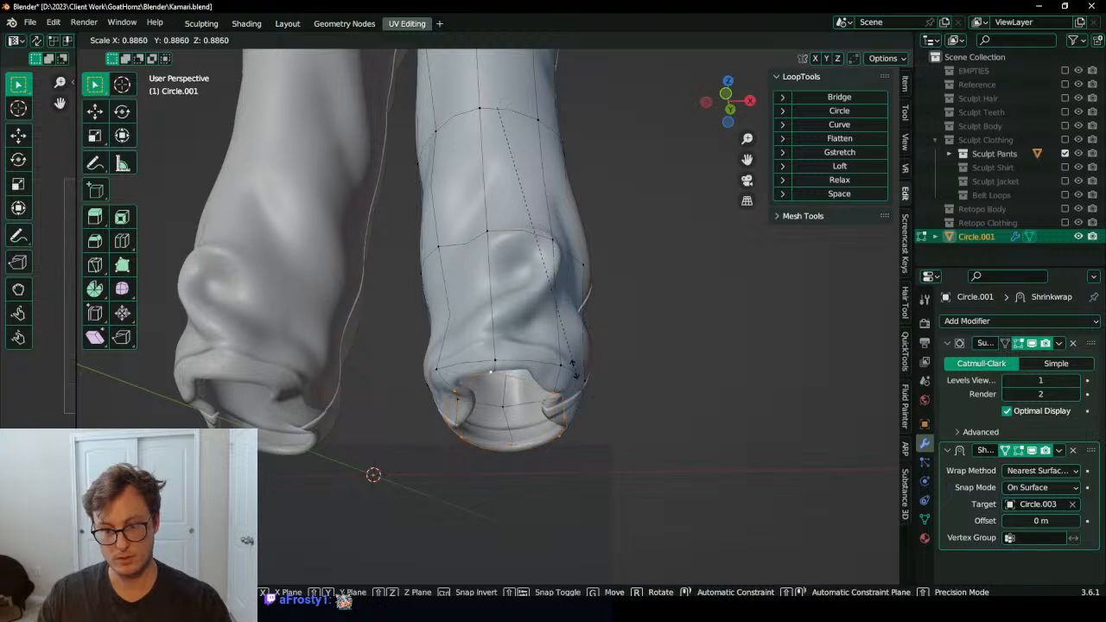
{"action": "left_click", "coordinate": [578, 372]}
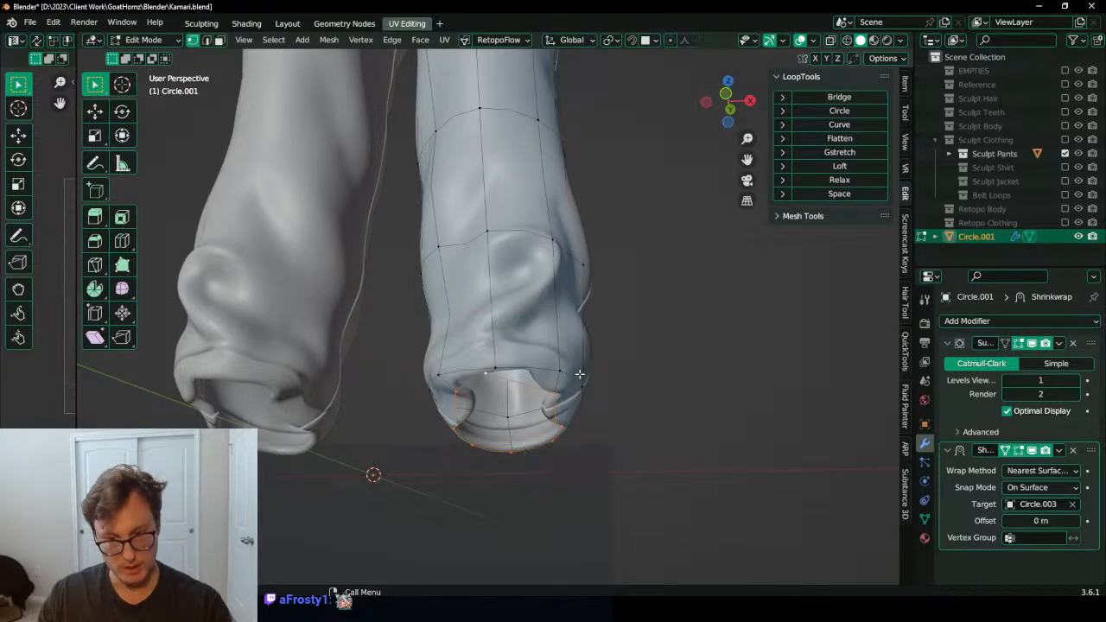
{"action": "key", "text": "s"}
{"action": "left_click", "coordinate": [616, 362]}
Step: Undo the hem extrusion in wireframe view and try to separate the waist and hem loop selections
{"action": "scroll", "coordinate": [610, 345], "scroll_direction": "down", "scroll_amount": 6}
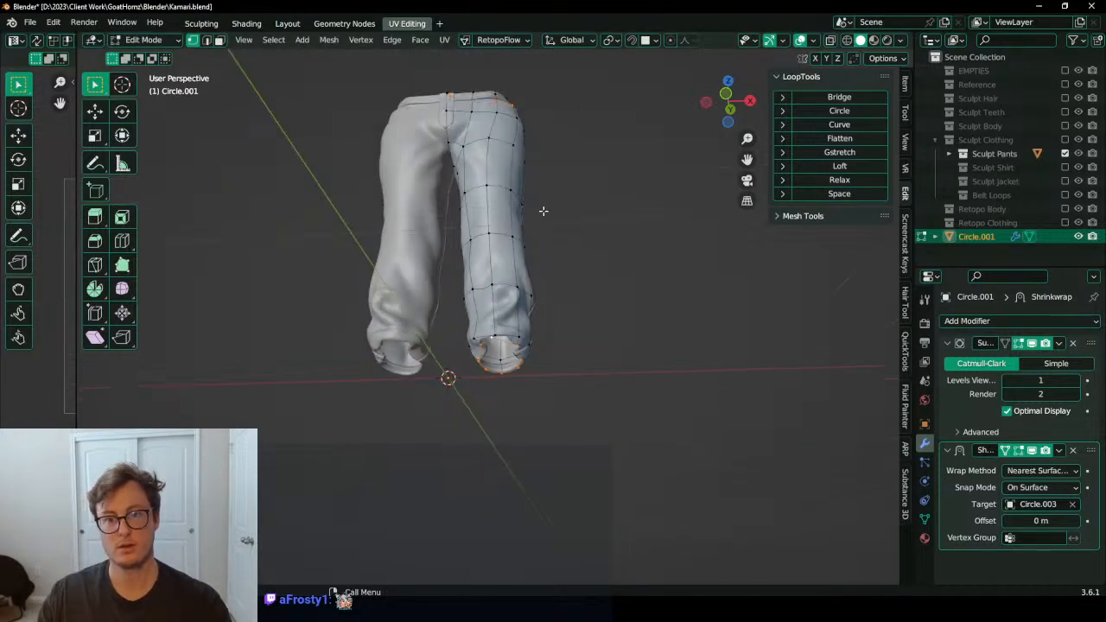
{"action": "key", "text": "shift+z"}
{"action": "mouse_move", "coordinate": [542, 210]}
{"action": "middle_mouse_down"}
{"action": "mouse_move", "coordinate": [518, 259]}
{"action": "mouse_move", "coordinate": [557, 277]}
{"action": "middle_mouse_up"}
{"action": "key", "text": "ctrl+z"}
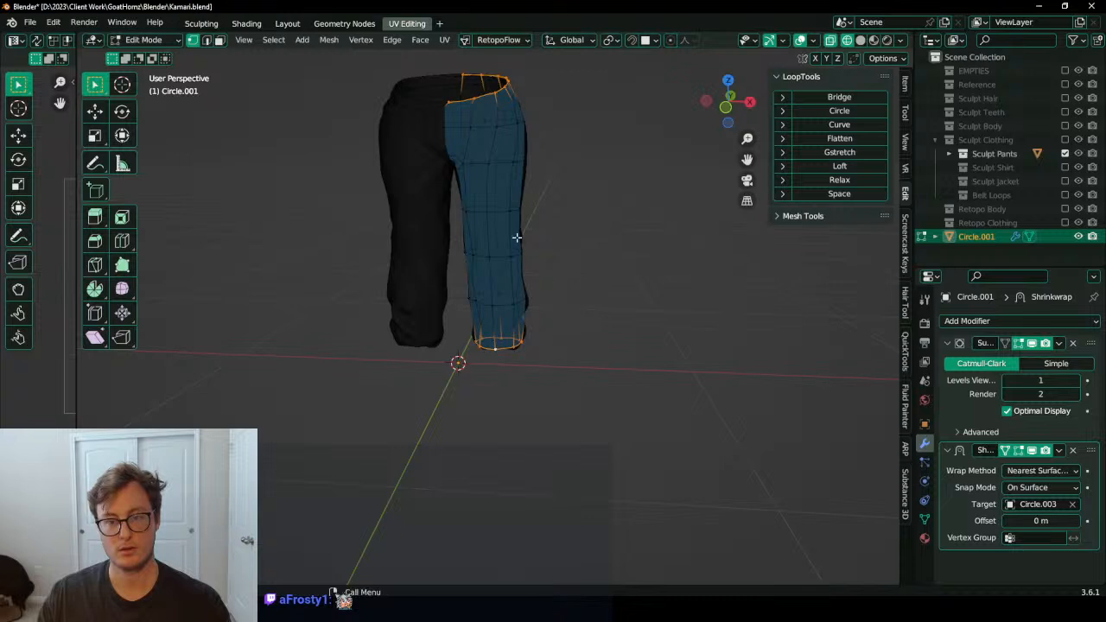
{"action": "key", "text": "b"}
{"action": "left_click_drag", "start_coordinate": [403, 58], "coordinate": [548, 138]}
{"action": "key", "text": "ctrl+z"}
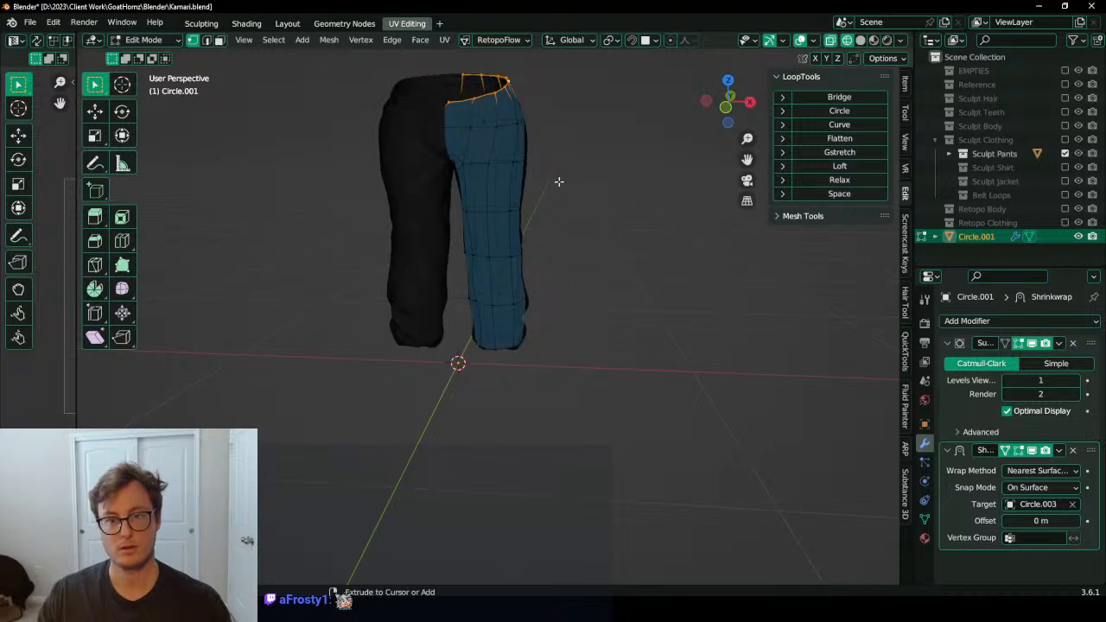
{"action": "key", "text": "a"}
{"action": "right_click", "coordinate": [592, 346]}
{"action": "left_click", "coordinate": [592, 347]}
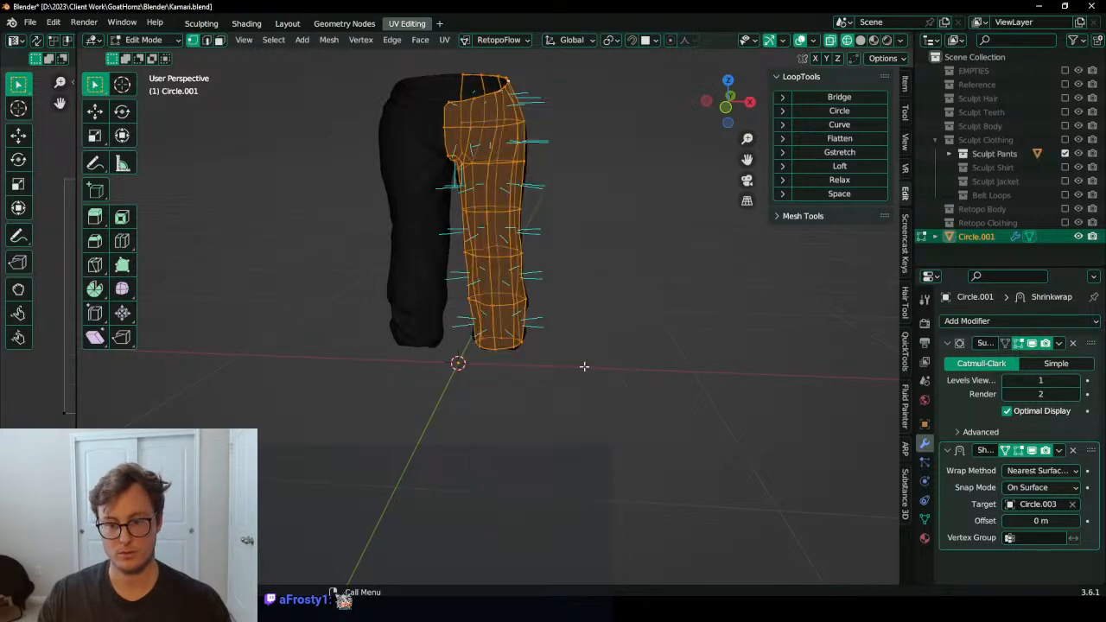
{"action": "key", "text": "q"}
{"action": "left_click", "coordinate": [562, 378]}
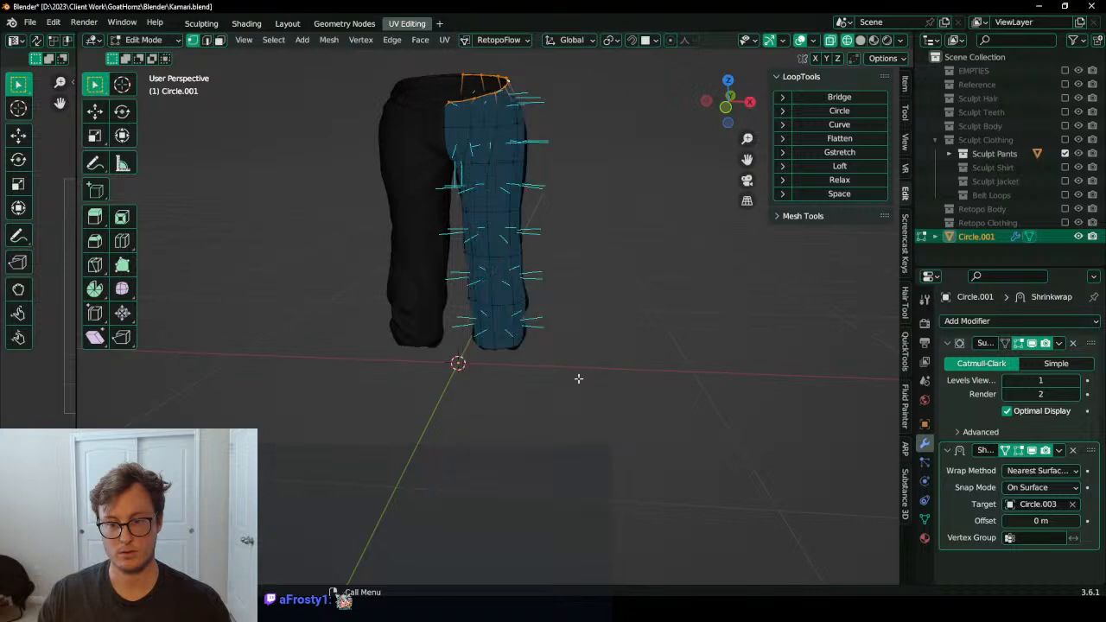
{"action": "key", "text": "q"}
{"action": "left_click", "coordinate": [569, 368]}
Step: Select the open boundary loops of the low-poly mesh and deselect the waist, keeping only the pant-leg hem loop selected
{"action": "middle_click_drag", "start_coordinate": [501, 155], "coordinate": [477, 185], "text": "shift"}
{"action": "key", "text": "a"}
{"action": "key", "text": "q"}
{"action": "left_click", "coordinate": [579, 333]}
{"action": "key", "text": "b"}
{"action": "left_click_drag", "start_coordinate": [385, 101], "coordinate": [530, 259]}
{"action": "middle_click_drag", "start_coordinate": [550, 277], "coordinate": [534, 192], "text": "shift"}
{"action": "scroll", "coordinate": [543, 333], "scroll_direction": "up", "scroll_amount": 2}
{"action": "middle_click_drag", "start_coordinate": [543, 334], "coordinate": [537, 257], "text": "shift"}
{"action": "scroll", "coordinate": [562, 301], "scroll_direction": "up", "scroll_amount": 3}
{"action": "key", "text": "KP_Decimal"}
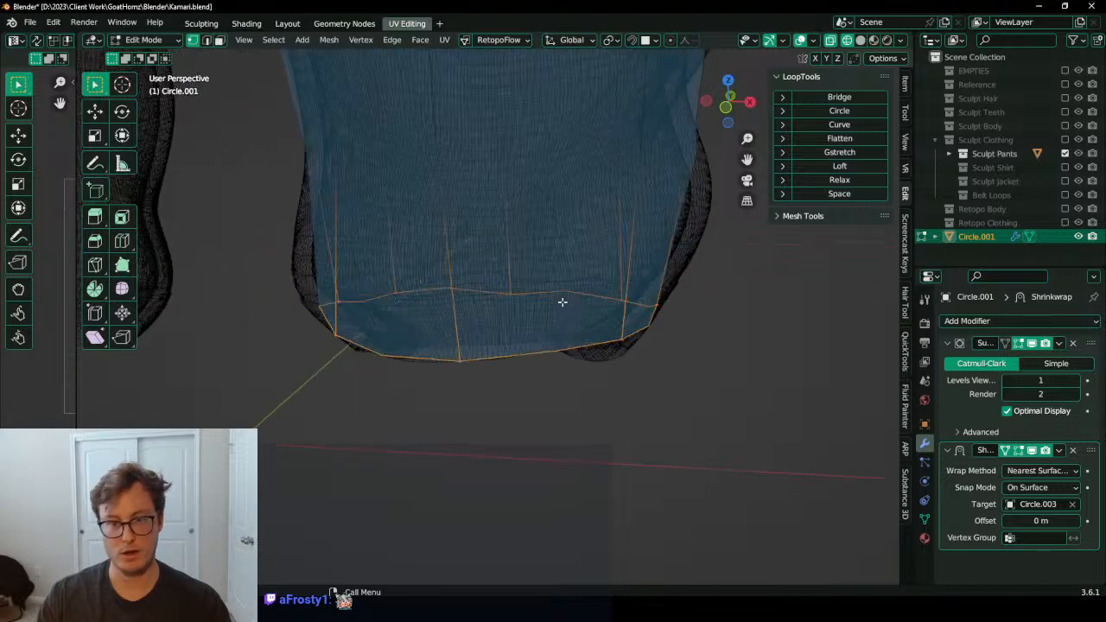
Step: Extrude the hem loop in place and scale the new loop to follow the inside of the cuff opening
{"action": "key", "text": "shift+z"}
{"action": "scroll", "coordinate": [386, 340], "scroll_direction": "down", "scroll_amount": 3}
{"action": "middle_click_drag", "start_coordinate": [387, 340], "coordinate": [393, 242]}
{"action": "key", "text": "e"}
{"action": "right_click", "coordinate": [583, 288]}
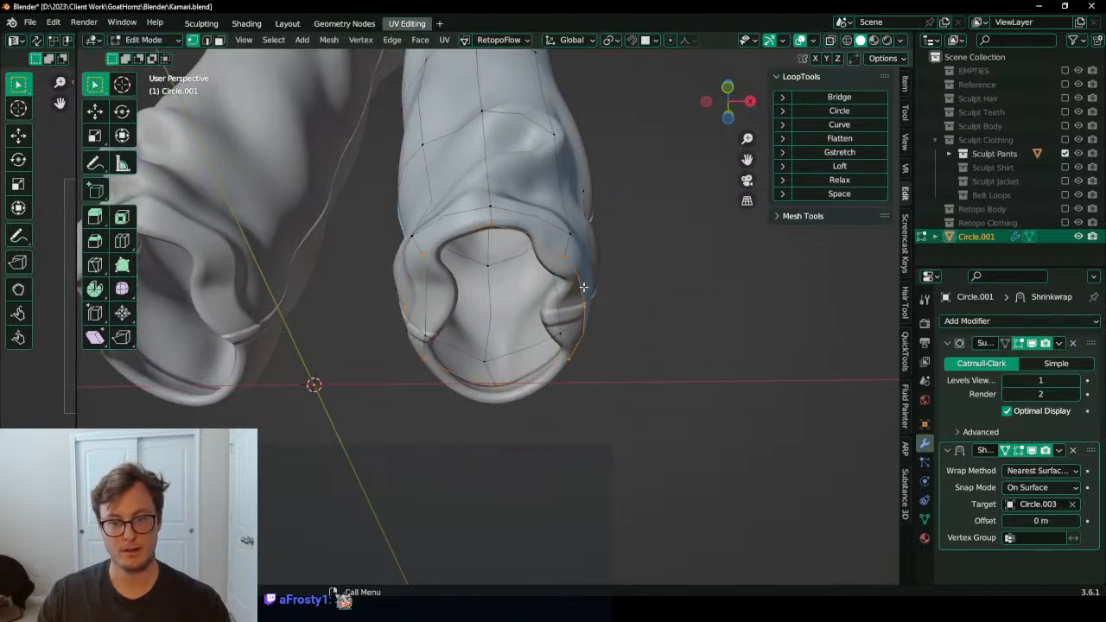
{"action": "key", "text": "s"}
{"action": "left_click", "coordinate": [557, 298]}
Step: Move the extruded hem loop along Z and scale it along Y to match the cuff's shape
{"action": "middle_click_drag", "start_coordinate": [557, 298], "coordinate": [615, 292]}
{"action": "key", "text": "g"}
{"action": "key", "text": "z"}
{"action": "left_click", "coordinate": [533, 343]}
{"action": "key", "text": "s"}
{"action": "key", "text": "y"}
{"action": "left_click", "coordinate": [662, 241]}
Step: Leave mesh editing for Object Mode and save the file
{"action": "middle_click_drag", "start_coordinate": [662, 242], "coordinate": [477, 298]}
{"action": "scroll", "coordinate": [477, 225], "scroll_direction": "down", "scroll_amount": 4}
{"action": "key", "text": "Tab"}
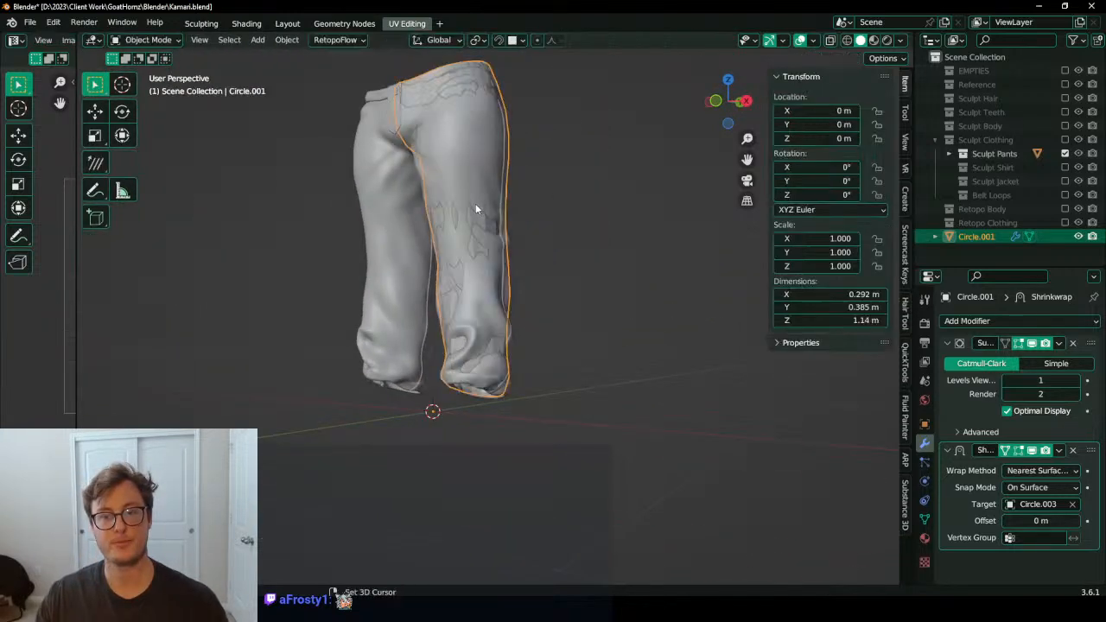
{"action": "middle_click_drag", "start_coordinate": [475, 207], "coordinate": [471, 346], "text": "shift"}
{"action": "middle_click_drag", "start_coordinate": [471, 345], "coordinate": [403, 304]}
{"action": "key", "text": "ctrl+s"}
{"action": "scroll", "coordinate": [486, 387], "scroll_direction": "up", "scroll_amount": 3}
{"action": "key", "text": "Tab"}
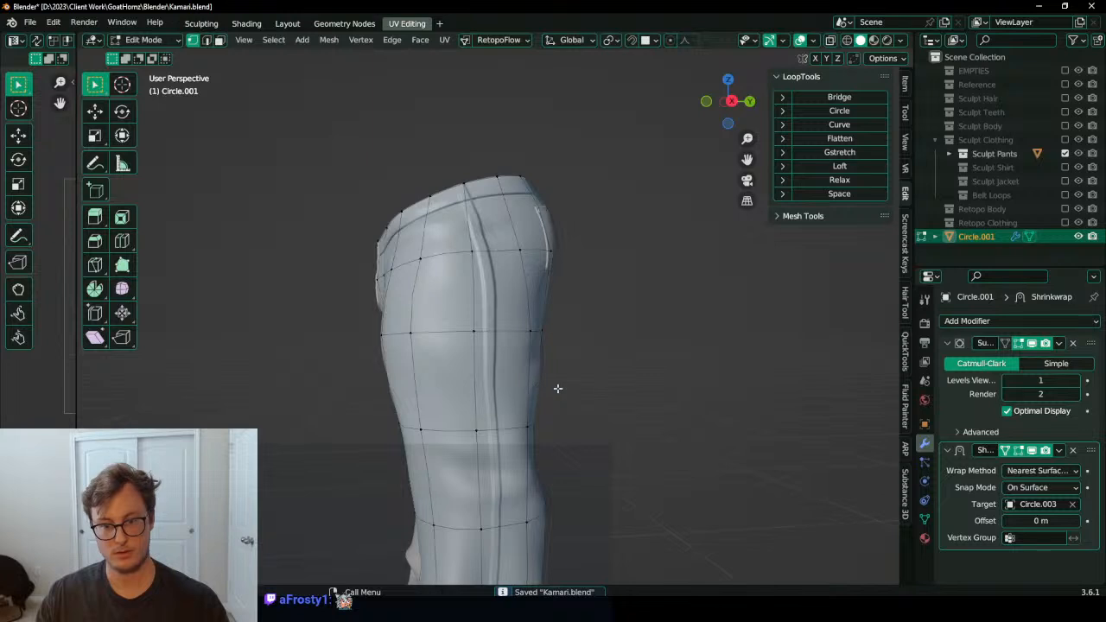
{"action": "key", "text": "Tab"}
Step: Apply the Subdivision modifier, duplicate the Shrinkwrap modifier and apply one of the two copies
{"action": "middle_click_drag", "start_coordinate": [622, 353], "coordinate": [457, 304]}
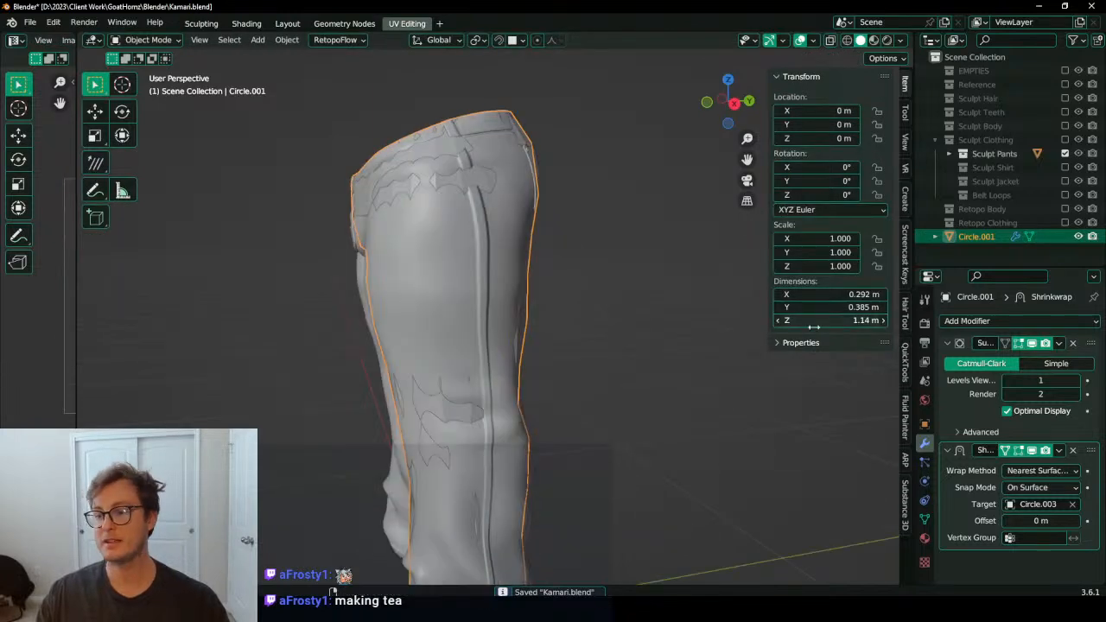
{"action": "left_click", "coordinate": [1060, 344]}
{"action": "left_click", "coordinate": [1060, 358]}
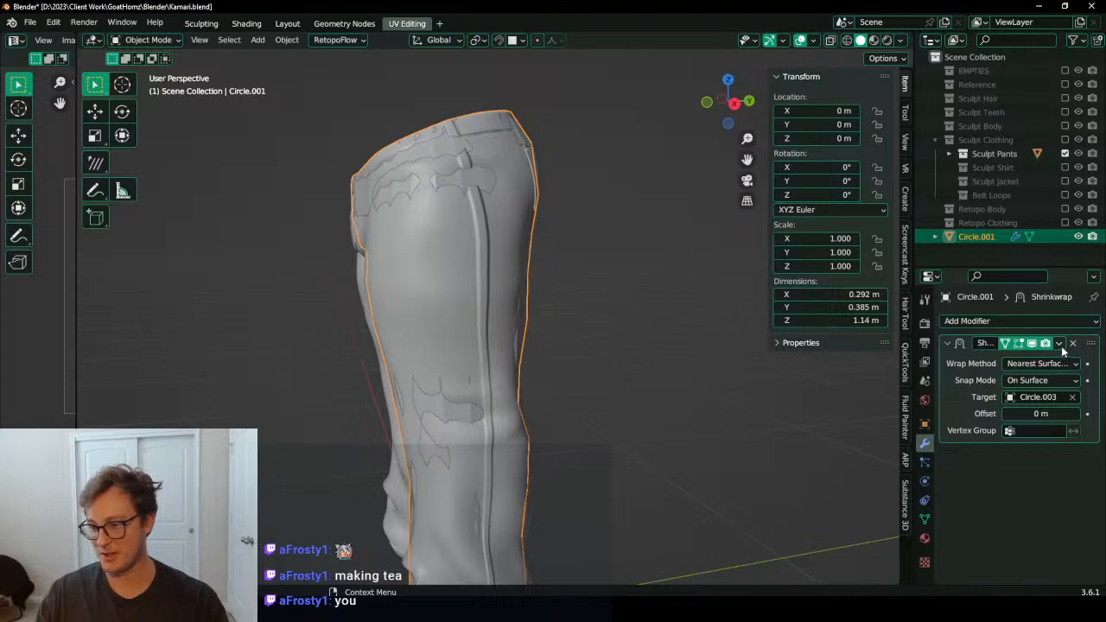
{"action": "left_click", "coordinate": [1060, 344]}
{"action": "left_click", "coordinate": [999, 402]}
{"action": "left_click", "coordinate": [1060, 345]}
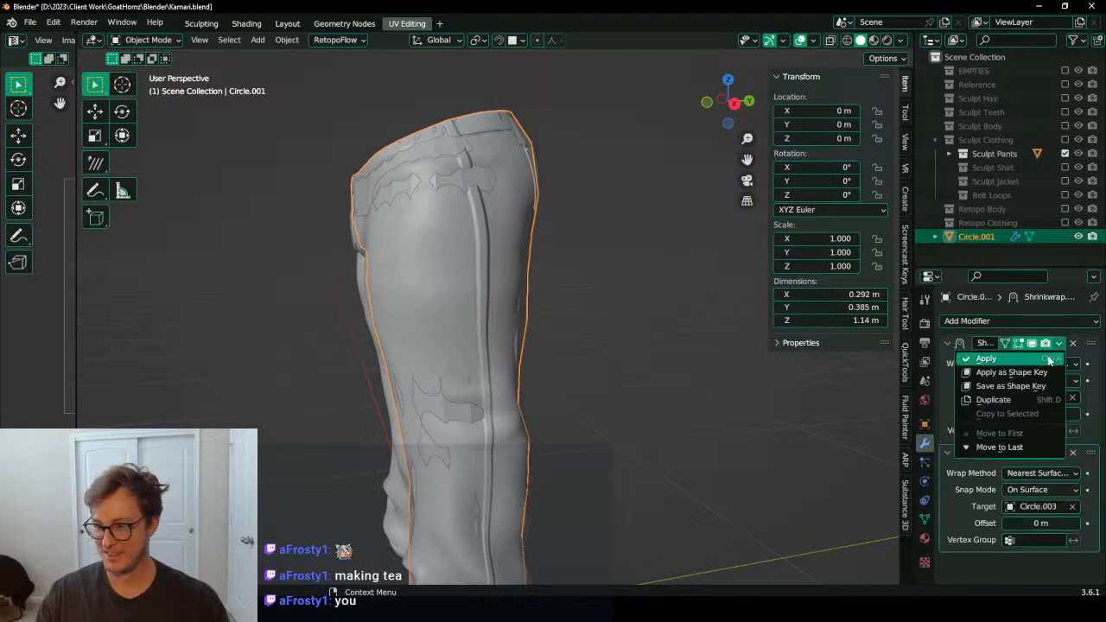
{"action": "left_click", "coordinate": [1049, 359]}
Step: Examine the topology of the subdivided low-poly pants around the waistband and front fly
{"action": "middle_click_drag", "start_coordinate": [491, 313], "coordinate": [566, 326]}
{"action": "key", "text": "Tab"}
{"action": "middle_click_drag", "start_coordinate": [484, 264], "coordinate": [494, 318], "text": "shift"}
{"action": "scroll", "coordinate": [484, 318], "scroll_direction": "up", "scroll_amount": 2}
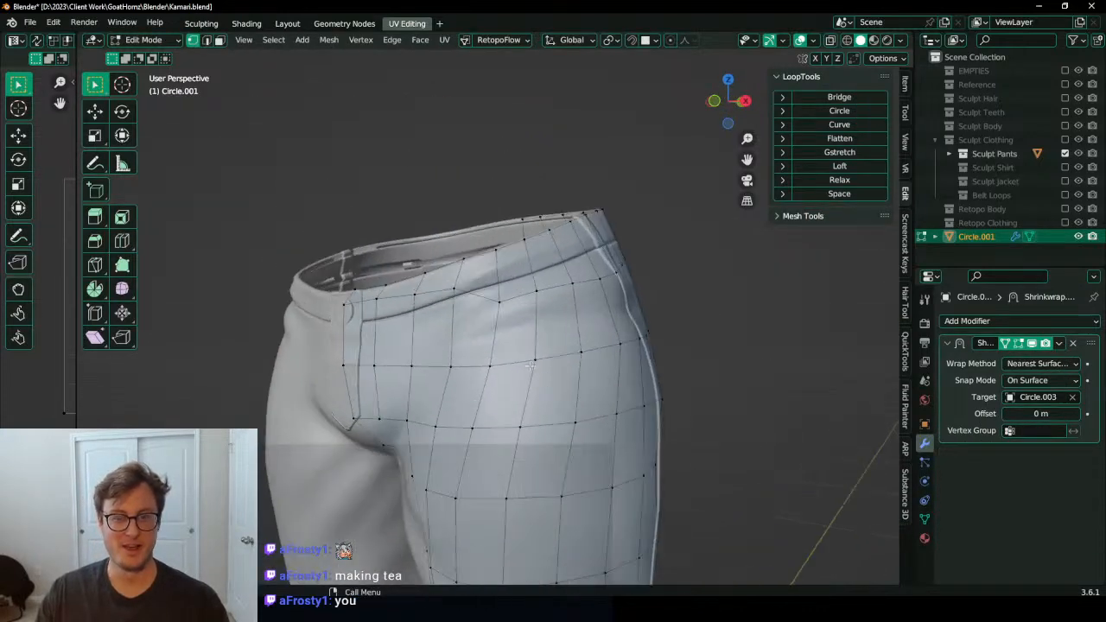
{"action": "middle_click_drag", "start_coordinate": [393, 320], "coordinate": [455, 331]}
{"action": "scroll", "coordinate": [455, 331], "scroll_direction": "up", "scroll_amount": 2}
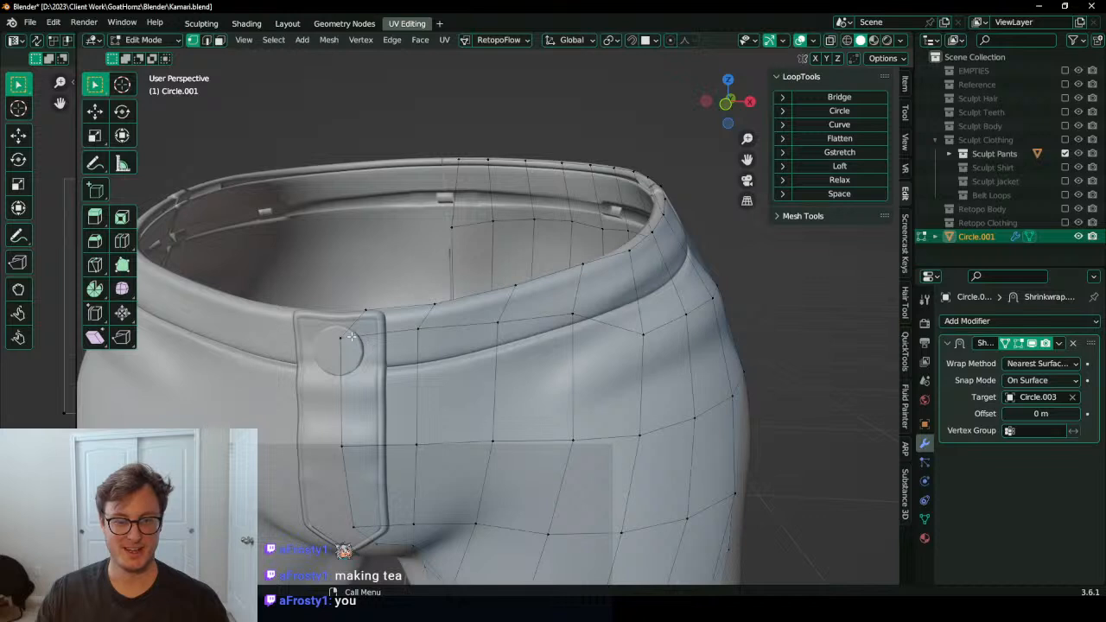
{"action": "middle_click_drag", "start_coordinate": [351, 337], "coordinate": [376, 354]}
{"action": "scroll", "coordinate": [396, 308], "scroll_direction": "down", "scroll_amount": 6}
{"action": "key", "text": "Tab"}
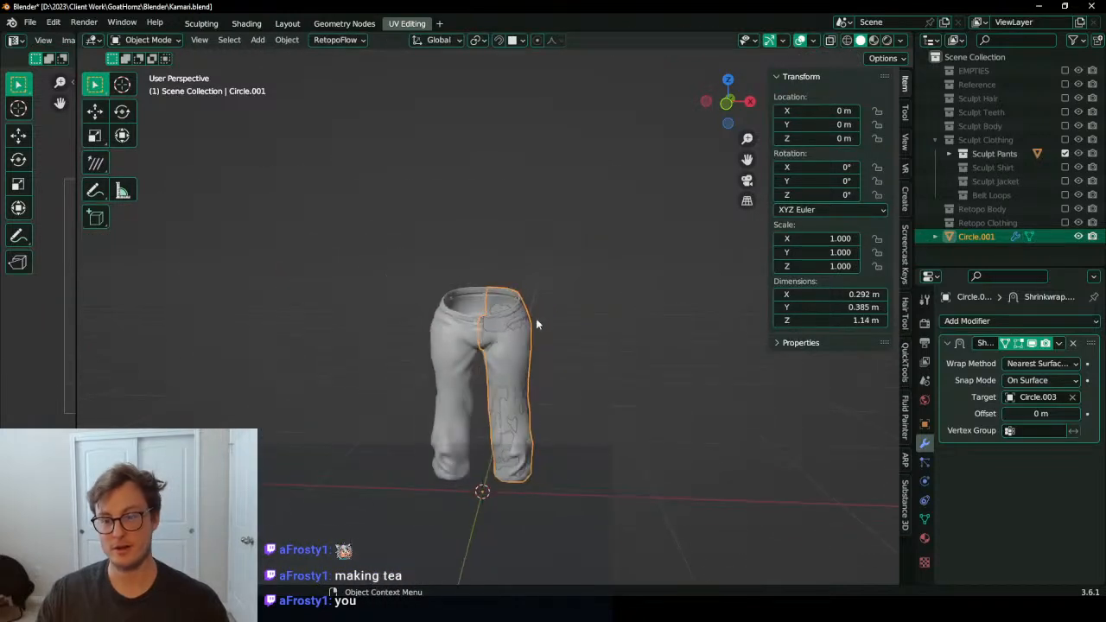
Step: Hide Circle.001 and enable the Sculpt Shirt, Sculpt Jacket, Belt Loops, Sculpt Body and Sculpt Hair collections
{"action": "left_click", "coordinate": [1078, 237]}
{"action": "left_click", "coordinate": [1064, 166]}
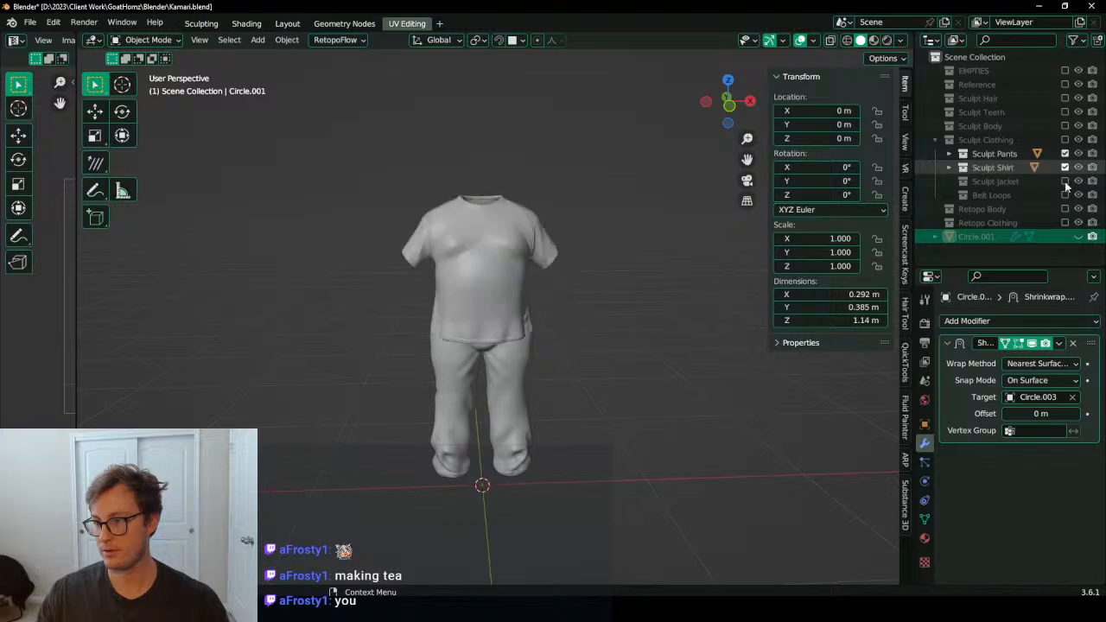
{"action": "left_click", "coordinate": [1064, 180]}
{"action": "left_click", "coordinate": [1064, 194]}
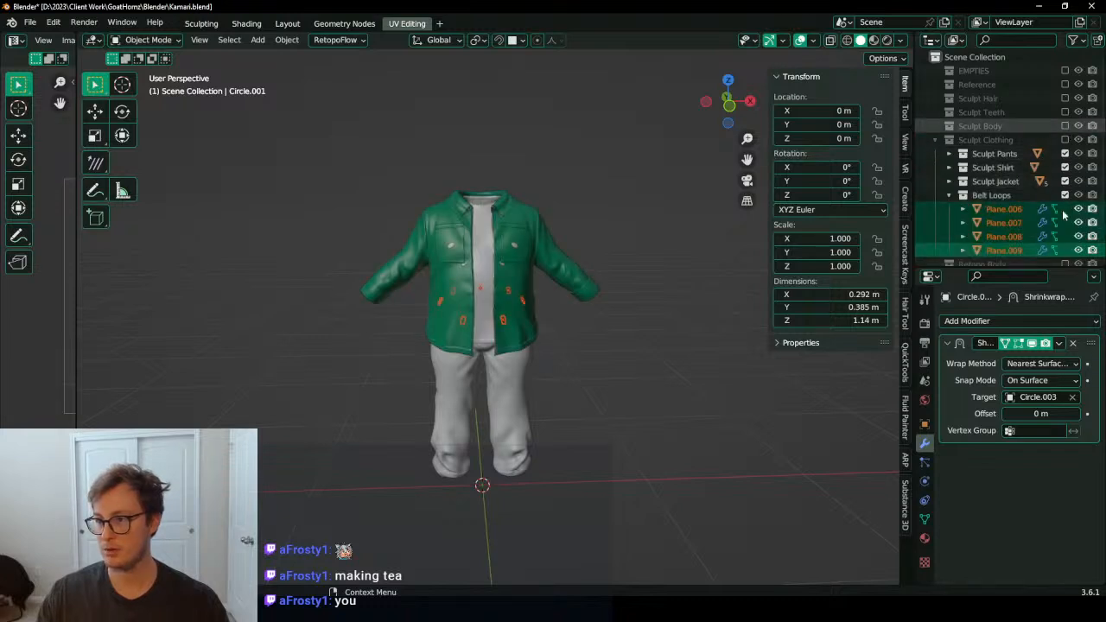
{"action": "left_click", "coordinate": [1064, 126]}
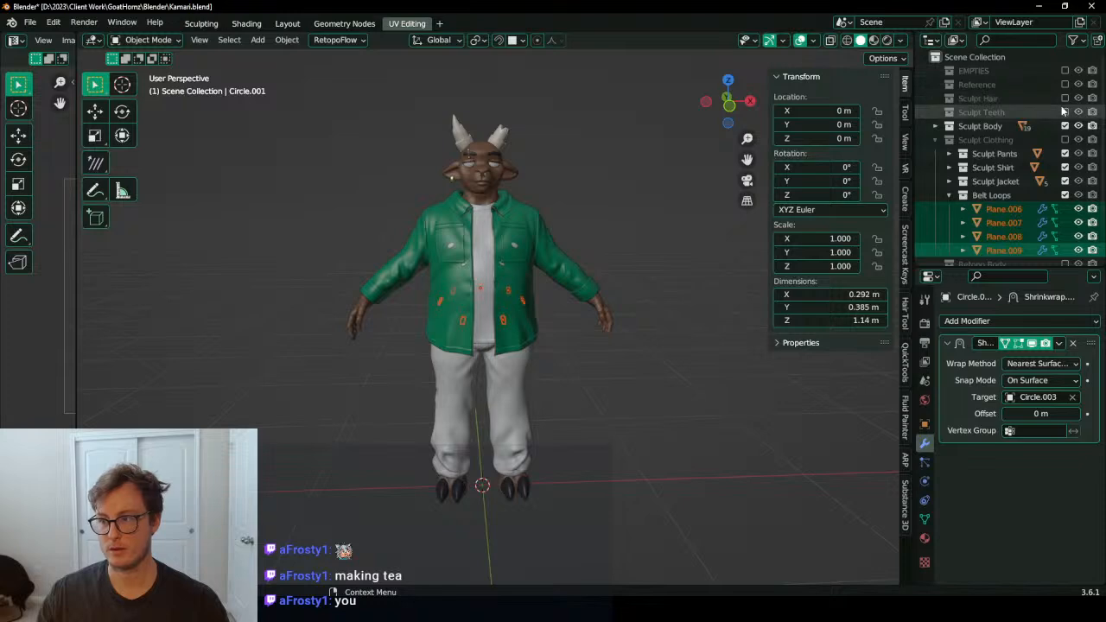
{"action": "left_click", "coordinate": [1064, 99]}
Step: Switch the viewport to material preview, clear the selection and examine the fully dressed character
{"action": "middle_click_drag", "start_coordinate": [537, 292], "coordinate": [515, 263]}
{"action": "key", "text": "z"}
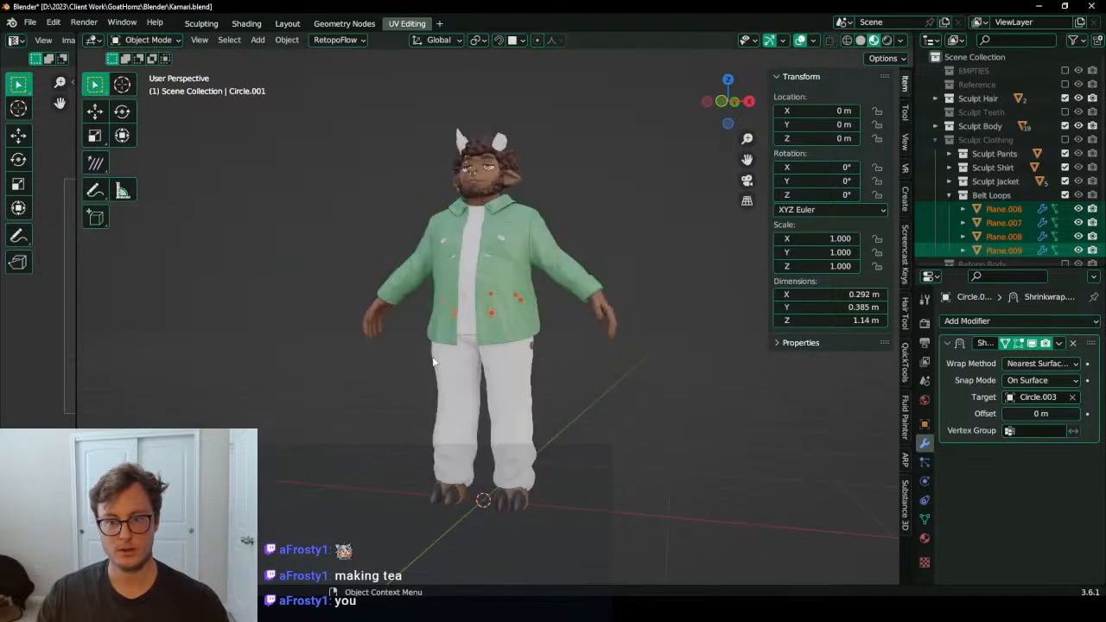
{"action": "middle_click_drag", "start_coordinate": [434, 361], "coordinate": [562, 383]}
{"action": "left_click", "coordinate": [608, 358]}
{"action": "middle_click_drag", "start_coordinate": [194, 373], "coordinate": [481, 334]}
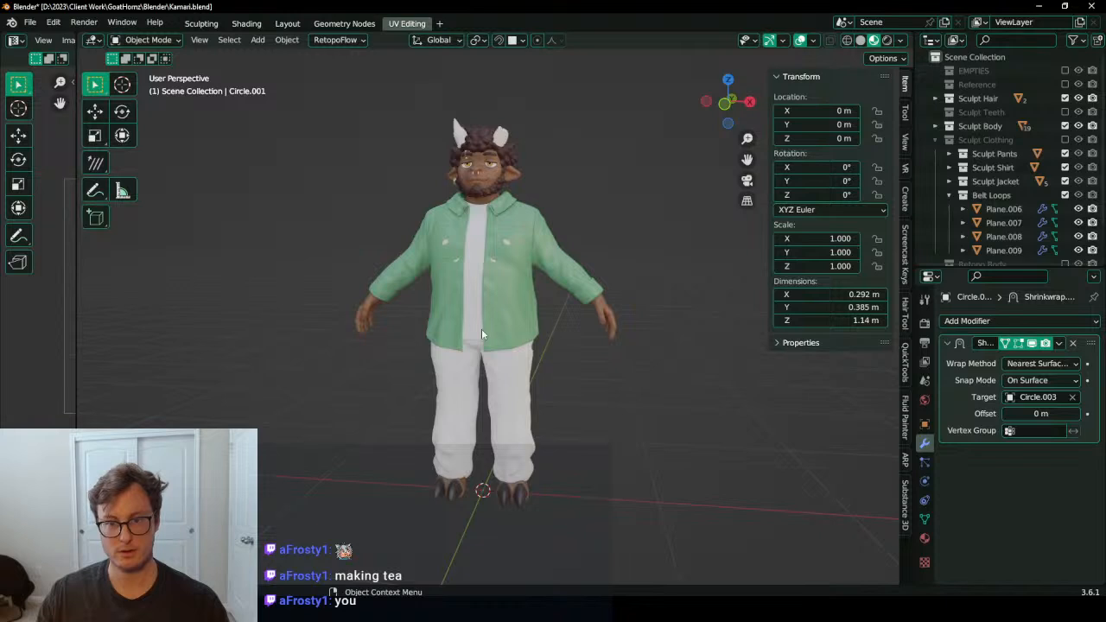
Step: Disable the Sculpt Clothing collection with its sub-collections, plus the Sculpt Body and Sculpt Hair collections
{"action": "middle_click_drag", "start_coordinate": [618, 287], "coordinate": [539, 288]}
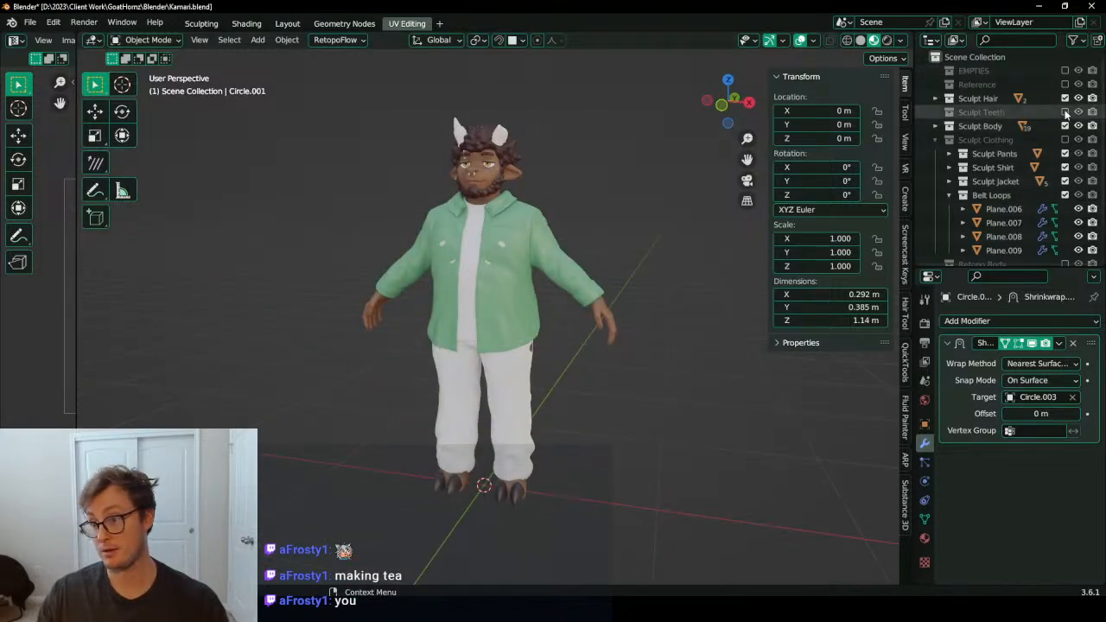
{"action": "left_click", "coordinate": [1064, 139]}
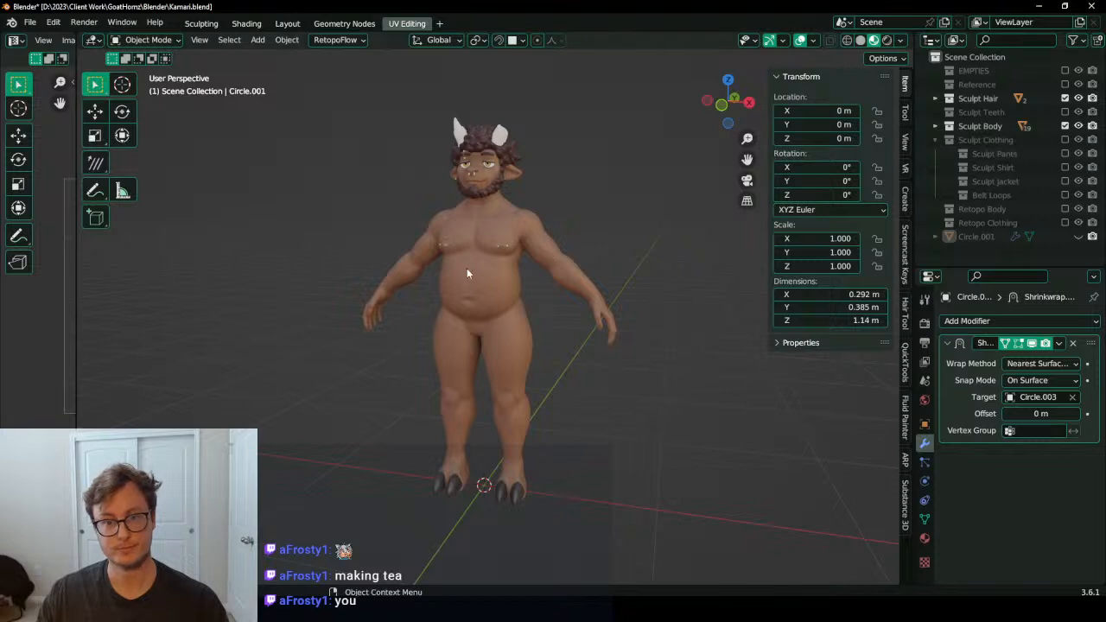
{"action": "mouse_move", "coordinate": [466, 268]}
{"action": "middle_mouse_down"}
{"action": "mouse_move", "coordinate": [582, 272]}
{"action": "mouse_move", "coordinate": [439, 331]}
{"action": "mouse_move", "coordinate": [498, 351]}
{"action": "middle_mouse_up"}
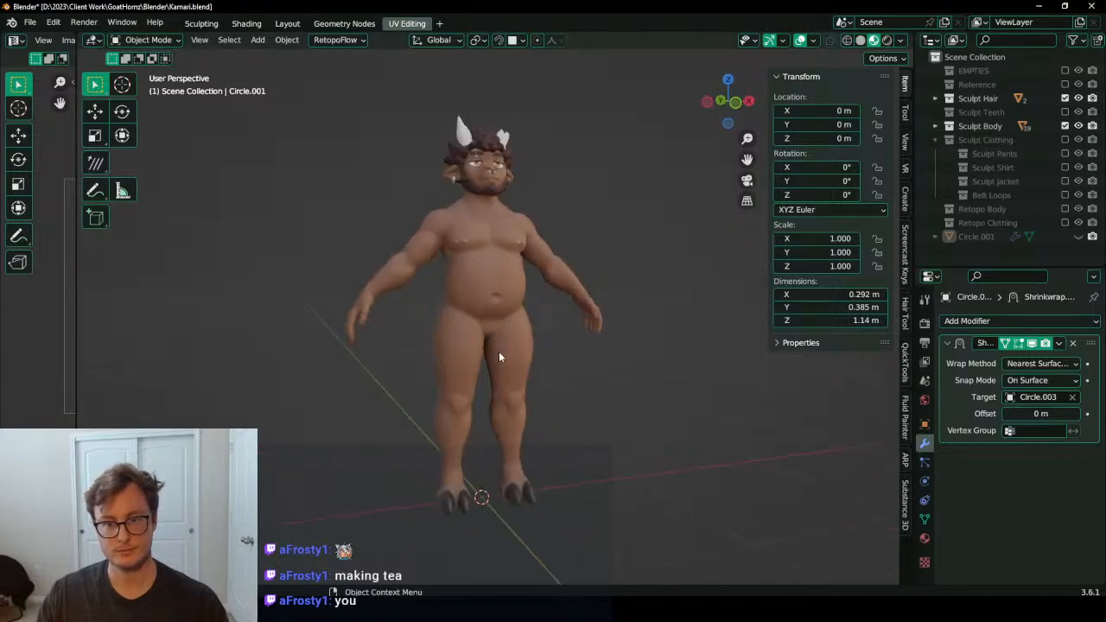
{"action": "left_click", "coordinate": [1065, 125]}
{"action": "left_click", "coordinate": [1065, 97]}
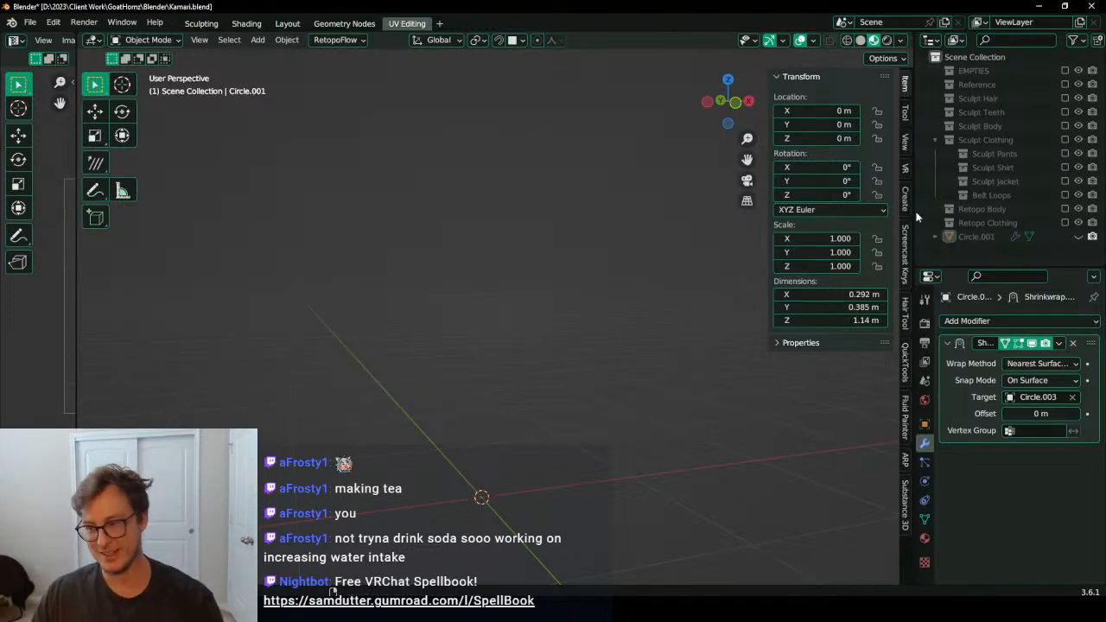
Step: Show Circle.001 and the Sculpt Pants collection, and open Circle.001 in Edit Mode with snapping enabled
{"action": "left_click", "coordinate": [1078, 235]}
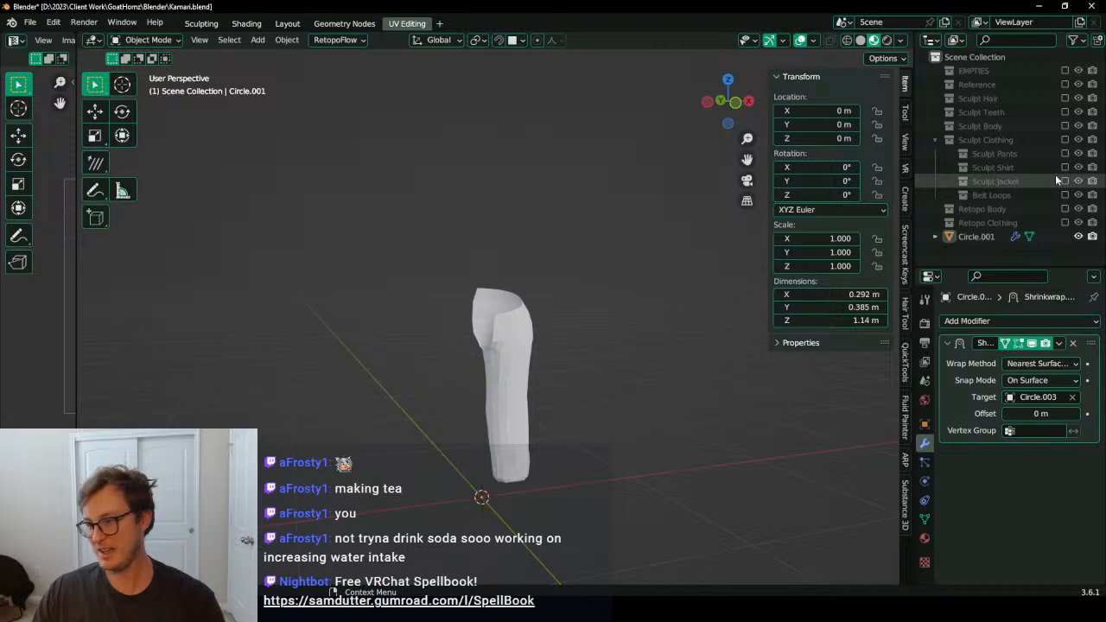
{"action": "left_click", "coordinate": [1065, 153]}
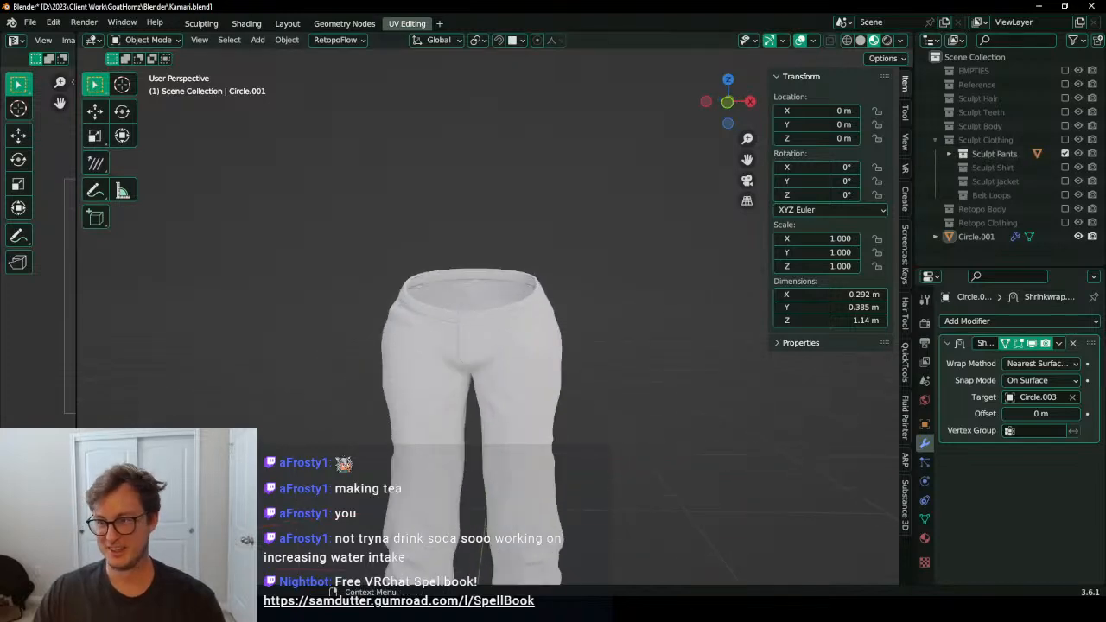
{"action": "left_click", "coordinate": [990, 238]}
{"action": "key", "text": "Tab"}
{"action": "scroll", "coordinate": [622, 343], "scroll_direction": "up", "scroll_amount": 2}
{"action": "middle_click_drag", "start_coordinate": [622, 343], "coordinate": [503, 337]}
{"action": "scroll", "coordinate": [526, 347], "scroll_direction": "up", "scroll_amount": 3}
{"action": "key", "text": "shift+Tab"}
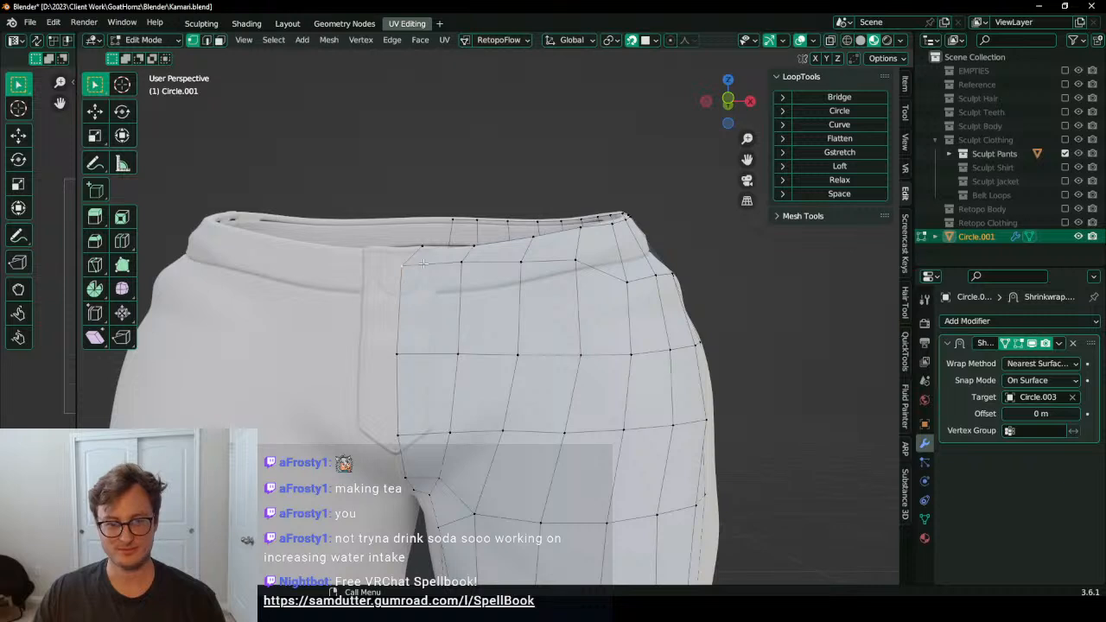
Step: Move the top vertex beside the front fly to the open edge and lower the one beneath it to the waistband seam
{"action": "left_click", "coordinate": [420, 252]}
{"action": "key", "text": "g"}
{"action": "left_click", "coordinate": [403, 256]}
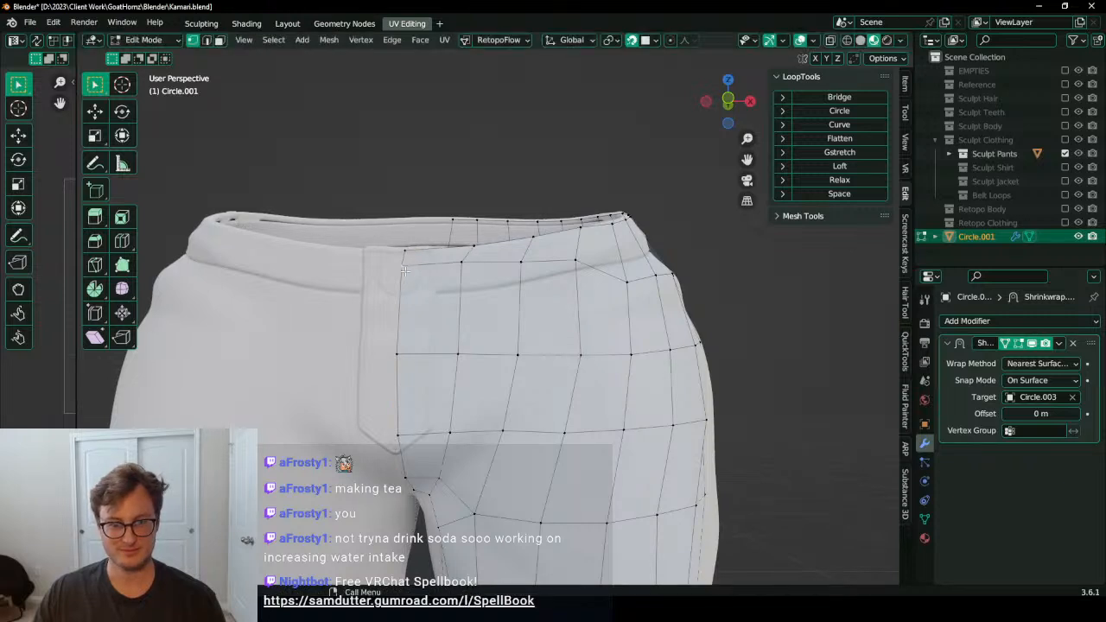
{"action": "key", "text": "period"}
{"action": "key", "text": "Escape"}
{"action": "key", "text": "g"}
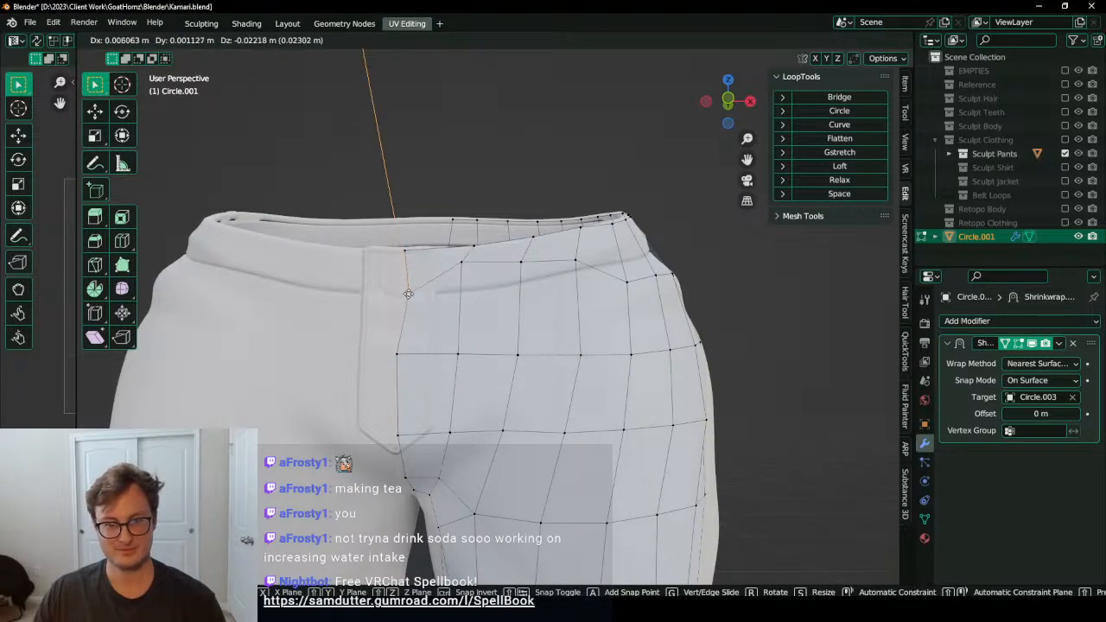
{"action": "left_click", "coordinate": [431, 290]}
Step: Check the snapping options and lower the next two front vertices of the second row onto the waistband seam
{"action": "left_click", "coordinate": [656, 41]}
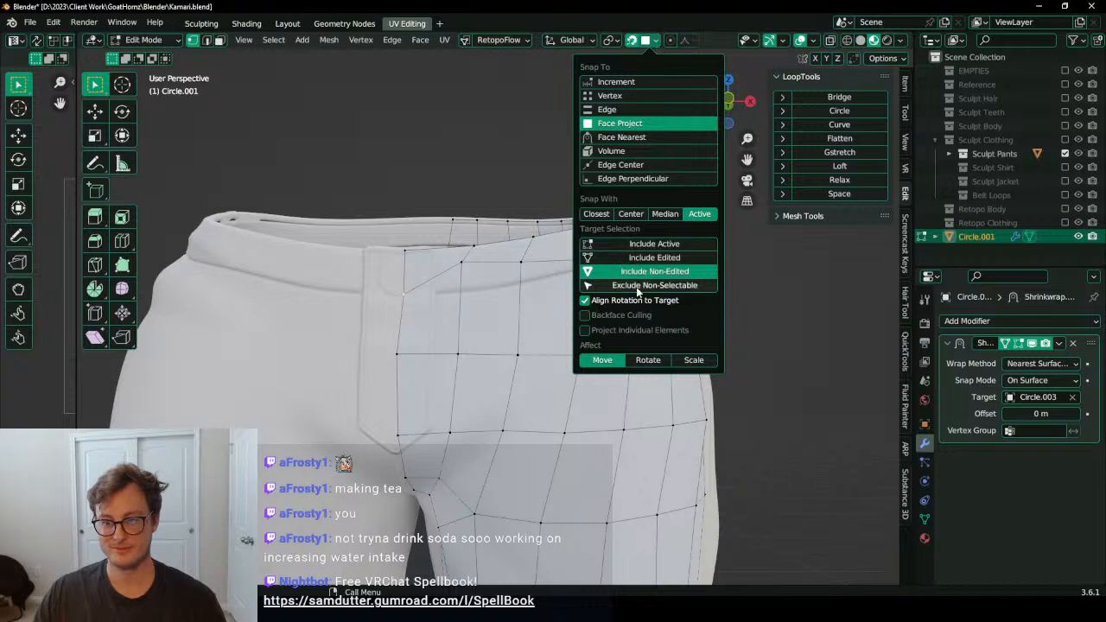
{"action": "left_click", "coordinate": [469, 267]}
{"action": "key", "text": "g"}
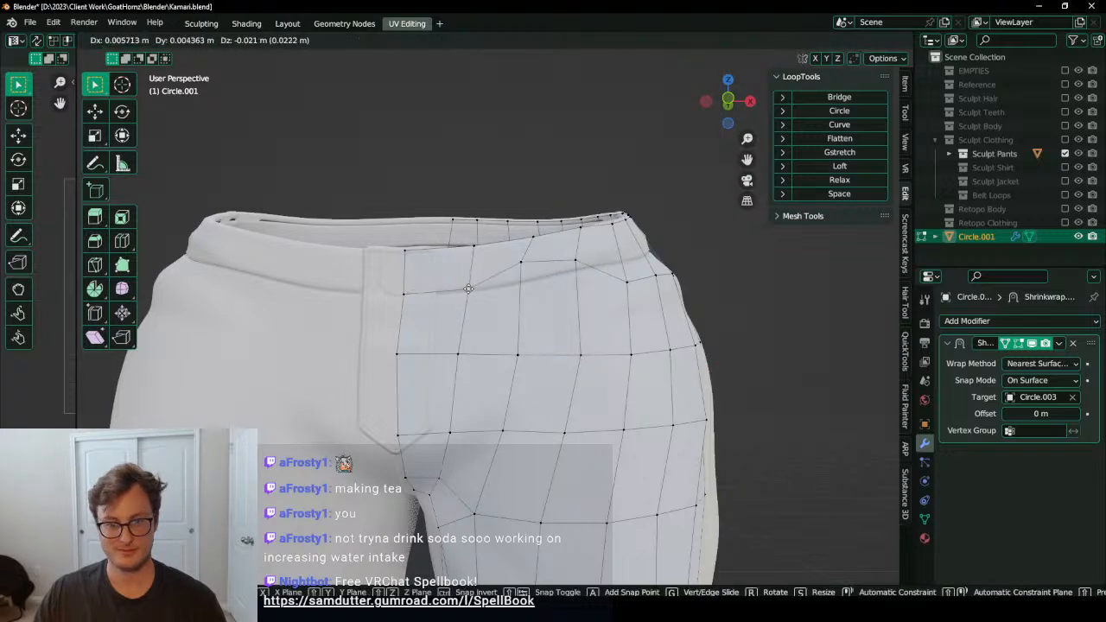
{"action": "left_click", "coordinate": [471, 297]}
{"action": "left_click", "coordinate": [522, 264]}
{"action": "key", "text": "g"}
{"action": "left_click", "coordinate": [520, 287]}
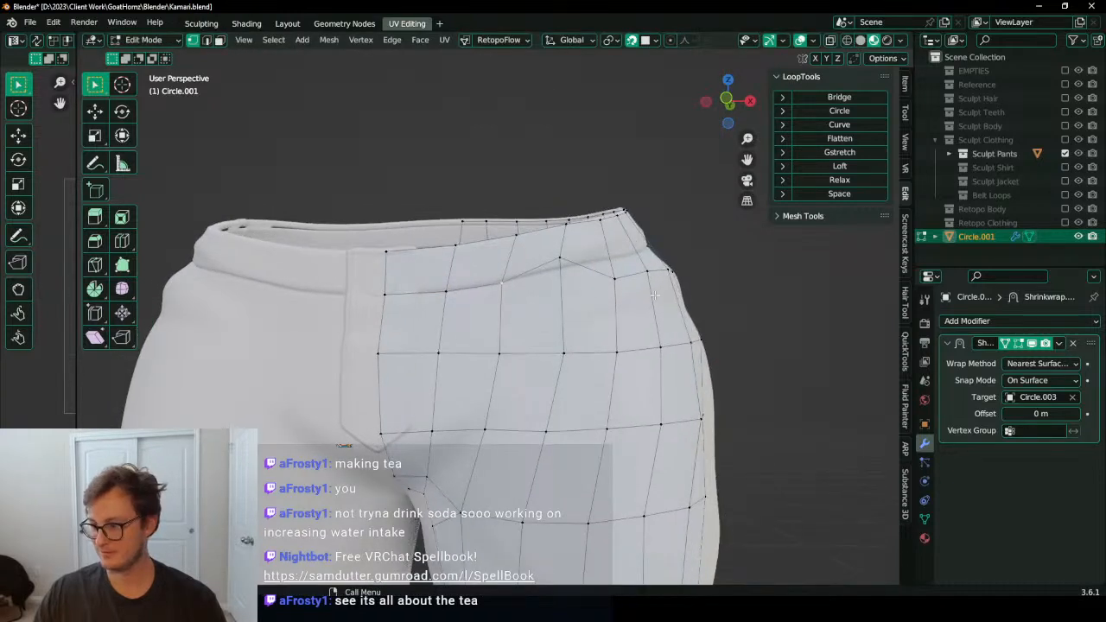
Step: Fit the second-row vertices around the front of the hip to the waistband seam
{"action": "middle_click_drag", "start_coordinate": [581, 282], "coordinate": [605, 296]}
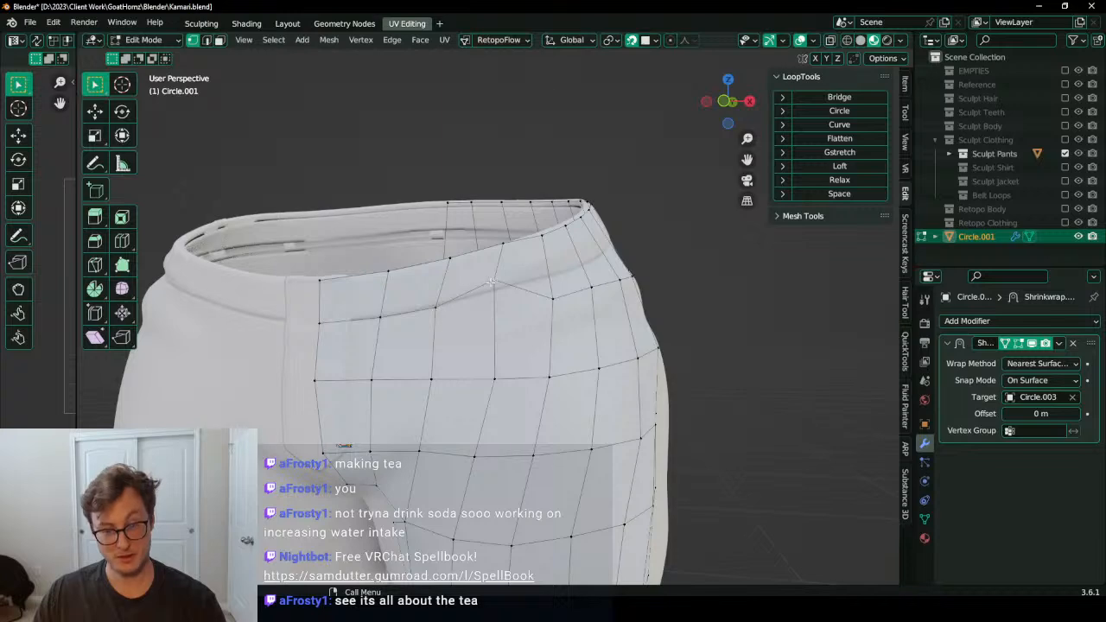
{"action": "middle_click_drag", "start_coordinate": [490, 282], "coordinate": [503, 317]}
{"action": "left_click", "coordinate": [471, 325]}
{"action": "key", "text": "g"}
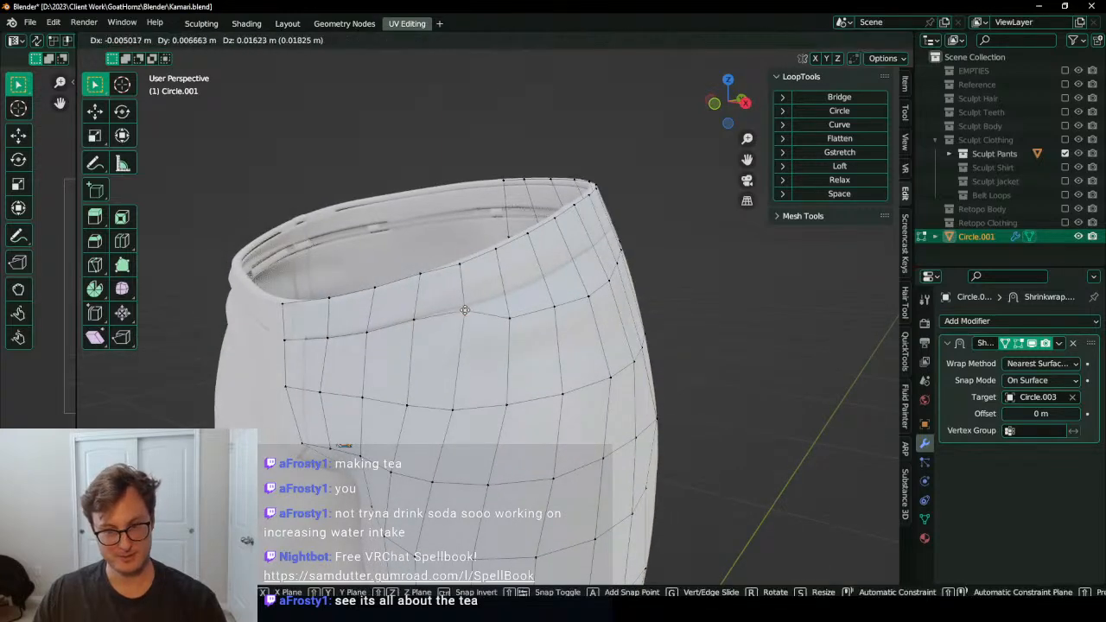
{"action": "left_click", "coordinate": [490, 311]}
{"action": "middle_click_drag", "start_coordinate": [512, 310], "coordinate": [416, 313]}
{"action": "key", "text": "g"}
{"action": "left_click", "coordinate": [423, 290]}
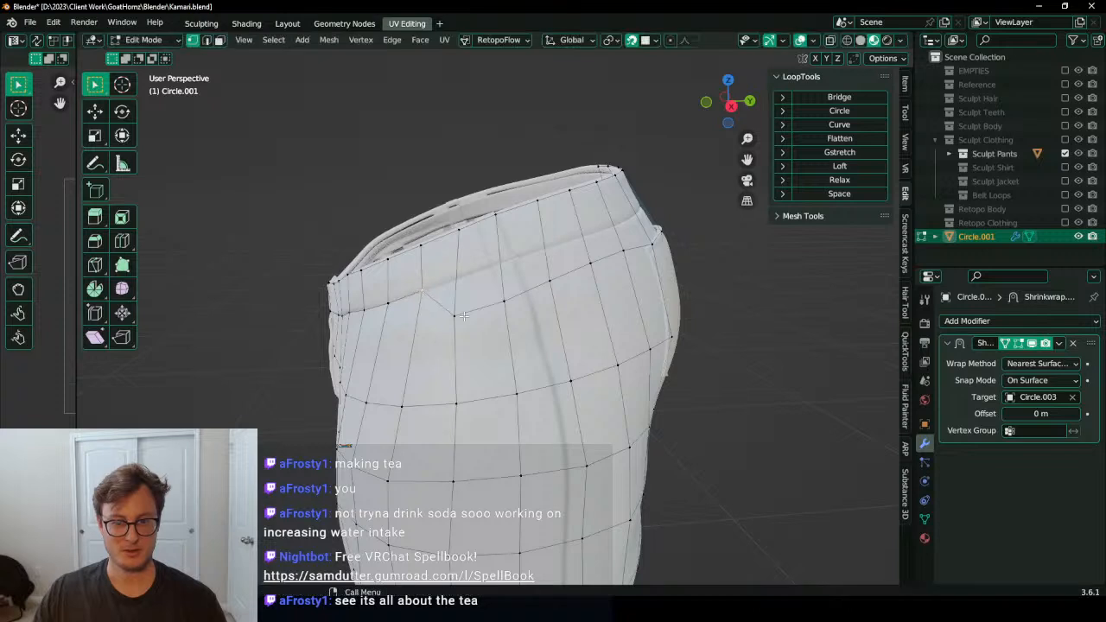
Step: Raise the next two second-row vertices at the side of the hip onto the waistband seam
{"action": "left_click", "coordinate": [464, 316]}
{"action": "key", "text": "g"}
{"action": "left_click", "coordinate": [475, 280]}
{"action": "left_click", "coordinate": [509, 303]}
{"action": "key", "text": "g"}
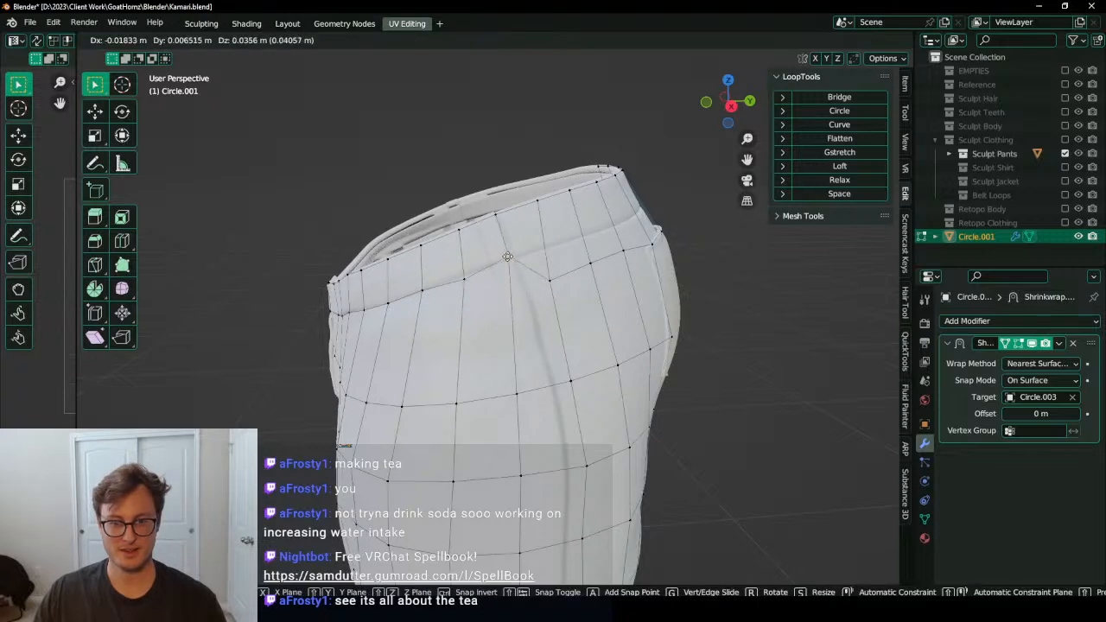
{"action": "left_click", "coordinate": [507, 268]}
Step: Raise the following two second-row vertices towards the rear of the hip onto the waistband seam
{"action": "middle_click_drag", "start_coordinate": [508, 271], "coordinate": [465, 301], "text": "shift"}
{"action": "left_click", "coordinate": [506, 311]}
{"action": "key", "text": "g"}
{"action": "left_click", "coordinate": [502, 280]}
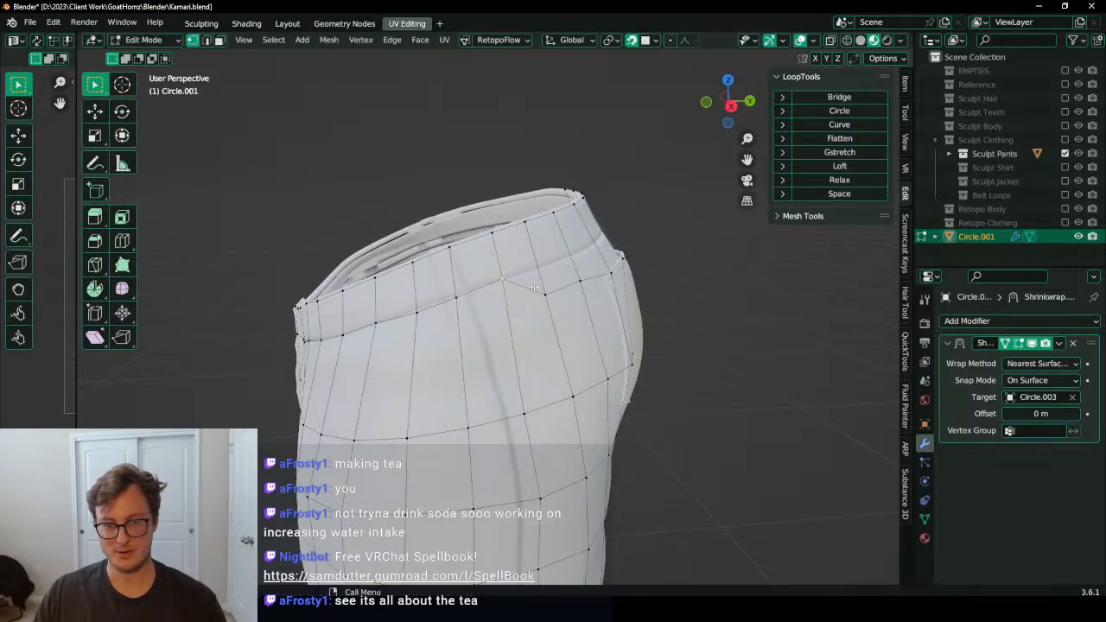
{"action": "left_click", "coordinate": [541, 292]}
{"action": "key", "text": "g"}
{"action": "left_click", "coordinate": [543, 268]}
Step: Raise the three second-row vertices around the outer half of the back pocket onto the waistband seam
{"action": "middle_click_drag", "start_coordinate": [544, 268], "coordinate": [423, 317]}
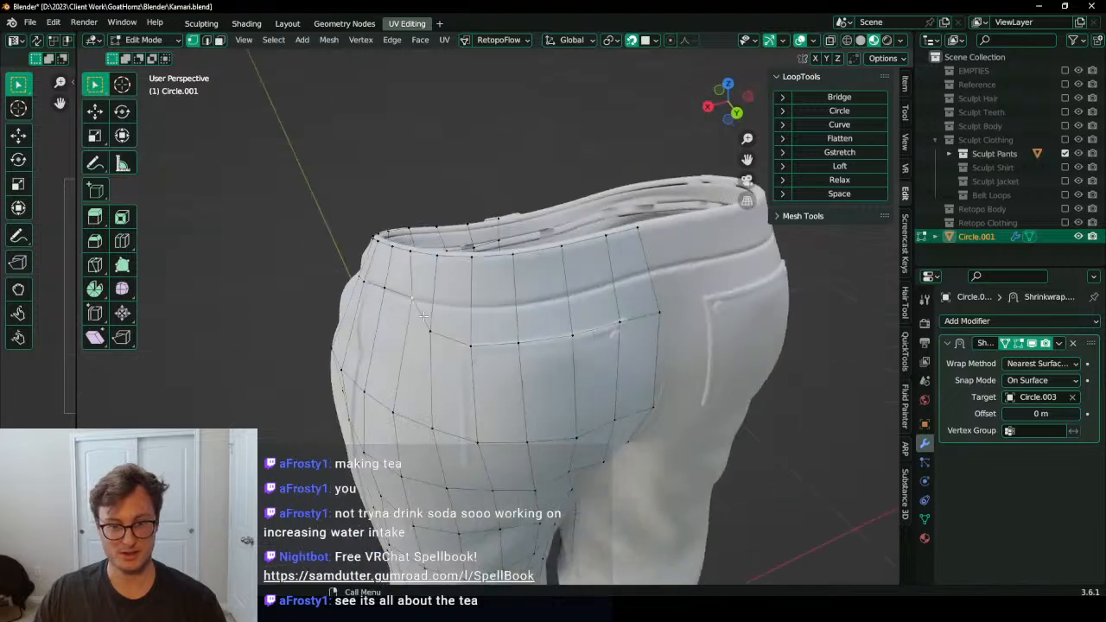
{"action": "left_click", "coordinate": [432, 334]}
{"action": "key", "text": "g"}
{"action": "left_click", "coordinate": [441, 306]}
{"action": "left_click", "coordinate": [472, 347]}
{"action": "key", "text": "g"}
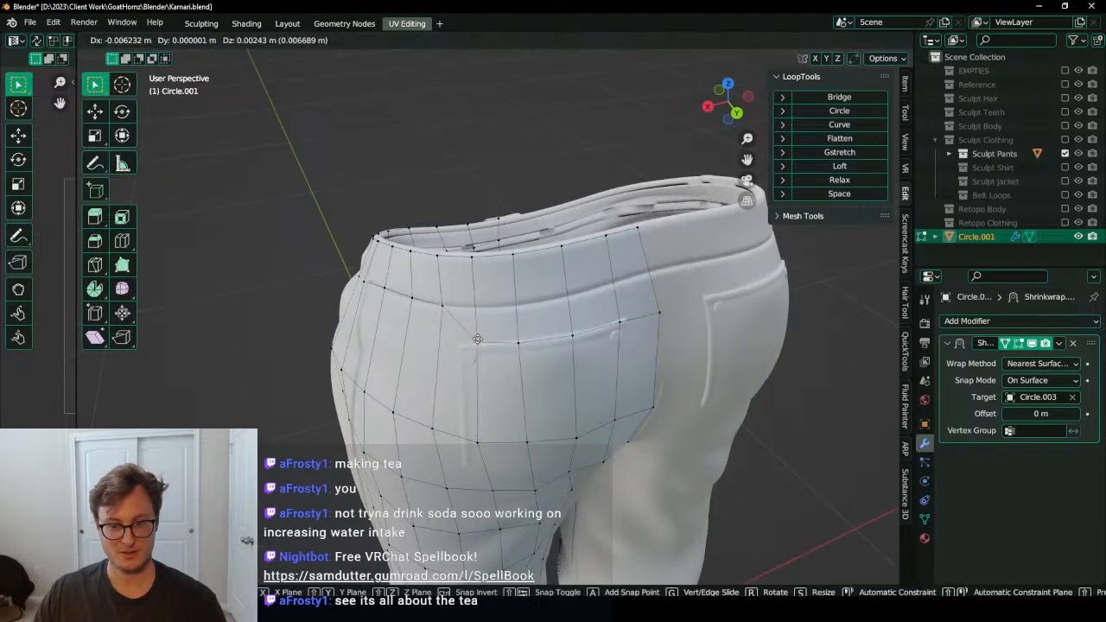
{"action": "left_click", "coordinate": [477, 306]}
{"action": "left_click", "coordinate": [518, 343]}
{"action": "key", "text": "g"}
{"action": "left_click", "coordinate": [521, 304]}
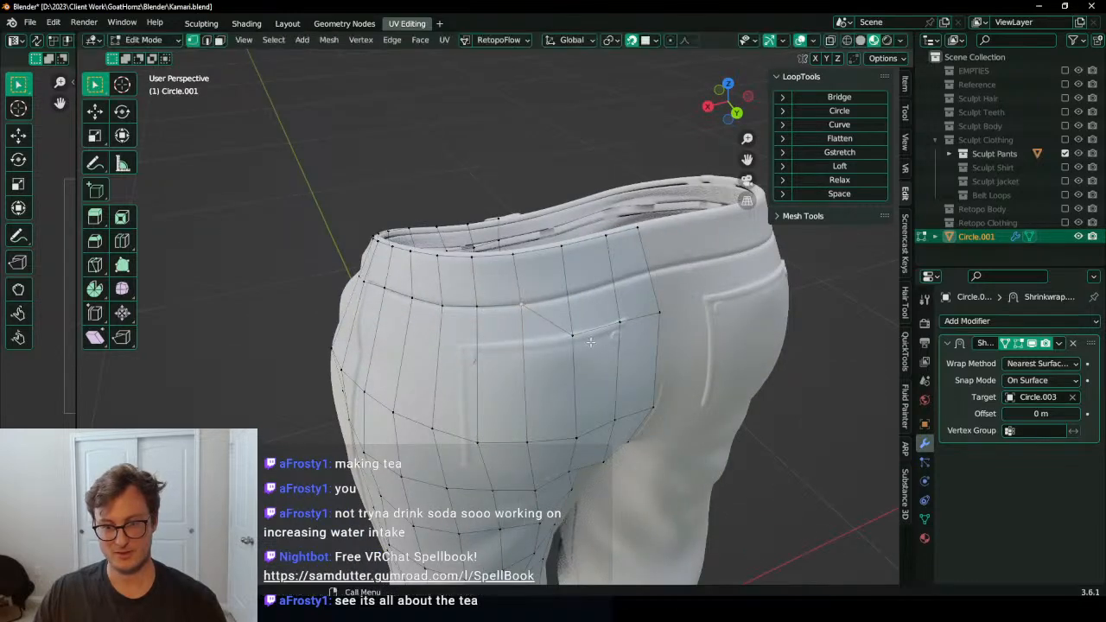
Step: Raise the last three second-row vertices up to the centre back onto the waistband seam
{"action": "left_click", "coordinate": [571, 335]}
{"action": "key", "text": "g"}
{"action": "left_click", "coordinate": [570, 297]}
{"action": "left_click", "coordinate": [618, 321]}
{"action": "key", "text": "g"}
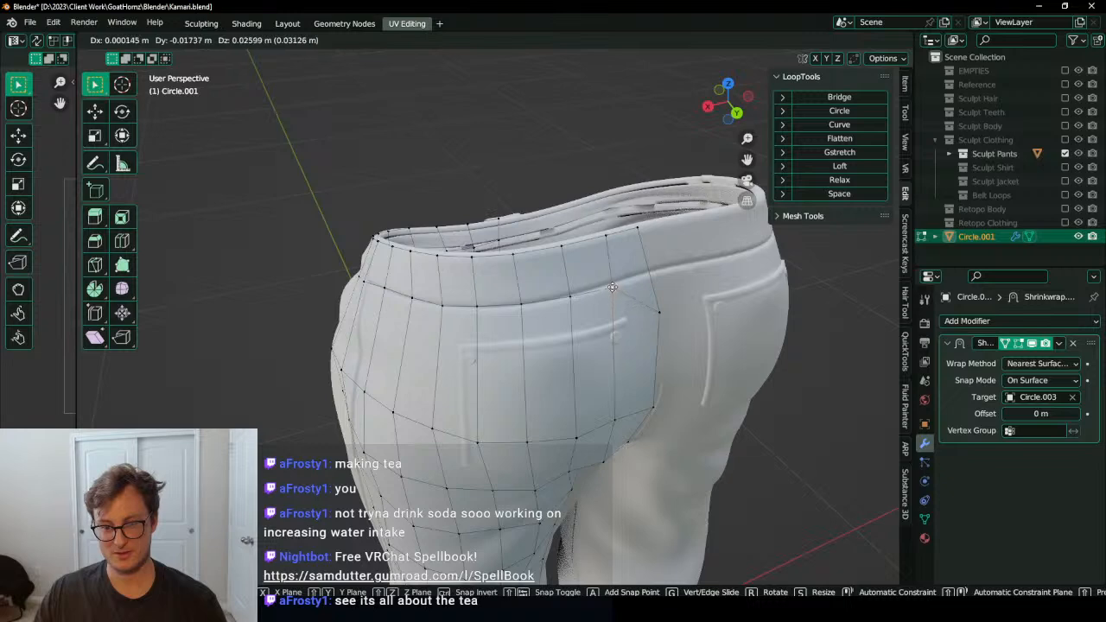
{"action": "left_click", "coordinate": [612, 287]}
{"action": "left_click", "coordinate": [657, 312]}
{"action": "key", "text": "g"}
{"action": "left_click", "coordinate": [645, 276]}
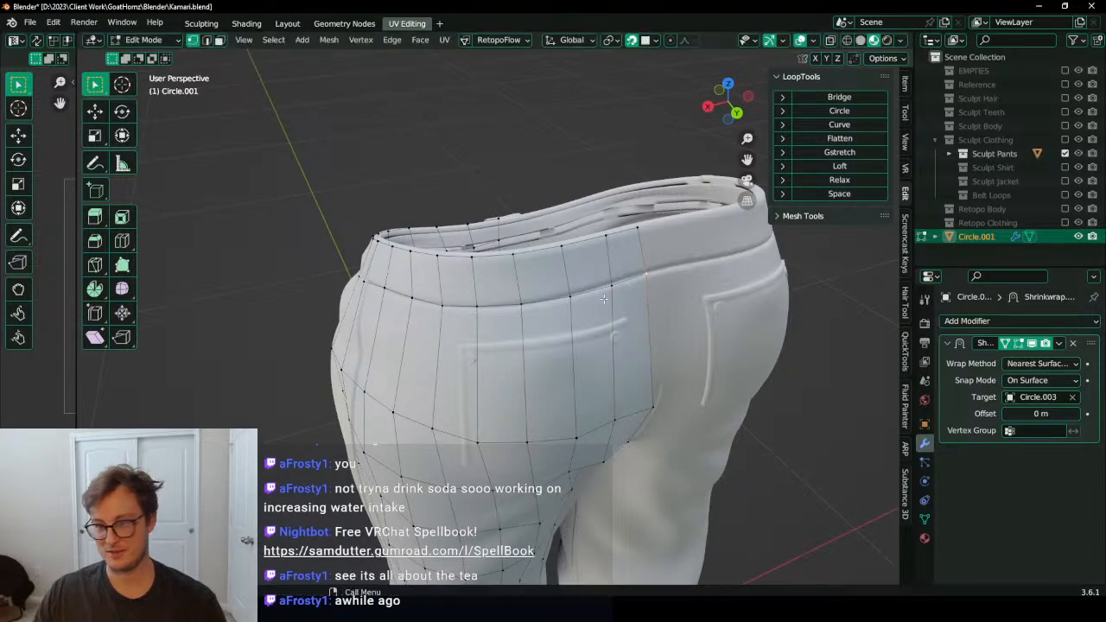
Step: Evenly distribute the waistband seam's vertices with LoopTools Space and check the loop from the side and back
{"action": "left_click", "coordinate": [810, 194]}
{"action": "middle_click_drag", "start_coordinate": [385, 275], "coordinate": [476, 258]}
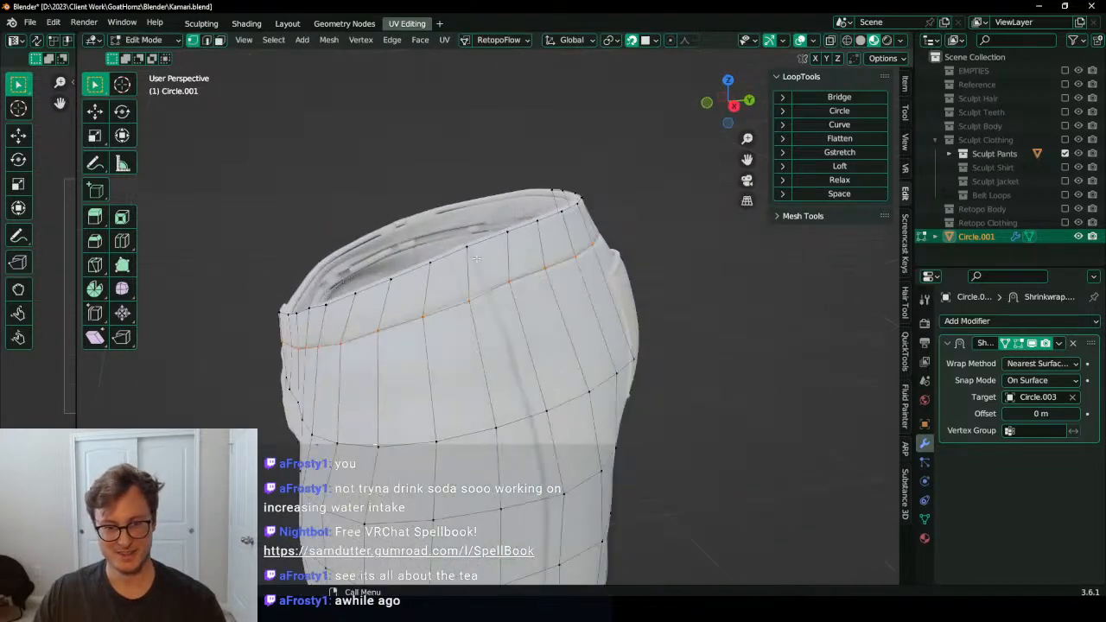
{"action": "middle_click_drag", "start_coordinate": [453, 304], "coordinate": [534, 300]}
{"action": "middle_click_drag", "start_coordinate": [683, 275], "coordinate": [488, 306]}
{"action": "scroll", "coordinate": [508, 346], "scroll_direction": "down", "scroll_amount": 2}
{"action": "middle_click_drag", "start_coordinate": [509, 367], "coordinate": [433, 385], "text": "shift"}
{"action": "left_click", "coordinate": [459, 302]}
Step: Try to move the third-row vertices at the back onto the pocket's upper edge and corners
{"action": "left_click", "coordinate": [427, 381]}
{"action": "key", "text": "g"}
{"action": "left_click", "coordinate": [401, 335]}
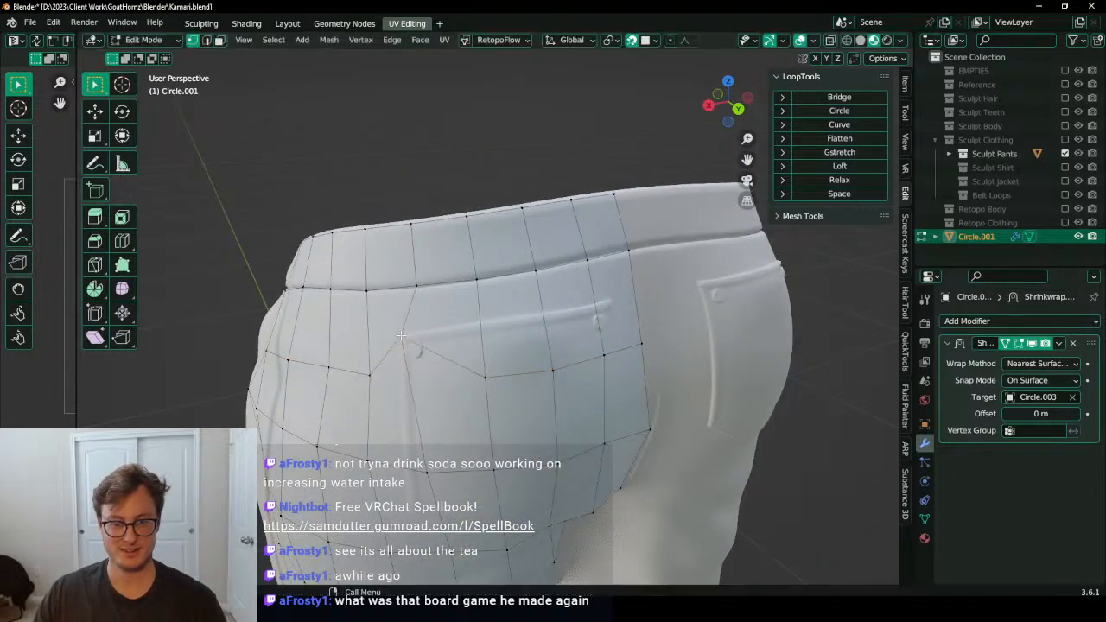
{"action": "left_click", "coordinate": [482, 377]}
{"action": "key", "text": "g"}
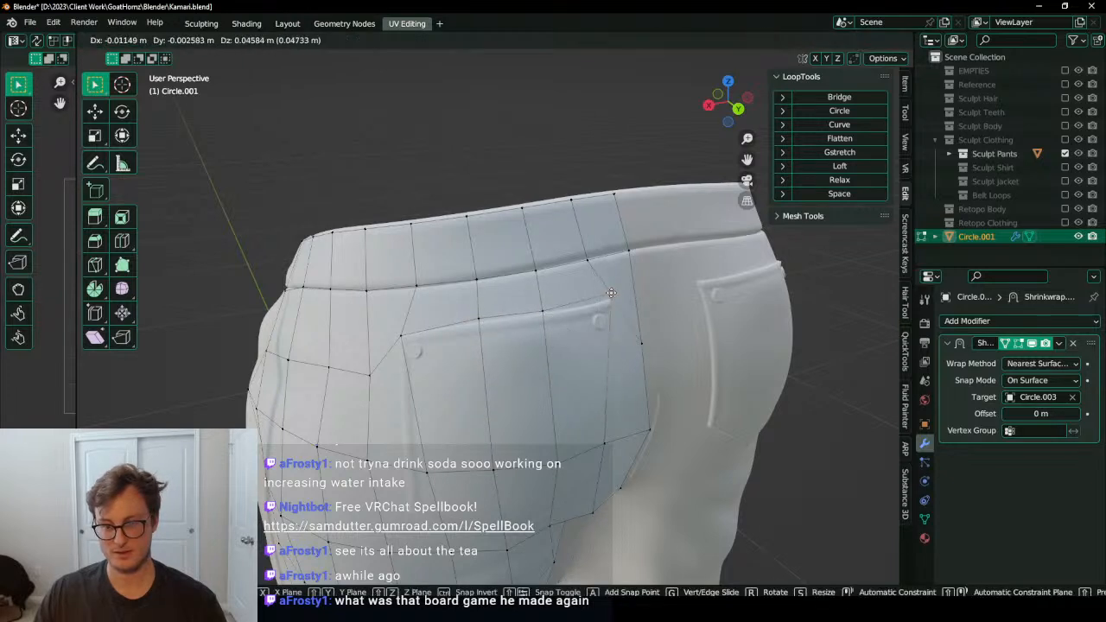
{"action": "left_click", "coordinate": [607, 298]}
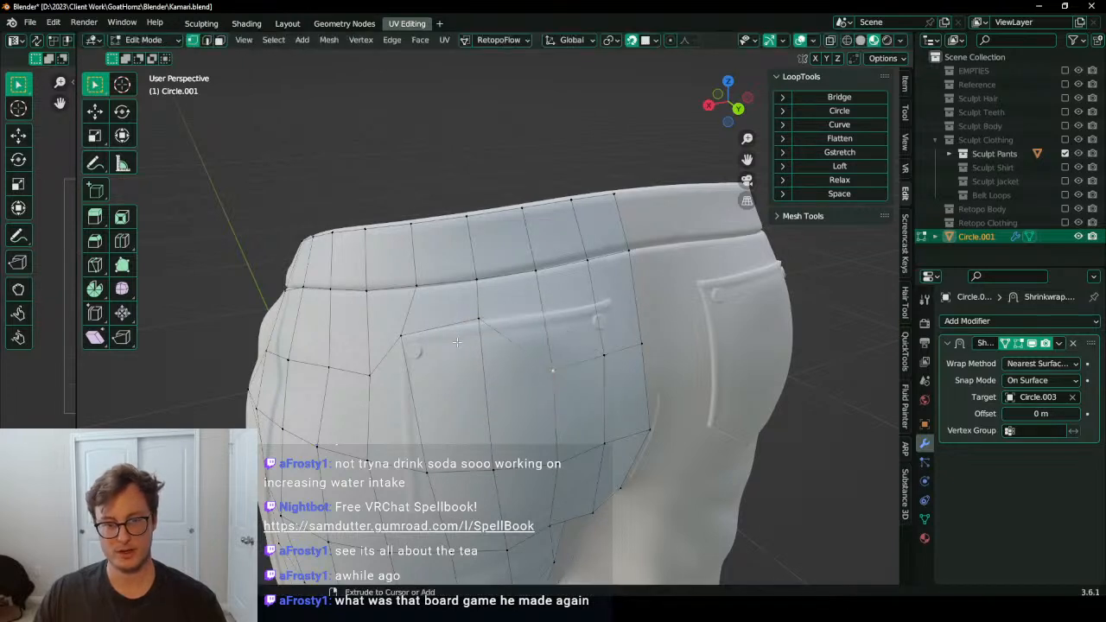
{"action": "middle_click_drag", "start_coordinate": [449, 350], "coordinate": [467, 341]}
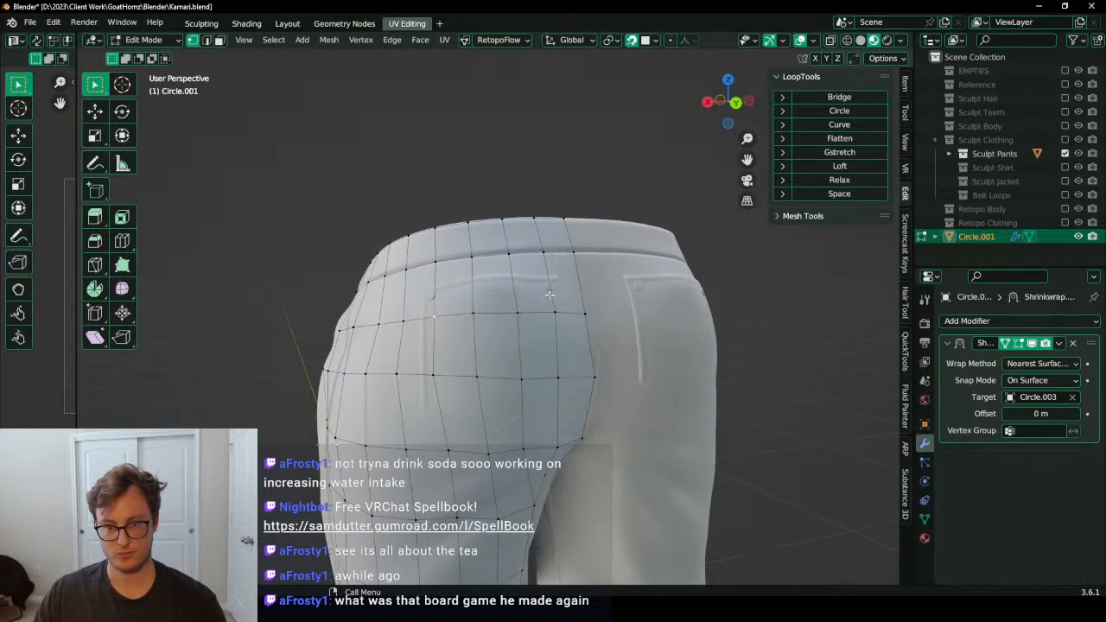
{"action": "middle_click_drag", "start_coordinate": [546, 293], "coordinate": [530, 324]}
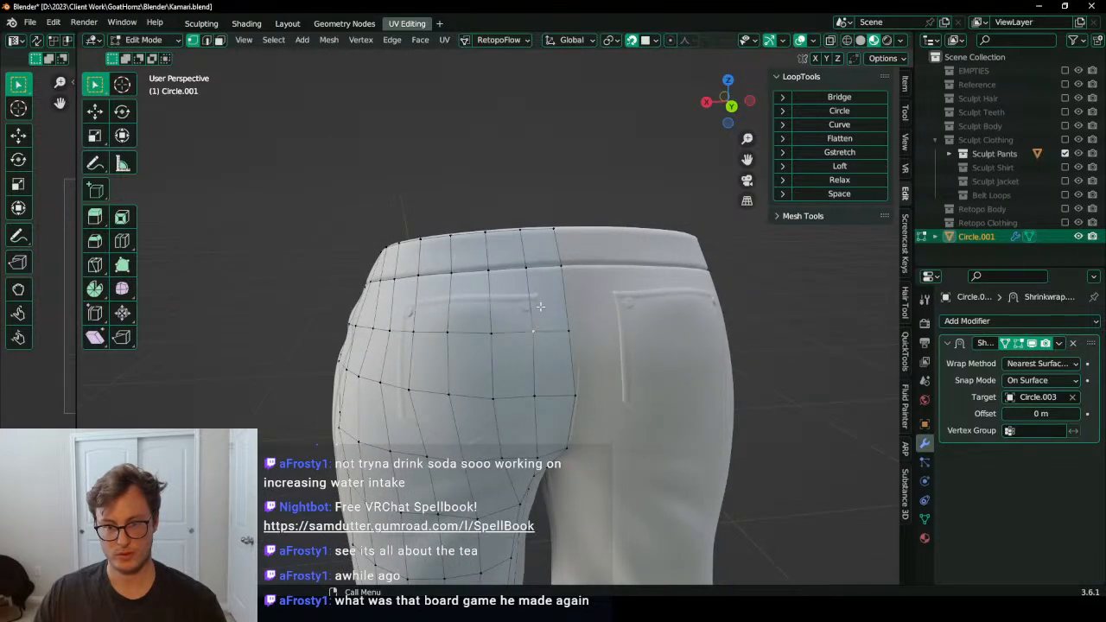
Step: Try to move the vertices near the back pocket's inner edge onto its upper corner and side
{"action": "key", "text": "g"}
{"action": "left_click", "coordinate": [543, 299]}
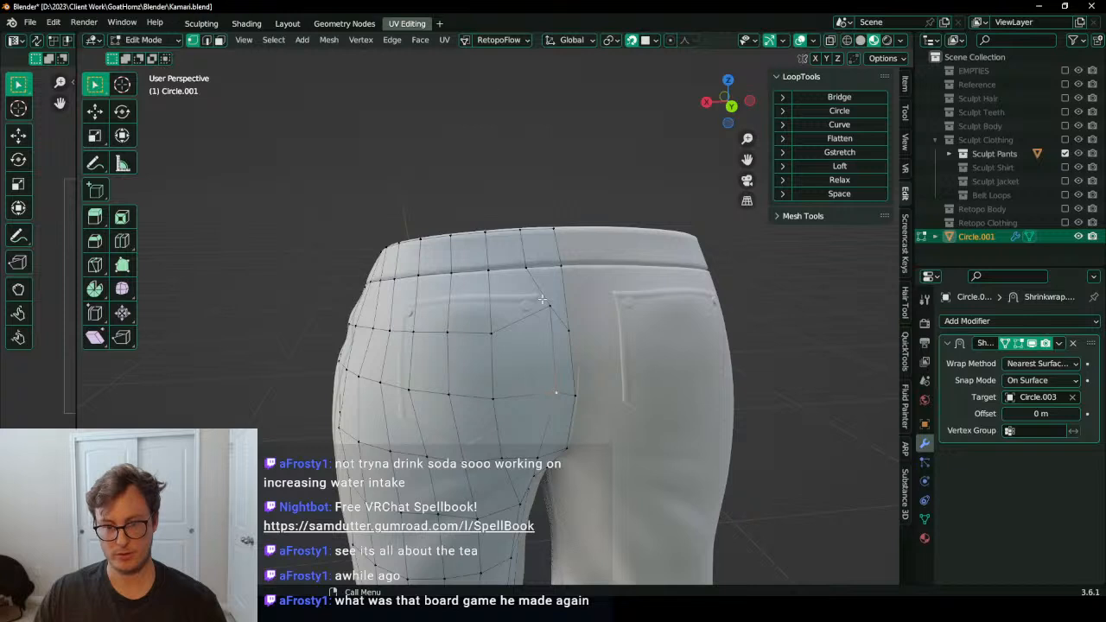
{"action": "key", "text": "g"}
{"action": "left_click", "coordinate": [548, 324]}
{"action": "right_click", "coordinate": [550, 304], "text": "ctrl"}
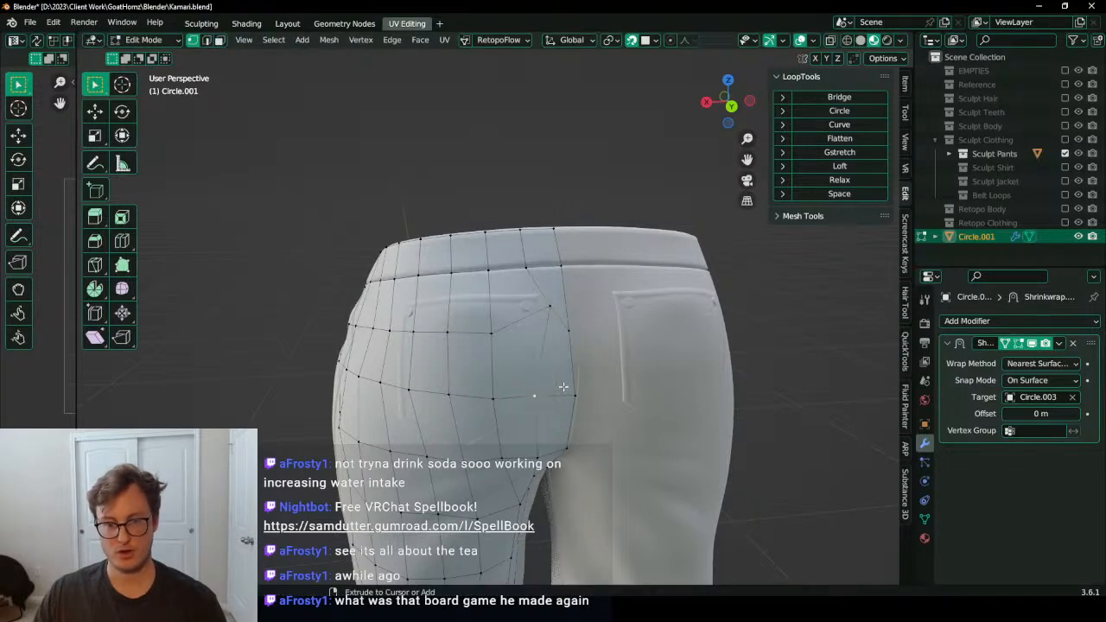
{"action": "middle_click_drag", "start_coordinate": [528, 398], "coordinate": [522, 393]}
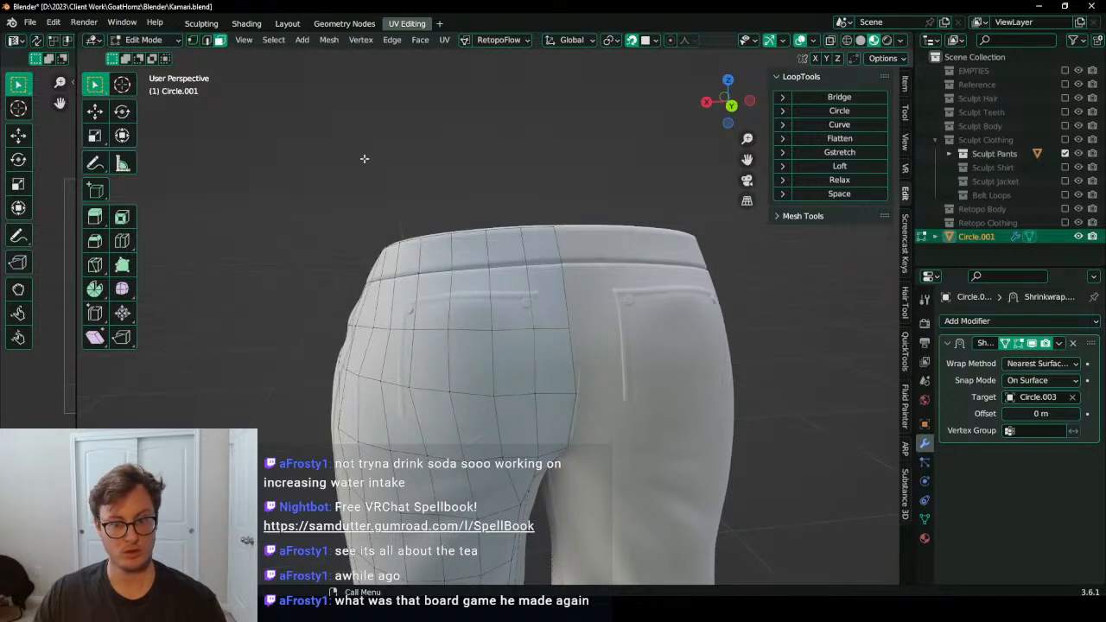
Step: Extrude the block of faces over the back pocket in place and scale it to about 0.79
{"action": "left_click", "coordinate": [397, 306]}
{"action": "left_click", "coordinate": [550, 414], "text": "ctrl+shift"}
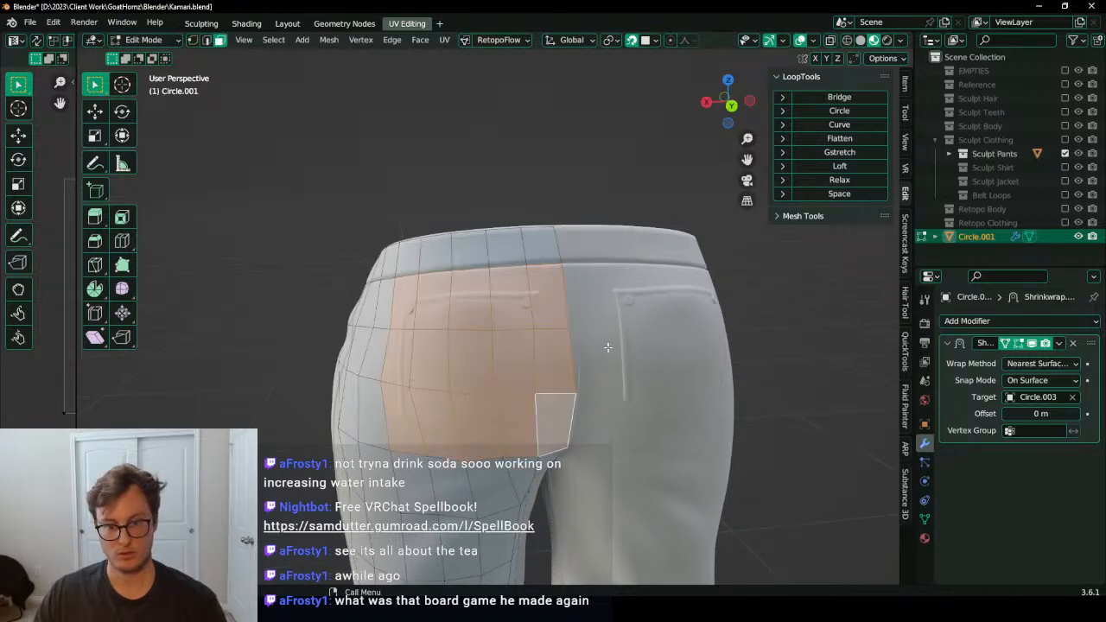
{"action": "key", "text": "s"}
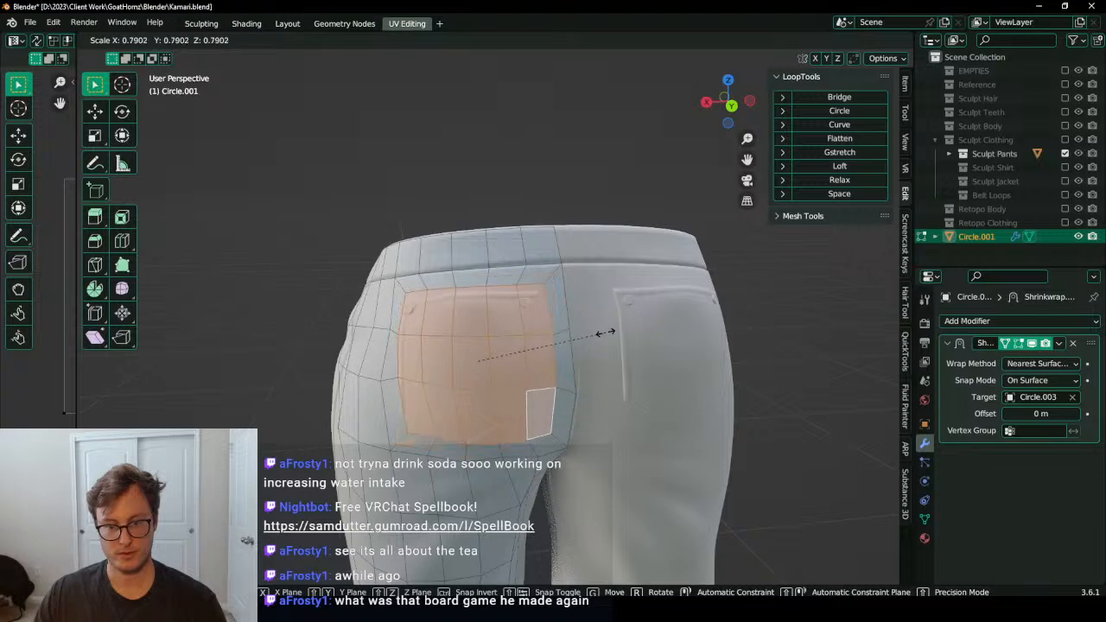
{"action": "left_click", "coordinate": [605, 333]}
Step: Select the row of vertices along the back pocket's top and move it toward the pocket's upper edge
{"action": "middle_click_drag", "start_coordinate": [604, 333], "coordinate": [271, 144]}
{"action": "key", "text": "1"}
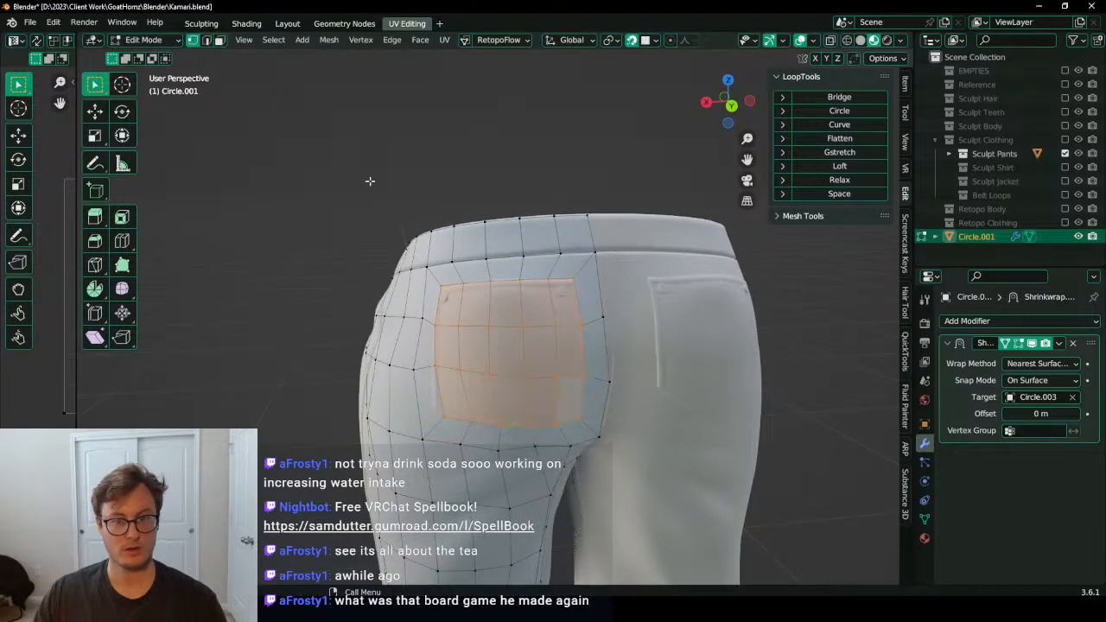
{"action": "middle_click_drag", "start_coordinate": [372, 181], "coordinate": [452, 309]}
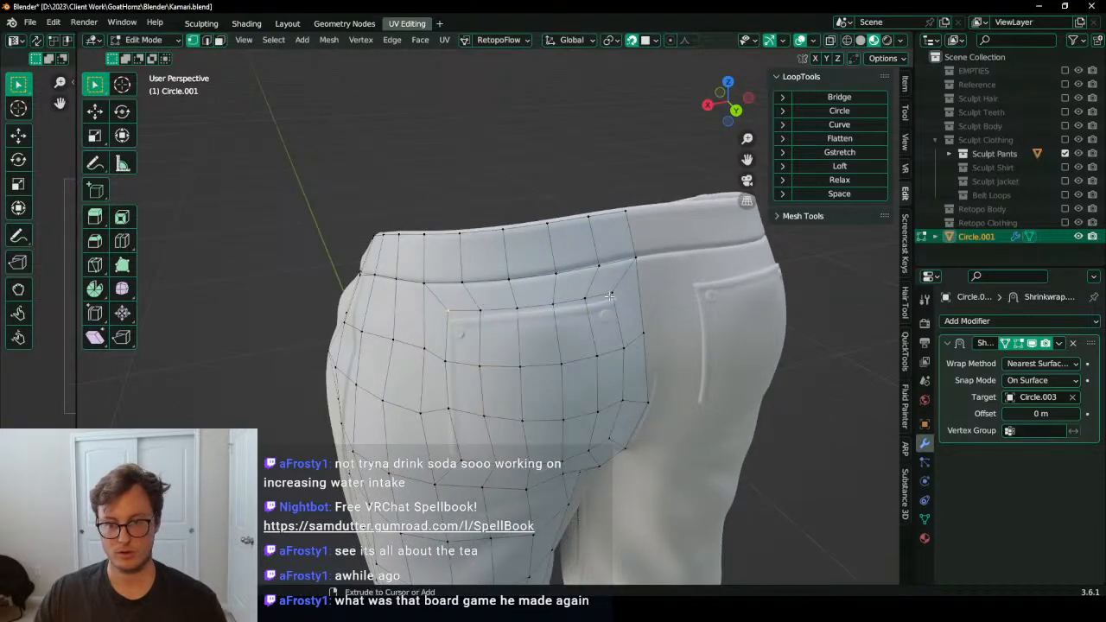
{"action": "scroll", "coordinate": [453, 309], "scroll_direction": "up", "scroll_amount": 3}
{"action": "left_click", "coordinate": [429, 316], "text": "alt"}
{"action": "key", "text": "g"}
{"action": "left_click", "coordinate": [647, 287]}
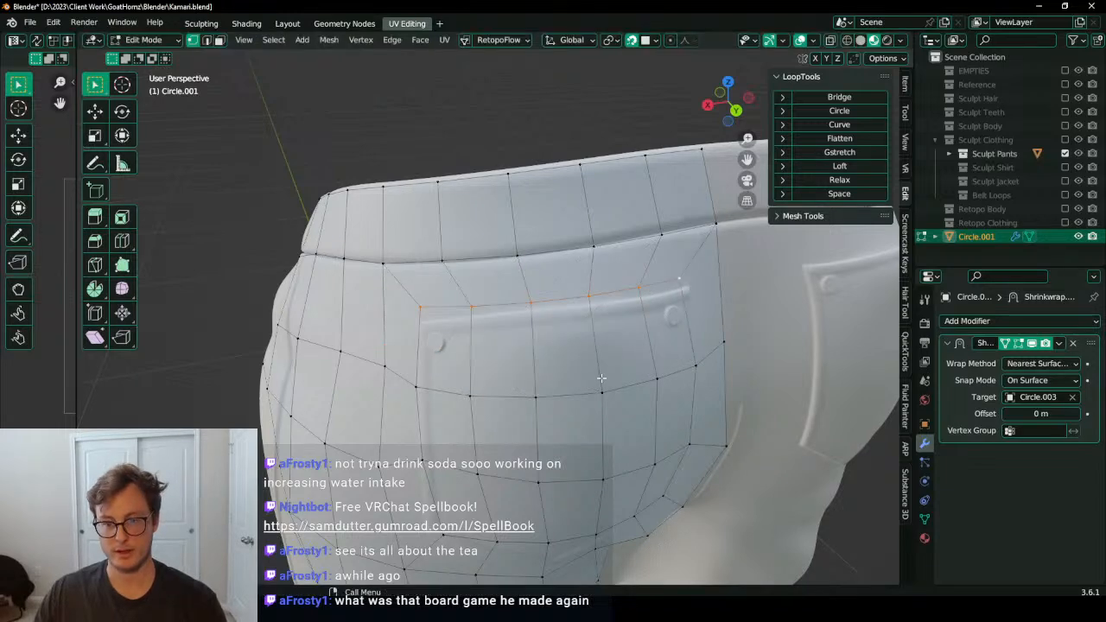
Step: Duplicate the half pants mesh's Shrinkwrap modifier and apply one copy, returning to mesh editing
{"action": "key", "text": "Tab"}
{"action": "left_click", "coordinate": [1061, 343]}
{"action": "left_click", "coordinate": [993, 399]}
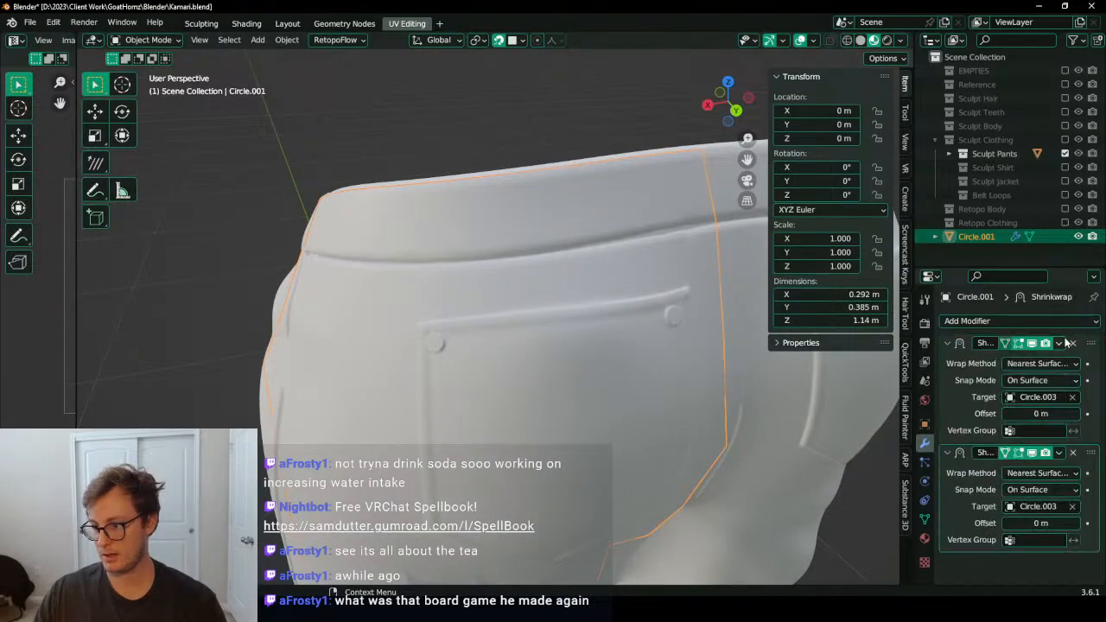
{"action": "left_click", "coordinate": [1061, 343]}
{"action": "left_click", "coordinate": [986, 358]}
{"action": "key", "text": "Tab"}
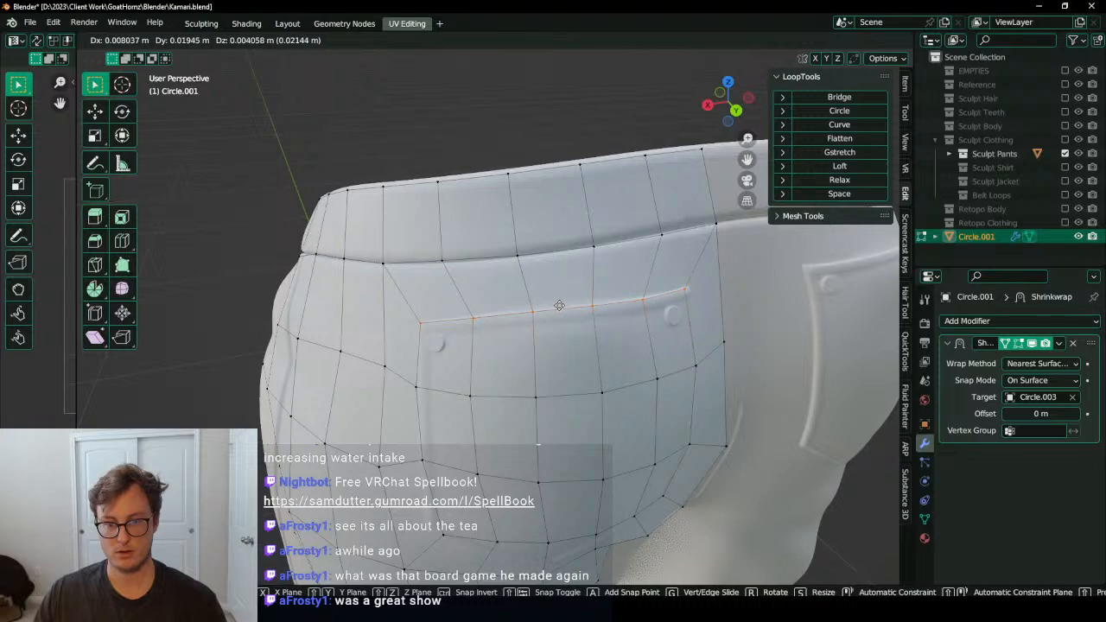
Step: Move the selected row onto the back pocket's upper edge and place its end vertex on the outer upper corner
{"action": "middle_click_drag", "start_coordinate": [571, 305], "coordinate": [535, 352]}
{"action": "key", "text": "g"}
{"action": "left_click", "coordinate": [527, 354]}
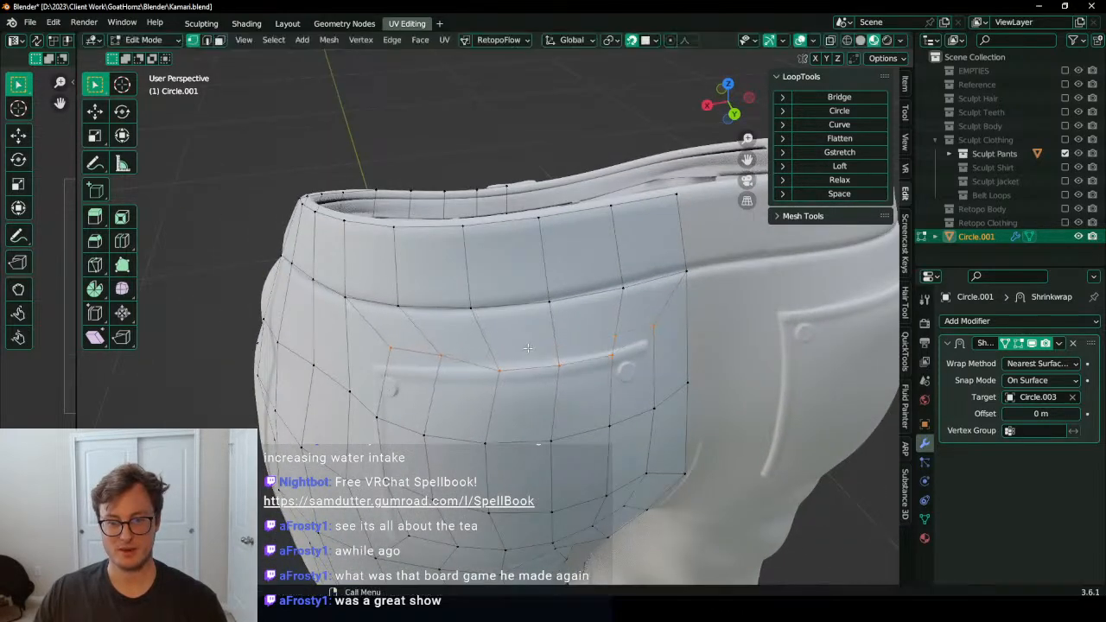
{"action": "key", "text": "period"}
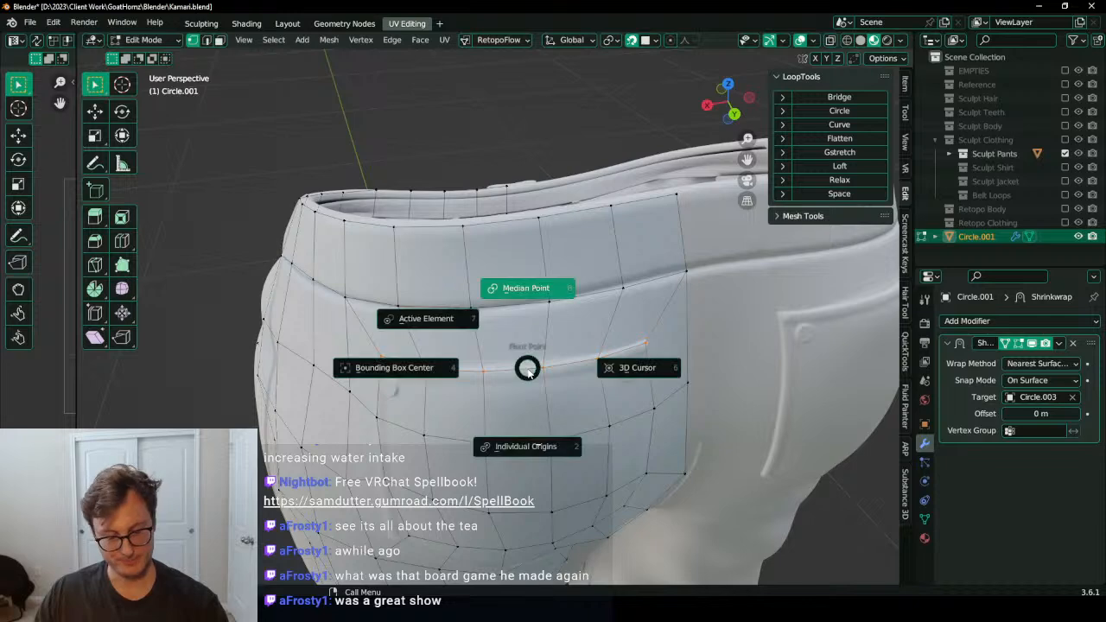
{"action": "key", "text": "Escape"}
{"action": "key", "text": "g"}
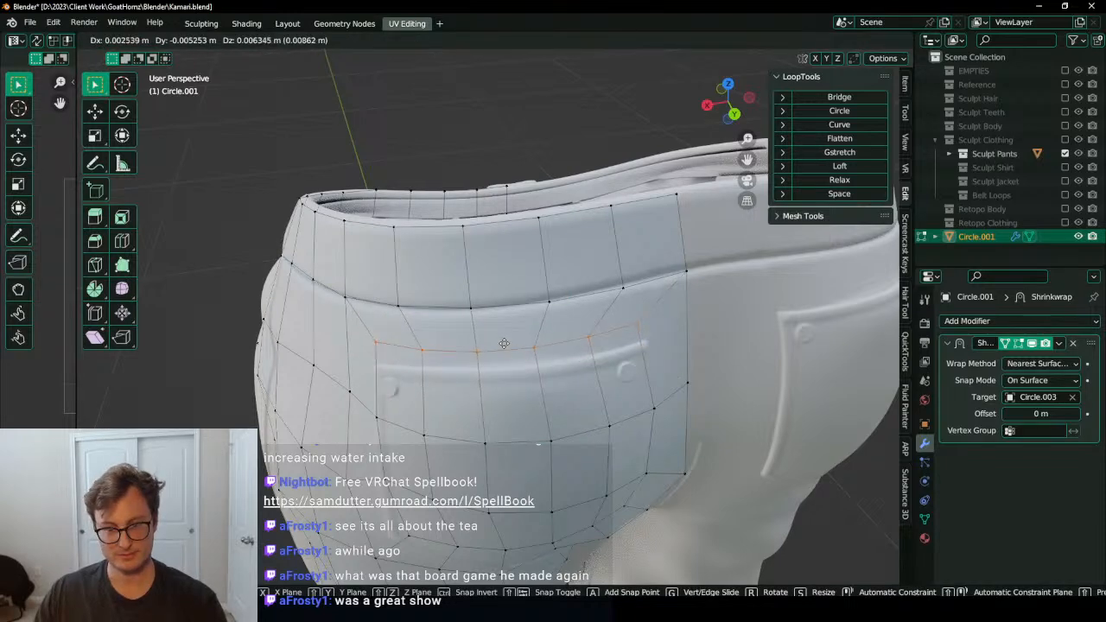
{"action": "left_click", "coordinate": [516, 386]}
{"action": "middle_click_drag", "start_coordinate": [518, 390], "coordinate": [462, 355]}
{"action": "key", "text": "g"}
{"action": "left_click", "coordinate": [401, 281]}
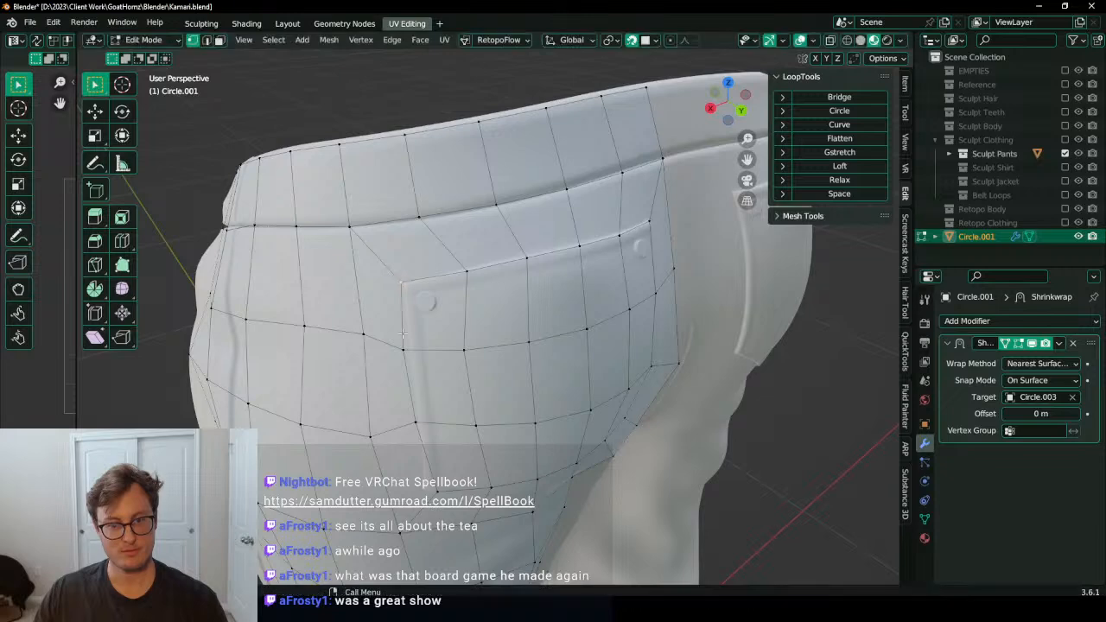
Step: Align the vertex below the pocket's outer corner with the pocket's side and reposition the first top-edge vertex beside that corner
{"action": "left_click", "coordinate": [403, 350]}
{"action": "key", "text": "g"}
{"action": "left_click", "coordinate": [406, 351]}
{"action": "left_click", "coordinate": [467, 272]}
{"action": "key", "text": "g"}
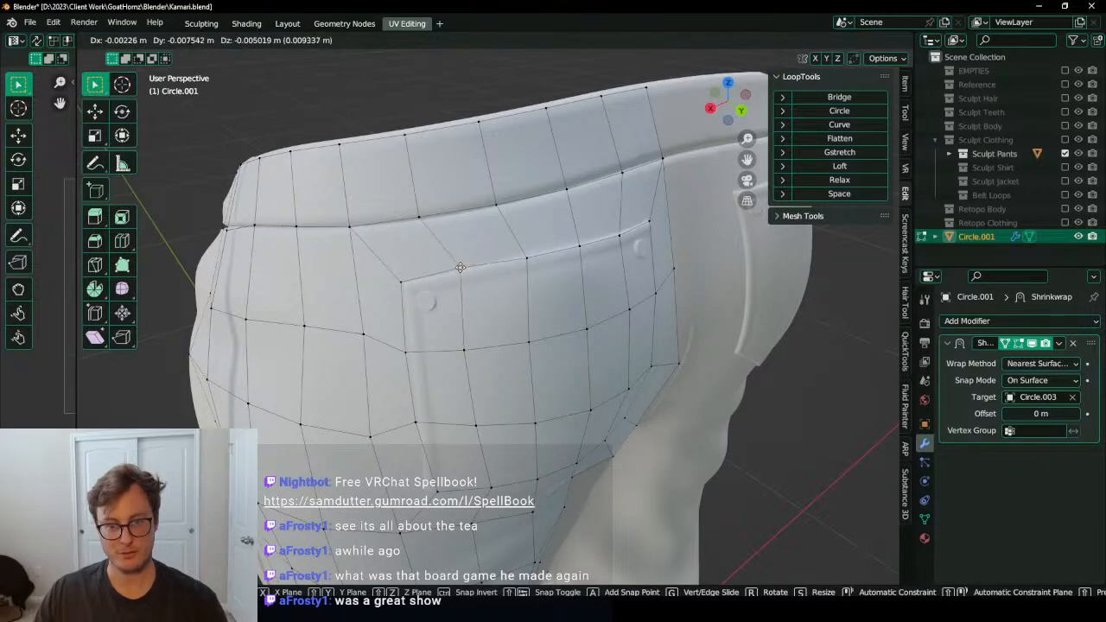
{"action": "left_click", "coordinate": [461, 268]}
Step: Move the remaining middle vertices one by one onto the back pocket's upper edge, working toward the inner corner
{"action": "left_click", "coordinate": [524, 258]}
{"action": "key", "text": "g"}
{"action": "left_click", "coordinate": [514, 251]}
{"action": "middle_click_drag", "start_coordinate": [514, 251], "coordinate": [502, 277]}
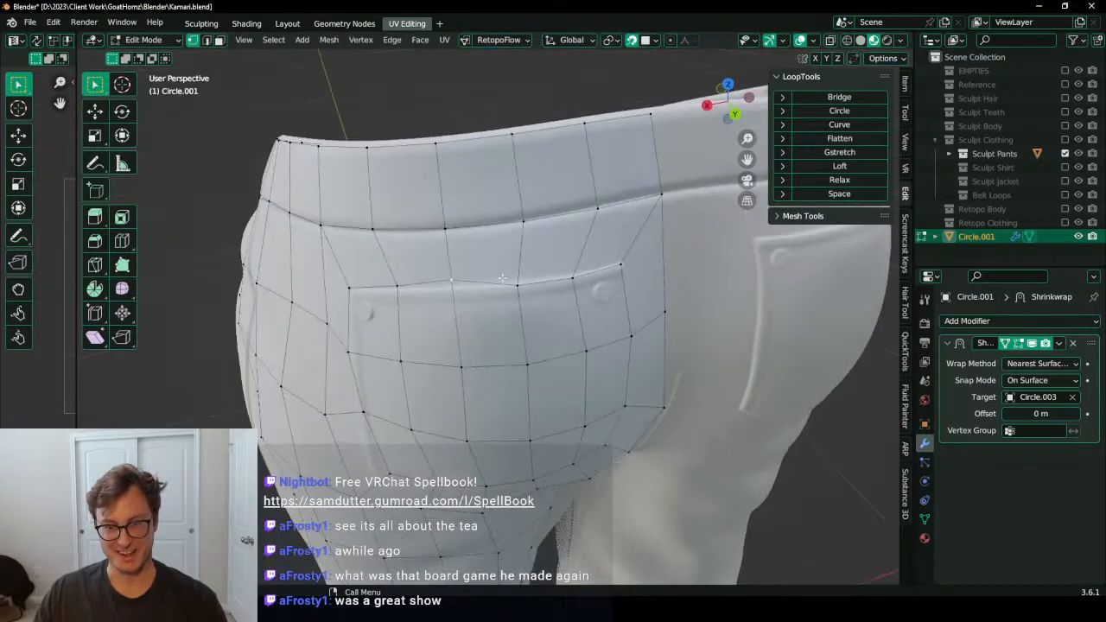
{"action": "key", "text": "g"}
{"action": "left_click", "coordinate": [520, 278]}
{"action": "left_click", "coordinate": [574, 278]}
{"action": "key", "text": "g"}
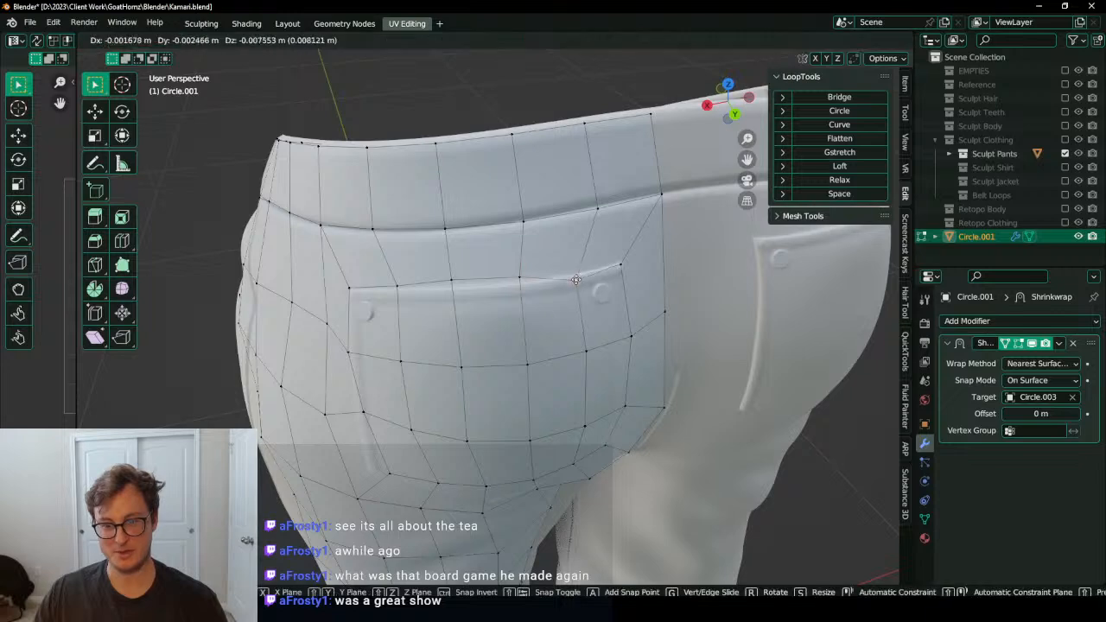
Step: Reposition the retopology vertices along the back pocket's upper edge near its inner corner
{"action": "left_click", "coordinate": [576, 270]}
{"action": "left_click", "coordinate": [621, 266]}
{"action": "key", "text": "g"}
{"action": "left_click", "coordinate": [620, 261]}
{"action": "middle_click_drag", "start_coordinate": [620, 261], "coordinate": [583, 229]}
{"action": "left_click", "coordinate": [579, 286]}
{"action": "key", "text": "g"}
{"action": "left_click", "coordinate": [566, 285]}
Step: Return the viewport to solid shading and move a vertex toward the pocket's lower inner corner
{"action": "middle_click_drag", "start_coordinate": [570, 366], "coordinate": [572, 330]}
{"action": "key", "text": "z"}
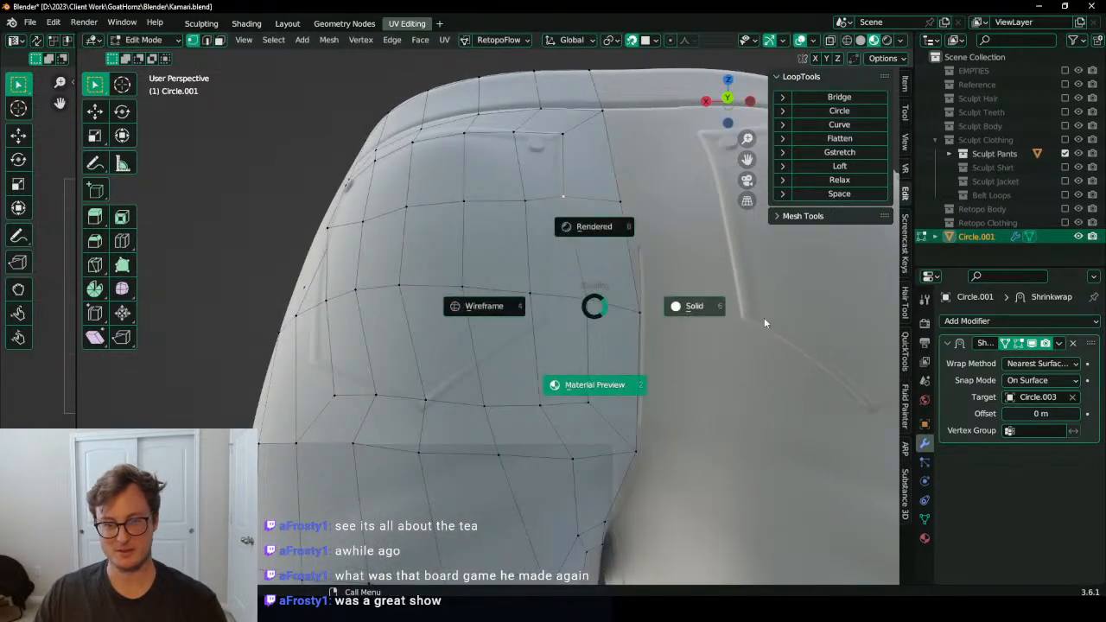
{"action": "left_click", "coordinate": [763, 317]}
{"action": "key", "text": "g"}
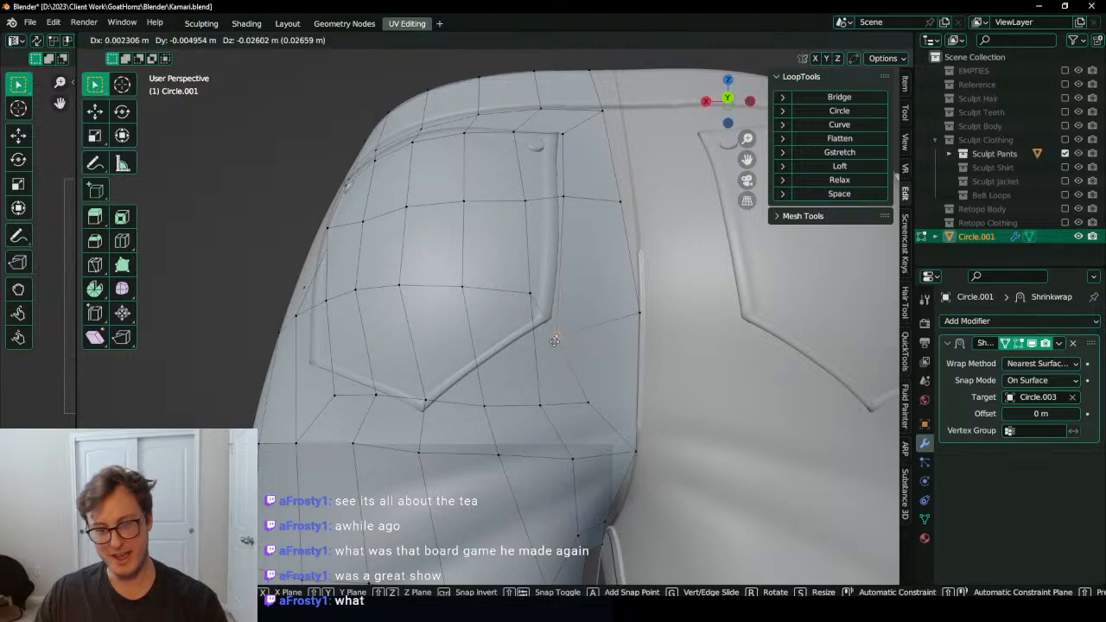
{"action": "left_click", "coordinate": [559, 320]}
Step: Move one vertex onto the outer half of the pocket's bottom edge and another onto its lower outer corner
{"action": "middle_click_drag", "start_coordinate": [559, 320], "coordinate": [403, 401]}
{"action": "left_click", "coordinate": [452, 400]}
{"action": "key", "text": "g"}
{"action": "left_click", "coordinate": [454, 411]}
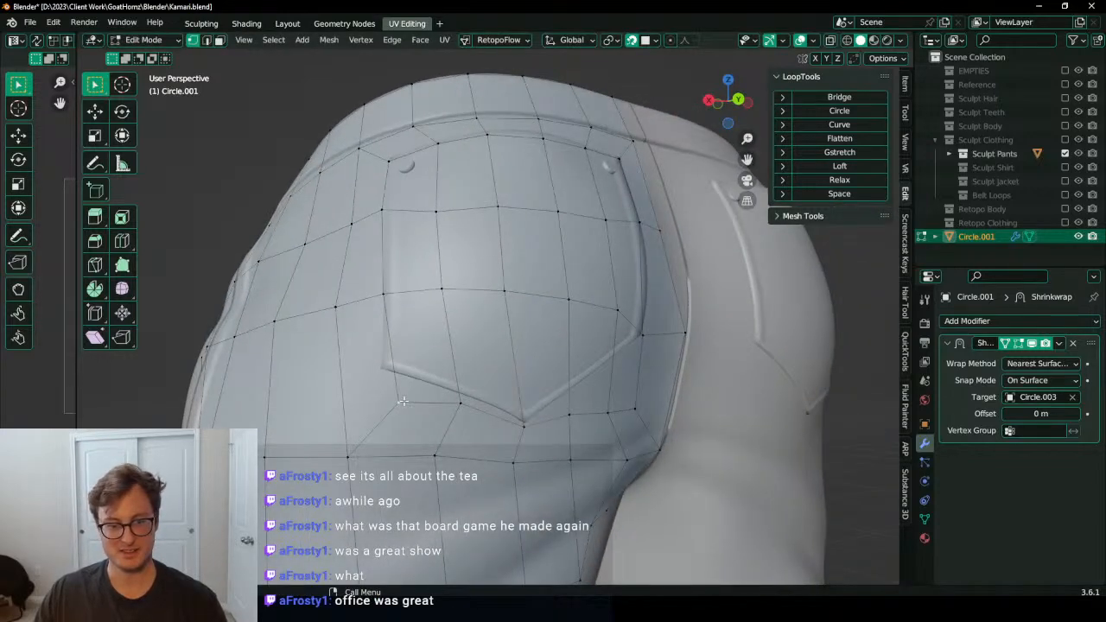
{"action": "middle_click_drag", "start_coordinate": [388, 284], "coordinate": [407, 298]}
{"action": "key", "text": "g"}
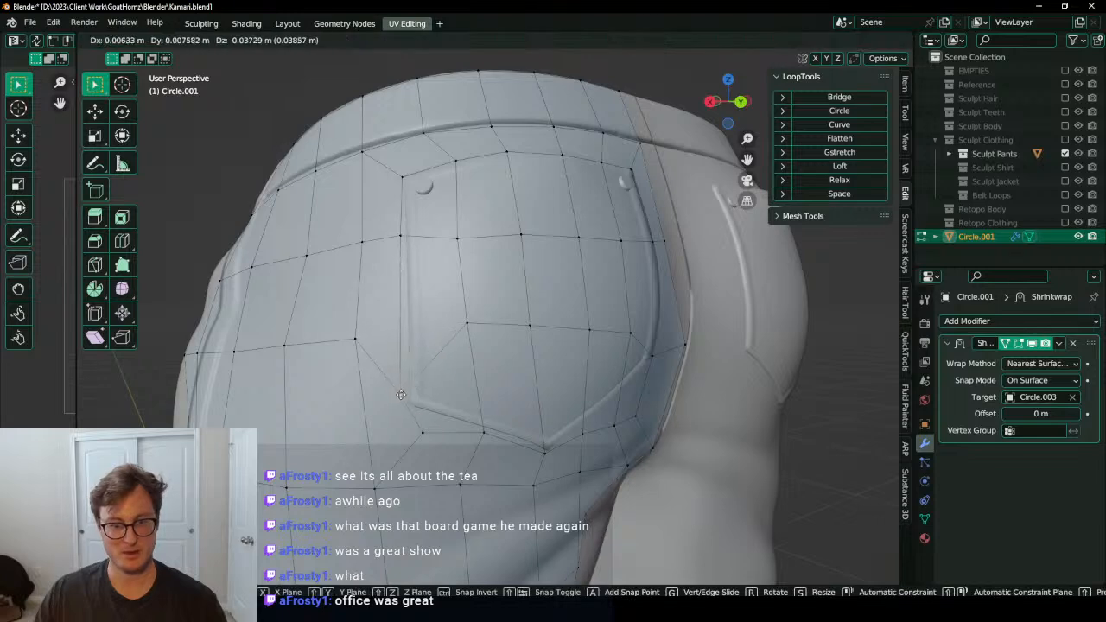
{"action": "left_click", "coordinate": [403, 374]}
Step: Adjust the vertices on and just outside the pocket's outer edge to even out the surrounding quads
{"action": "middle_click_drag", "start_coordinate": [403, 374], "coordinate": [431, 380]}
{"action": "left_click", "coordinate": [411, 368]}
{"action": "key", "text": "g"}
{"action": "left_click", "coordinate": [405, 380]}
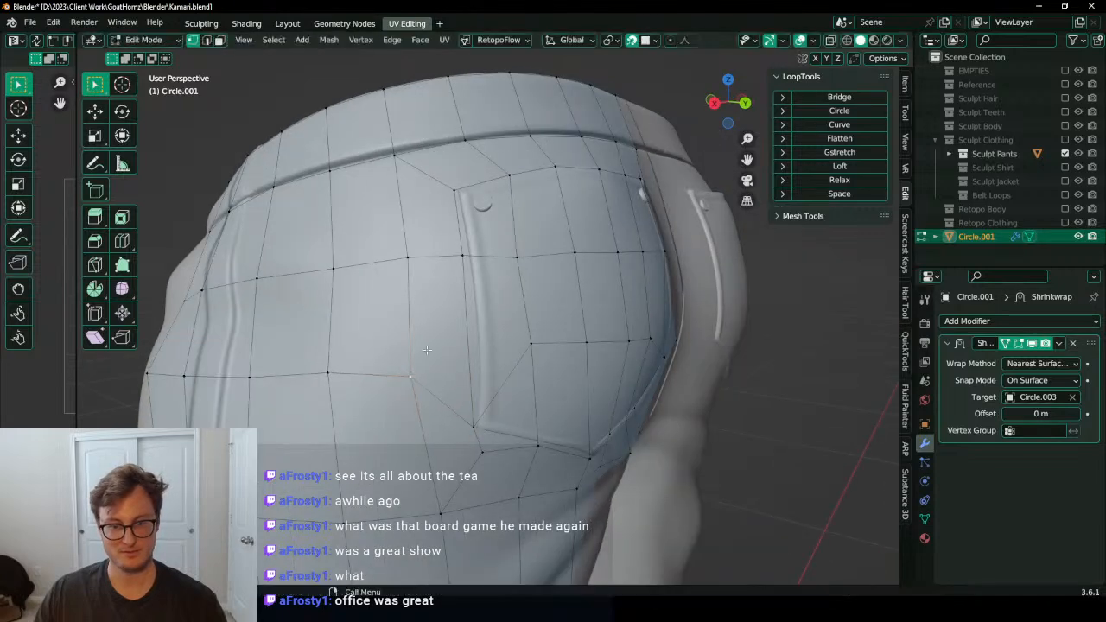
{"action": "left_click", "coordinate": [462, 255]}
{"action": "key", "text": "g"}
{"action": "left_click", "coordinate": [468, 271]}
{"action": "middle_click_drag", "start_coordinate": [514, 303], "coordinate": [472, 299]}
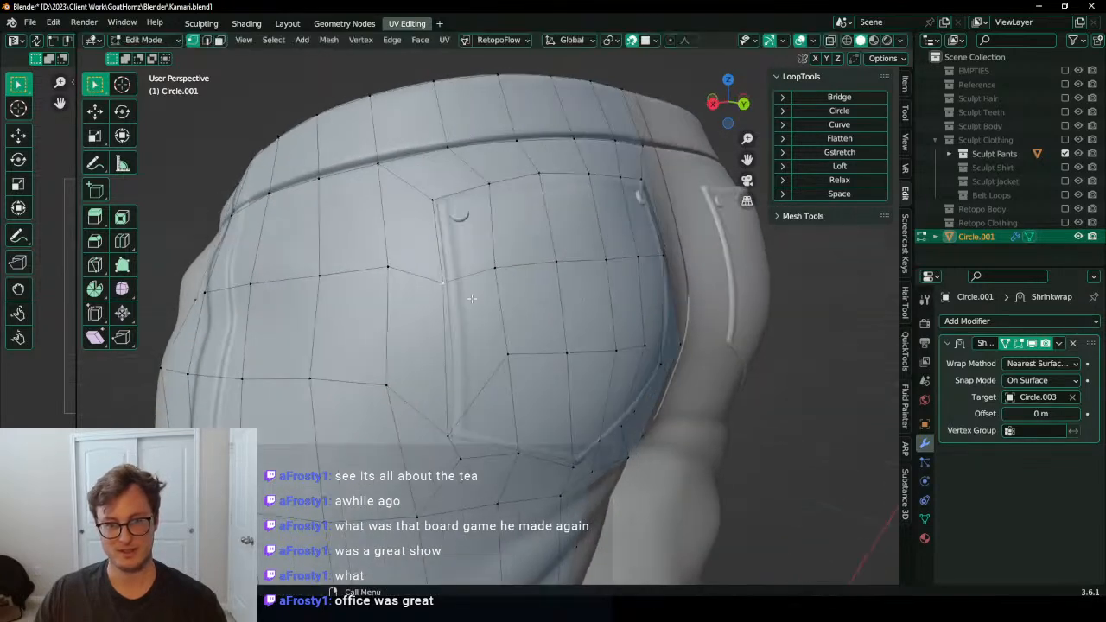
{"action": "key", "text": "g"}
{"action": "left_click", "coordinate": [391, 271]}
{"action": "middle_click_drag", "start_coordinate": [390, 270], "coordinate": [477, 299]}
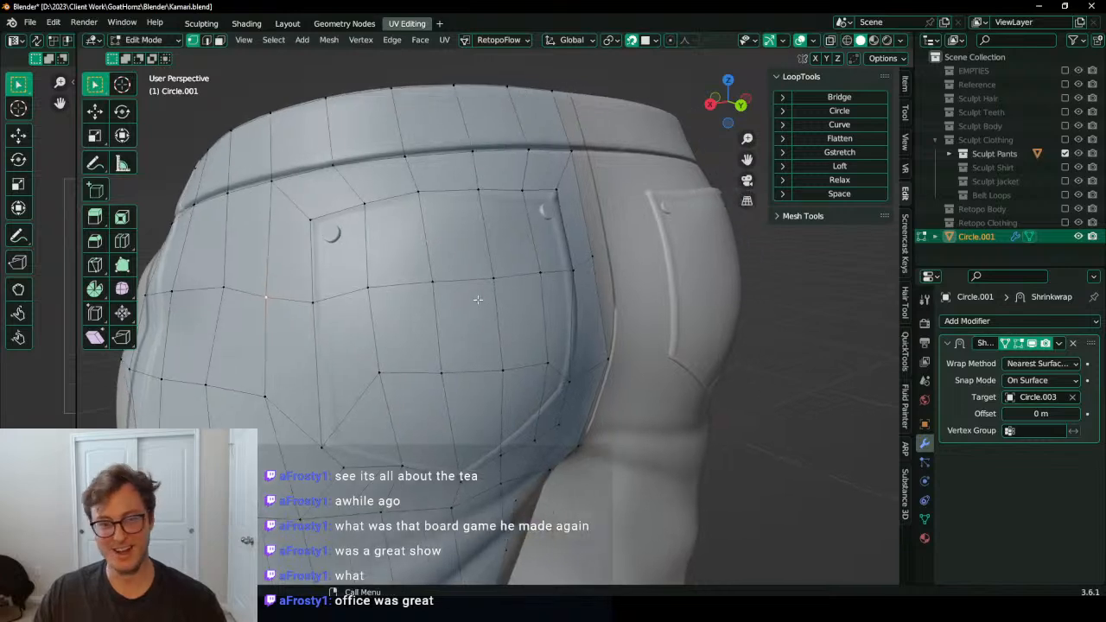
Step: Select the row of vertices across the middle of the pocket and shift the whole row to even its spacing
{"action": "middle_click_drag", "start_coordinate": [384, 291], "coordinate": [357, 292]}
{"action": "left_click", "coordinate": [332, 292]}
{"action": "left_click", "coordinate": [502, 286], "text": "ctrl"}
{"action": "key", "text": "g"}
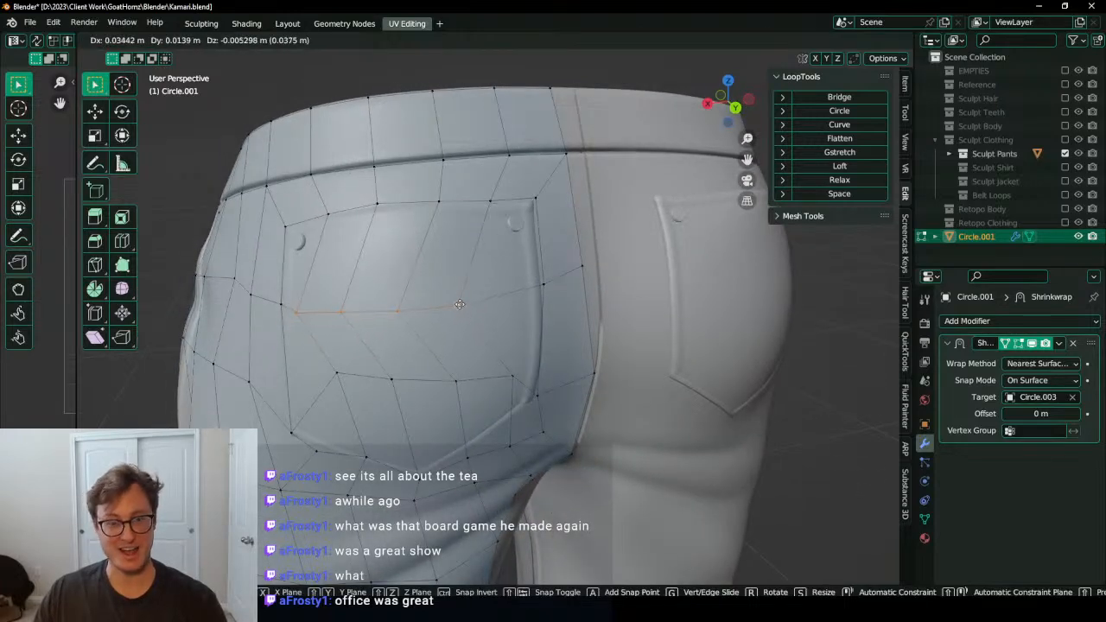
{"action": "left_click", "coordinate": [484, 309]}
Step: Fit the vertices along the pocket's inner edge, including the one at the lower inner corner
{"action": "middle_click_drag", "start_coordinate": [483, 309], "coordinate": [521, 285]}
{"action": "key", "text": "g"}
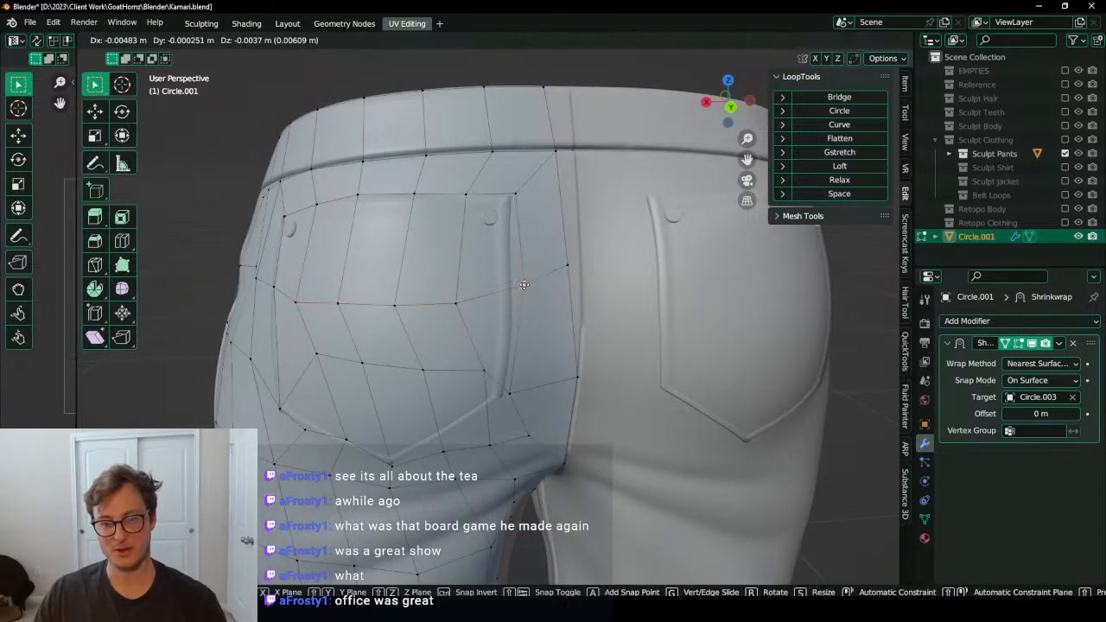
{"action": "left_click", "coordinate": [520, 291]}
{"action": "left_click", "coordinate": [521, 291]}
{"action": "key", "text": "g"}
{"action": "left_click", "coordinate": [523, 292]}
{"action": "left_click", "coordinate": [511, 396]}
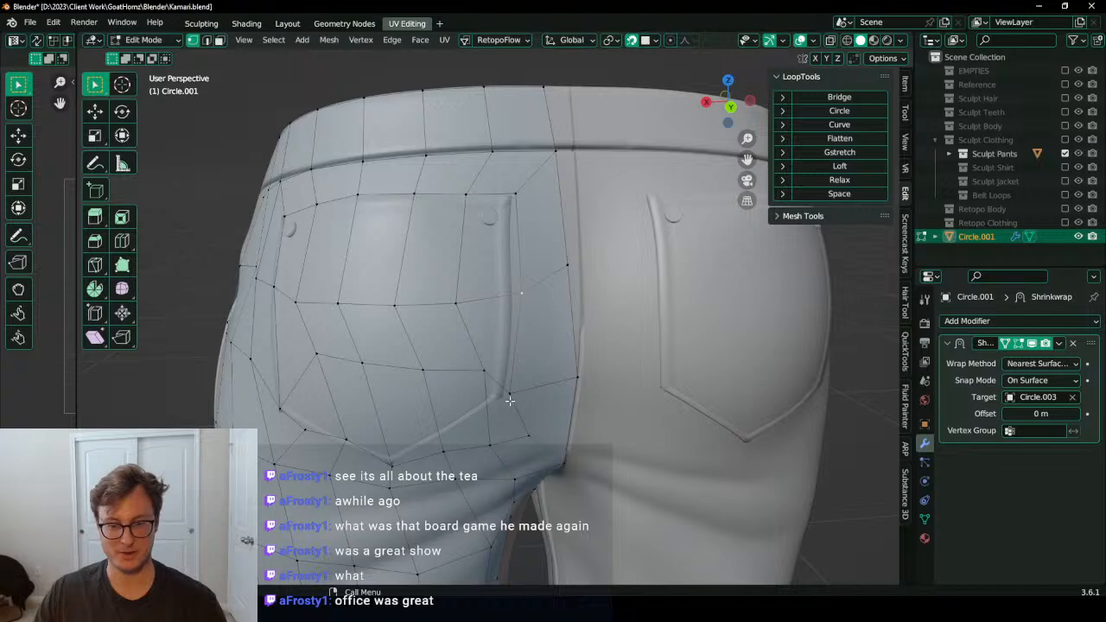
{"action": "key", "text": "g"}
{"action": "left_click", "coordinate": [508, 402]}
Step: Move the lower outer corner vertex up the pocket's outer edge and place the vertex below it on the corner
{"action": "middle_click_drag", "start_coordinate": [509, 402], "coordinate": [528, 378]}
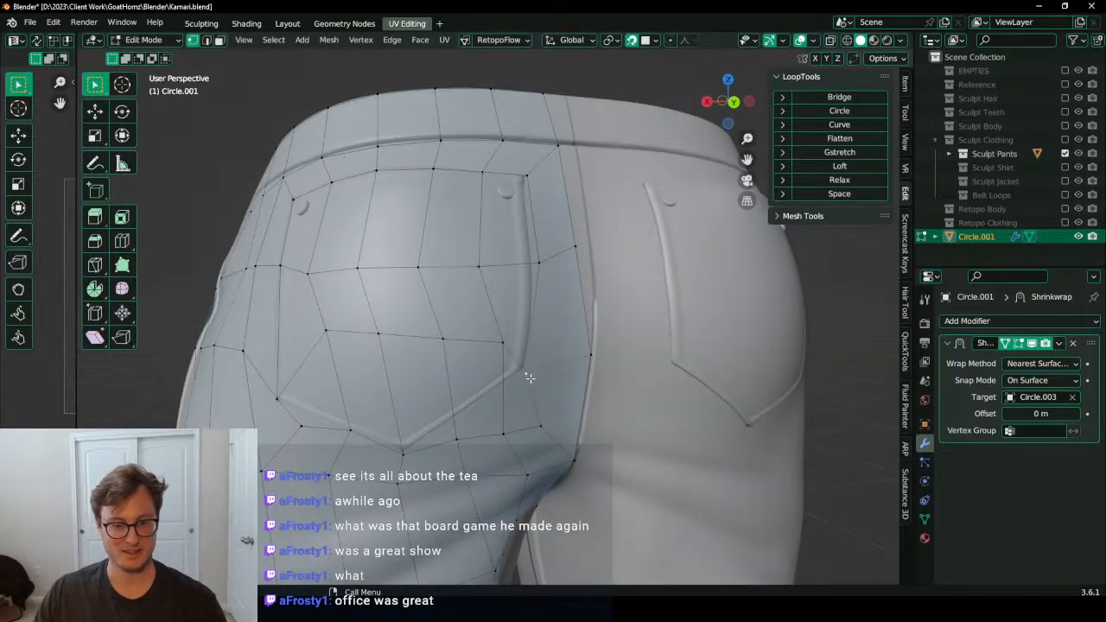
{"action": "middle_click_drag", "start_coordinate": [359, 383], "coordinate": [375, 404]}
{"action": "key", "text": "g"}
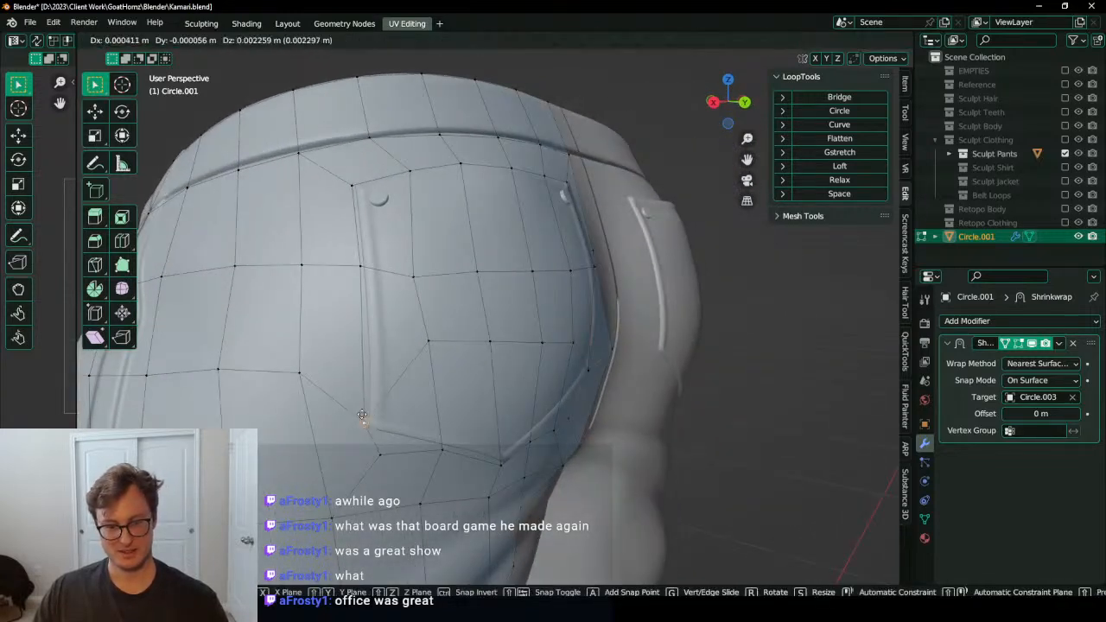
{"action": "left_click", "coordinate": [365, 420]}
{"action": "key", "text": "g"}
{"action": "left_click", "coordinate": [368, 430]}
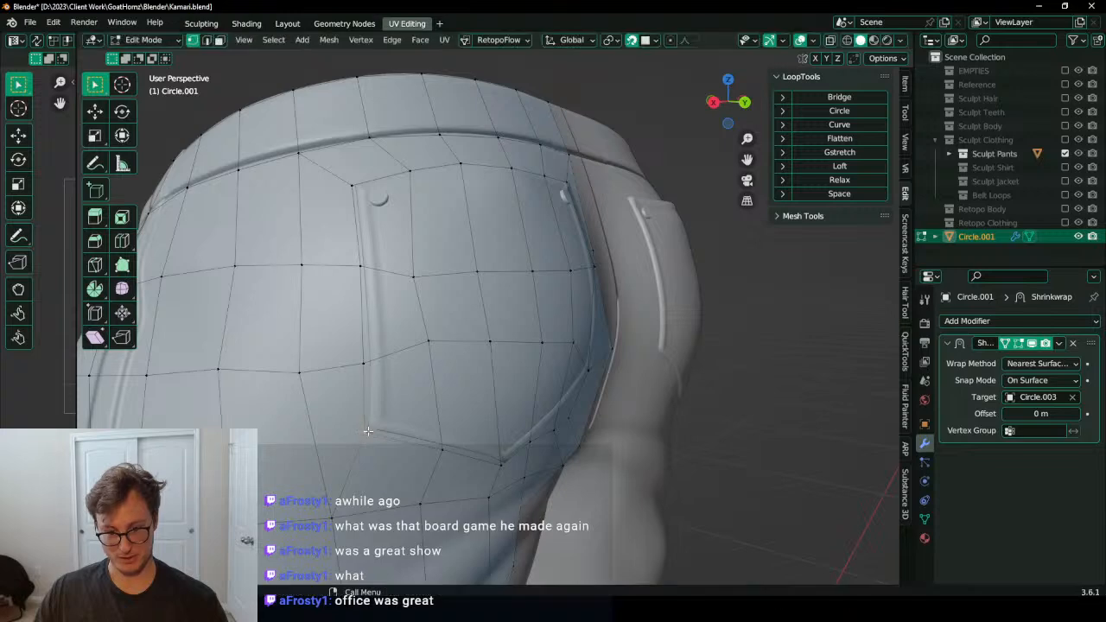
Step: Move the lower inner corner vertex up beside the pocket's inner edge and place the vertex below it on the corner
{"action": "middle_click_drag", "start_coordinate": [369, 430], "coordinate": [462, 385]}
{"action": "left_click", "coordinate": [468, 351]}
{"action": "key", "text": "g"}
{"action": "left_click", "coordinate": [483, 291]}
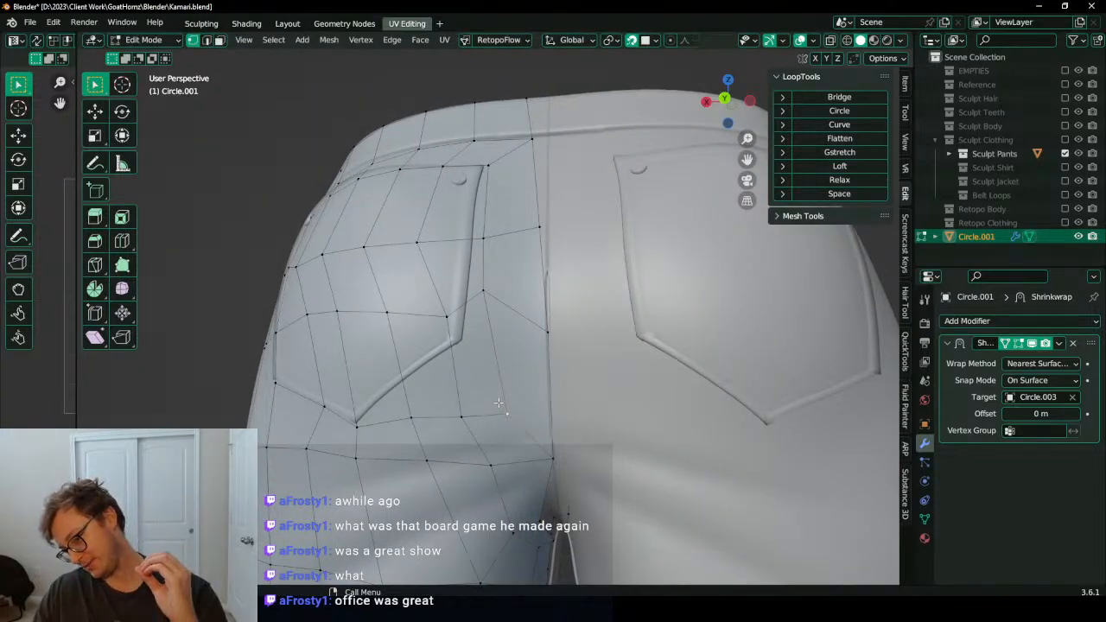
{"action": "key", "text": "g"}
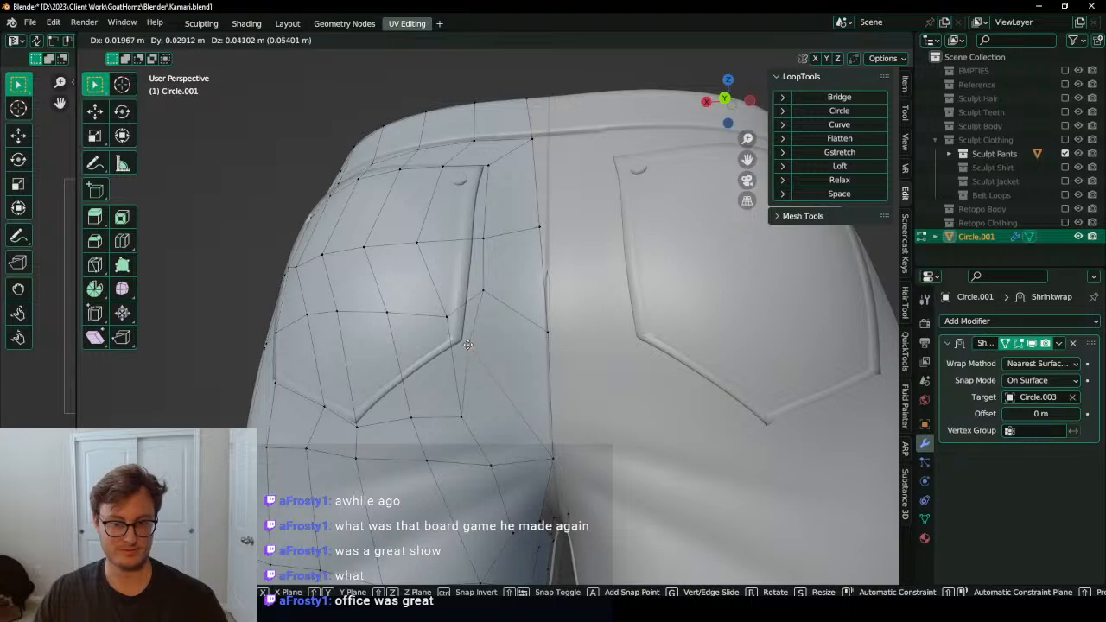
{"action": "left_click", "coordinate": [464, 343]}
Step: Reposition the vertex on the centre back seam above the crotch, adjusting it along Z and up the seam
{"action": "middle_click_drag", "start_coordinate": [464, 343], "coordinate": [566, 356]}
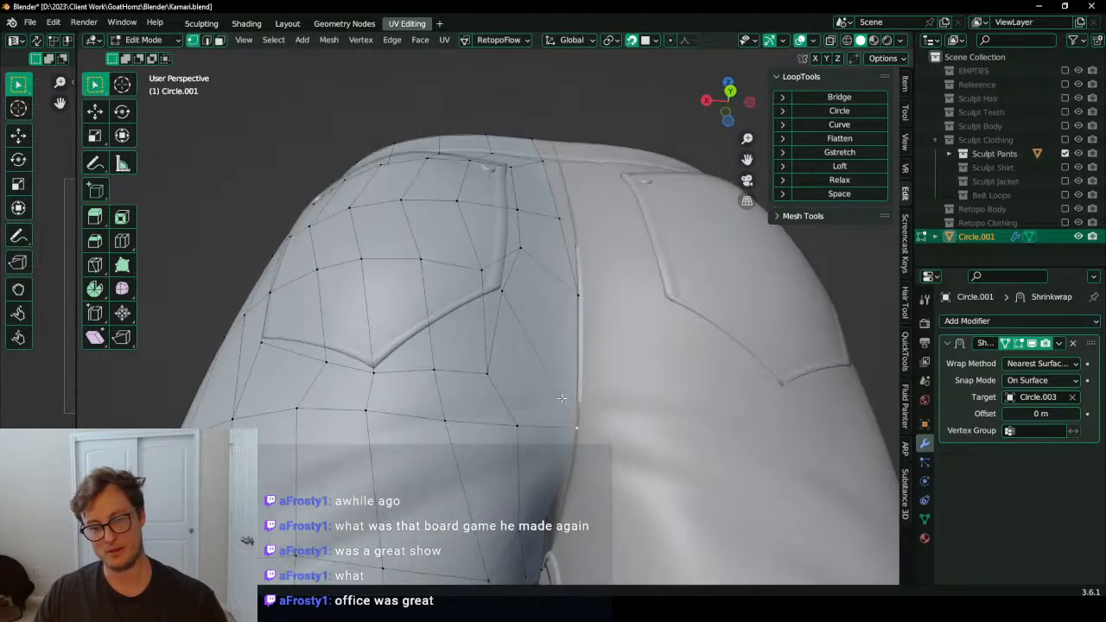
{"action": "key", "text": "g"}
{"action": "left_click", "coordinate": [564, 354]}
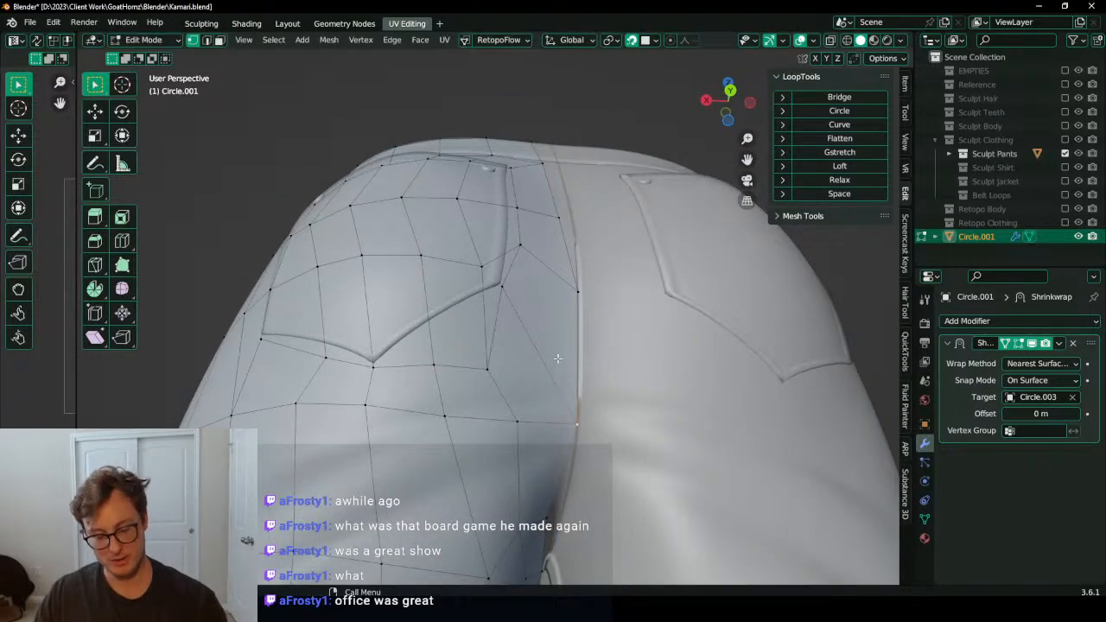
{"action": "key", "text": "period"}
{"action": "middle_click_drag", "start_coordinate": [560, 358], "coordinate": [584, 371]}
{"action": "key", "text": "g"}
{"action": "key", "text": "z"}
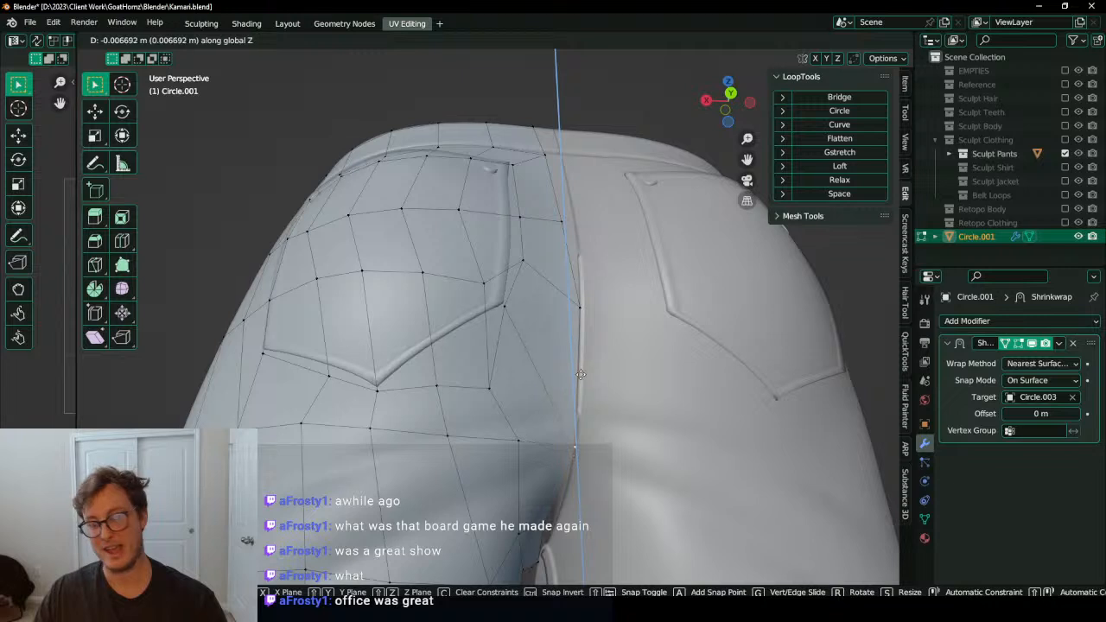
{"action": "left_click", "coordinate": [581, 375]}
{"action": "key", "text": "period"}
{"action": "middle_click_drag", "start_coordinate": [581, 378], "coordinate": [593, 411]}
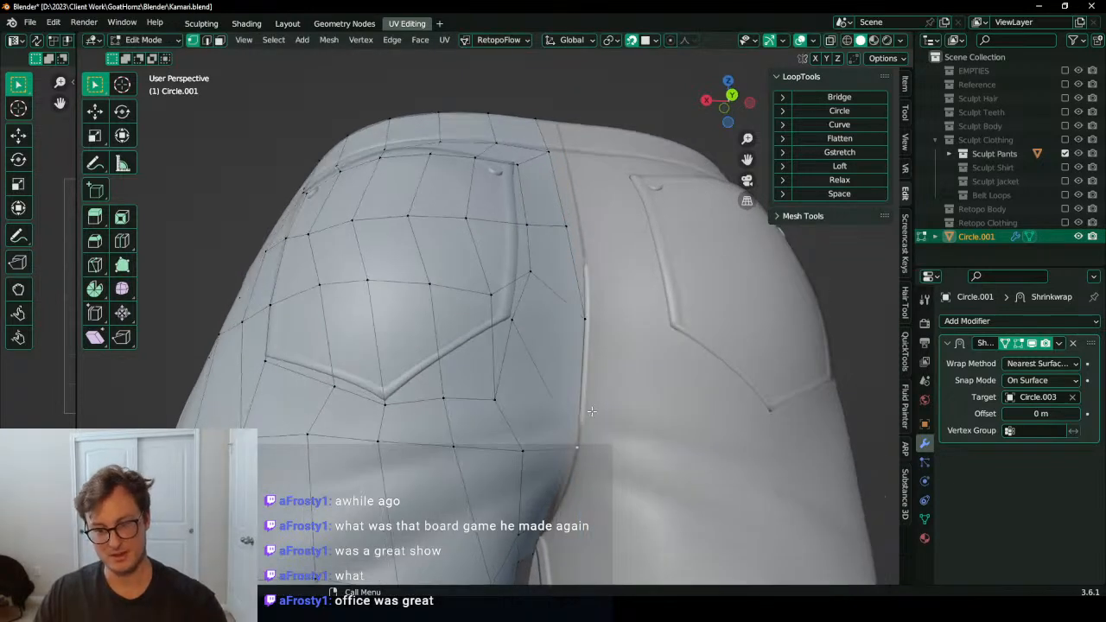
{"action": "key", "text": "g"}
{"action": "left_click", "coordinate": [581, 391]}
Step: Move two vertices below the pocket up onto the inner half of its slanted bottom edge
{"action": "left_click", "coordinate": [494, 394]}
{"action": "key", "text": "g"}
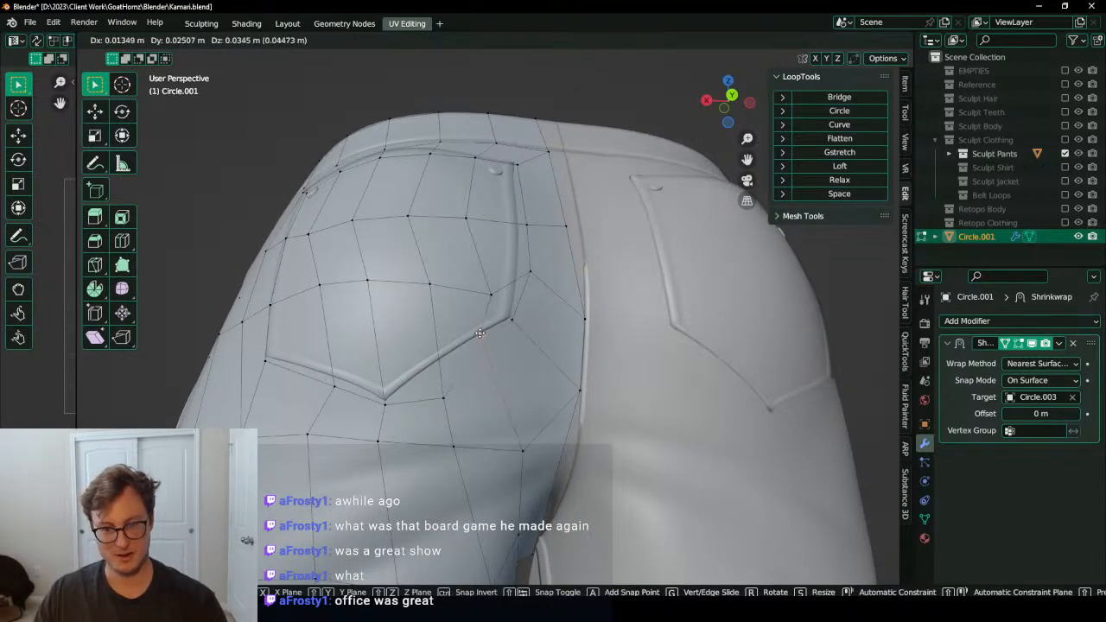
{"action": "left_click", "coordinate": [479, 335]}
{"action": "left_click", "coordinate": [447, 402]}
{"action": "key", "text": "g"}
{"action": "left_click", "coordinate": [434, 367]}
Step: Fit the vertices at the pocket's bottom tip and on the outer half of its slanted bottom edge
{"action": "middle_click_drag", "start_coordinate": [434, 367], "coordinate": [337, 420]}
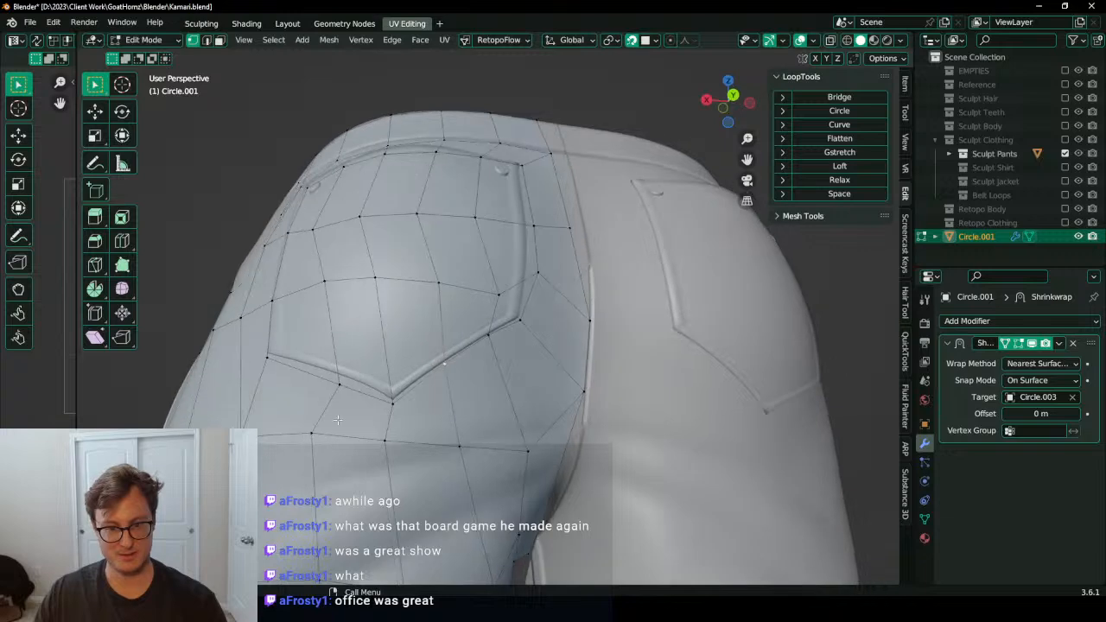
{"action": "left_click", "coordinate": [400, 404]}
{"action": "key", "text": "g"}
{"action": "left_click", "coordinate": [398, 399]}
{"action": "middle_click_drag", "start_coordinate": [399, 398], "coordinate": [426, 418]}
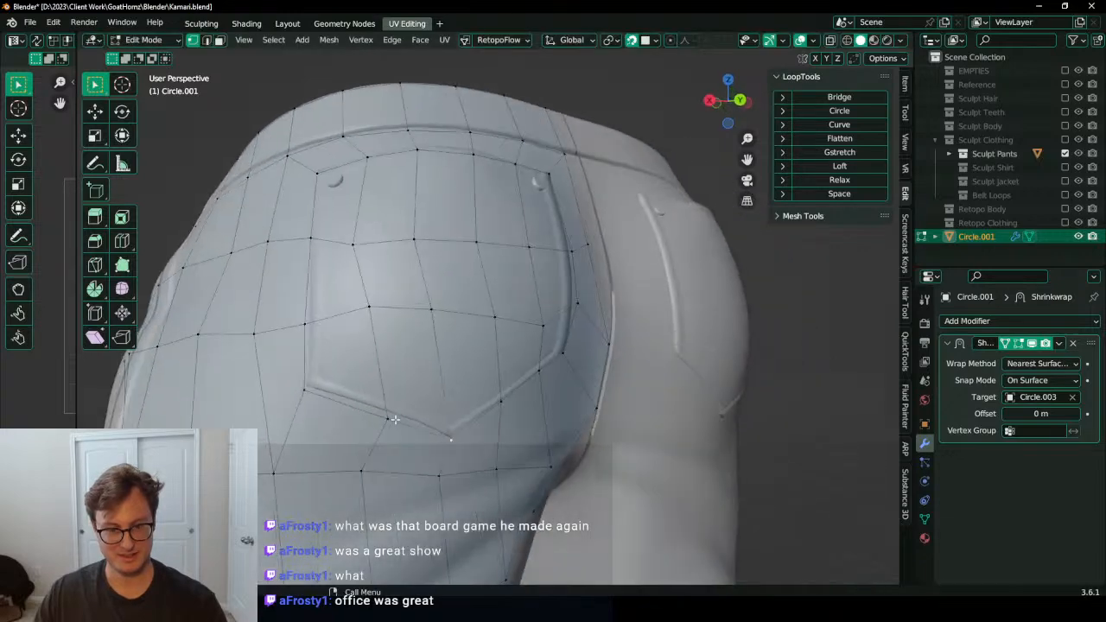
{"action": "left_click", "coordinate": [387, 421]}
{"action": "key", "text": "g"}
{"action": "left_click", "coordinate": [378, 417]}
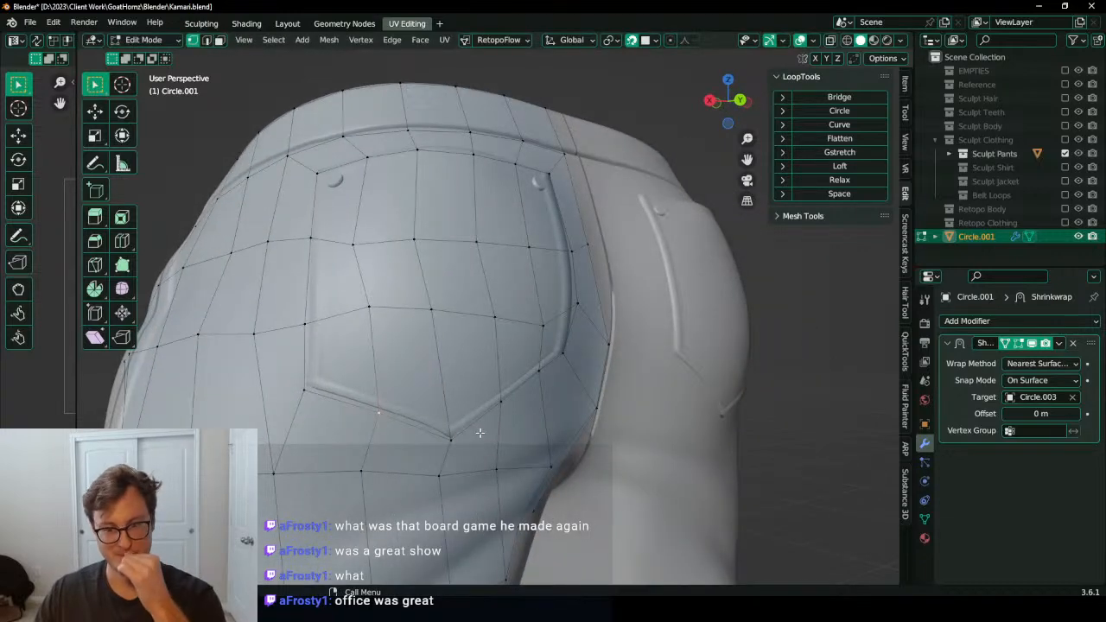
Step: Delete the two columns of vertices along the inner side of the pocket, opening the mesh beside the centre seam
{"action": "middle_click_drag", "start_coordinate": [569, 398], "coordinate": [521, 402]}
{"action": "scroll", "coordinate": [538, 406], "scroll_direction": "down", "scroll_amount": 3}
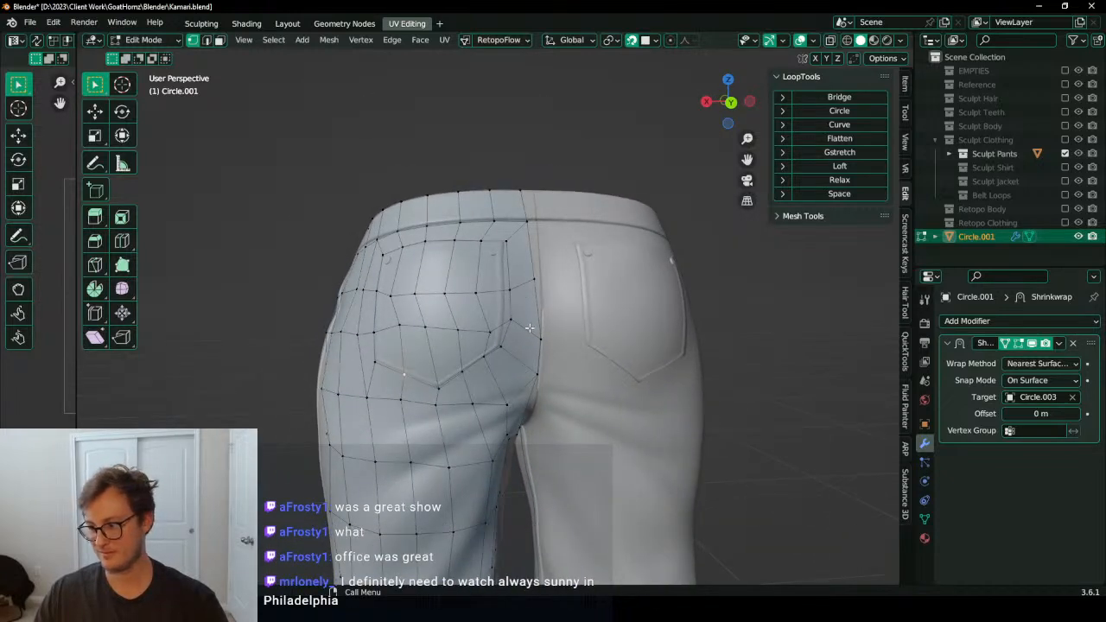
{"action": "middle_click_drag", "start_coordinate": [546, 359], "coordinate": [533, 375]}
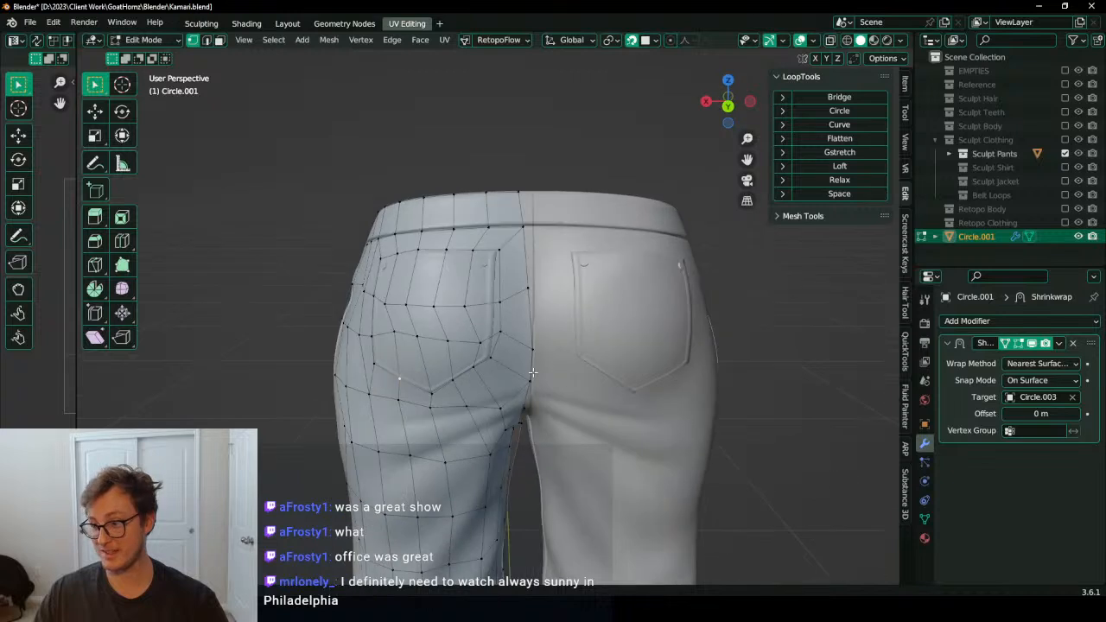
{"action": "scroll", "coordinate": [533, 375], "scroll_direction": "up", "scroll_amount": 2}
{"action": "key", "text": "x"}
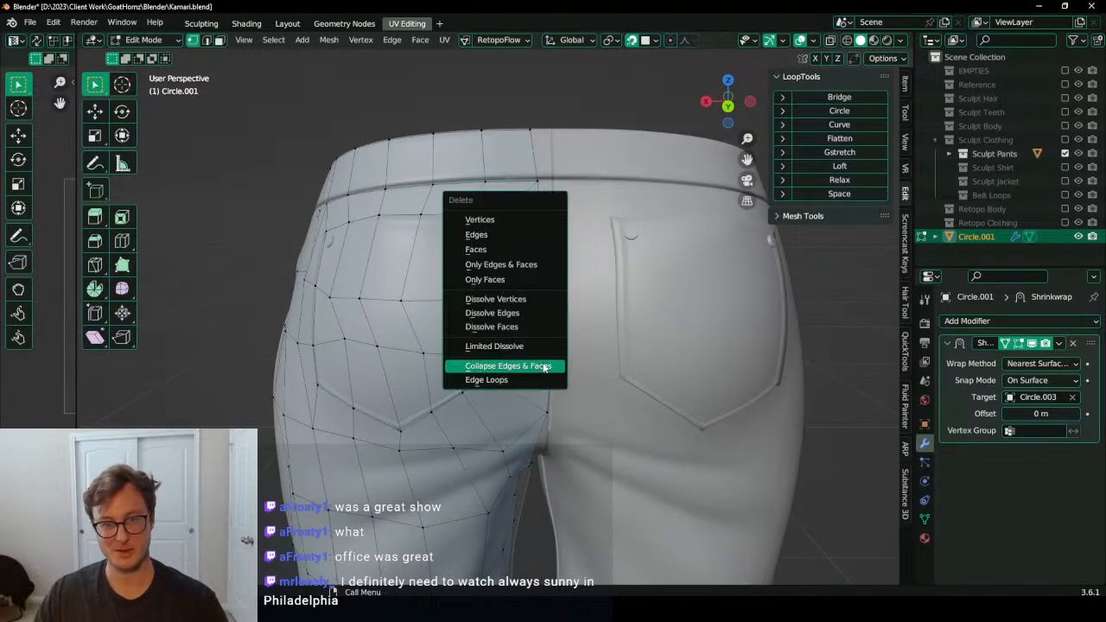
{"action": "left_click", "coordinate": [505, 366]}
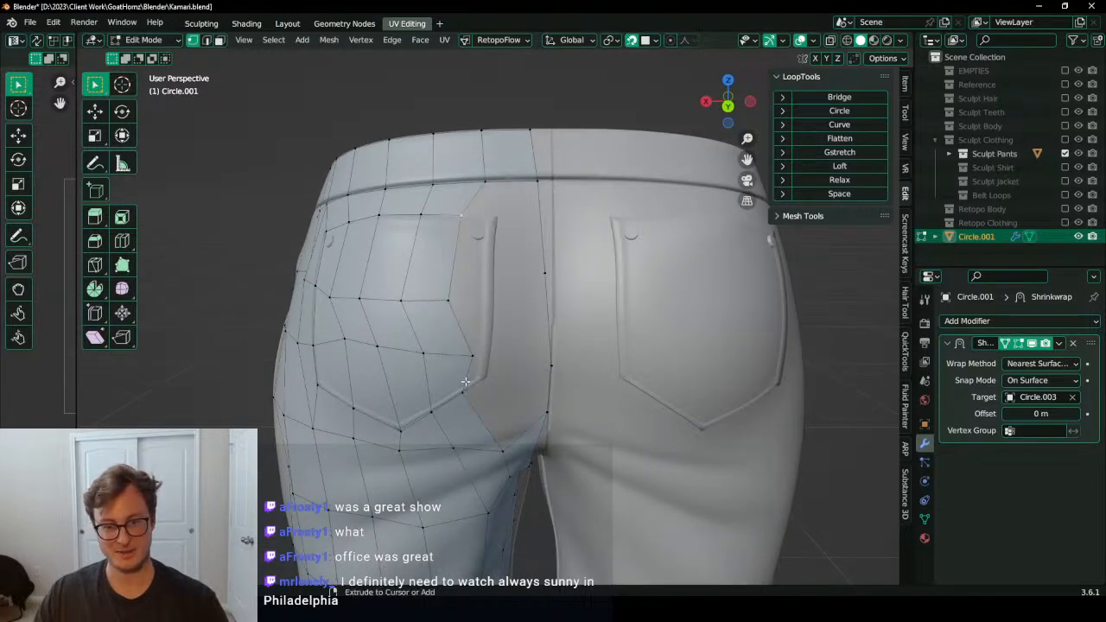
{"action": "key", "text": "x"}
{"action": "left_click", "coordinate": [488, 364]}
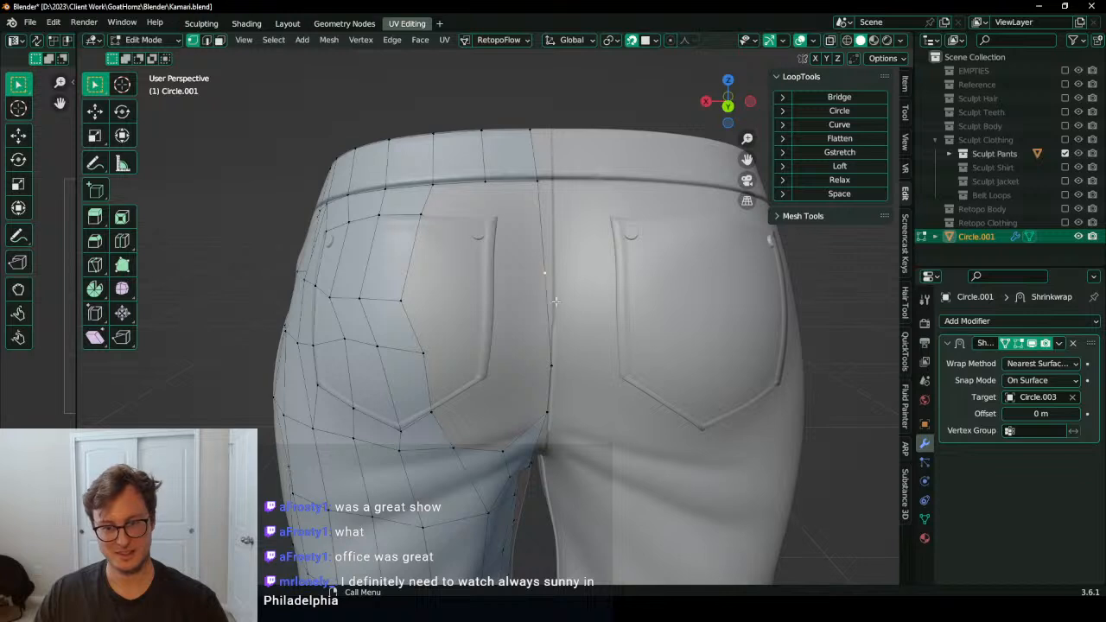
Step: Extrude the centre seam edge toward the pocket and fill a face joining the new strip to the waistband
{"action": "key", "text": "g"}
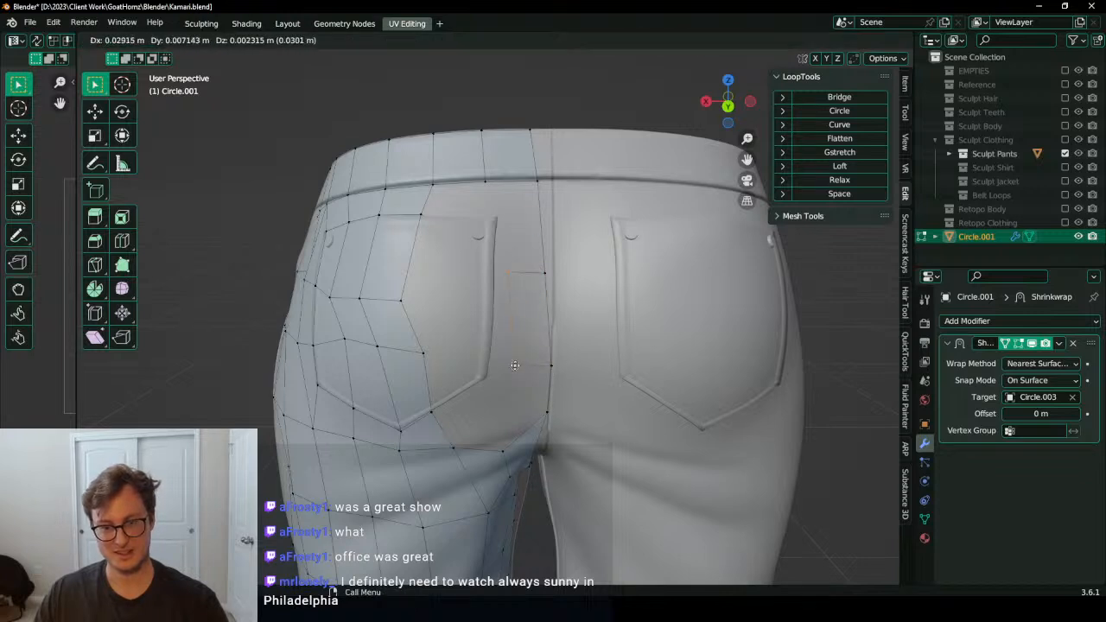
{"action": "left_click", "coordinate": [514, 366]}
{"action": "left_click", "coordinate": [488, 178], "text": "shift"}
{"action": "left_click", "coordinate": [538, 181], "text": "shift"}
{"action": "left_click", "coordinate": [545, 271], "text": "shift"}
{"action": "key", "text": "f"}
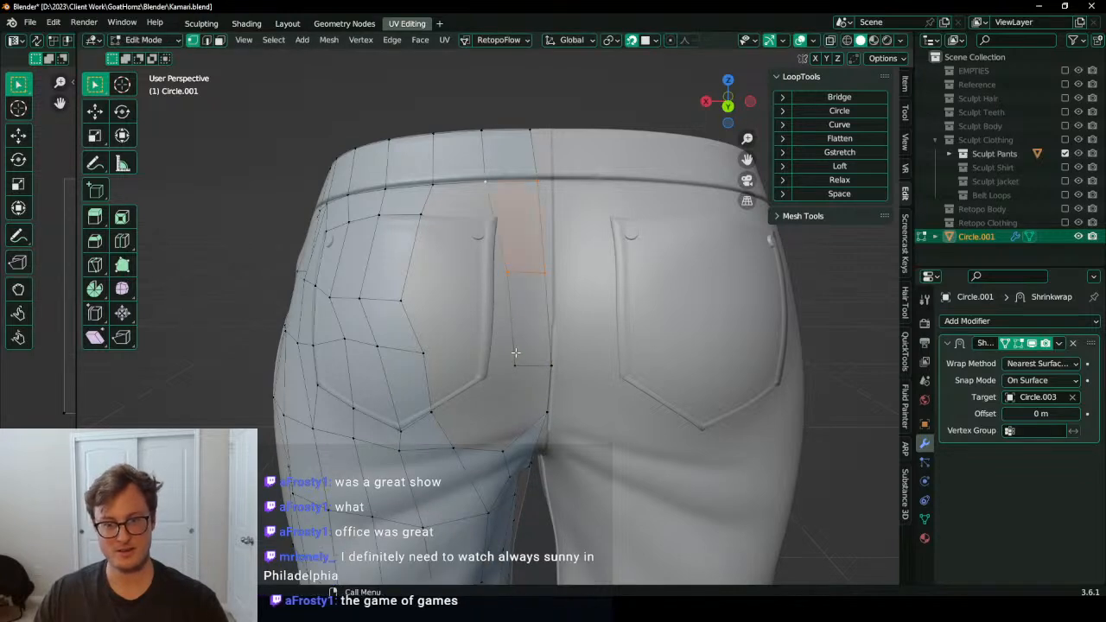
Step: Fill the face between the seam strip and the crotch, and recalculate the normals of the whole mesh
{"action": "left_click", "coordinate": [518, 362]}
{"action": "left_click", "coordinate": [551, 366], "text": "shift"}
{"action": "left_click", "coordinate": [548, 412], "text": "shift"}
{"action": "left_click", "coordinate": [505, 458], "text": "shift"}
{"action": "key", "text": "a"}
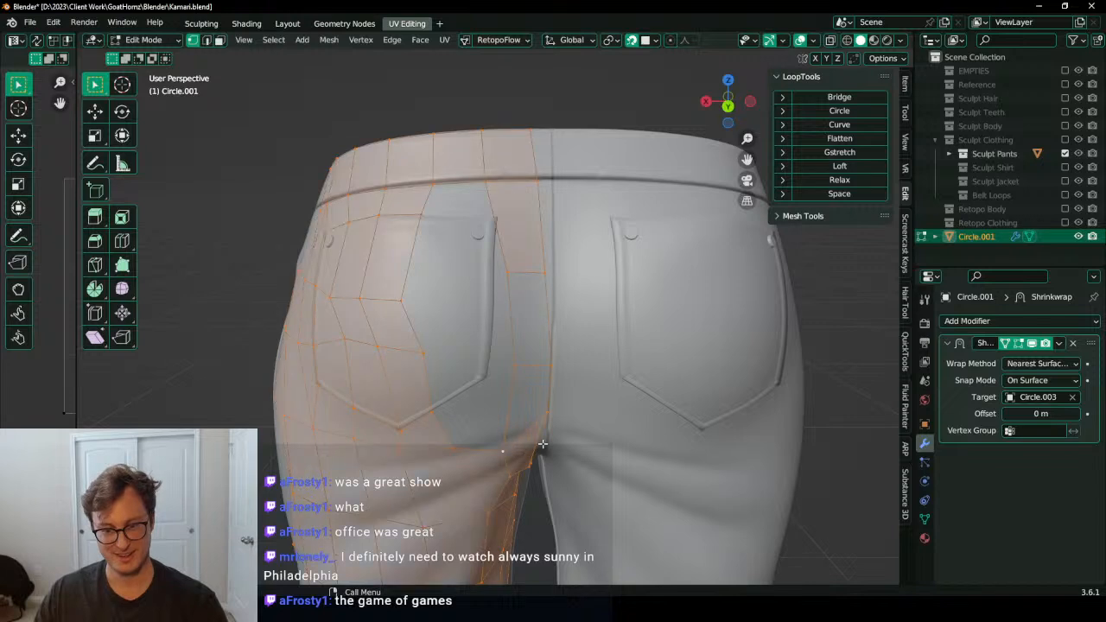
{"action": "key", "text": "alt+a"}
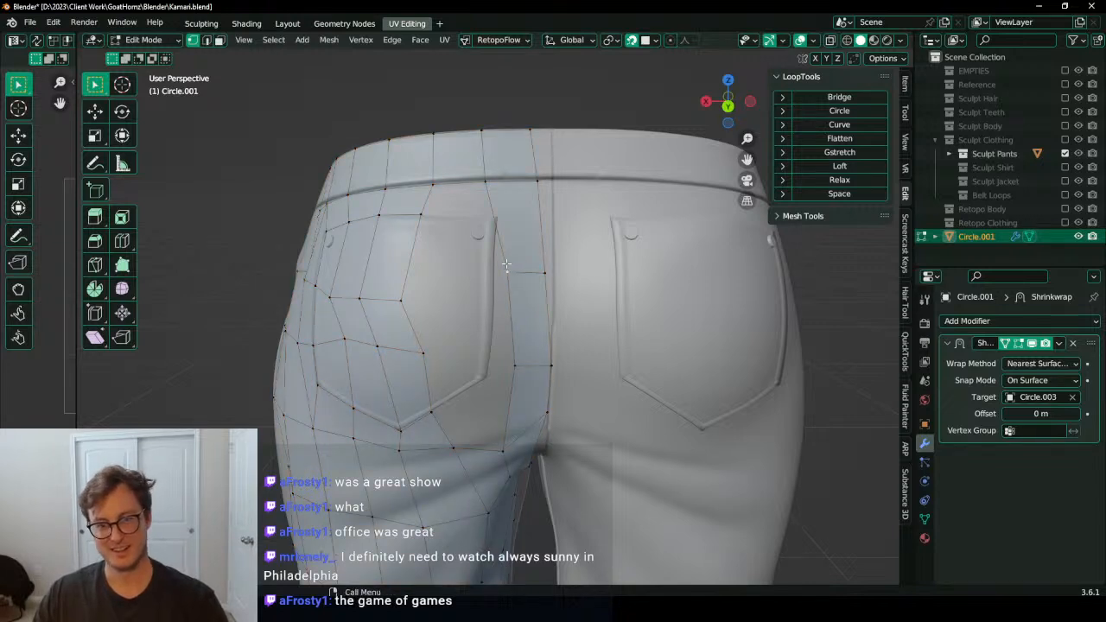
Step: Shift the vertex under the waistband toward the centre seam and build a face reaching the pocket's top inner corner
{"action": "middle_click_drag", "start_coordinate": [519, 210], "coordinate": [515, 234], "text": "shift"}
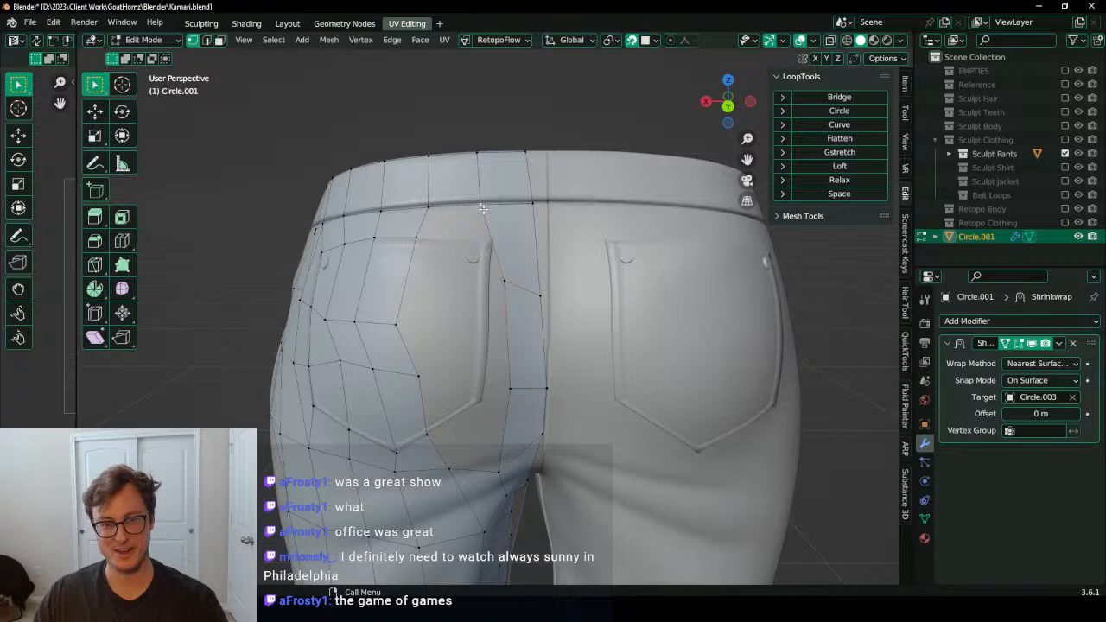
{"action": "key", "text": "g"}
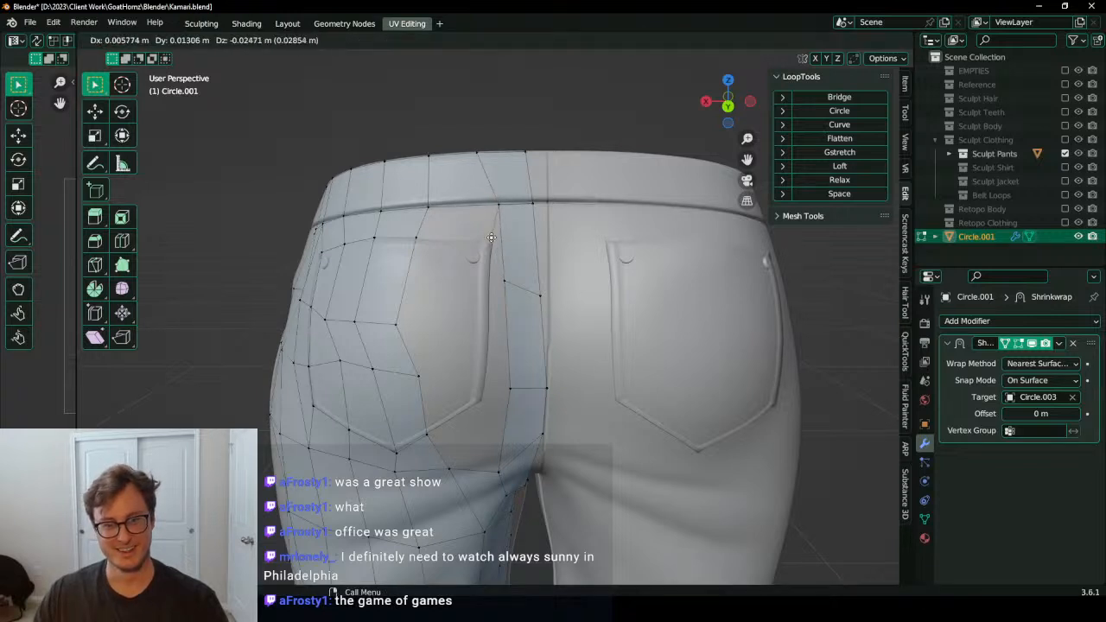
{"action": "left_click", "coordinate": [491, 236]}
{"action": "left_click", "coordinate": [494, 241]}
{"action": "key", "text": "g"}
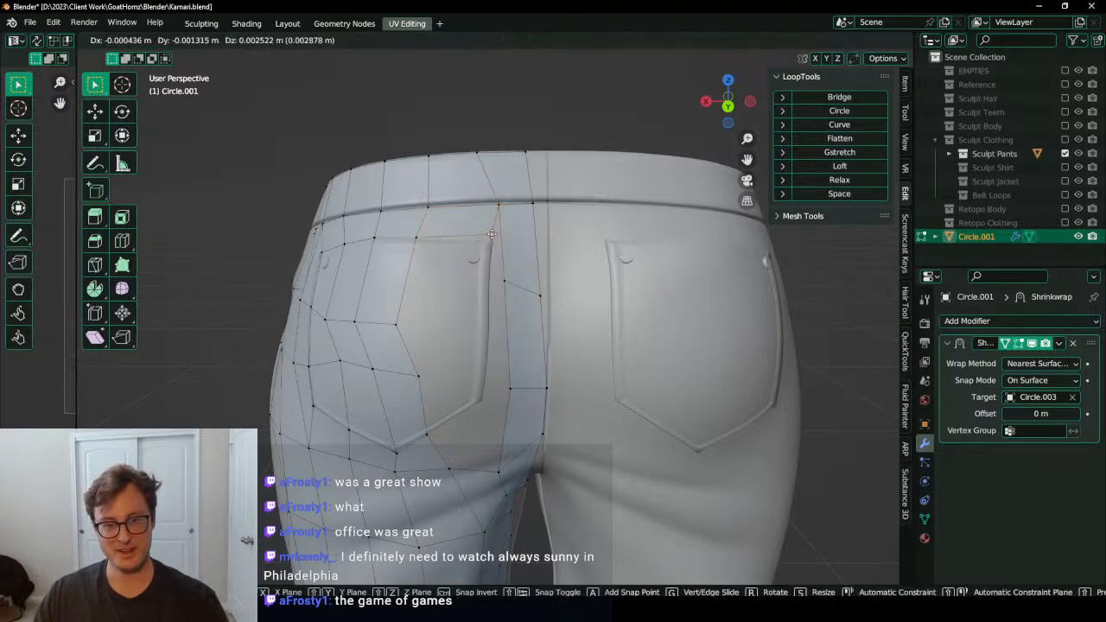
{"action": "left_click", "coordinate": [491, 235]}
{"action": "key", "text": "g"}
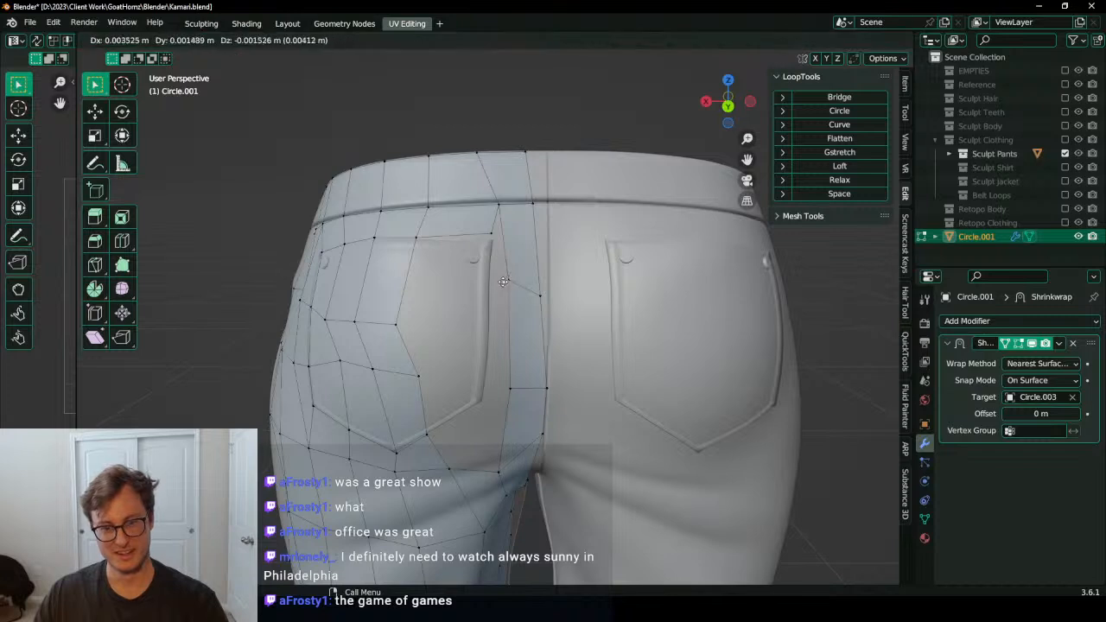
{"action": "left_click", "coordinate": [490, 235]}
Step: Build two faces between the pocket's inner edge and the seam strip, down to the pocket's bottom inner corner
{"action": "right_click", "coordinate": [498, 288], "text": "ctrl"}
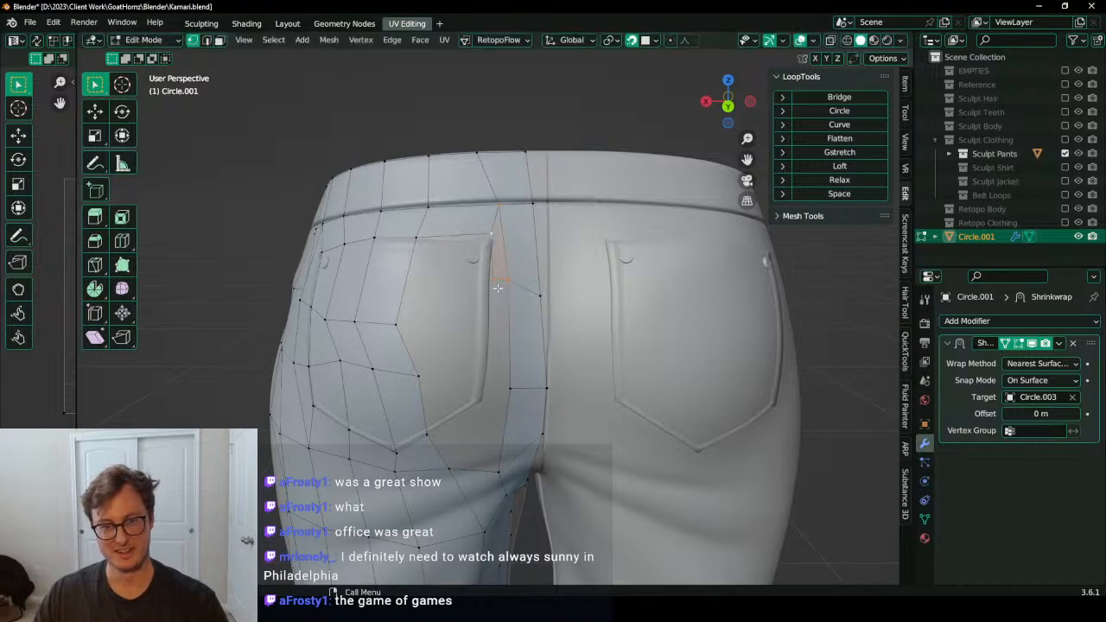
{"action": "key", "text": "g"}
{"action": "left_click", "coordinate": [488, 394]}
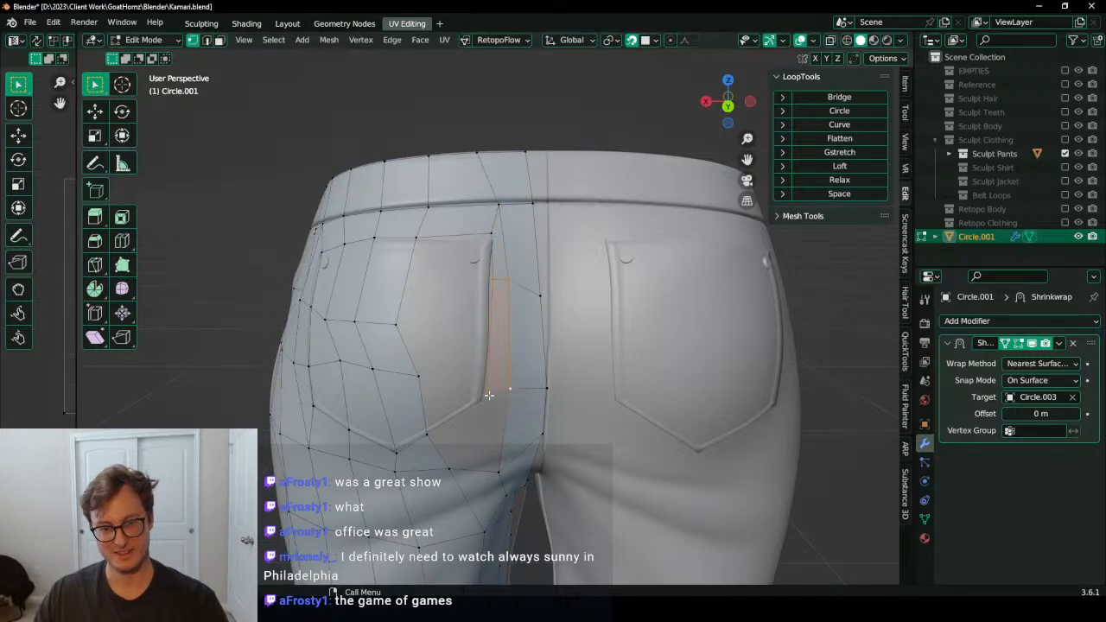
{"action": "left_click", "coordinate": [489, 395]}
{"action": "middle_click_drag", "start_coordinate": [491, 430], "coordinate": [493, 411]}
Step: Move the vertex near the crotch closer to the pocket and fill the face under the inner slanted bottom edge
{"action": "left_click", "coordinate": [498, 465]}
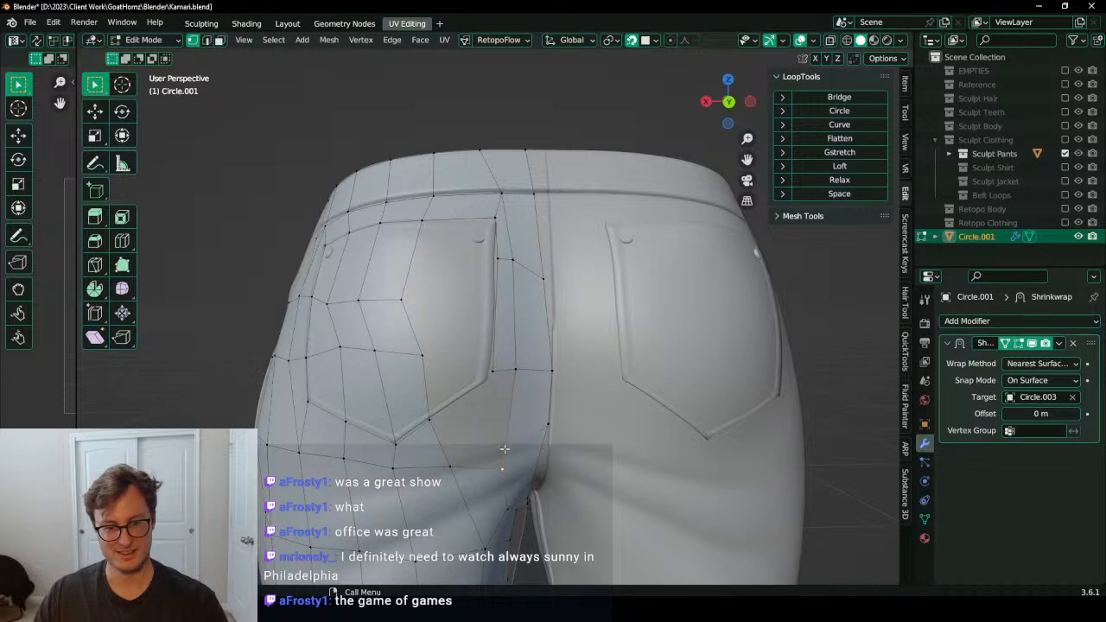
{"action": "mouse_move", "coordinate": [504, 449]}
{"action": "middle_mouse_down"}
{"action": "mouse_move", "coordinate": [531, 436]}
{"action": "mouse_move", "coordinate": [521, 441]}
{"action": "middle_mouse_up"}
{"action": "key", "text": "g"}
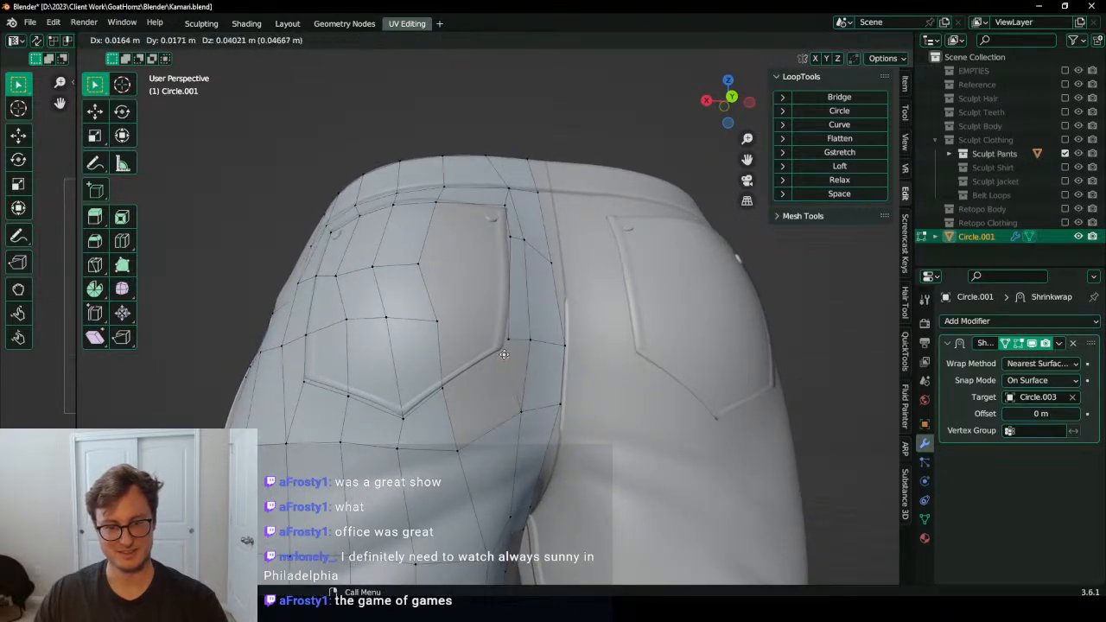
{"action": "left_click", "coordinate": [504, 355]}
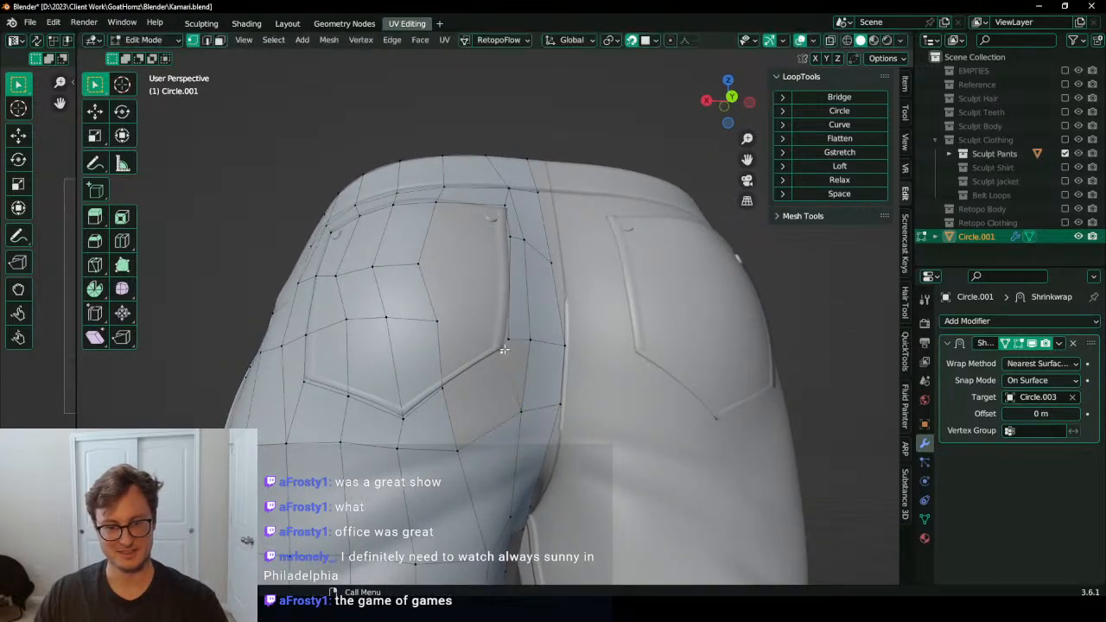
{"action": "left_click", "coordinate": [443, 388], "text": "ctrl"}
{"action": "key", "text": "f"}
{"action": "scroll", "coordinate": [521, 380], "scroll_direction": "down", "scroll_amount": 2}
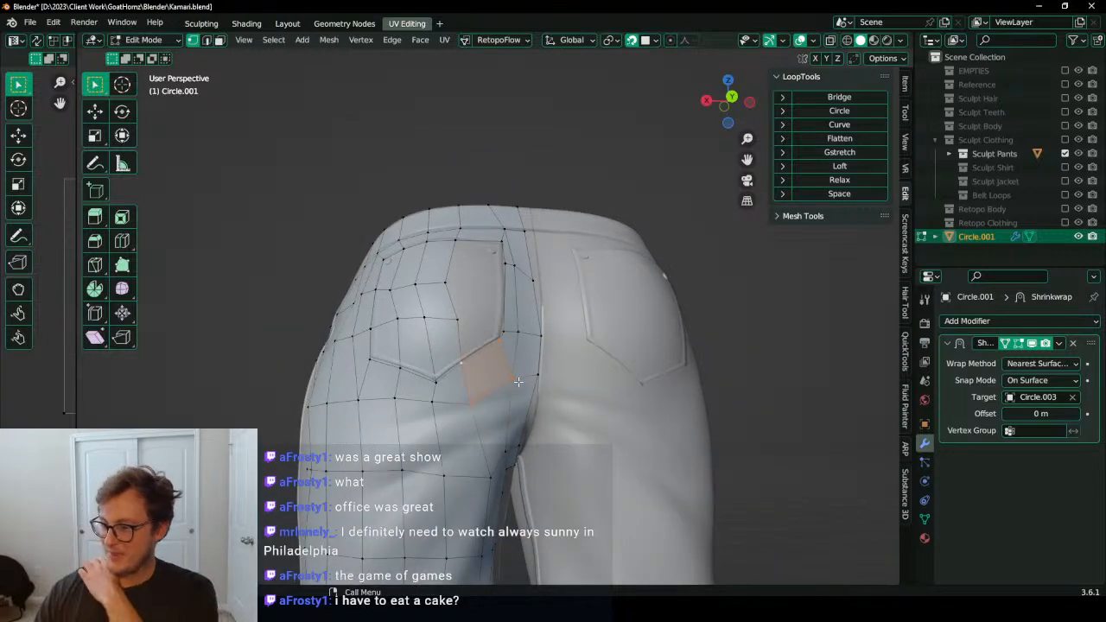
Step: Fit the vertices in the middle of the pocket's inner slanted bottom edge and at its bottom inner corner to the stitching
{"action": "scroll", "coordinate": [516, 392], "scroll_direction": "up", "scroll_amount": 3}
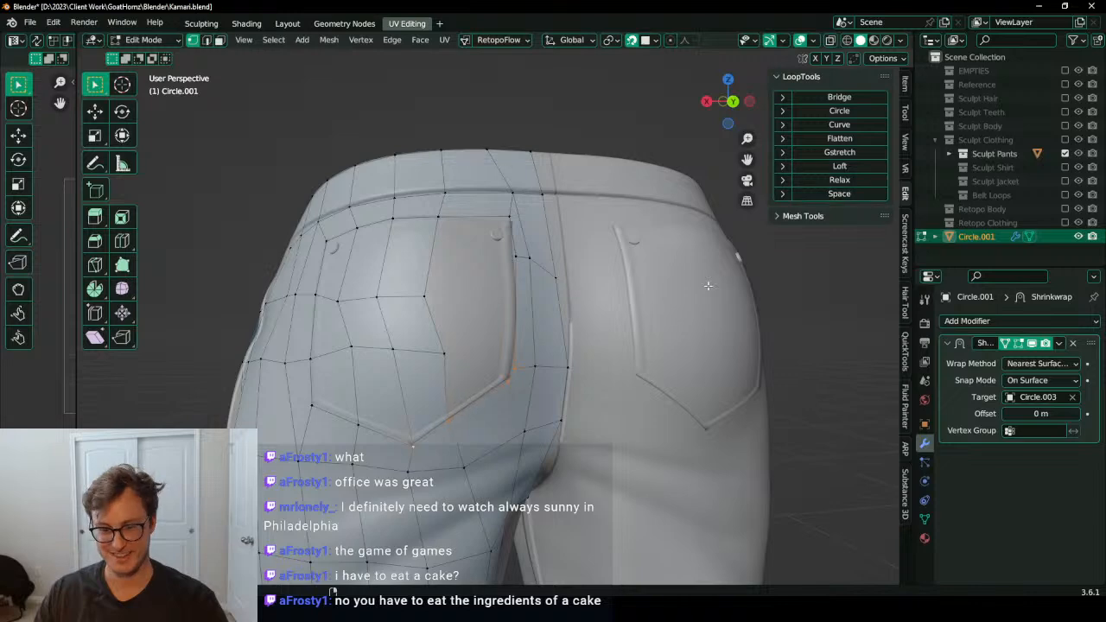
{"action": "left_click", "coordinate": [475, 409]}
{"action": "key", "text": "g"}
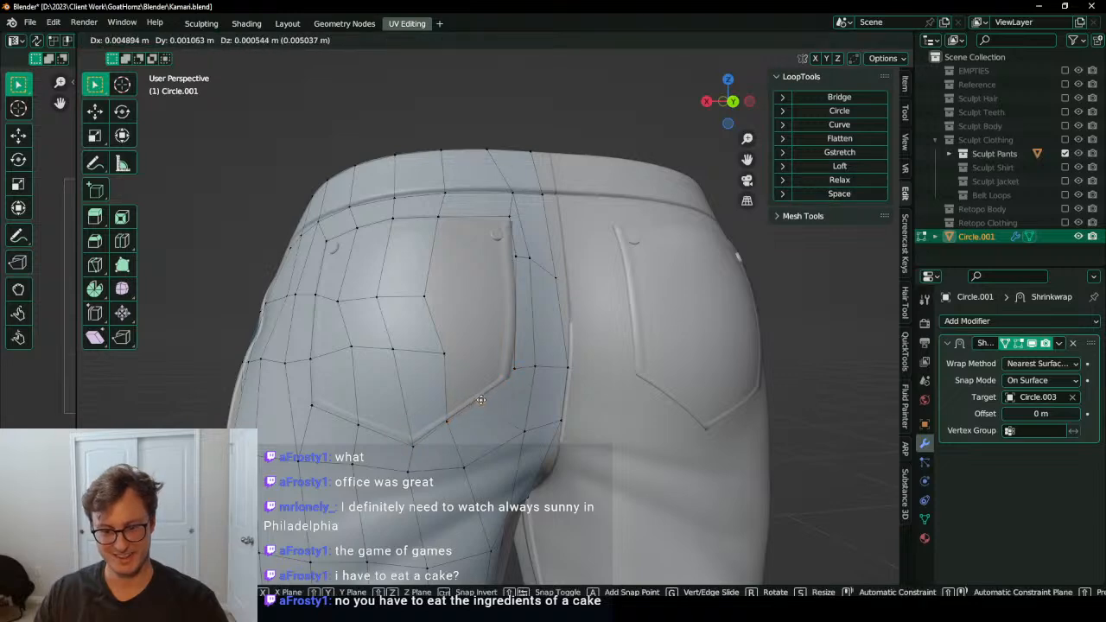
{"action": "left_click", "coordinate": [483, 400]}
{"action": "middle_click_drag", "start_coordinate": [531, 386], "coordinate": [516, 279], "text": "shift"}
{"action": "scroll", "coordinate": [535, 355], "scroll_direction": "up", "scroll_amount": 3}
{"action": "left_click", "coordinate": [528, 347]}
{"action": "key", "text": "g"}
{"action": "left_click", "coordinate": [524, 362]}
{"action": "scroll", "coordinate": [526, 349], "scroll_direction": "down", "scroll_amount": 3}
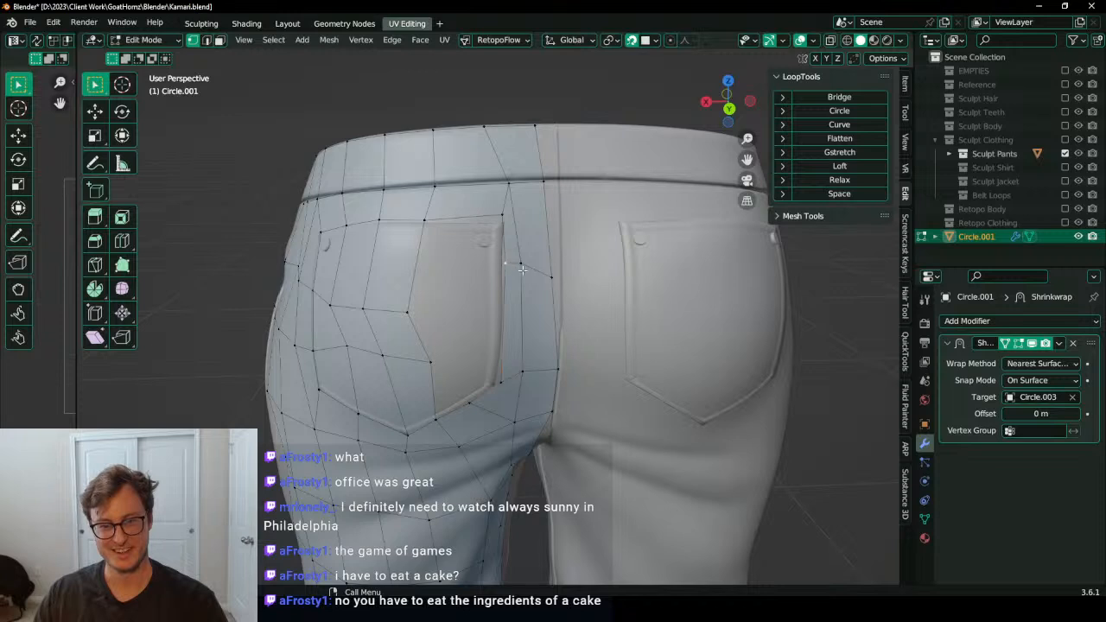
Step: Lower the upper row of vertices between the pocket's inner edge and the centre seam
{"action": "key", "text": "g"}
{"action": "key", "text": "g"}
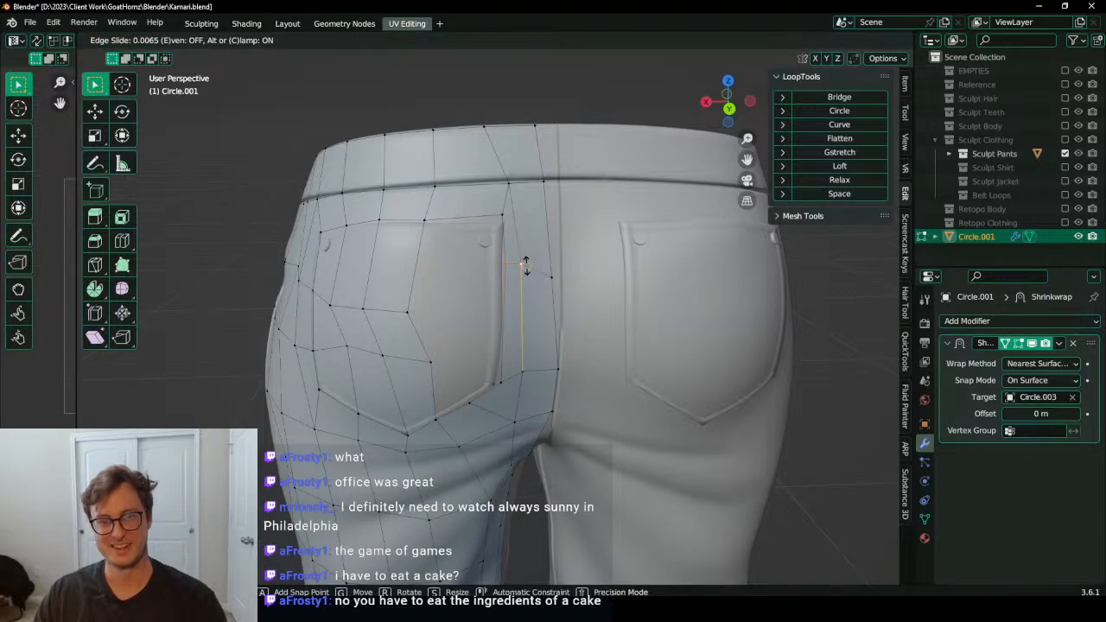
{"action": "left_click", "coordinate": [526, 266]}
{"action": "key", "text": "g"}
{"action": "left_click", "coordinate": [529, 306]}
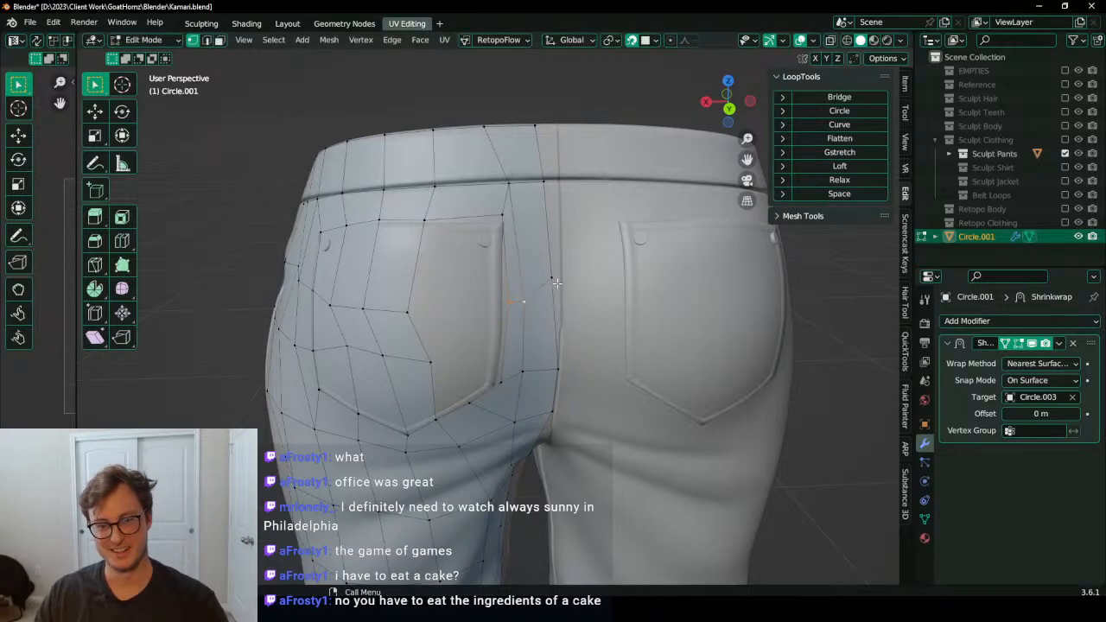
{"action": "key", "text": "g"}
{"action": "left_click", "coordinate": [528, 295]}
Step: Space the vertices along the pocket's top edge evenly with LoopTools
{"action": "middle_click_drag", "start_coordinate": [497, 214], "coordinate": [478, 285]}
{"action": "key", "text": "g"}
{"action": "left_click", "coordinate": [456, 304]}
{"action": "left_click", "coordinate": [506, 246], "text": "alt"}
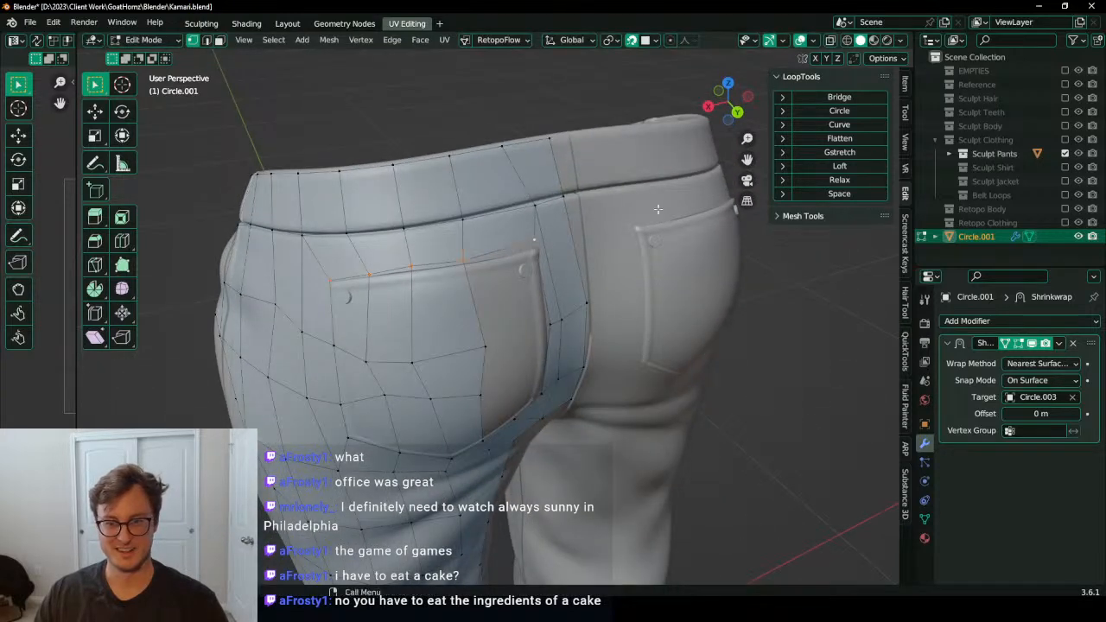
{"action": "left_click", "coordinate": [868, 196]}
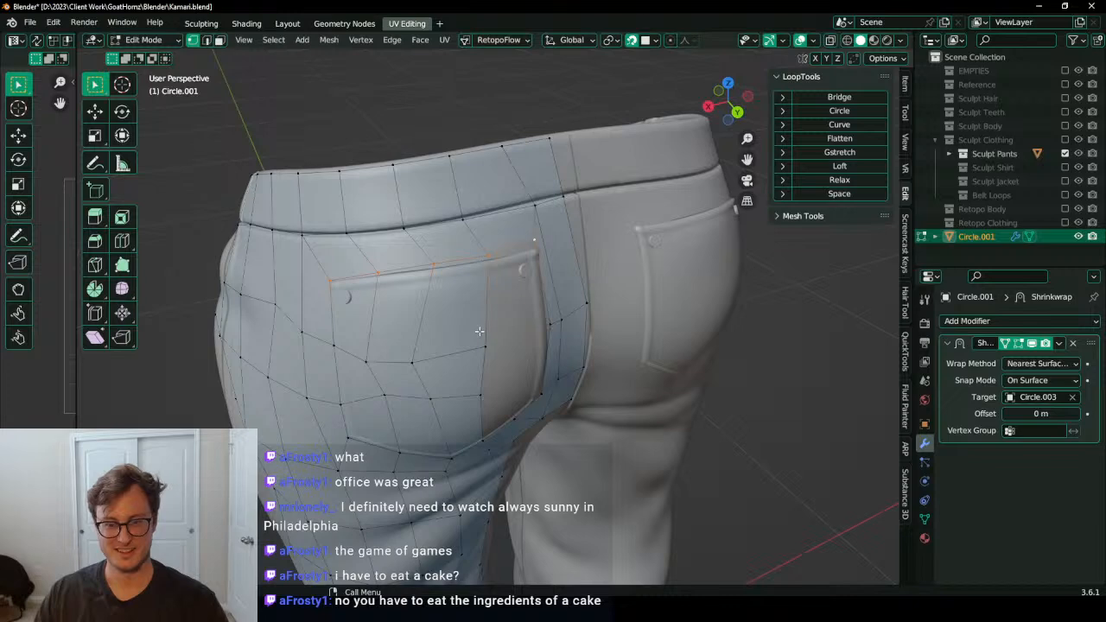
Step: Move the pocket's interior vertices toward its inner edge and fill the face between them and that edge
{"action": "middle_click_drag", "start_coordinate": [484, 346], "coordinate": [505, 307]}
{"action": "left_click", "coordinate": [465, 324]}
{"action": "key", "text": "g"}
{"action": "left_click", "coordinate": [495, 316]}
{"action": "left_click", "coordinate": [534, 305], "text": "ctrl"}
{"action": "key", "text": "f"}
{"action": "left_click", "coordinate": [450, 345]}
{"action": "key", "text": "g"}
{"action": "left_click", "coordinate": [477, 341]}
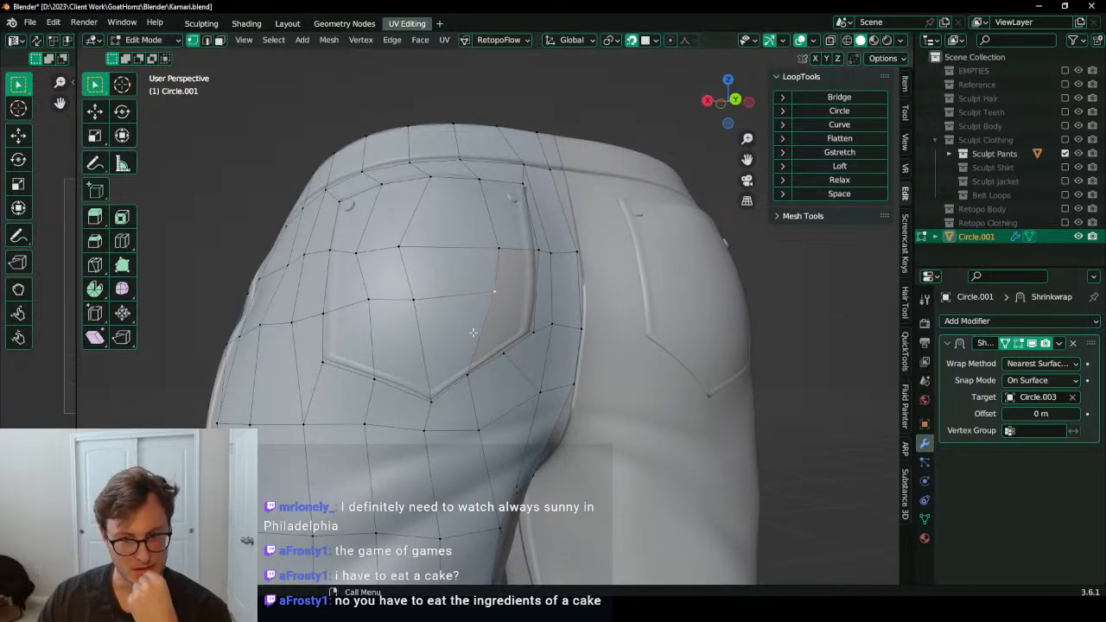
Step: Raise the lower row of seam strip vertices above the pocket's bottom inner corner
{"action": "middle_click_drag", "start_coordinate": [513, 340], "coordinate": [478, 354]}
{"action": "left_click", "coordinate": [497, 348]}
{"action": "key", "text": "g"}
{"action": "key", "text": "g"}
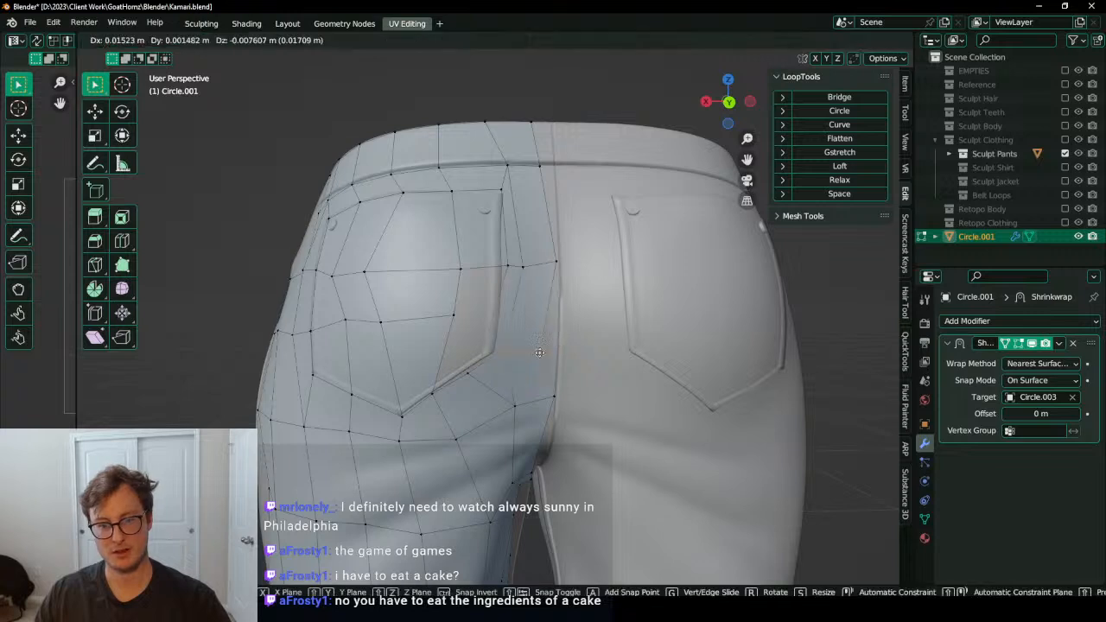
{"action": "left_click", "coordinate": [540, 386]}
{"action": "key", "text": "g"}
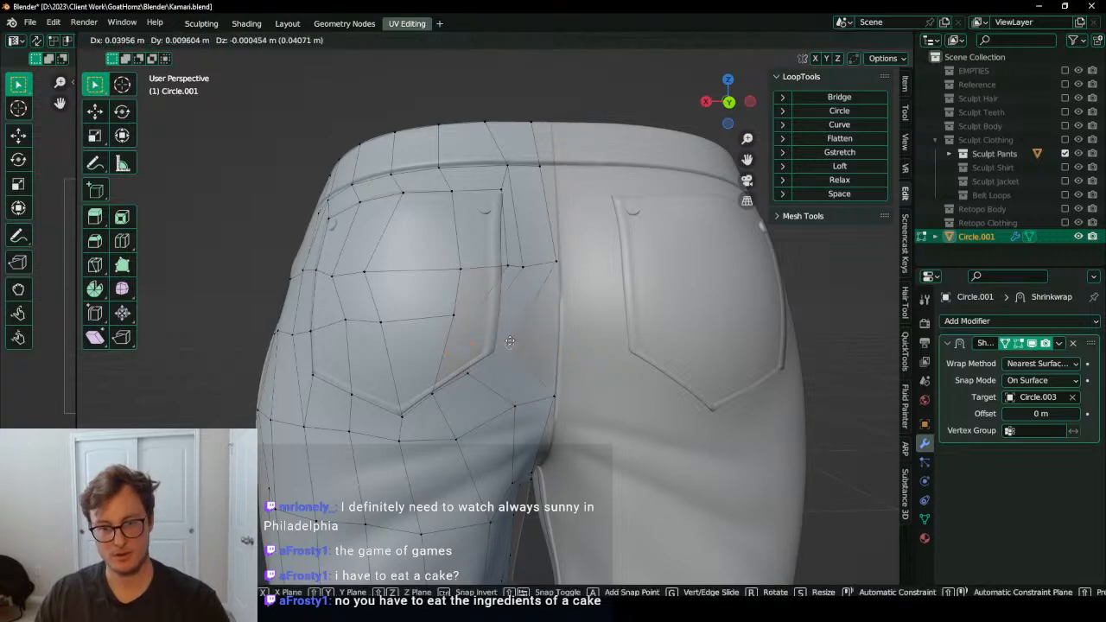
{"action": "left_click", "coordinate": [554, 306]}
{"action": "key", "text": "g"}
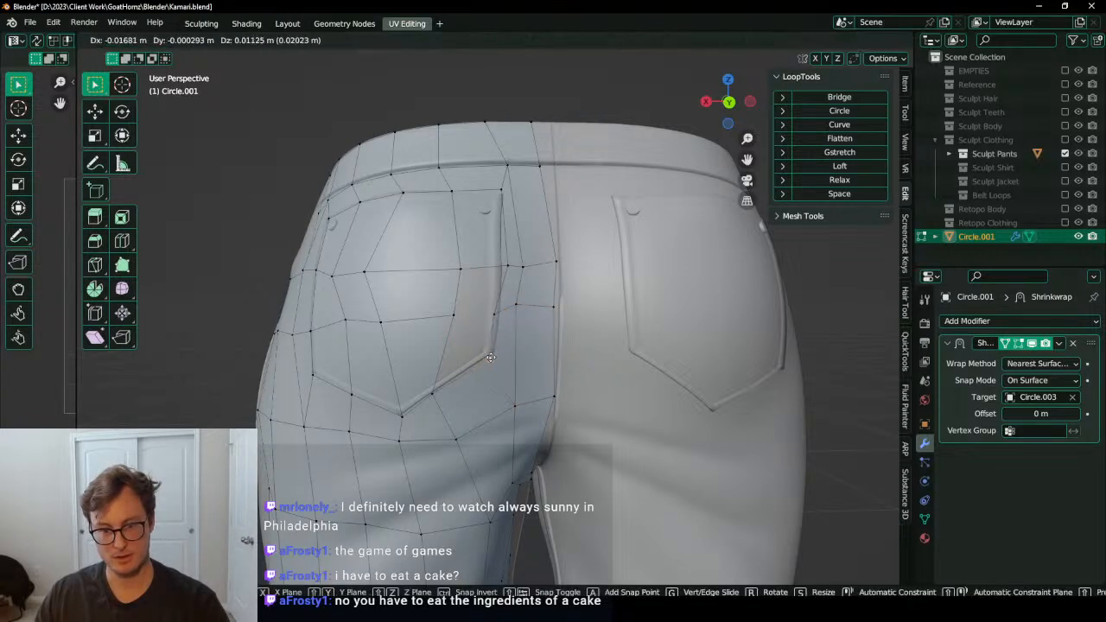
Step: Fit the vertices at the pocket's inner edge and in the middle of the seam strip just above the bottom corner
{"action": "left_click", "coordinate": [487, 317]}
{"action": "left_click", "coordinate": [487, 317]}
{"action": "key", "text": "g"}
{"action": "left_click", "coordinate": [500, 311]}
{"action": "left_click", "coordinate": [520, 303]}
{"action": "key", "text": "g"}
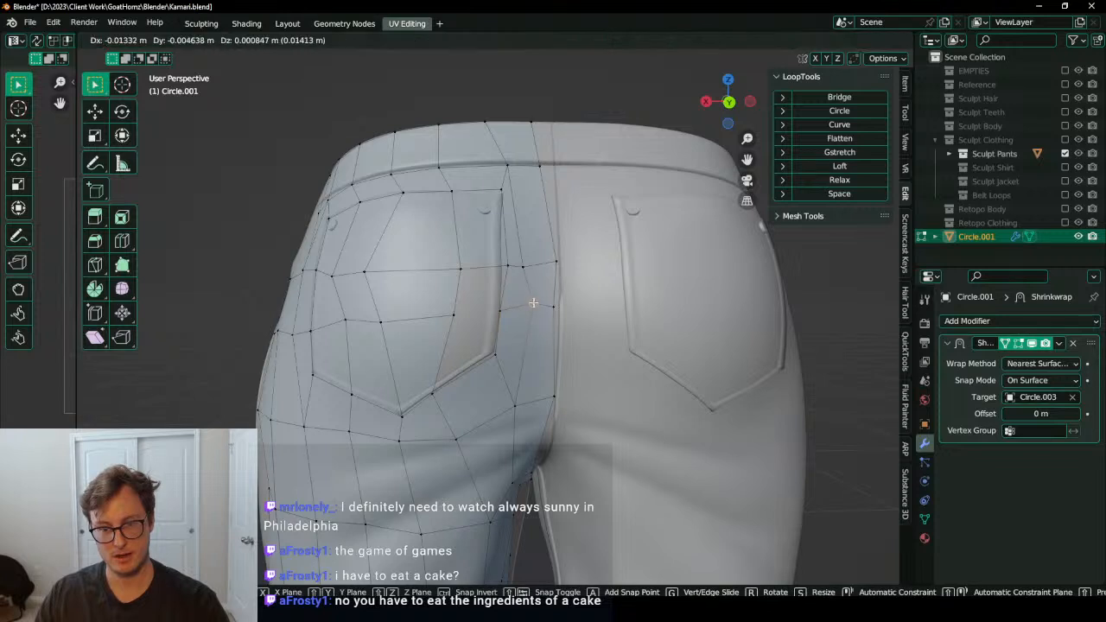
{"action": "left_click", "coordinate": [535, 301]}
{"action": "middle_click_drag", "start_coordinate": [550, 255], "coordinate": [557, 299]}
{"action": "key", "text": "comma"}
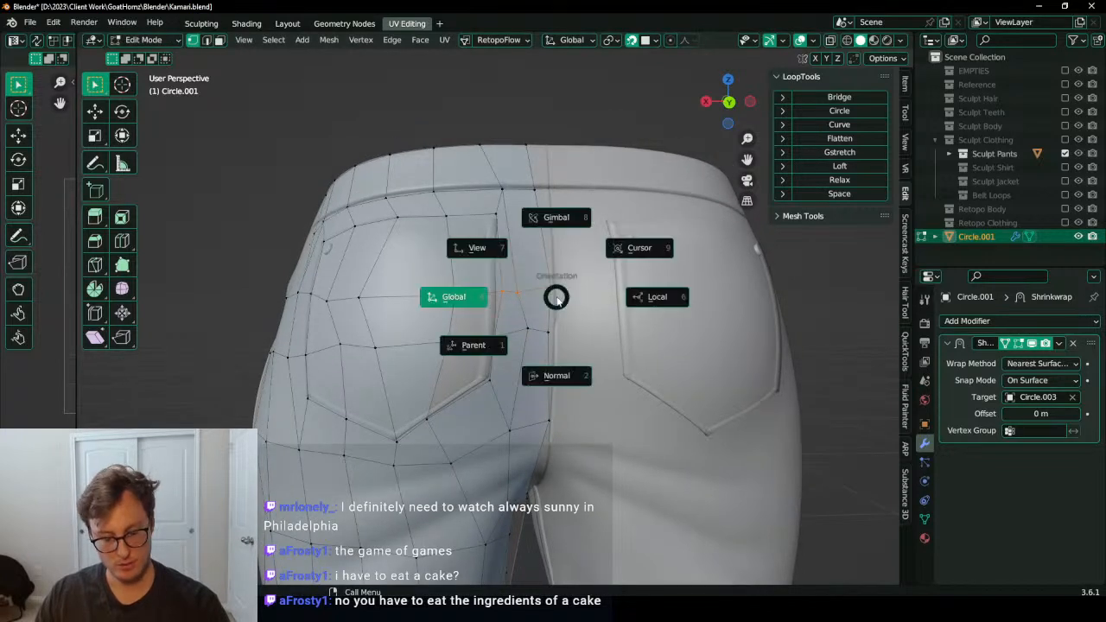
{"action": "key", "text": "Escape"}
{"action": "key", "text": "period"}
{"action": "key", "text": "Escape"}
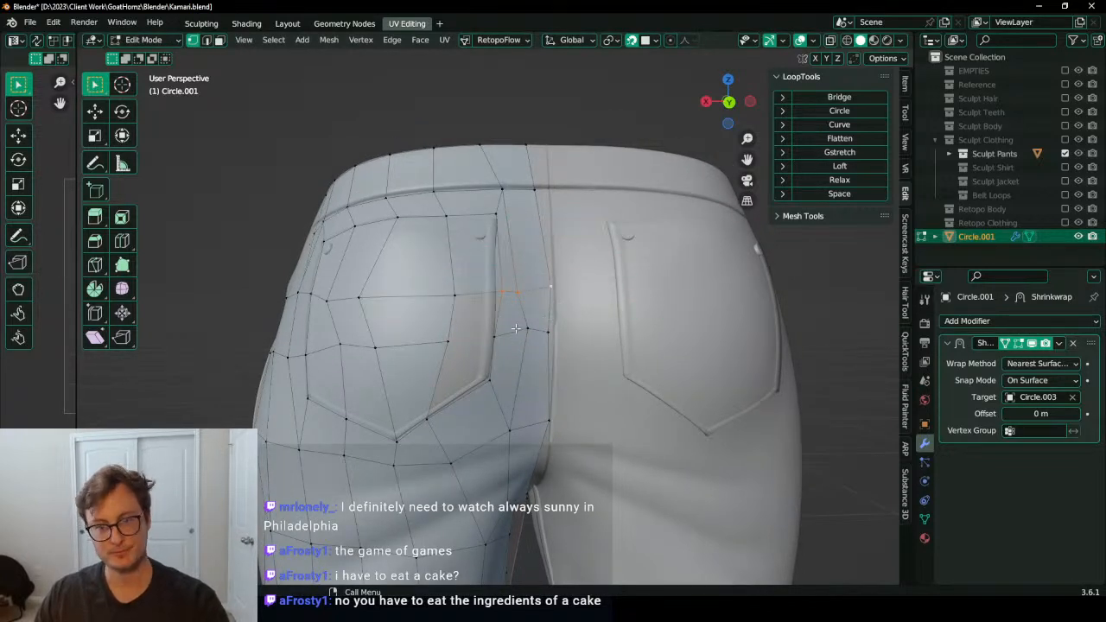
Step: Raise the upper row of vertices between the pocket's inner edge and the centre seam
{"action": "key", "text": "g"}
{"action": "key", "text": "z"}
{"action": "left_click", "coordinate": [520, 300]}
{"action": "key", "text": "g"}
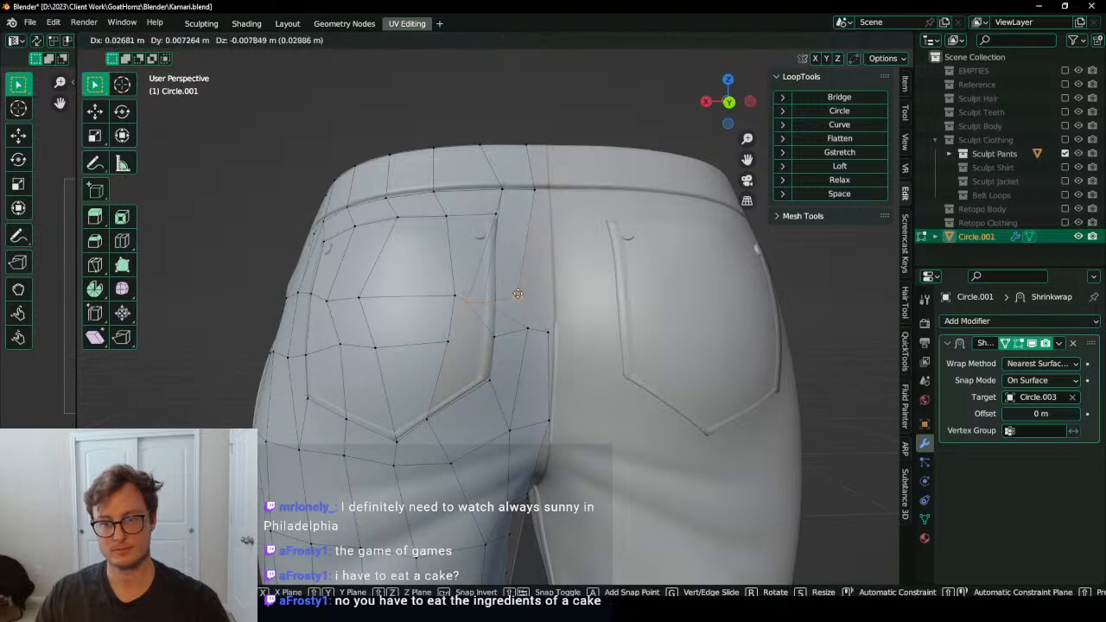
{"action": "left_click", "coordinate": [539, 258]}
{"action": "middle_click_drag", "start_coordinate": [548, 255], "coordinate": [466, 341]}
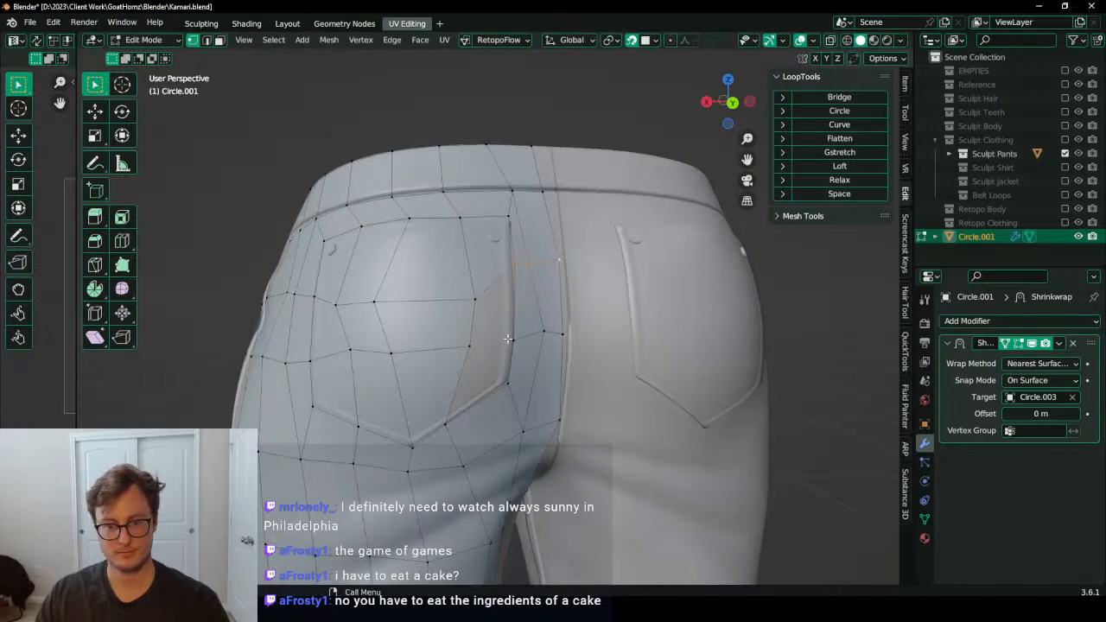
Step: Try moving the selected vertices at the pocket's inner side with Snap With set to Closest
{"action": "left_click", "coordinate": [656, 40]}
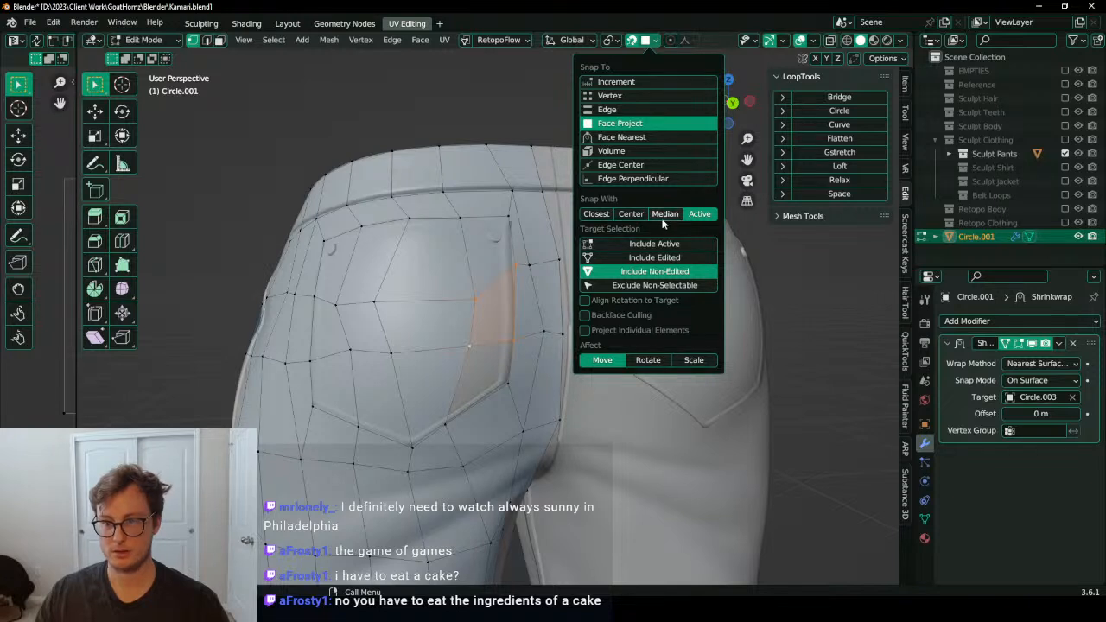
{"action": "left_click", "coordinate": [597, 213]}
{"action": "key", "text": "g"}
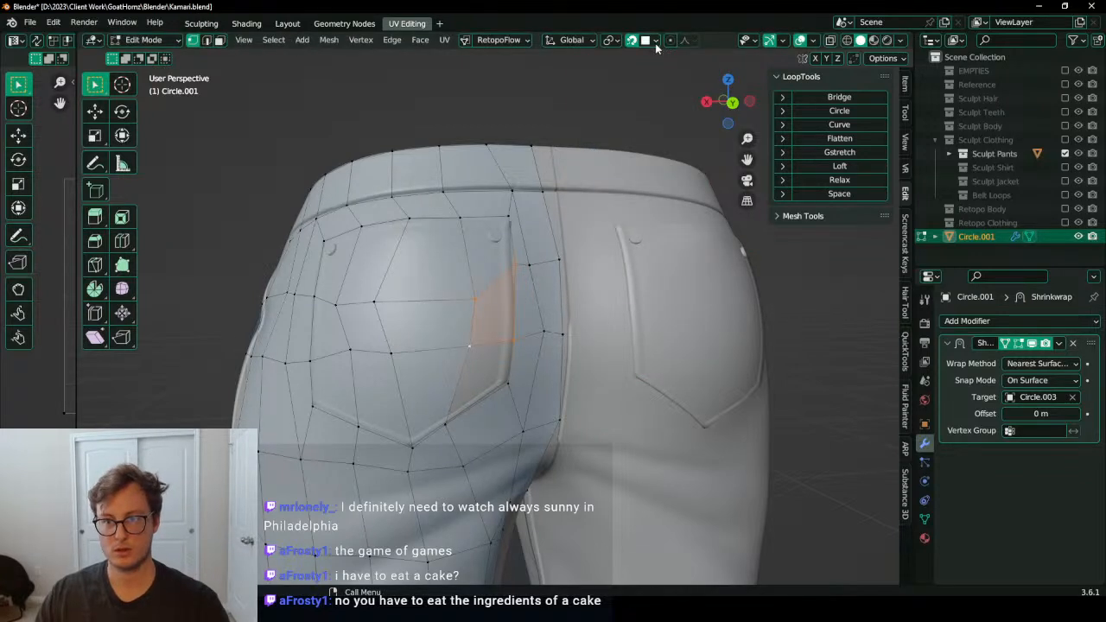
{"action": "left_click", "coordinate": [655, 41]}
{"action": "key", "text": "g"}
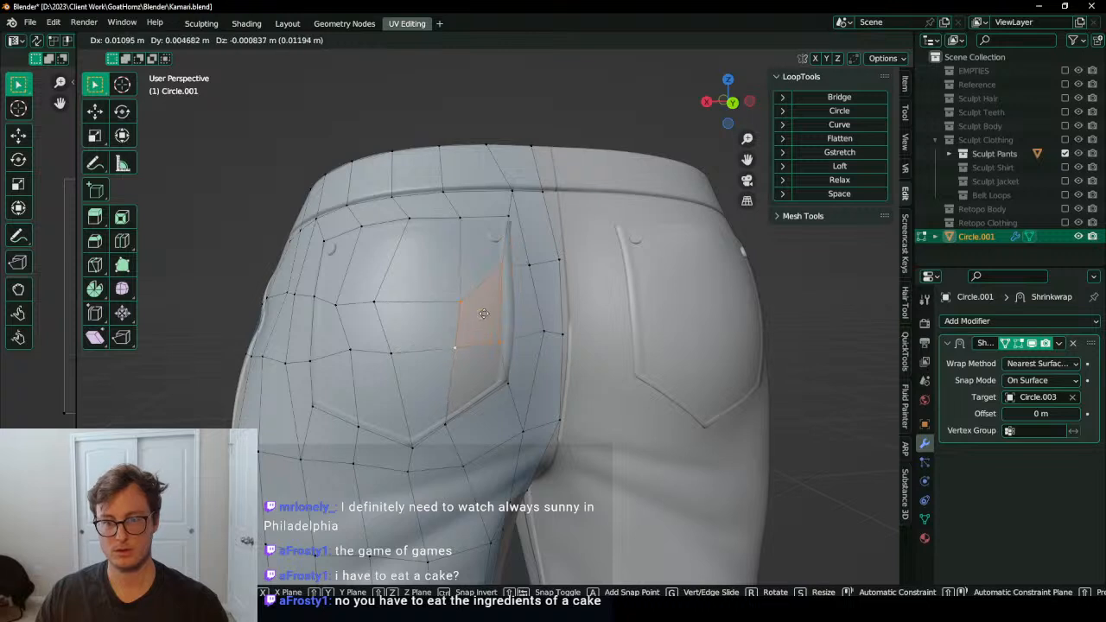
{"action": "left_click", "coordinate": [498, 312]}
Step: Try moving the same pocket vertices with Snap With set to Median, and set it back to Active
{"action": "left_click", "coordinate": [654, 40]}
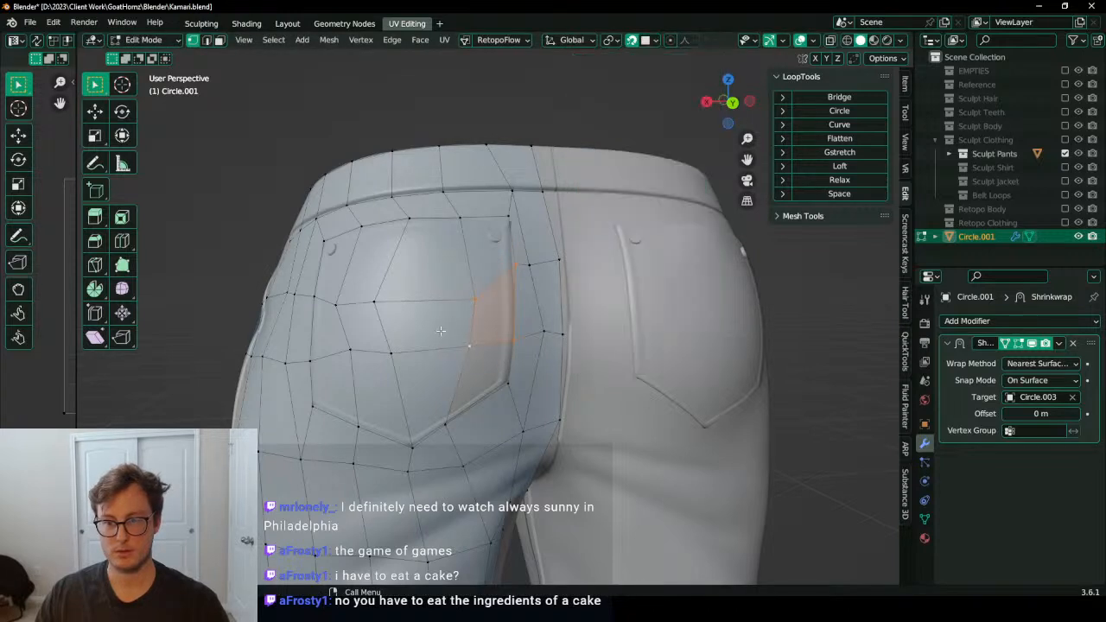
{"action": "key", "text": "g"}
{"action": "left_click", "coordinate": [718, 15]}
{"action": "left_click", "coordinate": [655, 41]}
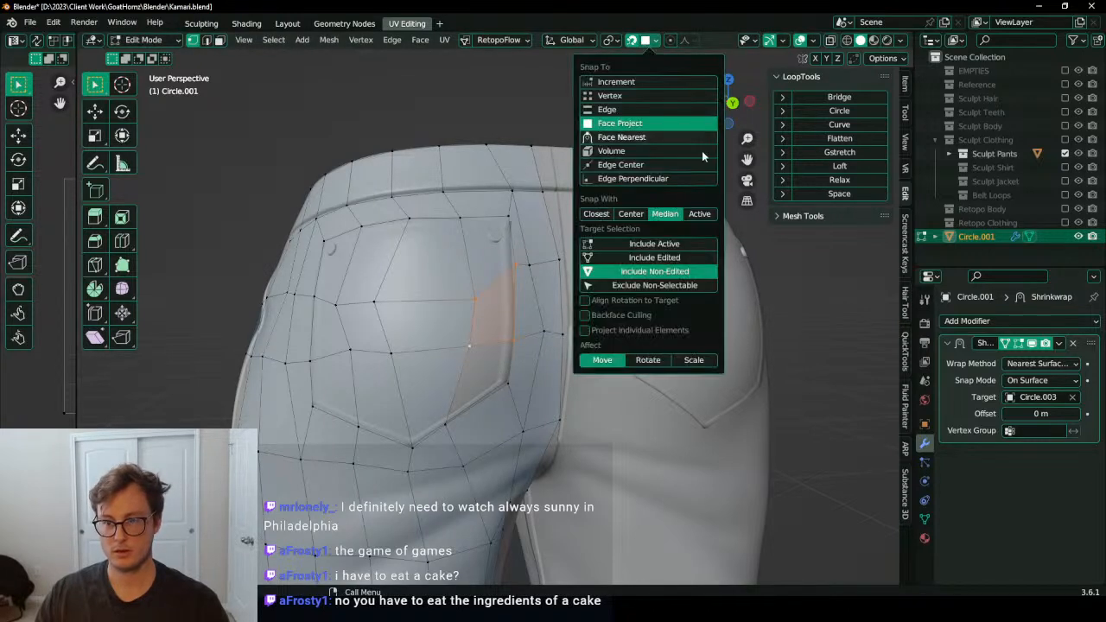
{"action": "left_click", "coordinate": [699, 214]}
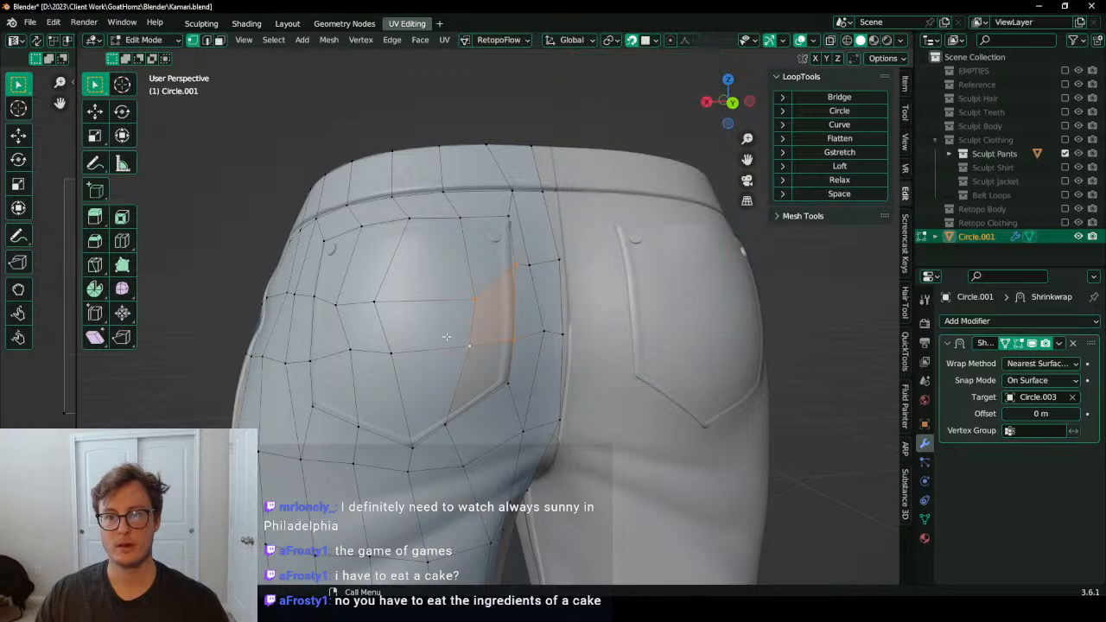
{"action": "key", "text": "g"}
{"action": "right_click", "coordinate": [498, 302]}
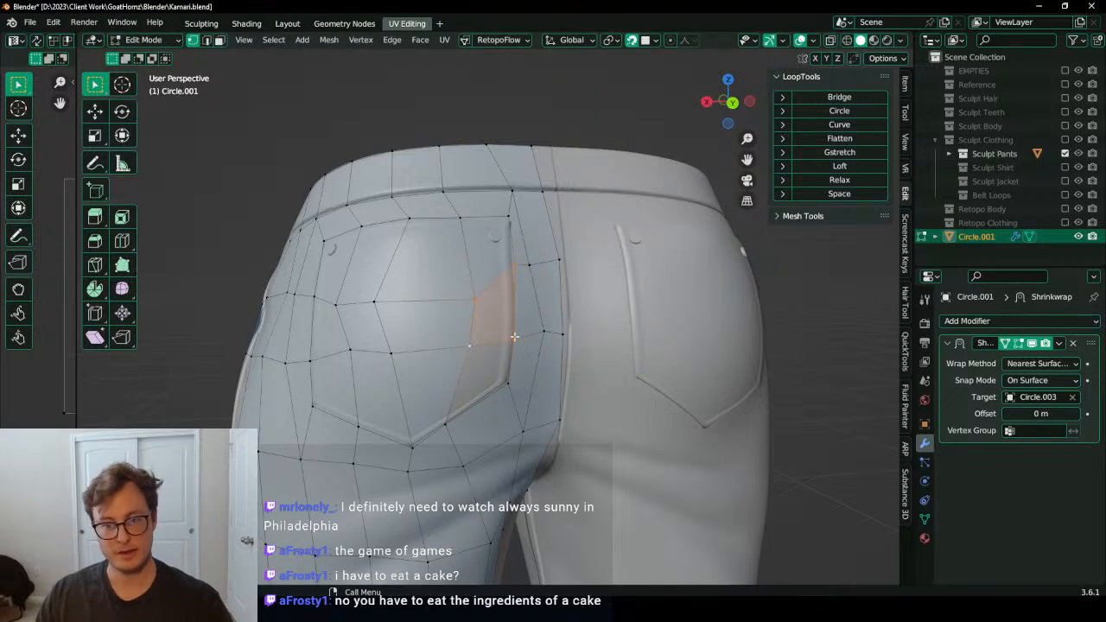
Step: Lower the upper vertex on the pocket's inner edge to line up with the pocket's interior row
{"action": "left_click", "coordinate": [516, 260]}
{"action": "key", "text": "g"}
{"action": "left_click", "coordinate": [517, 283]}
{"action": "middle_click_drag", "start_coordinate": [470, 319], "coordinate": [488, 320]}
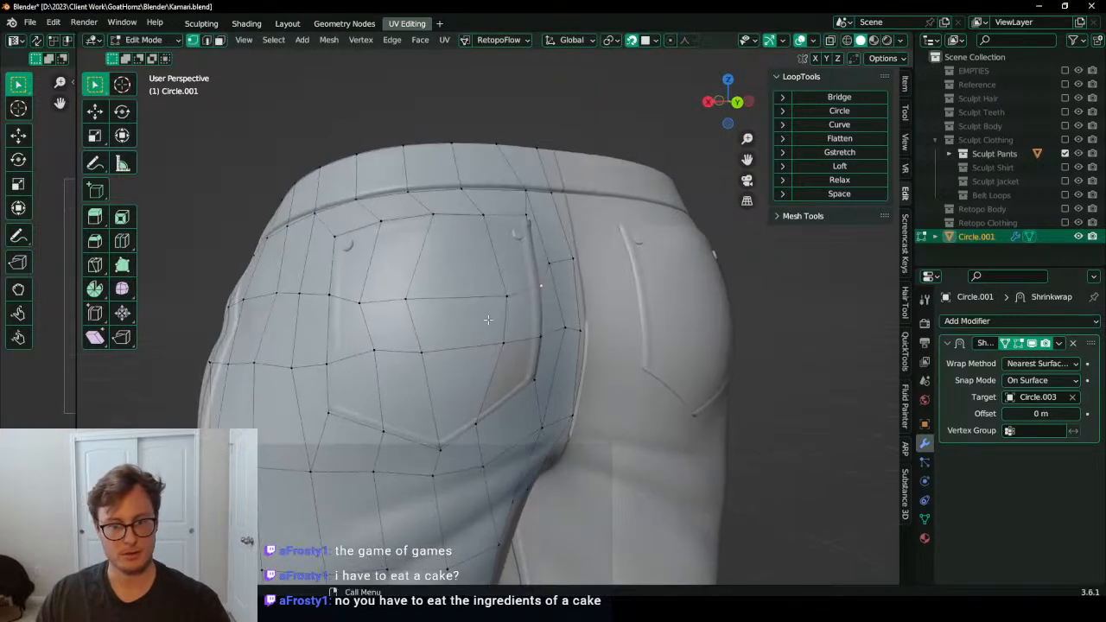
Step: Shift two vertices of the pocket's upper interior row toward the centre seam to even out their spacing
{"action": "key", "text": "g"}
{"action": "left_click", "coordinate": [444, 292]}
{"action": "key", "text": "g"}
{"action": "left_click", "coordinate": [374, 308]}
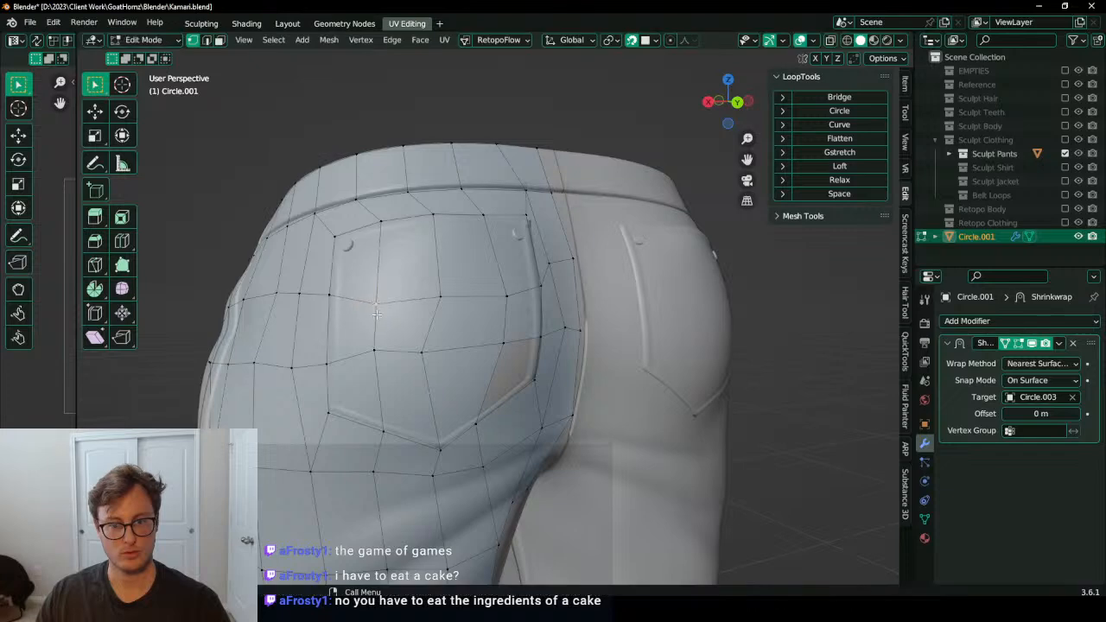
Step: Shift two vertices of the pocket's lower interior row toward the centre seam to even out the face spacing
{"action": "left_click", "coordinate": [378, 345]}
{"action": "key", "text": "g"}
{"action": "left_click", "coordinate": [383, 341]}
{"action": "left_click", "coordinate": [422, 352]}
{"action": "key", "text": "g"}
{"action": "left_click", "coordinate": [434, 354]}
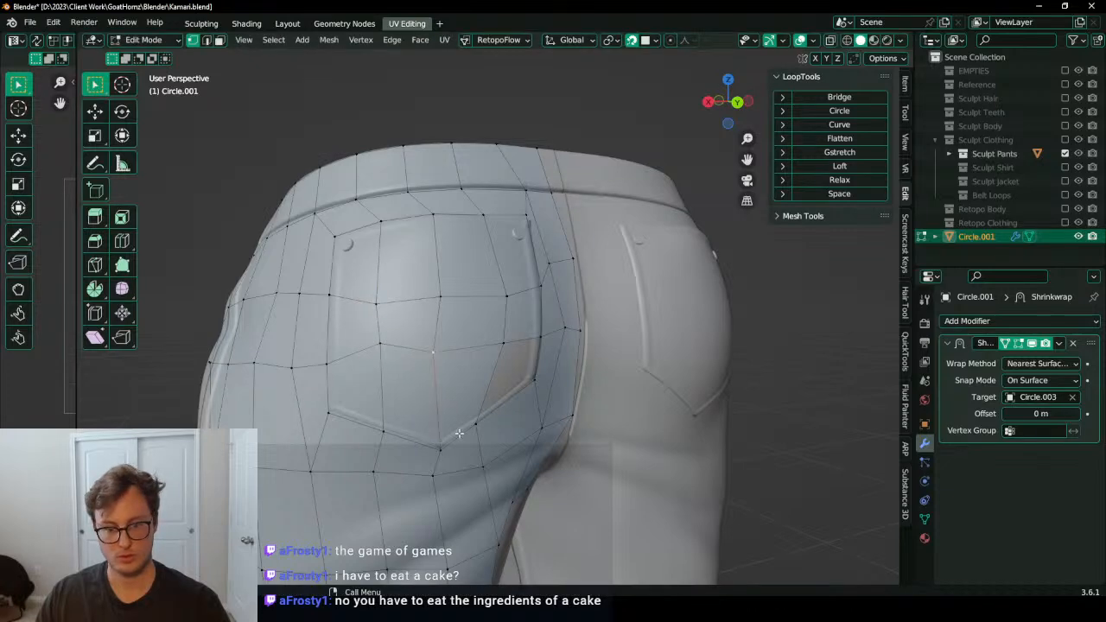
Step: Select all the back pocket's faces, extrude them in place and scale them slightly inward to form a border loop
{"action": "middle_click_drag", "start_coordinate": [458, 433], "coordinate": [362, 250]}
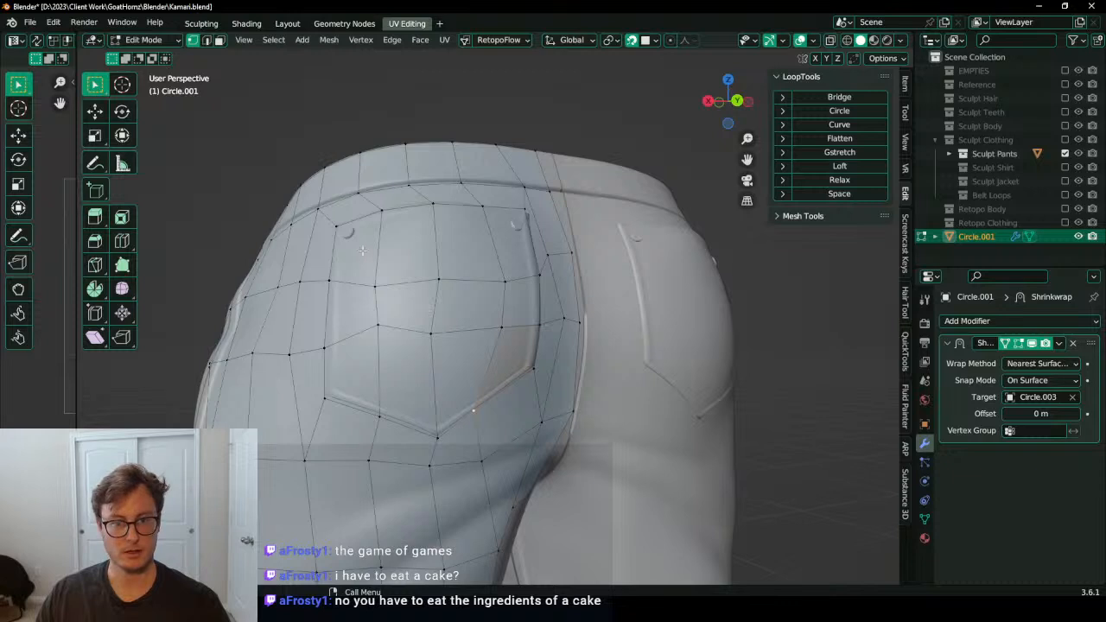
{"action": "left_click", "coordinate": [527, 372], "text": "ctrl+shift"}
{"action": "left_click", "coordinate": [514, 328]}
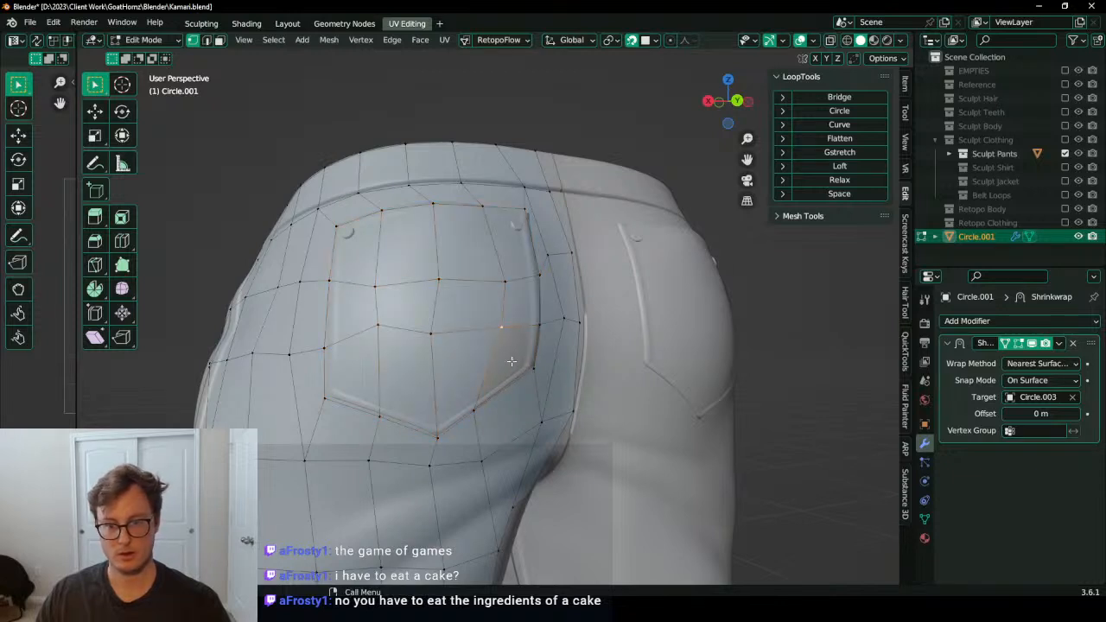
{"action": "left_click", "coordinate": [527, 361], "text": "ctrl+shift"}
{"action": "left_click", "coordinate": [349, 225], "text": "ctrl+shift"}
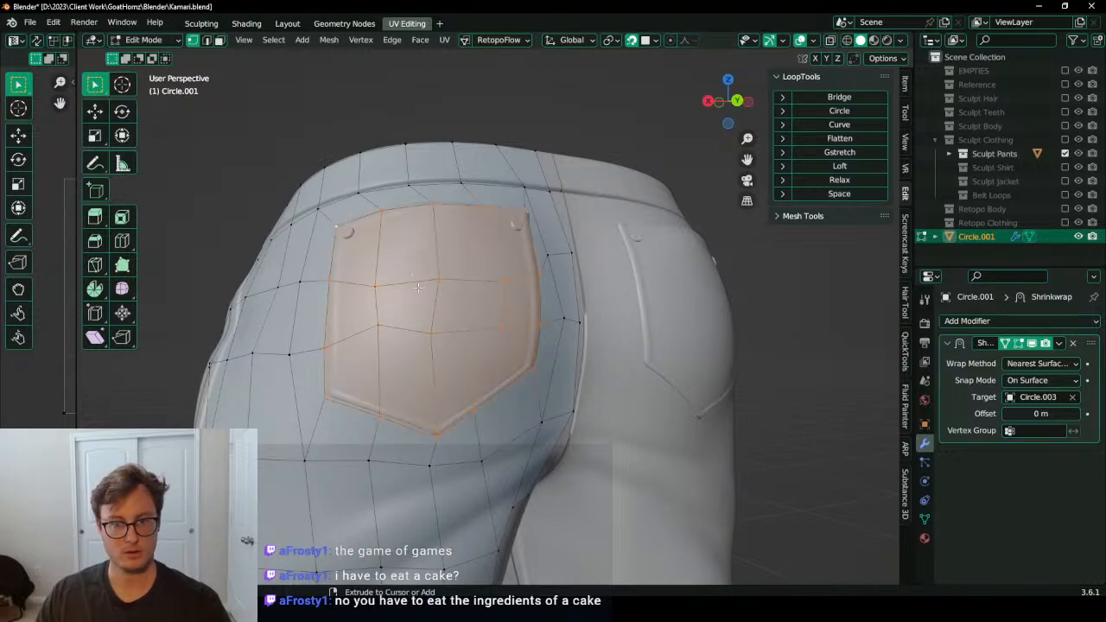
{"action": "key", "text": "e"}
{"action": "right_click", "coordinate": [569, 270]}
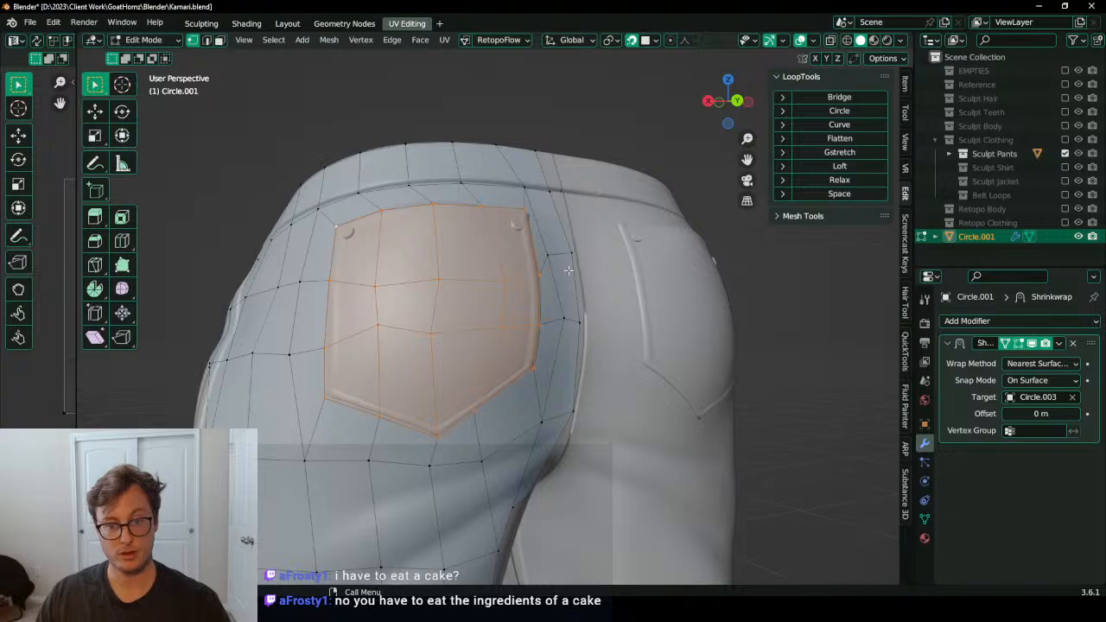
{"action": "key", "text": "s"}
{"action": "left_click", "coordinate": [560, 269]}
Step: Try moving the extruded pocket faces with the current snap setting, and undo the move
{"action": "key", "text": "g"}
{"action": "left_click", "coordinate": [475, 363]}
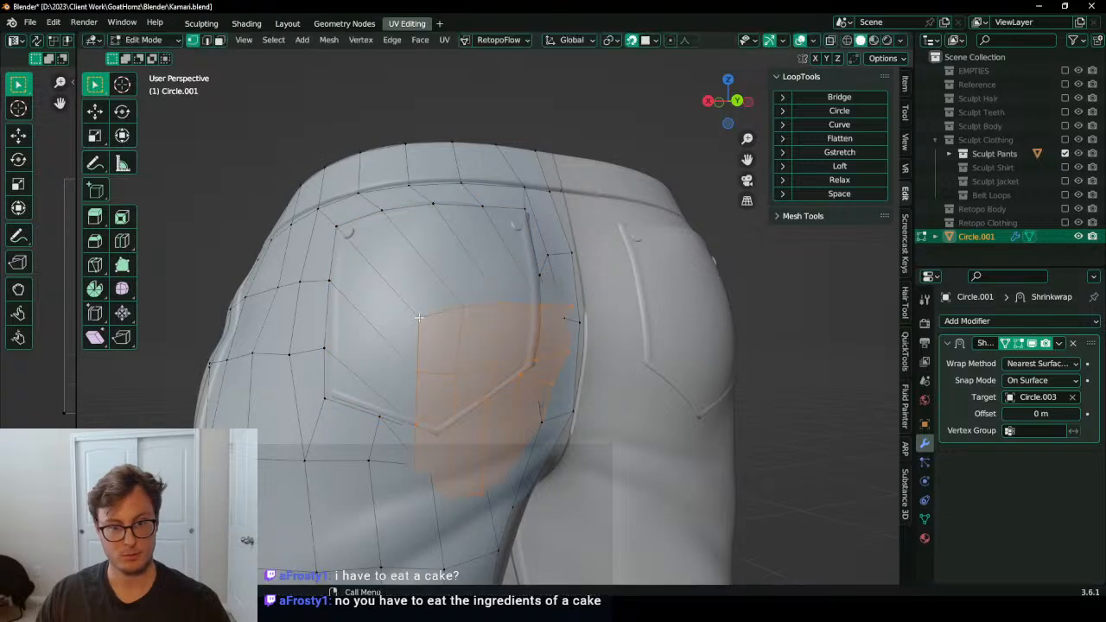
{"action": "key", "text": "ctrl+z"}
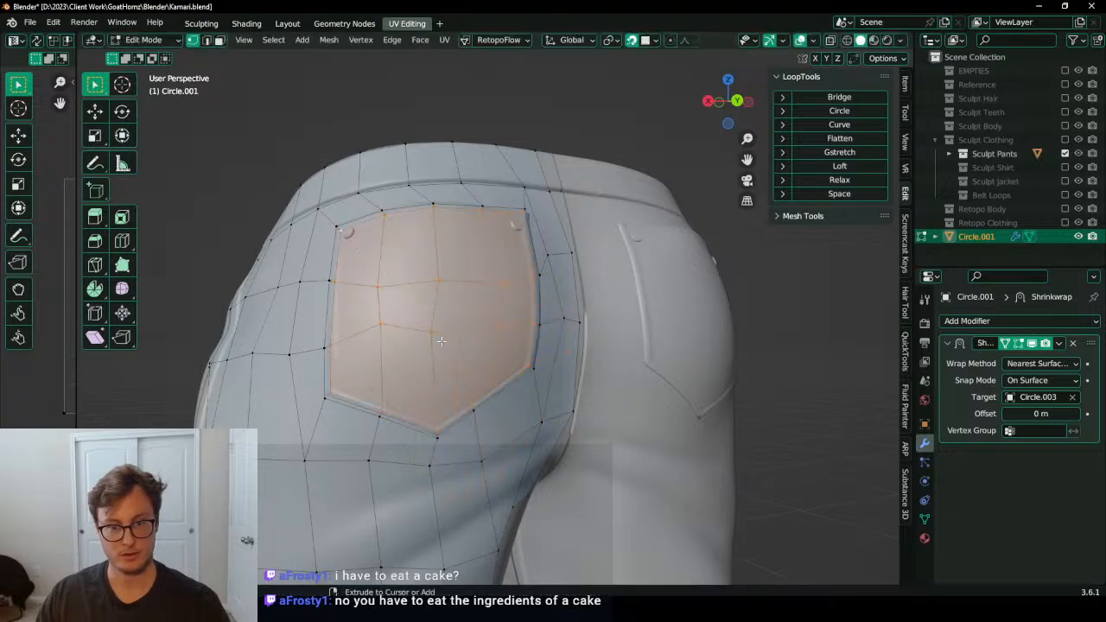
Step: Set Snap With to Median, move the extruded pocket faces slightly to project them onto the sculpt and scale them up a little
{"action": "left_click", "coordinate": [644, 42]}
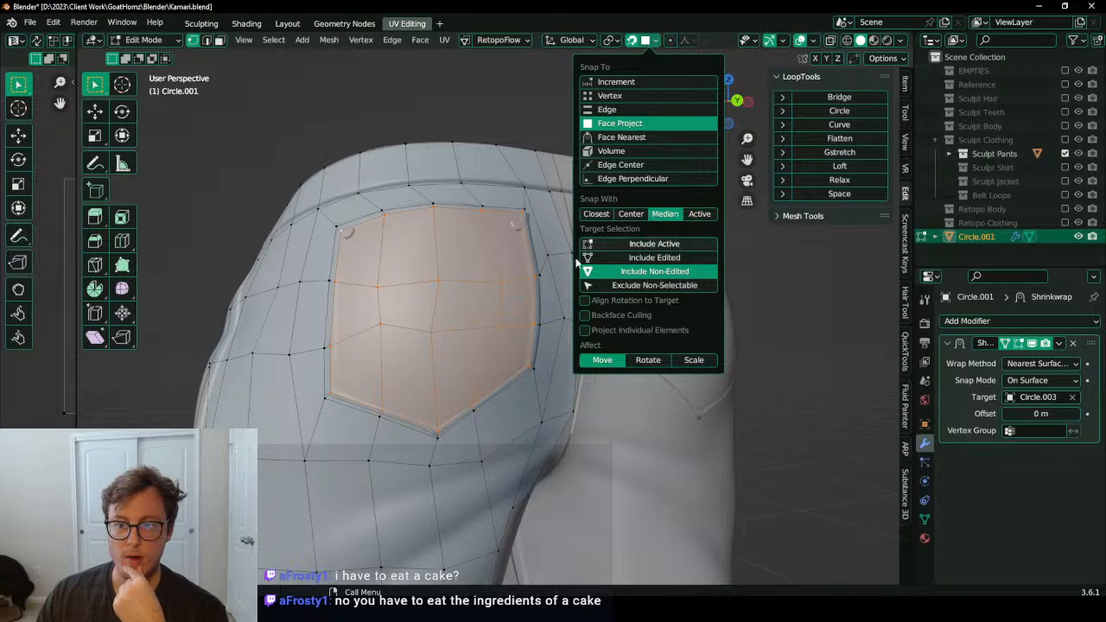
{"action": "key", "text": "g"}
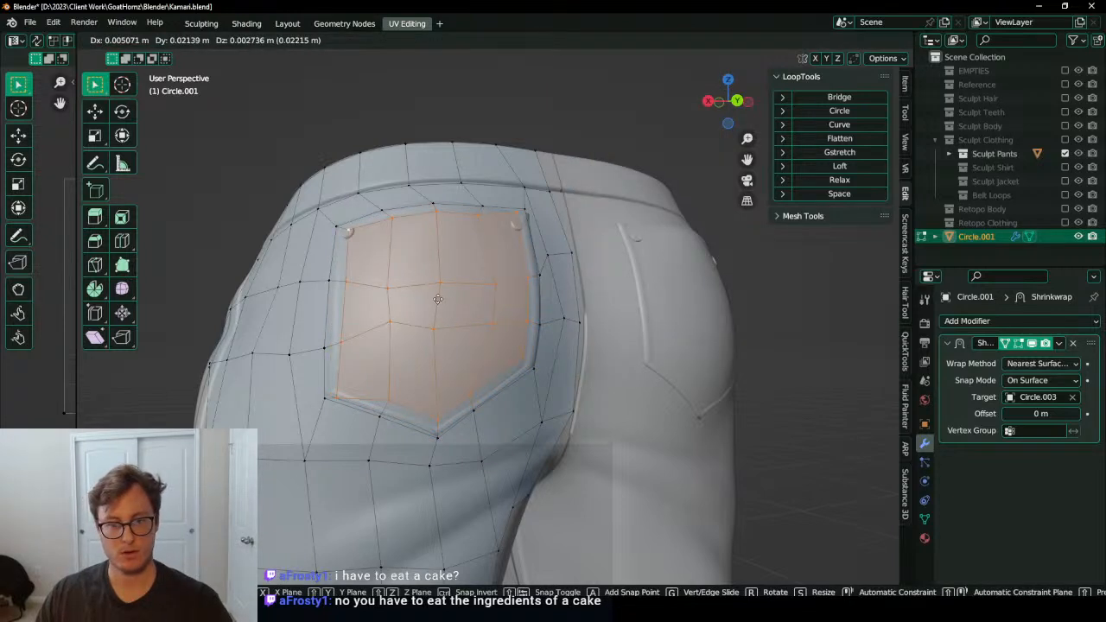
{"action": "left_click", "coordinate": [440, 299]}
{"action": "key", "text": "s"}
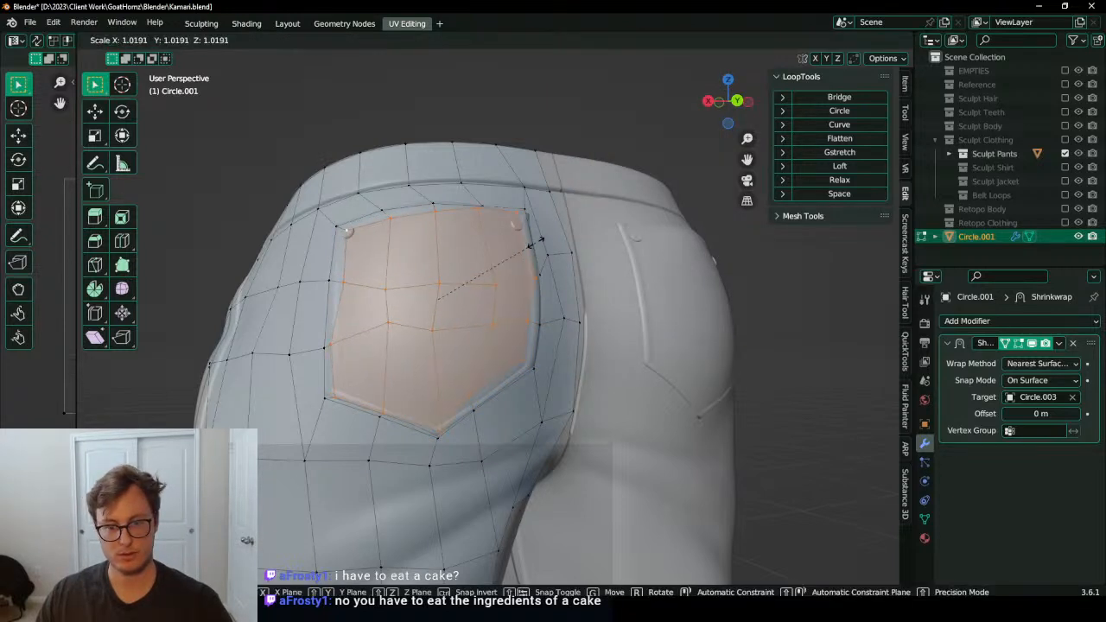
{"action": "left_click", "coordinate": [534, 250]}
Step: Move the inset loop's upper inner-side vertex slightly inward, away from the pocket's outline
{"action": "left_click", "coordinate": [531, 283]}
{"action": "key", "text": "g"}
{"action": "left_click", "coordinate": [522, 284]}
Step: Move the inset loop's lower inner corner and middle inner-side vertex closer to the pocket's raised border
{"action": "middle_click_drag", "start_coordinate": [522, 284], "coordinate": [508, 266]}
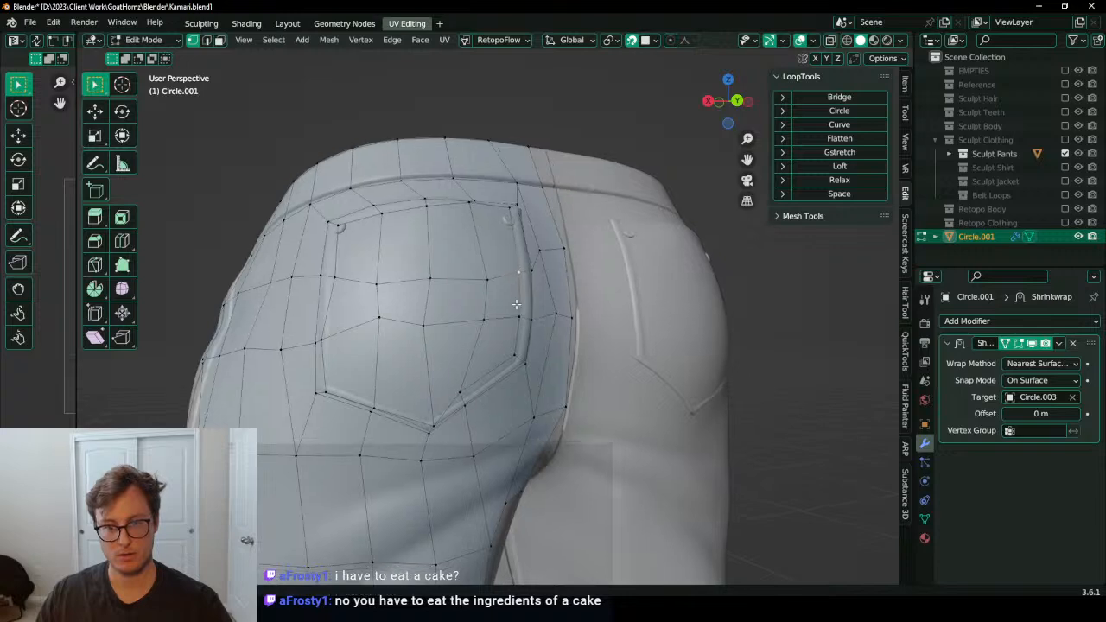
{"action": "scroll", "coordinate": [540, 346], "scroll_direction": "up", "scroll_amount": 5}
{"action": "middle_click_drag", "start_coordinate": [505, 324], "coordinate": [432, 354]}
{"action": "scroll", "coordinate": [432, 354], "scroll_direction": "down", "scroll_amount": 3}
{"action": "middle_click_drag", "start_coordinate": [407, 303], "coordinate": [472, 375], "text": "shift"}
{"action": "scroll", "coordinate": [472, 376], "scroll_direction": "up", "scroll_amount": 4}
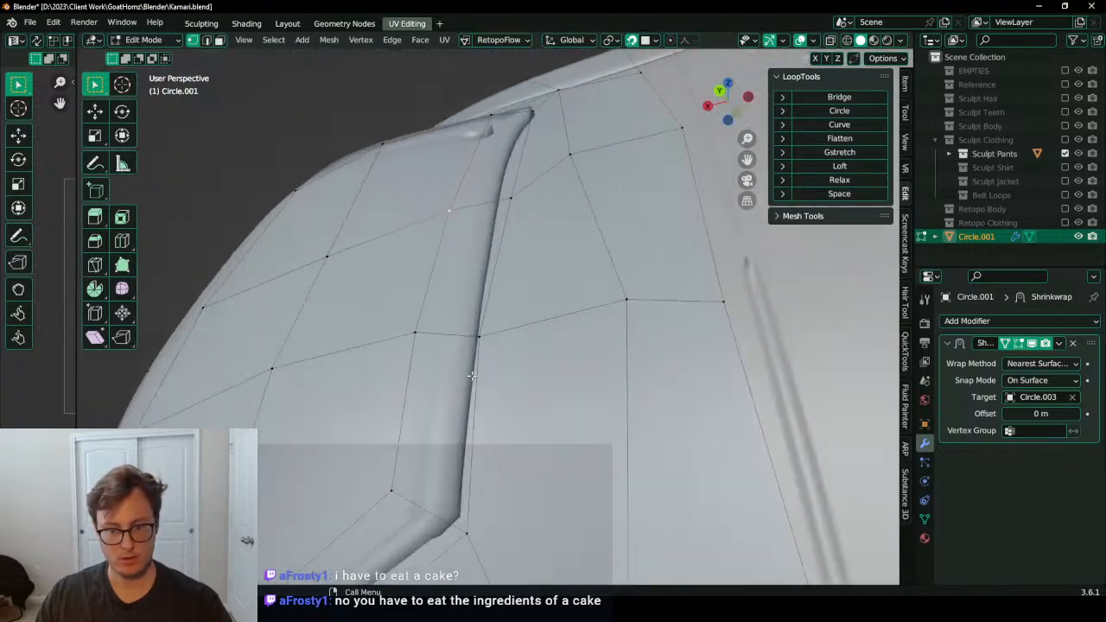
{"action": "left_click", "coordinate": [394, 490]}
{"action": "key", "text": "g"}
{"action": "left_click", "coordinate": [441, 514]}
{"action": "left_click", "coordinate": [423, 331]}
{"action": "key", "text": "g"}
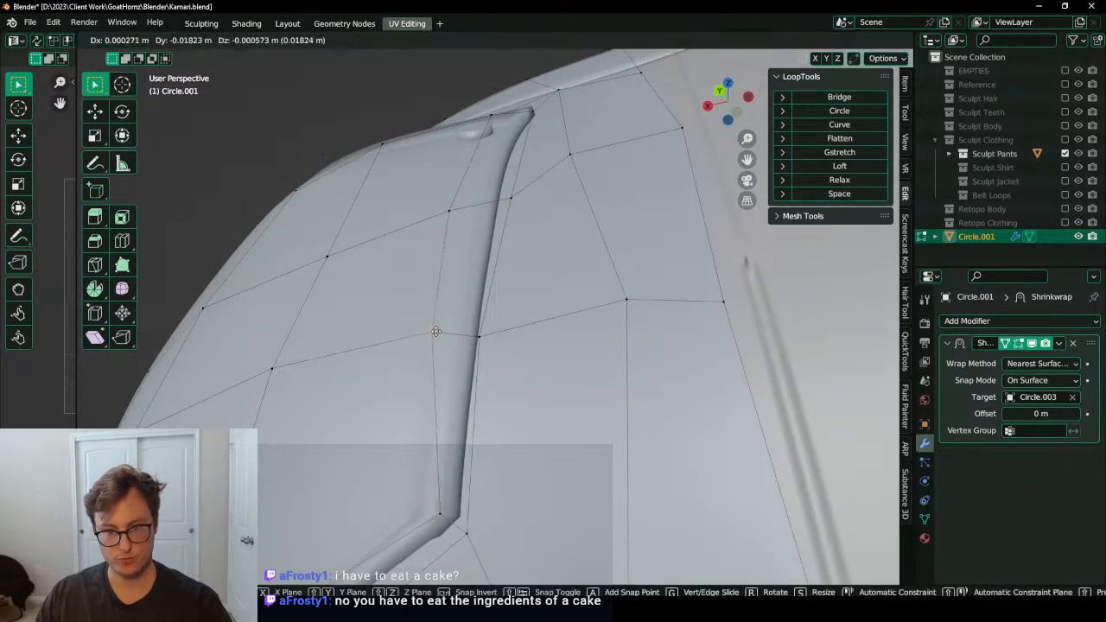
{"action": "left_click", "coordinate": [468, 329]}
Step: Shift the inset loop's upper inner-side vertex toward the centre seam, close to the pocket's raised border
{"action": "middle_click_drag", "start_coordinate": [468, 329], "coordinate": [465, 295]}
{"action": "left_click", "coordinate": [457, 288]}
{"action": "key", "text": "g"}
{"action": "left_click", "coordinate": [496, 278]}
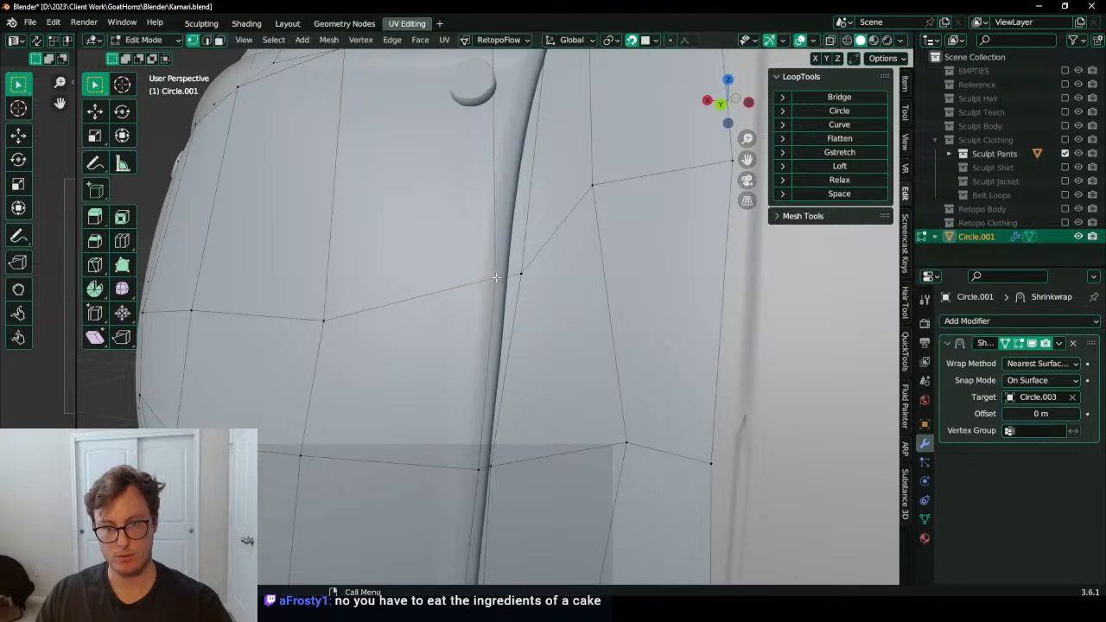
Step: Place the inset loop's upper inner corner on the pocket's sculpted corner and move the surrounding outline corner just outside it
{"action": "scroll", "coordinate": [522, 242], "scroll_direction": "down", "scroll_amount": 2}
{"action": "middle_click_drag", "start_coordinate": [509, 179], "coordinate": [503, 249], "text": "shift"}
{"action": "key", "text": "g"}
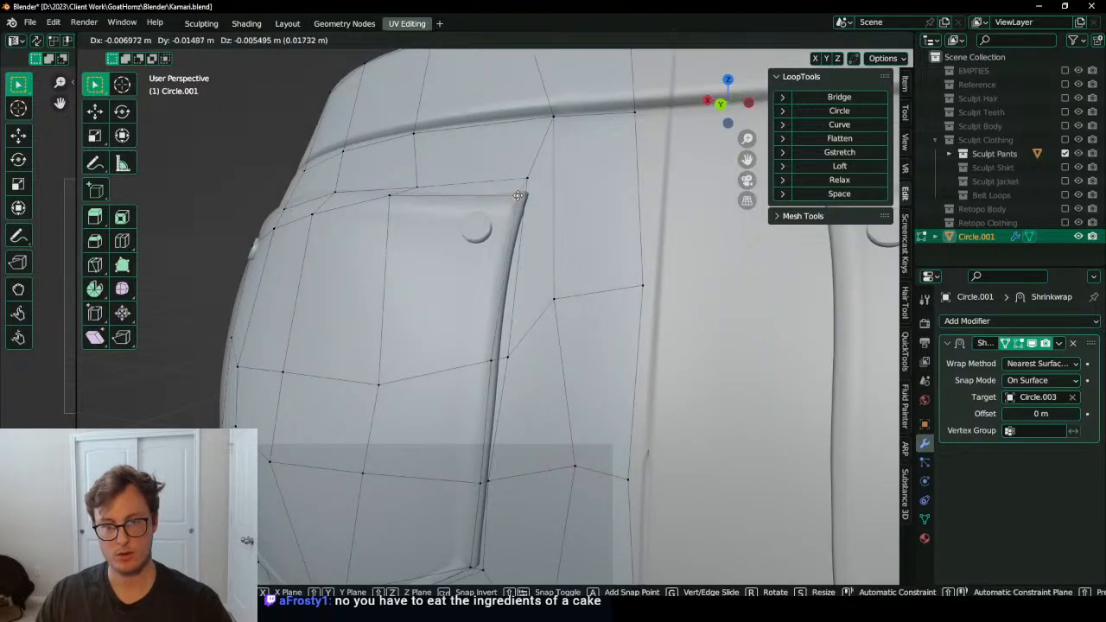
{"action": "left_click", "coordinate": [527, 195]}
{"action": "left_click", "coordinate": [528, 180]}
{"action": "key", "text": "g"}
{"action": "left_click", "coordinate": [534, 190]}
{"action": "key", "text": "g"}
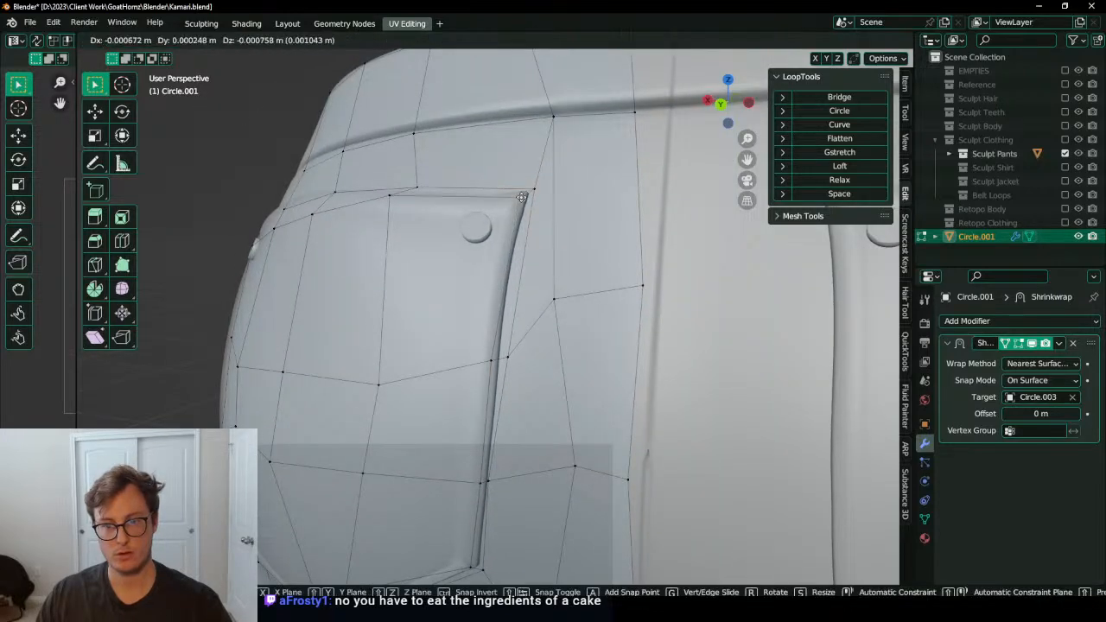
{"action": "left_click", "coordinate": [523, 197]}
Step: Move the inset loop's upper-edge vertices onto the pocket's raised upper border
{"action": "middle_click_drag", "start_coordinate": [522, 197], "coordinate": [564, 278]}
{"action": "key", "text": "g"}
{"action": "left_click", "coordinate": [475, 330]}
{"action": "key", "text": "g"}
{"action": "left_click", "coordinate": [622, 295]}
{"action": "key", "text": "g"}
{"action": "left_click", "coordinate": [513, 258]}
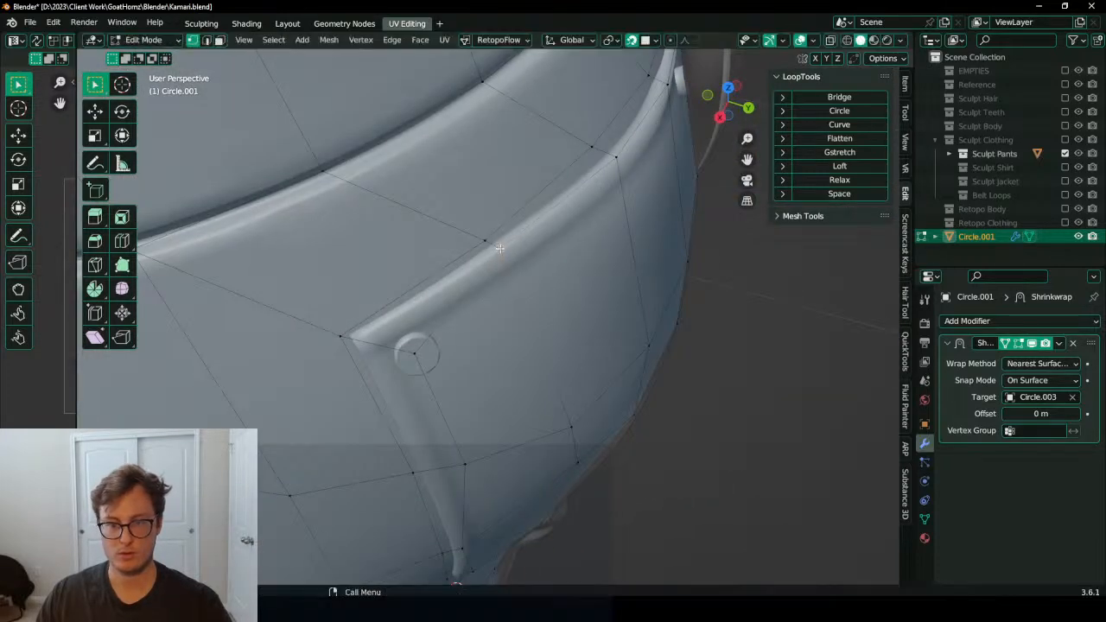
Step: Move the inset loop's upper outer corner and upper outer-side vertex onto the pocket's raised border
{"action": "key", "text": "g"}
{"action": "left_click", "coordinate": [359, 338]}
{"action": "middle_click_drag", "start_coordinate": [359, 337], "coordinate": [458, 309]}
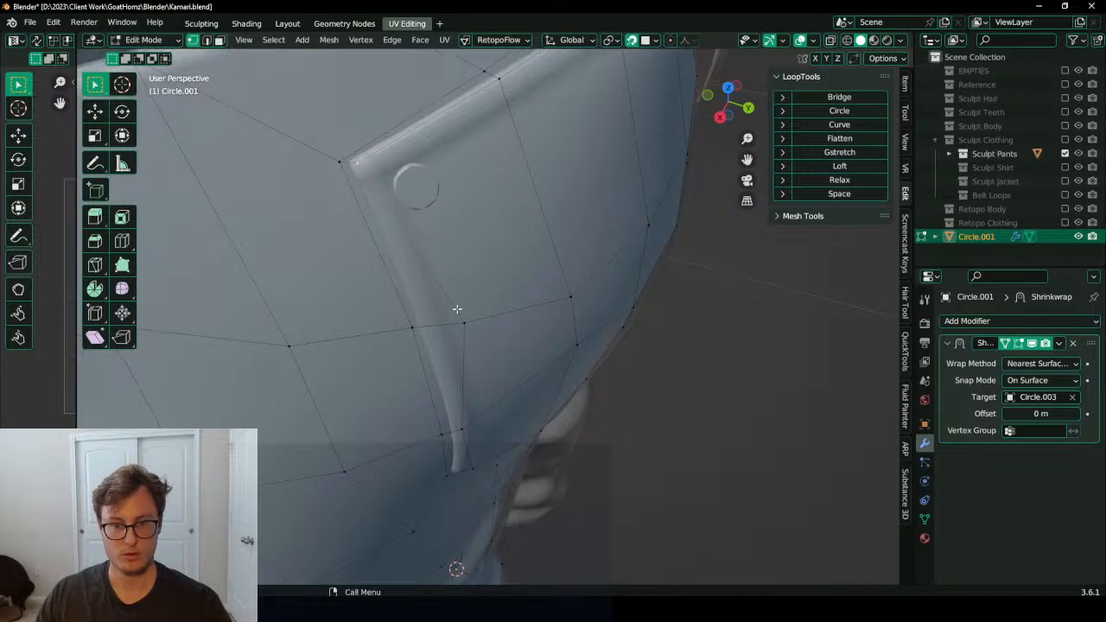
{"action": "key", "text": "g"}
{"action": "left_click", "coordinate": [426, 329]}
Step: Adjust the inset loop's middle outer-side vertex and lower outer corner to follow the pocket's raised border
{"action": "middle_click_drag", "start_coordinate": [460, 402], "coordinate": [479, 343]}
{"action": "middle_click_drag", "start_coordinate": [478, 437], "coordinate": [477, 340], "text": "shift"}
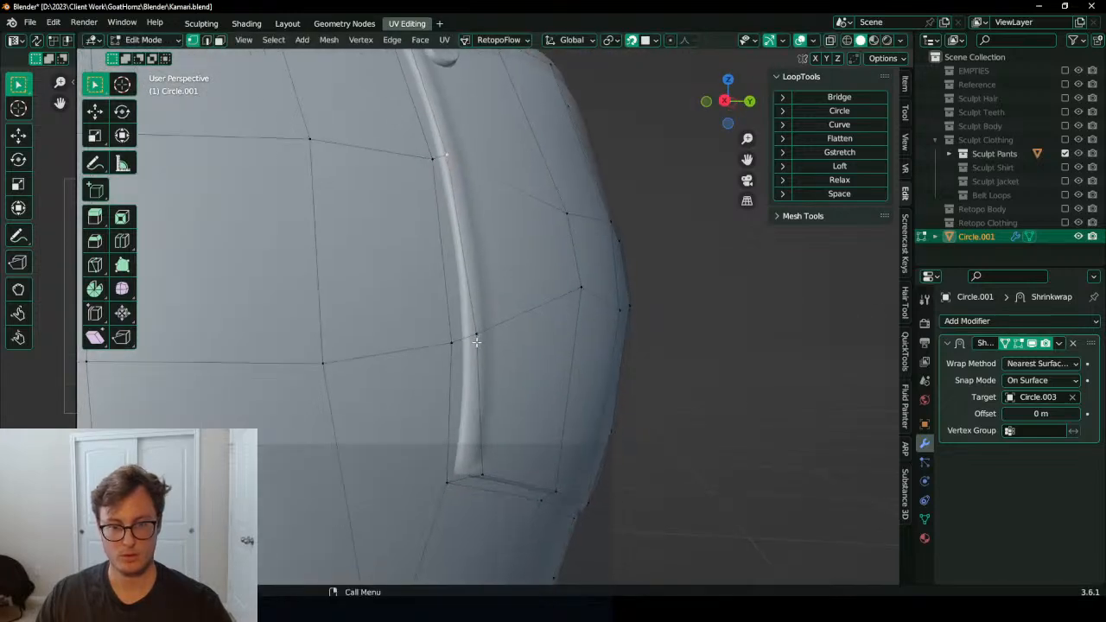
{"action": "key", "text": "g"}
{"action": "left_click", "coordinate": [478, 338]}
{"action": "middle_click_drag", "start_coordinate": [487, 488], "coordinate": [499, 345], "text": "shift"}
{"action": "key", "text": "g"}
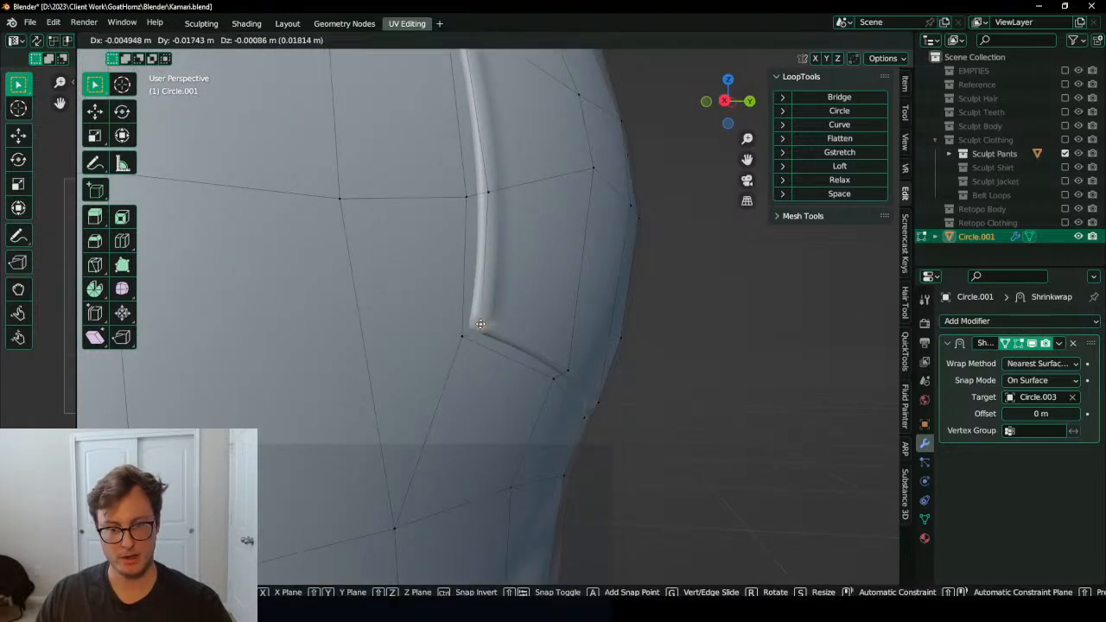
{"action": "left_click", "coordinate": [498, 327]}
Step: Position the inset loop's vertices at the pocket's pointed lower edge and move the surrounding outline's tip just below the point
{"action": "scroll", "coordinate": [499, 327], "scroll_direction": "down", "scroll_amount": 4}
{"action": "middle_click_drag", "start_coordinate": [588, 324], "coordinate": [467, 264]}
{"action": "middle_click_drag", "start_coordinate": [550, 296], "coordinate": [547, 373]}
{"action": "scroll", "coordinate": [554, 304], "scroll_direction": "up", "scroll_amount": 3}
{"action": "key", "text": "g"}
{"action": "left_click", "coordinate": [518, 328]}
{"action": "key", "text": "g"}
{"action": "left_click", "coordinate": [578, 357]}
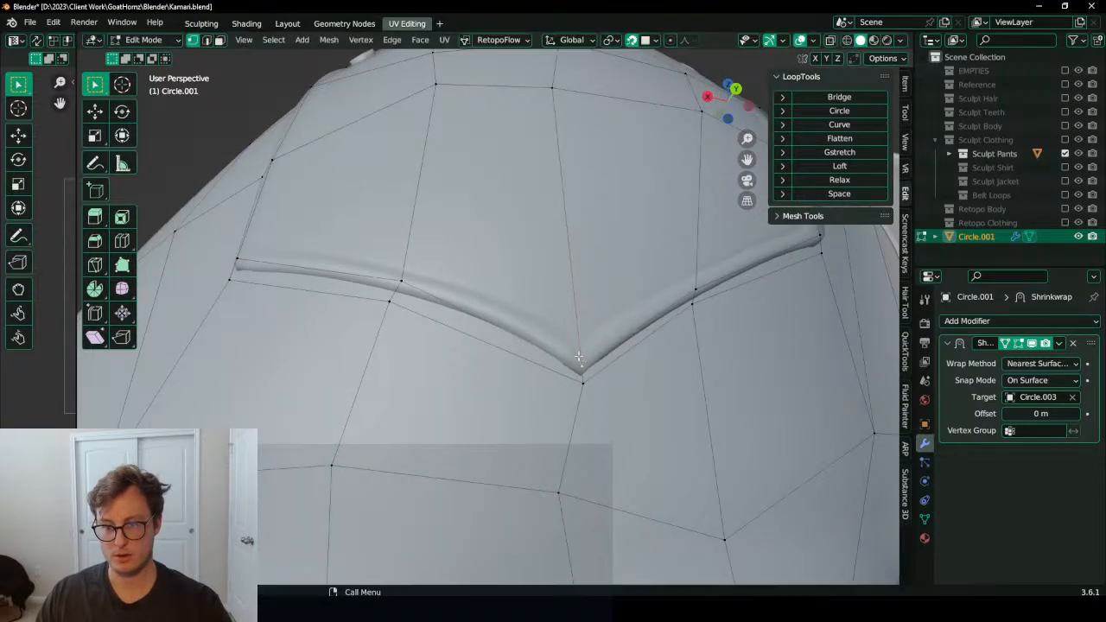
{"action": "key", "text": "g"}
{"action": "left_click", "coordinate": [583, 385]}
Step: Adjust the paired inset and outline vertices midway along the pocket's outer lower edge to run either side of the border
{"action": "middle_click_drag", "start_coordinate": [583, 384], "coordinate": [436, 315]}
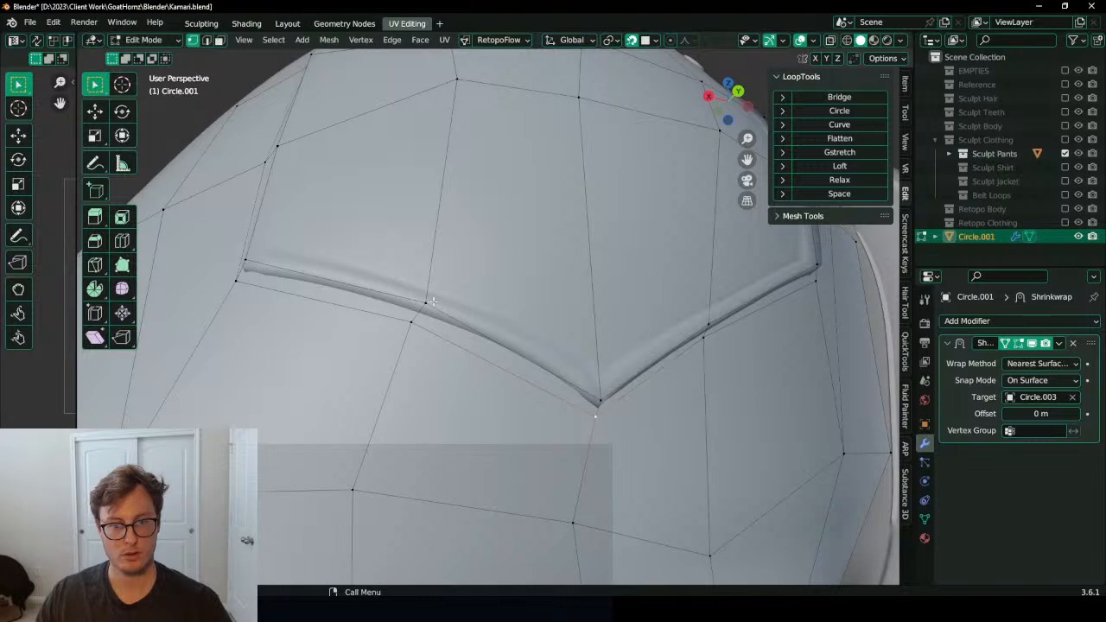
{"action": "key", "text": "g"}
{"action": "left_click", "coordinate": [427, 305]}
{"action": "key", "text": "g"}
{"action": "left_click", "coordinate": [411, 333]}
{"action": "scroll", "coordinate": [553, 254], "scroll_direction": "down", "scroll_amount": 8}
{"action": "key", "text": "Tab"}
{"action": "middle_click_drag", "start_coordinate": [553, 255], "coordinate": [618, 307]}
{"action": "key", "text": "Tab"}
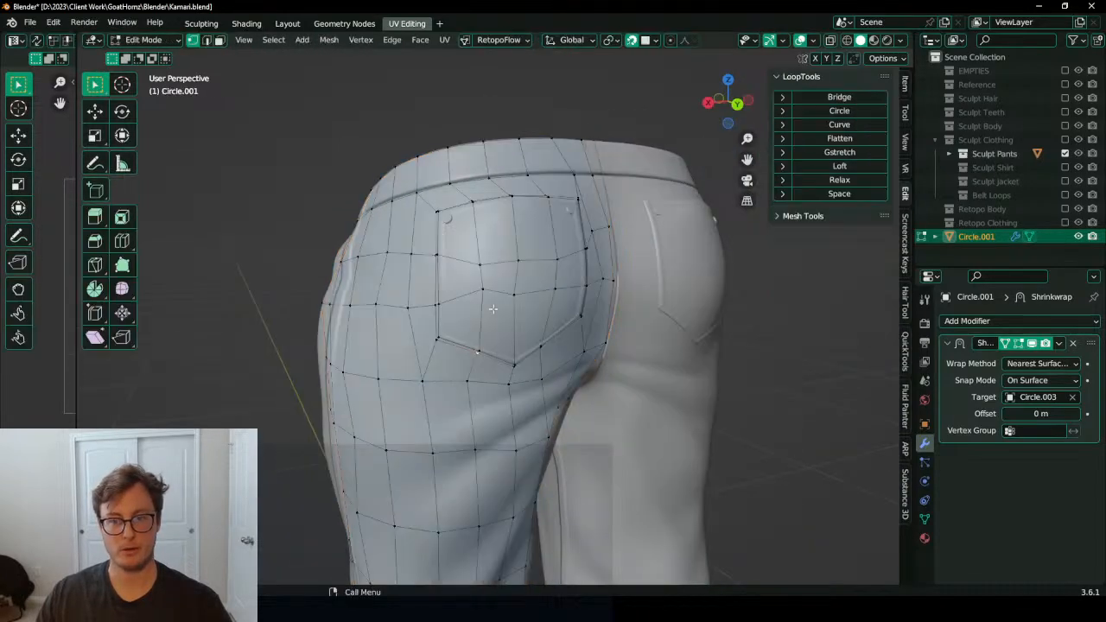
Step: Select the pocket's upper interior row from side to side and straighten it with Gstretch
{"action": "middle_click_drag", "start_coordinate": [489, 303], "coordinate": [524, 277]}
{"action": "middle_click_drag", "start_coordinate": [524, 276], "coordinate": [473, 341], "text": "shift"}
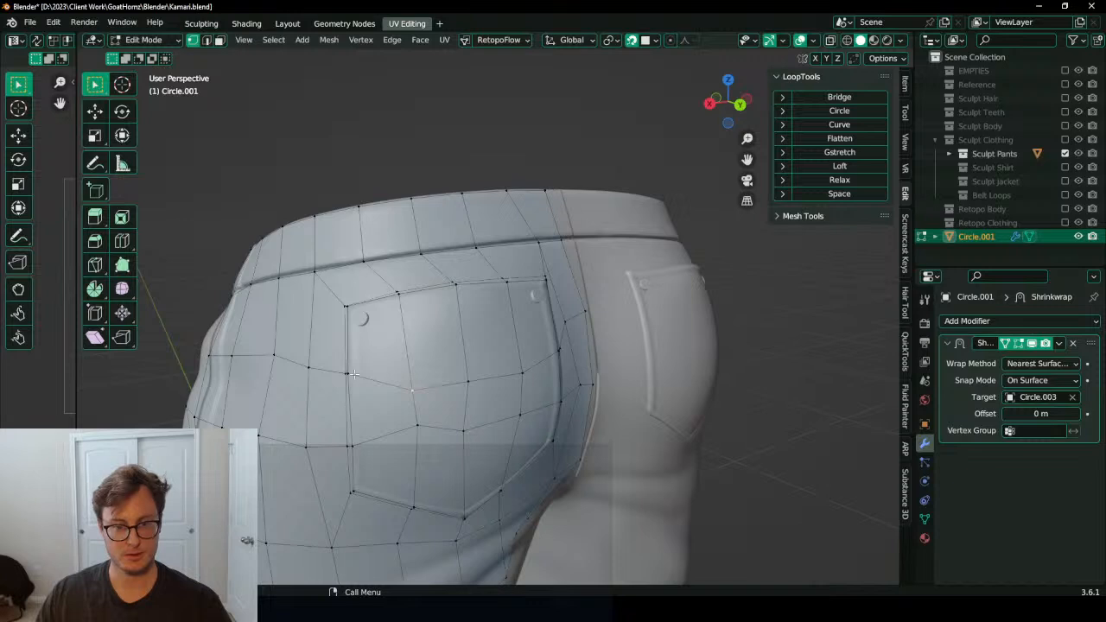
{"action": "left_click", "coordinate": [551, 351], "text": "ctrl"}
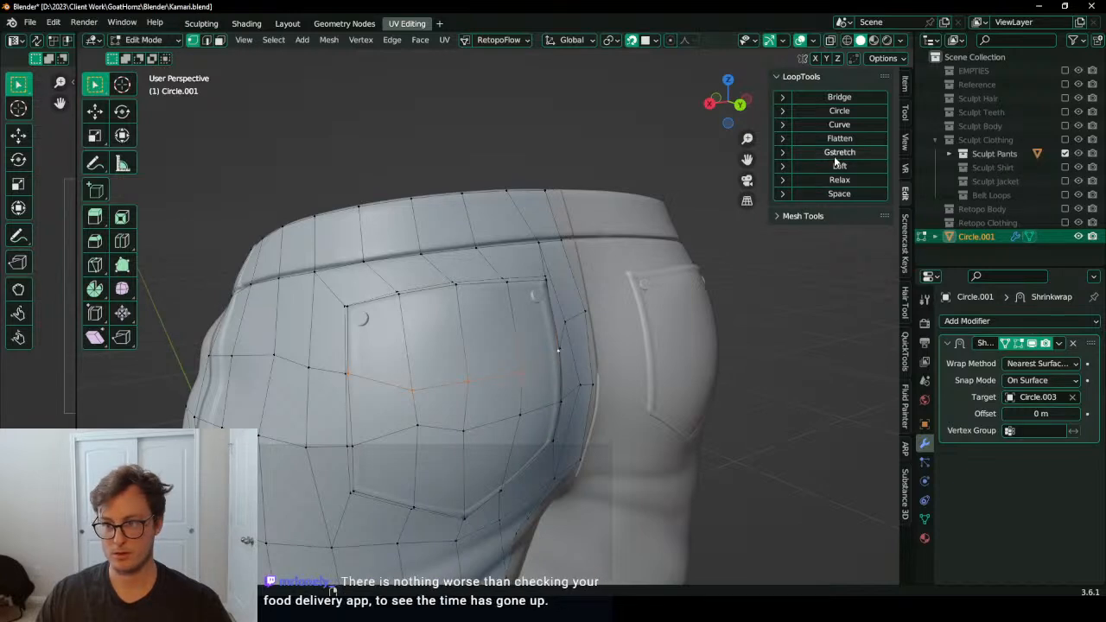
{"action": "left_click", "coordinate": [835, 157]}
Step: Try moving the whole straightened upper interior row to new positions, and undo each move
{"action": "key", "text": "g"}
{"action": "left_click", "coordinate": [471, 342]}
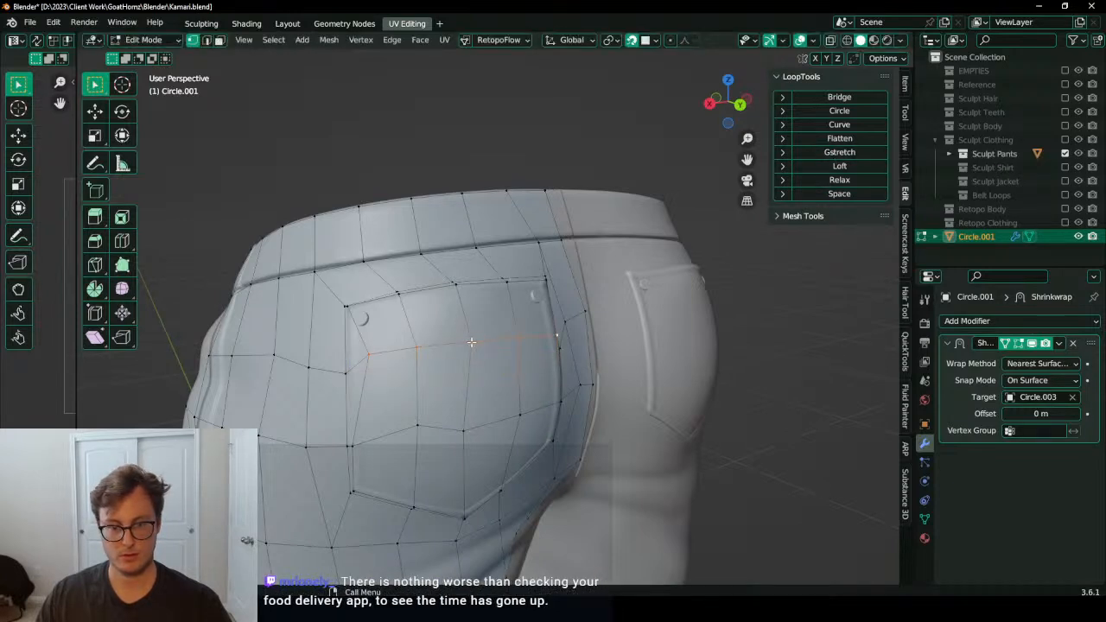
{"action": "key", "text": "ctrl+z"}
{"action": "key", "text": "g"}
{"action": "left_click", "coordinate": [465, 367]}
{"action": "key", "text": "ctrl+z"}
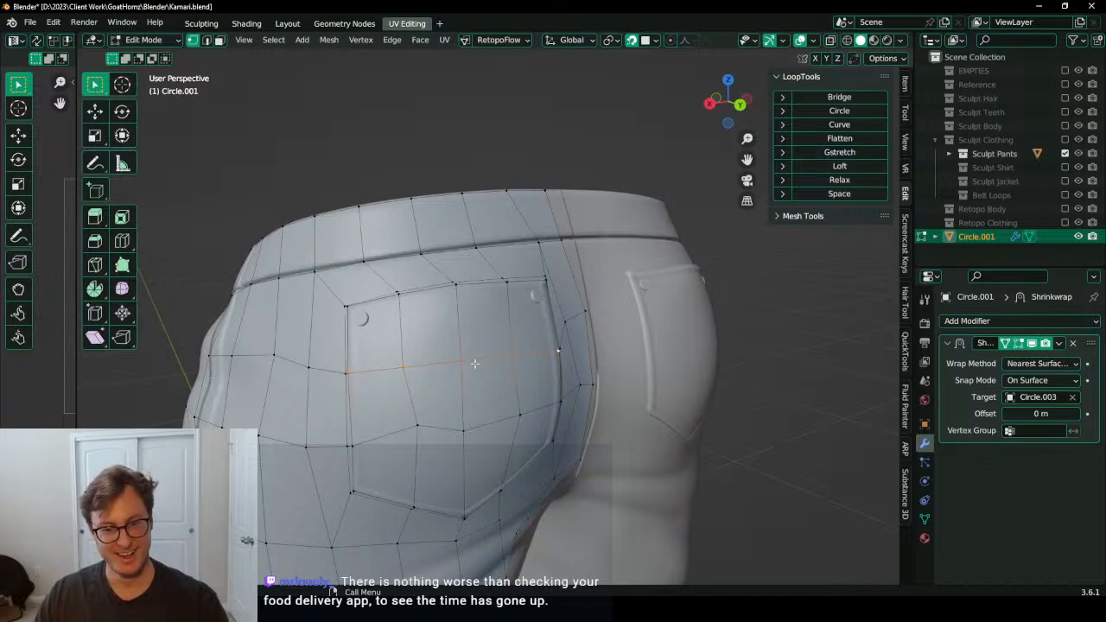
Step: Raise the three middle vertices of the pocket's upper interior row, leaving its side vertices in place
{"action": "middle_click_drag", "start_coordinate": [474, 364], "coordinate": [553, 365]}
{"action": "key", "text": "b"}
{"action": "key", "text": "g"}
{"action": "right_click", "coordinate": [452, 382]}
{"action": "key", "text": "b"}
{"action": "middle_click_drag", "start_coordinate": [363, 347], "coordinate": [335, 386]}
{"action": "key", "text": "g"}
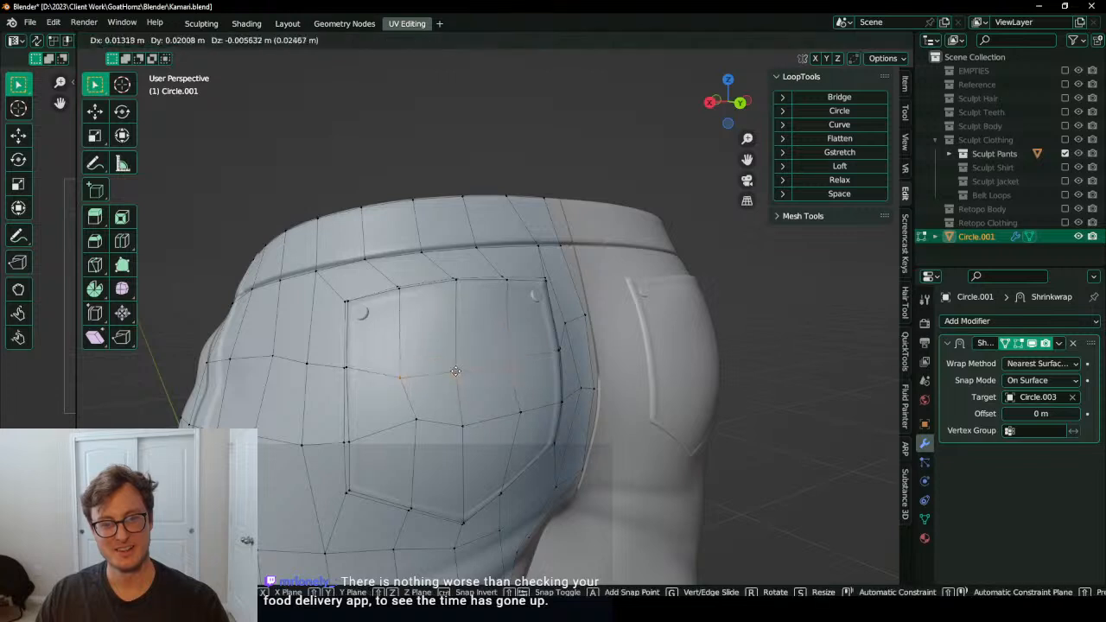
{"action": "left_click", "coordinate": [457, 354]}
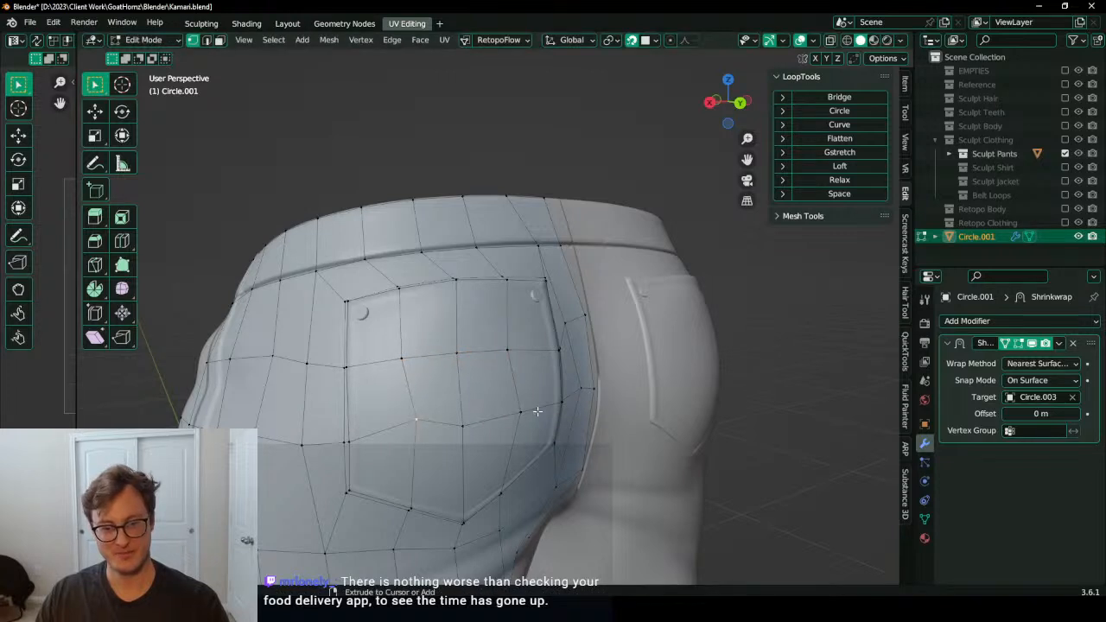
Step: Straighten the pocket's lower interior row with Gstretch and lower its three middle vertices slightly
{"action": "left_click", "coordinate": [358, 440], "text": "ctrl"}
{"action": "left_click", "coordinate": [857, 154]}
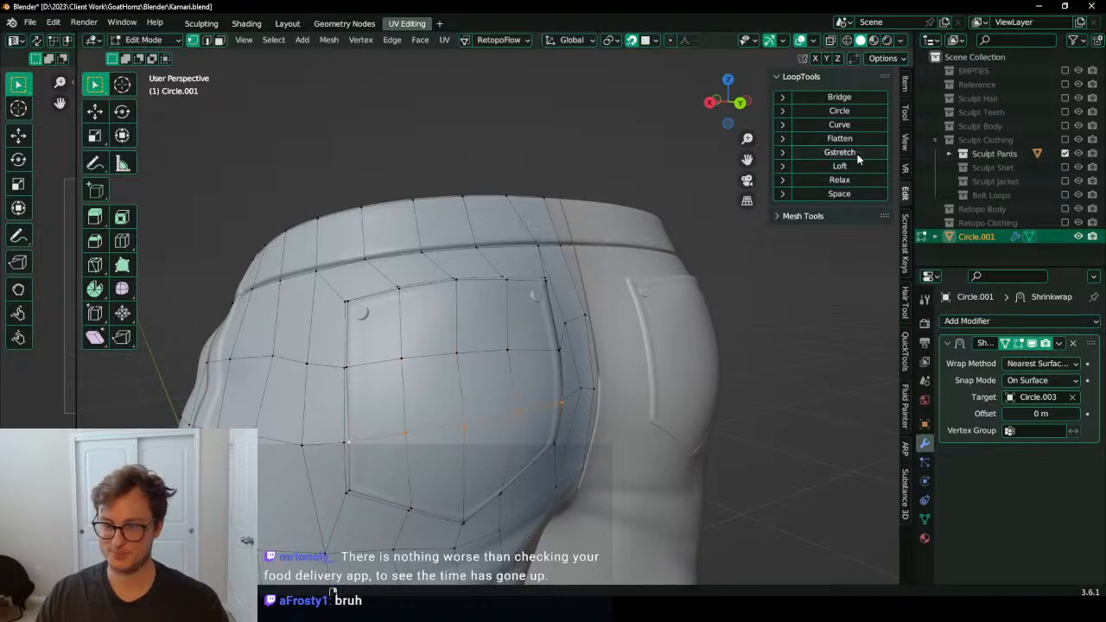
{"action": "key", "text": "g"}
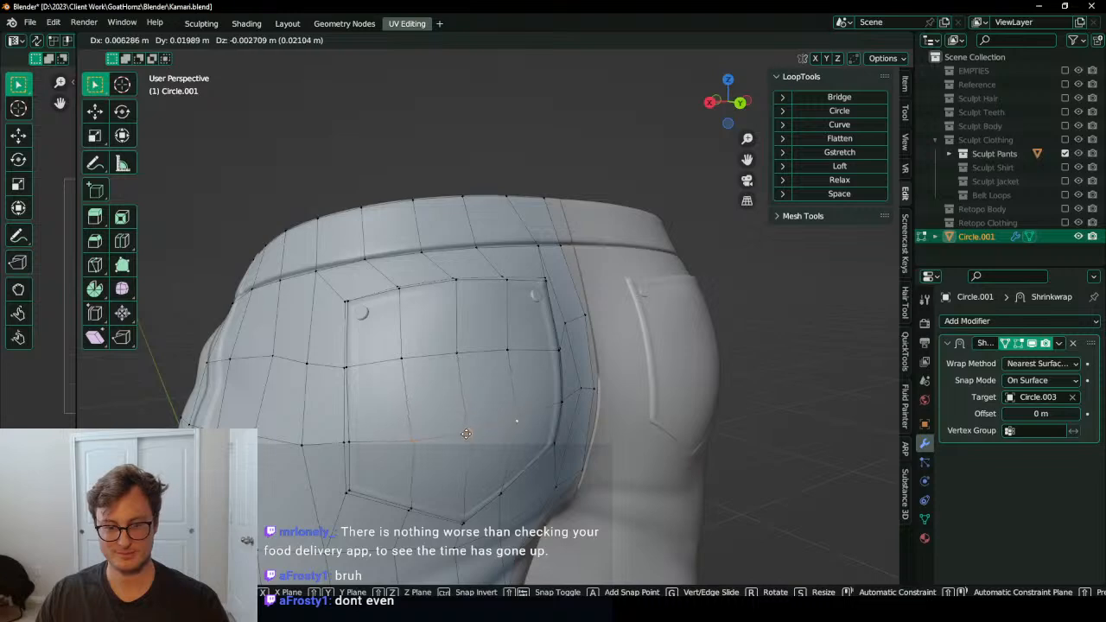
{"action": "left_click", "coordinate": [464, 434]}
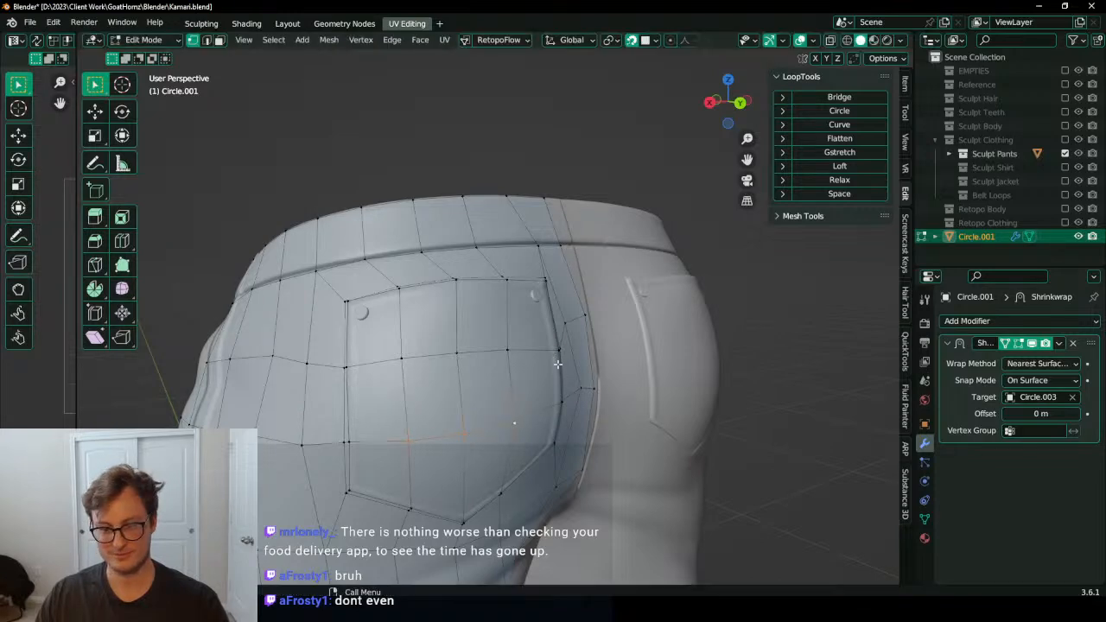
Step: On the front of the pants, move the centre-line vertex onto the pointed lower tip of the fly
{"action": "middle_click_drag", "start_coordinate": [558, 356], "coordinate": [434, 376]}
{"action": "scroll", "coordinate": [479, 324], "scroll_direction": "down", "scroll_amount": 3}
{"action": "scroll", "coordinate": [564, 330], "scroll_direction": "up", "scroll_amount": 3}
{"action": "scroll", "coordinate": [475, 345], "scroll_direction": "up", "scroll_amount": 1}
{"action": "scroll", "coordinate": [475, 292], "scroll_direction": "down", "scroll_amount": 3}
{"action": "scroll", "coordinate": [448, 269], "scroll_direction": "up", "scroll_amount": 6}
{"action": "key", "text": "g"}
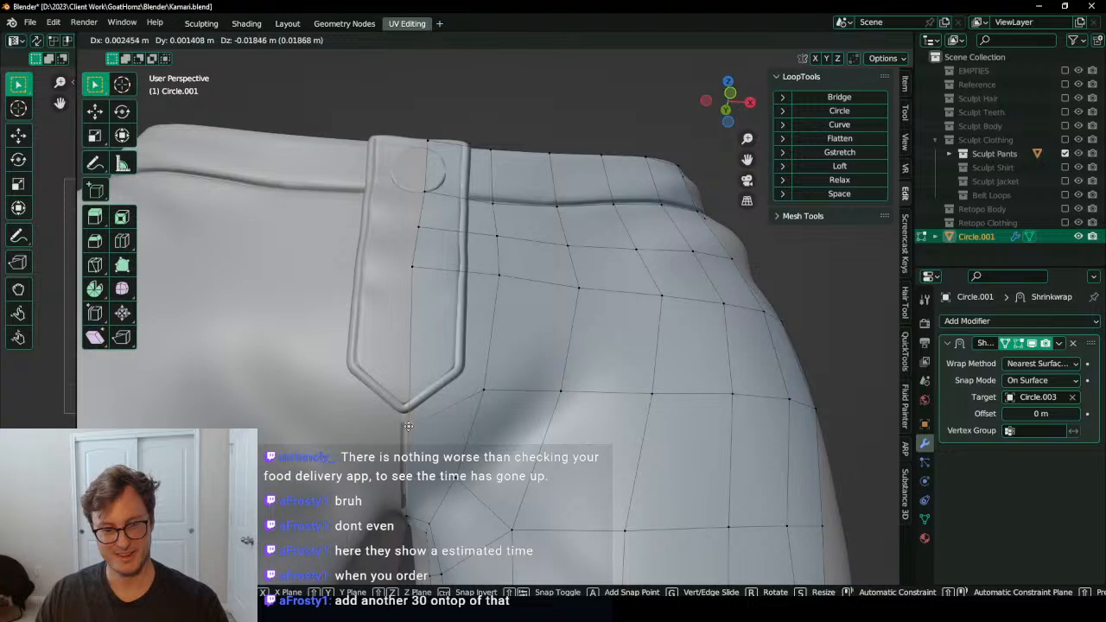
{"action": "key", "text": "z"}
{"action": "left_click", "coordinate": [484, 313]}
{"action": "scroll", "coordinate": [485, 314], "scroll_direction": "down", "scroll_amount": 3}
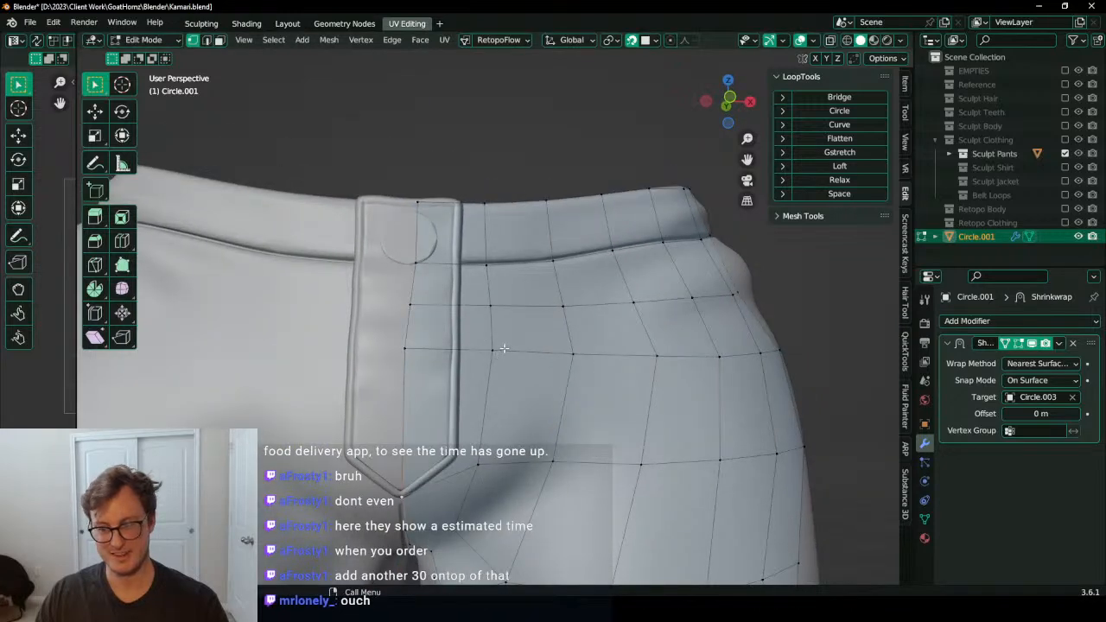
{"action": "scroll", "coordinate": [444, 347], "scroll_direction": "down", "scroll_amount": 3}
{"action": "scroll", "coordinate": [444, 347], "scroll_direction": "up", "scroll_amount": 3}
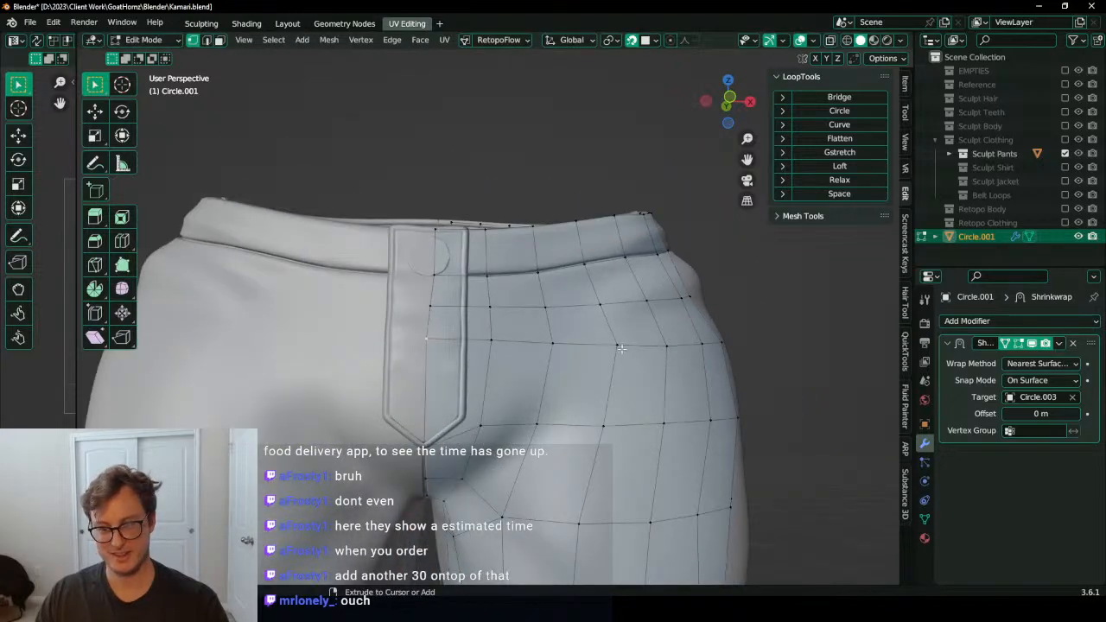
Step: Slide the four vertices of the front row nearest the centre line down along their edges, closer to the fly's lower end
{"action": "left_click", "coordinate": [620, 349], "text": "ctrl"}
{"action": "key", "text": "g"}
{"action": "key", "text": "g"}
{"action": "right_click", "coordinate": [496, 385]}
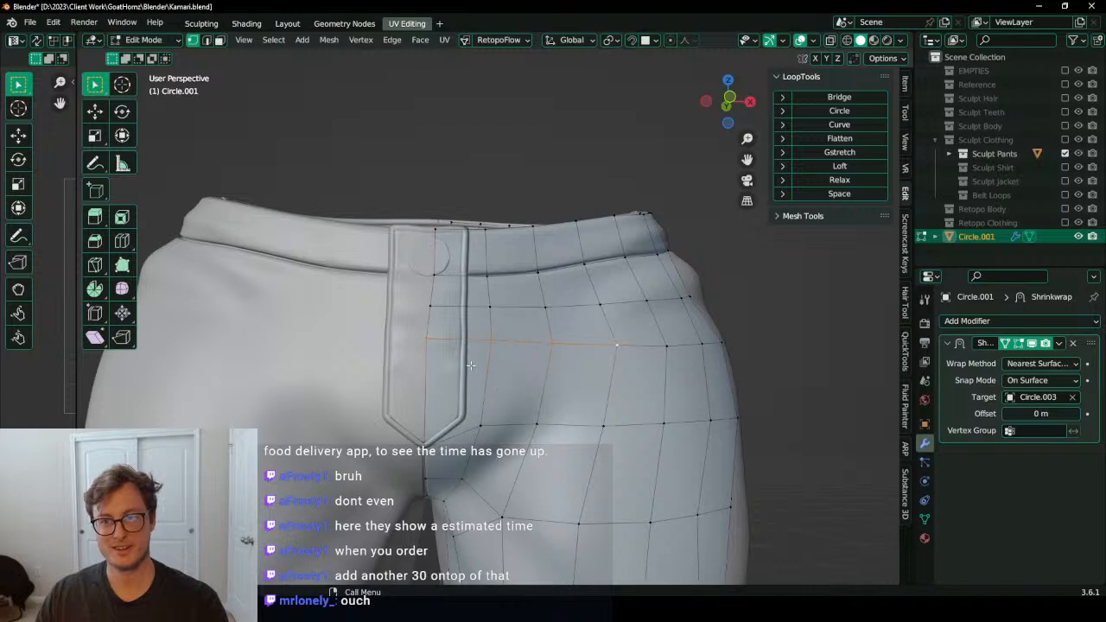
{"action": "key", "text": "g"}
{"action": "key", "text": "g"}
{"action": "left_click", "coordinate": [554, 379]}
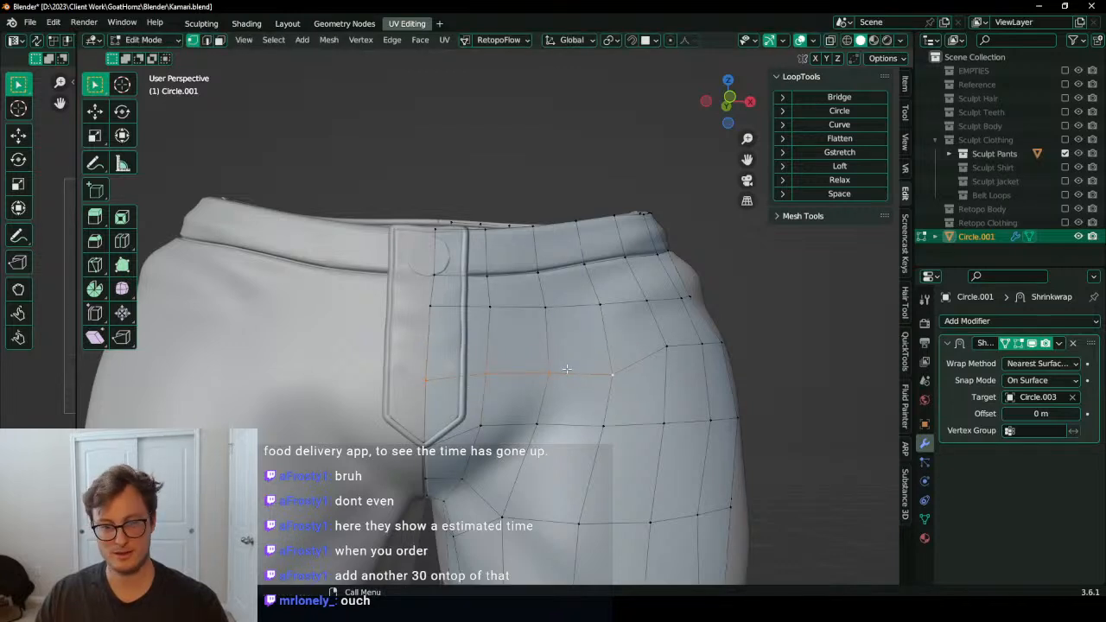
Step: Duplicate the retopo mesh's Shrinkwrap modifier and apply the first copy, returning to mesh editing
{"action": "key", "text": "Tab"}
{"action": "left_click", "coordinate": [1058, 344]}
{"action": "left_click", "coordinate": [1002, 414]}
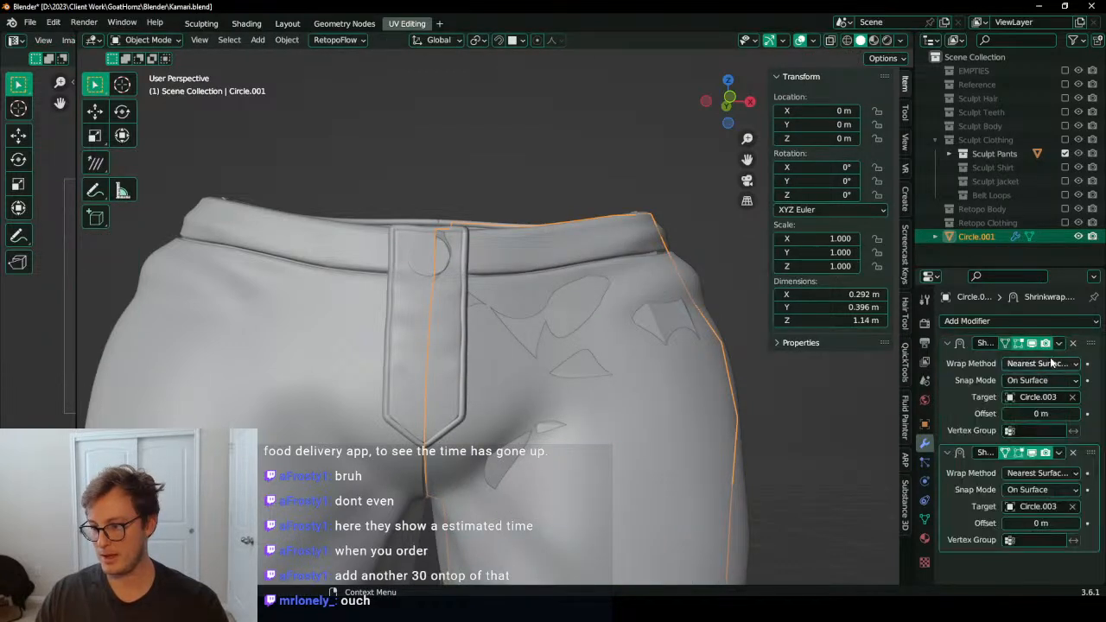
{"action": "left_click", "coordinate": [1058, 344]}
{"action": "left_click", "coordinate": [993, 359]}
{"action": "key", "text": "Tab"}
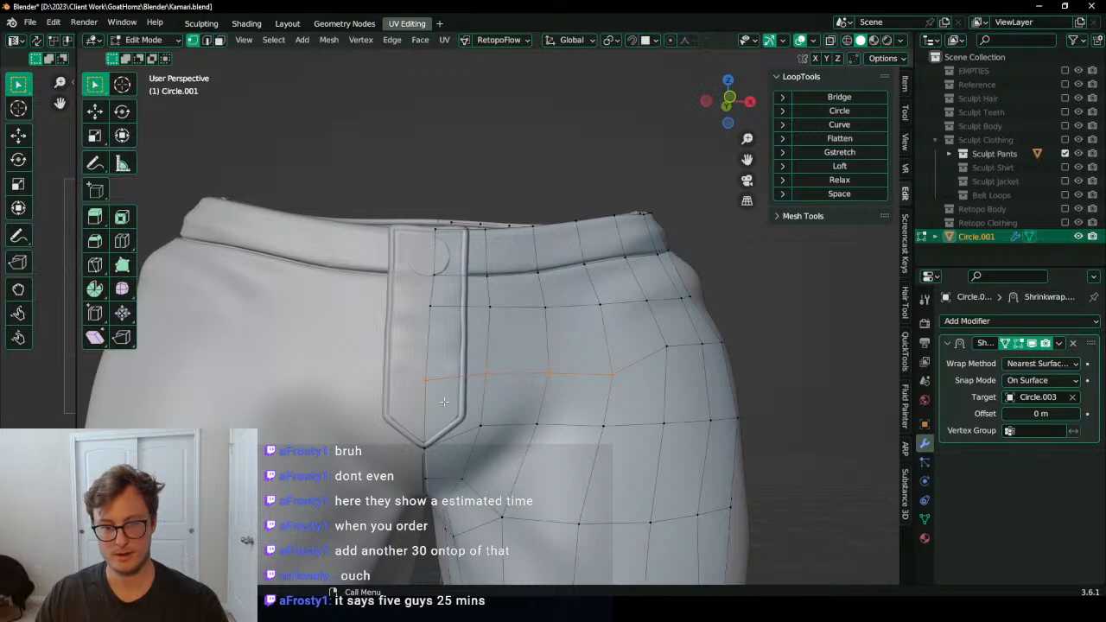
Step: Extrude the column of faces over the fly in place and scale the new faces inward
{"action": "key", "text": "o"}
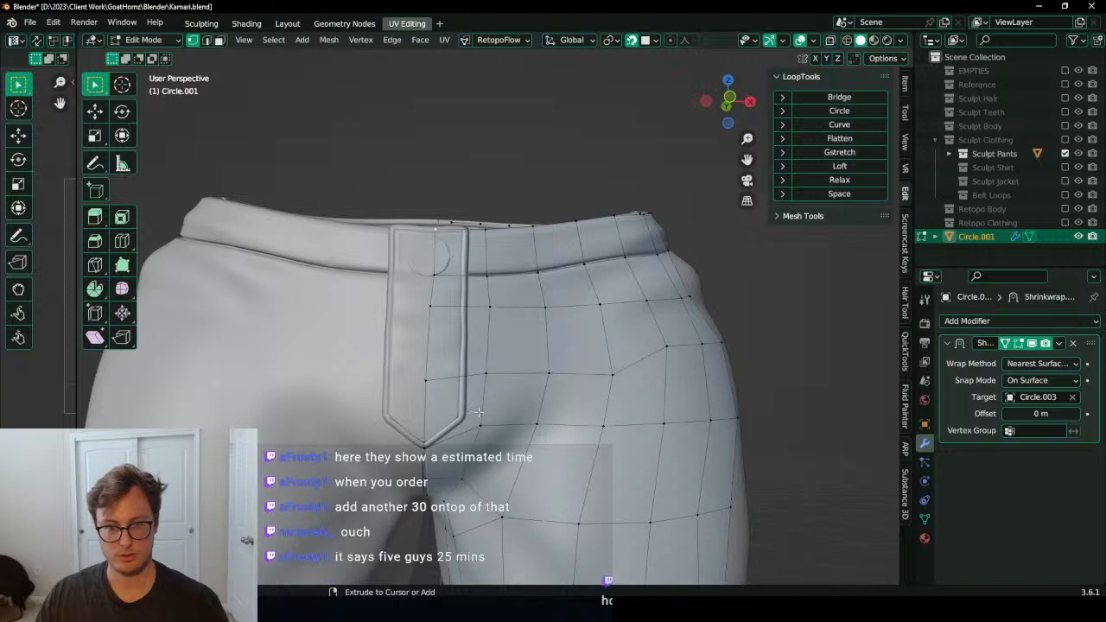
{"action": "left_click", "coordinate": [473, 372], "text": "alt"}
{"action": "key", "text": "s"}
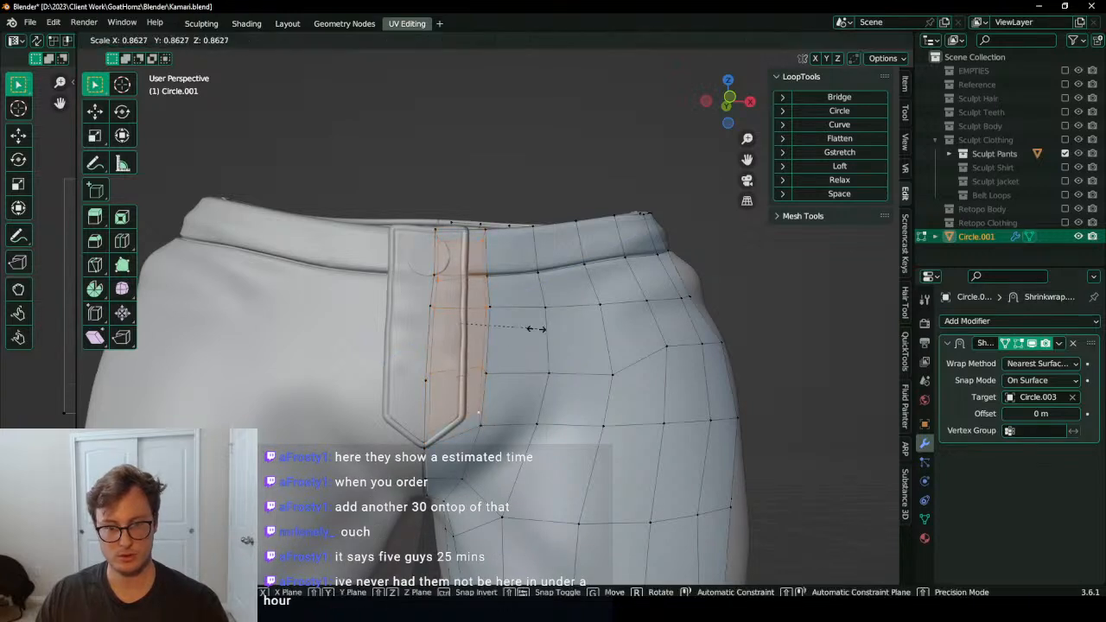
{"action": "left_click", "coordinate": [451, 406]}
Step: Delete the original centre-line vertices left over outside the inset fly column, including the one at the waistband's top
{"action": "left_click", "coordinate": [426, 385]}
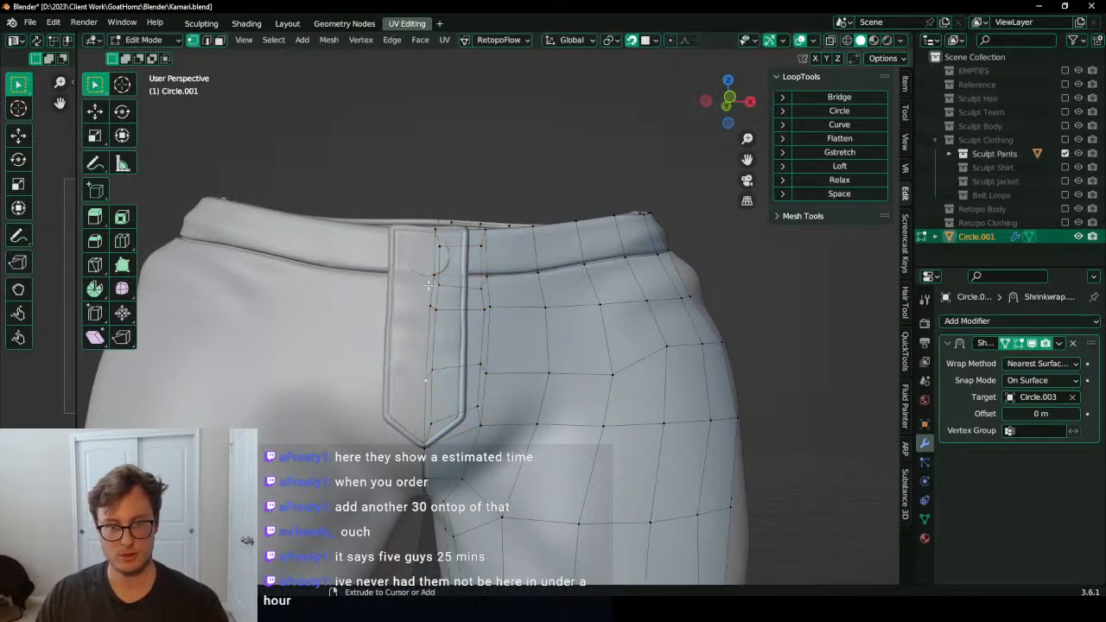
{"action": "key", "text": "x"}
{"action": "left_click", "coordinate": [449, 251]}
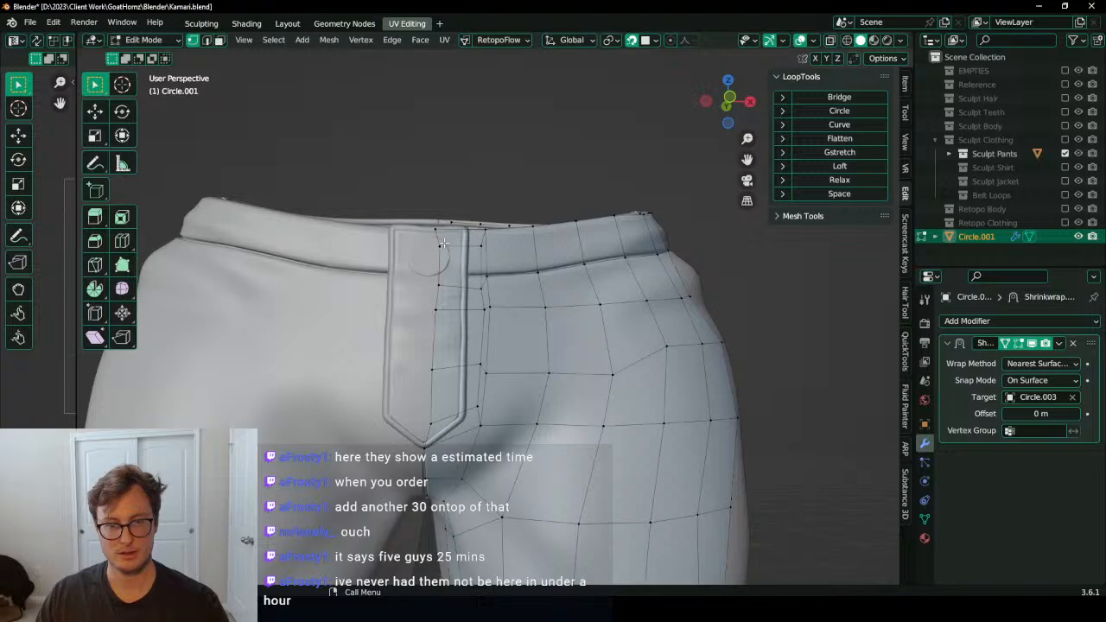
{"action": "left_click", "coordinate": [438, 227]}
{"action": "key", "text": "x"}
{"action": "left_click", "coordinate": [489, 251]}
Step: Move the three upper vertices on the inset column's outer side onto the fly's side edge, starting at the waistband corner
{"action": "middle_click_drag", "start_coordinate": [489, 252], "coordinate": [490, 275]}
{"action": "middle_click_drag", "start_coordinate": [490, 274], "coordinate": [492, 316], "text": "shift"}
{"action": "scroll", "coordinate": [493, 316], "scroll_direction": "up", "scroll_amount": 4}
{"action": "left_click", "coordinate": [489, 327]}
{"action": "key", "text": "g"}
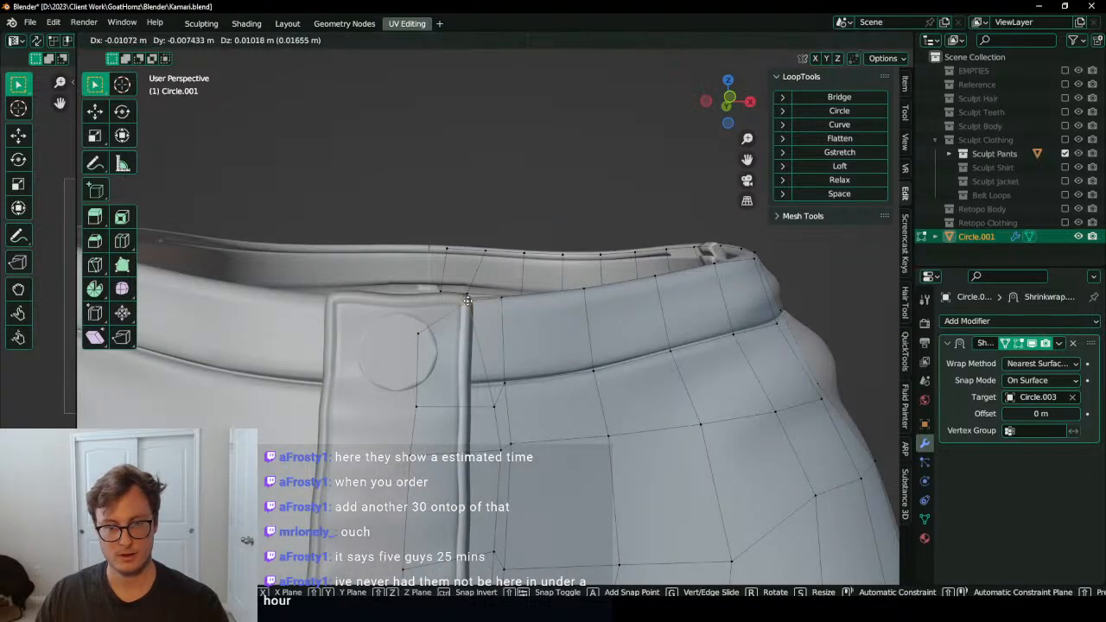
{"action": "left_click", "coordinate": [467, 301]}
{"action": "middle_click_drag", "start_coordinate": [482, 430], "coordinate": [488, 328], "text": "shift"}
{"action": "key", "text": "g"}
{"action": "left_click", "coordinate": [482, 206]}
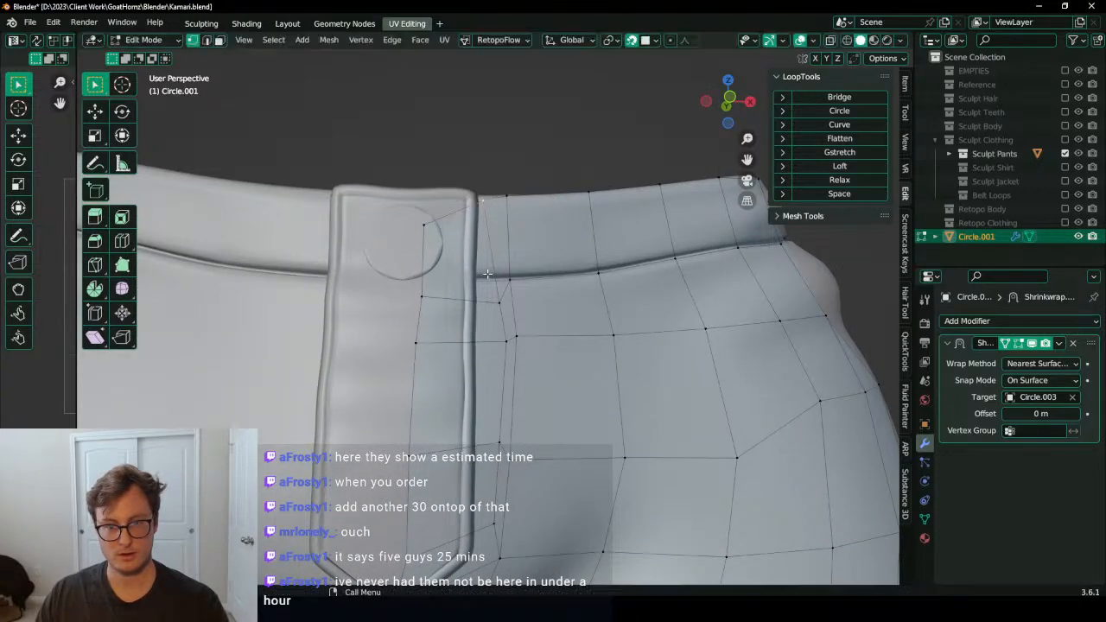
{"action": "key", "text": "g"}
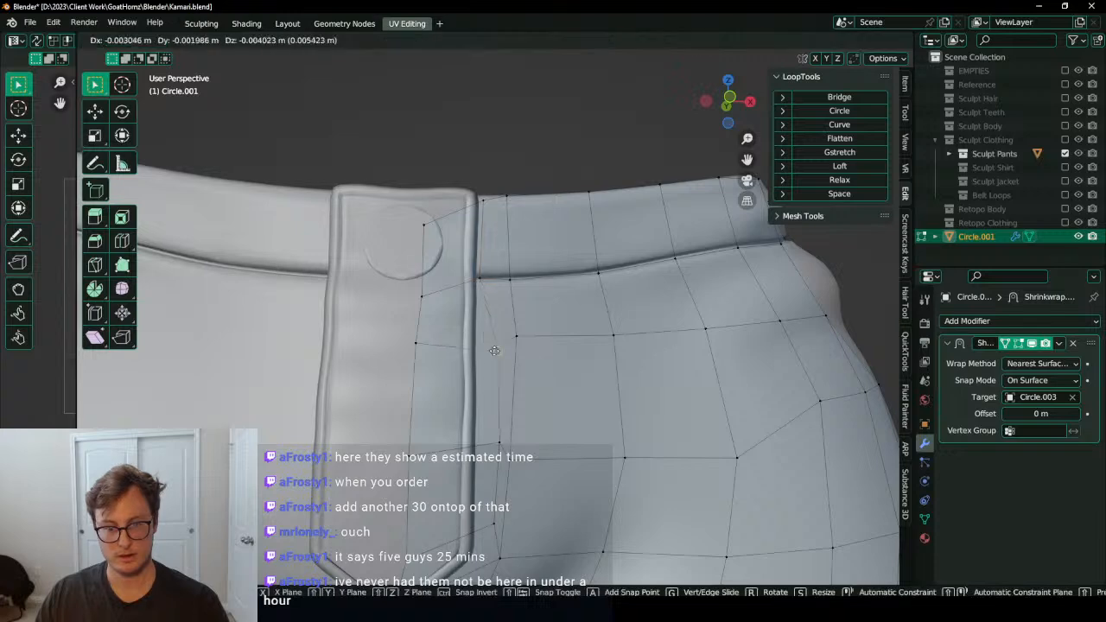
{"action": "left_click", "coordinate": [479, 340]}
Step: Move the two lower vertices on the column's outer side onto the fly's side edge and its lower corner
{"action": "middle_click_drag", "start_coordinate": [491, 469], "coordinate": [478, 355], "text": "shift"}
{"action": "left_click", "coordinate": [476, 335]}
{"action": "key", "text": "g"}
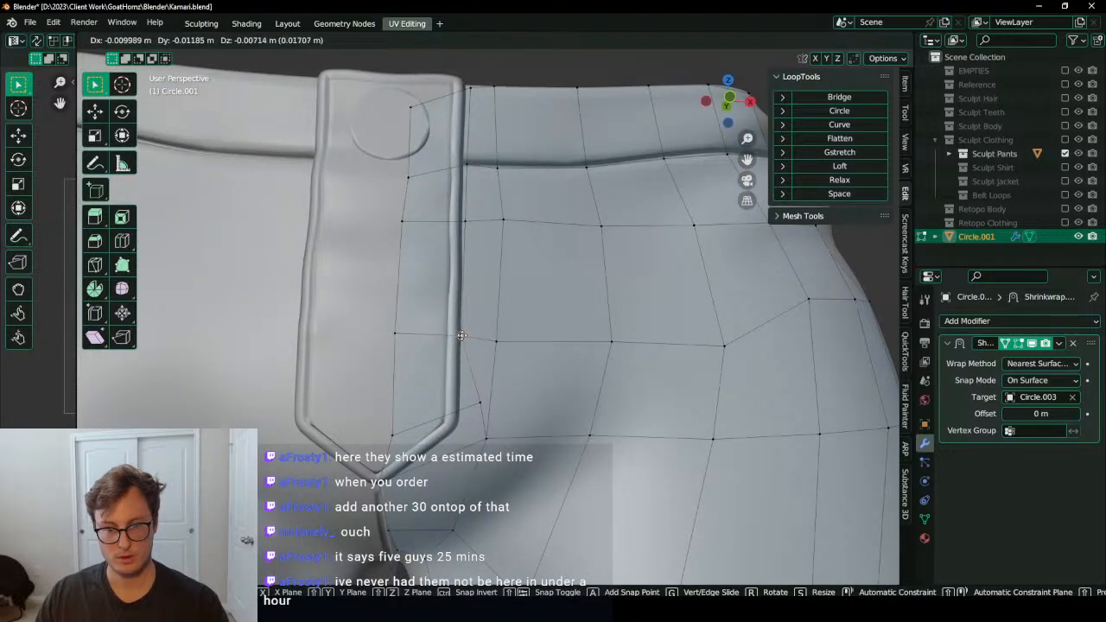
{"action": "left_click", "coordinate": [461, 337]}
{"action": "left_click", "coordinate": [476, 400]}
{"action": "key", "text": "g"}
{"action": "left_click", "coordinate": [457, 421]}
Step: Lower the centre-seam vertex slightly below the fly and place the column's bottom centre vertex just under the fly's pointed tip
{"action": "middle_click_drag", "start_coordinate": [436, 485], "coordinate": [458, 366], "text": "shift"}
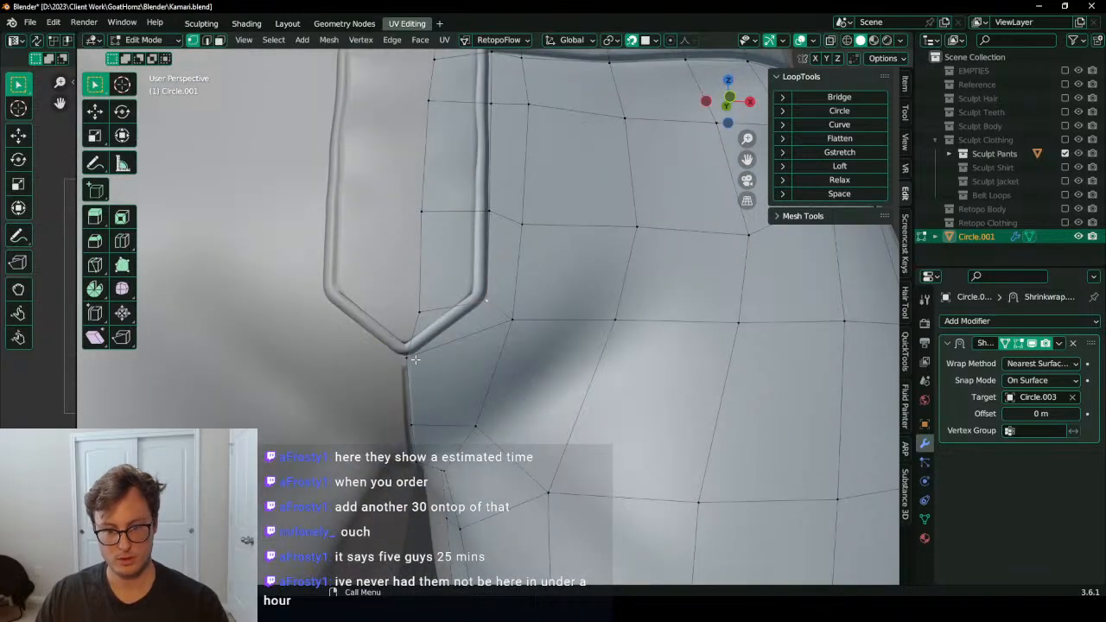
{"action": "left_click", "coordinate": [416, 359]}
{"action": "key", "text": "g"}
{"action": "left_click", "coordinate": [412, 375]}
{"action": "left_click", "coordinate": [418, 320]}
{"action": "key", "text": "g"}
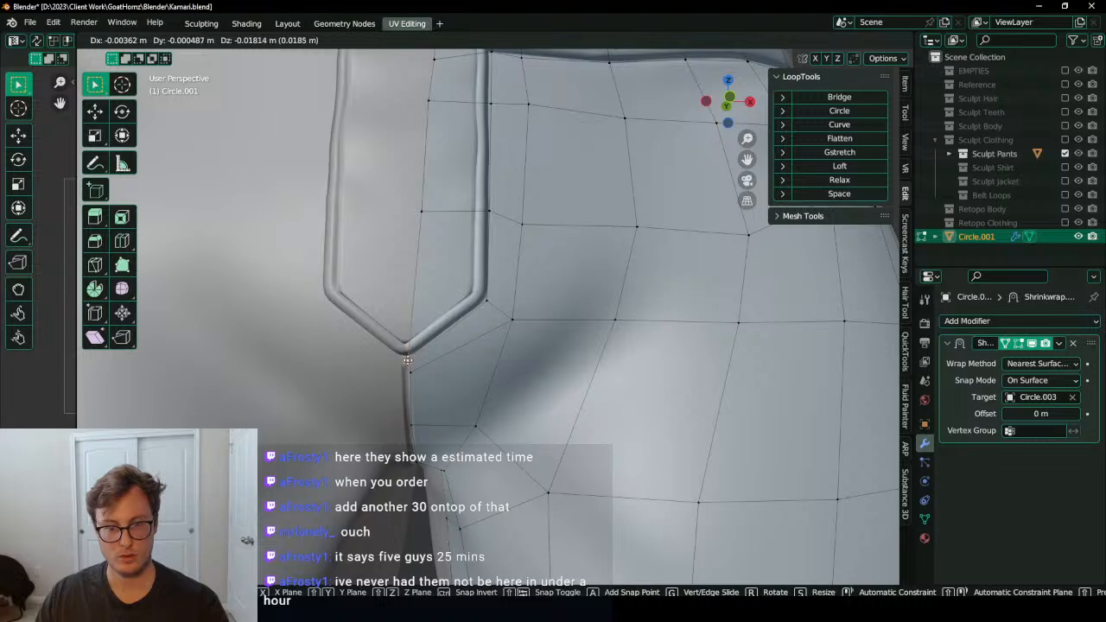
{"action": "left_click", "coordinate": [407, 360]}
Step: Move the column's four remaining centre-side vertices across the fly onto the inner side of its raised side border
{"action": "scroll", "coordinate": [563, 295], "scroll_direction": "down", "scroll_amount": 4}
{"action": "middle_click_drag", "start_coordinate": [563, 295], "coordinate": [538, 294]}
{"action": "scroll", "coordinate": [540, 273], "scroll_direction": "up", "scroll_amount": 4}
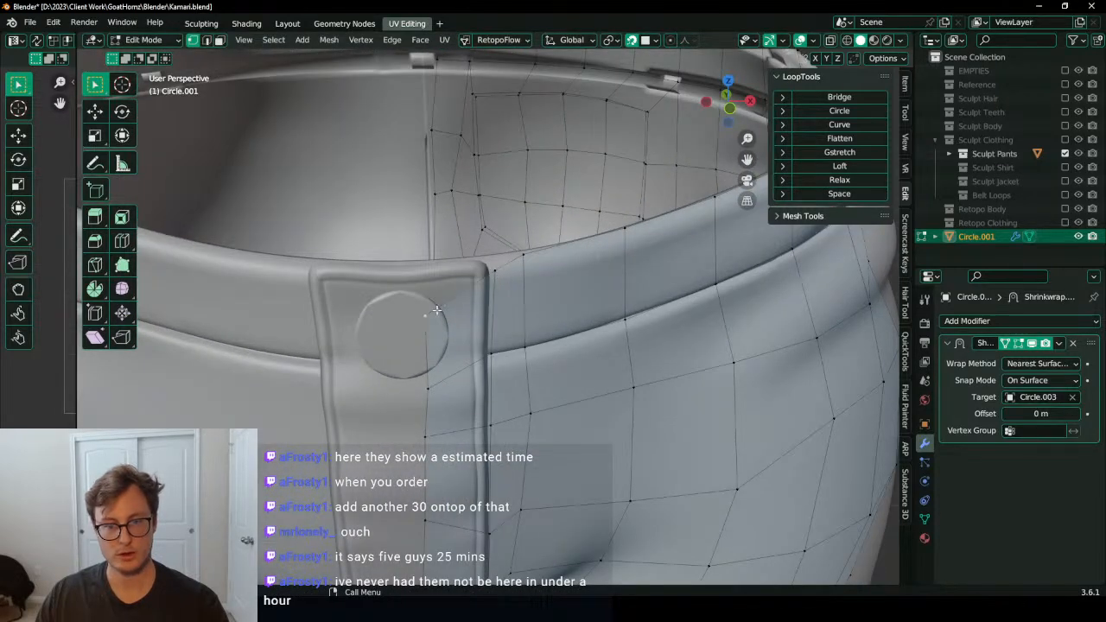
{"action": "key", "text": "g"}
{"action": "left_click", "coordinate": [483, 386]}
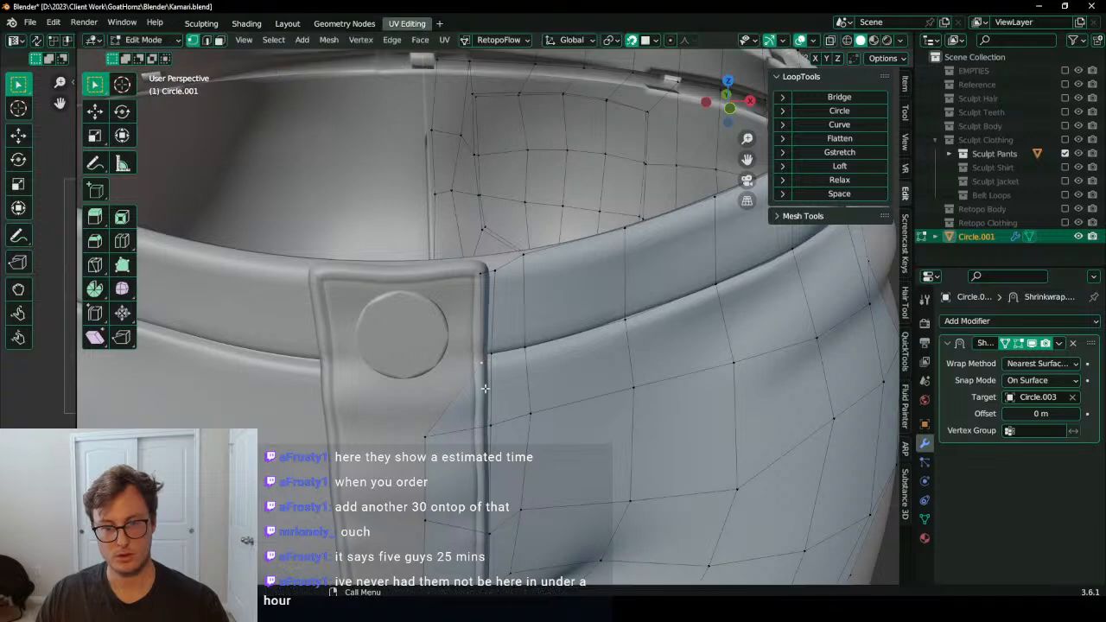
{"action": "middle_click_drag", "start_coordinate": [485, 388], "coordinate": [399, 310], "text": "shift"}
{"action": "key", "text": "g"}
{"action": "left_click", "coordinate": [449, 253]}
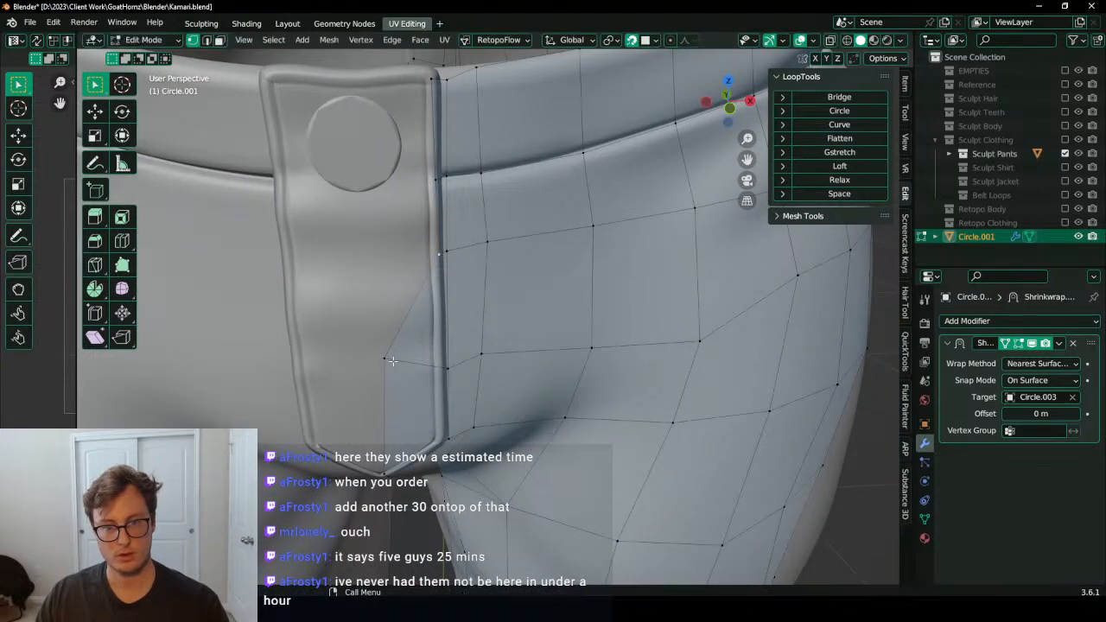
{"action": "key", "text": "g"}
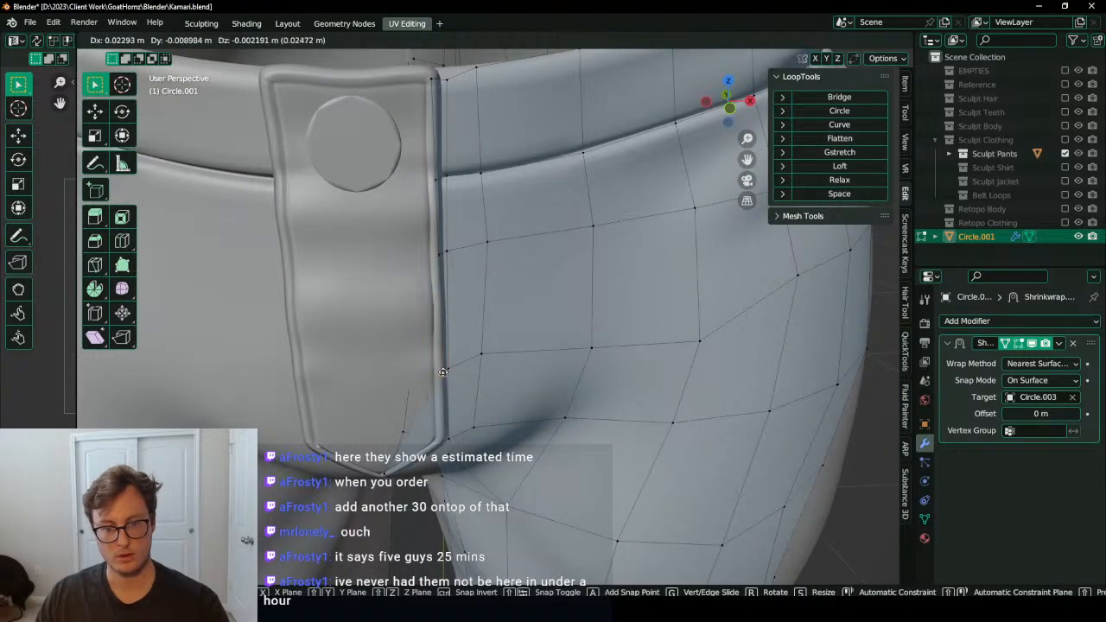
{"action": "left_click", "coordinate": [442, 374]}
{"action": "middle_click_drag", "start_coordinate": [441, 374], "coordinate": [458, 351], "text": "shift"}
{"action": "scroll", "coordinate": [449, 234], "scroll_direction": "up", "scroll_amount": 2}
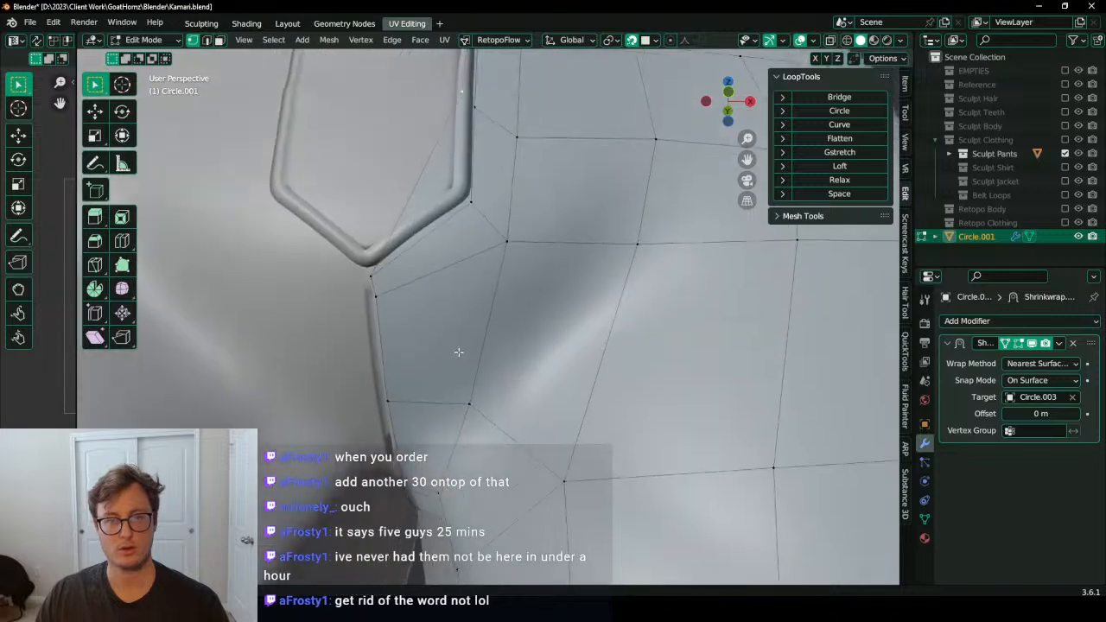
Step: Delete the edge running diagonally from the fly's tip vertex to the lowest vertex on the raised side border
{"action": "middle_click_drag", "start_coordinate": [422, 307], "coordinate": [430, 339], "text": "shift"}
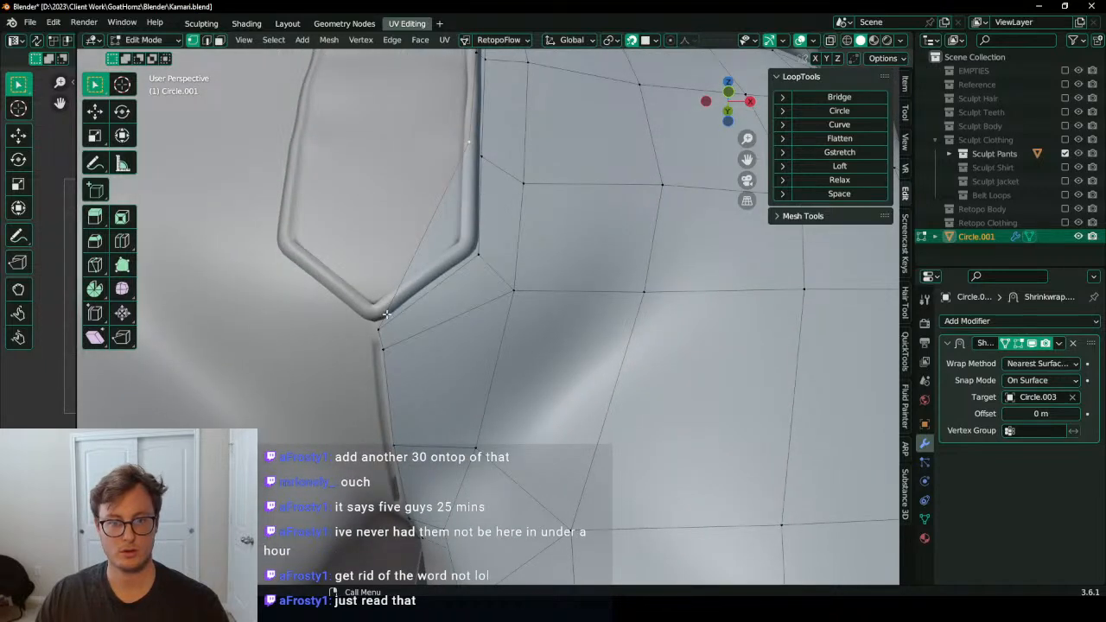
{"action": "key", "text": "g"}
{"action": "left_click", "coordinate": [378, 329]}
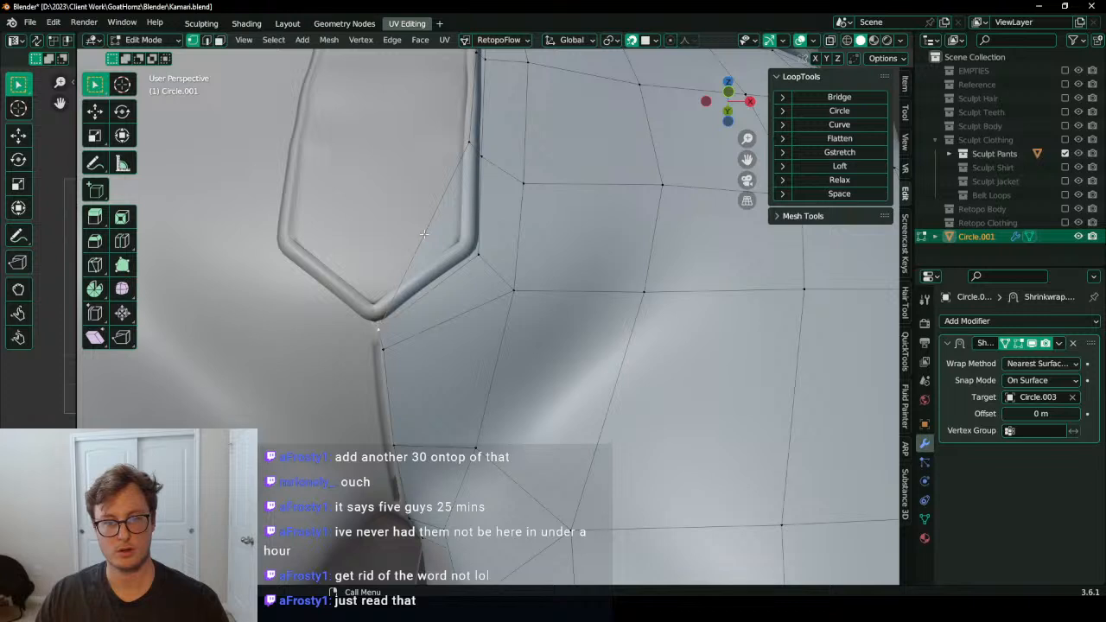
{"action": "left_click", "coordinate": [470, 149], "text": "ctrl"}
{"action": "key", "text": "x"}
{"action": "key", "text": "e"}
Step: Extrude the vertices at the fly's lower corner and tip inward onto the raised border, placing the new tip vertex on the point
{"action": "left_click", "coordinate": [477, 258]}
{"action": "key", "text": "g"}
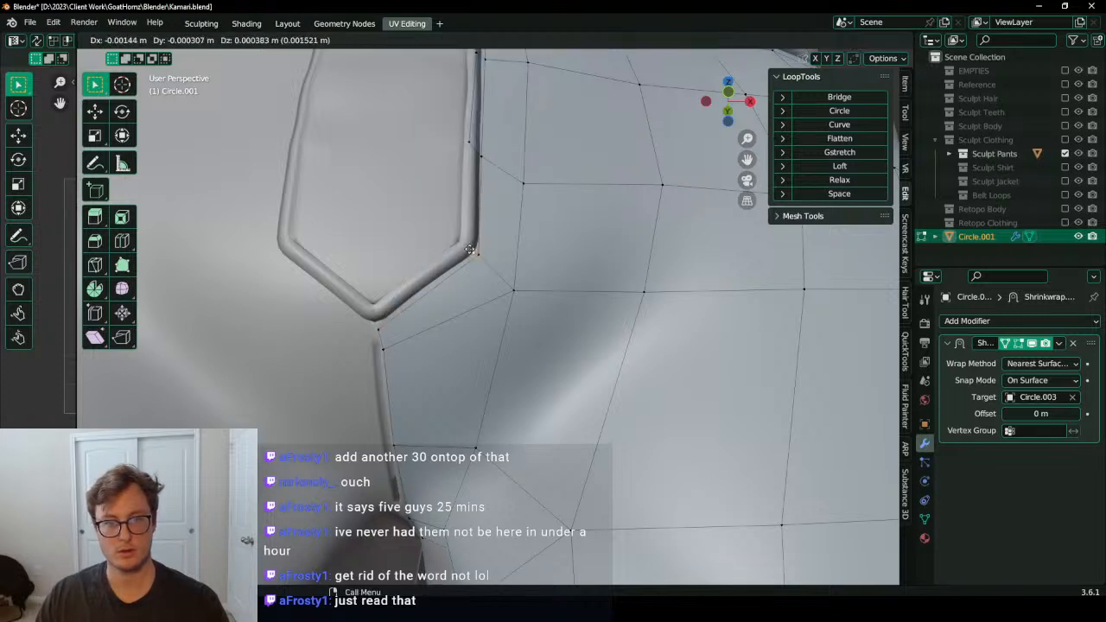
{"action": "left_click", "coordinate": [467, 247]}
{"action": "left_click", "coordinate": [381, 331], "text": "shift"}
{"action": "key", "text": "e"}
{"action": "left_click", "coordinate": [358, 313]}
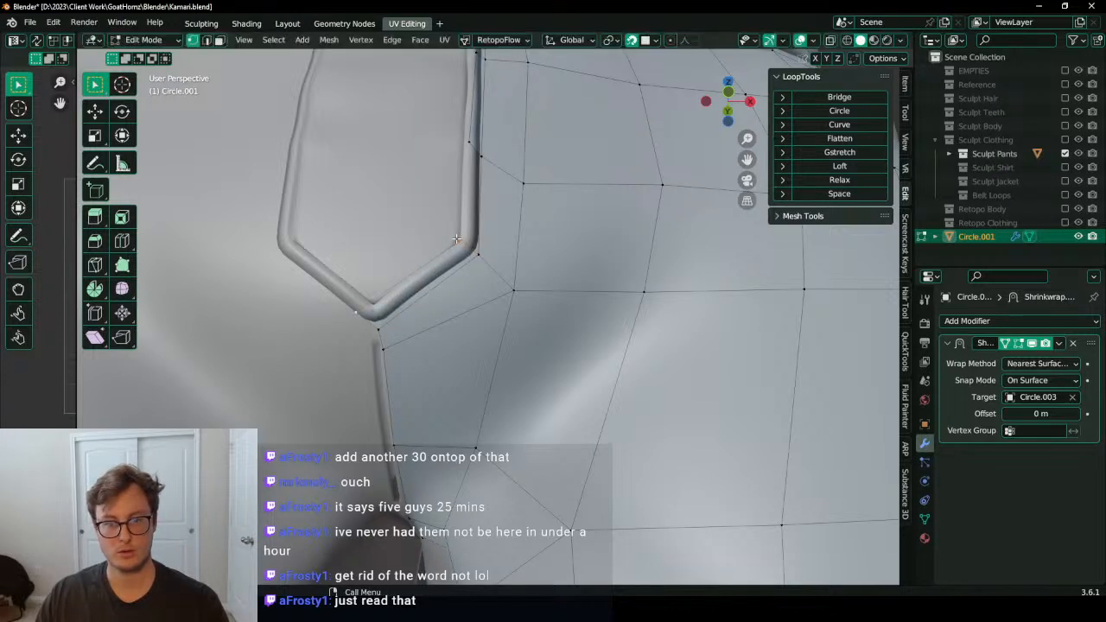
{"action": "key", "text": "g"}
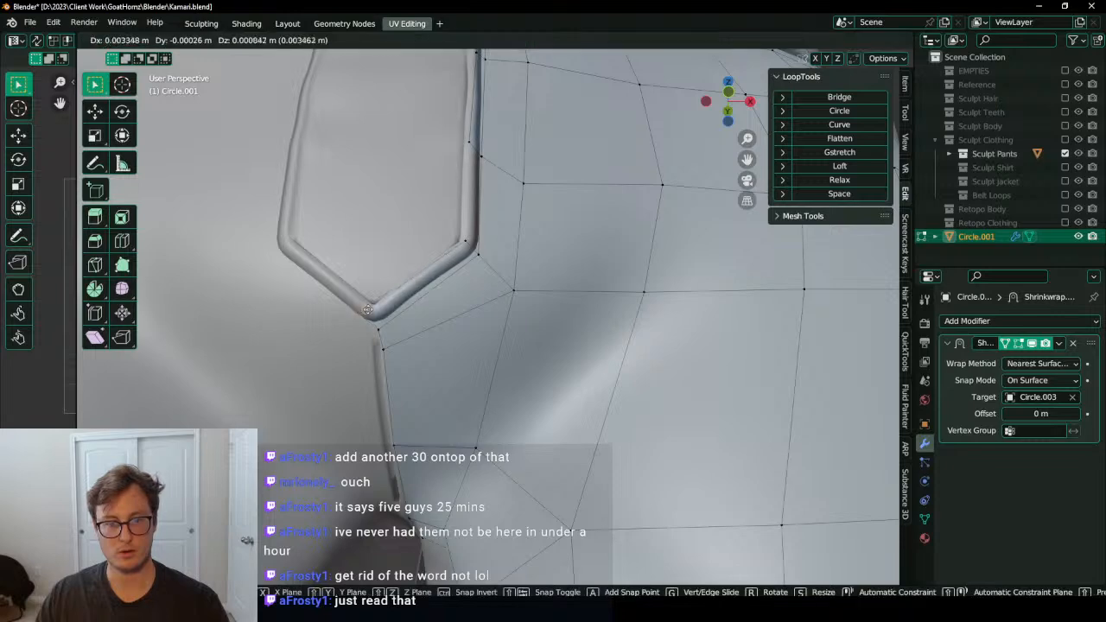
Step: Fill the open gap along the fly's raised side border just above its lower corner with a face
{"action": "left_click", "coordinate": [466, 248]}
{"action": "left_click", "coordinate": [481, 157]}
{"action": "scroll", "coordinate": [484, 168], "scroll_direction": "down", "scroll_amount": 5}
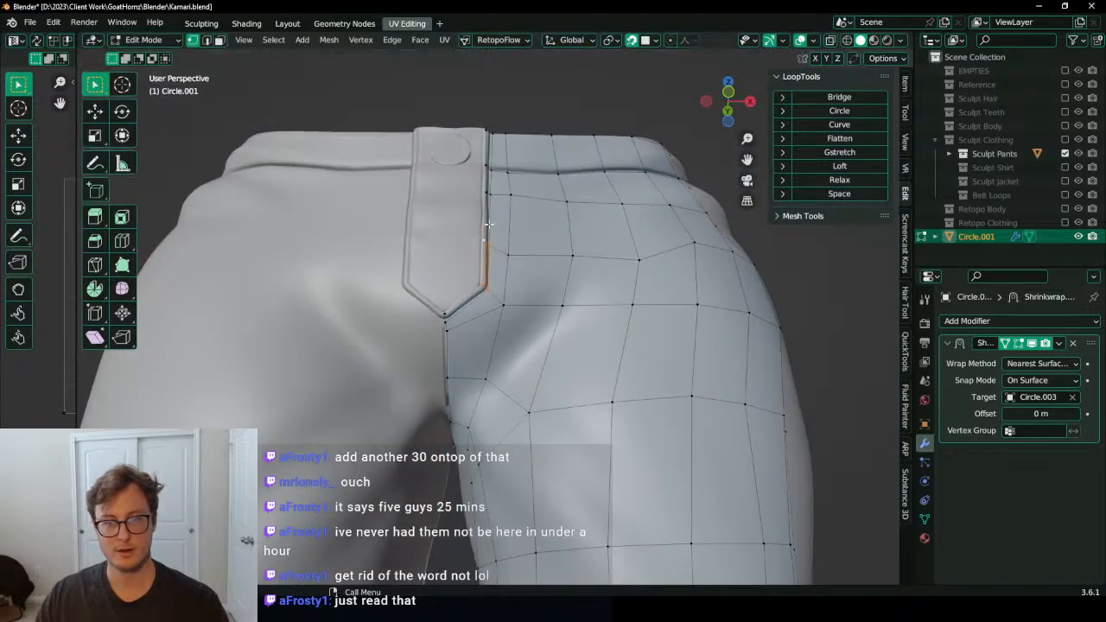
Step: Extrude the upper edge column along the fly's side border to the centre line by scaling X to 0 about the 3D cursor
{"action": "middle_click_drag", "start_coordinate": [547, 296], "coordinate": [546, 324]}
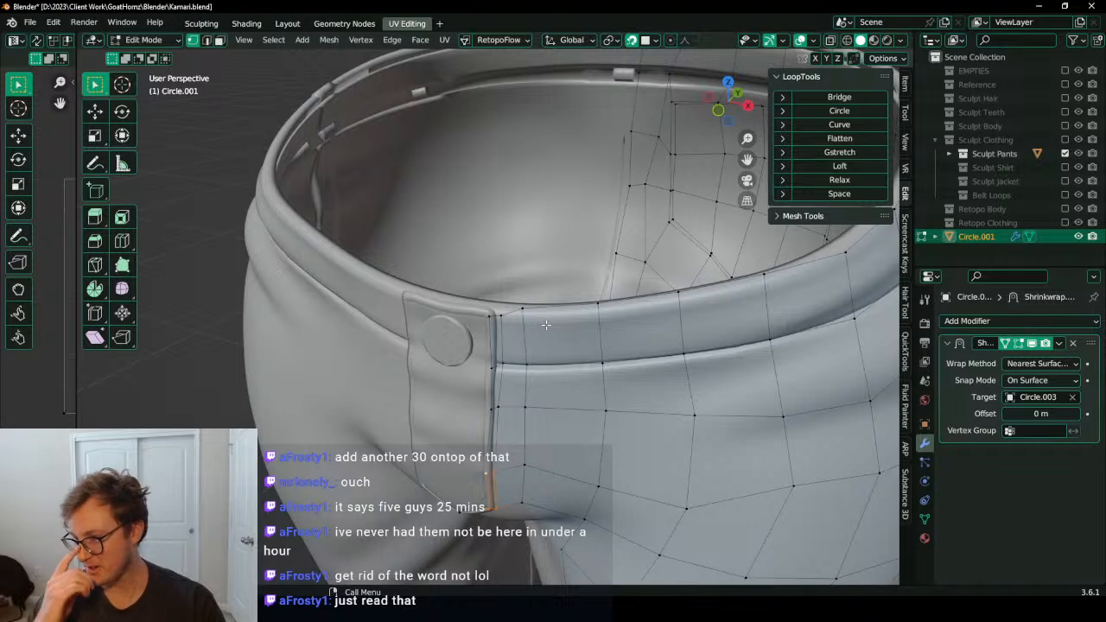
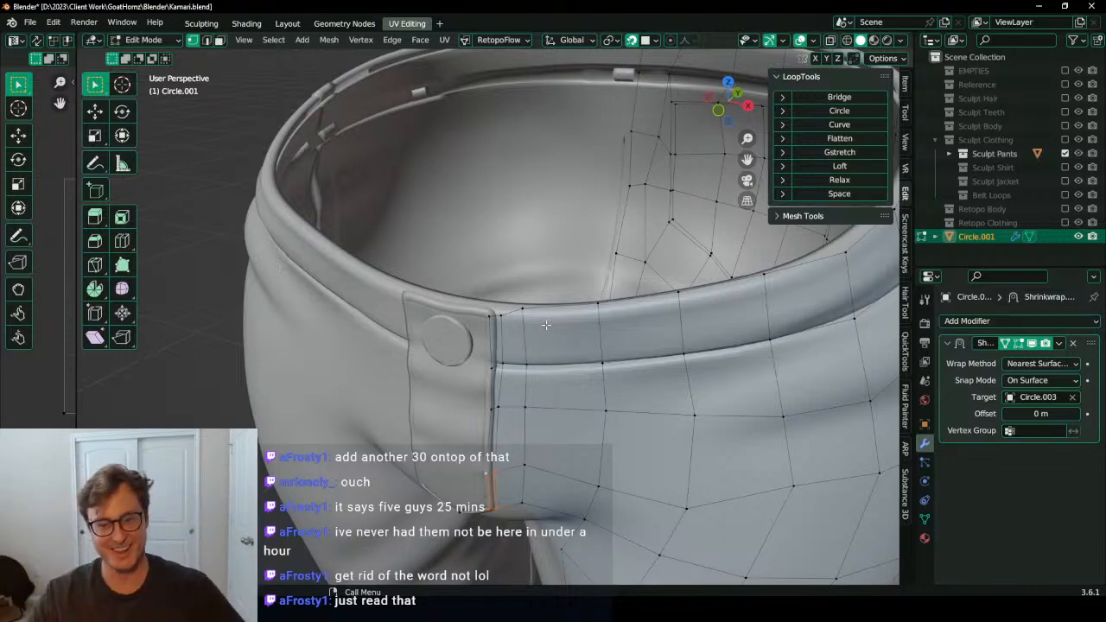
{"action": "scroll", "coordinate": [528, 308], "scroll_direction": "up", "scroll_amount": 2}
{"action": "scroll", "coordinate": [548, 352], "scroll_direction": "down", "scroll_amount": 3}
{"action": "scroll", "coordinate": [529, 349], "scroll_direction": "up", "scroll_amount": 5}
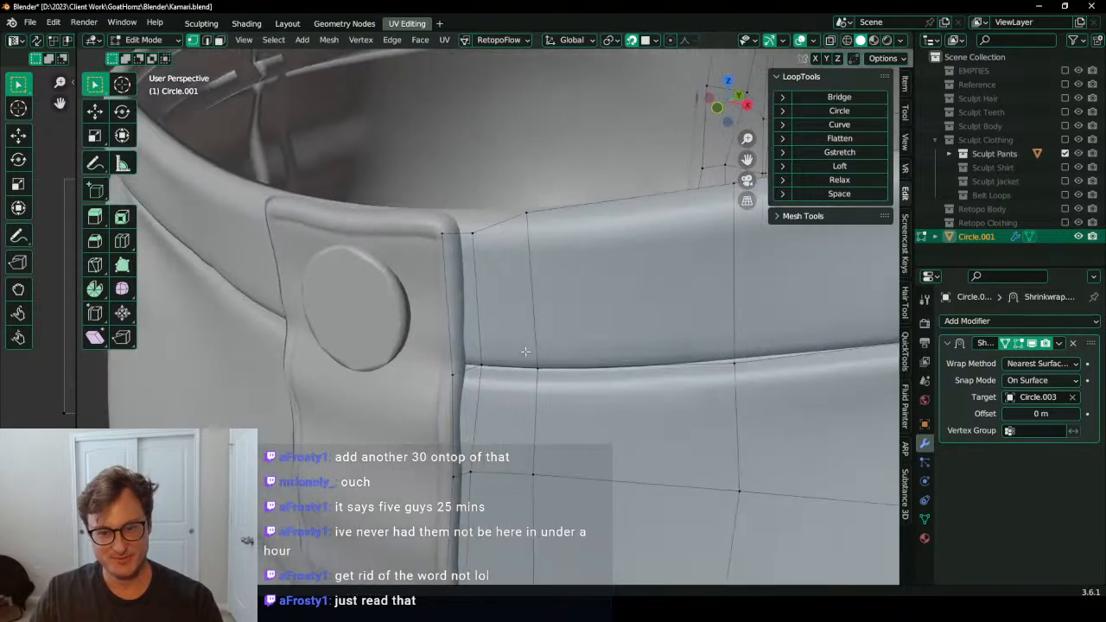
{"action": "middle_click_drag", "start_coordinate": [526, 348], "coordinate": [571, 312]}
{"action": "scroll", "coordinate": [570, 304], "scroll_direction": "down", "scroll_amount": 2}
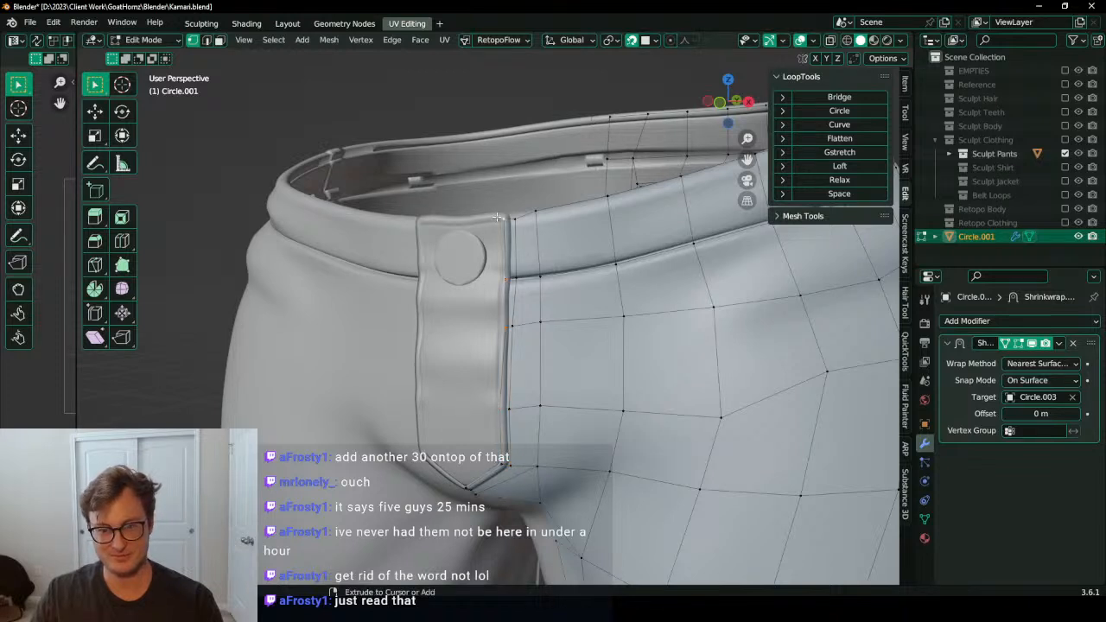
{"action": "key", "text": "KP_Divide"}
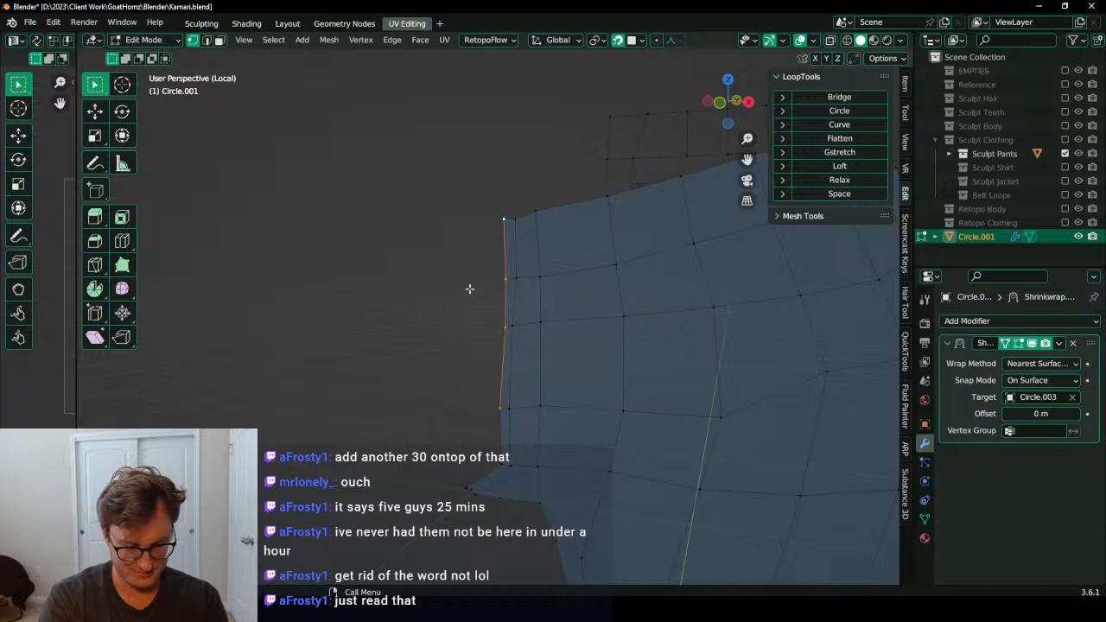
{"action": "key", "text": "KP_Divide"}
{"action": "key", "text": "period"}
{"action": "key", "text": "c"}
{"action": "key", "text": "e"}
{"action": "key", "text": "s"}
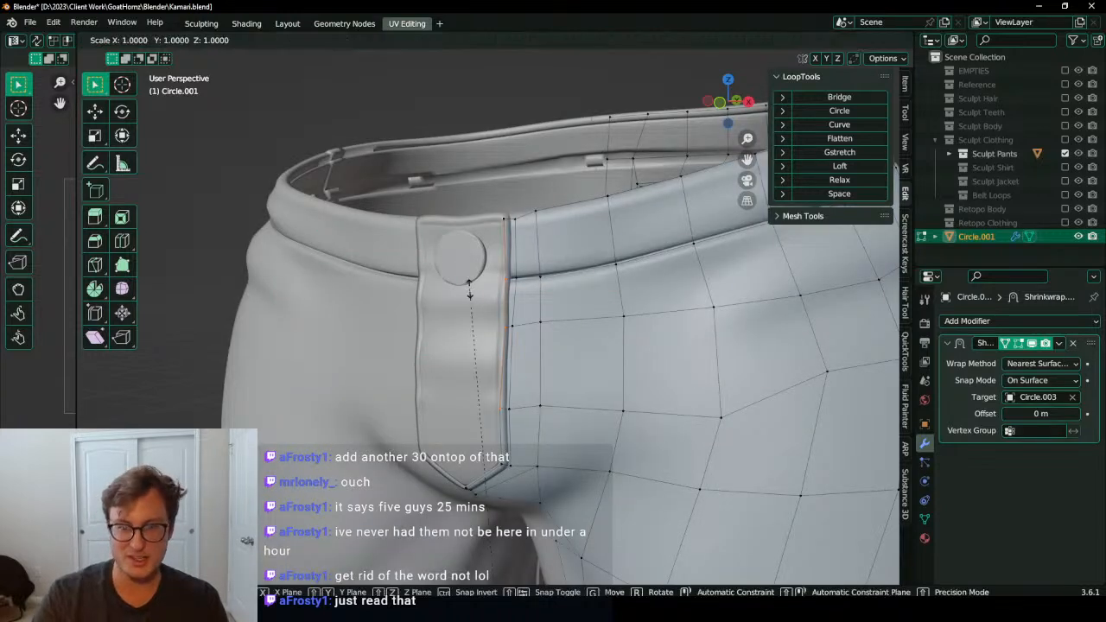
{"action": "key", "text": "x"}
{"action": "key", "text": "0"}
{"action": "key", "text": "Return"}
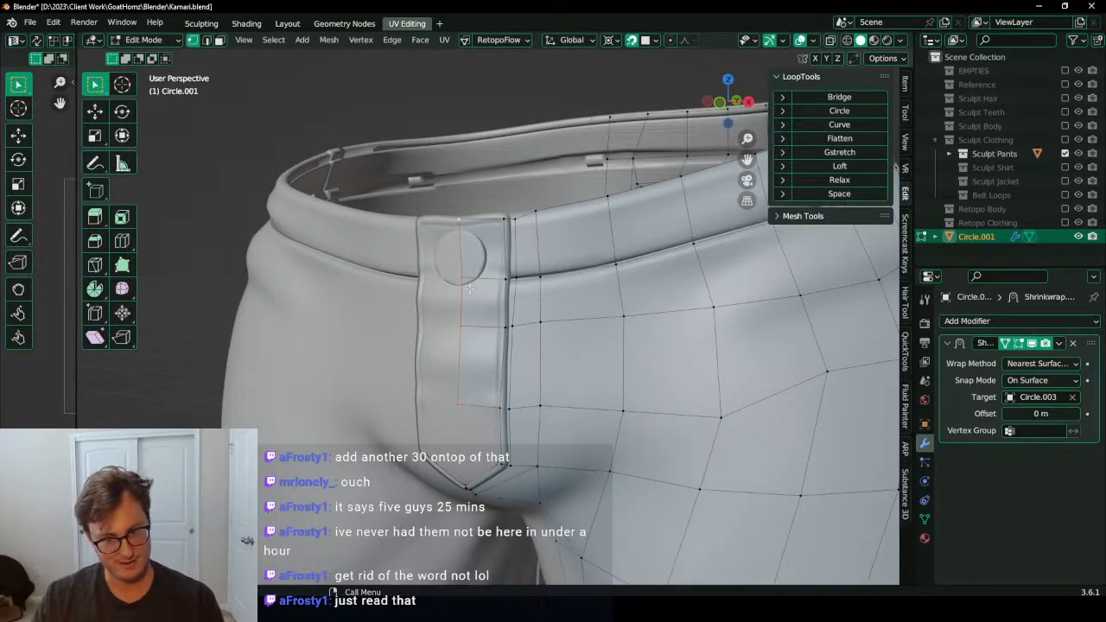
Step: Shift the new centre-line column upward along the fly and flatten it back onto the centre with an X scale of 0
{"action": "key", "text": "g"}
{"action": "left_click", "coordinate": [469, 288]}
{"action": "key", "text": "s"}
{"action": "key", "text": "x"}
{"action": "key", "text": "0"}
{"action": "key", "text": "Return"}
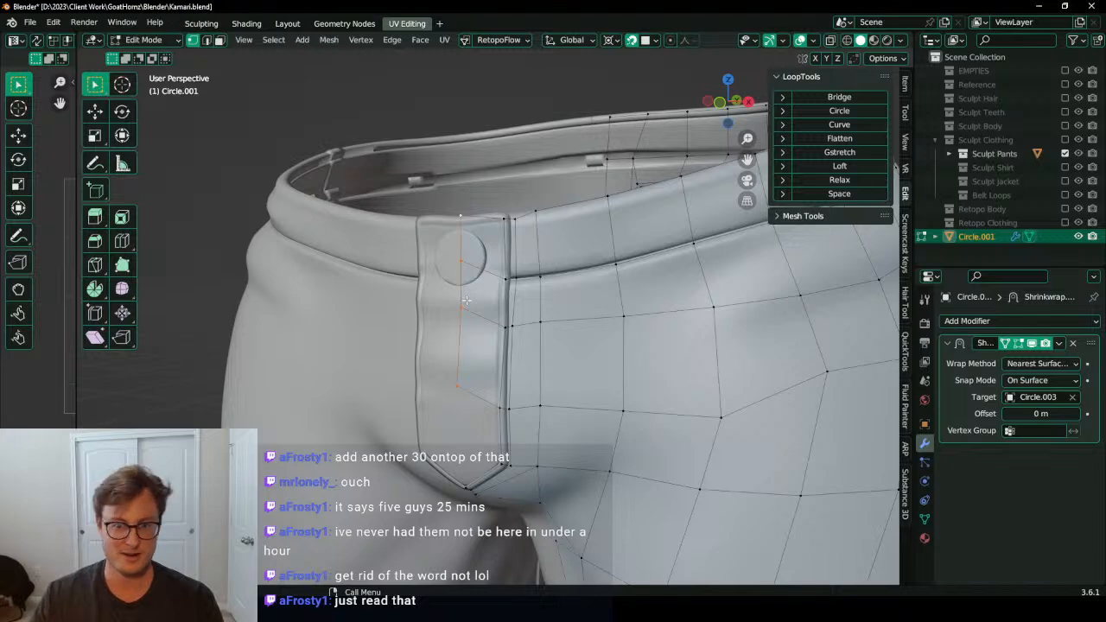
Step: Lower the three centre-line vertices down the fly individually, setting the top one at the button's lower edge and levelling the rows
{"action": "key", "text": "g"}
{"action": "left_click", "coordinate": [458, 401]}
{"action": "left_click", "coordinate": [458, 324]}
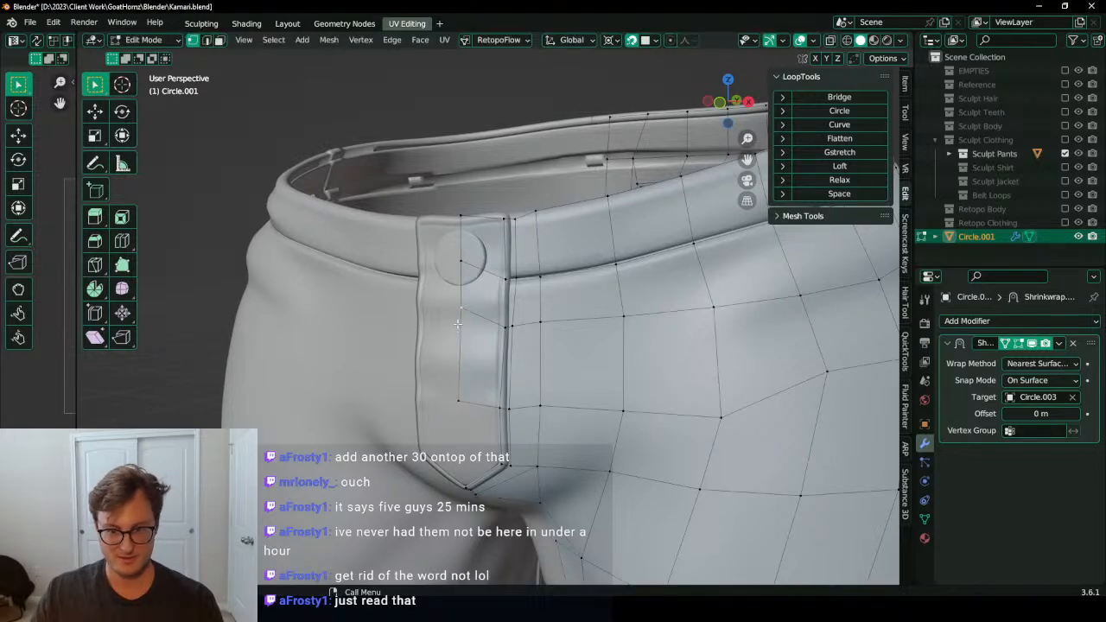
{"action": "key", "text": "g"}
{"action": "left_click", "coordinate": [458, 332]}
{"action": "left_click", "coordinate": [461, 264]}
{"action": "key", "text": "g"}
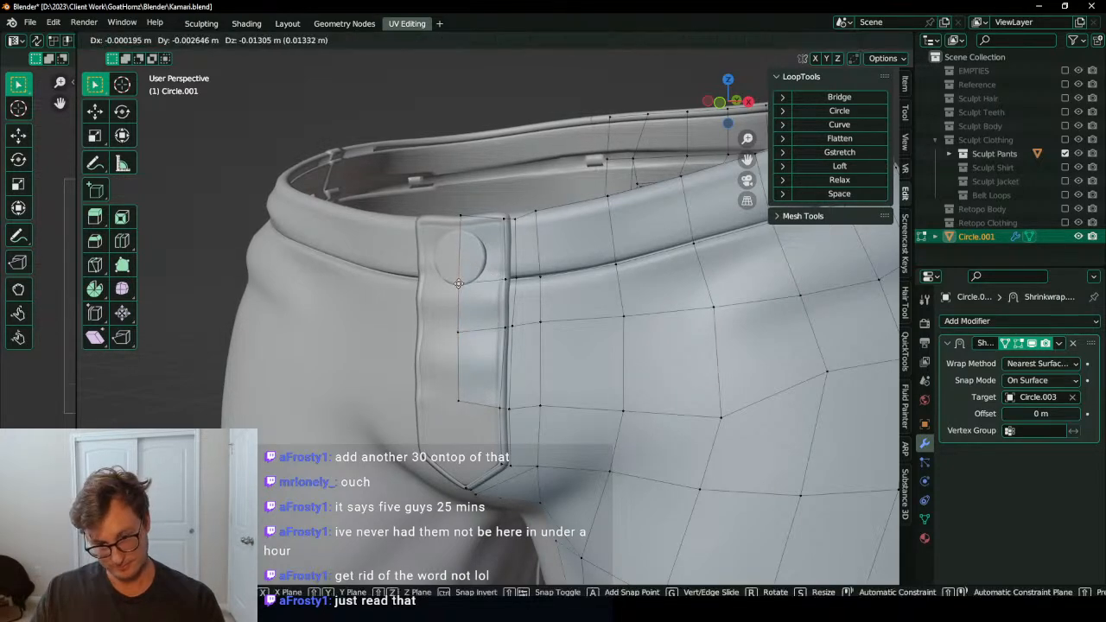
{"action": "left_click", "coordinate": [459, 283]}
Step: Extrude the vertex at the fly's lower corner inward to the centre line and fill the face above it
{"action": "middle_click_drag", "start_coordinate": [497, 371], "coordinate": [432, 316], "text": "shift"}
{"action": "scroll", "coordinate": [372, 302], "scroll_direction": "down", "scroll_amount": 4}
{"action": "scroll", "coordinate": [436, 328], "scroll_direction": "up", "scroll_amount": 4}
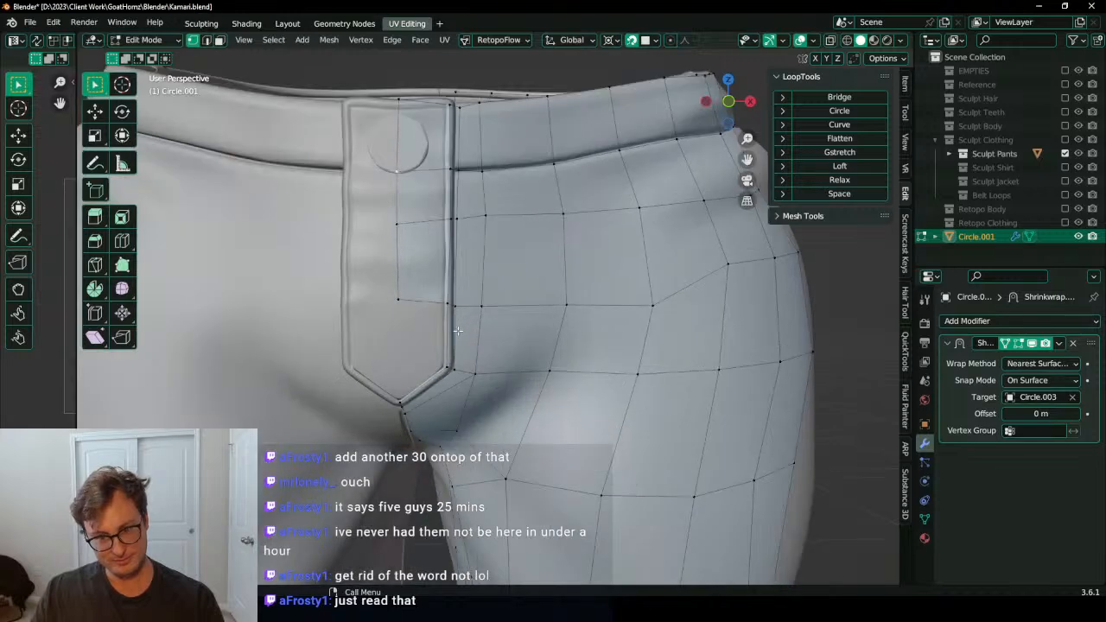
{"action": "middle_click_drag", "start_coordinate": [456, 363], "coordinate": [483, 344], "text": "shift"}
{"action": "scroll", "coordinate": [424, 355], "scroll_direction": "up", "scroll_amount": 3}
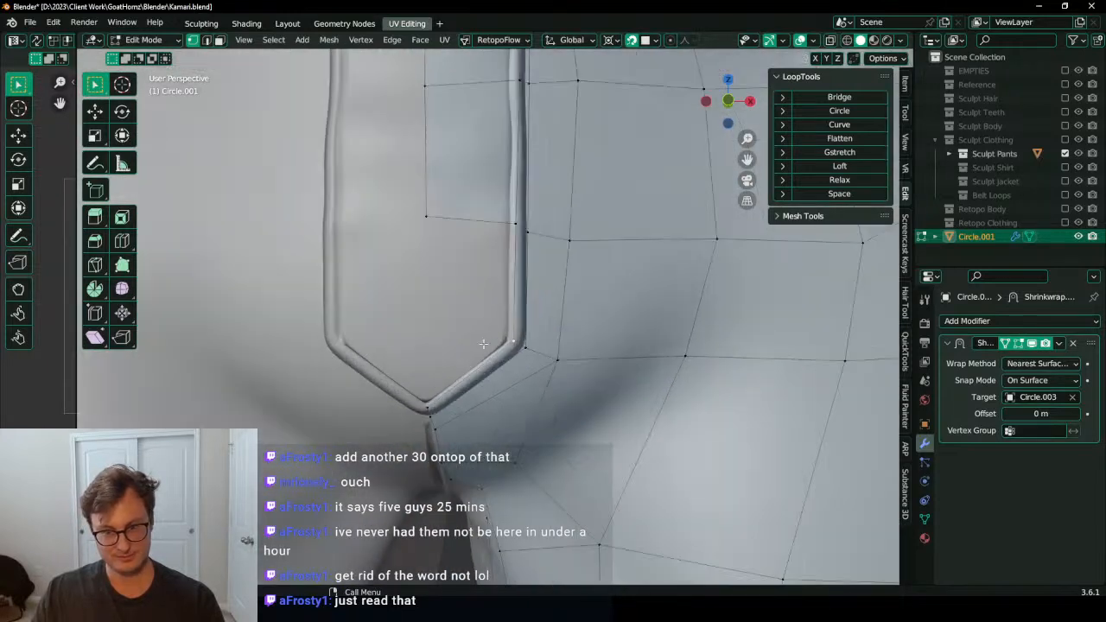
{"action": "left_click", "coordinate": [515, 337]}
{"action": "key", "text": "g"}
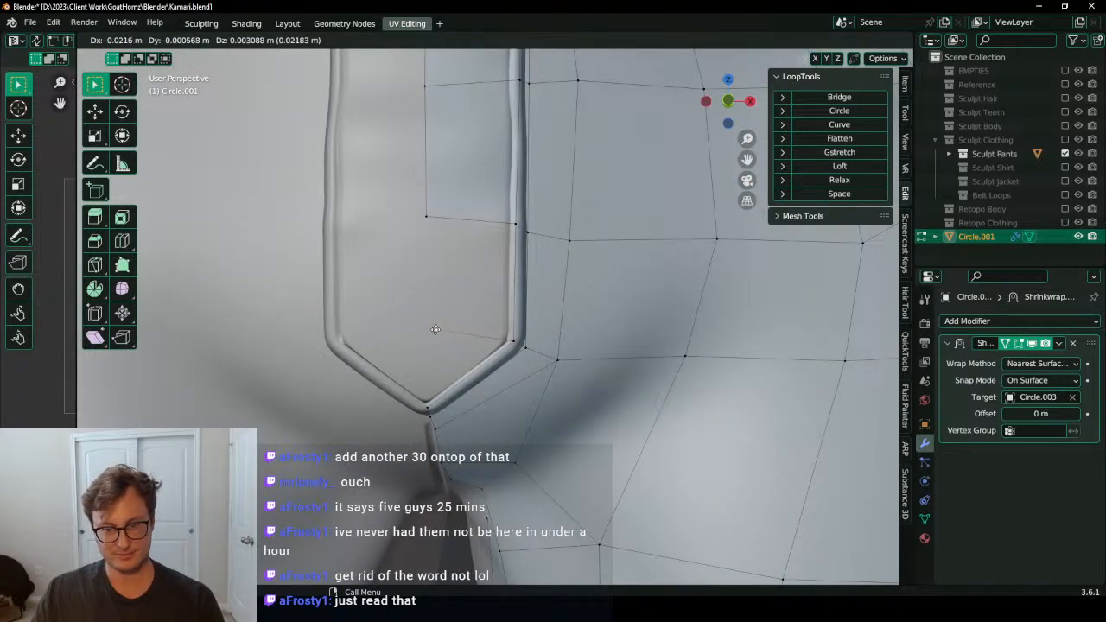
{"action": "left_click", "coordinate": [427, 333]}
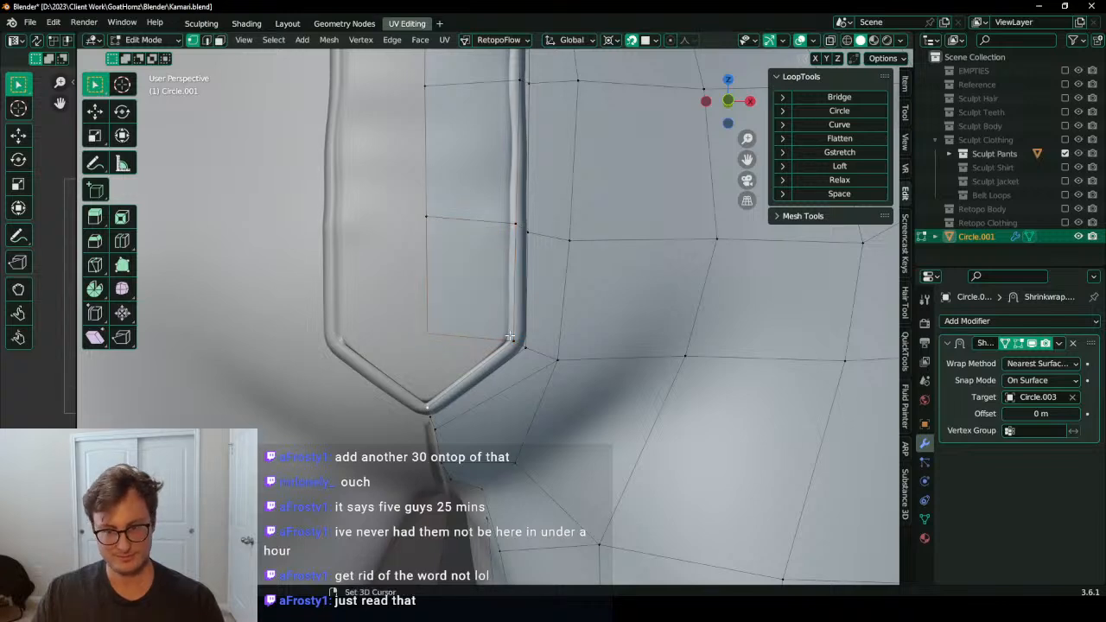
Step: Nudge the new centre-line vertex above the fly's tip slightly down, level with the fly's lower corner
{"action": "left_click", "coordinate": [435, 340]}
{"action": "key", "text": "g"}
{"action": "left_click", "coordinate": [428, 344]}
{"action": "scroll", "coordinate": [441, 332], "scroll_direction": "down", "scroll_amount": 6}
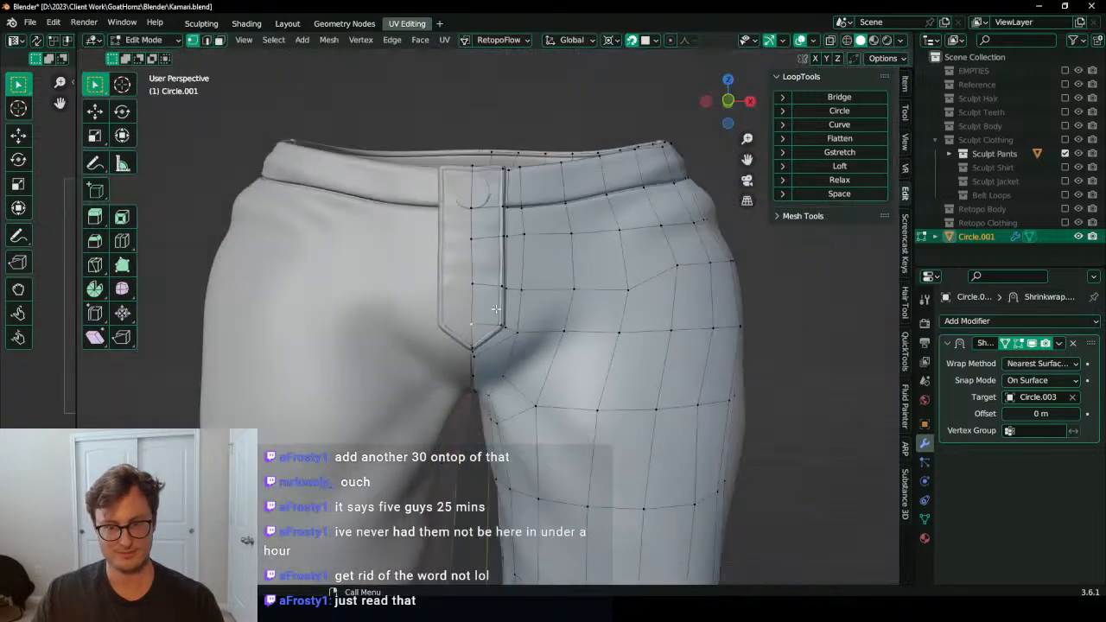
Step: Create an inset ring on the front of the knee by scaling the extruded face patch inward about its own centre and repositioning it
{"action": "middle_click_drag", "start_coordinate": [495, 311], "coordinate": [486, 283]}
{"action": "scroll", "coordinate": [385, 303], "scroll_direction": "down", "scroll_amount": 3}
{"action": "scroll", "coordinate": [578, 322], "scroll_direction": "up", "scroll_amount": 4}
{"action": "scroll", "coordinate": [626, 313], "scroll_direction": "down", "scroll_amount": 4}
{"action": "key", "text": "KP_1"}
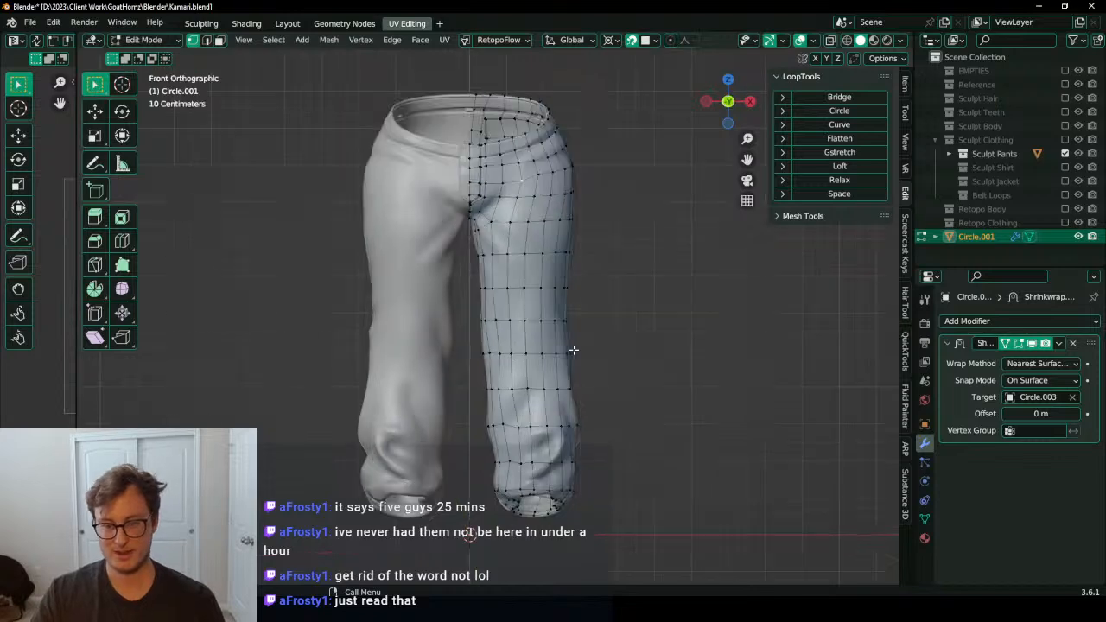
{"action": "scroll", "coordinate": [555, 347], "scroll_direction": "up", "scroll_amount": 5}
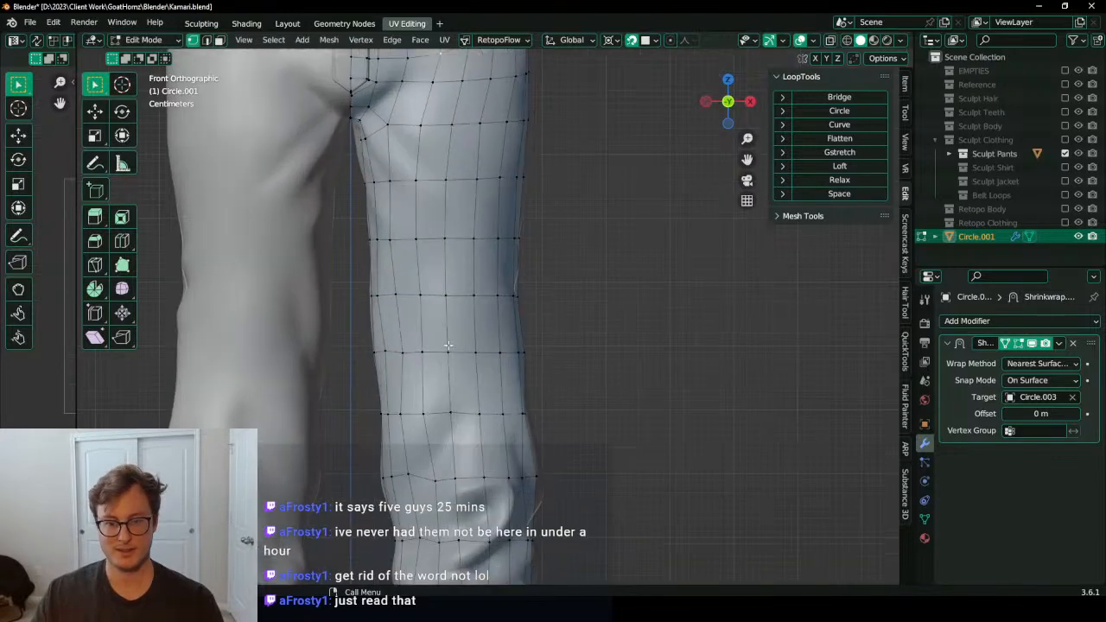
{"action": "middle_click_drag", "start_coordinate": [424, 277], "coordinate": [441, 333]}
{"action": "key", "text": "KP_1"}
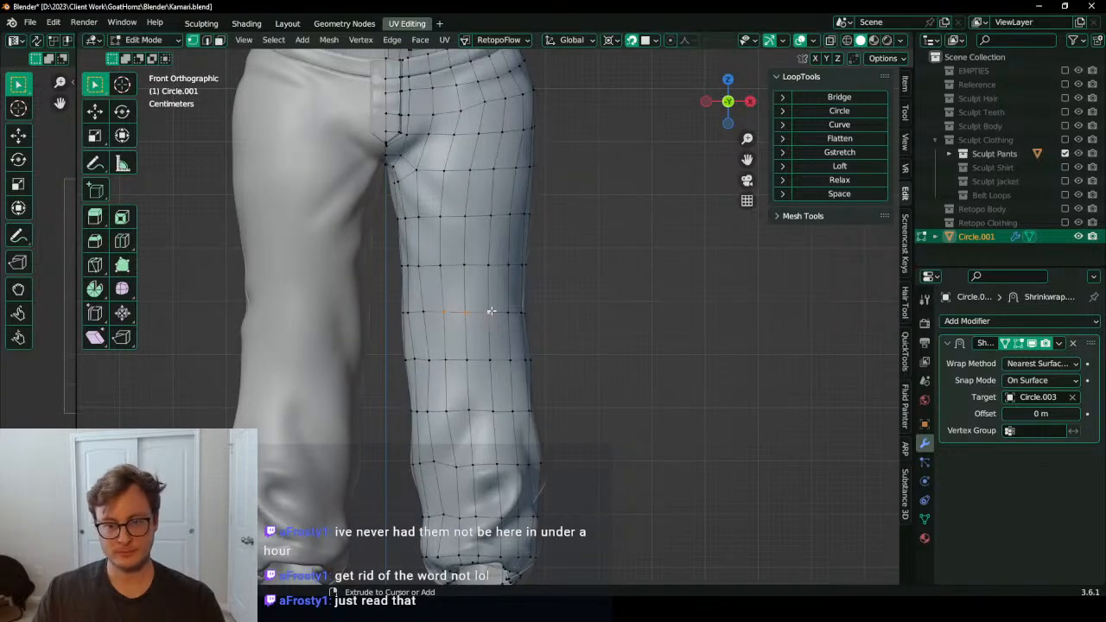
{"action": "key", "text": "s"}
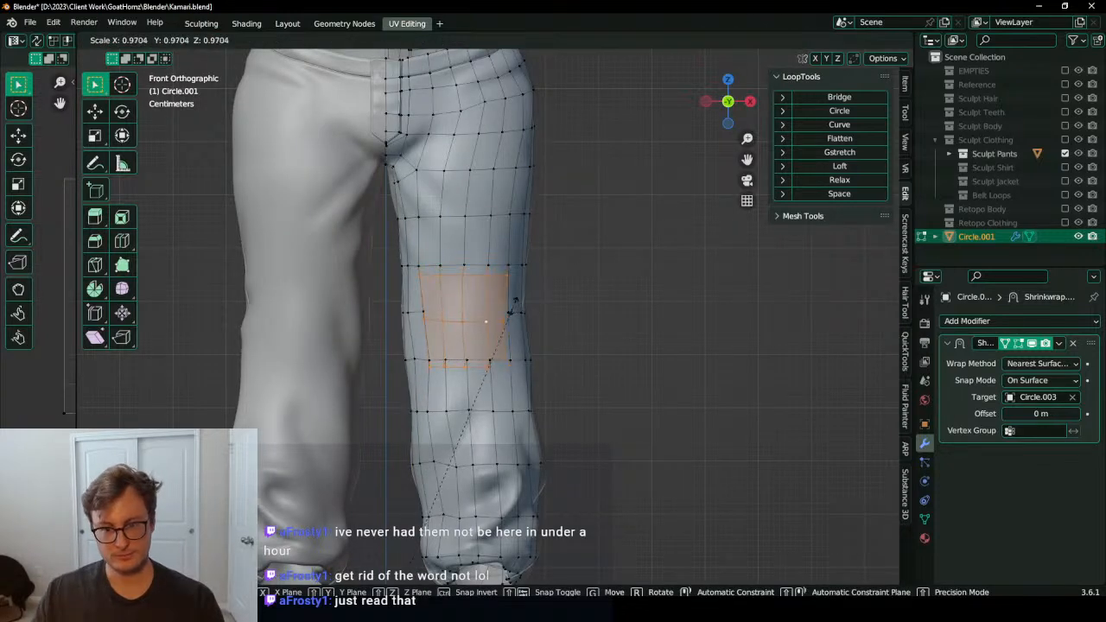
{"action": "key", "text": "Escape"}
{"action": "key", "text": "period"}
{"action": "left_click", "coordinate": [518, 252]}
{"action": "key", "text": "s"}
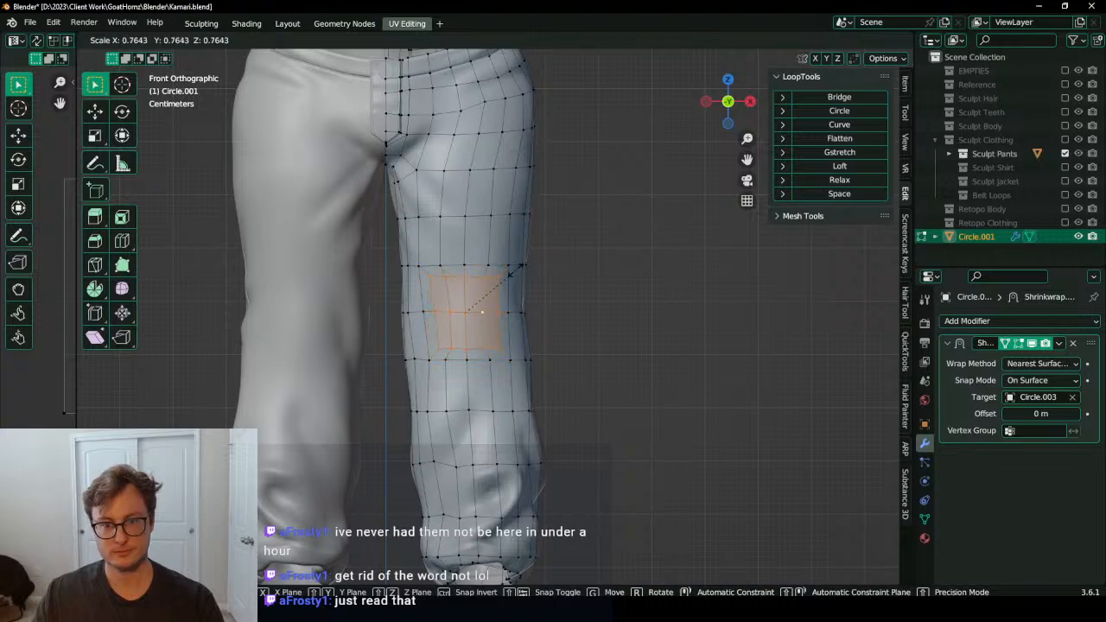
{"action": "left_click", "coordinate": [511, 275]}
{"action": "key", "text": "g"}
{"action": "left_click", "coordinate": [468, 315]}
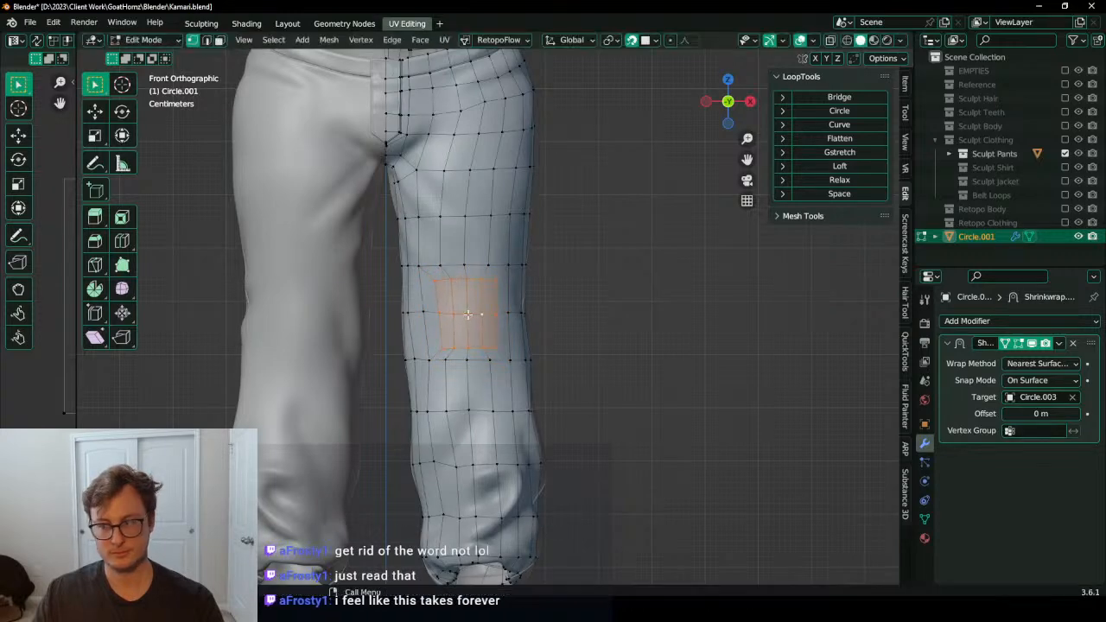
Step: Duplicate the Shrinkwrap modifier in Object Mode and apply one of the two copies
{"action": "key", "text": "Tab"}
{"action": "left_click", "coordinate": [1057, 344]}
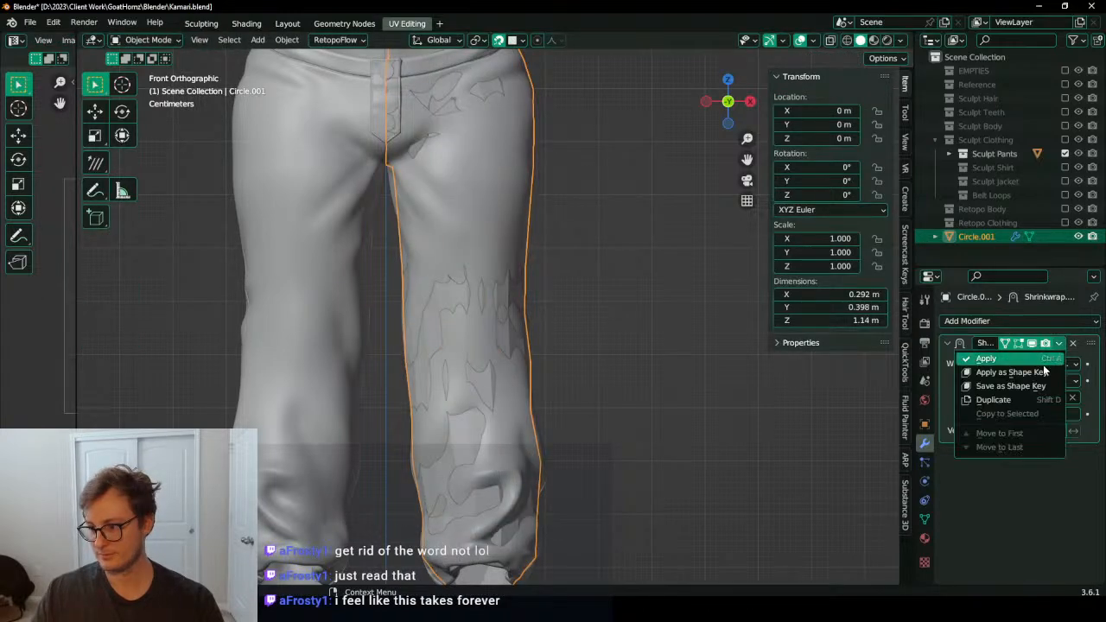
{"action": "left_click", "coordinate": [992, 399]}
{"action": "left_click", "coordinate": [1058, 344]}
{"action": "left_click", "coordinate": [986, 358]}
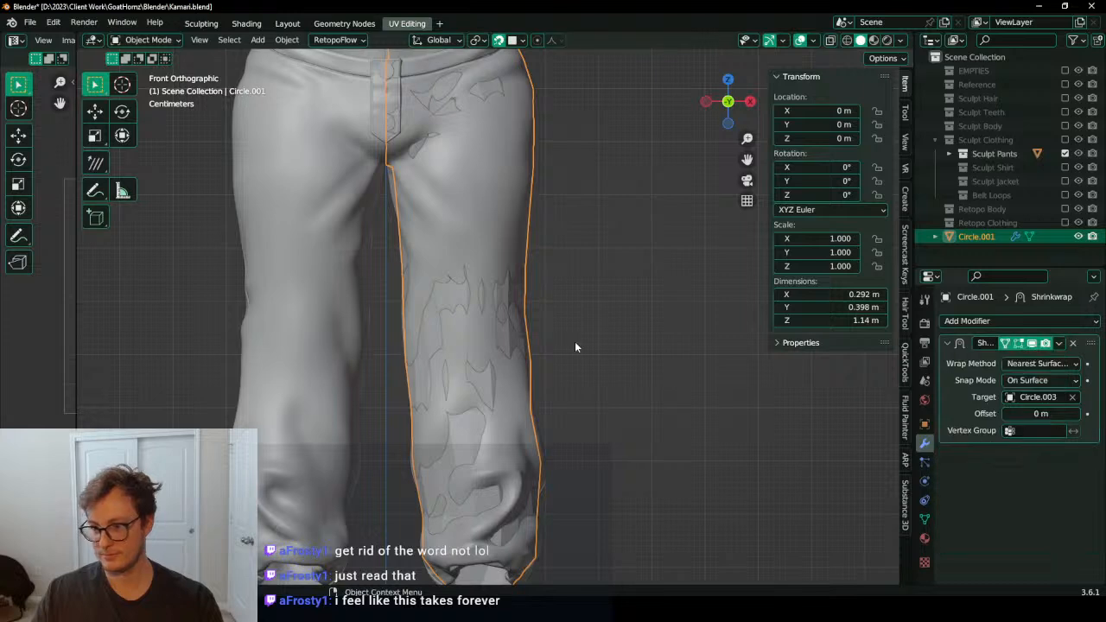
Step: Isolate the retopo mesh in Sculpt Mode with the wireframe shown and examine the leg's loops from several sides
{"action": "key", "text": "ctrl+Tab"}
{"action": "key", "text": "KP_Divide"}
{"action": "key", "text": "q"}
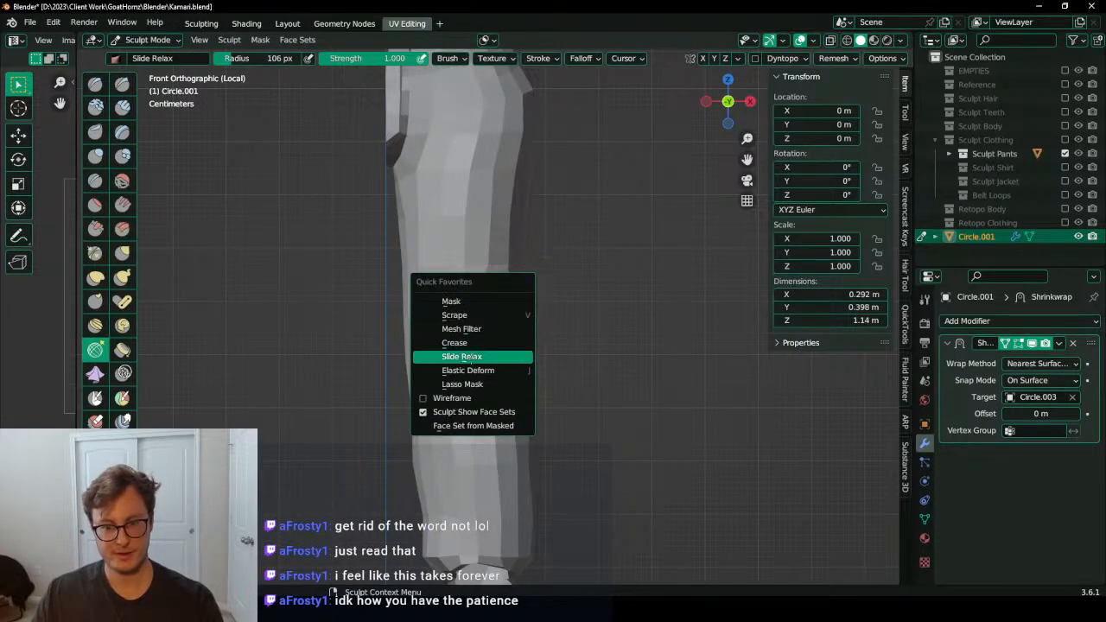
{"action": "left_click", "coordinate": [467, 396]}
{"action": "middle_click_drag", "start_coordinate": [651, 328], "coordinate": [410, 346]}
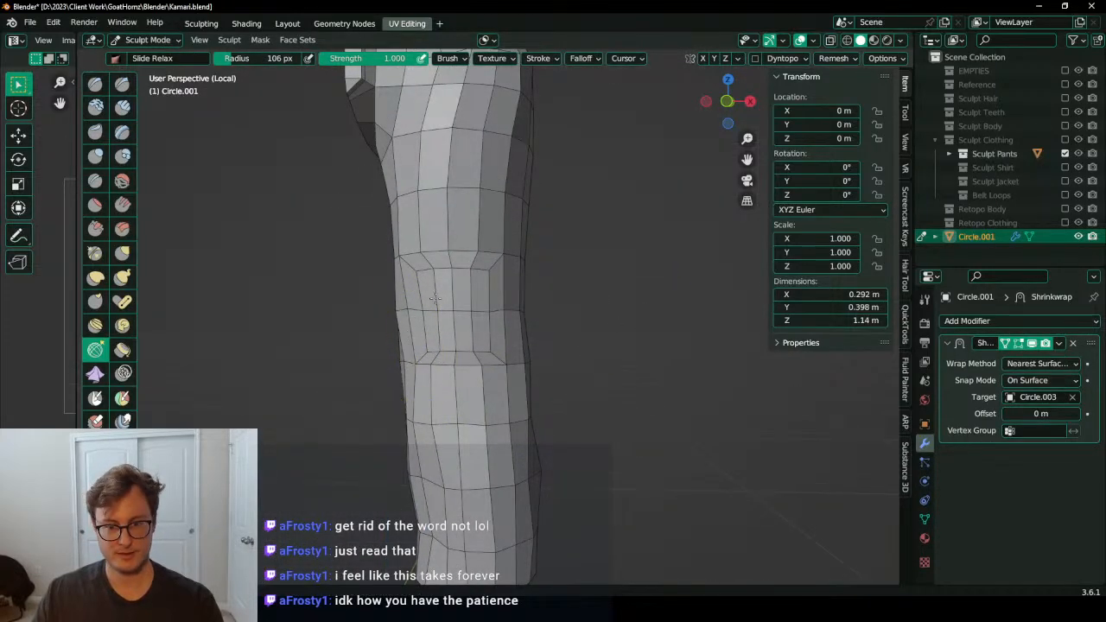
{"action": "scroll", "coordinate": [474, 307], "scroll_direction": "down", "scroll_amount": 3}
{"action": "middle_click_drag", "start_coordinate": [482, 305], "coordinate": [457, 354]}
{"action": "scroll", "coordinate": [457, 353], "scroll_direction": "up", "scroll_amount": 3}
{"action": "mouse_move", "coordinate": [381, 288]}
{"action": "middle_mouse_down"}
{"action": "mouse_move", "coordinate": [440, 318]}
{"action": "mouse_move", "coordinate": [508, 307]}
{"action": "mouse_move", "coordinate": [421, 326]}
{"action": "mouse_move", "coordinate": [457, 345]}
{"action": "mouse_move", "coordinate": [543, 321]}
{"action": "mouse_move", "coordinate": [622, 334]}
{"action": "mouse_move", "coordinate": [449, 358]}
{"action": "mouse_move", "coordinate": [596, 350]}
{"action": "mouse_move", "coordinate": [614, 323]}
{"action": "mouse_move", "coordinate": [518, 312]}
{"action": "mouse_move", "coordinate": [580, 343]}
{"action": "middle_mouse_up"}
{"action": "scroll", "coordinate": [508, 308], "scroll_direction": "up", "scroll_amount": 1}
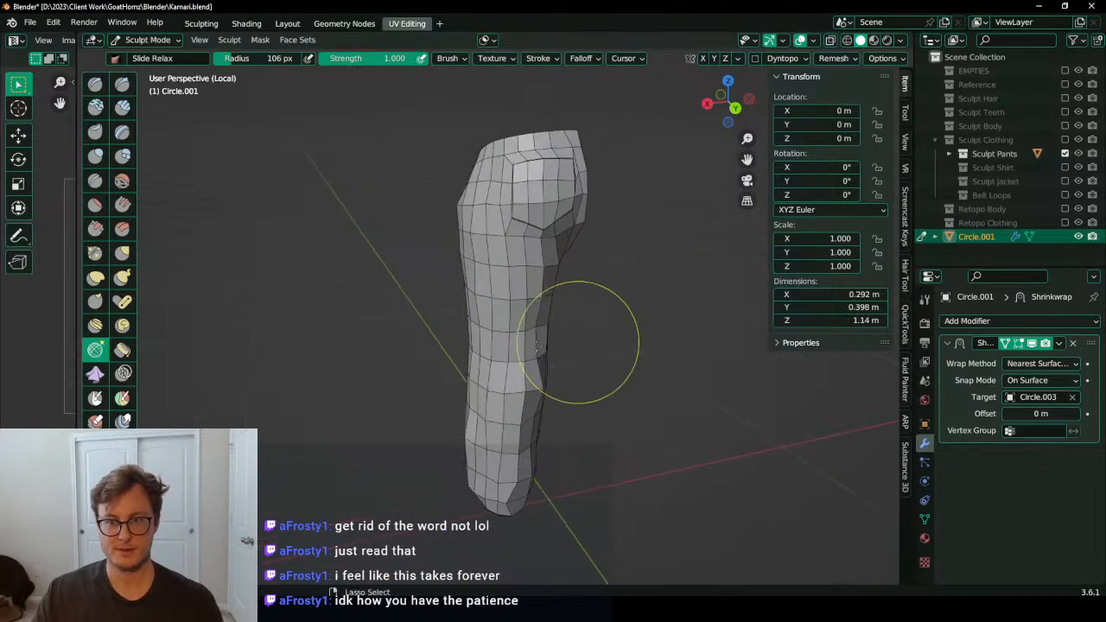
Step: Return the mesh to Object Mode, leave the isolated view and turn off the wireframe overlay
{"action": "key", "text": "ctrl+Tab"}
{"action": "middle_click_drag", "start_coordinate": [536, 199], "coordinate": [503, 317]}
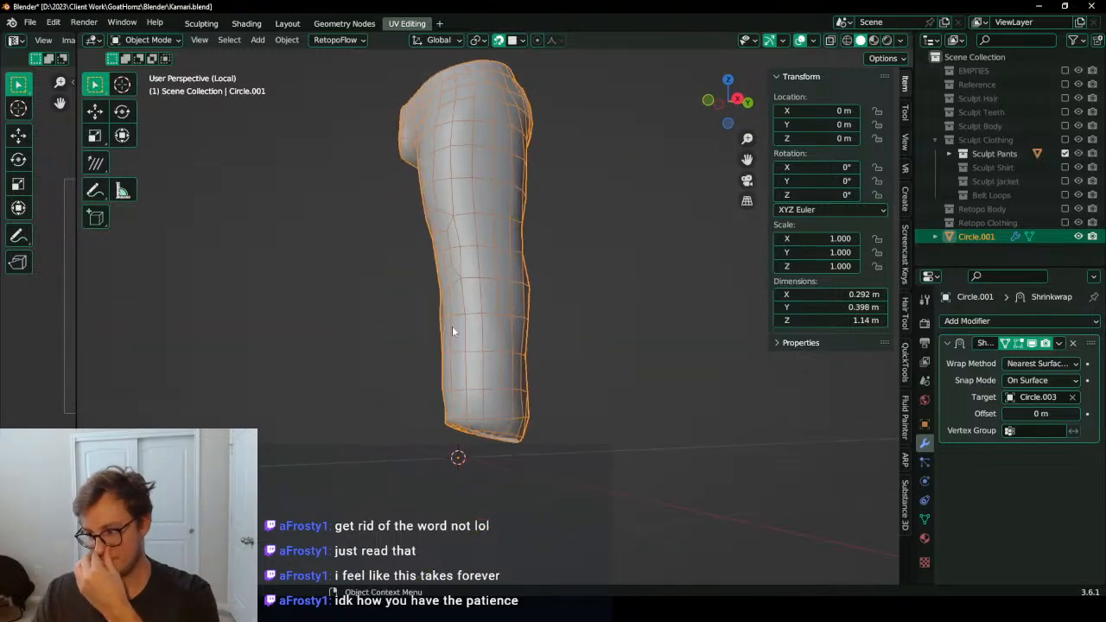
{"action": "middle_click_drag", "start_coordinate": [445, 337], "coordinate": [416, 336]}
{"action": "key", "text": "KP_Divide"}
{"action": "key", "text": "q"}
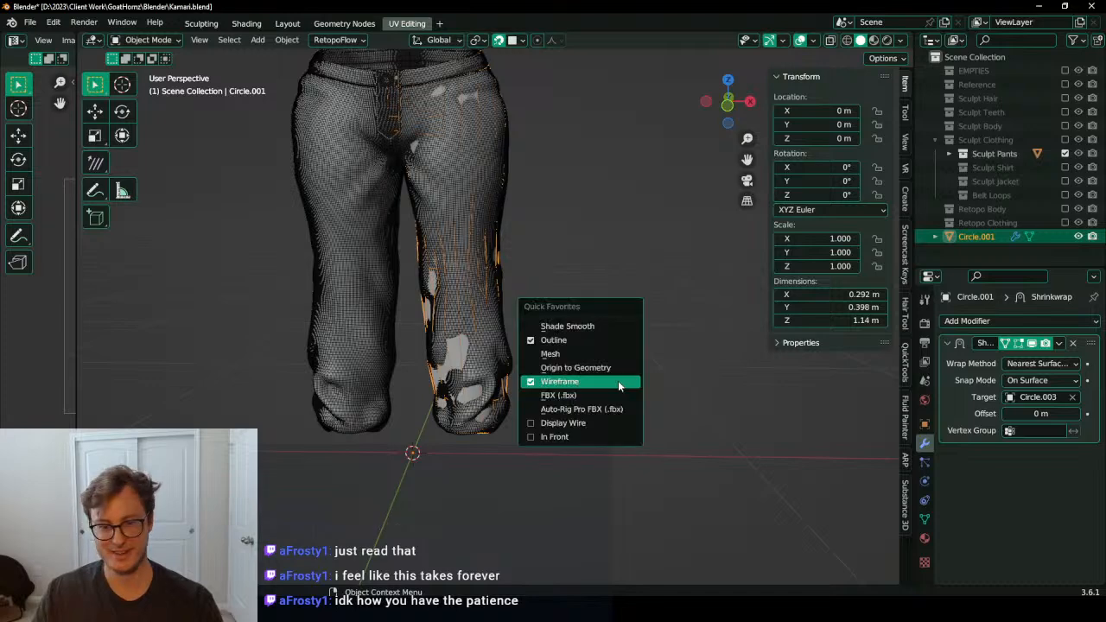
{"action": "left_click", "coordinate": [618, 382]}
Step: Examine the leg mesh in Edit Mode from the front, side and back, down to the hem
{"action": "scroll", "coordinate": [465, 313], "scroll_direction": "up", "scroll_amount": 4}
{"action": "key", "text": "Tab"}
{"action": "middle_click_drag", "start_coordinate": [519, 351], "coordinate": [485, 343]}
{"action": "middle_click_drag", "start_coordinate": [443, 236], "coordinate": [510, 334]}
{"action": "scroll", "coordinate": [510, 334], "scroll_direction": "down", "scroll_amount": 4}
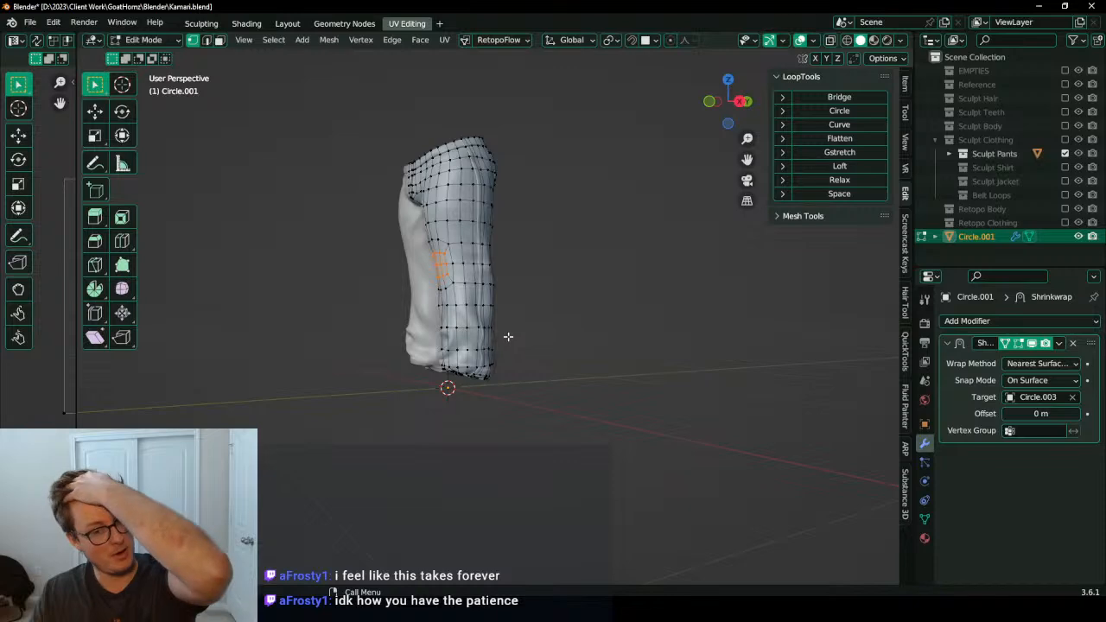
{"action": "middle_click_drag", "start_coordinate": [361, 359], "coordinate": [441, 408]}
{"action": "scroll", "coordinate": [480, 360], "scroll_direction": "up", "scroll_amount": 5}
{"action": "scroll", "coordinate": [689, 363], "scroll_direction": "up", "scroll_amount": 1}
{"action": "scroll", "coordinate": [458, 403], "scroll_direction": "up", "scroll_amount": 2}
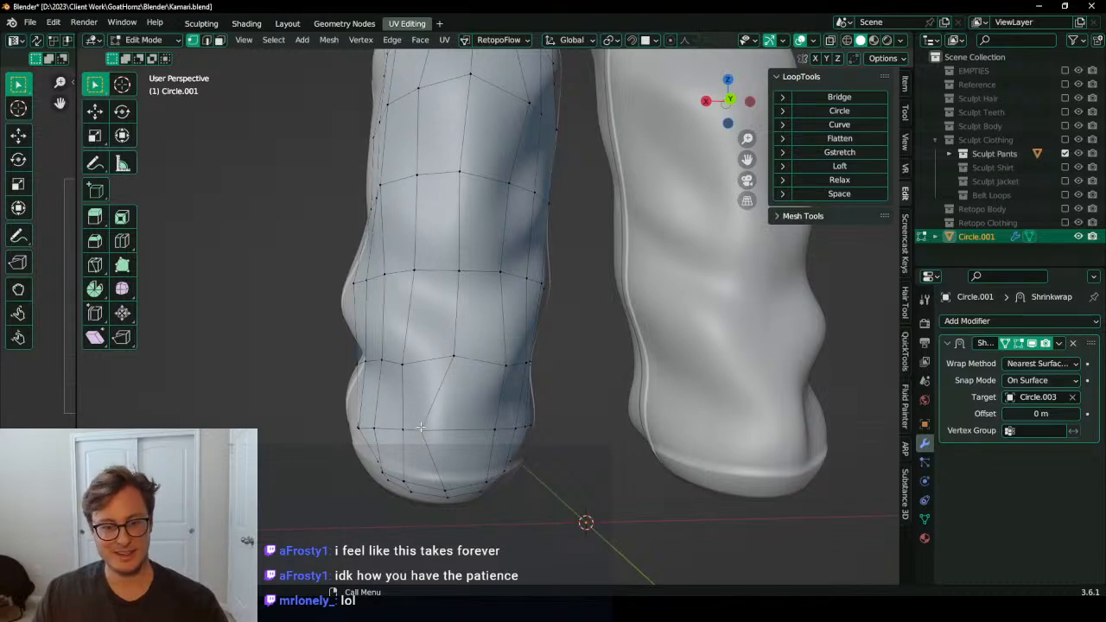
Step: Move the stray vertex at the back of the leg above the hem sideways into line with the column above it
{"action": "left_click", "coordinate": [420, 426]}
{"action": "key", "text": "g"}
{"action": "left_click", "coordinate": [454, 431]}
{"action": "key", "text": "shift+Tab"}
{"action": "key", "text": "g"}
{"action": "left_click", "coordinate": [450, 433]}
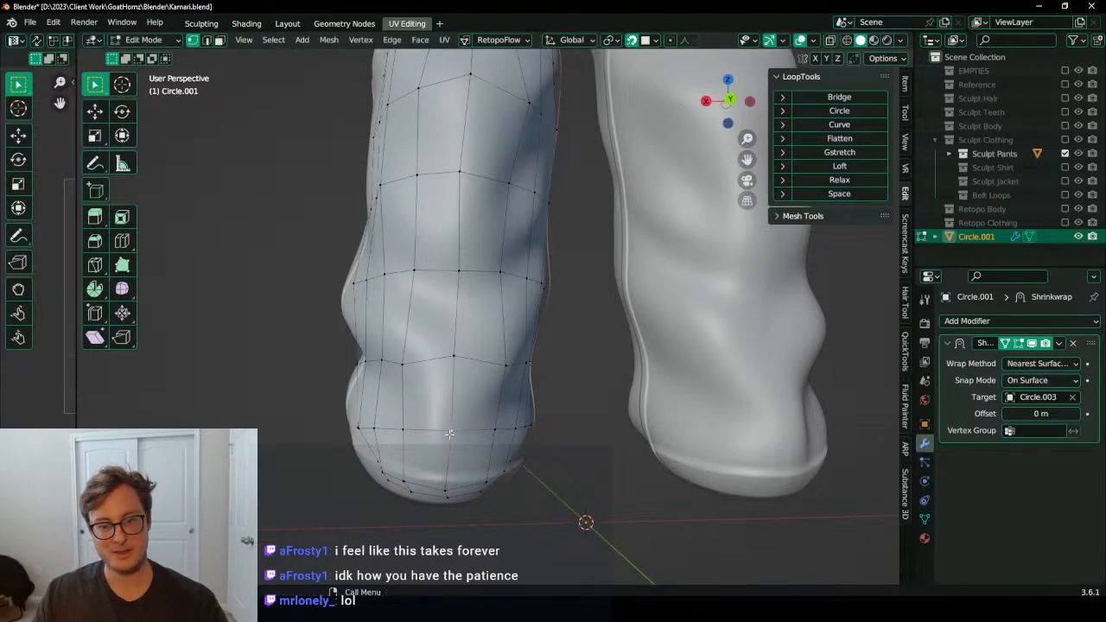
Step: Tilt the edge loop two rows above the hem to follow the hem's slope, reposition it and rescale it along Y
{"action": "middle_click_drag", "start_coordinate": [449, 433], "coordinate": [553, 437]}
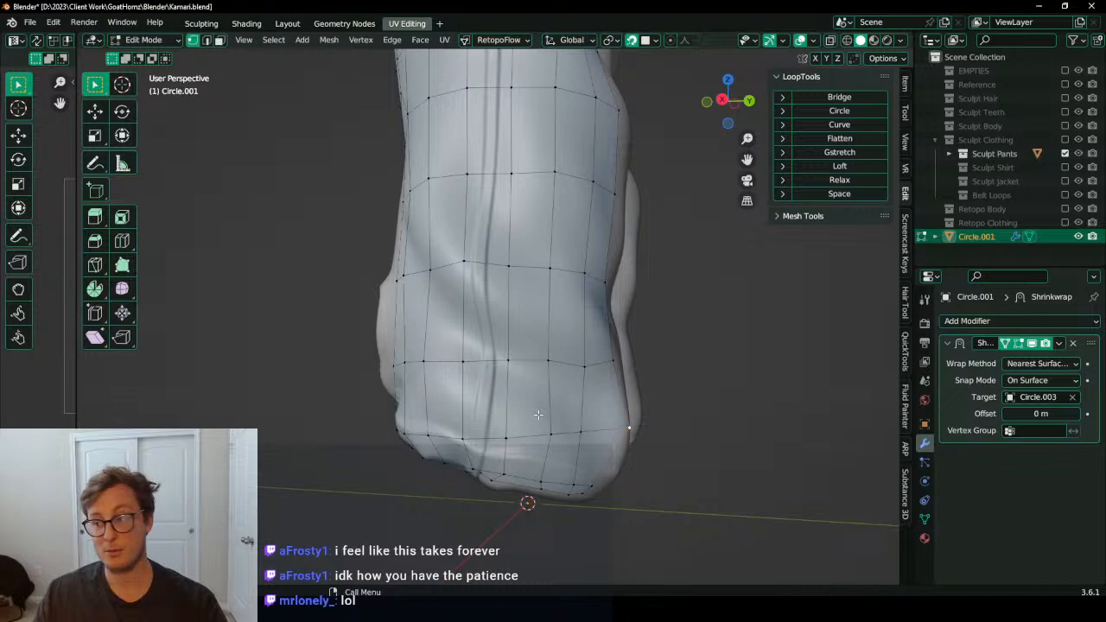
{"action": "key", "text": "KP_3"}
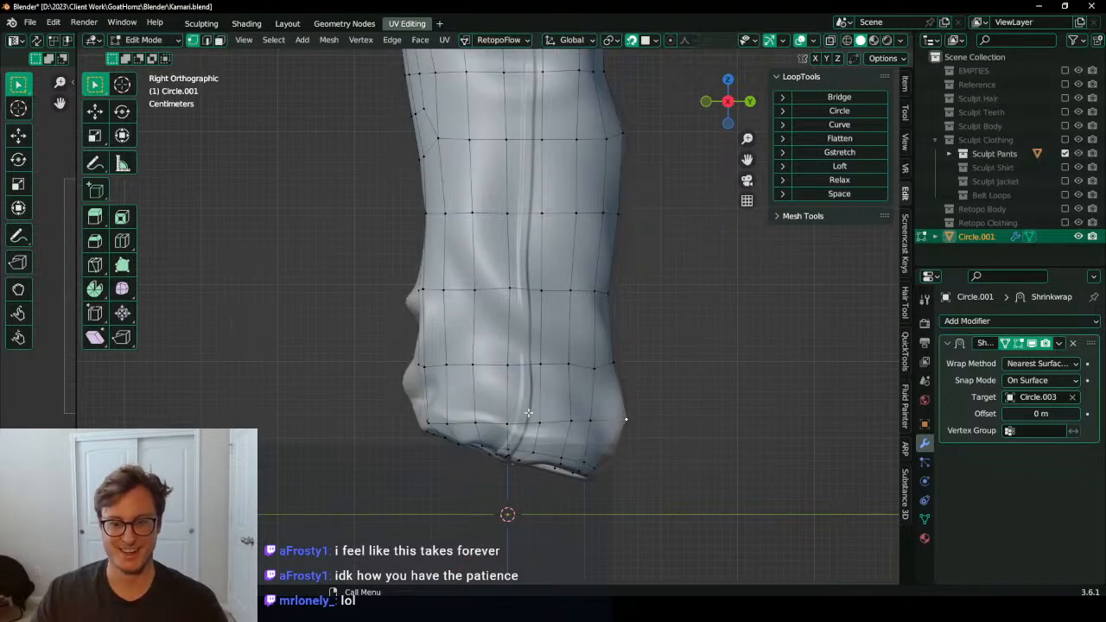
{"action": "middle_click_drag", "start_coordinate": [627, 338], "coordinate": [614, 348], "text": "shift"}
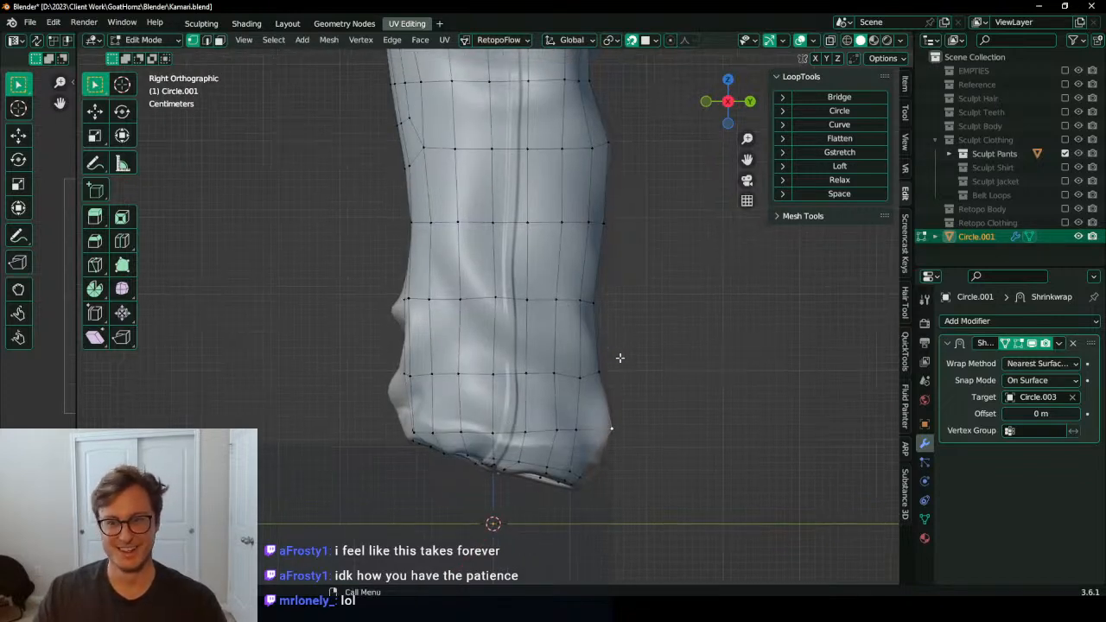
{"action": "left_click", "coordinate": [569, 375], "text": "alt"}
{"action": "middle_click_drag", "start_coordinate": [639, 285], "coordinate": [634, 303], "text": "shift"}
{"action": "key", "text": "r"}
{"action": "left_click", "coordinate": [645, 324]}
{"action": "key", "text": "g"}
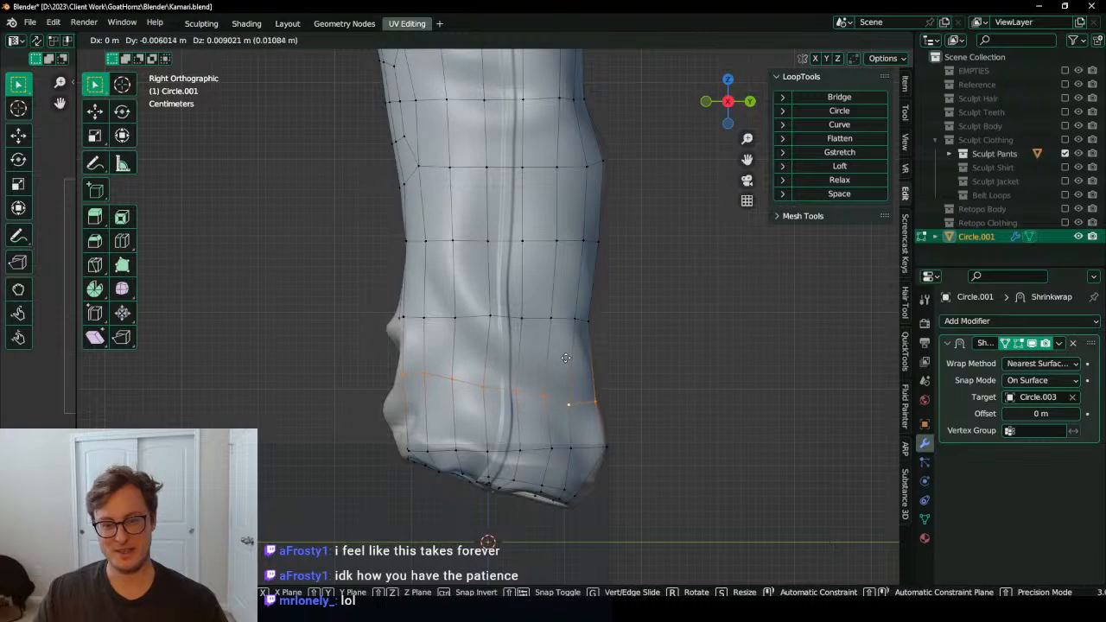
{"action": "left_click", "coordinate": [567, 358]}
{"action": "key", "text": "s"}
{"action": "key", "text": "y"}
{"action": "left_click", "coordinate": [589, 353]}
Step: Select the entire leg from the knee down through the mesh and shrink/fatten it outward toward the sculpt's surface
{"action": "middle_click_drag", "start_coordinate": [600, 281], "coordinate": [578, 385], "text": "shift"}
{"action": "key", "text": "KP_3"}
{"action": "scroll", "coordinate": [572, 385], "scroll_direction": "down", "scroll_amount": 2}
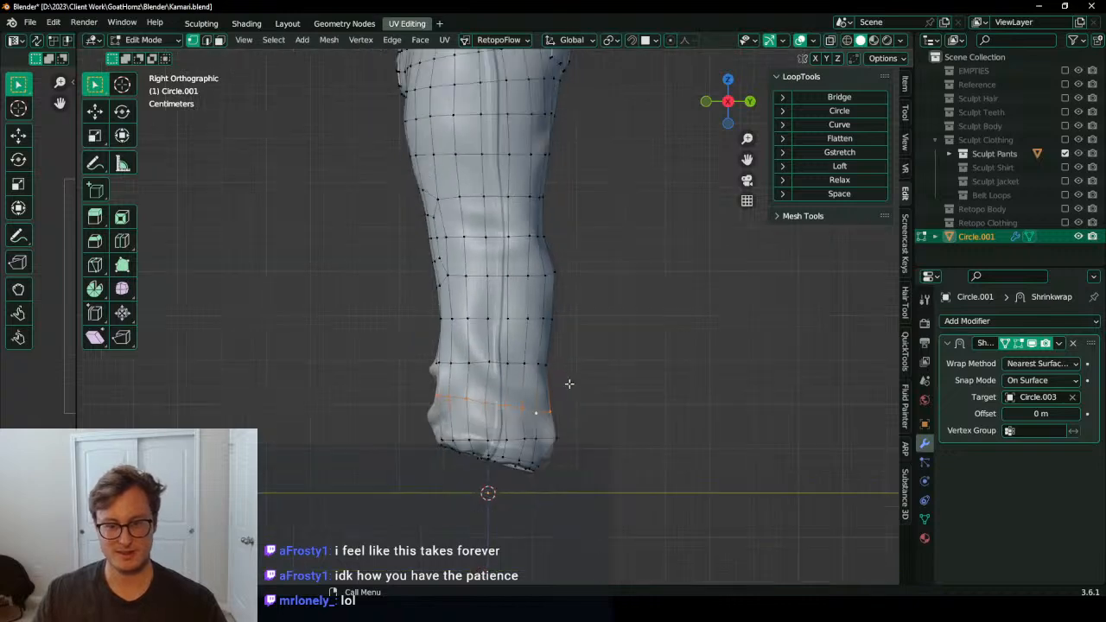
{"action": "key", "text": "alt+z"}
{"action": "left_click_drag", "start_coordinate": [351, 184], "coordinate": [635, 476]}
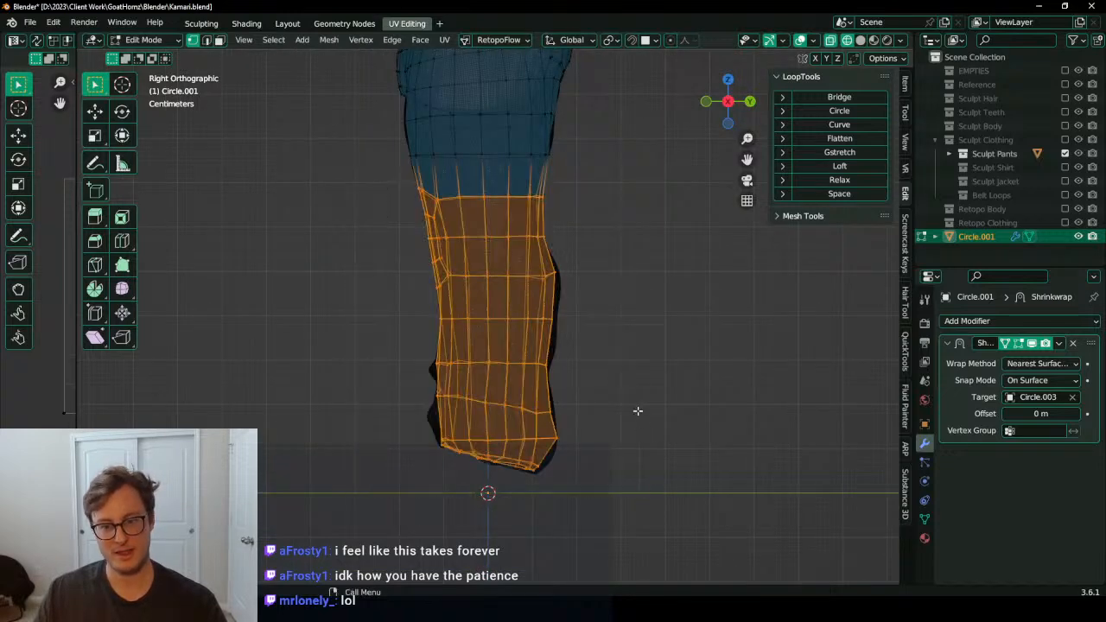
{"action": "key", "text": "alt+s"}
{"action": "left_click", "coordinate": [665, 389]}
{"action": "key", "text": "alt+z"}
Step: Switch to Object Mode and save the file
{"action": "middle_click_drag", "start_coordinate": [591, 383], "coordinate": [459, 372]}
{"action": "key", "text": "Tab"}
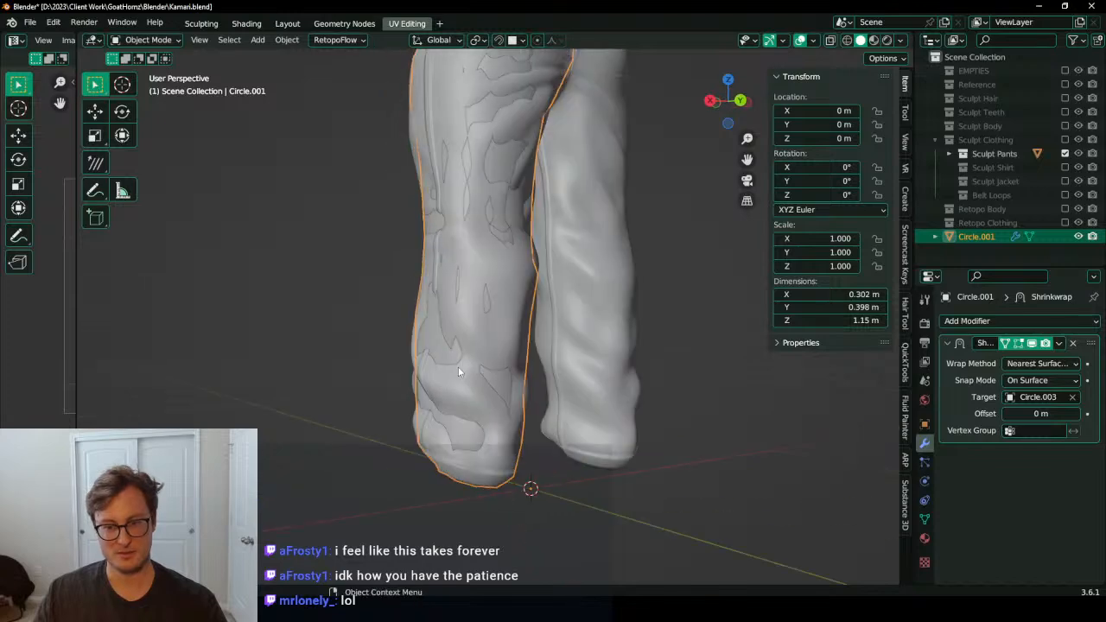
{"action": "key", "text": "ctrl+s"}
Step: Examine the lower leg's topology around the cloth folds from several sides in Edit Mode
{"action": "key", "text": "Tab"}
{"action": "middle_click_drag", "start_coordinate": [501, 321], "coordinate": [718, 326]}
{"action": "scroll", "coordinate": [388, 343], "scroll_direction": "up", "scroll_amount": 4}
{"action": "scroll", "coordinate": [718, 326], "scroll_direction": "down", "scroll_amount": 2}
{"action": "middle_click_drag", "start_coordinate": [562, 308], "coordinate": [611, 304]}
{"action": "scroll", "coordinate": [612, 304], "scroll_direction": "down", "scroll_amount": 3}
{"action": "middle_click_drag", "start_coordinate": [550, 352], "coordinate": [529, 220], "text": "shift"}
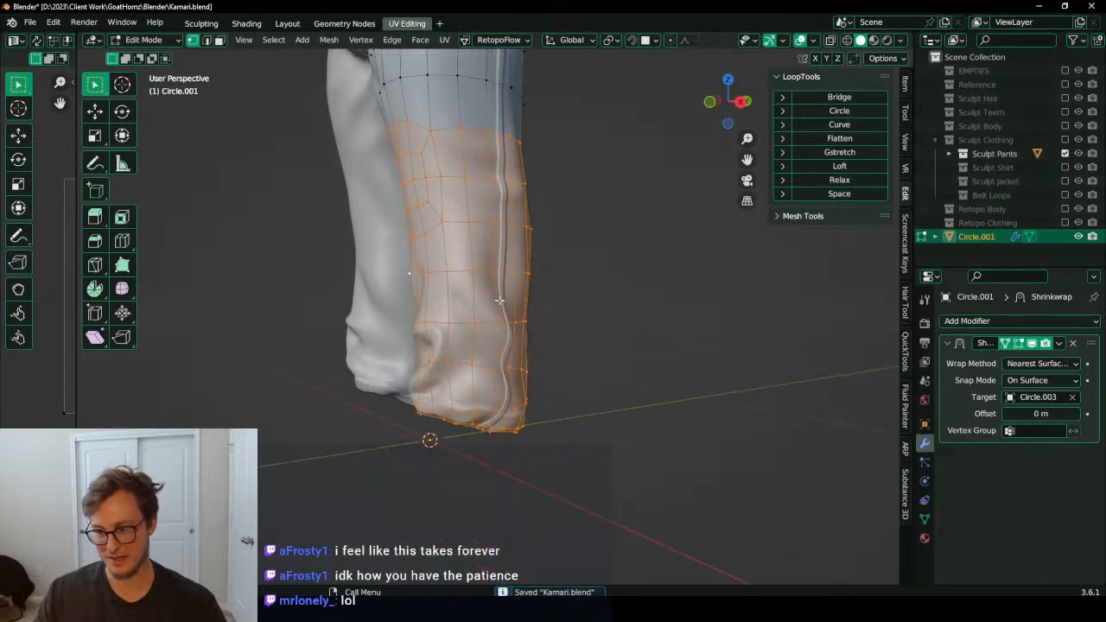
{"action": "scroll", "coordinate": [529, 259], "scroll_direction": "up", "scroll_amount": 4}
{"action": "mouse_move", "coordinate": [466, 320]}
{"action": "middle_mouse_down"}
{"action": "mouse_move", "coordinate": [542, 326]}
{"action": "mouse_move", "coordinate": [520, 318]}
{"action": "mouse_move", "coordinate": [540, 310]}
{"action": "mouse_move", "coordinate": [467, 327]}
{"action": "middle_mouse_up"}
{"action": "scroll", "coordinate": [543, 325], "scroll_direction": "down", "scroll_amount": 3}
{"action": "scroll", "coordinate": [535, 324], "scroll_direction": "up", "scroll_amount": 3}
{"action": "scroll", "coordinate": [527, 293], "scroll_direction": "up", "scroll_amount": 2}
Step: Connect two opposite vertices diagonally across the fold on the lower leg's front and adjust the vertex in the middle of the cut
{"action": "key", "text": "shift+Tab"}
{"action": "key", "text": "alt+a"}
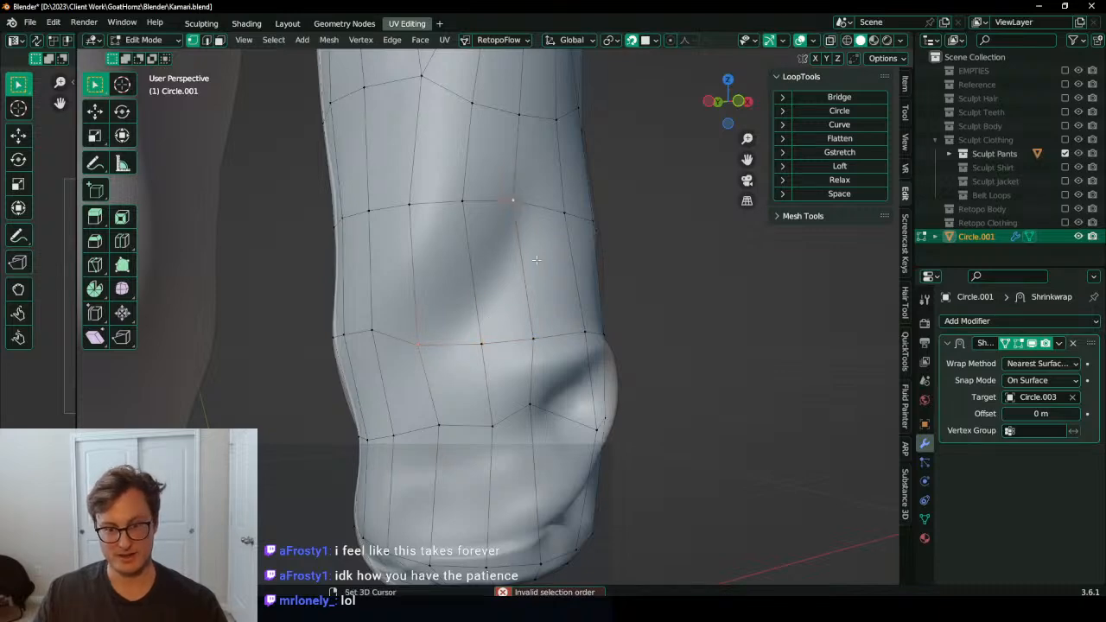
{"action": "left_click", "coordinate": [474, 304]}
{"action": "key", "text": "g"}
{"action": "left_click", "coordinate": [479, 298]}
Step: Reposition the vertices around the deep dent above the front hem, moving one down below the hollow onto the fold
{"action": "scroll", "coordinate": [481, 301], "scroll_direction": "down", "scroll_amount": 5}
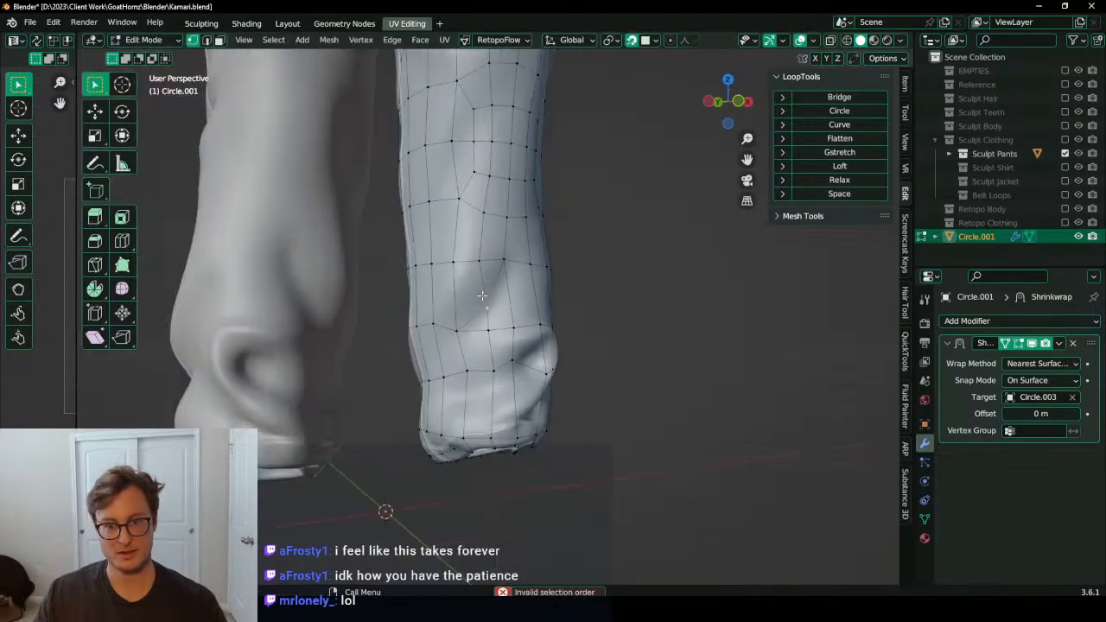
{"action": "middle_click_drag", "start_coordinate": [484, 304], "coordinate": [458, 270]}
{"action": "scroll", "coordinate": [455, 285], "scroll_direction": "up", "scroll_amount": 4}
{"action": "left_click", "coordinate": [428, 335]}
{"action": "key", "text": "g"}
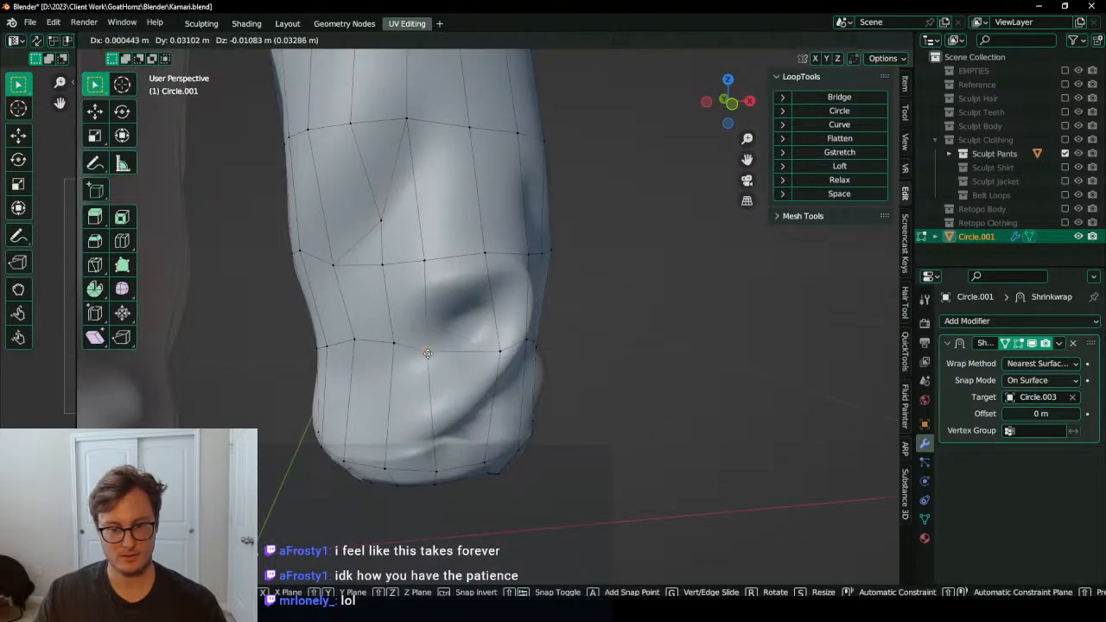
{"action": "left_click", "coordinate": [431, 354]}
{"action": "middle_click_drag", "start_coordinate": [391, 343], "coordinate": [447, 359]}
{"action": "key", "text": "g"}
{"action": "left_click", "coordinate": [417, 305]}
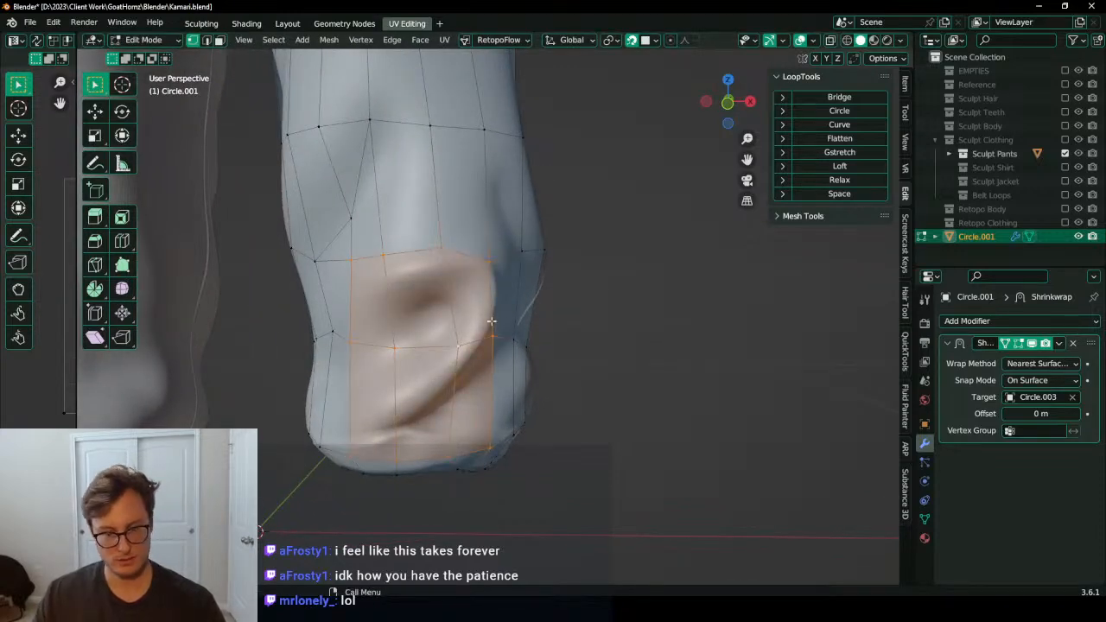
Step: Scale the selected mesh around the front dent and shift a vertex of the row below it on the leg's inner side
{"action": "key", "text": "s"}
{"action": "left_click", "coordinate": [460, 417]}
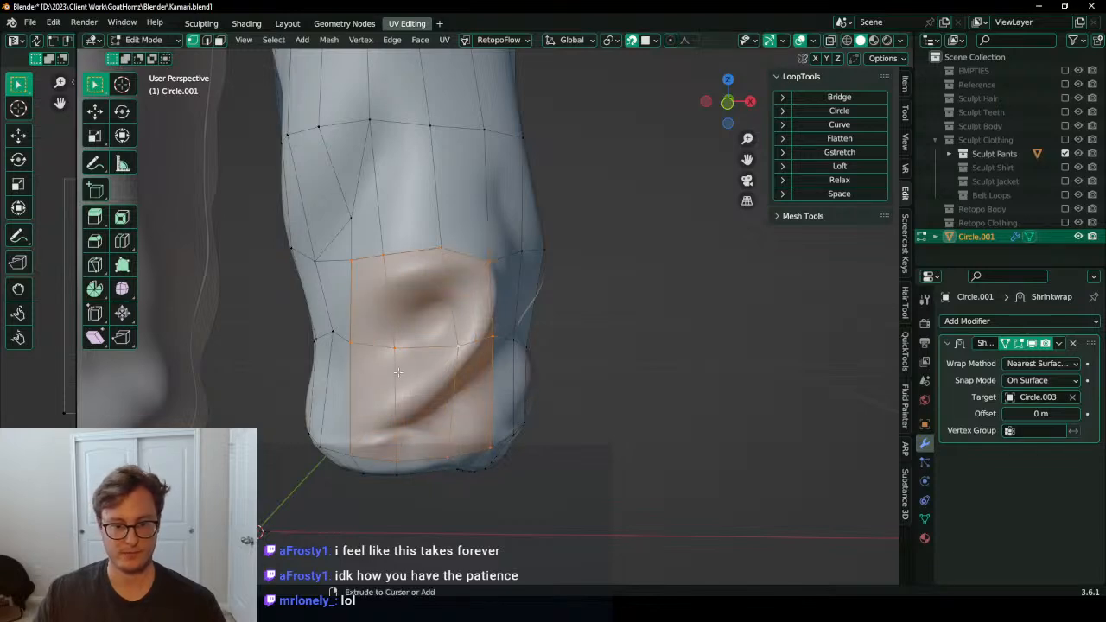
{"action": "middle_click_drag", "start_coordinate": [398, 373], "coordinate": [439, 361]}
{"action": "left_click", "coordinate": [387, 325]}
{"action": "key", "text": "g"}
{"action": "left_click", "coordinate": [393, 321]}
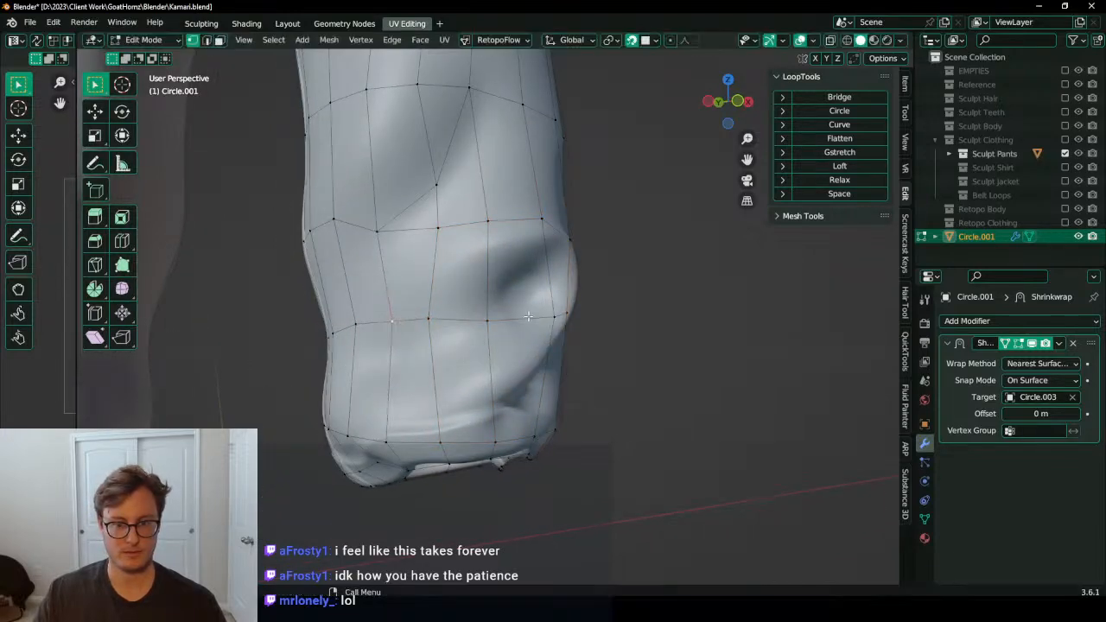
Step: Move two vertices behind the outer side seam in the row above the hem to even out the spacing
{"action": "middle_click_drag", "start_coordinate": [528, 317], "coordinate": [507, 352]}
{"action": "key", "text": "g"}
{"action": "left_click", "coordinate": [513, 353]}
{"action": "left_click", "coordinate": [524, 350]}
{"action": "key", "text": "g"}
{"action": "left_click", "coordinate": [531, 361]}
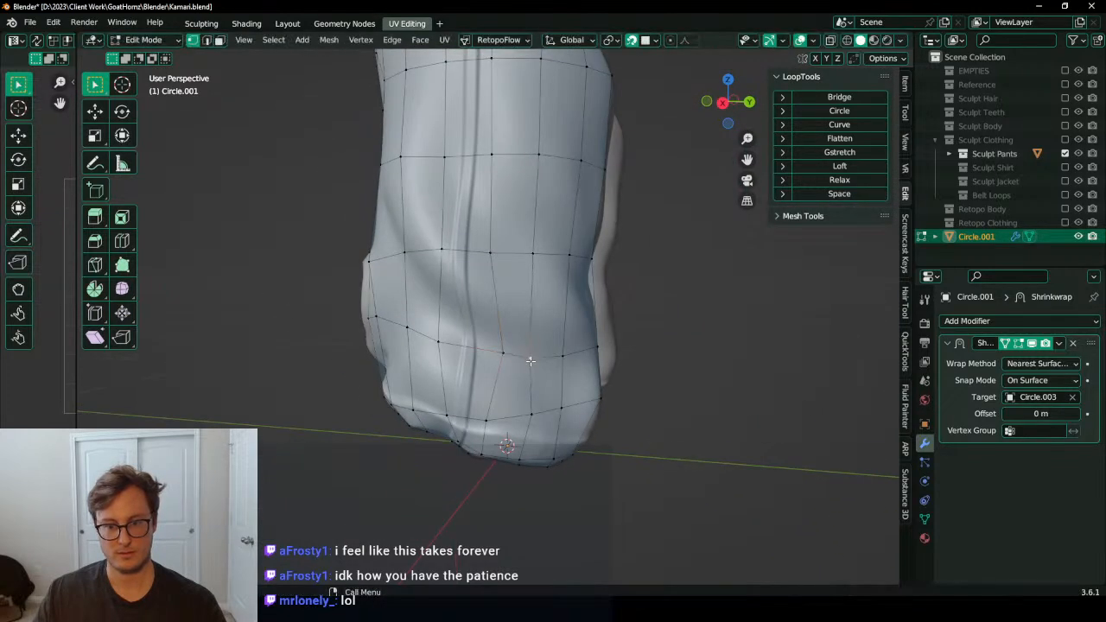
Step: Raise the vertices in front of the outer side seam in the same row to follow the fold
{"action": "left_click", "coordinate": [430, 350]}
{"action": "key", "text": "g"}
{"action": "left_click", "coordinate": [427, 330]}
{"action": "middle_click_drag", "start_coordinate": [423, 333], "coordinate": [516, 320]}
{"action": "left_click", "coordinate": [425, 334]}
{"action": "key", "text": "g"}
{"action": "left_click", "coordinate": [422, 320]}
Step: Cut a diagonal edge down along the fold in front of the outer side seam and adjust the vertices at its lower end
{"action": "middle_click_drag", "start_coordinate": [432, 318], "coordinate": [394, 193]}
{"action": "left_click", "coordinate": [417, 247]}
{"action": "key", "text": "g"}
{"action": "left_click", "coordinate": [446, 258]}
{"action": "left_click", "coordinate": [451, 259]}
{"action": "key", "text": "g"}
{"action": "left_click", "coordinate": [447, 257]}
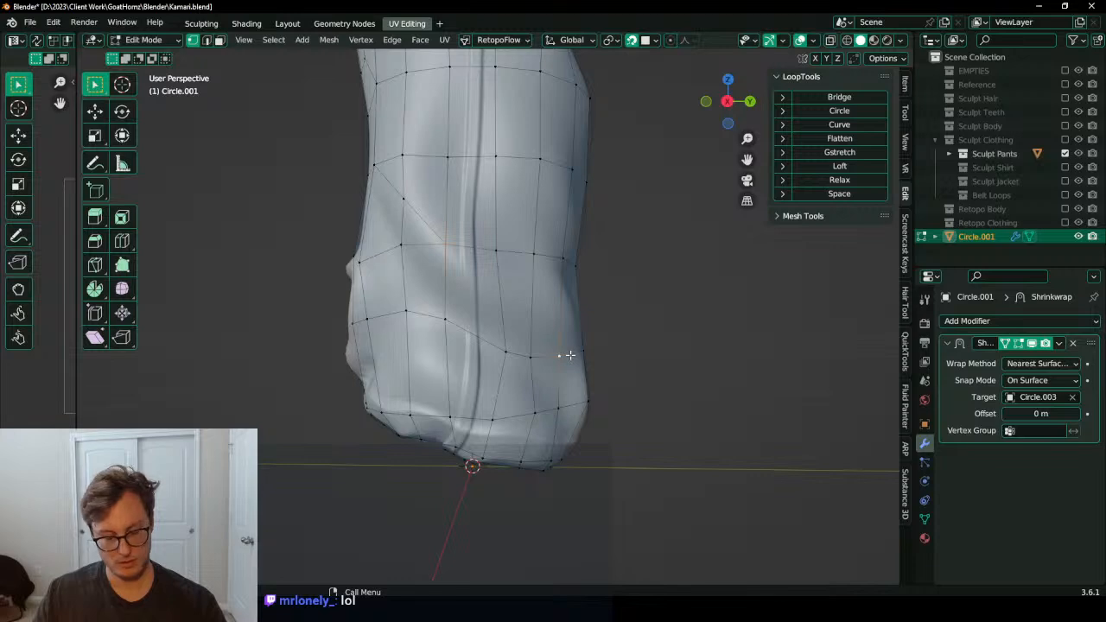
Step: Continue the diagonal cut across the outer side seam to the lower back row and adjust its vertices
{"action": "middle_click_drag", "start_coordinate": [577, 353], "coordinate": [430, 369]}
{"action": "middle_click_drag", "start_coordinate": [516, 371], "coordinate": [582, 277]}
{"action": "key", "text": "g"}
{"action": "left_click", "coordinate": [507, 320]}
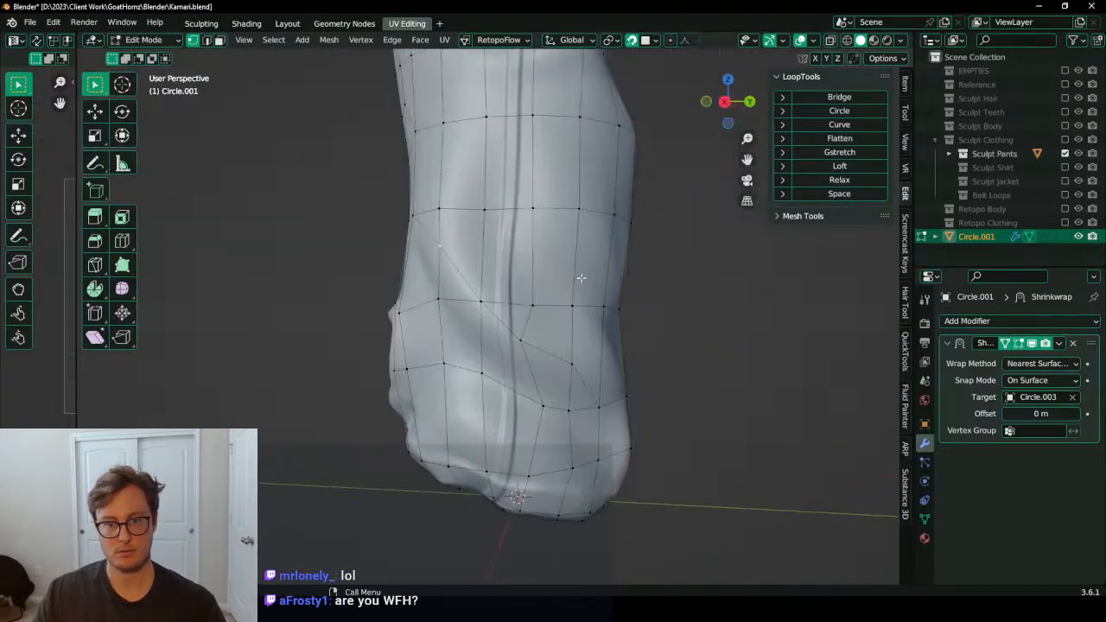
{"action": "key", "text": "g"}
{"action": "left_click", "coordinate": [531, 277]}
Step: Move the middle vertices of a second diagonal cut across the seam so it runs evenly above the first one
{"action": "middle_click_drag", "start_coordinate": [531, 276], "coordinate": [503, 301], "text": "shift"}
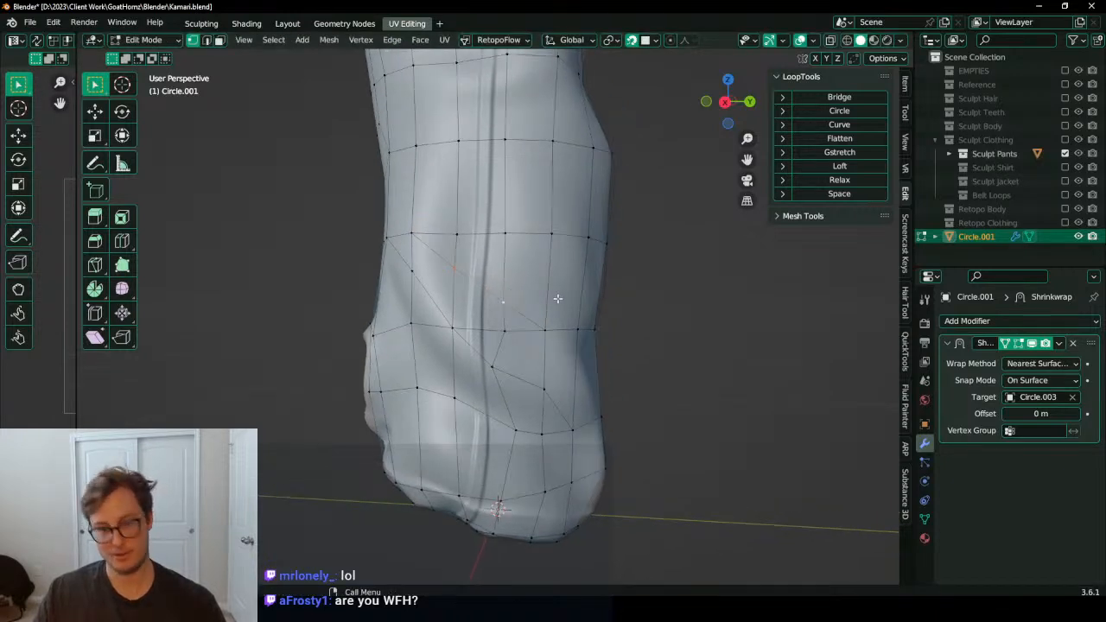
{"action": "key", "text": "g"}
{"action": "left_click", "coordinate": [489, 297]}
{"action": "key", "text": "g"}
{"action": "left_click", "coordinate": [488, 286]}
{"action": "scroll", "coordinate": [488, 283], "scroll_direction": "down", "scroll_amount": 1}
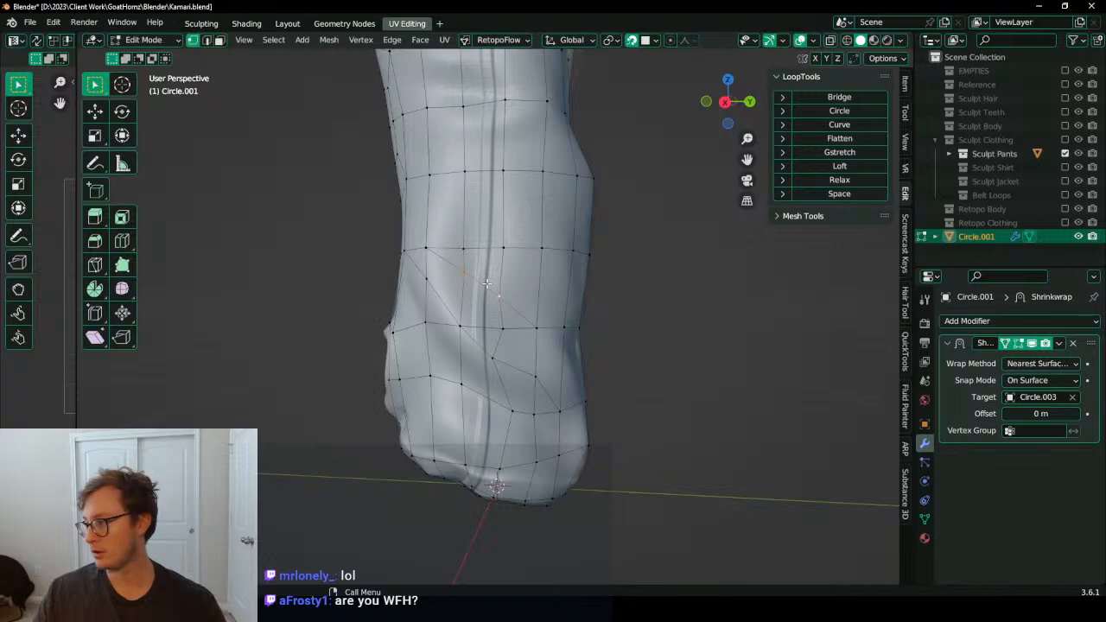
{"action": "key", "text": "g"}
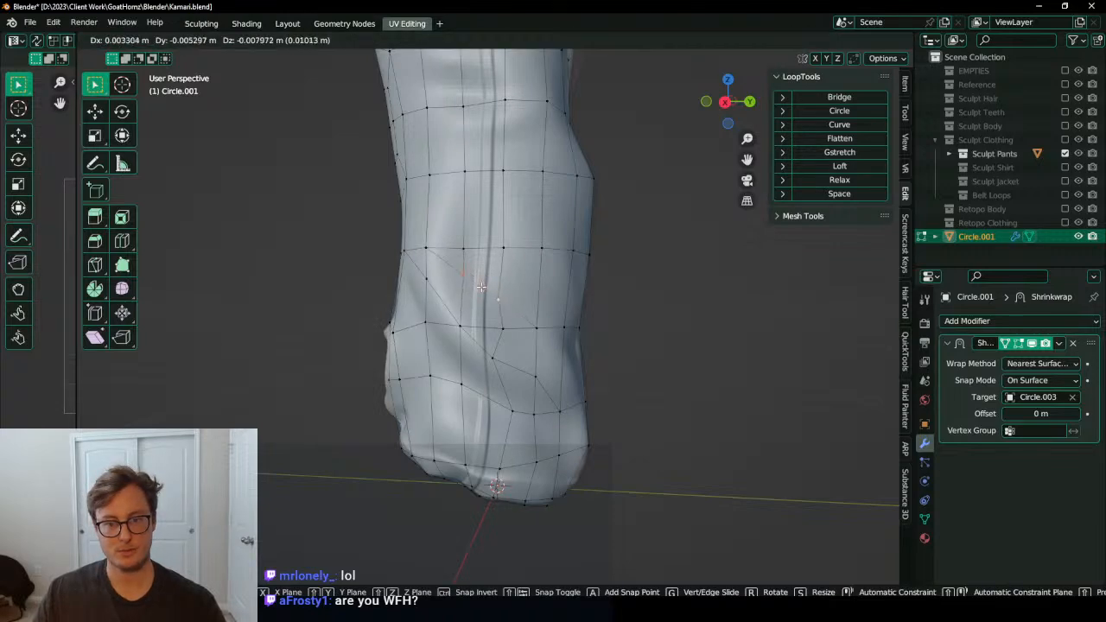
{"action": "left_click", "coordinate": [481, 287]}
Step: Add an edge loop around the leg above the hem row and scale it to fit the cloth
{"action": "middle_click_drag", "start_coordinate": [481, 287], "coordinate": [507, 420]}
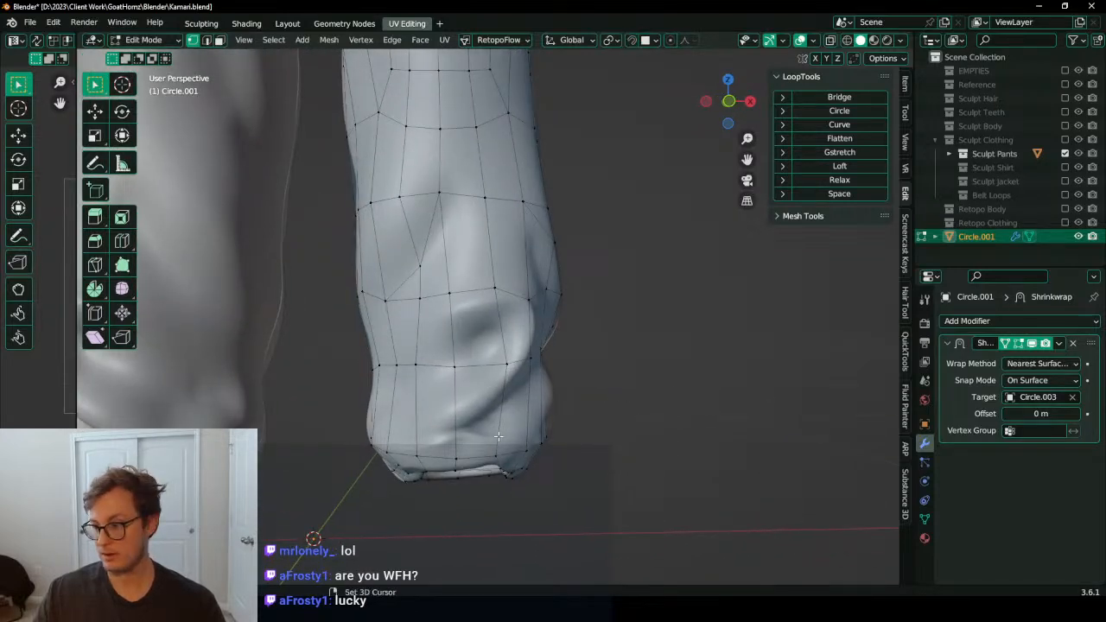
{"action": "middle_click_drag", "start_coordinate": [628, 374], "coordinate": [449, 393]}
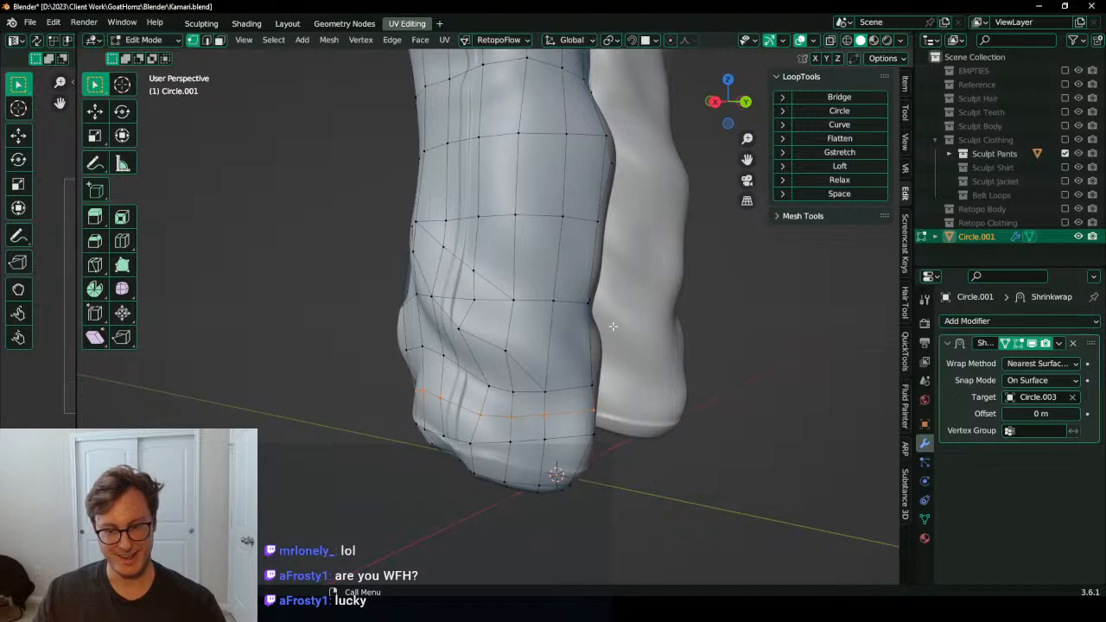
{"action": "key", "text": "s"}
{"action": "left_click", "coordinate": [617, 321]}
Step: Rotate the vertex row above the hem about 14° in the right side view, scale it along Y and shift it to match the slanted hem
{"action": "middle_click_drag", "start_coordinate": [398, 363], "coordinate": [479, 291]}
{"action": "middle_click_drag", "start_coordinate": [440, 341], "coordinate": [578, 356]}
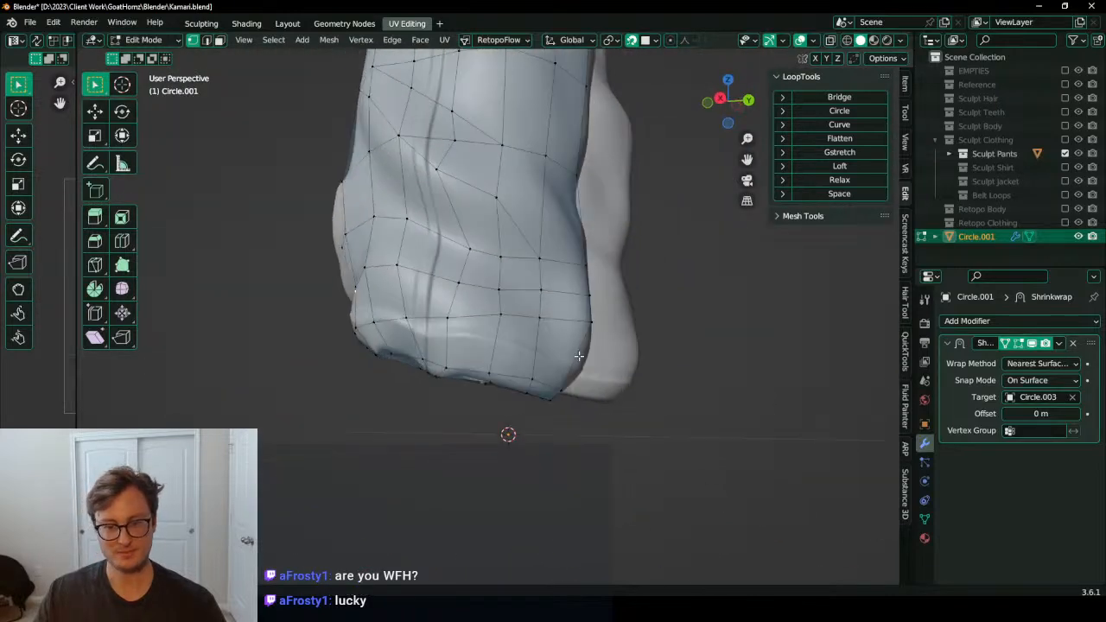
{"action": "key", "text": "KP_3"}
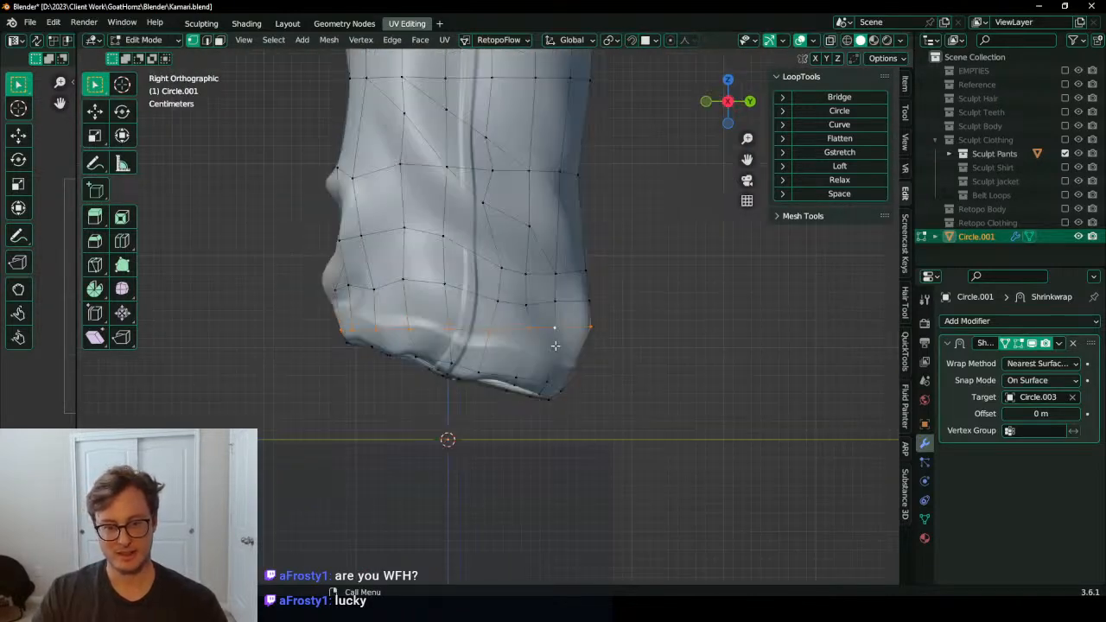
{"action": "scroll", "coordinate": [554, 346], "scroll_direction": "up", "scroll_amount": 2}
{"action": "key", "text": "r"}
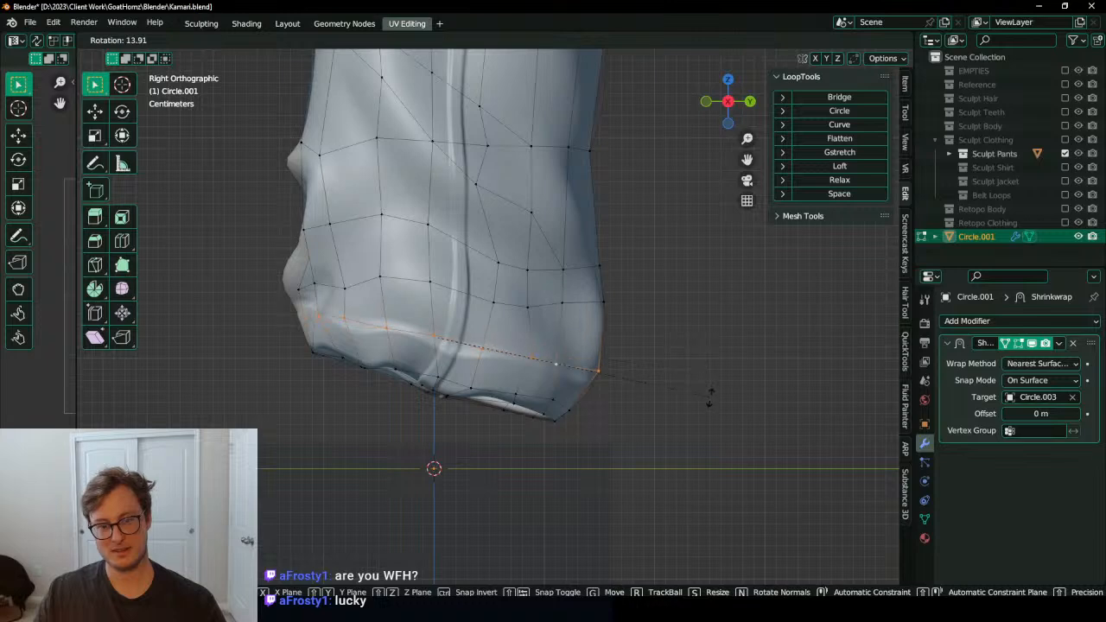
{"action": "left_click", "coordinate": [698, 404]}
{"action": "key", "text": "s"}
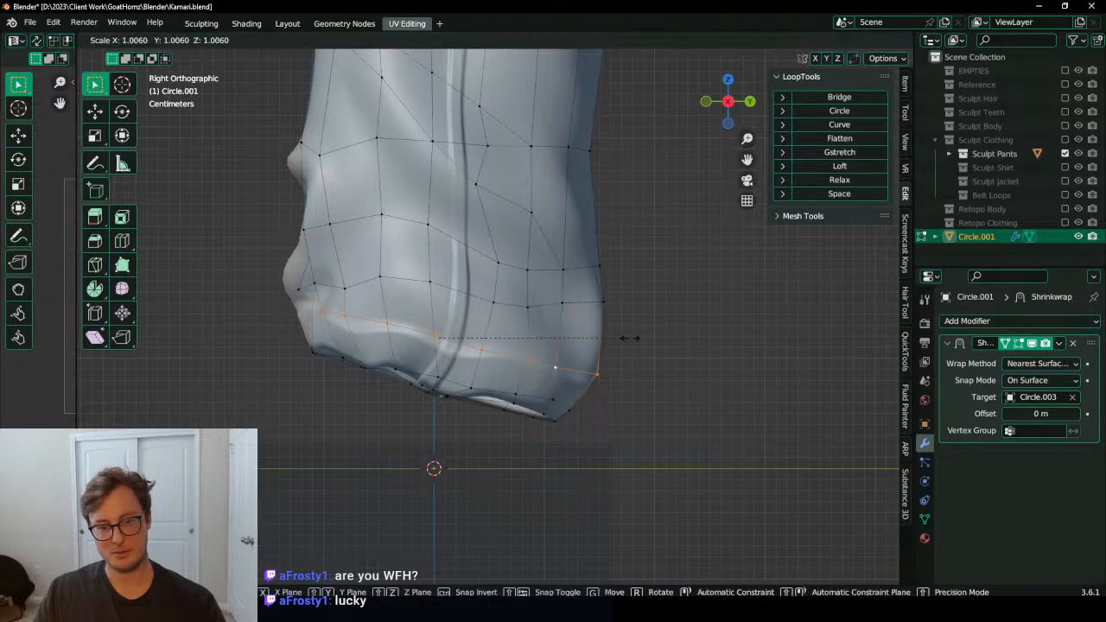
{"action": "key", "text": "y"}
{"action": "left_click", "coordinate": [591, 368]}
{"action": "key", "text": "g"}
{"action": "left_click", "coordinate": [585, 368]}
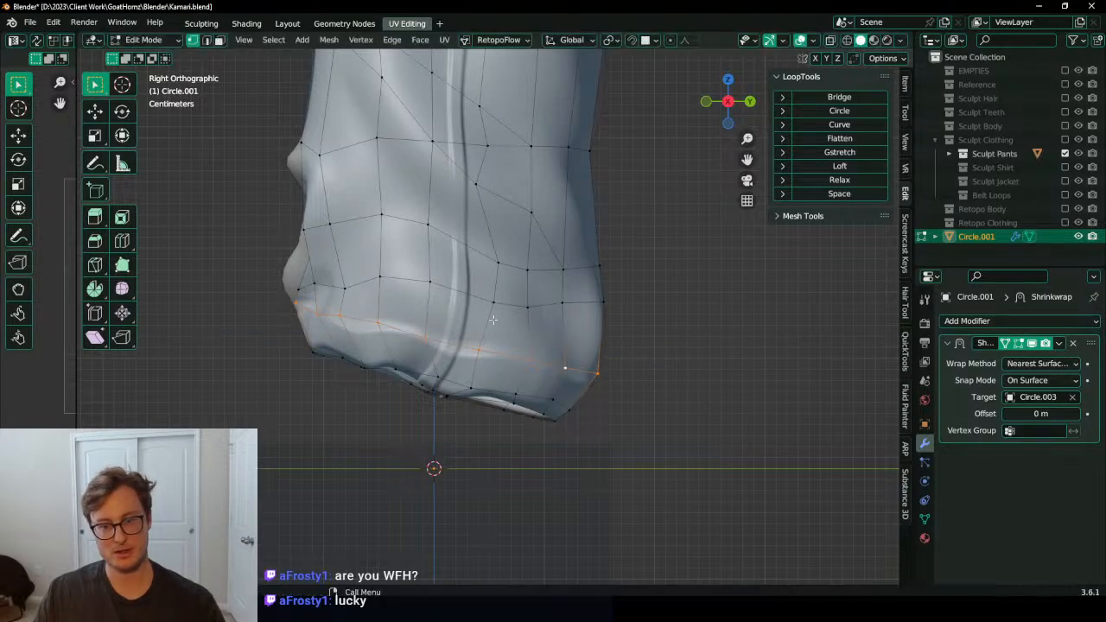
Step: Reposition three vertices of the rotated row one by one to follow the fold above the hem
{"action": "middle_click_drag", "start_coordinate": [585, 368], "coordinate": [580, 282]}
{"action": "key", "text": "g"}
{"action": "left_click", "coordinate": [416, 332]}
{"action": "left_click", "coordinate": [451, 305]}
{"action": "key", "text": "g"}
{"action": "left_click", "coordinate": [444, 314]}
{"action": "left_click", "coordinate": [513, 259]}
{"action": "key", "text": "g"}
{"action": "left_click", "coordinate": [507, 278]}
Step: Lower the row's vertices around the inner seam onto the crease just above the hem
{"action": "left_click", "coordinate": [646, 265]}
{"action": "key", "text": "g"}
{"action": "left_click", "coordinate": [633, 267]}
{"action": "key", "text": "g"}
{"action": "left_click", "coordinate": [572, 297]}
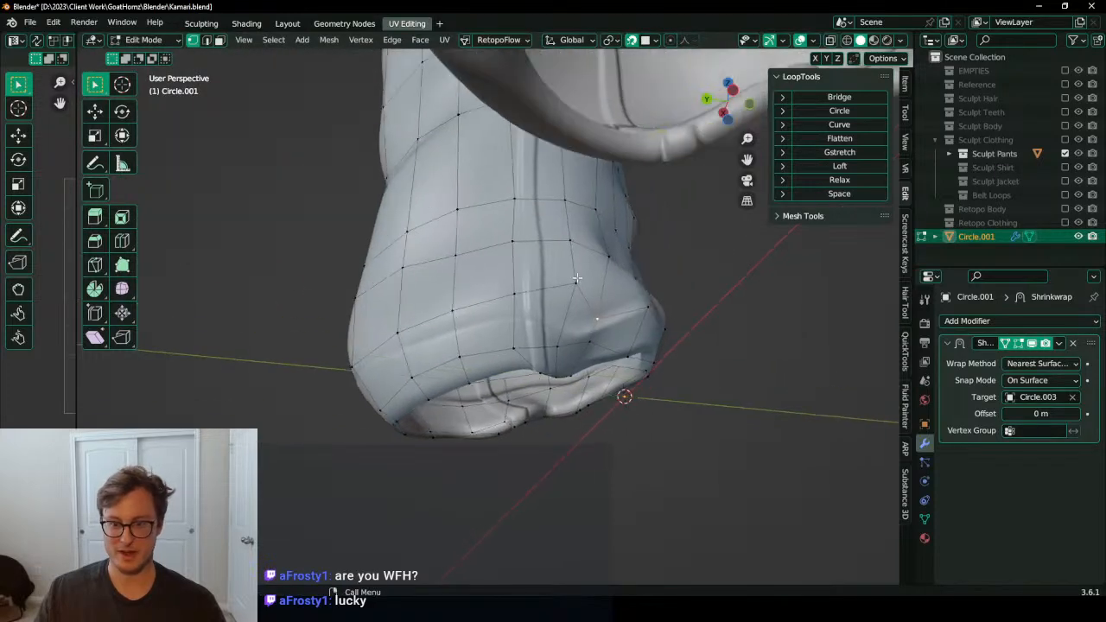
{"action": "key", "text": "g"}
{"action": "left_click", "coordinate": [560, 323]}
{"action": "key", "text": "g"}
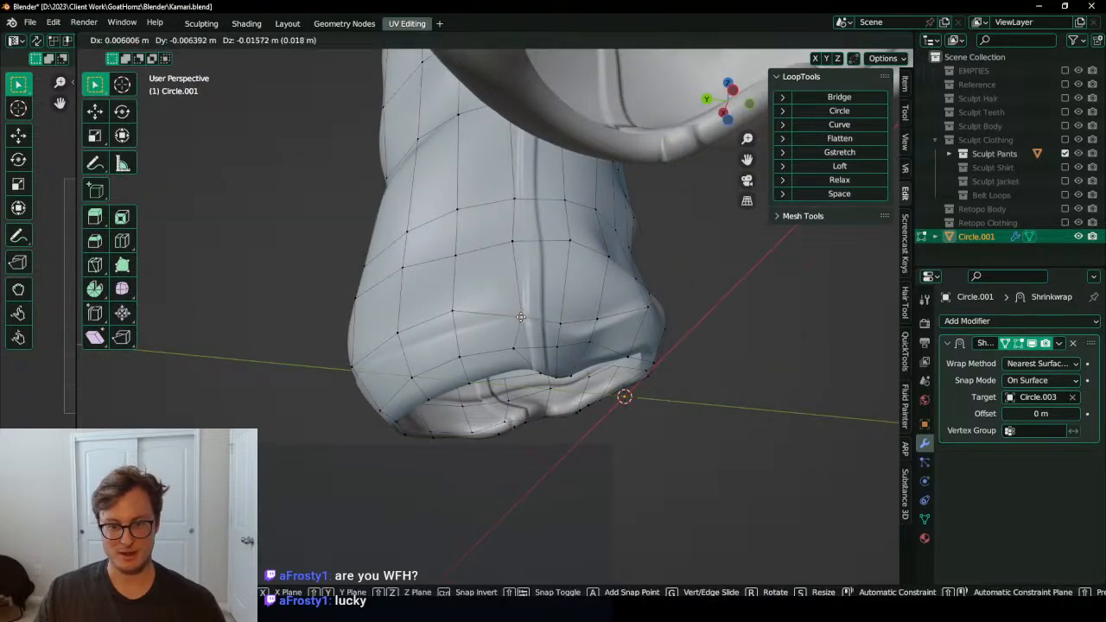
{"action": "left_click", "coordinate": [456, 337]}
Step: Place the row's vertices on the leg's back and outer side along the ridge above the hem
{"action": "middle_click_drag", "start_coordinate": [455, 337], "coordinate": [504, 383]}
{"action": "key", "text": "g"}
{"action": "left_click", "coordinate": [482, 280]}
{"action": "left_click", "coordinate": [477, 323]}
{"action": "key", "text": "g"}
{"action": "left_click", "coordinate": [482, 327]}
{"action": "key", "text": "g"}
{"action": "left_click", "coordinate": [456, 377]}
{"action": "key", "text": "g"}
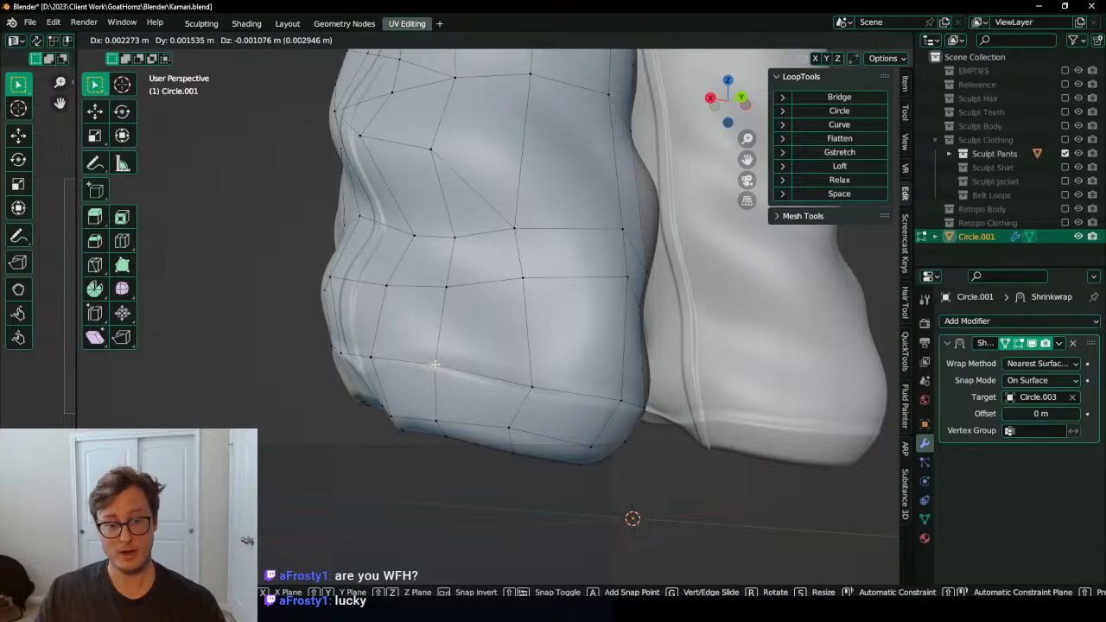
{"action": "left_click", "coordinate": [436, 364]}
Step: Delete the faces covering the deep dent on the lower leg's front and reposition vertices on the border of the opening
{"action": "middle_click_drag", "start_coordinate": [436, 364], "coordinate": [539, 311]}
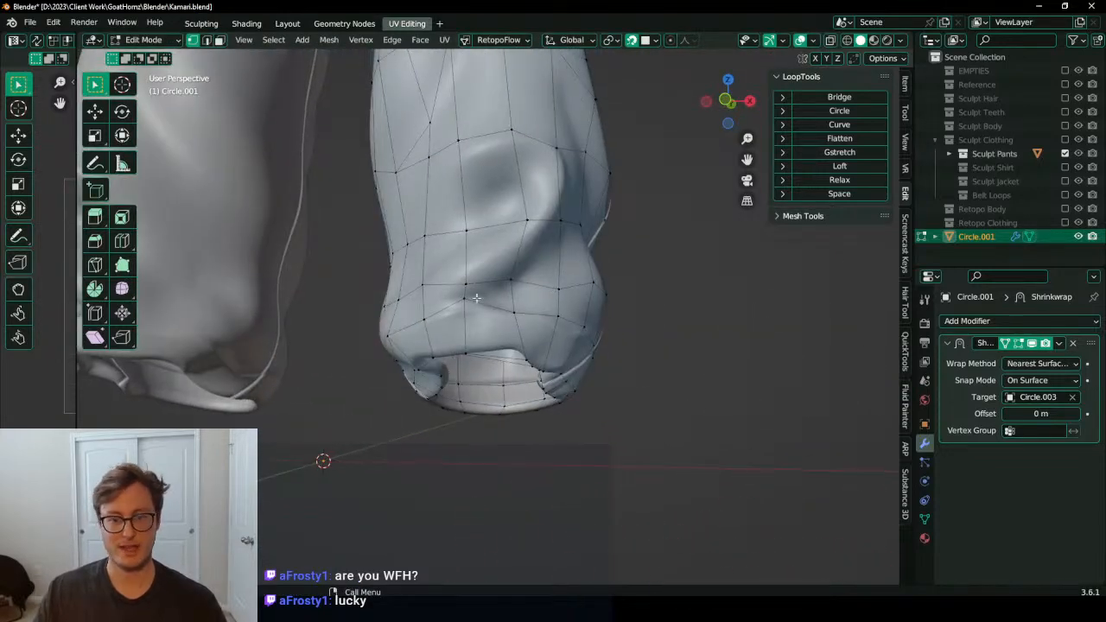
{"action": "mouse_move", "coordinate": [476, 298]}
{"action": "middle_mouse_down"}
{"action": "mouse_move", "coordinate": [468, 323]}
{"action": "mouse_move", "coordinate": [533, 297]}
{"action": "mouse_move", "coordinate": [495, 302]}
{"action": "mouse_move", "coordinate": [544, 278]}
{"action": "mouse_move", "coordinate": [482, 306]}
{"action": "middle_mouse_up"}
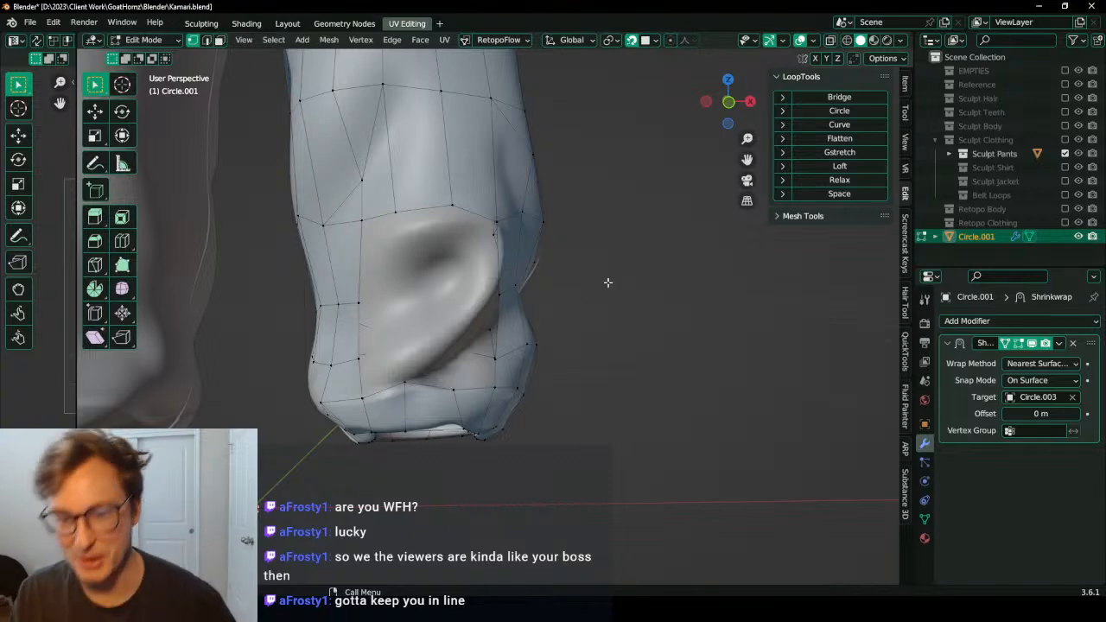
{"action": "middle_click_drag", "start_coordinate": [609, 283], "coordinate": [535, 294]}
{"action": "scroll", "coordinate": [507, 284], "scroll_direction": "up", "scroll_amount": 2}
{"action": "middle_click_drag", "start_coordinate": [382, 298], "coordinate": [474, 323], "text": "shift"}
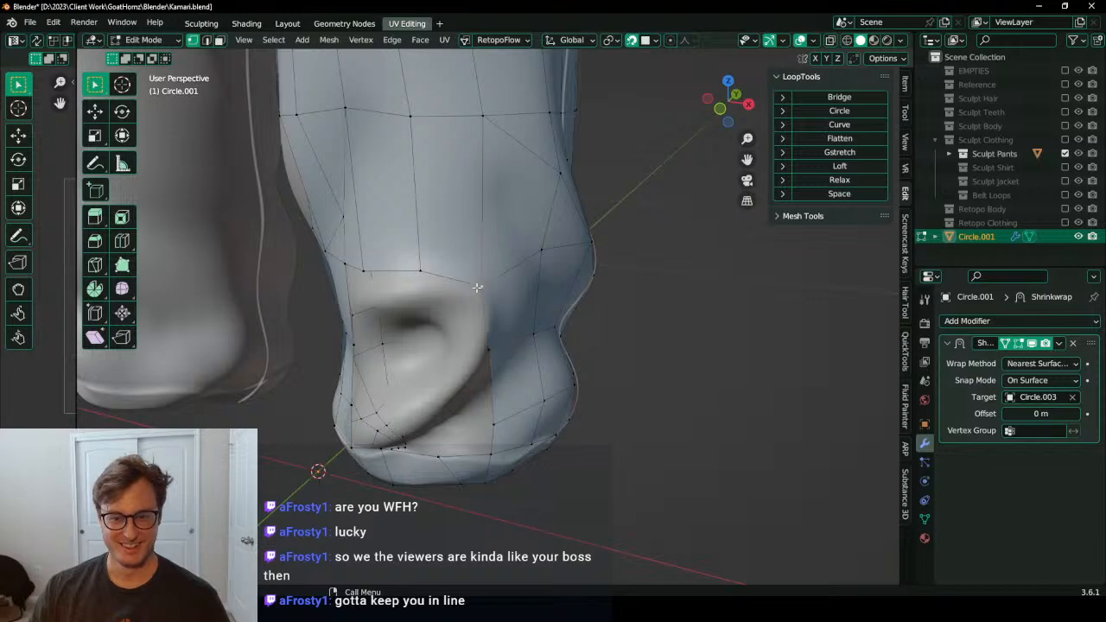
{"action": "middle_click_drag", "start_coordinate": [423, 270], "coordinate": [466, 264]}
{"action": "left_click_drag", "start_coordinate": [467, 263], "coordinate": [469, 280]}
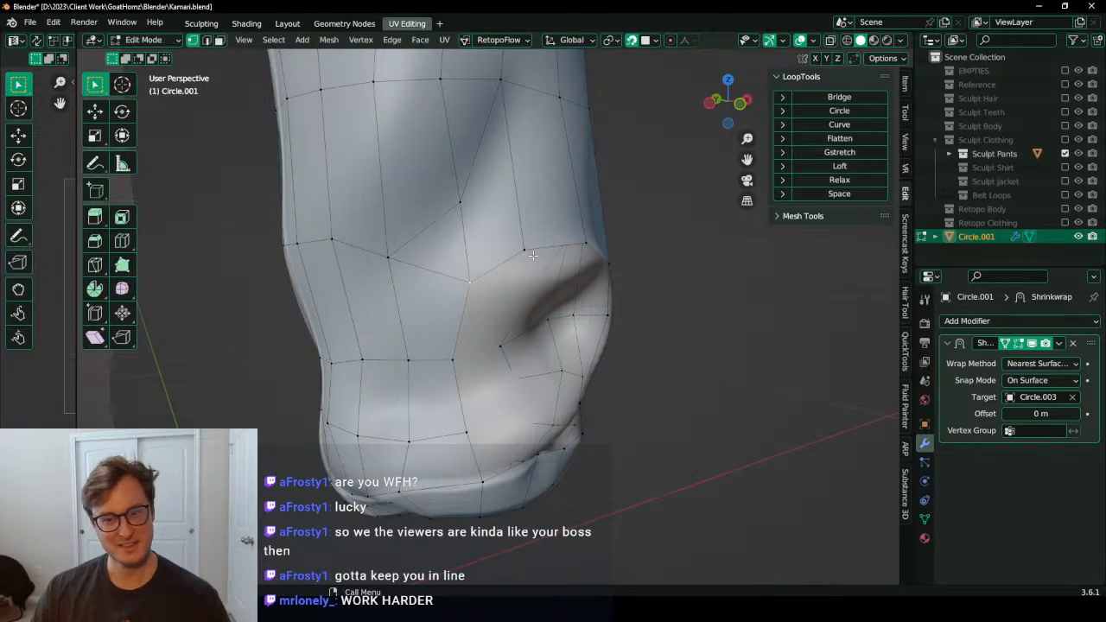
{"action": "middle_click_drag", "start_coordinate": [533, 256], "coordinate": [382, 321]}
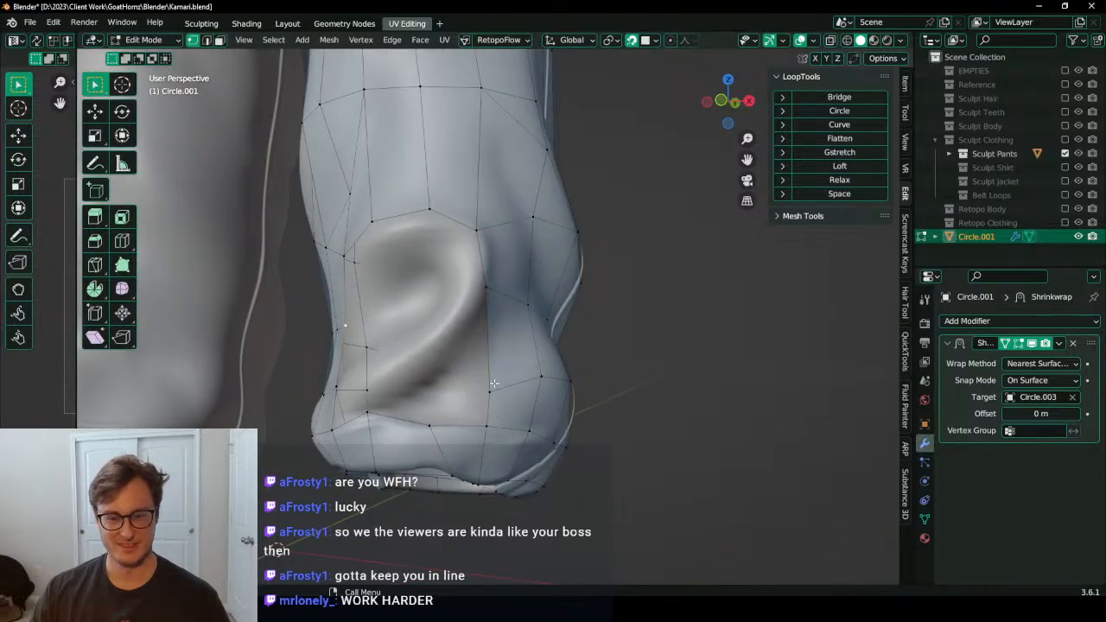
{"action": "left_click_drag", "start_coordinate": [494, 384], "coordinate": [414, 418]}
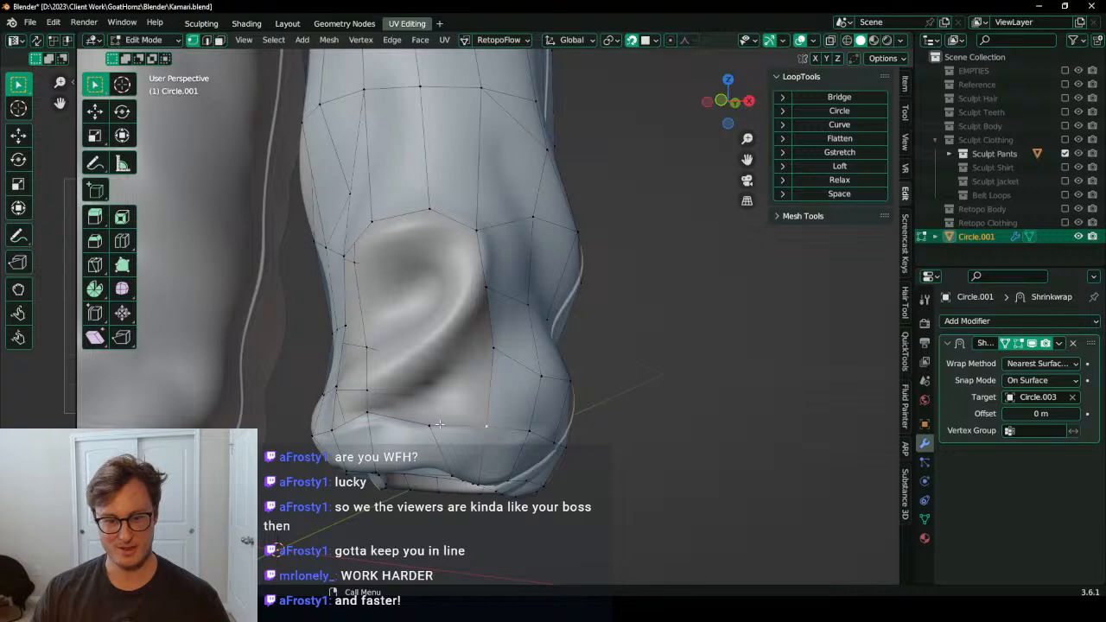
{"action": "mouse_move", "coordinate": [404, 420]}
{"action": "middle_mouse_down"}
{"action": "mouse_move", "coordinate": [436, 415]}
{"action": "mouse_move", "coordinate": [389, 418]}
{"action": "middle_mouse_up"}
{"action": "key", "text": "e"}
{"action": "left_click", "coordinate": [475, 377]}
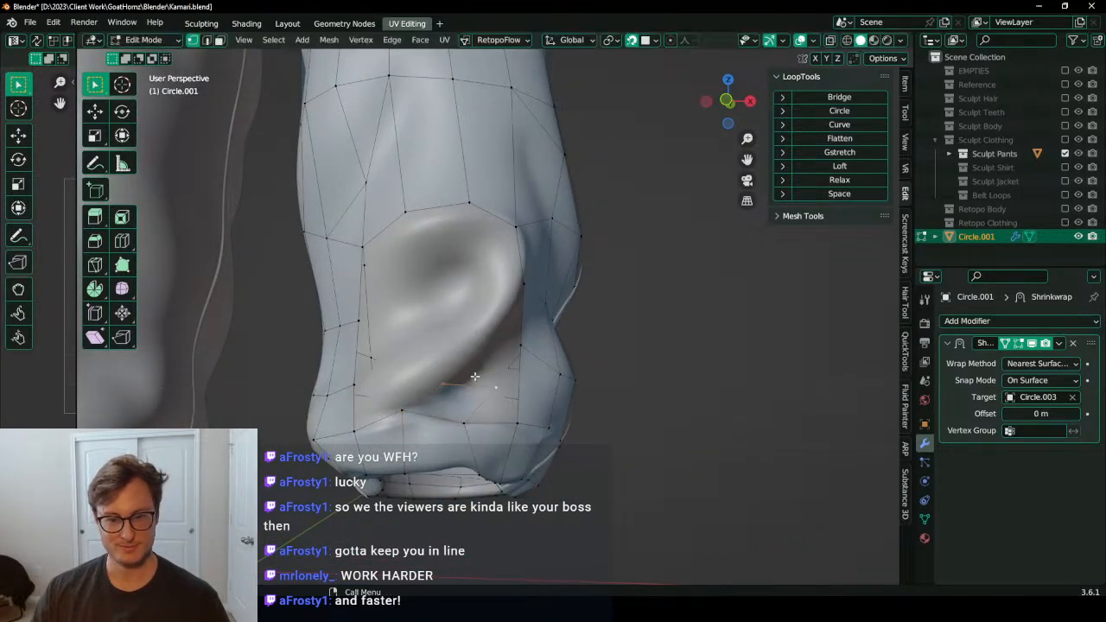
{"action": "key", "text": "g"}
{"action": "left_click", "coordinate": [464, 362]}
{"action": "key", "text": "r"}
{"action": "left_click", "coordinate": [502, 354]}
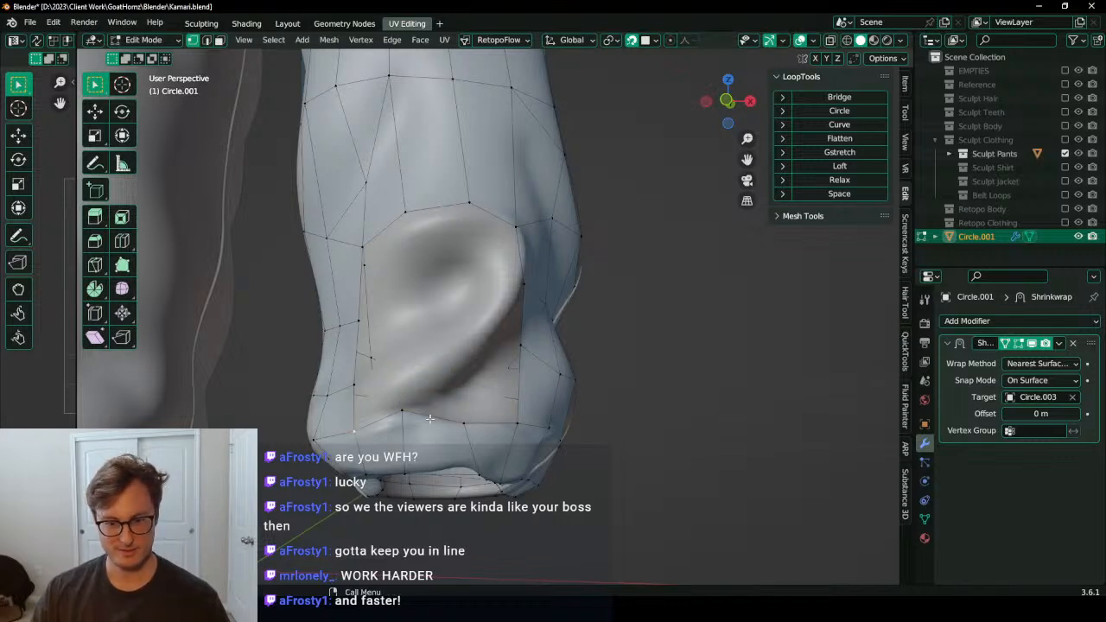
Step: Extrude the opening's lower border edges up to the diagonal fold, then scale, move and rotate the new edge row to match it
{"action": "key", "text": "g"}
{"action": "left_click", "coordinate": [377, 439]}
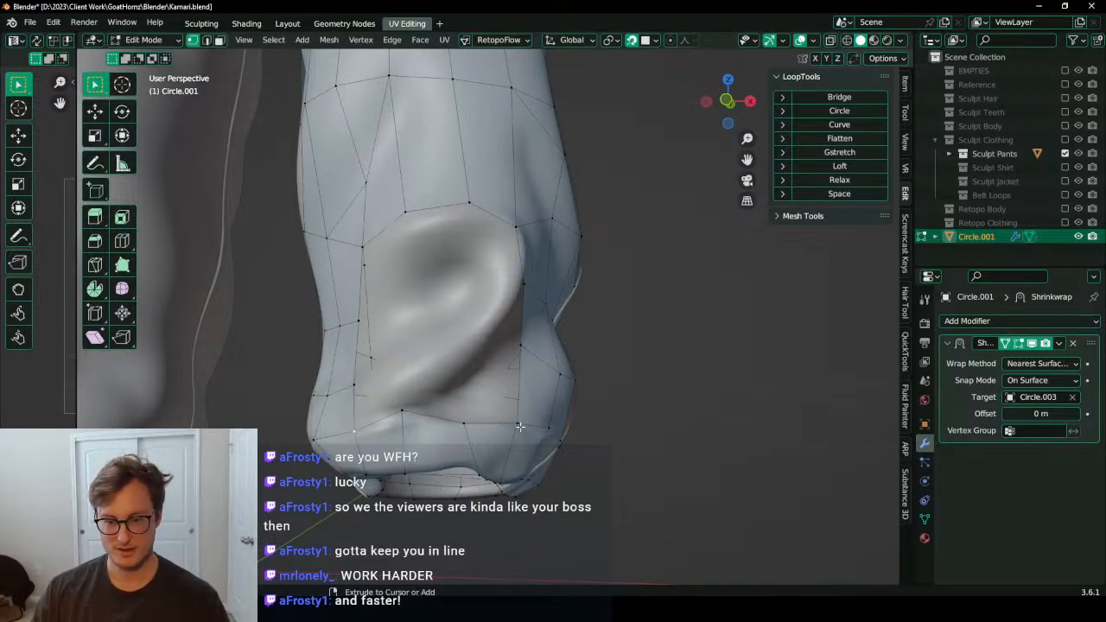
{"action": "key", "text": "s"}
{"action": "left_click", "coordinate": [504, 346]}
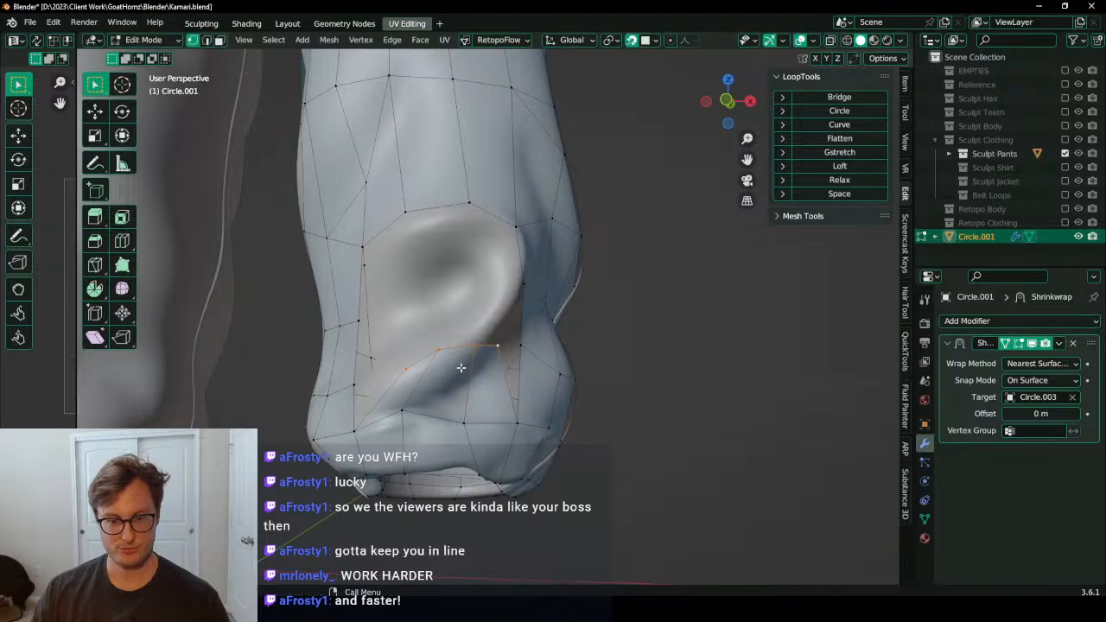
{"action": "key", "text": "g"}
{"action": "left_click", "coordinate": [444, 376]}
{"action": "key", "text": "r"}
{"action": "left_click", "coordinate": [518, 332]}
{"action": "key", "text": "g"}
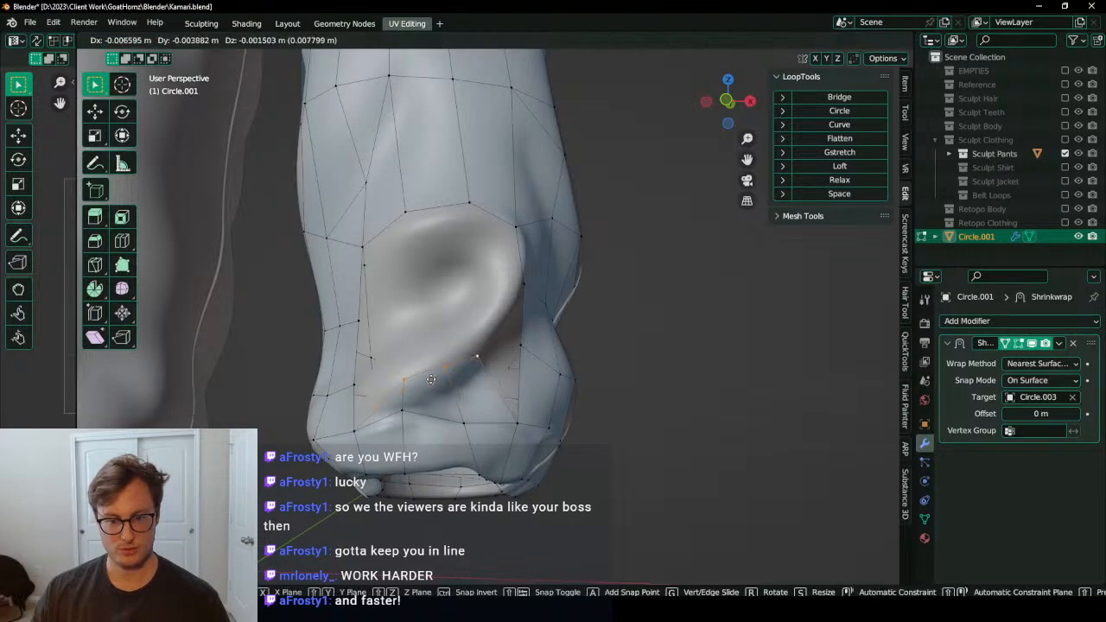
{"action": "left_click", "coordinate": [430, 382]}
Step: Move the vertices of the extruded row one by one onto the lower crease of the diagonal fold
{"action": "left_click", "coordinate": [380, 395]}
{"action": "key", "text": "g"}
{"action": "left_click", "coordinate": [378, 378]}
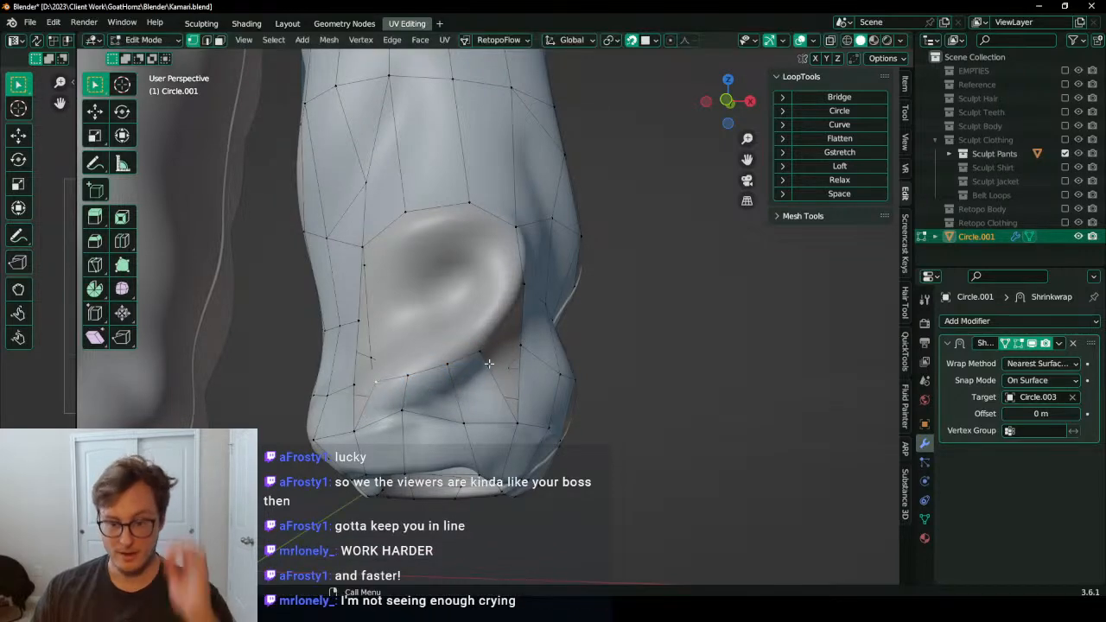
{"action": "middle_click_drag", "start_coordinate": [463, 368], "coordinate": [432, 354]}
{"action": "left_click", "coordinate": [430, 352]}
{"action": "key", "text": "g"}
{"action": "left_click", "coordinate": [441, 335]}
{"action": "left_click", "coordinate": [417, 353]}
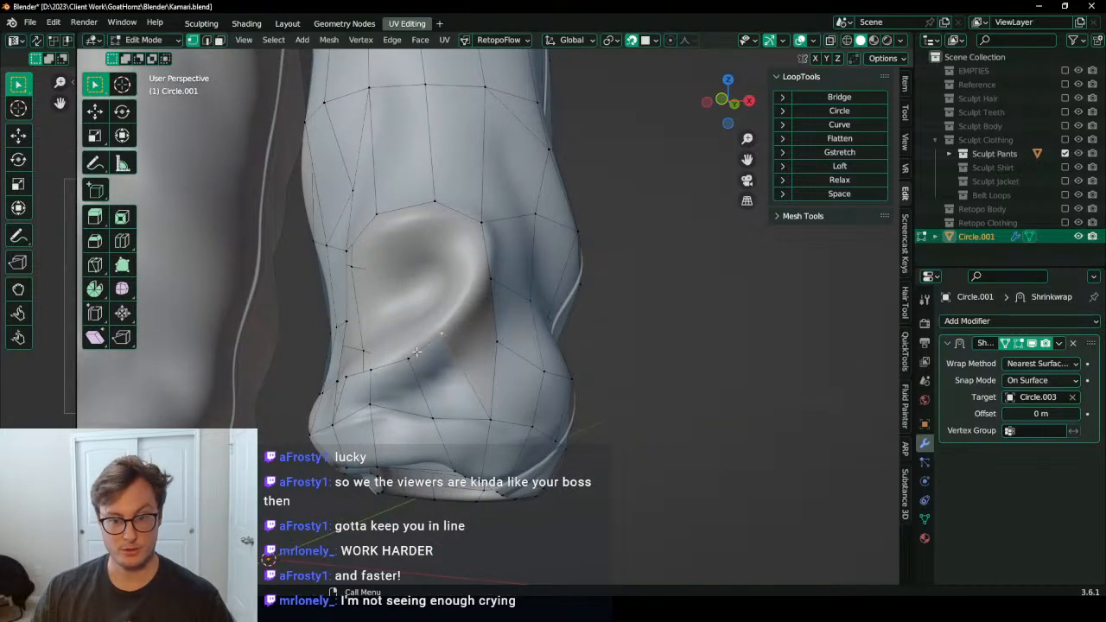
{"action": "key", "text": "g"}
{"action": "left_click", "coordinate": [418, 347]}
{"action": "left_click", "coordinate": [439, 336]}
{"action": "key", "text": "g"}
{"action": "left_click", "coordinate": [446, 332]}
Step: Extrude the opening's upper and outer border edges inward, then scale and move the new edge row around the dent
{"action": "middle_click_drag", "start_coordinate": [487, 318], "coordinate": [474, 331]}
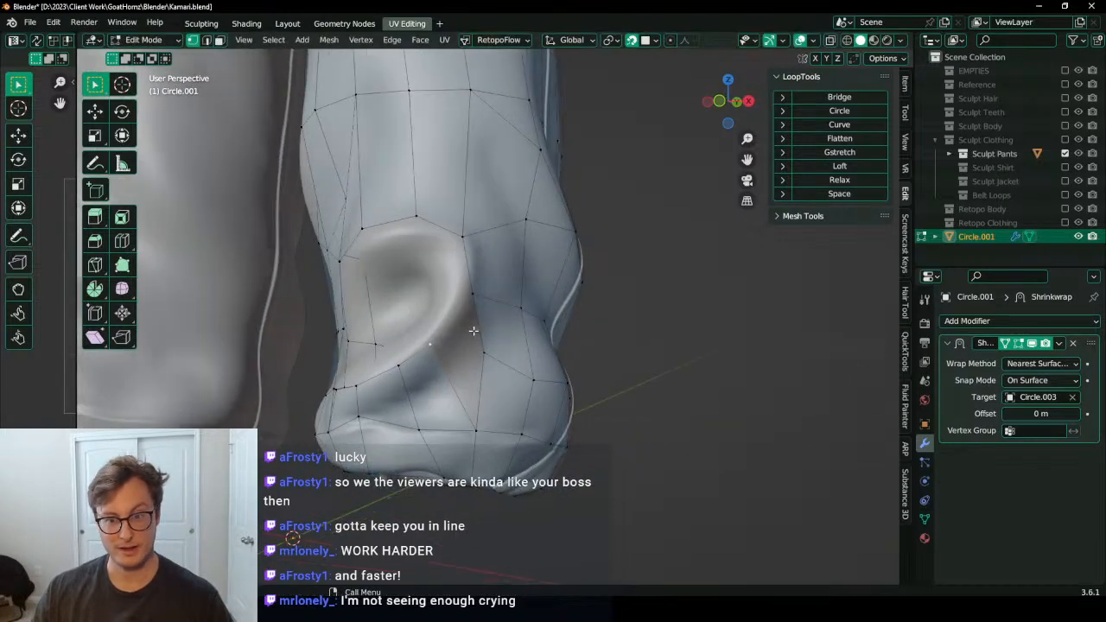
{"action": "left_click", "coordinate": [481, 348]}
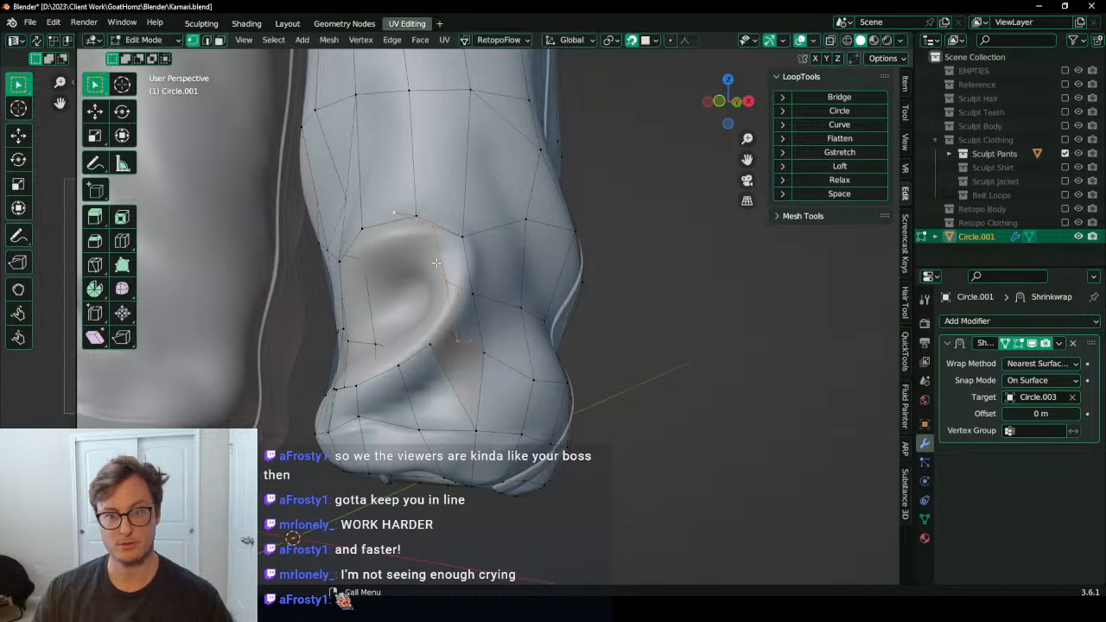
{"action": "key", "text": "s"}
{"action": "left_click", "coordinate": [484, 273]}
{"action": "key", "text": "g"}
{"action": "left_click", "coordinate": [437, 272]}
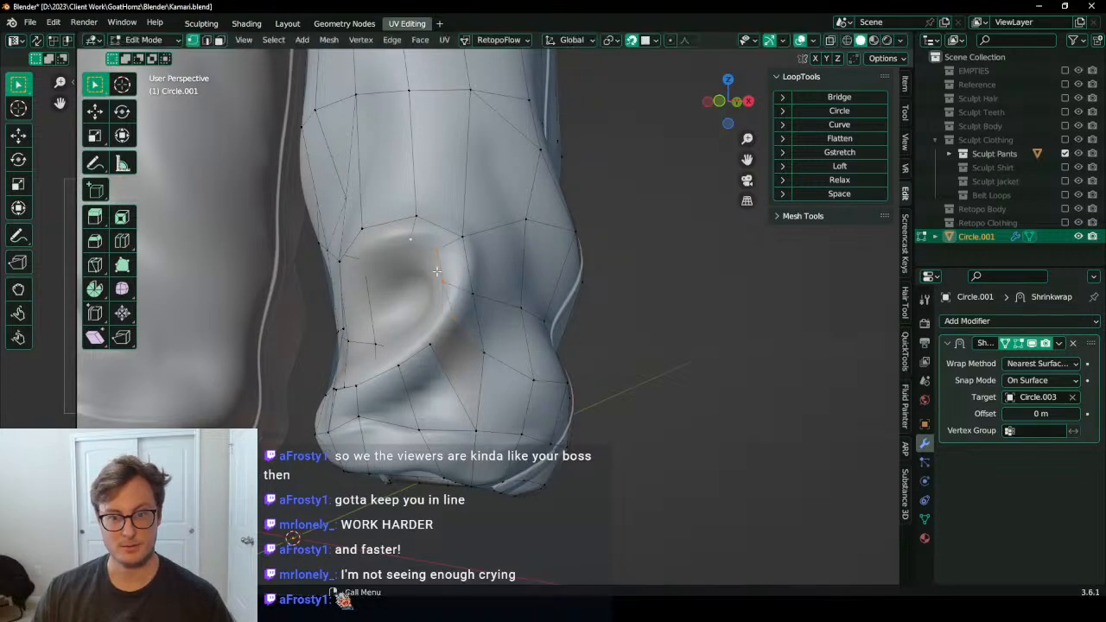
Step: Move individual vertices of the new edge row onto the ridge of the fold curling around the dent
{"action": "key", "text": "g"}
{"action": "left_click", "coordinate": [443, 320]}
{"action": "left_click", "coordinate": [446, 283]}
{"action": "key", "text": "g"}
{"action": "left_click", "coordinate": [458, 281]}
{"action": "left_click", "coordinate": [478, 296]}
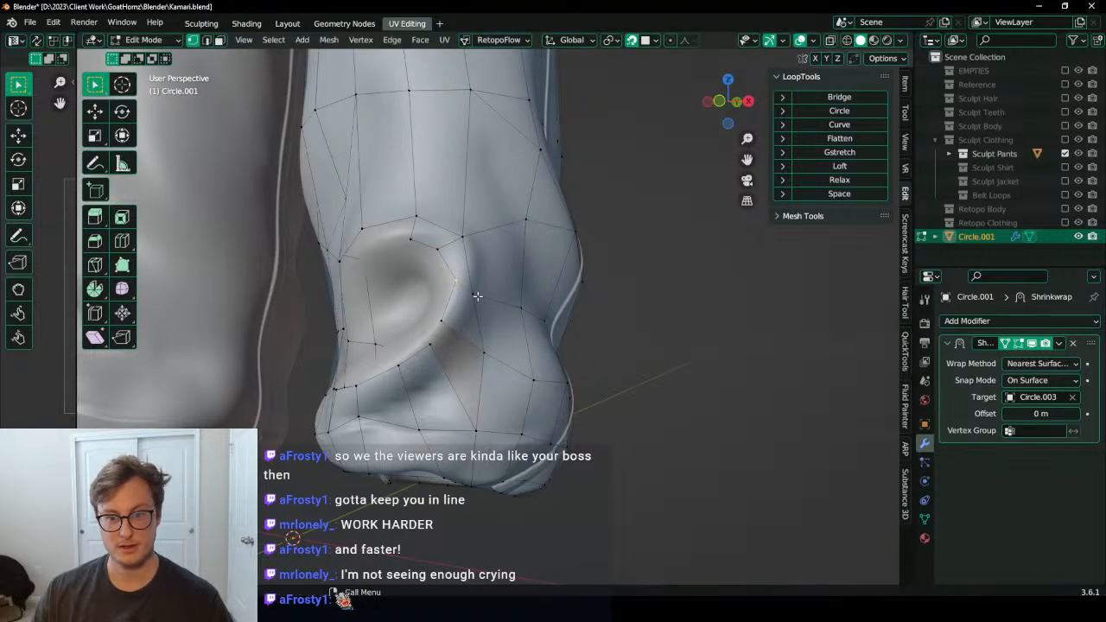
Step: Move the vertices of the edge row around the dent's upper and outer sides away from the ridge
{"action": "key", "text": "g"}
{"action": "left_click", "coordinate": [498, 293]}
{"action": "left_click", "coordinate": [469, 241]}
{"action": "key", "text": "g"}
{"action": "left_click", "coordinate": [487, 236]}
{"action": "left_click", "coordinate": [420, 219]}
{"action": "key", "text": "g"}
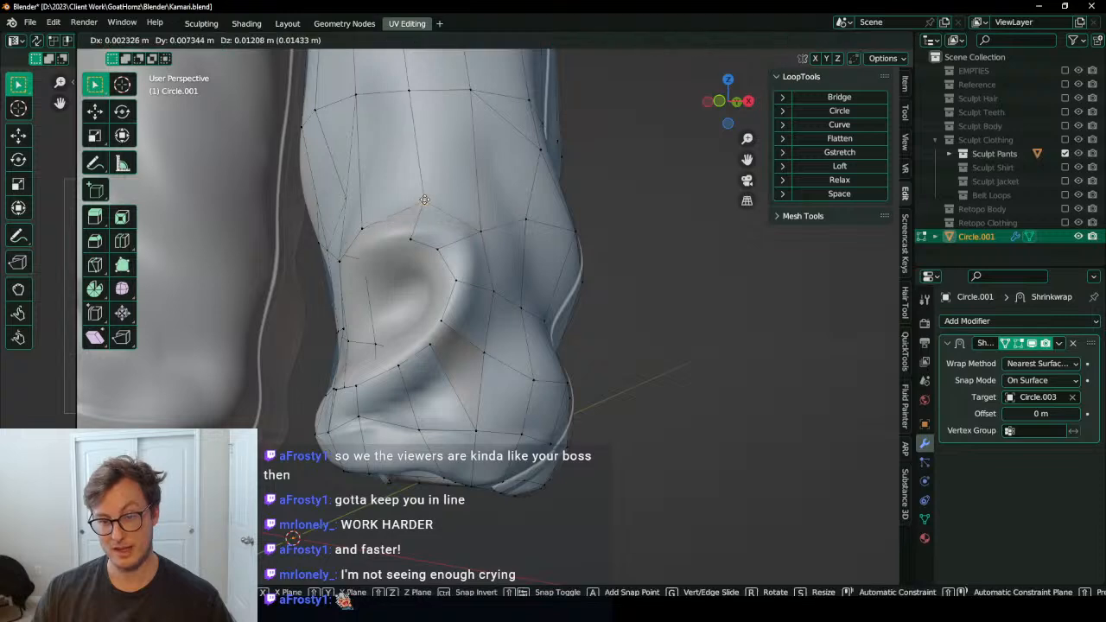
{"action": "left_click", "coordinate": [428, 203]}
Step: Move the upper vertices of the inner edge row onto the crest of the ridge curling around the dent
{"action": "left_click", "coordinate": [444, 255]}
{"action": "key", "text": "g"}
{"action": "left_click", "coordinate": [461, 249]}
{"action": "left_click", "coordinate": [459, 279]}
{"action": "key", "text": "g"}
{"action": "left_click", "coordinate": [465, 278]}
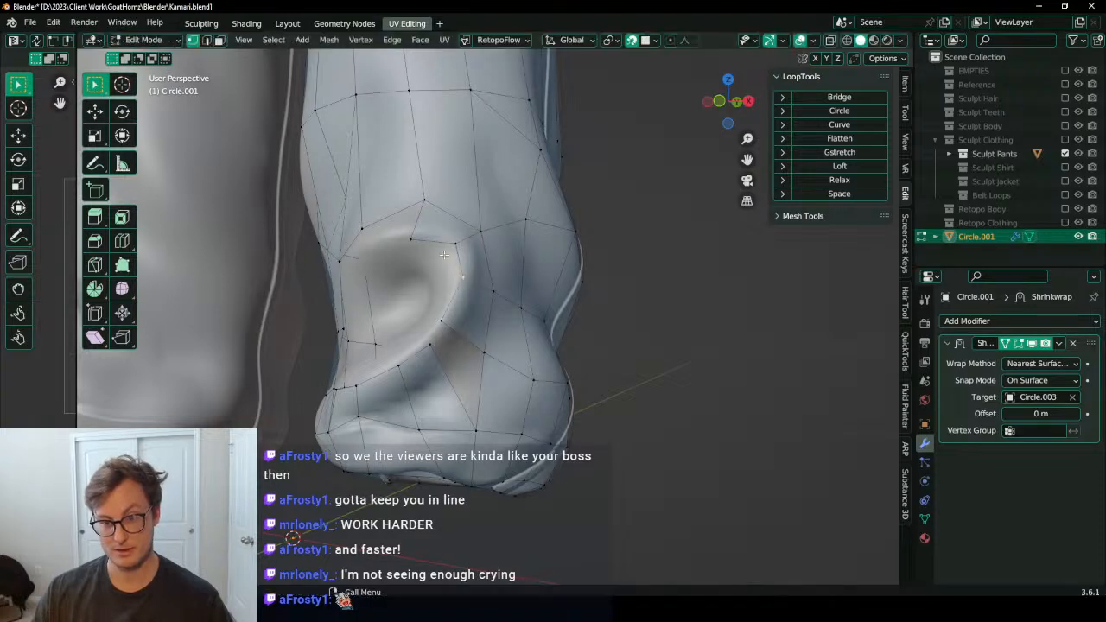
{"action": "left_click", "coordinate": [408, 240]}
{"action": "key", "text": "g"}
{"action": "left_click", "coordinate": [421, 231]}
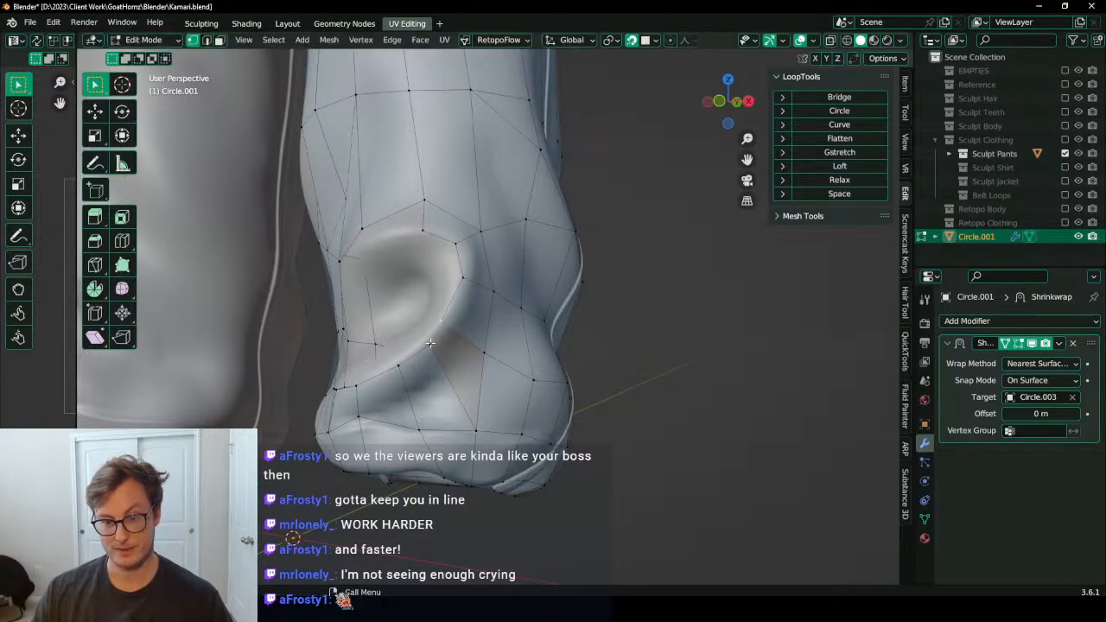
Step: Extrude the opening's inner-side border edges toward the dent and place the new edge row along its rim
{"action": "middle_click_drag", "start_coordinate": [430, 343], "coordinate": [483, 360]}
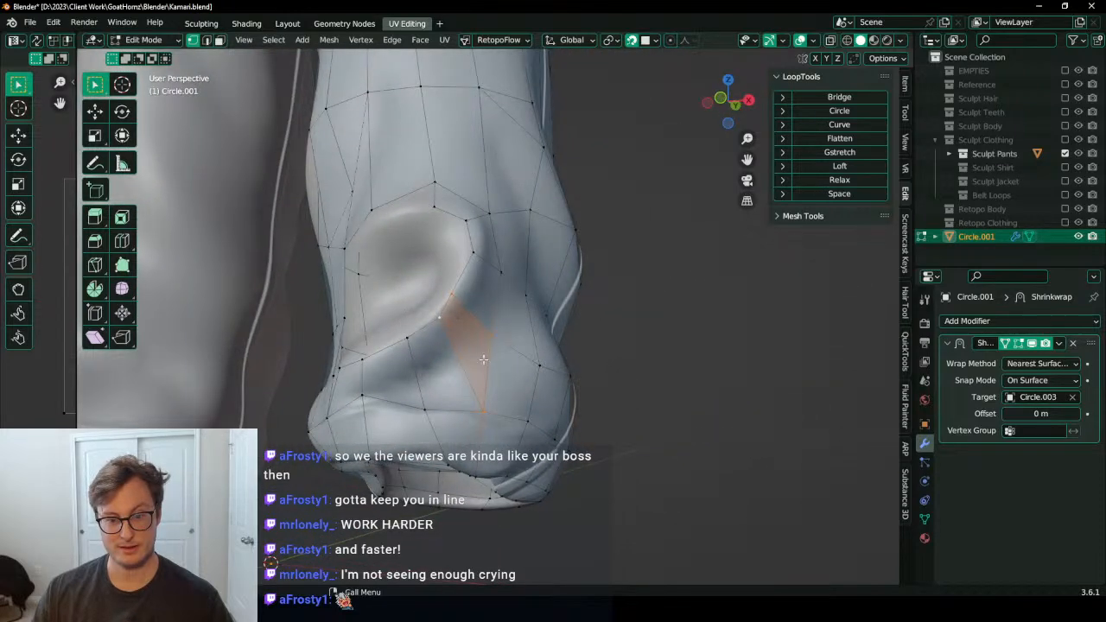
{"action": "key", "text": "g"}
{"action": "mouse_move", "coordinate": [440, 363]}
{"action": "middle_mouse_down"}
{"action": "mouse_move", "coordinate": [411, 396]}
{"action": "mouse_move", "coordinate": [558, 347]}
{"action": "mouse_move", "coordinate": [489, 380]}
{"action": "mouse_move", "coordinate": [583, 289]}
{"action": "mouse_move", "coordinate": [585, 264]}
{"action": "mouse_move", "coordinate": [450, 333]}
{"action": "mouse_move", "coordinate": [340, 371]}
{"action": "mouse_move", "coordinate": [518, 340]}
{"action": "mouse_move", "coordinate": [485, 343]}
{"action": "mouse_move", "coordinate": [706, 357]}
{"action": "mouse_move", "coordinate": [731, 349]}
{"action": "mouse_move", "coordinate": [573, 371]}
{"action": "mouse_move", "coordinate": [451, 349]}
{"action": "mouse_move", "coordinate": [470, 318]}
{"action": "middle_mouse_up"}
{"action": "left_click", "coordinate": [411, 395]}
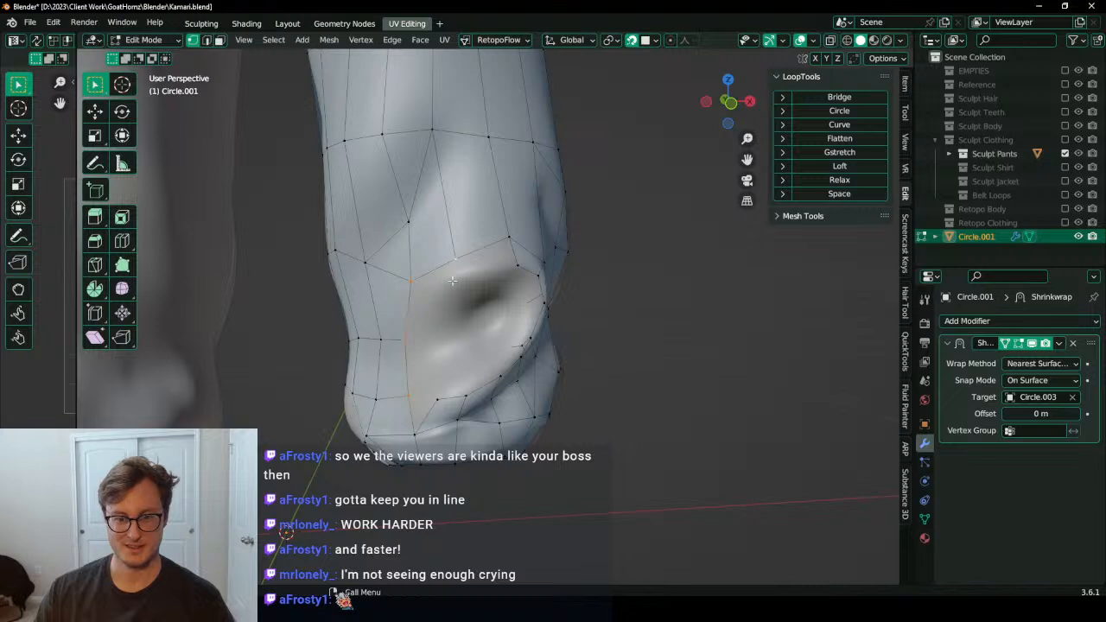
{"action": "key", "text": "g"}
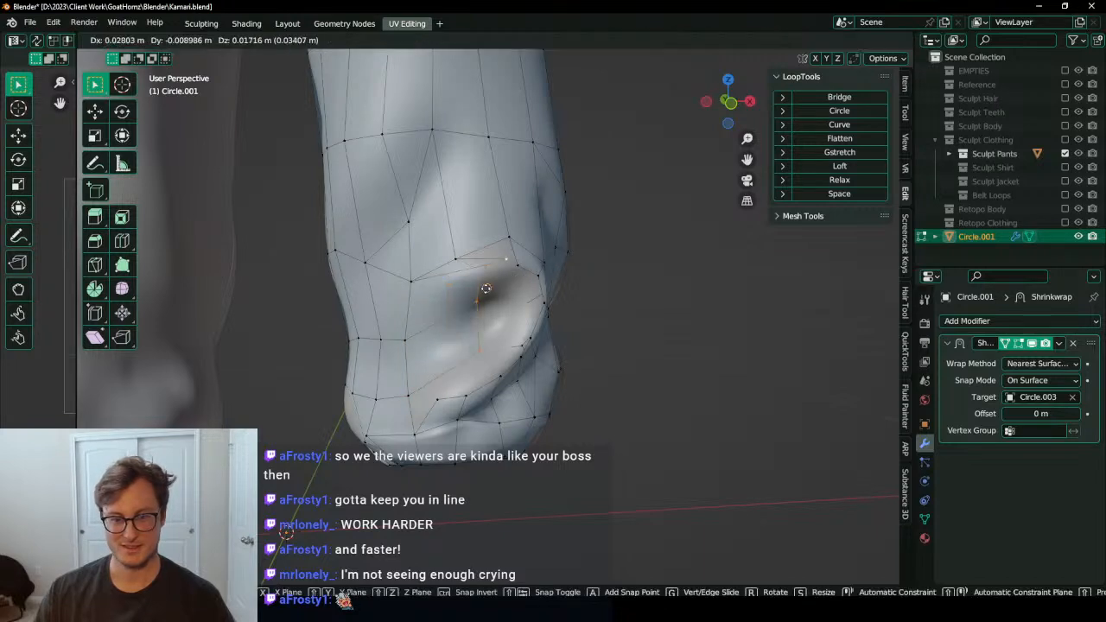
{"action": "left_click", "coordinate": [447, 314]}
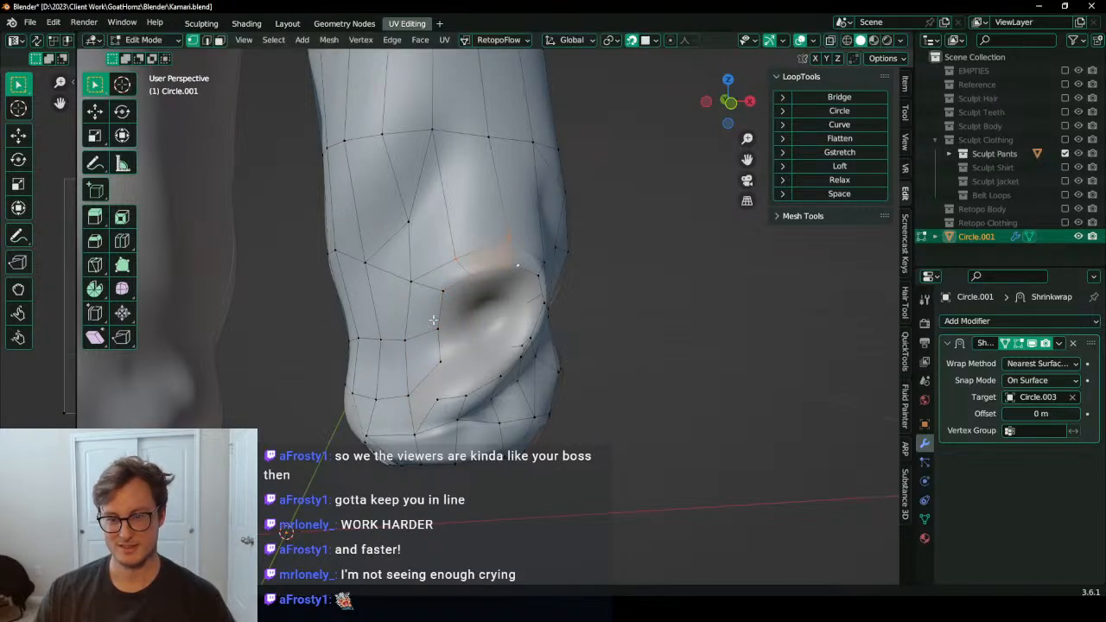
{"action": "middle_click_drag", "start_coordinate": [433, 320], "coordinate": [403, 356]}
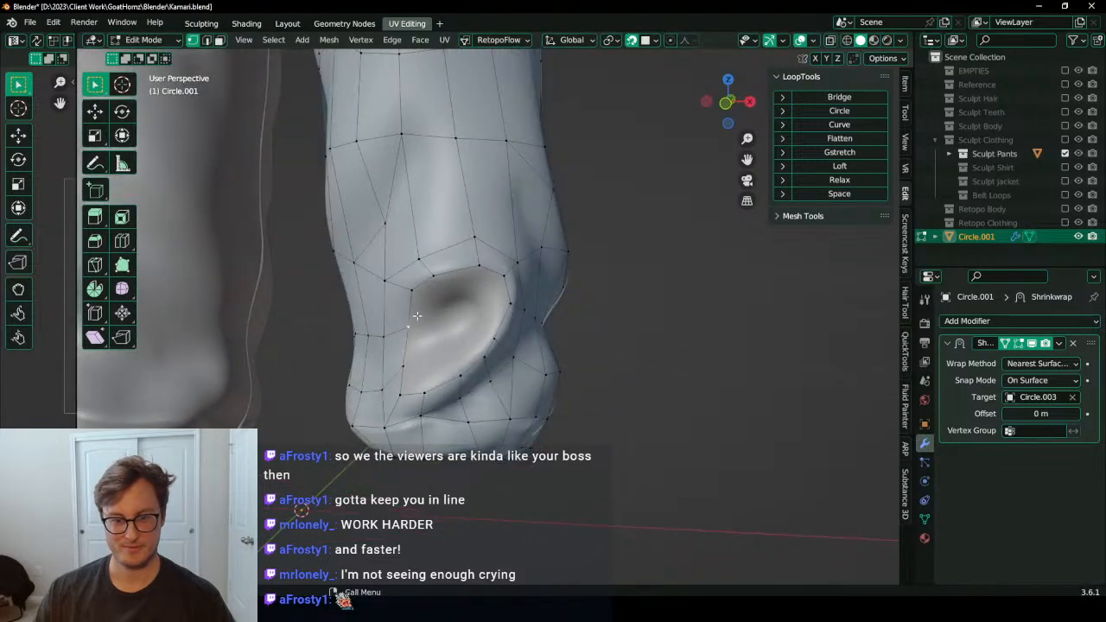
Step: Extrude the opening's full border loop inward, then scale and move the new loop into the dent
{"action": "middle_click_drag", "start_coordinate": [493, 300], "coordinate": [501, 302]}
{"action": "key", "text": "s"}
{"action": "left_click", "coordinate": [514, 308]}
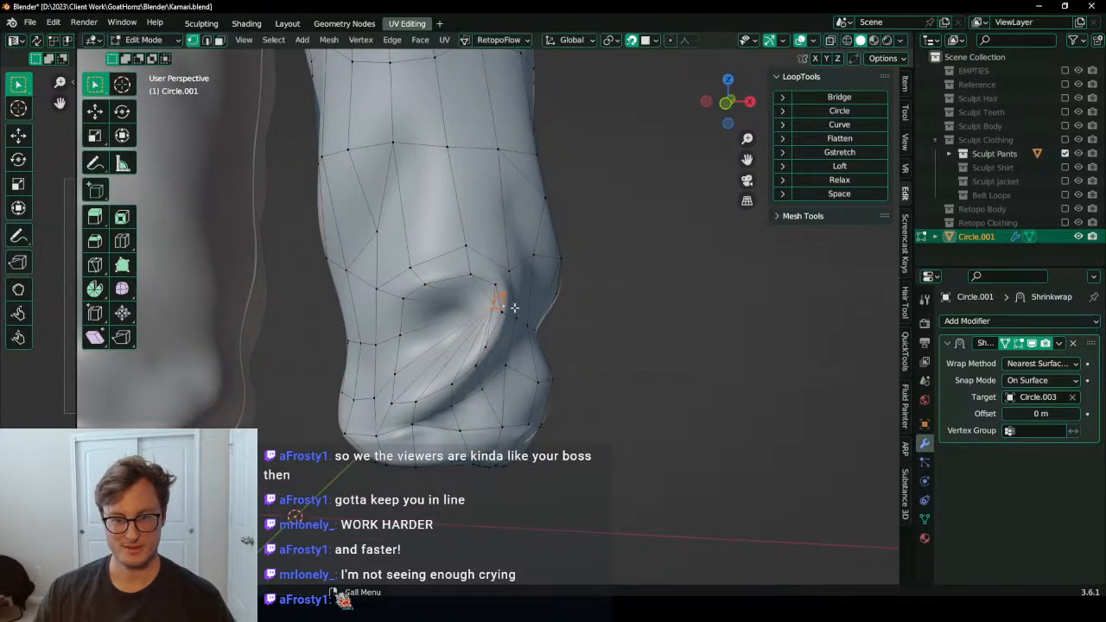
{"action": "key", "text": "g"}
{"action": "left_click", "coordinate": [511, 310]}
{"action": "key", "text": "s"}
{"action": "left_click", "coordinate": [482, 323]}
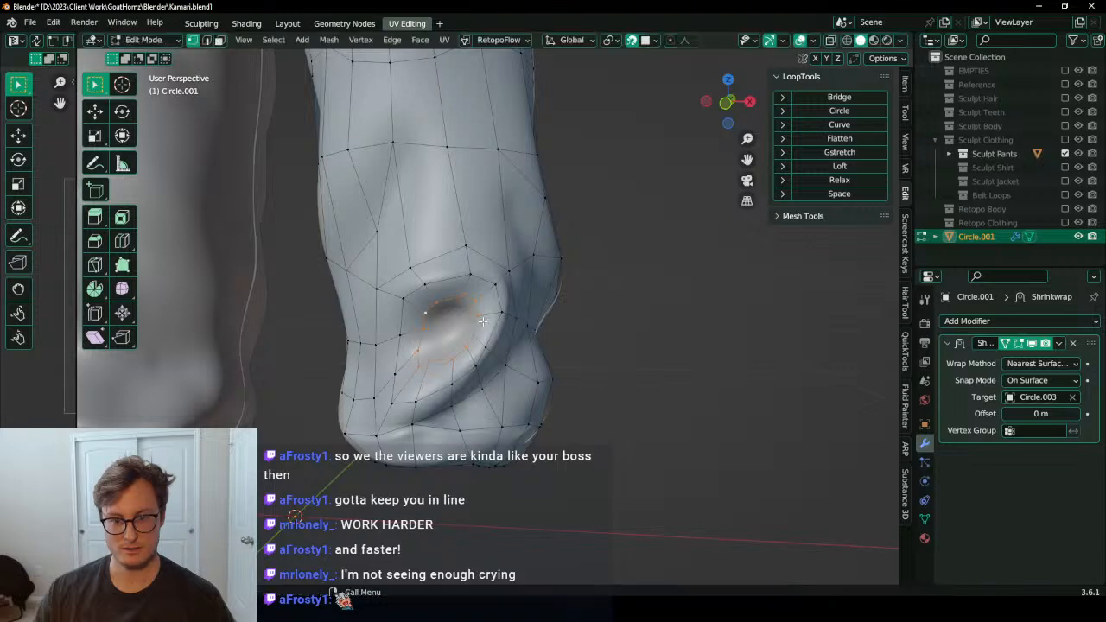
{"action": "key", "text": "g"}
{"action": "left_click", "coordinate": [455, 331]}
Step: Refine the inner loop's size and position so it sits around the deepest part of the dent
{"action": "middle_click_drag", "start_coordinate": [455, 331], "coordinate": [489, 303]}
{"action": "key", "text": "g"}
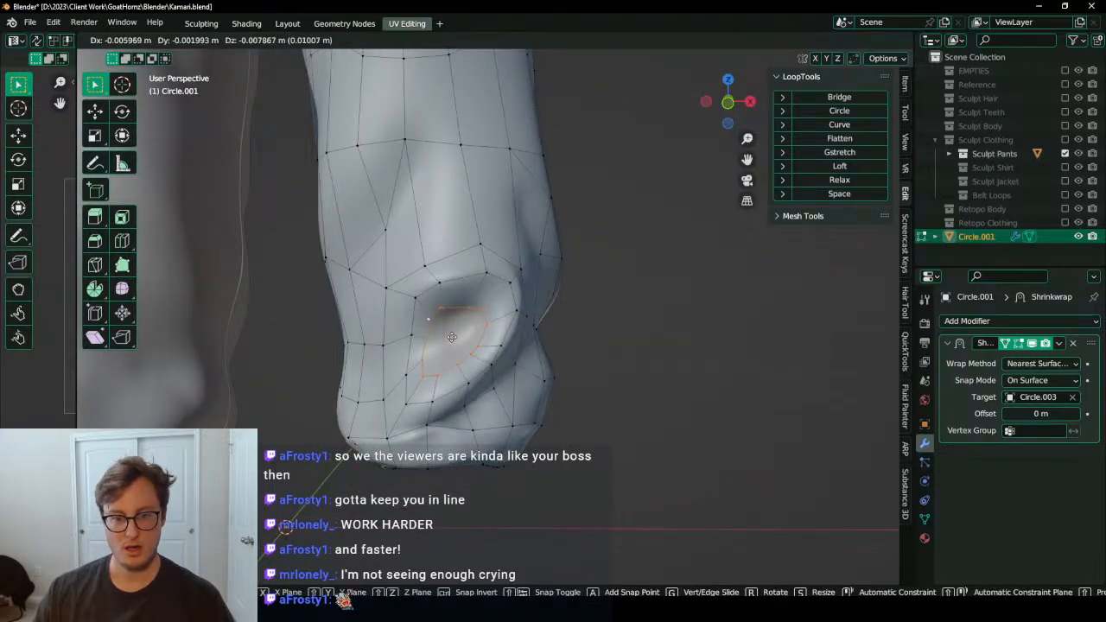
{"action": "left_click", "coordinate": [495, 308]}
{"action": "key", "text": "s"}
{"action": "left_click", "coordinate": [484, 317]}
{"action": "key", "text": "g"}
{"action": "left_click", "coordinate": [474, 332]}
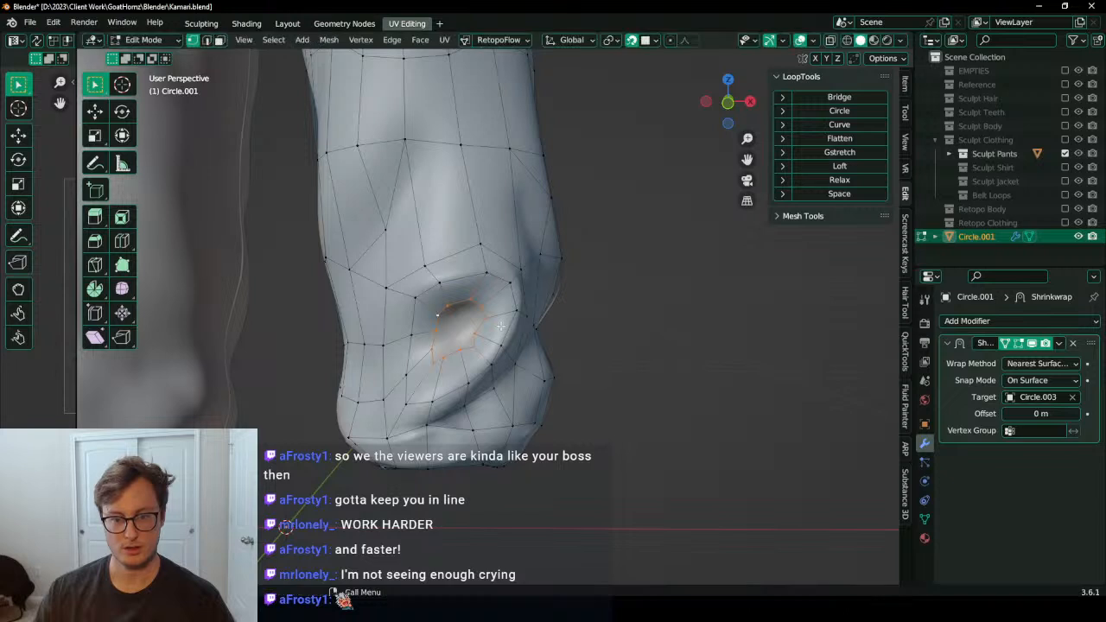
Step: Grid-fill the remaining hole in the dent, then move and scale up the filled patch
{"action": "scroll", "coordinate": [468, 338], "scroll_direction": "up", "scroll_amount": 1}
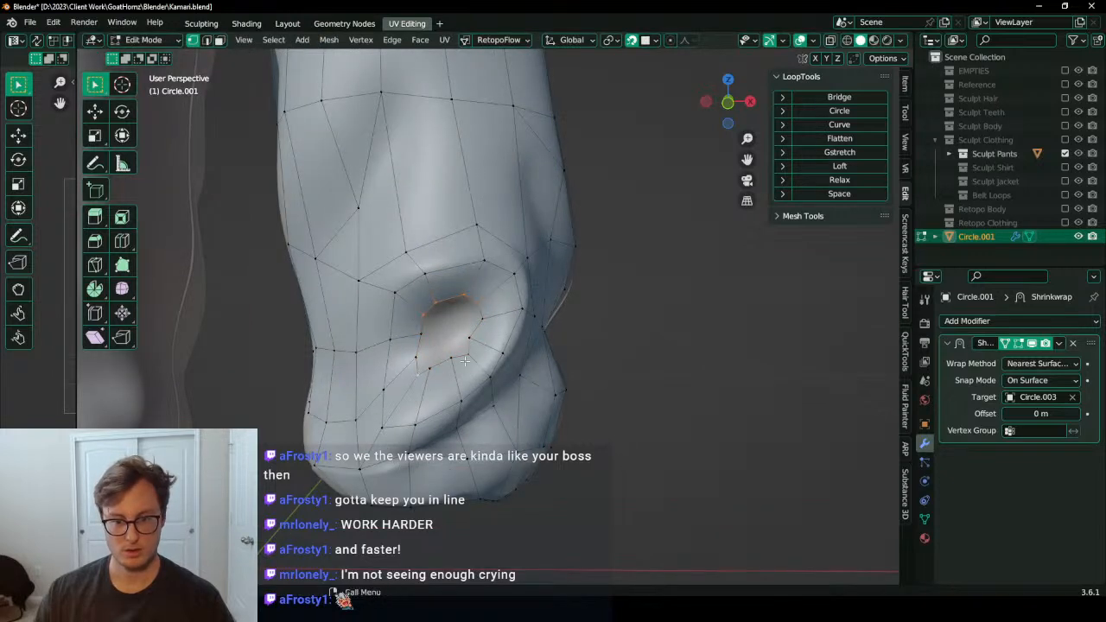
{"action": "key", "text": "q"}
{"action": "left_click", "coordinate": [494, 251]}
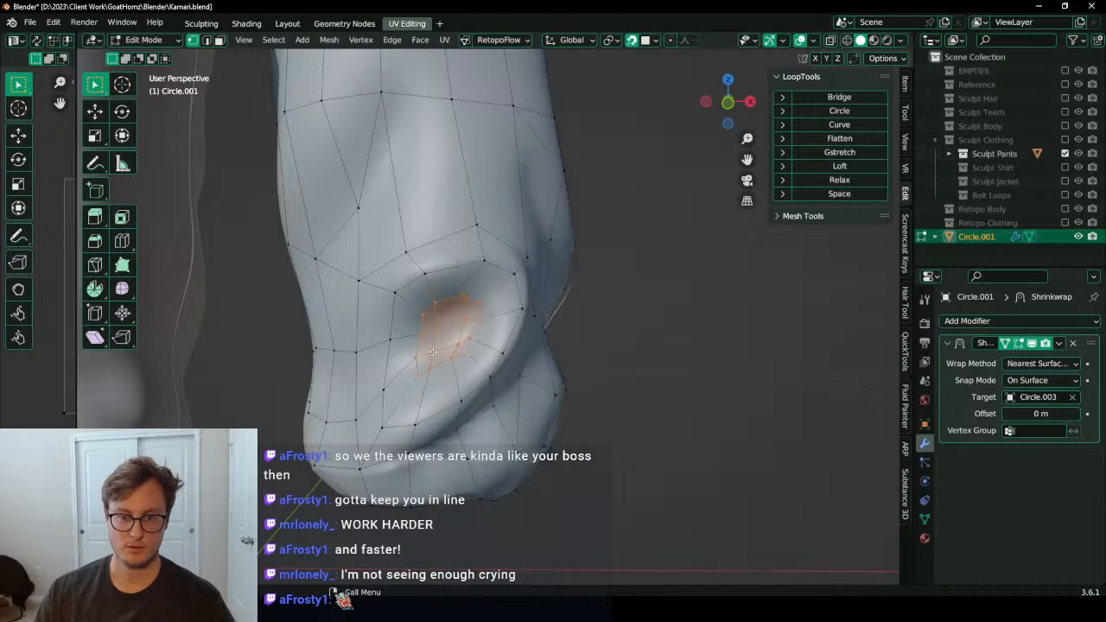
{"action": "key", "text": "g"}
{"action": "left_click", "coordinate": [518, 292]}
{"action": "key", "text": "s"}
{"action": "left_click", "coordinate": [523, 290]}
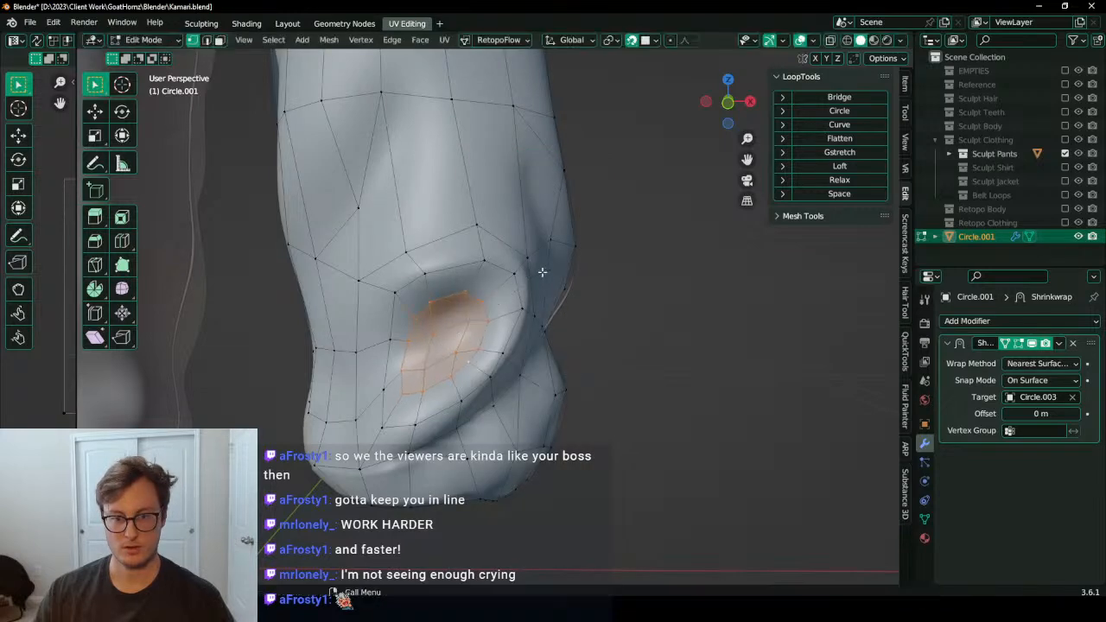
Step: Adjust the filled patch's position and scale until it is centred in the dent
{"action": "key", "text": "g"}
{"action": "middle_click_drag", "start_coordinate": [480, 333], "coordinate": [501, 311]}
{"action": "key", "text": "s"}
{"action": "key", "text": "g"}
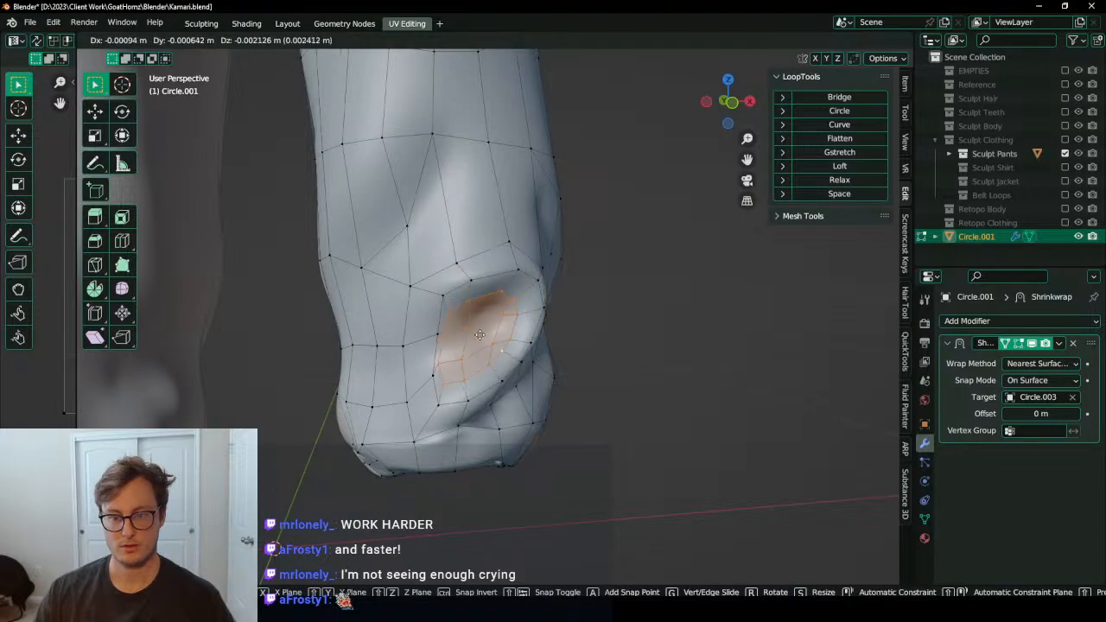
{"action": "left_click", "coordinate": [484, 334]}
{"action": "middle_click_drag", "start_coordinate": [484, 333], "coordinate": [510, 346]}
{"action": "scroll", "coordinate": [566, 357], "scroll_direction": "down", "scroll_amount": 4}
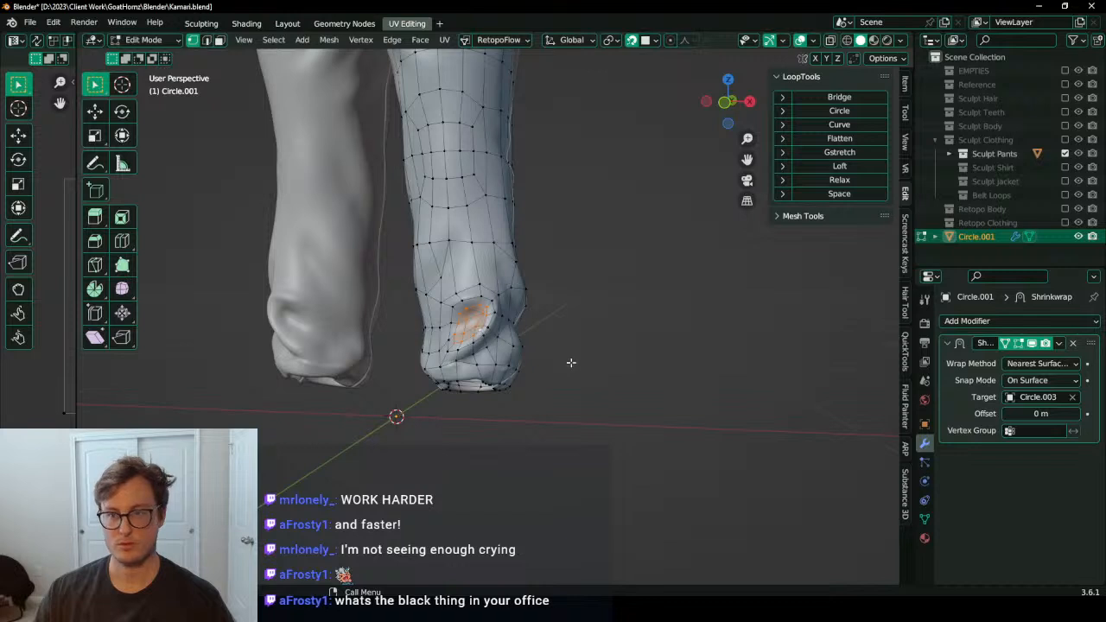
Step: Select all of the lower leg's retopo mesh through the surface and offset it along its normals with Shrink/Fatten
{"action": "middle_click_drag", "start_coordinate": [575, 366], "coordinate": [605, 394]}
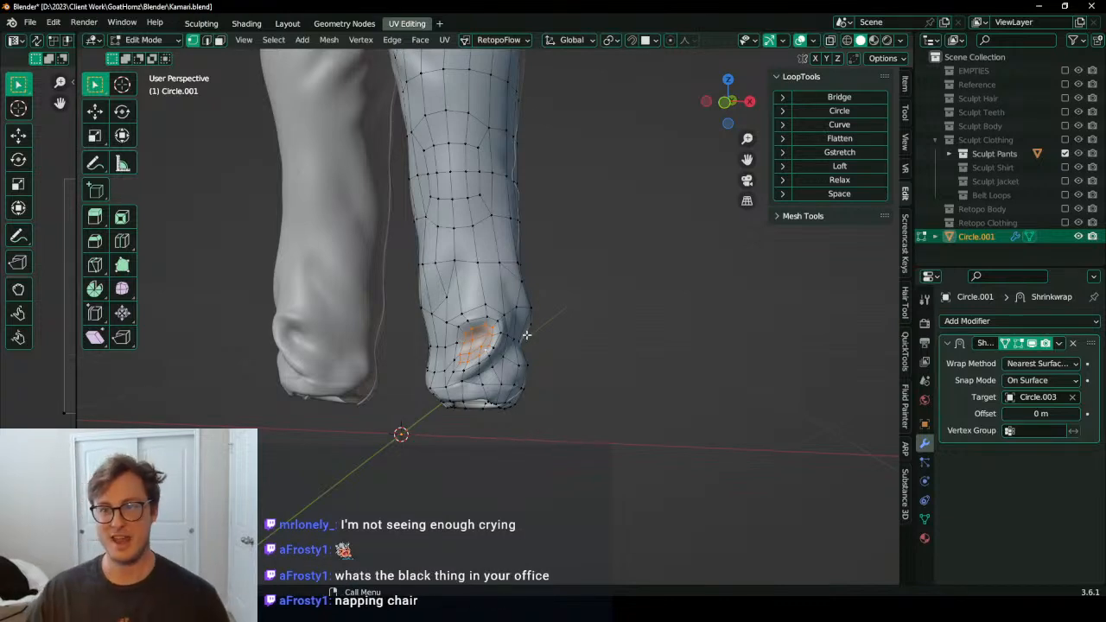
{"action": "key", "text": "shift+z"}
{"action": "left_click_drag", "start_coordinate": [382, 271], "coordinate": [654, 482]}
{"action": "key", "text": "KP_Decimal"}
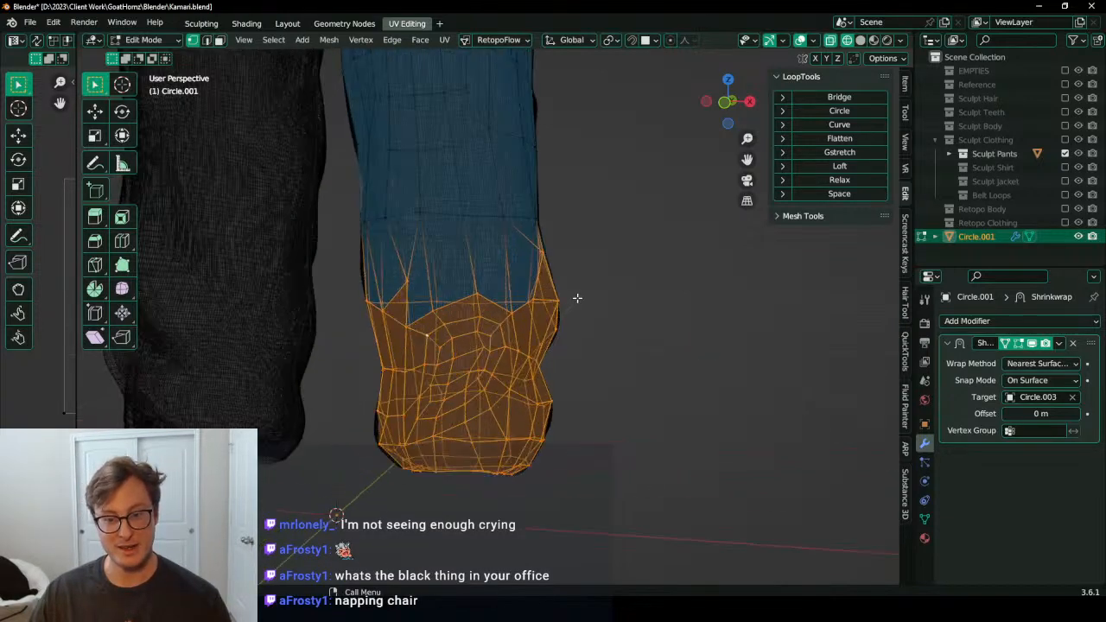
{"action": "key", "text": "alt+s"}
{"action": "left_click", "coordinate": [588, 285]}
{"action": "key", "text": "shift+z"}
{"action": "mouse_move", "coordinate": [530, 342]}
{"action": "middle_mouse_down"}
{"action": "mouse_move", "coordinate": [649, 284]}
{"action": "mouse_move", "coordinate": [642, 293]}
{"action": "middle_mouse_up"}
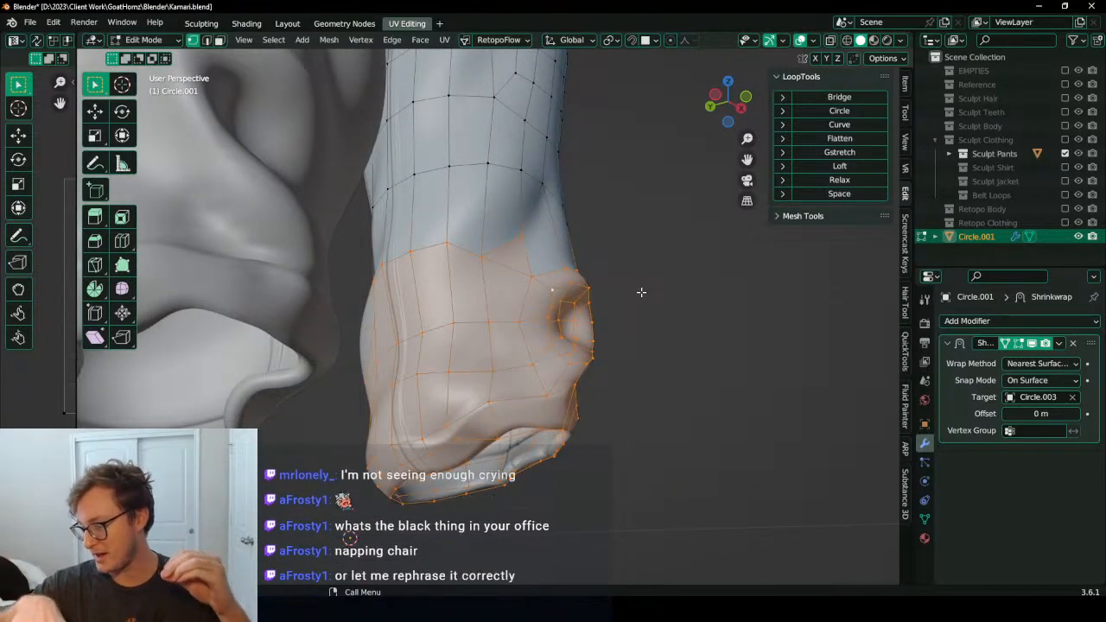
Step: Reposition a vertex on the fold above the hem and evenly space the hem's edge loop with LoopTools Space
{"action": "middle_click_drag", "start_coordinate": [641, 292], "coordinate": [537, 309]}
{"action": "scroll", "coordinate": [520, 311], "scroll_direction": "up", "scroll_amount": 2}
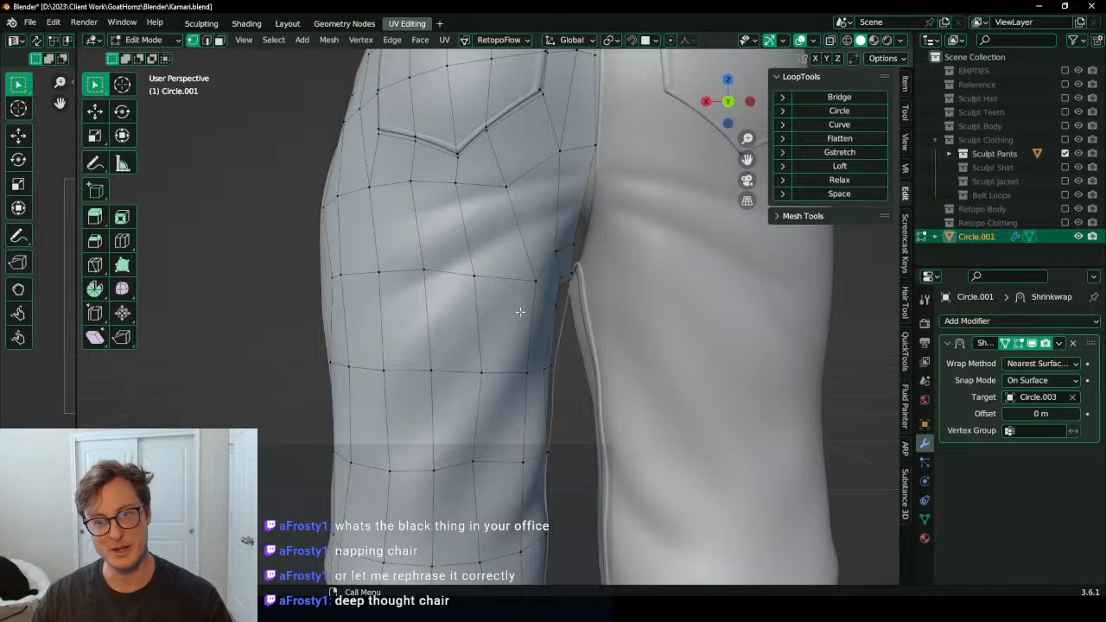
{"action": "middle_click_drag", "start_coordinate": [518, 296], "coordinate": [541, 302]}
{"action": "scroll", "coordinate": [570, 275], "scroll_direction": "down", "scroll_amount": 3}
{"action": "scroll", "coordinate": [563, 337], "scroll_direction": "down", "scroll_amount": 2}
{"action": "scroll", "coordinate": [534, 344], "scroll_direction": "up", "scroll_amount": 3}
{"action": "mouse_move", "coordinate": [535, 345]}
{"action": "middle_mouse_down"}
{"action": "mouse_move", "coordinate": [628, 358]}
{"action": "mouse_move", "coordinate": [625, 280]}
{"action": "mouse_move", "coordinate": [688, 277]}
{"action": "mouse_move", "coordinate": [518, 341]}
{"action": "mouse_move", "coordinate": [475, 339]}
{"action": "middle_mouse_up"}
{"action": "left_click", "coordinate": [474, 314]}
{"action": "key", "text": "g"}
{"action": "left_click", "coordinate": [475, 321]}
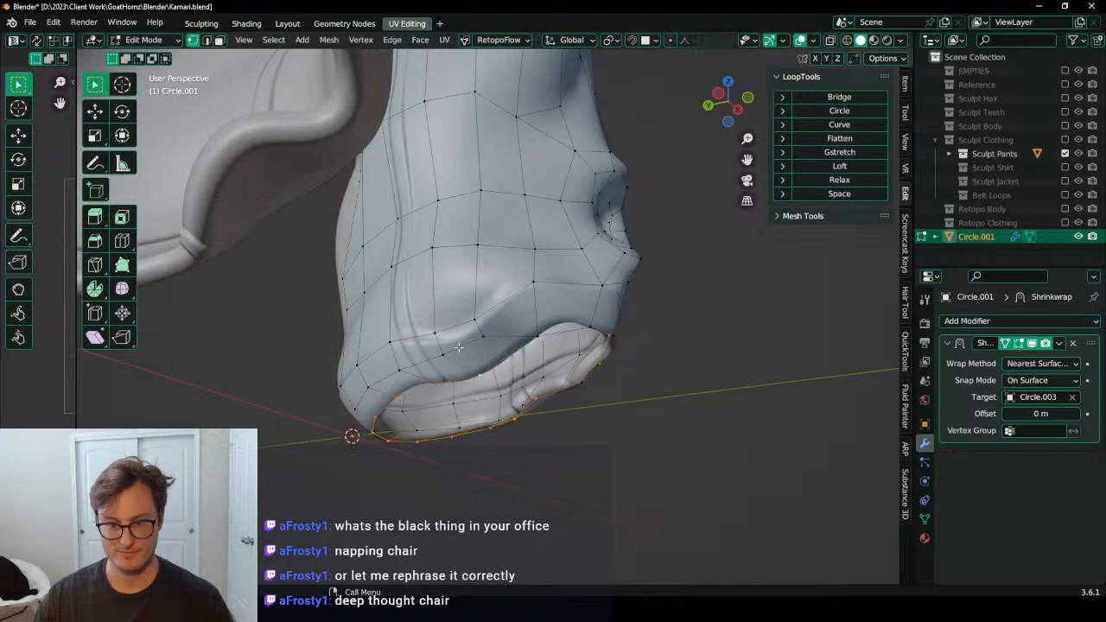
{"action": "left_click", "coordinate": [835, 193]}
Step: Move the vertices along the front of the cuff fold to follow the upper edge of the hem opening
{"action": "middle_click_drag", "start_coordinate": [539, 323], "coordinate": [486, 316]}
{"action": "key", "text": "g"}
{"action": "left_click", "coordinate": [533, 312]}
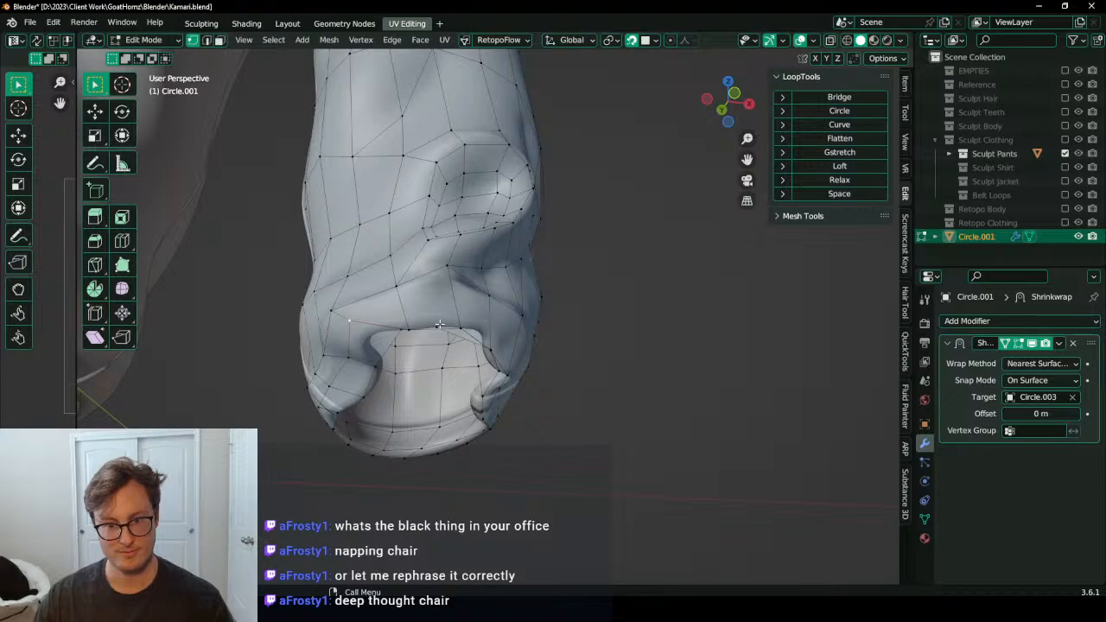
{"action": "key", "text": "g"}
{"action": "left_click", "coordinate": [412, 315]}
{"action": "middle_click_drag", "start_coordinate": [398, 330], "coordinate": [458, 234]}
{"action": "key", "text": "g"}
{"action": "left_click", "coordinate": [489, 181]}
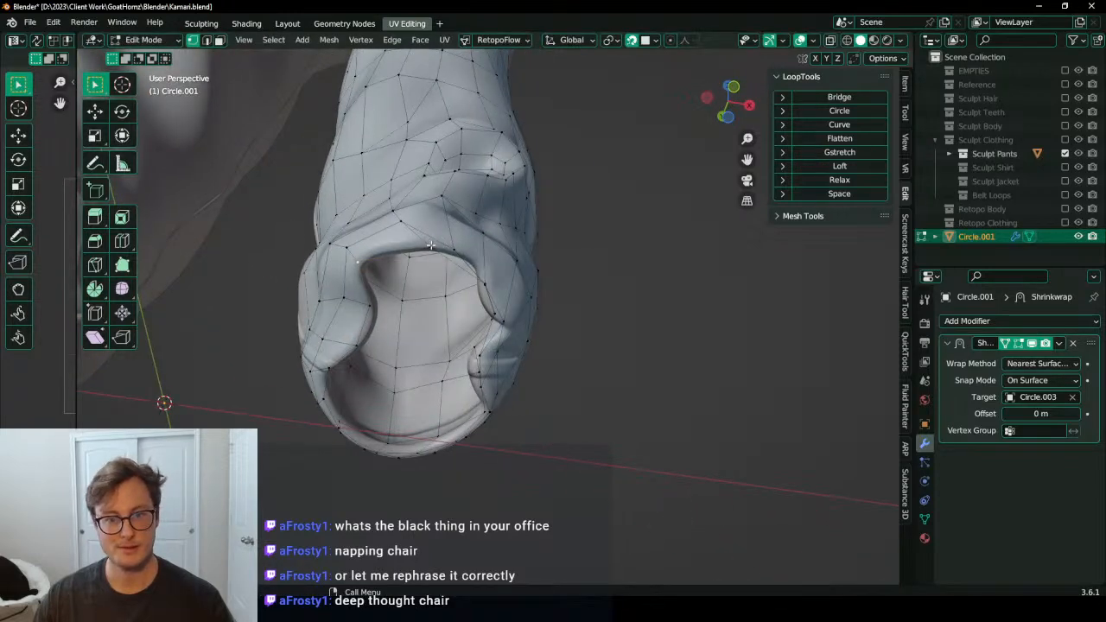
{"action": "key", "text": "g"}
{"action": "left_click", "coordinate": [408, 223]}
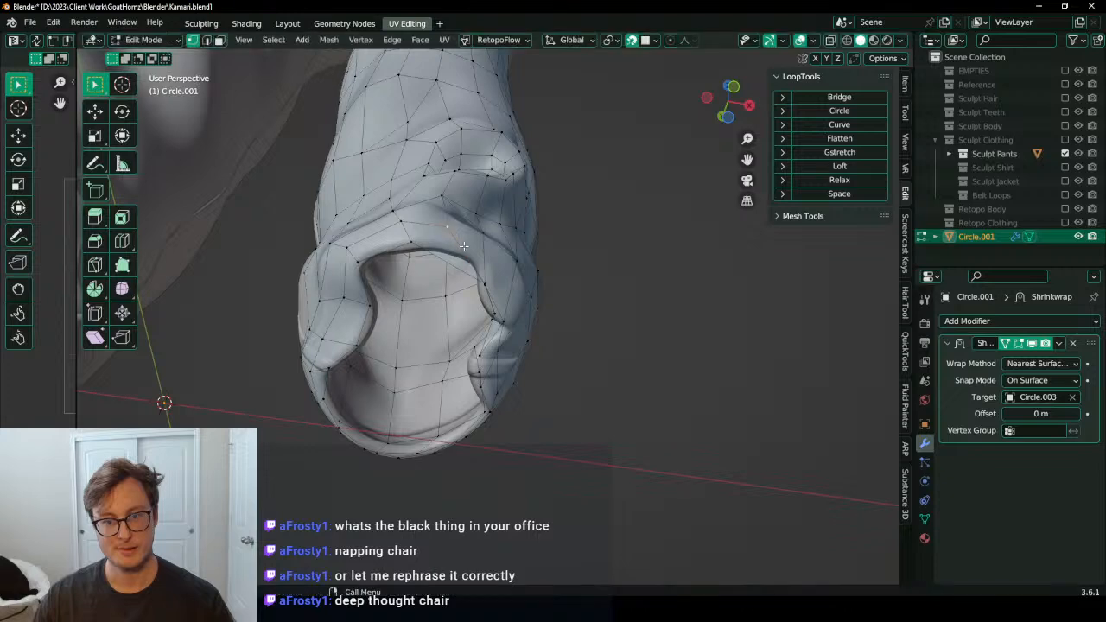
Step: Move the vertices from the front of the cuff toward its outer side to follow the fold above the hem opening
{"action": "middle_click_drag", "start_coordinate": [455, 244], "coordinate": [384, 278]}
{"action": "key", "text": "g"}
{"action": "left_click", "coordinate": [389, 342]}
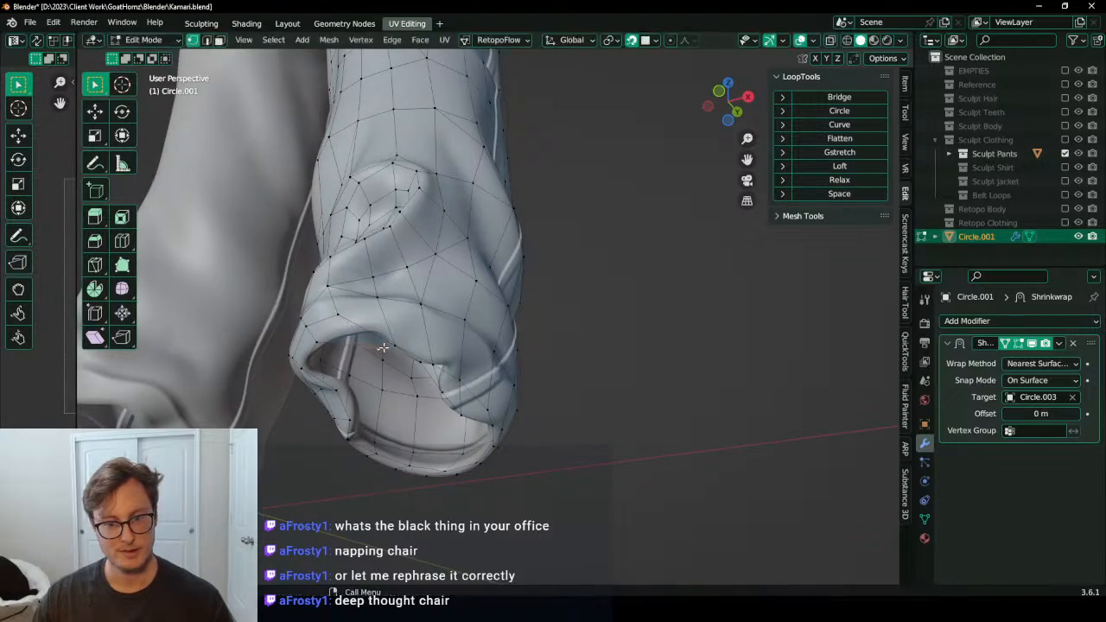
{"action": "middle_click_drag", "start_coordinate": [389, 342], "coordinate": [366, 316]}
{"action": "key", "text": "g"}
{"action": "left_click", "coordinate": [360, 308]}
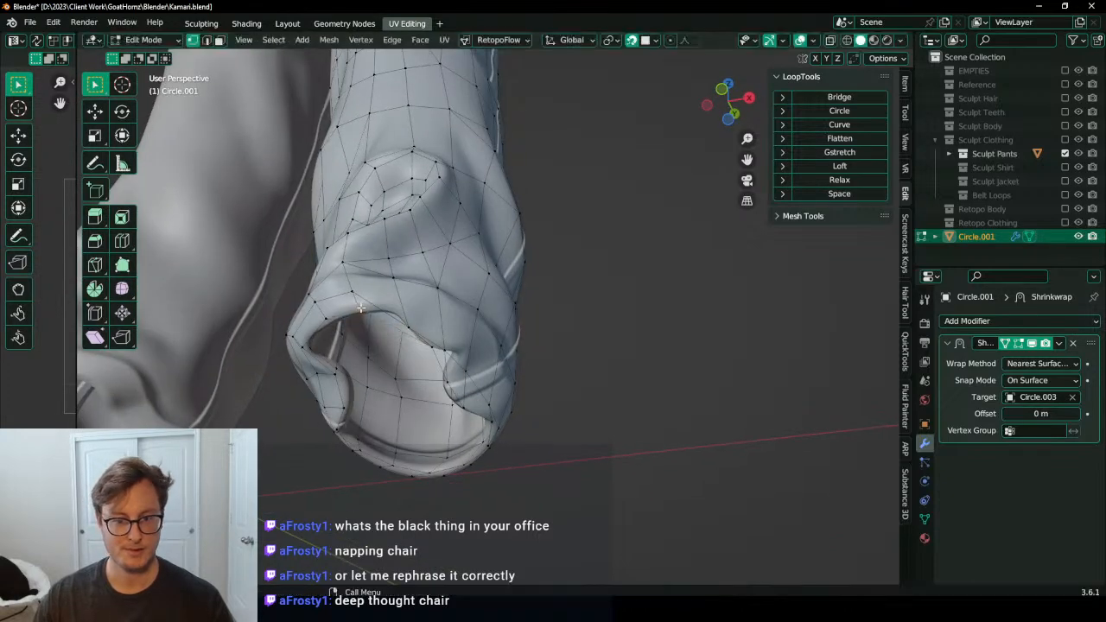
{"action": "key", "text": "g"}
{"action": "left_click", "coordinate": [407, 320]}
{"action": "key", "text": "g"}
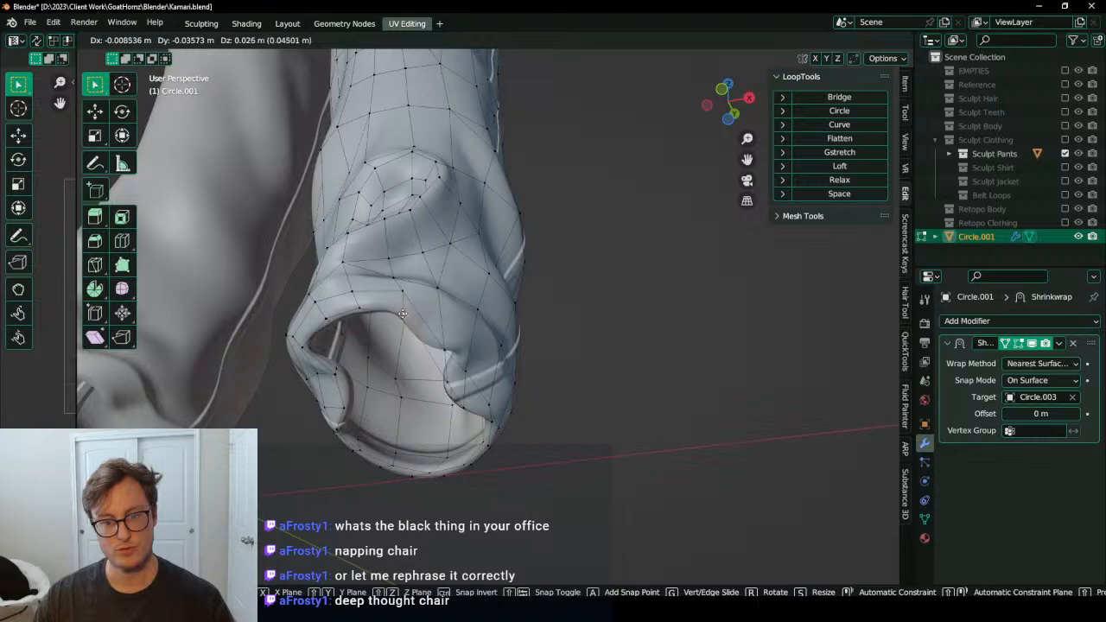
{"action": "left_click", "coordinate": [402, 313]}
{"action": "middle_click_drag", "start_coordinate": [402, 313], "coordinate": [406, 342]}
{"action": "key", "text": "g"}
{"action": "left_click", "coordinate": [406, 315]}
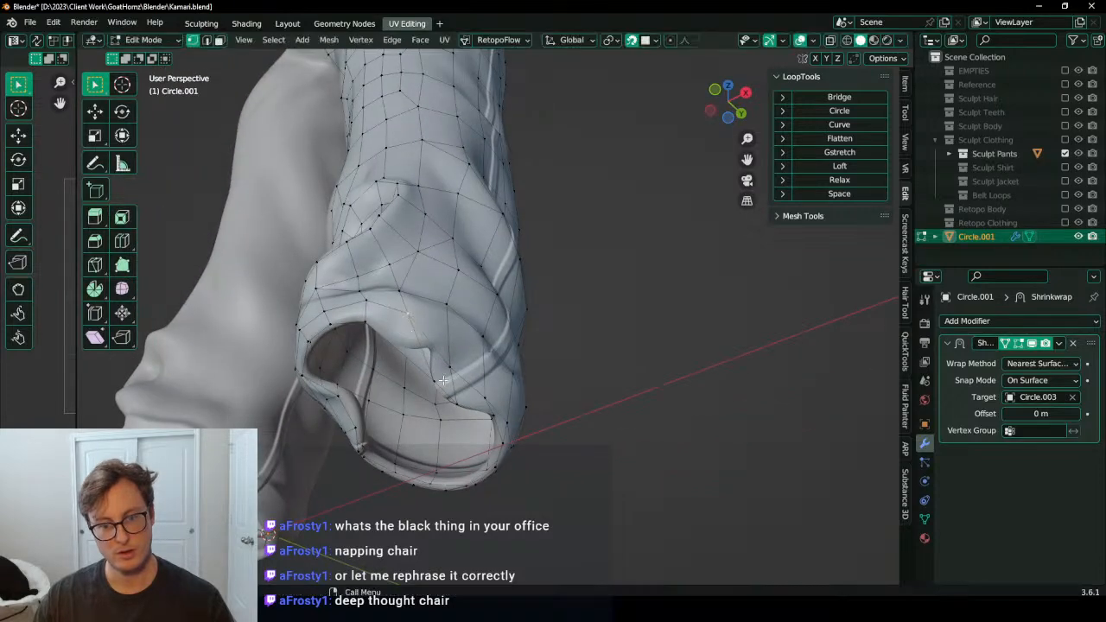
Step: Move the cuff vertices just in front of the side seam up onto the fold above the hem opening
{"action": "left_click", "coordinate": [440, 381]}
{"action": "key", "text": "g"}
{"action": "left_click", "coordinate": [417, 347]}
{"action": "left_click", "coordinate": [450, 368]}
{"action": "key", "text": "g"}
{"action": "left_click", "coordinate": [453, 360]}
{"action": "mouse_move", "coordinate": [439, 374]}
{"action": "middle_mouse_down"}
{"action": "mouse_move", "coordinate": [419, 358]}
{"action": "mouse_move", "coordinate": [441, 394]}
{"action": "middle_mouse_up"}
{"action": "key", "text": "g"}
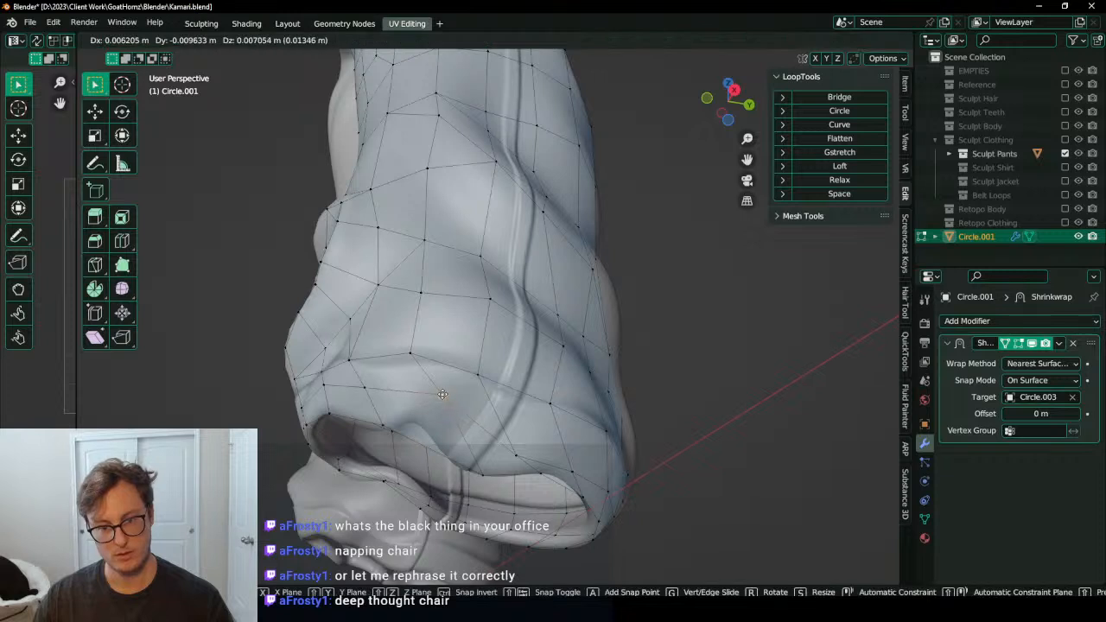
{"action": "left_click", "coordinate": [443, 394]}
Step: Reposition the vertices on both sides of the seam along the cuff's lower rim to even out the faces
{"action": "left_click", "coordinate": [483, 473]}
{"action": "key", "text": "g"}
{"action": "left_click", "coordinate": [446, 438]}
{"action": "left_click", "coordinate": [521, 454]}
{"action": "key", "text": "g"}
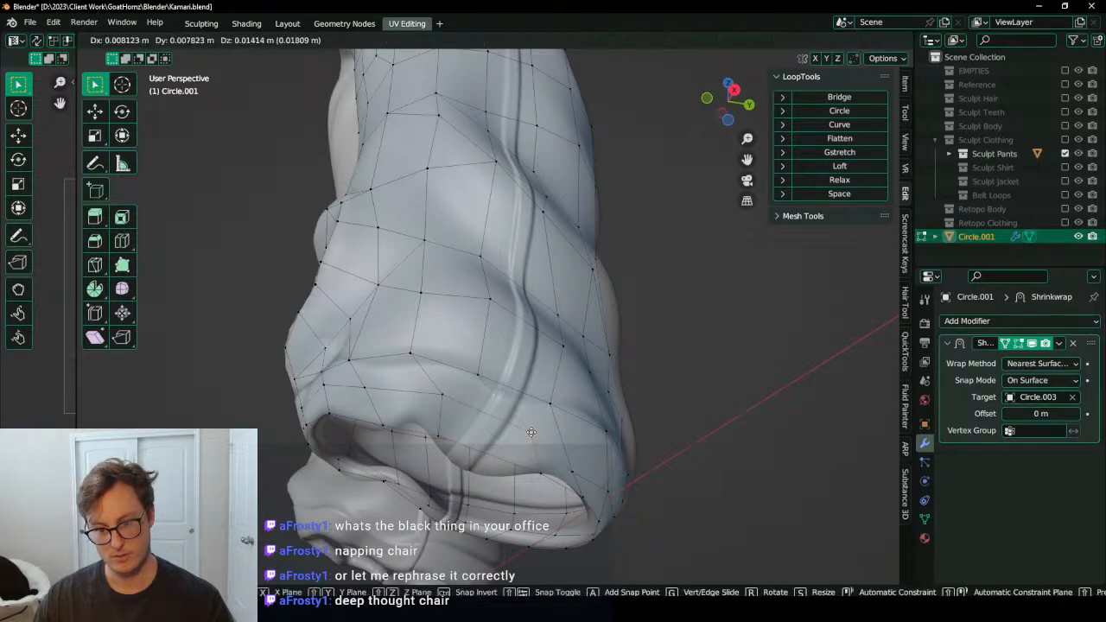
{"action": "left_click", "coordinate": [532, 432]}
{"action": "left_click", "coordinate": [540, 474]}
{"action": "key", "text": "g"}
{"action": "left_click", "coordinate": [484, 468]}
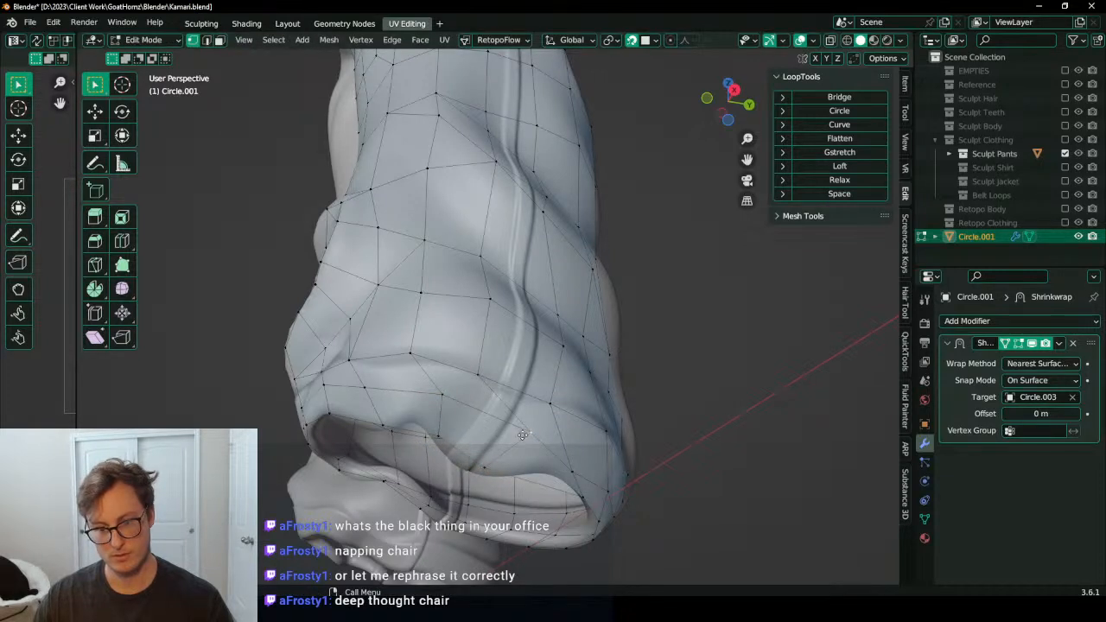
Step: Align the vertices of the rows above the hem with the side seam and adjust the neighbouring vertex in front
{"action": "left_click", "coordinate": [485, 373]}
{"action": "key", "text": "g"}
{"action": "left_click", "coordinate": [512, 385]}
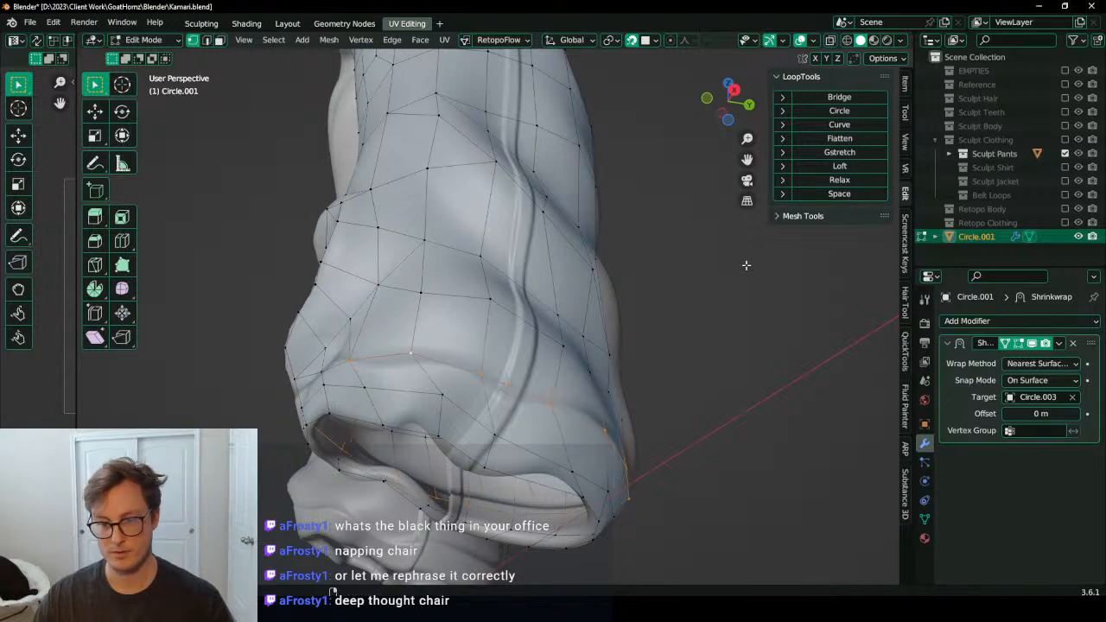
{"action": "left_click", "coordinate": [441, 397]}
{"action": "key", "text": "g"}
{"action": "left_click", "coordinate": [430, 395]}
{"action": "key", "text": "g"}
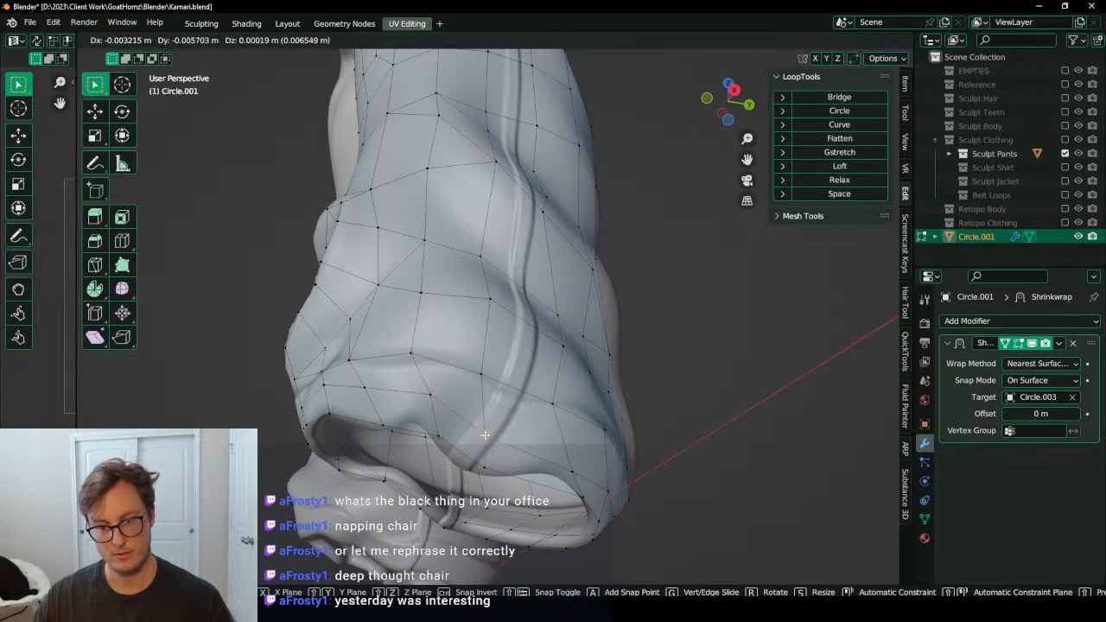
{"action": "left_click", "coordinate": [485, 435]}
{"action": "left_click", "coordinate": [481, 375]}
{"action": "key", "text": "g"}
{"action": "left_click", "coordinate": [497, 385]}
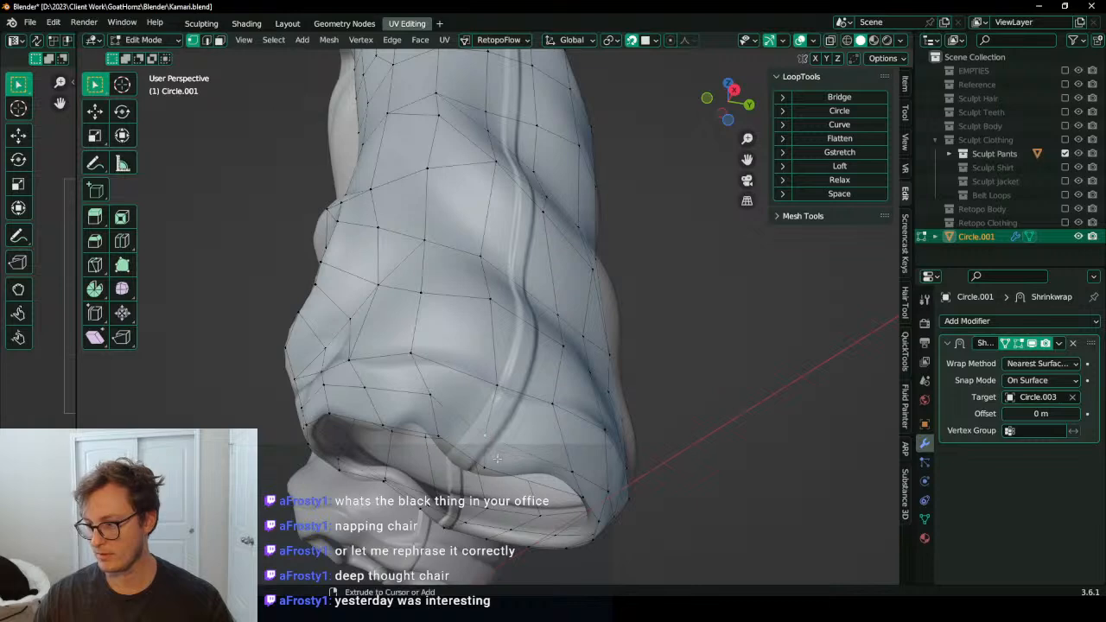
Step: Shift the vertices on the back of the cuff, along the hem edge and the row above it, toward the outer side seam
{"action": "middle_click_drag", "start_coordinate": [497, 459], "coordinate": [510, 314]}
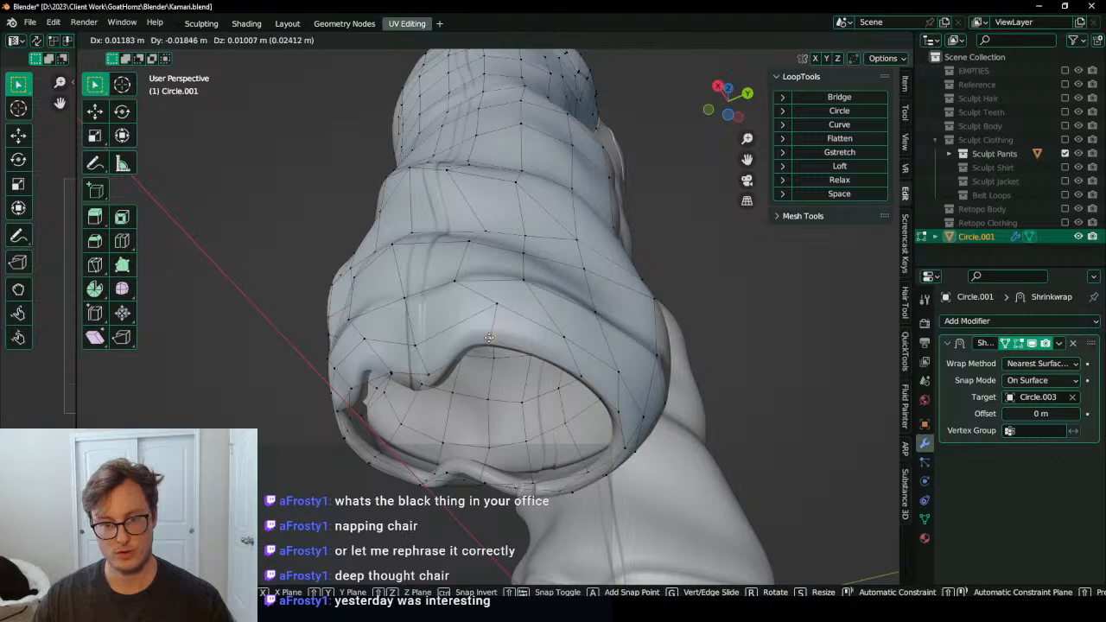
{"action": "middle_click_drag", "start_coordinate": [493, 327], "coordinate": [523, 364]}
{"action": "middle_click_drag", "start_coordinate": [478, 336], "coordinate": [513, 354]}
{"action": "key", "text": "g"}
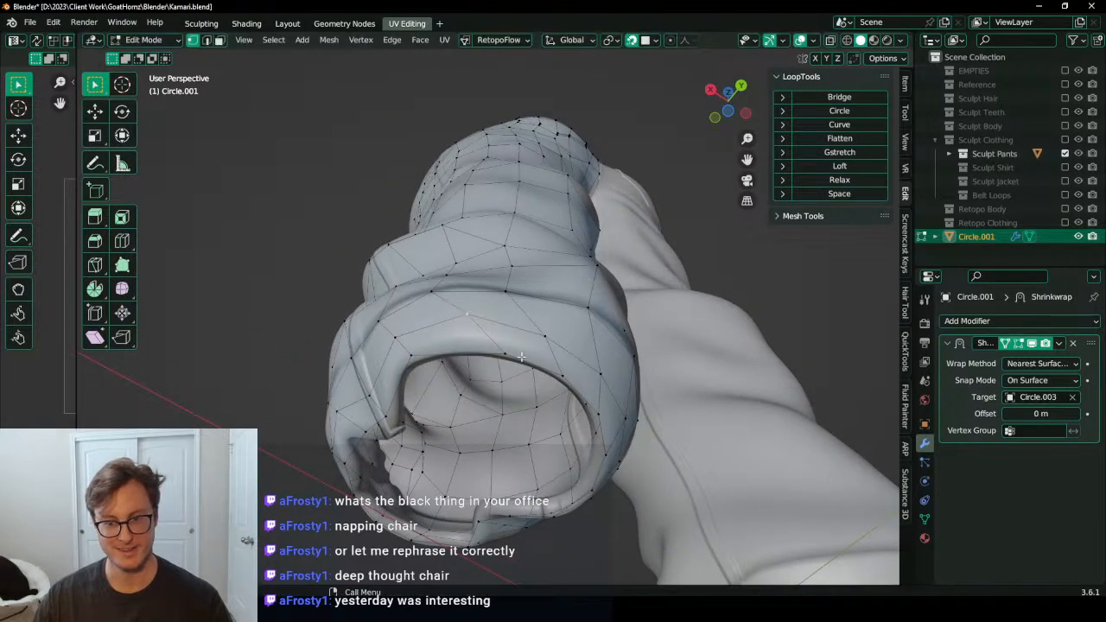
{"action": "left_click", "coordinate": [465, 352]}
{"action": "key", "text": "g"}
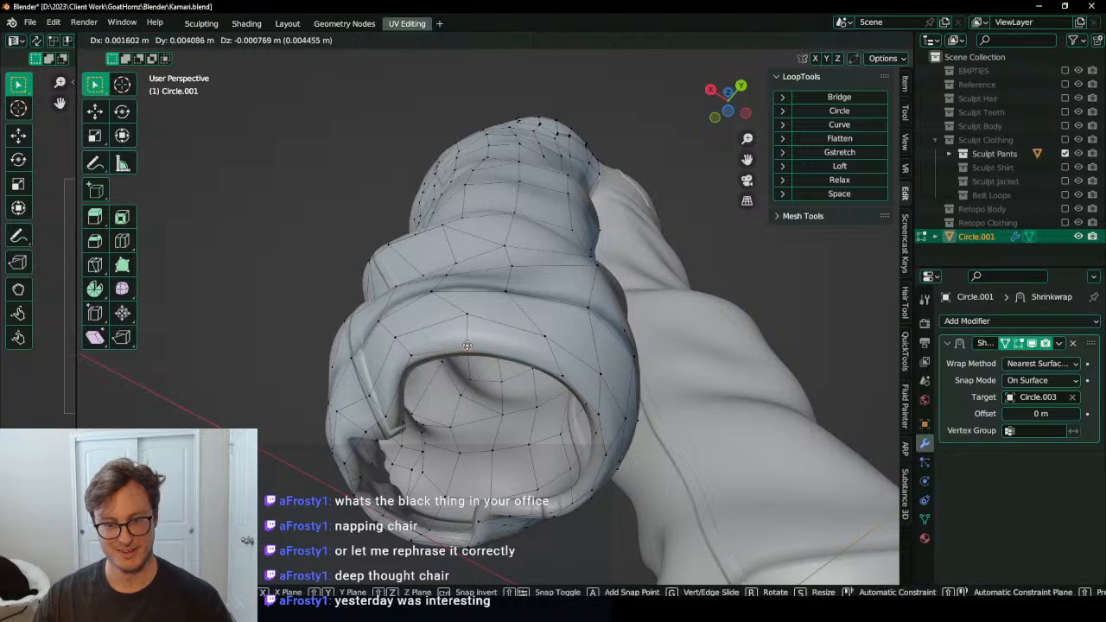
{"action": "left_click", "coordinate": [533, 326]}
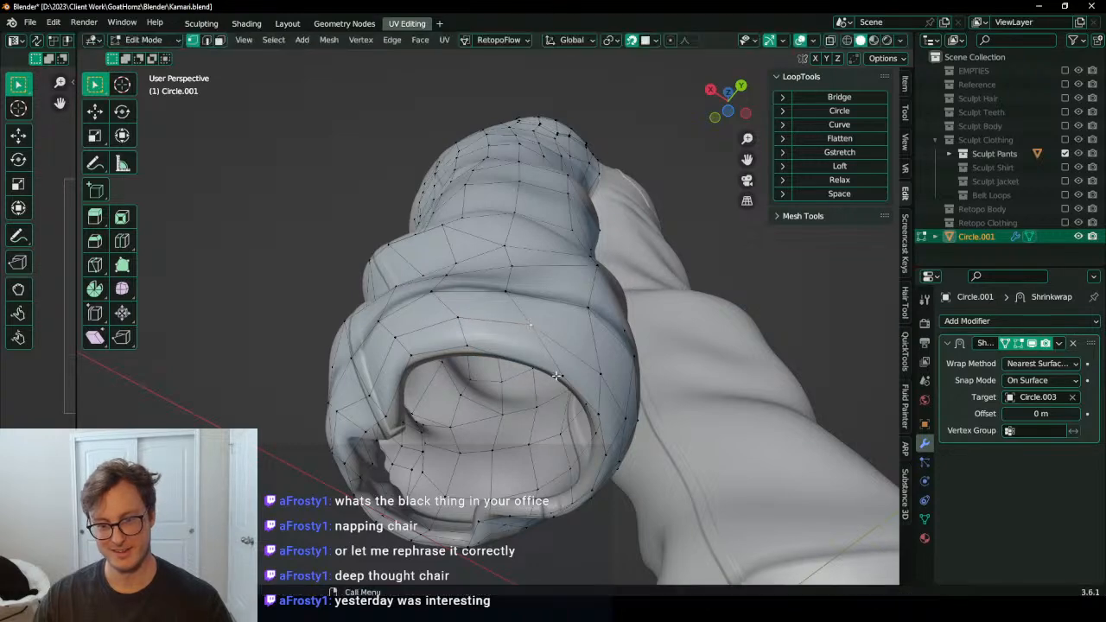
{"action": "left_click", "coordinate": [558, 377]}
{"action": "key", "text": "g"}
{"action": "left_click", "coordinate": [551, 367]}
Step: Move the next pair of vertices at the middle of the cuff's back toward the outer side, keeping them above the hem
{"action": "middle_click_drag", "start_coordinate": [551, 366], "coordinate": [484, 351]}
{"action": "left_click", "coordinate": [537, 311]}
{"action": "key", "text": "g"}
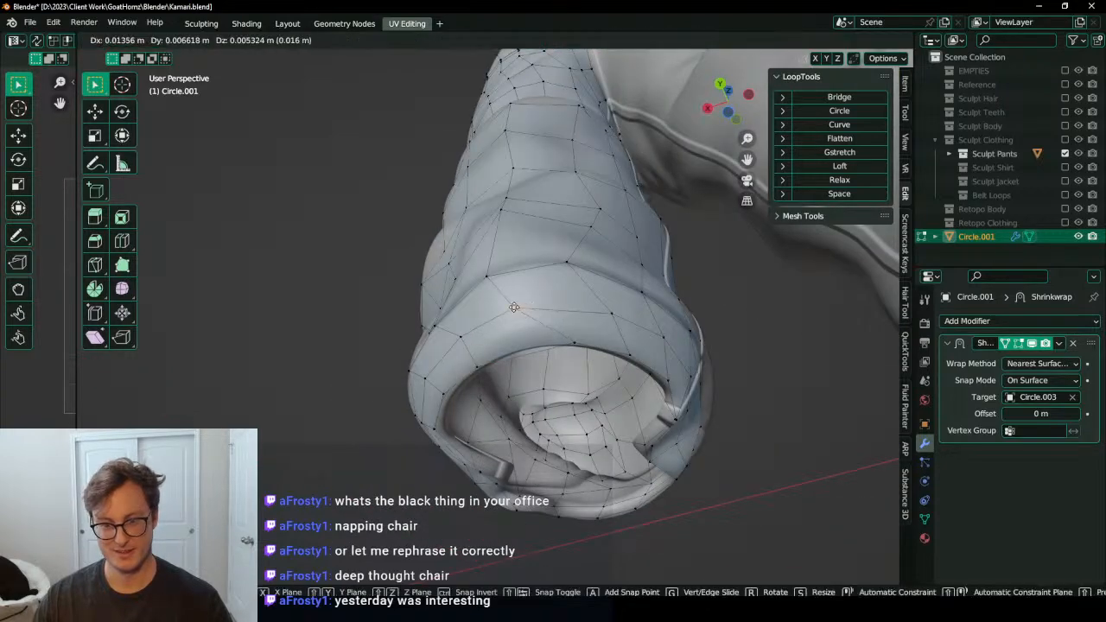
{"action": "left_click", "coordinate": [510, 305]}
{"action": "left_click", "coordinate": [575, 338]}
{"action": "key", "text": "g"}
{"action": "left_click", "coordinate": [527, 336]}
Step: Slide the two cuff vertices between the middle of the back and the inner seam toward the outer side to even the spacing
{"action": "left_click", "coordinate": [609, 317]}
{"action": "key", "text": "g"}
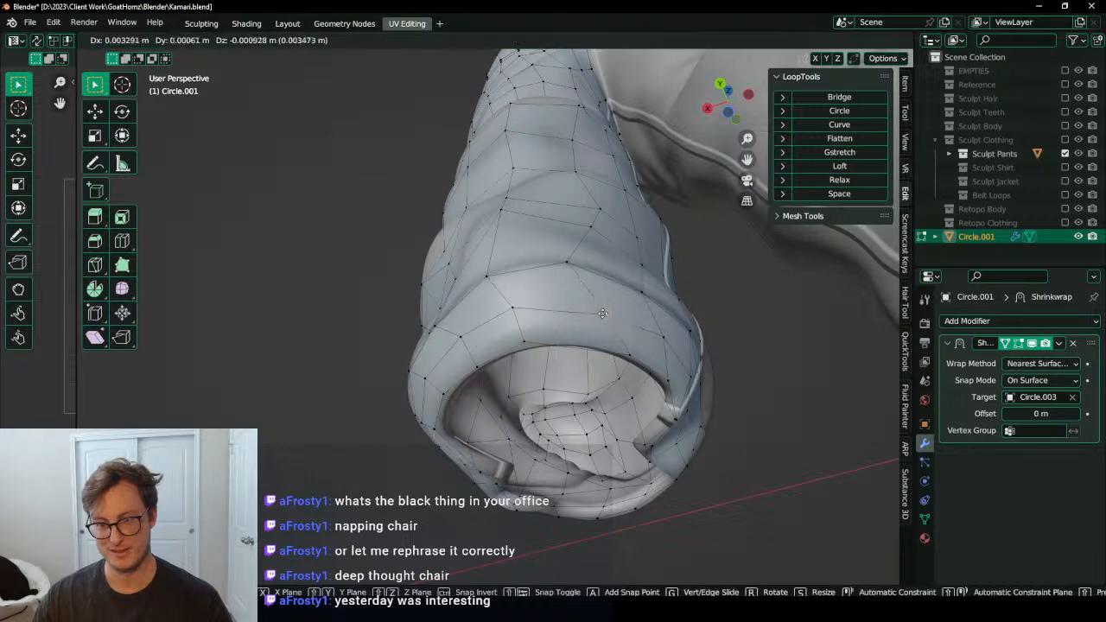
{"action": "left_click", "coordinate": [590, 316]}
{"action": "left_click", "coordinate": [620, 346]}
{"action": "key", "text": "g"}
{"action": "left_click", "coordinate": [577, 332]}
Step: Reposition the hem-edge vertices behind and beside the inner leg seam toward the back to space out the faces
{"action": "middle_click_drag", "start_coordinate": [672, 349], "coordinate": [507, 369]}
{"action": "left_click", "coordinate": [483, 401]}
{"action": "key", "text": "g"}
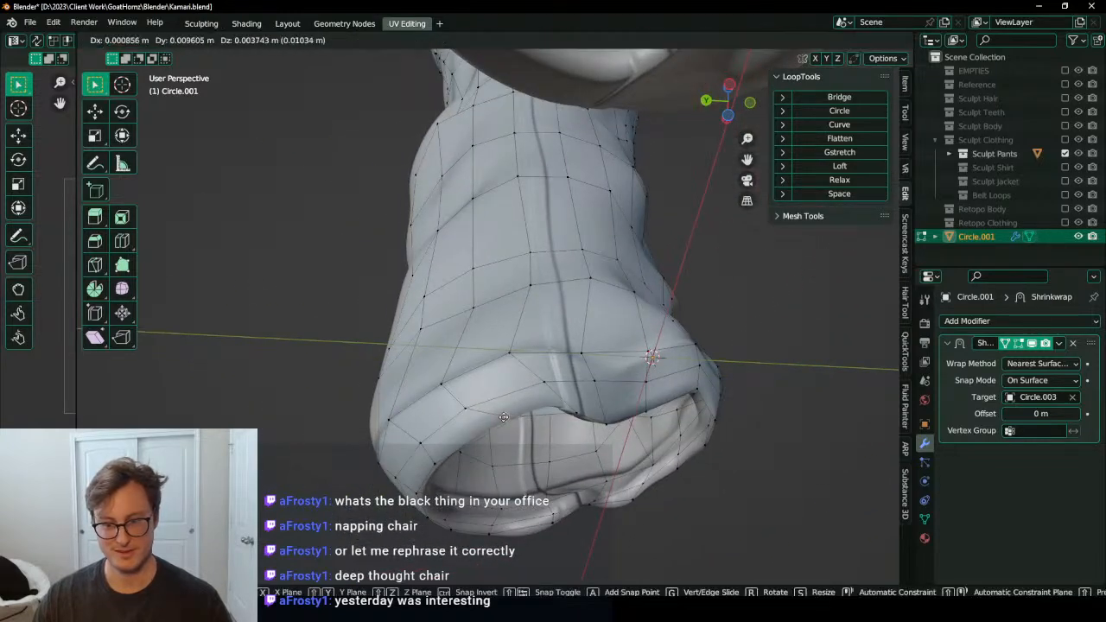
{"action": "left_click", "coordinate": [481, 426]}
{"action": "left_click", "coordinate": [564, 410]}
{"action": "key", "text": "g"}
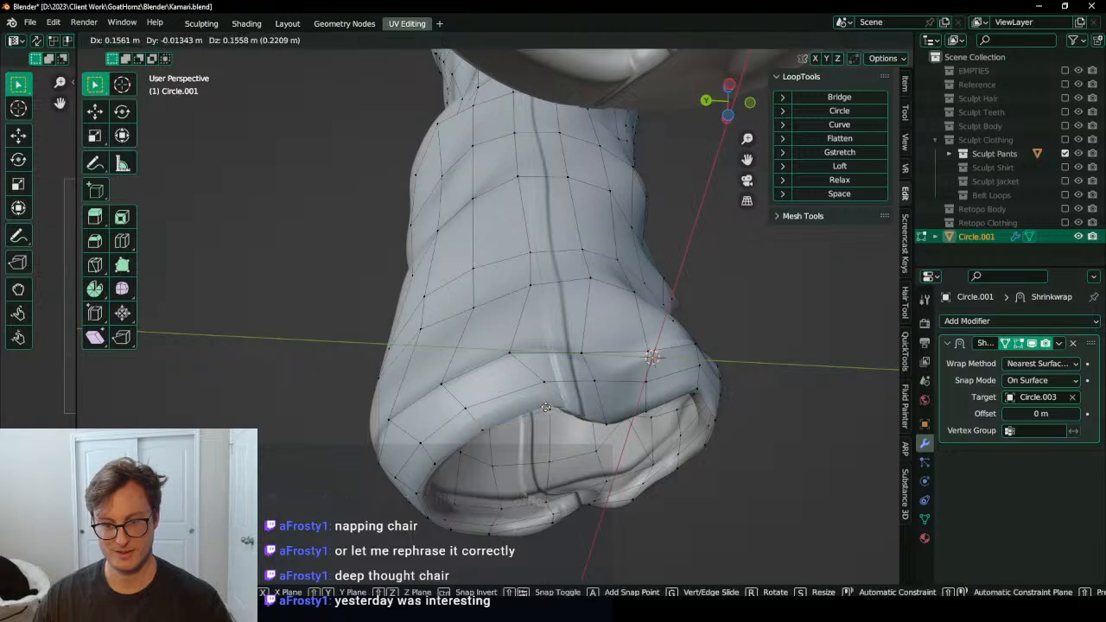
{"action": "left_click", "coordinate": [530, 406]}
{"action": "middle_click_drag", "start_coordinate": [543, 382], "coordinate": [548, 401]}
{"action": "key", "text": "g"}
{"action": "left_click", "coordinate": [519, 382]}
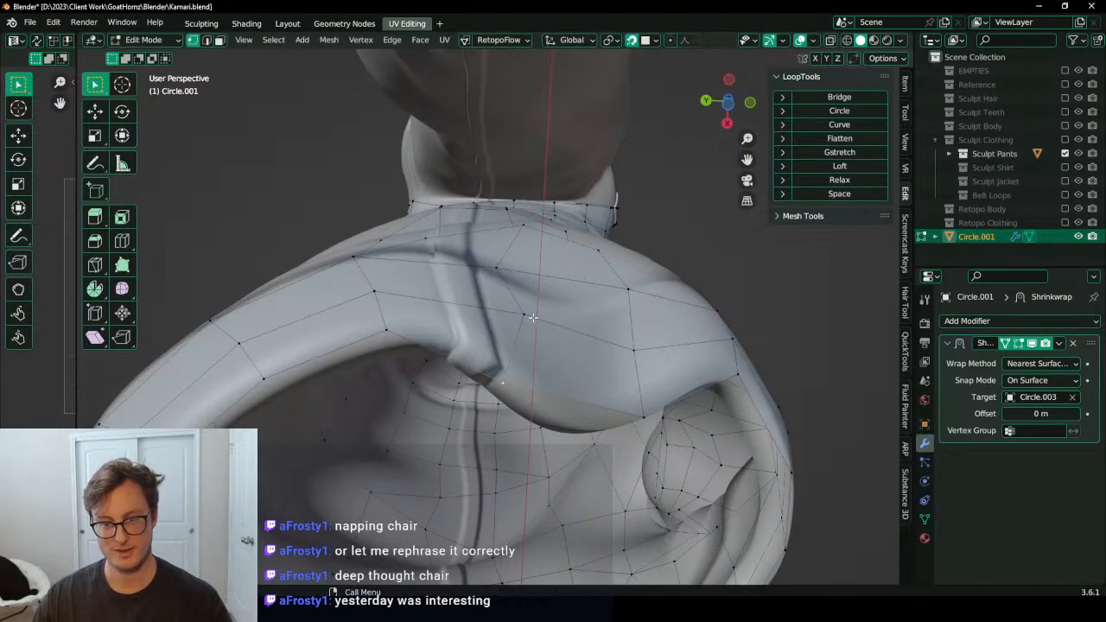
Step: Adjust the vertices just in front of the inner seam to follow the fold and the cuff's lower rim
{"action": "middle_click_drag", "start_coordinate": [509, 318], "coordinate": [583, 354]}
{"action": "key", "text": "g"}
{"action": "left_click", "coordinate": [536, 399]}
{"action": "left_click", "coordinate": [429, 408]}
{"action": "key", "text": "g"}
{"action": "left_click", "coordinate": [430, 416]}
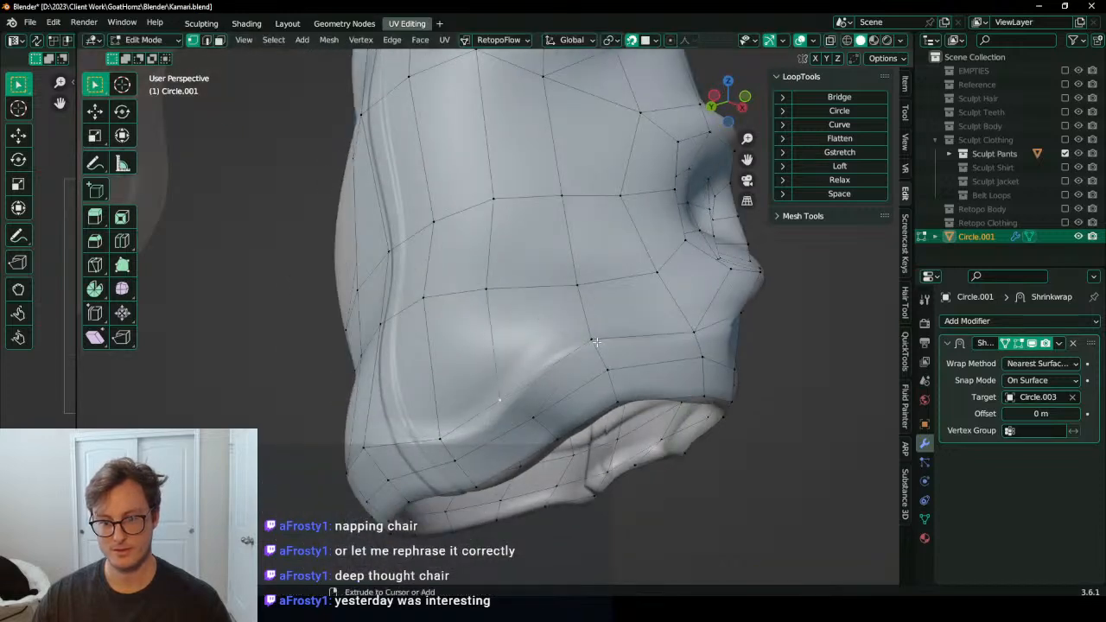
Step: Move the column of vertices on the cuff's inner front side back along the fold above the hem opening
{"action": "left_click", "coordinate": [591, 343]}
{"action": "key", "text": "g"}
{"action": "left_click", "coordinate": [575, 349]}
{"action": "left_click", "coordinate": [607, 376]}
{"action": "key", "text": "g"}
{"action": "left_click", "coordinate": [591, 384]}
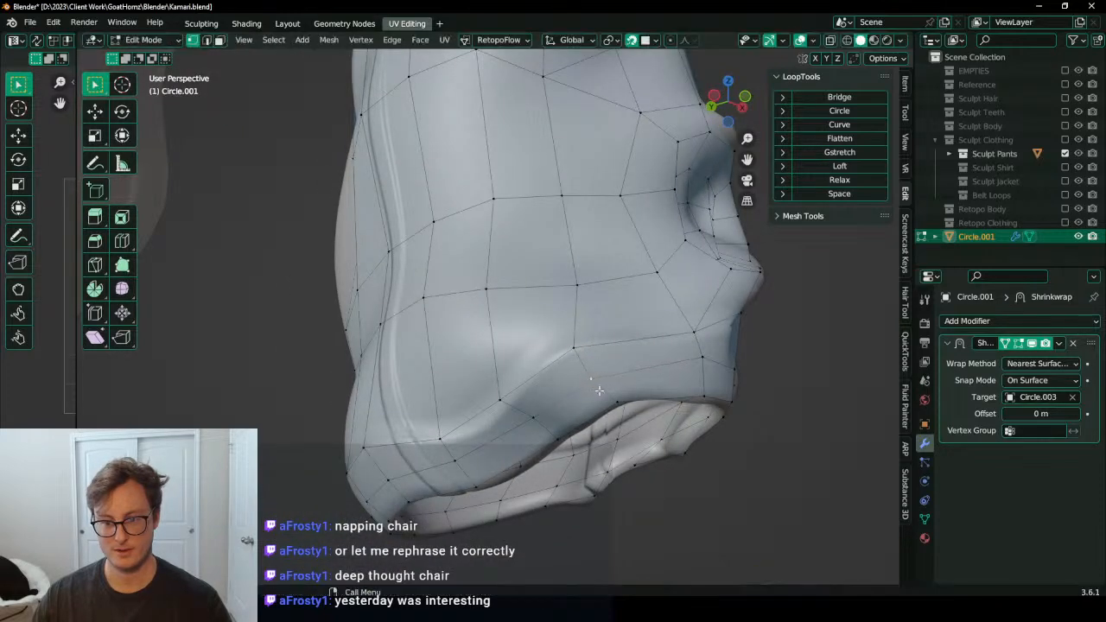
{"action": "left_click", "coordinate": [611, 404]}
{"action": "middle_click_drag", "start_coordinate": [615, 404], "coordinate": [542, 404]}
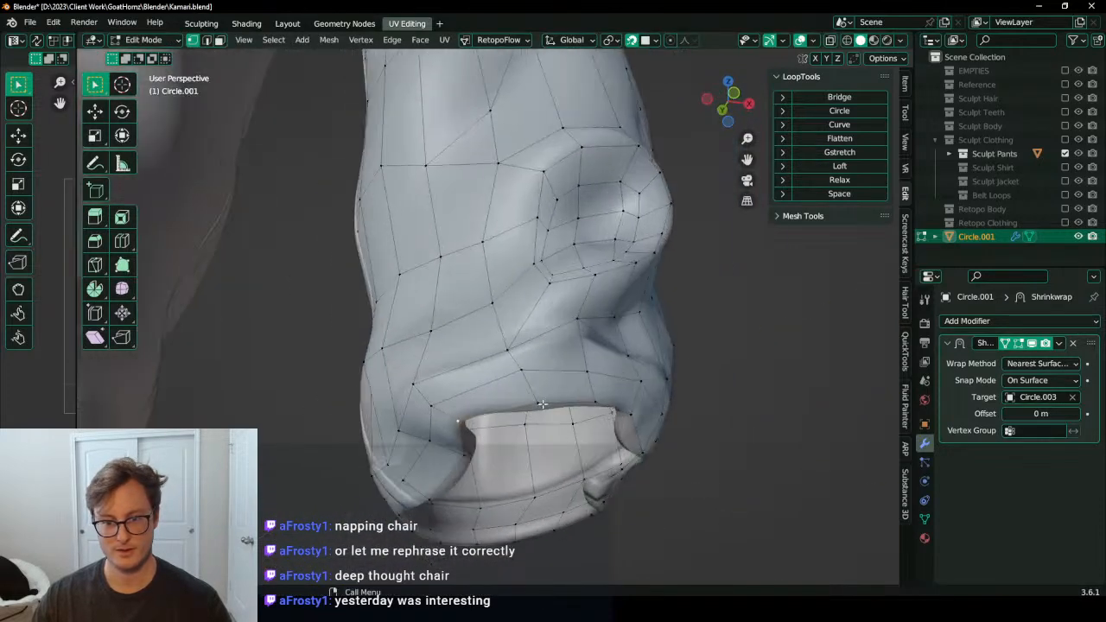
Step: Shift the next vertex column at the front of the cuff, from the fold line down to the hem edge, toward the inner side
{"action": "middle_click_drag", "start_coordinate": [498, 354], "coordinate": [512, 375]}
{"action": "left_click", "coordinate": [508, 373]}
{"action": "key", "text": "g"}
{"action": "left_click", "coordinate": [506, 380]}
{"action": "left_click", "coordinate": [535, 398]}
{"action": "key", "text": "g"}
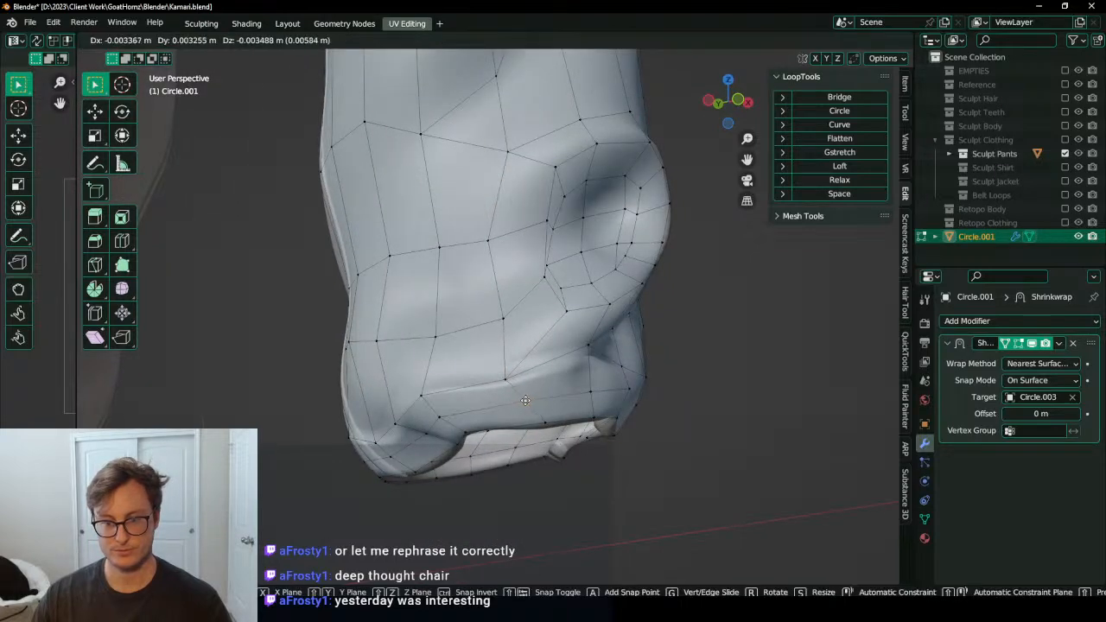
{"action": "left_click", "coordinate": [524, 400]}
{"action": "left_click", "coordinate": [544, 420]}
{"action": "key", "text": "g"}
{"action": "left_click", "coordinate": [530, 422]}
Step: Move the vertex at the lower end of the crease below the front dent onto the crease line
{"action": "middle_click_drag", "start_coordinate": [601, 380], "coordinate": [539, 361]}
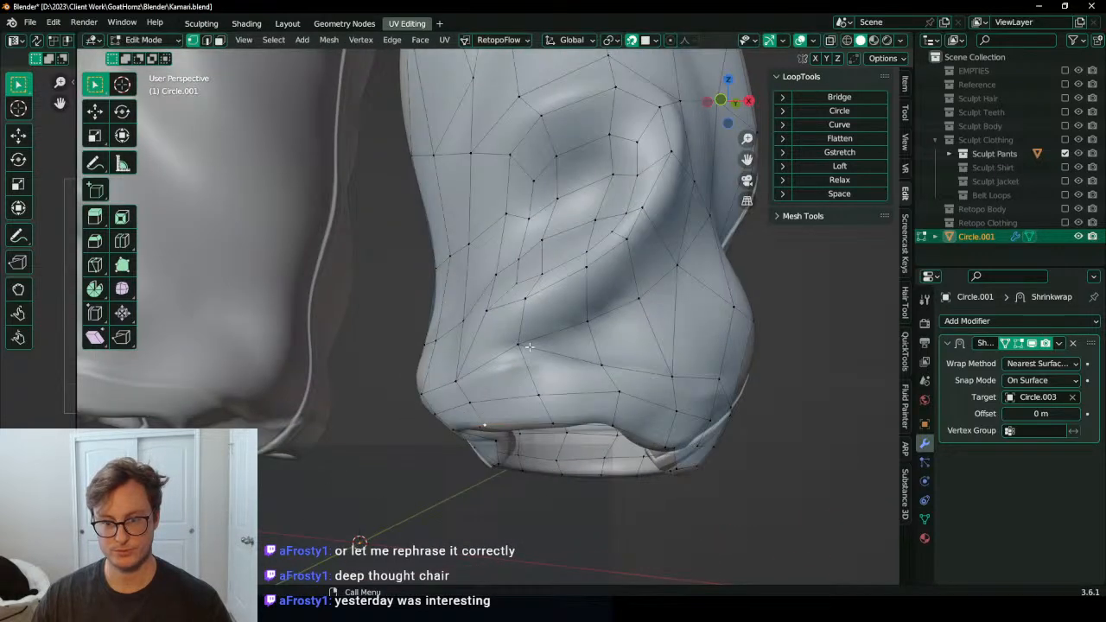
{"action": "left_click", "coordinate": [529, 347]}
{"action": "key", "text": "g"}
{"action": "left_click", "coordinate": [531, 352]}
{"action": "middle_click_drag", "start_coordinate": [577, 393], "coordinate": [545, 432]}
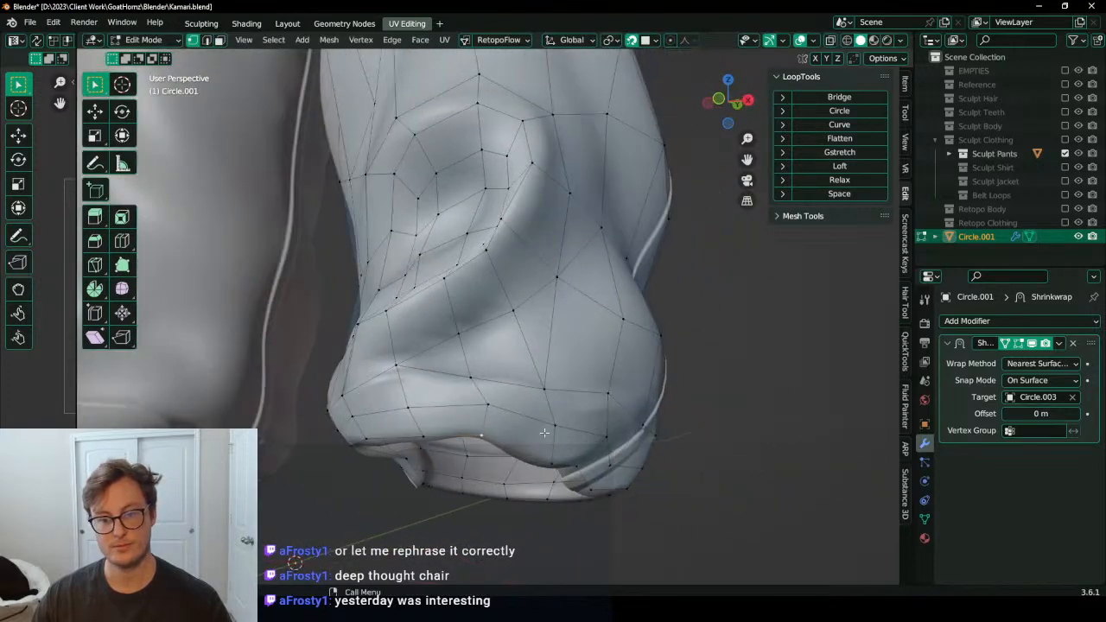
Step: Adjust the front cuff vertices between the crease and the hem edge so the row runs evenly above the opening
{"action": "left_click", "coordinate": [475, 381]}
{"action": "key", "text": "g"}
{"action": "left_click", "coordinate": [489, 408]}
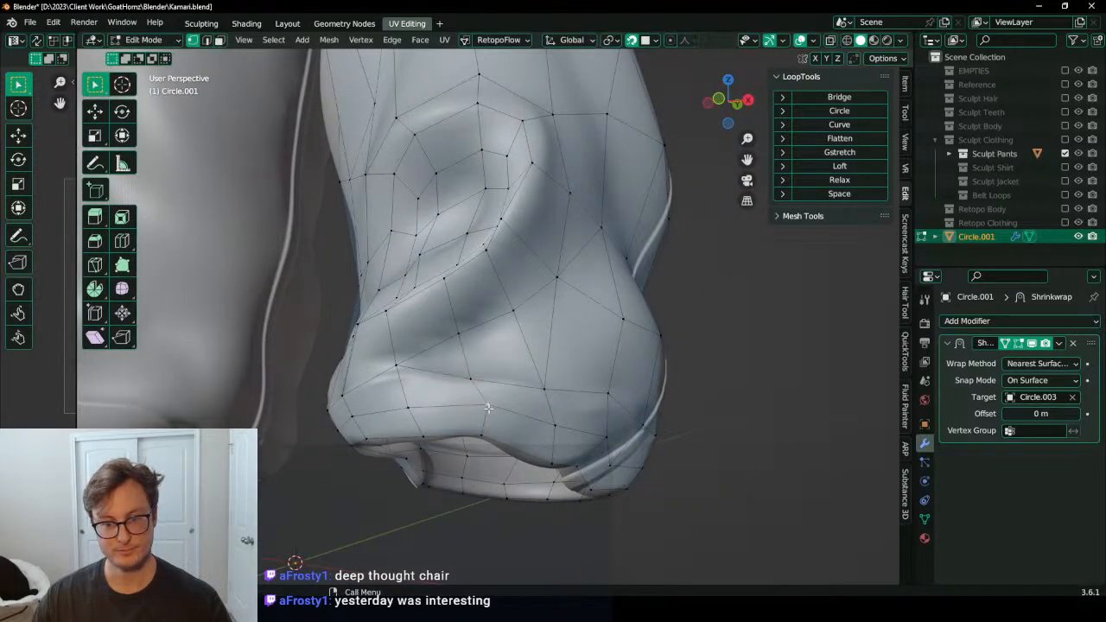
{"action": "key", "text": "g"}
{"action": "left_click", "coordinate": [494, 410]}
{"action": "middle_click_drag", "start_coordinate": [517, 416], "coordinate": [470, 403]}
{"action": "key", "text": "g"}
{"action": "left_click", "coordinate": [449, 391]}
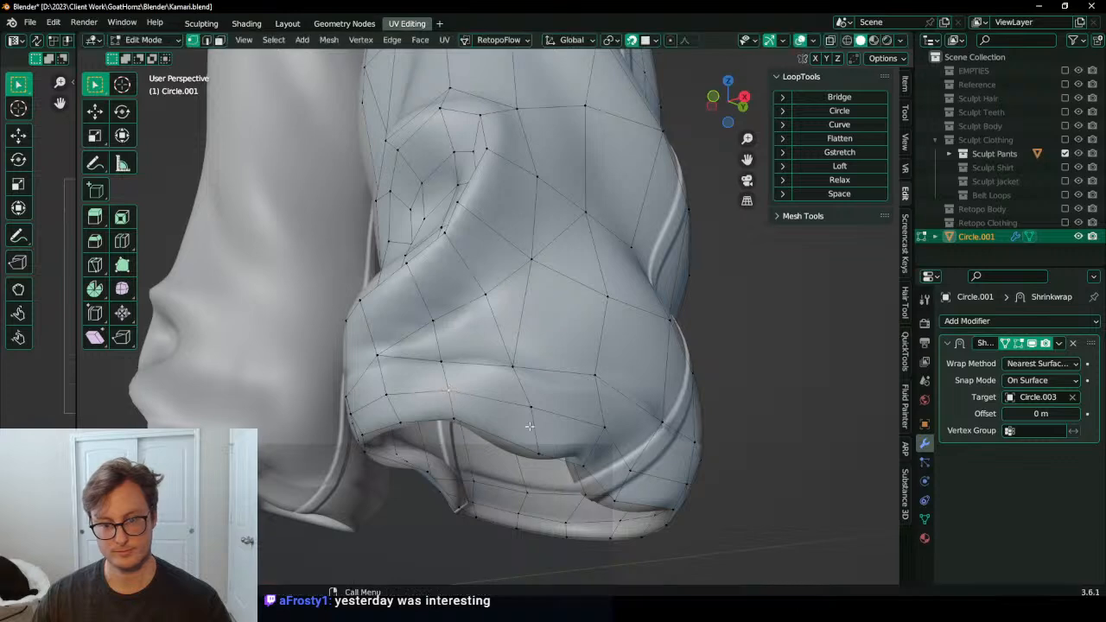
Step: Reposition the vertex above the hem on the cuff's outer front to smooth the row toward the side seam
{"action": "middle_click_drag", "start_coordinate": [526, 434], "coordinate": [544, 356]}
{"action": "left_click", "coordinate": [529, 400]}
{"action": "key", "text": "g"}
{"action": "left_click", "coordinate": [529, 398]}
{"action": "key", "text": "g"}
{"action": "left_click", "coordinate": [544, 384]}
Step: Return the retopology mesh to Object Mode and save the file
{"action": "scroll", "coordinate": [545, 385], "scroll_direction": "down", "scroll_amount": 4}
{"action": "key", "text": "Tab"}
{"action": "key", "text": "ctrl+s"}
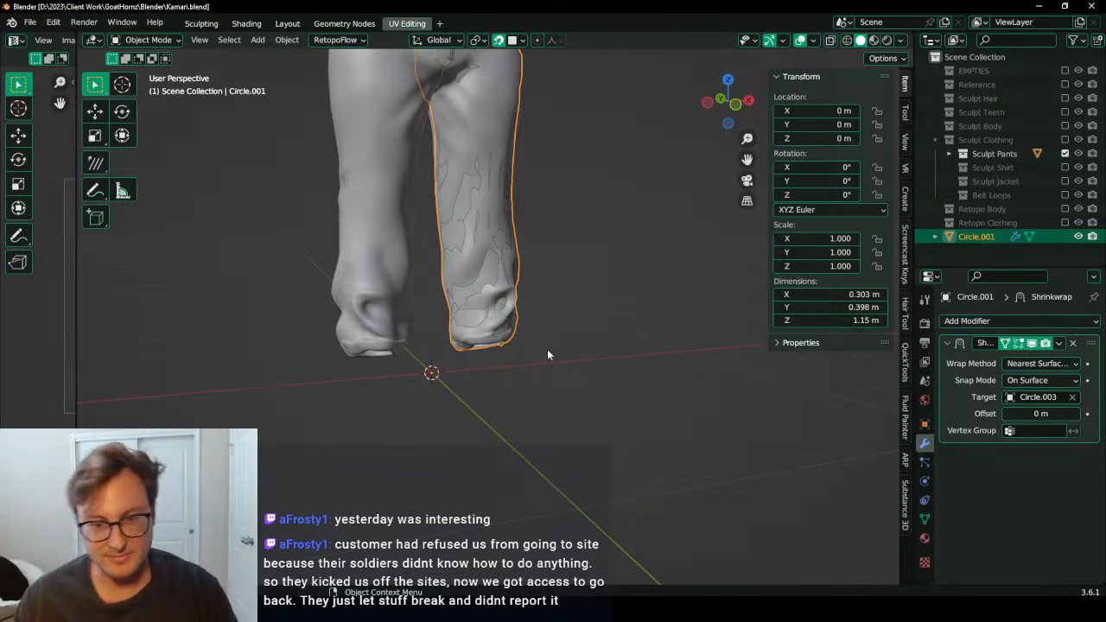
Step: Flatten the pants' centre edge loop in Edit Mode by scaling it to 0 along X around the 3D cursor
{"action": "scroll", "coordinate": [546, 349], "scroll_direction": "down", "scroll_amount": 5}
{"action": "middle_click_drag", "start_coordinate": [527, 331], "coordinate": [539, 295]}
{"action": "key", "text": "Tab"}
{"action": "scroll", "coordinate": [606, 296], "scroll_direction": "up", "scroll_amount": 6}
{"action": "scroll", "coordinate": [606, 295], "scroll_direction": "up", "scroll_amount": 4}
{"action": "scroll", "coordinate": [533, 317], "scroll_direction": "up", "scroll_amount": 3}
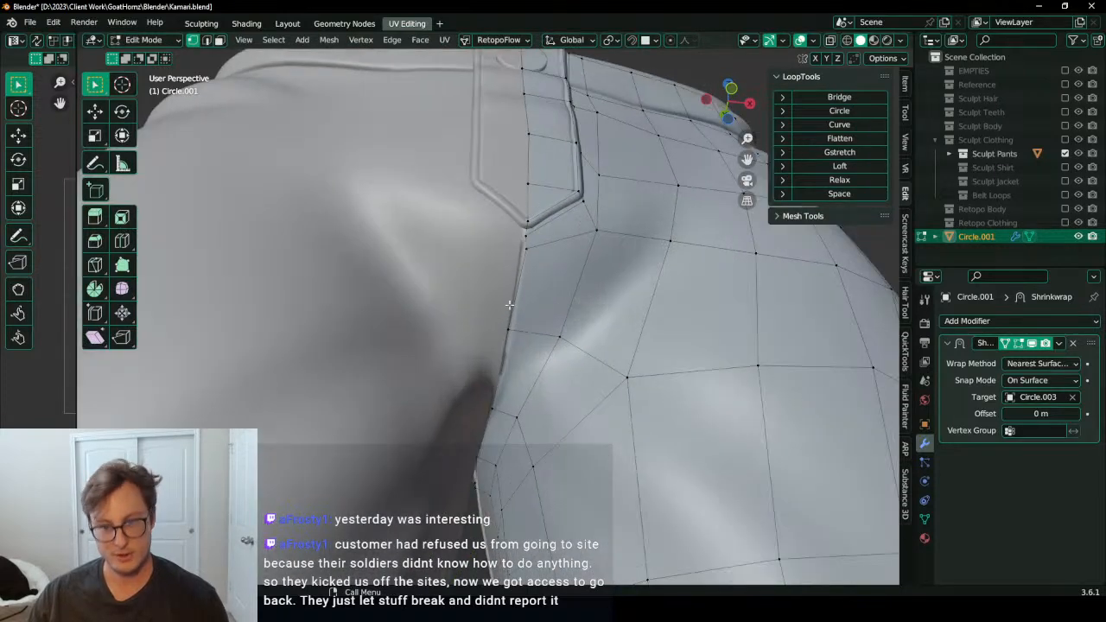
{"action": "left_click", "coordinate": [510, 304], "text": "alt"}
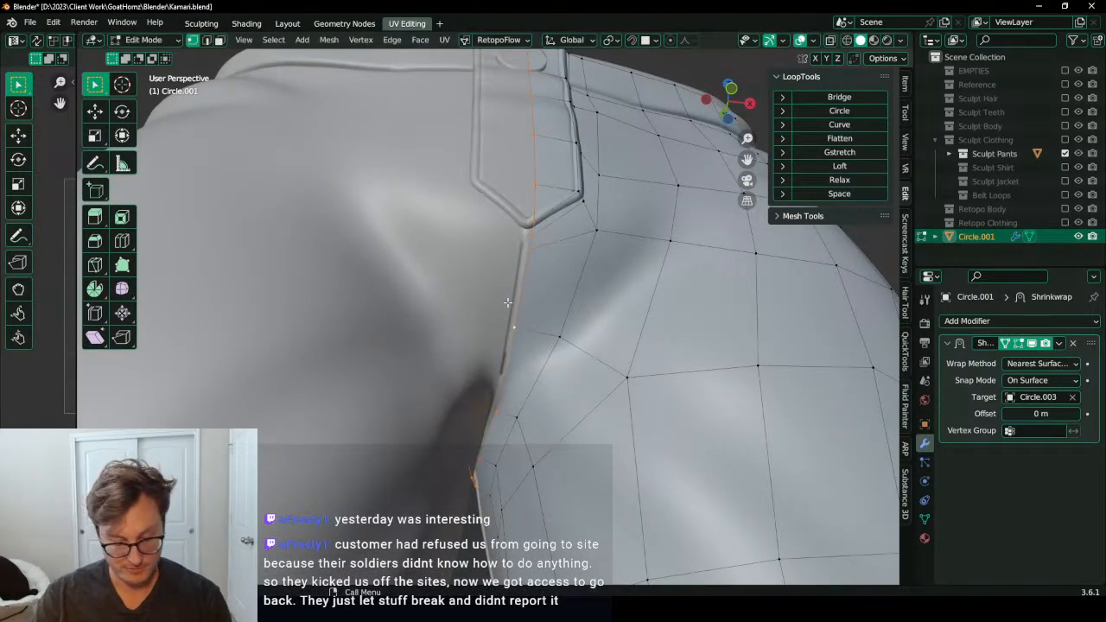
{"action": "key", "text": "period"}
{"action": "key", "text": "s"}
{"action": "key", "text": "x"}
{"action": "key", "text": "0"}
{"action": "key", "text": "Return"}
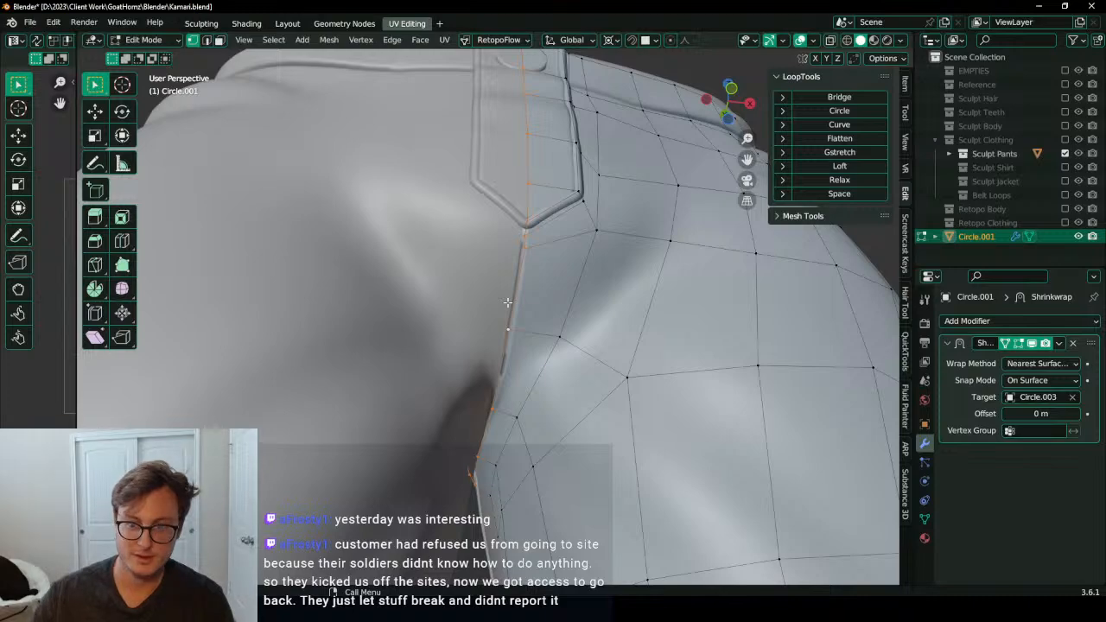
Step: Snap the 3D cursor to the midpoint between the waistband's front-centre and back-centre top vertices
{"action": "scroll", "coordinate": [518, 299], "scroll_direction": "down", "scroll_amount": 5}
{"action": "middle_click_drag", "start_coordinate": [517, 299], "coordinate": [432, 341]}
{"action": "scroll", "coordinate": [476, 293], "scroll_direction": "up", "scroll_amount": 3}
{"action": "scroll", "coordinate": [449, 276], "scroll_direction": "up", "scroll_amount": 2}
{"action": "scroll", "coordinate": [501, 353], "scroll_direction": "up", "scroll_amount": 4}
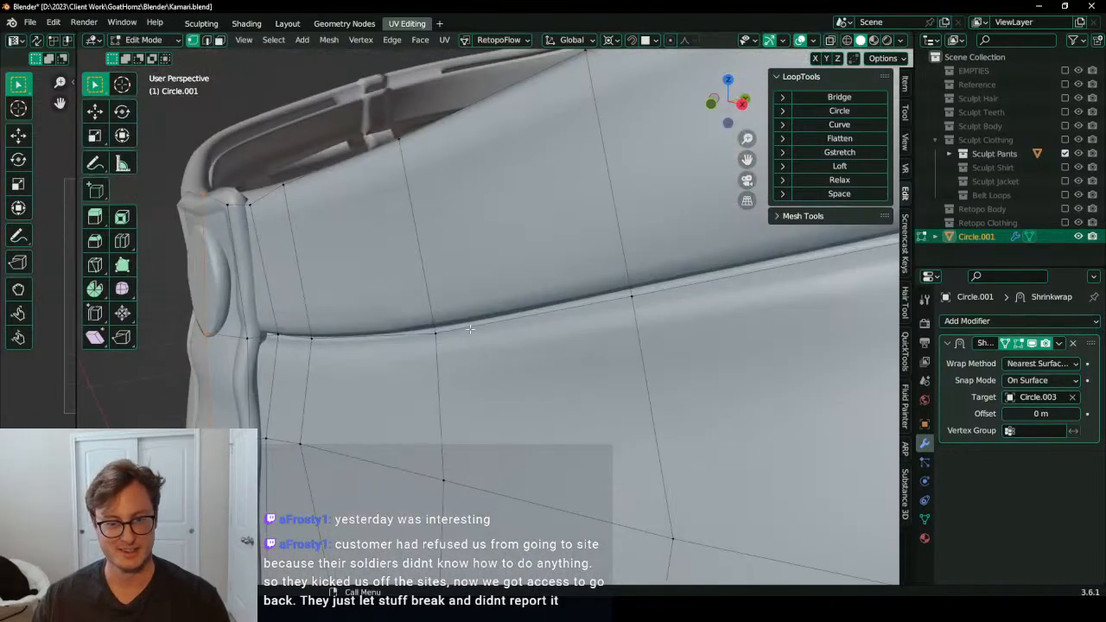
{"action": "scroll", "coordinate": [611, 324], "scroll_direction": "down", "scroll_amount": 5}
{"action": "middle_click_drag", "start_coordinate": [612, 324], "coordinate": [602, 337]}
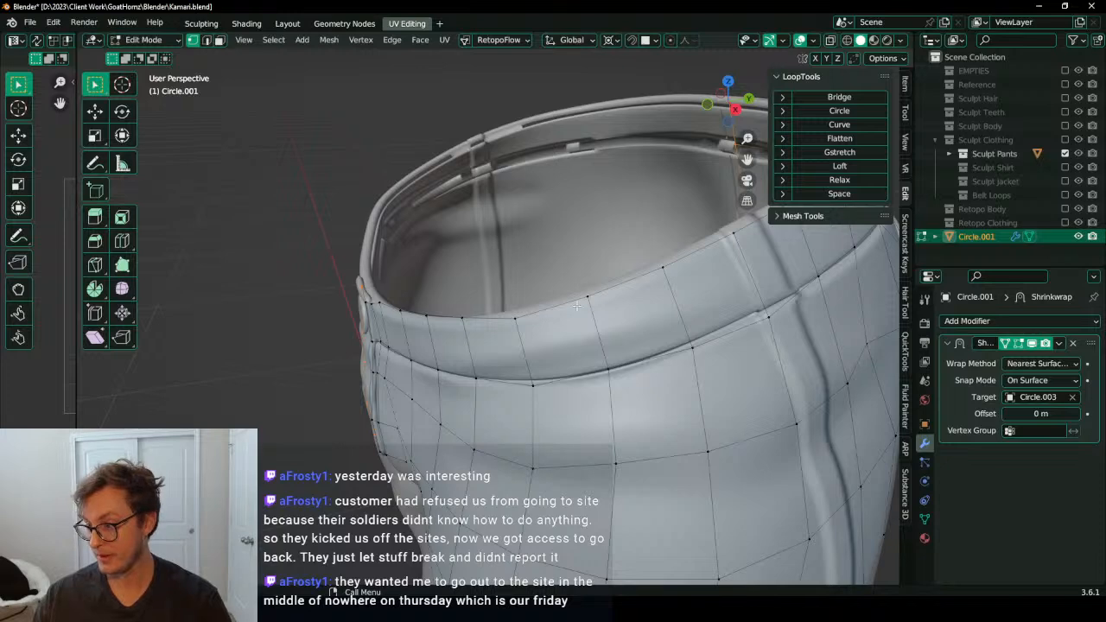
{"action": "middle_click_drag", "start_coordinate": [611, 309], "coordinate": [538, 259]}
{"action": "left_click", "coordinate": [409, 306]}
{"action": "middle_click_drag", "start_coordinate": [409, 307], "coordinate": [417, 305]}
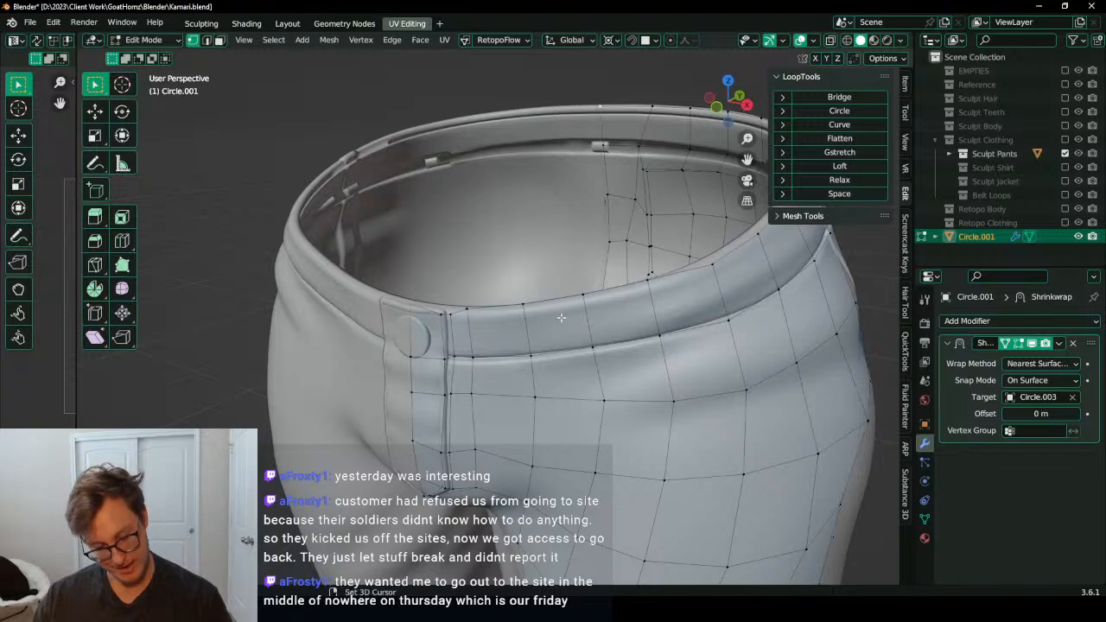
{"action": "key", "text": "shift+s"}
{"action": "left_click", "coordinate": [562, 384]}
Step: Reposition the waistband's top-edge vertices around the upper corner of the fly placket to fit its outline
{"action": "key", "text": "g"}
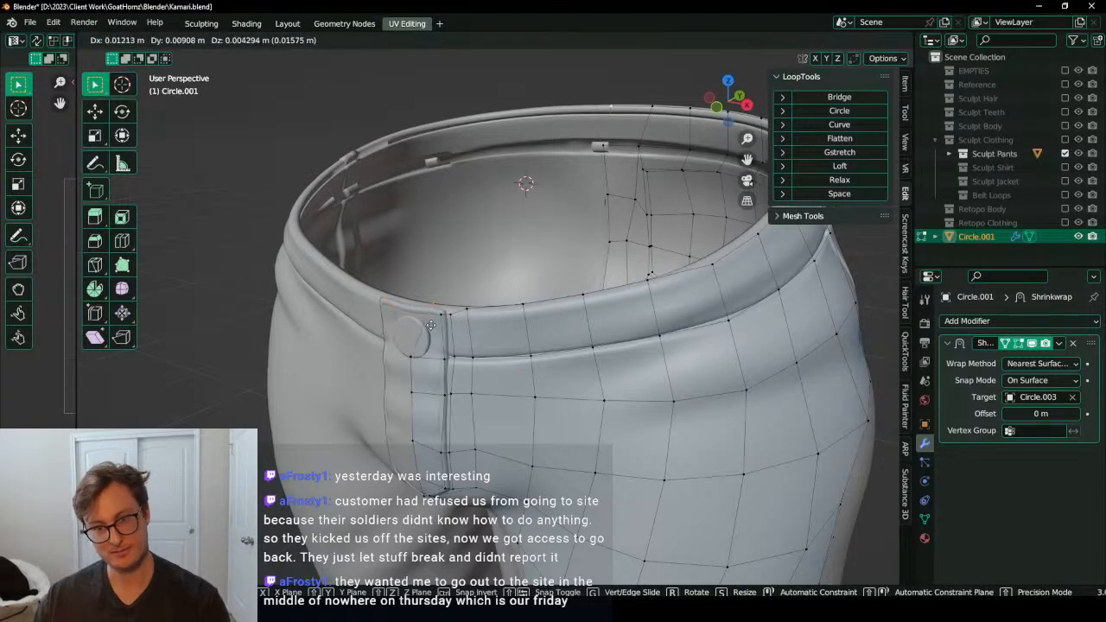
{"action": "right_click", "coordinate": [465, 332]}
{"action": "left_click", "coordinate": [479, 308]}
{"action": "middle_click_drag", "start_coordinate": [482, 308], "coordinate": [521, 308]}
{"action": "scroll", "coordinate": [493, 343], "scroll_direction": "up", "scroll_amount": 3}
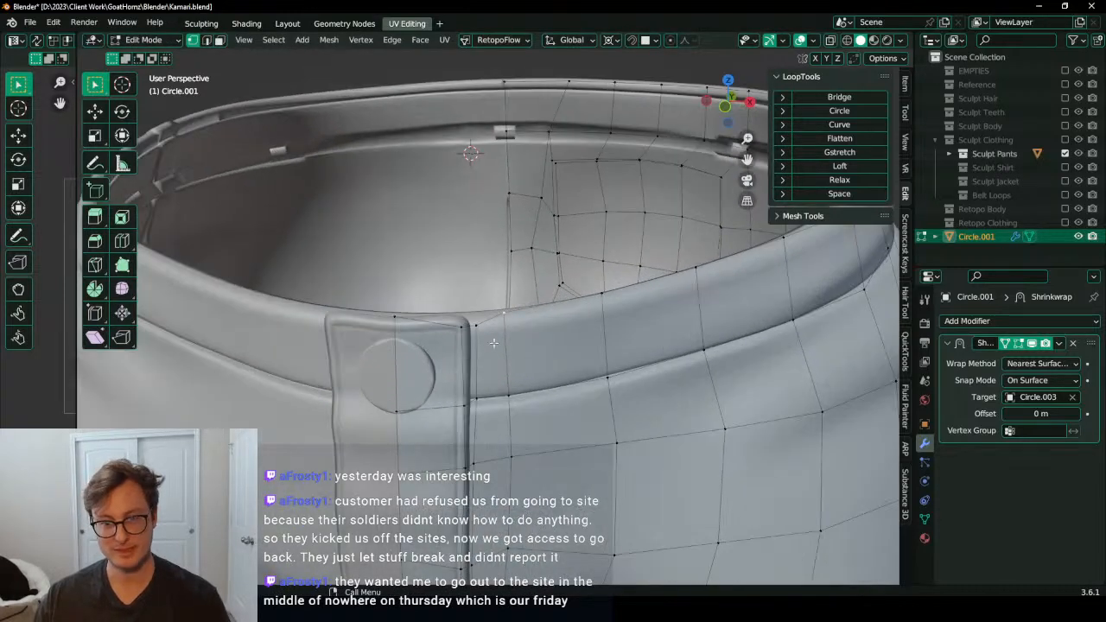
{"action": "key", "text": "g"}
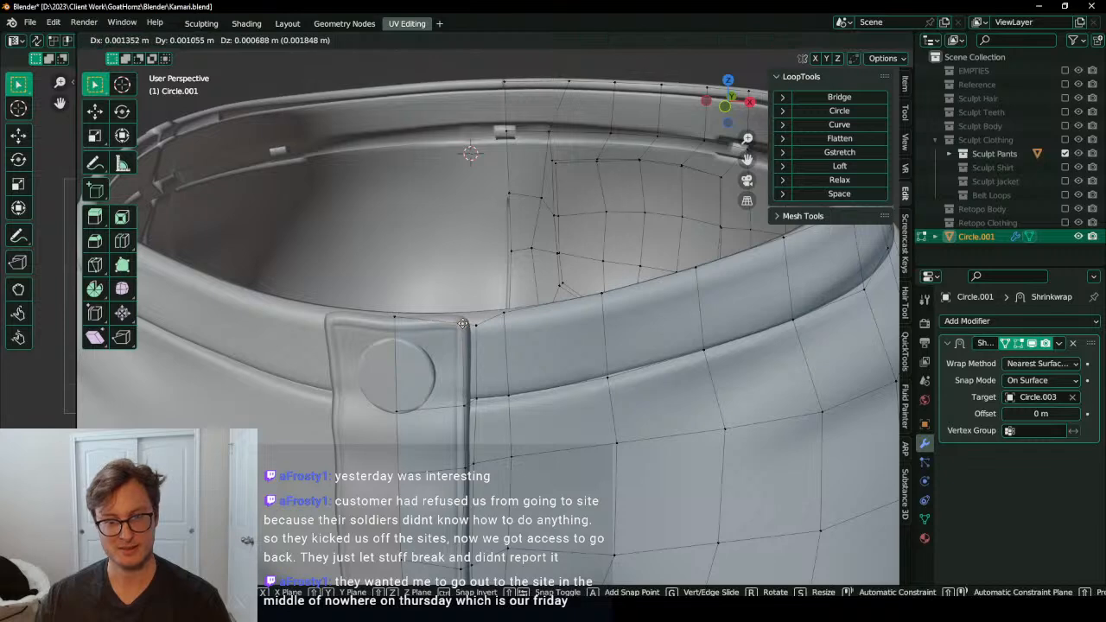
{"action": "left_click", "coordinate": [473, 323]}
{"action": "key", "text": "g"}
{"action": "left_click", "coordinate": [473, 318]}
{"action": "scroll", "coordinate": [567, 325], "scroll_direction": "down", "scroll_amount": 4}
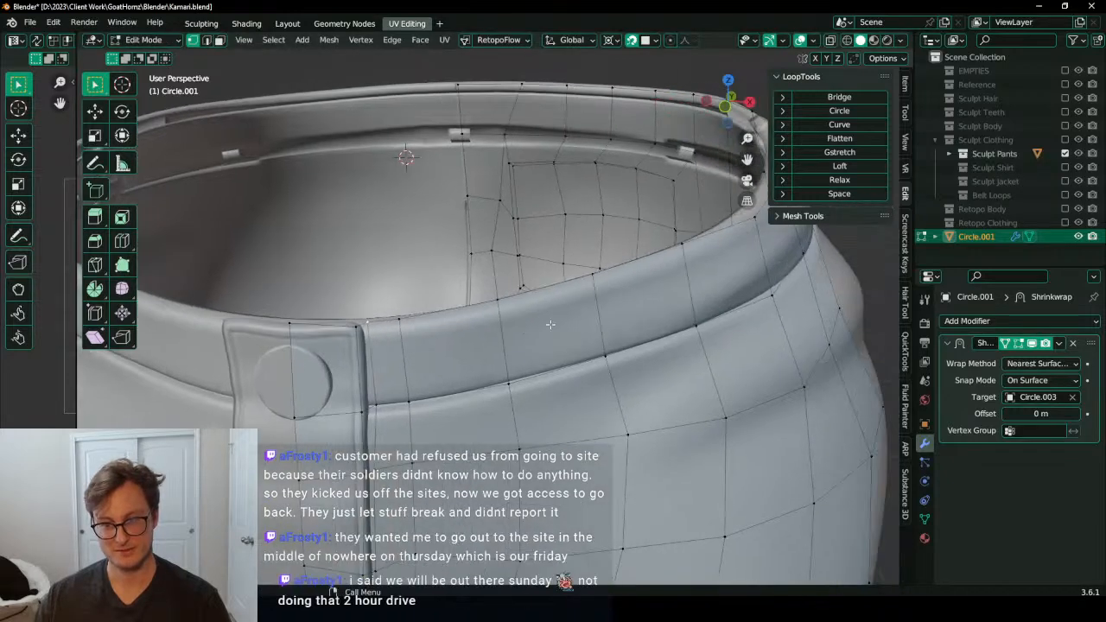
{"action": "middle_click_drag", "start_coordinate": [568, 325], "coordinate": [528, 384]}
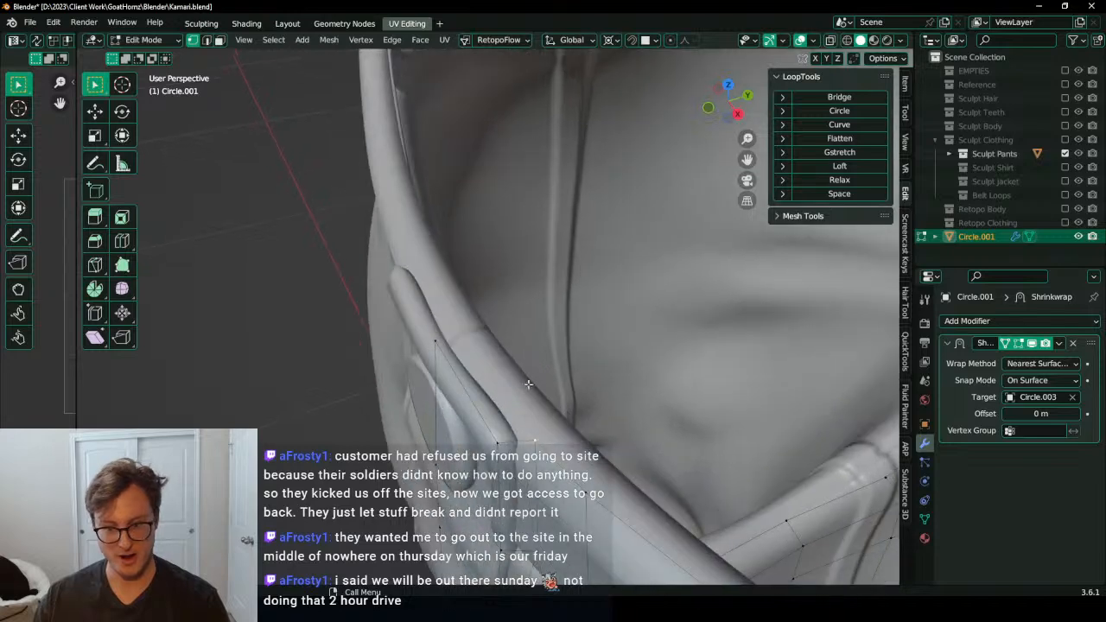
{"action": "middle_click_drag", "start_coordinate": [528, 442], "coordinate": [463, 385], "text": "shift"}
{"action": "key", "text": "g"}
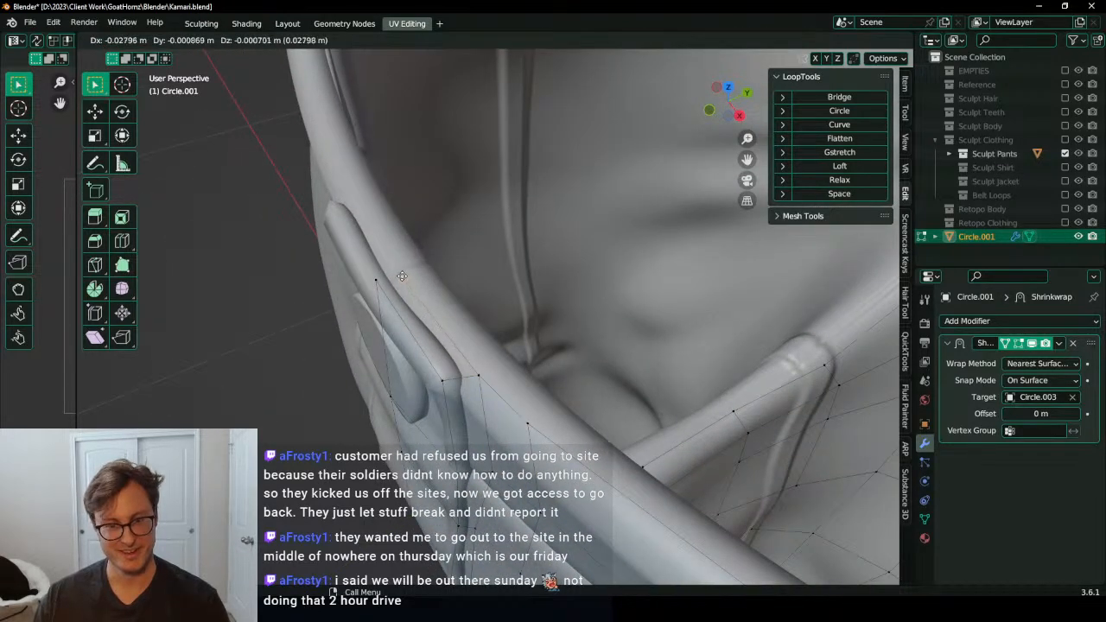
{"action": "left_click", "coordinate": [401, 276]}
Step: Scale the waistband's extruded top edge loop inward along X around the 3D cursor
{"action": "middle_click_drag", "start_coordinate": [503, 366], "coordinate": [551, 328]}
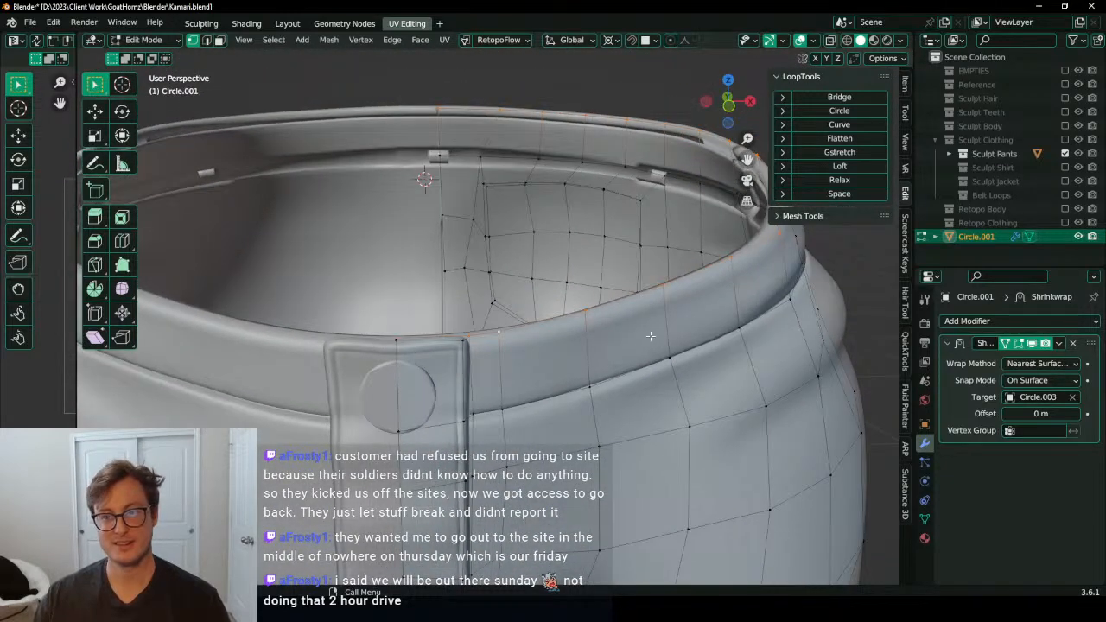
{"action": "key", "text": "period"}
{"action": "scroll", "coordinate": [646, 329], "scroll_direction": "down", "scroll_amount": 2}
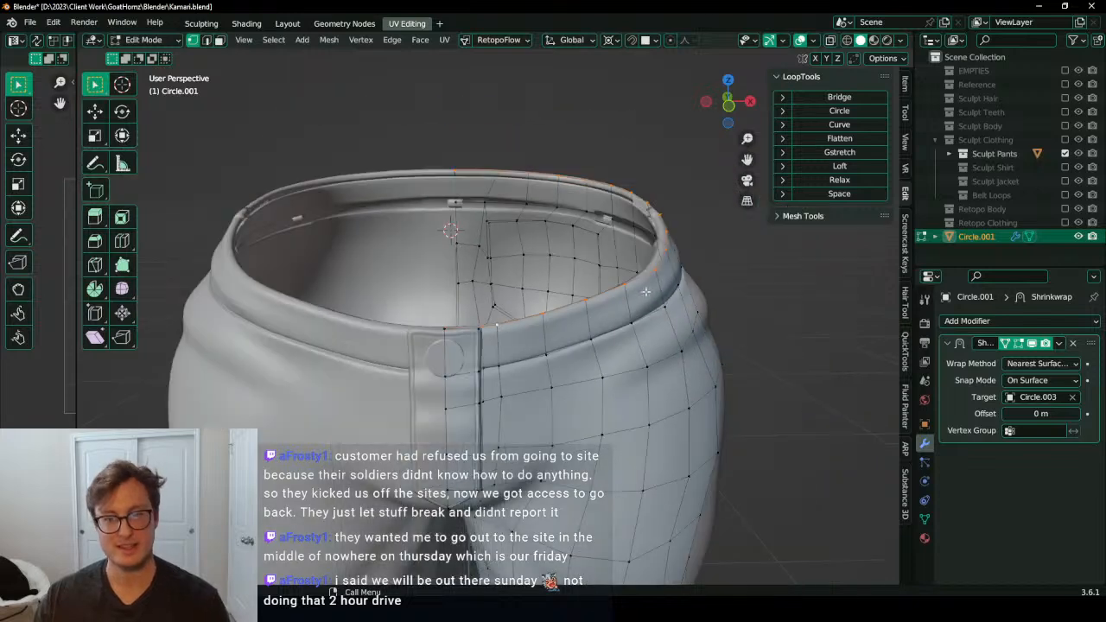
{"action": "middle_click_drag", "start_coordinate": [610, 329], "coordinate": [468, 358]}
{"action": "scroll", "coordinate": [465, 358], "scroll_direction": "up", "scroll_amount": 3}
{"action": "key", "text": "s"}
{"action": "key", "text": "x"}
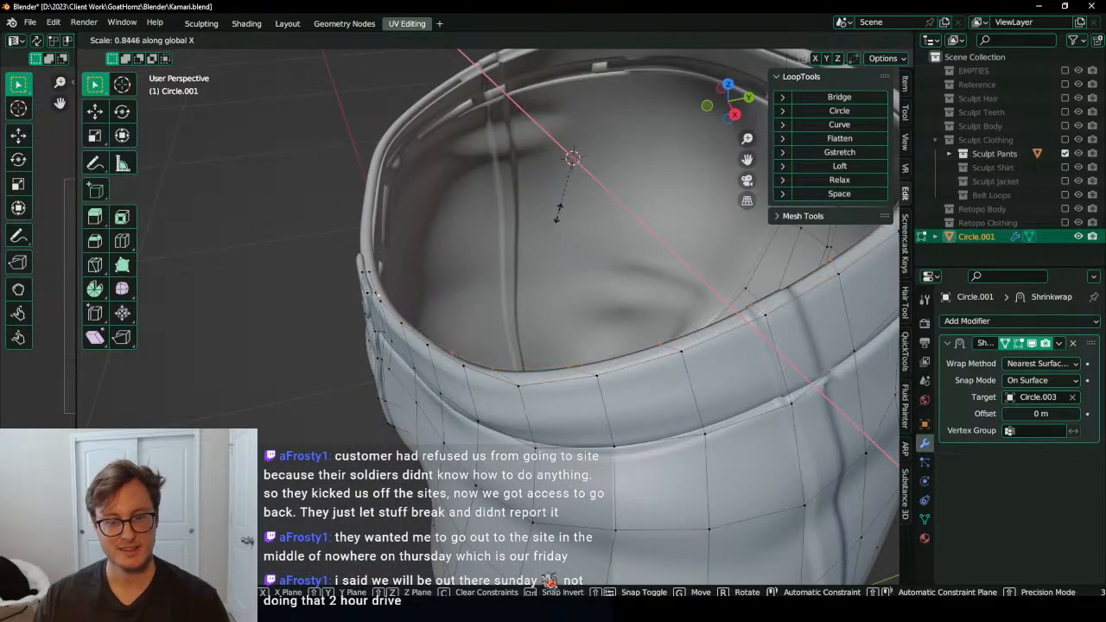
{"action": "left_click", "coordinate": [560, 196]}
Step: Scale the waistband's inner rim loop to about 0.76 along Y and a further 0.9 or so along X
{"action": "key", "text": "s"}
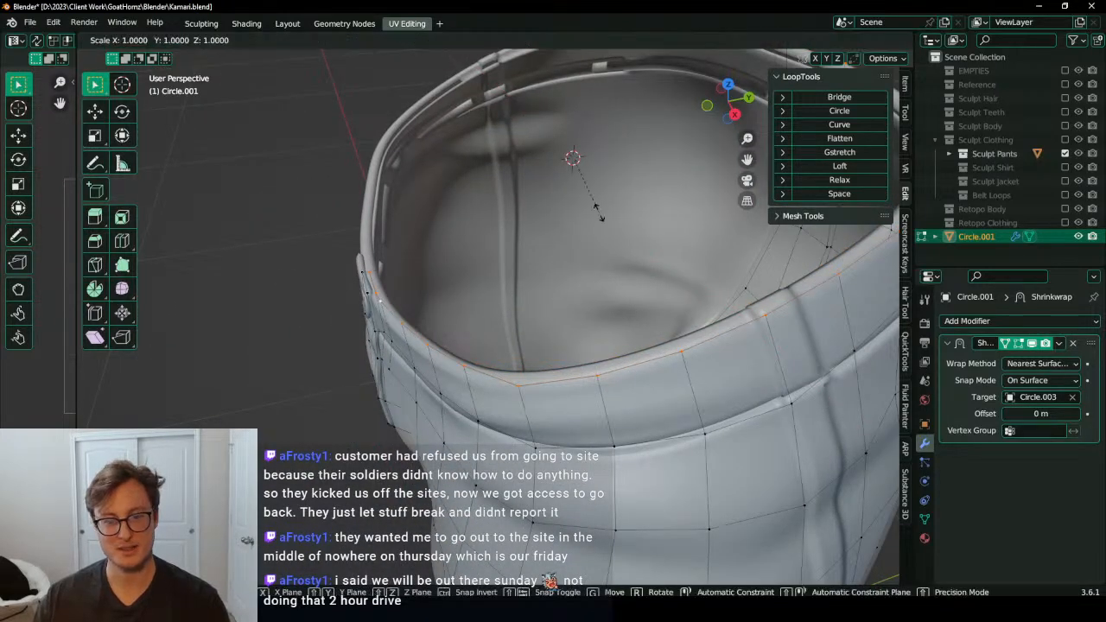
{"action": "key", "text": "y"}
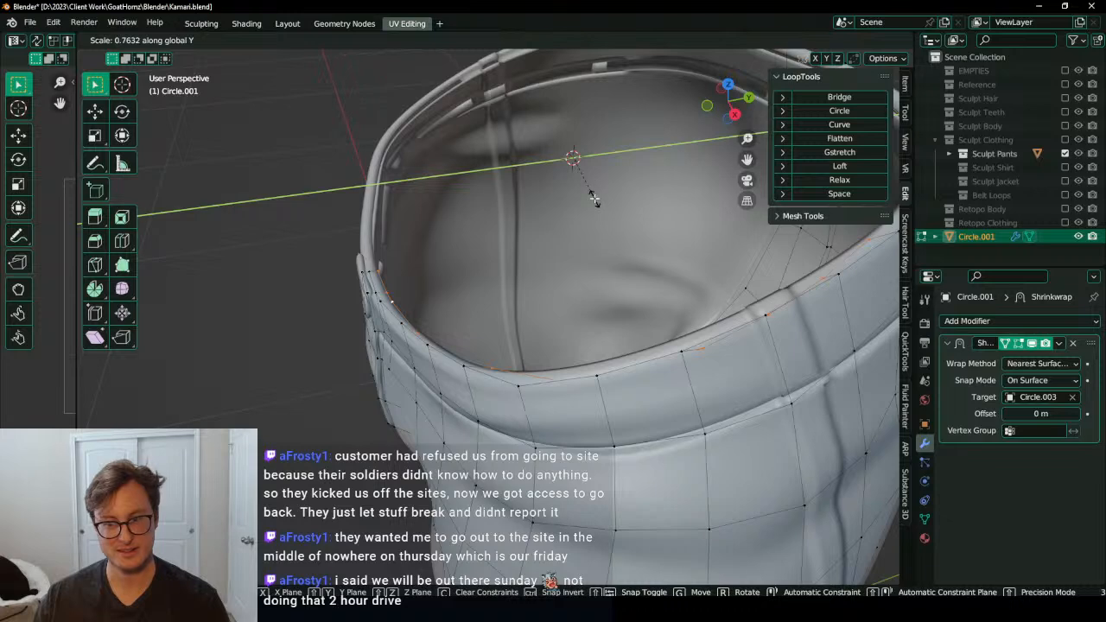
{"action": "left_click", "coordinate": [595, 199]}
{"action": "middle_click_drag", "start_coordinate": [594, 201], "coordinate": [519, 363]}
{"action": "key", "text": "s"}
{"action": "key", "text": "x"}
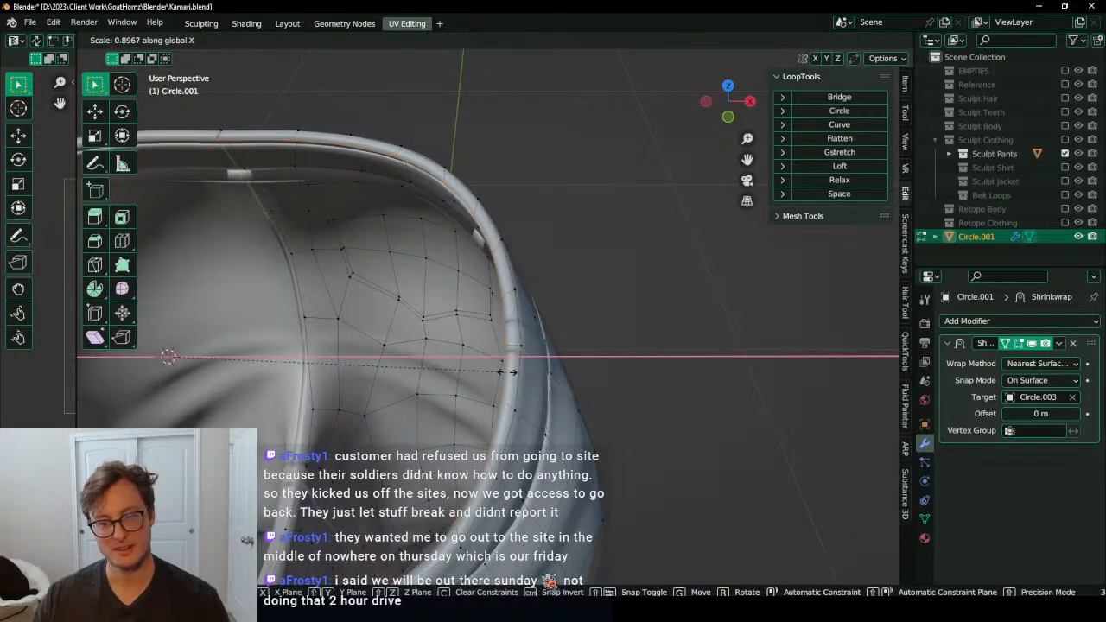
{"action": "left_click", "coordinate": [510, 372]}
Step: Duplicate the Shrinkwrap modifier and apply one copy in Object Mode, then return to Edit Mode
{"action": "key", "text": "Tab"}
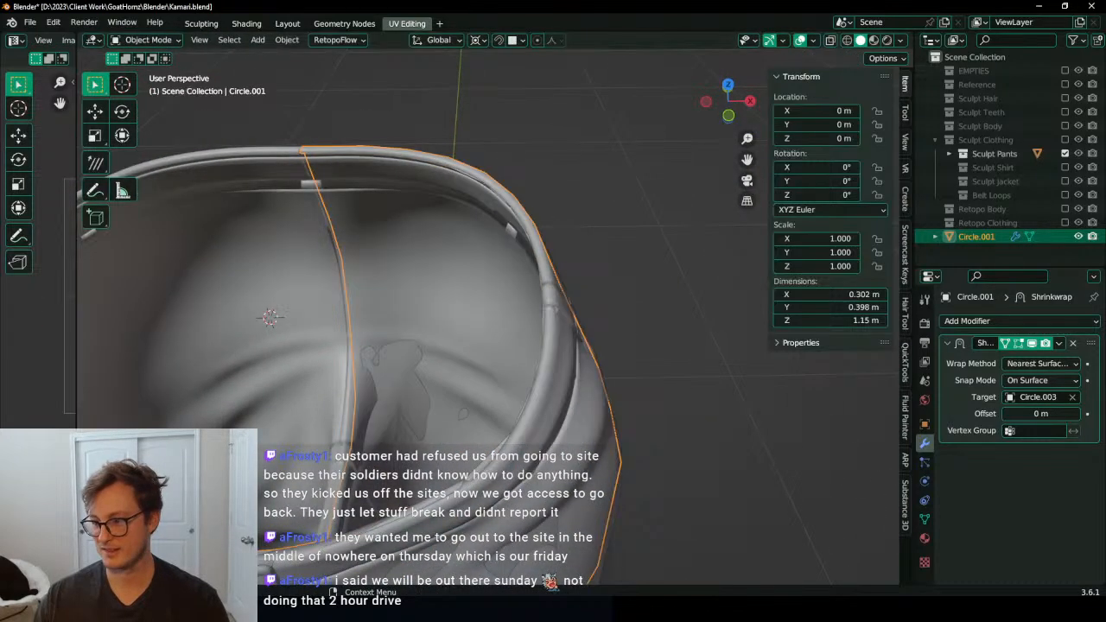
{"action": "left_click", "coordinate": [1058, 344]}
{"action": "left_click", "coordinate": [994, 400]}
{"action": "left_click", "coordinate": [1058, 344]}
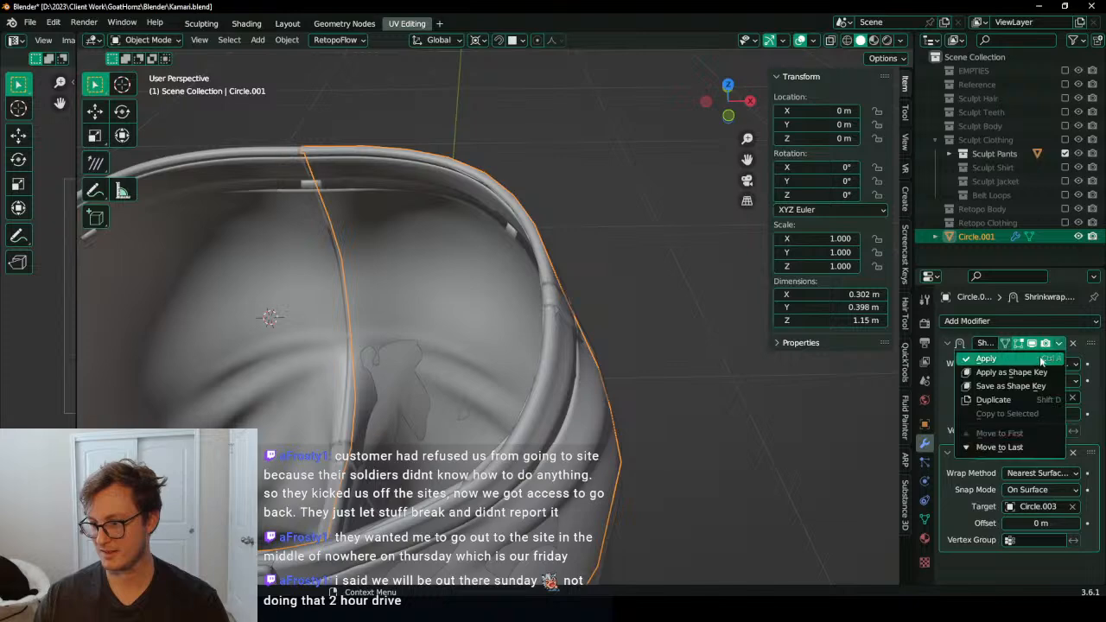
{"action": "left_click", "coordinate": [1041, 361]}
{"action": "key", "text": "Tab"}
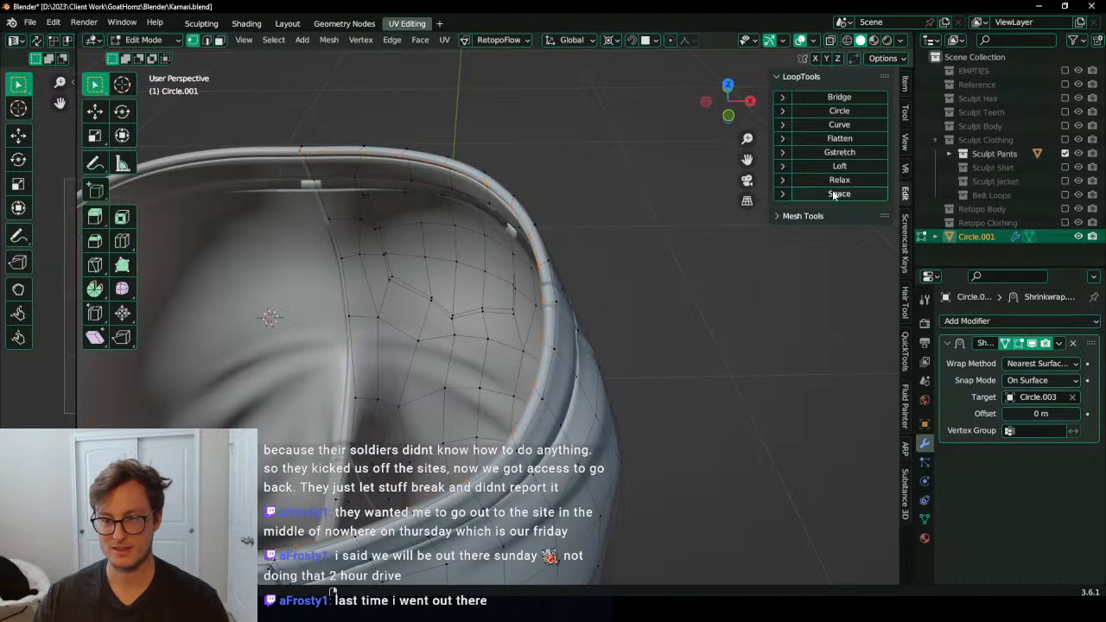
Step: Reposition the inner rim vertices along the front of the waistband so they follow the sculpted top edge
{"action": "middle_click_drag", "start_coordinate": [622, 298], "coordinate": [571, 331]}
{"action": "middle_click_drag", "start_coordinate": [533, 416], "coordinate": [594, 389], "text": "shift"}
{"action": "scroll", "coordinate": [436, 437], "scroll_direction": "up", "scroll_amount": 2}
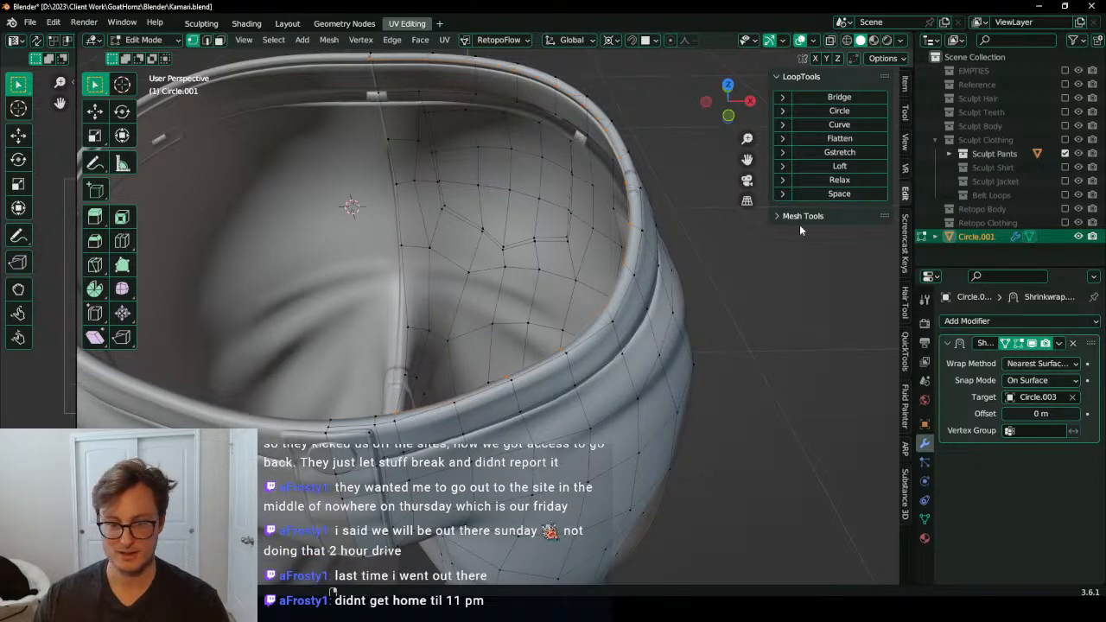
{"action": "middle_click_drag", "start_coordinate": [563, 344], "coordinate": [553, 363]}
{"action": "scroll", "coordinate": [503, 415], "scroll_direction": "up", "scroll_amount": 3}
{"action": "key", "text": "shift+z"}
{"action": "key", "text": "shift+z"}
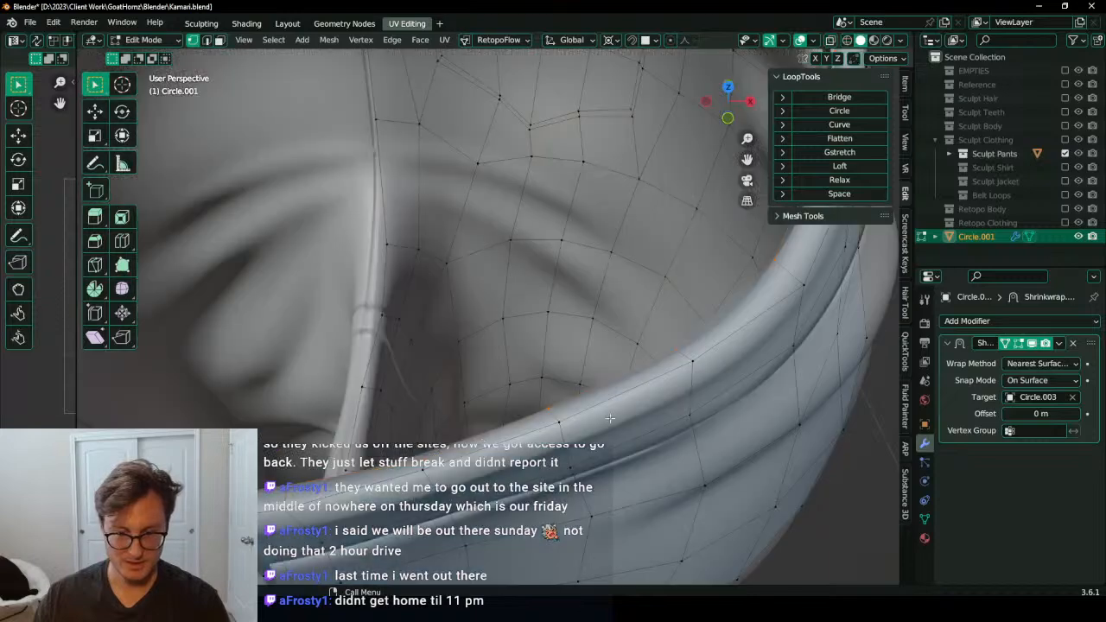
{"action": "middle_click_drag", "start_coordinate": [430, 444], "coordinate": [523, 333]}
{"action": "scroll", "coordinate": [480, 362], "scroll_direction": "up", "scroll_amount": 5}
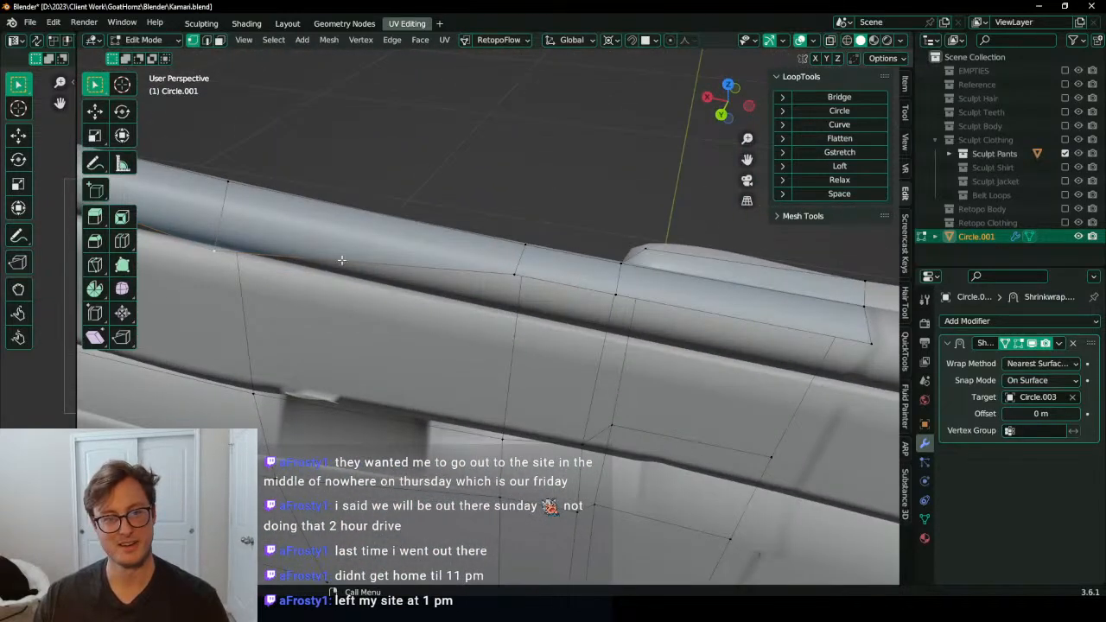
{"action": "middle_click_drag", "start_coordinate": [285, 272], "coordinate": [459, 298], "text": "shift"}
{"action": "left_click", "coordinate": [433, 291]}
{"action": "key", "text": "g"}
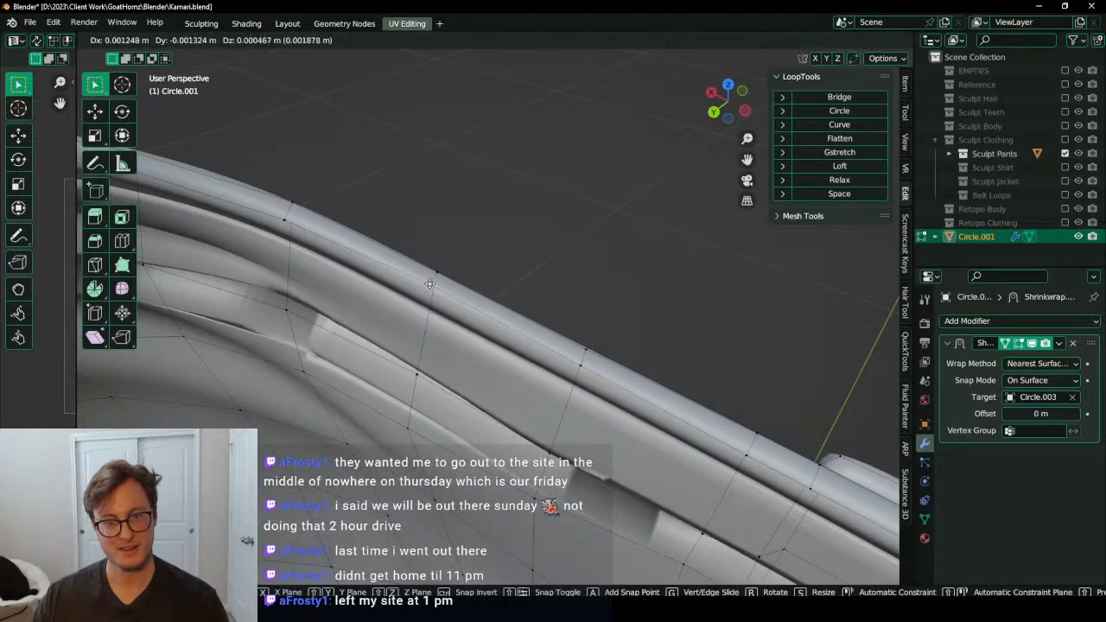
{"action": "left_click", "coordinate": [436, 286]}
{"action": "middle_click_drag", "start_coordinate": [267, 239], "coordinate": [362, 281], "text": "shift"}
{"action": "left_click", "coordinate": [376, 259]}
{"action": "key", "text": "g"}
{"action": "left_click", "coordinate": [374, 254]}
Step: Move the inner rim vertices between the waistband's front and side seam onto the crest of the sculpted rim
{"action": "middle_click_drag", "start_coordinate": [192, 215], "coordinate": [460, 311], "text": "shift"}
{"action": "left_click", "coordinate": [490, 318]}
{"action": "key", "text": "g"}
{"action": "left_click", "coordinate": [499, 317]}
{"action": "middle_click_drag", "start_coordinate": [388, 278], "coordinate": [538, 351], "text": "shift"}
{"action": "key", "text": "g"}
{"action": "left_click", "coordinate": [544, 375]}
{"action": "key", "text": "g"}
{"action": "left_click", "coordinate": [546, 372]}
{"action": "key", "text": "g"}
{"action": "left_click", "coordinate": [545, 362]}
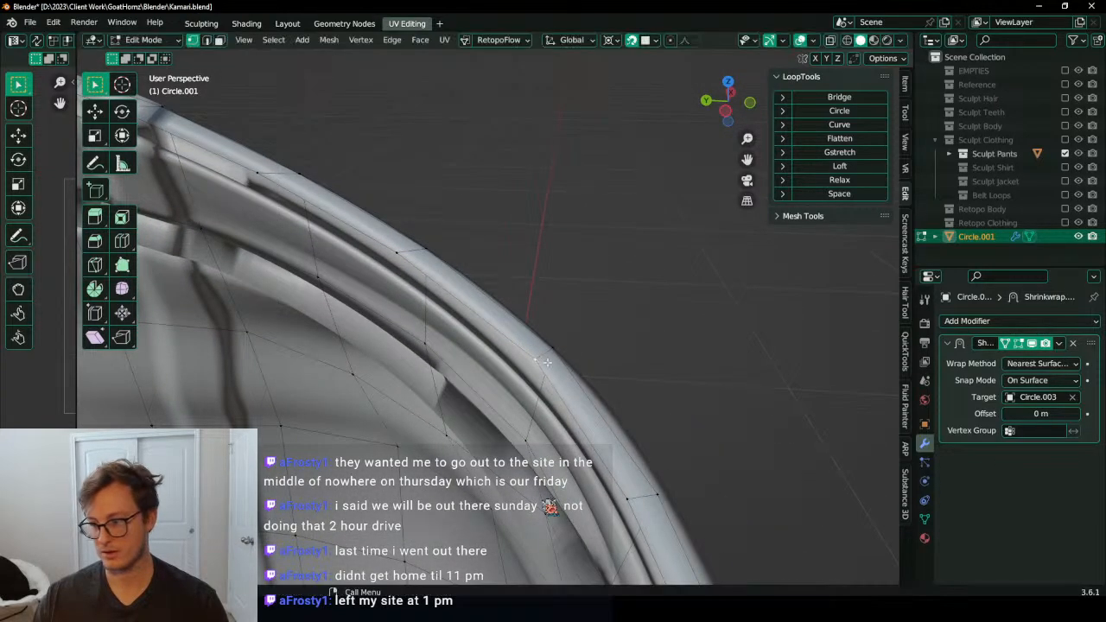
{"action": "middle_click_drag", "start_coordinate": [457, 281], "coordinate": [394, 301]}
{"action": "key", "text": "g"}
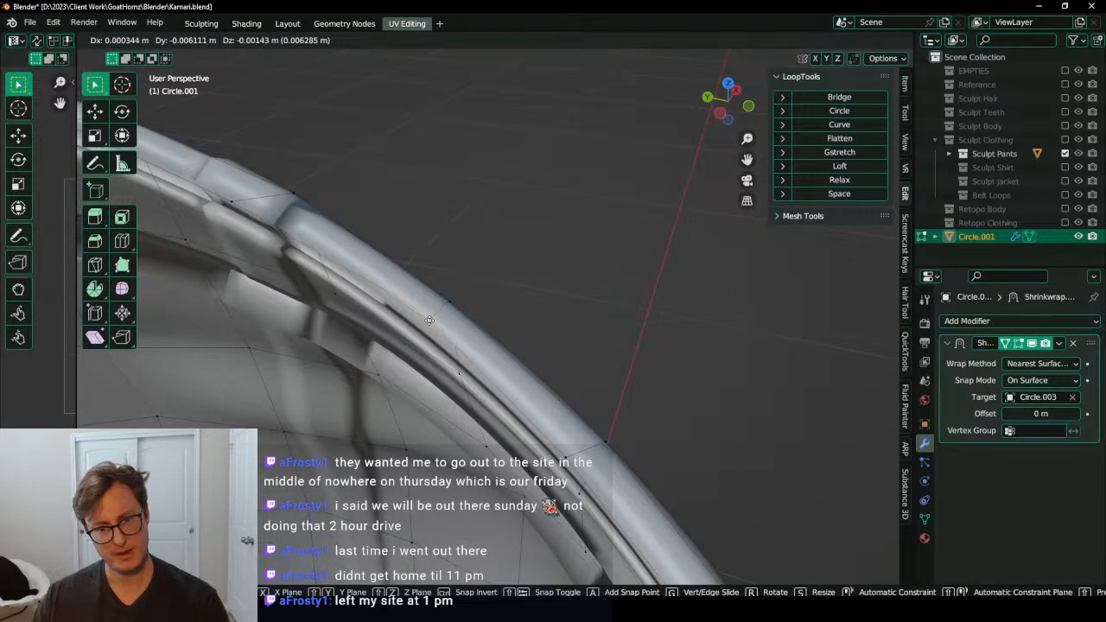
{"action": "left_click", "coordinate": [431, 318]}
Step: Adjust the waistband's top rim vertices around the raised side seam strip to match its shape
{"action": "middle_click_drag", "start_coordinate": [474, 329], "coordinate": [335, 330]}
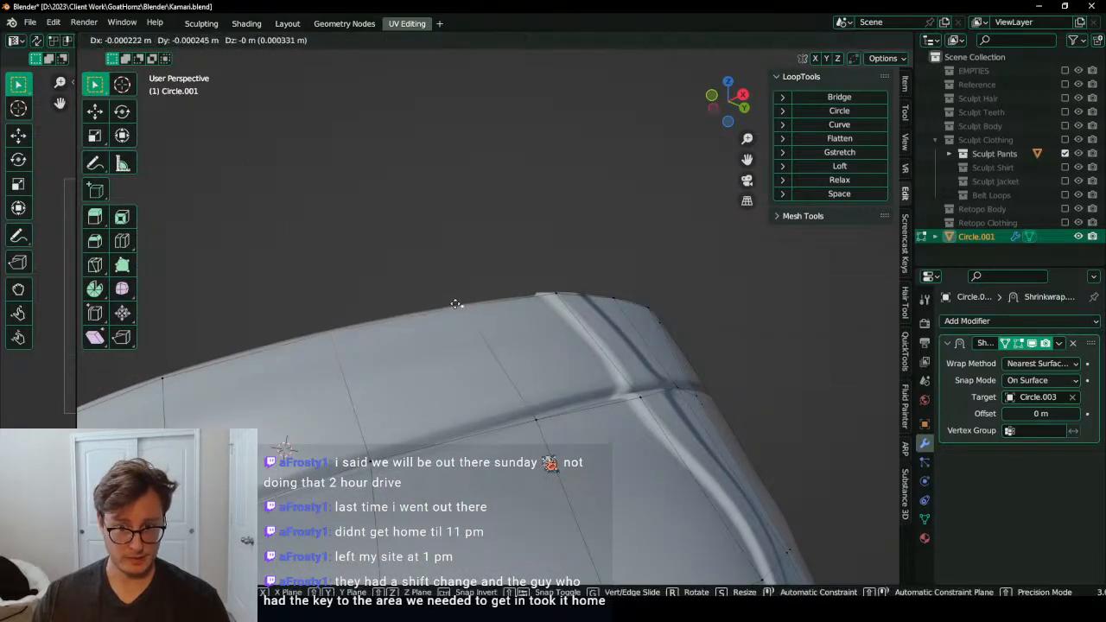
{"action": "middle_click_drag", "start_coordinate": [452, 299], "coordinate": [534, 357]}
{"action": "scroll", "coordinate": [467, 350], "scroll_direction": "up", "scroll_amount": 2}
{"action": "key", "text": "e"}
{"action": "left_click", "coordinate": [493, 277]}
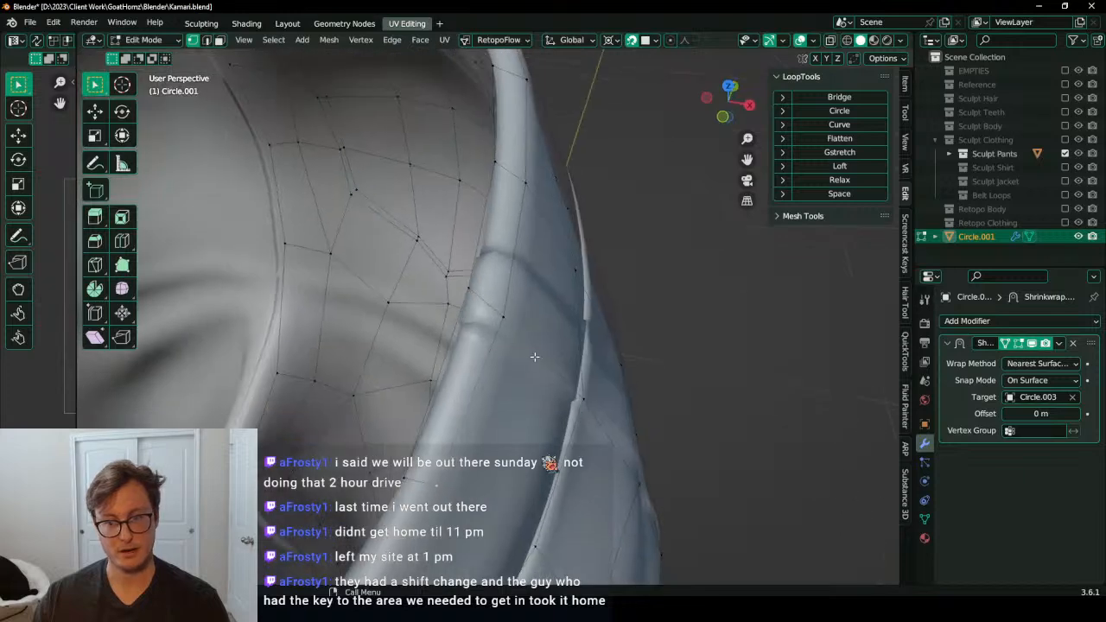
{"action": "key", "text": "g"}
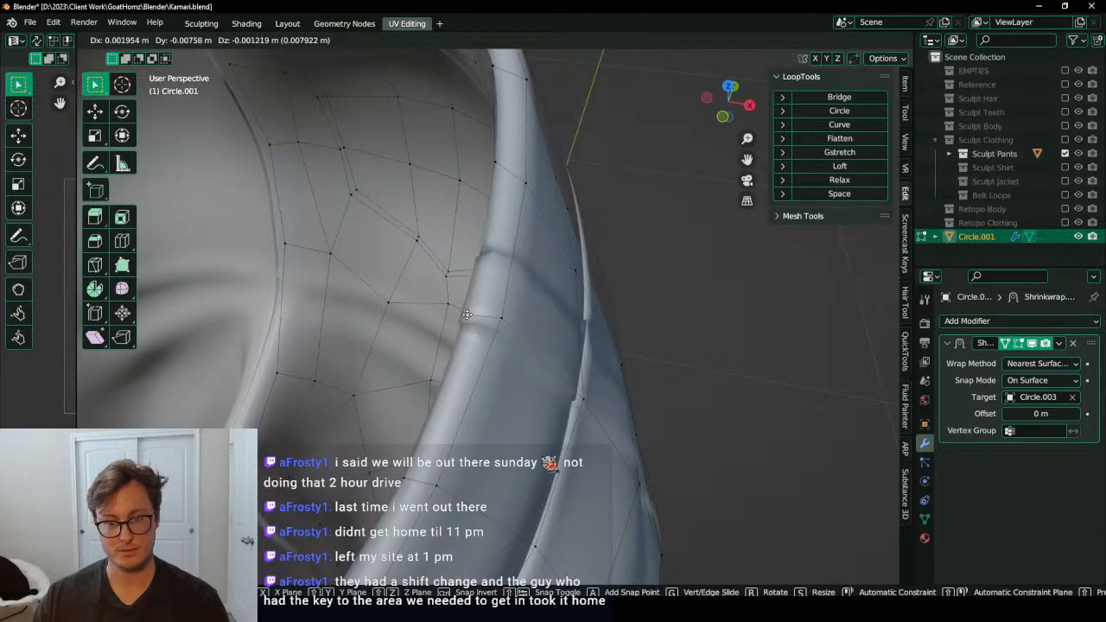
{"action": "left_click", "coordinate": [471, 315]}
{"action": "middle_click_drag", "start_coordinate": [512, 261], "coordinate": [494, 366], "text": "shift"}
{"action": "key", "text": "g"}
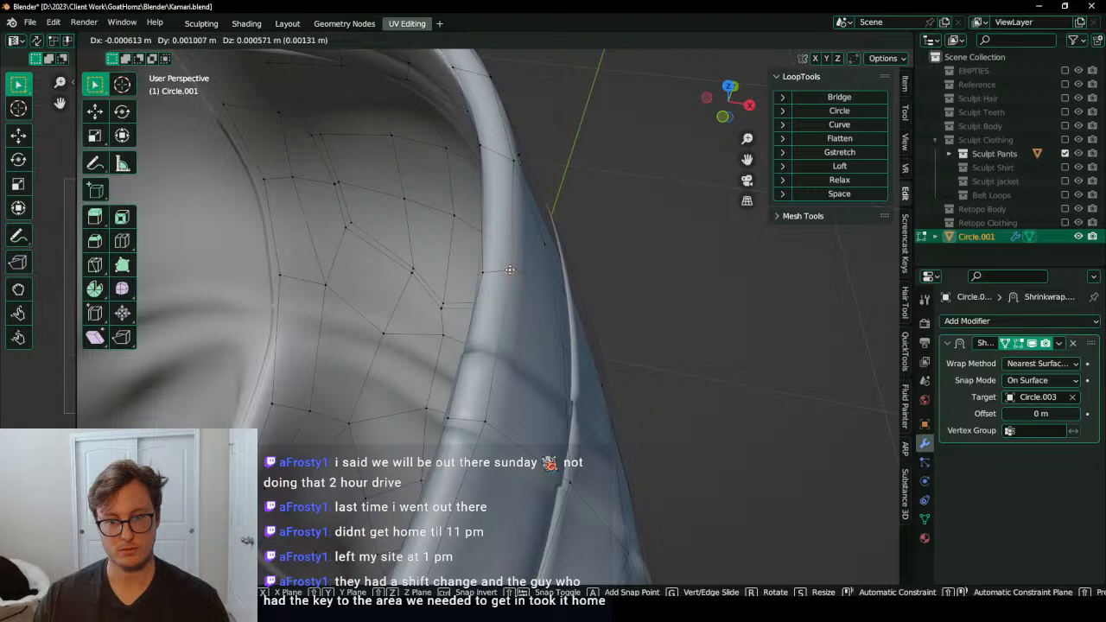
{"action": "left_click", "coordinate": [510, 270]}
Step: Reposition the inner and outer rim vertices just behind the side seam to fit the sculpted waistband
{"action": "middle_click_drag", "start_coordinate": [510, 270], "coordinate": [545, 411]}
{"action": "key", "text": "g"}
{"action": "left_click", "coordinate": [467, 396]}
{"action": "key", "text": "g"}
{"action": "left_click", "coordinate": [533, 411]}
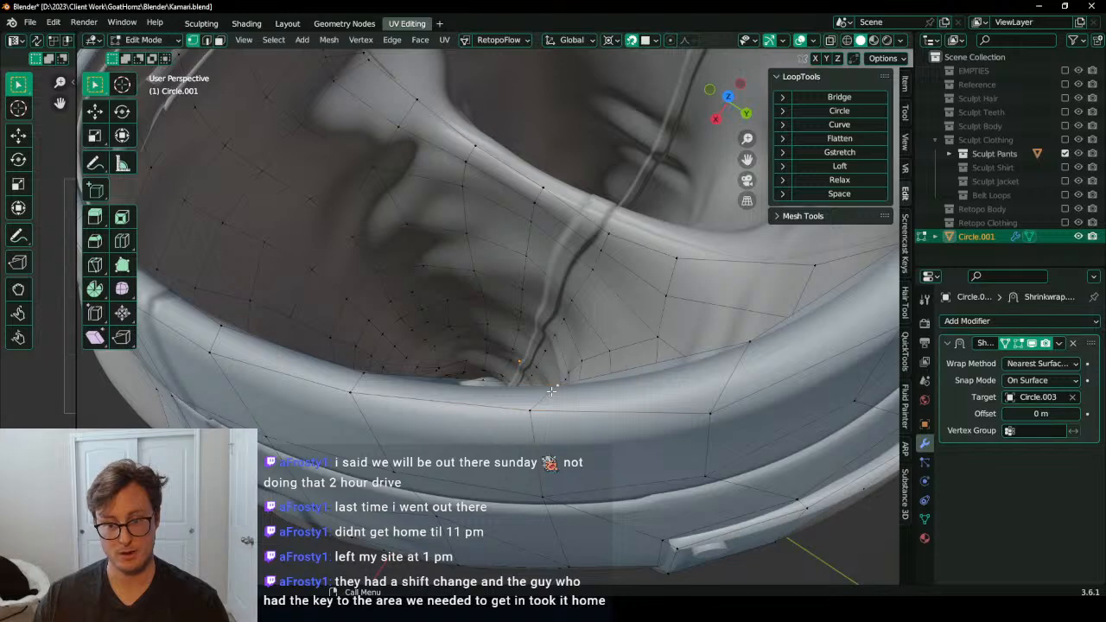
{"action": "middle_click_drag", "start_coordinate": [551, 391], "coordinate": [570, 399]}
{"action": "key", "text": "g"}
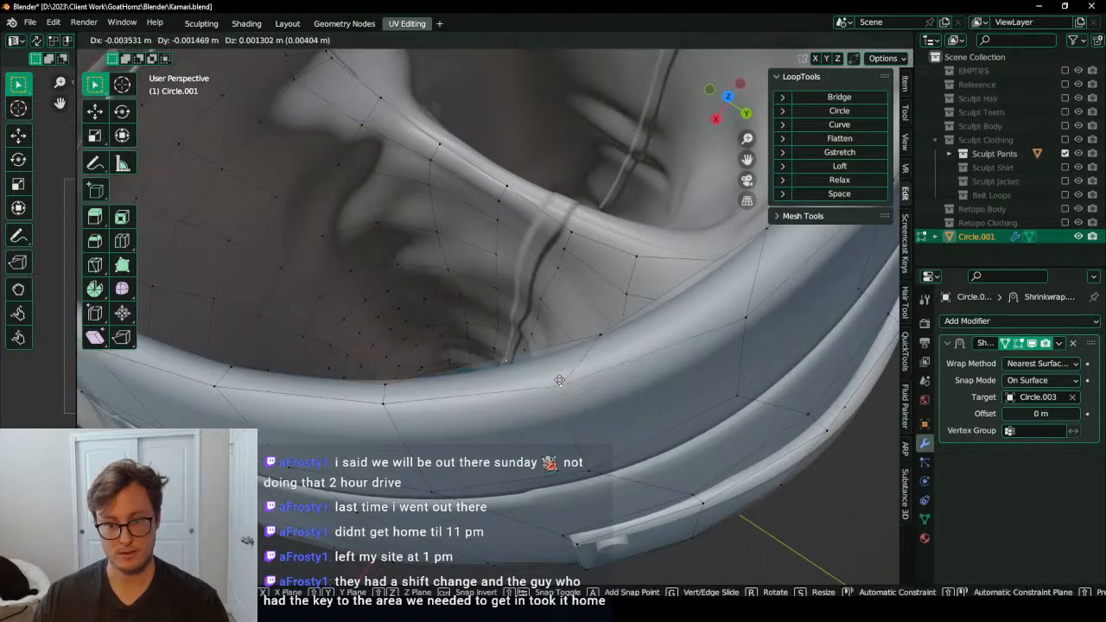
{"action": "left_click", "coordinate": [555, 380]}
{"action": "key", "text": "g"}
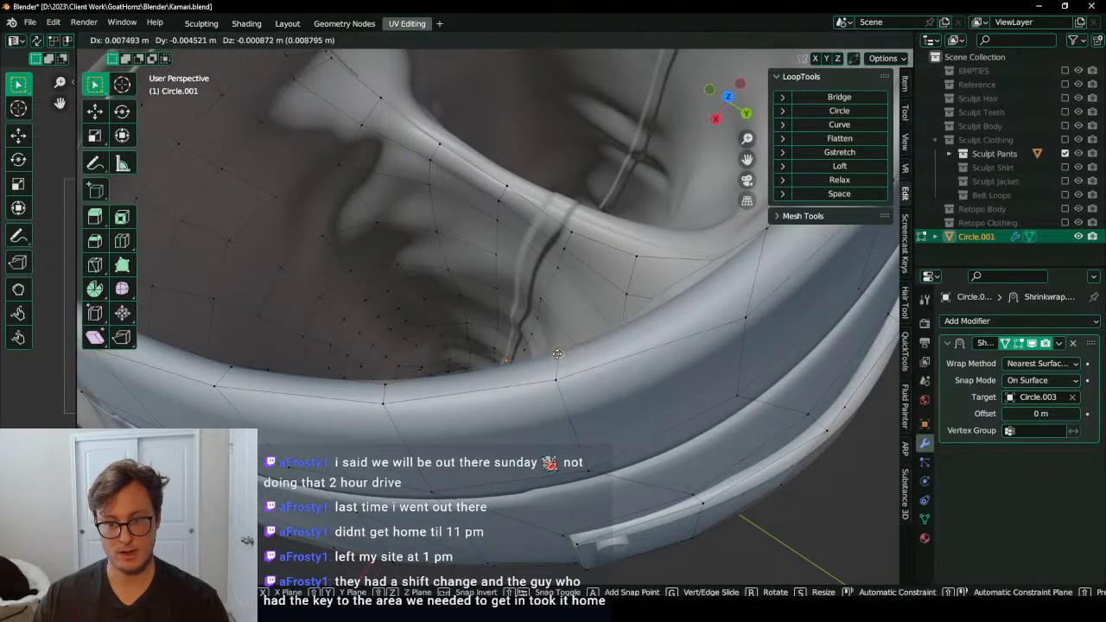
{"action": "left_click", "coordinate": [543, 358]}
Step: Slide the next inner and outer rim vertex pairs along the waistband's back to even out their spacing
{"action": "middle_click_drag", "start_coordinate": [673, 328], "coordinate": [522, 366], "text": "shift"}
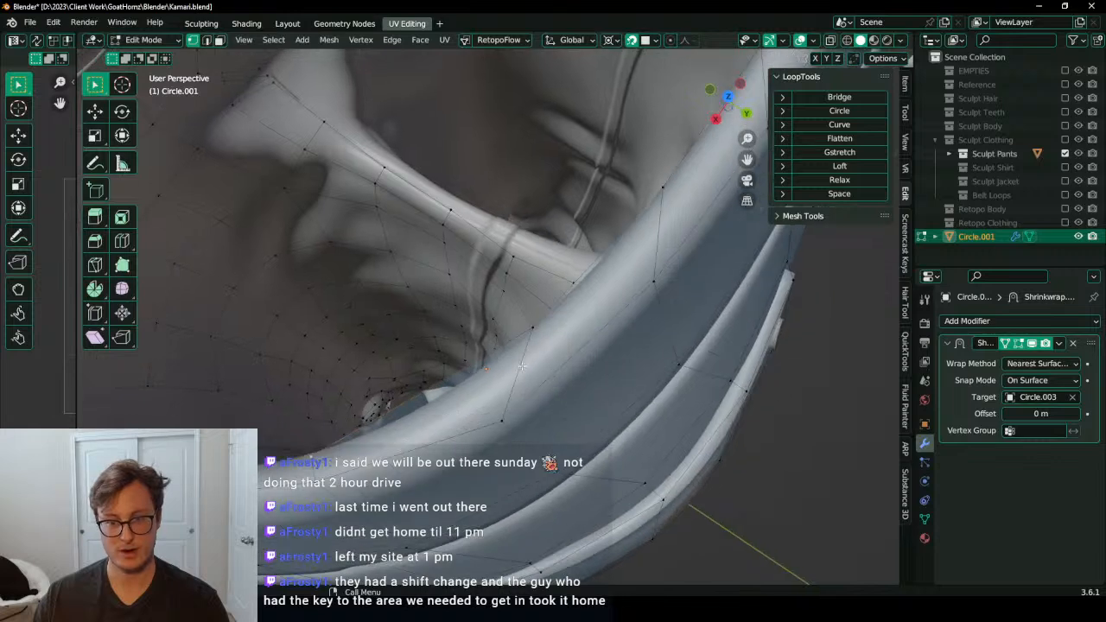
{"action": "key", "text": "g"}
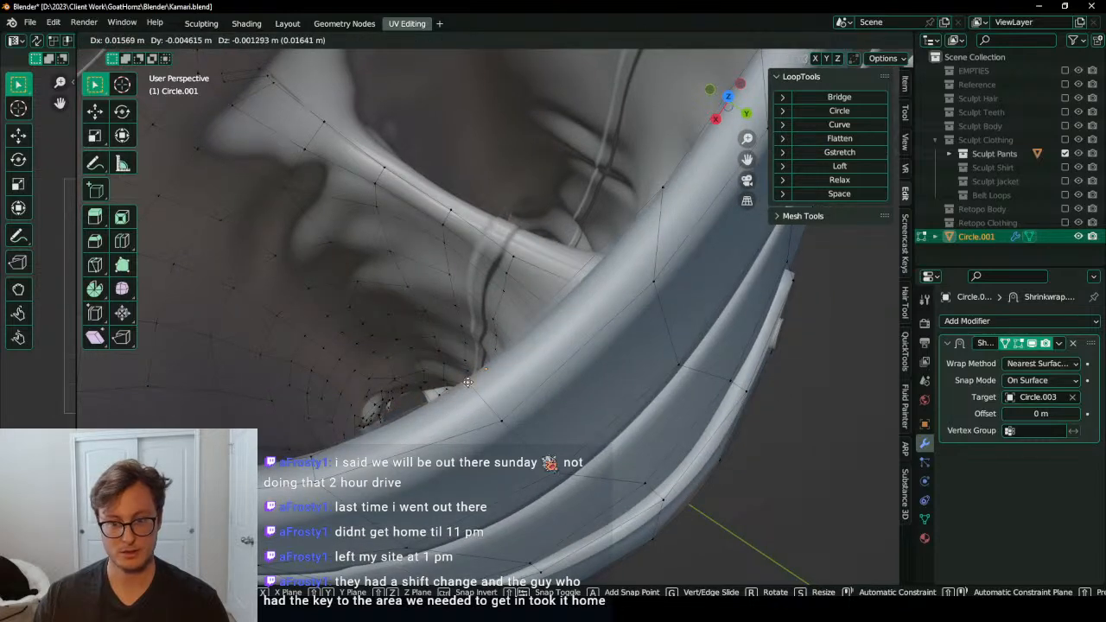
{"action": "left_click", "coordinate": [466, 382]}
{"action": "left_click", "coordinate": [496, 416]}
{"action": "key", "text": "g"}
{"action": "left_click", "coordinate": [477, 399]}
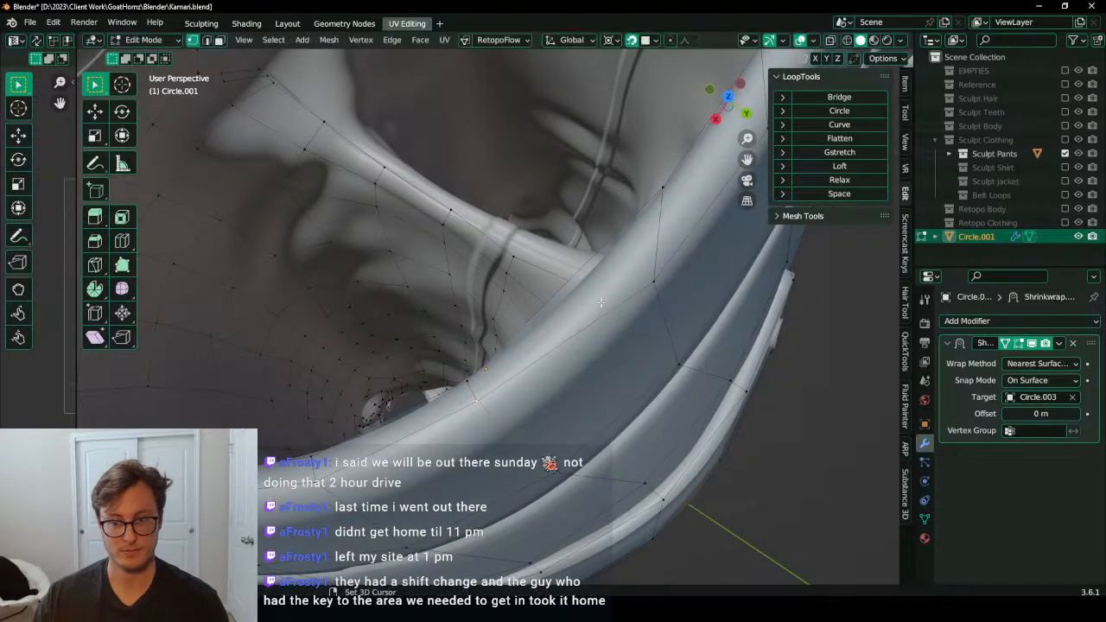
{"action": "middle_click_drag", "start_coordinate": [662, 200], "coordinate": [592, 266], "text": "shift"}
{"action": "left_click", "coordinate": [593, 266]}
{"action": "key", "text": "g"}
{"action": "left_click", "coordinate": [552, 322]}
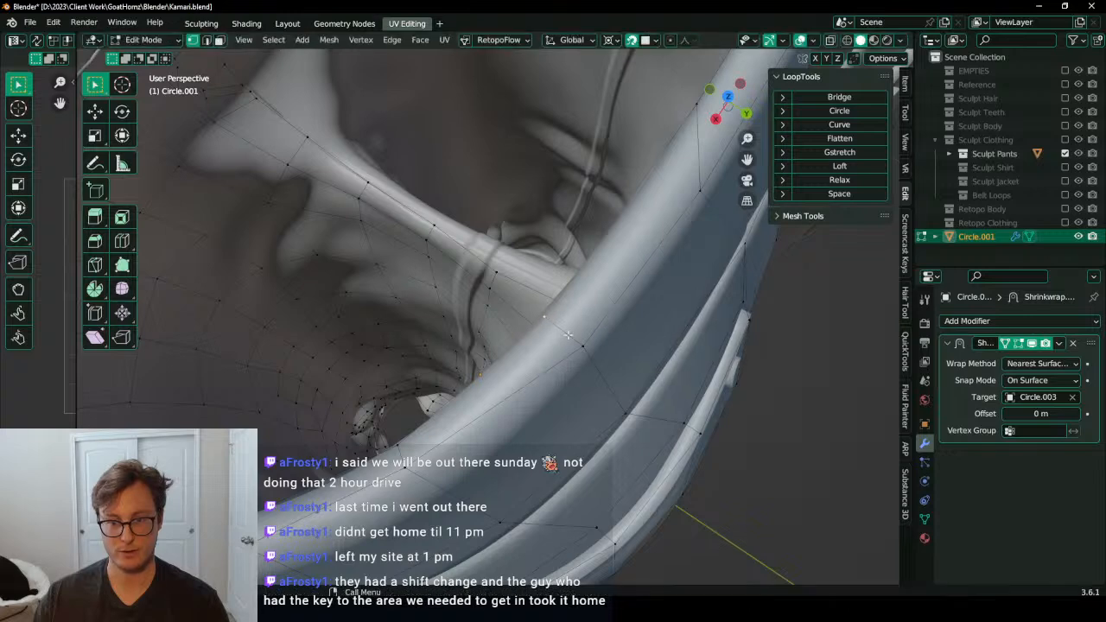
{"action": "left_click", "coordinate": [579, 349]}
{"action": "key", "text": "g"}
{"action": "left_click", "coordinate": [566, 339]}
Step: Move the inner and outer rim vertices nearest the back centre line into line across the waistband's top edge
{"action": "scroll", "coordinate": [566, 339], "scroll_direction": "down", "scroll_amount": 1}
{"action": "middle_click_drag", "start_coordinate": [566, 340], "coordinate": [515, 403], "text": "shift"}
{"action": "scroll", "coordinate": [596, 246], "scroll_direction": "up", "scroll_amount": 1}
{"action": "middle_click_drag", "start_coordinate": [596, 247], "coordinate": [552, 309], "text": "shift"}
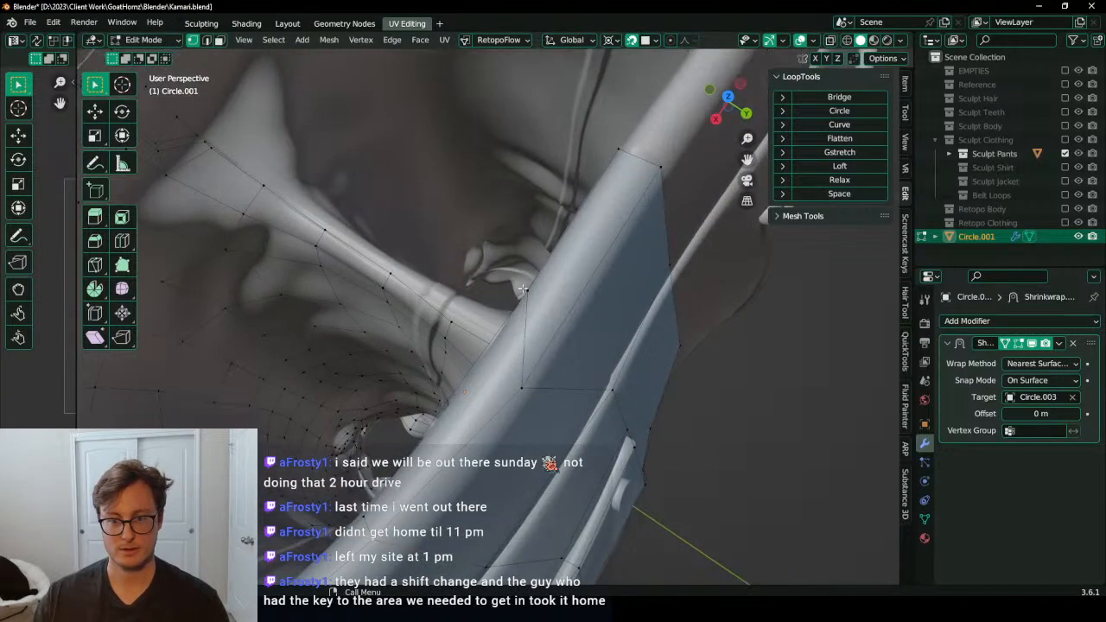
{"action": "left_click", "coordinate": [548, 307]}
{"action": "key", "text": "g"}
{"action": "left_click", "coordinate": [509, 381]}
{"action": "key", "text": "g"}
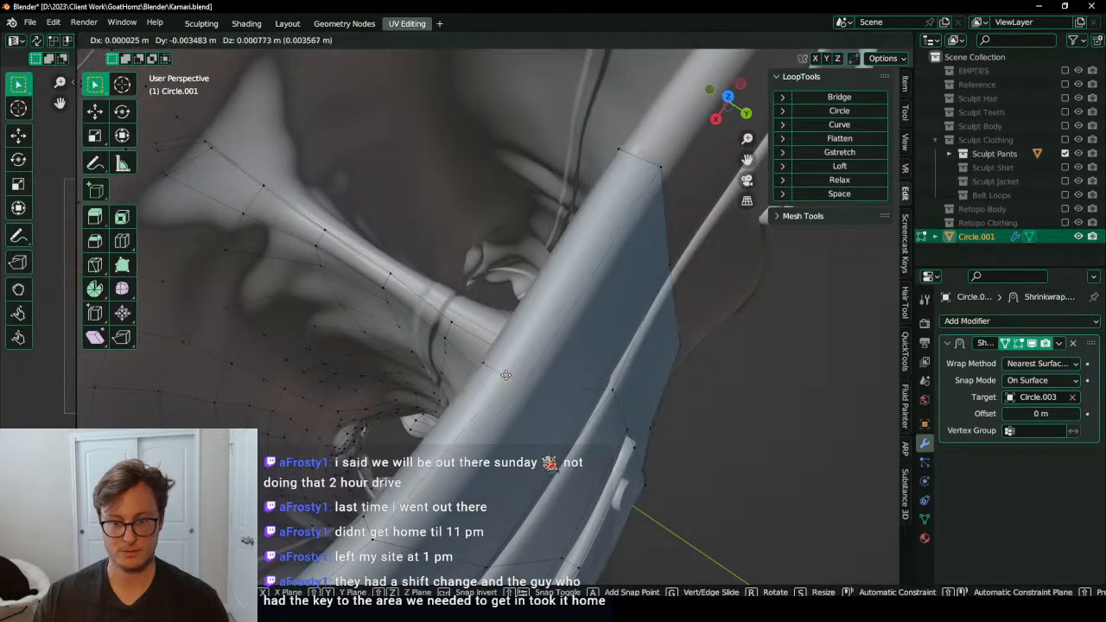
{"action": "left_click", "coordinate": [504, 370]}
Step: Reposition the vertices on the waistband's lower seam near the back centre to follow the sculpted crease
{"action": "scroll", "coordinate": [661, 247], "scroll_direction": "down", "scroll_amount": 5}
{"action": "middle_click_drag", "start_coordinate": [661, 247], "coordinate": [543, 269]}
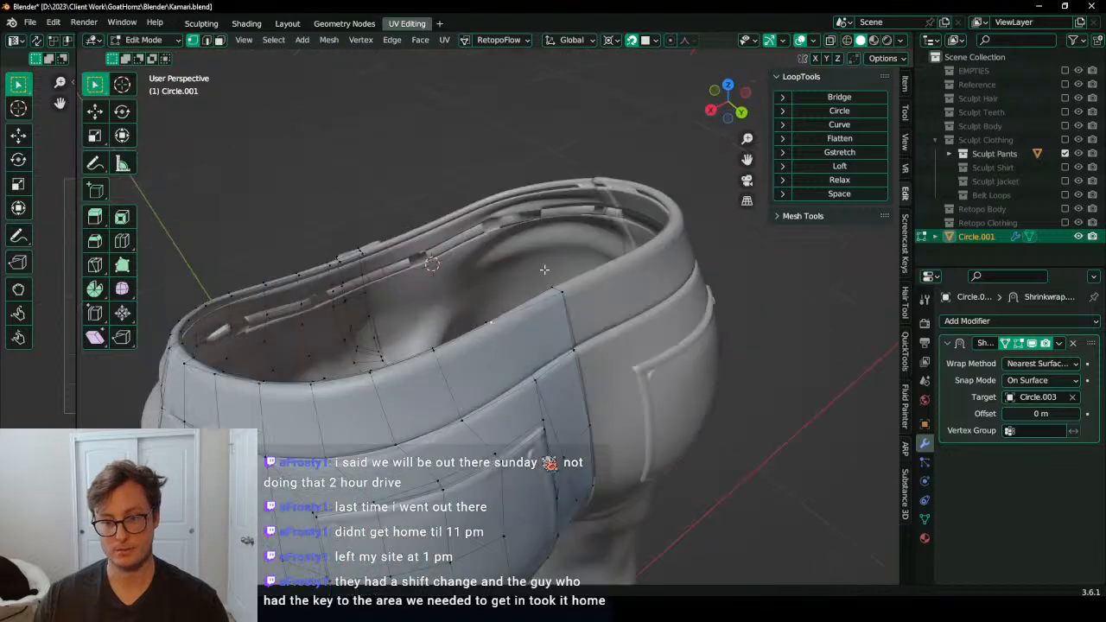
{"action": "scroll", "coordinate": [543, 269], "scroll_direction": "down", "scroll_amount": 2}
{"action": "scroll", "coordinate": [553, 415], "scroll_direction": "up", "scroll_amount": 2}
{"action": "middle_click_drag", "start_coordinate": [553, 415], "coordinate": [511, 389]}
{"action": "left_click", "coordinate": [521, 402]}
{"action": "key", "text": "g"}
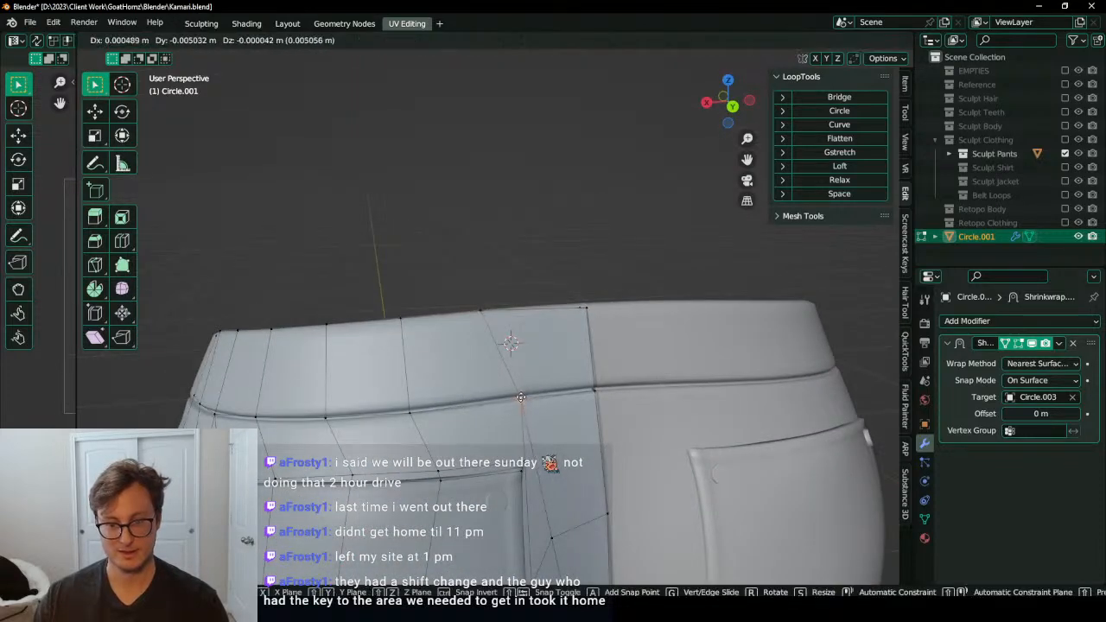
{"action": "left_click", "coordinate": [520, 397]}
{"action": "key", "text": "g"}
{"action": "left_click", "coordinate": [419, 415]}
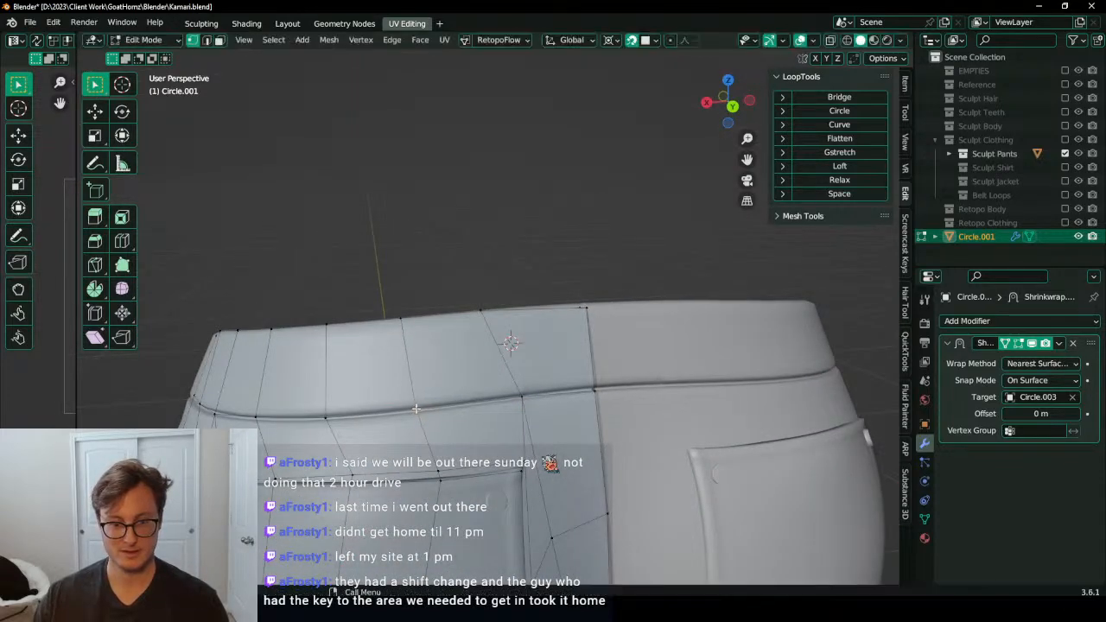
Step: Move the vertex where the side seam strip meets the waistband's lower seam to fit the sculpt
{"action": "middle_click_drag", "start_coordinate": [419, 414], "coordinate": [559, 380]}
{"action": "scroll", "coordinate": [559, 380], "scroll_direction": "down", "scroll_amount": 2}
{"action": "scroll", "coordinate": [536, 387], "scroll_direction": "up", "scroll_amount": 2}
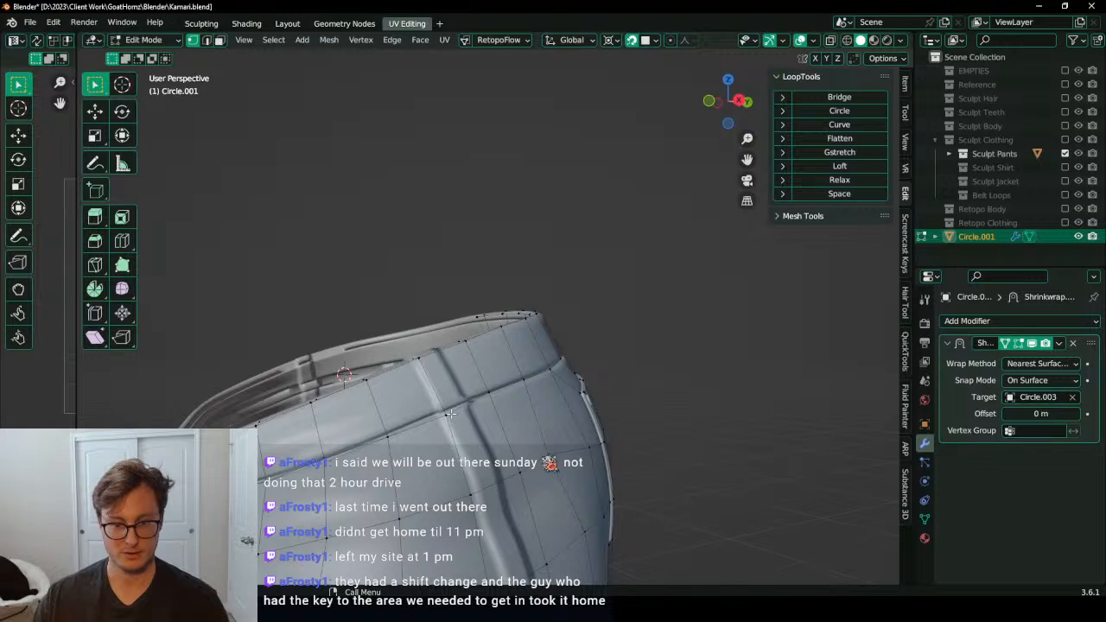
{"action": "left_click", "coordinate": [447, 415]}
{"action": "key", "text": "g"}
{"action": "left_click", "coordinate": [442, 412]}
{"action": "middle_click_drag", "start_coordinate": [442, 412], "coordinate": [489, 378]}
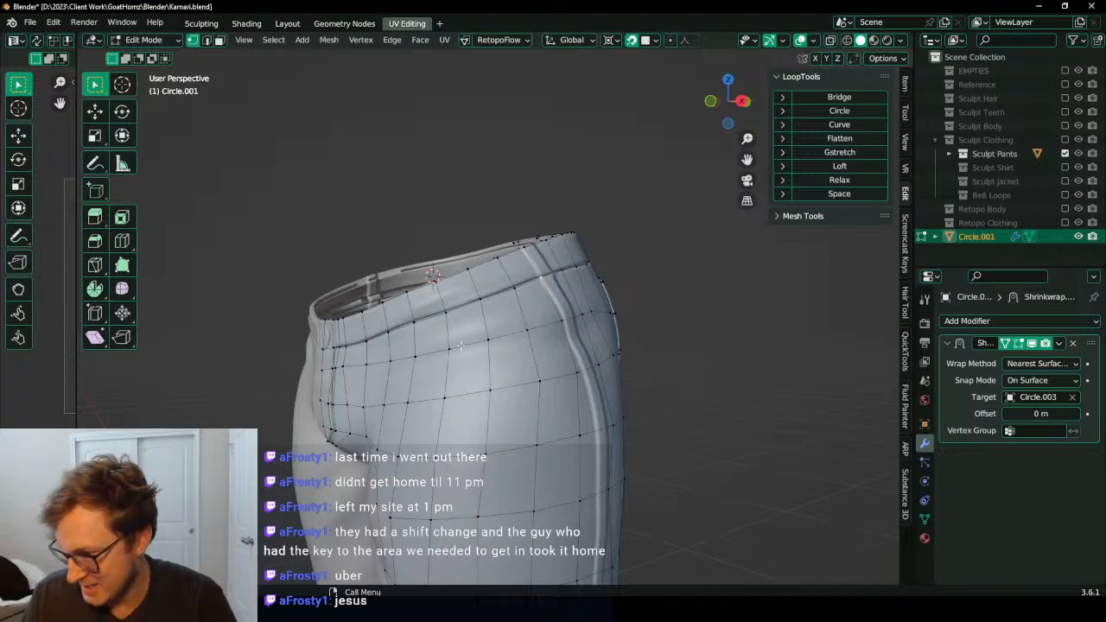
{"action": "middle_click_drag", "start_coordinate": [471, 345], "coordinate": [527, 365]}
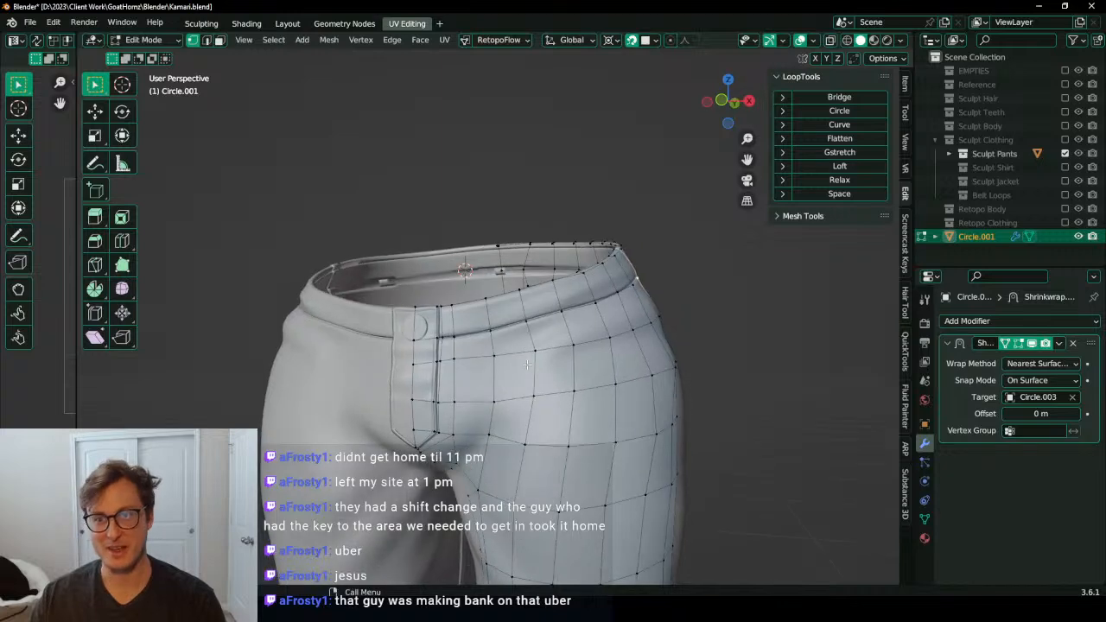
{"action": "scroll", "coordinate": [526, 367], "scroll_direction": "up", "scroll_amount": 8}
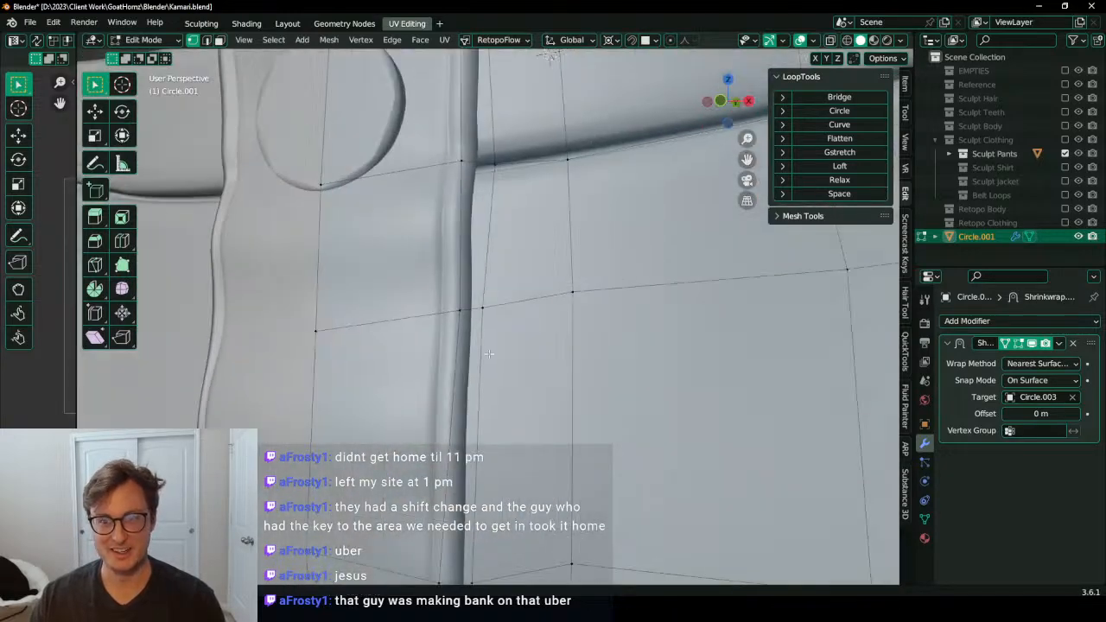
Step: Save the file with the current waistband and fly retopology
{"action": "middle_click_drag", "start_coordinate": [489, 353], "coordinate": [470, 361]}
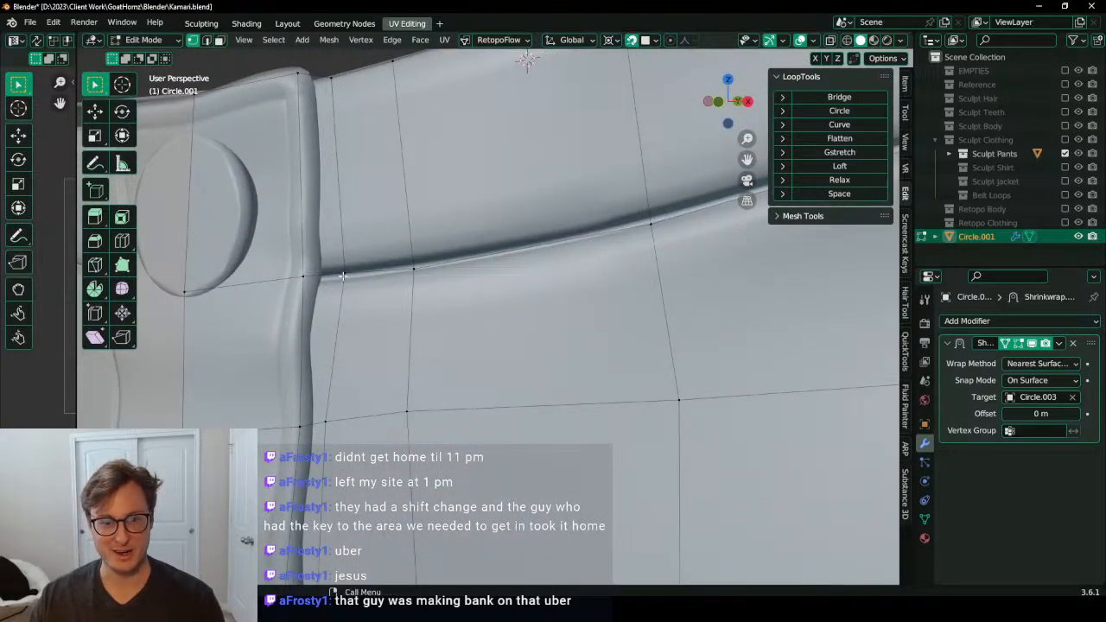
{"action": "scroll", "coordinate": [487, 355], "scroll_direction": "down", "scroll_amount": 5}
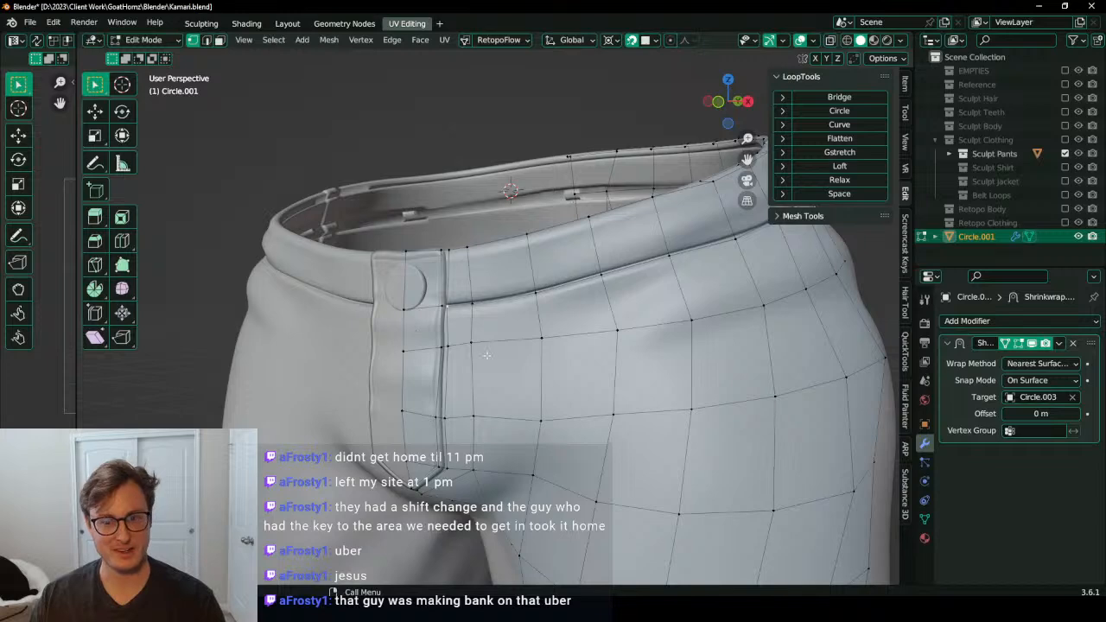
{"action": "scroll", "coordinate": [264, 360], "scroll_direction": "down", "scroll_amount": 5}
{"action": "middle_click_drag", "start_coordinate": [631, 302], "coordinate": [448, 323]}
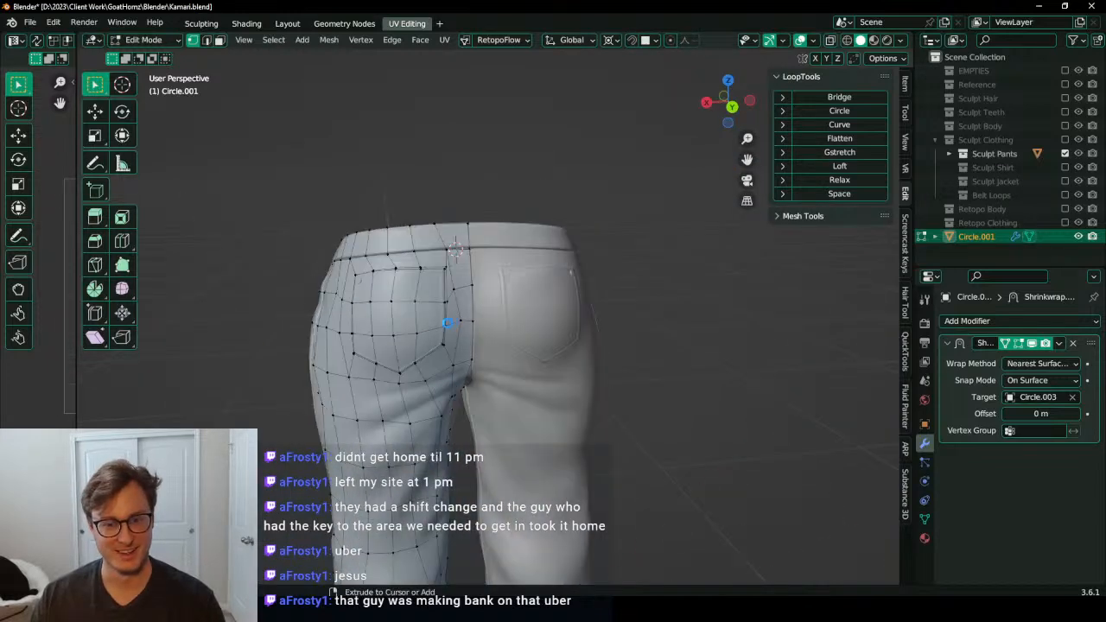
{"action": "key", "text": "ctrl+s"}
Step: Flatten the pants' centre-line vertices by scaling them to 0 along X, and save the file
{"action": "middle_click_drag", "start_coordinate": [345, 415], "coordinate": [423, 318]}
{"action": "scroll", "coordinate": [424, 318], "scroll_direction": "up", "scroll_amount": 6}
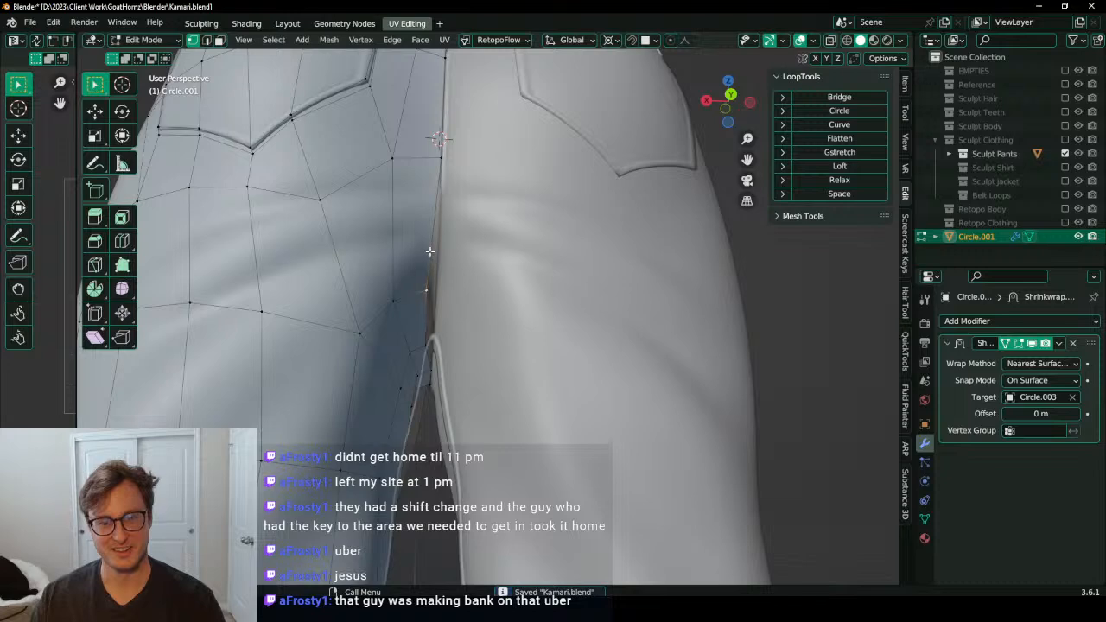
{"action": "middle_click_drag", "start_coordinate": [431, 251], "coordinate": [463, 276]}
{"action": "key", "text": "period"}
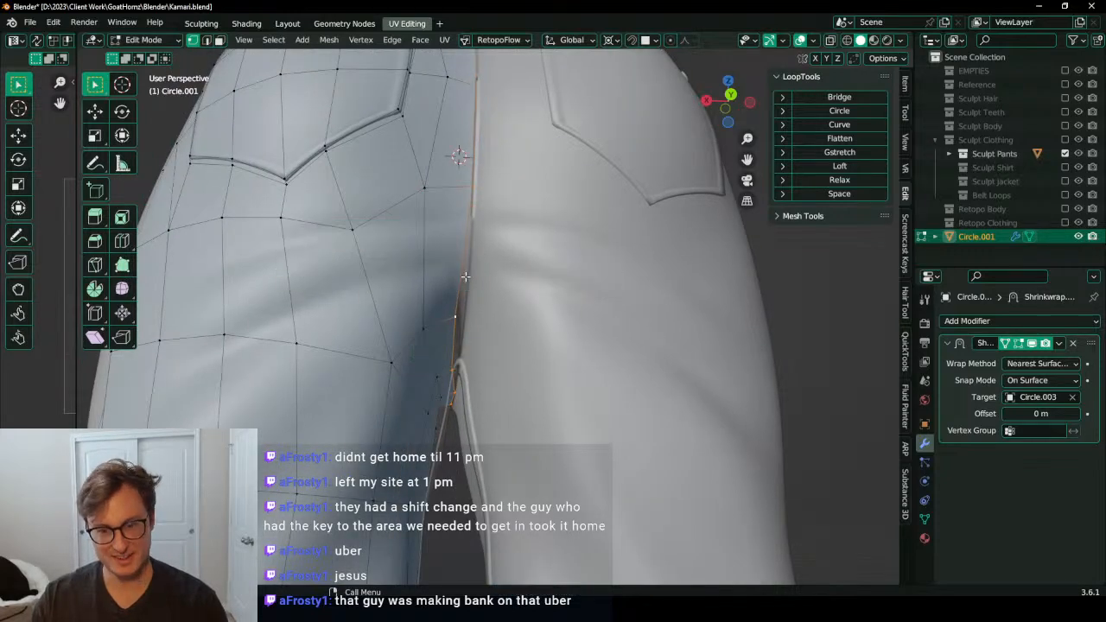
{"action": "key", "text": "s"}
{"action": "key", "text": "x"}
{"action": "key", "text": "0"}
{"action": "key", "text": "Return"}
{"action": "scroll", "coordinate": [457, 290], "scroll_direction": "down", "scroll_amount": 4}
{"action": "key", "text": "Tab"}
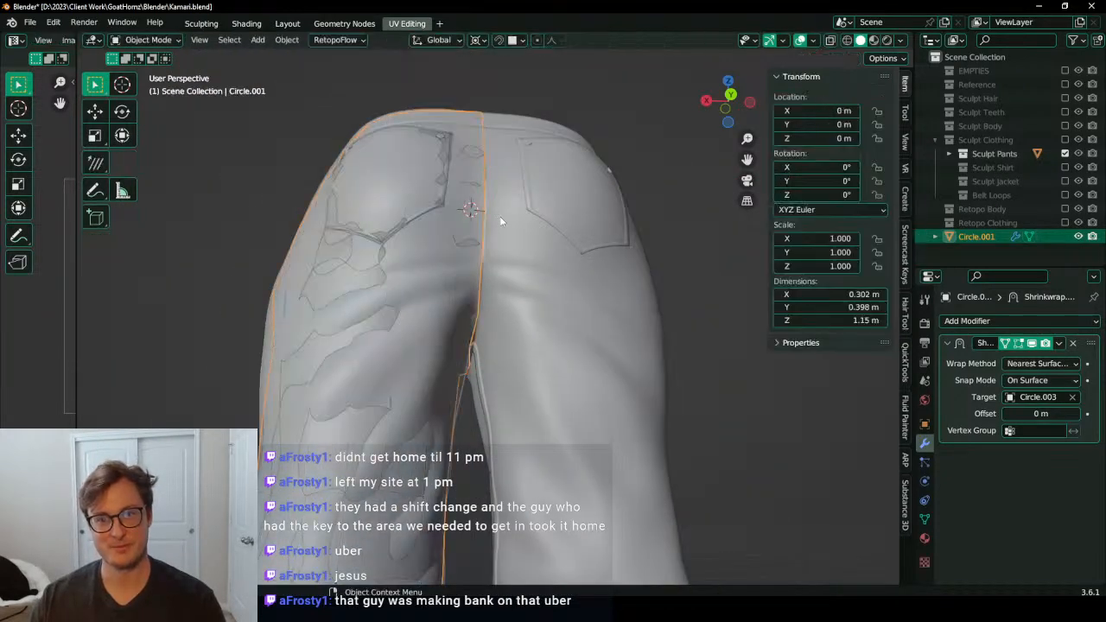
{"action": "middle_click_drag", "start_coordinate": [501, 221], "coordinate": [622, 228]}
{"action": "key", "text": "ctrl+s"}
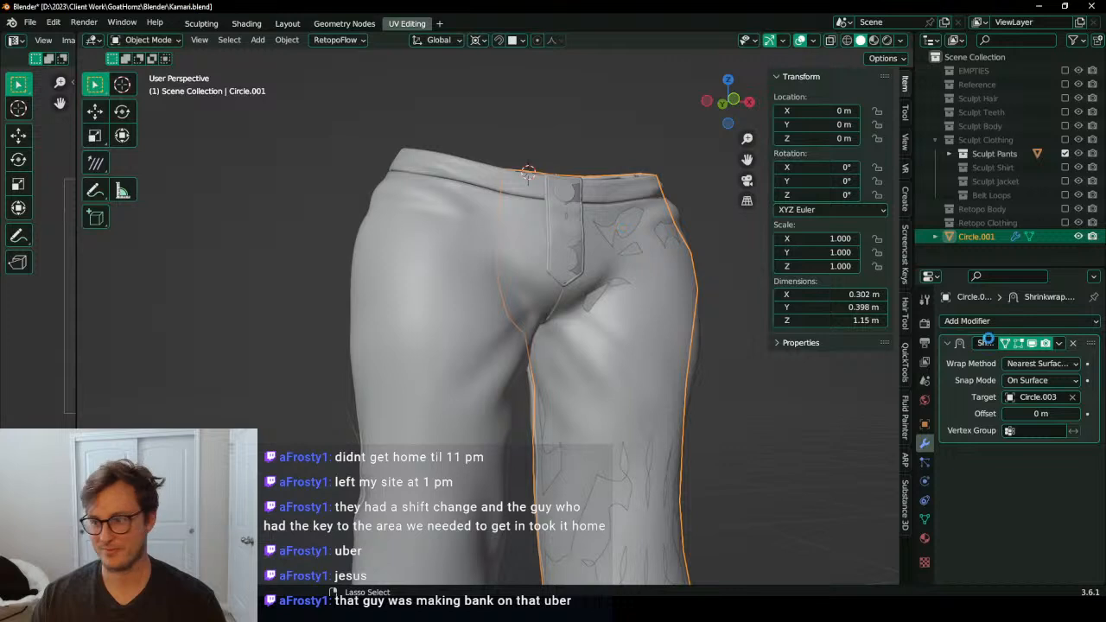
Step: Try applying the Shrinkwrap modifier to the pants mesh and undo it
{"action": "left_click", "coordinate": [1058, 343]}
{"action": "left_click", "coordinate": [985, 360]}
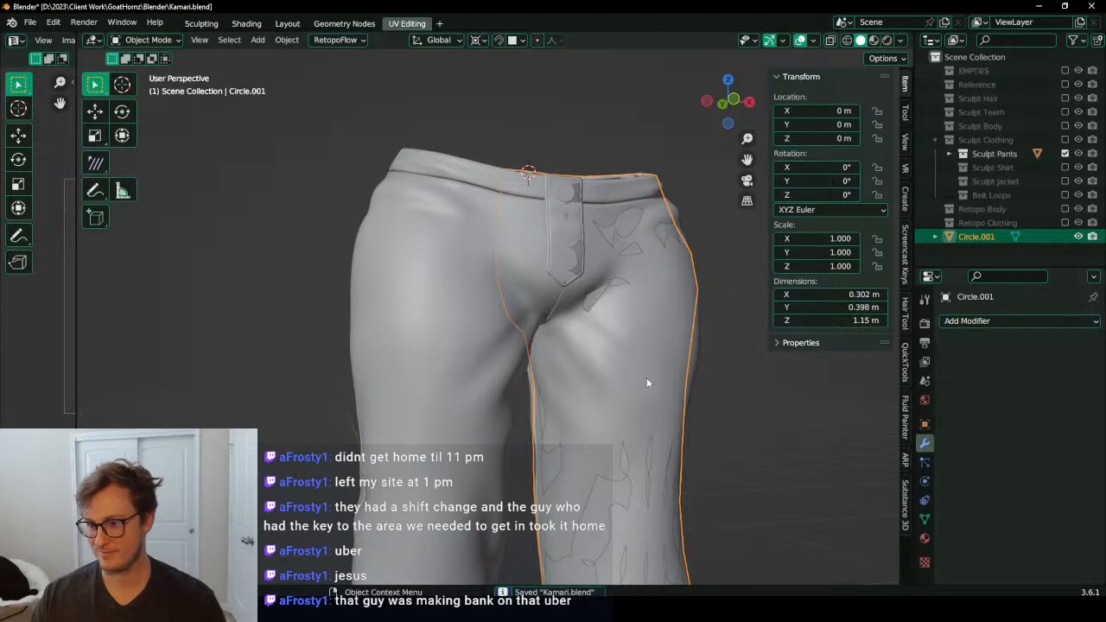
{"action": "middle_click_drag", "start_coordinate": [646, 378], "coordinate": [539, 357]}
{"action": "key", "text": "ctrl+z"}
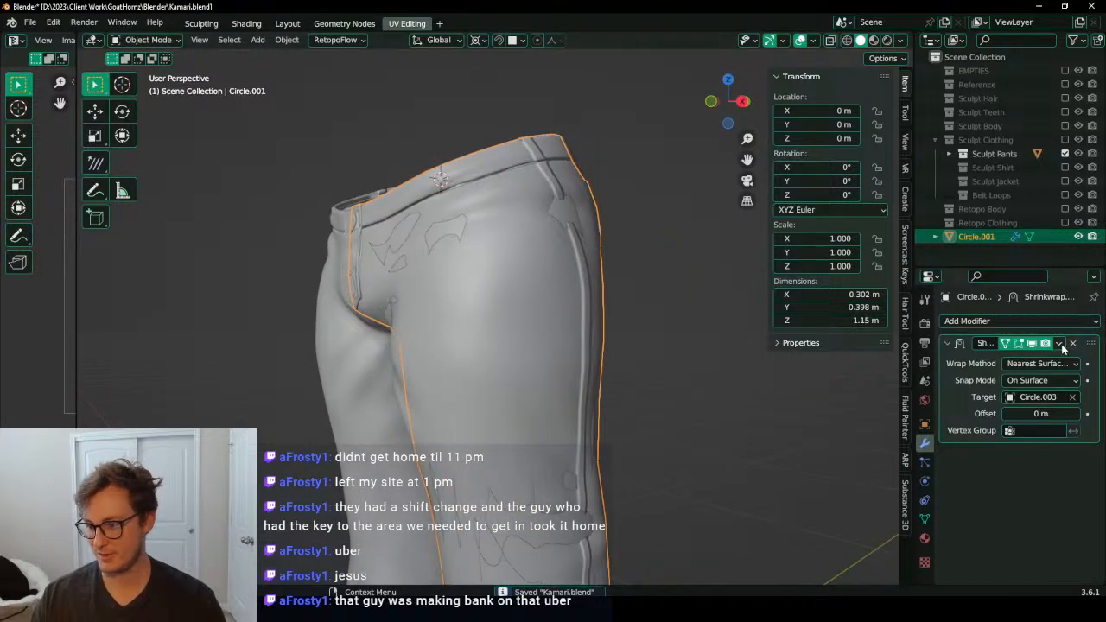
{"action": "left_click", "coordinate": [1058, 343]}
{"action": "left_click", "coordinate": [1025, 400]}
{"action": "left_click", "coordinate": [1058, 343]}
{"action": "left_click", "coordinate": [1037, 357]}
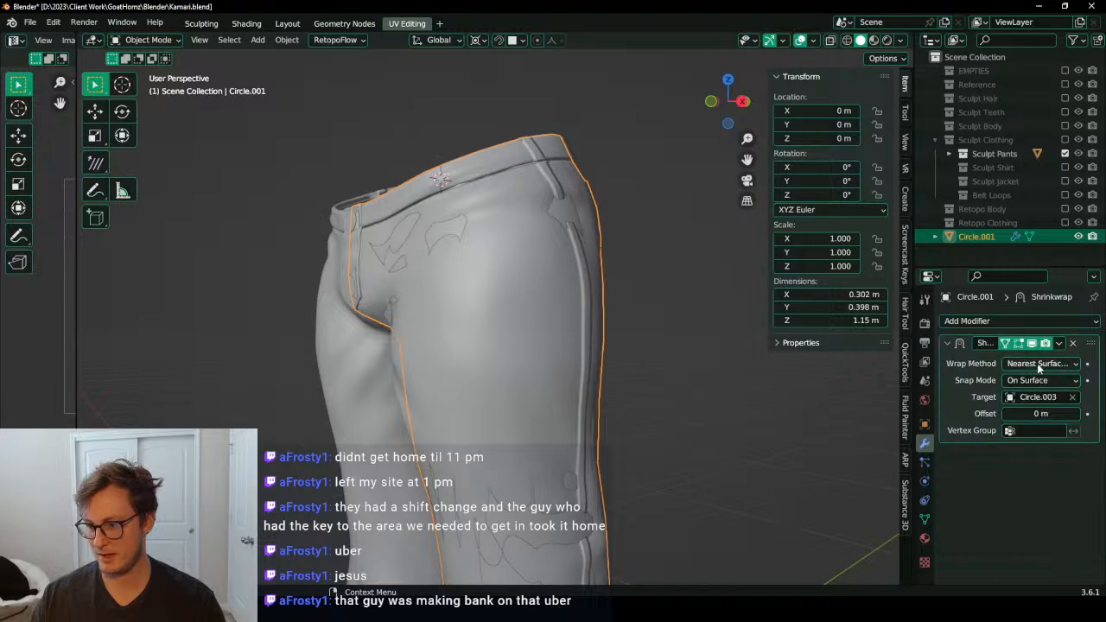
Step: Isolate the half-pants retopology mesh and add a Mirror modifier across the X axis
{"action": "scroll", "coordinate": [523, 298], "scroll_direction": "down", "scroll_amount": 3}
{"action": "middle_click_drag", "start_coordinate": [519, 292], "coordinate": [565, 287]}
{"action": "key", "text": "KP_Divide"}
{"action": "scroll", "coordinate": [491, 341], "scroll_direction": "up", "scroll_amount": 3}
{"action": "scroll", "coordinate": [565, 287], "scroll_direction": "down", "scroll_amount": 2}
{"action": "left_click", "coordinate": [972, 322]}
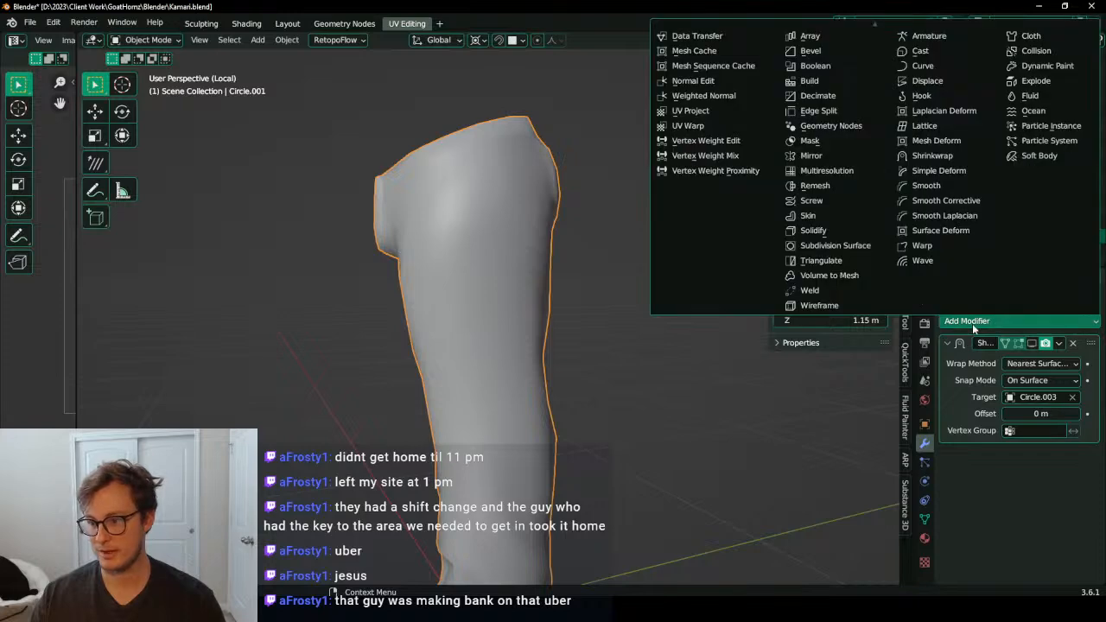
{"action": "left_click", "coordinate": [819, 157]}
{"action": "middle_click_drag", "start_coordinate": [468, 287], "coordinate": [509, 301]}
{"action": "scroll", "coordinate": [508, 300], "scroll_direction": "down", "scroll_amount": 3}
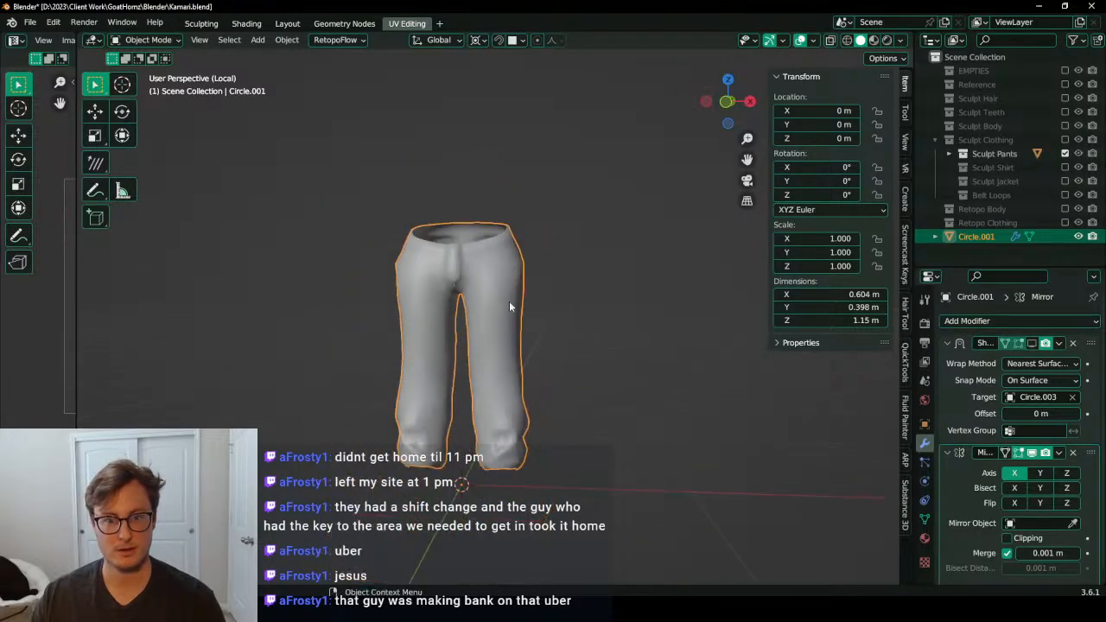
Step: Set the pivot point to the 3D Cursor and scale the centre-line vertices to 0 along X
{"action": "scroll", "coordinate": [432, 271], "scroll_direction": "up", "scroll_amount": 5}
{"action": "key", "text": "Tab"}
{"action": "middle_click_drag", "start_coordinate": [363, 155], "coordinate": [397, 245], "text": "shift"}
{"action": "key", "text": "period"}
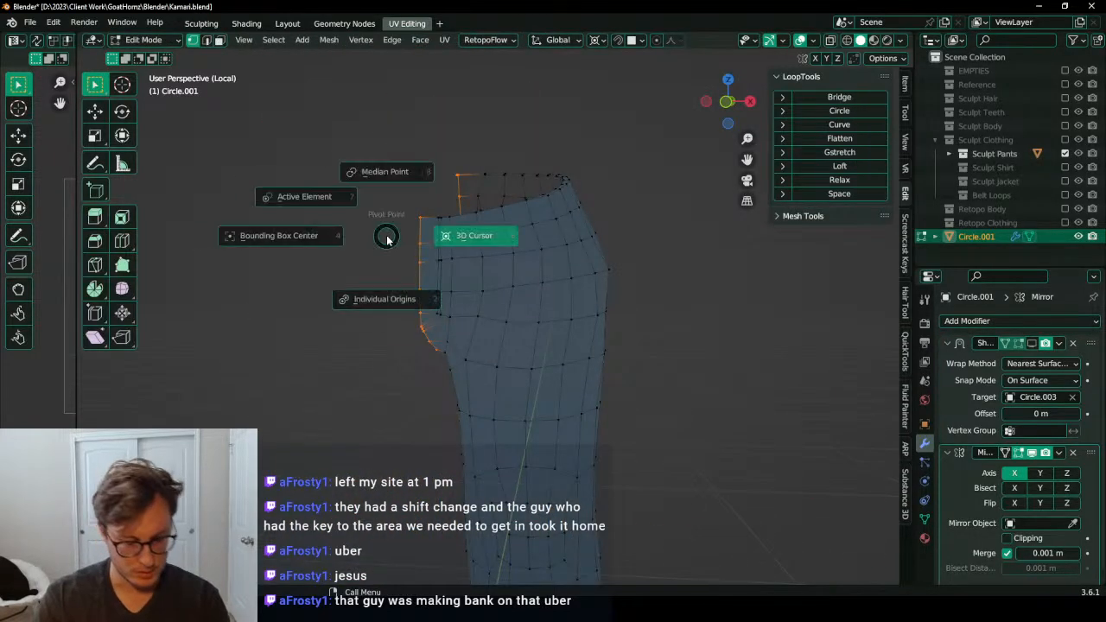
{"action": "key", "text": "s"}
{"action": "key", "text": "x"}
{"action": "key", "text": "0"}
{"action": "key", "text": "Return"}
{"action": "key", "text": "Tab"}
{"action": "scroll", "coordinate": [466, 240], "scroll_direction": "down", "scroll_amount": 3}
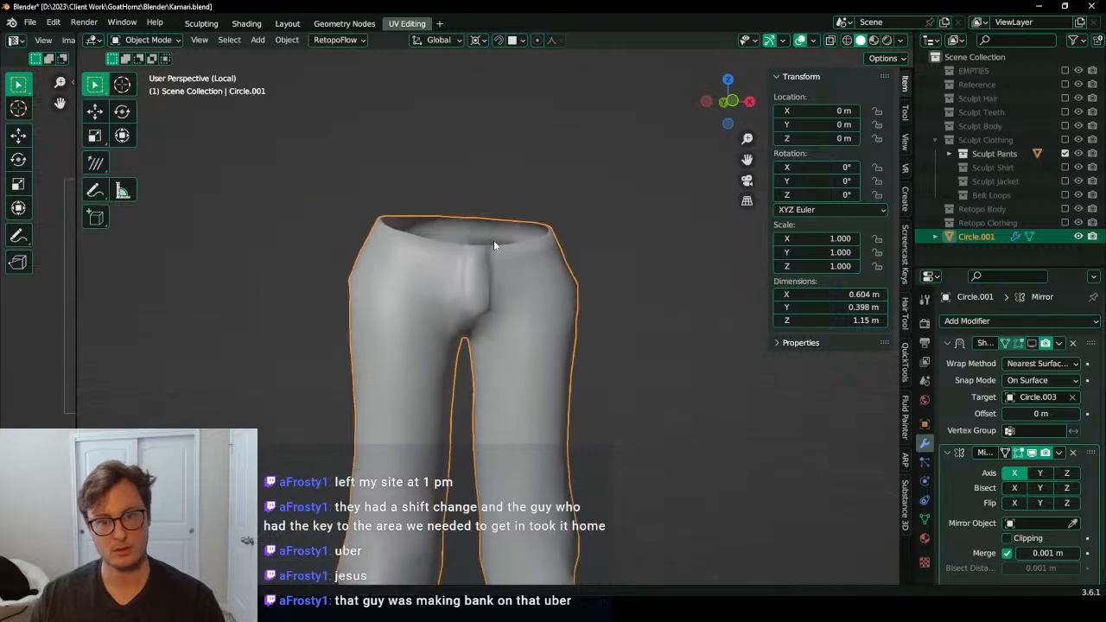
Step: Inspect the mirrored pants from the front, above and below, both in isolation and over the sculpt
{"action": "middle_click_drag", "start_coordinate": [494, 240], "coordinate": [575, 281]}
{"action": "left_click", "coordinate": [594, 322]}
{"action": "scroll", "coordinate": [593, 321], "scroll_direction": "down", "scroll_amount": 2}
{"action": "middle_click_drag", "start_coordinate": [588, 320], "coordinate": [489, 365]}
{"action": "scroll", "coordinate": [484, 329], "scroll_direction": "up", "scroll_amount": 4}
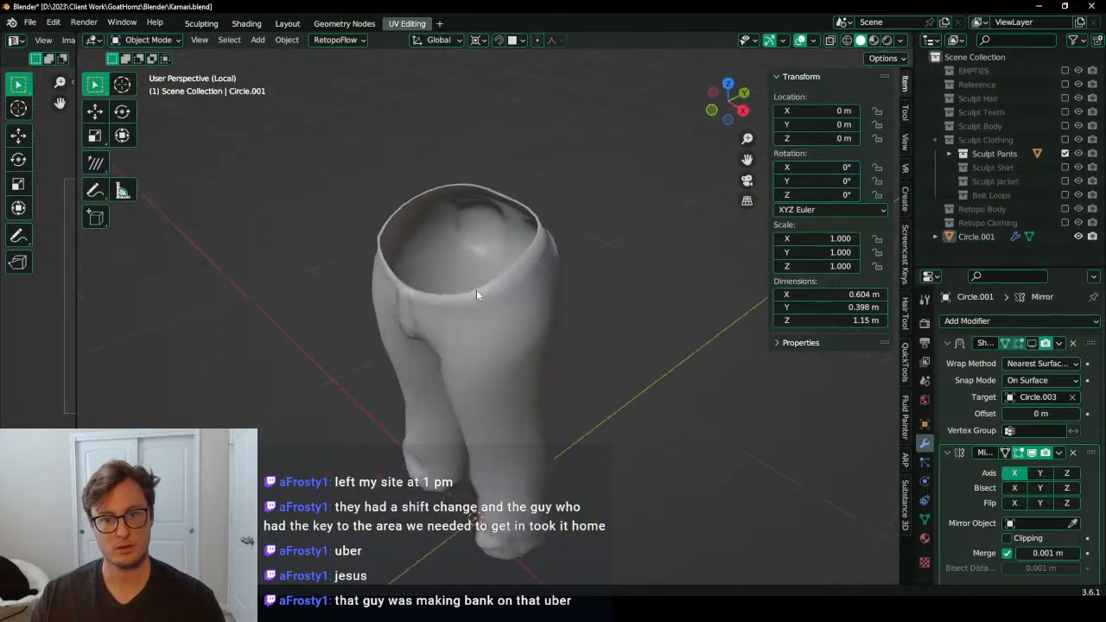
{"action": "middle_click_drag", "start_coordinate": [472, 313], "coordinate": [461, 289]}
{"action": "mouse_move", "coordinate": [480, 458]}
{"action": "middle_mouse_down", "text": "shift"}
{"action": "mouse_move", "coordinate": [579, 281]}
{"action": "mouse_move", "coordinate": [409, 242]}
{"action": "mouse_move", "coordinate": [486, 291]}
{"action": "mouse_move", "coordinate": [620, 286]}
{"action": "mouse_move", "coordinate": [471, 377]}
{"action": "mouse_move", "coordinate": [551, 359]}
{"action": "mouse_move", "coordinate": [551, 370]}
{"action": "mouse_move", "coordinate": [473, 375]}
{"action": "middle_mouse_up", "text": "shift"}
{"action": "key", "text": "KP_Divide"}
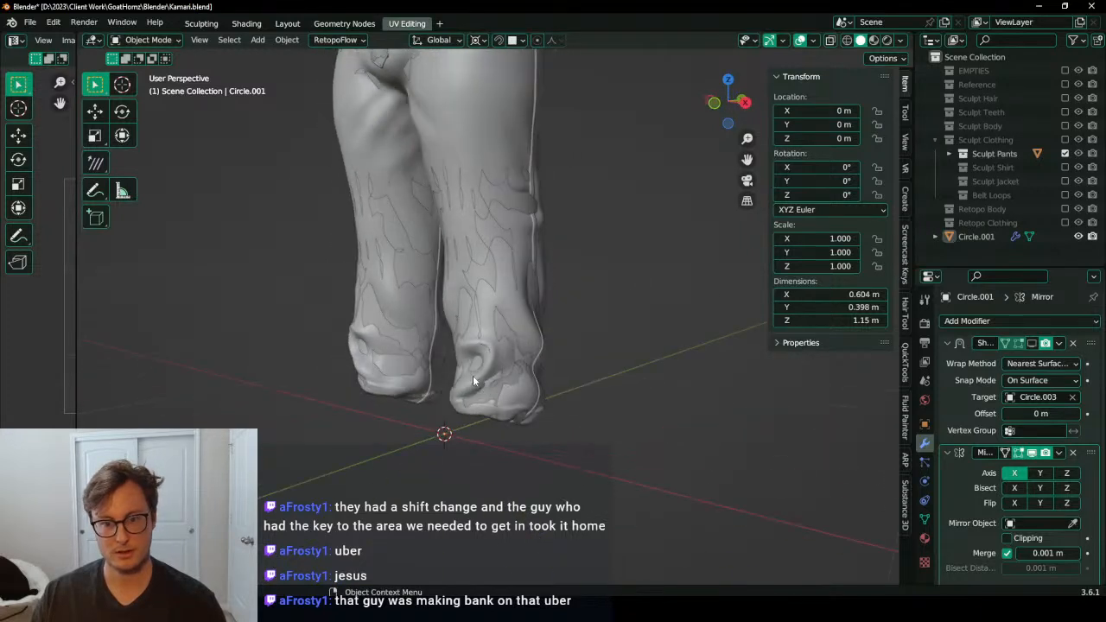
{"action": "middle_click_drag", "start_coordinate": [511, 326], "coordinate": [539, 281]}
{"action": "scroll", "coordinate": [552, 224], "scroll_direction": "down", "scroll_amount": 4}
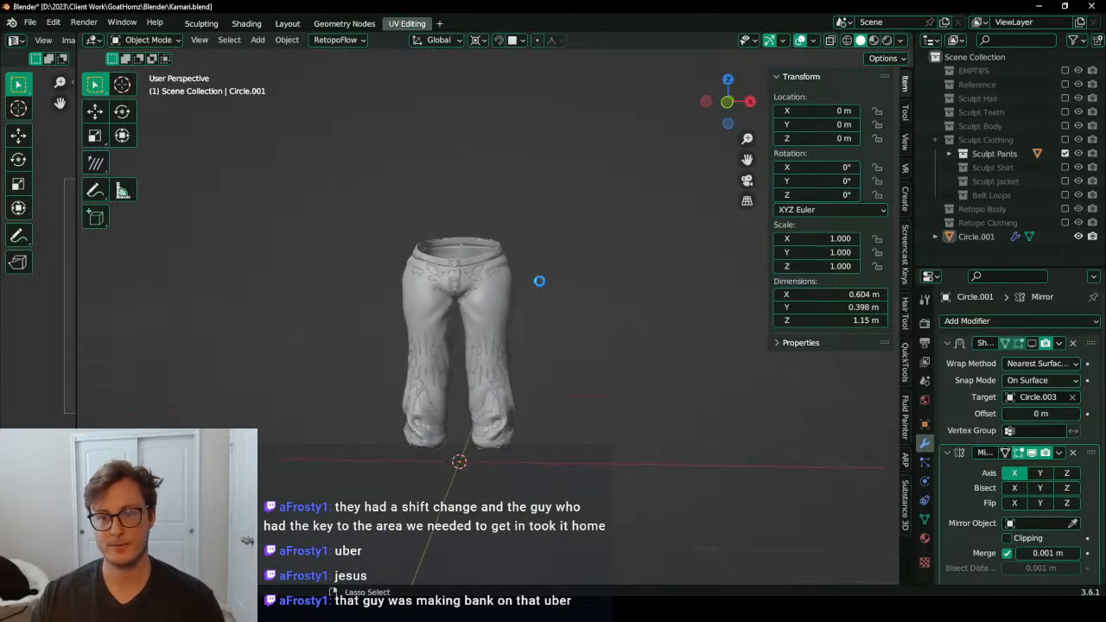
Step: Save the file, rename the pants mesh Retopo Pants and move it into the Retopo Clothing collection
{"action": "key", "text": "ctrl+s"}
{"action": "double_click", "coordinate": [984, 240]}
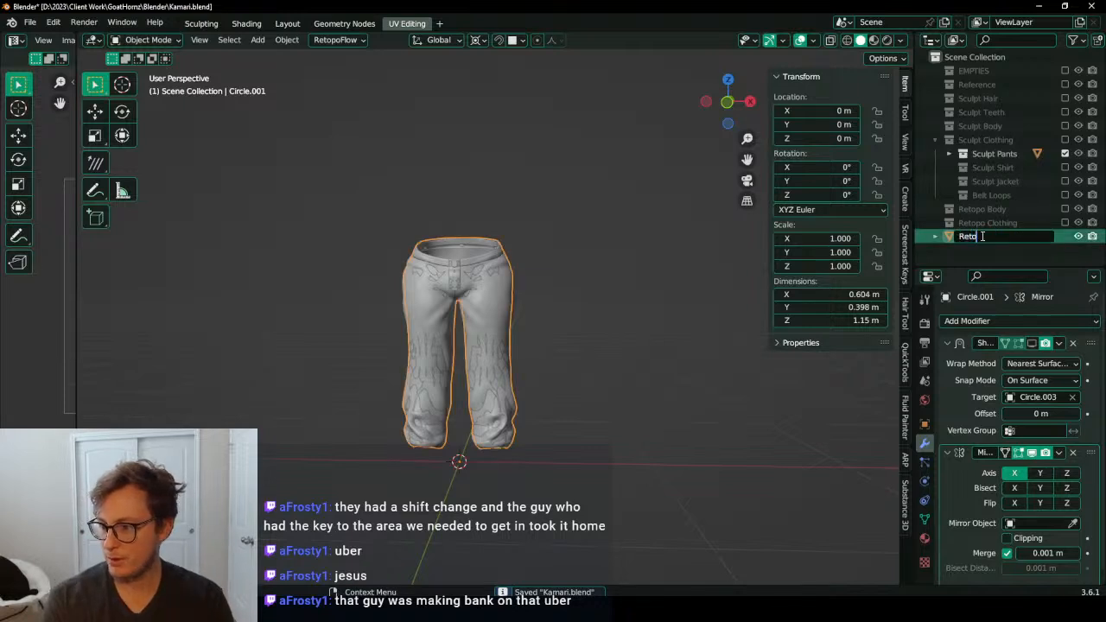
{"action": "type", "text": "Retopo Pants"}
{"action": "key", "text": "Return"}
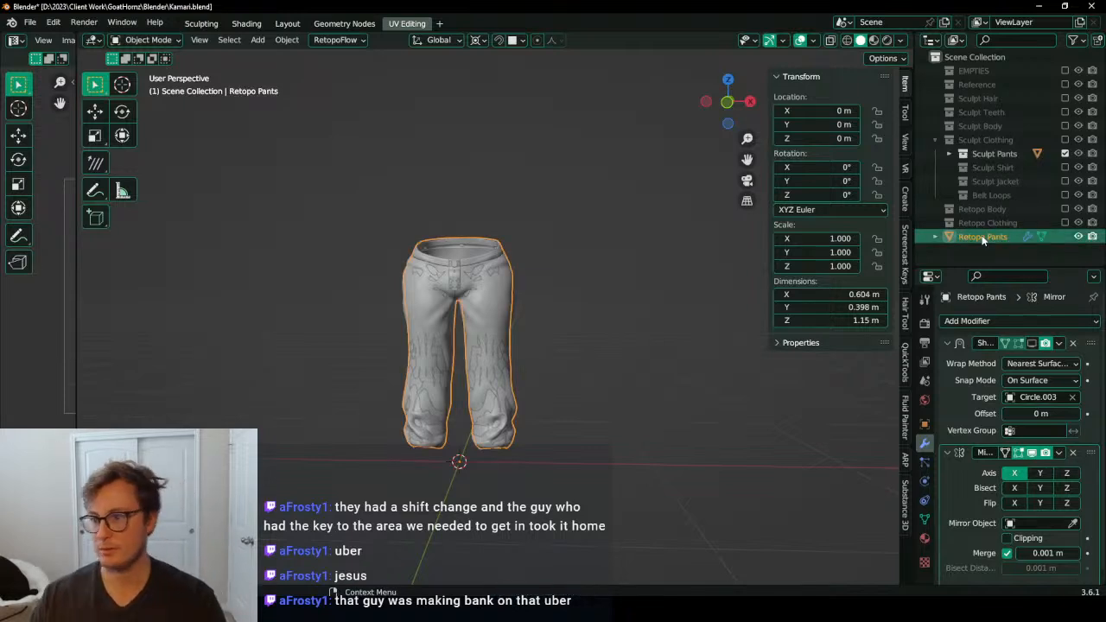
{"action": "left_click_drag", "start_coordinate": [982, 240], "coordinate": [987, 222]}
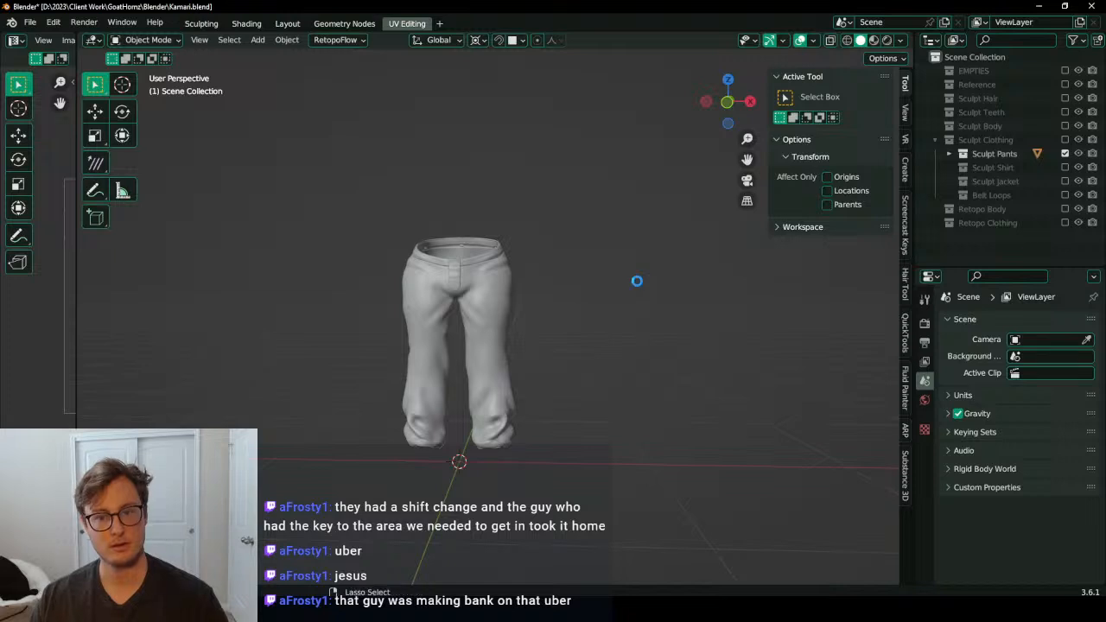
Step: Exclude the Sculpt Pants collection from the view layer and enable the Sculpt Jacket collection
{"action": "left_click", "coordinate": [1064, 153]}
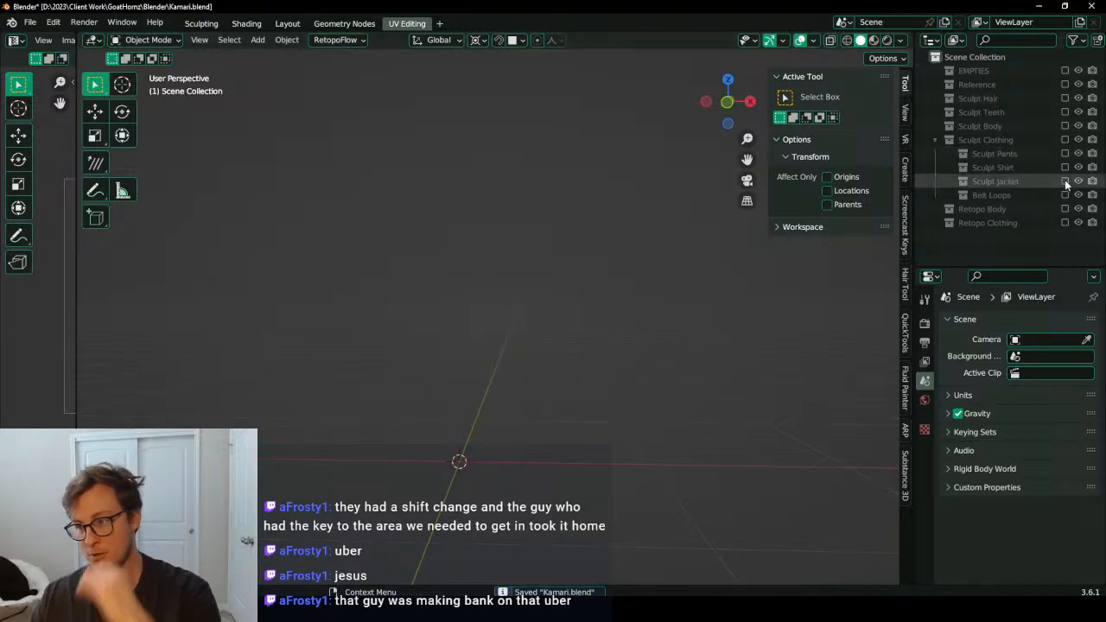
{"action": "left_click", "coordinate": [1065, 181]}
{"action": "left_click", "coordinate": [409, 283]}
{"action": "scroll", "coordinate": [523, 275], "scroll_direction": "up", "scroll_amount": 5}
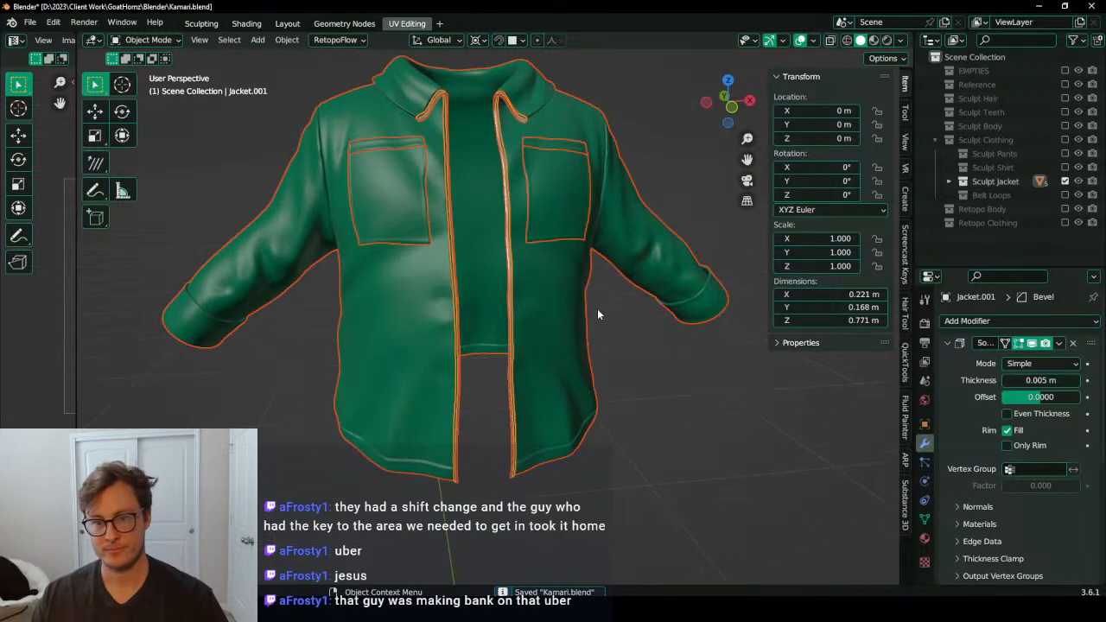
Step: Apply the modifiers on the selected jacket parts and join them into one object
{"action": "key", "text": "q"}
{"action": "left_click", "coordinate": [570, 336]}
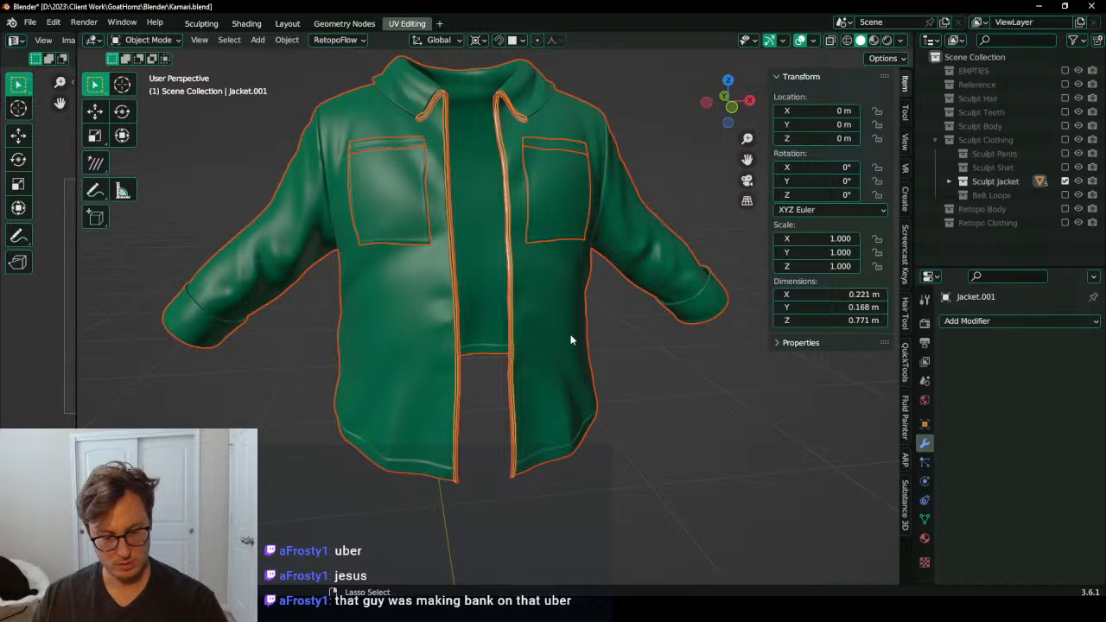
{"action": "key", "text": "ctrl+j"}
{"action": "key", "text": "ctrl+a"}
{"action": "middle_click_drag", "start_coordinate": [544, 305], "coordinate": [578, 299]}
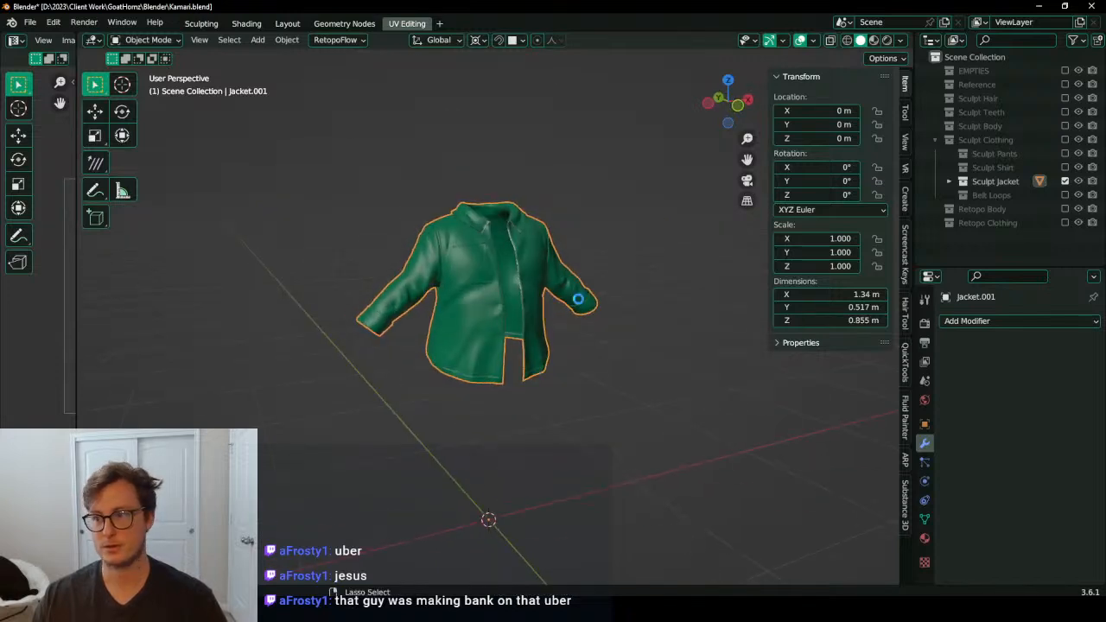
Step: Rename the joined jacket object Sculpt Jacket and deselect it
{"action": "left_click", "coordinate": [950, 182]}
{"action": "double_click", "coordinate": [1007, 195]}
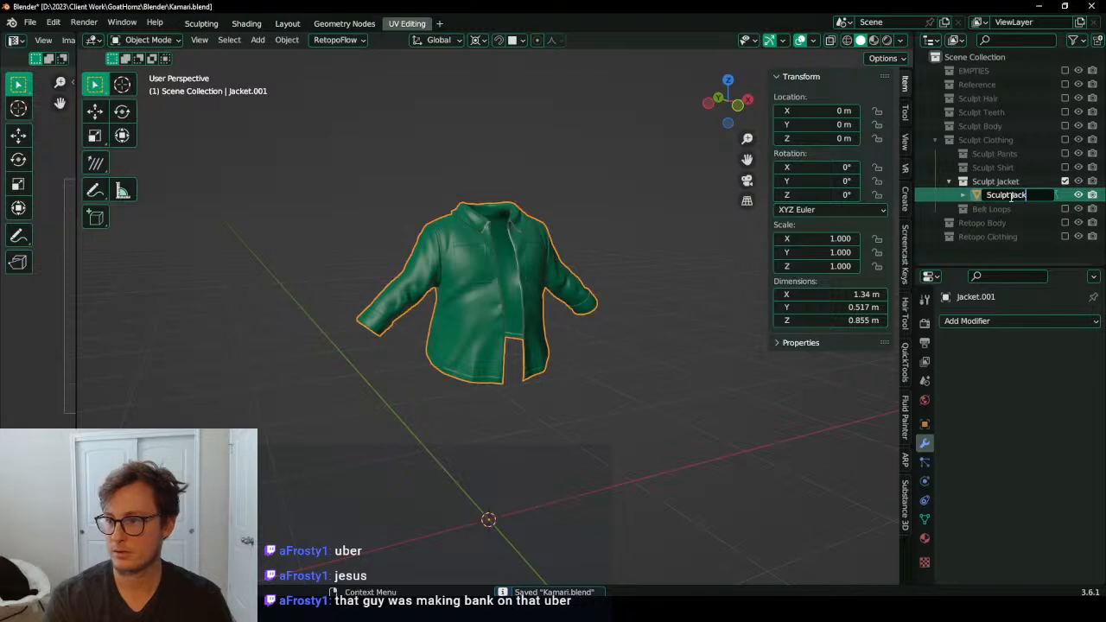
{"action": "key", "text": "Return"}
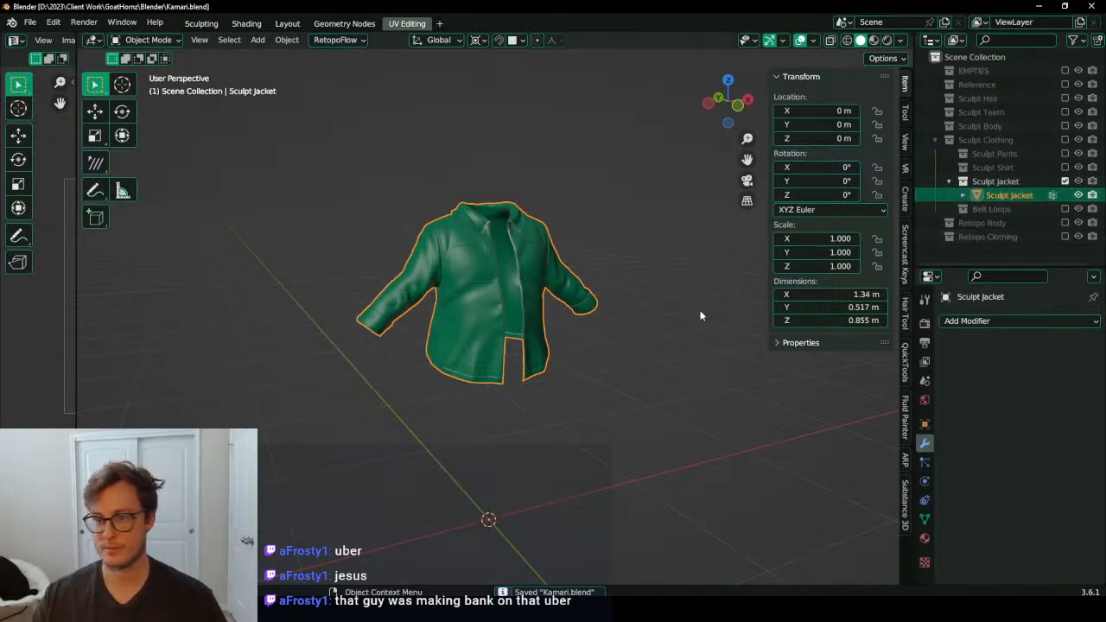
{"action": "left_click", "coordinate": [647, 332]}
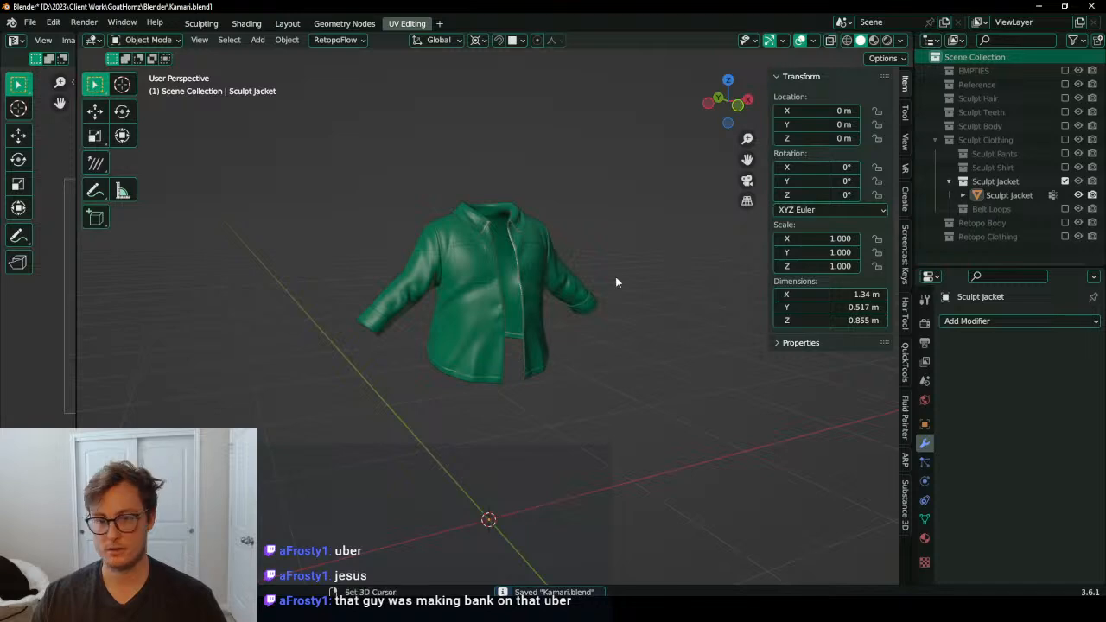
Step: Add a mesh circle with a Subdivision Surface modifier and a Shrinkwrap modifier targeting Sculpt Jacket
{"action": "key", "text": "shift+a"}
{"action": "left_click", "coordinate": [673, 303]}
{"action": "left_click", "coordinate": [979, 325]}
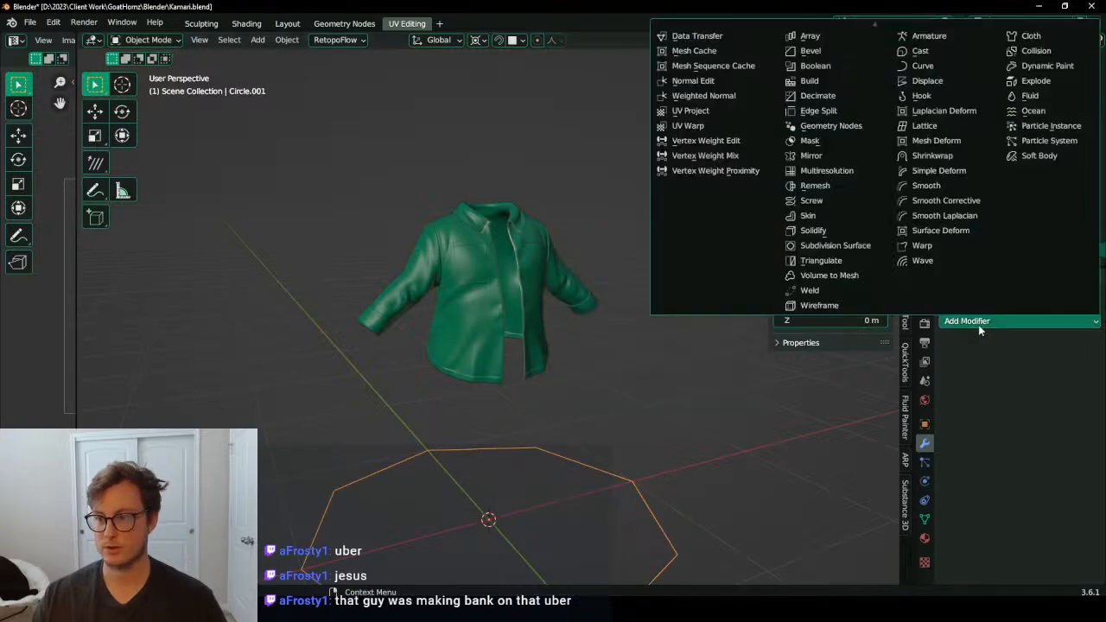
{"action": "left_click", "coordinate": [847, 246]}
{"action": "left_click", "coordinate": [1005, 323]}
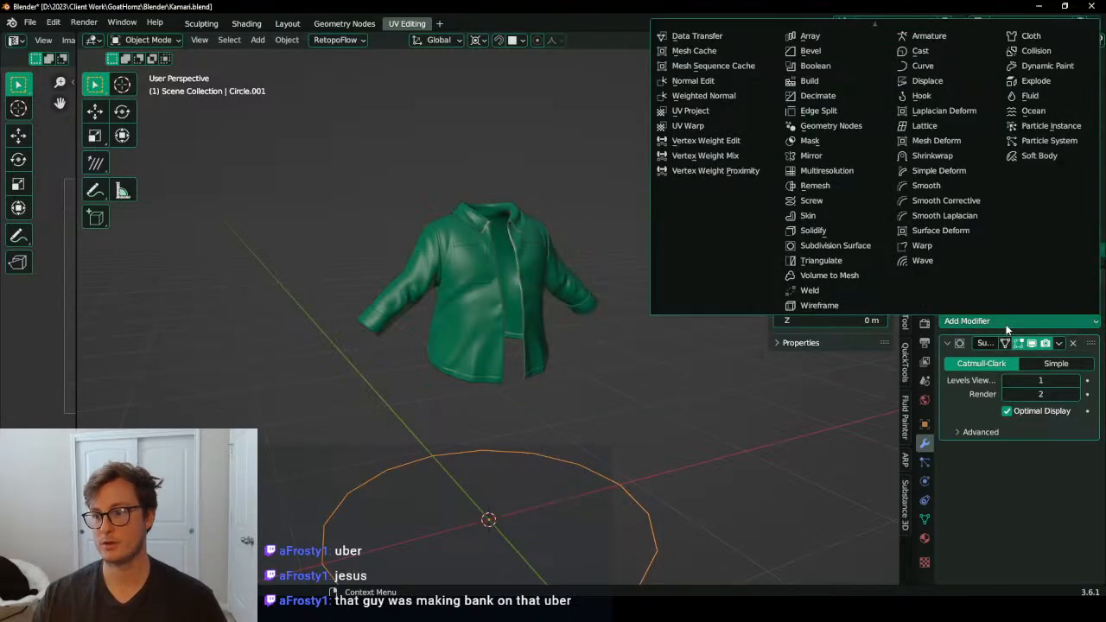
{"action": "left_click", "coordinate": [929, 157]}
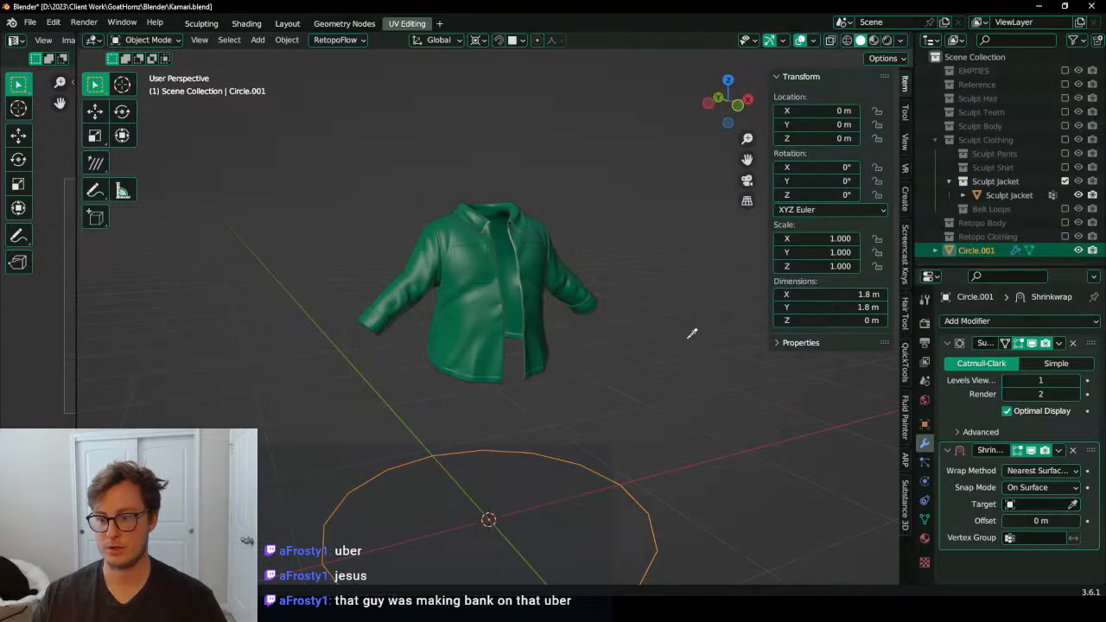
{"action": "left_click", "coordinate": [660, 277]}
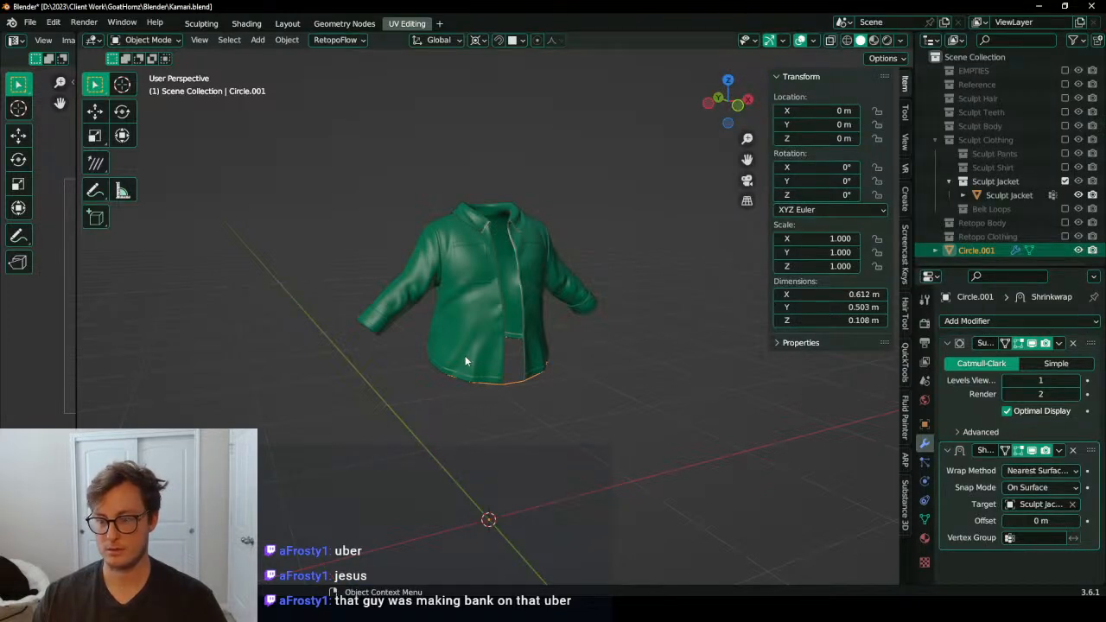
Step: Scale the whole circle down and move it to the jacket's sleeve cuff in front view
{"action": "key", "text": "KP_1"}
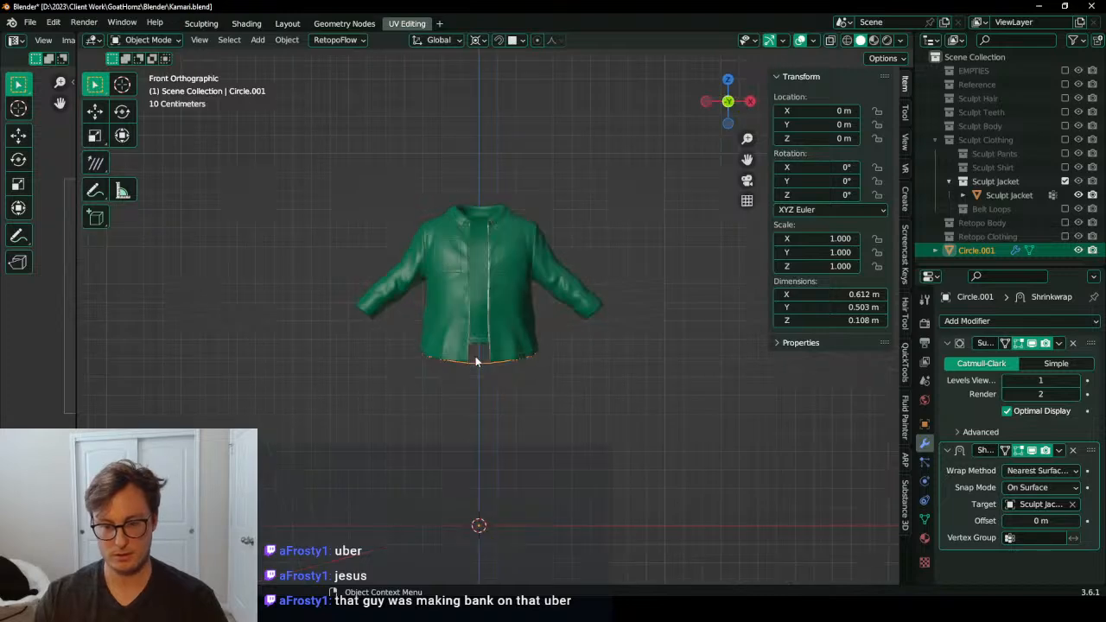
{"action": "key", "text": "Tab"}
{"action": "key", "text": "s"}
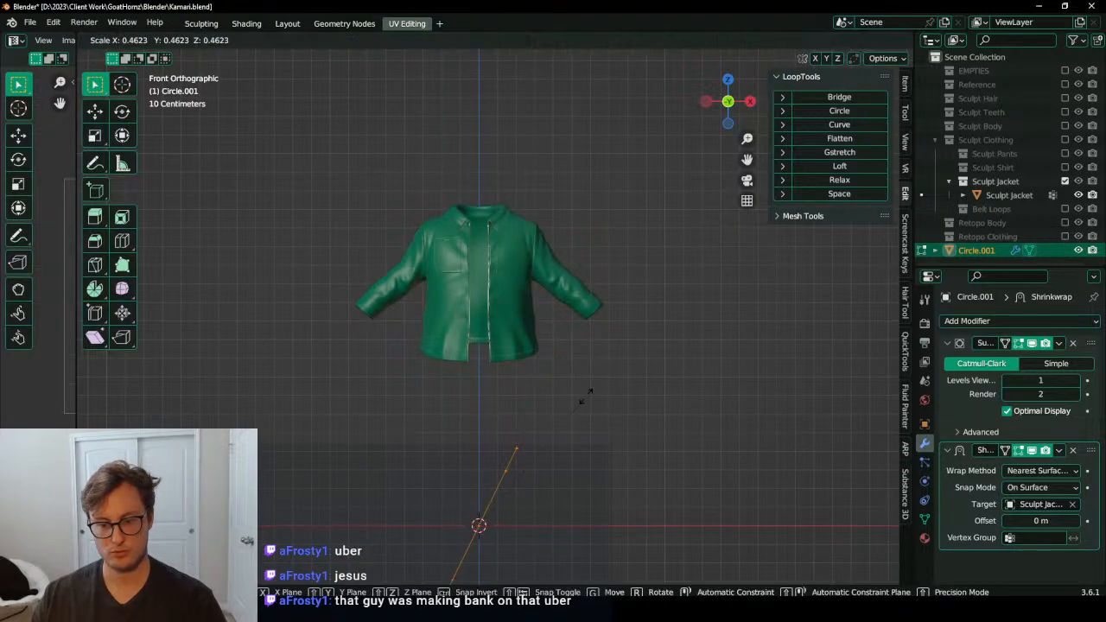
{"action": "left_click", "coordinate": [496, 513]}
{"action": "key", "text": "g"}
{"action": "left_click", "coordinate": [595, 316]}
{"action": "middle_click_drag", "start_coordinate": [565, 329], "coordinate": [485, 366], "text": "shift"}
{"action": "scroll", "coordinate": [485, 366], "scroll_direction": "up", "scroll_amount": 6}
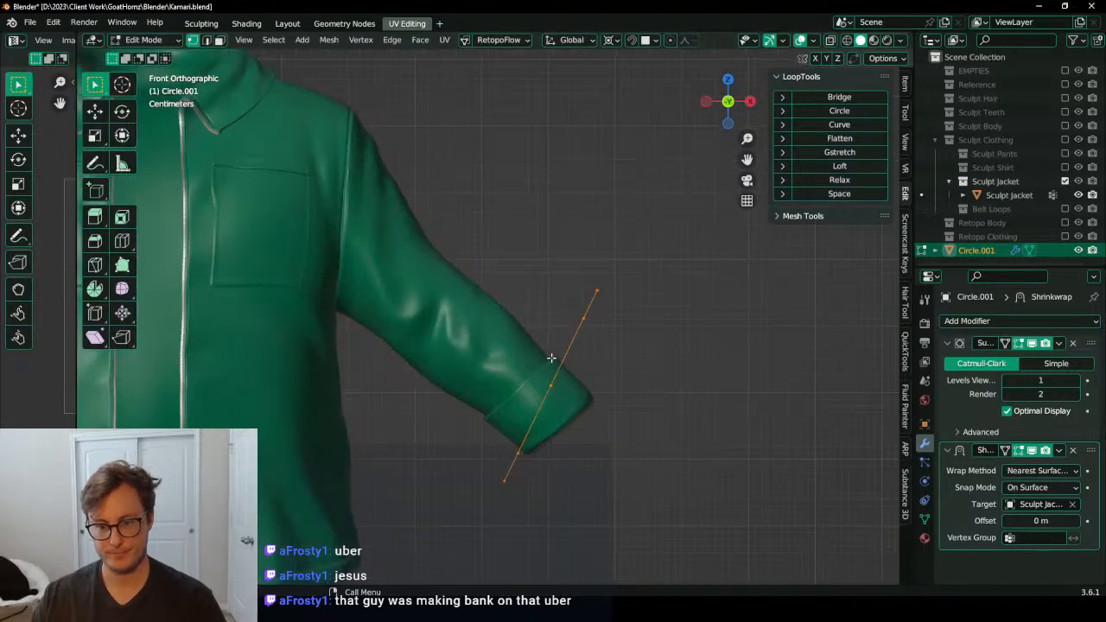
Step: Rotate the circle to match the slant of the sleeve's cuff opening
{"action": "key", "text": "r"}
{"action": "left_click", "coordinate": [618, 273]}
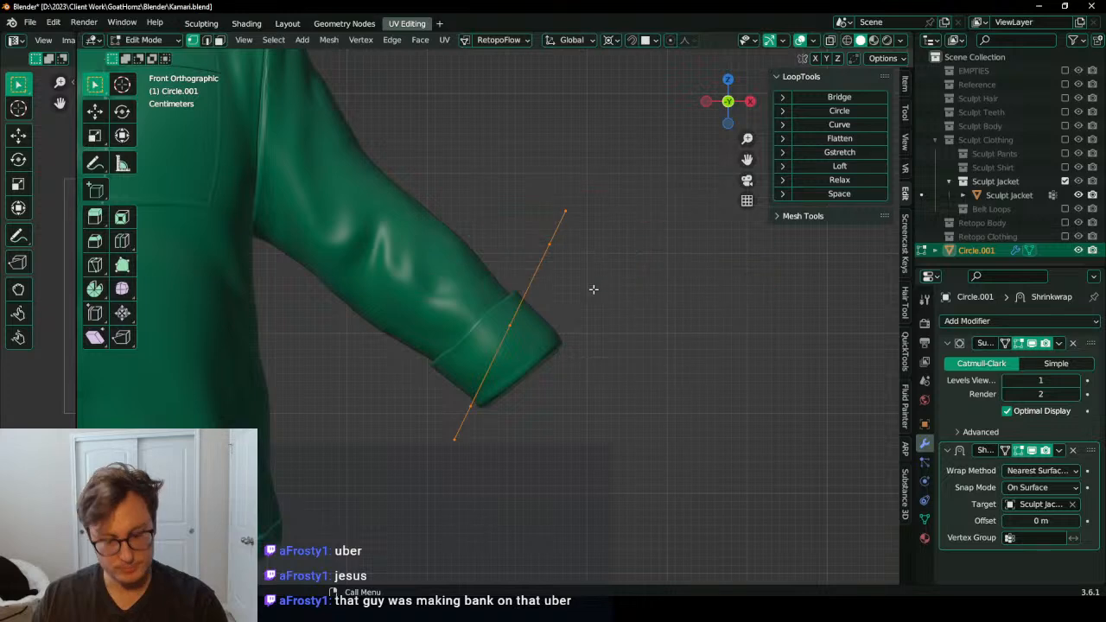
{"action": "key", "text": "r"}
{"action": "left_click", "coordinate": [631, 267]}
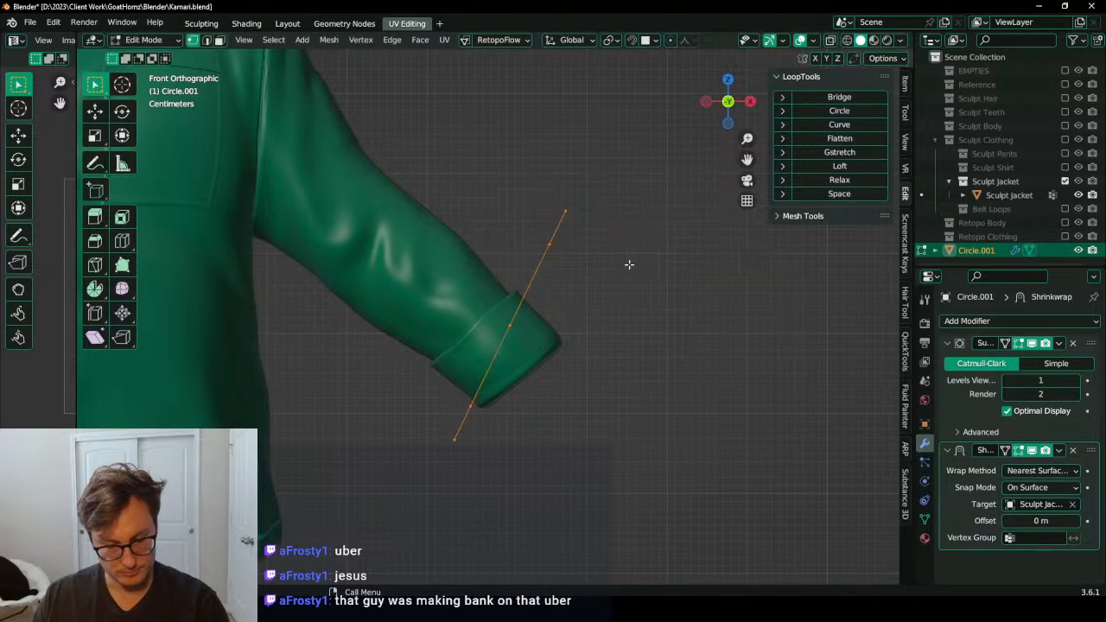
{"action": "key", "text": "r"}
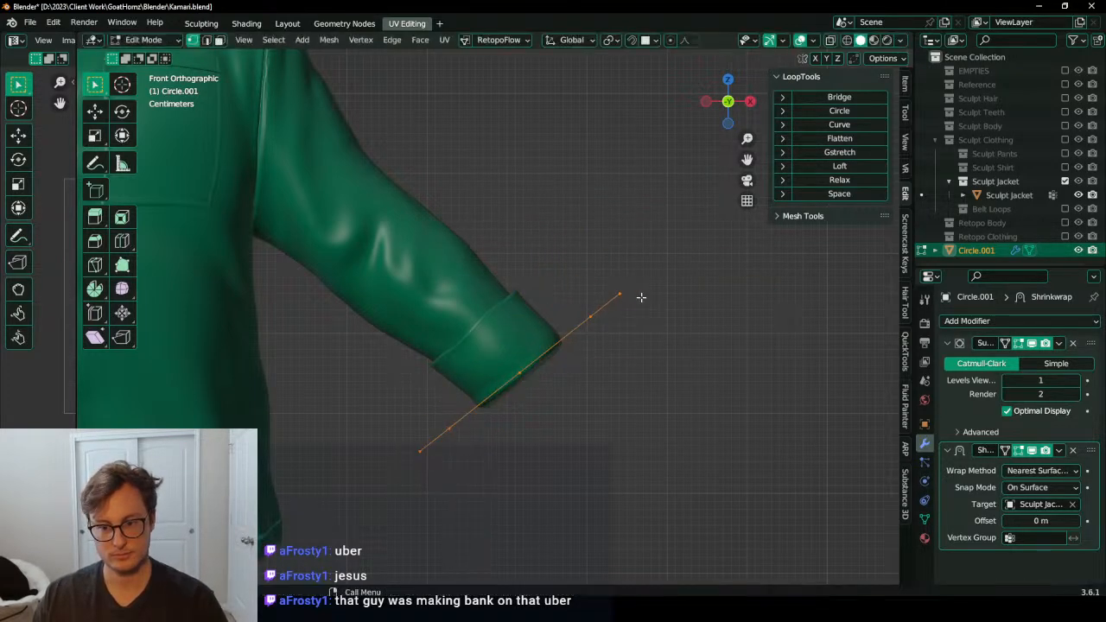
{"action": "left_click", "coordinate": [588, 312]}
Step: Move the circle along the Y axis and scale it to fit around the cuff opening
{"action": "middle_click_drag", "start_coordinate": [605, 393], "coordinate": [506, 412]}
{"action": "key", "text": "g"}
{"action": "key", "text": "y"}
{"action": "left_click", "coordinate": [555, 372]}
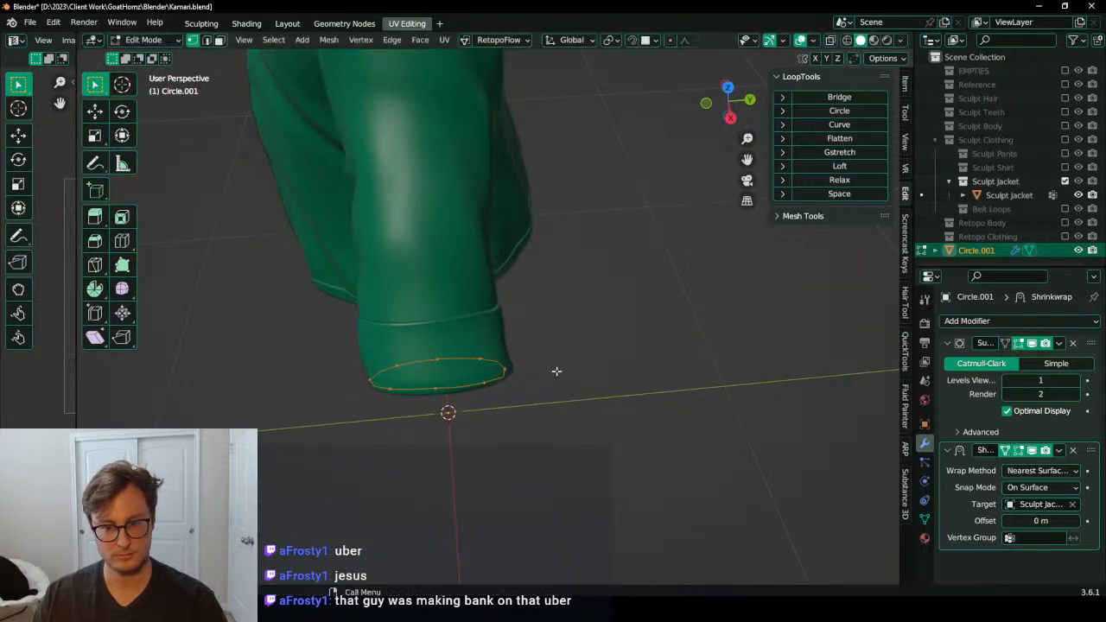
{"action": "key", "text": "s"}
{"action": "left_click", "coordinate": [562, 371]}
Step: Extrude the cuff loop up the sleeve to the elbow and correct the normals of the new faces
{"action": "middle_click_drag", "start_coordinate": [501, 356], "coordinate": [582, 381]}
{"action": "key", "text": "KP_1"}
{"action": "key", "text": "e"}
{"action": "left_click", "coordinate": [473, 242]}
{"action": "key", "text": "a"}
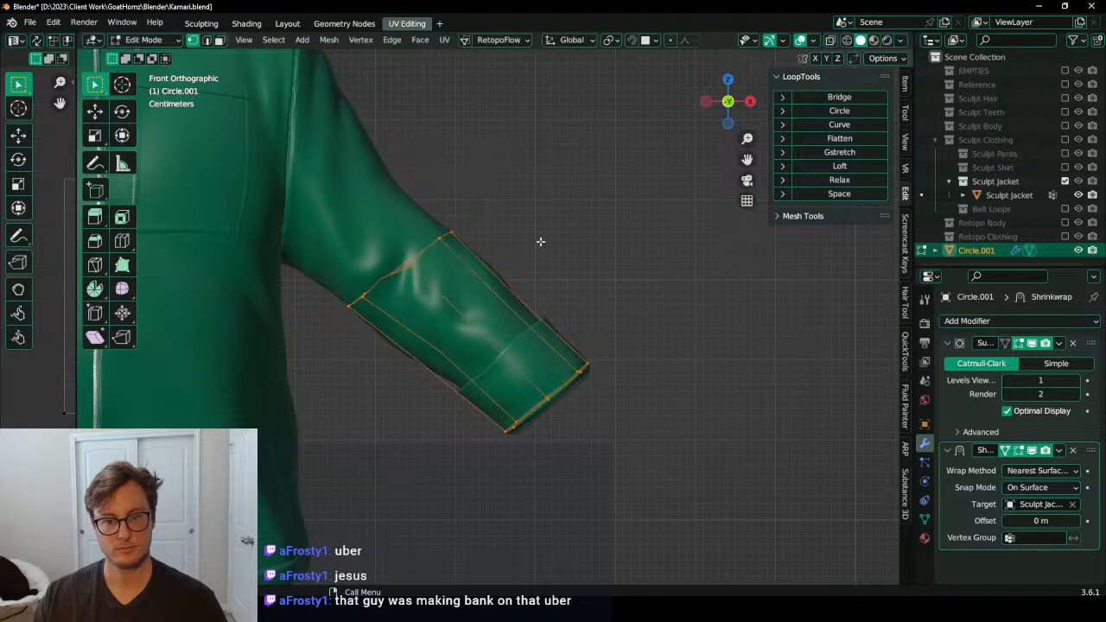
{"action": "key", "text": "q"}
{"action": "left_click", "coordinate": [475, 414]}
{"action": "middle_click_drag", "start_coordinate": [443, 250], "coordinate": [583, 348], "text": "shift"}
{"action": "left_click", "coordinate": [479, 315]}
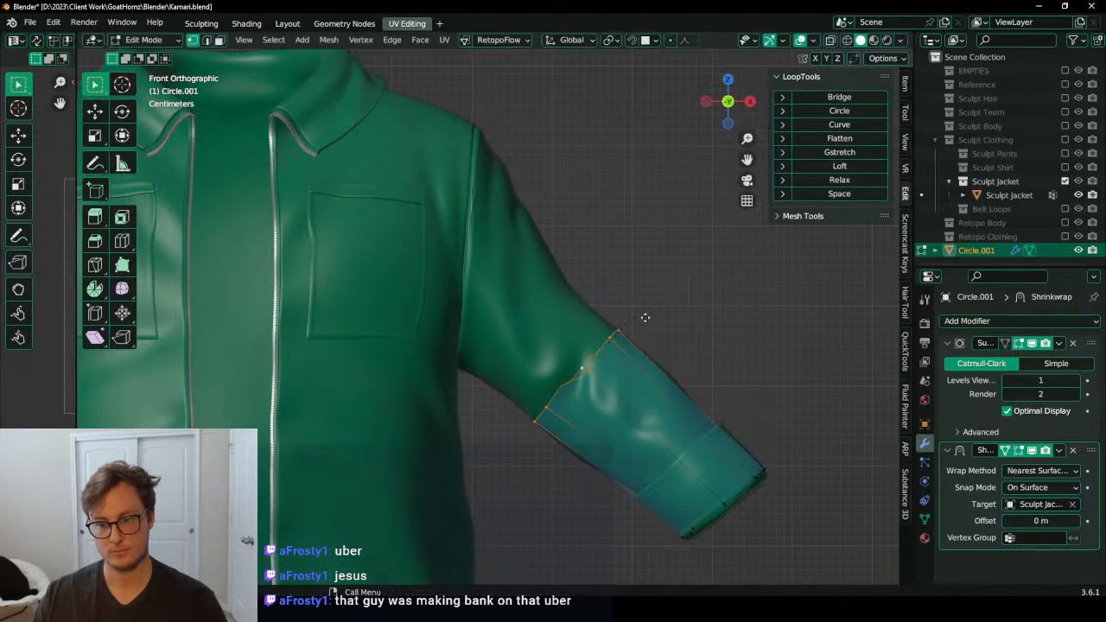
Step: Extrude the elbow loop to the upper arm and rotate it to match the slant of the armhole
{"action": "key", "text": "g"}
{"action": "left_click", "coordinate": [591, 235]}
{"action": "key", "text": "r"}
{"action": "left_click", "coordinate": [589, 215]}
{"action": "key", "text": "g"}
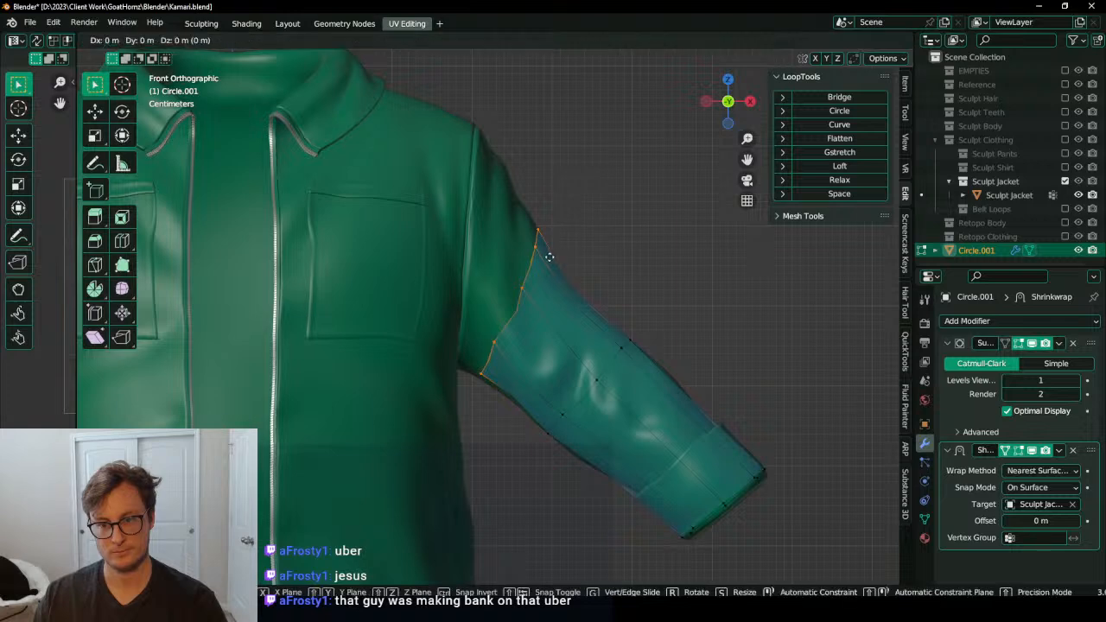
{"action": "left_click", "coordinate": [526, 248]}
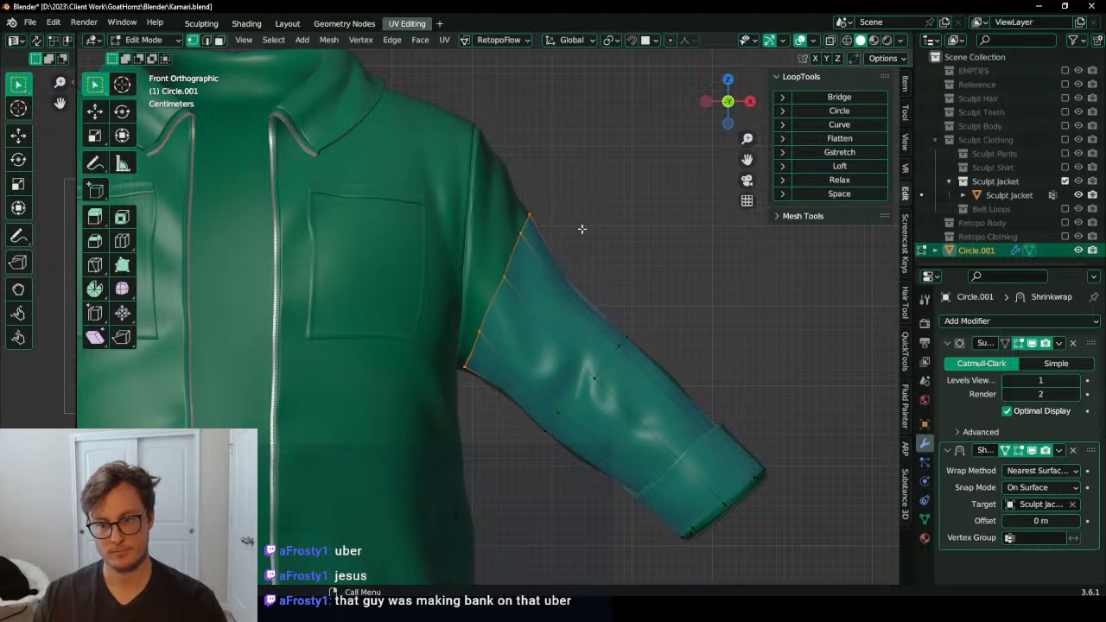
{"action": "key", "text": "r"}
{"action": "key", "text": "g"}
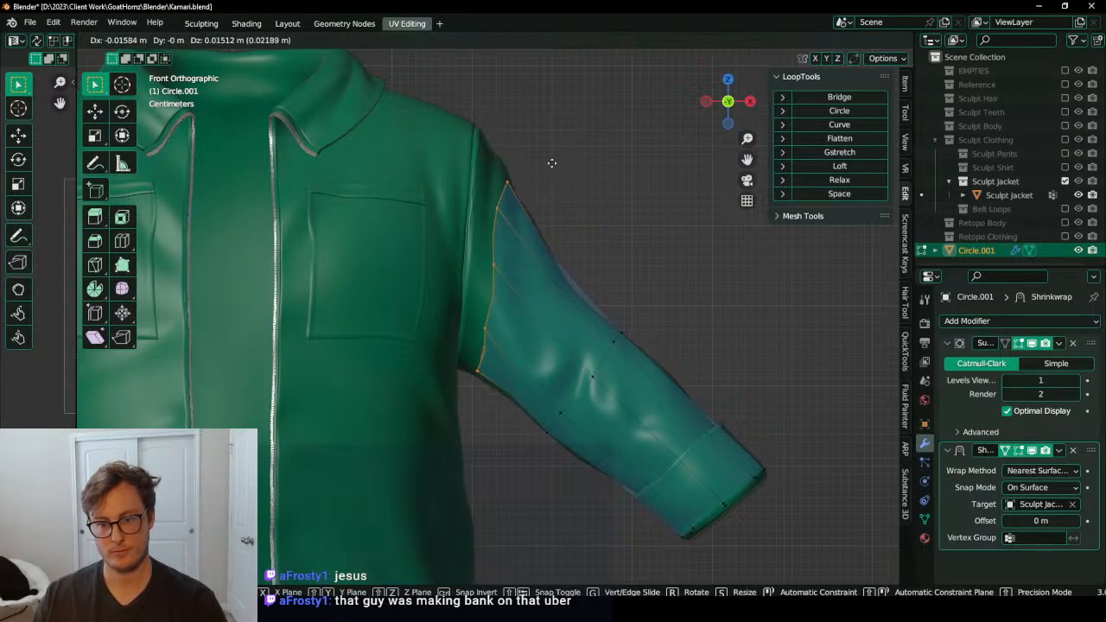
{"action": "left_click", "coordinate": [517, 118]}
Step: Move the sleeve's upper edge loop onto the jacket's shoulder seam in front view
{"action": "middle_click_drag", "start_coordinate": [523, 121], "coordinate": [561, 249]}
{"action": "key", "text": "KP_1"}
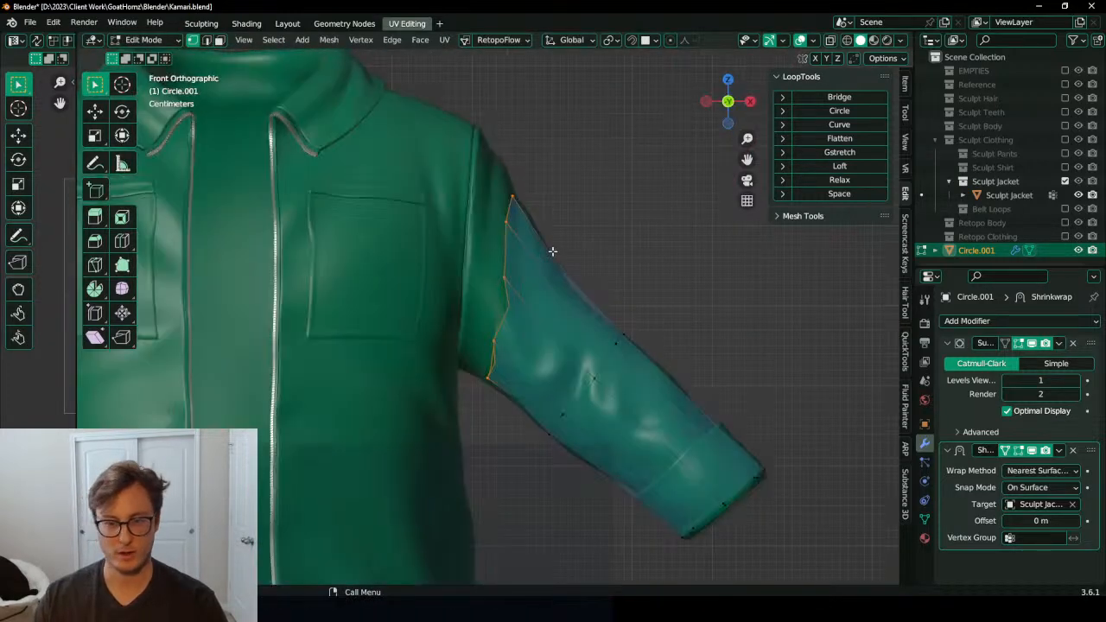
{"action": "key", "text": "g"}
{"action": "left_click", "coordinate": [511, 199]}
{"action": "key", "text": "g"}
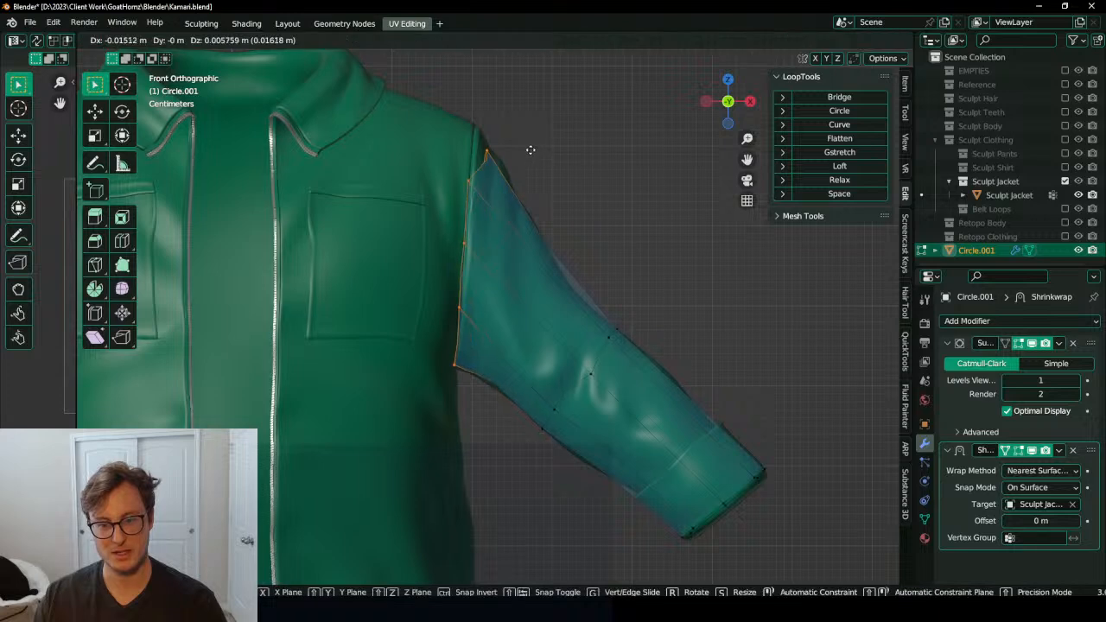
{"action": "left_click", "coordinate": [528, 146]}
Step: Add edge loops across the forearm and upper arm of the sleeve mesh
{"action": "middle_click_drag", "start_coordinate": [528, 146], "coordinate": [674, 360]}
{"action": "scroll", "coordinate": [434, 354], "scroll_direction": "down", "scroll_amount": 4}
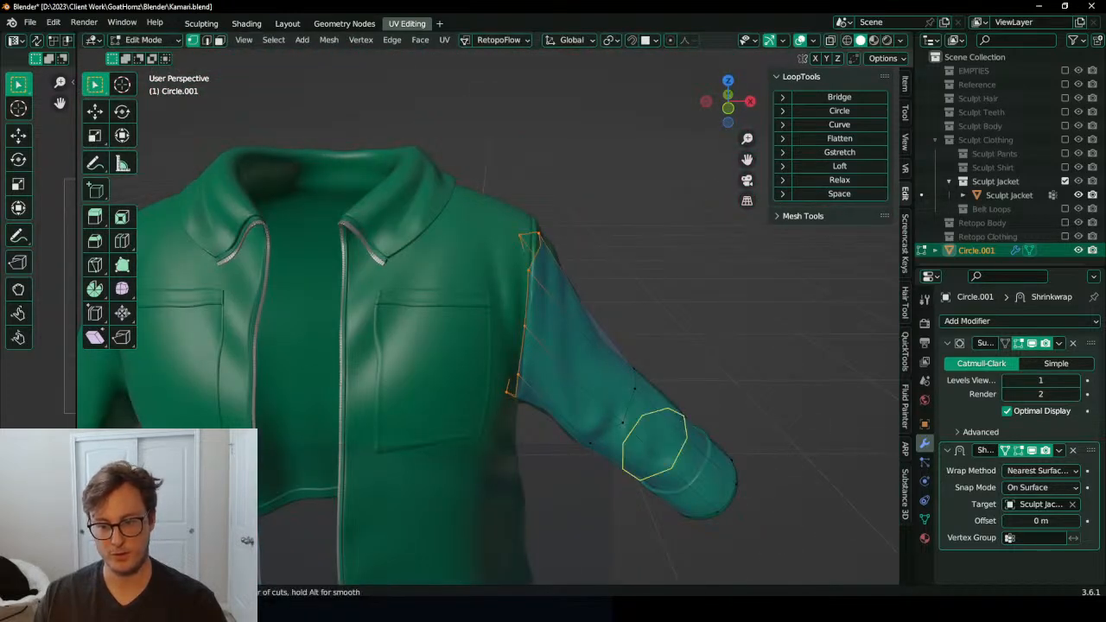
{"action": "middle_click_drag", "start_coordinate": [595, 328], "coordinate": [437, 291]}
{"action": "scroll", "coordinate": [489, 301], "scroll_direction": "up", "scroll_amount": 2}
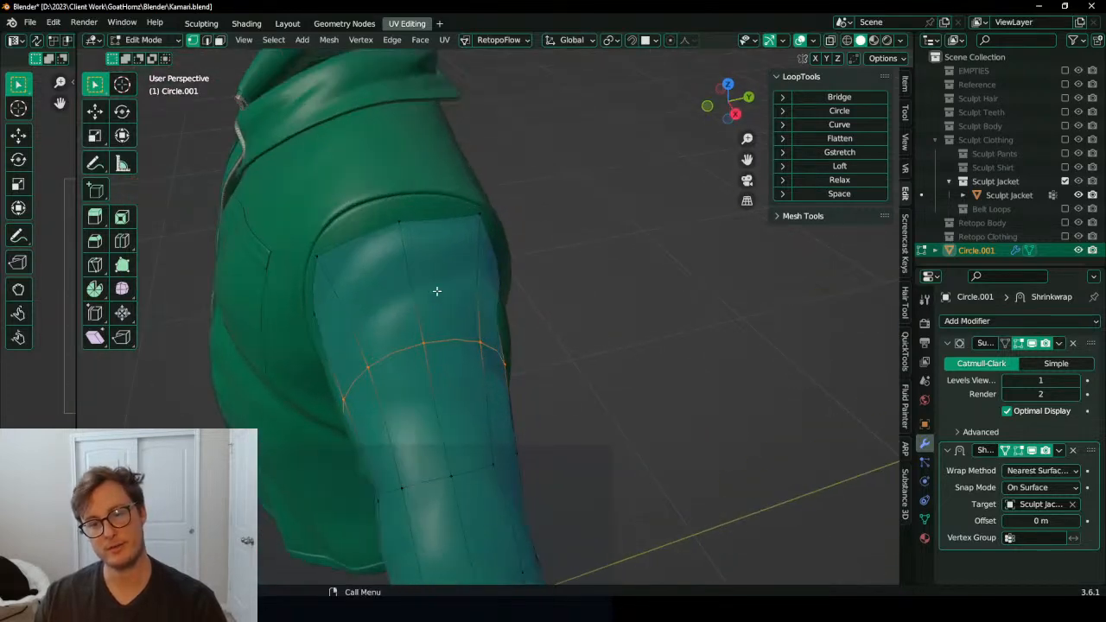
Step: Snap the sleeve's top and back armhole vertices onto the shoulder seam
{"action": "key", "text": "g"}
{"action": "left_click", "coordinate": [391, 189]}
{"action": "middle_click_drag", "start_coordinate": [391, 189], "coordinate": [353, 237]}
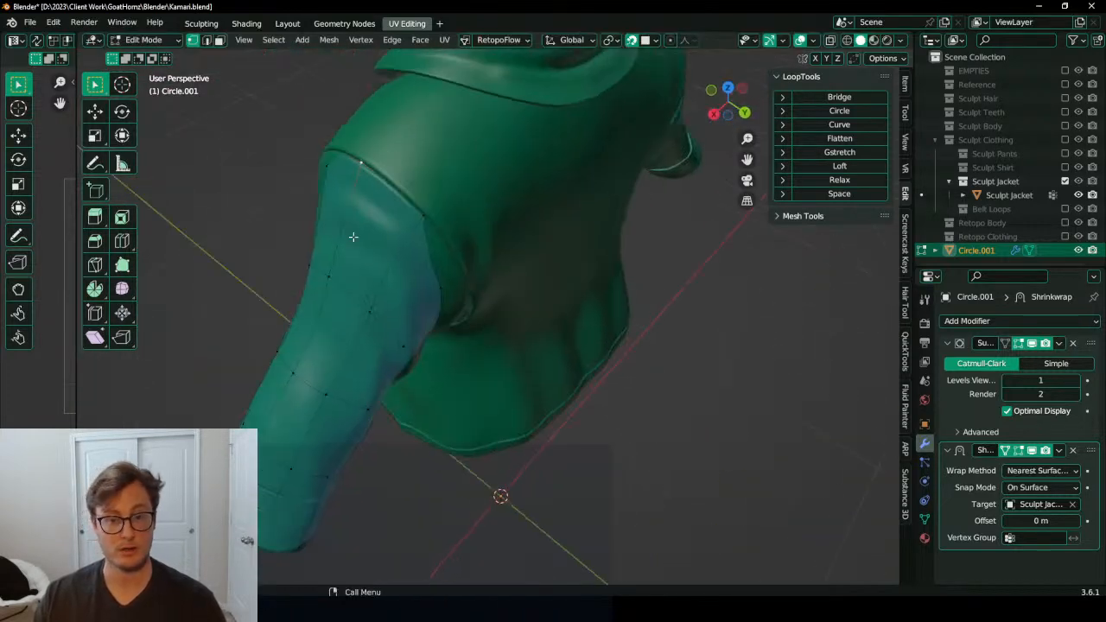
{"action": "key", "text": "g"}
{"action": "left_click", "coordinate": [440, 272]}
{"action": "key", "text": "g"}
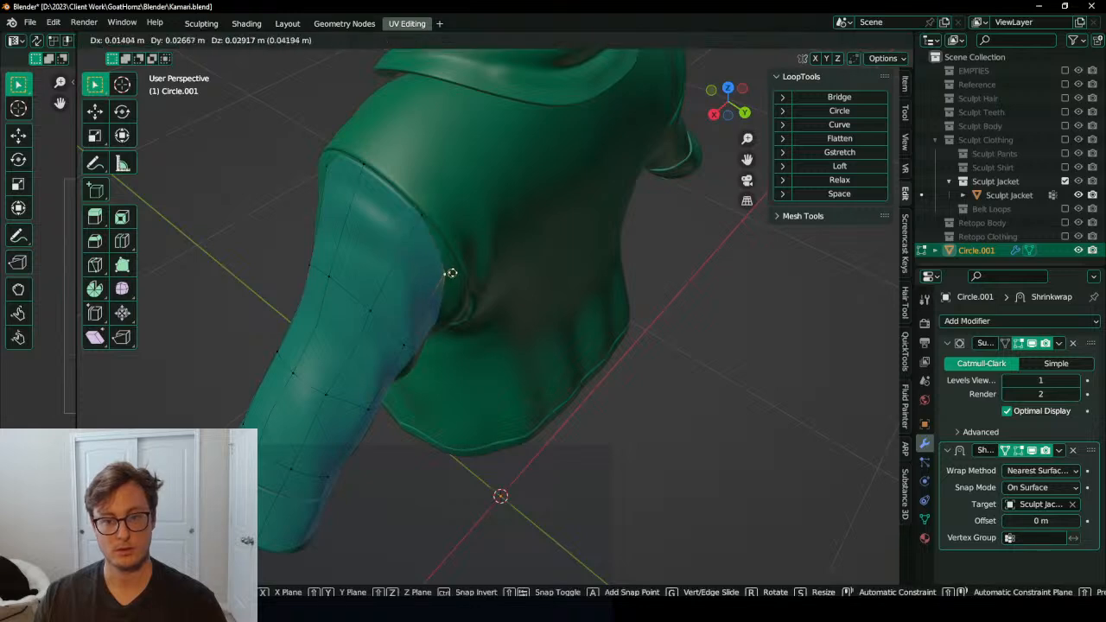
{"action": "left_click", "coordinate": [462, 269]}
{"action": "middle_click_drag", "start_coordinate": [463, 269], "coordinate": [416, 289]}
{"action": "key", "text": "g"}
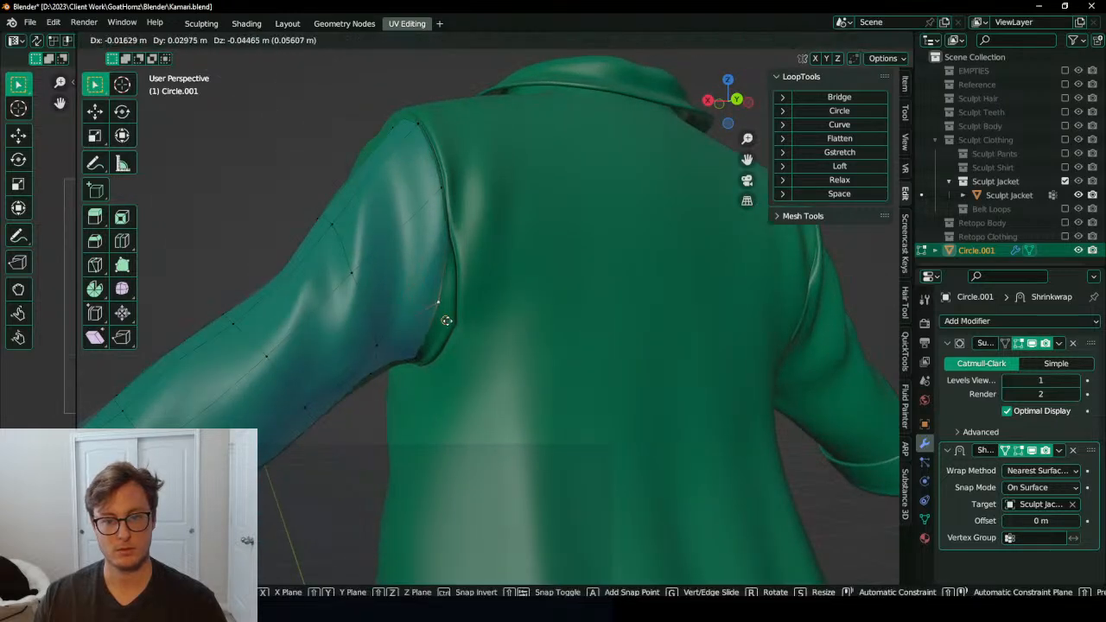
{"action": "left_click", "coordinate": [462, 337]}
{"action": "key", "text": "Tab"}
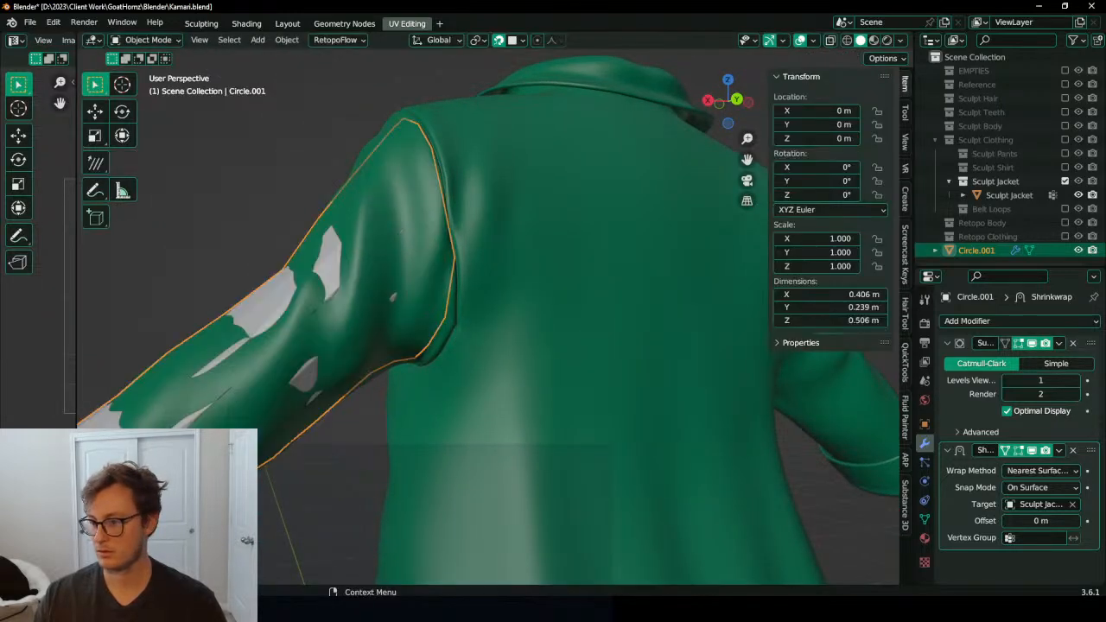
{"action": "key", "text": "Tab"}
Step: Move the underarm and lower front armhole vertices of the sleeve onto the seam
{"action": "middle_click_drag", "start_coordinate": [323, 403], "coordinate": [477, 320]}
{"action": "left_click", "coordinate": [364, 356]}
{"action": "key", "text": "g"}
{"action": "left_click", "coordinate": [365, 369]}
{"action": "middle_click_drag", "start_coordinate": [365, 368], "coordinate": [432, 367]}
{"action": "left_click", "coordinate": [386, 235]}
{"action": "key", "text": "g"}
{"action": "left_click", "coordinate": [380, 246]}
Step: Align the front armhole vertices of the sleeve with the jacket's seam line
{"action": "middle_click_drag", "start_coordinate": [373, 196], "coordinate": [415, 288]}
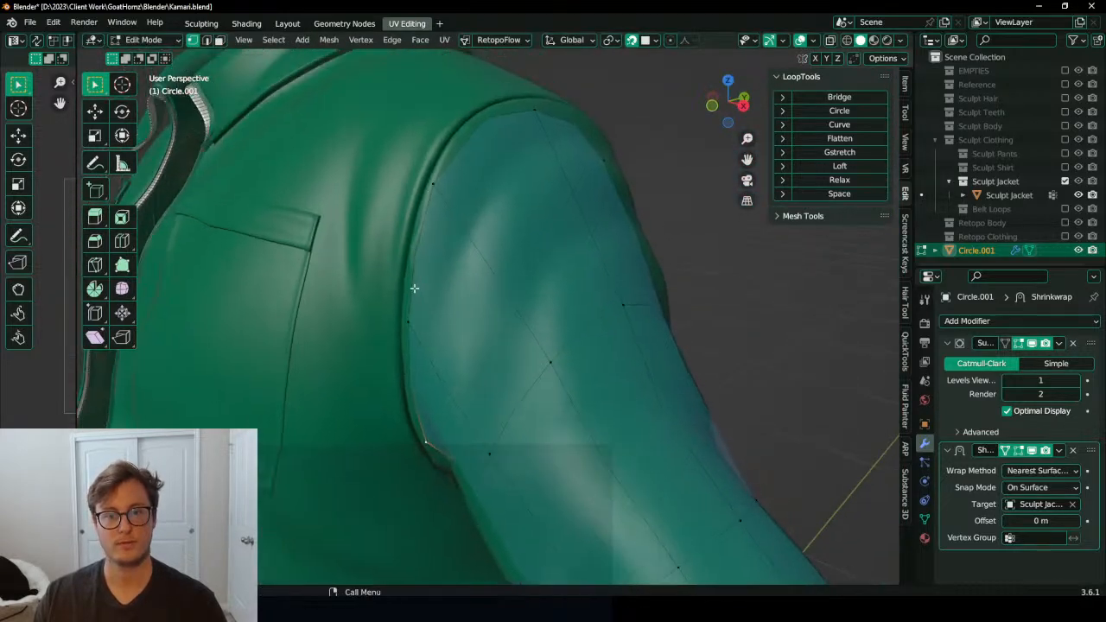
{"action": "left_click", "coordinate": [410, 302]}
{"action": "key", "text": "g"}
{"action": "left_click", "coordinate": [398, 309]}
{"action": "key", "text": "ctrl+z"}
{"action": "left_click", "coordinate": [405, 302]}
{"action": "key", "text": "g"}
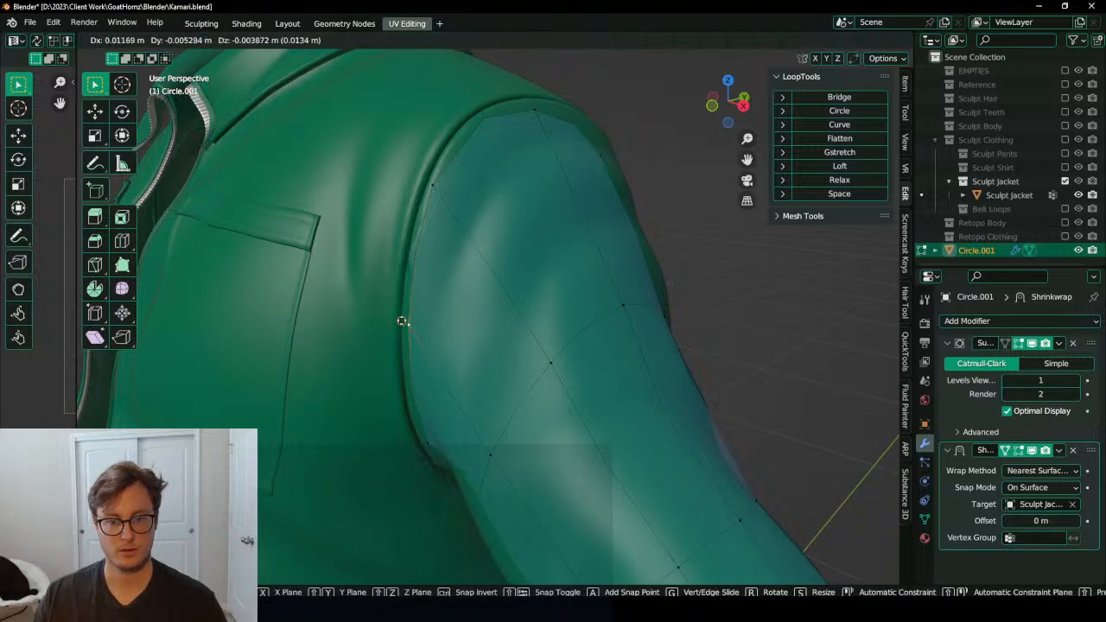
{"action": "left_click", "coordinate": [402, 321]}
{"action": "left_click", "coordinate": [422, 178]}
{"action": "key", "text": "g"}
{"action": "left_click", "coordinate": [426, 164]}
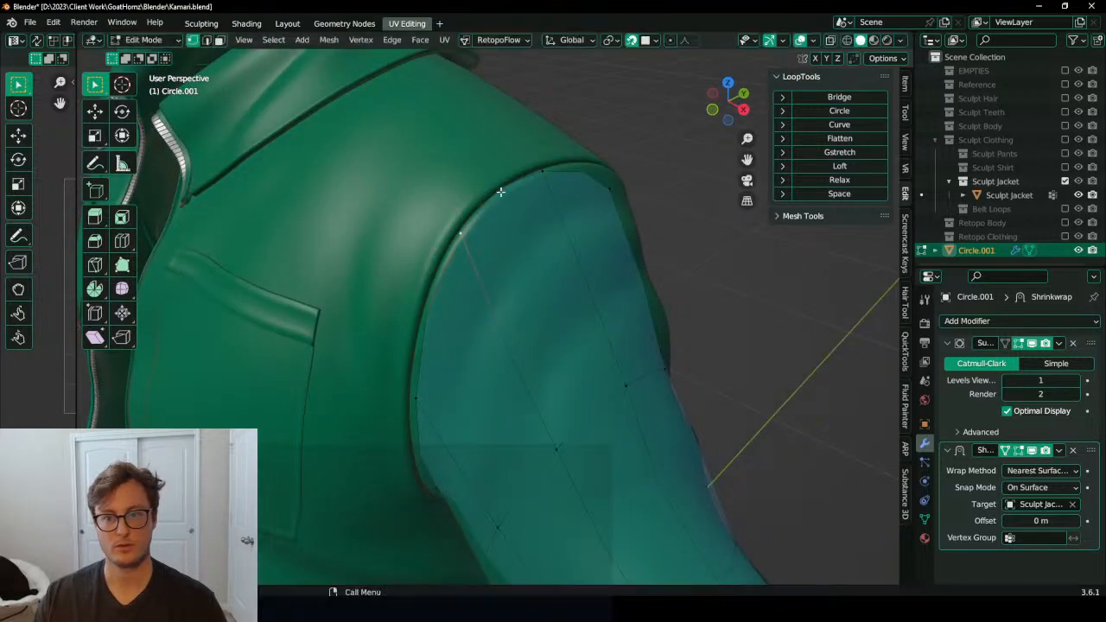
Step: Move the vertices over the top of the shoulder onto the armhole seam
{"action": "middle_click_drag", "start_coordinate": [519, 207], "coordinate": [525, 243]}
{"action": "key", "text": "g"}
{"action": "left_click", "coordinate": [513, 231]}
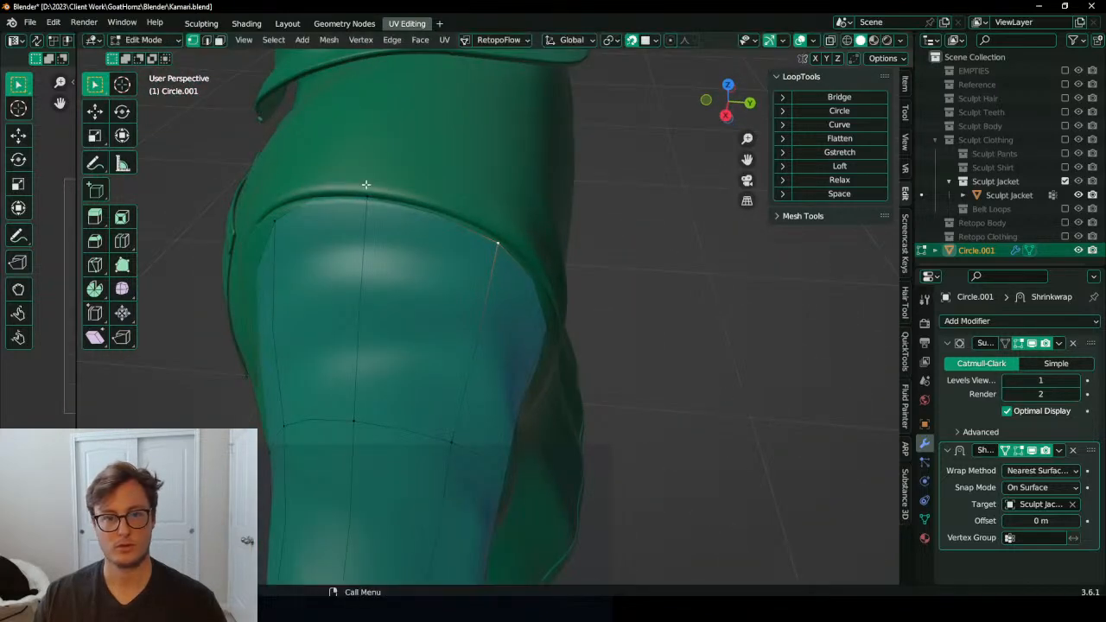
{"action": "left_click", "coordinate": [366, 184]}
{"action": "key", "text": "g"}
{"action": "left_click", "coordinate": [377, 190]}
{"action": "scroll", "coordinate": [397, 225], "scroll_direction": "down", "scroll_amount": 4}
{"action": "mouse_move", "coordinate": [397, 225]}
{"action": "middle_mouse_down"}
{"action": "mouse_move", "coordinate": [493, 202]}
{"action": "mouse_move", "coordinate": [509, 265]}
{"action": "middle_mouse_up"}
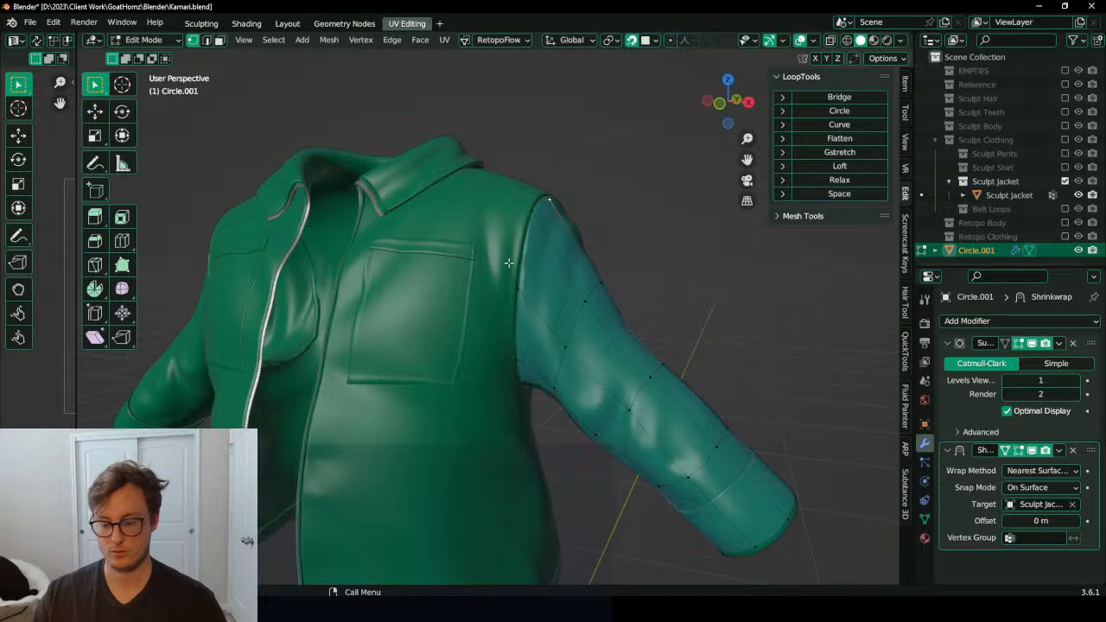
Step: Select the armhole edge loop in wireframe display and extrude it along X onto the jacket's chest and back
{"action": "key", "text": "KP_1"}
{"action": "key", "text": "z"}
{"action": "key", "text": "a"}
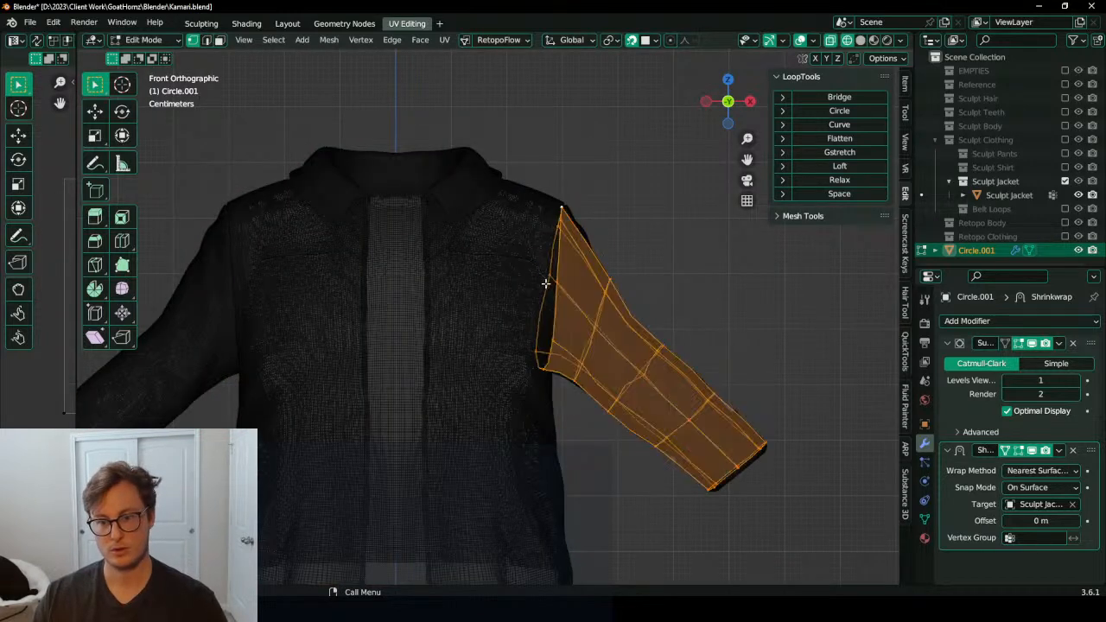
{"action": "left_click", "coordinate": [544, 299], "text": "alt"}
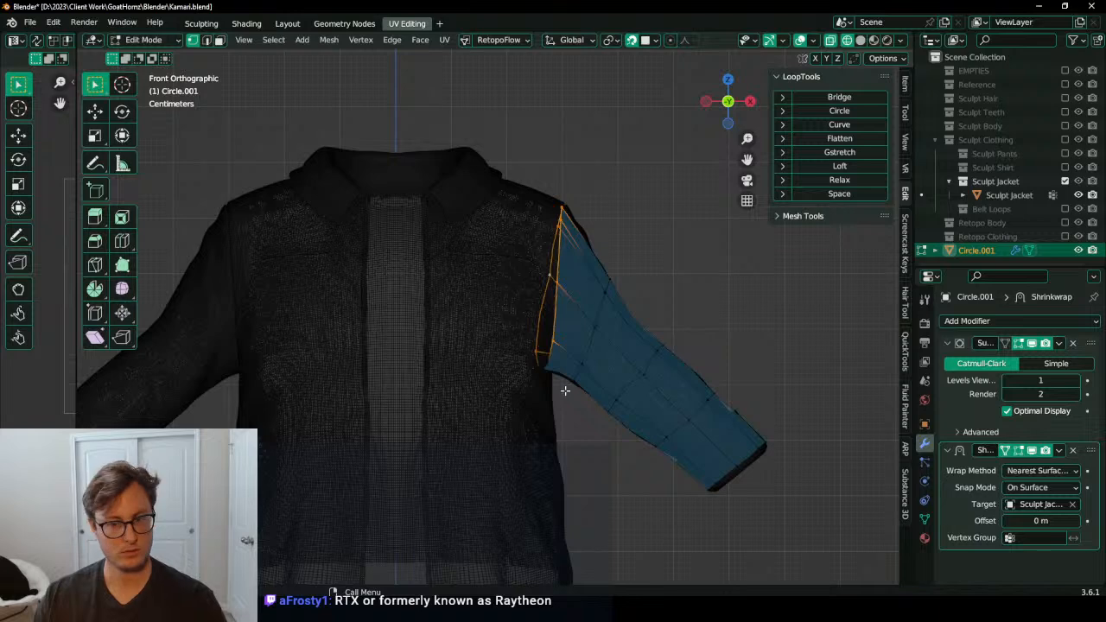
{"action": "key", "text": "g"}
{"action": "key", "text": "x"}
{"action": "left_click", "coordinate": [512, 376]}
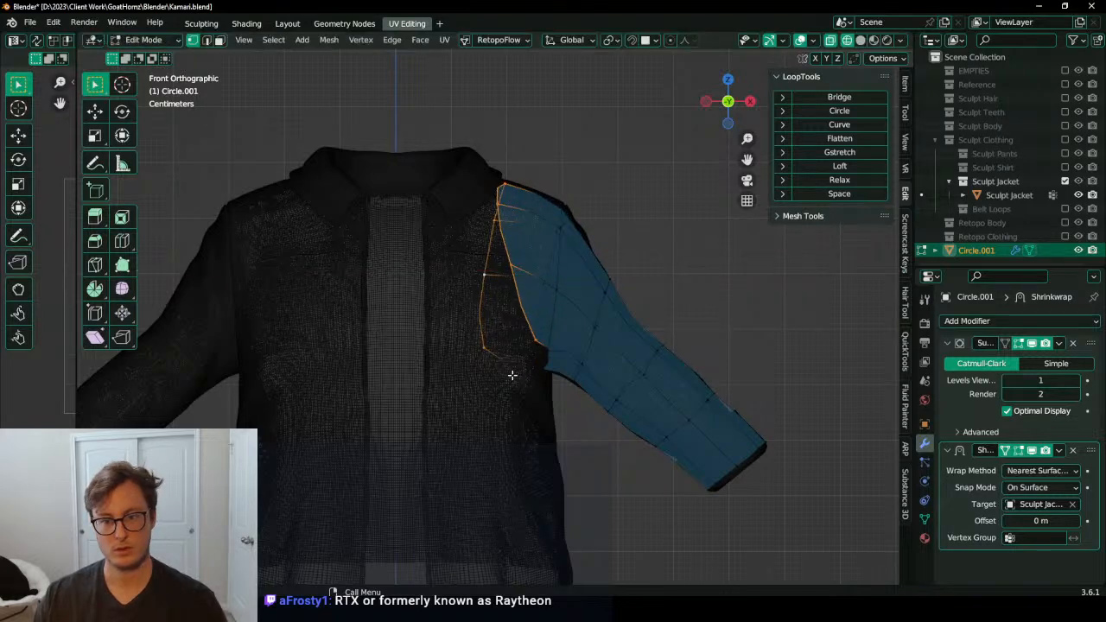
{"action": "key", "text": "z"}
{"action": "middle_click_drag", "start_coordinate": [615, 373], "coordinate": [479, 496]}
{"action": "key", "text": "s"}
{"action": "key", "text": "x"}
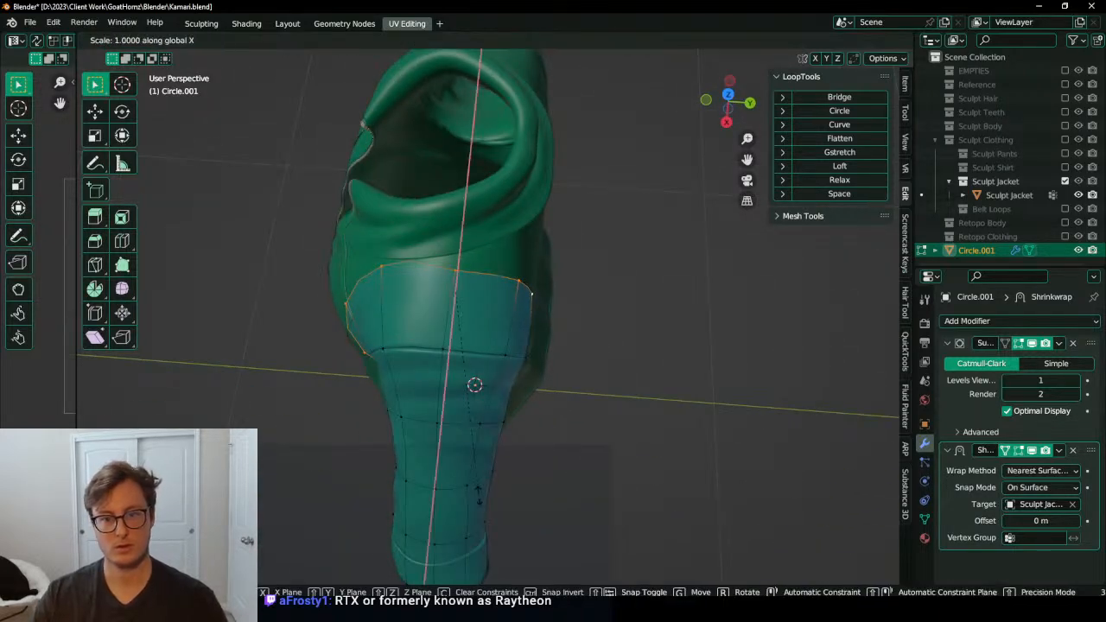
{"action": "right_click", "coordinate": [479, 496]}
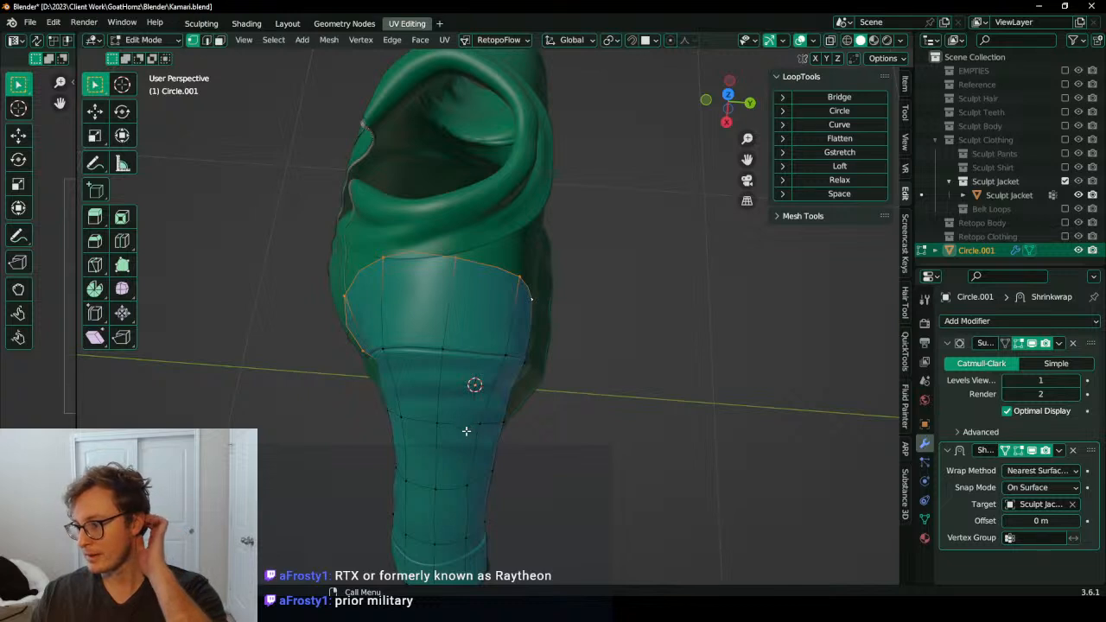
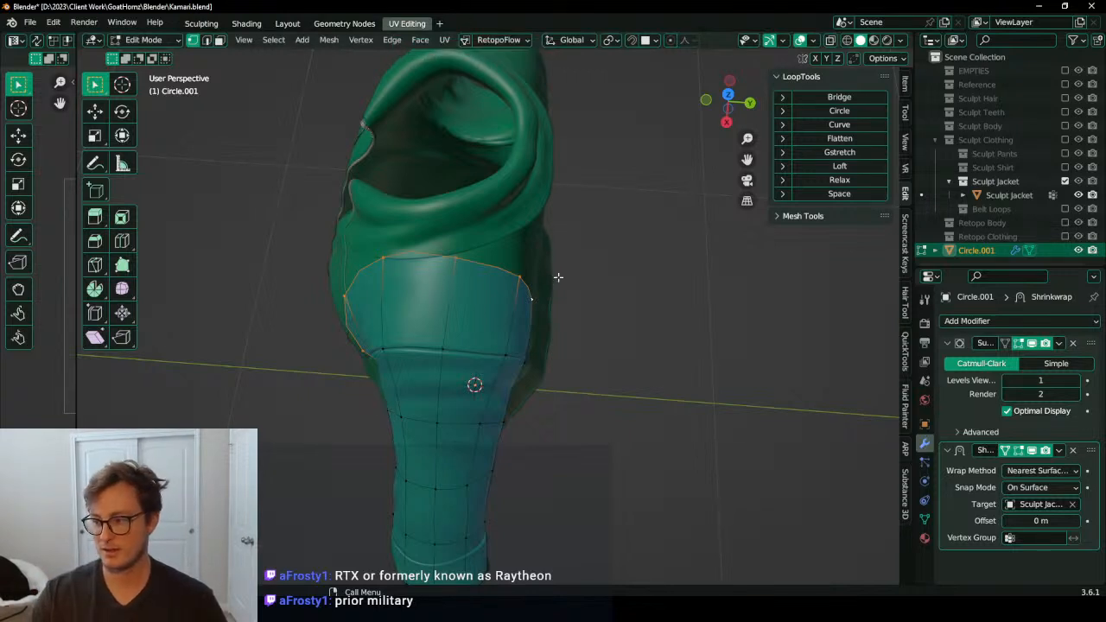
Step: Rotate the new edge loop on the torso so it runs more upright across the shoulder, chest and back
{"action": "key", "text": "KP_1"}
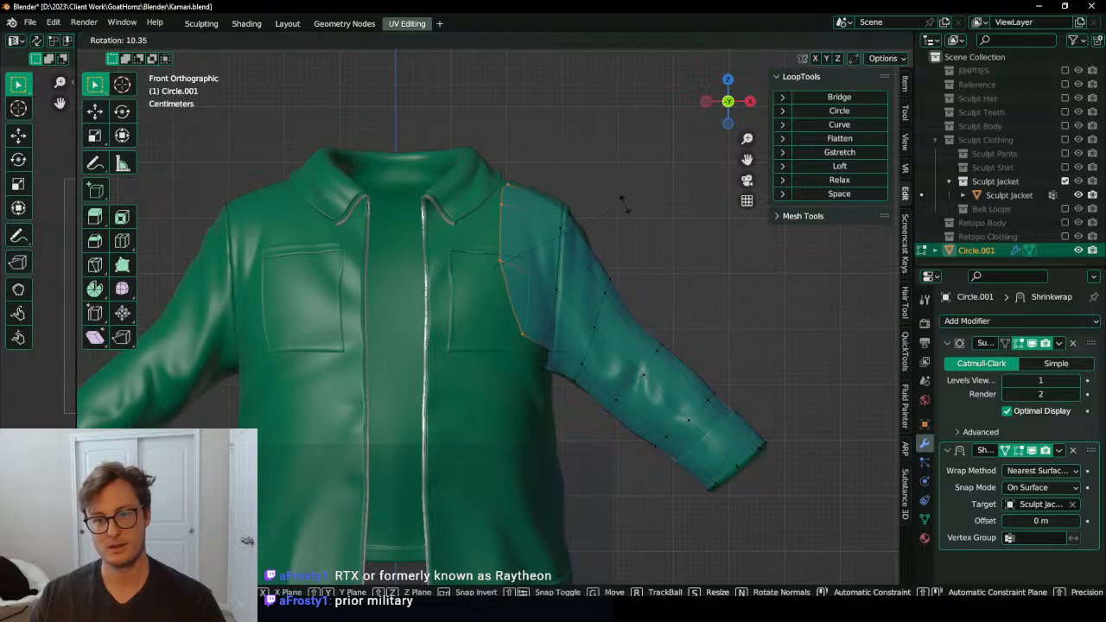
{"action": "scroll", "coordinate": [575, 323], "scroll_direction": "up", "scroll_amount": 2}
{"action": "middle_click_drag", "start_coordinate": [516, 345], "coordinate": [592, 367]}
{"action": "key", "text": "r"}
{"action": "left_click", "coordinate": [599, 346]}
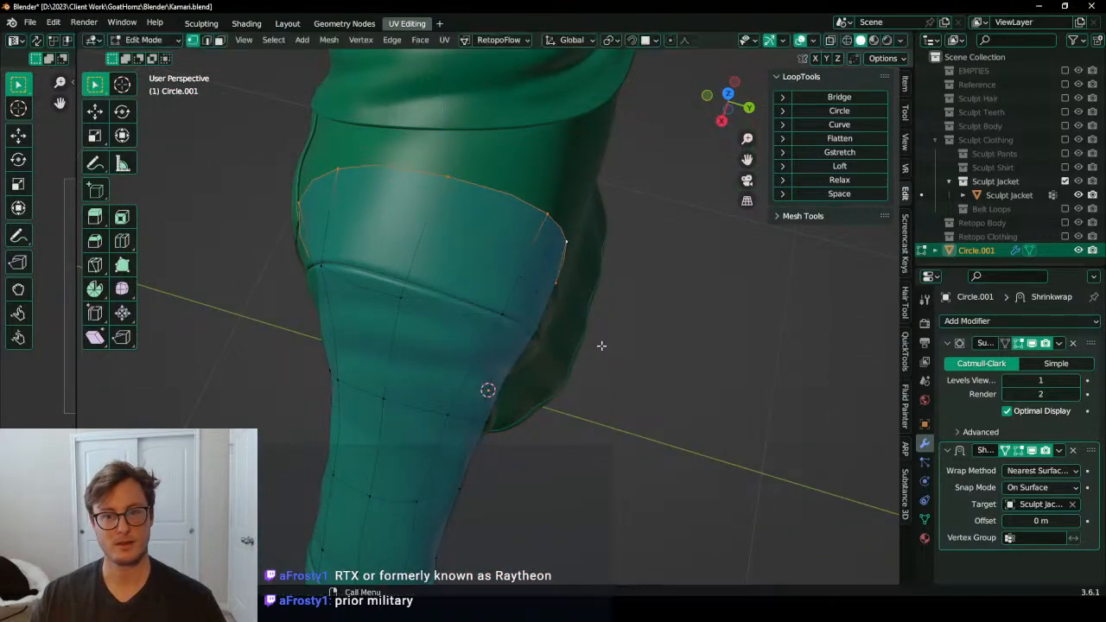
Step: Extrude the shoulder edge loop along X toward the jacket's collar
{"action": "middle_click_drag", "start_coordinate": [332, 327], "coordinate": [525, 192]}
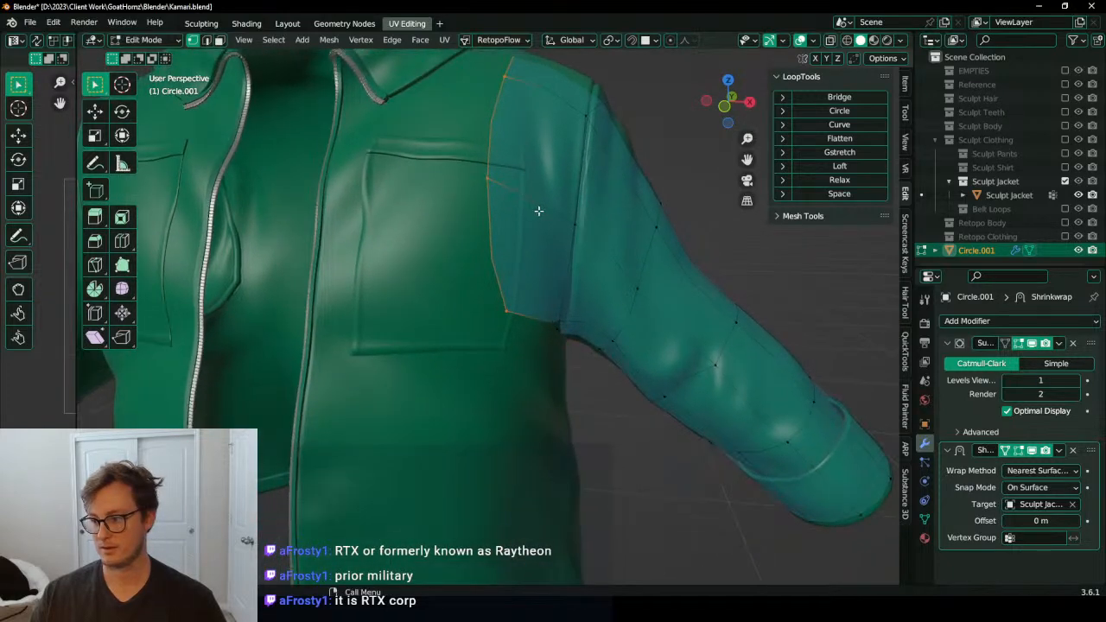
{"action": "key", "text": "e"}
{"action": "key", "text": "x"}
{"action": "left_click", "coordinate": [490, 223]}
{"action": "middle_click_drag", "start_coordinate": [489, 225], "coordinate": [456, 228]}
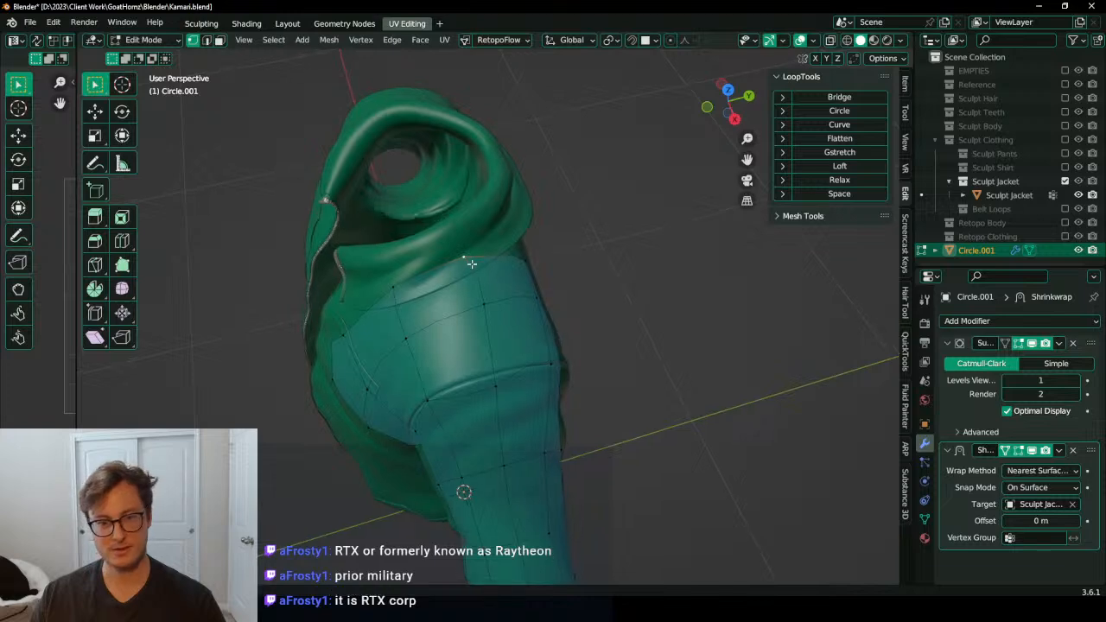
Step: Move the inner edge vertices over the top of the shoulder onto the seam below the jacket's collar
{"action": "scroll", "coordinate": [471, 263], "scroll_direction": "up", "scroll_amount": 1}
{"action": "scroll", "coordinate": [480, 272], "scroll_direction": "up", "scroll_amount": 2}
{"action": "key", "text": "g"}
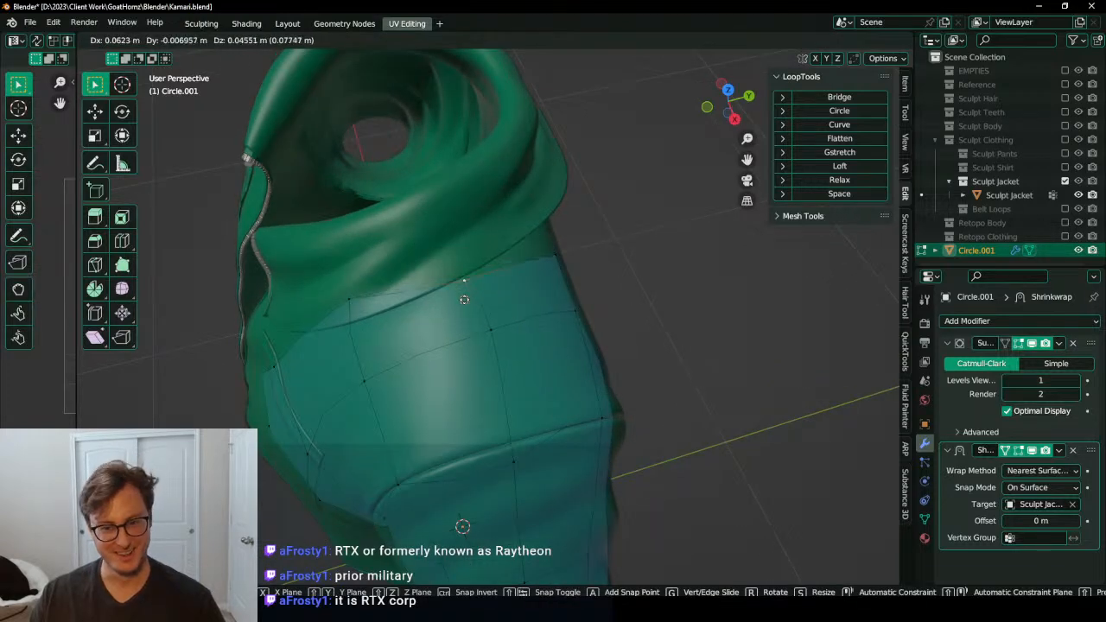
{"action": "left_click", "coordinate": [463, 299]}
{"action": "middle_click_drag", "start_coordinate": [353, 334], "coordinate": [525, 261], "text": "shift"}
{"action": "left_click", "coordinate": [475, 285]}
{"action": "key", "text": "g"}
{"action": "left_click", "coordinate": [469, 305]}
Step: Move the chest patch's front edge and lower corner vertices toward the jacket's front zipper
{"action": "key", "text": "g"}
{"action": "left_click", "coordinate": [488, 262]}
{"action": "middle_click_drag", "start_coordinate": [445, 381], "coordinate": [459, 351]}
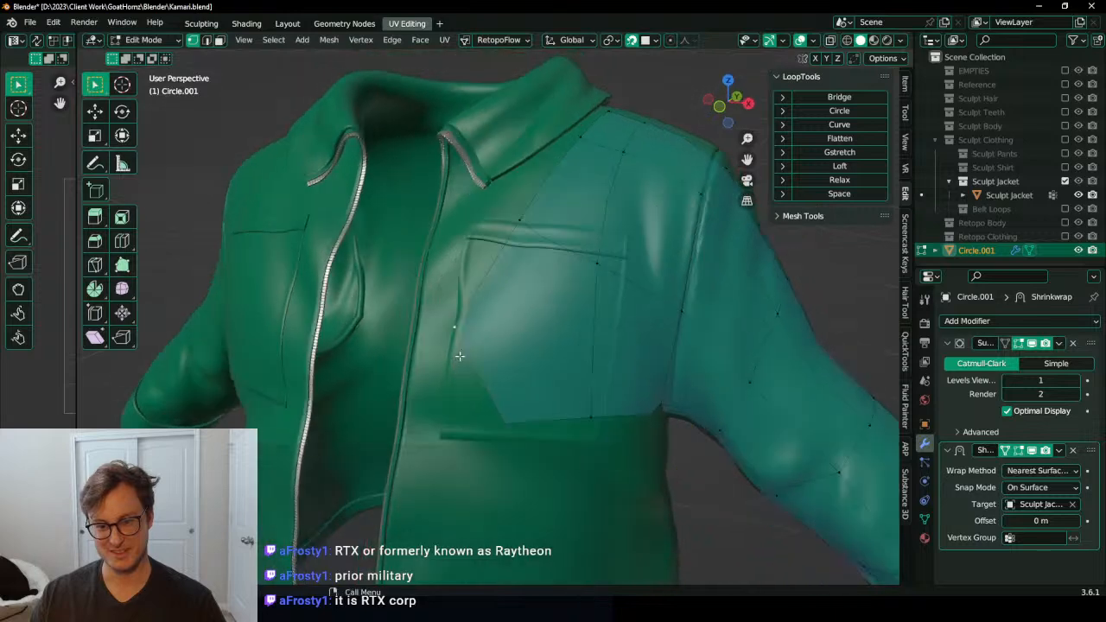
{"action": "left_click", "coordinate": [487, 423]}
{"action": "key", "text": "g"}
{"action": "left_click", "coordinate": [457, 410]}
{"action": "middle_click_drag", "start_coordinate": [518, 423], "coordinate": [520, 335], "text": "shift"}
Step: Reposition the lower and inner edge vertices on the jacket's back, pulling the inner ones toward the spine
{"action": "scroll", "coordinate": [472, 336], "scroll_direction": "down", "scroll_amount": 4}
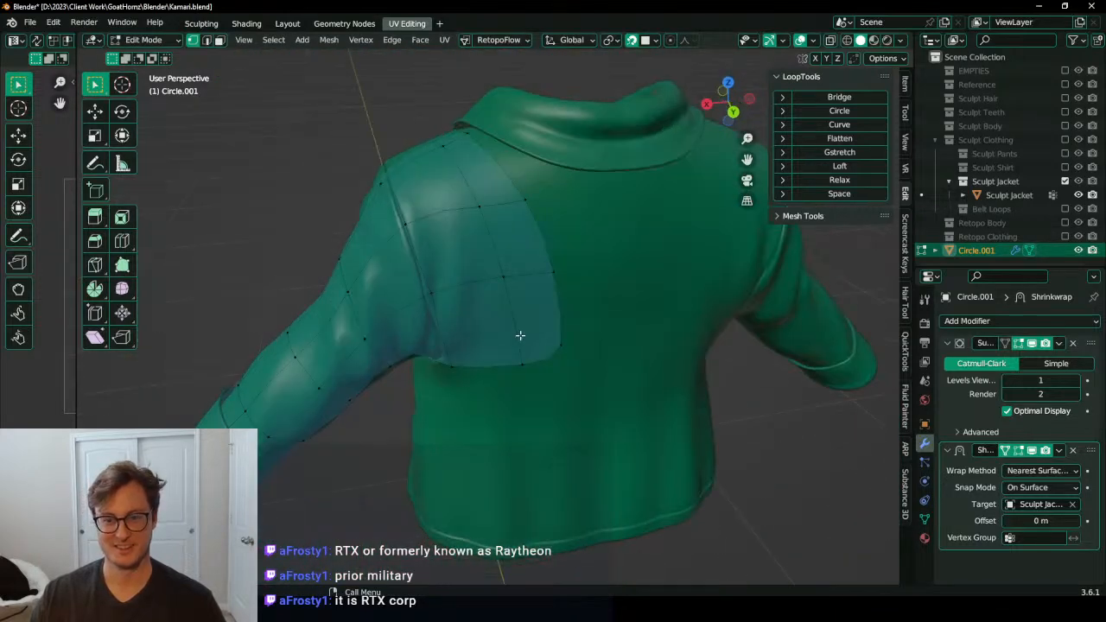
{"action": "key", "text": "g"}
{"action": "left_click", "coordinate": [515, 342]}
{"action": "left_click", "coordinate": [564, 344]}
{"action": "key", "text": "g"}
{"action": "left_click", "coordinate": [576, 333]}
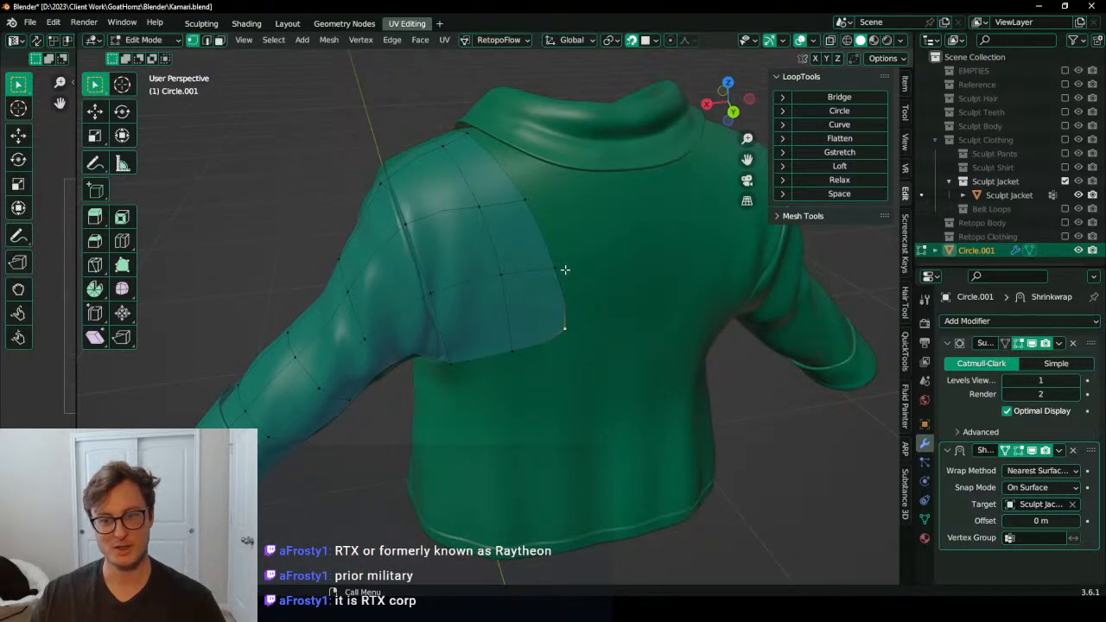
{"action": "left_click", "coordinate": [560, 271]}
{"action": "key", "text": "g"}
{"action": "left_click", "coordinate": [573, 269]}
Step: Adjust the middle-column vertices on the upper back to even out the quads behind the shoulder
{"action": "middle_click_drag", "start_coordinate": [542, 202], "coordinate": [513, 265]}
{"action": "left_click", "coordinate": [494, 264]}
{"action": "key", "text": "g"}
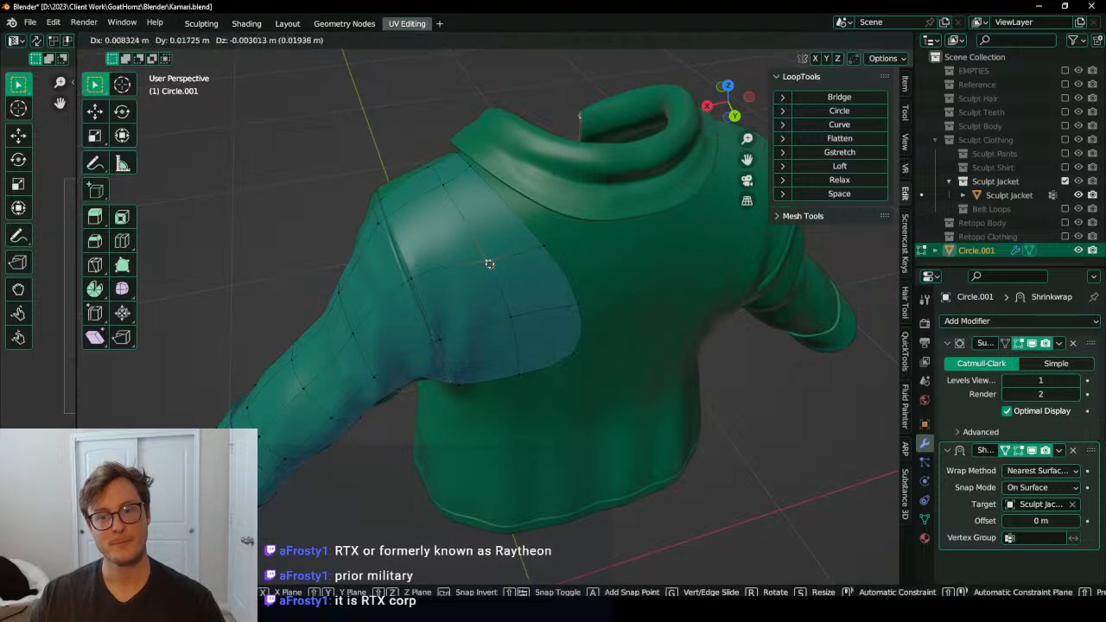
{"action": "left_click", "coordinate": [484, 265]}
{"action": "left_click", "coordinate": [510, 321]}
{"action": "key", "text": "g"}
{"action": "left_click", "coordinate": [501, 334]}
Step: Extrude the torso patch's bottom edge loop down along Z twice toward the jacket's hem
{"action": "middle_click_drag", "start_coordinate": [501, 371], "coordinate": [553, 368]}
{"action": "left_click", "coordinate": [498, 320], "text": "alt"}
{"action": "key", "text": "e"}
{"action": "key", "text": "z"}
{"action": "left_click", "coordinate": [549, 435]}
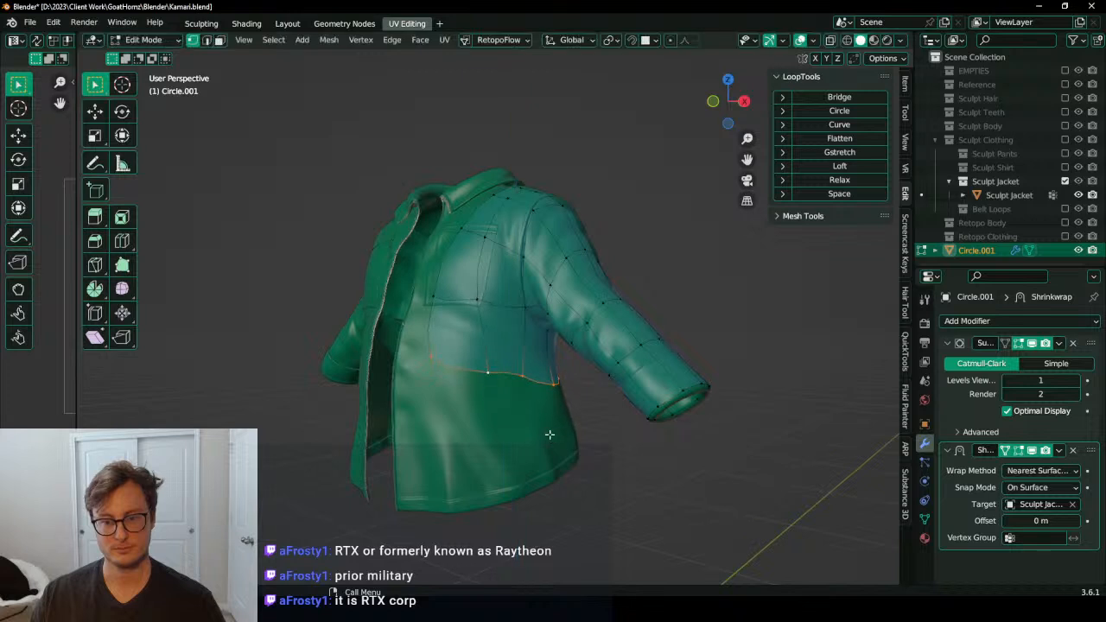
{"action": "middle_click_drag", "start_coordinate": [548, 432], "coordinate": [528, 365], "text": "shift"}
{"action": "key", "text": "e"}
{"action": "key", "text": "z"}
{"action": "left_click", "coordinate": [532, 439]}
Step: Flatten the bottom edge loop by scaling it to 0 along Z in the right orthographic view
{"action": "key", "text": "KP_3"}
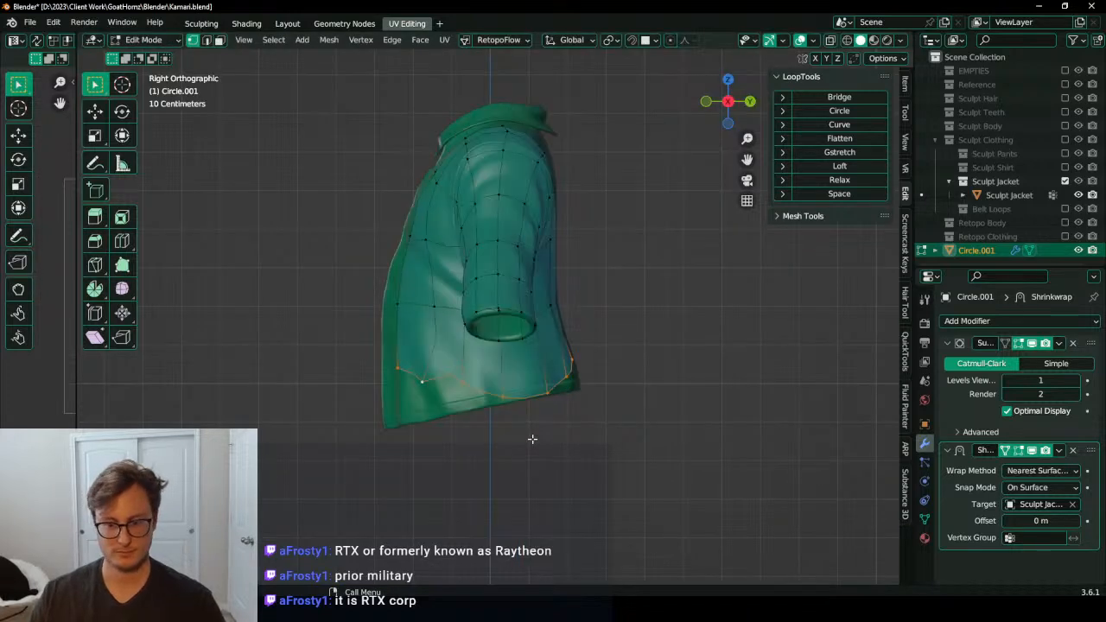
{"action": "key", "text": "r"}
{"action": "key", "text": "s"}
{"action": "key", "text": "z"}
{"action": "key", "text": "0"}
{"action": "left_click", "coordinate": [608, 356]}
Step: Rotate the bottom edge loop by about -11° to match the hem's slope and lower it along Z onto the hem
{"action": "key", "text": "r"}
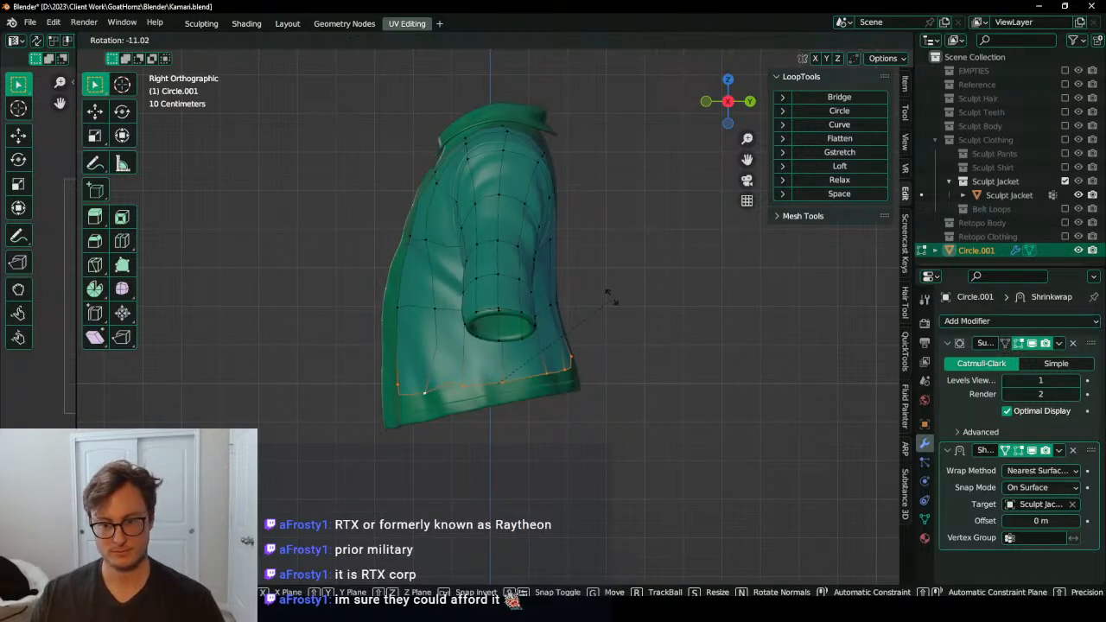
{"action": "left_click", "coordinate": [611, 296]}
{"action": "key", "text": "g"}
{"action": "key", "text": "z"}
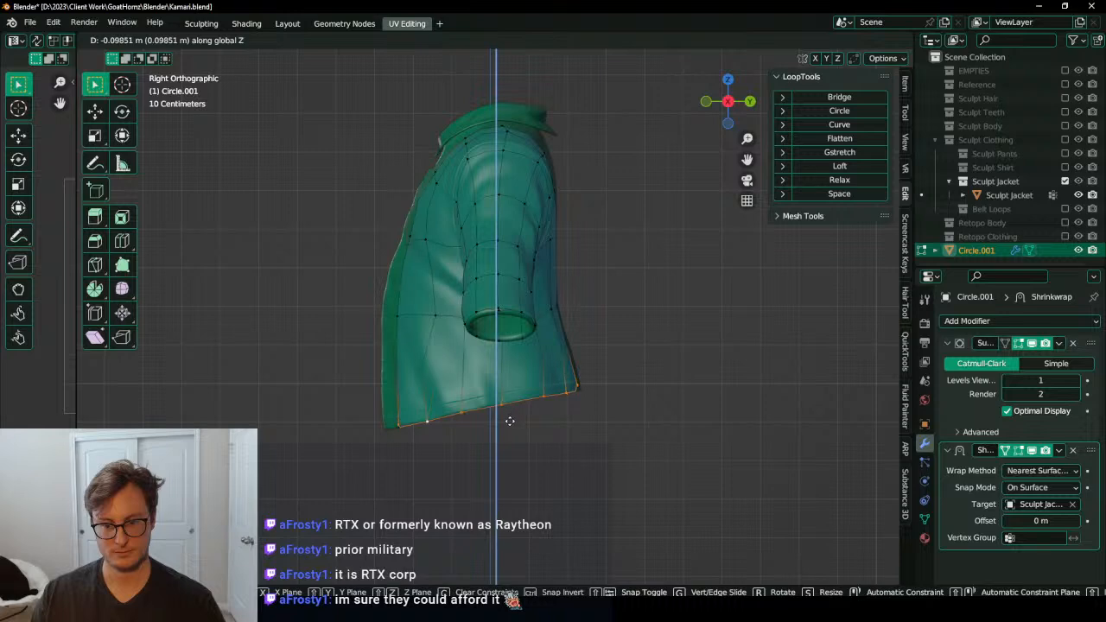
{"action": "left_click", "coordinate": [510, 433]}
Step: Add a horizontal edge loop around the lower torso, just above the hem
{"action": "middle_click_drag", "start_coordinate": [510, 439], "coordinate": [509, 348]}
{"action": "left_click", "coordinate": [486, 401]}
{"action": "scroll", "coordinate": [499, 365], "scroll_direction": "up", "scroll_amount": 4}
{"action": "scroll", "coordinate": [429, 248], "scroll_direction": "down", "scroll_amount": 5}
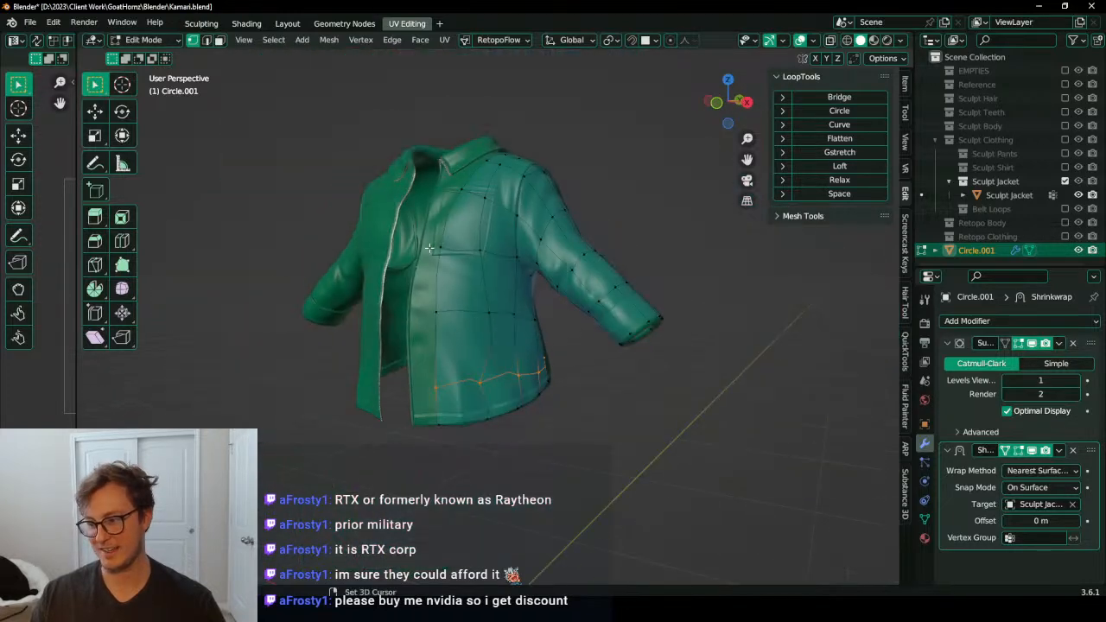
Step: Extrude the torso's front and collar-side edge along X toward the jacket's zipper opening
{"action": "middle_click_drag", "start_coordinate": [429, 248], "coordinate": [450, 274], "text": "shift"}
{"action": "middle_click_drag", "start_coordinate": [450, 275], "coordinate": [481, 285]}
{"action": "scroll", "coordinate": [483, 243], "scroll_direction": "up", "scroll_amount": 2}
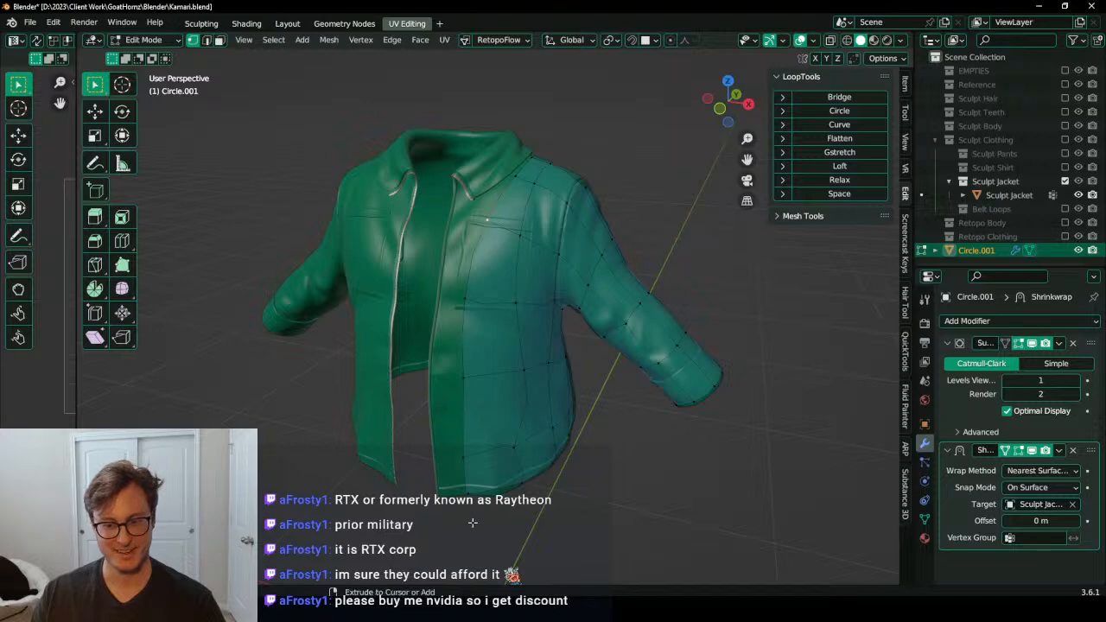
{"action": "middle_click_drag", "start_coordinate": [474, 456], "coordinate": [524, 379]}
{"action": "middle_click_drag", "start_coordinate": [510, 295], "coordinate": [575, 270]}
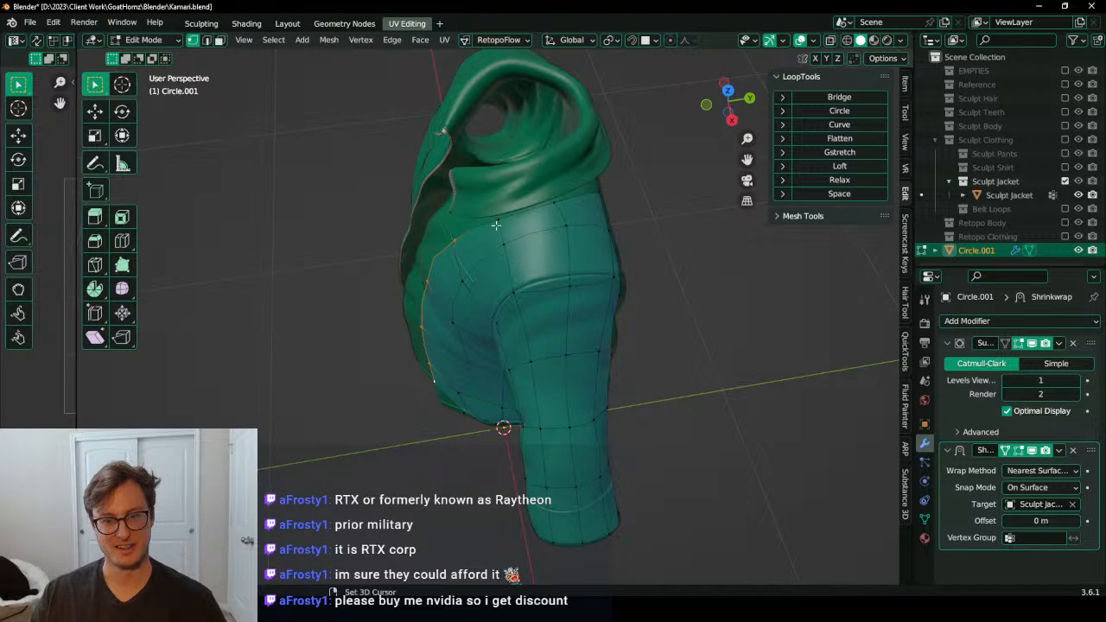
{"action": "middle_click_drag", "start_coordinate": [496, 225], "coordinate": [522, 252]}
{"action": "key", "text": "g"}
{"action": "key", "text": "x"}
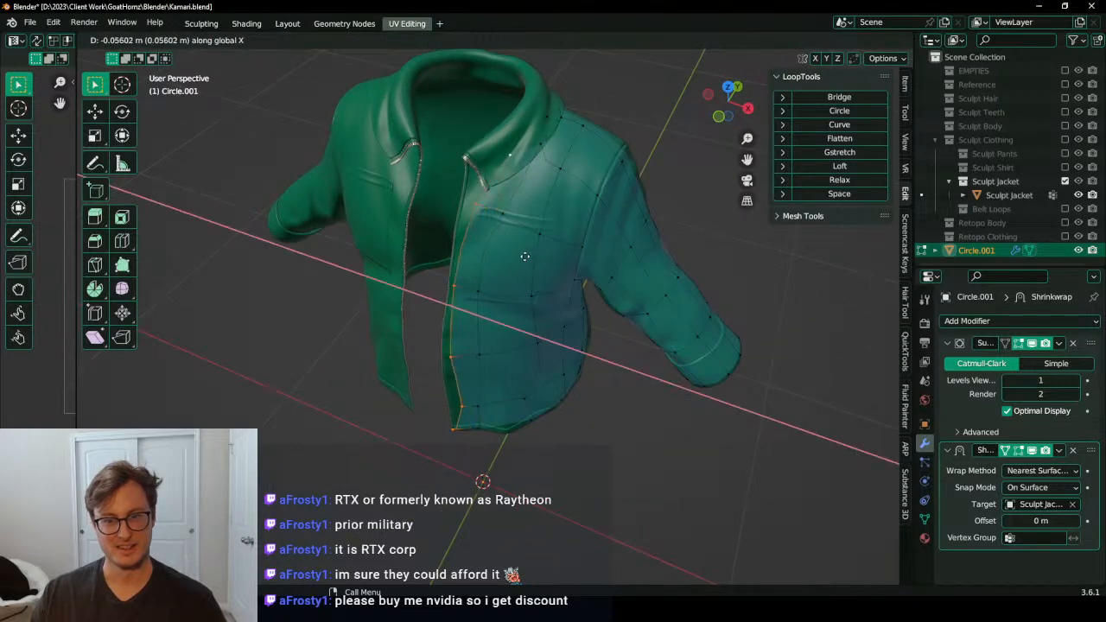
{"action": "left_click", "coordinate": [525, 257]}
Step: Move two of the new edge vertices on the upper front onto the seam below the collar
{"action": "left_click", "coordinate": [510, 165]}
{"action": "middle_click_drag", "start_coordinate": [510, 166], "coordinate": [505, 254], "text": "shift"}
{"action": "scroll", "coordinate": [506, 254], "scroll_direction": "up", "scroll_amount": 3}
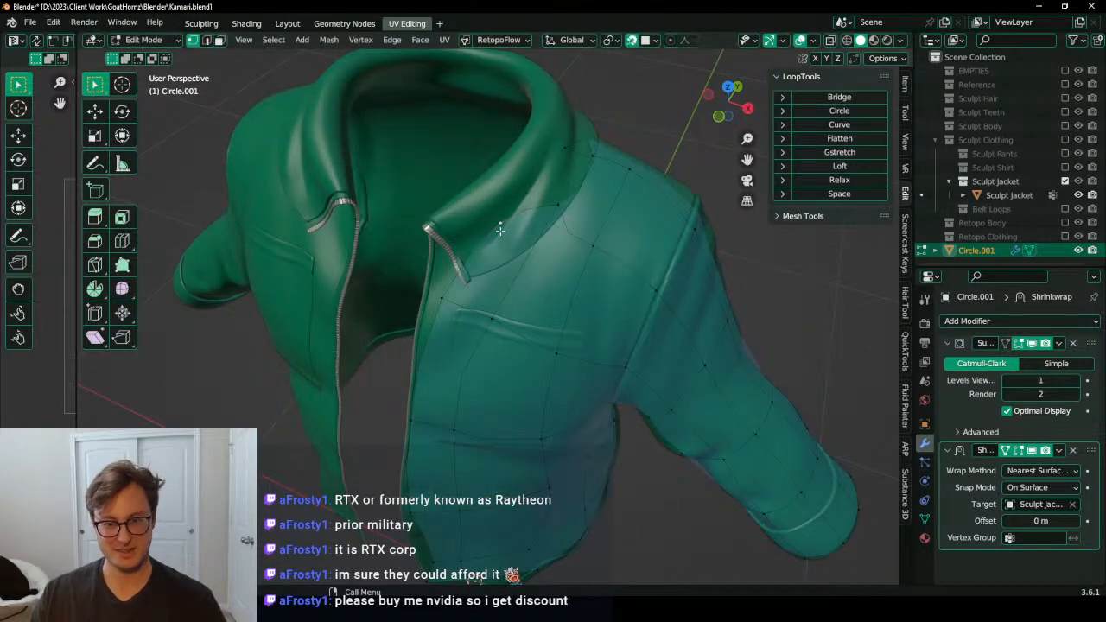
{"action": "key", "text": "g"}
{"action": "left_click", "coordinate": [464, 295]}
{"action": "left_click", "coordinate": [549, 231]}
{"action": "key", "text": "g"}
{"action": "left_click", "coordinate": [555, 240]}
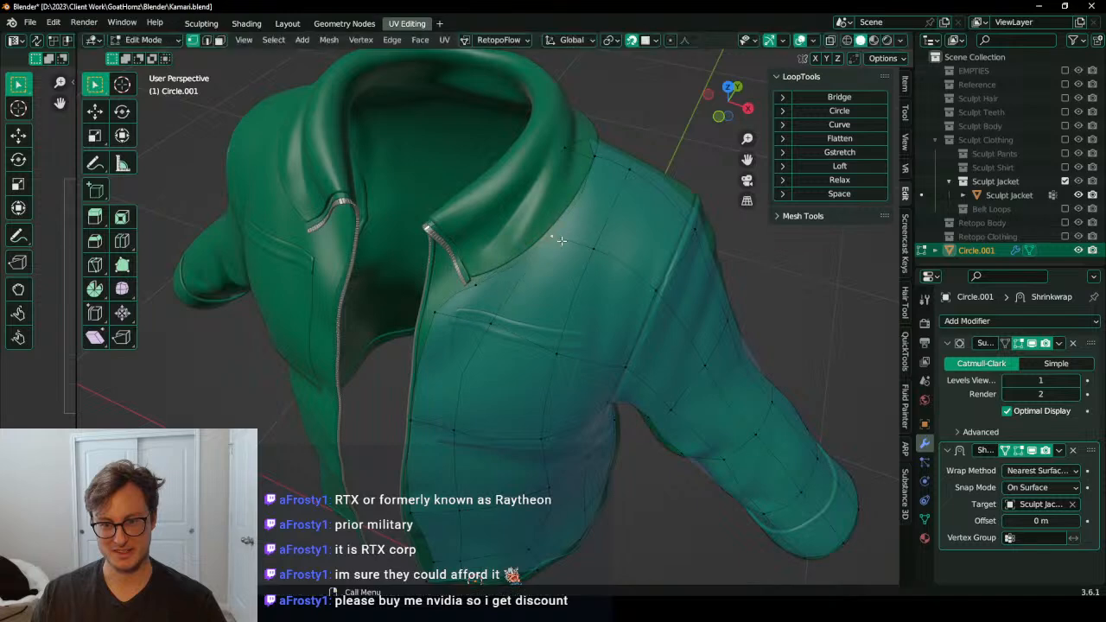
Step: Delete the selected neckline vertices and move the retopo mesh's upper front corner vertex onto the jacket's zipper edge
{"action": "key", "text": "x"}
{"action": "key", "text": "v"}
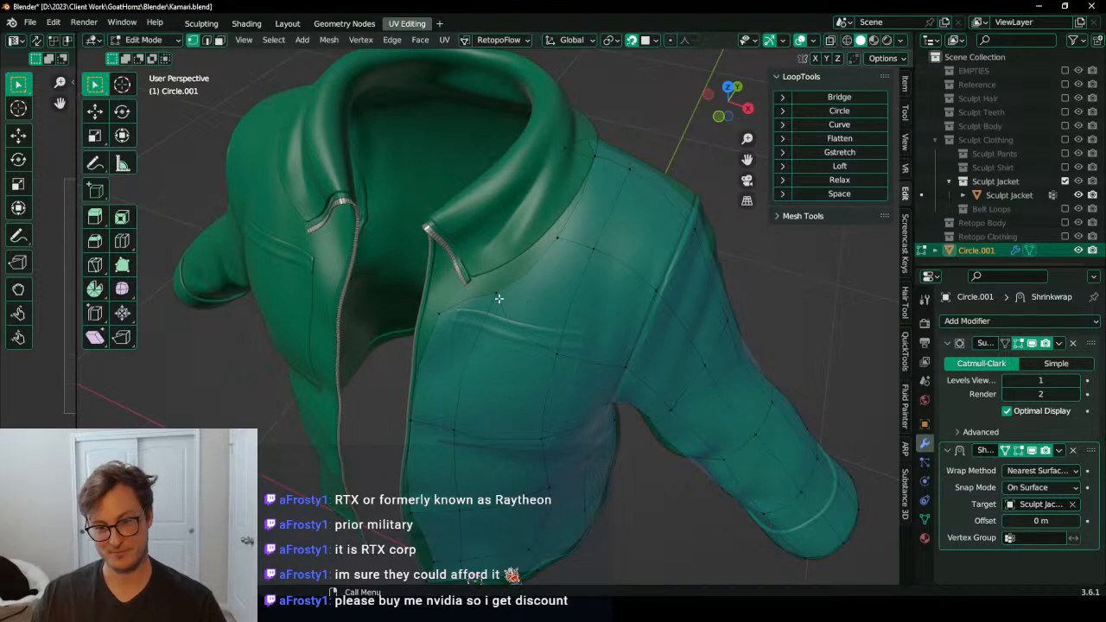
{"action": "left_click", "coordinate": [443, 313]}
{"action": "key", "text": "g"}
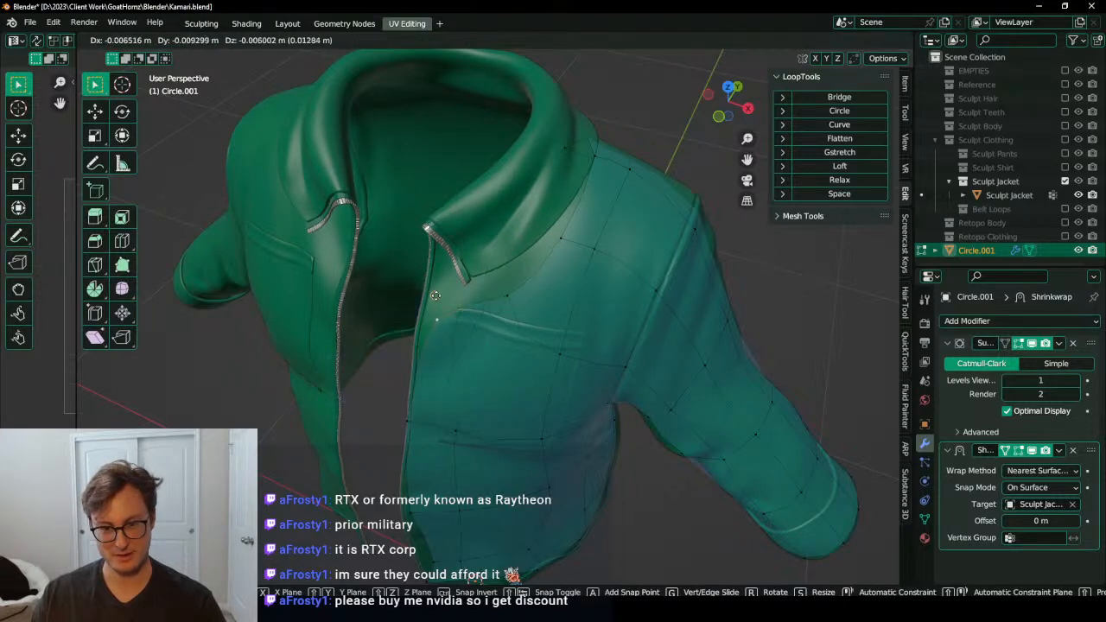
{"action": "scroll", "coordinate": [435, 295], "scroll_direction": "up", "scroll_amount": 5}
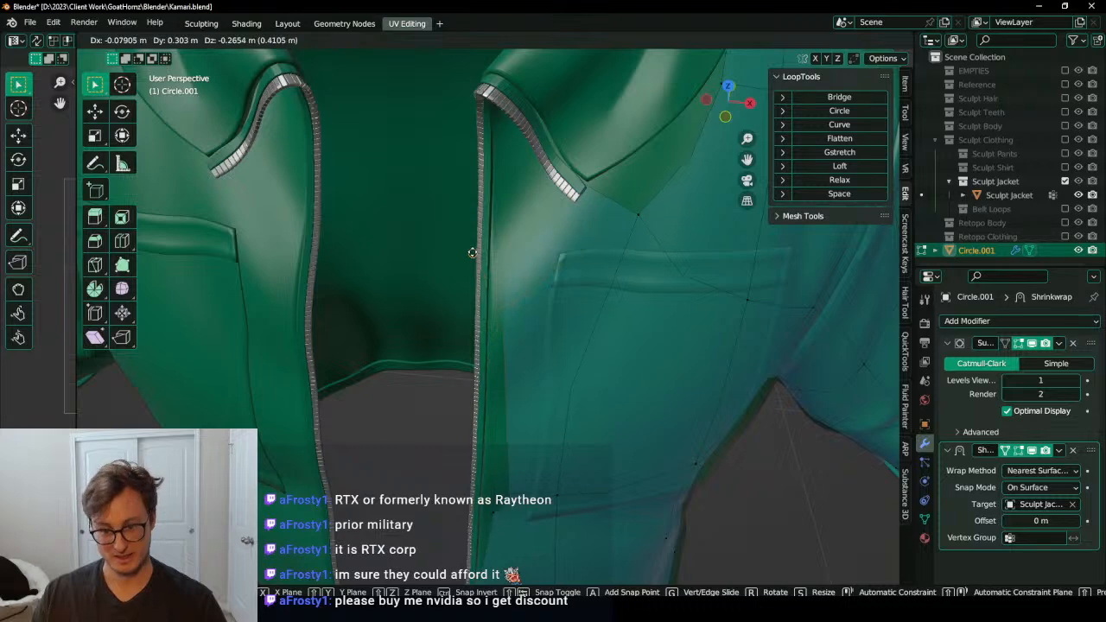
{"action": "left_click", "coordinate": [477, 261]}
{"action": "key", "text": "period"}
{"action": "key", "text": "Escape"}
Step: Reposition the chest vertex and align the lower front-opening vertices with the jacket's zipper edge down to the hem
{"action": "middle_click_drag", "start_coordinate": [527, 267], "coordinate": [581, 273]}
{"action": "key", "text": "g"}
{"action": "left_click", "coordinate": [544, 286]}
{"action": "middle_click_drag", "start_coordinate": [624, 445], "coordinate": [540, 270], "text": "shift"}
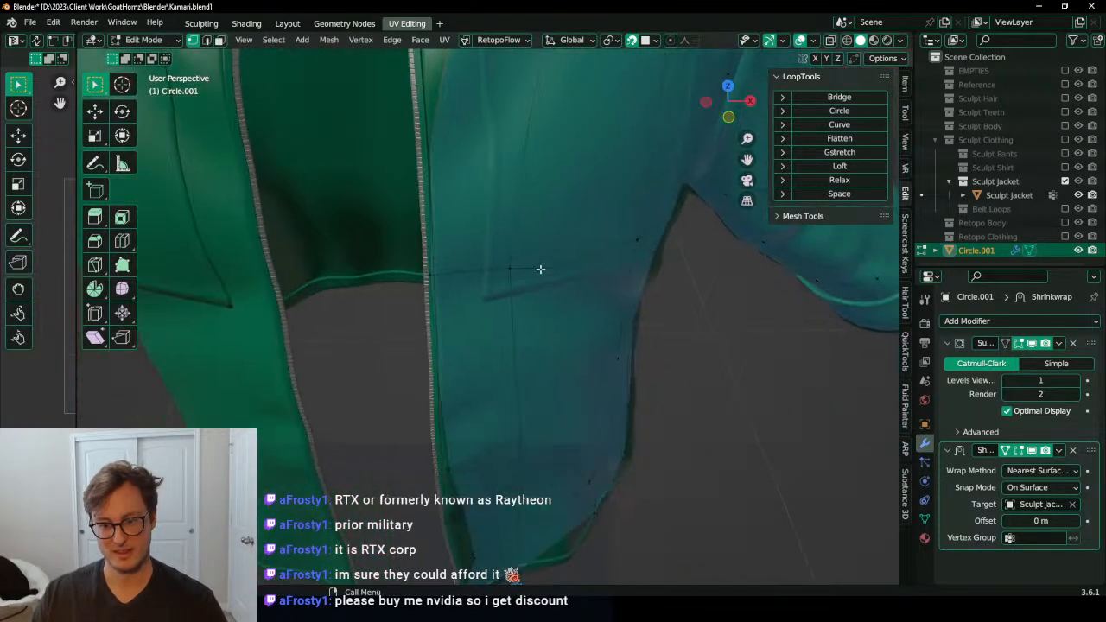
{"action": "scroll", "coordinate": [540, 269], "scroll_direction": "down", "scroll_amount": 6}
{"action": "key", "text": "shift+Tab"}
{"action": "scroll", "coordinate": [485, 424], "scroll_direction": "up", "scroll_amount": 1}
{"action": "key", "text": "g"}
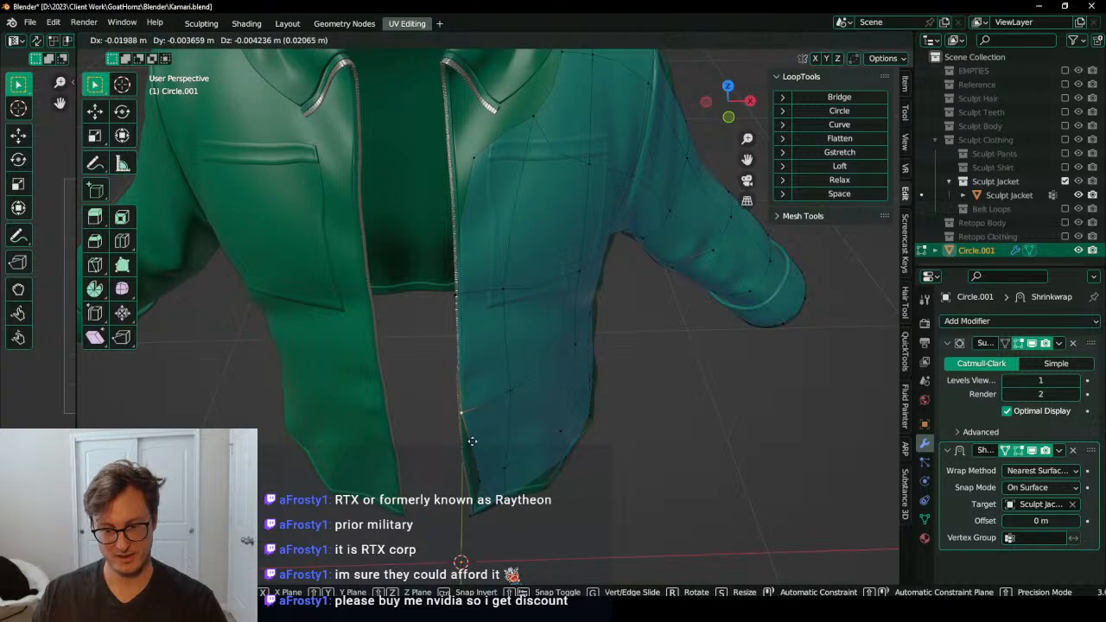
{"action": "left_click", "coordinate": [473, 448]}
{"action": "key", "text": "g"}
{"action": "left_click", "coordinate": [471, 503]}
{"action": "middle_click_drag", "start_coordinate": [561, 484], "coordinate": [479, 400]}
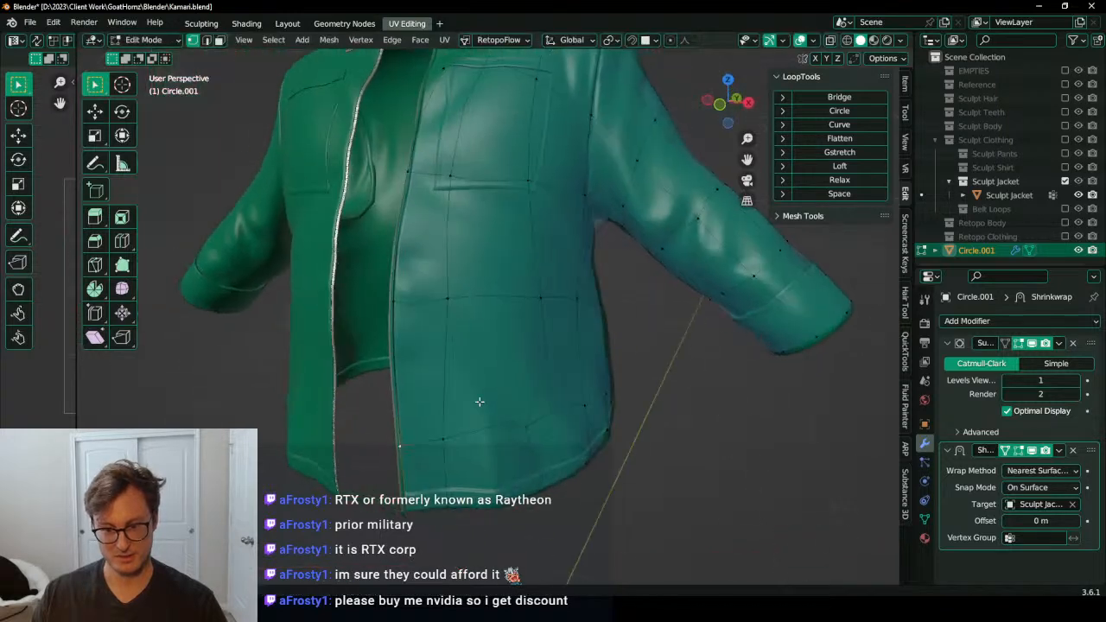
Step: Move the horizontal edge loop just above the jacket hem upward along global Z
{"action": "middle_click_drag", "start_coordinate": [617, 413], "coordinate": [536, 399]}
{"action": "key", "text": "g"}
{"action": "key", "text": "z"}
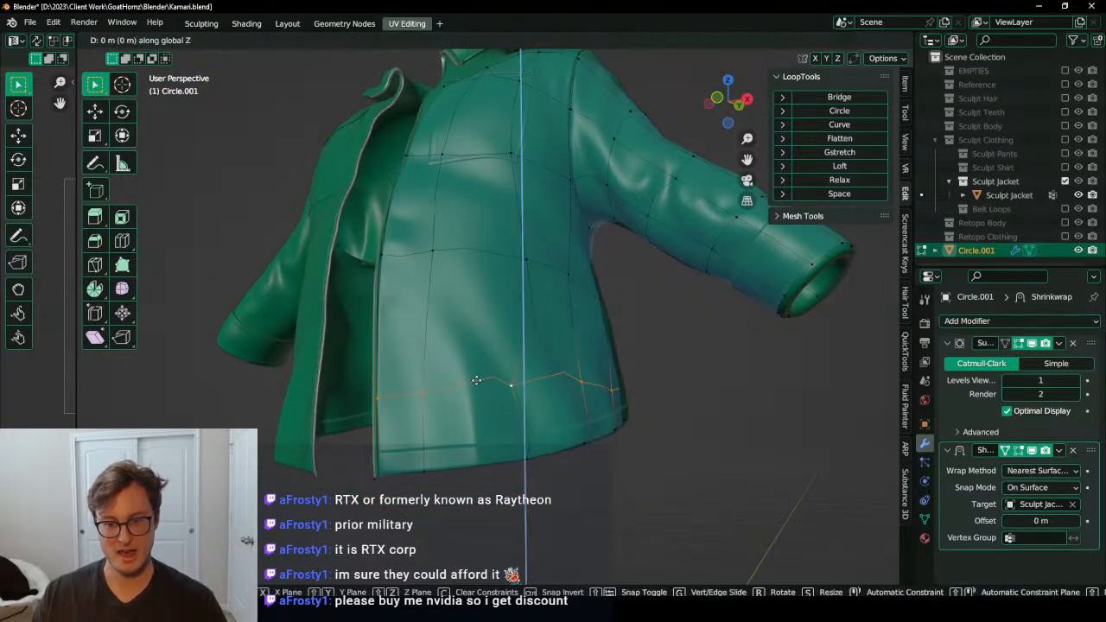
{"action": "left_click", "coordinate": [474, 338]}
Step: Select the open vertical edge on the jacket's back, shift it along X and flatten it with an X scale of 0
{"action": "middle_click_drag", "start_coordinate": [657, 318], "coordinate": [415, 372]}
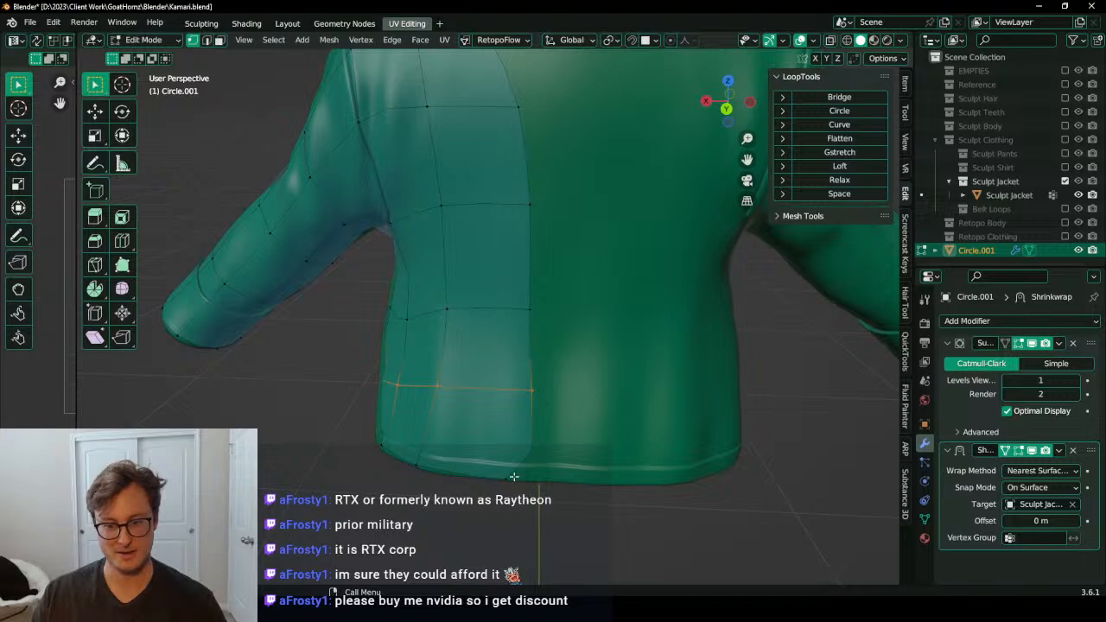
{"action": "scroll", "coordinate": [523, 471], "scroll_direction": "down", "scroll_amount": 2}
{"action": "scroll", "coordinate": [536, 285], "scroll_direction": "up", "scroll_amount": 3}
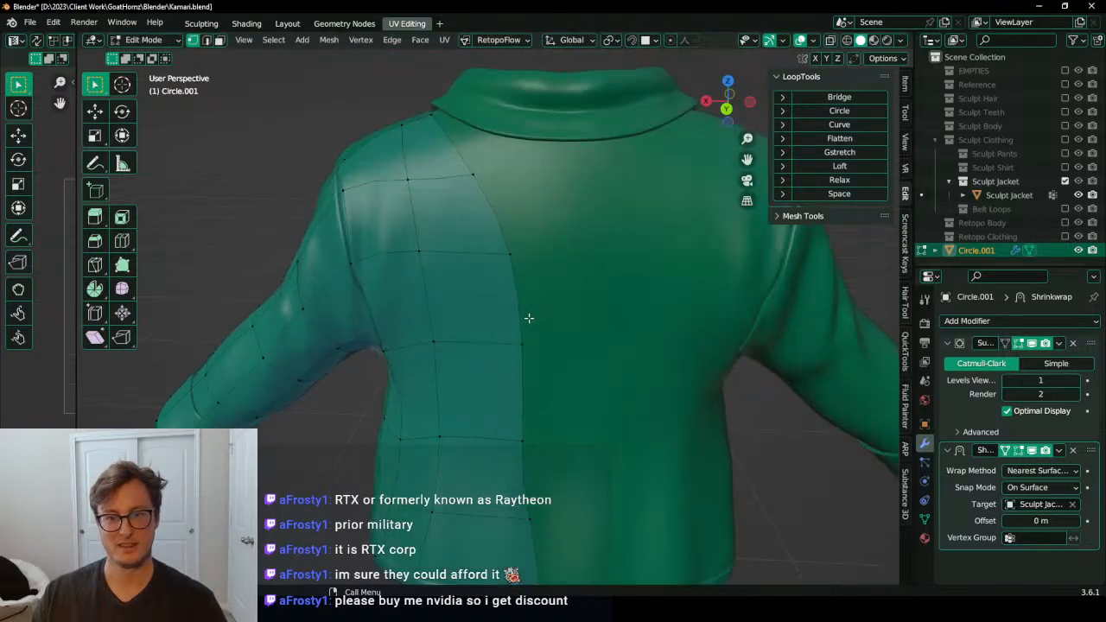
{"action": "scroll", "coordinate": [528, 318], "scroll_direction": "down", "scroll_amount": 5}
{"action": "left_click", "coordinate": [506, 283], "text": "alt"}
{"action": "middle_click_drag", "start_coordinate": [506, 284], "coordinate": [523, 337]}
{"action": "key", "text": "g"}
{"action": "key", "text": "x"}
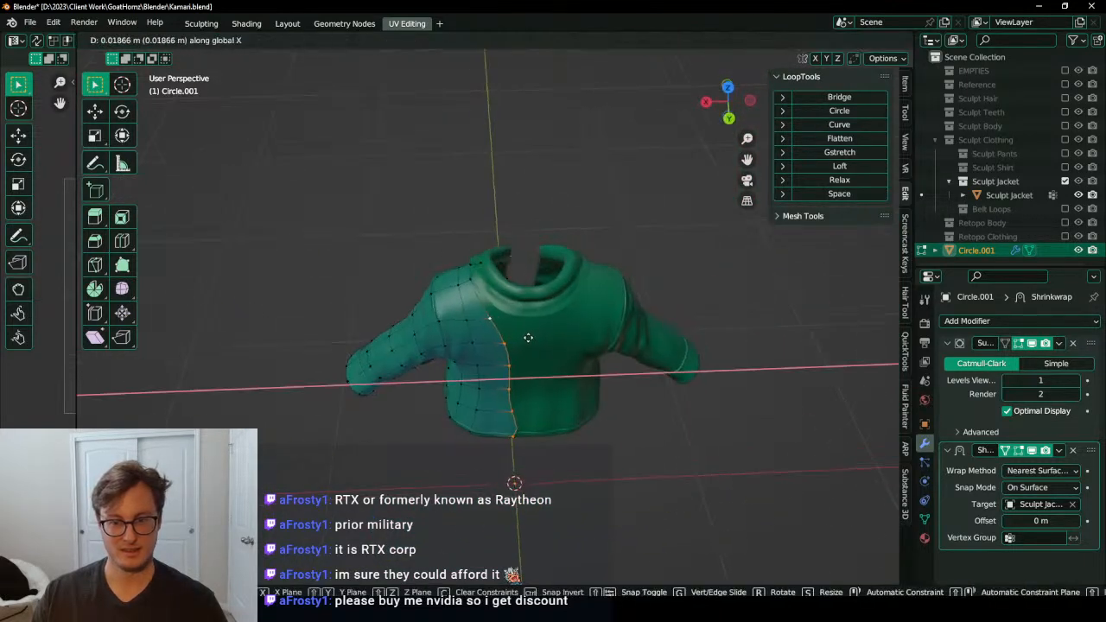
{"action": "left_click", "coordinate": [501, 329]}
{"action": "key", "text": "s"}
{"action": "key", "text": "x"}
{"action": "key", "text": "0"}
{"action": "key", "text": "Return"}
Step: Extrude the straightened back edge to the centre line by scaling it to 0 on X around the 3D cursor
{"action": "key", "text": "g"}
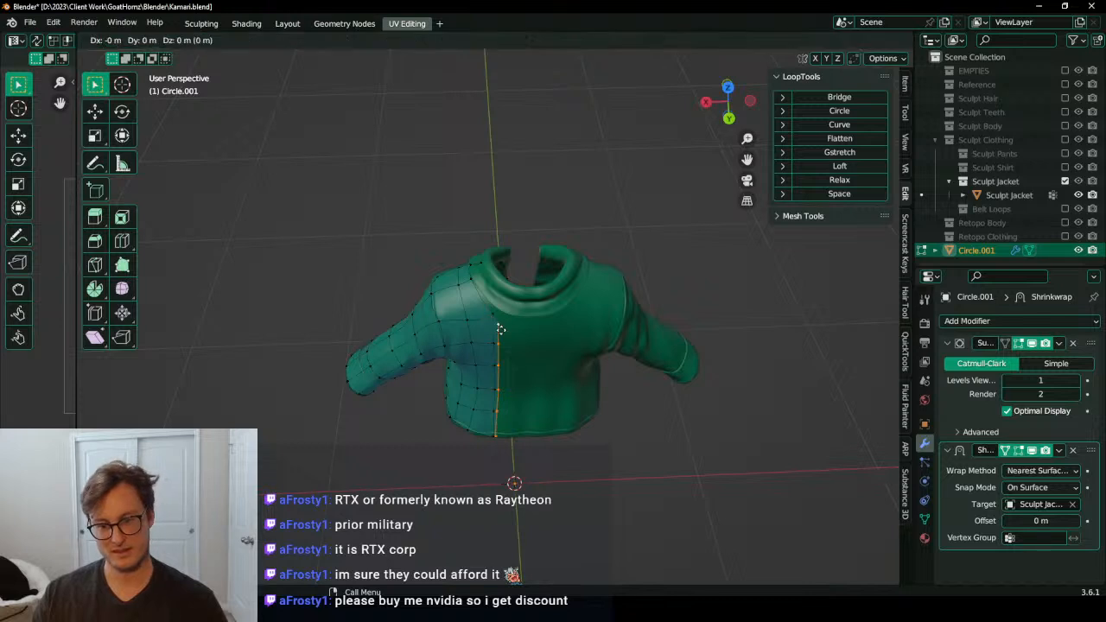
{"action": "right_click", "coordinate": [501, 329]}
{"action": "key", "text": "period"}
{"action": "key", "text": "c"}
{"action": "key", "text": "s"}
{"action": "key", "text": "x"}
{"action": "key", "text": "0"}
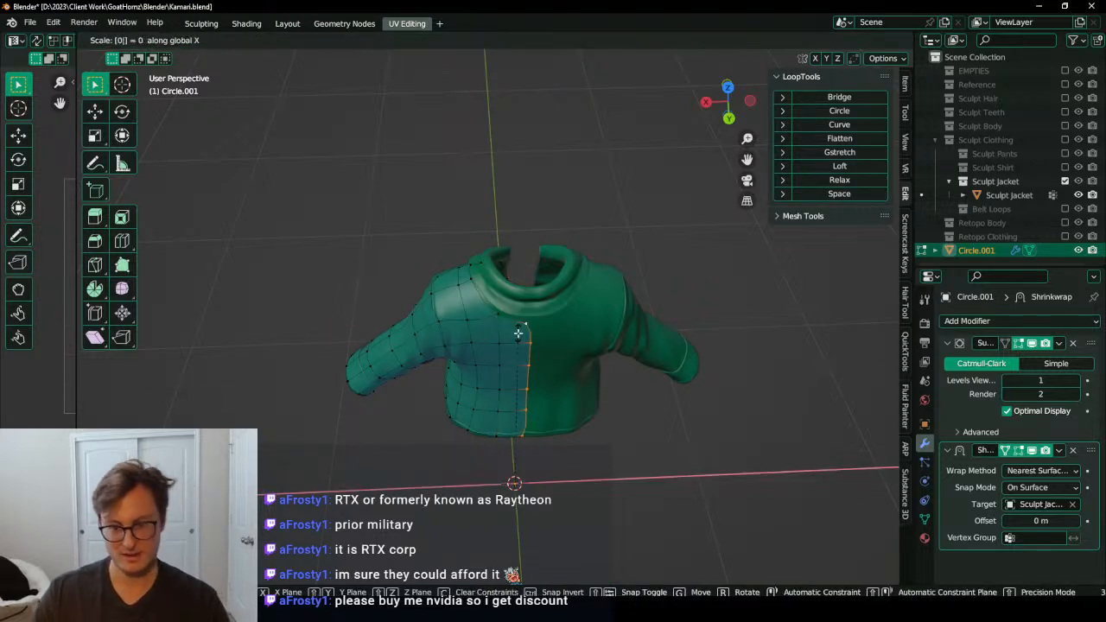
{"action": "key", "text": "Return"}
Step: In Object Mode, duplicate the Shrinkwrap modifier, then apply the Subdivision modifier and the first Shrinkwrap copy
{"action": "scroll", "coordinate": [531, 381], "scroll_direction": "up", "scroll_amount": 3}
{"action": "key", "text": "Tab"}
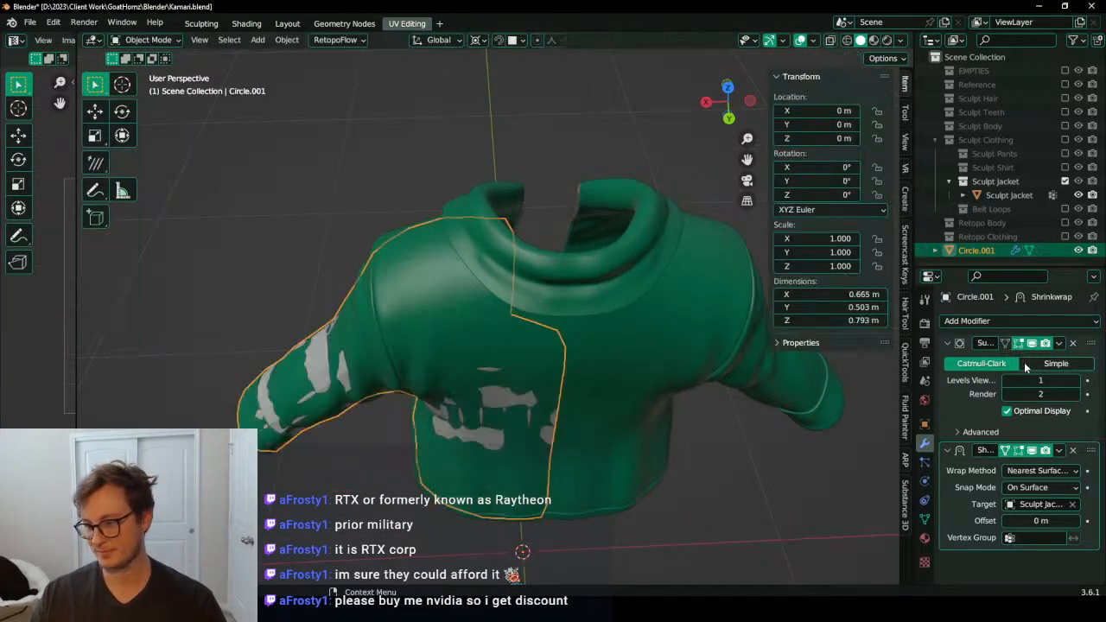
{"action": "left_click", "coordinate": [1060, 344]}
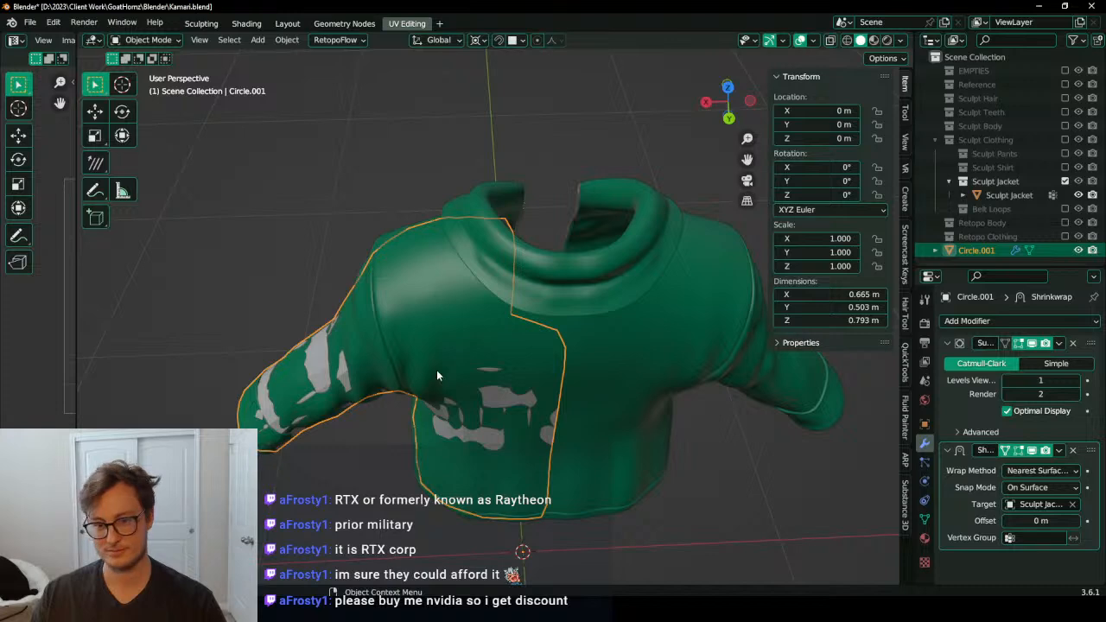
{"action": "middle_click_drag", "start_coordinate": [436, 369], "coordinate": [665, 272]}
{"action": "key", "text": "Tab"}
{"action": "key", "text": "Tab"}
{"action": "right_click", "coordinate": [651, 304]}
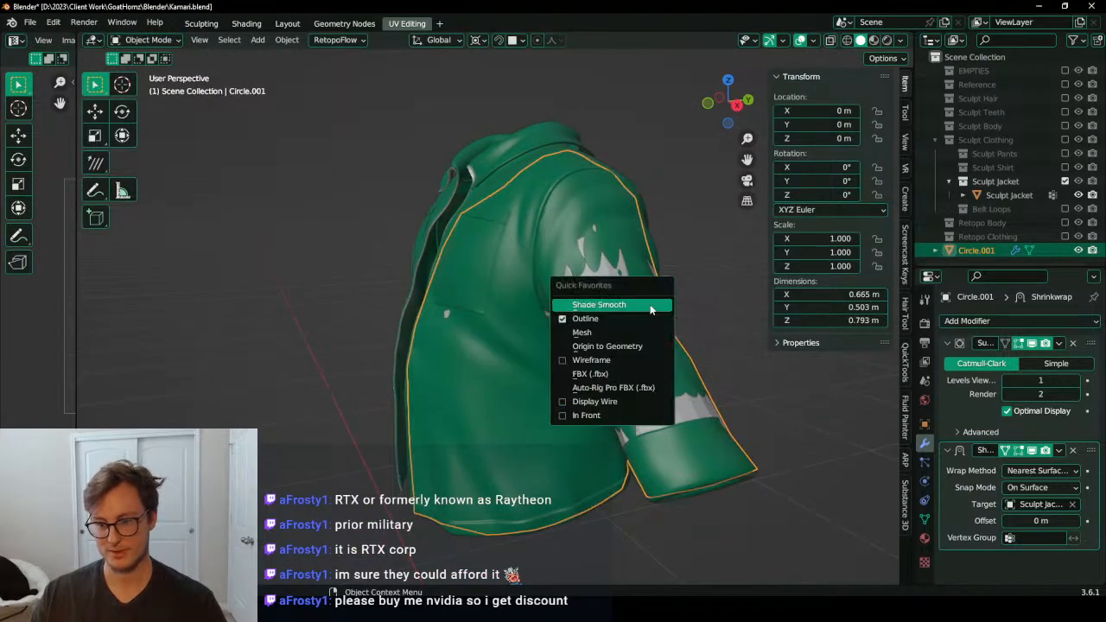
{"action": "left_click", "coordinate": [1059, 450]}
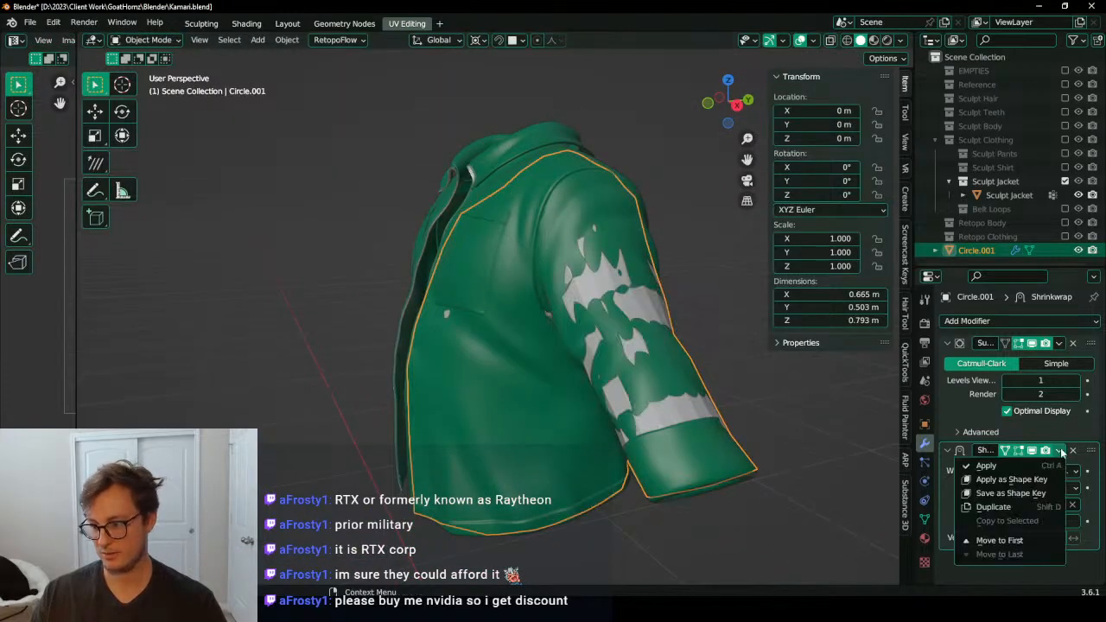
{"action": "left_click", "coordinate": [1002, 508]}
{"action": "left_click", "coordinate": [1060, 344]}
{"action": "left_click", "coordinate": [995, 357]}
{"action": "left_click", "coordinate": [1060, 344]}
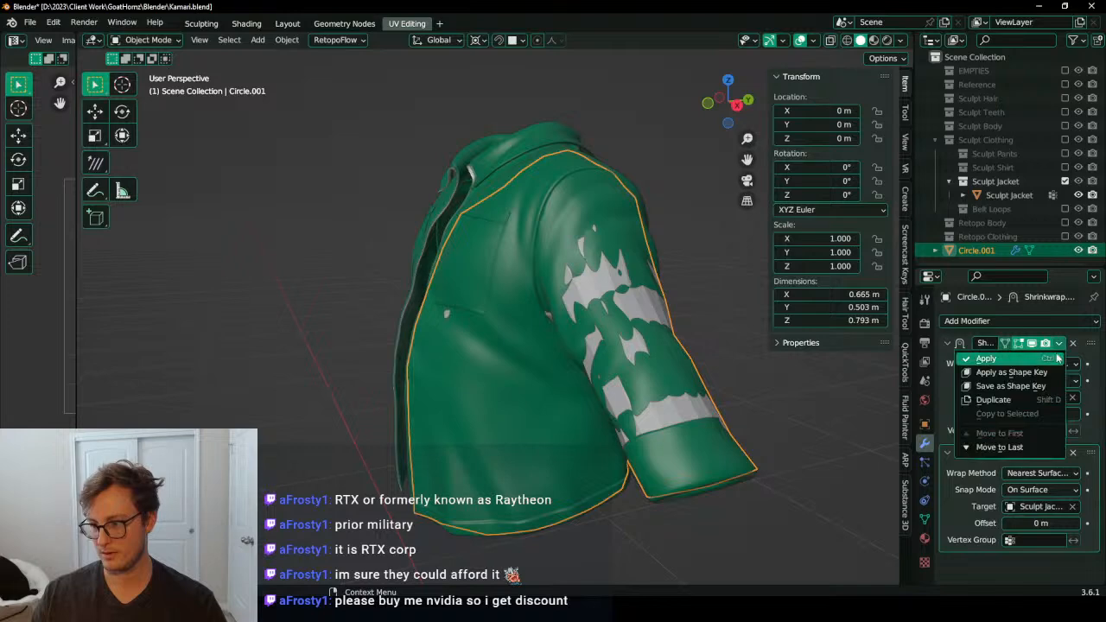
{"action": "left_click", "coordinate": [995, 358]}
Step: Evenly space the vertices of the hem and the horizontal torso edge loops above it with LoopTools Space
{"action": "key", "text": "Tab"}
{"action": "middle_click_drag", "start_coordinate": [481, 452], "coordinate": [494, 407]}
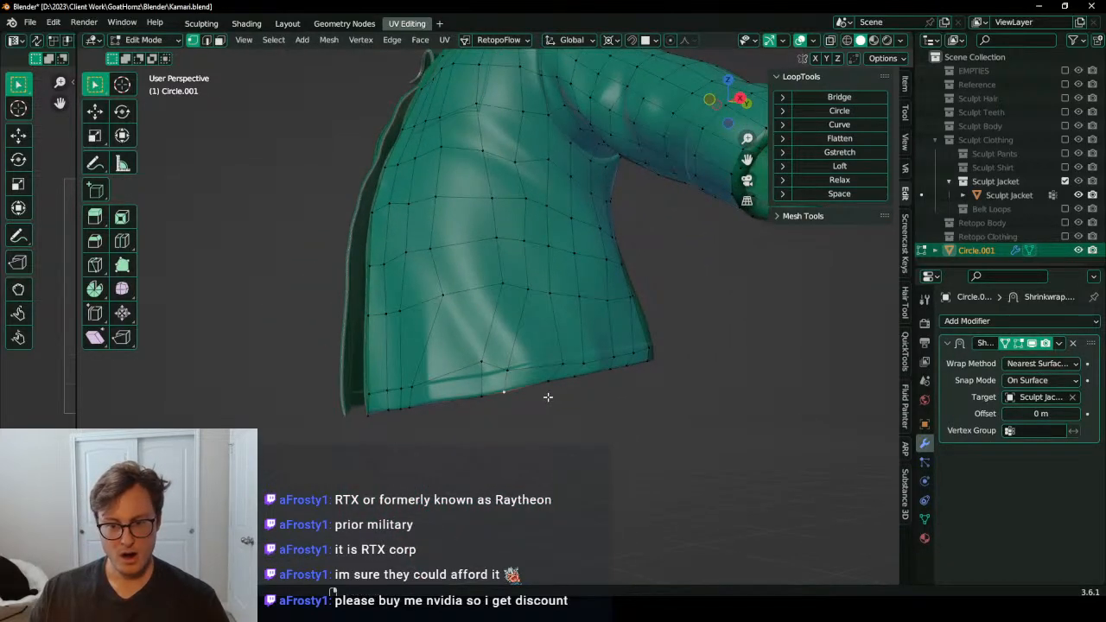
{"action": "left_click", "coordinate": [857, 193]}
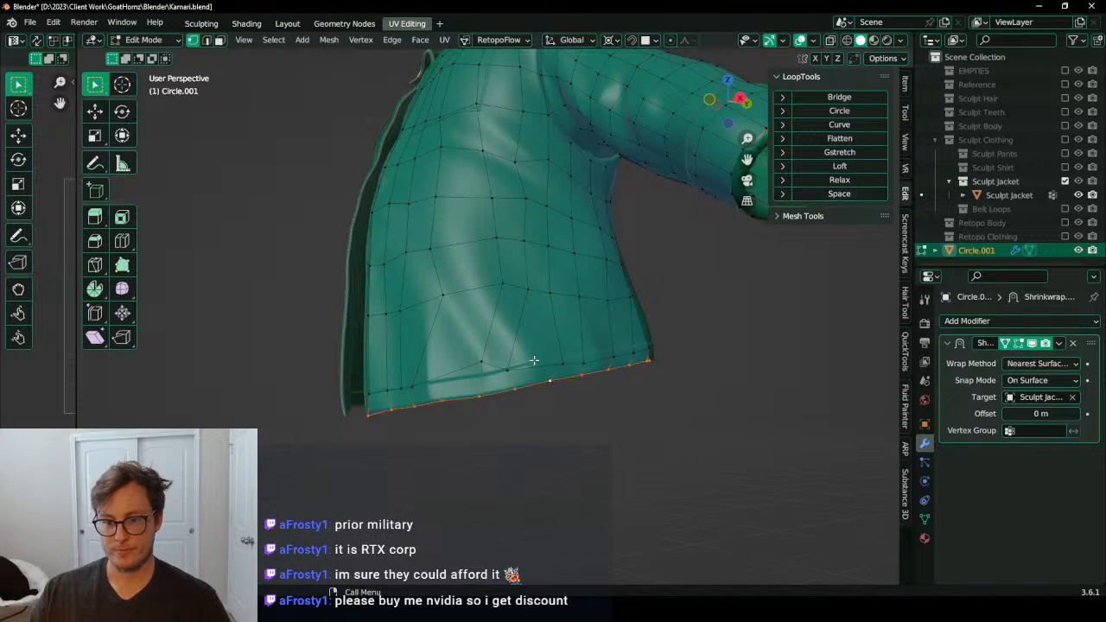
{"action": "left_click", "coordinate": [533, 290], "text": "alt"}
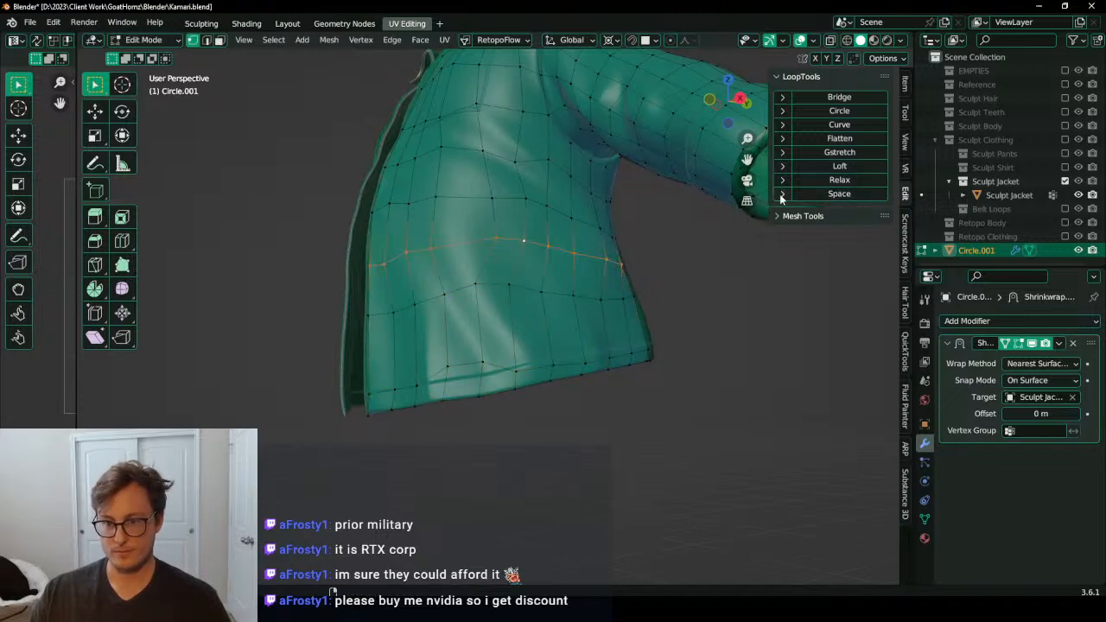
{"action": "left_click", "coordinate": [515, 202]}
{"action": "left_click", "coordinate": [839, 193]}
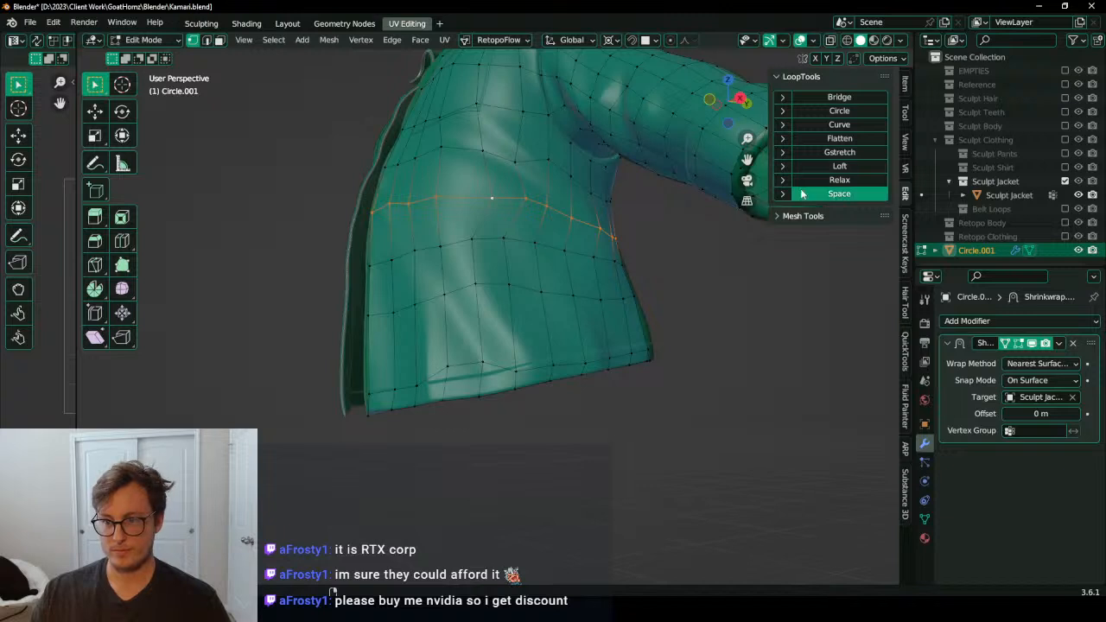
{"action": "left_click", "coordinate": [505, 169], "text": "alt"}
{"action": "scroll", "coordinate": [534, 317], "scroll_direction": "down", "scroll_amount": 3}
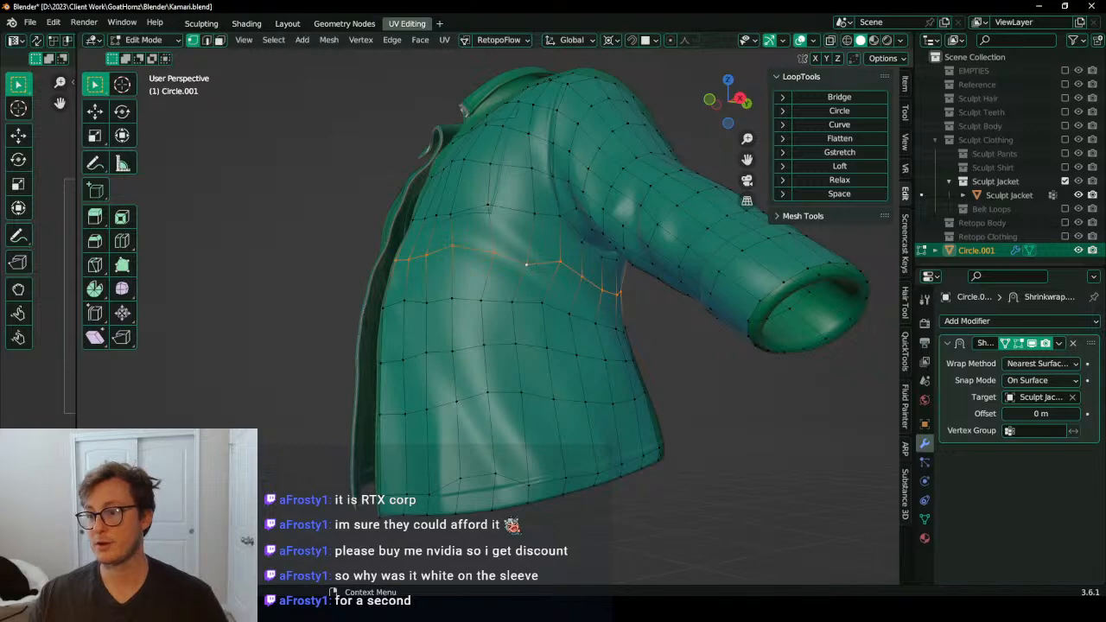
{"action": "left_click", "coordinate": [848, 195]}
{"action": "middle_click_drag", "start_coordinate": [664, 213], "coordinate": [574, 338]}
Step: Examine how the retopo mesh overlaps the sculpted jacket in Object Mode and with the Retopology overlay in Edit Mode
{"action": "key", "text": "Tab"}
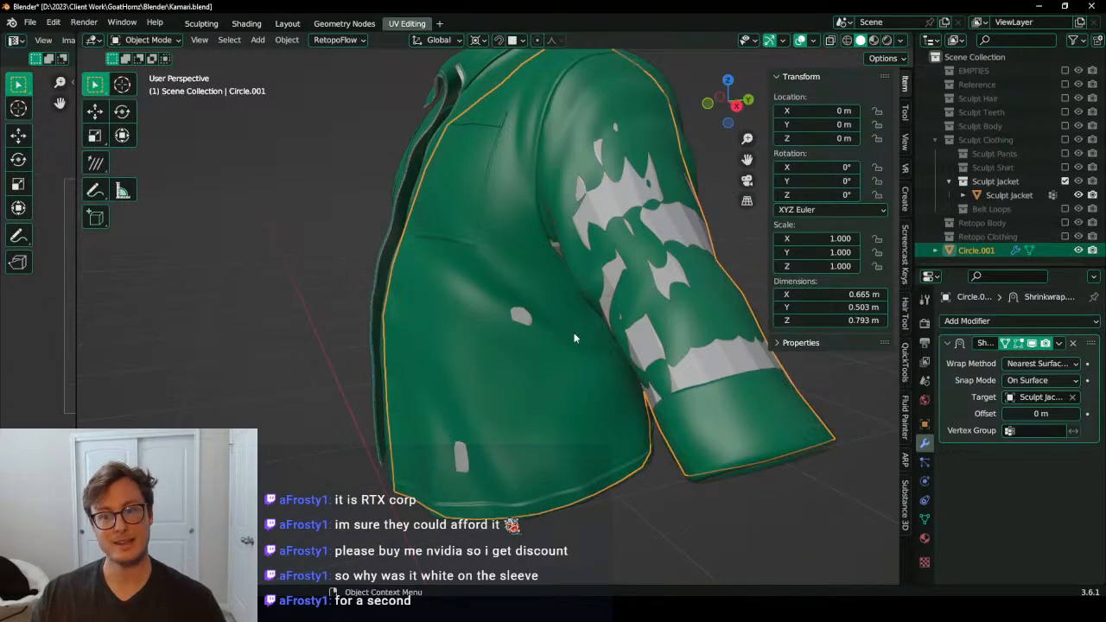
{"action": "middle_click_drag", "start_coordinate": [509, 303], "coordinate": [447, 338]}
{"action": "key", "text": "Tab"}
{"action": "key", "text": "q"}
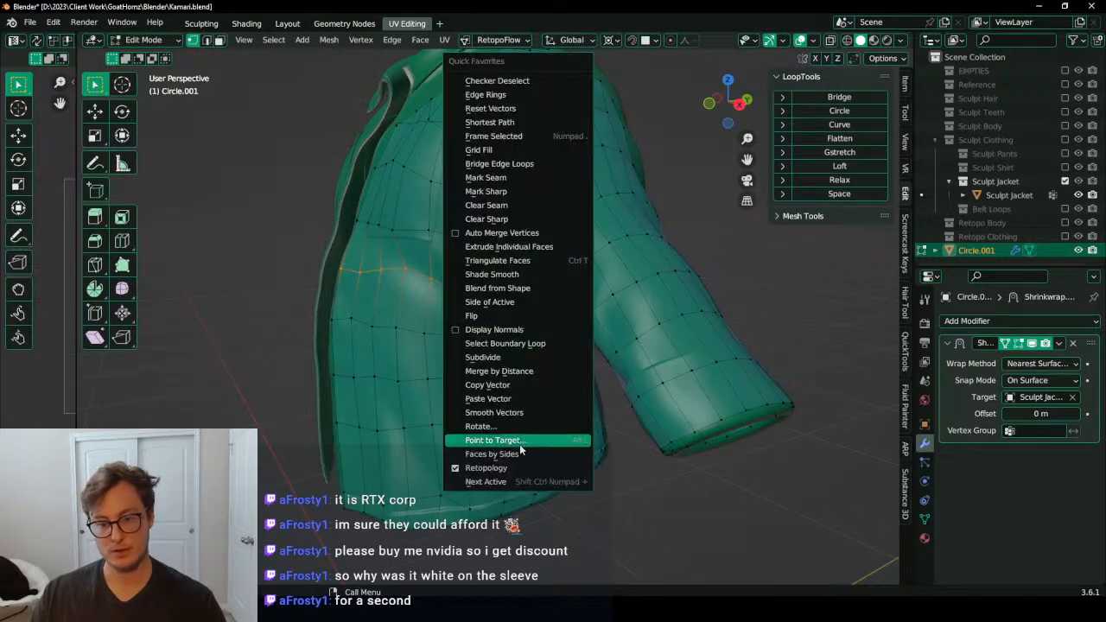
{"action": "left_click", "coordinate": [511, 471]}
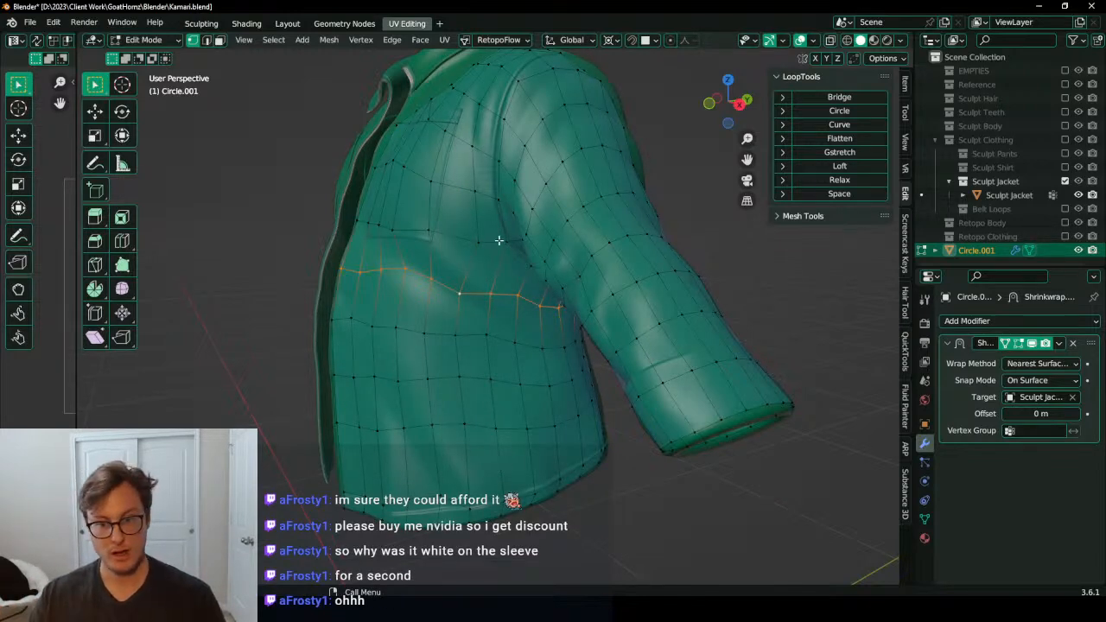
{"action": "key", "text": "Tab"}
{"action": "scroll", "coordinate": [498, 240], "scroll_direction": "down", "scroll_amount": 5}
{"action": "middle_click_drag", "start_coordinate": [554, 183], "coordinate": [450, 303]}
Step: Select the whole retopo mesh and fatten it outward in two passes, the first by about 0.016 m
{"action": "key", "text": "Tab"}
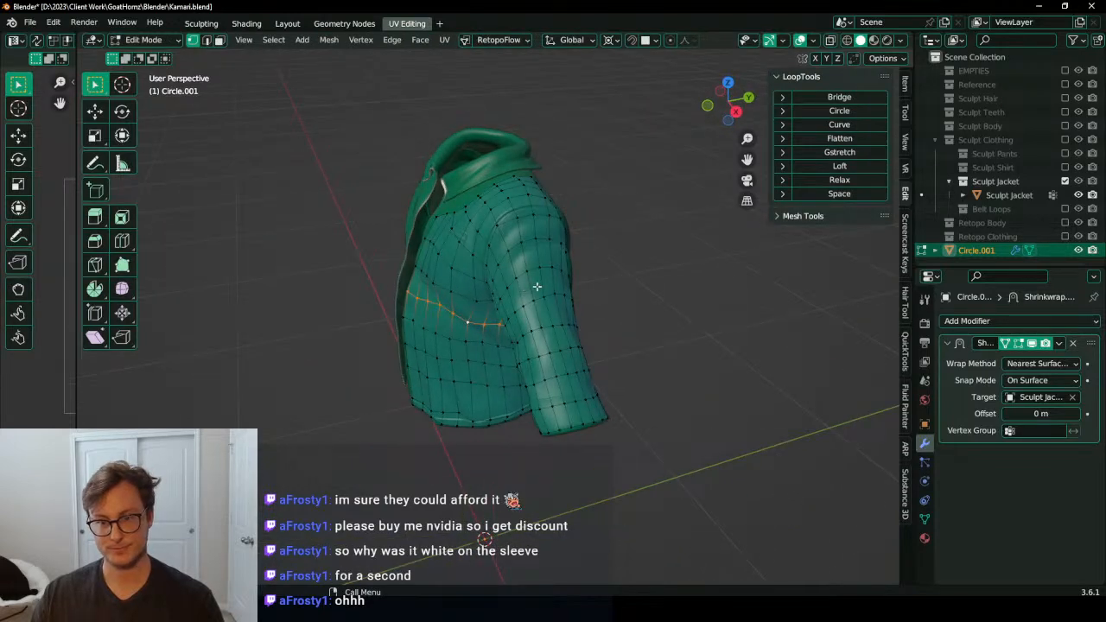
{"action": "key", "text": "a"}
{"action": "middle_click_drag", "start_coordinate": [536, 286], "coordinate": [604, 212]}
{"action": "key", "text": "alt+s"}
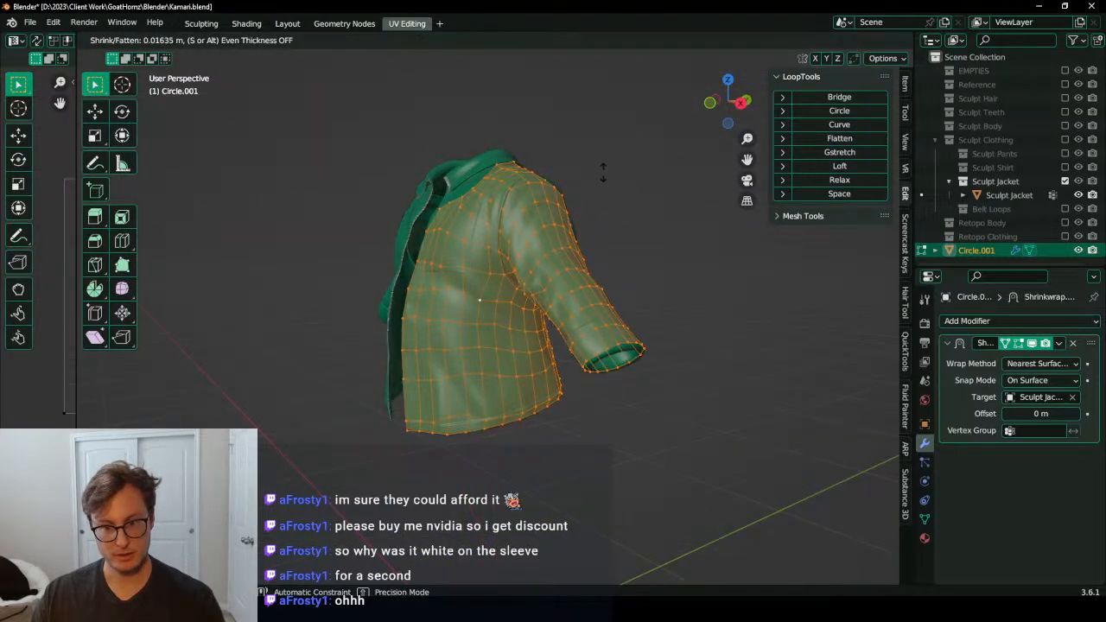
{"action": "left_click", "coordinate": [603, 172]}
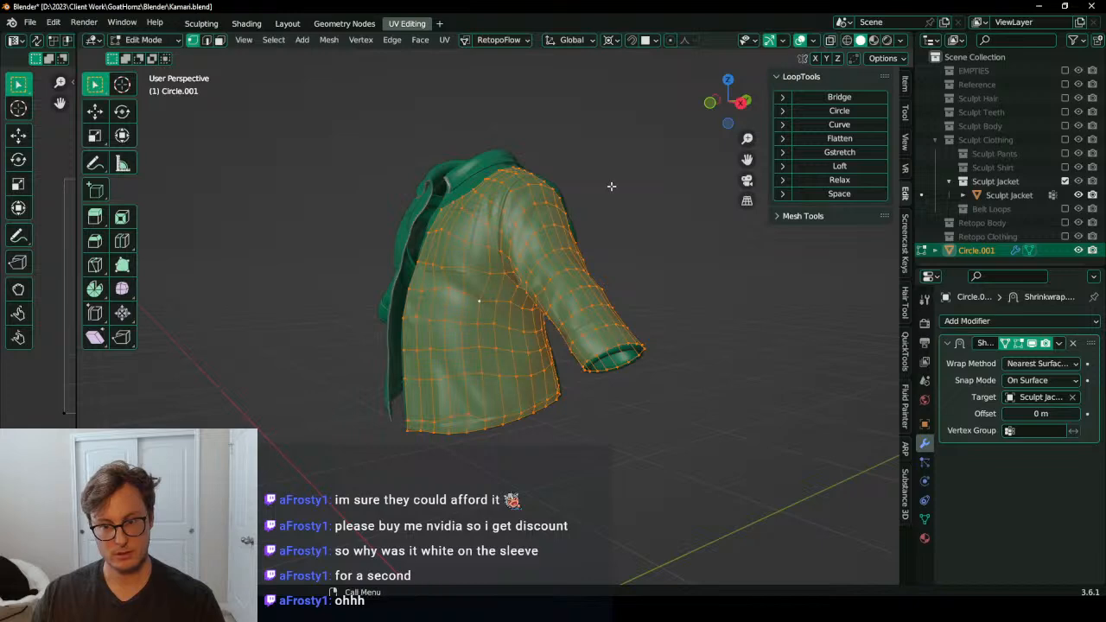
{"action": "key", "text": "alt+s"}
{"action": "left_click", "coordinate": [613, 166]}
Step: Return to Object Mode and save the Blender file
{"action": "key", "text": "Tab"}
{"action": "middle_click_drag", "start_coordinate": [579, 213], "coordinate": [600, 278]}
{"action": "key", "text": "ctrl+s"}
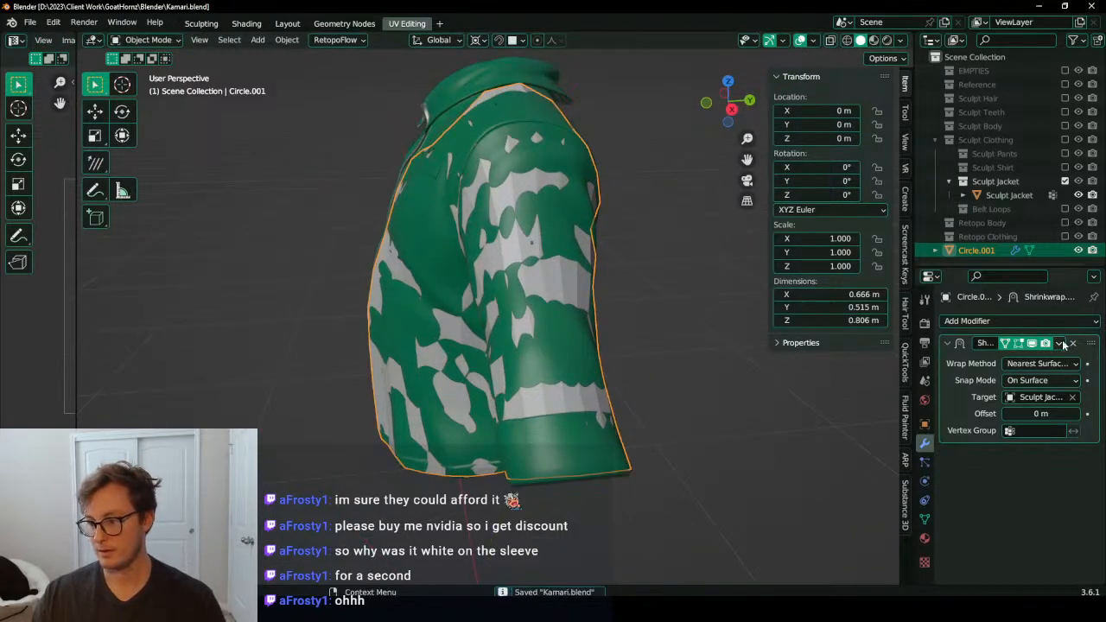
Step: Duplicate the remaining Shrinkwrap modifier and apply the first copy to the retopo mesh
{"action": "left_click", "coordinate": [1059, 343]}
{"action": "left_click", "coordinate": [1039, 401]}
{"action": "left_click", "coordinate": [1059, 344]}
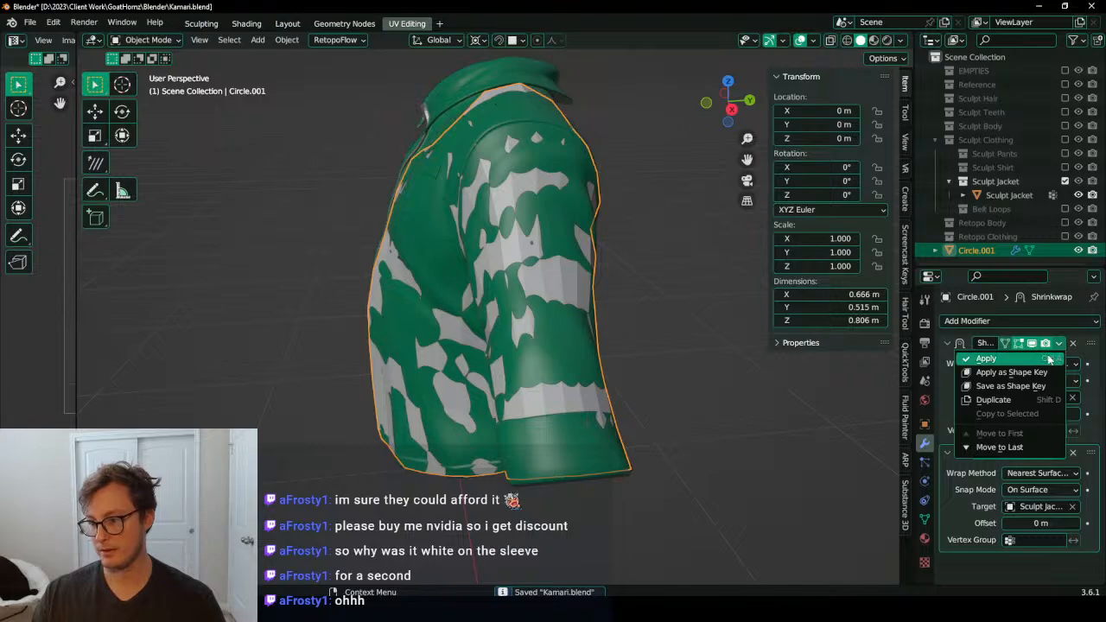
{"action": "left_click", "coordinate": [1049, 358]}
Step: In Edit Mode, move the front armhole vertices onto the sculpted sleeve seam near the armpit
{"action": "middle_click_drag", "start_coordinate": [432, 264], "coordinate": [477, 304]}
{"action": "key", "text": "Tab"}
{"action": "scroll", "coordinate": [500, 293], "scroll_direction": "up", "scroll_amount": 1}
{"action": "scroll", "coordinate": [604, 313], "scroll_direction": "up", "scroll_amount": 3}
{"action": "scroll", "coordinate": [489, 262], "scroll_direction": "up", "scroll_amount": 3}
{"action": "left_click", "coordinate": [434, 237]}
{"action": "key", "text": "g"}
{"action": "left_click", "coordinate": [447, 214]}
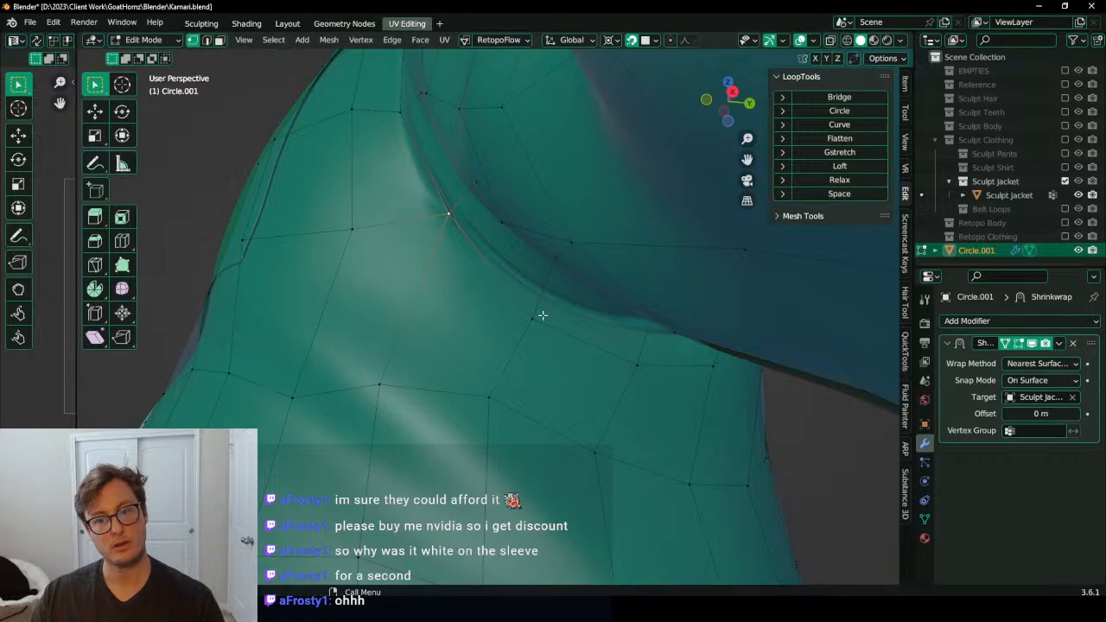
{"action": "left_click", "coordinate": [542, 316]}
{"action": "key", "text": "g"}
{"action": "left_click", "coordinate": [538, 288]}
Step: Move the underarm vertices one by one onto the sculpted armhole seam towards the back of the jacket
{"action": "middle_click_drag", "start_coordinate": [560, 327], "coordinate": [528, 323]}
{"action": "key", "text": "g"}
{"action": "left_click", "coordinate": [593, 280]}
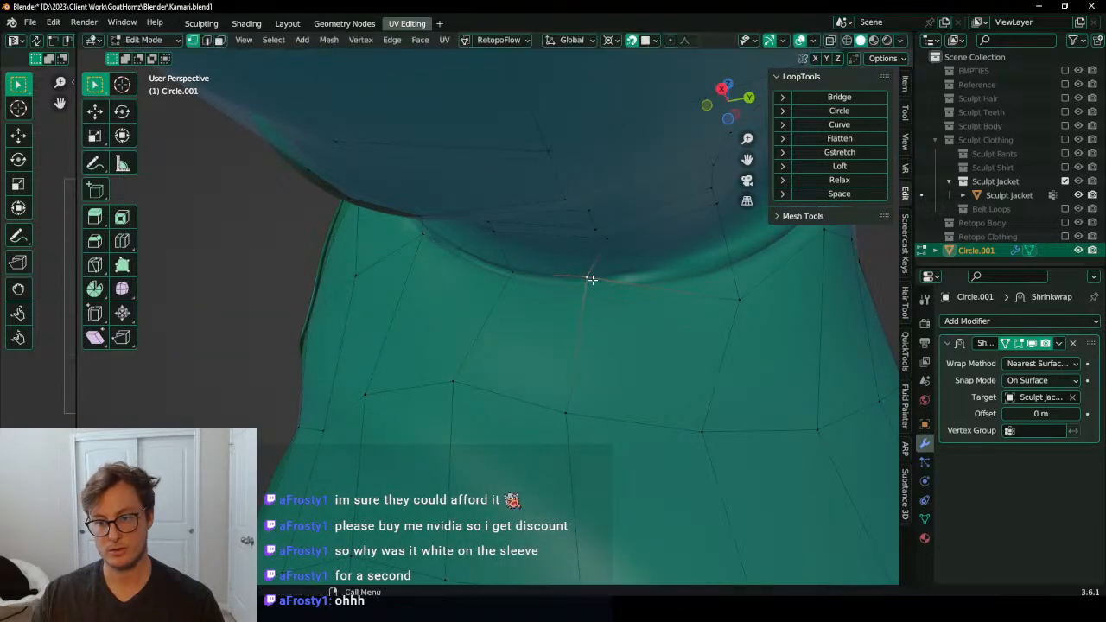
{"action": "key", "text": "g"}
{"action": "left_click", "coordinate": [614, 290]}
{"action": "middle_click_drag", "start_coordinate": [707, 292], "coordinate": [509, 343], "text": "shift"}
{"action": "left_click", "coordinate": [497, 350]}
{"action": "key", "text": "g"}
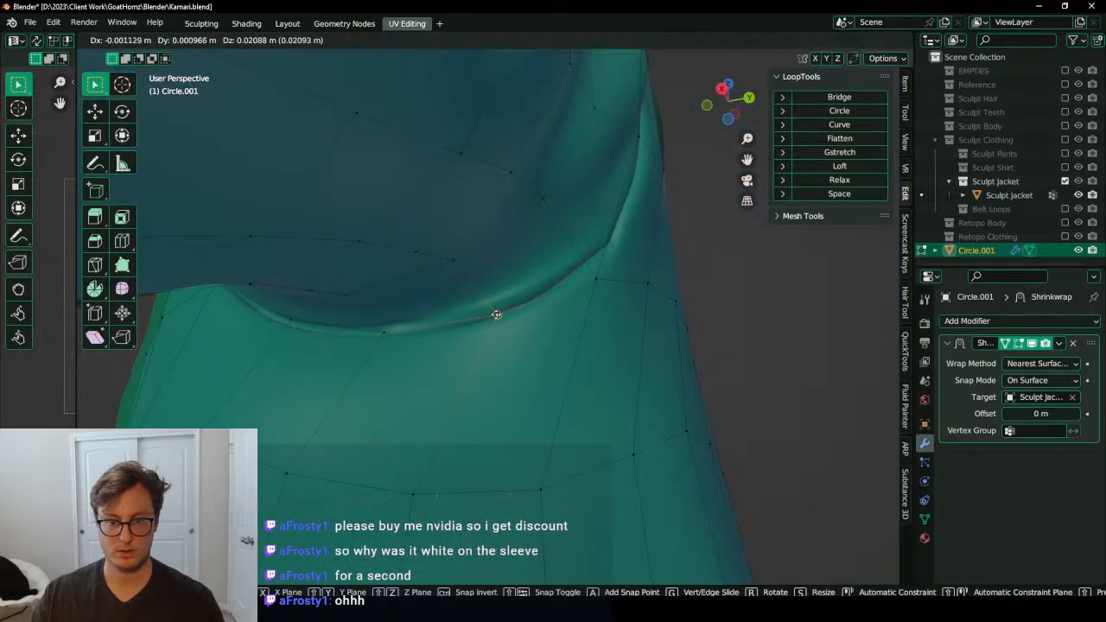
{"action": "left_click", "coordinate": [489, 316]}
{"action": "left_click", "coordinate": [599, 283]}
{"action": "key", "text": "g"}
{"action": "left_click", "coordinate": [588, 264]}
Step: Slide the back armhole vertex upward along the sculpted shoulder seam
{"action": "scroll", "coordinate": [600, 265], "scroll_direction": "down", "scroll_amount": 3}
{"action": "middle_click_drag", "start_coordinate": [599, 266], "coordinate": [489, 300]}
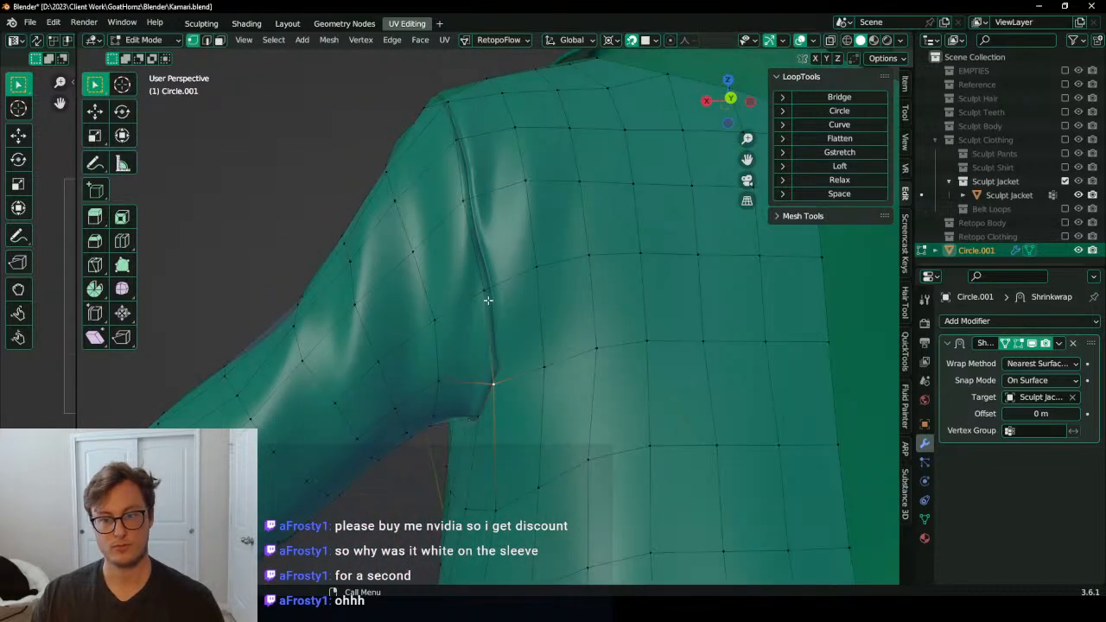
{"action": "left_click", "coordinate": [486, 297]}
{"action": "key", "text": "g"}
{"action": "left_click", "coordinate": [471, 212]}
{"action": "middle_click_drag", "start_coordinate": [471, 211], "coordinate": [460, 215]}
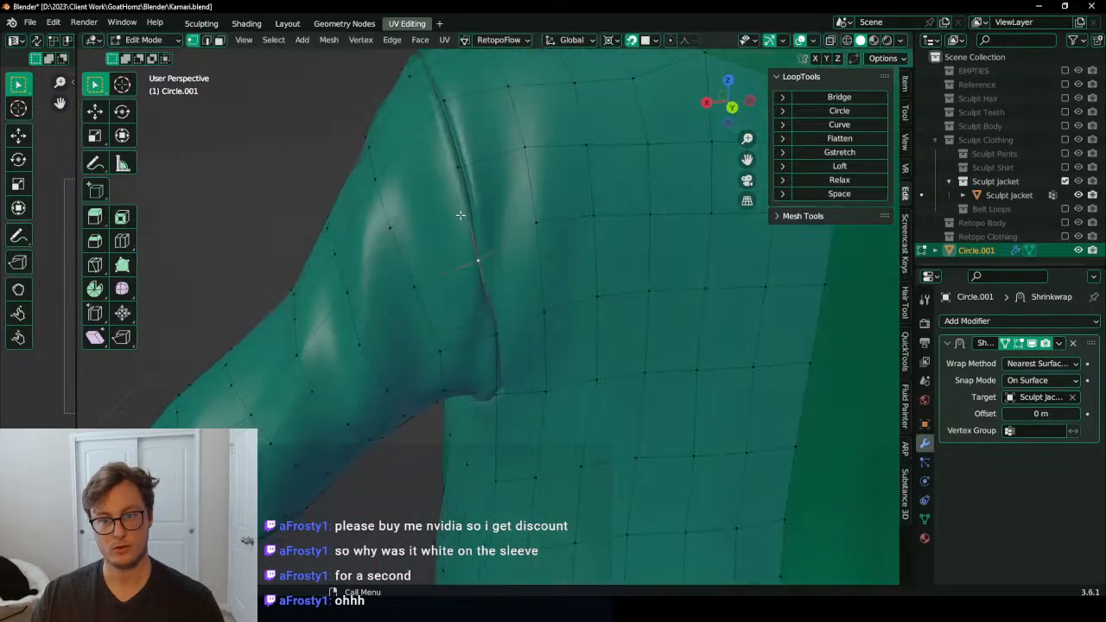
Step: Move the armhole vertices over the top of the shoulder onto the sculpted sleeve seam
{"action": "middle_click_drag", "start_coordinate": [457, 171], "coordinate": [533, 254]}
{"action": "left_click", "coordinate": [462, 262]}
{"action": "key", "text": "g"}
{"action": "left_click", "coordinate": [483, 230]}
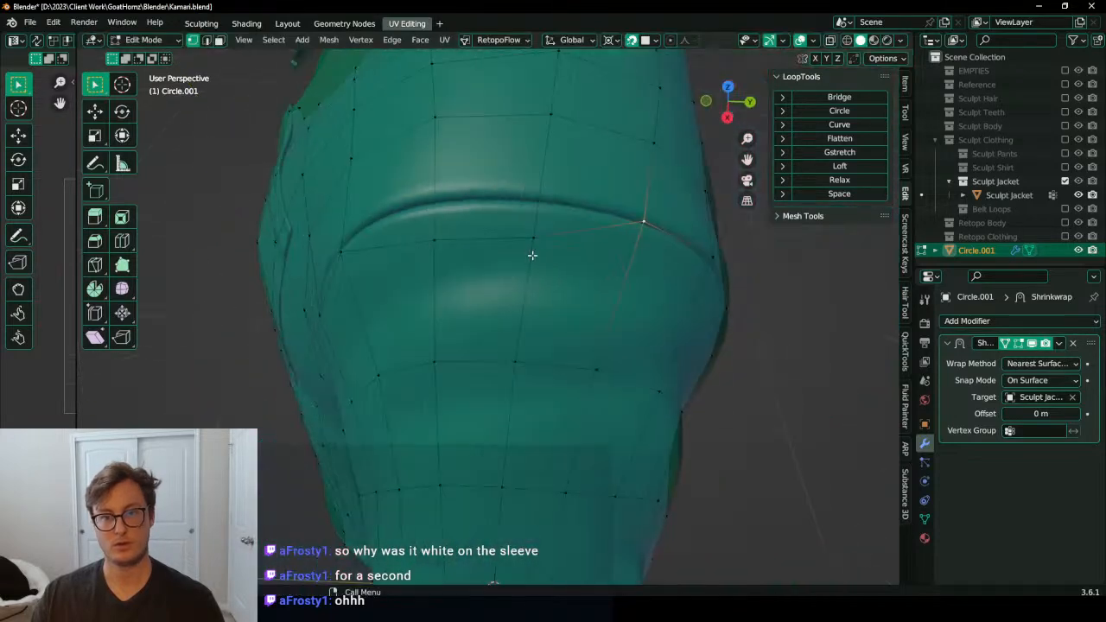
{"action": "left_click", "coordinate": [540, 237]}
{"action": "key", "text": "g"}
{"action": "left_click", "coordinate": [538, 200]}
{"action": "middle_click_drag", "start_coordinate": [538, 199], "coordinate": [531, 236]}
{"action": "left_click", "coordinate": [518, 220]}
{"action": "key", "text": "g"}
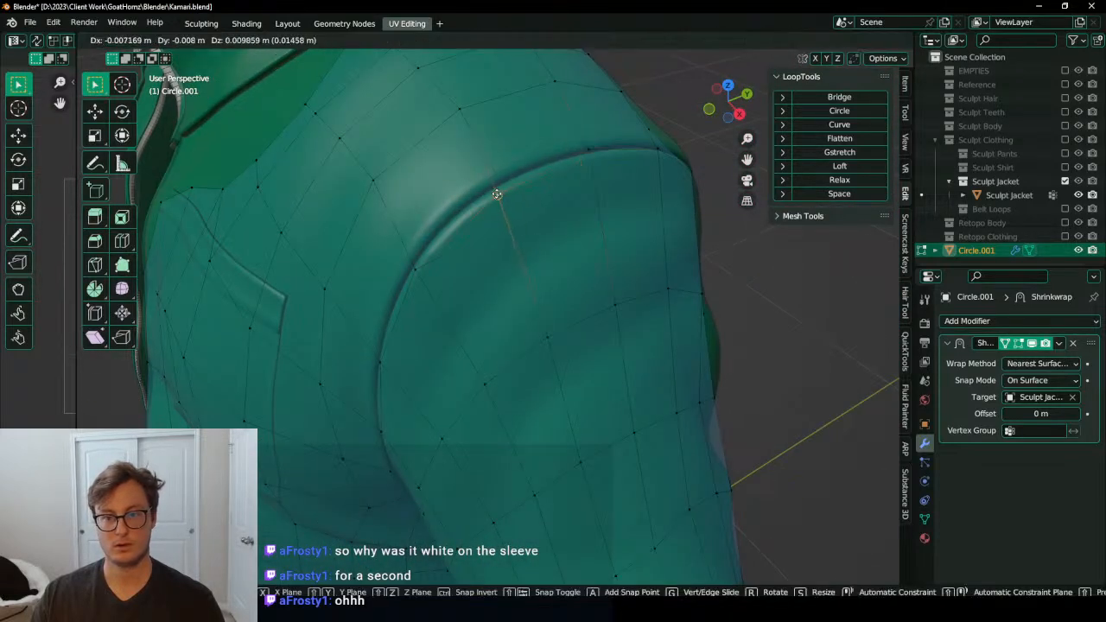
{"action": "left_click", "coordinate": [496, 183]}
Step: Move the front armhole vertices below the shoulder onto the sculpted sleeve seam
{"action": "middle_click_drag", "start_coordinate": [496, 183], "coordinate": [493, 219]}
{"action": "left_click", "coordinate": [493, 220]}
{"action": "key", "text": "g"}
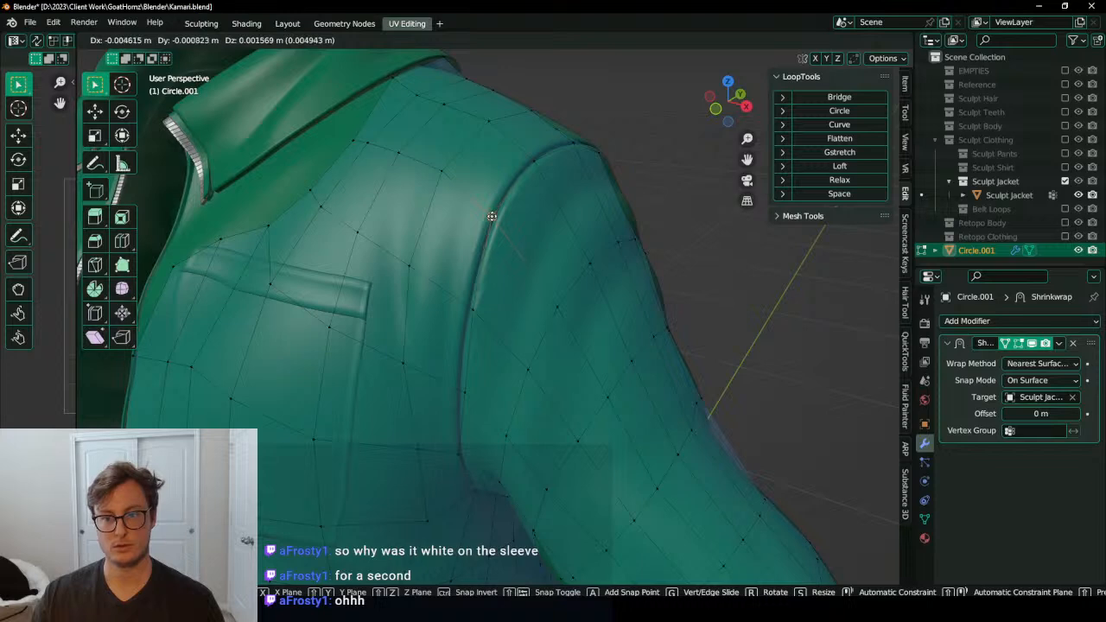
{"action": "left_click", "coordinate": [470, 310]}
{"action": "middle_click_drag", "start_coordinate": [470, 310], "coordinate": [486, 280]}
{"action": "left_click", "coordinate": [481, 352]}
{"action": "key", "text": "g"}
{"action": "left_click", "coordinate": [476, 357]}
Step: Move the upper front opening vertices of the retopo mesh onto the jacket's zipper edge
{"action": "scroll", "coordinate": [495, 378], "scroll_direction": "down", "scroll_amount": 4}
{"action": "scroll", "coordinate": [585, 323], "scroll_direction": "down", "scroll_amount": 3}
{"action": "scroll", "coordinate": [432, 323], "scroll_direction": "up", "scroll_amount": 5}
{"action": "left_click", "coordinate": [476, 286]}
{"action": "key", "text": "g"}
{"action": "left_click", "coordinate": [445, 266]}
{"action": "scroll", "coordinate": [446, 267], "scroll_direction": "up", "scroll_amount": 6}
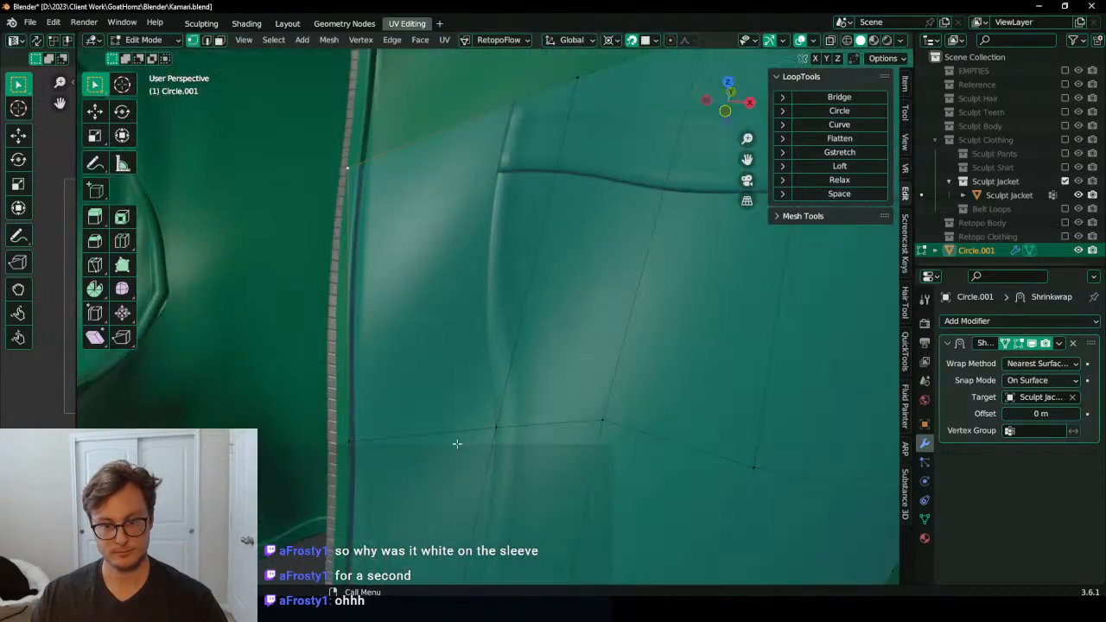
{"action": "middle_click", "coordinate": [452, 417], "text": "alt"}
{"action": "left_click", "coordinate": [390, 351]}
{"action": "key", "text": "g"}
{"action": "left_click", "coordinate": [380, 349]}
{"action": "scroll", "coordinate": [389, 363], "scroll_direction": "up", "scroll_amount": 2}
{"action": "scroll", "coordinate": [389, 363], "scroll_direction": "down", "scroll_amount": 5}
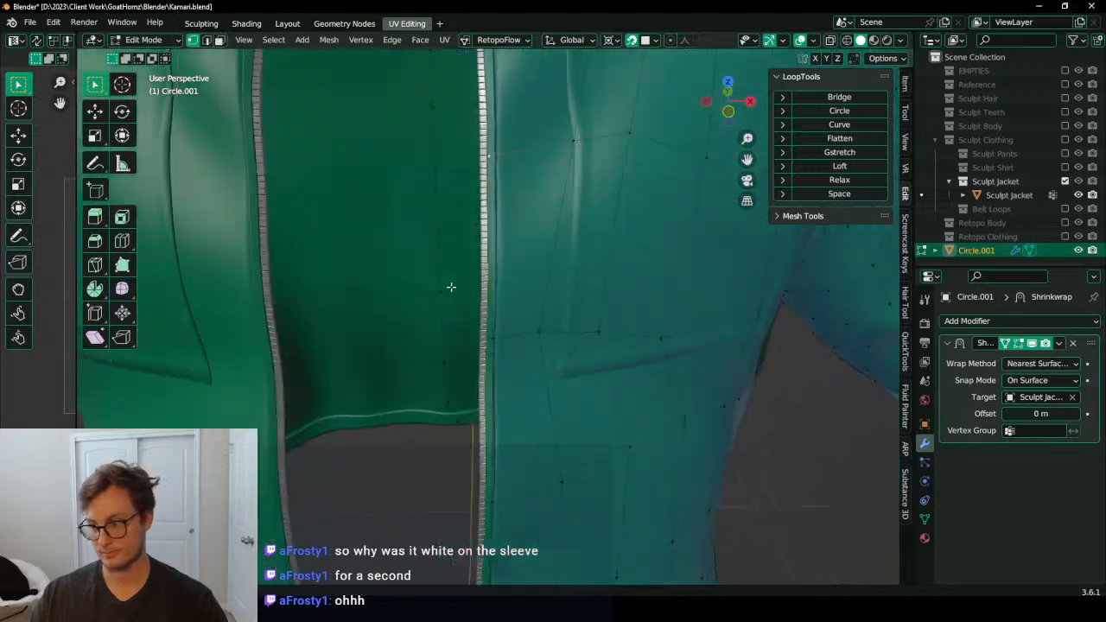
{"action": "scroll", "coordinate": [504, 257], "scroll_direction": "up", "scroll_amount": 3}
{"action": "middle_click_drag", "start_coordinate": [501, 267], "coordinate": [488, 315]}
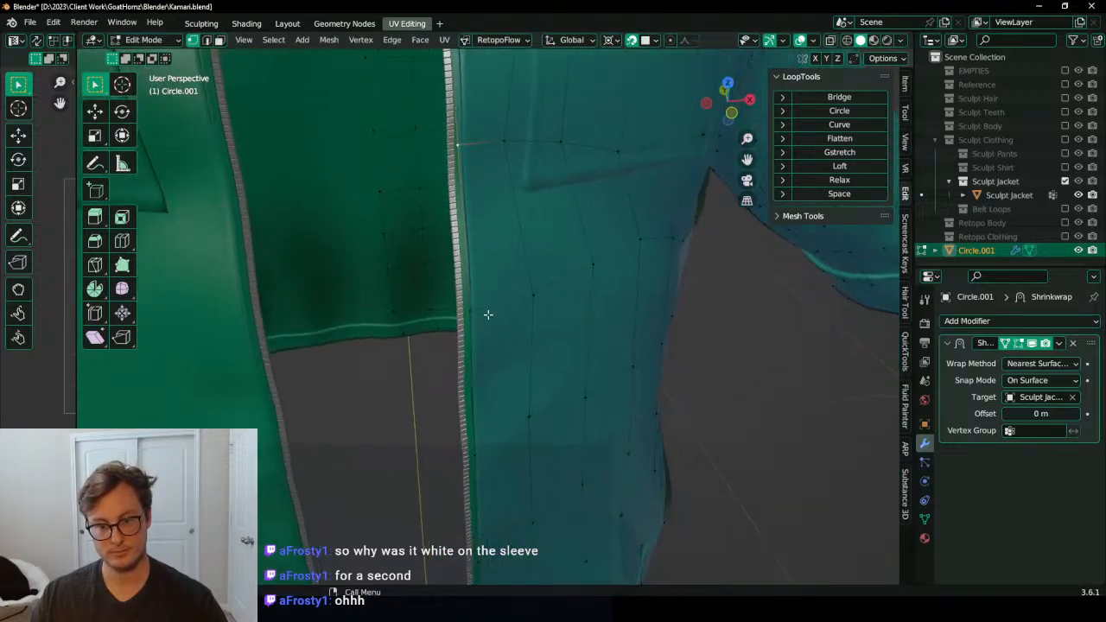
Step: Shift the lower front opening vertices about -0.02 m along X onto the zipper edge
{"action": "scroll", "coordinate": [483, 346], "scroll_direction": "down", "scroll_amount": 4}
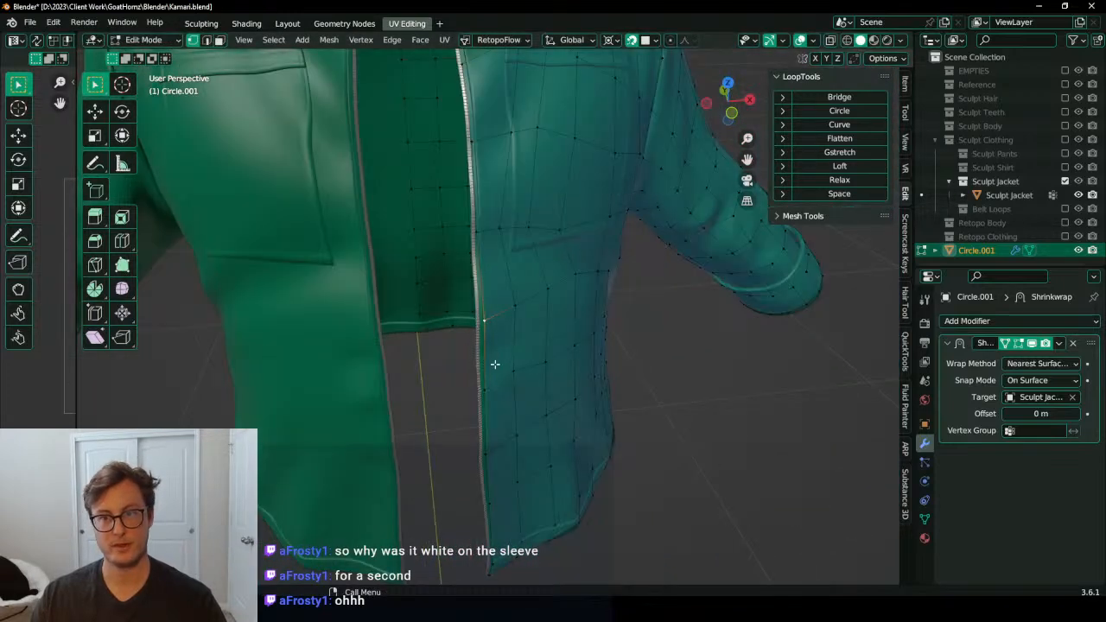
{"action": "key", "text": "Tab"}
{"action": "key", "text": "Tab"}
{"action": "middle_click_drag", "start_coordinate": [522, 364], "coordinate": [471, 378]}
{"action": "key", "text": "g"}
{"action": "key", "text": "x"}
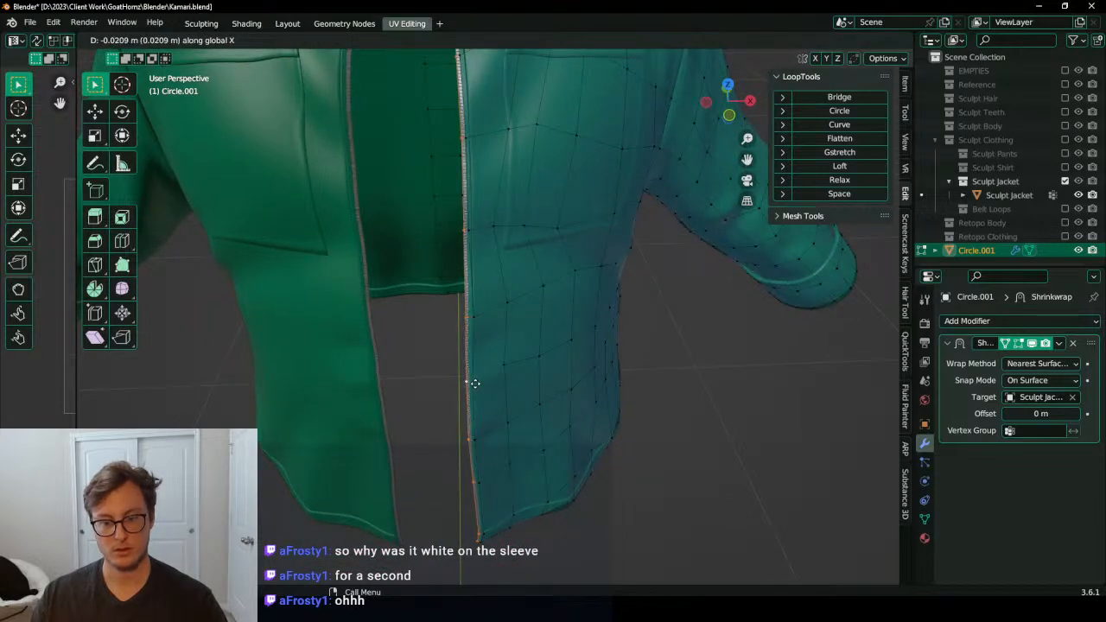
{"action": "left_click", "coordinate": [475, 383]}
Step: Move two front neckline vertices towards the sculpted seam below the collar
{"action": "scroll", "coordinate": [524, 332], "scroll_direction": "down", "scroll_amount": 3}
{"action": "middle_click_drag", "start_coordinate": [559, 316], "coordinate": [547, 387], "text": "shift"}
{"action": "scroll", "coordinate": [497, 368], "scroll_direction": "up", "scroll_amount": 6}
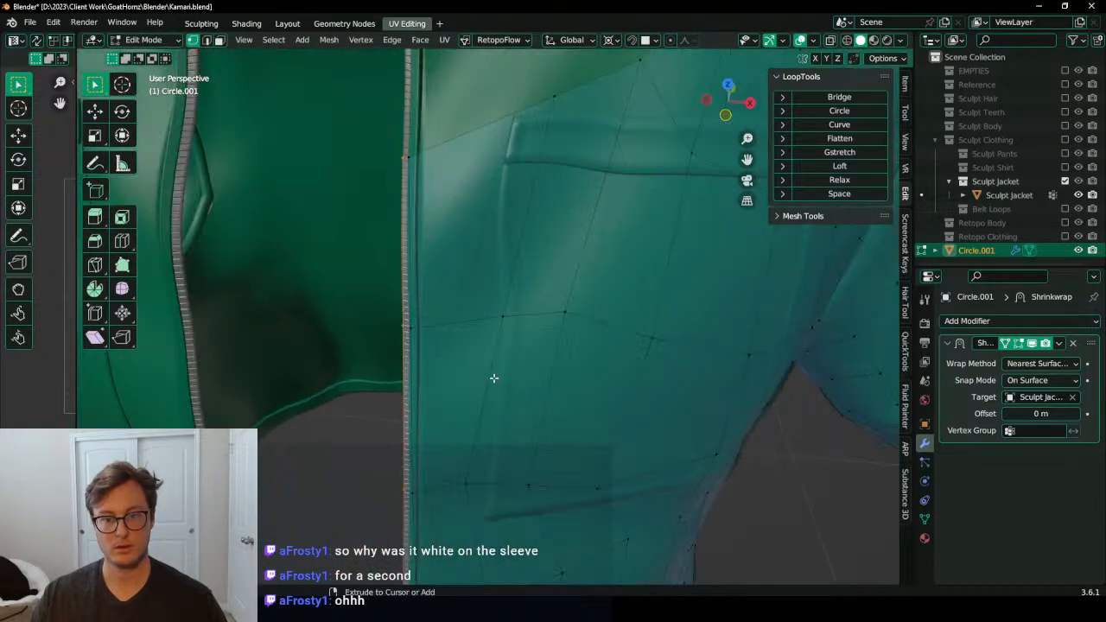
{"action": "scroll", "coordinate": [520, 166], "scroll_direction": "down", "scroll_amount": 4}
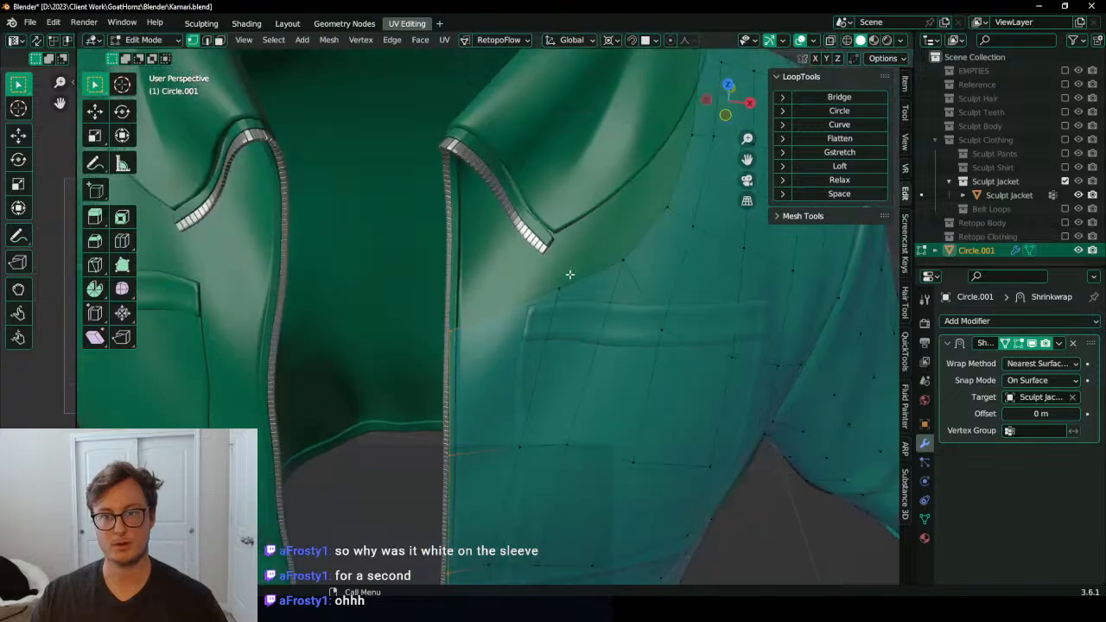
{"action": "middle_click_drag", "start_coordinate": [568, 271], "coordinate": [593, 321]}
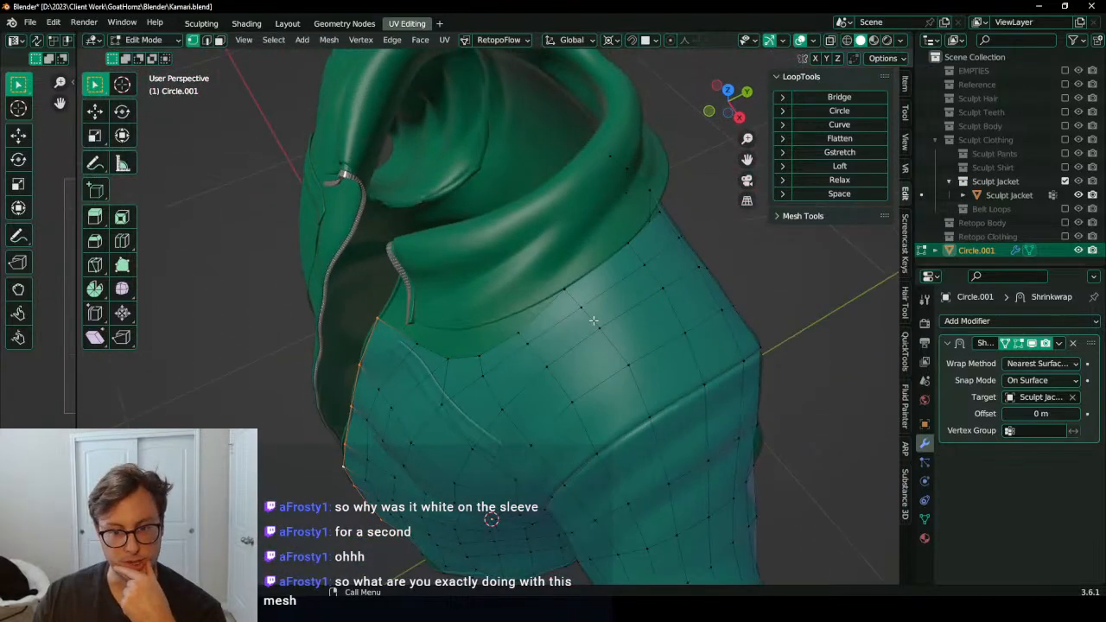
{"action": "middle_click_drag", "start_coordinate": [528, 343], "coordinate": [509, 406]}
{"action": "scroll", "coordinate": [556, 336], "scroll_direction": "up", "scroll_amount": 4}
{"action": "scroll", "coordinate": [557, 336], "scroll_direction": "down", "scroll_amount": 4}
{"action": "scroll", "coordinate": [509, 411], "scroll_direction": "up", "scroll_amount": 3}
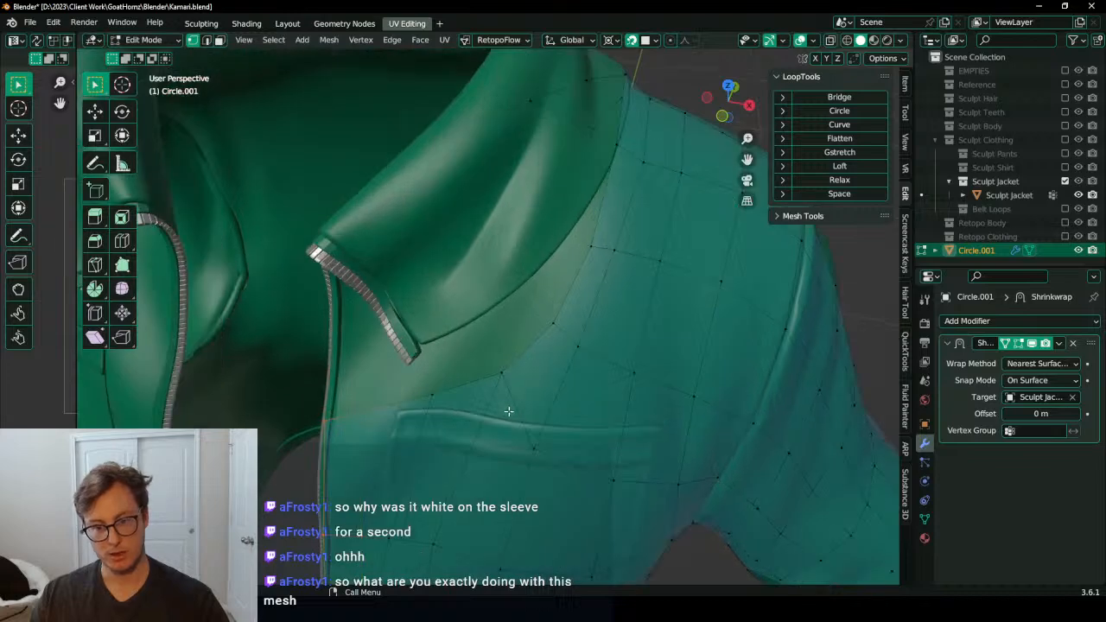
{"action": "key", "text": "g"}
{"action": "left_click", "coordinate": [458, 350]}
{"action": "left_click", "coordinate": [554, 324]}
{"action": "key", "text": "g"}
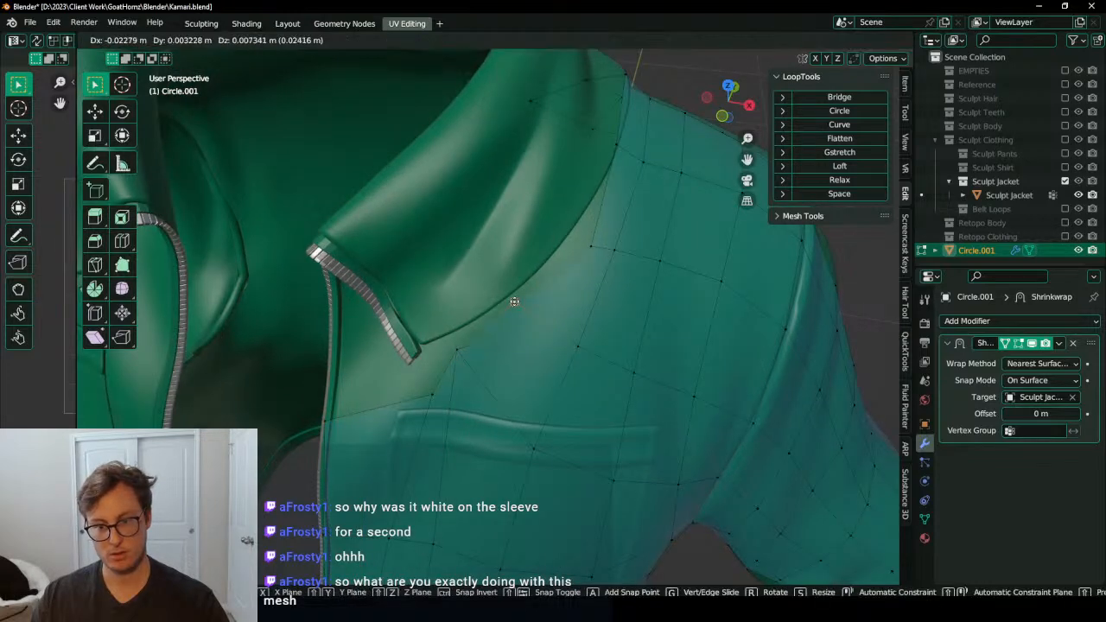
{"action": "left_click", "coordinate": [514, 301]}
Step: Even out the spacing of the neckline edge vertices with LoopTools Space
{"action": "middle_click_drag", "start_coordinate": [585, 249], "coordinate": [563, 258]}
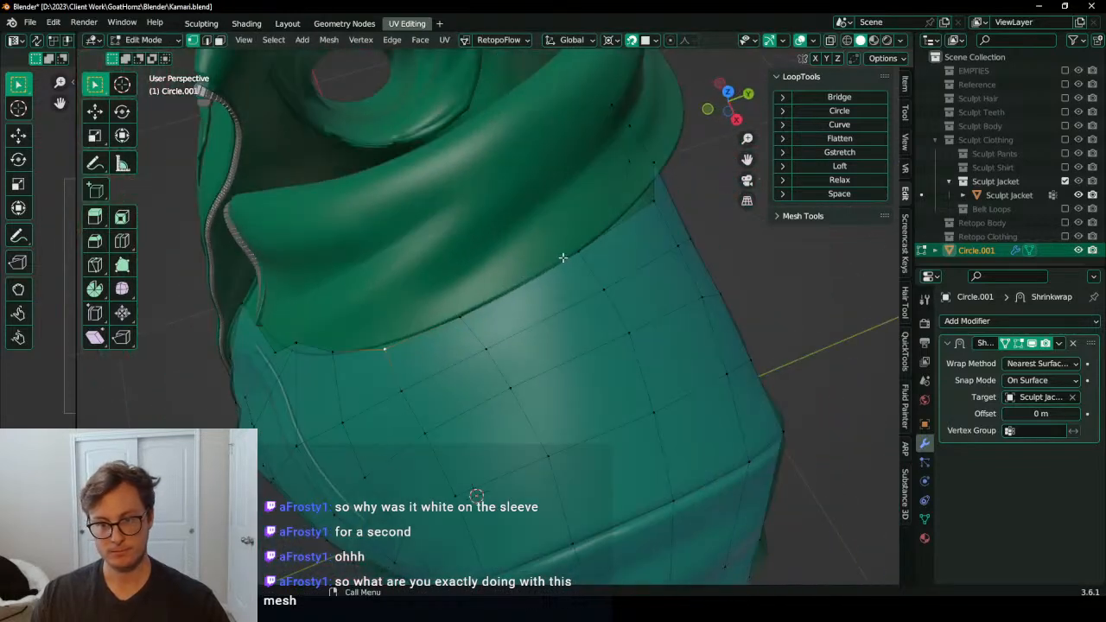
{"action": "middle_click_drag", "start_coordinate": [459, 319], "coordinate": [507, 234]}
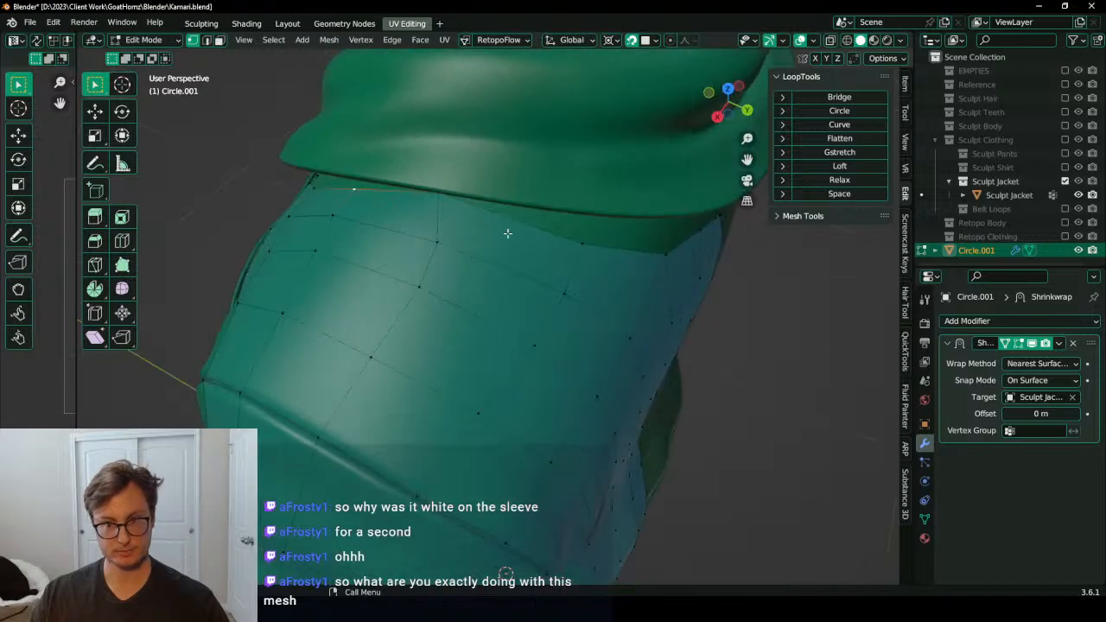
{"action": "left_click", "coordinate": [817, 199]}
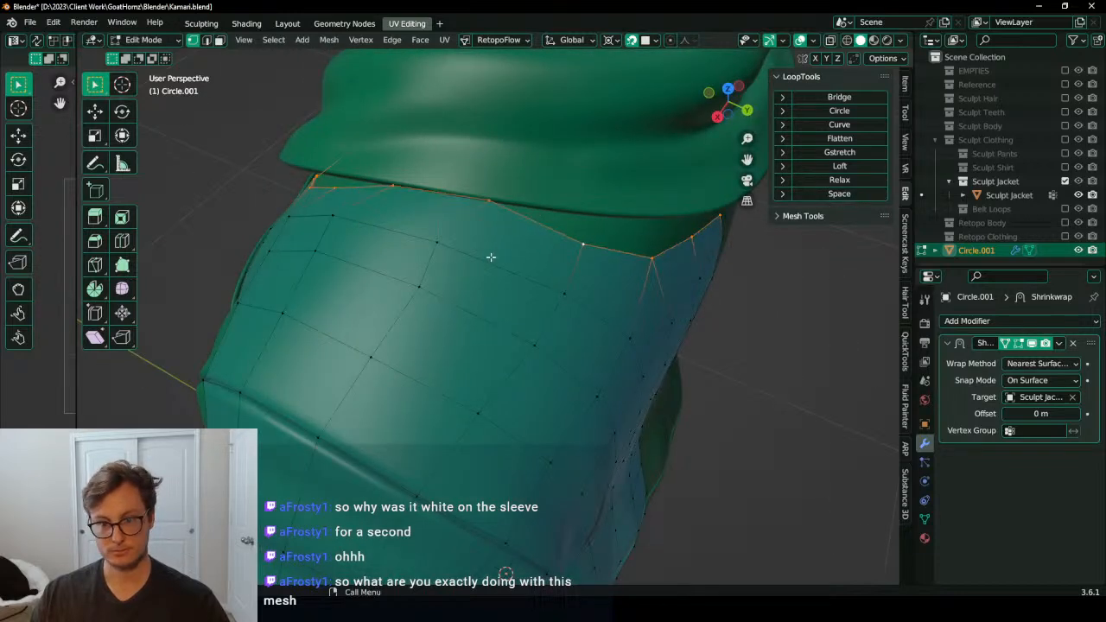
Step: Reposition the centre back neckline vertex along Z and X so it lines up with the back centre edge
{"action": "left_click", "coordinate": [451, 266]}
{"action": "scroll", "coordinate": [477, 262], "scroll_direction": "down", "scroll_amount": 3}
{"action": "middle_click_drag", "start_coordinate": [477, 262], "coordinate": [486, 223]}
{"action": "middle_click_drag", "start_coordinate": [624, 237], "coordinate": [608, 256]}
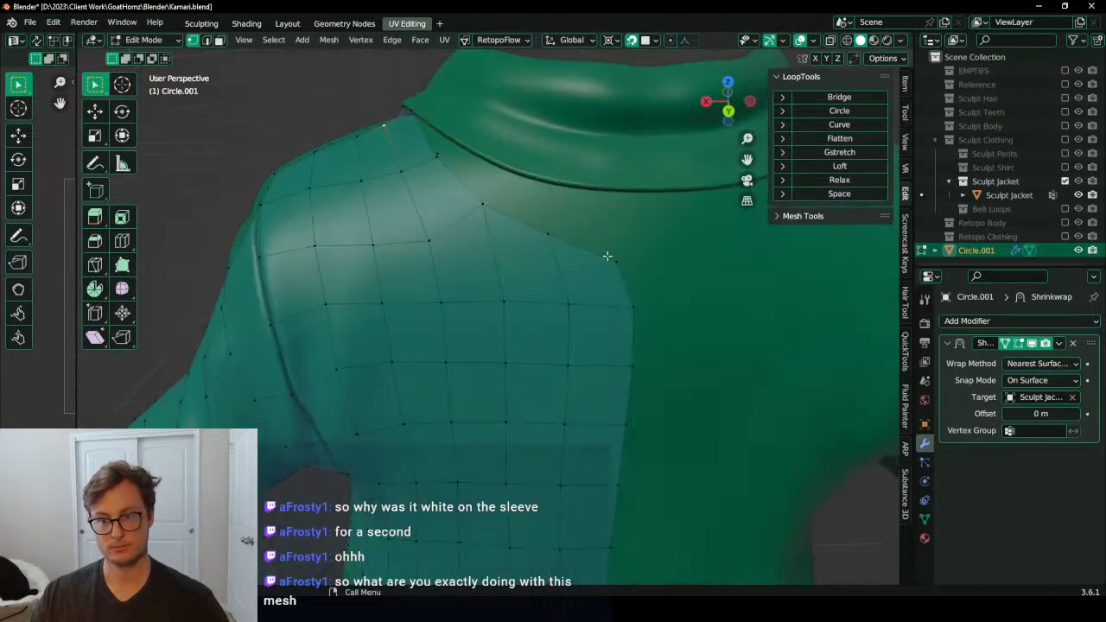
{"action": "left_click", "coordinate": [615, 262]}
{"action": "key", "text": "g"}
{"action": "key", "text": "z"}
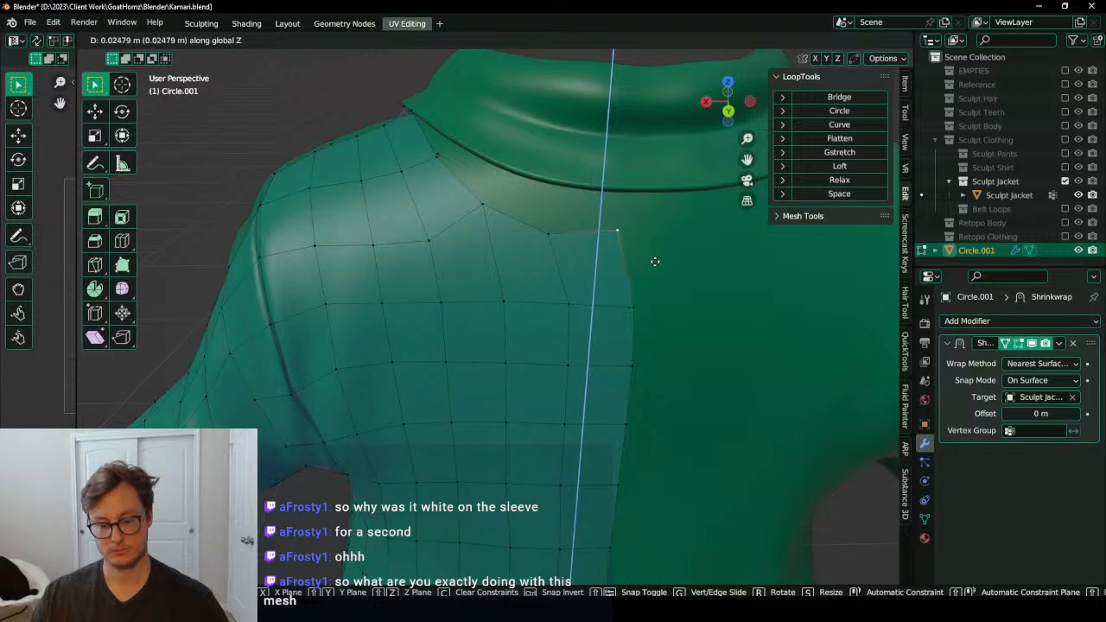
{"action": "right_click", "coordinate": [655, 263]}
{"action": "key", "text": "g"}
{"action": "key", "text": "z"}
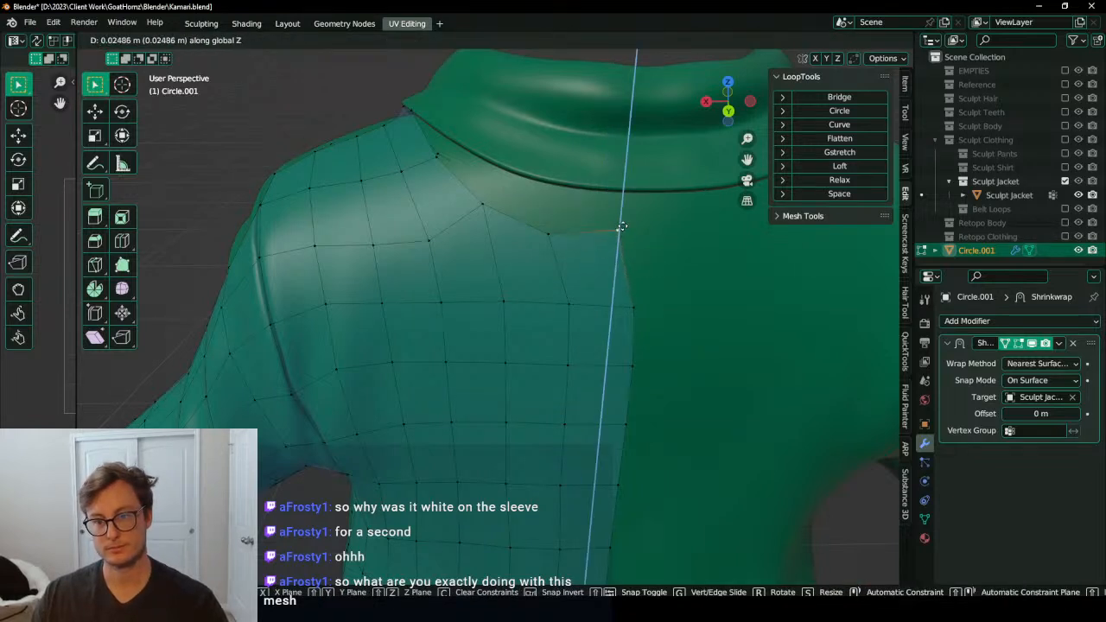
{"action": "left_click", "coordinate": [624, 202]}
{"action": "key", "text": "g"}
{"action": "key", "text": "x"}
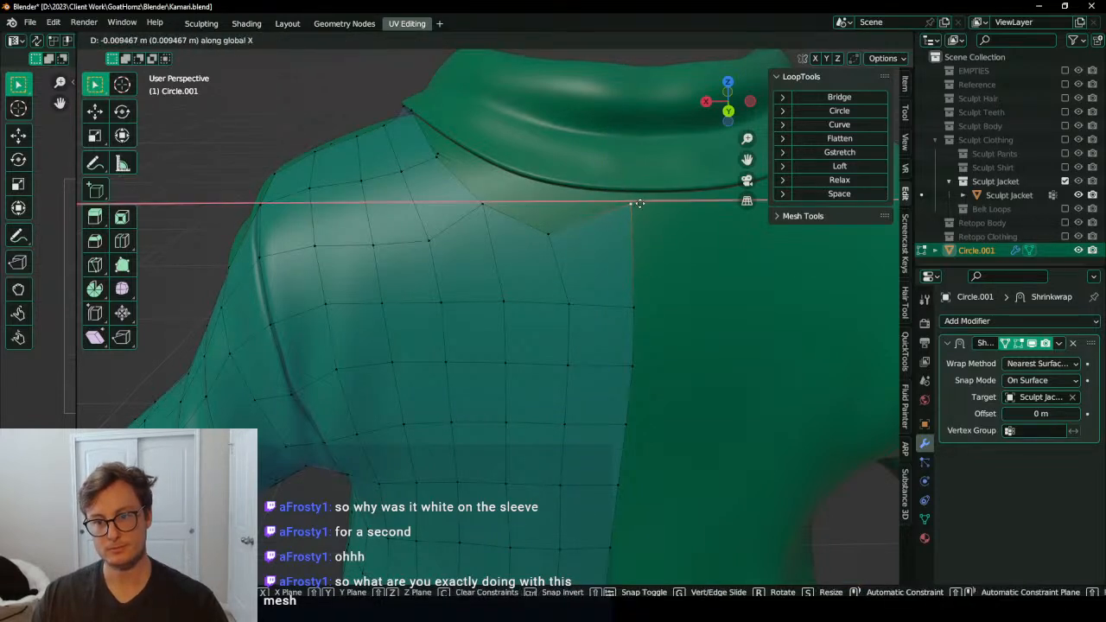
{"action": "left_click", "coordinate": [641, 206]}
{"action": "key", "text": "g"}
{"action": "key", "text": "z"}
{"action": "left_click", "coordinate": [640, 247]}
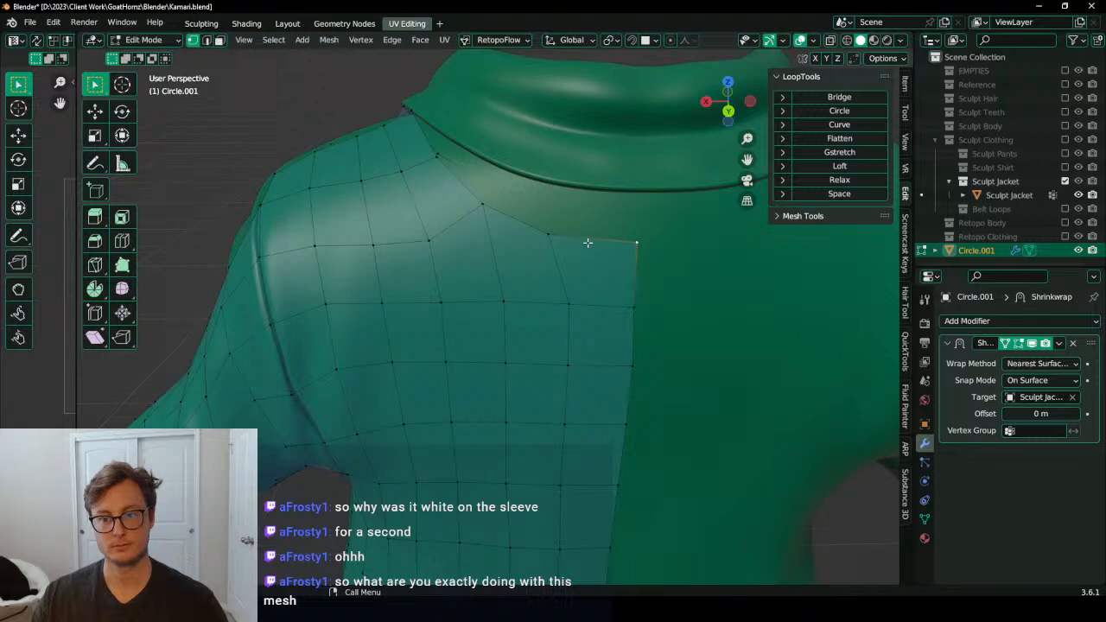
Step: Adjust the neckline vertices near the shoulder along X and over the surface to follow the collar seam
{"action": "middle_click_drag", "start_coordinate": [476, 233], "coordinate": [546, 261]}
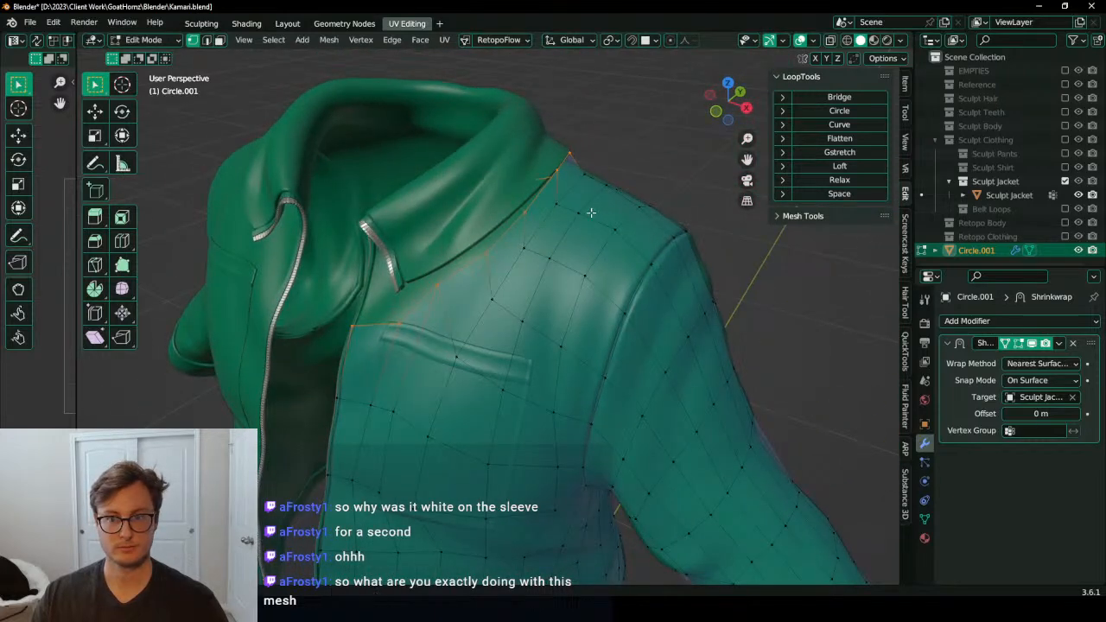
{"action": "middle_click_drag", "start_coordinate": [591, 211], "coordinate": [505, 243]}
{"action": "key", "text": "g"}
{"action": "key", "text": "x"}
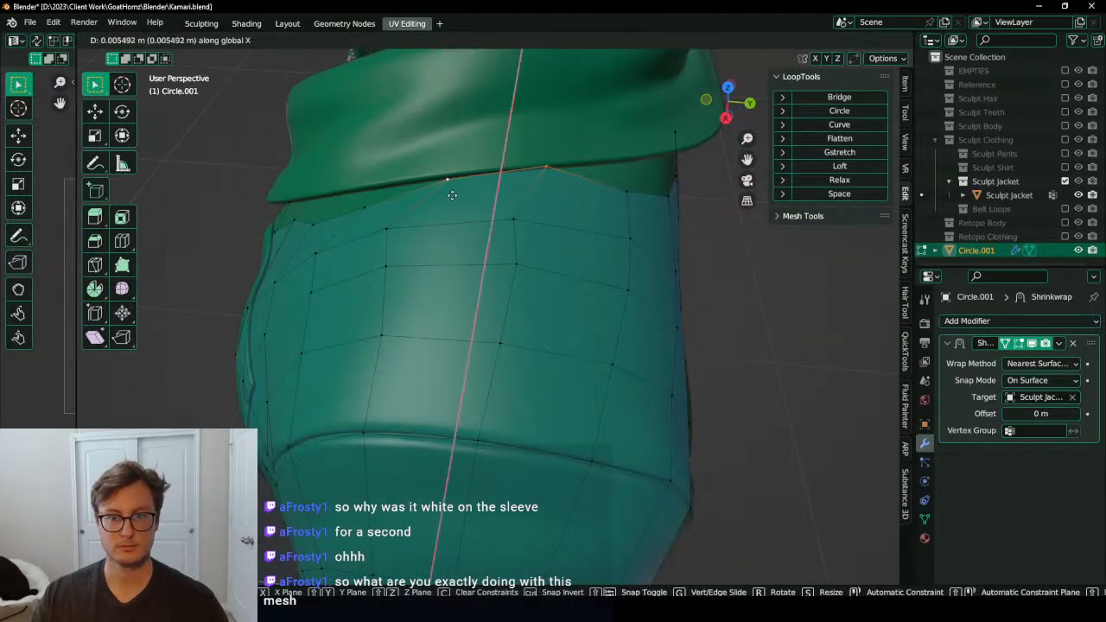
{"action": "left_click", "coordinate": [450, 201]}
{"action": "middle_click_drag", "start_coordinate": [494, 204], "coordinate": [517, 342]}
{"action": "key", "text": "shift+Tab"}
{"action": "key", "text": "g"}
{"action": "left_click", "coordinate": [503, 343]}
Step: Reposition the front neckline vertices between the chest pocket and the collar to smooth the neckline curve
{"action": "middle_click_drag", "start_coordinate": [375, 343], "coordinate": [409, 307]}
{"action": "left_click", "coordinate": [435, 277]}
{"action": "key", "text": "g"}
{"action": "left_click", "coordinate": [421, 299]}
{"action": "left_click", "coordinate": [386, 313]}
{"action": "key", "text": "g"}
{"action": "left_click", "coordinate": [377, 320]}
{"action": "key", "text": "g"}
{"action": "left_click", "coordinate": [465, 306]}
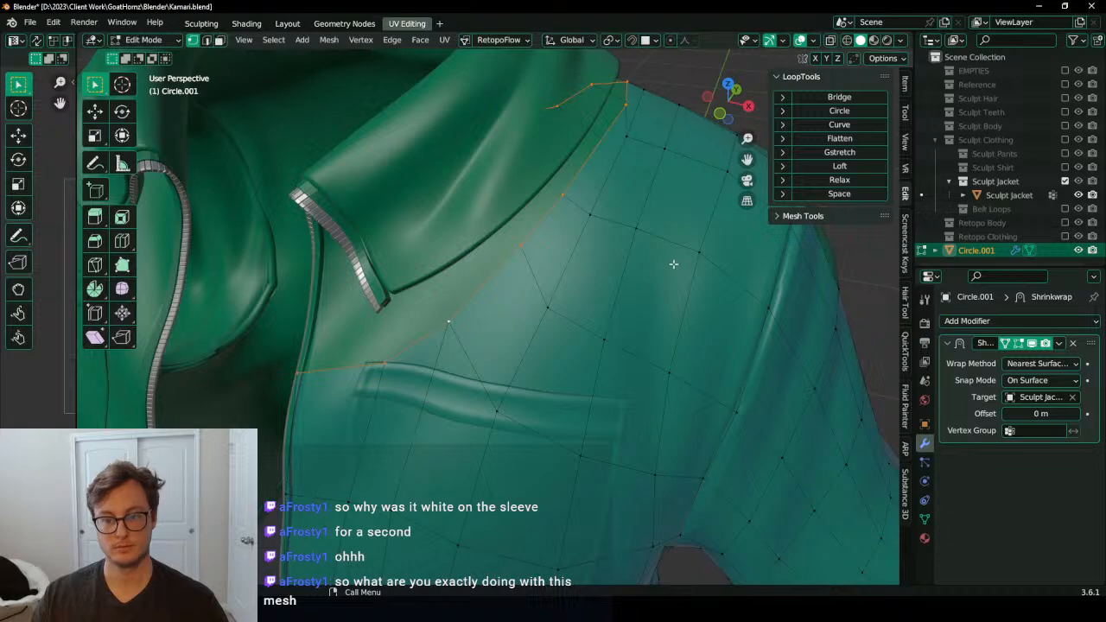
Step: Extrude the neckline edge loop and scale the new edges along X and Y towards the collar
{"action": "key", "text": "period"}
{"action": "left_click", "coordinate": [735, 266]}
{"action": "middle_click_drag", "start_coordinate": [637, 276], "coordinate": [651, 265]}
{"action": "key", "text": "e"}
{"action": "key", "text": "s"}
{"action": "key", "text": "x"}
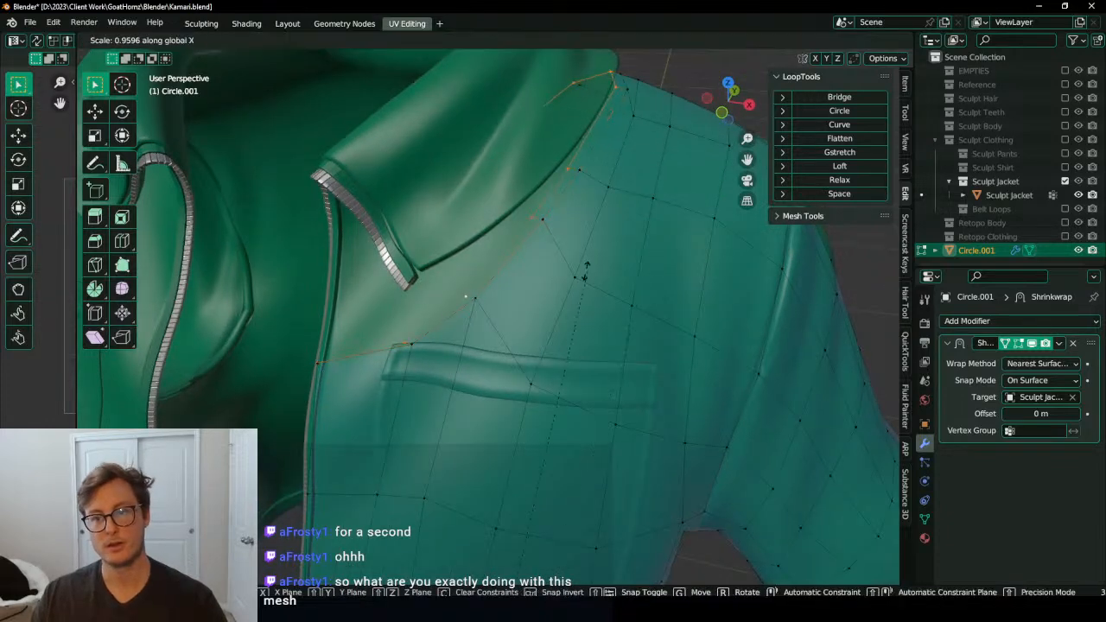
{"action": "left_click", "coordinate": [556, 315]}
{"action": "middle_click_drag", "start_coordinate": [556, 317], "coordinate": [526, 266]}
{"action": "key", "text": "s"}
{"action": "key", "text": "y"}
{"action": "left_click", "coordinate": [457, 350]}
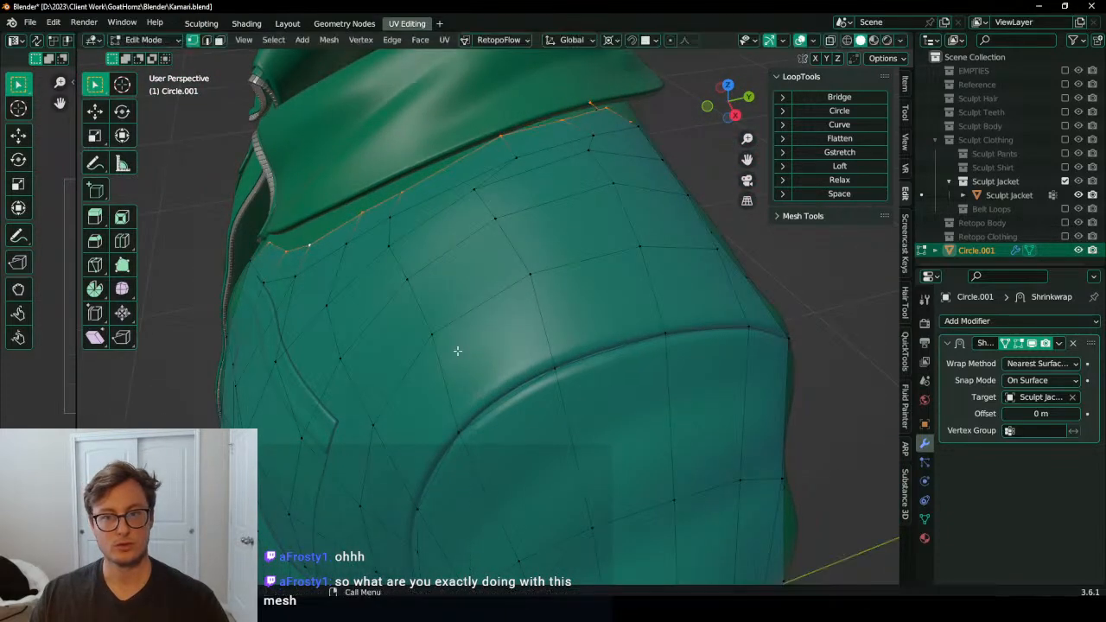
Step: Move the centre back vertex of the extruded neckline up towards the sculpted collar seam
{"action": "middle_click_drag", "start_coordinate": [457, 350], "coordinate": [419, 295]}
{"action": "middle_click_drag", "start_coordinate": [571, 295], "coordinate": [524, 336]}
{"action": "scroll", "coordinate": [523, 341], "scroll_direction": "up", "scroll_amount": 2}
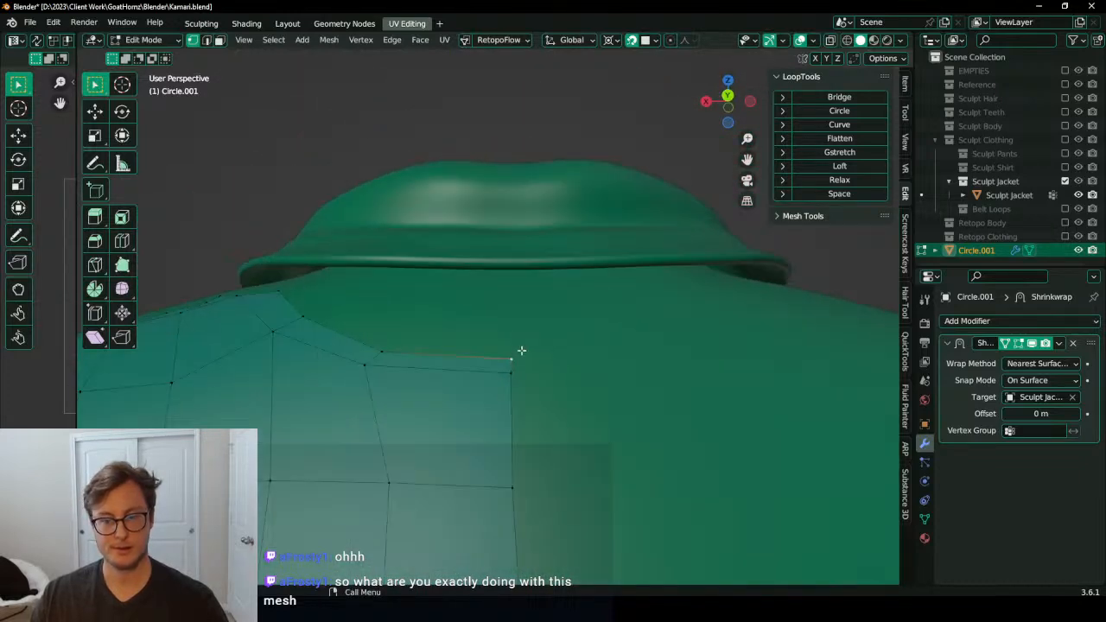
{"action": "key", "text": "g"}
{"action": "left_click", "coordinate": [515, 291]}
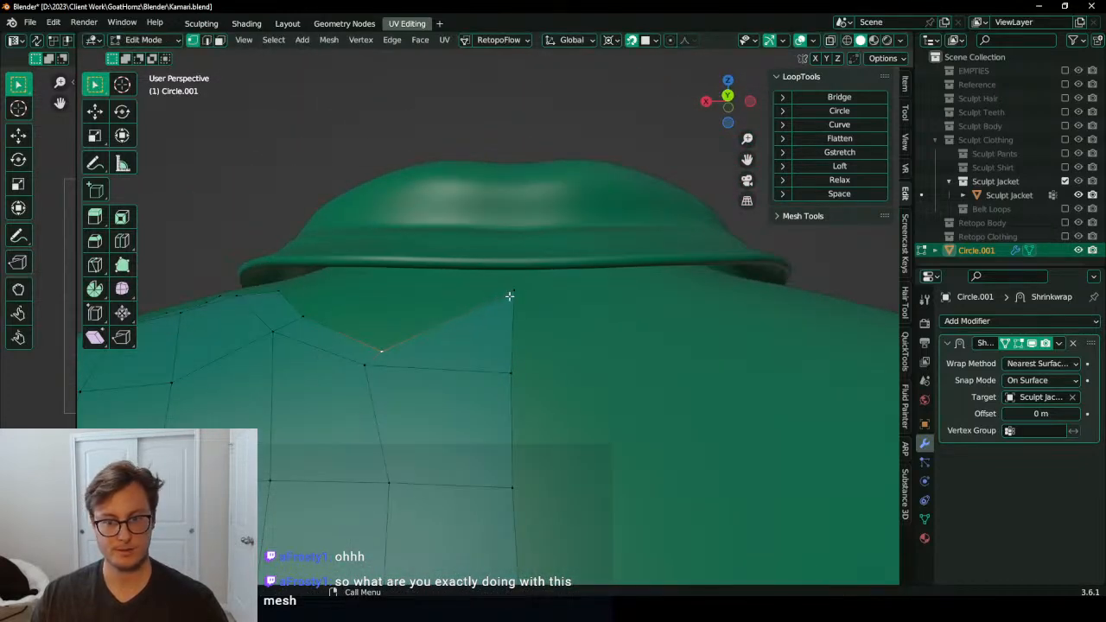
{"action": "middle_click_drag", "start_coordinate": [510, 296], "coordinate": [513, 328]}
{"action": "key", "text": "g"}
{"action": "left_click", "coordinate": [506, 369]}
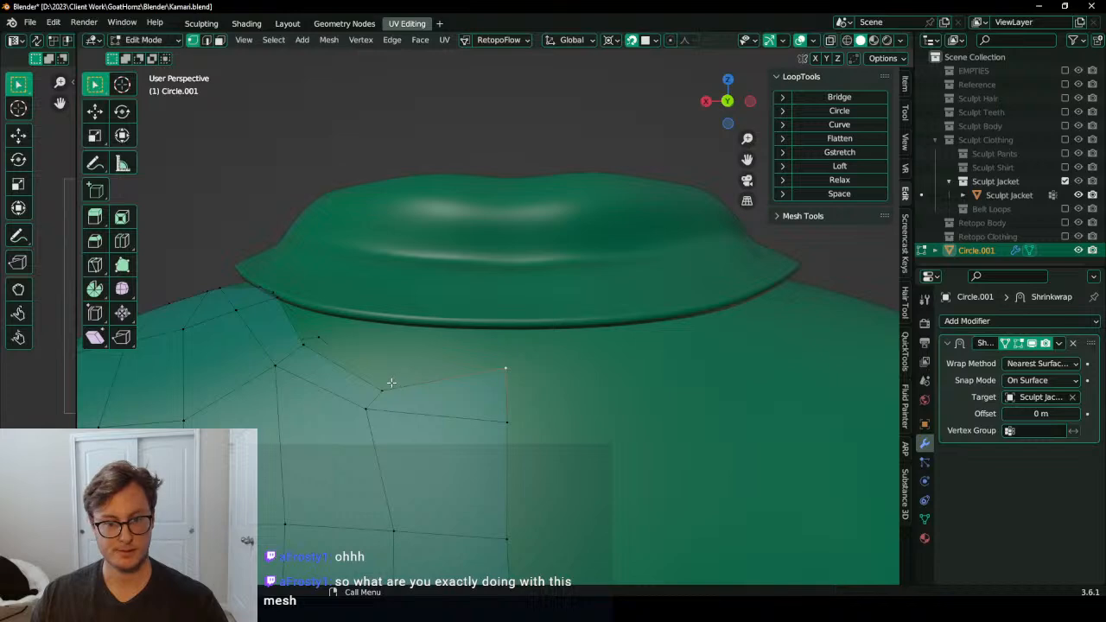
Step: Move the extruded back neckline vertices beside the centre up to the collar seam
{"action": "middle_click_drag", "start_coordinate": [391, 382], "coordinate": [416, 388]}
{"action": "left_click", "coordinate": [353, 359]}
{"action": "key", "text": "g"}
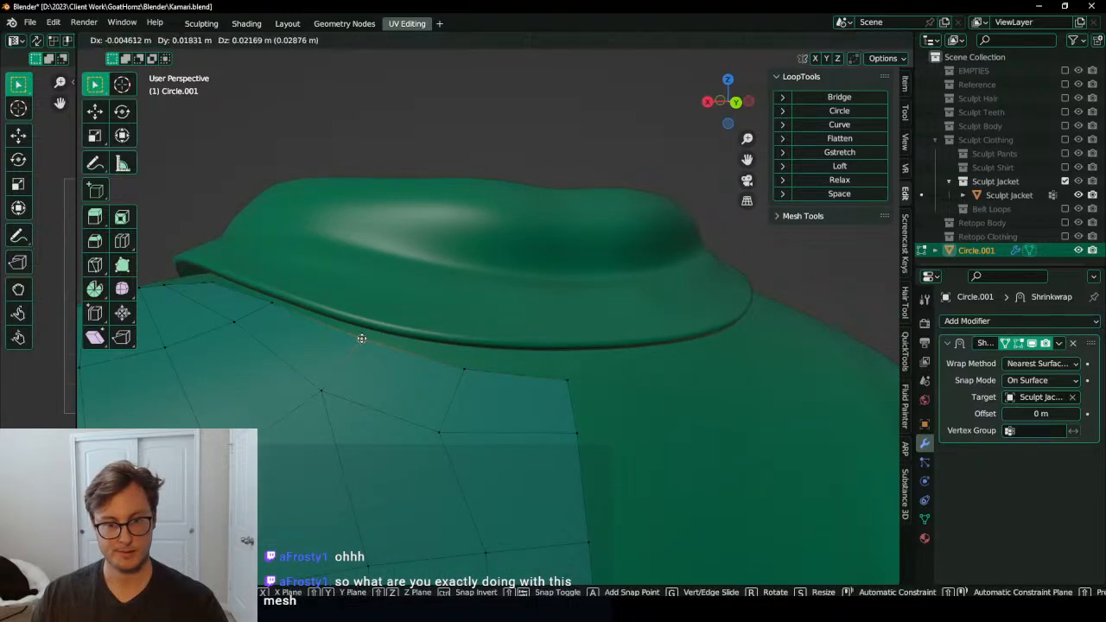
{"action": "left_click", "coordinate": [360, 338]}
{"action": "middle_click_drag", "start_coordinate": [361, 338], "coordinate": [407, 387]}
{"action": "key", "text": "g"}
{"action": "left_click", "coordinate": [430, 423]}
Step: Refine the remaining back neckline vertices so the edge follows the collar seam towards the shoulder
{"action": "middle_click_drag", "start_coordinate": [514, 402], "coordinate": [496, 388]}
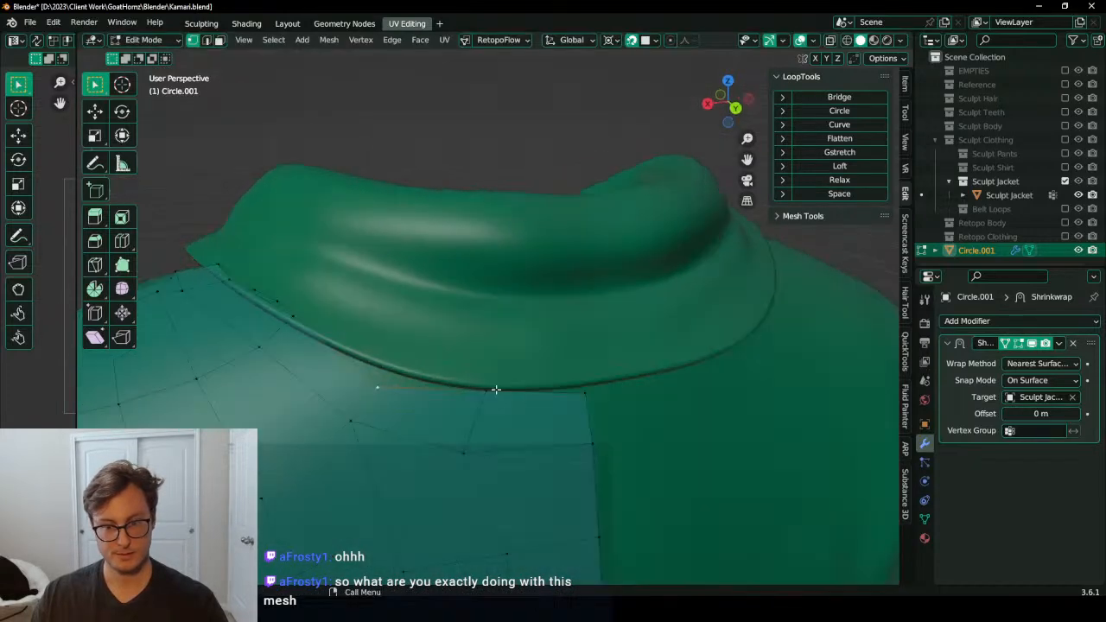
{"action": "left_click", "coordinate": [485, 390]}
{"action": "key", "text": "g"}
{"action": "left_click", "coordinate": [478, 401]}
{"action": "middle_click_drag", "start_coordinate": [569, 403], "coordinate": [557, 398]}
{"action": "left_click", "coordinate": [575, 398]}
{"action": "middle_click_drag", "start_coordinate": [266, 414], "coordinate": [334, 407]}
{"action": "left_click", "coordinate": [345, 347]}
{"action": "key", "text": "g"}
{"action": "left_click", "coordinate": [361, 367]}
Step: Extrude the back neckline edges up beneath the collar and adjust the new centre vertex
{"action": "middle_click_drag", "start_coordinate": [571, 391], "coordinate": [548, 390]}
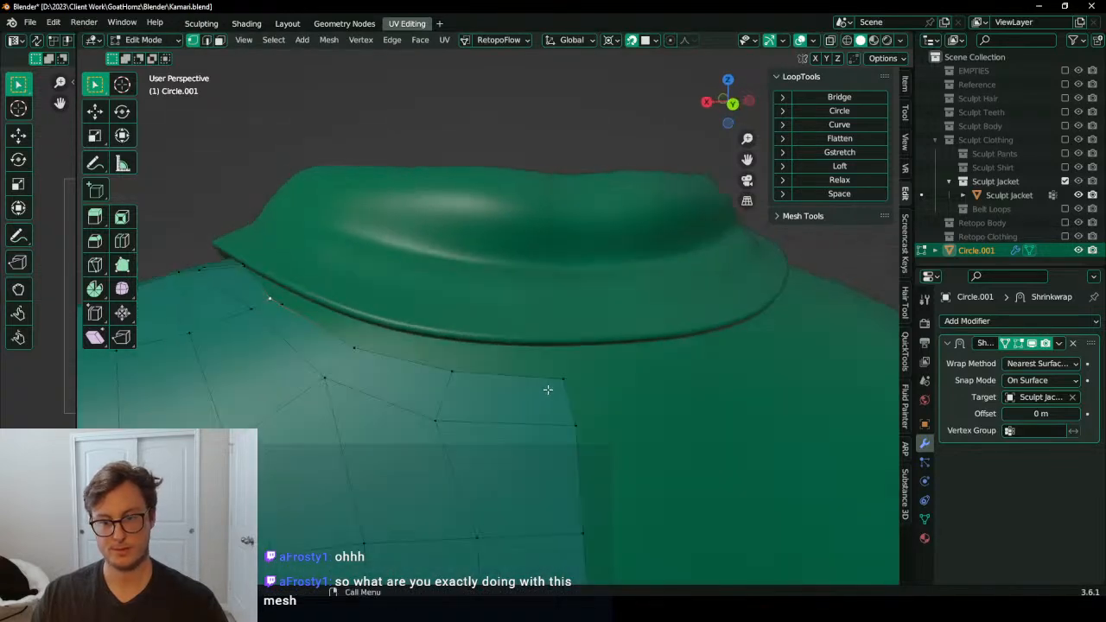
{"action": "middle_click_drag", "start_coordinate": [376, 355], "coordinate": [456, 328]}
{"action": "key", "text": "e"}
{"action": "left_click", "coordinate": [463, 269]}
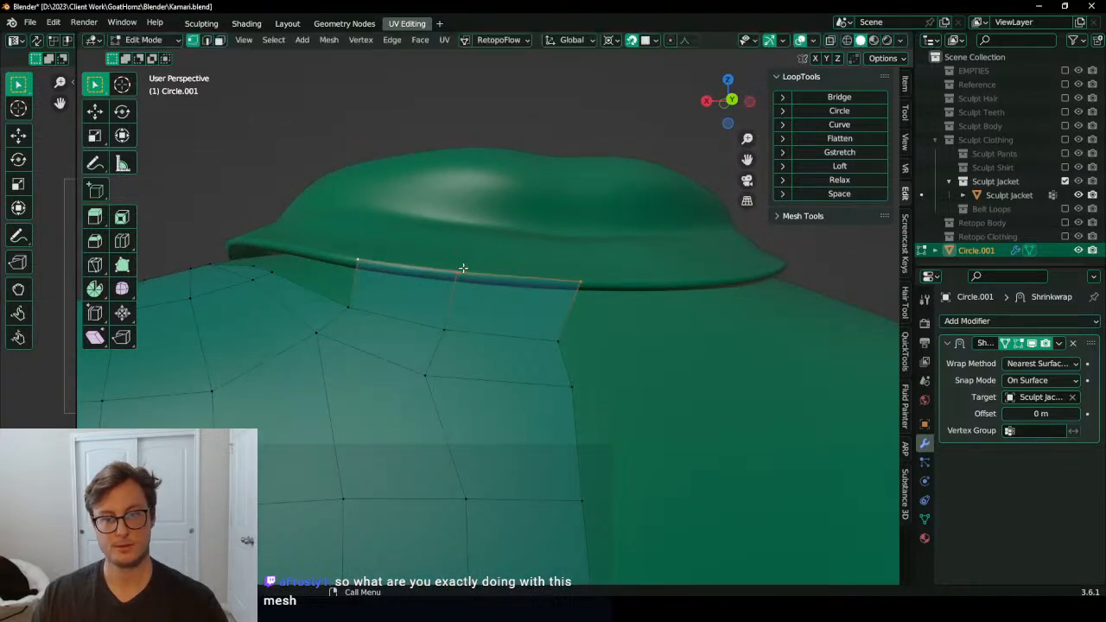
{"action": "left_click", "coordinate": [577, 281]}
{"action": "key", "text": "g"}
{"action": "left_click", "coordinate": [573, 279]}
Step: Extrude the neckline edge beside the shoulder up beneath the collar and move its new vertices onto the collar seam
{"action": "middle_click_drag", "start_coordinate": [515, 293], "coordinate": [553, 340]}
{"action": "middle_click_drag", "start_coordinate": [413, 343], "coordinate": [338, 355]}
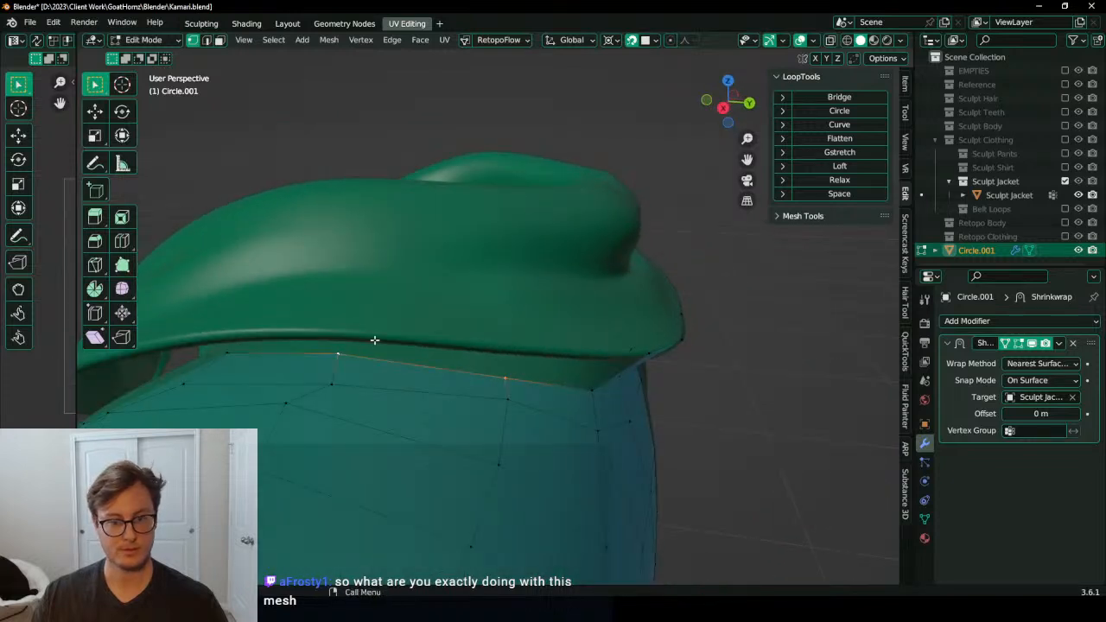
{"action": "key", "text": "e"}
{"action": "left_click", "coordinate": [383, 324]}
{"action": "key", "text": "g"}
{"action": "left_click", "coordinate": [502, 348]}
{"action": "left_click", "coordinate": [323, 330]}
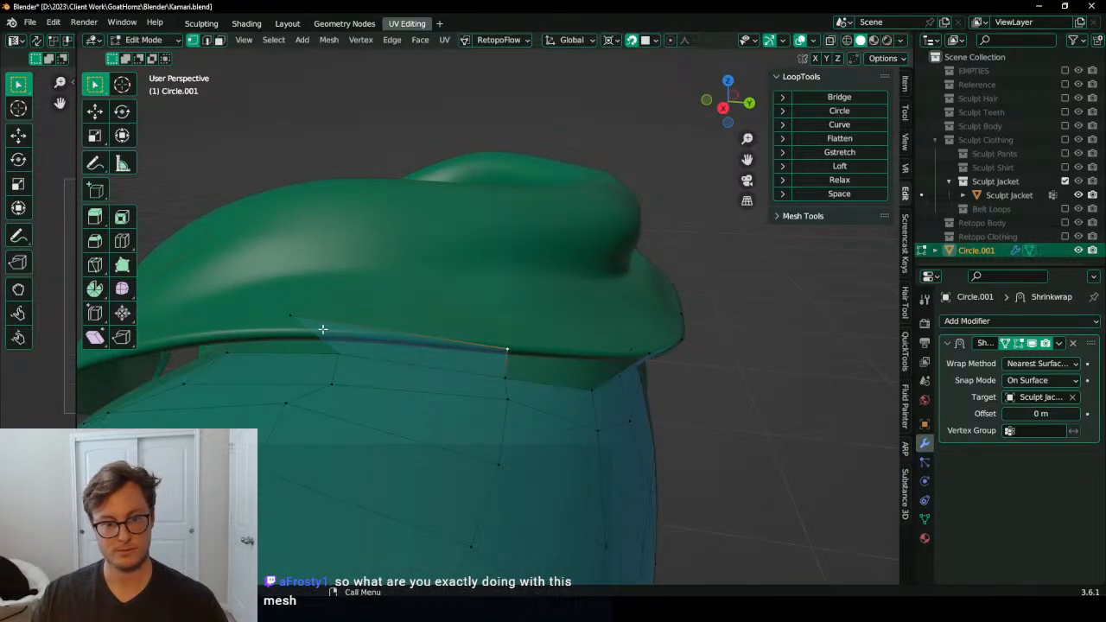
{"action": "key", "text": "g"}
{"action": "left_click", "coordinate": [340, 334]}
Step: Fill the gap beside the new collar strip with a face and reposition the nearby neckline vertices
{"action": "middle_click_drag", "start_coordinate": [340, 333], "coordinate": [444, 363]}
{"action": "key", "text": "f"}
{"action": "key", "text": "g"}
{"action": "left_click", "coordinate": [544, 366]}
{"action": "left_click", "coordinate": [555, 385]}
{"action": "key", "text": "g"}
{"action": "left_click", "coordinate": [512, 396]}
{"action": "key", "text": "g"}
Step: Even out the spacing of the neckline vertices along the shoulder just below the collar
{"action": "left_click", "coordinate": [459, 311]}
{"action": "left_click", "coordinate": [458, 339]}
{"action": "key", "text": "g"}
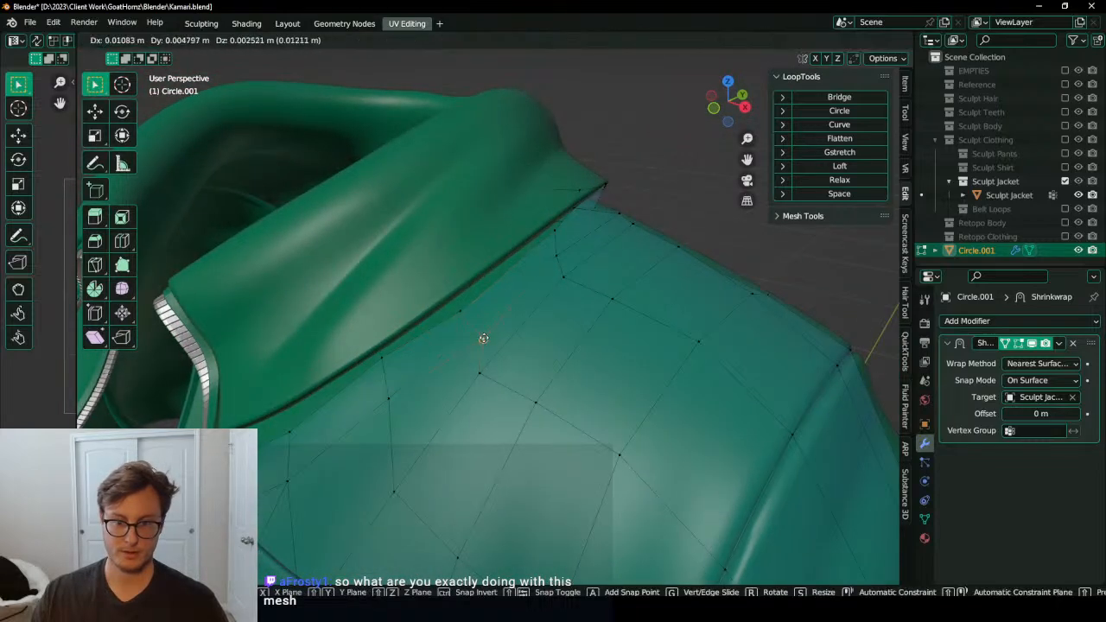
{"action": "left_click", "coordinate": [484, 338]}
{"action": "left_click", "coordinate": [464, 316]}
{"action": "left_click", "coordinate": [378, 363]}
{"action": "key", "text": "g"}
{"action": "left_click", "coordinate": [368, 372]}
{"action": "middle_click_drag", "start_coordinate": [370, 369], "coordinate": [521, 325]}
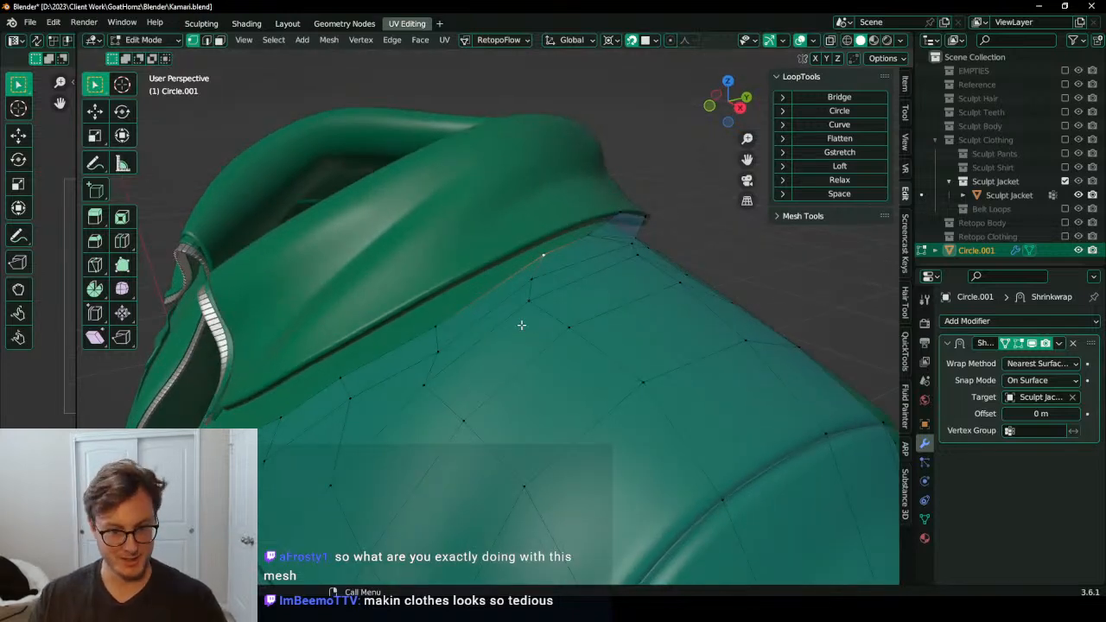
Step: Extrude the side neckline edges up to the collar seam and adjust the vertices along the new strip
{"action": "middle_click_drag", "start_coordinate": [277, 402], "coordinate": [284, 400]}
{"action": "middle_click_drag", "start_coordinate": [434, 349], "coordinate": [438, 264]}
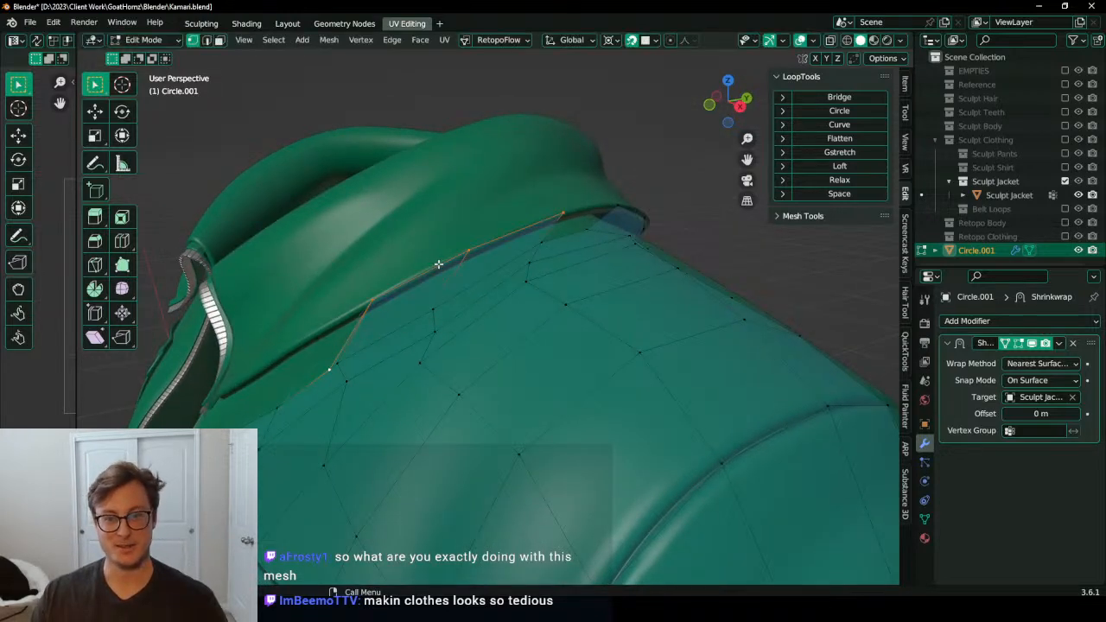
{"action": "middle_click_drag", "start_coordinate": [396, 297], "coordinate": [371, 279]}
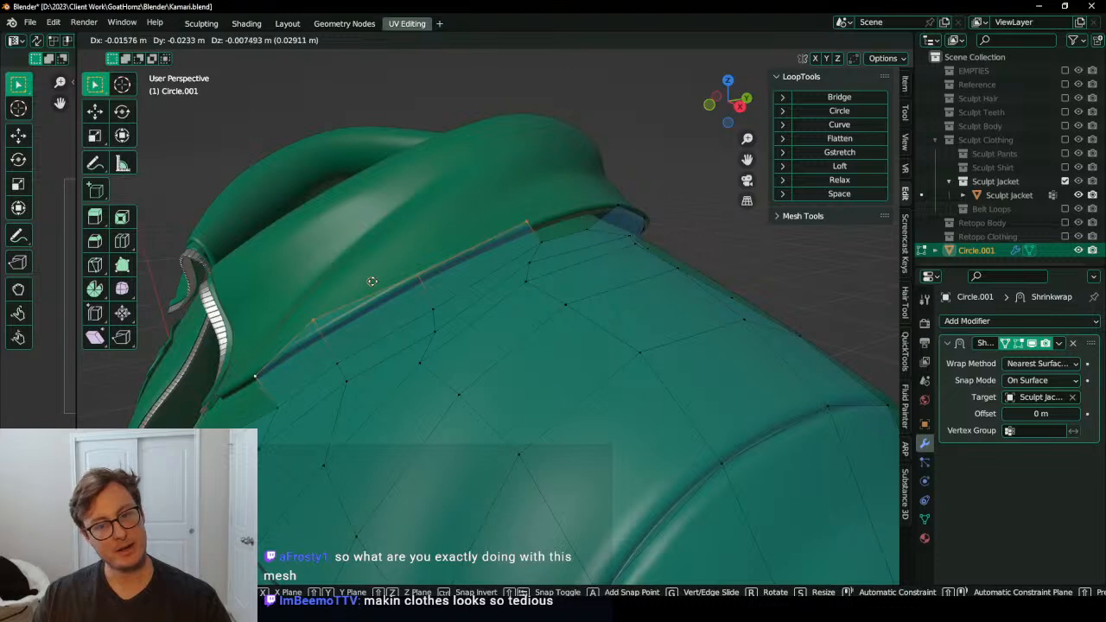
{"action": "middle_click_drag", "start_coordinate": [528, 221], "coordinate": [444, 302]}
{"action": "key", "text": "g"}
{"action": "left_click", "coordinate": [501, 224]}
{"action": "key", "text": "g"}
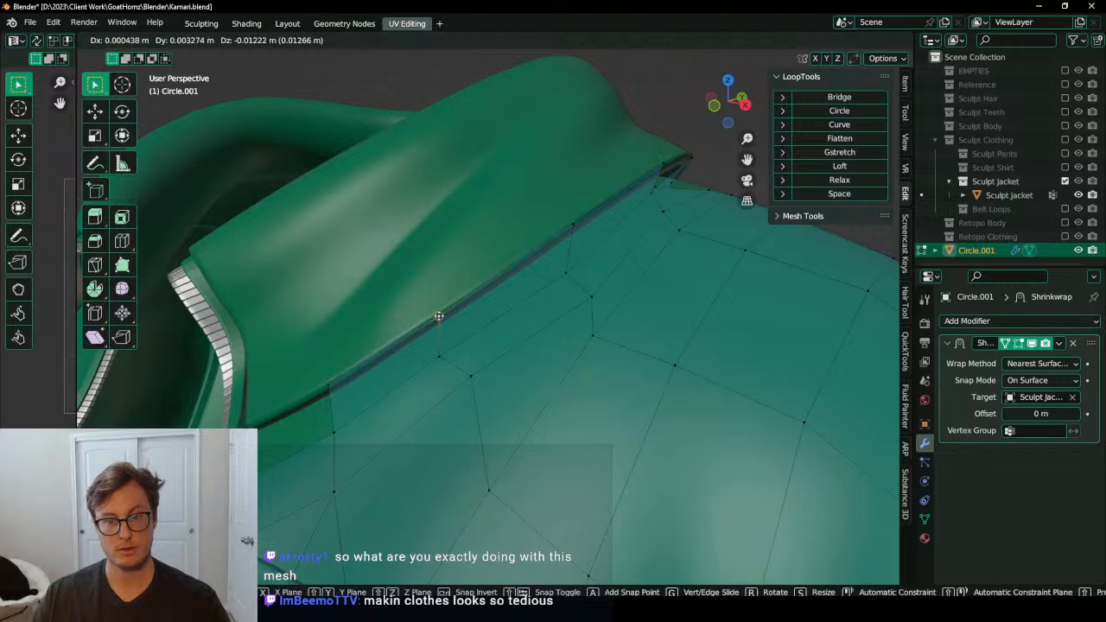
{"action": "left_click", "coordinate": [389, 377]}
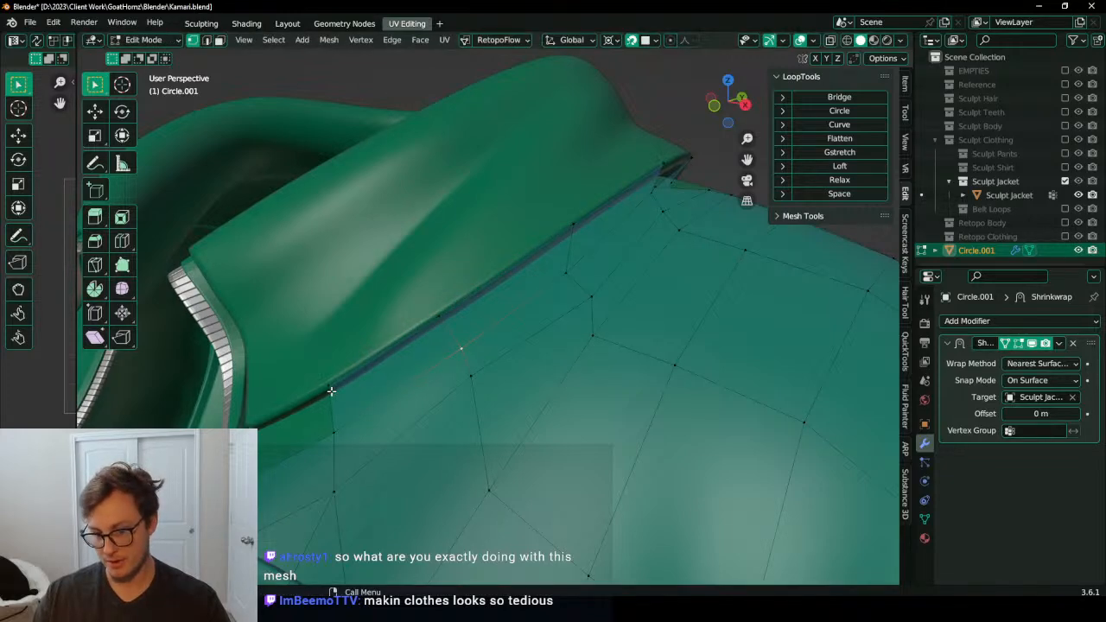
Step: Close the gap in the collar strip above the shoulder and slide its upper vertices along the collar seam
{"action": "middle_click_drag", "start_coordinate": [323, 385], "coordinate": [483, 263]}
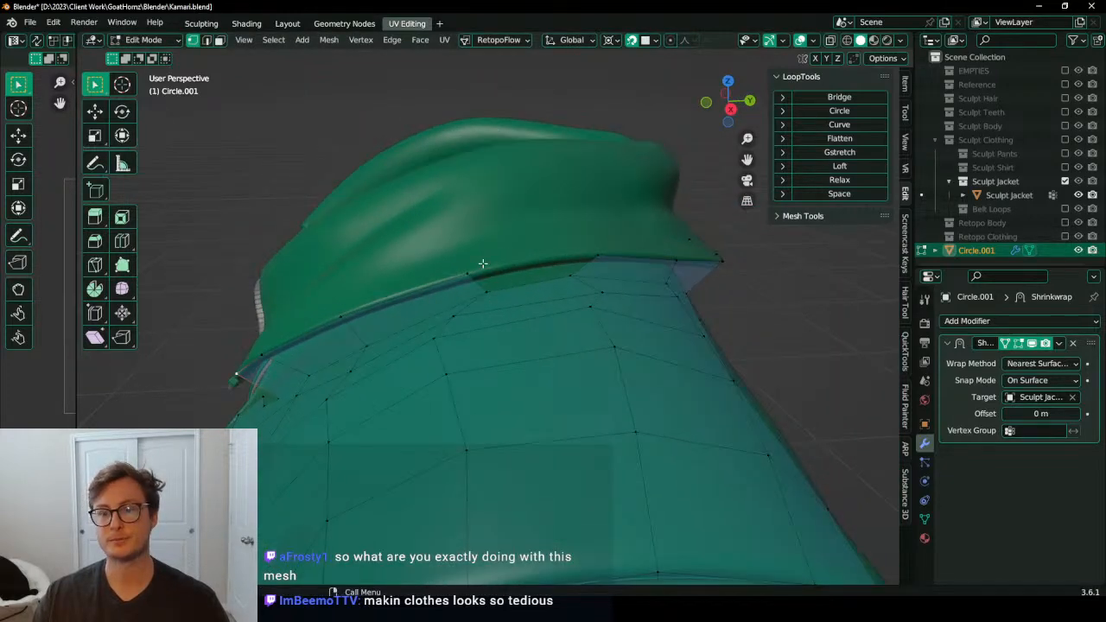
{"action": "scroll", "coordinate": [554, 317], "scroll_direction": "down", "scroll_amount": 5}
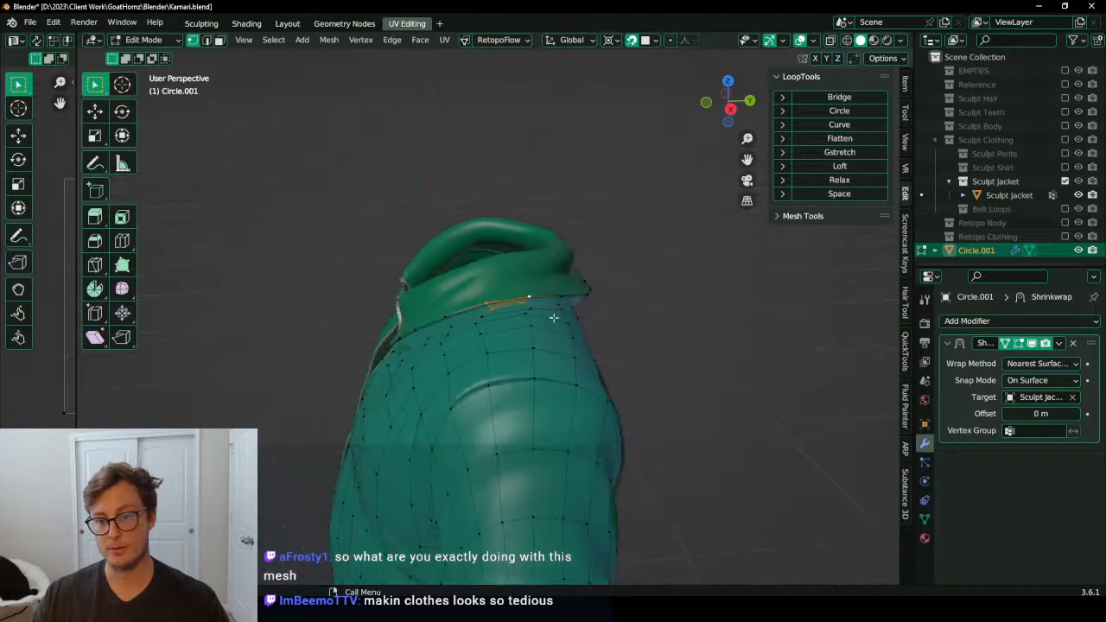
{"action": "middle_click_drag", "start_coordinate": [545, 455], "coordinate": [488, 309]}
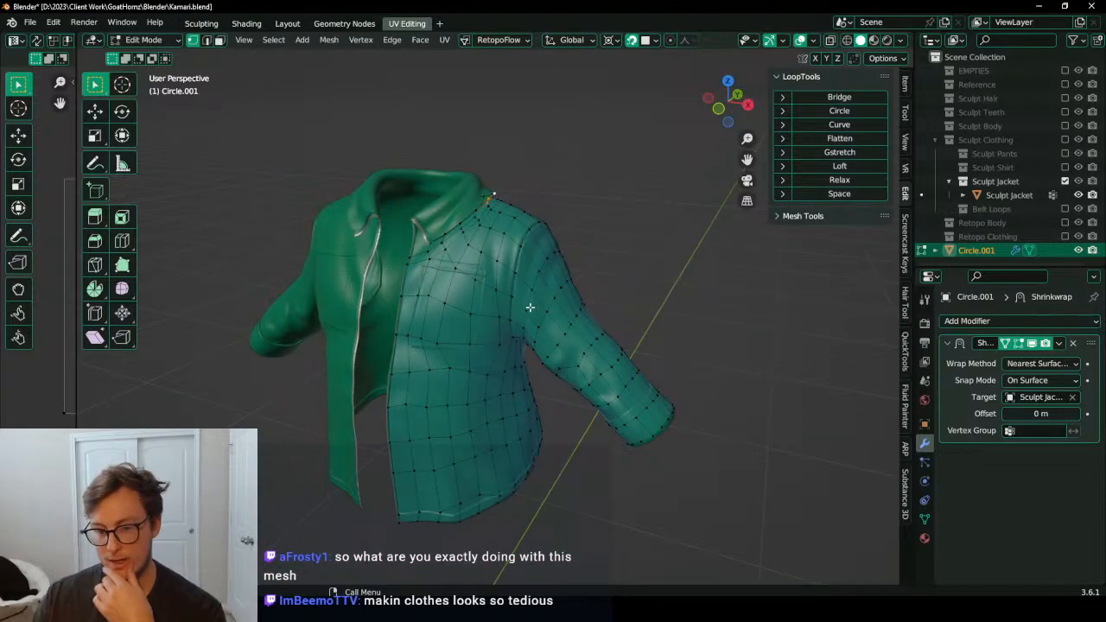
{"action": "middle_click_drag", "start_coordinate": [336, 282], "coordinate": [375, 303]}
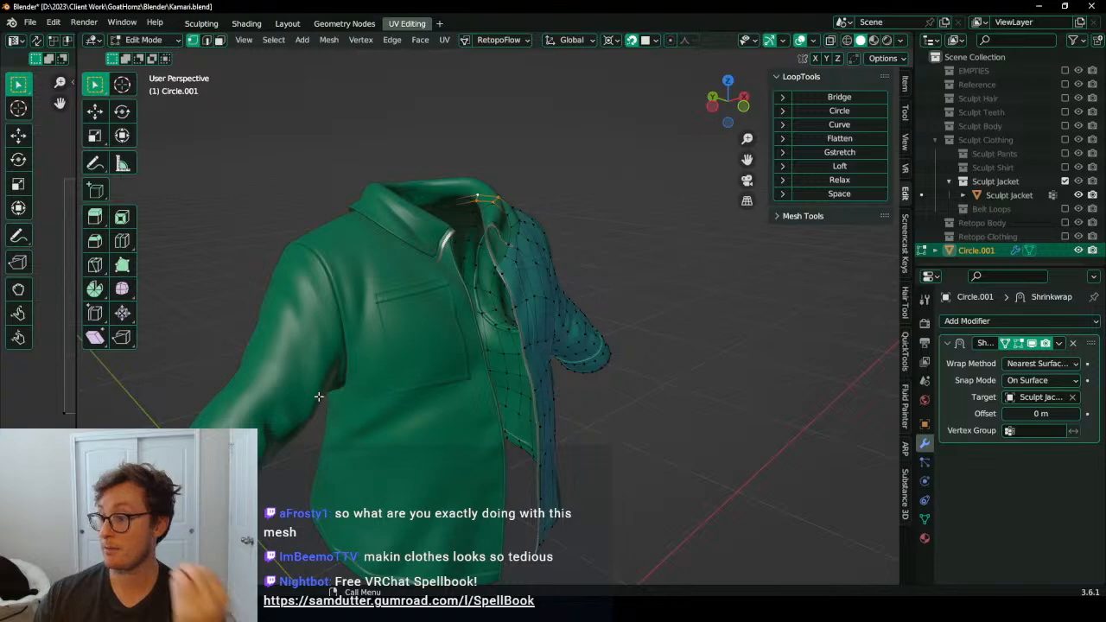
{"action": "middle_click_drag", "start_coordinate": [354, 384], "coordinate": [503, 398]}
{"action": "scroll", "coordinate": [538, 368], "scroll_direction": "up", "scroll_amount": 4}
{"action": "scroll", "coordinate": [502, 398], "scroll_direction": "up", "scroll_amount": 2}
{"action": "key", "text": "g"}
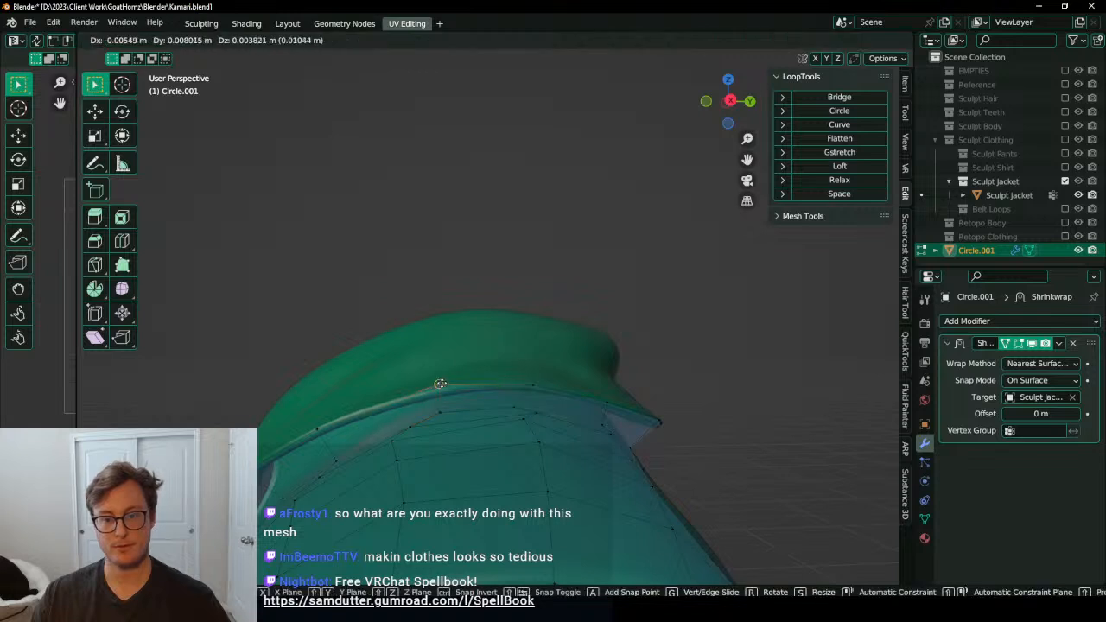
{"action": "left_click", "coordinate": [448, 385]}
{"action": "key", "text": "g"}
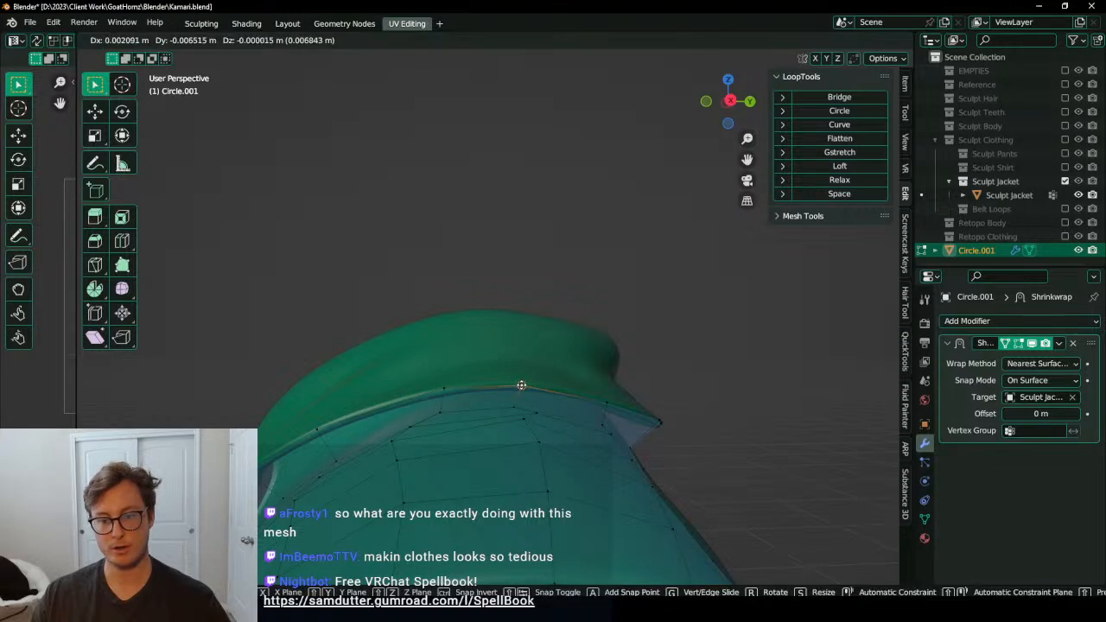
{"action": "left_click", "coordinate": [497, 374]}
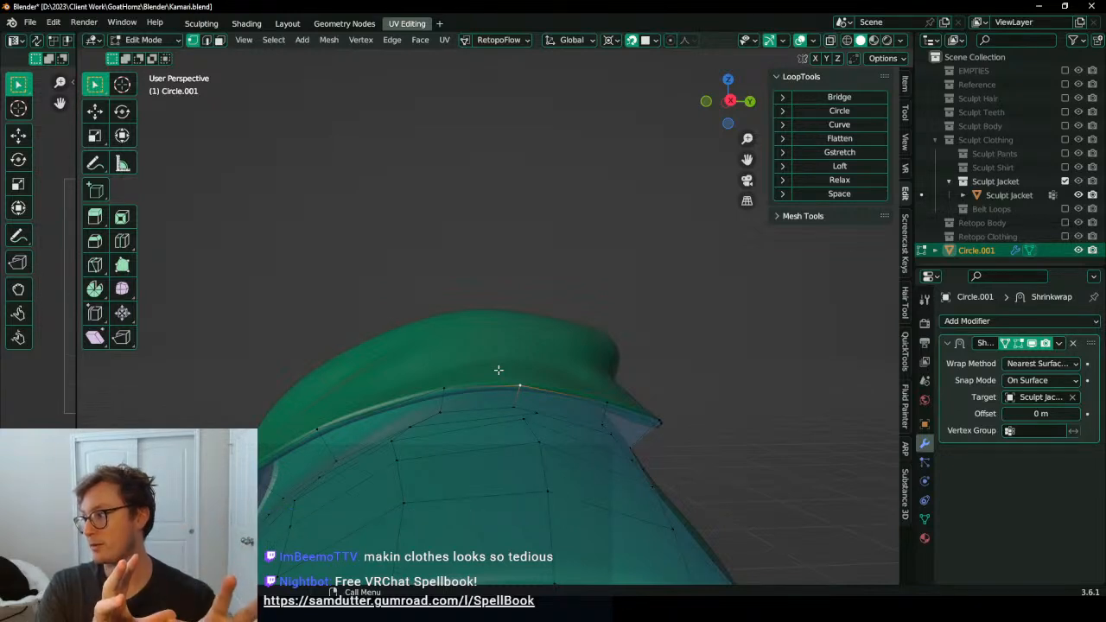
Step: Reposition a vertex of the collar strip so its edge follows the underside of the collar
{"action": "middle_click_drag", "start_coordinate": [605, 359], "coordinate": [471, 344]}
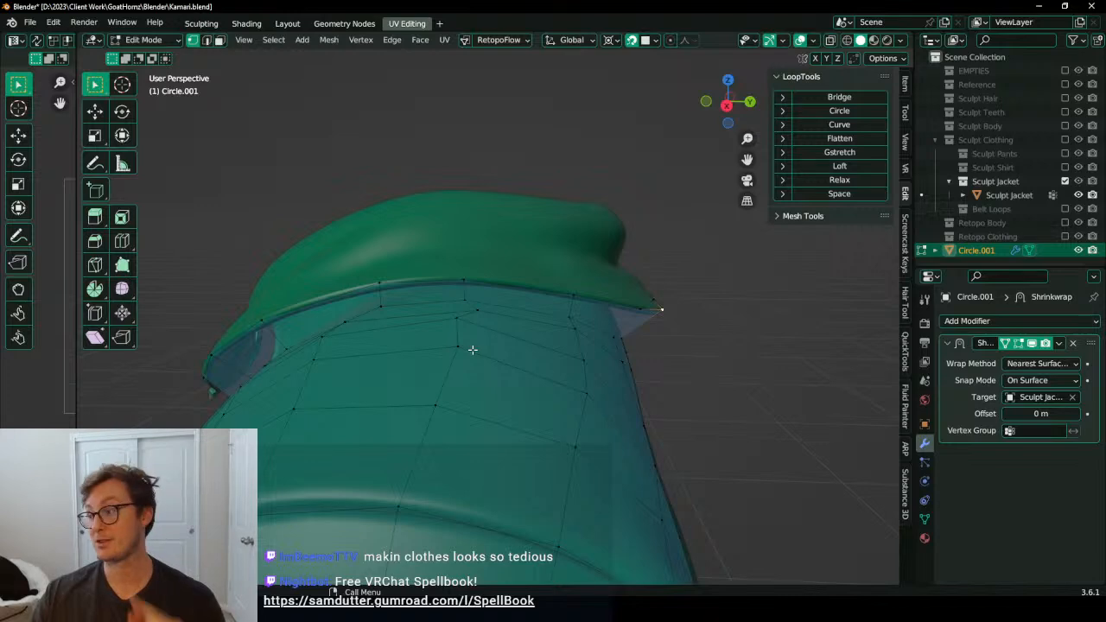
{"action": "middle_click_drag", "start_coordinate": [387, 298], "coordinate": [463, 293]}
{"action": "scroll", "coordinate": [482, 282], "scroll_direction": "up", "scroll_amount": 3}
{"action": "left_click", "coordinate": [465, 246]}
{"action": "key", "text": "g"}
{"action": "left_click", "coordinate": [474, 237]}
{"action": "scroll", "coordinate": [458, 263], "scroll_direction": "down", "scroll_amount": 6}
{"action": "scroll", "coordinate": [463, 292], "scroll_direction": "up", "scroll_amount": 1}
{"action": "scroll", "coordinate": [282, 455], "scroll_direction": "down", "scroll_amount": 3}
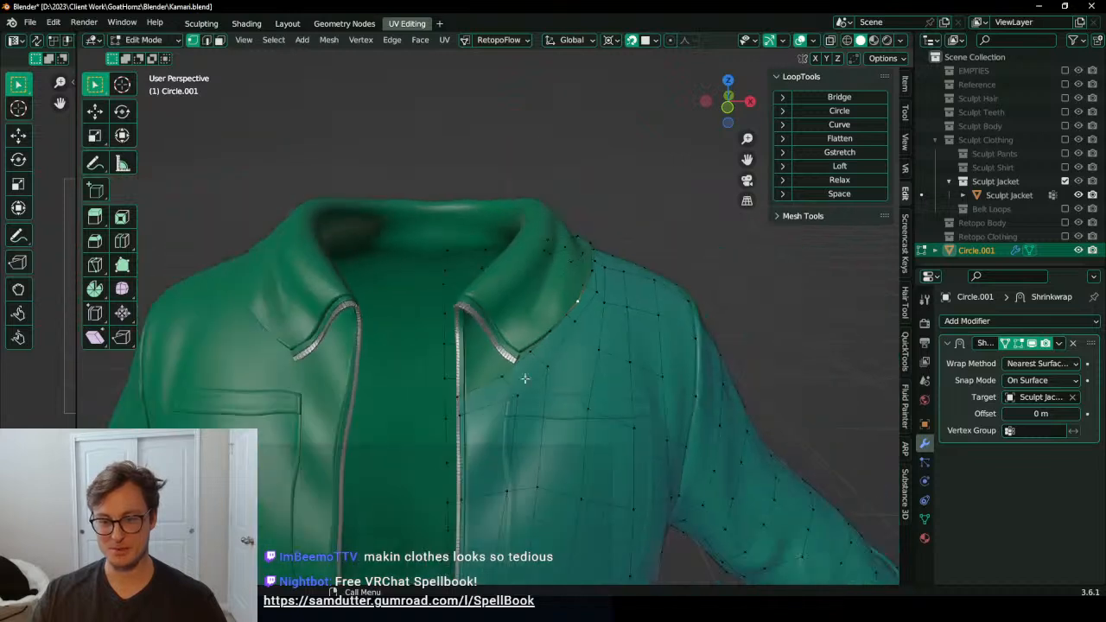
Step: Raise the front neckline vertices to just below the collar tip and further up the zipper edge
{"action": "scroll", "coordinate": [506, 428], "scroll_direction": "up", "scroll_amount": 5}
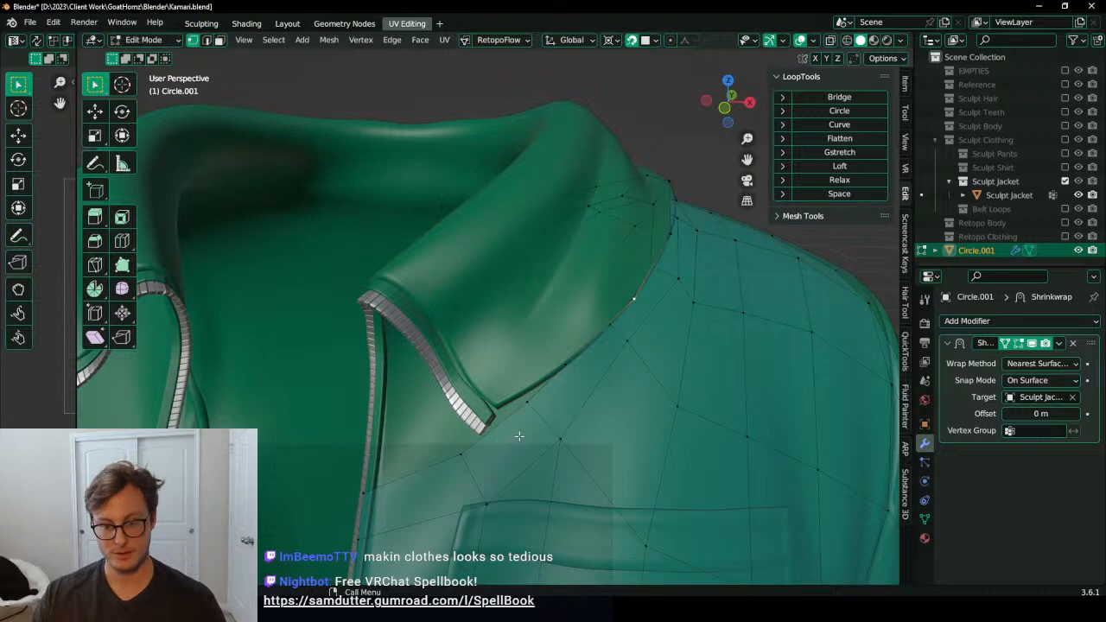
{"action": "scroll", "coordinate": [519, 437], "scroll_direction": "up", "scroll_amount": 3}
{"action": "middle_click_drag", "start_coordinate": [503, 397], "coordinate": [467, 203]}
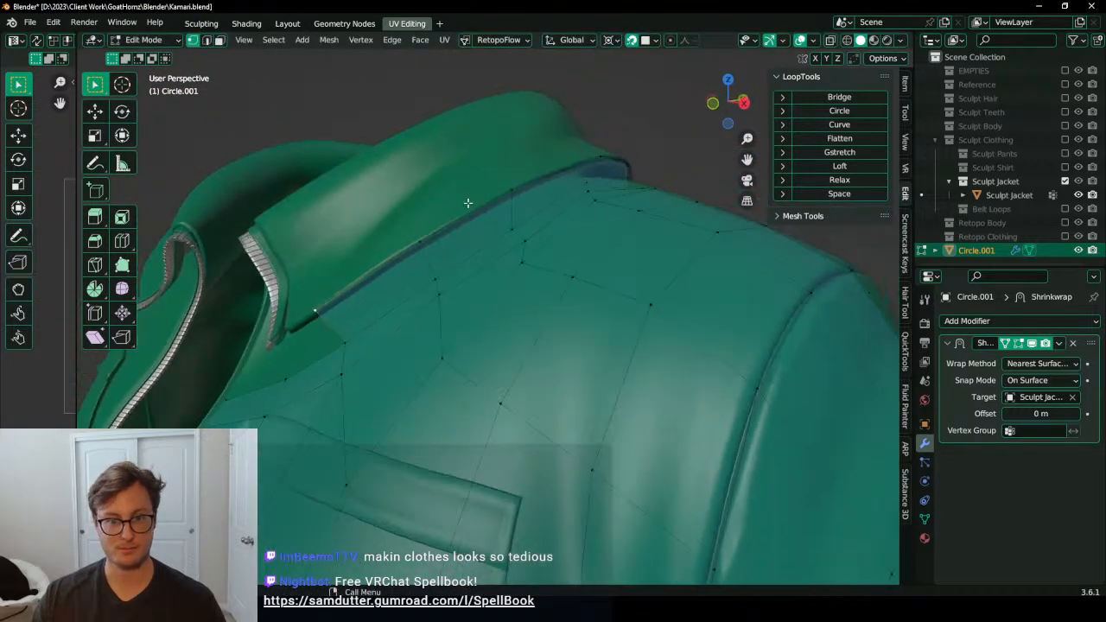
{"action": "middle_click_drag", "start_coordinate": [419, 242], "coordinate": [497, 368]}
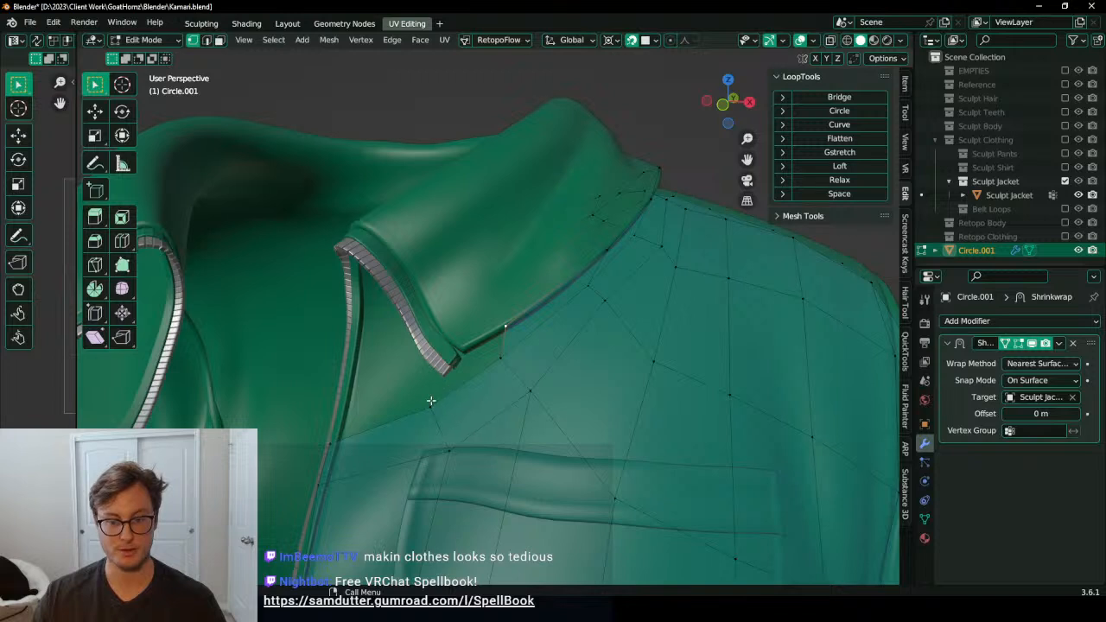
{"action": "middle_click_drag", "start_coordinate": [435, 396], "coordinate": [444, 403]}
{"action": "key", "text": "g"}
{"action": "left_click", "coordinate": [482, 383]}
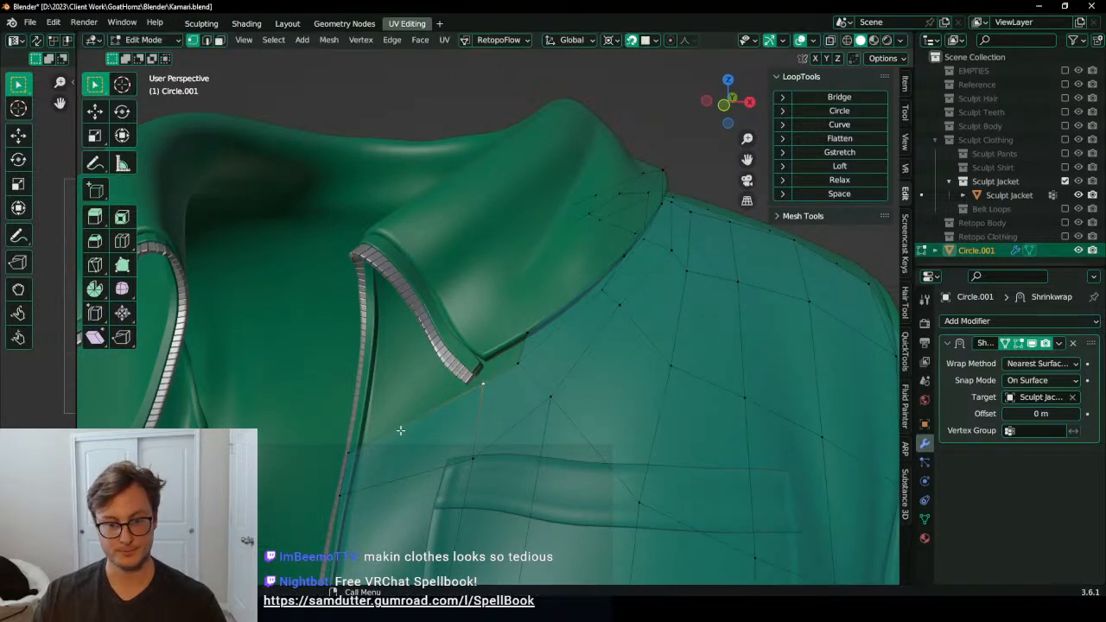
{"action": "key", "text": "g"}
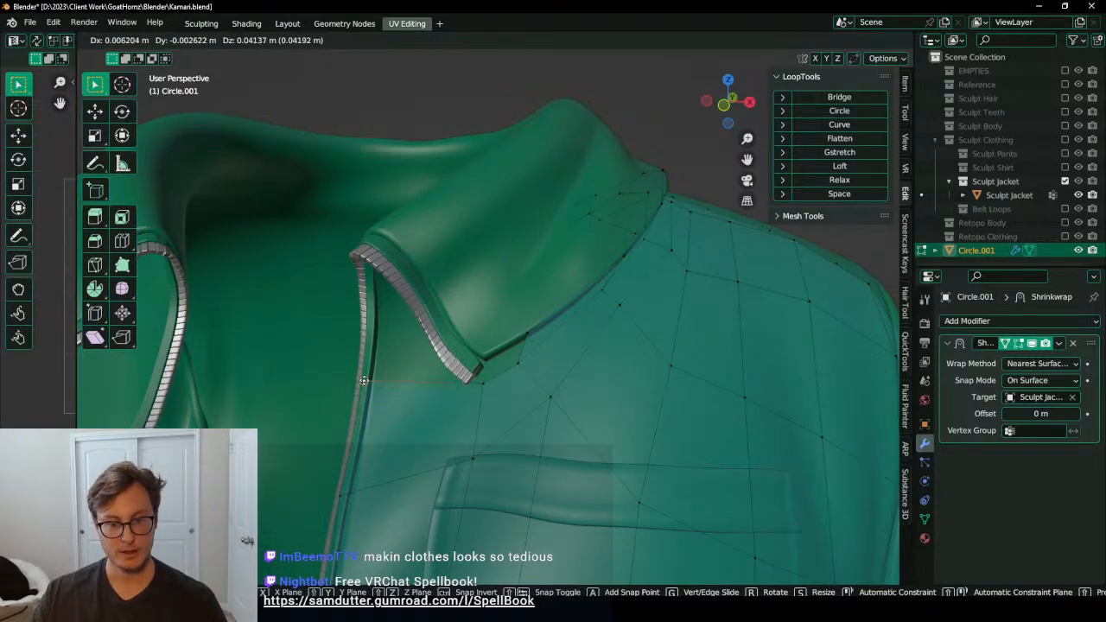
{"action": "left_click", "coordinate": [364, 380]}
Step: Extend the collar seam strip forward to the collar tip and select its upper edge loop
{"action": "middle_click_drag", "start_coordinate": [548, 383], "coordinate": [519, 383]}
{"action": "key", "text": "g"}
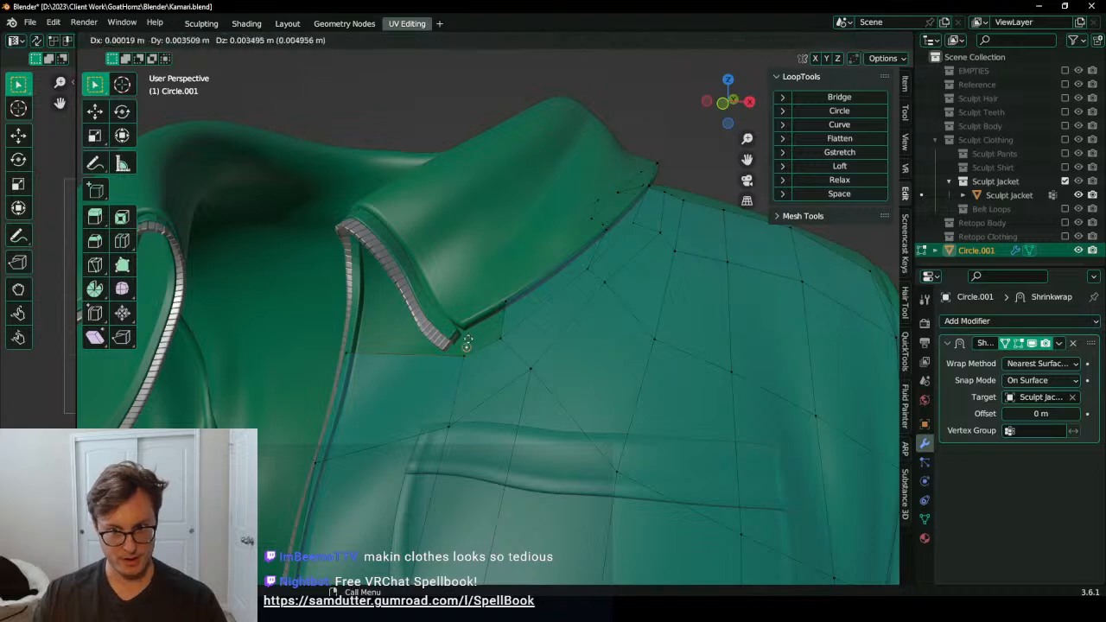
{"action": "left_click", "coordinate": [467, 322]}
{"action": "middle_click_drag", "start_coordinate": [455, 343], "coordinate": [479, 277]}
{"action": "left_click", "coordinate": [512, 296], "text": "alt"}
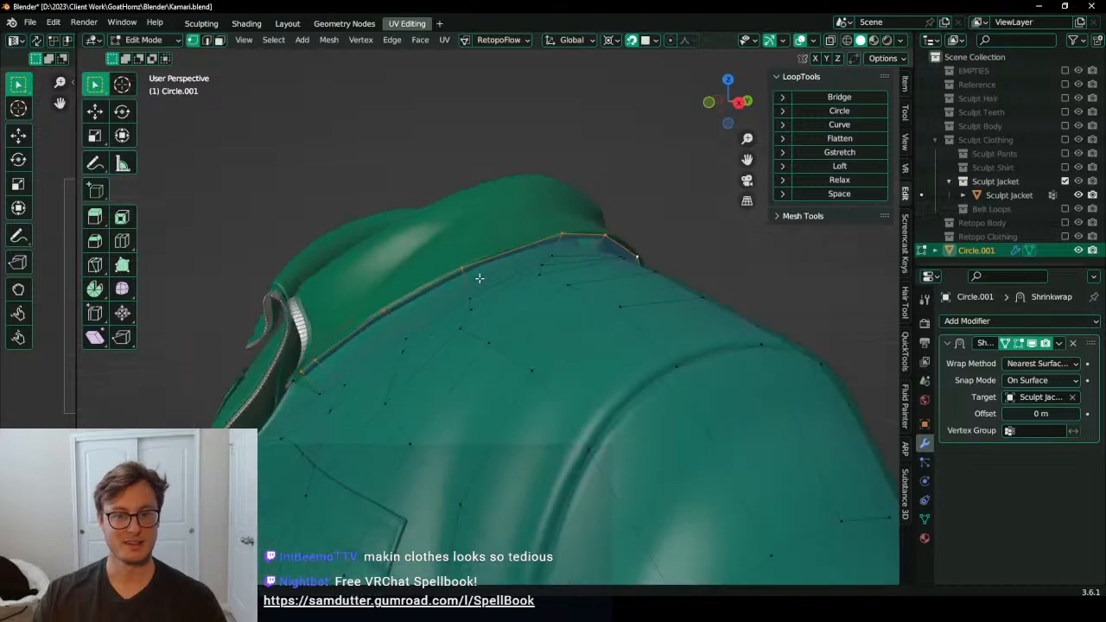
Step: Duplicate the Shrinkwrap modifier on the retopology mesh and apply the first copy
{"action": "middle_click_drag", "start_coordinate": [622, 264], "coordinate": [430, 338]}
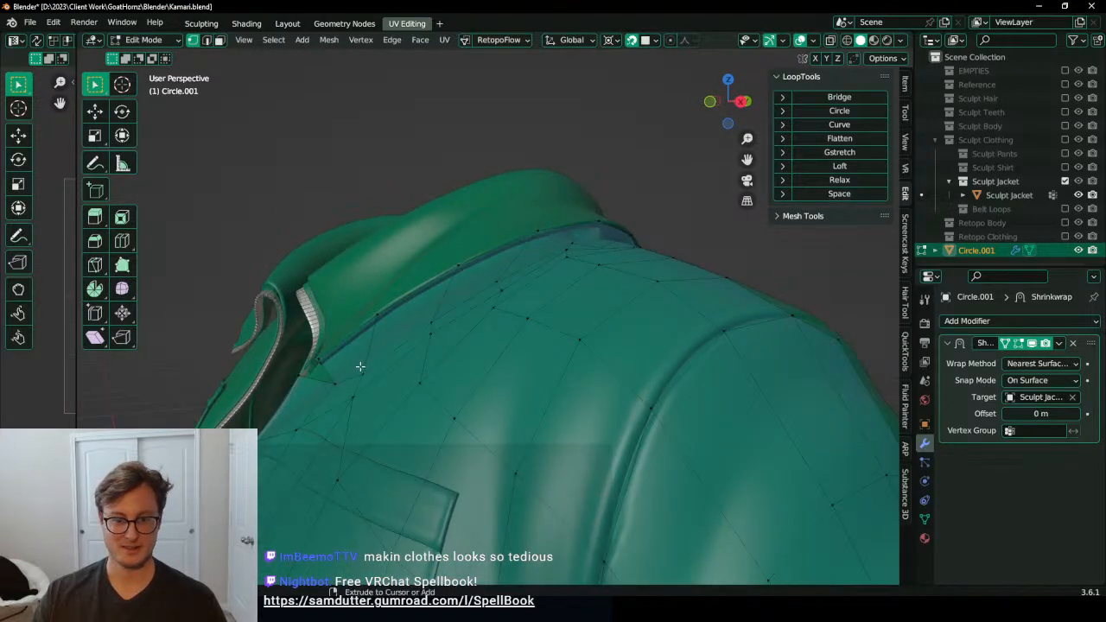
{"action": "middle_click_drag", "start_coordinate": [591, 270], "coordinate": [407, 316]}
{"action": "key", "text": "Tab"}
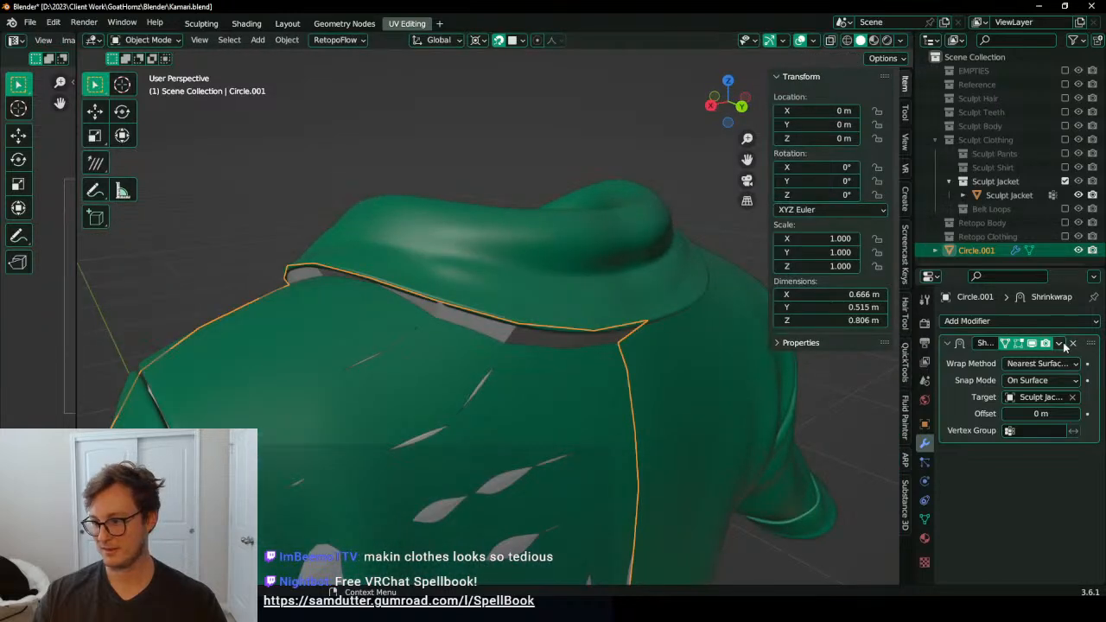
{"action": "left_click", "coordinate": [1060, 343]}
{"action": "left_click", "coordinate": [1023, 399]}
{"action": "left_click", "coordinate": [1059, 343]}
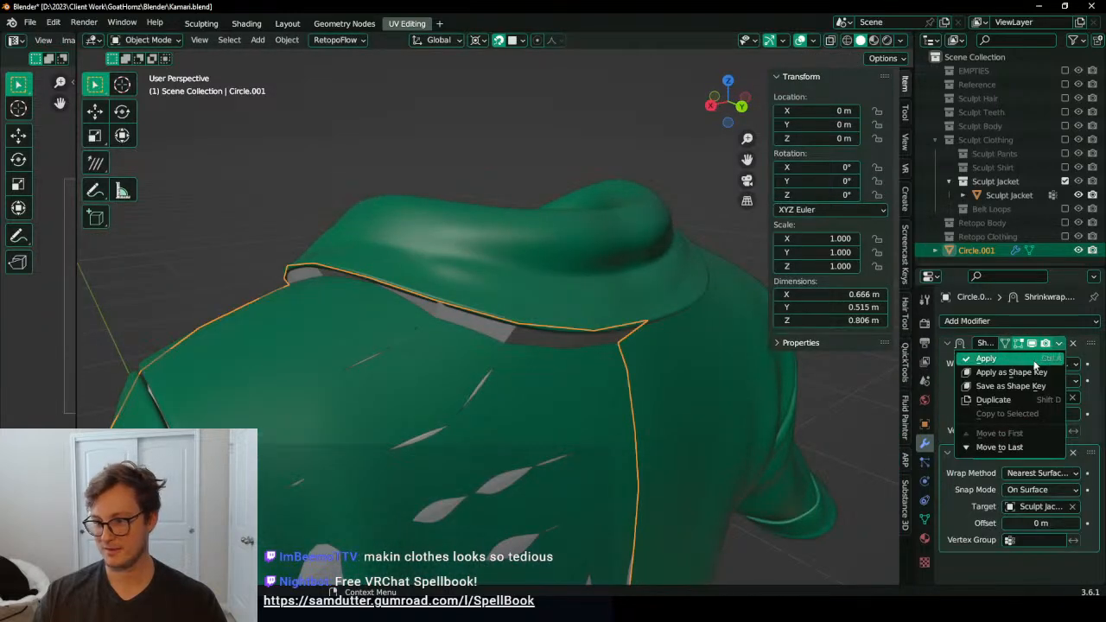
{"action": "left_click", "coordinate": [1034, 363]}
Step: Extrude the back collar seam edges up over the outside of the collar to its upper fold
{"action": "key", "text": "Tab"}
{"action": "left_click", "coordinate": [437, 289], "text": "ctrl"}
{"action": "middle_click_drag", "start_coordinate": [439, 288], "coordinate": [496, 291]}
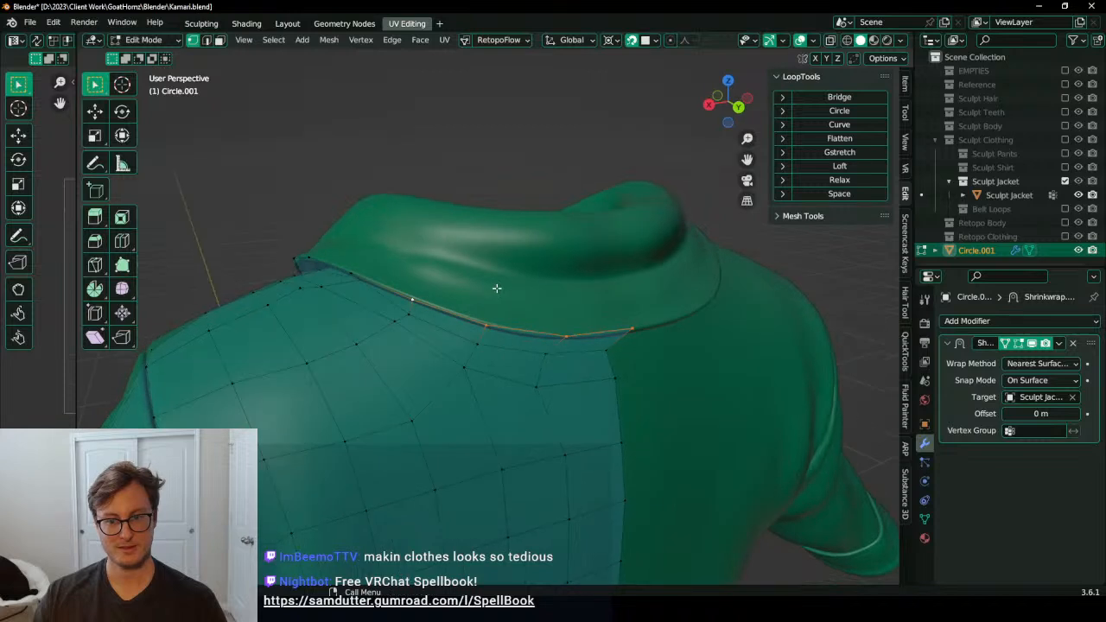
{"action": "key", "text": "e"}
{"action": "left_click", "coordinate": [507, 213]}
{"action": "middle_click_drag", "start_coordinate": [506, 212], "coordinate": [527, 247]}
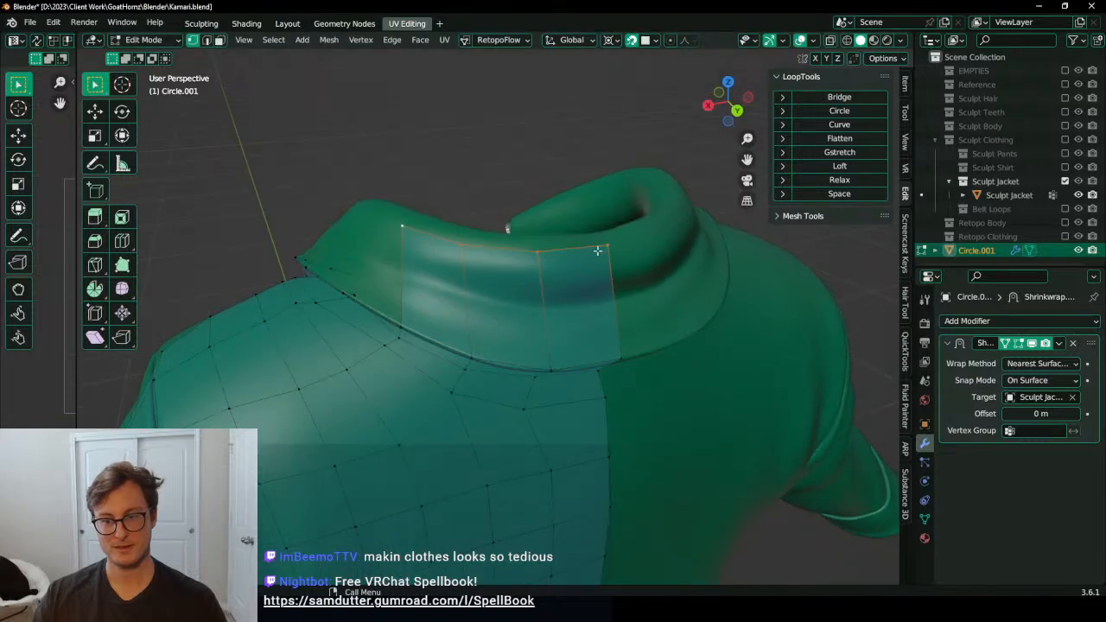
{"action": "middle_click_drag", "start_coordinate": [597, 250], "coordinate": [538, 295]}
{"action": "key", "text": "s"}
{"action": "key", "text": "Escape"}
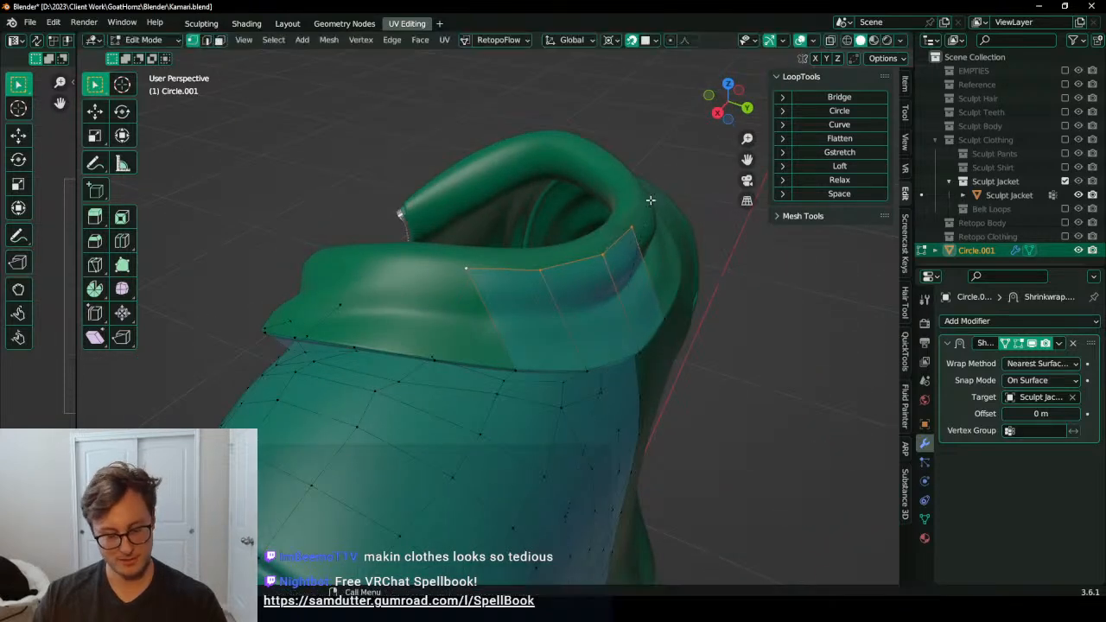
{"action": "key", "text": "period"}
{"action": "key", "text": "Escape"}
{"action": "middle_click_drag", "start_coordinate": [653, 205], "coordinate": [641, 210]}
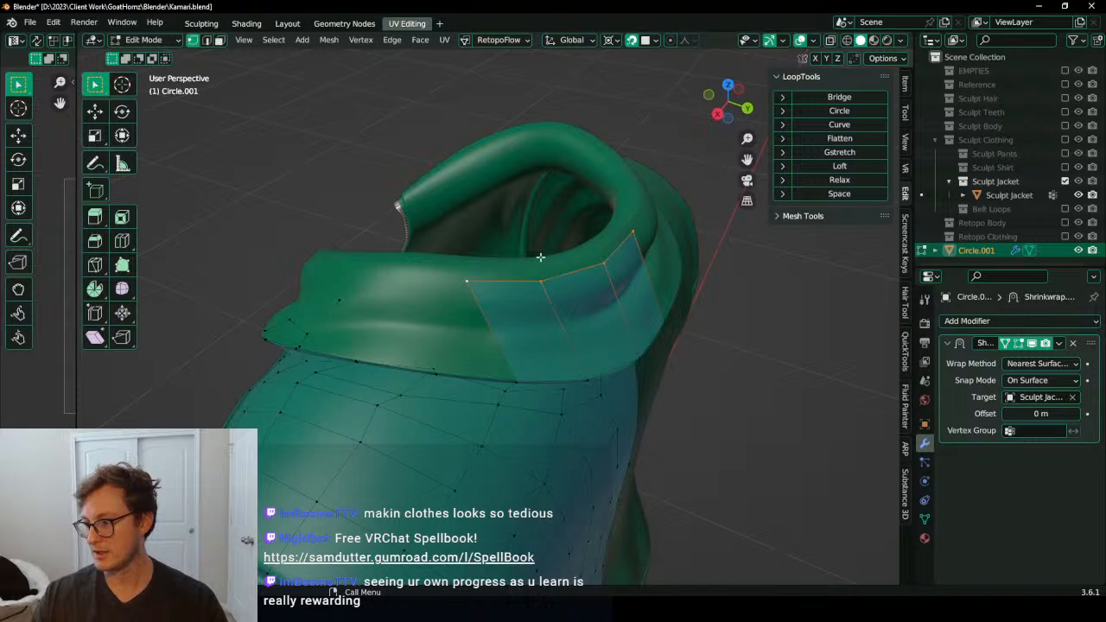
{"action": "middle_click_drag", "start_coordinate": [532, 240], "coordinate": [513, 254]}
Step: Scale the extruded top edge of the back collar along the Y axis
{"action": "key", "text": "s"}
{"action": "key", "text": "x"}
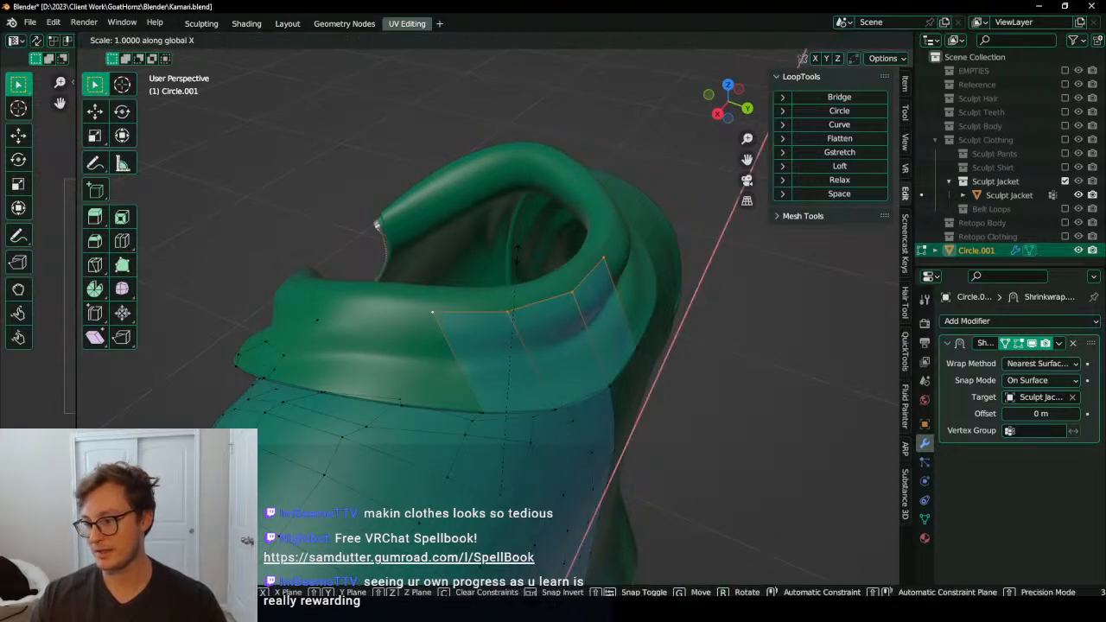
{"action": "left_click", "coordinate": [550, 383]}
{"action": "middle_click_drag", "start_coordinate": [551, 383], "coordinate": [596, 328]}
{"action": "key", "text": "s"}
{"action": "key", "text": "x"}
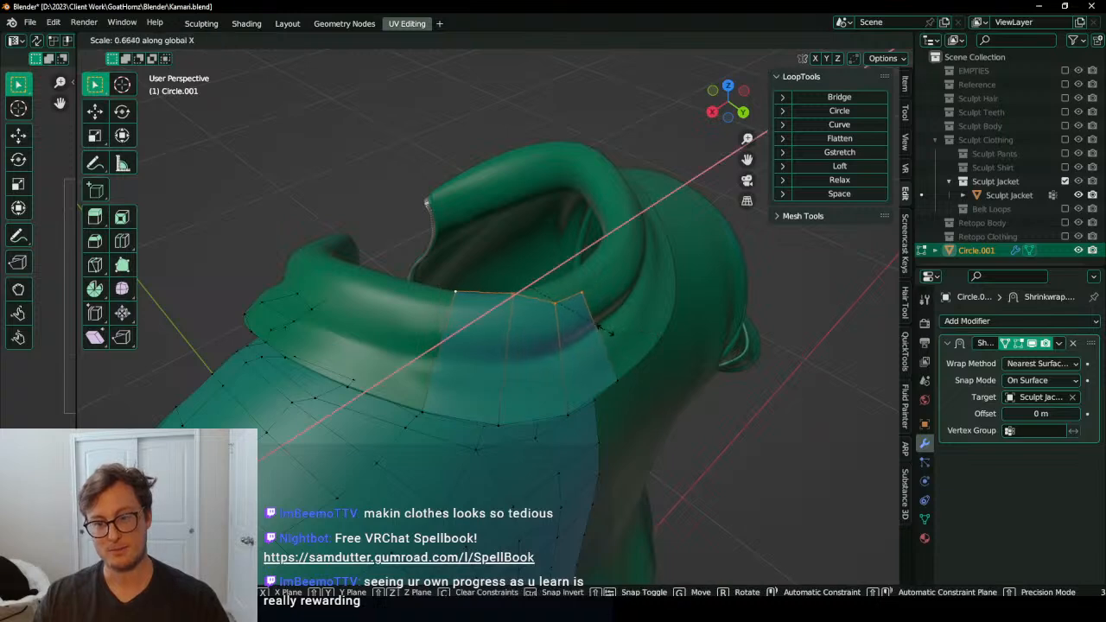
{"action": "key", "text": "y"}
{"action": "left_click", "coordinate": [591, 325]}
Step: Move the extruded back collar edge along the Y axis and adjust its placement on the collar's fold
{"action": "middle_click_drag", "start_coordinate": [548, 334], "coordinate": [561, 297]}
{"action": "key", "text": "g"}
{"action": "key", "text": "y"}
{"action": "left_click", "coordinate": [564, 355]}
{"action": "key", "text": "g"}
{"action": "left_click", "coordinate": [510, 351]}
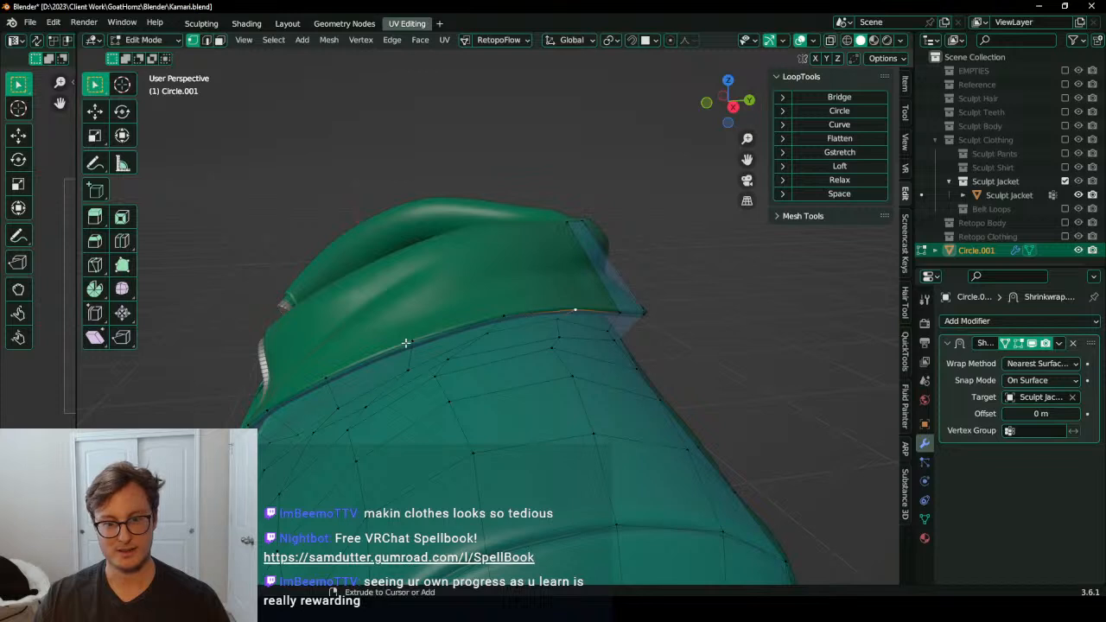
Step: Extrude the side collar seam edges up over the outside of the collar and place the new edge on its upper fold
{"action": "key", "text": "g"}
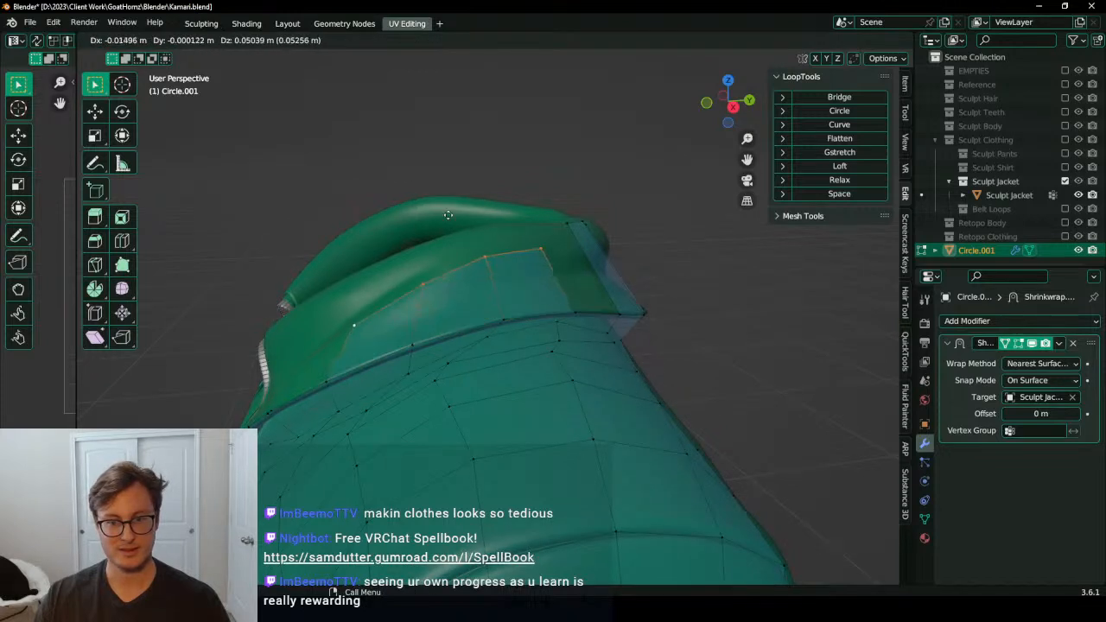
{"action": "left_click", "coordinate": [488, 163]}
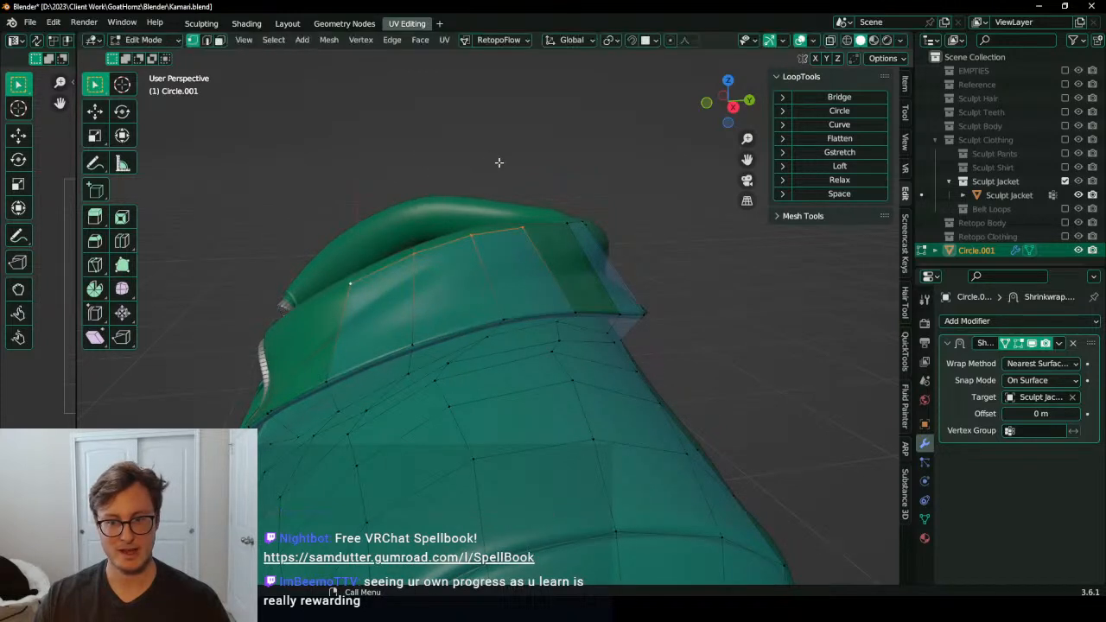
{"action": "middle_click_drag", "start_coordinate": [499, 163], "coordinate": [560, 324]}
{"action": "key", "text": "g"}
{"action": "left_click", "coordinate": [501, 346]}
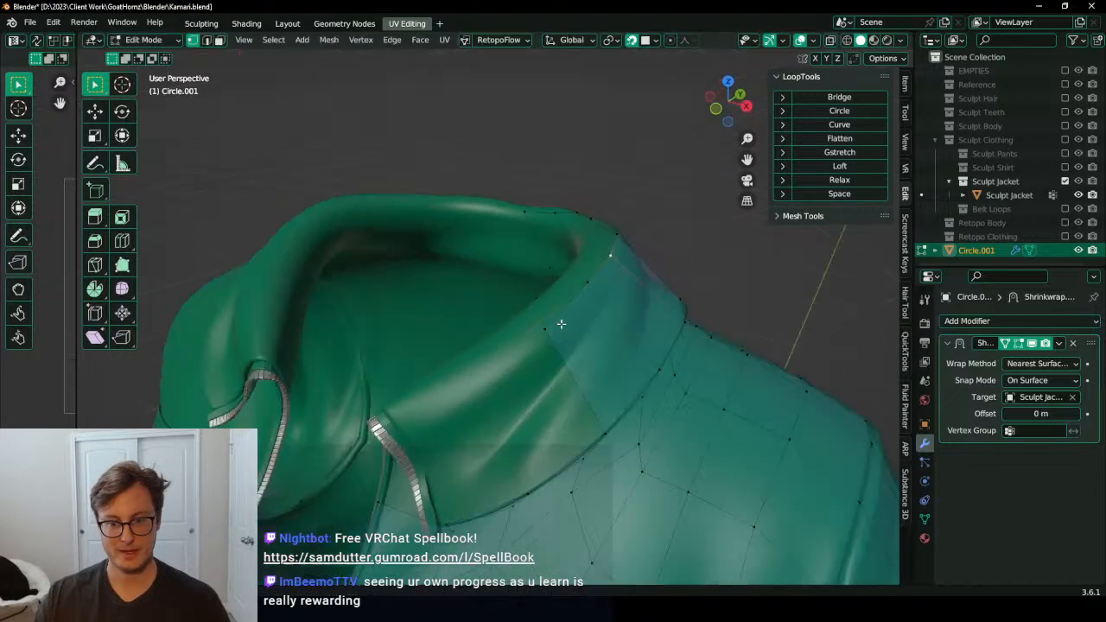
Step: Extrude the front collar seam edges up to the collar's fold, ending at the zipper
{"action": "middle_click_drag", "start_coordinate": [554, 407], "coordinate": [518, 352]}
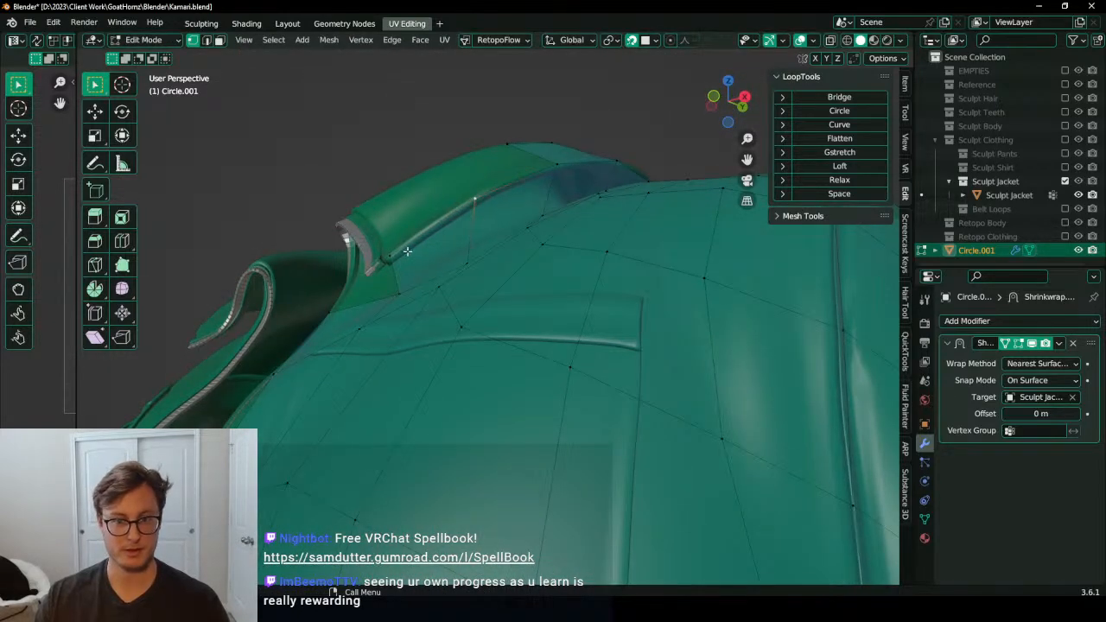
{"action": "middle_click_drag", "start_coordinate": [423, 226], "coordinate": [427, 226]}
{"action": "key", "text": "g"}
{"action": "left_click", "coordinate": [437, 223]}
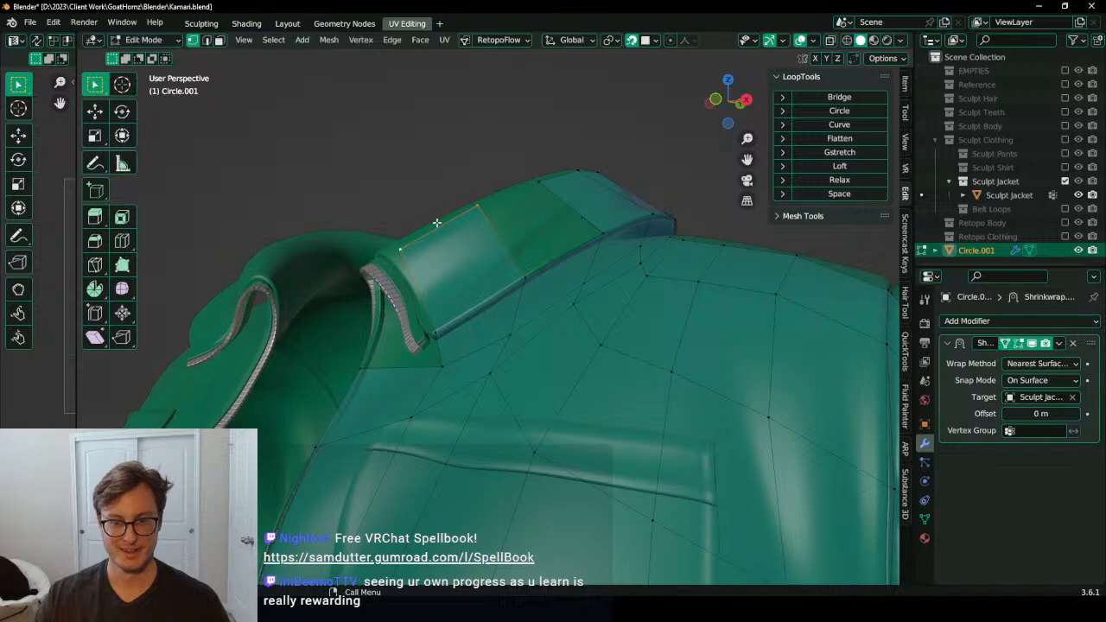
Step: Move the vertices along the front part of the collar's top edge onto the upper fold
{"action": "middle_click_drag", "start_coordinate": [535, 185], "coordinate": [542, 412]}
{"action": "middle_click_drag", "start_coordinate": [420, 444], "coordinate": [426, 467]}
{"action": "key", "text": "g"}
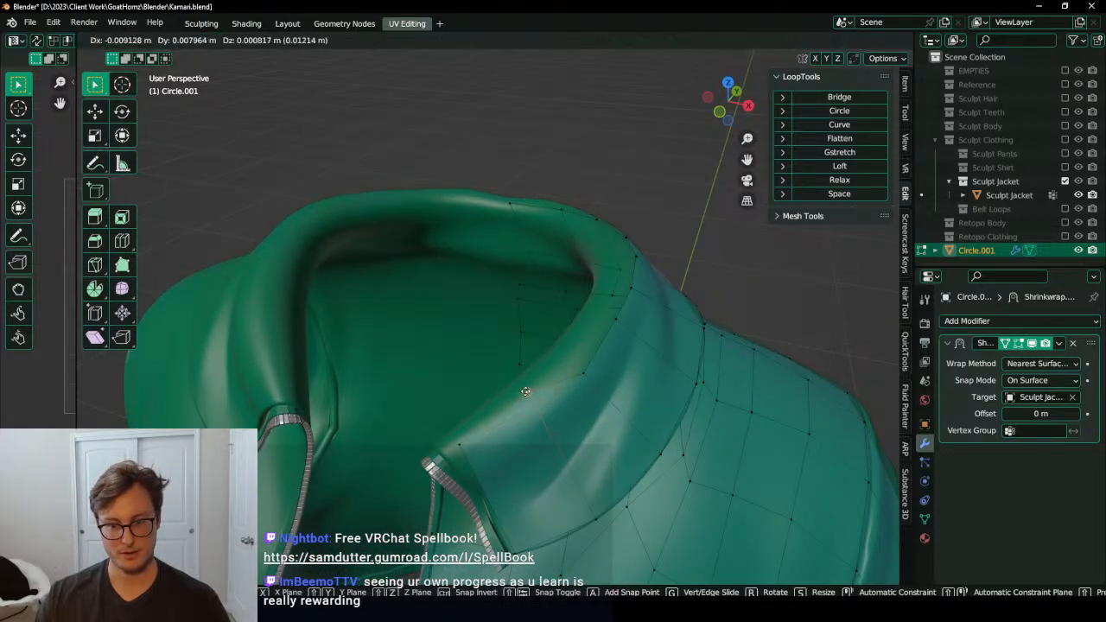
{"action": "left_click", "coordinate": [566, 365]}
{"action": "middle_click_drag", "start_coordinate": [567, 365], "coordinate": [583, 316]}
{"action": "key", "text": "g"}
{"action": "left_click", "coordinate": [577, 360]}
{"action": "left_click", "coordinate": [596, 353]}
{"action": "key", "text": "g"}
{"action": "left_click", "coordinate": [589, 343]}
{"action": "left_click", "coordinate": [574, 373]}
{"action": "key", "text": "g"}
{"action": "left_click", "coordinate": [564, 359]}
Step: Reposition the top-edge vertices around the side and back of the collar so they follow the fold evenly
{"action": "left_click", "coordinate": [591, 341]}
{"action": "key", "text": "g"}
{"action": "left_click", "coordinate": [582, 328]}
{"action": "key", "text": "g"}
{"action": "left_click", "coordinate": [593, 303]}
{"action": "left_click", "coordinate": [590, 283]}
{"action": "key", "text": "g"}
{"action": "left_click", "coordinate": [584, 267]}
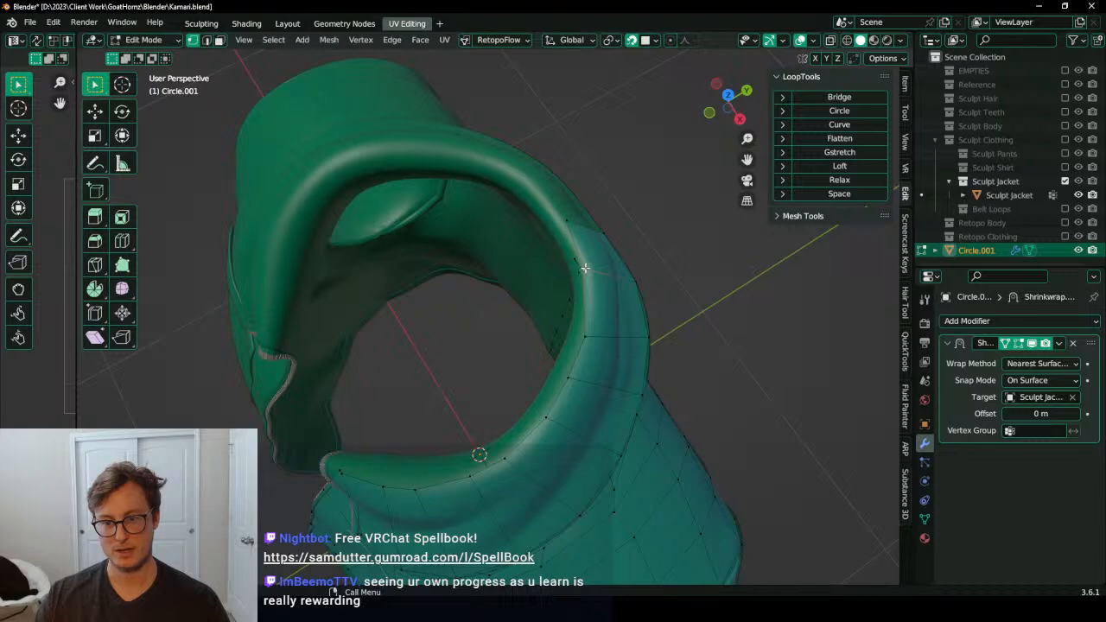
{"action": "key", "text": "g"}
{"action": "left_click", "coordinate": [588, 267]}
Step: Straighten the centre-back edge loop by scaling it to 0 along X around the active element
{"action": "middle_click_drag", "start_coordinate": [656, 290], "coordinate": [564, 364]}
{"action": "scroll", "coordinate": [579, 334], "scroll_direction": "down", "scroll_amount": 3}
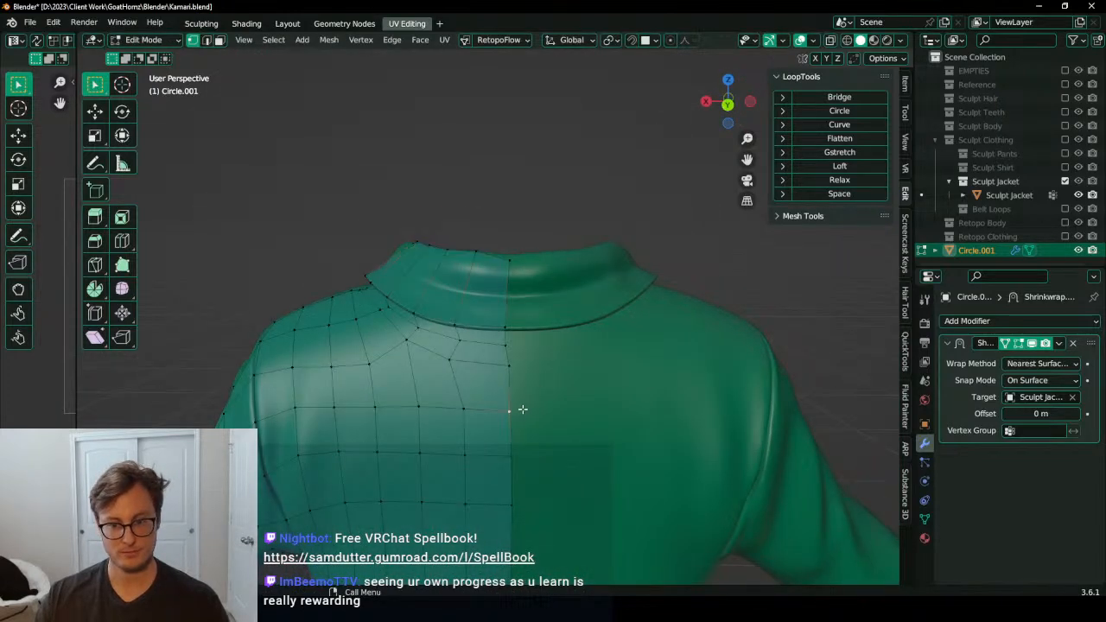
{"action": "key", "text": "comma"}
{"action": "key", "text": "Escape"}
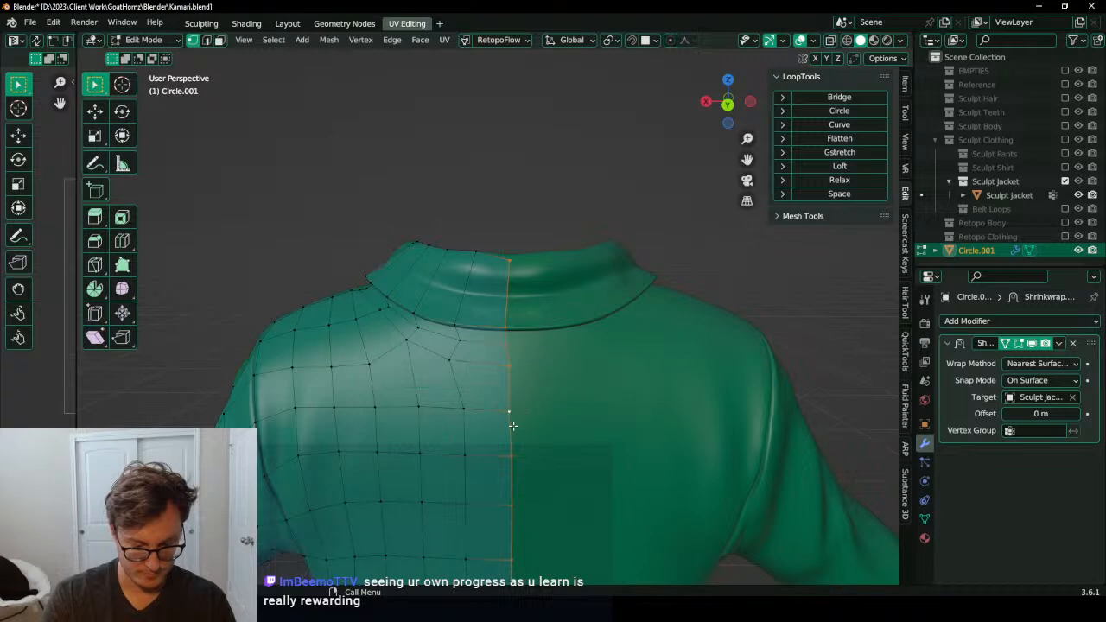
{"action": "key", "text": "period"}
{"action": "key", "text": "a"}
{"action": "key", "text": "s"}
{"action": "key", "text": "x"}
{"action": "key", "text": "0"}
{"action": "key", "text": "Return"}
Step: Duplicate the retopology mesh's Shrinkwrap modifier, apply the first copy in Object Mode and return to Edit Mode
{"action": "scroll", "coordinate": [510, 389], "scroll_direction": "down", "scroll_amount": 4}
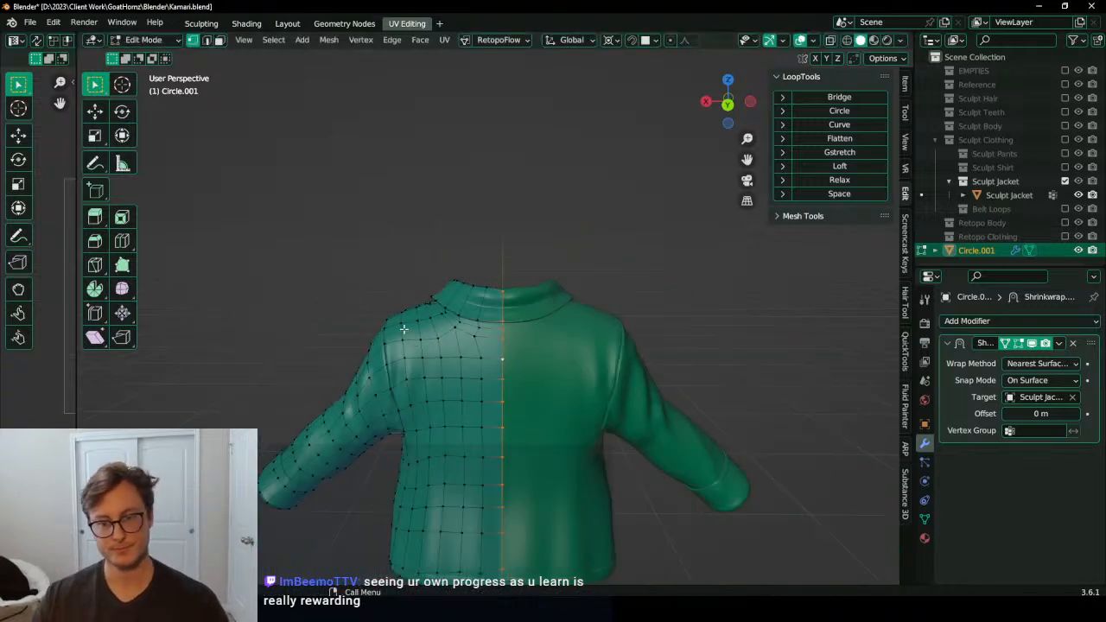
{"action": "middle_click_drag", "start_coordinate": [504, 360], "coordinate": [604, 345]}
{"action": "scroll", "coordinate": [550, 361], "scroll_direction": "up", "scroll_amount": 2}
{"action": "scroll", "coordinate": [548, 353], "scroll_direction": "up", "scroll_amount": 3}
{"action": "middle_click_drag", "start_coordinate": [626, 234], "coordinate": [590, 339]}
{"action": "left_click", "coordinate": [1058, 343]}
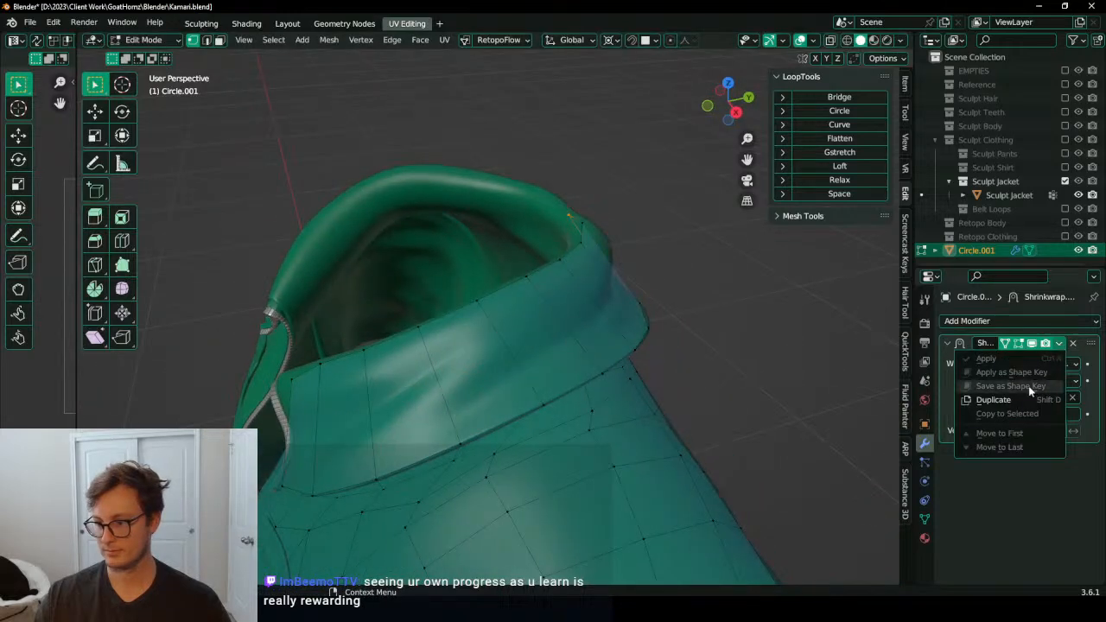
{"action": "left_click", "coordinate": [993, 399]}
{"action": "key", "text": "Tab"}
{"action": "left_click", "coordinate": [1059, 344]}
{"action": "left_click", "coordinate": [986, 358]}
{"action": "key", "text": "Tab"}
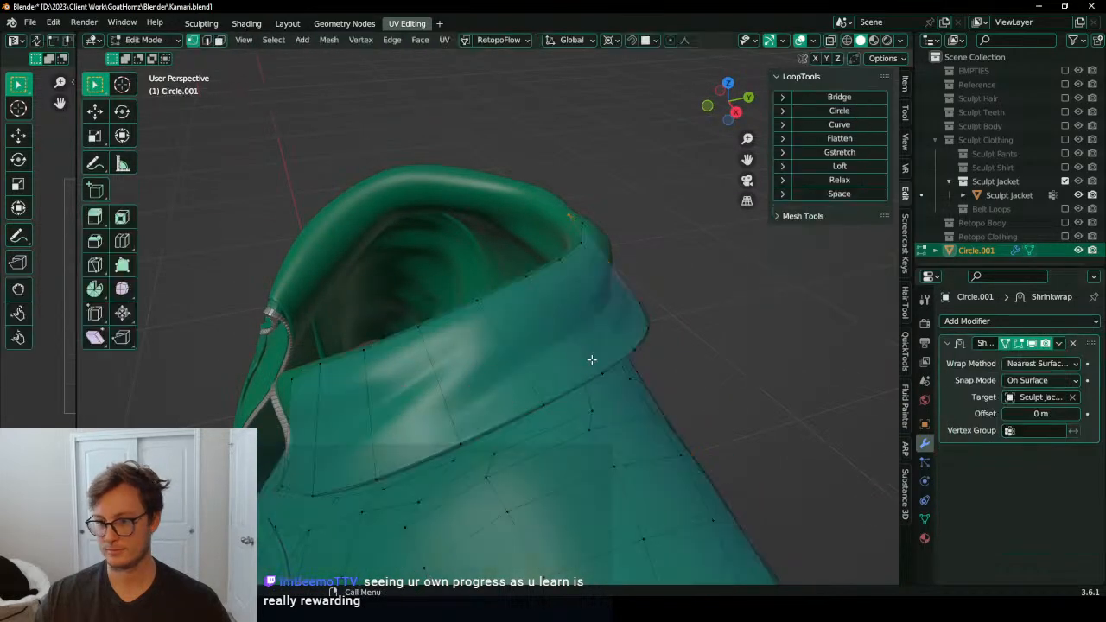
Step: Add two evenly spaced loop cuts lengthwise around the collar between its seam and upper fold
{"action": "scroll", "coordinate": [554, 339], "scroll_direction": "up", "scroll_amount": 1}
{"action": "left_click", "coordinate": [556, 337]}
{"action": "right_click", "coordinate": [562, 338]}
Step: Move the three lower-loop vertices nearest the centre back of the collar up to follow the sculpted crease
{"action": "mouse_move", "coordinate": [565, 338]}
{"action": "middle_mouse_down"}
{"action": "mouse_move", "coordinate": [480, 317]}
{"action": "mouse_move", "coordinate": [585, 318]}
{"action": "mouse_move", "coordinate": [637, 279]}
{"action": "mouse_move", "coordinate": [583, 334]}
{"action": "middle_mouse_up"}
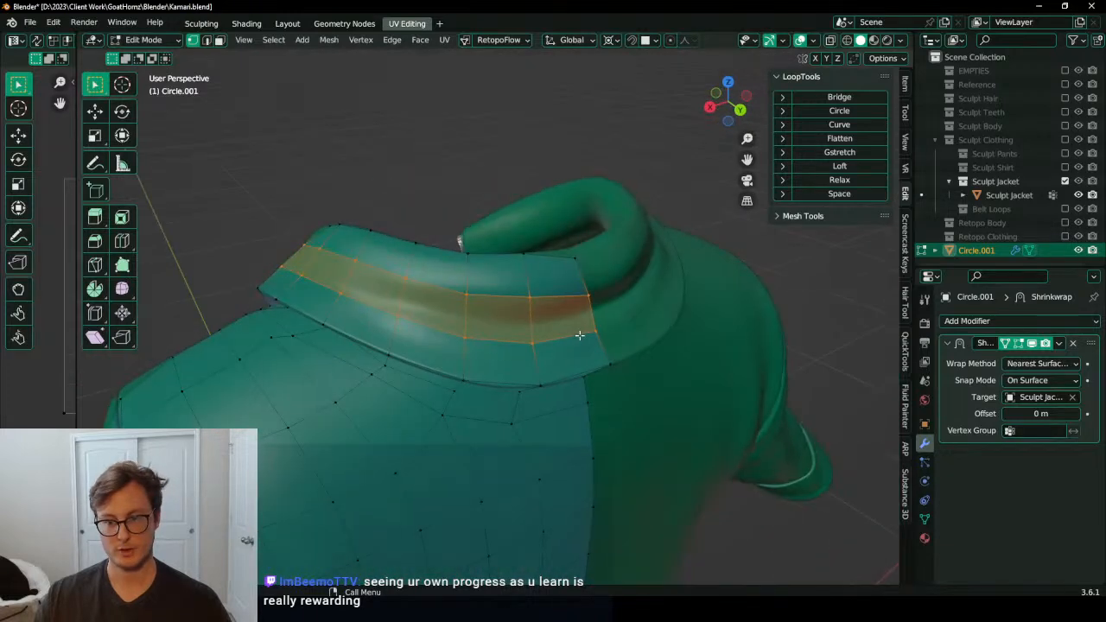
{"action": "left_click", "coordinate": [591, 334]}
{"action": "key", "text": "g"}
{"action": "left_click", "coordinate": [587, 311]}
{"action": "left_click", "coordinate": [531, 343]}
{"action": "key", "text": "g"}
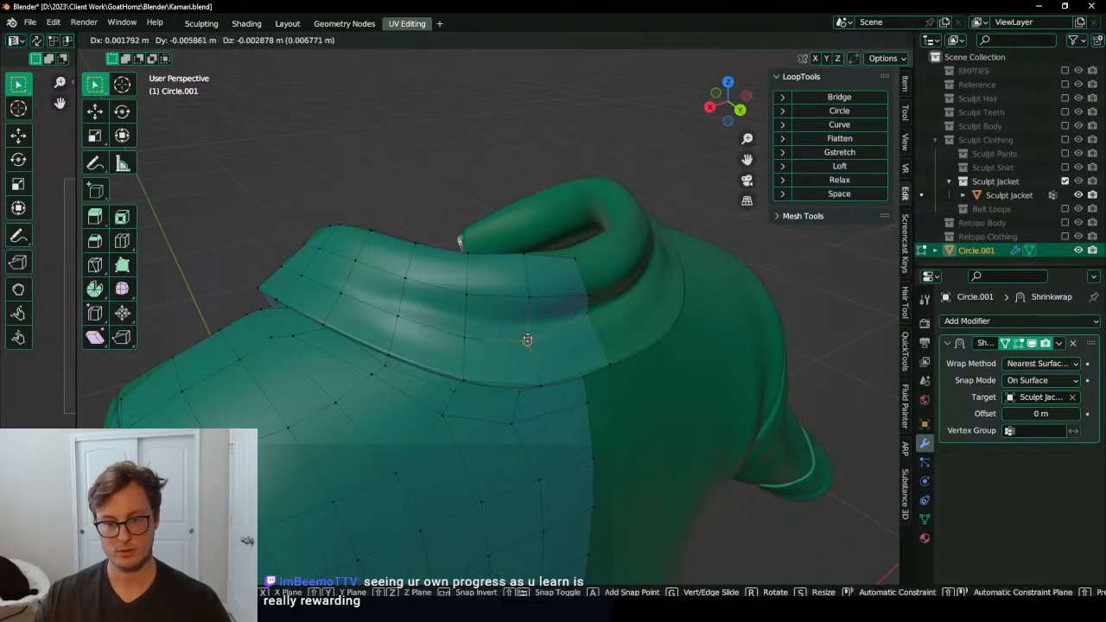
{"action": "left_click", "coordinate": [525, 326]}
{"action": "left_click", "coordinate": [465, 337]}
{"action": "key", "text": "g"}
{"action": "left_click", "coordinate": [461, 317]}
Step: Adjust the lower-loop vertices at the side of the collar towards the upper fold
{"action": "middle_click_drag", "start_coordinate": [462, 317], "coordinate": [642, 314]}
{"action": "left_click", "coordinate": [650, 307]}
{"action": "key", "text": "g"}
{"action": "left_click", "coordinate": [650, 307]}
{"action": "left_click", "coordinate": [676, 285]}
{"action": "key", "text": "g"}
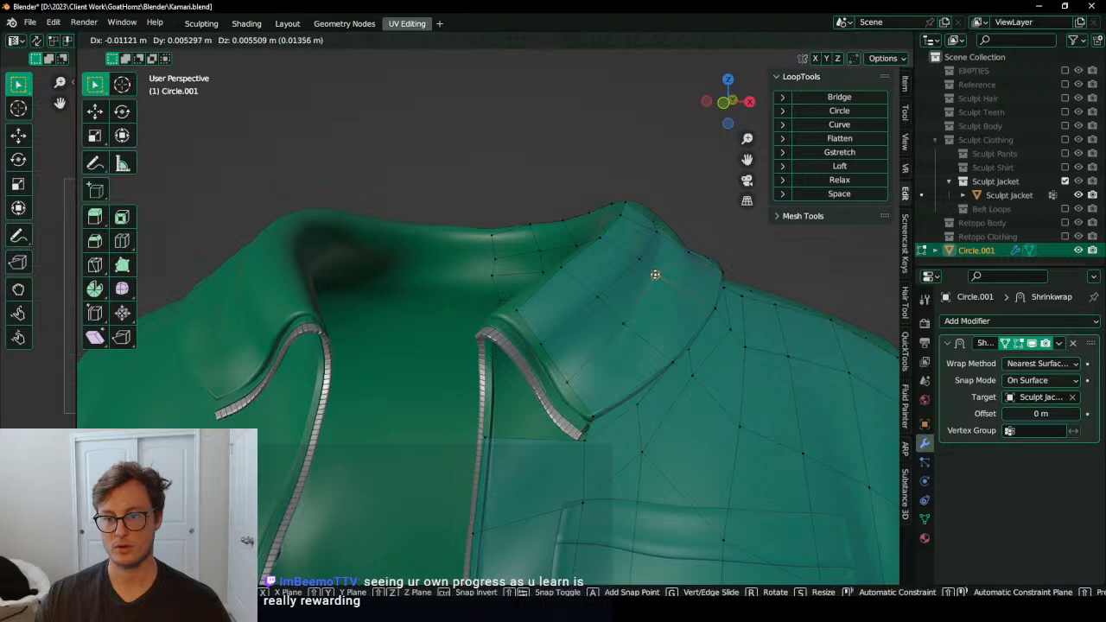
{"action": "left_click", "coordinate": [654, 271]}
Step: Move the vertex near the inner end of the chest pocket's upper edge down to line up with that edge
{"action": "middle_click_drag", "start_coordinate": [655, 271], "coordinate": [561, 303]}
{"action": "scroll", "coordinate": [639, 363], "scroll_direction": "down", "scroll_amount": 6}
{"action": "scroll", "coordinate": [553, 311], "scroll_direction": "down", "scroll_amount": 4}
{"action": "middle_click_drag", "start_coordinate": [523, 335], "coordinate": [497, 393]}
{"action": "scroll", "coordinate": [528, 365], "scroll_direction": "up", "scroll_amount": 6}
{"action": "scroll", "coordinate": [484, 369], "scroll_direction": "up", "scroll_amount": 3}
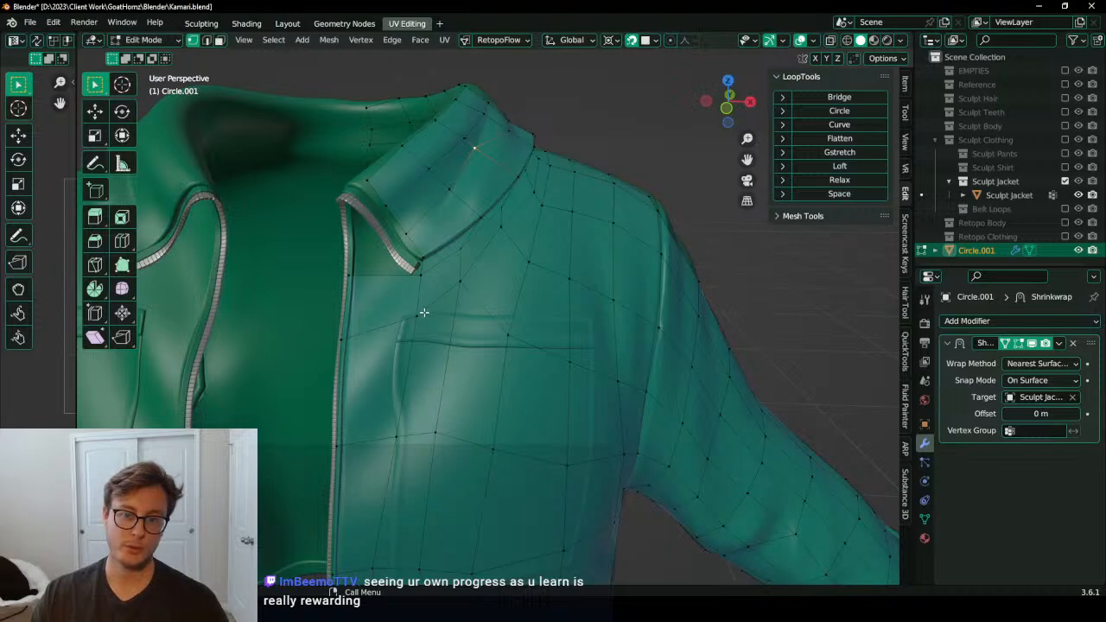
{"action": "left_click", "coordinate": [461, 286]}
{"action": "key", "text": "g"}
{"action": "left_click", "coordinate": [455, 305]}
Step: Move the vertices at the middle and outer corner of the chest pocket's upper edge just above its outline
{"action": "left_click", "coordinate": [520, 328]}
{"action": "key", "text": "g"}
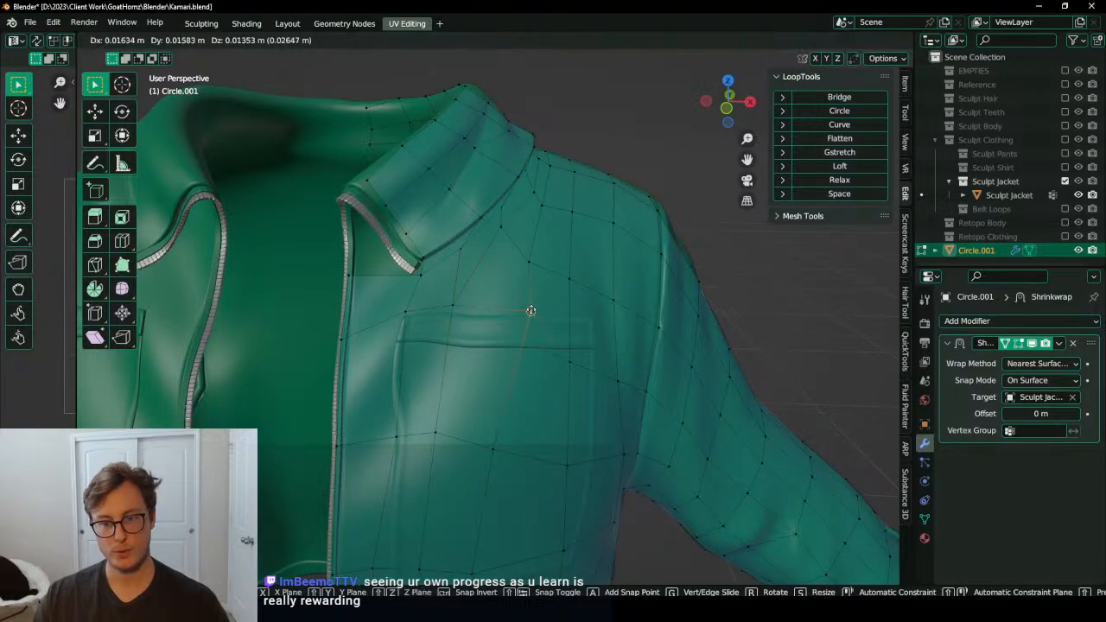
{"action": "left_click", "coordinate": [531, 306]}
{"action": "left_click", "coordinate": [575, 352]}
{"action": "key", "text": "g"}
{"action": "left_click", "coordinate": [596, 312]}
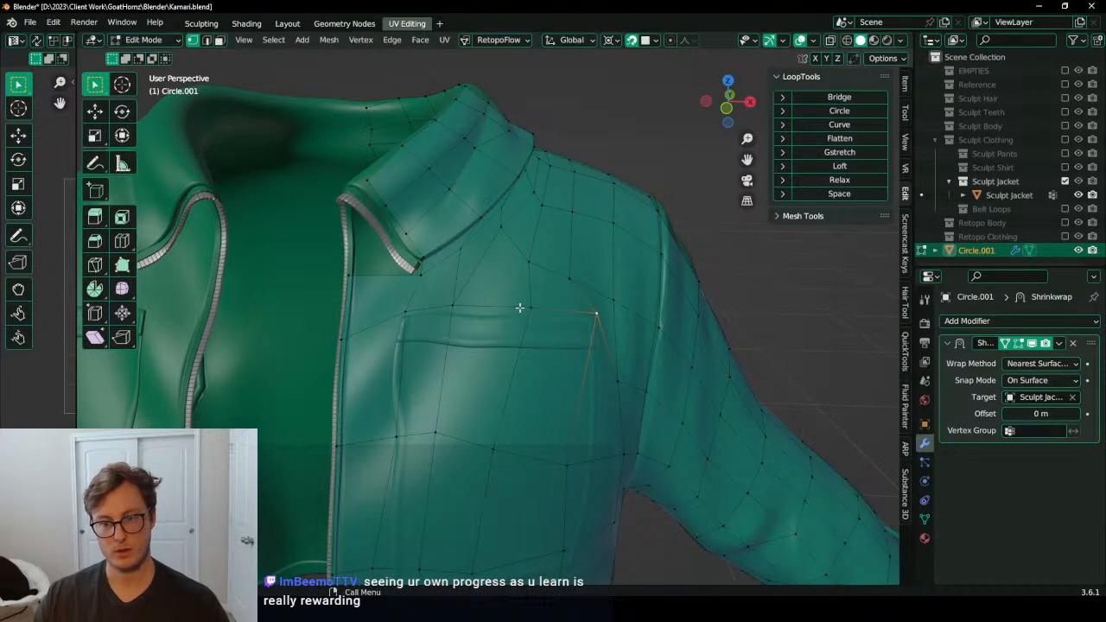
{"action": "left_click", "coordinate": [521, 308]}
{"action": "key", "text": "g"}
{"action": "left_click", "coordinate": [519, 313]}
Step: Move the vertices beside the chest pocket's outer edge and lower outer corner to follow the pocket outline
{"action": "middle_click_drag", "start_coordinate": [553, 382], "coordinate": [531, 282], "text": "shift"}
{"action": "left_click", "coordinate": [551, 372]}
{"action": "key", "text": "g"}
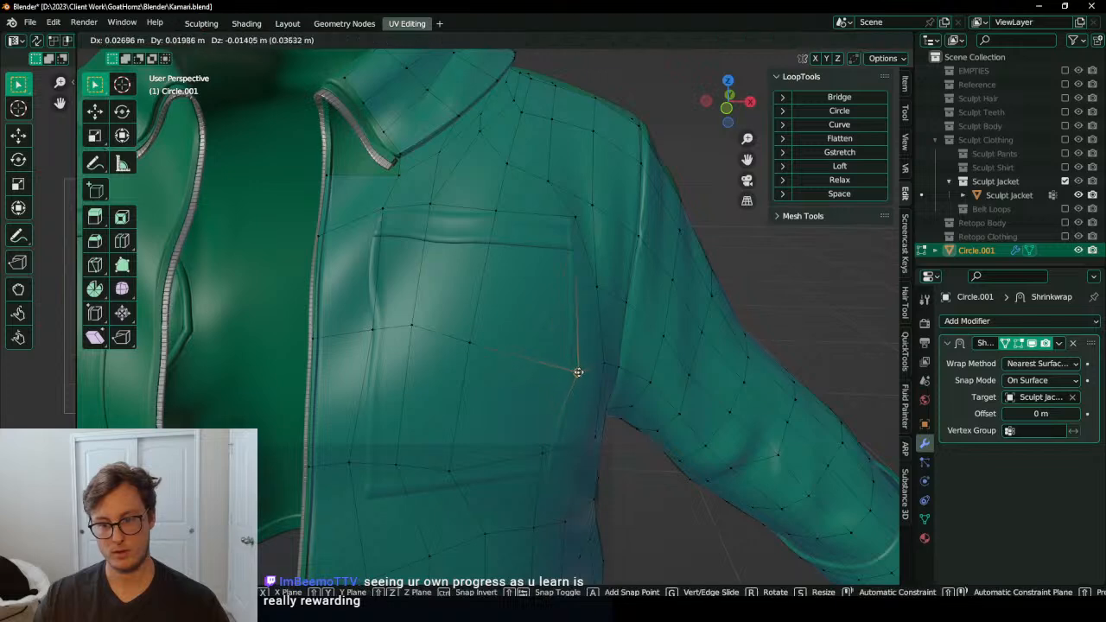
{"action": "left_click", "coordinate": [581, 366]}
{"action": "left_click", "coordinate": [544, 451]}
{"action": "key", "text": "g"}
{"action": "left_click", "coordinate": [562, 473]}
Step: Move the vertices along the chest pocket's lower edge and inner side just outside its outline
{"action": "key", "text": "g"}
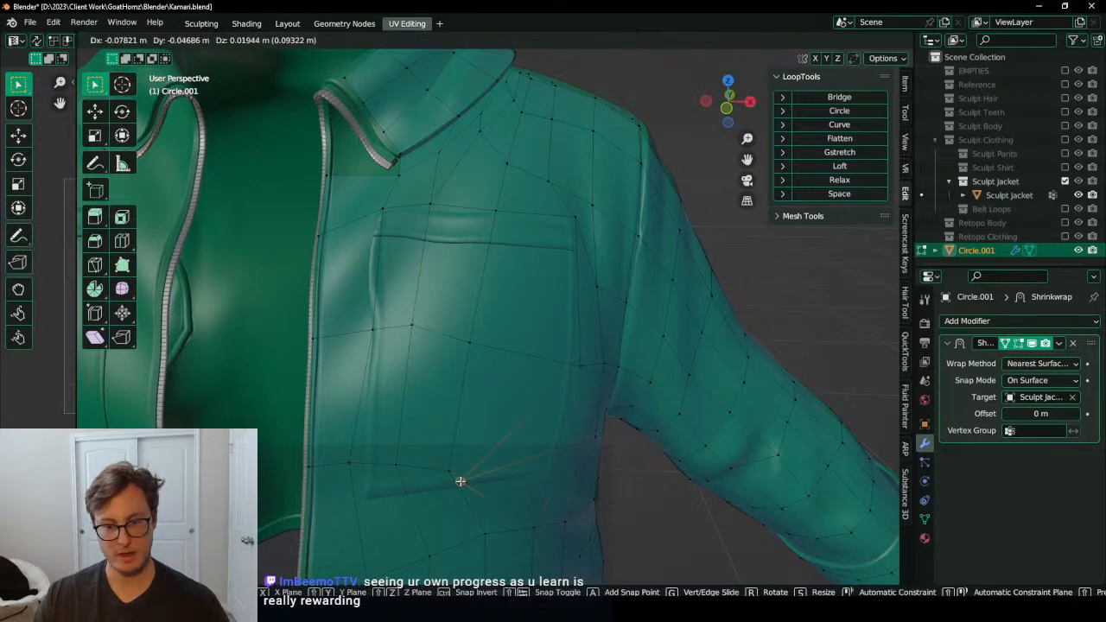
{"action": "left_click", "coordinate": [461, 481]}
{"action": "key", "text": "g"}
{"action": "left_click", "coordinate": [489, 497]}
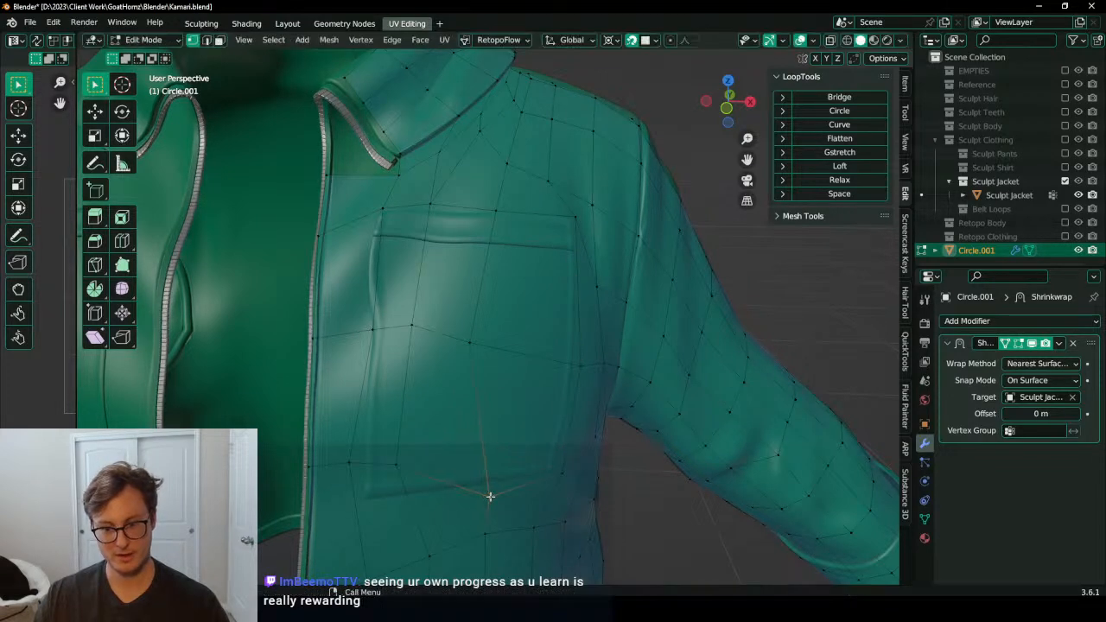
{"action": "left_click", "coordinate": [396, 468]}
{"action": "key", "text": "g"}
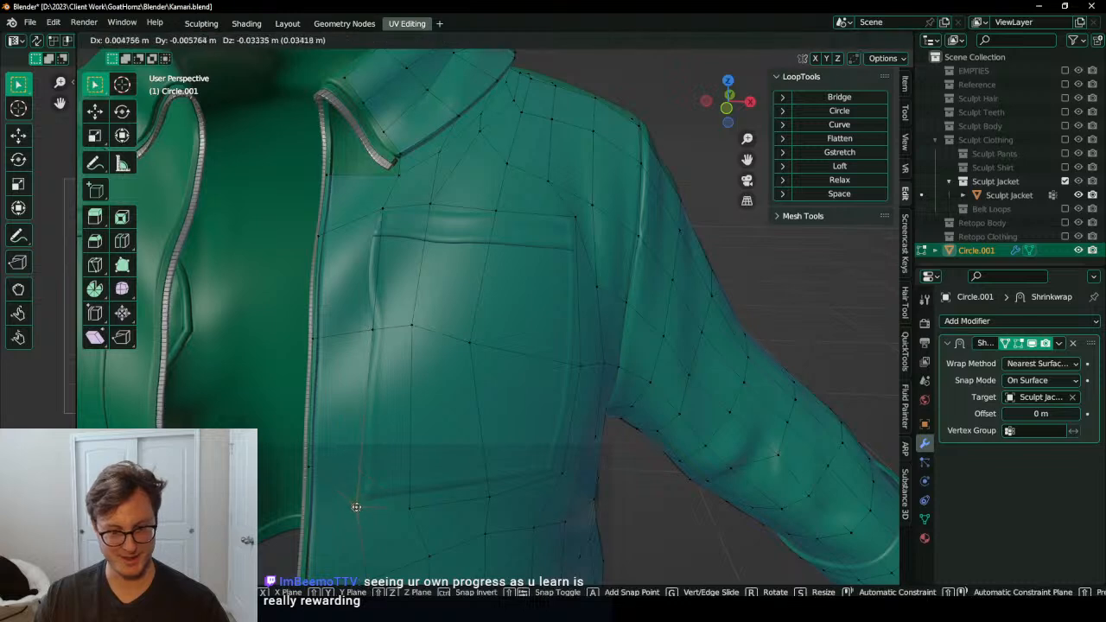
{"action": "left_click", "coordinate": [356, 507]}
{"action": "left_click", "coordinate": [365, 334]}
{"action": "key", "text": "g"}
{"action": "left_click", "coordinate": [356, 358]}
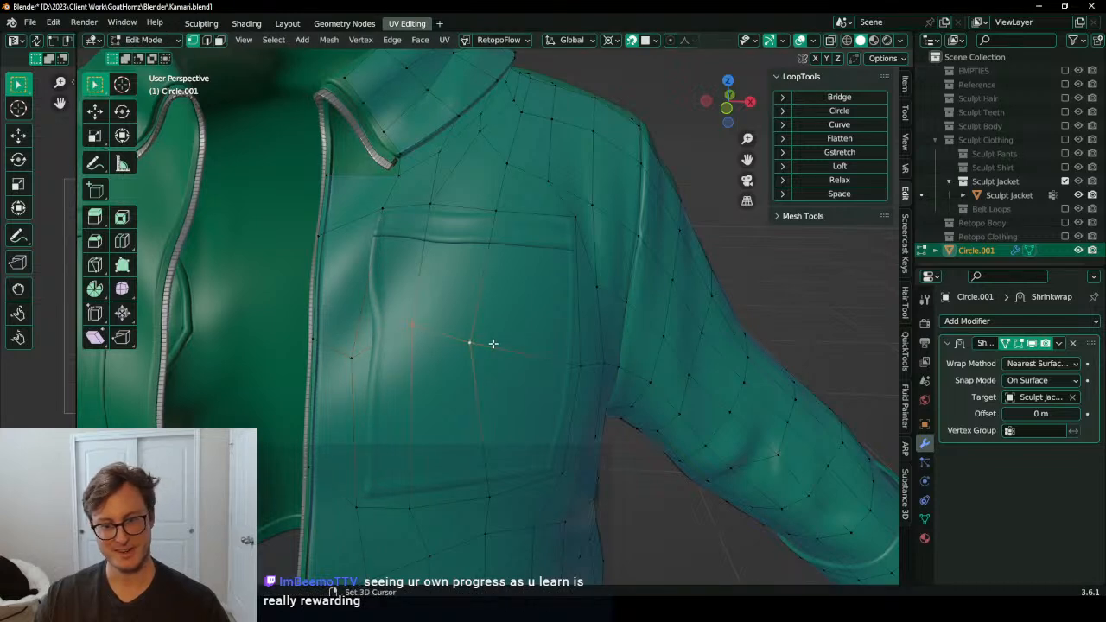
Step: Move and rotate the two central pocket vertices together, switching the transform orientation to Gimbal
{"action": "key", "text": "g"}
{"action": "left_click", "coordinate": [511, 365]}
{"action": "key", "text": "g"}
{"action": "left_click", "coordinate": [468, 353]}
{"action": "key", "text": "r"}
{"action": "left_click", "coordinate": [521, 354]}
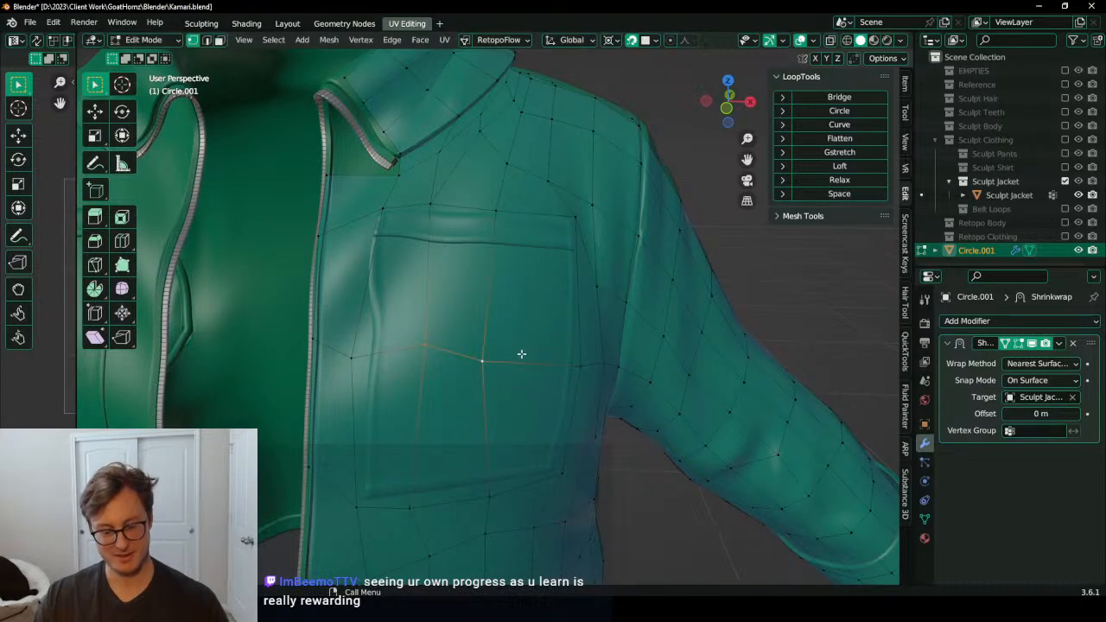
{"action": "key", "text": "comma"}
{"action": "left_click", "coordinate": [521, 273]}
{"action": "key", "text": "g"}
{"action": "left_click", "coordinate": [515, 348]}
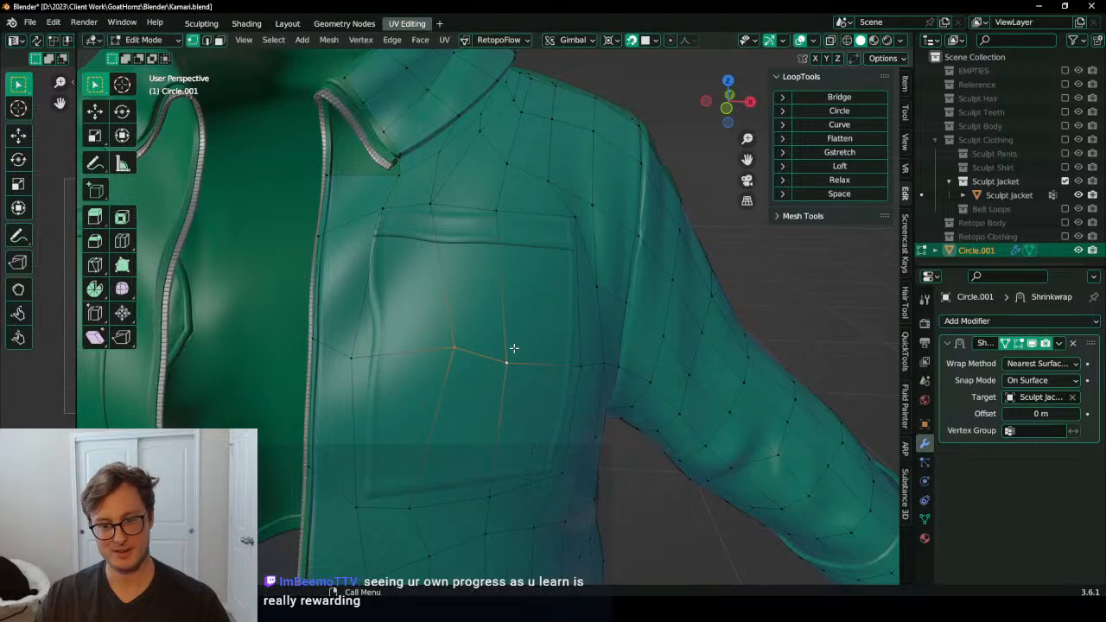
Step: Change the pivot point, then rotate, scale and reposition the two central pocket vertices to even out the middle row
{"action": "key", "text": "period"}
{"action": "left_click", "coordinate": [518, 274]}
{"action": "key", "text": "r"}
{"action": "left_click", "coordinate": [521, 331]}
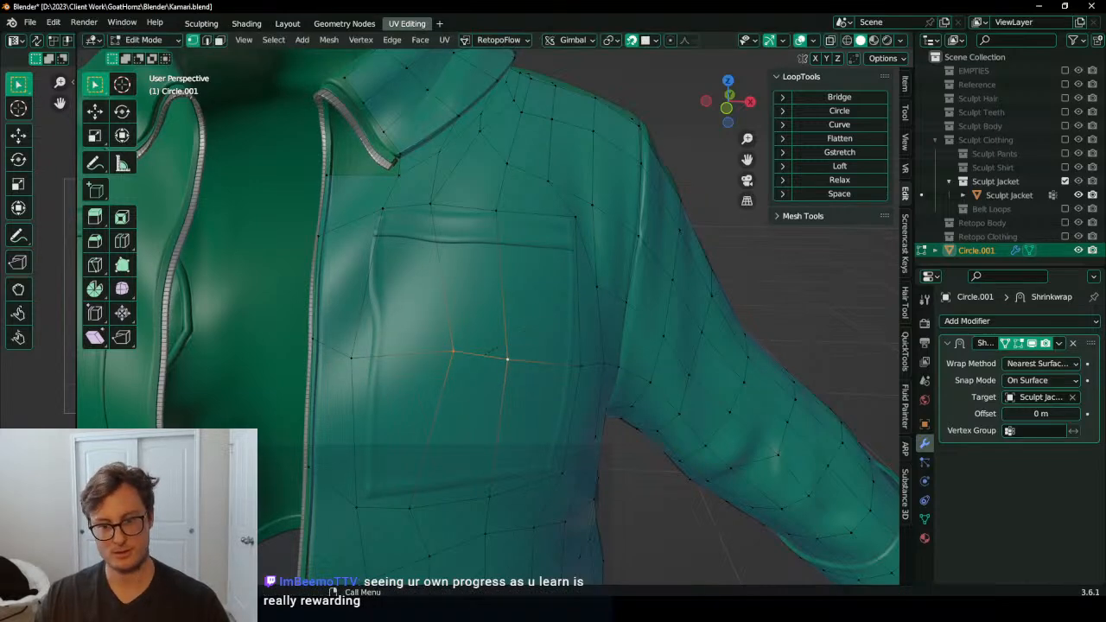
{"action": "key", "text": "s"}
{"action": "left_click", "coordinate": [561, 307]}
{"action": "key", "text": "g"}
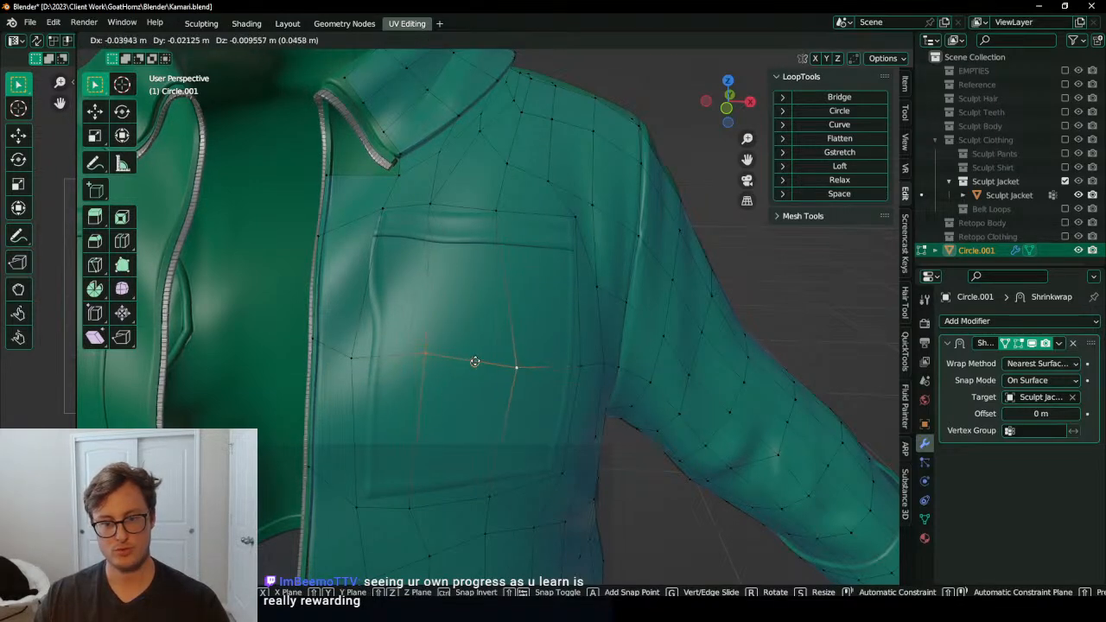
{"action": "left_click", "coordinate": [475, 362]}
{"action": "key", "text": "r"}
{"action": "left_click", "coordinate": [553, 315]}
Step: Move the chest pocket's upper inner corner vertex slightly outward towards the zipper
{"action": "left_click", "coordinate": [379, 208]}
{"action": "key", "text": "g"}
{"action": "left_click", "coordinate": [365, 206]}
Step: Select the chest pocket faces, extrude them in place and scale them inward to form a narrow border ring
{"action": "scroll", "coordinate": [380, 233], "scroll_direction": "down", "scroll_amount": 1}
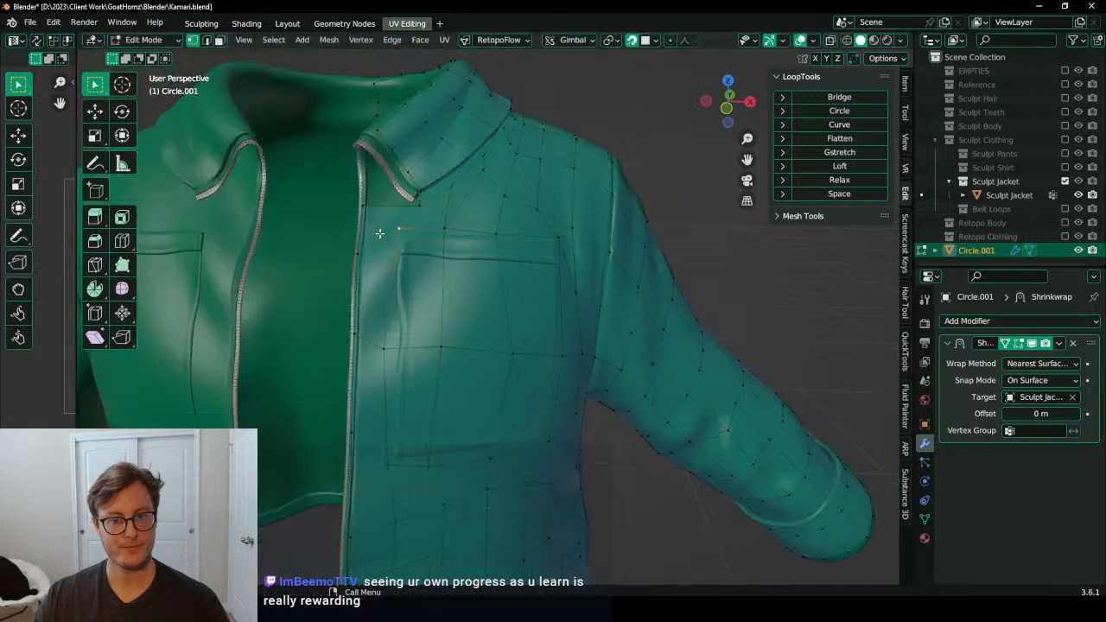
{"action": "scroll", "coordinate": [379, 233], "scroll_direction": "down", "scroll_amount": 5}
{"action": "middle_click_drag", "start_coordinate": [519, 328], "coordinate": [497, 334]}
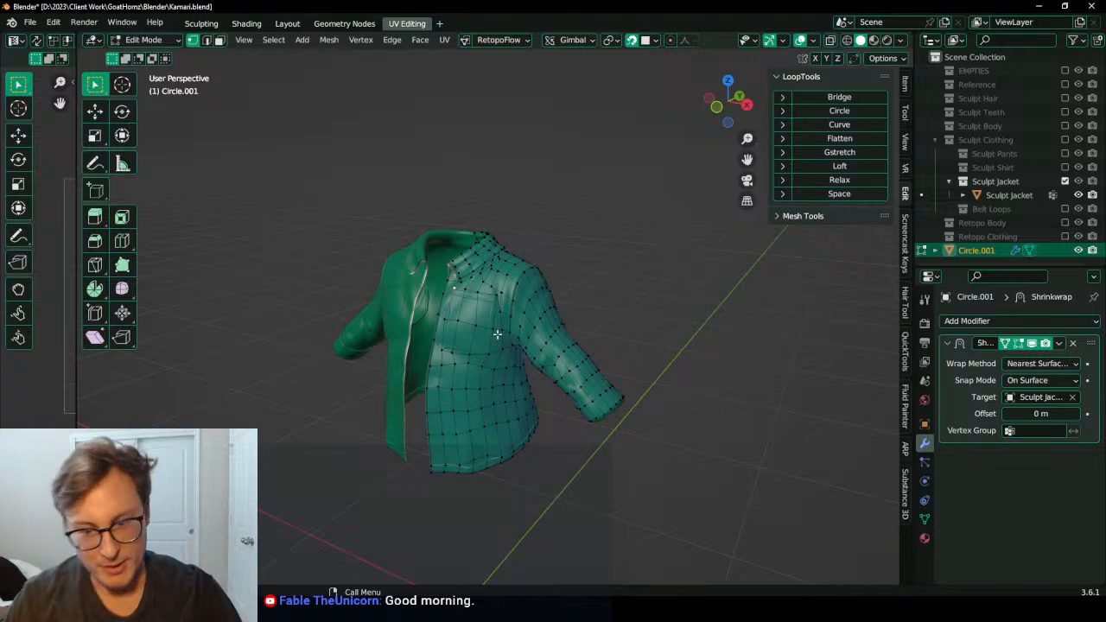
{"action": "scroll", "coordinate": [481, 341], "scroll_direction": "up", "scroll_amount": 7}
{"action": "key", "text": "l"}
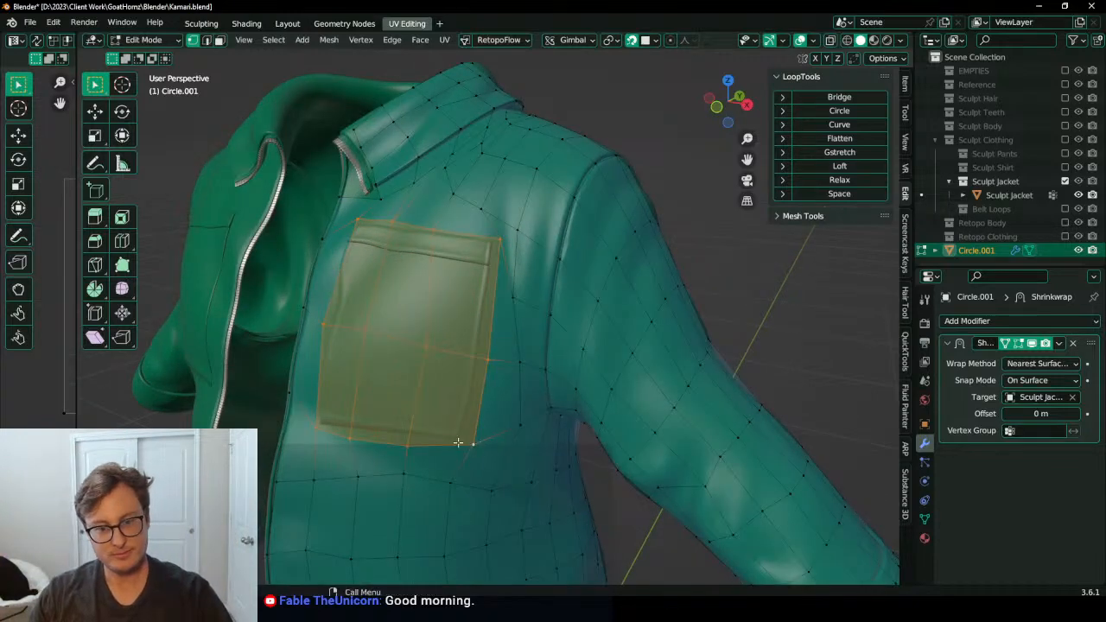
{"action": "middle_click_drag", "start_coordinate": [479, 443], "coordinate": [538, 382]}
{"action": "key", "text": "e"}
{"action": "right_click", "coordinate": [539, 382]}
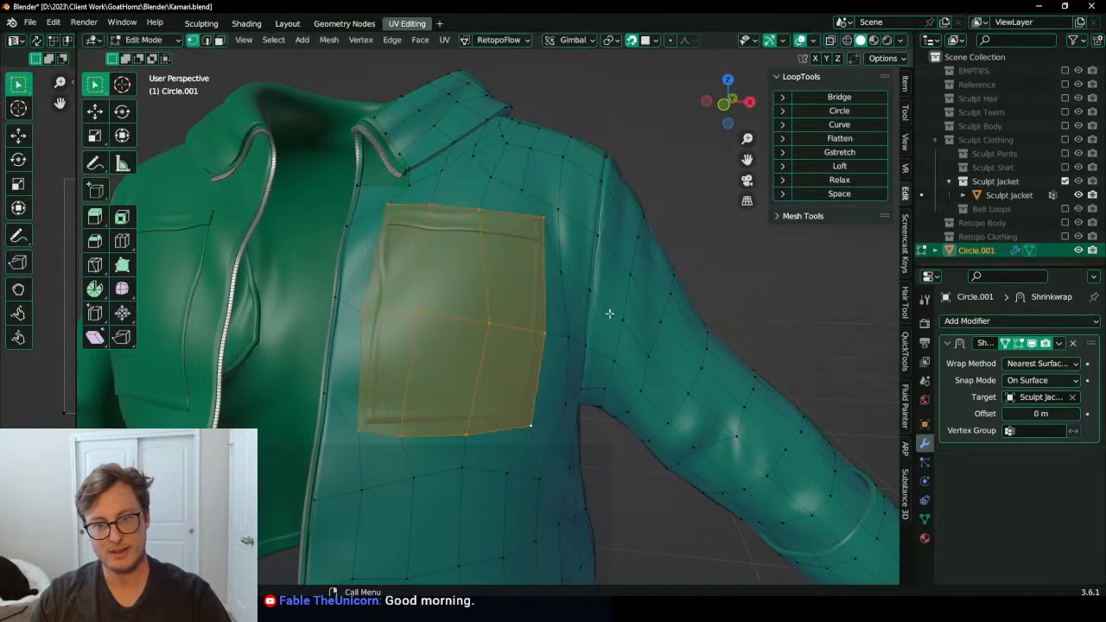
{"action": "key", "text": "s"}
{"action": "left_click", "coordinate": [586, 313]}
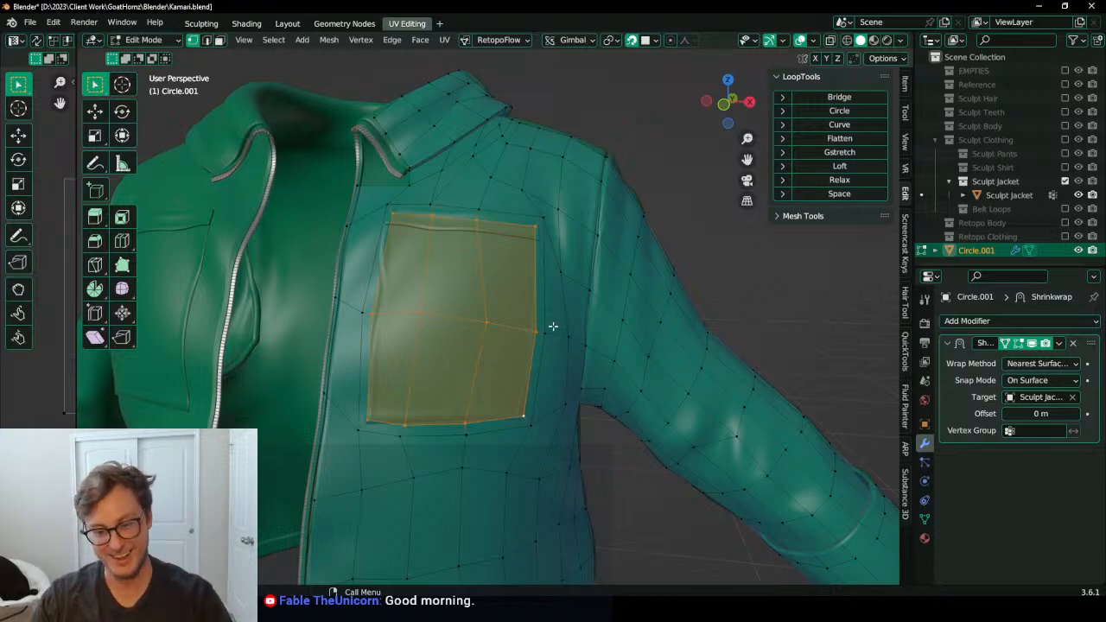
Step: Move the inner ring's lower outer corner vertex onto the pocket's corner seam
{"action": "middle_click_drag", "start_coordinate": [553, 325], "coordinate": [506, 328]}
{"action": "scroll", "coordinate": [514, 377], "scroll_direction": "up", "scroll_amount": 5}
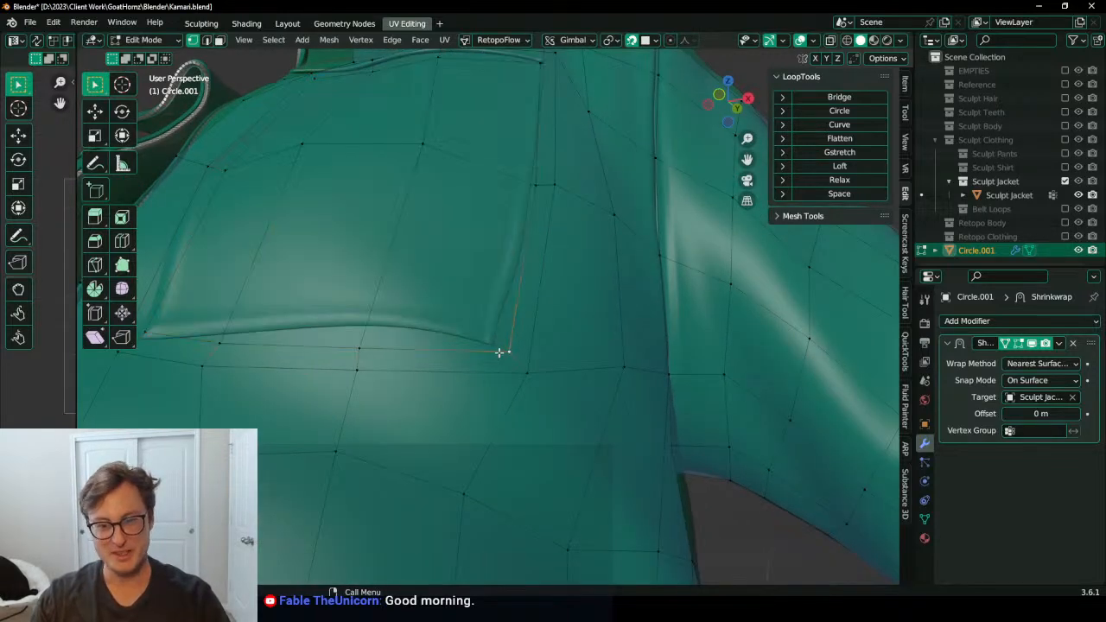
{"action": "key", "text": "g"}
{"action": "left_click", "coordinate": [494, 350]}
{"action": "key", "text": "g"}
{"action": "left_click", "coordinate": [499, 352]}
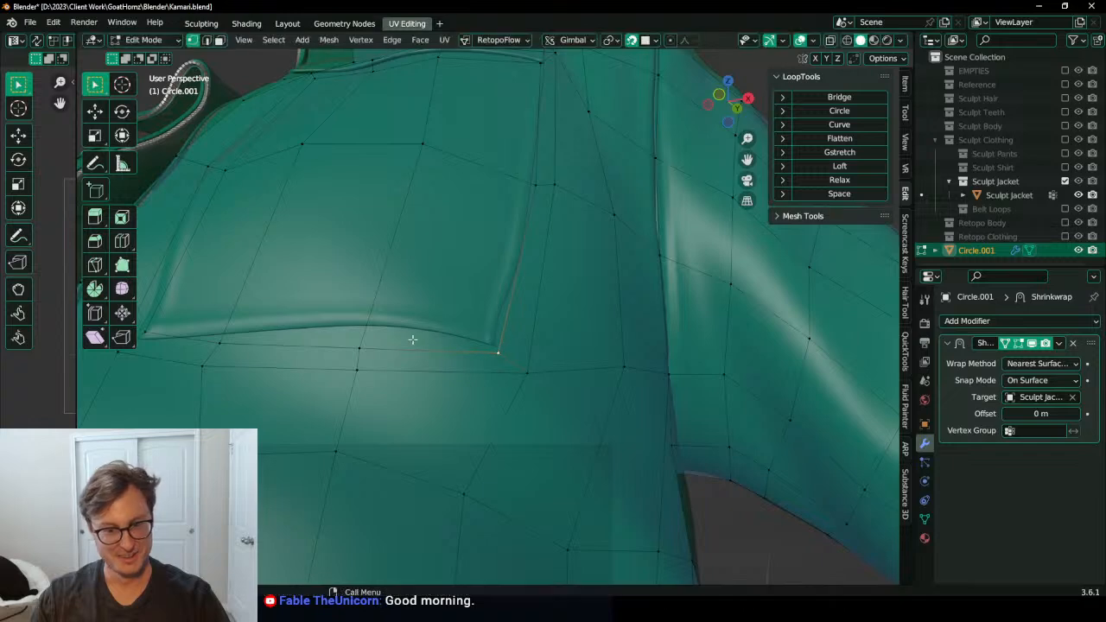
Step: Move the inner ring's lower middle vertex onto the pocket's lower seam and refine the ring's placement along it
{"action": "left_click", "coordinate": [370, 348]}
{"action": "key", "text": "g"}
{"action": "left_click", "coordinate": [370, 334]}
{"action": "middle_click_drag", "start_coordinate": [371, 335], "coordinate": [565, 385]}
{"action": "key", "text": "g"}
{"action": "left_click", "coordinate": [488, 388]}
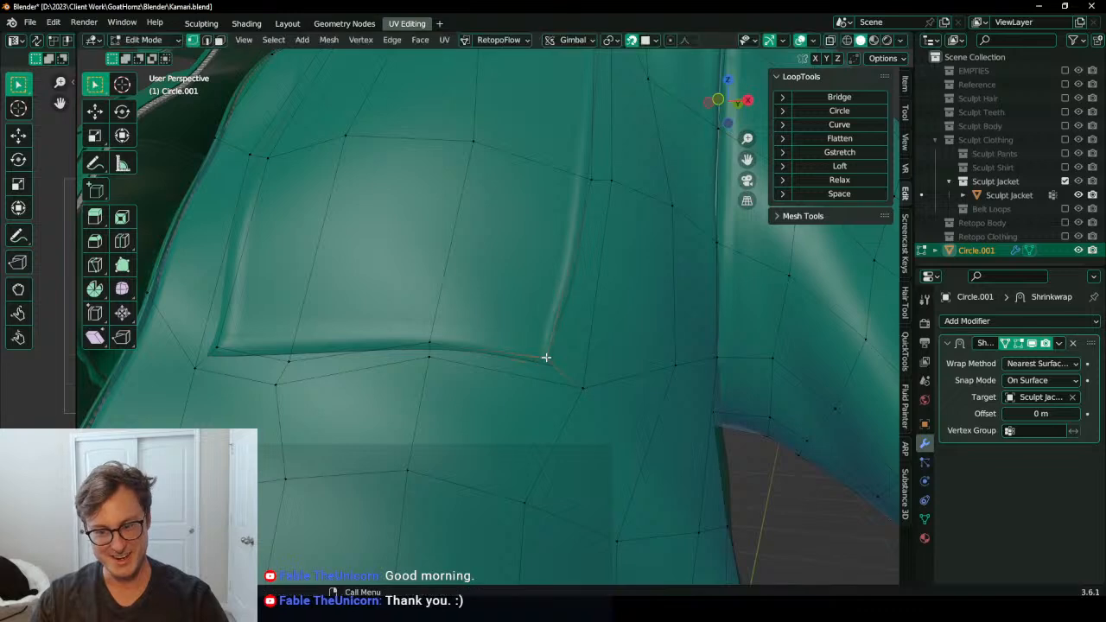
Step: Move the outer ring's lower corner and middle vertices so they run closely along the pocket's lower seam
{"action": "key", "text": "g"}
{"action": "left_click", "coordinate": [555, 374]}
{"action": "middle_click_drag", "start_coordinate": [297, 377], "coordinate": [356, 372]}
{"action": "left_click", "coordinate": [380, 367]}
{"action": "key", "text": "g"}
{"action": "left_click", "coordinate": [380, 353]}
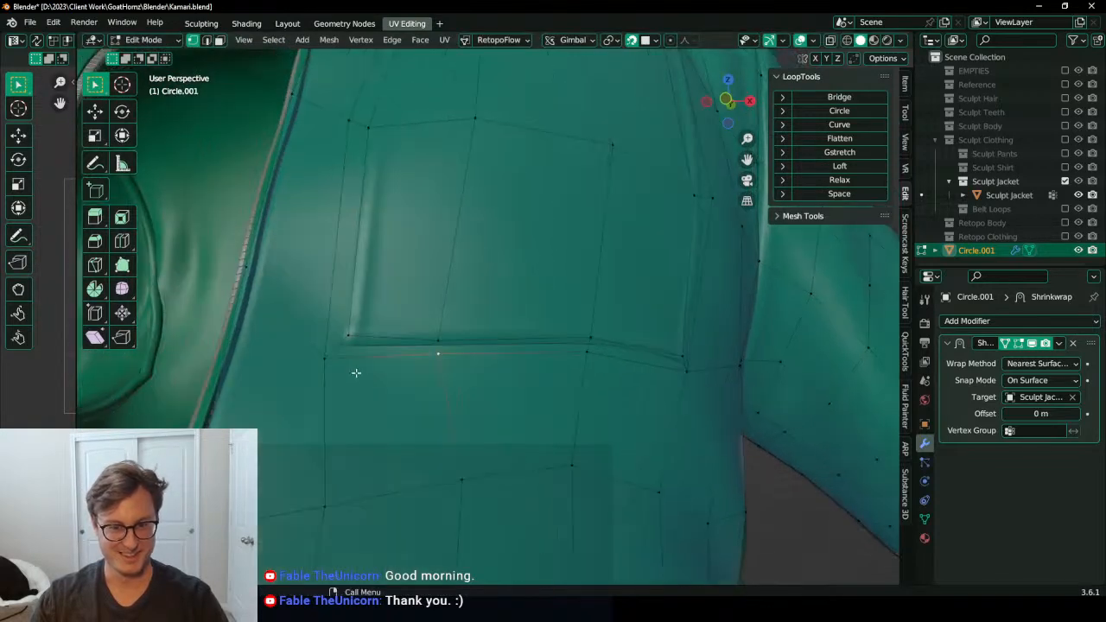
{"action": "left_click", "coordinate": [324, 357]}
{"action": "key", "text": "g"}
{"action": "left_click", "coordinate": [334, 350]}
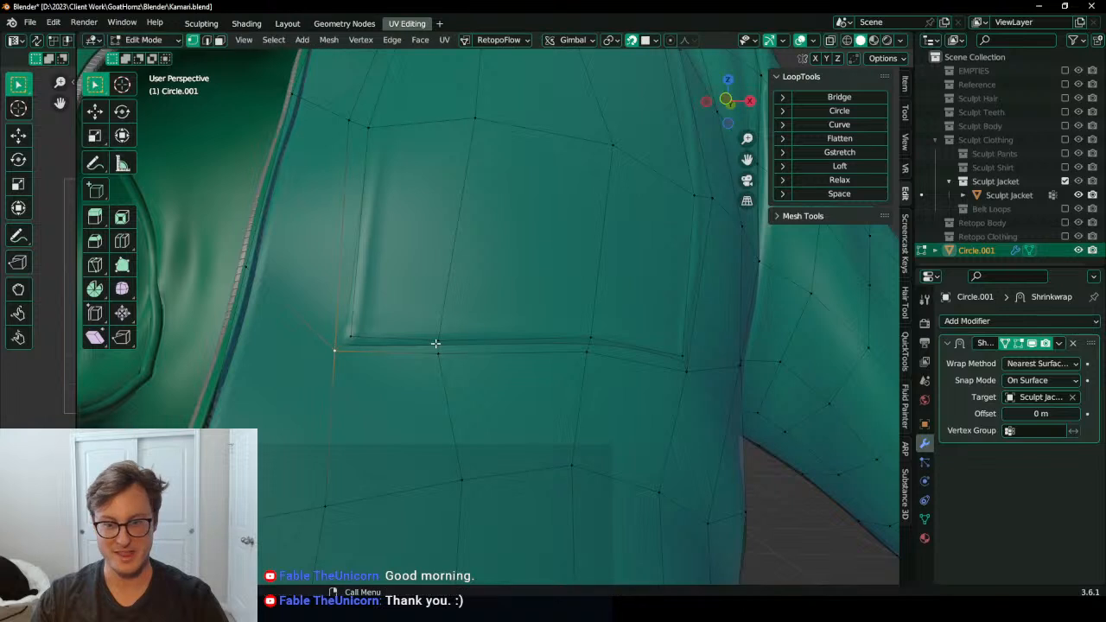
Step: Evenly space the outer ring's lower edge vertices with LoopTools Space and slide the inner ring's lower middle vertex into line with them
{"action": "left_click", "coordinate": [686, 372], "text": "ctrl"}
{"action": "left_click", "coordinate": [836, 194]}
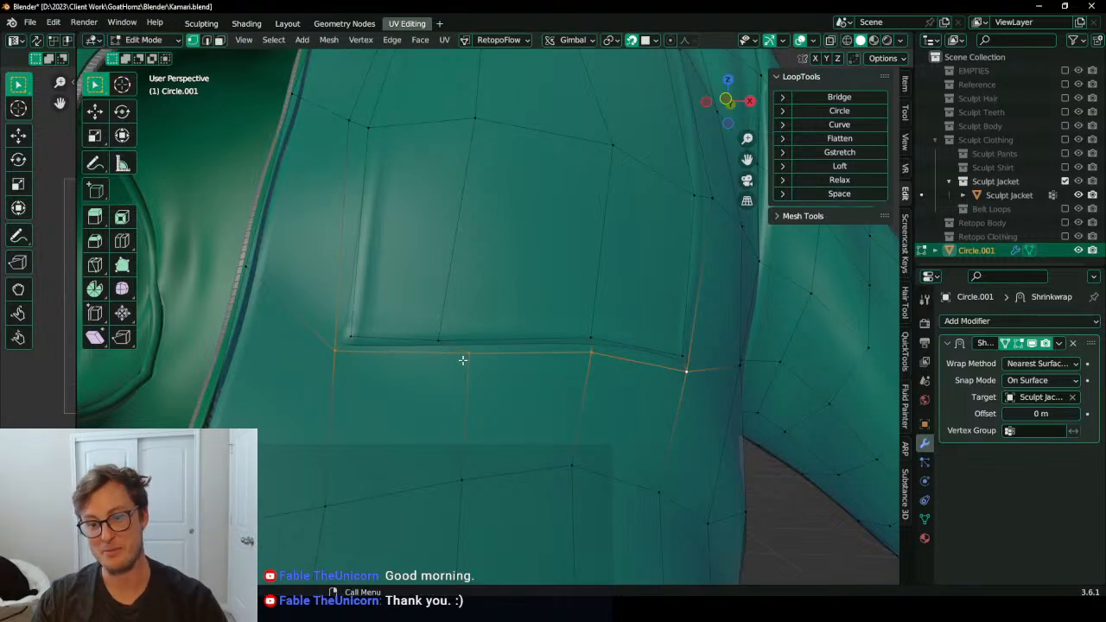
{"action": "left_click", "coordinate": [366, 337]}
{"action": "left_click", "coordinate": [685, 347], "text": "ctrl"}
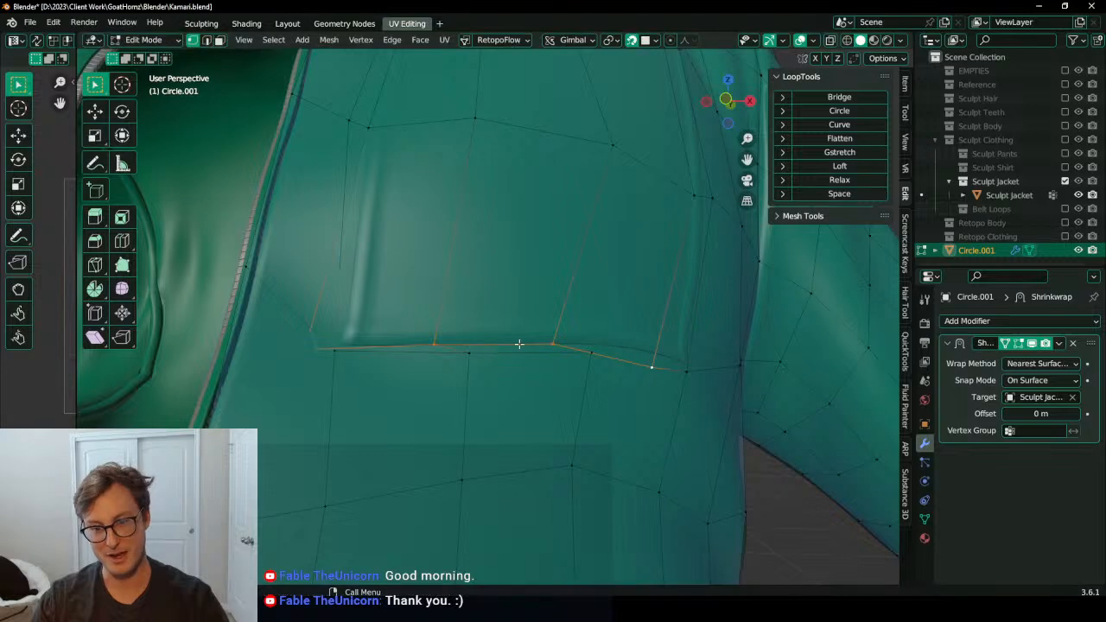
{"action": "left_click", "coordinate": [590, 338]}
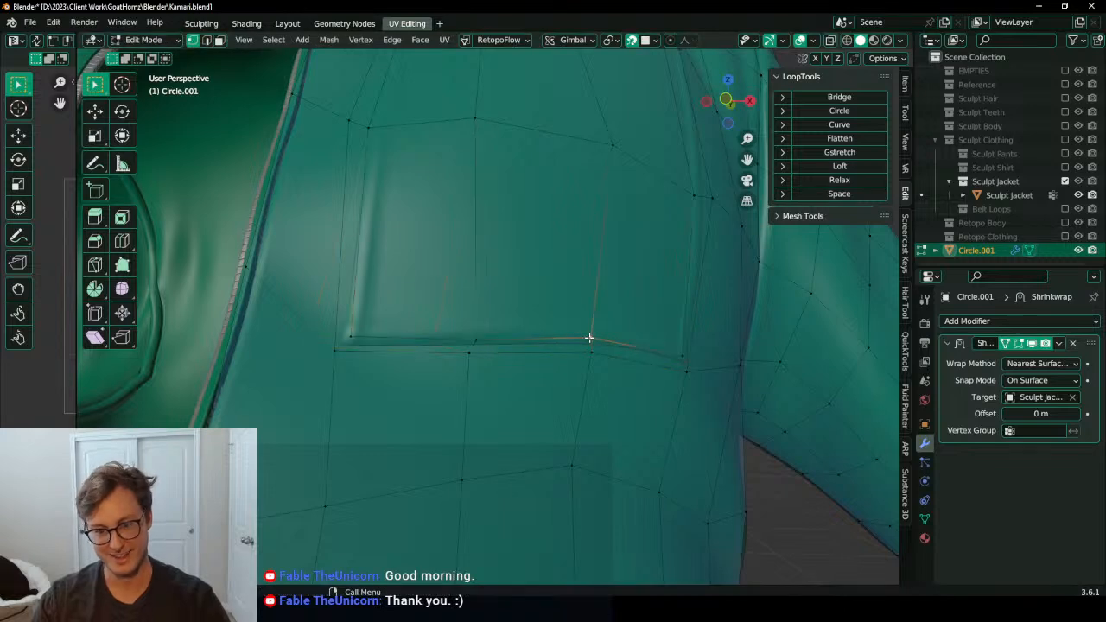
{"action": "left_click", "coordinate": [483, 339]}
{"action": "key", "text": "g"}
{"action": "left_click", "coordinate": [476, 338]}
Step: Move the mid-height inner and outer ring vertices on the pocket's zipper side onto its vertical seam
{"action": "scroll", "coordinate": [473, 333], "scroll_direction": "down", "scroll_amount": 7}
{"action": "middle_click_drag", "start_coordinate": [434, 264], "coordinate": [477, 301]}
{"action": "scroll", "coordinate": [481, 290], "scroll_direction": "up", "scroll_amount": 5}
{"action": "key", "text": "g"}
{"action": "left_click", "coordinate": [461, 370]}
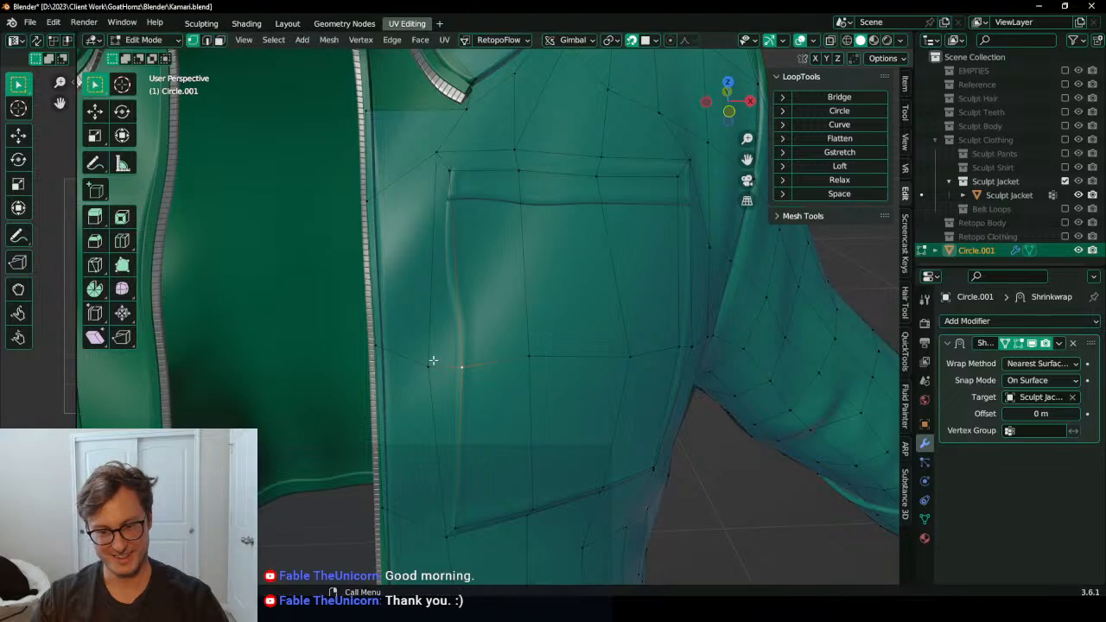
{"action": "left_click", "coordinate": [433, 363]}
{"action": "key", "text": "g"}
{"action": "left_click", "coordinate": [452, 369]}
Step: Move the outer ring's zipper-side upper corner vertex and the neighbouring upper edge vertex close to the pocket's top seam
{"action": "middle_click_drag", "start_coordinate": [453, 291], "coordinate": [447, 316]}
{"action": "scroll", "coordinate": [447, 244], "scroll_direction": "up", "scroll_amount": 2}
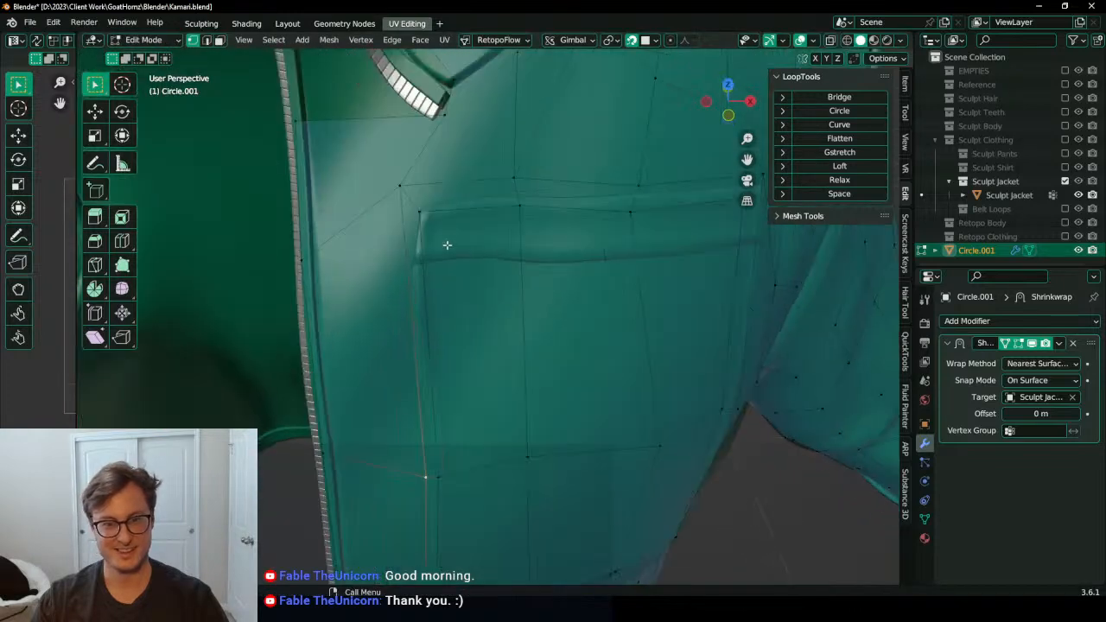
{"action": "middle_click_drag", "start_coordinate": [445, 236], "coordinate": [436, 258]}
{"action": "left_click", "coordinate": [443, 336]}
{"action": "key", "text": "g"}
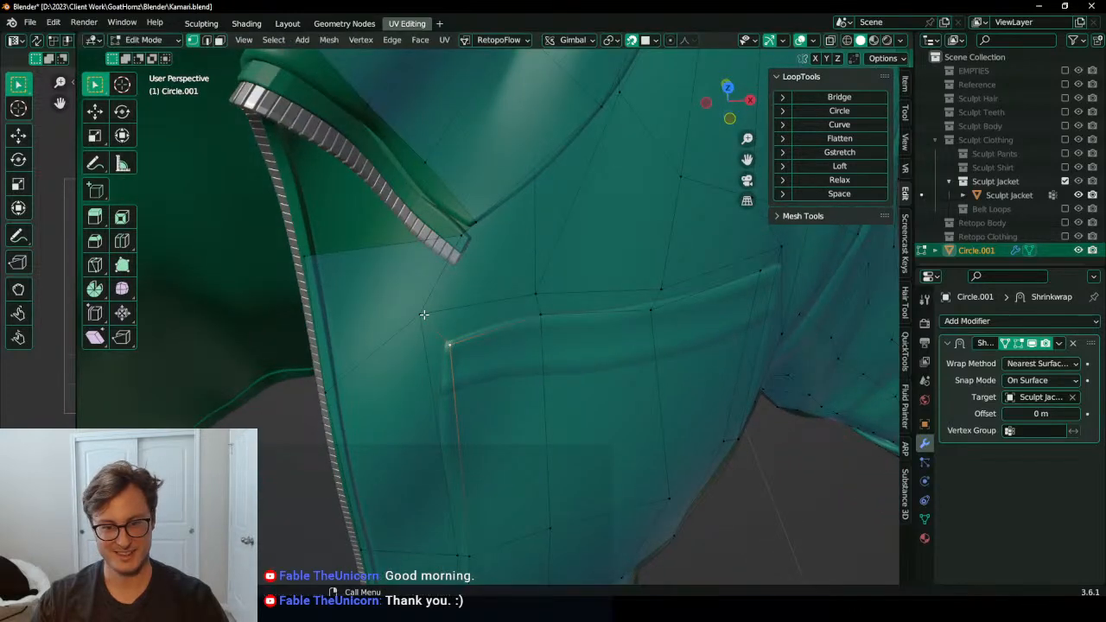
{"action": "left_click", "coordinate": [441, 338]}
{"action": "middle_click_drag", "start_coordinate": [536, 345], "coordinate": [454, 298]}
{"action": "key", "text": "g"}
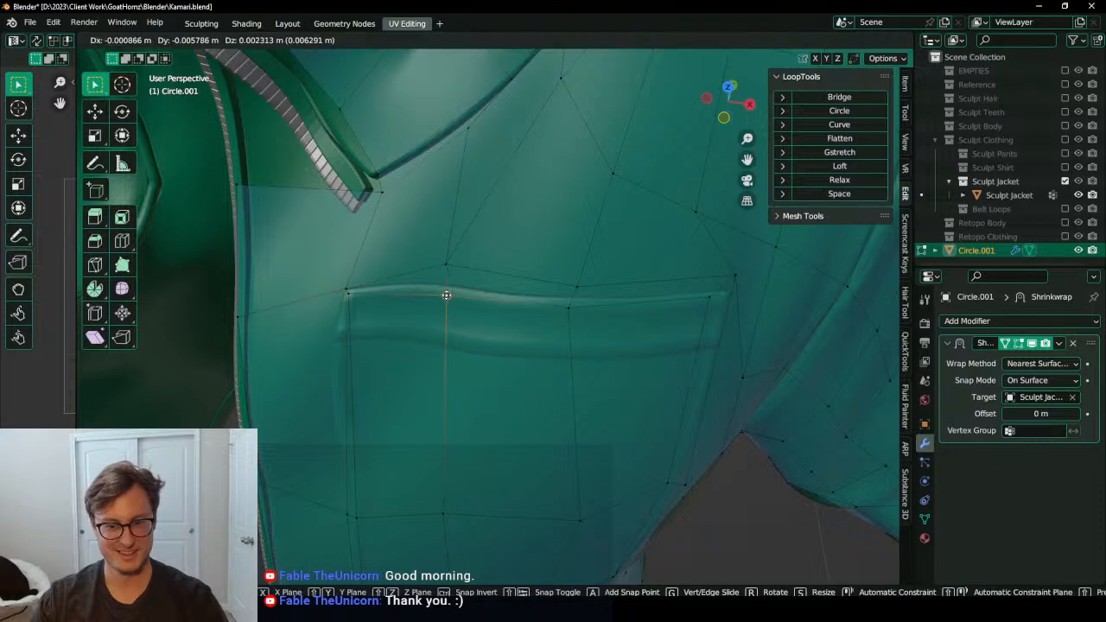
{"action": "left_click", "coordinate": [448, 279]}
Step: Adjust the outer ring's second upper middle vertex, nearer the arm, so it sits just above the pocket's top seam
{"action": "middle_click_drag", "start_coordinate": [417, 448], "coordinate": [443, 277], "text": "shift"}
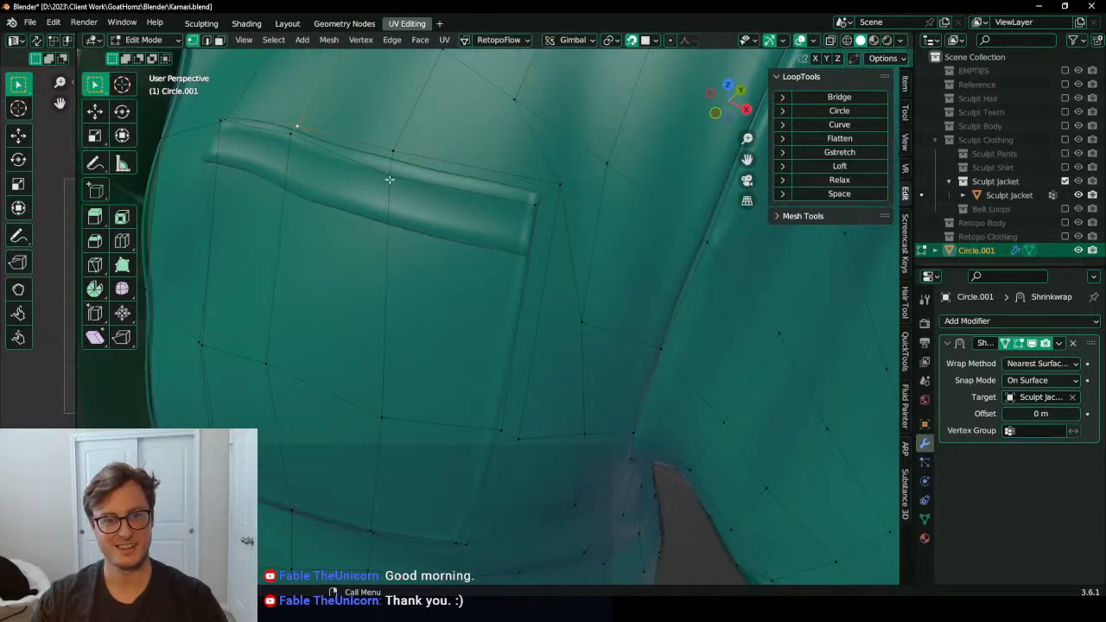
{"action": "left_click", "coordinate": [393, 154]}
{"action": "key", "text": "g"}
{"action": "left_click", "coordinate": [396, 144]}
{"action": "key", "text": "g"}
{"action": "left_click", "coordinate": [390, 160]}
{"action": "middle_click_drag", "start_coordinate": [390, 164], "coordinate": [427, 192]}
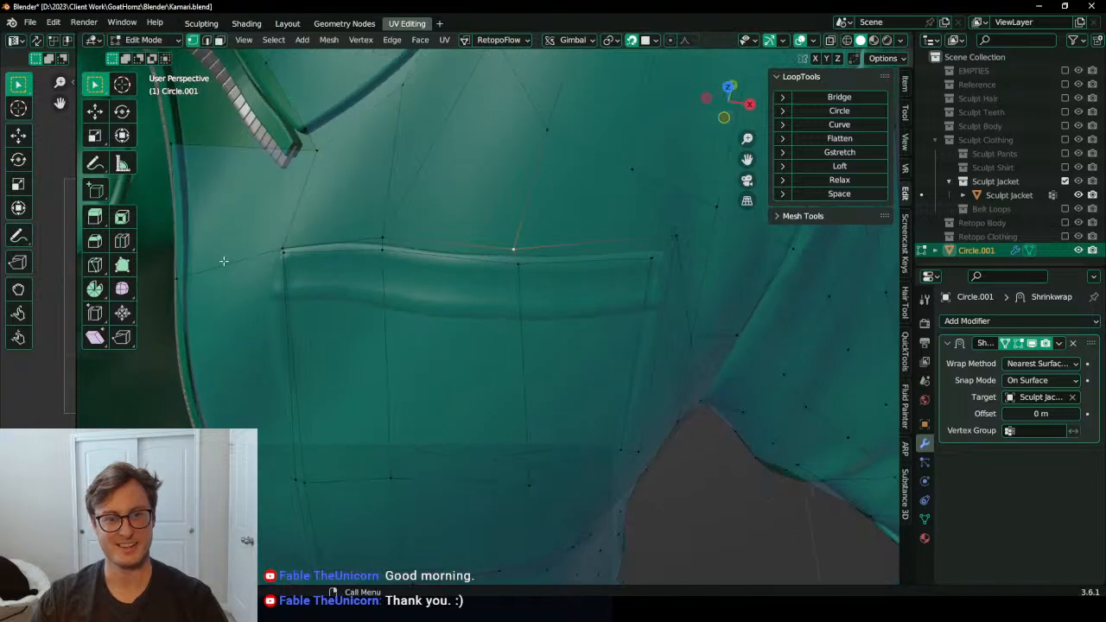
Step: Evenly space the upper edges of both pocket rings with LoopTools Space and nudge the inner ring's two middle vertices onto the top seam
{"action": "left_click", "coordinate": [683, 232], "text": "alt"}
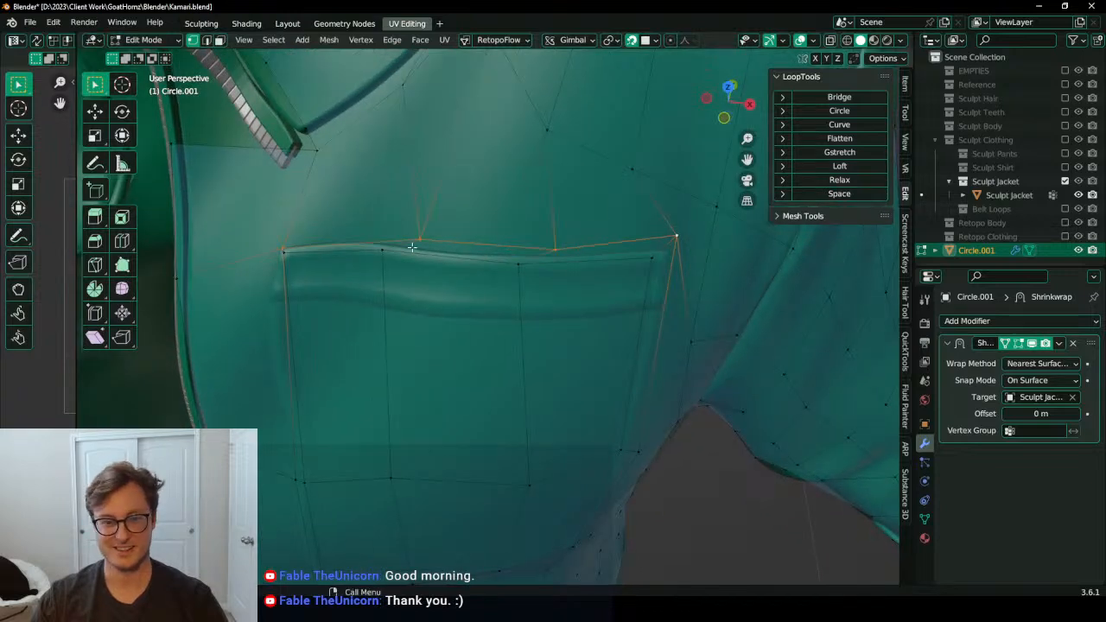
{"action": "left_click", "coordinate": [293, 256]}
{"action": "left_click", "coordinate": [656, 262], "text": "ctrl"}
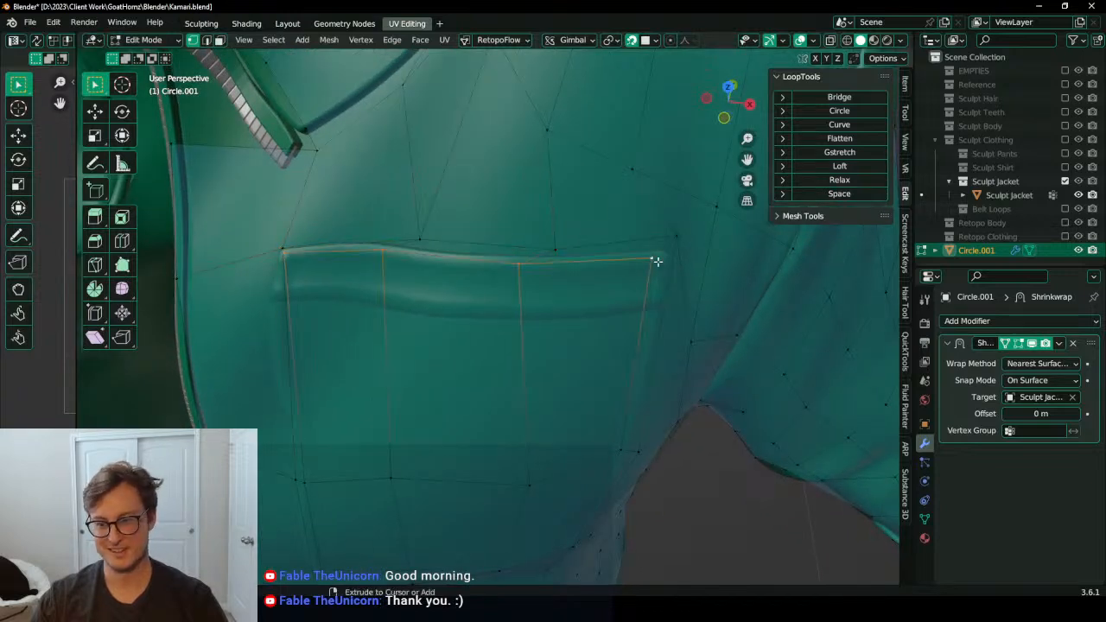
{"action": "left_click", "coordinate": [839, 193]}
{"action": "left_click", "coordinate": [420, 257]}
{"action": "key", "text": "g"}
{"action": "left_click", "coordinate": [422, 258]}
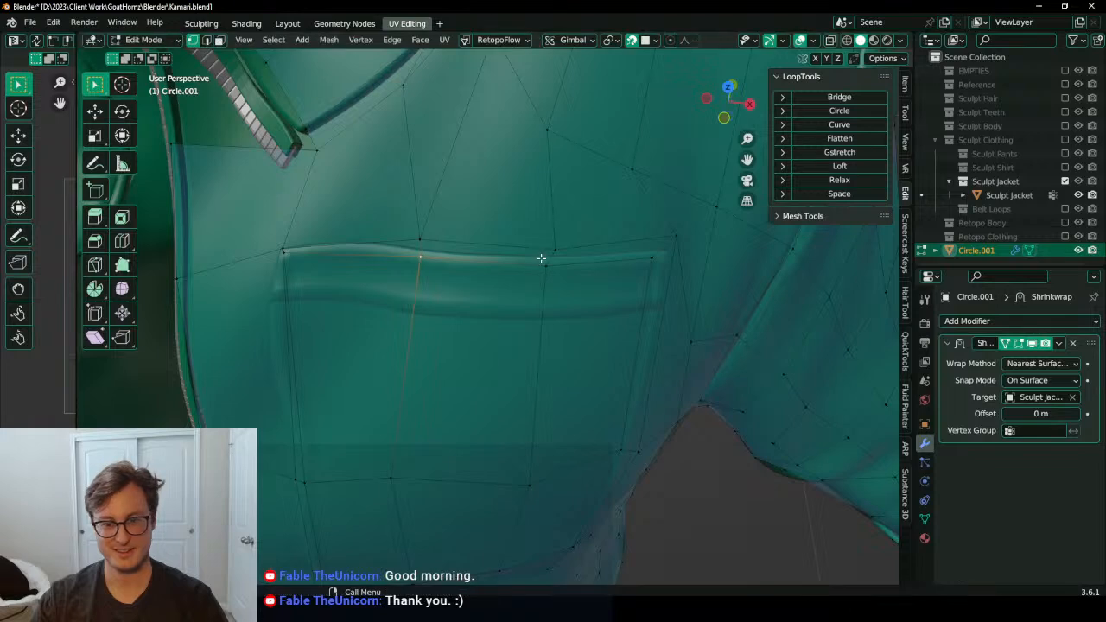
{"action": "left_click", "coordinate": [545, 264]}
{"action": "key", "text": "g"}
{"action": "left_click", "coordinate": [549, 262]}
Step: Pull the outer ring's upper vertices and arm-side upper corner vertex in close to the pocket's top seam and corner
{"action": "middle_click_drag", "start_coordinate": [594, 260], "coordinate": [520, 268]}
{"action": "left_click", "coordinate": [445, 288]}
{"action": "key", "text": "g"}
{"action": "left_click", "coordinate": [445, 289]}
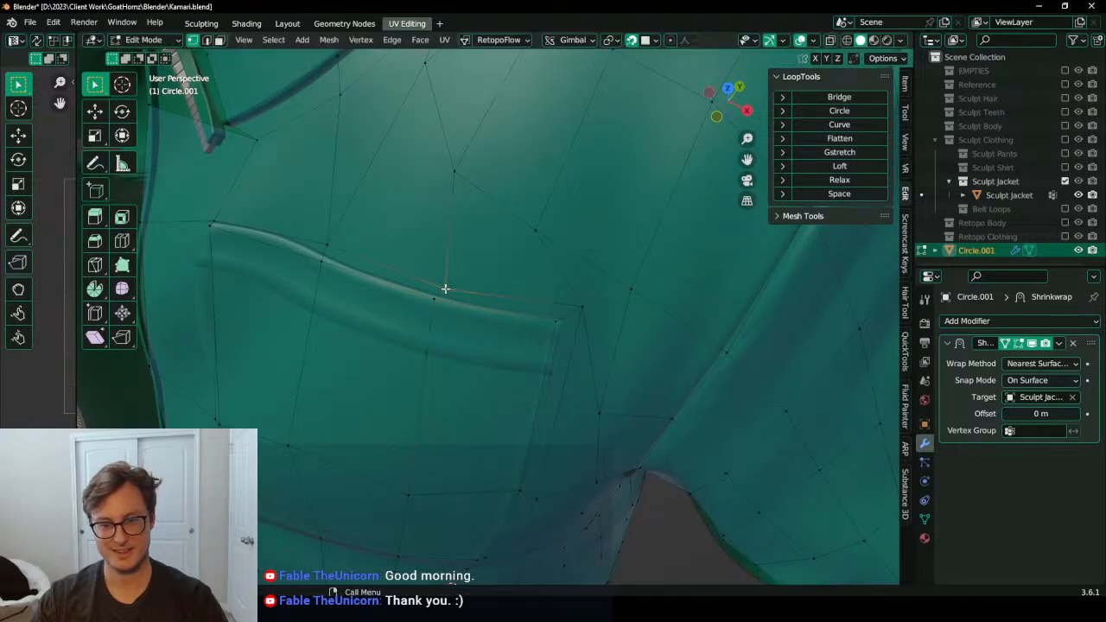
{"action": "middle_click_drag", "start_coordinate": [537, 304], "coordinate": [473, 315]}
{"action": "left_click", "coordinate": [467, 300]}
{"action": "key", "text": "g"}
{"action": "left_click", "coordinate": [467, 300]}
{"action": "left_click", "coordinate": [493, 283]}
{"action": "key", "text": "g"}
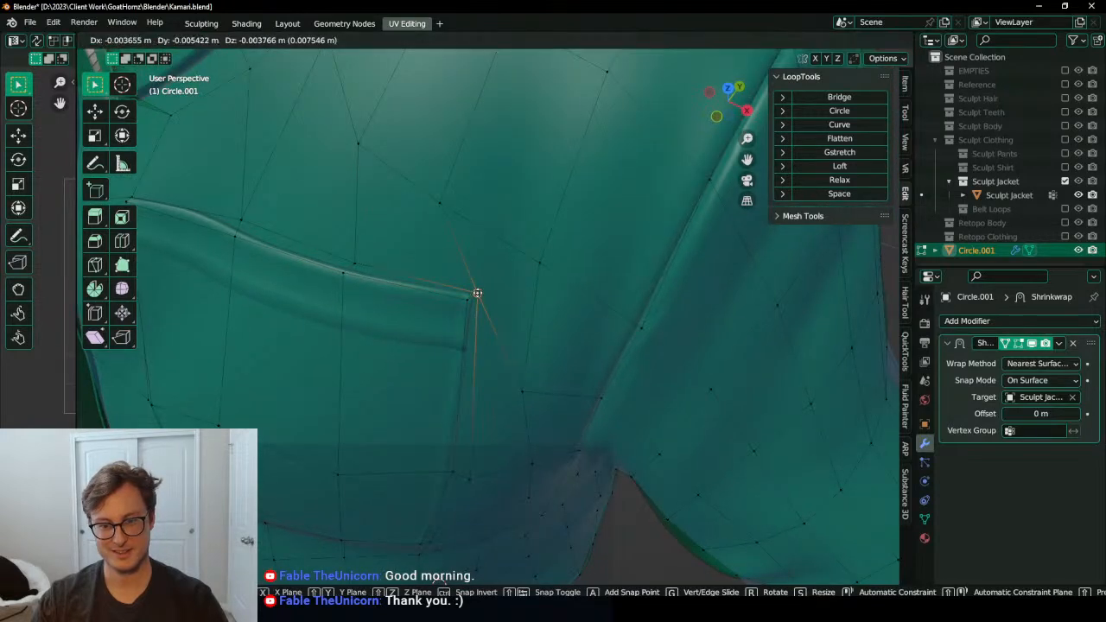
{"action": "left_click", "coordinate": [479, 292]}
Step: Evenly space the inner and outer ring edges along the pocket's arm side and move their mid-height vertices onto the seam
{"action": "middle_click_drag", "start_coordinate": [486, 380], "coordinate": [466, 357]}
{"action": "scroll", "coordinate": [445, 352], "scroll_direction": "down", "scroll_amount": 4}
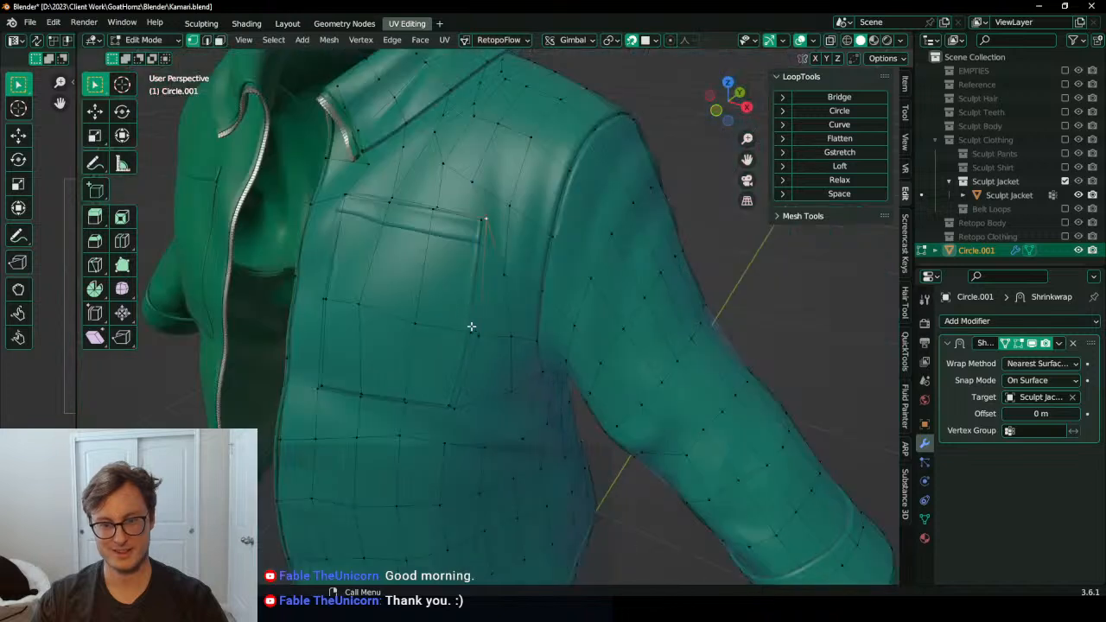
{"action": "scroll", "coordinate": [477, 357], "scroll_direction": "up", "scroll_amount": 2}
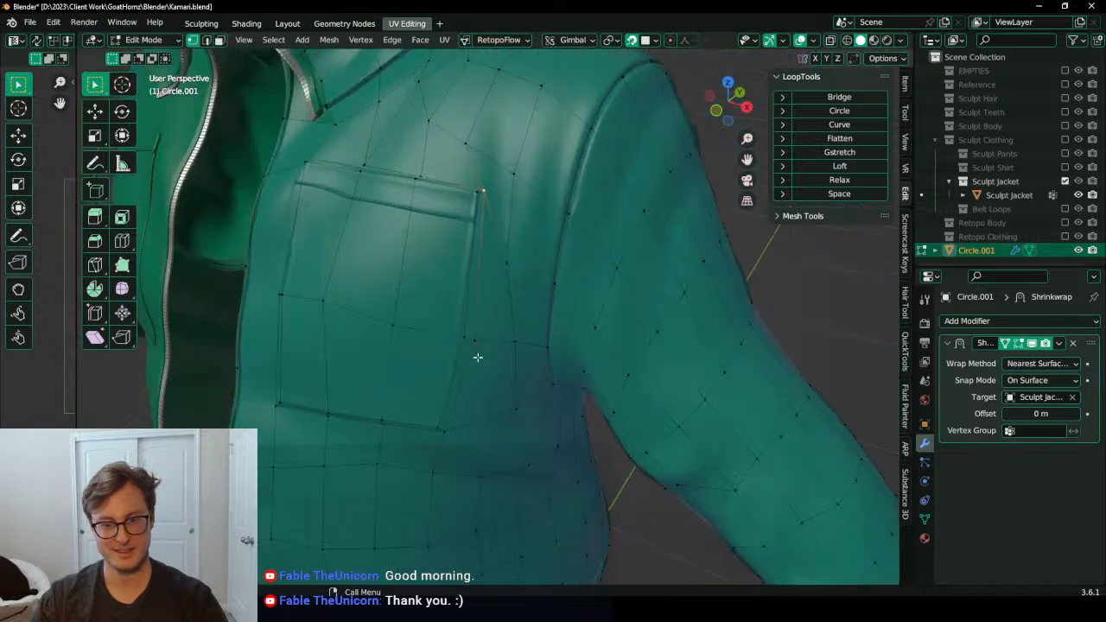
{"action": "left_click", "coordinate": [441, 434], "text": "ctrl"}
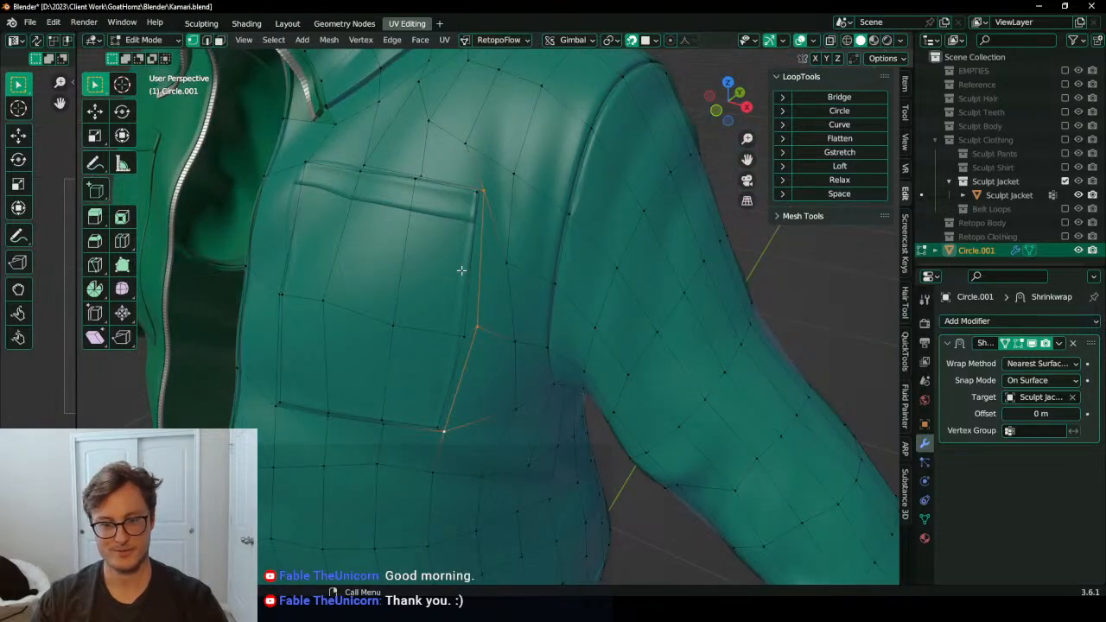
{"action": "left_click", "coordinate": [473, 195]}
{"action": "left_click", "coordinate": [423, 419], "text": "ctrl"}
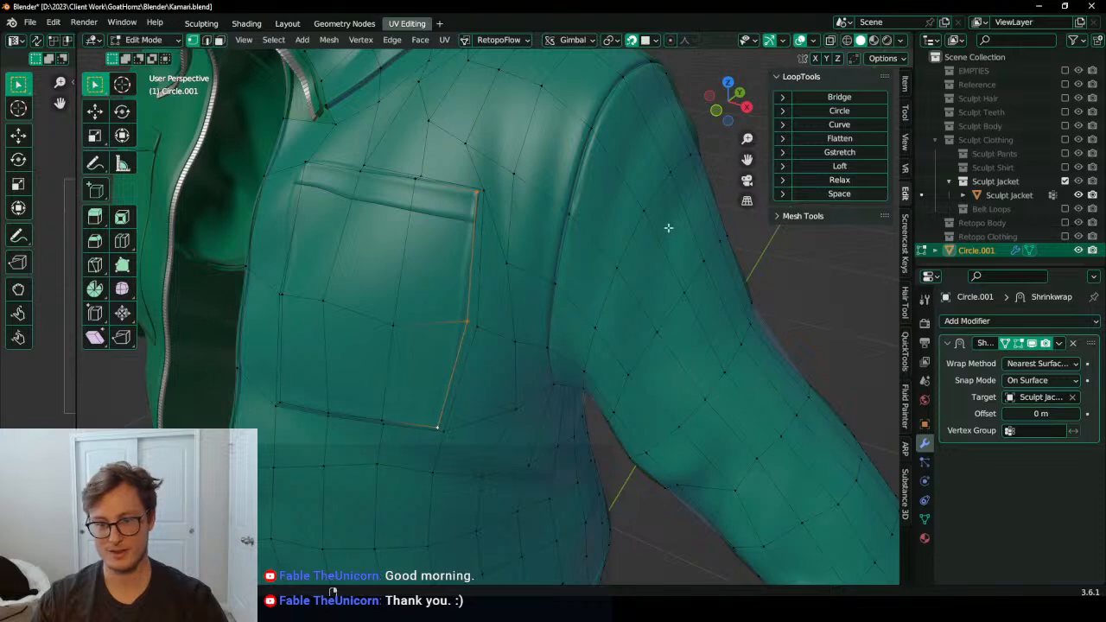
{"action": "left_click", "coordinate": [467, 320]}
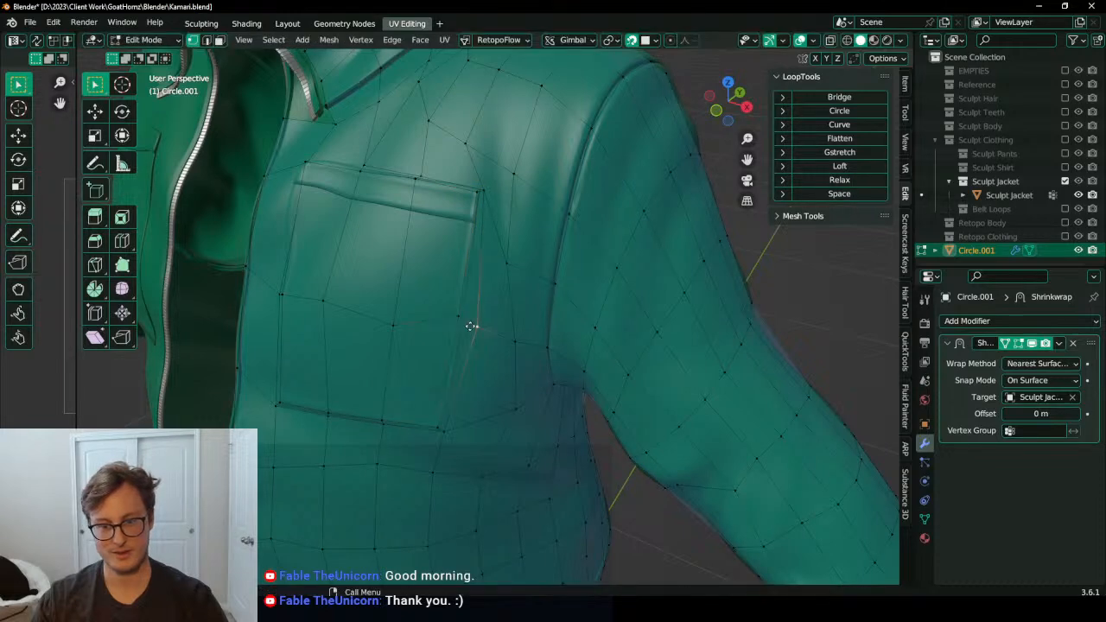
Step: Raise the two vertices inside the pocket and the zipper-side ring vertex to straighten the horizontal edge row across the pocket
{"action": "left_click", "coordinate": [401, 327]}
{"action": "key", "text": "g"}
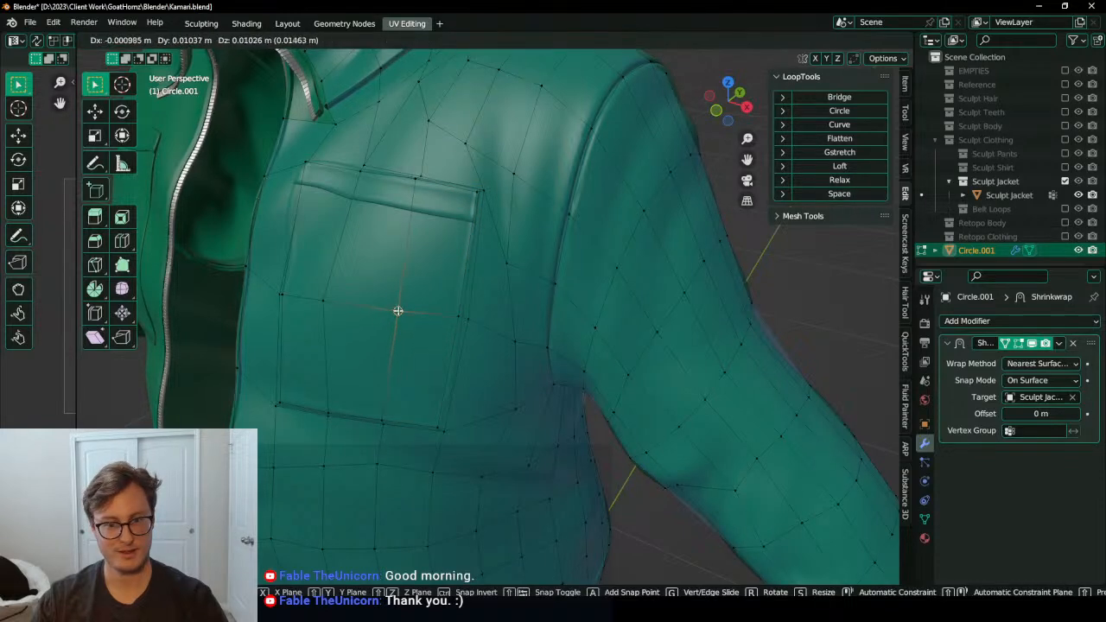
{"action": "left_click", "coordinate": [397, 310]}
{"action": "middle_click_drag", "start_coordinate": [397, 310], "coordinate": [416, 323]}
{"action": "left_click", "coordinate": [360, 310]}
{"action": "key", "text": "g"}
{"action": "left_click", "coordinate": [373, 304]}
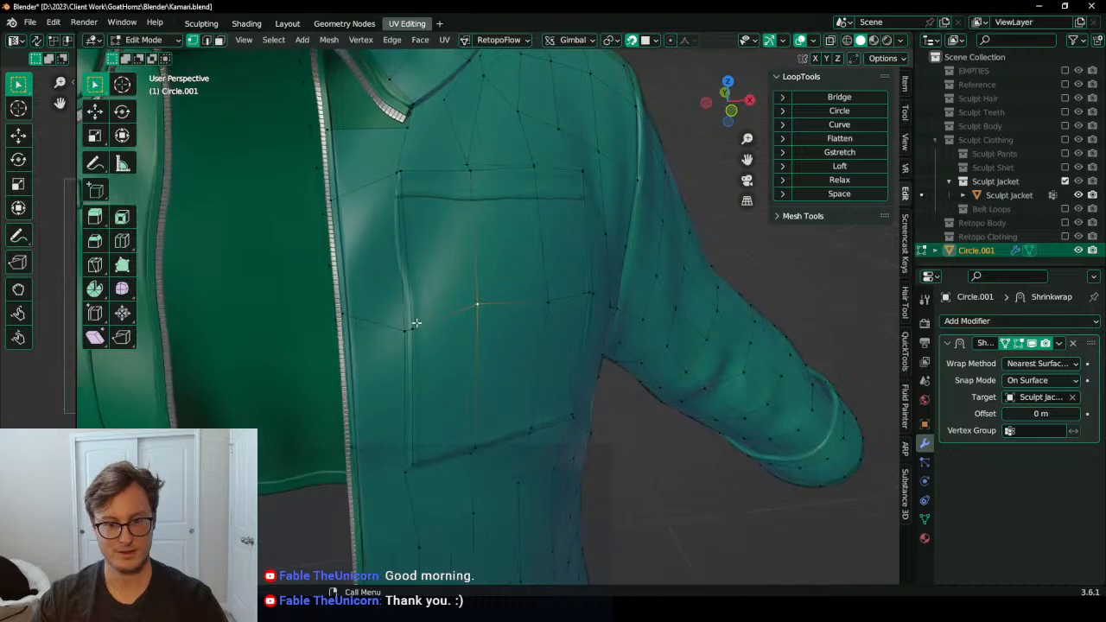
{"action": "key", "text": "g"}
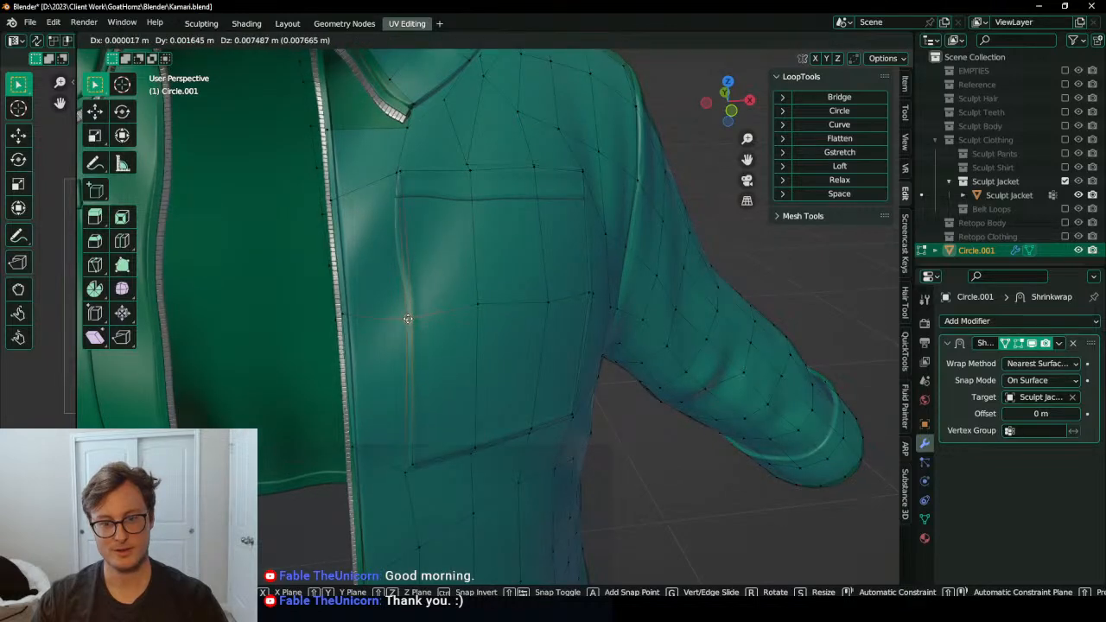
{"action": "left_click", "coordinate": [430, 321]}
Step: Slide the zipper edge vertex down to the height of the pocket's lower corner
{"action": "scroll", "coordinate": [442, 338], "scroll_direction": "down", "scroll_amount": 6}
{"action": "middle_click_drag", "start_coordinate": [441, 338], "coordinate": [421, 307]}
{"action": "scroll", "coordinate": [535, 346], "scroll_direction": "up", "scroll_amount": 5}
{"action": "scroll", "coordinate": [421, 306], "scroll_direction": "up", "scroll_amount": 2}
{"action": "scroll", "coordinate": [421, 307], "scroll_direction": "up", "scroll_amount": 4}
{"action": "middle_click_drag", "start_coordinate": [338, 260], "coordinate": [455, 352], "text": "shift"}
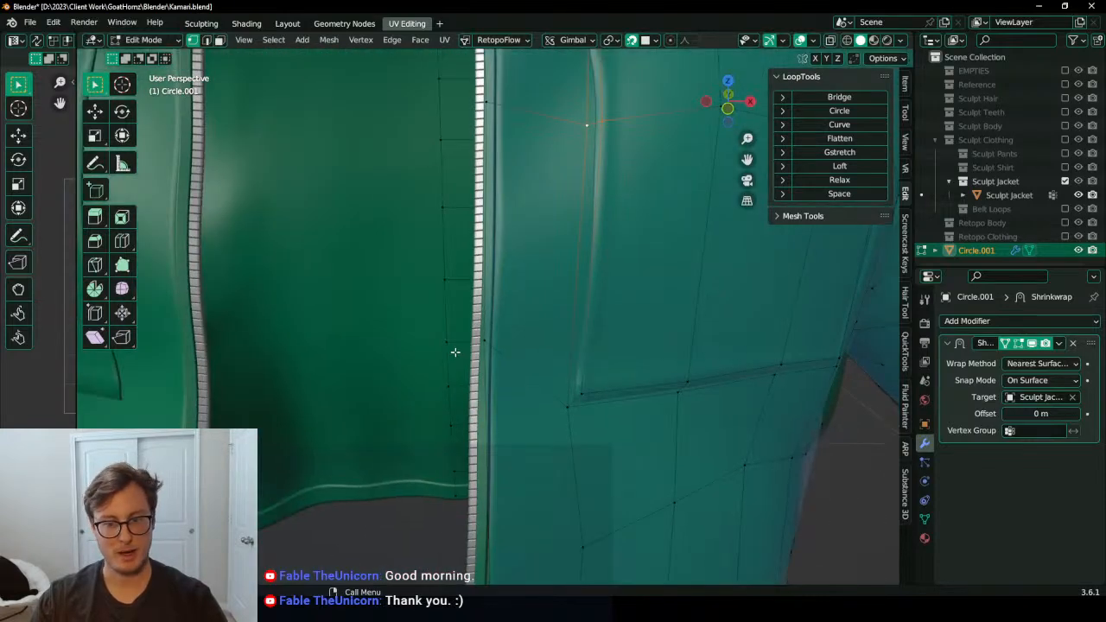
{"action": "left_click", "coordinate": [486, 347]}
{"action": "key", "text": "g"}
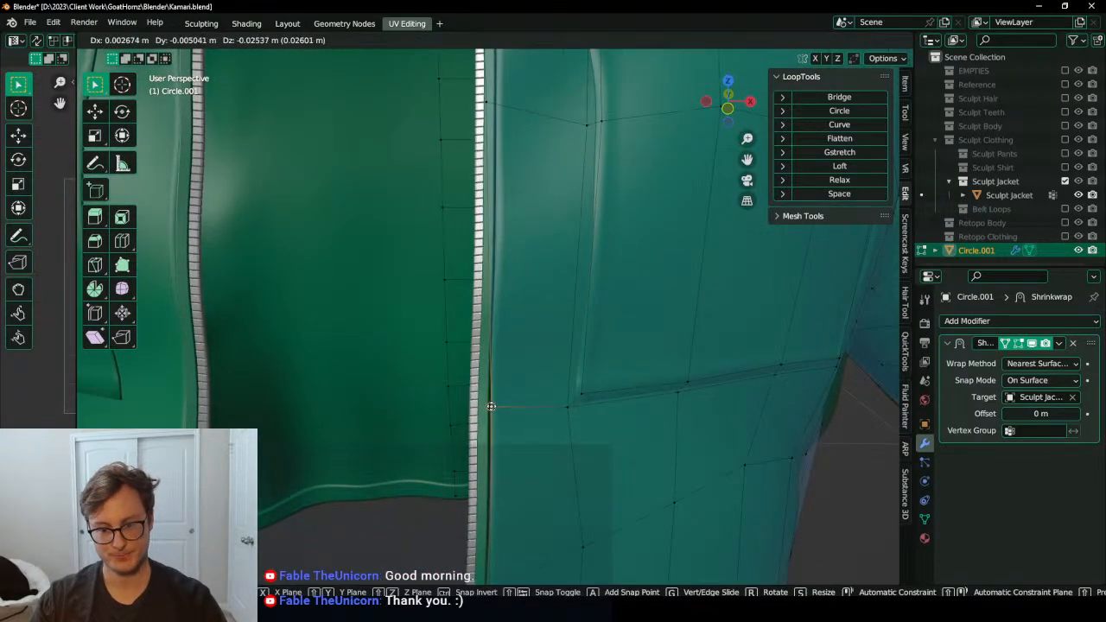
{"action": "left_click", "coordinate": [489, 407]}
Step: Adjust the zipper edge vertices beside the pocket's top and middle so their edges run level into the pocket rings
{"action": "scroll", "coordinate": [556, 328], "scroll_direction": "down", "scroll_amount": 5}
{"action": "scroll", "coordinate": [556, 328], "scroll_direction": "up", "scroll_amount": 1}
{"action": "scroll", "coordinate": [556, 329], "scroll_direction": "down", "scroll_amount": 4}
{"action": "scroll", "coordinate": [554, 288], "scroll_direction": "up", "scroll_amount": 4}
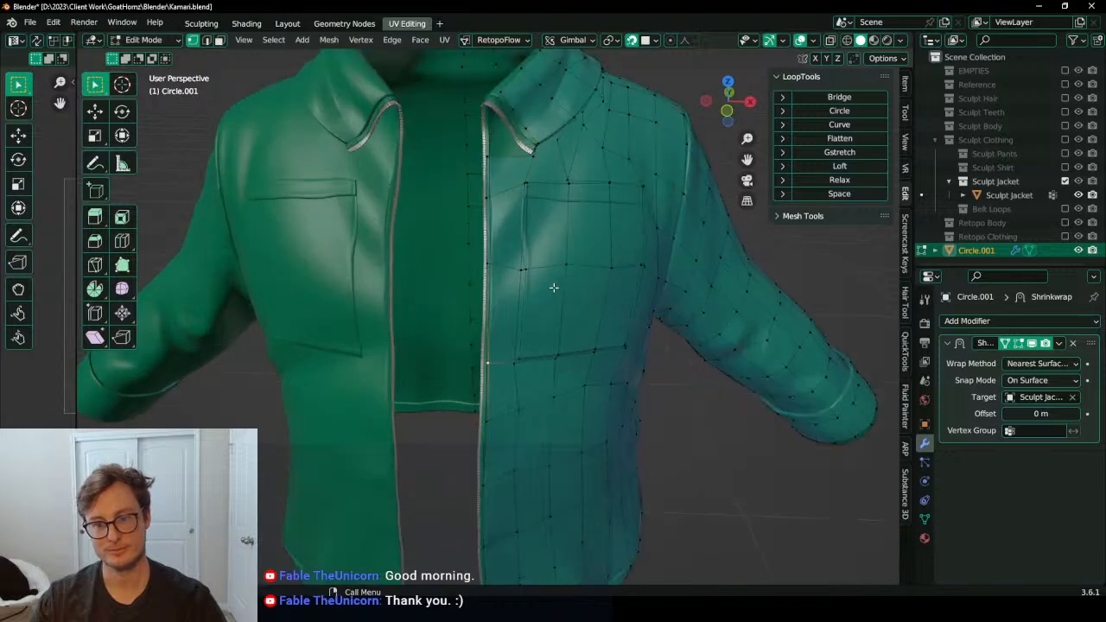
{"action": "scroll", "coordinate": [545, 273], "scroll_direction": "up", "scroll_amount": 4}
{"action": "key", "text": "g"}
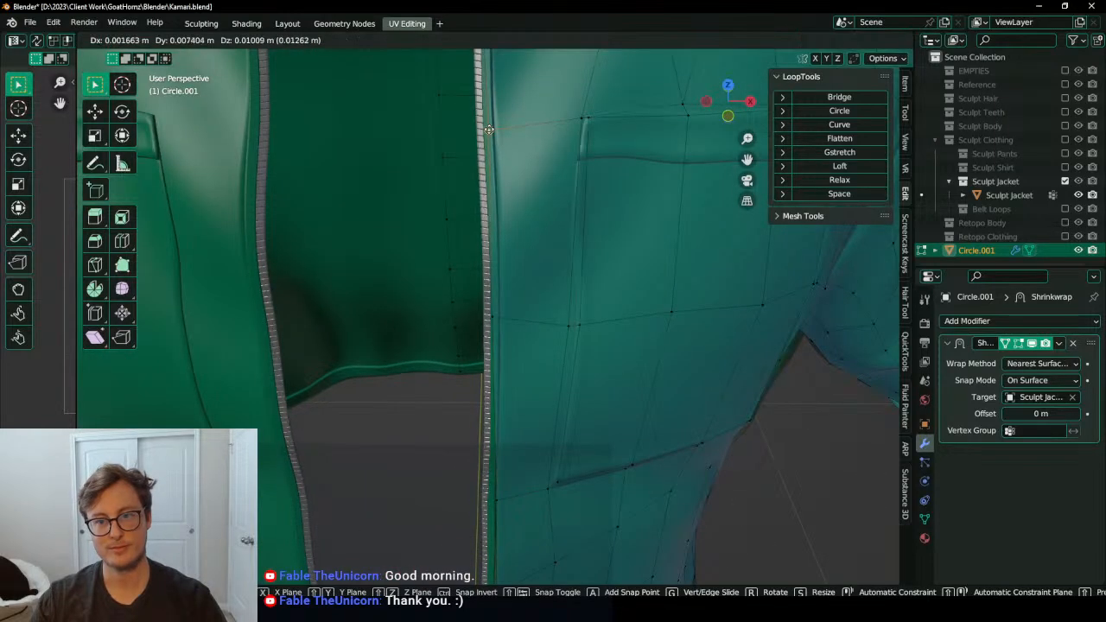
{"action": "left_click", "coordinate": [485, 126]}
{"action": "key", "text": "g"}
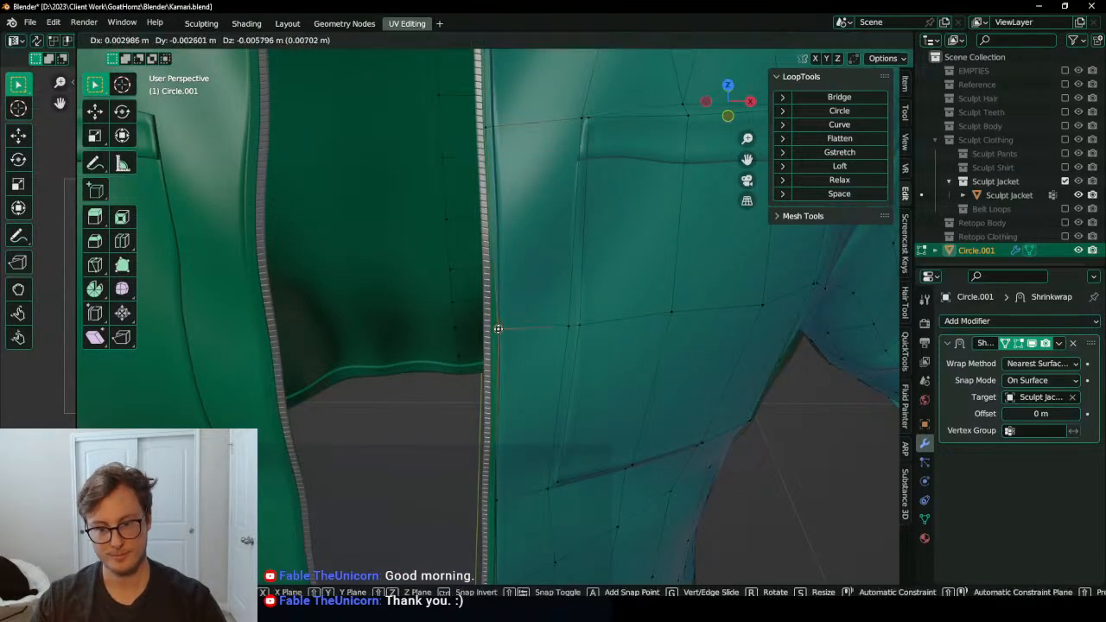
{"action": "left_click", "coordinate": [494, 330]}
Step: Move the row vertex above the jacket's front lower corner onto the hem seam
{"action": "scroll", "coordinate": [501, 316], "scroll_direction": "down", "scroll_amount": 7}
{"action": "middle_click_drag", "start_coordinate": [511, 302], "coordinate": [487, 311]}
{"action": "scroll", "coordinate": [526, 388], "scroll_direction": "up", "scroll_amount": 2}
{"action": "middle_click_drag", "start_coordinate": [526, 388], "coordinate": [446, 302]}
{"action": "scroll", "coordinate": [450, 293], "scroll_direction": "down", "scroll_amount": 3}
{"action": "scroll", "coordinate": [432, 363], "scroll_direction": "up", "scroll_amount": 2}
{"action": "scroll", "coordinate": [446, 346], "scroll_direction": "up", "scroll_amount": 3}
{"action": "mouse_move", "coordinate": [447, 389]}
{"action": "middle_mouse_down", "text": "shift"}
{"action": "mouse_move", "coordinate": [451, 471]}
{"action": "mouse_move", "coordinate": [473, 313]}
{"action": "mouse_move", "coordinate": [432, 388]}
{"action": "middle_mouse_up", "text": "shift"}
{"action": "key", "text": "KP_Decimal"}
{"action": "scroll", "coordinate": [510, 312], "scroll_direction": "down", "scroll_amount": 5}
{"action": "key", "text": "g"}
{"action": "left_click", "coordinate": [492, 362]}
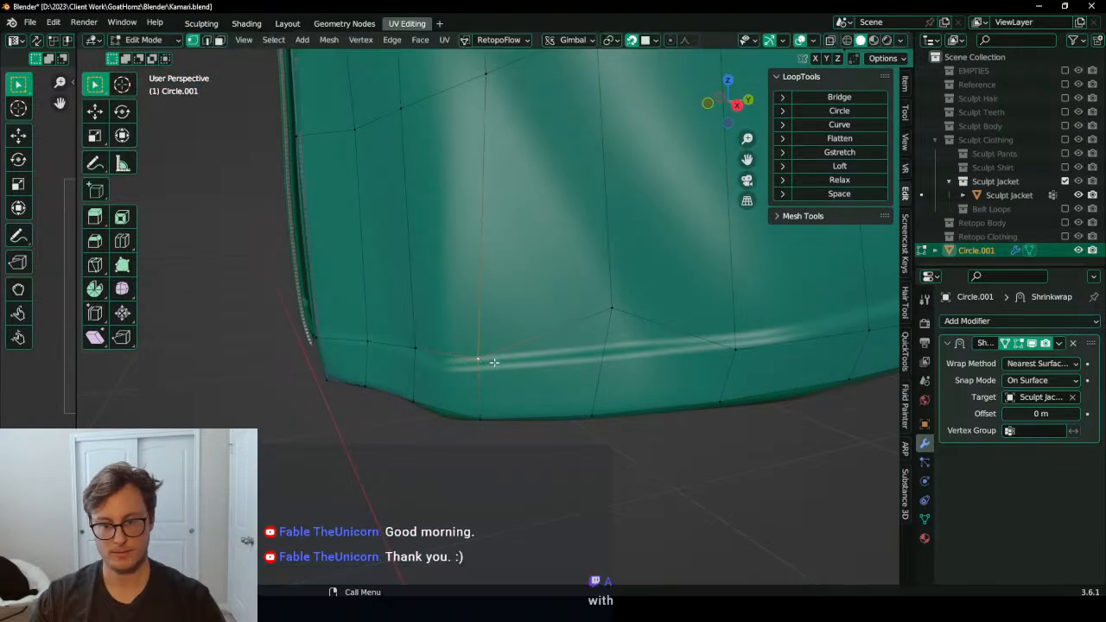
Step: Move the next two vertices of the lowest horizontal row onto the hem seam, working towards the jacket's side
{"action": "middle_click_drag", "start_coordinate": [492, 362], "coordinate": [369, 348], "text": "shift"}
{"action": "key", "text": "g"}
{"action": "right_click", "coordinate": [472, 343]}
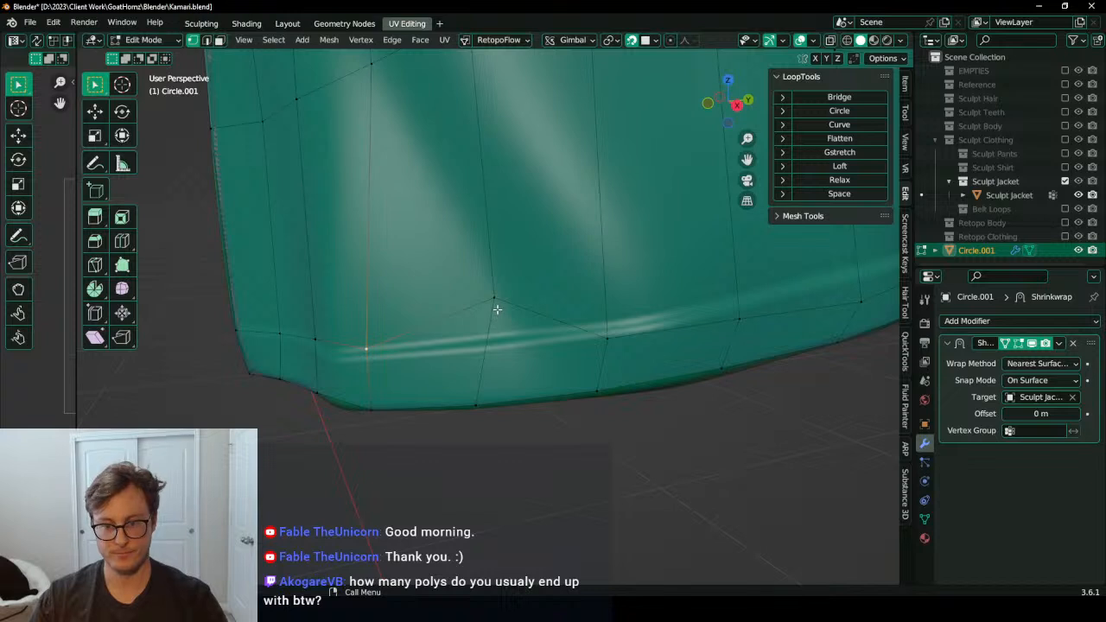
{"action": "left_click", "coordinate": [495, 305]}
{"action": "key", "text": "g"}
{"action": "left_click", "coordinate": [481, 343]}
{"action": "left_click", "coordinate": [533, 350]}
{"action": "middle_click_drag", "start_coordinate": [600, 335], "coordinate": [498, 364], "text": "shift"}
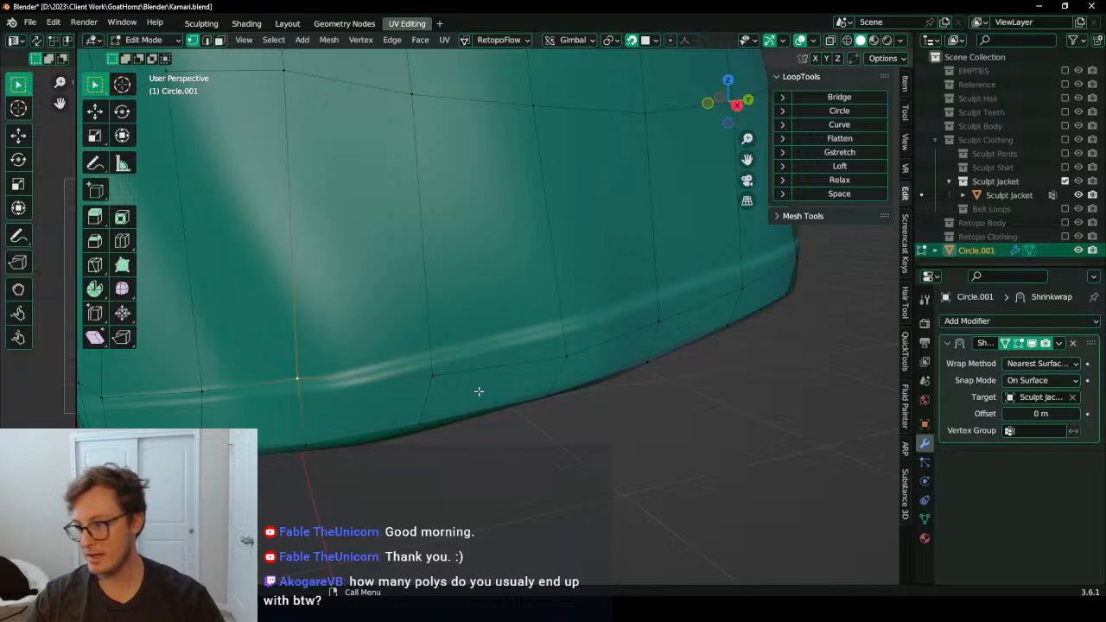
Step: Raise the following two row vertices onto the hem seam, continuing around the jacket's side
{"action": "middle_click_drag", "start_coordinate": [479, 392], "coordinate": [400, 367]}
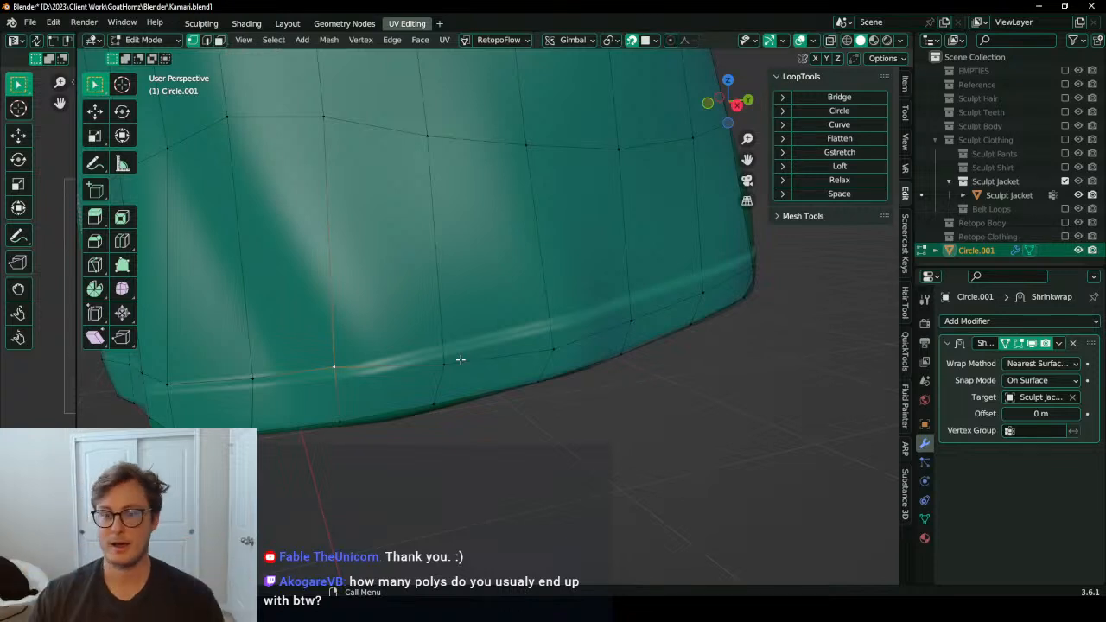
{"action": "middle_click_drag", "start_coordinate": [469, 374], "coordinate": [446, 372]}
{"action": "left_click", "coordinate": [440, 363]}
{"action": "key", "text": "g"}
{"action": "left_click", "coordinate": [433, 347]}
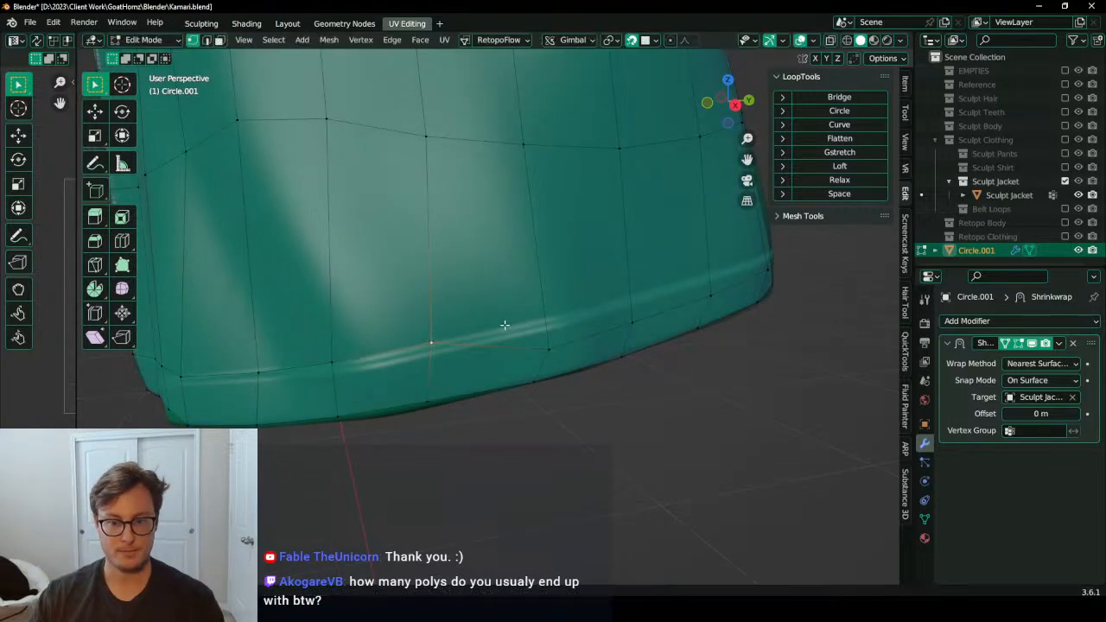
{"action": "middle_click_drag", "start_coordinate": [562, 351], "coordinate": [538, 356]}
{"action": "left_click", "coordinate": [538, 356]}
{"action": "key", "text": "g"}
{"action": "left_click", "coordinate": [531, 330]}
{"action": "middle_click_drag", "start_coordinate": [570, 314], "coordinate": [522, 322]}
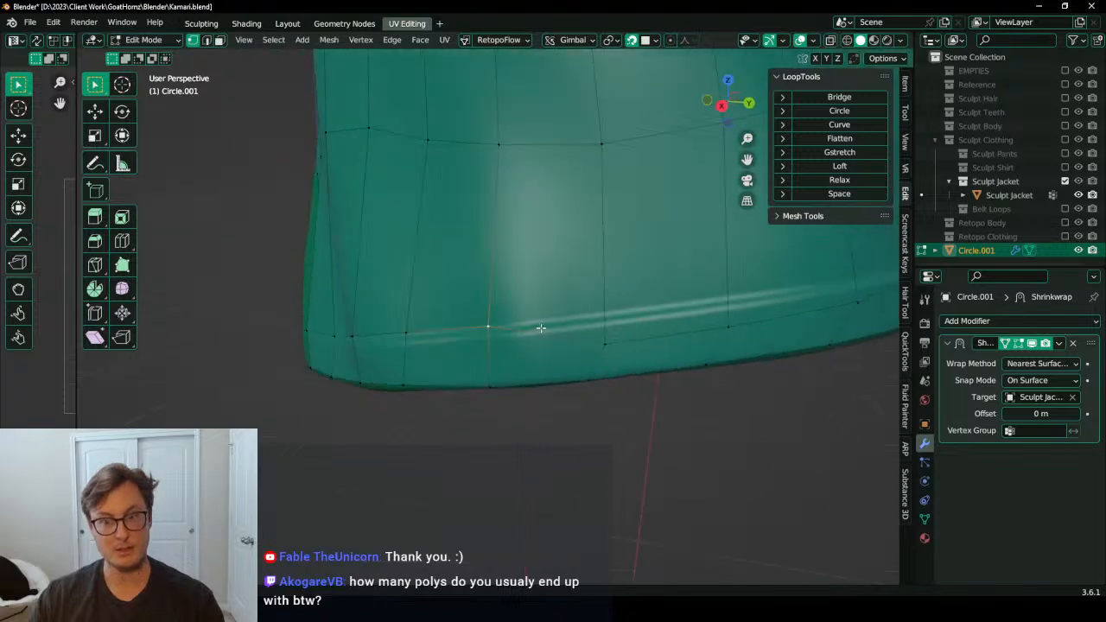
Step: Raise the next row vertices onto the hem seam, continuing around the jacket's side towards the back
{"action": "middle_click_drag", "start_coordinate": [658, 329], "coordinate": [539, 347], "text": "shift"}
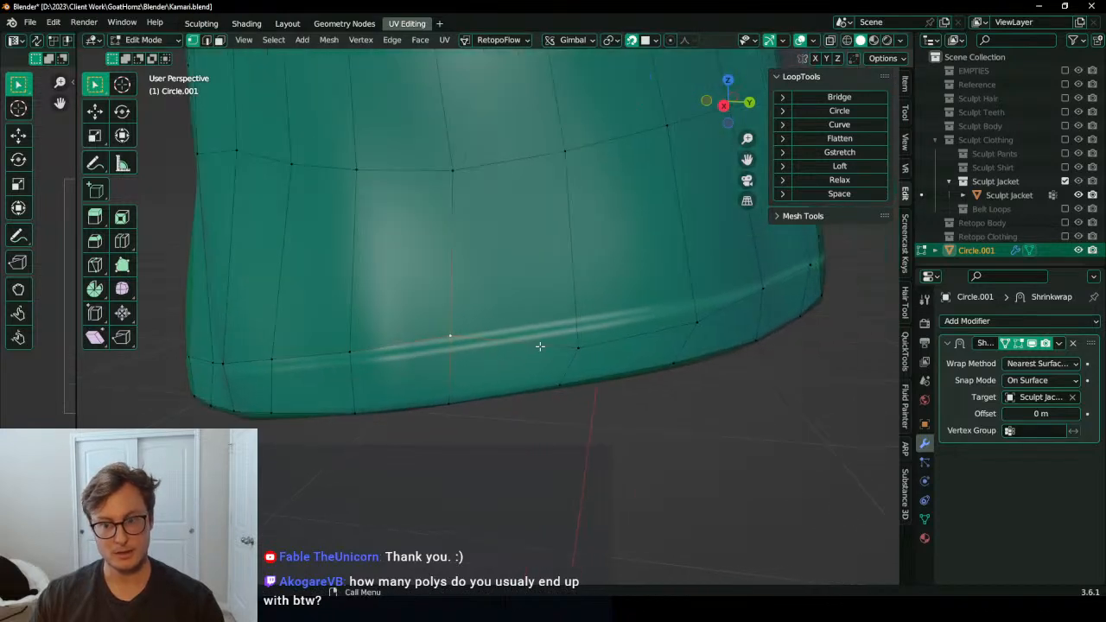
{"action": "key", "text": "g"}
{"action": "left_click", "coordinate": [570, 308]}
{"action": "middle_click_drag", "start_coordinate": [698, 337], "coordinate": [450, 406], "text": "shift"}
{"action": "left_click", "coordinate": [572, 355]}
{"action": "key", "text": "g"}
{"action": "left_click", "coordinate": [562, 331]}
{"action": "key", "text": "g"}
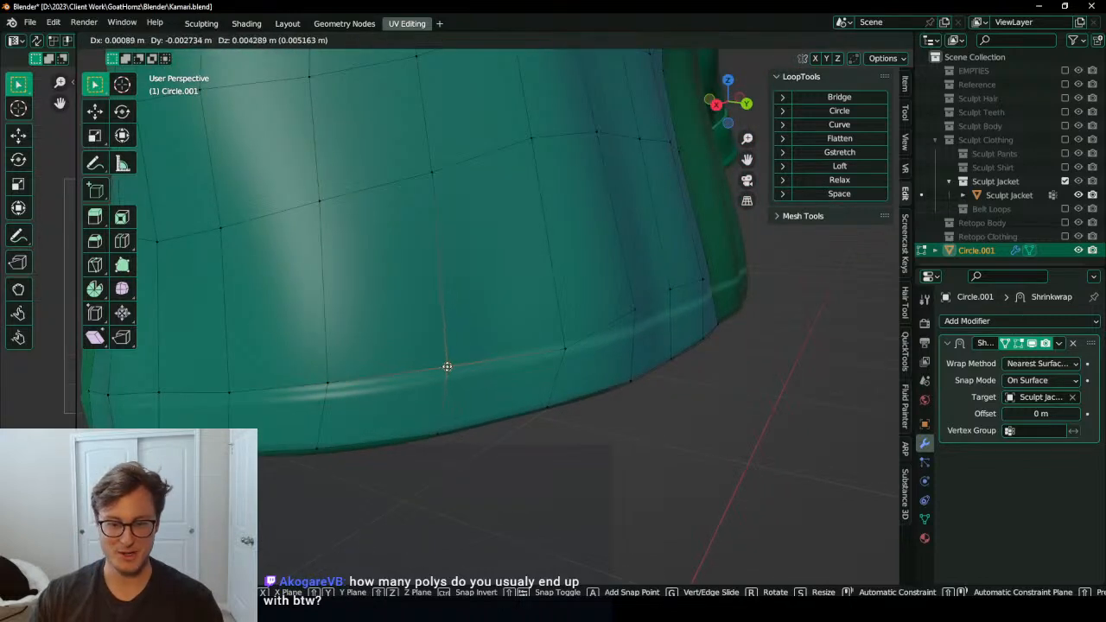
{"action": "left_click", "coordinate": [447, 366]}
Step: Place the following row vertices on the hem seam where the jacket's side turns into the back
{"action": "middle_click_drag", "start_coordinate": [561, 356], "coordinate": [501, 345]}
{"action": "scroll", "coordinate": [523, 353], "scroll_direction": "up", "scroll_amount": 1}
{"action": "left_click", "coordinate": [538, 352]}
{"action": "key", "text": "g"}
{"action": "left_click", "coordinate": [541, 355]}
{"action": "key", "text": "g"}
{"action": "left_click", "coordinate": [497, 361]}
Step: Lower the remaining back row vertices onto the hem seam, ending with the one on the jacket's centre back edge
{"action": "middle_click_drag", "start_coordinate": [608, 349], "coordinate": [555, 347]}
{"action": "left_click", "coordinate": [554, 344]}
{"action": "key", "text": "g"}
{"action": "left_click", "coordinate": [552, 366]}
{"action": "middle_click_drag", "start_coordinate": [621, 361], "coordinate": [560, 366]}
{"action": "left_click", "coordinate": [585, 343]}
{"action": "key", "text": "g"}
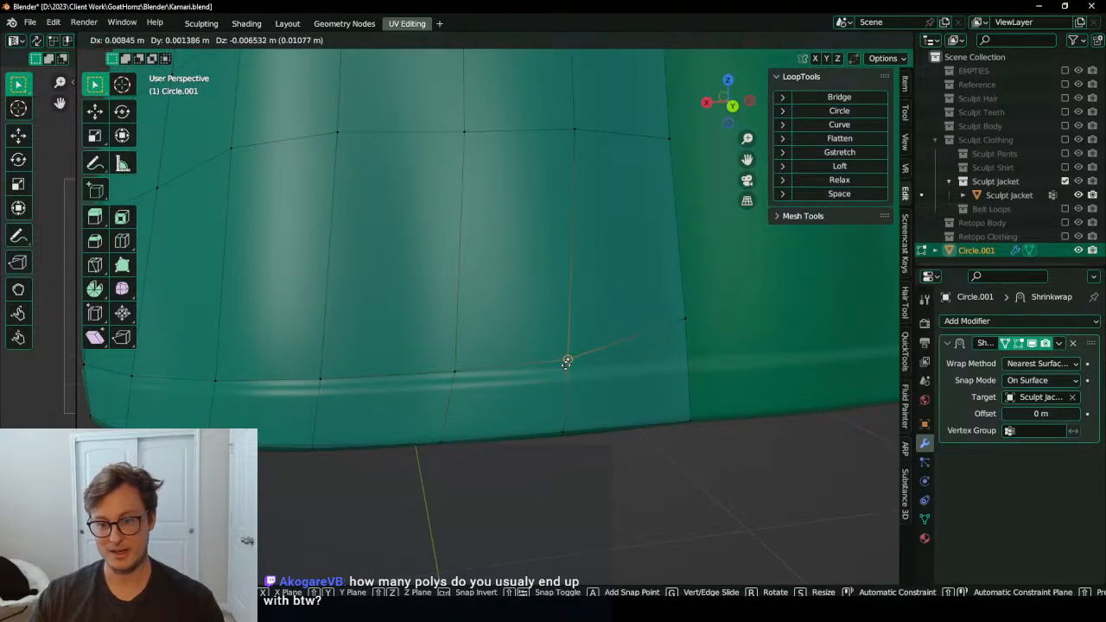
{"action": "left_click", "coordinate": [570, 368]}
{"action": "key", "text": "g"}
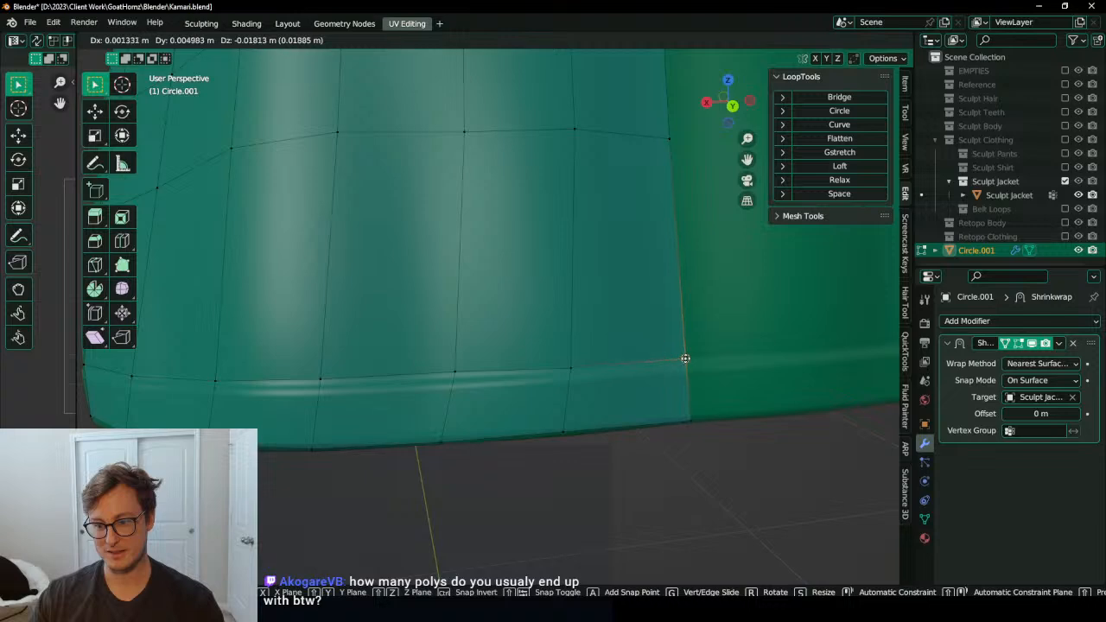
{"action": "left_click", "coordinate": [684, 360]}
Step: Move the row vertex on the front opening edge onto the hem seam and fit the bottom vertex to the jacket's lower front corner
{"action": "middle_click_drag", "start_coordinate": [684, 360], "coordinate": [458, 414]}
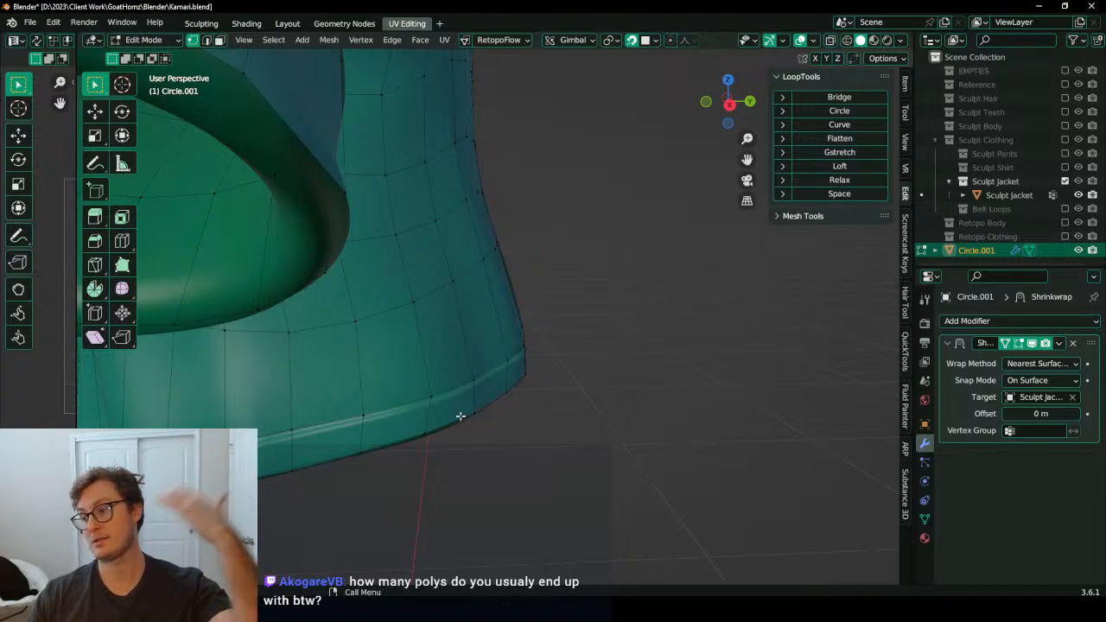
{"action": "scroll", "coordinate": [394, 373], "scroll_direction": "down", "scroll_amount": 4}
{"action": "middle_click_drag", "start_coordinate": [394, 373], "coordinate": [486, 349]}
{"action": "scroll", "coordinate": [479, 412], "scroll_direction": "up", "scroll_amount": 6}
{"action": "middle_click_drag", "start_coordinate": [384, 318], "coordinate": [415, 391], "text": "shift"}
{"action": "scroll", "coordinate": [439, 371], "scroll_direction": "up", "scroll_amount": 2}
{"action": "left_click", "coordinate": [378, 418]}
{"action": "key", "text": "g"}
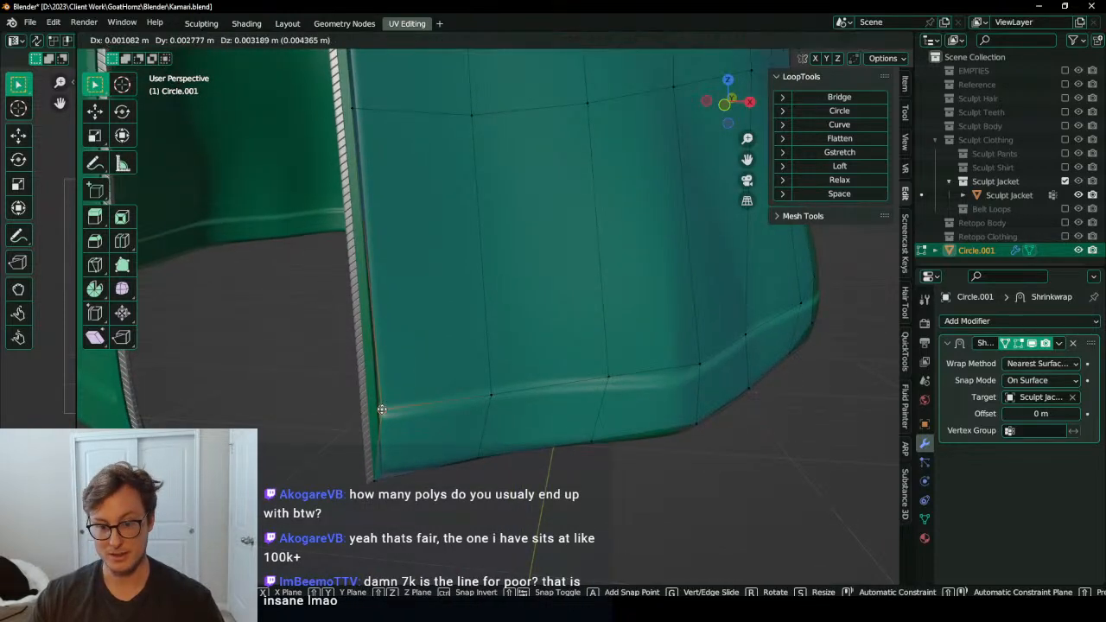
{"action": "left_click", "coordinate": [382, 412]}
{"action": "left_click", "coordinate": [376, 478]}
{"action": "key", "text": "g"}
{"action": "left_click", "coordinate": [382, 471]}
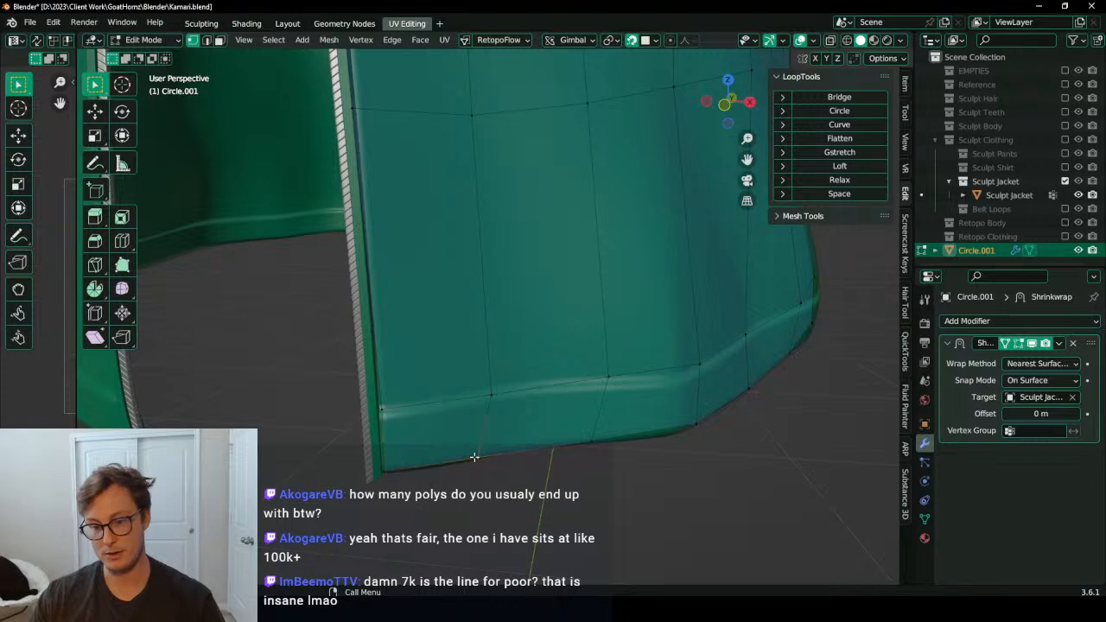
Step: Align the bottom edge vertex beside the front corner and fit the neighbouring row vertices to the front hem seam
{"action": "left_click", "coordinate": [474, 457]}
{"action": "key", "text": "g"}
{"action": "left_click", "coordinate": [494, 452]}
{"action": "left_click", "coordinate": [509, 393]}
{"action": "key", "text": "g"}
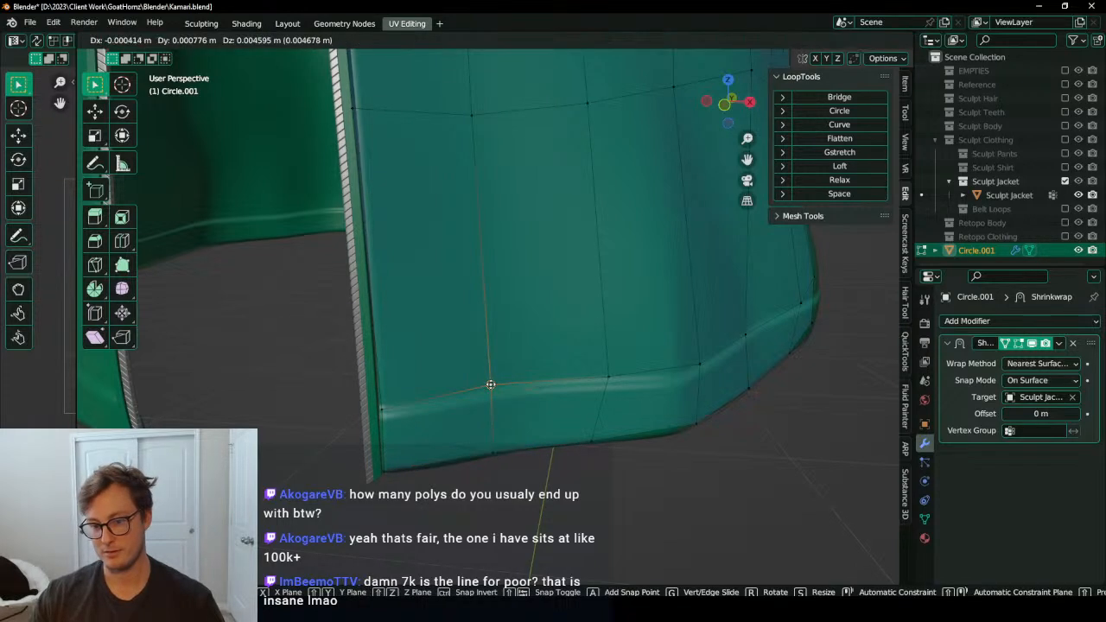
{"action": "left_click", "coordinate": [591, 396]}
{"action": "left_click", "coordinate": [610, 376]}
{"action": "key", "text": "g"}
{"action": "left_click", "coordinate": [603, 378]}
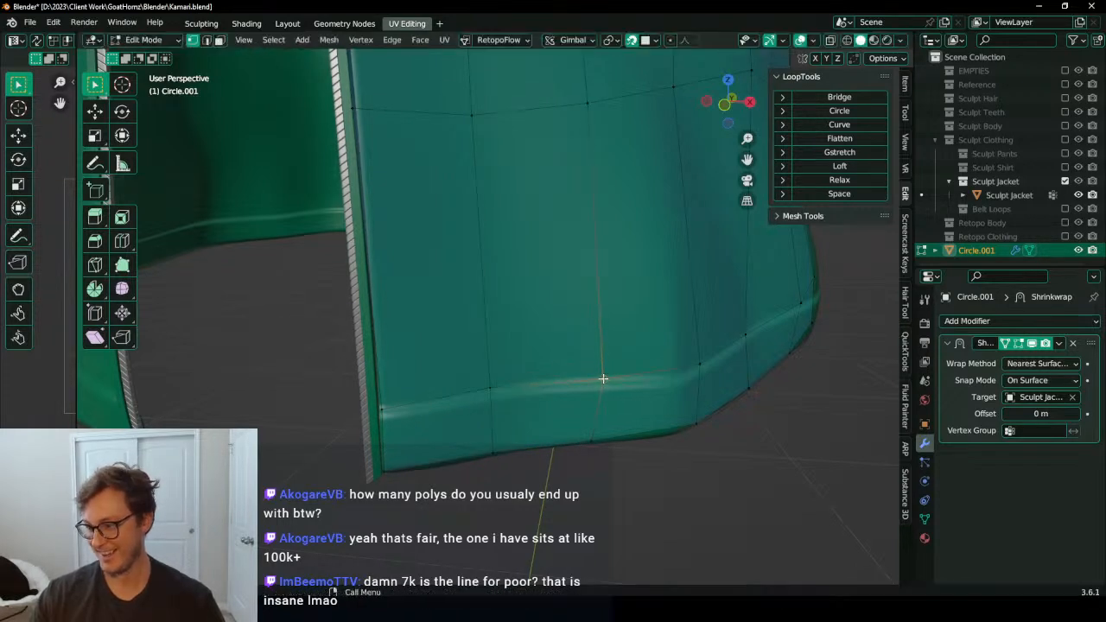
{"action": "middle_click_drag", "start_coordinate": [624, 411], "coordinate": [568, 394], "text": "shift"}
{"action": "middle_click_drag", "start_coordinate": [500, 385], "coordinate": [538, 398], "text": "shift"}
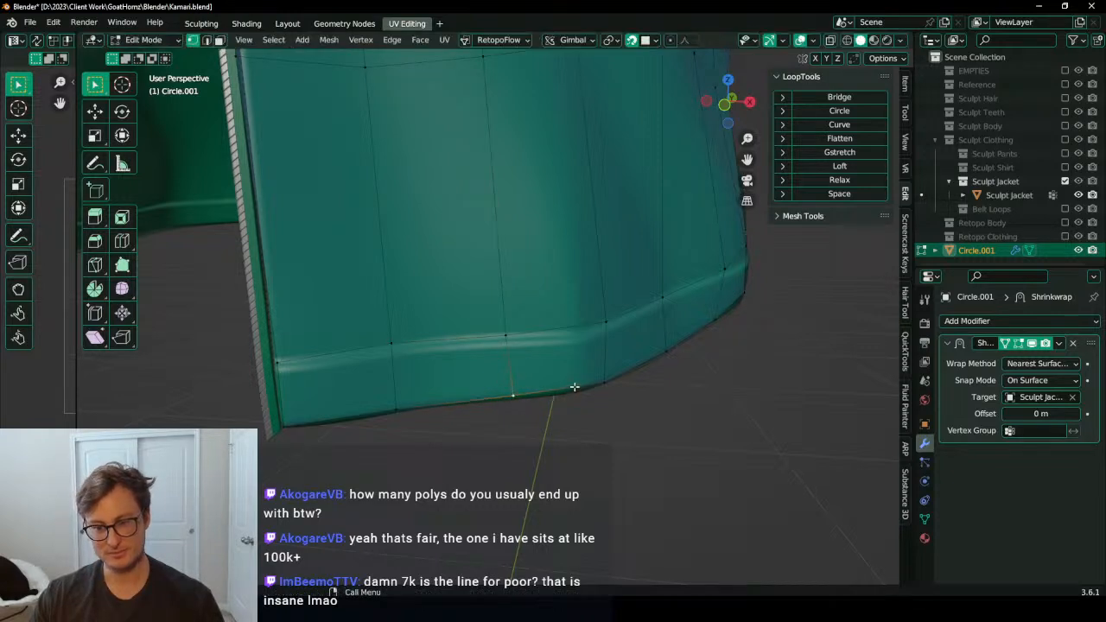
{"action": "middle_click_drag", "start_coordinate": [501, 397], "coordinate": [508, 374]}
Step: Distribute the vertices of the hem seam loop and the bottom edge loop evenly with LoopTools Space
{"action": "left_click", "coordinate": [444, 277], "text": "alt"}
{"action": "middle_click_drag", "start_coordinate": [444, 277], "coordinate": [467, 318], "text": "shift"}
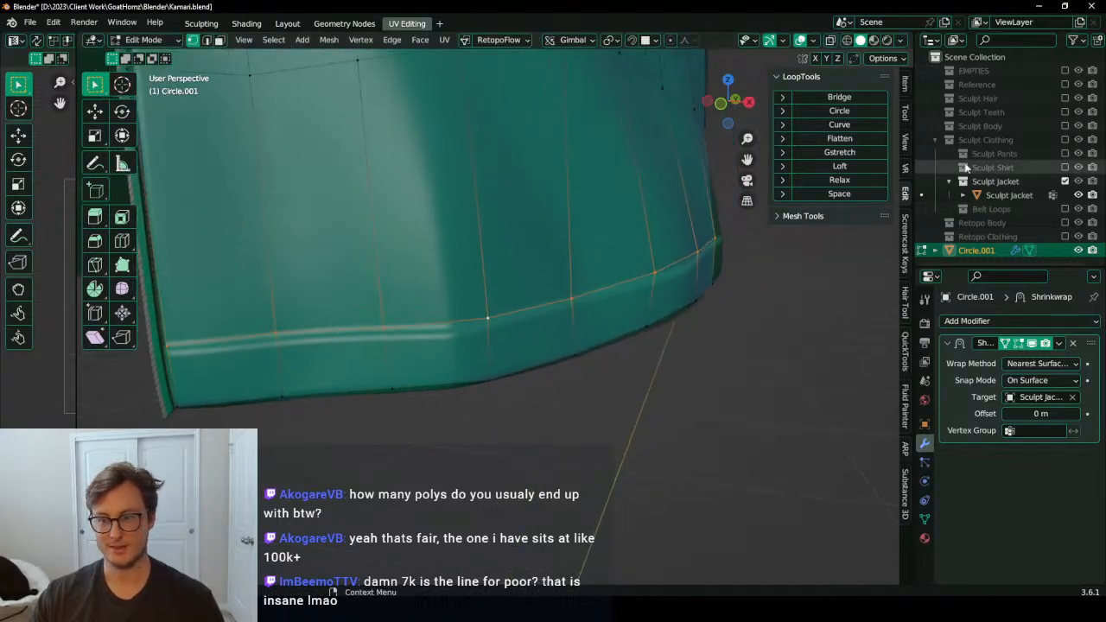
{"action": "left_click", "coordinate": [857, 193]}
{"action": "left_click", "coordinate": [577, 353]}
{"action": "left_click", "coordinate": [521, 375], "text": "alt"}
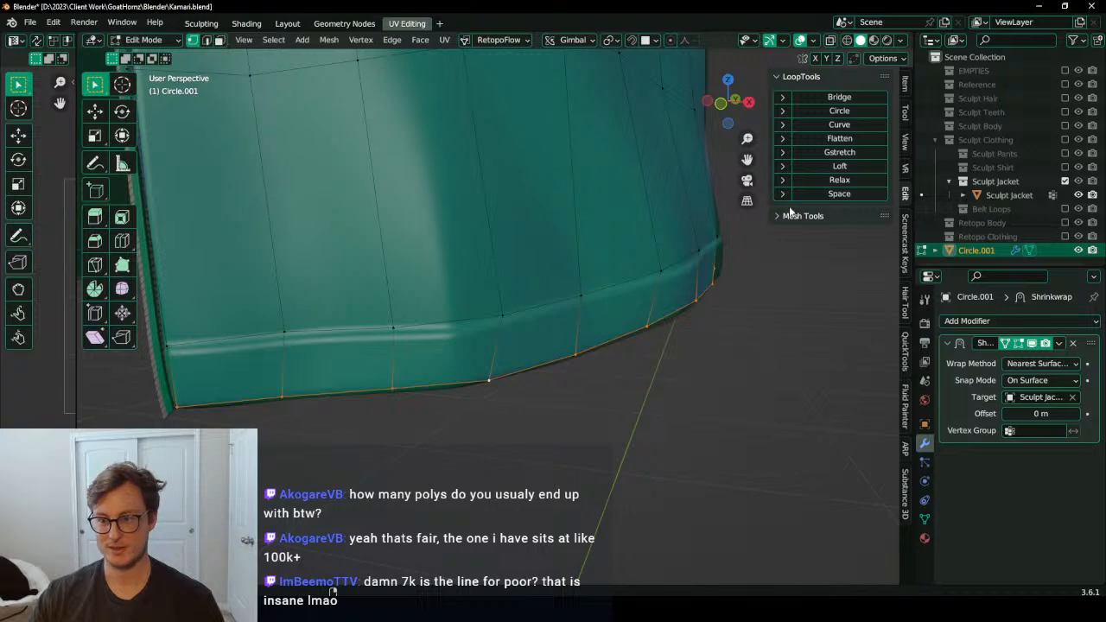
{"action": "left_click", "coordinate": [856, 193]}
Step: Slide the horizontal edge loop above the hem seam down towards the hem
{"action": "scroll", "coordinate": [689, 262], "scroll_direction": "down", "scroll_amount": 6}
{"action": "middle_click_drag", "start_coordinate": [688, 262], "coordinate": [627, 279]}
{"action": "scroll", "coordinate": [541, 317], "scroll_direction": "up", "scroll_amount": 5}
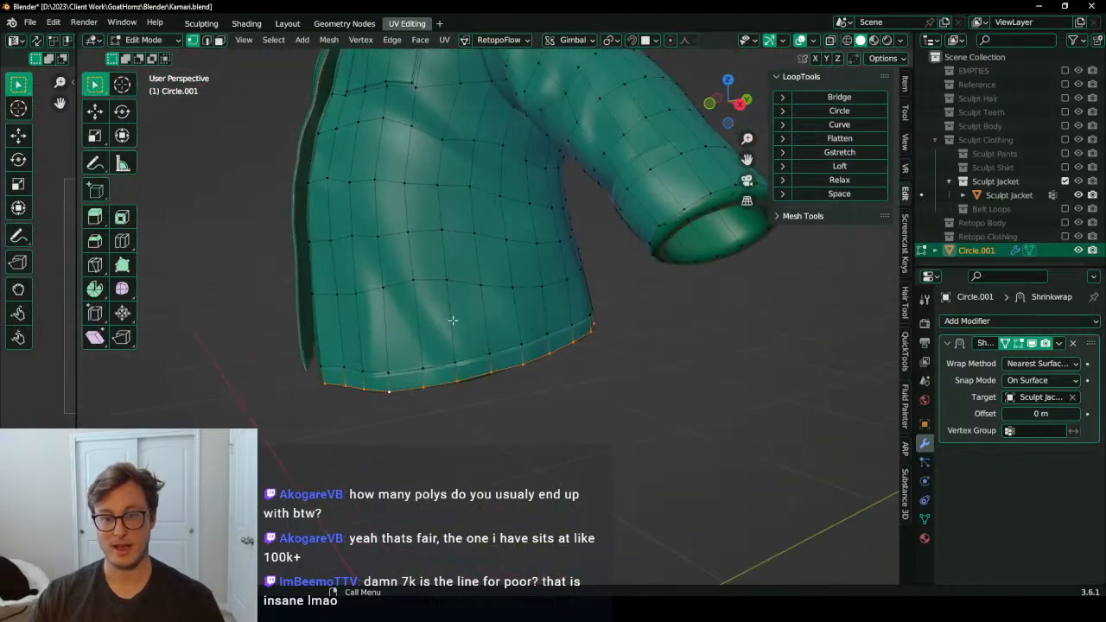
{"action": "scroll", "coordinate": [458, 298], "scroll_direction": "down", "scroll_amount": 2}
{"action": "left_click", "coordinate": [463, 291], "text": "alt"}
{"action": "scroll", "coordinate": [452, 315], "scroll_direction": "up", "scroll_amount": 4}
{"action": "key", "text": "g"}
{"action": "key", "text": "g"}
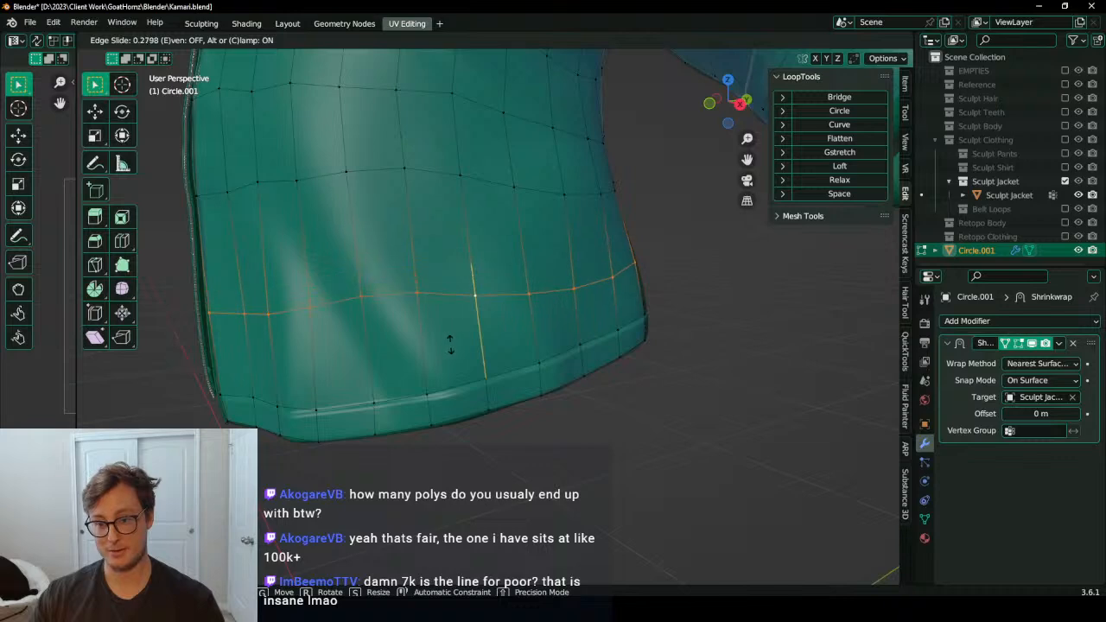
{"action": "left_click", "coordinate": [450, 354]}
{"action": "key", "text": "g"}
{"action": "key", "text": "g"}
{"action": "left_click", "coordinate": [454, 336]}
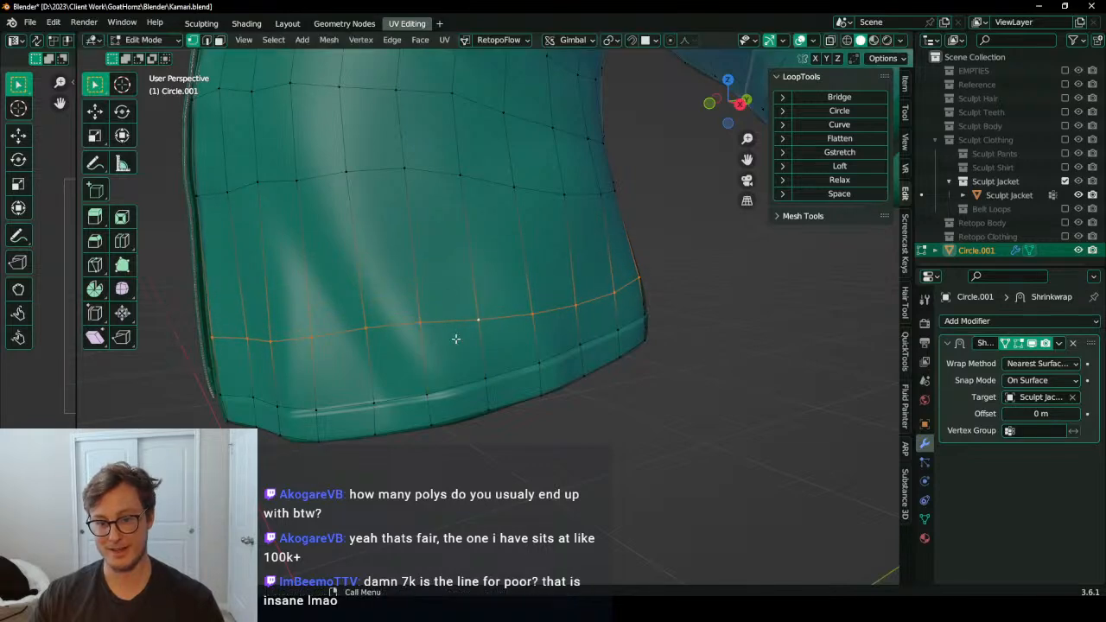
Step: Add a horizontal edge loop across the jacket's lower body in the widened gap above the lowered loop
{"action": "key", "text": "ctrl+r"}
{"action": "left_click", "coordinate": [420, 258]}
{"action": "middle_click_drag", "start_coordinate": [351, 274], "coordinate": [528, 245]}
{"action": "scroll", "coordinate": [342, 269], "scroll_direction": "down", "scroll_amount": 5}
{"action": "scroll", "coordinate": [528, 244], "scroll_direction": "up", "scroll_amount": 3}
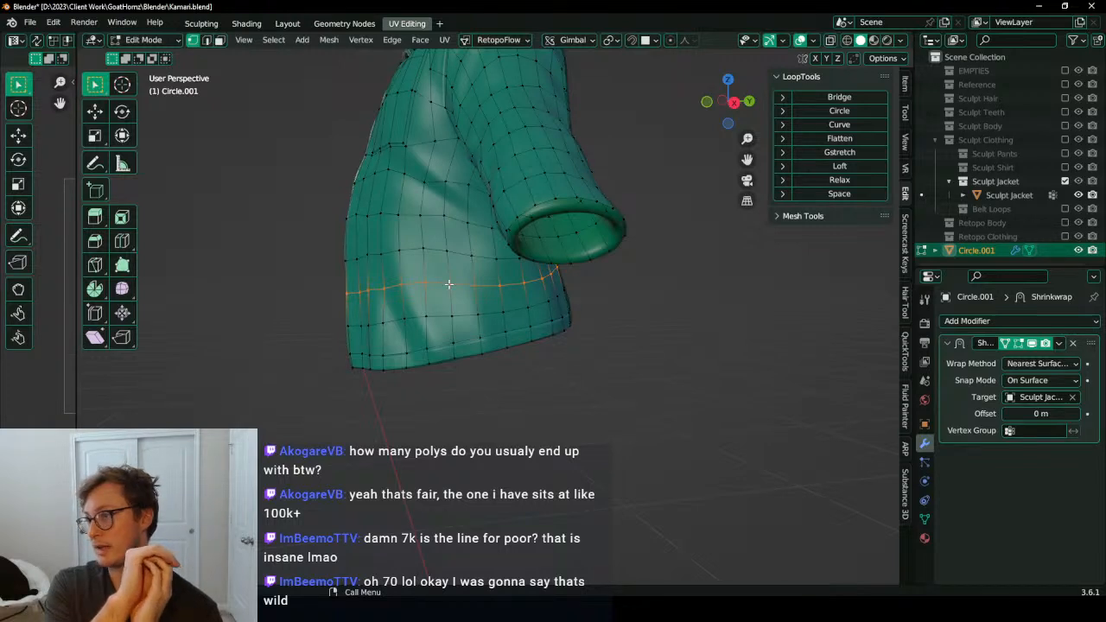
{"action": "middle_click_drag", "start_coordinate": [449, 283], "coordinate": [516, 320]}
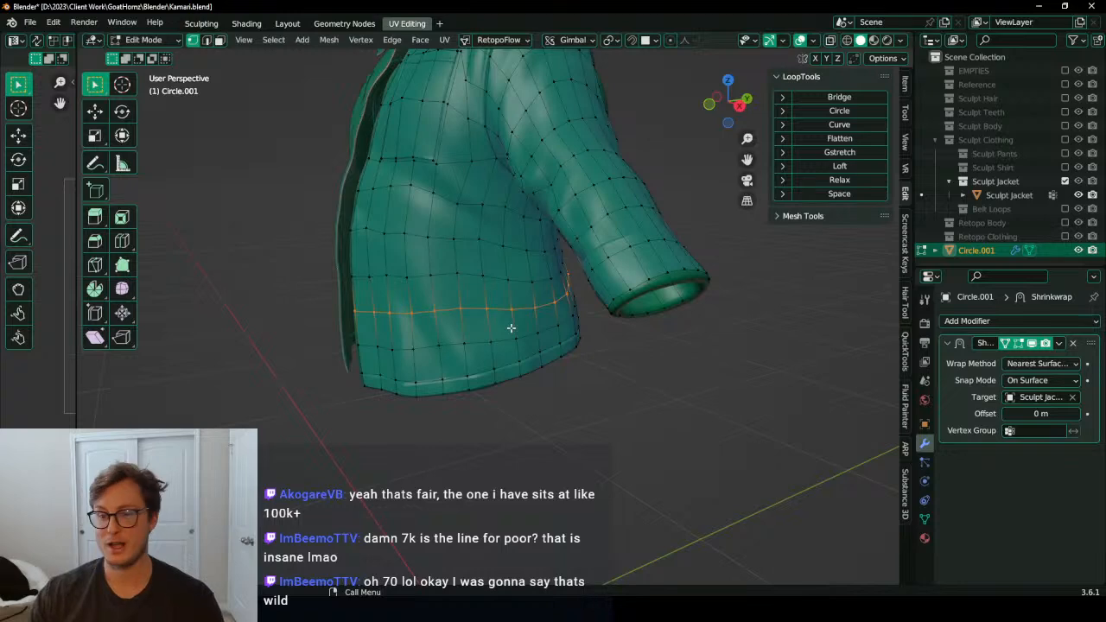
{"action": "middle_click_drag", "start_coordinate": [460, 331], "coordinate": [743, 312]}
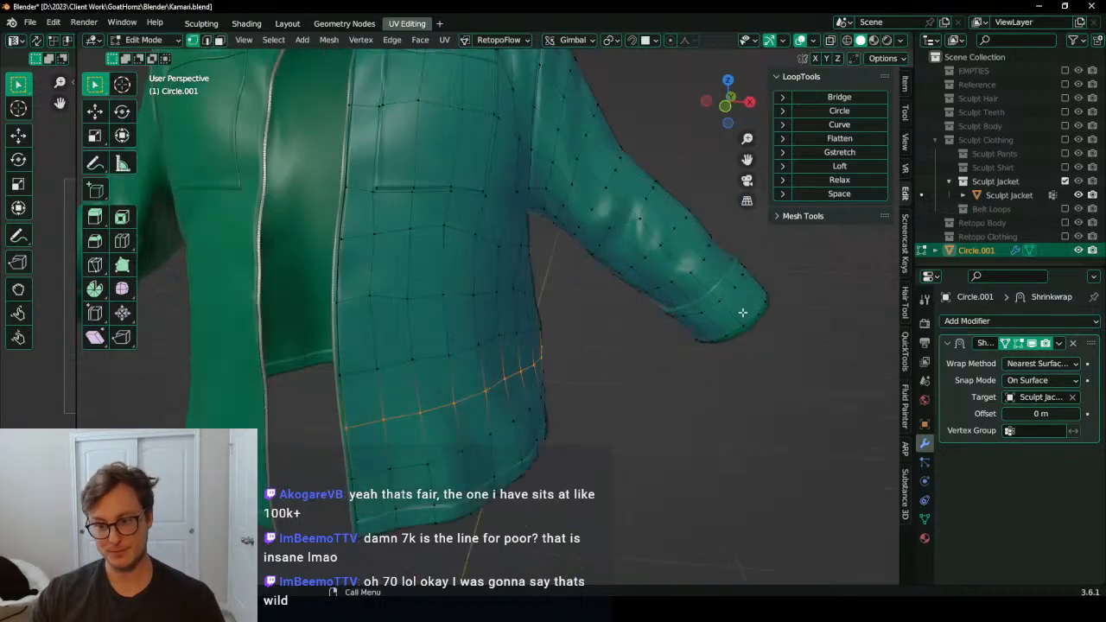
Step: Move the sleeve's open edge loop out to the end of the cuff and scale it to fit the opening
{"action": "left_click", "coordinate": [750, 321], "text": "alt"}
{"action": "key", "text": "KP_1"}
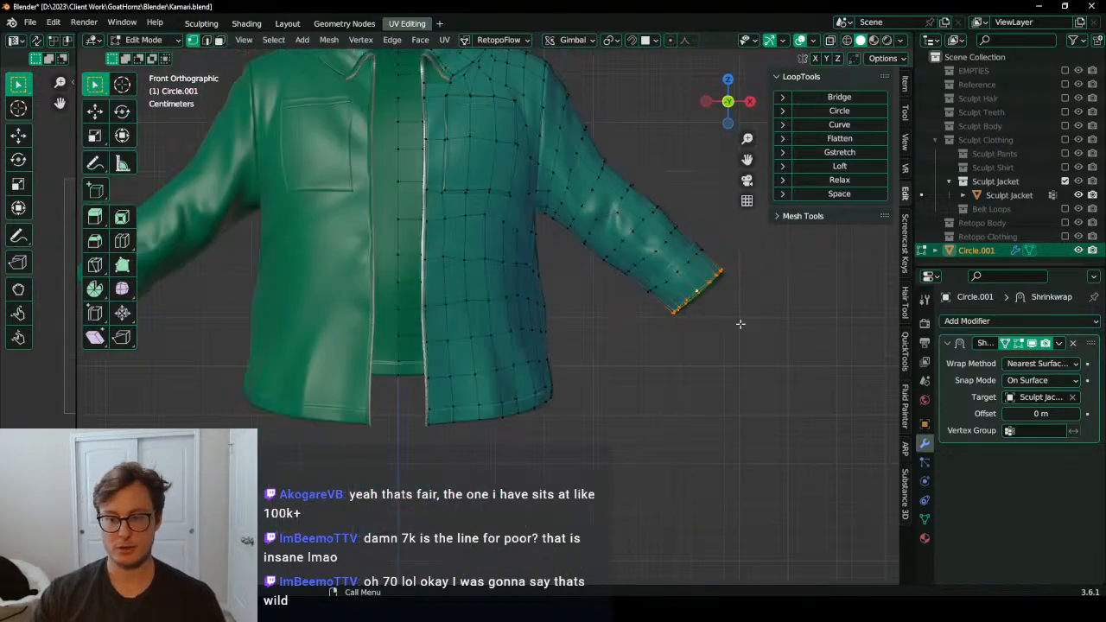
{"action": "scroll", "coordinate": [547, 349], "scroll_direction": "up", "scroll_amount": 6}
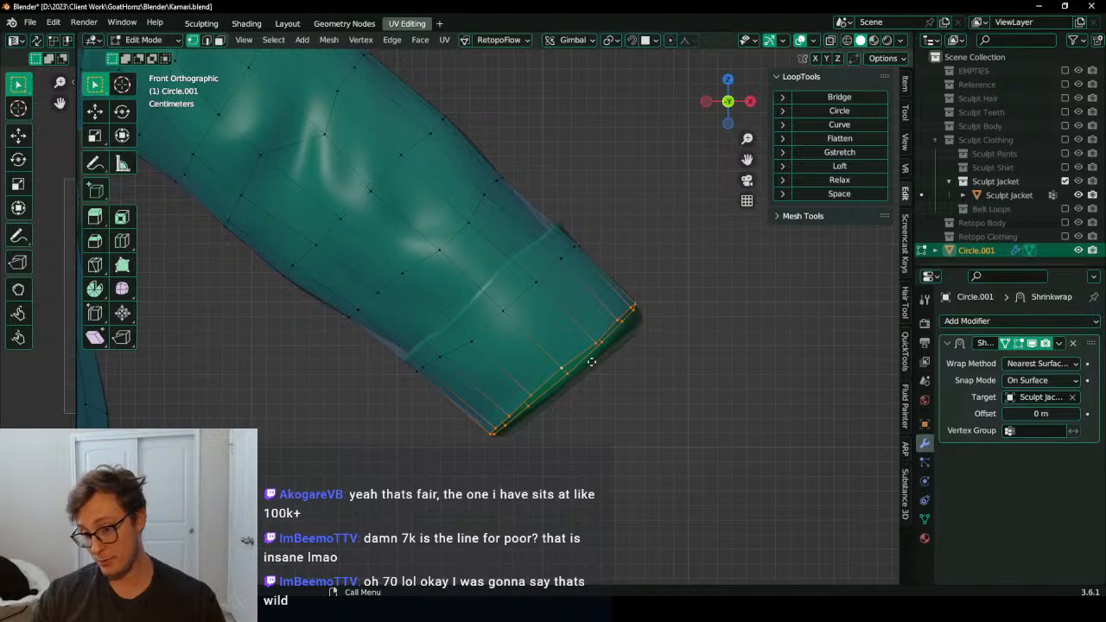
{"action": "key", "text": "g"}
{"action": "left_click", "coordinate": [606, 369]}
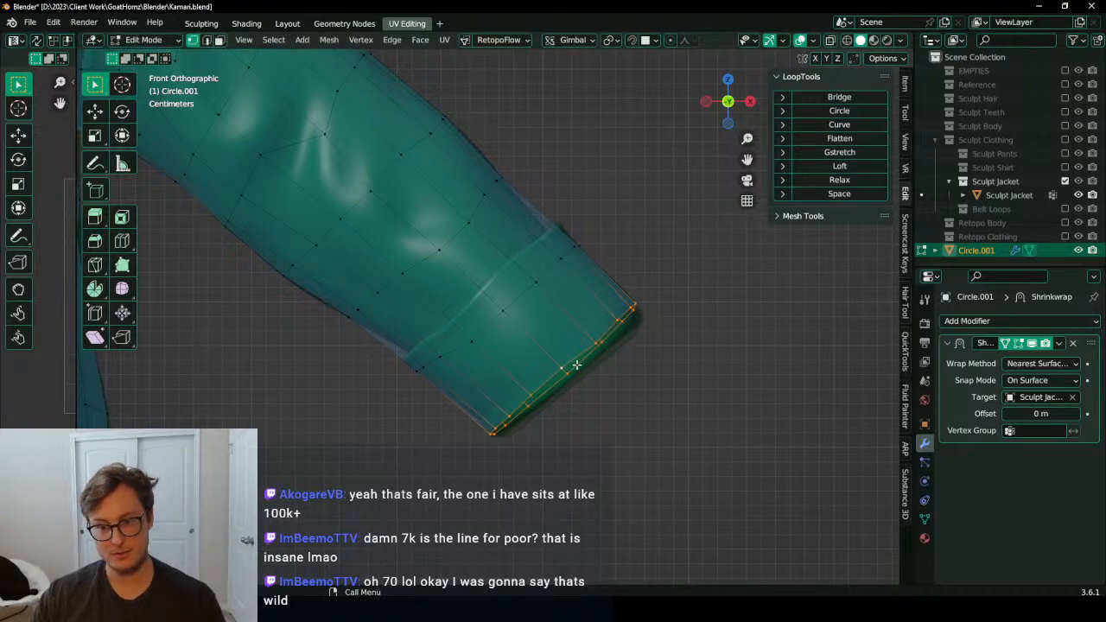
{"action": "key", "text": "g"}
{"action": "left_click", "coordinate": [580, 370]}
{"action": "key", "text": "g"}
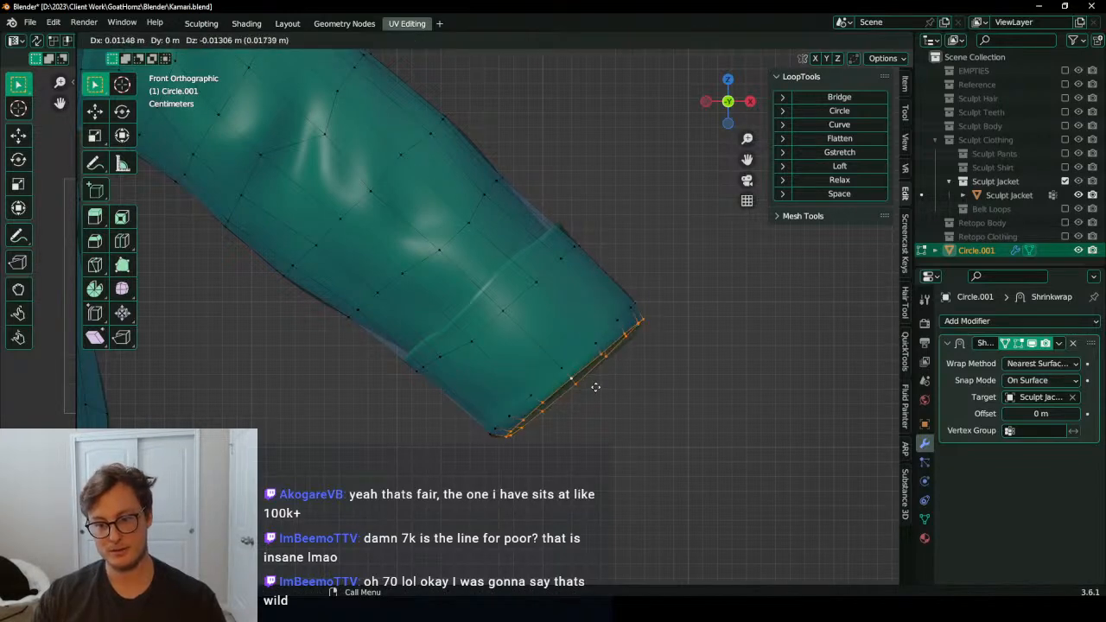
{"action": "left_click", "coordinate": [599, 390]}
{"action": "middle_click_drag", "start_coordinate": [600, 390], "coordinate": [639, 285]}
{"action": "key", "text": "s"}
{"action": "left_click", "coordinate": [522, 329]}
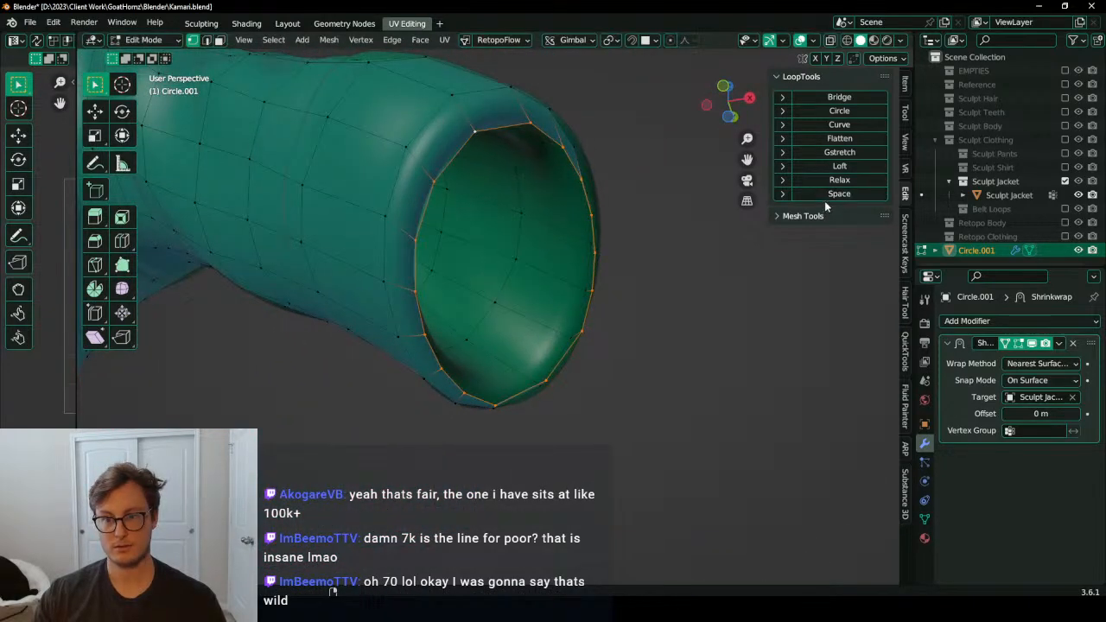
Step: Add a centred edge loop around the sleeve cuff
{"action": "scroll", "coordinate": [622, 245], "scroll_direction": "down", "scroll_amount": 6}
{"action": "middle_click_drag", "start_coordinate": [623, 244], "coordinate": [567, 341]}
{"action": "key", "text": "ctrl+r"}
{"action": "left_click", "coordinate": [515, 315]}
{"action": "right_click", "coordinate": [515, 314]}
Step: Move, scale and rotate the edge loop at the upper end of the cuff to line up with the cuff seam
{"action": "left_click", "coordinate": [498, 341], "text": "alt"}
{"action": "key", "text": "KP_1"}
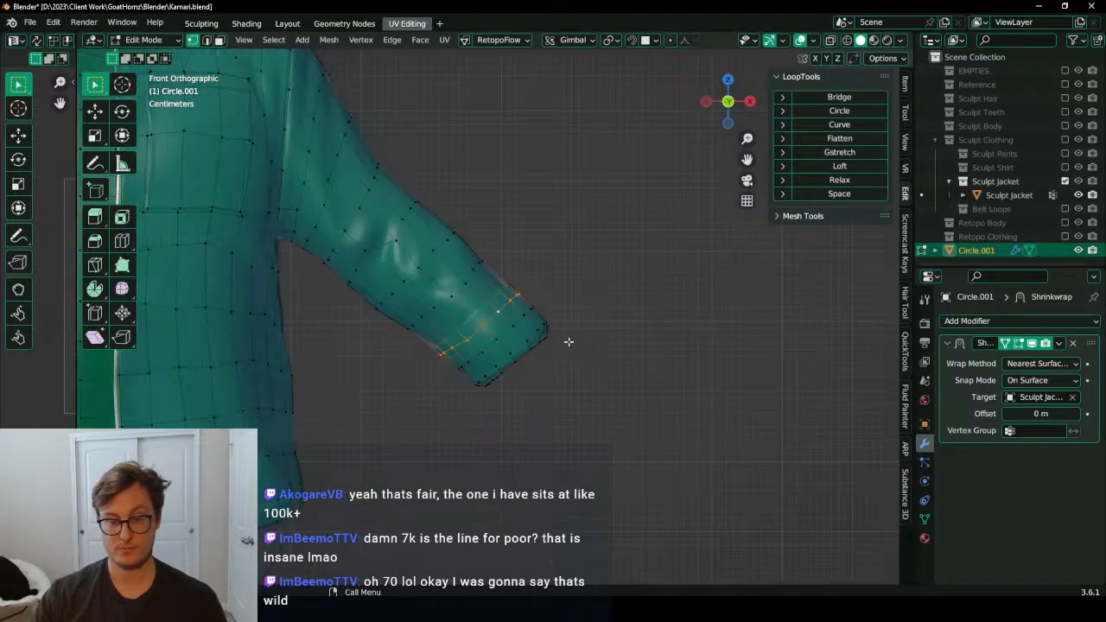
{"action": "scroll", "coordinate": [568, 342], "scroll_direction": "up", "scroll_amount": 4}
{"action": "key", "text": "g"}
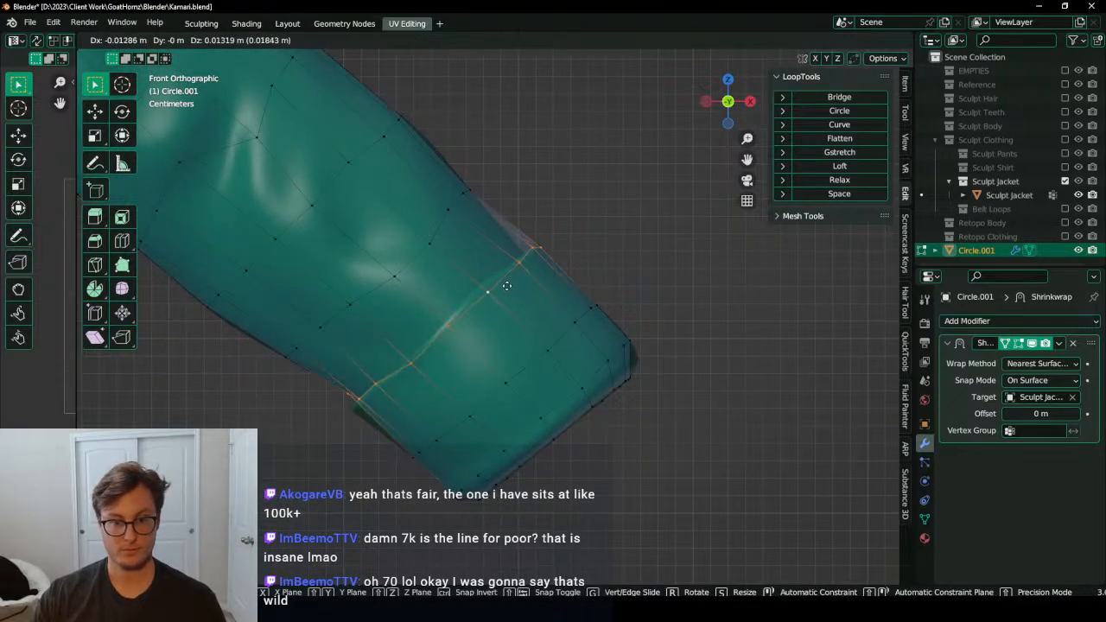
{"action": "left_click", "coordinate": [527, 305]}
{"action": "key", "text": "s"}
{"action": "left_click", "coordinate": [552, 244]}
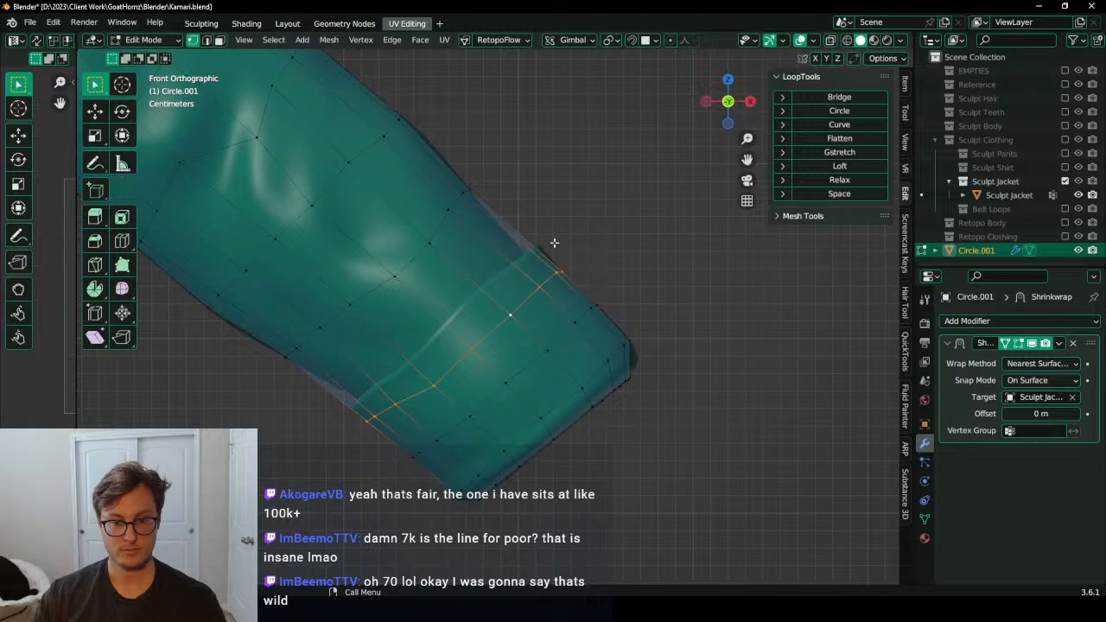
{"action": "key", "text": "g"}
{"action": "left_click", "coordinate": [543, 232]}
{"action": "key", "text": "r"}
{"action": "left_click", "coordinate": [549, 210]}
{"action": "key", "text": "g"}
{"action": "left_click", "coordinate": [546, 206]}
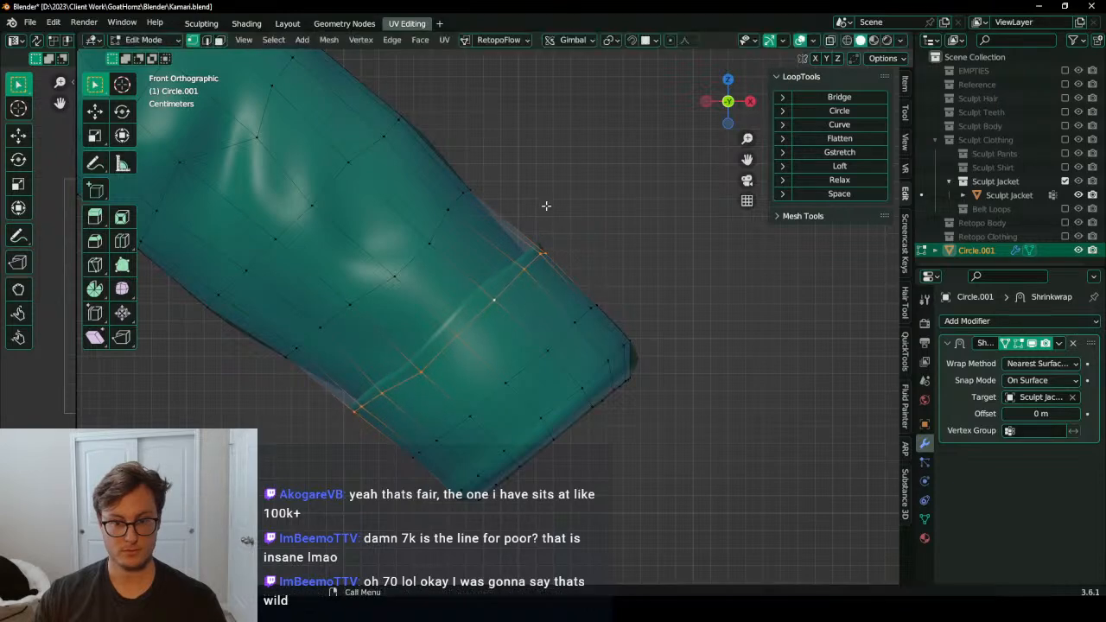
{"action": "key", "text": "g"}
{"action": "left_click", "coordinate": [542, 200]}
{"action": "key", "text": "g"}
{"action": "left_click", "coordinate": [532, 191]}
Step: Slide the edge loop in the middle of the cuff up towards the cuff seam
{"action": "middle_click_drag", "start_coordinate": [570, 242], "coordinate": [556, 371]}
{"action": "left_click", "coordinate": [510, 342], "text": "alt"}
{"action": "key", "text": "g"}
{"action": "key", "text": "g"}
{"action": "left_click", "coordinate": [506, 325]}
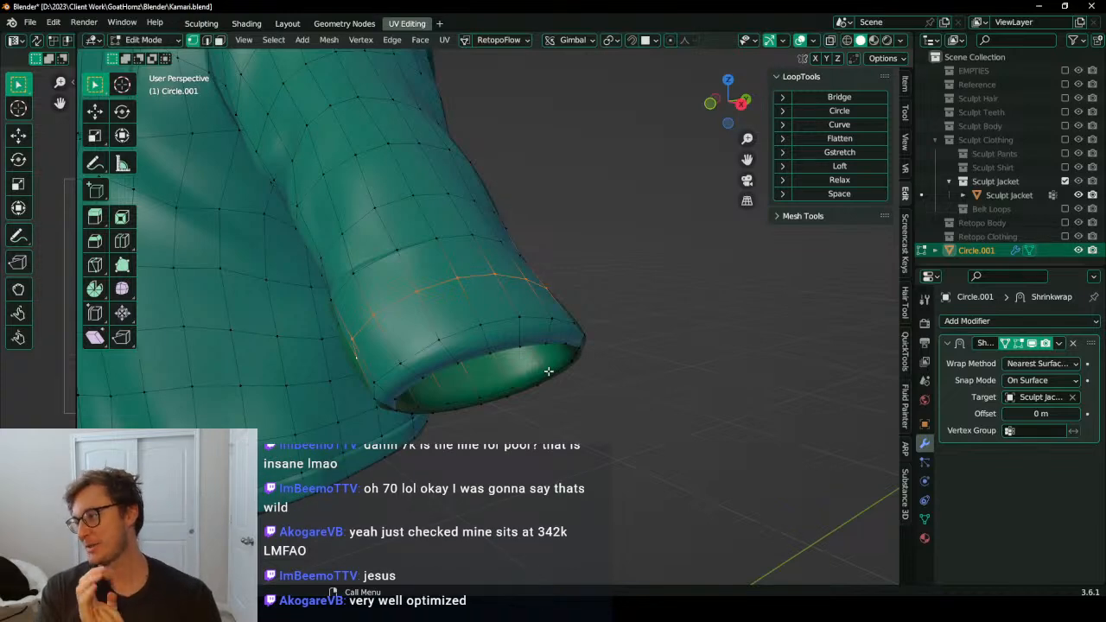
{"action": "scroll", "coordinate": [506, 320], "scroll_direction": "down", "scroll_amount": 5}
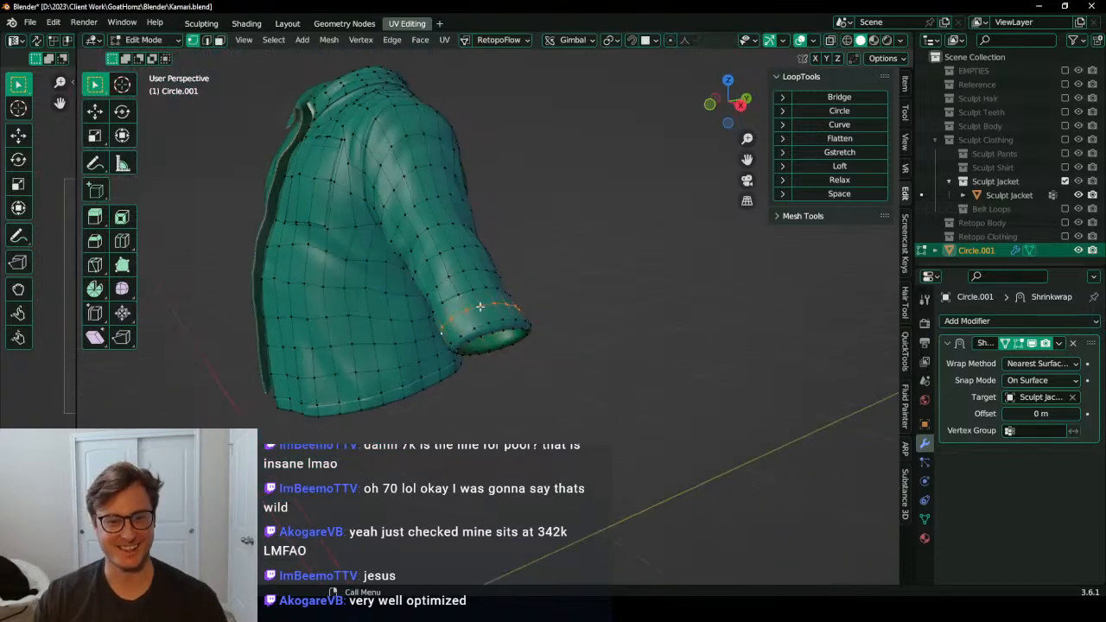
{"action": "middle_click_drag", "start_coordinate": [480, 306], "coordinate": [360, 279]}
{"action": "middle_click_drag", "start_coordinate": [639, 237], "coordinate": [529, 267]}
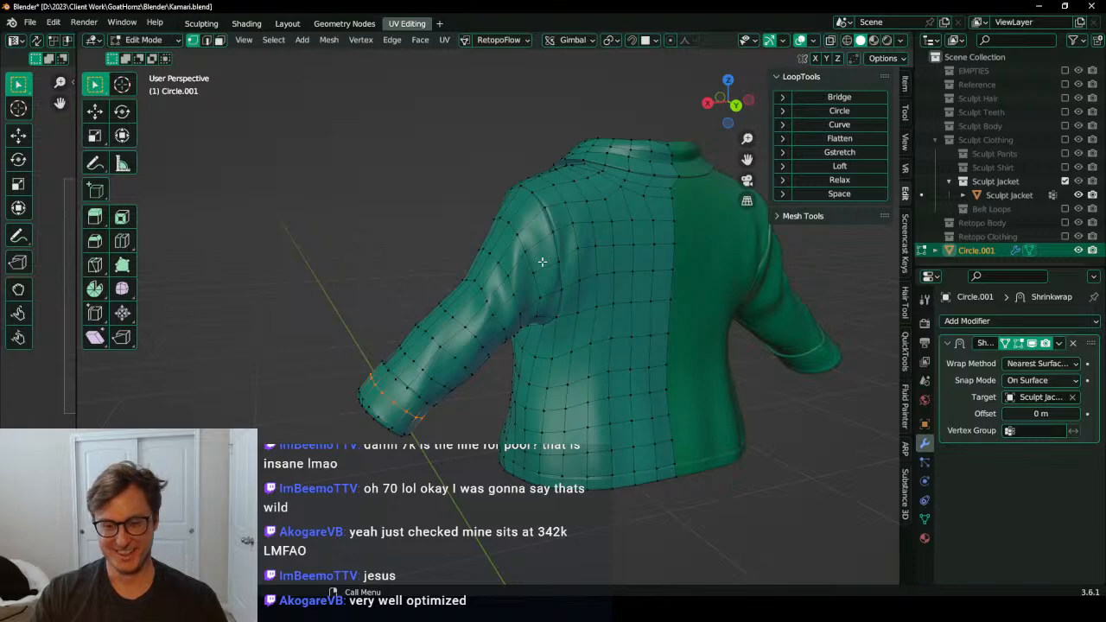
Step: Turn snapping back on and reposition vertices on the back of the sleeve around the elbow
{"action": "key", "text": "ctrl+KP_1"}
{"action": "scroll", "coordinate": [428, 350], "scroll_direction": "up", "scroll_amount": 3}
{"action": "middle_click_drag", "start_coordinate": [444, 353], "coordinate": [319, 281]}
{"action": "scroll", "coordinate": [525, 362], "scroll_direction": "down", "scroll_amount": 3}
{"action": "scroll", "coordinate": [526, 362], "scroll_direction": "up", "scroll_amount": 4}
{"action": "left_click", "coordinate": [542, 346]}
{"action": "key", "text": "shift+Tab"}
{"action": "key", "text": "g"}
{"action": "left_click", "coordinate": [553, 355]}
{"action": "key", "text": "g"}
{"action": "left_click", "coordinate": [503, 367]}
{"action": "scroll", "coordinate": [531, 337], "scroll_direction": "down", "scroll_amount": 2}
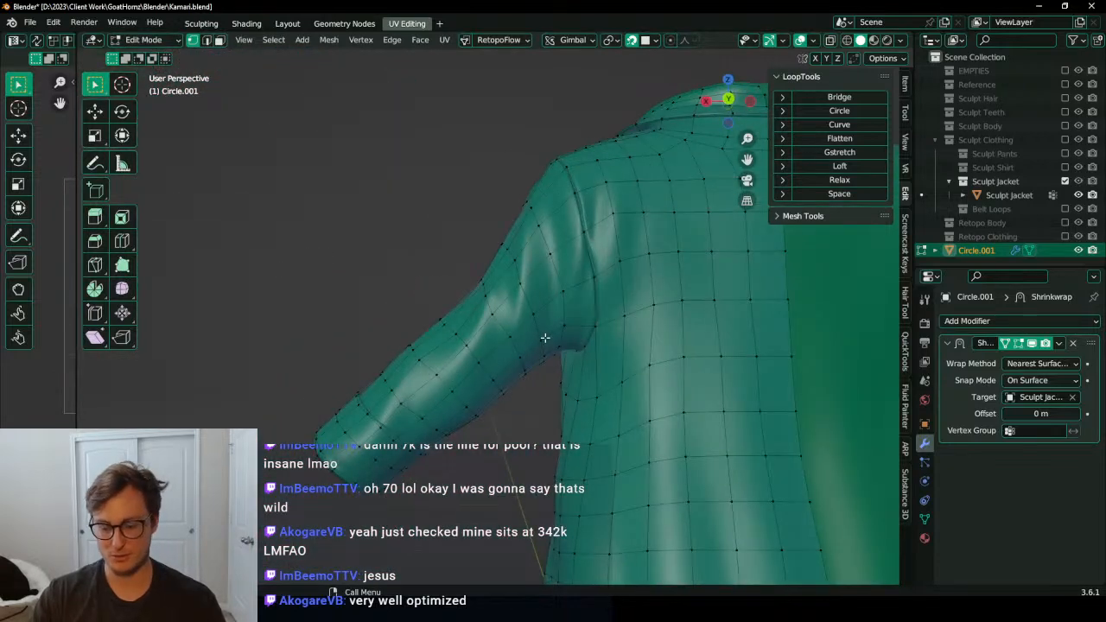
Step: Scale down the patch of faces at the elbow on the back of the sleeve and shift it slightly
{"action": "key", "text": "ctrl+KP_1"}
{"action": "scroll", "coordinate": [496, 375], "scroll_direction": "up", "scroll_amount": 3}
{"action": "scroll", "coordinate": [452, 340], "scroll_direction": "down", "scroll_amount": 3}
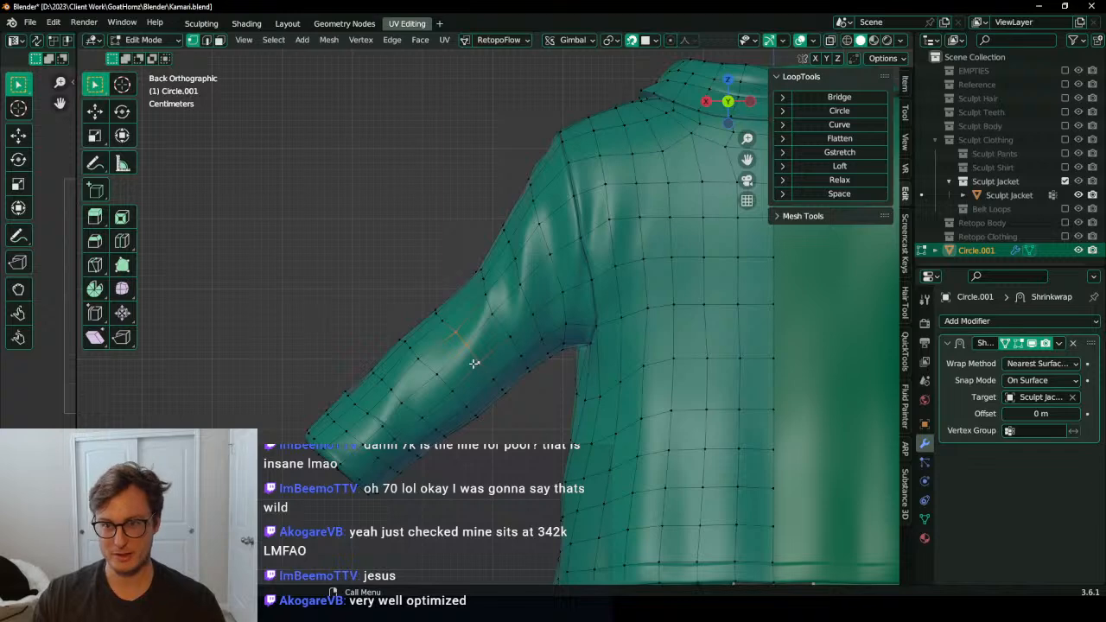
{"action": "left_click", "coordinate": [473, 363], "text": "alt"}
{"action": "key", "text": "s"}
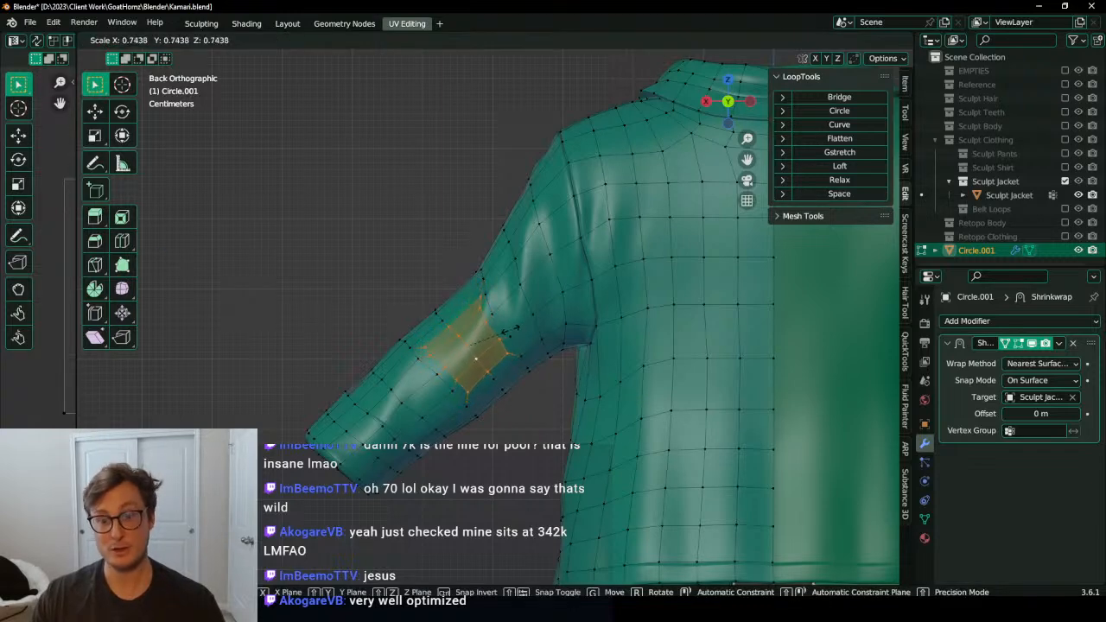
{"action": "left_click", "coordinate": [477, 354]}
{"action": "key", "text": "g"}
{"action": "left_click", "coordinate": [471, 353]}
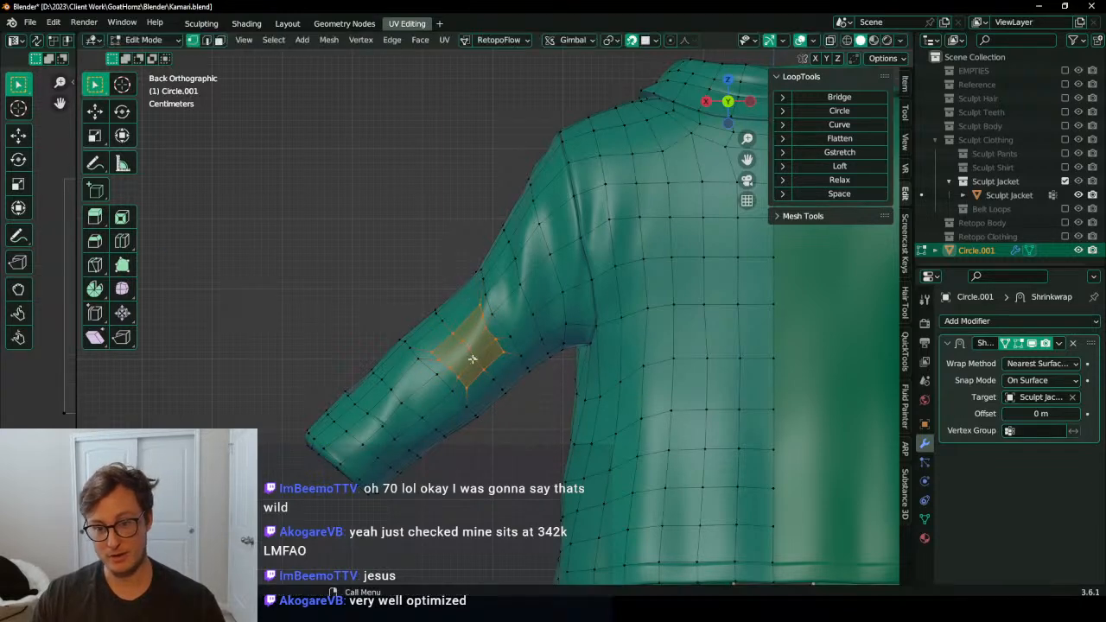
{"action": "middle_click_drag", "start_coordinate": [471, 353], "coordinate": [508, 334]}
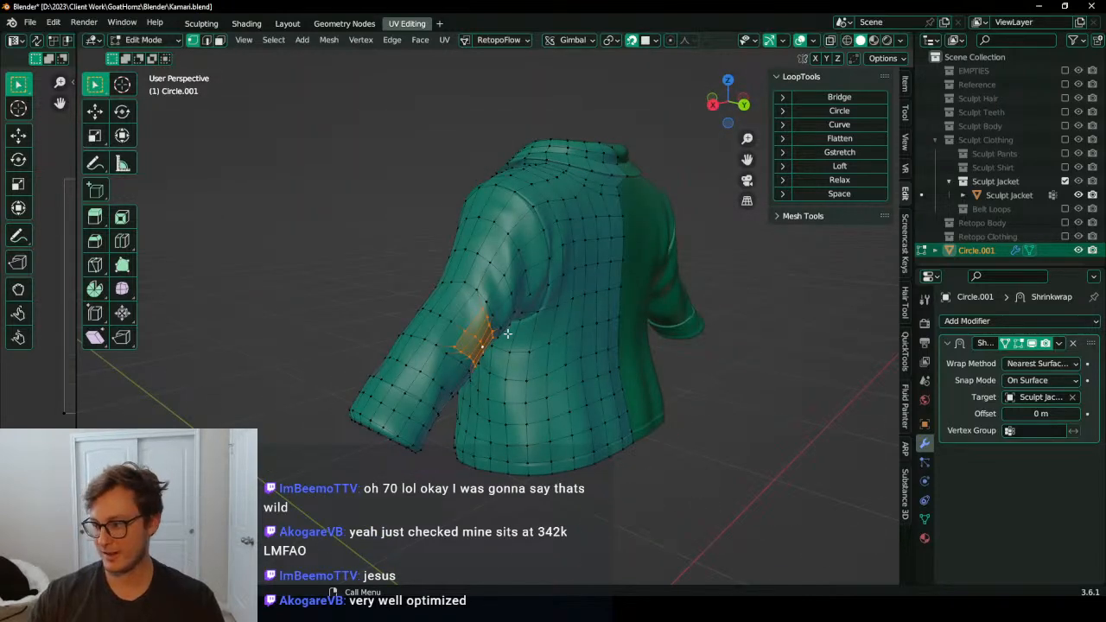
{"action": "key", "text": "Tab"}
{"action": "key", "text": "Tab"}
{"action": "middle_click_drag", "start_coordinate": [573, 351], "coordinate": [619, 346]}
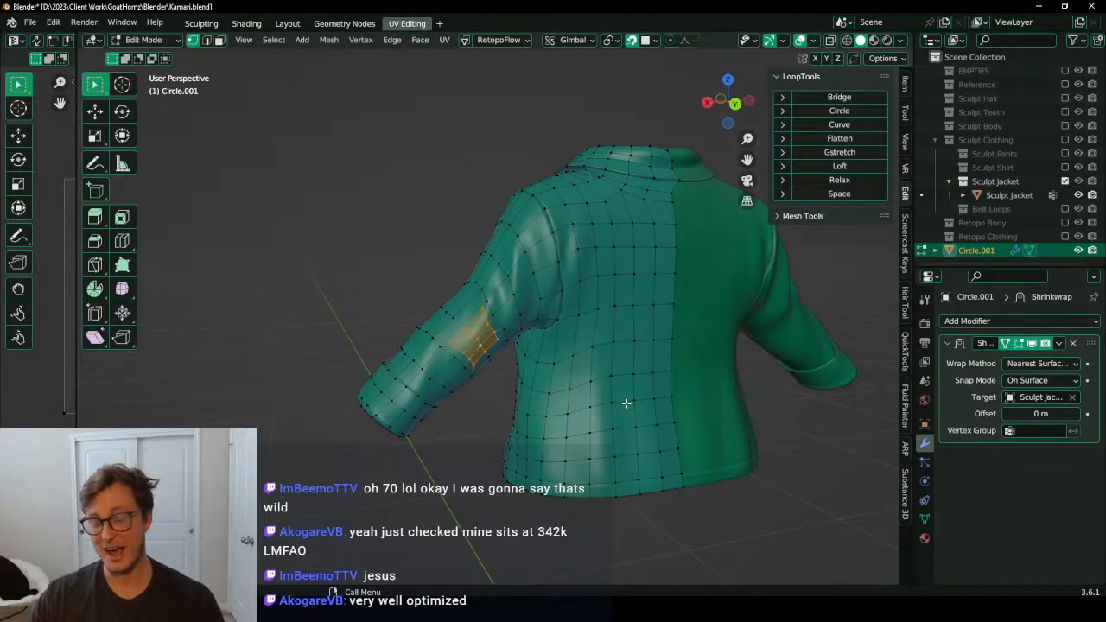
{"action": "key", "text": "Tab"}
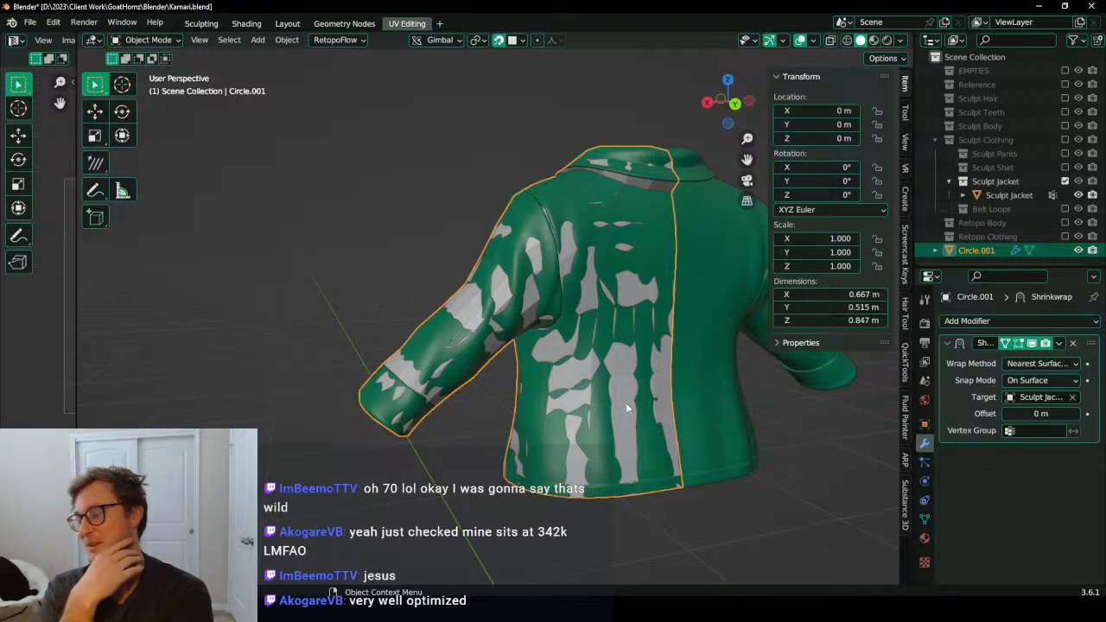
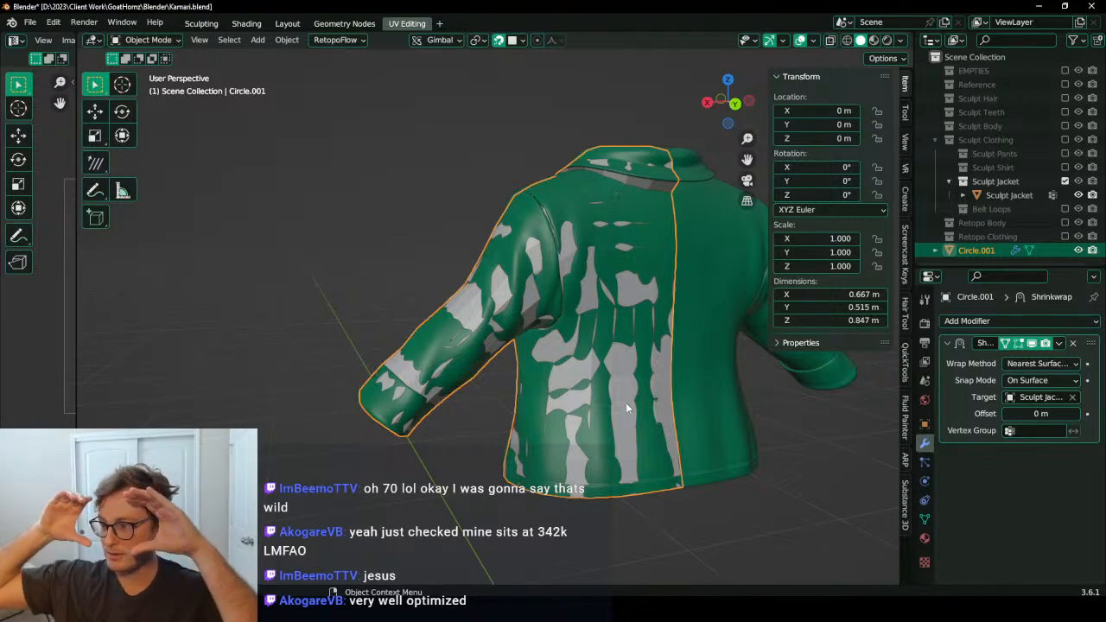
Step: Shade the retopology mesh smooth and check it against the sculpted jacket
{"action": "right_click", "coordinate": [625, 403]}
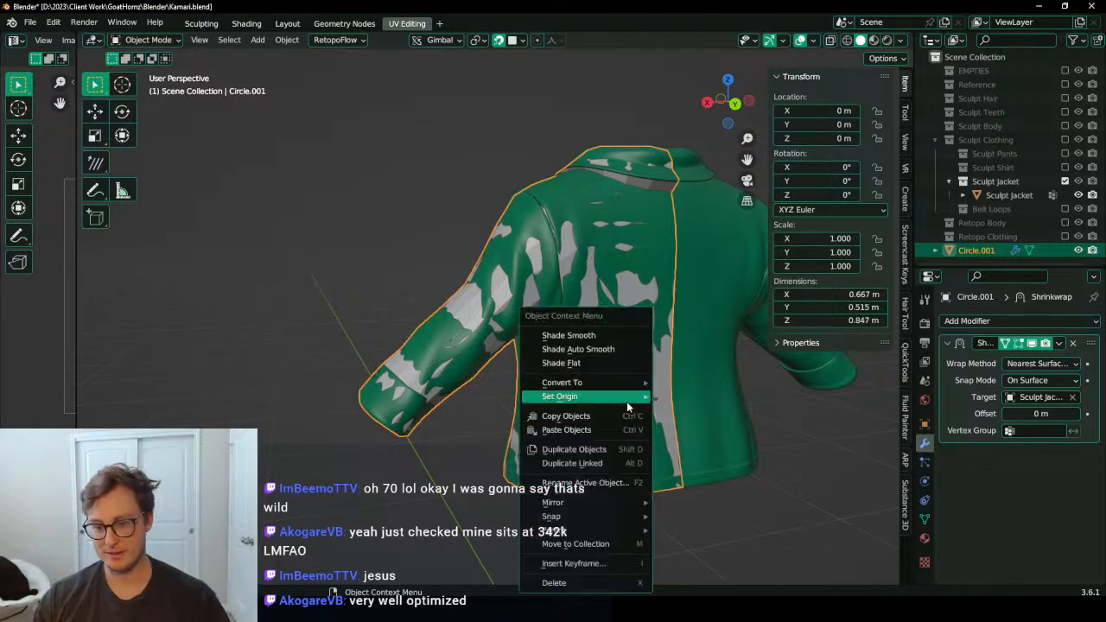
{"action": "left_click", "coordinate": [606, 338]}
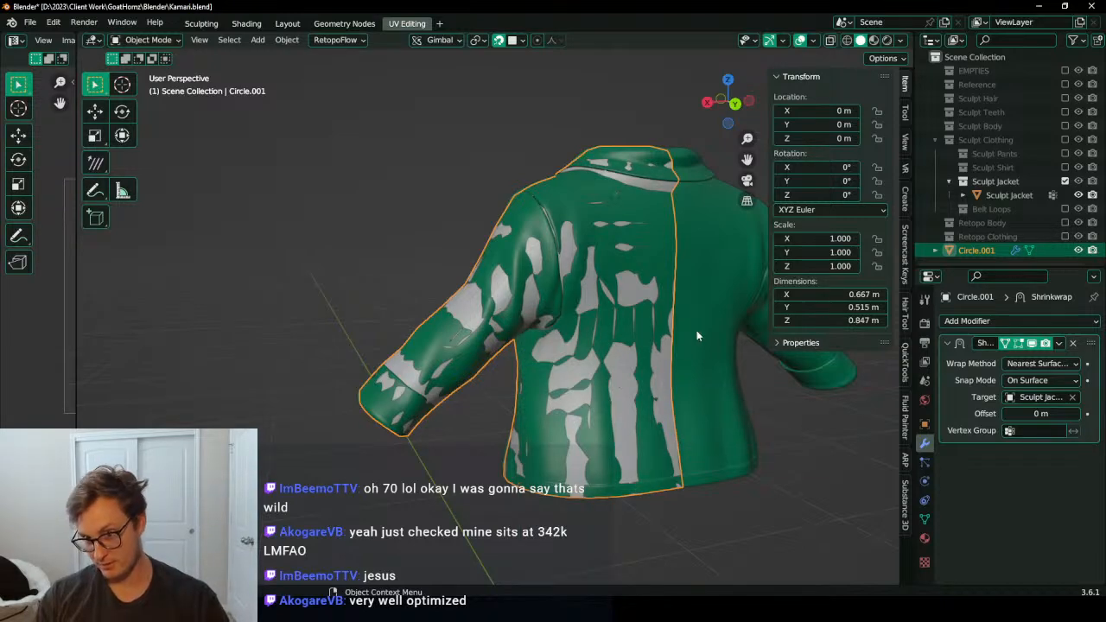
{"action": "scroll", "coordinate": [571, 393], "scroll_direction": "up", "scroll_amount": 3}
{"action": "key", "text": "Tab"}
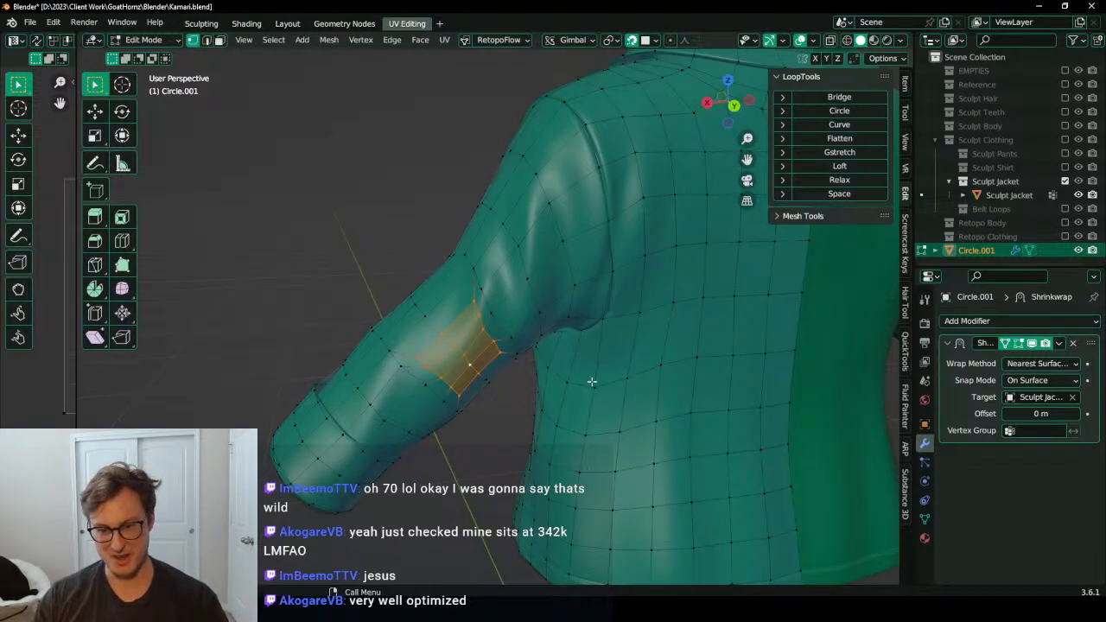
{"action": "key", "text": "Tab"}
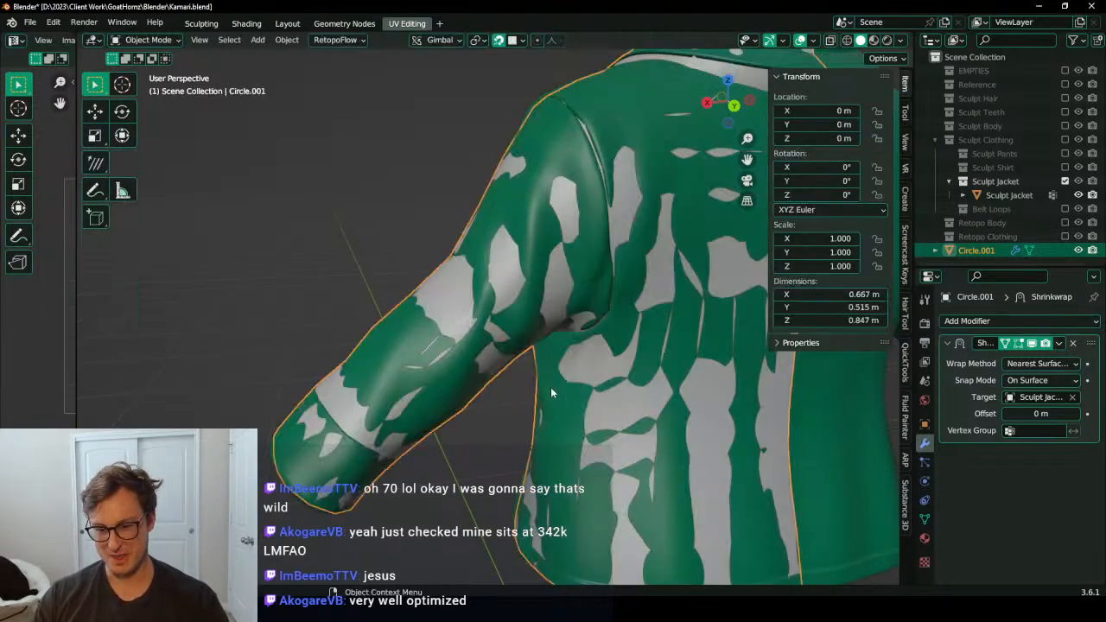
Step: Duplicate the Shrinkwrap modifier and apply the first of the two copies
{"action": "left_click", "coordinate": [1059, 345]}
{"action": "left_click", "coordinate": [993, 399]}
{"action": "left_click", "coordinate": [1060, 343]}
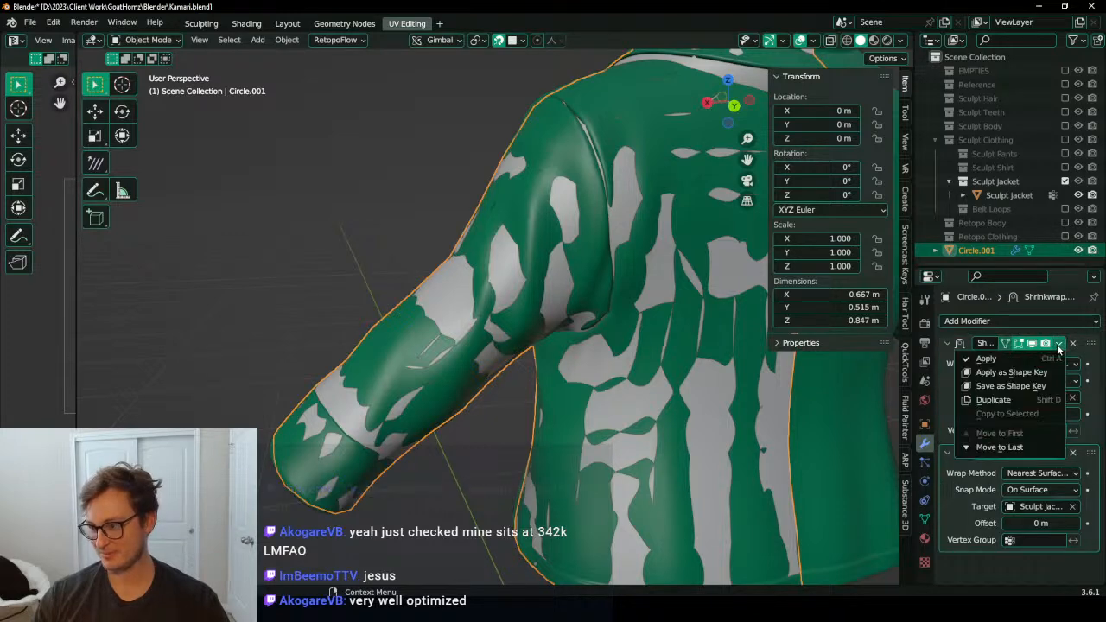
{"action": "left_click", "coordinate": [1041, 360]}
{"action": "scroll", "coordinate": [602, 395], "scroll_direction": "down", "scroll_amount": 2}
{"action": "key", "text": "KP_1"}
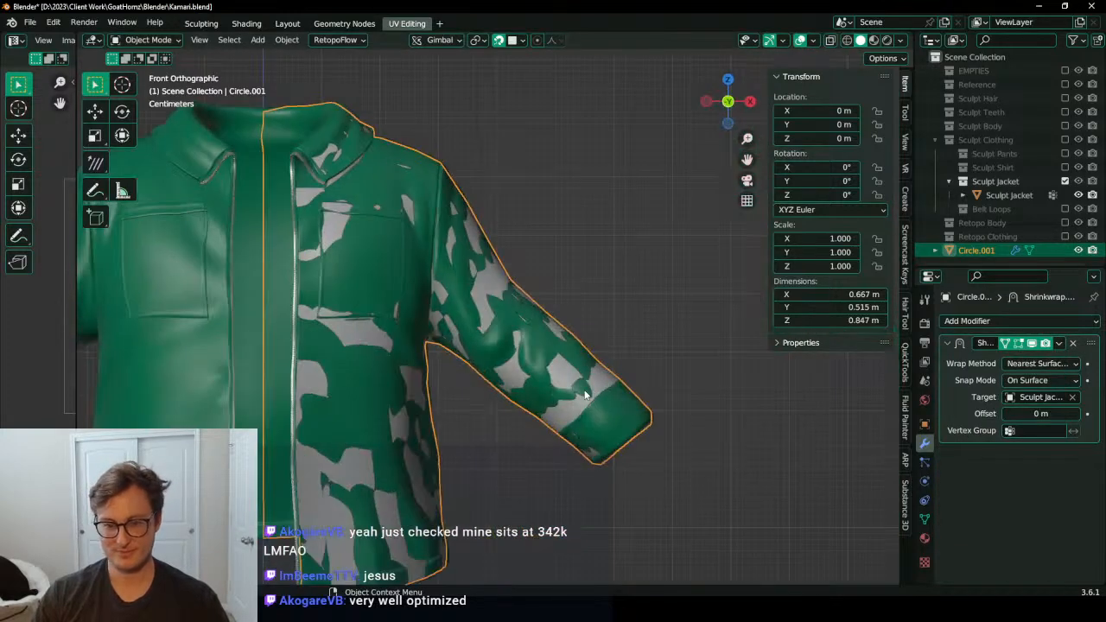
{"action": "key", "text": "ctrl+KP_1"}
{"action": "key", "text": "ctrl+Tab"}
{"action": "left_click", "coordinate": [517, 341]}
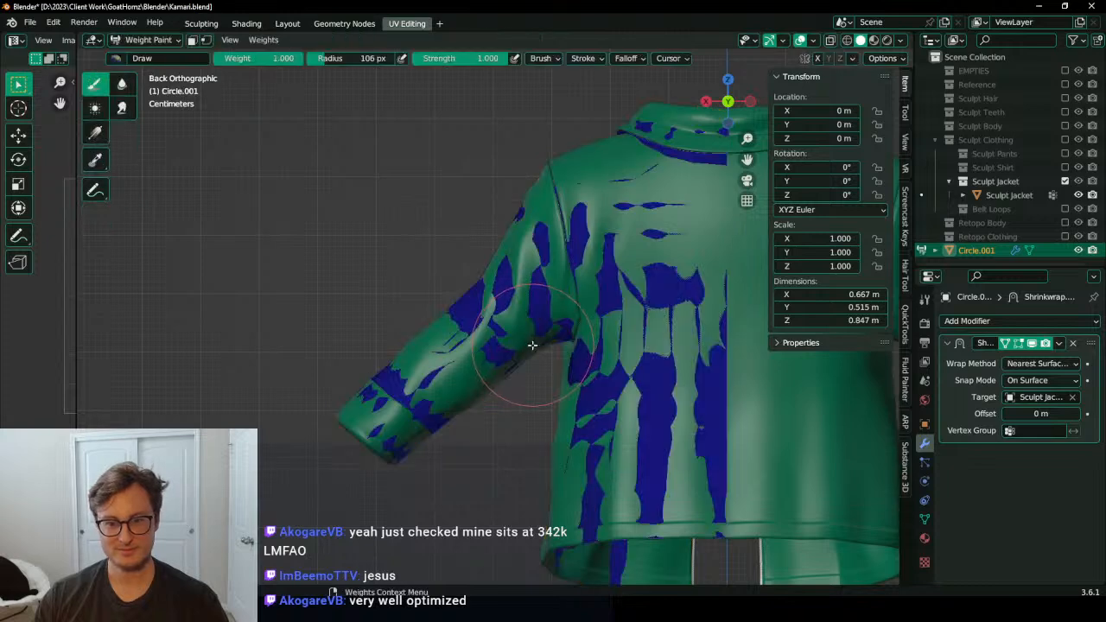
{"action": "key", "text": "Tab"}
{"action": "scroll", "coordinate": [510, 343], "scroll_direction": "up", "scroll_amount": 3}
{"action": "key", "text": "Tab"}
Step: Switch the half jacket mesh to Sculpt Mode, turn on its wireframe and isolate it in local view
{"action": "key", "text": "ctrl+Tab"}
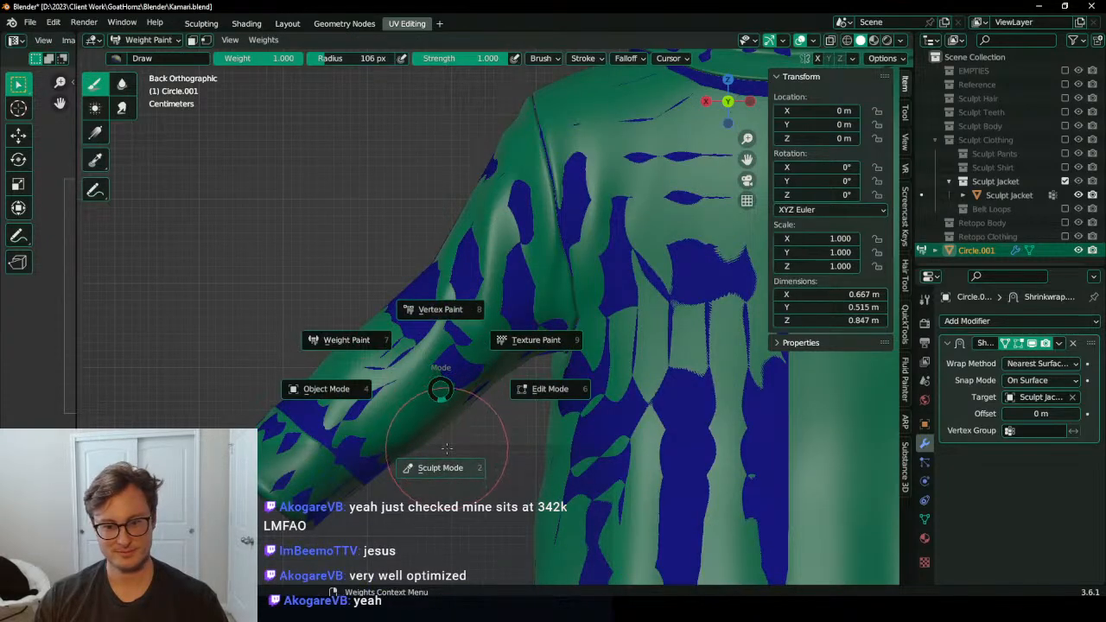
{"action": "key", "text": "2"}
{"action": "right_click", "coordinate": [509, 397]}
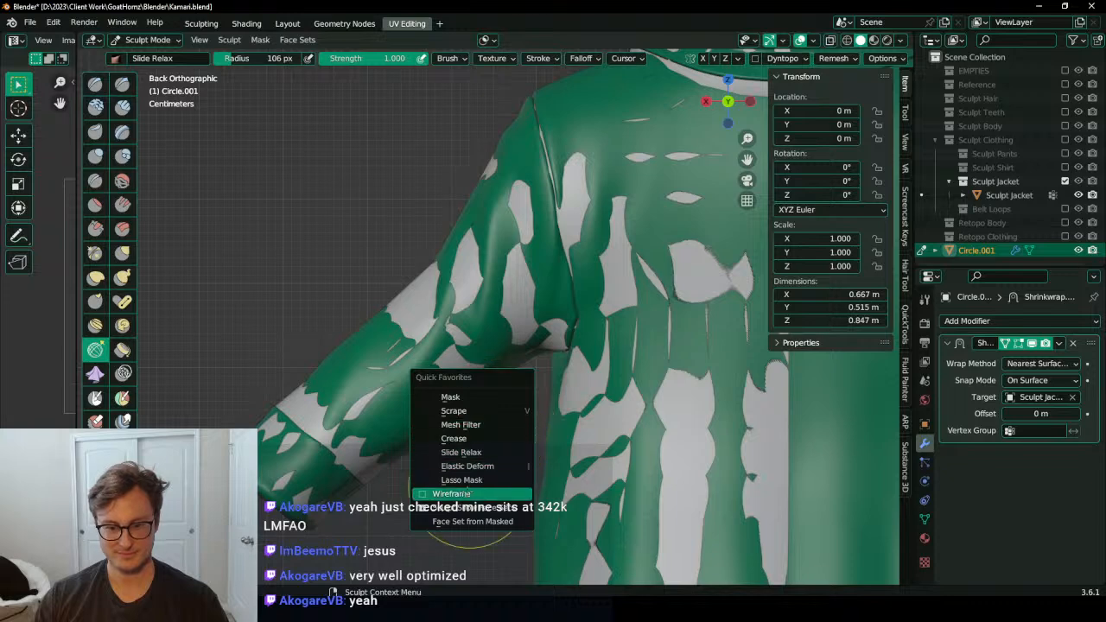
{"action": "left_click", "coordinate": [505, 493]}
{"action": "key", "text": "KP_Divide"}
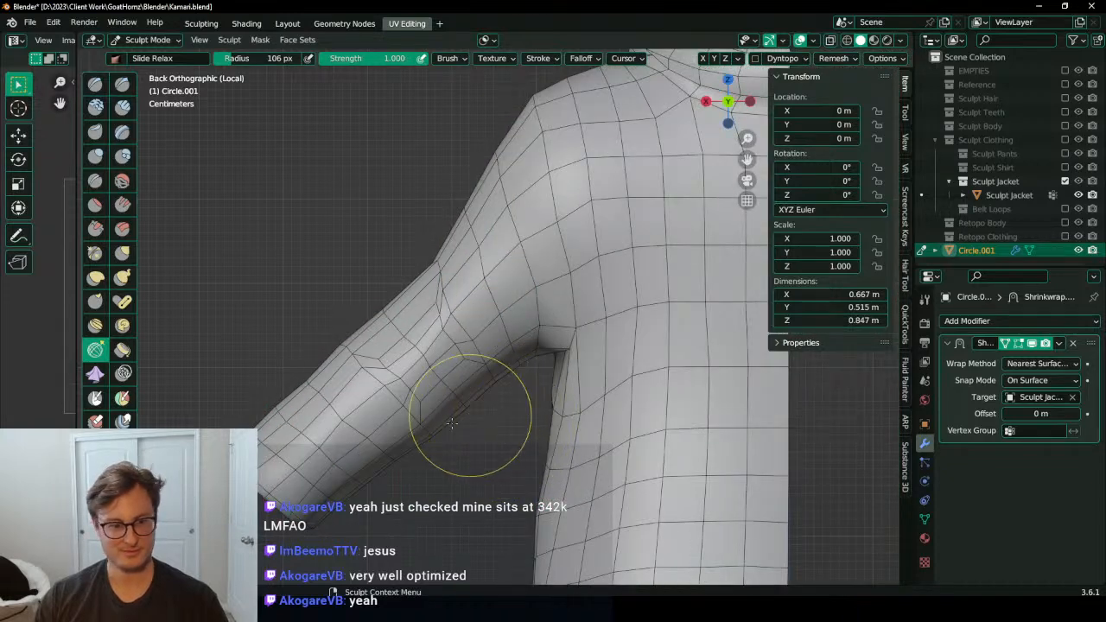
Step: Even out the topology around the elbow and the underside of the sleeve with the Slide Relax brush
{"action": "scroll", "coordinate": [432, 367], "scroll_direction": "down", "scroll_amount": 1}
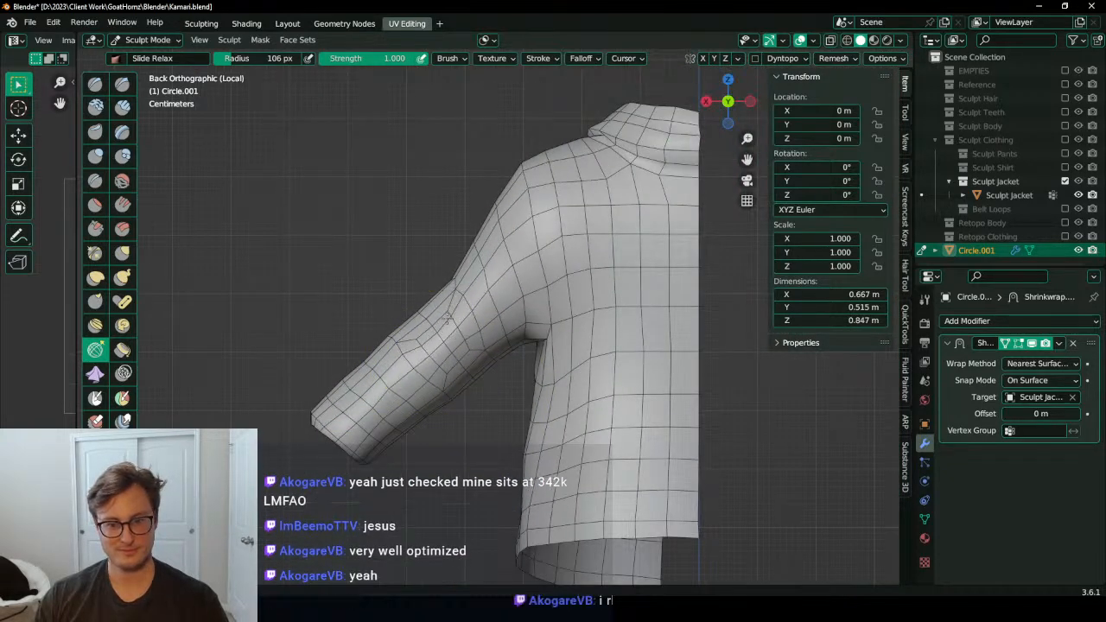
{"action": "scroll", "coordinate": [462, 337], "scroll_direction": "up", "scroll_amount": 1}
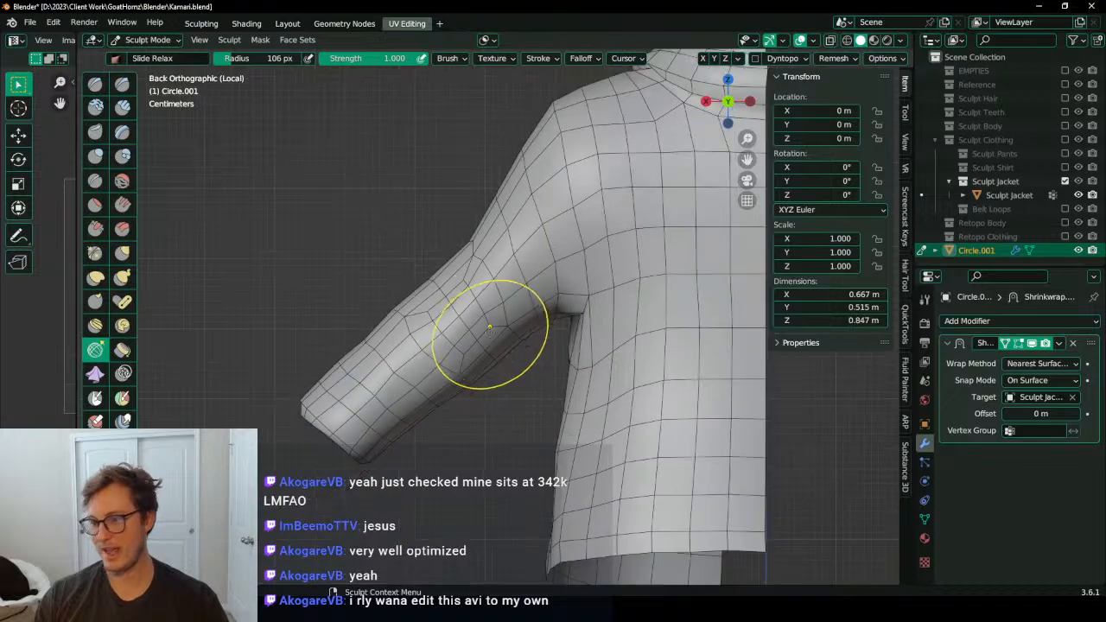
{"action": "middle_click_drag", "start_coordinate": [469, 346], "coordinate": [550, 259]}
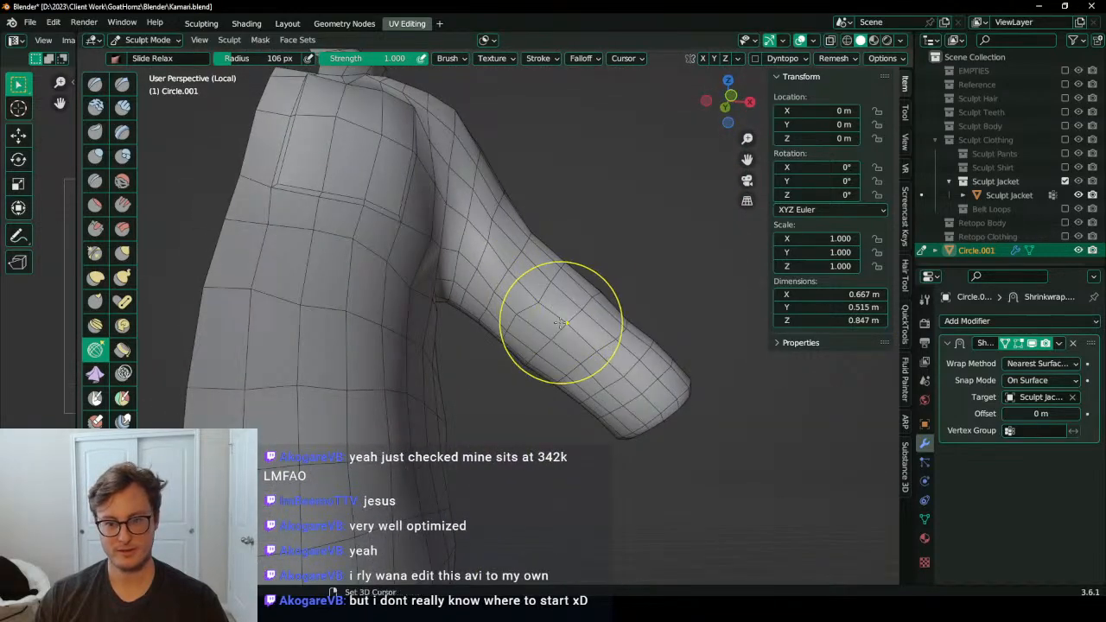
{"action": "mouse_move", "coordinate": [561, 323]}
{"action": "middle_mouse_down"}
{"action": "mouse_move", "coordinate": [538, 323]}
{"action": "mouse_move", "coordinate": [536, 289]}
{"action": "mouse_move", "coordinate": [472, 308]}
{"action": "mouse_move", "coordinate": [439, 250]}
{"action": "mouse_move", "coordinate": [449, 252]}
{"action": "mouse_move", "coordinate": [435, 264]}
{"action": "middle_mouse_up"}
{"action": "scroll", "coordinate": [531, 352], "scroll_direction": "up", "scroll_amount": 1}
{"action": "scroll", "coordinate": [433, 272], "scroll_direction": "up", "scroll_amount": 2}
{"action": "left_click_drag", "start_coordinate": [415, 250], "coordinate": [405, 297]}
{"action": "mouse_move", "coordinate": [405, 297]}
{"action": "middle_mouse_down"}
{"action": "mouse_move", "coordinate": [407, 222]}
{"action": "mouse_move", "coordinate": [418, 256]}
{"action": "mouse_move", "coordinate": [404, 350]}
{"action": "middle_mouse_up"}
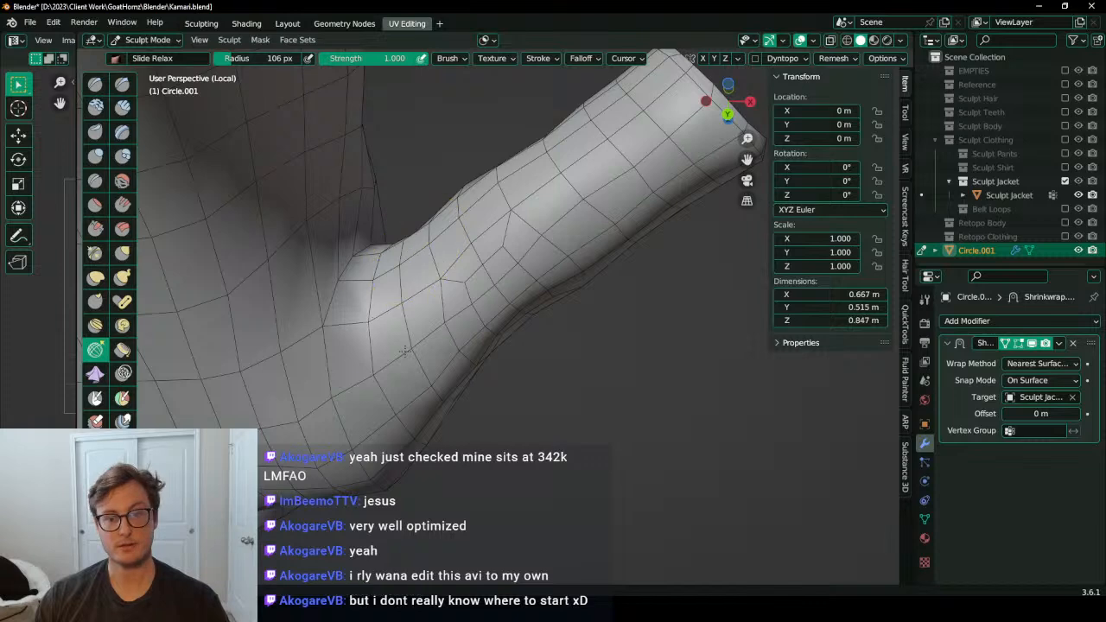
{"action": "mouse_move", "coordinate": [449, 304]}
{"action": "middle_mouse_down"}
{"action": "mouse_move", "coordinate": [519, 370]}
{"action": "mouse_move", "coordinate": [597, 395]}
{"action": "mouse_move", "coordinate": [540, 354]}
{"action": "mouse_move", "coordinate": [510, 355]}
{"action": "mouse_move", "coordinate": [457, 321]}
{"action": "mouse_move", "coordinate": [486, 279]}
{"action": "mouse_move", "coordinate": [461, 381]}
{"action": "middle_mouse_up"}
{"action": "left_click_drag", "start_coordinate": [460, 381], "coordinate": [440, 325], "text": "shift"}
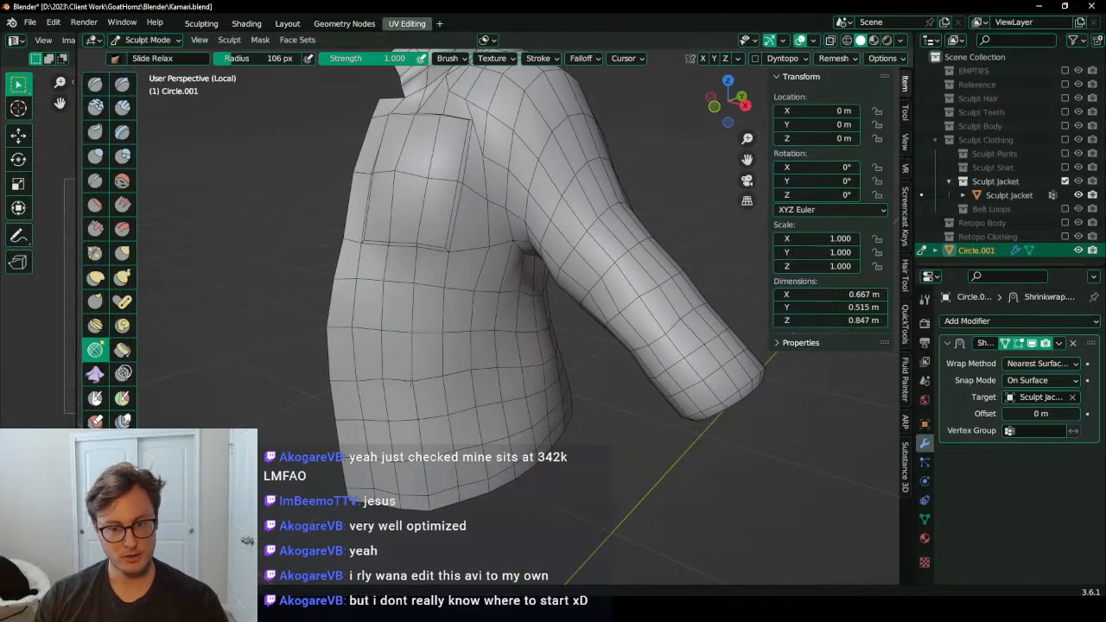
Step: Relax the topology along the side, back and front of the torso below the armpit with Slide Relax
{"action": "mouse_move", "coordinate": [386, 317]}
{"action": "middle_mouse_down"}
{"action": "mouse_move", "coordinate": [461, 361]}
{"action": "mouse_move", "coordinate": [553, 360]}
{"action": "middle_mouse_up"}
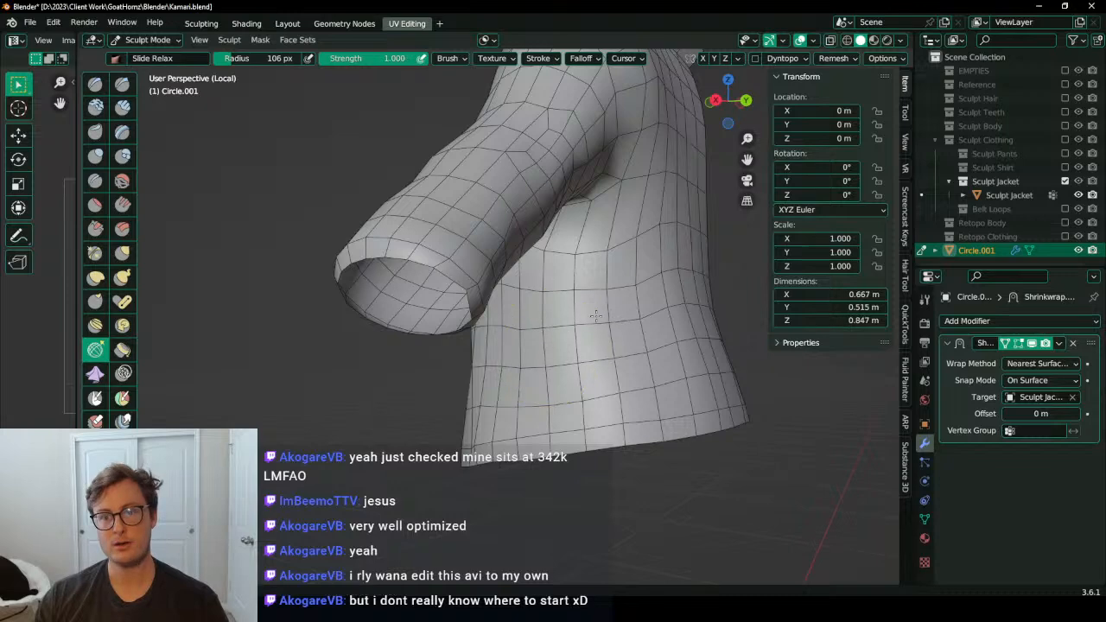
{"action": "middle_click_drag", "start_coordinate": [596, 316], "coordinate": [509, 300]}
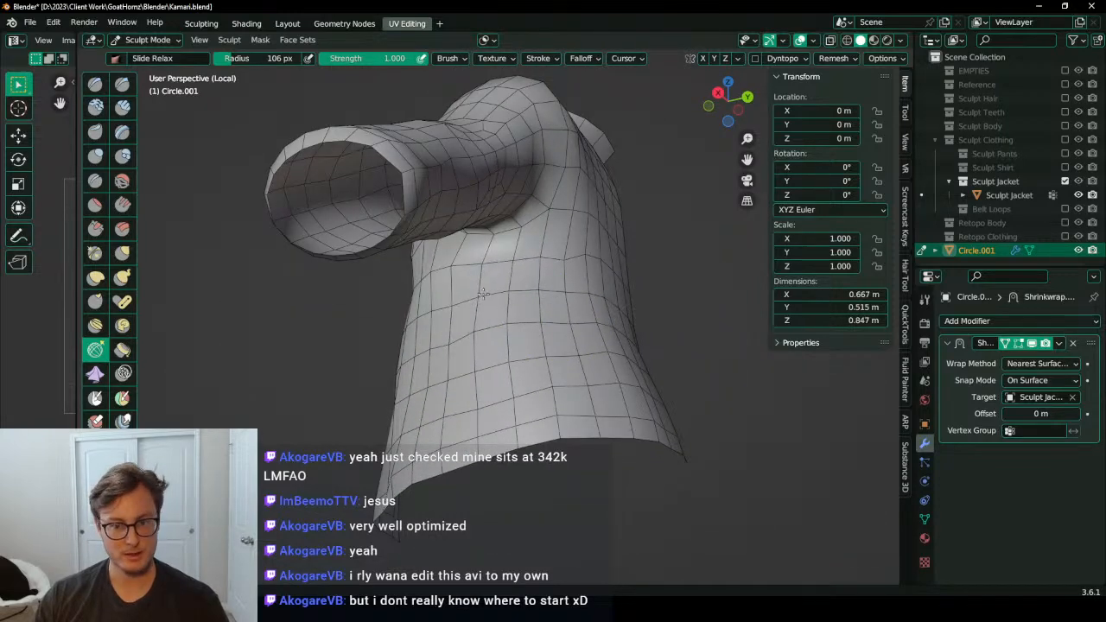
{"action": "middle_click_drag", "start_coordinate": [456, 345], "coordinate": [478, 332]}
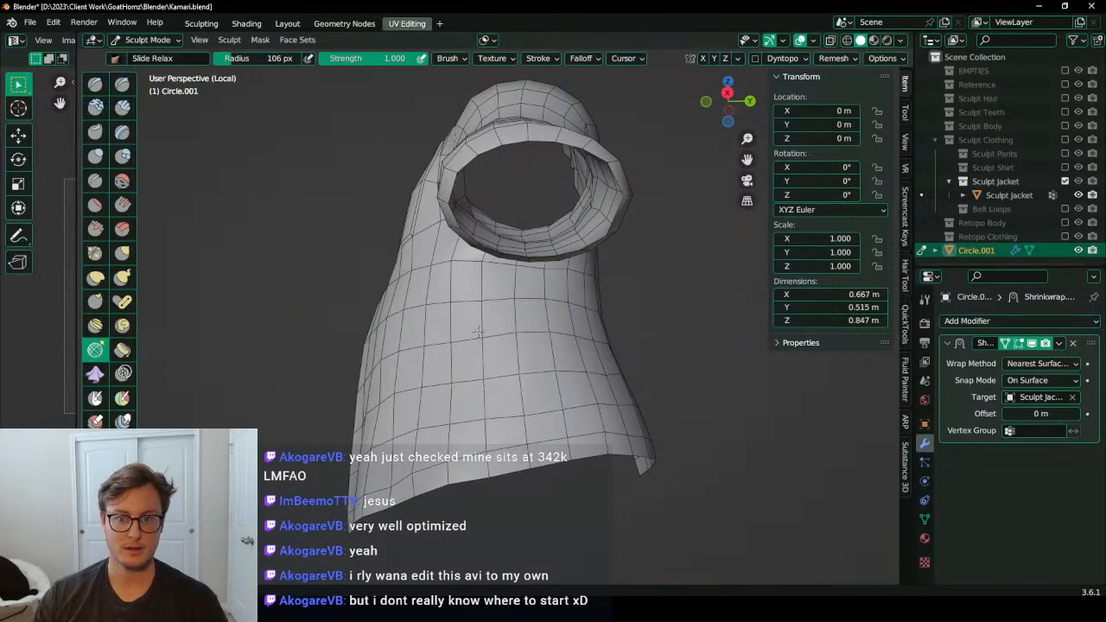
{"action": "middle_click_drag", "start_coordinate": [585, 351], "coordinate": [520, 360]}
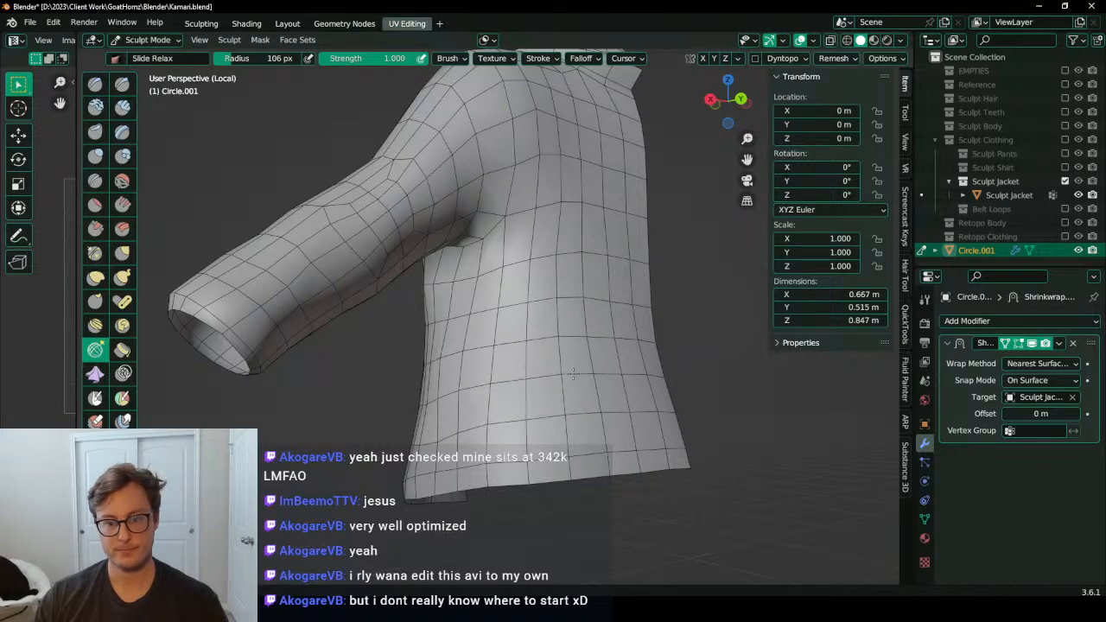
{"action": "middle_click_drag", "start_coordinate": [572, 373], "coordinate": [510, 393]}
{"action": "scroll", "coordinate": [522, 337], "scroll_direction": "up", "scroll_amount": 3}
{"action": "scroll", "coordinate": [509, 393], "scroll_direction": "up", "scroll_amount": 5}
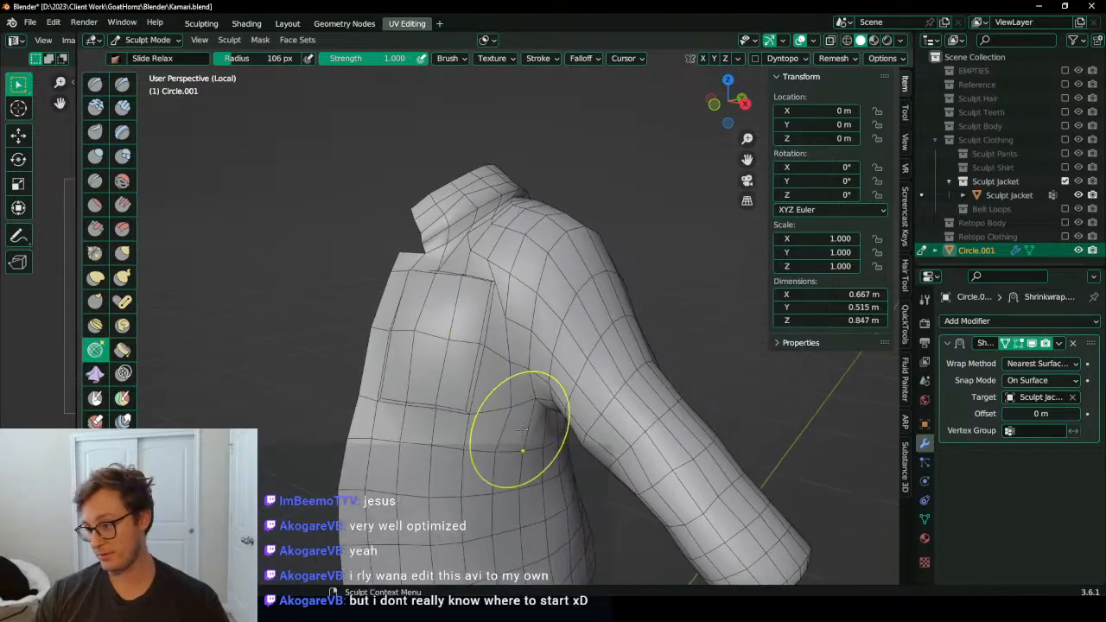
{"action": "middle_click_drag", "start_coordinate": [458, 367], "coordinate": [495, 442]}
{"action": "scroll", "coordinate": [508, 395], "scroll_direction": "down", "scroll_amount": 3}
{"action": "middle_click_drag", "start_coordinate": [518, 334], "coordinate": [533, 348]}
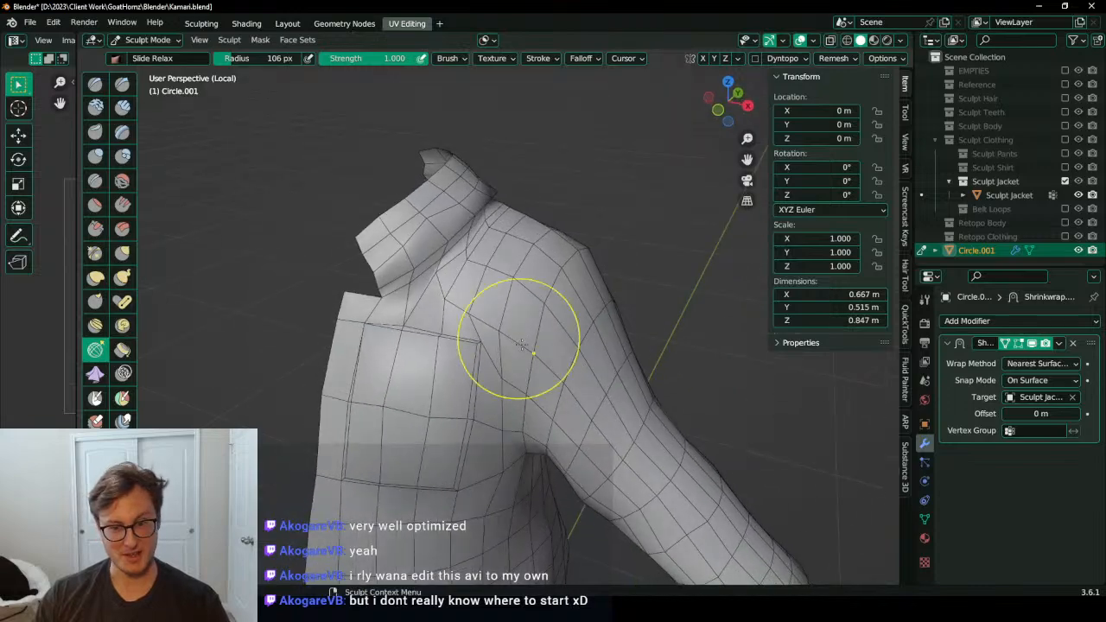
Step: Relax the topology over the shoulder and below the collar, front and back, with Slide Relax
{"action": "scroll", "coordinate": [474, 328], "scroll_direction": "up", "scroll_amount": 3}
{"action": "left_click_drag", "start_coordinate": [415, 291], "coordinate": [436, 280]}
{"action": "middle_click_drag", "start_coordinate": [491, 271], "coordinate": [513, 299], "text": "shift"}
{"action": "scroll", "coordinate": [527, 261], "scroll_direction": "down", "scroll_amount": 1}
{"action": "middle_click_drag", "start_coordinate": [528, 262], "coordinate": [476, 323]}
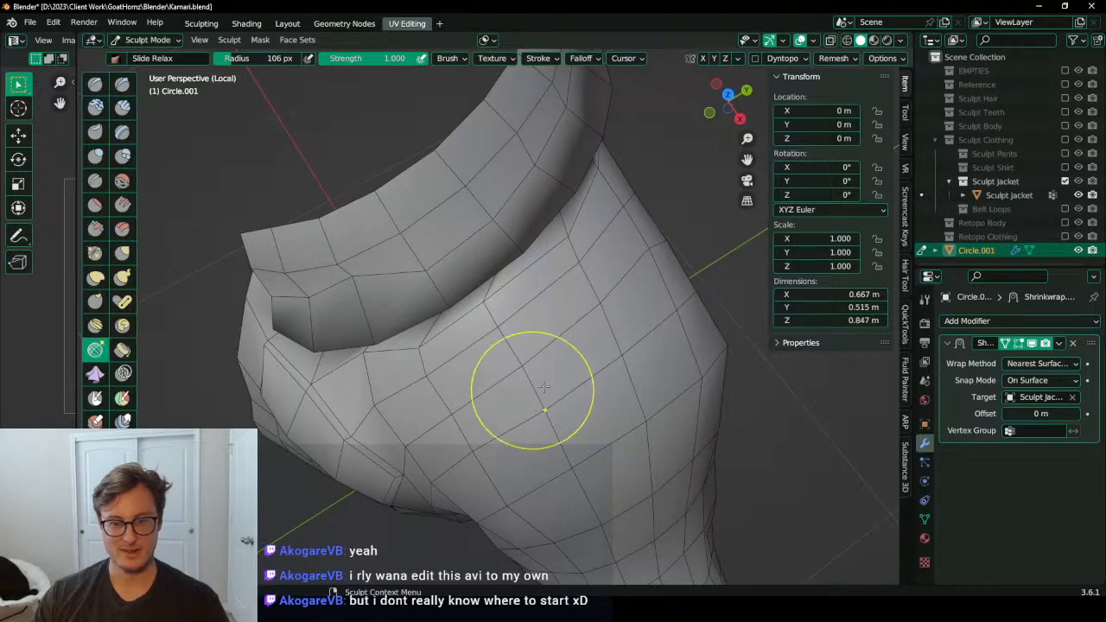
{"action": "middle_click_drag", "start_coordinate": [544, 386], "coordinate": [491, 292]}
{"action": "middle_click_drag", "start_coordinate": [504, 371], "coordinate": [446, 311]}
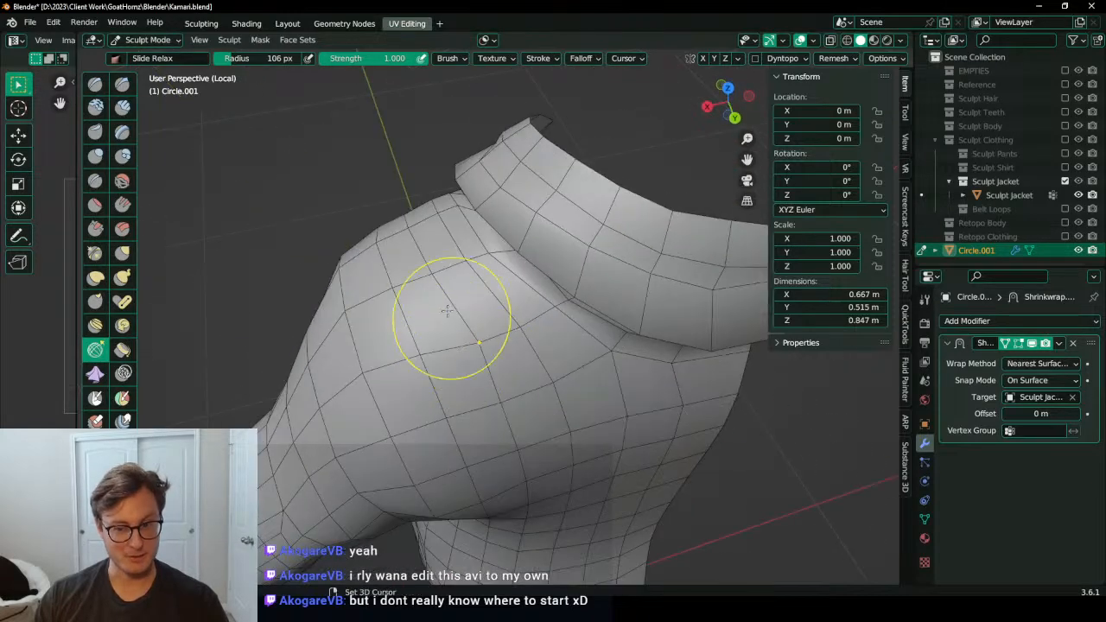
{"action": "middle_click_drag", "start_coordinate": [481, 349], "coordinate": [489, 333]}
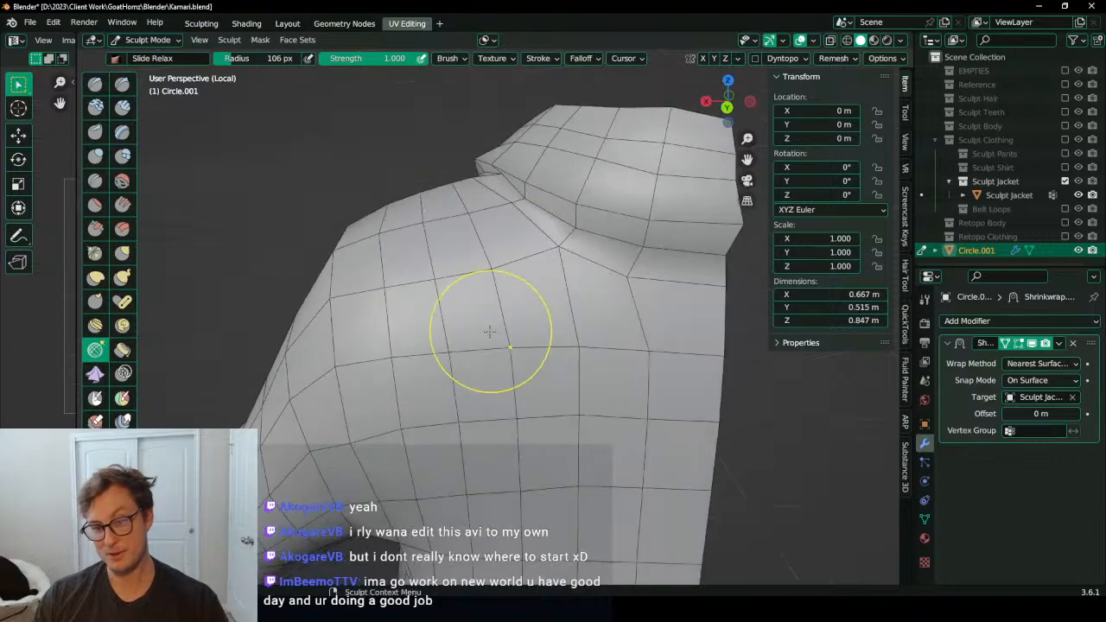
{"action": "middle_click_drag", "start_coordinate": [445, 247], "coordinate": [524, 345]}
{"action": "middle_click_drag", "start_coordinate": [443, 307], "coordinate": [514, 296]}
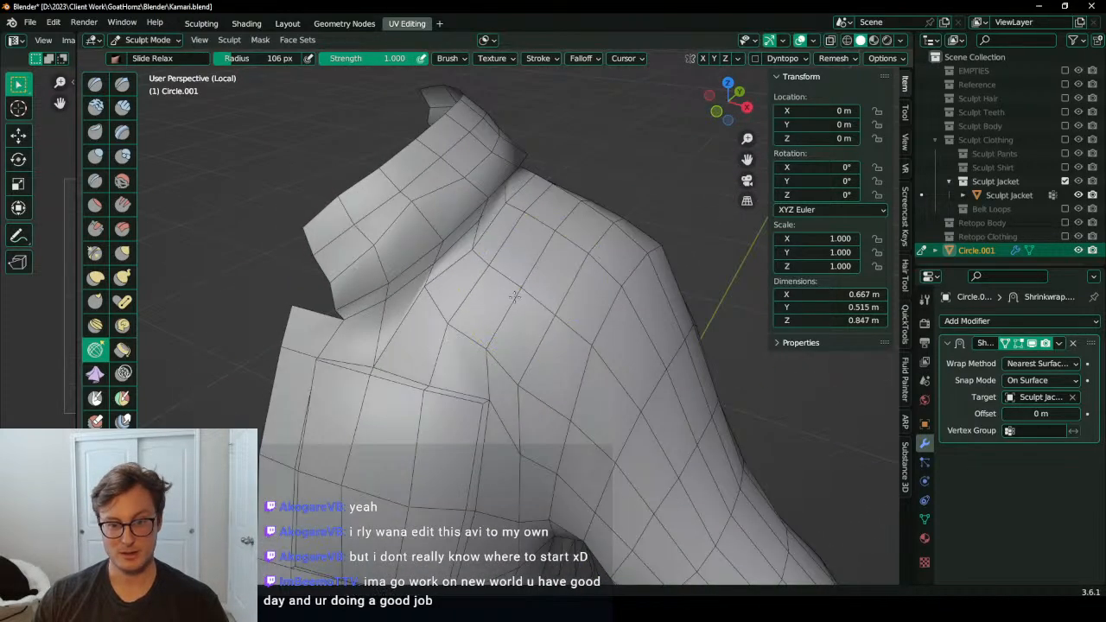
Step: Examine the edge flow around the pocket, armpit, shoulder and collar
{"action": "mouse_move", "coordinate": [518, 247]}
{"action": "middle_mouse_down"}
{"action": "mouse_move", "coordinate": [553, 380]}
{"action": "mouse_move", "coordinate": [516, 362]}
{"action": "mouse_move", "coordinate": [535, 388]}
{"action": "mouse_move", "coordinate": [559, 305]}
{"action": "middle_mouse_up"}
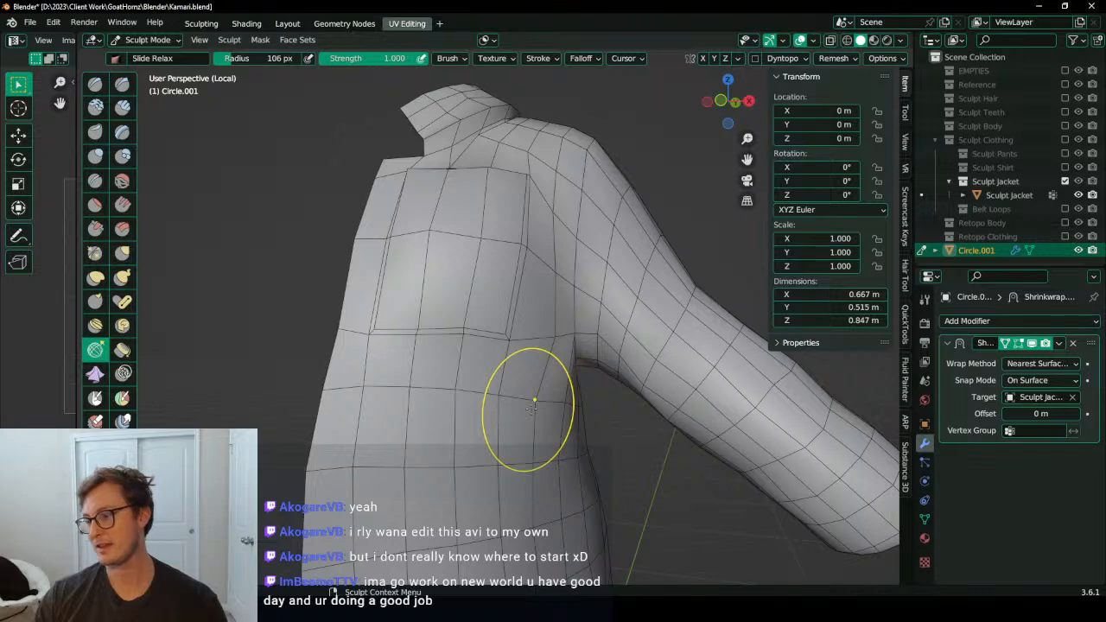
{"action": "middle_click_drag", "start_coordinate": [509, 324], "coordinate": [530, 362]}
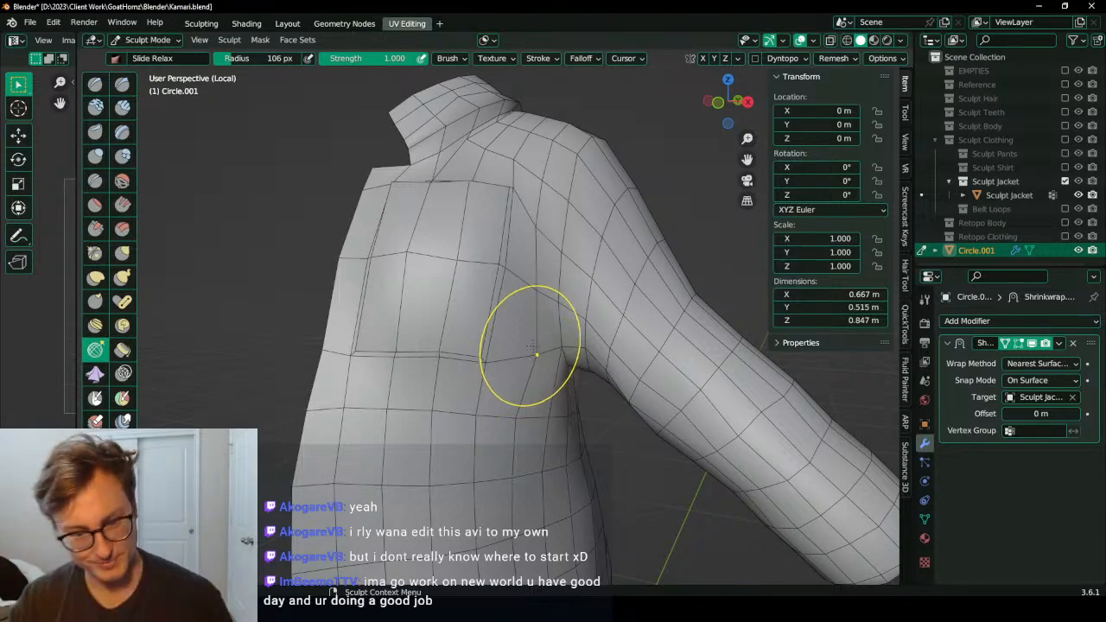
{"action": "mouse_move", "coordinate": [432, 402]}
{"action": "middle_mouse_down"}
{"action": "mouse_move", "coordinate": [519, 432]}
{"action": "mouse_move", "coordinate": [519, 421]}
{"action": "mouse_move", "coordinate": [481, 440]}
{"action": "mouse_move", "coordinate": [493, 469]}
{"action": "middle_mouse_up"}
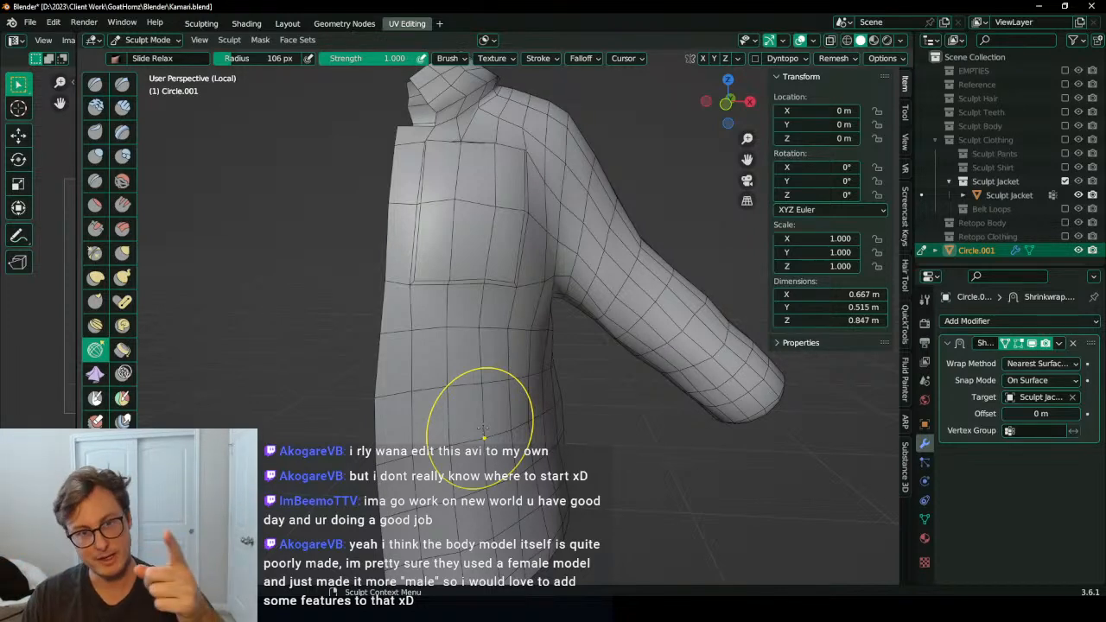
{"action": "middle_click_drag", "start_coordinate": [445, 394], "coordinate": [553, 370]}
{"action": "scroll", "coordinate": [575, 359], "scroll_direction": "up", "scroll_amount": 1}
{"action": "scroll", "coordinate": [553, 370], "scroll_direction": "up", "scroll_amount": 1}
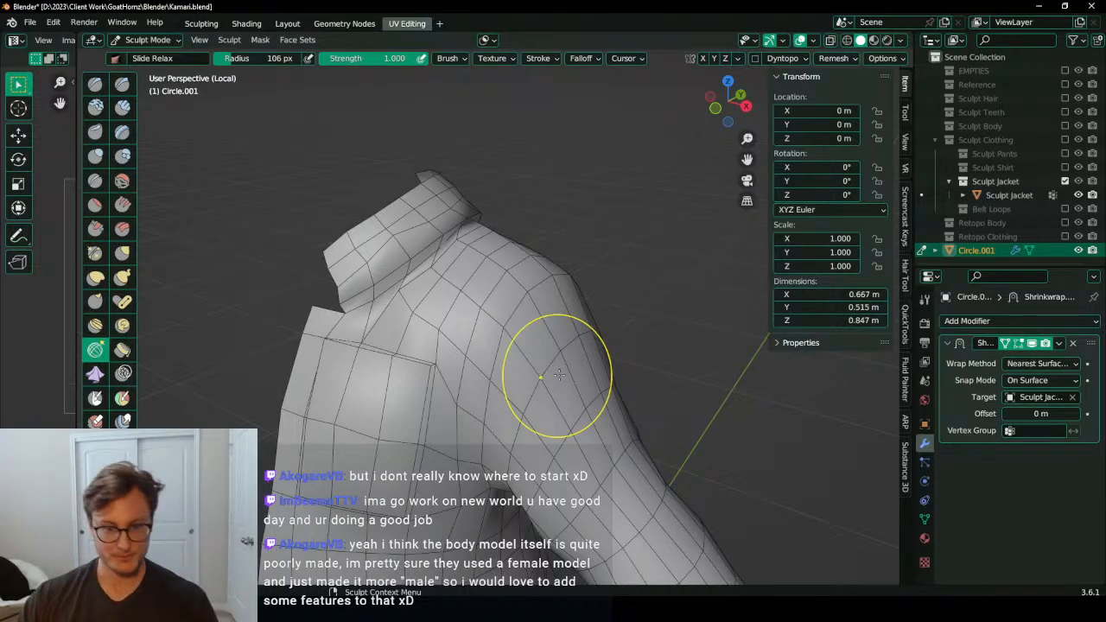
{"action": "mouse_move", "coordinate": [481, 394]}
{"action": "middle_mouse_down"}
{"action": "mouse_move", "coordinate": [388, 409]}
{"action": "mouse_move", "coordinate": [390, 316]}
{"action": "middle_mouse_up"}
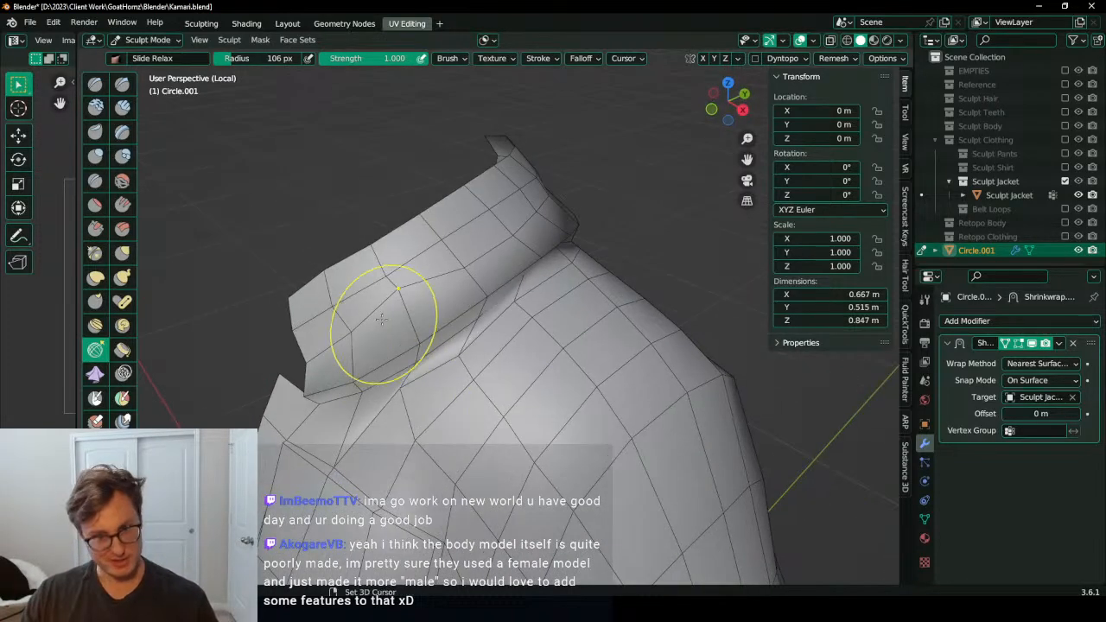
{"action": "mouse_move", "coordinate": [457, 254]}
{"action": "middle_mouse_down"}
{"action": "mouse_move", "coordinate": [486, 291]}
{"action": "mouse_move", "coordinate": [393, 298]}
{"action": "mouse_move", "coordinate": [469, 198]}
{"action": "mouse_move", "coordinate": [469, 326]}
{"action": "mouse_move", "coordinate": [565, 332]}
{"action": "middle_mouse_up"}
Step: Leave sculpting and local view, turn off the wireframe display and reopen the half mesh in Edit Mode
{"action": "key", "text": "ctrl+Tab"}
{"action": "scroll", "coordinate": [455, 347], "scroll_direction": "down", "scroll_amount": 4}
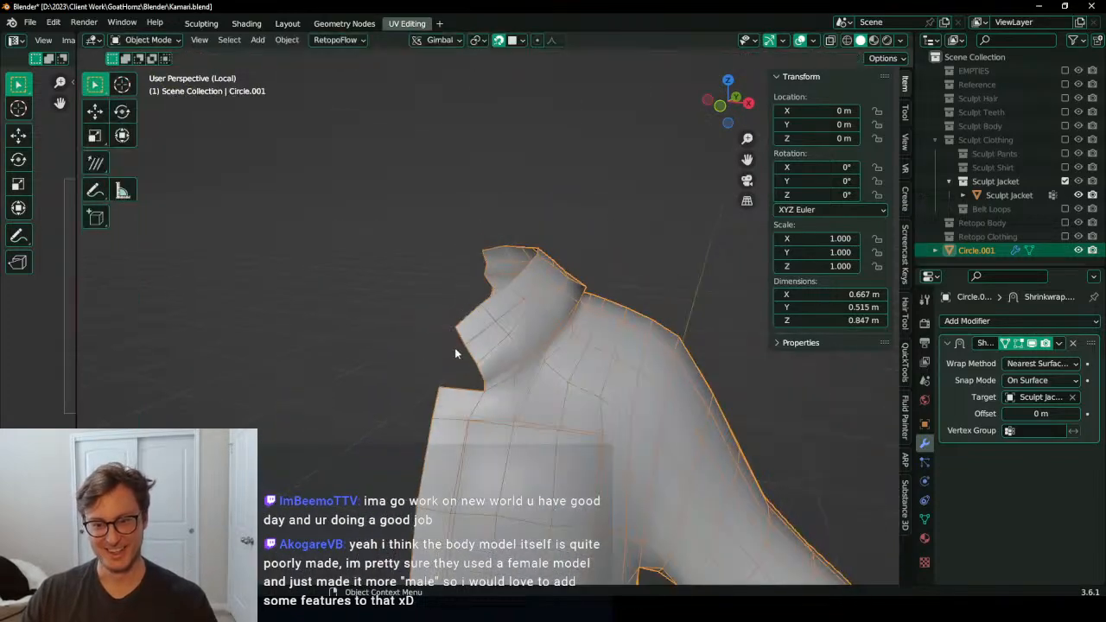
{"action": "mouse_move", "coordinate": [455, 347]}
{"action": "middle_mouse_down"}
{"action": "mouse_move", "coordinate": [519, 308]}
{"action": "mouse_move", "coordinate": [461, 302]}
{"action": "mouse_move", "coordinate": [480, 314]}
{"action": "mouse_move", "coordinate": [490, 335]}
{"action": "mouse_move", "coordinate": [480, 335]}
{"action": "middle_mouse_up"}
{"action": "key", "text": "KP_Divide"}
{"action": "key", "text": "q"}
{"action": "left_click", "coordinate": [538, 330]}
{"action": "key", "text": "Tab"}
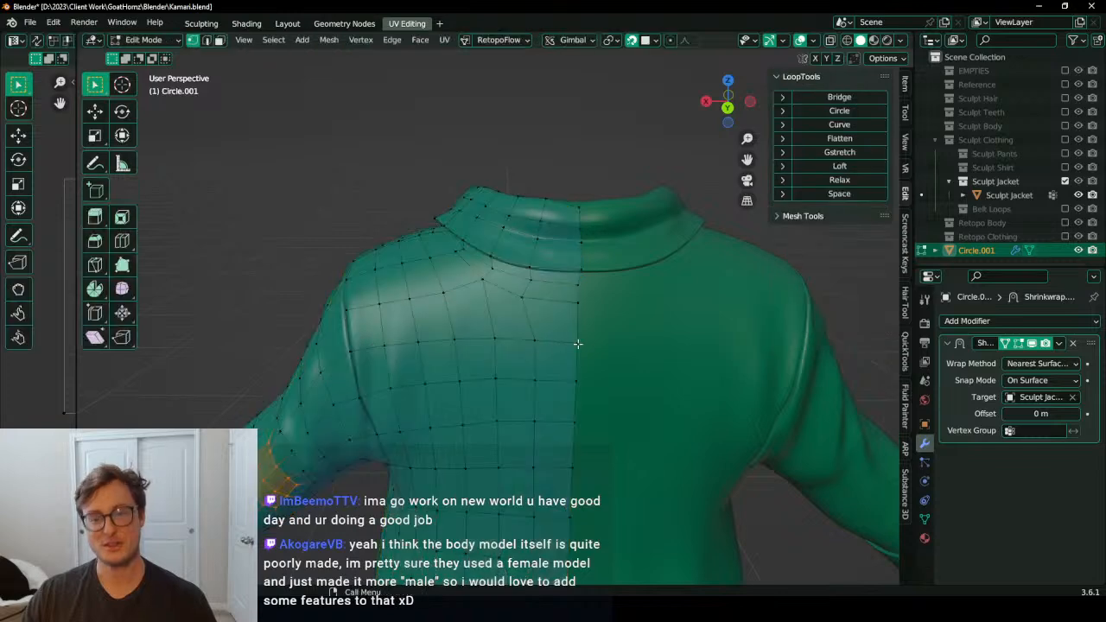
Step: Move the collar rim vertex above the shoulder onto the sculpted rim edge
{"action": "middle_click_drag", "start_coordinate": [578, 343], "coordinate": [528, 364]}
{"action": "scroll", "coordinate": [528, 364], "scroll_direction": "up", "scroll_amount": 3}
{"action": "middle_click_drag", "start_coordinate": [558, 321], "coordinate": [394, 252]}
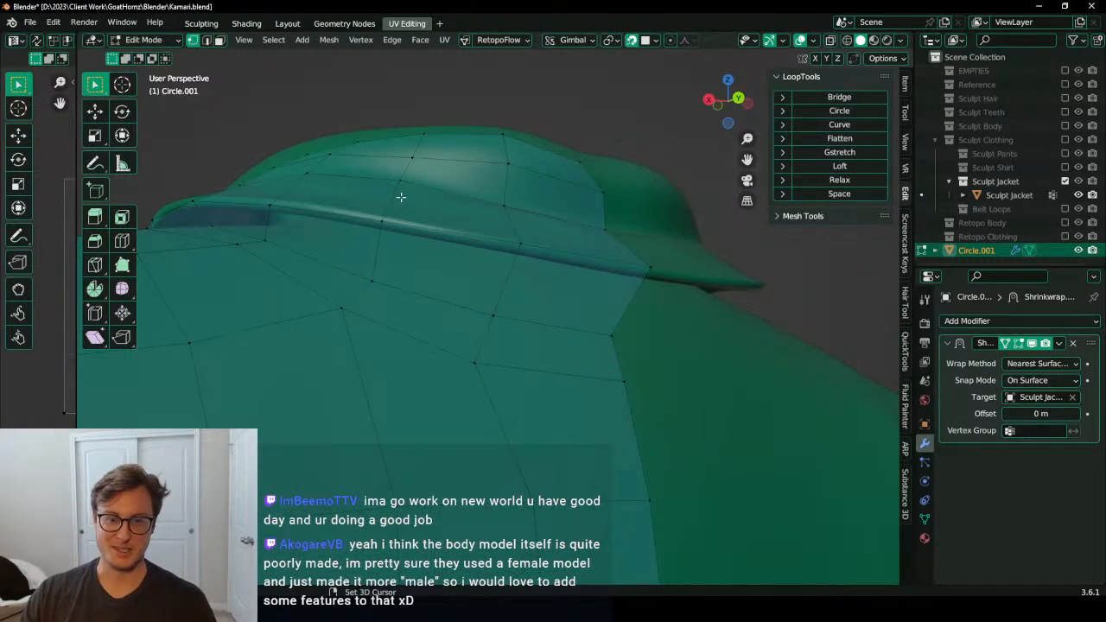
{"action": "middle_click_drag", "start_coordinate": [400, 197], "coordinate": [433, 317]}
{"action": "left_click", "coordinate": [411, 265]}
{"action": "left_click", "coordinate": [416, 318]}
{"action": "key", "text": "g"}
{"action": "left_click", "coordinate": [415, 320]}
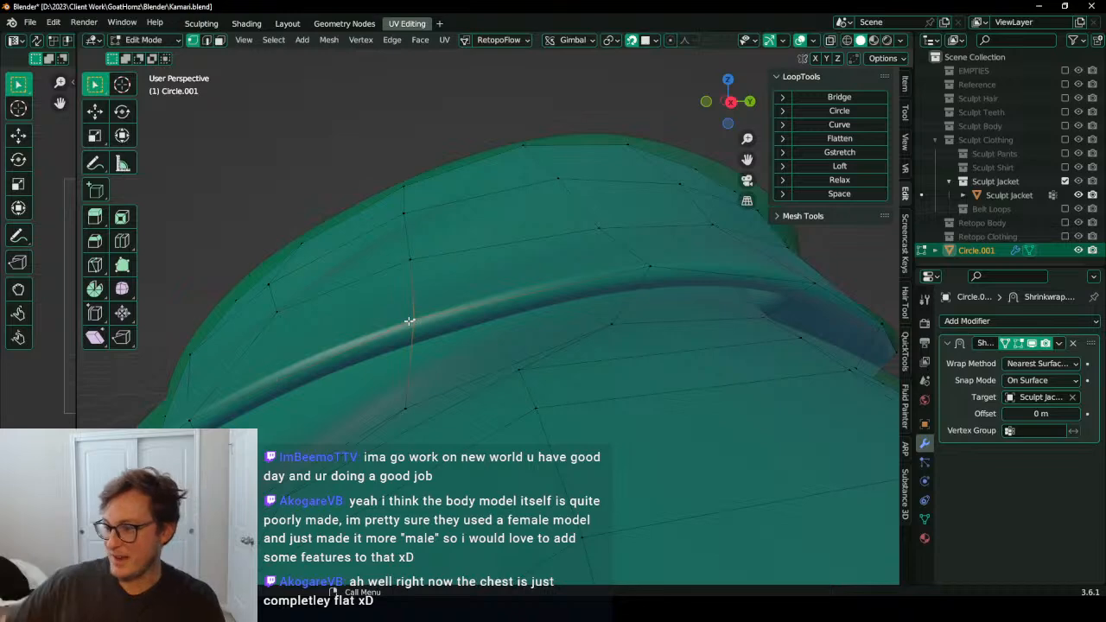
Step: Move the front end vertex of the collar rim onto the sculpted collar corner beside the zipper
{"action": "middle_click_drag", "start_coordinate": [409, 320], "coordinate": [481, 371]}
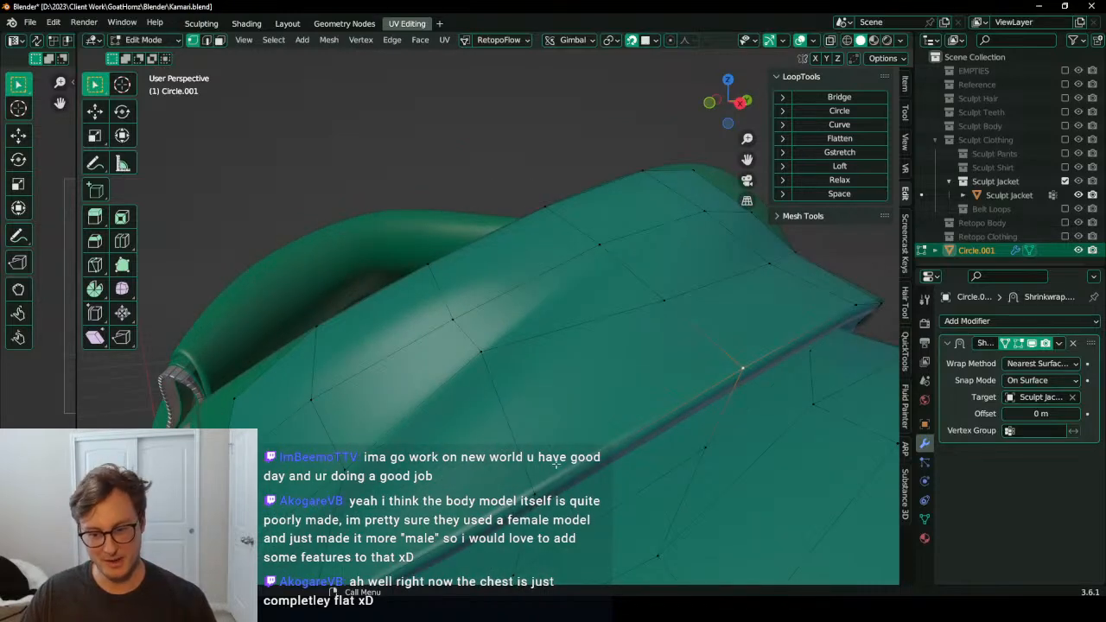
{"action": "middle_click_drag", "start_coordinate": [539, 490], "coordinate": [471, 432]}
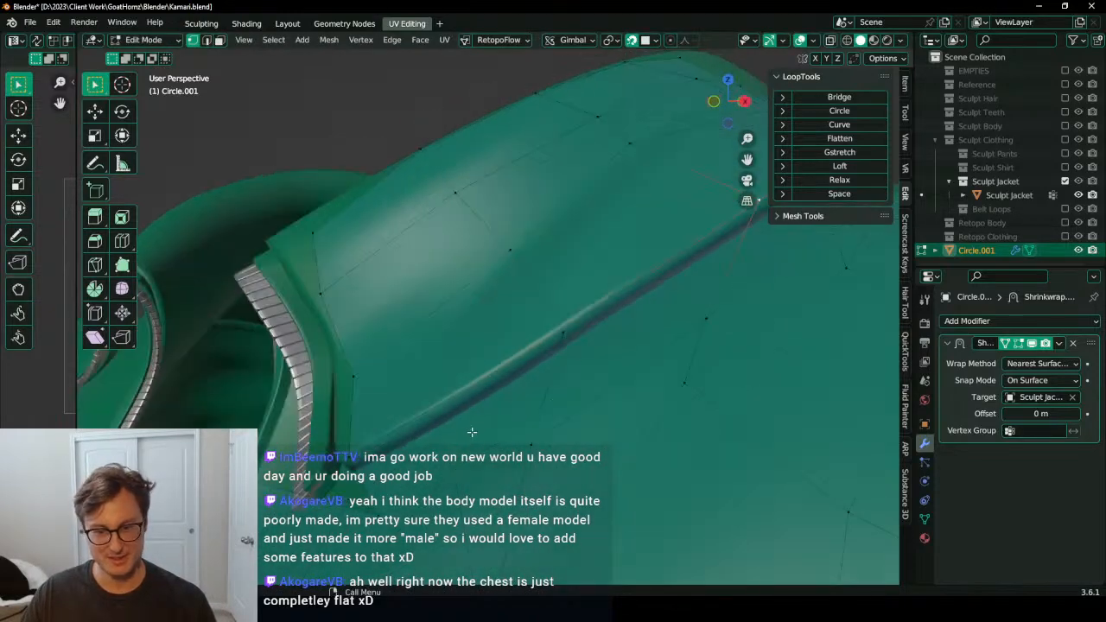
{"action": "middle_click_drag", "start_coordinate": [548, 335], "coordinate": [581, 346]}
{"action": "left_click", "coordinate": [512, 345]}
{"action": "key", "text": "g"}
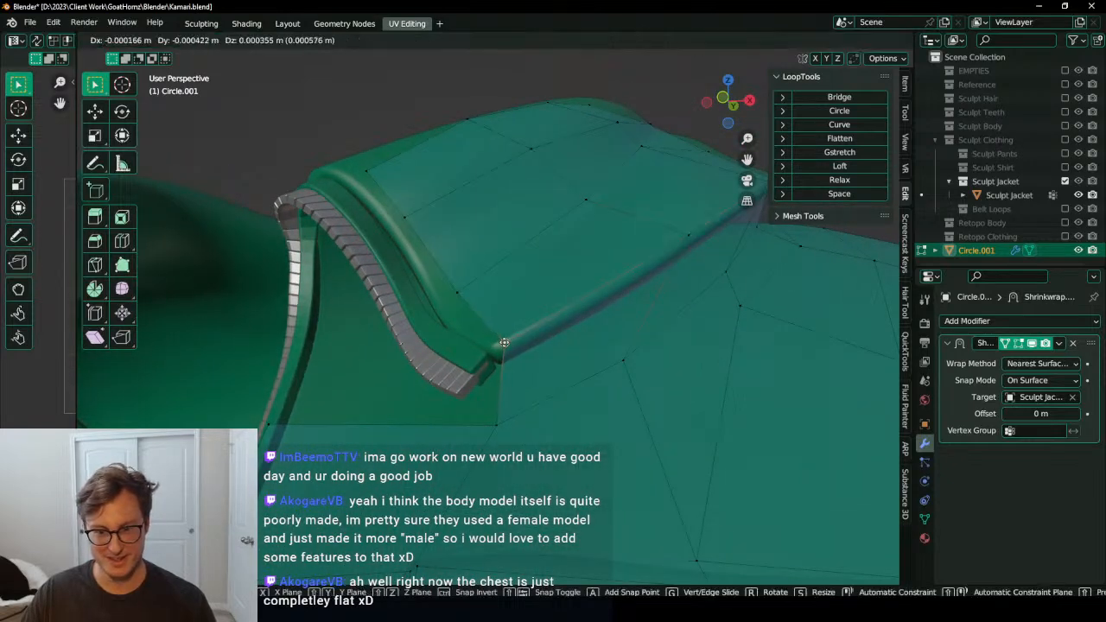
{"action": "left_click", "coordinate": [497, 344]}
Step: Move the vertices along the collar's front border outward to follow the seam beside the zipper
{"action": "middle_click_drag", "start_coordinate": [494, 338], "coordinate": [489, 362]}
{"action": "left_click", "coordinate": [467, 430]}
{"action": "key", "text": "g"}
{"action": "left_click", "coordinate": [432, 409]}
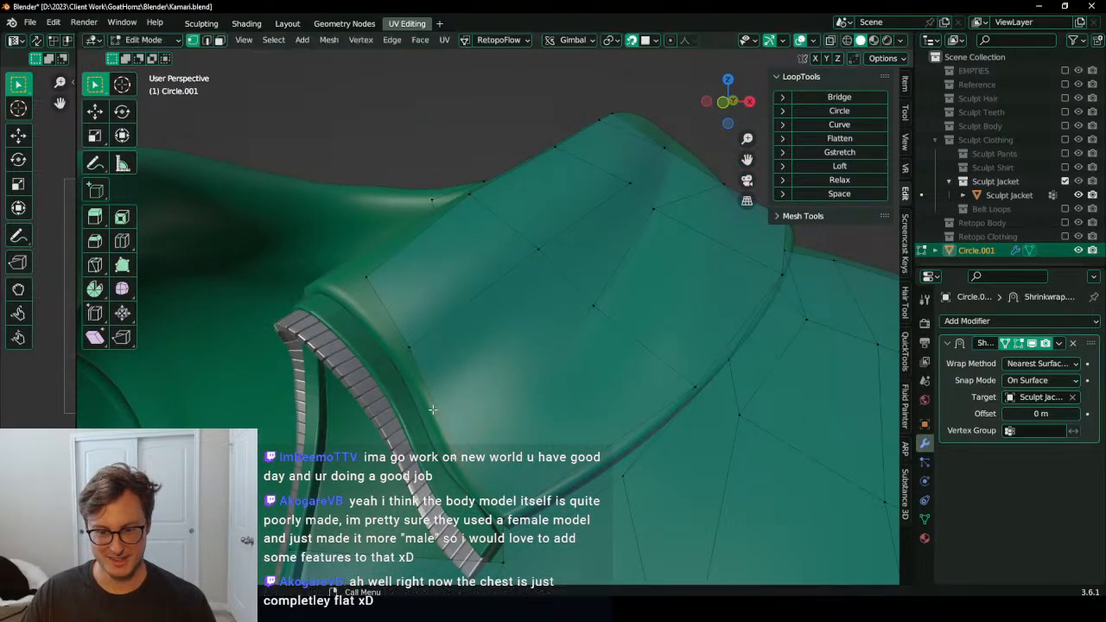
{"action": "key", "text": "g"}
{"action": "left_click", "coordinate": [406, 377]}
{"action": "middle_click_drag", "start_coordinate": [408, 376], "coordinate": [424, 395]}
{"action": "left_click", "coordinate": [409, 354]}
{"action": "key", "text": "g"}
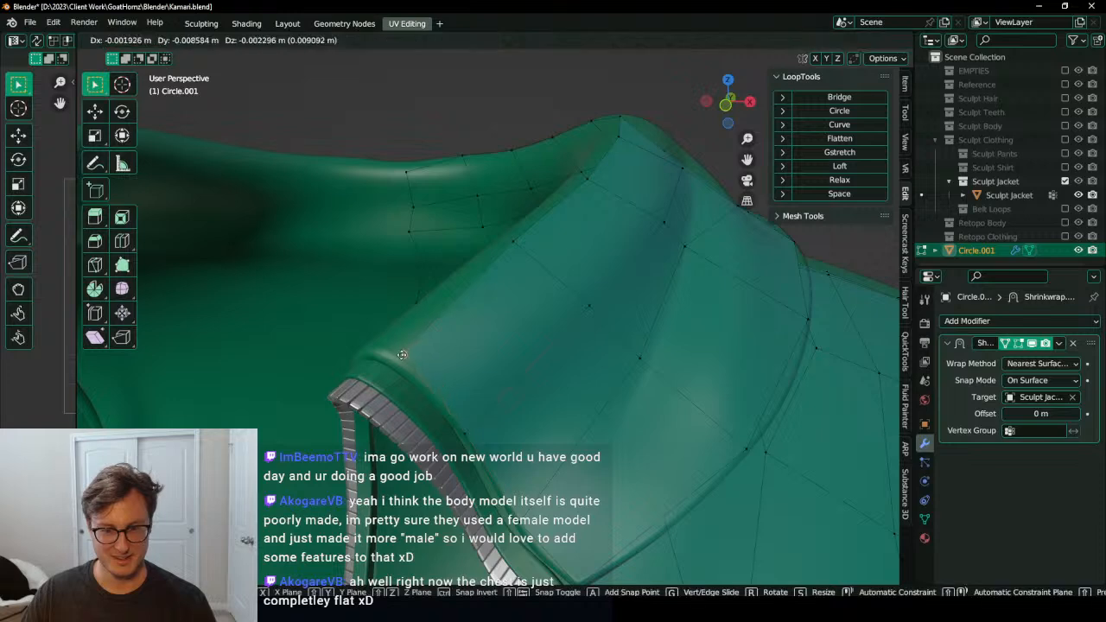
{"action": "left_click", "coordinate": [394, 361]}
Step: In back view, raise the collar's top centre vertex along Z onto the sculpted upper edge
{"action": "middle_click_drag", "start_coordinate": [501, 335], "coordinate": [596, 332]}
{"action": "scroll", "coordinate": [538, 294], "scroll_direction": "up", "scroll_amount": 4}
{"action": "middle_click_drag", "start_coordinate": [727, 373], "coordinate": [620, 381]}
{"action": "scroll", "coordinate": [620, 381], "scroll_direction": "down", "scroll_amount": 3}
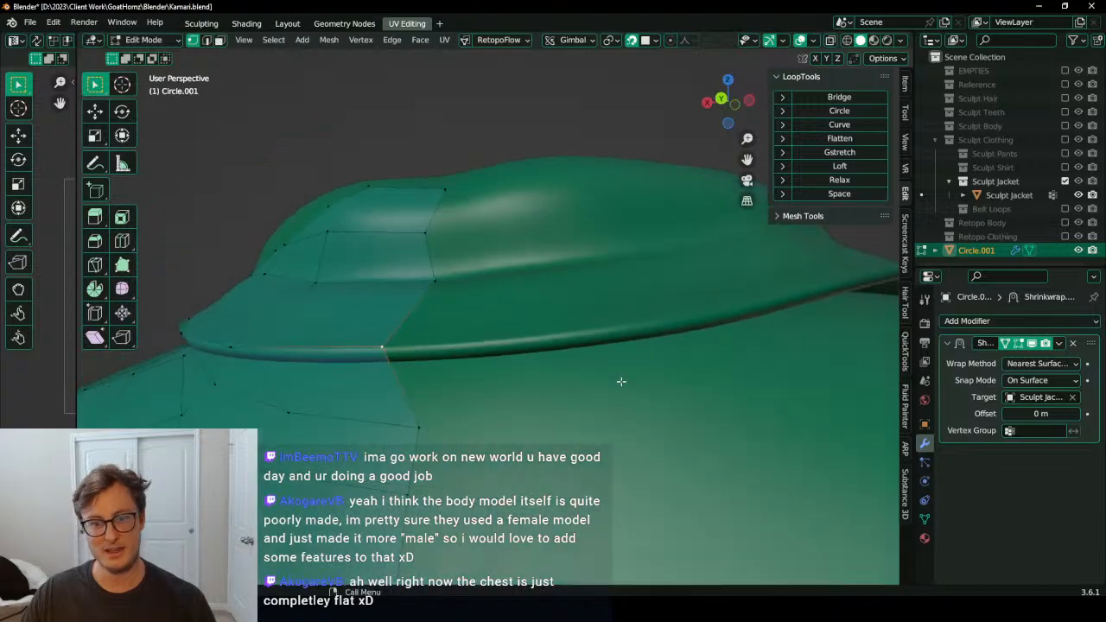
{"action": "key", "text": "ctrl+KP_1"}
{"action": "scroll", "coordinate": [607, 383], "scroll_direction": "up", "scroll_amount": 1}
{"action": "middle_click_drag", "start_coordinate": [501, 254], "coordinate": [511, 308], "text": "shift"}
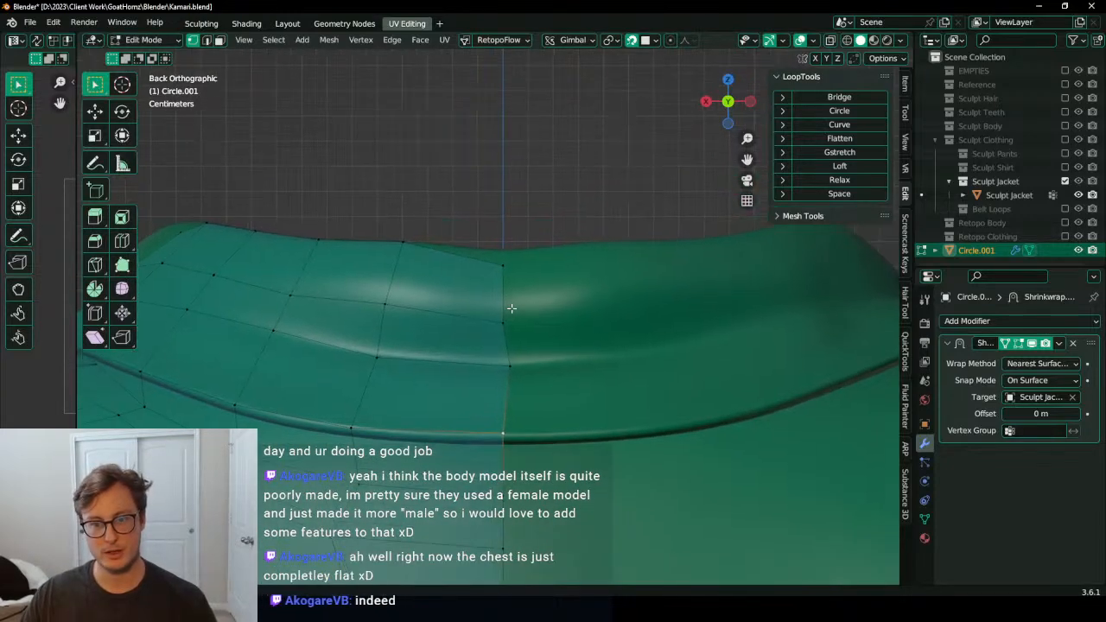
{"action": "left_click", "coordinate": [503, 267]}
{"action": "key", "text": "g"}
{"action": "key", "text": "z"}
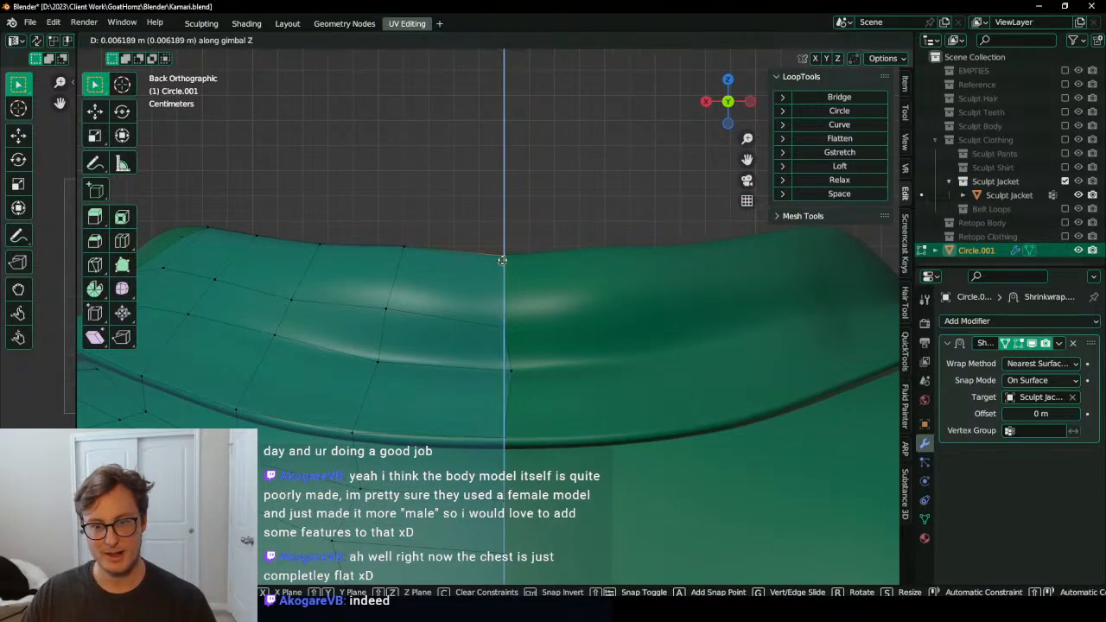
{"action": "left_click", "coordinate": [504, 259]}
Step: Reposition the lower centre-line vertices on the back of the collar, keeping them on the jacket's middle
{"action": "middle_click_drag", "start_coordinate": [504, 260], "coordinate": [480, 351]}
{"action": "scroll", "coordinate": [492, 369], "scroll_direction": "down", "scroll_amount": 3}
{"action": "key", "text": "g"}
{"action": "key", "text": "z"}
{"action": "left_click", "coordinate": [498, 352]}
{"action": "scroll", "coordinate": [500, 345], "scroll_direction": "up", "scroll_amount": 3}
{"action": "key", "text": "g"}
{"action": "left_click", "coordinate": [504, 332]}
Step: Move the collar vertex beside the back centre line onto the sculpted fold crease
{"action": "scroll", "coordinate": [503, 330], "scroll_direction": "down", "scroll_amount": 4}
{"action": "scroll", "coordinate": [432, 350], "scroll_direction": "up", "scroll_amount": 3}
{"action": "left_click", "coordinate": [409, 355]}
{"action": "key", "text": "g"}
{"action": "left_click", "coordinate": [407, 361]}
{"action": "key", "text": "g"}
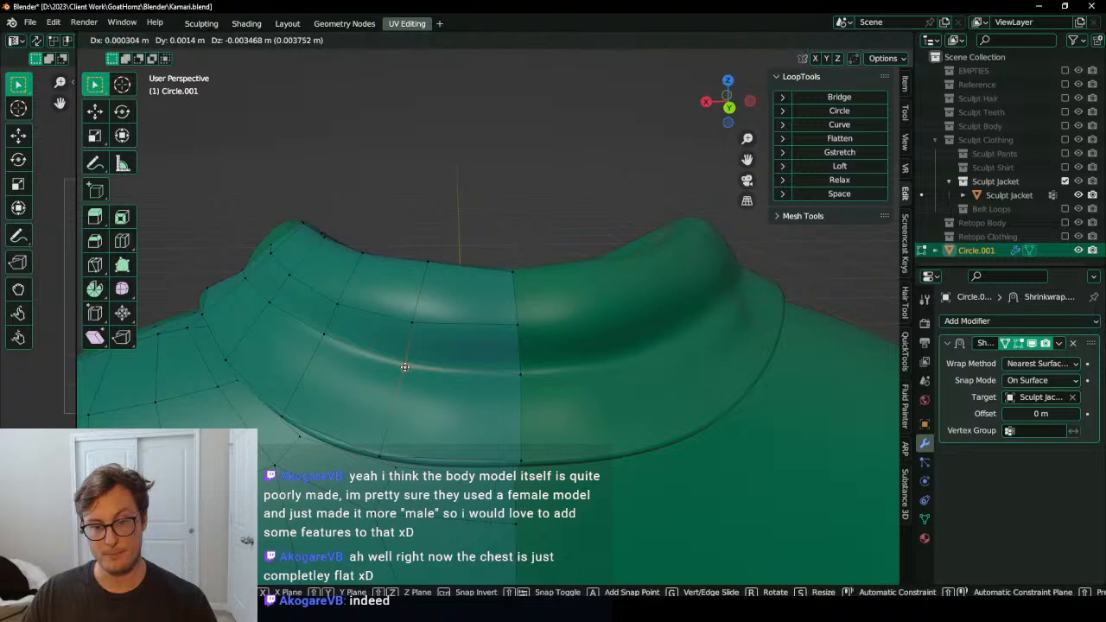
{"action": "left_click", "coordinate": [406, 365]}
Step: Add an edge loop just below the collar rim and slide it up close against the rim
{"action": "middle_click_drag", "start_coordinate": [408, 365], "coordinate": [543, 341]}
{"action": "scroll", "coordinate": [478, 349], "scroll_direction": "down", "scroll_amount": 3}
{"action": "scroll", "coordinate": [544, 342], "scroll_direction": "up", "scroll_amount": 2}
{"action": "middle_click_drag", "start_coordinate": [535, 393], "coordinate": [524, 347]}
{"action": "left_click", "coordinate": [523, 347], "text": "alt"}
{"action": "key", "text": "g"}
{"action": "key", "text": "g"}
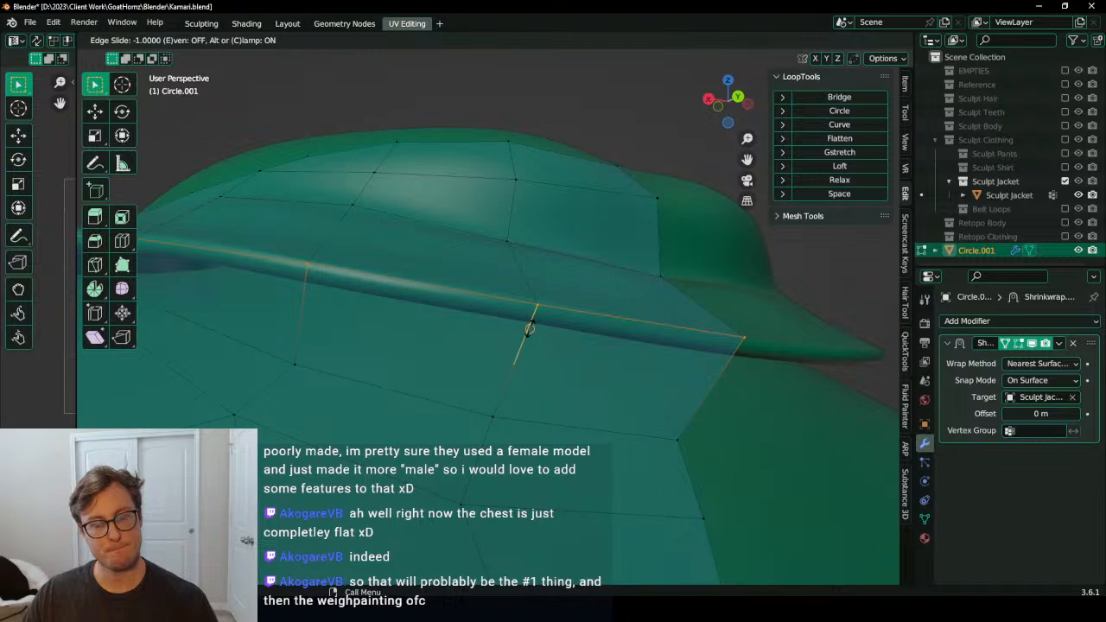
{"action": "left_click", "coordinate": [508, 423]}
{"action": "middle_click_drag", "start_coordinate": [508, 423], "coordinate": [544, 375]}
{"action": "left_click", "coordinate": [519, 314], "text": "alt"}
{"action": "key", "text": "g"}
{"action": "key", "text": "g"}
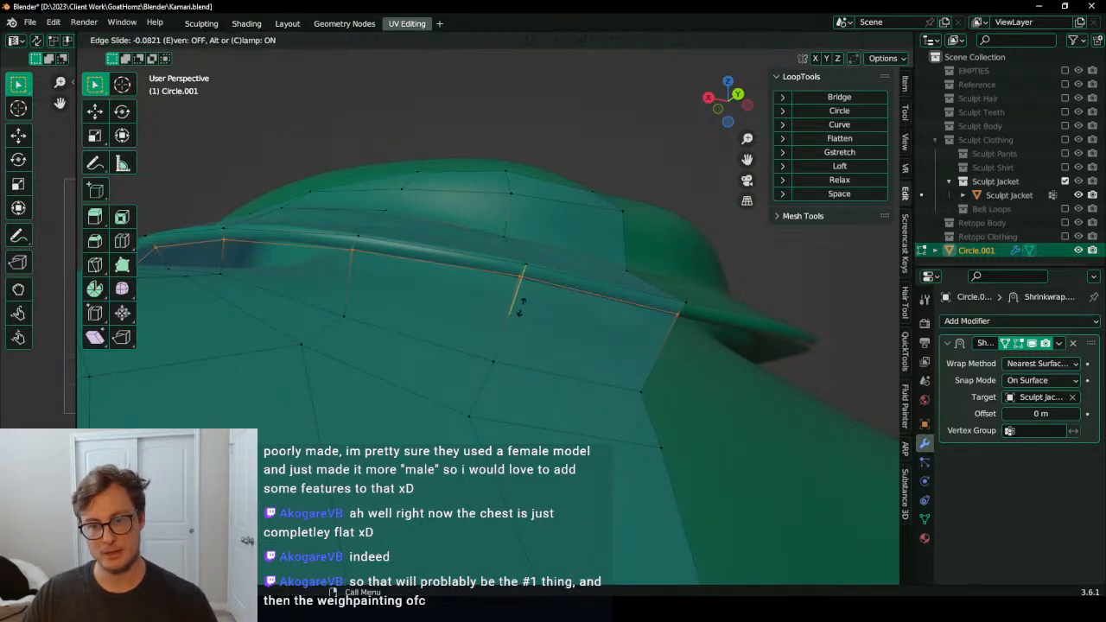
{"action": "left_click", "coordinate": [523, 301]}
Step: Enable snapping and move the new loop's front vertex up against the underside of the collar rim
{"action": "middle_click_drag", "start_coordinate": [523, 302], "coordinate": [610, 355]}
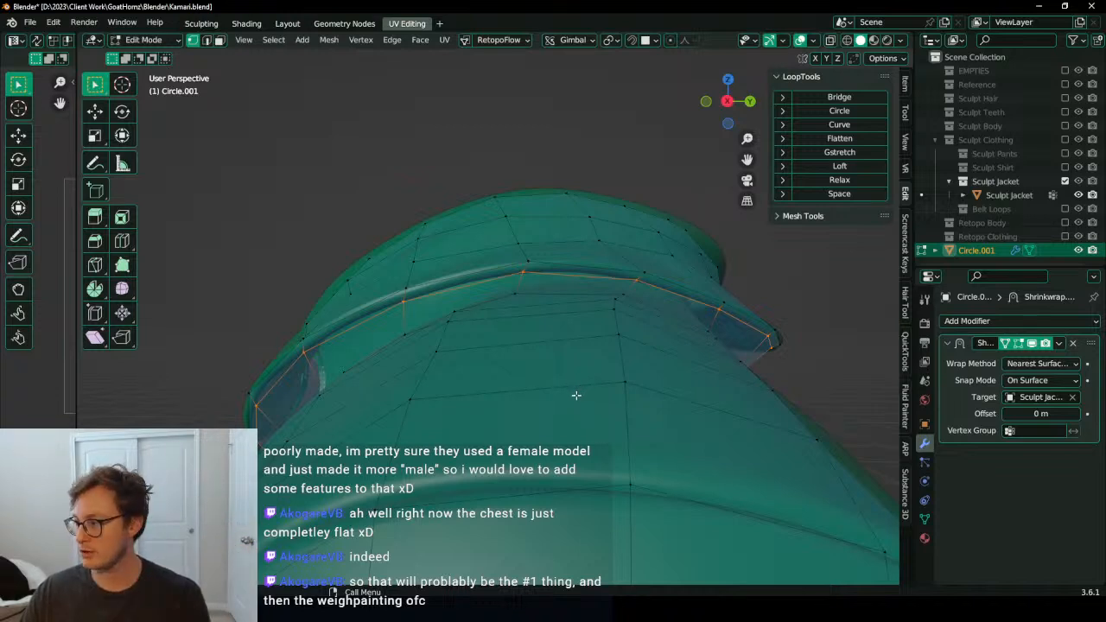
{"action": "middle_click_drag", "start_coordinate": [558, 379], "coordinate": [622, 370]}
{"action": "scroll", "coordinate": [605, 367], "scroll_direction": "up", "scroll_amount": 2}
{"action": "key", "text": "shift+Tab"}
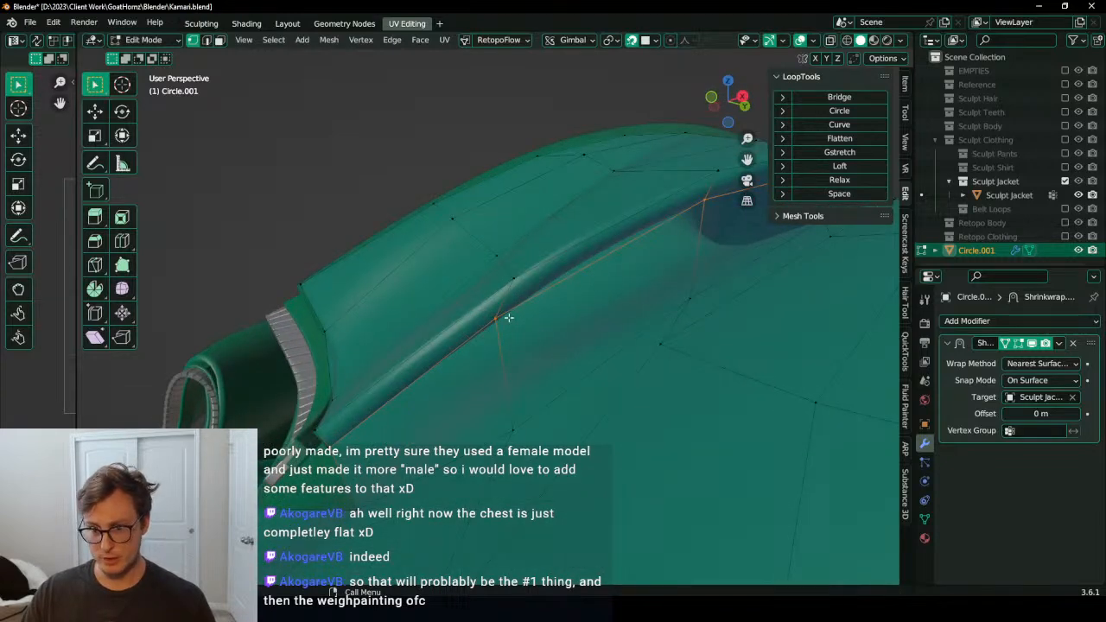
{"action": "middle_click_drag", "start_coordinate": [630, 313], "coordinate": [512, 250]}
{"action": "middle_click_drag", "start_coordinate": [398, 314], "coordinate": [437, 318]}
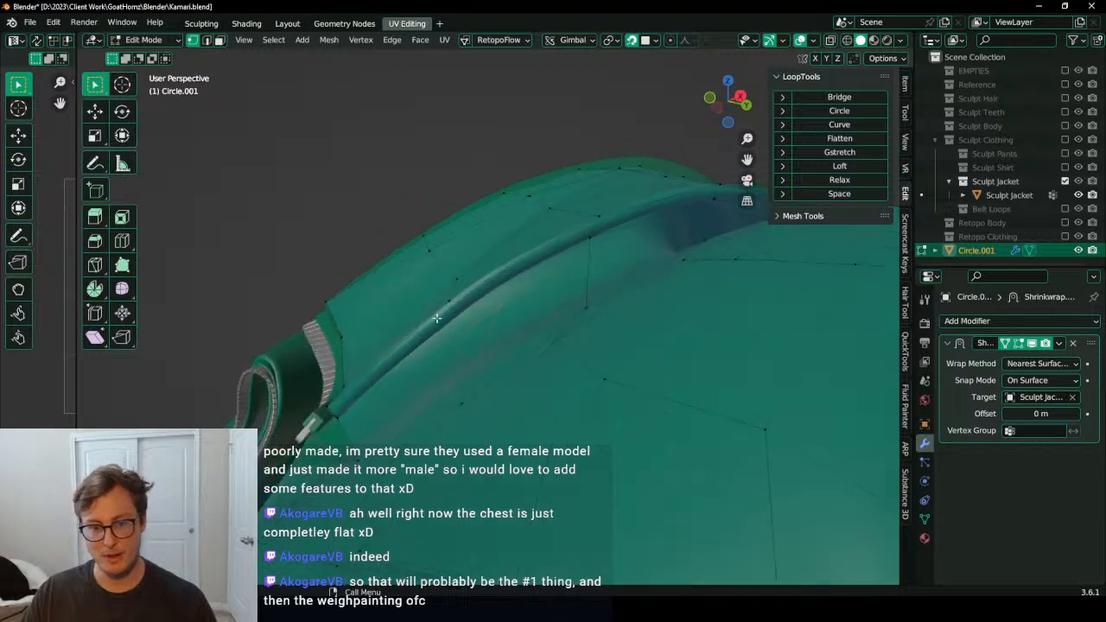
{"action": "left_click", "coordinate": [427, 341]}
{"action": "key", "text": "g"}
{"action": "left_click", "coordinate": [459, 312]}
Step: Align the new loop's vertices above the shoulder with the underside of the collar rim
{"action": "middle_click_drag", "start_coordinate": [563, 274], "coordinate": [518, 273]}
{"action": "key", "text": "g"}
{"action": "left_click", "coordinate": [459, 279]}
{"action": "key", "text": "g"}
{"action": "left_click", "coordinate": [556, 255]}
{"action": "key", "text": "g"}
{"action": "left_click", "coordinate": [563, 273]}
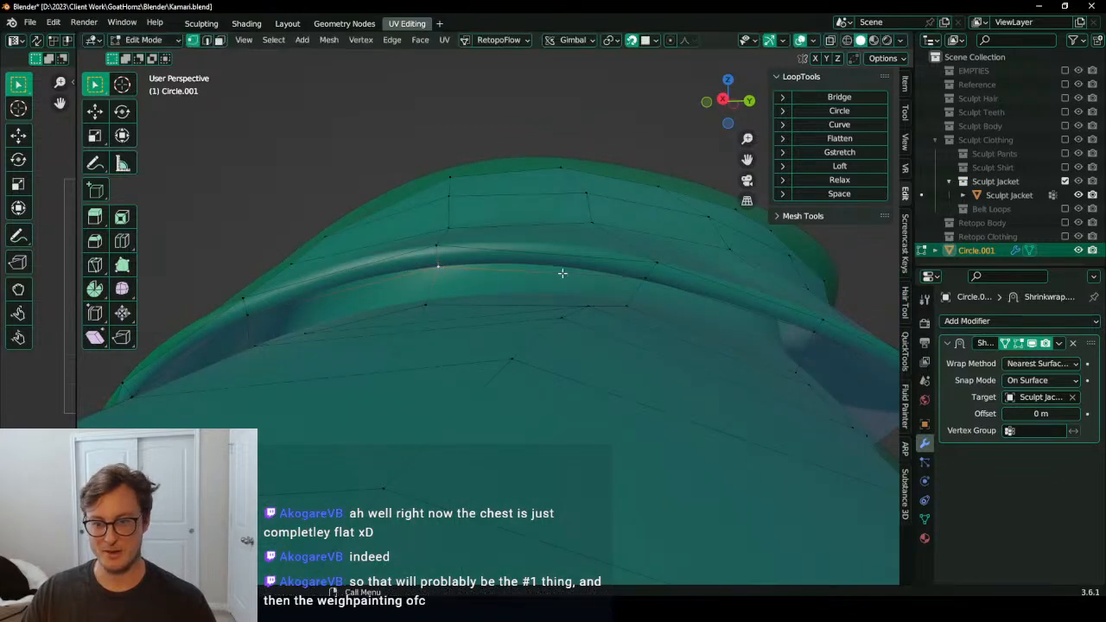
Step: Fit the new loop's vertices between the shoulder and the back onto the lower edge of the collar rim
{"action": "middle_click_drag", "start_coordinate": [635, 289], "coordinate": [514, 318]}
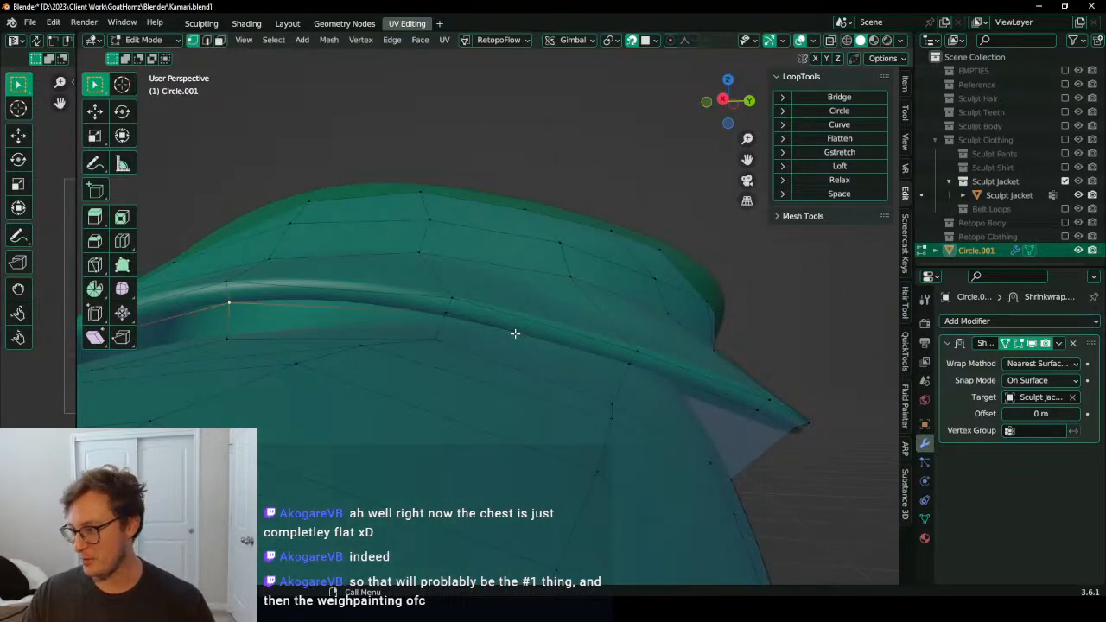
{"action": "scroll", "coordinate": [487, 336], "scroll_direction": "up", "scroll_amount": 4}
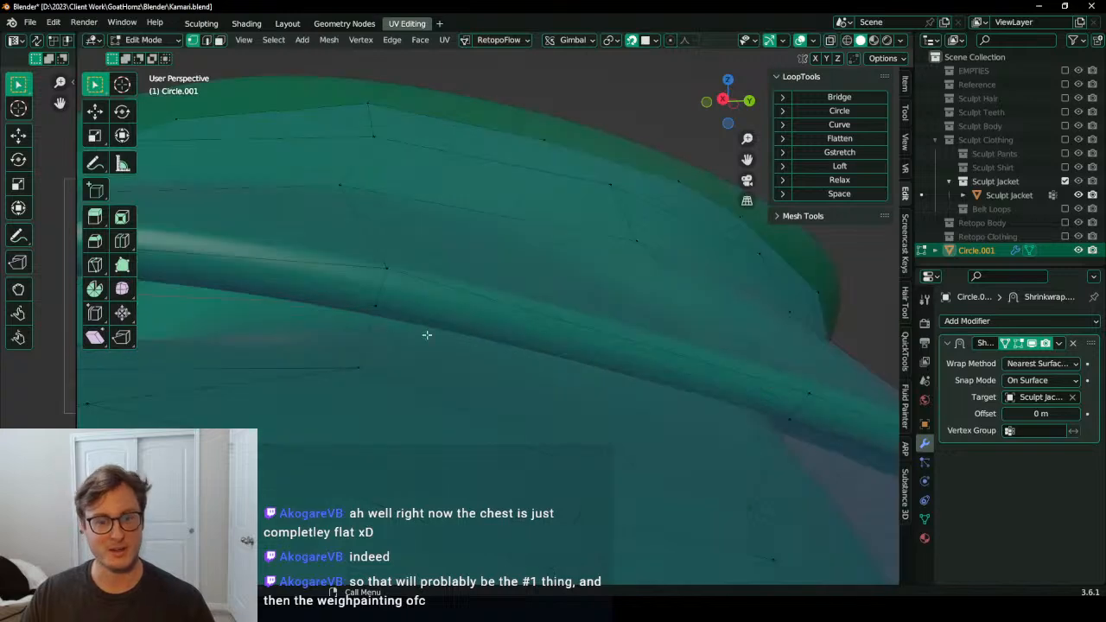
{"action": "key", "text": "g"}
{"action": "left_click", "coordinate": [376, 315]}
{"action": "middle_click_drag", "start_coordinate": [376, 315], "coordinate": [510, 371]}
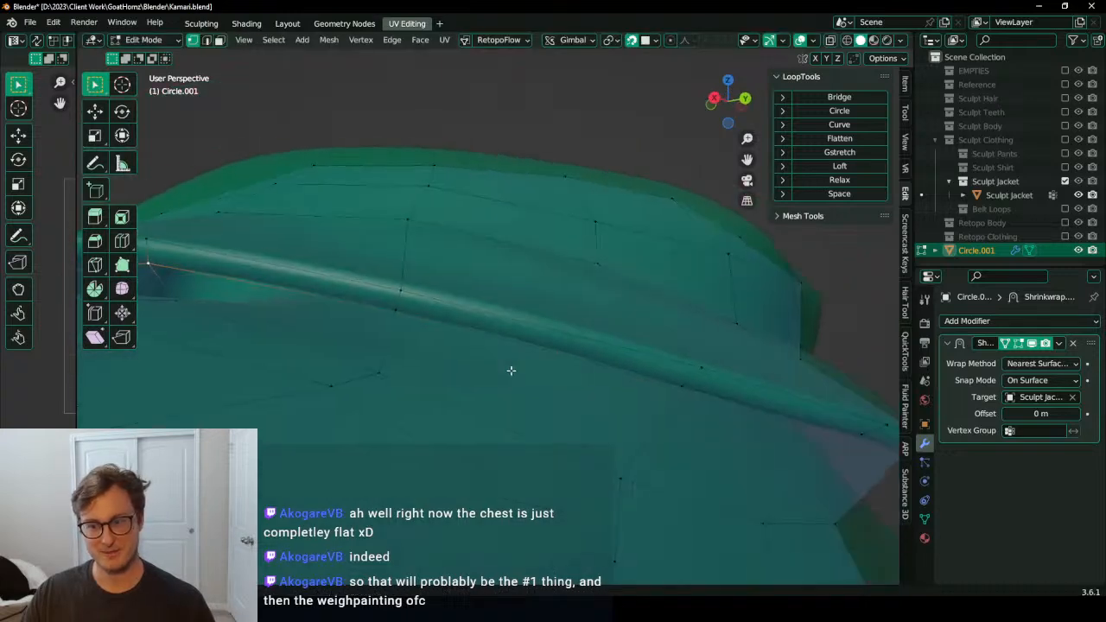
{"action": "middle_click_drag", "start_coordinate": [720, 389], "coordinate": [542, 265]}
{"action": "middle_click_drag", "start_coordinate": [461, 298], "coordinate": [497, 328]}
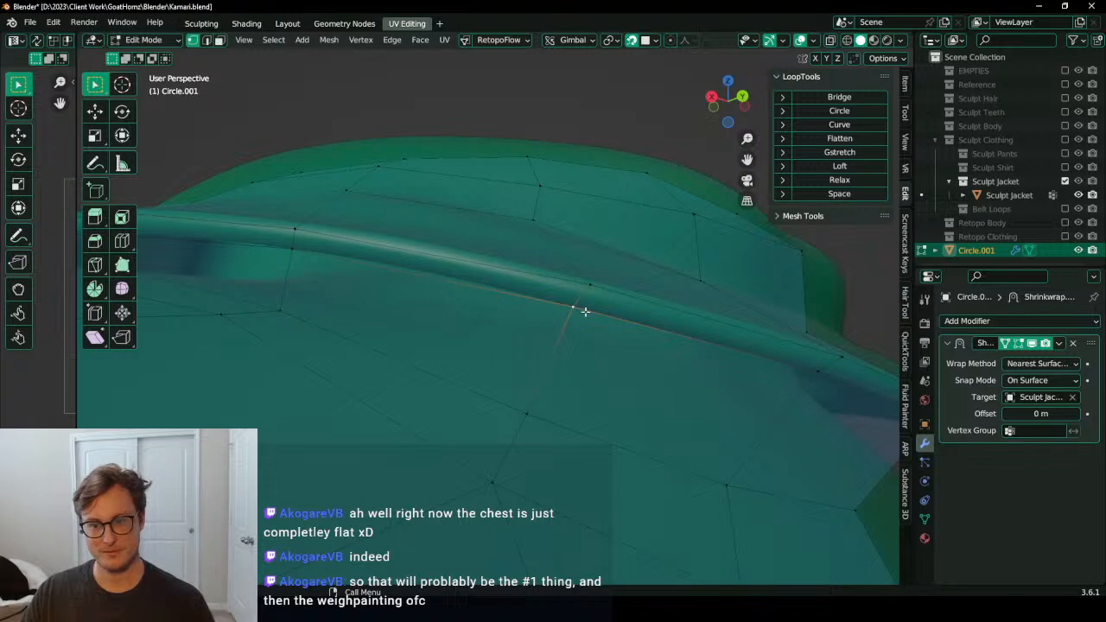
{"action": "key", "text": "g"}
{"action": "left_click", "coordinate": [574, 306]}
Step: Fit the new loop's last two vertices at the back centre onto the lower edge of the collar rim
{"action": "middle_click_drag", "start_coordinate": [574, 307], "coordinate": [356, 323]}
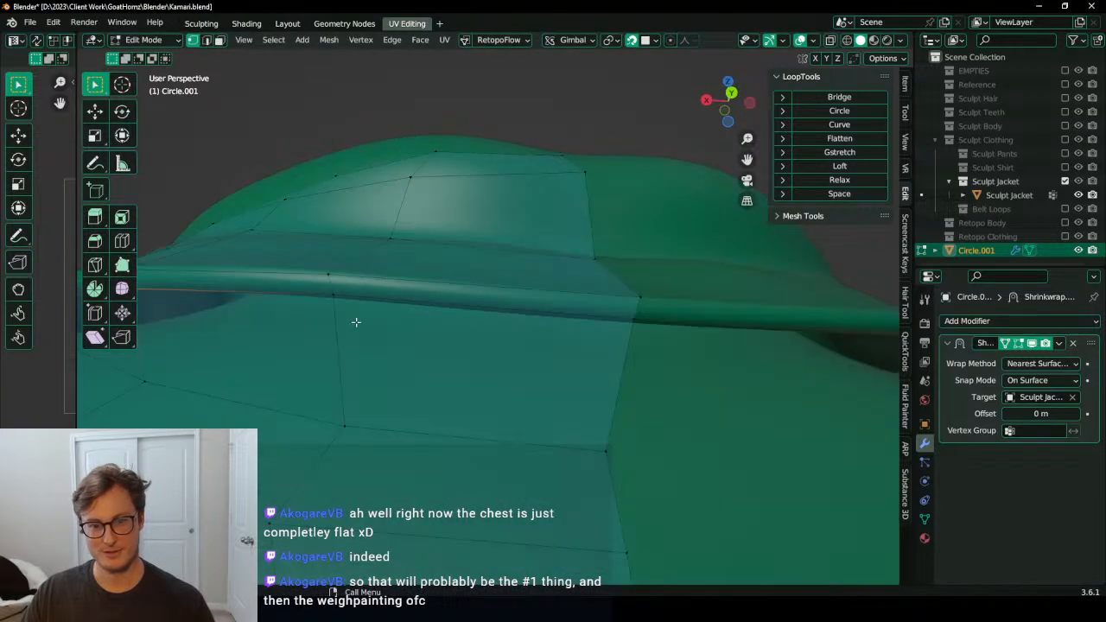
{"action": "left_click", "coordinate": [336, 298]}
{"action": "key", "text": "g"}
{"action": "left_click", "coordinate": [332, 296]}
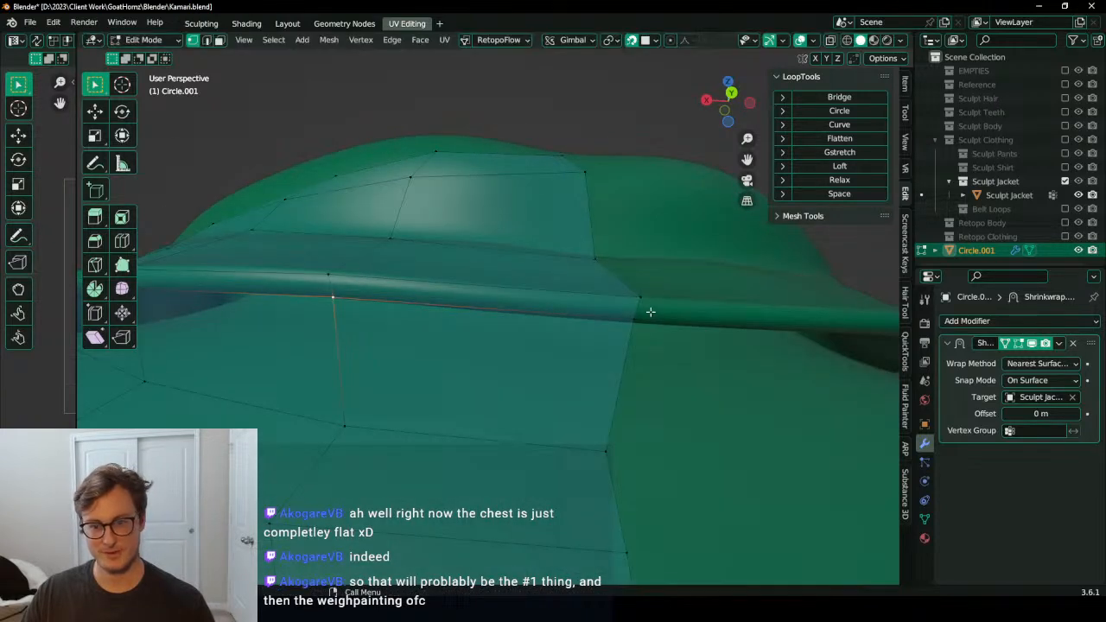
{"action": "left_click", "coordinate": [637, 319]}
{"action": "key", "text": "g"}
{"action": "left_click", "coordinate": [629, 316]}
Step: Raise the centre and neighbouring vertices of the upper back row closer to the collar
{"action": "middle_click_drag", "start_coordinate": [630, 317], "coordinate": [571, 402]}
{"action": "left_click", "coordinate": [560, 390]}
{"action": "key", "text": "g"}
{"action": "left_click", "coordinate": [552, 348]}
{"action": "middle_click_drag", "start_coordinate": [466, 378], "coordinate": [504, 353], "text": "shift"}
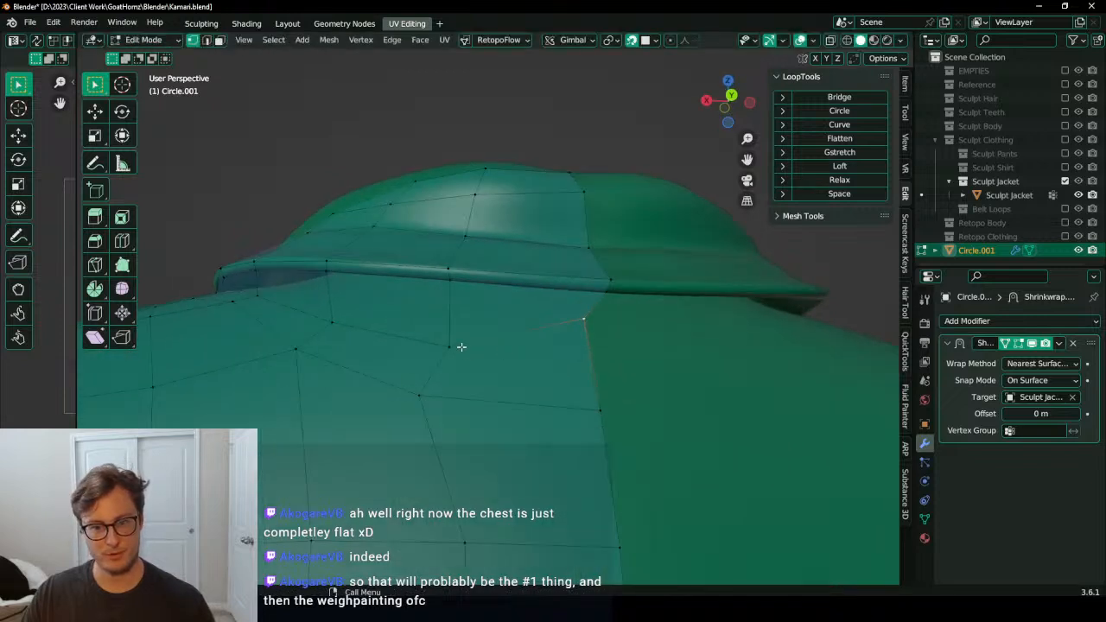
{"action": "left_click", "coordinate": [457, 346]}
{"action": "key", "text": "g"}
{"action": "left_click", "coordinate": [458, 299]}
{"action": "middle_click_drag", "start_coordinate": [458, 298], "coordinate": [499, 339]}
{"action": "middle_click_drag", "start_coordinate": [647, 366], "coordinate": [531, 279]}
{"action": "left_click", "coordinate": [586, 329]}
{"action": "key", "text": "g"}
{"action": "left_click", "coordinate": [570, 279]}
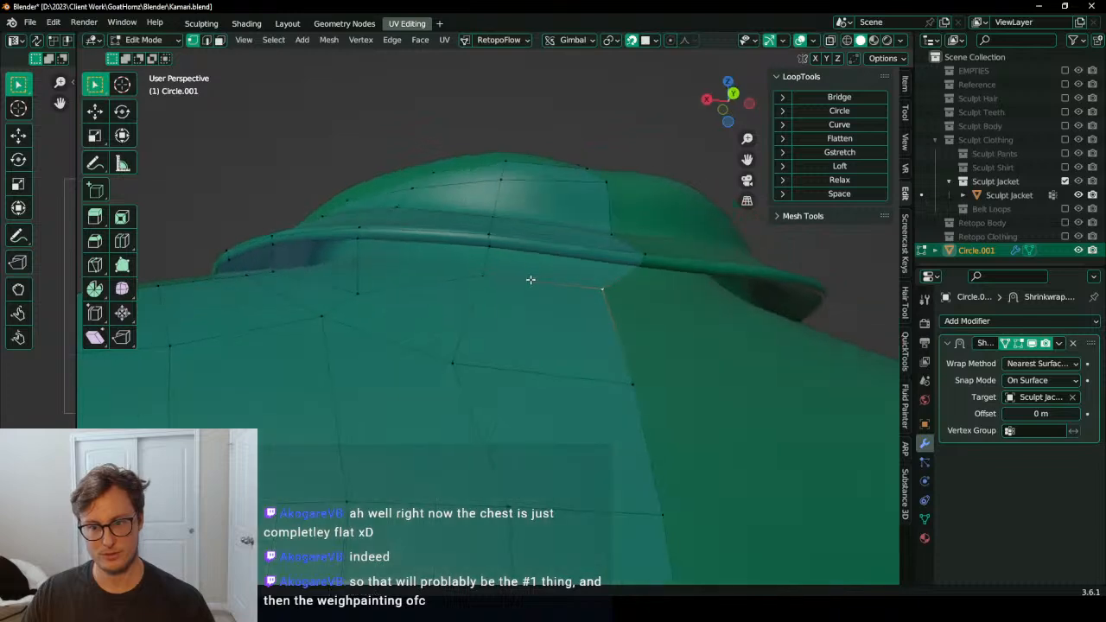
Step: Move the vertices of the row beneath the collar closer to the rim from the back around to the shoulder
{"action": "middle_click_drag", "start_coordinate": [358, 290], "coordinate": [552, 318]}
{"action": "key", "text": "g"}
{"action": "left_click", "coordinate": [471, 306]}
{"action": "key", "text": "g"}
{"action": "left_click", "coordinate": [519, 299]}
{"action": "key", "text": "g"}
{"action": "left_click", "coordinate": [486, 296]}
{"action": "mouse_move", "coordinate": [486, 296]}
{"action": "middle_mouse_down"}
{"action": "mouse_move", "coordinate": [518, 345]}
{"action": "mouse_move", "coordinate": [473, 298]}
{"action": "middle_mouse_up"}
{"action": "key", "text": "g"}
{"action": "left_click", "coordinate": [484, 324]}
{"action": "key", "text": "g"}
{"action": "left_click", "coordinate": [449, 262]}
Step: Pull the vertices on top of the shoulder up toward the underside of the collar
{"action": "middle_click_drag", "start_coordinate": [449, 262], "coordinate": [434, 338]}
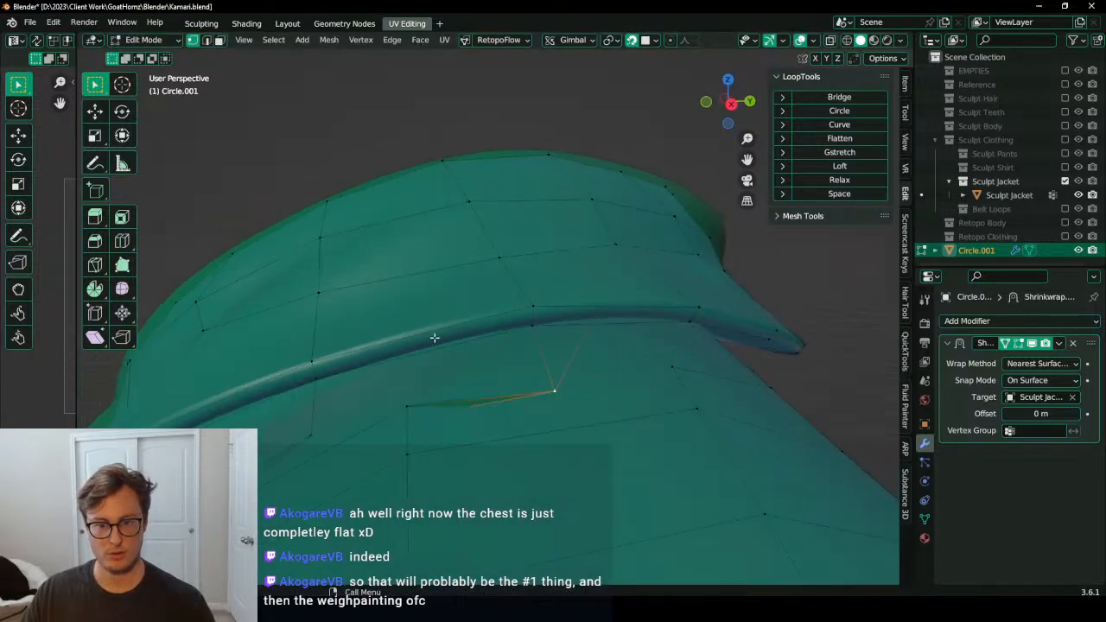
{"action": "middle_click_drag", "start_coordinate": [534, 392], "coordinate": [491, 309]}
{"action": "key", "text": "g"}
{"action": "left_click", "coordinate": [475, 281]}
{"action": "left_click", "coordinate": [460, 401]}
{"action": "middle_click_drag", "start_coordinate": [528, 352], "coordinate": [455, 327]}
{"action": "key", "text": "g"}
{"action": "left_click", "coordinate": [462, 287]}
{"action": "middle_click_drag", "start_coordinate": [462, 286], "coordinate": [413, 326]}
{"action": "left_click", "coordinate": [412, 326]}
{"action": "key", "text": "g"}
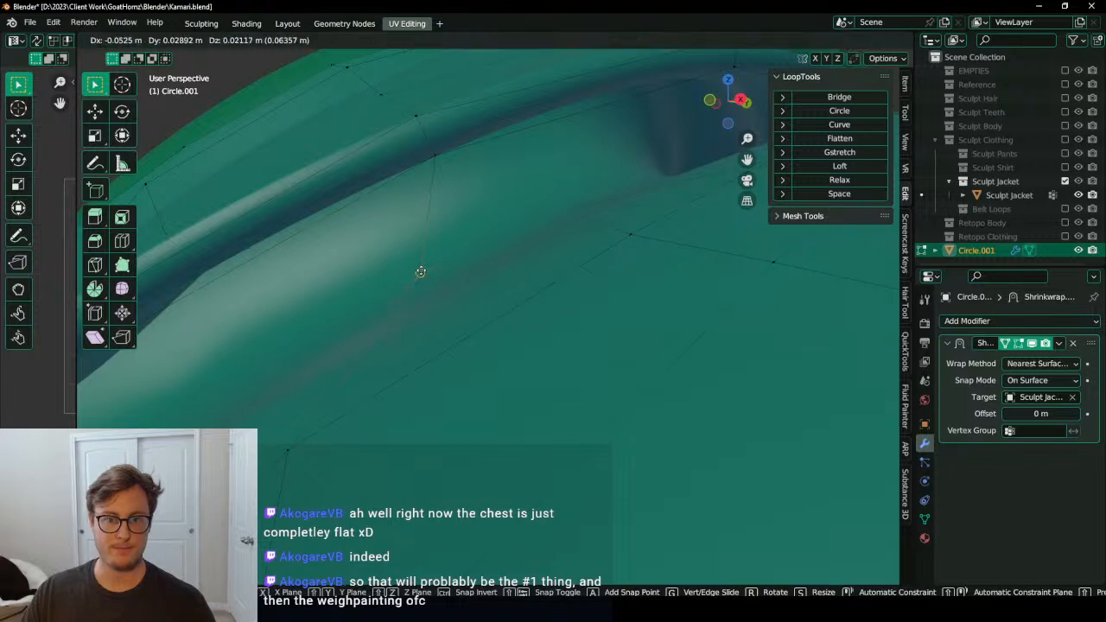
{"action": "left_click", "coordinate": [430, 276]}
Step: Shift the vertices below the front part of the collar up toward the rim
{"action": "middle_click_drag", "start_coordinate": [430, 275], "coordinate": [463, 355]}
{"action": "left_click", "coordinate": [385, 353]}
{"action": "key", "text": "g"}
{"action": "left_click", "coordinate": [386, 320]}
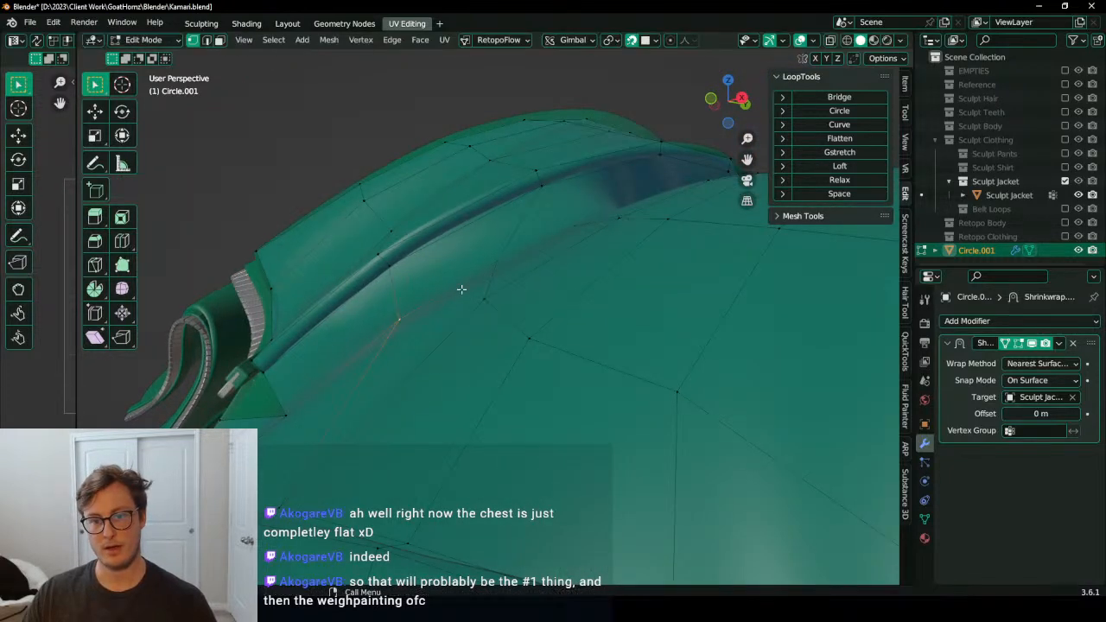
{"action": "middle_click_drag", "start_coordinate": [503, 268], "coordinate": [497, 321]}
{"action": "key", "text": "g"}
{"action": "left_click", "coordinate": [413, 384]}
Step: Adjust the vertex spacing of the row under the collar at the front of the shoulder
{"action": "scroll", "coordinate": [504, 294], "scroll_direction": "down", "scroll_amount": 2}
{"action": "left_click", "coordinate": [507, 307]}
{"action": "key", "text": "g"}
{"action": "left_click", "coordinate": [529, 305]}
{"action": "scroll", "coordinate": [506, 291], "scroll_direction": "down", "scroll_amount": 1}
{"action": "key", "text": "z"}
{"action": "mouse_move", "coordinate": [507, 281]}
{"action": "middle_mouse_down"}
{"action": "mouse_move", "coordinate": [488, 316]}
{"action": "mouse_move", "coordinate": [511, 311]}
{"action": "mouse_move", "coordinate": [486, 308]}
{"action": "mouse_move", "coordinate": [493, 299]}
{"action": "mouse_move", "coordinate": [510, 307]}
{"action": "mouse_move", "coordinate": [476, 311]}
{"action": "mouse_move", "coordinate": [466, 349]}
{"action": "middle_mouse_up"}
{"action": "left_click", "coordinate": [405, 311]}
{"action": "key", "text": "z"}
{"action": "left_click", "coordinate": [542, 306]}
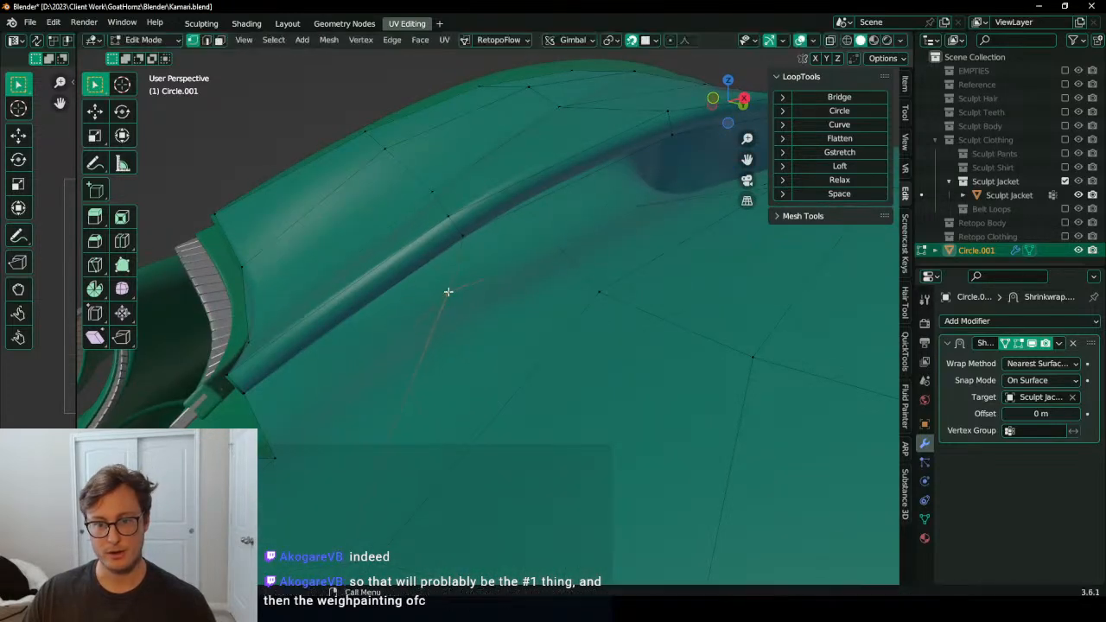
Step: Even out the vertices beneath the back of the collar and turn snapping back on
{"action": "middle_click_drag", "start_coordinate": [449, 294], "coordinate": [326, 288]}
{"action": "scroll", "coordinate": [516, 298], "scroll_direction": "up", "scroll_amount": 4}
{"action": "key", "text": "g"}
{"action": "left_click", "coordinate": [520, 292]}
{"action": "key", "text": "g"}
{"action": "left_click", "coordinate": [612, 287]}
{"action": "scroll", "coordinate": [639, 293], "scroll_direction": "down", "scroll_amount": 3}
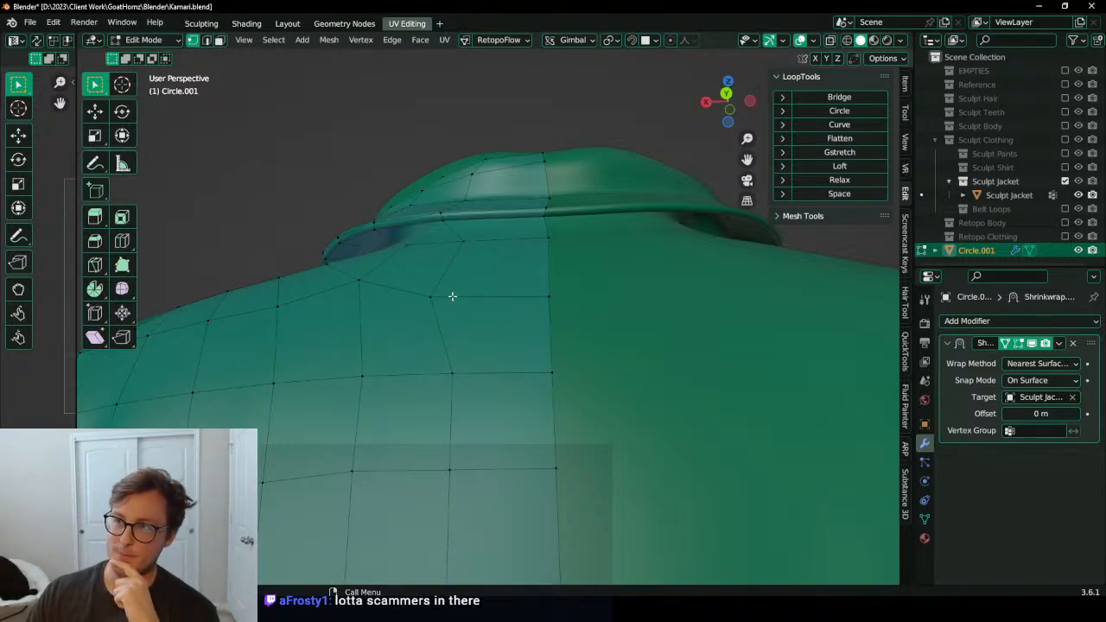
{"action": "middle_click_drag", "start_coordinate": [507, 256], "coordinate": [502, 314]}
{"action": "key", "text": "shift+Tab"}
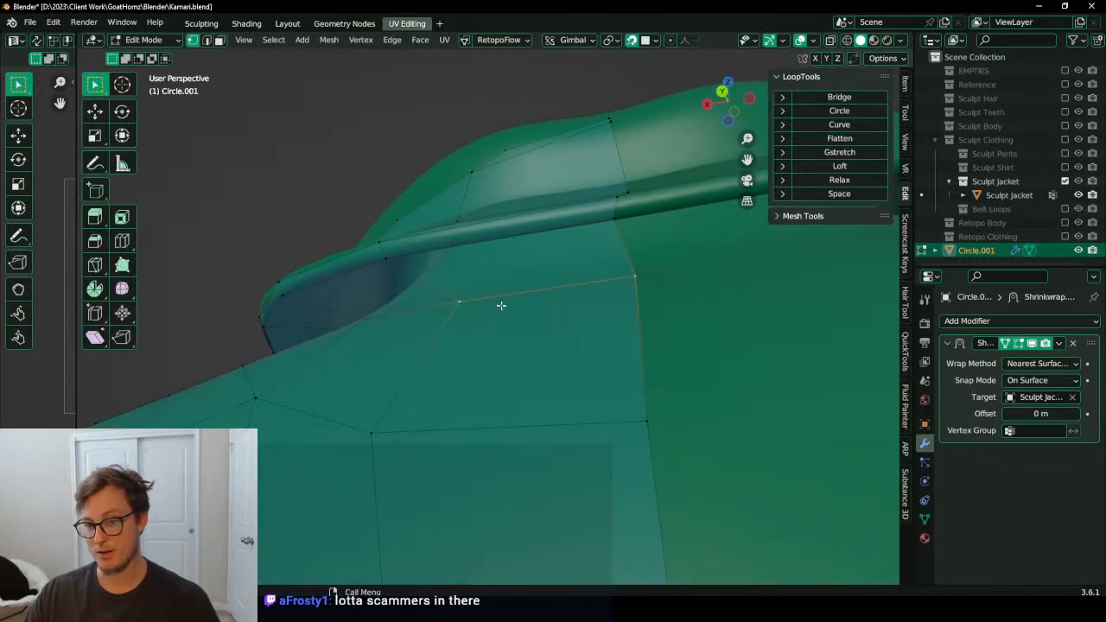
Step: Move the vertices of the row beneath the collar on the shoulder up into the fold under the rim
{"action": "key", "text": "g"}
{"action": "left_click", "coordinate": [523, 262]}
{"action": "middle_click_drag", "start_coordinate": [523, 262], "coordinate": [293, 290]}
{"action": "left_click", "coordinate": [523, 321]}
{"action": "key", "text": "g"}
{"action": "left_click", "coordinate": [527, 299]}
{"action": "key", "text": "g"}
{"action": "left_click", "coordinate": [464, 291]}
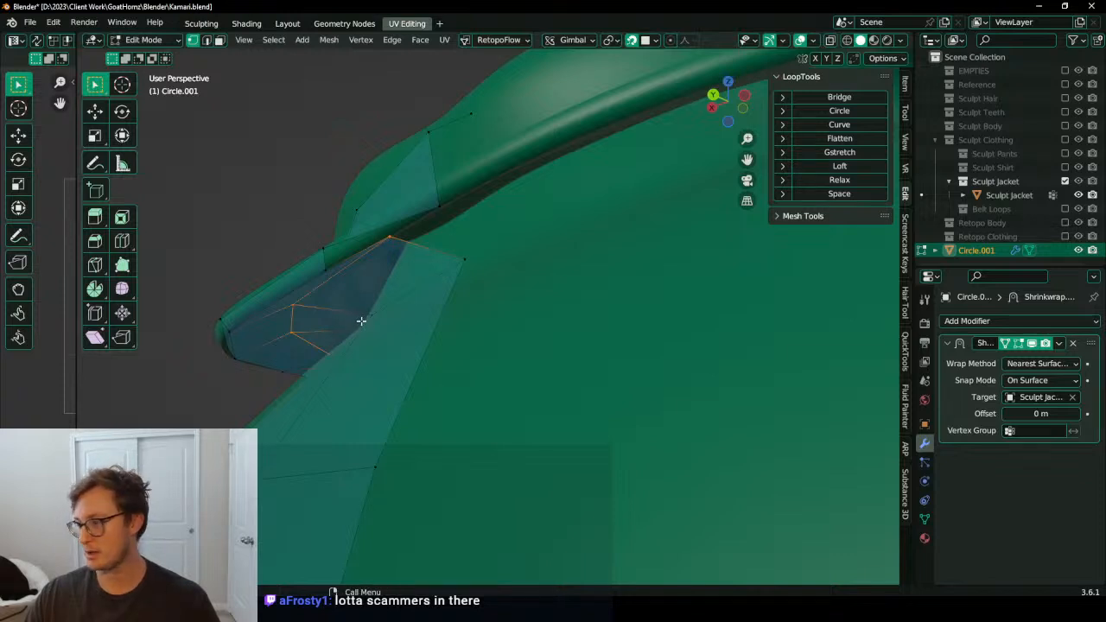
Step: Reposition the vertex inside the shoulder-side collar fold so it sits on the sculpt's underside
{"action": "middle_click_drag", "start_coordinate": [361, 321], "coordinate": [416, 231]}
{"action": "left_click", "coordinate": [386, 170]}
{"action": "key", "text": "g"}
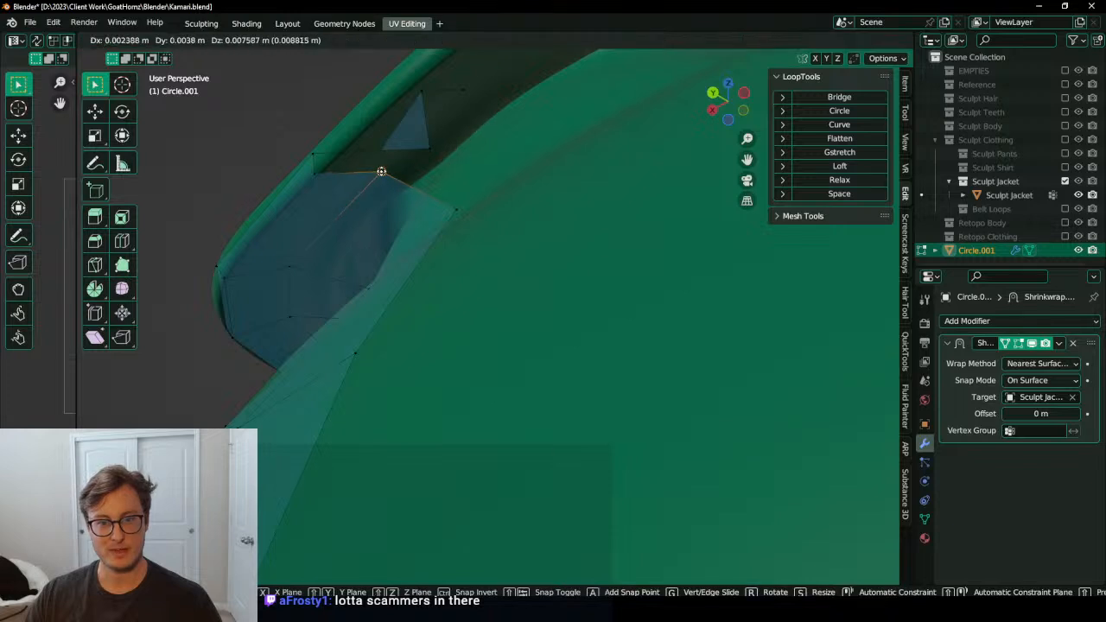
{"action": "left_click", "coordinate": [382, 171]}
{"action": "middle_click_drag", "start_coordinate": [383, 173], "coordinate": [459, 183]}
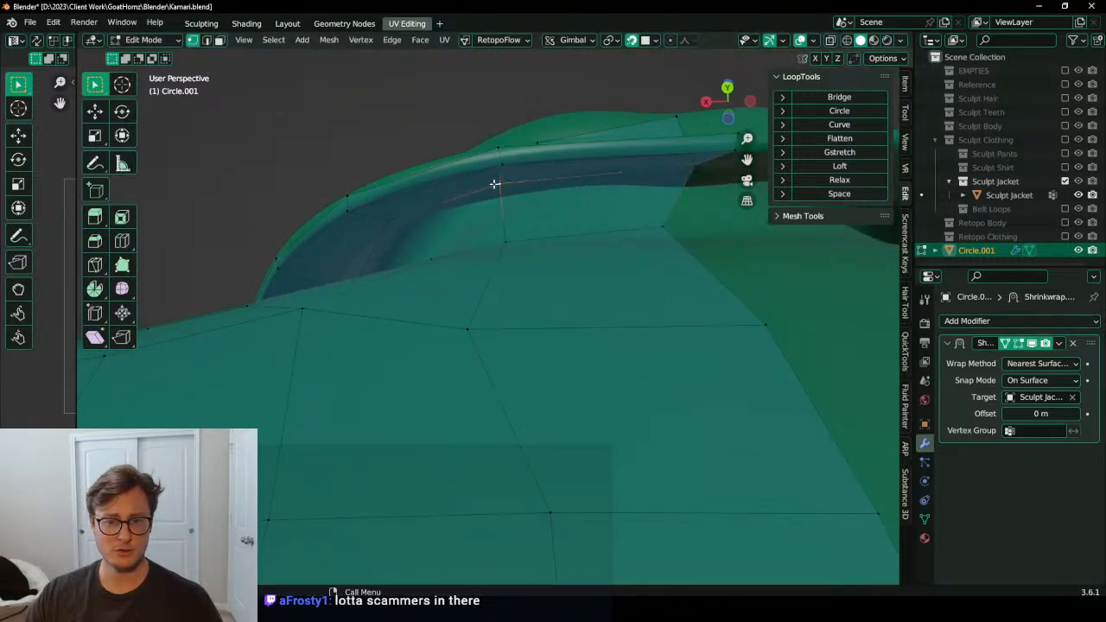
{"action": "key", "text": "g"}
{"action": "left_click", "coordinate": [390, 221]}
Step: Inspect the retopology vertices inside the collar fold against the sculpt in wireframe
{"action": "middle_click_drag", "start_coordinate": [392, 223], "coordinate": [395, 247]}
{"action": "scroll", "coordinate": [395, 247], "scroll_direction": "up", "scroll_amount": 3}
{"action": "middle_click_drag", "start_coordinate": [311, 287], "coordinate": [498, 329], "text": "shift"}
{"action": "key", "text": "alt+z"}
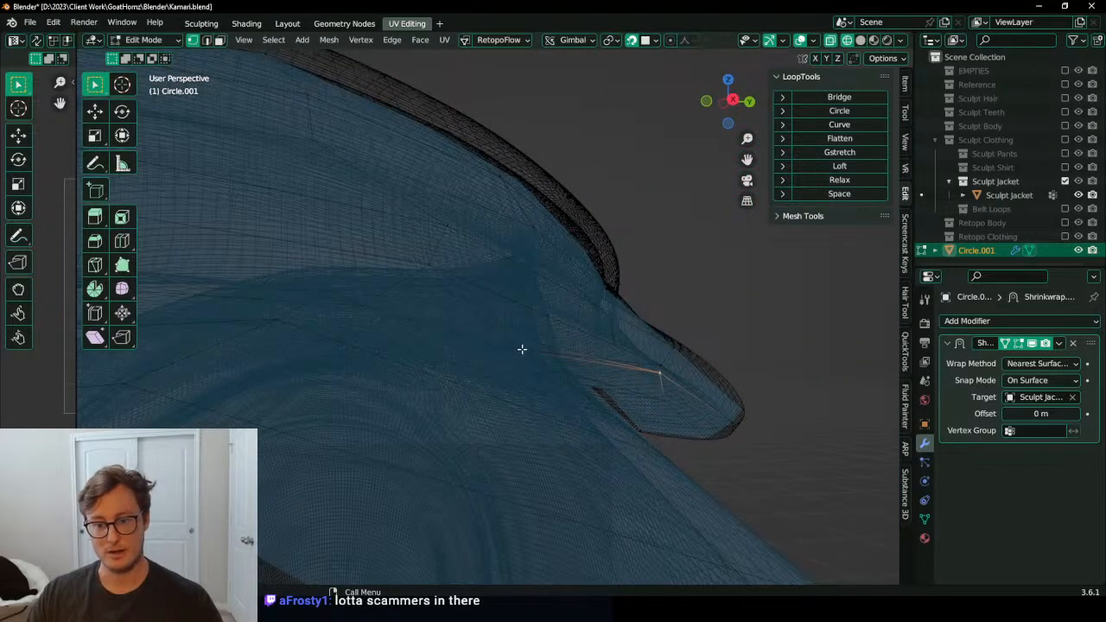
{"action": "left_click", "coordinate": [583, 330]}
{"action": "mouse_move", "coordinate": [584, 329]}
{"action": "middle_mouse_down"}
{"action": "mouse_move", "coordinate": [464, 273]}
{"action": "mouse_move", "coordinate": [481, 324]}
{"action": "mouse_move", "coordinate": [424, 336]}
{"action": "mouse_move", "coordinate": [408, 370]}
{"action": "mouse_move", "coordinate": [385, 343]}
{"action": "mouse_move", "coordinate": [427, 368]}
{"action": "mouse_move", "coordinate": [553, 377]}
{"action": "mouse_move", "coordinate": [504, 372]}
{"action": "mouse_move", "coordinate": [464, 403]}
{"action": "mouse_move", "coordinate": [440, 446]}
{"action": "mouse_move", "coordinate": [570, 398]}
{"action": "mouse_move", "coordinate": [521, 398]}
{"action": "mouse_move", "coordinate": [548, 328]}
{"action": "mouse_move", "coordinate": [571, 356]}
{"action": "mouse_move", "coordinate": [530, 383]}
{"action": "mouse_move", "coordinate": [548, 328]}
{"action": "mouse_move", "coordinate": [459, 323]}
{"action": "mouse_move", "coordinate": [508, 348]}
{"action": "mouse_move", "coordinate": [383, 348]}
{"action": "middle_mouse_up"}
{"action": "key", "text": "z"}
{"action": "left_click", "coordinate": [388, 357]}
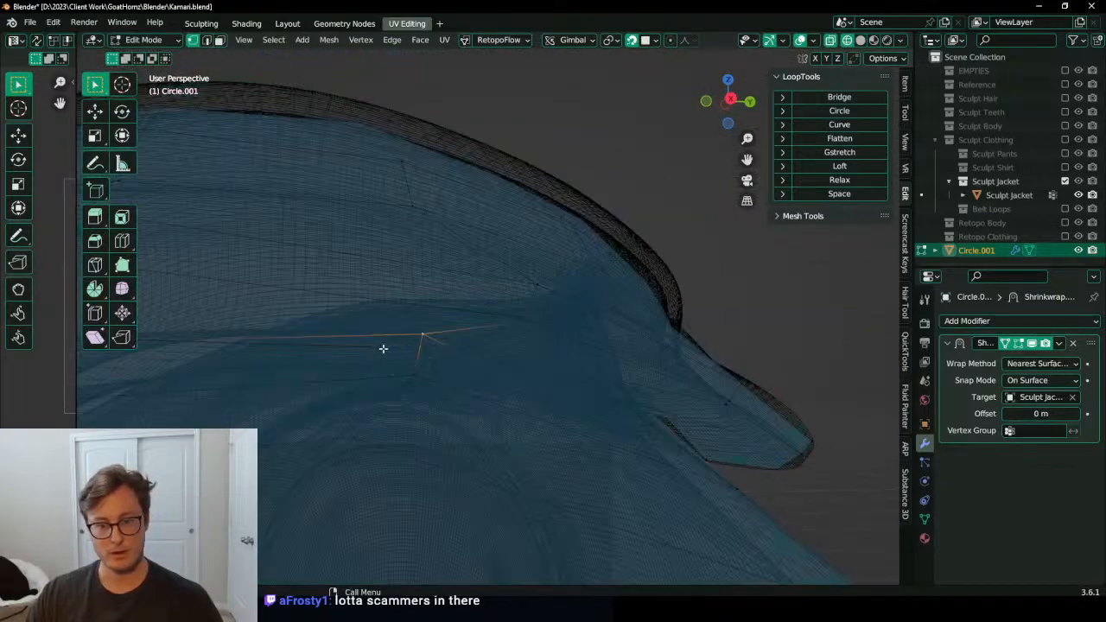
{"action": "key", "text": "z"}
{"action": "left_click", "coordinate": [518, 338]}
Step: Move the selected under-collar vertex up and deeper into the fold
{"action": "mouse_move", "coordinate": [519, 337]}
{"action": "middle_mouse_down"}
{"action": "mouse_move", "coordinate": [432, 299]}
{"action": "mouse_move", "coordinate": [395, 354]}
{"action": "mouse_move", "coordinate": [392, 379]}
{"action": "mouse_move", "coordinate": [449, 350]}
{"action": "middle_mouse_up"}
{"action": "key", "text": "g"}
{"action": "left_click", "coordinate": [530, 205]}
{"action": "middle_click_drag", "start_coordinate": [522, 238], "coordinate": [570, 380]}
{"action": "key", "text": "g"}
{"action": "left_click", "coordinate": [524, 297]}
Step: Nudge the vertex at the bottom of the collar fold so it follows the inner crease
{"action": "scroll", "coordinate": [550, 360], "scroll_direction": "up", "scroll_amount": 3}
{"action": "scroll", "coordinate": [550, 360], "scroll_direction": "down", "scroll_amount": 2}
{"action": "scroll", "coordinate": [569, 383], "scroll_direction": "up", "scroll_amount": 2}
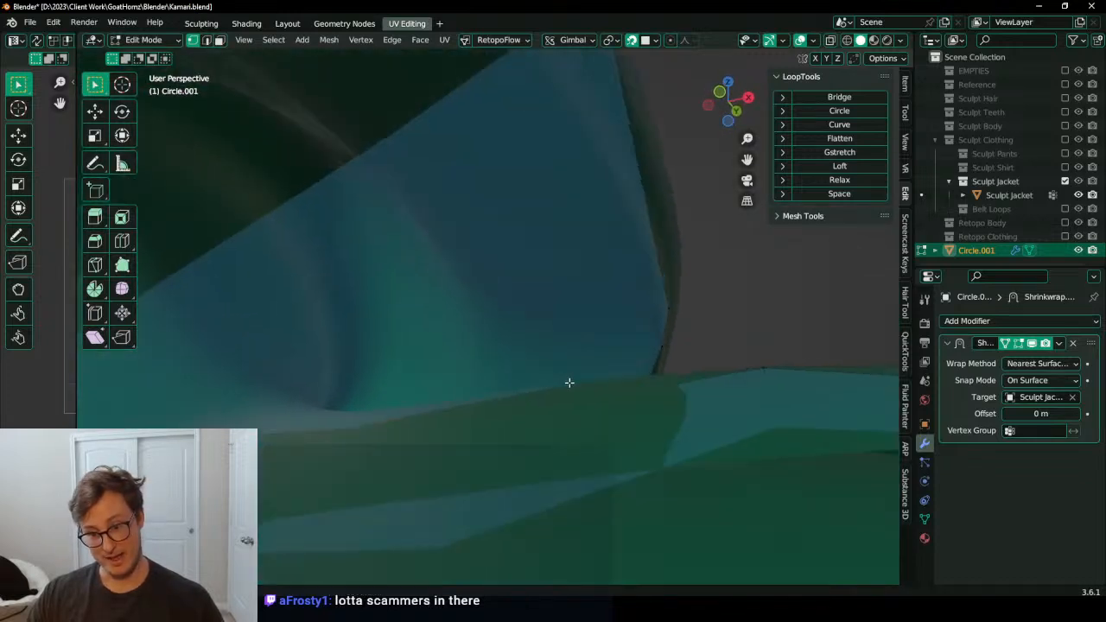
{"action": "key", "text": "g"}
{"action": "left_click", "coordinate": [482, 258]}
{"action": "middle_click_drag", "start_coordinate": [551, 299], "coordinate": [530, 310]}
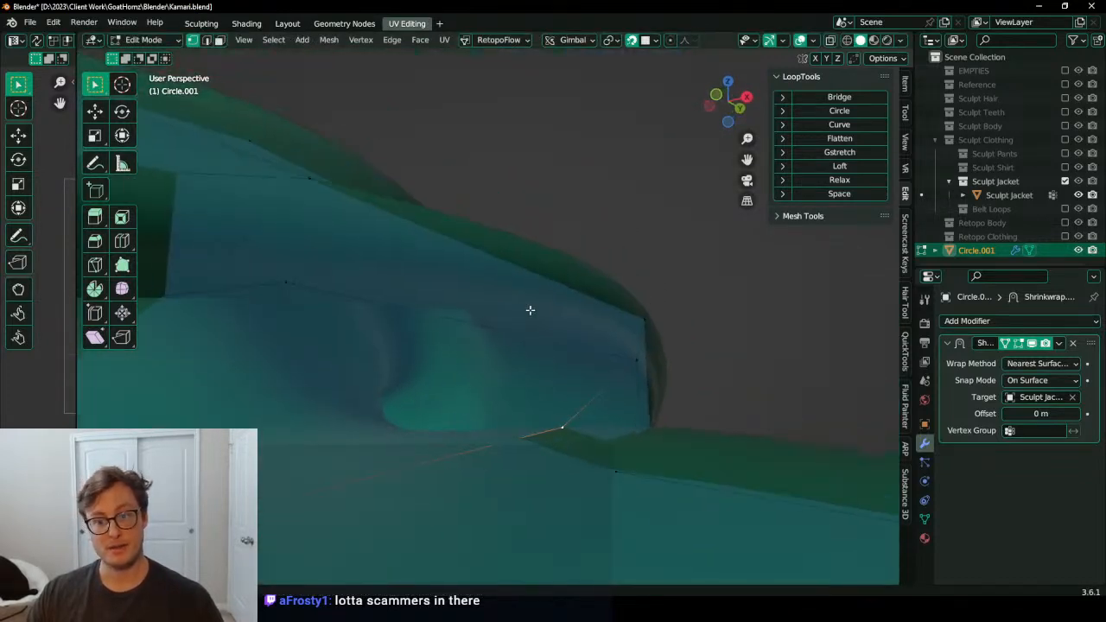
{"action": "middle_click_drag", "start_coordinate": [571, 411], "coordinate": [550, 410]}
{"action": "key", "text": "g"}
{"action": "left_click", "coordinate": [486, 370]}
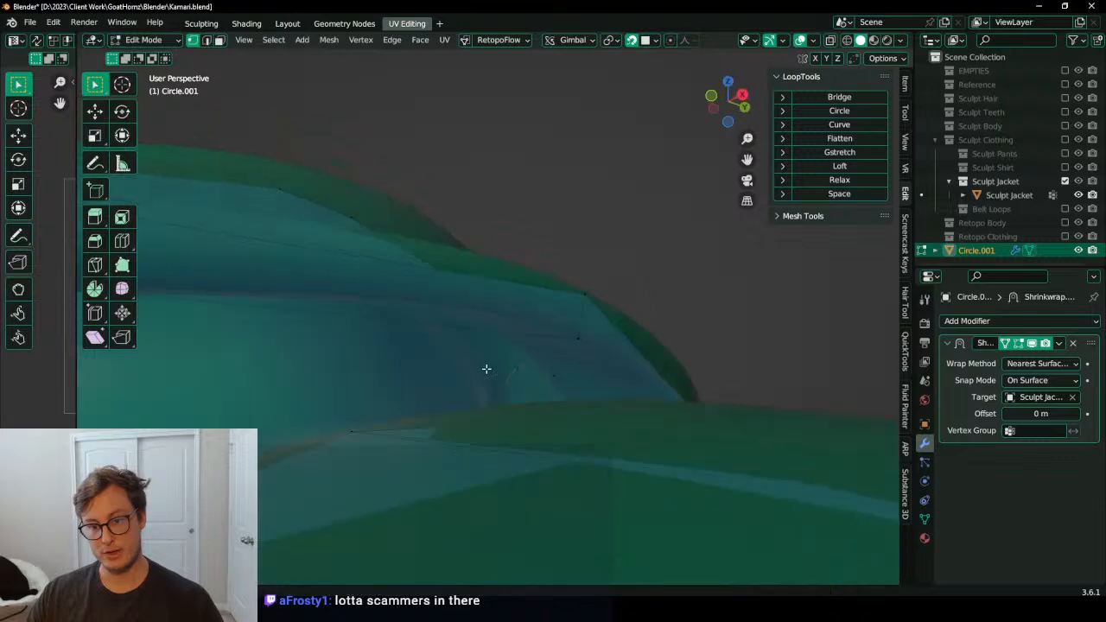
Step: Pull the next vertex beneath the side of the collar into the crease of the fold
{"action": "middle_click_drag", "start_coordinate": [486, 370], "coordinate": [438, 399]}
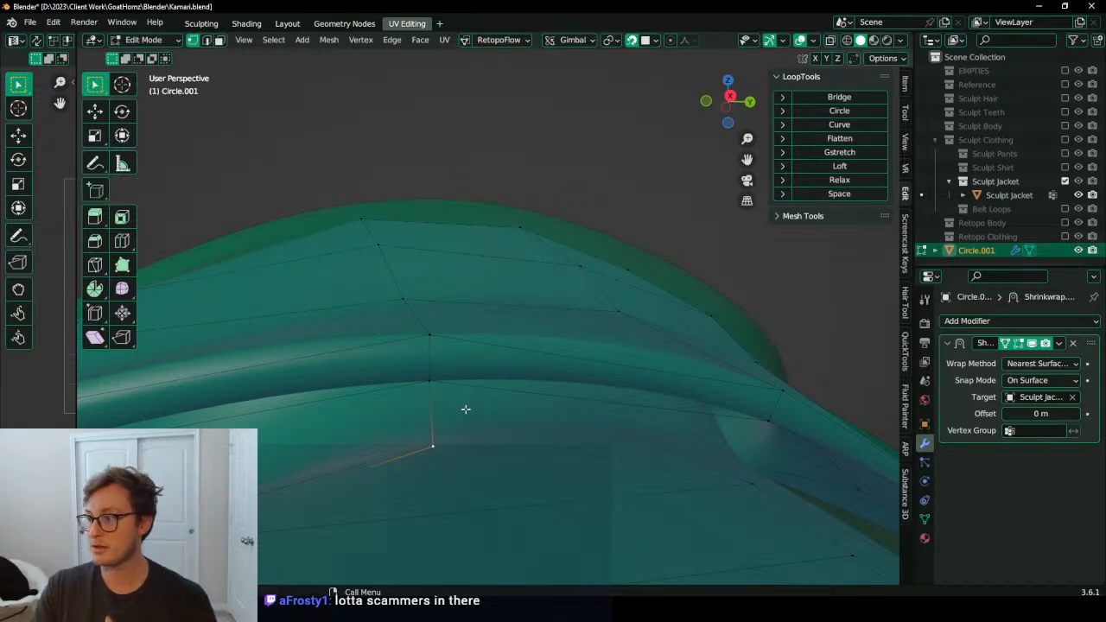
{"action": "middle_click_drag", "start_coordinate": [476, 410], "coordinate": [544, 447]}
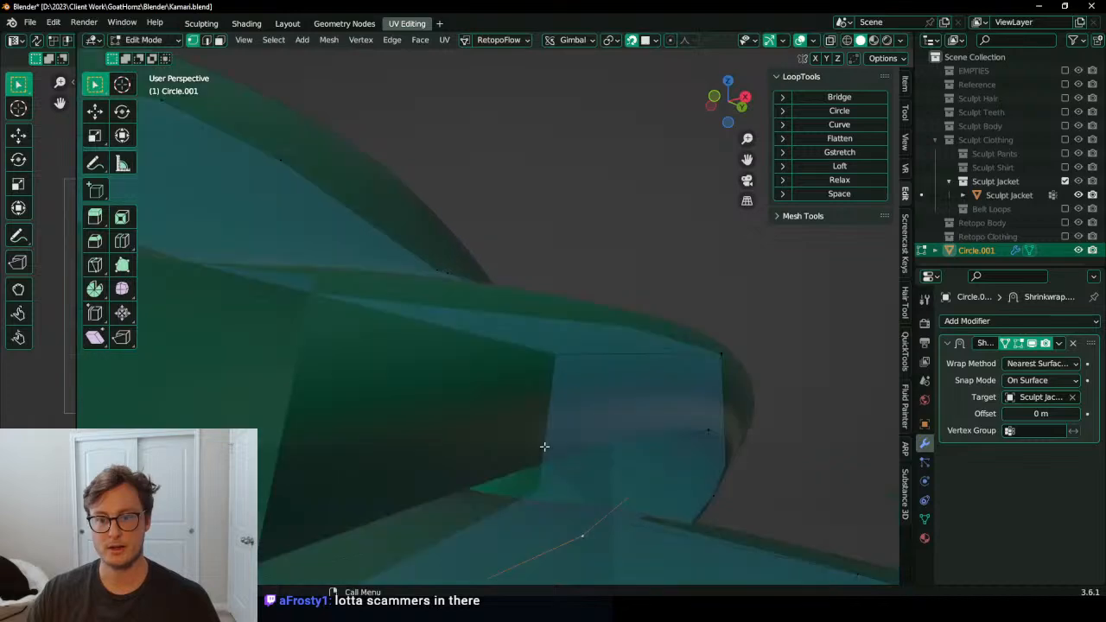
{"action": "scroll", "coordinate": [562, 430], "scroll_direction": "up", "scroll_amount": 5}
{"action": "key", "text": "g"}
{"action": "left_click", "coordinate": [516, 254]}
{"action": "middle_click_drag", "start_coordinate": [516, 254], "coordinate": [602, 355]}
{"action": "key", "text": "g"}
{"action": "left_click", "coordinate": [503, 314]}
Step: Fine-tune that side vertex's position so it lines up with its neighbours along the crease below the rim
{"action": "key", "text": "g"}
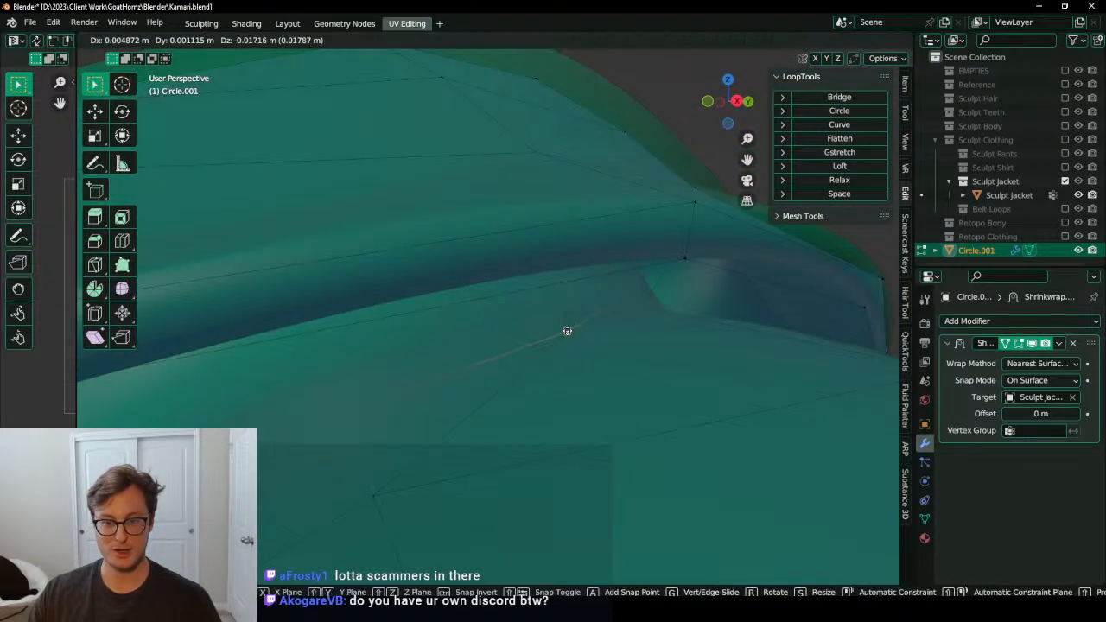
{"action": "left_click", "coordinate": [576, 338]}
{"action": "key", "text": "g"}
{"action": "left_click", "coordinate": [439, 353]}
{"action": "middle_click_drag", "start_coordinate": [439, 354], "coordinate": [534, 356]}
{"action": "key", "text": "KP_Divide"}
{"action": "key", "text": "KP_Divide"}
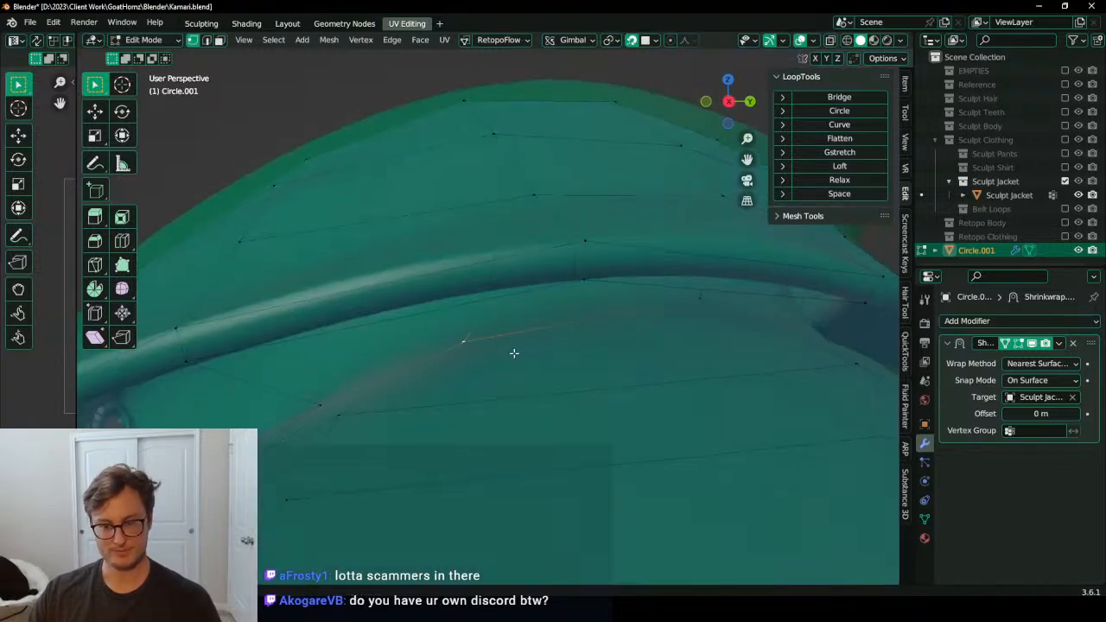
{"action": "key", "text": "g"}
{"action": "left_click", "coordinate": [478, 343]}
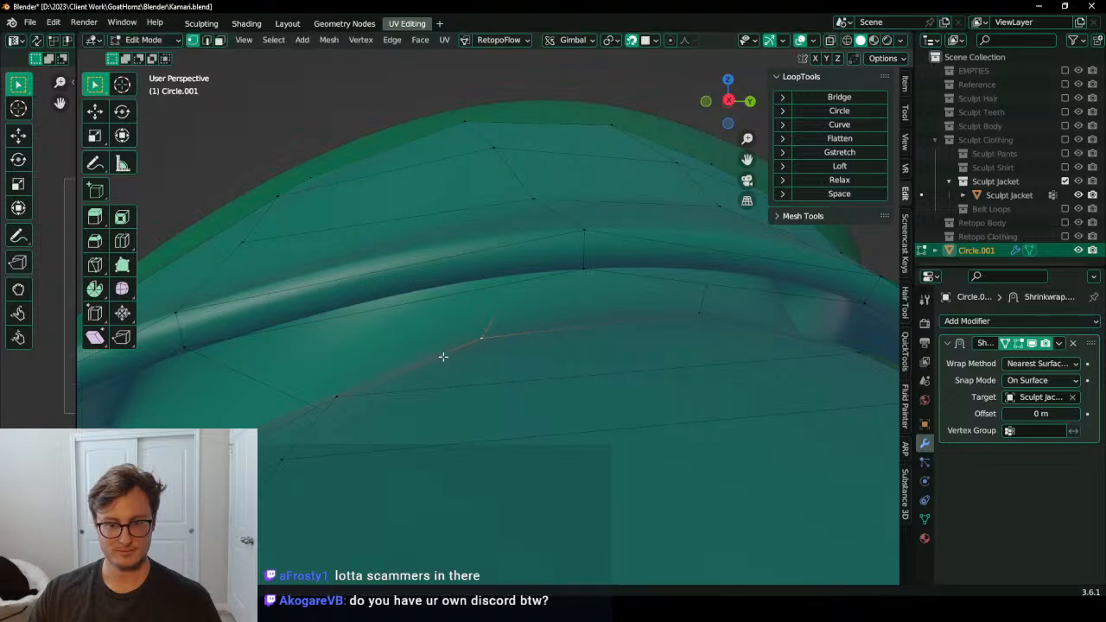
Step: Check the crease vertex in wireframe and move it further under the collar
{"action": "middle_click_drag", "start_coordinate": [441, 357], "coordinate": [476, 331]}
{"action": "key", "text": "alt+z"}
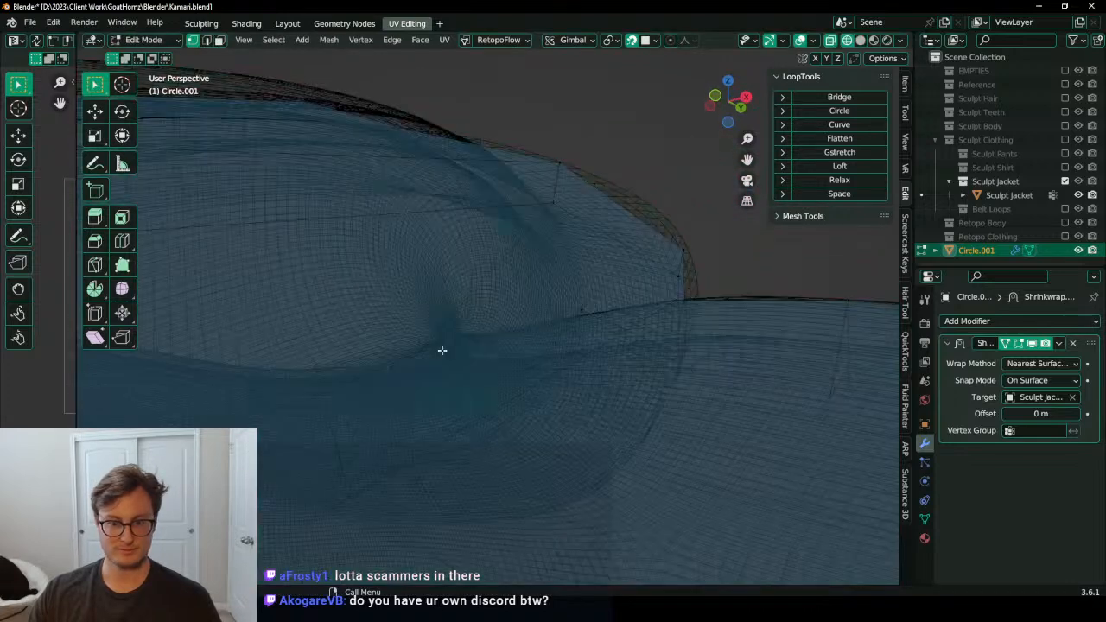
{"action": "key", "text": "shift+z"}
{"action": "middle_click_drag", "start_coordinate": [501, 293], "coordinate": [558, 341]}
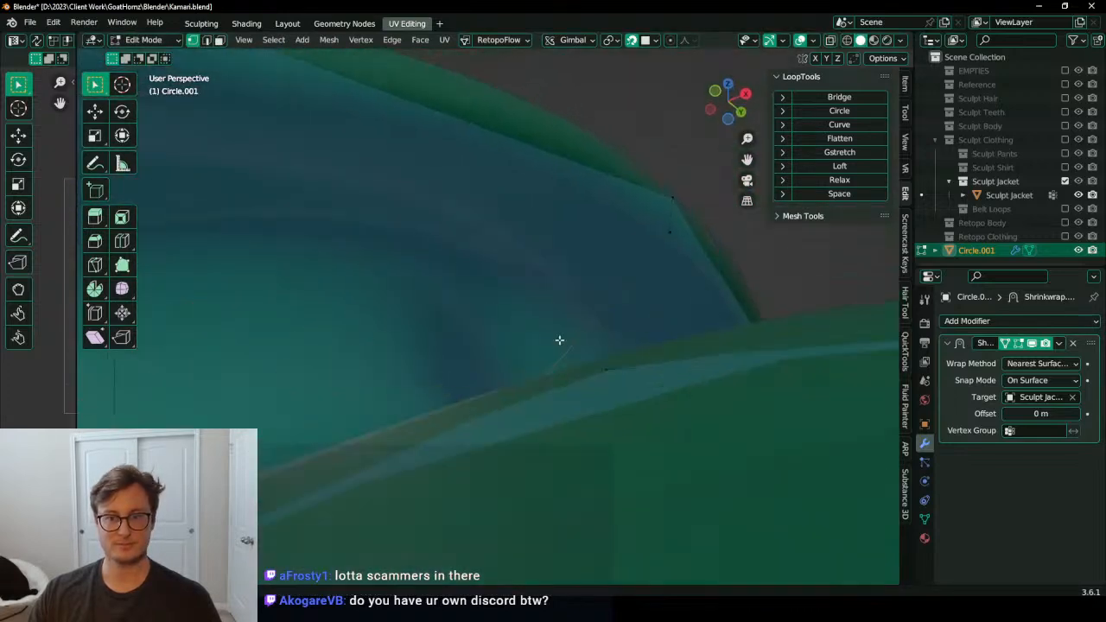
{"action": "scroll", "coordinate": [557, 342], "scroll_direction": "up", "scroll_amount": 1}
{"action": "key", "text": "g"}
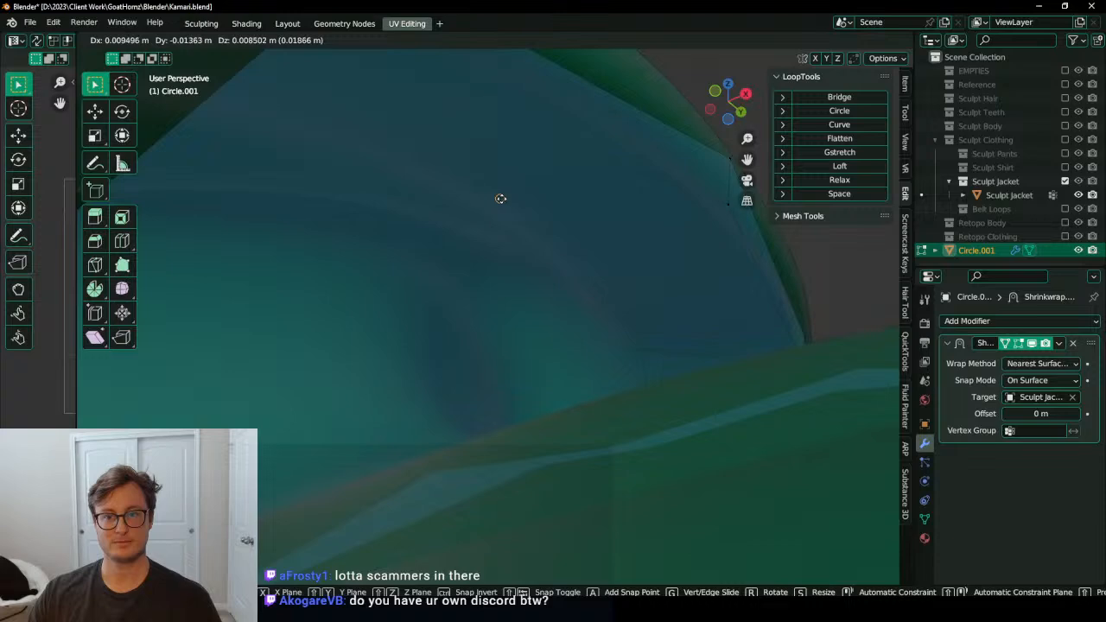
{"action": "left_click", "coordinate": [501, 198]}
Step: Adjust the position of the crease vertex from other angles to fit the inside of the fold
{"action": "middle_click_drag", "start_coordinate": [499, 220], "coordinate": [357, 289]}
{"action": "key", "text": "g"}
{"action": "left_click", "coordinate": [435, 263]}
{"action": "scroll", "coordinate": [444, 274], "scroll_direction": "down", "scroll_amount": 4}
{"action": "key", "text": "g"}
{"action": "left_click", "coordinate": [429, 221]}
{"action": "middle_click_drag", "start_coordinate": [429, 221], "coordinate": [557, 392]}
{"action": "scroll", "coordinate": [415, 280], "scroll_direction": "down", "scroll_amount": 5}
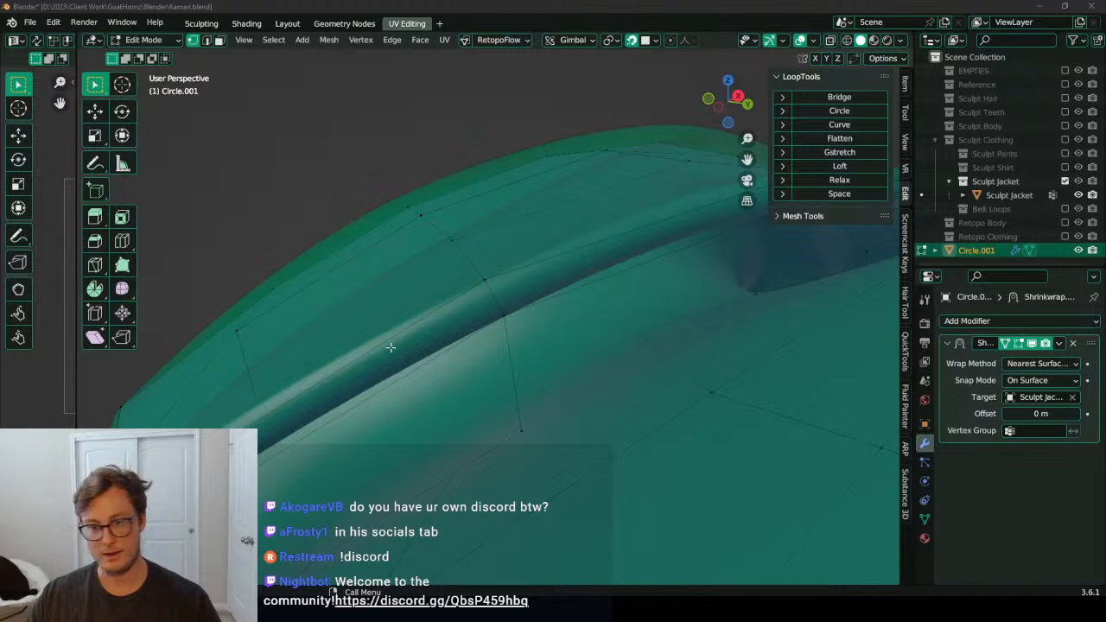
Step: Move the next vertex toward the front of the collar up into the recess beneath the rim
{"action": "middle_click_drag", "start_coordinate": [391, 346], "coordinate": [612, 448]}
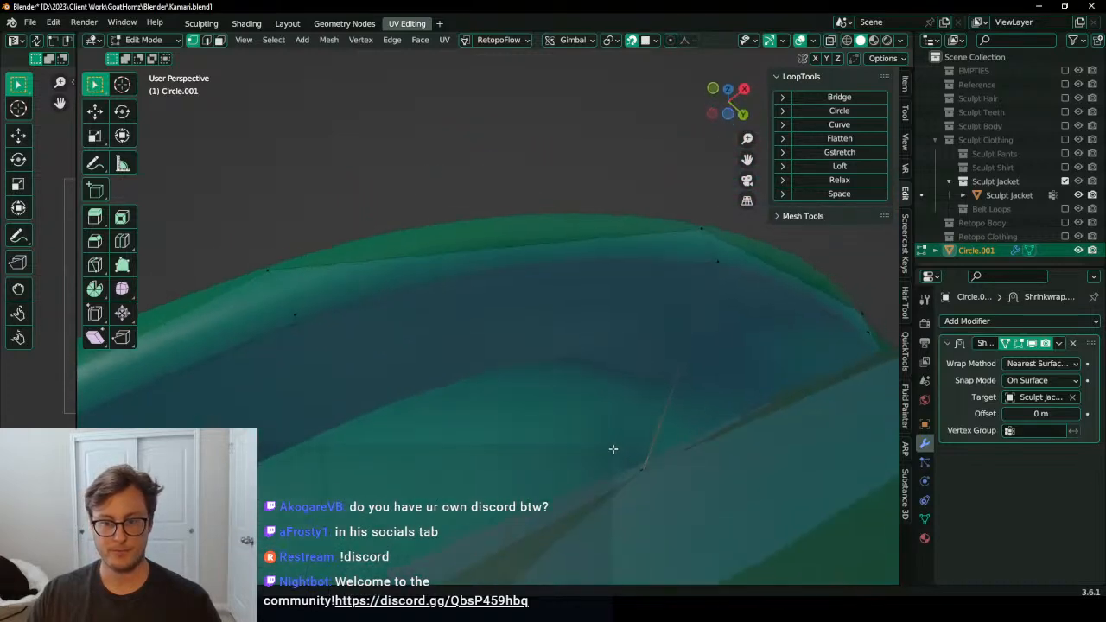
{"action": "key", "text": "g"}
{"action": "left_click", "coordinate": [542, 322]}
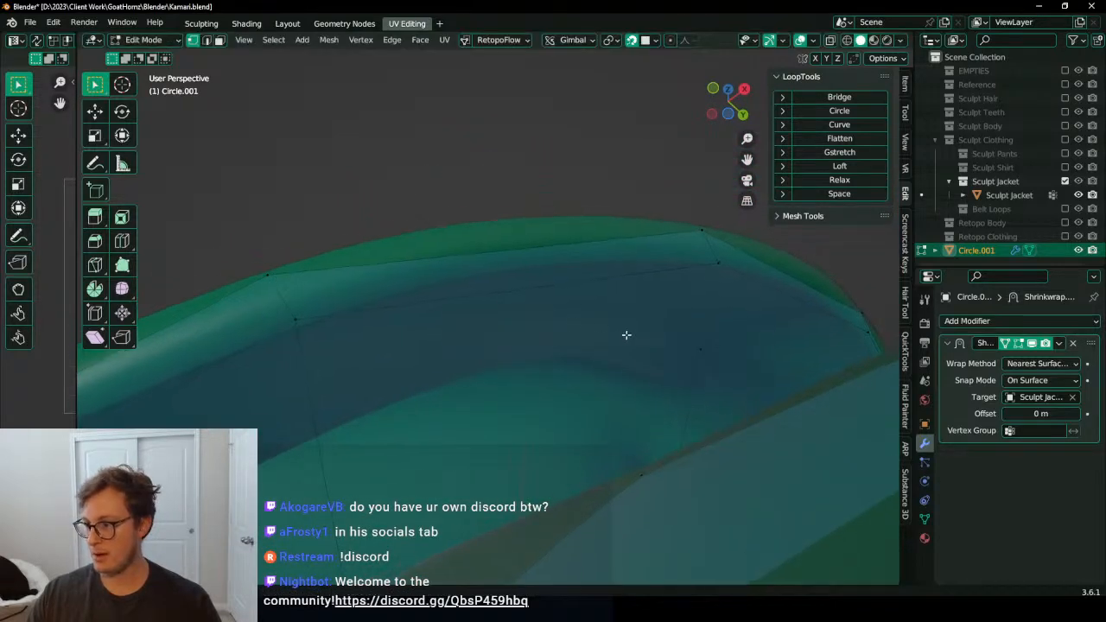
{"action": "middle_click_drag", "start_coordinate": [641, 354], "coordinate": [515, 376]}
{"action": "key", "text": "g"}
{"action": "left_click", "coordinate": [566, 297]}
{"action": "scroll", "coordinate": [567, 299], "scroll_direction": "down", "scroll_amount": 4}
{"action": "middle_click_drag", "start_coordinate": [567, 299], "coordinate": [608, 386]}
{"action": "scroll", "coordinate": [587, 387], "scroll_direction": "down", "scroll_amount": 3}
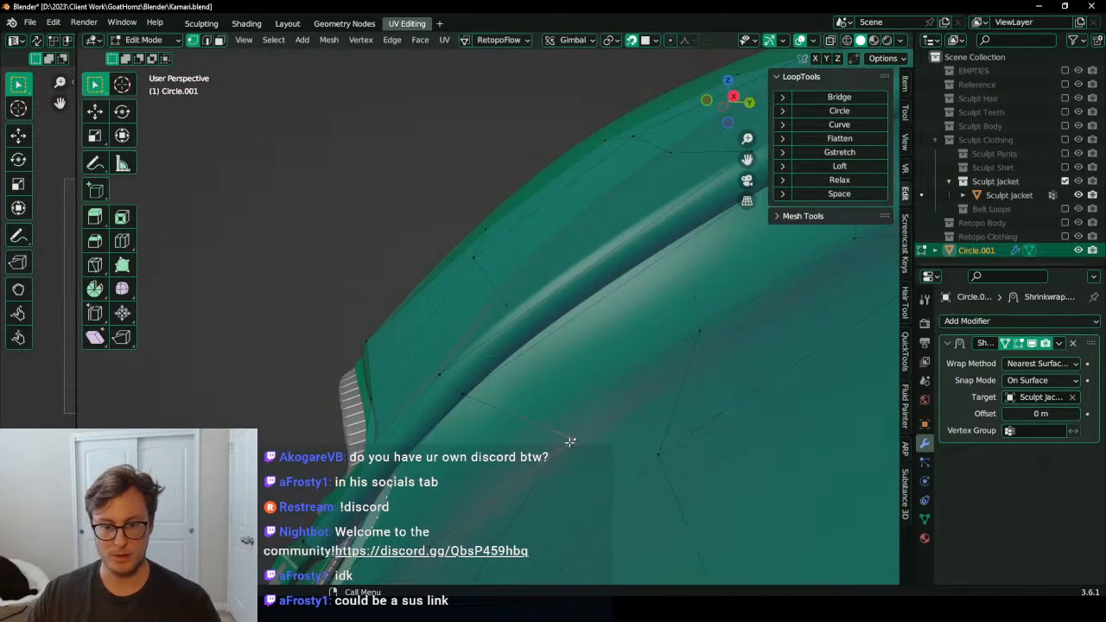
Step: Fit the mesh's end vertex to the sculpt at the open end of the collar fold
{"action": "middle_click_drag", "start_coordinate": [570, 442], "coordinate": [580, 398]}
{"action": "scroll", "coordinate": [593, 435], "scroll_direction": "up", "scroll_amount": 5}
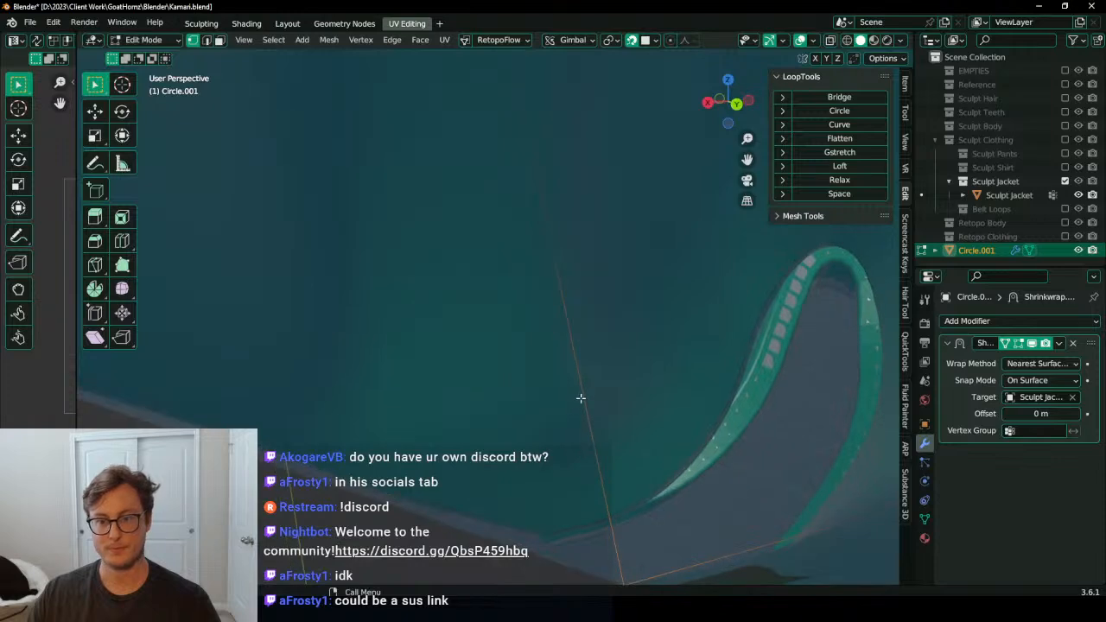
{"action": "key", "text": "g"}
{"action": "left_click", "coordinate": [590, 249]}
{"action": "middle_click_drag", "start_coordinate": [590, 250], "coordinate": [605, 321]}
{"action": "scroll", "coordinate": [478, 296], "scroll_direction": "down", "scroll_amount": 5}
{"action": "middle_click_drag", "start_coordinate": [582, 368], "coordinate": [587, 285]}
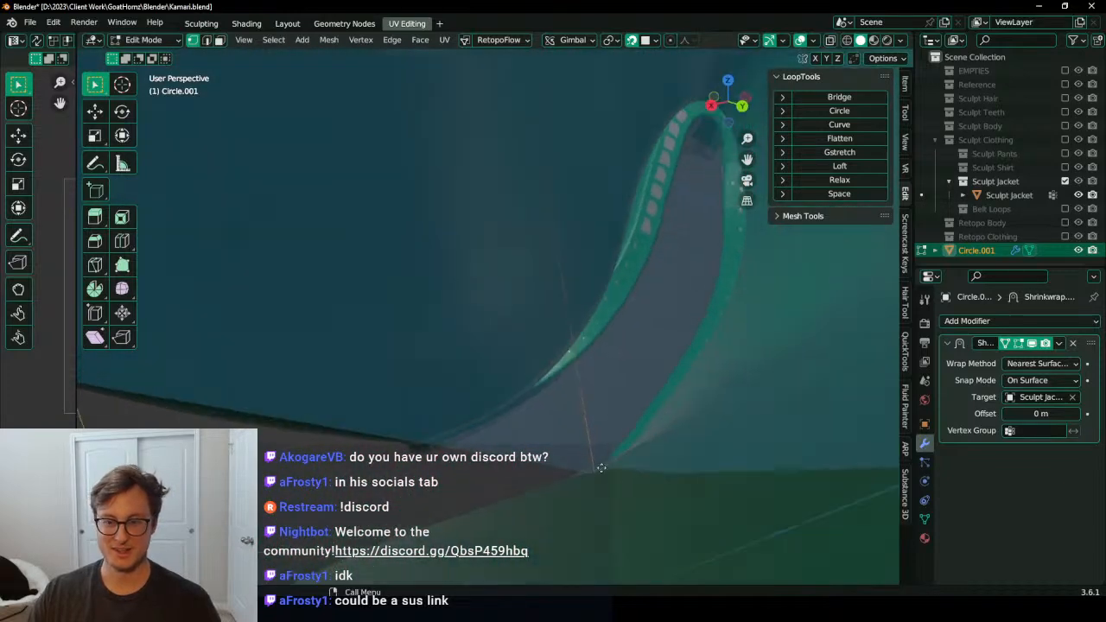
{"action": "key", "text": "g"}
{"action": "middle_click_drag", "start_coordinate": [638, 305], "coordinate": [426, 381]}
{"action": "key", "text": "g"}
{"action": "left_click", "coordinate": [546, 373]}
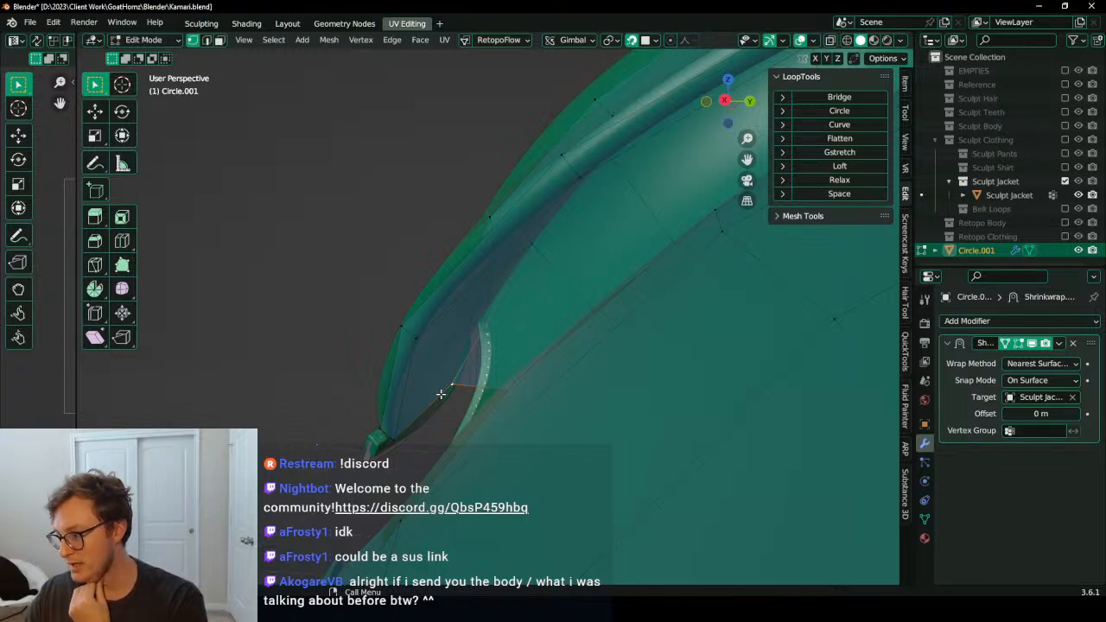
Step: Reposition the middle vertex under the front half of the collar along the recess
{"action": "middle_click_drag", "start_coordinate": [440, 397], "coordinate": [464, 286]}
{"action": "key", "text": "g"}
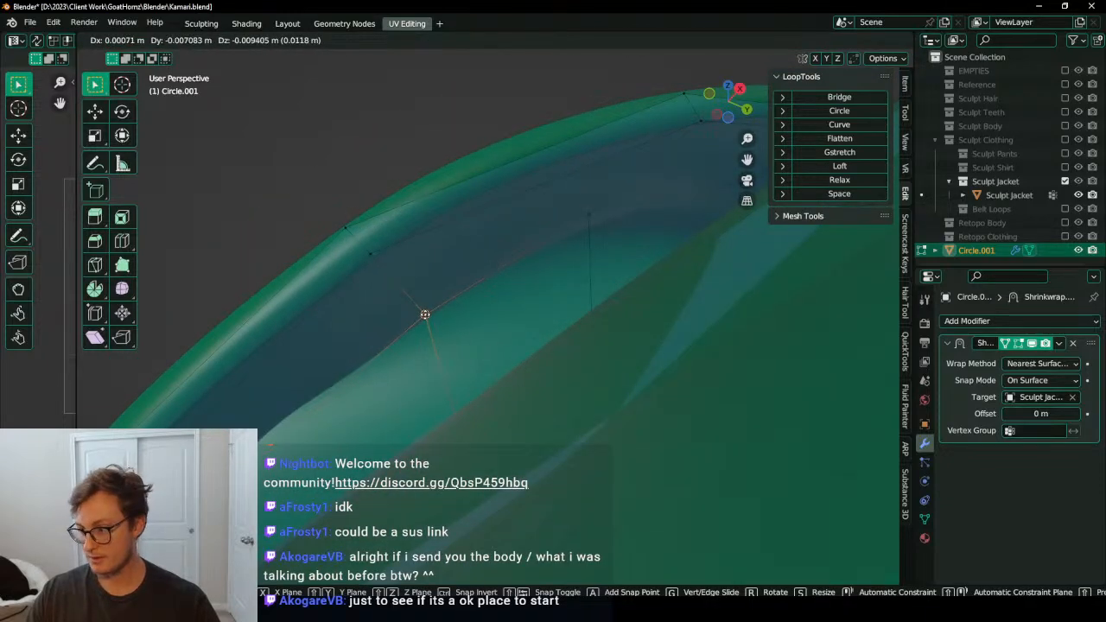
{"action": "left_click", "coordinate": [422, 319]}
Step: Adjust the two neighbouring vertices deep inside the shoulder-side fold to follow its curvature
{"action": "middle_click_drag", "start_coordinate": [432, 313], "coordinate": [805, 298]}
{"action": "left_click", "coordinate": [518, 348]}
{"action": "key", "text": "g"}
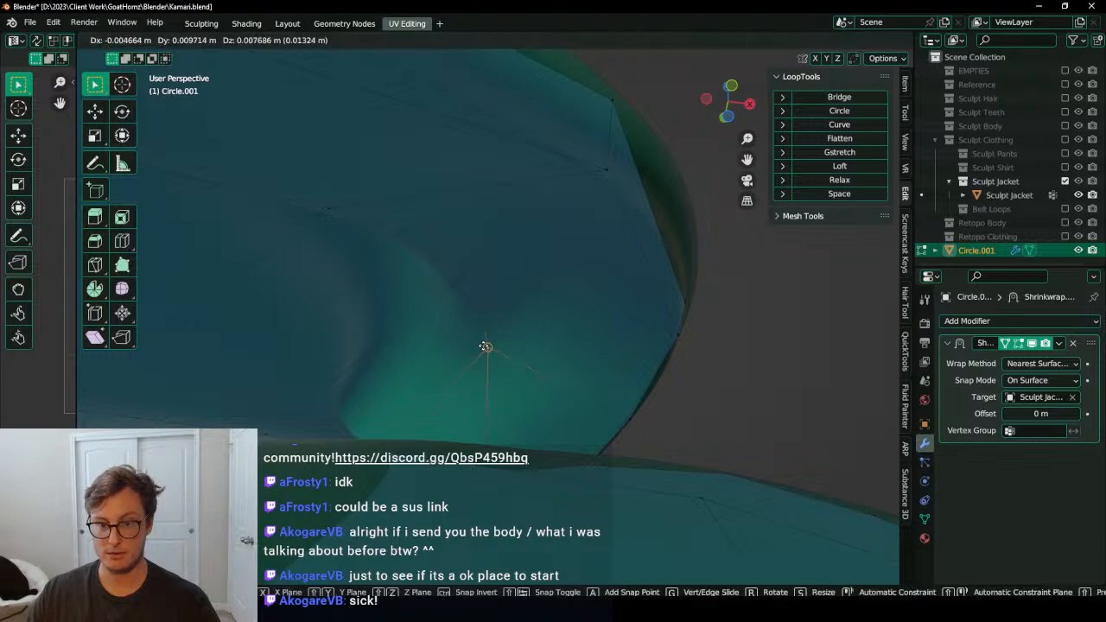
{"action": "left_click", "coordinate": [458, 333]}
{"action": "left_click", "coordinate": [474, 273]}
{"action": "key", "text": "g"}
{"action": "left_click", "coordinate": [451, 284]}
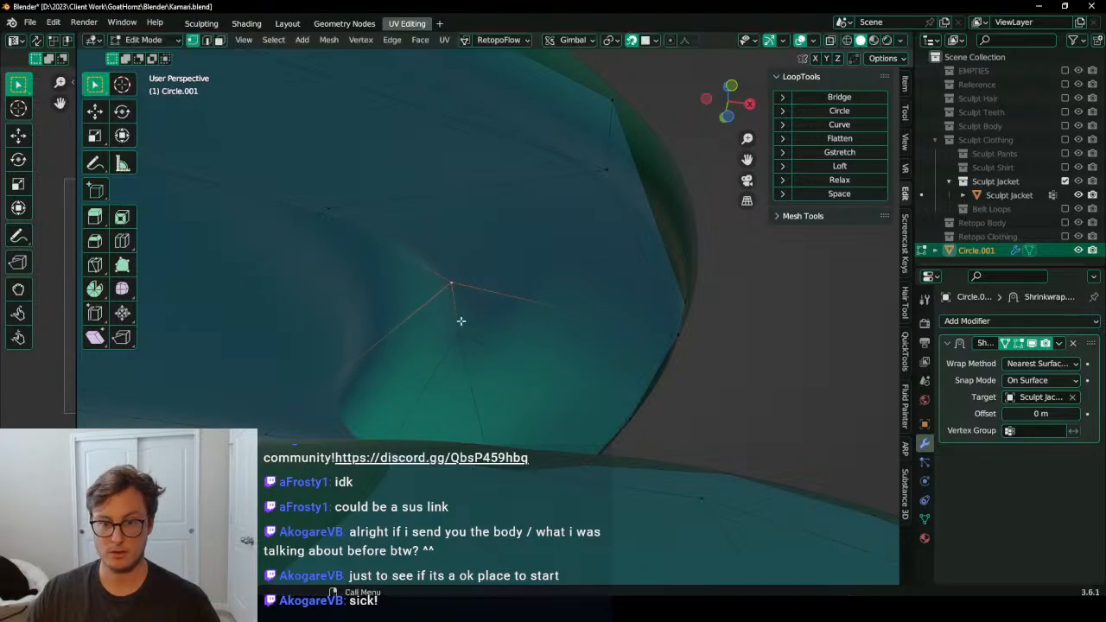
Step: Use Shrink/Fatten to offset the selected under-collar vertices along their normals into the fold
{"action": "middle_click_drag", "start_coordinate": [459, 320], "coordinate": [657, 358]}
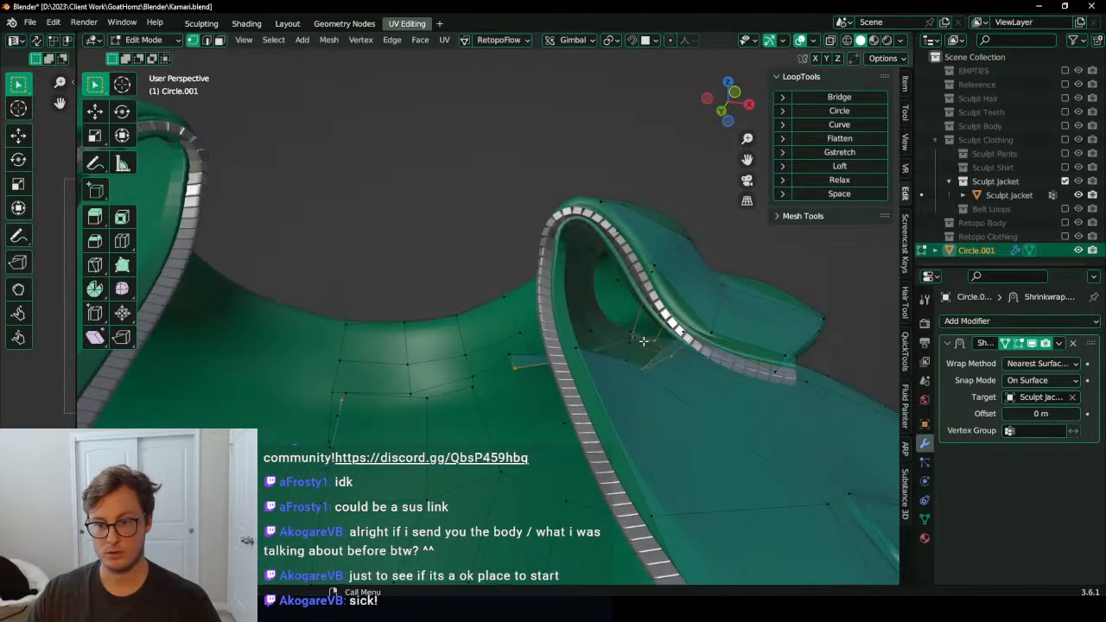
{"action": "key", "text": "alt+s"}
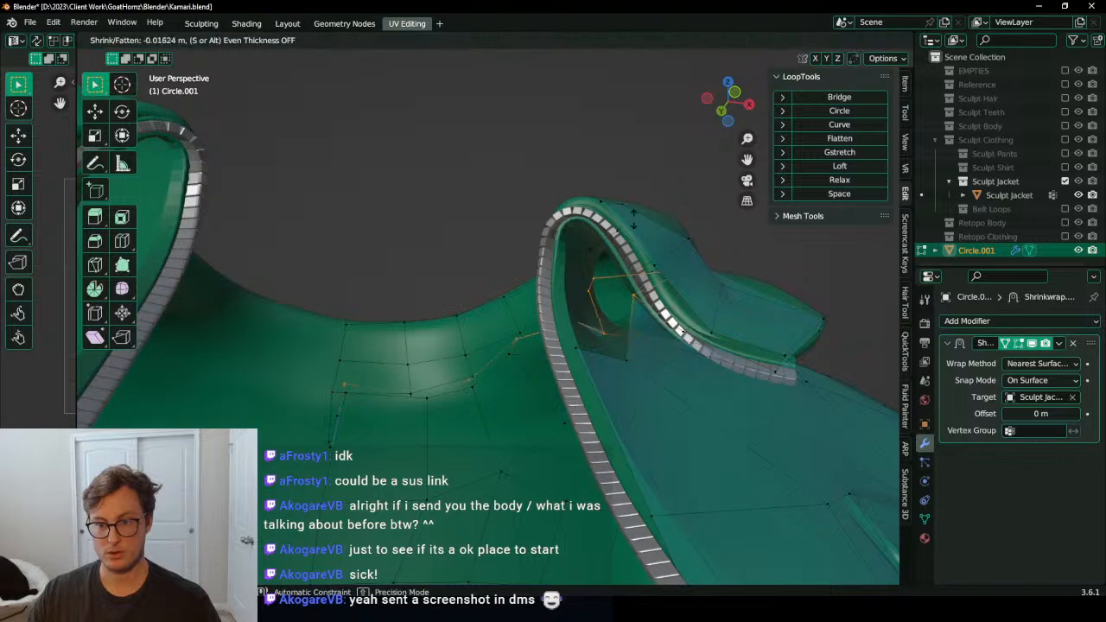
{"action": "left_click", "coordinate": [696, 265]}
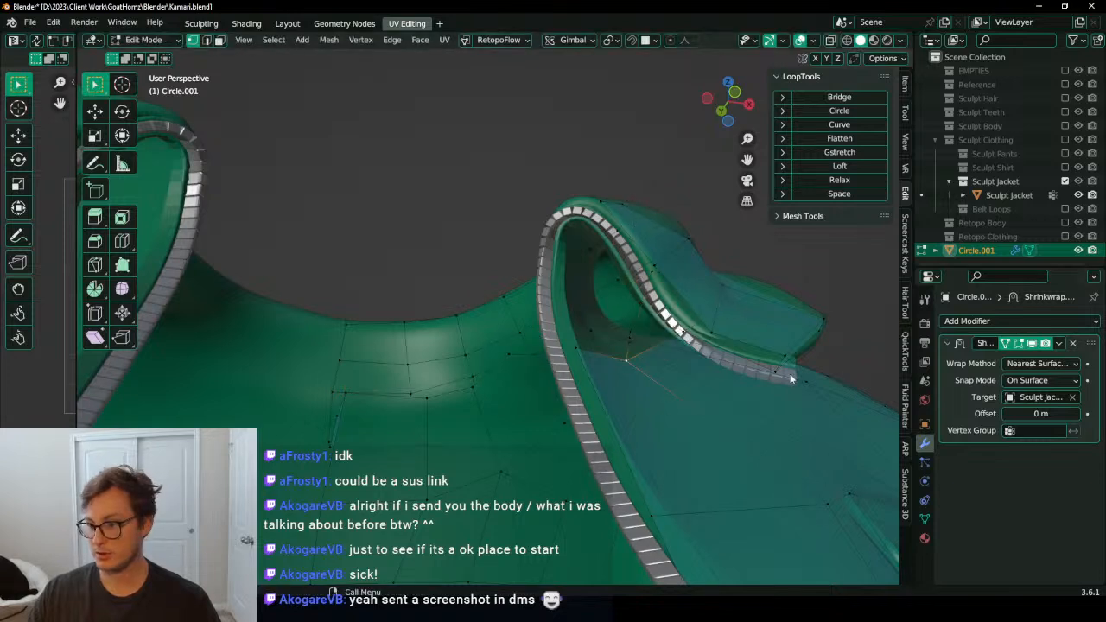
Step: Duplicate the Shrinkwrap modifier, apply the first copy and return to editing the mesh
{"action": "key", "text": "Tab"}
{"action": "left_click", "coordinate": [1059, 344]}
{"action": "left_click", "coordinate": [1002, 400]}
{"action": "left_click", "coordinate": [1059, 344]}
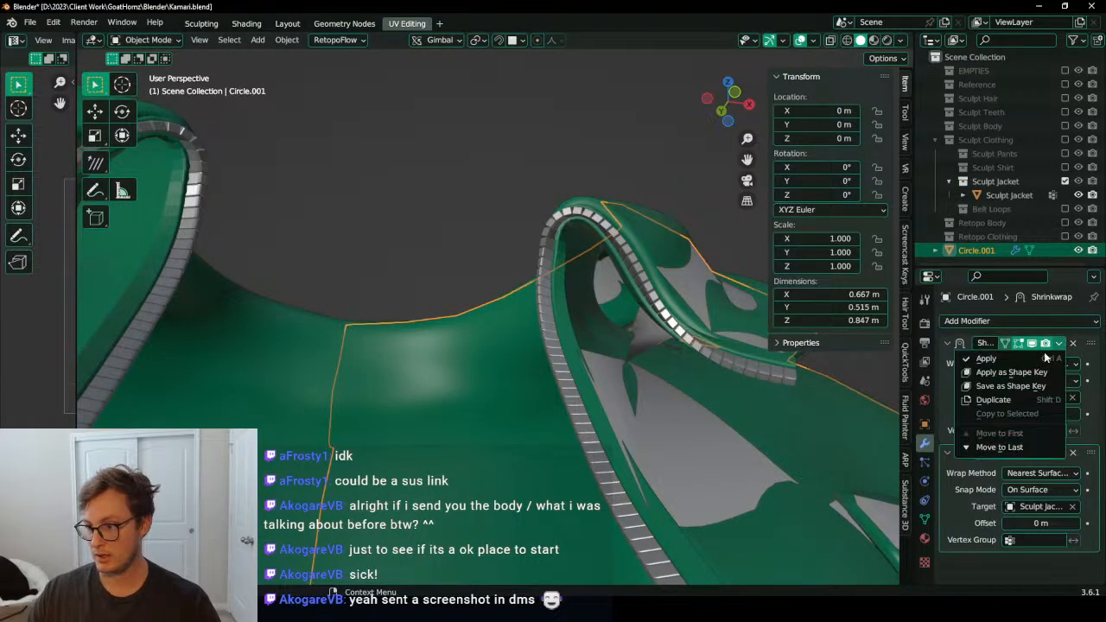
{"action": "left_click", "coordinate": [1042, 357]}
{"action": "key", "text": "Tab"}
Step: Offset the under-collar vertices again with Shrink/Fatten on the applied mesh
{"action": "middle_click_drag", "start_coordinate": [663, 337], "coordinate": [666, 326]}
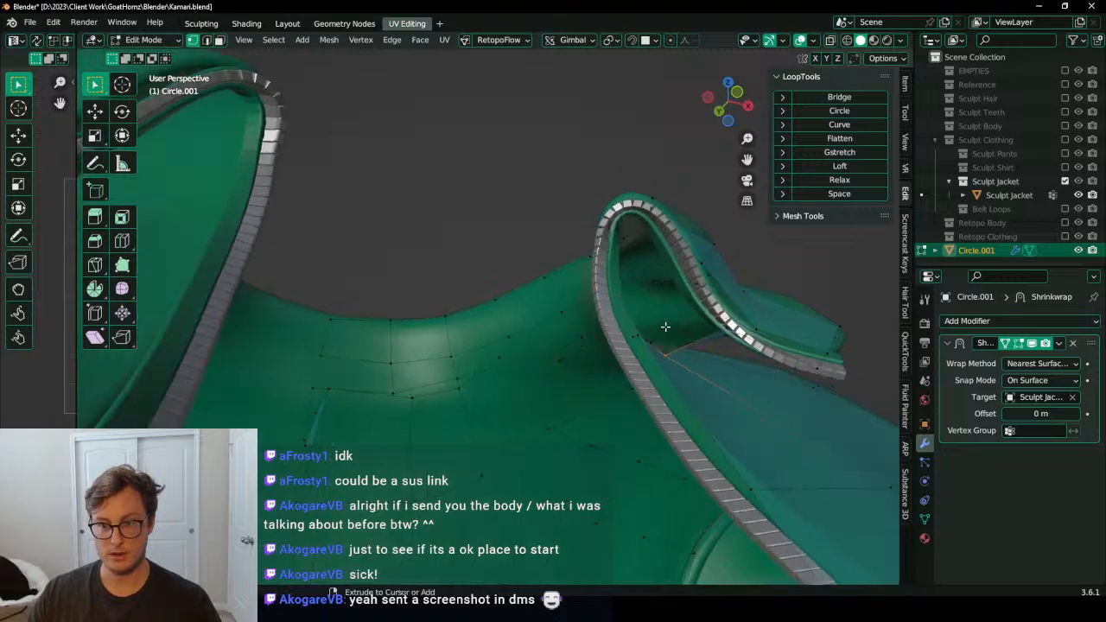
{"action": "key", "text": "alt+s"}
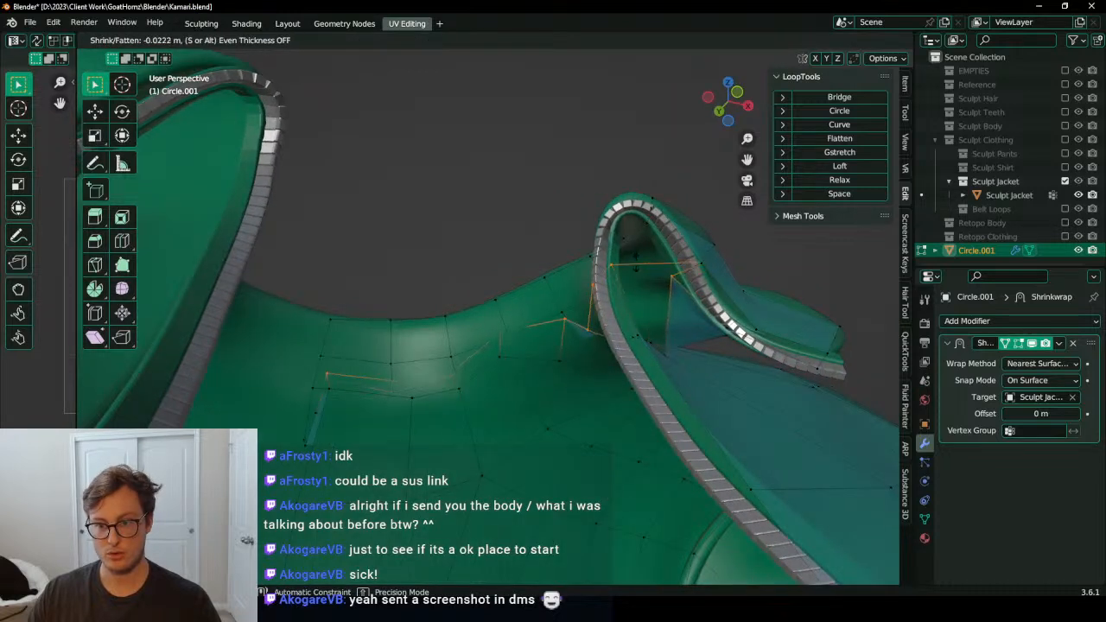
{"action": "middle_click_drag", "start_coordinate": [663, 256], "coordinate": [663, 292]}
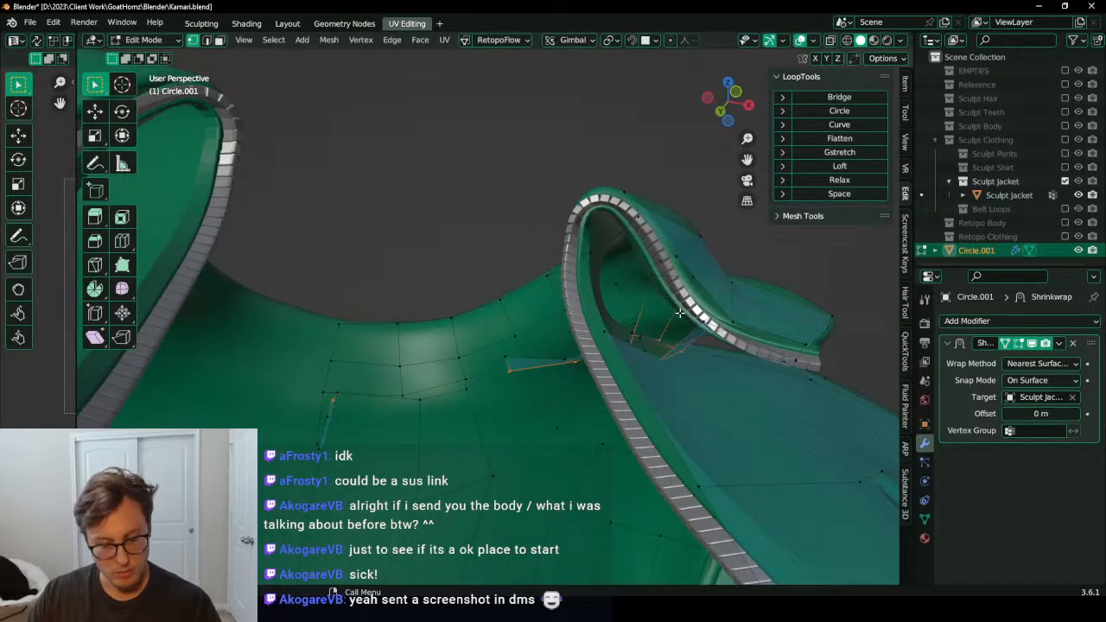
Step: Scale the selected vertices under the collar down along the gimbal X axis
{"action": "key", "text": "shift+s"}
{"action": "key", "text": "s"}
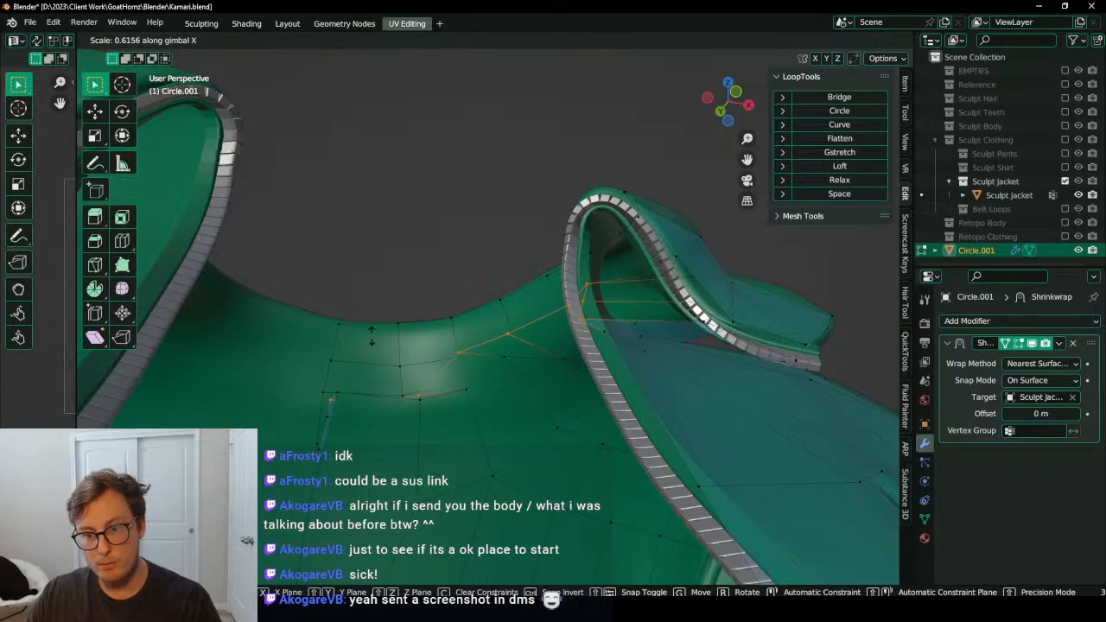
{"action": "left_click", "coordinate": [385, 311]}
{"action": "middle_click_drag", "start_coordinate": [412, 247], "coordinate": [488, 181]}
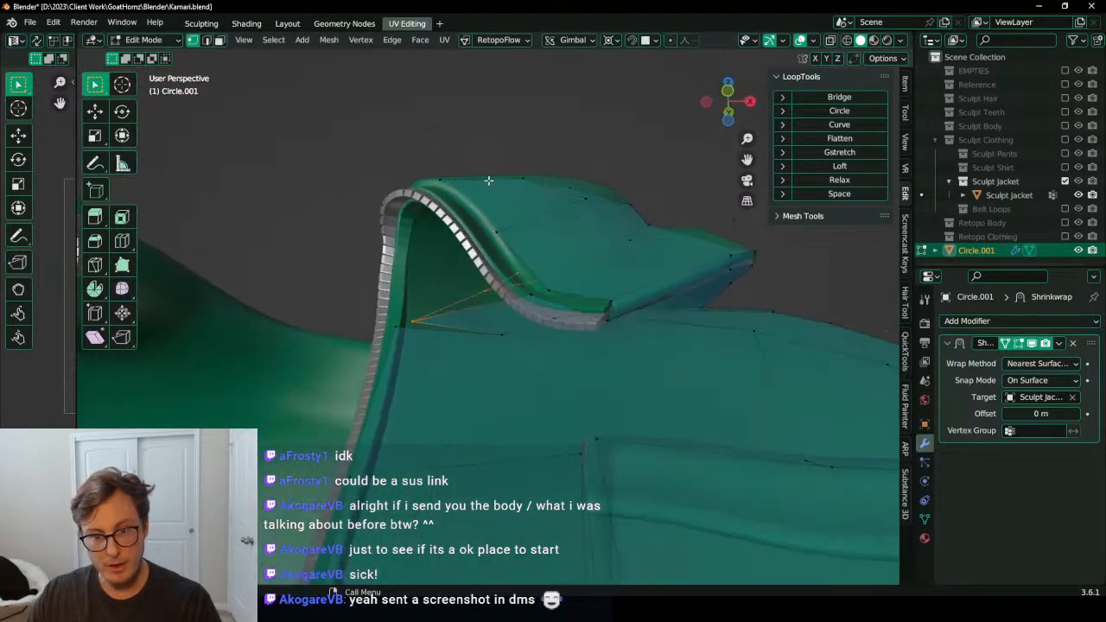
Step: Try to move the under-collar vertices further up into the fold of the sculpted collar
{"action": "key", "text": "g"}
{"action": "left_click", "coordinate": [440, 281]}
{"action": "scroll", "coordinate": [457, 284], "scroll_direction": "up", "scroll_amount": 4}
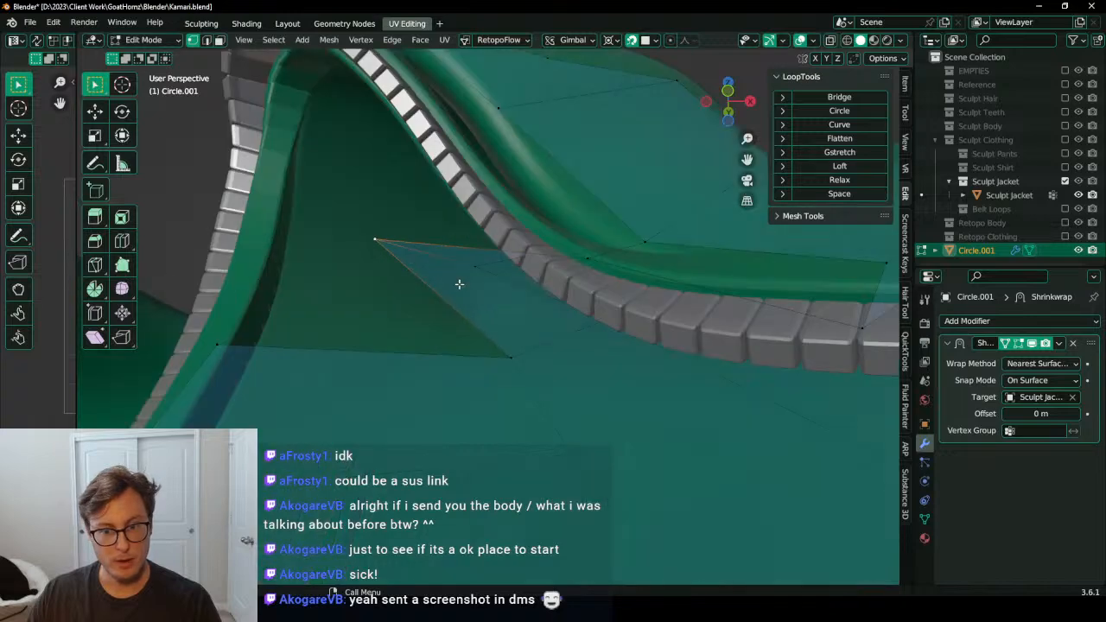
{"action": "middle_click_drag", "start_coordinate": [459, 284], "coordinate": [314, 284]}
{"action": "left_click", "coordinate": [489, 250]}
{"action": "key", "text": "g"}
{"action": "left_click", "coordinate": [483, 216]}
{"action": "scroll", "coordinate": [481, 217], "scroll_direction": "down", "scroll_amount": 5}
{"action": "scroll", "coordinate": [427, 247], "scroll_direction": "down", "scroll_amount": 2}
{"action": "scroll", "coordinate": [314, 284], "scroll_direction": "down", "scroll_amount": 4}
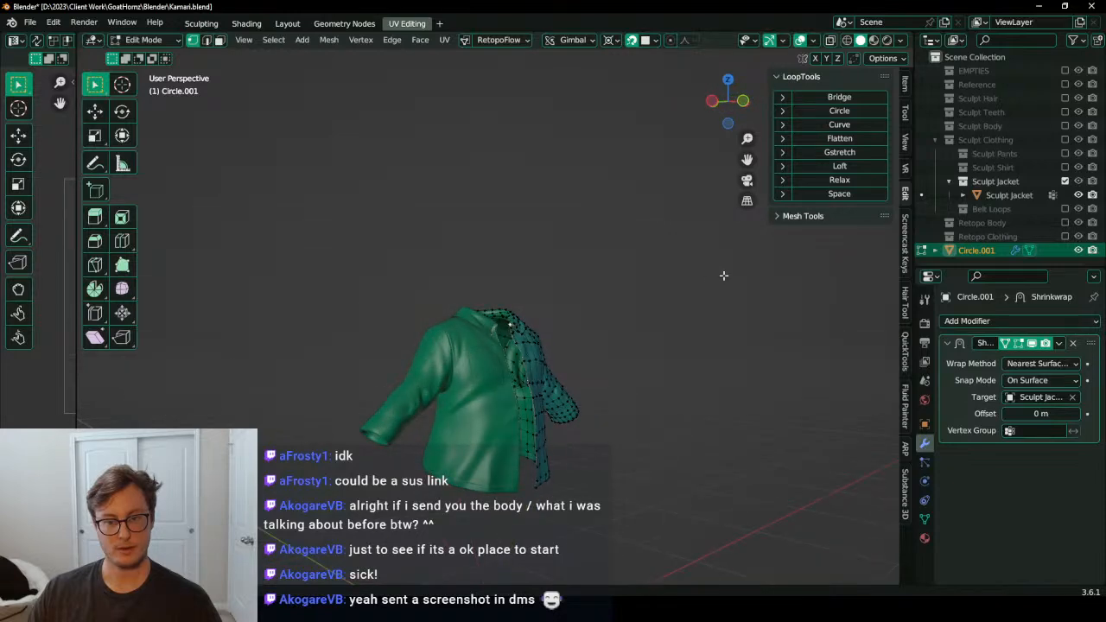
Step: Undo the under-collar vertex edits and the Shrinkwrap application, and inspect the collar in wireframe and solid shading
{"action": "scroll", "coordinate": [530, 311], "scroll_direction": "up", "scroll_amount": 9}
{"action": "middle_click_drag", "start_coordinate": [720, 276], "coordinate": [562, 238]}
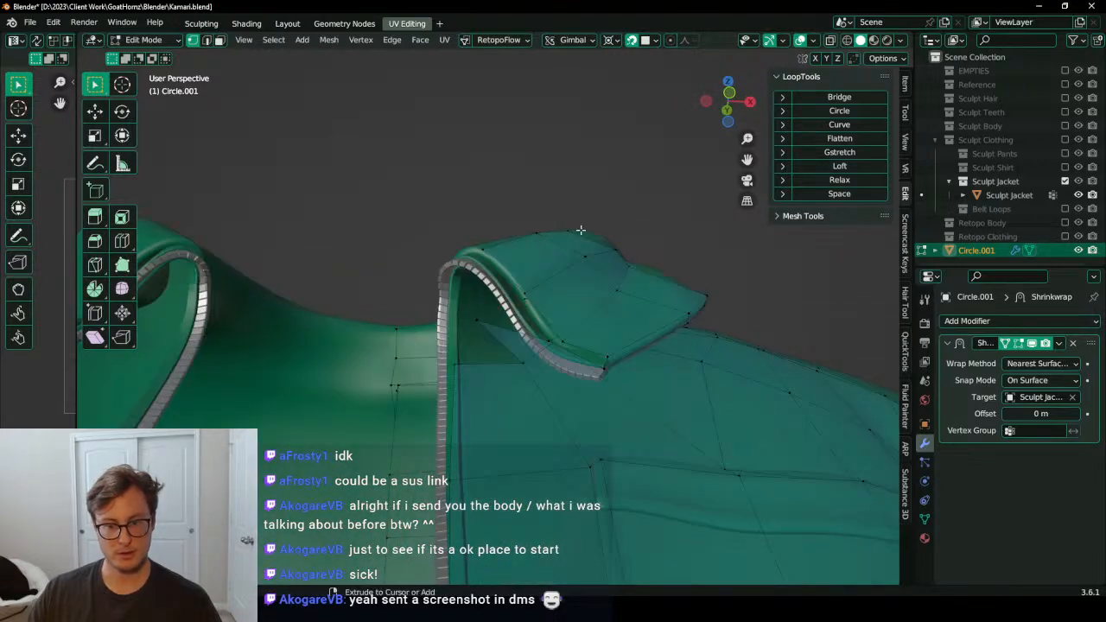
{"action": "key", "text": "Tab"}
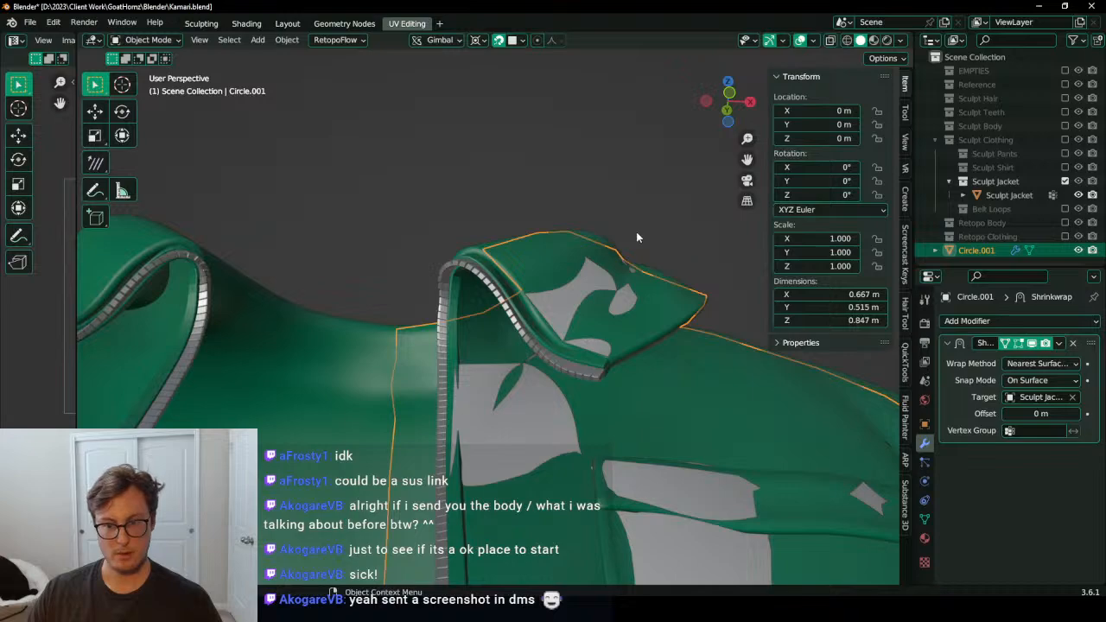
{"action": "key", "text": "ctrl+z"}
{"action": "key", "text": "z"}
{"action": "middle_click_drag", "start_coordinate": [596, 264], "coordinate": [513, 263]}
{"action": "key", "text": "z"}
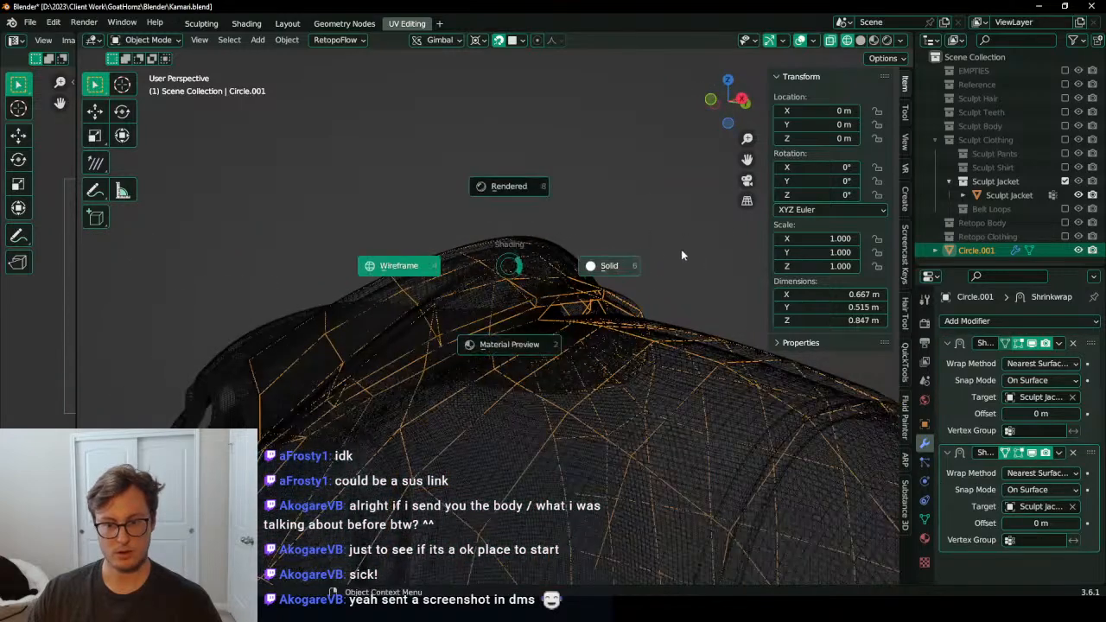
{"action": "middle_click_drag", "start_coordinate": [680, 252], "coordinate": [600, 265]}
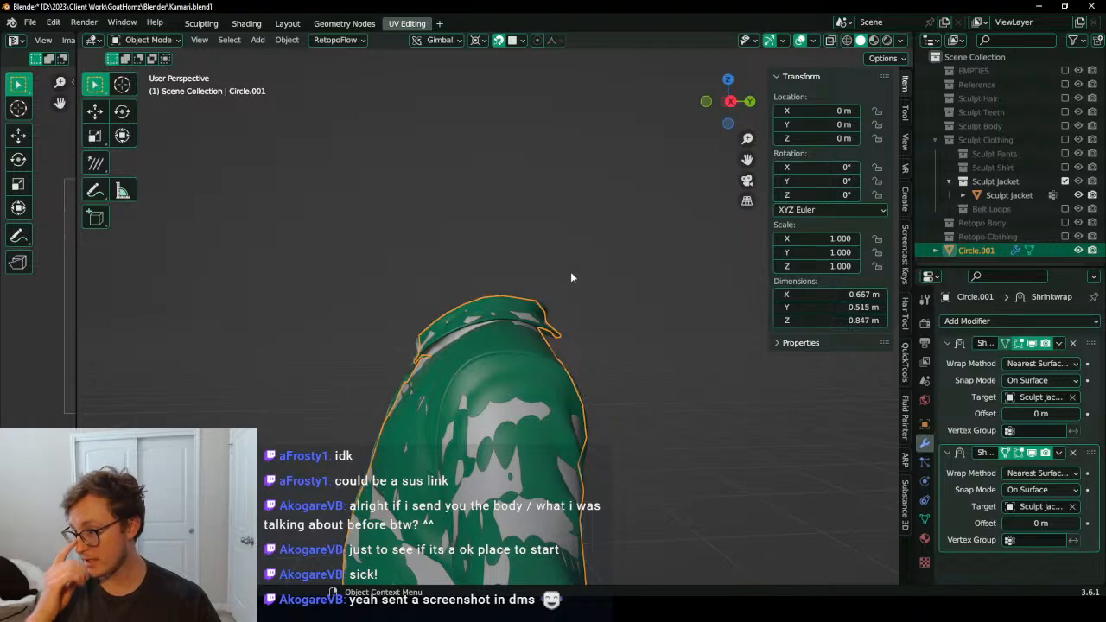
{"action": "middle_click_drag", "start_coordinate": [578, 259], "coordinate": [404, 186]}
{"action": "scroll", "coordinate": [404, 186], "scroll_direction": "up", "scroll_amount": 5}
{"action": "middle_click_drag", "start_coordinate": [496, 227], "coordinate": [462, 235]}
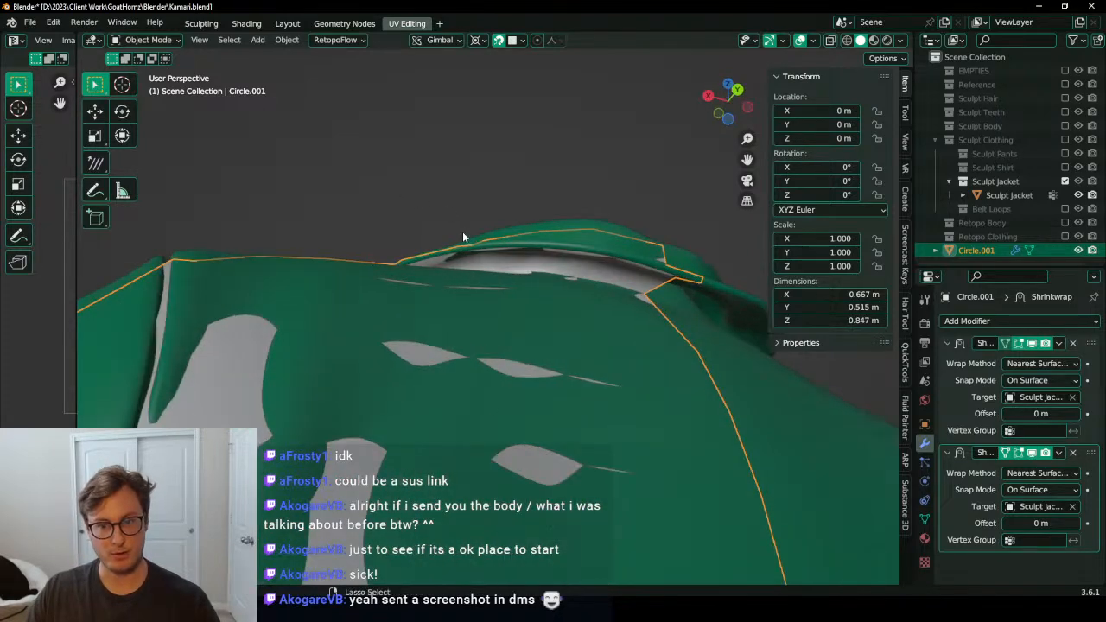
Step: Redo the Shrinkwrap application and return to editing the mesh around the under-collar fold
{"action": "key", "text": "ctrl+shift+z"}
{"action": "middle_click_drag", "start_coordinate": [553, 259], "coordinate": [603, 304]}
{"action": "key", "text": "Tab"}
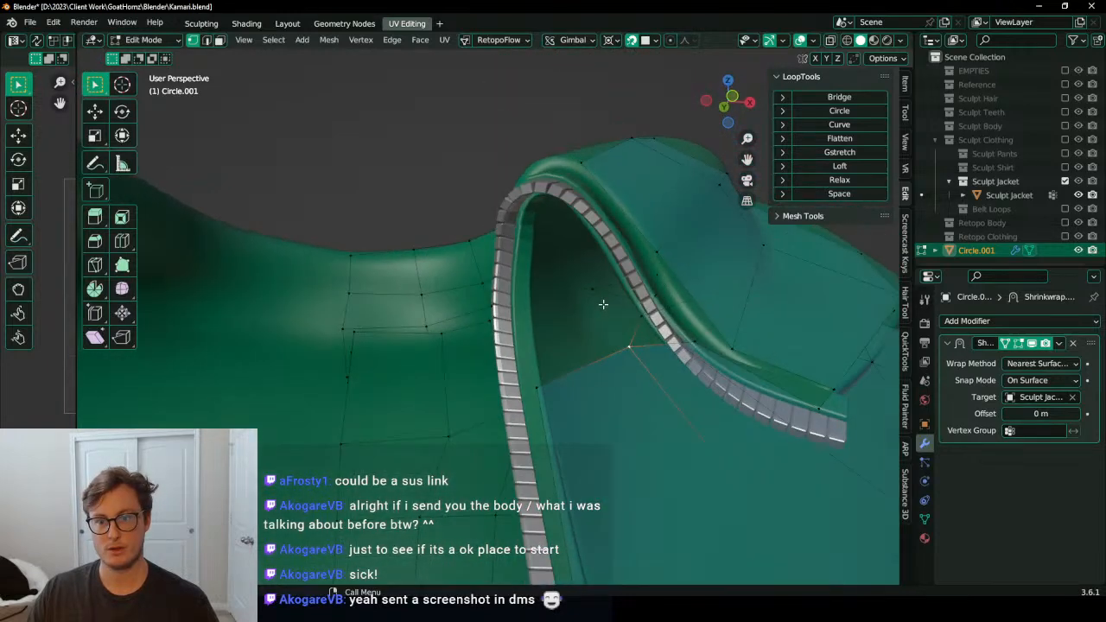
{"action": "middle_click_drag", "start_coordinate": [641, 342], "coordinate": [554, 365]}
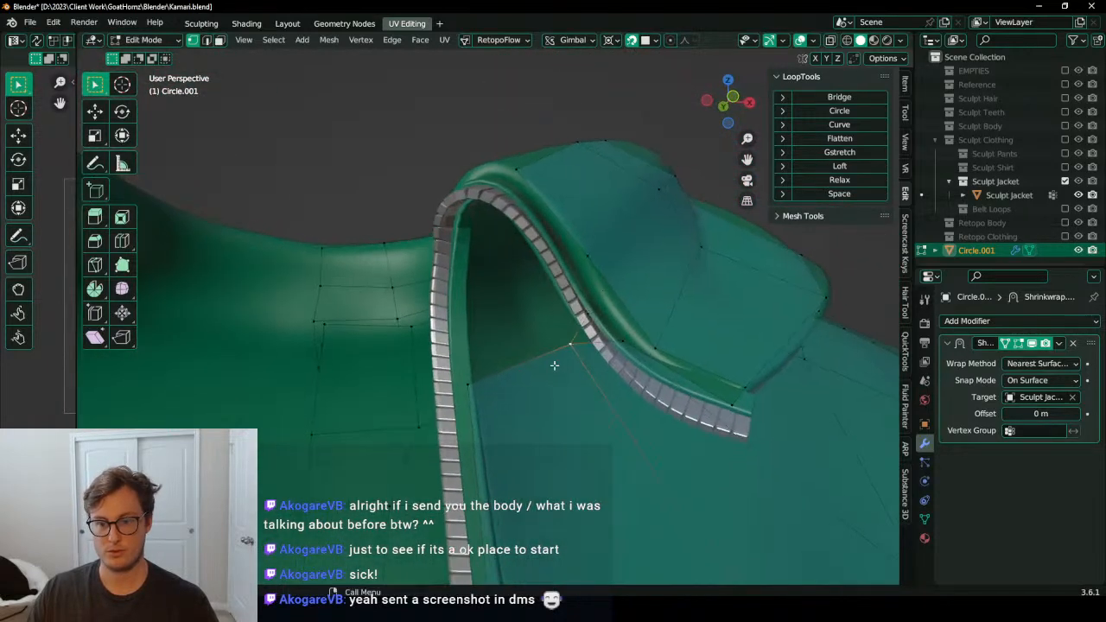
{"action": "middle_click_drag", "start_coordinate": [473, 381], "coordinate": [484, 294]}
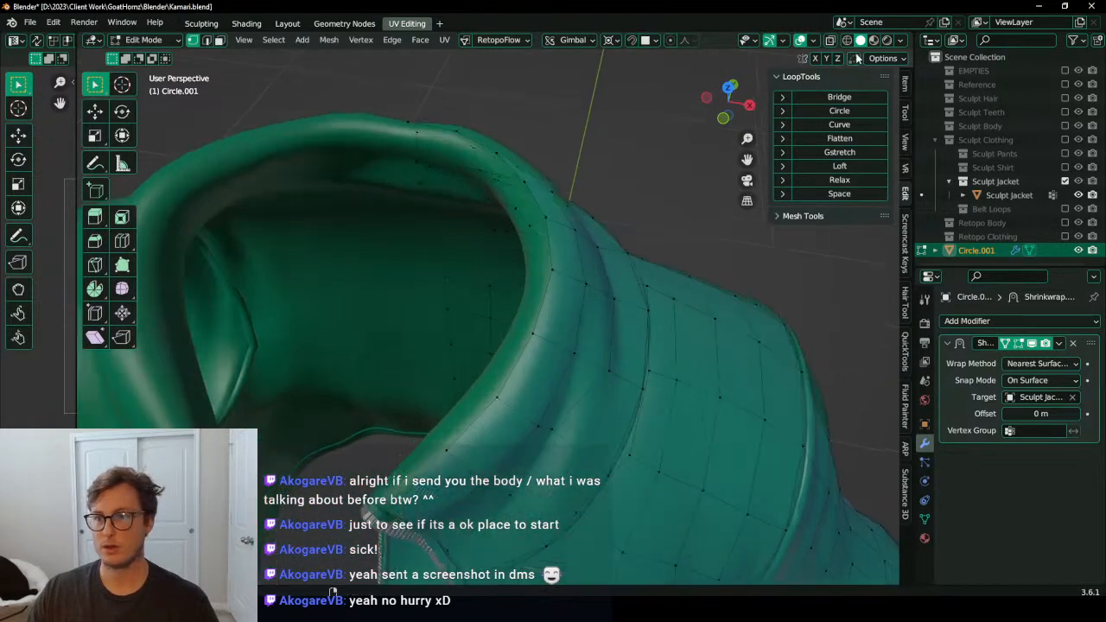
Step: Set the Retopology overlay offset to 0.05 m and reopen that offset for editing
{"action": "left_click", "coordinate": [813, 42]}
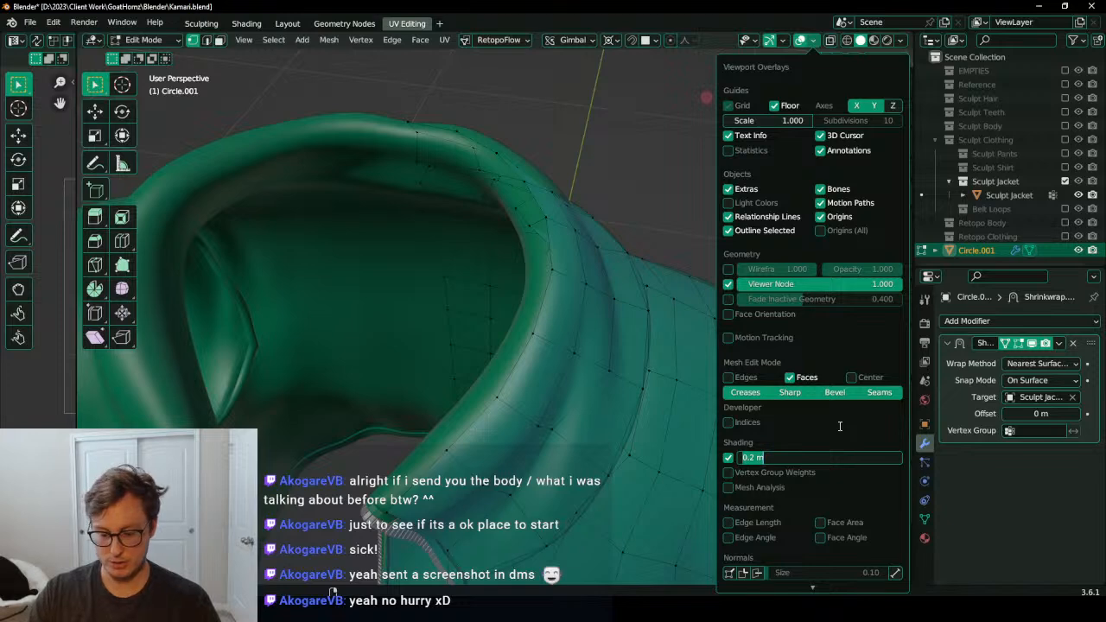
{"action": "key", "text": "Return"}
{"action": "middle_click_drag", "start_coordinate": [340, 207], "coordinate": [825, 134]}
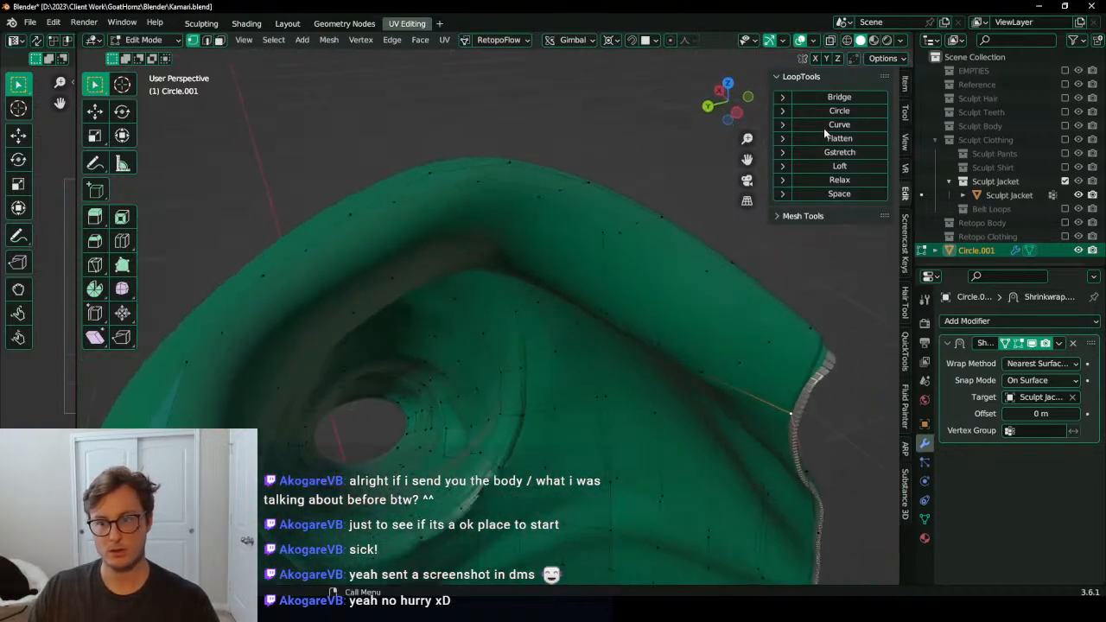
{"action": "left_click", "coordinate": [813, 41]}
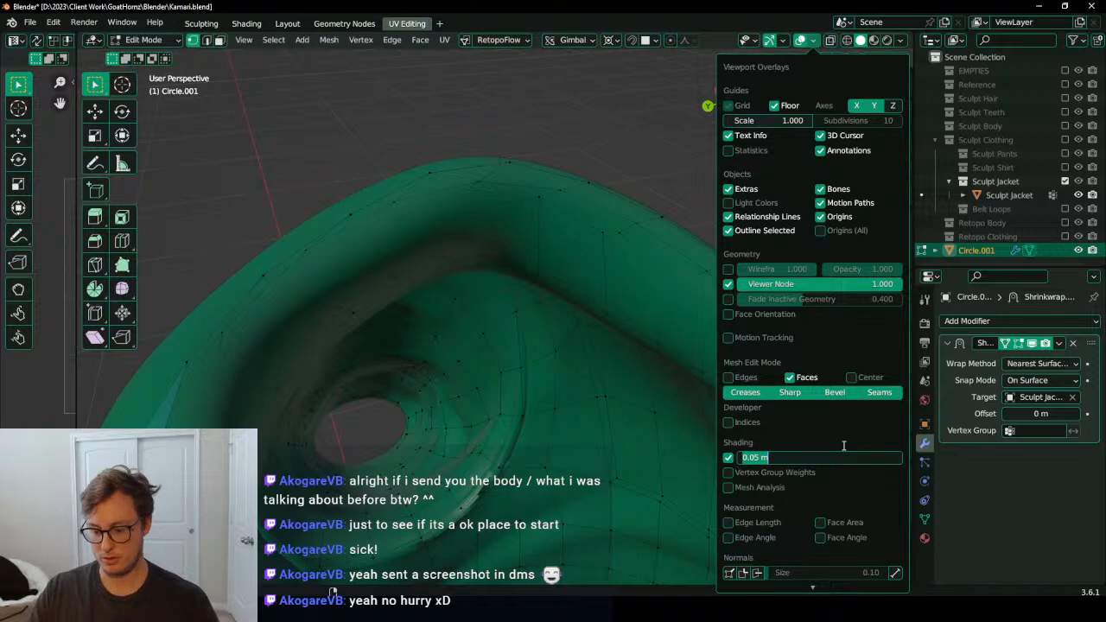
Step: Select the edge loop along the collar's open rim, change the transform pivot point and extrude the loop
{"action": "middle_click_drag", "start_coordinate": [538, 257], "coordinate": [505, 406]}
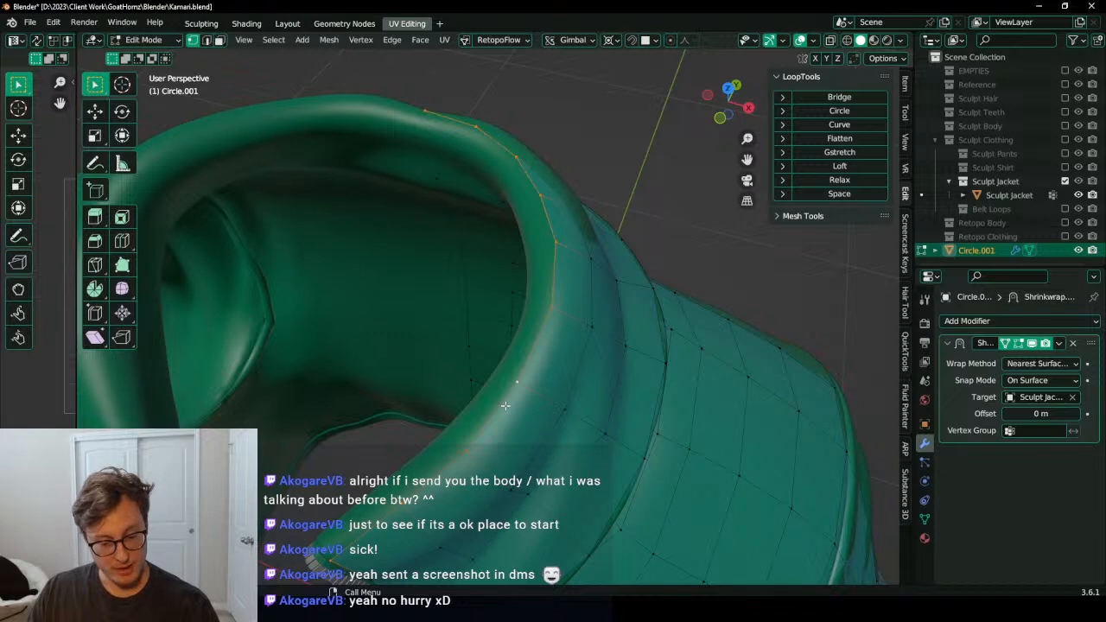
{"action": "key", "text": "period"}
{"action": "left_click", "coordinate": [562, 403]}
{"action": "middle_click_drag", "start_coordinate": [563, 380], "coordinate": [551, 359]}
{"action": "key", "text": "g"}
{"action": "right_click", "coordinate": [587, 287]}
{"action": "key", "text": "s"}
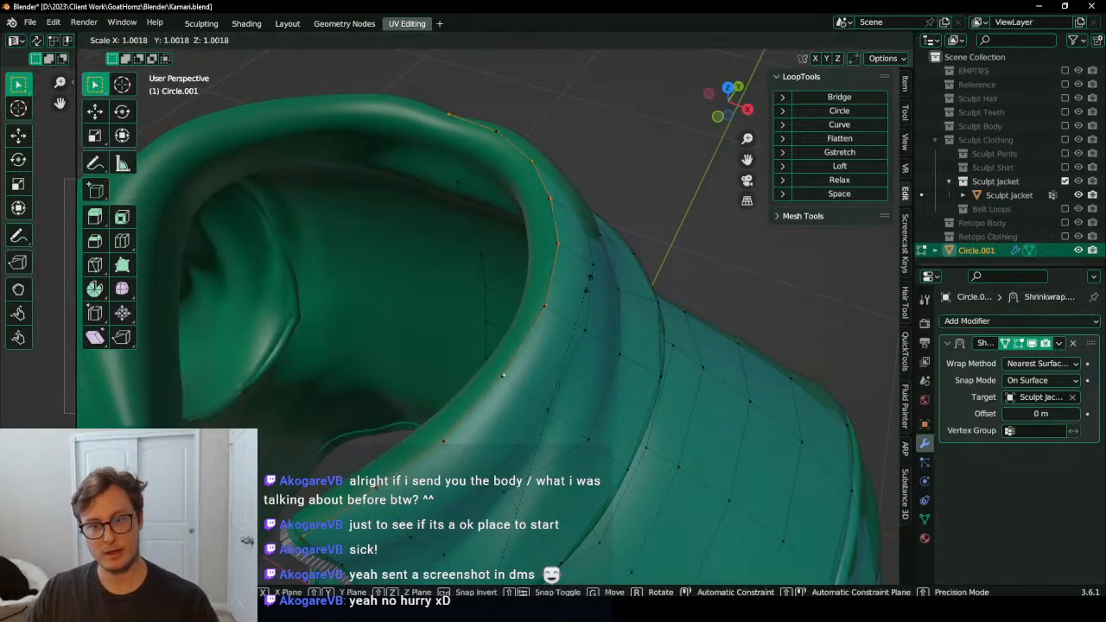
{"action": "right_click", "coordinate": [548, 370]}
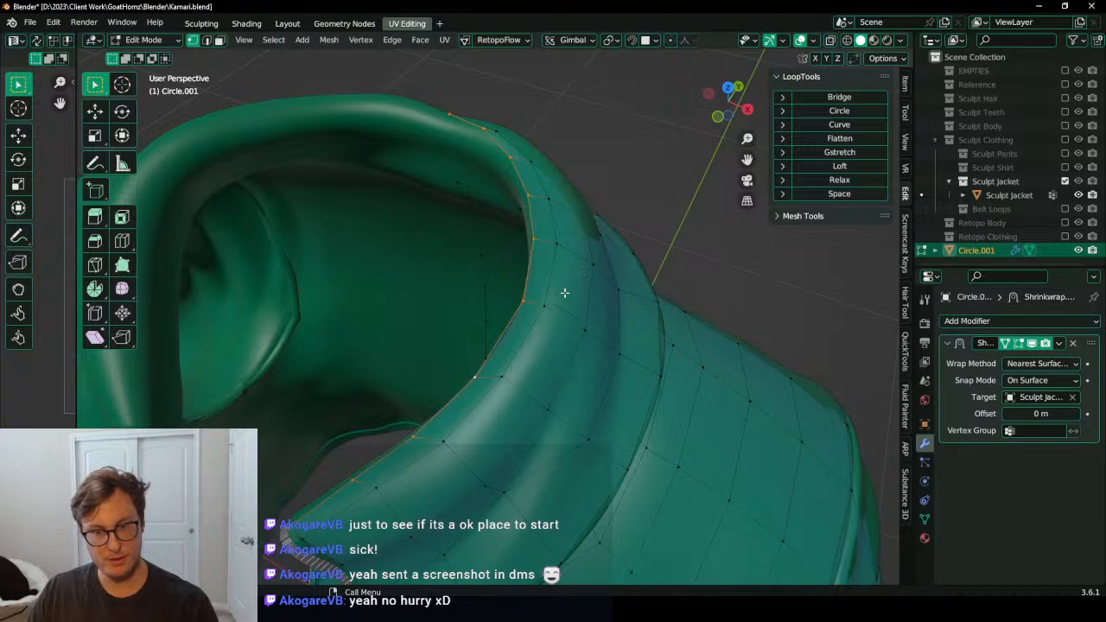
Step: Scale the extruded inner rim loop along the gimbal Y axis to fit the collar opening
{"action": "key", "text": "s"}
{"action": "key", "text": "y"}
{"action": "middle_click_drag", "start_coordinate": [565, 294], "coordinate": [627, 220]}
{"action": "left_click", "coordinate": [570, 228]}
{"action": "middle_click_drag", "start_coordinate": [562, 255], "coordinate": [583, 217]}
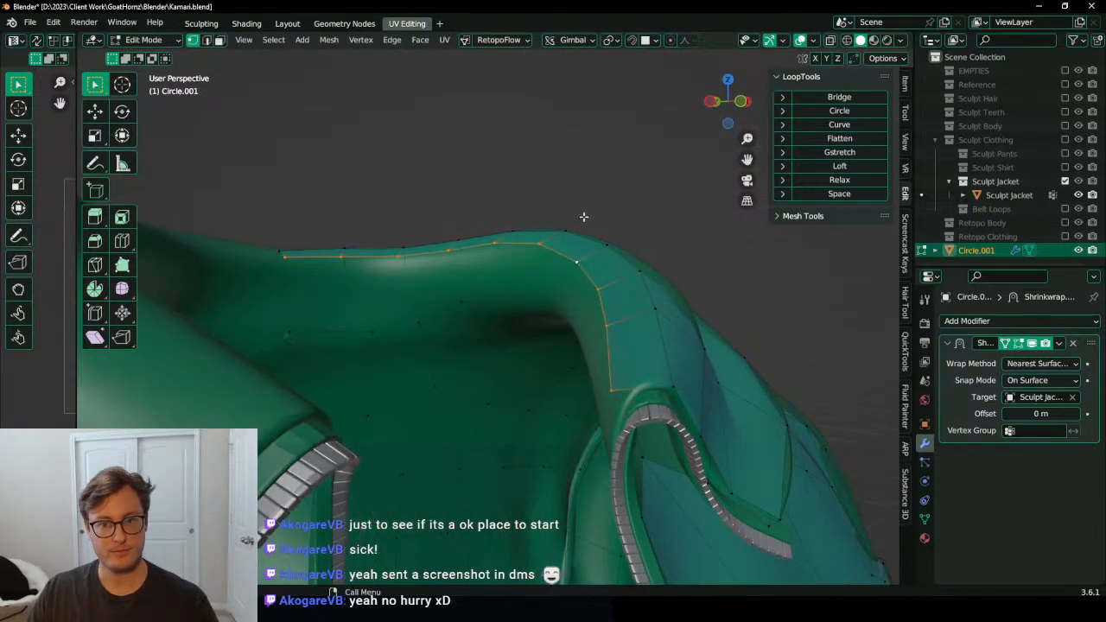
Step: Extrude the inner rim loop about 0.04 m down along gimbal Z inside the collar, adjust its height and scale it
{"action": "key", "text": "z"}
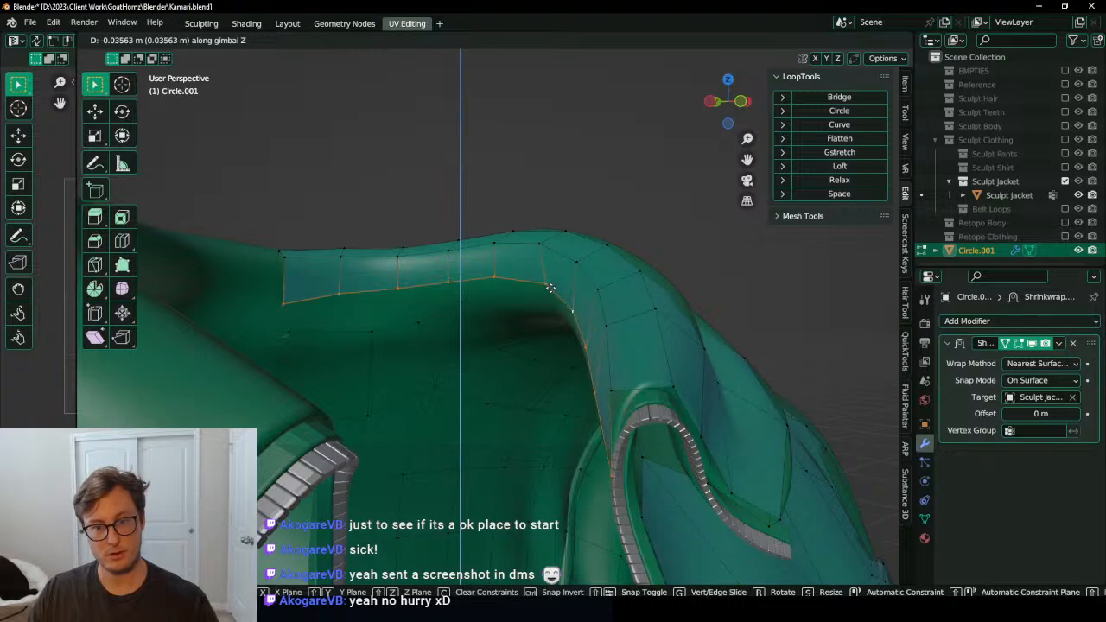
{"action": "left_click", "coordinate": [549, 297]}
{"action": "middle_click_drag", "start_coordinate": [549, 296], "coordinate": [622, 285]}
{"action": "key", "text": "g"}
{"action": "key", "text": "z"}
{"action": "left_click", "coordinate": [557, 302]}
{"action": "key", "text": "s"}
{"action": "left_click", "coordinate": [704, 301]}
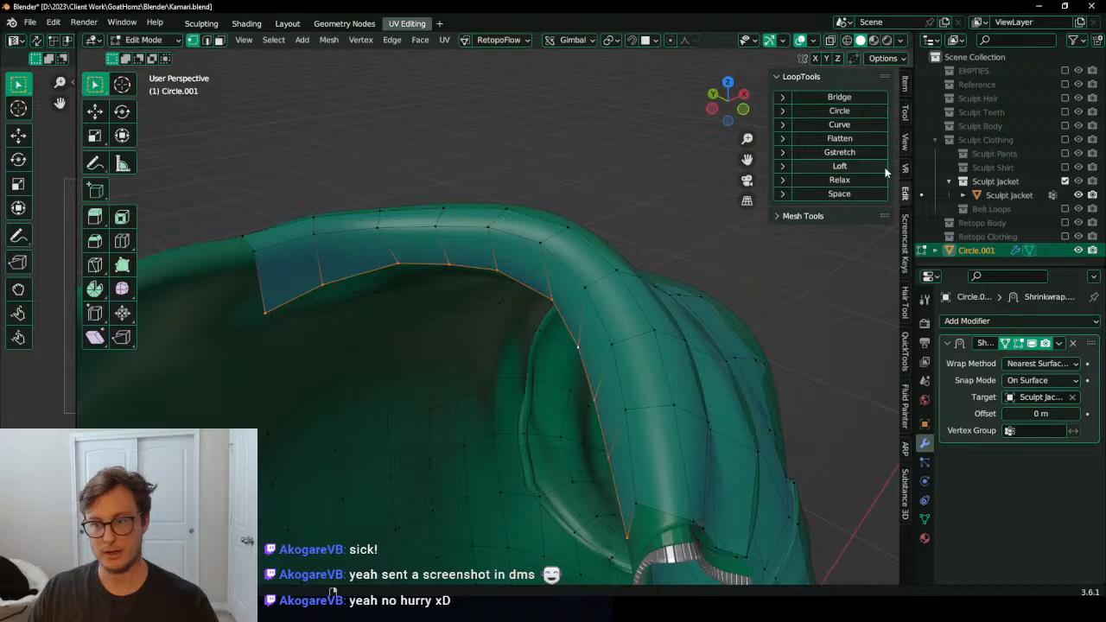
Step: Duplicate the Shrinkwrap modifier, apply the first copy and return to editing the mesh
{"action": "key", "text": "Tab"}
{"action": "left_click", "coordinate": [1059, 344]}
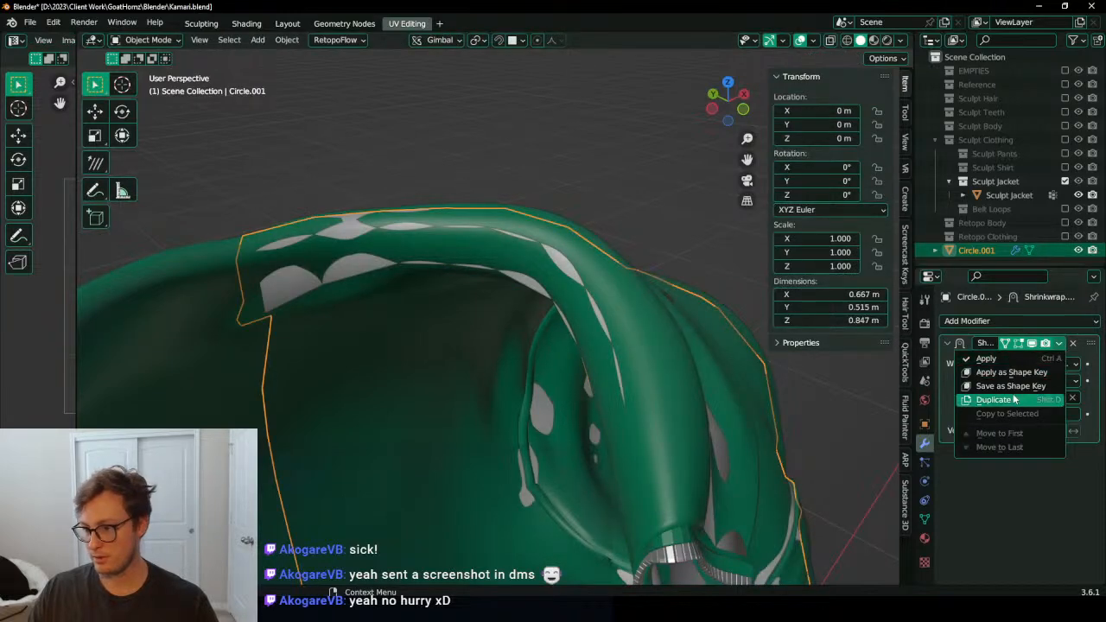
{"action": "left_click", "coordinate": [1011, 401]}
{"action": "left_click", "coordinate": [1059, 344]}
{"action": "left_click", "coordinate": [1002, 358]}
{"action": "key", "text": "Tab"}
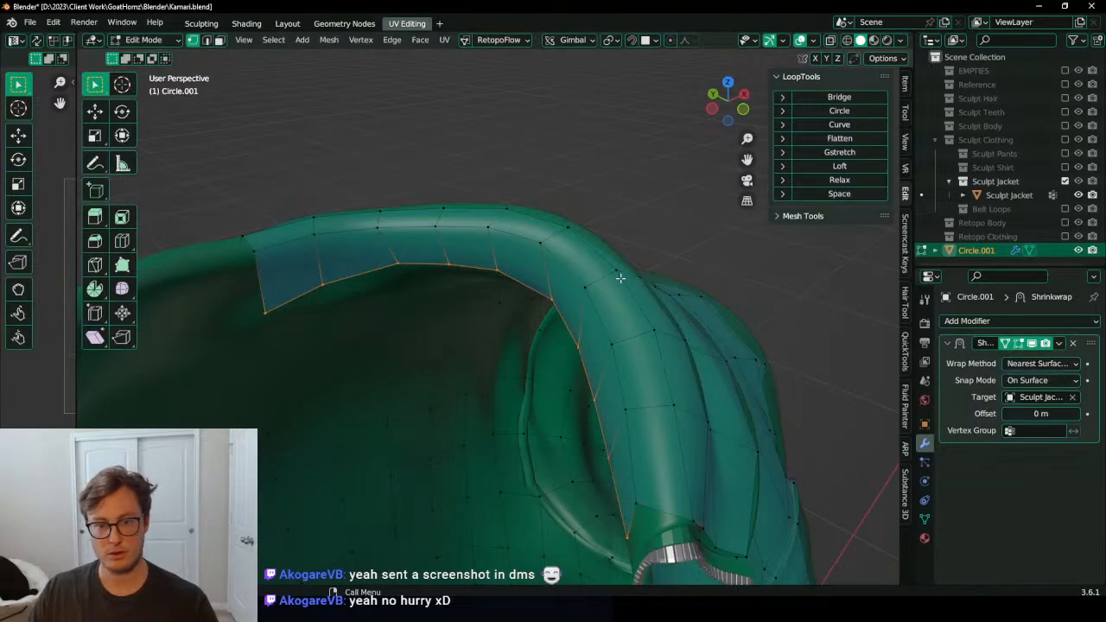
Step: Evenly distribute the vertices of the collar's edge loops with LoopTools Space and save the file
{"action": "key", "text": "q"}
{"action": "left_click", "coordinate": [842, 194]}
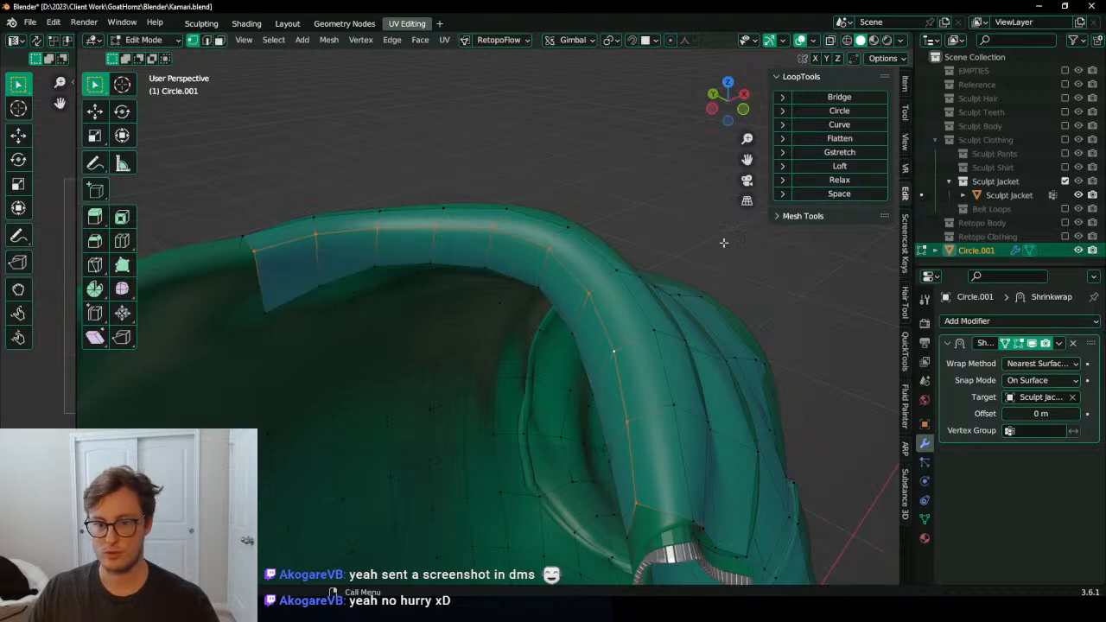
{"action": "middle_click_drag", "start_coordinate": [724, 243], "coordinate": [507, 353]}
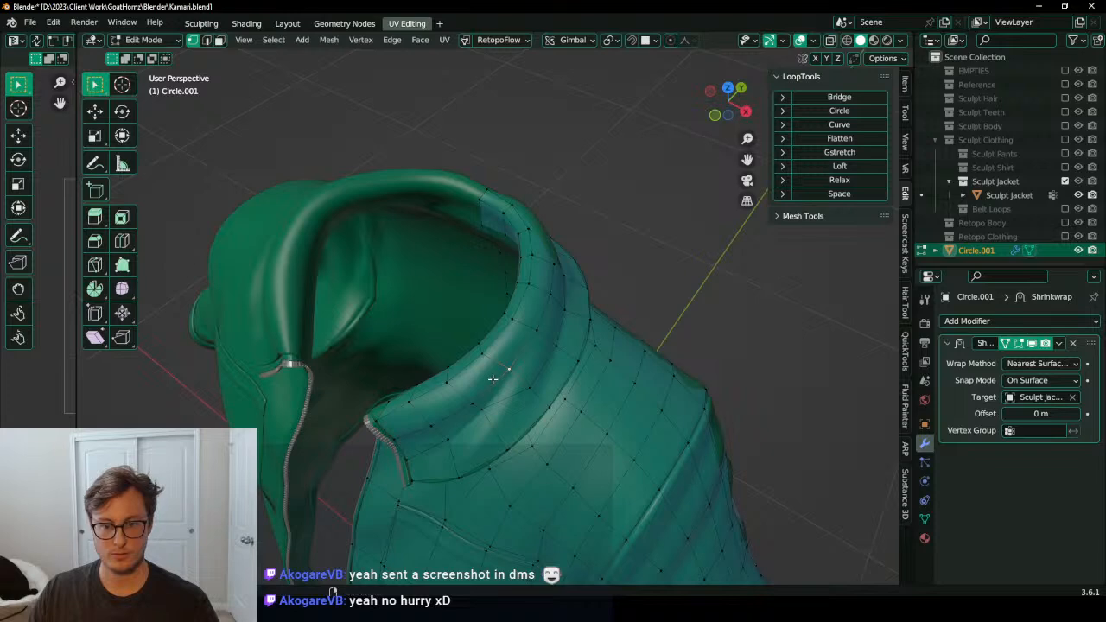
{"action": "middle_click_drag", "start_coordinate": [657, 277], "coordinate": [551, 323]}
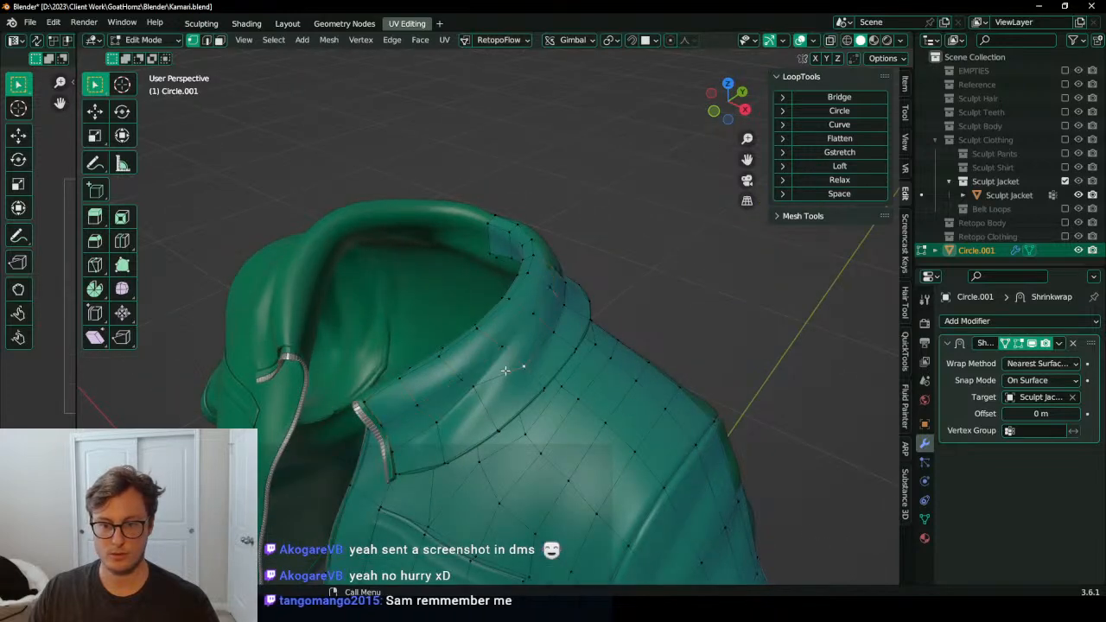
{"action": "middle_click_drag", "start_coordinate": [830, 214], "coordinate": [411, 337]}
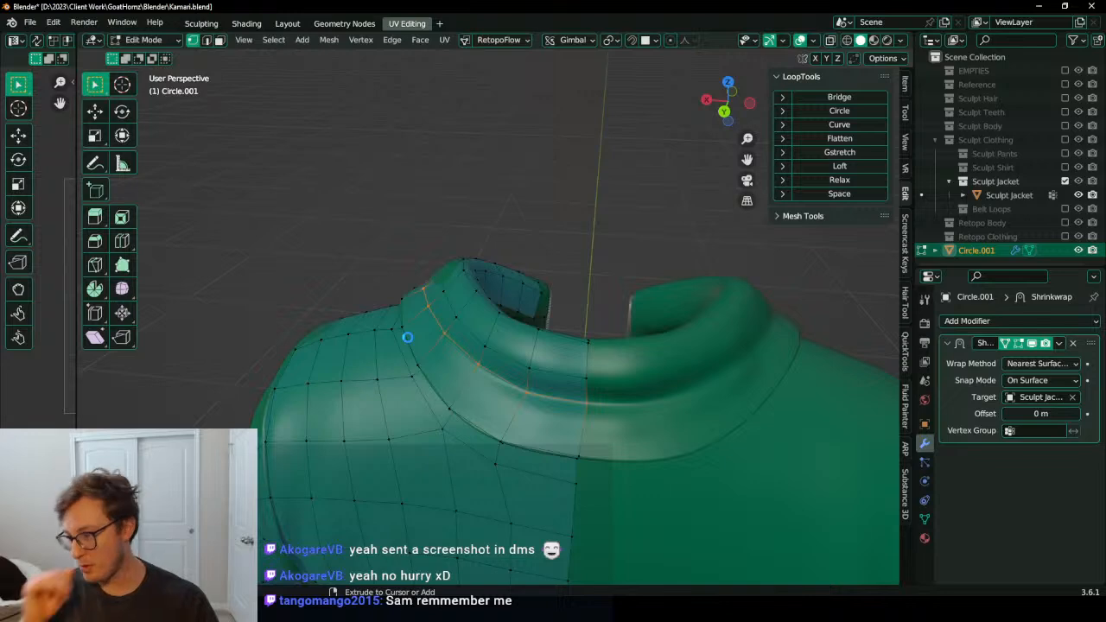
{"action": "middle_click_drag", "start_coordinate": [408, 337], "coordinate": [423, 267]}
Step: Scale the lower edge loop of the inner collar strip along the gimbal Z axis
{"action": "scroll", "coordinate": [397, 267], "scroll_direction": "up", "scroll_amount": 4}
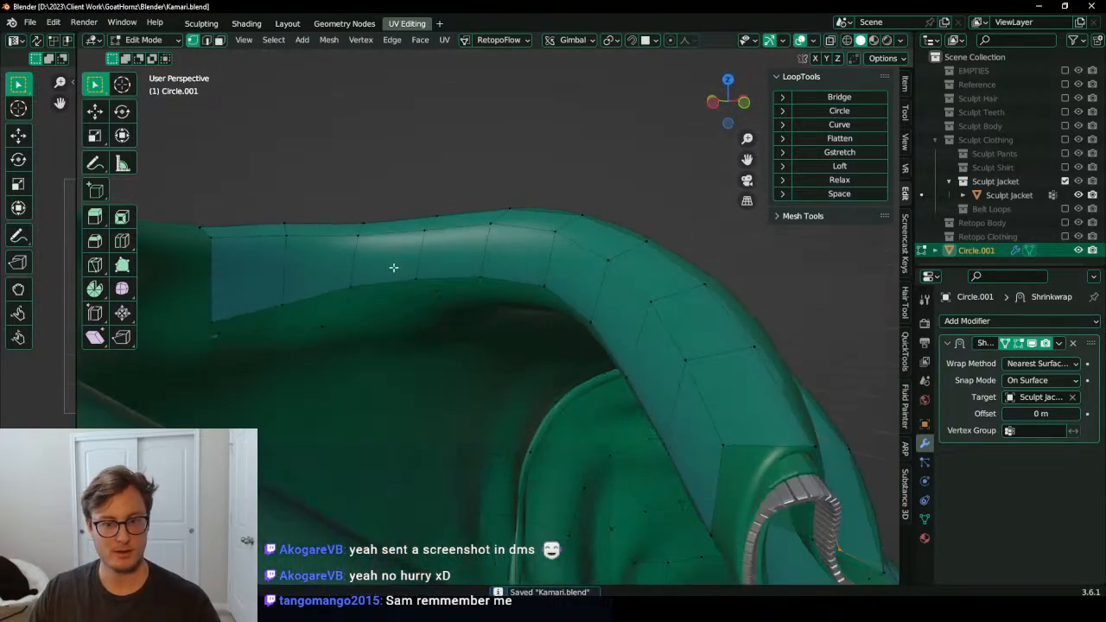
{"action": "key", "text": "s"}
{"action": "key", "text": "z"}
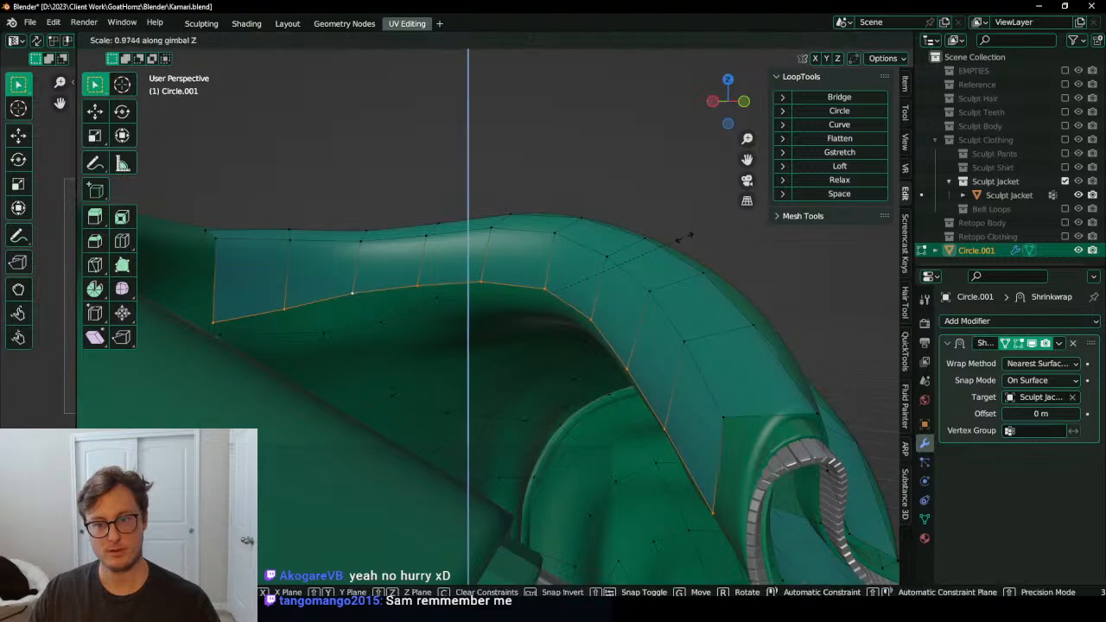
{"action": "left_click", "coordinate": [602, 277]}
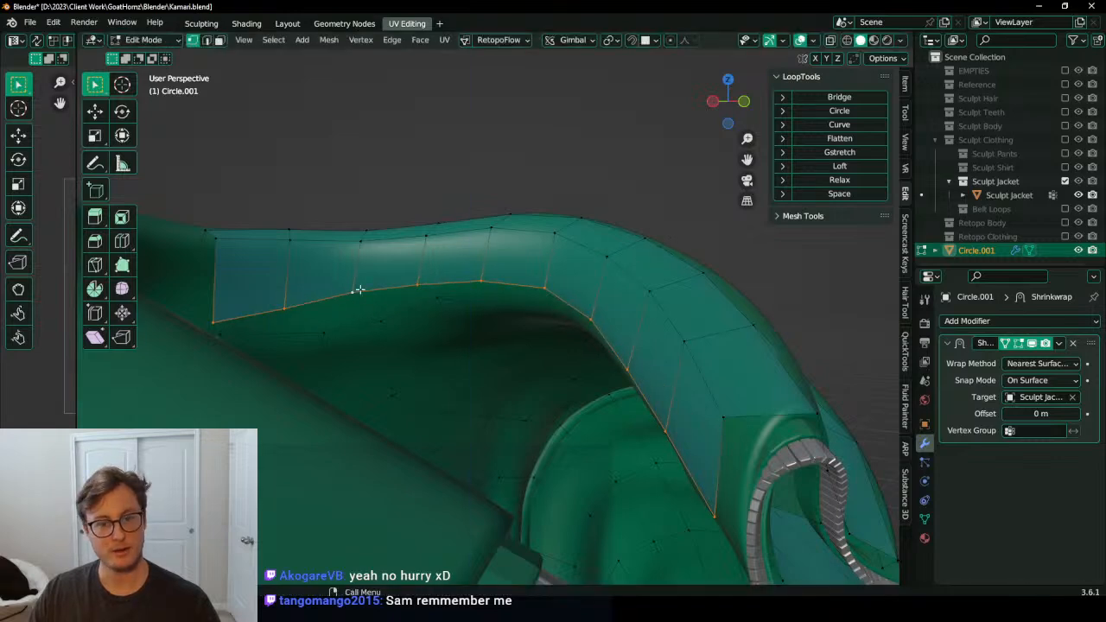
{"action": "middle_click_drag", "start_coordinate": [358, 290], "coordinate": [493, 333]}
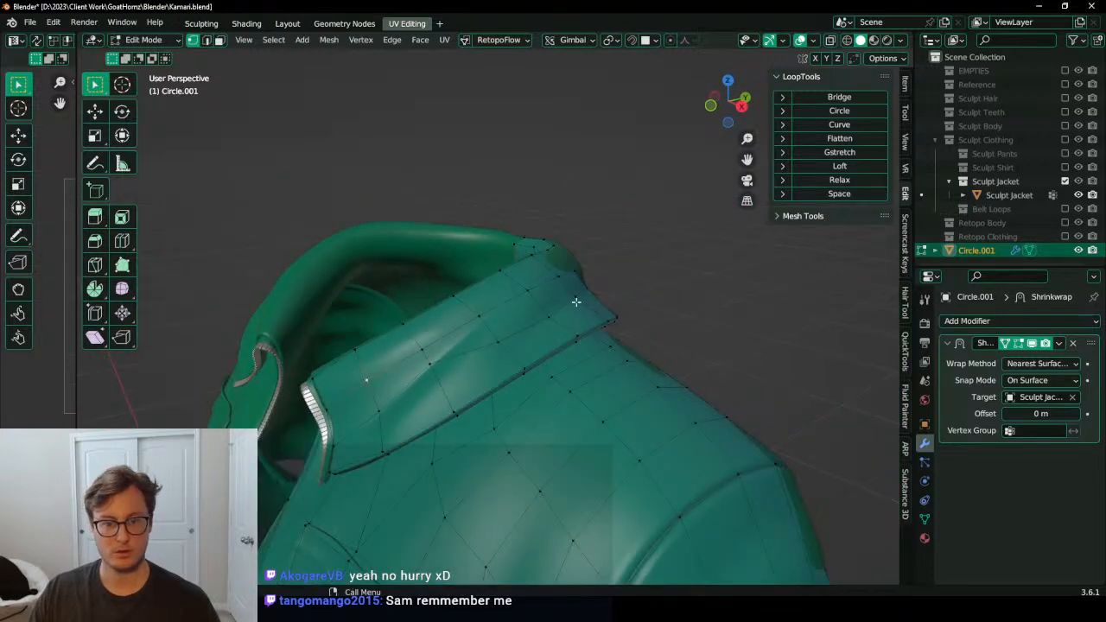
Step: Select the edge loop running along the outer collar and offset it outward along its normals with Shrink/Fatten
{"action": "middle_click_drag", "start_coordinate": [576, 301], "coordinate": [553, 298]}
{"action": "left_click", "coordinate": [655, 291], "text": "alt"}
{"action": "middle_click_drag", "start_coordinate": [655, 290], "coordinate": [590, 208]}
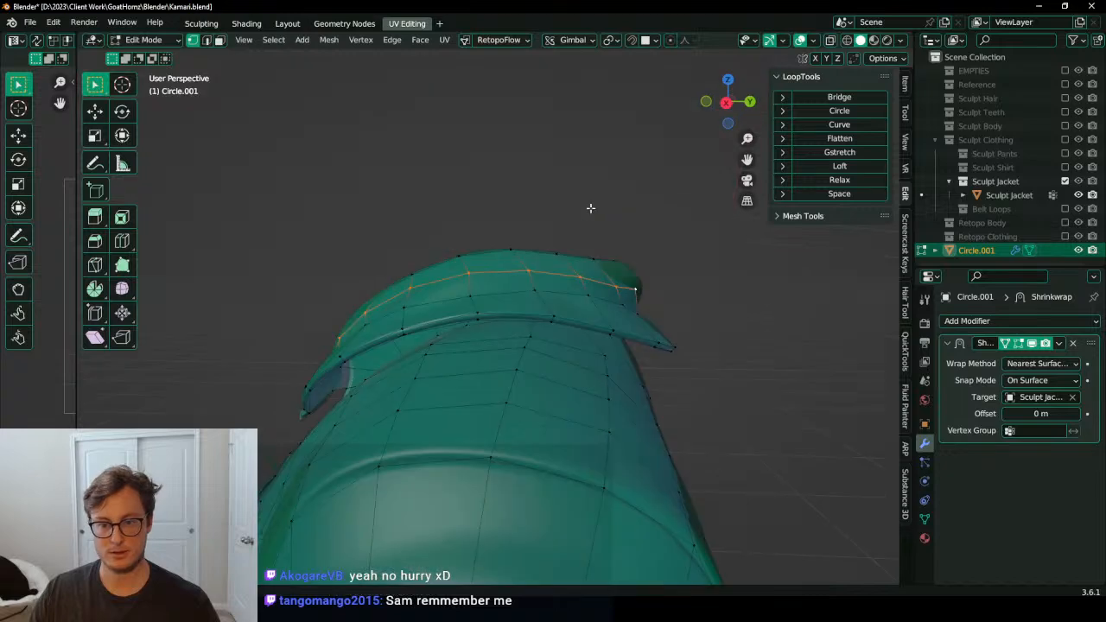
{"action": "left_click", "coordinate": [600, 152]}
{"action": "middle_click_drag", "start_coordinate": [599, 152], "coordinate": [403, 190]}
{"action": "middle_click_drag", "start_coordinate": [396, 309], "coordinate": [763, 249]}
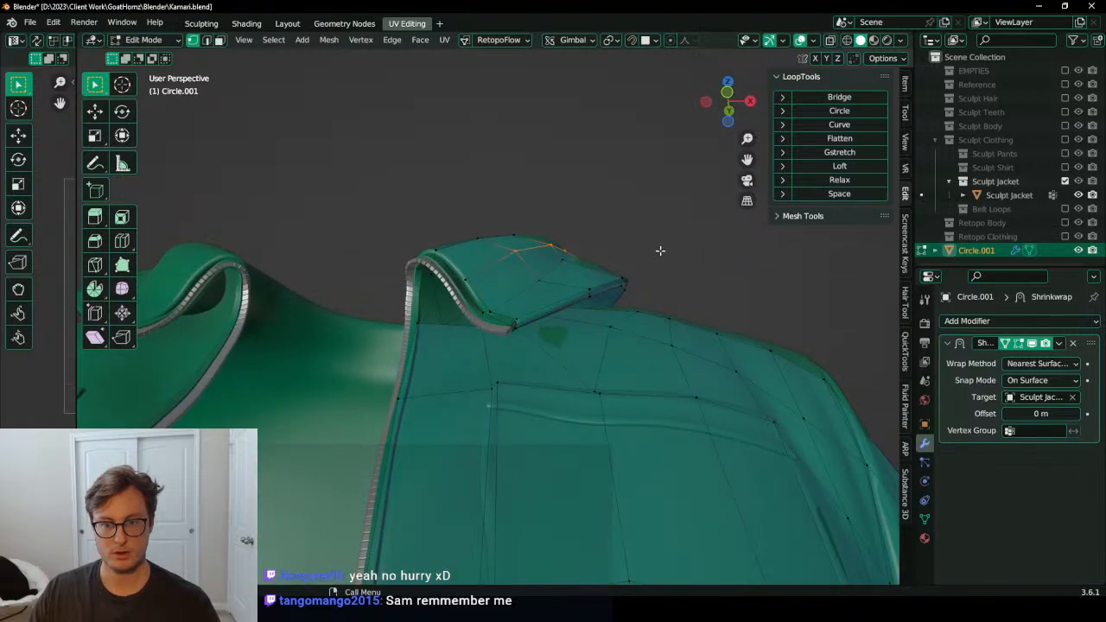
{"action": "middle_click_drag", "start_coordinate": [660, 250], "coordinate": [564, 220]}
{"action": "key", "text": "alt+s"}
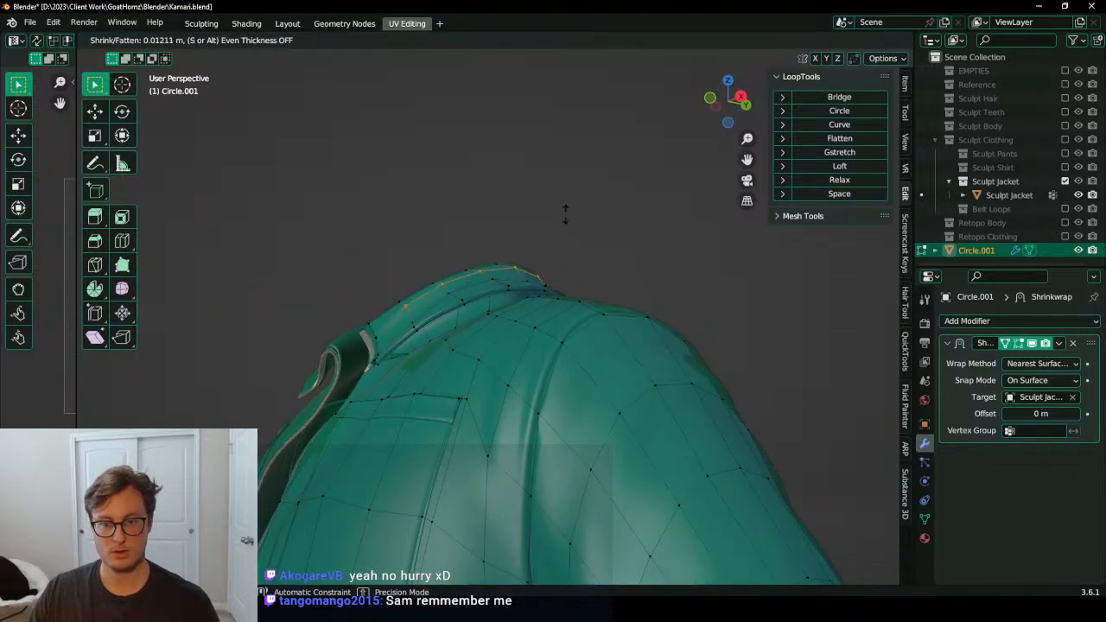
{"action": "left_click", "coordinate": [537, 186]}
{"action": "key", "text": "alt+s"}
{"action": "left_click", "coordinate": [536, 179]}
Step: Check the jacket retopology in Object Mode and select the Sculpt Jacket object at the collar's front tip
{"action": "middle_click_drag", "start_coordinate": [534, 186], "coordinate": [524, 298]}
{"action": "key", "text": "Tab"}
{"action": "scroll", "coordinate": [592, 253], "scroll_direction": "down", "scroll_amount": 4}
{"action": "key", "text": "Tab"}
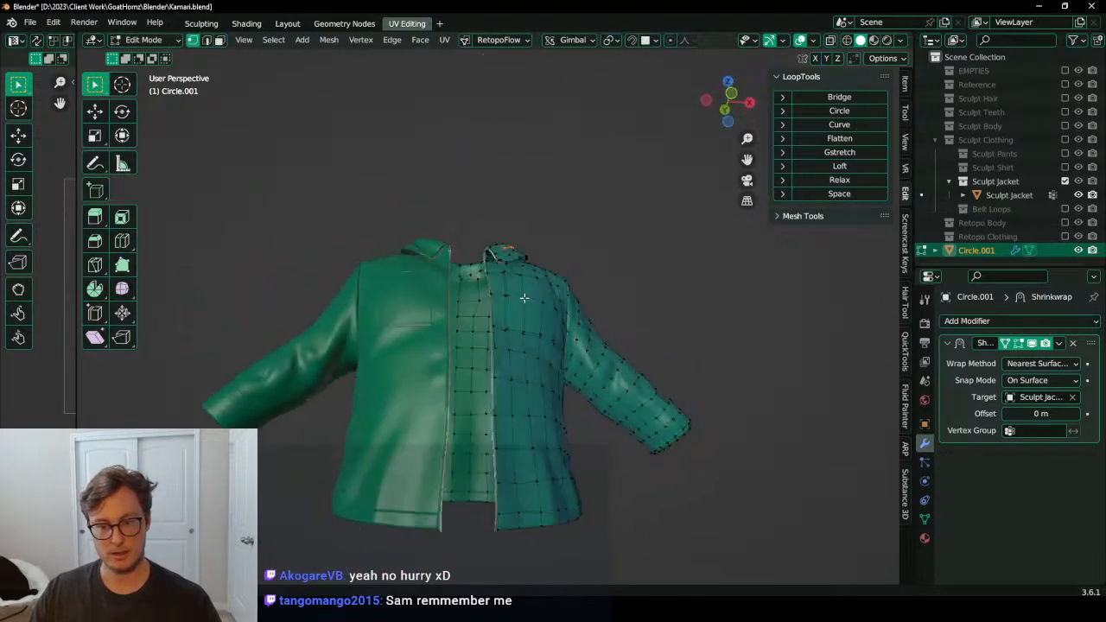
{"action": "scroll", "coordinate": [524, 298], "scroll_direction": "up", "scroll_amount": 3}
{"action": "middle_click_drag", "start_coordinate": [534, 268], "coordinate": [375, 321]}
{"action": "middle_click_drag", "start_coordinate": [445, 235], "coordinate": [458, 331], "text": "shift"}
{"action": "scroll", "coordinate": [529, 317], "scroll_direction": "up", "scroll_amount": 3}
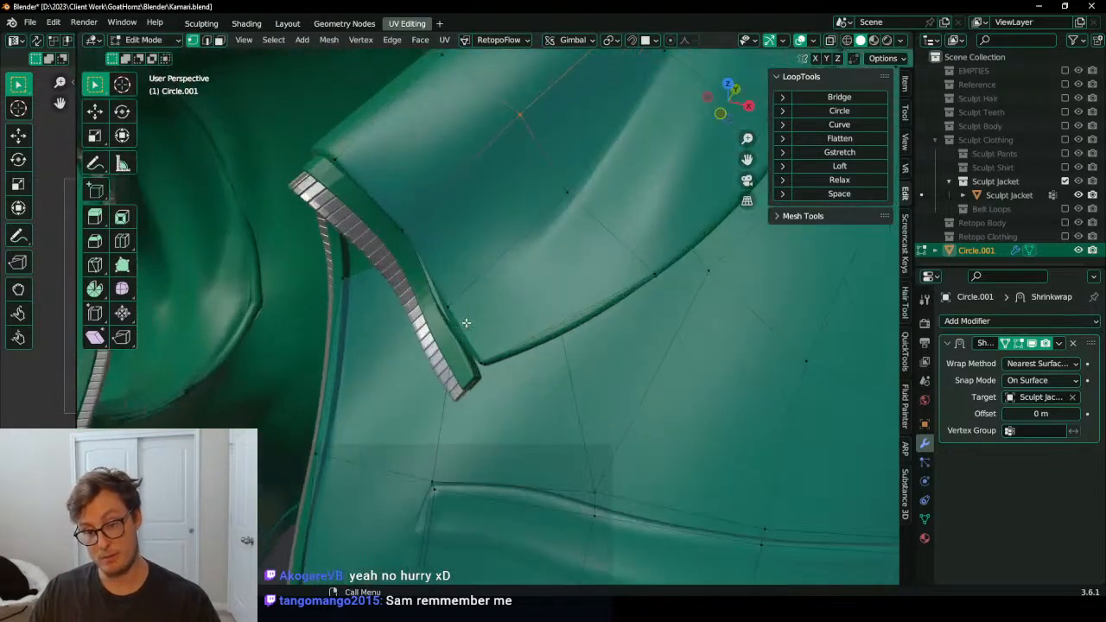
{"action": "key", "text": "Tab"}
{"action": "left_click", "coordinate": [456, 332]}
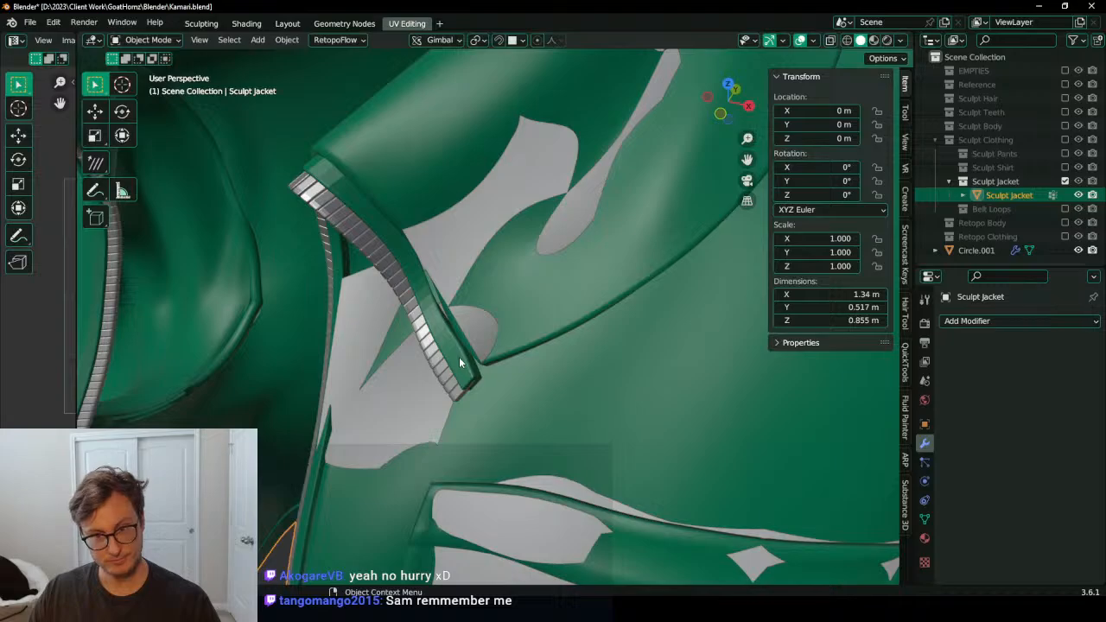
Step: Enter Edit Mode on the sculpted jacket, switch to face selection and select the narrow face strip at the collar's front tip
{"action": "key", "text": "Tab"}
{"action": "scroll", "coordinate": [398, 292], "scroll_direction": "up", "scroll_amount": 3}
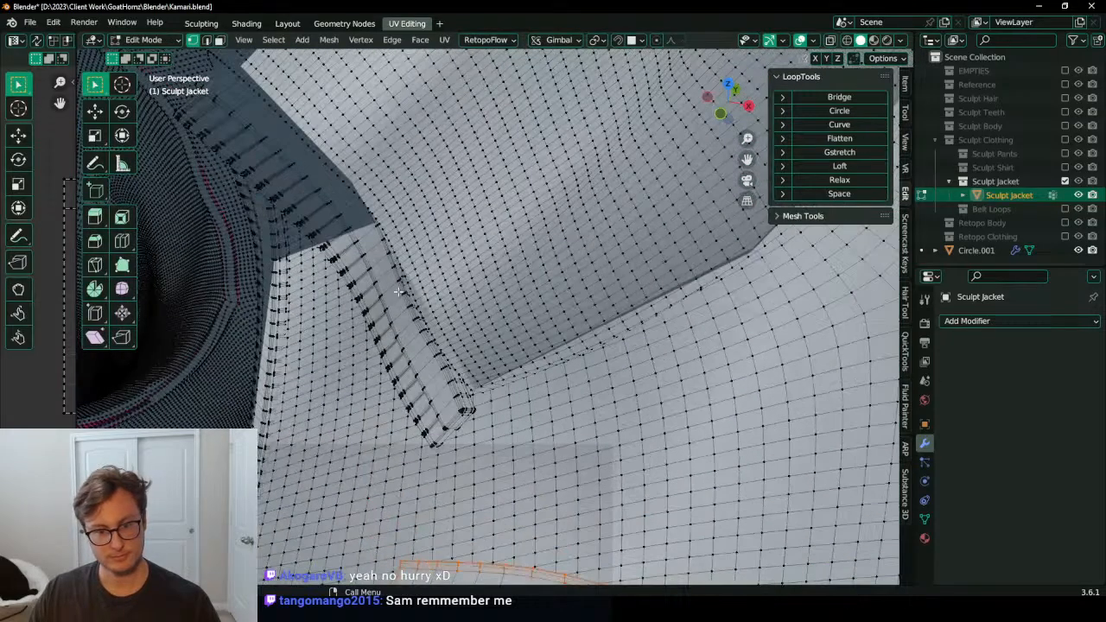
{"action": "middle_click_drag", "start_coordinate": [396, 292], "coordinate": [429, 252]}
{"action": "scroll", "coordinate": [423, 337], "scroll_direction": "down", "scroll_amount": 3}
{"action": "middle_click_drag", "start_coordinate": [423, 337], "coordinate": [502, 371]}
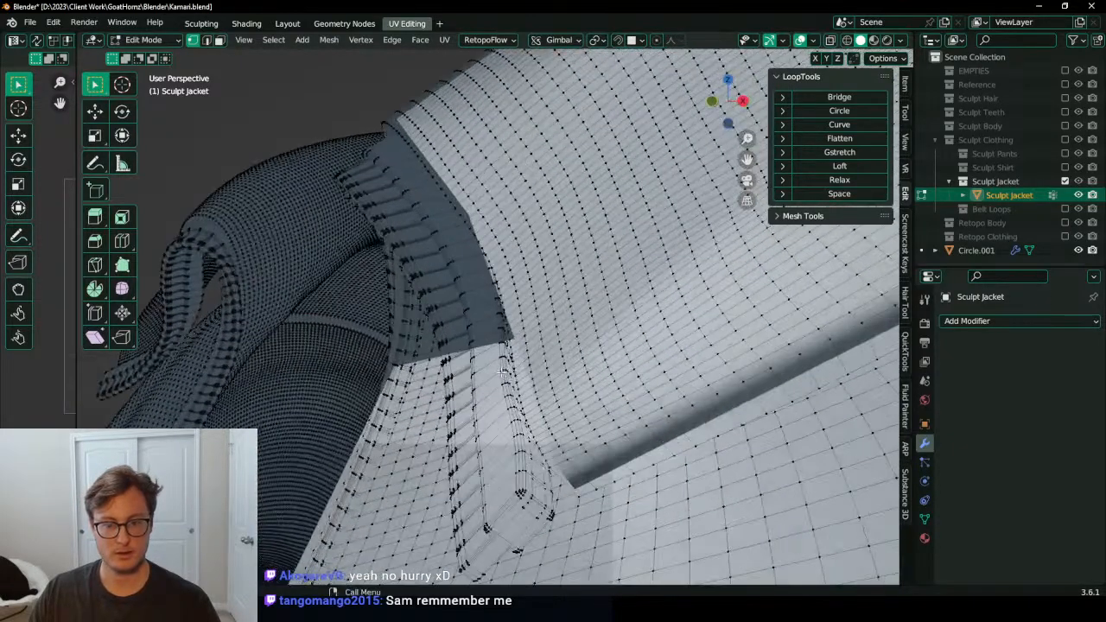
{"action": "left_click", "coordinate": [220, 41]}
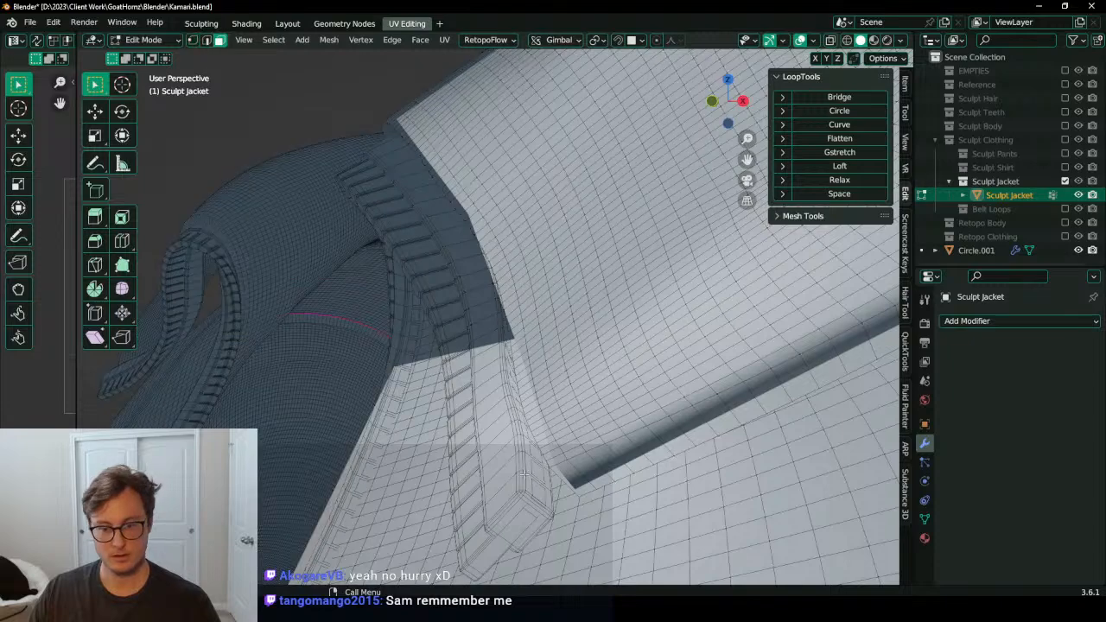
{"action": "middle_click_drag", "start_coordinate": [547, 496], "coordinate": [539, 481]}
{"action": "scroll", "coordinate": [533, 449], "scroll_direction": "up", "scroll_amount": 3}
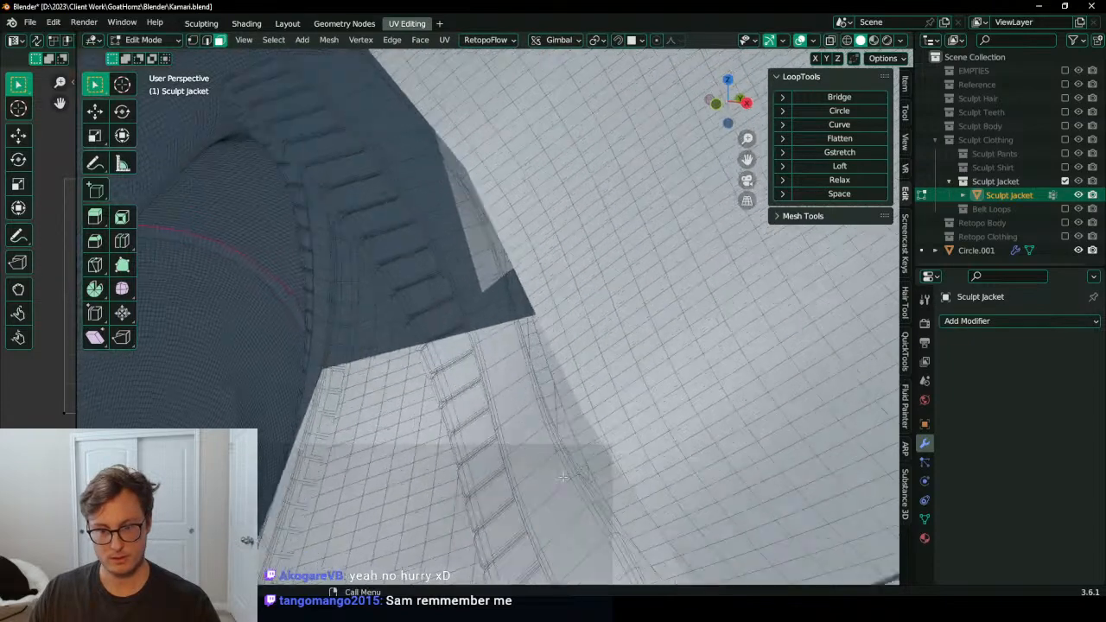
{"action": "middle_click_drag", "start_coordinate": [529, 423], "coordinate": [492, 252]}
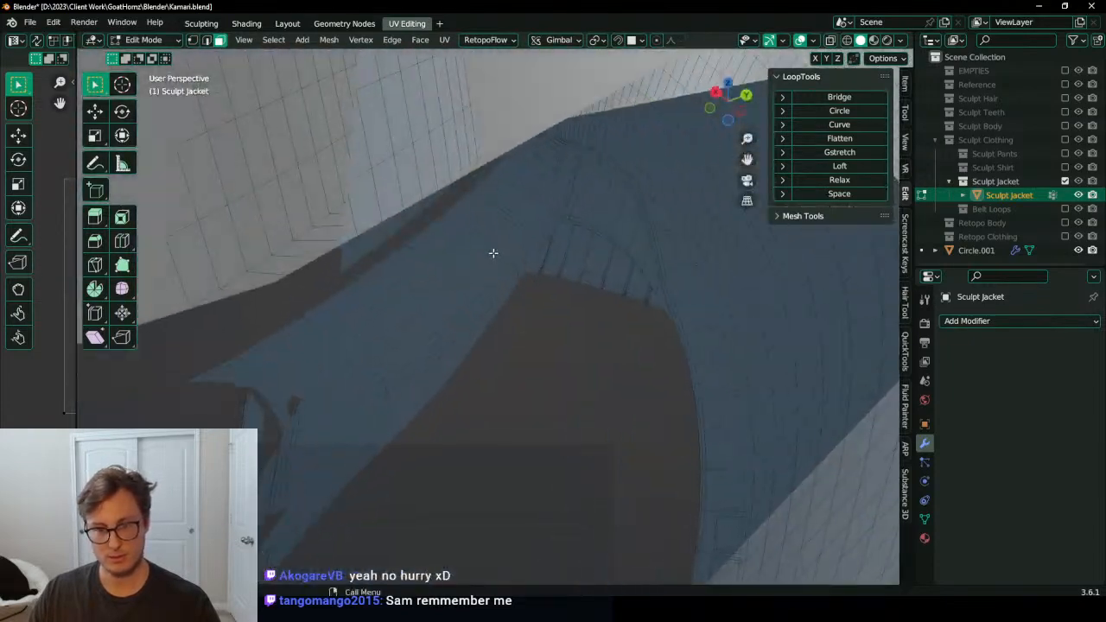
{"action": "left_click", "coordinate": [571, 152], "text": "ctrl"}
{"action": "middle_click_drag", "start_coordinate": [562, 181], "coordinate": [631, 249]}
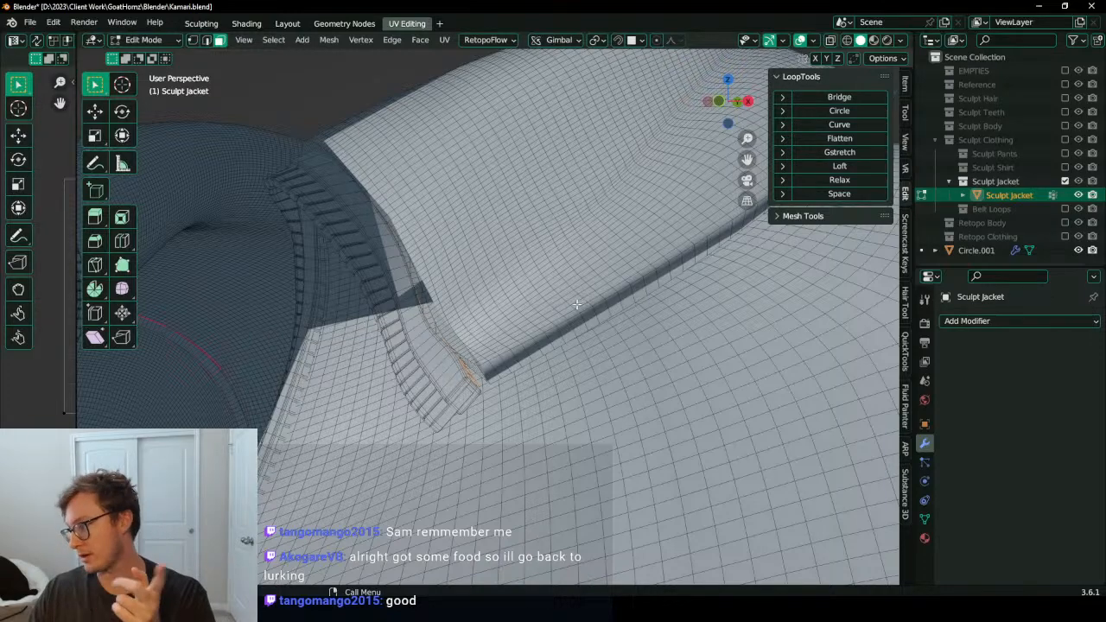
Step: Move the selected face strip at the collar tip with sharp proportional editing, reducing the falloff size to about 0.005 m
{"action": "middle_click_drag", "start_coordinate": [581, 298], "coordinate": [535, 347]}
{"action": "key", "text": "g"}
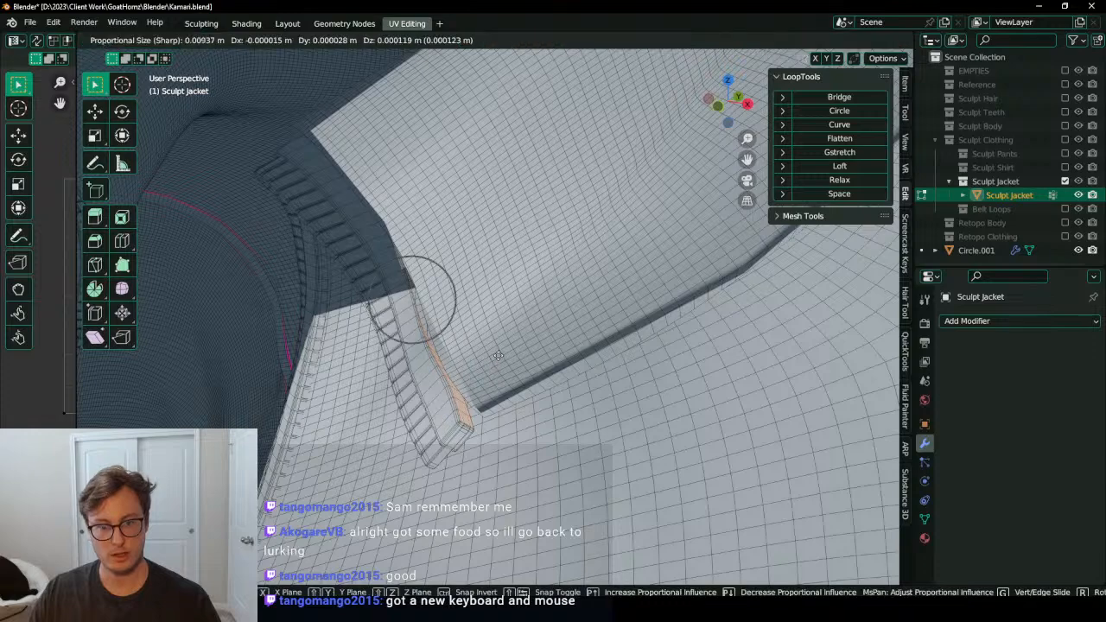
{"action": "scroll", "coordinate": [499, 354], "scroll_direction": "down", "scroll_amount": 4}
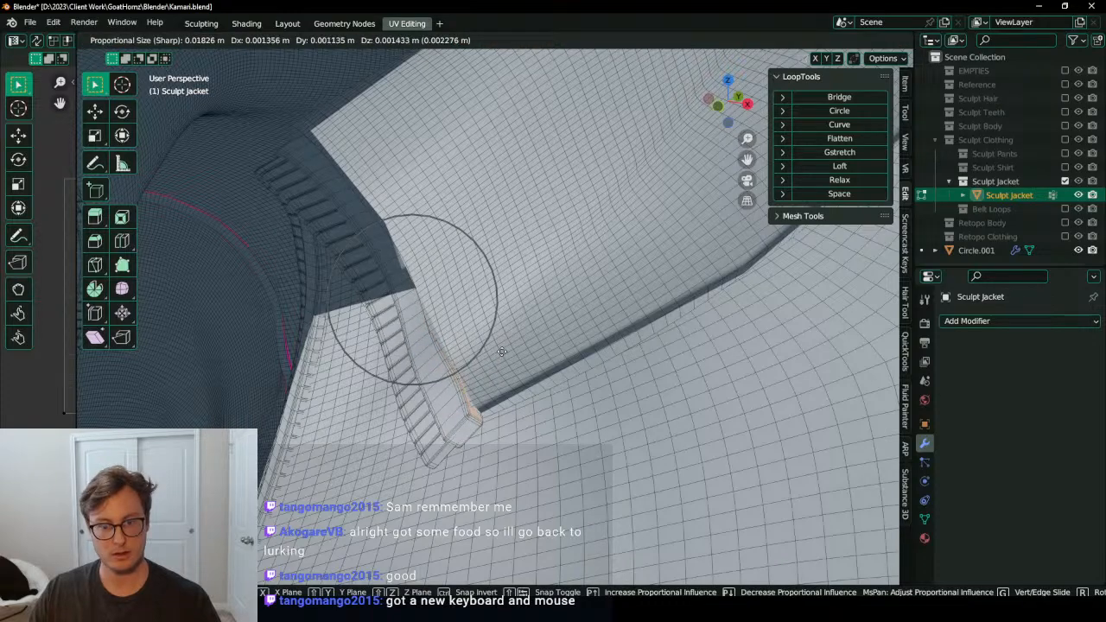
{"action": "scroll", "coordinate": [502, 352], "scroll_direction": "up", "scroll_amount": 10}
{"action": "scroll", "coordinate": [501, 351], "scroll_direction": "up", "scroll_amount": 2}
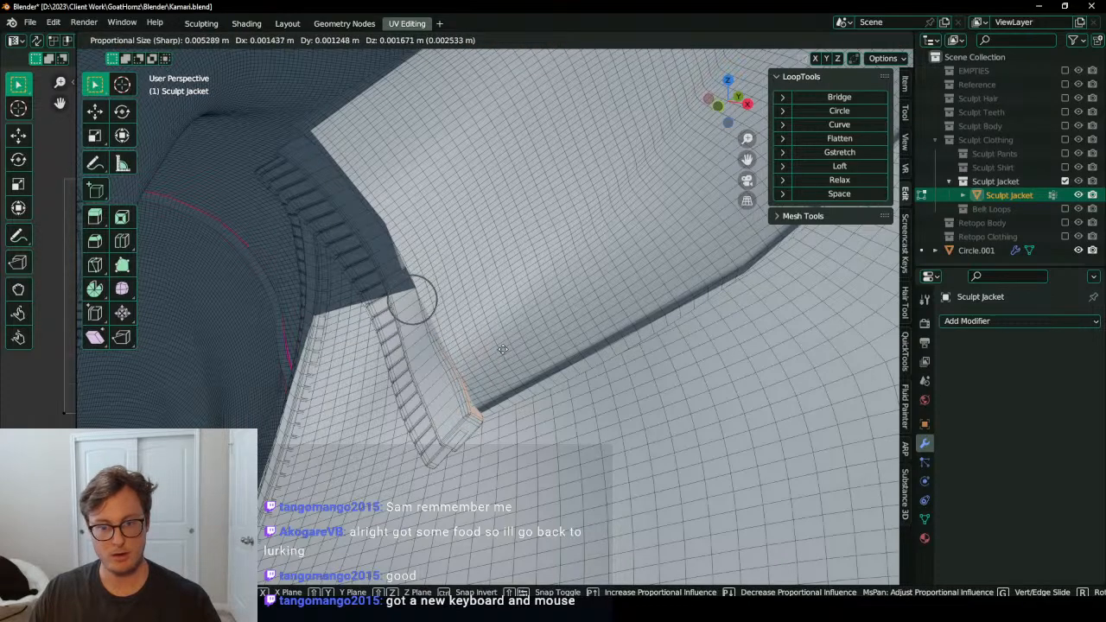
{"action": "left_click", "coordinate": [508, 343]}
{"action": "mouse_move", "coordinate": [508, 343]}
{"action": "middle_mouse_down"}
{"action": "mouse_move", "coordinate": [635, 366]}
{"action": "mouse_move", "coordinate": [564, 331]}
{"action": "middle_mouse_up"}
{"action": "key", "text": "g"}
{"action": "left_click", "coordinate": [629, 354]}
Step: Turn off the blue retopology overlay on the jacket in the viewport
{"action": "key", "text": "z"}
{"action": "mouse_move", "coordinate": [688, 355]}
{"action": "middle_mouse_down"}
{"action": "mouse_move", "coordinate": [624, 295]}
{"action": "mouse_move", "coordinate": [637, 343]}
{"action": "middle_mouse_up"}
{"action": "key", "text": "q"}
{"action": "left_click", "coordinate": [576, 567]}
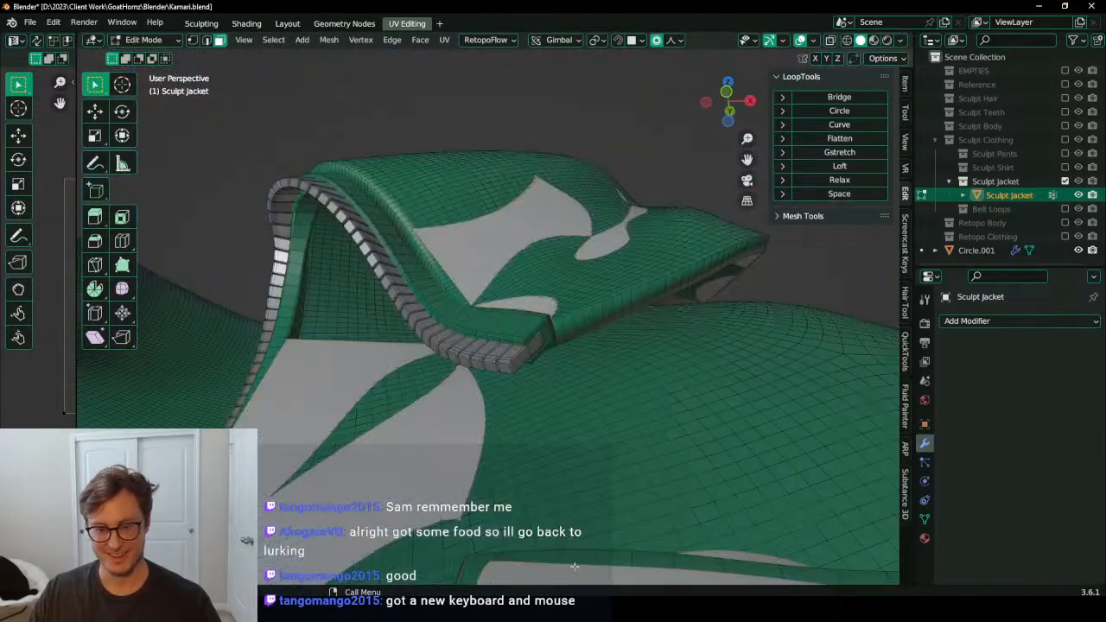
Step: Reposition the collar tip's selected faces from several angles with free moves using sharp proportional editing
{"action": "middle_click_drag", "start_coordinate": [544, 318], "coordinate": [462, 416], "text": "shift"}
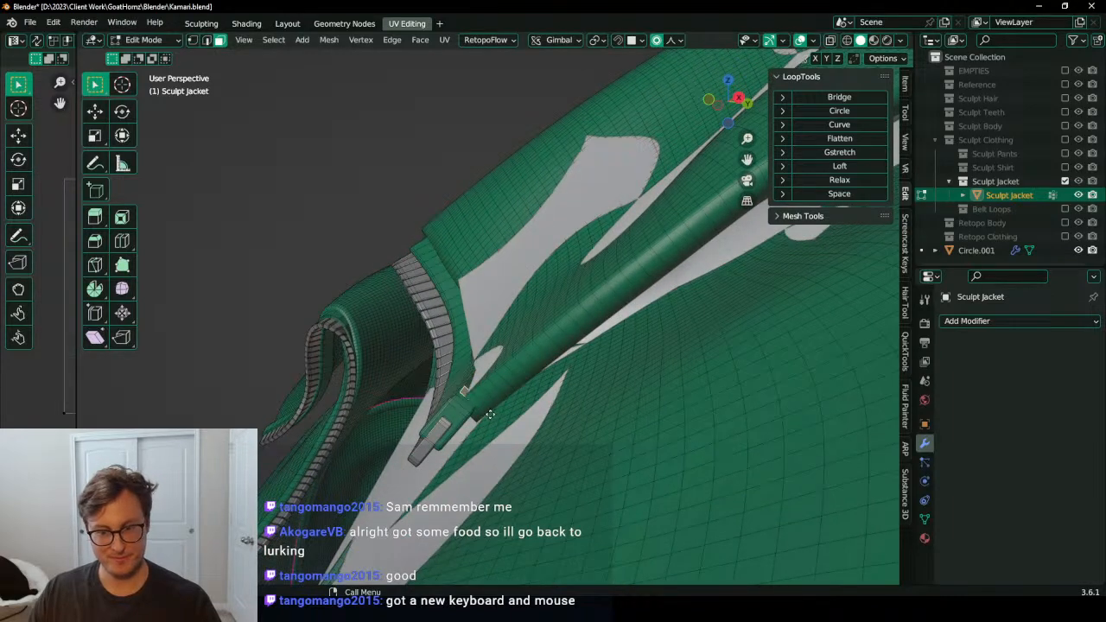
{"action": "key", "text": "g"}
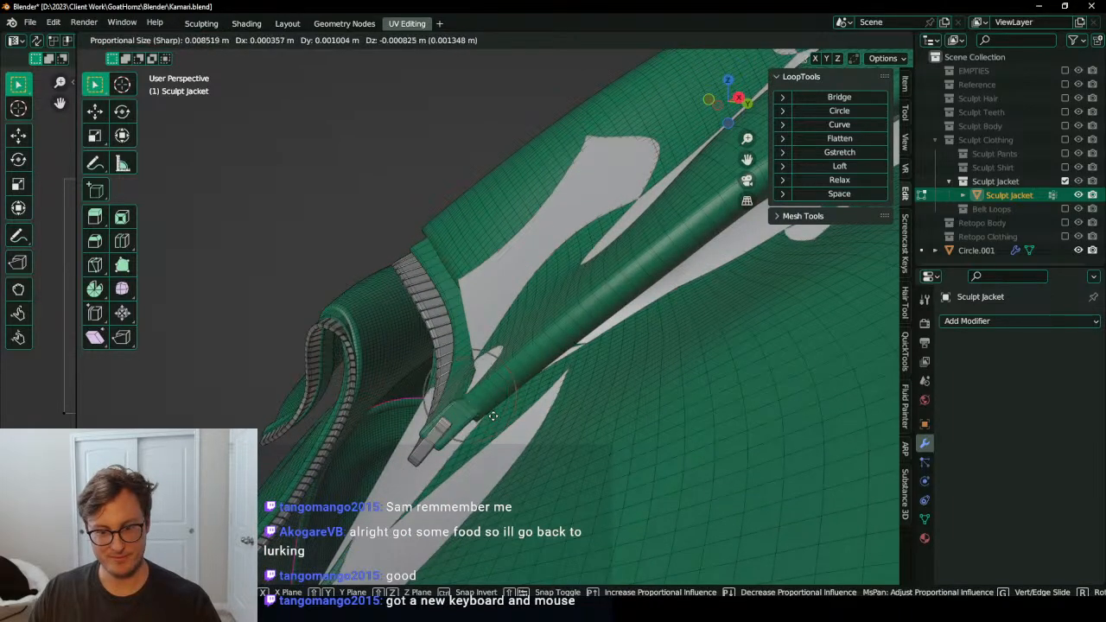
{"action": "scroll", "coordinate": [493, 416], "scroll_direction": "down", "scroll_amount": 4}
{"action": "left_click", "coordinate": [495, 419]}
{"action": "middle_click_drag", "start_coordinate": [495, 419], "coordinate": [595, 392]}
{"action": "scroll", "coordinate": [610, 476], "scroll_direction": "up", "scroll_amount": 2}
{"action": "key", "text": "g"}
{"action": "left_click", "coordinate": [505, 319]}
{"action": "middle_click_drag", "start_coordinate": [462, 281], "coordinate": [554, 322], "text": "shift"}
{"action": "key", "text": "g"}
{"action": "left_click", "coordinate": [554, 322]}
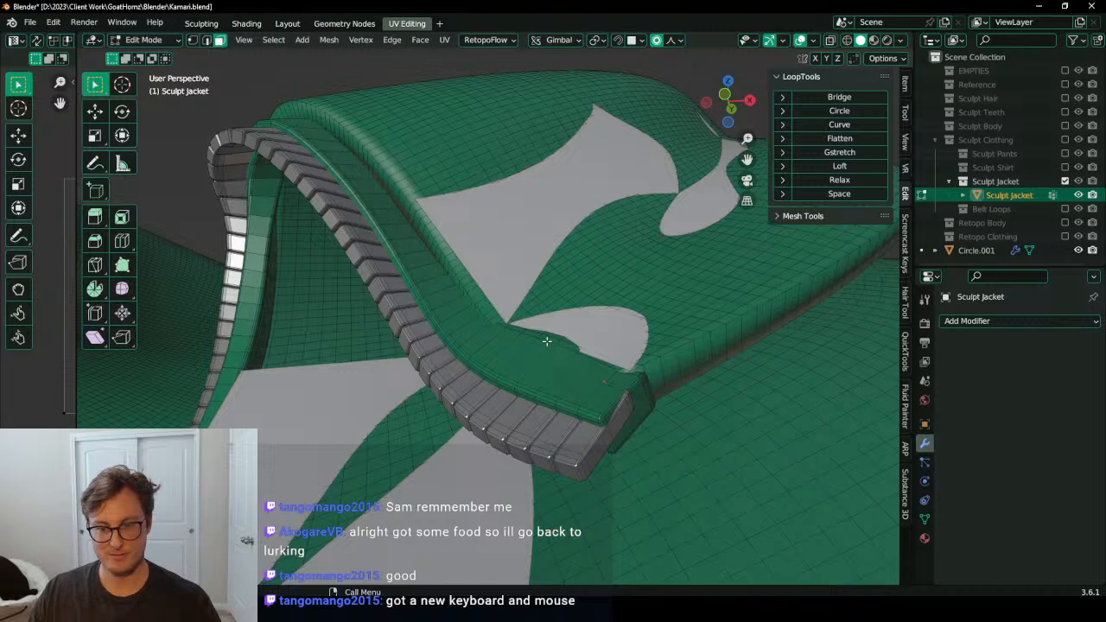
{"action": "left_click", "coordinate": [547, 342]}
{"action": "key", "text": "g"}
{"action": "key", "text": "z"}
{"action": "right_click", "coordinate": [548, 343]}
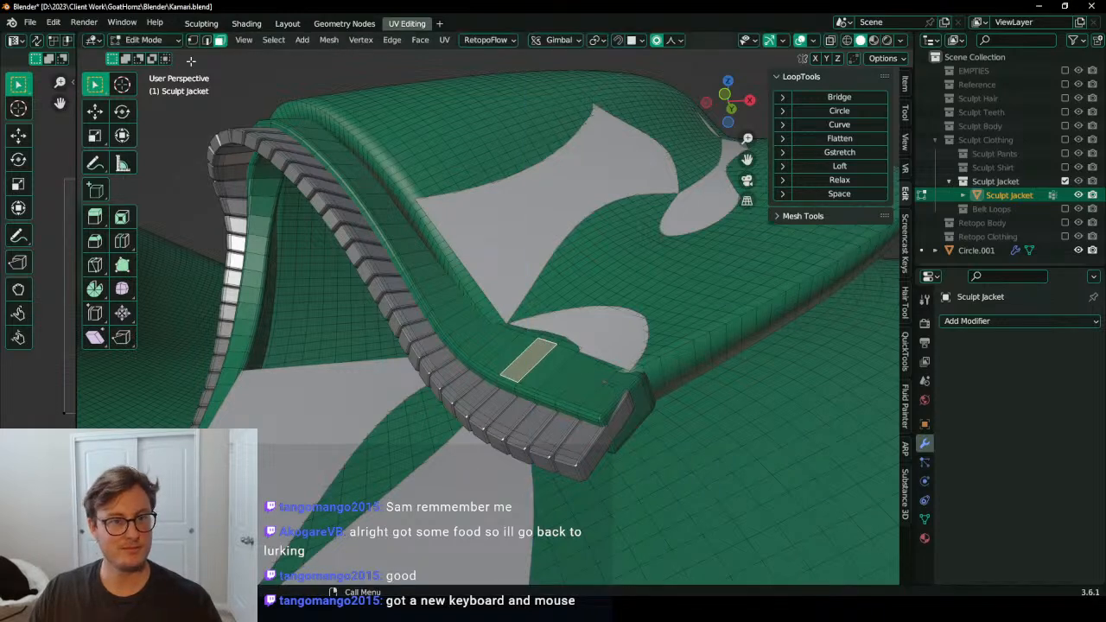
Step: Isolate the jacket in local view and, in vertex selection, lower a collar-tip vertex about 0.0013 m along gimbal Z with proportional editing
{"action": "left_click", "coordinate": [192, 41]}
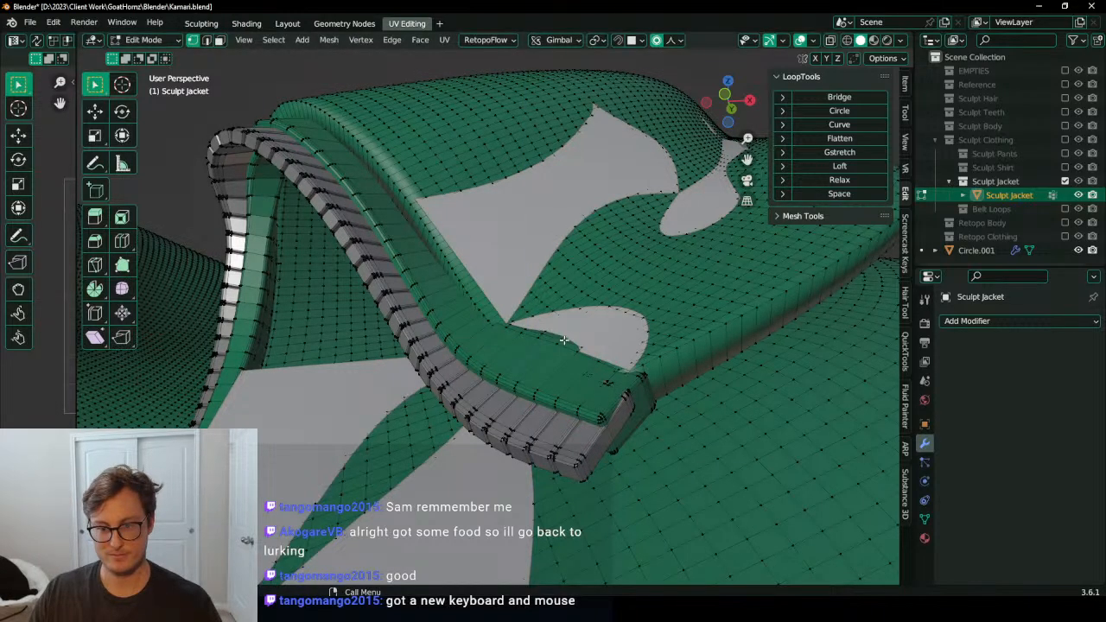
{"action": "key", "text": "KP_Divide"}
{"action": "key", "text": "g"}
{"action": "key", "text": "z"}
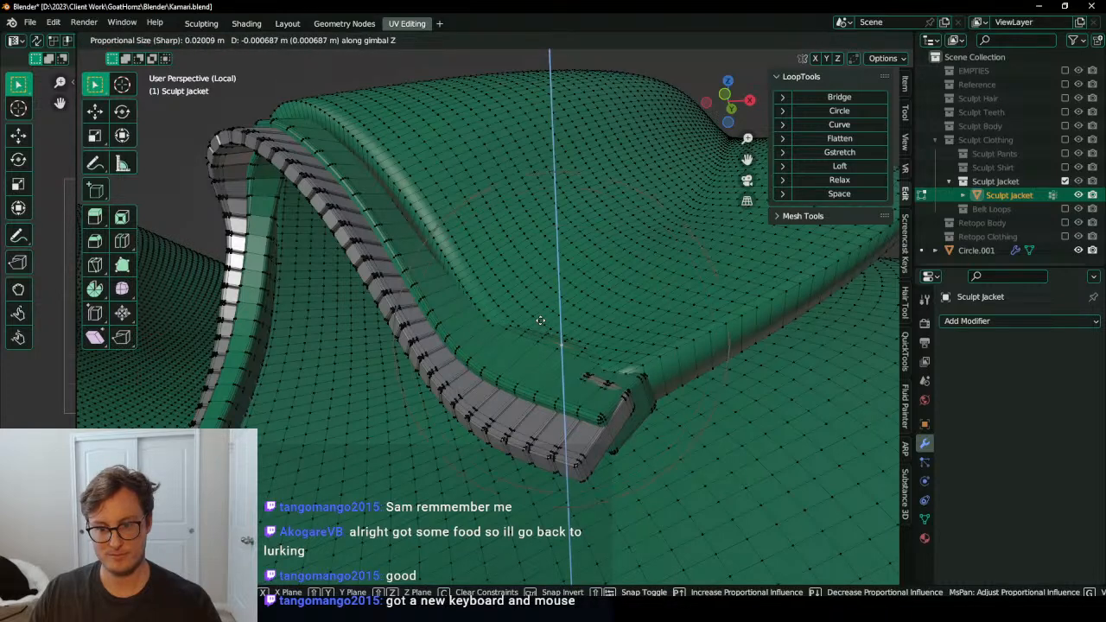
{"action": "scroll", "coordinate": [540, 320], "scroll_direction": "down", "scroll_amount": 2}
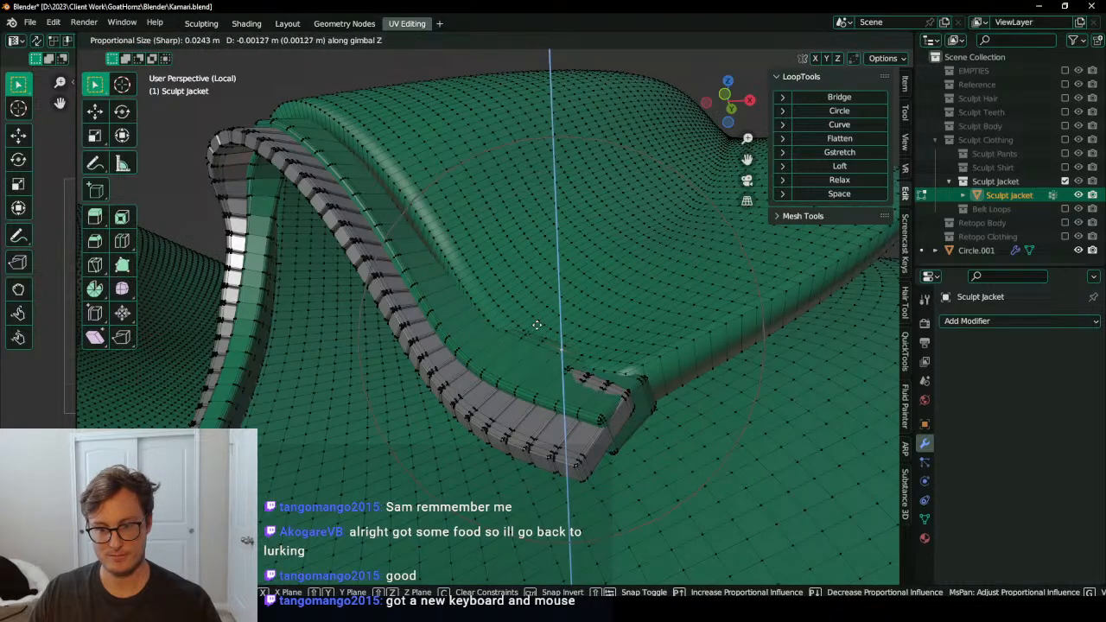
{"action": "left_click", "coordinate": [537, 324]}
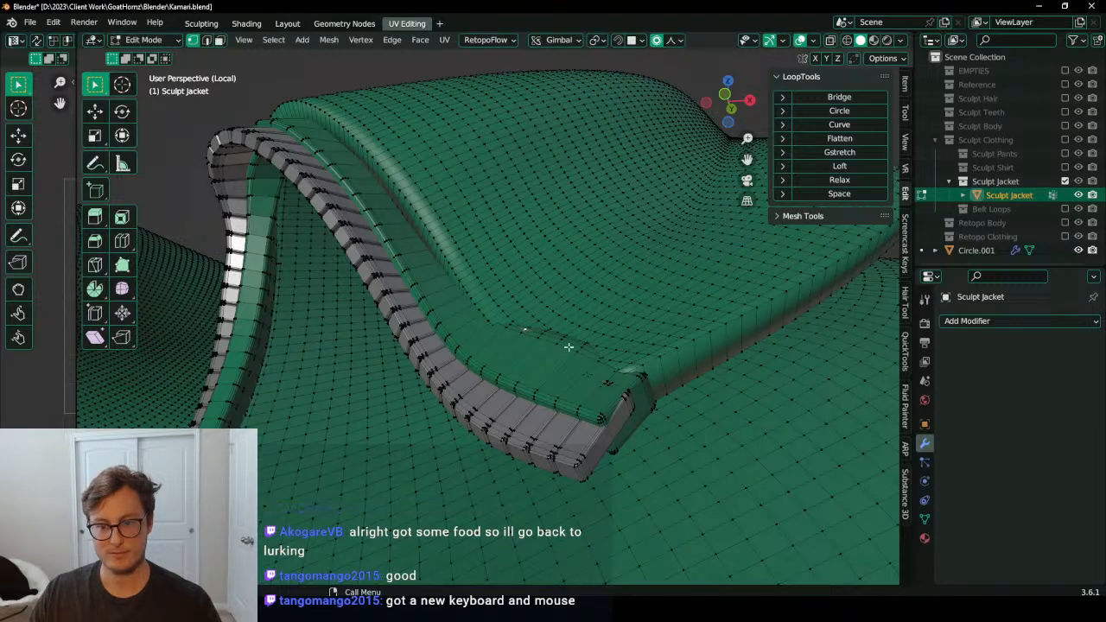
Step: Lower the short row of vertices near the collar tip about 0.0013 m along gimbal Z with a falloff of about 0.008 m
{"action": "key", "text": "g"}
{"action": "key", "text": "z"}
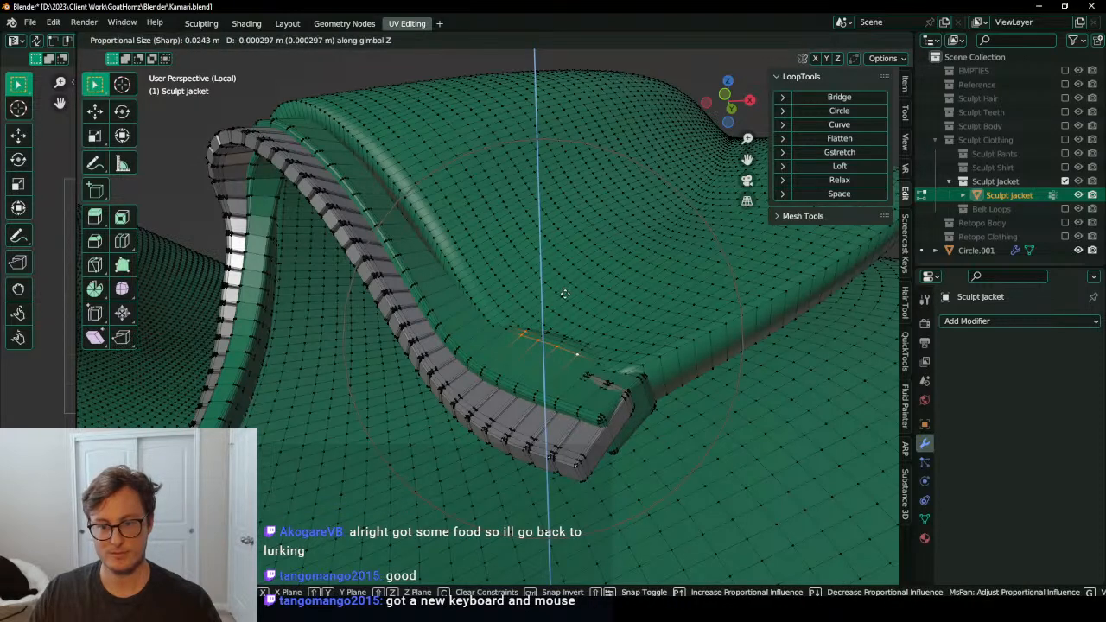
{"action": "scroll", "coordinate": [565, 295], "scroll_direction": "up", "scroll_amount": 6}
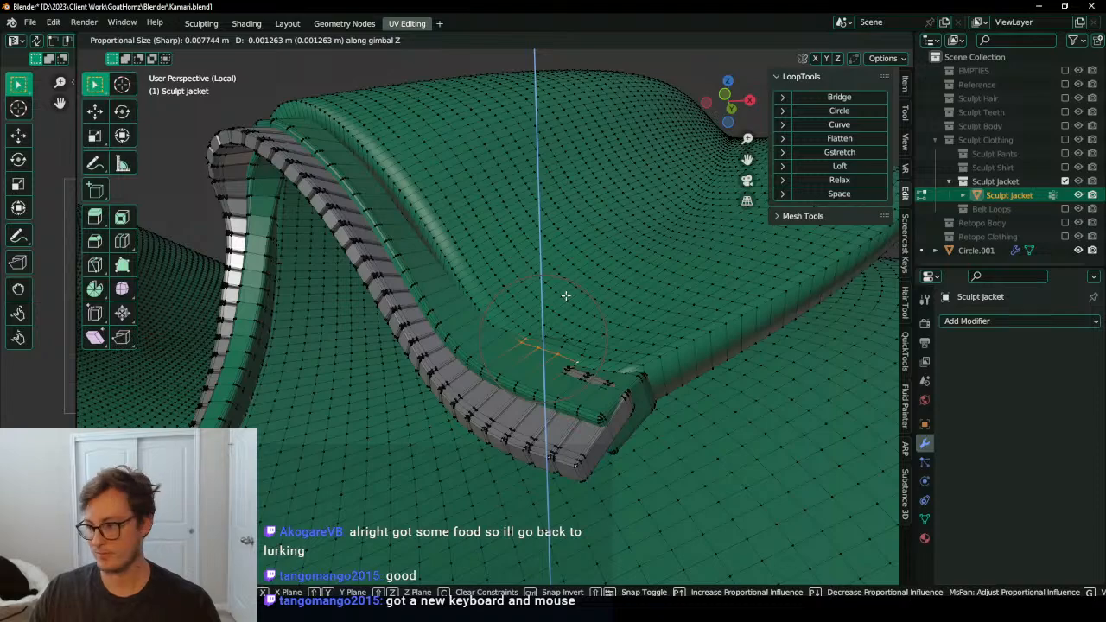
{"action": "left_click", "coordinate": [566, 296]}
Step: Raise the collar-tip selection about 0.0018 m along gimbal Z with a falloff of about 0.084 m and adjust it with a free move
{"action": "middle_click_drag", "start_coordinate": [590, 296], "coordinate": [364, 380]}
{"action": "middle_click_drag", "start_coordinate": [424, 439], "coordinate": [569, 328]}
{"action": "key", "text": "g"}
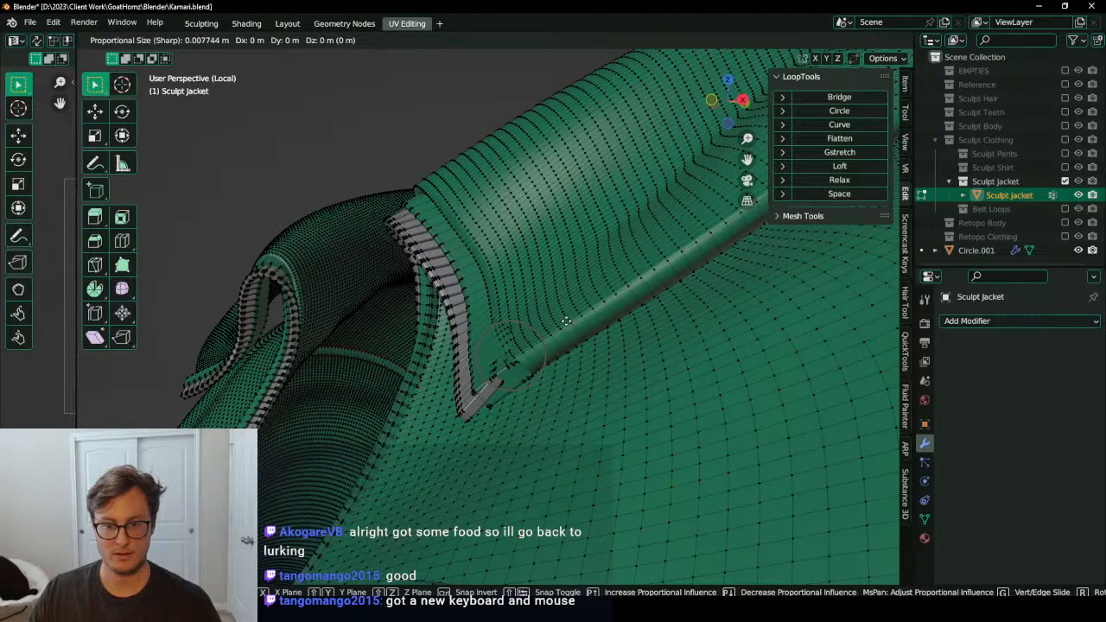
{"action": "key", "text": "z"}
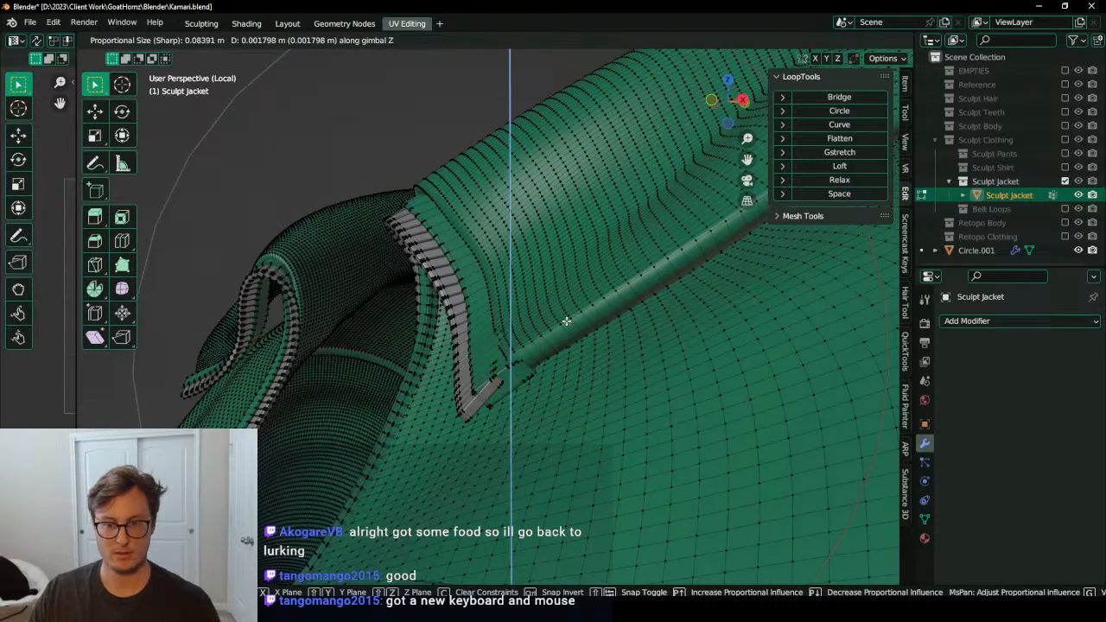
{"action": "left_click", "coordinate": [566, 320]}
{"action": "middle_click_drag", "start_coordinate": [566, 320], "coordinate": [576, 364]}
{"action": "key", "text": "g"}
{"action": "left_click", "coordinate": [479, 375]}
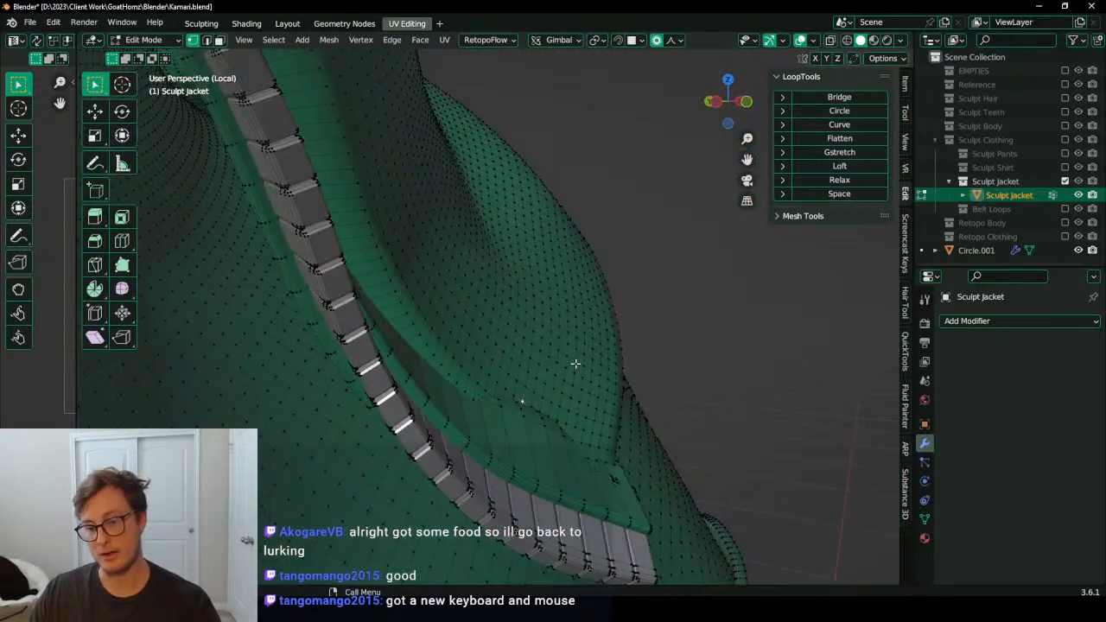
Step: Try to reposition the selected collar vertex along gimbal X and with Vertex Slide
{"action": "key", "text": "g"}
{"action": "key", "text": "x"}
{"action": "left_click", "coordinate": [596, 351]}
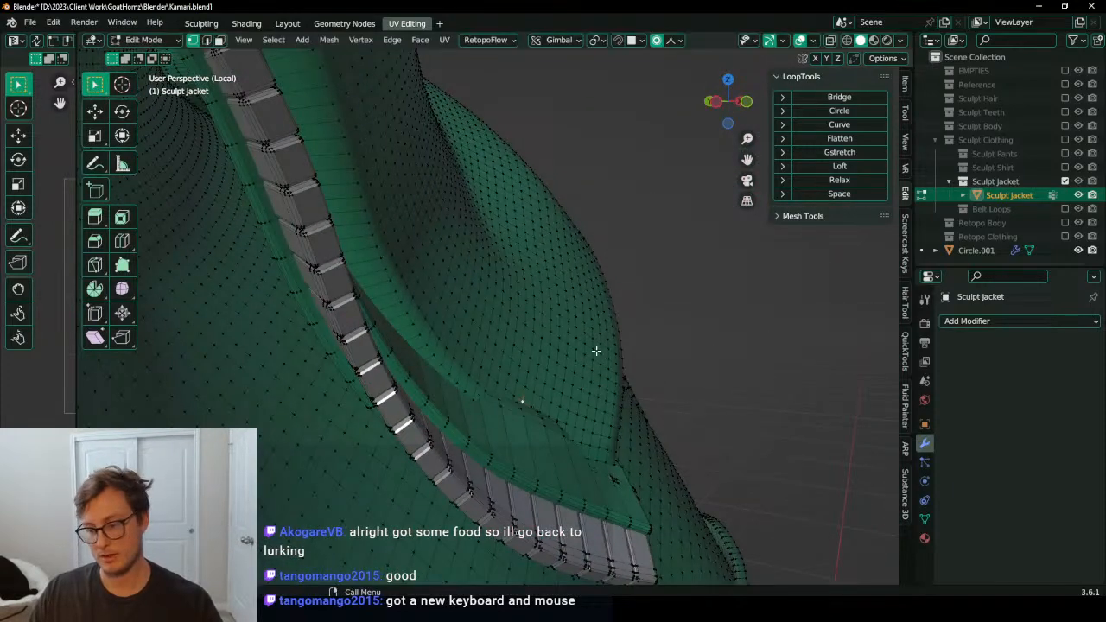
{"action": "scroll", "coordinate": [541, 370], "scroll_direction": "up", "scroll_amount": 3}
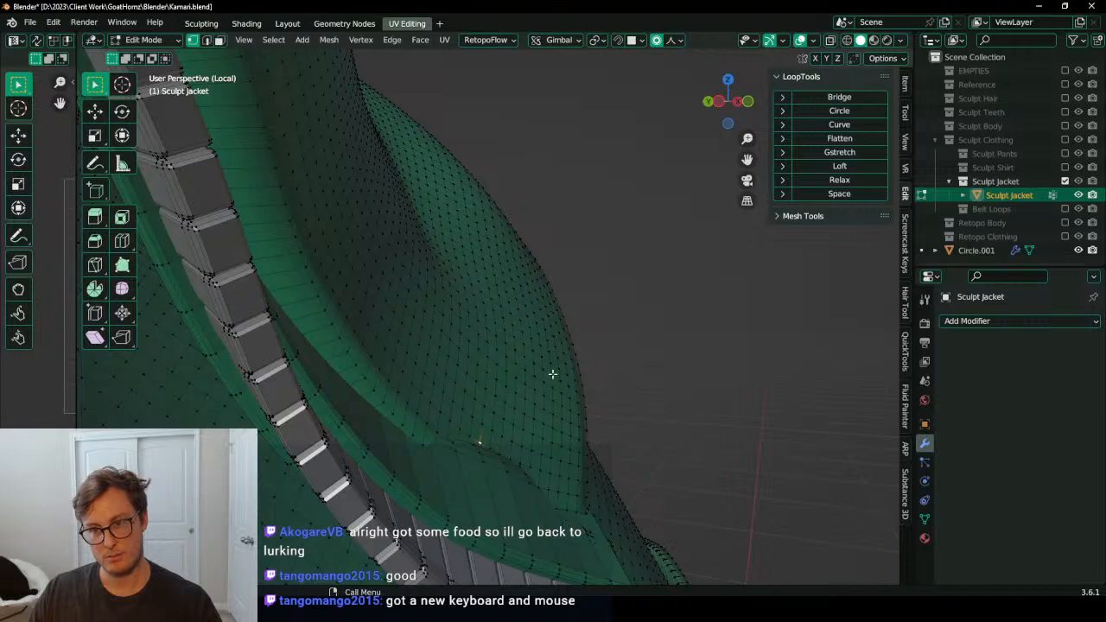
{"action": "key", "text": "g"}
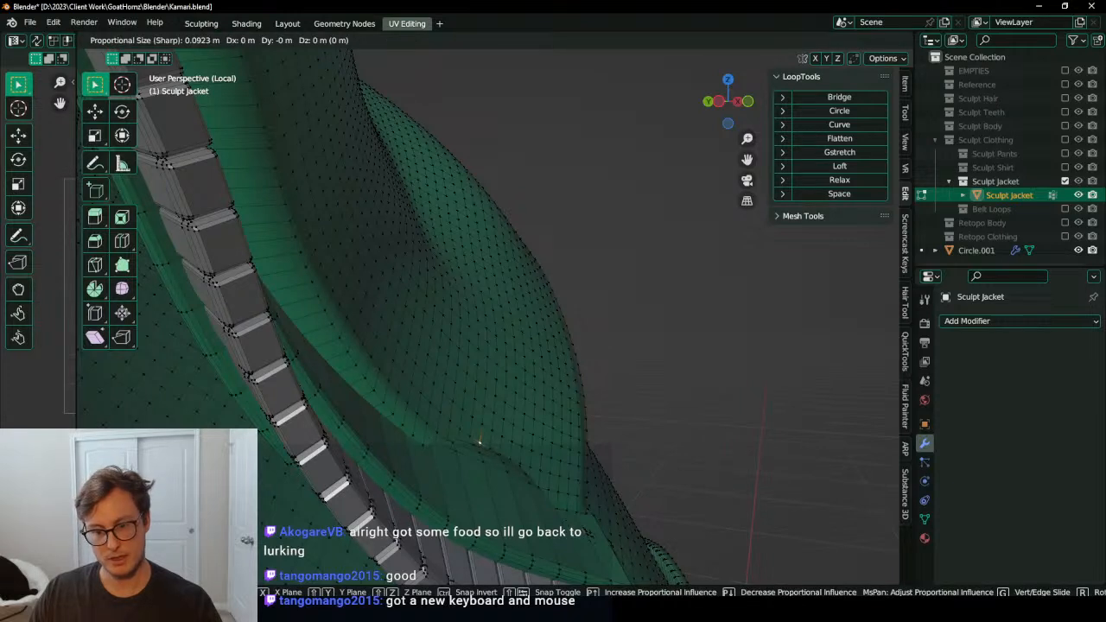
{"action": "key", "text": "g"}
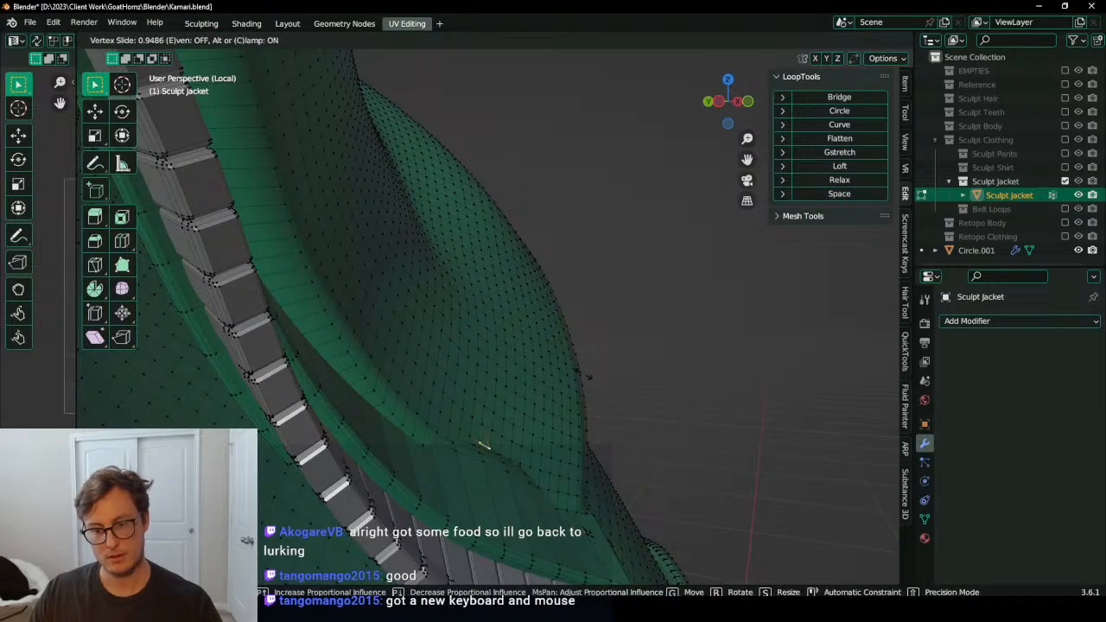
{"action": "left_click", "coordinate": [703, 354]}
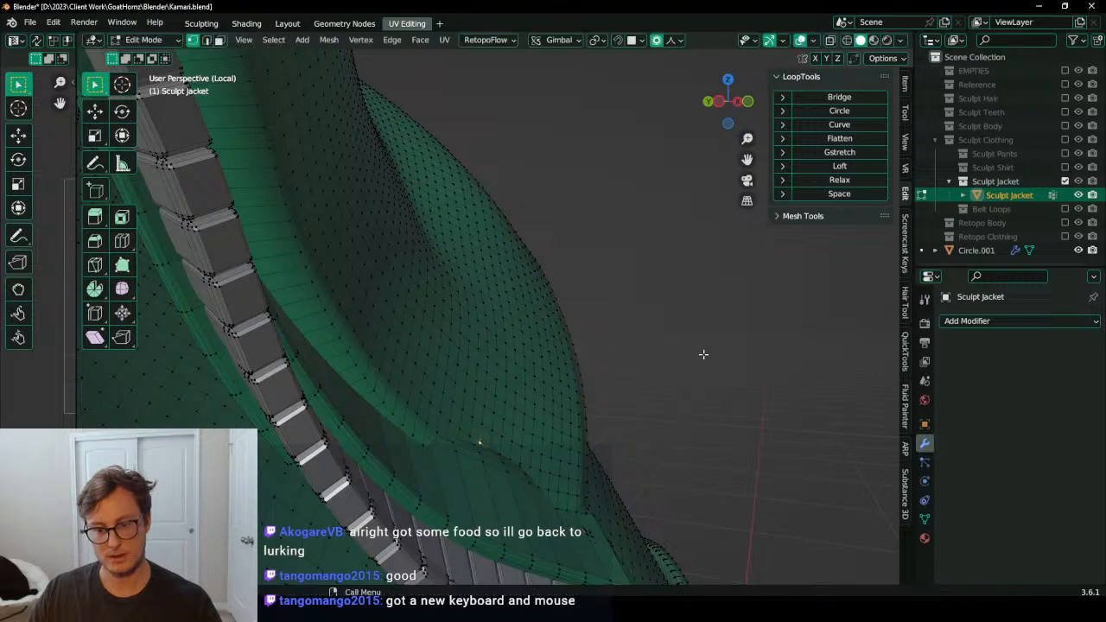
Step: Try to pull the selected collar vertex toward the collar's front edge with proportional editing, reducing the falloff to about 0.022 m
{"action": "middle_click_drag", "start_coordinate": [729, 359], "coordinate": [535, 423]}
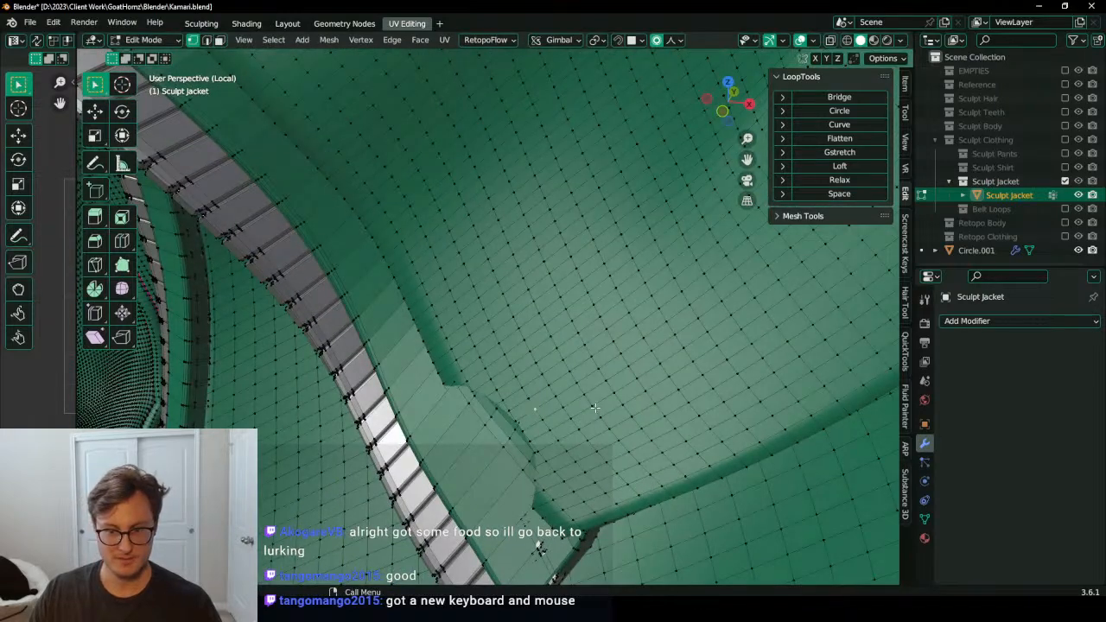
{"action": "middle_click_drag", "start_coordinate": [595, 407], "coordinate": [446, 427]}
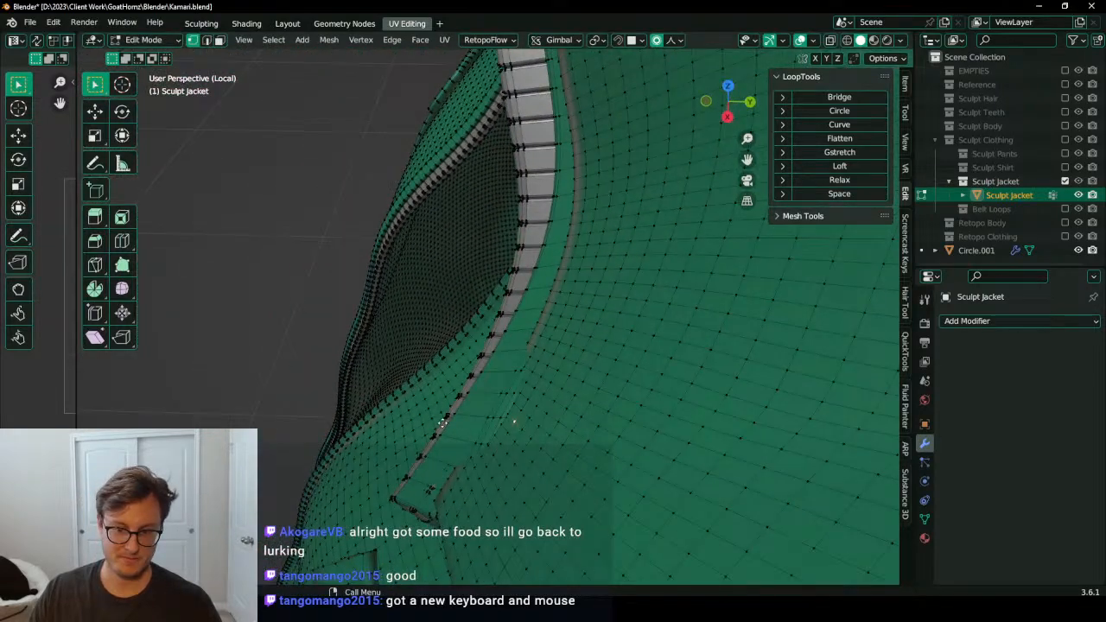
{"action": "key", "text": "g"}
{"action": "scroll", "coordinate": [441, 421], "scroll_direction": "up", "scroll_amount": 7}
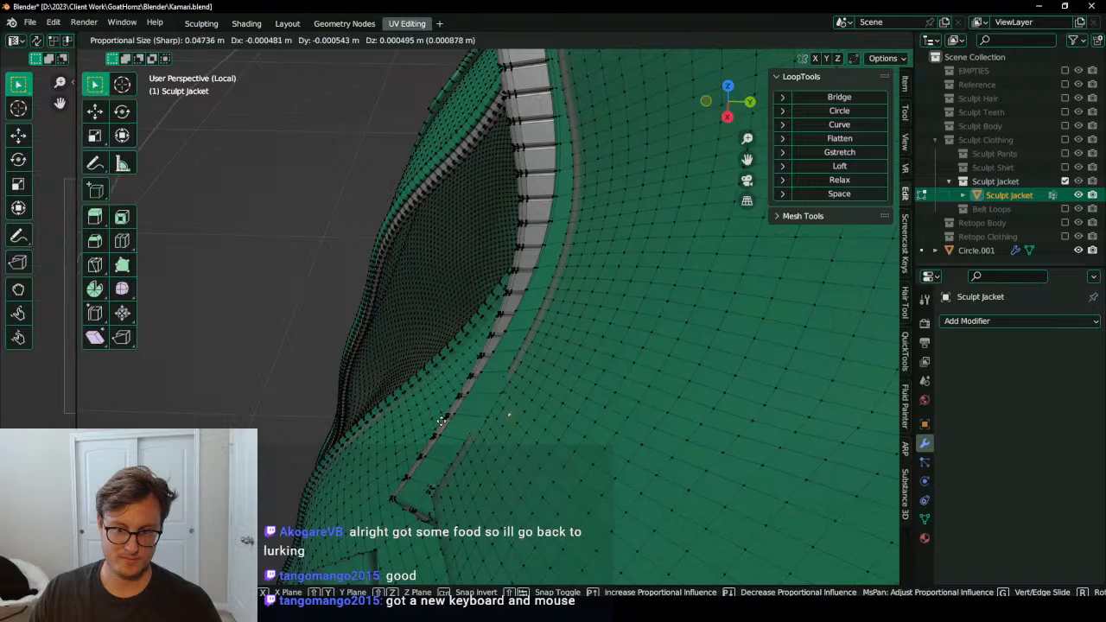
{"action": "scroll", "coordinate": [441, 422], "scroll_direction": "up", "scroll_amount": 8}
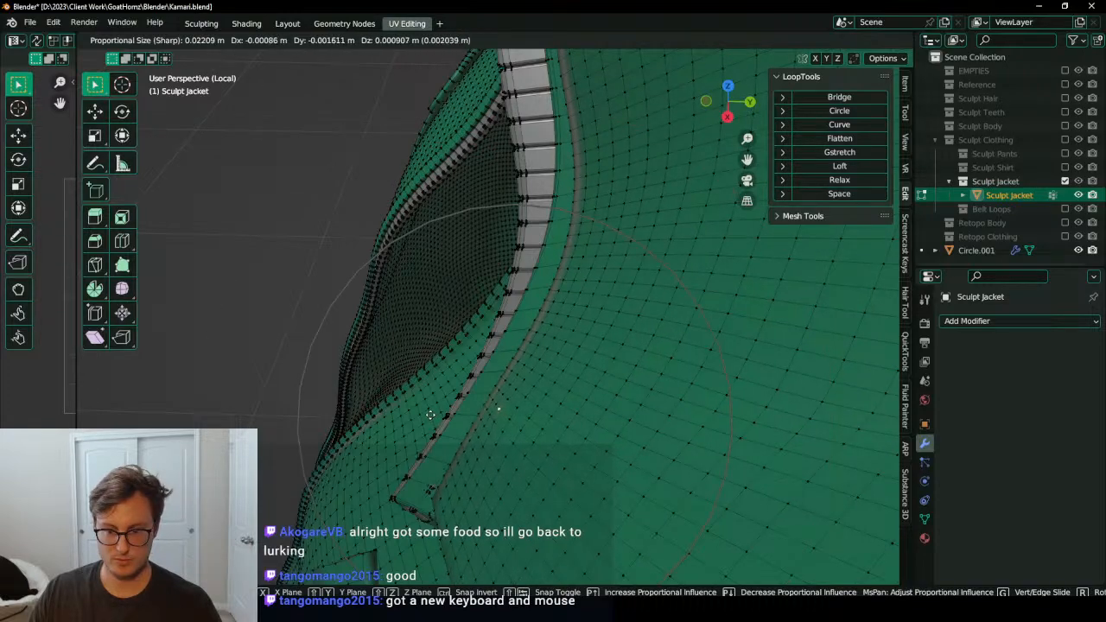
{"action": "left_click", "coordinate": [493, 405]}
{"action": "middle_click_drag", "start_coordinate": [493, 404], "coordinate": [609, 307]}
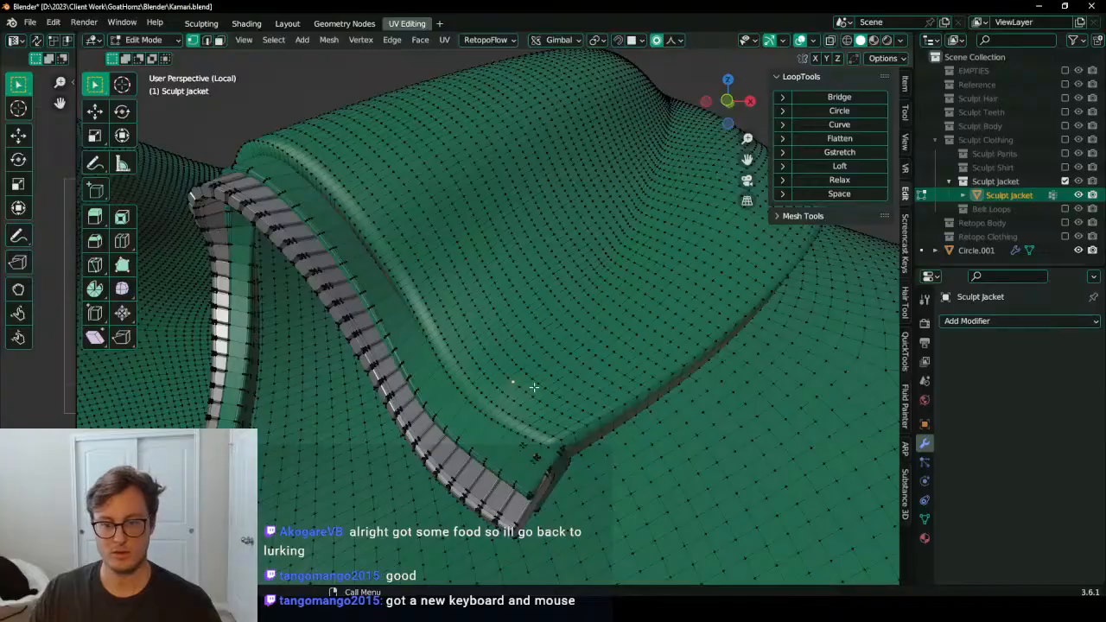
{"action": "key", "text": "ctrl+z"}
Step: Examine the collar's front corner in wireframe and solid shading, including its underside
{"action": "middle_click_drag", "start_coordinate": [544, 394], "coordinate": [535, 396]}
{"action": "key", "text": "shift+z"}
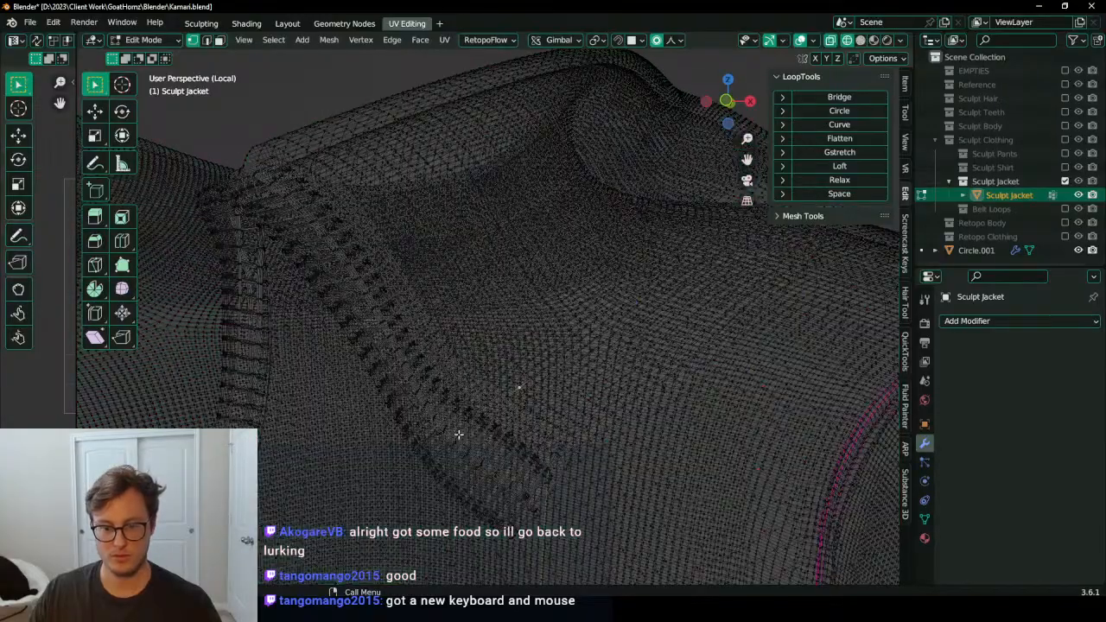
{"action": "scroll", "coordinate": [496, 442], "scroll_direction": "up", "scroll_amount": 3}
{"action": "mouse_move", "coordinate": [497, 443]}
{"action": "middle_mouse_down"}
{"action": "mouse_move", "coordinate": [513, 279]}
{"action": "mouse_move", "coordinate": [562, 306]}
{"action": "mouse_move", "coordinate": [528, 321]}
{"action": "mouse_move", "coordinate": [672, 317]}
{"action": "mouse_move", "coordinate": [614, 338]}
{"action": "mouse_move", "coordinate": [565, 300]}
{"action": "middle_mouse_up"}
{"action": "key", "text": "z"}
{"action": "left_click", "coordinate": [750, 317]}
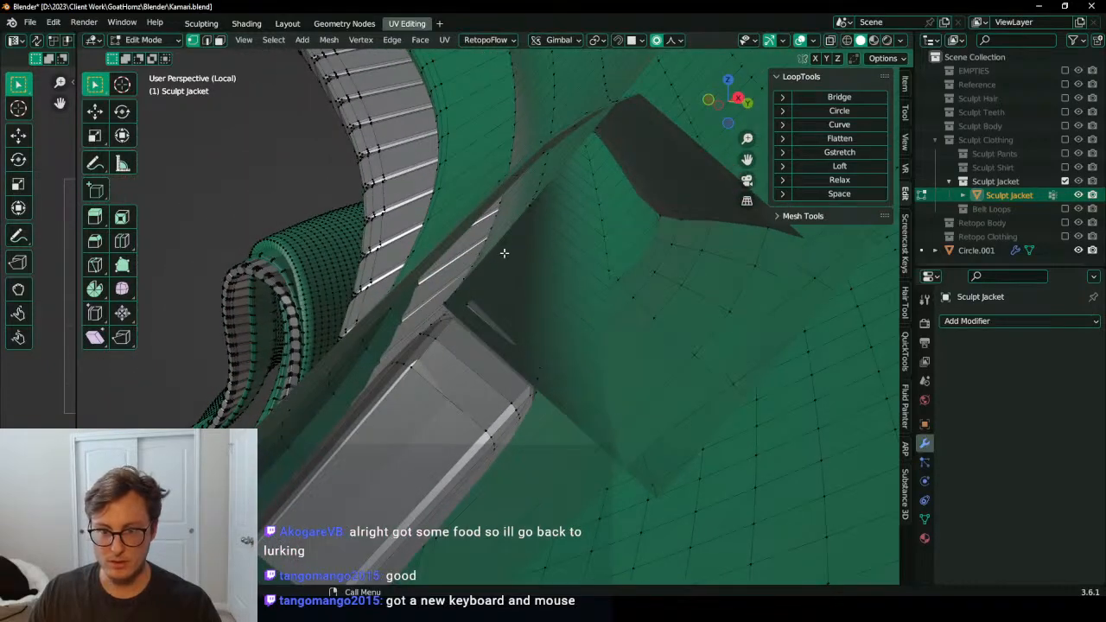
Step: Raise the selected collar vertex about 0.0021 m along gimbal Z with a Sharp falloff of about 0.022 m
{"action": "middle_click_drag", "start_coordinate": [504, 252], "coordinate": [645, 242]}
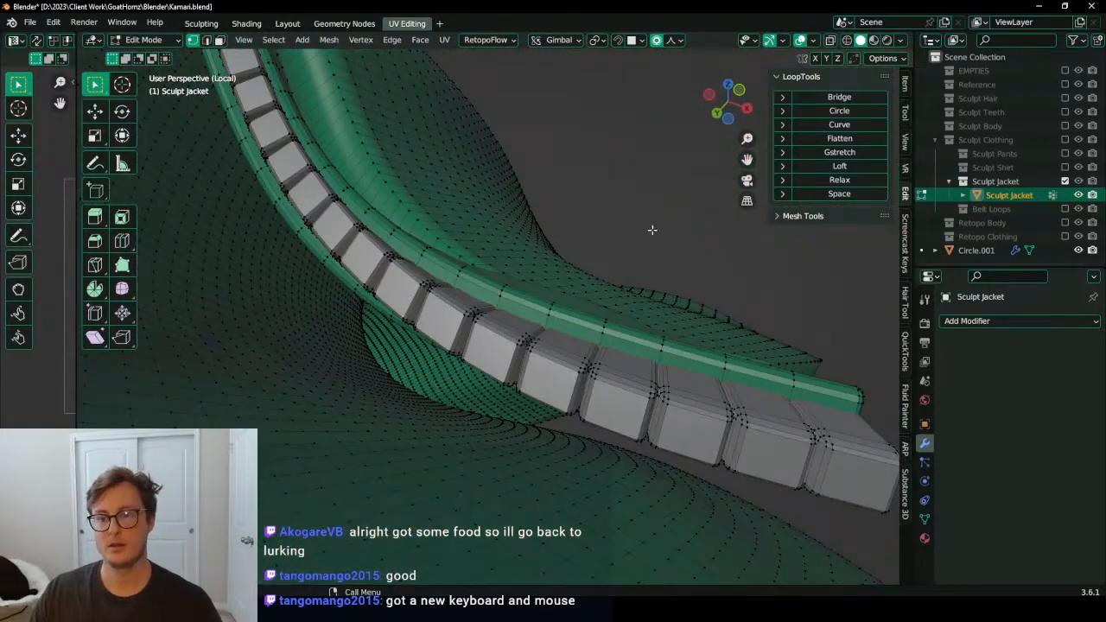
{"action": "key", "text": "g"}
{"action": "key", "text": "z"}
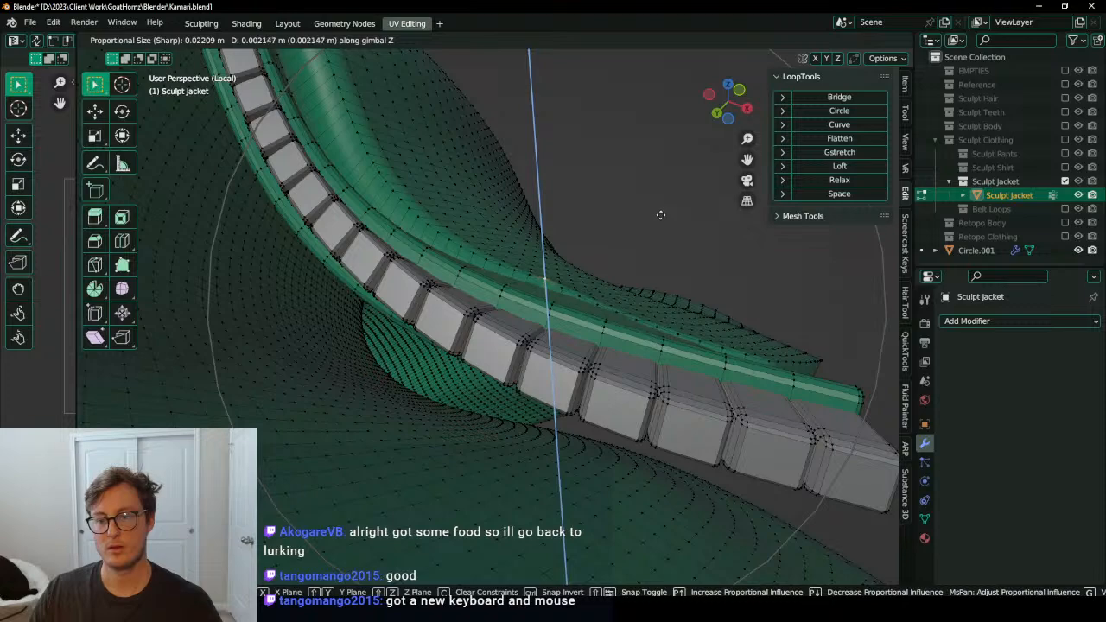
{"action": "left_click", "coordinate": [659, 216]}
{"action": "middle_click_drag", "start_coordinate": [659, 216], "coordinate": [560, 301]}
{"action": "key", "text": "Tab"}
{"action": "key", "text": "Tab"}
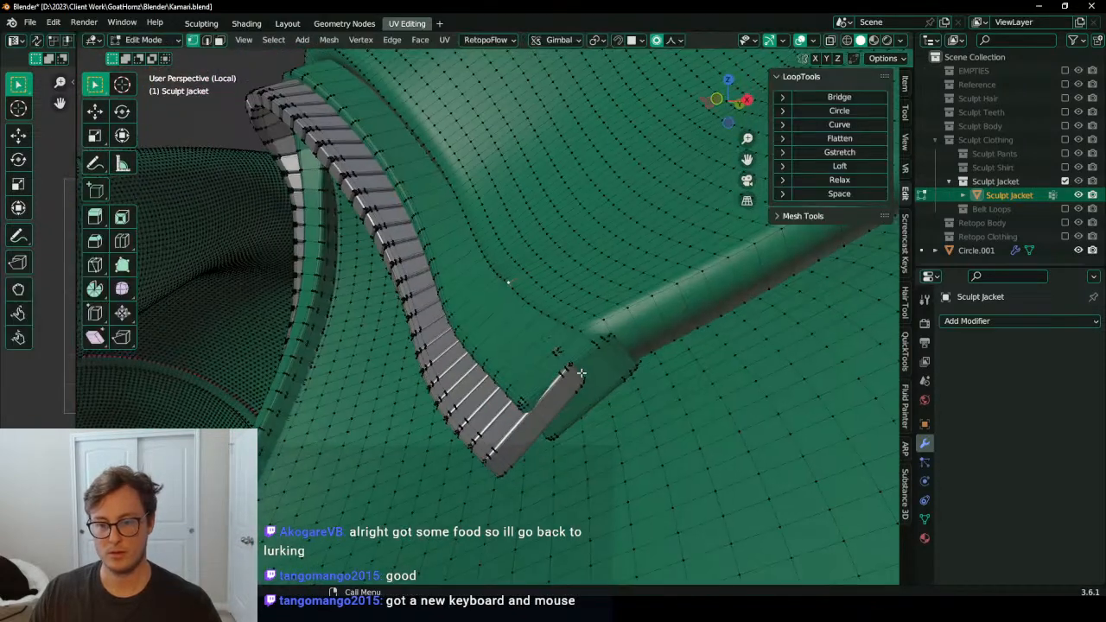
Step: Adjust the selected collar vertex with a free move, then about 0.0002 m along gimbal Z, using a falloff of about 0.027 m
{"action": "middle_click_drag", "start_coordinate": [579, 384], "coordinate": [659, 293]}
{"action": "key", "text": "g"}
{"action": "left_click", "coordinate": [511, 385]}
{"action": "key", "text": "g"}
{"action": "key", "text": "z"}
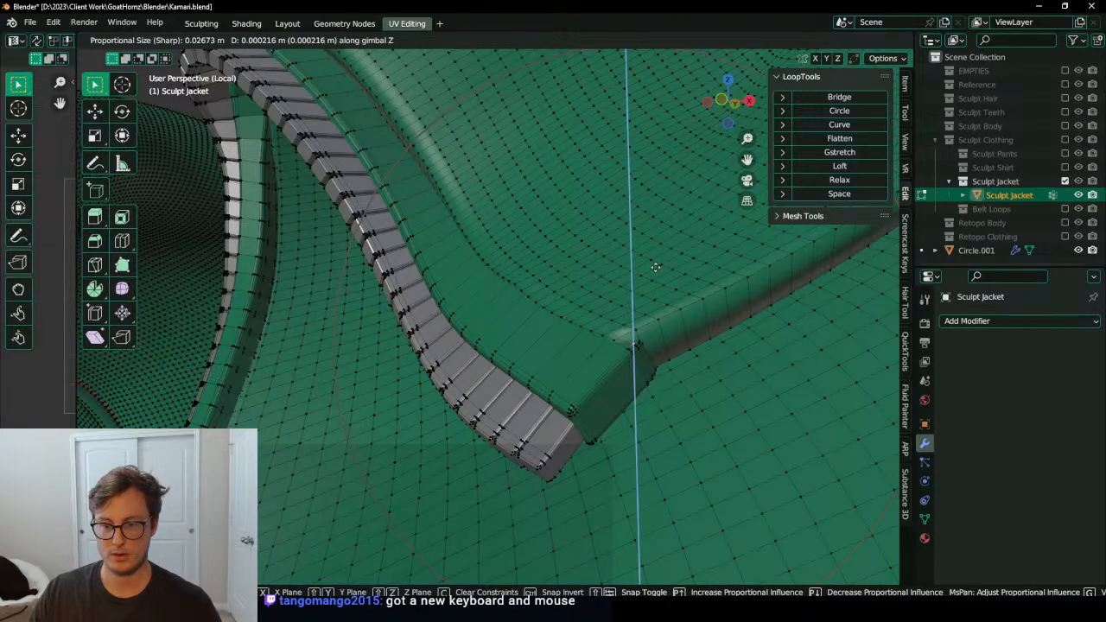
{"action": "left_click", "coordinate": [654, 264]}
{"action": "scroll", "coordinate": [622, 258], "scroll_direction": "down", "scroll_amount": 5}
{"action": "scroll", "coordinate": [489, 346], "scroll_direction": "up", "scroll_amount": 5}
{"action": "middle_click_drag", "start_coordinate": [510, 242], "coordinate": [574, 279], "text": "shift"}
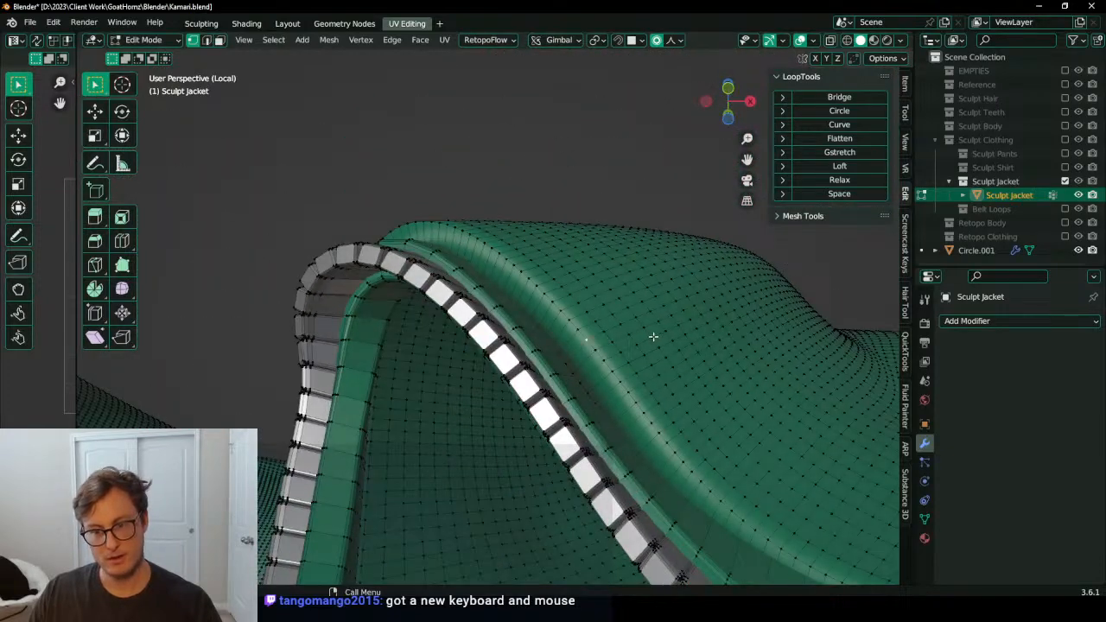
{"action": "middle_click_drag", "start_coordinate": [653, 336], "coordinate": [662, 353]}
{"action": "key", "text": "g"}
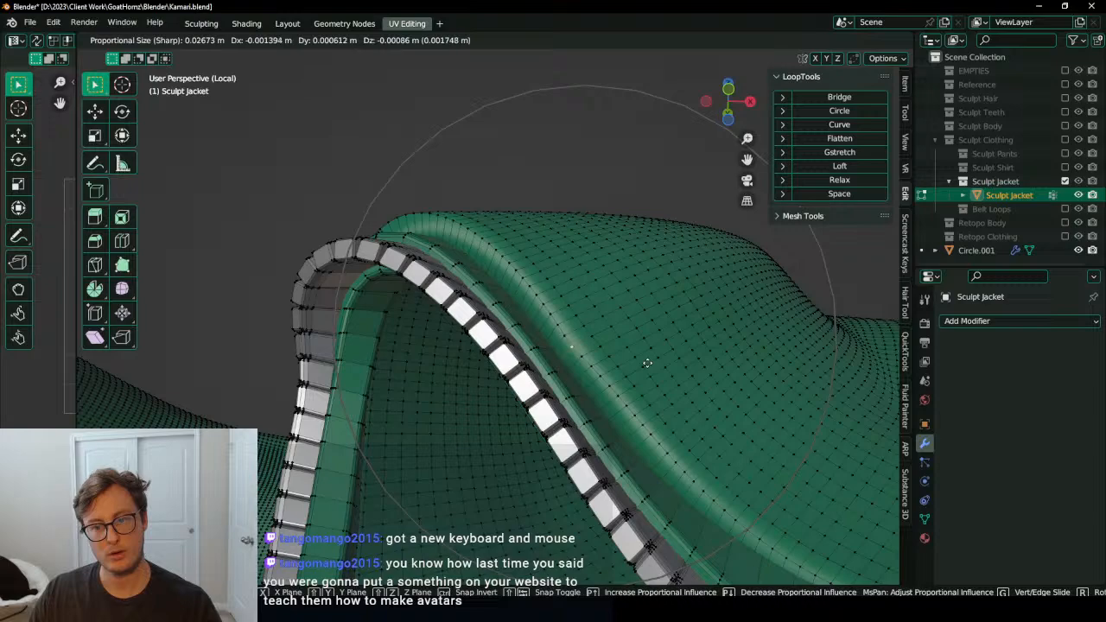
{"action": "right_click", "coordinate": [645, 363]}
Step: Switch the proportional falloff to Smooth and pull the selected collar vertex about 0.0026 m toward the collar's front edge
{"action": "left_click", "coordinate": [675, 40]}
{"action": "left_click", "coordinate": [669, 103]}
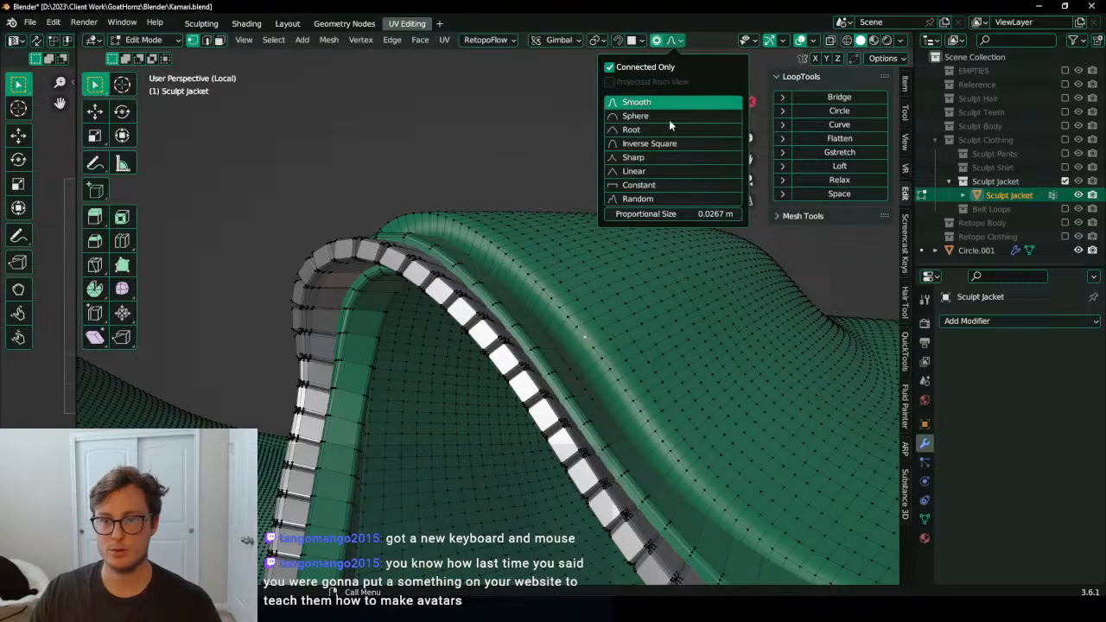
{"action": "key", "text": "g"}
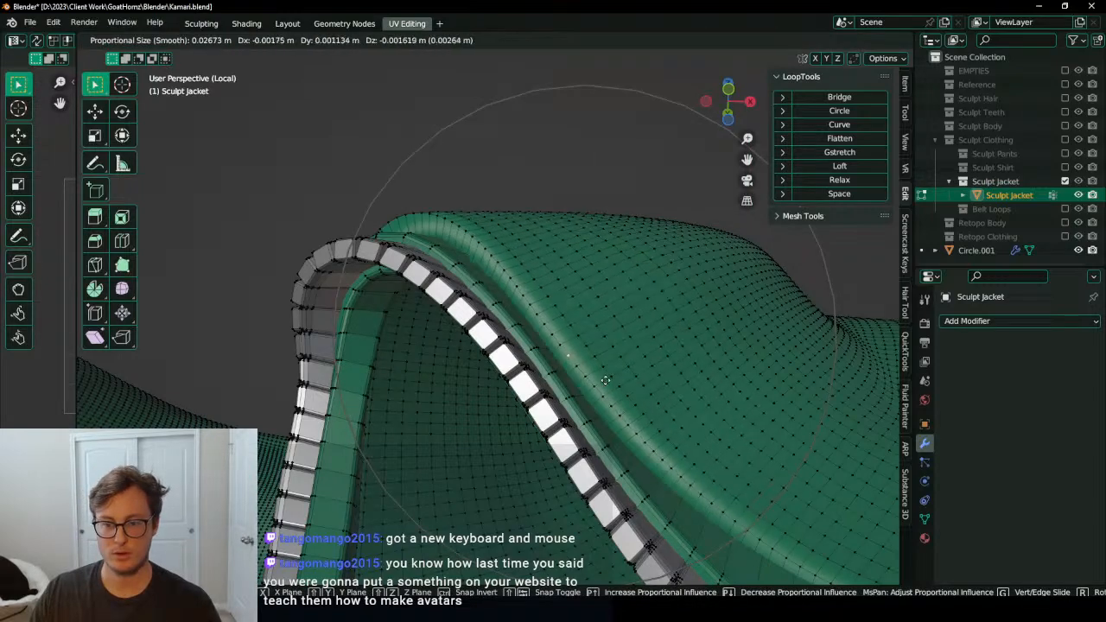
Step: Try to nudge the collar edge beside the zipper teeth with smooth proportional editing
{"action": "right_click", "coordinate": [608, 378]}
{"action": "mouse_move", "coordinate": [608, 377]}
{"action": "middle_mouse_down"}
{"action": "mouse_move", "coordinate": [539, 414]}
{"action": "mouse_move", "coordinate": [594, 364]}
{"action": "middle_mouse_up"}
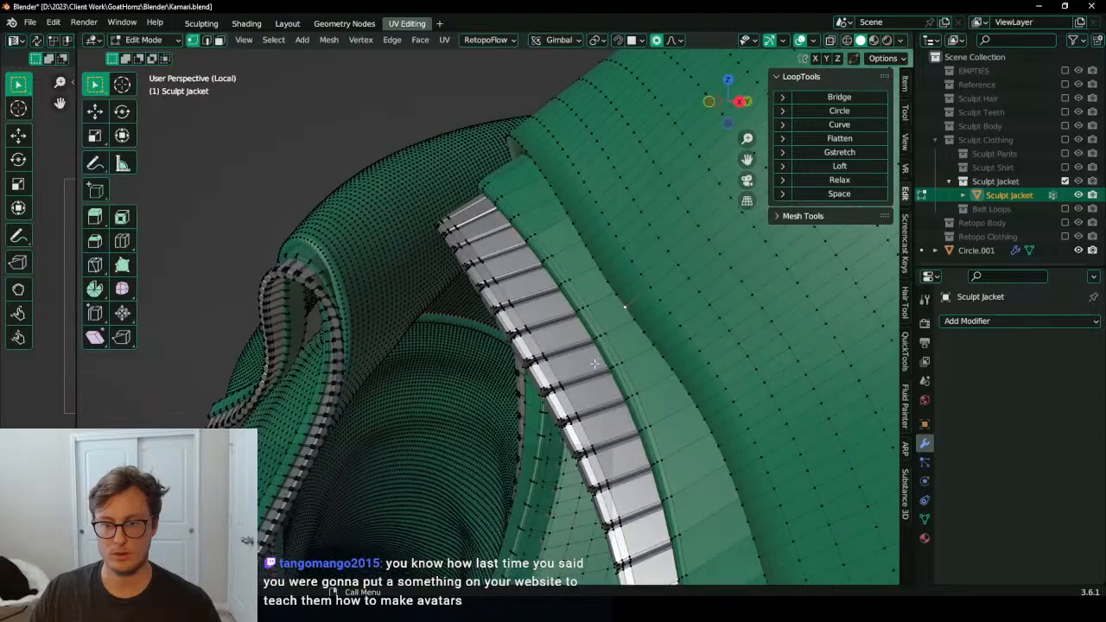
{"action": "key", "text": "g"}
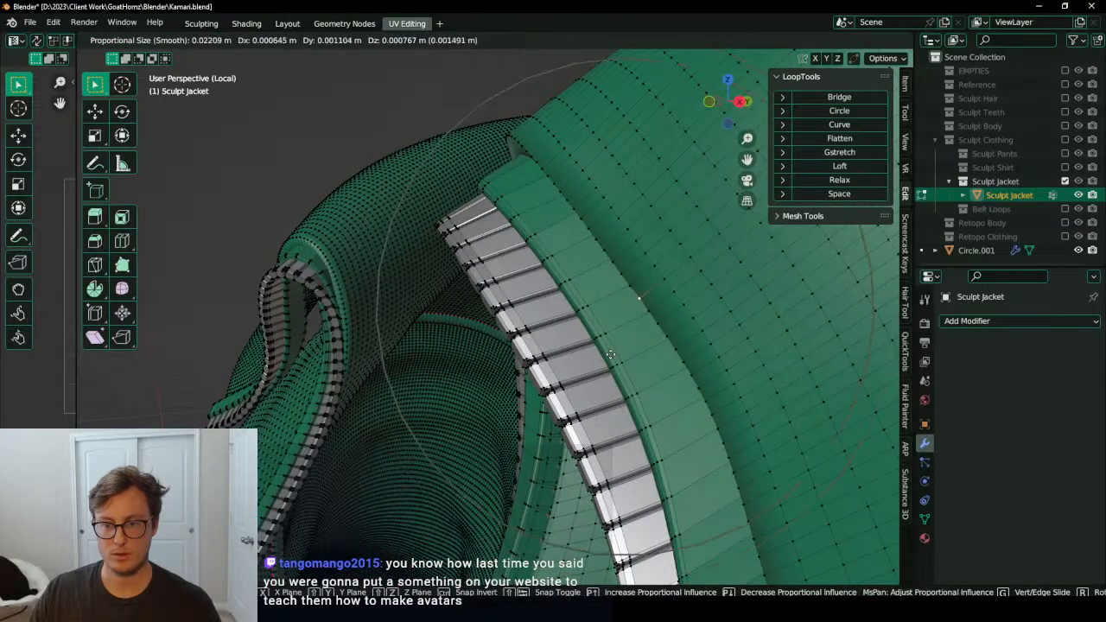
{"action": "right_click", "coordinate": [607, 354]}
Step: Leave Edit Mode on the sculpted jacket and save the file
{"action": "middle_click_drag", "start_coordinate": [606, 355], "coordinate": [597, 289]}
{"action": "scroll", "coordinate": [603, 353], "scroll_direction": "down", "scroll_amount": 5}
{"action": "key", "text": "Tab"}
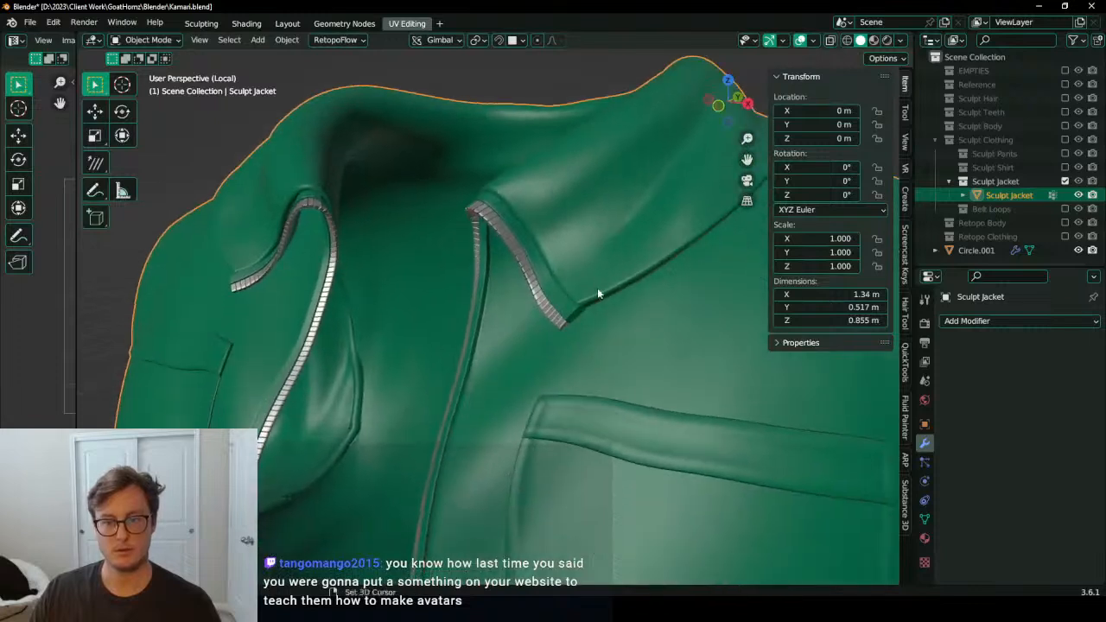
{"action": "scroll", "coordinate": [595, 285], "scroll_direction": "down", "scroll_amount": 5}
{"action": "key", "text": "ctrl+s"}
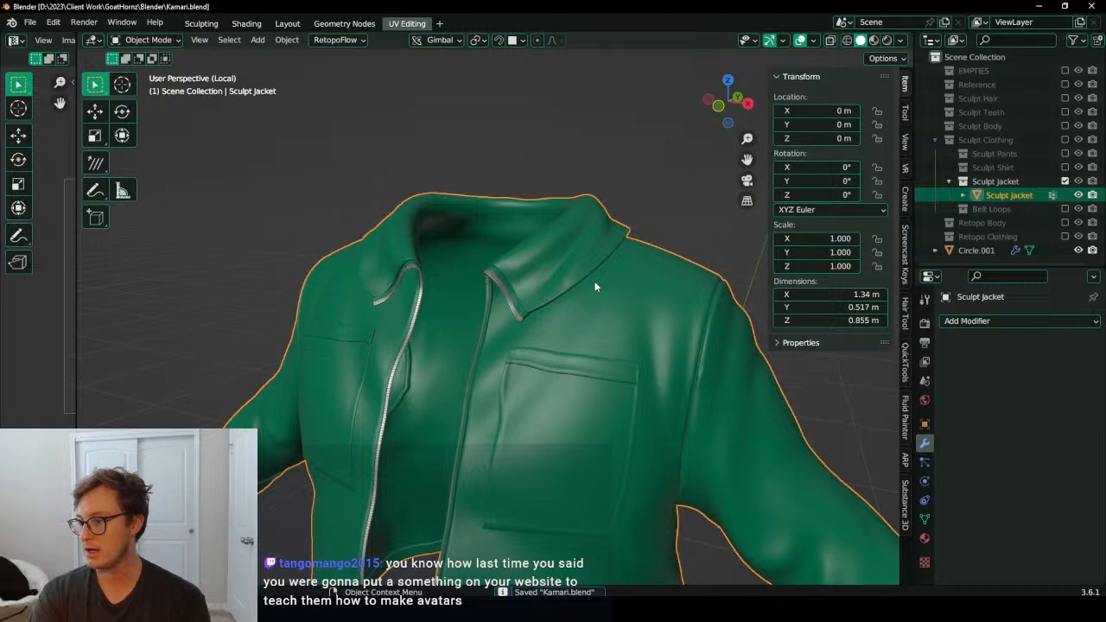
Step: Apply Shade Smooth to the Sculpt Jacket object
{"action": "scroll", "coordinate": [594, 281], "scroll_direction": "up", "scroll_amount": 10}
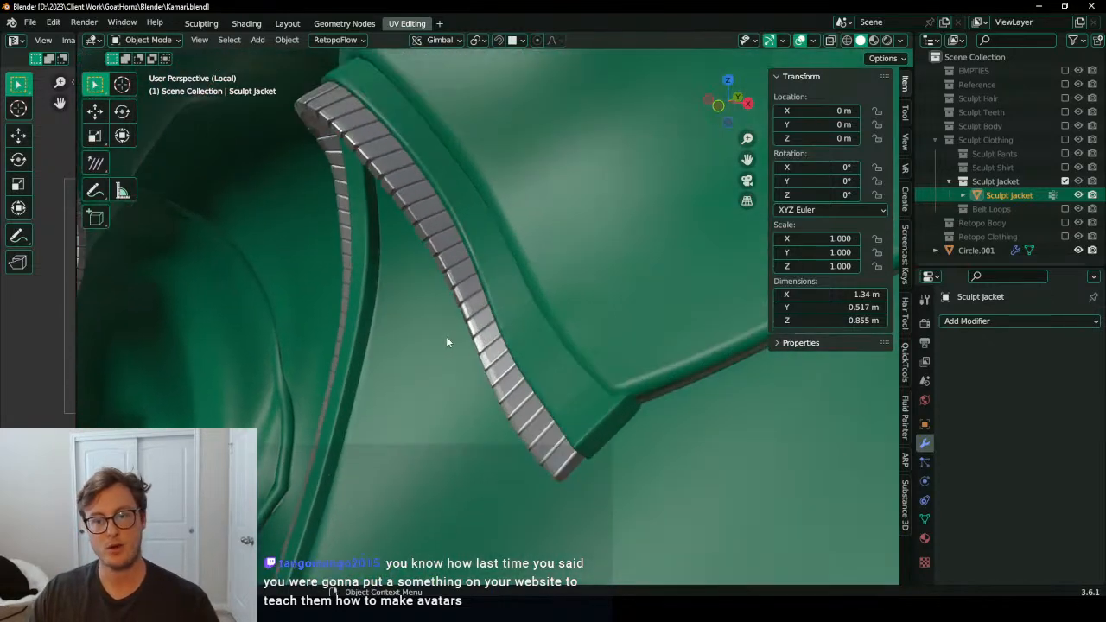
{"action": "right_click", "coordinate": [446, 341]}
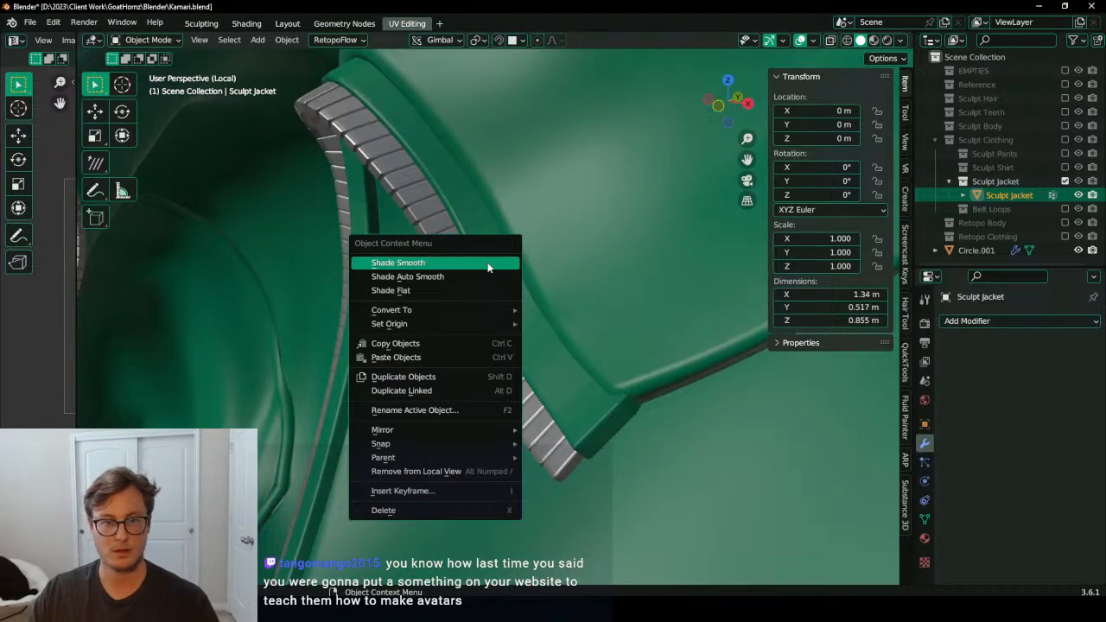
{"action": "left_click", "coordinate": [481, 265]}
{"action": "scroll", "coordinate": [457, 286], "scroll_direction": "down", "scroll_amount": 4}
{"action": "mouse_move", "coordinate": [456, 285]}
{"action": "middle_mouse_down"}
{"action": "mouse_move", "coordinate": [548, 296]}
{"action": "mouse_move", "coordinate": [402, 309]}
{"action": "mouse_move", "coordinate": [535, 291]}
{"action": "mouse_move", "coordinate": [519, 298]}
{"action": "mouse_move", "coordinate": [563, 302]}
{"action": "mouse_move", "coordinate": [474, 276]}
{"action": "middle_mouse_up"}
{"action": "scroll", "coordinate": [474, 276], "scroll_direction": "up", "scroll_amount": 2}
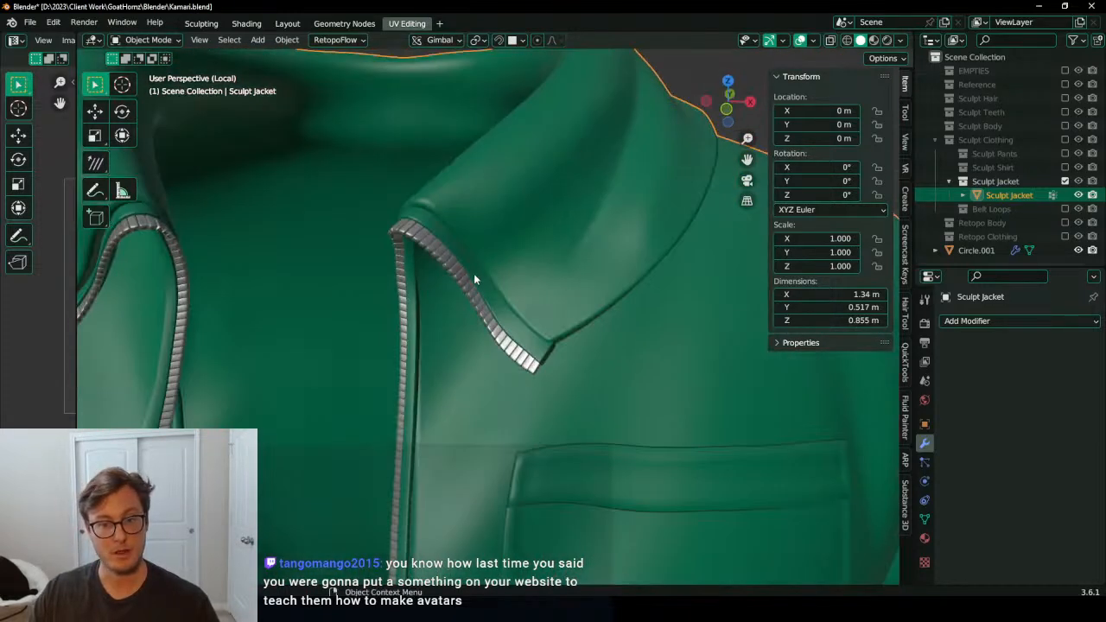
Step: Make Circle.001 the active object and save the file
{"action": "scroll", "coordinate": [475, 276], "scroll_direction": "down", "scroll_amount": 4}
{"action": "left_click", "coordinate": [993, 250]}
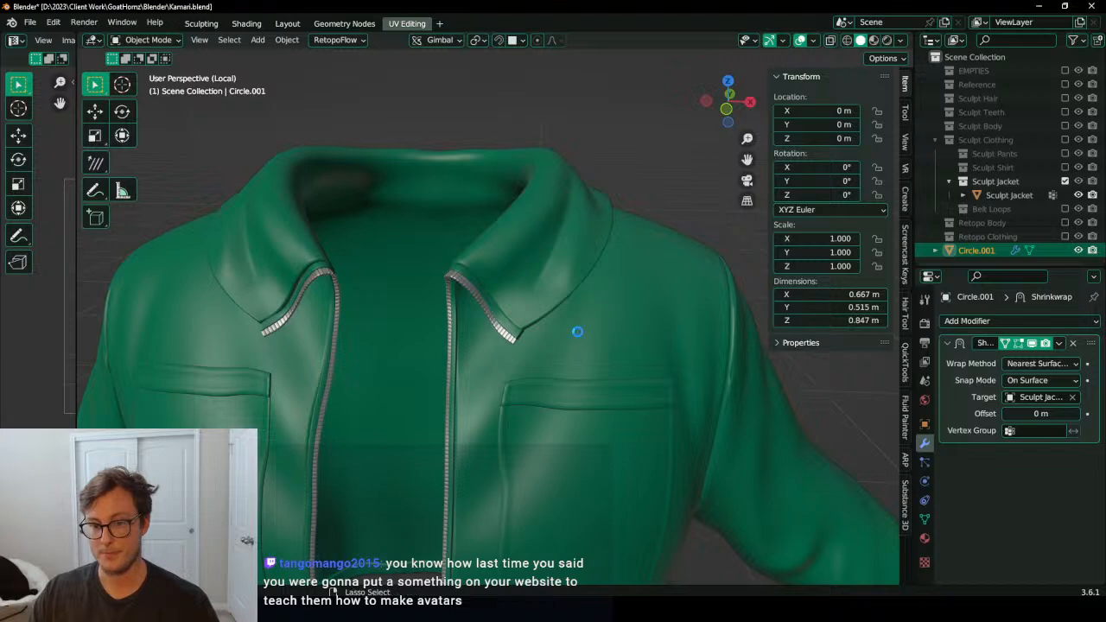
{"action": "key", "text": "ctrl+s"}
Step: Leave local view and edit the Circle.001 mesh with the Retopology overlay enabled
{"action": "key", "text": "Tab"}
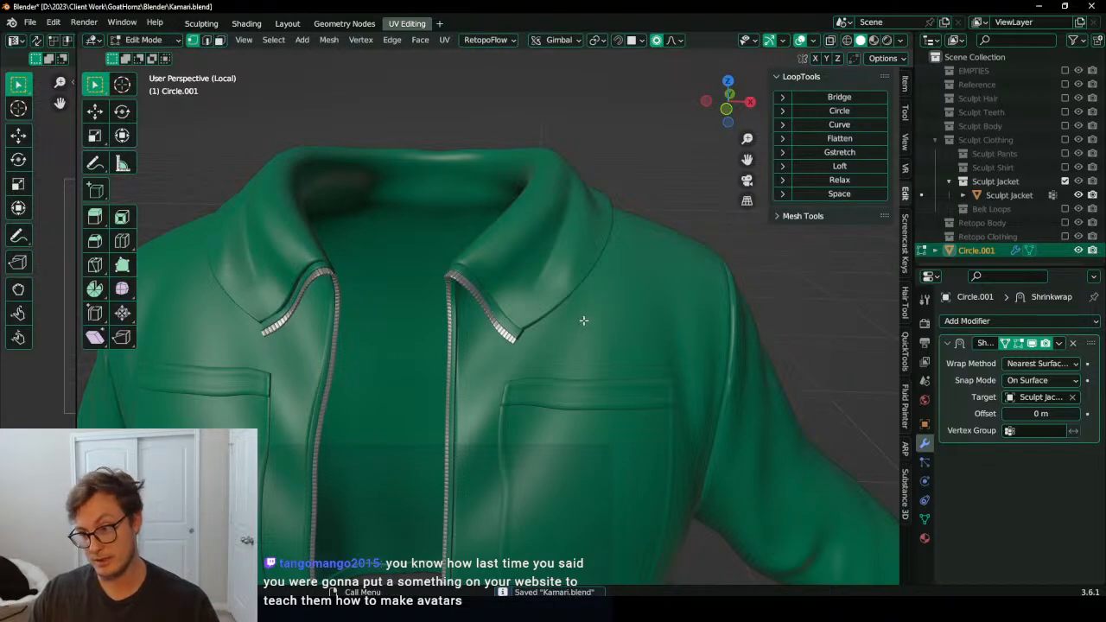
{"action": "key", "text": "Tab"}
{"action": "key", "text": "slash"}
{"action": "key", "text": "Tab"}
{"action": "middle_click_drag", "start_coordinate": [596, 324], "coordinate": [566, 316]}
{"action": "key", "text": "q"}
{"action": "left_click", "coordinate": [516, 436]}
Step: Move the selected Circle.001 vertex under the jacket collar beside the zipper
{"action": "middle_click_drag", "start_coordinate": [486, 210], "coordinate": [557, 304]}
{"action": "scroll", "coordinate": [552, 187], "scroll_direction": "up", "scroll_amount": 2}
{"action": "scroll", "coordinate": [479, 254], "scroll_direction": "up", "scroll_amount": 2}
{"action": "middle_click_drag", "start_coordinate": [418, 317], "coordinate": [469, 371]}
{"action": "key", "text": "g"}
{"action": "left_click", "coordinate": [427, 298]}
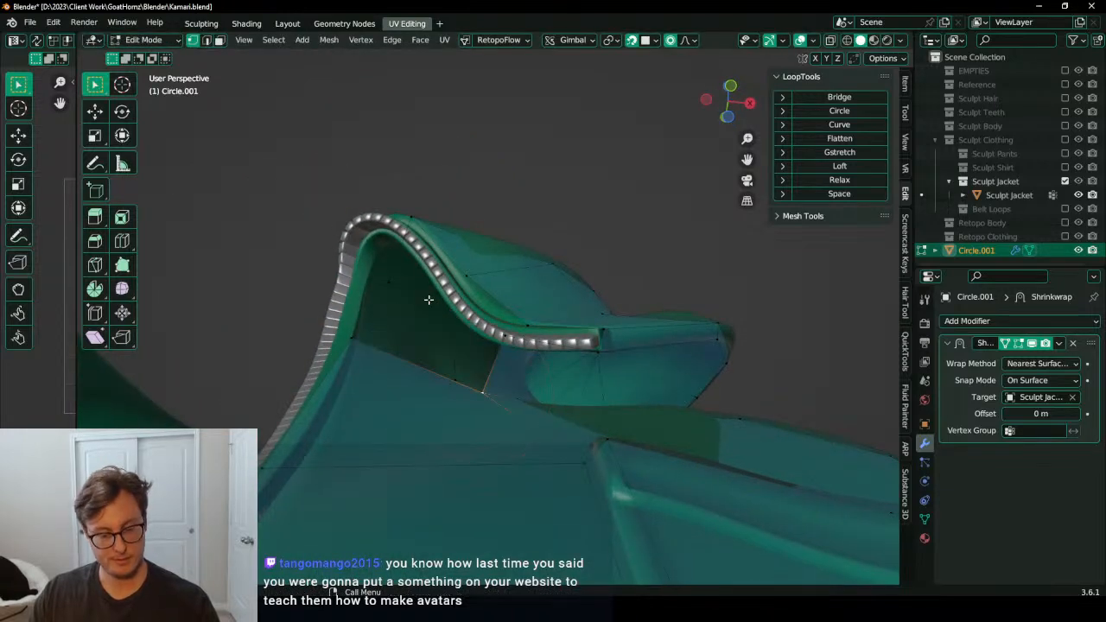
{"action": "middle_click_drag", "start_coordinate": [455, 366], "coordinate": [436, 384]}
{"action": "middle_click_drag", "start_coordinate": [571, 321], "coordinate": [614, 306]}
{"action": "scroll", "coordinate": [604, 333], "scroll_direction": "down", "scroll_amount": 3}
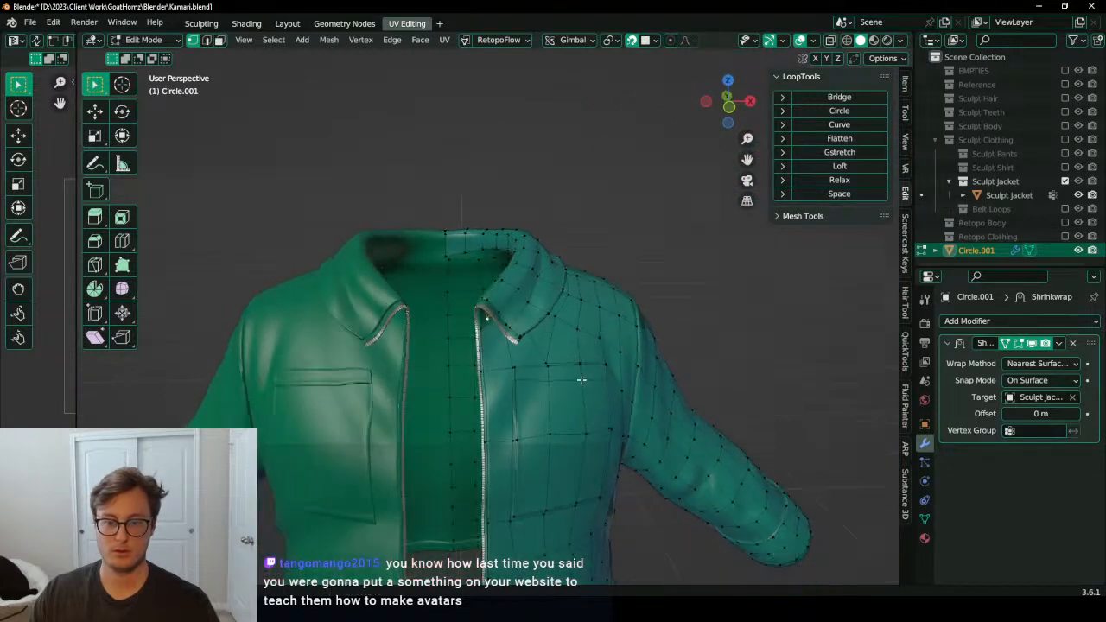
Step: In the right orthographic view, move the bottom hem edge loop of Circle.001 down about 0.014 m along Z
{"action": "middle_click_drag", "start_coordinate": [580, 380], "coordinate": [533, 316], "text": "shift"}
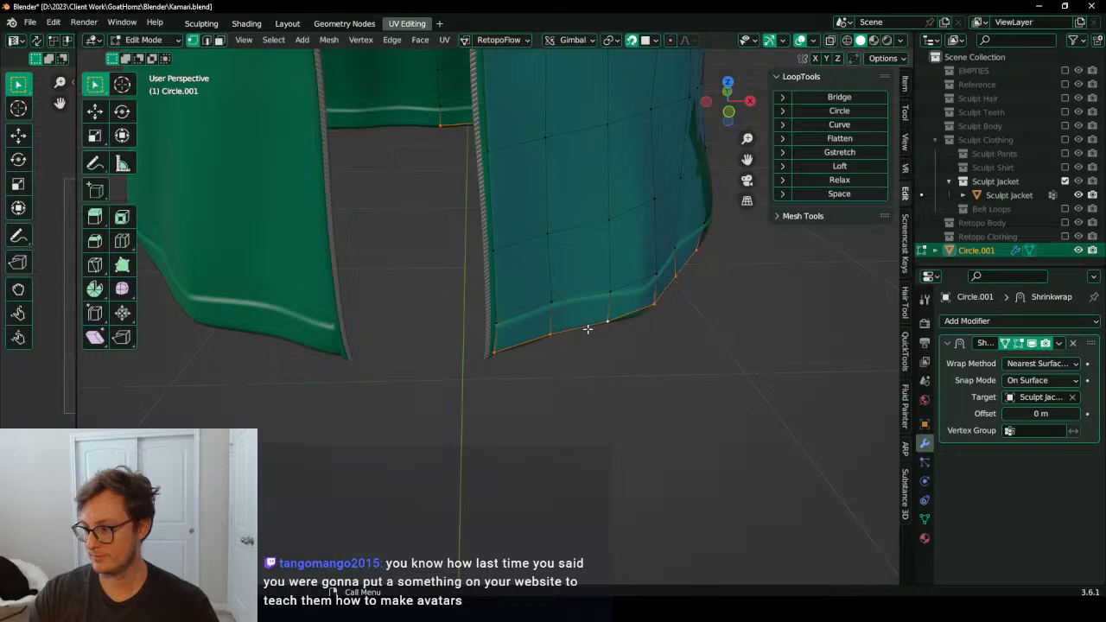
{"action": "key", "text": "KP_3"}
{"action": "scroll", "coordinate": [587, 329], "scroll_direction": "down", "scroll_amount": 8}
{"action": "middle_click_drag", "start_coordinate": [697, 372], "coordinate": [563, 327], "text": "shift"}
{"action": "scroll", "coordinate": [563, 327], "scroll_direction": "up", "scroll_amount": 5}
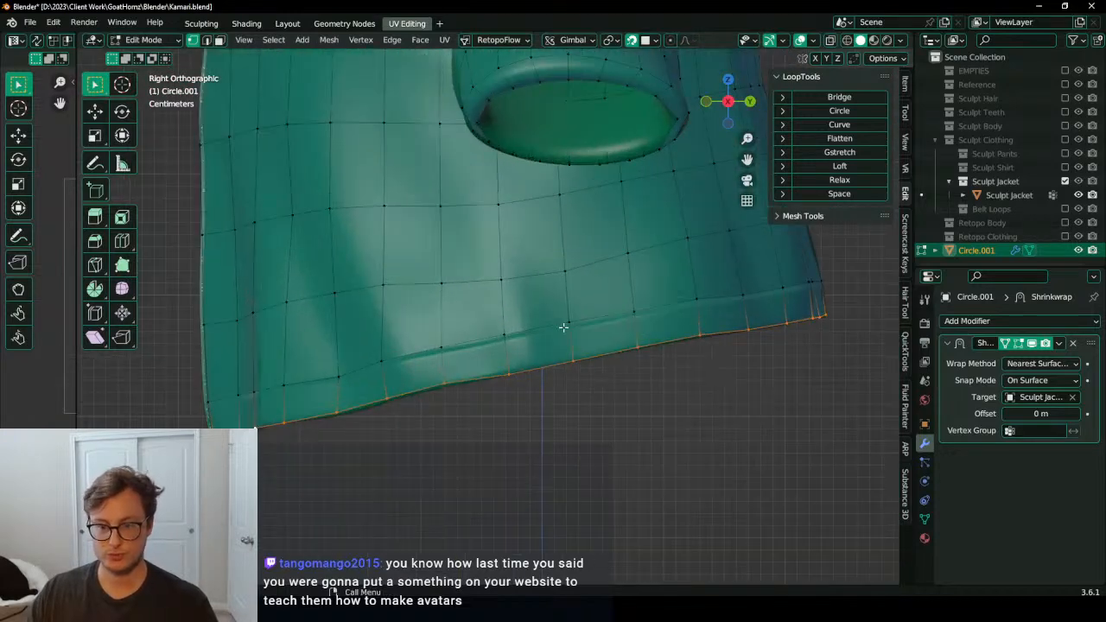
{"action": "key", "text": "g"}
{"action": "key", "text": "z"}
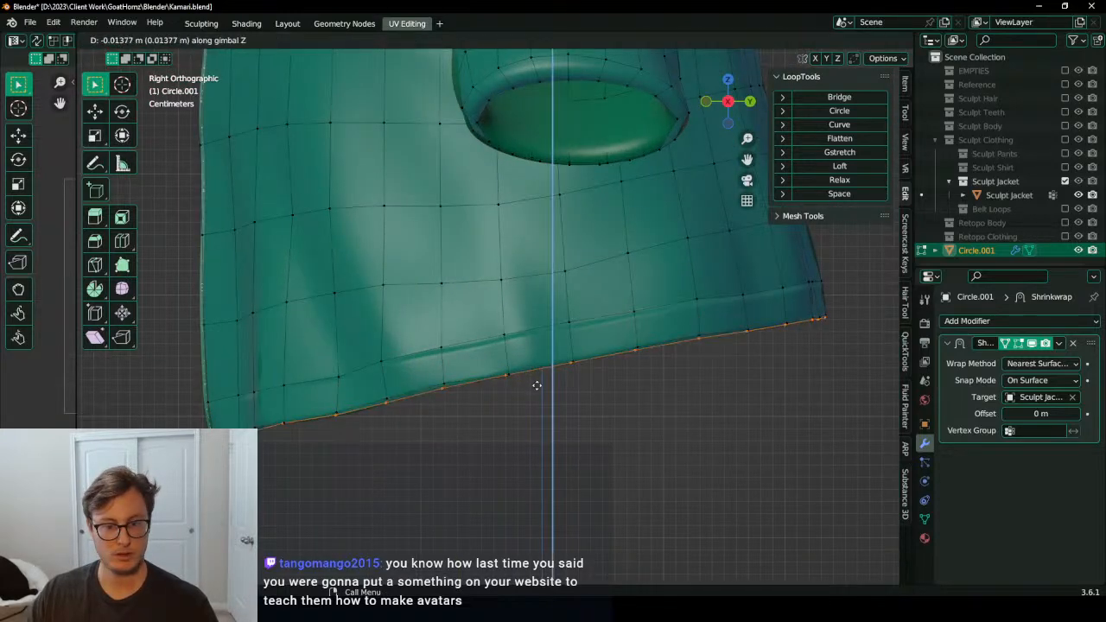
{"action": "left_click", "coordinate": [538, 387]}
Step: Scale the hem edge loop of Circle.001 along the Y axis to fit the jacket's bottom opening
{"action": "middle_click_drag", "start_coordinate": [538, 387], "coordinate": [580, 262]}
{"action": "key", "text": "s"}
{"action": "key", "text": "x"}
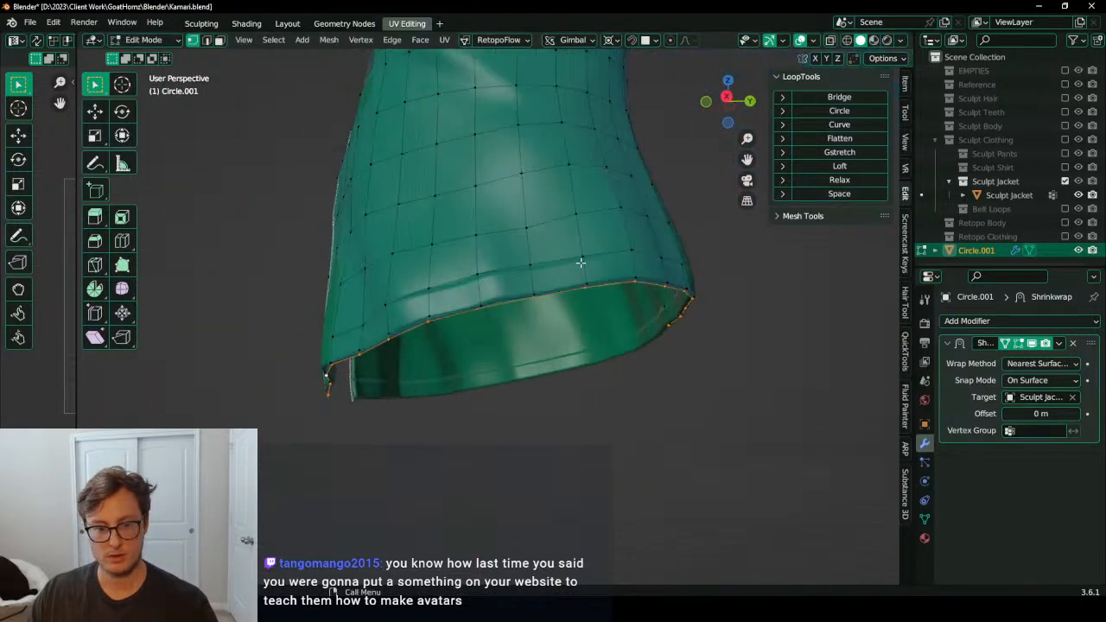
{"action": "key", "text": "y"}
{"action": "left_click", "coordinate": [573, 296]}
{"action": "middle_click_drag", "start_coordinate": [573, 299], "coordinate": [570, 296]}
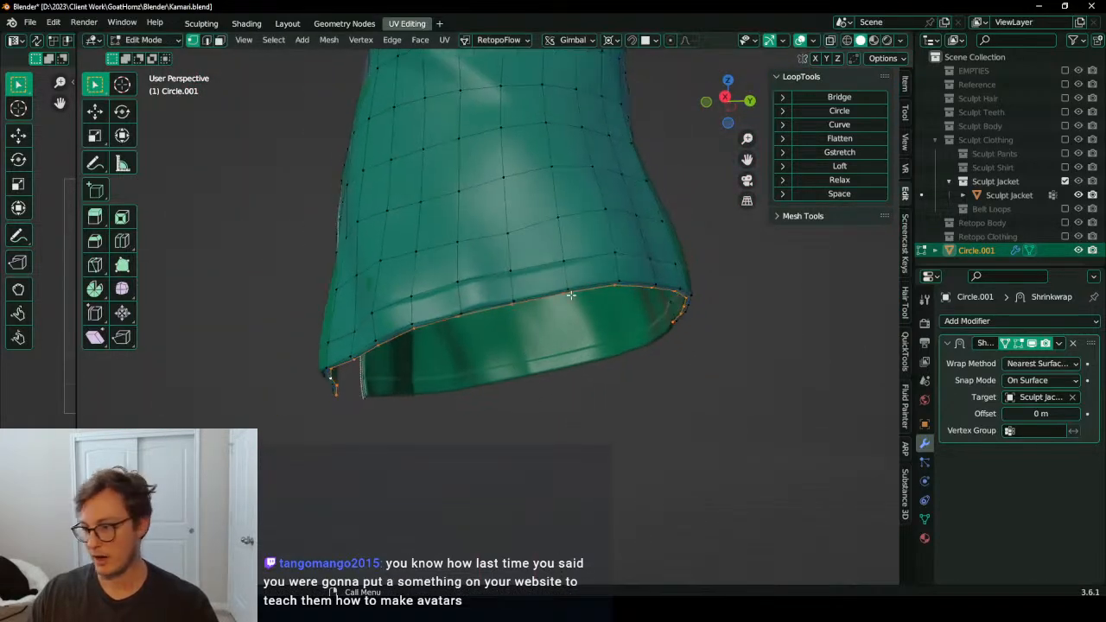
{"action": "scroll", "coordinate": [562, 297], "scroll_direction": "up", "scroll_amount": 4}
{"action": "key", "text": "s"}
{"action": "right_click", "coordinate": [589, 225]}
Step: Check the hem edge loop's fit around the back of the jacket and save the file
{"action": "middle_click_drag", "start_coordinate": [590, 224], "coordinate": [393, 269]}
{"action": "scroll", "coordinate": [393, 268], "scroll_direction": "down", "scroll_amount": 4}
{"action": "scroll", "coordinate": [449, 285], "scroll_direction": "up", "scroll_amount": 3}
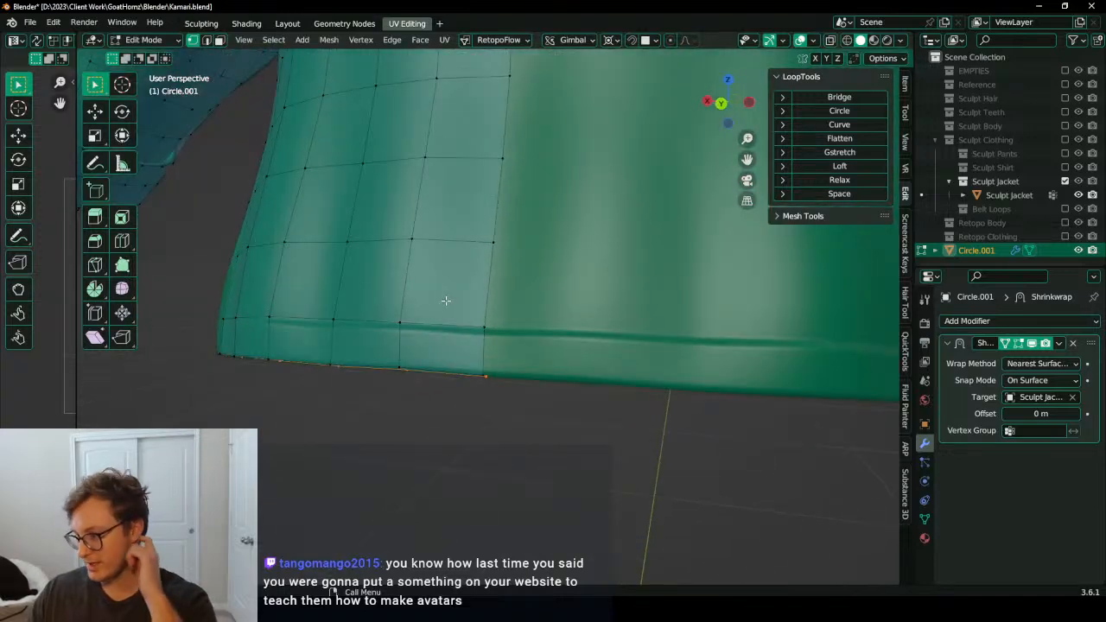
{"action": "middle_click_drag", "start_coordinate": [446, 301], "coordinate": [399, 353]}
{"action": "scroll", "coordinate": [534, 307], "scroll_direction": "down", "scroll_amount": 2}
{"action": "scroll", "coordinate": [524, 207], "scroll_direction": "up", "scroll_amount": 2}
{"action": "key", "text": "ctrl+s"}
Step: Try to snap the hem's front corner vertex of Circle.001 onto the jacket corner beside the zipper
{"action": "middle_click_drag", "start_coordinate": [396, 429], "coordinate": [334, 337]}
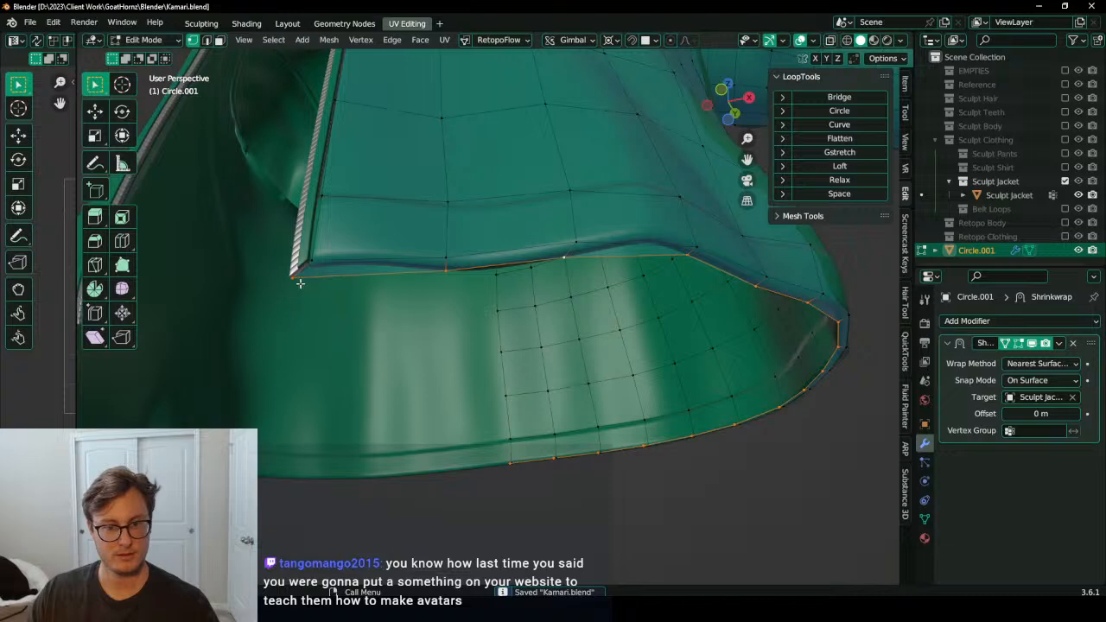
{"action": "key", "text": "g"}
{"action": "left_click", "coordinate": [340, 269]}
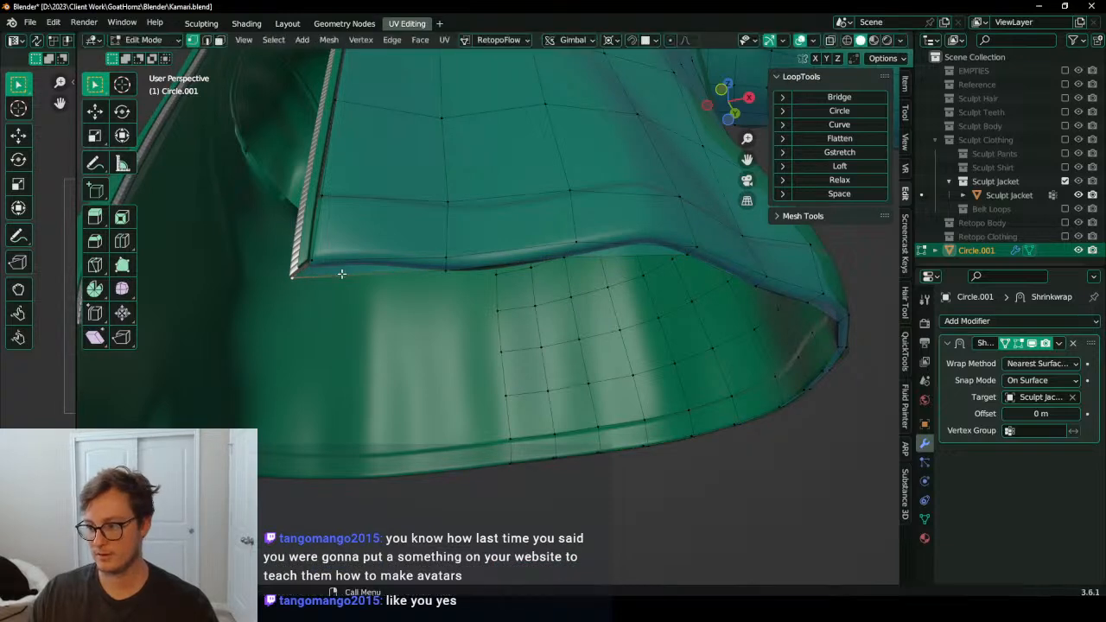
{"action": "middle_click_drag", "start_coordinate": [340, 271], "coordinate": [330, 311]}
{"action": "key", "text": "g"}
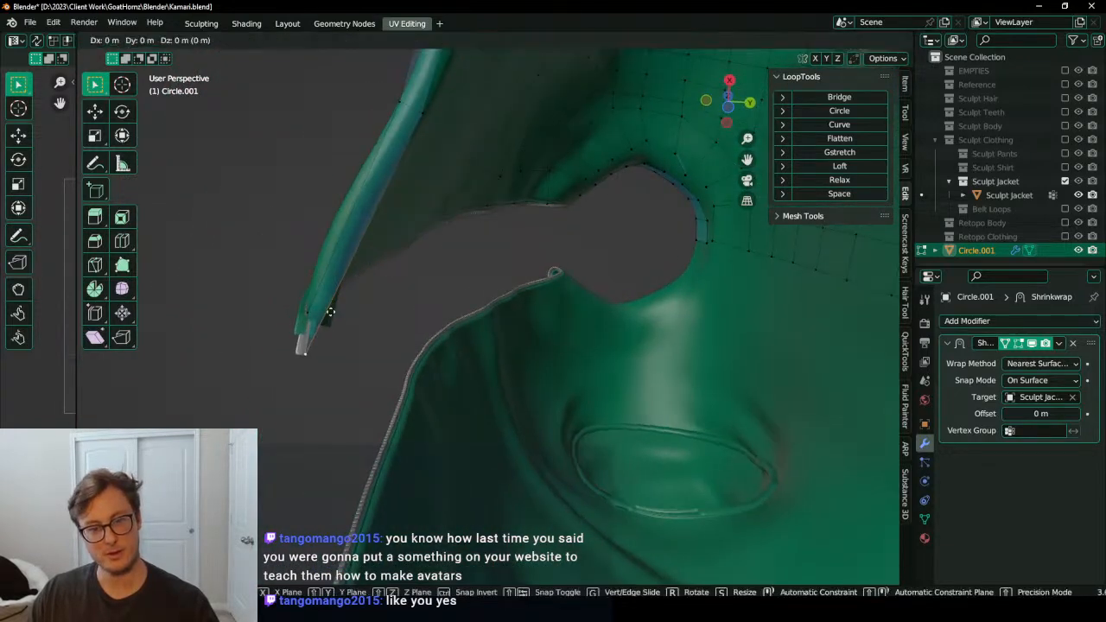
{"action": "left_click", "coordinate": [337, 329]}
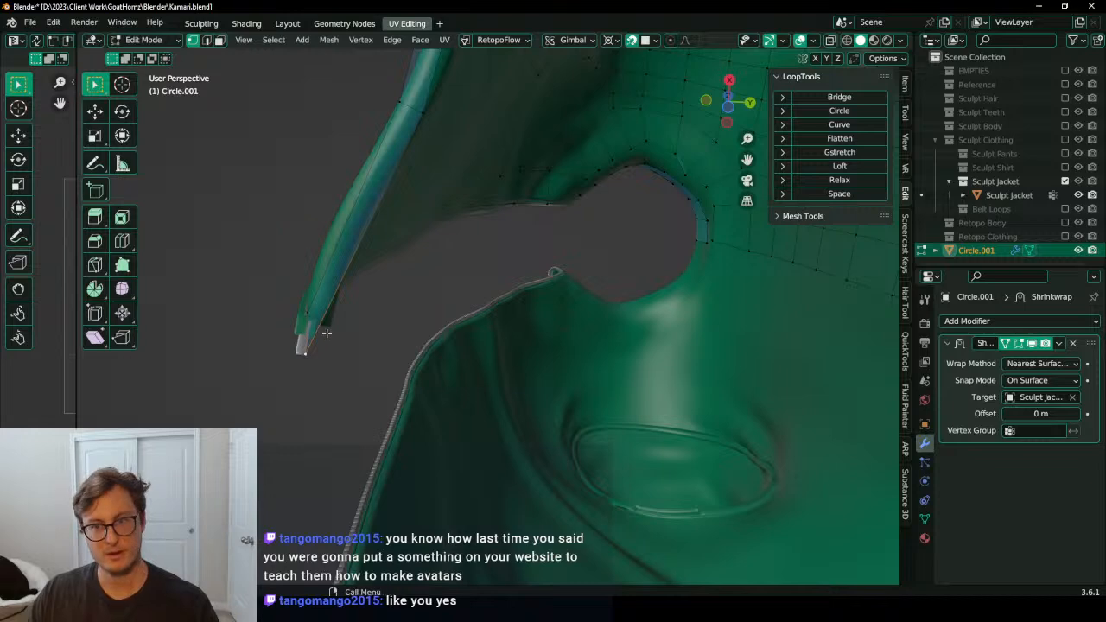
{"action": "key", "text": "g"}
{"action": "left_click", "coordinate": [331, 333]}
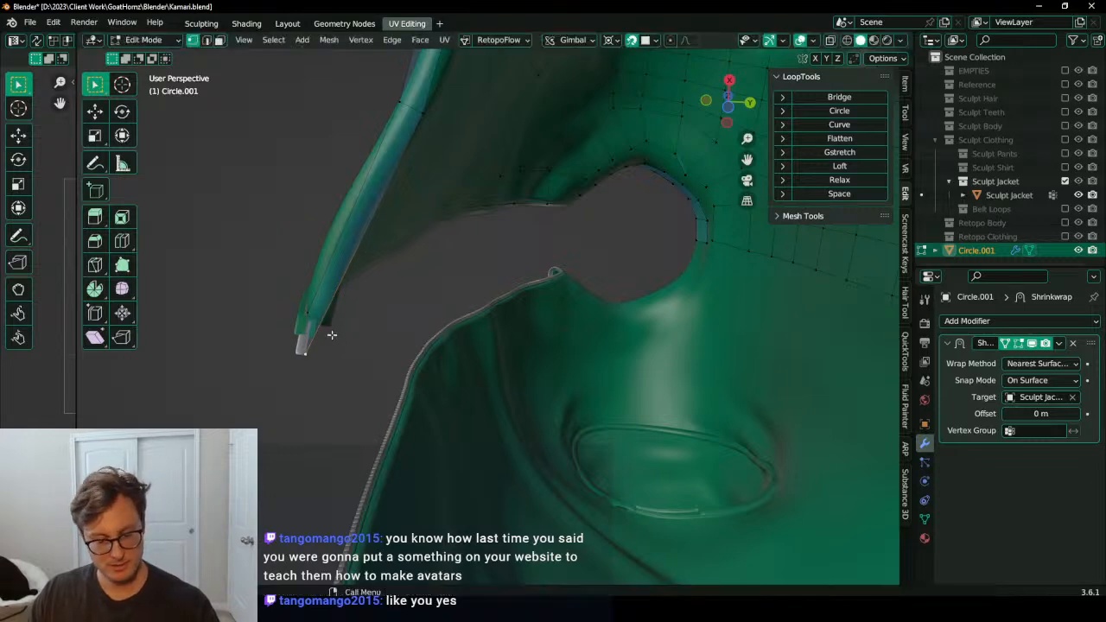
{"action": "key", "text": "period"}
{"action": "key", "text": "Escape"}
Step: Move the hem's front corner vertex off the zipper end onto the fabric corner of the jacket
{"action": "key", "text": "g"}
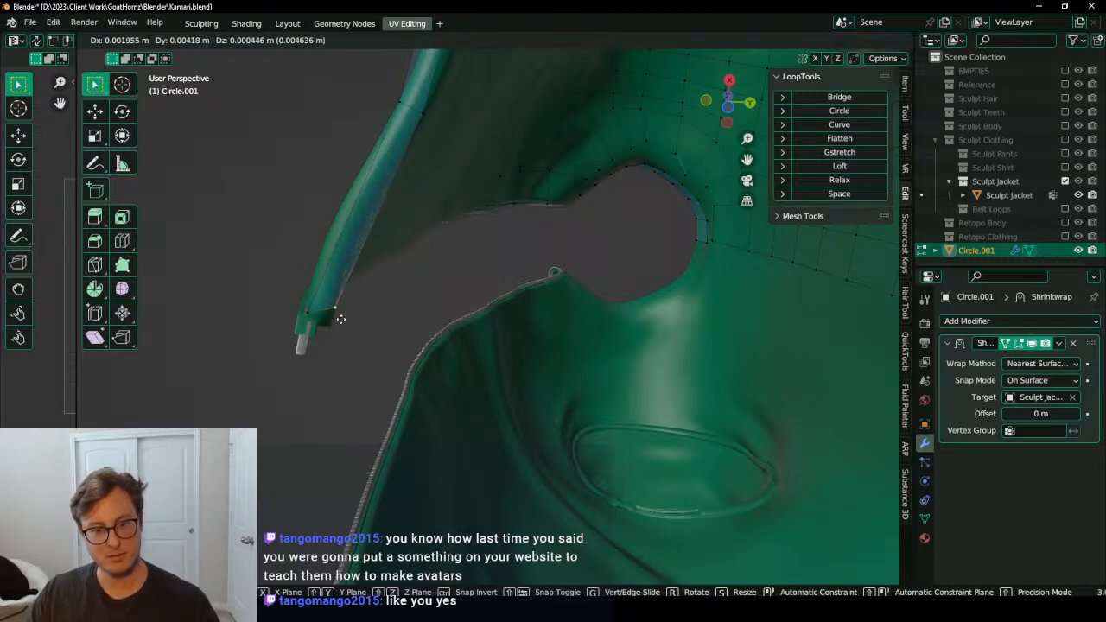
{"action": "left_click", "coordinate": [345, 317]}
{"action": "middle_click_drag", "start_coordinate": [346, 317], "coordinate": [380, 229]}
{"action": "scroll", "coordinate": [437, 264], "scroll_direction": "up", "scroll_amount": 3}
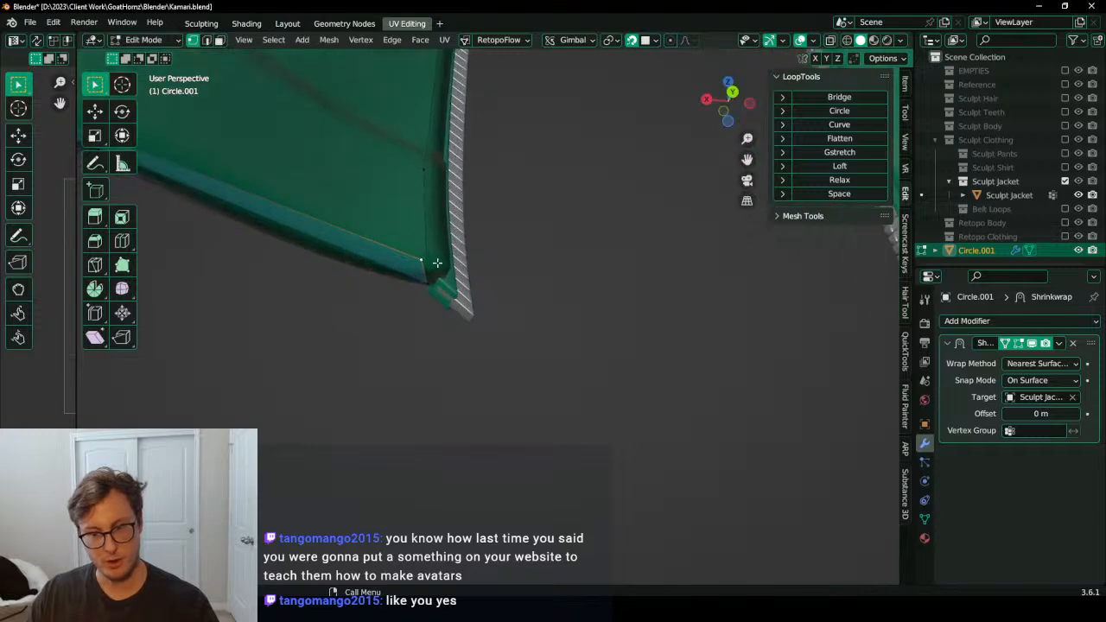
{"action": "key", "text": "g"}
{"action": "left_click", "coordinate": [442, 265]}
Step: Switch from editing Circle.001 to editing the Sculpt Jacket mesh at its bottom front corner
{"action": "middle_click_drag", "start_coordinate": [443, 266], "coordinate": [489, 242]}
{"action": "scroll", "coordinate": [467, 199], "scroll_direction": "down", "scroll_amount": 3}
{"action": "middle_click_drag", "start_coordinate": [444, 161], "coordinate": [538, 339]}
{"action": "scroll", "coordinate": [480, 350], "scroll_direction": "up", "scroll_amount": 2}
{"action": "scroll", "coordinate": [473, 358], "scroll_direction": "down", "scroll_amount": 4}
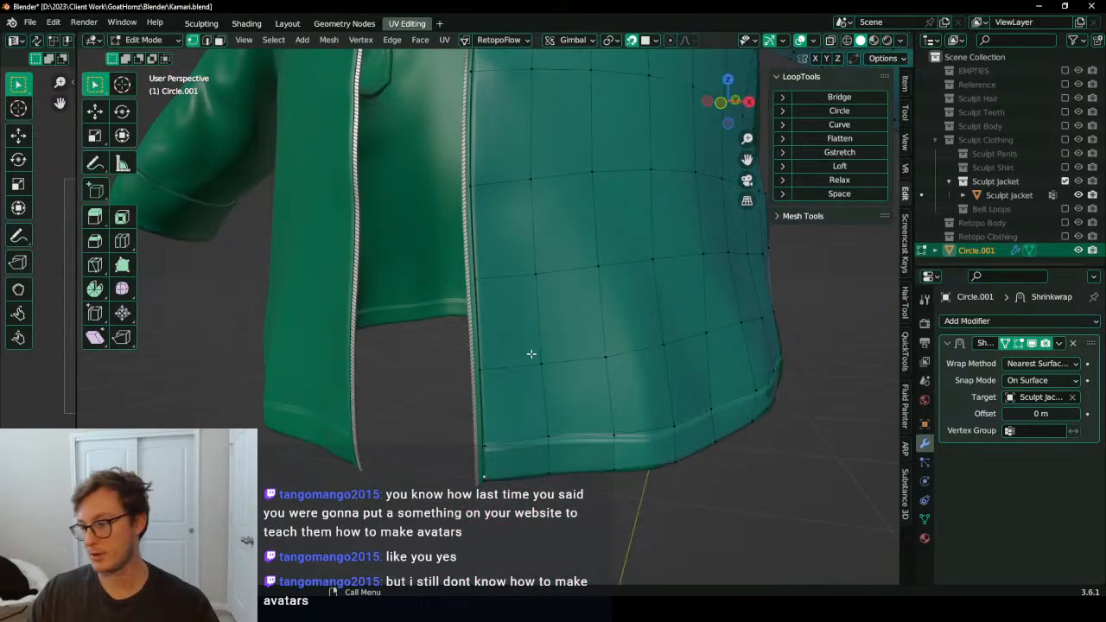
{"action": "scroll", "coordinate": [519, 350], "scroll_direction": "up", "scroll_amount": 3}
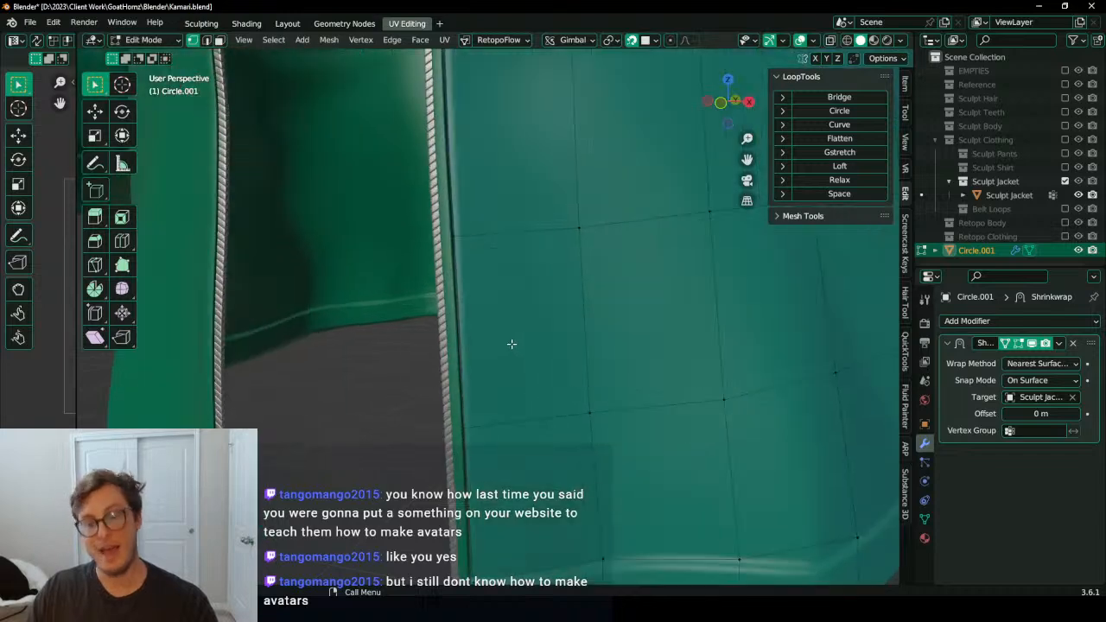
{"action": "key", "text": "Tab"}
{"action": "mouse_move", "coordinate": [435, 464]}
{"action": "middle_mouse_down"}
{"action": "mouse_move", "coordinate": [452, 265]}
{"action": "mouse_move", "coordinate": [464, 403]}
{"action": "middle_mouse_up"}
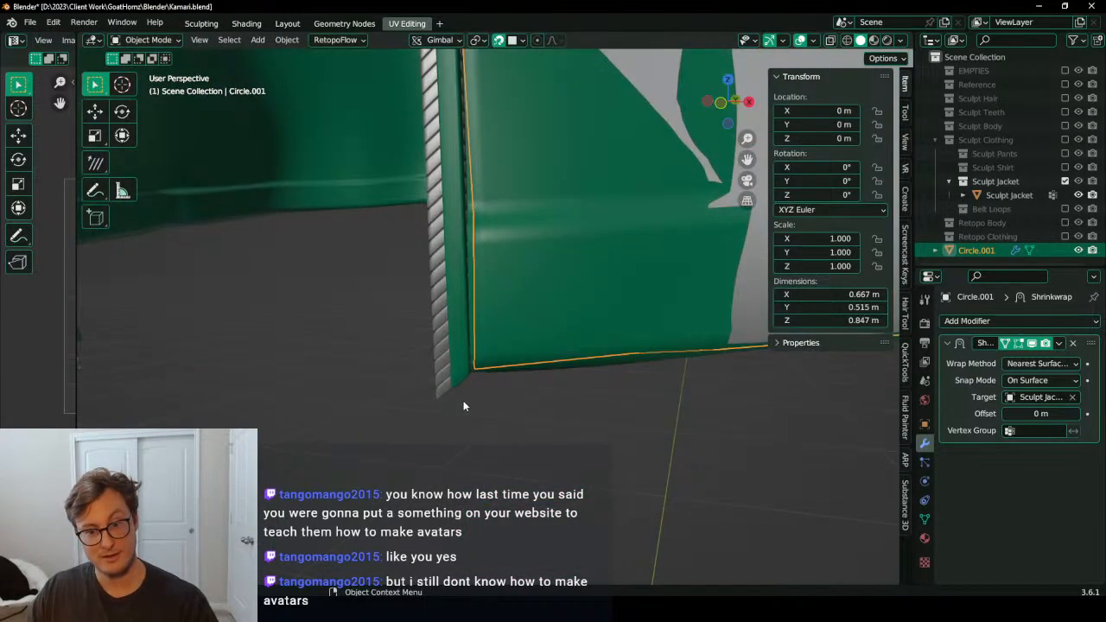
{"action": "left_click", "coordinate": [465, 393]}
{"action": "key", "text": "Tab"}
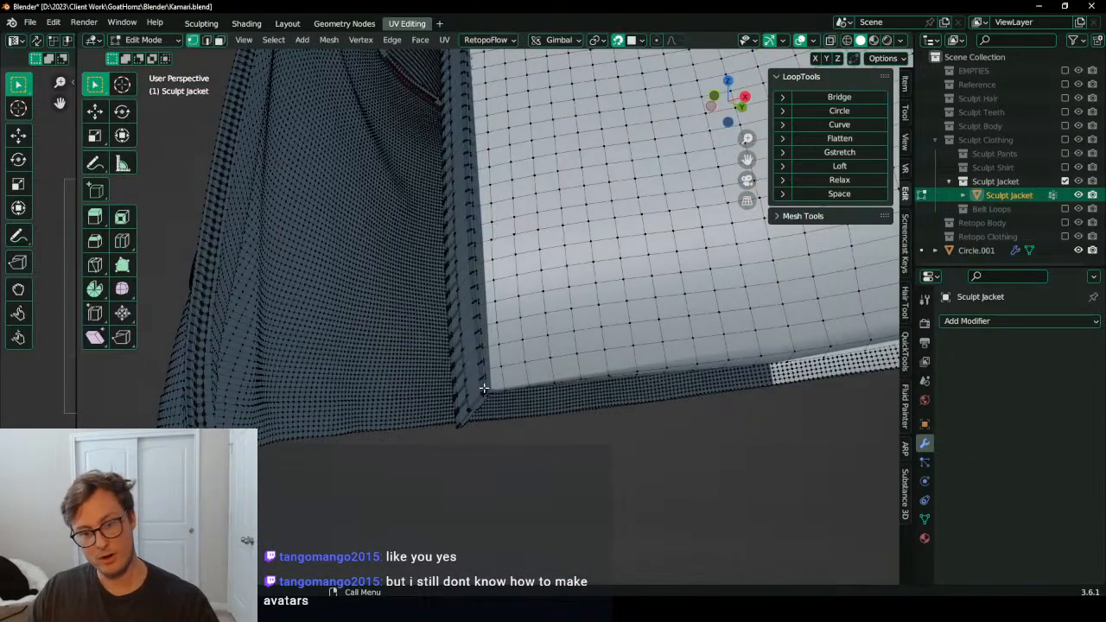
Step: Move the jacket's bottom front corner vertex with smooth proportional editing at a size of about 0.135 m
{"action": "middle_click_drag", "start_coordinate": [568, 315], "coordinate": [491, 309]}
{"action": "key", "text": "g"}
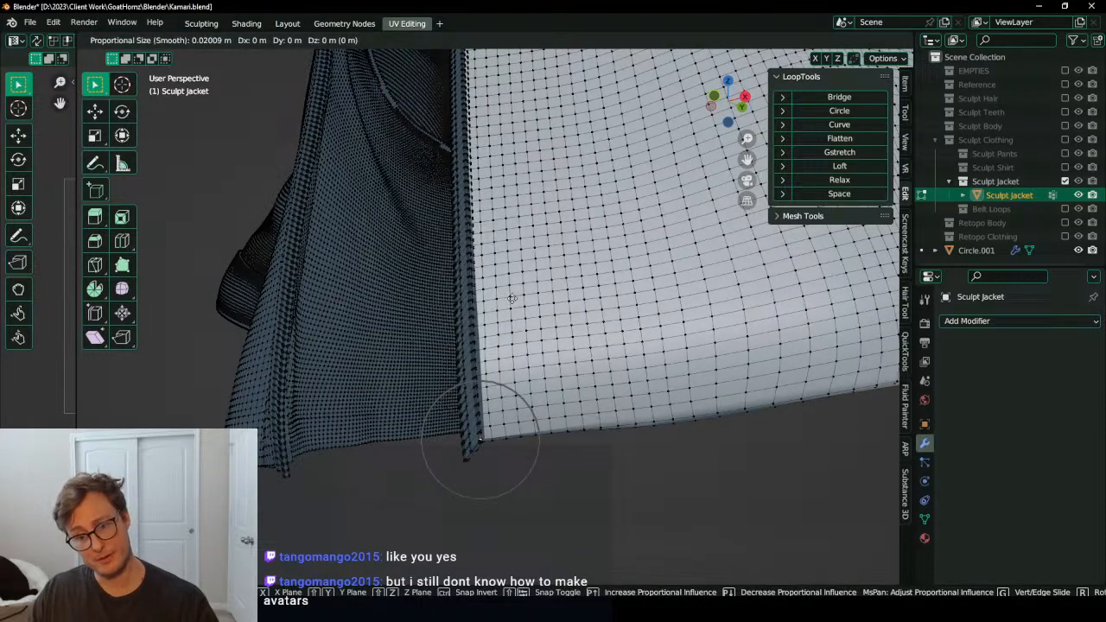
{"action": "scroll", "coordinate": [512, 299], "scroll_direction": "down", "scroll_amount": 8}
{"action": "scroll", "coordinate": [513, 298], "scroll_direction": "down", "scroll_amount": 5}
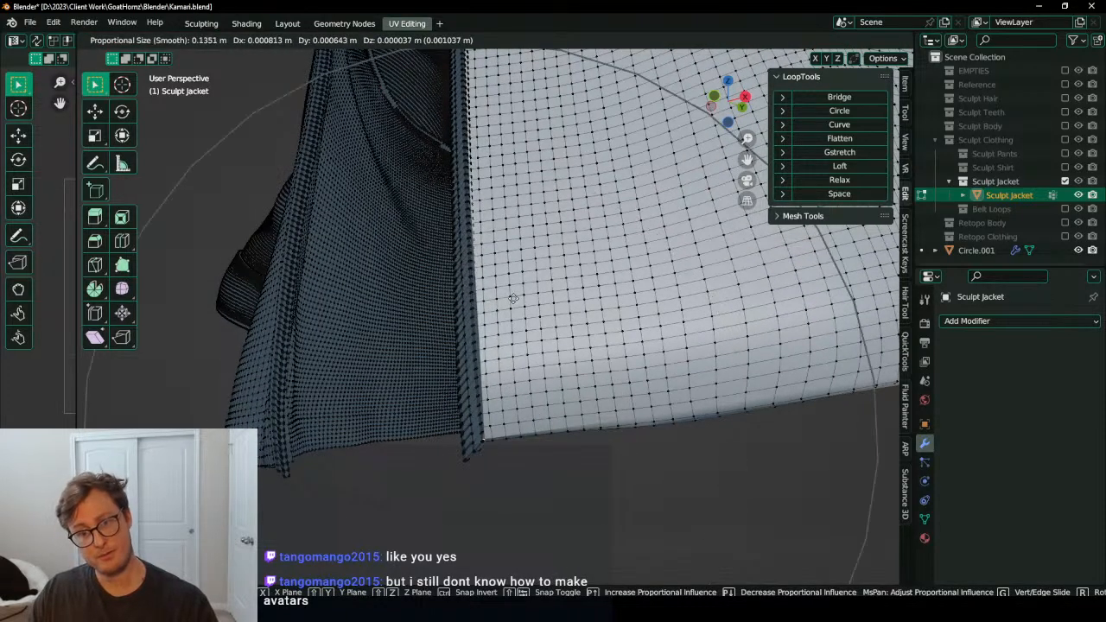
{"action": "left_click", "coordinate": [513, 299]}
{"action": "key", "text": "z"}
{"action": "middle_click_drag", "start_coordinate": [510, 313], "coordinate": [528, 322]}
{"action": "key", "text": "z"}
{"action": "left_click", "coordinate": [567, 325]}
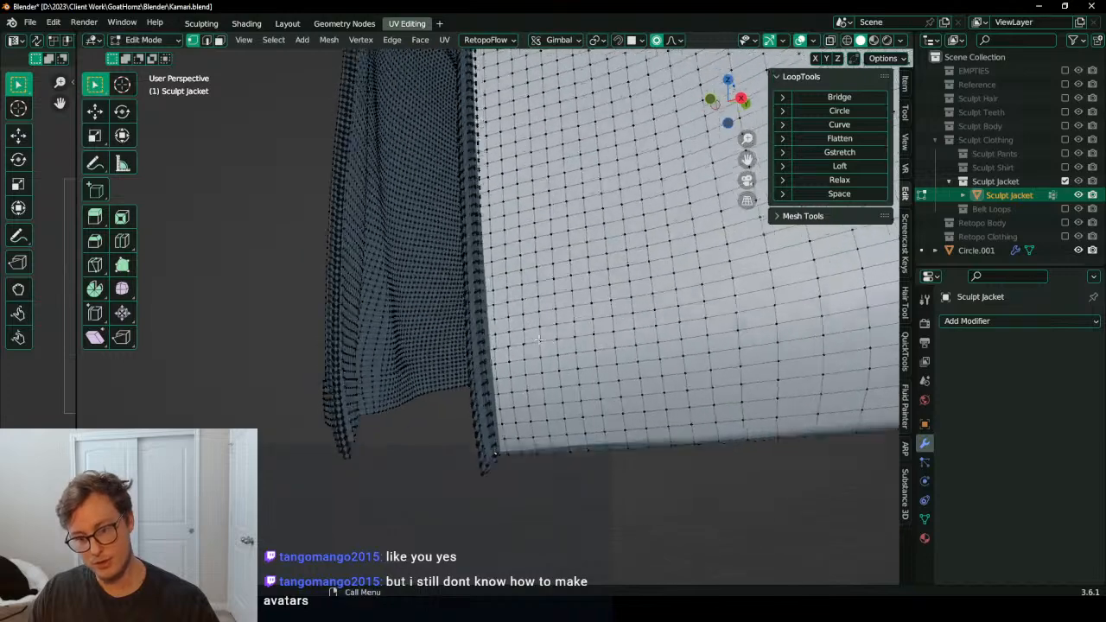
Step: Turn off the Retopology overlay and nudge the jacket's bottom front corner again with proportional editing
{"action": "key", "text": "q"}
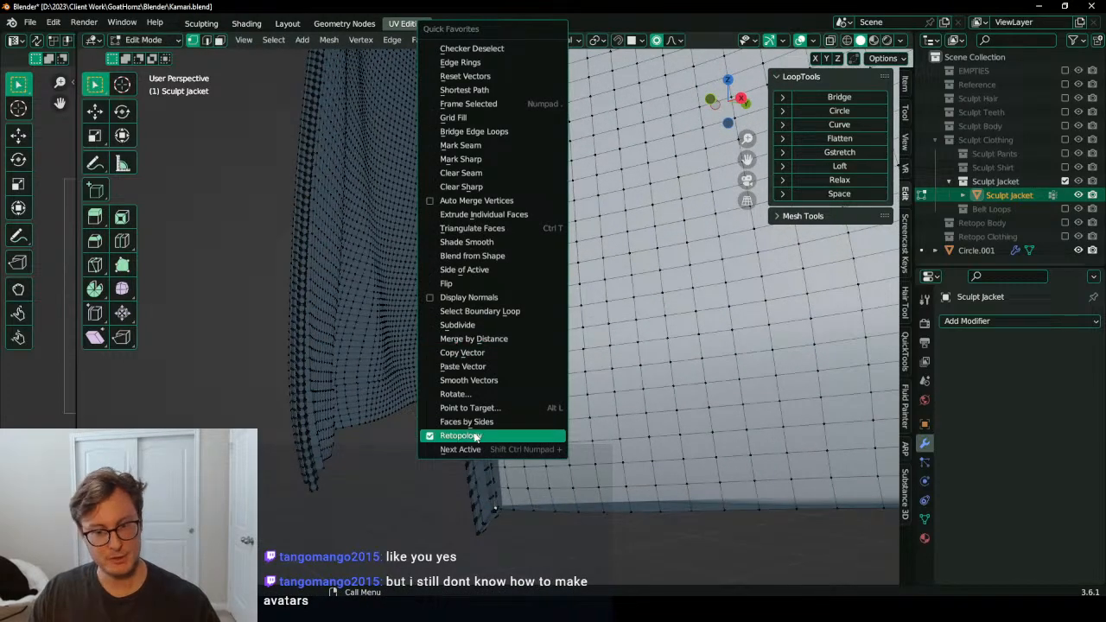
{"action": "left_click", "coordinate": [466, 436]}
{"action": "key", "text": "g"}
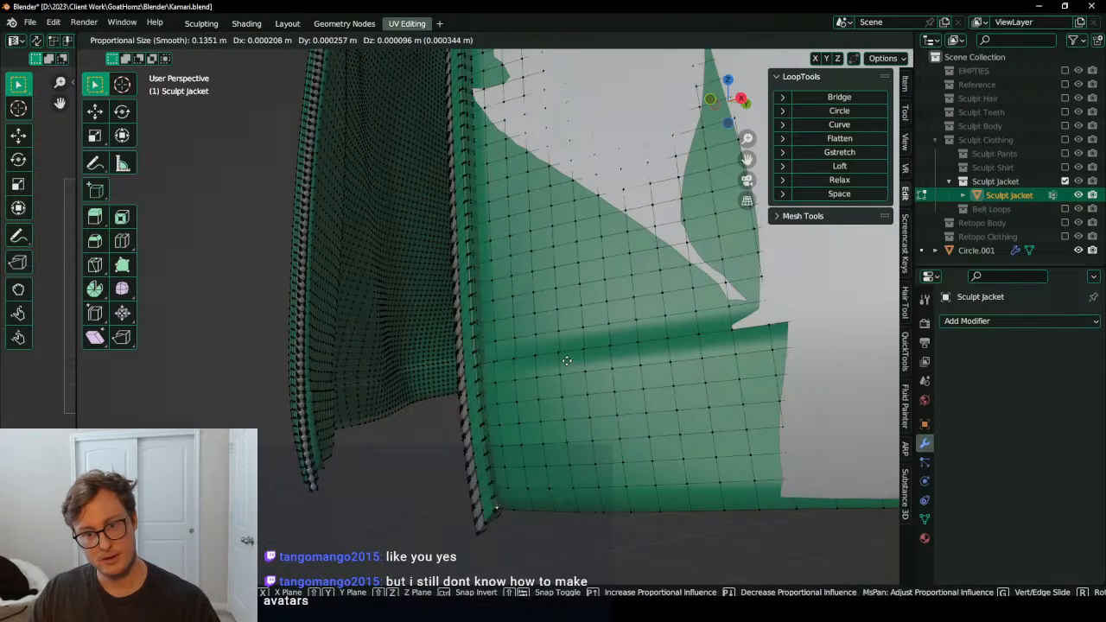
{"action": "left_click", "coordinate": [560, 358]}
{"action": "scroll", "coordinate": [533, 308], "scroll_direction": "down", "scroll_amount": 2}
Step: Nudge two spots on the jacket's lower front edge away from the zipper teeth with smooth proportional editing at about 0.135 m
{"action": "middle_click_drag", "start_coordinate": [517, 219], "coordinate": [437, 410], "text": "shift"}
{"action": "key", "text": "Tab"}
{"action": "scroll", "coordinate": [479, 391], "scroll_direction": "up", "scroll_amount": 4}
{"action": "key", "text": "Tab"}
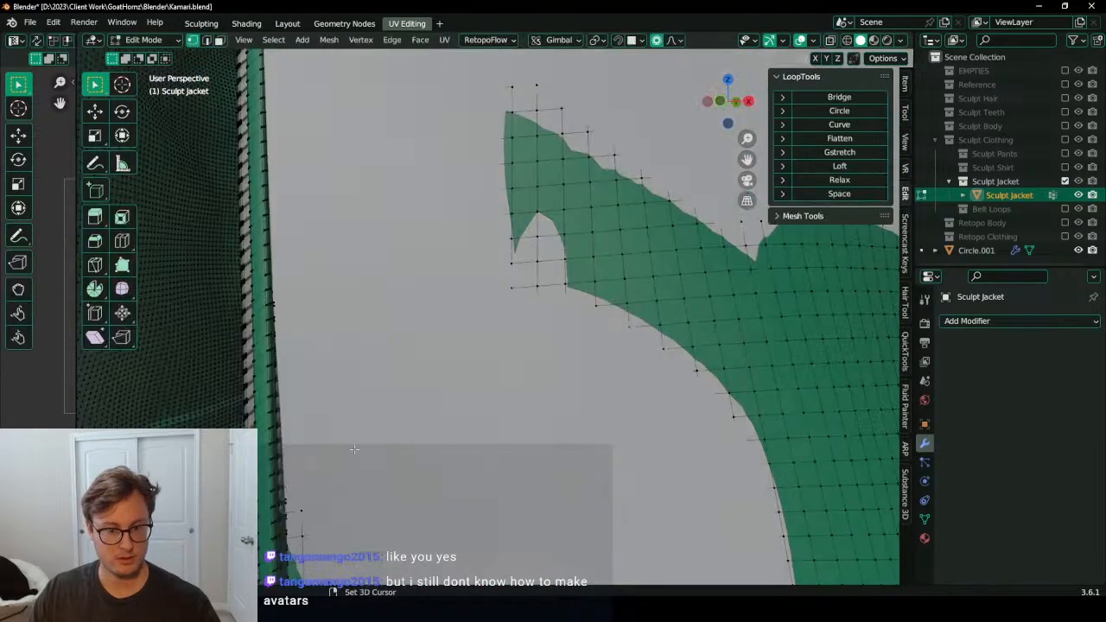
{"action": "middle_click_drag", "start_coordinate": [353, 450], "coordinate": [423, 400], "text": "shift"}
{"action": "key", "text": "g"}
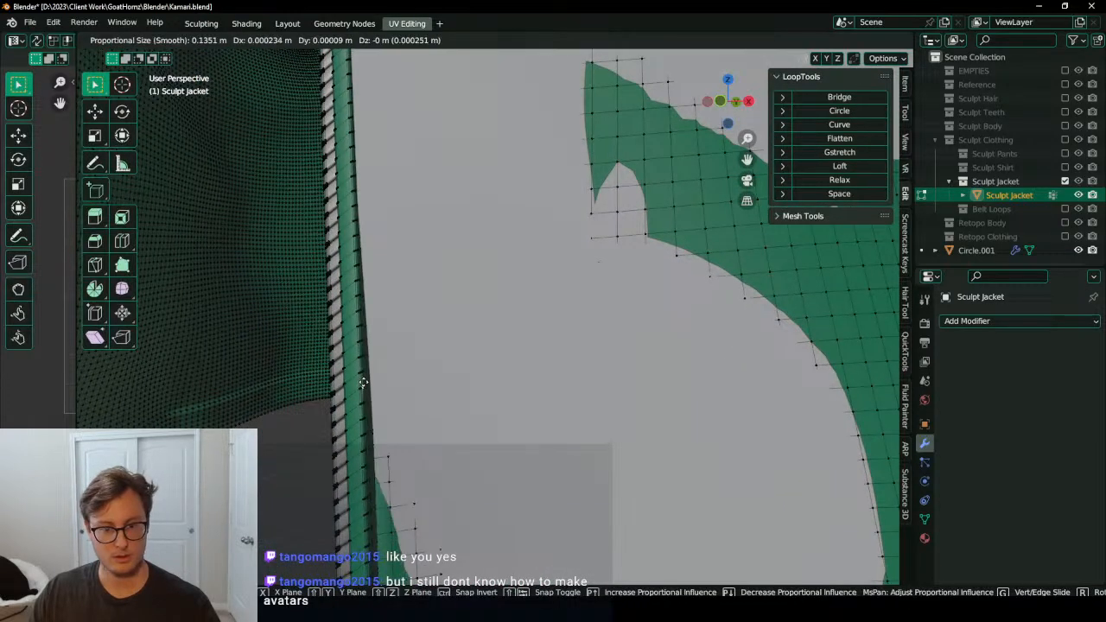
{"action": "left_click", "coordinate": [346, 383]}
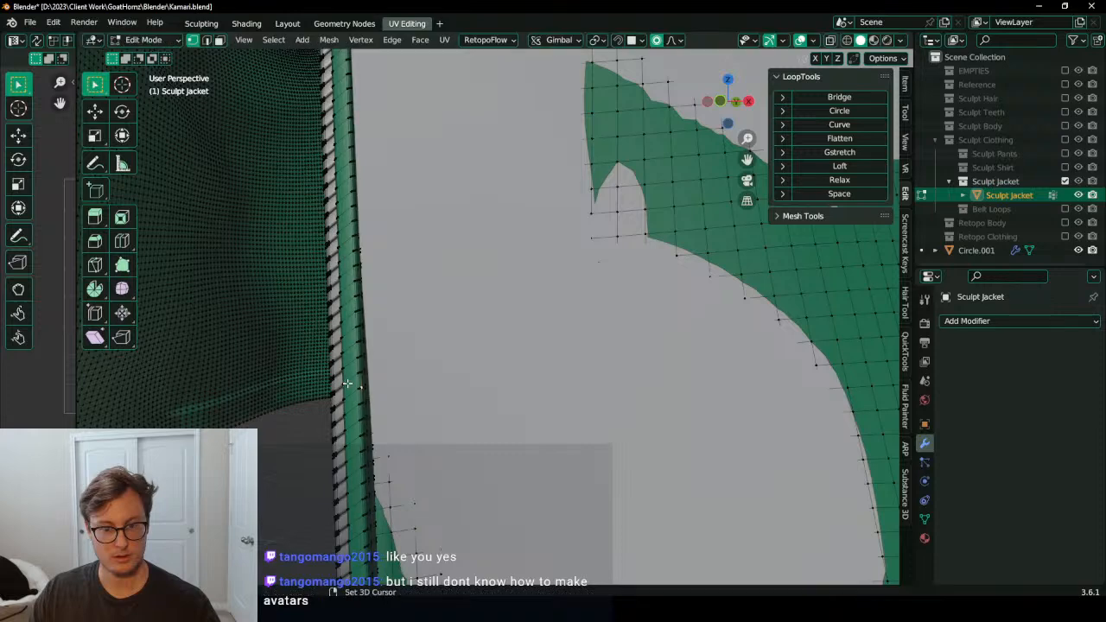
{"action": "key", "text": "g"}
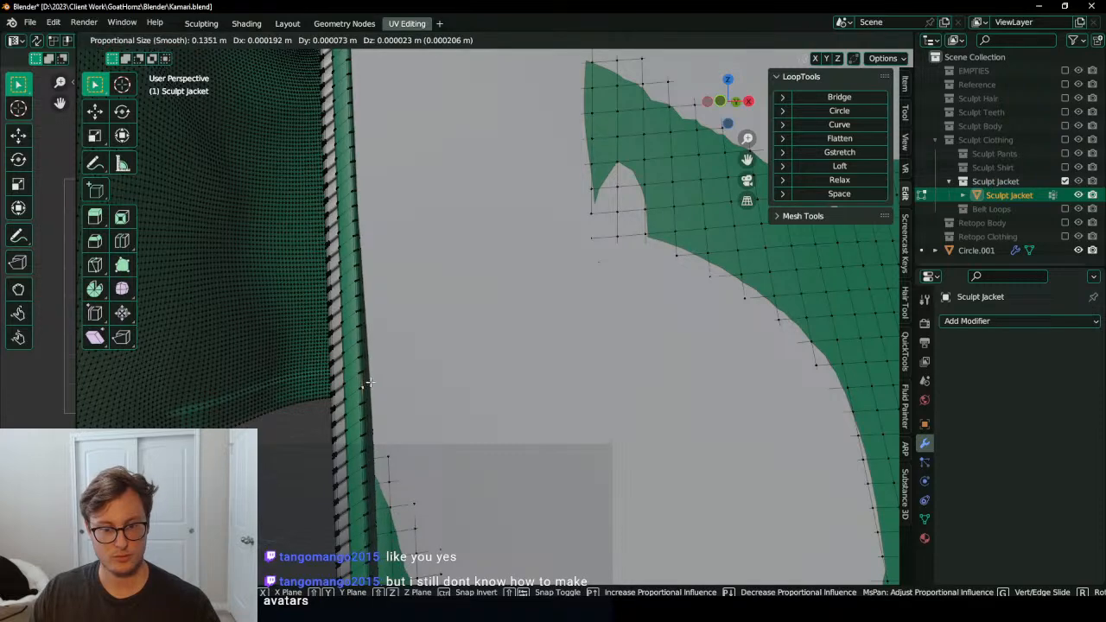
{"action": "left_click", "coordinate": [370, 383]}
{"action": "key", "text": "Tab"}
Step: Move a vertex farther up the jacket's front edge with proportional editing, and isolate Sculpt Jacket in local view
{"action": "scroll", "coordinate": [453, 340], "scroll_direction": "down", "scroll_amount": 4}
{"action": "middle_click_drag", "start_coordinate": [454, 340], "coordinate": [432, 451], "text": "shift"}
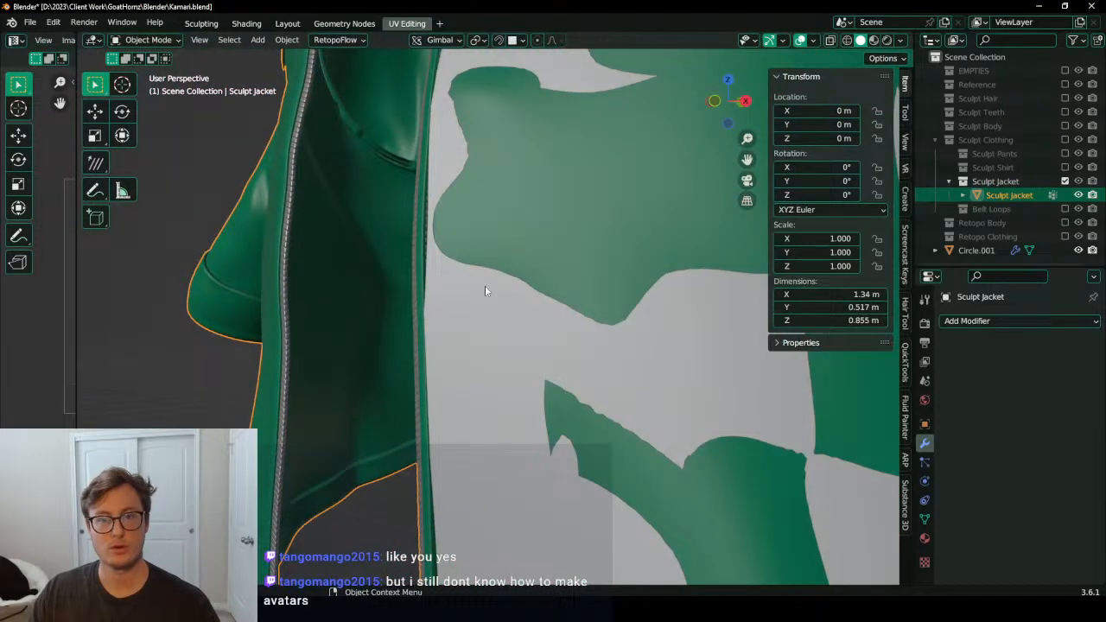
{"action": "middle_click_drag", "start_coordinate": [485, 285], "coordinate": [523, 365], "text": "shift"}
{"action": "scroll", "coordinate": [523, 365], "scroll_direction": "up", "scroll_amount": 2}
{"action": "key", "text": "Tab"}
{"action": "left_click", "coordinate": [477, 316]}
{"action": "middle_click_drag", "start_coordinate": [479, 316], "coordinate": [461, 450]}
{"action": "key", "text": "g"}
{"action": "left_click", "coordinate": [523, 343]}
{"action": "key", "text": "KP_Divide"}
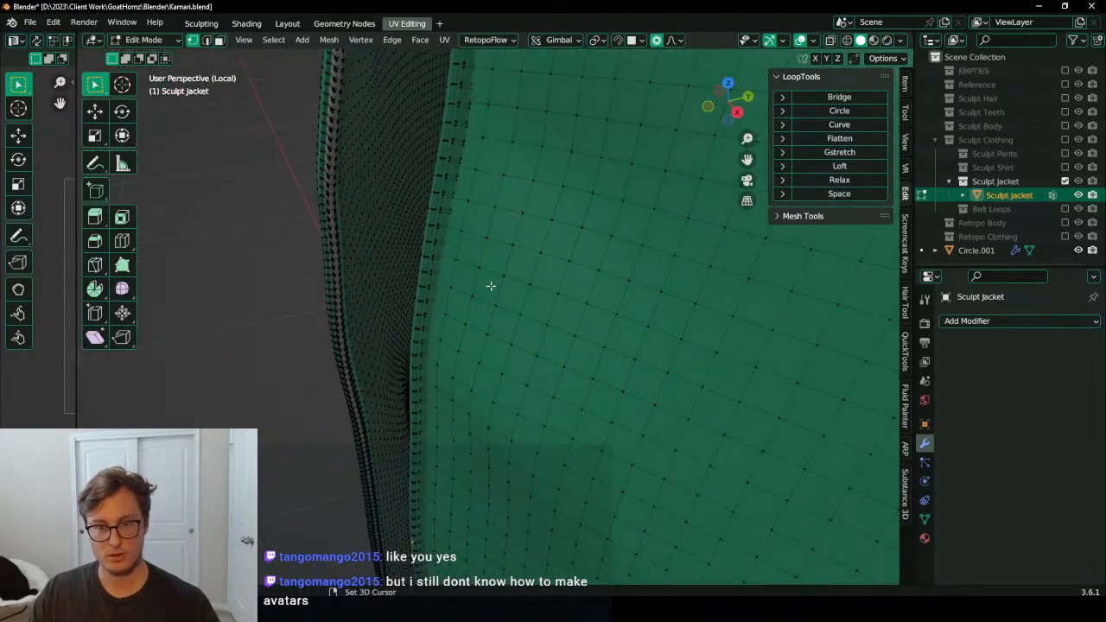
Step: Shift two points on the isolated jacket's front edge strip slightly away from the zipper teeth with proportional editing
{"action": "middle_click_drag", "start_coordinate": [480, 265], "coordinate": [494, 360]}
{"action": "scroll", "coordinate": [496, 334], "scroll_direction": "up", "scroll_amount": 2}
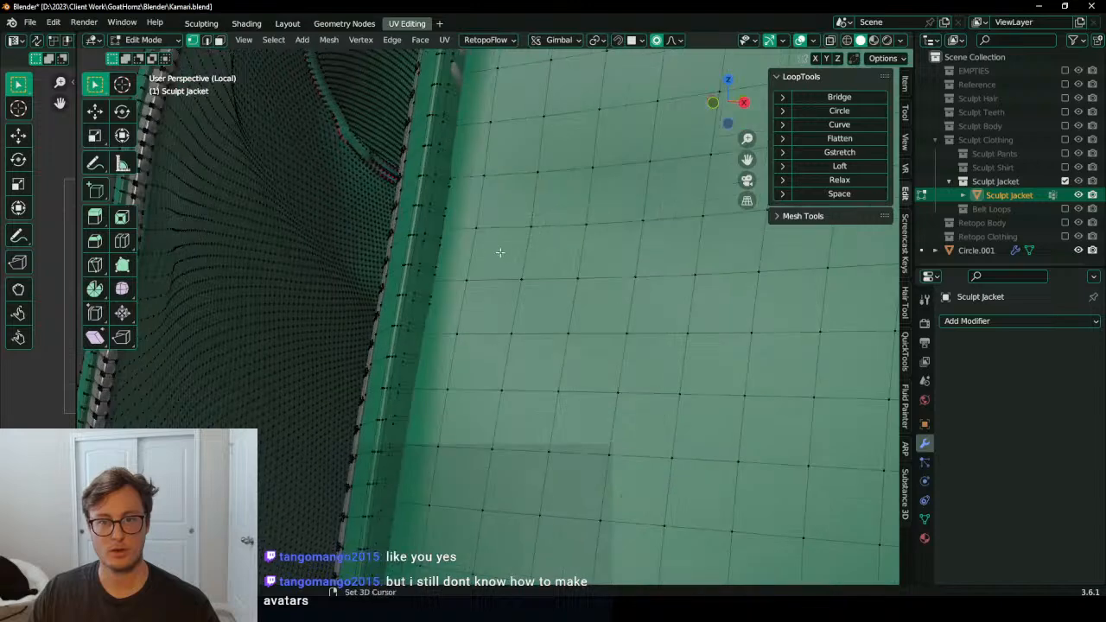
{"action": "middle_click_drag", "start_coordinate": [501, 252], "coordinate": [494, 332], "text": "shift"}
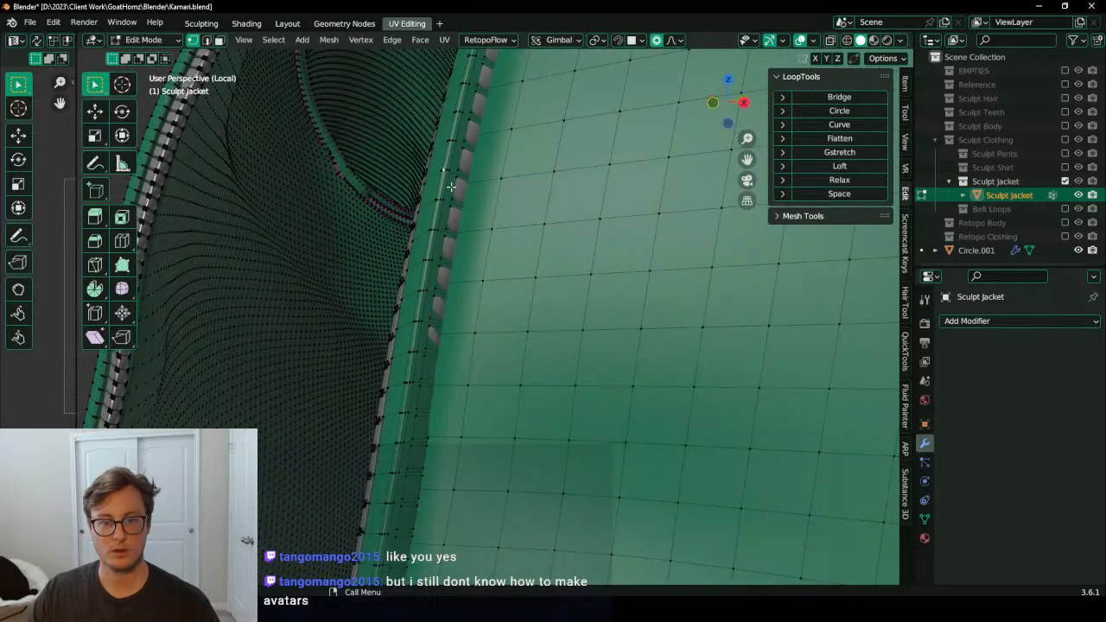
{"action": "middle_click_drag", "start_coordinate": [451, 186], "coordinate": [484, 217]}
{"action": "key", "text": "g"}
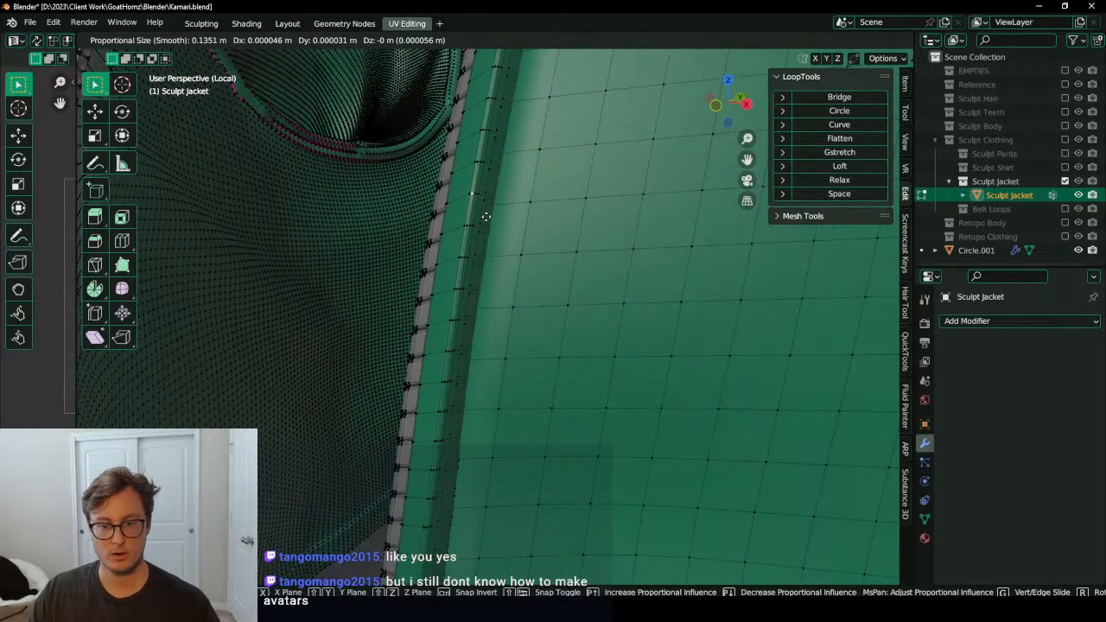
{"action": "left_click", "coordinate": [488, 217]}
{"action": "scroll", "coordinate": [487, 216], "scroll_direction": "down", "scroll_amount": 4}
{"action": "middle_click_drag", "start_coordinate": [481, 401], "coordinate": [447, 278], "text": "shift"}
{"action": "scroll", "coordinate": [447, 278], "scroll_direction": "up", "scroll_amount": 3}
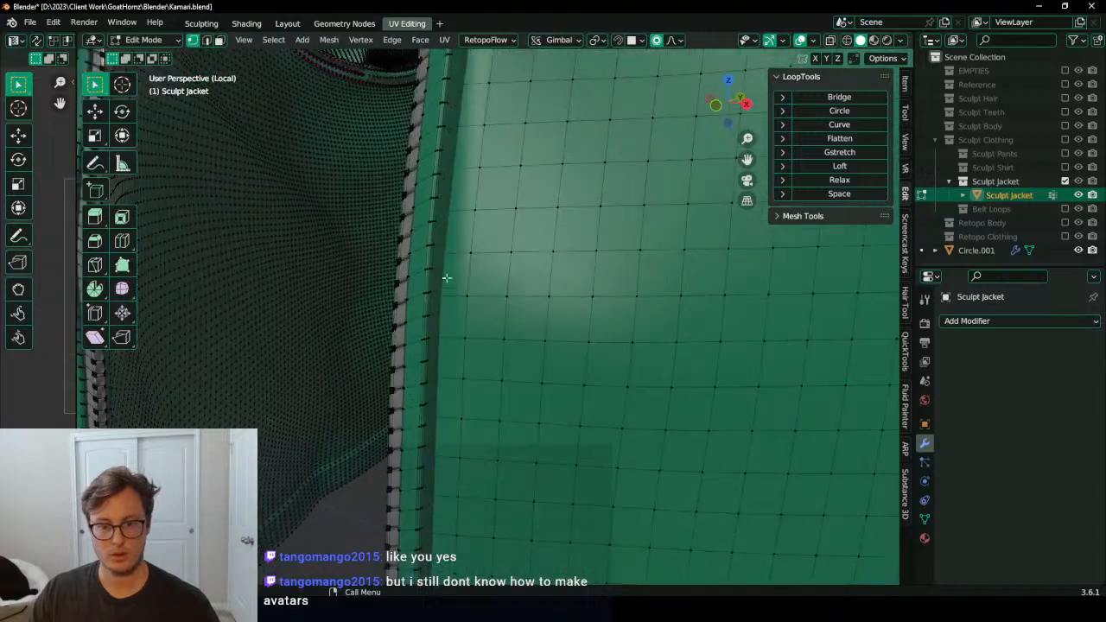
{"action": "key", "text": "g"}
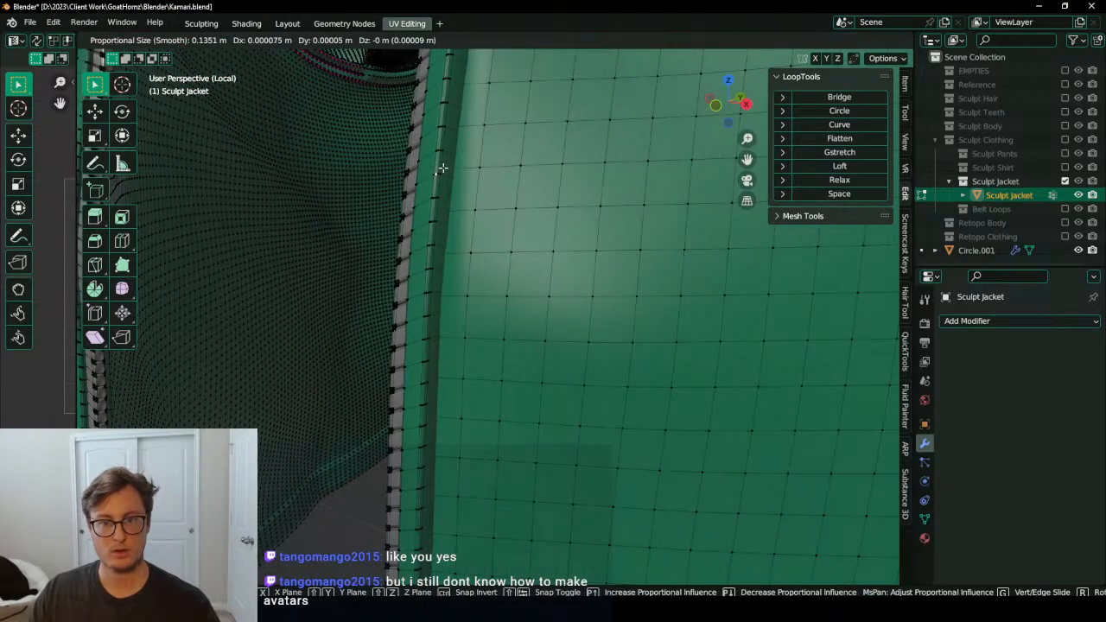
{"action": "left_click", "coordinate": [443, 168]}
Step: Continue up the jacket's front edge strip, nudging two more points off the zipper teeth with proportional editing
{"action": "scroll", "coordinate": [443, 167], "scroll_direction": "down", "scroll_amount": 4}
{"action": "middle_click_drag", "start_coordinate": [444, 169], "coordinate": [508, 278], "text": "shift"}
{"action": "scroll", "coordinate": [458, 239], "scroll_direction": "up", "scroll_amount": 4}
{"action": "key", "text": "g"}
{"action": "left_click", "coordinate": [512, 159]}
{"action": "middle_click_drag", "start_coordinate": [518, 197], "coordinate": [500, 371], "text": "shift"}
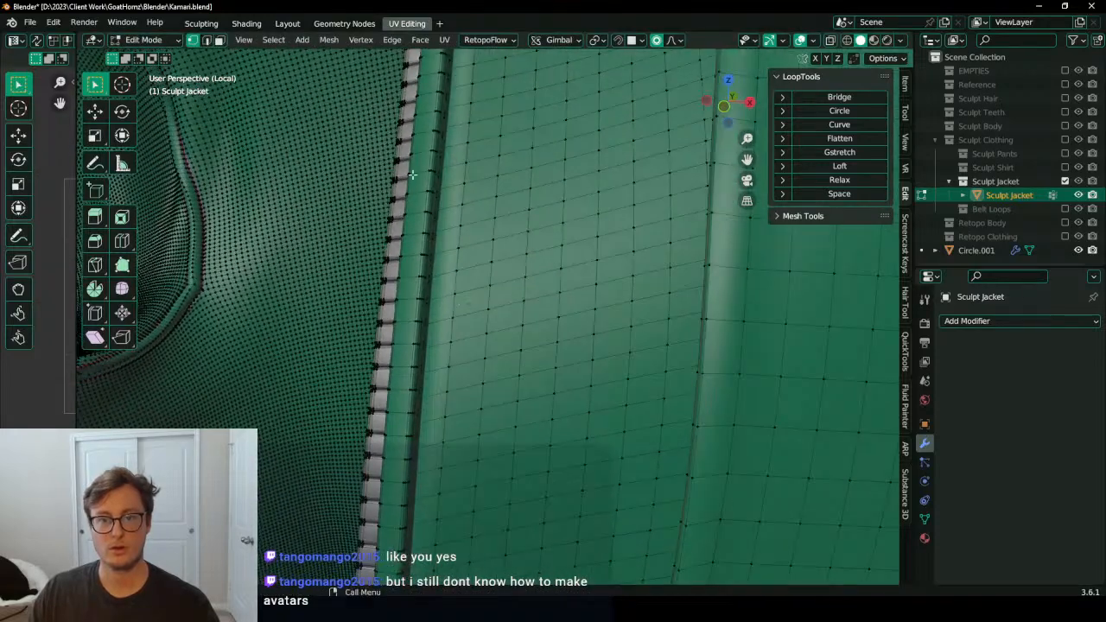
{"action": "key", "text": "g"}
{"action": "left_click", "coordinate": [437, 165]}
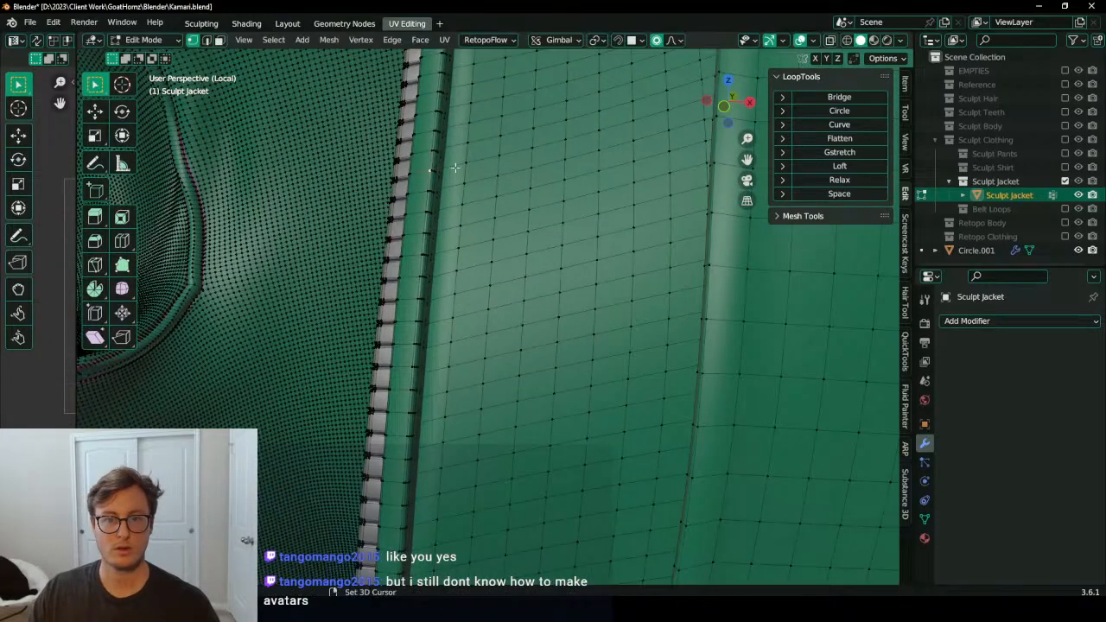
Step: Nudge the front edge strip at chest pocket height away from the zipper in two places and leave Edit Mode
{"action": "middle_click_drag", "start_coordinate": [437, 165], "coordinate": [430, 346], "text": "shift"}
{"action": "scroll", "coordinate": [441, 260], "scroll_direction": "down", "scroll_amount": 3}
{"action": "middle_click_drag", "start_coordinate": [458, 212], "coordinate": [460, 290]}
{"action": "middle_click_drag", "start_coordinate": [505, 204], "coordinate": [520, 223]}
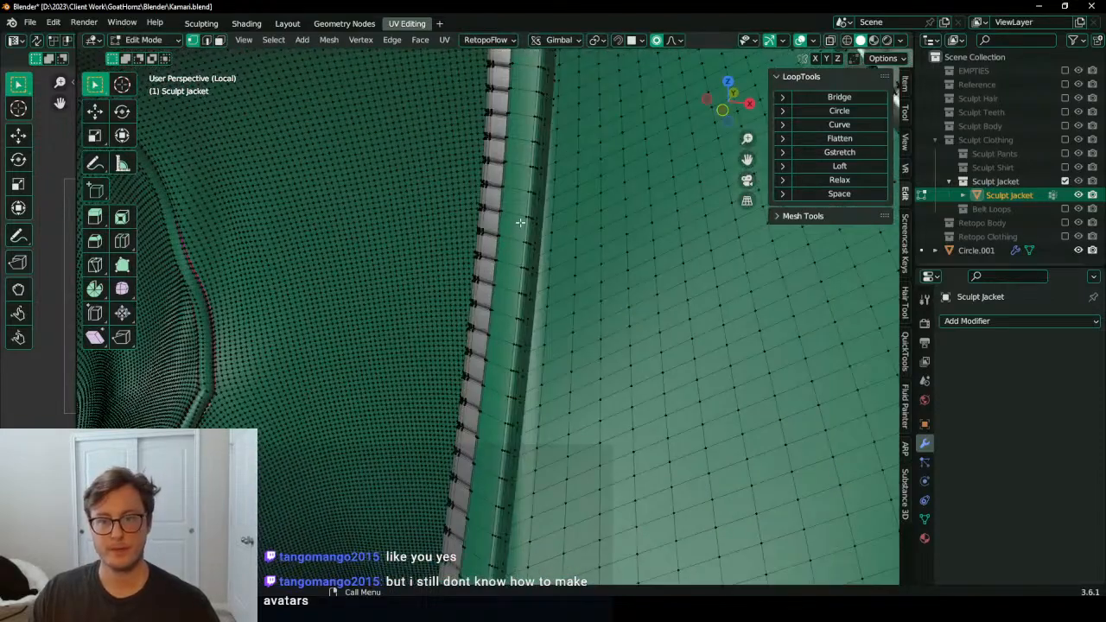
{"action": "key", "text": "g"}
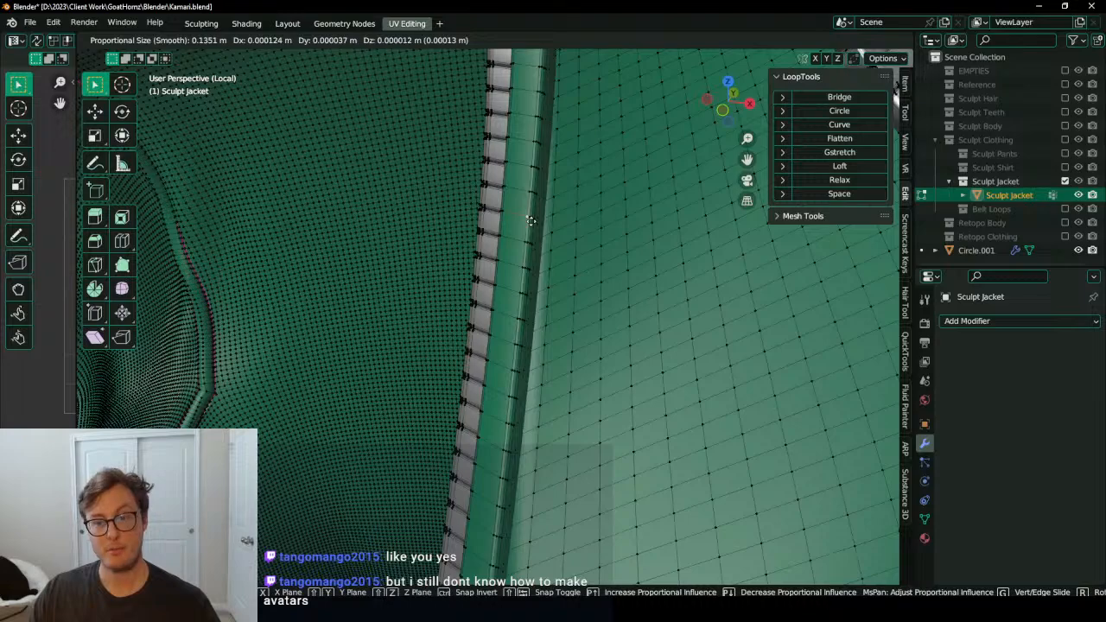
{"action": "left_click", "coordinate": [530, 221]}
{"action": "scroll", "coordinate": [548, 240], "scroll_direction": "down", "scroll_amount": 4}
{"action": "scroll", "coordinate": [524, 411], "scroll_direction": "up", "scroll_amount": 5}
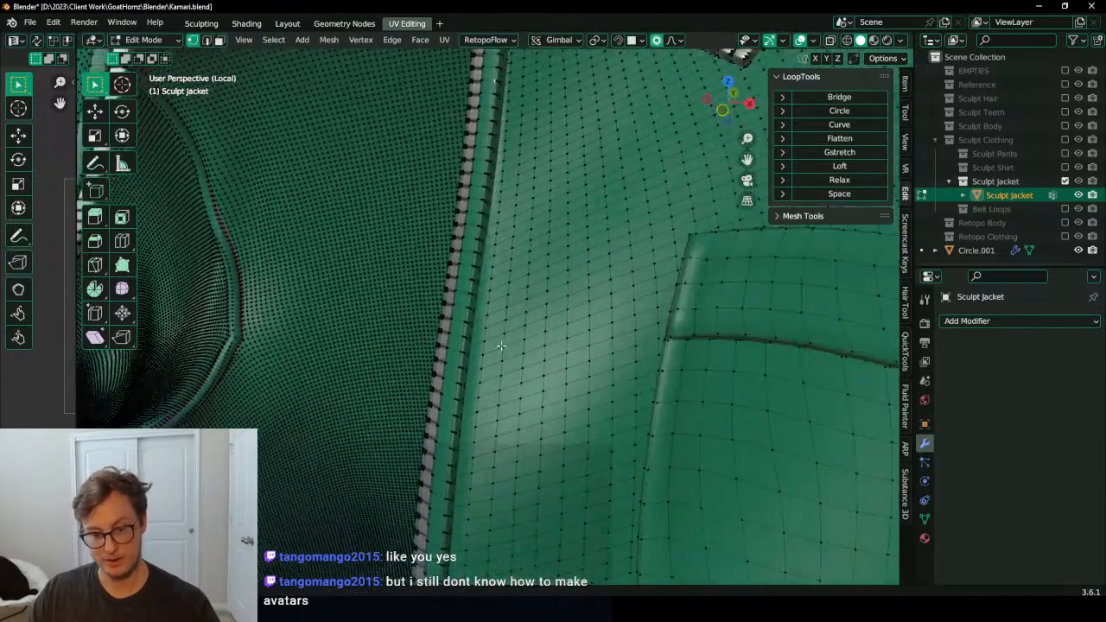
{"action": "key", "text": "g"}
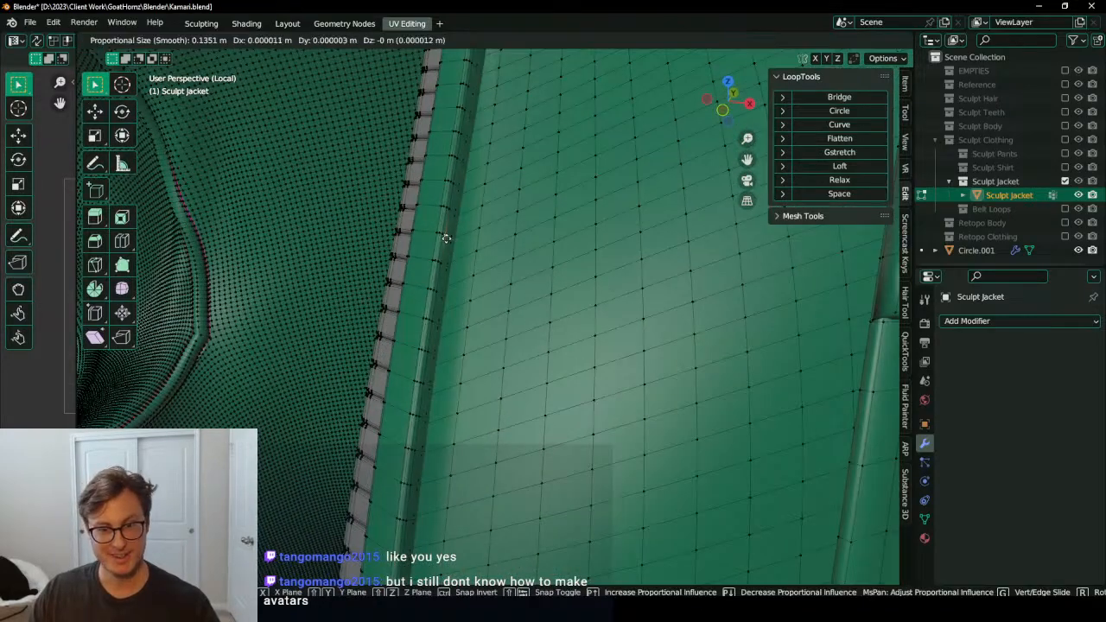
{"action": "left_click", "coordinate": [447, 237]}
{"action": "scroll", "coordinate": [454, 245], "scroll_direction": "down", "scroll_amount": 7}
{"action": "middle_click_drag", "start_coordinate": [465, 352], "coordinate": [463, 292], "text": "shift"}
{"action": "key", "text": "Tab"}
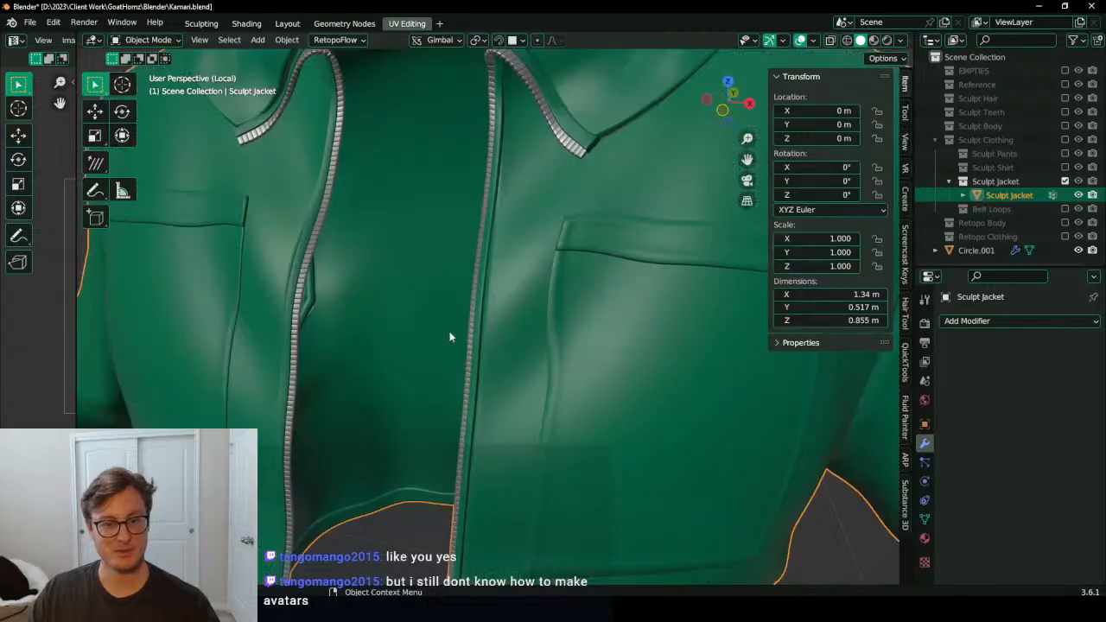
Step: Add a Mirror modifier to Sculpt Jacket on the X axis with Bisect X enabled
{"action": "middle_click_drag", "start_coordinate": [449, 336], "coordinate": [530, 403]}
{"action": "scroll", "coordinate": [531, 398], "scroll_direction": "down", "scroll_amount": 8}
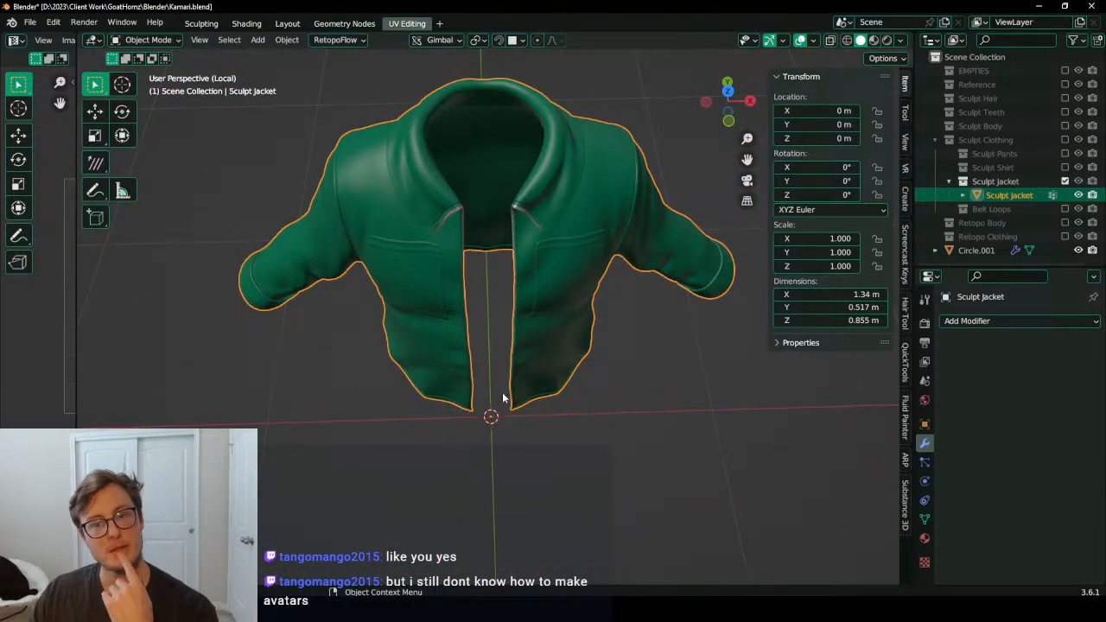
{"action": "left_click", "coordinate": [987, 321]}
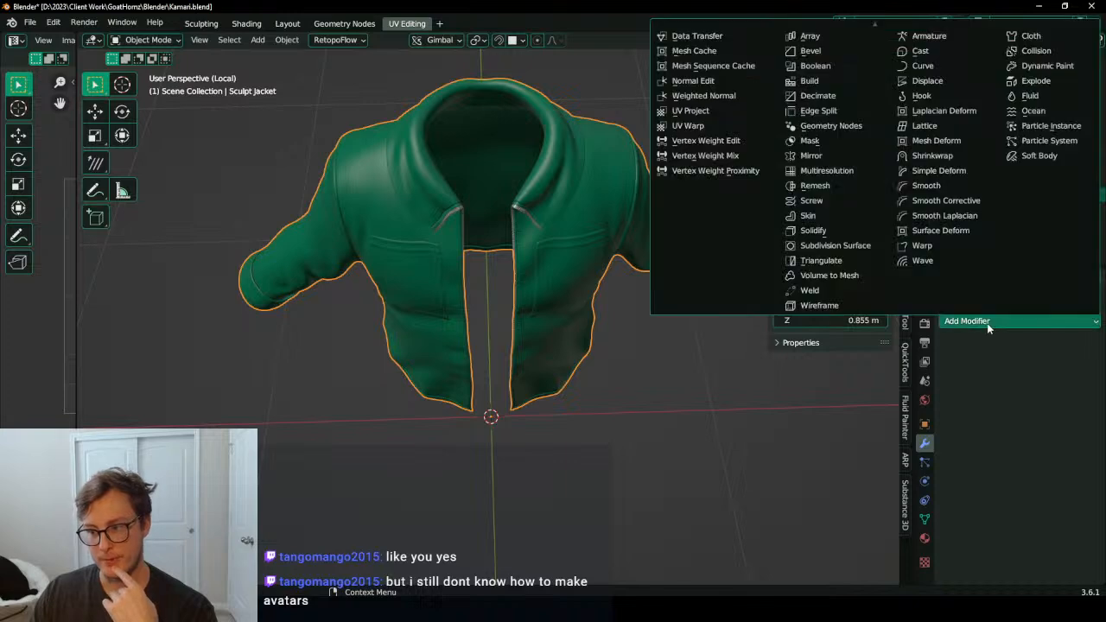
{"action": "key", "text": "Return"}
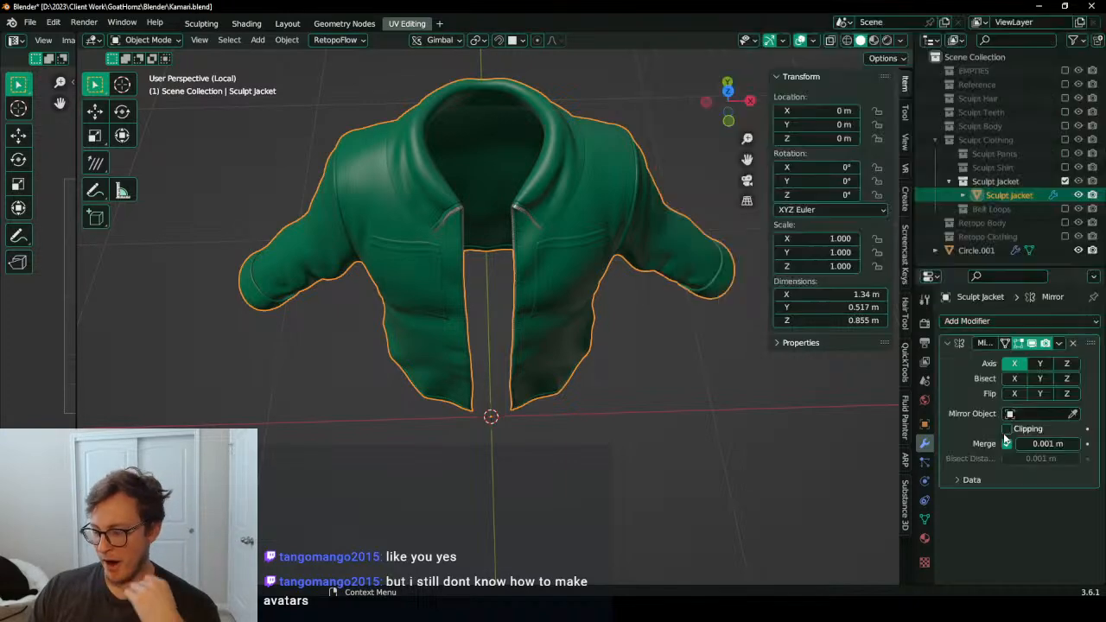
{"action": "left_click", "coordinate": [1013, 379]}
{"action": "scroll", "coordinate": [519, 327], "scroll_direction": "up", "scroll_amount": 5}
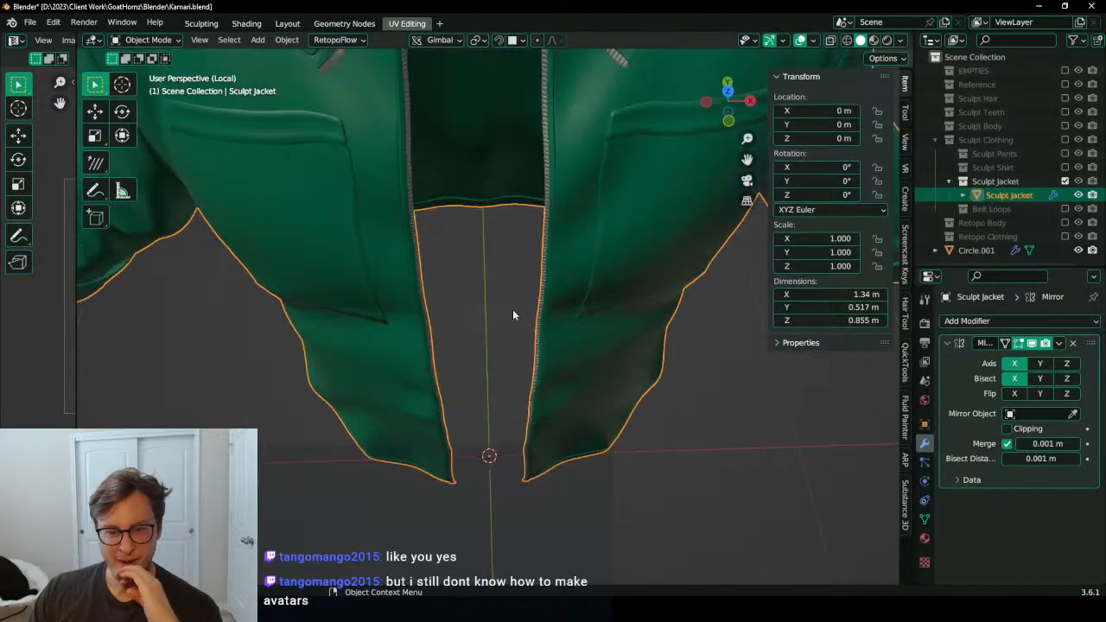
{"action": "middle_click_drag", "start_coordinate": [513, 310], "coordinate": [291, 249]}
{"action": "scroll", "coordinate": [588, 179], "scroll_direction": "down", "scroll_amount": 2}
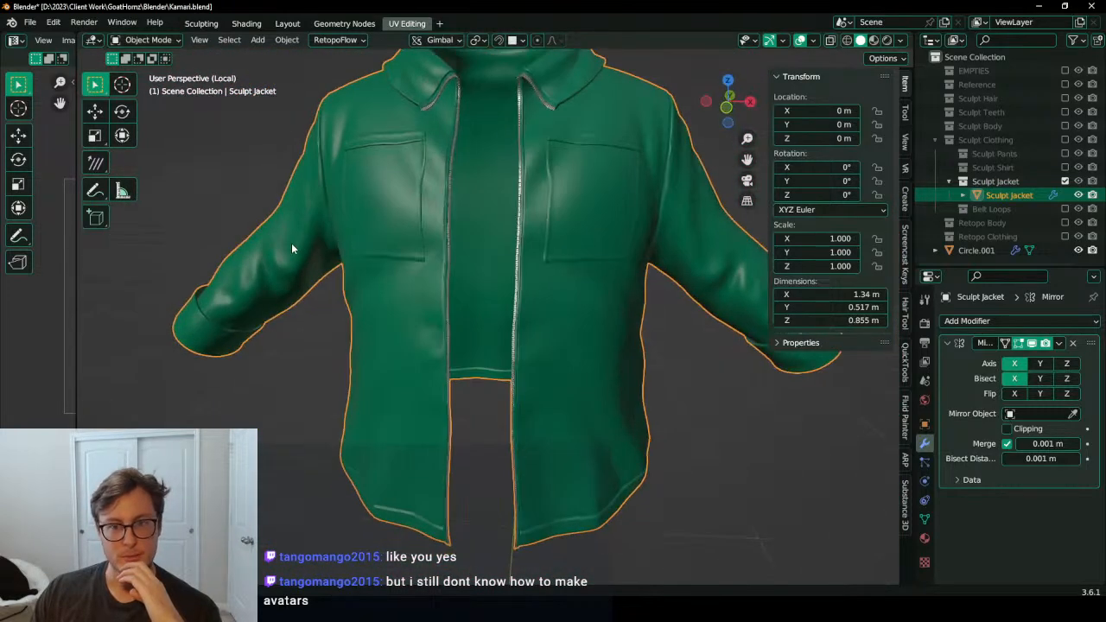
Step: Apply the Mirror modifier on Sculpt Jacket and save the file
{"action": "left_click", "coordinate": [1059, 343]}
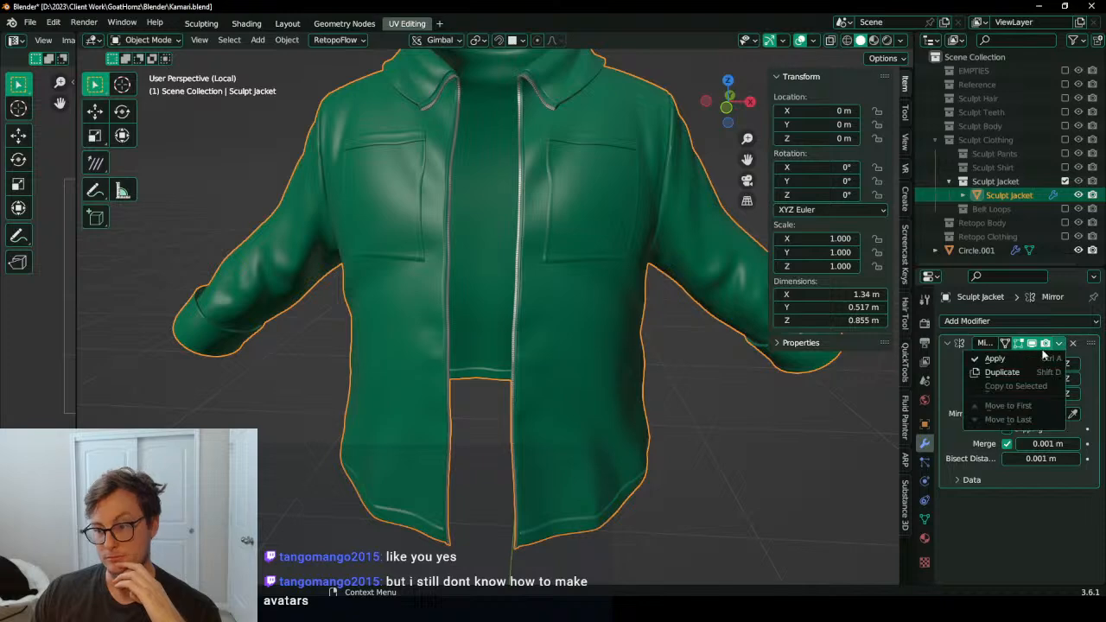
{"action": "left_click", "coordinate": [1011, 358]}
{"action": "scroll", "coordinate": [463, 288], "scroll_direction": "down", "scroll_amount": 3}
{"action": "middle_click_drag", "start_coordinate": [463, 294], "coordinate": [294, 303]}
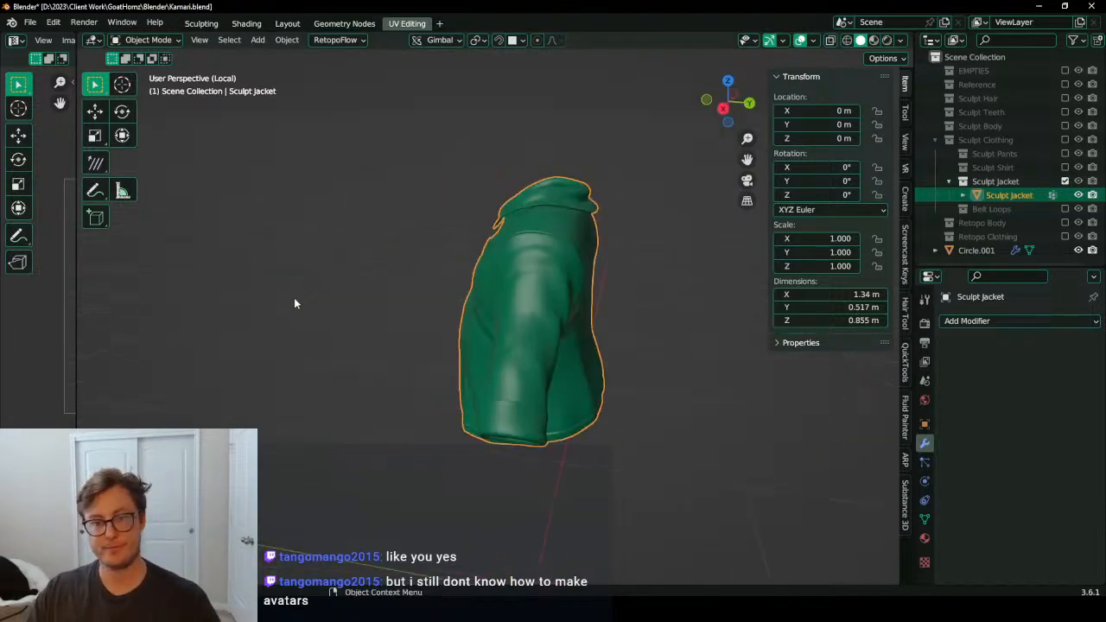
{"action": "key", "text": "ctrl+s"}
Step: Exit local view and put Circle.001 into Edit Mode with proportional editing turned off
{"action": "left_click", "coordinate": [968, 250]}
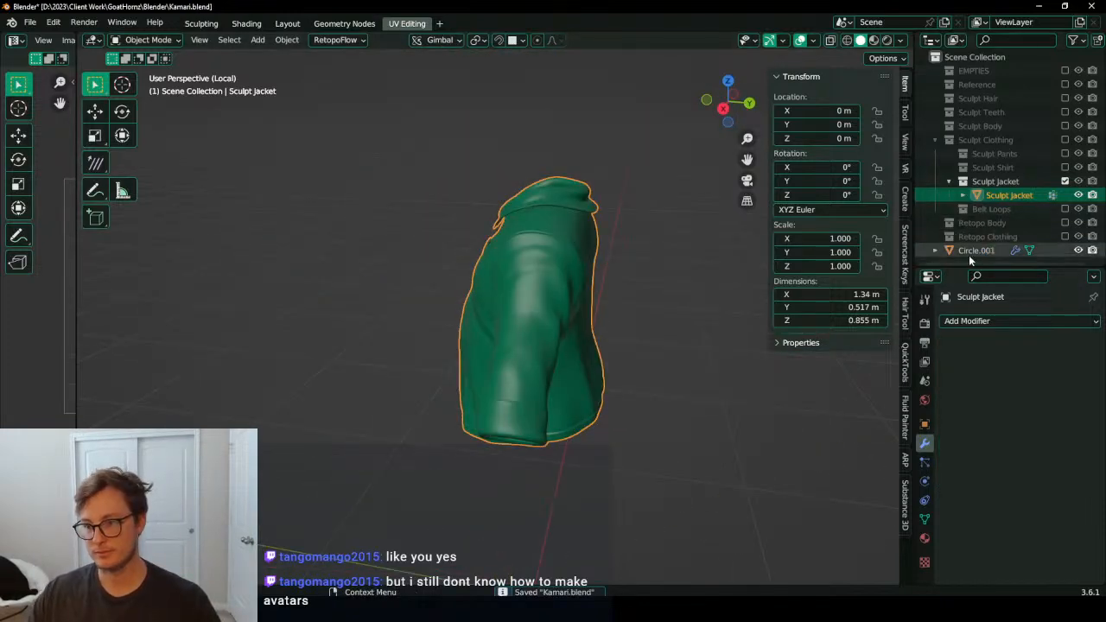
{"action": "key", "text": "KP_Divide"}
{"action": "key", "text": "Tab"}
{"action": "middle_click_drag", "start_coordinate": [466, 340], "coordinate": [566, 333]}
{"action": "scroll", "coordinate": [577, 320], "scroll_direction": "up", "scroll_amount": 4}
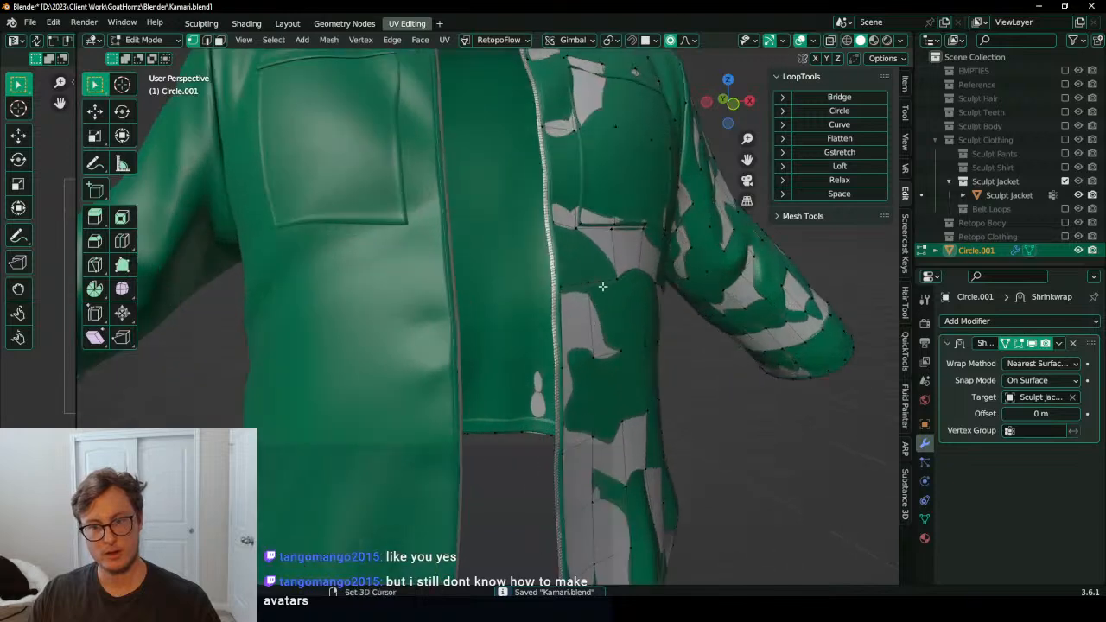
{"action": "middle_click_drag", "start_coordinate": [602, 287], "coordinate": [560, 364], "text": "shift"}
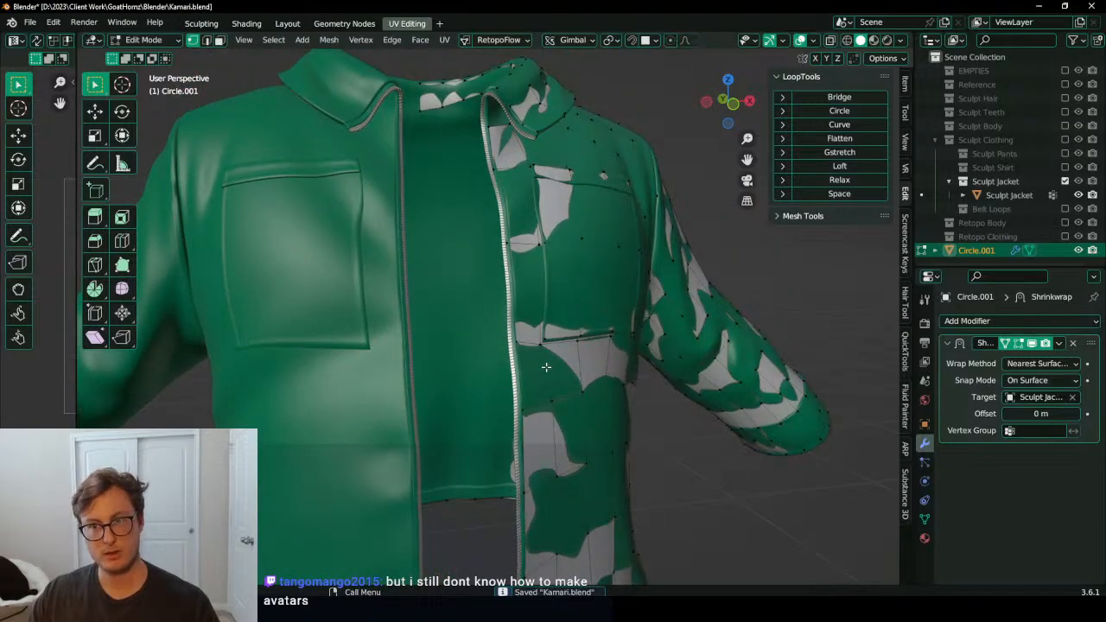
Step: Examine how Circle.001 fits the jacket along the zipper, from the collar down to the front hem
{"action": "scroll", "coordinate": [519, 328], "scroll_direction": "up", "scroll_amount": 4}
{"action": "middle_click_drag", "start_coordinate": [535, 316], "coordinate": [518, 356]}
{"action": "middle_click_drag", "start_coordinate": [511, 242], "coordinate": [517, 294], "text": "shift"}
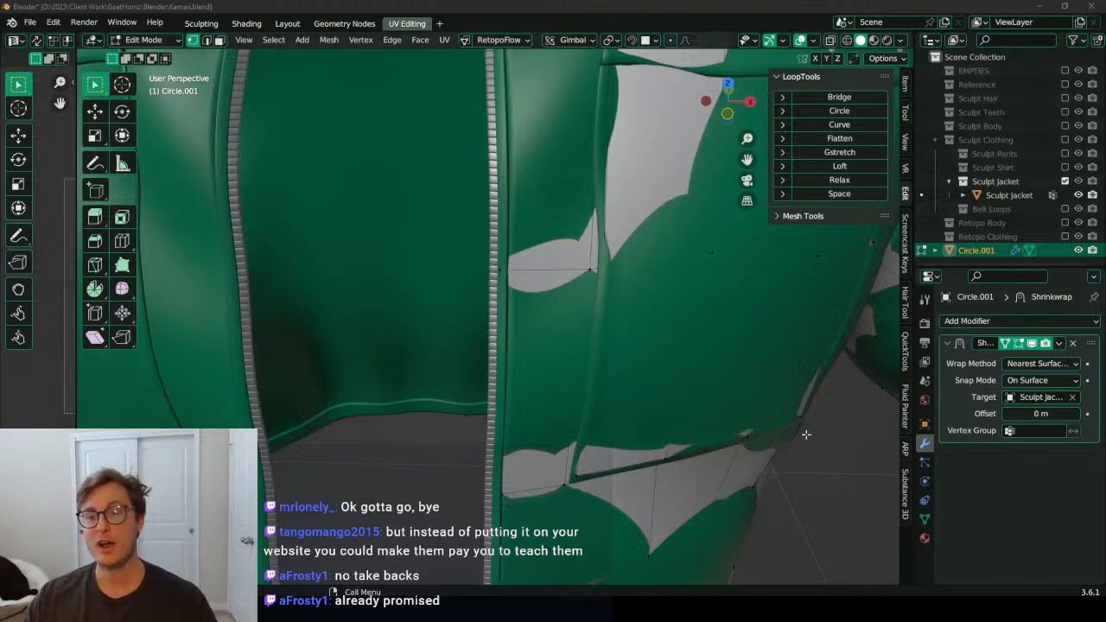
{"action": "scroll", "coordinate": [556, 432], "scroll_direction": "down", "scroll_amount": 4}
{"action": "middle_click_drag", "start_coordinate": [546, 271], "coordinate": [552, 373], "text": "shift"}
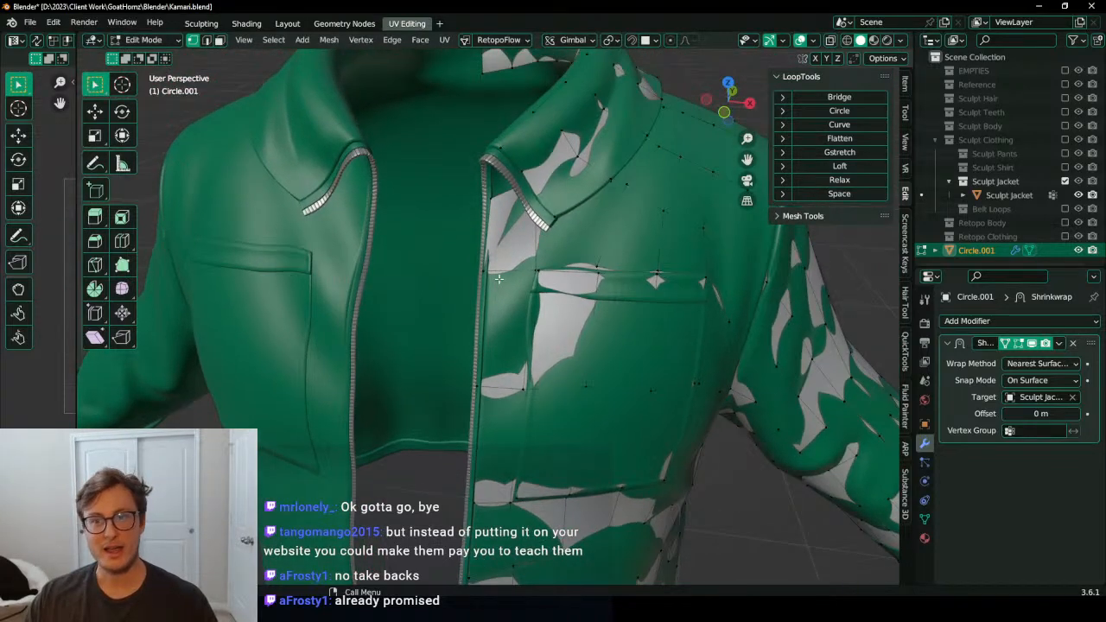
{"action": "middle_click_drag", "start_coordinate": [499, 279], "coordinate": [533, 331]}
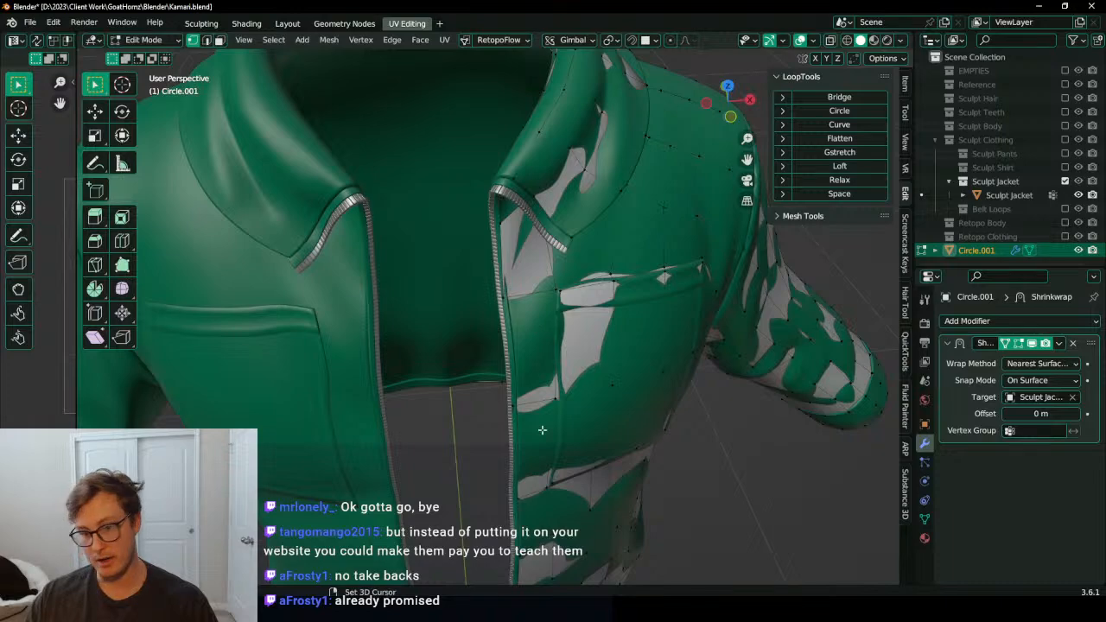
{"action": "middle_click_drag", "start_coordinate": [543, 430], "coordinate": [510, 160], "text": "shift"}
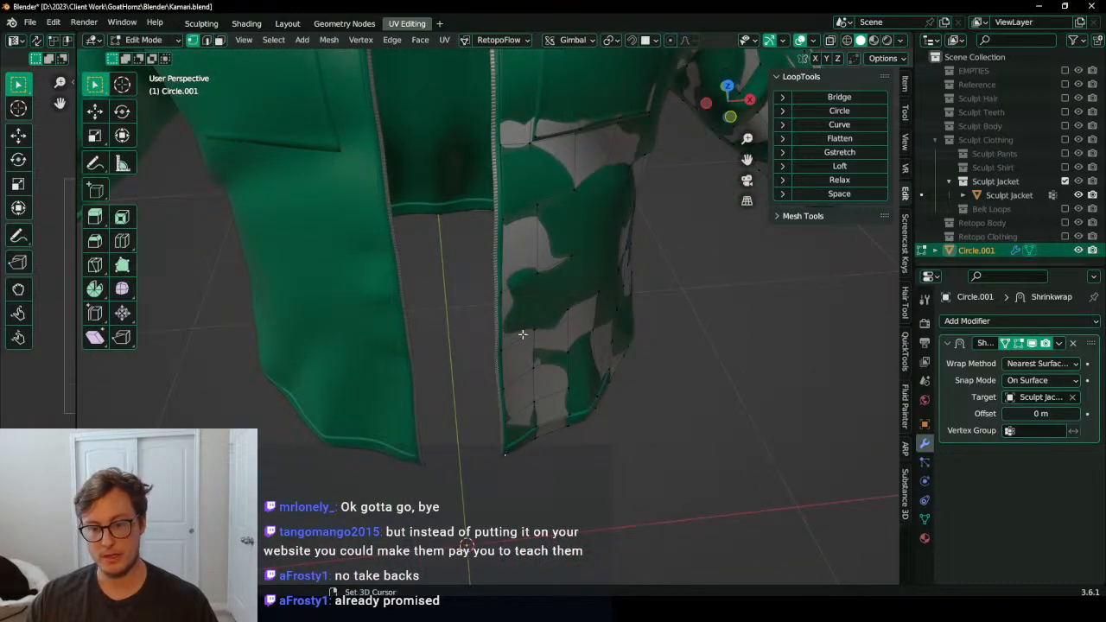
{"action": "middle_click_drag", "start_coordinate": [523, 334], "coordinate": [498, 300], "text": "shift"}
{"action": "scroll", "coordinate": [497, 299], "scroll_direction": "up", "scroll_amount": 5}
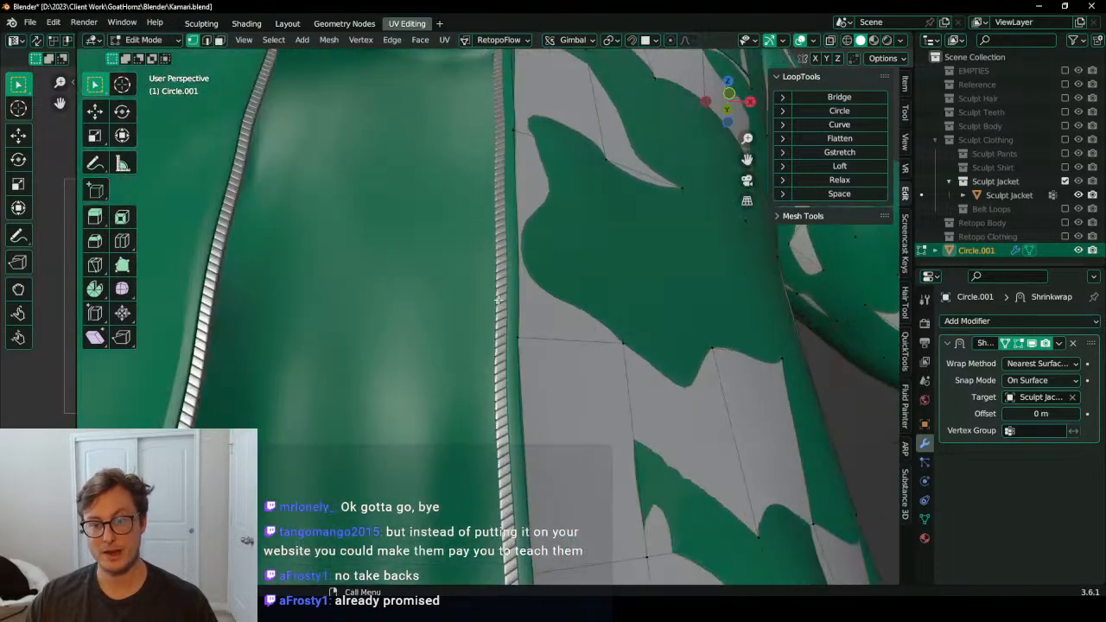
Step: Try to move a lower front-edge vertex of Circle.001 onto the edge of the zipper
{"action": "scroll", "coordinate": [529, 366], "scroll_direction": "down", "scroll_amount": 5}
{"action": "middle_click_drag", "start_coordinate": [533, 368], "coordinate": [527, 277]}
{"action": "scroll", "coordinate": [527, 276], "scroll_direction": "up", "scroll_amount": 4}
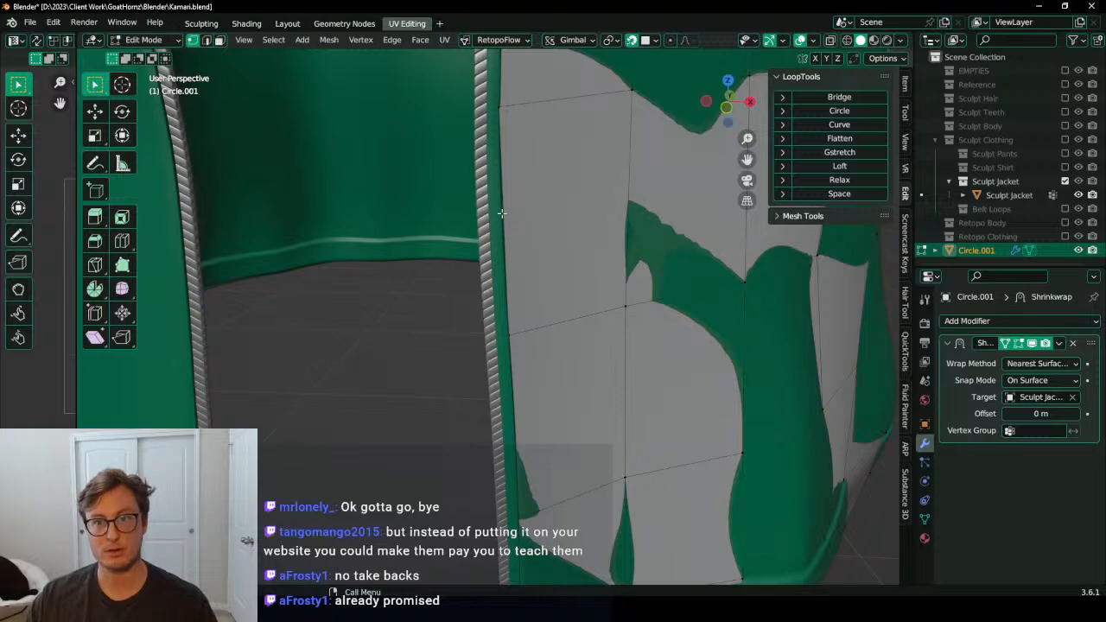
{"action": "middle_click_drag", "start_coordinate": [502, 213], "coordinate": [505, 295]}
{"action": "key", "text": "g"}
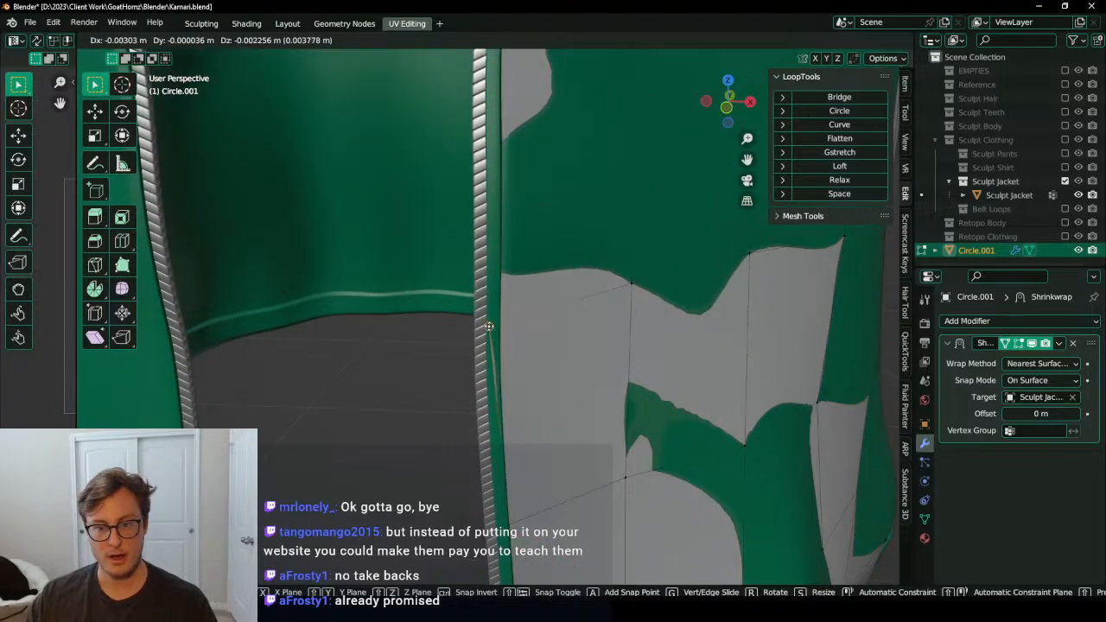
{"action": "left_click", "coordinate": [488, 326]}
{"action": "key", "text": "ctrl+z"}
Step: Move the two front-edge vertices of Circle.001 at and just below the pocket's bottom seam inward against the zipper
{"action": "scroll", "coordinate": [526, 395], "scroll_direction": "up", "scroll_amount": 2}
{"action": "scroll", "coordinate": [525, 388], "scroll_direction": "down", "scroll_amount": 7}
{"action": "middle_click_drag", "start_coordinate": [518, 216], "coordinate": [521, 327], "text": "shift"}
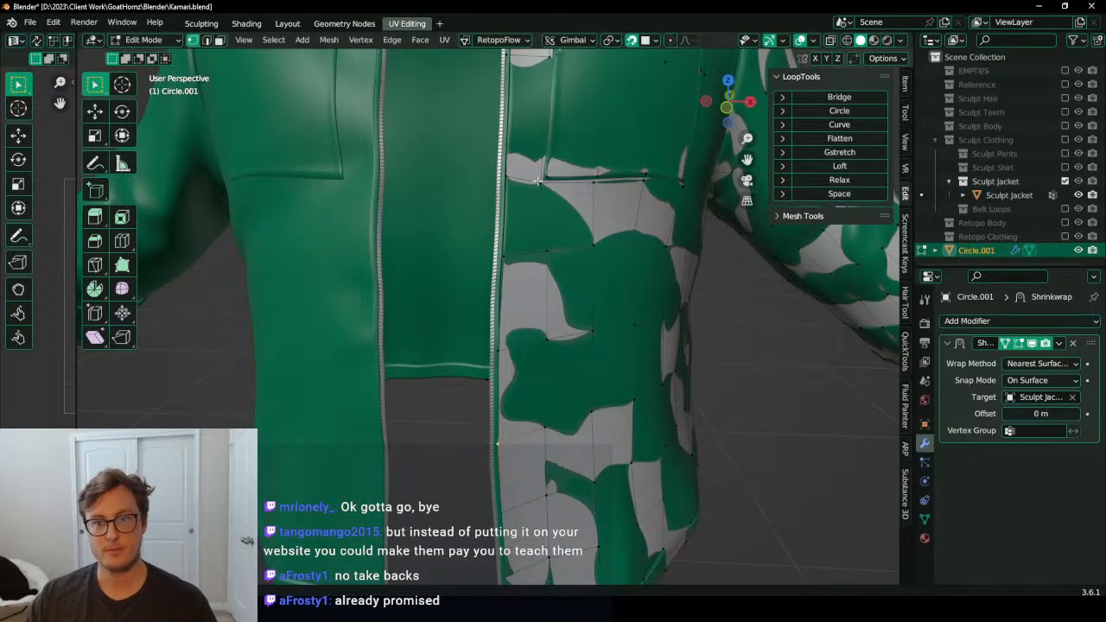
{"action": "middle_click_drag", "start_coordinate": [526, 186], "coordinate": [531, 246], "text": "shift"}
{"action": "scroll", "coordinate": [503, 292], "scroll_direction": "up", "scroll_amount": 5}
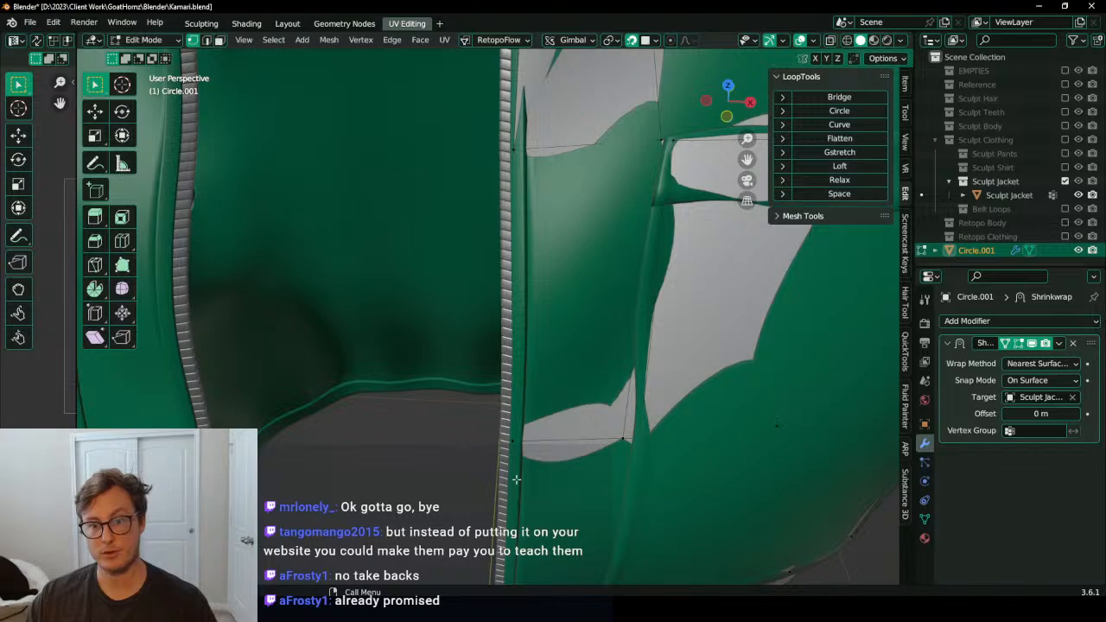
{"action": "scroll", "coordinate": [530, 475], "scroll_direction": "down", "scroll_amount": 4}
{"action": "middle_click_drag", "start_coordinate": [530, 463], "coordinate": [529, 323], "text": "shift"}
{"action": "scroll", "coordinate": [524, 303], "scroll_direction": "up", "scroll_amount": 3}
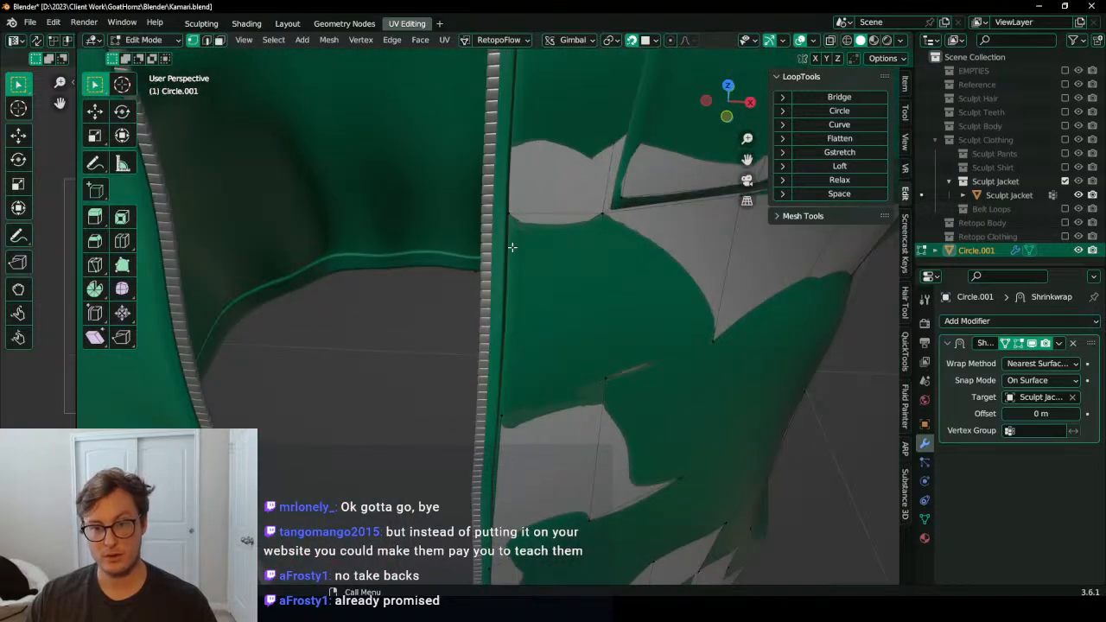
{"action": "key", "text": "g"}
{"action": "left_click", "coordinate": [495, 218]}
{"action": "left_click", "coordinate": [500, 422]}
{"action": "key", "text": "g"}
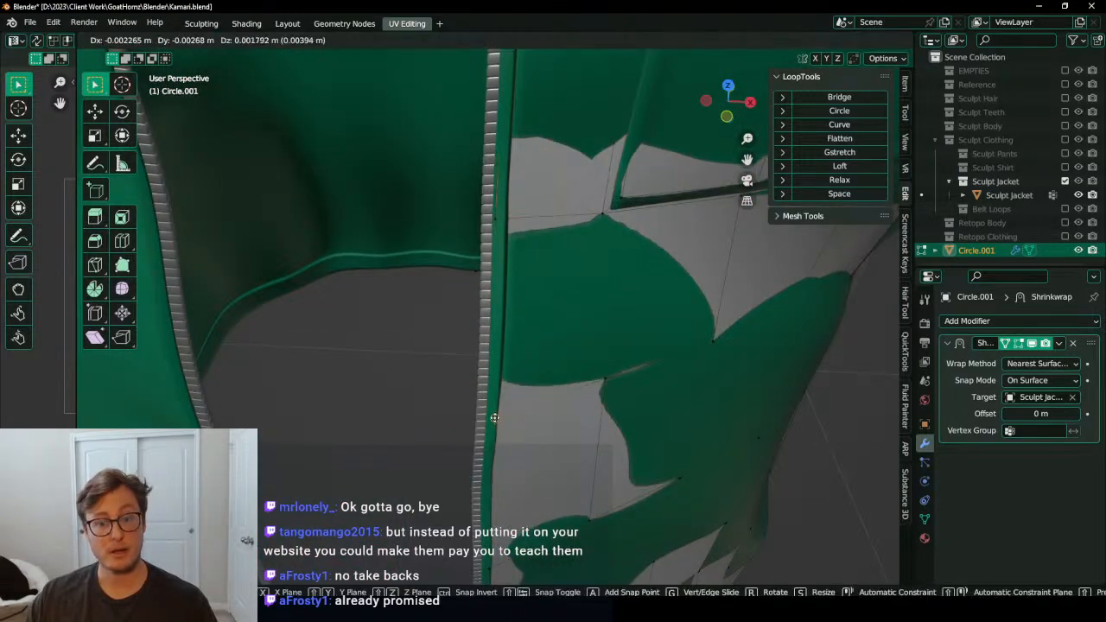
{"action": "left_click", "coordinate": [489, 418]}
Step: Move the following two front-edge vertices, continuing down toward the lower jacket, onto the strip beside the zipper
{"action": "middle_click_drag", "start_coordinate": [490, 415], "coordinate": [541, 254], "text": "shift"}
{"action": "scroll", "coordinate": [562, 209], "scroll_direction": "up", "scroll_amount": 2}
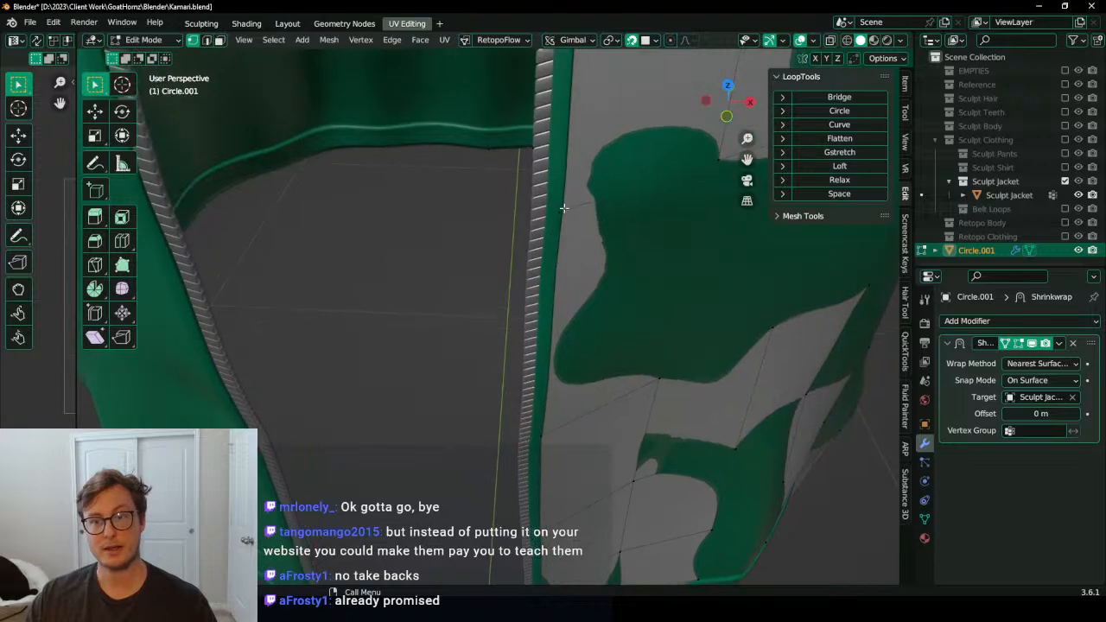
{"action": "key", "text": "g"}
{"action": "left_click", "coordinate": [550, 214]}
{"action": "scroll", "coordinate": [561, 263], "scroll_direction": "down", "scroll_amount": 2}
{"action": "middle_click_drag", "start_coordinate": [531, 342], "coordinate": [520, 290]}
{"action": "scroll", "coordinate": [520, 289], "scroll_direction": "up", "scroll_amount": 2}
{"action": "left_click", "coordinate": [521, 377]}
{"action": "key", "text": "g"}
{"action": "left_click", "coordinate": [515, 387]}
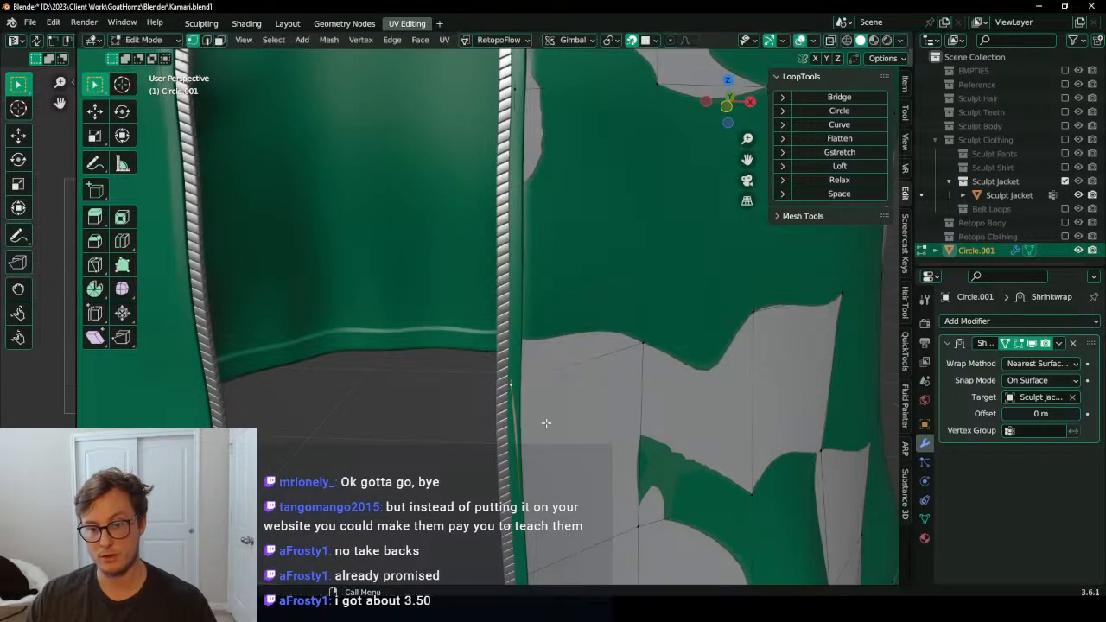
Step: Move the two front-edge vertices above the hem band inward to sit beside the zipper
{"action": "middle_click_drag", "start_coordinate": [548, 424], "coordinate": [503, 248], "text": "shift"}
{"action": "scroll", "coordinate": [503, 249], "scroll_direction": "up", "scroll_amount": 1}
{"action": "left_click", "coordinate": [482, 305]}
{"action": "key", "text": "shift+z"}
{"action": "key", "text": "shift+z"}
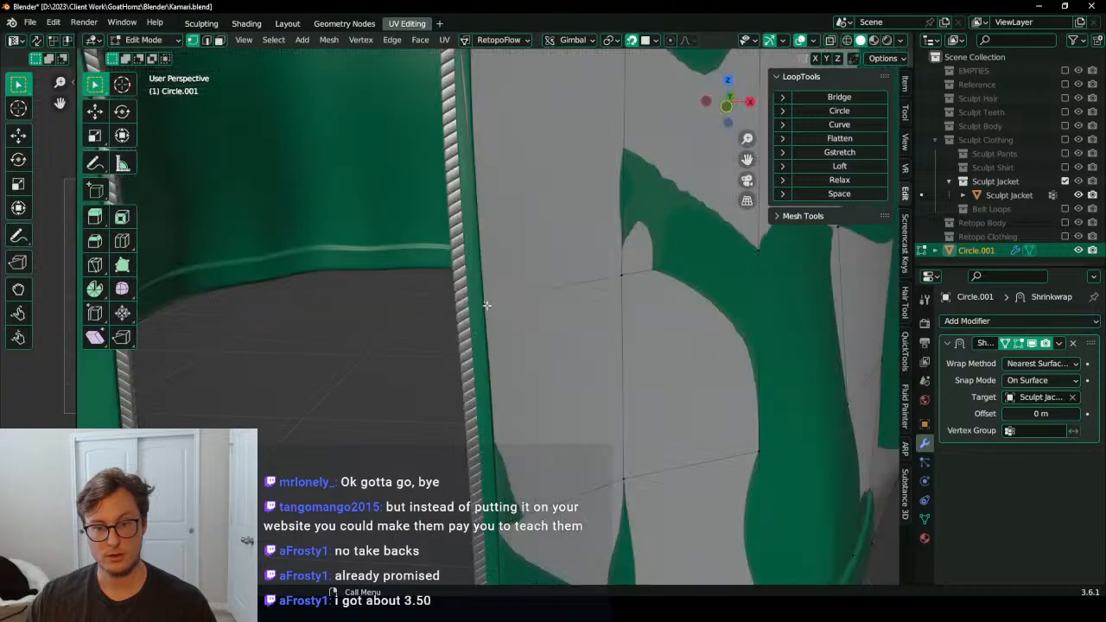
{"action": "key", "text": "g"}
{"action": "left_click", "coordinate": [471, 306]}
{"action": "middle_click_drag", "start_coordinate": [471, 306], "coordinate": [464, 309]}
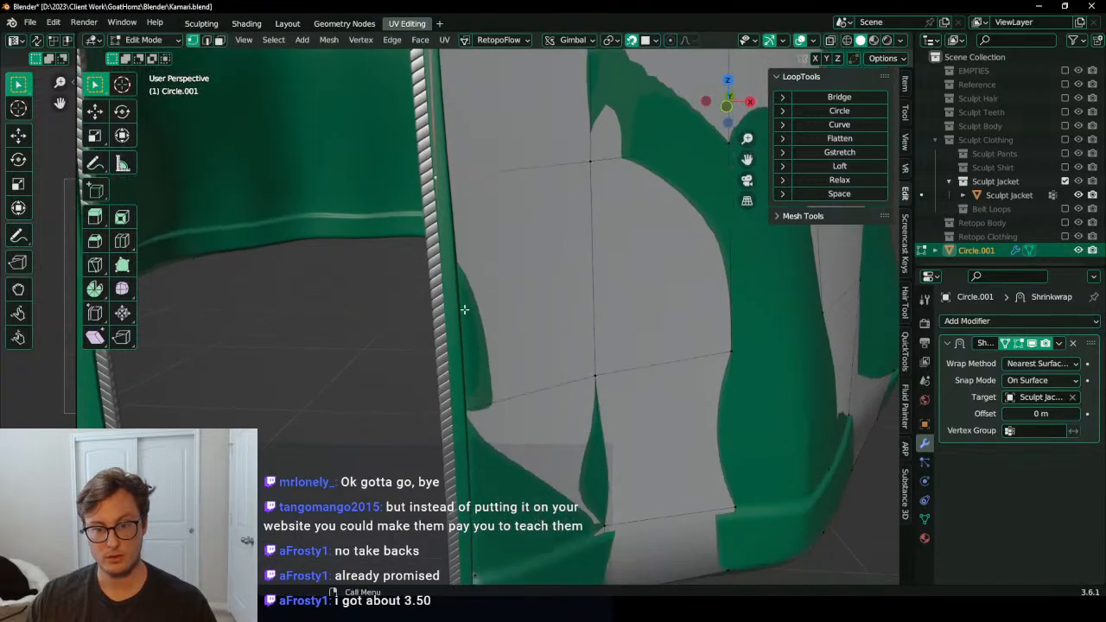
{"action": "key", "text": "shift+z"}
{"action": "key", "text": "g"}
{"action": "left_click", "coordinate": [483, 407]}
{"action": "key", "text": "shift+z"}
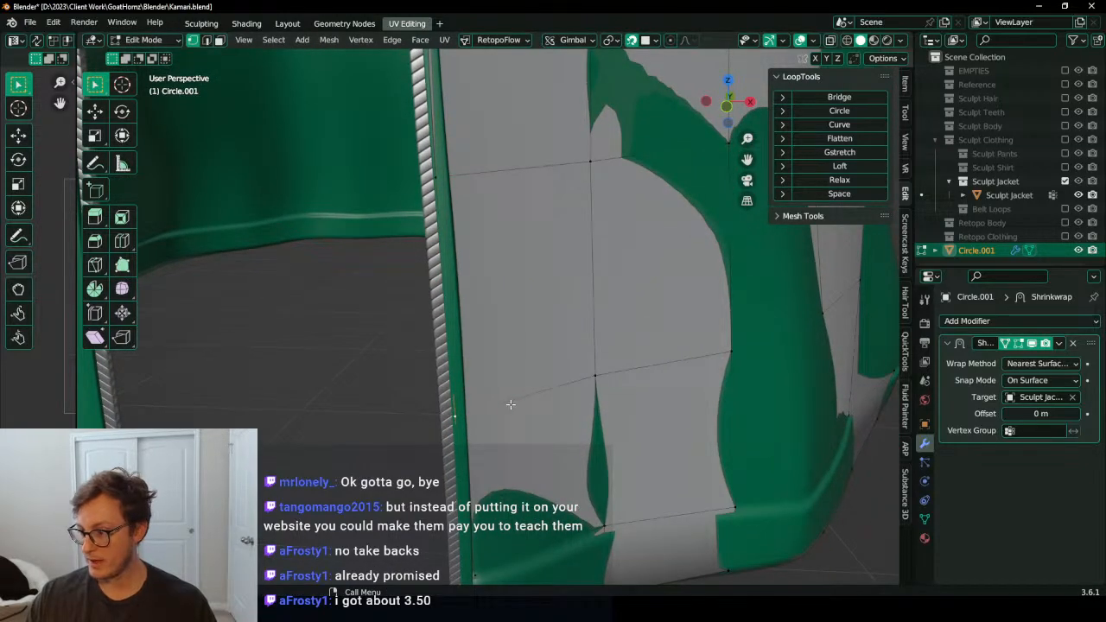
Step: Move the hem-band seam vertex and the bottom corner vertex of the front edge over to the zipper
{"action": "middle_click_drag", "start_coordinate": [511, 404], "coordinate": [565, 272]}
{"action": "middle_click_drag", "start_coordinate": [576, 347], "coordinate": [539, 404]}
{"action": "scroll", "coordinate": [541, 405], "scroll_direction": "up", "scroll_amount": 3}
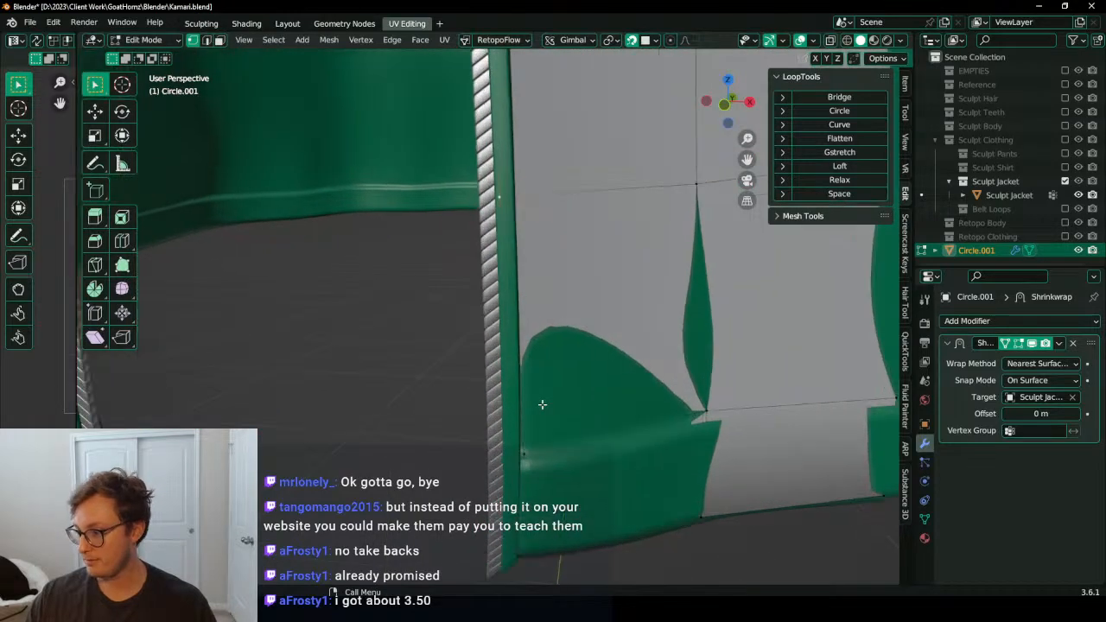
{"action": "key", "text": "g"}
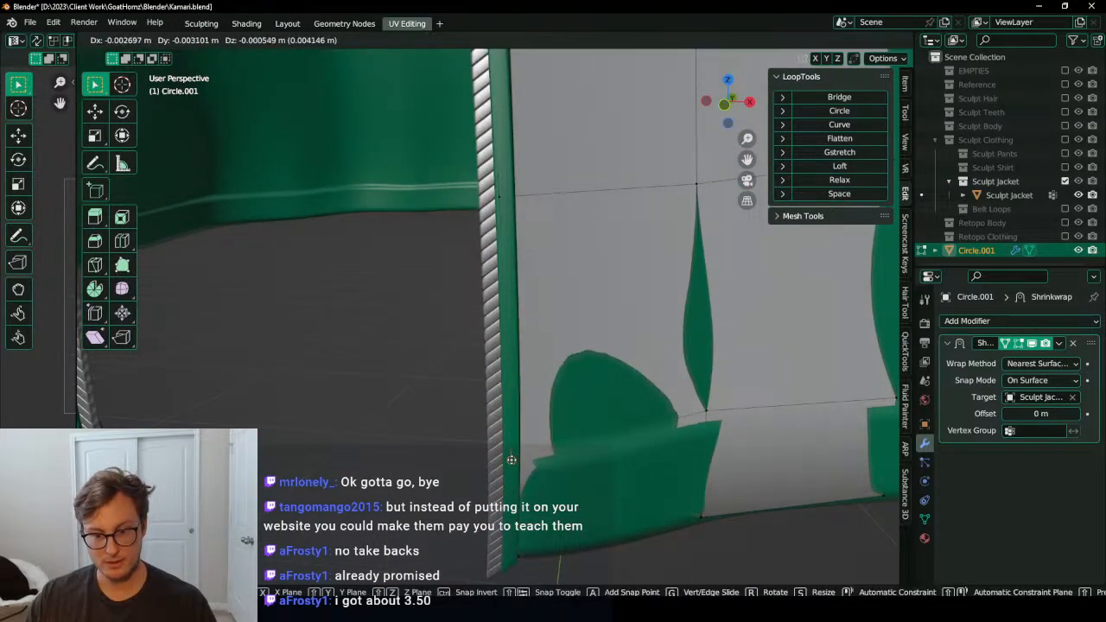
{"action": "left_click", "coordinate": [507, 564]}
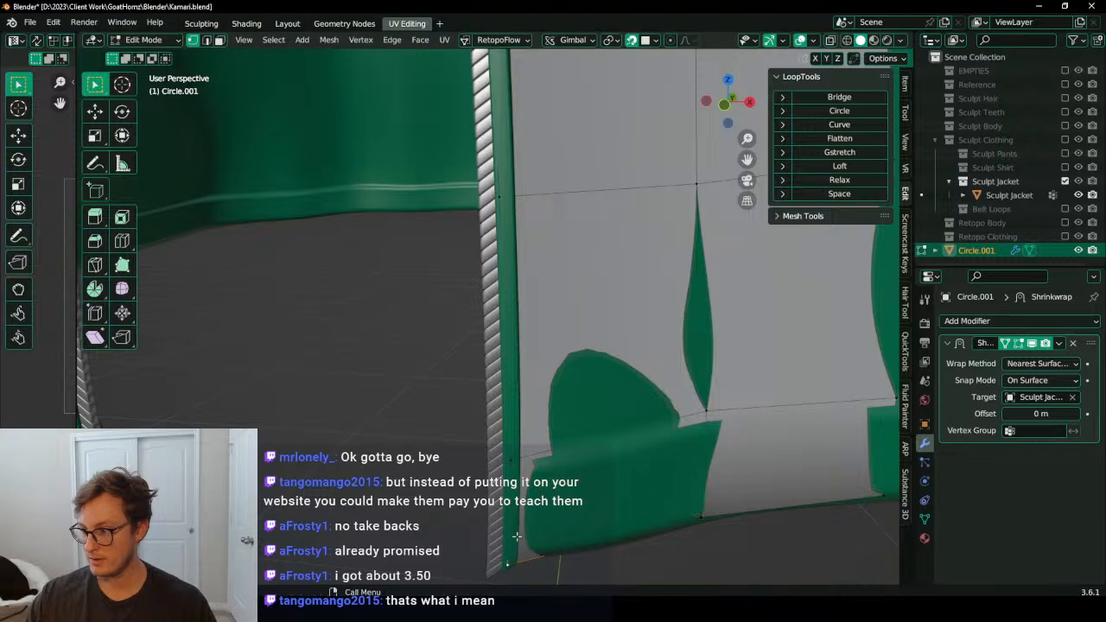
Step: Refine the position of the hem-area front-edge vertices so they follow the strip along the zipper
{"action": "middle_click_drag", "start_coordinate": [510, 549], "coordinate": [538, 304]}
{"action": "middle_click_drag", "start_coordinate": [523, 479], "coordinate": [526, 414], "text": "shift"}
{"action": "scroll", "coordinate": [524, 449], "scroll_direction": "up", "scroll_amount": 4}
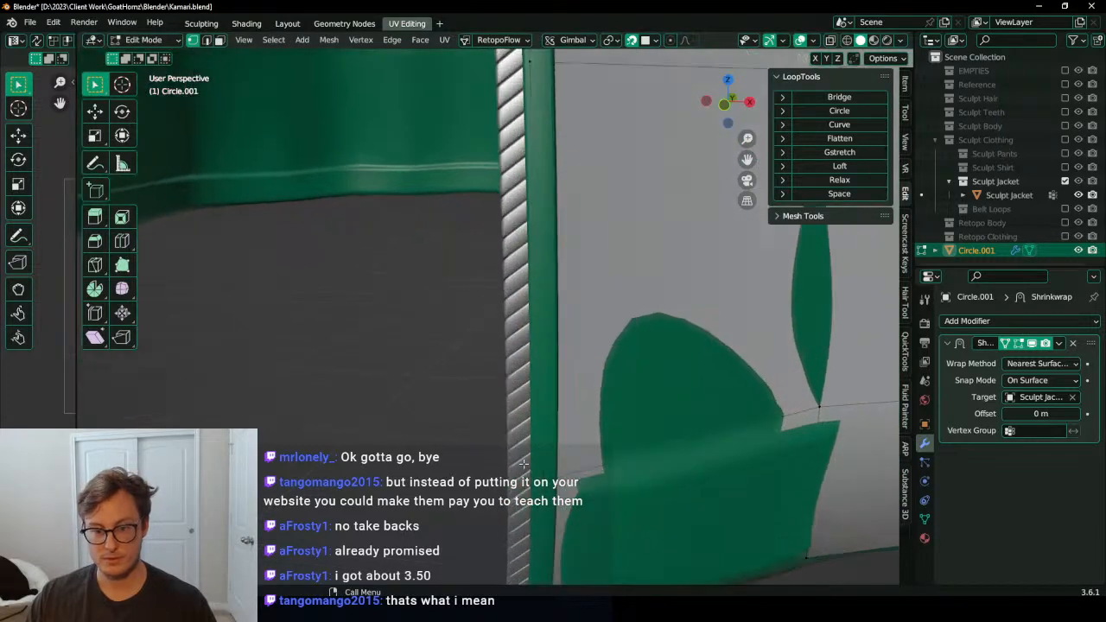
{"action": "left_click", "coordinate": [523, 465]}
{"action": "key", "text": "g"}
{"action": "left_click", "coordinate": [529, 458]}
{"action": "middle_click_drag", "start_coordinate": [546, 465], "coordinate": [537, 553], "text": "shift"}
{"action": "key", "text": "g"}
{"action": "left_click", "coordinate": [539, 365]}
{"action": "scroll", "coordinate": [546, 343], "scroll_direction": "down", "scroll_amount": 3}
{"action": "middle_click_drag", "start_coordinate": [536, 334], "coordinate": [525, 561], "text": "shift"}
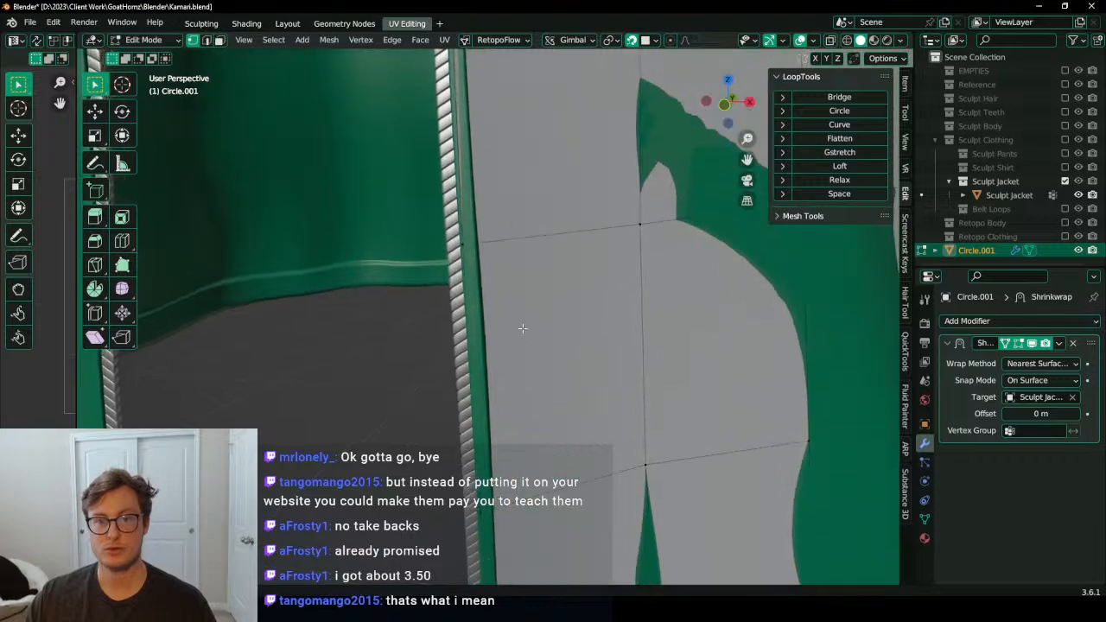
Step: Nudge the mid-height front-edge vertices of Circle.001 closer to the zipper, working upward from the lower jacket
{"action": "middle_click_drag", "start_coordinate": [496, 95], "coordinate": [524, 290], "text": "shift"}
{"action": "left_click", "coordinate": [520, 298]}
{"action": "key", "text": "g"}
{"action": "left_click", "coordinate": [513, 290]}
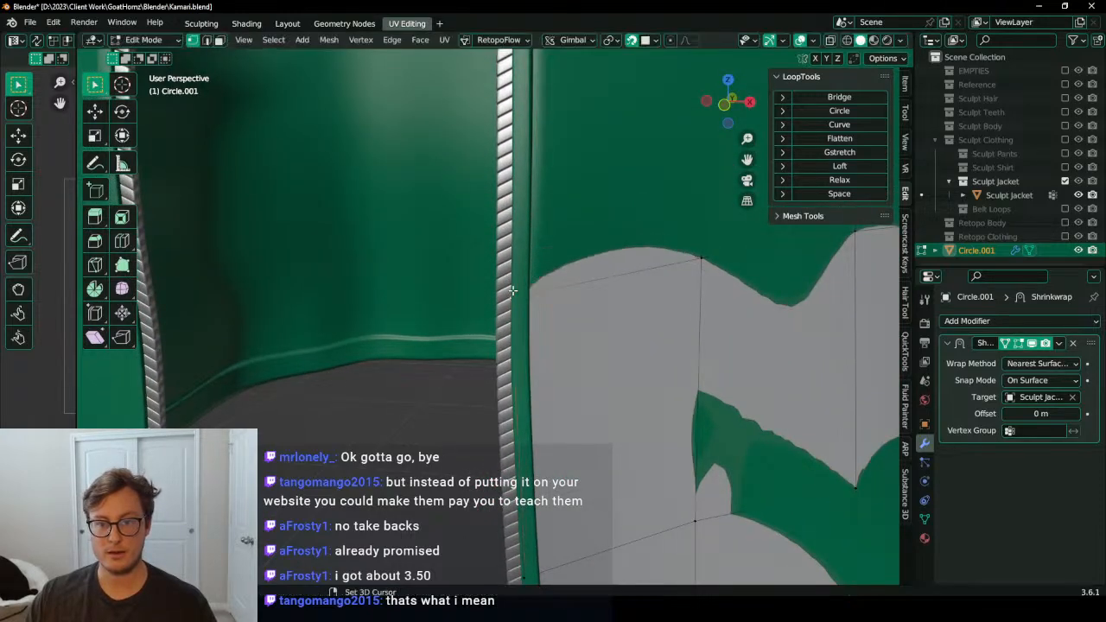
{"action": "left_click", "coordinate": [513, 301]}
{"action": "key", "text": "g"}
{"action": "left_click", "coordinate": [511, 301]}
{"action": "middle_click_drag", "start_coordinate": [527, 143], "coordinate": [523, 305], "text": "shift"}
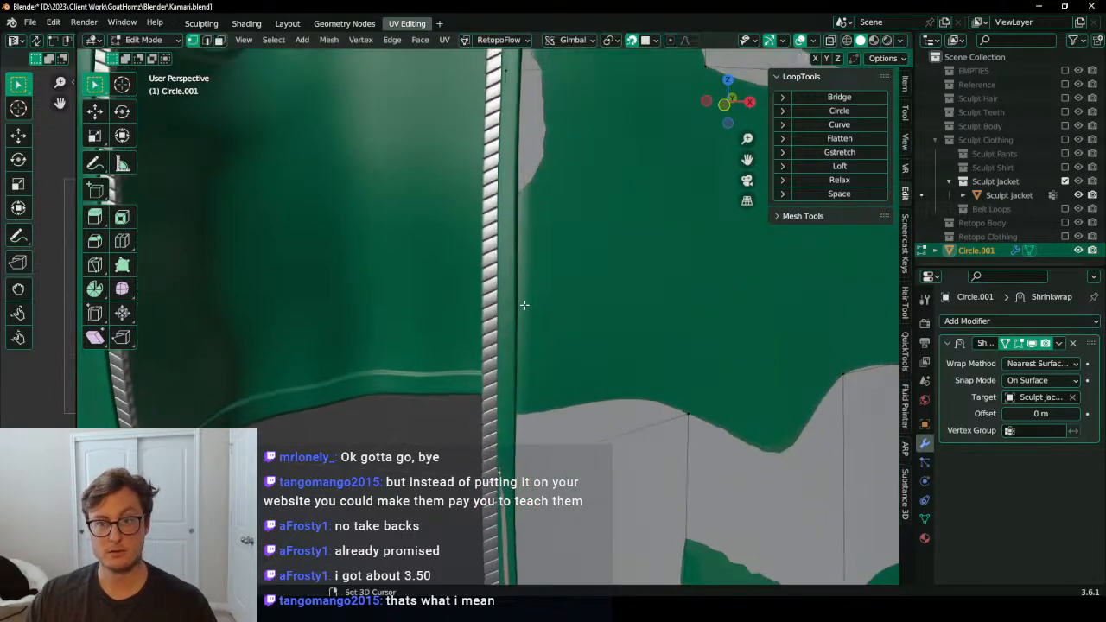
{"action": "middle_click_drag", "start_coordinate": [532, 102], "coordinate": [523, 243], "text": "shift"}
{"action": "left_click", "coordinate": [508, 245]}
{"action": "key", "text": "g"}
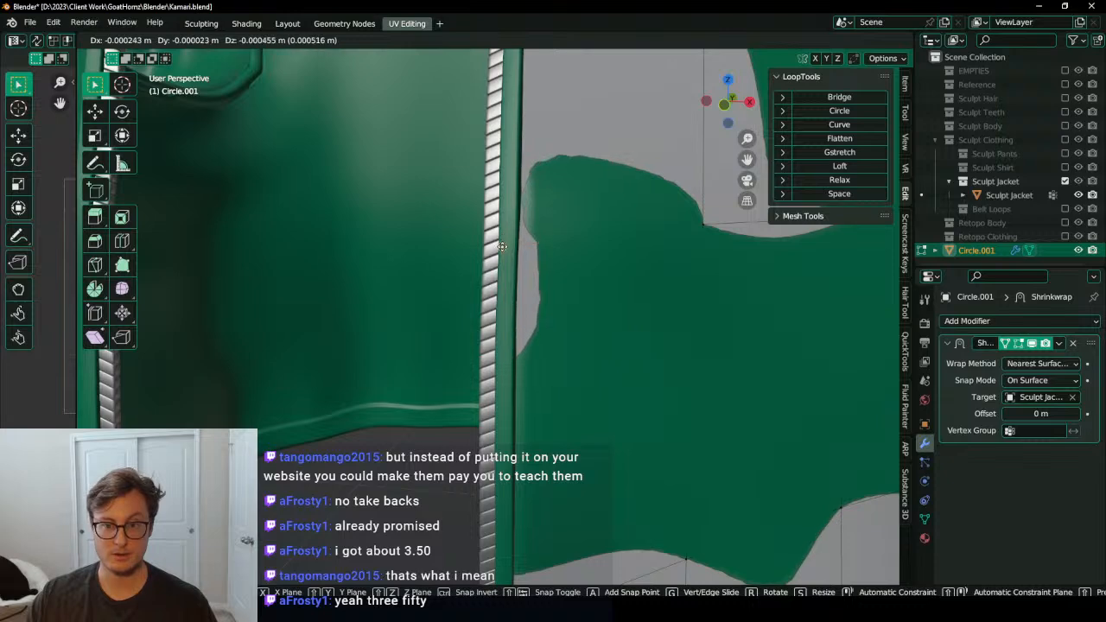
{"action": "left_click", "coordinate": [510, 246]}
Step: Reposition the front-edge vertex near the chest pocket along the strip beside the zipper
{"action": "middle_click_drag", "start_coordinate": [508, 72], "coordinate": [520, 265], "text": "shift"}
{"action": "middle_click_drag", "start_coordinate": [518, 143], "coordinate": [514, 244], "text": "shift"}
{"action": "middle_click_drag", "start_coordinate": [532, 185], "coordinate": [560, 254]}
{"action": "left_click", "coordinate": [562, 257]}
{"action": "key", "text": "g"}
{"action": "left_click", "coordinate": [572, 295]}
{"action": "middle_click_drag", "start_coordinate": [572, 296], "coordinate": [545, 330]}
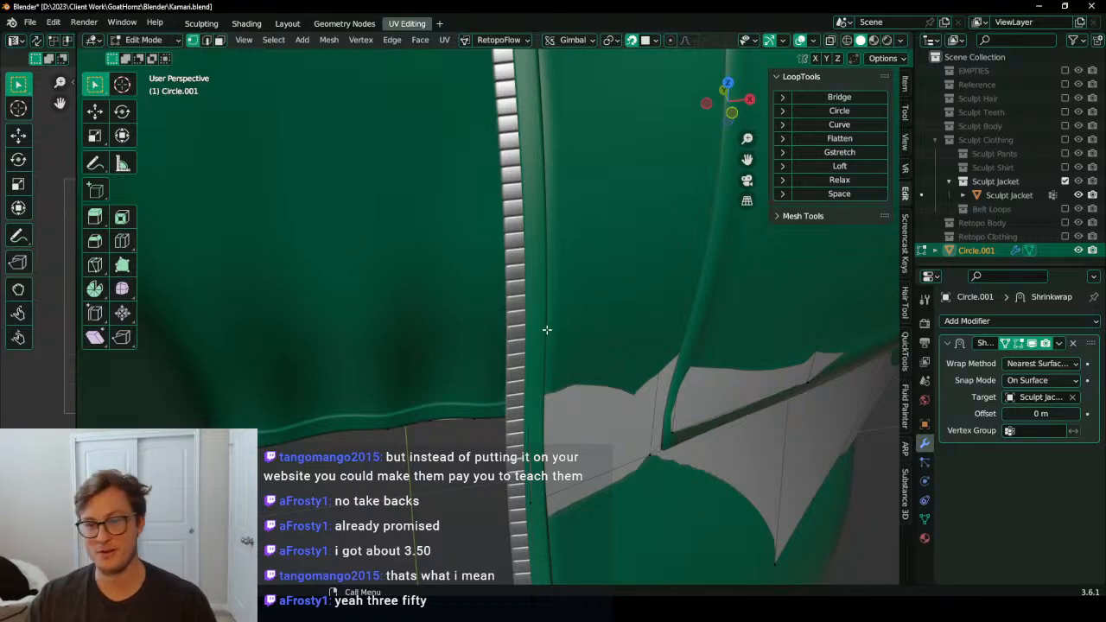
Step: Move the front-edge vertex under the collar and the one below it over to the zipper
{"action": "middle_click_drag", "start_coordinate": [546, 329], "coordinate": [496, 374]}
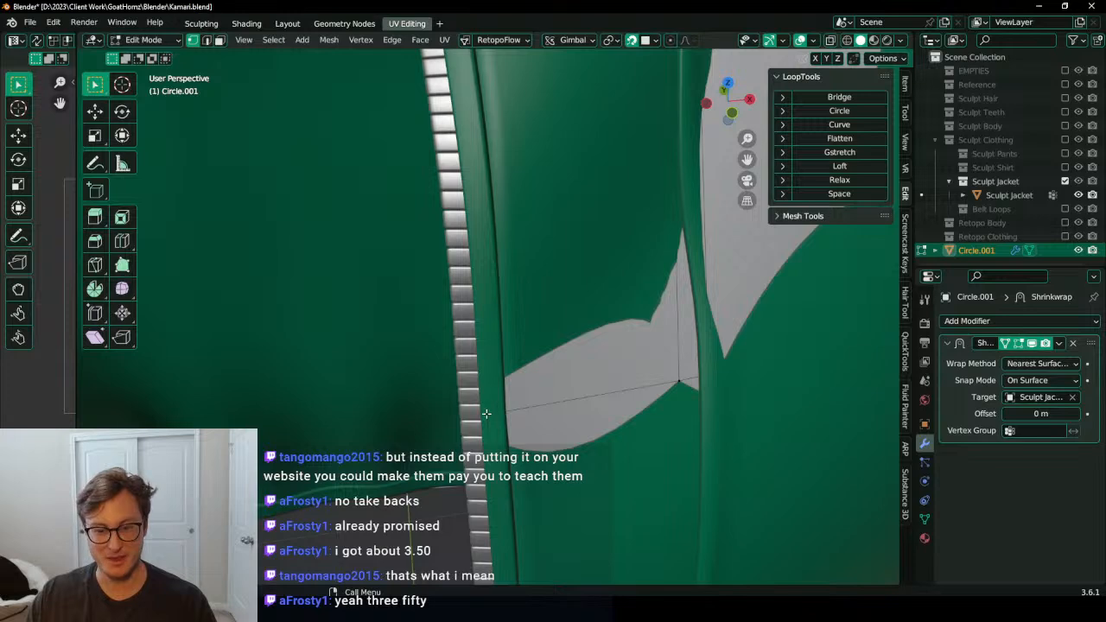
{"action": "middle_click_drag", "start_coordinate": [487, 414], "coordinate": [512, 347]}
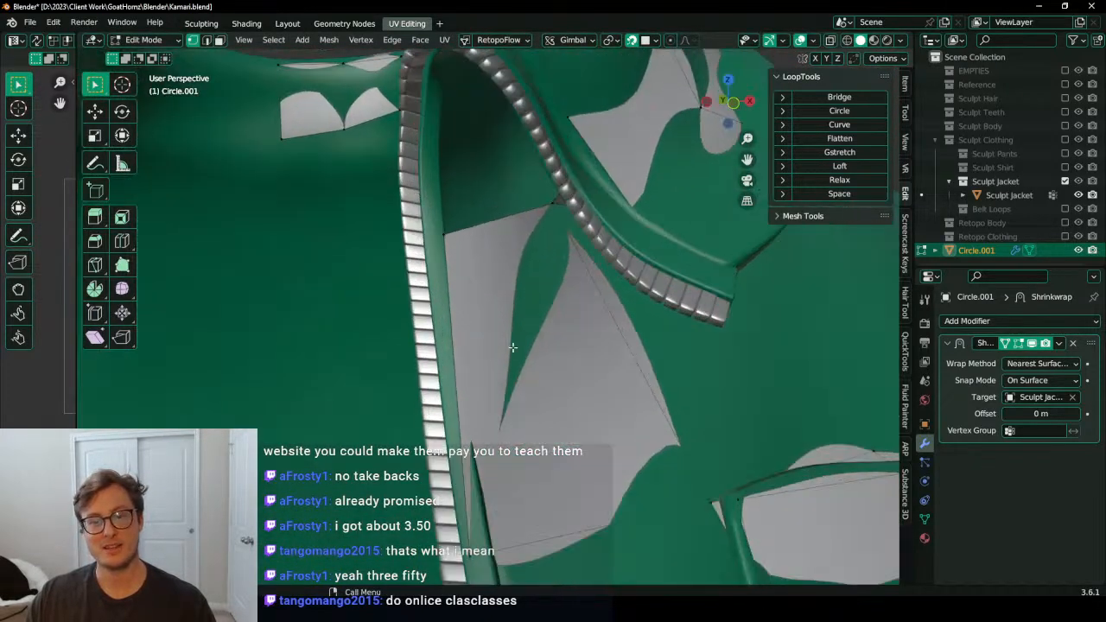
{"action": "key", "text": "g"}
{"action": "left_click", "coordinate": [430, 246]}
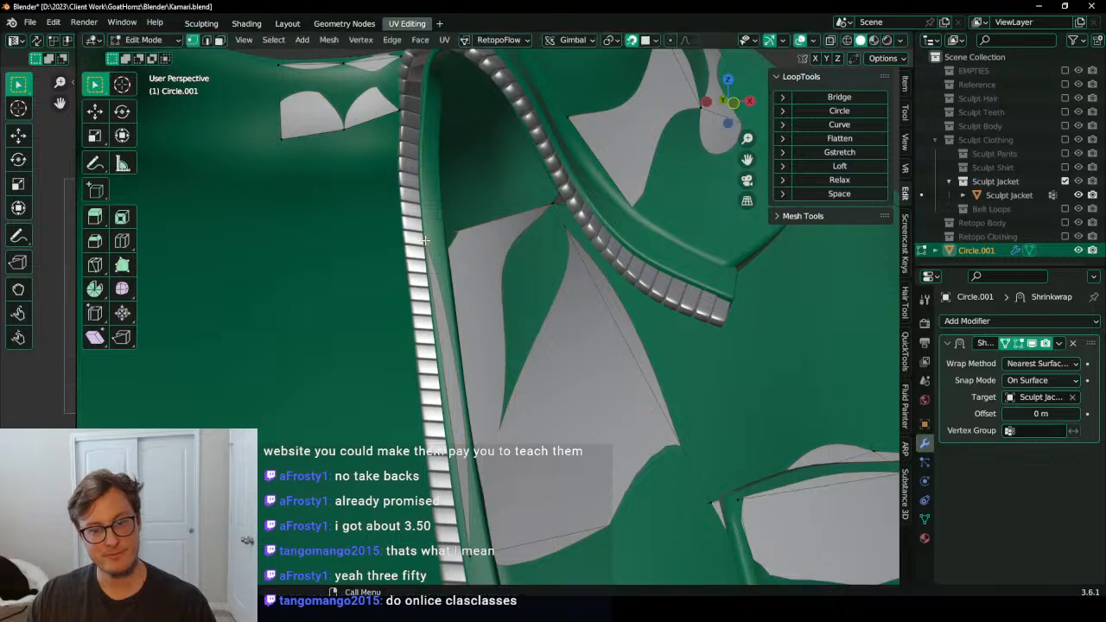
{"action": "scroll", "coordinate": [498, 405], "scroll_direction": "down", "scroll_amount": 5}
{"action": "scroll", "coordinate": [488, 447], "scroll_direction": "up", "scroll_amount": 4}
{"action": "left_click", "coordinate": [474, 478]}
{"action": "key", "text": "g"}
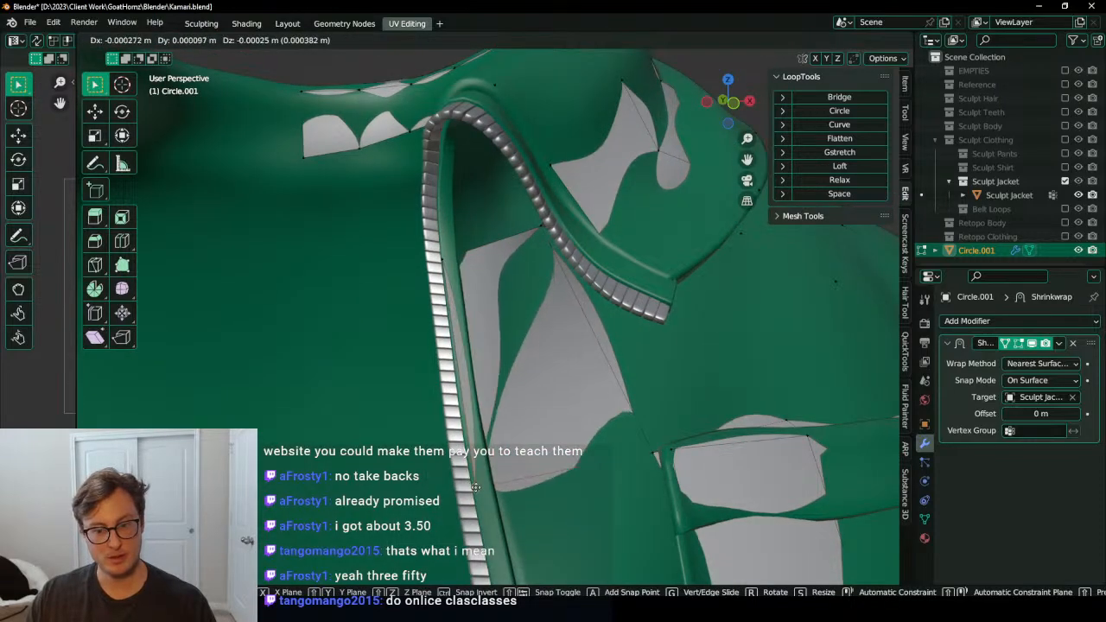
{"action": "left_click", "coordinate": [470, 470]}
Step: Extrude the lowest front-edge segments of Circle.001 at the hem outward across the zipper teeth
{"action": "scroll", "coordinate": [484, 473], "scroll_direction": "down", "scroll_amount": 5}
{"action": "middle_click_drag", "start_coordinate": [517, 486], "coordinate": [484, 285], "text": "shift"}
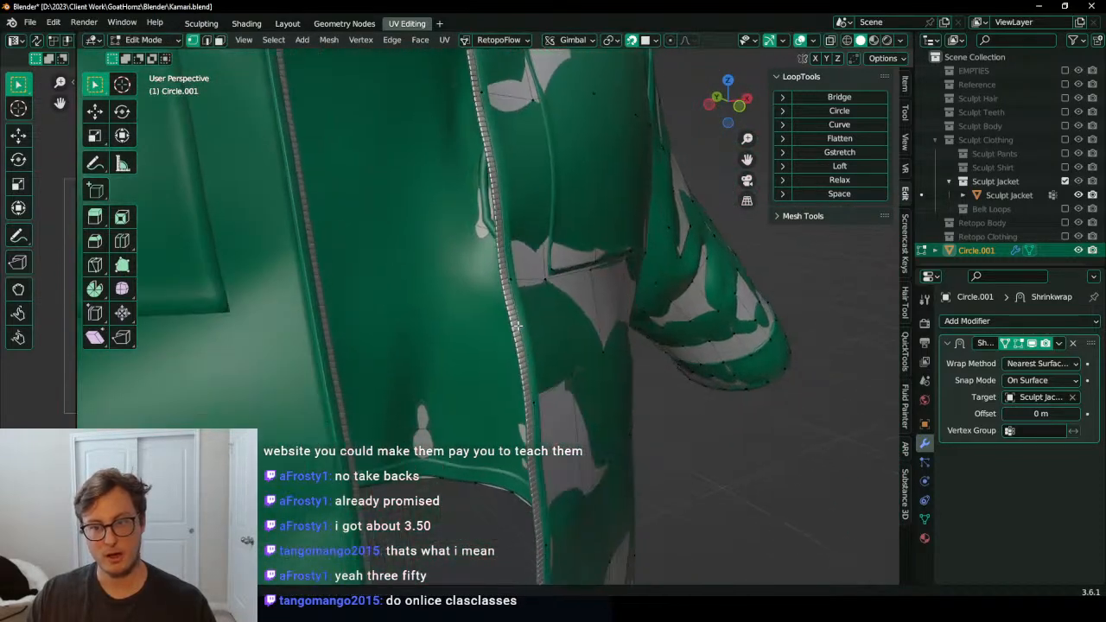
{"action": "middle_click_drag", "start_coordinate": [489, 376], "coordinate": [519, 410], "text": "shift"}
{"action": "scroll", "coordinate": [518, 409], "scroll_direction": "up", "scroll_amount": 1}
{"action": "middle_click_drag", "start_coordinate": [493, 268], "coordinate": [548, 331], "text": "shift"}
{"action": "scroll", "coordinate": [549, 345], "scroll_direction": "down", "scroll_amount": 2}
{"action": "middle_click_drag", "start_coordinate": [562, 436], "coordinate": [531, 271], "text": "shift"}
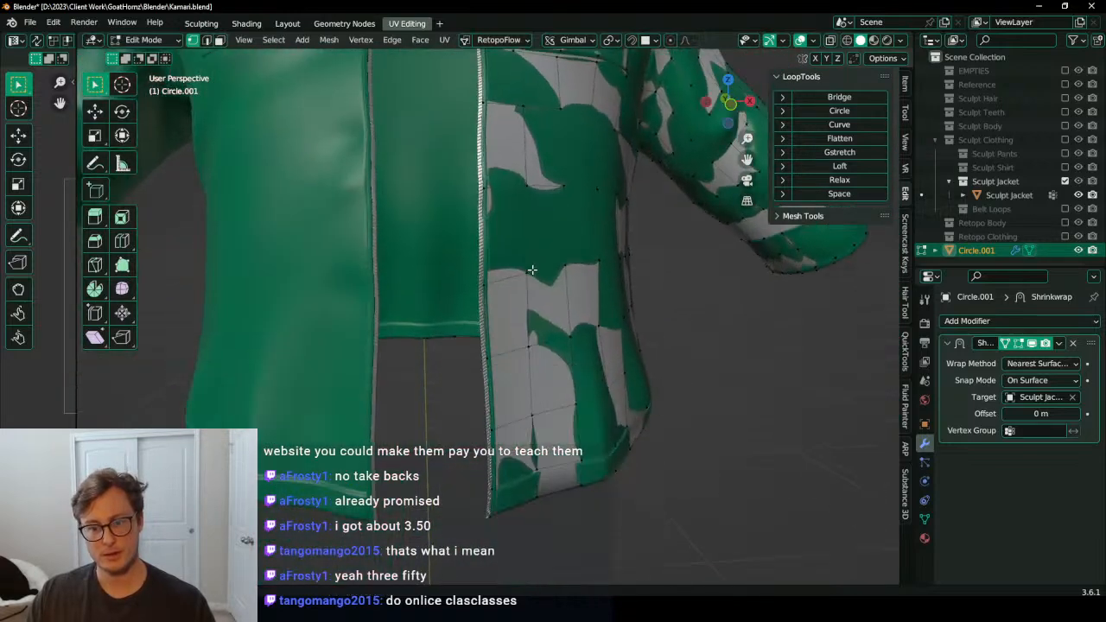
{"action": "scroll", "coordinate": [519, 363], "scroll_direction": "up", "scroll_amount": 2}
{"action": "middle_click_drag", "start_coordinate": [515, 462], "coordinate": [487, 467], "text": "shift"}
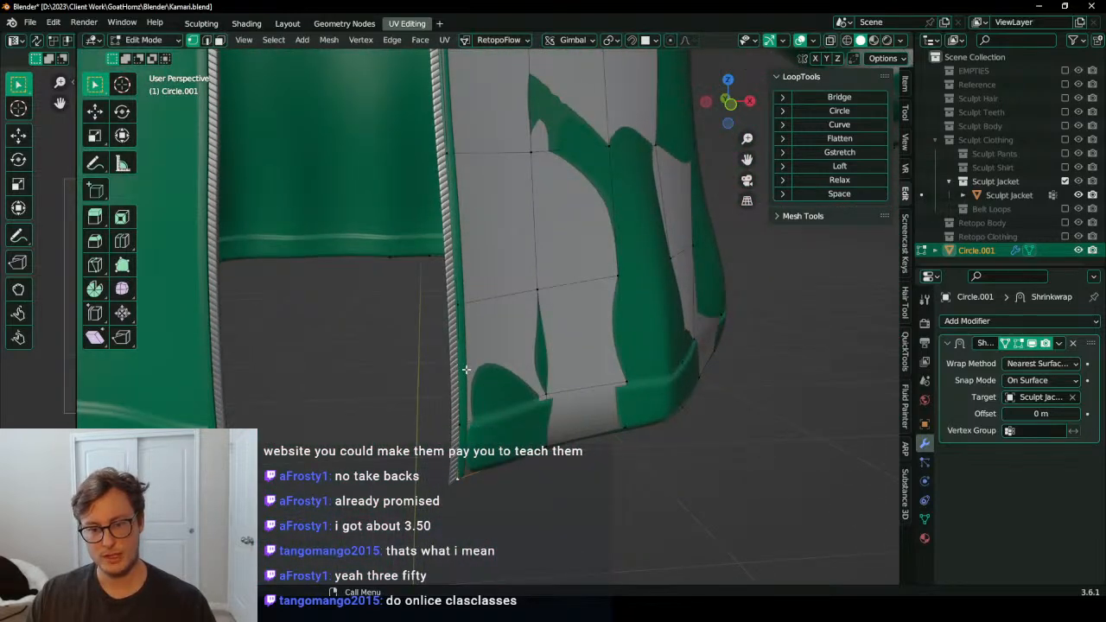
{"action": "scroll", "coordinate": [454, 320], "scroll_direction": "up", "scroll_amount": 3}
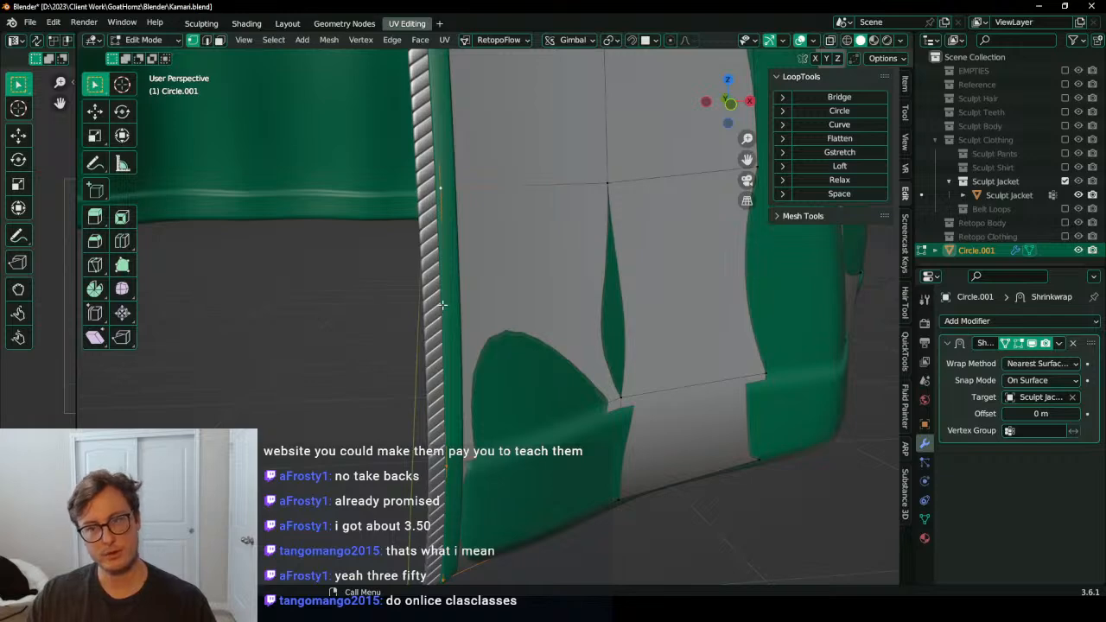
{"action": "middle_click_drag", "start_coordinate": [442, 305], "coordinate": [441, 353]}
{"action": "key", "text": "g"}
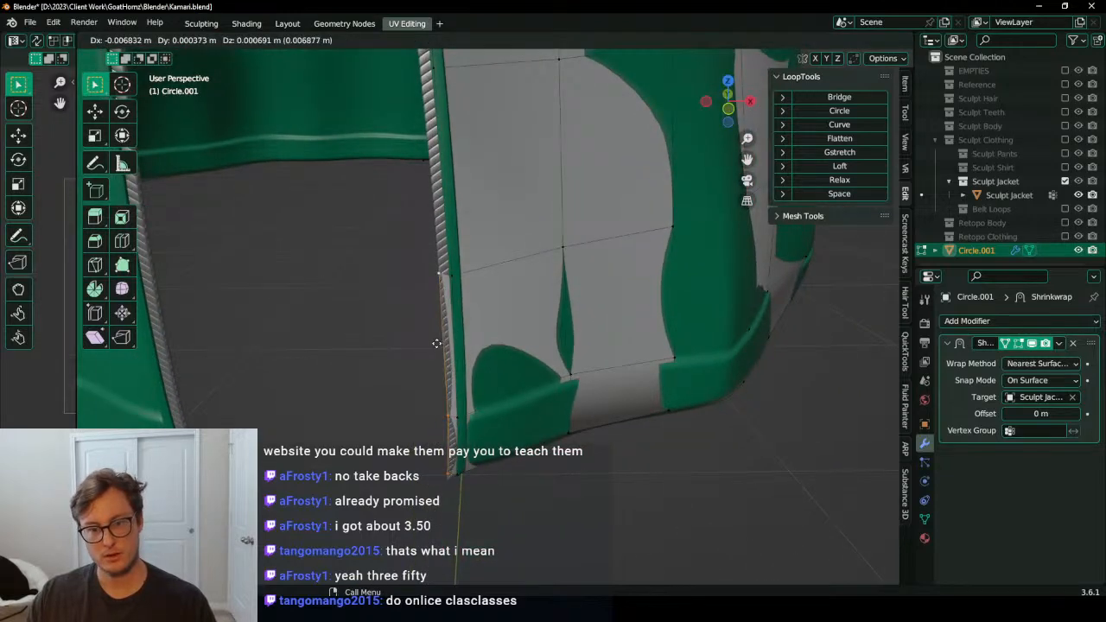
{"action": "left_click", "coordinate": [436, 343]}
Step: Adjust the extruded vertices at the hem corner and above it to the outer edge of the zipper
{"action": "middle_click_drag", "start_coordinate": [433, 400], "coordinate": [465, 322]}
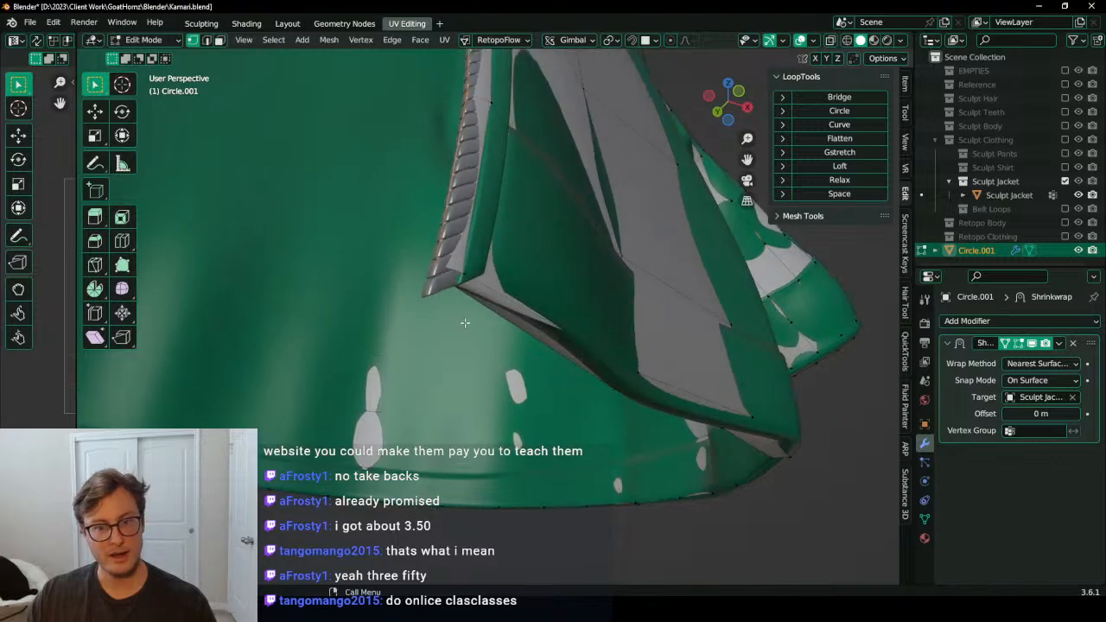
{"action": "middle_click_drag", "start_coordinate": [455, 258], "coordinate": [570, 314]}
{"action": "middle_click_drag", "start_coordinate": [627, 293], "coordinate": [467, 510]}
{"action": "key", "text": "g"}
{"action": "left_click", "coordinate": [451, 508]}
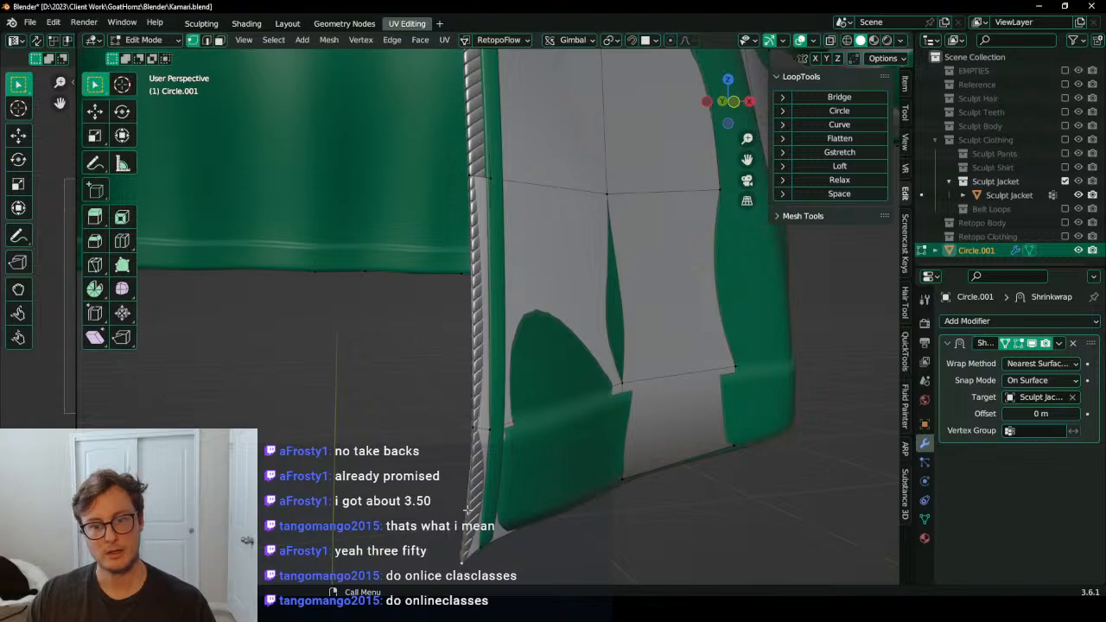
{"action": "middle_click_drag", "start_coordinate": [459, 430], "coordinate": [458, 386]}
{"action": "key", "text": "g"}
{"action": "left_click", "coordinate": [454, 316]}
{"action": "middle_click_drag", "start_coordinate": [489, 293], "coordinate": [457, 306]}
Step: Extrude the front-edge segment higher up, above the hem area, outward across the zipper
{"action": "scroll", "coordinate": [457, 306], "scroll_direction": "up", "scroll_amount": 1}
{"action": "scroll", "coordinate": [471, 277], "scroll_direction": "down", "scroll_amount": 7}
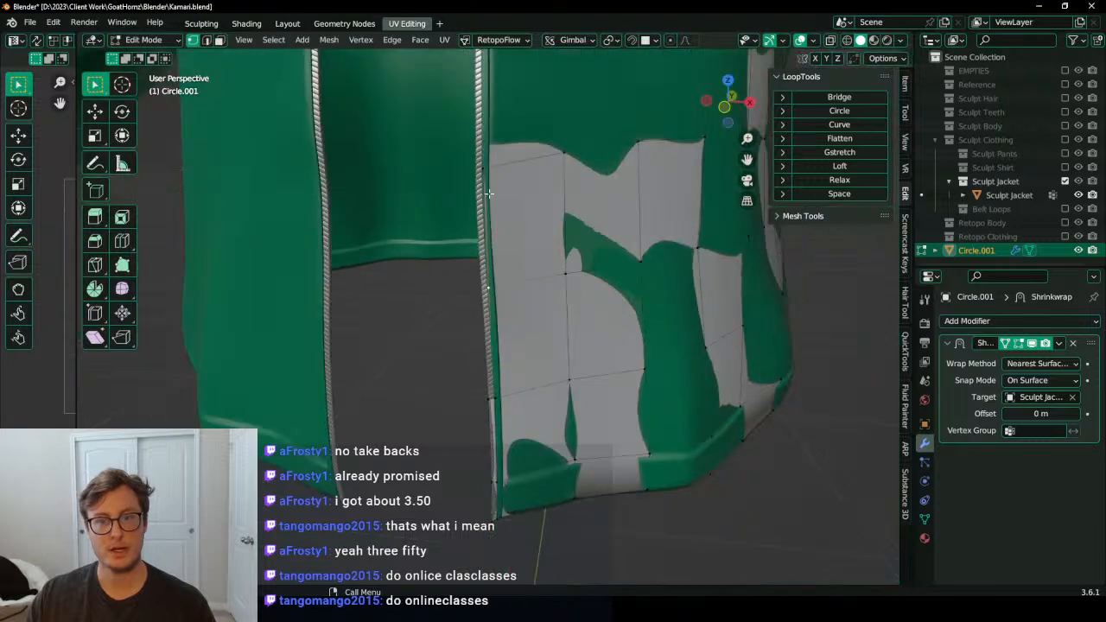
{"action": "scroll", "coordinate": [489, 194], "scroll_direction": "up", "scroll_amount": 4}
{"action": "scroll", "coordinate": [504, 313], "scroll_direction": "down", "scroll_amount": 3}
{"action": "left_click", "coordinate": [496, 174], "text": "ctrl"}
{"action": "key", "text": "e"}
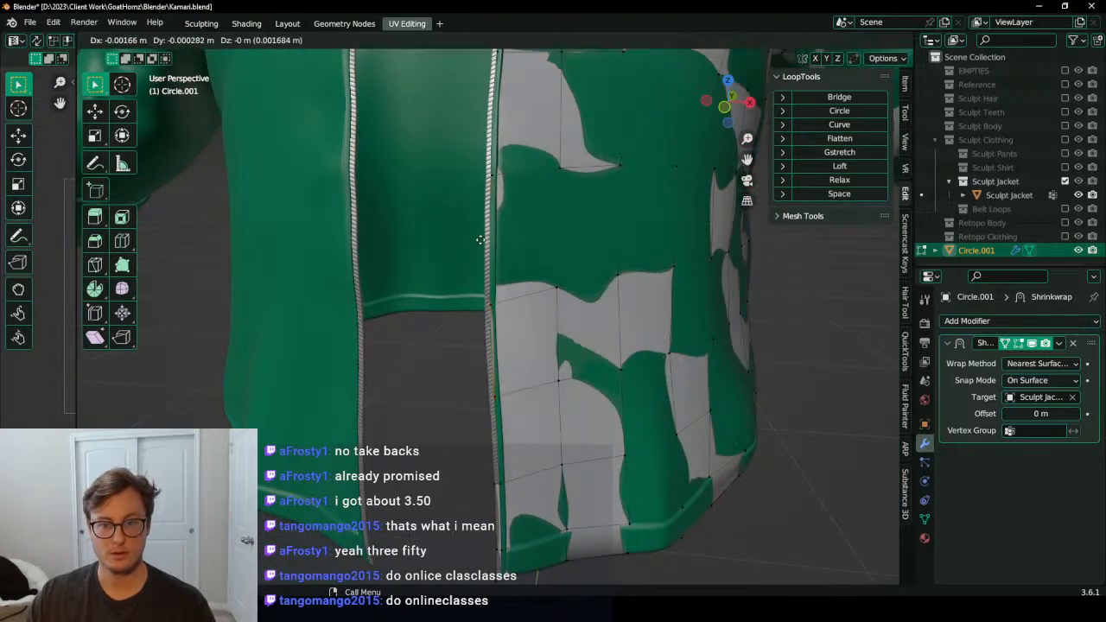
{"action": "left_click", "coordinate": [463, 243]}
{"action": "middle_click_drag", "start_coordinate": [473, 461], "coordinate": [468, 329], "text": "shift"}
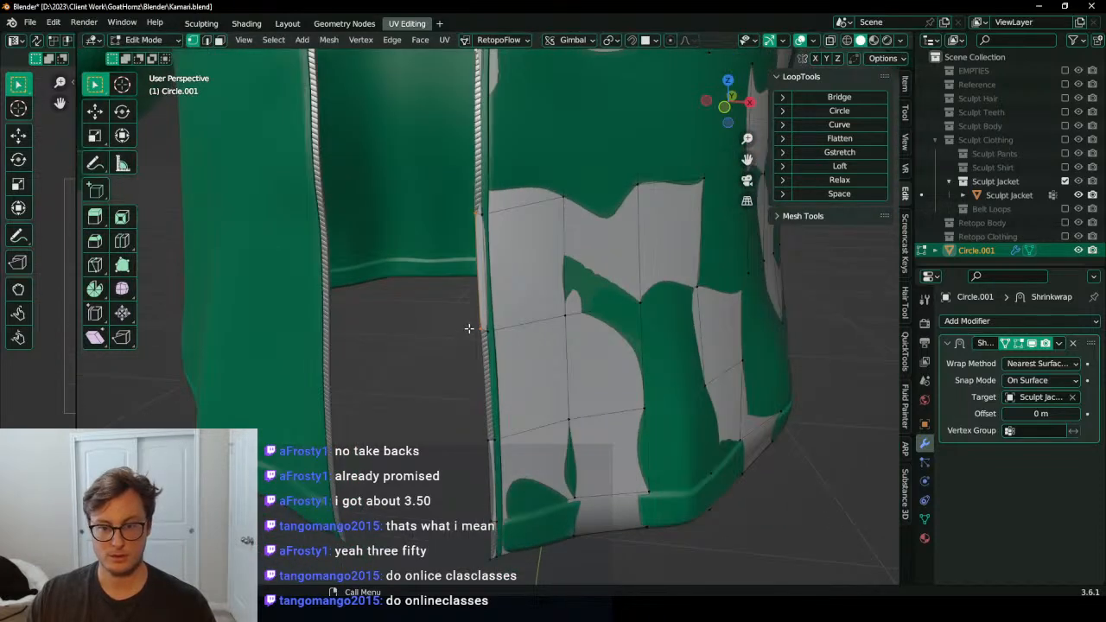
{"action": "middle_click_drag", "start_coordinate": [472, 454], "coordinate": [497, 313]}
{"action": "middle_click_drag", "start_coordinate": [500, 187], "coordinate": [511, 273], "text": "shift"}
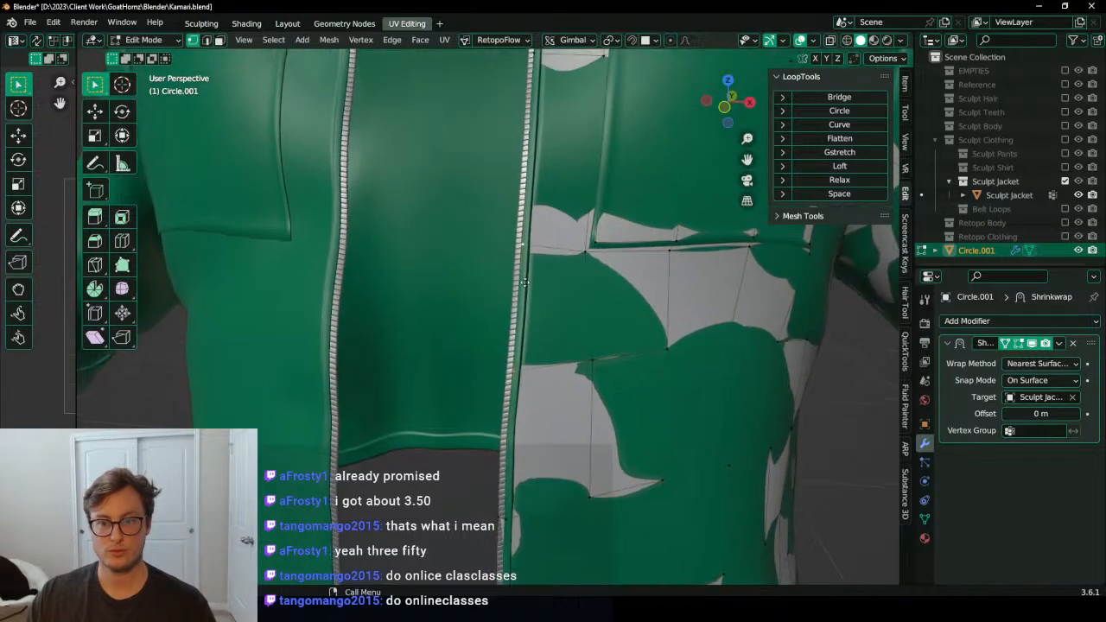
Step: Move the extruded front-edge segment below the chest pocket onto the outer side of the zipper, undoing the last adjustment
{"action": "key", "text": "g"}
{"action": "left_click", "coordinate": [503, 287]}
{"action": "key", "text": "g"}
{"action": "left_click", "coordinate": [496, 291]}
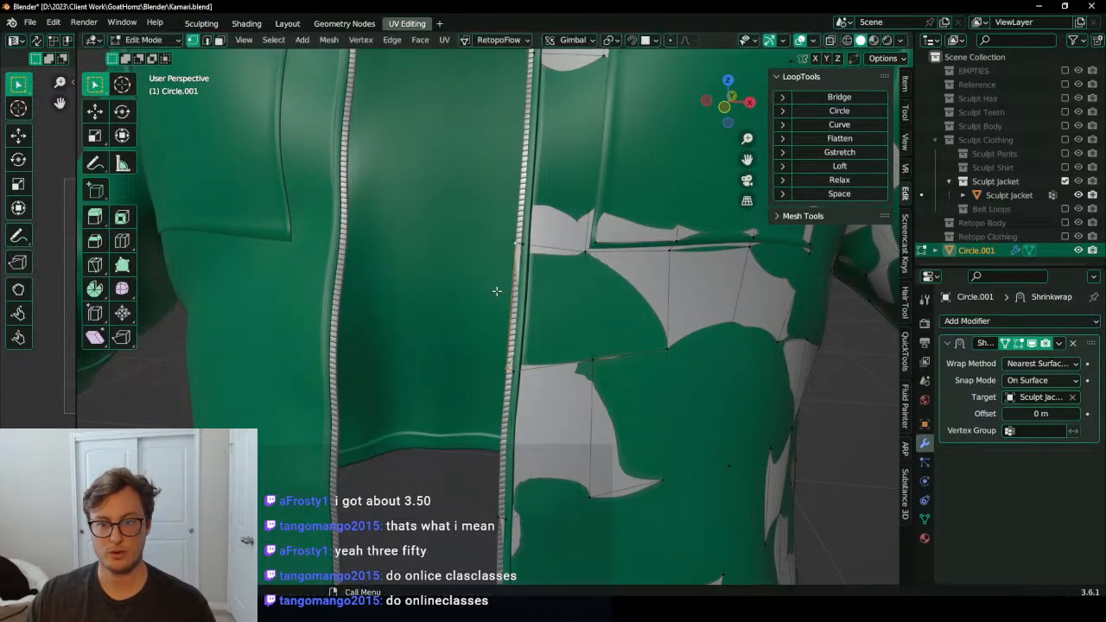
{"action": "middle_click_drag", "start_coordinate": [479, 416], "coordinate": [469, 313], "text": "shift"}
{"action": "key", "text": "ctrl+z"}
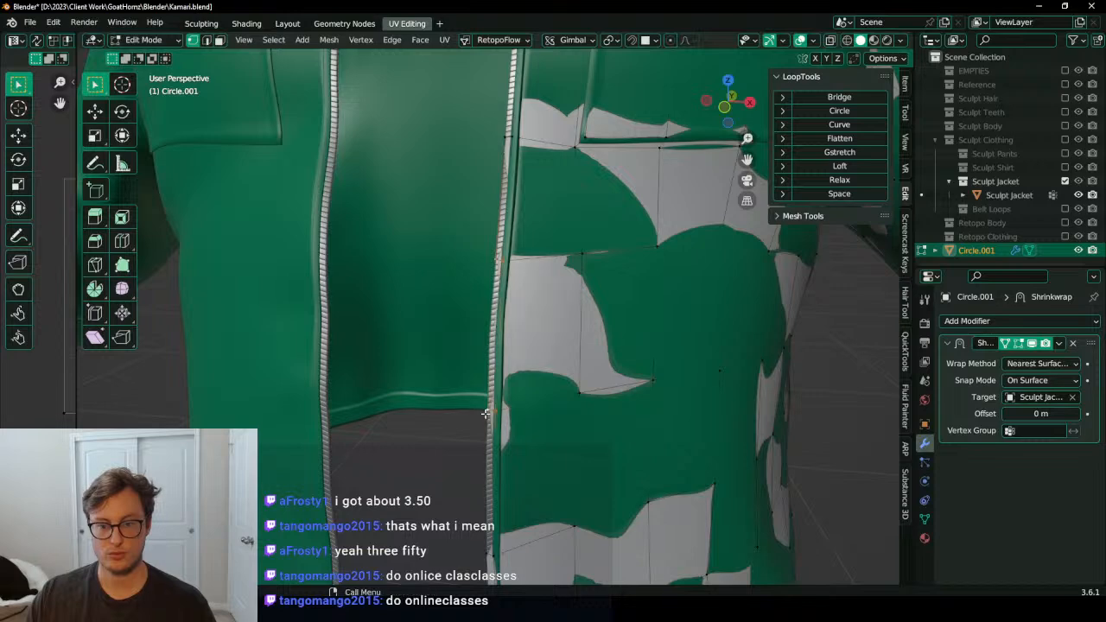
Step: Extend the front-edge segment beside the chest pocket outward across the zipper
{"action": "middle_click_drag", "start_coordinate": [508, 97], "coordinate": [513, 319], "text": "shift"}
{"action": "middle_click_drag", "start_coordinate": [519, 276], "coordinate": [509, 354], "text": "shift"}
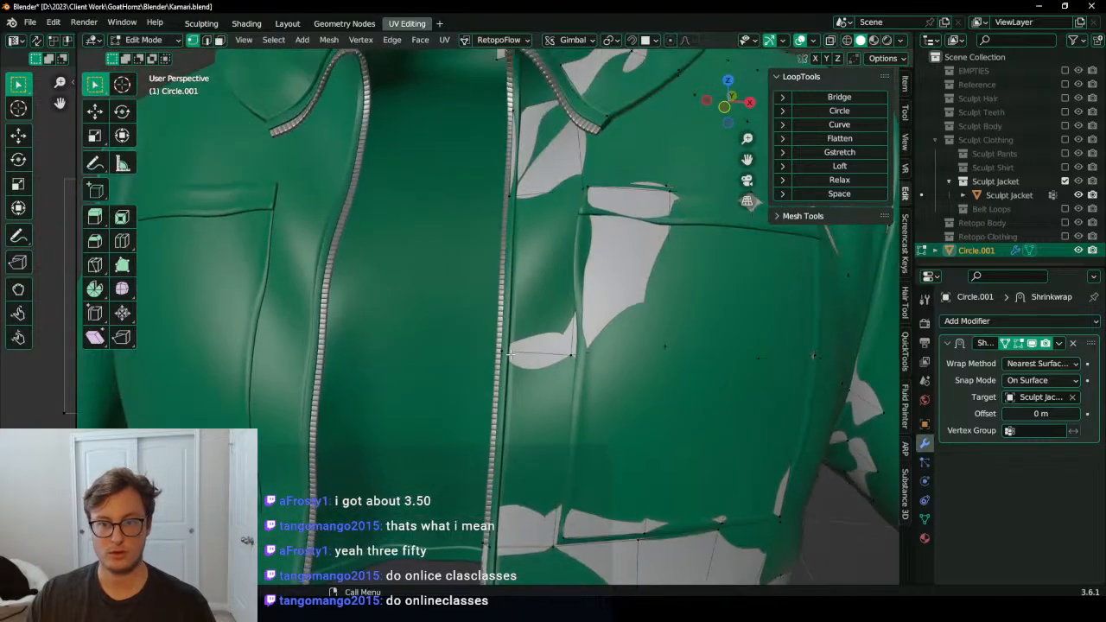
{"action": "key", "text": "g"}
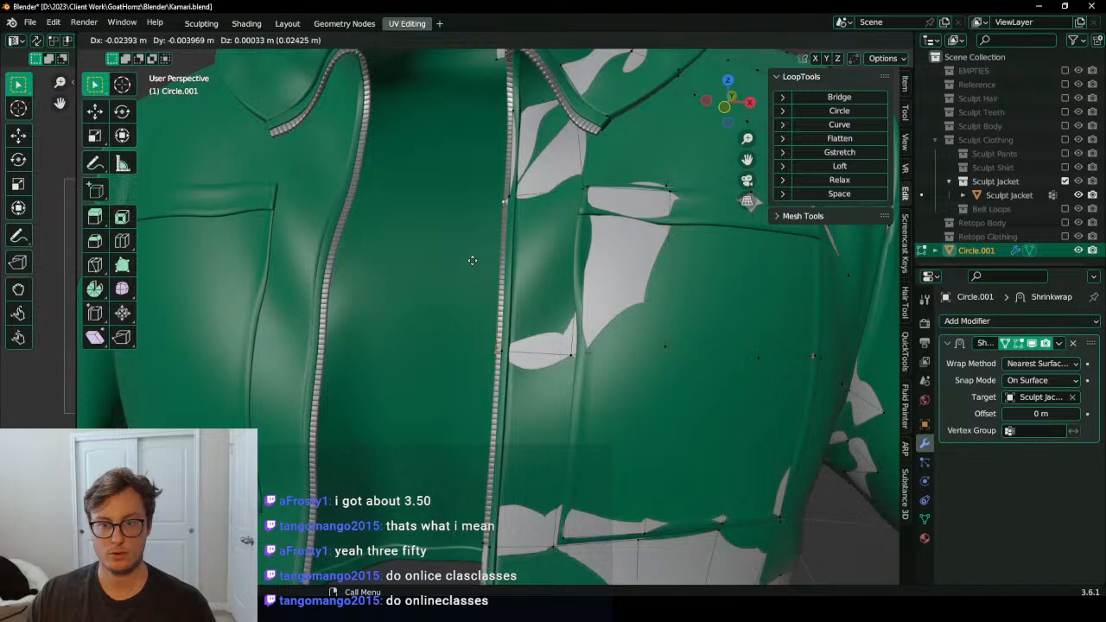
{"action": "left_click", "coordinate": [470, 248]}
{"action": "middle_click_drag", "start_coordinate": [480, 366], "coordinate": [482, 340], "text": "shift"}
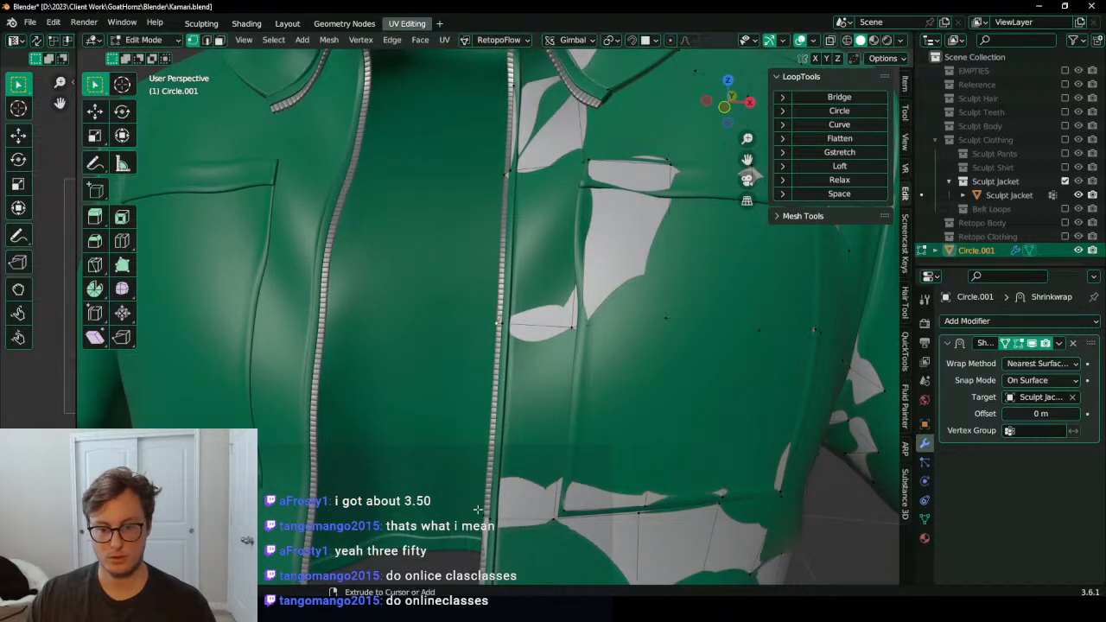
Step: Extend the front-edge segment just below the collar outward across the zipper teeth
{"action": "middle_click_drag", "start_coordinate": [485, 199], "coordinate": [484, 324], "text": "shift"}
{"action": "middle_click_drag", "start_coordinate": [486, 259], "coordinate": [491, 285]}
{"action": "scroll", "coordinate": [501, 233], "scroll_direction": "up", "scroll_amount": 4}
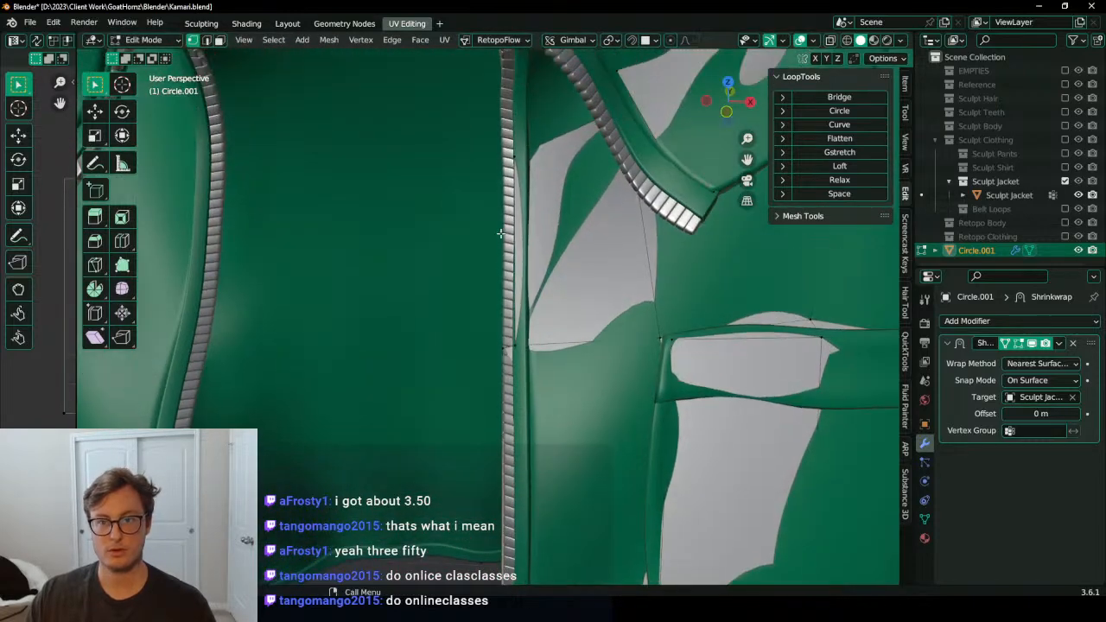
{"action": "key", "text": "g"}
{"action": "left_click", "coordinate": [488, 148]}
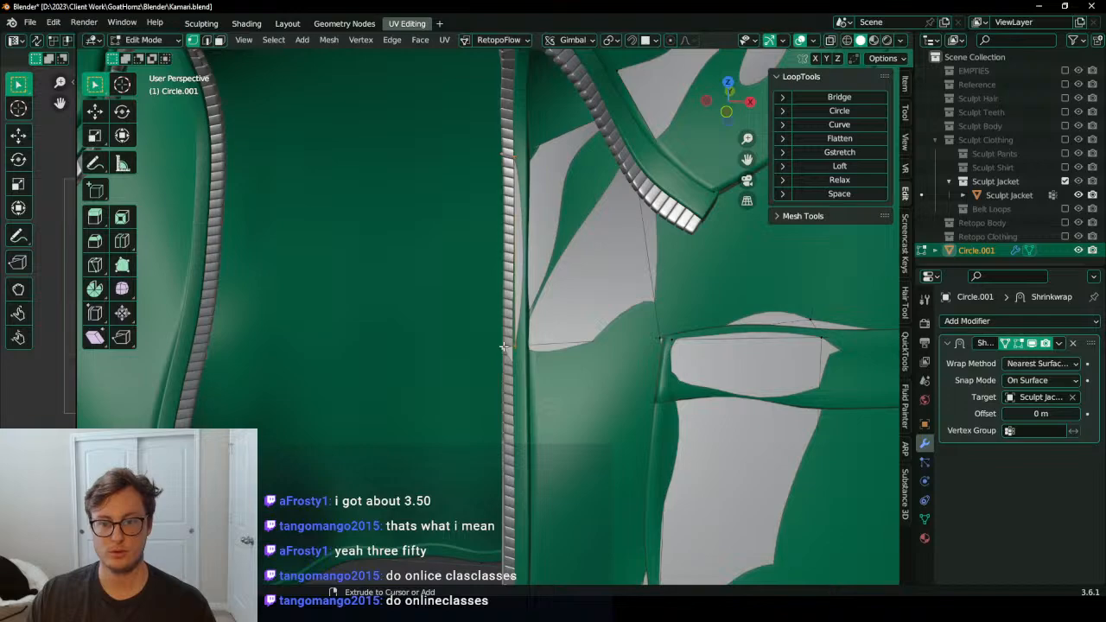
Step: Turn on the Retopology overlay for the jacket mesh
{"action": "scroll", "coordinate": [503, 345], "scroll_direction": "down", "scroll_amount": 5}
{"action": "mouse_move", "coordinate": [503, 345]}
{"action": "middle_mouse_down"}
{"action": "mouse_move", "coordinate": [523, 343]}
{"action": "mouse_move", "coordinate": [509, 344]}
{"action": "middle_mouse_up"}
{"action": "scroll", "coordinate": [510, 344], "scroll_direction": "up", "scroll_amount": 3}
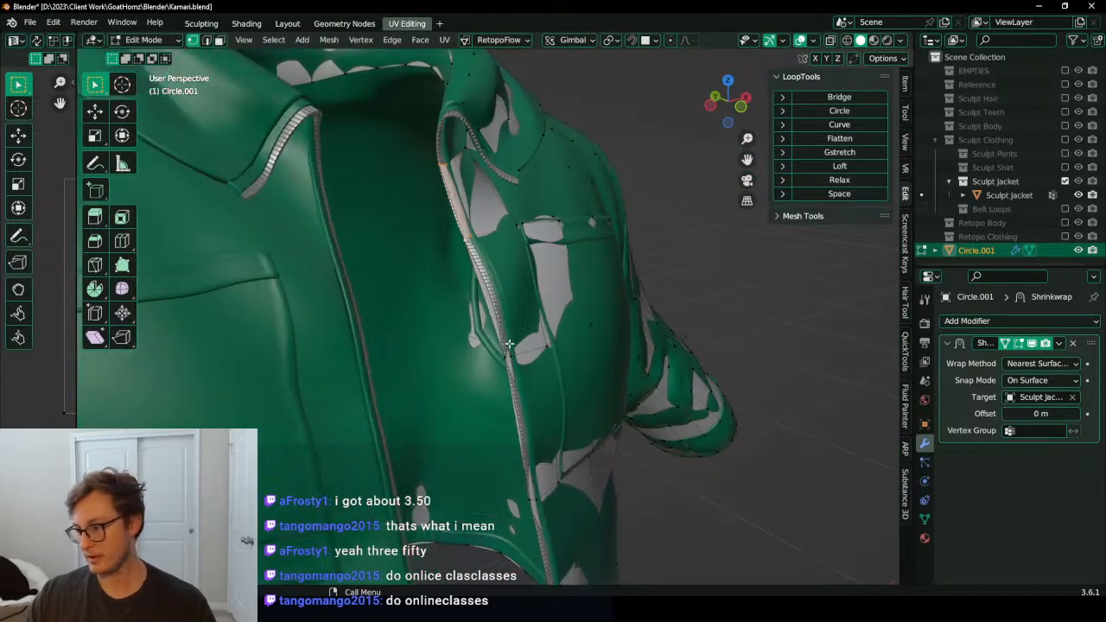
{"action": "key", "text": "q"}
{"action": "left_click", "coordinate": [469, 435]}
Step: Examine the retopology mesh along the jacket front, the collar and the upper end of the zipper
{"action": "middle_click_drag", "start_coordinate": [596, 345], "coordinate": [343, 176]}
{"action": "scroll", "coordinate": [566, 343], "scroll_direction": "down", "scroll_amount": 4}
{"action": "scroll", "coordinate": [546, 226], "scroll_direction": "up", "scroll_amount": 3}
{"action": "scroll", "coordinate": [682, 296], "scroll_direction": "up", "scroll_amount": 3}
{"action": "scroll", "coordinate": [683, 297], "scroll_direction": "down", "scroll_amount": 3}
{"action": "scroll", "coordinate": [359, 190], "scroll_direction": "down", "scroll_amount": 5}
{"action": "middle_click_drag", "start_coordinate": [504, 267], "coordinate": [458, 286]}
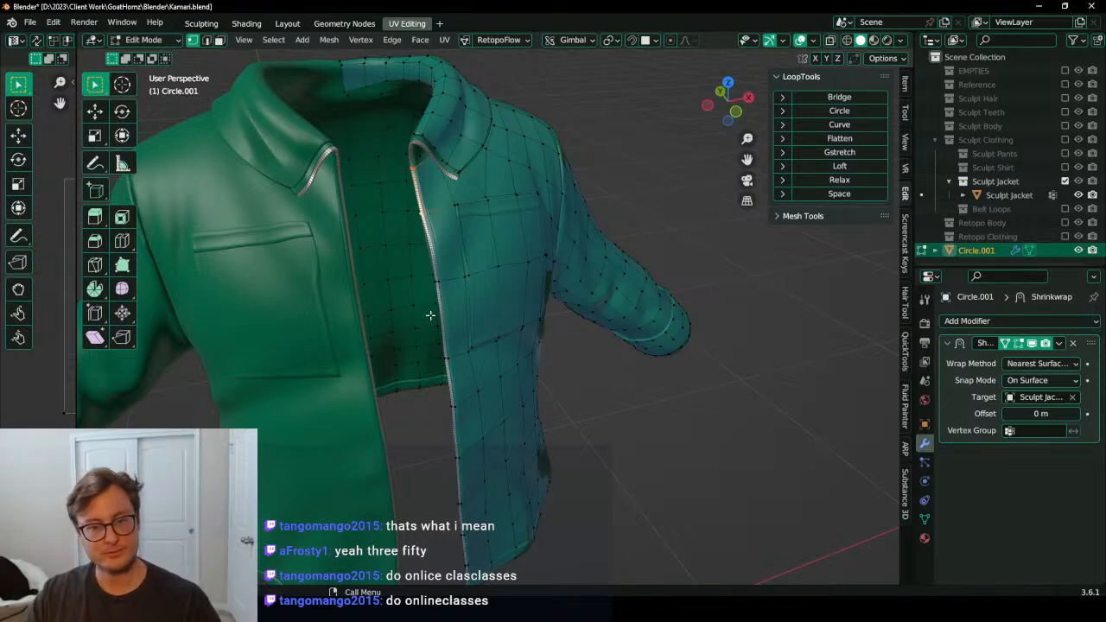
{"action": "scroll", "coordinate": [431, 315], "scroll_direction": "down", "scroll_amount": 4}
{"action": "middle_click_drag", "start_coordinate": [431, 316], "coordinate": [473, 348]}
{"action": "scroll", "coordinate": [447, 285], "scroll_direction": "up", "scroll_amount": 5}
{"action": "scroll", "coordinate": [619, 361], "scroll_direction": "down", "scroll_amount": 6}
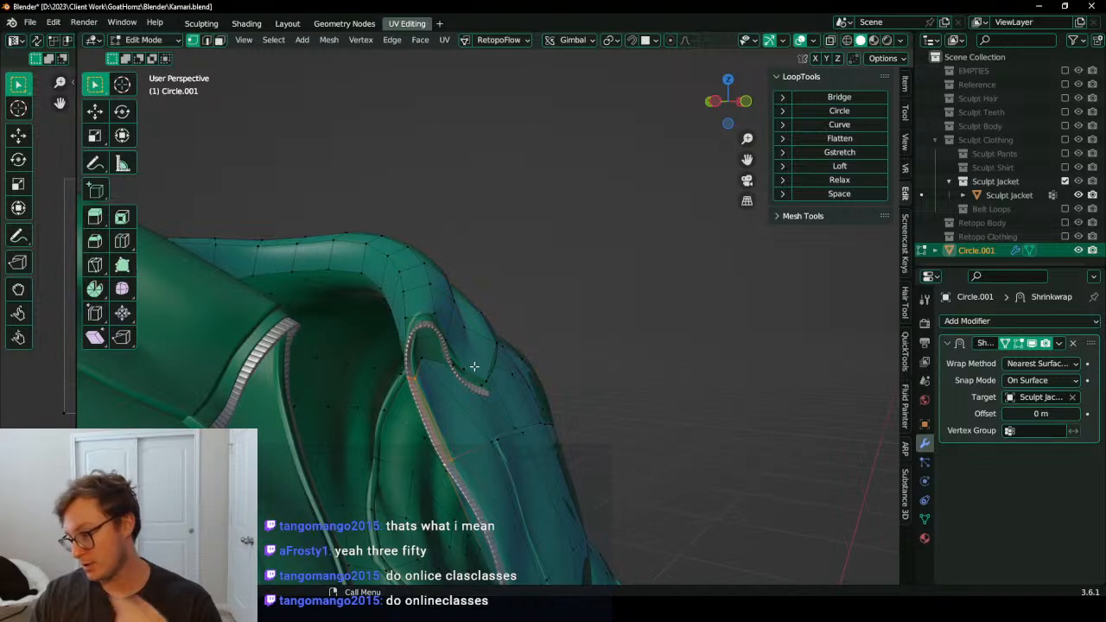
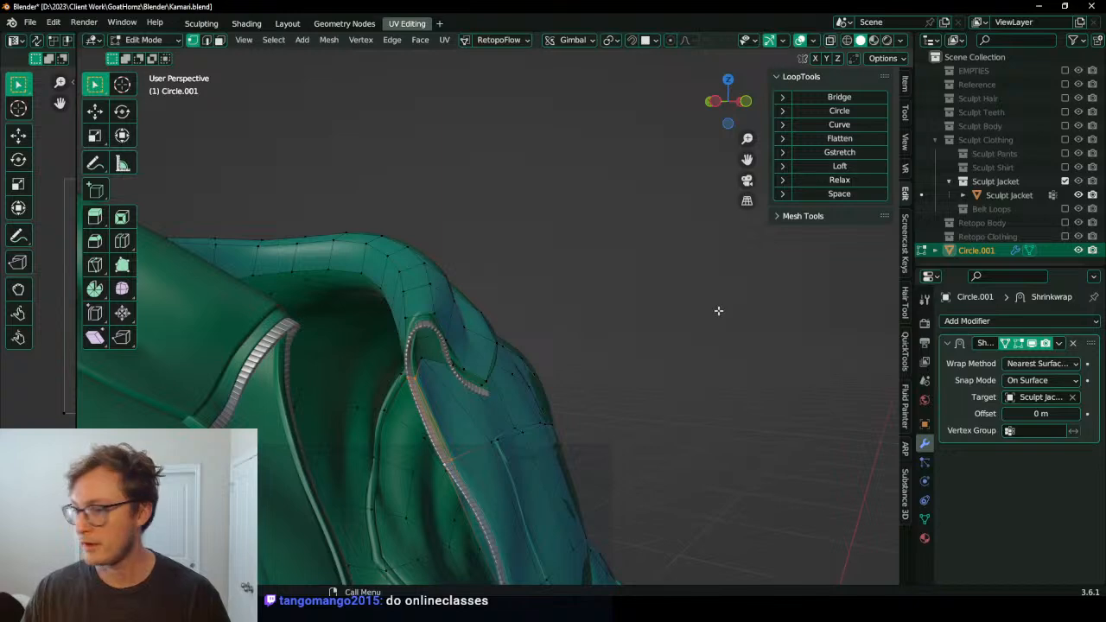
{"action": "middle_click_drag", "start_coordinate": [514, 378], "coordinate": [443, 293]}
{"action": "scroll", "coordinate": [443, 293], "scroll_direction": "up", "scroll_amount": 3}
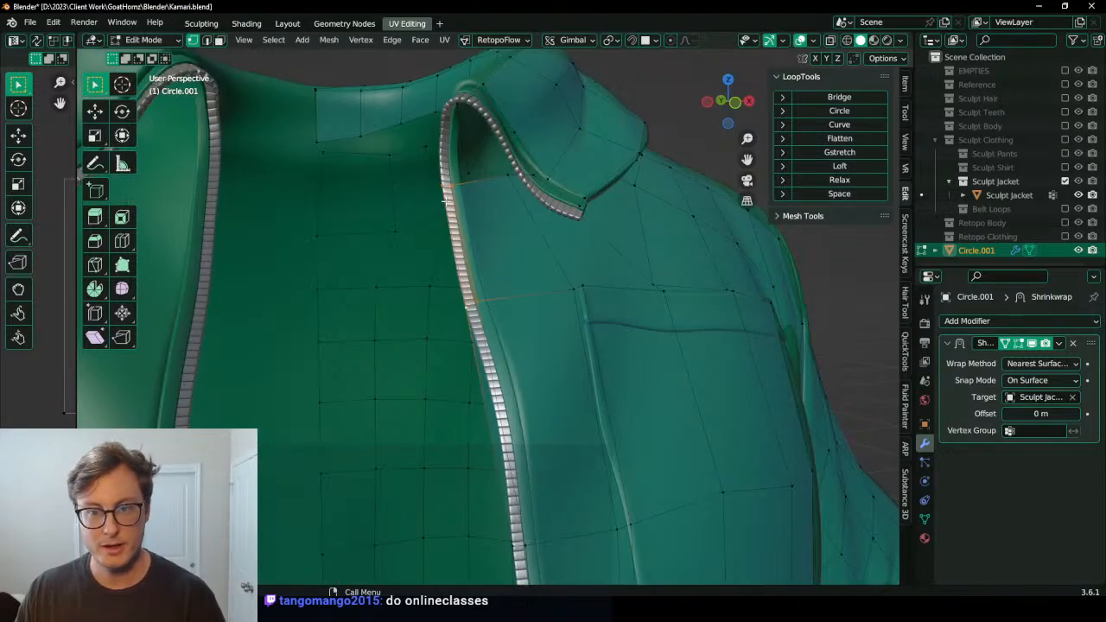
{"action": "scroll", "coordinate": [443, 188], "scroll_direction": "up", "scroll_amount": 3}
{"action": "scroll", "coordinate": [395, 215], "scroll_direction": "down", "scroll_amount": 4}
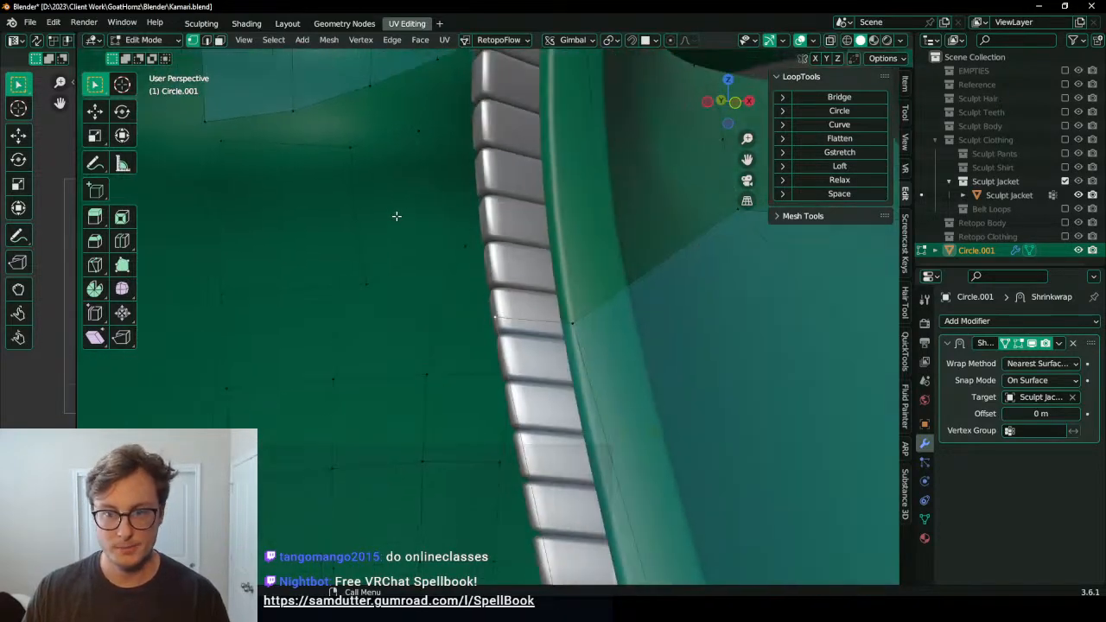
{"action": "middle_click_drag", "start_coordinate": [395, 215], "coordinate": [445, 279]}
{"action": "scroll", "coordinate": [563, 227], "scroll_direction": "down", "scroll_amount": 2}
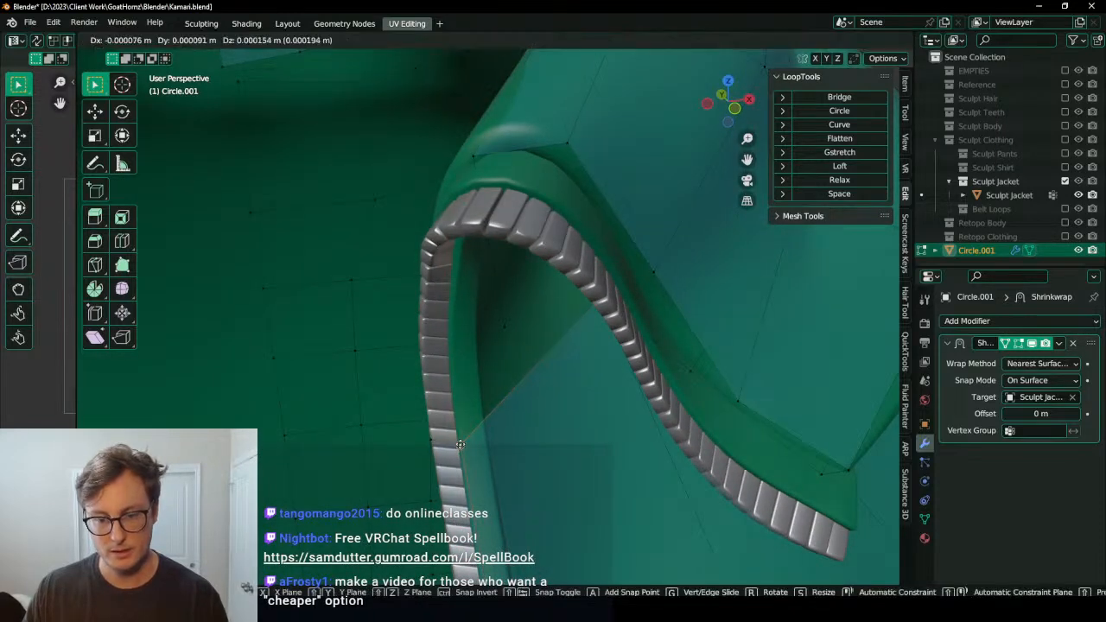
Step: Set the transform orientation to Global and turn on snapping
{"action": "left_click", "coordinate": [564, 40]}
{"action": "left_click", "coordinate": [547, 84]}
{"action": "middle_click_drag", "start_coordinate": [548, 84], "coordinate": [457, 281]}
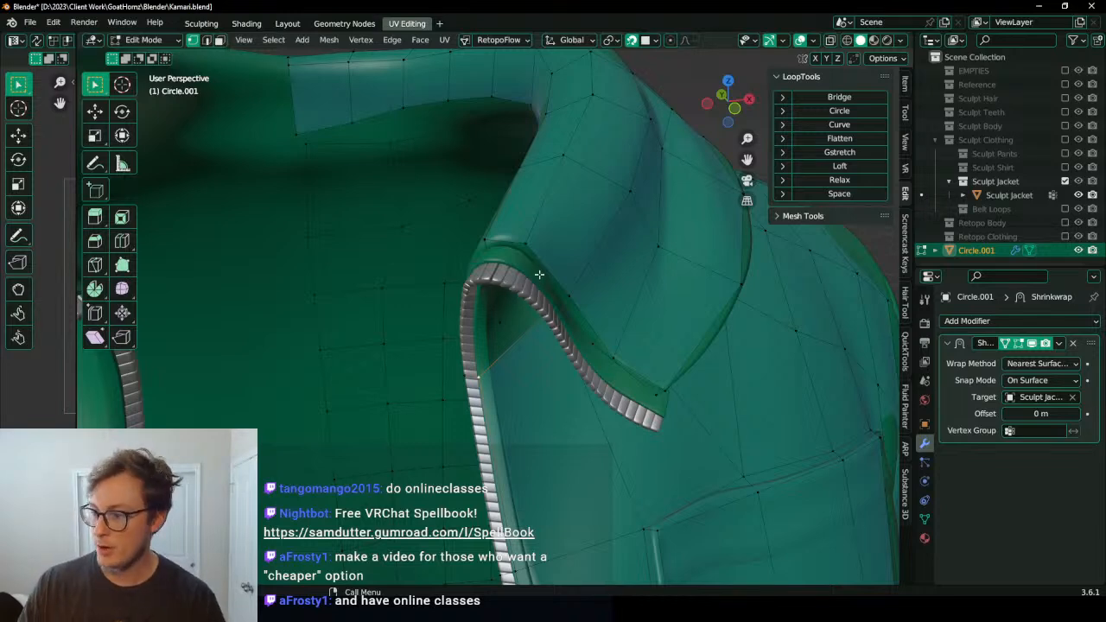
Step: Reposition the mesh vertices around the zipper's upper end and at the collar's front corner to fit the sculpt
{"action": "middle_click_drag", "start_coordinate": [474, 367], "coordinate": [558, 387]}
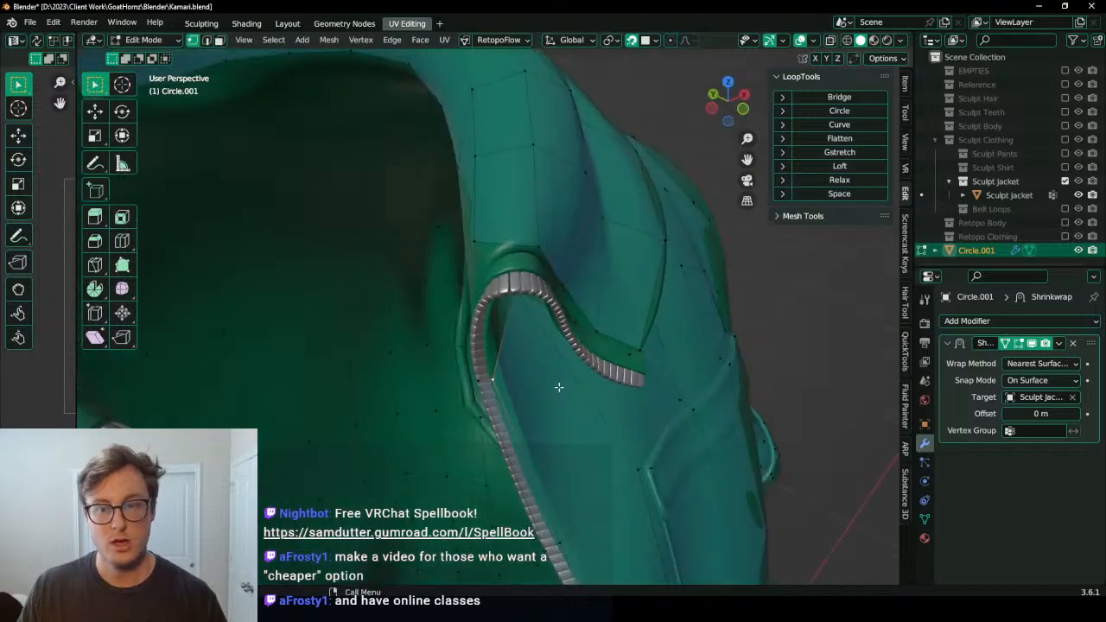
{"action": "middle_click_drag", "start_coordinate": [465, 360], "coordinate": [524, 479]}
{"action": "key", "text": "g"}
{"action": "left_click", "coordinate": [525, 274]}
{"action": "left_click", "coordinate": [479, 347]}
{"action": "key", "text": "g"}
{"action": "left_click", "coordinate": [491, 331]}
{"action": "key", "text": "g"}
{"action": "left_click", "coordinate": [389, 255]}
{"action": "left_click", "coordinate": [535, 456]}
{"action": "key", "text": "g"}
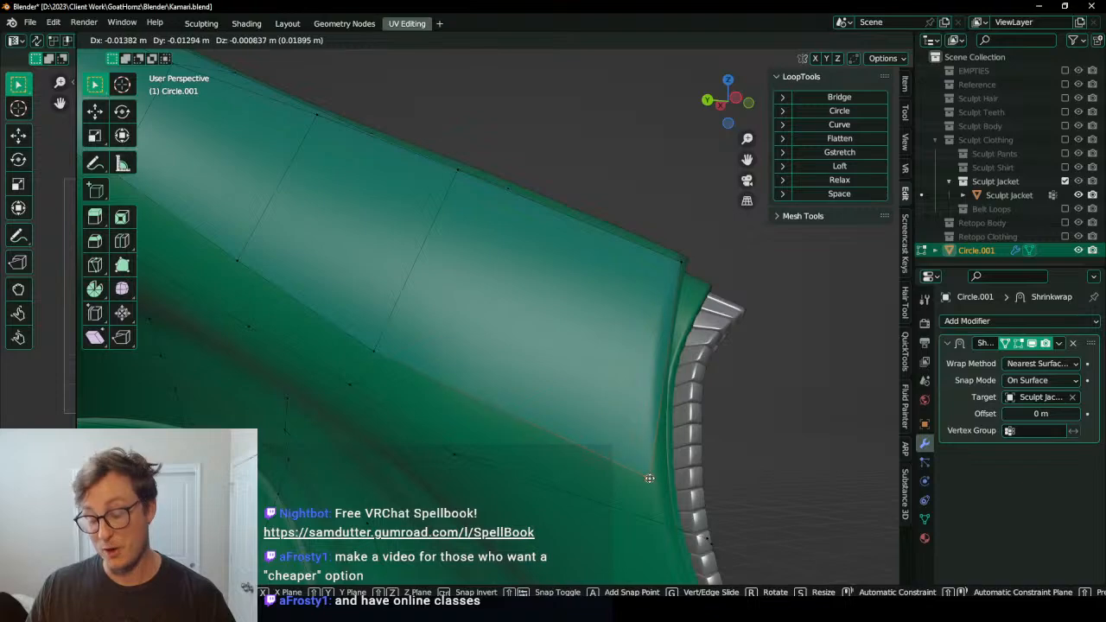
{"action": "left_click", "coordinate": [651, 477]}
Step: Extrude the lowest zipper-edge segment near the hem across the inner side of the zipper
{"action": "middle_click_drag", "start_coordinate": [640, 380], "coordinate": [556, 256]}
{"action": "middle_click_drag", "start_coordinate": [524, 201], "coordinate": [496, 236]}
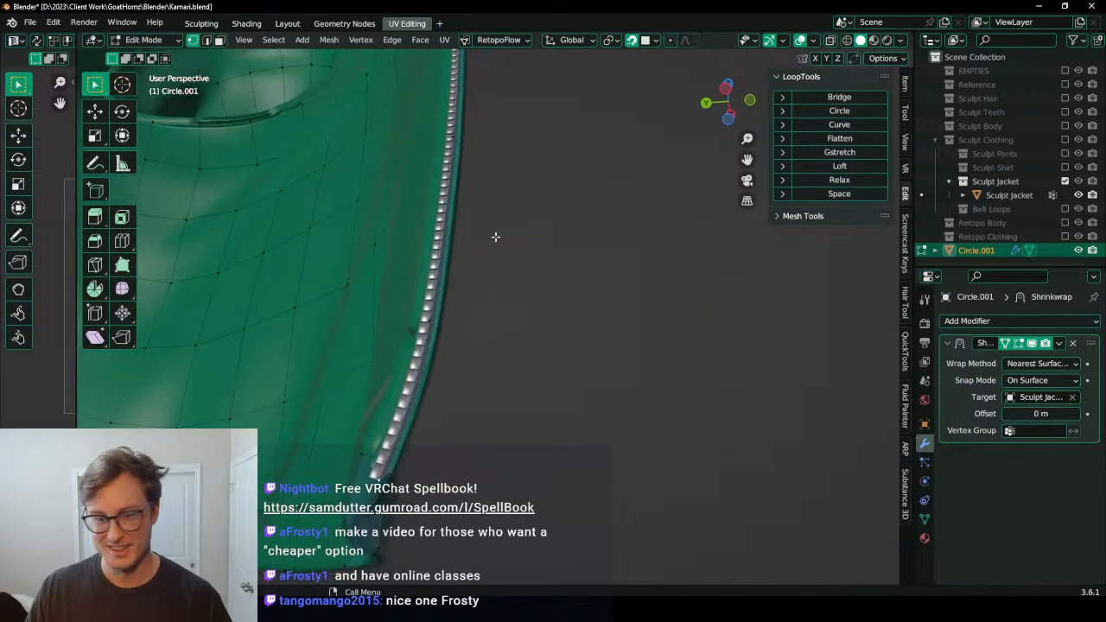
{"action": "scroll", "coordinate": [443, 324], "scroll_direction": "up", "scroll_amount": 2}
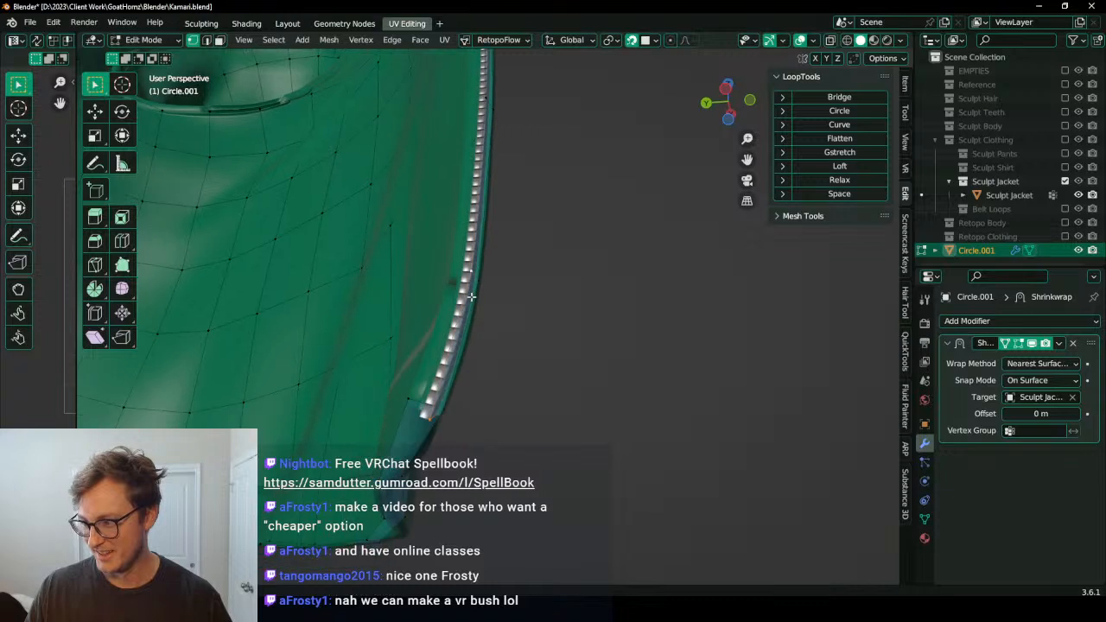
{"action": "middle_click_drag", "start_coordinate": [440, 296], "coordinate": [475, 291]}
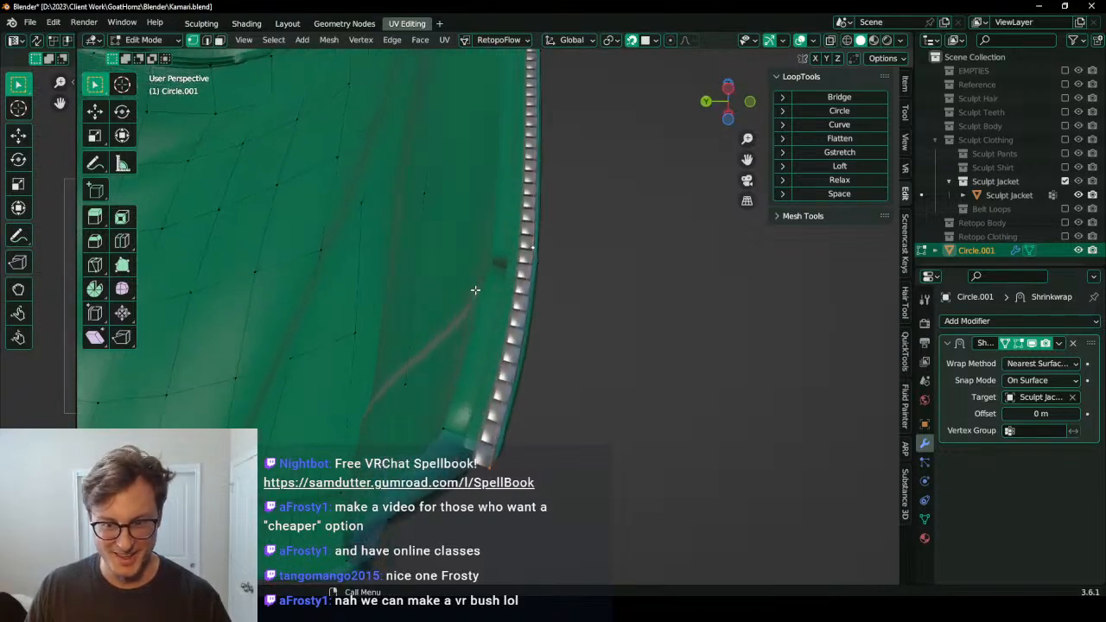
{"action": "key", "text": "e"}
{"action": "left_click", "coordinate": [482, 282]}
Step: Move the two extruded vertices onto the zipper's inner side, one above the hem and one at the zipper's lower end
{"action": "left_click", "coordinate": [489, 213]}
{"action": "key", "text": "g"}
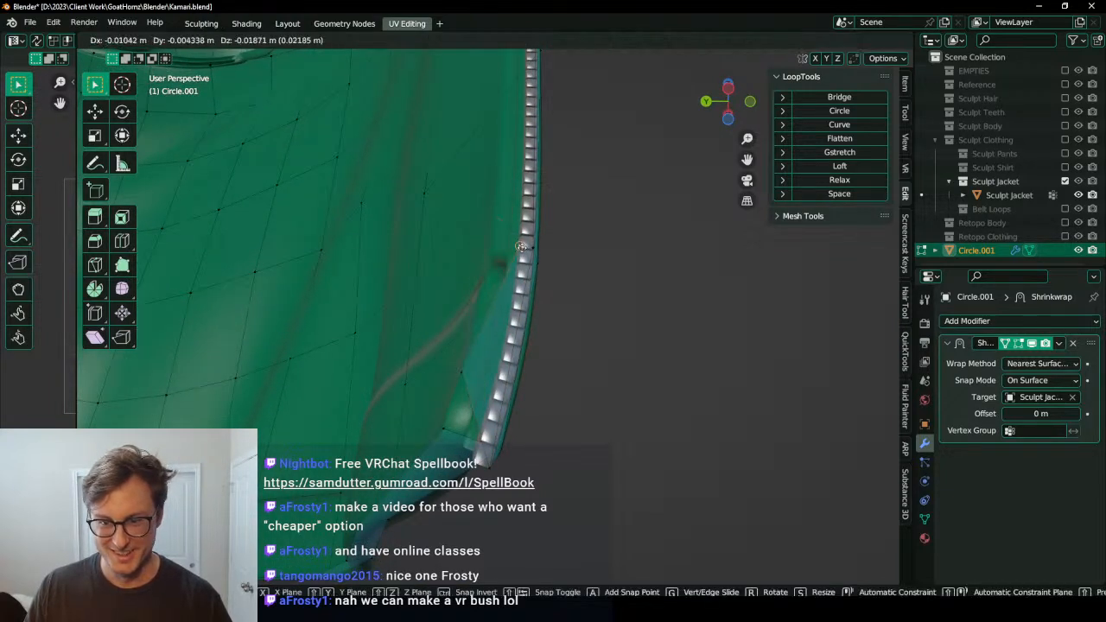
{"action": "left_click", "coordinate": [522, 249]}
{"action": "left_click", "coordinate": [464, 374]}
{"action": "key", "text": "g"}
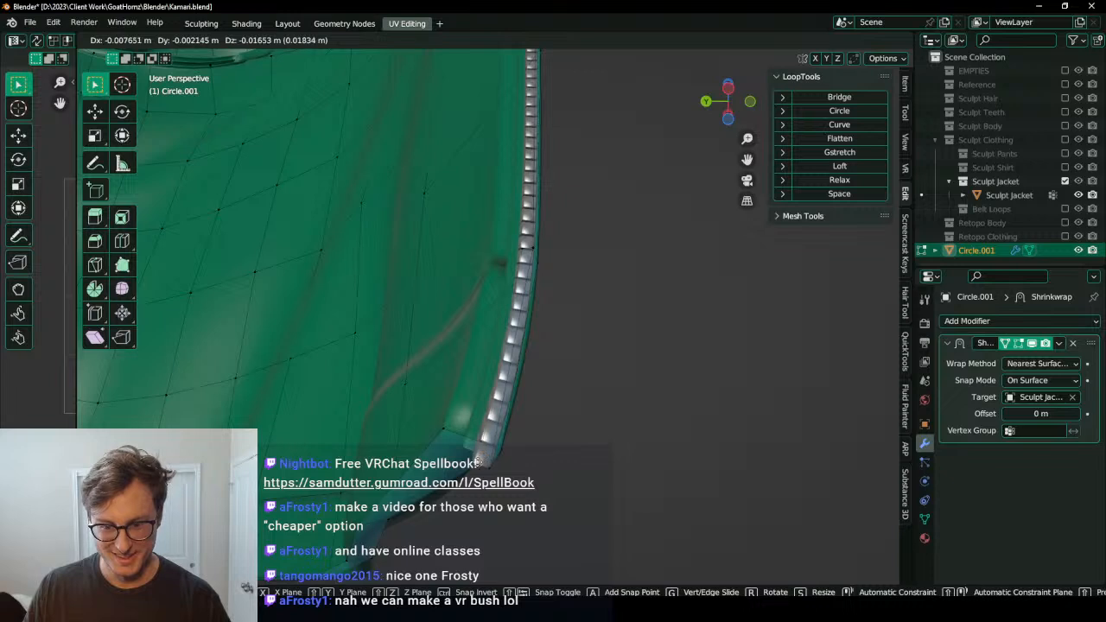
{"action": "left_click", "coordinate": [483, 460]}
Step: Check the zipper strip near the hem with the Retopology overlay off, and turn the overlay back on
{"action": "middle_click_drag", "start_coordinate": [483, 460], "coordinate": [517, 392]}
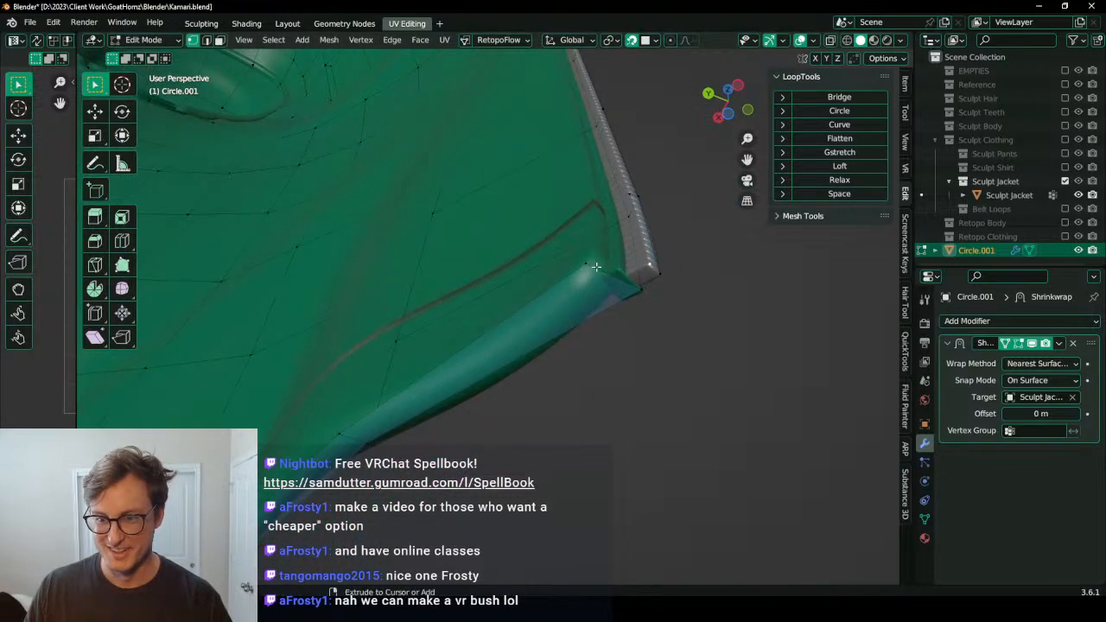
{"action": "middle_click_drag", "start_coordinate": [627, 262], "coordinate": [637, 335]}
{"action": "left_click", "coordinate": [636, 314]}
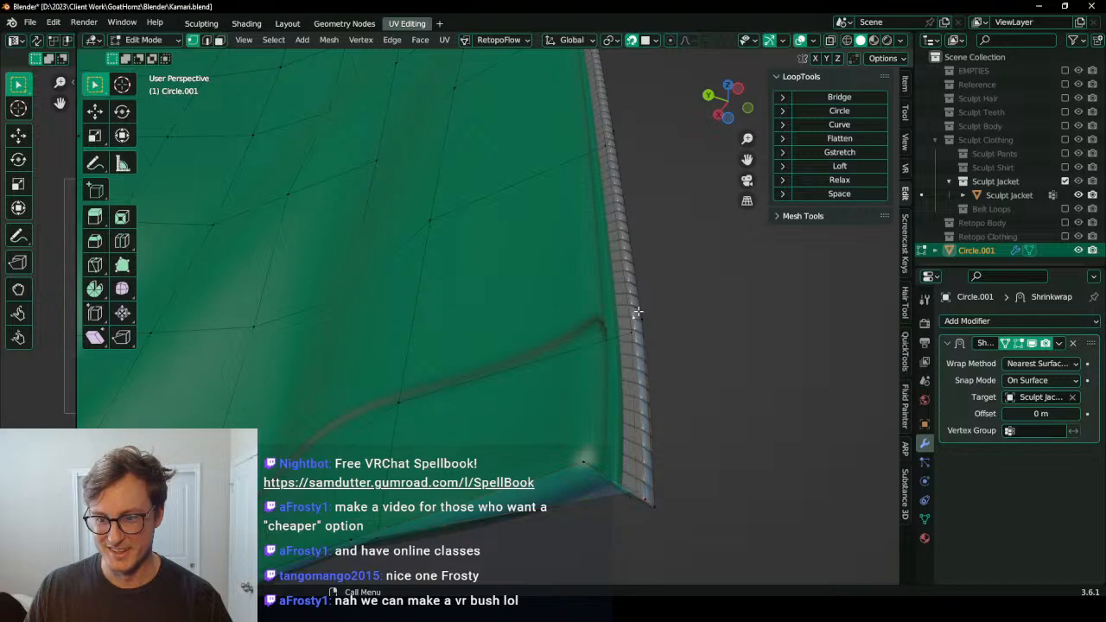
{"action": "mouse_move", "coordinate": [603, 204]}
{"action": "middle_mouse_down"}
{"action": "mouse_move", "coordinate": [548, 185]}
{"action": "mouse_move", "coordinate": [423, 443]}
{"action": "mouse_move", "coordinate": [499, 302]}
{"action": "middle_mouse_up"}
{"action": "key", "text": "q"}
{"action": "left_click", "coordinate": [458, 434]}
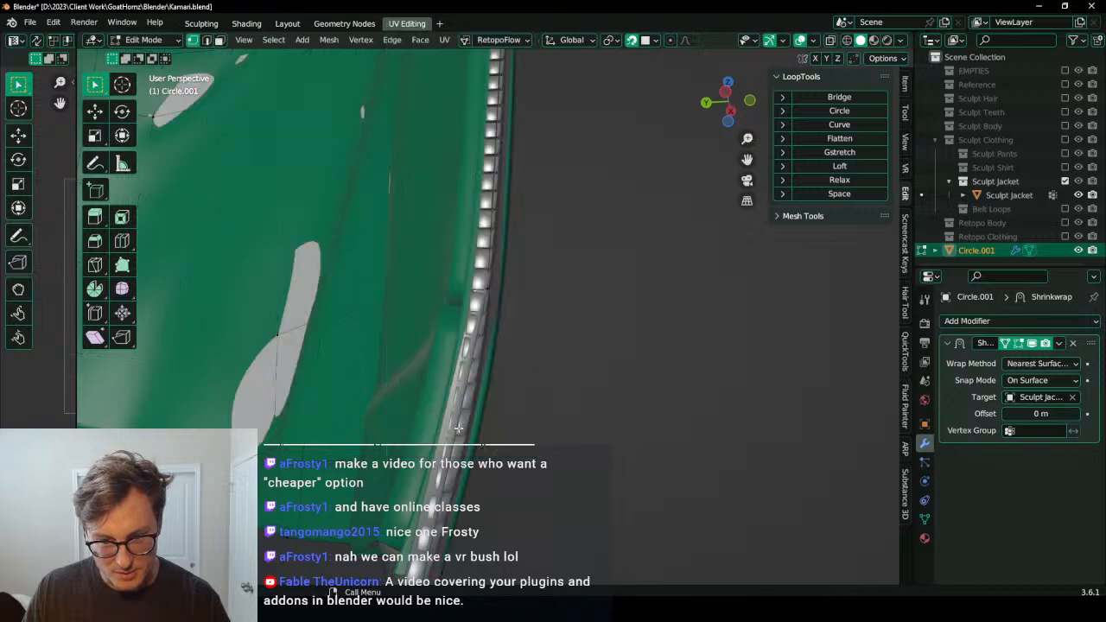
{"action": "middle_click_drag", "start_coordinate": [458, 428], "coordinate": [498, 378]}
{"action": "key", "text": "q"}
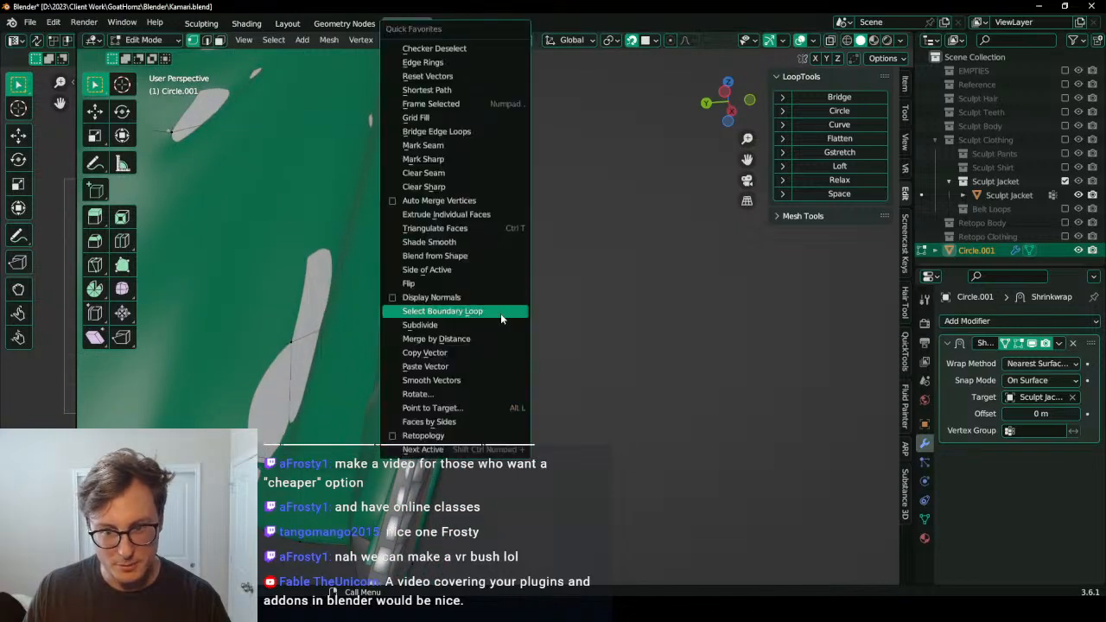
{"action": "left_click", "coordinate": [463, 434]}
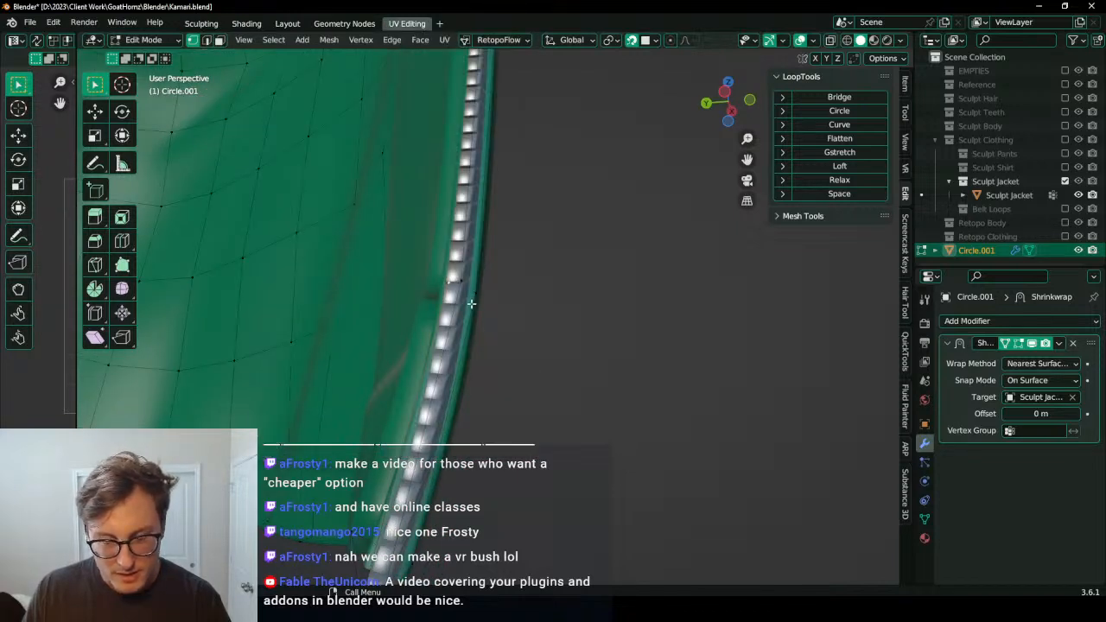
Step: Set the viewport shading color to Object and adjust the inner zipper edge near the hem
{"action": "left_click", "coordinate": [900, 39]}
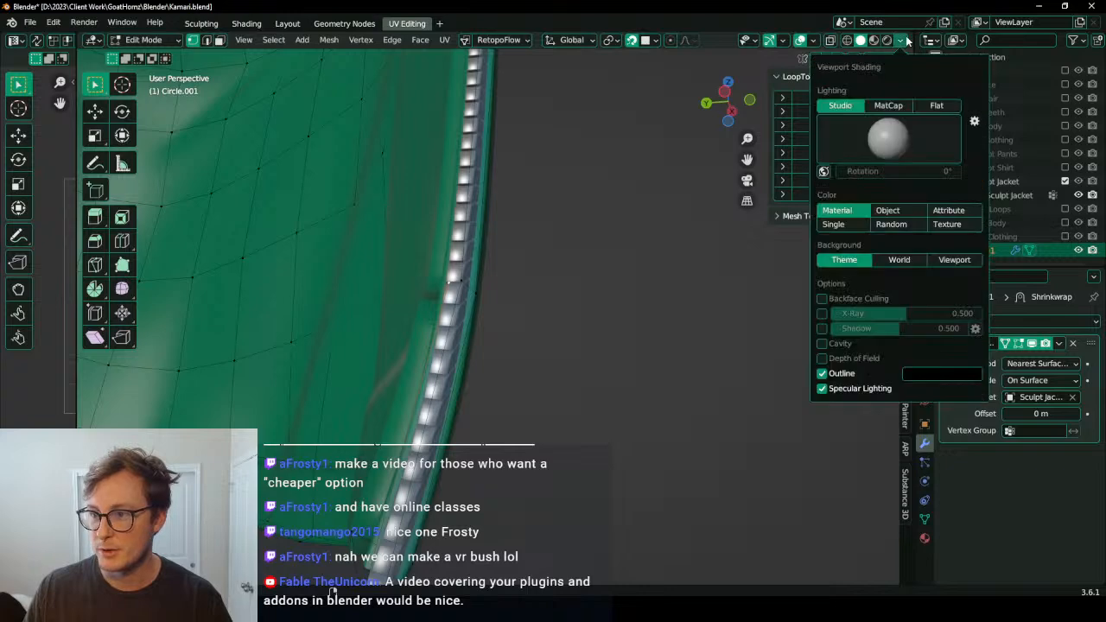
{"action": "left_click", "coordinate": [887, 210]}
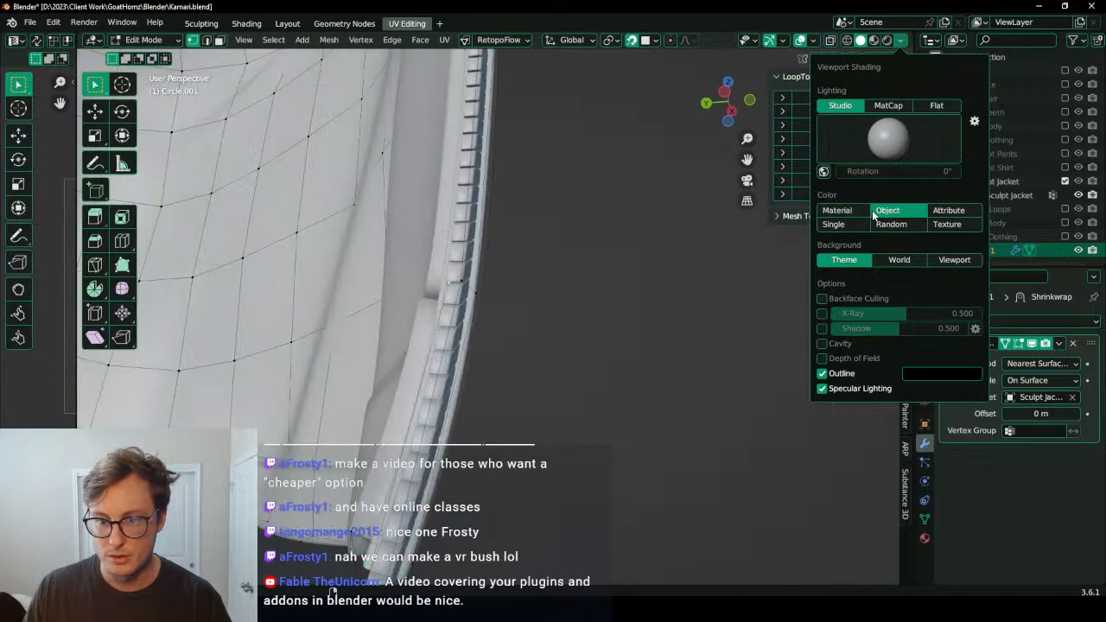
{"action": "middle_click_drag", "start_coordinate": [447, 281], "coordinate": [579, 216]}
{"action": "key", "text": "g"}
{"action": "left_click", "coordinate": [560, 316]}
{"action": "middle_click_drag", "start_coordinate": [383, 256], "coordinate": [584, 266], "text": "shift"}
{"action": "scroll", "coordinate": [584, 266], "scroll_direction": "down", "scroll_amount": 2}
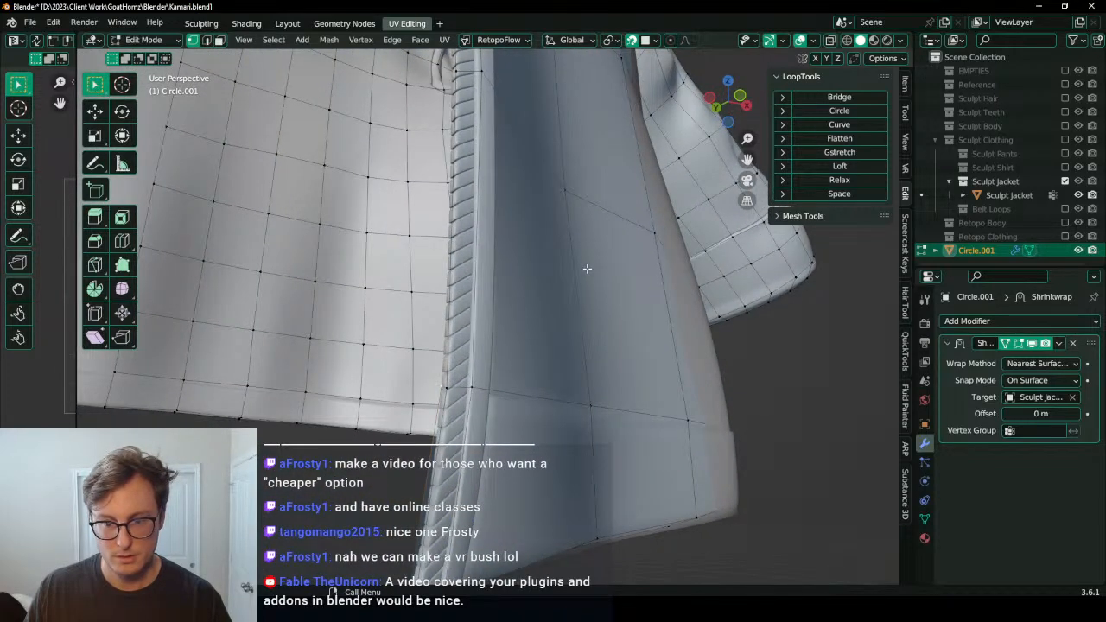
Step: Move the inner zipper vertex above the hem onto the zipper's back edge and adjust the segment running down from it
{"action": "key", "text": "q"}
{"action": "middle_click_drag", "start_coordinate": [589, 295], "coordinate": [571, 196]}
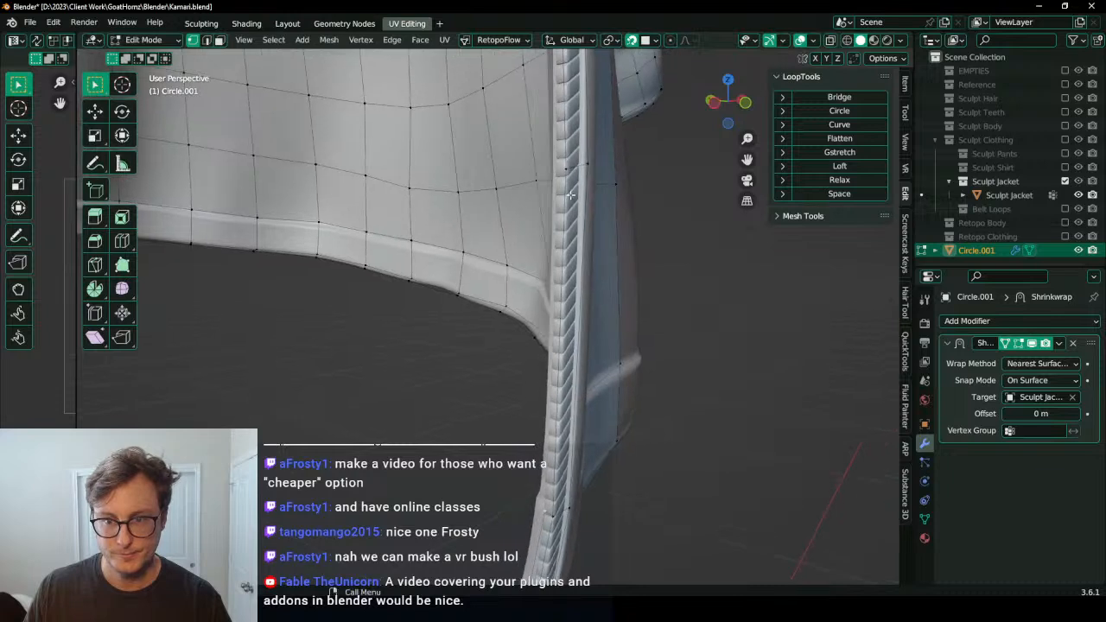
{"action": "left_click", "coordinate": [564, 172]}
{"action": "key", "text": "g"}
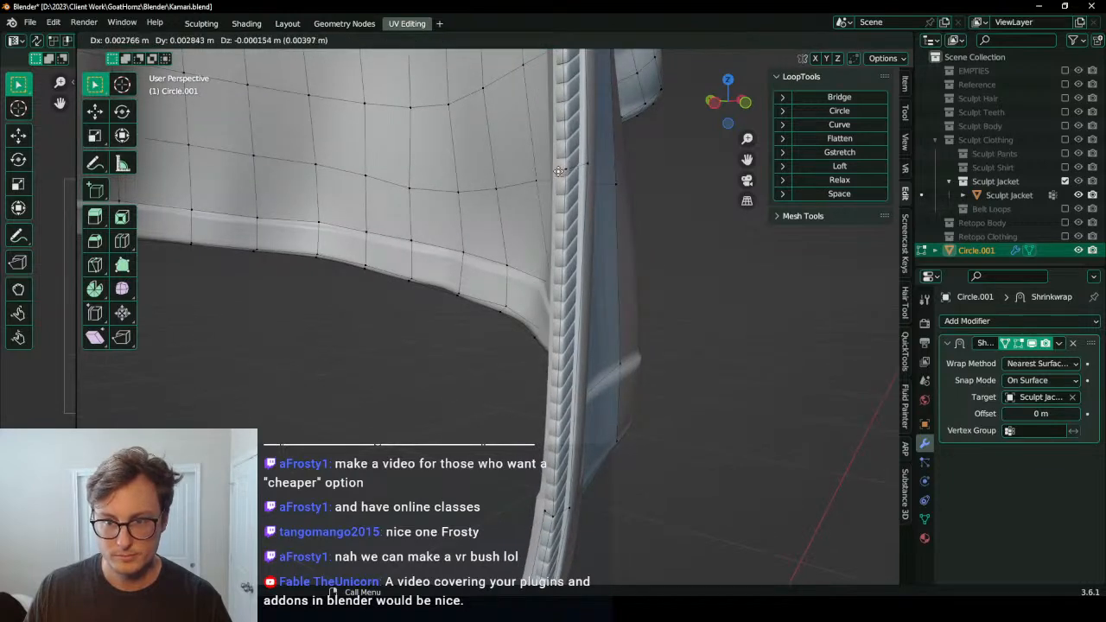
{"action": "left_click", "coordinate": [557, 172]}
{"action": "left_click", "coordinate": [538, 508], "text": "ctrl"}
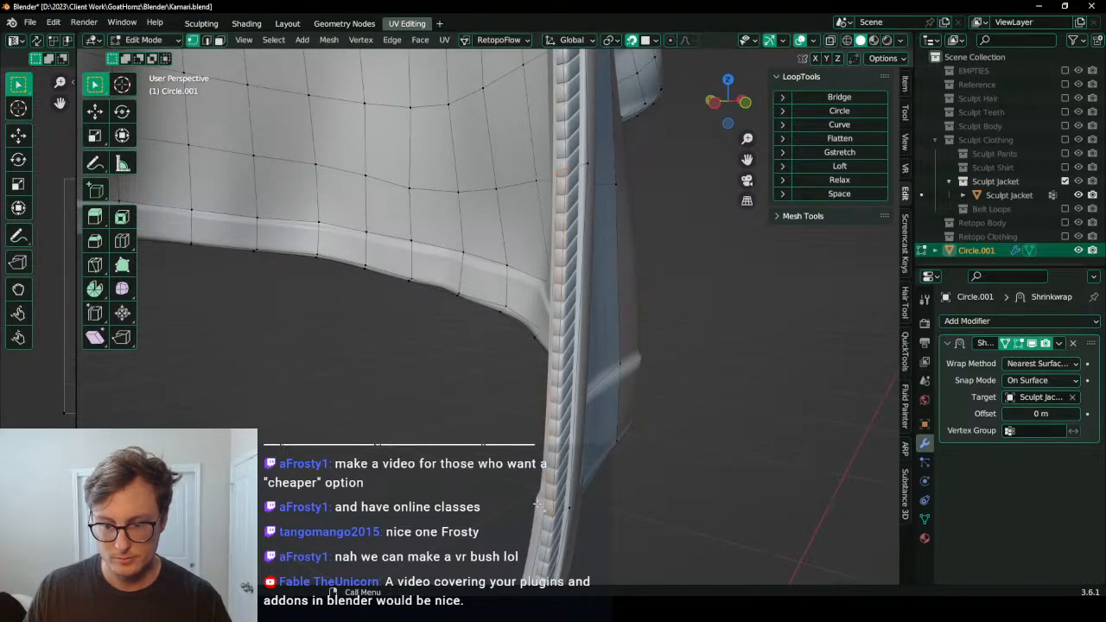
{"action": "key", "text": "g"}
{"action": "left_click", "coordinate": [584, 327]}
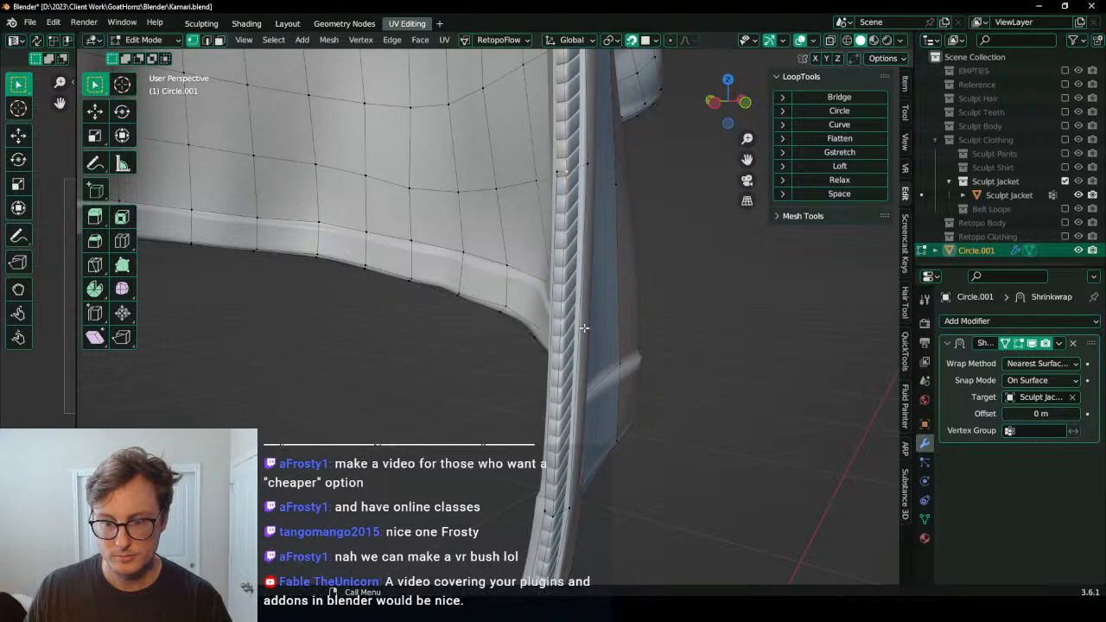
Step: Leave Edit Mode, hide Circle.001, and show the Sculpt Shirt, Sculpt Pants, Sculpt Body and Sculpt Hair collections
{"action": "key", "text": "Tab"}
{"action": "left_click", "coordinate": [1058, 343]}
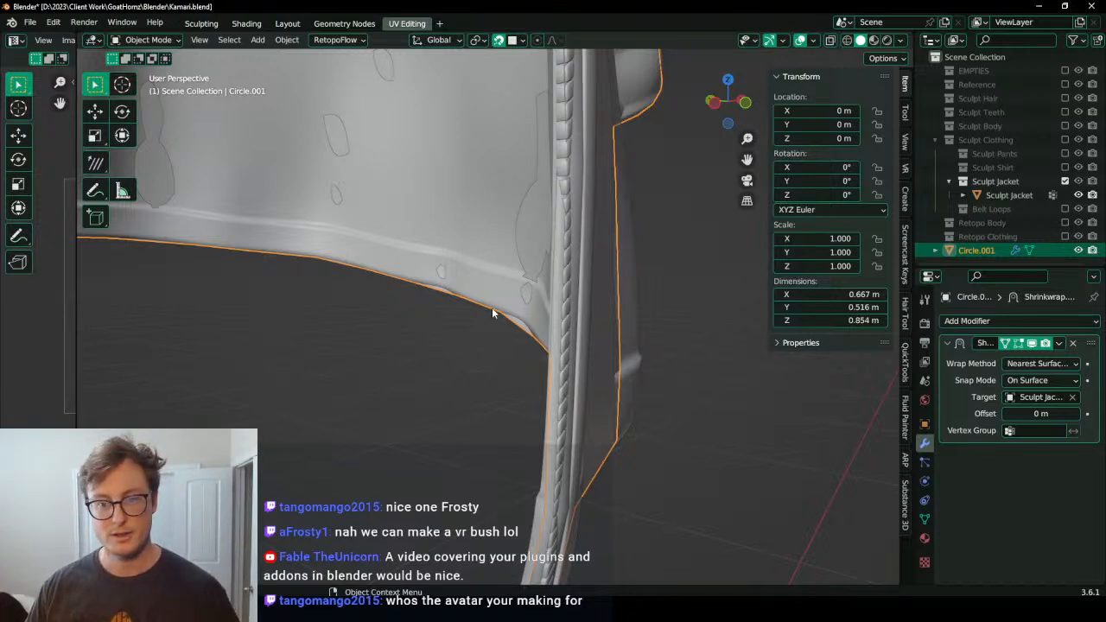
{"action": "scroll", "coordinate": [519, 341], "scroll_direction": "down", "scroll_amount": 6}
{"action": "middle_click_drag", "start_coordinate": [523, 343], "coordinate": [703, 247]}
{"action": "left_click", "coordinate": [1078, 250]}
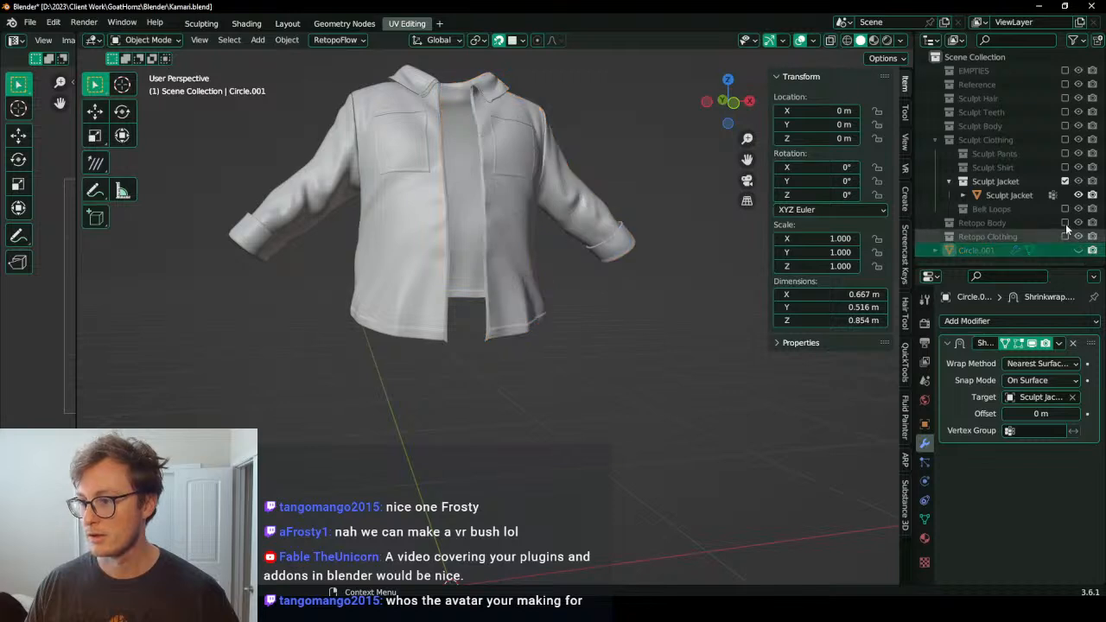
{"action": "left_click", "coordinate": [1064, 167]}
{"action": "left_click", "coordinate": [1064, 153]}
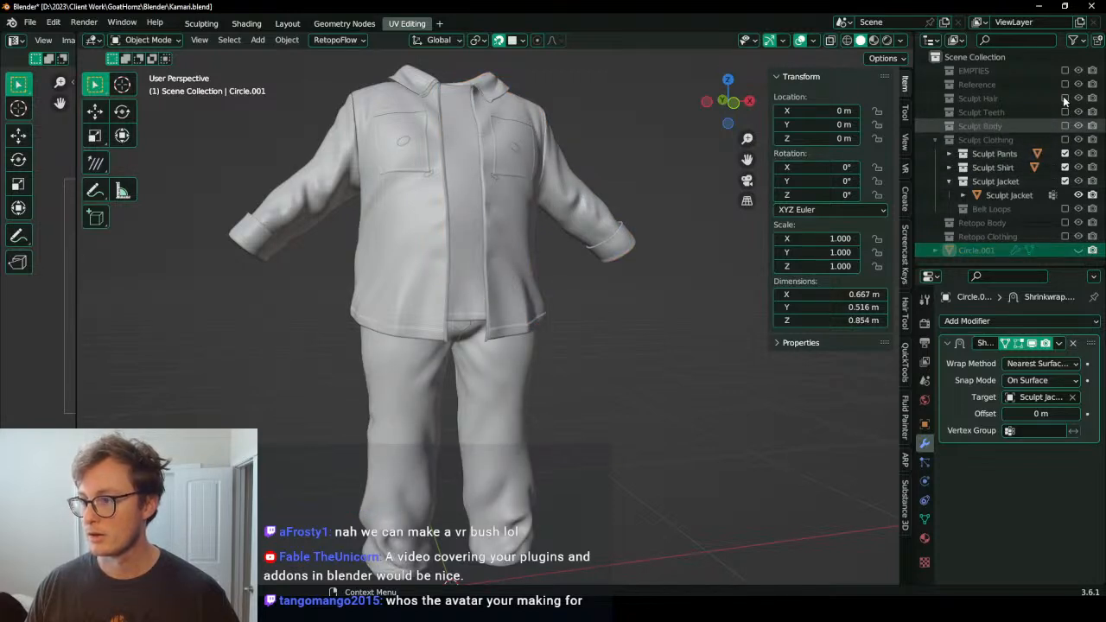
{"action": "left_click", "coordinate": [1064, 125]}
{"action": "left_click", "coordinate": [1065, 98]}
Step: Examine the whole character from several sides in Material Preview shading
{"action": "scroll", "coordinate": [433, 300], "scroll_direction": "down", "scroll_amount": 4}
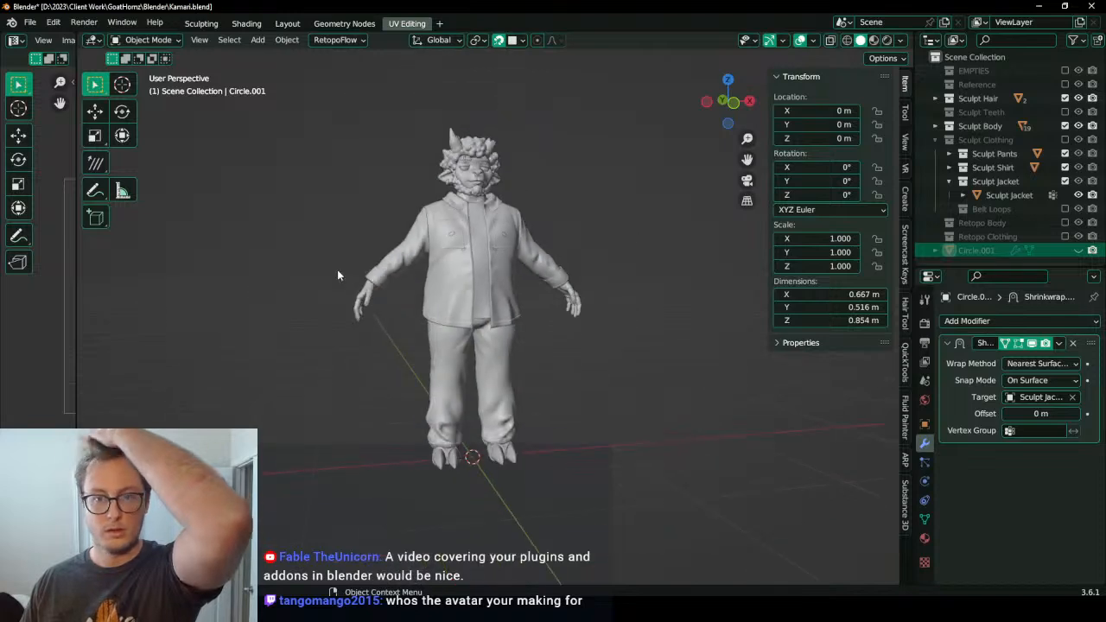
{"action": "mouse_move", "coordinate": [337, 269]}
{"action": "middle_mouse_down"}
{"action": "mouse_move", "coordinate": [571, 274]}
{"action": "mouse_move", "coordinate": [478, 265]}
{"action": "middle_mouse_up"}
{"action": "key", "text": "z"}
{"action": "left_click", "coordinate": [553, 304]}
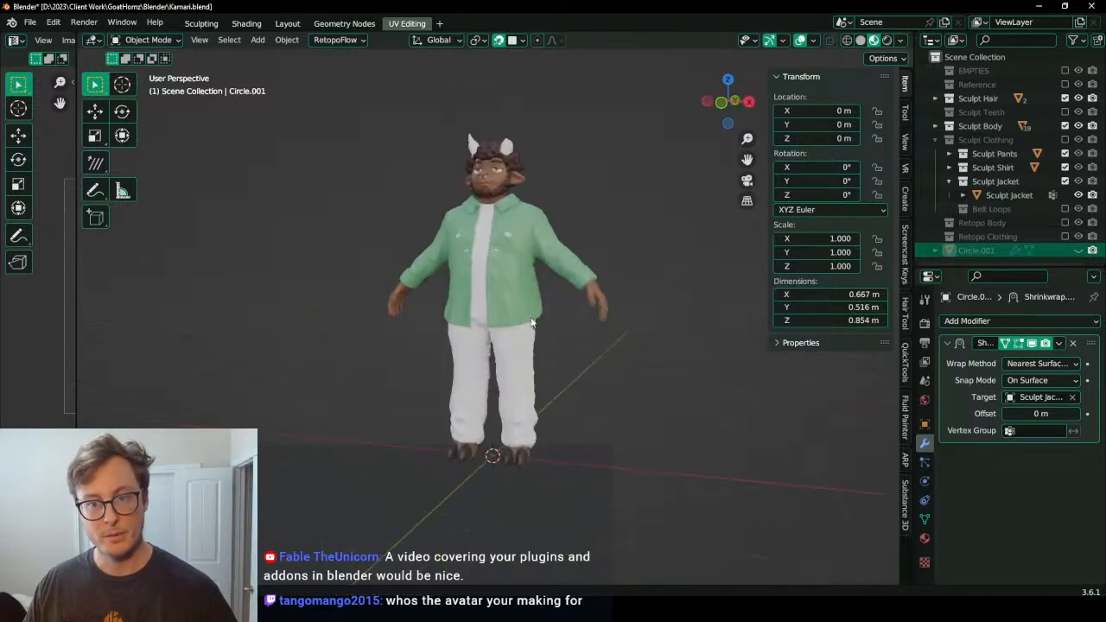
{"action": "middle_click_drag", "start_coordinate": [554, 314], "coordinate": [486, 352]}
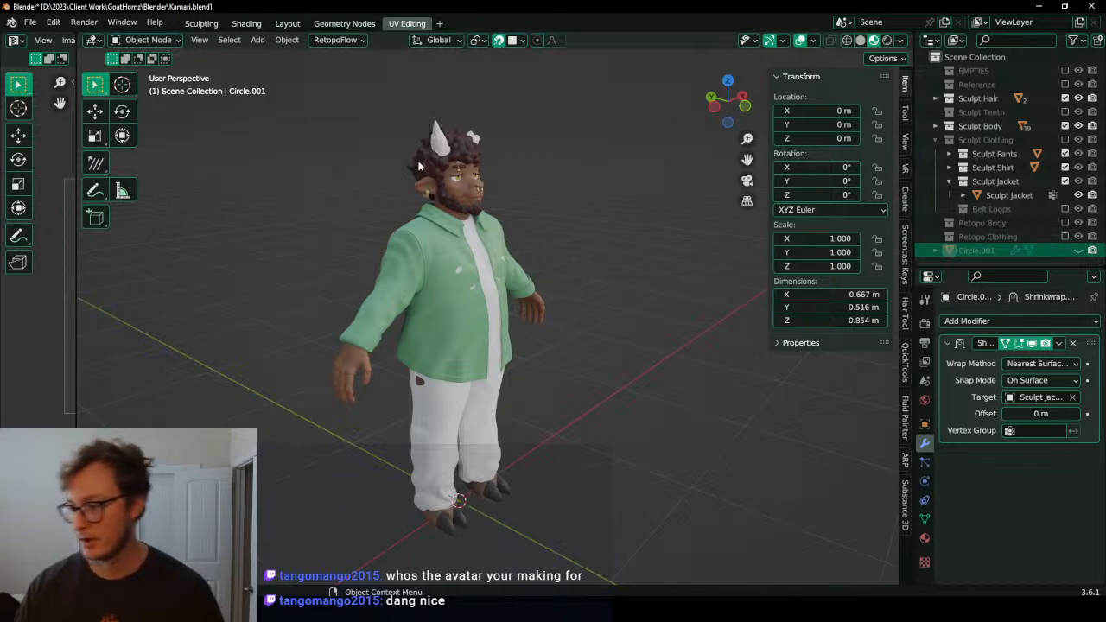
Step: Exclude the Sculpt Hair, Sculpt Body, Sculpt Pants and Sculpt Shirt collections and unhide Circle.001 beside the sculpted jacket
{"action": "left_click", "coordinate": [1064, 98]}
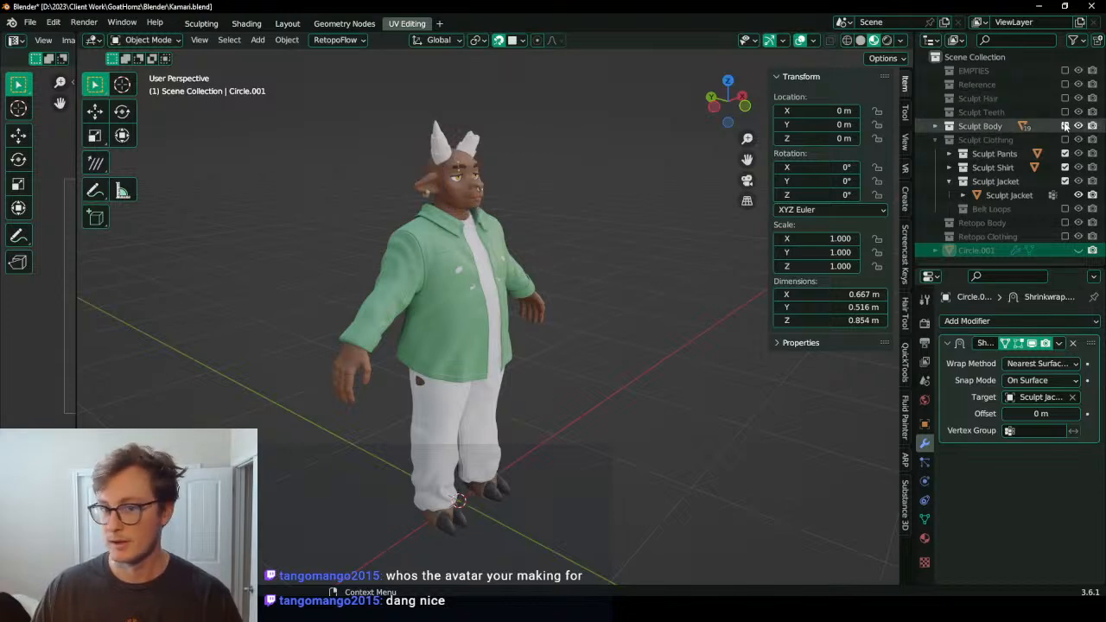
{"action": "left_click", "coordinate": [1065, 126]}
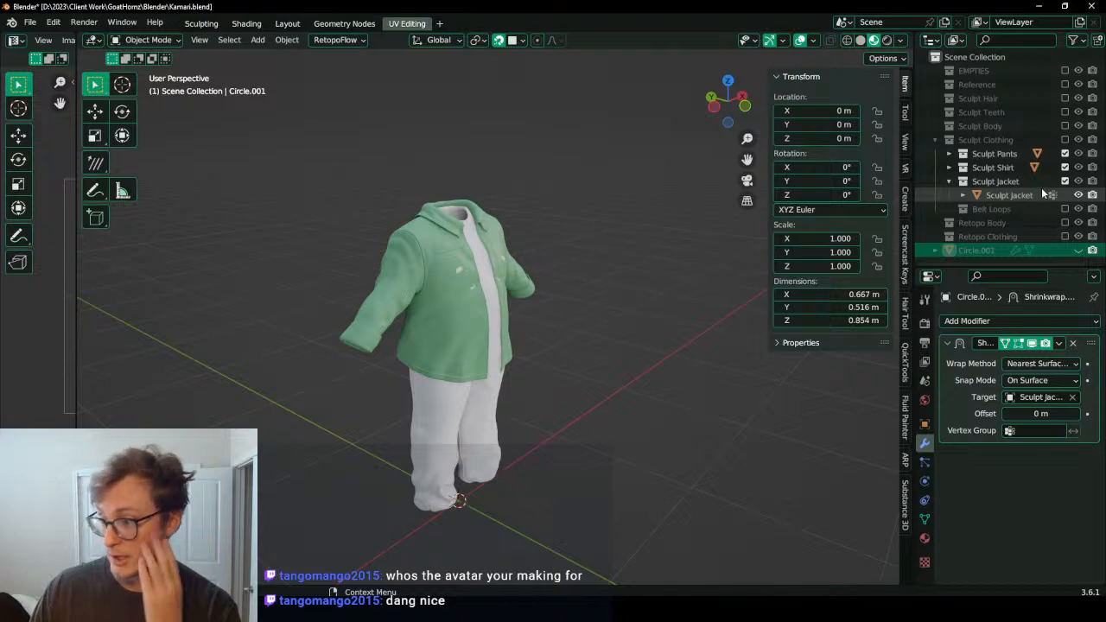
{"action": "left_click", "coordinate": [949, 182]}
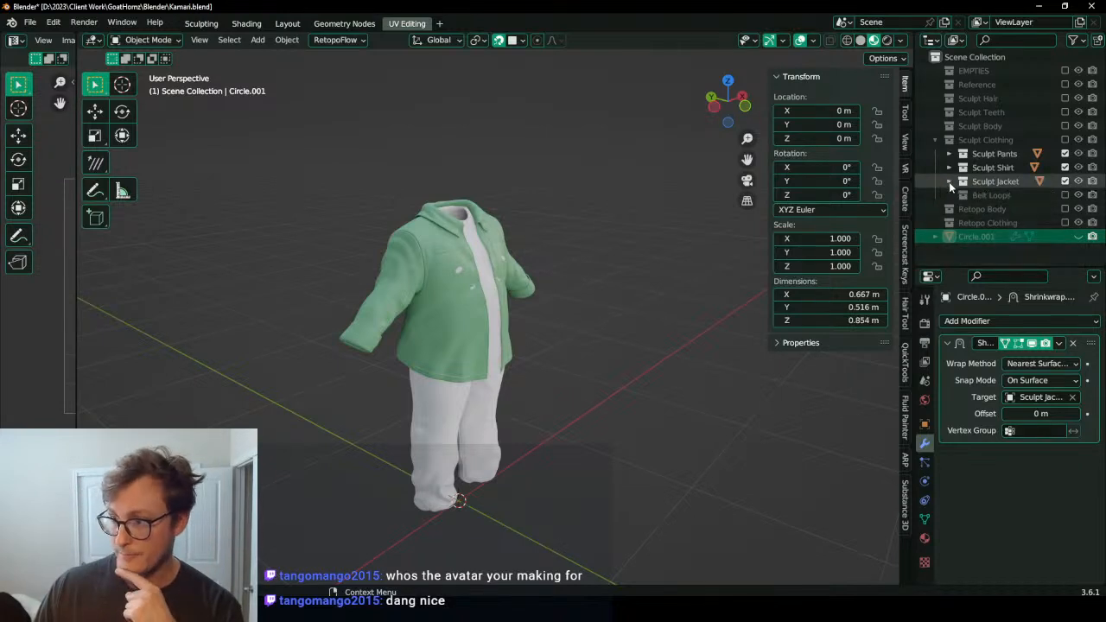
{"action": "left_click", "coordinate": [1066, 154]}
{"action": "left_click", "coordinate": [1066, 168]}
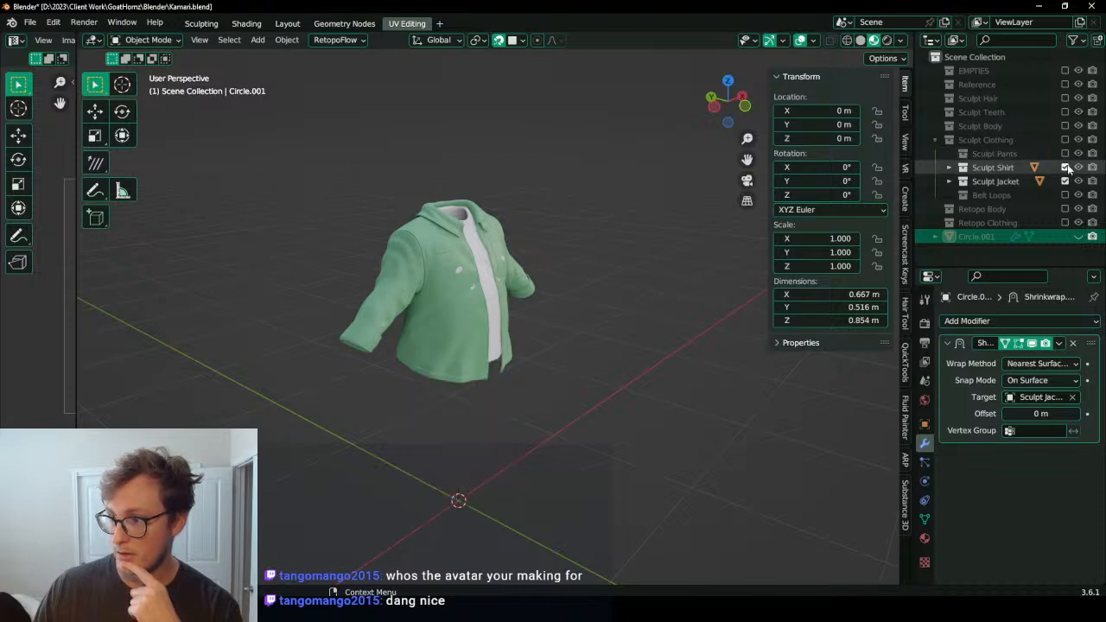
{"action": "left_click", "coordinate": [1079, 236]}
{"action": "middle_click_drag", "start_coordinate": [655, 284], "coordinate": [581, 293]}
{"action": "scroll", "coordinate": [581, 294], "scroll_direction": "up", "scroll_amount": 2}
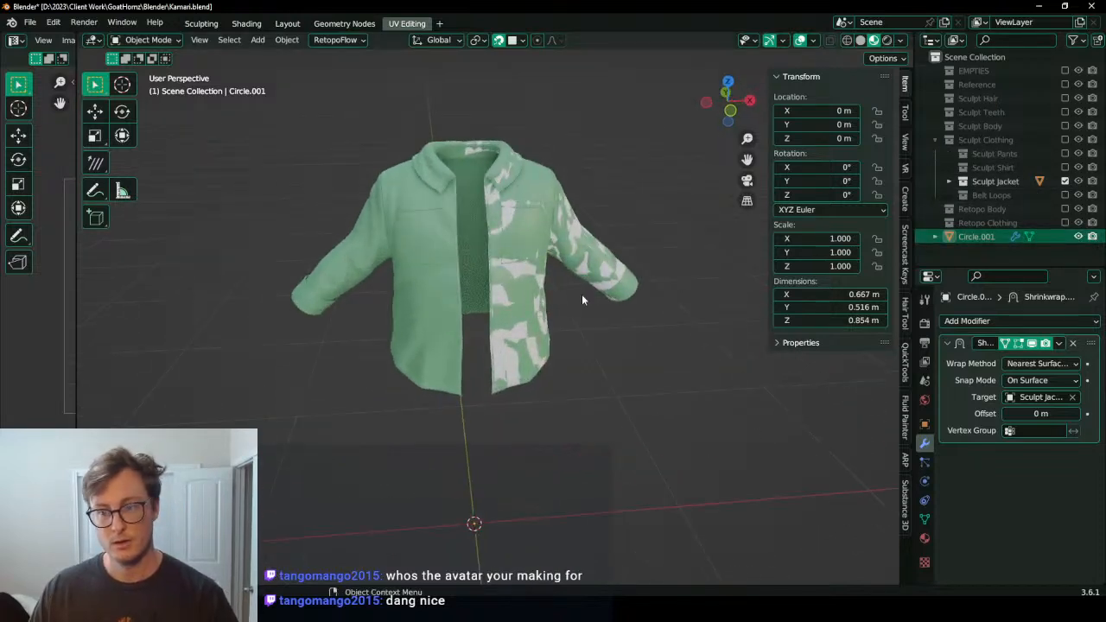
Step: Rename the Circle.001 mesh as Retopo Jacket and save the file
{"action": "left_click", "coordinate": [563, 312]}
{"action": "scroll", "coordinate": [563, 312], "scroll_direction": "up", "scroll_amount": 1}
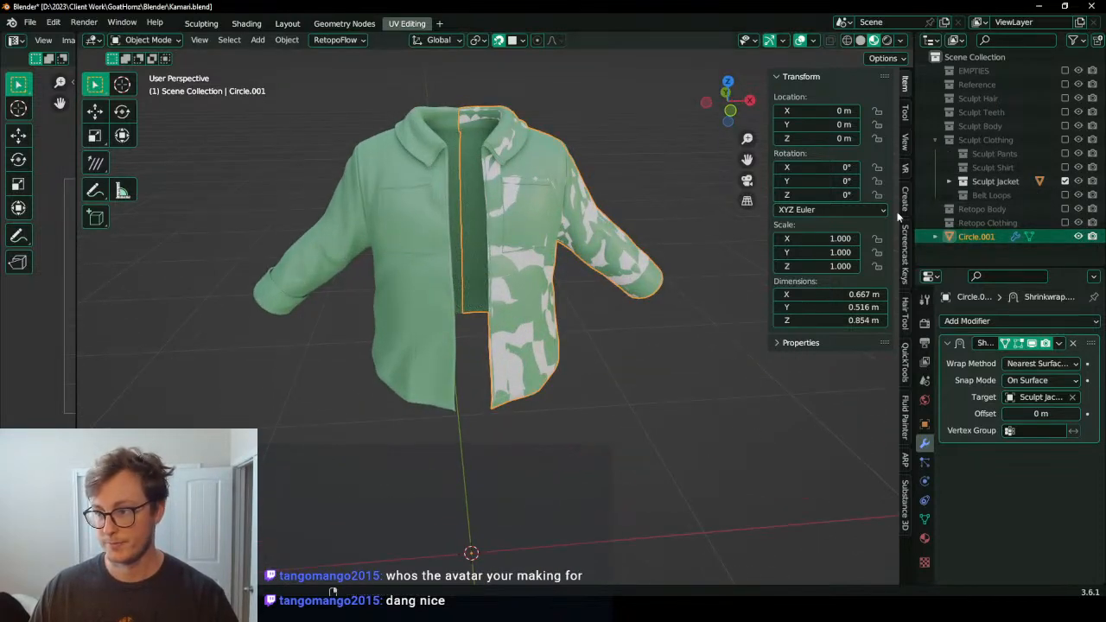
{"action": "double_click", "coordinate": [968, 236]}
{"action": "type", "text": "Retopo"}
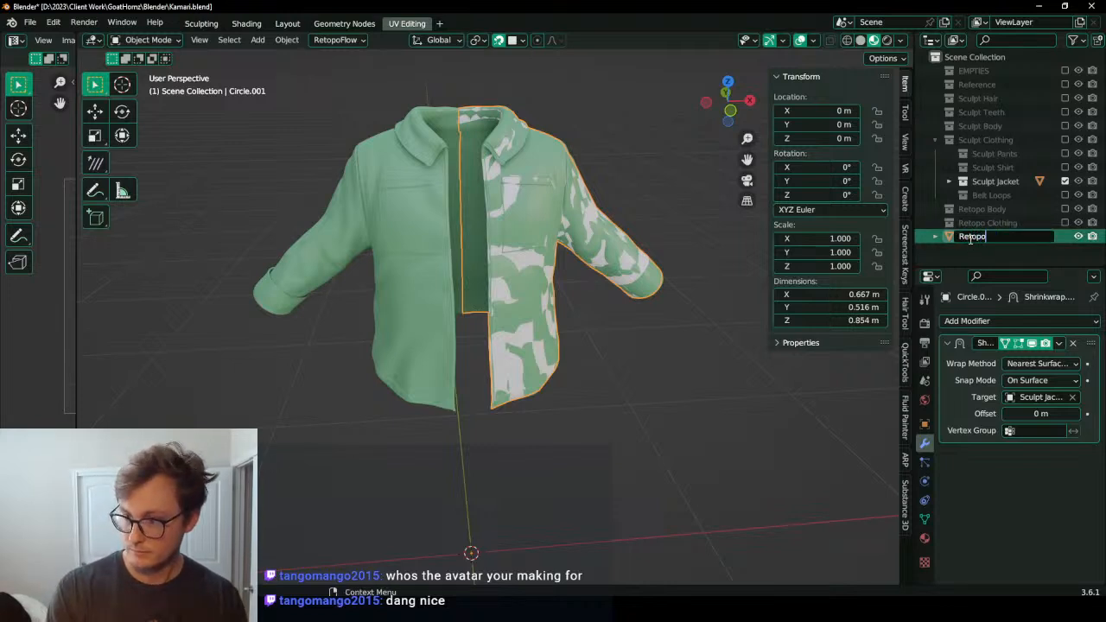
{"action": "type", "text": " Jack"}
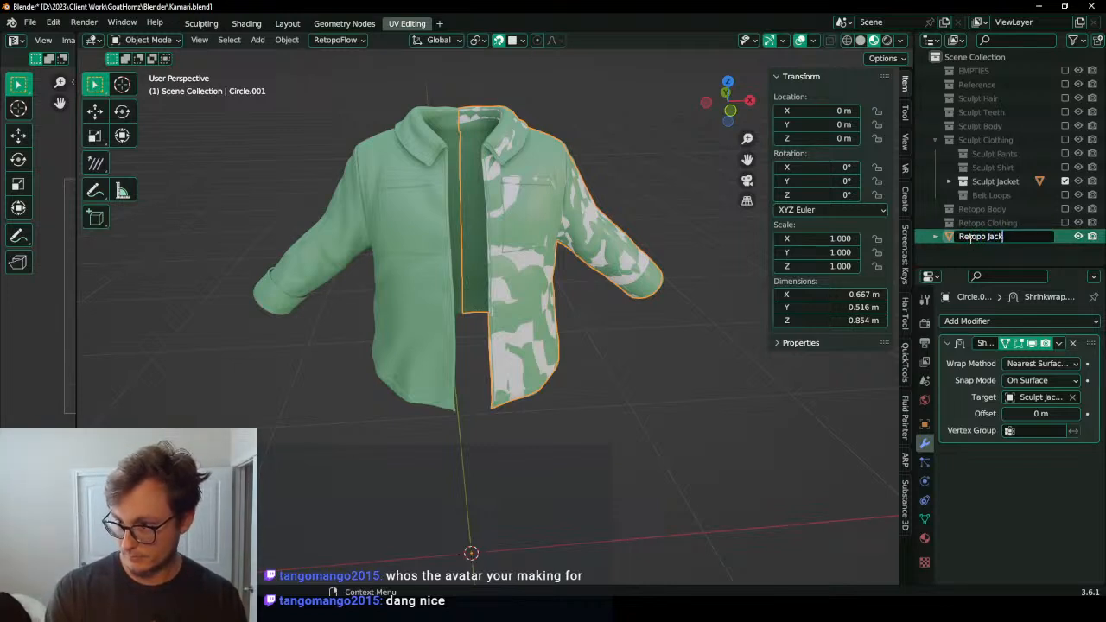
{"action": "type", "text": "et"}
{"action": "key", "text": "Return"}
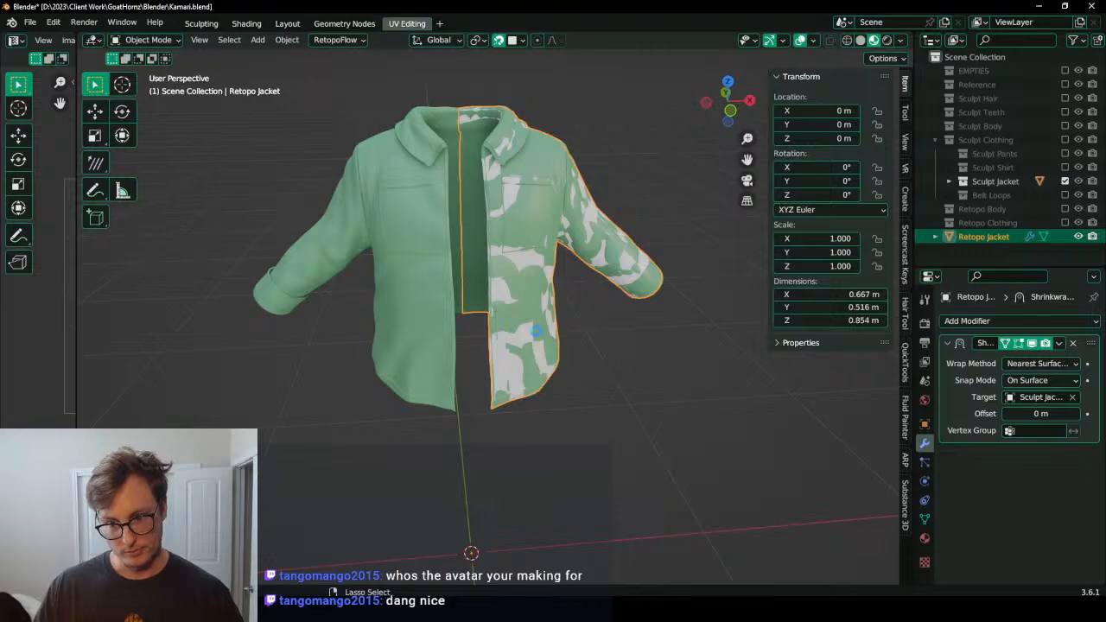
{"action": "key", "text": "ctrl+s"}
Step: Return Retopo Jacket to Edit Mode and the viewport to Solid shading at the zipper near the hem
{"action": "key", "text": "Tab"}
{"action": "scroll", "coordinate": [565, 335], "scroll_direction": "up", "scroll_amount": 5}
{"action": "middle_click_drag", "start_coordinate": [565, 334], "coordinate": [489, 289]}
{"action": "scroll", "coordinate": [497, 302], "scroll_direction": "up", "scroll_amount": 3}
{"action": "scroll", "coordinate": [493, 345], "scroll_direction": "down", "scroll_amount": 4}
{"action": "middle_click_drag", "start_coordinate": [493, 345], "coordinate": [576, 276]}
{"action": "scroll", "coordinate": [518, 393], "scroll_direction": "up", "scroll_amount": 4}
{"action": "middle_click_drag", "start_coordinate": [553, 488], "coordinate": [526, 372], "text": "shift"}
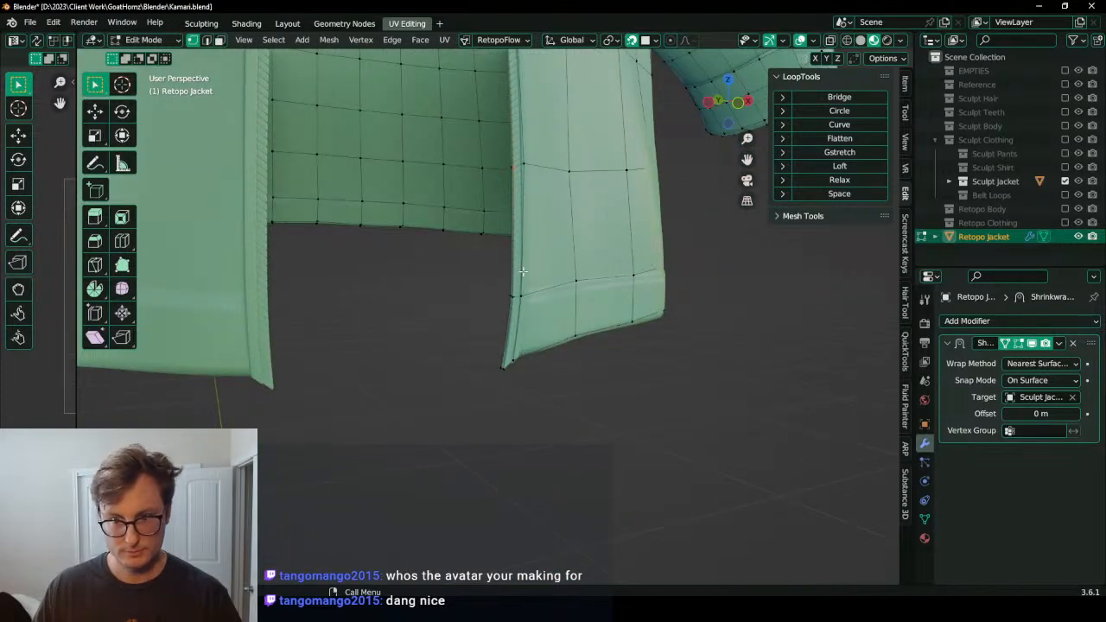
{"action": "scroll", "coordinate": [516, 171], "scroll_direction": "up", "scroll_amount": 6}
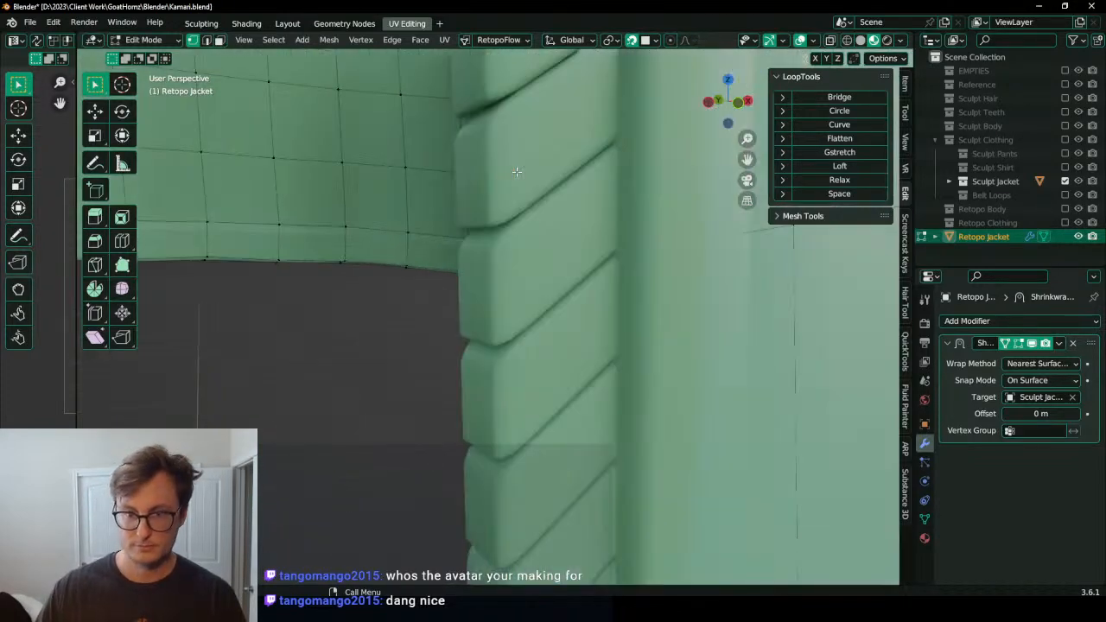
{"action": "left_click", "coordinate": [501, 190]}
{"action": "scroll", "coordinate": [496, 199], "scroll_direction": "down", "scroll_amount": 4}
{"action": "mouse_move", "coordinate": [489, 207]}
{"action": "middle_mouse_down", "text": "shift"}
{"action": "mouse_move", "coordinate": [491, 267]}
{"action": "mouse_move", "coordinate": [565, 220]}
{"action": "mouse_move", "coordinate": [575, 308]}
{"action": "mouse_move", "coordinate": [530, 215]}
{"action": "mouse_move", "coordinate": [512, 205]}
{"action": "mouse_move", "coordinate": [541, 276]}
{"action": "mouse_move", "coordinate": [494, 284]}
{"action": "middle_mouse_up", "text": "shift"}
{"action": "key", "text": "z"}
{"action": "scroll", "coordinate": [532, 311], "scroll_direction": "down", "scroll_amount": 2}
{"action": "mouse_move", "coordinate": [535, 319]}
{"action": "middle_mouse_down", "text": "shift"}
{"action": "mouse_move", "coordinate": [553, 357]}
{"action": "mouse_move", "coordinate": [544, 306]}
{"action": "middle_mouse_up", "text": "shift"}
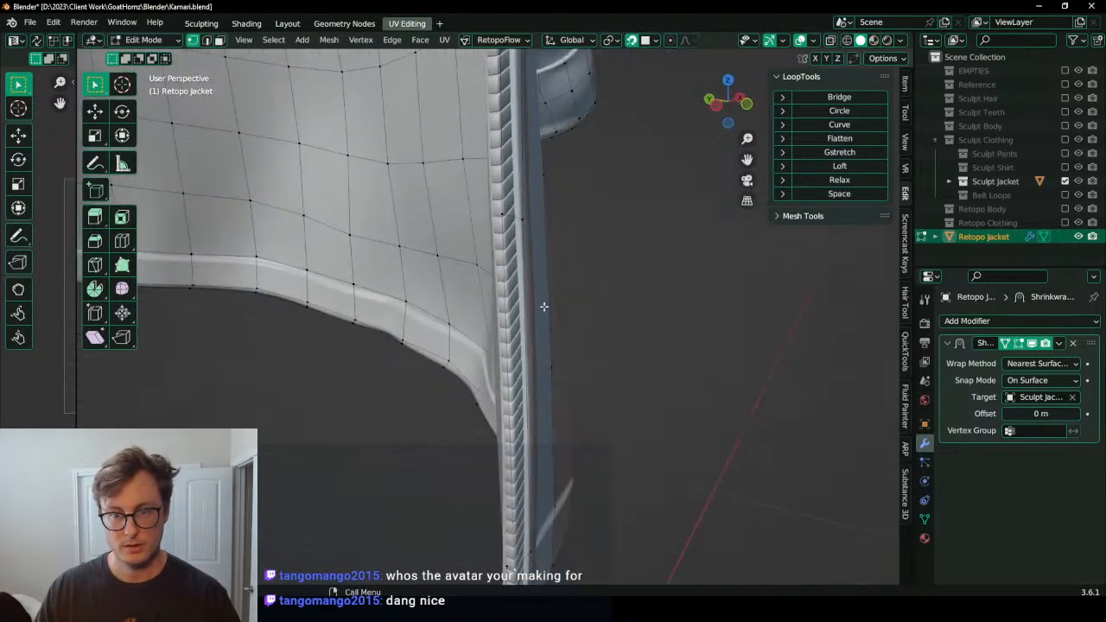
Step: Extend the next front-edge vertex above the hem across the zipper to its inner side and connect it to the vertex below
{"action": "mouse_move", "coordinate": [509, 211]}
{"action": "middle_mouse_down"}
{"action": "mouse_move", "coordinate": [533, 239]}
{"action": "mouse_move", "coordinate": [513, 235]}
{"action": "mouse_move", "coordinate": [548, 240]}
{"action": "mouse_move", "coordinate": [515, 226]}
{"action": "middle_mouse_up"}
{"action": "key", "text": "g"}
{"action": "left_click", "coordinate": [506, 230]}
{"action": "key", "text": "g"}
{"action": "left_click", "coordinate": [495, 234]}
{"action": "middle_click_drag", "start_coordinate": [497, 285], "coordinate": [477, 185], "text": "shift"}
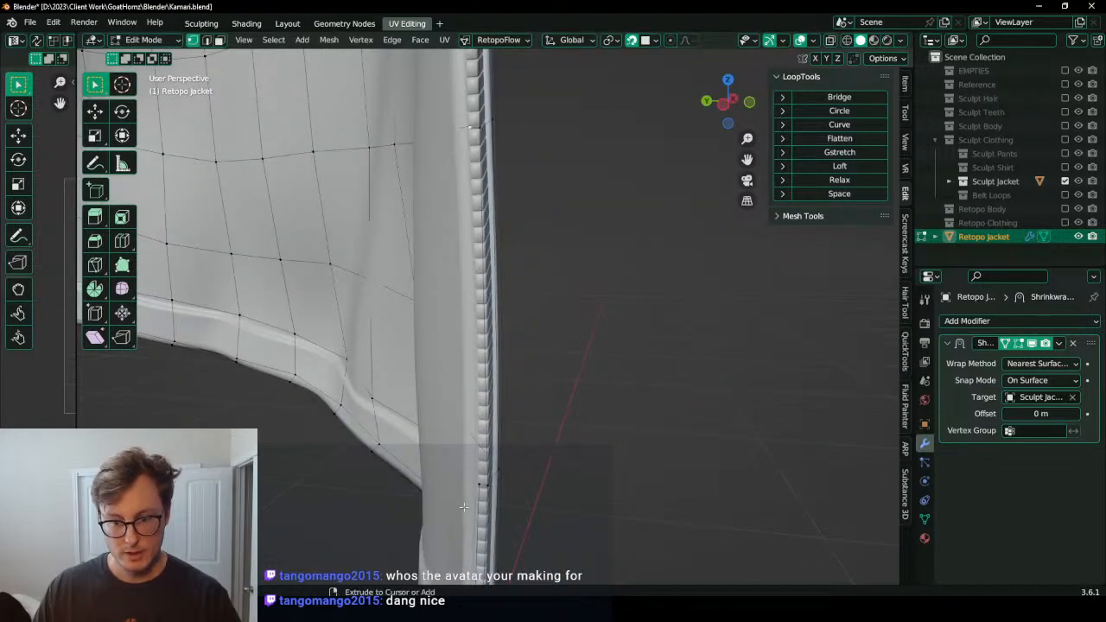
{"action": "left_click", "coordinate": [468, 493], "text": "ctrl"}
Step: Carry the next vertex up the front edge over the zipper teeth to their inner edge and join it downward
{"action": "middle_click_drag", "start_coordinate": [495, 388], "coordinate": [517, 95]}
{"action": "key", "text": "g"}
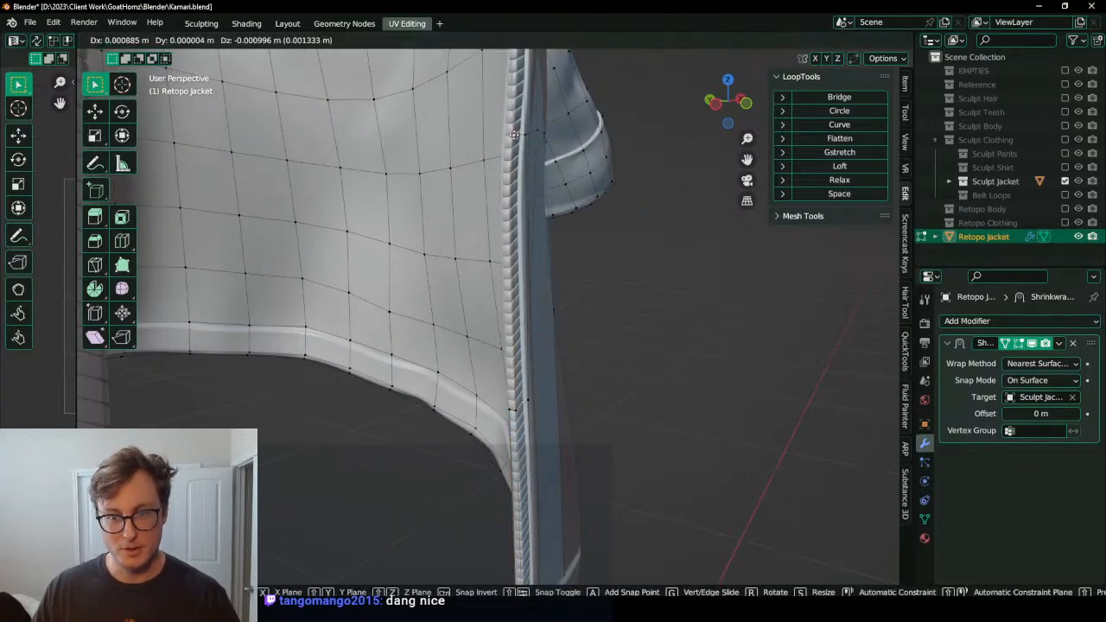
{"action": "left_click", "coordinate": [510, 129]}
{"action": "key", "text": "g"}
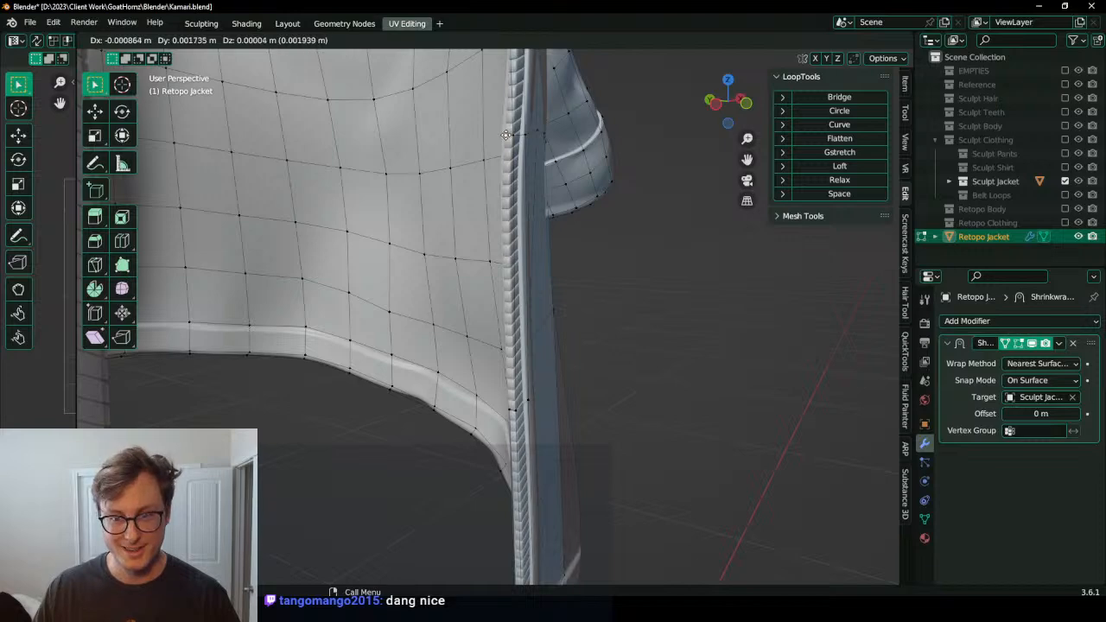
{"action": "left_click", "coordinate": [506, 136]}
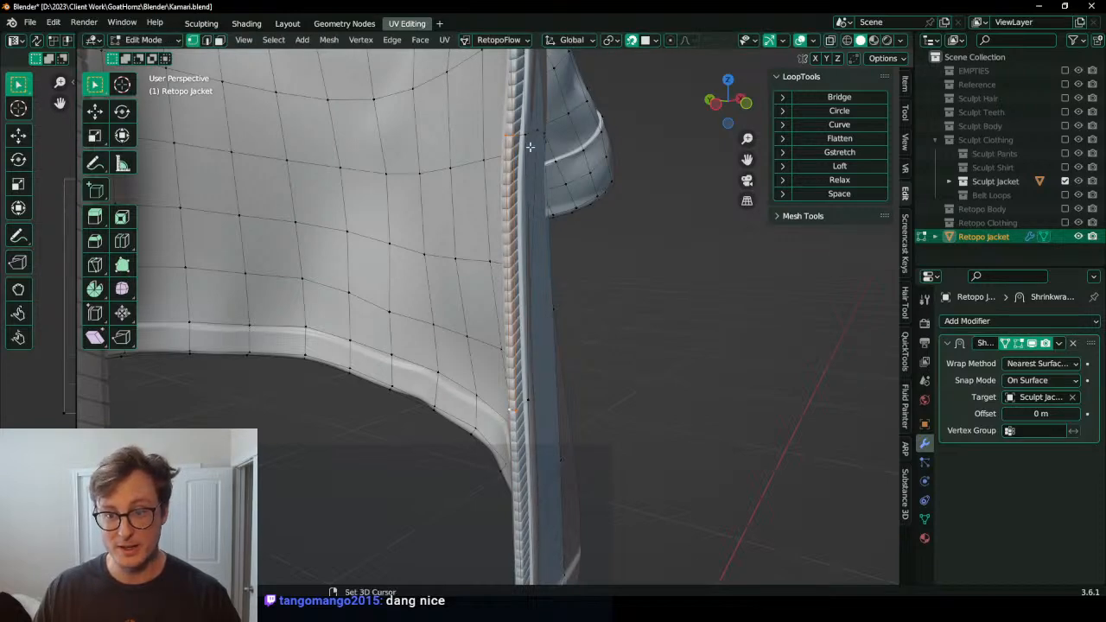
Step: Position the vertices of the next row up the zipper, refining where they sit across the teeth
{"action": "middle_click_drag", "start_coordinate": [530, 147], "coordinate": [459, 148]}
{"action": "middle_click_drag", "start_coordinate": [459, 148], "coordinate": [459, 296], "text": "shift"}
{"action": "scroll", "coordinate": [459, 296], "scroll_direction": "up", "scroll_amount": 3}
{"action": "middle_click_drag", "start_coordinate": [461, 251], "coordinate": [478, 298], "text": "shift"}
{"action": "middle_click_drag", "start_coordinate": [478, 351], "coordinate": [517, 236]}
{"action": "key", "text": "g"}
{"action": "left_click", "coordinate": [487, 352]}
{"action": "key", "text": "g"}
{"action": "left_click", "coordinate": [561, 356]}
{"action": "key", "text": "g"}
{"action": "left_click", "coordinate": [557, 356]}
{"action": "key", "text": "g"}
{"action": "left_click", "coordinate": [571, 354]}
{"action": "key", "text": "g"}
{"action": "left_click", "coordinate": [553, 398]}
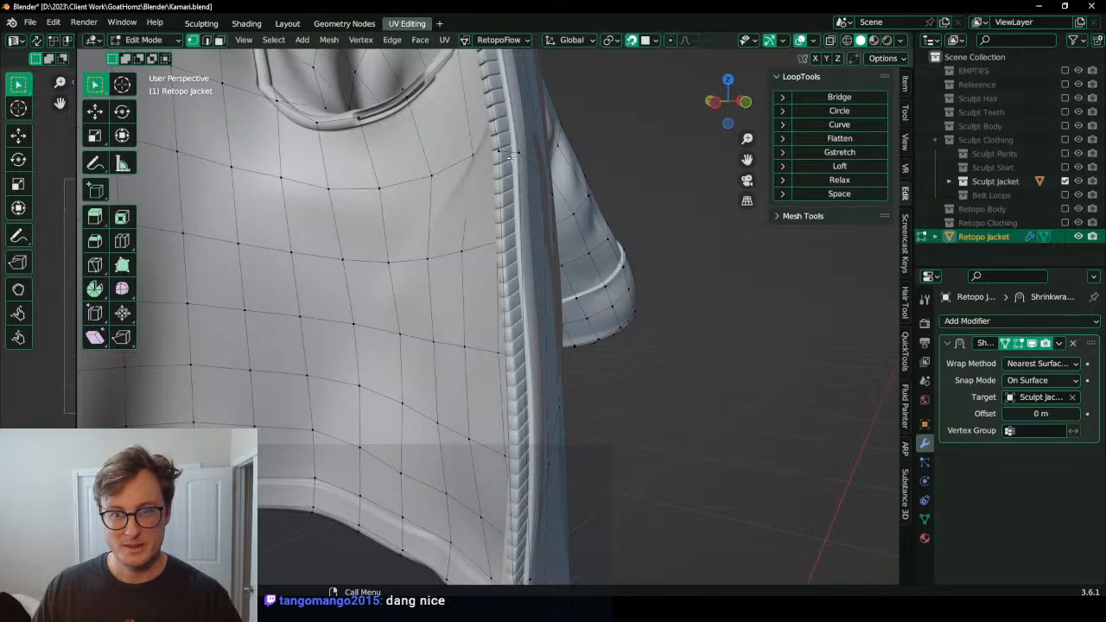
Step: Move the vertex below the armhole onto the zipper teeth, extrude it to the inner edge, and connect it to the vertex below
{"action": "middle_click_drag", "start_coordinate": [515, 188], "coordinate": [513, 140]}
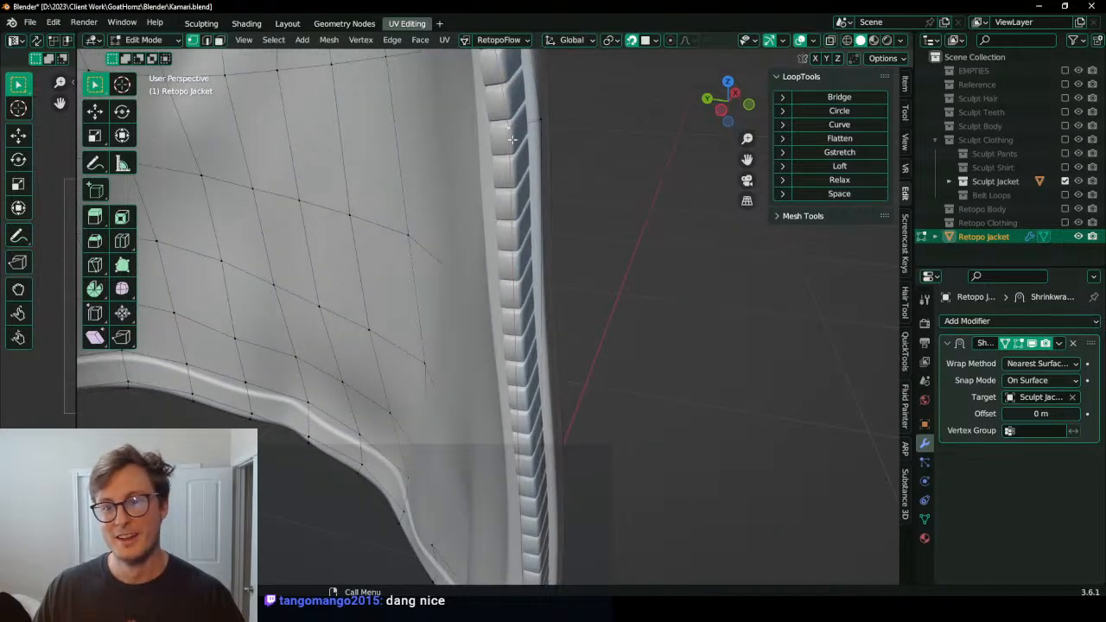
{"action": "key", "text": "g"}
{"action": "left_click", "coordinate": [512, 134]}
{"action": "key", "text": "e"}
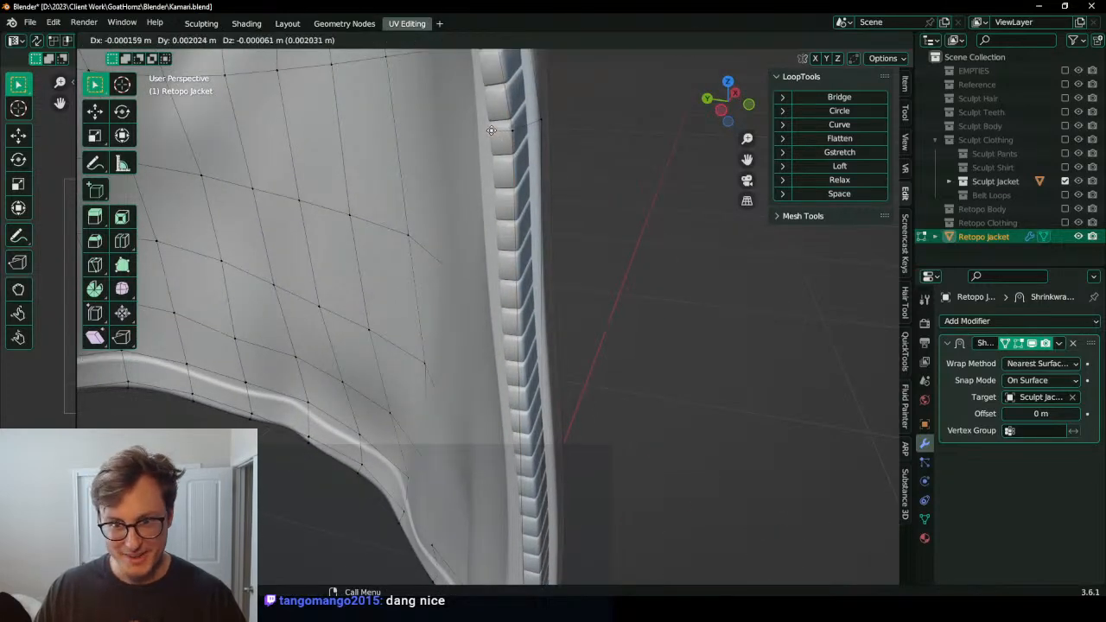
{"action": "left_click", "coordinate": [495, 136]}
{"action": "scroll", "coordinate": [520, 170], "scroll_direction": "down", "scroll_amount": 2}
{"action": "middle_click_drag", "start_coordinate": [520, 485], "coordinate": [490, 448], "text": "shift"}
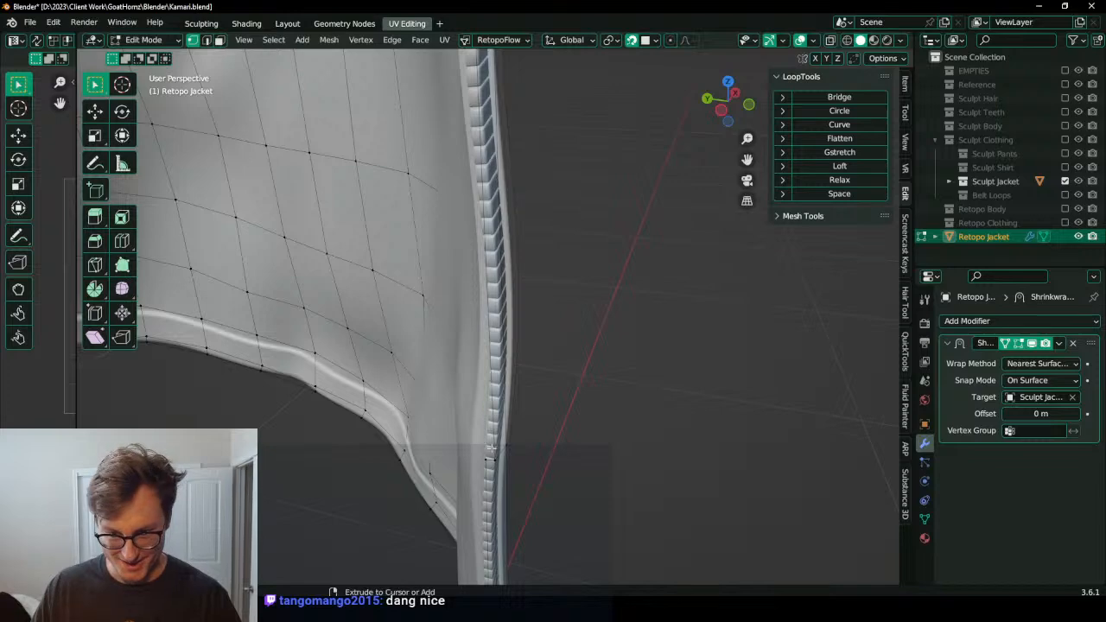
Step: Place the next vertex up on the zipper's inner edge level with the armhole's lower end and link it to the vertex below
{"action": "middle_click_drag", "start_coordinate": [582, 406], "coordinate": [519, 210]}
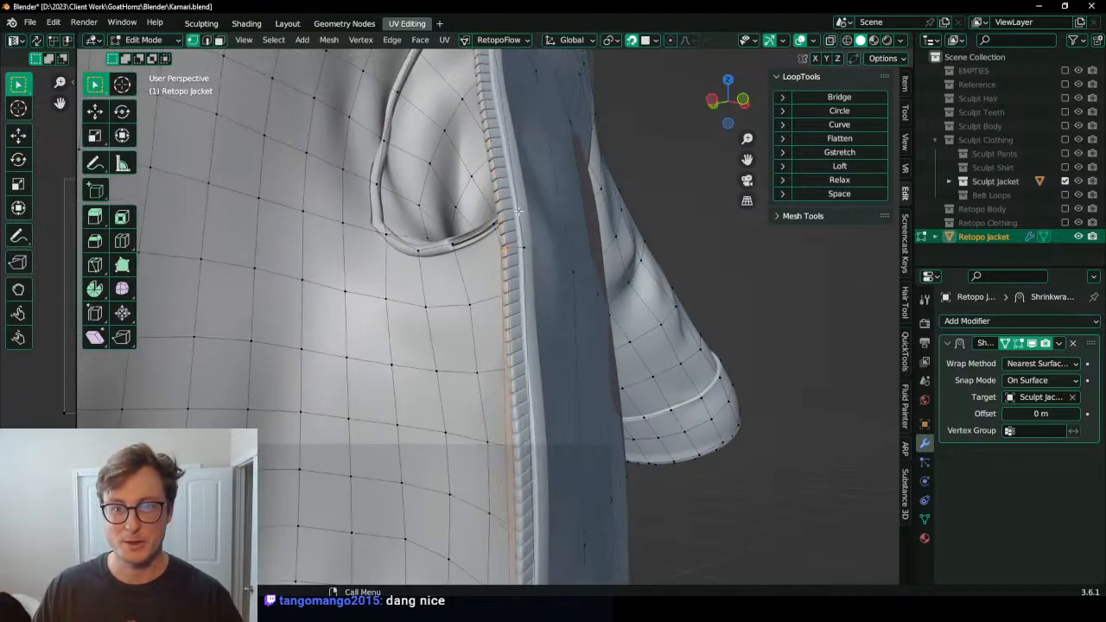
{"action": "middle_click_drag", "start_coordinate": [538, 164], "coordinate": [551, 204], "text": "shift"}
{"action": "middle_click_drag", "start_coordinate": [503, 121], "coordinate": [425, 237]}
{"action": "key", "text": "g"}
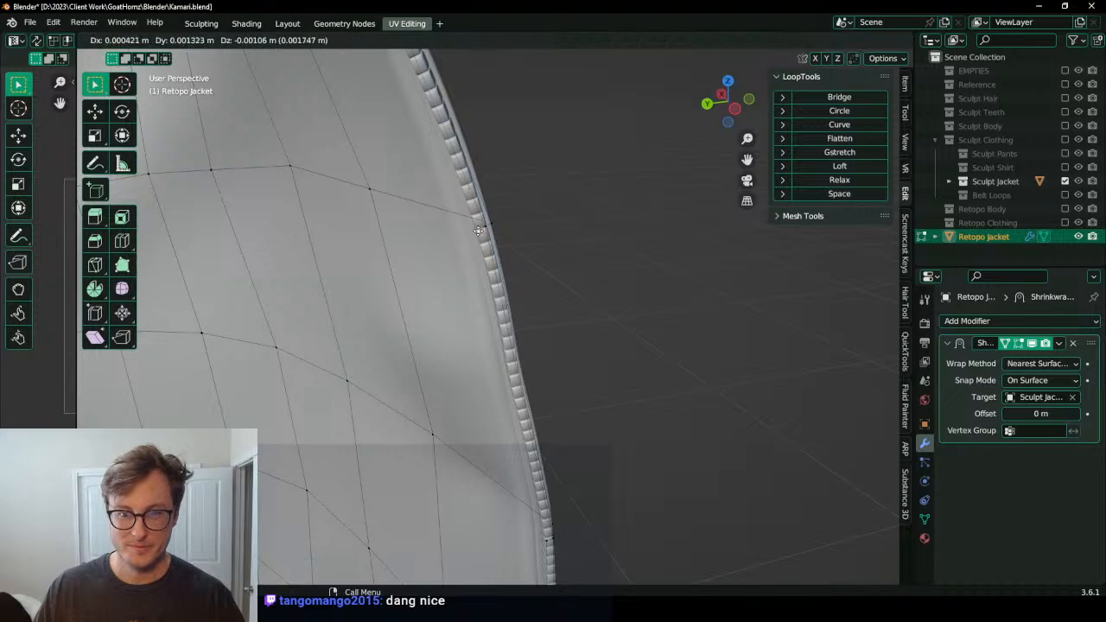
{"action": "left_click", "coordinate": [481, 230]}
{"action": "left_click", "coordinate": [544, 546], "text": "ctrl"}
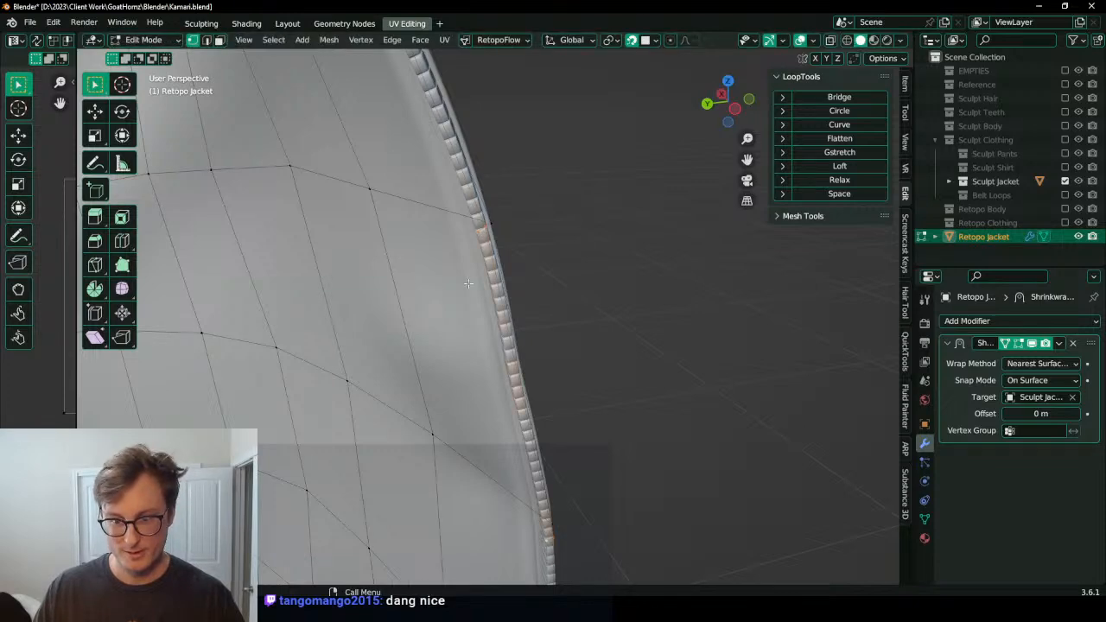
Step: Adjust that row's vertices so they follow the zipper tape, teeth and inner edge
{"action": "middle_click_drag", "start_coordinate": [468, 283], "coordinate": [408, 299]}
{"action": "key", "text": "g"}
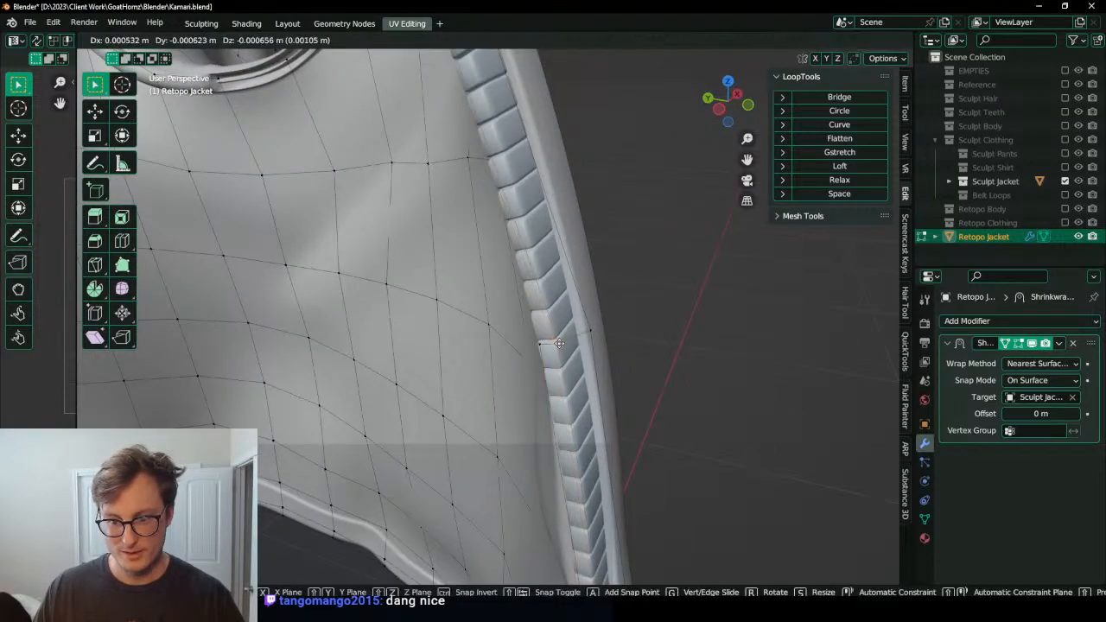
{"action": "left_click", "coordinate": [546, 344]}
{"action": "middle_click_drag", "start_coordinate": [583, 335], "coordinate": [612, 350]}
{"action": "left_click", "coordinate": [596, 362]}
{"action": "key", "text": "g"}
{"action": "left_click", "coordinate": [594, 352]}
{"action": "left_click", "coordinate": [574, 361]}
{"action": "key", "text": "g"}
{"action": "left_click", "coordinate": [570, 362]}
{"action": "left_click", "coordinate": [552, 368]}
{"action": "key", "text": "g"}
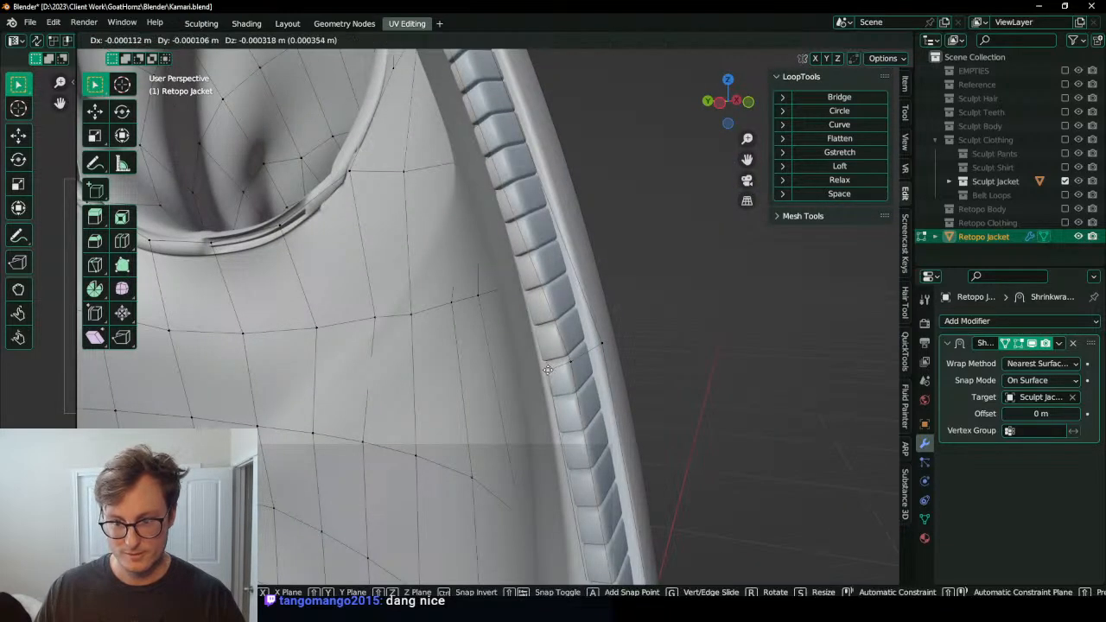
{"action": "left_click", "coordinate": [548, 370]}
Step: Place the following row's vertex on the zipper teeth beside the armhole
{"action": "scroll", "coordinate": [547, 329], "scroll_direction": "down", "scroll_amount": 2}
{"action": "middle_click_drag", "start_coordinate": [548, 234], "coordinate": [536, 270], "text": "shift"}
{"action": "middle_click_drag", "start_coordinate": [460, 200], "coordinate": [446, 229]}
{"action": "left_click", "coordinate": [479, 131]}
{"action": "key", "text": "g"}
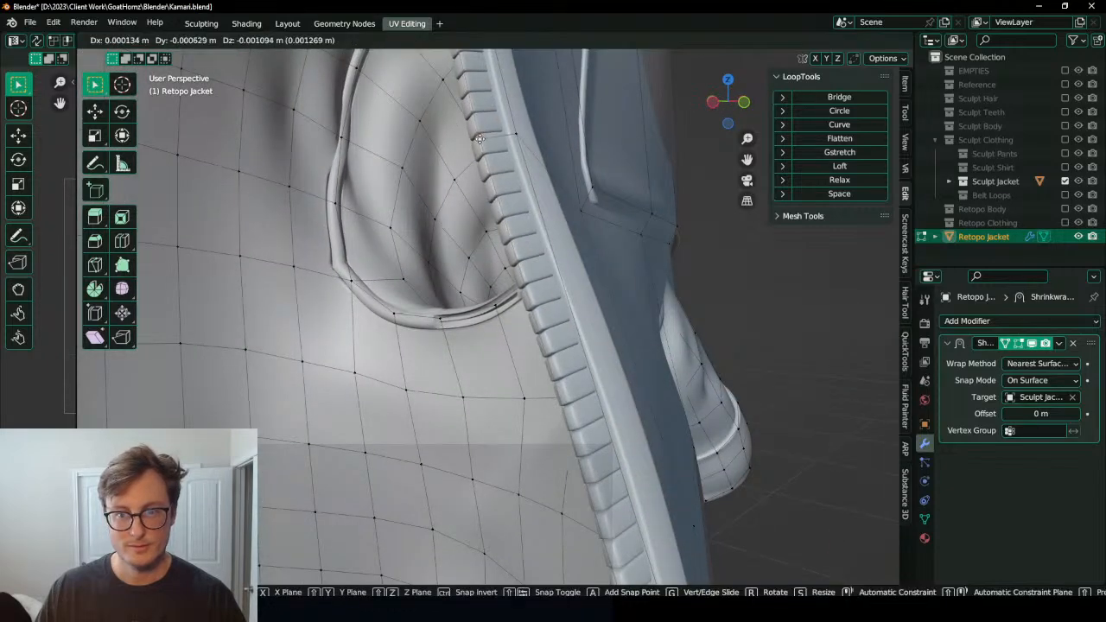
{"action": "left_click", "coordinate": [479, 139]}
Step: Set the row's inner vertex on the zipper's inner edge beside the armhole and connect it to the vertex below
{"action": "middle_click_drag", "start_coordinate": [480, 141], "coordinate": [527, 159]}
{"action": "left_click", "coordinate": [414, 114]}
{"action": "key", "text": "g"}
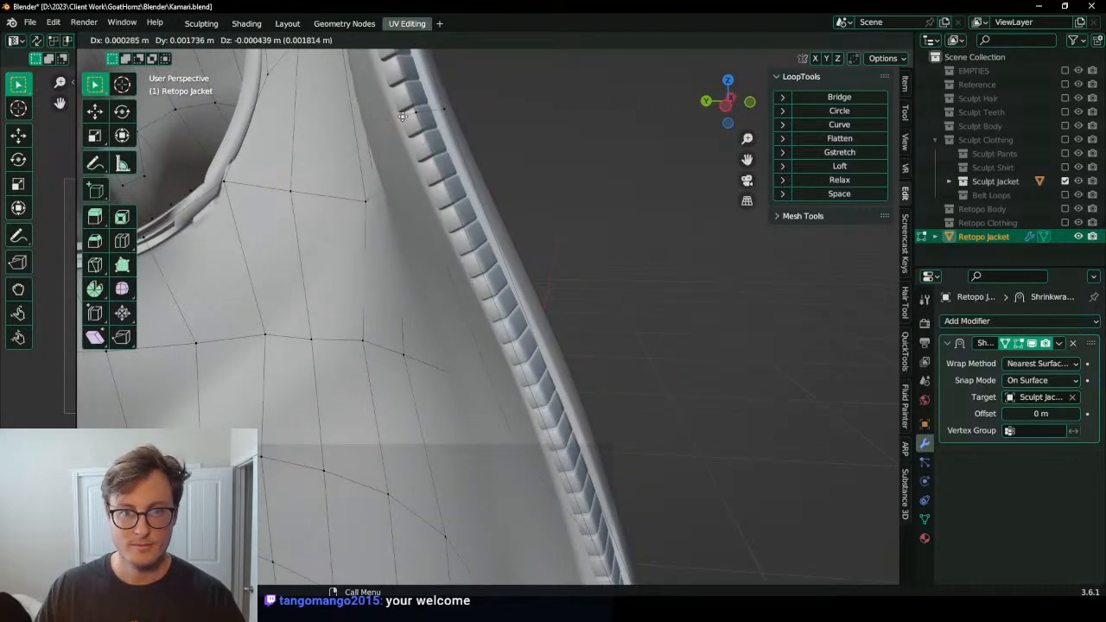
{"action": "left_click", "coordinate": [403, 117]}
{"action": "middle_click_drag", "start_coordinate": [580, 529], "coordinate": [557, 462], "text": "shift"}
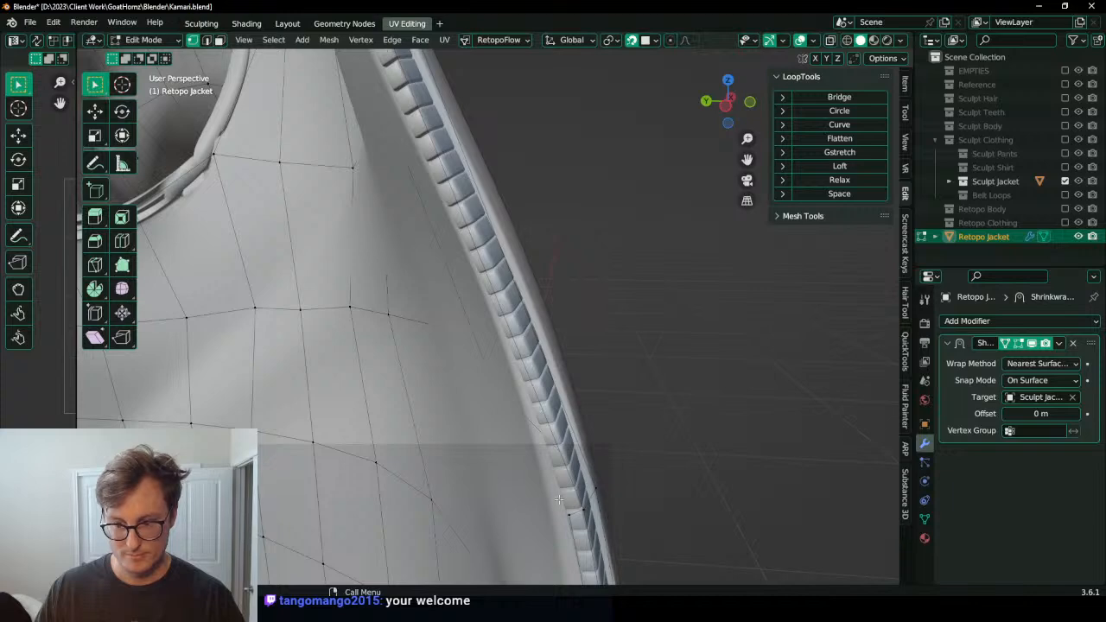
{"action": "right_click", "coordinate": [571, 511], "text": "ctrl"}
{"action": "scroll", "coordinate": [572, 464], "scroll_direction": "down", "scroll_amount": 3}
{"action": "middle_click_drag", "start_coordinate": [691, 359], "coordinate": [613, 340]}
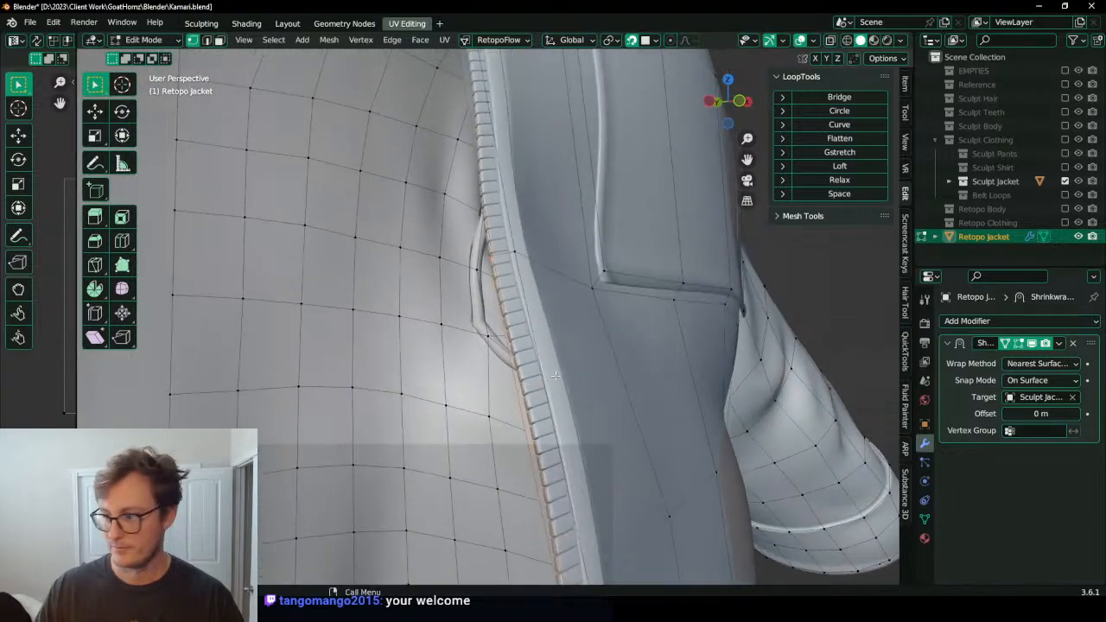
Step: Save the file and nudge the current row's vertex onto the gap between the zipper teeth beside the armhole
{"action": "key", "text": "ctrl+s"}
{"action": "middle_click_drag", "start_coordinate": [558, 309], "coordinate": [507, 434]}
{"action": "middle_click_drag", "start_coordinate": [458, 220], "coordinate": [553, 259], "text": "shift"}
{"action": "scroll", "coordinate": [474, 219], "scroll_direction": "up", "scroll_amount": 5}
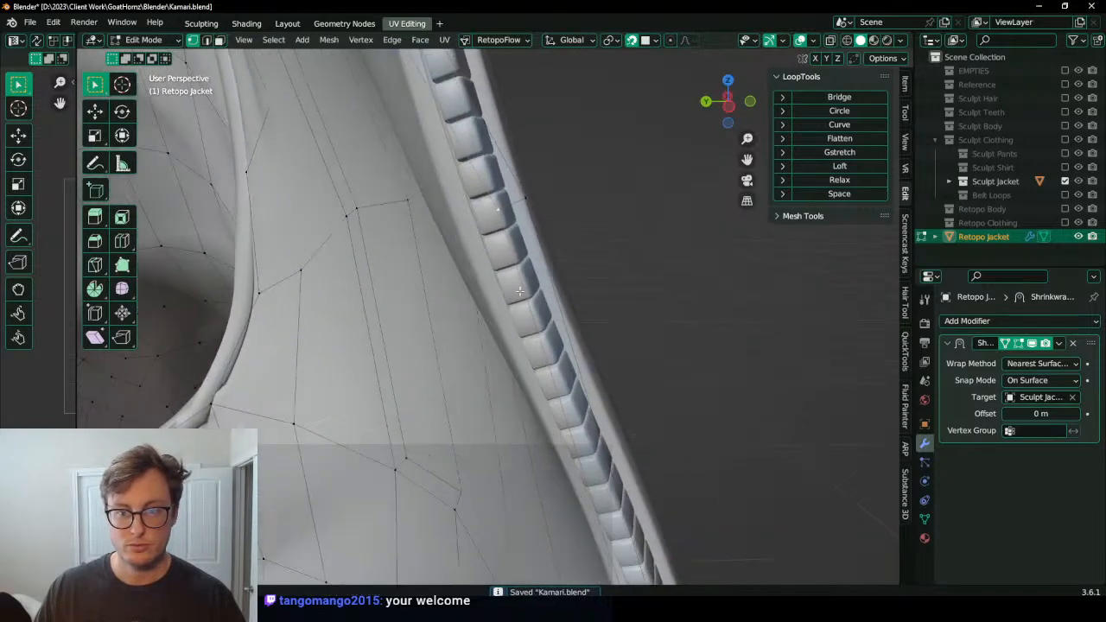
{"action": "key", "text": "g"}
{"action": "left_click", "coordinate": [484, 205]}
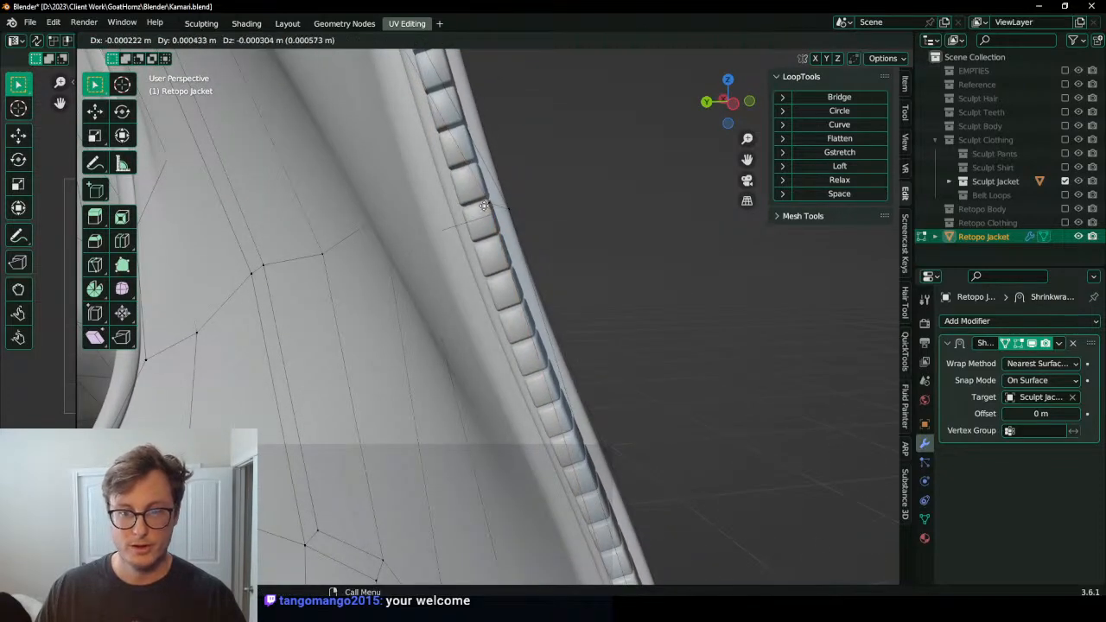
{"action": "left_click", "coordinate": [469, 210]}
{"action": "scroll", "coordinate": [469, 210], "scroll_direction": "down", "scroll_amount": 4}
{"action": "middle_click_drag", "start_coordinate": [467, 226], "coordinate": [471, 277], "text": "shift"}
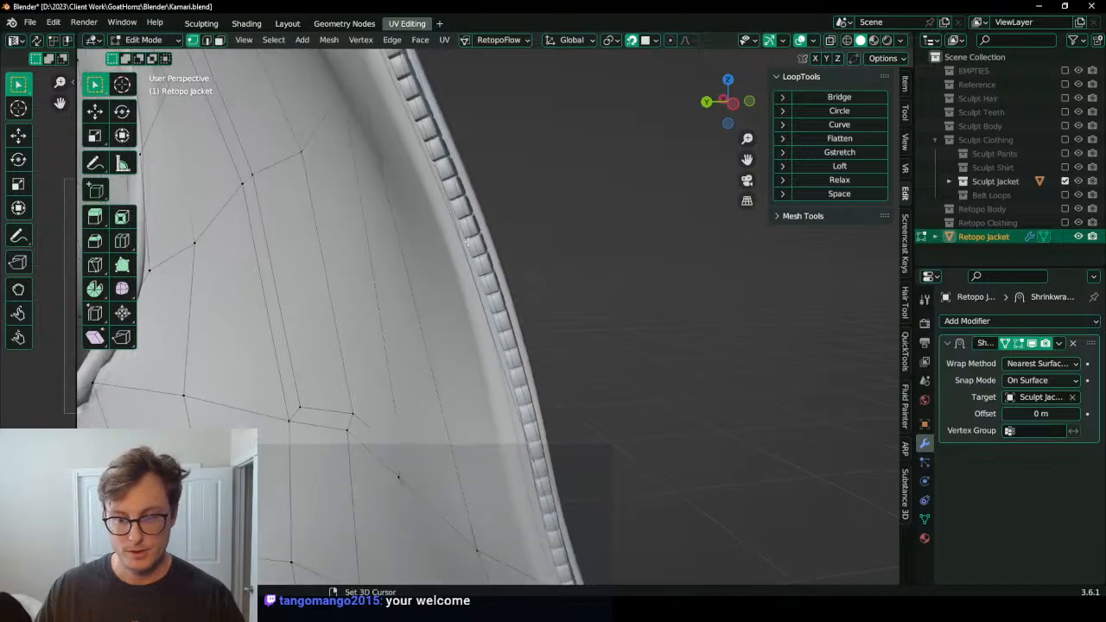
Step: Examine how the wrapped mesh edge follows the zipper from the inside and the front between the armhole and collar
{"action": "middle_click_drag", "start_coordinate": [501, 320], "coordinate": [393, 333]}
{"action": "scroll", "coordinate": [431, 326], "scroll_direction": "down", "scroll_amount": 4}
{"action": "scroll", "coordinate": [466, 346], "scroll_direction": "up", "scroll_amount": 1}
{"action": "middle_click_drag", "start_coordinate": [501, 371], "coordinate": [542, 286]}
{"action": "scroll", "coordinate": [542, 286], "scroll_direction": "up", "scroll_amount": 3}
{"action": "scroll", "coordinate": [557, 395], "scroll_direction": "down", "scroll_amount": 5}
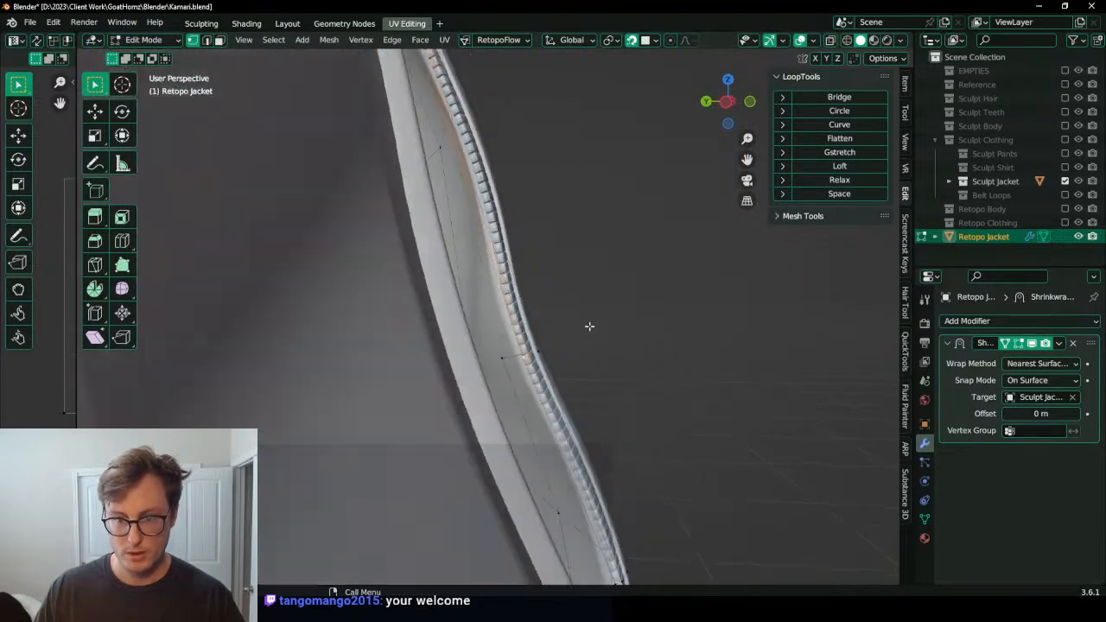
{"action": "middle_click_drag", "start_coordinate": [587, 325], "coordinate": [487, 240]}
{"action": "scroll", "coordinate": [428, 370], "scroll_direction": "up", "scroll_amount": 4}
{"action": "middle_click_drag", "start_coordinate": [610, 282], "coordinate": [565, 292]}
{"action": "scroll", "coordinate": [577, 293], "scroll_direction": "down", "scroll_amount": 5}
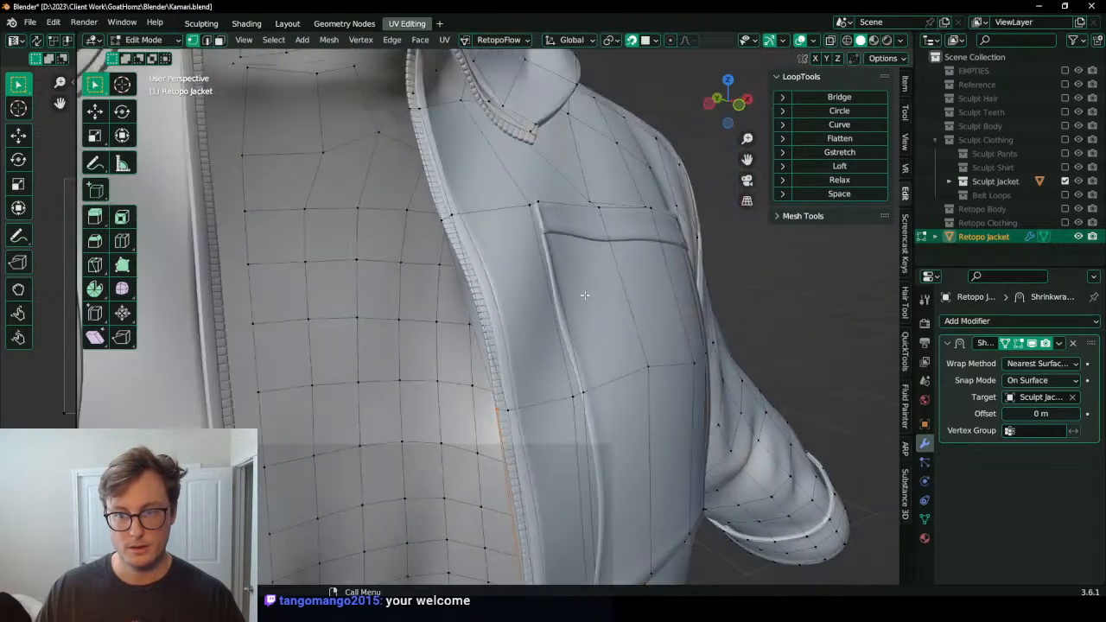
Step: Knife a new edge row from the zipper's inner edge across the front panel to the chest pocket's side seam, midway down the pocket
{"action": "middle_click_drag", "start_coordinate": [631, 292], "coordinate": [638, 321]}
{"action": "scroll", "coordinate": [571, 301], "scroll_direction": "down", "scroll_amount": 1}
{"action": "scroll", "coordinate": [542, 334], "scroll_direction": "up", "scroll_amount": 4}
{"action": "scroll", "coordinate": [532, 333], "scroll_direction": "up", "scroll_amount": 1}
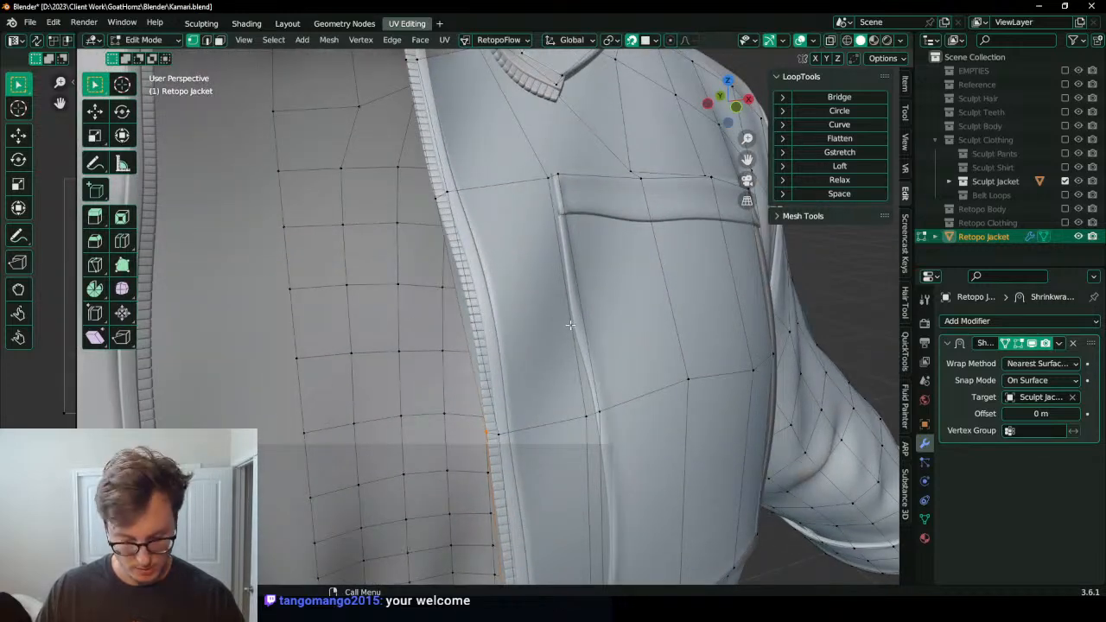
{"action": "middle_click_drag", "start_coordinate": [568, 325], "coordinate": [456, 319]}
{"action": "key", "text": "k"}
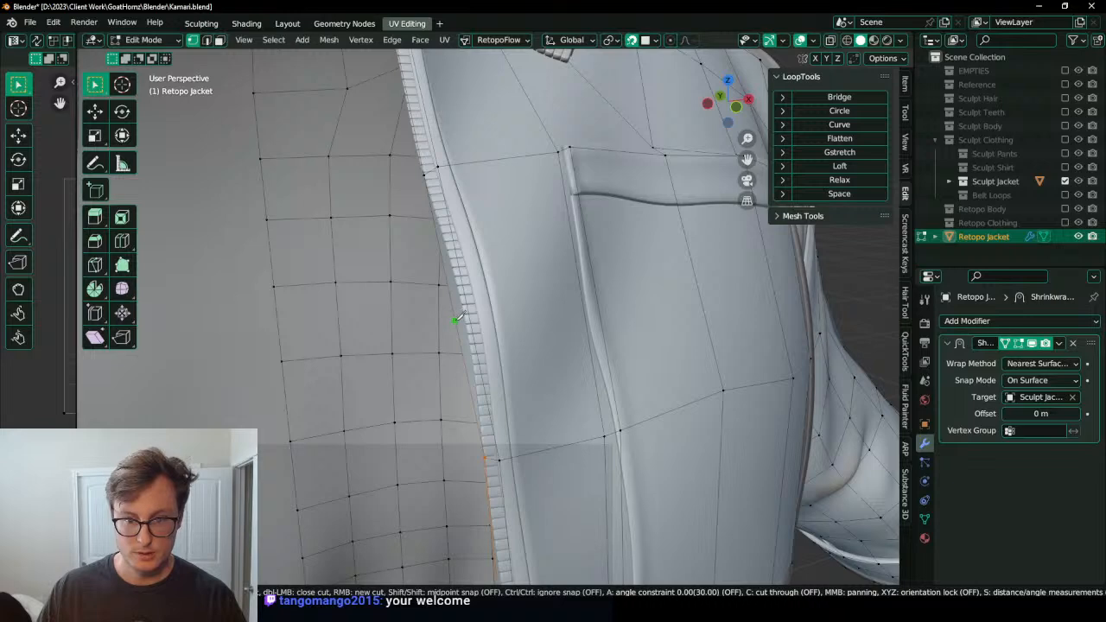
{"action": "left_click", "coordinate": [470, 318]}
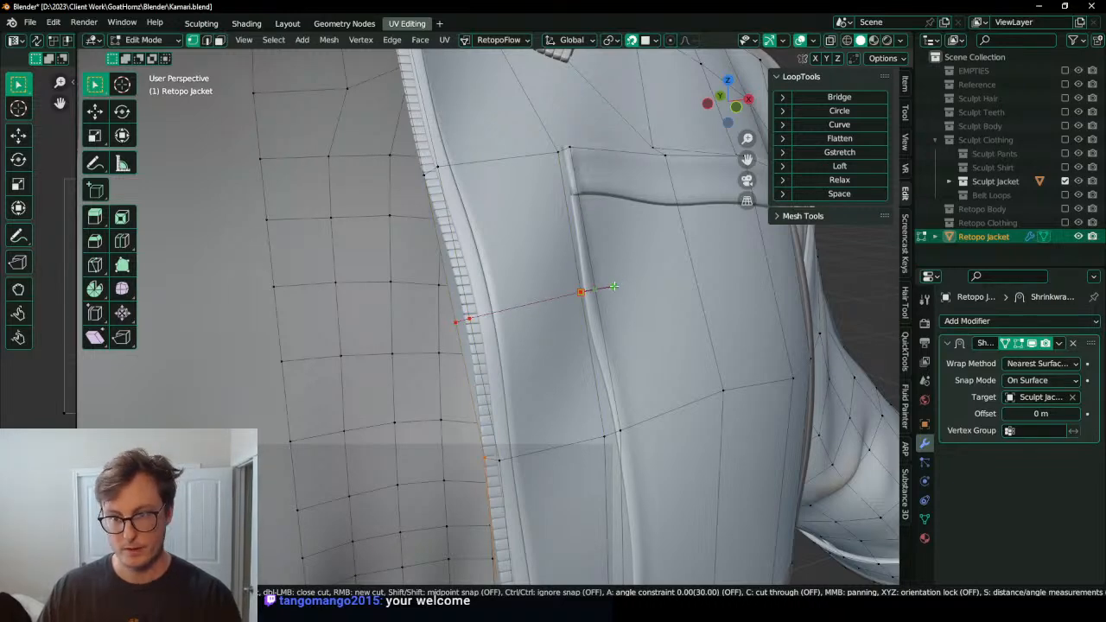
{"action": "key", "text": "Return"}
Step: Position the new row's vertices on the zipper tape and the outer side of the teeth
{"action": "middle_click_drag", "start_coordinate": [543, 311], "coordinate": [498, 313]}
{"action": "key", "text": "g"}
{"action": "key", "text": "Escape"}
{"action": "key", "text": "g"}
{"action": "key", "text": "Escape"}
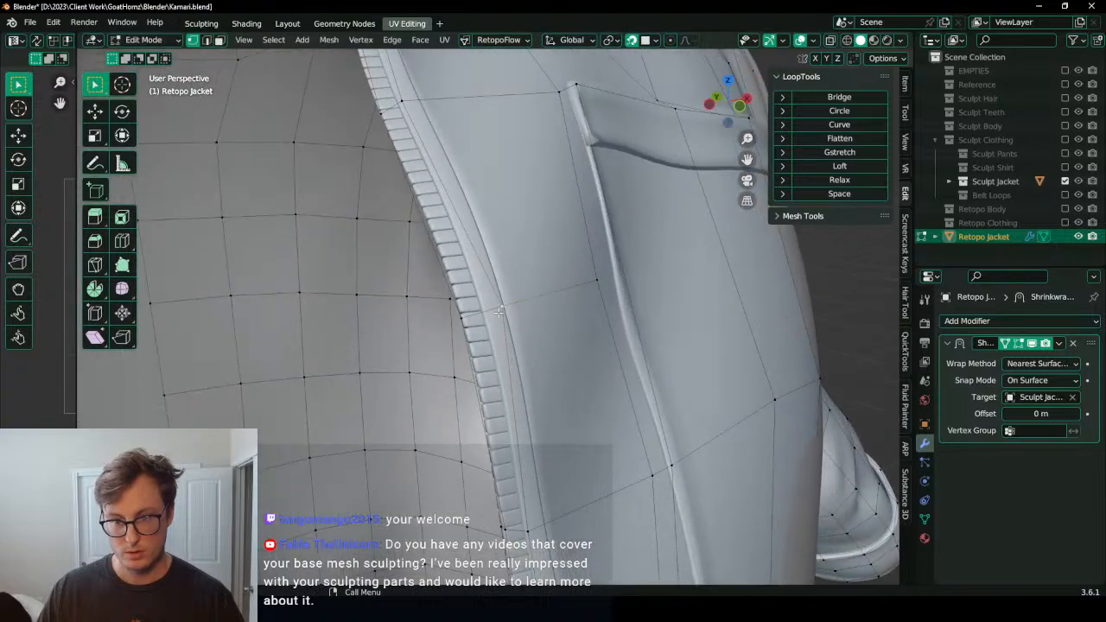
{"action": "key", "text": "g"}
{"action": "key", "text": "Escape"}
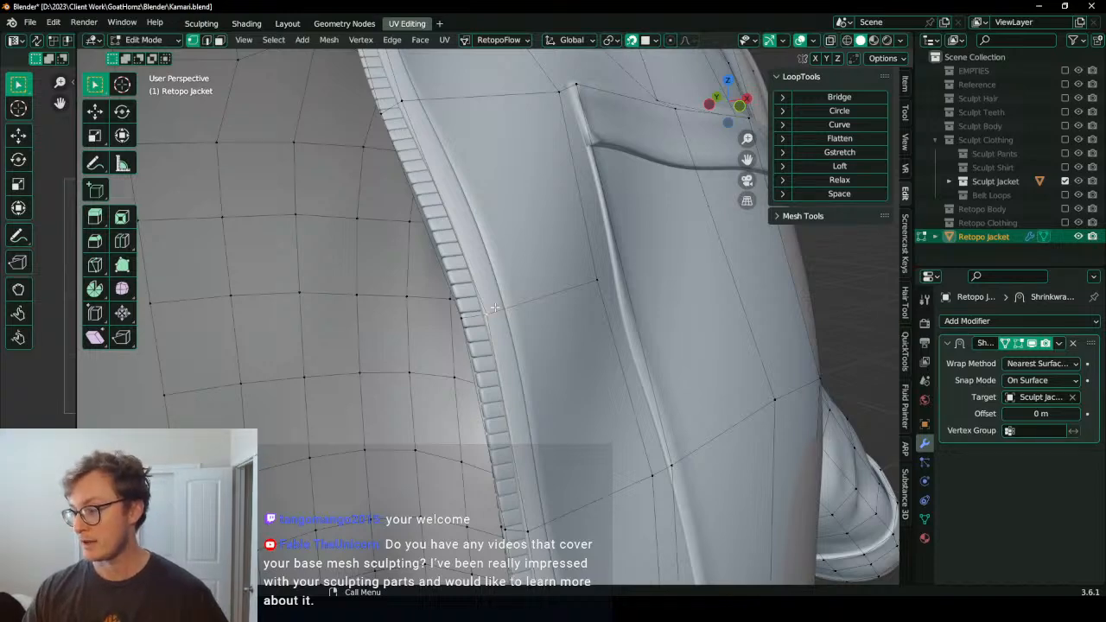
{"action": "middle_click_drag", "start_coordinate": [469, 304], "coordinate": [515, 305]}
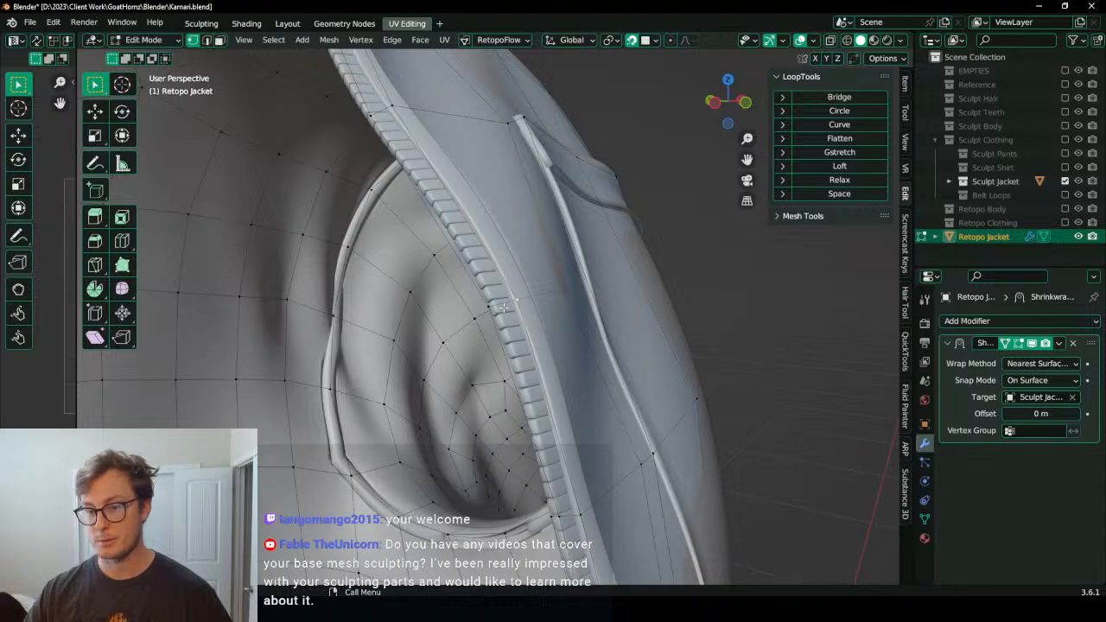
{"action": "scroll", "coordinate": [503, 307], "scroll_direction": "up", "scroll_amount": 2}
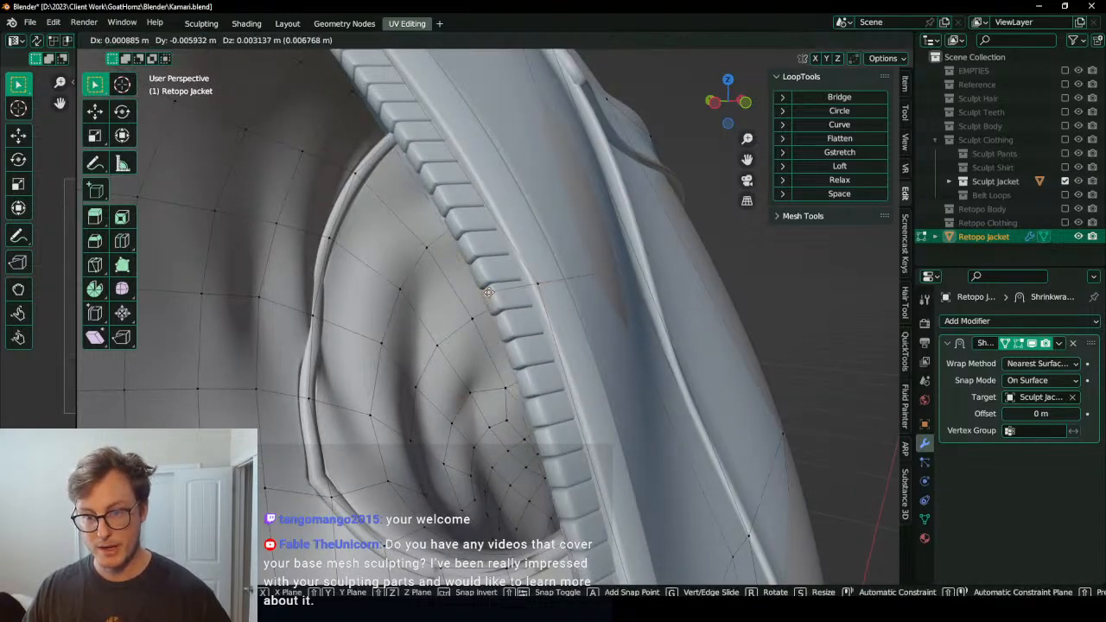
{"action": "scroll", "coordinate": [496, 287], "scroll_direction": "down", "scroll_amount": 2}
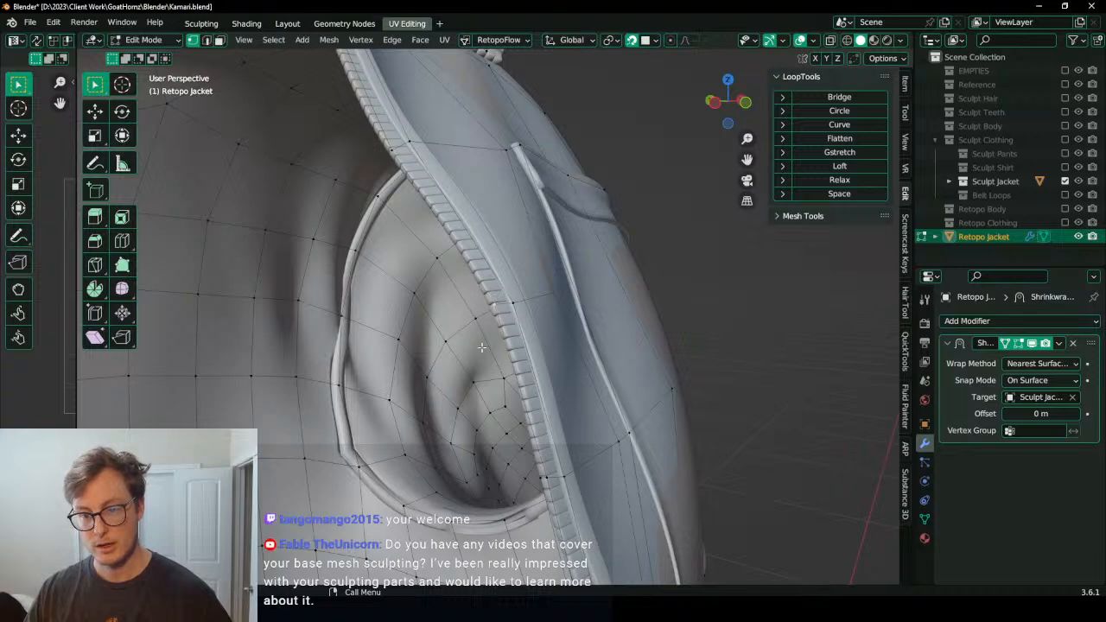
Step: Move the new row's teeth vertex into line between two zipper teeth in front of the armhole
{"action": "scroll", "coordinate": [481, 347], "scroll_direction": "up", "scroll_amount": 4}
{"action": "key", "text": "g"}
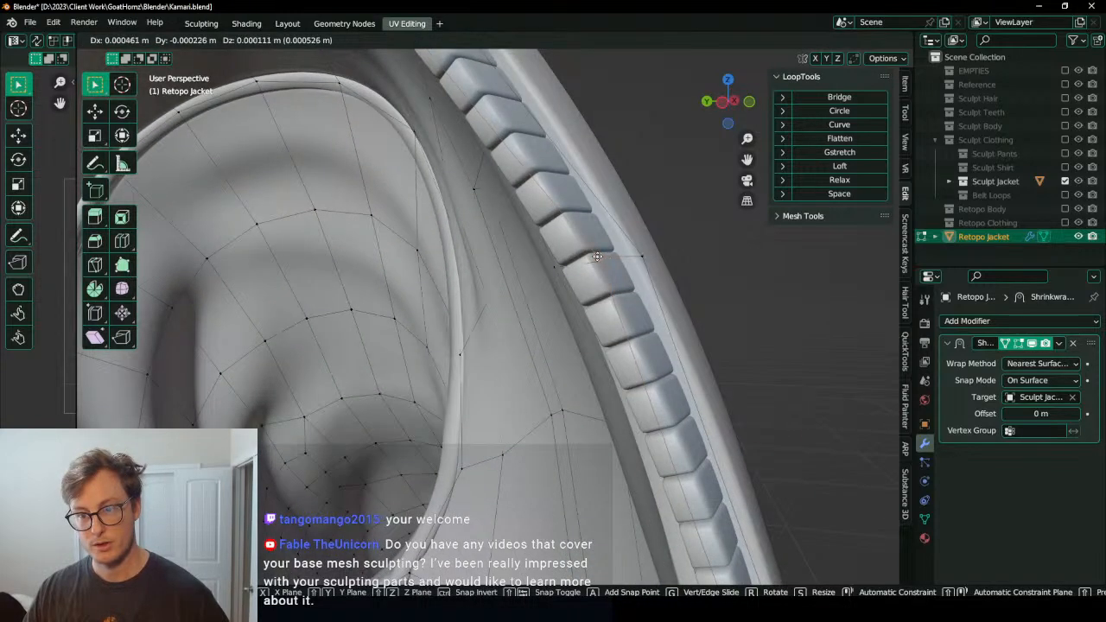
{"action": "left_click", "coordinate": [594, 256]}
{"action": "key", "text": "e"}
{"action": "middle_click_drag", "start_coordinate": [607, 317], "coordinate": [586, 342]}
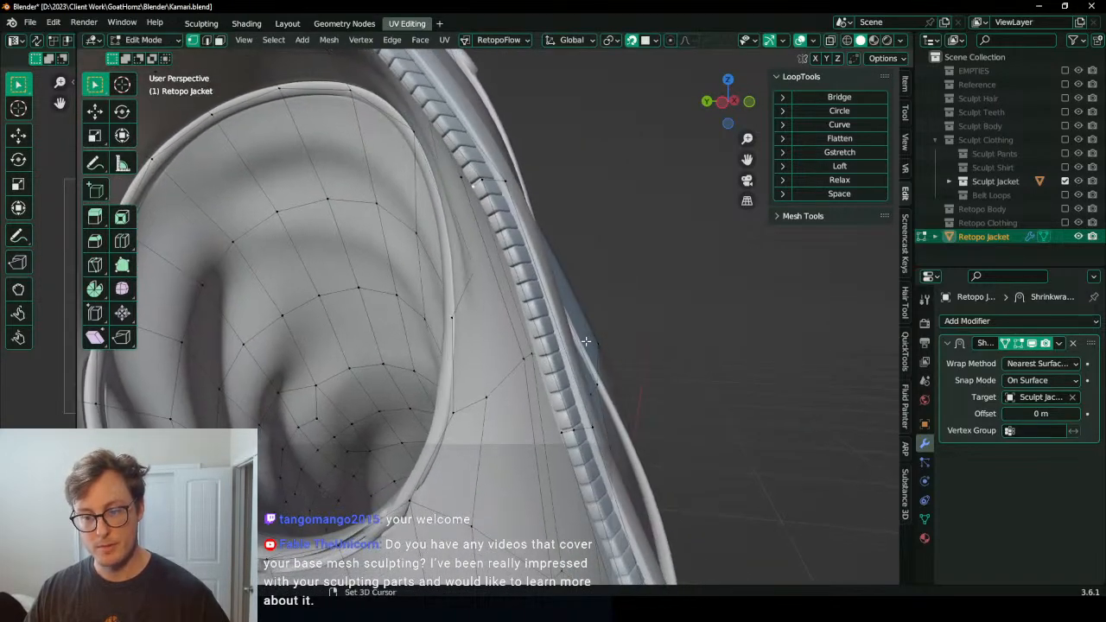
Step: Refine the new row's zipper vertex and shift the row's vertex on the pocket's side seam upward along the seam
{"action": "middle_click_drag", "start_coordinate": [511, 216], "coordinate": [643, 299]}
{"action": "scroll", "coordinate": [508, 271], "scroll_direction": "up", "scroll_amount": 3}
{"action": "left_click", "coordinate": [615, 296]}
{"action": "key", "text": "g"}
{"action": "left_click", "coordinate": [622, 307]}
{"action": "scroll", "coordinate": [624, 309], "scroll_direction": "down", "scroll_amount": 4}
{"action": "scroll", "coordinate": [652, 315], "scroll_direction": "up", "scroll_amount": 3}
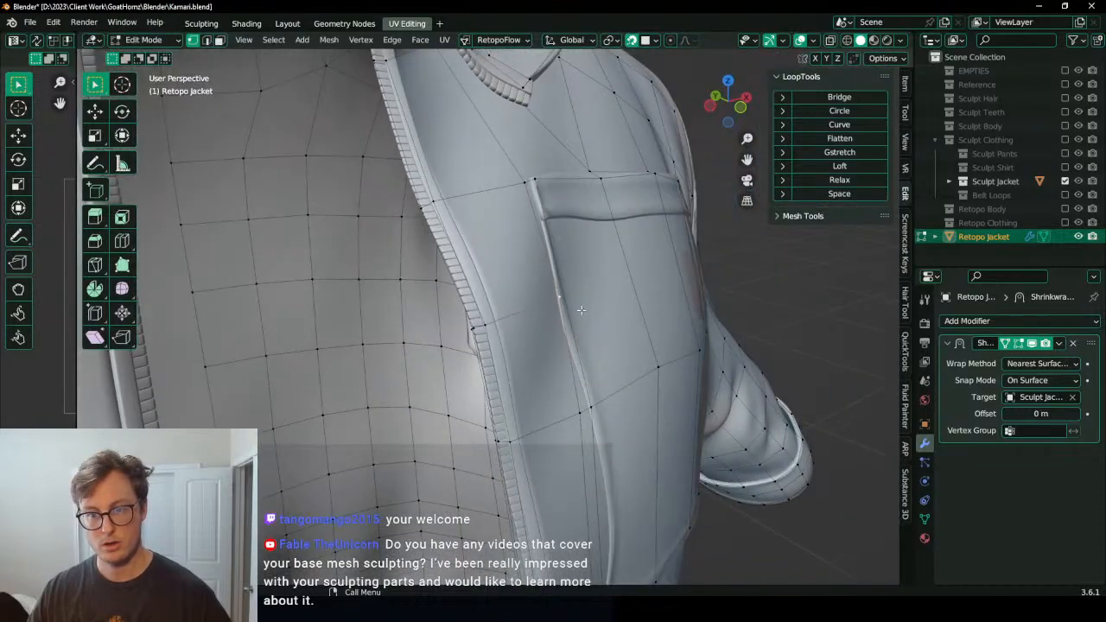
{"action": "key", "text": "g"}
{"action": "left_click", "coordinate": [547, 257]}
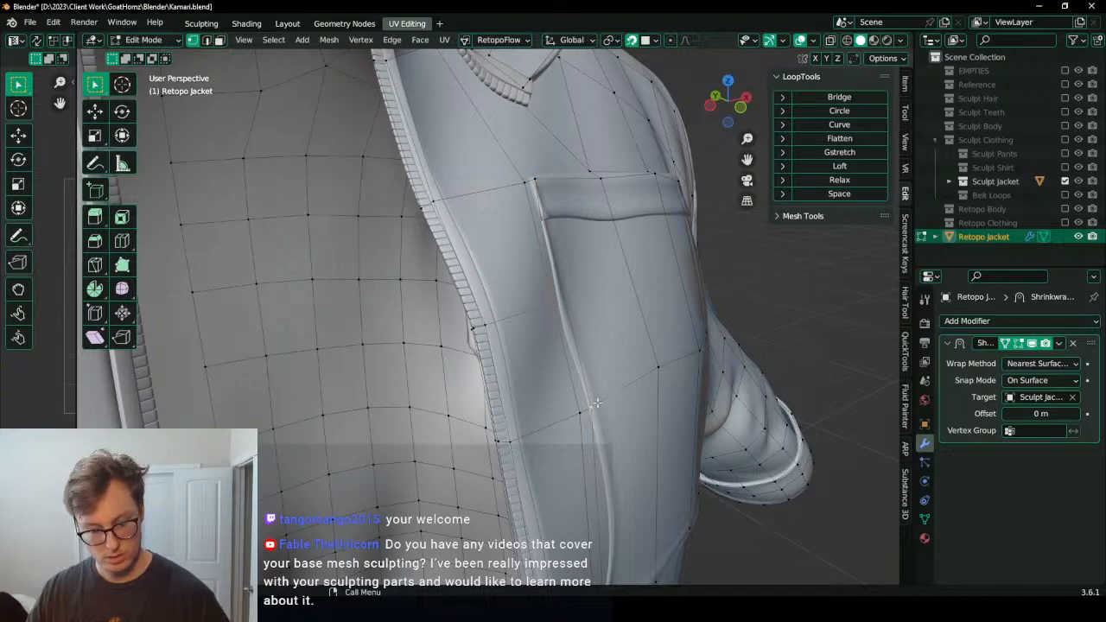
Step: Fit the vertices of the row level with the chest pocket's flap onto the zipper teeth
{"action": "middle_click_drag", "start_coordinate": [602, 401], "coordinate": [443, 194]}
{"action": "middle_click_drag", "start_coordinate": [392, 159], "coordinate": [447, 220]}
{"action": "left_click", "coordinate": [459, 249]}
{"action": "key", "text": "g"}
{"action": "left_click", "coordinate": [457, 246]}
{"action": "key", "text": "g"}
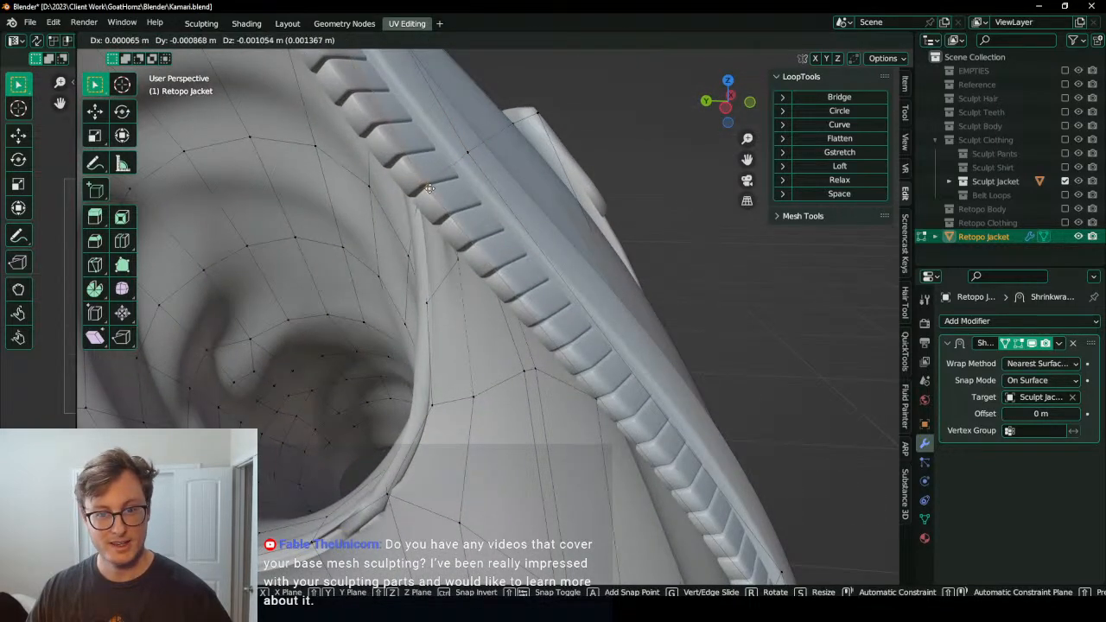
{"action": "left_click", "coordinate": [421, 199]}
{"action": "middle_click_drag", "start_coordinate": [414, 202], "coordinate": [523, 278]}
{"action": "scroll", "coordinate": [529, 285], "scroll_direction": "up", "scroll_amount": 4}
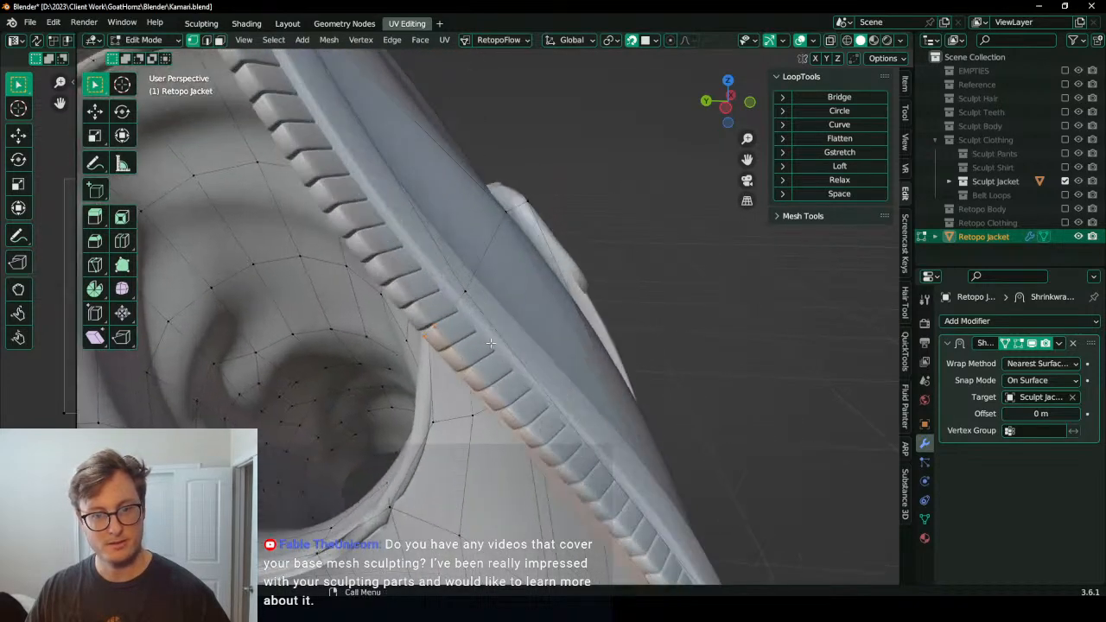
Step: Shift the pocket-flap row's vertices so they wrap over the teeth to the zipper's inner edge
{"action": "middle_click_drag", "start_coordinate": [439, 323], "coordinate": [425, 251]}
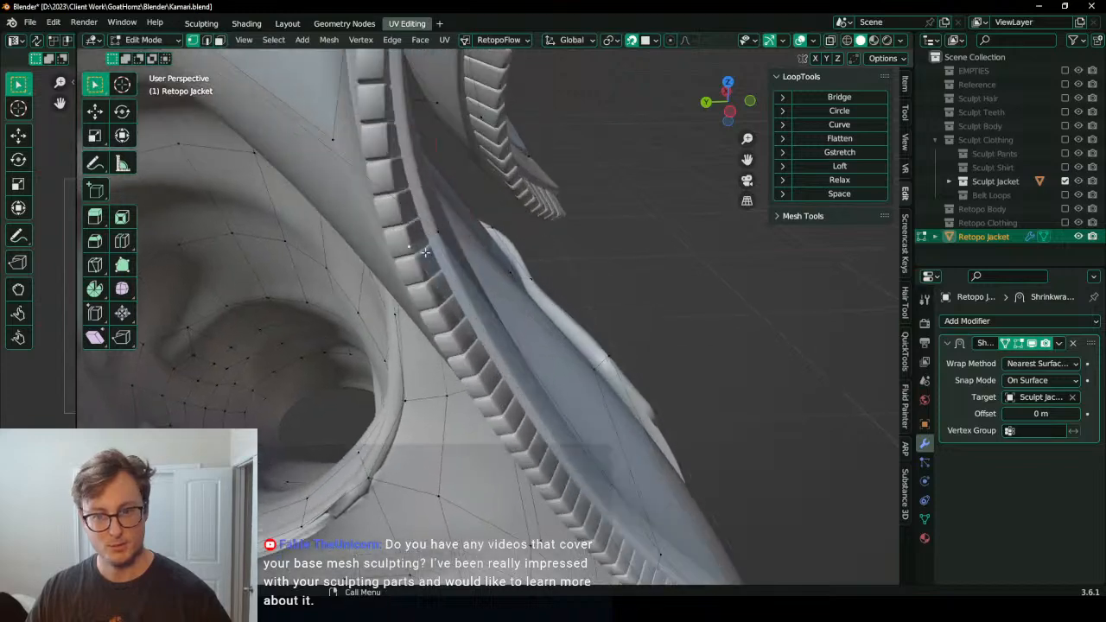
{"action": "key", "text": "g"}
{"action": "left_click", "coordinate": [425, 261]}
{"action": "key", "text": "g"}
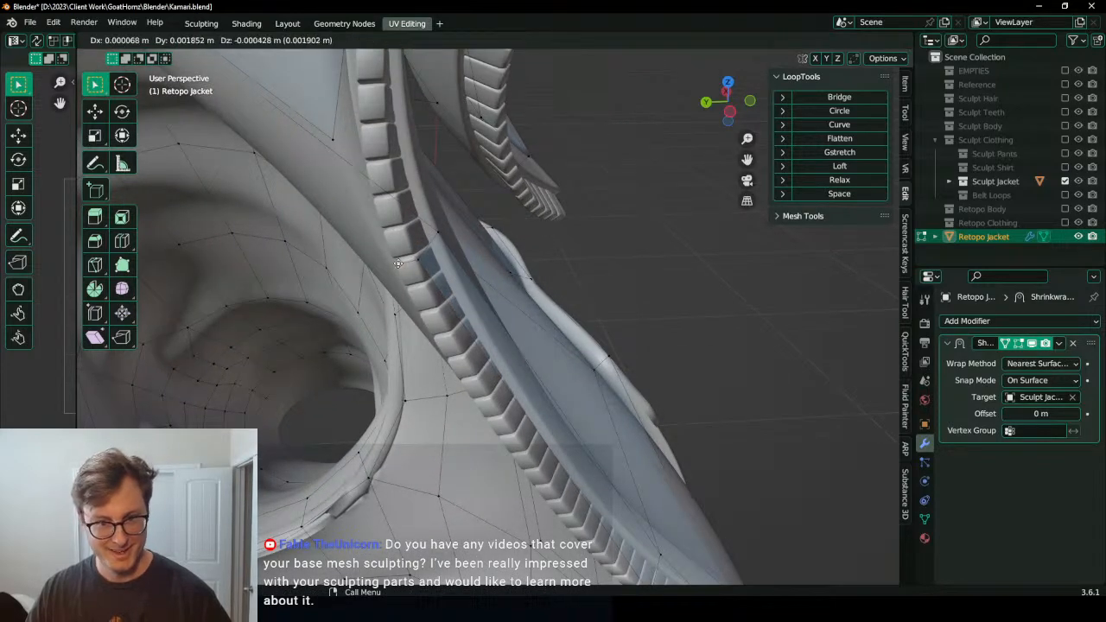
{"action": "left_click", "coordinate": [508, 364]}
{"action": "scroll", "coordinate": [508, 364], "scroll_direction": "down", "scroll_amount": 4}
{"action": "scroll", "coordinate": [508, 364], "scroll_direction": "up", "scroll_amount": 4}
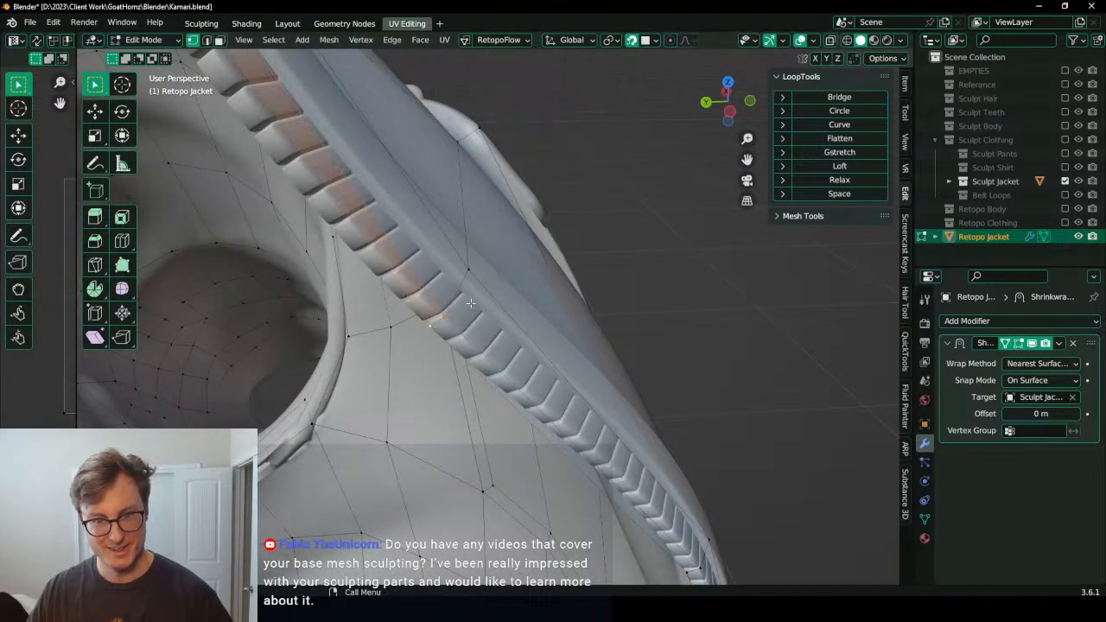
Step: Reposition the front panel vertex beside the zipper just below the collar
{"action": "middle_click_drag", "start_coordinate": [471, 304], "coordinate": [398, 321]}
{"action": "scroll", "coordinate": [398, 321], "scroll_direction": "down", "scroll_amount": 3}
{"action": "middle_click_drag", "start_coordinate": [398, 251], "coordinate": [574, 297], "text": "shift"}
{"action": "scroll", "coordinate": [439, 377], "scroll_direction": "up", "scroll_amount": 3}
{"action": "left_click", "coordinate": [538, 305]}
{"action": "key", "text": "g"}
{"action": "left_click", "coordinate": [560, 334]}
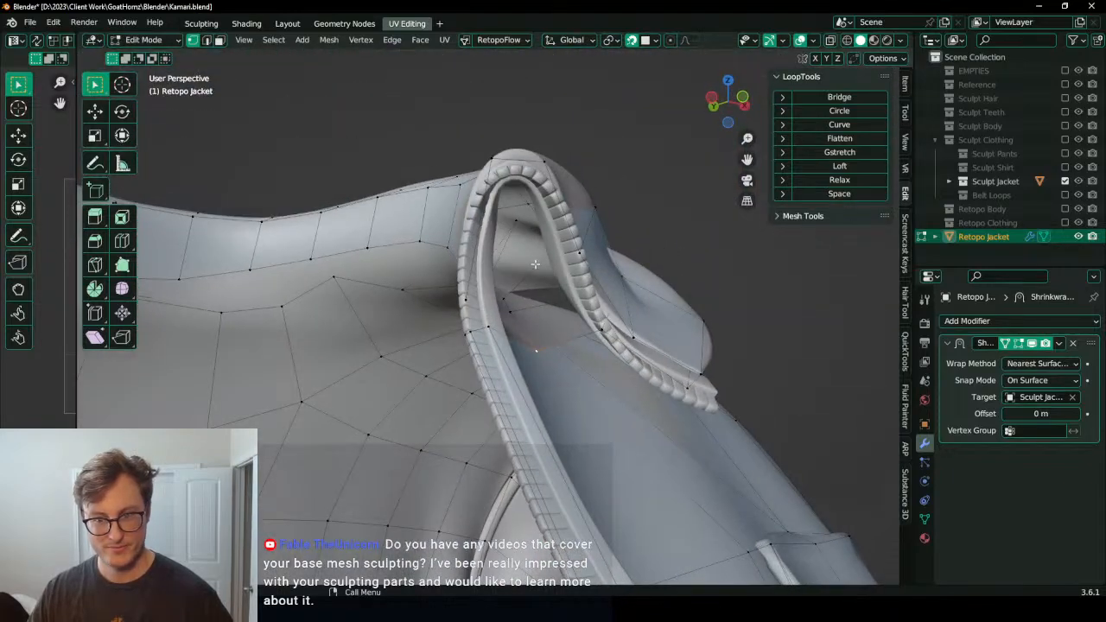
Step: Isolate the Retopo Jacket in local view and turn off the Retopology overlay
{"action": "middle_click_drag", "start_coordinate": [536, 265], "coordinate": [501, 266]}
{"action": "middle_click_drag", "start_coordinate": [528, 305], "coordinate": [487, 293]}
{"action": "key", "text": "Tab"}
{"action": "scroll", "coordinate": [486, 364], "scroll_direction": "down", "scroll_amount": 3}
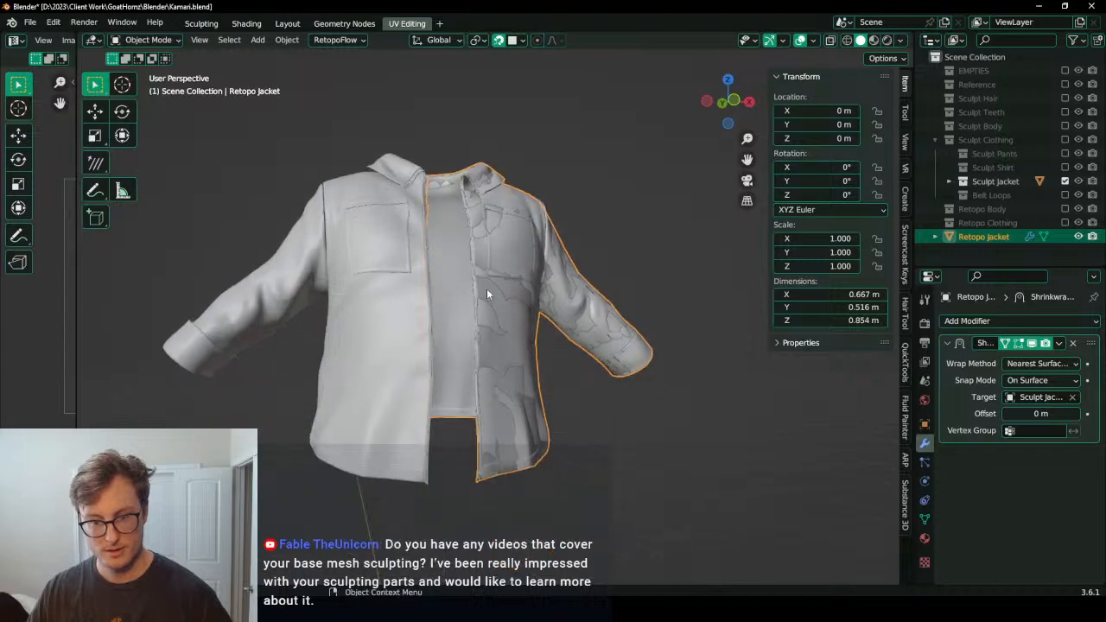
{"action": "key", "text": "Tab"}
{"action": "key", "text": "slash"}
{"action": "scroll", "coordinate": [492, 291], "scroll_direction": "up", "scroll_amount": 4}
{"action": "key", "text": "q"}
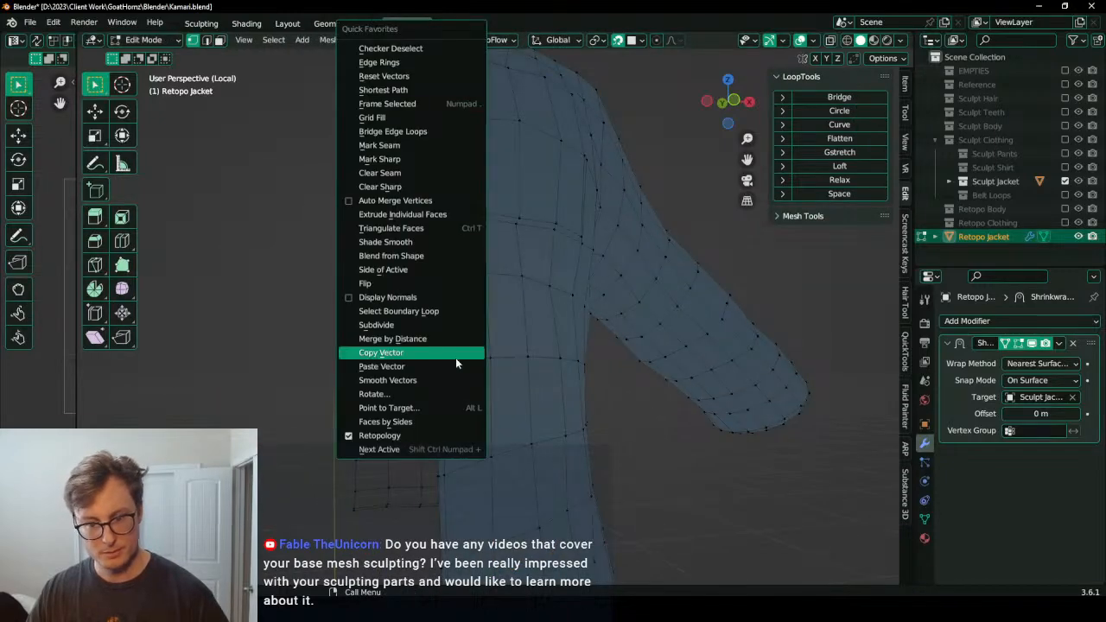
{"action": "left_click", "coordinate": [385, 435]}
Step: Examine the isolated jacket mesh around the front edge, hem and inside, with and without its wireframe
{"action": "scroll", "coordinate": [596, 272], "scroll_direction": "down", "scroll_amount": 3}
{"action": "middle_click_drag", "start_coordinate": [601, 272], "coordinate": [647, 291]}
{"action": "scroll", "coordinate": [647, 291], "scroll_direction": "up", "scroll_amount": 3}
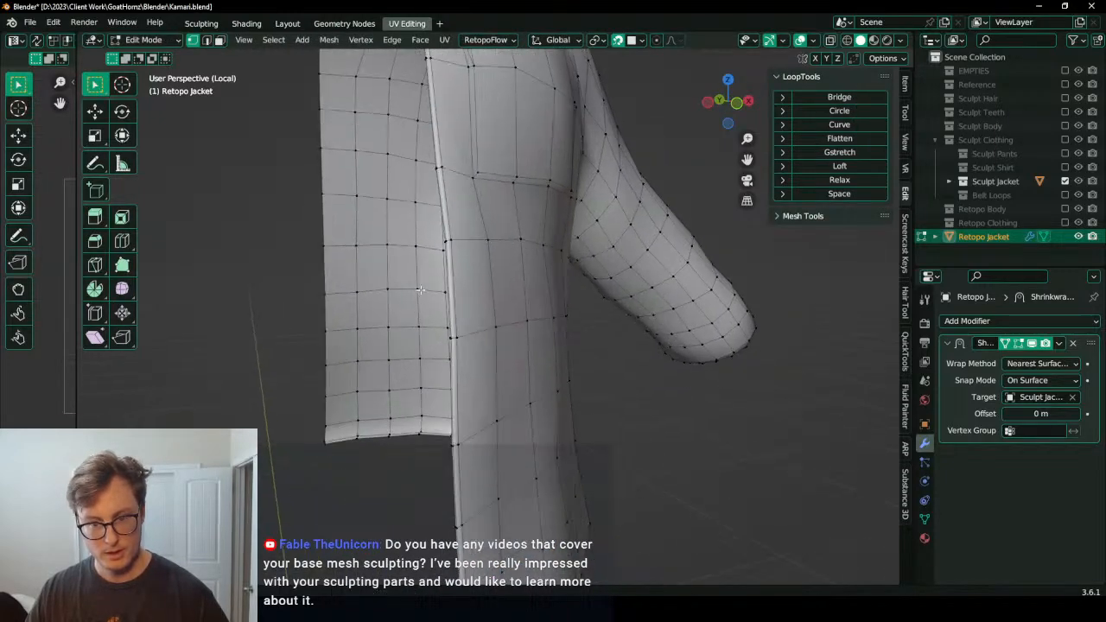
{"action": "middle_click_drag", "start_coordinate": [448, 240], "coordinate": [444, 399]}
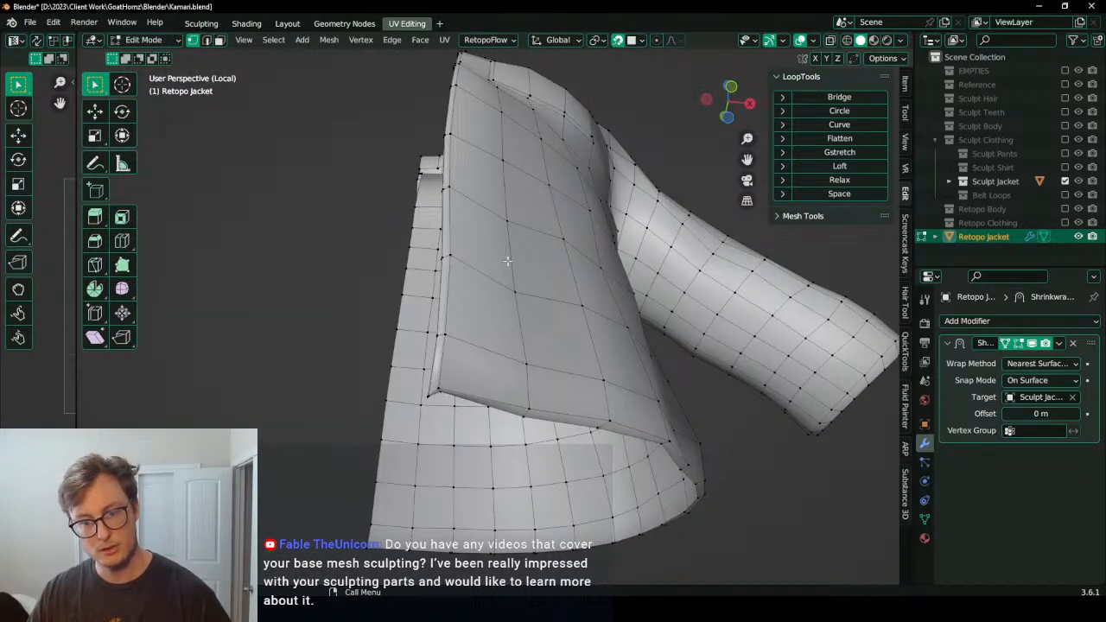
{"action": "middle_click_drag", "start_coordinate": [656, 390], "coordinate": [494, 374]}
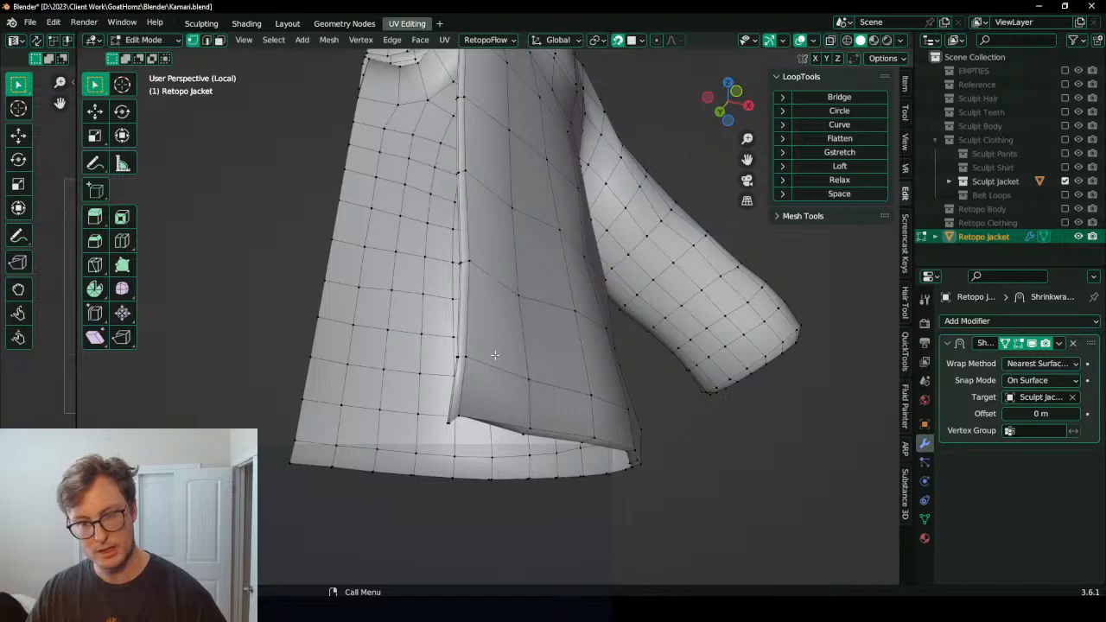
{"action": "scroll", "coordinate": [495, 354], "scroll_direction": "down", "scroll_amount": 5}
{"action": "key", "text": "Tab"}
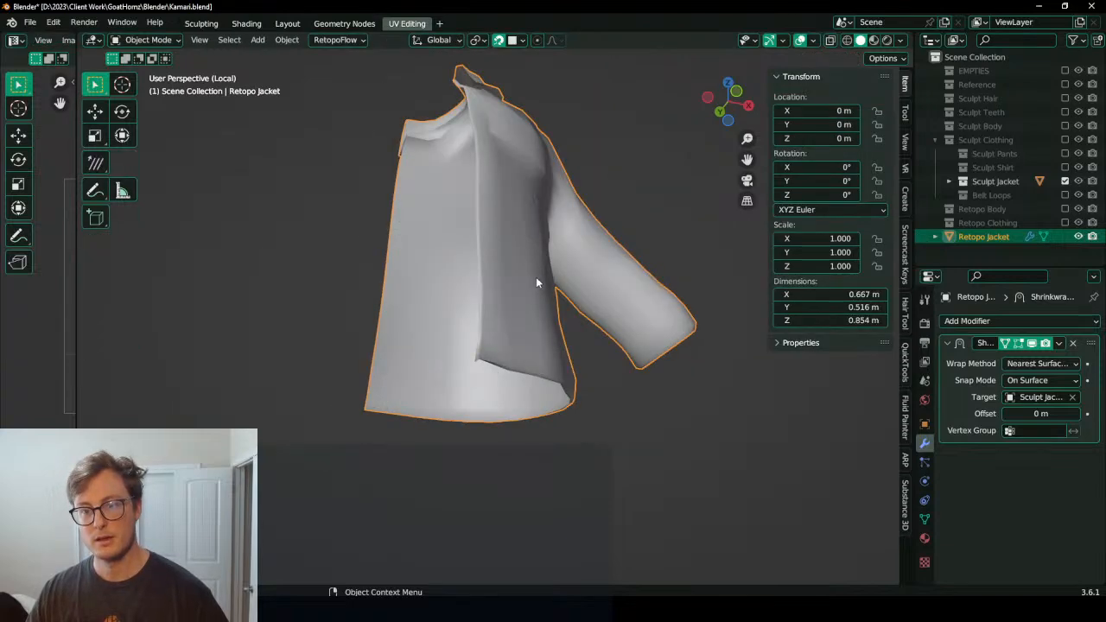
Step: Show the Retopo Clothing collection, examine how the jacket sits over the shirt and pants, and hide the collection again
{"action": "left_click", "coordinate": [1066, 224]}
{"action": "middle_click_drag", "start_coordinate": [519, 371], "coordinate": [491, 308]}
{"action": "scroll", "coordinate": [596, 418], "scroll_direction": "down", "scroll_amount": 4}
{"action": "mouse_move", "coordinate": [564, 348]}
{"action": "middle_mouse_down"}
{"action": "mouse_move", "coordinate": [638, 386]}
{"action": "mouse_move", "coordinate": [566, 367]}
{"action": "middle_mouse_up"}
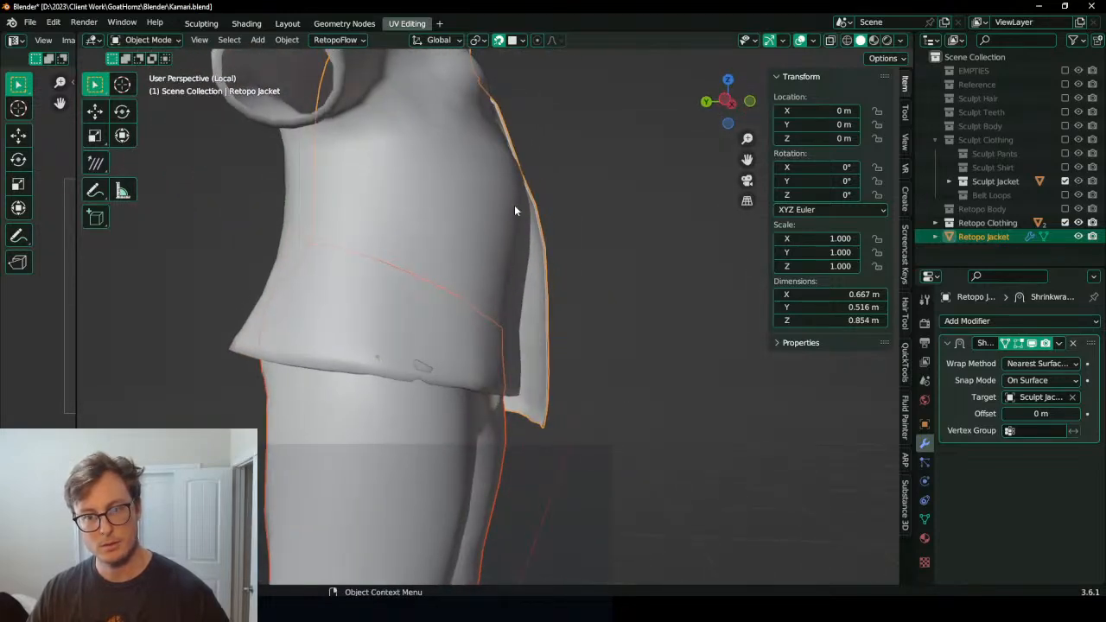
{"action": "middle_click_drag", "start_coordinate": [514, 249], "coordinate": [301, 325]}
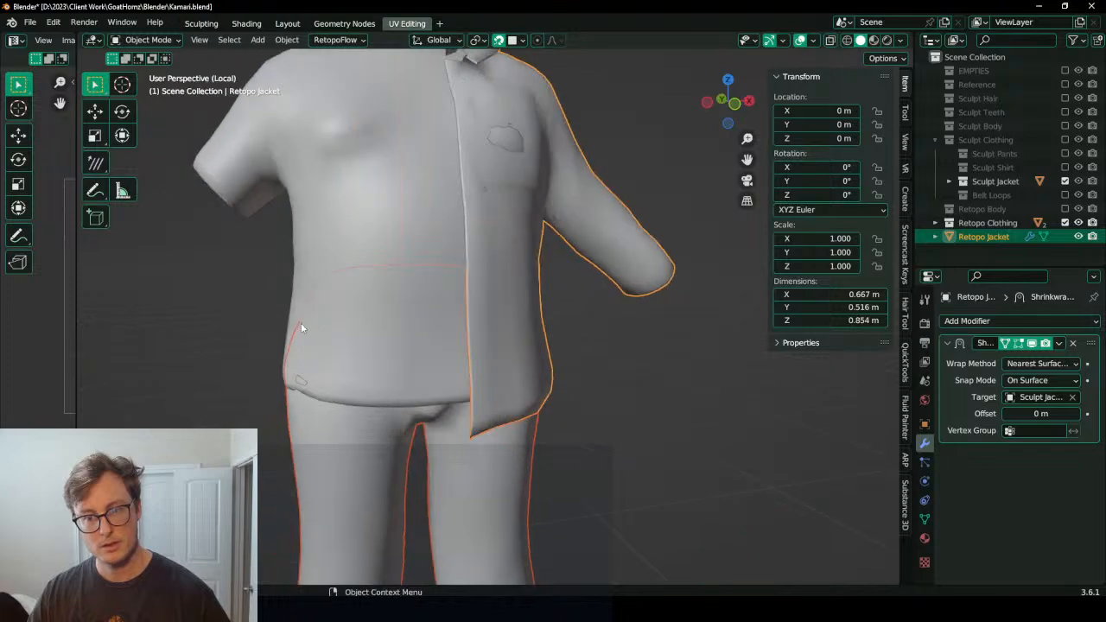
{"action": "middle_click_drag", "start_coordinate": [388, 324], "coordinate": [454, 335]}
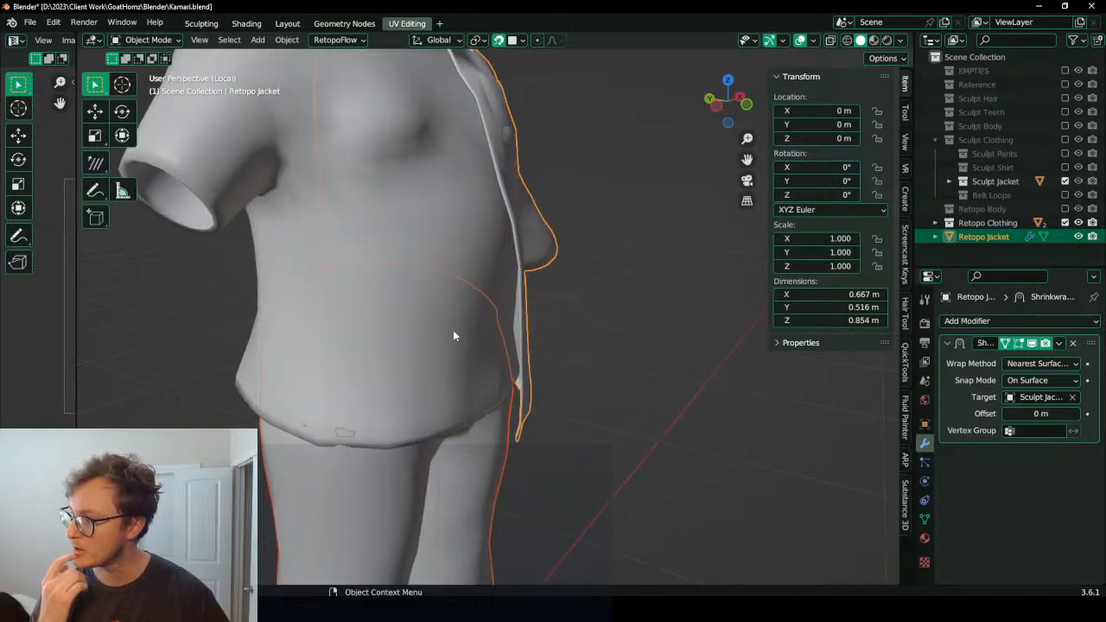
{"action": "middle_click_drag", "start_coordinate": [444, 316], "coordinate": [501, 273]}
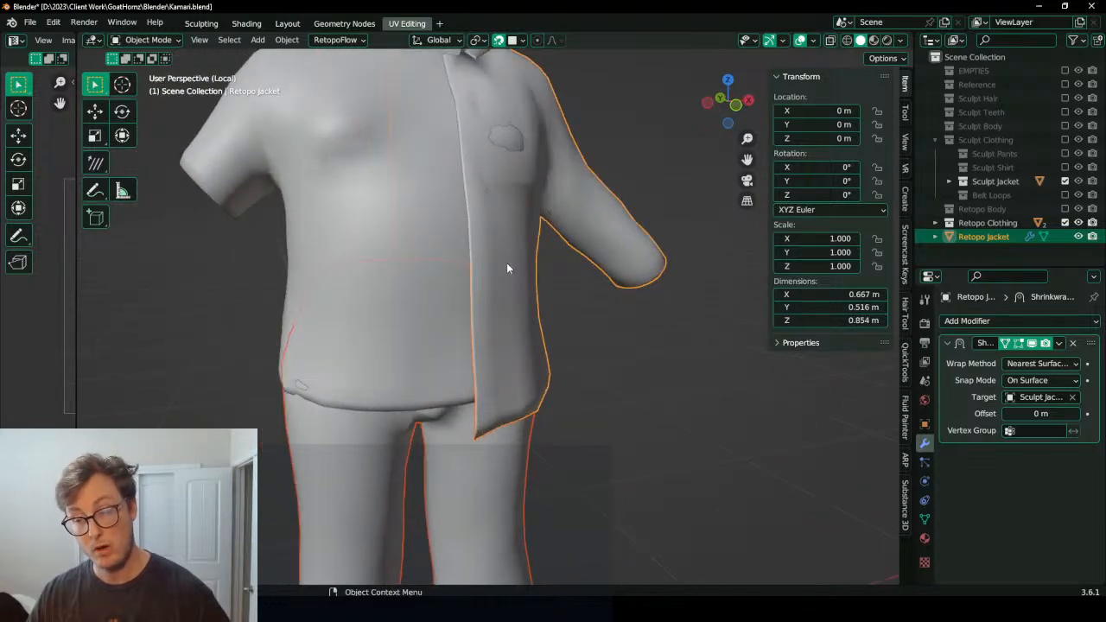
{"action": "scroll", "coordinate": [584, 302], "scroll_direction": "up", "scroll_amount": 5}
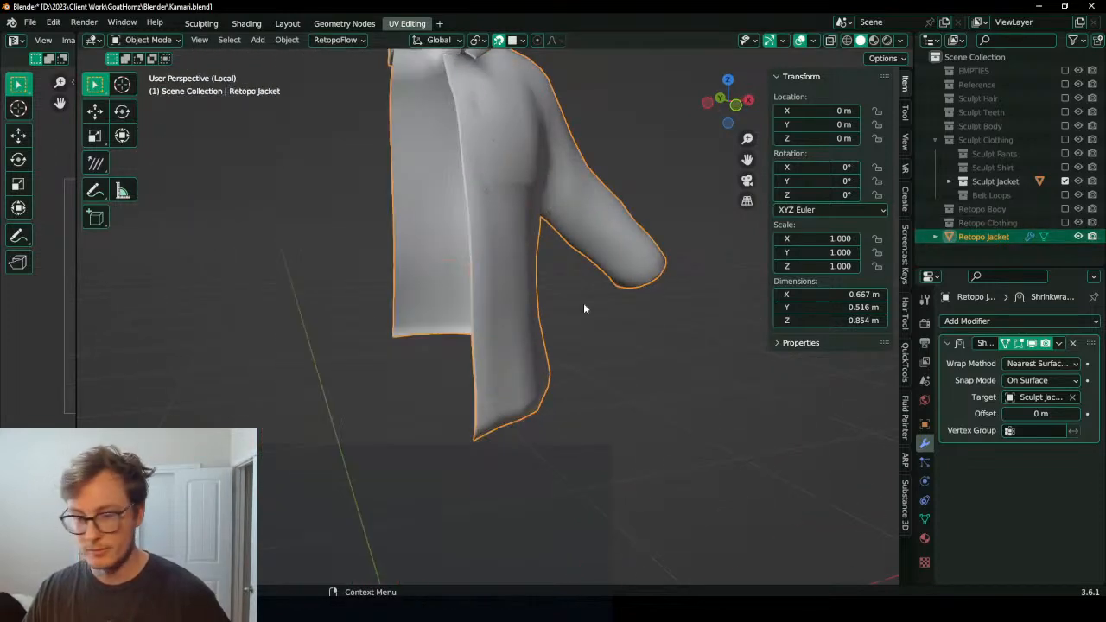
Step: Return the isolated Retopo Jacket to mesh editing with its front opening and collar in view
{"action": "key", "text": "Tab"}
{"action": "scroll", "coordinate": [537, 337], "scroll_direction": "down", "scroll_amount": 3}
{"action": "middle_click_drag", "start_coordinate": [537, 337], "coordinate": [546, 324]}
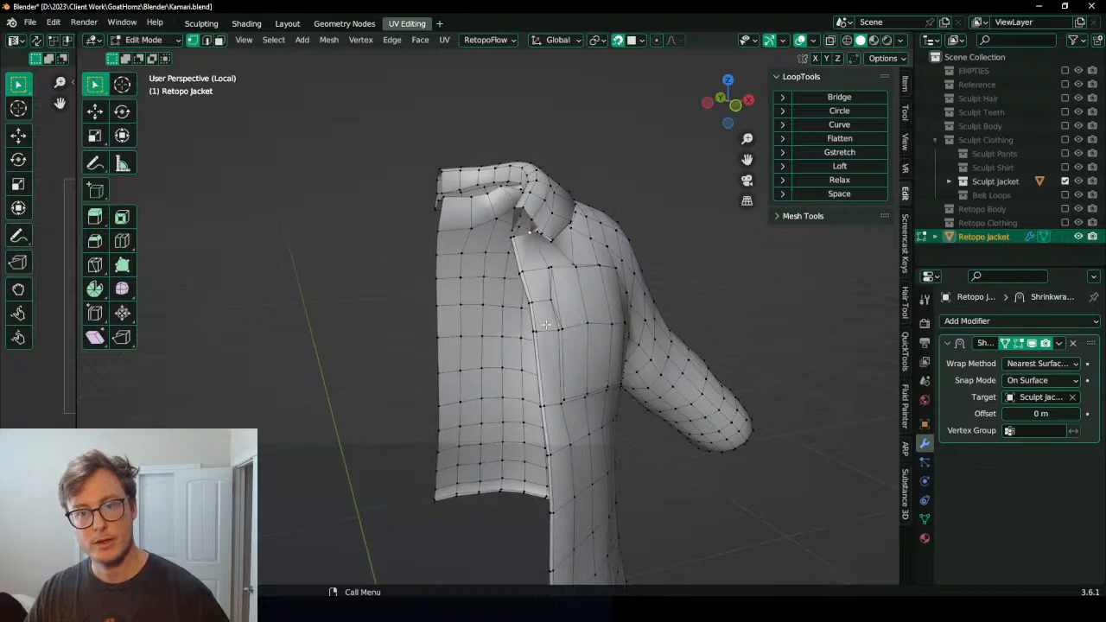
Step: Exit local view and examine how the retopo mesh follows the sculpted collar and zipper around the front opening
{"action": "scroll", "coordinate": [541, 217], "scroll_direction": "up", "scroll_amount": 6}
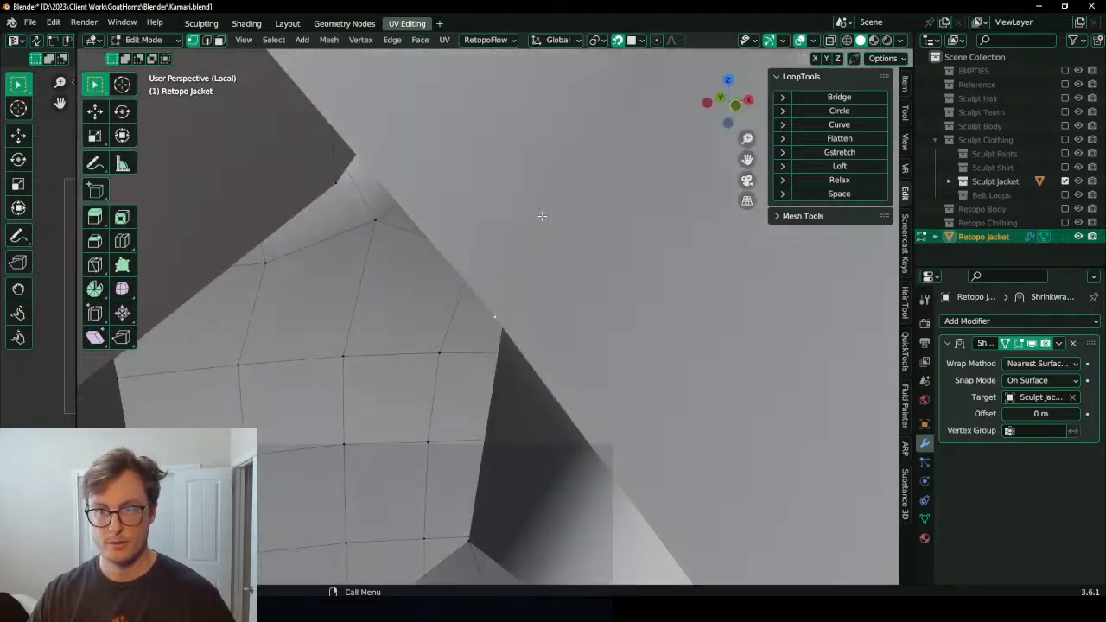
{"action": "scroll", "coordinate": [541, 217], "scroll_direction": "down", "scroll_amount": 3}
{"action": "mouse_move", "coordinate": [541, 217]}
{"action": "middle_mouse_down"}
{"action": "mouse_move", "coordinate": [380, 250]}
{"action": "mouse_move", "coordinate": [683, 352]}
{"action": "mouse_move", "coordinate": [649, 389]}
{"action": "mouse_move", "coordinate": [566, 423]}
{"action": "mouse_move", "coordinate": [456, 401]}
{"action": "middle_mouse_up"}
{"action": "scroll", "coordinate": [674, 354], "scroll_direction": "up", "scroll_amount": 2}
{"action": "key", "text": "KP_Divide"}
{"action": "mouse_move", "coordinate": [499, 356]}
{"action": "middle_mouse_down"}
{"action": "mouse_move", "coordinate": [591, 377]}
{"action": "mouse_move", "coordinate": [584, 383]}
{"action": "mouse_move", "coordinate": [617, 399]}
{"action": "mouse_move", "coordinate": [547, 382]}
{"action": "mouse_move", "coordinate": [503, 335]}
{"action": "middle_mouse_up"}
{"action": "mouse_move", "coordinate": [503, 335]}
{"action": "middle_mouse_down"}
{"action": "mouse_move", "coordinate": [538, 306]}
{"action": "mouse_move", "coordinate": [642, 325]}
{"action": "mouse_move", "coordinate": [524, 291]}
{"action": "mouse_move", "coordinate": [510, 318]}
{"action": "middle_mouse_up"}
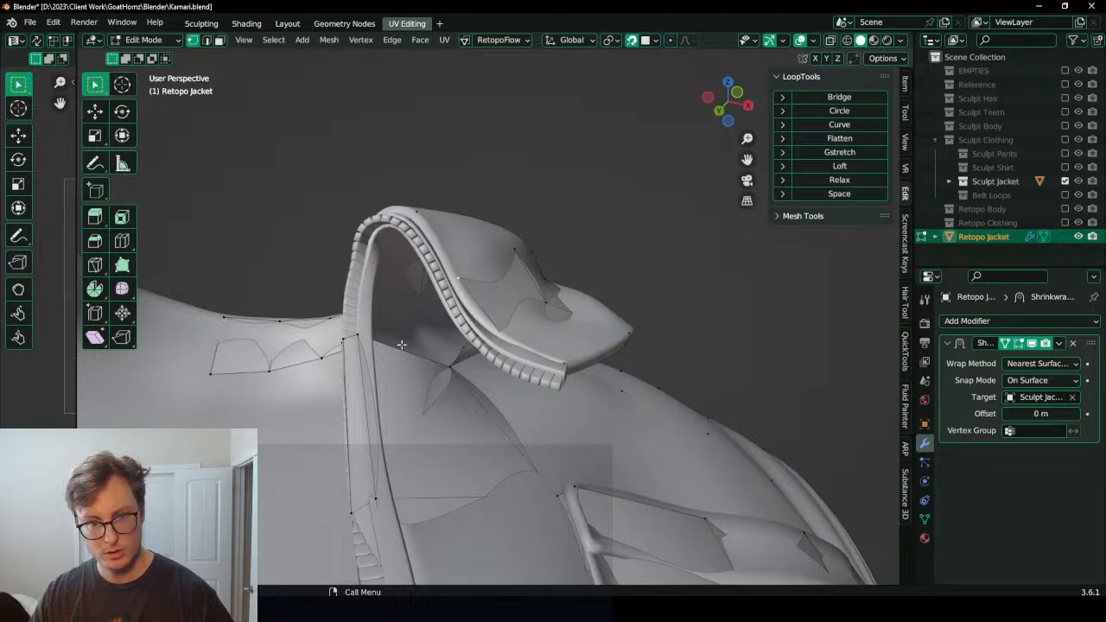
{"action": "middle_click_drag", "start_coordinate": [402, 344], "coordinate": [569, 439]}
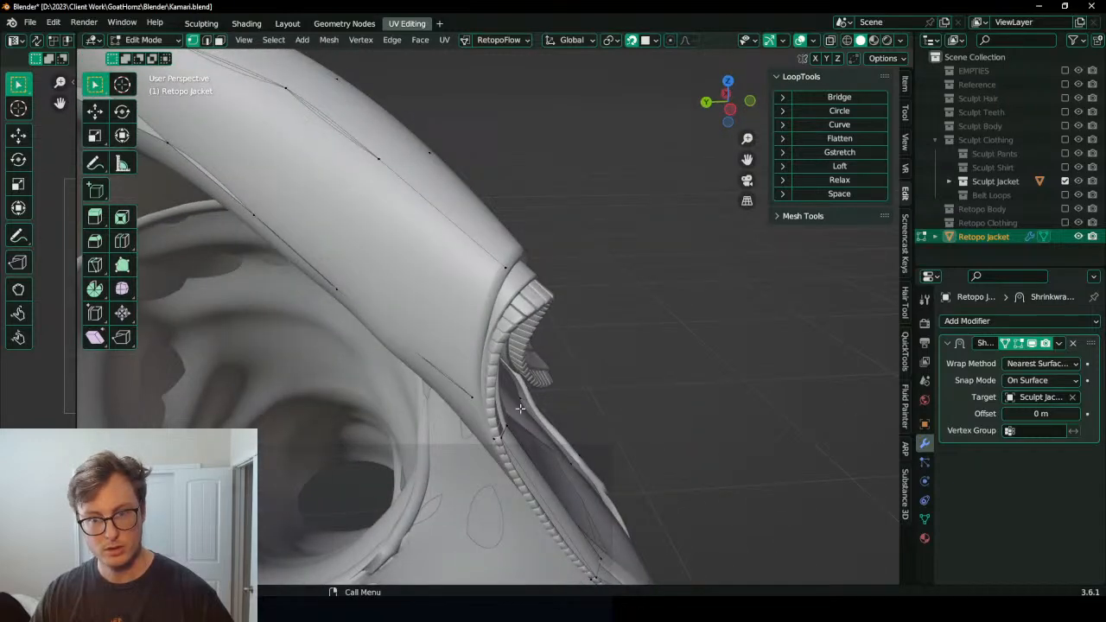
{"action": "middle_click_drag", "start_coordinate": [520, 407], "coordinate": [418, 383]}
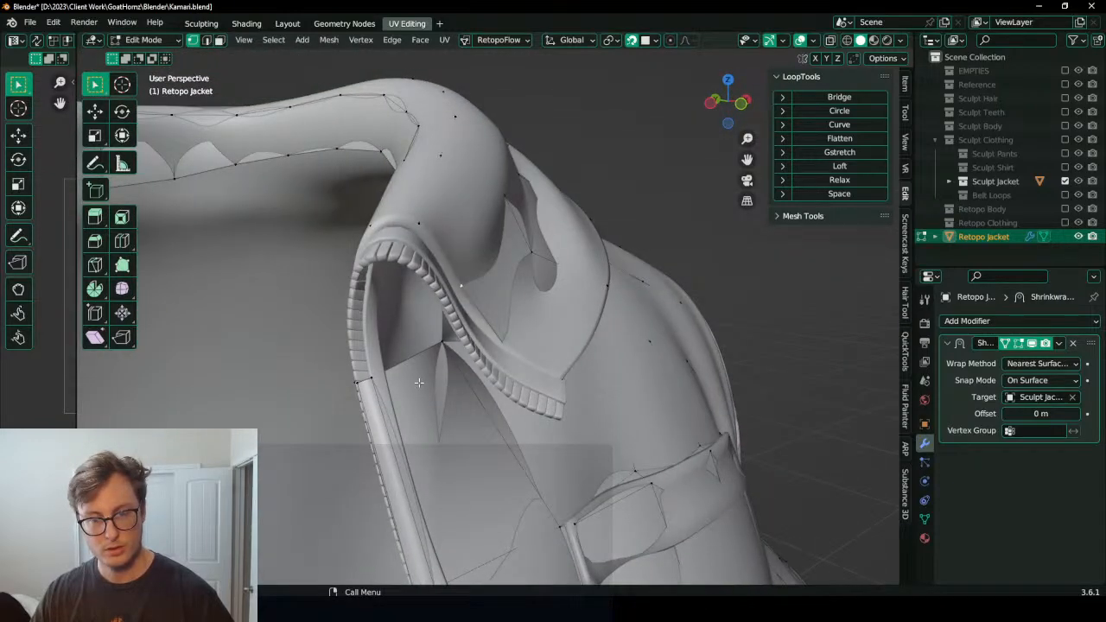
{"action": "middle_click_drag", "start_coordinate": [432, 345], "coordinate": [521, 347]}
{"action": "middle_click_drag", "start_coordinate": [602, 348], "coordinate": [485, 280]}
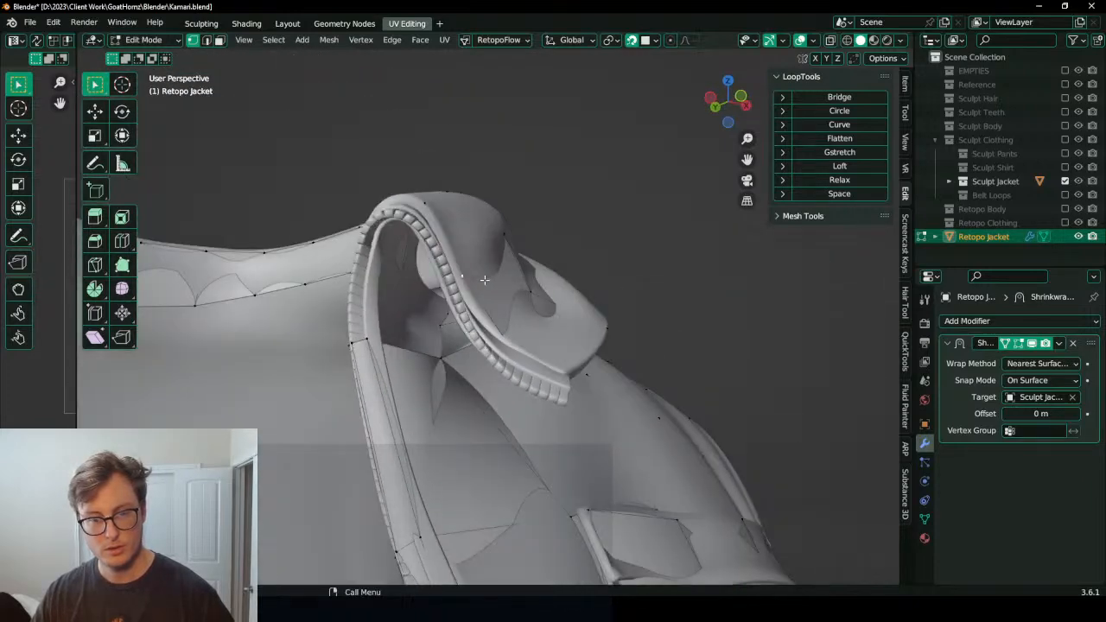
{"action": "middle_click_drag", "start_coordinate": [489, 331], "coordinate": [522, 335]}
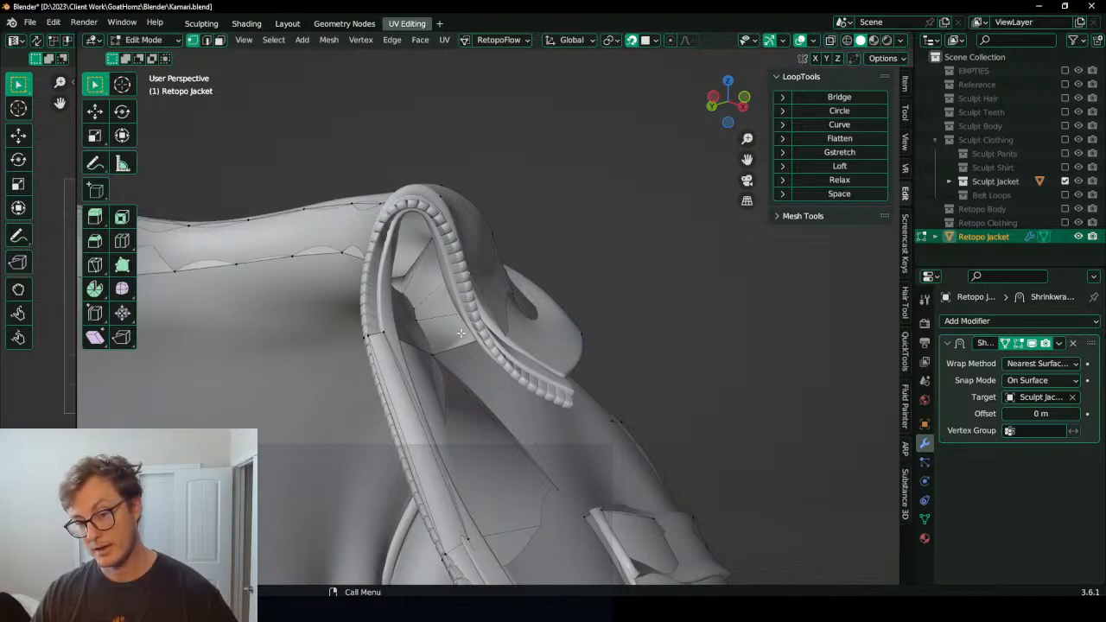
{"action": "middle_click_drag", "start_coordinate": [476, 331], "coordinate": [393, 292]}
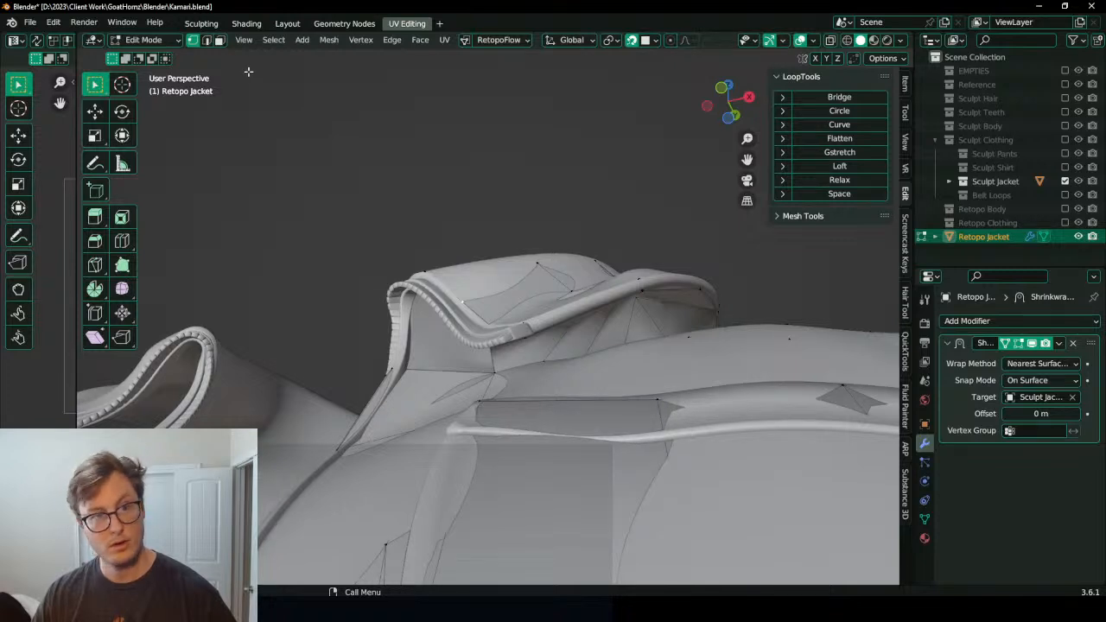
Step: Delete the loop of faces that joins the underside of the collar to the jacket body
{"action": "left_click", "coordinate": [566, 336], "text": "alt"}
{"action": "mouse_move", "coordinate": [679, 308]}
{"action": "middle_mouse_down", "text": "shift"}
{"action": "mouse_move", "coordinate": [461, 392]}
{"action": "mouse_move", "coordinate": [396, 437]}
{"action": "middle_mouse_up", "text": "shift"}
{"action": "left_click", "coordinate": [645, 353], "text": "shift"}
{"action": "key", "text": "shift+z"}
{"action": "key", "text": "x"}
{"action": "key", "text": "f"}
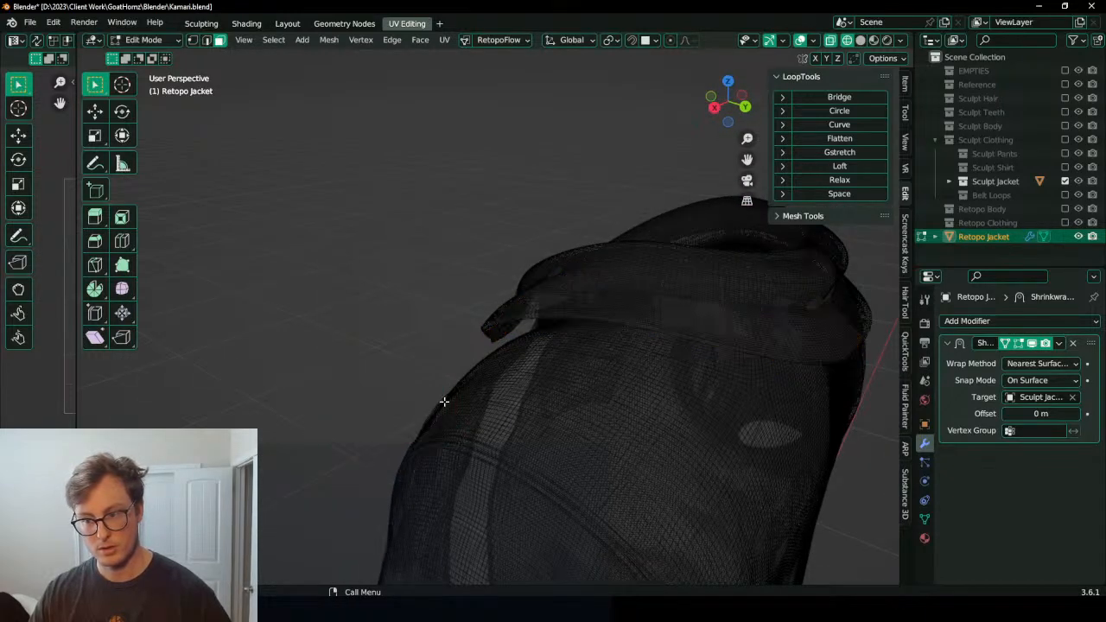
{"action": "key", "text": "shift+z"}
{"action": "middle_click_drag", "start_coordinate": [443, 401], "coordinate": [583, 299]}
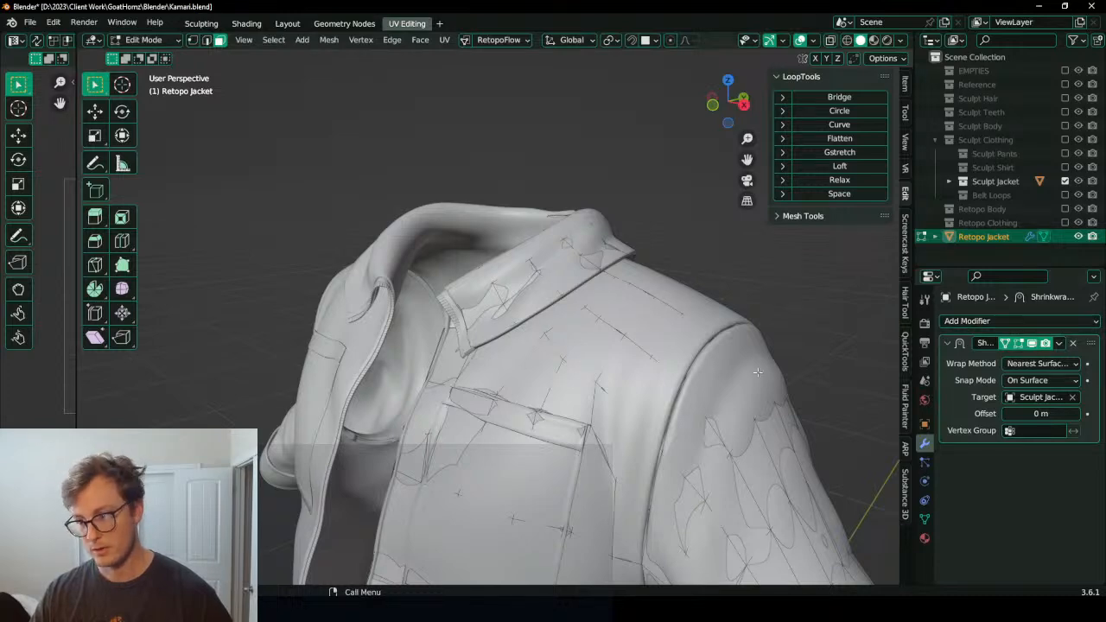
Step: Duplicate the jacket's Shrinkwrap modifier, apply the first copy to the mesh and resume mesh editing
{"action": "key", "text": "Tab"}
{"action": "left_click", "coordinate": [1058, 343]}
{"action": "left_click", "coordinate": [1029, 400]}
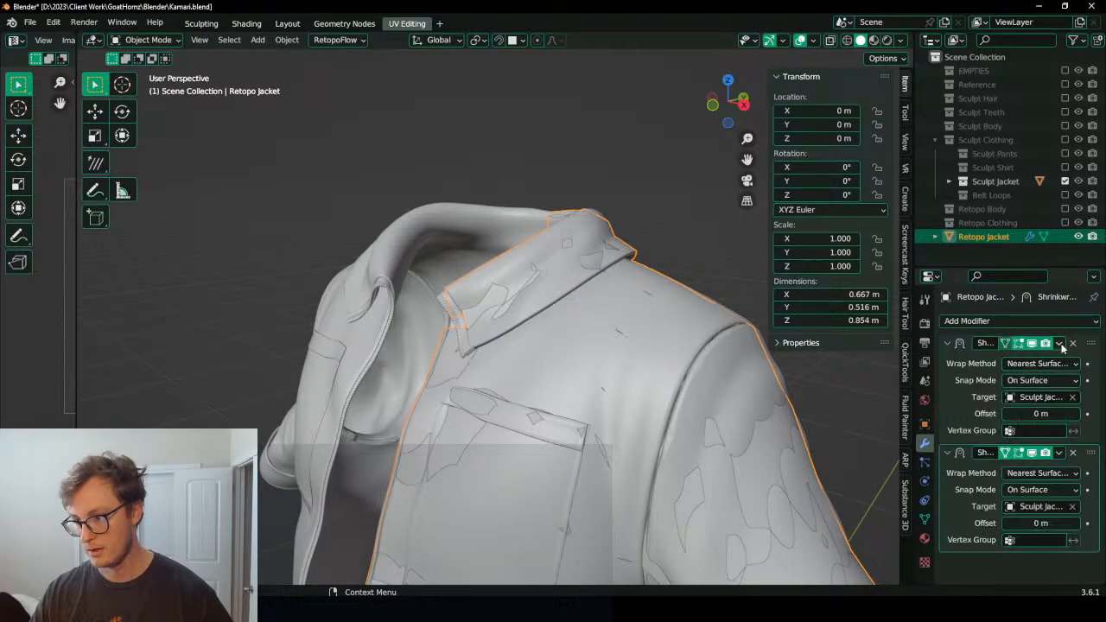
{"action": "left_click", "coordinate": [1059, 344]}
{"action": "left_click", "coordinate": [1036, 361]}
{"action": "key", "text": "Tab"}
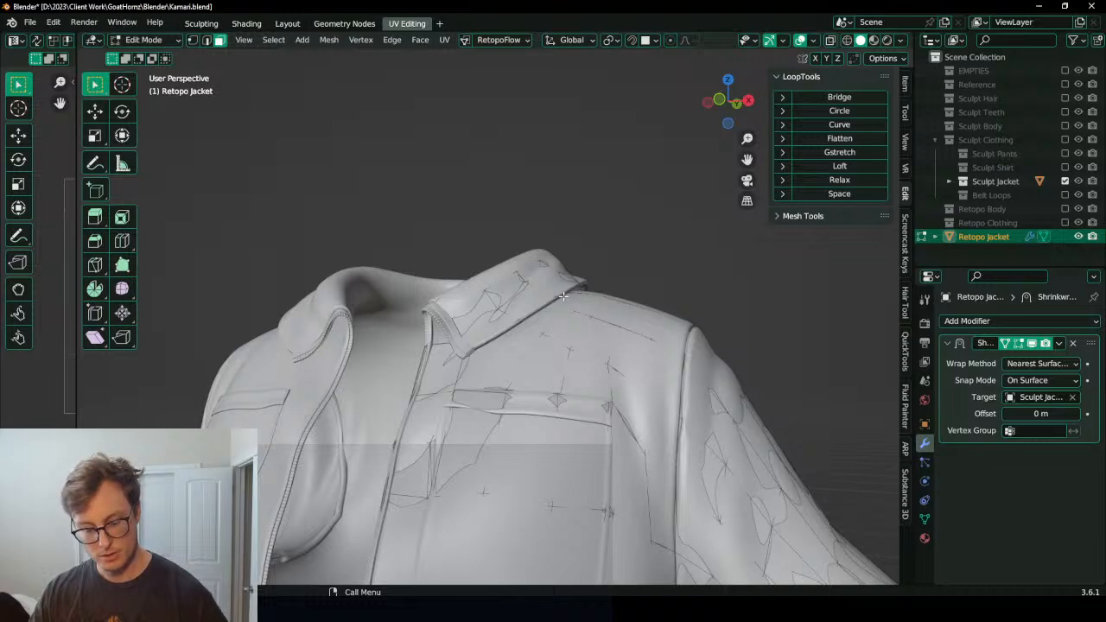
Step: Isolate the Retopo Jacket and duplicate all linked faces of the collar in place
{"action": "key", "text": "KP_Divide"}
{"action": "middle_click_drag", "start_coordinate": [511, 306], "coordinate": [560, 335]}
{"action": "key", "text": "ctrl+l"}
{"action": "key", "text": "g"}
{"action": "right_click", "coordinate": [519, 309]}
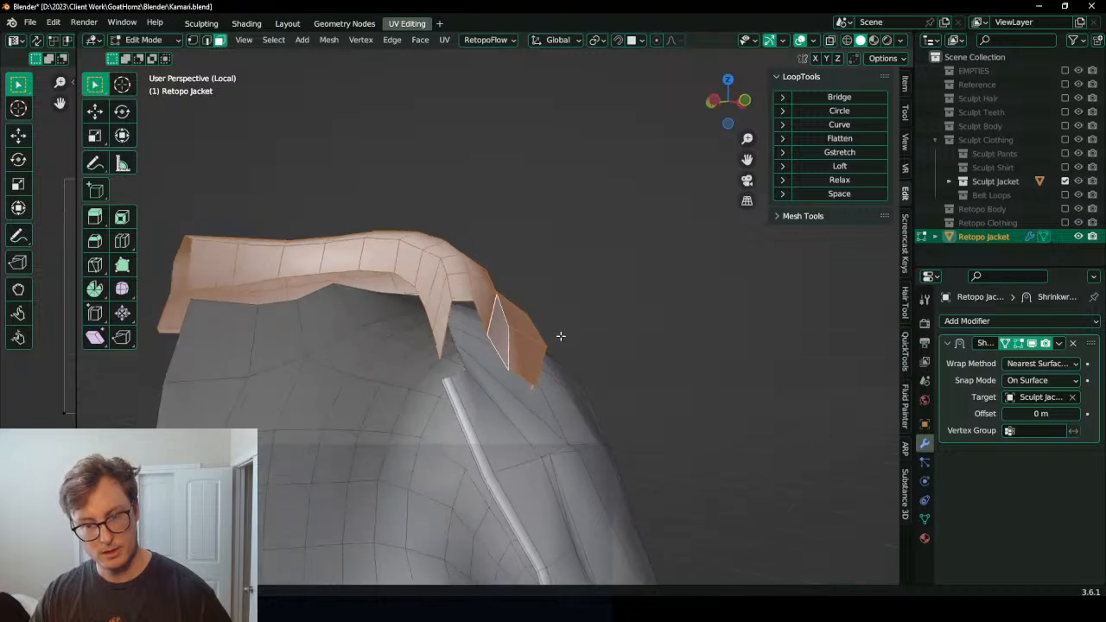
Step: Shrink the duplicated collar inward along its normals by a few millimetres, with the Shrinkwrap modifier hidden in the viewport
{"action": "scroll", "coordinate": [587, 315], "scroll_direction": "up", "scroll_amount": 4}
{"action": "middle_click_drag", "start_coordinate": [638, 283], "coordinate": [627, 269]}
{"action": "key", "text": "alt+s"}
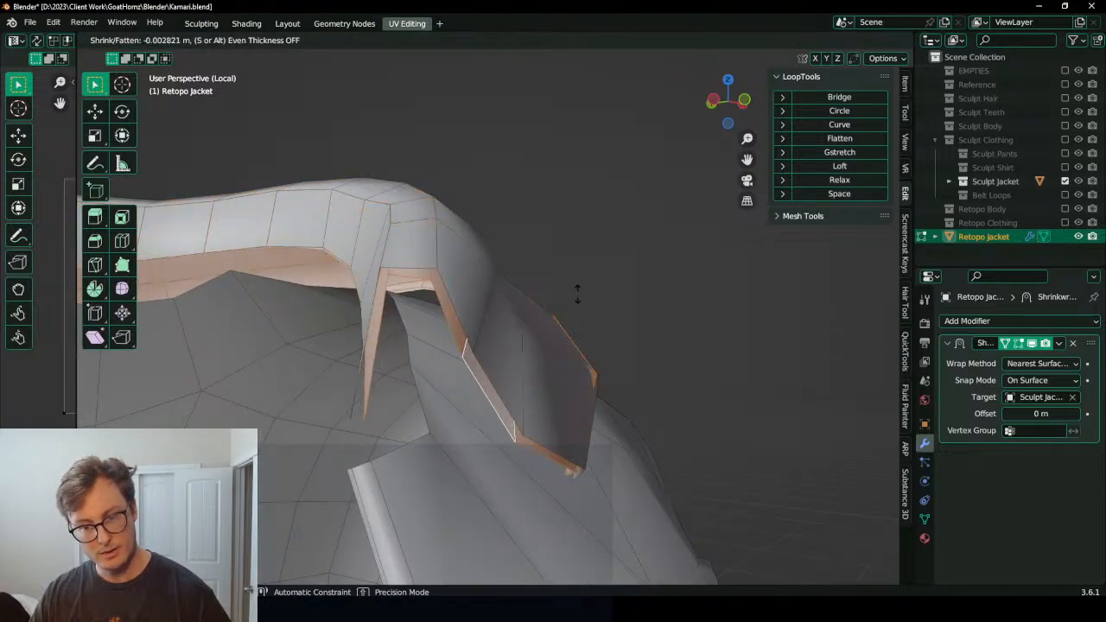
{"action": "left_click", "coordinate": [545, 312]}
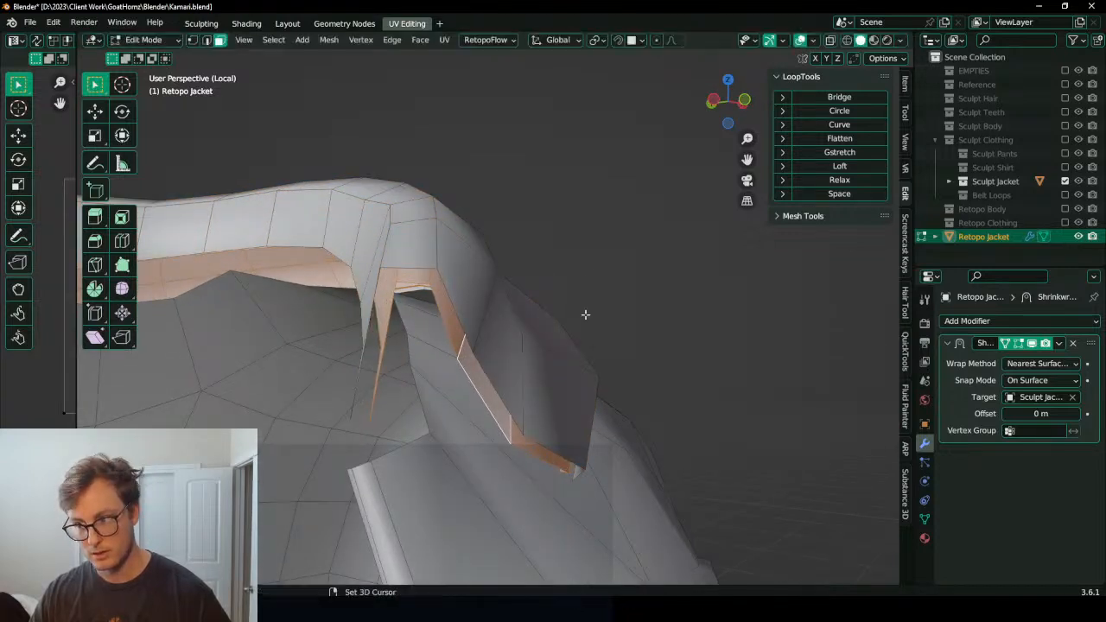
{"action": "middle_click_drag", "start_coordinate": [666, 362], "coordinate": [648, 323]}
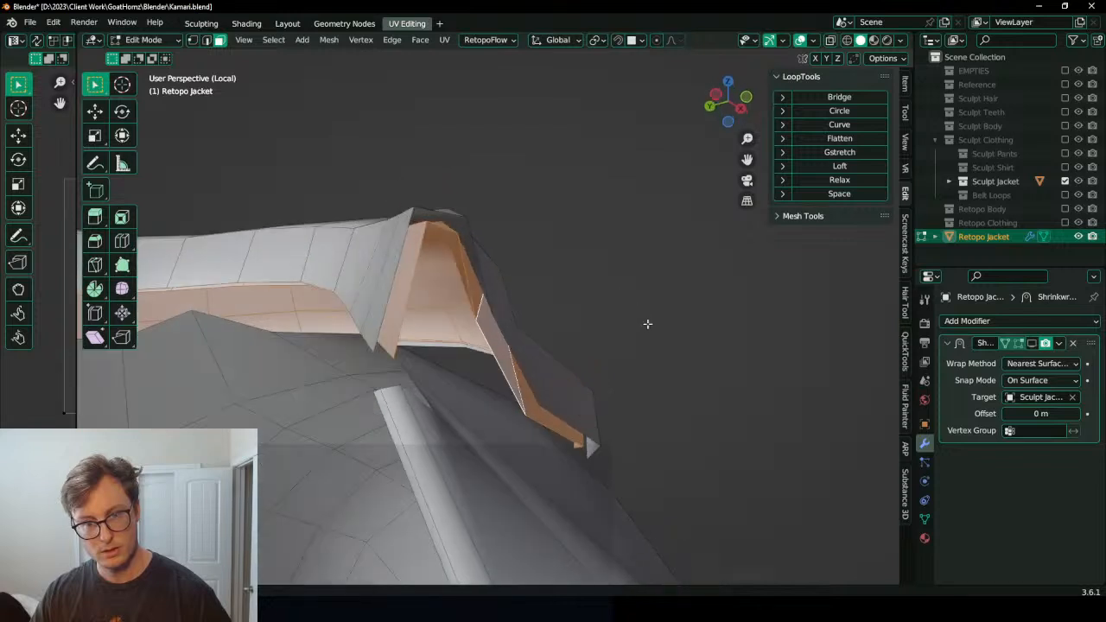
{"action": "key", "text": "alt+s"}
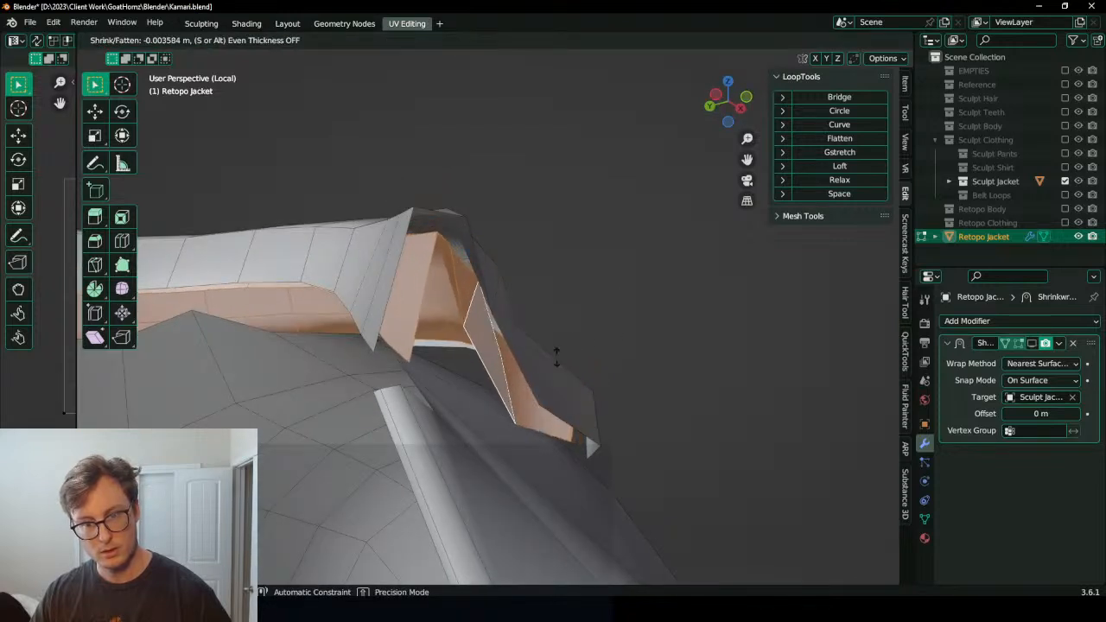
{"action": "left_click", "coordinate": [570, 346]}
{"action": "middle_click_drag", "start_coordinate": [571, 346], "coordinate": [589, 300]}
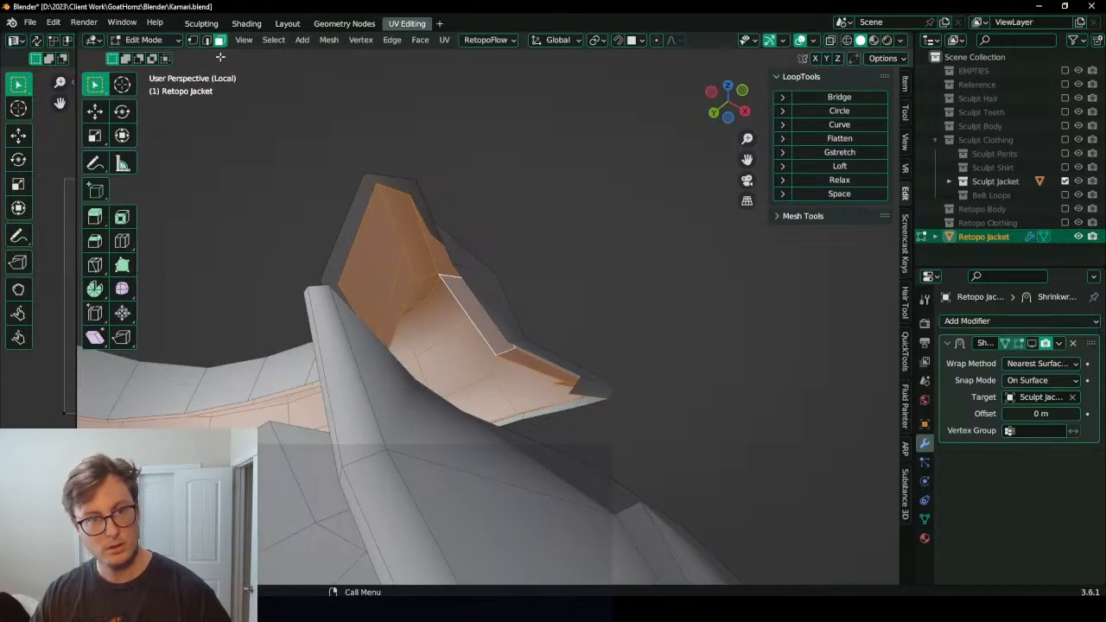
Step: Switch to edge selection and shrink the inner collar layer slightly further inward
{"action": "left_click", "coordinate": [209, 42]}
{"action": "scroll", "coordinate": [501, 361], "scroll_direction": "up", "scroll_amount": 3}
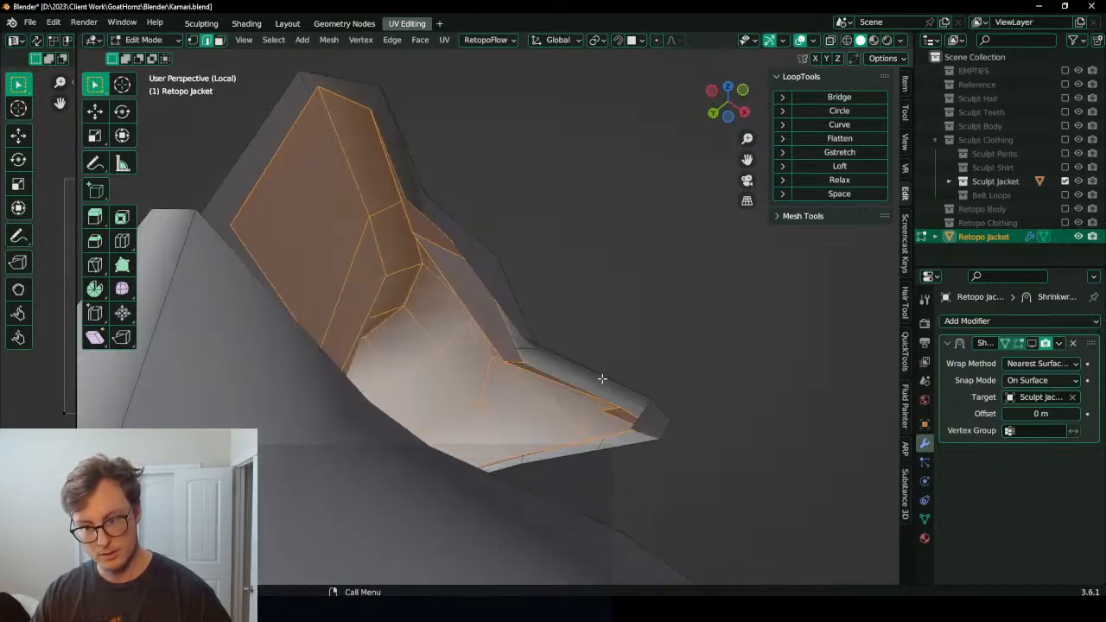
{"action": "left_click", "coordinate": [621, 421]}
{"action": "key", "text": "x"}
{"action": "left_click", "coordinate": [556, 382]}
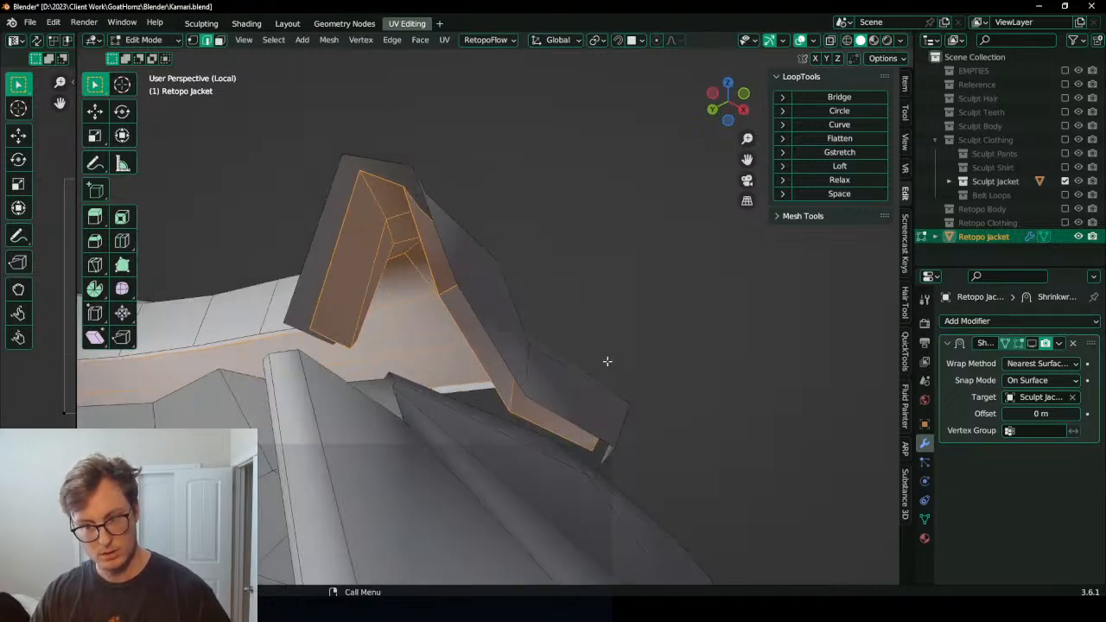
{"action": "key", "text": "alt+s"}
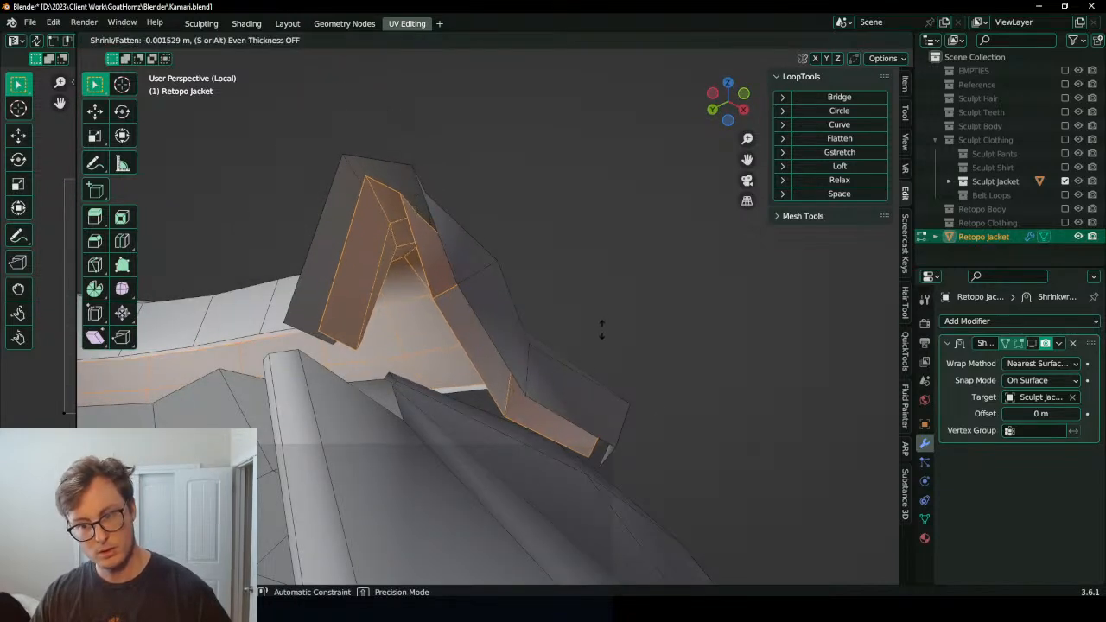
{"action": "left_click", "coordinate": [585, 358]}
Step: Select the whole linked inner collar layer, flip its normals and clear the selection
{"action": "middle_click_drag", "start_coordinate": [593, 368], "coordinate": [602, 452]}
{"action": "left_click", "coordinate": [591, 426]}
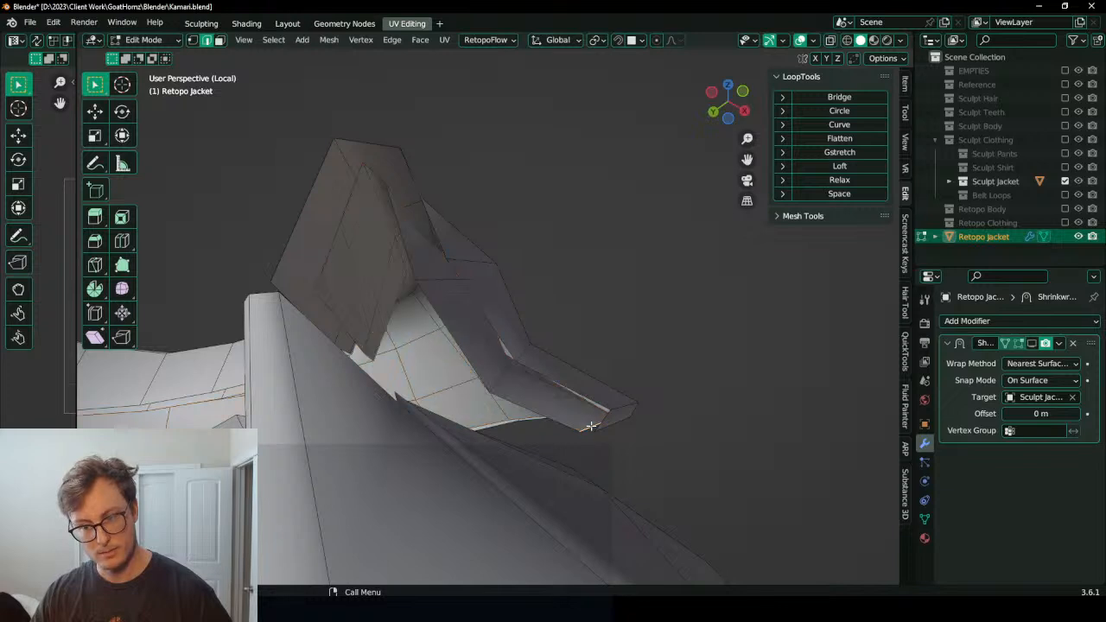
{"action": "key", "text": "l"}
{"action": "key", "text": "q"}
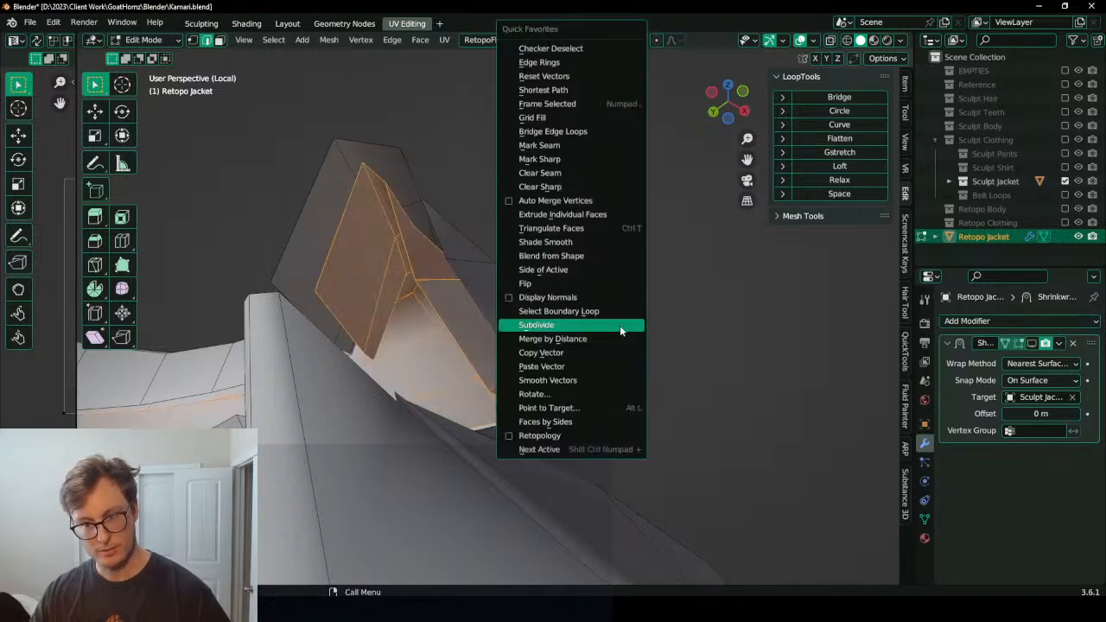
{"action": "left_click", "coordinate": [543, 283]}
{"action": "key", "text": "alt+a"}
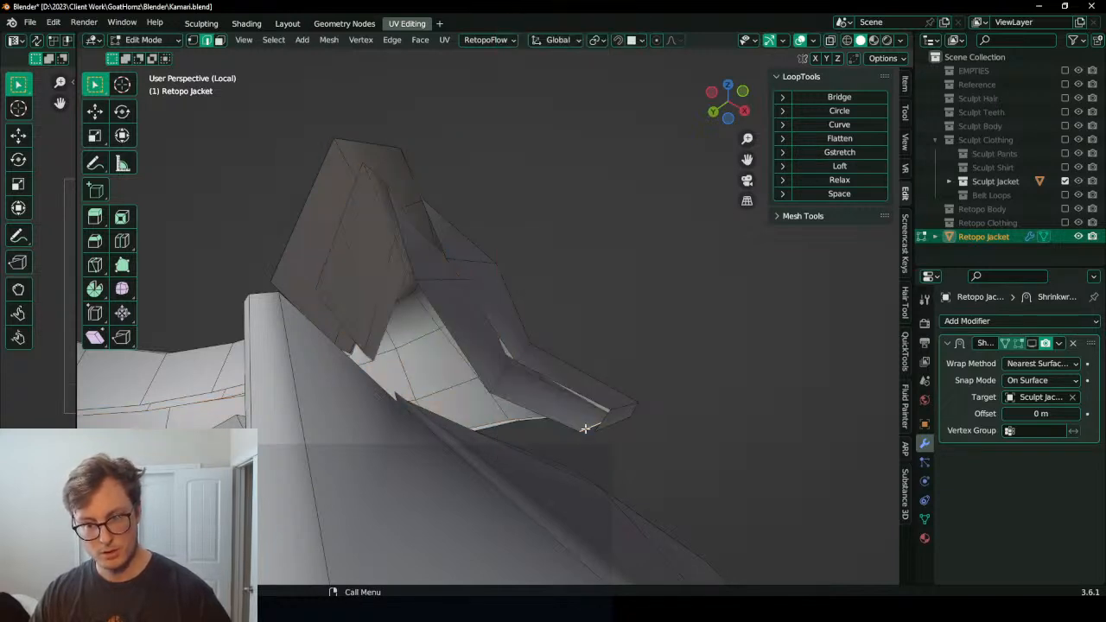
Step: Bridge the open lower edge loops of the outer and inner collar layers
{"action": "key", "text": "q"}
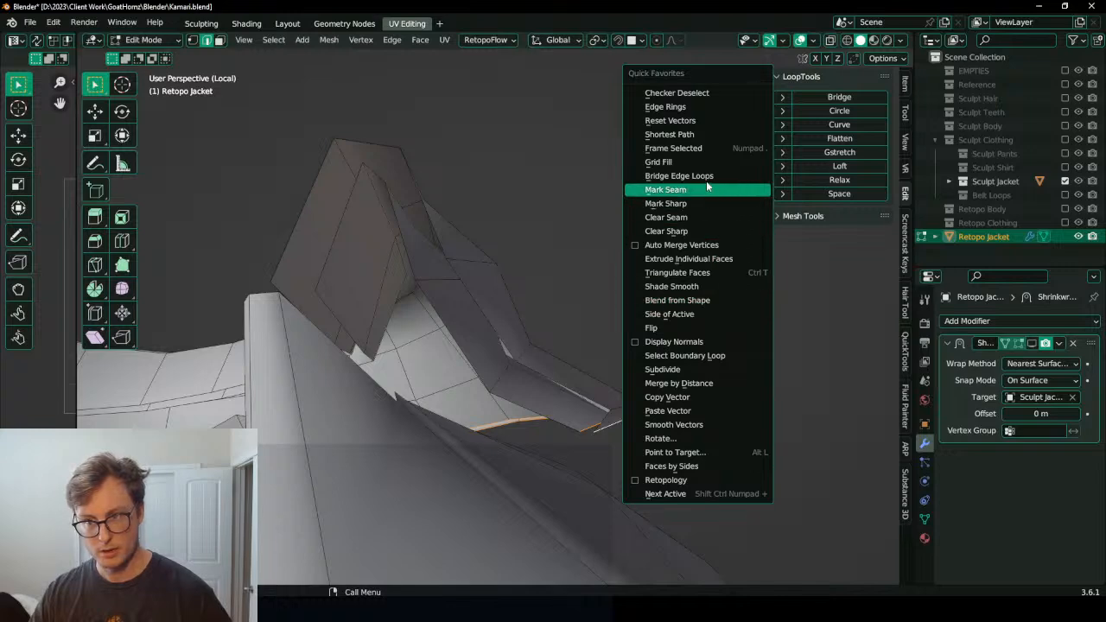
{"action": "left_click", "coordinate": [704, 183]}
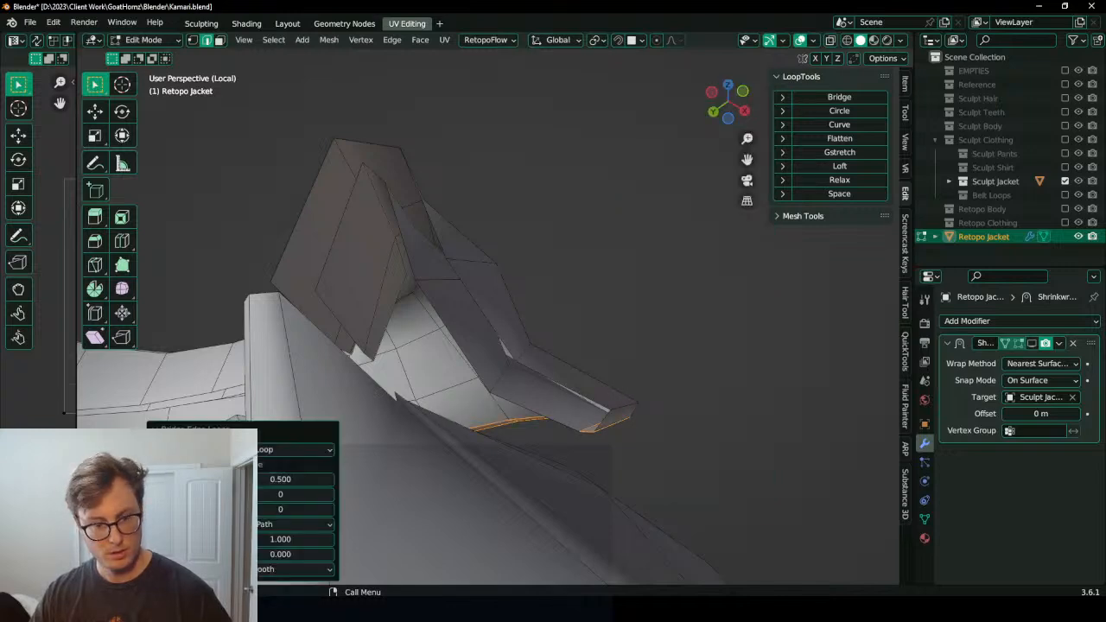
{"action": "middle_click_drag", "start_coordinate": [484, 407], "coordinate": [474, 383]}
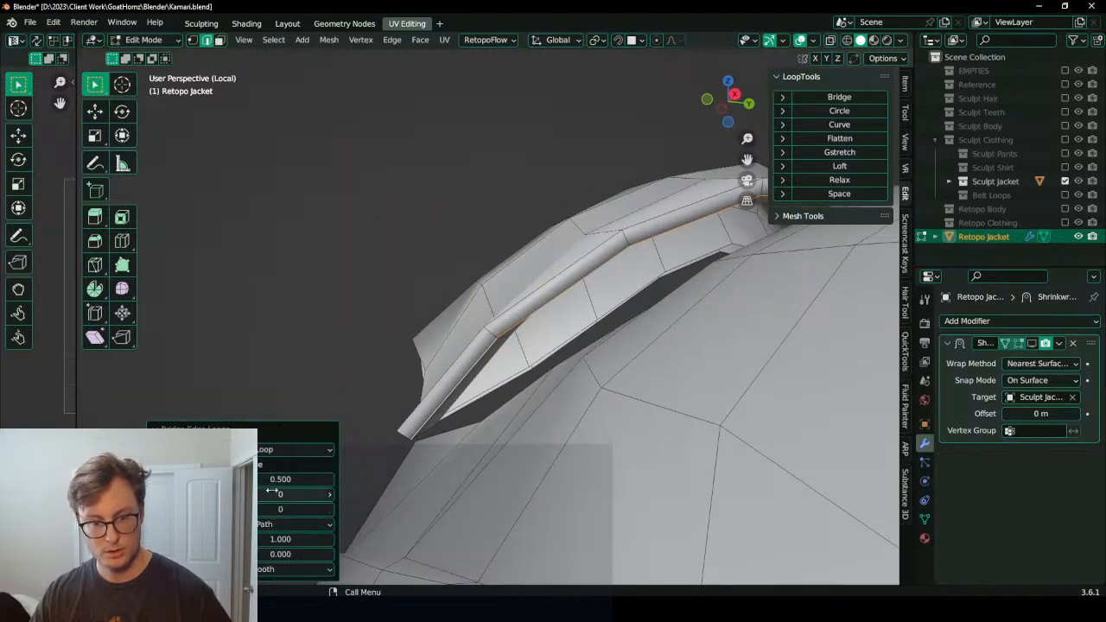
{"action": "middle_click_drag", "start_coordinate": [518, 325], "coordinate": [431, 361]}
Step: Try to bridge the inner collar layer's lower edge loop to the jacket body's neckline edge loop
{"action": "left_click", "coordinate": [420, 355]}
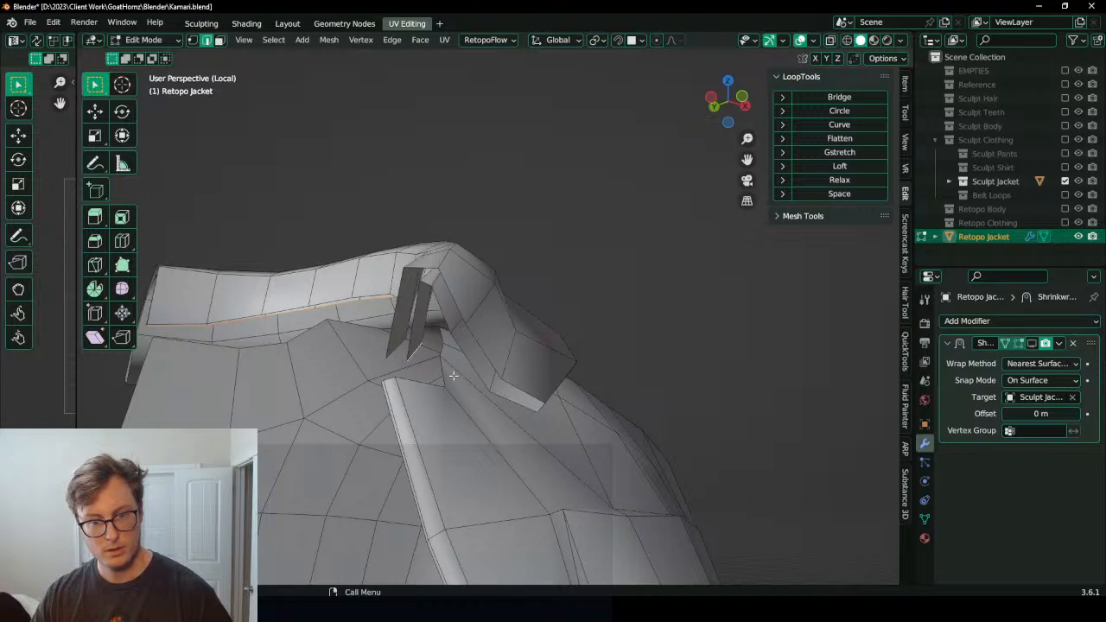
{"action": "middle_click_drag", "start_coordinate": [466, 374], "coordinate": [432, 266]}
{"action": "right_click", "coordinate": [437, 264]}
{"action": "left_click", "coordinate": [440, 264]}
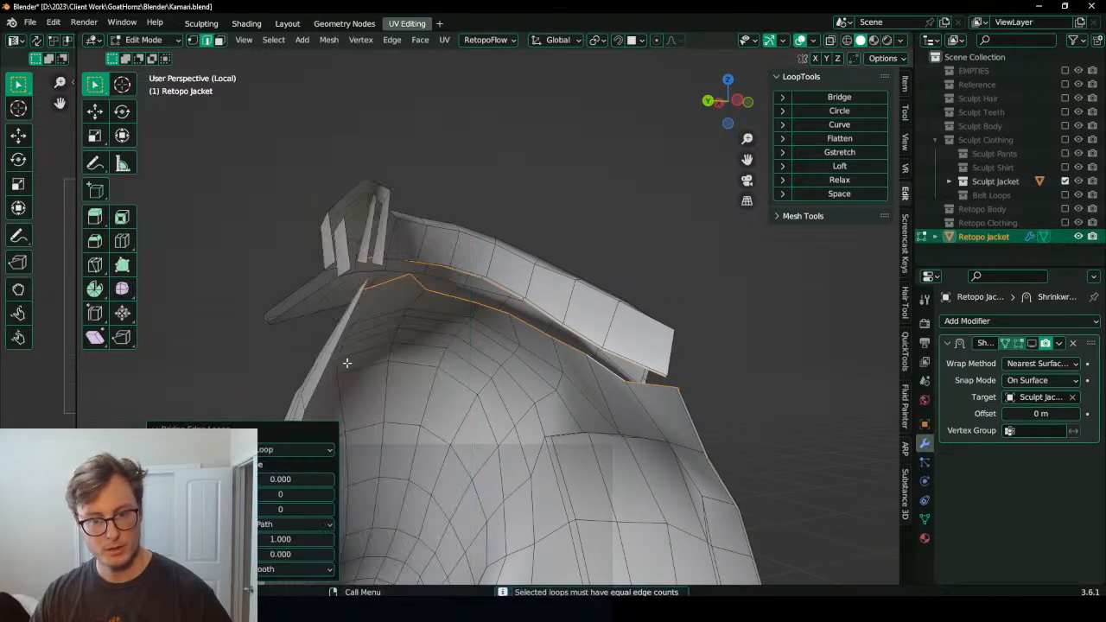
{"action": "middle_click_drag", "start_coordinate": [517, 314], "coordinate": [557, 397]}
{"action": "key", "text": "q"}
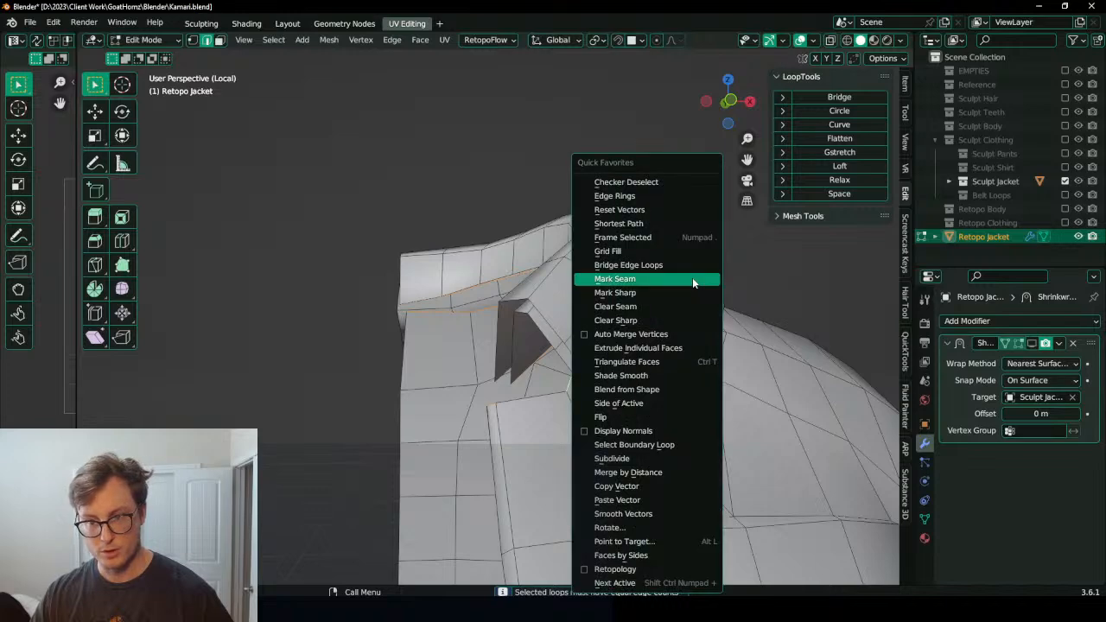
{"action": "left_click", "coordinate": [692, 279]}
{"action": "key", "text": "q"}
{"action": "left_click", "coordinate": [692, 279]}
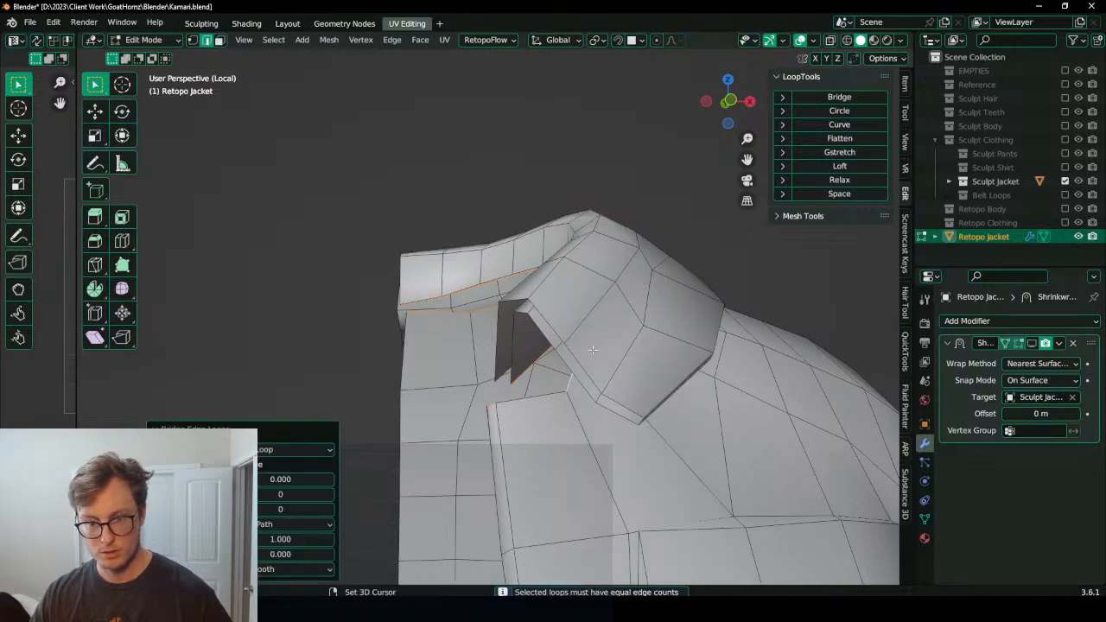
Step: Match the collar and neckline edge selections in wireframe, bridge them without merging, and undo the bridge
{"action": "scroll", "coordinate": [573, 338], "scroll_direction": "up", "scroll_amount": 5}
{"action": "mouse_move", "coordinate": [598, 375]}
{"action": "middle_mouse_down", "text": "shift"}
{"action": "mouse_move", "coordinate": [573, 338]}
{"action": "mouse_move", "coordinate": [602, 324]}
{"action": "mouse_move", "coordinate": [599, 424]}
{"action": "middle_mouse_up", "text": "shift"}
{"action": "key", "text": "z"}
{"action": "left_click", "coordinate": [555, 327]}
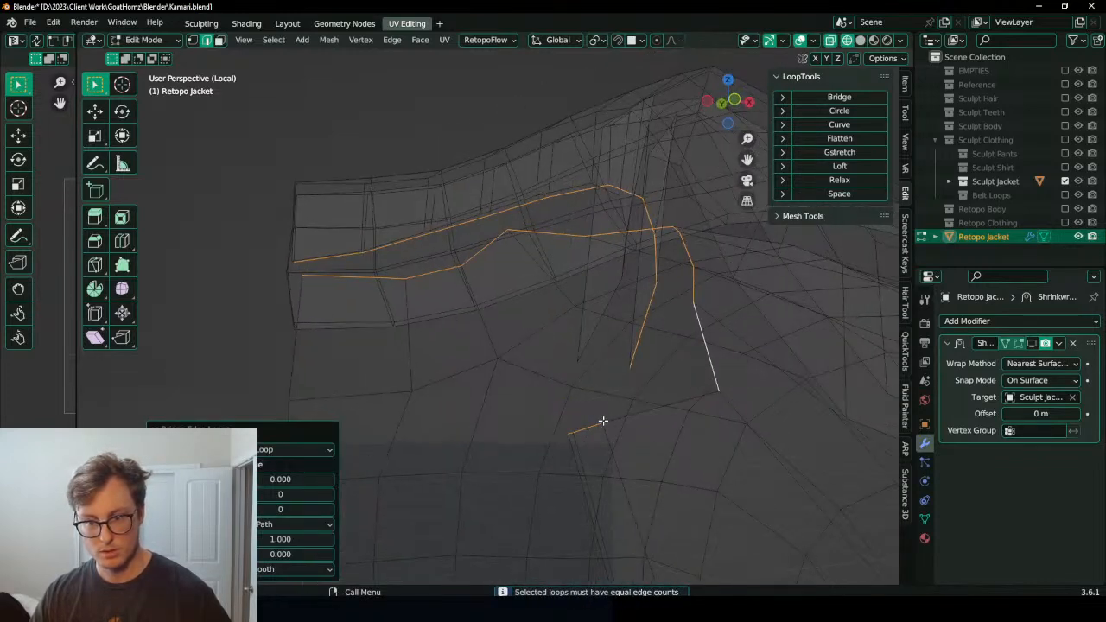
{"action": "key", "text": "q"}
{"action": "left_click", "coordinate": [668, 266]}
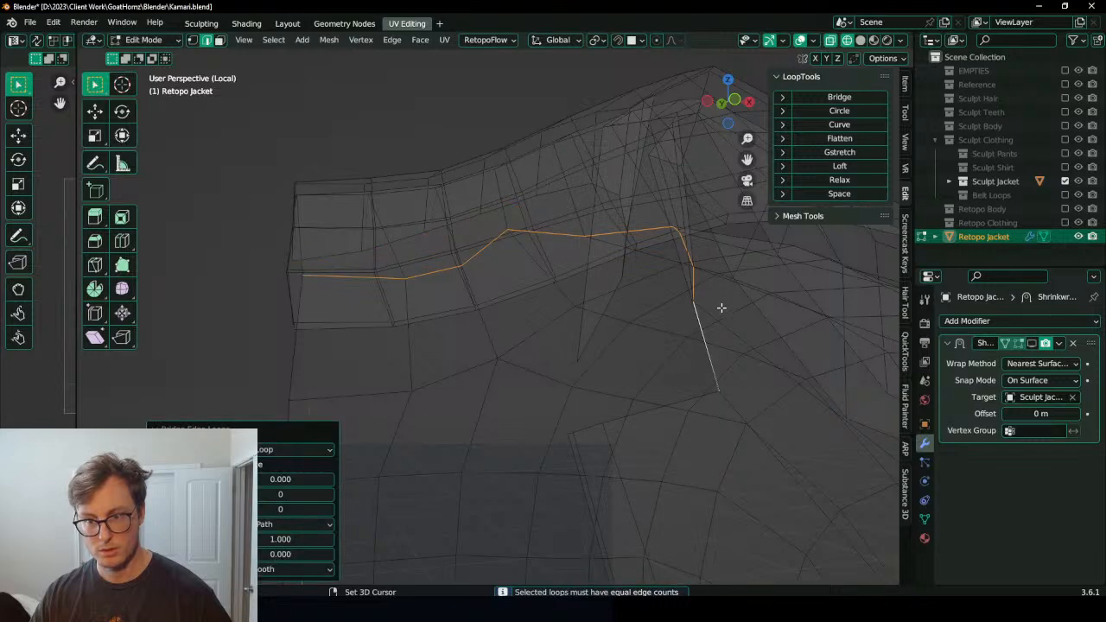
{"action": "middle_click_drag", "start_coordinate": [721, 308], "coordinate": [674, 328]}
{"action": "left_click", "coordinate": [232, 464]}
{"action": "key", "text": "z"}
{"action": "left_click", "coordinate": [588, 339]}
{"action": "scroll", "coordinate": [596, 335], "scroll_direction": "down", "scroll_amount": 2}
{"action": "mouse_move", "coordinate": [601, 332]}
{"action": "middle_mouse_down"}
{"action": "mouse_move", "coordinate": [659, 314]}
{"action": "mouse_move", "coordinate": [659, 296]}
{"action": "middle_mouse_up"}
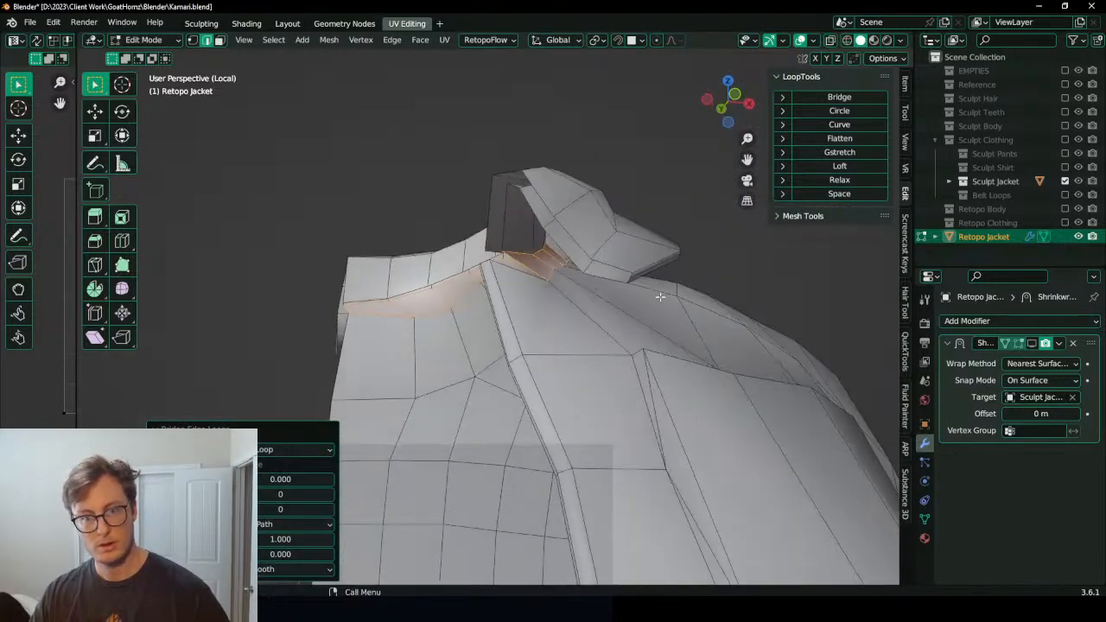
{"action": "key", "text": "ctrl+z"}
Step: Edge-slide the inner collar layer's lower front edges to refine where the layer meets the neckline
{"action": "left_click", "coordinate": [522, 250], "text": "shift"}
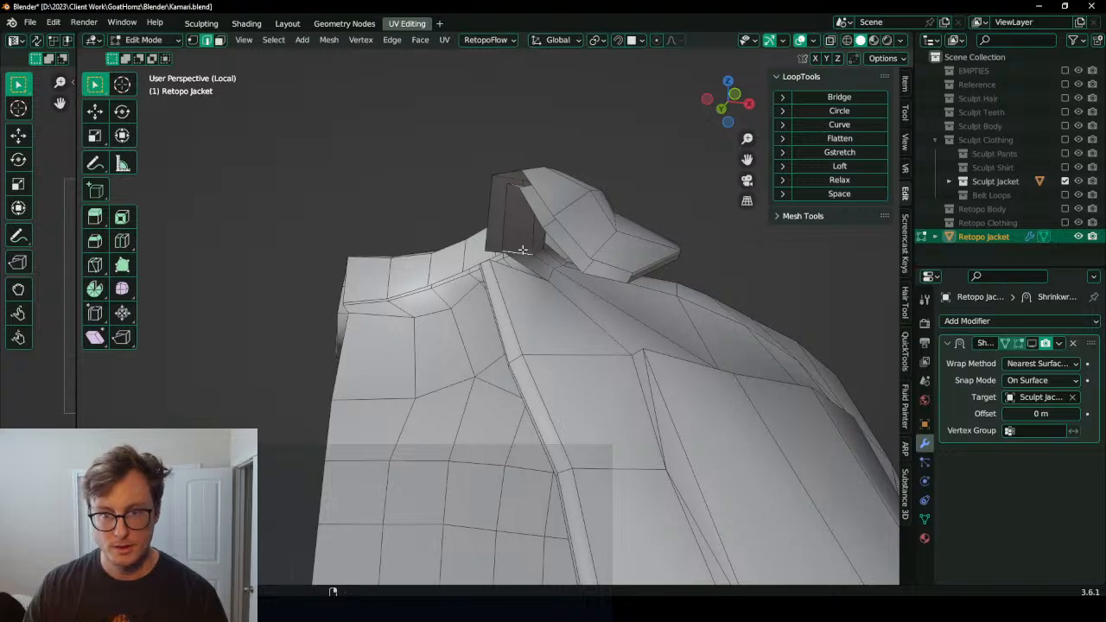
{"action": "middle_click_drag", "start_coordinate": [523, 249], "coordinate": [544, 263]}
{"action": "middle_click_drag", "start_coordinate": [544, 263], "coordinate": [558, 294], "text": "shift"}
{"action": "scroll", "coordinate": [558, 294], "scroll_direction": "up", "scroll_amount": 2}
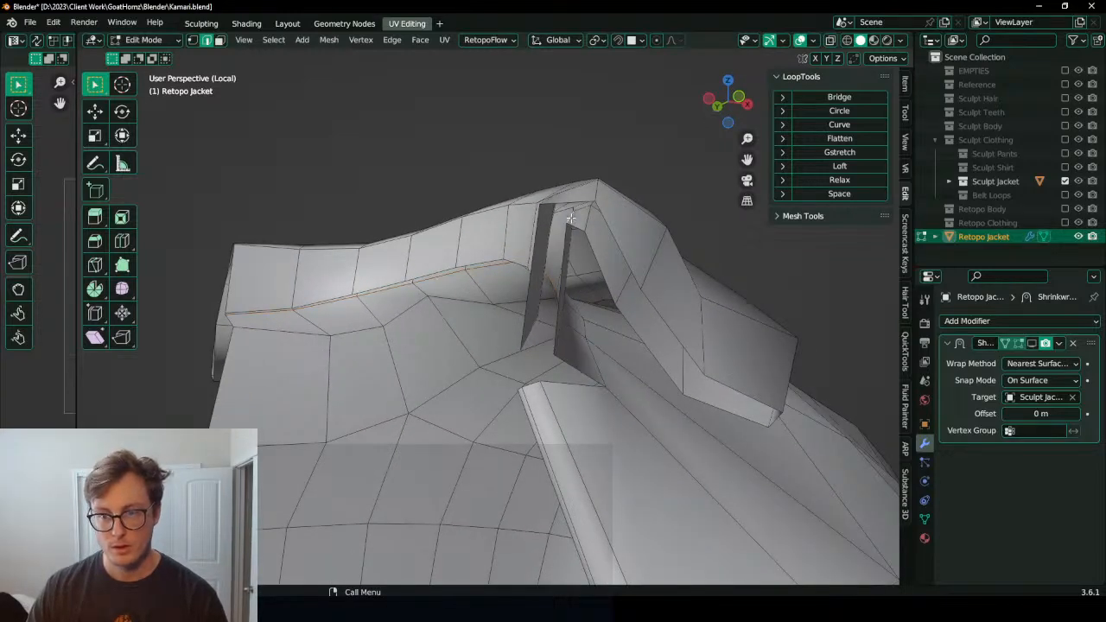
{"action": "key", "text": "g"}
{"action": "key", "text": "g"}
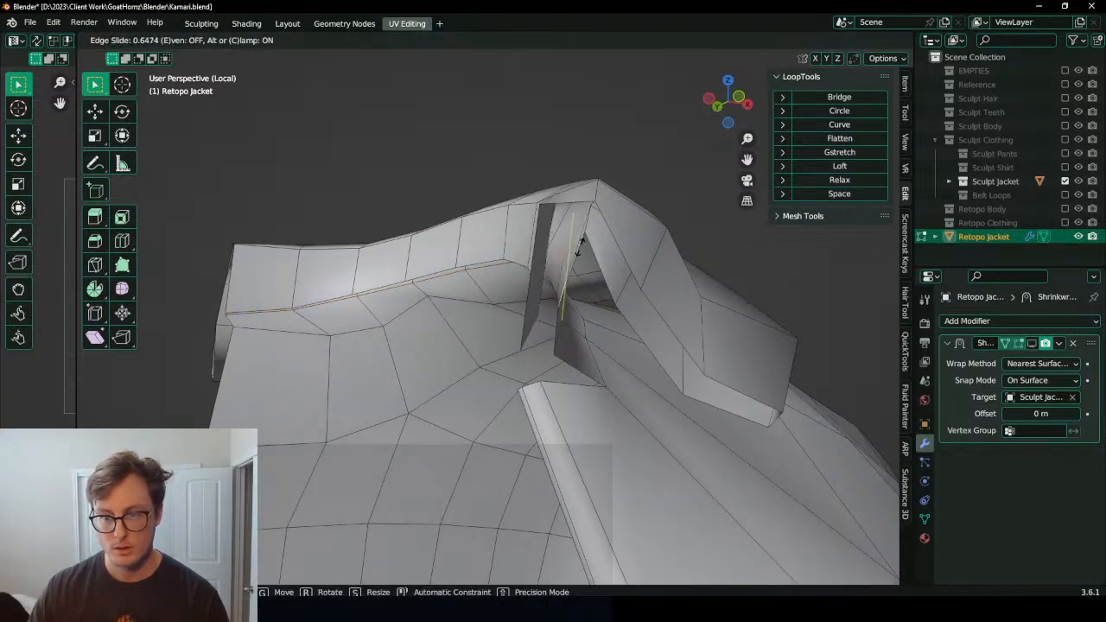
{"action": "left_click", "coordinate": [589, 260]}
{"action": "key", "text": "g"}
{"action": "key", "text": "g"}
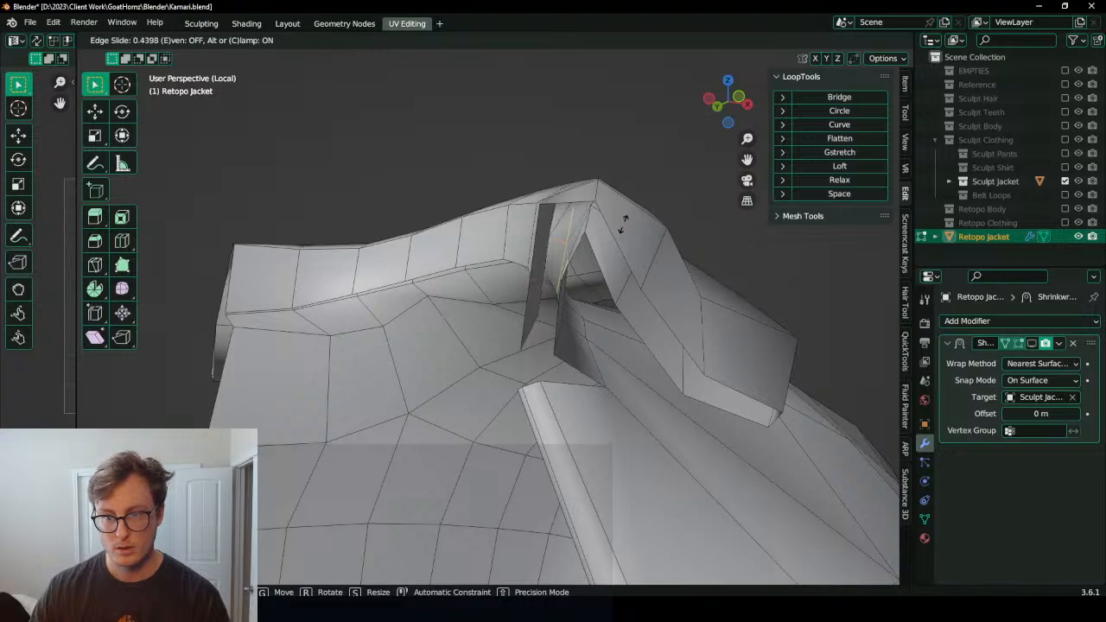
{"action": "left_click", "coordinate": [630, 218]}
Step: Push the selected lower edges of the inner collar out with Shrink/Fatten, by 0.00948 m on the second pass, and save the file
{"action": "key", "text": "alt+s"}
{"action": "left_click", "coordinate": [666, 210]}
{"action": "middle_click_drag", "start_coordinate": [666, 210], "coordinate": [469, 286]}
{"action": "key", "text": "alt+s"}
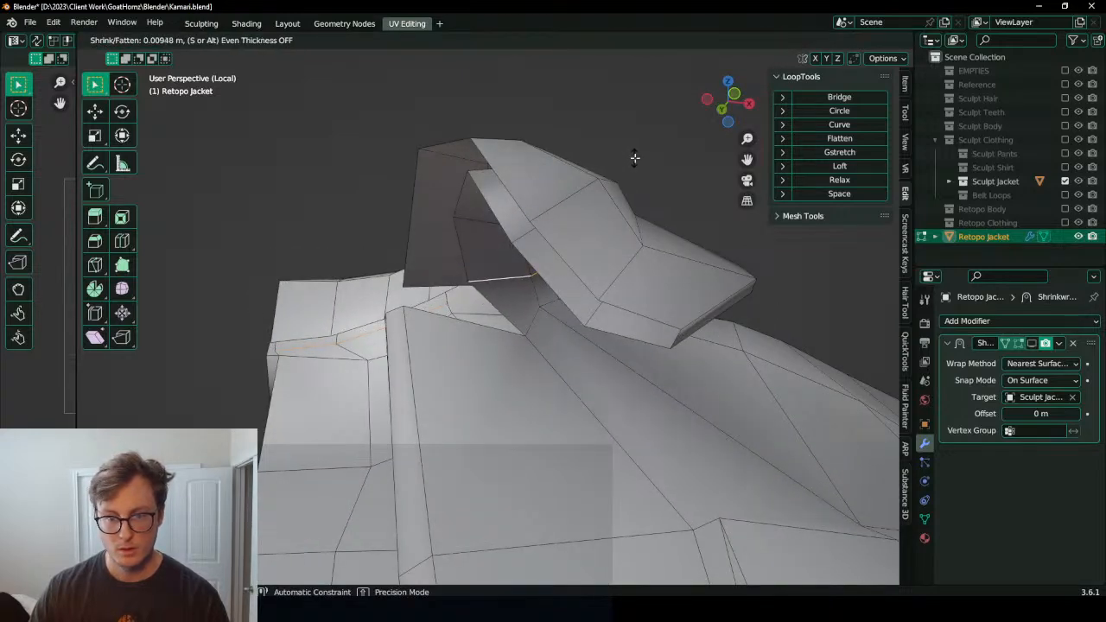
{"action": "left_click", "coordinate": [635, 161]}
{"action": "middle_click_drag", "start_coordinate": [634, 161], "coordinate": [648, 277]}
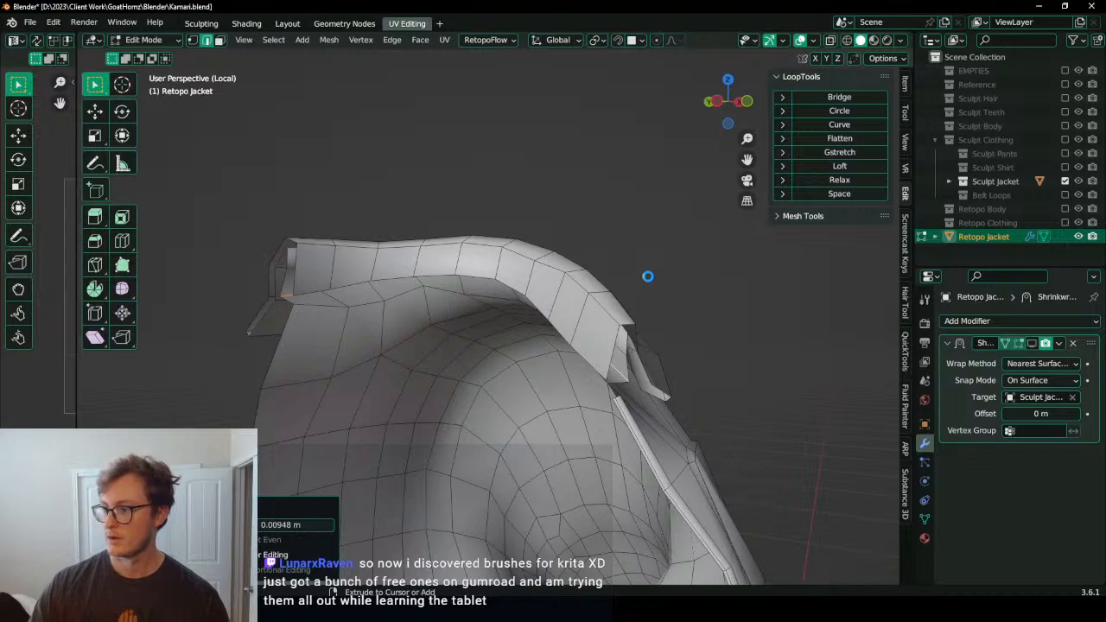
{"action": "key", "text": "ctrl+s"}
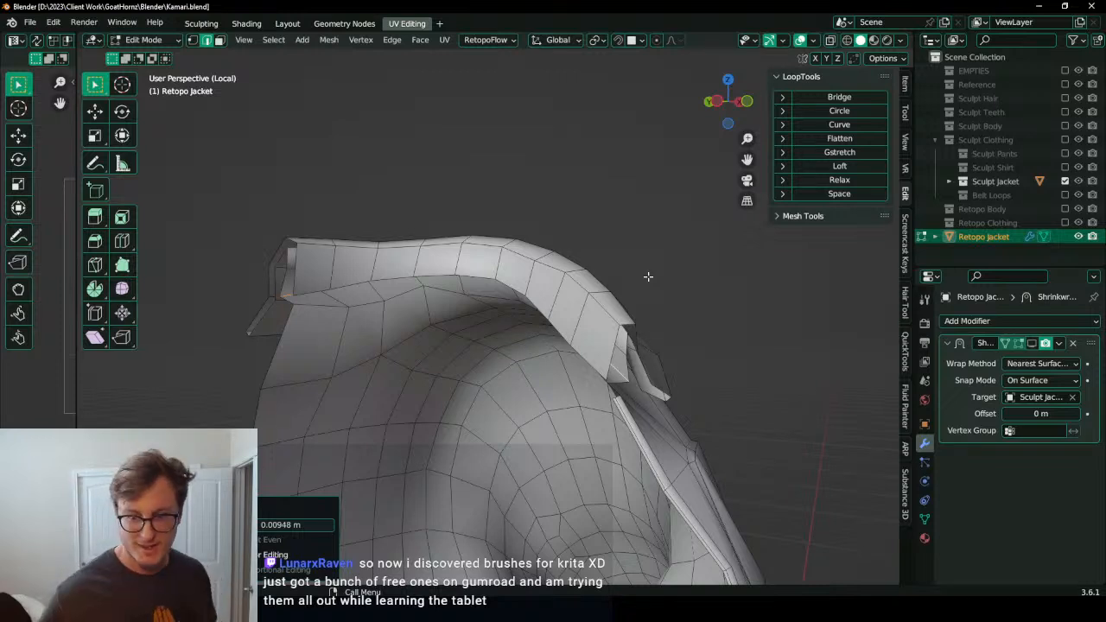
Step: Show the sculpted jacket with the retopology overlay, compare the collar mesh against it, and isolate the retopo jacket again
{"action": "middle_click_drag", "start_coordinate": [411, 339], "coordinate": [449, 321]}
{"action": "mouse_move", "coordinate": [645, 234]}
{"action": "middle_mouse_down"}
{"action": "mouse_move", "coordinate": [530, 224]}
{"action": "mouse_move", "coordinate": [486, 254]}
{"action": "mouse_move", "coordinate": [421, 267]}
{"action": "mouse_move", "coordinate": [449, 338]}
{"action": "mouse_move", "coordinate": [530, 346]}
{"action": "mouse_move", "coordinate": [586, 293]}
{"action": "mouse_move", "coordinate": [567, 312]}
{"action": "mouse_move", "coordinate": [562, 295]}
{"action": "mouse_move", "coordinate": [434, 273]}
{"action": "mouse_move", "coordinate": [610, 209]}
{"action": "mouse_move", "coordinate": [467, 239]}
{"action": "middle_mouse_up"}
{"action": "scroll", "coordinate": [530, 225], "scroll_direction": "up", "scroll_amount": 3}
{"action": "scroll", "coordinate": [518, 339], "scroll_direction": "down", "scroll_amount": 1}
{"action": "key", "text": "KP_Divide"}
{"action": "key", "text": "q"}
{"action": "left_click", "coordinate": [443, 570]}
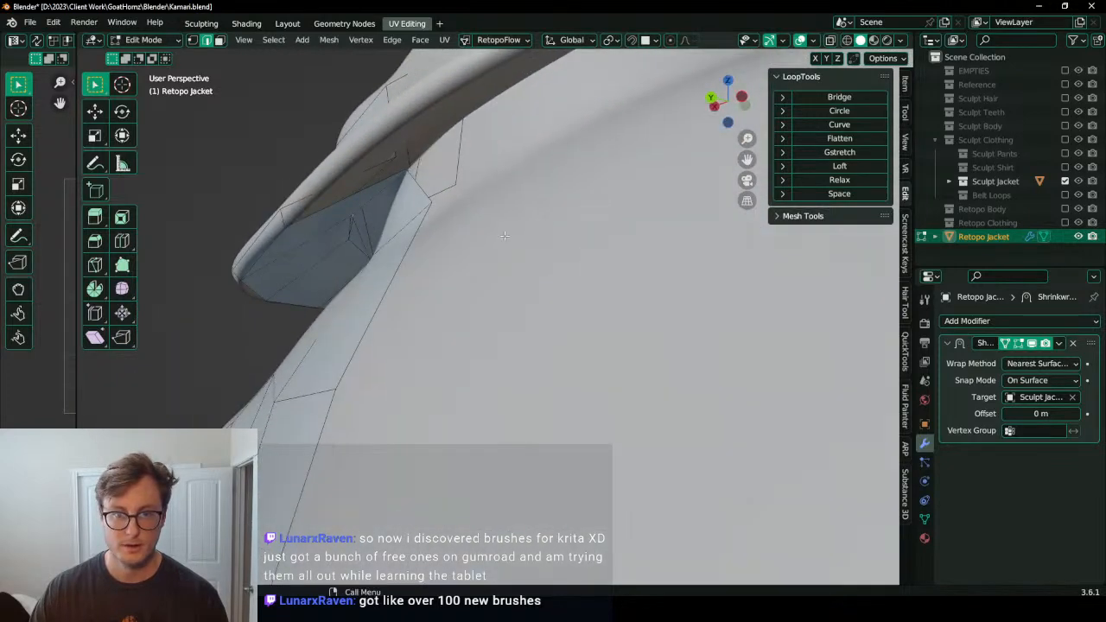
{"action": "scroll", "coordinate": [406, 261], "scroll_direction": "up", "scroll_amount": 2}
{"action": "middle_click_drag", "start_coordinate": [378, 270], "coordinate": [371, 339]}
{"action": "scroll", "coordinate": [306, 295], "scroll_direction": "up", "scroll_amount": 2}
{"action": "scroll", "coordinate": [306, 296], "scroll_direction": "down", "scroll_amount": 3}
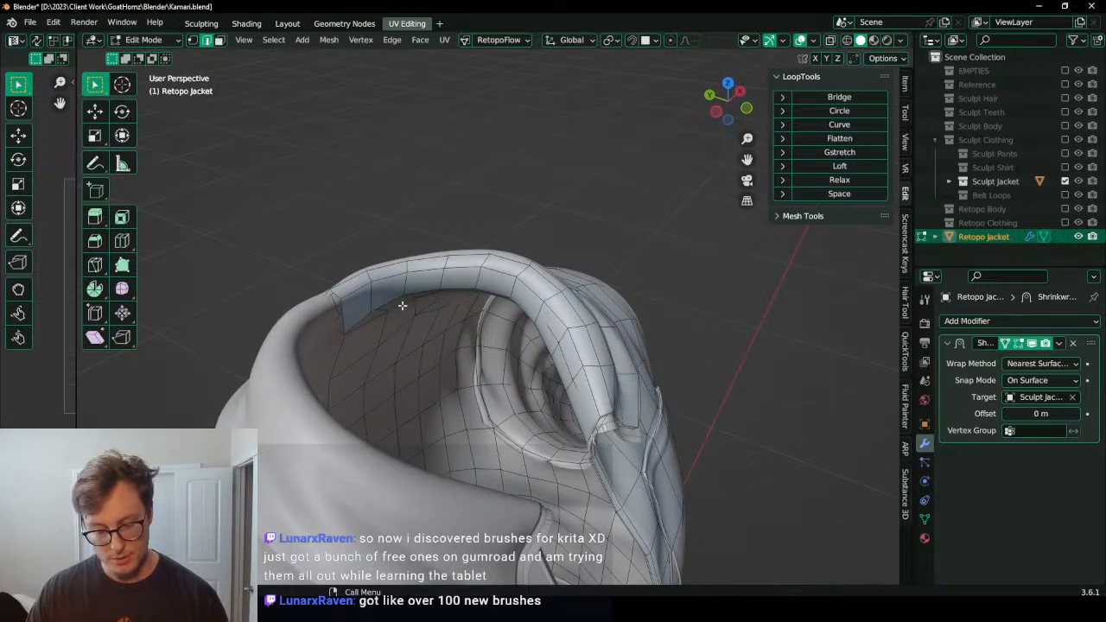
{"action": "key", "text": "KP_Divide"}
Step: Select an edge loop at the collar, turn off the retopology overlay and move the selection along the Y axis
{"action": "left_click", "coordinate": [455, 265], "text": "alt"}
{"action": "mouse_move", "coordinate": [456, 266]}
{"action": "middle_mouse_down"}
{"action": "mouse_move", "coordinate": [509, 244]}
{"action": "mouse_move", "coordinate": [434, 249]}
{"action": "mouse_move", "coordinate": [436, 238]}
{"action": "mouse_move", "coordinate": [358, 303]}
{"action": "mouse_move", "coordinate": [372, 322]}
{"action": "mouse_move", "coordinate": [308, 233]}
{"action": "middle_mouse_up"}
{"action": "key", "text": "q"}
{"action": "left_click", "coordinate": [347, 435]}
{"action": "key", "text": "g"}
{"action": "key", "text": "y"}
{"action": "left_click", "coordinate": [363, 286]}
Step: Offset a neckline edge beneath the inner collar with Shrink/Fatten and nudge it to even out the seam
{"action": "scroll", "coordinate": [308, 233], "scroll_direction": "up", "scroll_amount": 4}
{"action": "middle_click_drag", "start_coordinate": [249, 259], "coordinate": [410, 362]}
{"action": "left_click", "coordinate": [443, 385]}
{"action": "key", "text": "g"}
{"action": "key", "text": "y"}
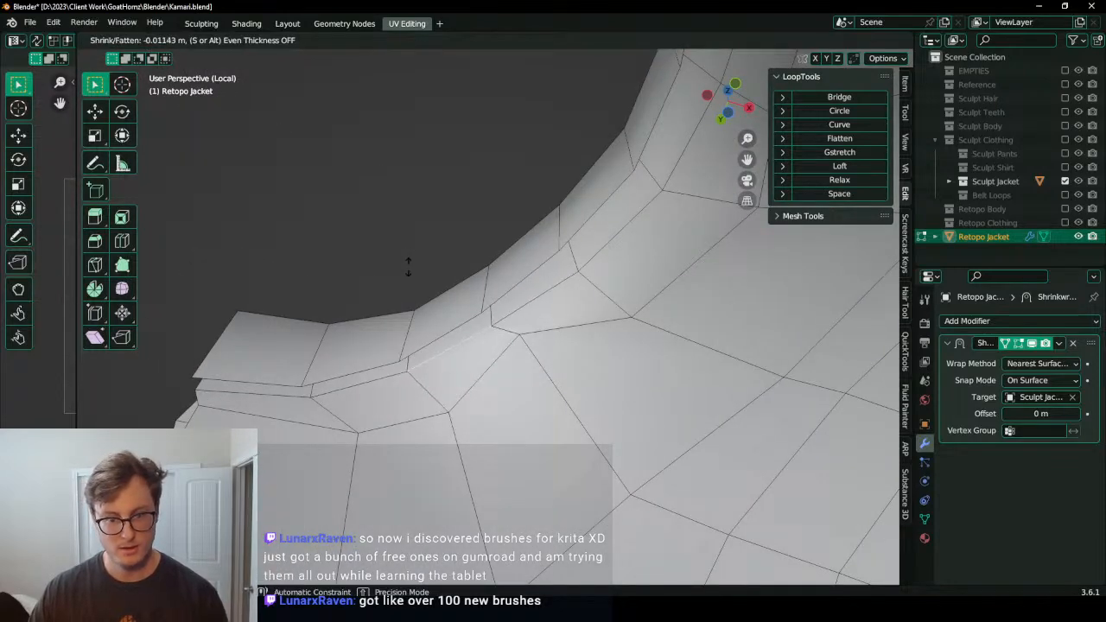
{"action": "left_click", "coordinate": [436, 242]}
{"action": "middle_click_drag", "start_coordinate": [437, 242], "coordinate": [493, 177]}
{"action": "middle_click_drag", "start_coordinate": [491, 276], "coordinate": [515, 281]}
{"action": "key", "text": "g"}
{"action": "left_click", "coordinate": [521, 291]}
Step: Rotate the neighbouring body edge below the collar seam and move it slightly to smooth the neckline
{"action": "middle_click_drag", "start_coordinate": [525, 332], "coordinate": [622, 474]}
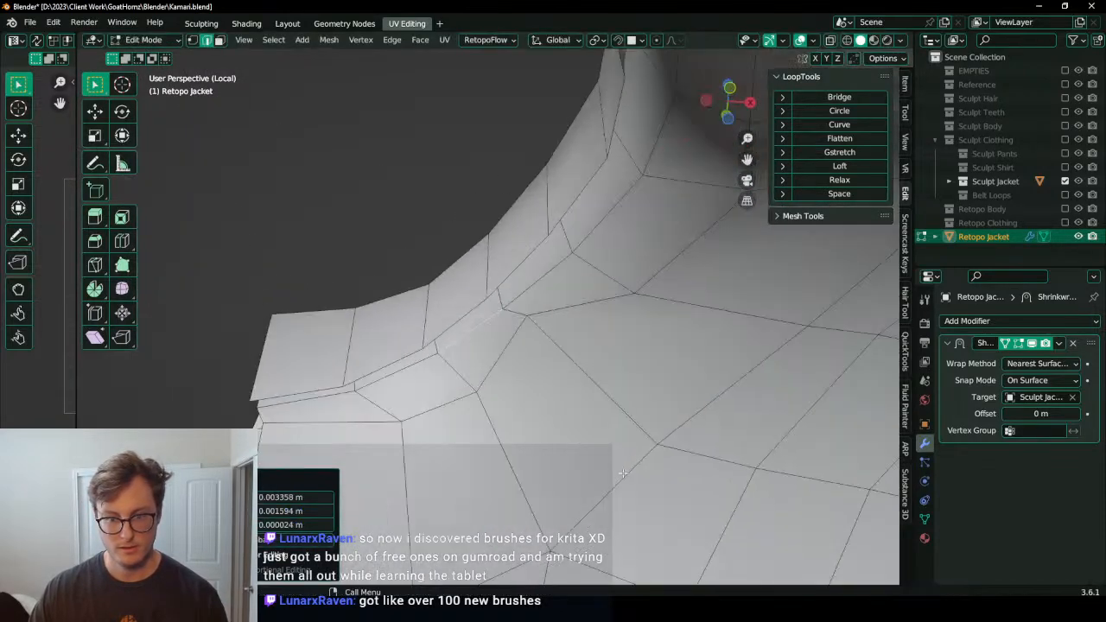
{"action": "left_click", "coordinate": [504, 344]}
{"action": "key", "text": "r"}
{"action": "left_click", "coordinate": [607, 303]}
{"action": "middle_click_drag", "start_coordinate": [607, 303], "coordinate": [546, 326]}
{"action": "key", "text": "g"}
{"action": "left_click", "coordinate": [542, 325]}
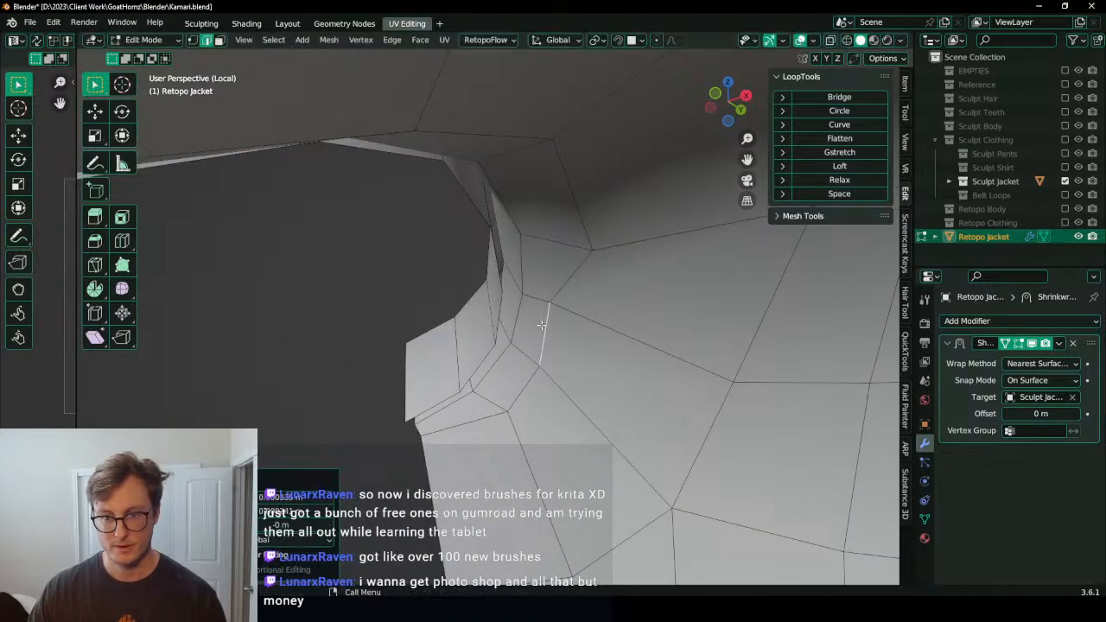
Step: Try another rotation of the selected neckline edge and undo it
{"action": "middle_click_drag", "start_coordinate": [546, 264], "coordinate": [612, 213]}
{"action": "key", "text": "r"}
{"action": "left_click", "coordinate": [517, 327]}
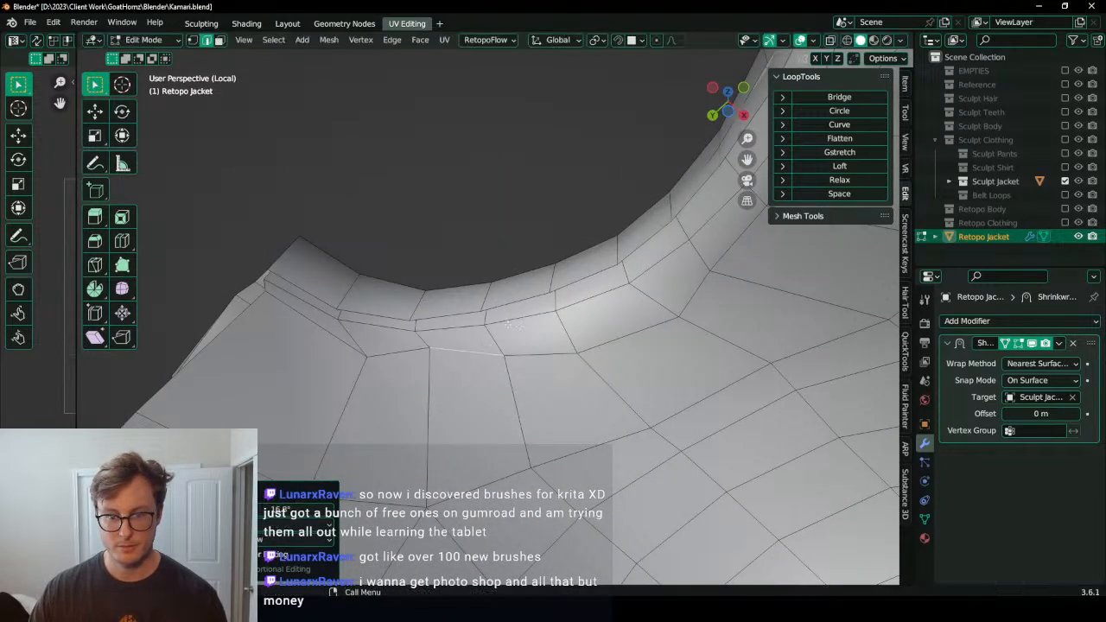
{"action": "key", "text": "ctrl+z"}
Step: Rotate the neckline edge beside the jacket's centre line so it follows the collar seam
{"action": "middle_click_drag", "start_coordinate": [544, 298], "coordinate": [627, 348]}
{"action": "middle_click_drag", "start_coordinate": [429, 320], "coordinate": [456, 276]}
{"action": "left_click", "coordinate": [347, 329]}
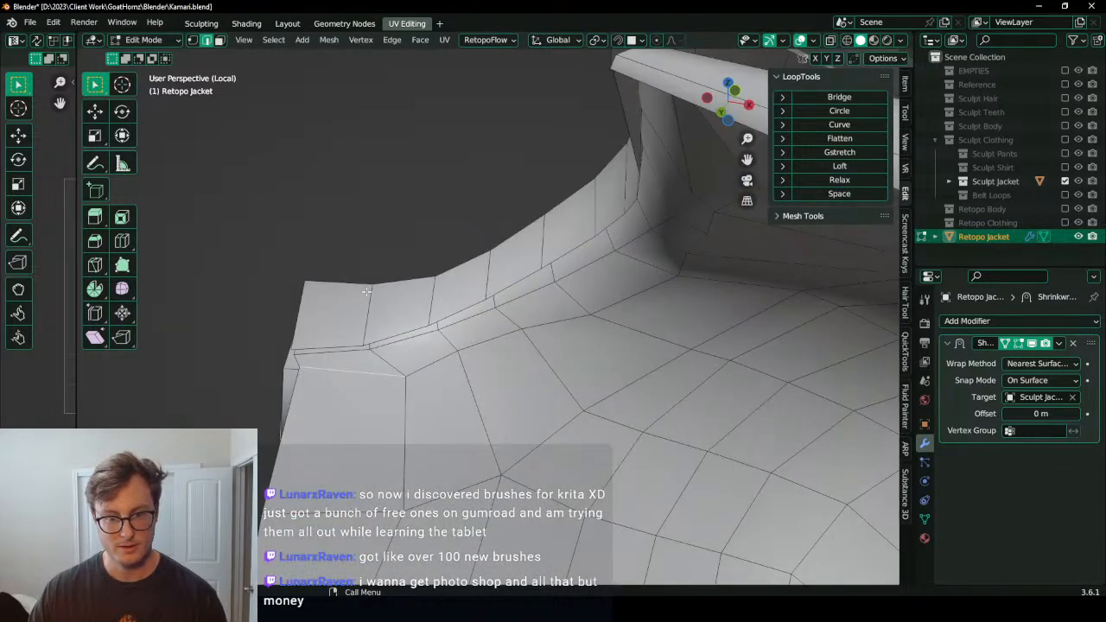
{"action": "key", "text": "r"}
{"action": "left_click", "coordinate": [467, 273]}
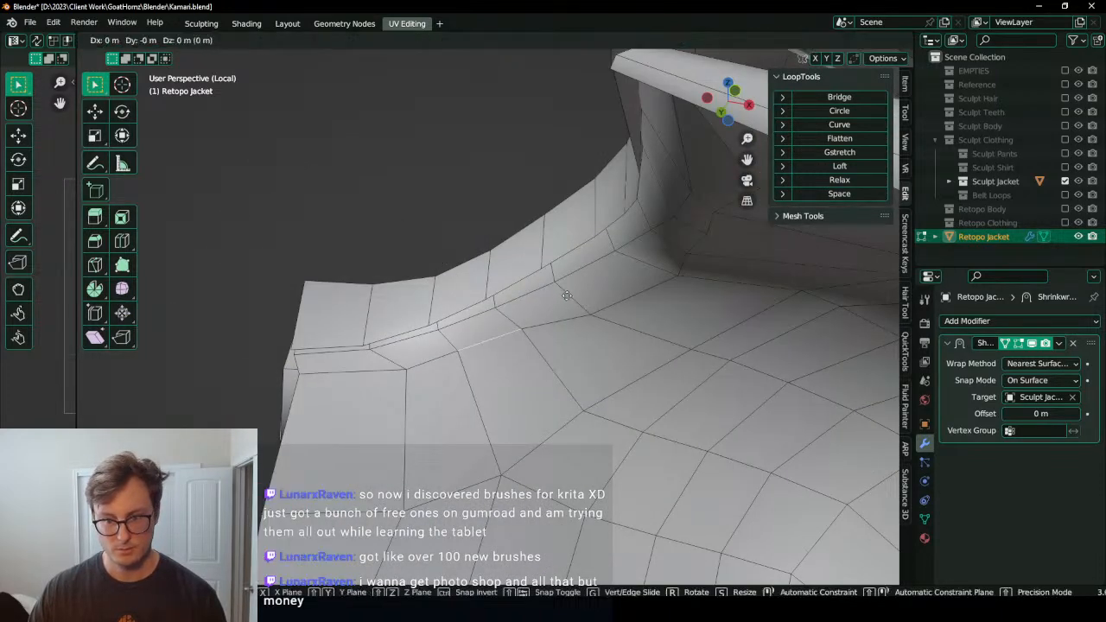
{"action": "middle_click_drag", "start_coordinate": [504, 337], "coordinate": [560, 317]}
{"action": "scroll", "coordinate": [564, 309], "scroll_direction": "down", "scroll_amount": 4}
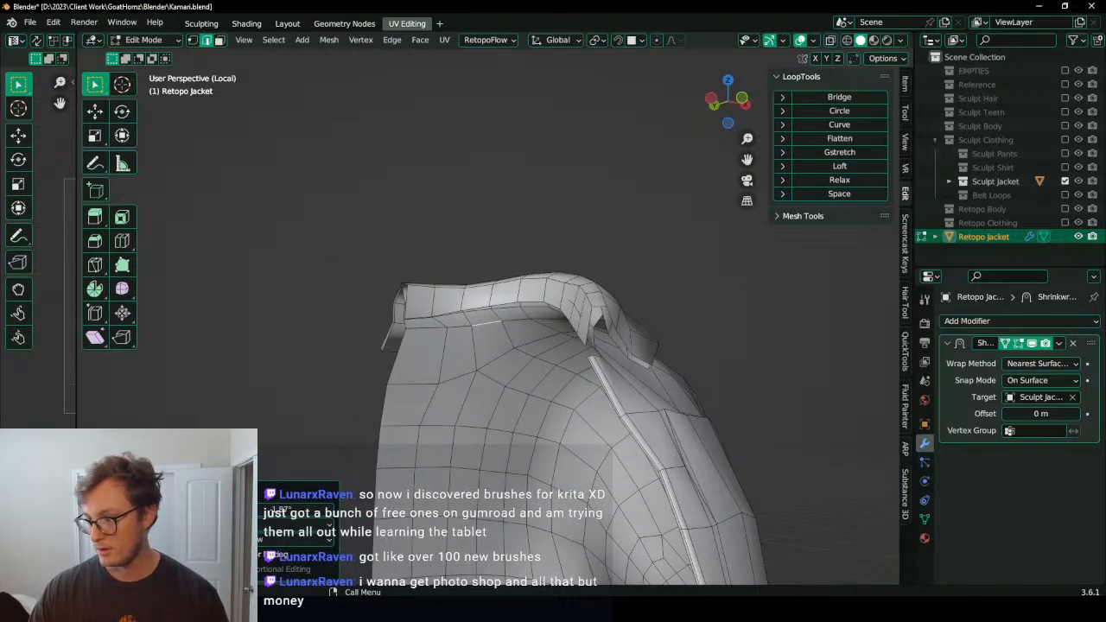
Step: Flatten the jacket's open centre-line edge loop by scaling it to 0 along X around the active element
{"action": "middle_click_drag", "start_coordinate": [390, 249], "coordinate": [686, 434]}
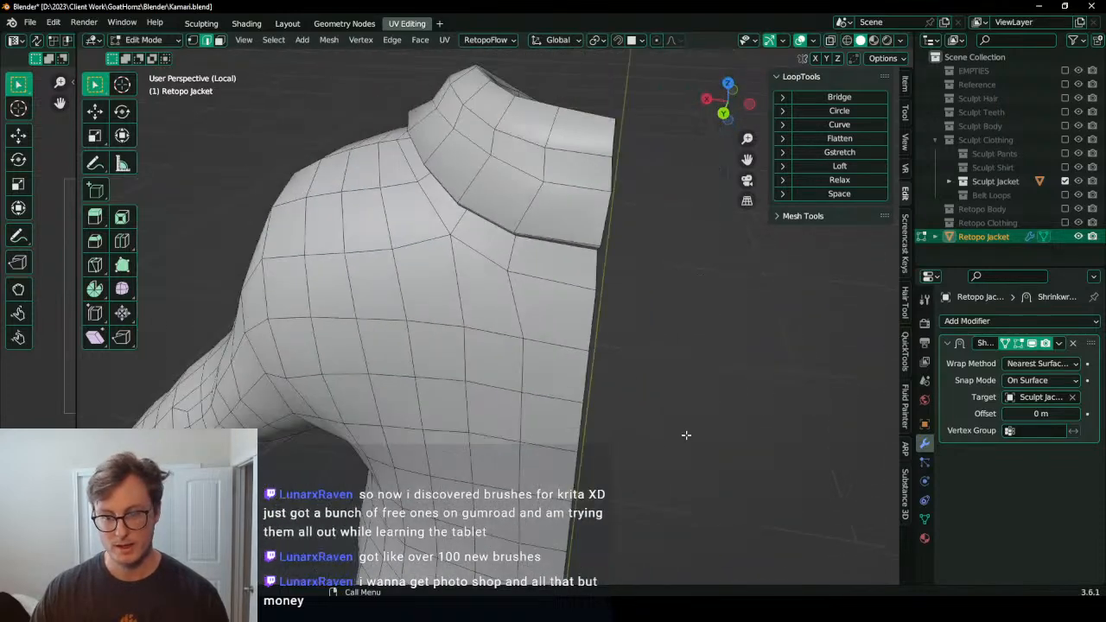
{"action": "left_click", "coordinate": [591, 387], "text": "alt"}
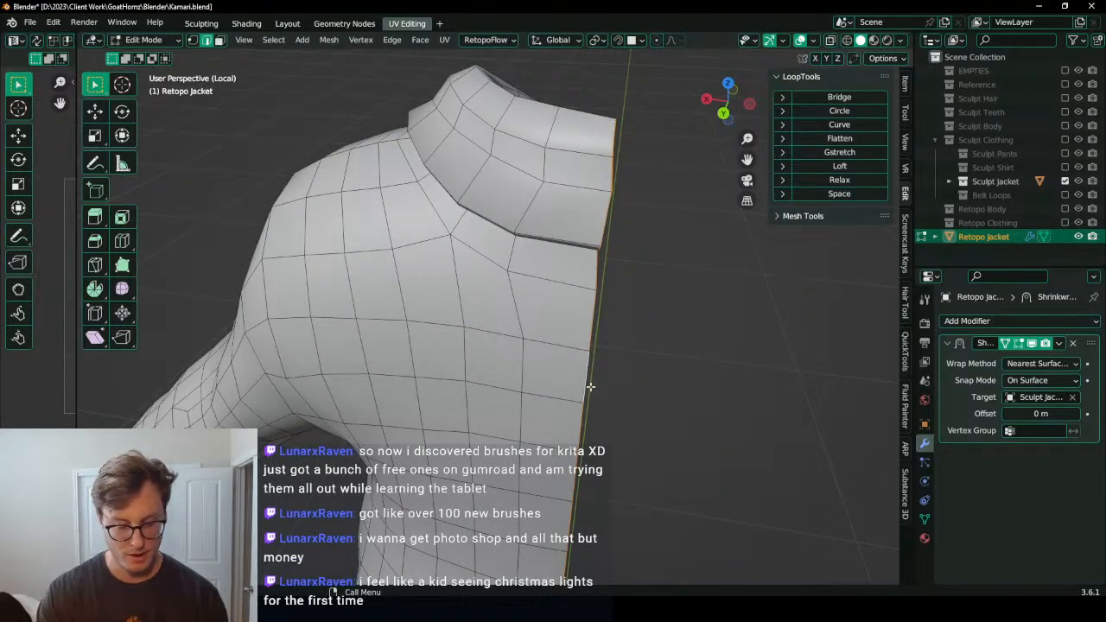
{"action": "key", "text": "period"}
{"action": "key", "text": "a"}
{"action": "key", "text": "s"}
{"action": "key", "text": "x"}
{"action": "key", "text": "0"}
{"action": "key", "text": "Return"}
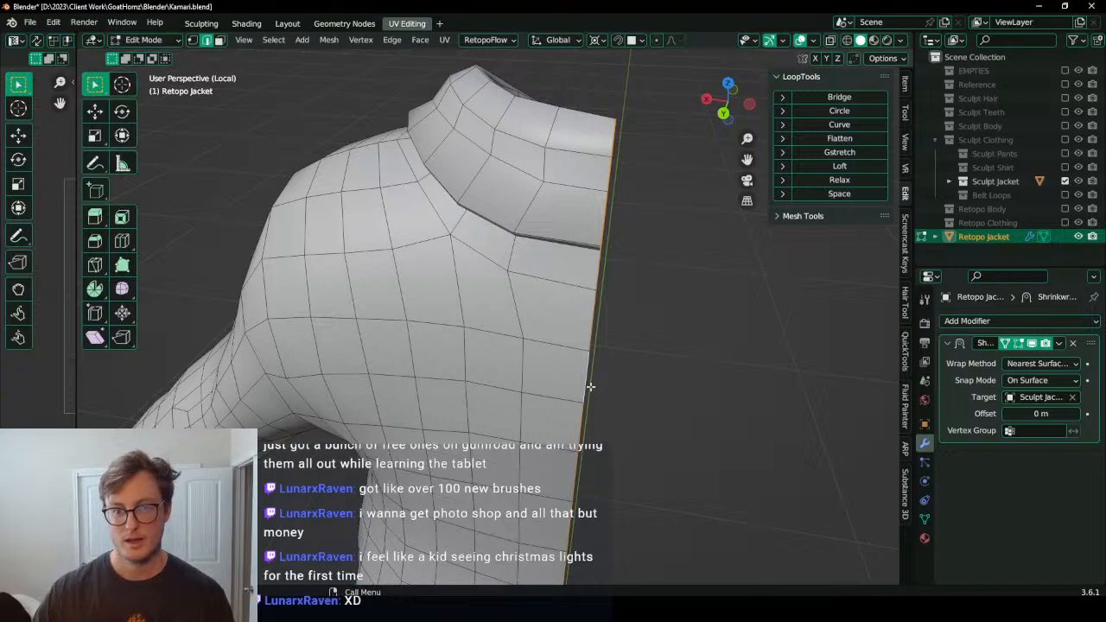
Step: Add an edge loop along the middle of the inner collar layer and offset it with Shrink/Fatten
{"action": "middle_click_drag", "start_coordinate": [590, 386], "coordinate": [518, 353]}
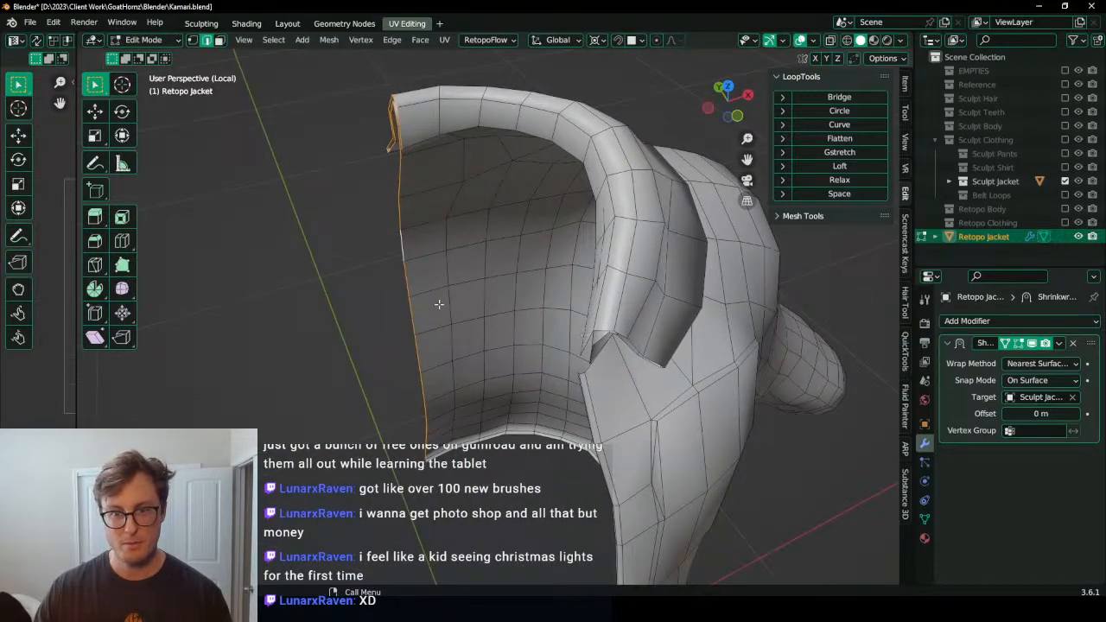
{"action": "middle_click_drag", "start_coordinate": [439, 304], "coordinate": [553, 320]}
{"action": "middle_click_drag", "start_coordinate": [621, 352], "coordinate": [474, 348]}
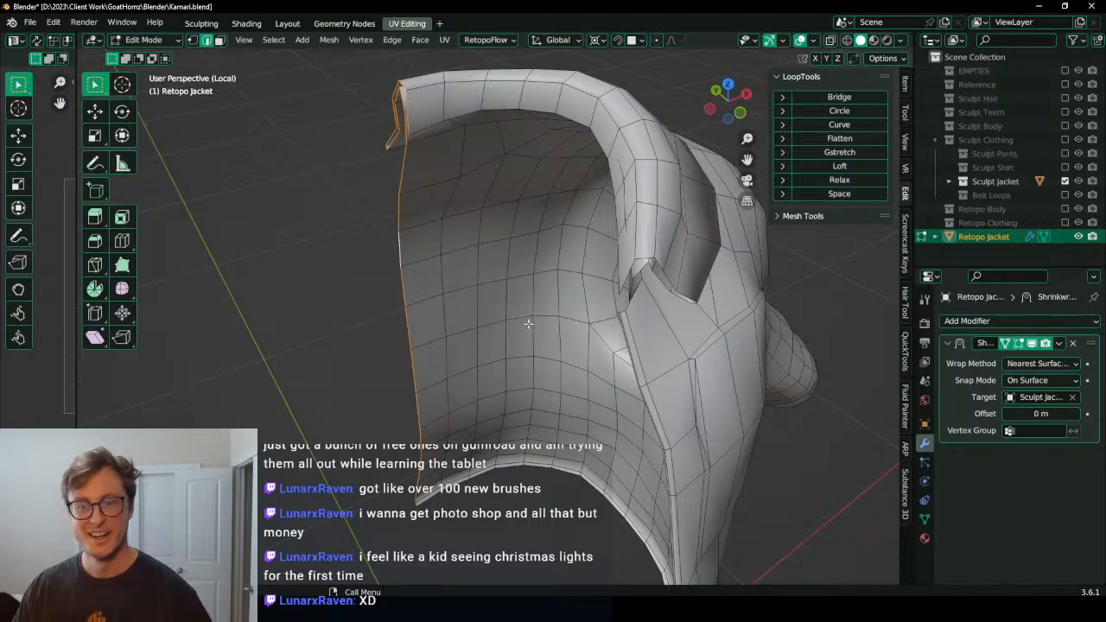
{"action": "middle_click_drag", "start_coordinate": [527, 324], "coordinate": [508, 301]}
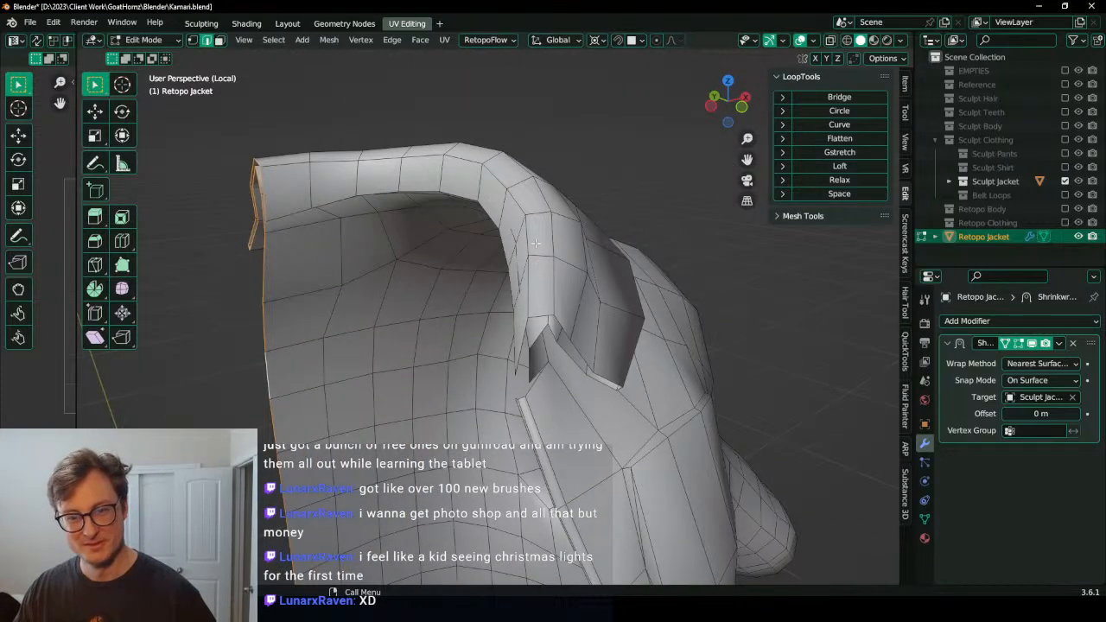
{"action": "middle_click_drag", "start_coordinate": [535, 243], "coordinate": [420, 215]}
{"action": "scroll", "coordinate": [492, 230], "scroll_direction": "up", "scroll_amount": 4}
{"action": "key", "text": "alt+s"}
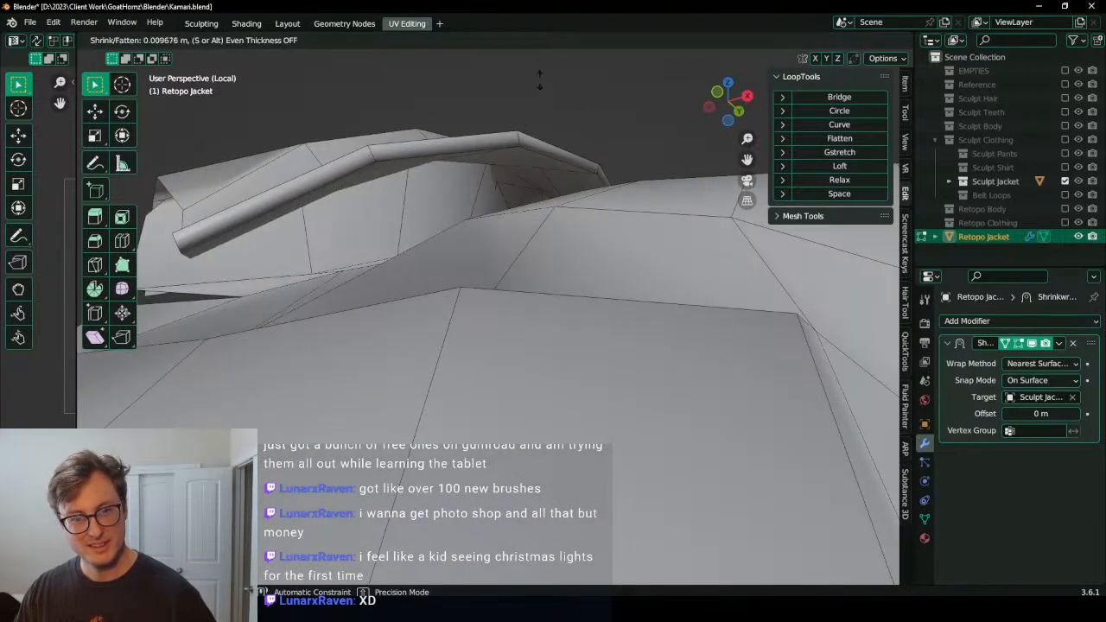
{"action": "left_click", "coordinate": [537, 95]}
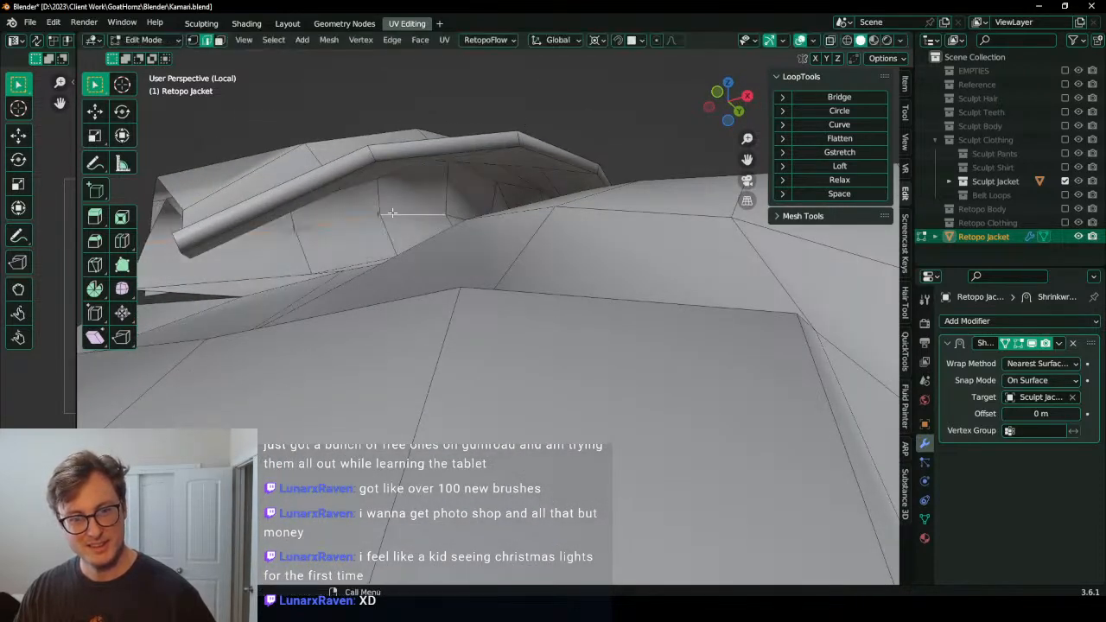
Step: Offset a single edge of the inner collar's middle loop with Shrink/Fatten and move it into place
{"action": "key", "text": "alt+s"}
{"action": "left_click", "coordinate": [506, 131]}
{"action": "middle_click_drag", "start_coordinate": [506, 131], "coordinate": [560, 142]}
{"action": "key", "text": "g"}
{"action": "left_click", "coordinate": [558, 147]}
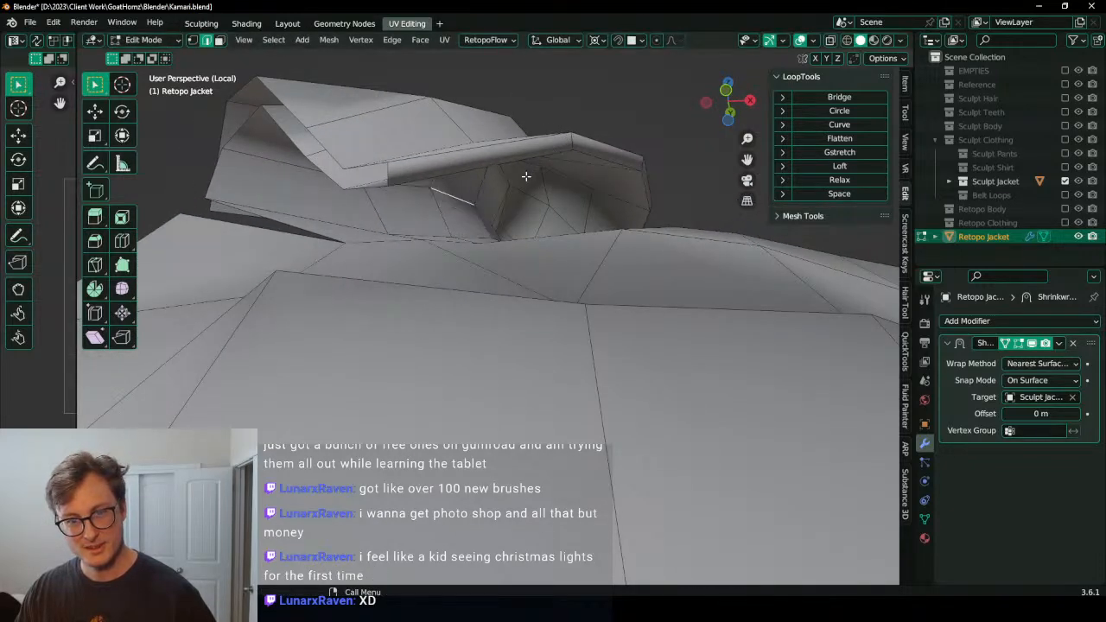
Step: Select the whole middle edge loop of the inner collar layer and fatten it by about 0.002 m
{"action": "middle_click_drag", "start_coordinate": [525, 178], "coordinate": [635, 271]}
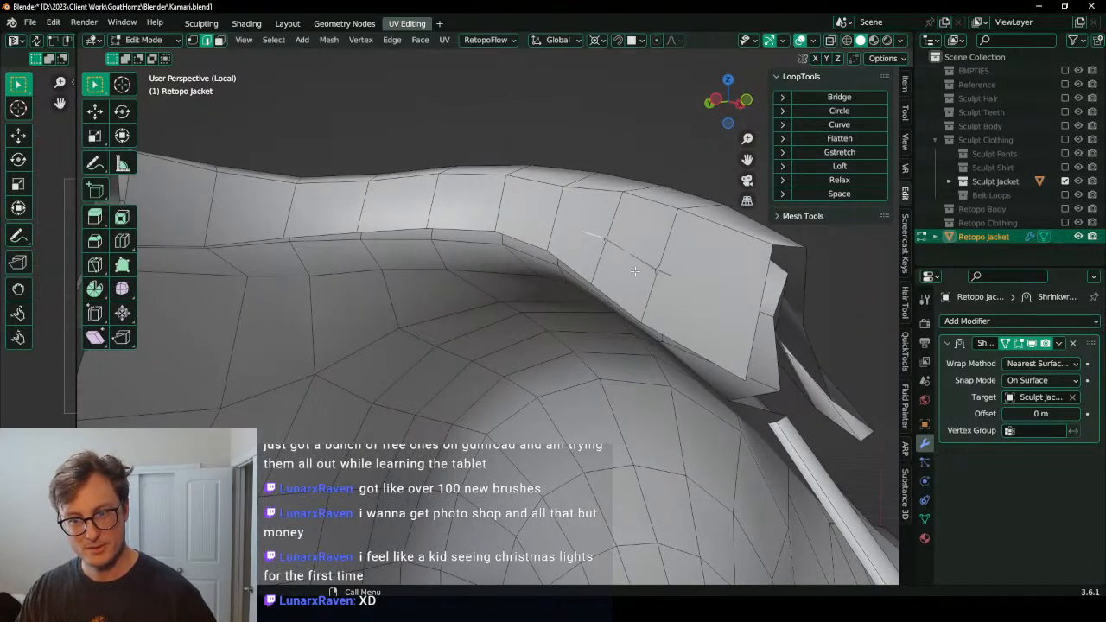
{"action": "left_click", "coordinate": [734, 312], "text": "alt"}
{"action": "key", "text": "alt+s"}
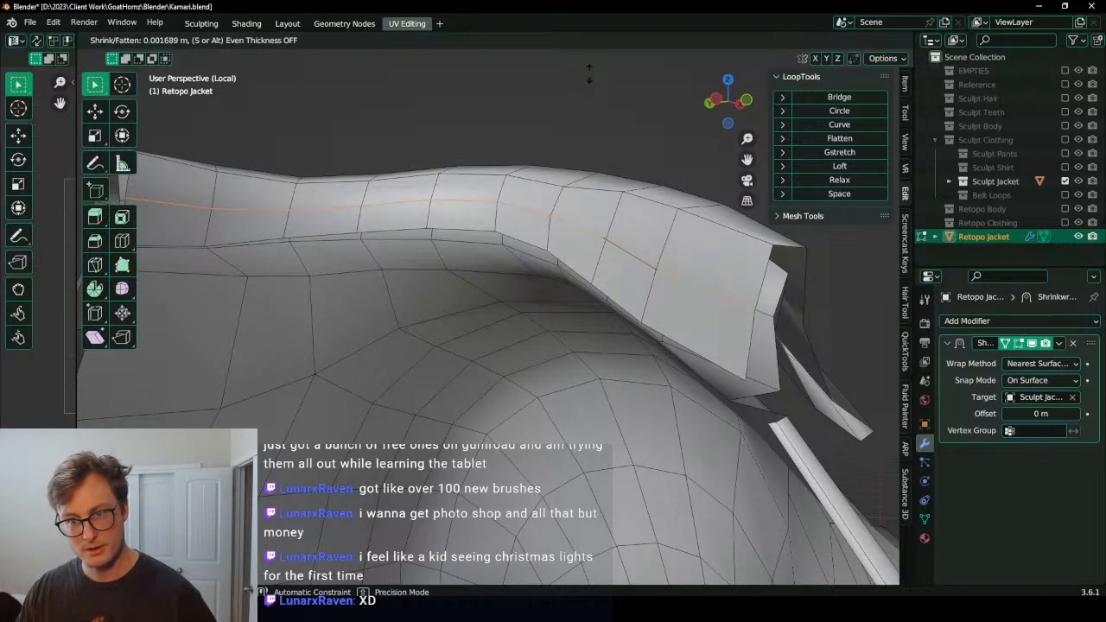
{"action": "left_click", "coordinate": [590, 79]}
Step: Duplicate the jacket's Shrinkwrap modifier in Object Mode, apply the first copy, and return to editing the isolated mesh
{"action": "middle_click_drag", "start_coordinate": [591, 79], "coordinate": [548, 354]}
{"action": "key", "text": "Tab"}
{"action": "left_click", "coordinate": [1060, 343]}
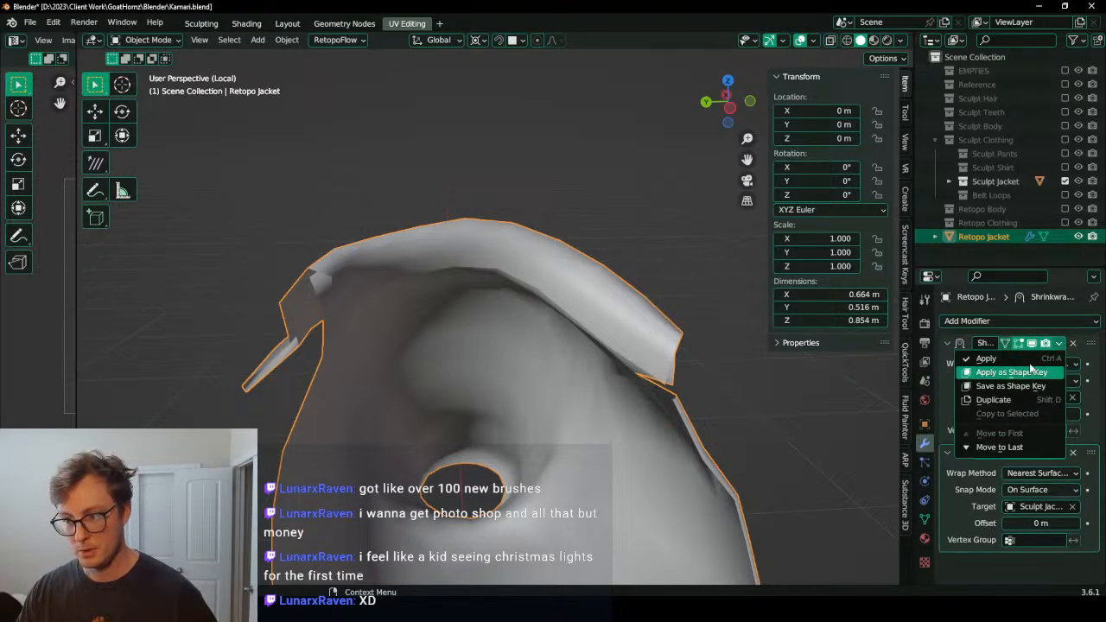
{"action": "mouse_move", "coordinate": [527, 365]}
{"action": "middle_mouse_down"}
{"action": "mouse_move", "coordinate": [446, 281]}
{"action": "mouse_move", "coordinate": [516, 282]}
{"action": "mouse_move", "coordinate": [388, 285]}
{"action": "mouse_move", "coordinate": [455, 318]}
{"action": "mouse_move", "coordinate": [585, 317]}
{"action": "mouse_move", "coordinate": [540, 263]}
{"action": "mouse_move", "coordinate": [546, 297]}
{"action": "mouse_move", "coordinate": [563, 297]}
{"action": "middle_mouse_up"}
{"action": "key", "text": "KP_Divide"}
{"action": "key", "text": "Tab"}
{"action": "key", "text": "KP_Divide"}
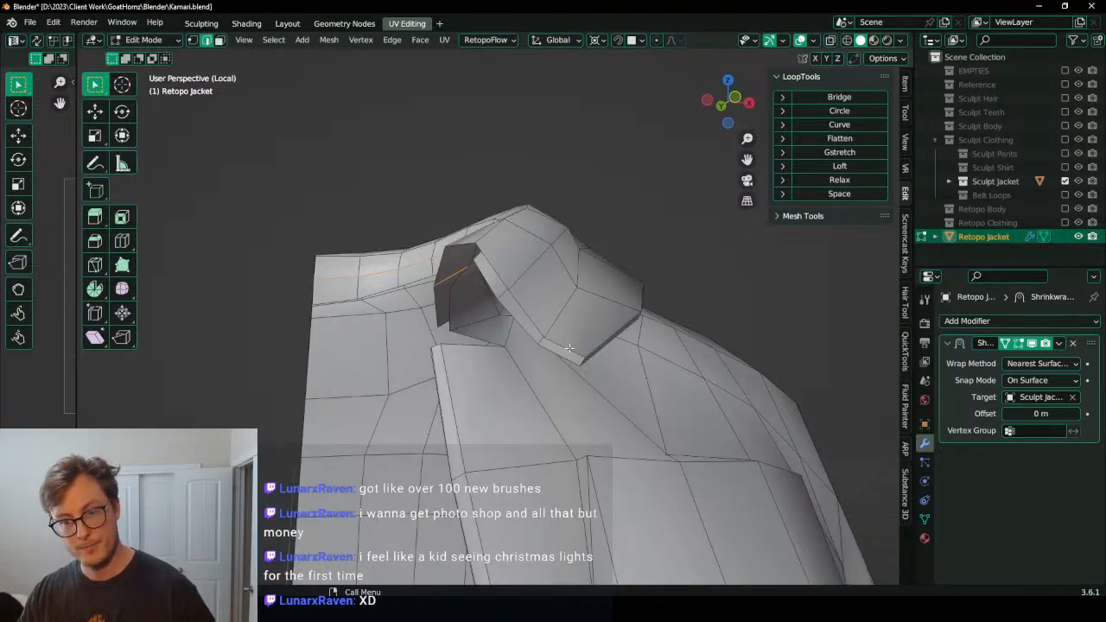
Step: Fill the open rim between the outer and inner layers along the folded collar's front edge
{"action": "middle_click_drag", "start_coordinate": [569, 338], "coordinate": [587, 348]}
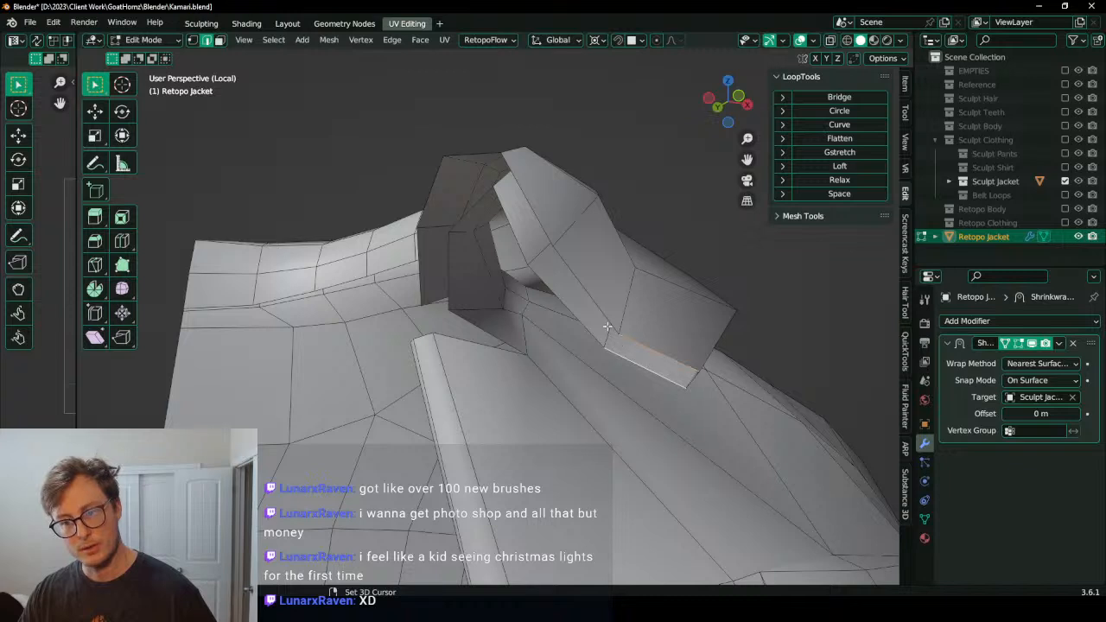
{"action": "left_click", "coordinate": [589, 294]}
{"action": "key", "text": "f"}
{"action": "left_click", "coordinate": [530, 216]}
{"action": "left_click", "coordinate": [517, 222], "text": "shift"}
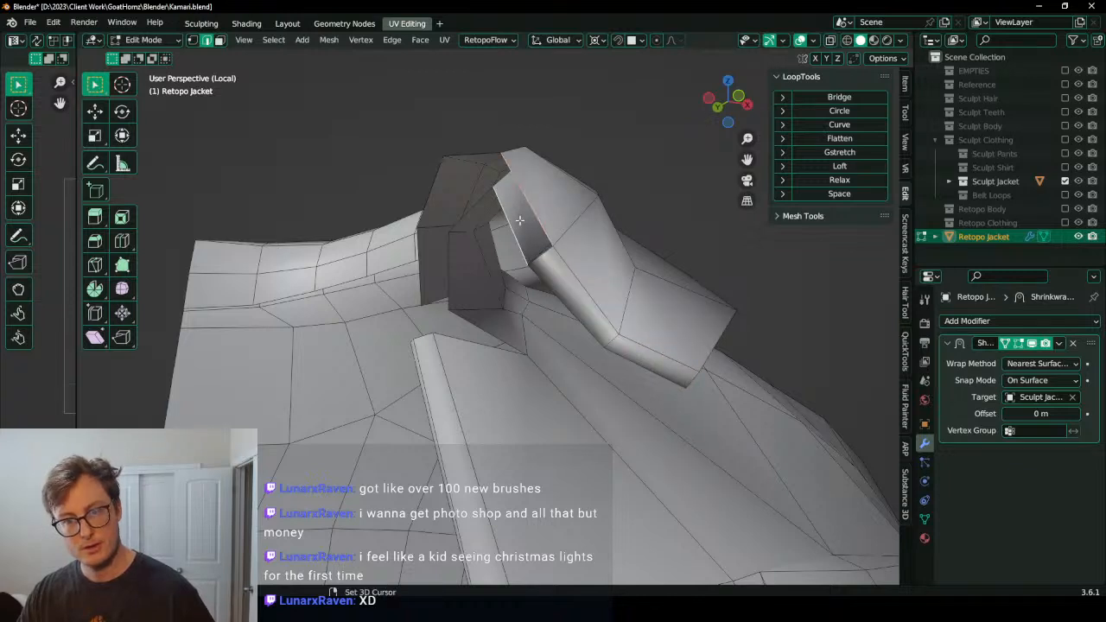
{"action": "key", "text": "f"}
Step: Fill the remaining gap between the collar fold and the front end of the inner collar layer
{"action": "left_click", "coordinate": [480, 207]}
{"action": "middle_click_drag", "start_coordinate": [473, 159], "coordinate": [475, 251]}
{"action": "key", "text": "f"}
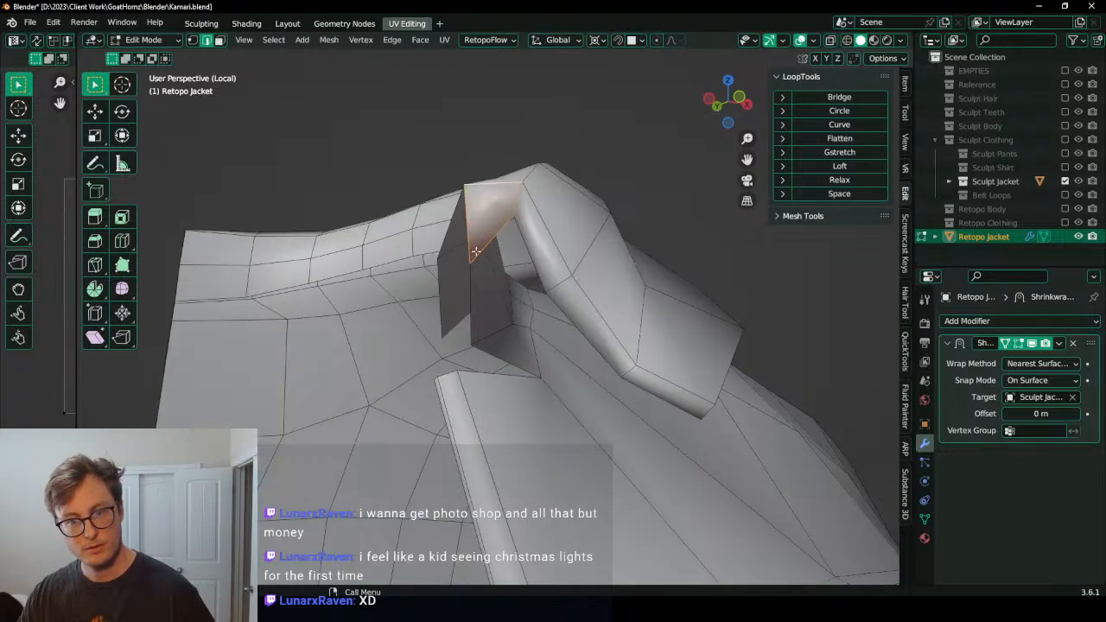
{"action": "left_click", "coordinate": [465, 253]}
Step: Undo the last face fill at the top front end of the inner collar layer
{"action": "middle_click_drag", "start_coordinate": [598, 264], "coordinate": [654, 316]}
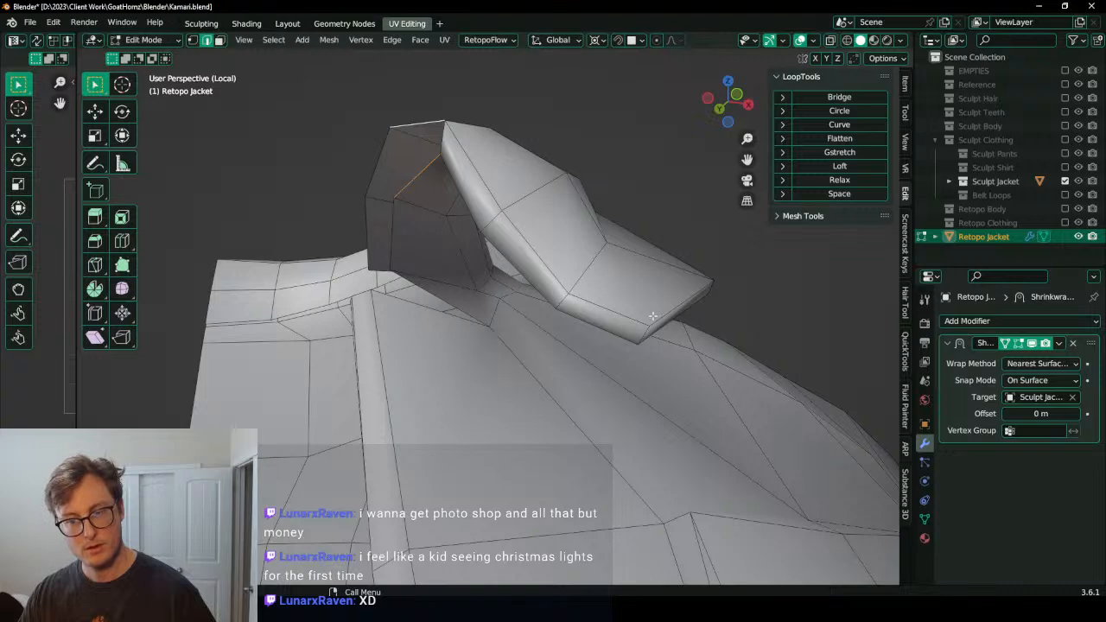
{"action": "middle_click_drag", "start_coordinate": [567, 226], "coordinate": [510, 217]}
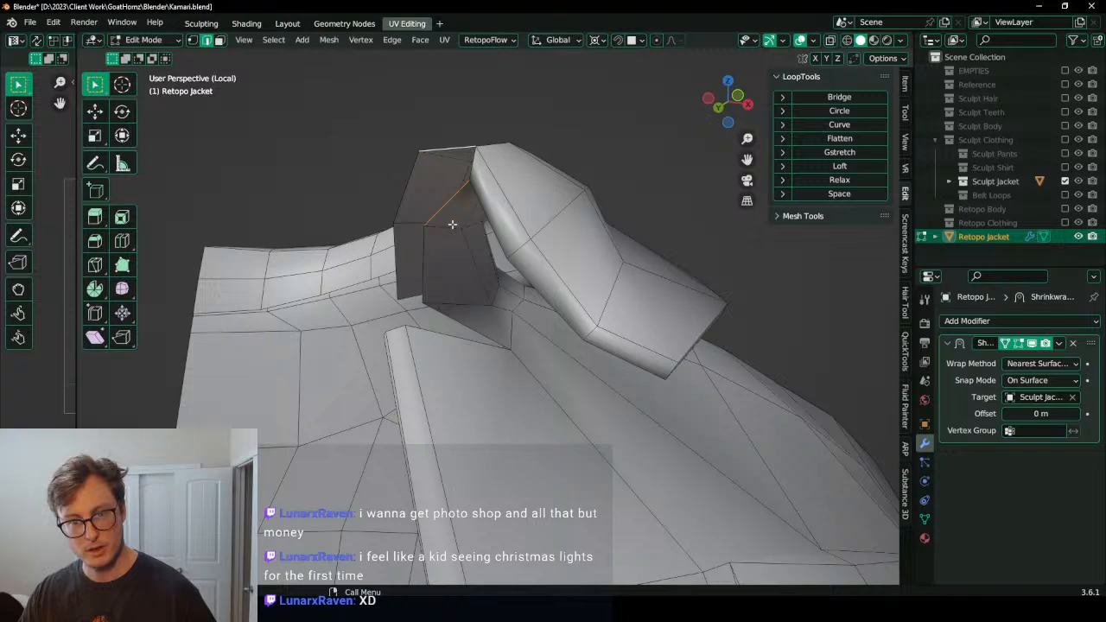
{"action": "key", "text": "ctrl+r"}
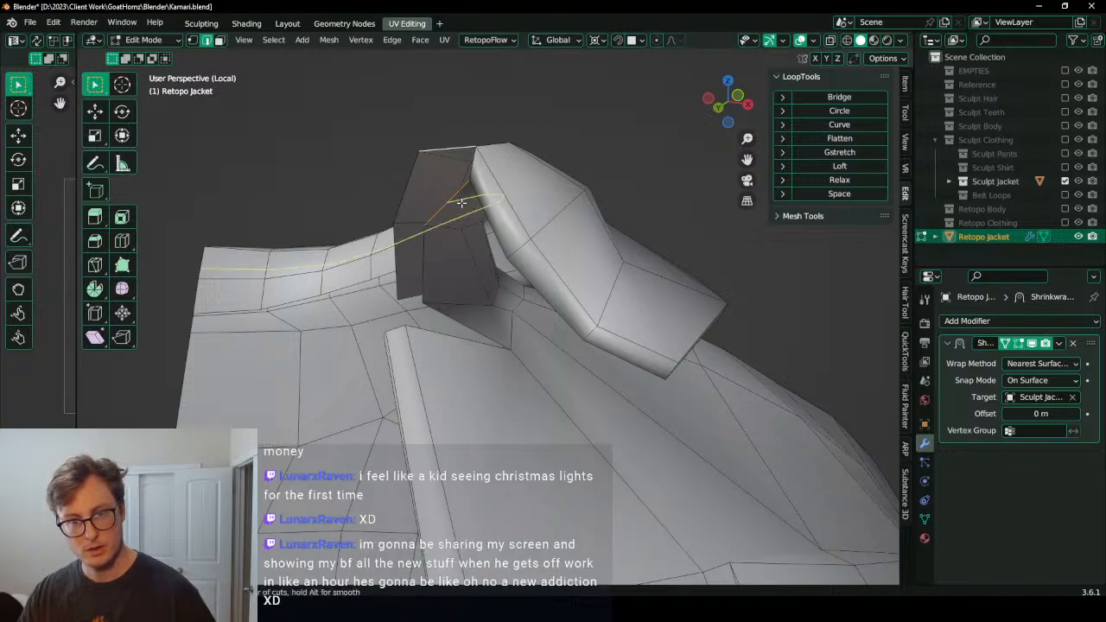
{"action": "right_click", "coordinate": [461, 203]}
{"action": "key", "text": "ctrl+z"}
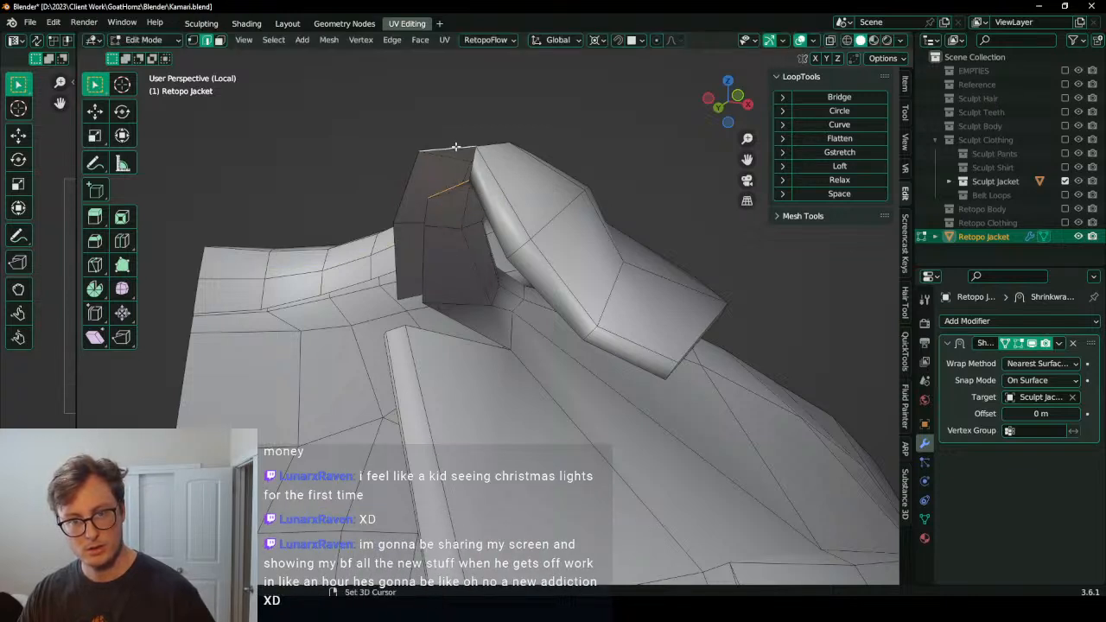
Step: Fill the open rim faces from the collar fold down the front end of the inner collar layer
{"action": "key", "text": "f"}
{"action": "left_click", "coordinate": [410, 192], "text": "shift"}
{"action": "key", "text": "f"}
{"action": "left_click", "coordinate": [420, 237]}
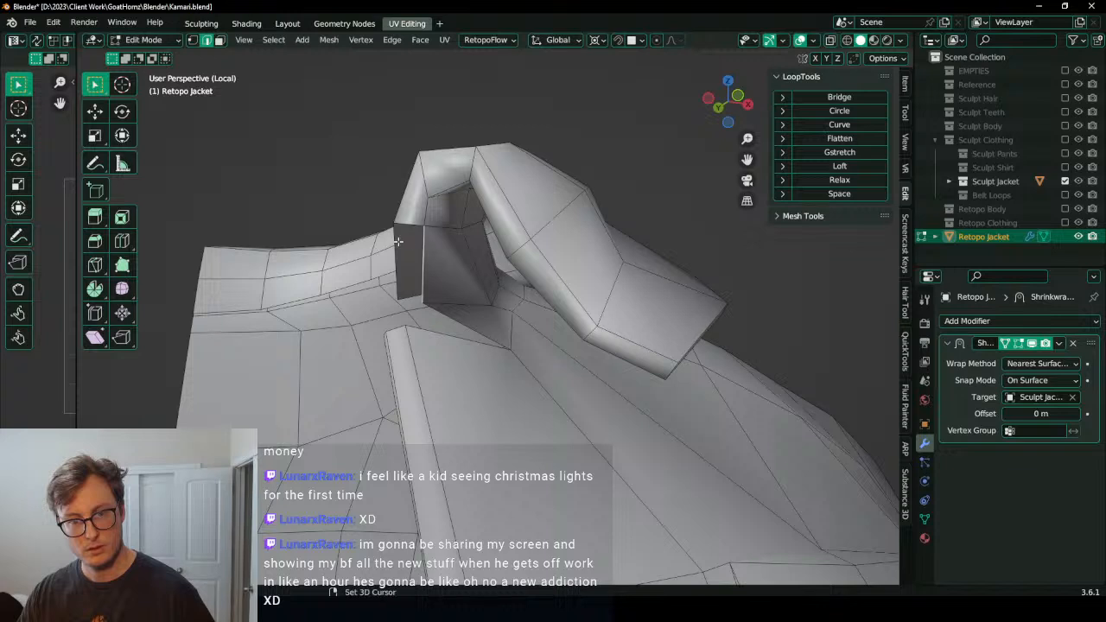
{"action": "left_click", "coordinate": [399, 242], "text": "shift"}
{"action": "key", "text": "f"}
{"action": "scroll", "coordinate": [482, 259], "scroll_direction": "down", "scroll_amount": 1}
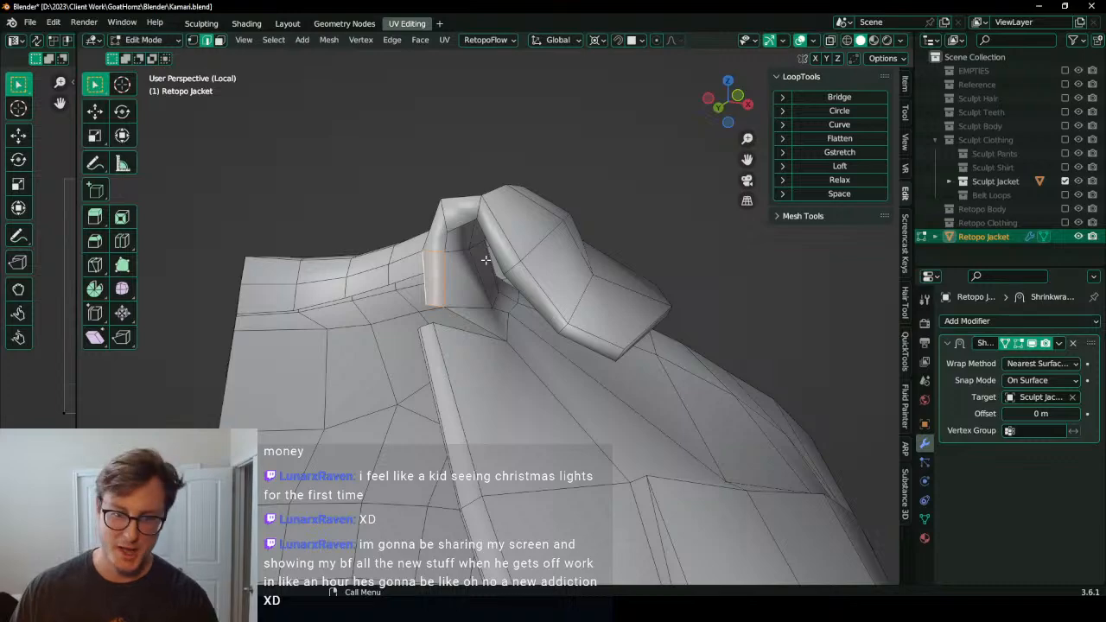
Step: Try to merge the inner collar's lower front corner with the neckline corner at the last selected vertex
{"action": "middle_click_drag", "start_coordinate": [533, 248], "coordinate": [252, 235]}
{"action": "scroll", "coordinate": [252, 235], "scroll_direction": "up", "scroll_amount": 3}
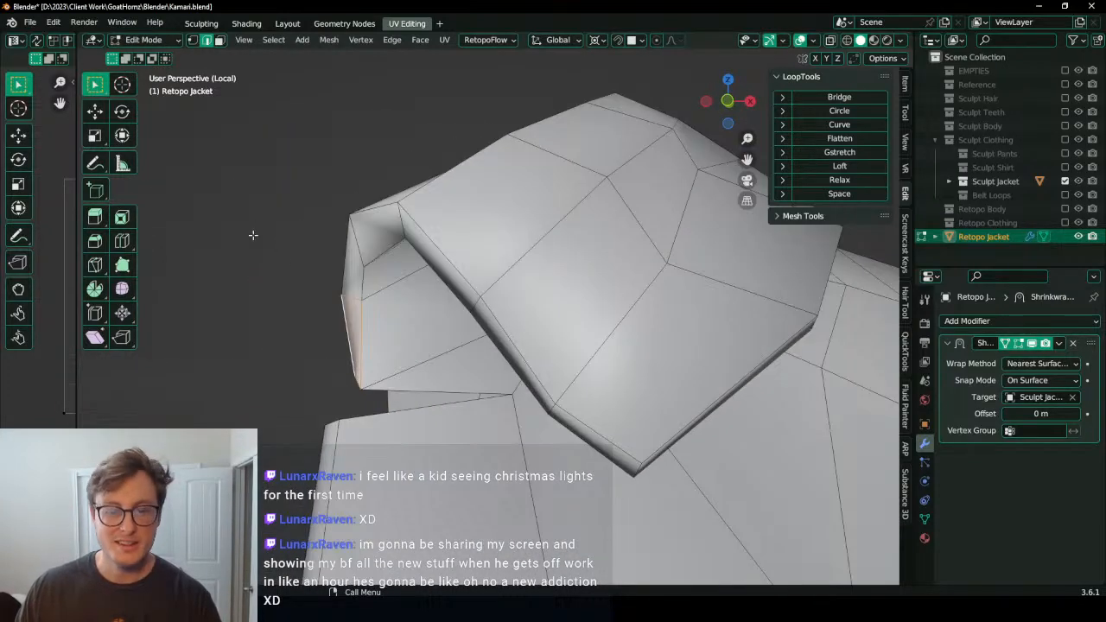
{"action": "left_click", "coordinate": [193, 41]}
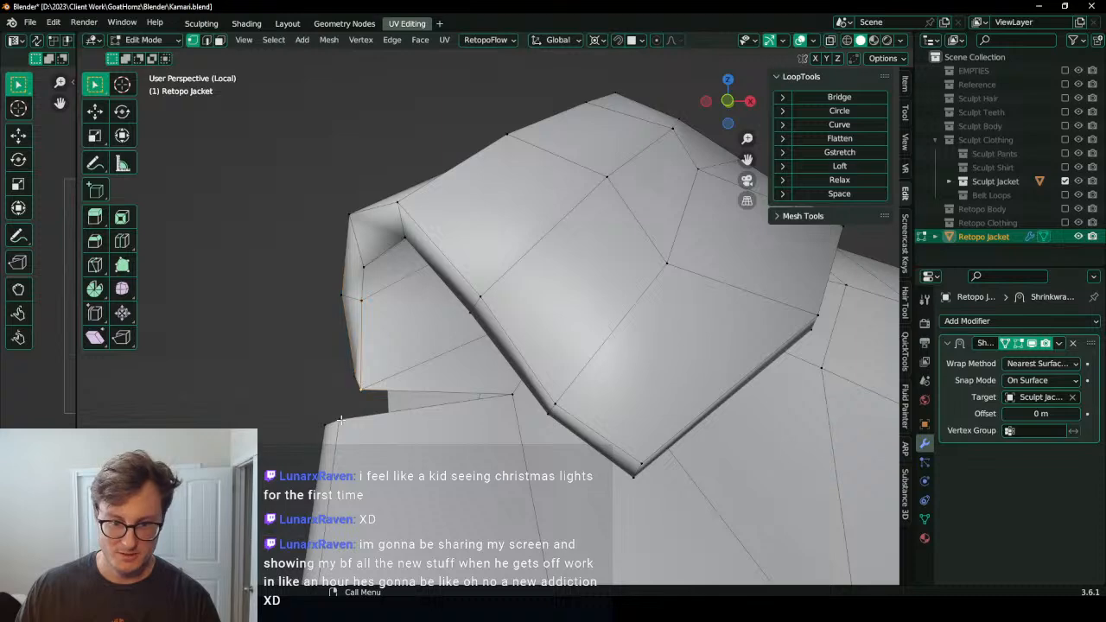
{"action": "key", "text": "m"}
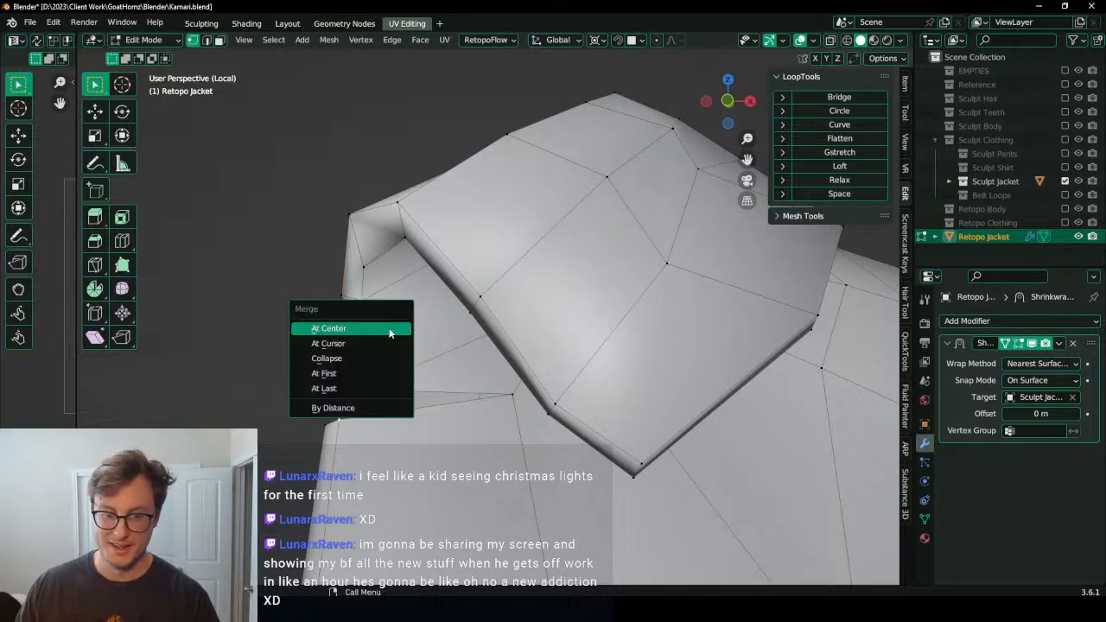
{"action": "left_click", "coordinate": [333, 390]}
Step: Leave local view, enable the Retopology overlay, and merge the collar's lower front corner vertex with the neckline's front corner
{"action": "middle_click_drag", "start_coordinate": [335, 387], "coordinate": [546, 427]}
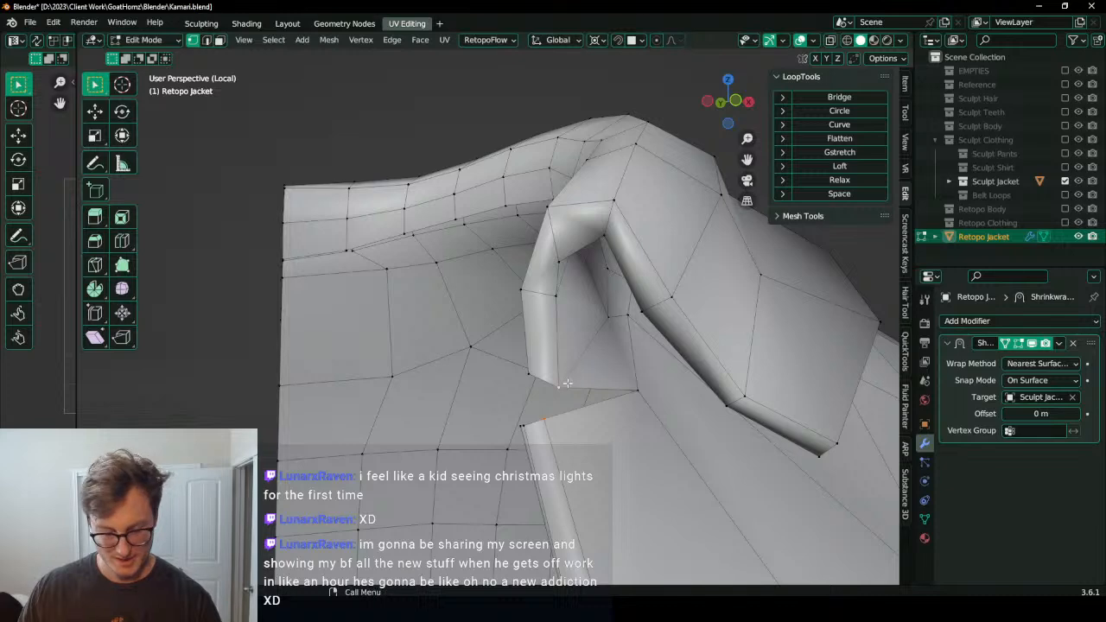
{"action": "key", "text": "slash"}
{"action": "key", "text": "q"}
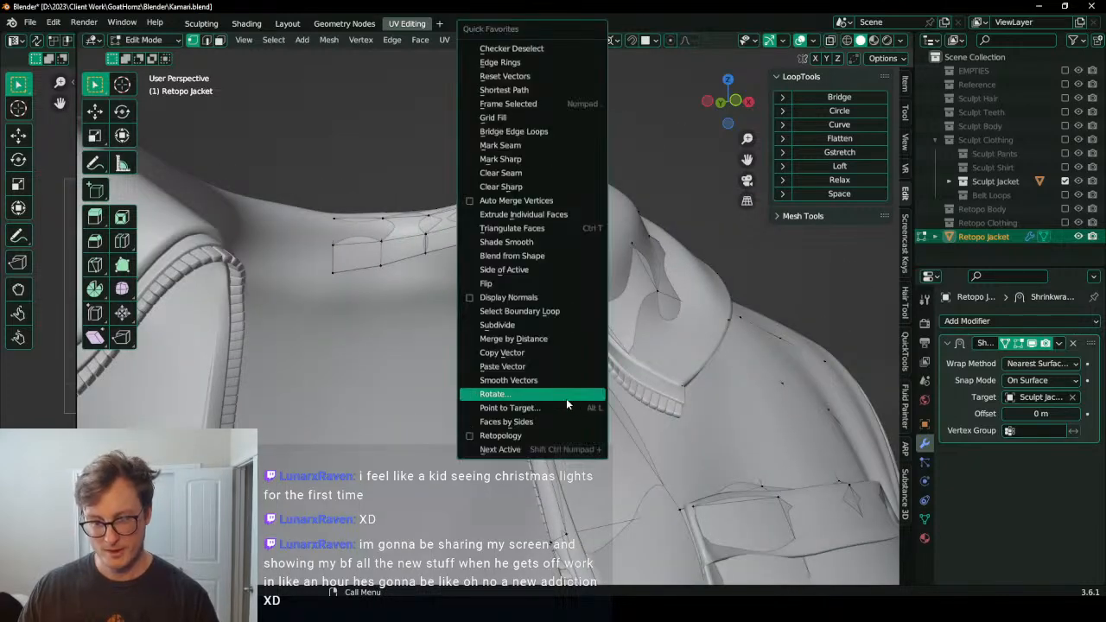
{"action": "left_click", "coordinate": [534, 434]}
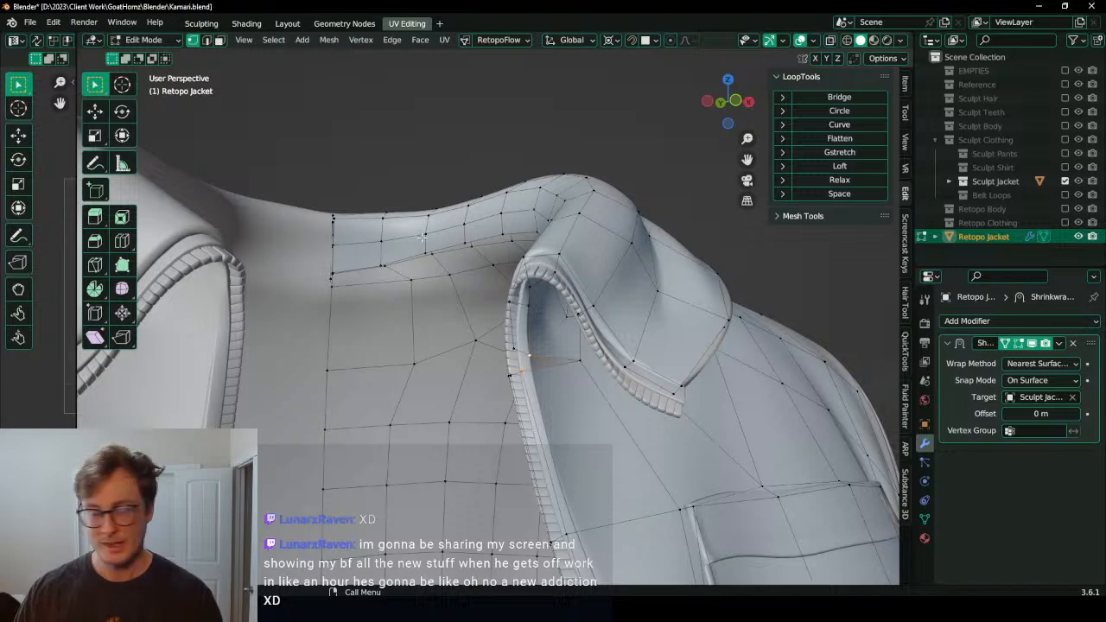
{"action": "scroll", "coordinate": [550, 357], "scroll_direction": "up", "scroll_amount": 1}
{"action": "middle_click_drag", "start_coordinate": [551, 357], "coordinate": [544, 359]}
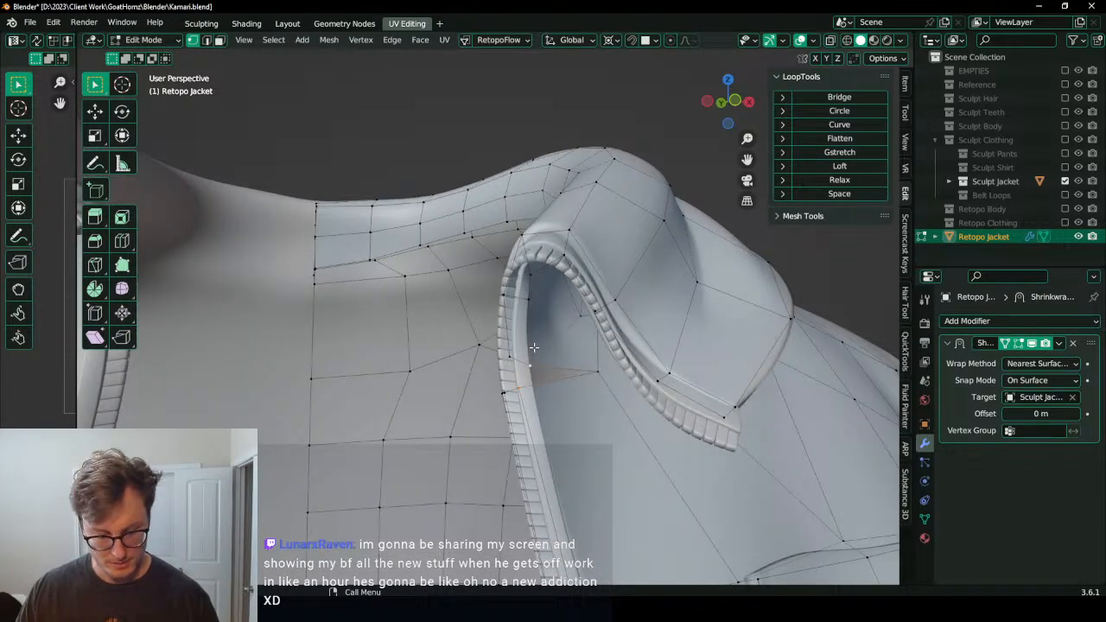
{"action": "key", "text": "m"}
{"action": "left_click", "coordinate": [534, 347]}
Step: Reposition the vertices along the inner collar's lower front edge to follow the sculpted trim
{"action": "left_click", "coordinate": [509, 359]}
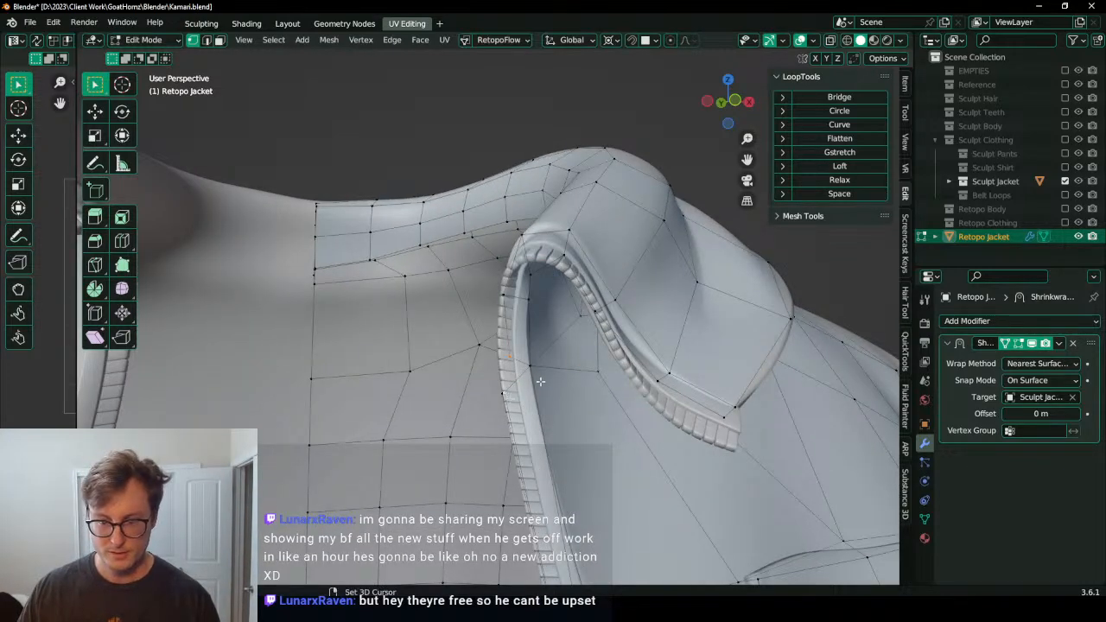
{"action": "middle_click_drag", "start_coordinate": [542, 365], "coordinate": [454, 317]}
{"action": "scroll", "coordinate": [566, 367], "scroll_direction": "up", "scroll_amount": 3}
{"action": "left_click", "coordinate": [502, 337]}
{"action": "key", "text": "g"}
{"action": "left_click", "coordinate": [502, 347]}
{"action": "left_click", "coordinate": [398, 232]}
{"action": "key", "text": "g"}
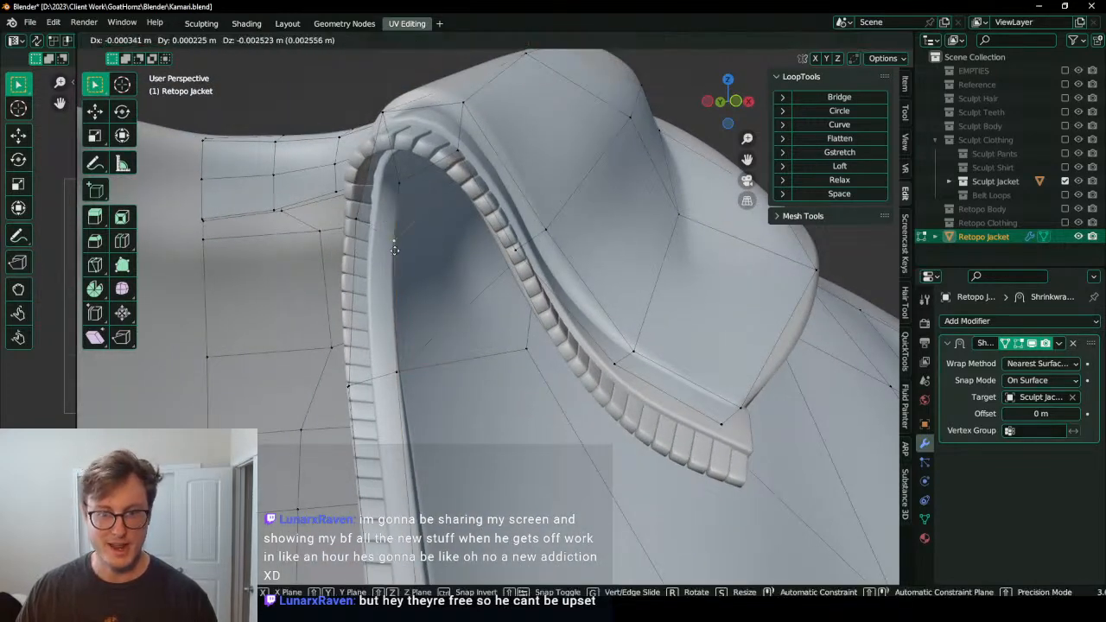
{"action": "left_click", "coordinate": [395, 275]}
Step: Move the vertex on the neck-facing side of the collar's front edge up along the ribbed trim
{"action": "middle_click_drag", "start_coordinate": [395, 276], "coordinate": [419, 254]}
{"action": "middle_click_drag", "start_coordinate": [538, 181], "coordinate": [550, 208]}
{"action": "middle_click_drag", "start_coordinate": [587, 259], "coordinate": [448, 374]}
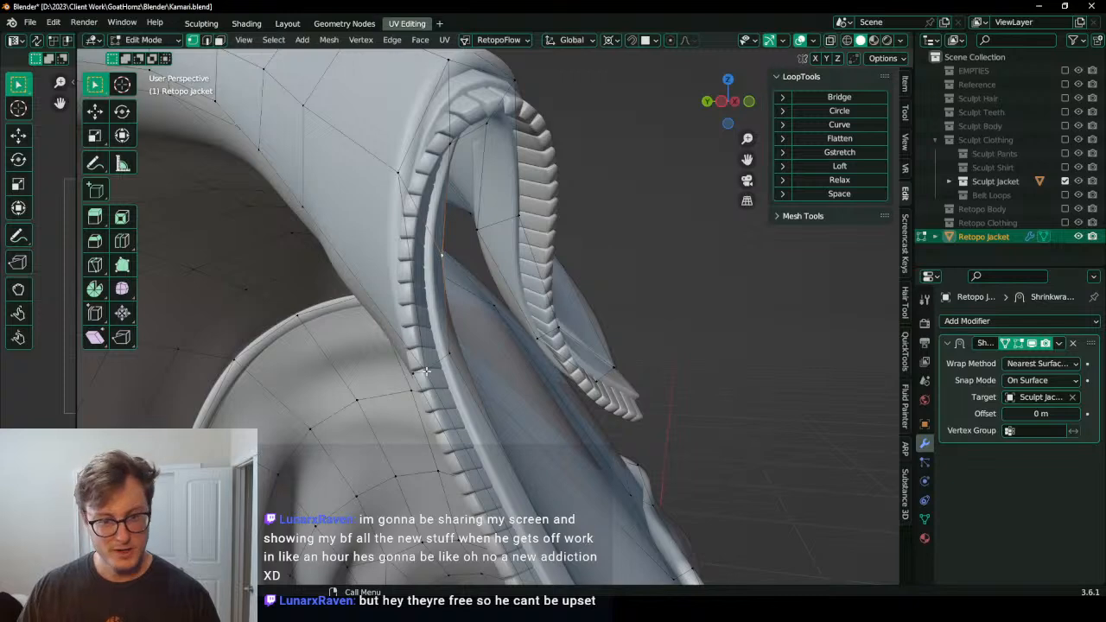
{"action": "key", "text": "e"}
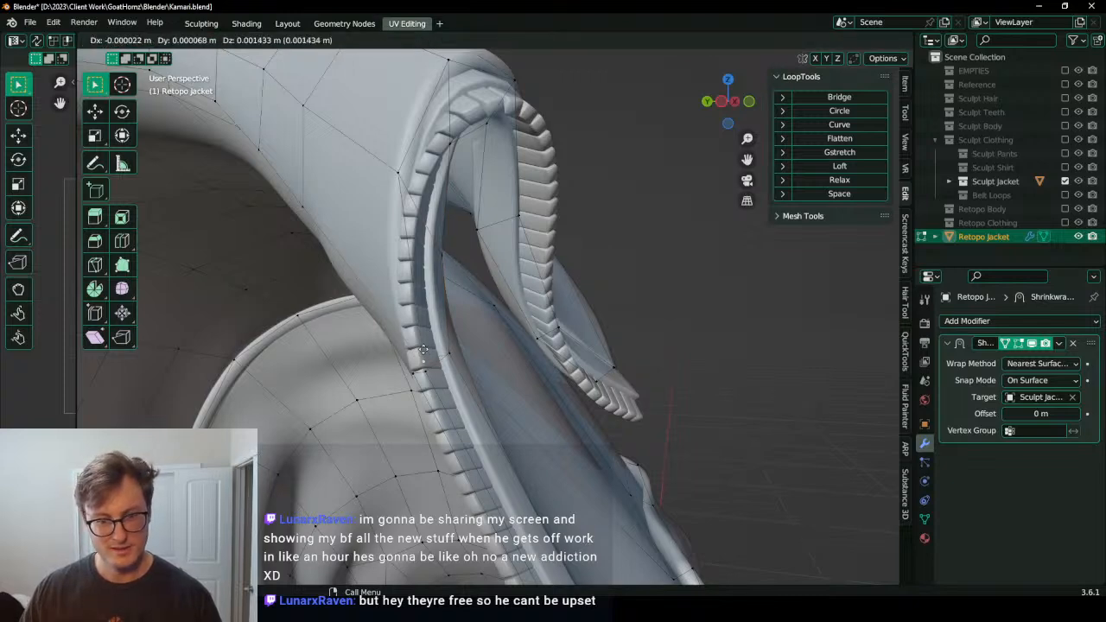
{"action": "left_click", "coordinate": [406, 304]}
{"action": "middle_click_drag", "start_coordinate": [444, 304], "coordinate": [469, 306]}
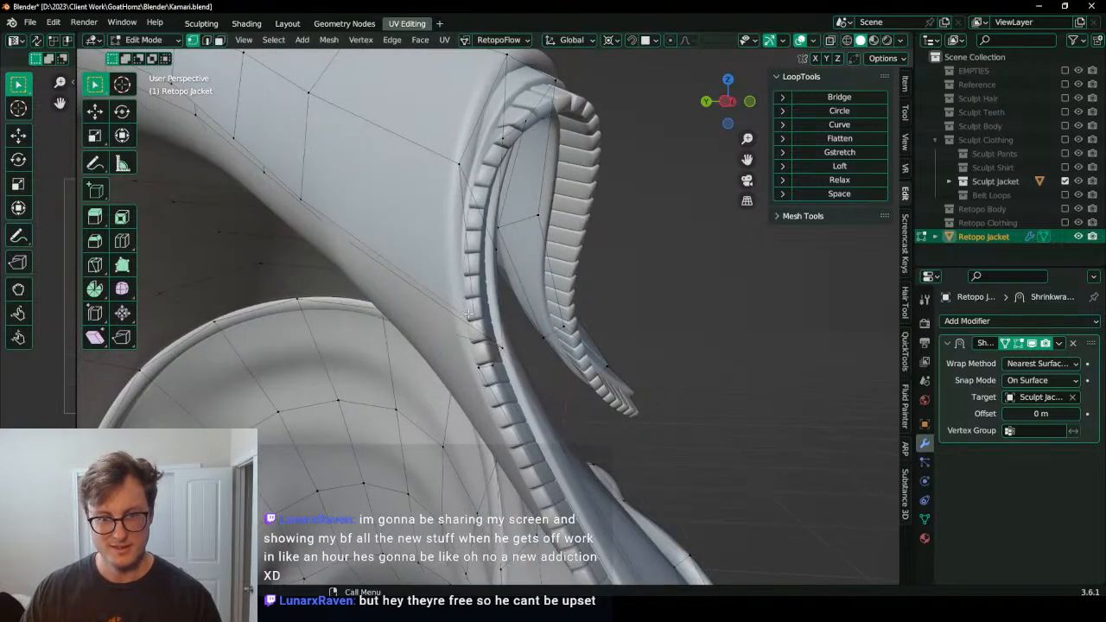
{"action": "key", "text": "g"}
{"action": "left_click", "coordinate": [448, 312]}
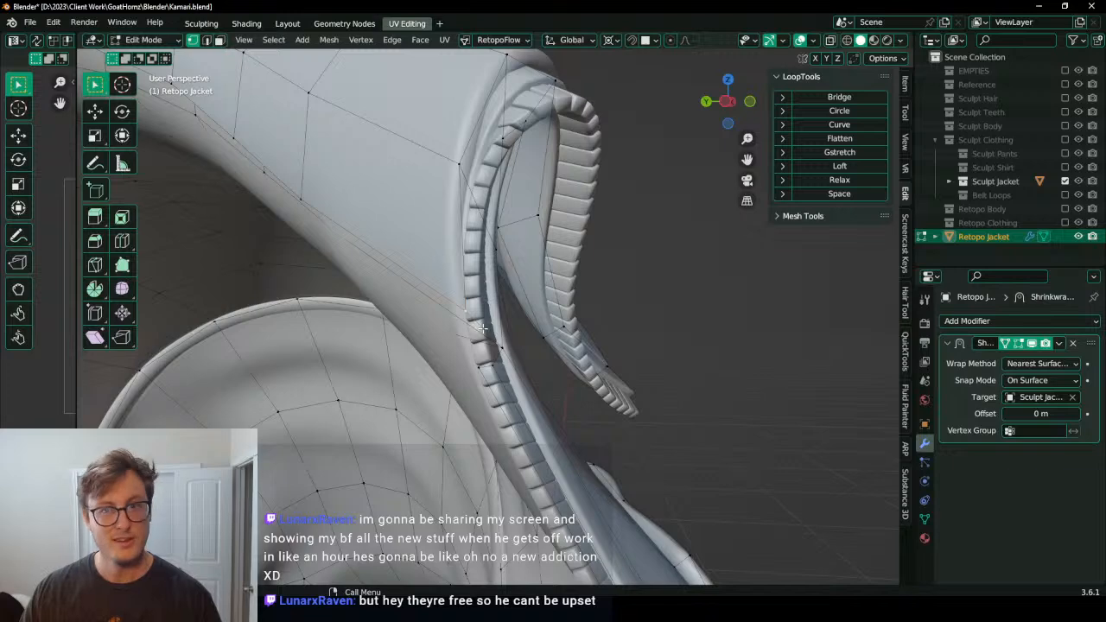
Step: Enable snapping and place the same neck-side front-edge vertex on the sculpt's surface beside the ribbed trim
{"action": "key", "text": "period"}
{"action": "left_click", "coordinate": [480, 302]}
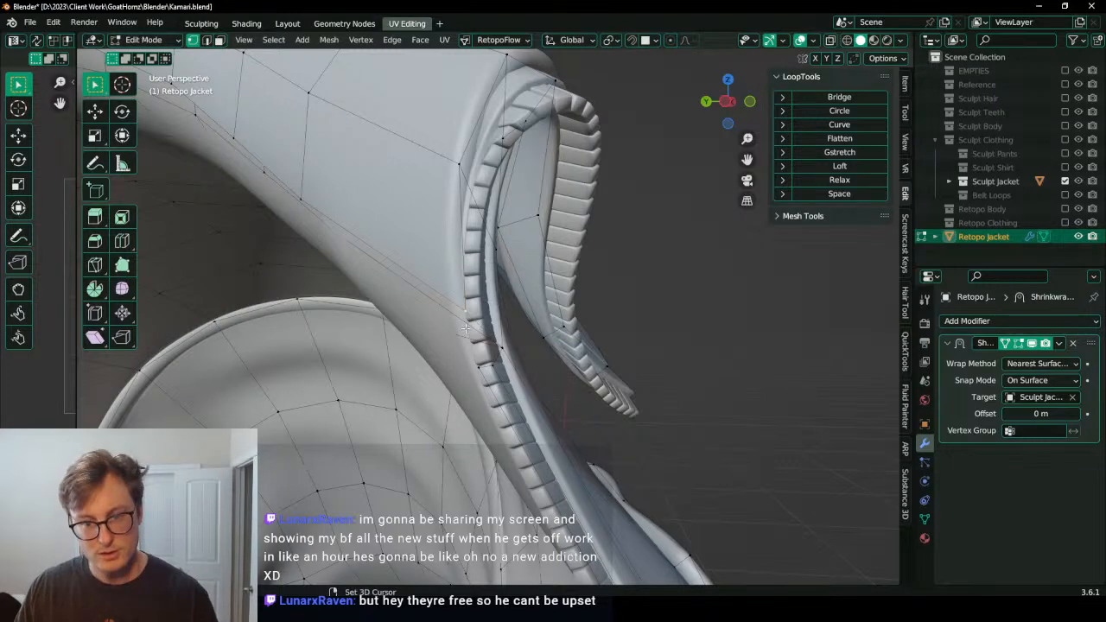
{"action": "key", "text": "shift+Tab"}
{"action": "key", "text": "g"}
{"action": "left_click", "coordinate": [467, 314]}
{"action": "middle_click_drag", "start_coordinate": [467, 315], "coordinate": [367, 340]}
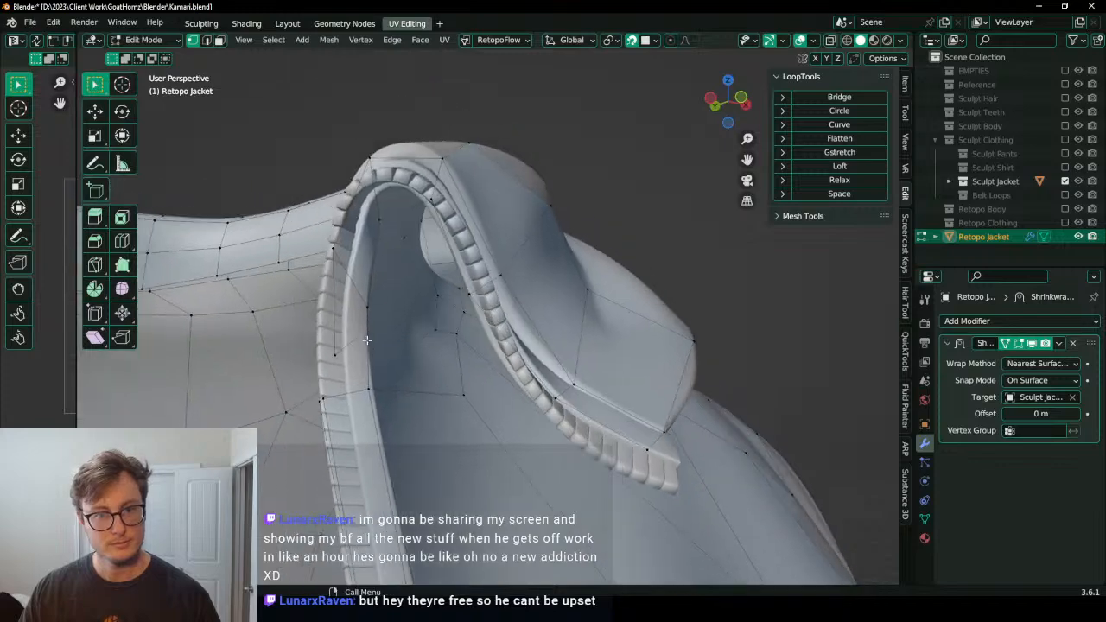
Step: Move the two vertices at the folded collar's pointed tip to match the sculpted collar corner
{"action": "middle_click_drag", "start_coordinate": [381, 298], "coordinate": [501, 405]}
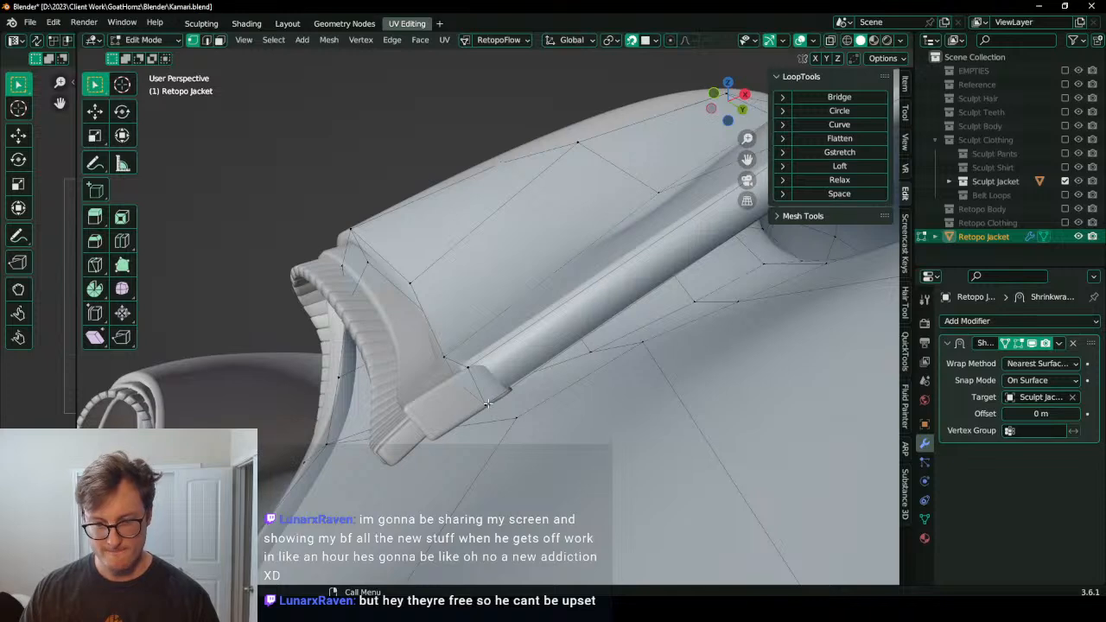
{"action": "left_click", "coordinate": [488, 403]}
{"action": "key", "text": "g"}
{"action": "left_click", "coordinate": [508, 390]}
{"action": "left_click", "coordinate": [470, 369]}
{"action": "key", "text": "g"}
{"action": "left_click", "coordinate": [489, 365]}
{"action": "middle_click_drag", "start_coordinate": [489, 364], "coordinate": [531, 362]}
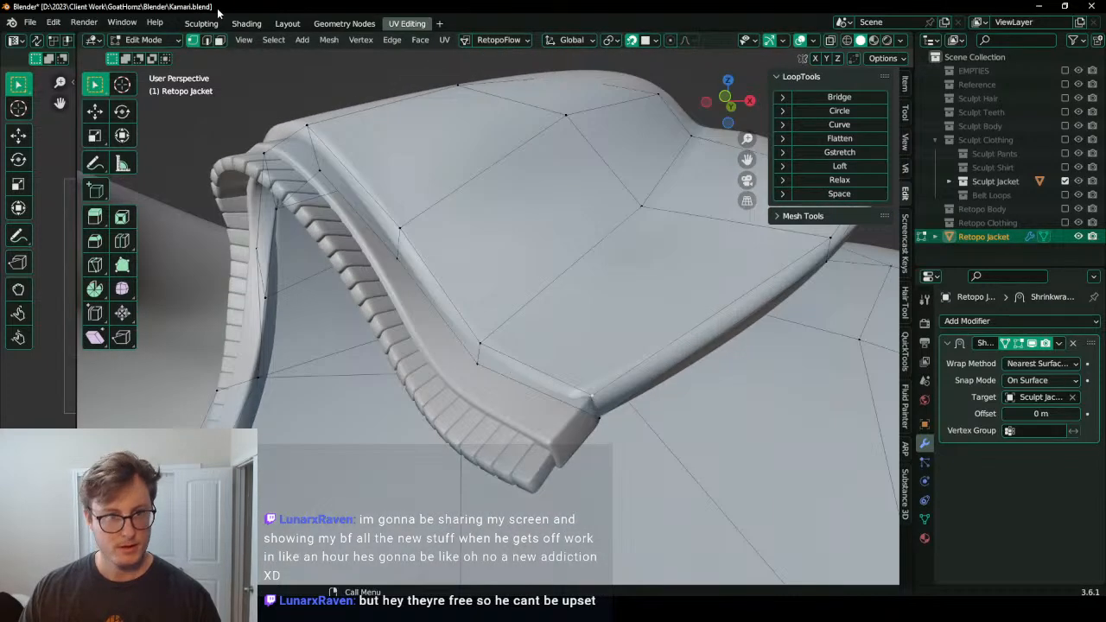
Step: Duplicate the jacket's Shrinkwrap modifier in Object Mode, apply the first copy, and hide the remaining one in the viewport
{"action": "left_click", "coordinate": [219, 40]}
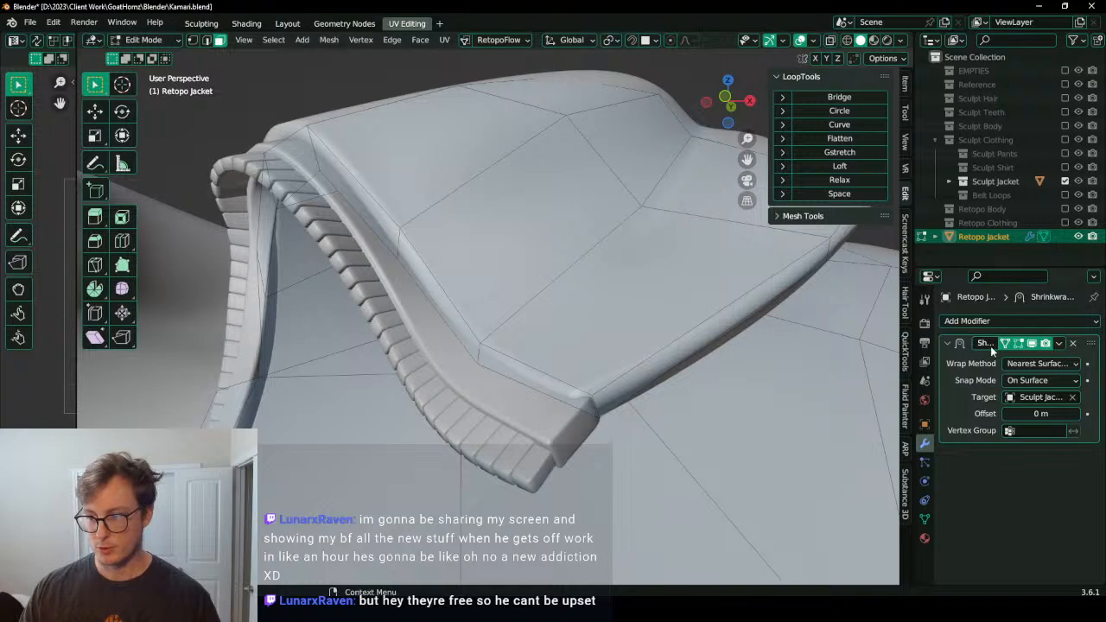
{"action": "key", "text": "Tab"}
{"action": "left_click", "coordinate": [1058, 343]}
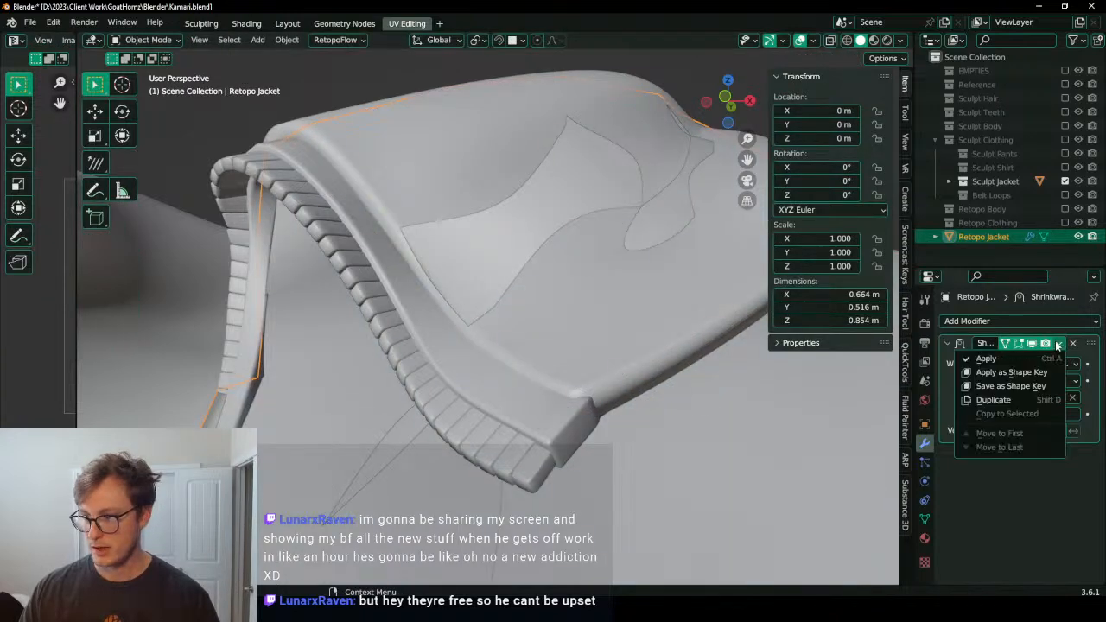
{"action": "left_click", "coordinate": [1037, 401]}
{"action": "left_click", "coordinate": [1058, 343]}
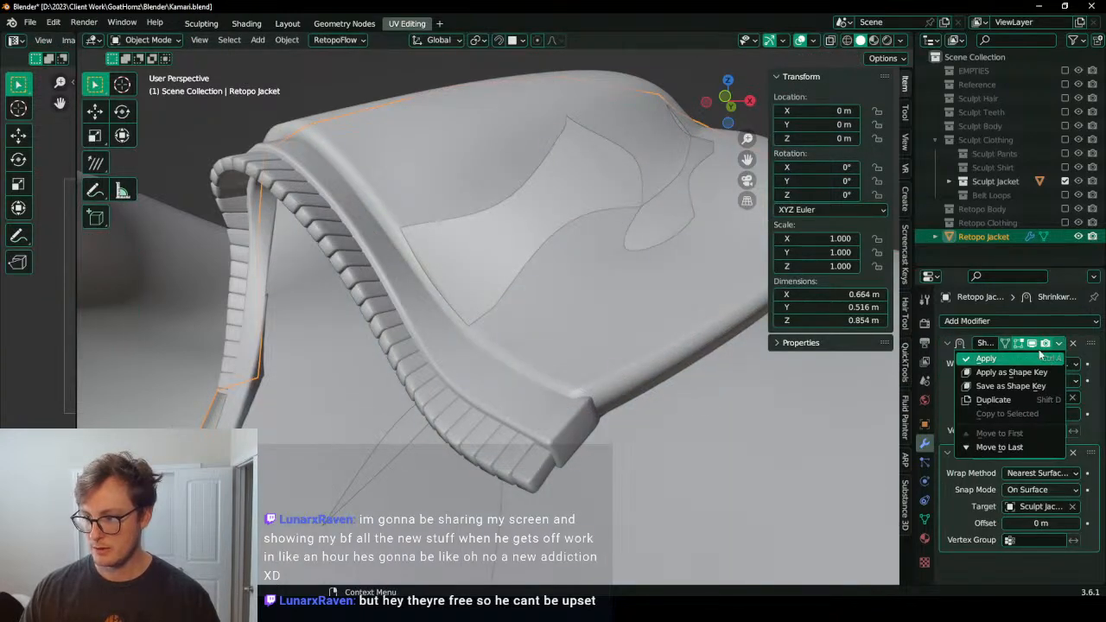
{"action": "left_click", "coordinate": [1041, 356]}
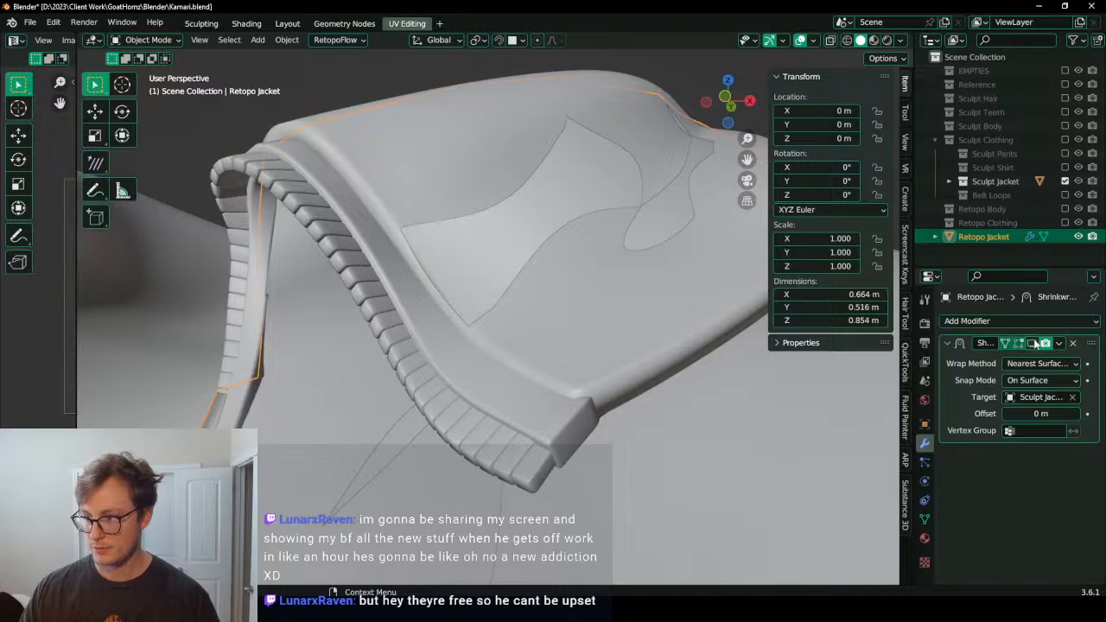
{"action": "key", "text": "Tab"}
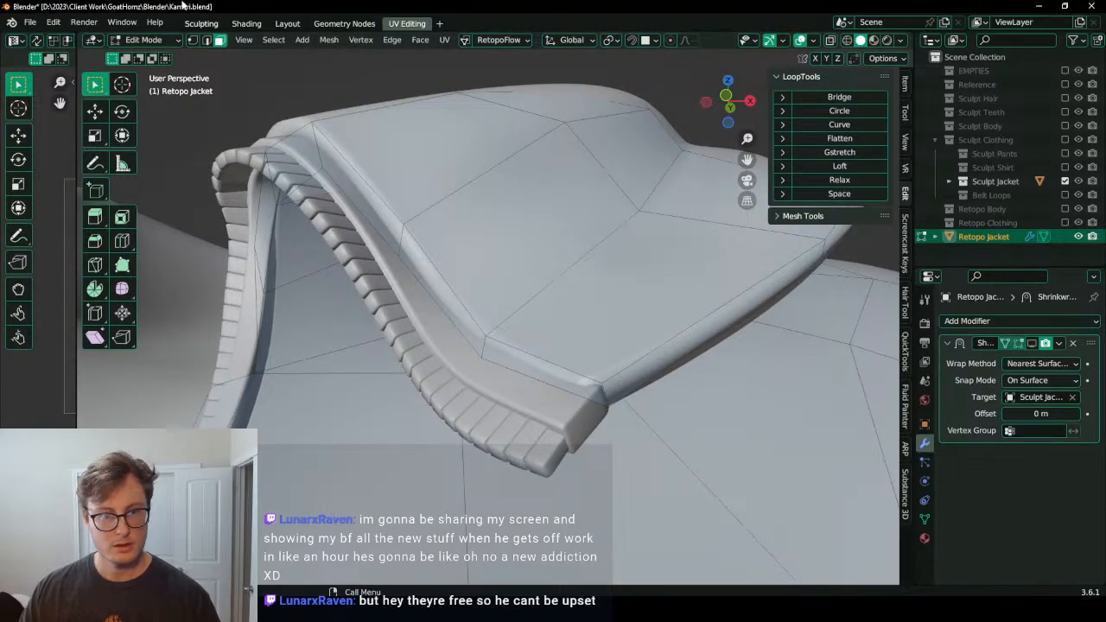
Step: Select the strip of rim faces along the collar's front edge and extrude it outward past the ribbed trim
{"action": "left_click", "coordinate": [578, 381]}
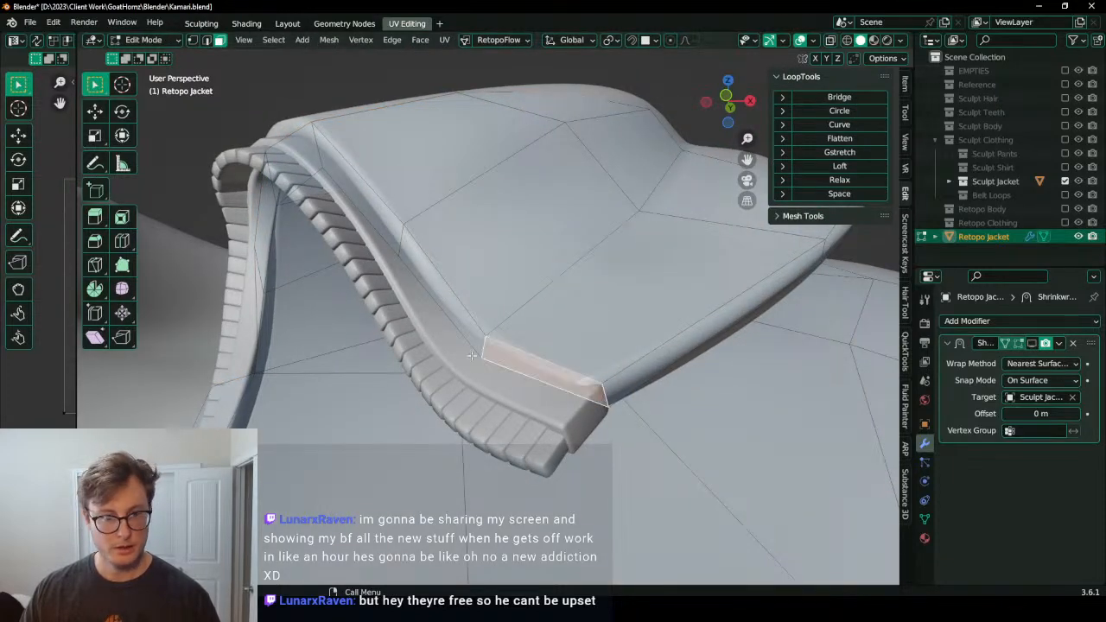
{"action": "middle_click_drag", "start_coordinate": [473, 355], "coordinate": [427, 320]}
{"action": "left_click", "coordinate": [282, 252], "text": "ctrl"}
{"action": "middle_click_drag", "start_coordinate": [283, 252], "coordinate": [372, 250]}
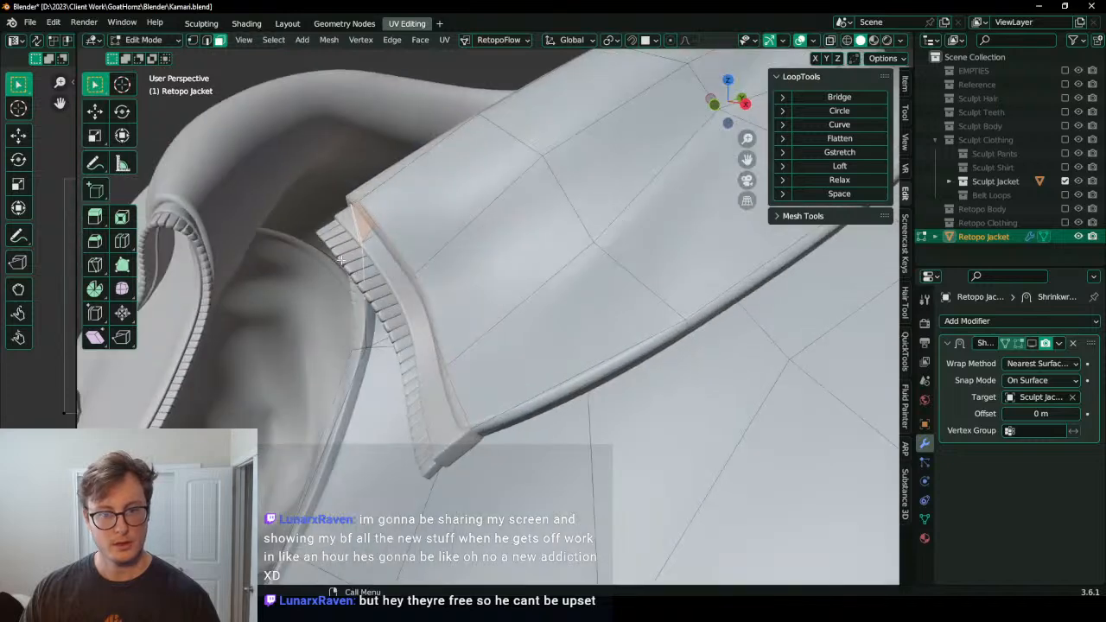
{"action": "key", "text": "e"}
{"action": "left_click", "coordinate": [284, 299]}
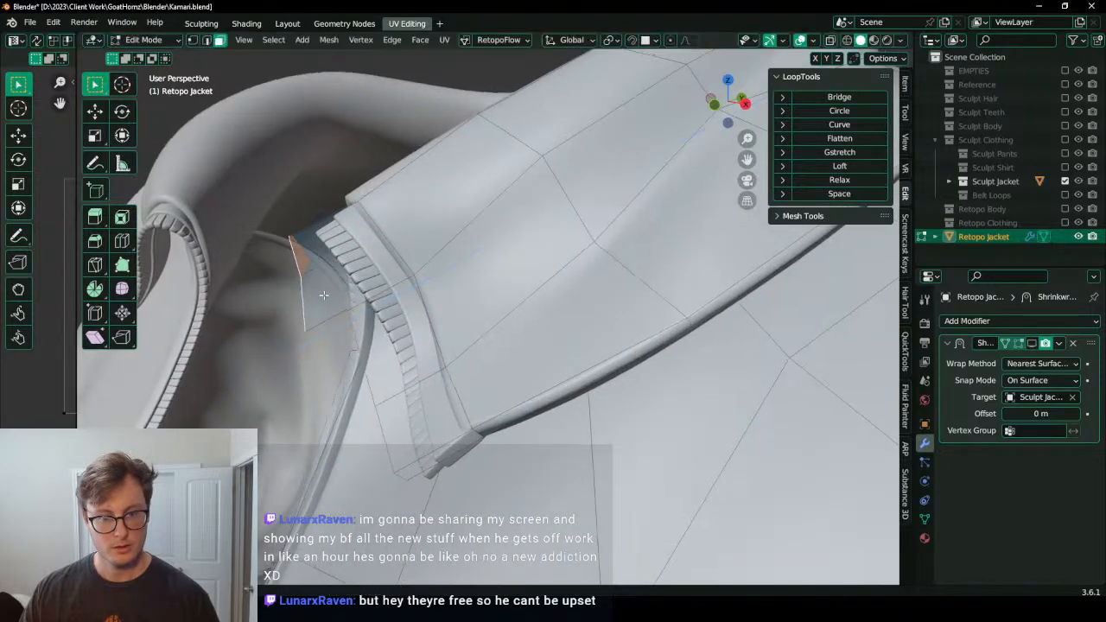
Step: In vertex selection with snapping enabled, move the extruded strip's lower tip vertex onto the end of the ribbed trim
{"action": "middle_click_drag", "start_coordinate": [284, 299], "coordinate": [340, 231]}
{"action": "left_click", "coordinate": [197, 40]}
{"action": "scroll", "coordinate": [452, 424], "scroll_direction": "up", "scroll_amount": 2}
{"action": "key", "text": "shift+Tab"}
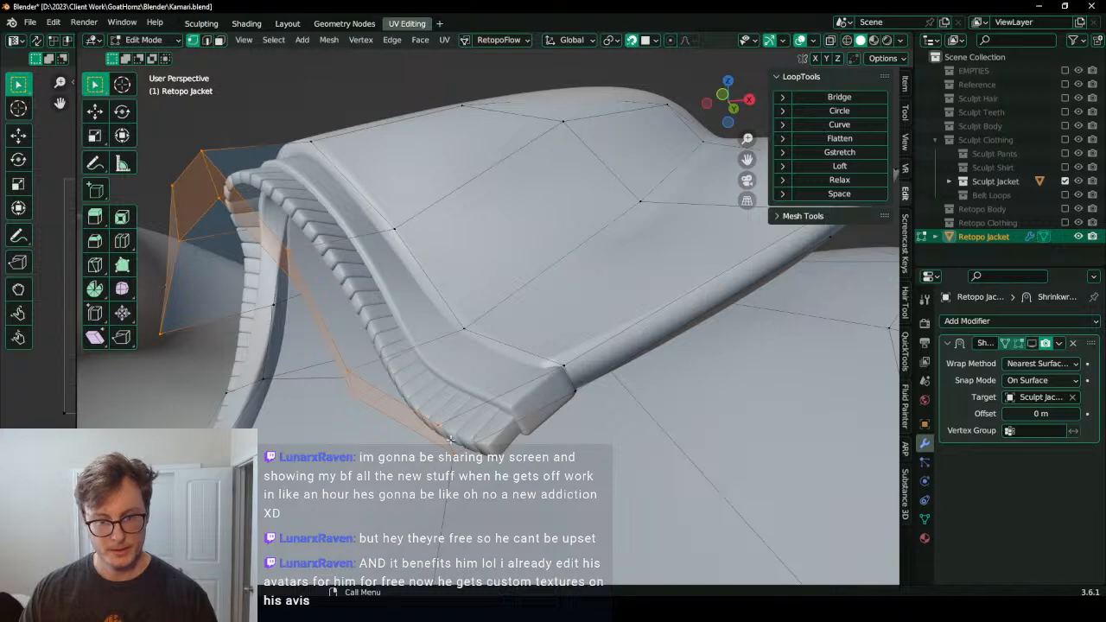
{"action": "left_click", "coordinate": [452, 435]}
{"action": "key", "text": "g"}
{"action": "left_click", "coordinate": [488, 440]}
{"action": "key", "text": "g"}
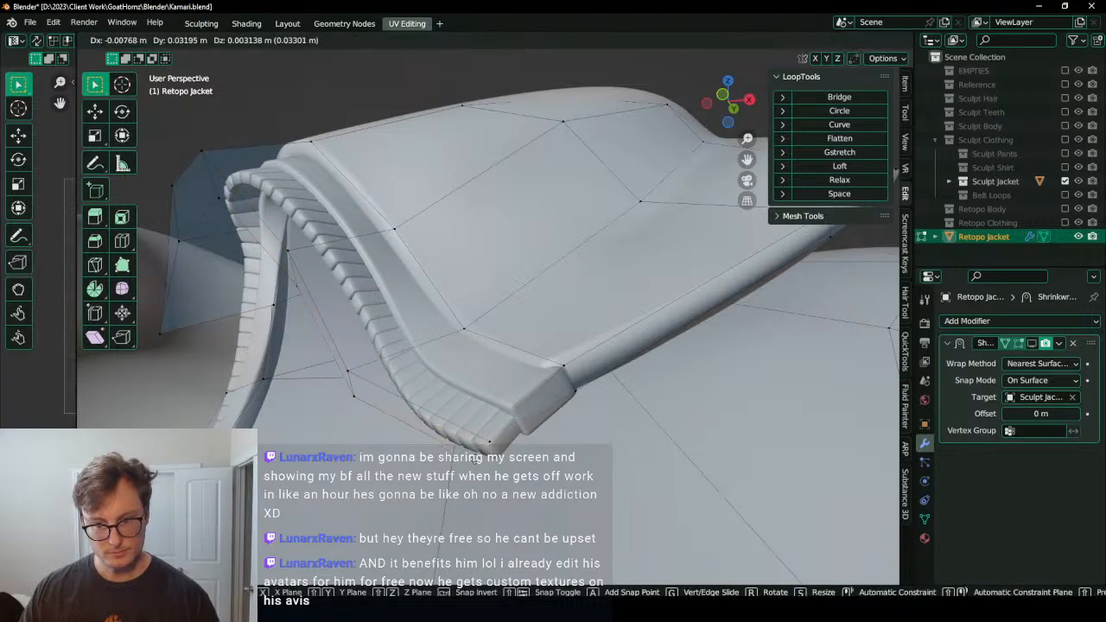
{"action": "left_click", "coordinate": [485, 442]}
Step: Move the extruded strip's other tip vertex onto the underside of the ribbed trim's end
{"action": "middle_click_drag", "start_coordinate": [486, 442], "coordinate": [516, 409]}
{"action": "left_click", "coordinate": [619, 291]}
{"action": "key", "text": "g"}
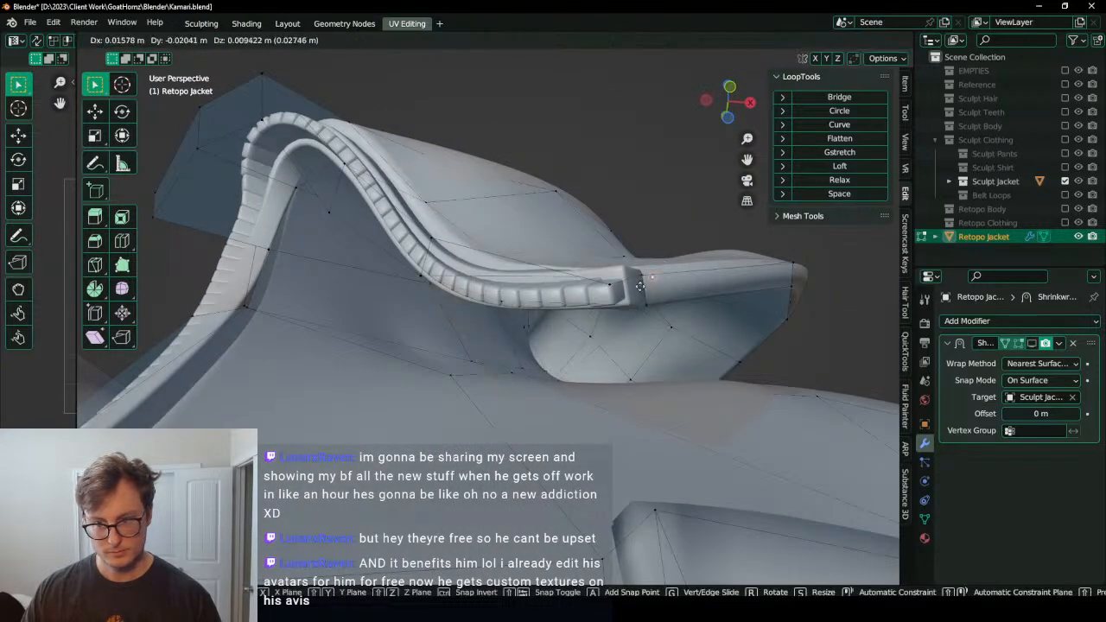
{"action": "left_click", "coordinate": [613, 305]}
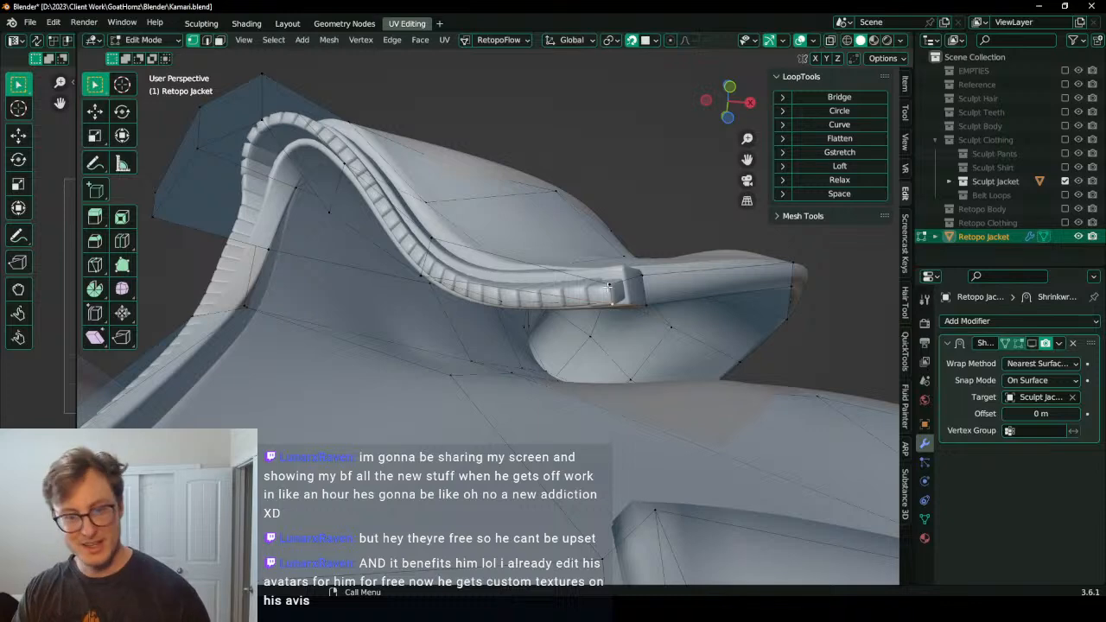
Step: Move the next pair of strip vertices from the collar tip onto the edges of the ribbed trim
{"action": "middle_click_drag", "start_coordinate": [478, 278], "coordinate": [419, 344]}
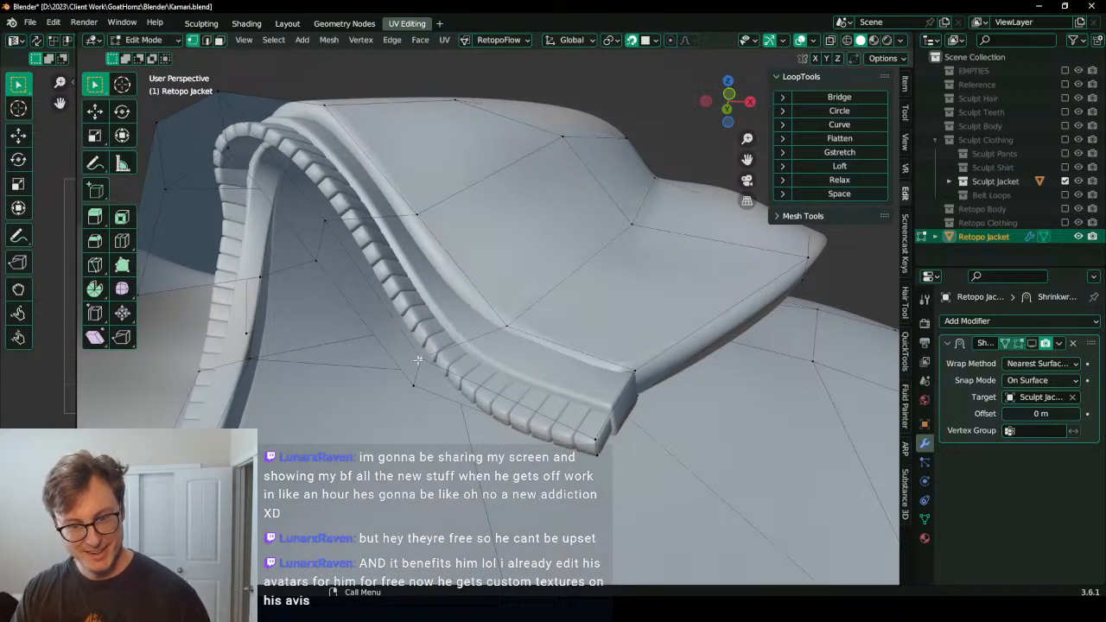
{"action": "middle_click_drag", "start_coordinate": [415, 387], "coordinate": [479, 286]}
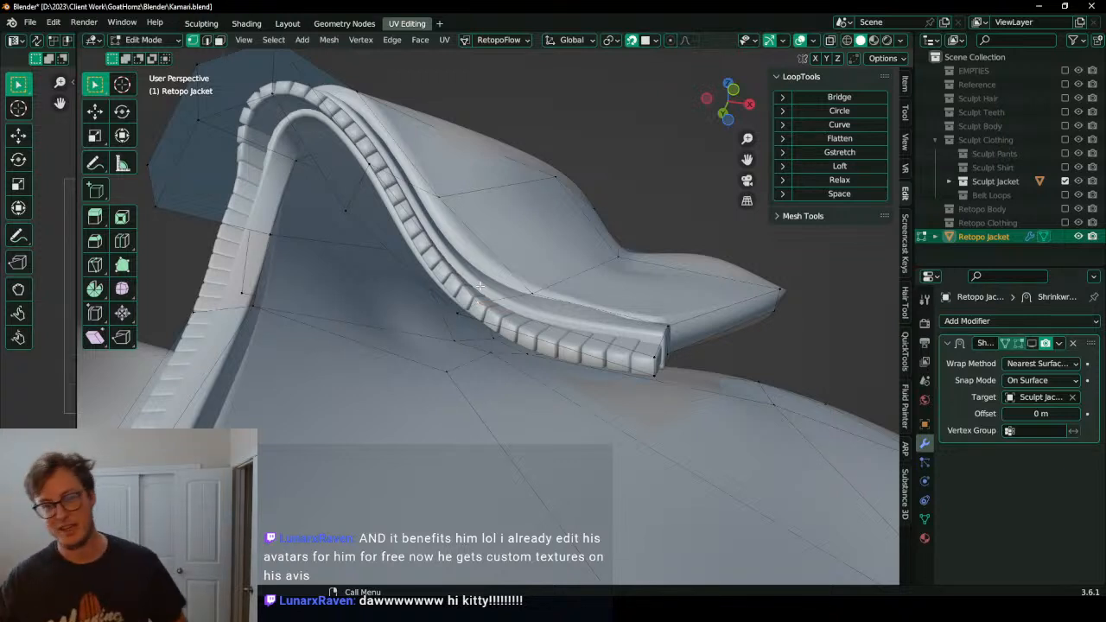
{"action": "middle_click_drag", "start_coordinate": [480, 277], "coordinate": [590, 315]}
{"action": "key", "text": "g"}
{"action": "left_click", "coordinate": [550, 353]}
{"action": "key", "text": "g"}
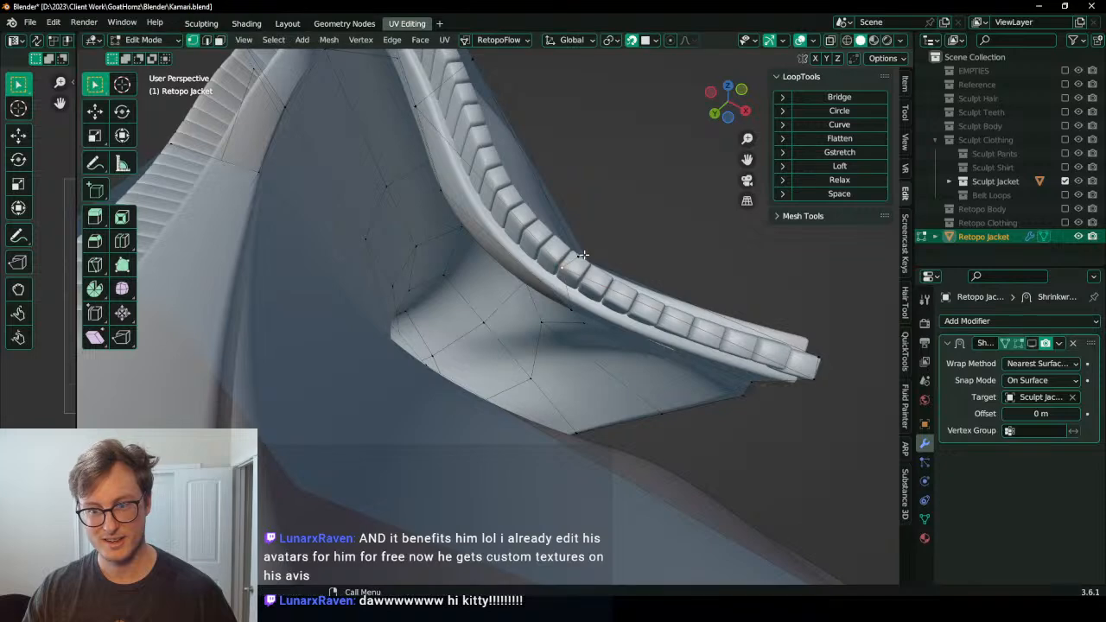
{"action": "left_click", "coordinate": [574, 252]}
Step: Reposition the strip's inner vertex in the lower bend so it sits on the underside of the ribbed trim
{"action": "middle_click_drag", "start_coordinate": [574, 251], "coordinate": [568, 358]}
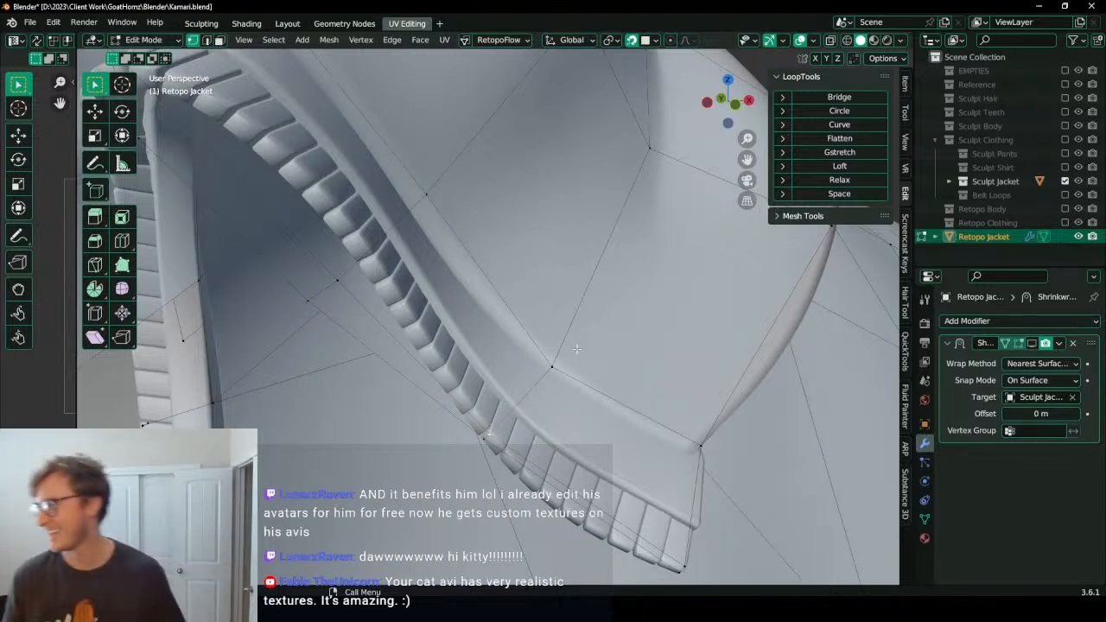
{"action": "middle_click_drag", "start_coordinate": [525, 357], "coordinate": [547, 284]}
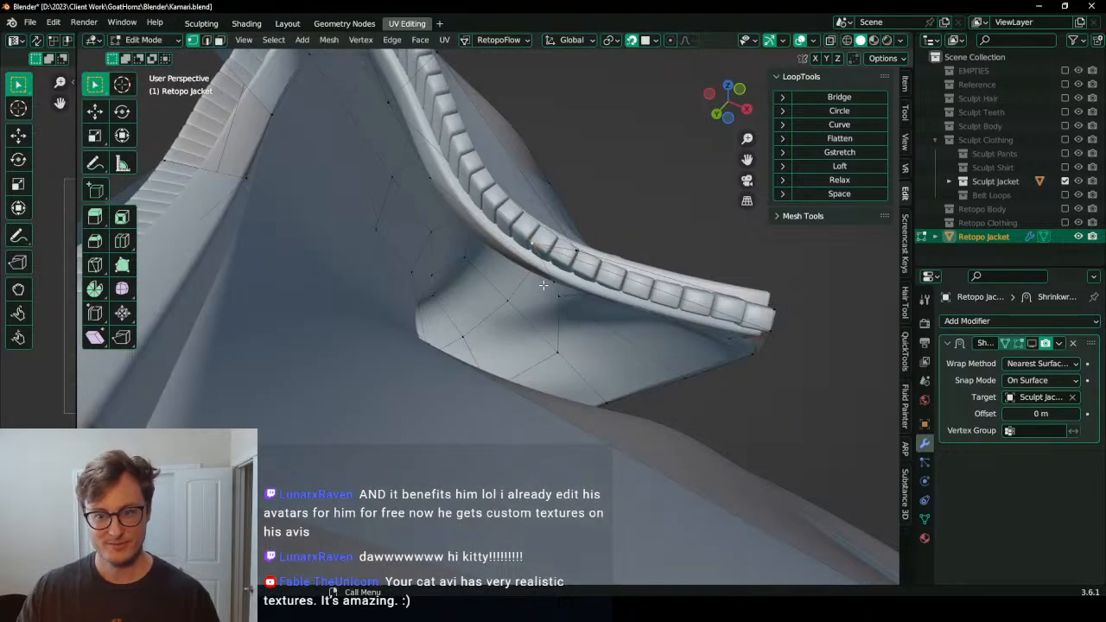
{"action": "key", "text": "g"}
{"action": "left_click", "coordinate": [568, 266]}
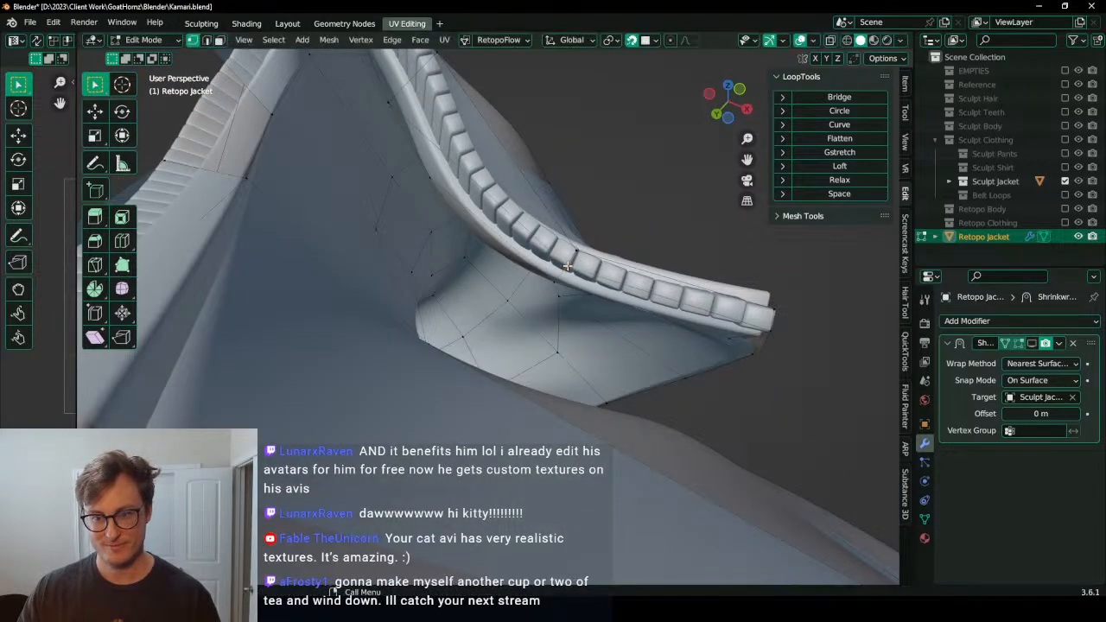
{"action": "key", "text": "g"}
{"action": "left_click", "coordinate": [568, 268]}
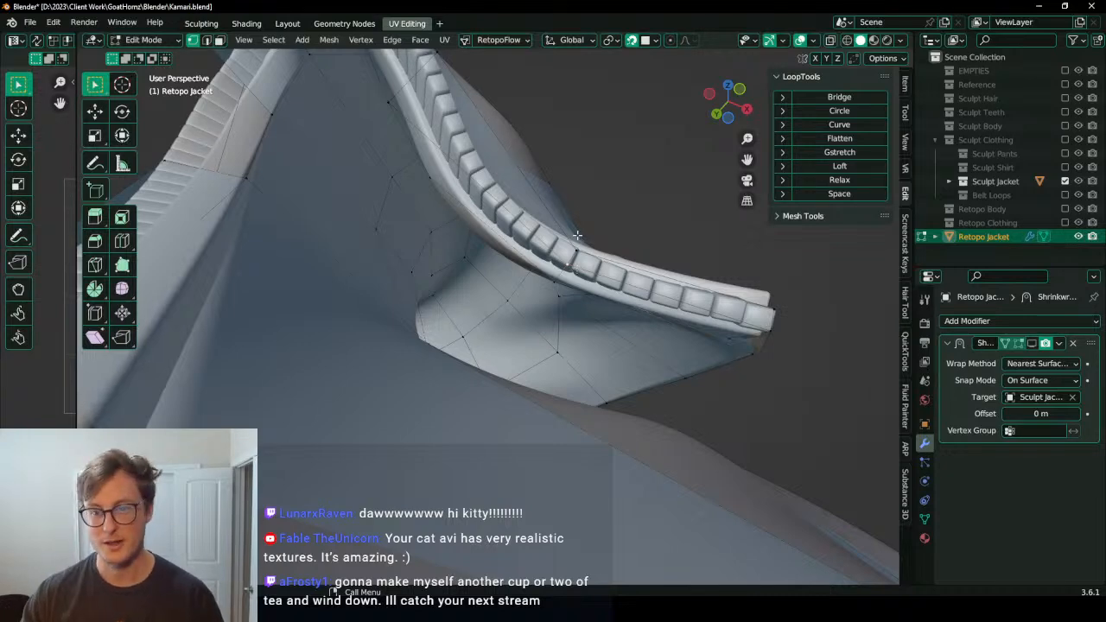
Step: Snap the strip vertices farther up the collar's front edge onto the ribs approaching the top fold
{"action": "middle_click_drag", "start_coordinate": [520, 207], "coordinate": [373, 266]}
{"action": "key", "text": "g"}
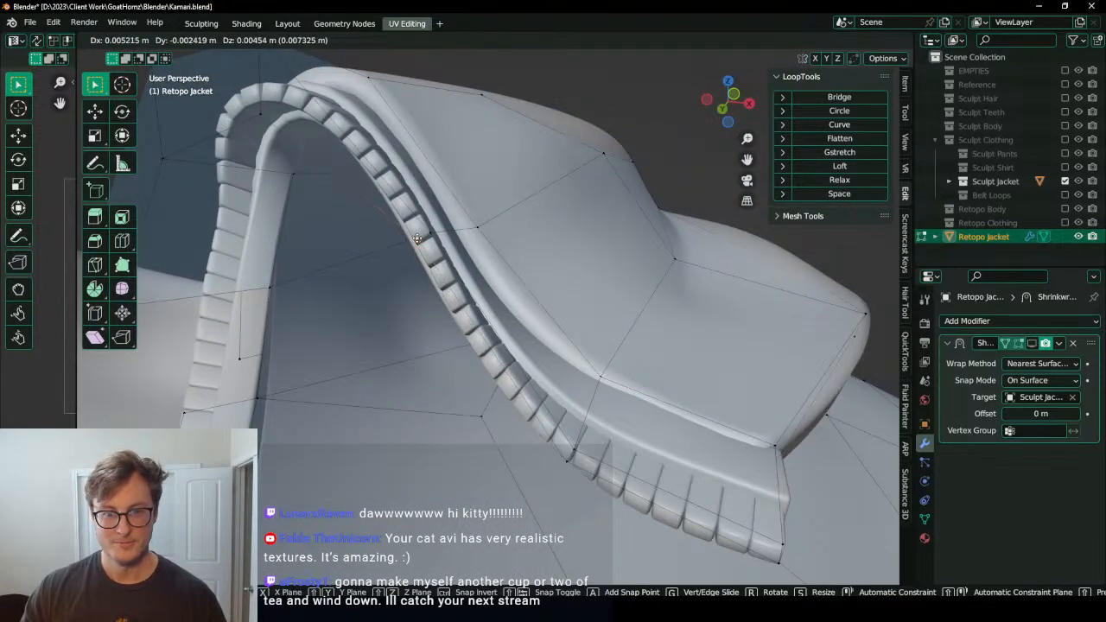
{"action": "left_click", "coordinate": [417, 239]}
{"action": "middle_click_drag", "start_coordinate": [406, 280], "coordinate": [476, 292]}
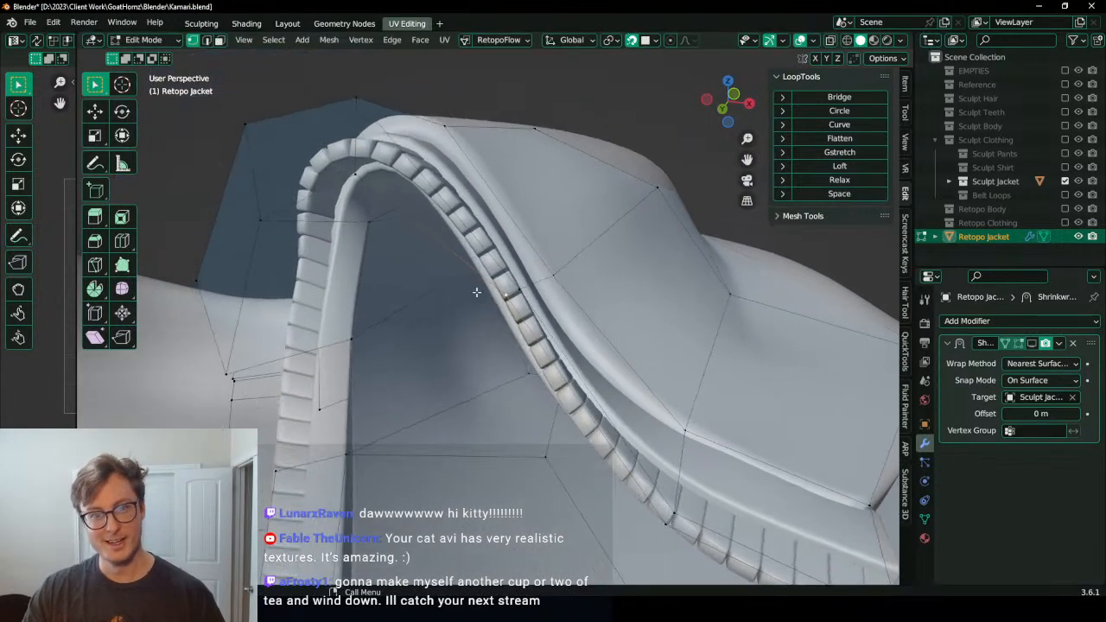
{"action": "key", "text": "g"}
{"action": "left_click", "coordinate": [373, 164]}
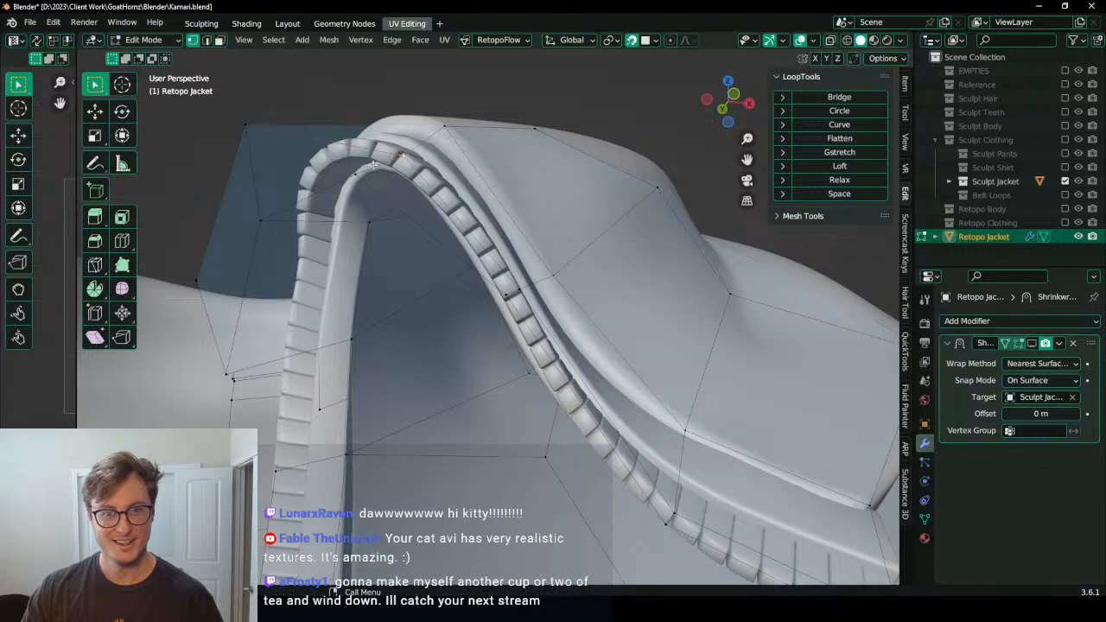
{"action": "key", "text": "g"}
{"action": "left_click", "coordinate": [402, 156]}
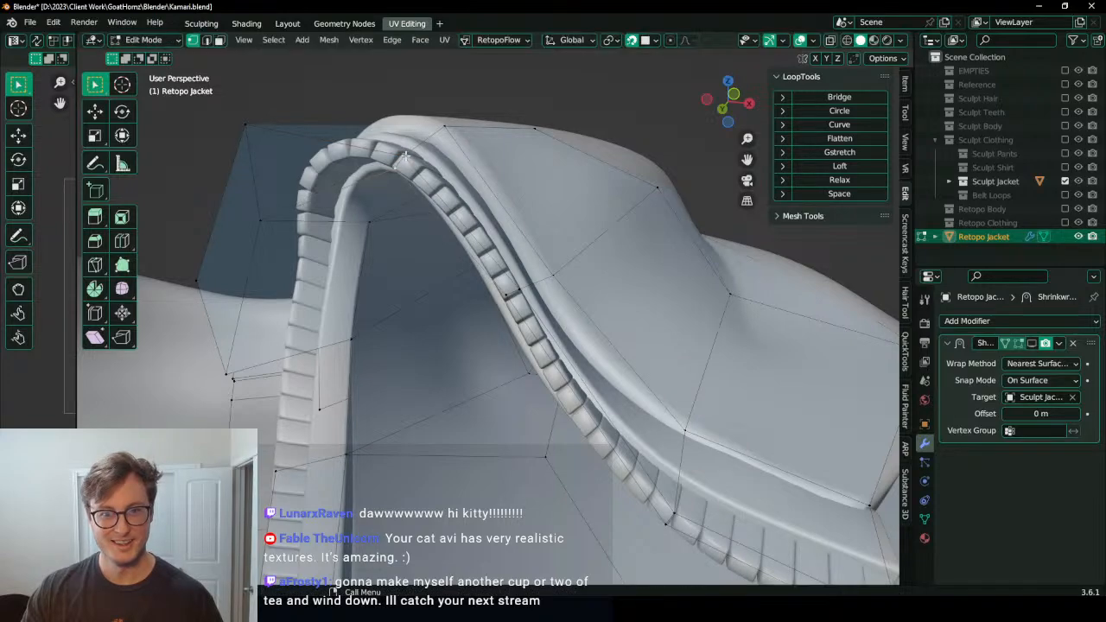
Step: Move the strip's inner and outer vertices at the top of the collar fold onto the ribbed trim
{"action": "middle_click_drag", "start_coordinate": [405, 154], "coordinate": [363, 190]}
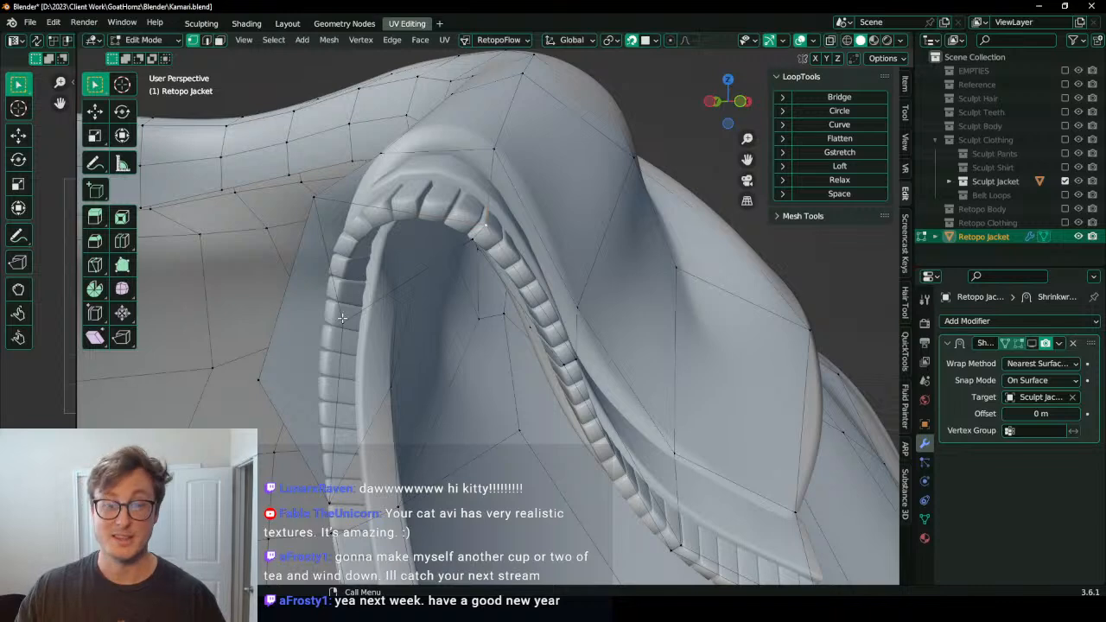
{"action": "middle_click_drag", "start_coordinate": [342, 319], "coordinate": [396, 268]}
{"action": "key", "text": "g"}
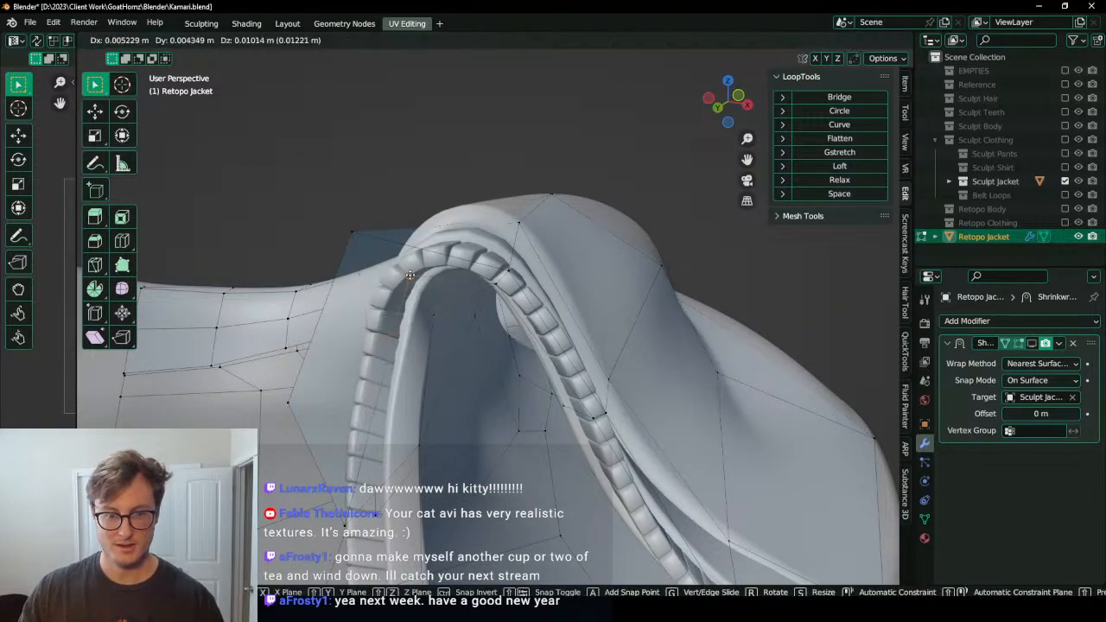
{"action": "left_click", "coordinate": [409, 273]}
{"action": "left_click", "coordinate": [354, 232]}
{"action": "key", "text": "g"}
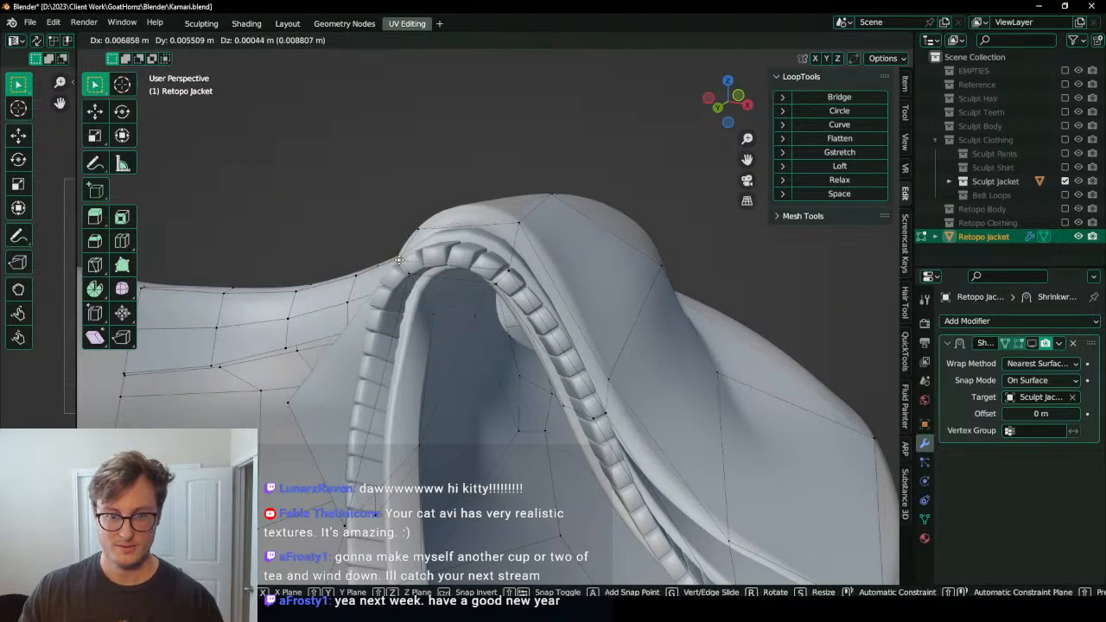
{"action": "left_click", "coordinate": [400, 260]}
Step: Place the strip's end vertices on the ribbed trim behind the collar fold, one on each edge of the ribs
{"action": "middle_click_drag", "start_coordinate": [410, 299], "coordinate": [508, 287]}
{"action": "key", "text": "g"}
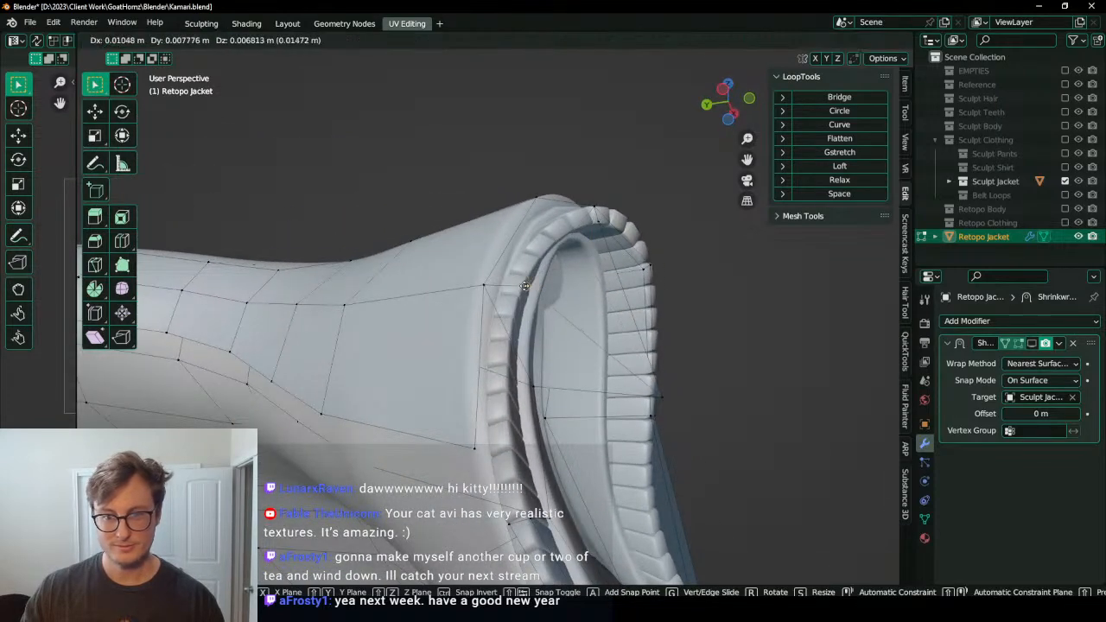
{"action": "left_click", "coordinate": [505, 287]}
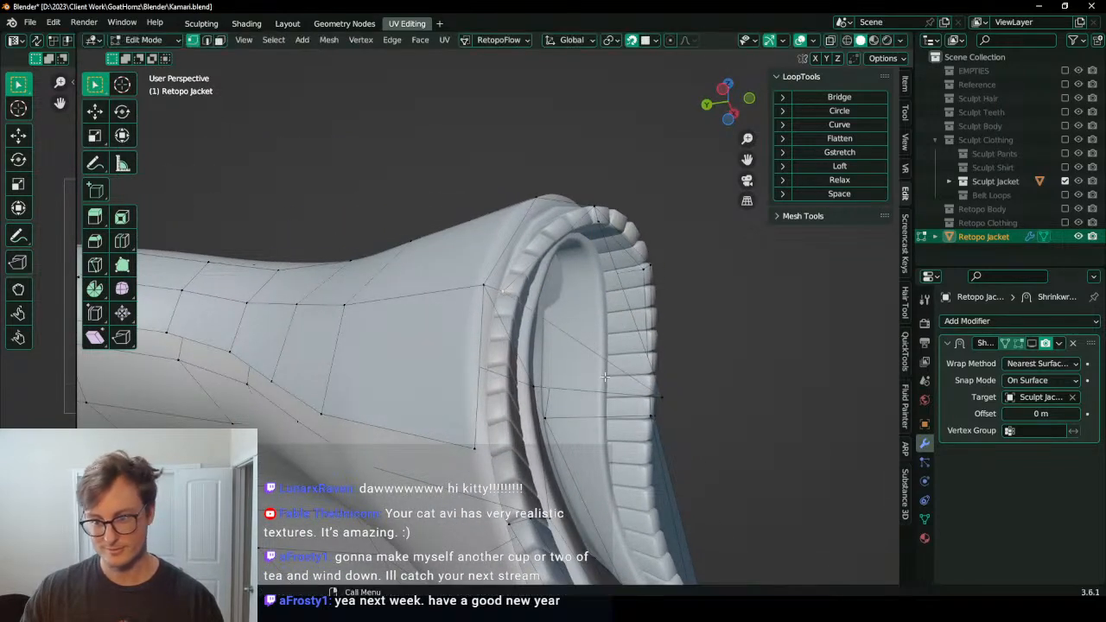
{"action": "key", "text": "g"}
{"action": "left_click", "coordinate": [519, 297]}
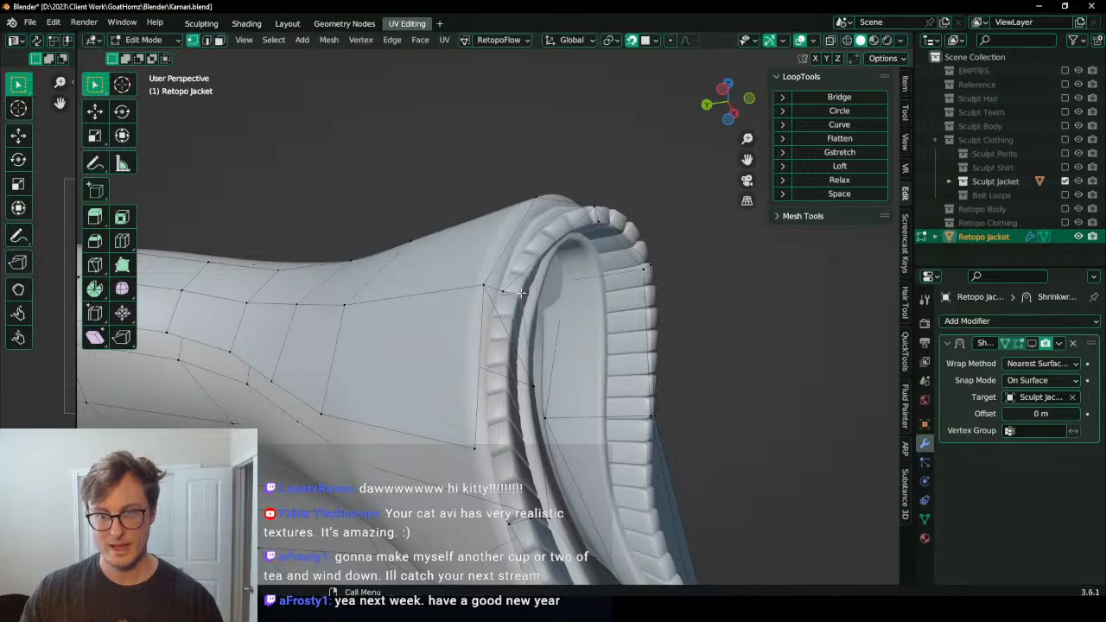
{"action": "middle_click_drag", "start_coordinate": [518, 297], "coordinate": [588, 313]}
{"action": "key", "text": "g"}
{"action": "left_click", "coordinate": [584, 321]}
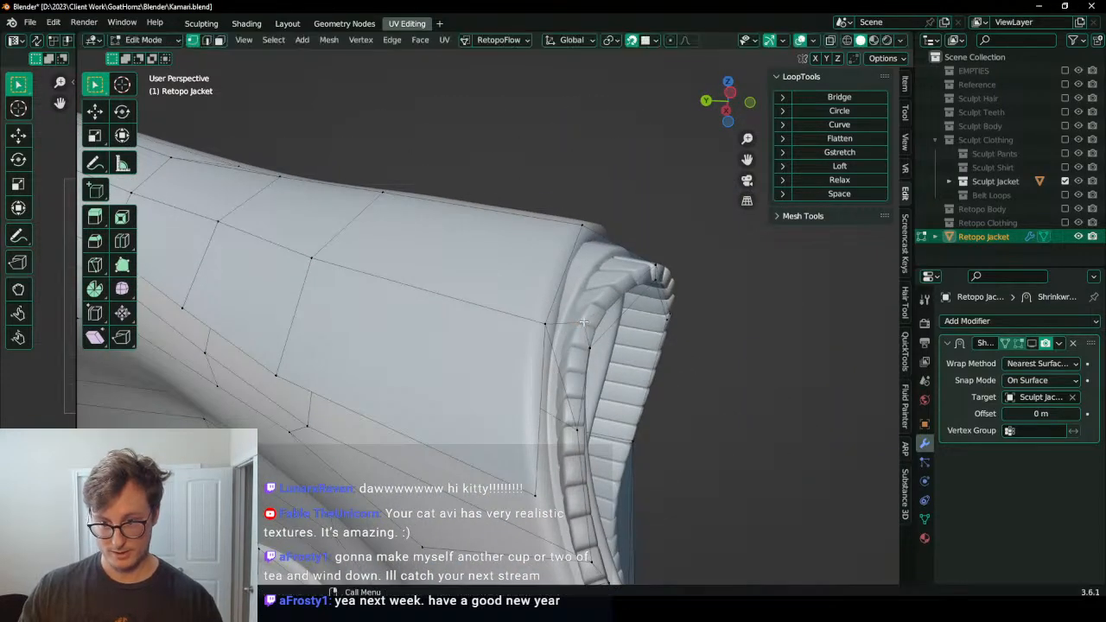
{"action": "key", "text": "g"}
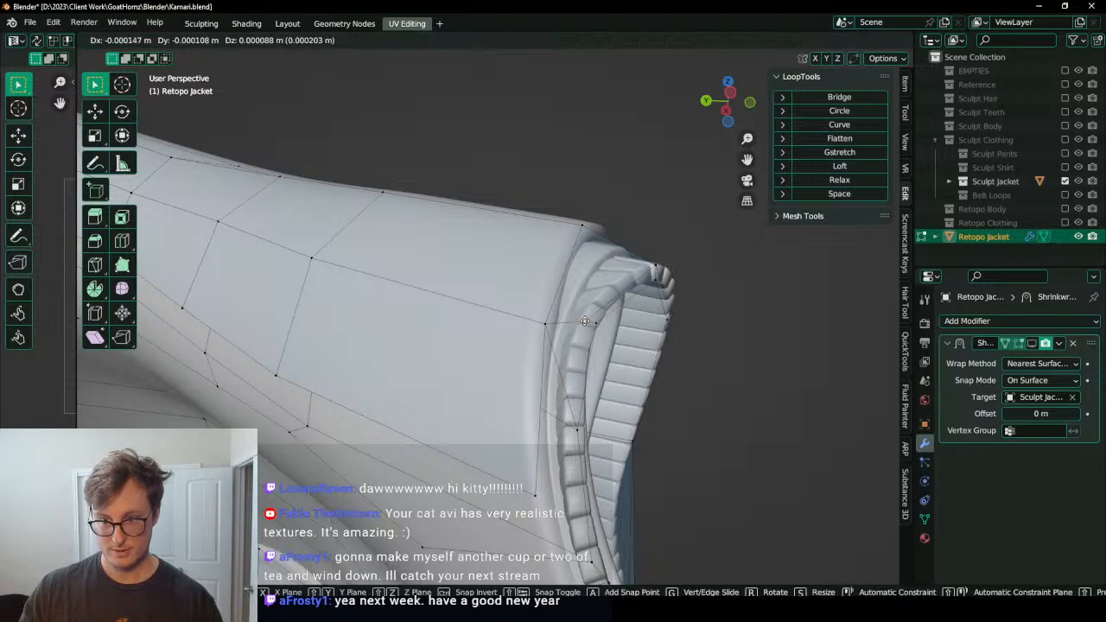
{"action": "left_click", "coordinate": [590, 344]}
{"action": "middle_click_drag", "start_coordinate": [590, 344], "coordinate": [448, 393]}
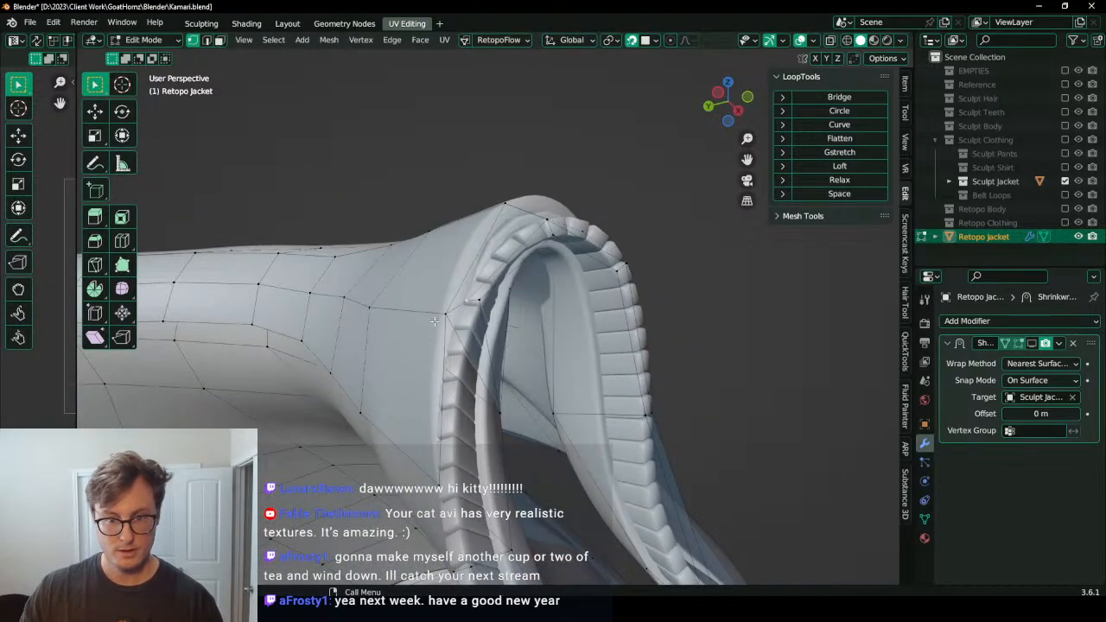
Step: Delete the unwanted selected geometry at the strip's end behind the collar fold
{"action": "key", "text": "x"}
{"action": "left_click", "coordinate": [533, 410]}
{"action": "middle_click_drag", "start_coordinate": [533, 409], "coordinate": [468, 439]}
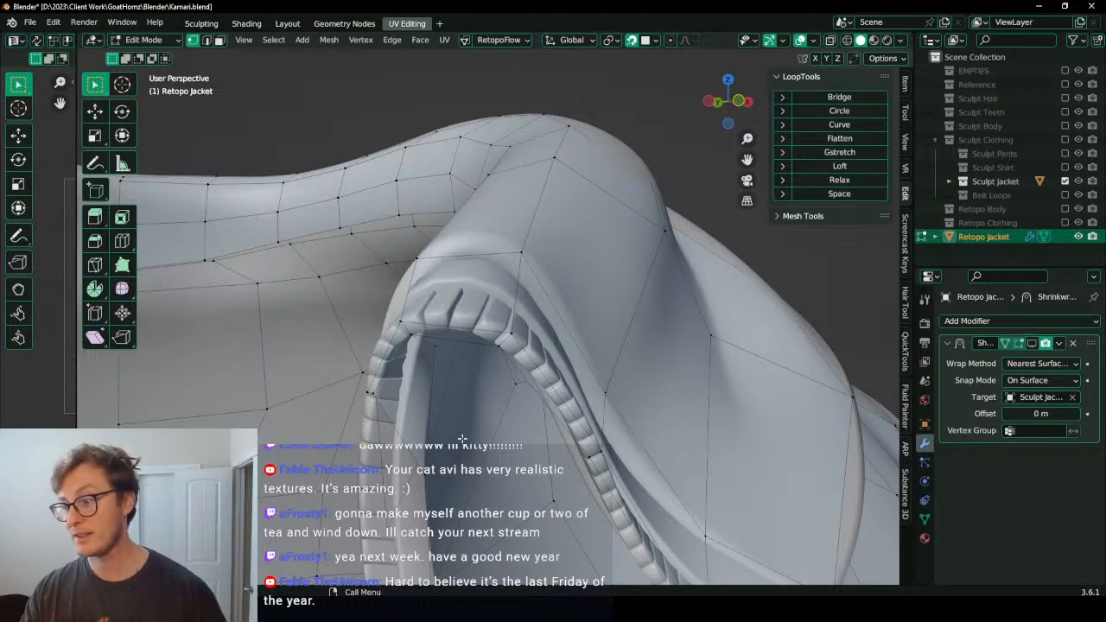
Step: Refine the strip vertices around the collar fold so they follow the ribbed trim, and save the file
{"action": "middle_click_drag", "start_coordinate": [400, 373], "coordinate": [489, 212]}
{"action": "key", "text": "g"}
{"action": "left_click", "coordinate": [493, 309]}
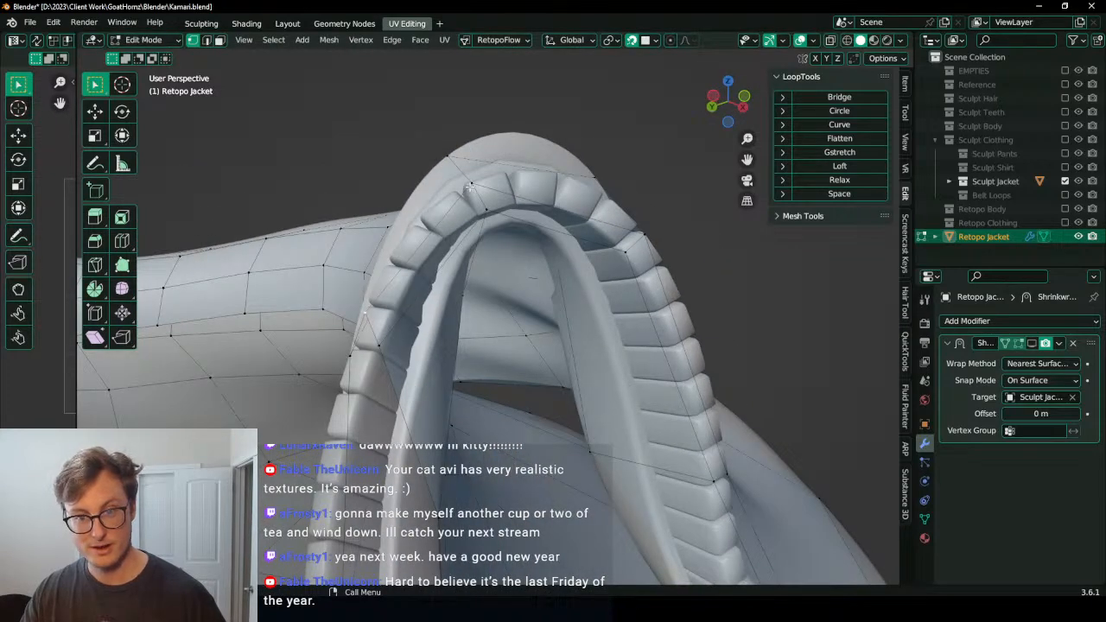
{"action": "key", "text": "g"}
{"action": "left_click", "coordinate": [470, 188]}
{"action": "scroll", "coordinate": [532, 208], "scroll_direction": "down", "scroll_amount": 1}
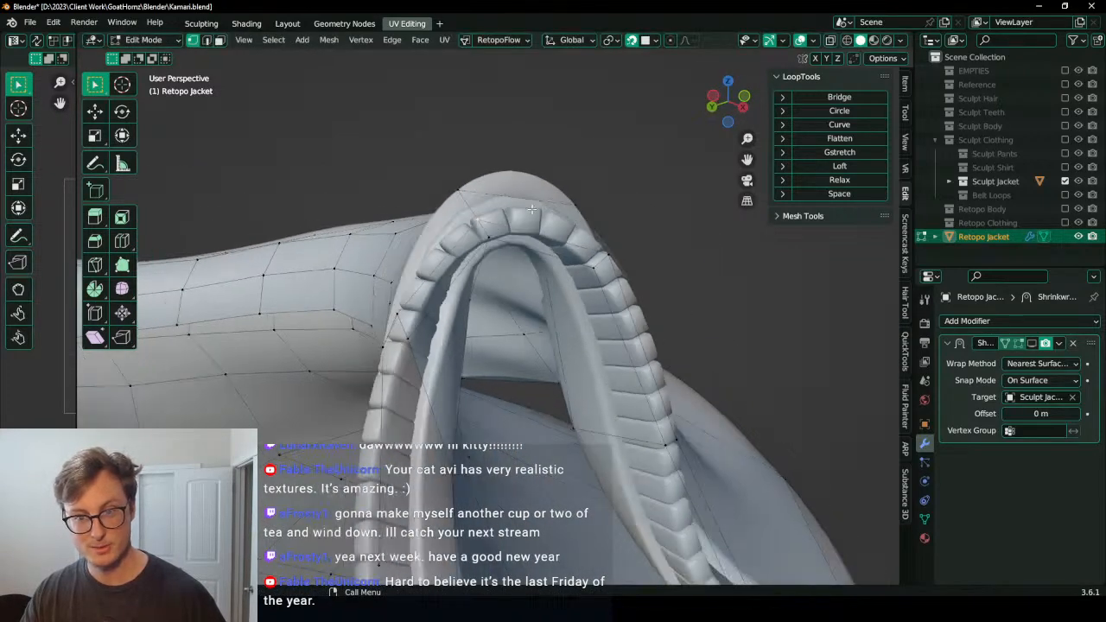
{"action": "middle_click_drag", "start_coordinate": [531, 209], "coordinate": [386, 449]}
{"action": "key", "text": "ctrl+s"}
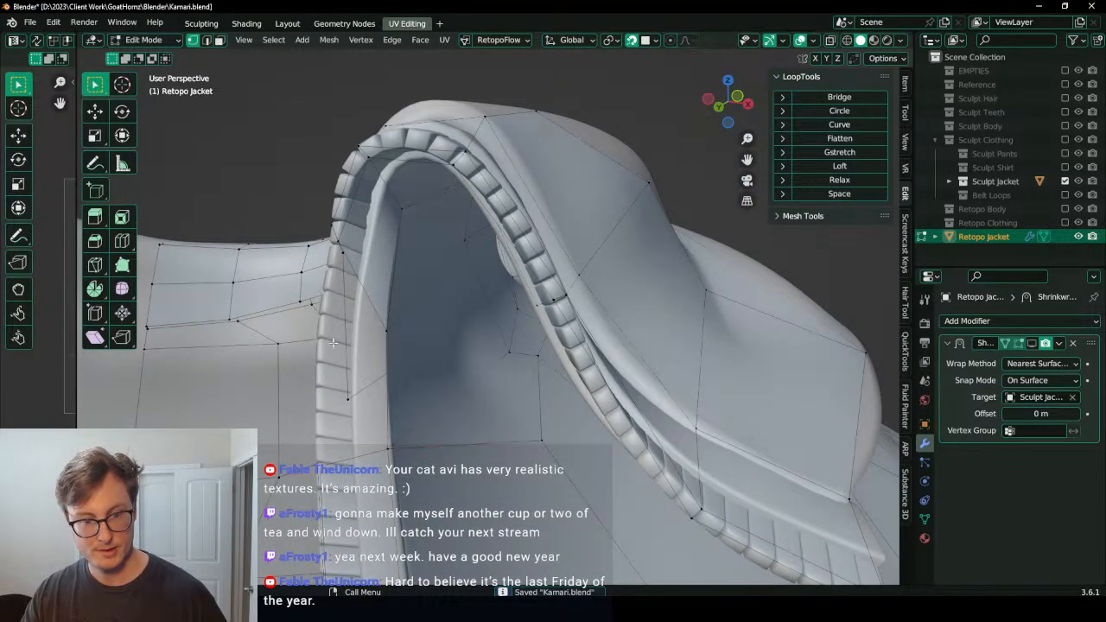
Step: Fill the gap between the strip's end and the front opening's trim with faces, including the outer side next to the jacket
{"action": "middle_click_drag", "start_coordinate": [369, 251], "coordinate": [473, 279]}
{"action": "left_click", "coordinate": [457, 477], "text": "ctrl"}
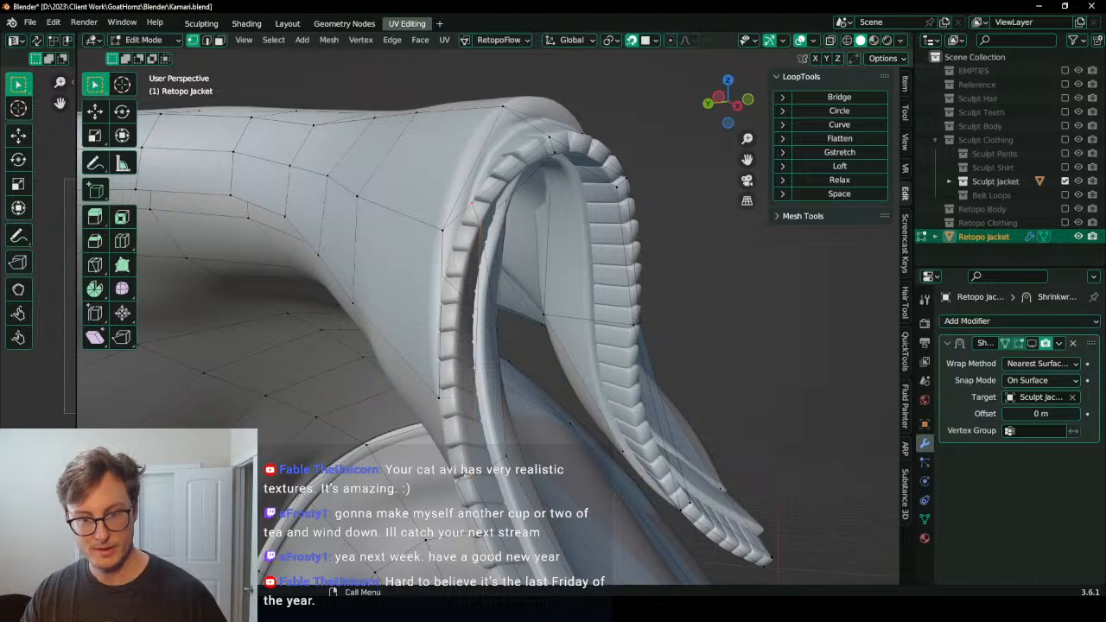
{"action": "key", "text": "f"}
{"action": "middle_click_drag", "start_coordinate": [455, 205], "coordinate": [471, 203]}
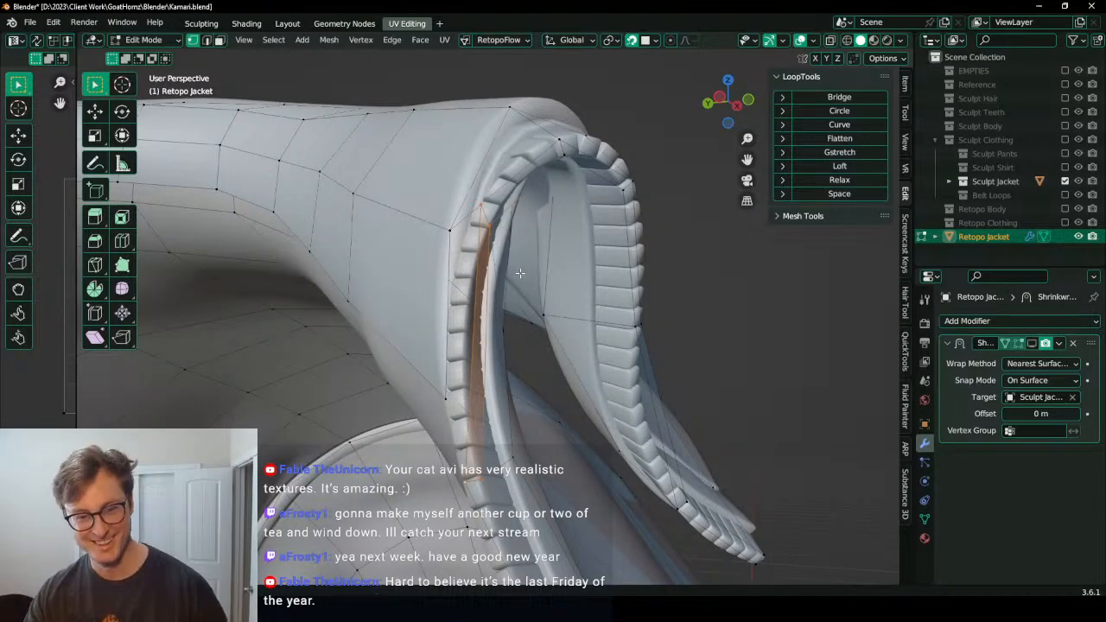
{"action": "middle_click_drag", "start_coordinate": [499, 222], "coordinate": [475, 237]}
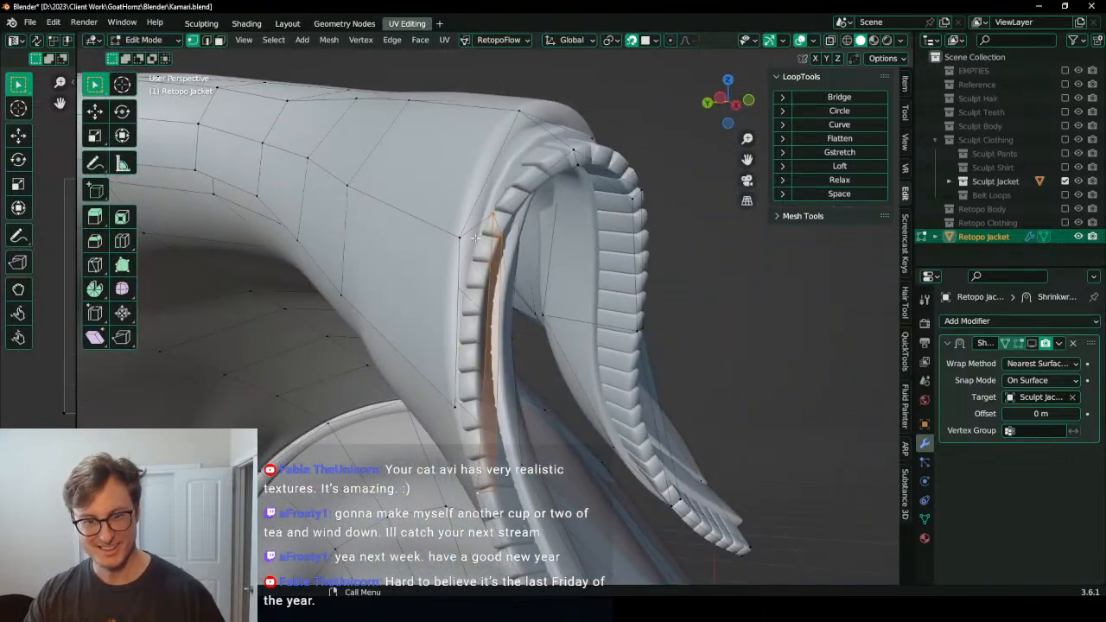
{"action": "left_click", "coordinate": [456, 406]}
{"action": "key", "text": "f"}
{"action": "middle_click_drag", "start_coordinate": [535, 408], "coordinate": [505, 390]}
Step: Move the vertex on the front opening's inner edge up toward the collar fold
{"action": "scroll", "coordinate": [505, 391], "scroll_direction": "down", "scroll_amount": 3}
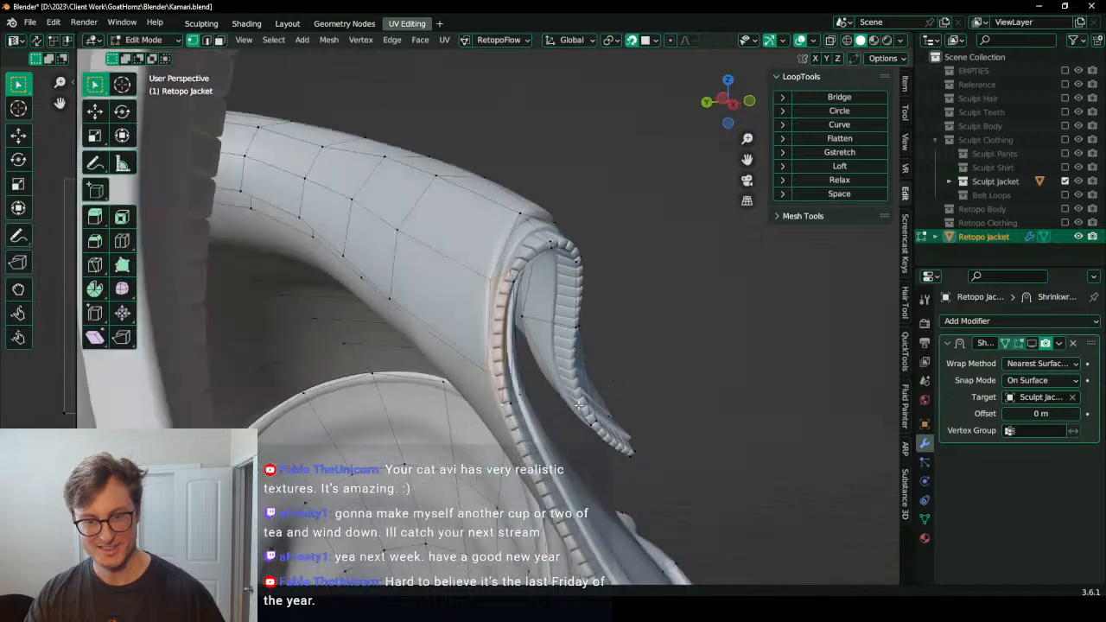
{"action": "scroll", "coordinate": [518, 371], "scroll_direction": "up", "scroll_amount": 4}
{"action": "scroll", "coordinate": [573, 256], "scroll_direction": "down", "scroll_amount": 2}
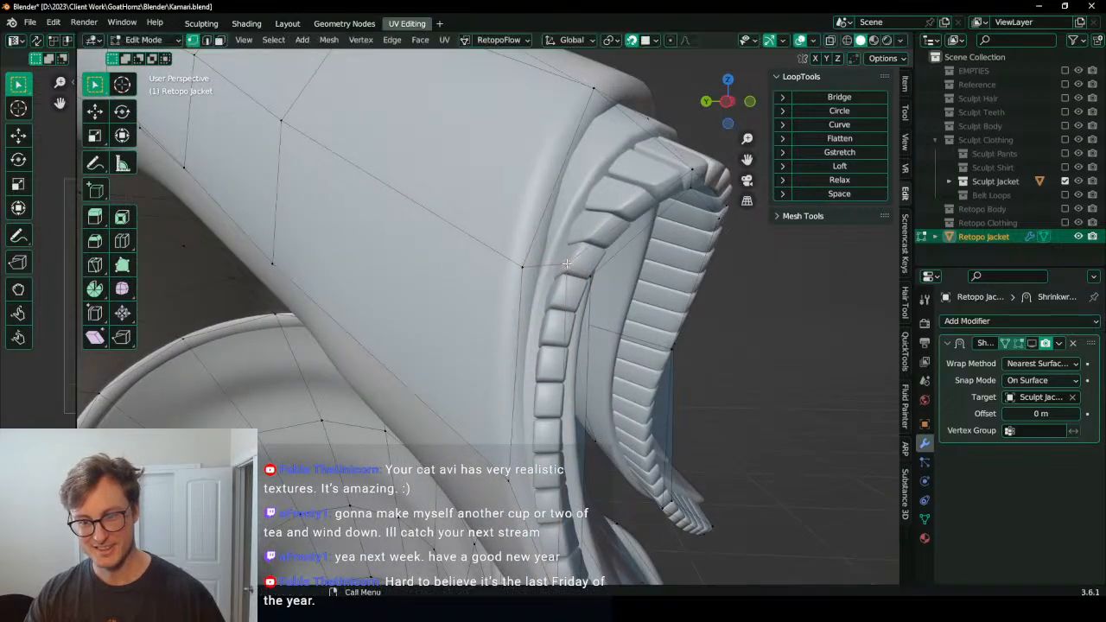
{"action": "middle_click_drag", "start_coordinate": [572, 257], "coordinate": [483, 328]}
{"action": "scroll", "coordinate": [483, 329], "scroll_direction": "up", "scroll_amount": 3}
{"action": "left_click", "coordinate": [440, 316]}
{"action": "key", "text": "g"}
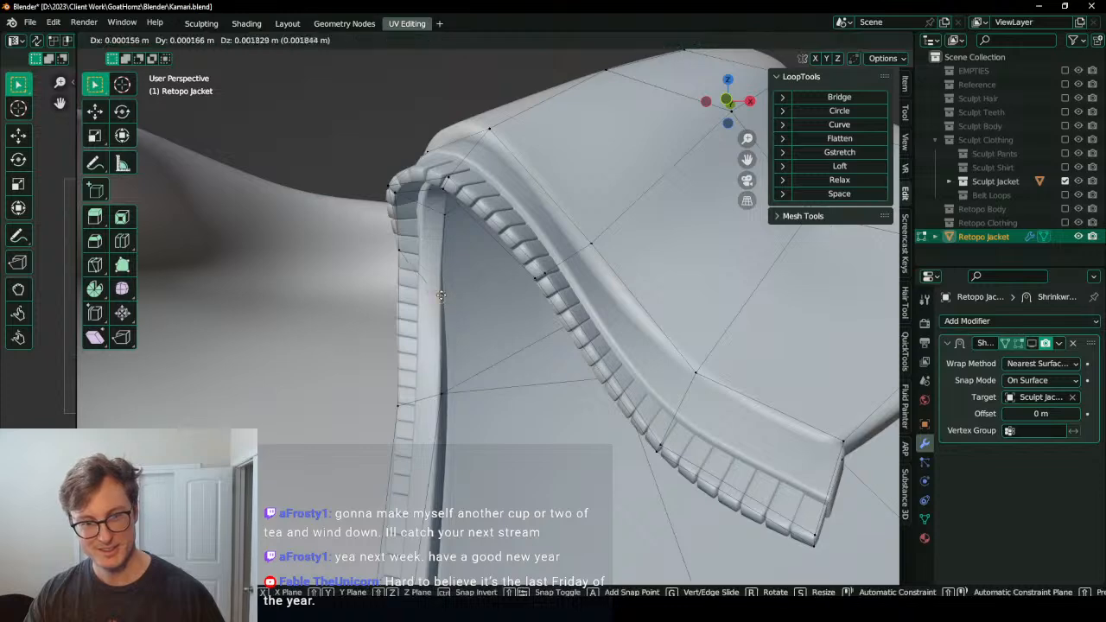
{"action": "left_click", "coordinate": [444, 267]}
Step: Adjust the trim strip's vertices just below the collar fold so they lie on the ribs
{"action": "middle_click_drag", "start_coordinate": [484, 248], "coordinate": [523, 224]}
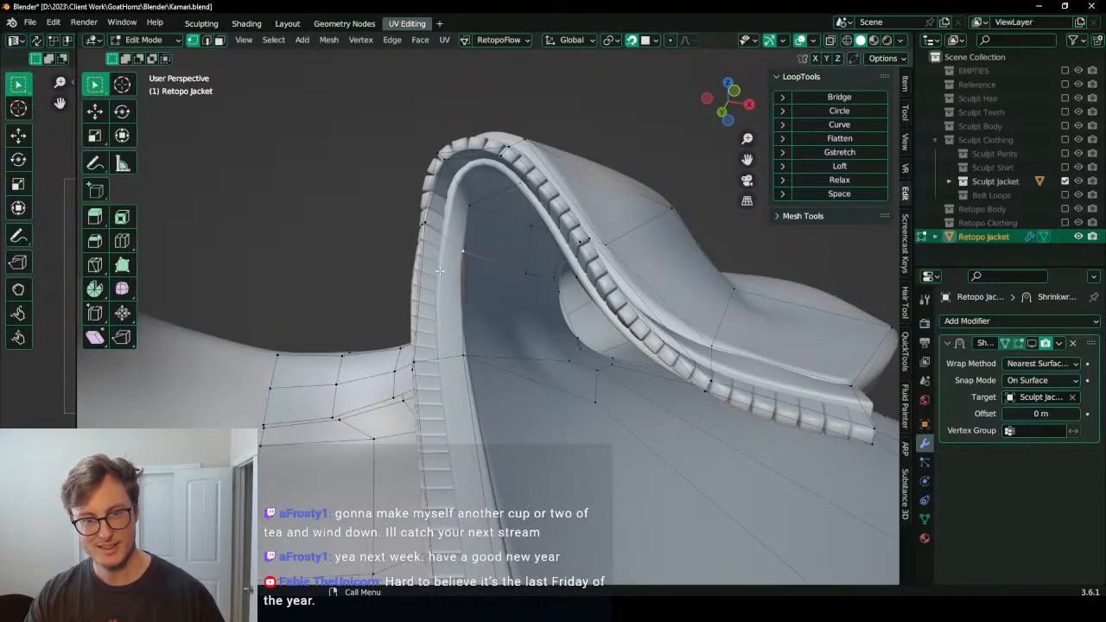
{"action": "middle_click_drag", "start_coordinate": [480, 273], "coordinate": [521, 326]}
{"action": "scroll", "coordinate": [519, 320], "scroll_direction": "up", "scroll_amount": 1}
{"action": "key", "text": "g"}
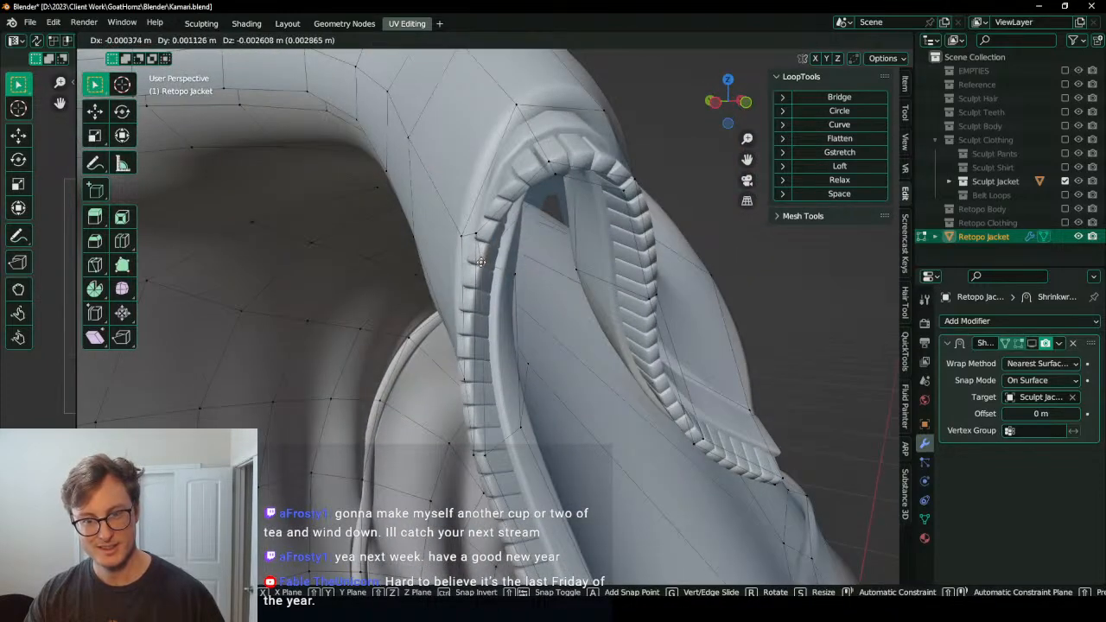
{"action": "left_click", "coordinate": [490, 262]}
{"action": "middle_click_drag", "start_coordinate": [489, 261], "coordinate": [543, 371]}
{"action": "left_click", "coordinate": [501, 245]}
{"action": "key", "text": "g"}
{"action": "left_click", "coordinate": [501, 266]}
Step: Reposition the neighbouring vertices beside the ribbed trim, moving the pair on the jacket's edge together
{"action": "key", "text": "g"}
{"action": "left_click", "coordinate": [562, 324]}
{"action": "key", "text": "g"}
{"action": "left_click", "coordinate": [562, 324]}
{"action": "left_click", "coordinate": [523, 291], "text": "shift"}
{"action": "key", "text": "g"}
{"action": "left_click", "coordinate": [503, 279]}
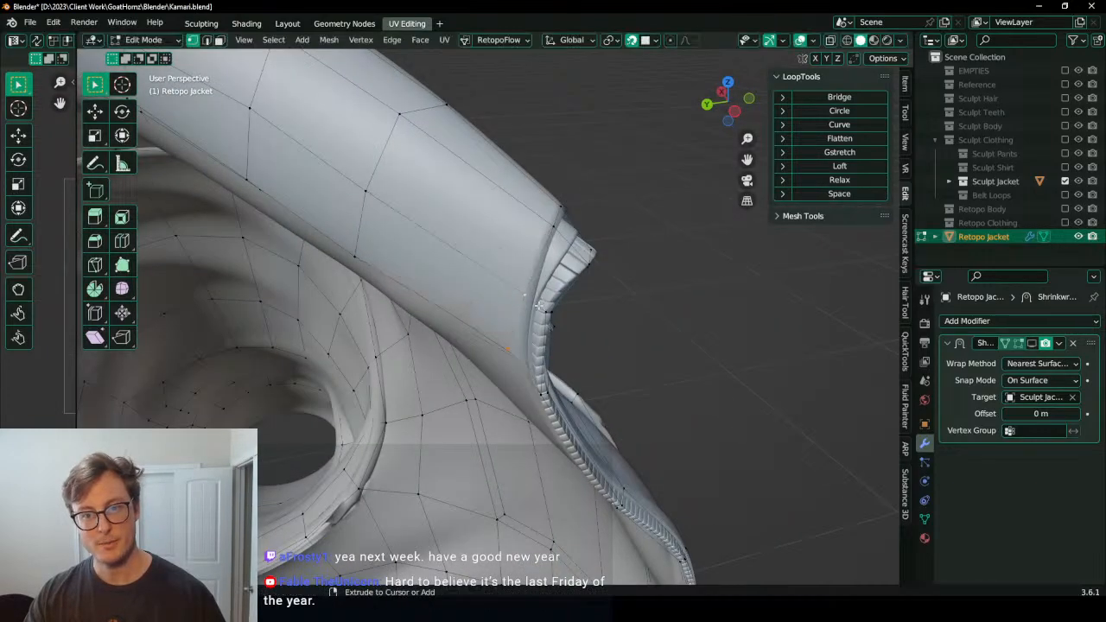
{"action": "middle_click_drag", "start_coordinate": [504, 279], "coordinate": [371, 273]}
{"action": "scroll", "coordinate": [514, 334], "scroll_direction": "down", "scroll_amount": 6}
{"action": "middle_click_drag", "start_coordinate": [514, 334], "coordinate": [515, 409]}
{"action": "scroll", "coordinate": [510, 295], "scroll_direction": "down", "scroll_amount": 5}
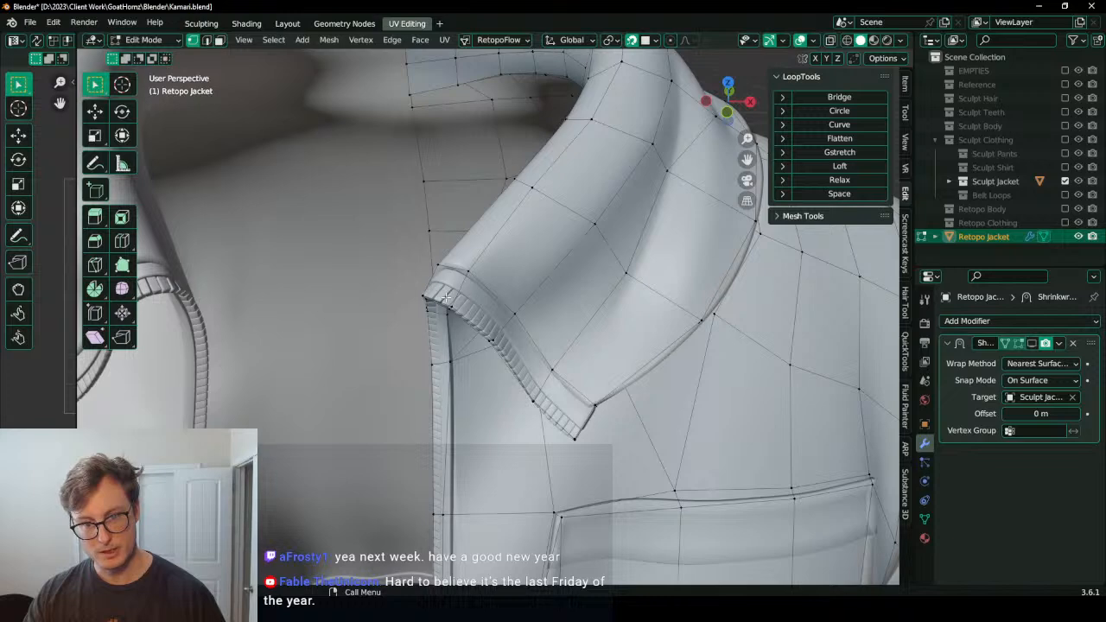
{"action": "middle_click_drag", "start_coordinate": [489, 378], "coordinate": [534, 380]}
{"action": "scroll", "coordinate": [504, 346], "scroll_direction": "up", "scroll_amount": 4}
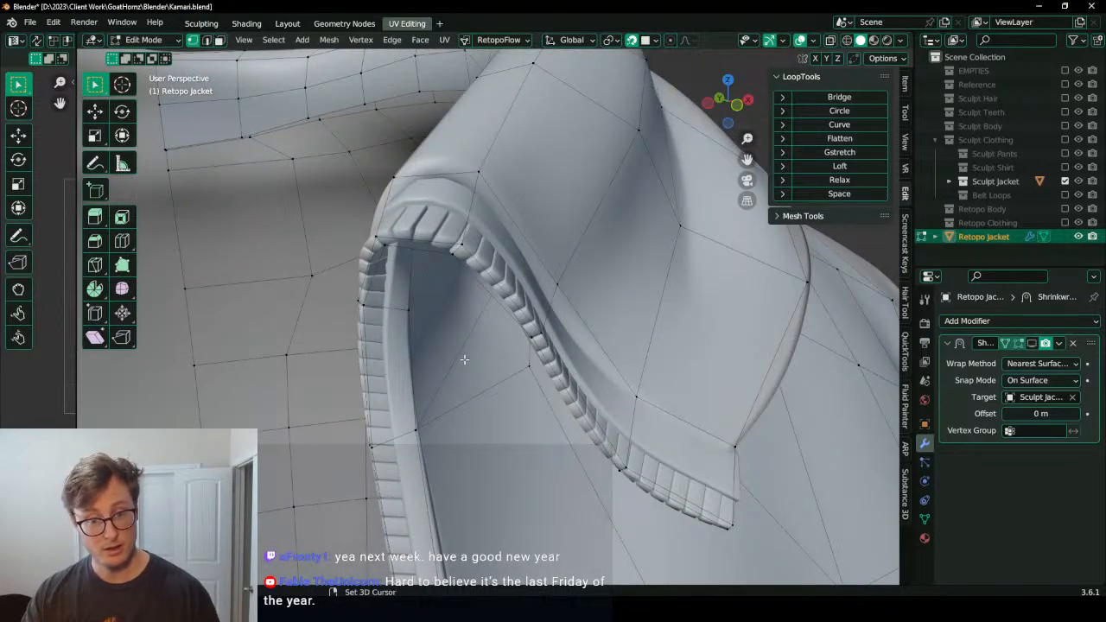
Step: Bevel the edges running across the ribbed trim strip around the collar, splitting each into a narrow pair of edges
{"action": "key", "text": "shift+Tab"}
{"action": "middle_click_drag", "start_coordinate": [465, 359], "coordinate": [471, 275]}
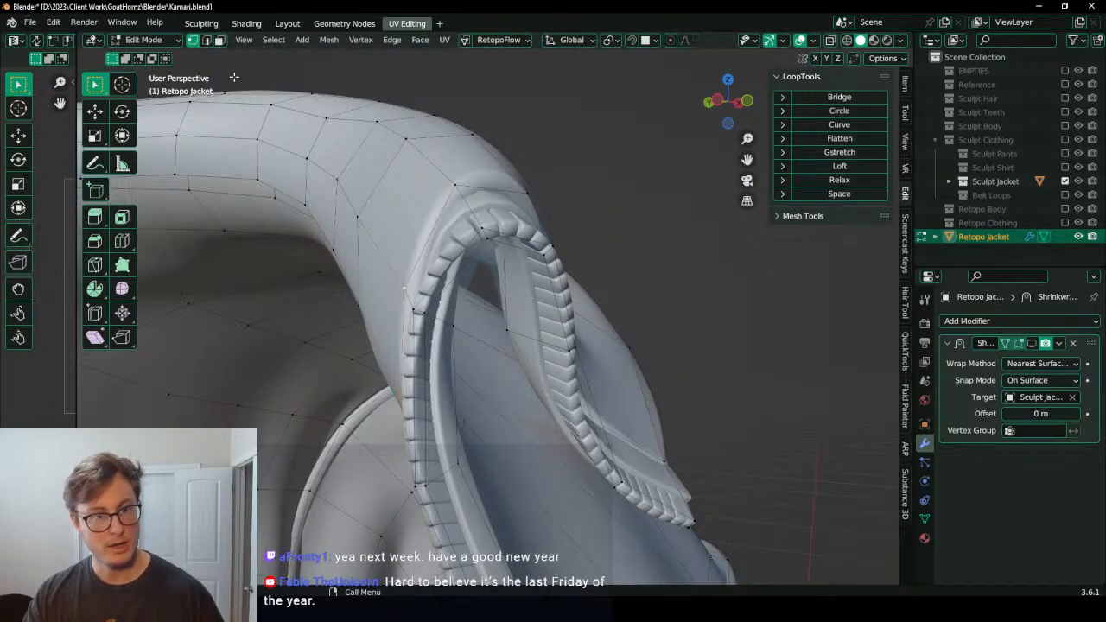
{"action": "left_click", "coordinate": [208, 40]}
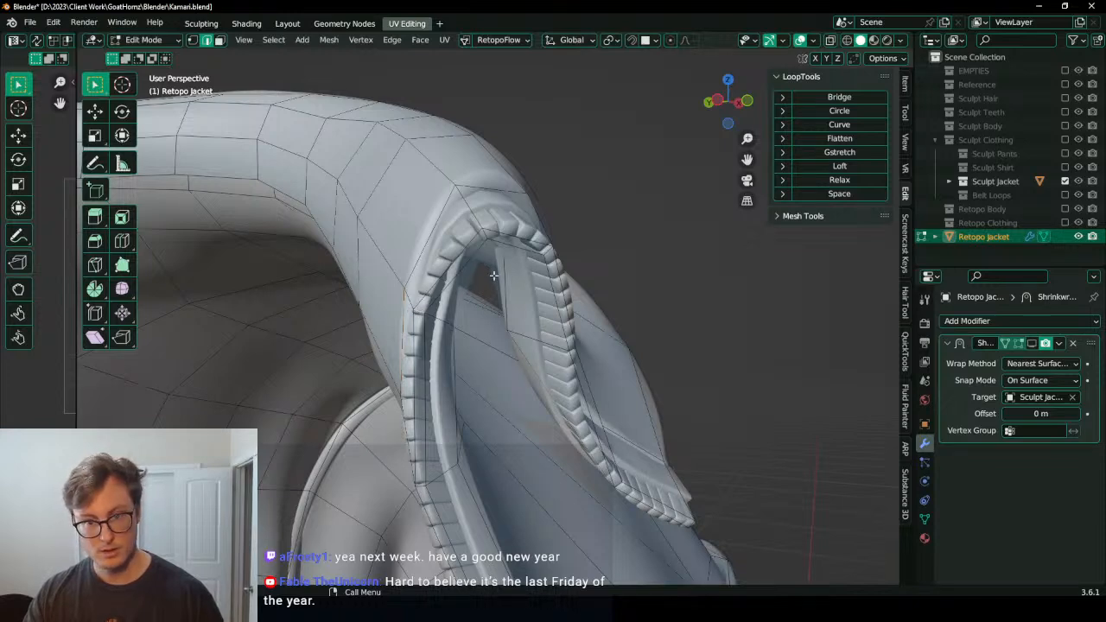
{"action": "middle_click_drag", "start_coordinate": [485, 235], "coordinate": [573, 378]}
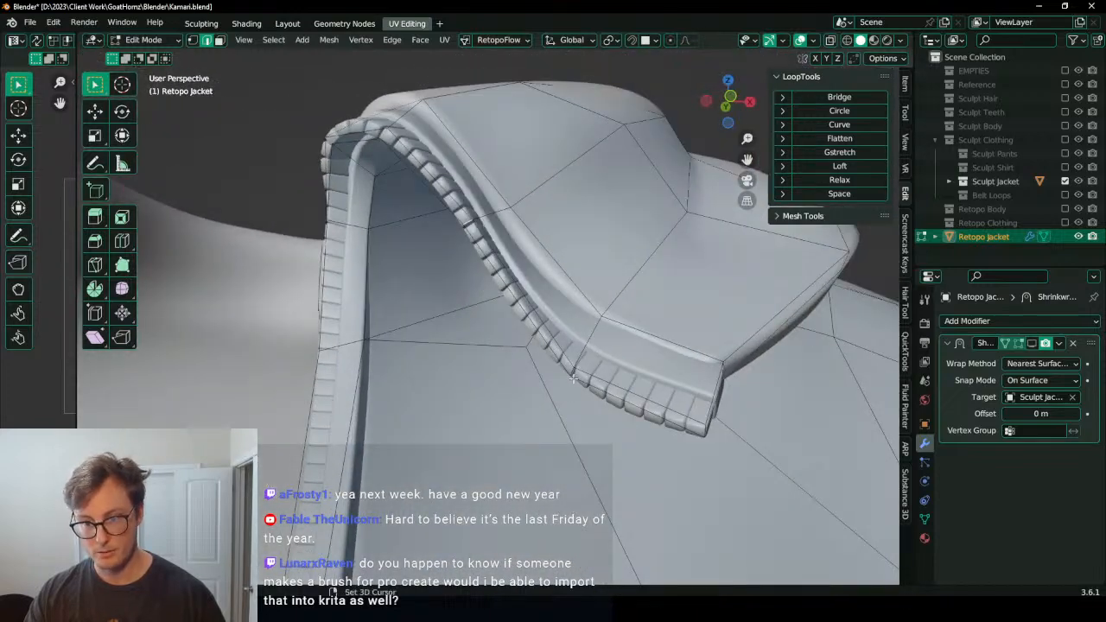
{"action": "middle_click_drag", "start_coordinate": [480, 314], "coordinate": [467, 365]}
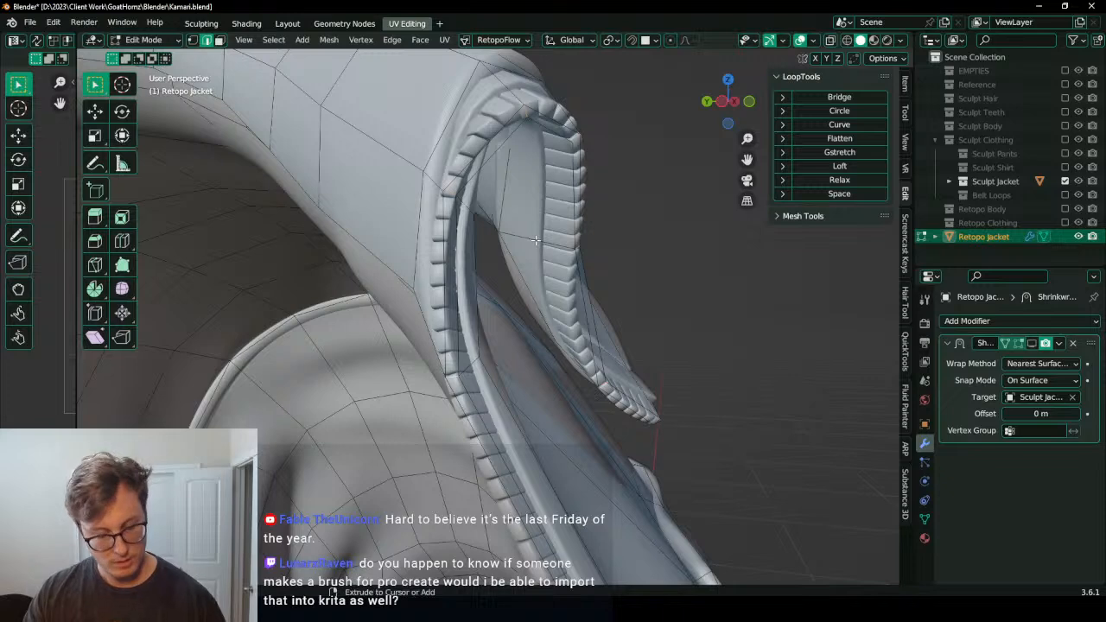
{"action": "key", "text": "ctrl+b"}
{"action": "left_click", "coordinate": [538, 213]}
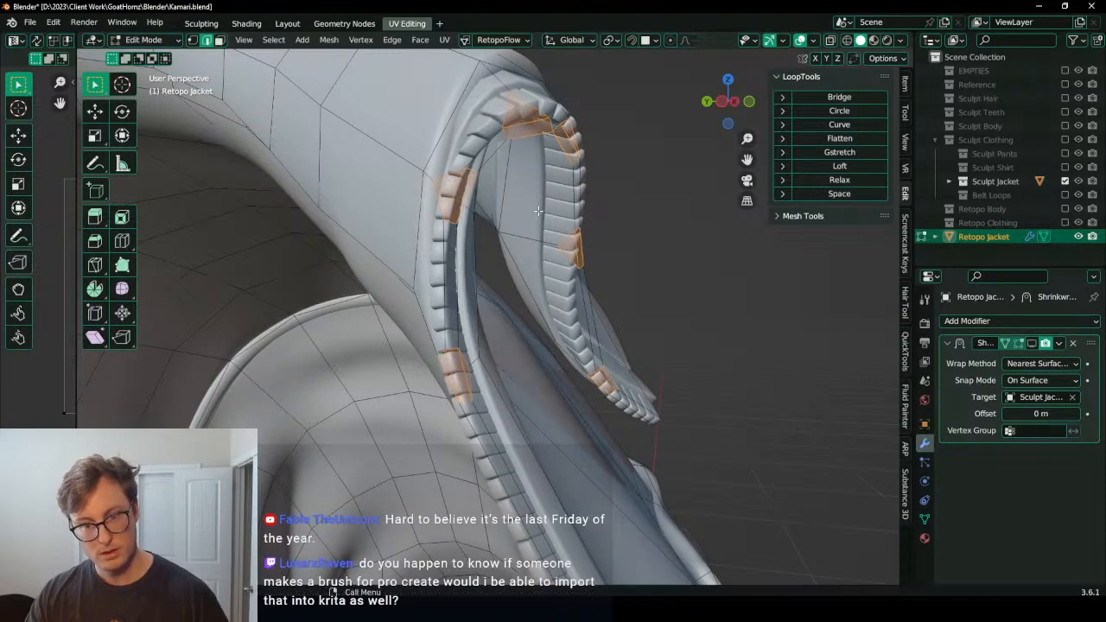
{"action": "middle_click_drag", "start_coordinate": [535, 216], "coordinate": [412, 258]}
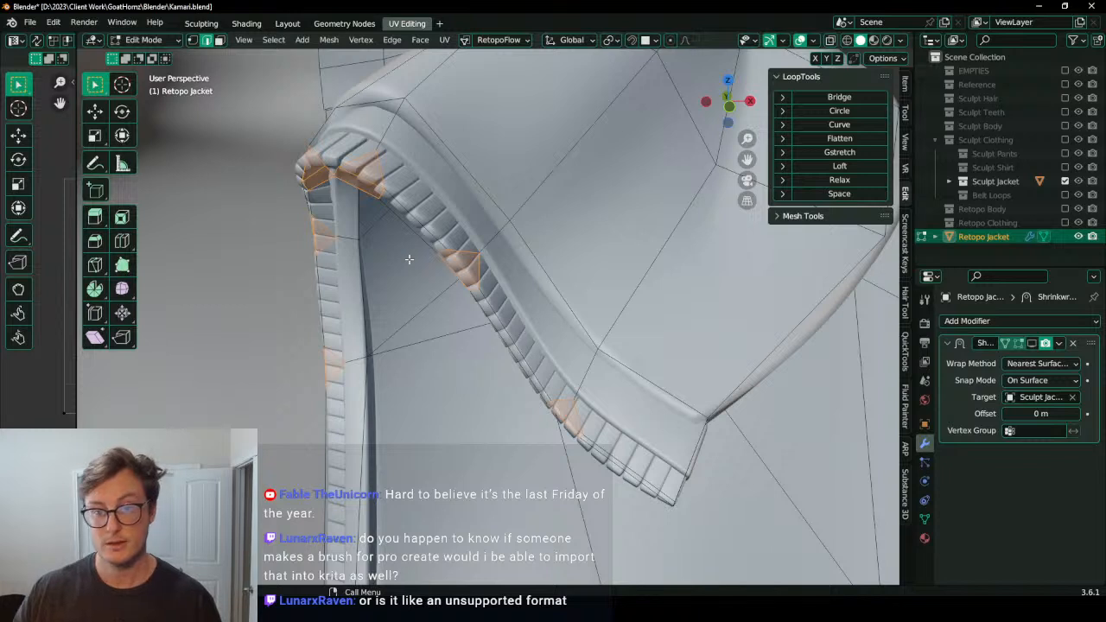
{"action": "left_click", "coordinate": [482, 256]}
{"action": "middle_click_drag", "start_coordinate": [494, 287], "coordinate": [476, 295]}
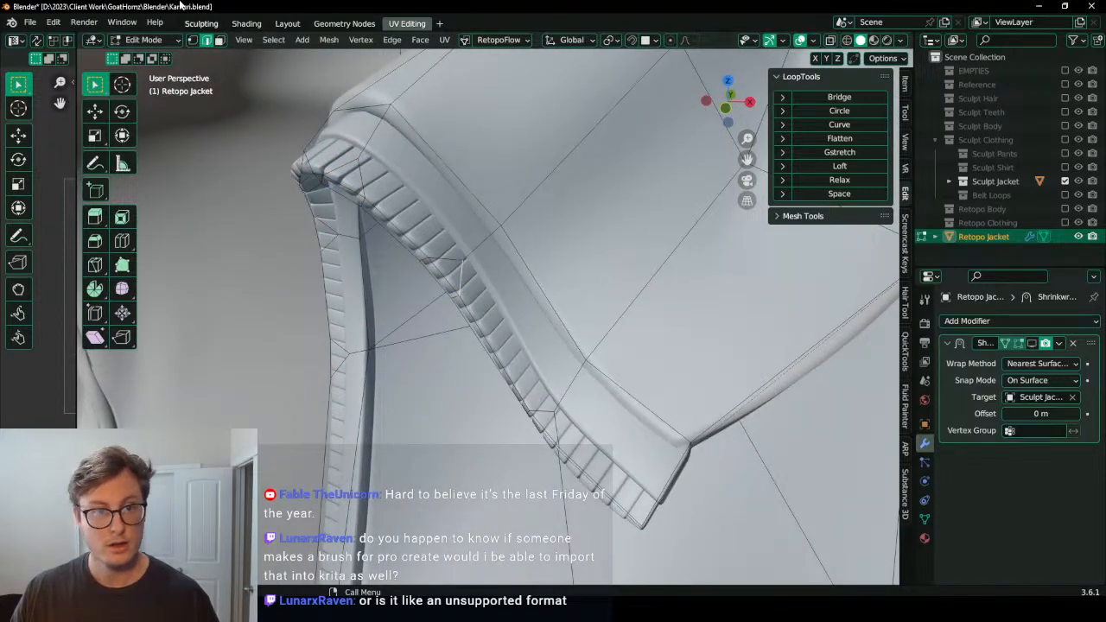
Step: Merge the doubled vertices on the trim's inner edge below the collar fold at the last selected vertex
{"action": "left_click", "coordinate": [192, 40]}
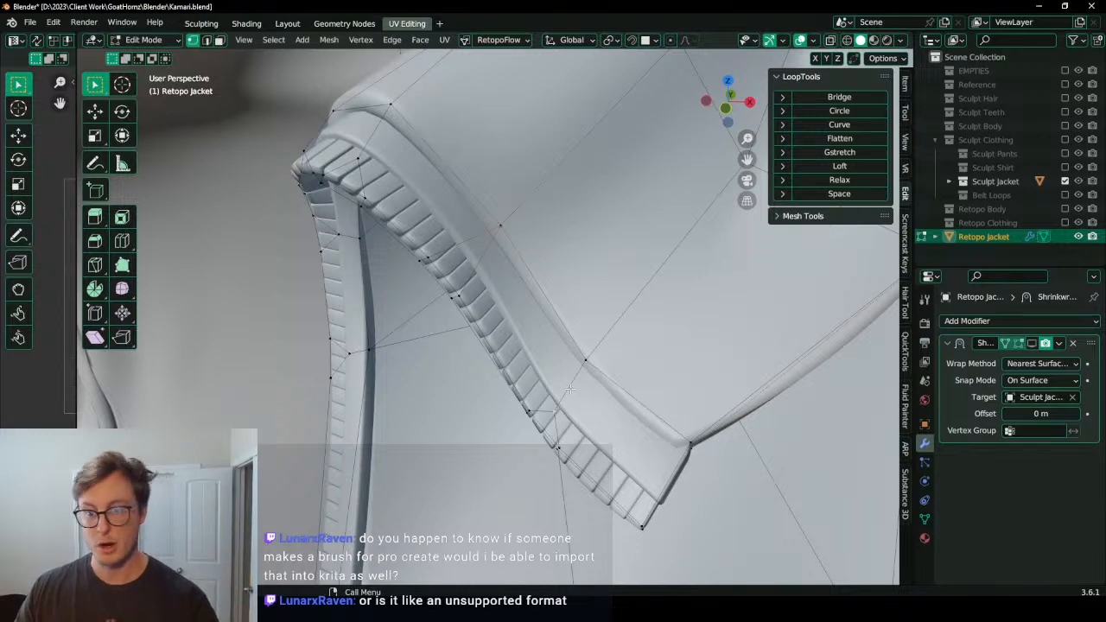
{"action": "middle_click_drag", "start_coordinate": [403, 219], "coordinate": [456, 283]}
{"action": "middle_click_drag", "start_coordinate": [439, 183], "coordinate": [372, 411]}
{"action": "scroll", "coordinate": [437, 278], "scroll_direction": "up", "scroll_amount": 3}
{"action": "left_click", "coordinate": [367, 415]}
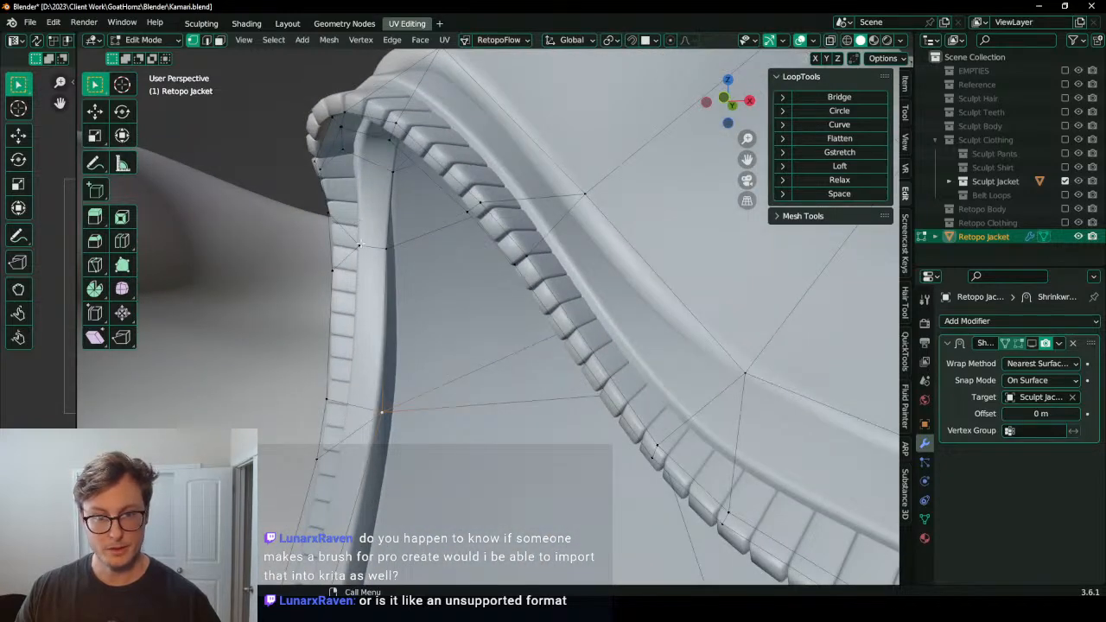
{"action": "middle_click_drag", "start_coordinate": [406, 295], "coordinate": [403, 363]}
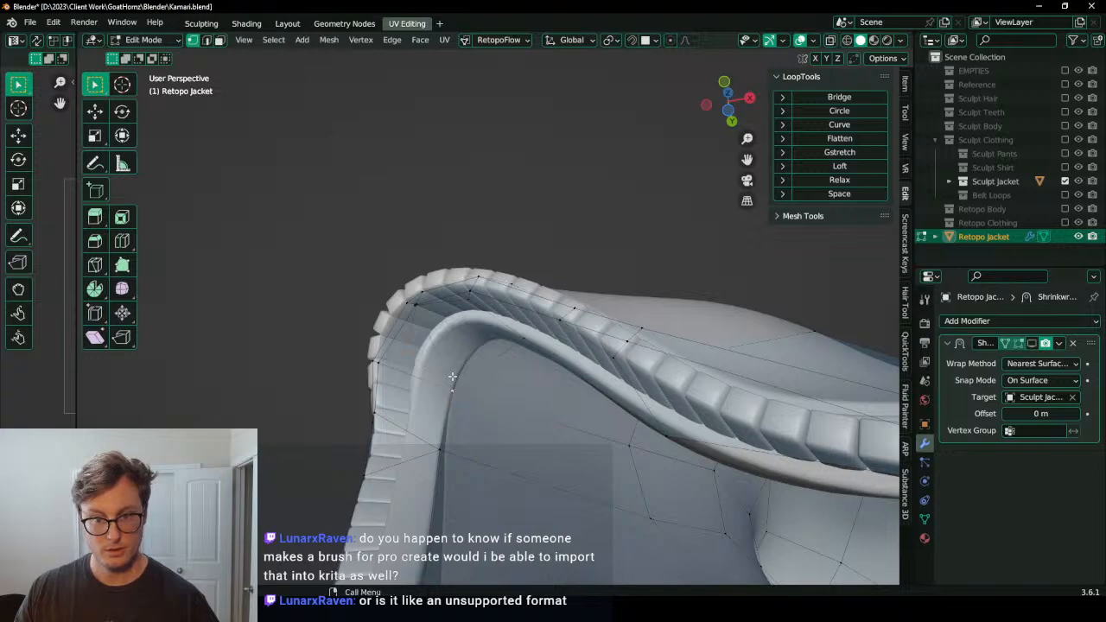
{"action": "middle_click_drag", "start_coordinate": [452, 377], "coordinate": [458, 374]}
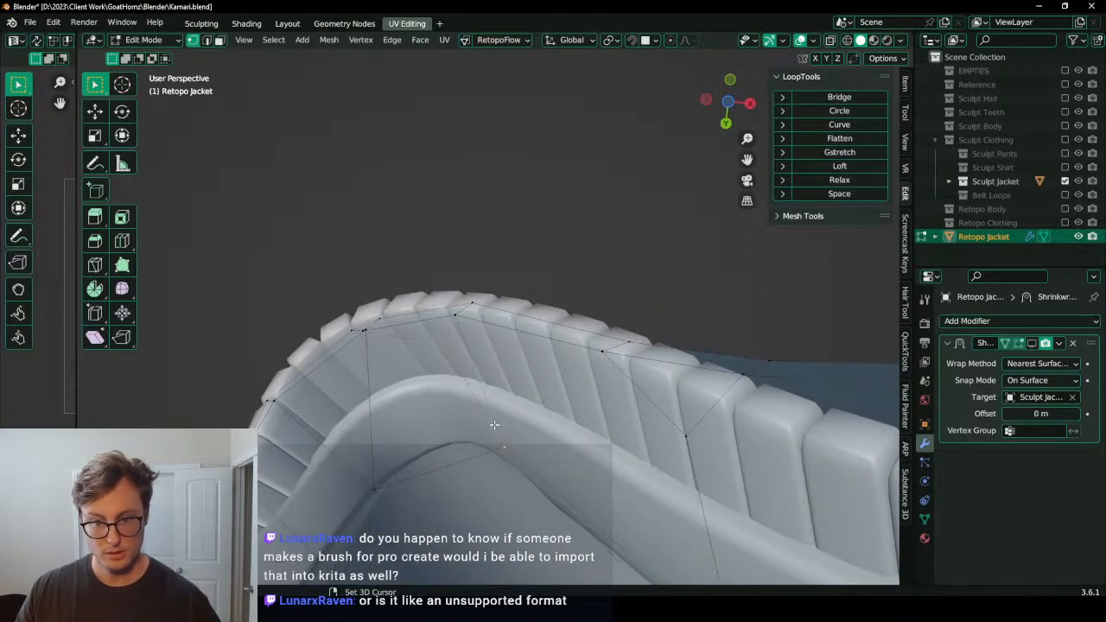
{"action": "middle_click_drag", "start_coordinate": [493, 424], "coordinate": [547, 435]}
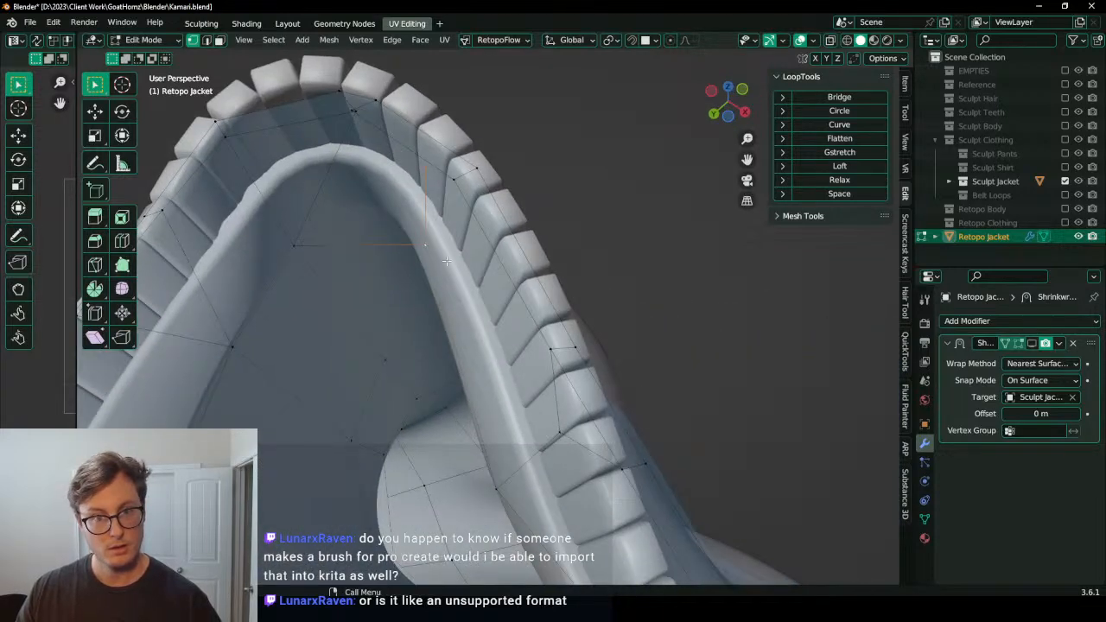
{"action": "key", "text": "m"}
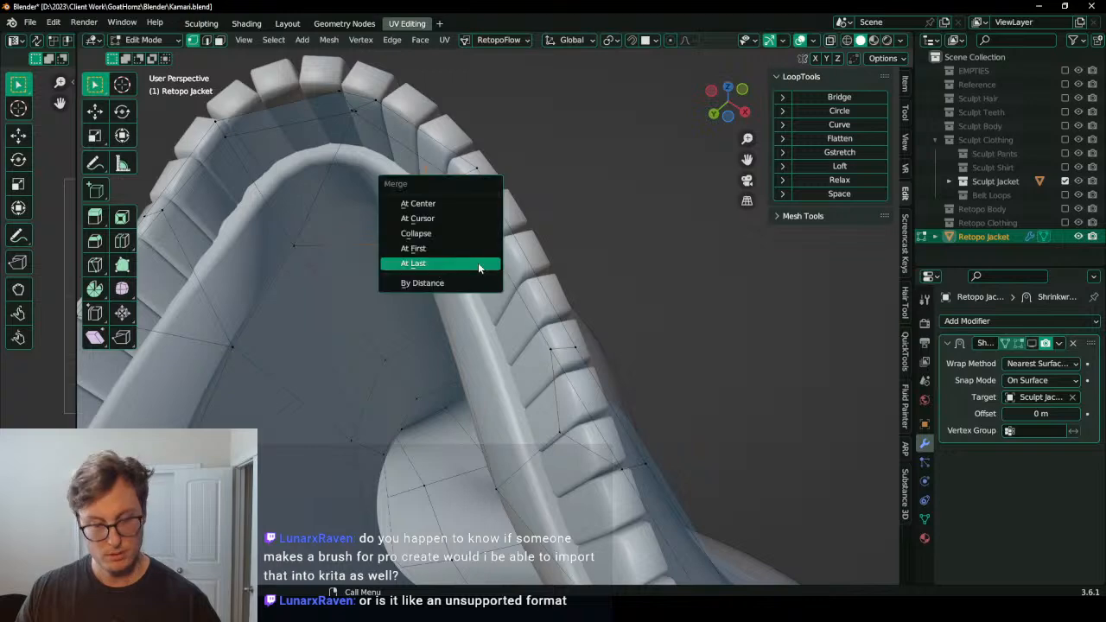
{"action": "left_click", "coordinate": [480, 264]}
Step: With surface snapping on, move the pair of strip vertices nearest the collar tip along the ribs toward the tip
{"action": "middle_click_drag", "start_coordinate": [498, 484], "coordinate": [627, 351]}
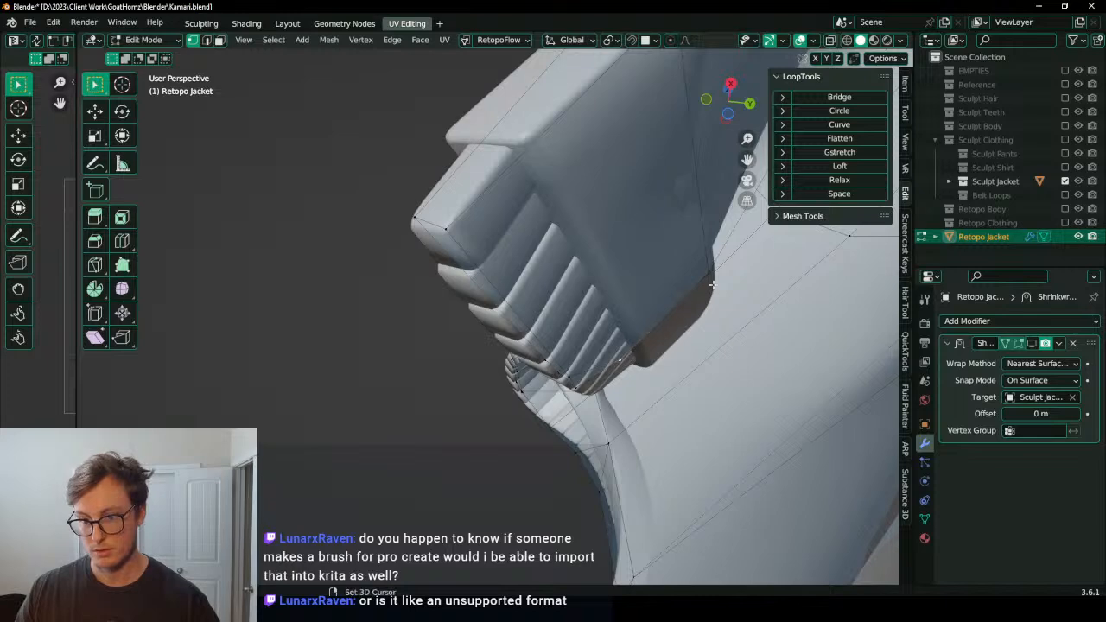
{"action": "middle_click_drag", "start_coordinate": [707, 293], "coordinate": [482, 325]}
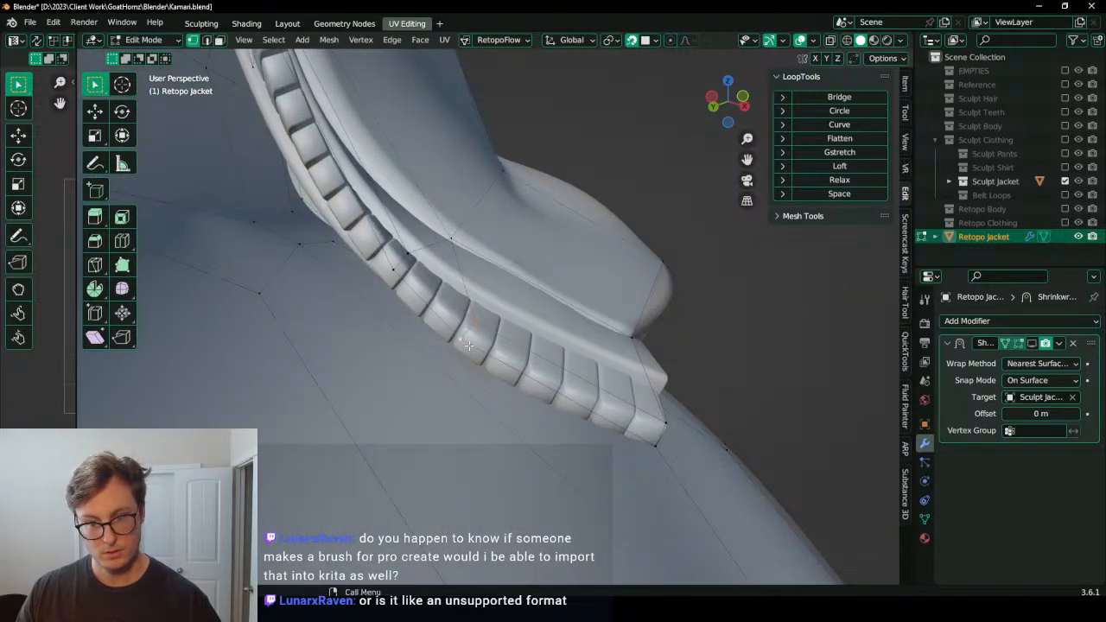
{"action": "key", "text": "g"}
{"action": "left_click", "coordinate": [503, 350]}
{"action": "left_click", "coordinate": [461, 339]}
{"action": "key", "text": "g"}
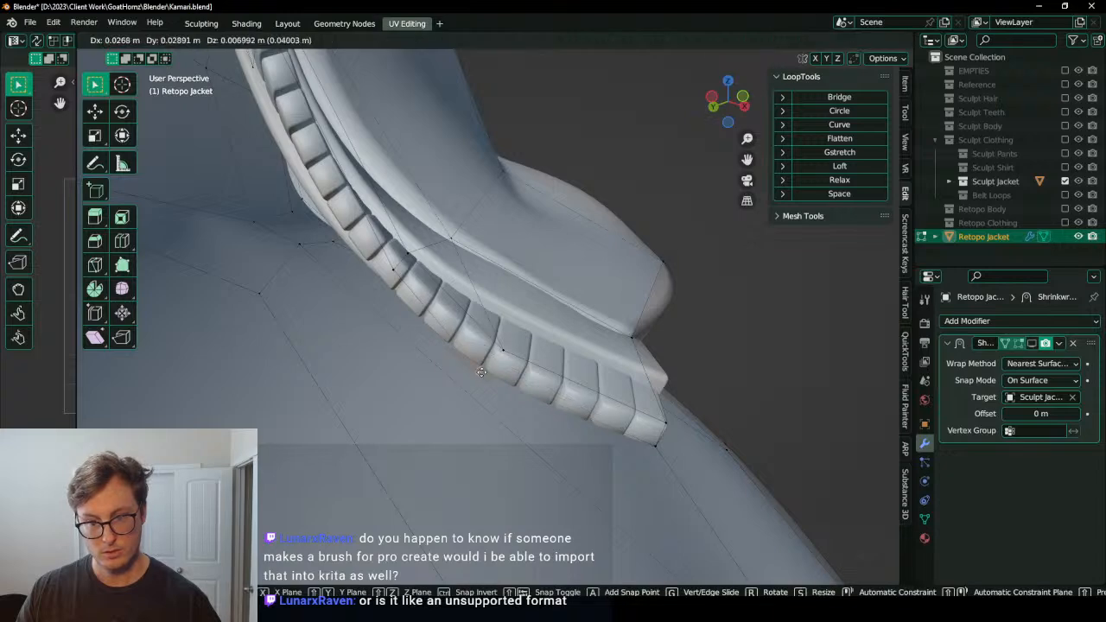
{"action": "left_click", "coordinate": [487, 373]}
Step: Place the next vertex pair up from the collar tip onto the gap between two ribs
{"action": "middle_click_drag", "start_coordinate": [405, 252], "coordinate": [439, 343]}
{"action": "key", "text": "g"}
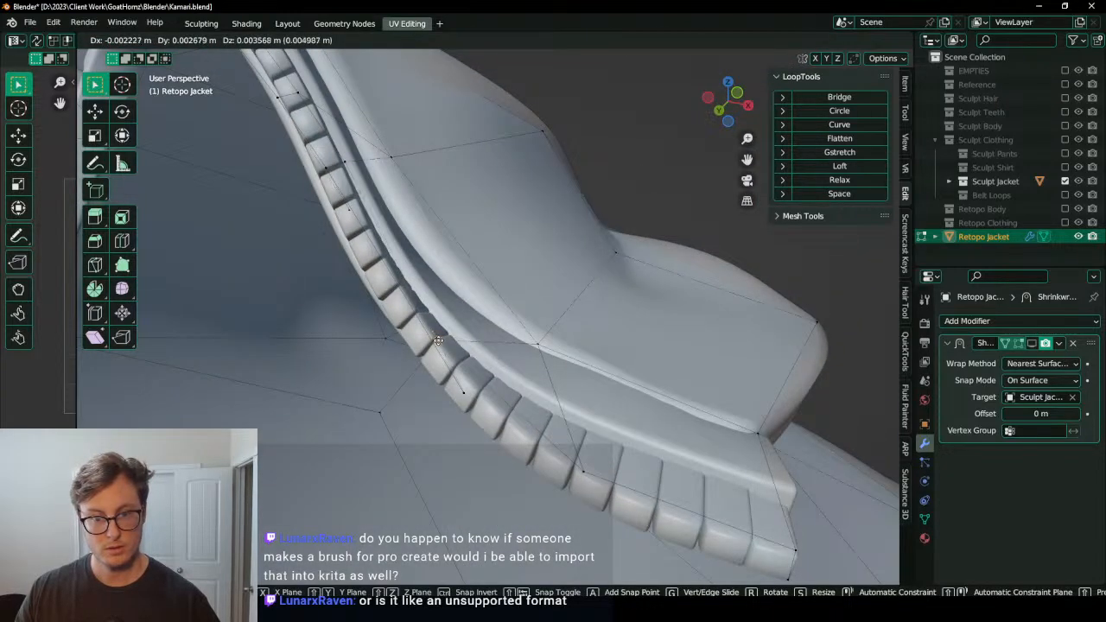
{"action": "left_click", "coordinate": [438, 342]}
{"action": "key", "text": "g"}
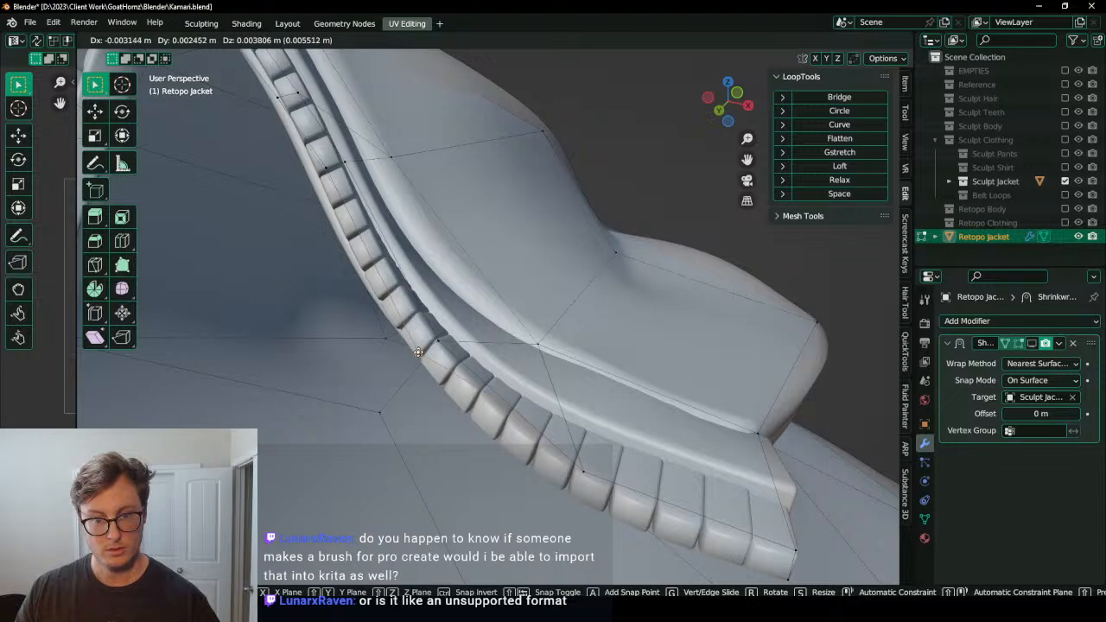
{"action": "left_click", "coordinate": [418, 353]}
Step: Move the stray vertex inside the jacket opening onto the underside of the ribbed trim near the collar tip
{"action": "middle_click_drag", "start_coordinate": [418, 353], "coordinate": [568, 377]}
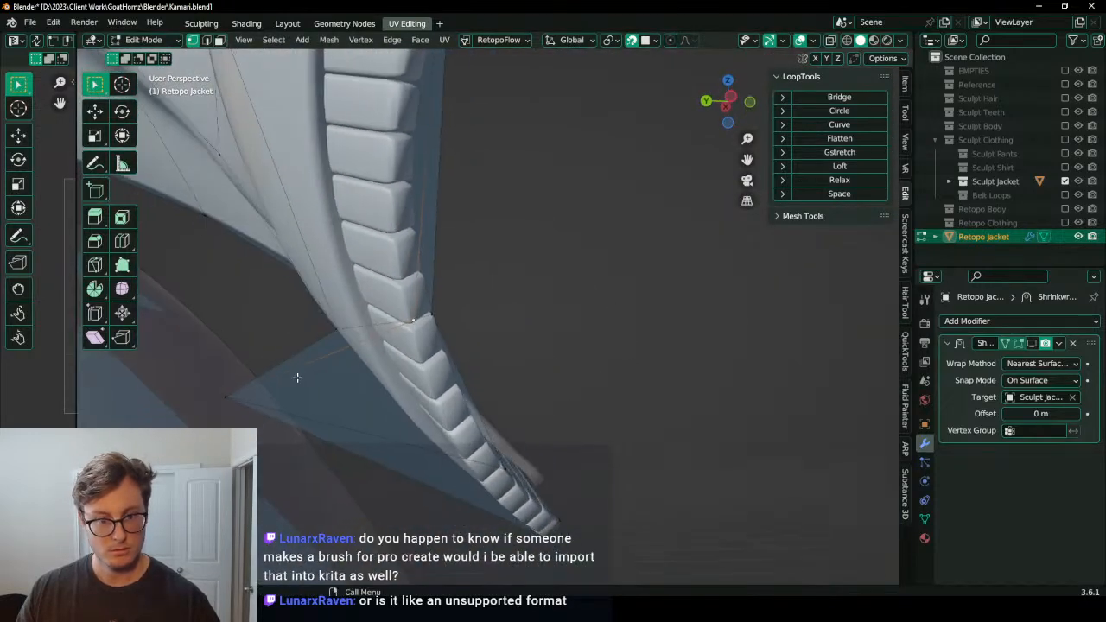
{"action": "left_click", "coordinate": [227, 395]}
{"action": "key", "text": "g"}
{"action": "left_click", "coordinate": [488, 486]}
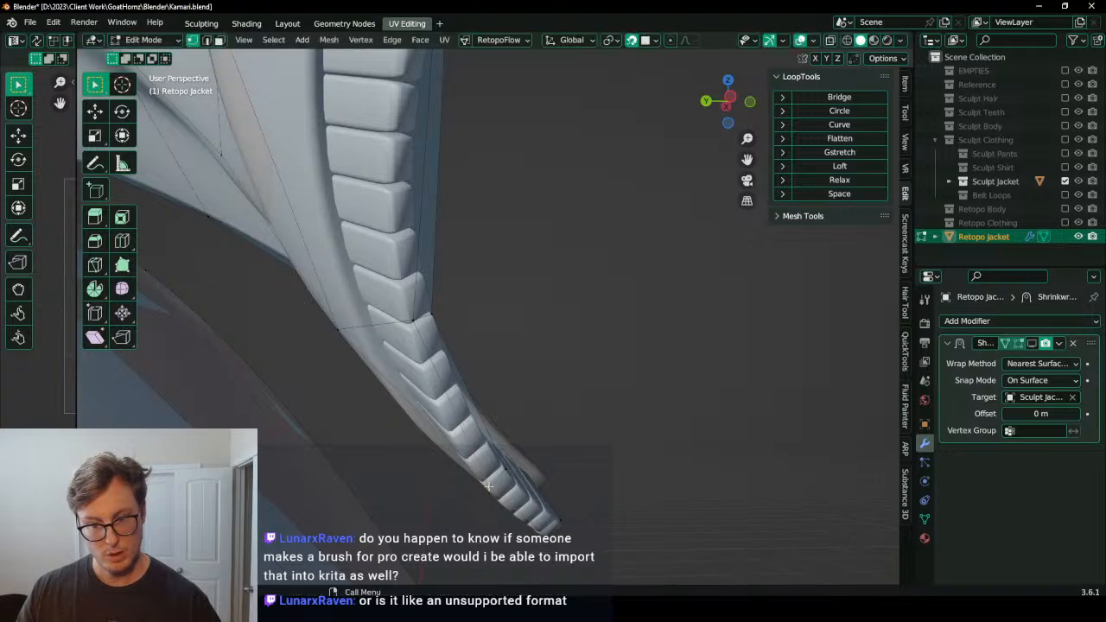
Step: Adjust the trim's outer and inner vertices midway down the collar so they follow the rib edges
{"action": "middle_click_drag", "start_coordinate": [489, 486], "coordinate": [355, 325]}
{"action": "key", "text": "g"}
{"action": "left_click", "coordinate": [458, 441]}
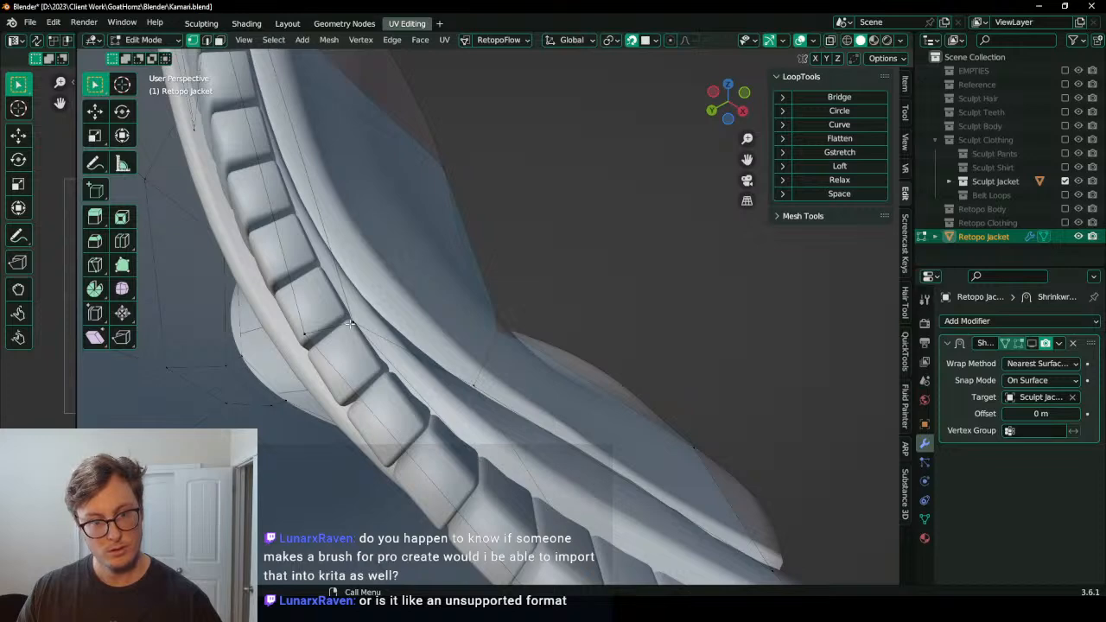
{"action": "key", "text": "g"}
{"action": "left_click", "coordinate": [302, 340]}
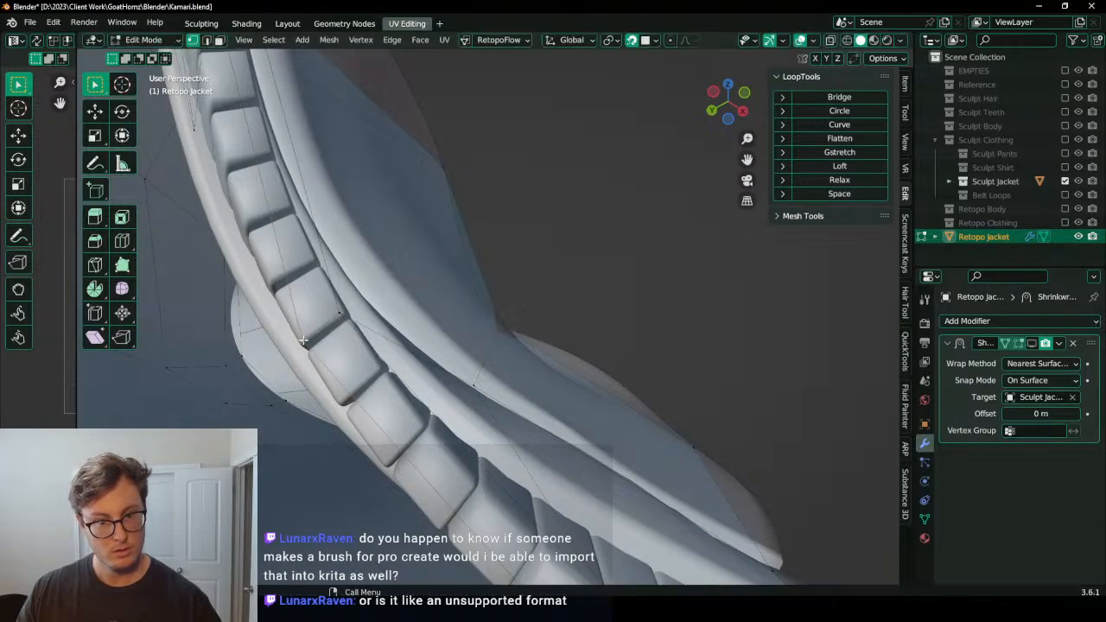
Step: Align the vertex pair midway along the collar's trim with the groove between neighbouring ribs
{"action": "middle_click_drag", "start_coordinate": [302, 339], "coordinate": [425, 350]}
{"action": "scroll", "coordinate": [443, 318], "scroll_direction": "up", "scroll_amount": 2}
{"action": "key", "text": "g"}
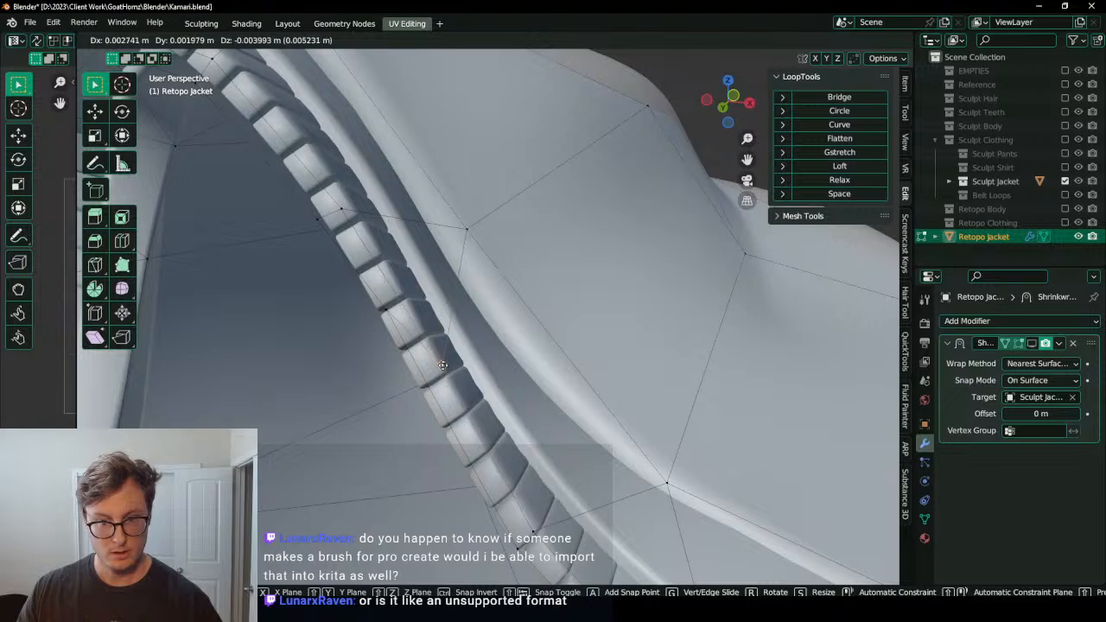
{"action": "left_click", "coordinate": [438, 369]}
{"action": "key", "text": "g"}
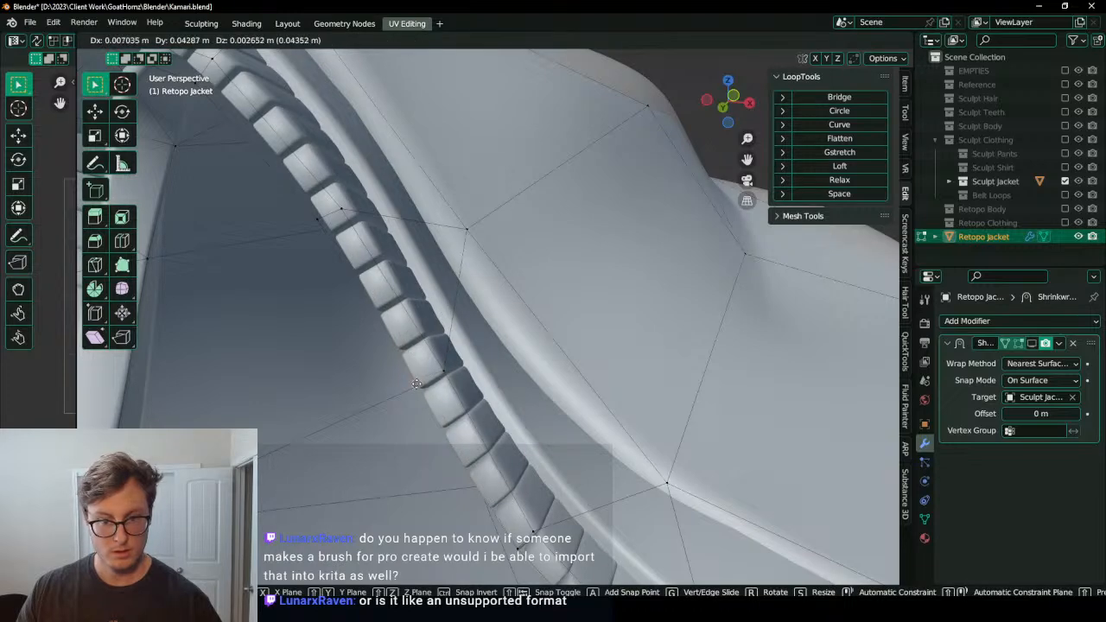
{"action": "left_click", "coordinate": [419, 384]}
Step: Move the following vertex pair, higher up the collar's trim, down into line with a rib groove
{"action": "middle_click_drag", "start_coordinate": [419, 385], "coordinate": [451, 197]}
{"action": "key", "text": "g"}
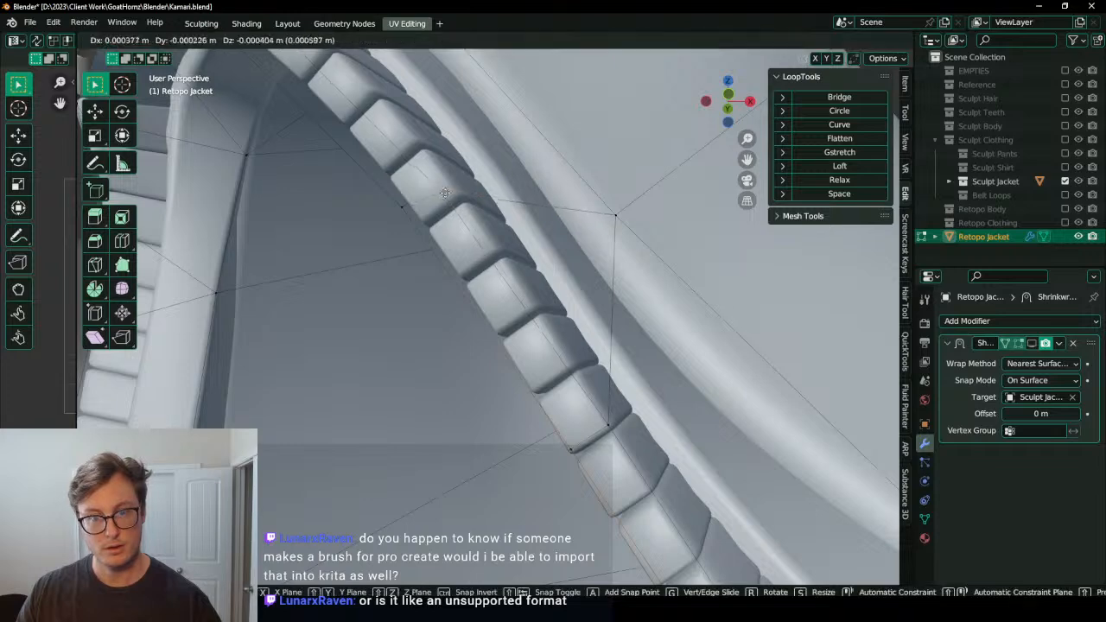
{"action": "left_click", "coordinate": [466, 206]}
{"action": "left_click", "coordinate": [404, 209]}
{"action": "key", "text": "g"}
{"action": "left_click", "coordinate": [432, 217]}
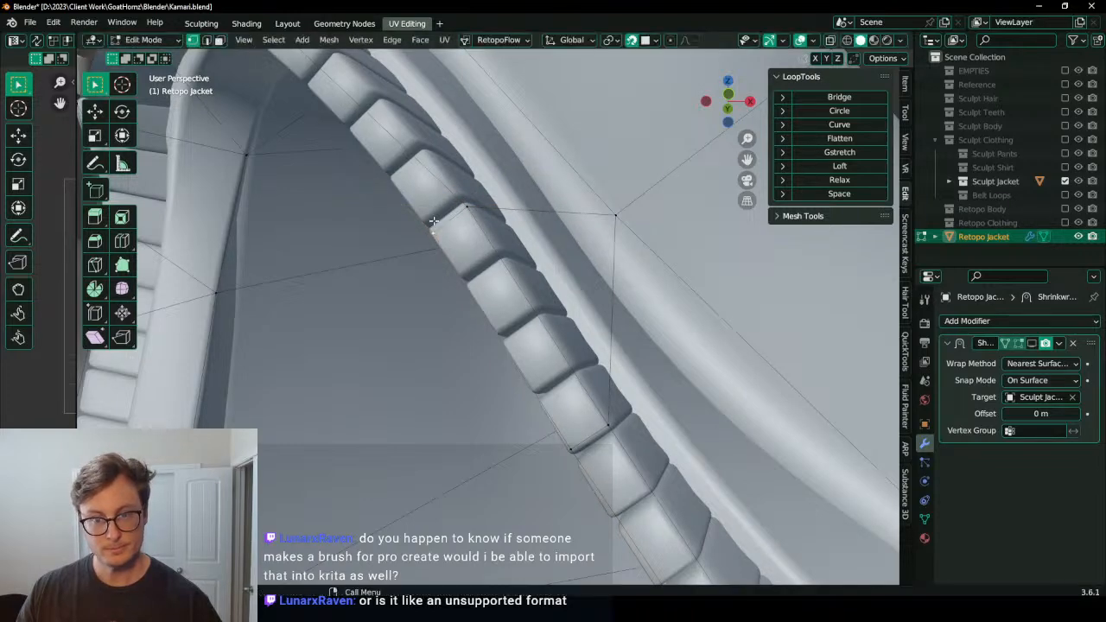
Step: Shift the outer and inner vertices just below the collar fold's bend down the trim to a rib boundary
{"action": "scroll", "coordinate": [423, 212], "scroll_direction": "down", "scroll_amount": 2}
{"action": "middle_click_drag", "start_coordinate": [389, 188], "coordinate": [490, 303]}
{"action": "scroll", "coordinate": [474, 278], "scroll_direction": "down", "scroll_amount": 2}
{"action": "scroll", "coordinate": [490, 302], "scroll_direction": "up", "scroll_amount": 3}
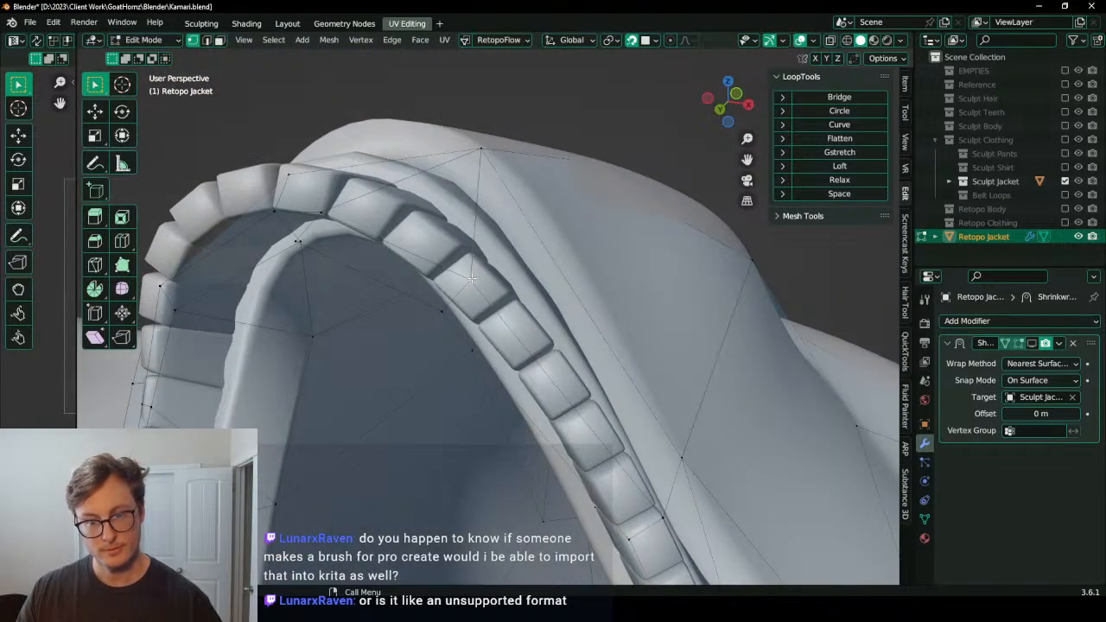
{"action": "key", "text": "g"}
{"action": "left_click", "coordinate": [518, 343]}
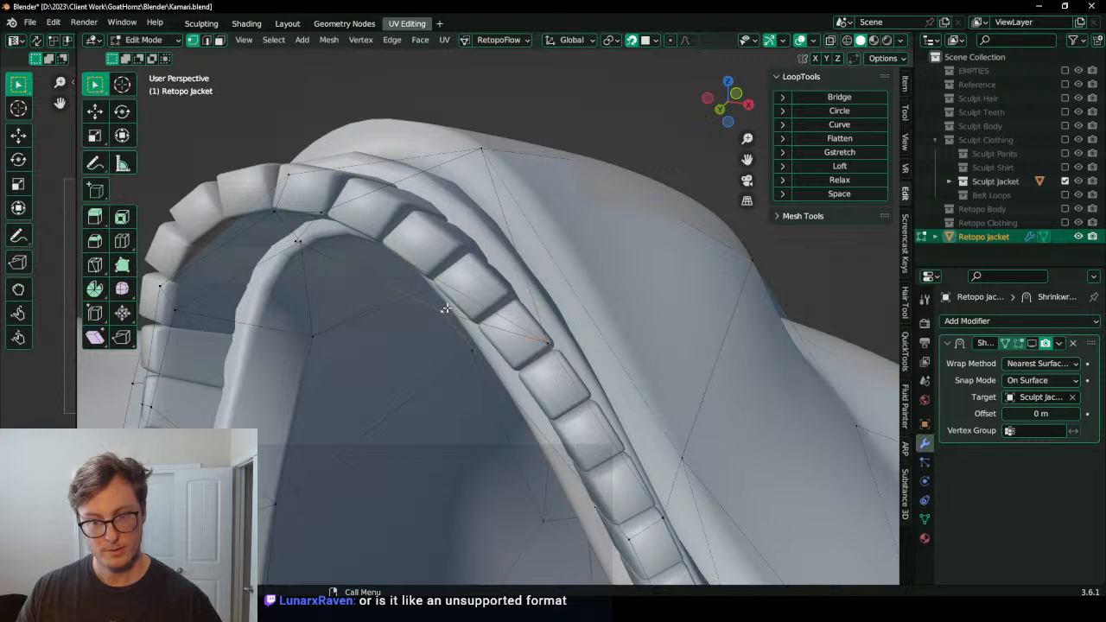
{"action": "key", "text": "g"}
{"action": "left_click", "coordinate": [510, 359]}
Step: Reposition the vertex pair just past the top of the collar fold onto the edge of the adjacent rib
{"action": "middle_click_drag", "start_coordinate": [511, 358], "coordinate": [468, 357]}
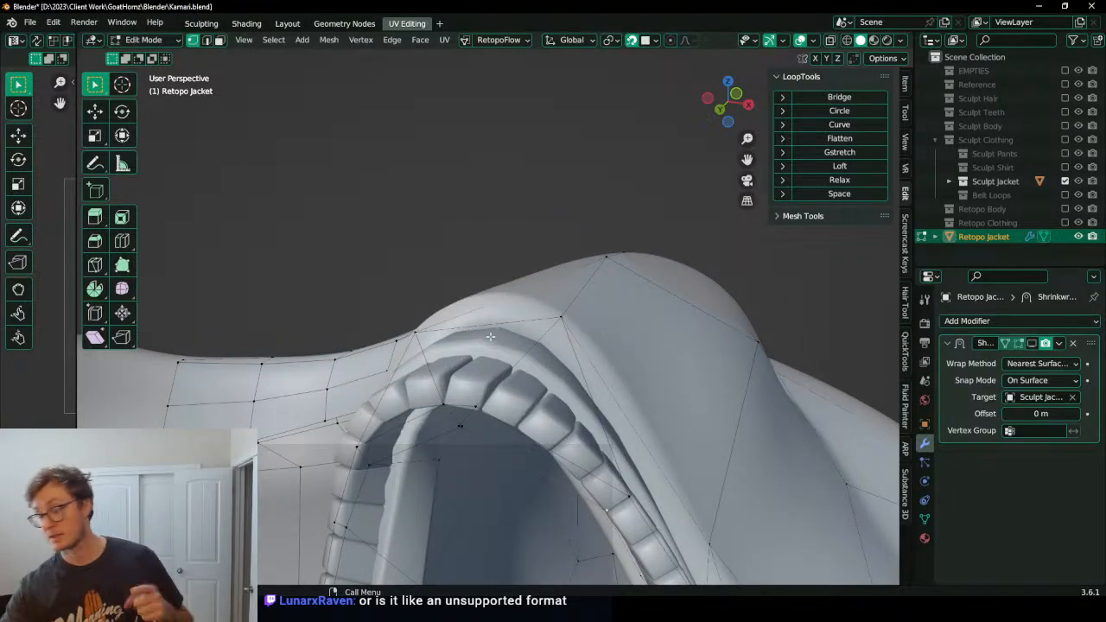
{"action": "middle_click_drag", "start_coordinate": [537, 322], "coordinate": [455, 371]}
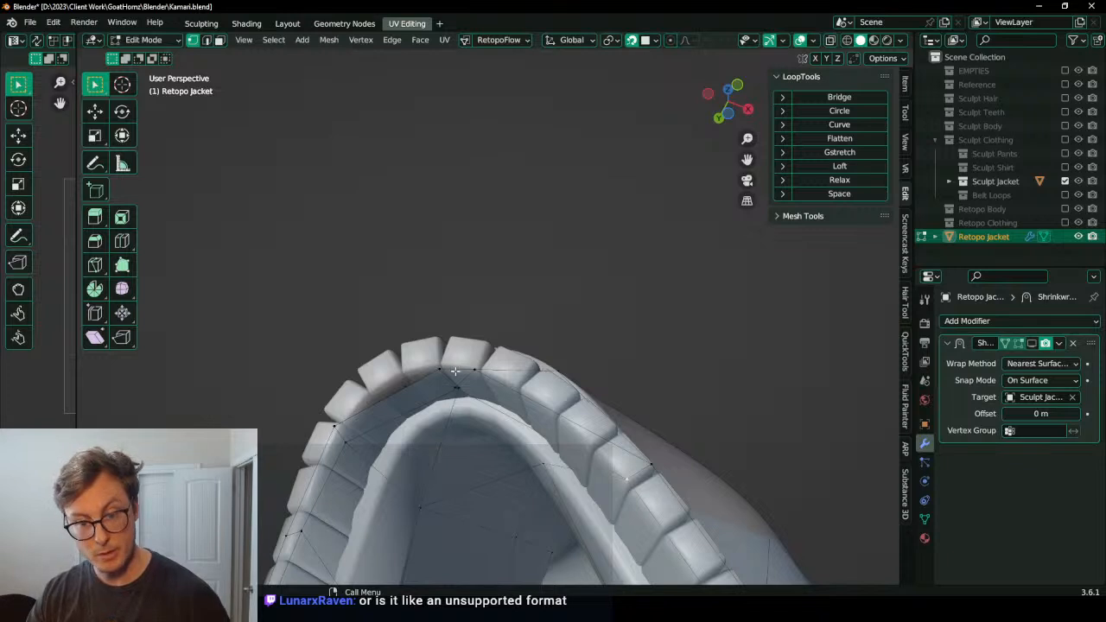
{"action": "key", "text": "g"}
{"action": "left_click", "coordinate": [497, 352]}
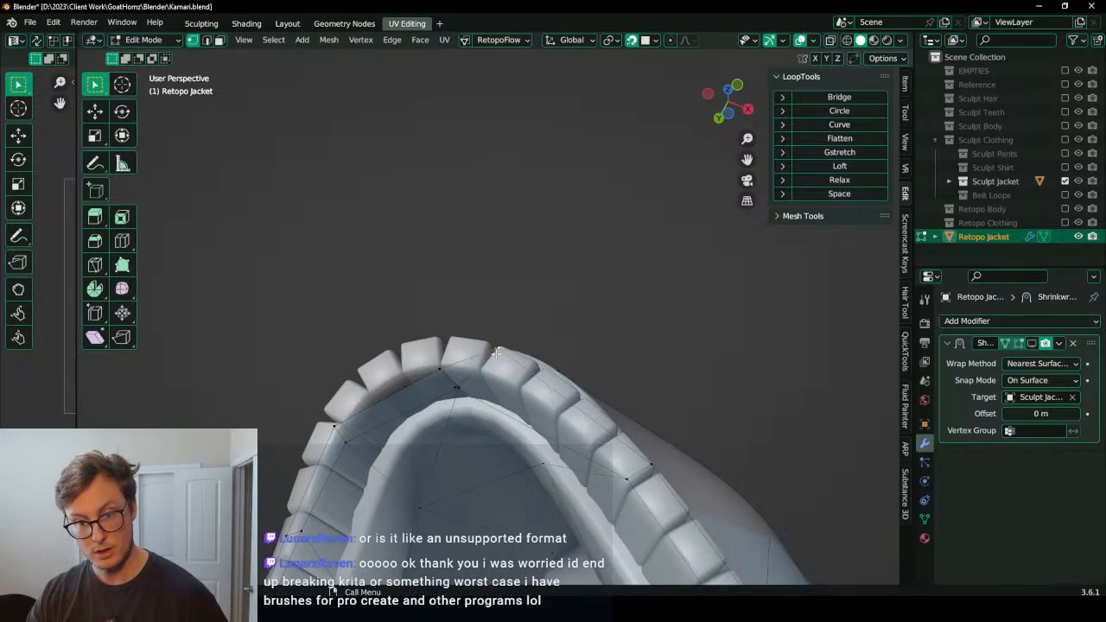
{"action": "scroll", "coordinate": [467, 397], "scroll_direction": "up", "scroll_amount": 2}
{"action": "key", "text": "g"}
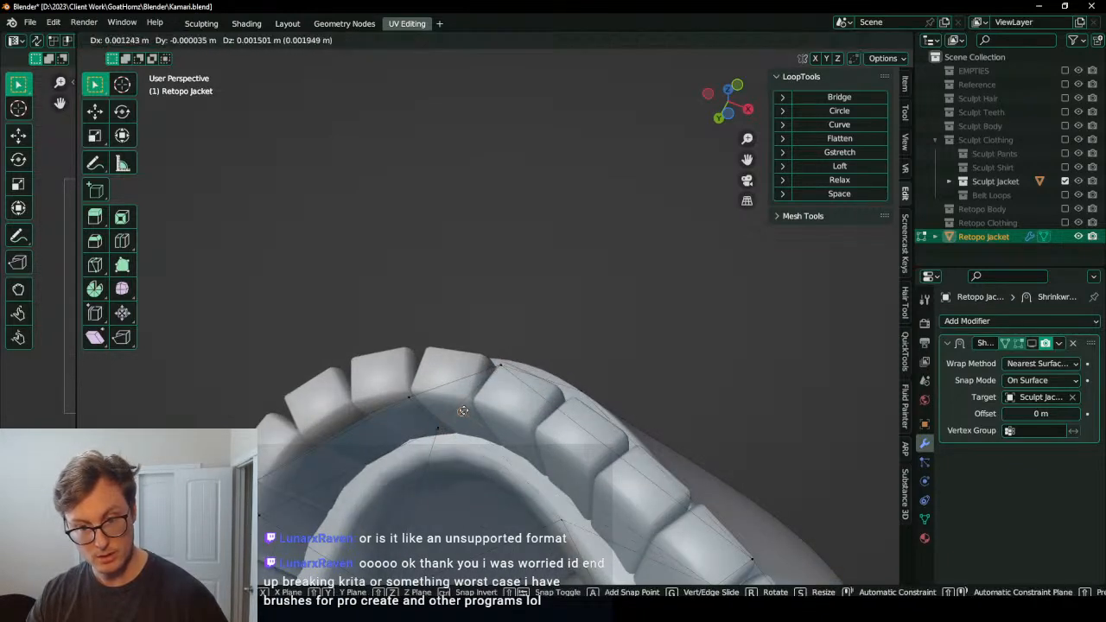
{"action": "left_click", "coordinate": [418, 396]}
Step: Line up the vertex pair at the top of the collar fold with the outer and inner corners of the rib
{"action": "key", "text": "g"}
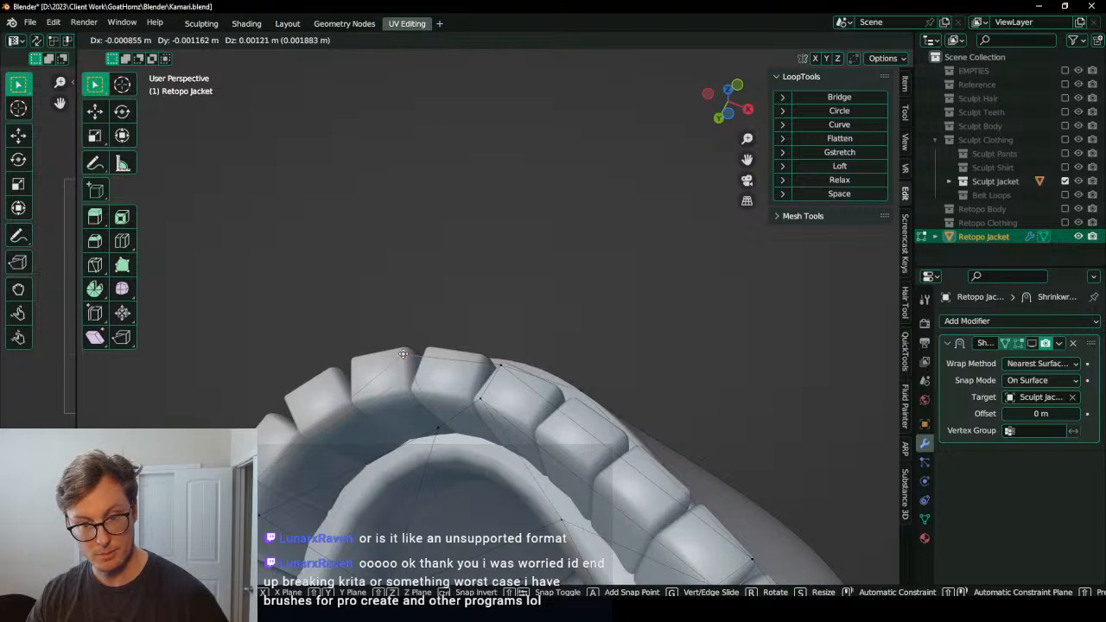
{"action": "left_click", "coordinate": [408, 394]}
{"action": "key", "text": "g"}
{"action": "left_click", "coordinate": [407, 390]}
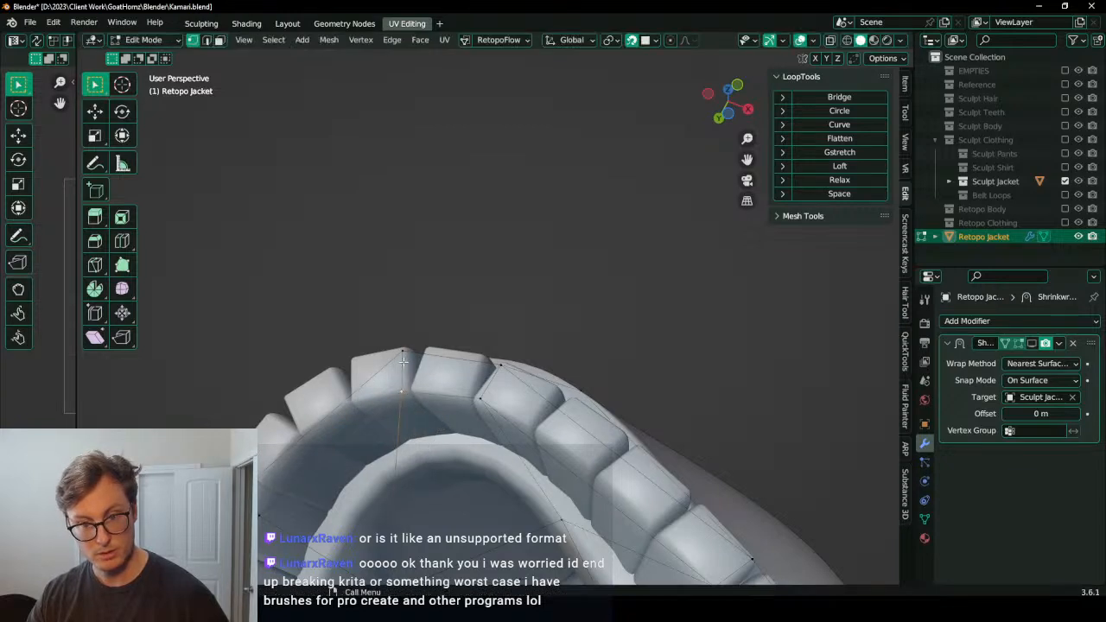
{"action": "key", "text": "g"}
{"action": "left_click", "coordinate": [403, 388]}
{"action": "key", "text": "g"}
{"action": "left_click", "coordinate": [403, 388]}
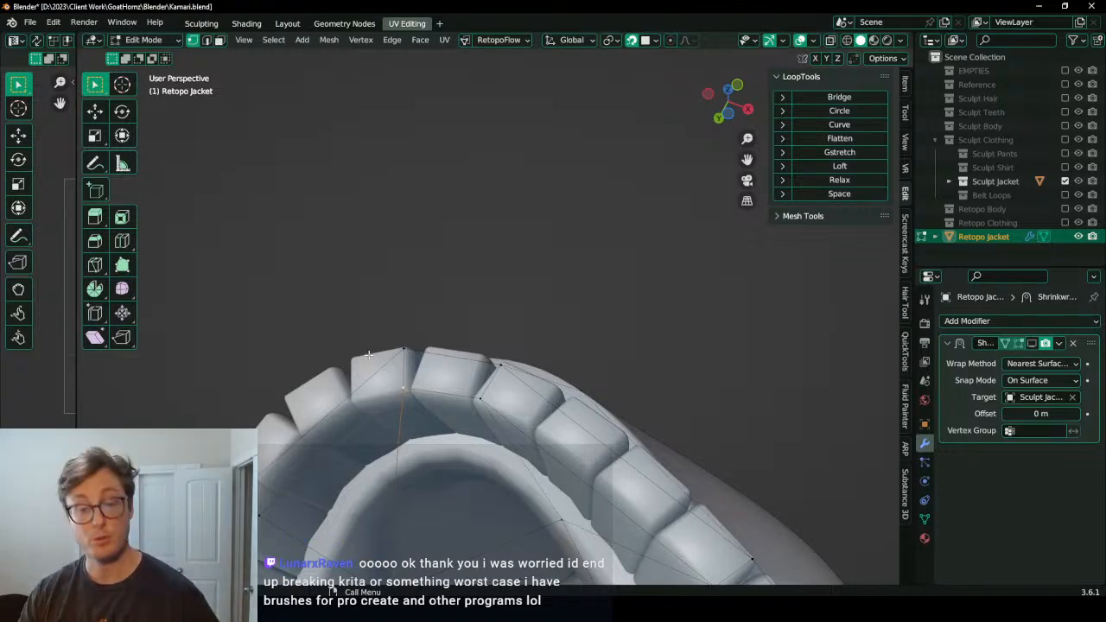
Step: Move the inner vertex on the far side of the collar fold's crest to the rib corner in line with its outer vertex
{"action": "middle_click_drag", "start_coordinate": [390, 376], "coordinate": [413, 359]}
{"action": "key", "text": "g"}
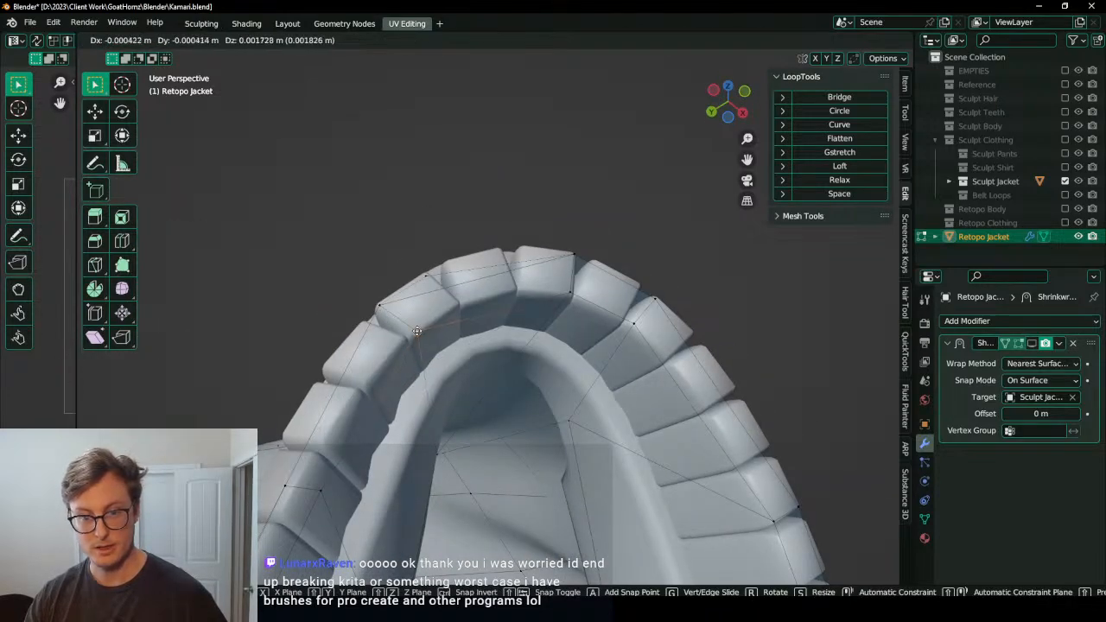
{"action": "left_click", "coordinate": [421, 349]}
{"action": "middle_click_drag", "start_coordinate": [421, 349], "coordinate": [387, 358]}
{"action": "key", "text": "g"}
{"action": "left_click", "coordinate": [457, 375]}
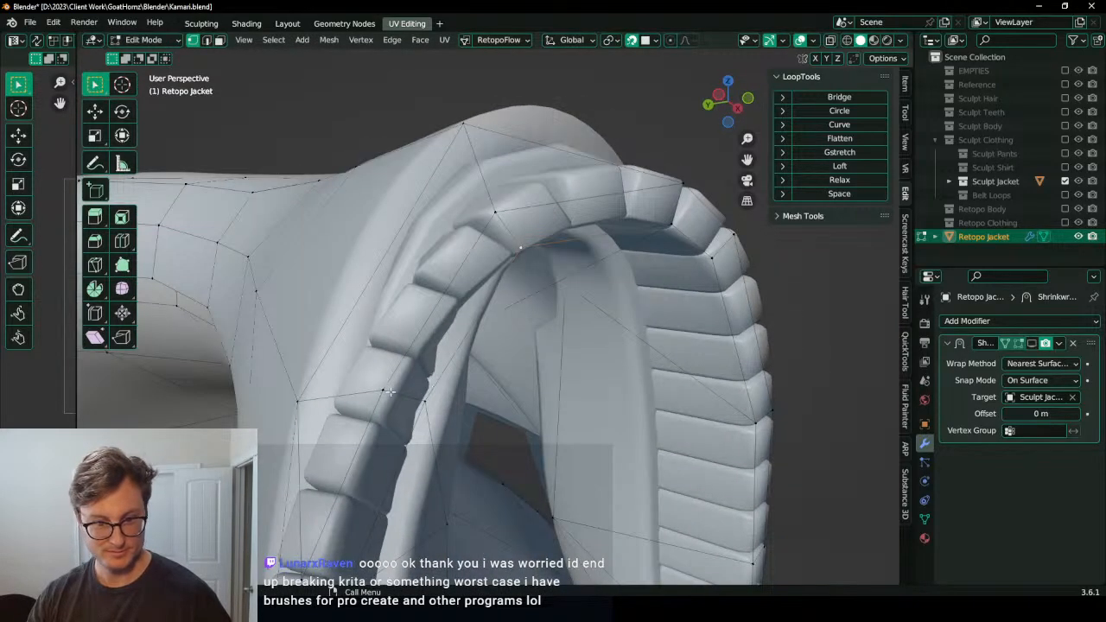
Step: Raise the first vertex pair on the trim's descent beyond the collar fold to the nearest rib groove
{"action": "key", "text": "g"}
{"action": "left_click", "coordinate": [367, 348]}
{"action": "key", "text": "g"}
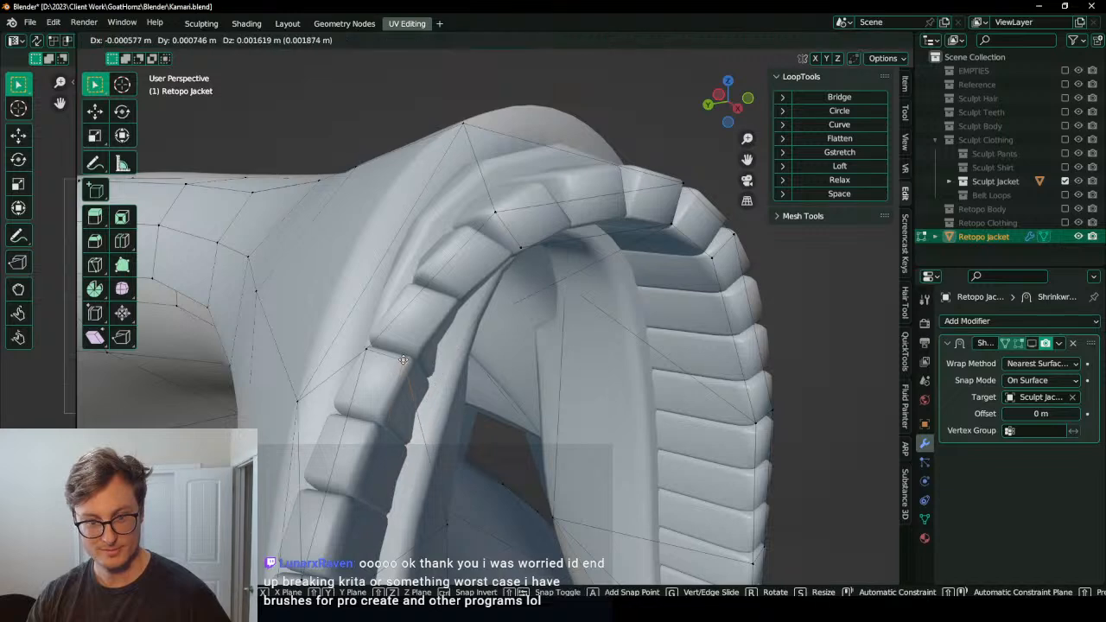
{"action": "left_click", "coordinate": [380, 340]}
Step: Align the outer and inner vertices of the second pair down the trim beyond the fold with a rib boundary
{"action": "middle_click_drag", "start_coordinate": [379, 340], "coordinate": [414, 413]}
{"action": "key", "text": "g"}
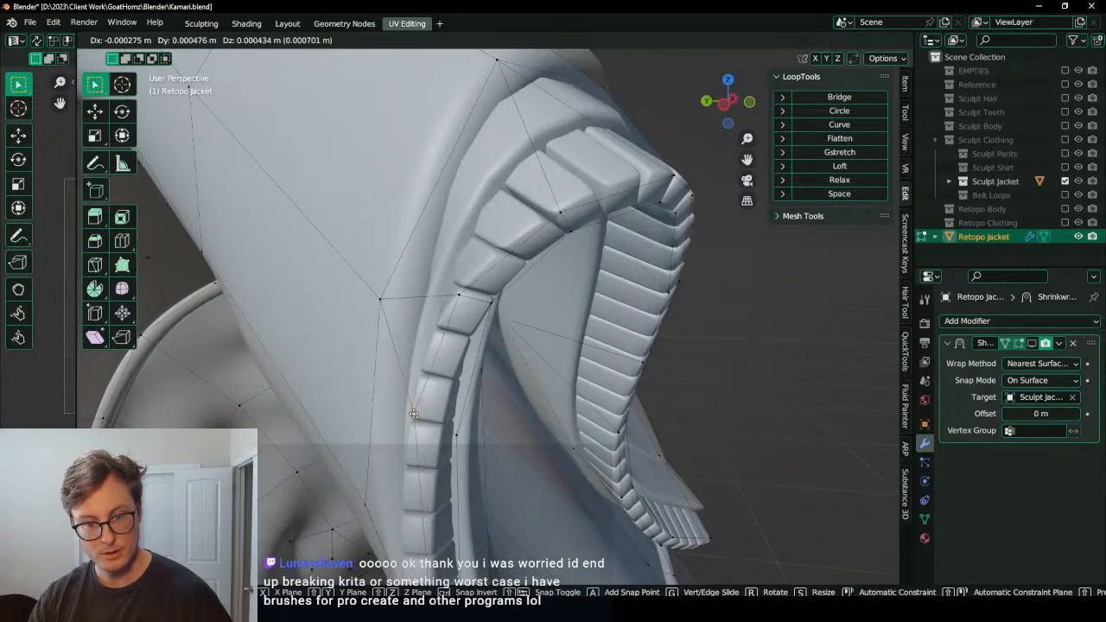
{"action": "left_click", "coordinate": [414, 414]}
{"action": "left_click", "coordinate": [456, 434]}
{"action": "key", "text": "g"}
{"action": "left_click", "coordinate": [447, 422]}
Step: Raise the third vertex pair down the trim beyond the fold onto the groove between two ribs
{"action": "scroll", "coordinate": [443, 450], "scroll_direction": "down", "scroll_amount": 3}
{"action": "middle_click_drag", "start_coordinate": [439, 519], "coordinate": [445, 406], "text": "shift"}
{"action": "key", "text": "g"}
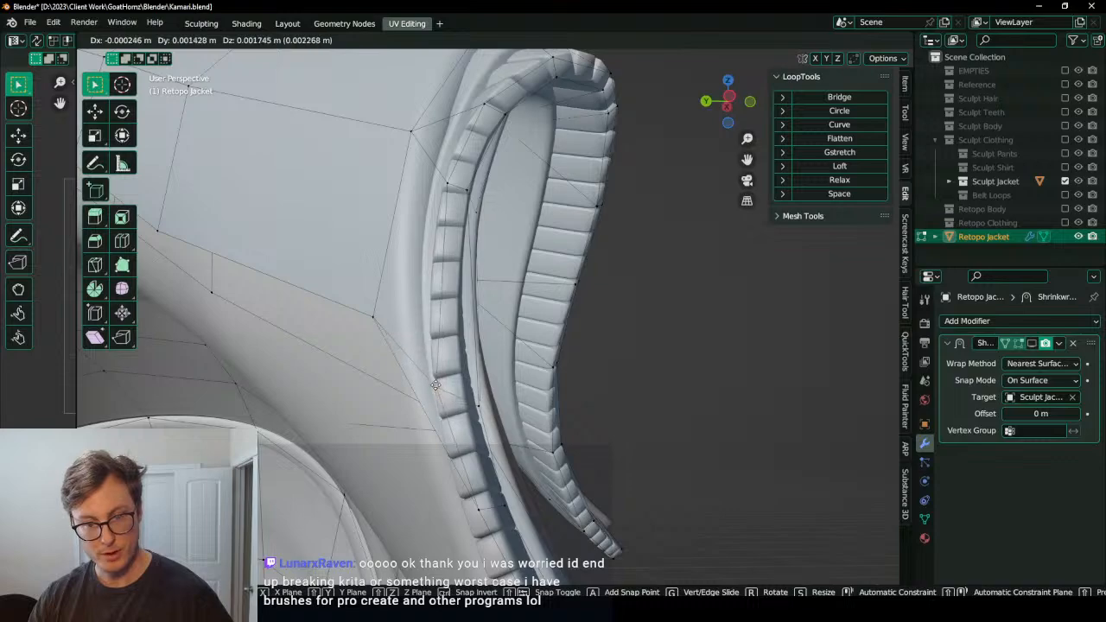
{"action": "left_click", "coordinate": [436, 384]}
{"action": "left_click", "coordinate": [479, 405]}
{"action": "key", "text": "g"}
{"action": "left_click", "coordinate": [462, 376]}
Step: Shift the vertex pair midway along the straight part of the trim down to the next rib groove
{"action": "middle_click_drag", "start_coordinate": [462, 377], "coordinate": [453, 225]}
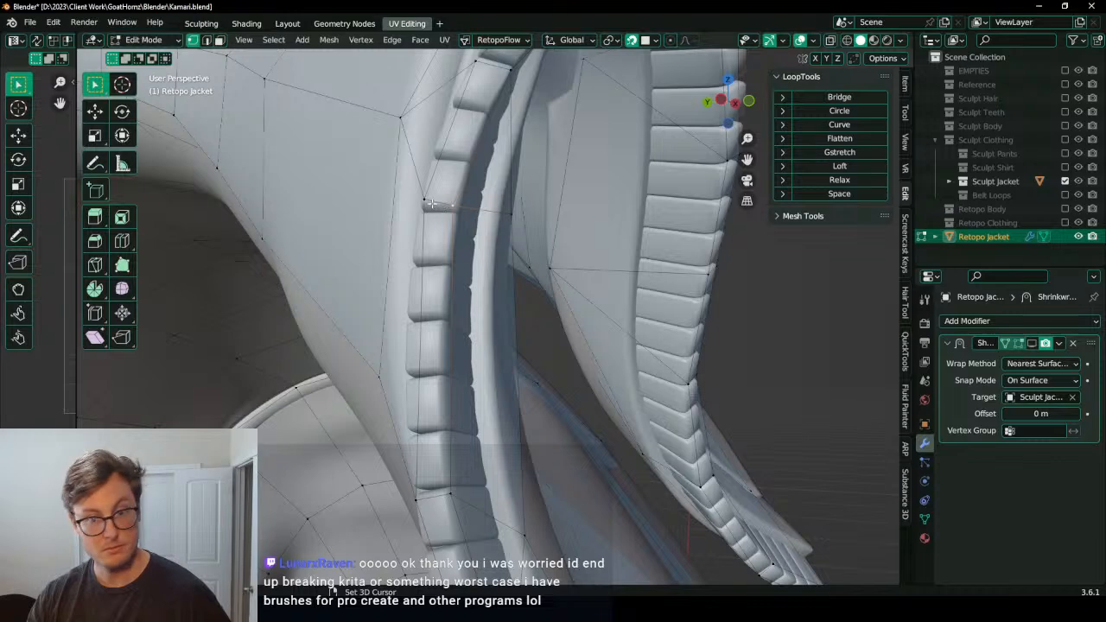
{"action": "left_click", "coordinate": [432, 204]}
{"action": "key", "text": "g"}
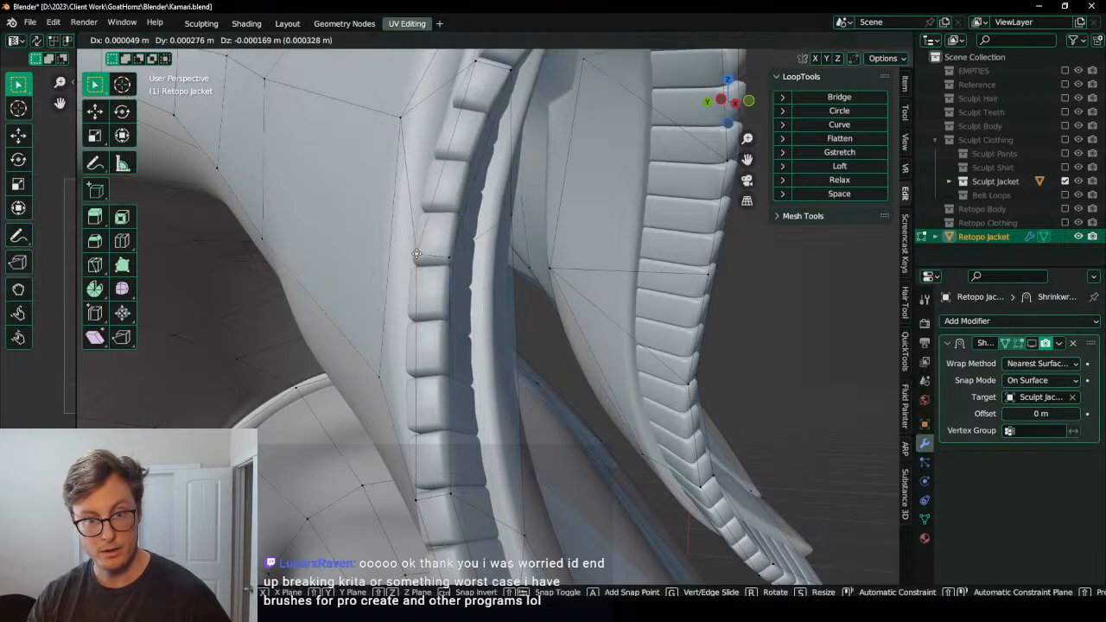
{"action": "left_click", "coordinate": [446, 249]}
Step: Move the lower vertex pair, where the trim curves toward the front, down so both vertices meet the same rib groove
{"action": "middle_click_drag", "start_coordinate": [446, 248], "coordinate": [466, 441]}
{"action": "scroll", "coordinate": [467, 441], "scroll_direction": "down", "scroll_amount": 1}
{"action": "left_click", "coordinate": [469, 428]}
{"action": "key", "text": "g"}
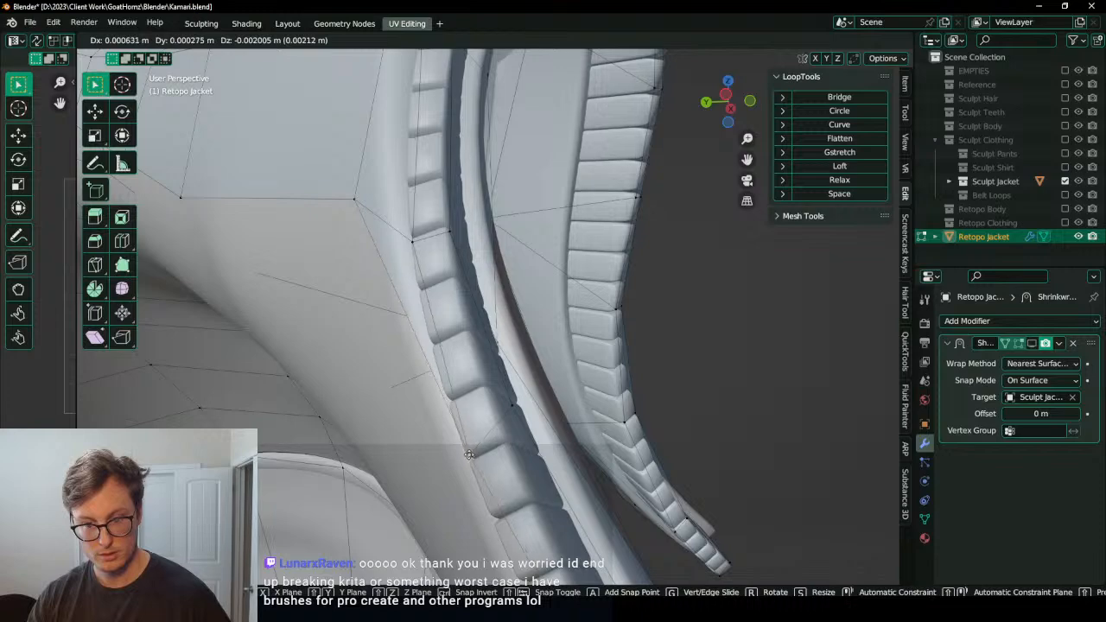
{"action": "left_click", "coordinate": [468, 451]}
{"action": "left_click", "coordinate": [511, 416]}
{"action": "key", "text": "g"}
{"action": "left_click", "coordinate": [524, 493]}
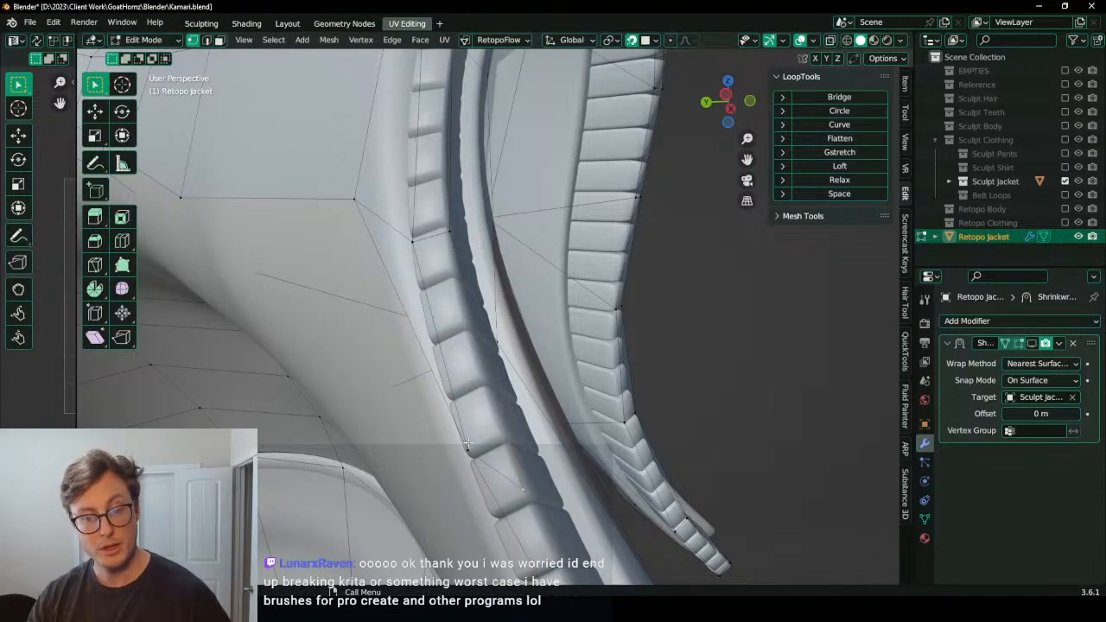
{"action": "left_click", "coordinate": [469, 451]}
{"action": "key", "text": "g"}
{"action": "left_click", "coordinate": [492, 509]}
Step: Leave mesh editing, isolate the Retopo Jacket in local view, and examine its collar and overall shape
{"action": "middle_click_drag", "start_coordinate": [492, 509], "coordinate": [655, 205]}
{"action": "key", "text": "Tab"}
{"action": "middle_click_drag", "start_coordinate": [494, 248], "coordinate": [413, 264]}
{"action": "key", "text": "slash"}
{"action": "scroll", "coordinate": [615, 392], "scroll_direction": "up", "scroll_amount": 4}
{"action": "scroll", "coordinate": [363, 300], "scroll_direction": "up", "scroll_amount": 2}
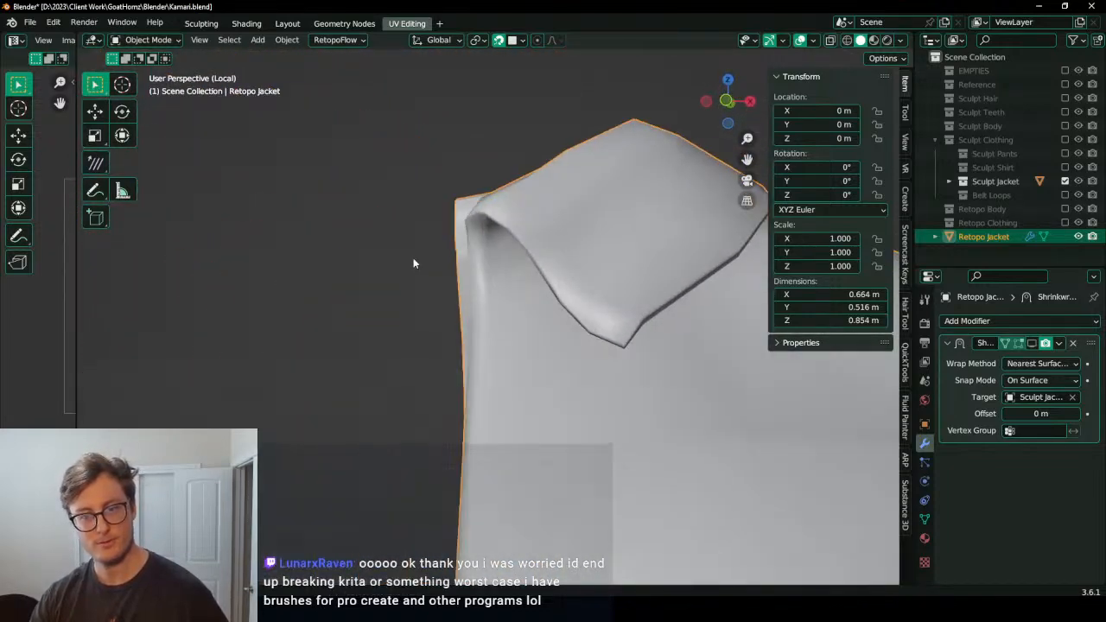
{"action": "middle_click_drag", "start_coordinate": [536, 279], "coordinate": [473, 307]}
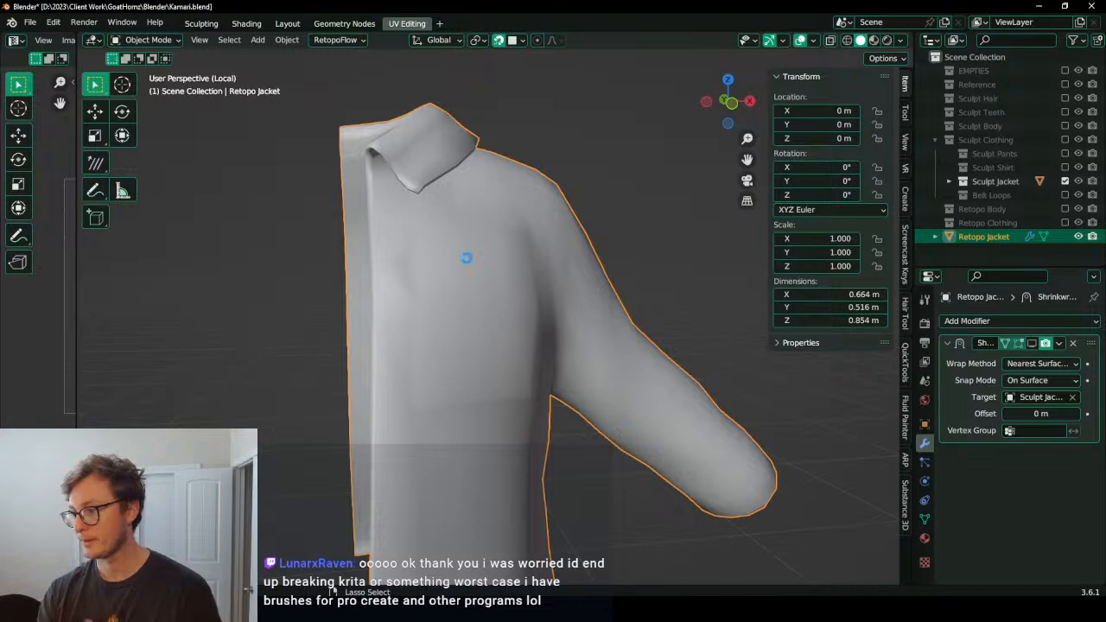